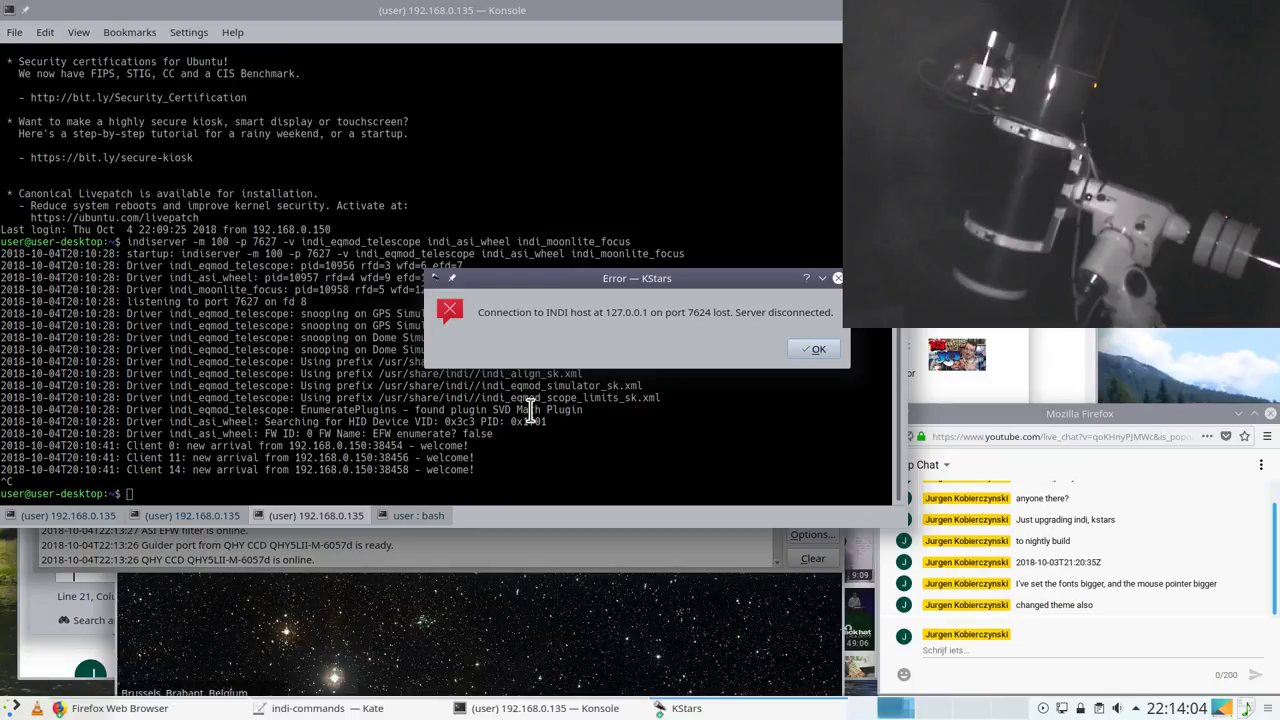
# Step: Dismiss the INDI connection error and check the mount's device link in the remote terminal with ls -l /dev/mount
pyautogui.click(816, 349)
pyautogui.click(30, 383)
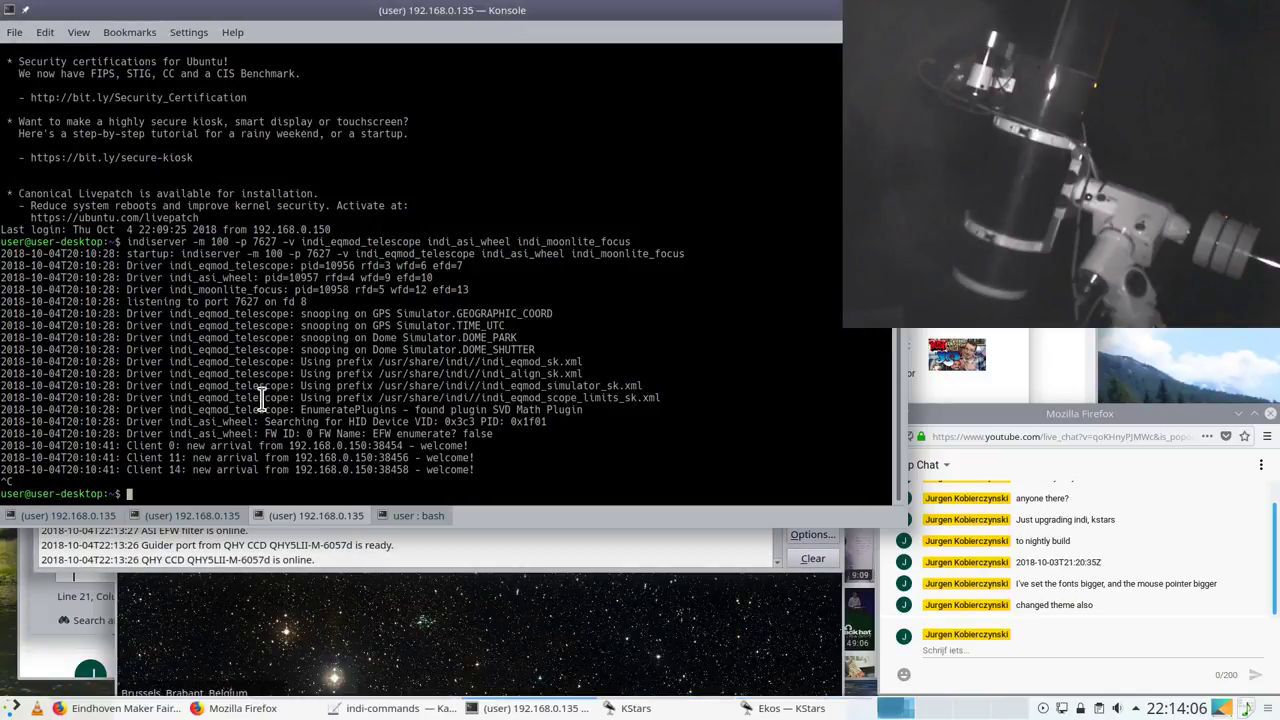
pyautogui.write('ls -l /dev/moun')
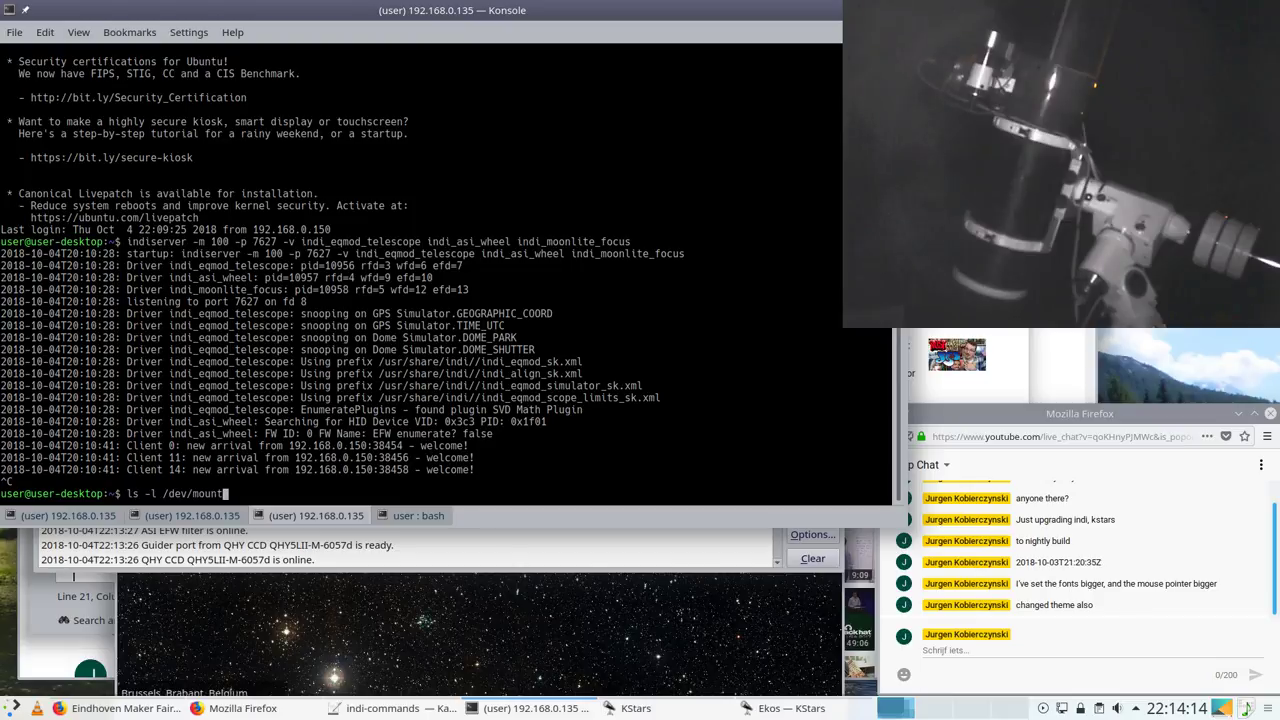
pyautogui.write('t')
pyautogui.press('Return')
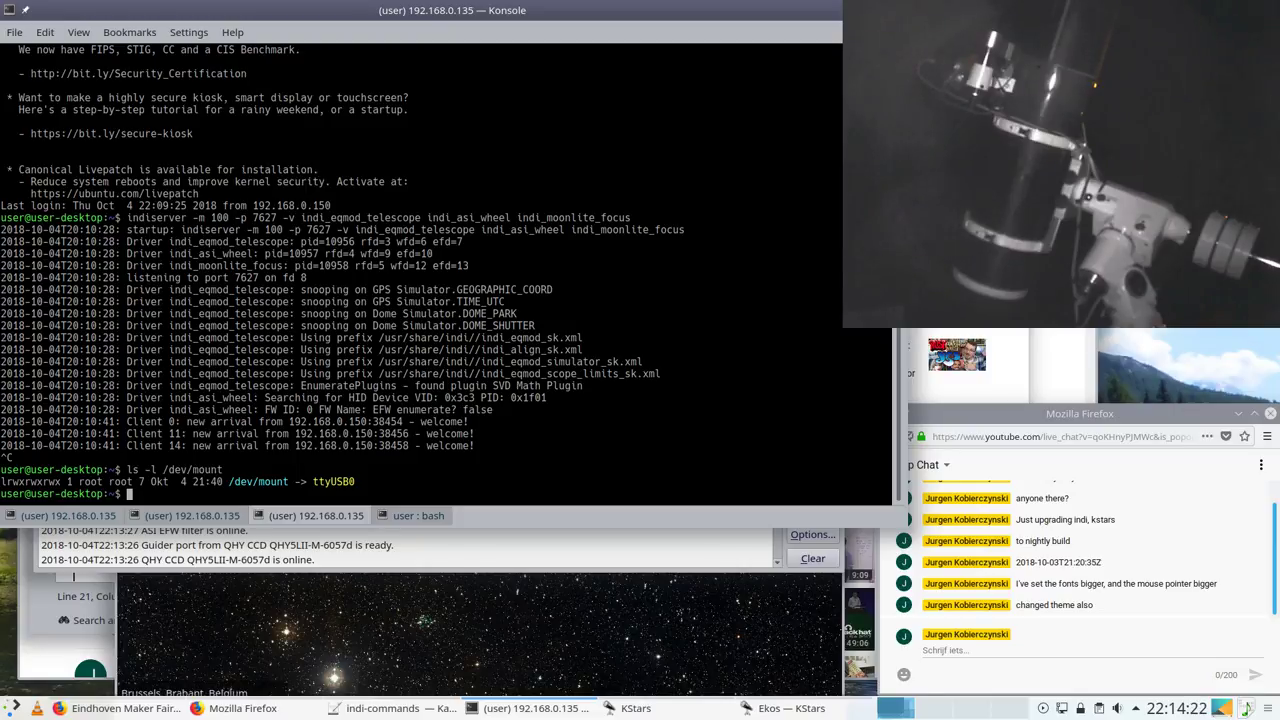
pyautogui.press('Up')
pyautogui.press('Return')
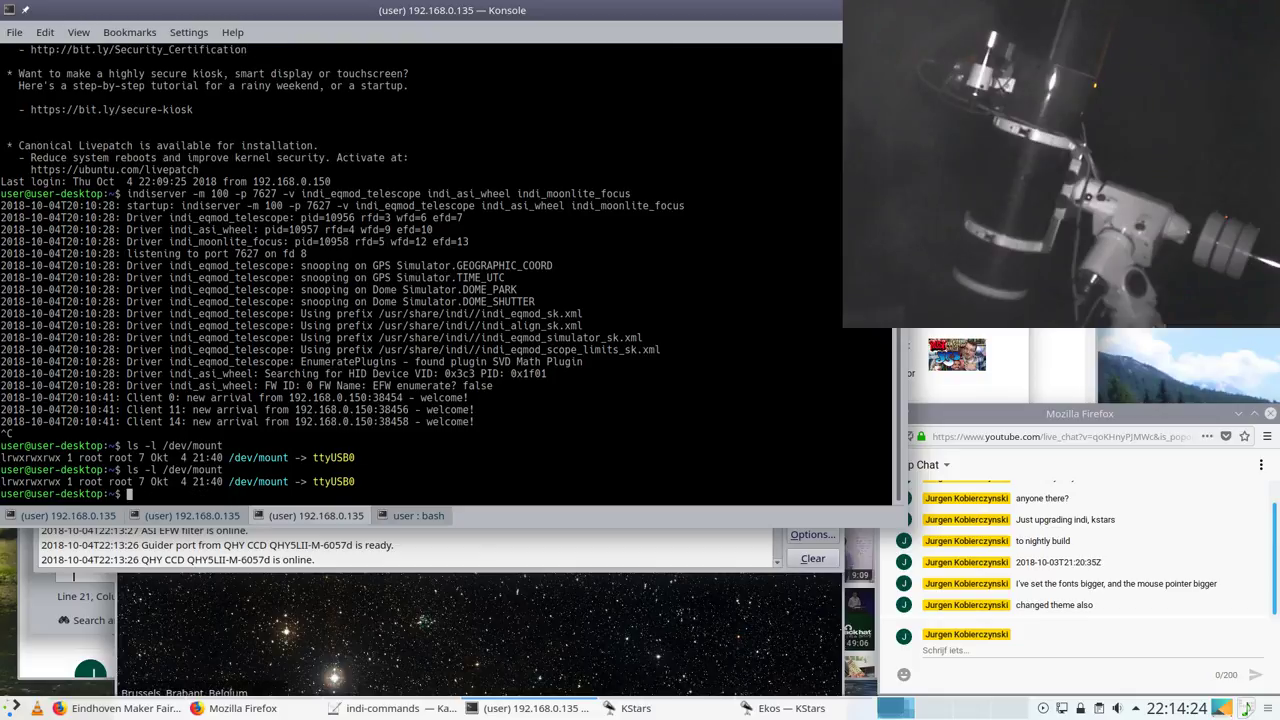
# Step: Restart the remote indiserver on port 7627 with the indi_eqmod_telescope, indi_asi_wheel and indi_moonlite_focus drivers
pyautogui.press('Up')
pyautogui.press('Up')
pyautogui.press('Return')
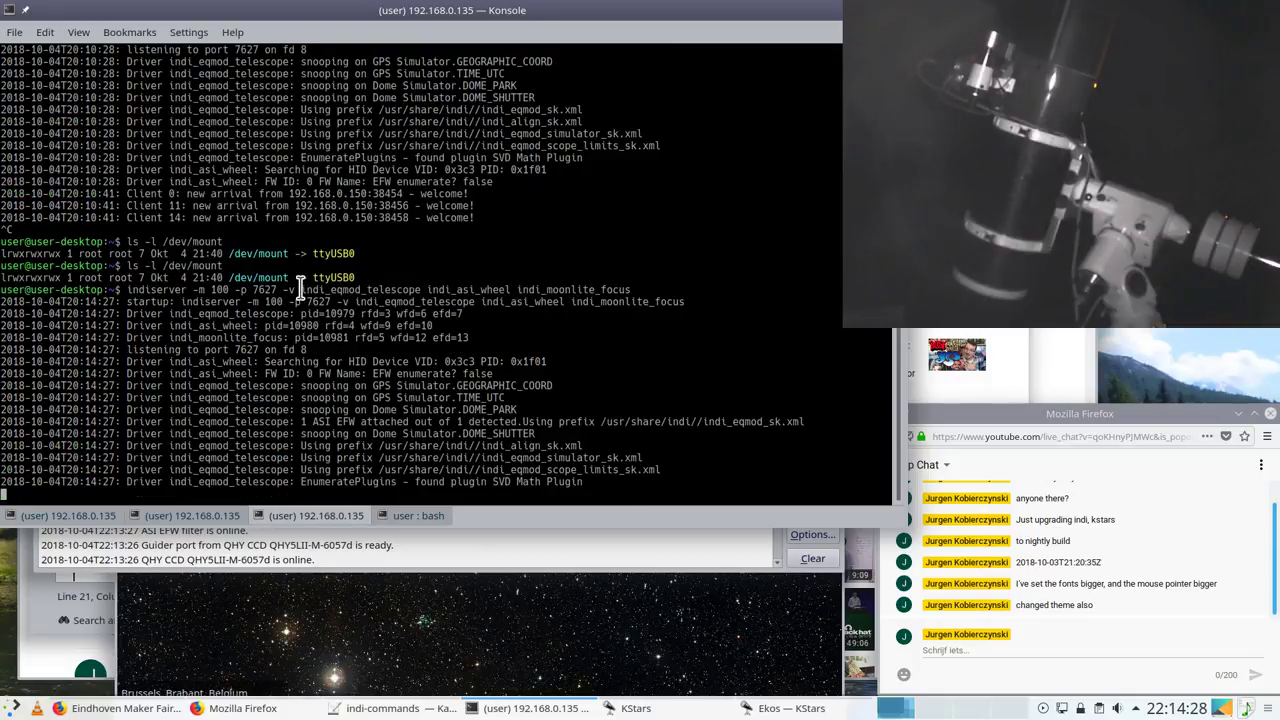
pyautogui.moveTo(301, 289); pyautogui.dragTo(426, 289)
# Step: Rerun the local indiserver command chaining the remote ports 7625, 7626 and 7627, and check the local and remote server logs
pyautogui.click(412, 515)
pyautogui.scroll(-1, 397, 430)
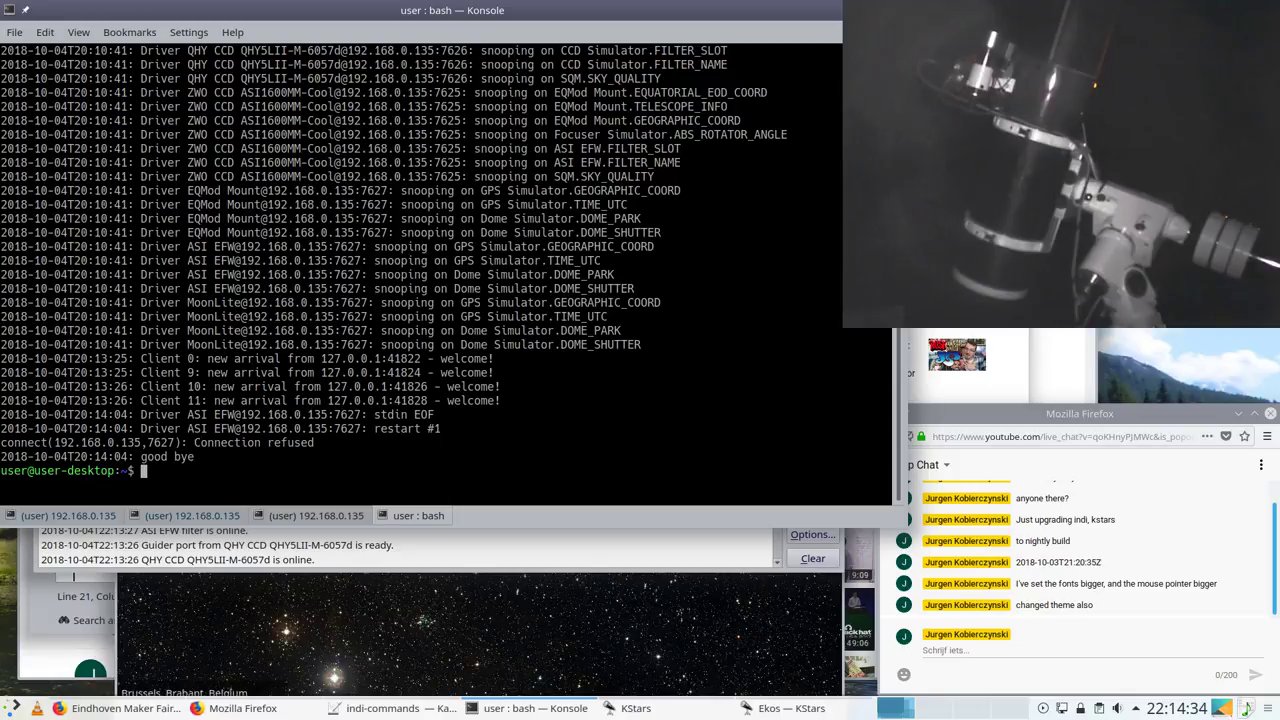
pyautogui.press('Up')
pyautogui.press('Return')
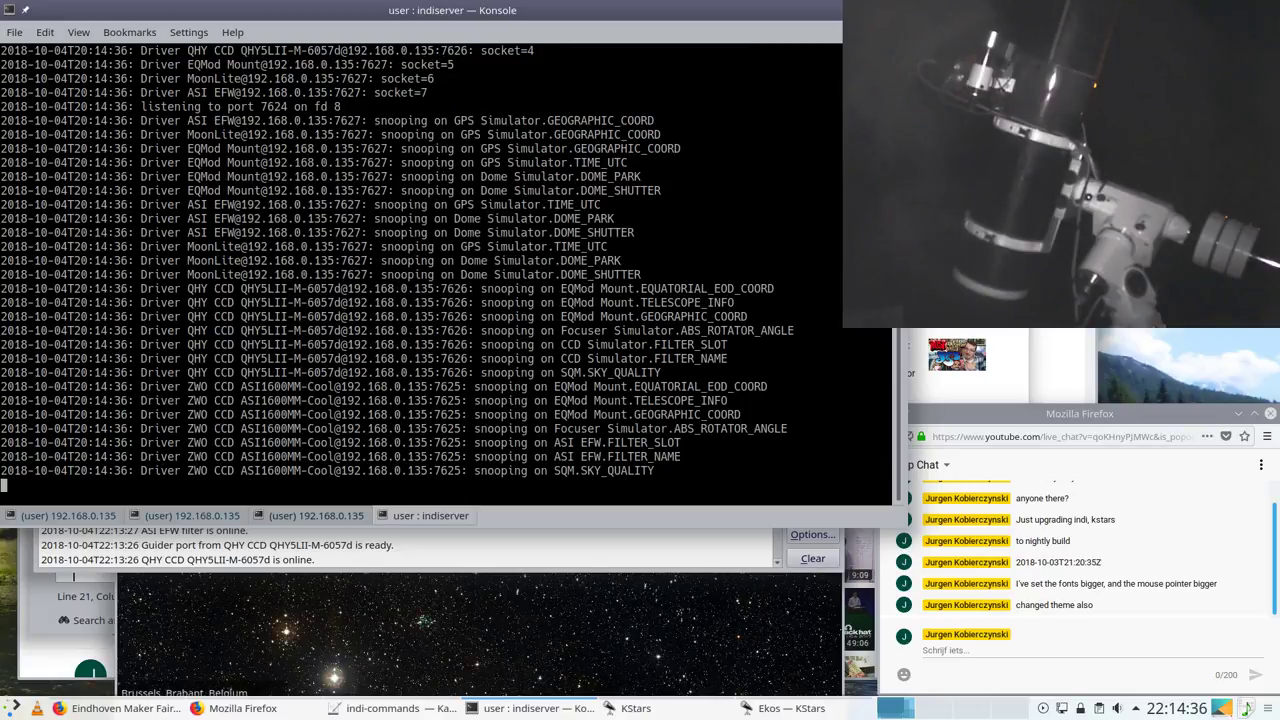
pyautogui.scroll(5, 465, 240)
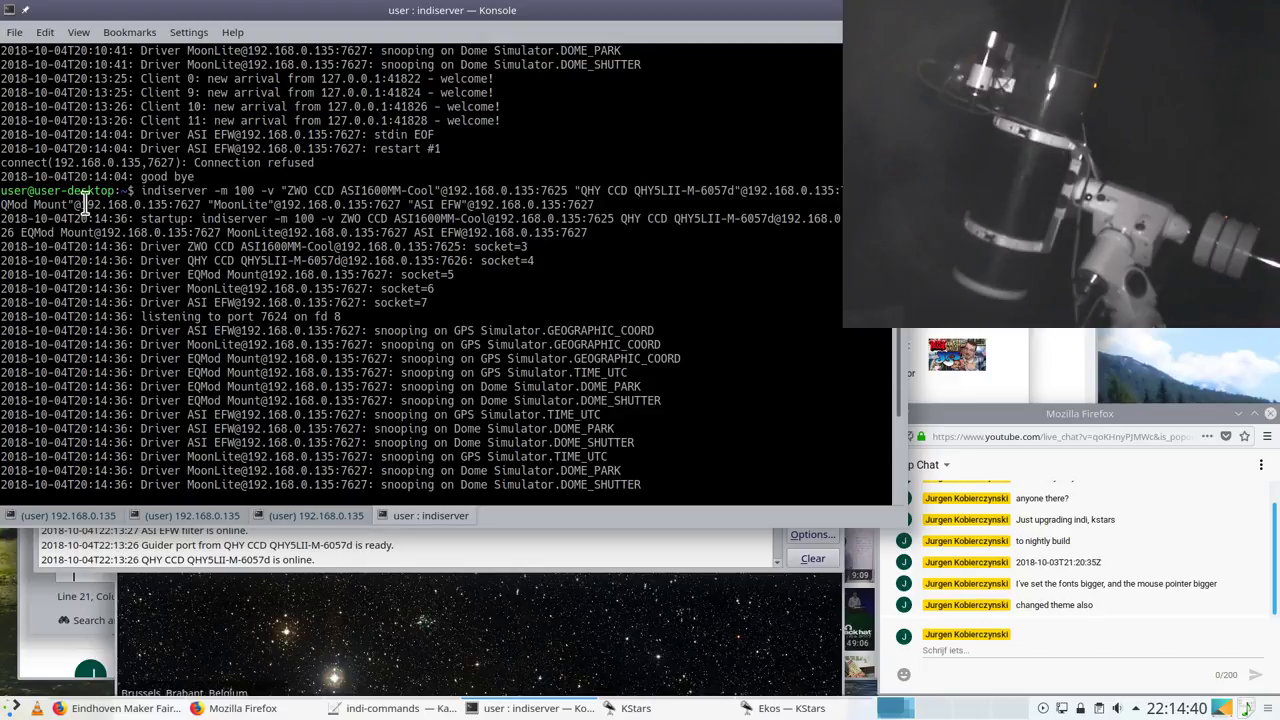
pyautogui.click(316, 515)
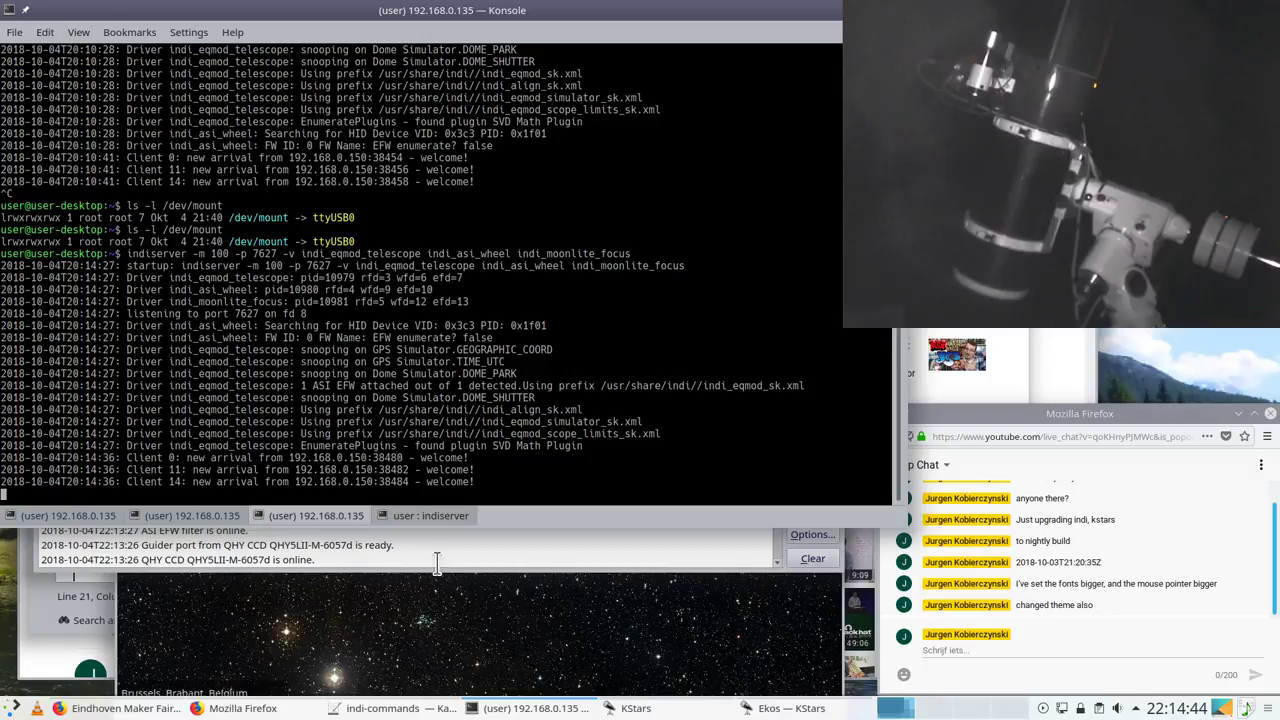
pyautogui.click(427, 516)
# Step: Switch to KStars, open Ekos and start INDI with the My Astro Gear Local profile
pyautogui.click(443, 597)
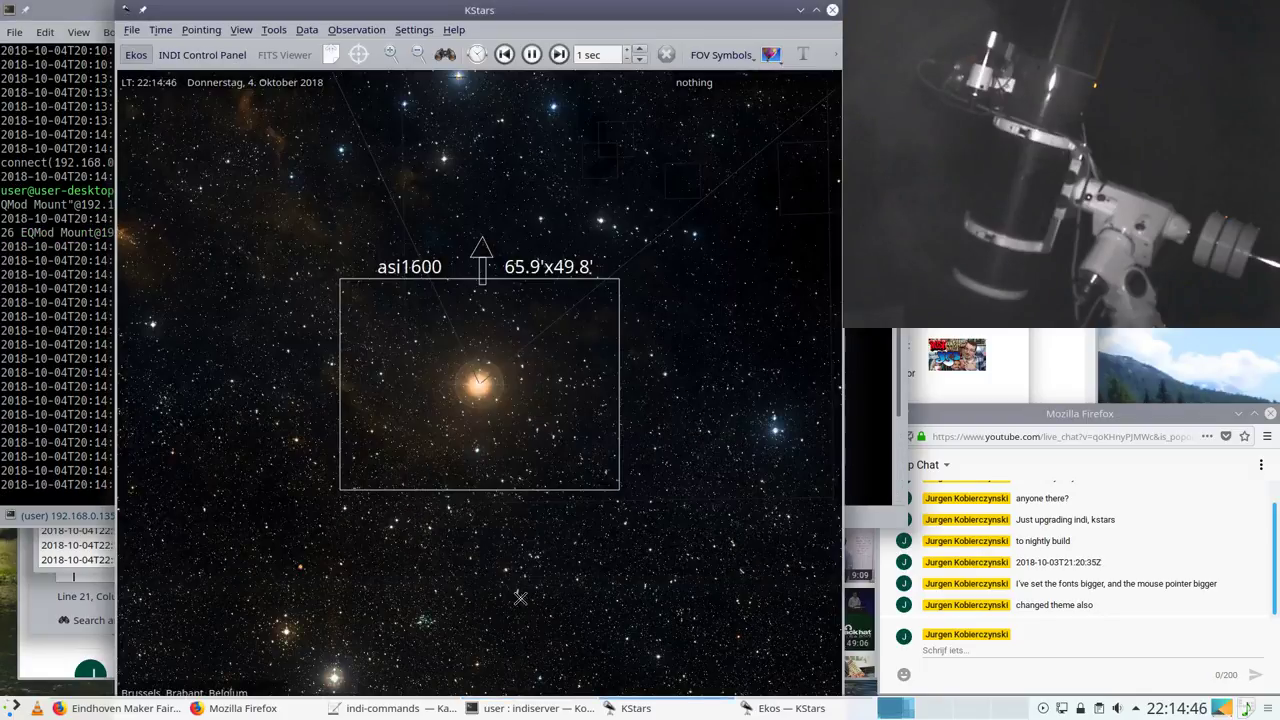
pyautogui.click(365, 30)
pyautogui.moveTo(262, 38)
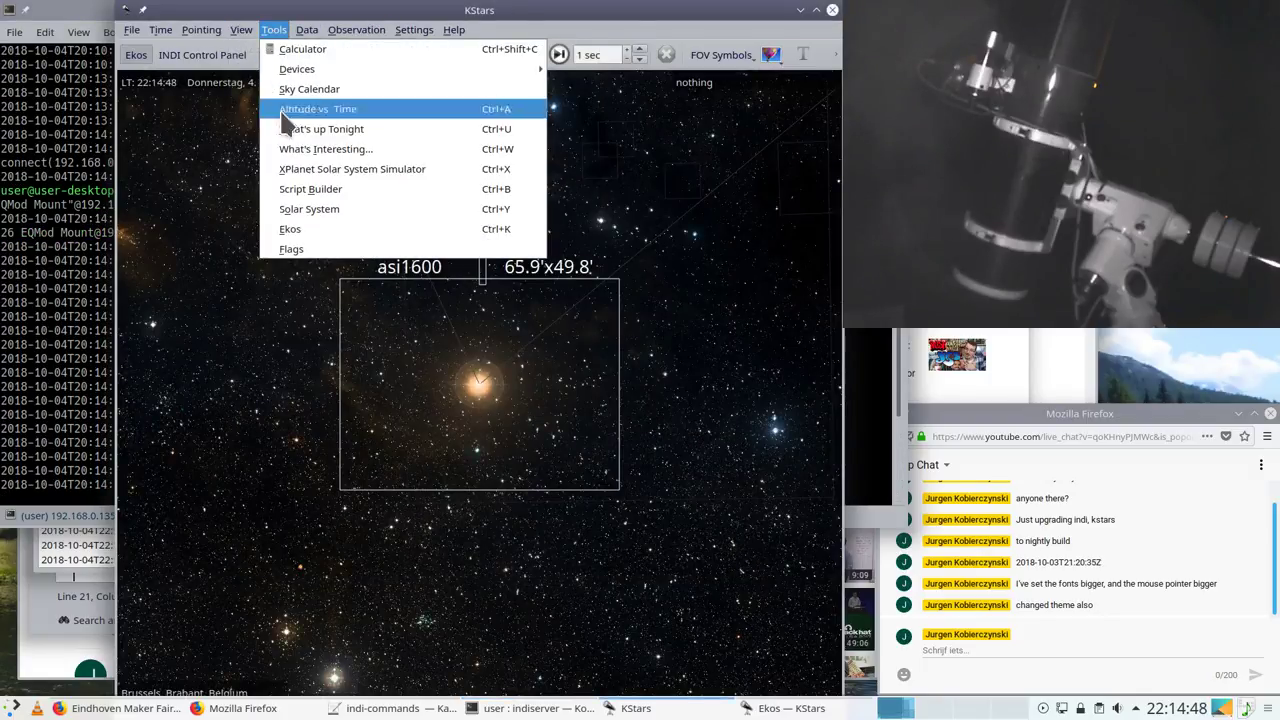
pyautogui.click(300, 231)
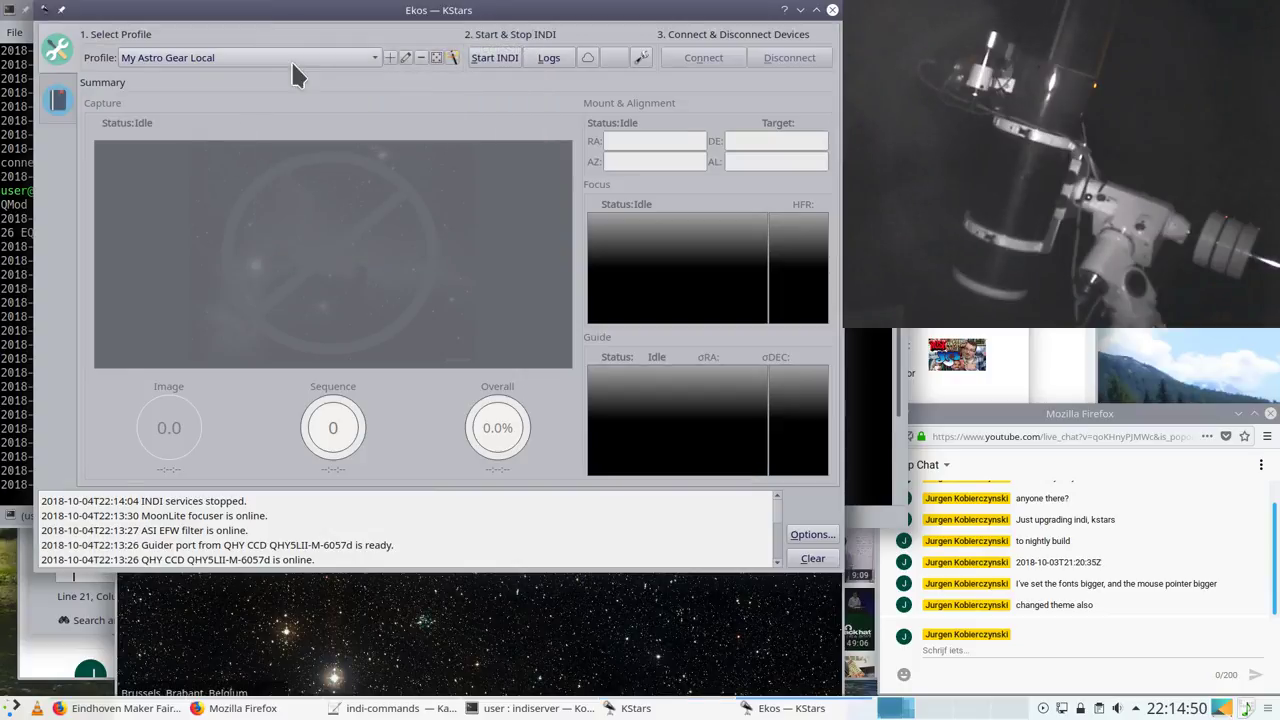
pyautogui.click(291, 58)
pyautogui.click(294, 60)
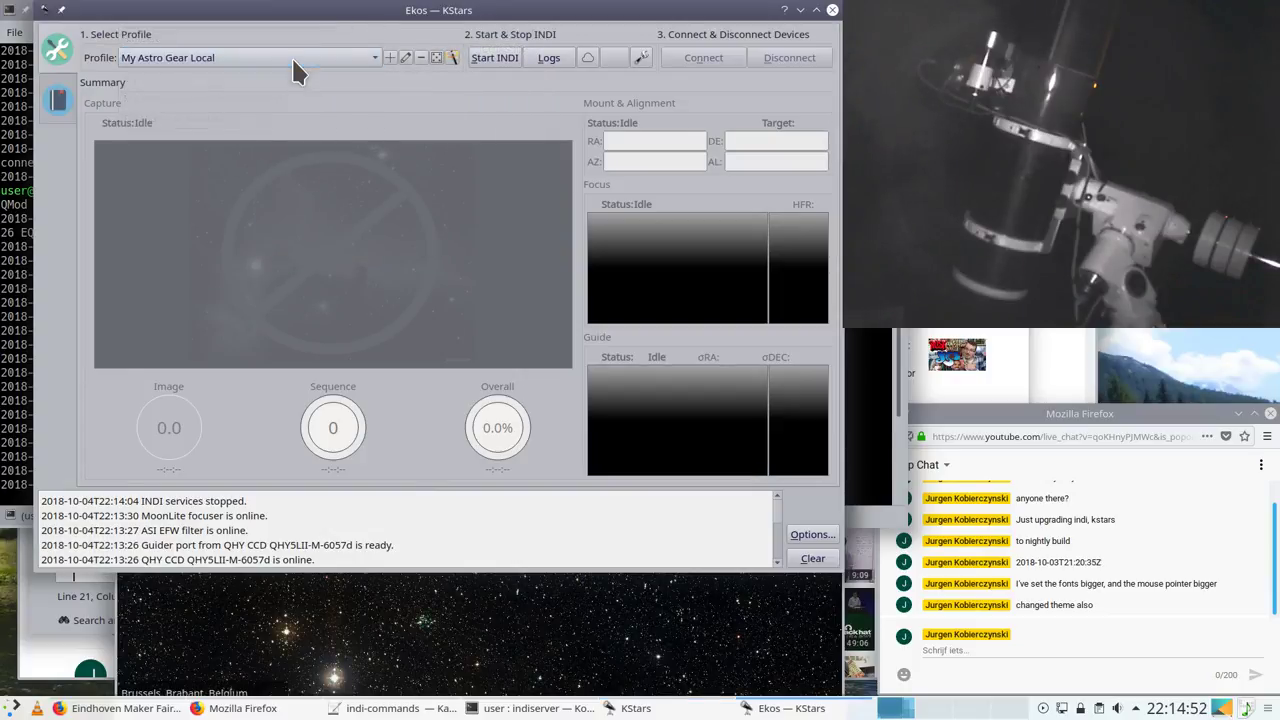
pyautogui.click(503, 56)
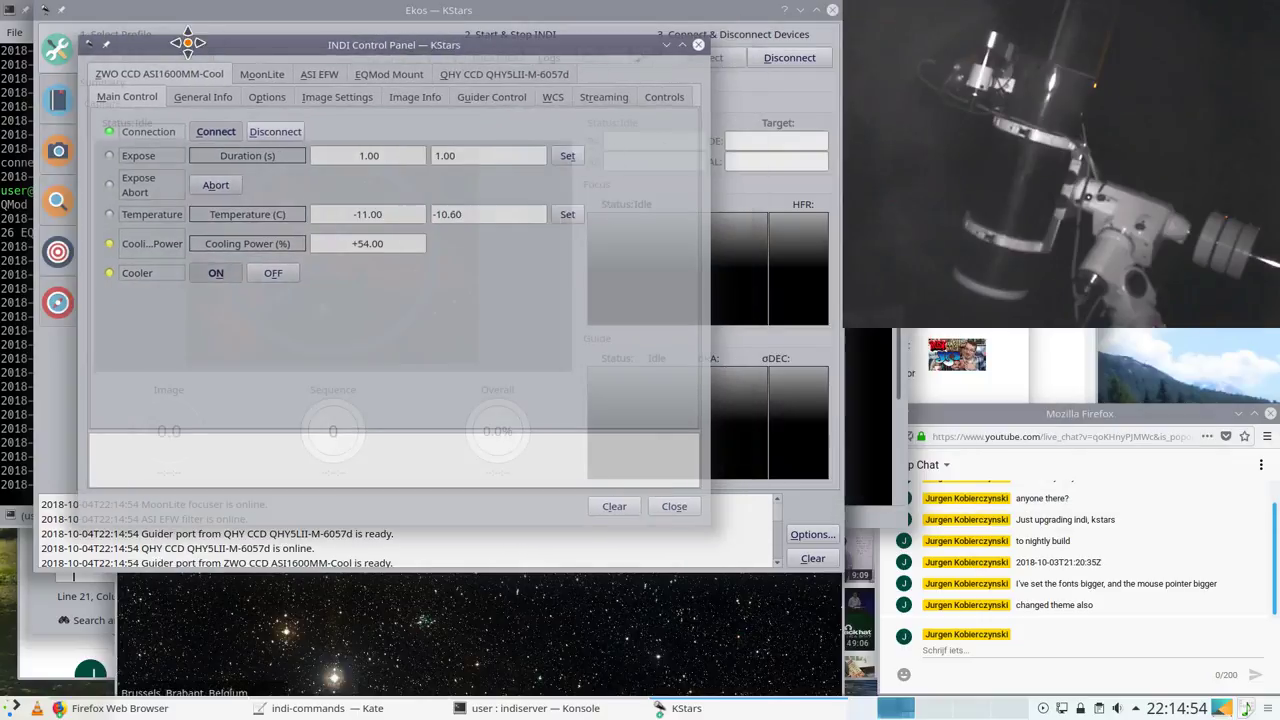
# Step: Apply /dev/mount as the EQMod Mount's serial port and scan for available ports
pyautogui.click(381, 70)
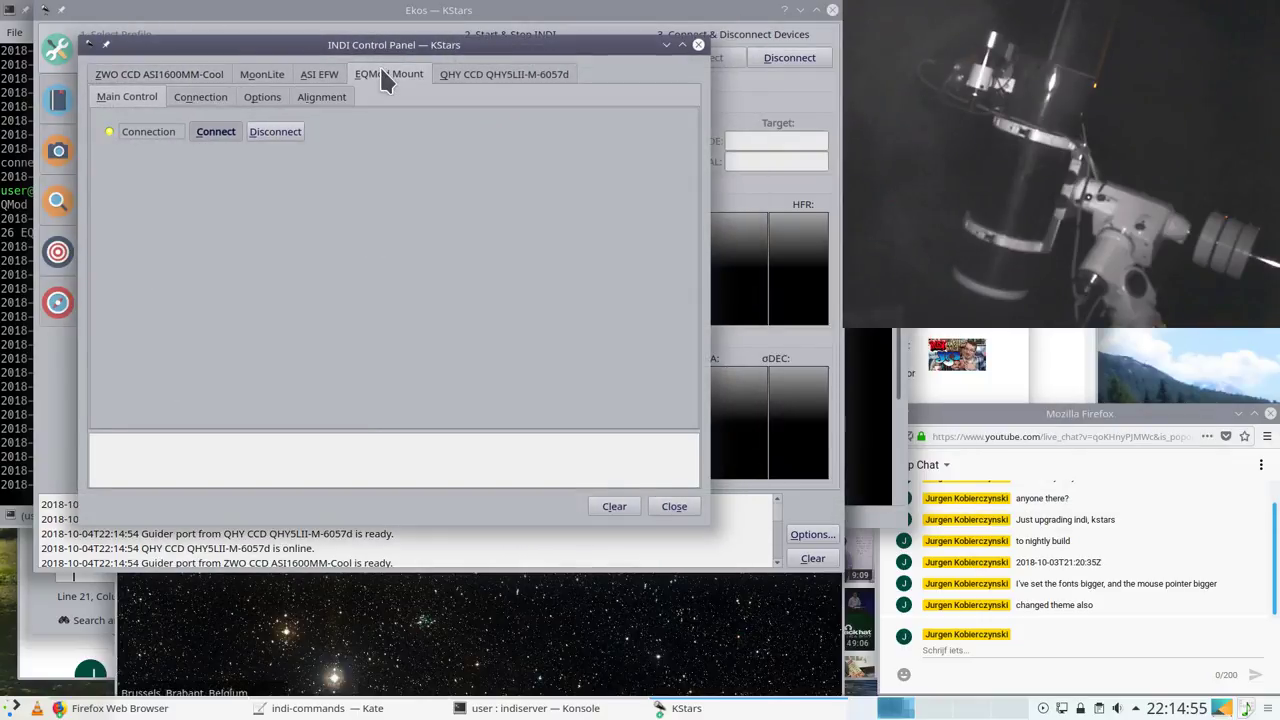
pyautogui.click(201, 97)
pyautogui.click(566, 251)
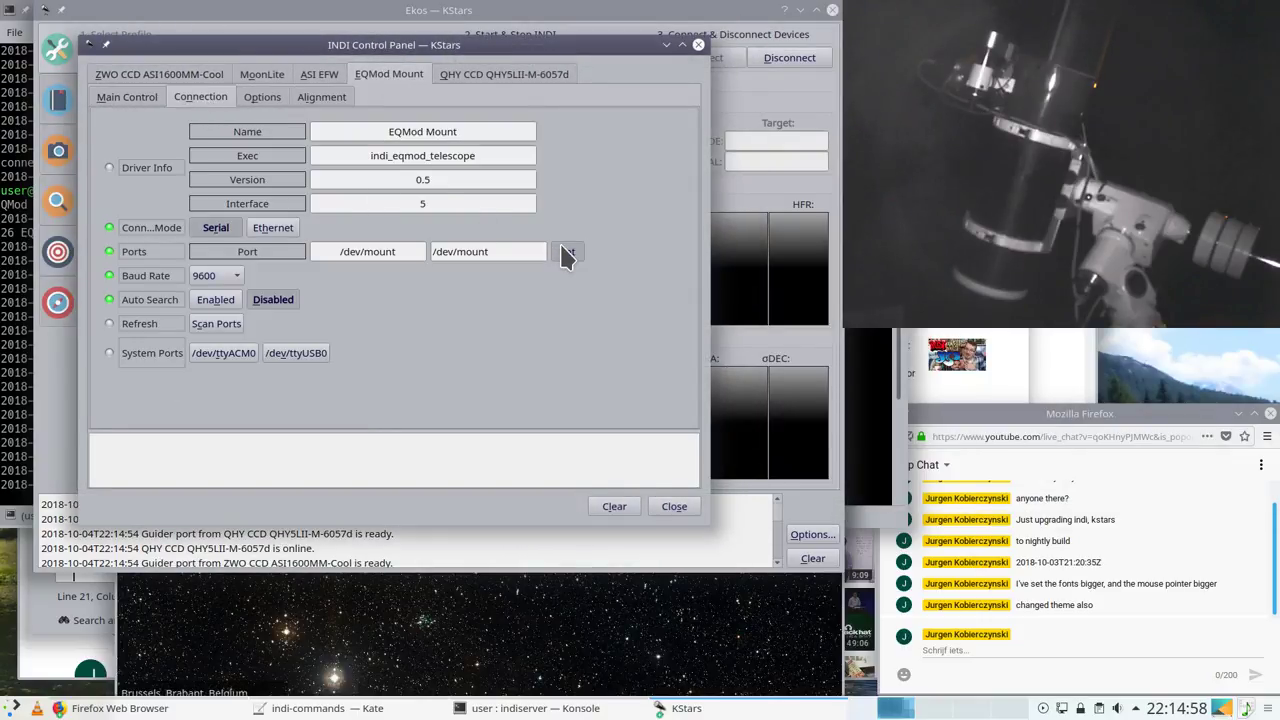
pyautogui.click(214, 323)
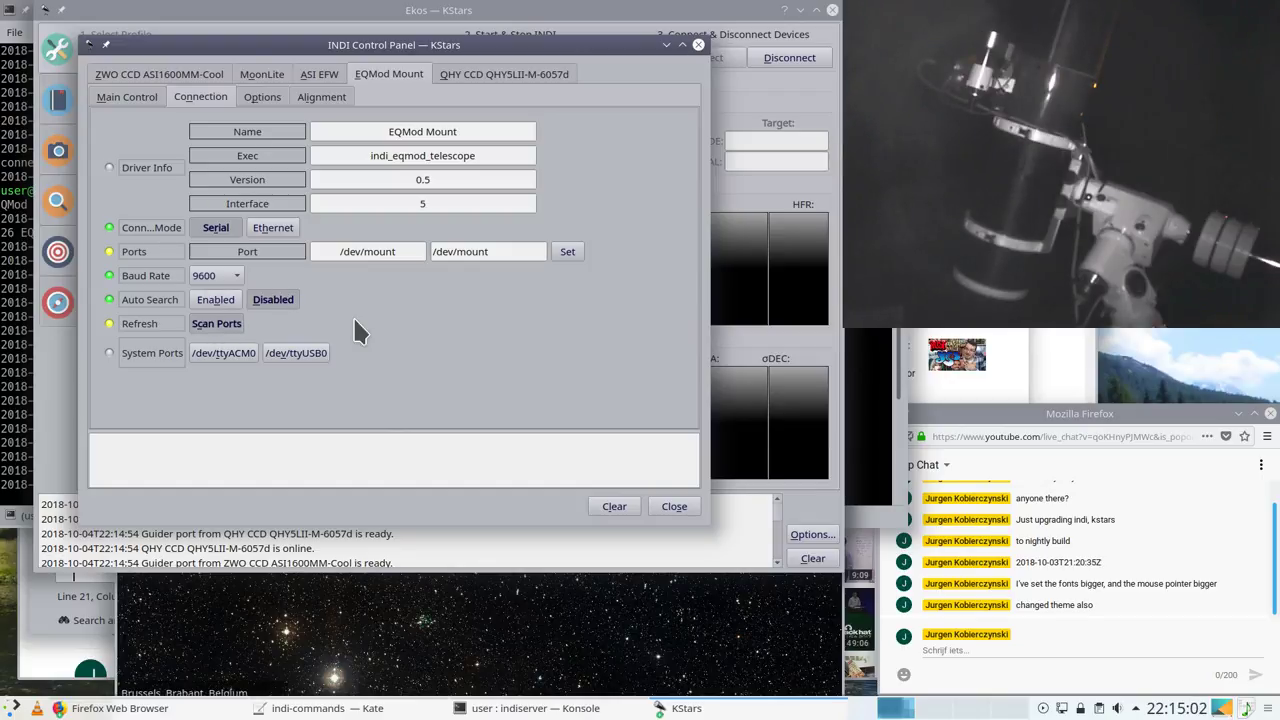
# Step: Examine the EQMod Mount's main control, connection, options and alignment settings
pyautogui.click(120, 90)
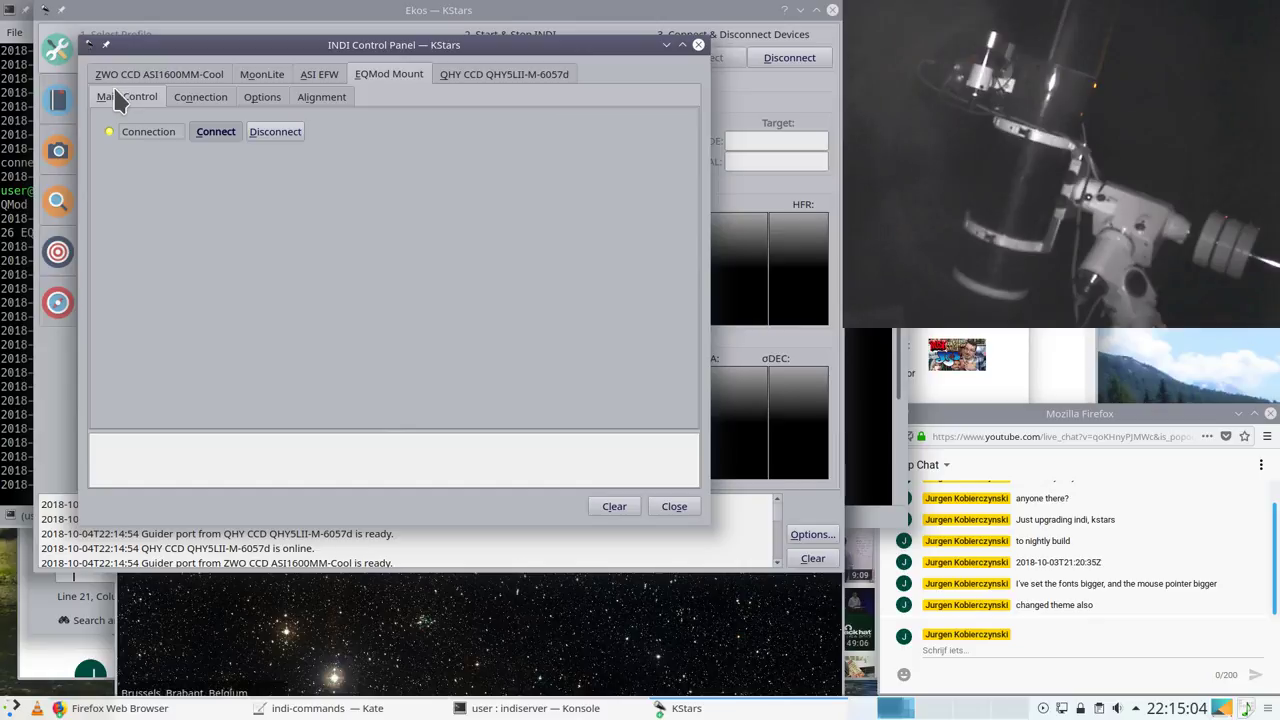
pyautogui.click(205, 100)
pyautogui.click(270, 100)
pyautogui.click(325, 100)
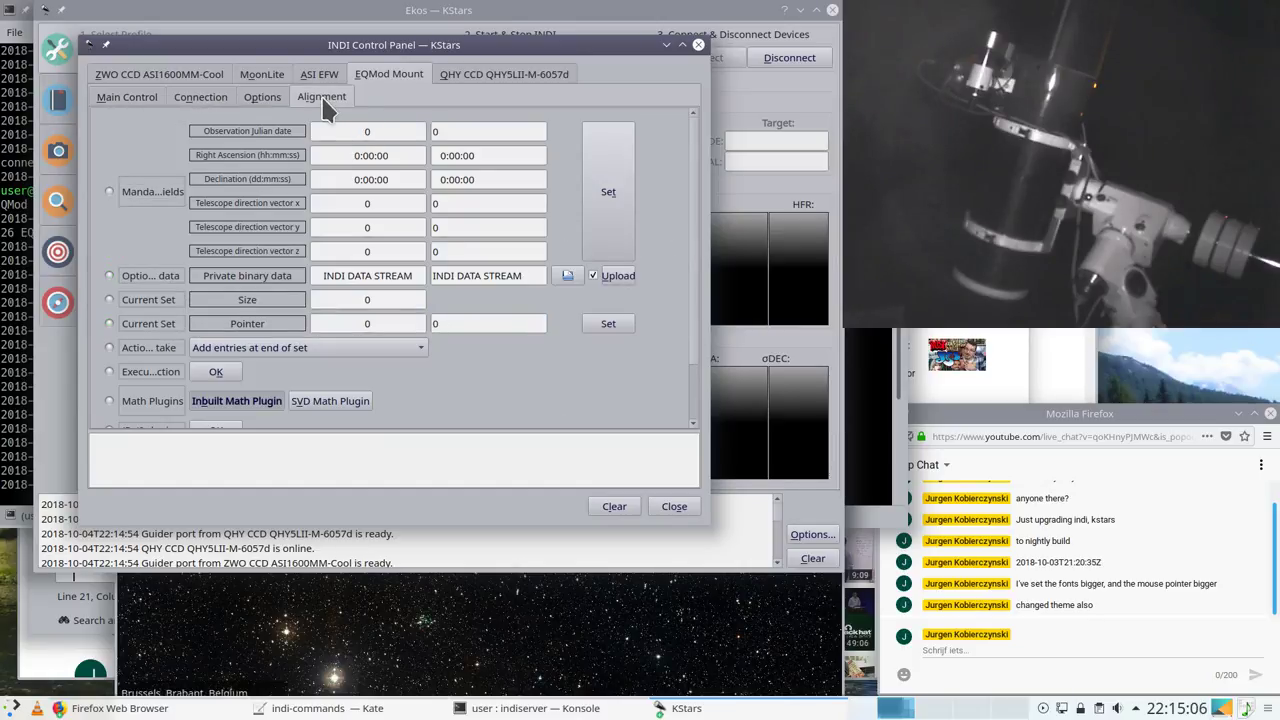
pyautogui.click(125, 98)
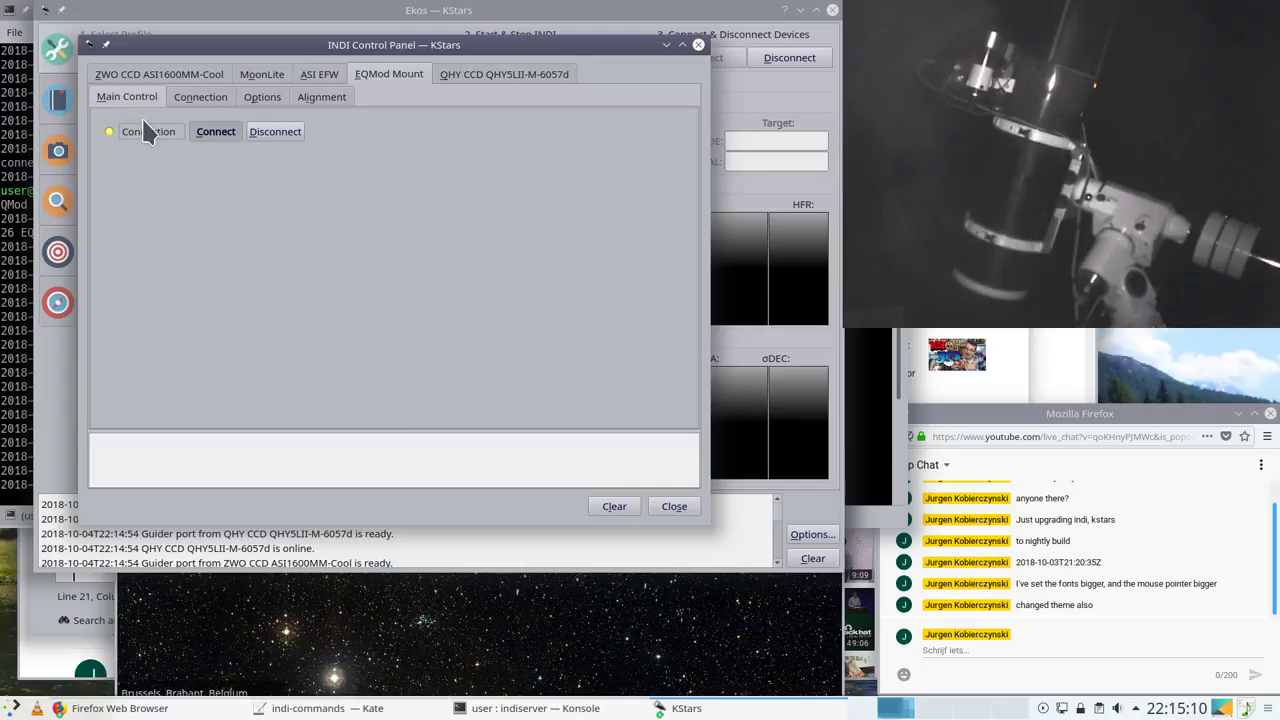
# Step: Post the message "I reboot the remote host" in the YouTube live chat
pyautogui.click(941, 649)
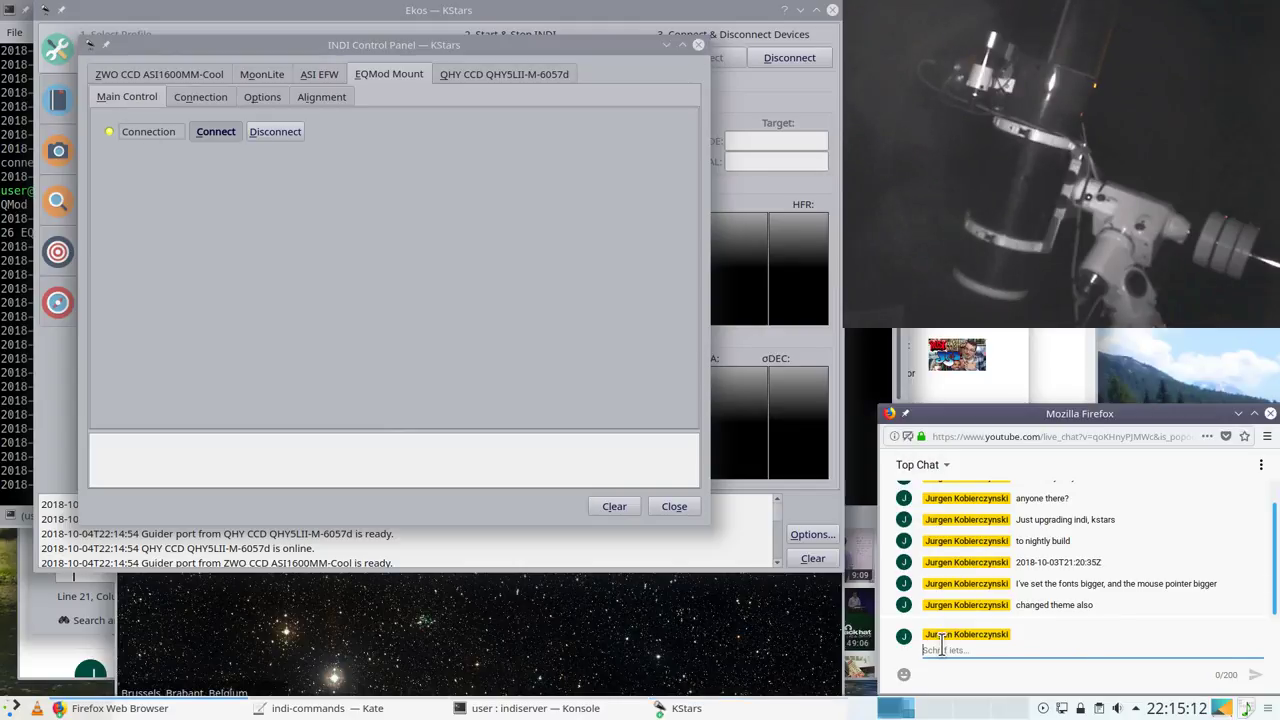
pyautogui.write('I')
pyautogui.press('BackSpace')
pyautogui.write('ot the remote host')
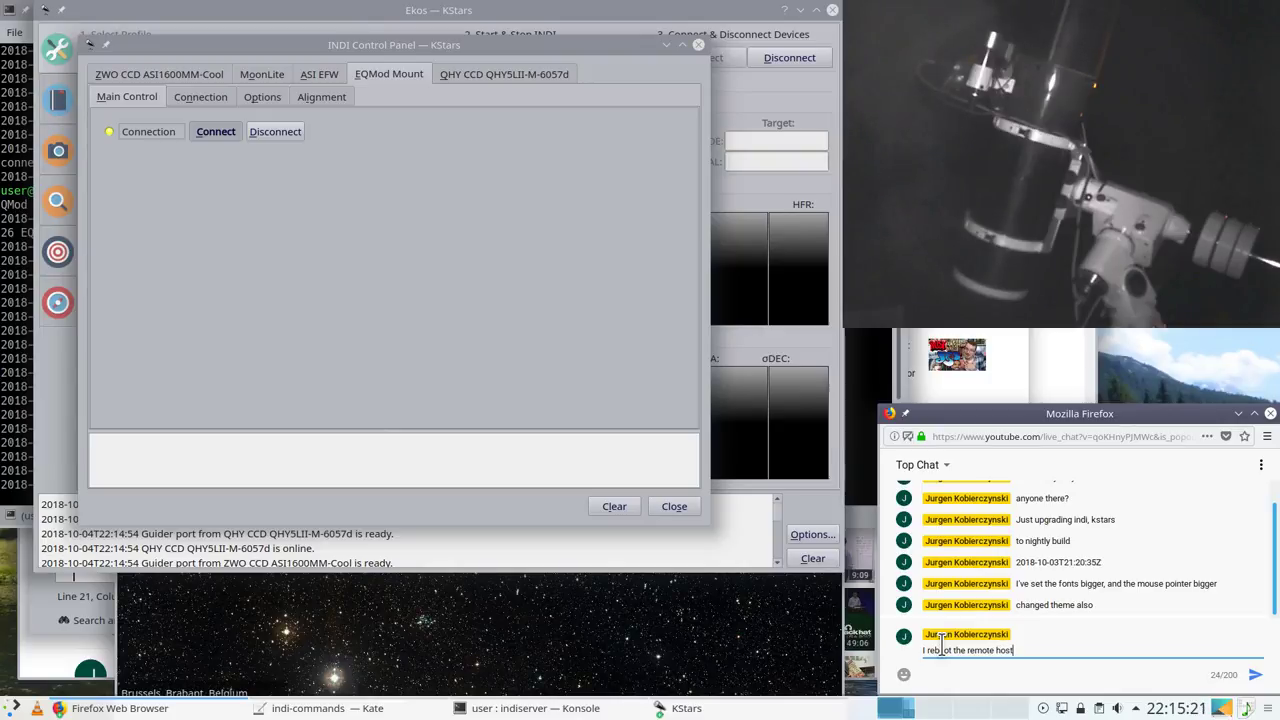
pyautogui.press('Return')
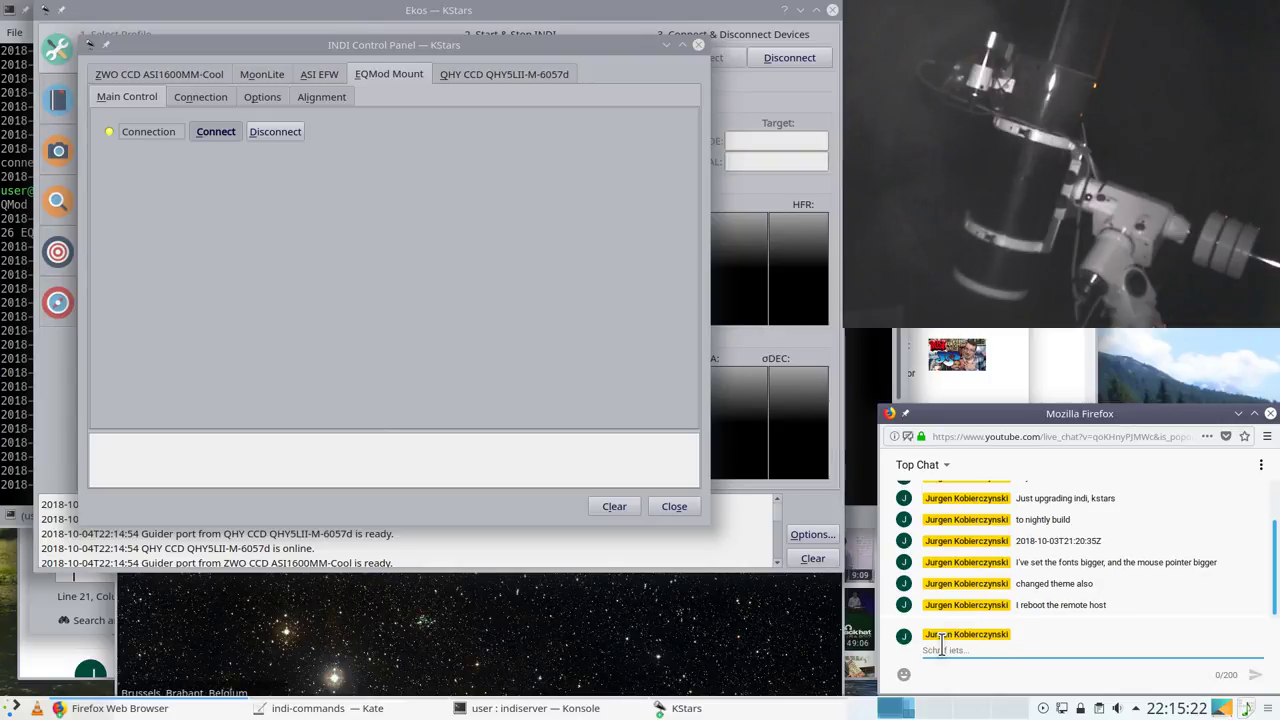
# Step: Close the INDI Control Panel, disconnect the devices in Ekos, and quit Ekos and KStars
pyautogui.click(538, 158)
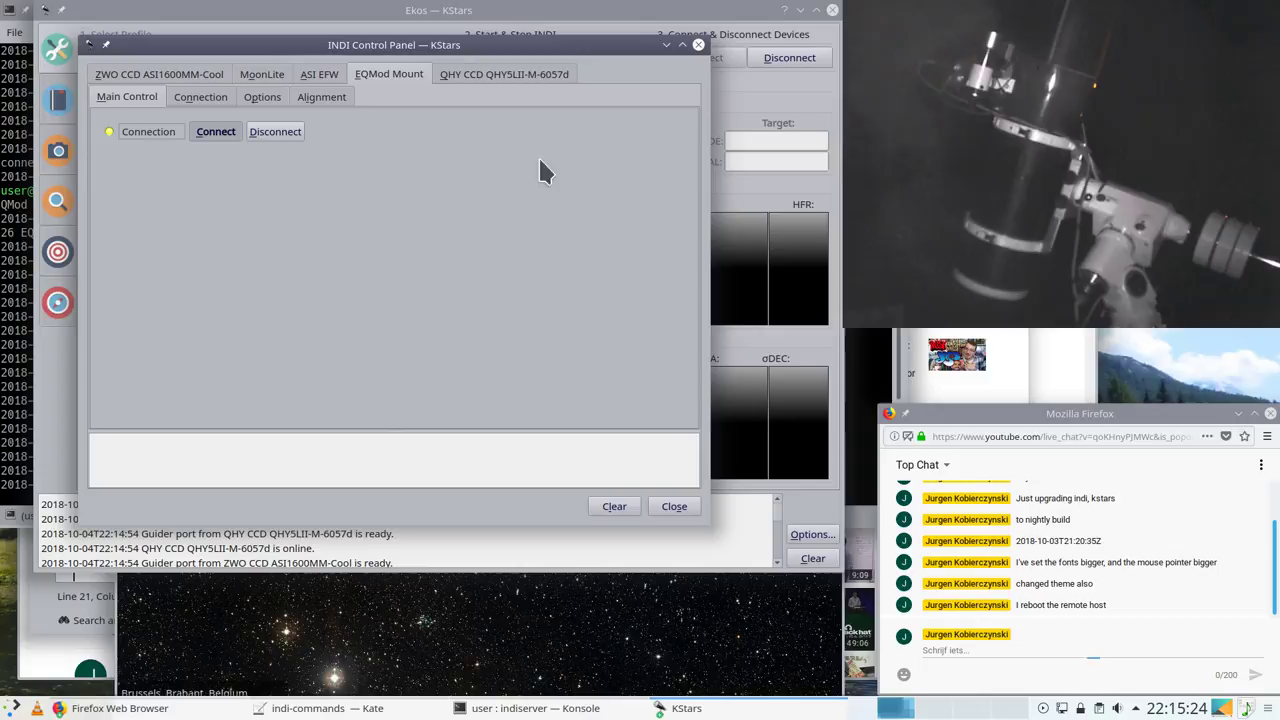
pyautogui.click(699, 47)
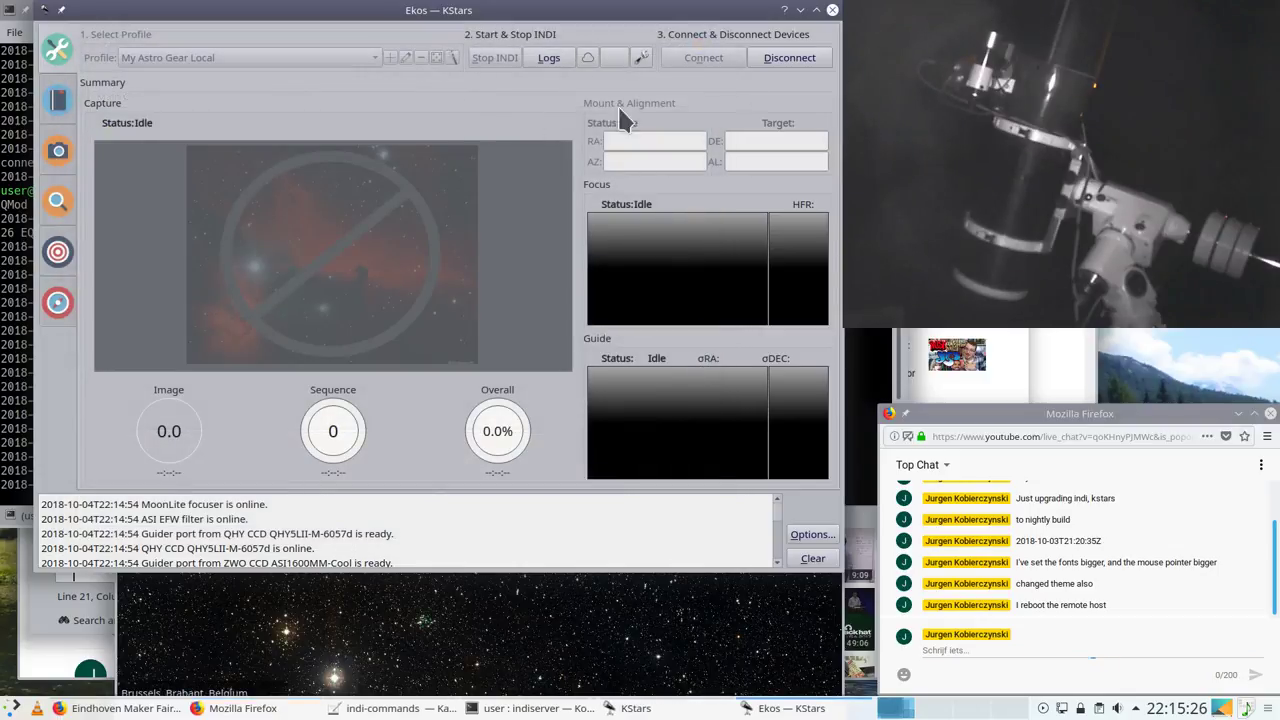
pyautogui.click(806, 60)
pyautogui.click(832, 10)
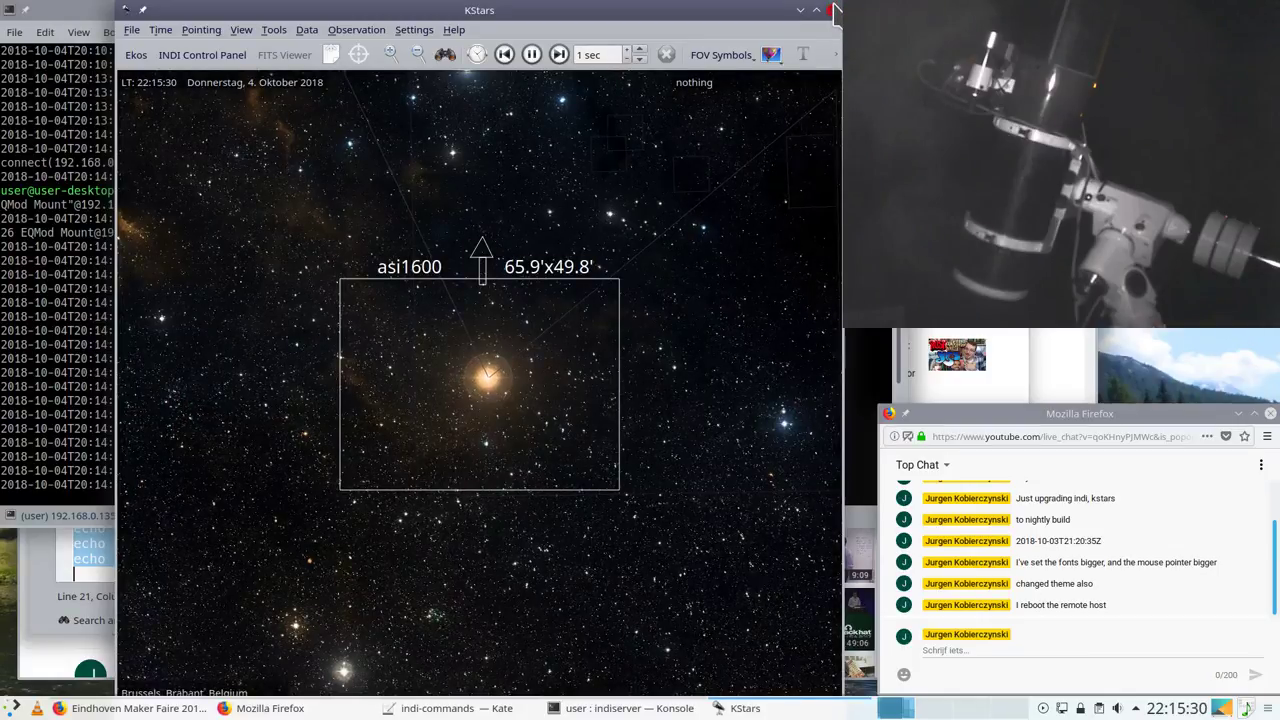
pyautogui.click(832, 10)
# Step: Stop the indiserver processes in the local and remote Konsole sessions
pyautogui.hotkey('ctrl', 'c')
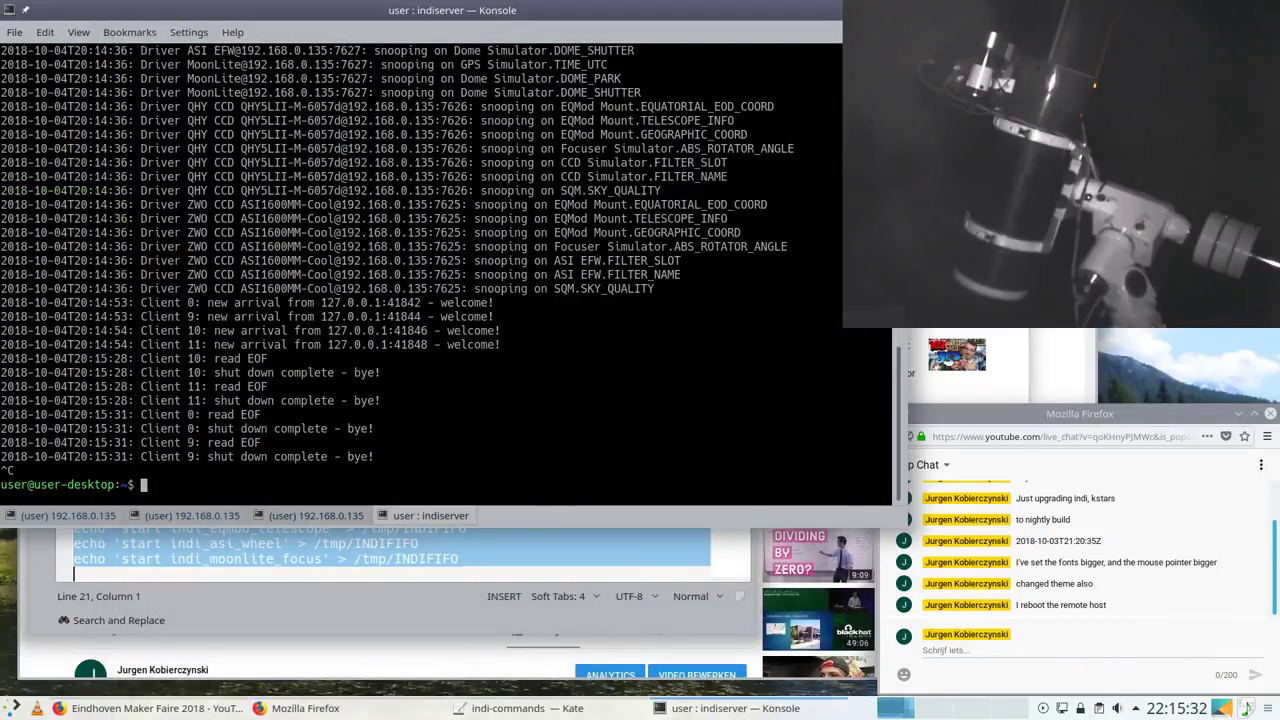
pyautogui.click(325, 520)
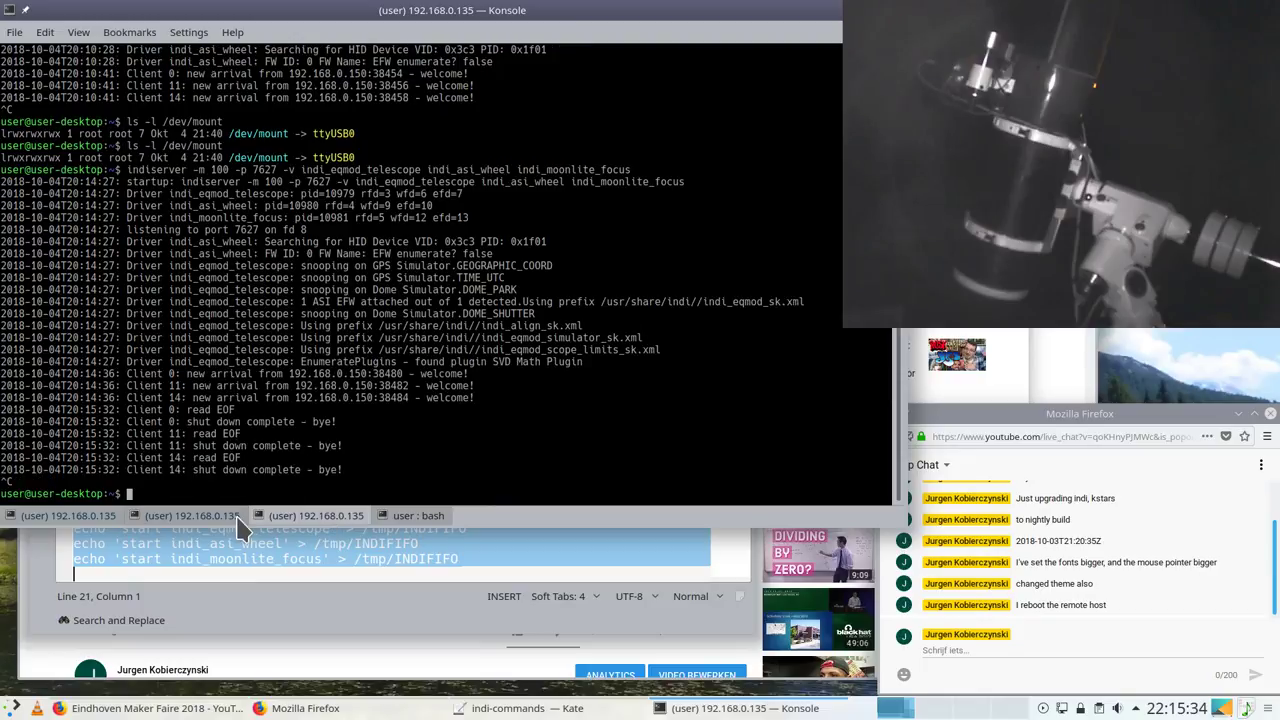
pyautogui.click(240, 520)
pyautogui.click(88, 520)
pyautogui.hotkey('ctrl', 'c')
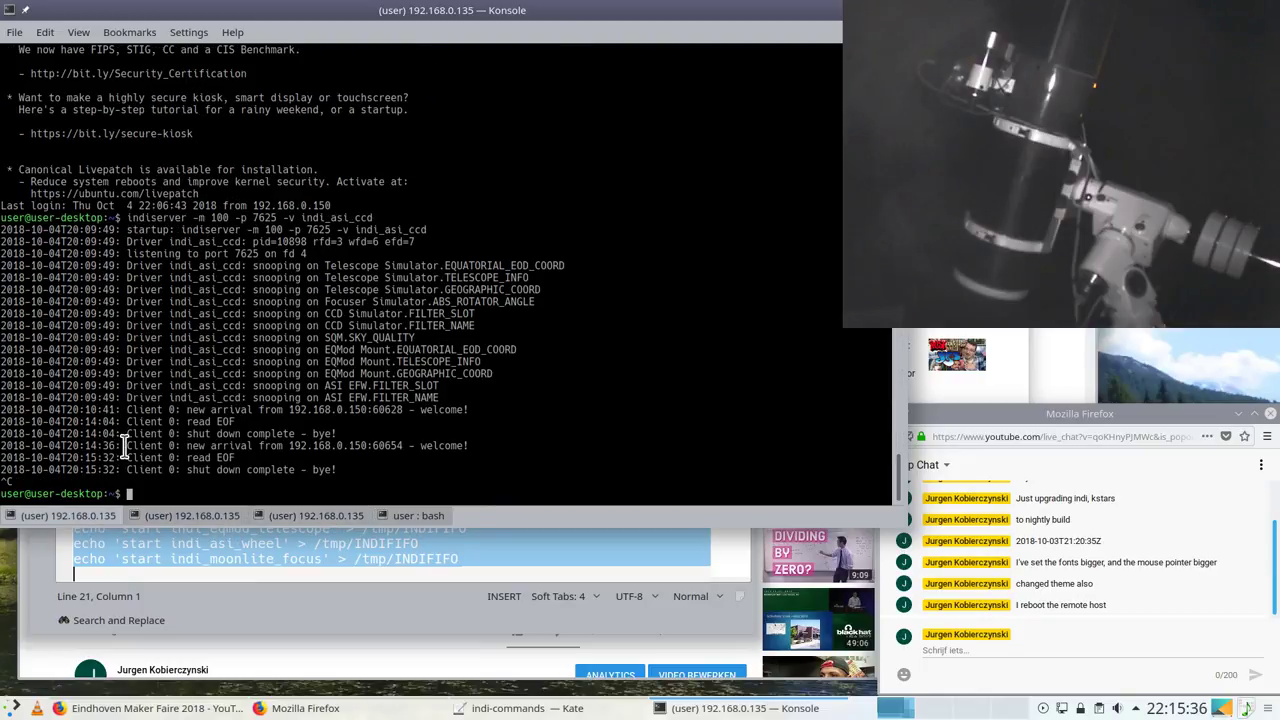
pyautogui.write('sudo apt reboot')
pyautogui.press('Return')
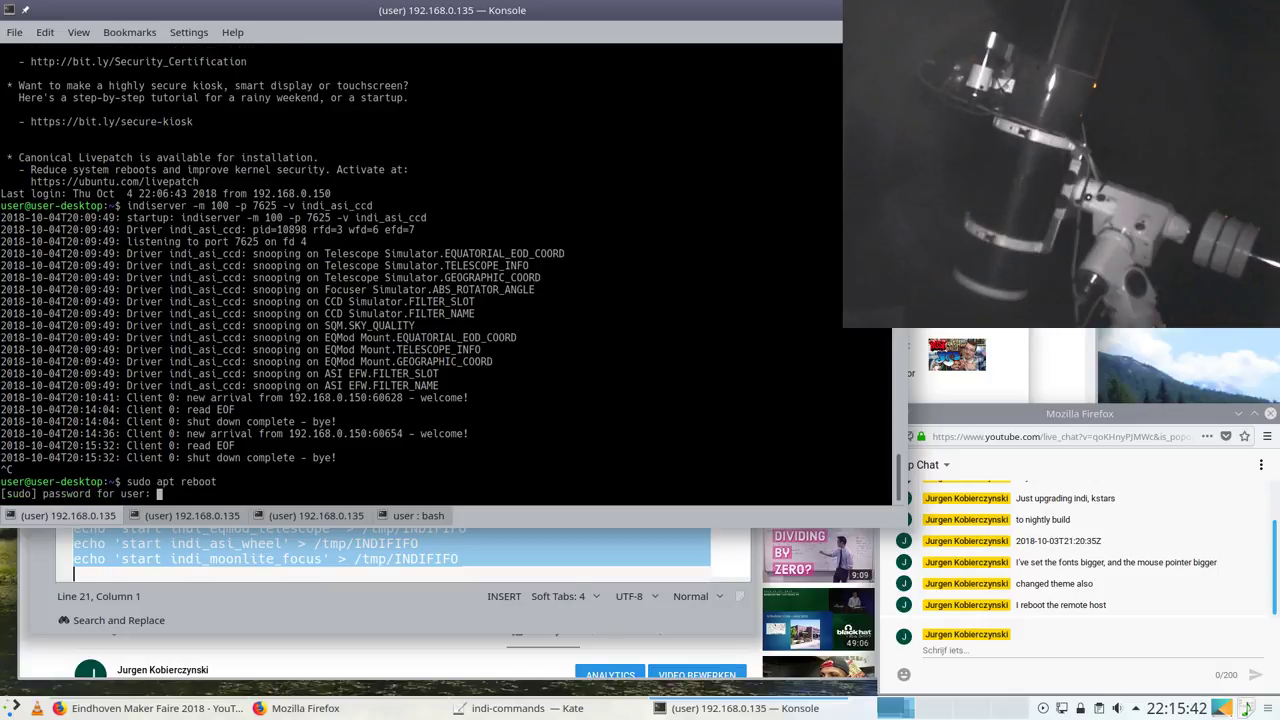
pyautogui.hotkey('ctrl', 'c')
# Step: Correct the recalled command to sudo reboot, run it on the remote host and enter the sudo password
pyautogui.press('Up')
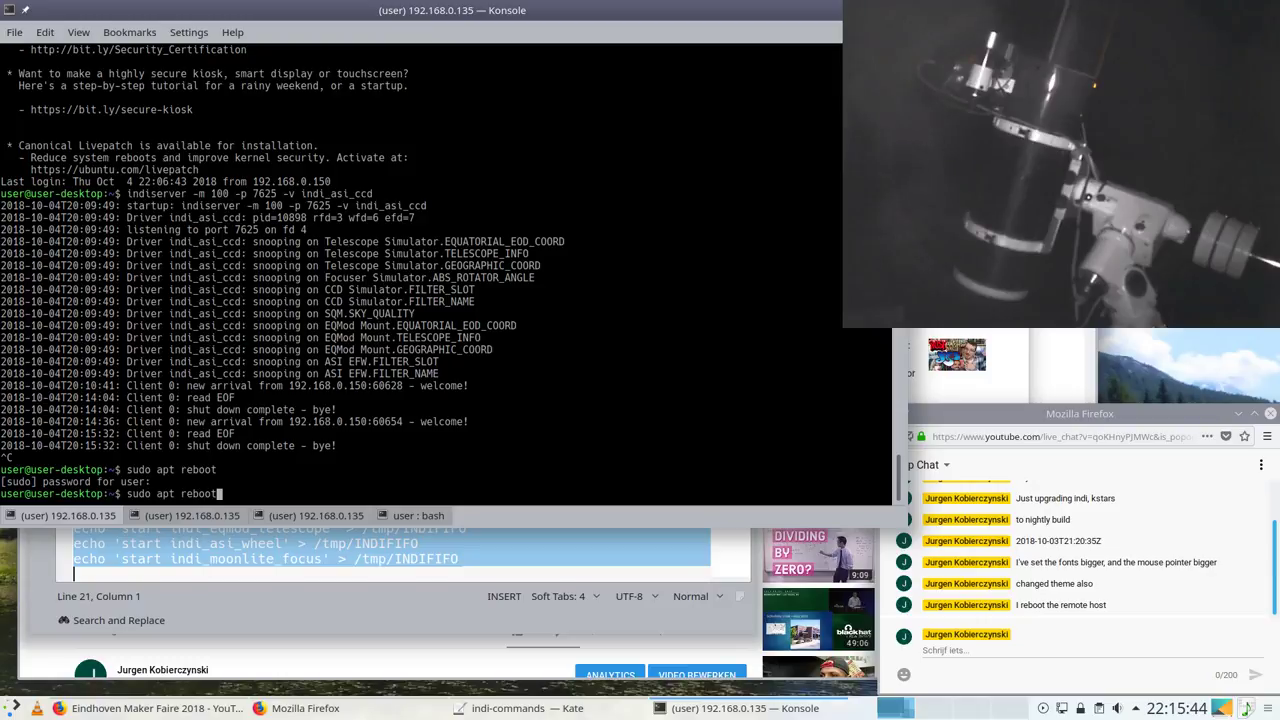
pyautogui.press('Left')
pyautogui.press('Left')
pyautogui.press('Left')
pyautogui.press('BackSpace')
pyautogui.press('BackSpace')
pyautogui.press('BackSpace')
pyautogui.press('BackSpace')
pyautogui.press('Return')
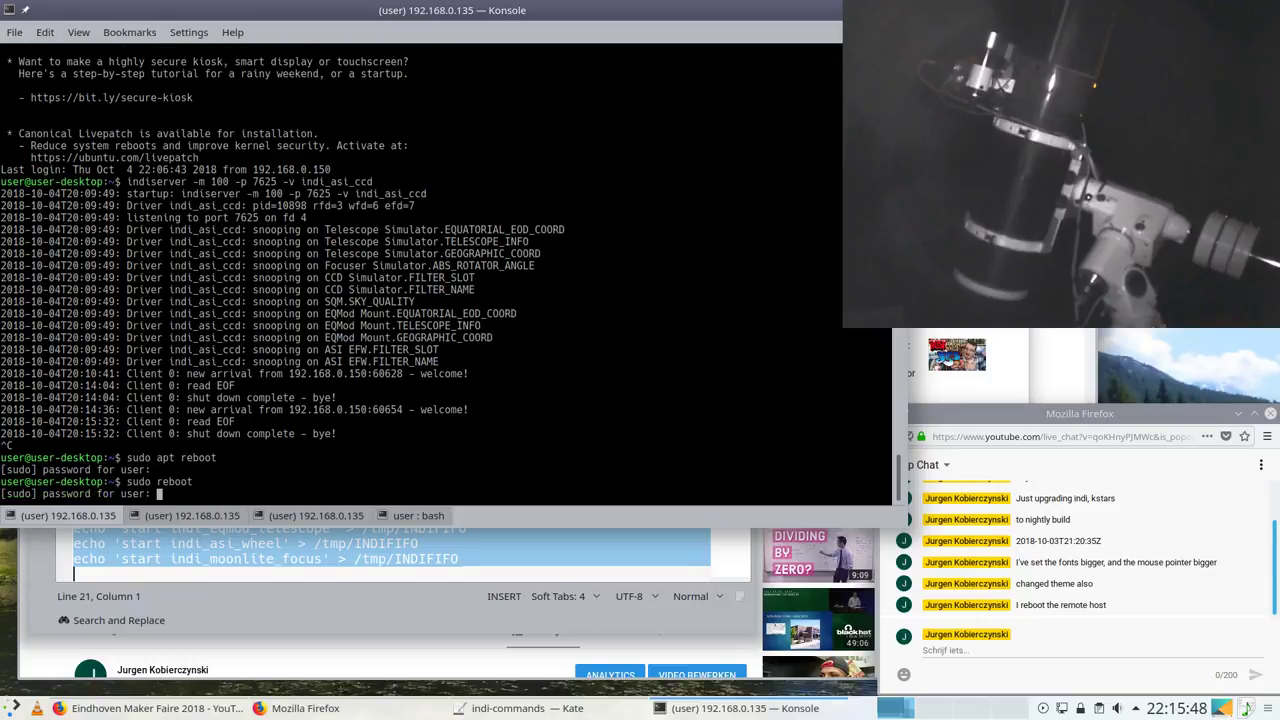
pyautogui.press('Return')
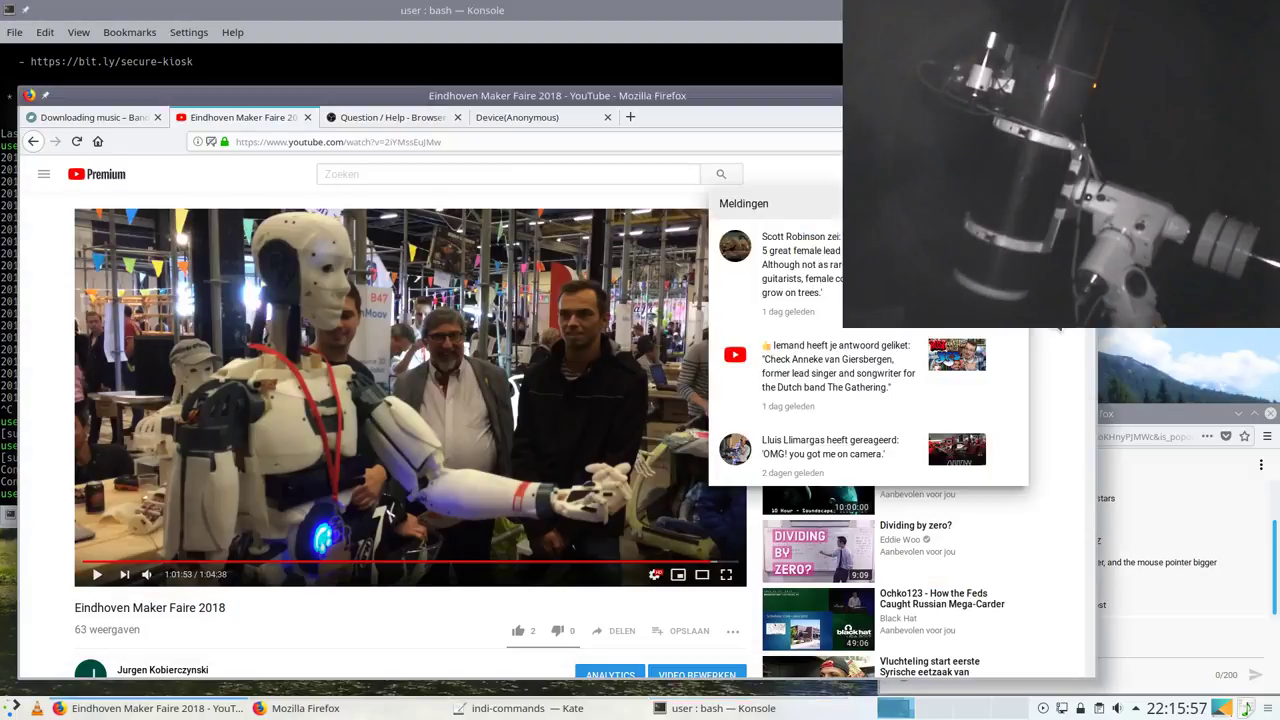
# Step: Close the YouTube notifications in Firefox and open the account's own channel page
pyautogui.click(1000, 360)
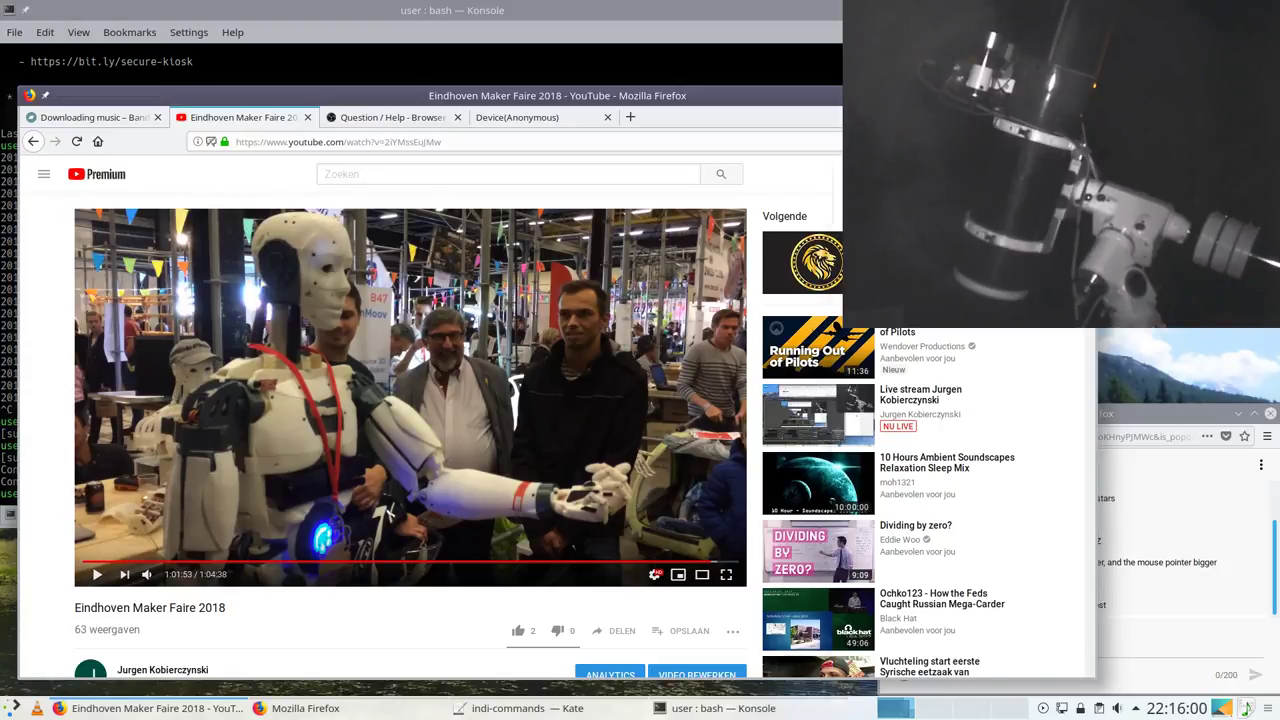
pyautogui.click(1060, 174)
pyautogui.click(900, 253)
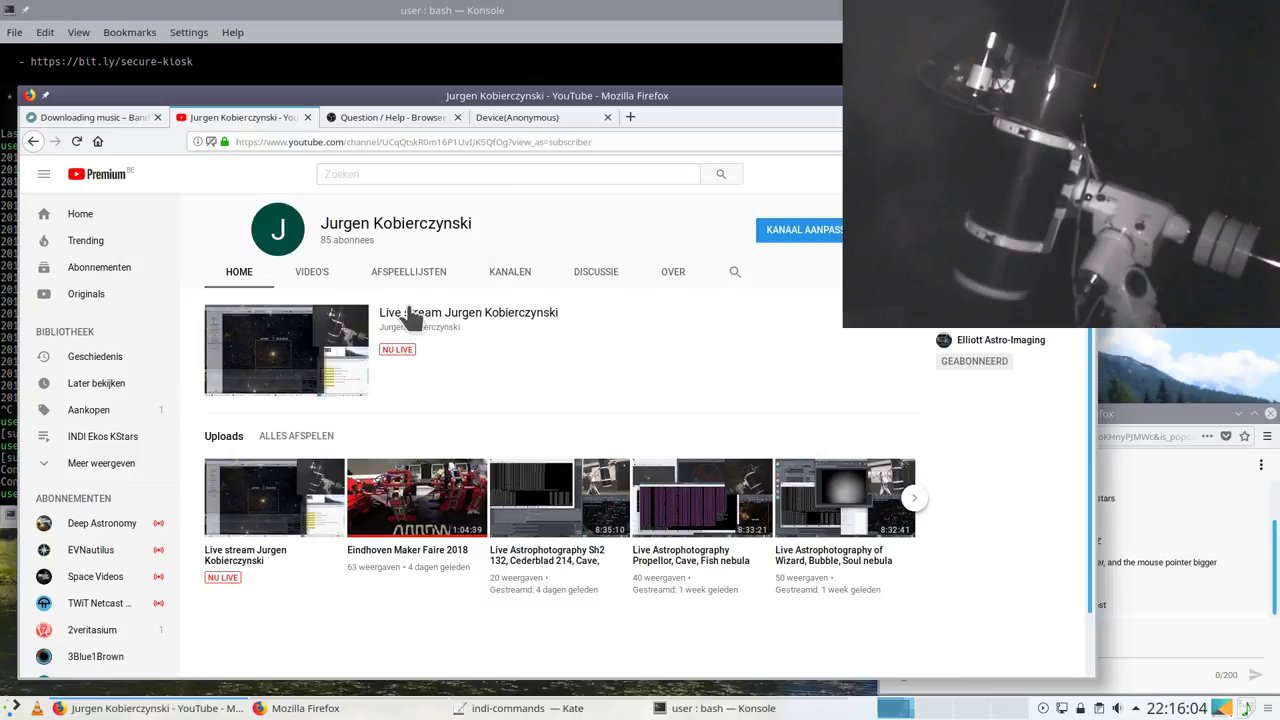
# Step: Open the ongoing live stream's page from the channel and pause its playback
pyautogui.click(420, 322)
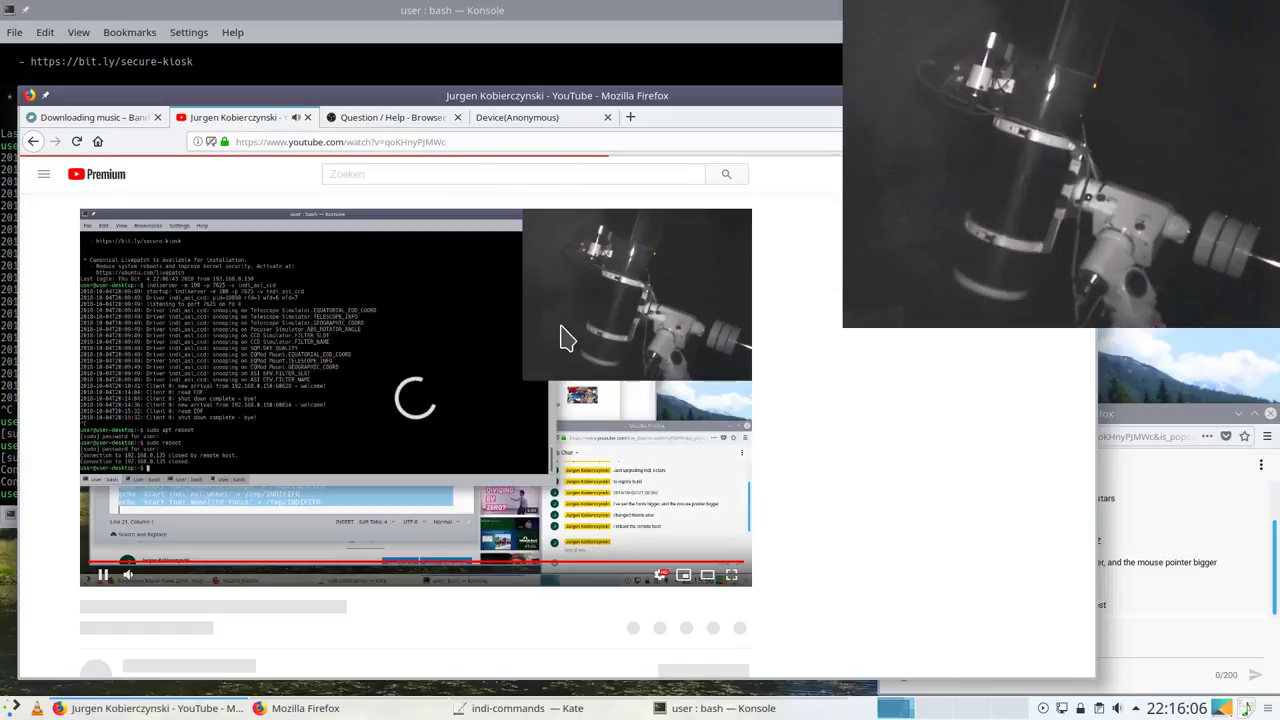
pyautogui.scroll(-2, 432, 345)
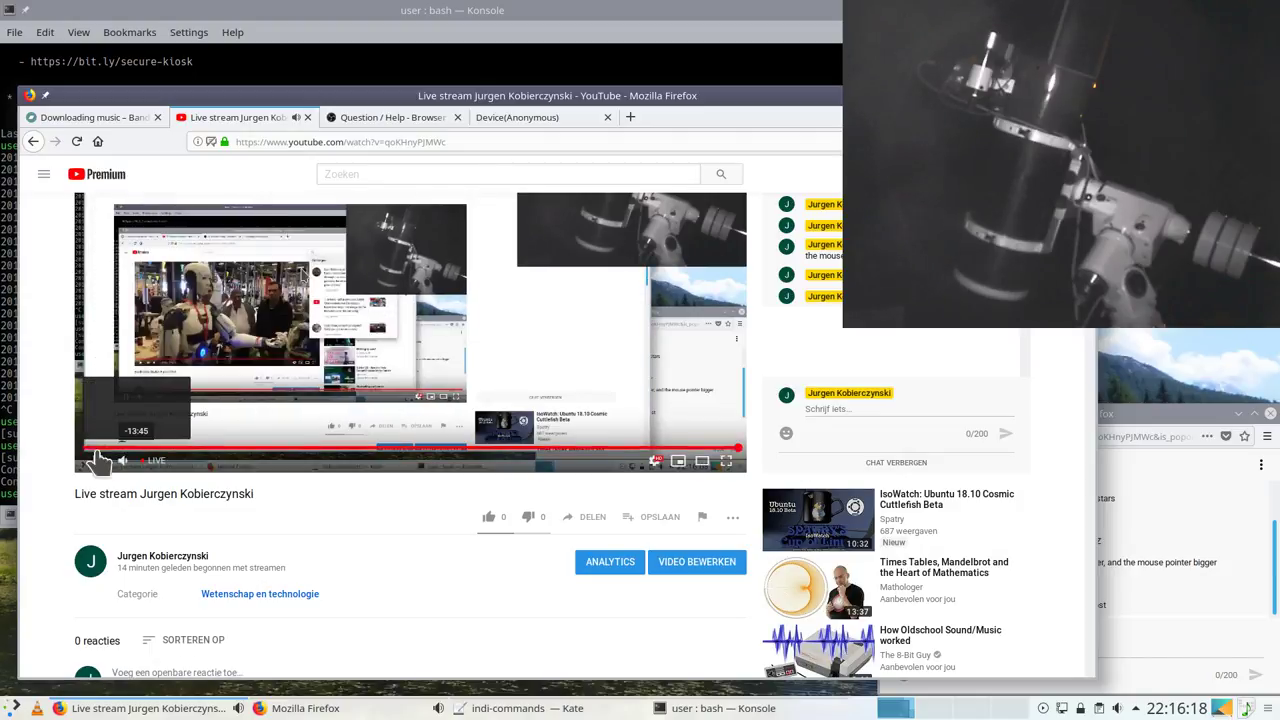
pyautogui.click(222, 423)
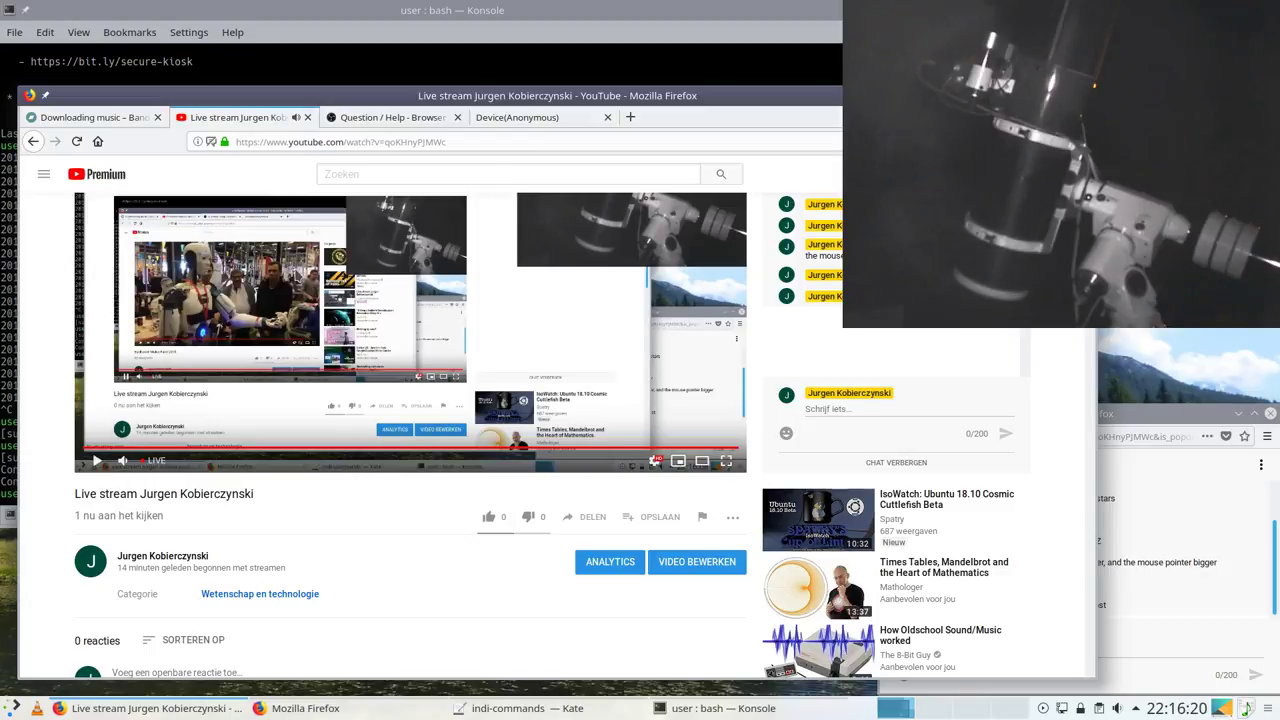
# Step: Bring up the Dericam camera page in Firefox and detach it into its own window
pyautogui.press('super+Page_Down')
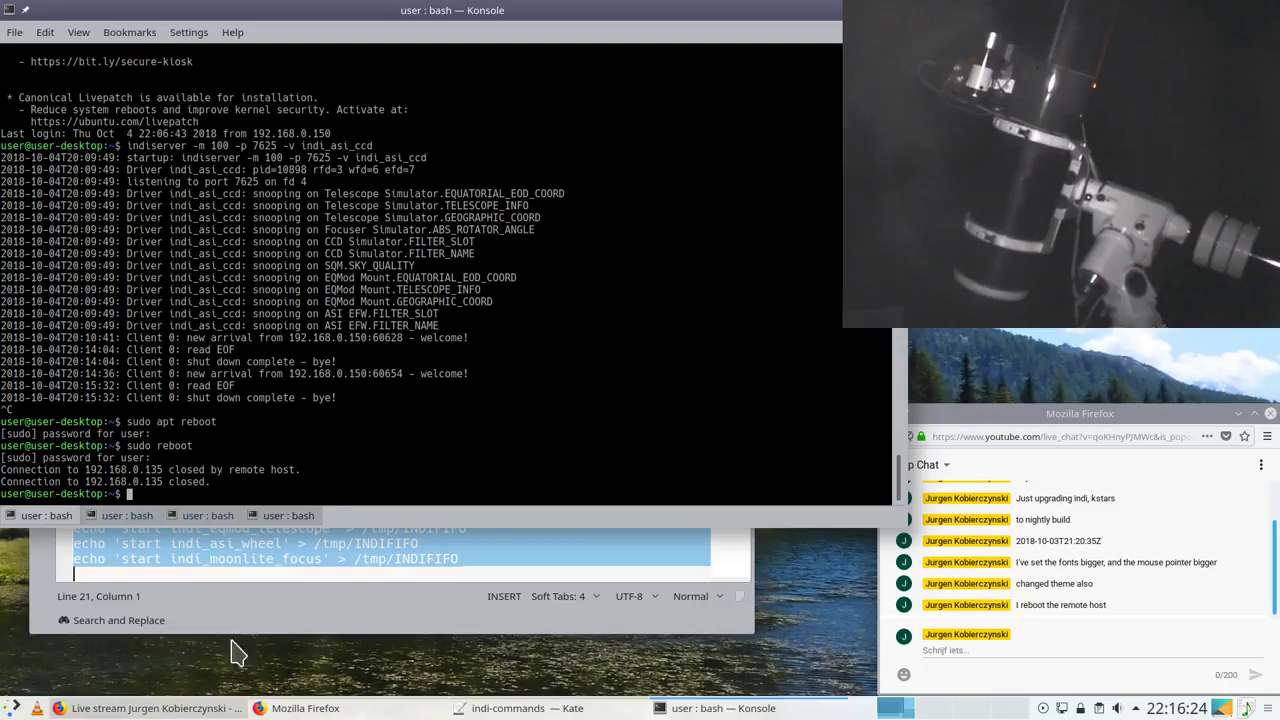
pyautogui.click(150, 708)
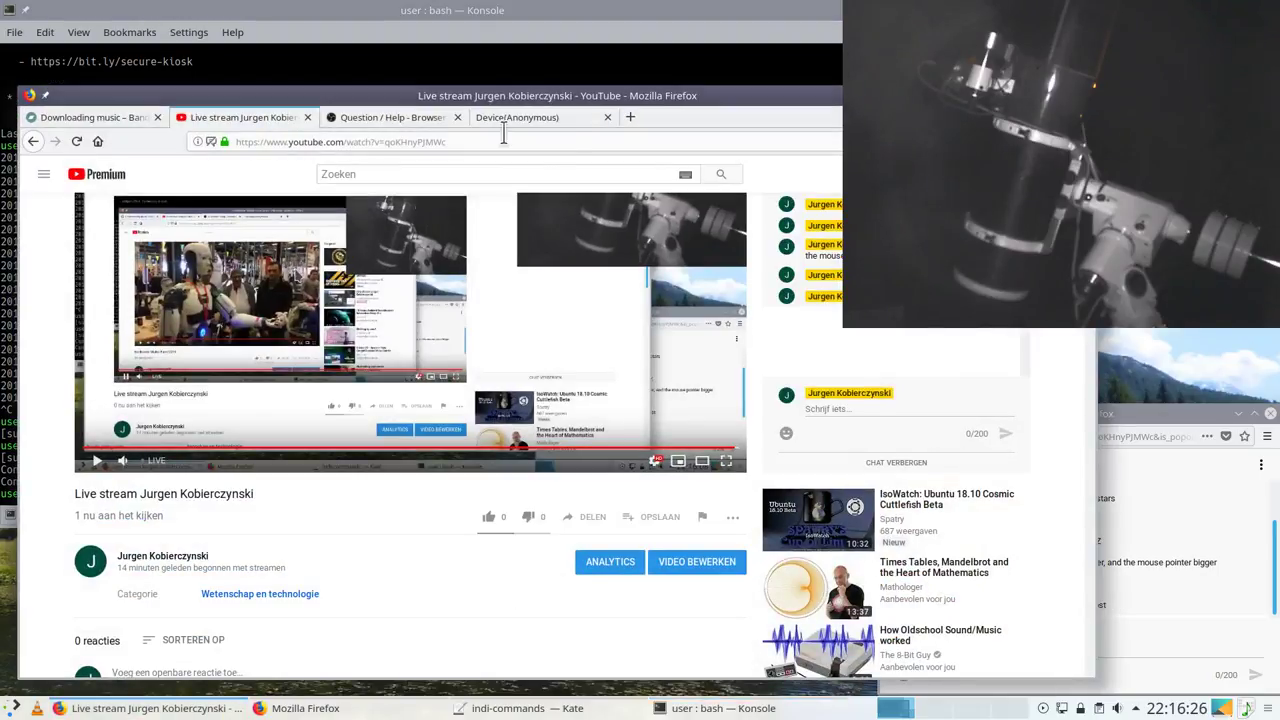
pyautogui.click(544, 115)
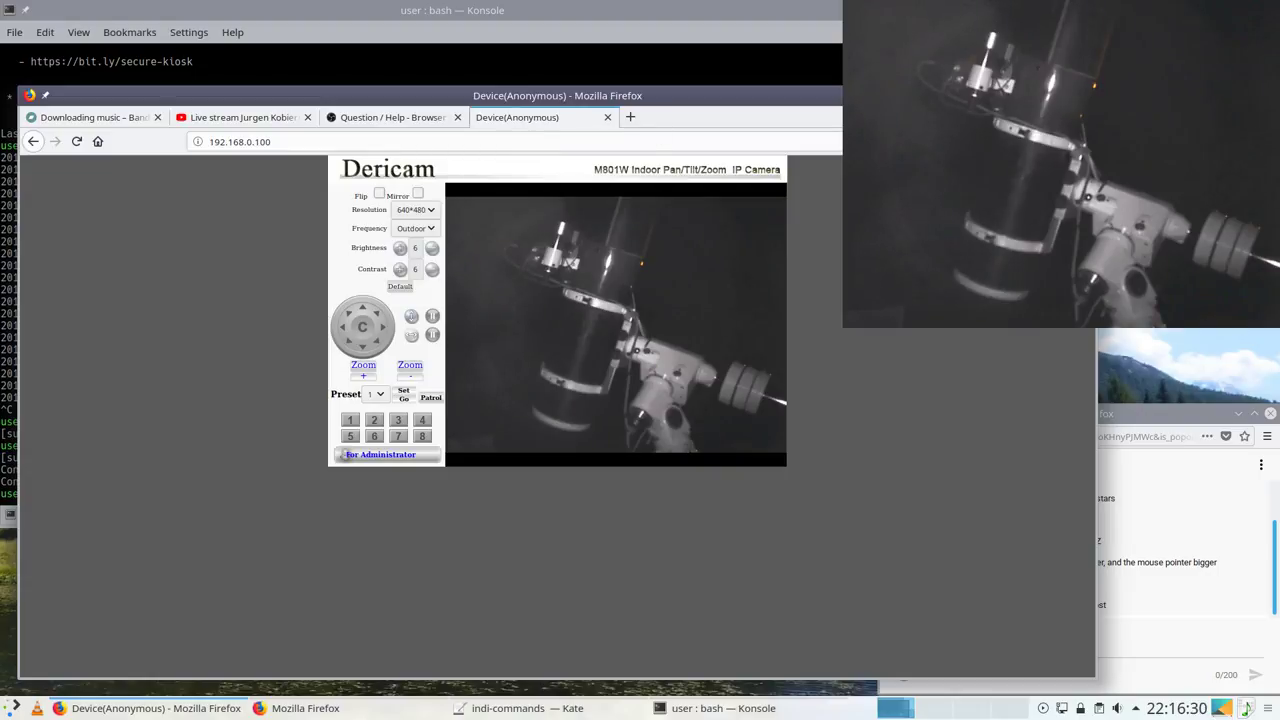
pyautogui.moveTo(517, 117); pyautogui.dragTo(469, 131)
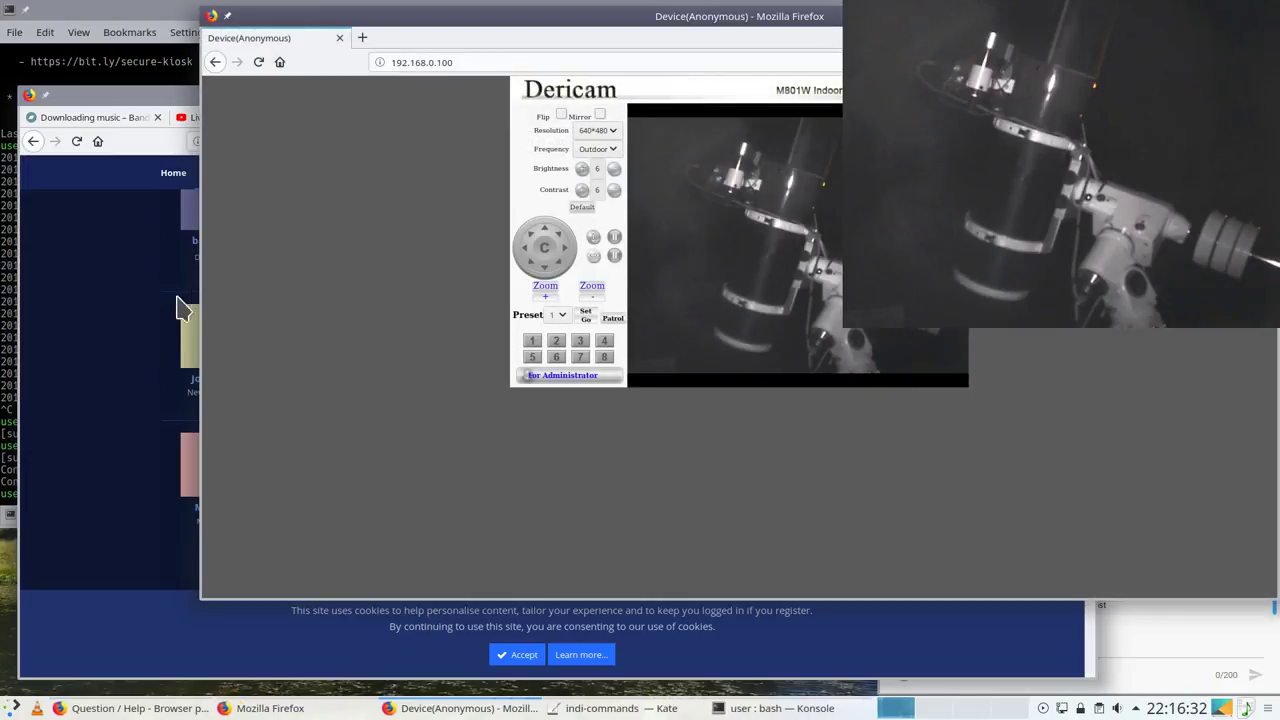
# Step: Shrink the detached camera window to fit behind the camera overlay and close the OBS forum page
pyautogui.moveTo(197, 283); pyautogui.dragTo(839, 234)
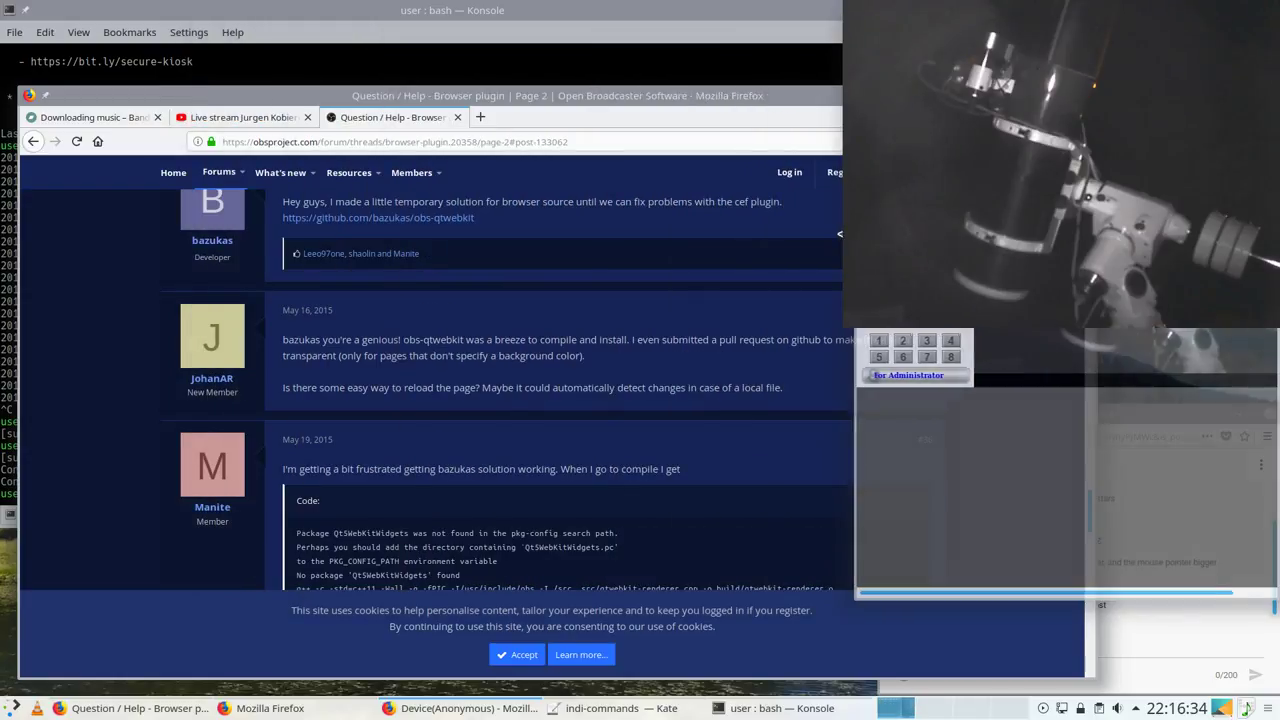
pyautogui.click(457, 117)
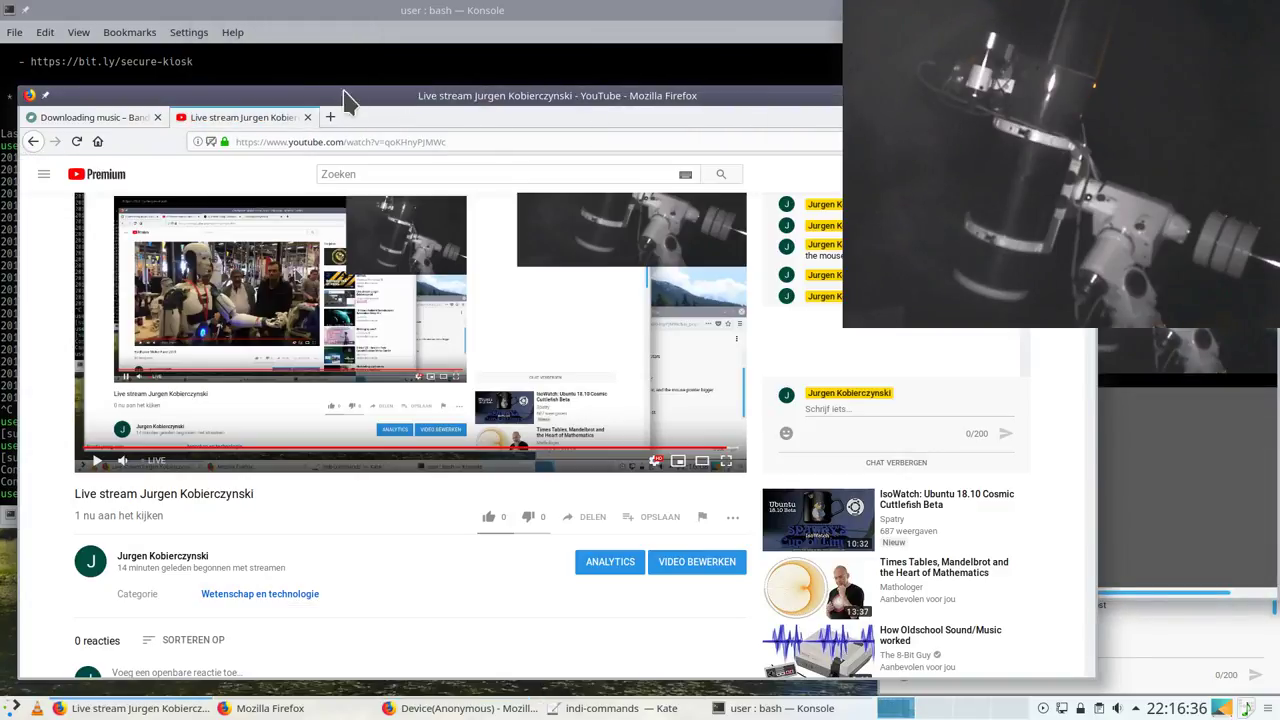
pyautogui.click(1150, 480)
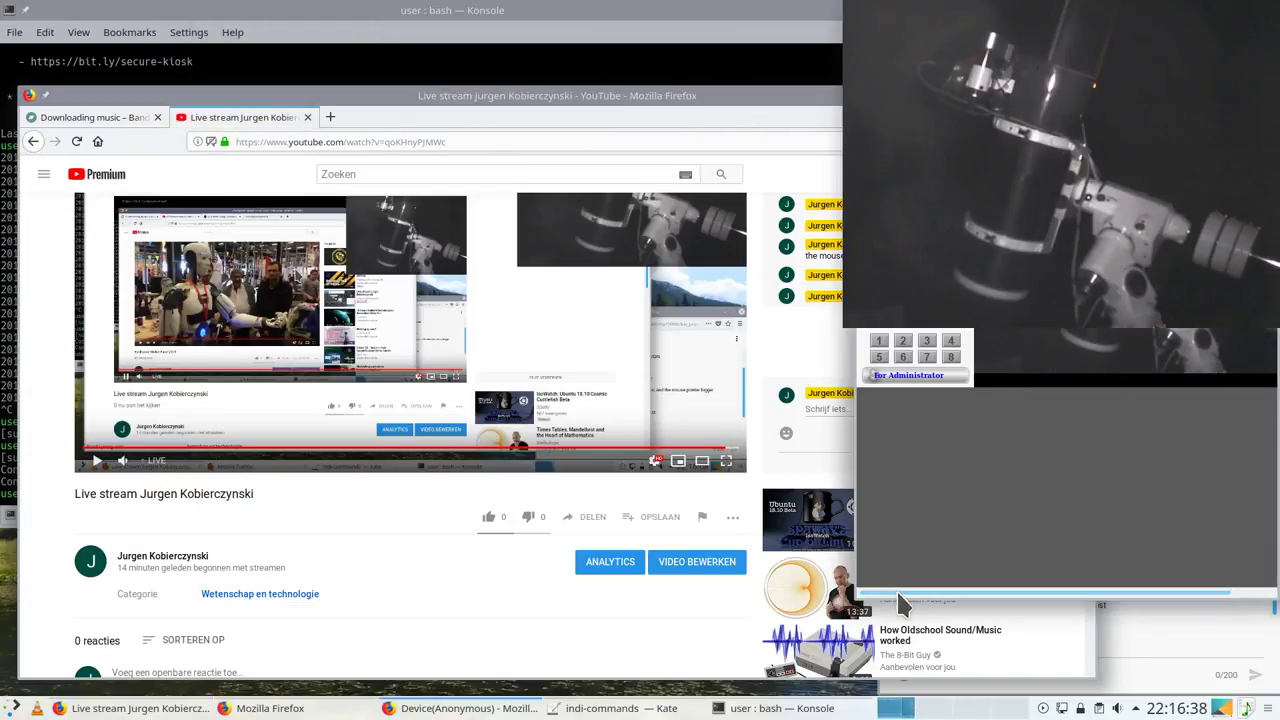
pyautogui.moveTo(896, 590); pyautogui.dragTo(963, 330)
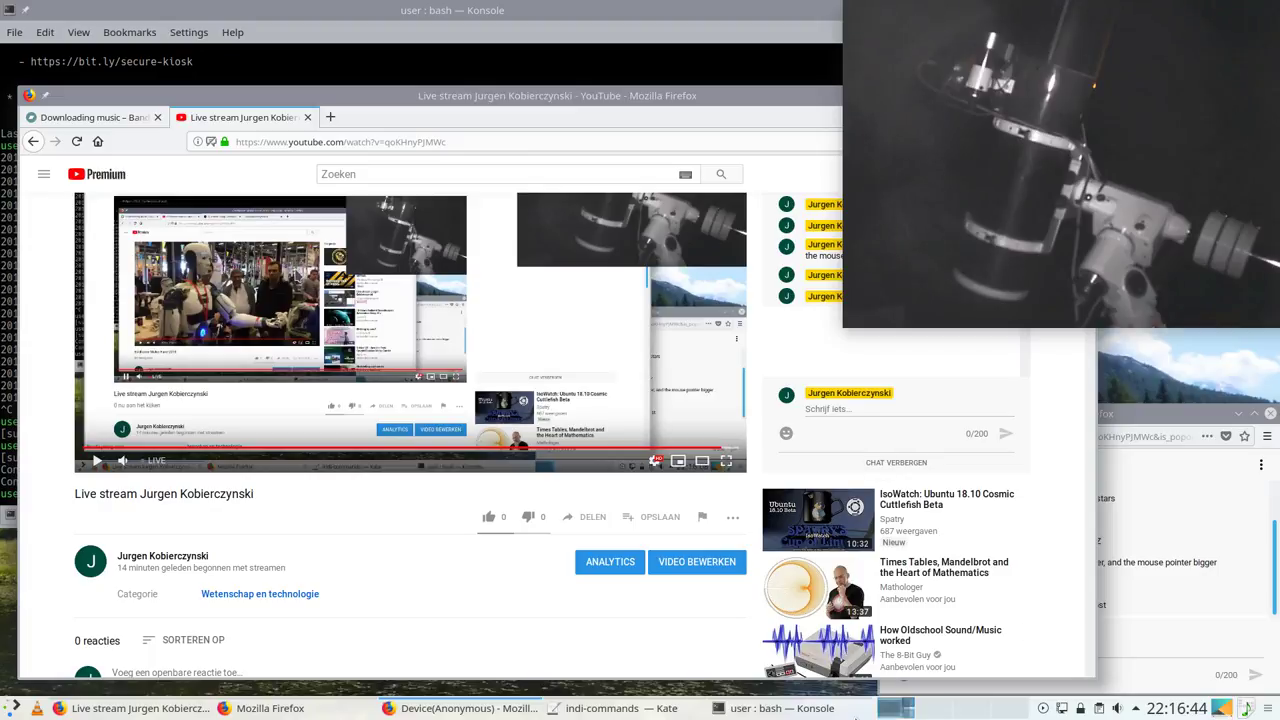
# Step: Switch to OBS, check the stream preview with its camera overlay, and minimise OBS
pyautogui.click(1136, 708)
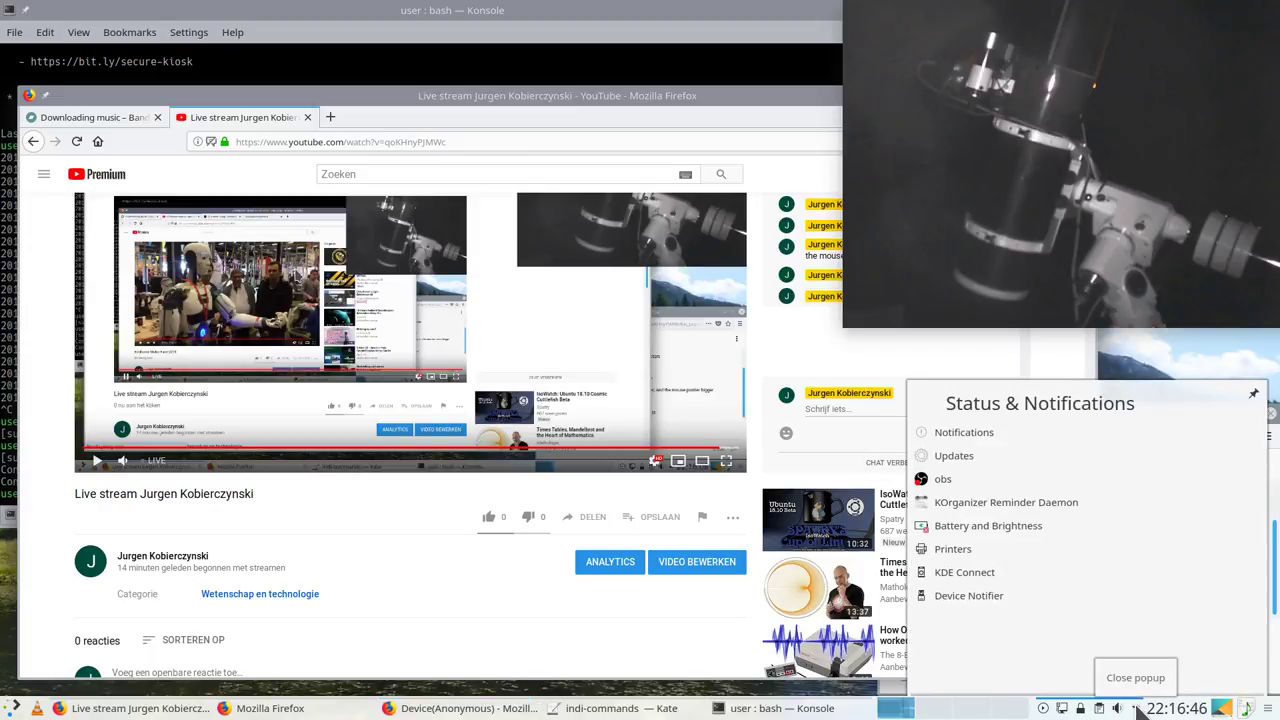
pyautogui.click(987, 477)
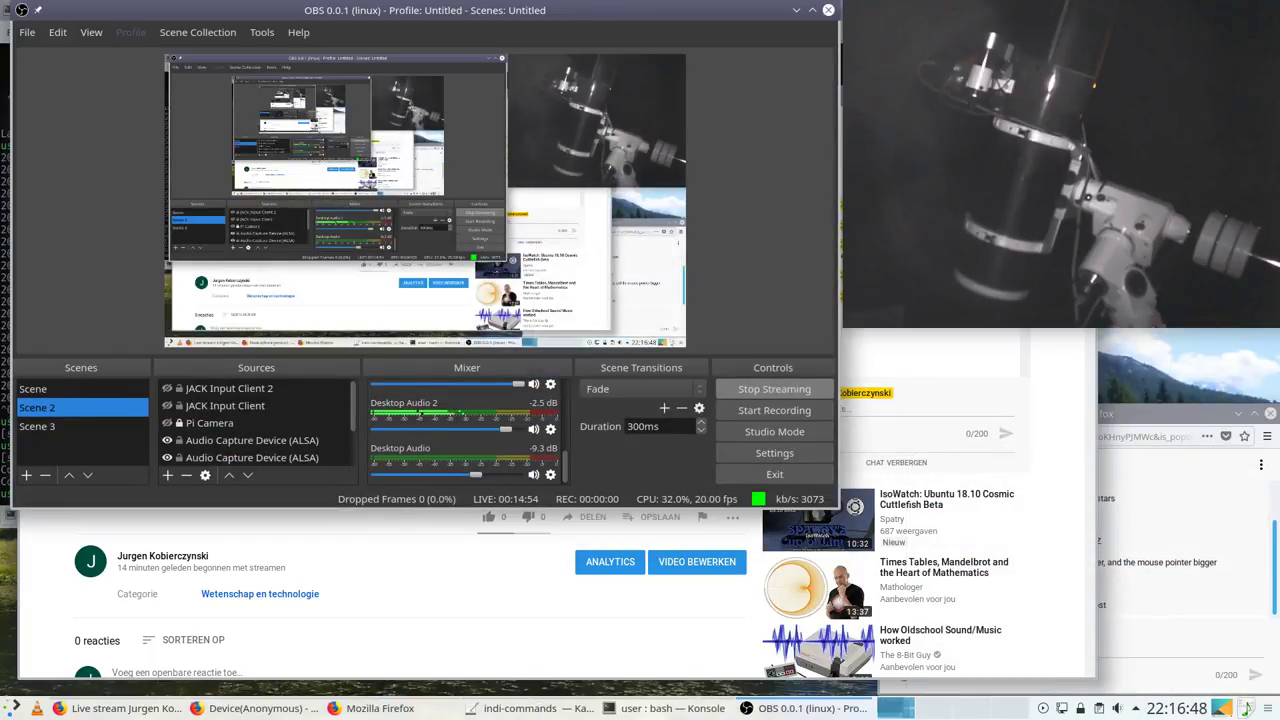
pyautogui.click(848, 326)
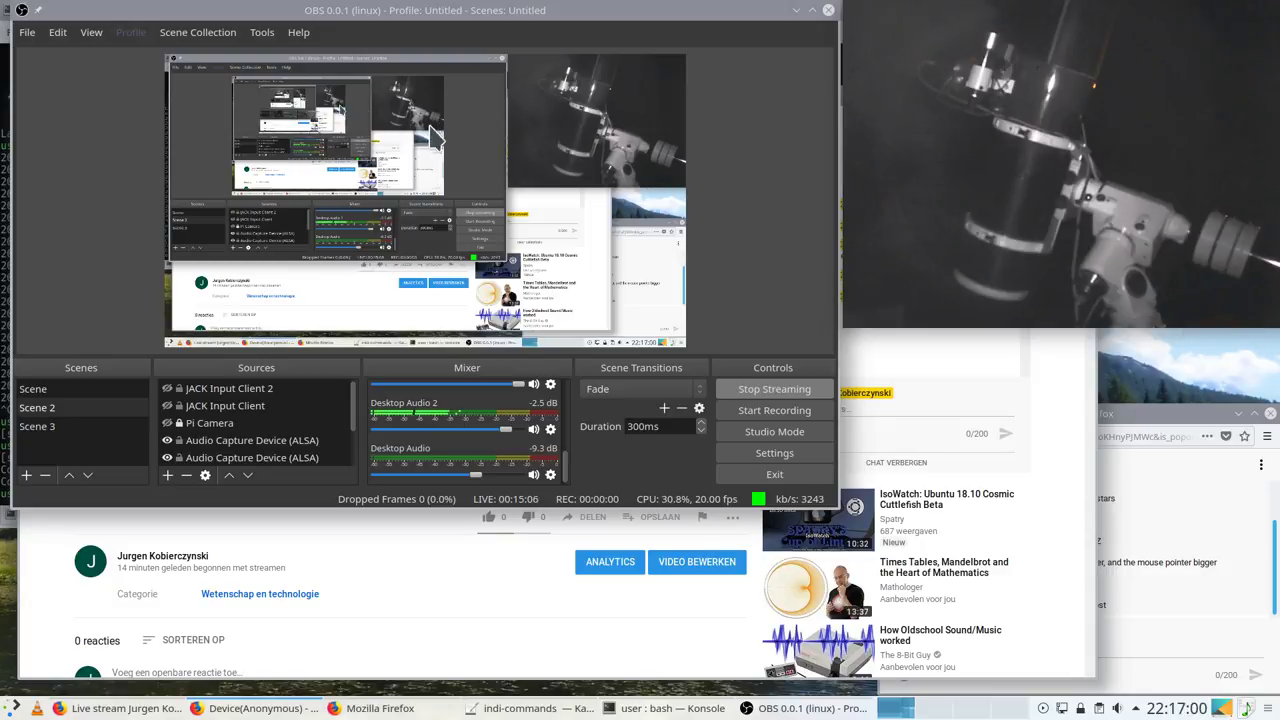
pyautogui.click(796, 10)
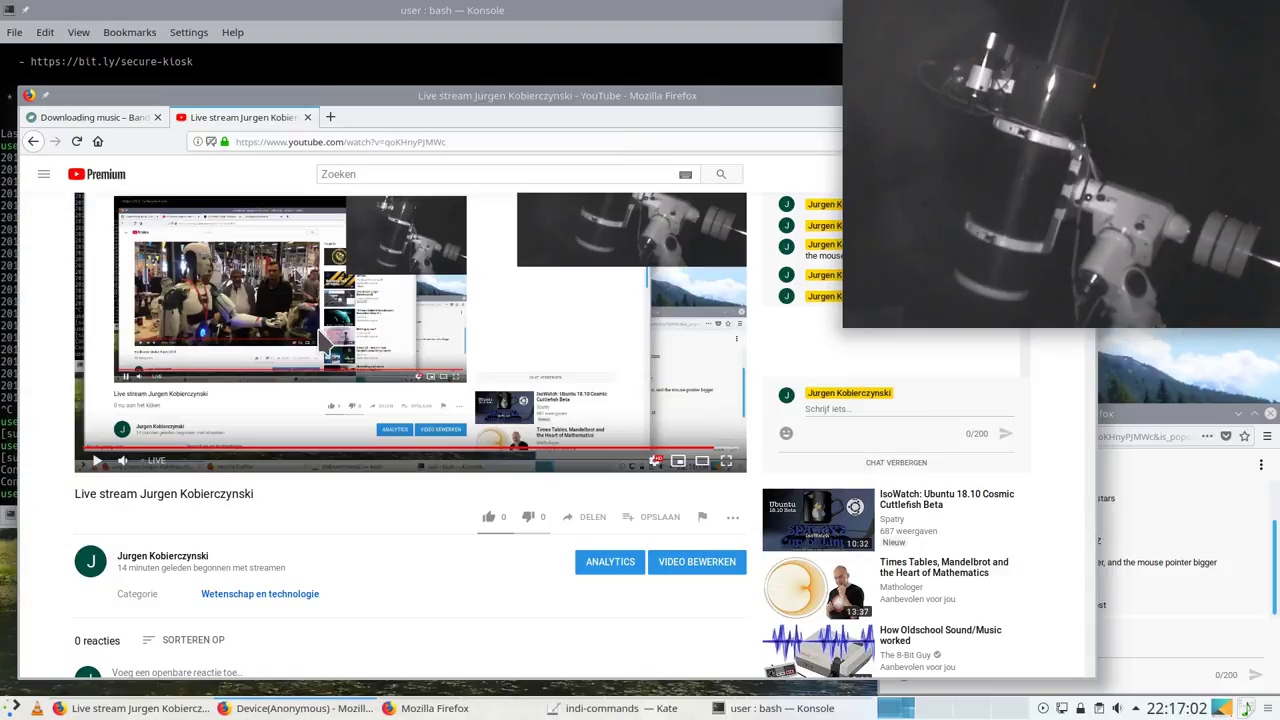
# Step: Reconnect the first Konsole session to 192.168.0.135 over ssh and enter the account password
pyautogui.click(208, 62)
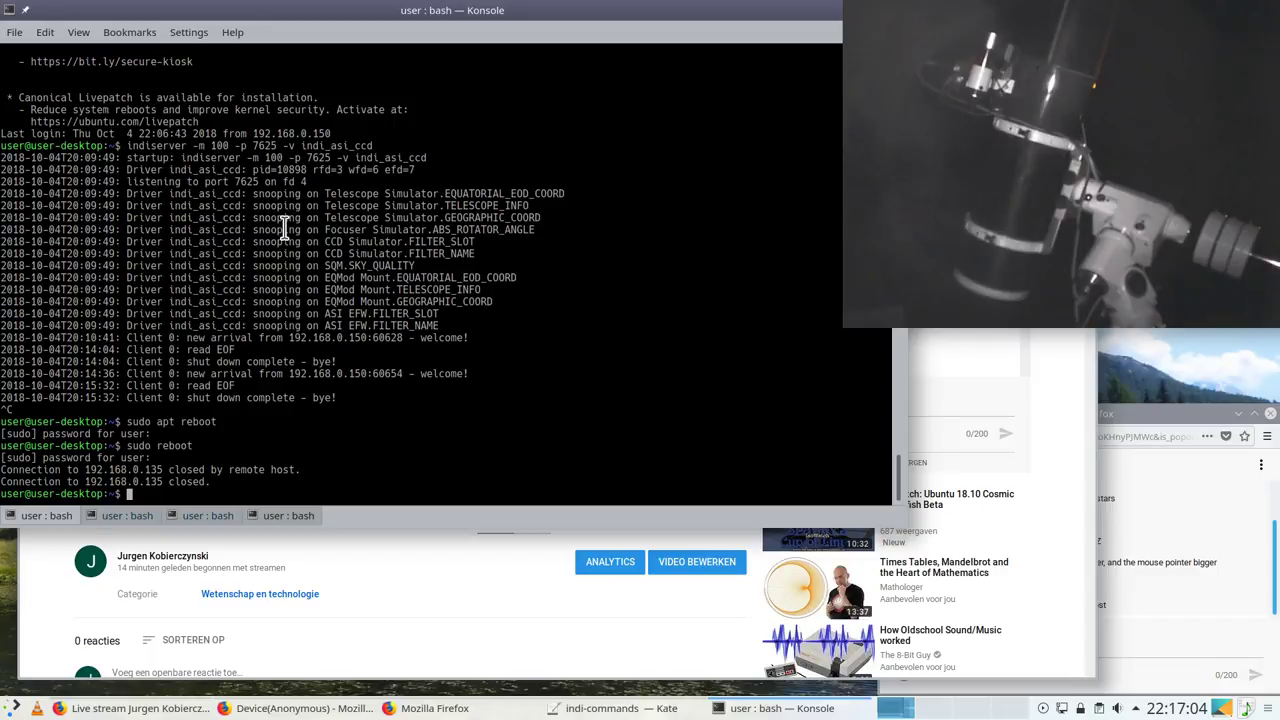
pyautogui.press('Up')
pyautogui.press('Return')
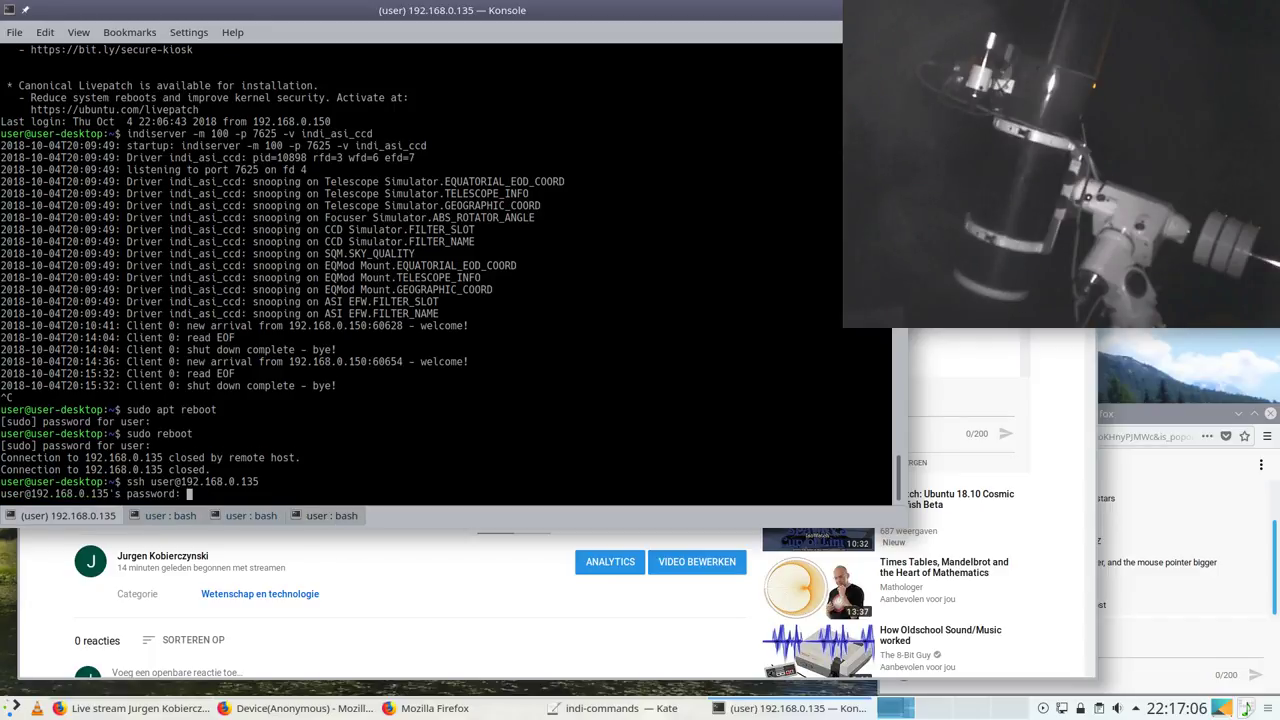
pyautogui.press('Return')
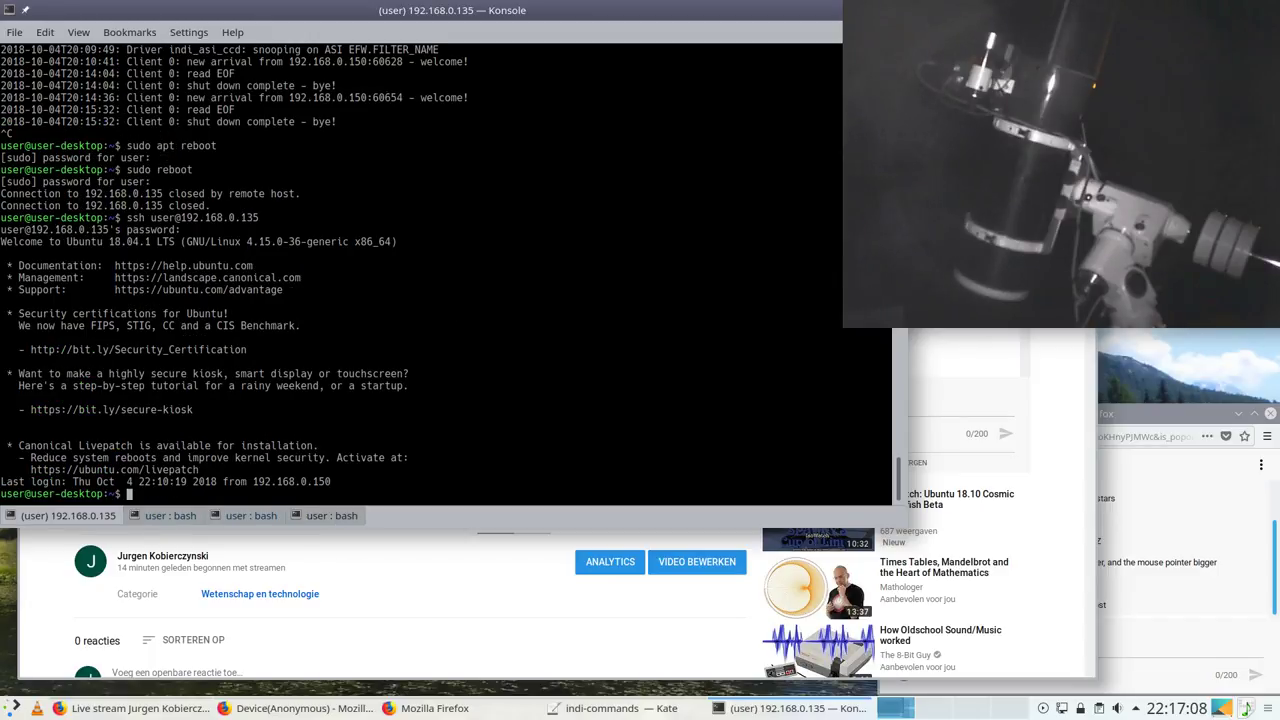
# Step: Run indiserver -m 100 -p 7625 -v indi_asi_ccd on the remote host in the first session
pyautogui.press('Up')
pyautogui.press('Up')
pyautogui.press('Up')
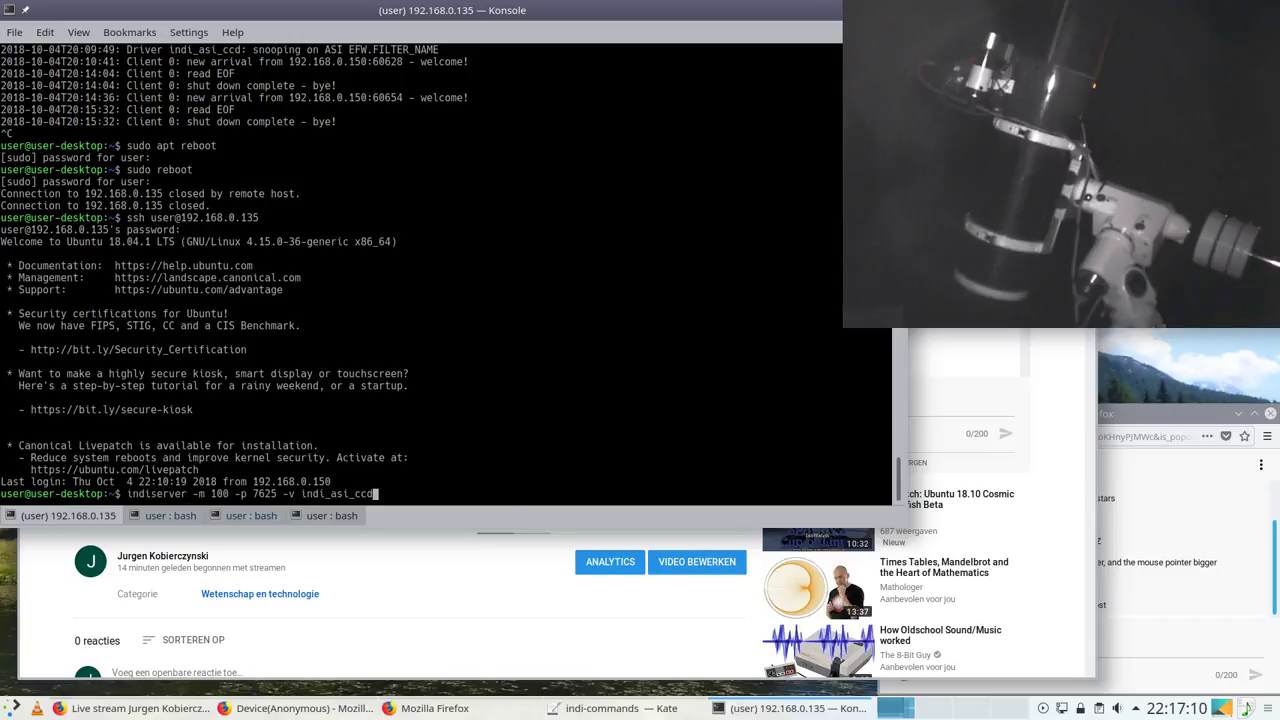
pyautogui.press('Return')
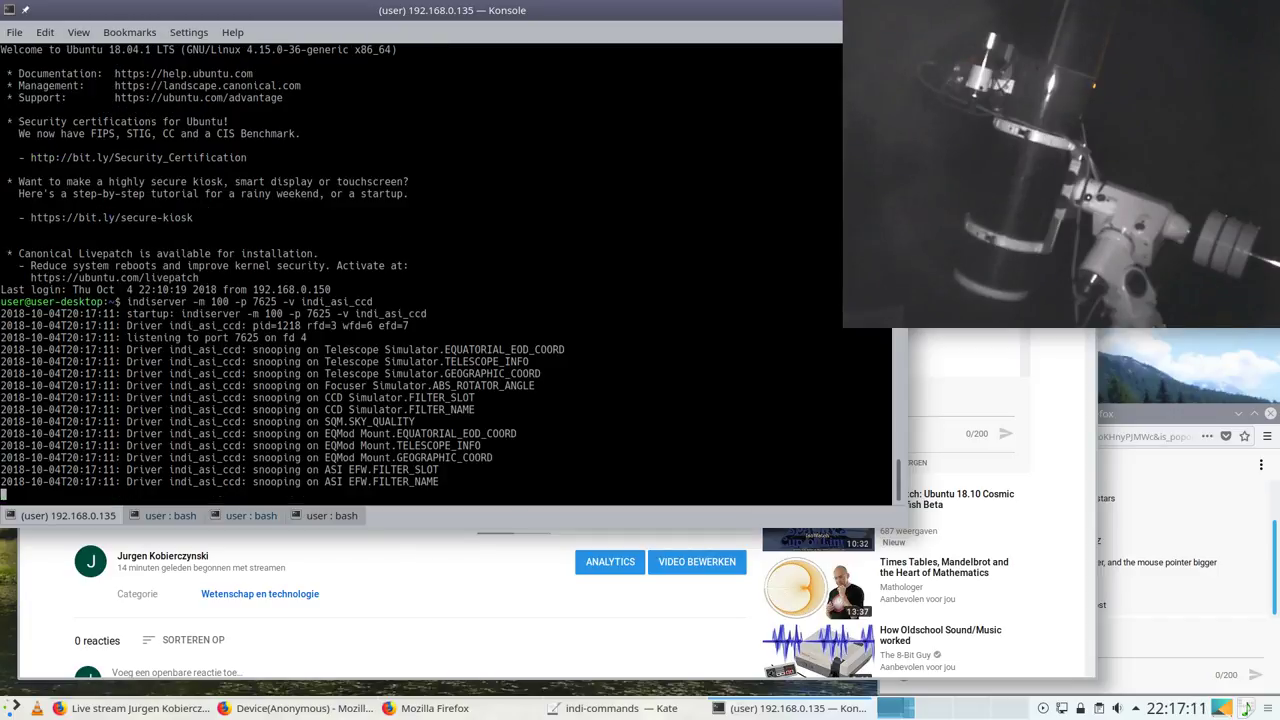
# Step: Reconnect the second Konsole session to 192.168.0.135 over ssh and enter the account password
pyautogui.click(180, 517)
pyautogui.press('Up')
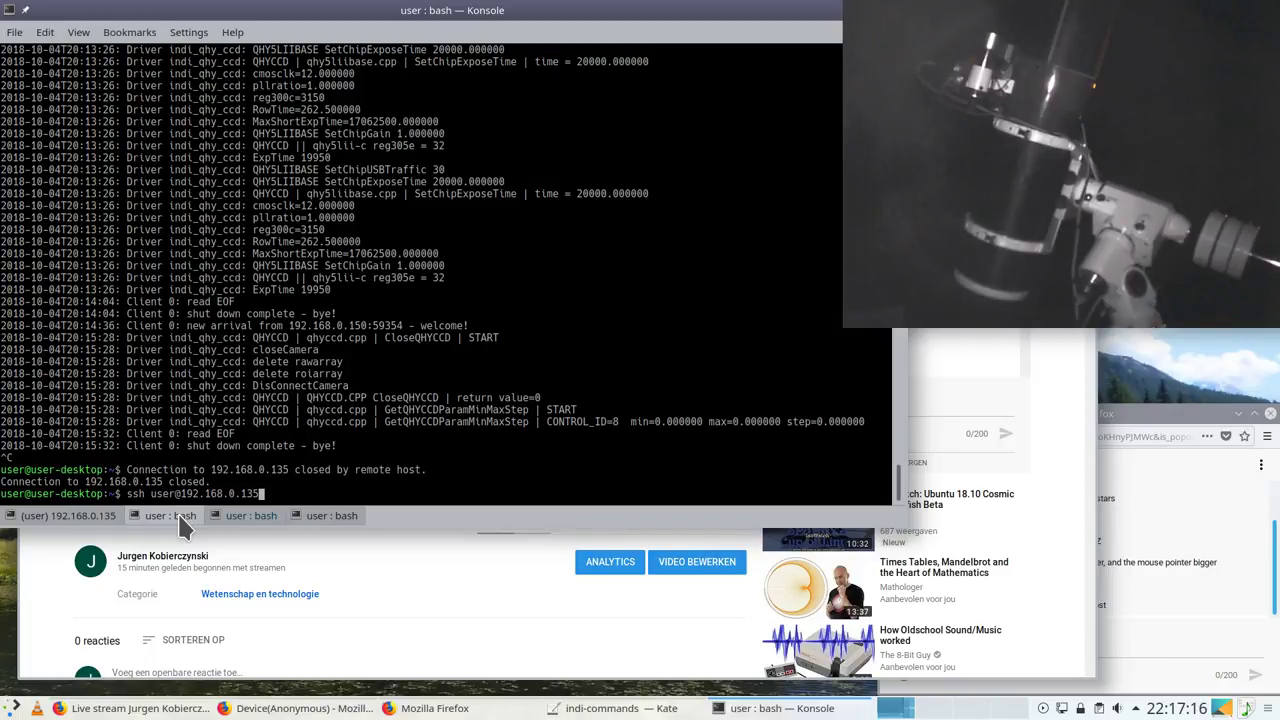
pyautogui.press('Return')
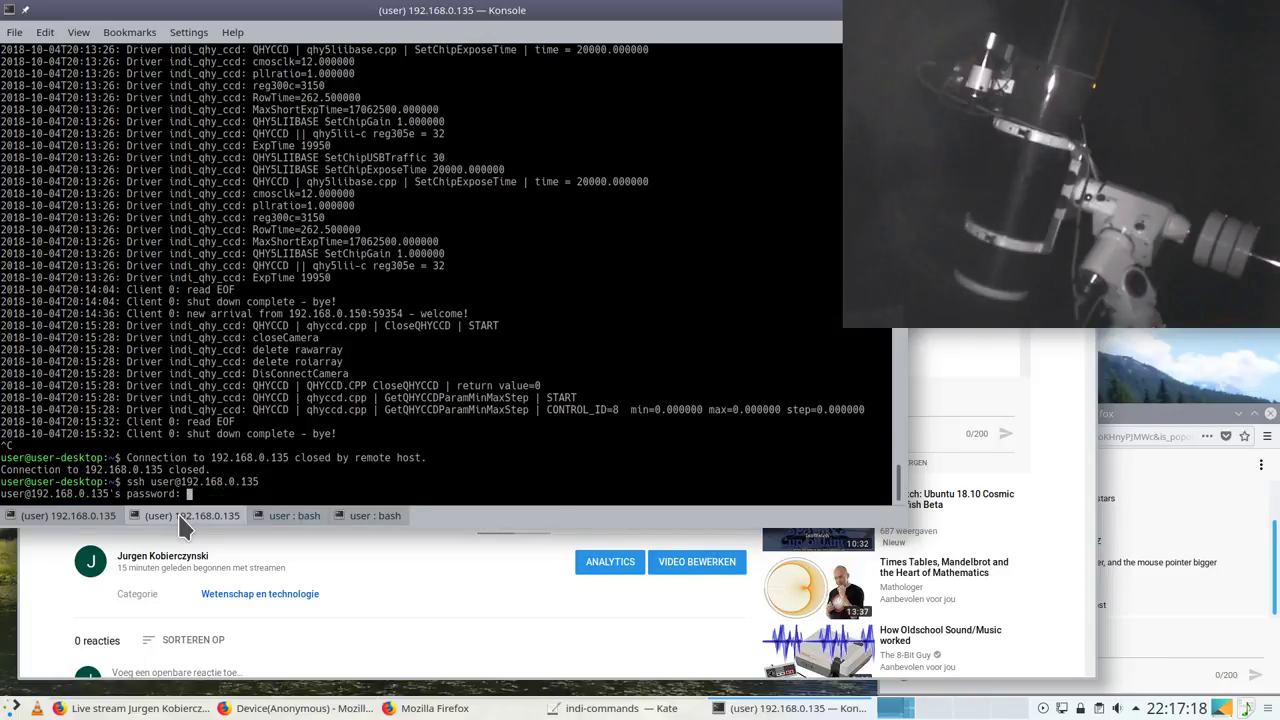
pyautogui.press('Return')
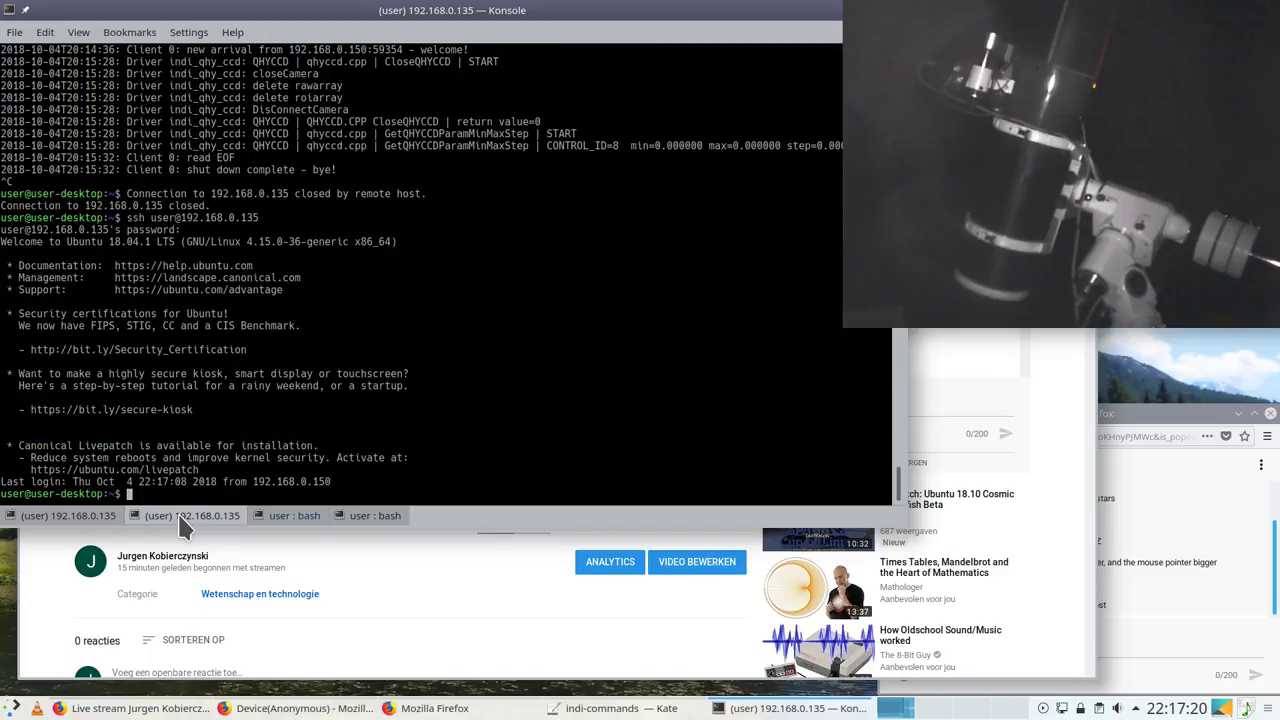
pyautogui.press('Up')
pyautogui.press('Up')
pyautogui.press('Up')
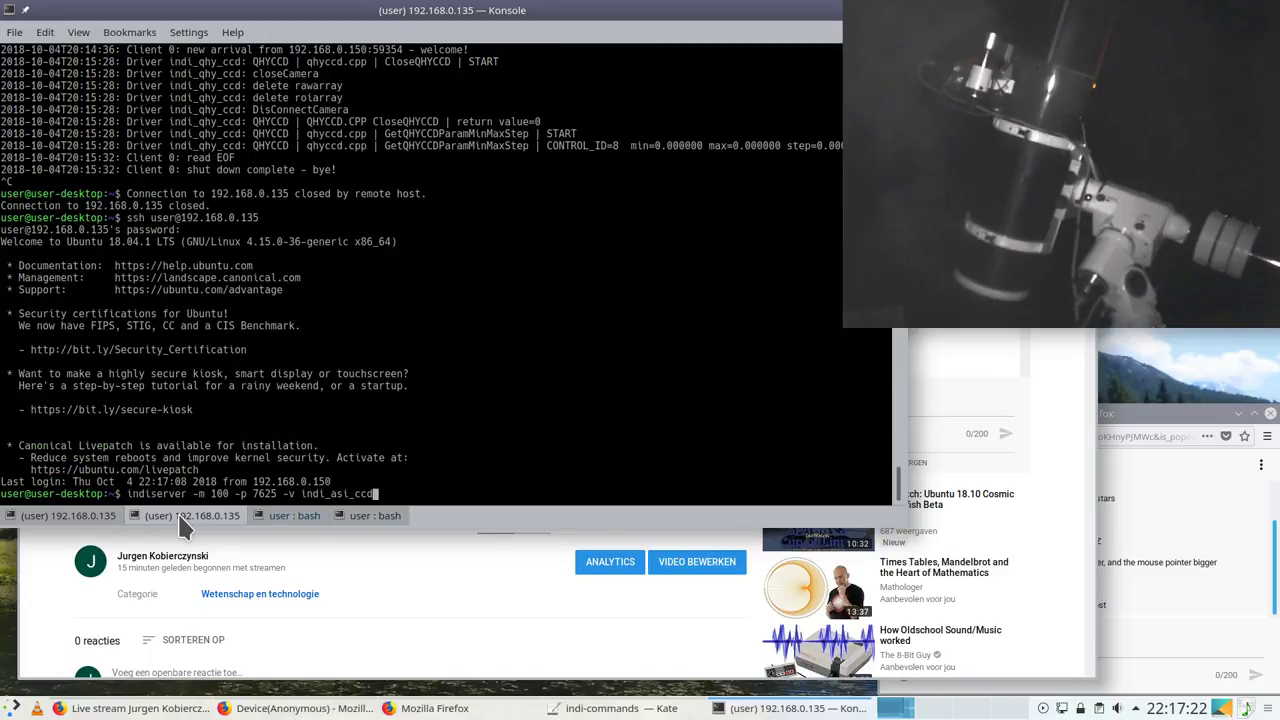
pyautogui.press('Up')
pyautogui.press('Up')
pyautogui.press('Up')
pyautogui.press('Up')
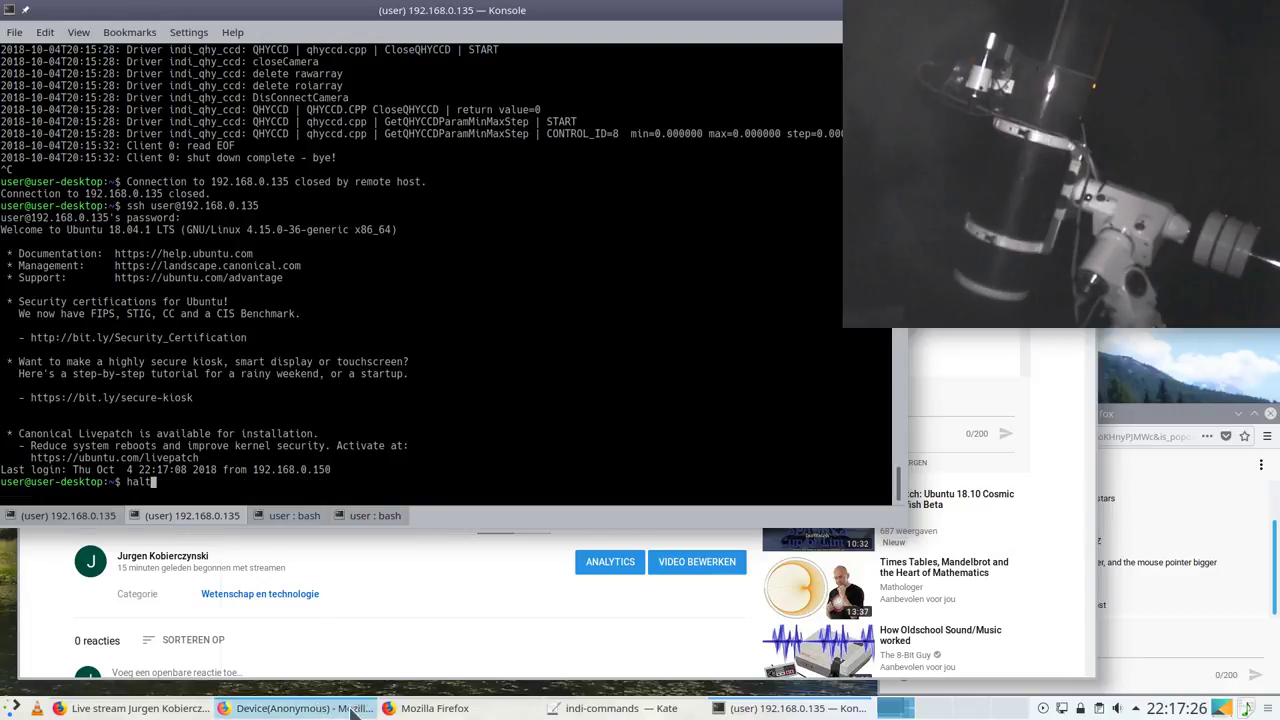
# Step: Copy indiserver -m 100 -p 7626 -v indi_qhy_ccd from the indi-commands document in Kate and run it in the second Konsole session
pyautogui.click(613, 710)
pyautogui.click(340, 282)
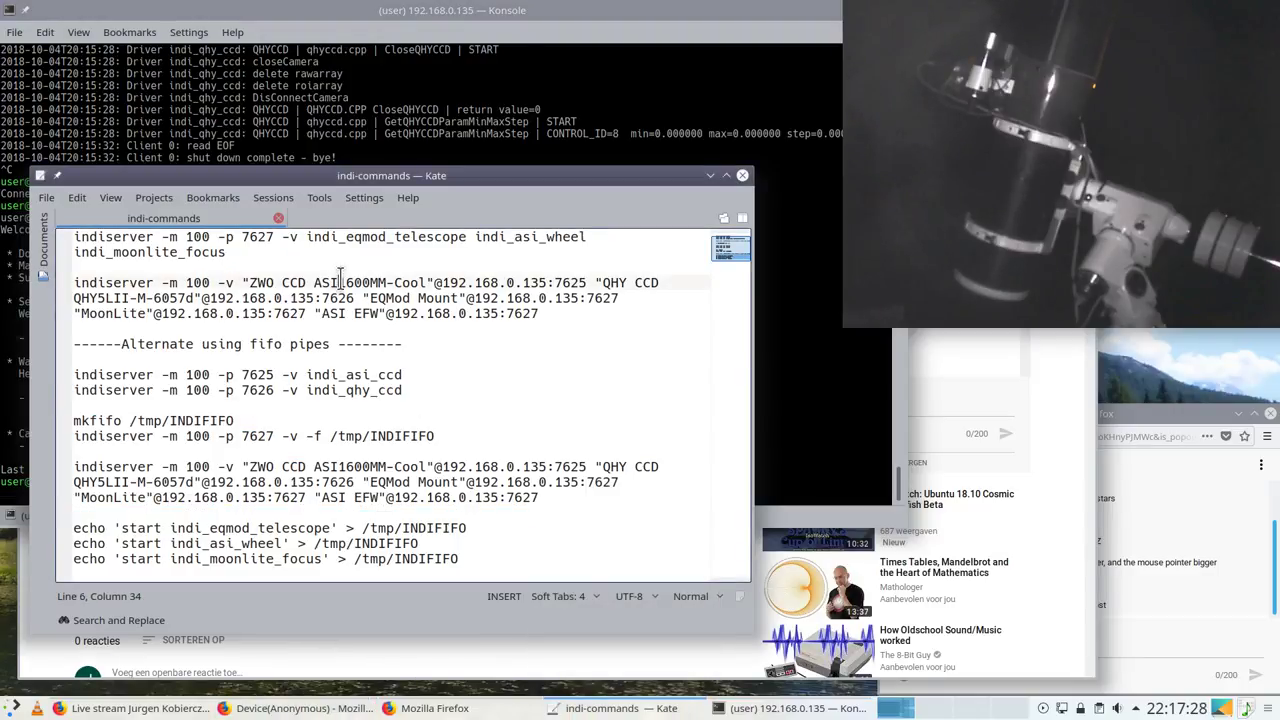
pyautogui.scroll(1, 340, 282)
pyautogui.moveTo(404, 267); pyautogui.dragTo(73, 262)
pyautogui.hotkey('ctrl', 'c')
pyautogui.click(222, 152)
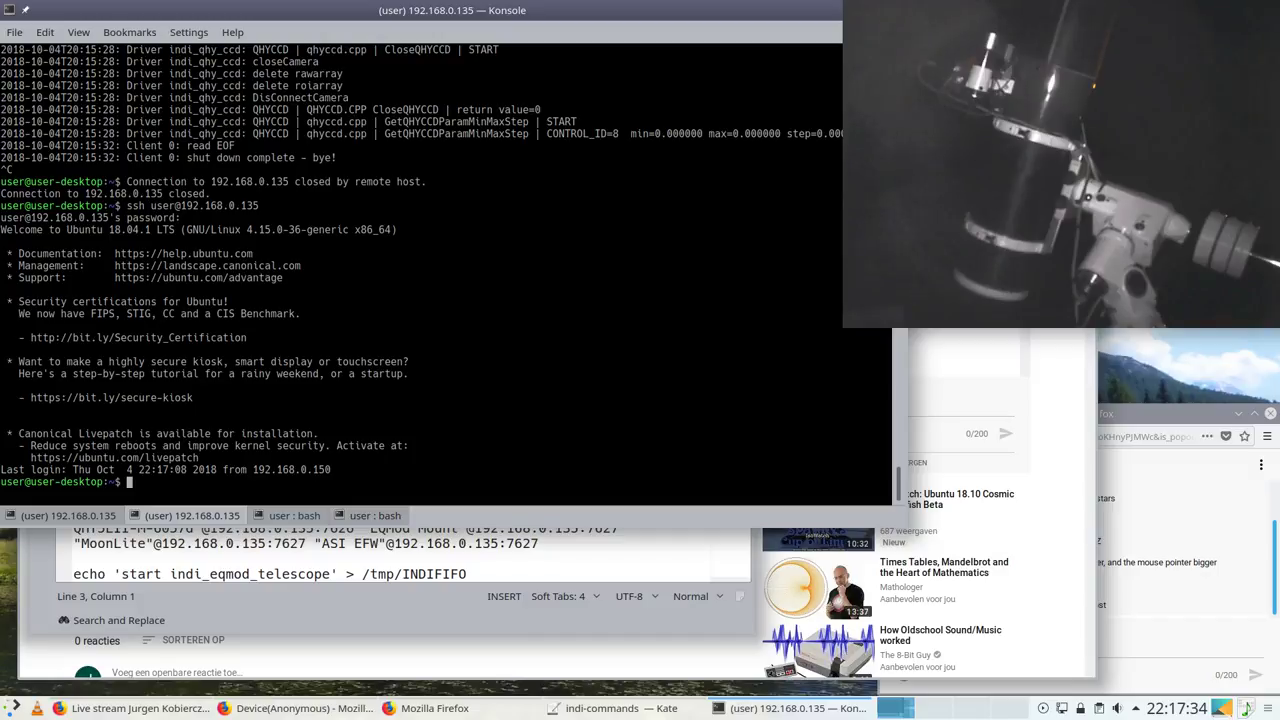
pyautogui.hotkey('ctrl', 'shift', 'v')
pyautogui.press('Return')
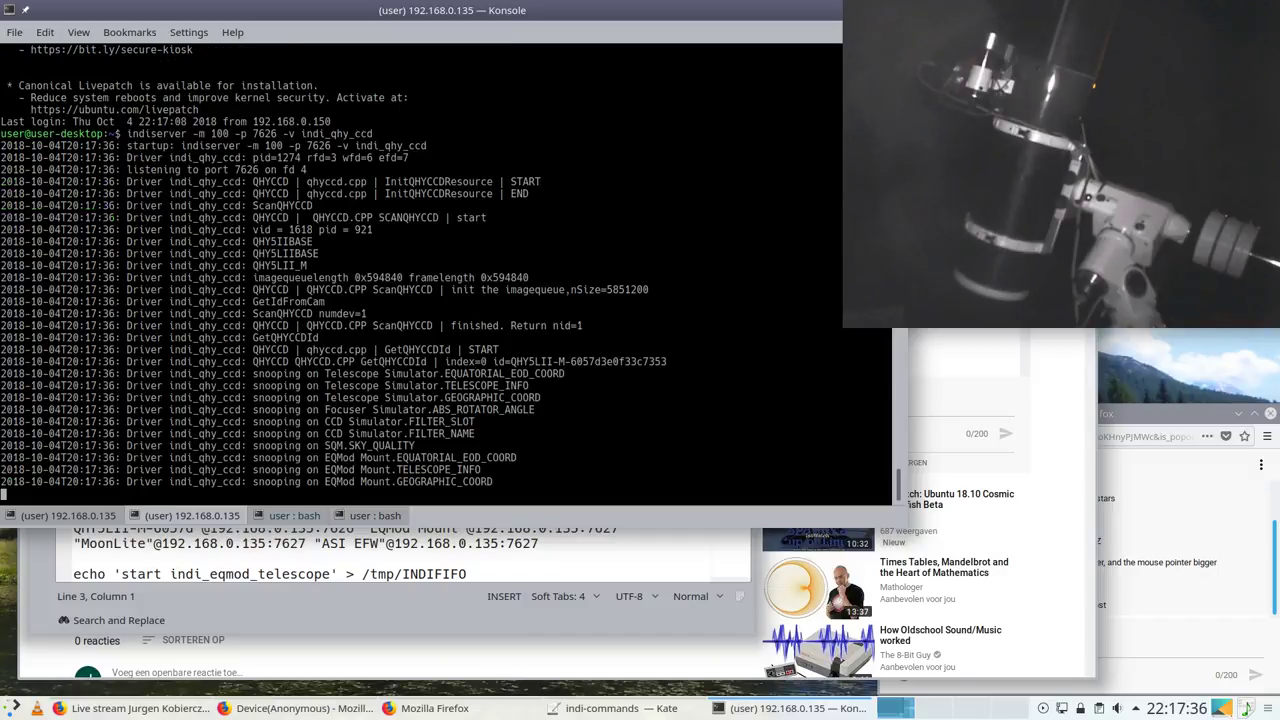
# Step: Select the port 7627 indiserver command for the mount, wheel and focuser in indi-commands and return to the third Konsole session
pyautogui.click(292, 515)
pyautogui.click(300, 540)
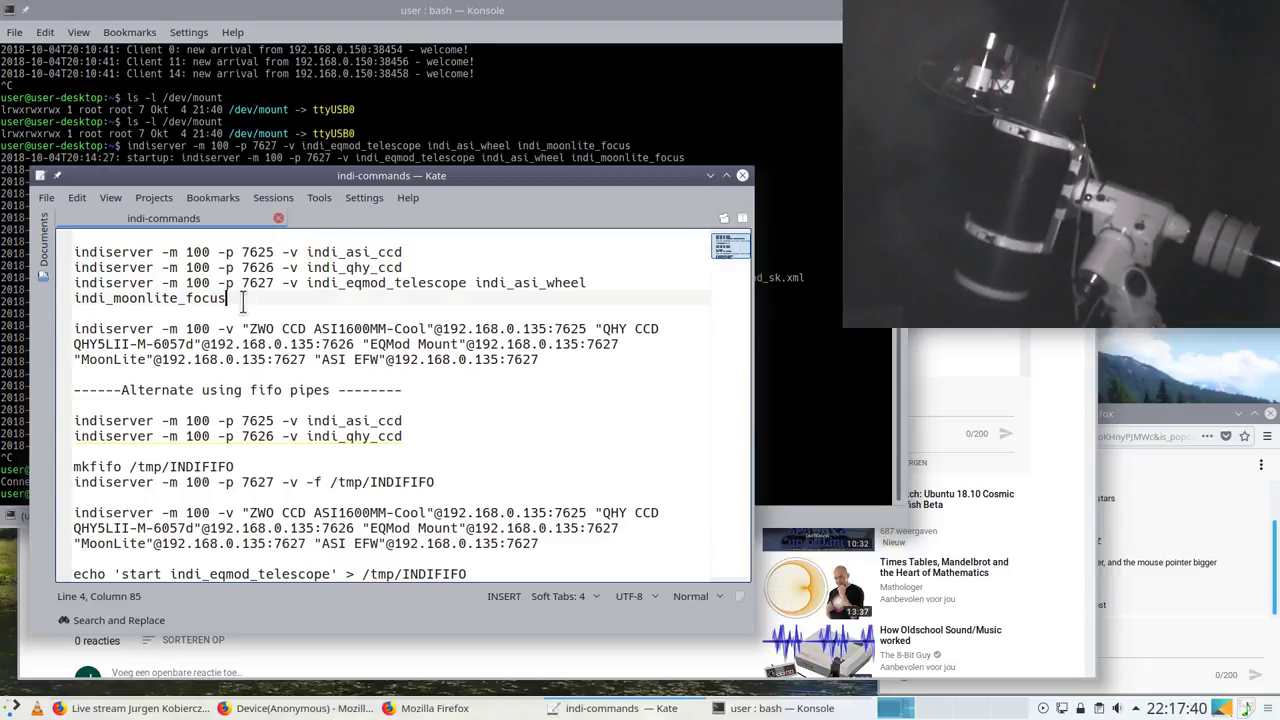
pyautogui.moveTo(245, 300); pyautogui.dragTo(78, 282)
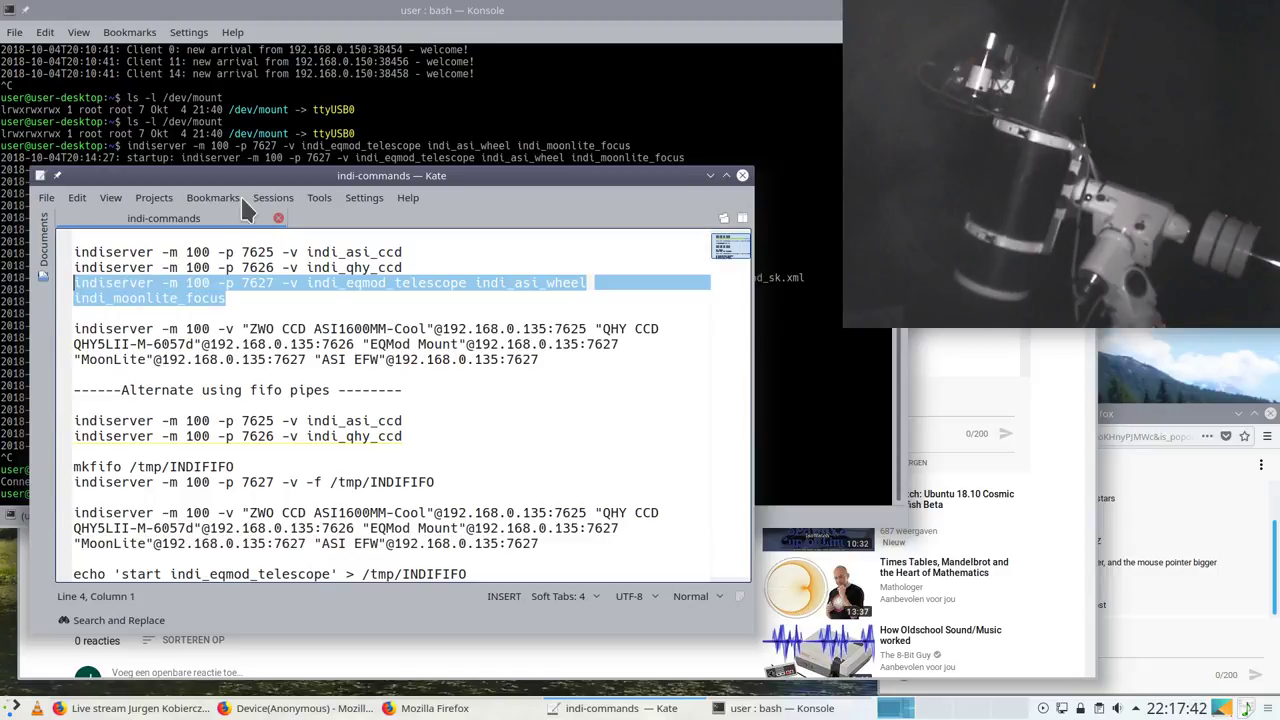
pyautogui.click(254, 134)
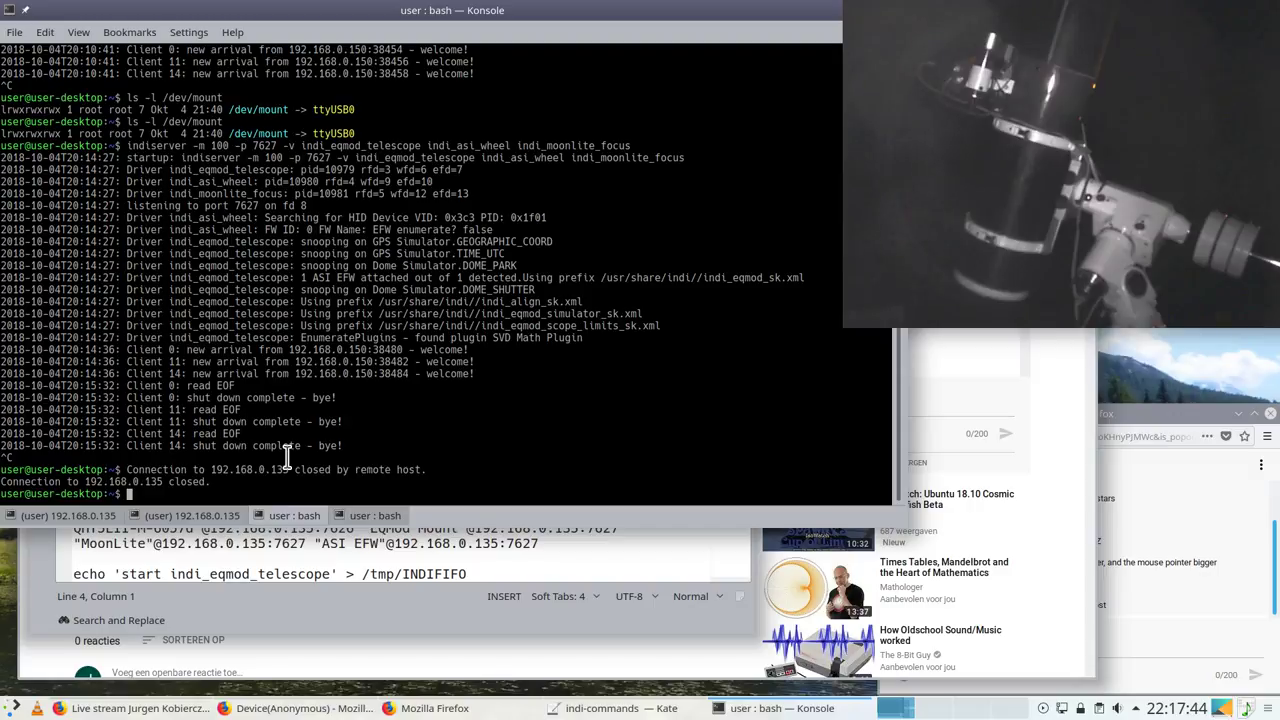
# Step: Find the ssh command in the history with 135, reconnect the third session to 192.168.0.135 and enter the account password
pyautogui.hotkey('ctrl', 'r')
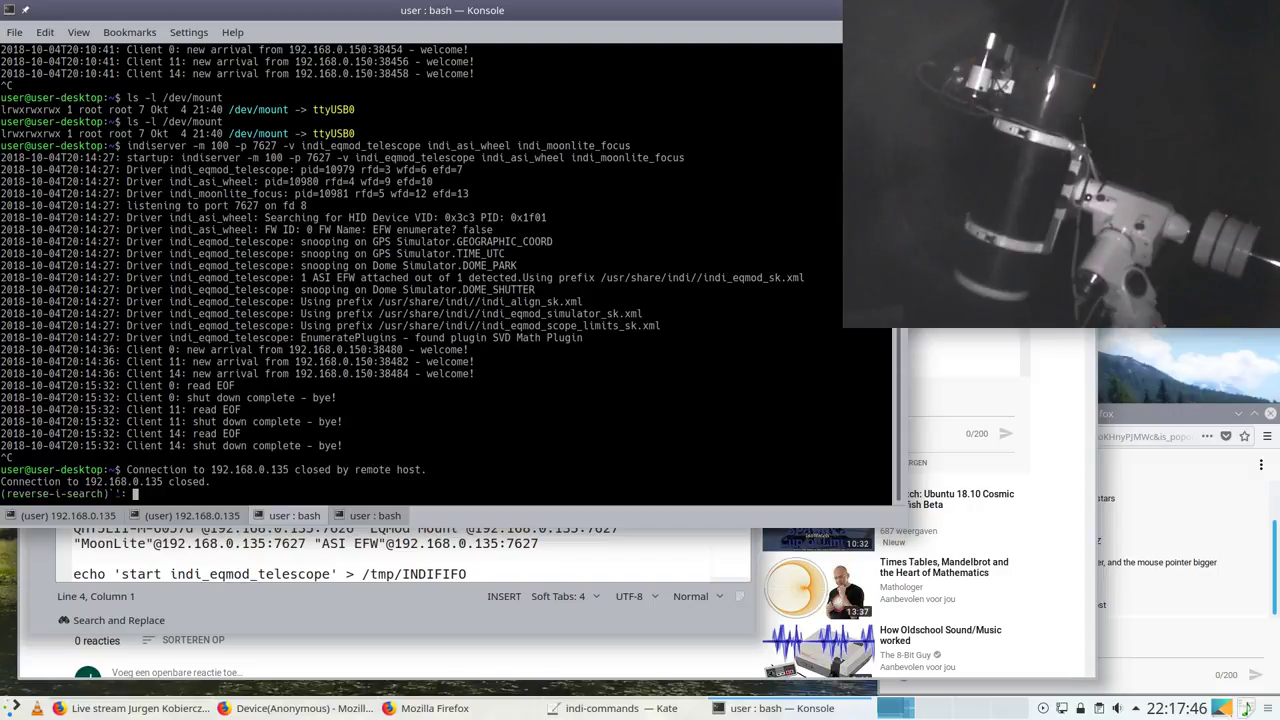
pyautogui.write('135')
pyautogui.press('Return')
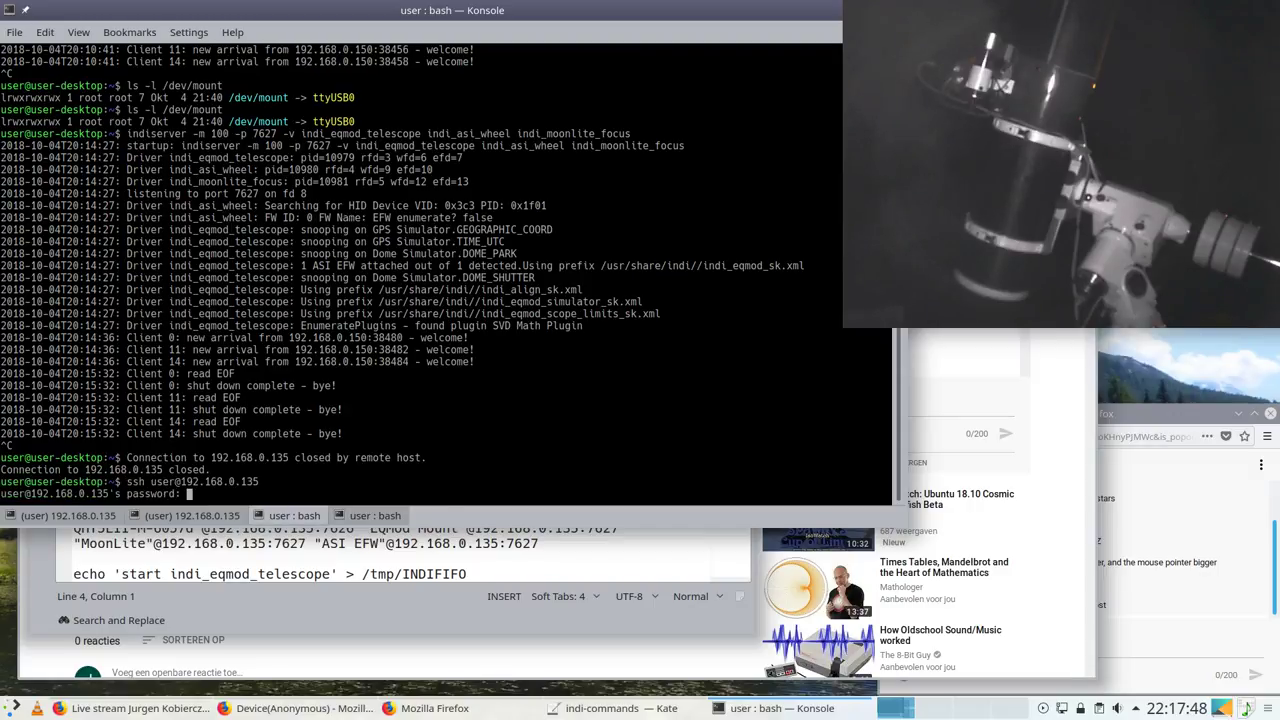
pyautogui.press('Return')
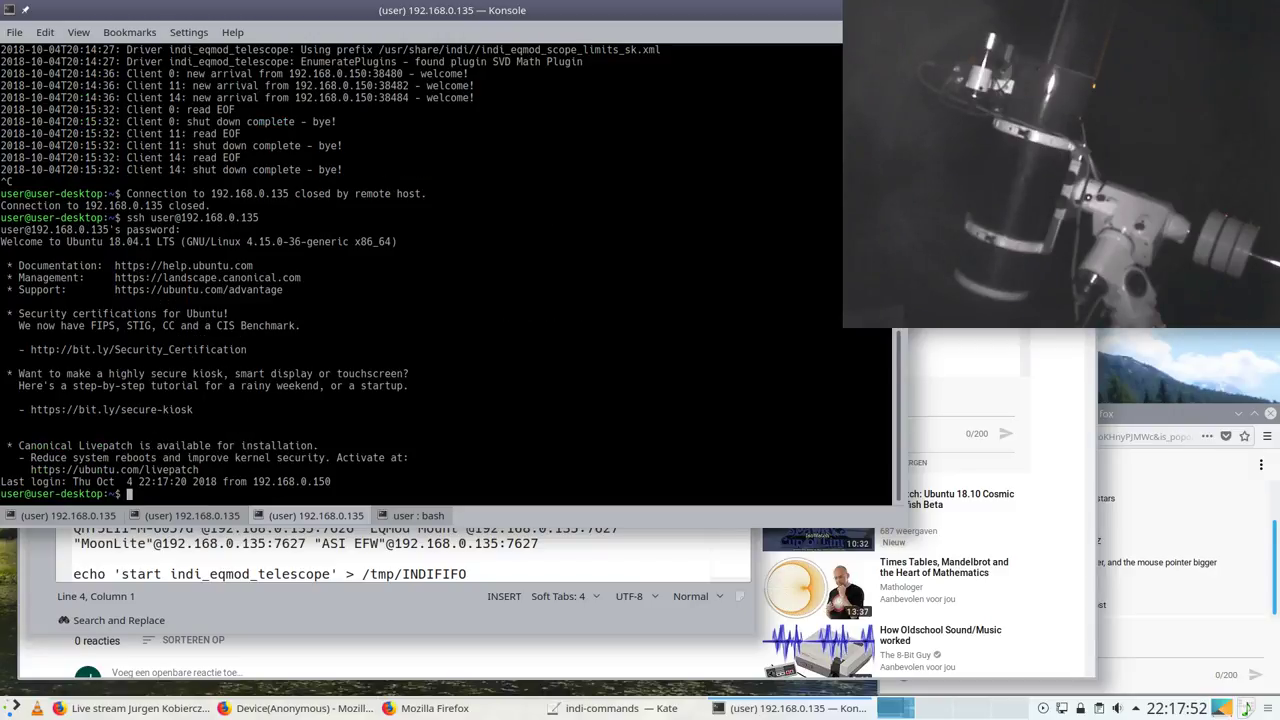
# Step: Run indiserver -m 100 -p 7627 -v indi_eqmod_telescope indi_asi_wheel indi_moonlite_focus in the third Konsole session and minimize the indi-commands document
pyautogui.press('Up')
pyautogui.press('Up')
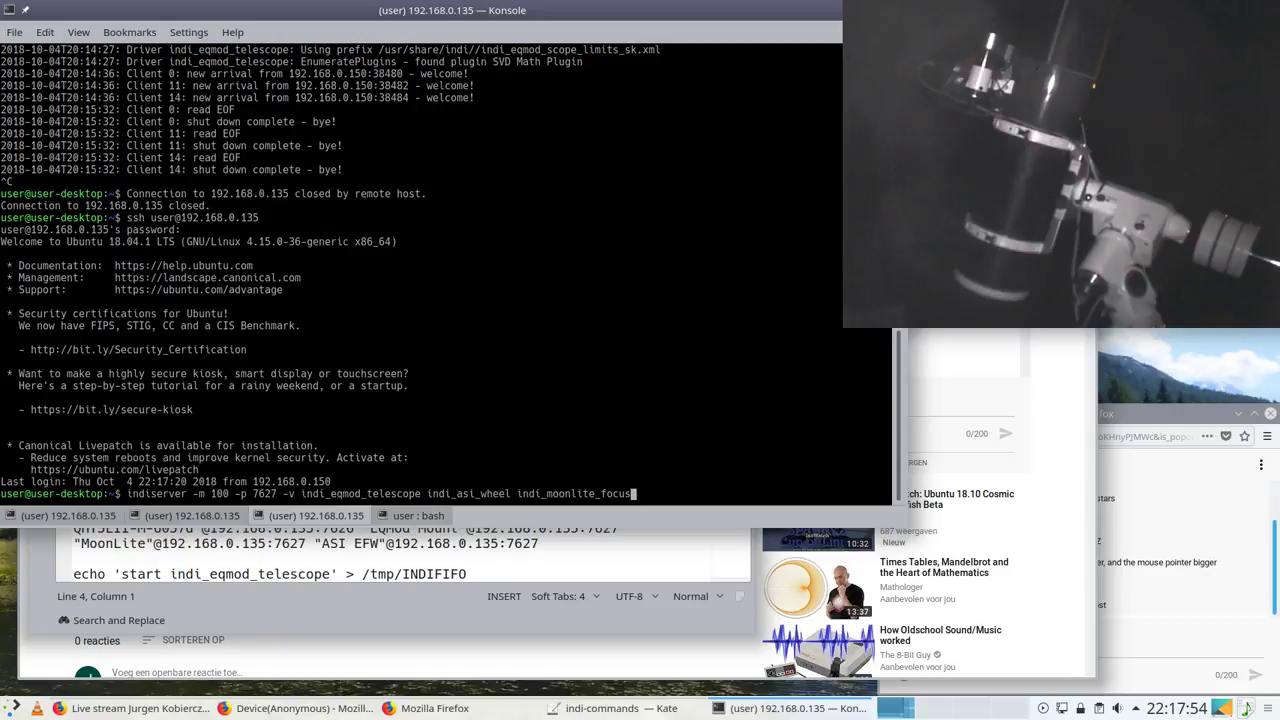
pyautogui.press('Return')
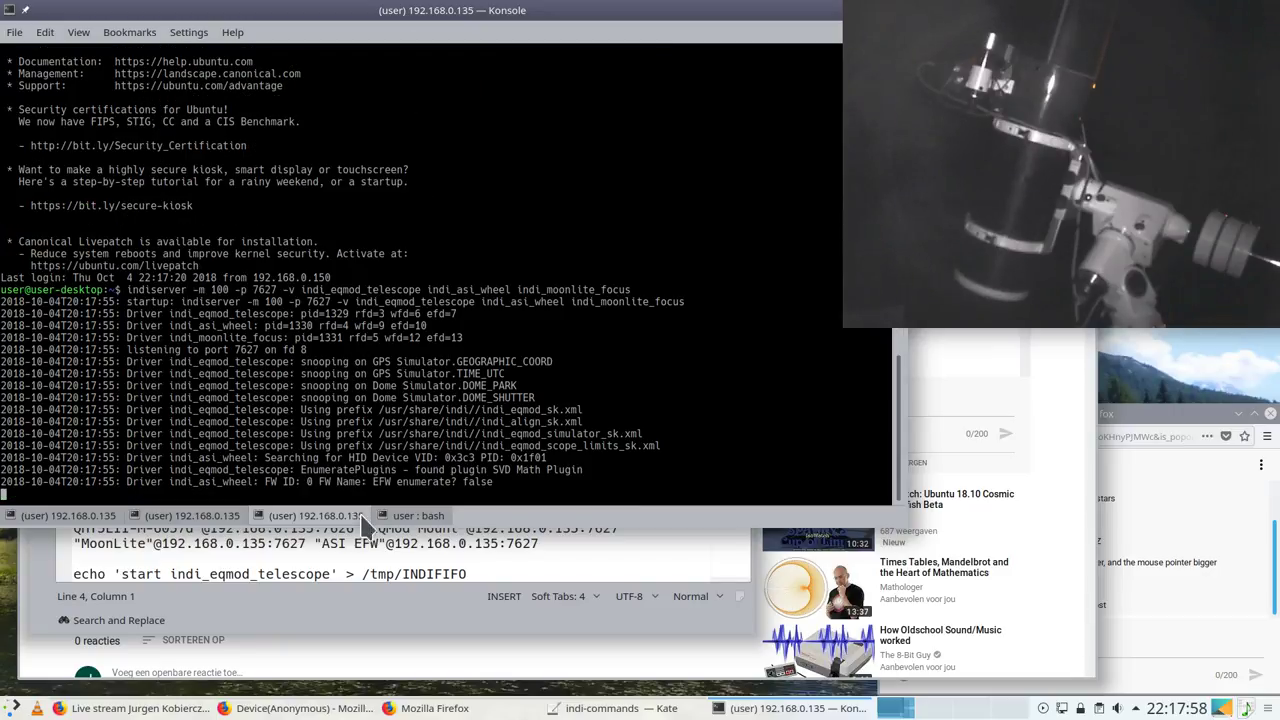
pyautogui.click(410, 600)
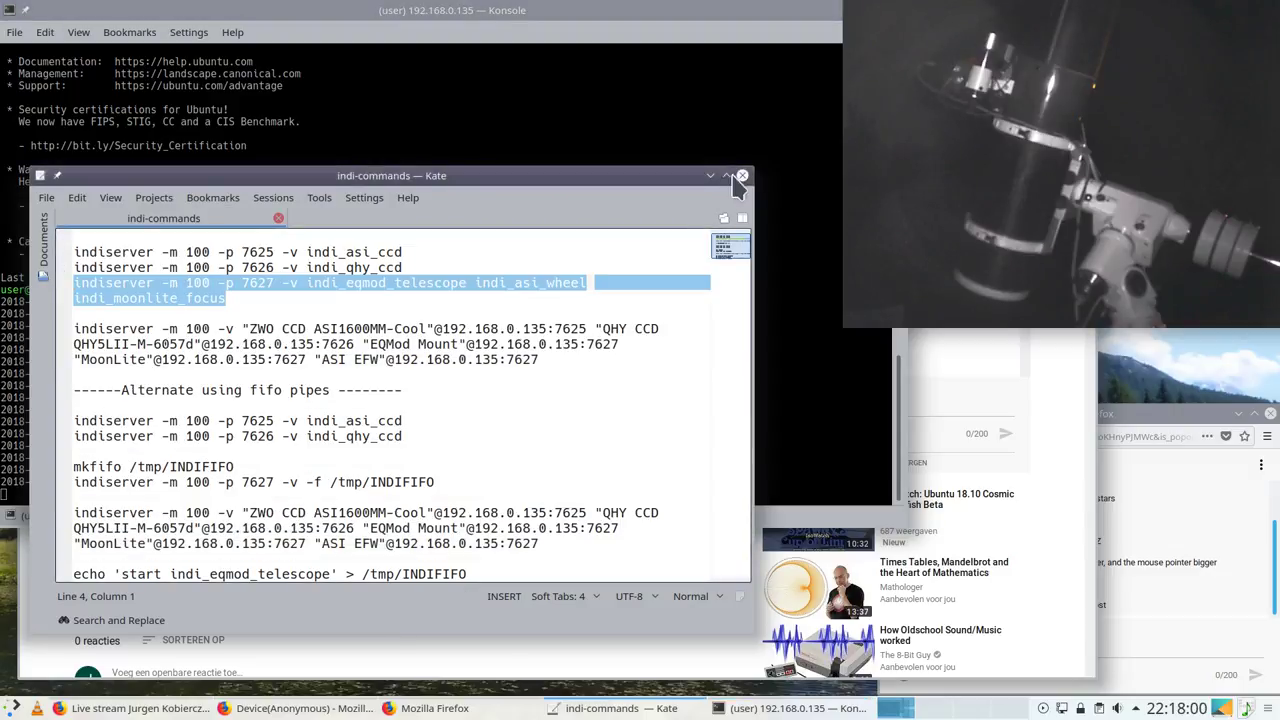
pyautogui.click(710, 176)
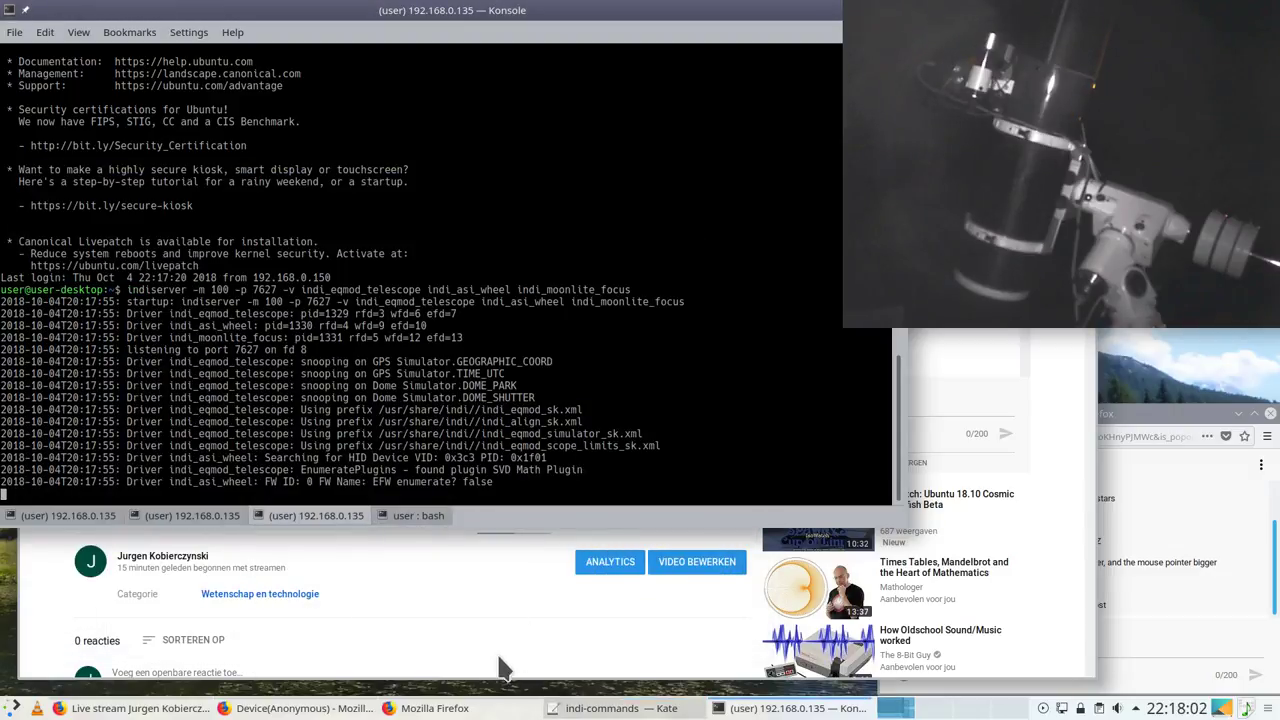
# Step: Launch KStars and rerun the last indiserver command in the local bash session of Konsole
pyautogui.moveTo(458, 708)
pyautogui.click(8, 708)
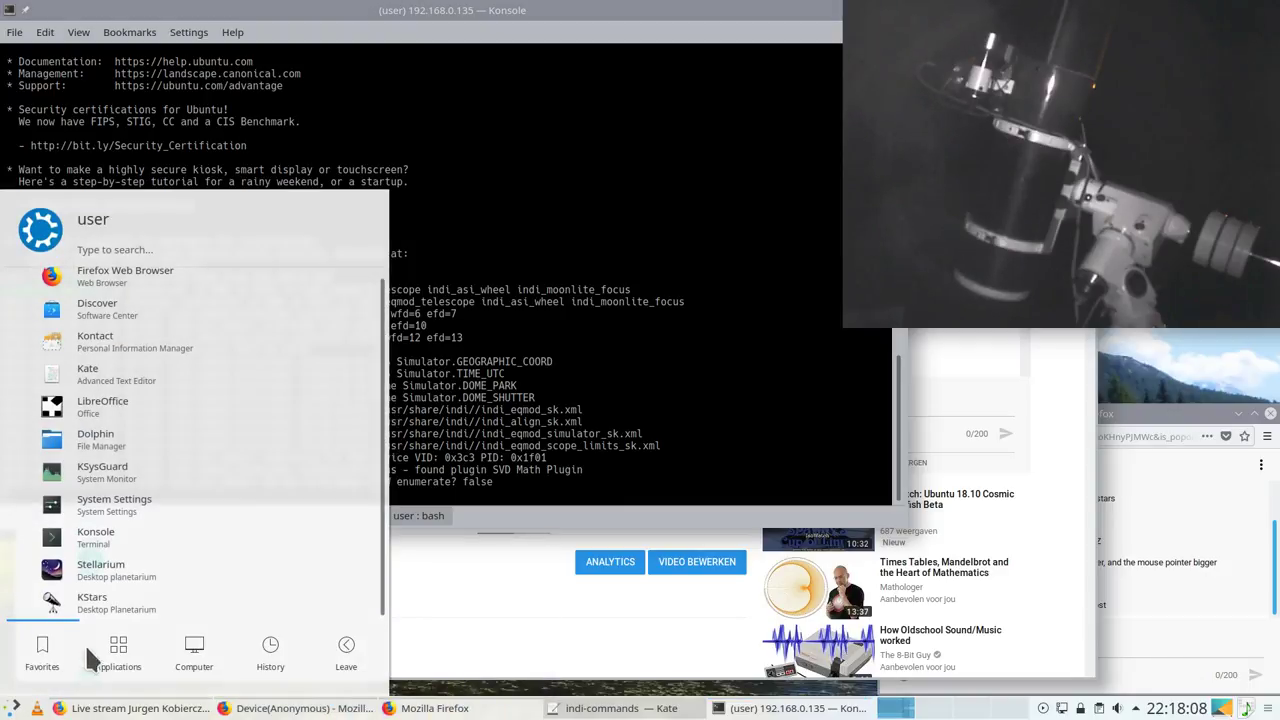
pyautogui.click(95, 603)
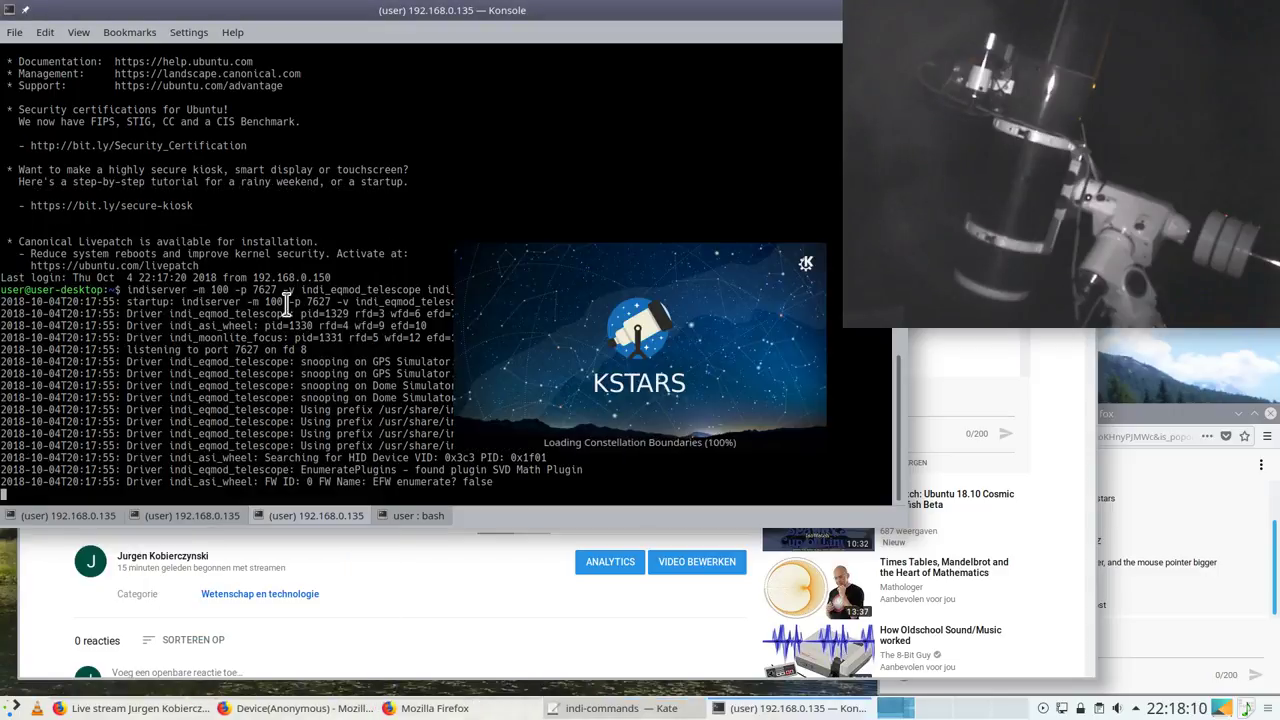
pyautogui.click(415, 515)
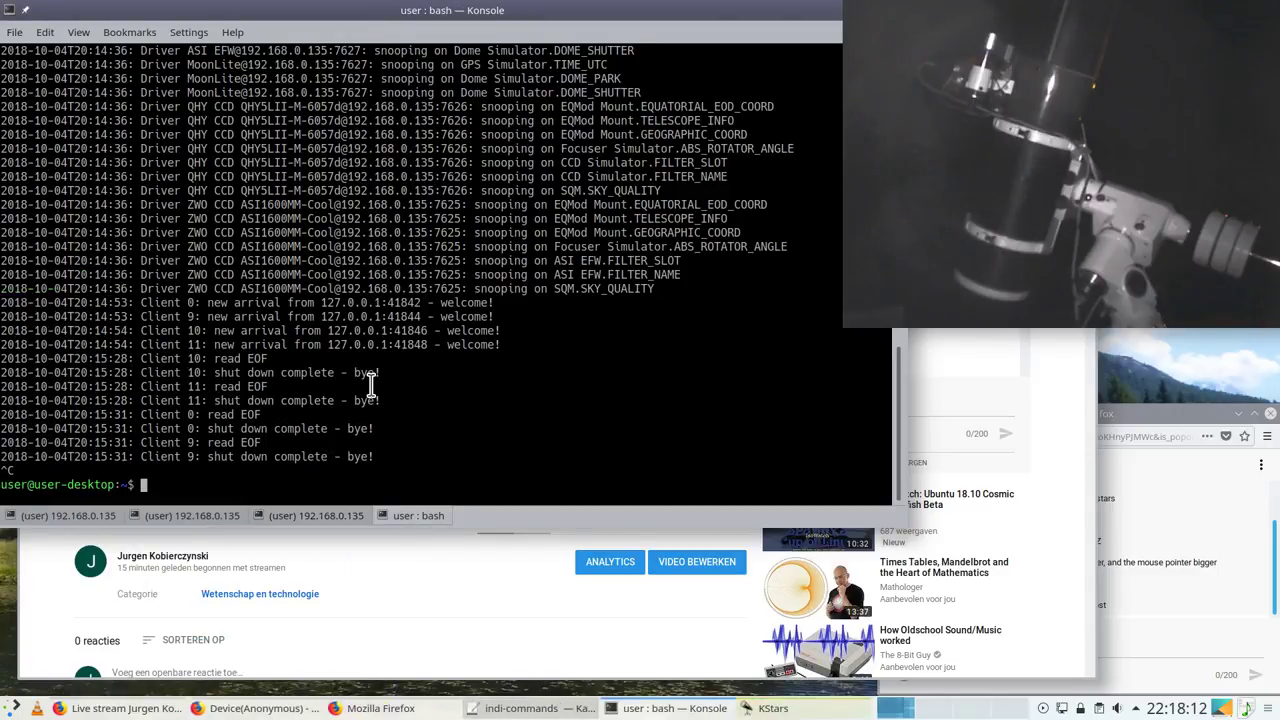
pyautogui.press('Up')
pyautogui.press('Return')
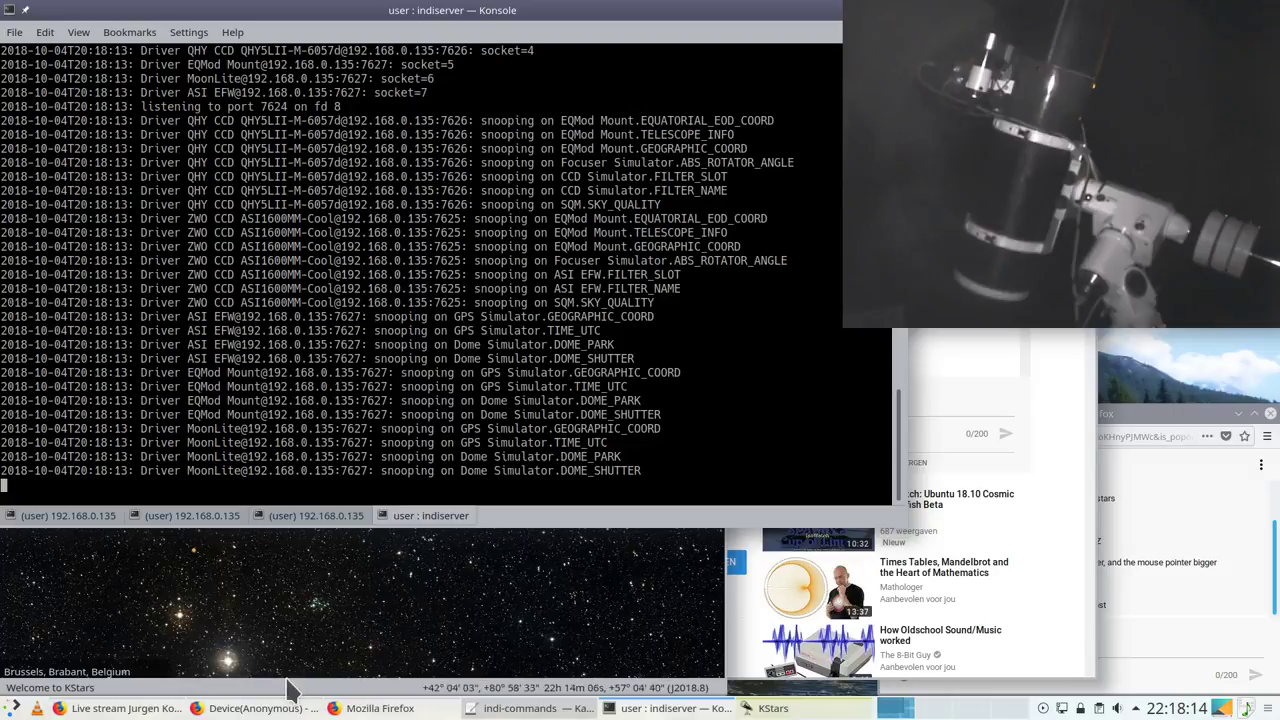
# Step: Open Ekos in KStars and start INDI with the My Astro Gear Local profile
pyautogui.click(180, 615)
pyautogui.click(190, 30)
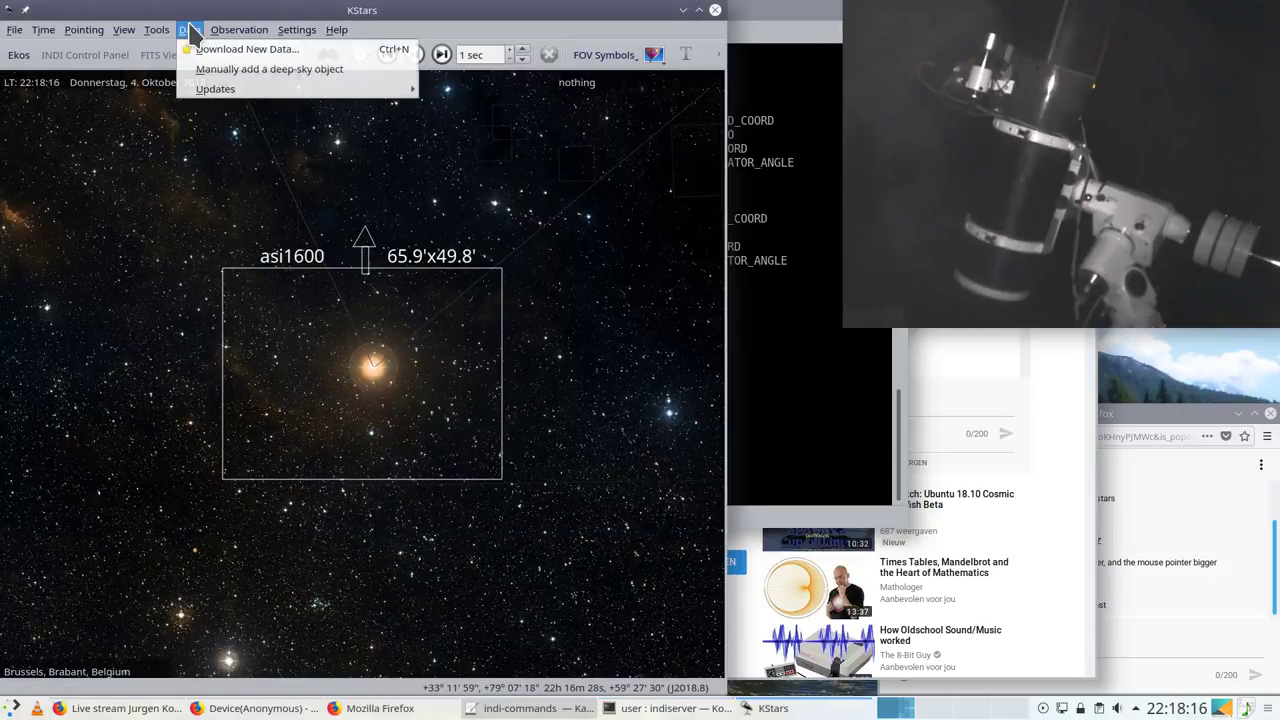
pyautogui.moveTo(157, 30)
pyautogui.click(182, 229)
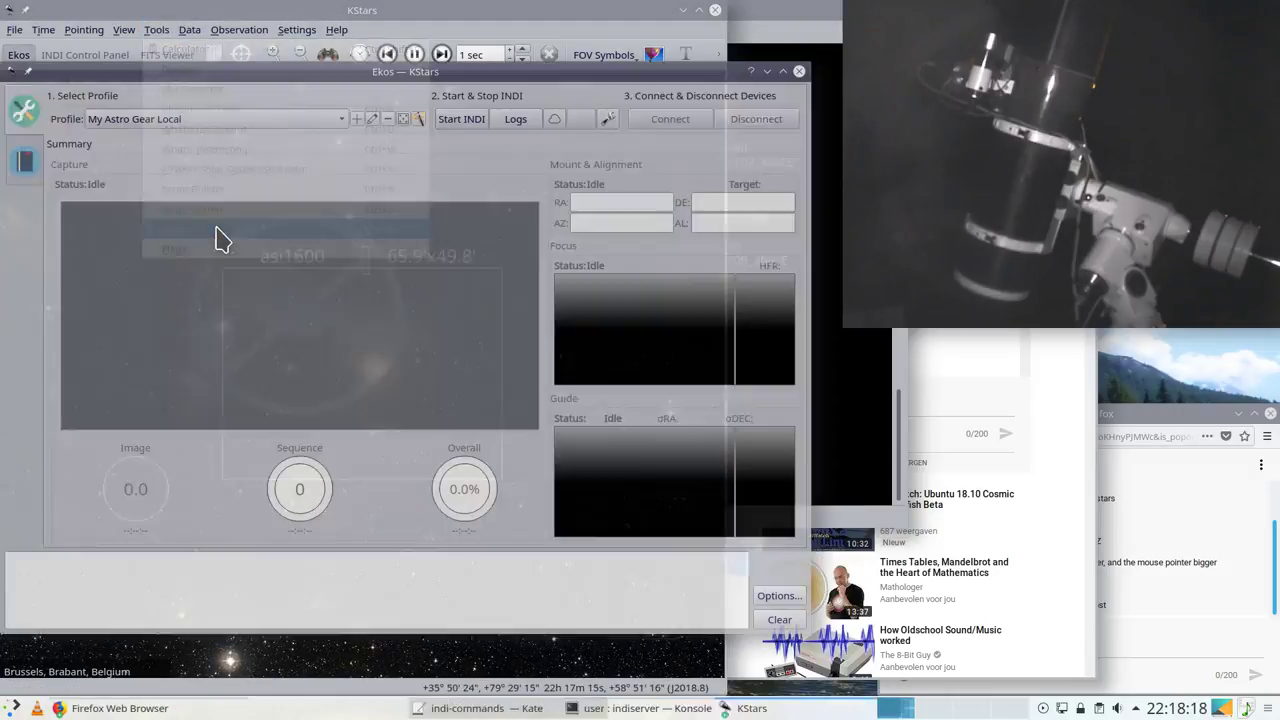
pyautogui.click(338, 118)
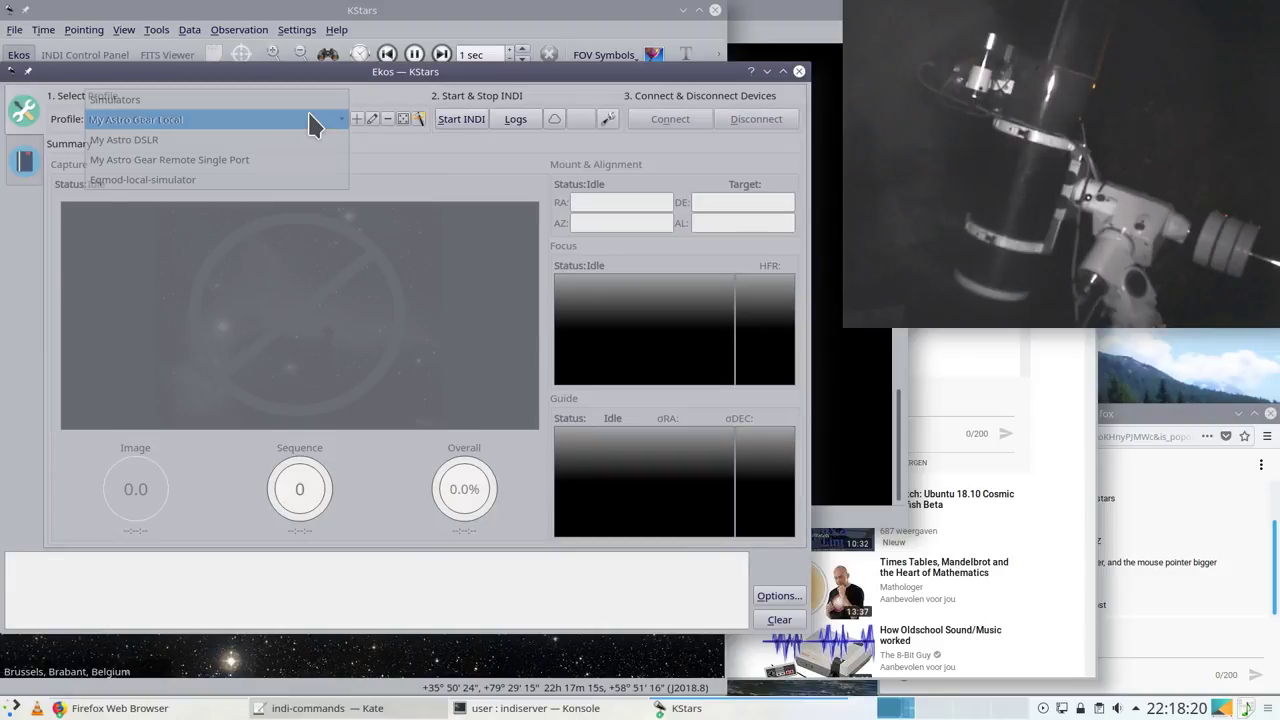
pyautogui.click(313, 122)
pyautogui.click(468, 119)
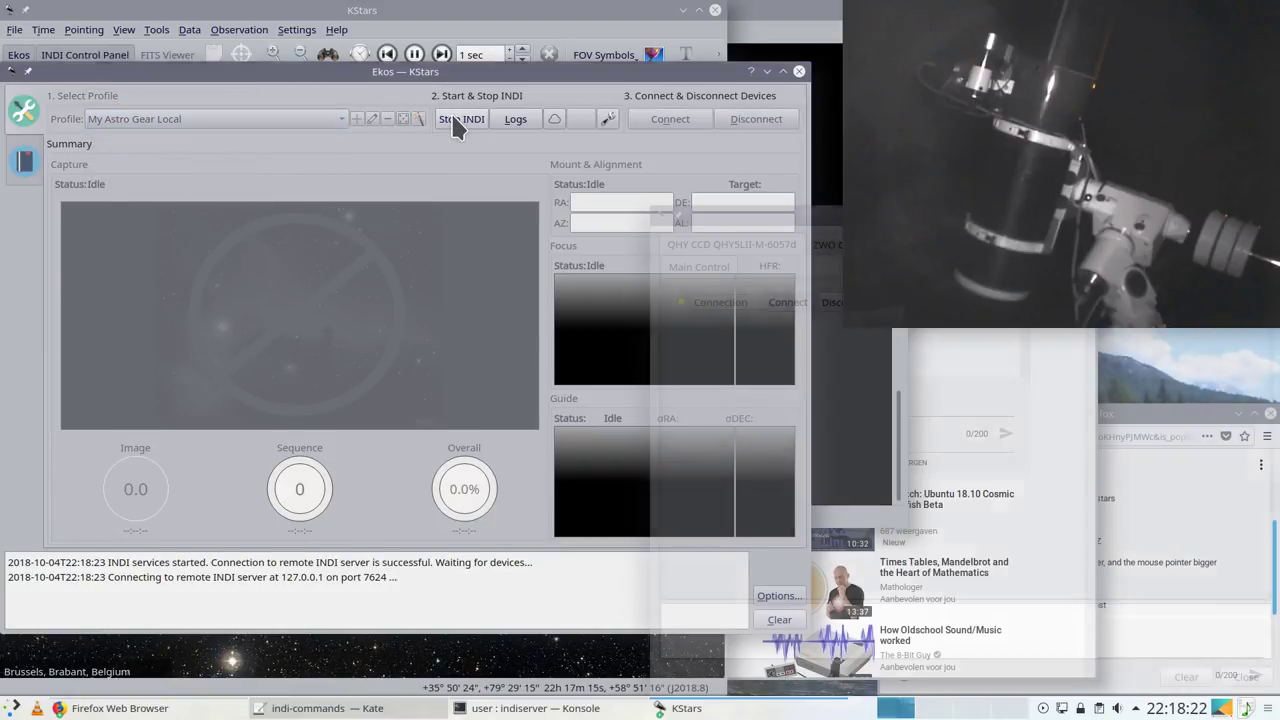
# Step: Check each device in the INDI Control Panel and turn tracking on for the EQMod Mount
pyautogui.moveTo(714, 206); pyautogui.dragTo(194, 150)
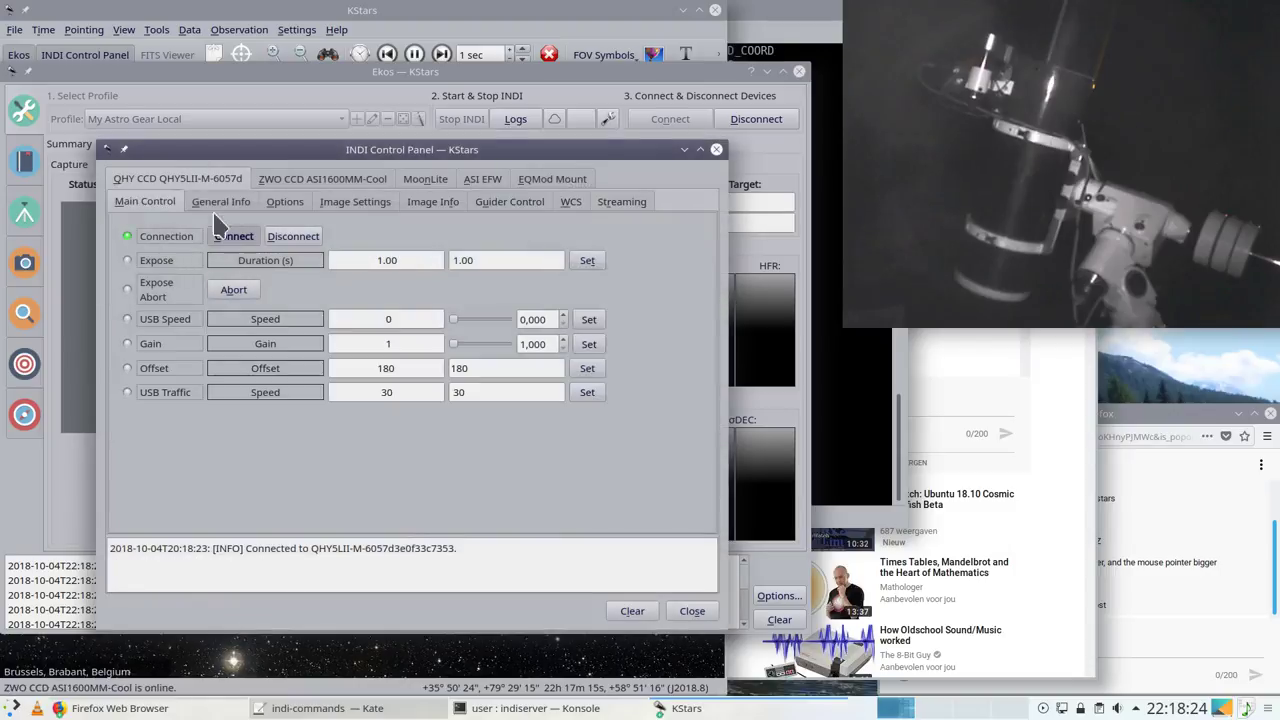
pyautogui.click(296, 179)
pyautogui.click(415, 179)
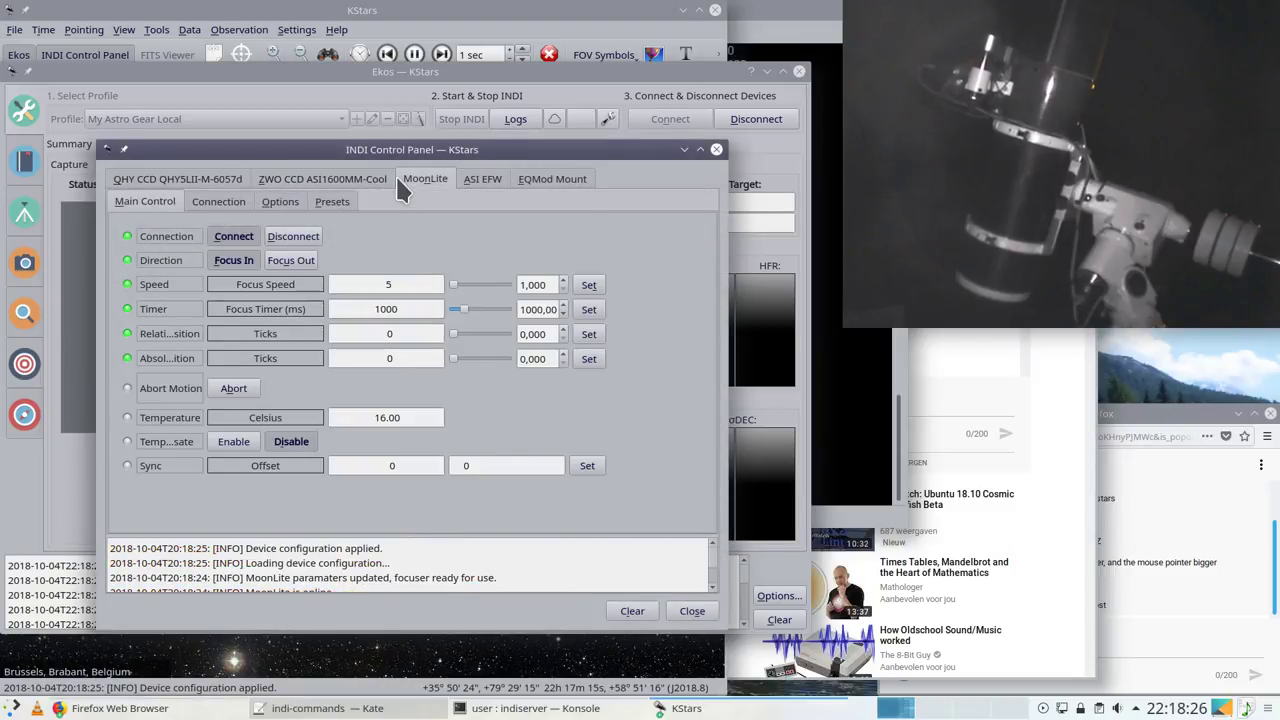
pyautogui.click(470, 179)
pyautogui.click(532, 182)
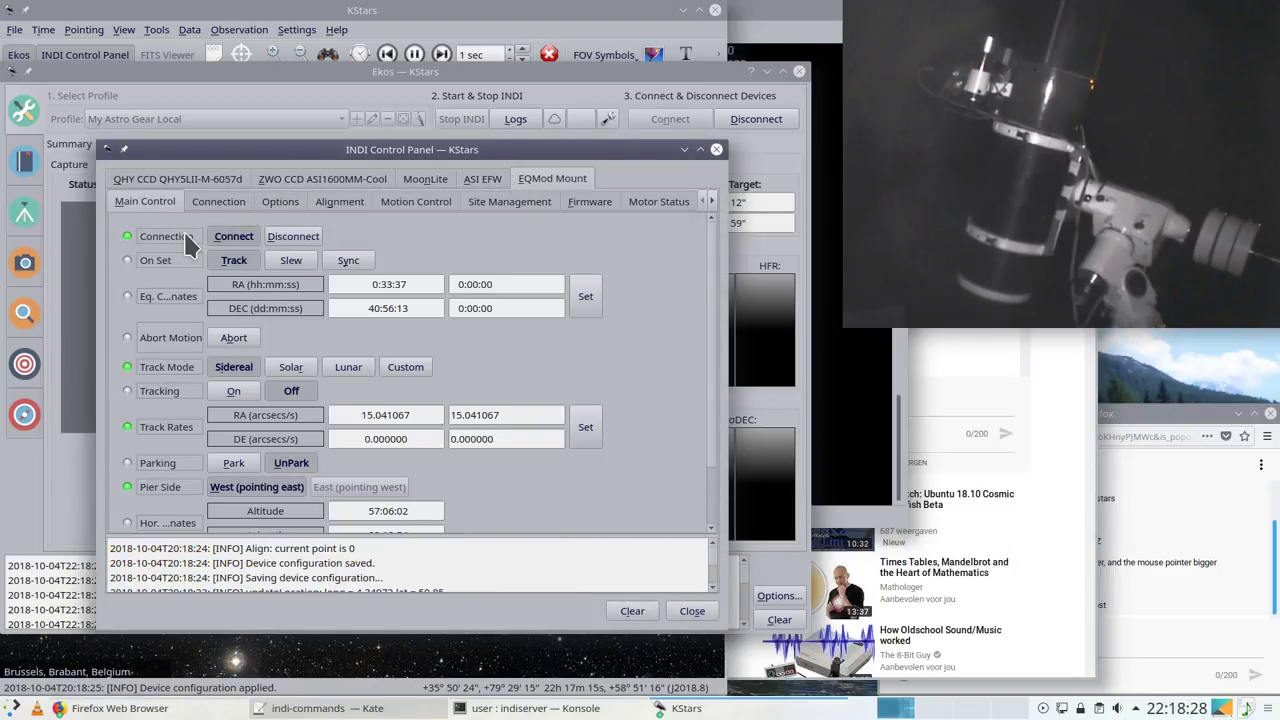
pyautogui.click(228, 392)
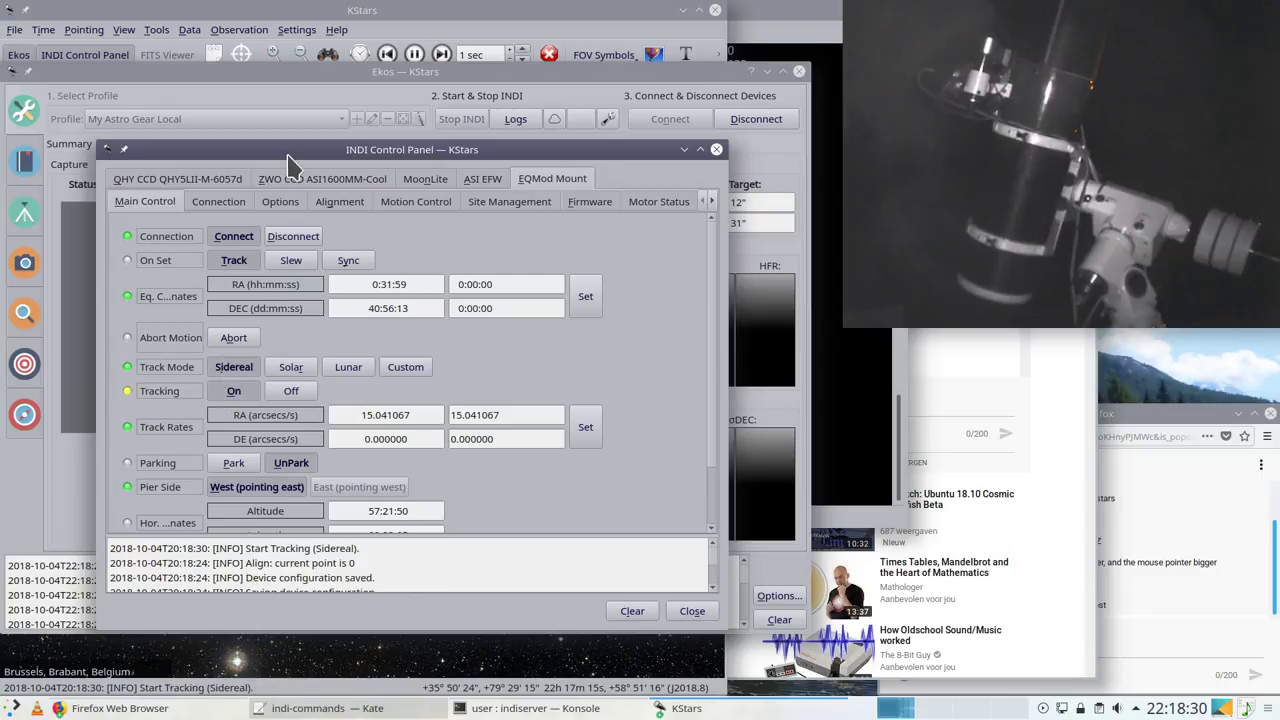
pyautogui.moveTo(290, 149); pyautogui.dragTo(209, 98)
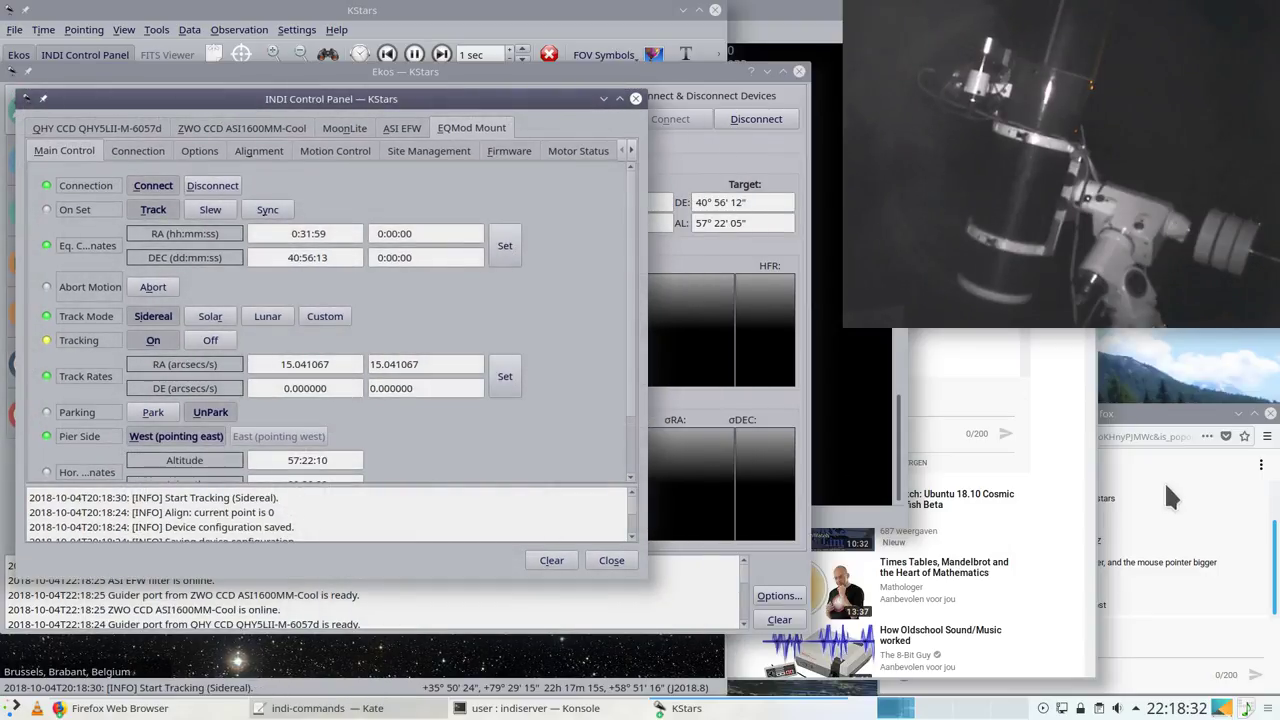
# Step: Post the message "that helped" in the YouTube live chat in Firefox
pyautogui.click(1164, 481)
pyautogui.click(1031, 647)
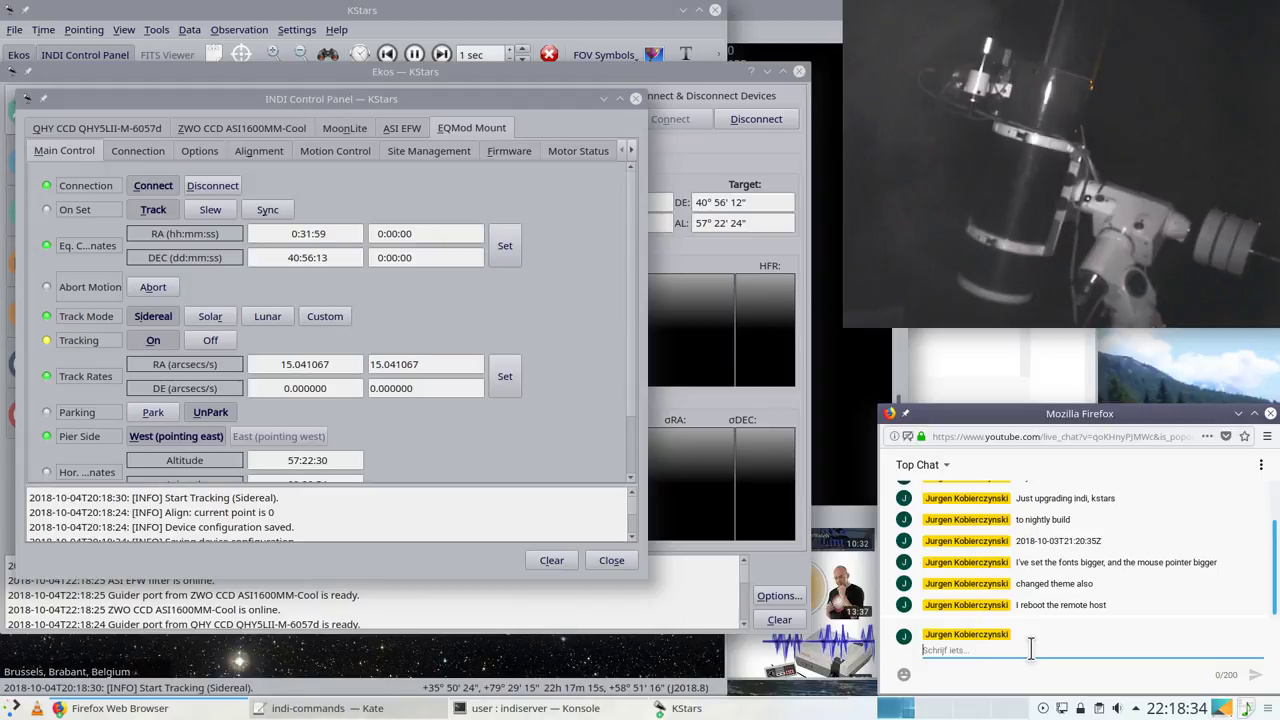
pyautogui.write('that helped')
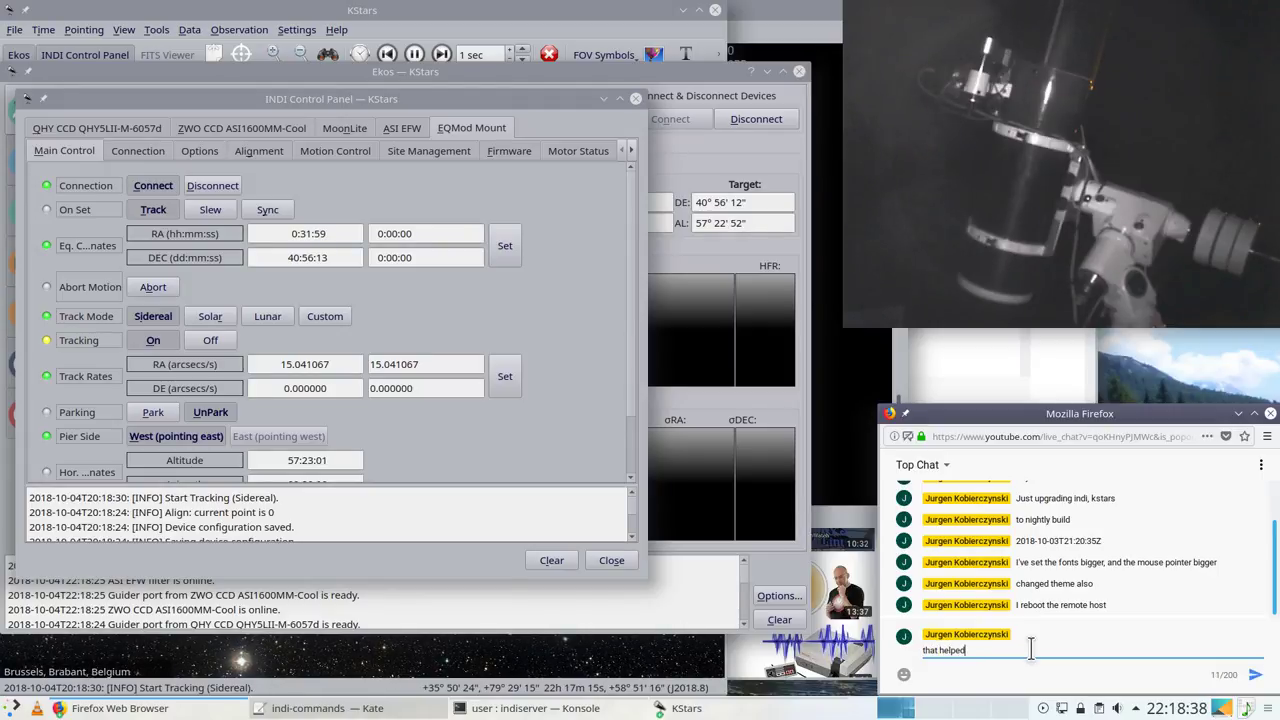
pyautogui.press('Return')
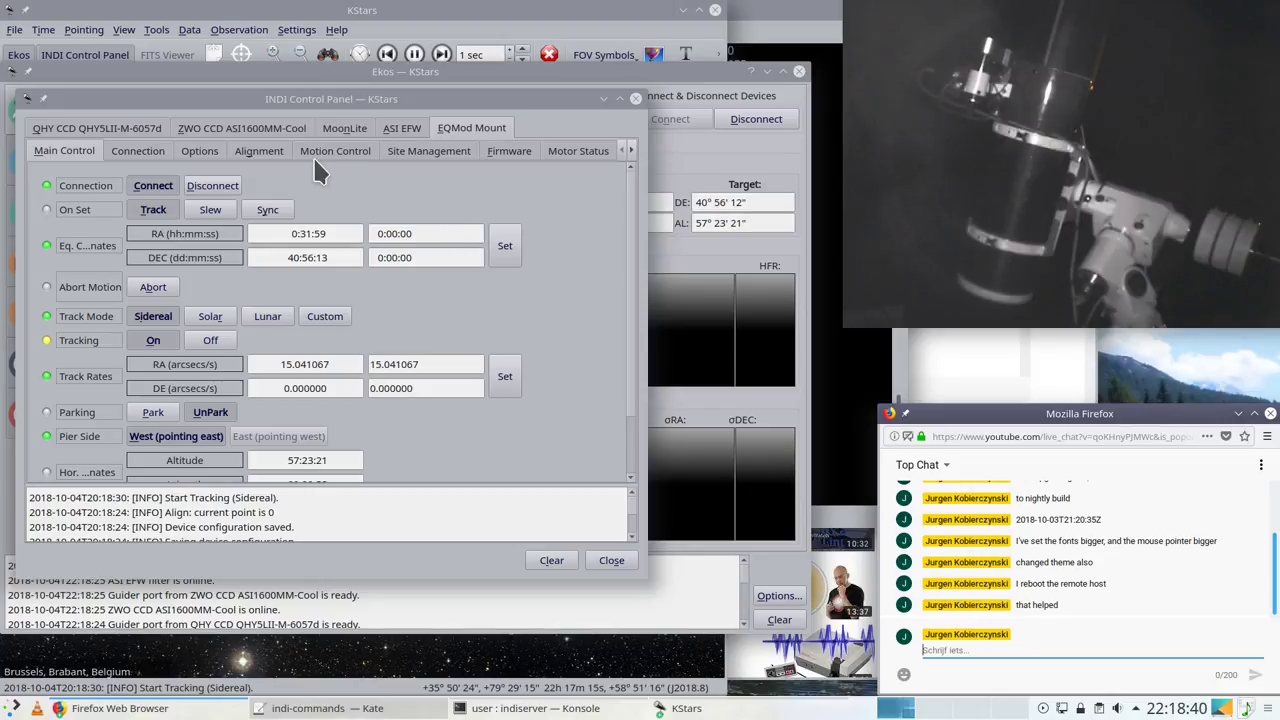
# Step: Set the ASI EFW filter wheel to filter slot 1 in the INDI Control Panel
pyautogui.click(400, 130)
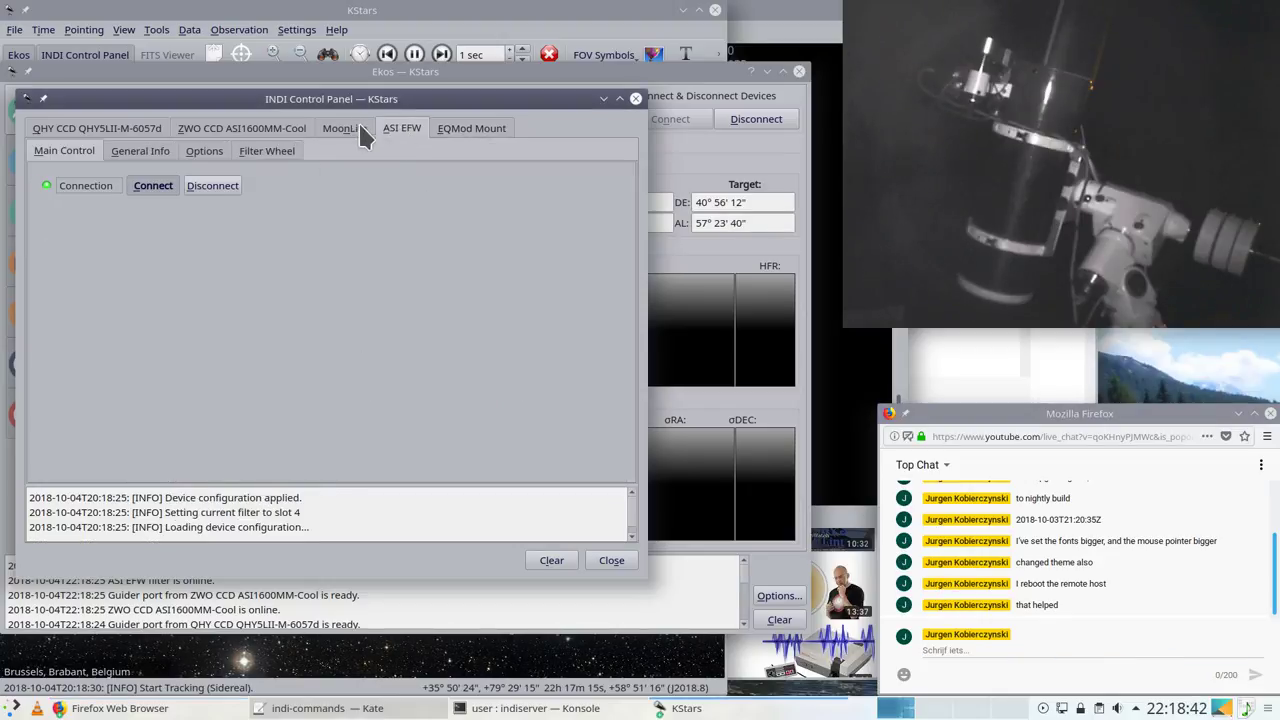
pyautogui.click(267, 156)
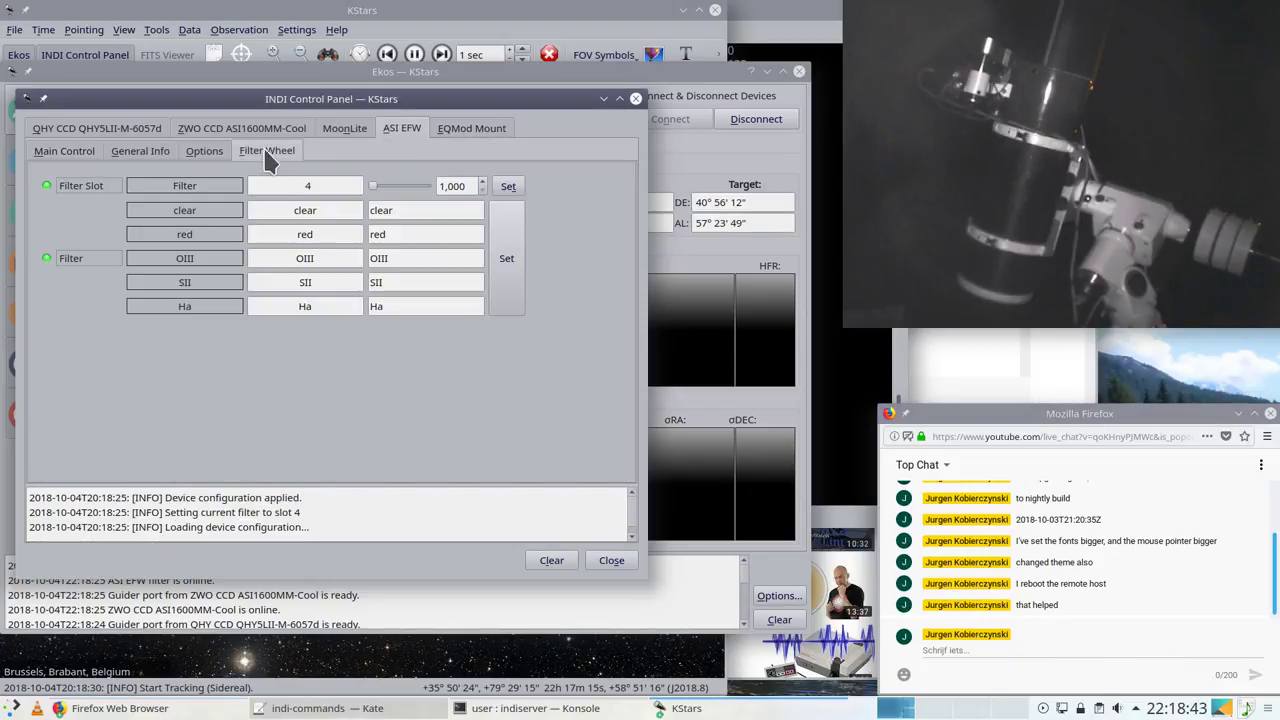
pyautogui.click(506, 187)
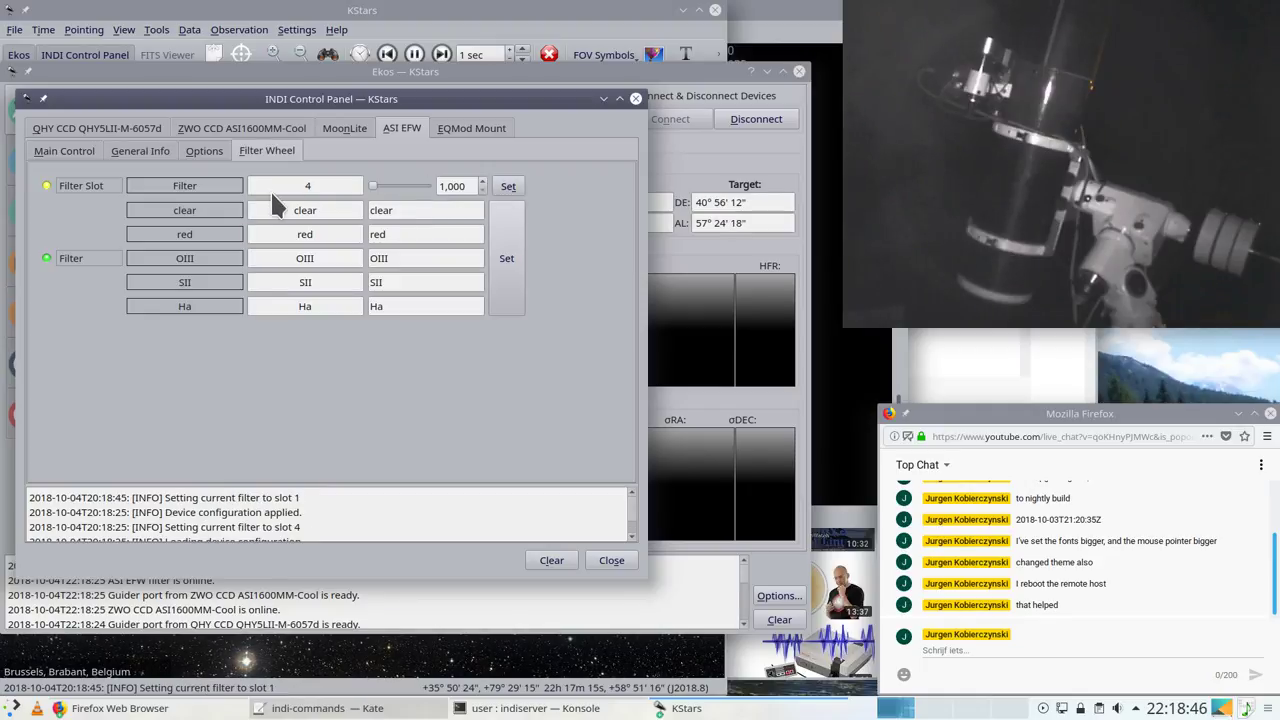
# Step: Examine the EQMod Mount's horizon limit settings and its alignment data and mode
pyautogui.click(463, 127)
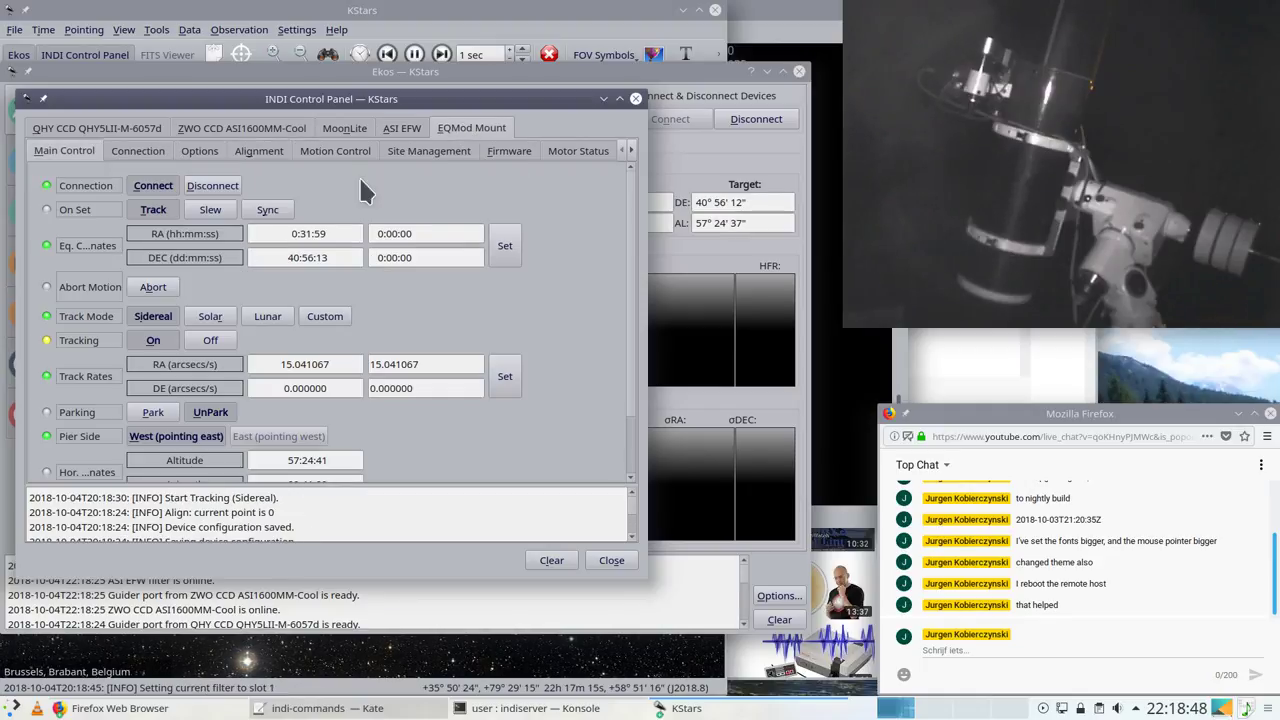
pyautogui.click(631, 150)
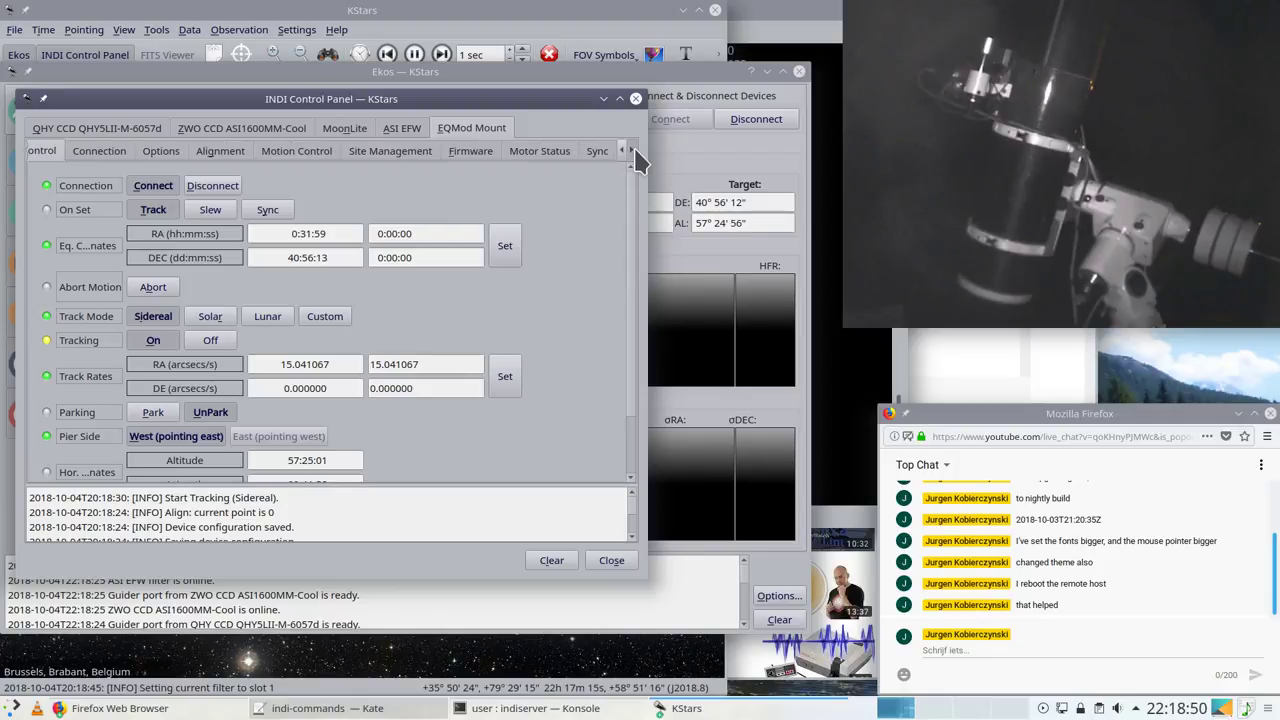
pyautogui.click(631, 150)
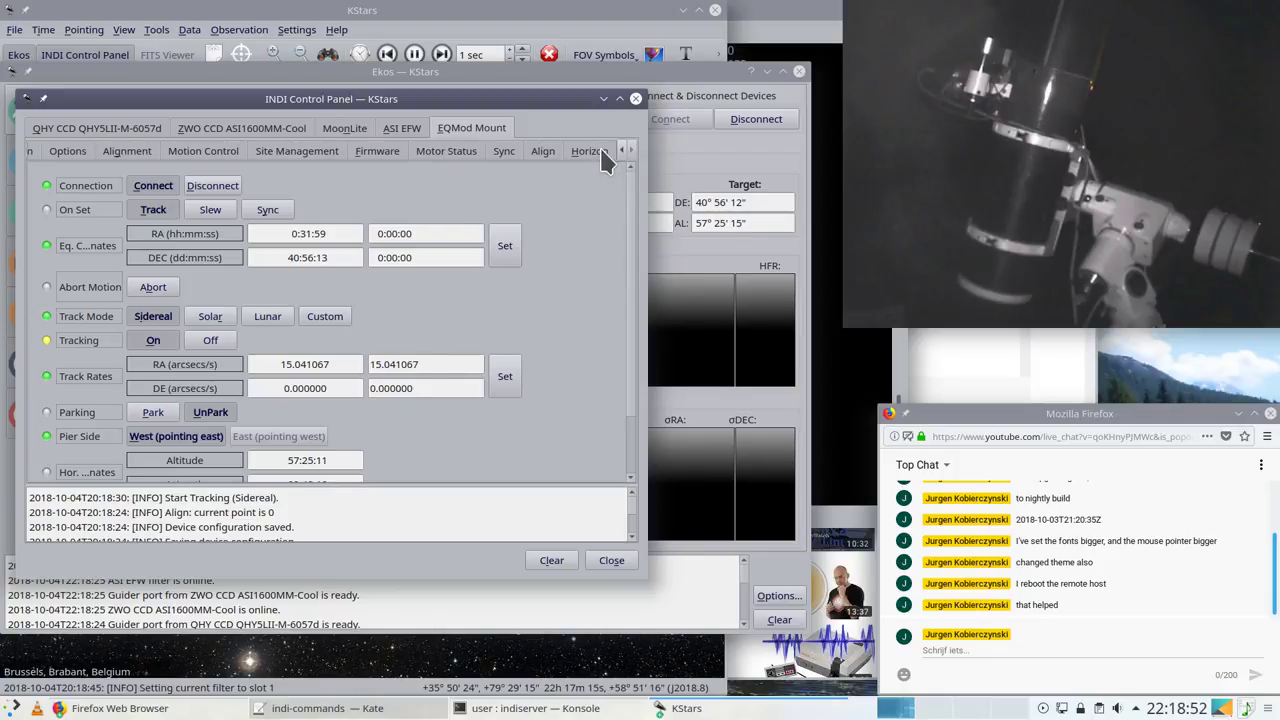
pyautogui.click(590, 151)
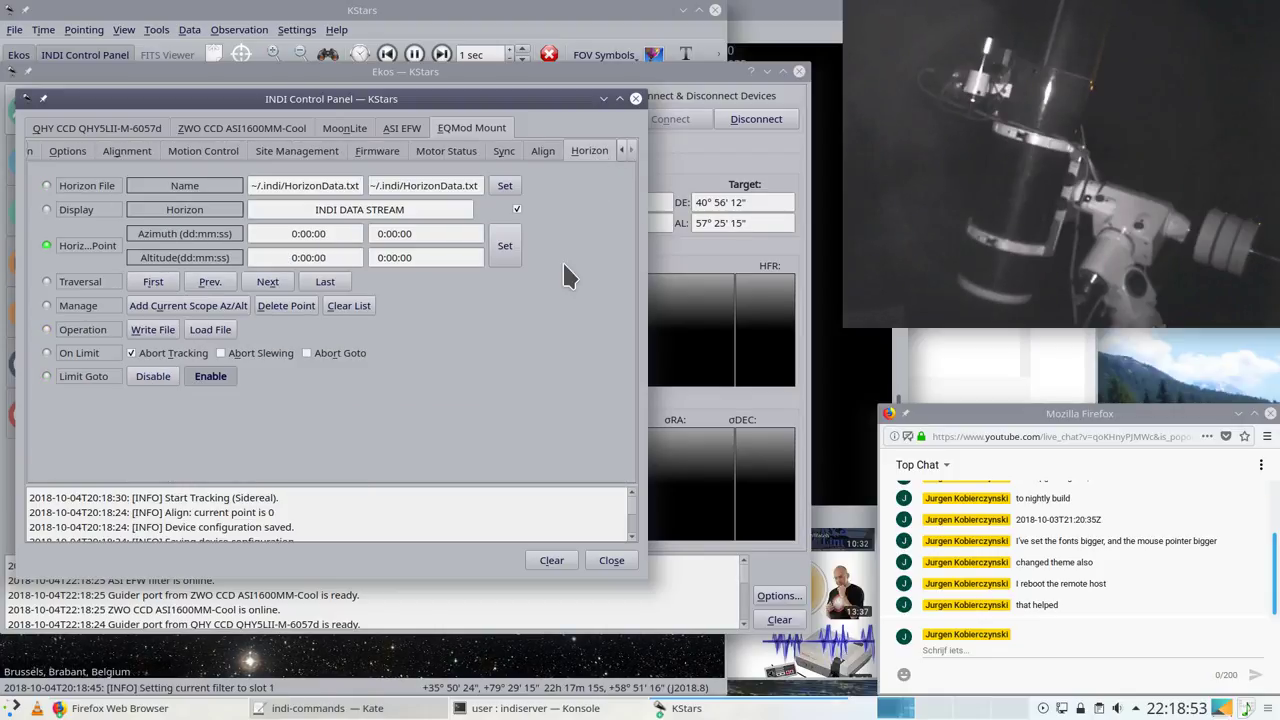
pyautogui.click(131, 353)
pyautogui.click(176, 386)
pyautogui.click(543, 151)
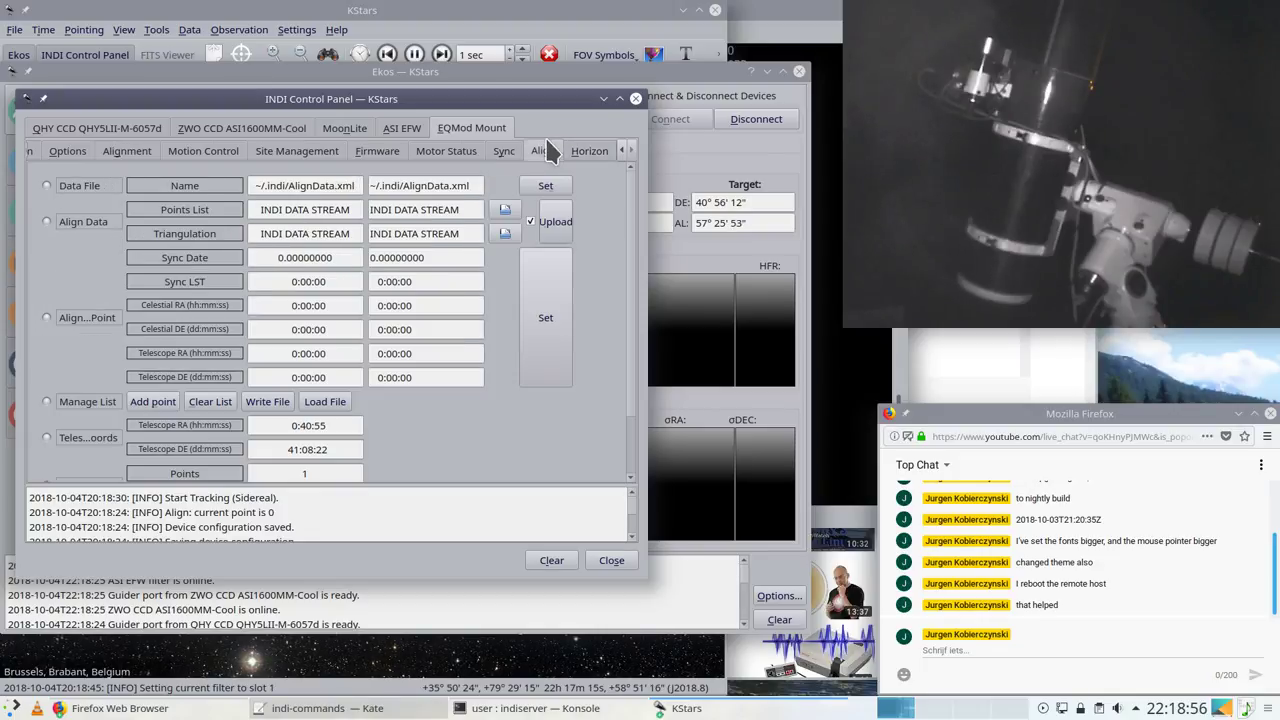
pyautogui.scroll(-2, 490, 345)
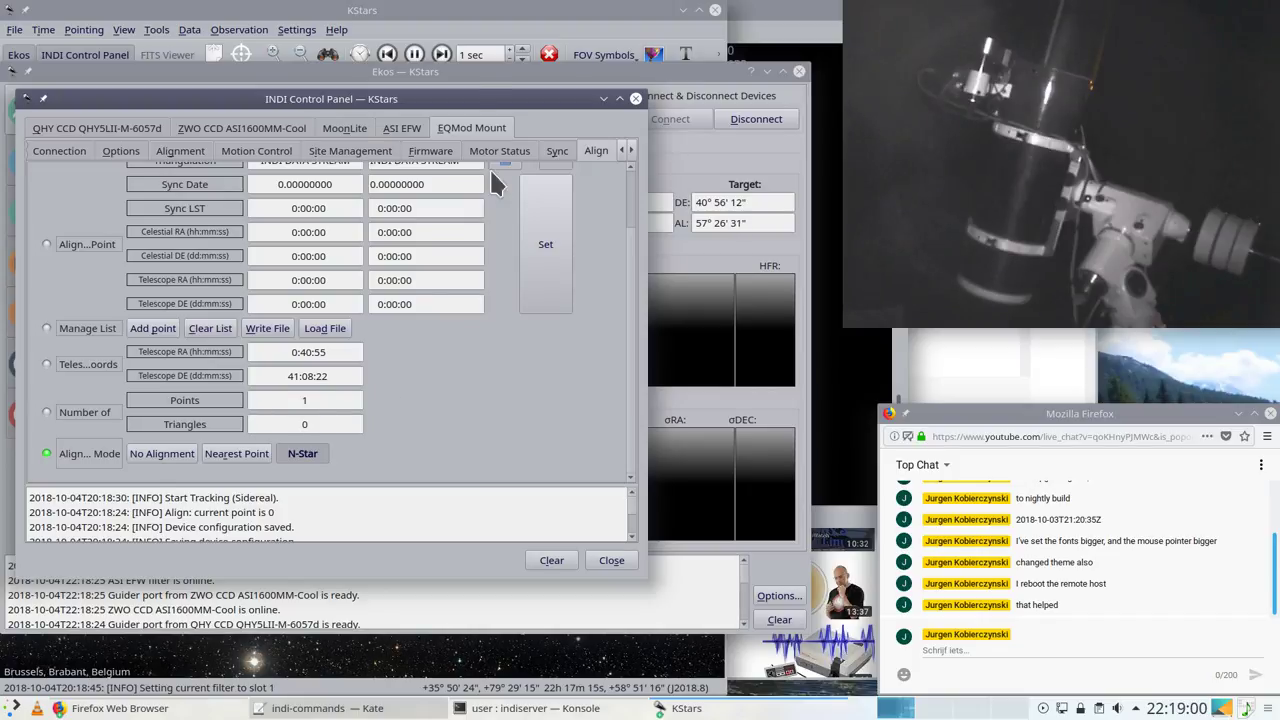
# Step: Review the MoonLite focuser's presets, main controls and connection settings
pyautogui.click(405, 124)
pyautogui.click(348, 128)
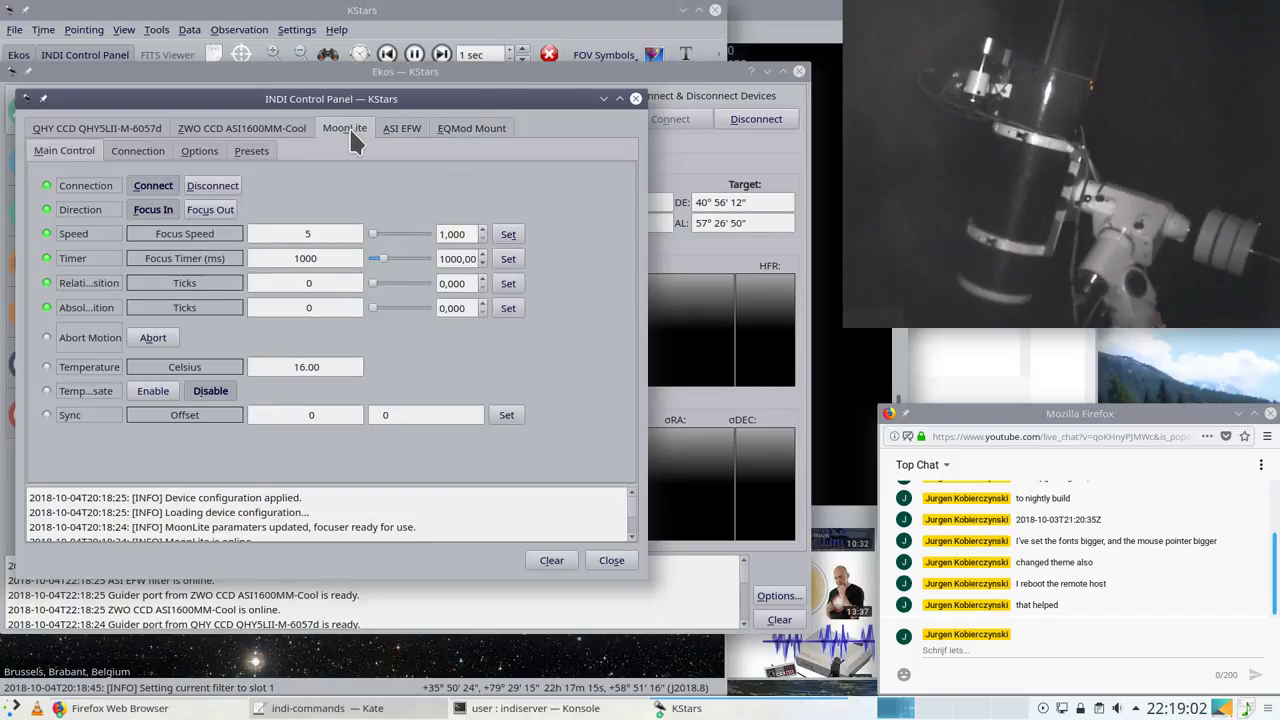
pyautogui.click(254, 151)
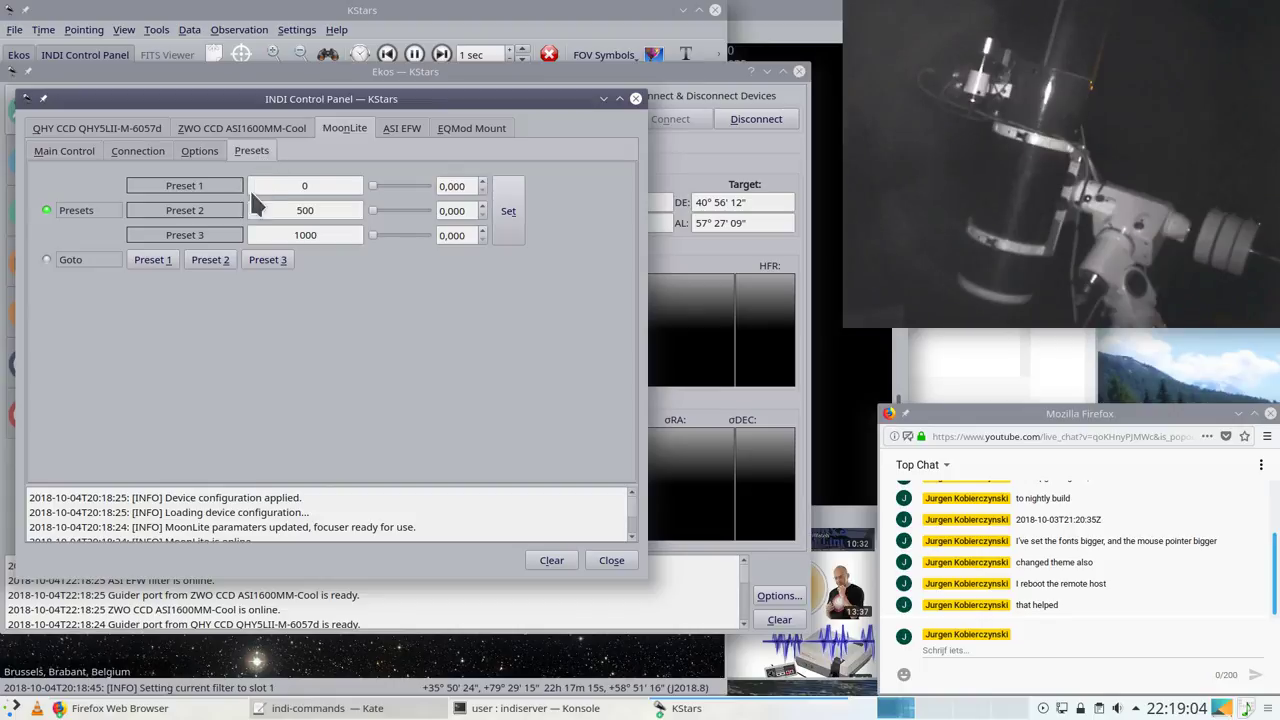
pyautogui.click(66, 151)
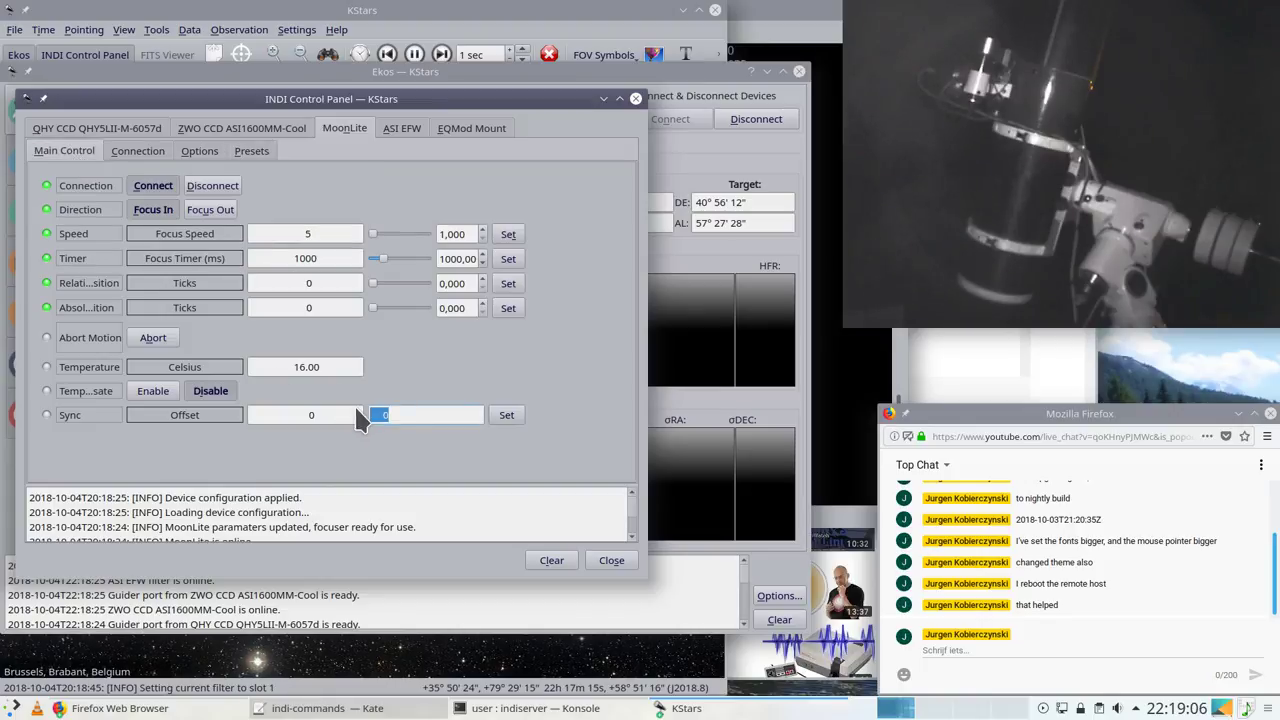
pyautogui.click(506, 415)
pyautogui.click(146, 151)
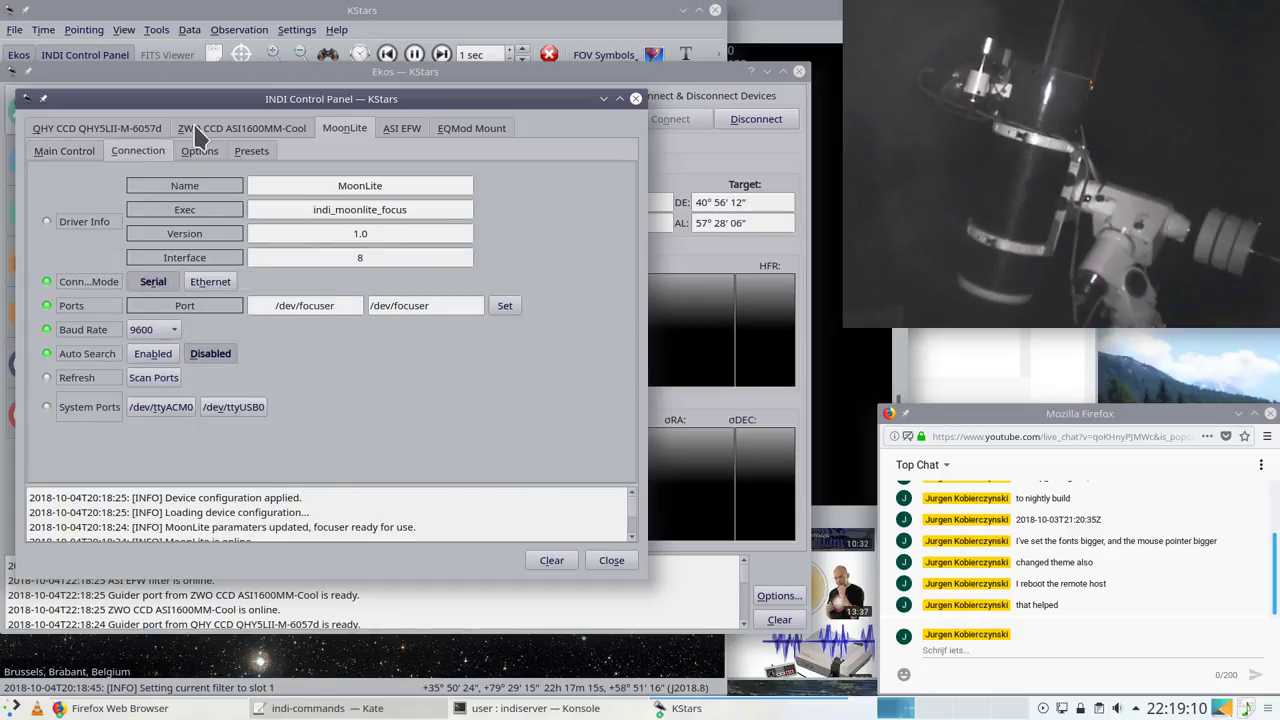
# Step: Check the main controls of the QHY CCD QHY5LII-M-6057d and ZWO CCD ASI1600MM-Cool cameras
pyautogui.click(205, 130)
pyautogui.click(97, 129)
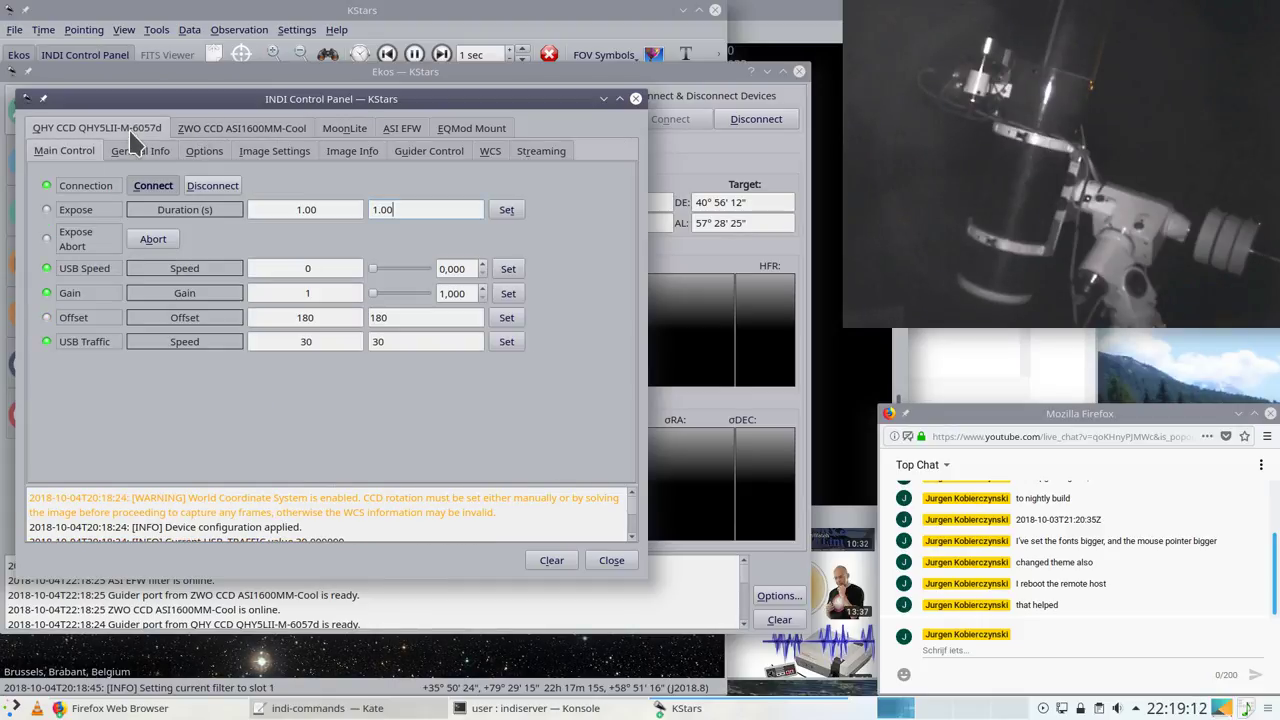
pyautogui.click(215, 130)
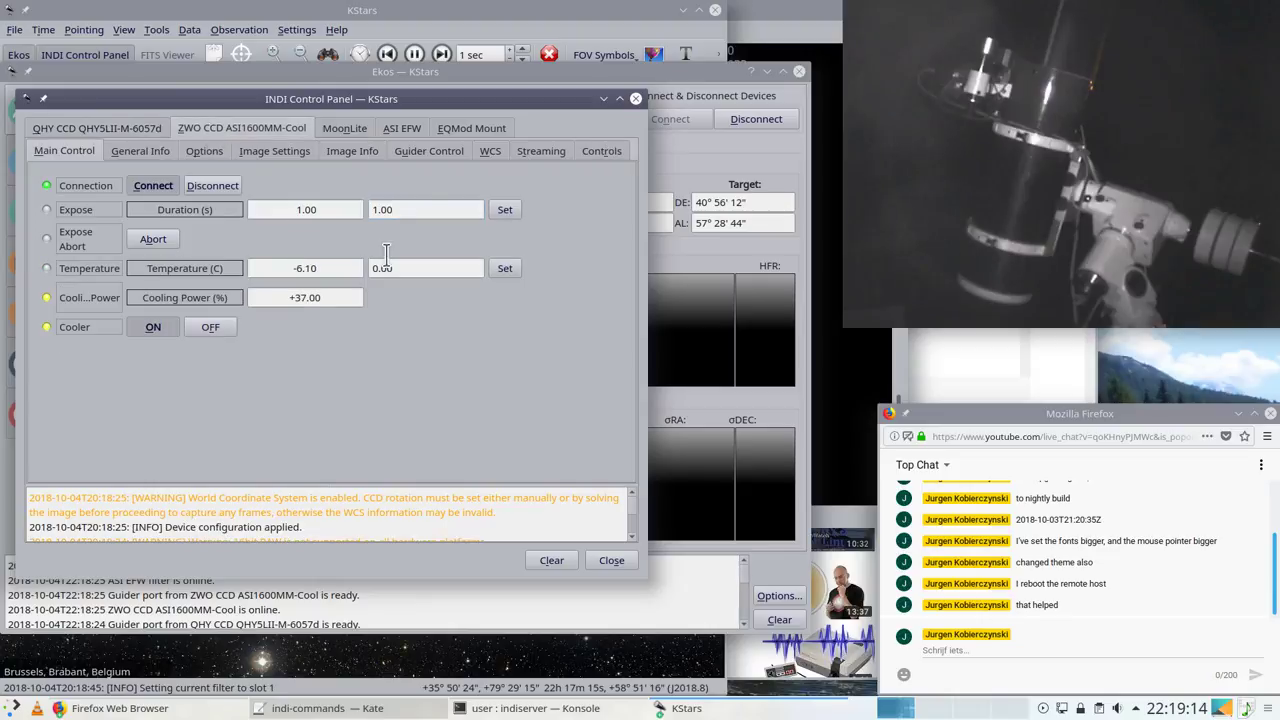
# Step: Set the ZWO CCD ASI1600MM-Cool camera's target temperature to -20 °C and apply it
pyautogui.moveTo(415, 265); pyautogui.dragTo(323, 268)
pyautogui.write('-20')
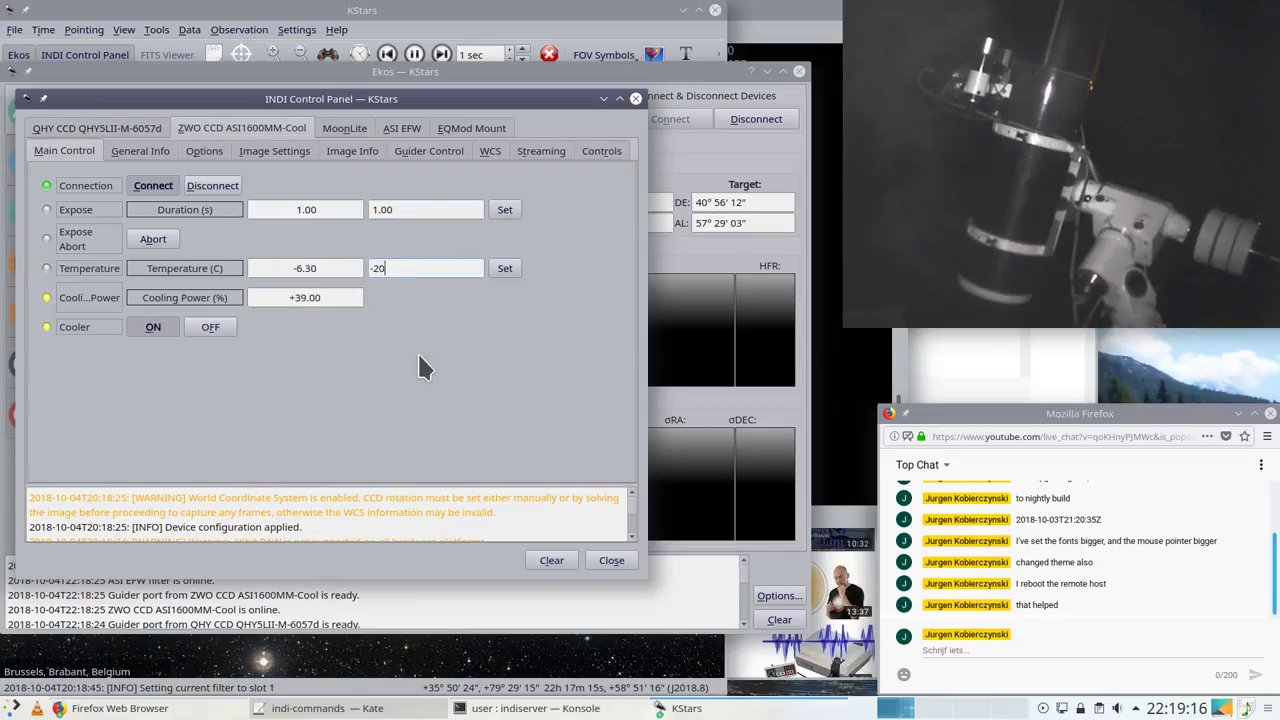
pyautogui.click(503, 270)
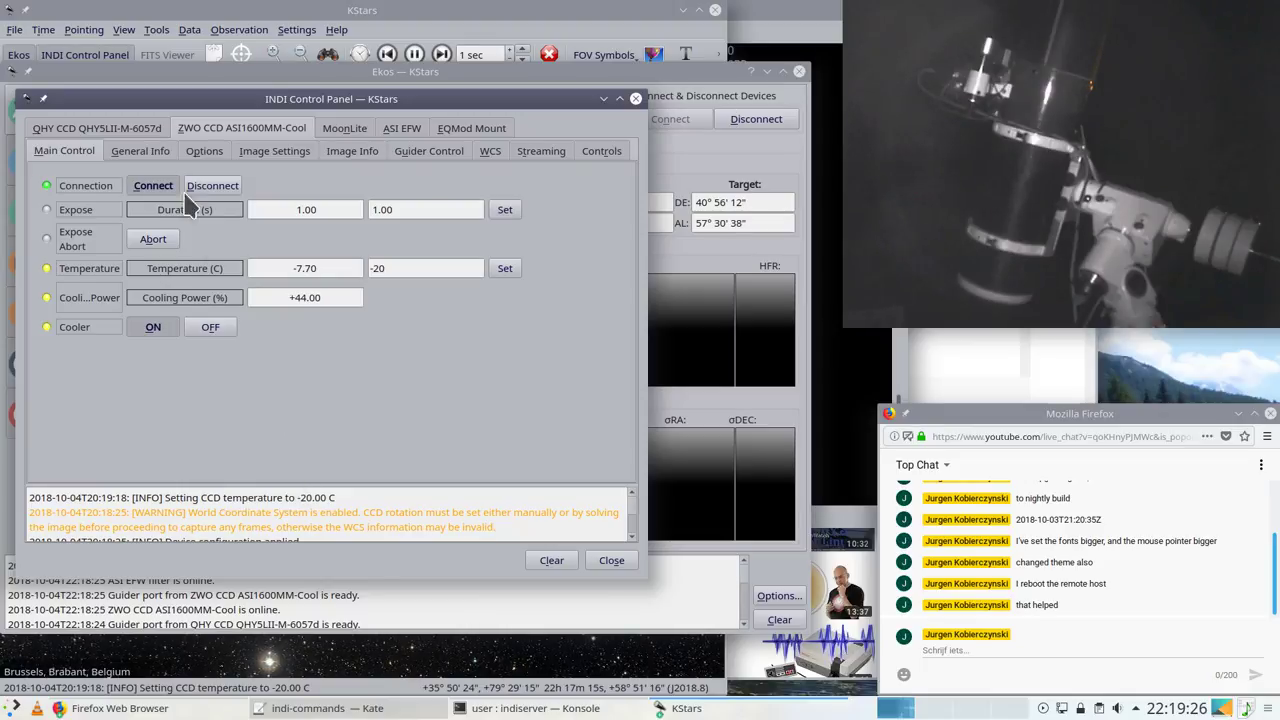
# Step: Look over the pages of the two cameras, the MoonLite focuser, the ASI EFW and the EQMod Mount
pyautogui.click(119, 130)
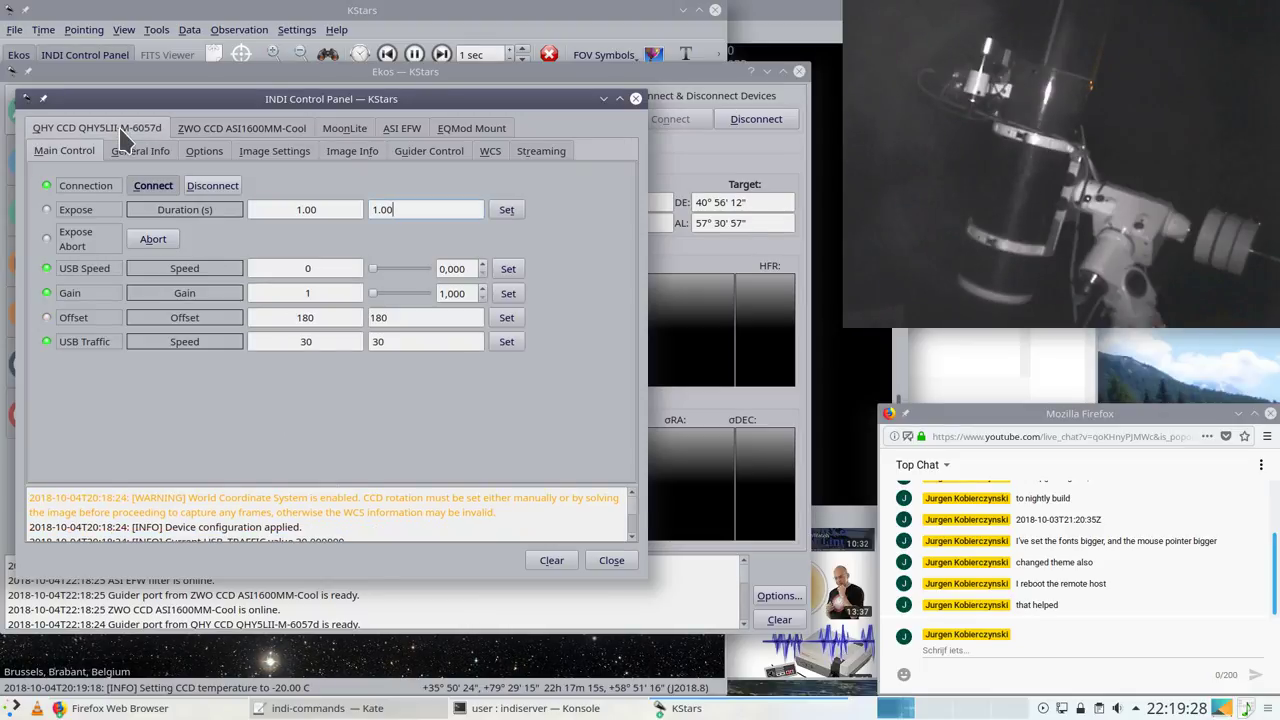
pyautogui.click(207, 132)
pyautogui.click(330, 132)
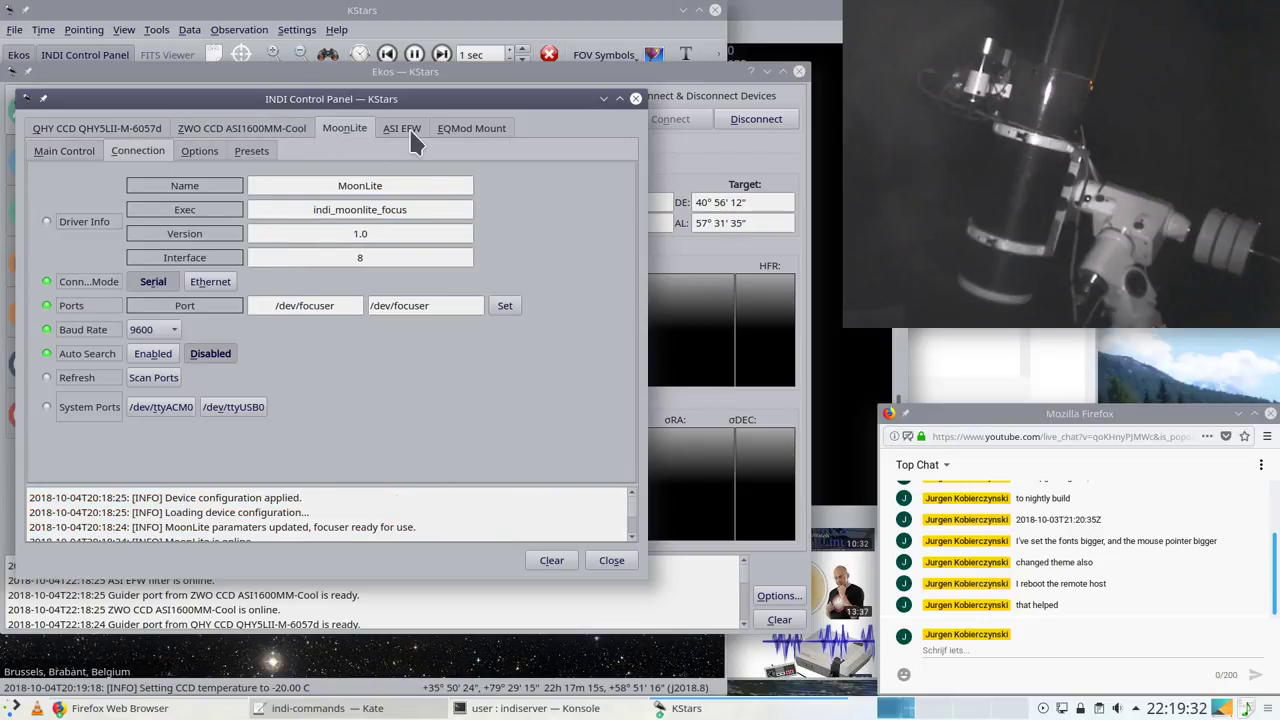
pyautogui.click(409, 130)
pyautogui.click(450, 130)
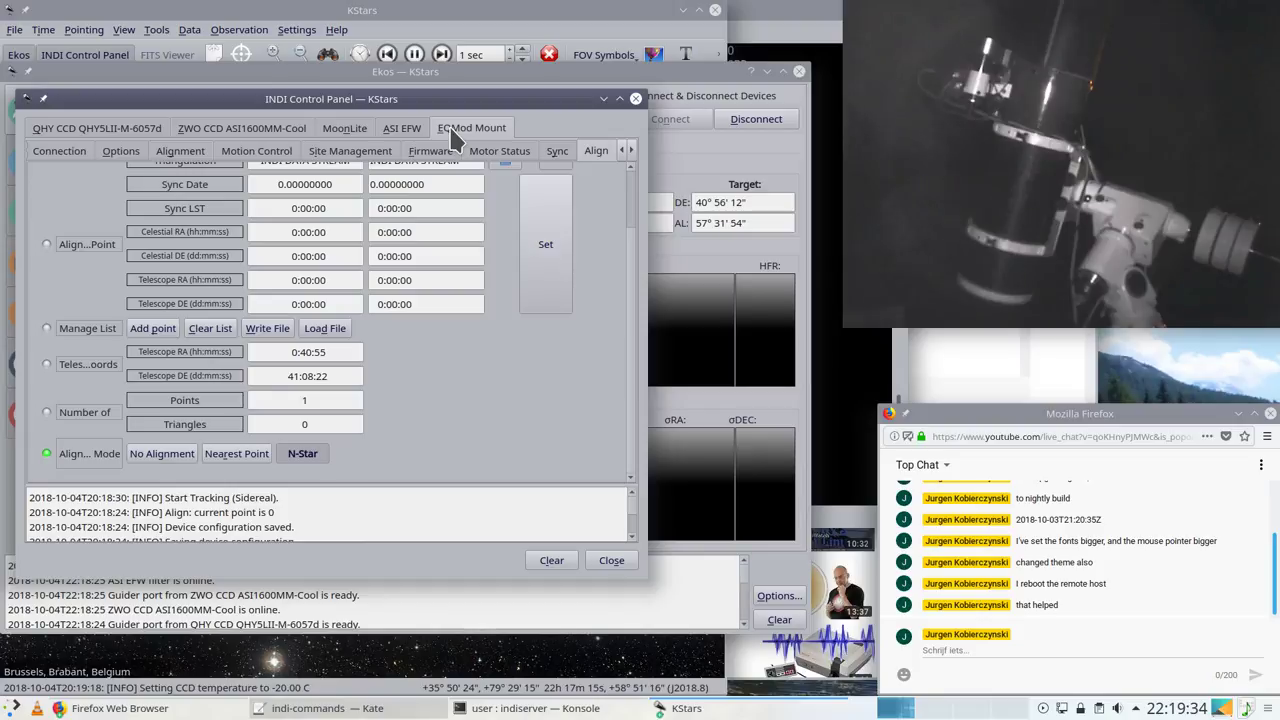
pyautogui.scroll(2, 475, 388)
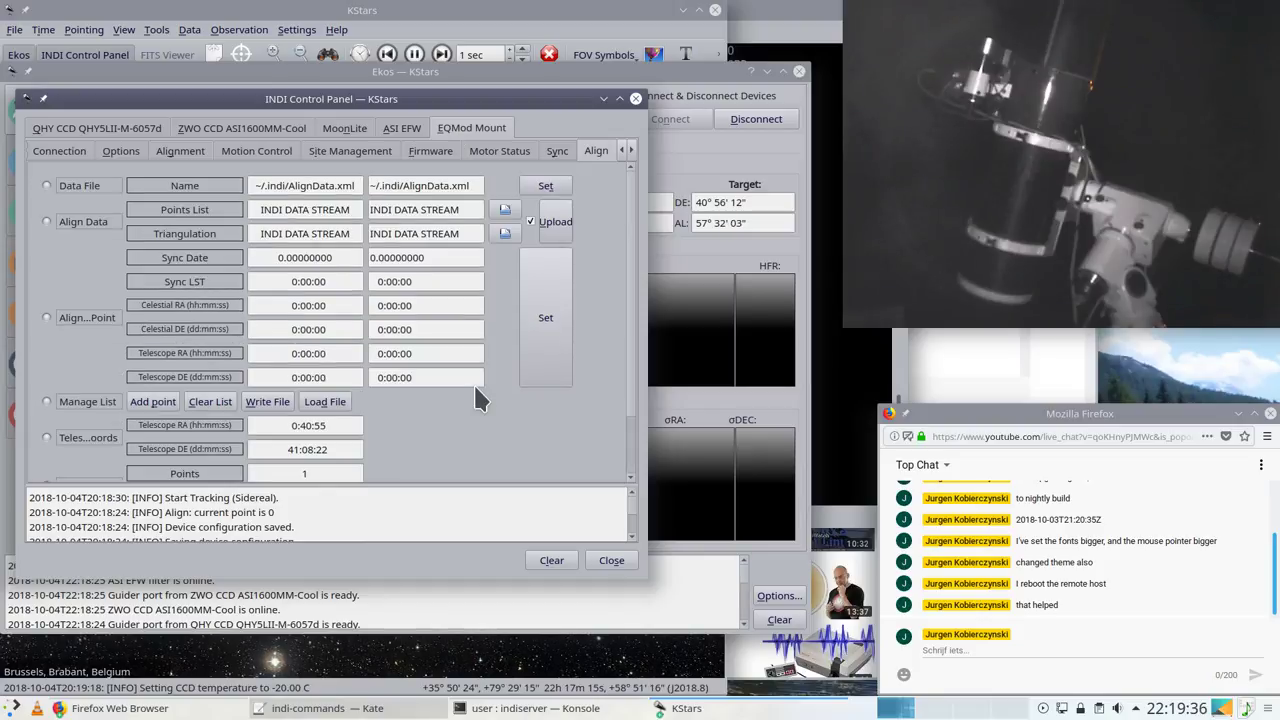
# Step: Review the QHY CCD QHY5LII-M-6057d's general info, options, image, guider, WCS and streaming settings
pyautogui.click(87, 128)
pyautogui.click(128, 155)
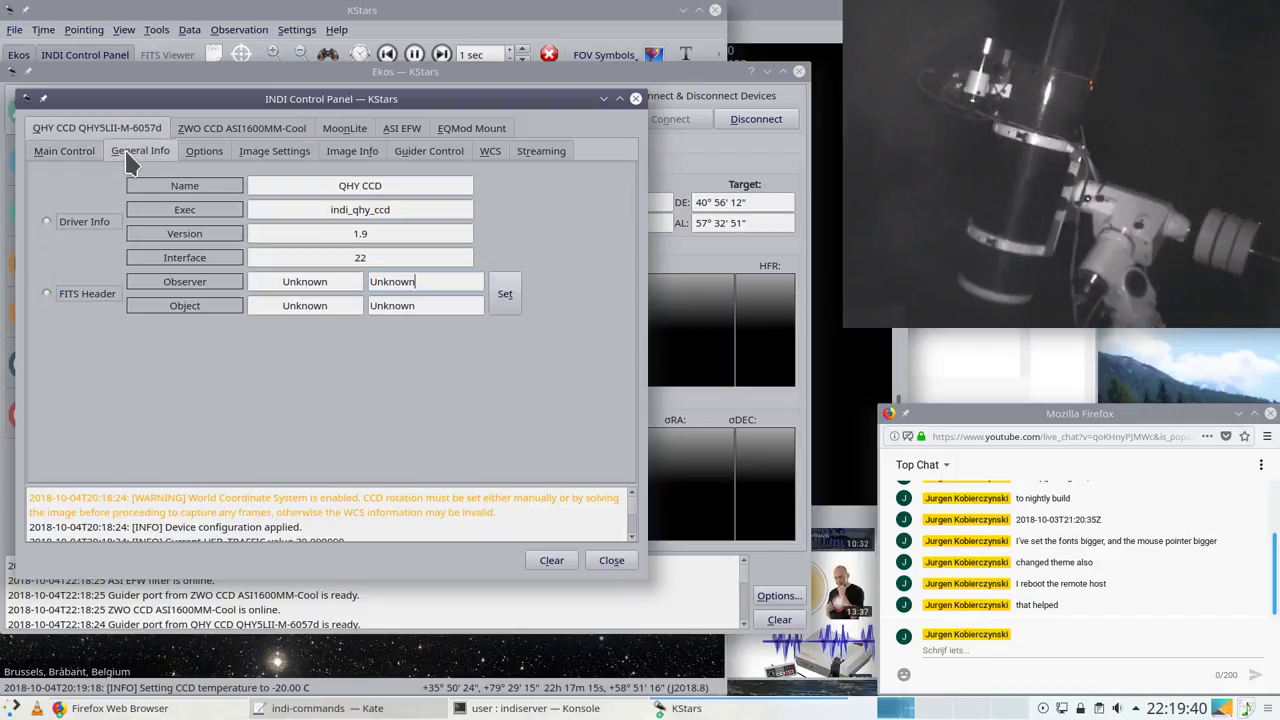
pyautogui.click(204, 154)
pyautogui.click(266, 155)
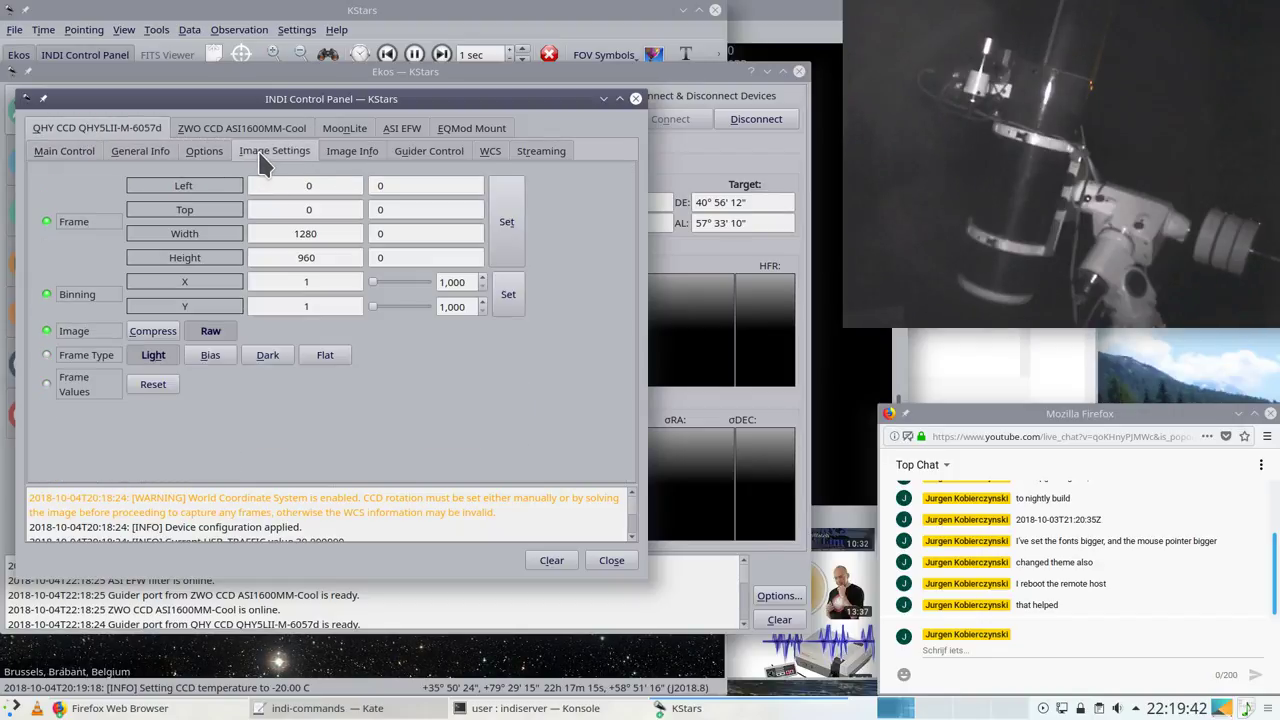
pyautogui.click(352, 158)
pyautogui.click(420, 160)
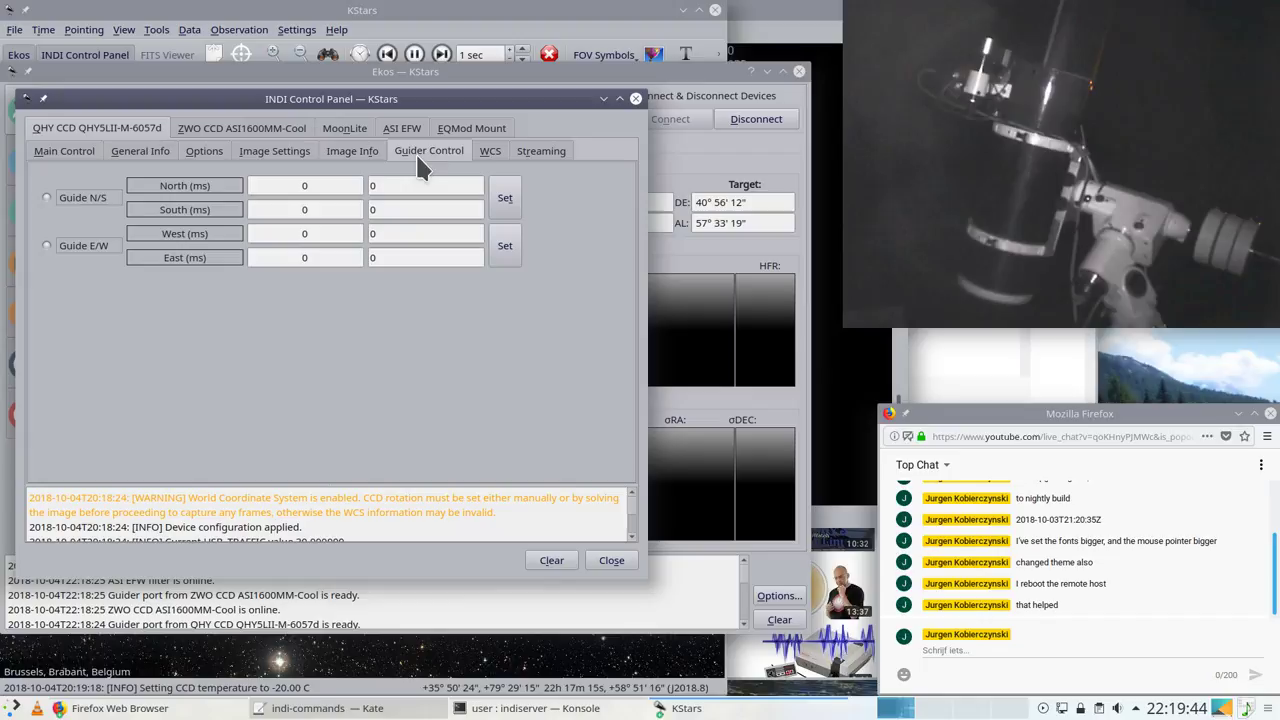
pyautogui.click(480, 151)
pyautogui.click(533, 150)
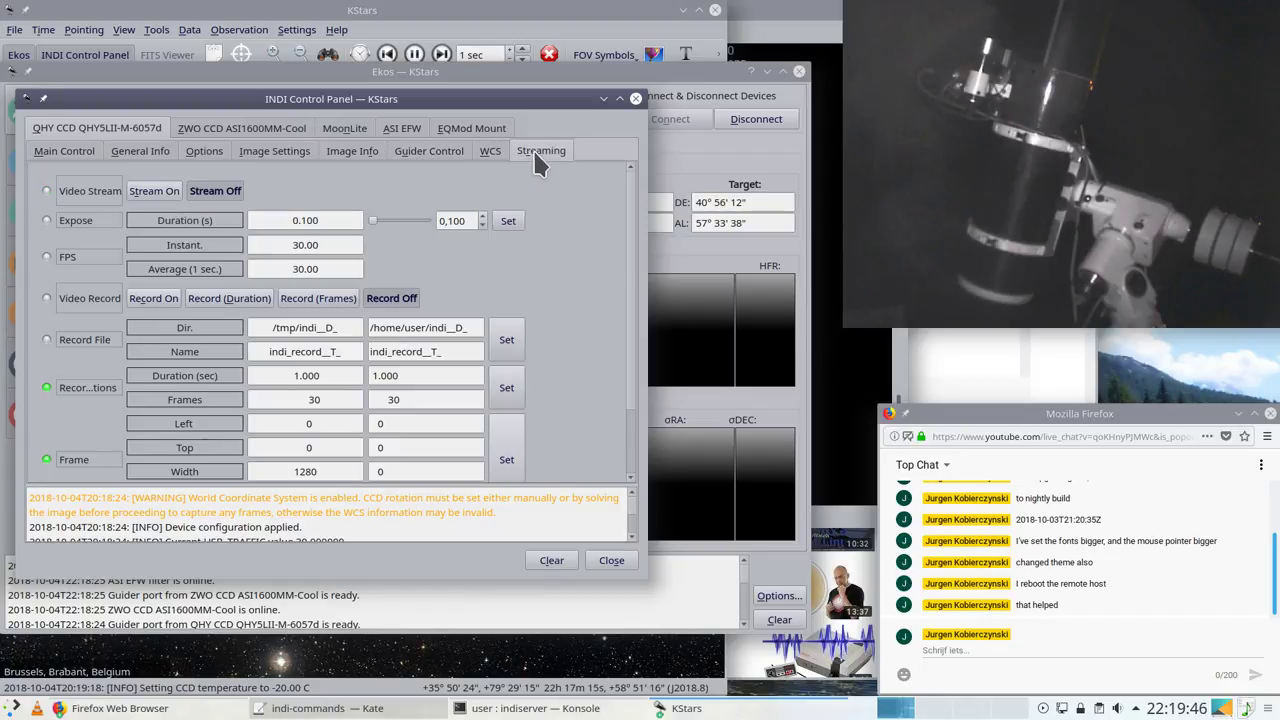
# Step: Review the ZWO CCD ASI1600MM-Cool's general info, options, image, guider, WCS, streaming and camera control settings
pyautogui.click(235, 130)
pyautogui.click(118, 151)
pyautogui.click(210, 152)
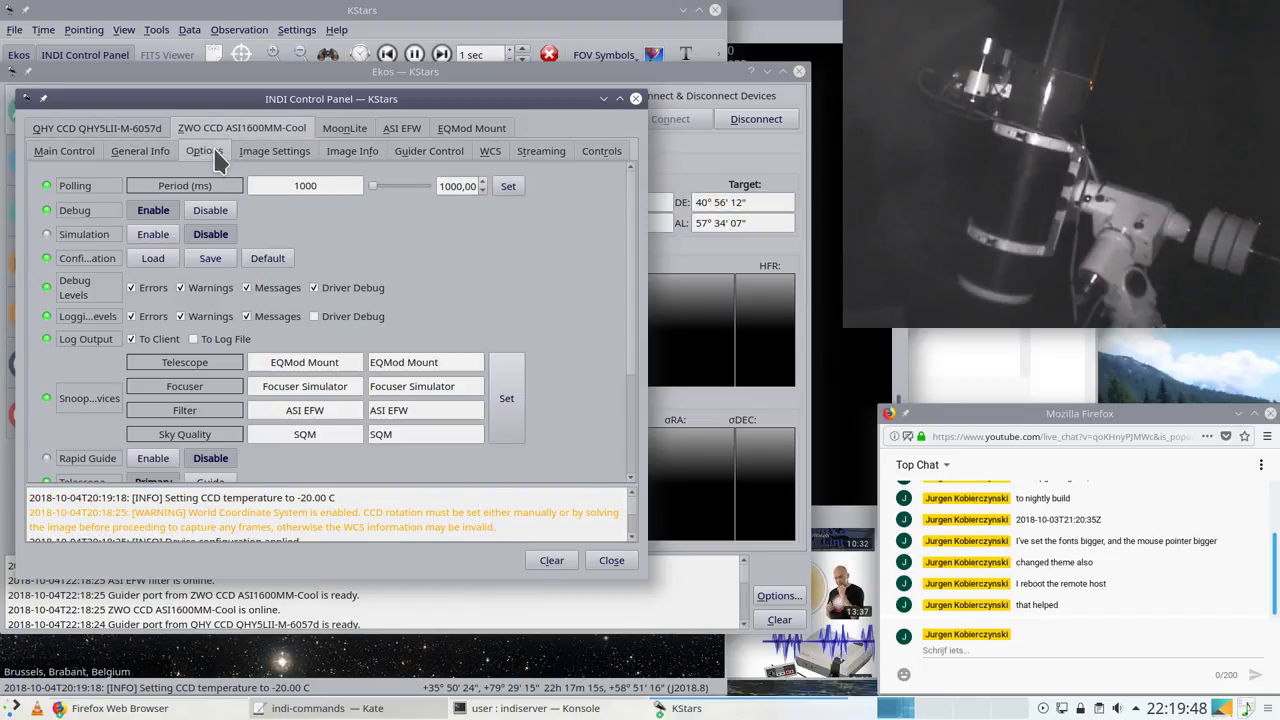
pyautogui.click(282, 155)
pyautogui.click(348, 155)
pyautogui.click(415, 152)
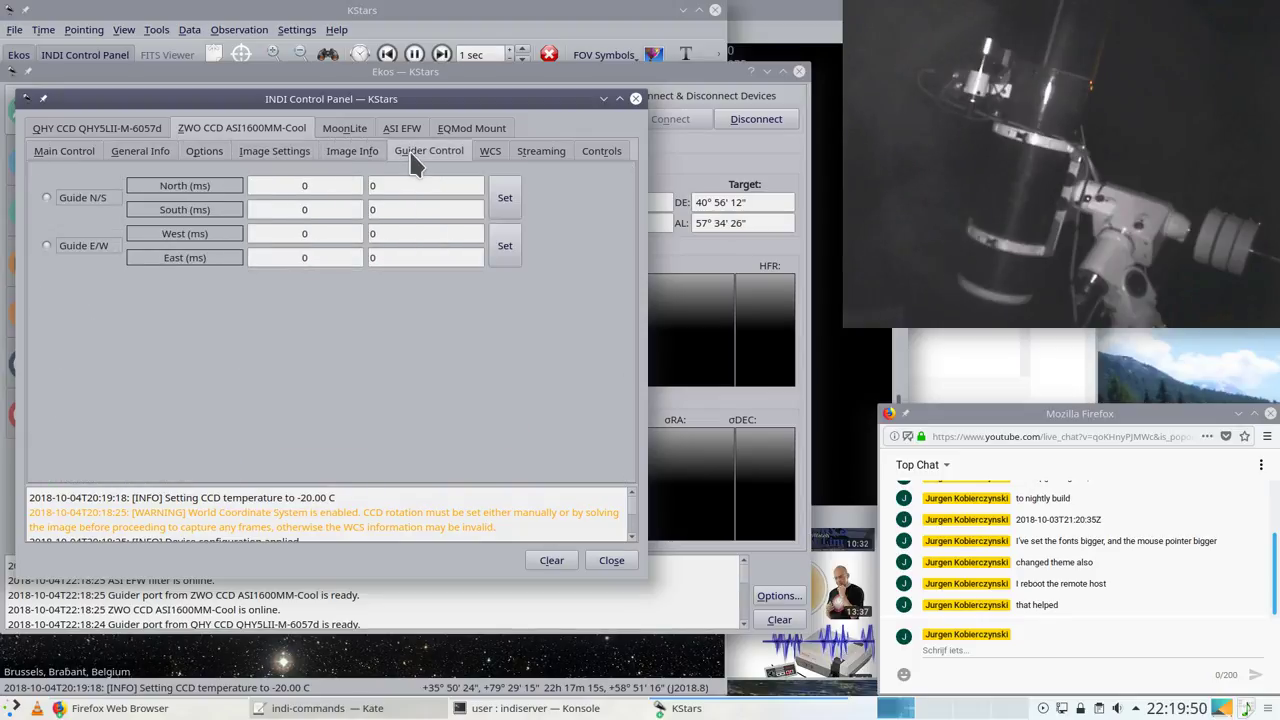
pyautogui.click(490, 151)
pyautogui.click(542, 151)
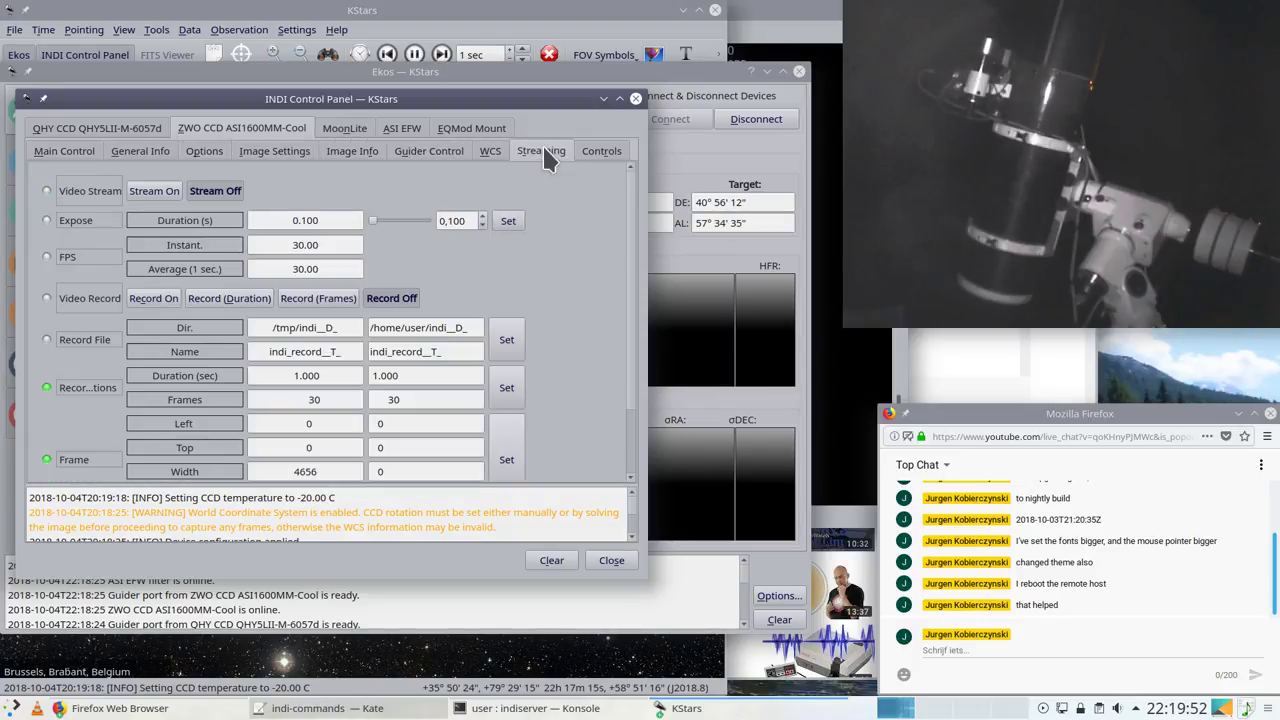
pyautogui.click(604, 153)
# Step: Examine the MoonLite focuser's main controls, connection, options and presets
pyautogui.click(345, 132)
pyautogui.click(66, 152)
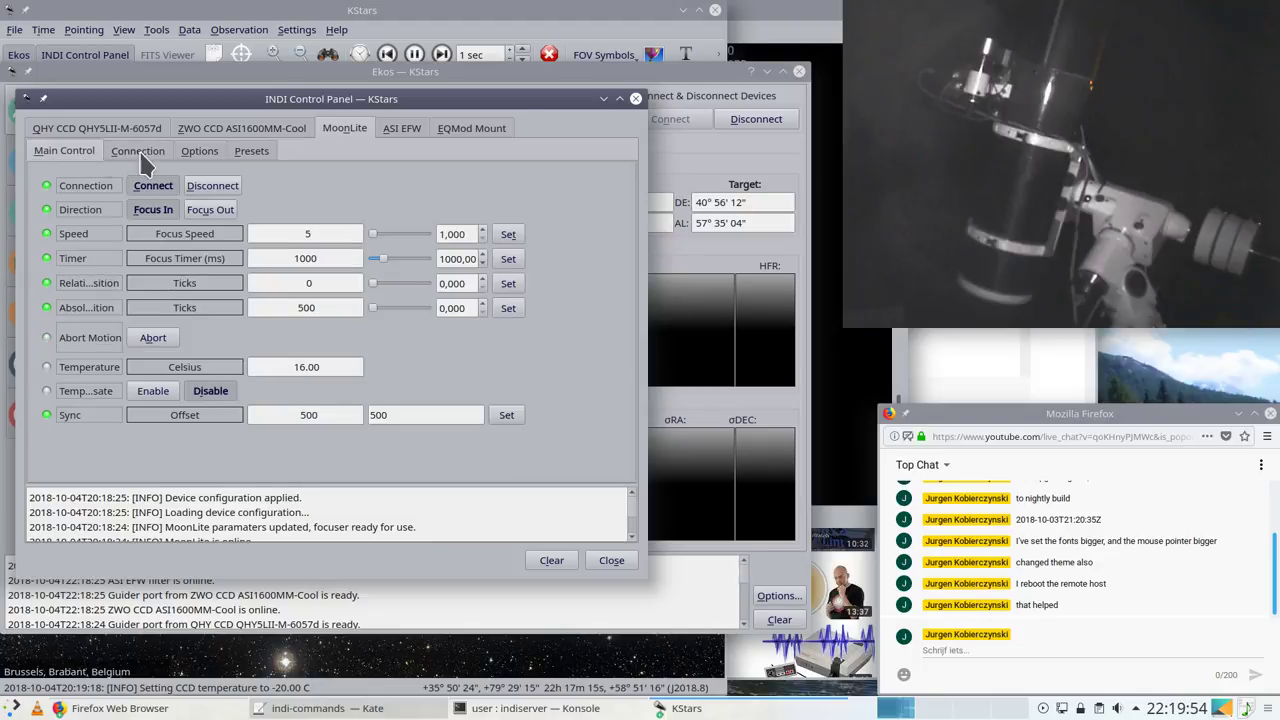
pyautogui.click(138, 151)
pyautogui.click(195, 150)
pyautogui.click(252, 152)
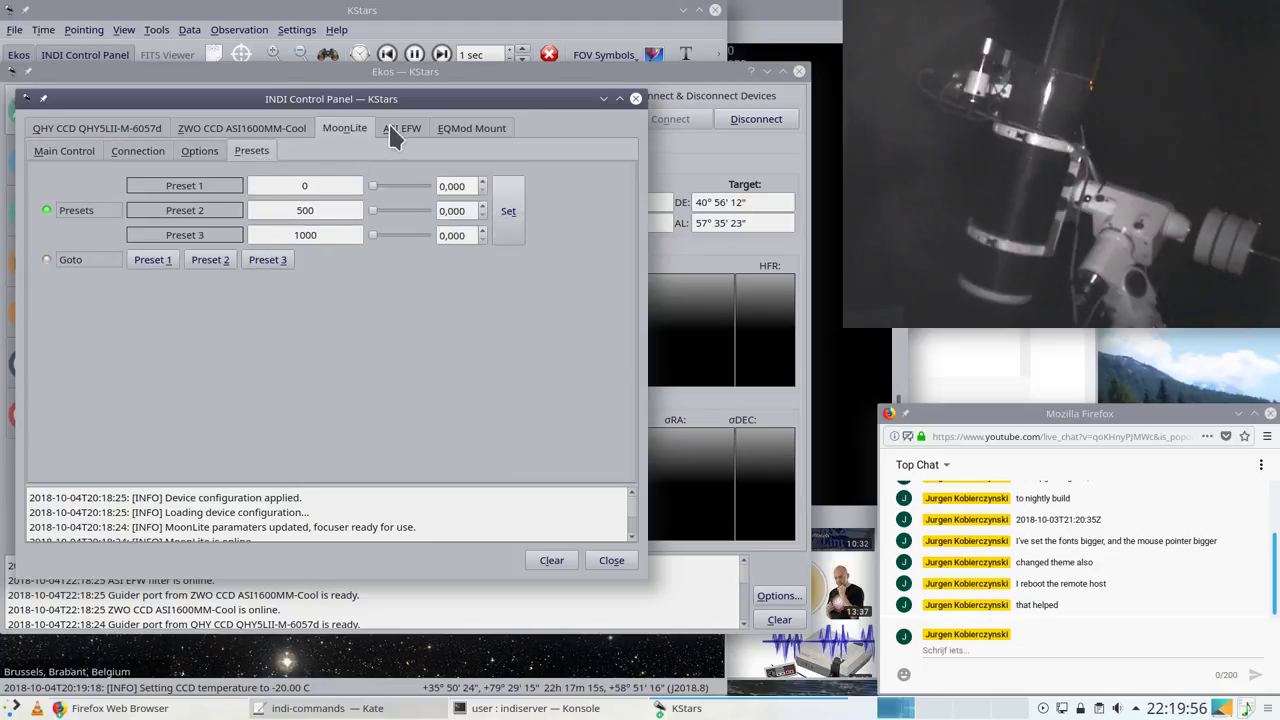
# Step: Examine the ASI EFW's main controls, general info, options and filter wheel settings
pyautogui.click(389, 124)
pyautogui.click(86, 149)
pyautogui.click(142, 155)
pyautogui.click(208, 151)
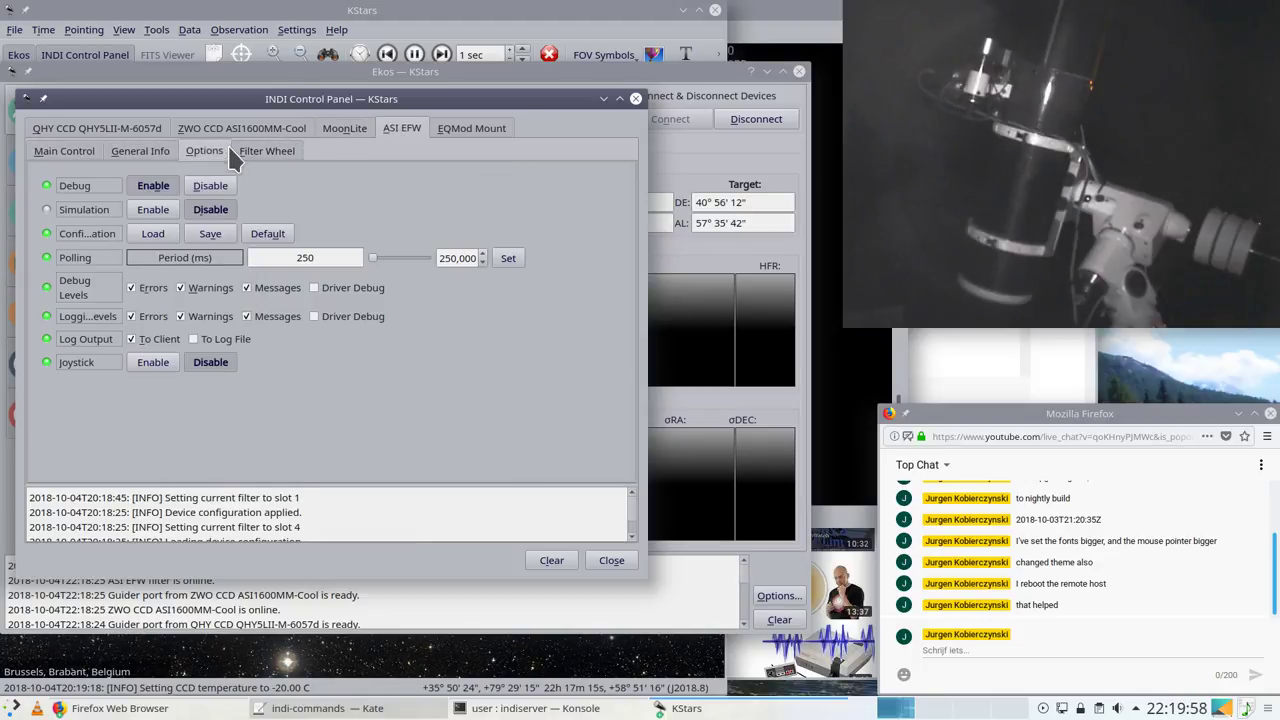
pyautogui.click(270, 151)
# Step: Review the EQMod Mount's main controls, connection, options, alignment, motion control, site management and firmware
pyautogui.click(462, 127)
pyautogui.click(103, 150)
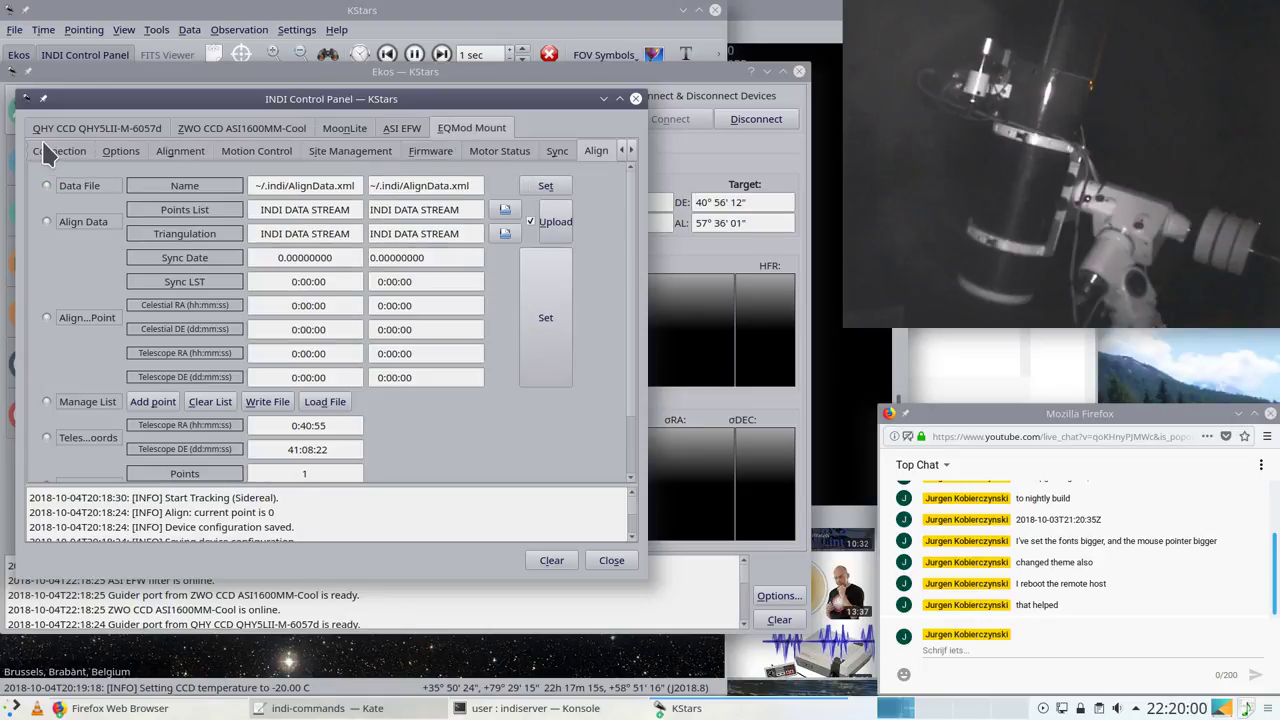
pyautogui.click(105, 151)
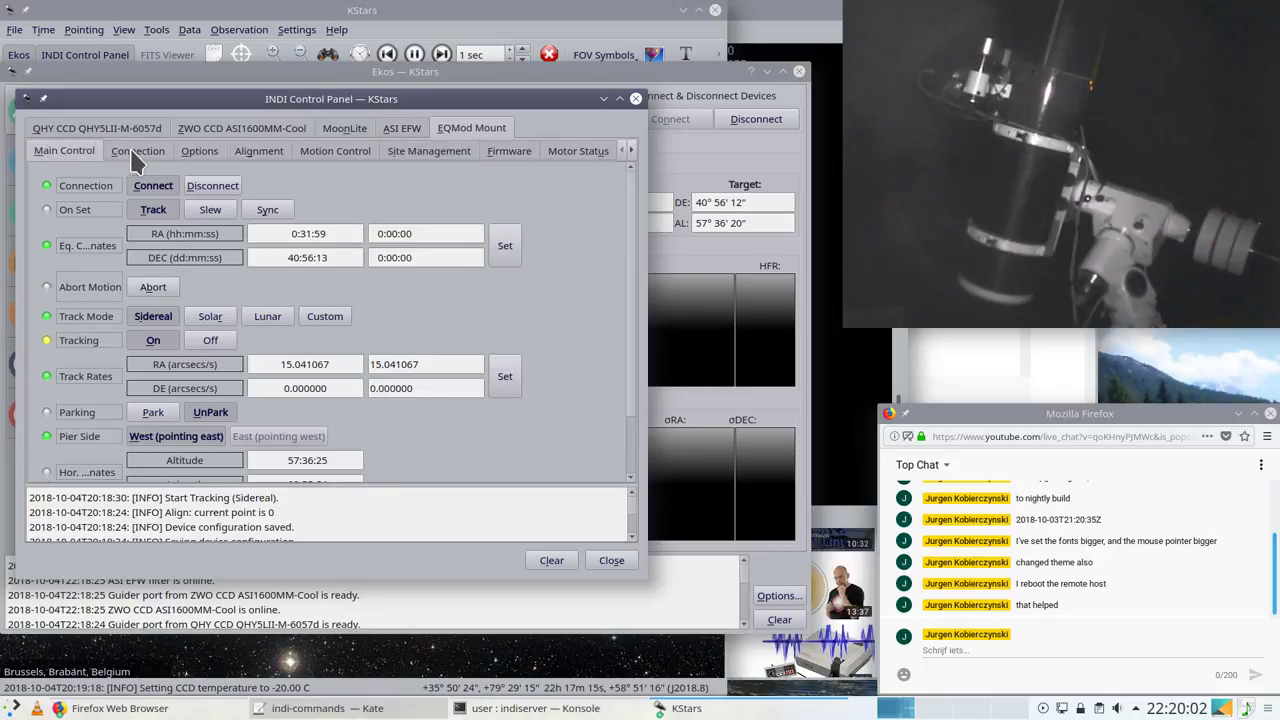
pyautogui.click(138, 155)
pyautogui.click(200, 155)
pyautogui.click(262, 156)
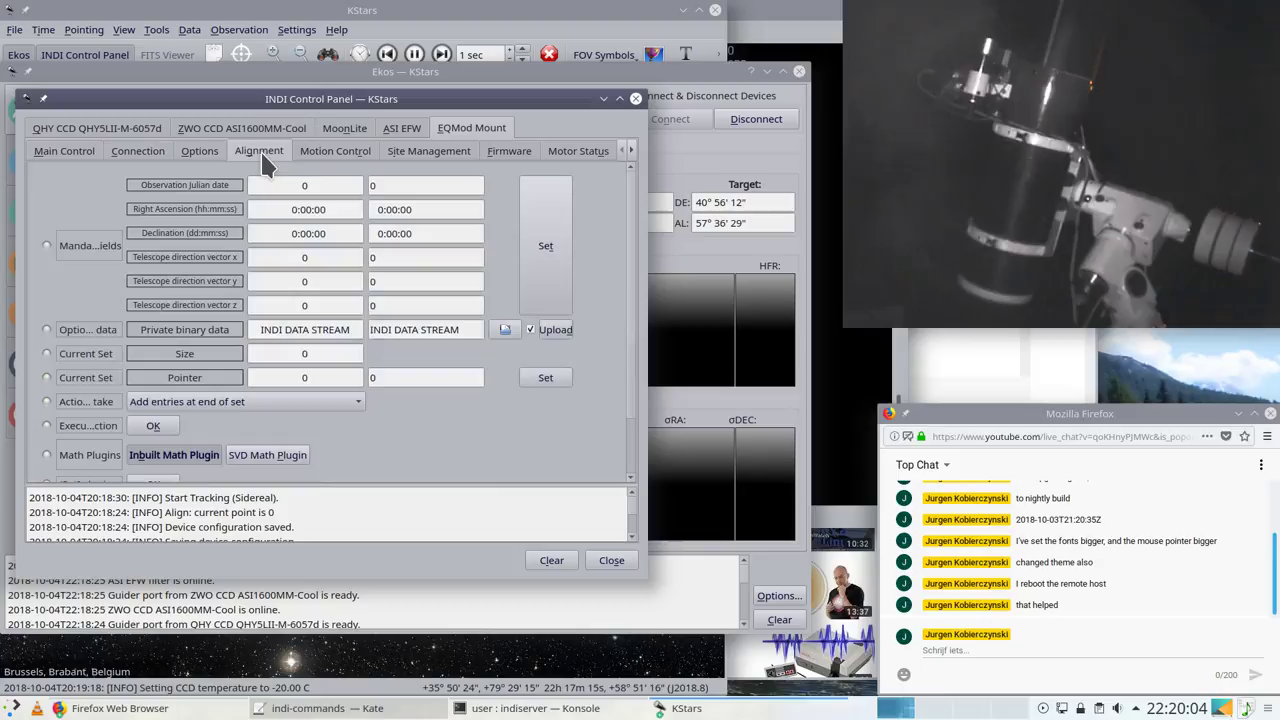
pyautogui.click(340, 158)
pyautogui.click(420, 150)
pyautogui.click(528, 150)
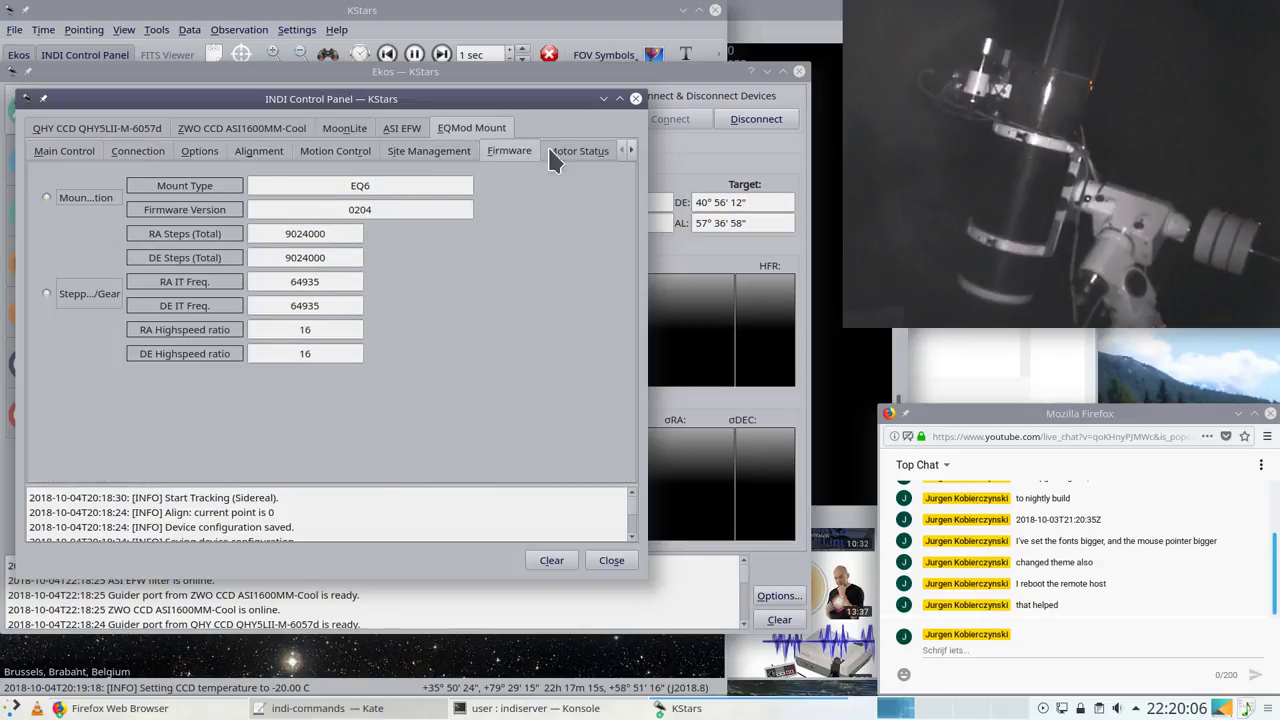
# Step: Check the EQMod Mount's motor status, sync, align and horizon settings
pyautogui.click(585, 150)
pyautogui.click(630, 150)
pyautogui.click(631, 152)
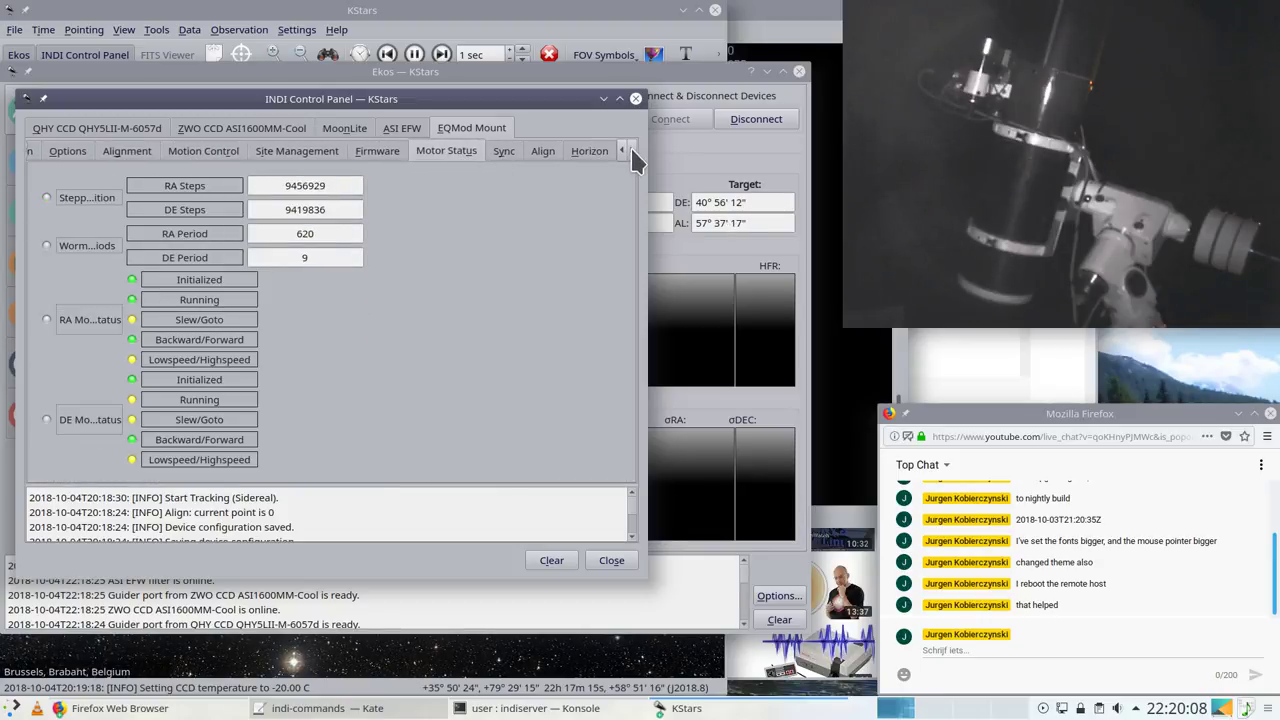
pyautogui.click(504, 155)
pyautogui.click(540, 155)
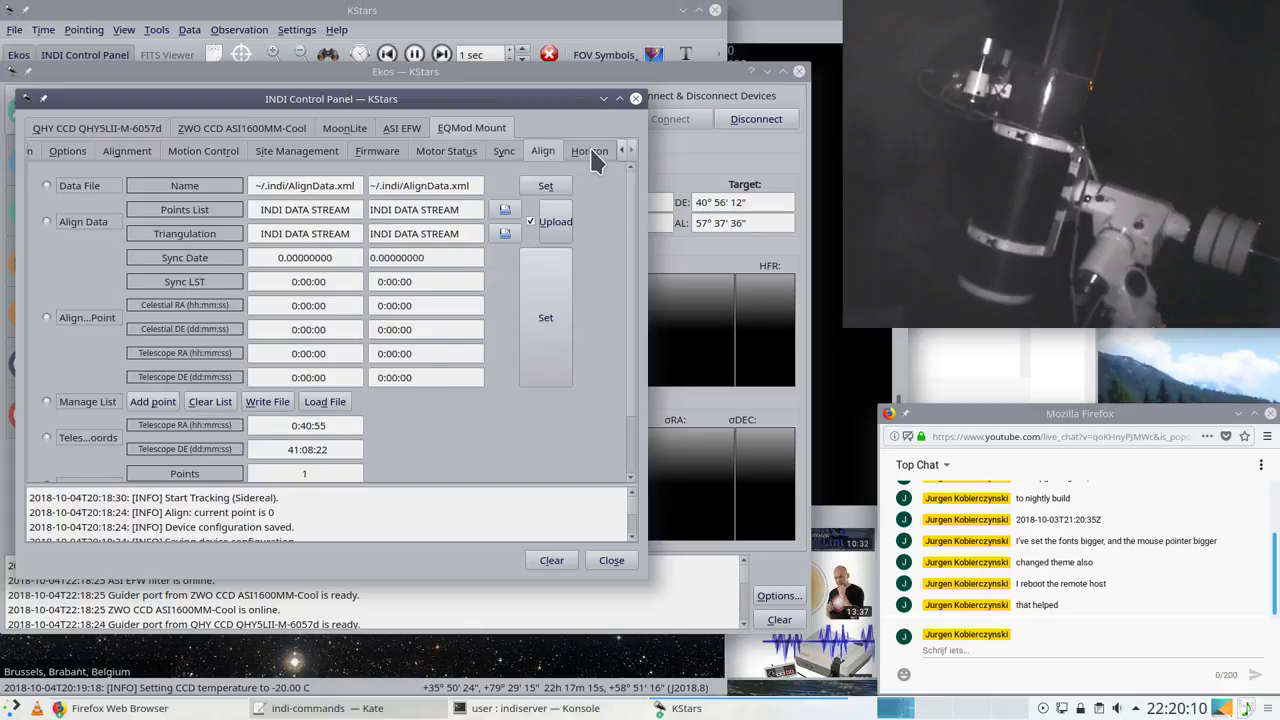
pyautogui.click(589, 150)
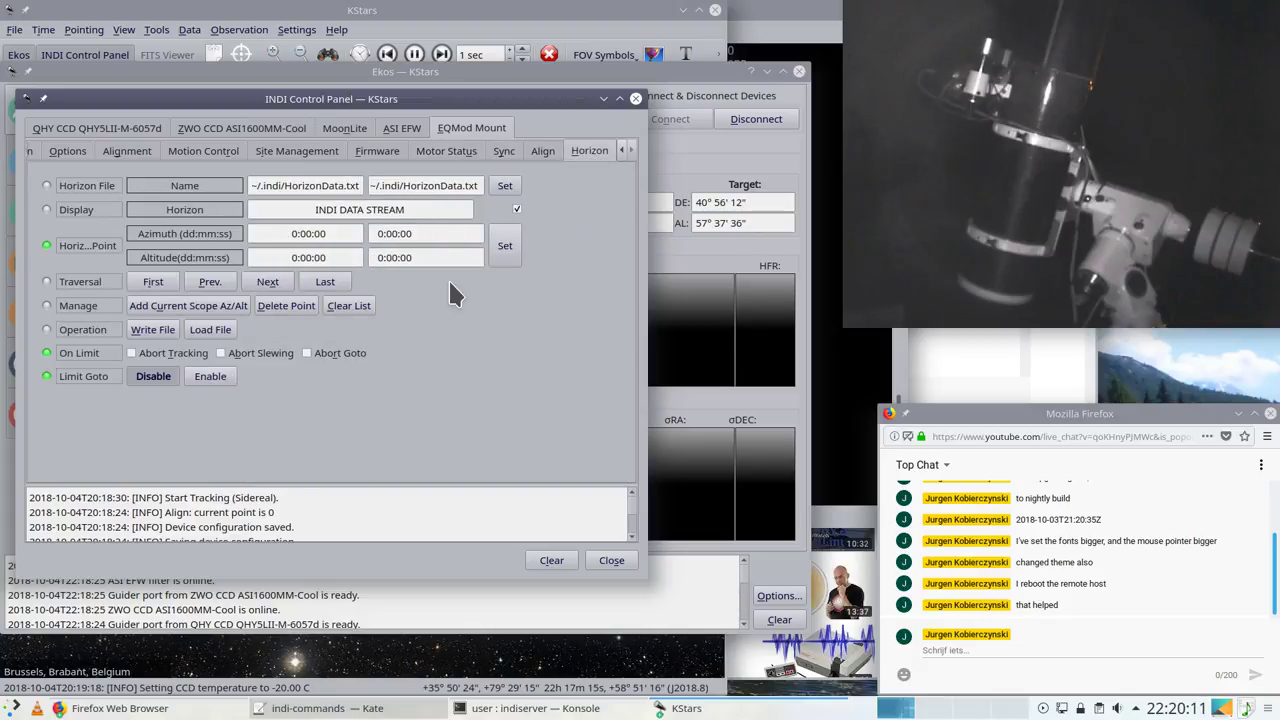
# Step: Post the message "these are the settings" in the YouTube live chat
pyautogui.click(950, 648)
pyautogui.write('these are the set')
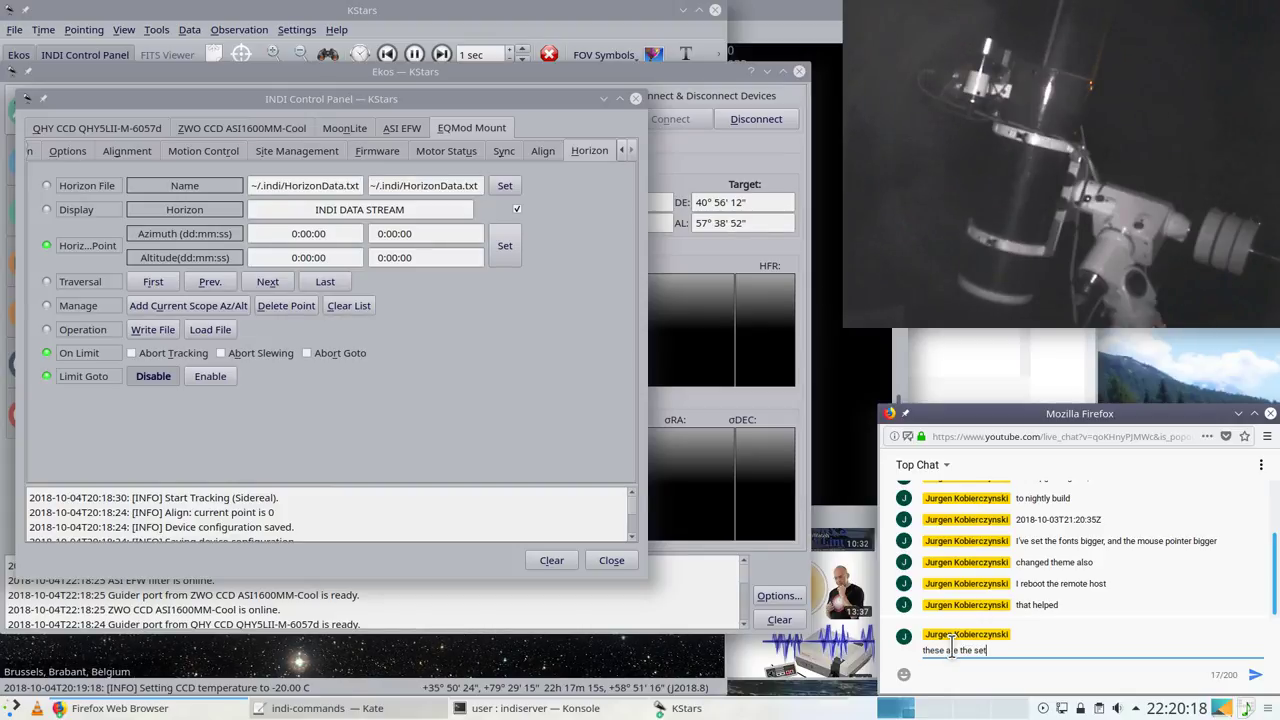
pyautogui.write('tings')
pyautogui.press('Return')
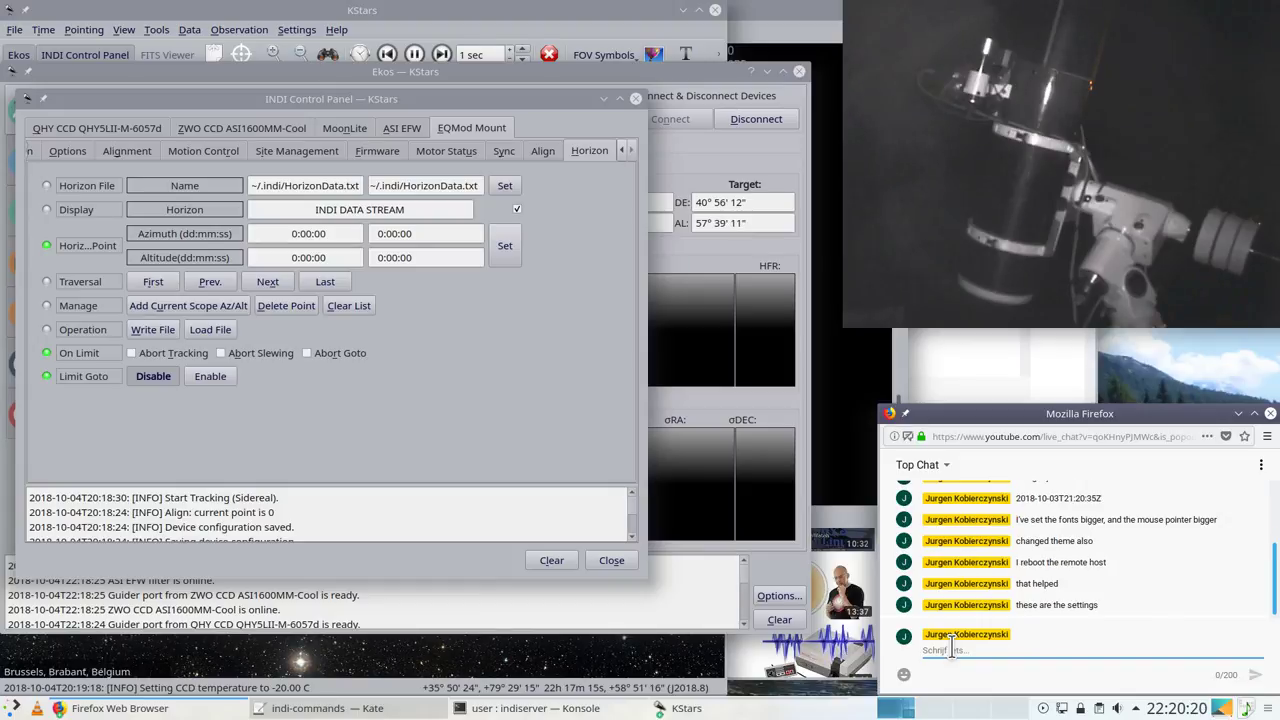
# Step: Minimize the INDI Control Panel, shift the Ekos window slightly lower and bring the KStars sky map to the front
pyautogui.click(387, 388)
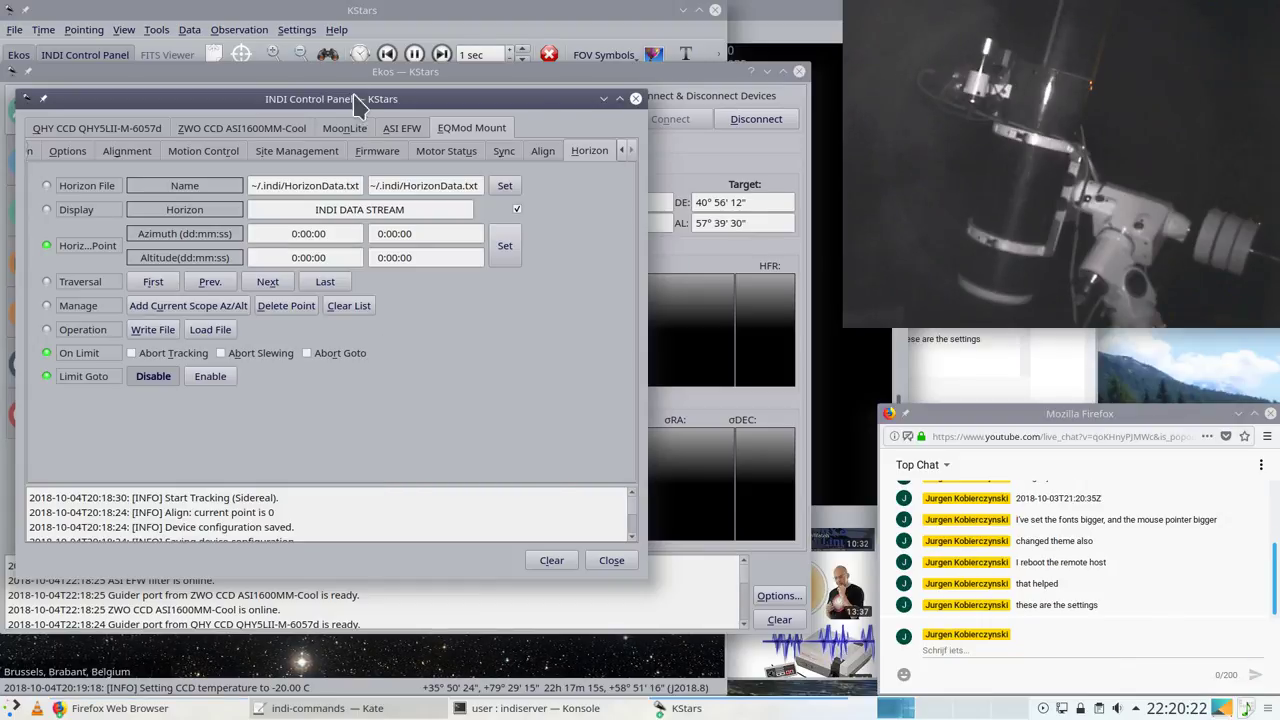
pyautogui.click(603, 99)
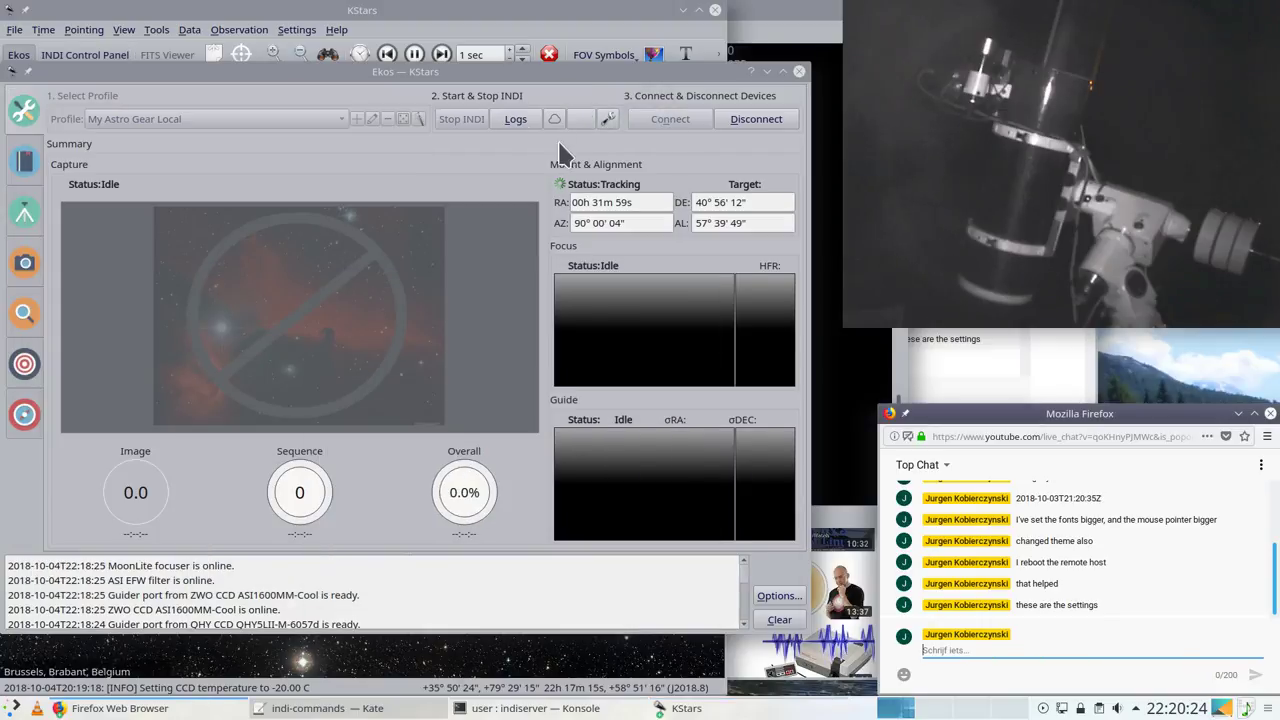
pyautogui.moveTo(230, 80); pyautogui.dragTo(239, 123)
pyautogui.click(220, 16)
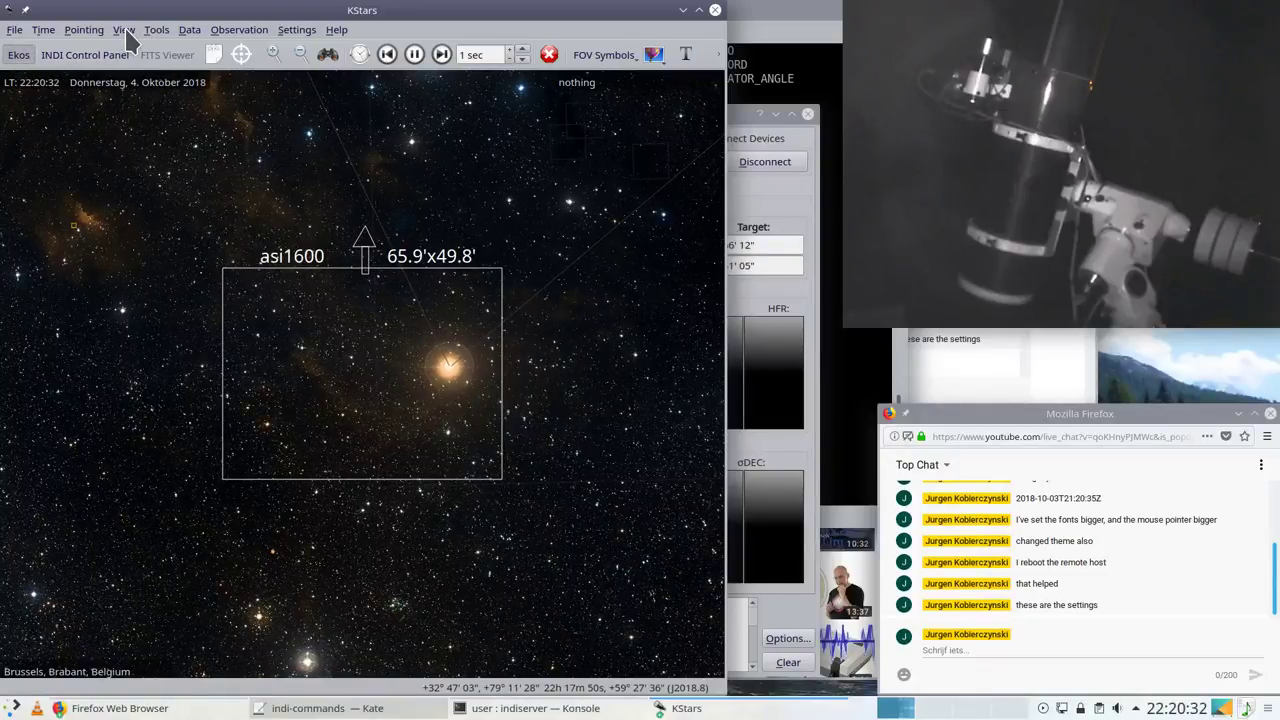
# Step: Examine the general, scheduler, capture and dark library settings for Ekos in the KStars configuration
pyautogui.click(292, 31)
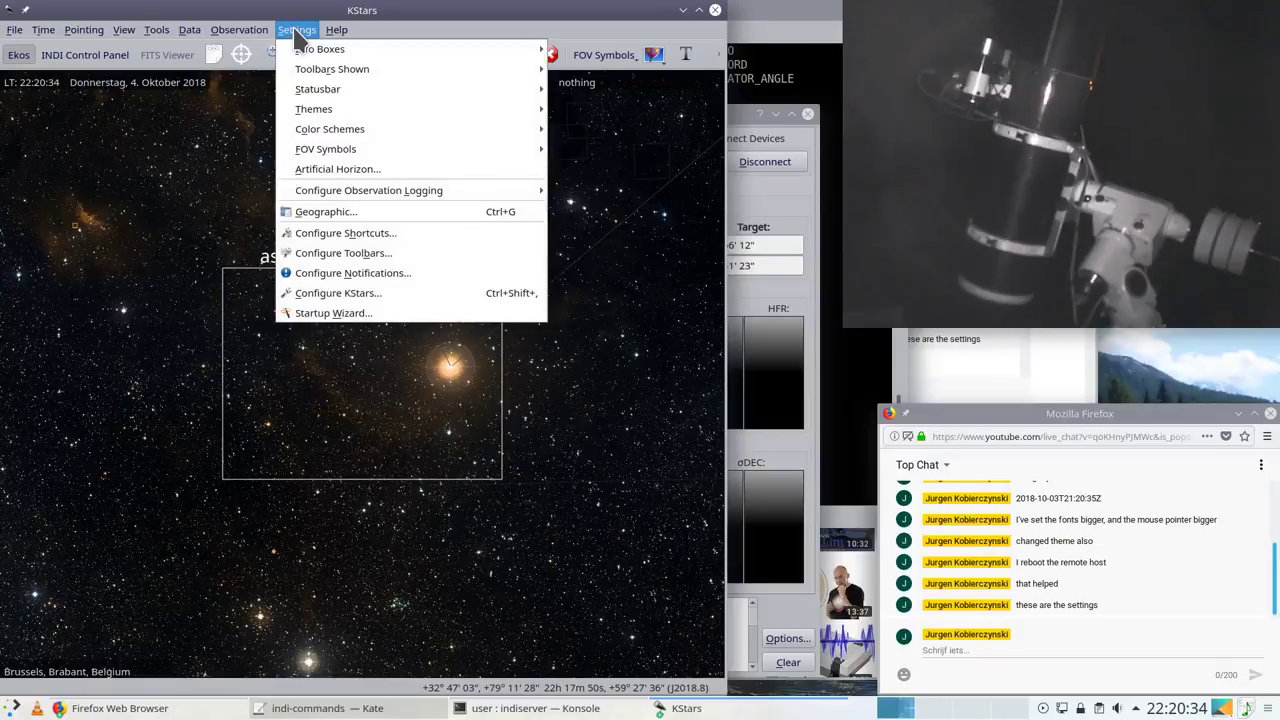
pyautogui.click(352, 293)
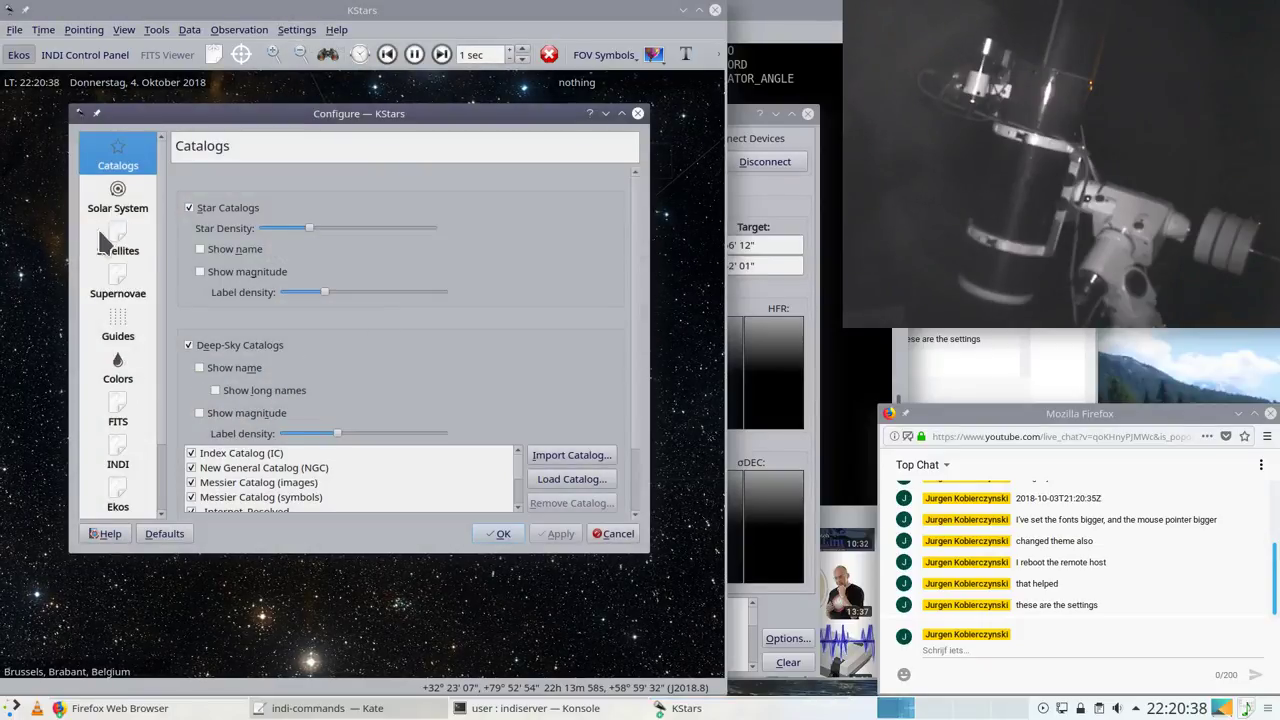
pyautogui.scroll(-2, 114, 243)
pyautogui.click(118, 418)
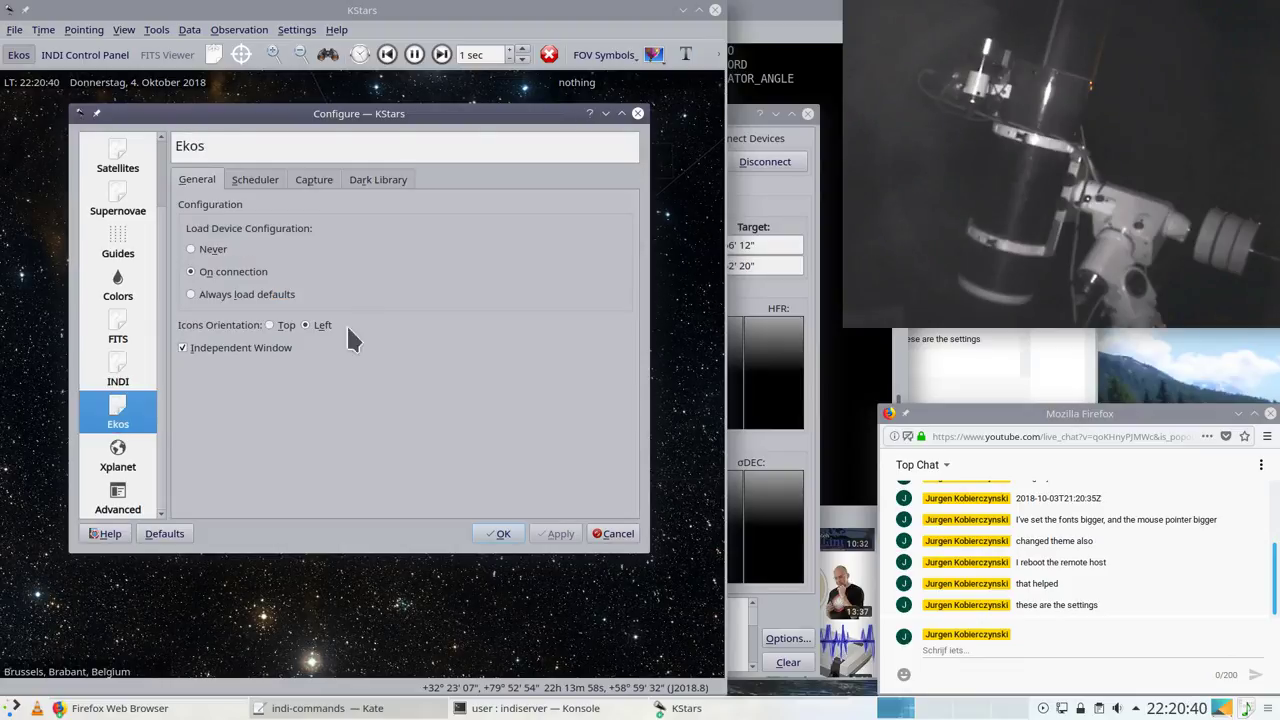
pyautogui.click(255, 180)
pyautogui.click(318, 179)
pyautogui.click(365, 177)
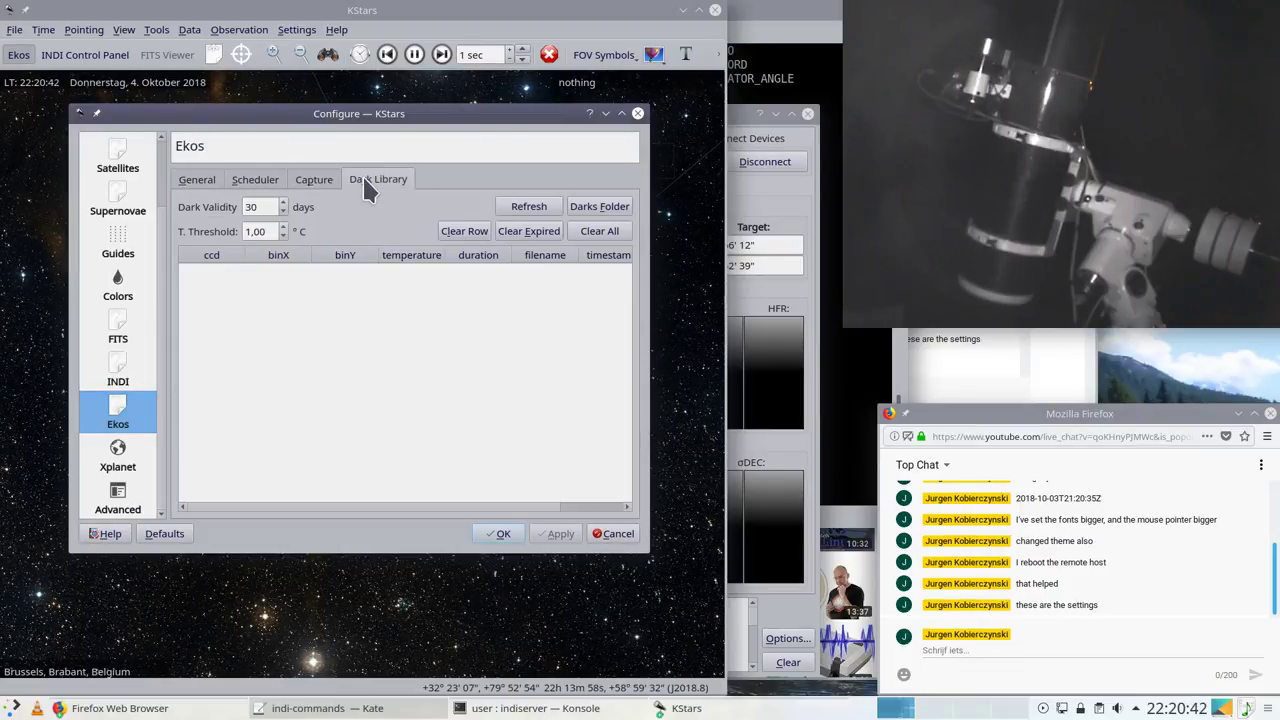
pyautogui.click(312, 182)
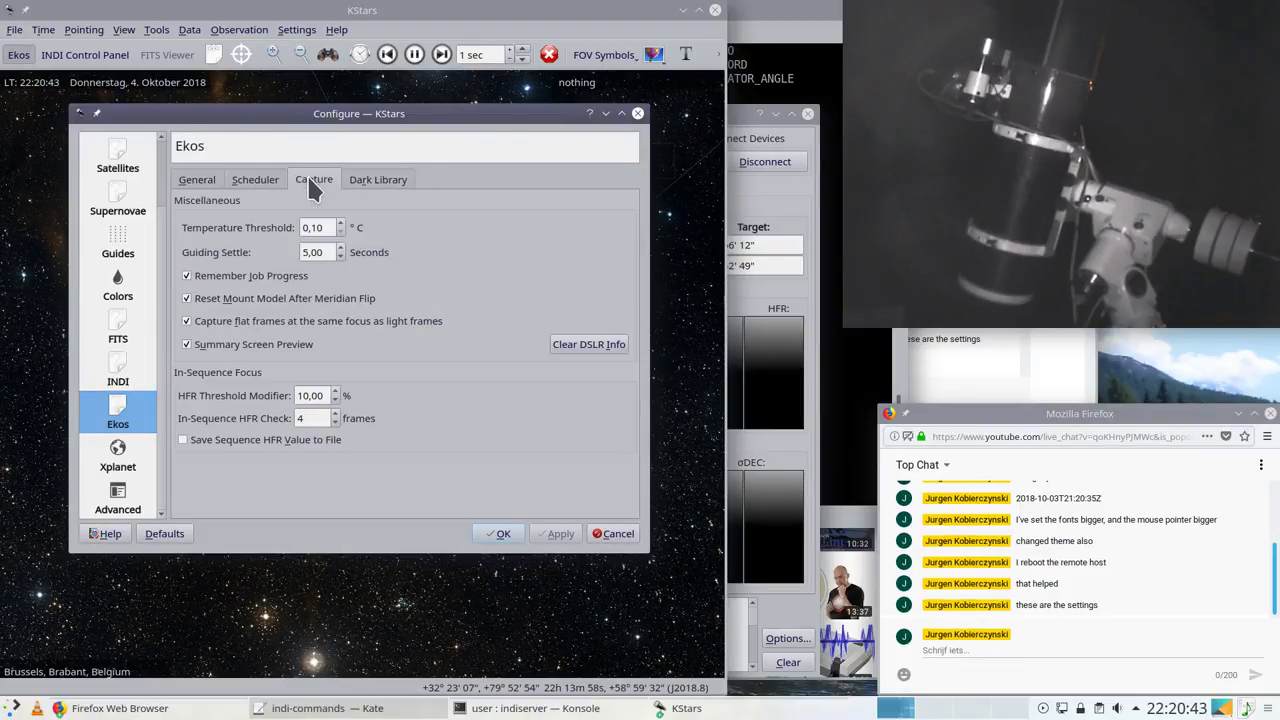
pyautogui.click(243, 178)
pyautogui.click(212, 180)
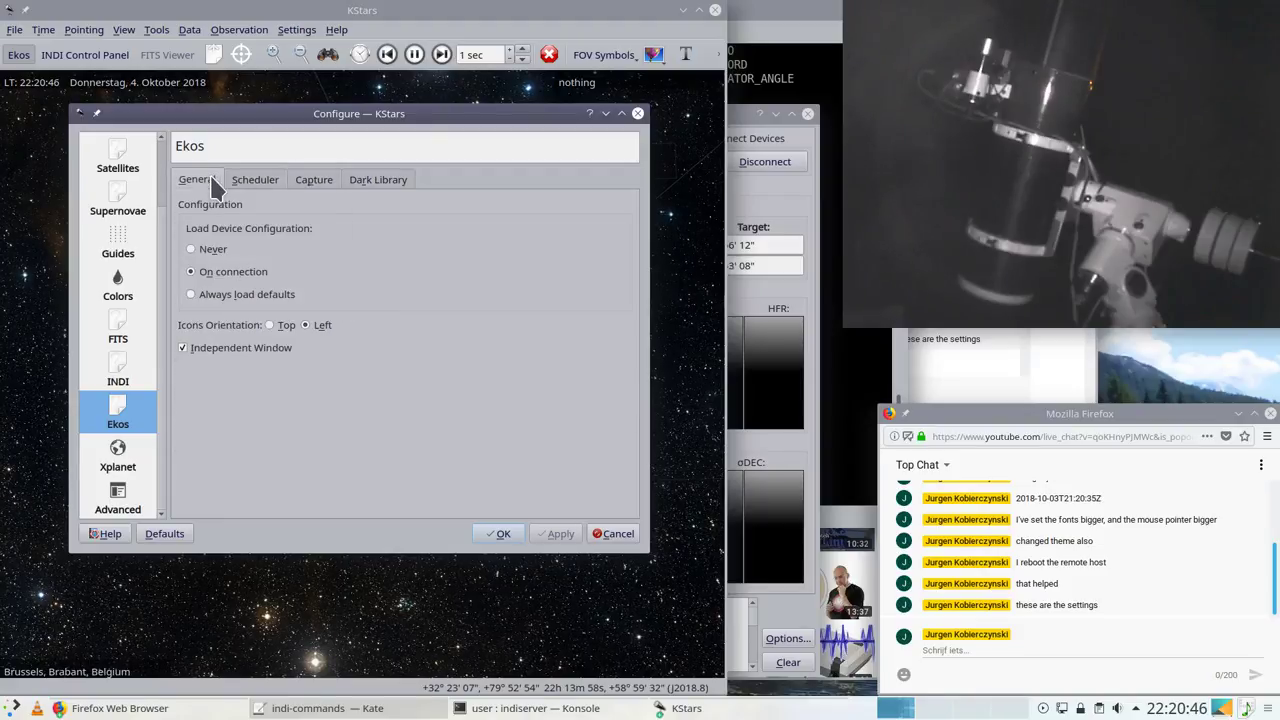
# Step: Open the INDI settings in the KStars configuration and post "indipendent window very good setting" in the YouTube live chat
pyautogui.click(122, 370)
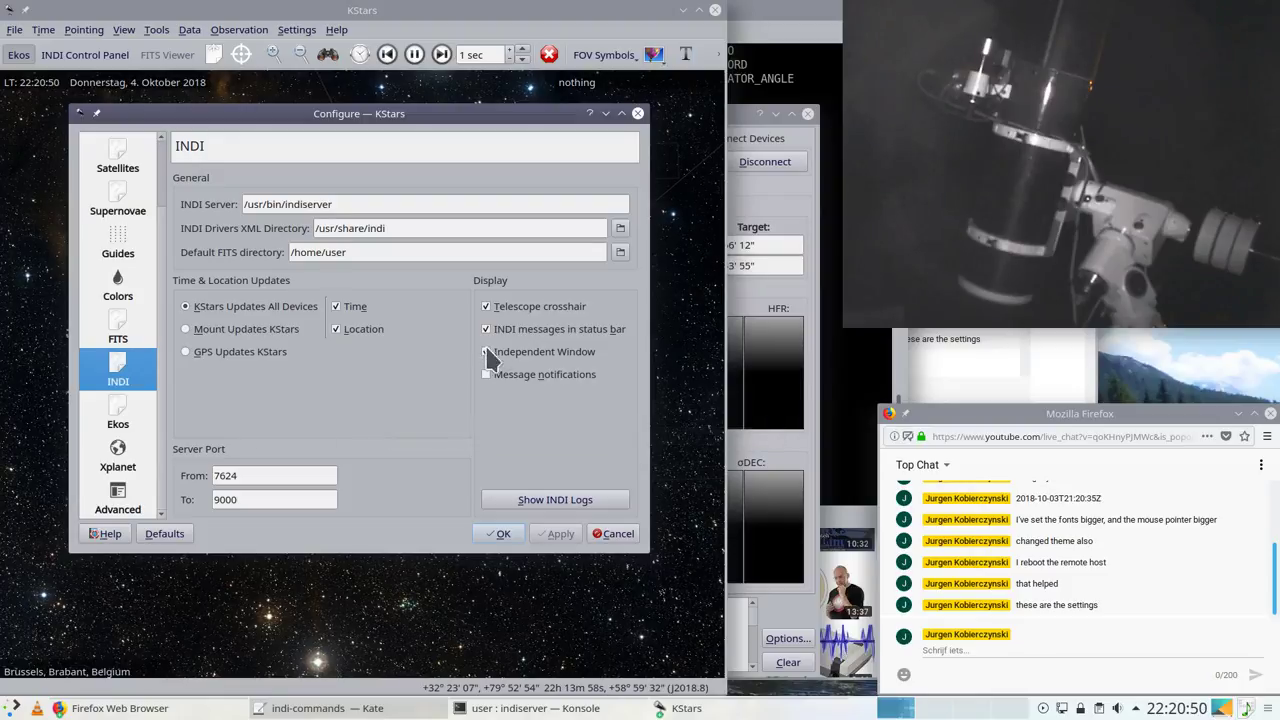
pyautogui.click(505, 360)
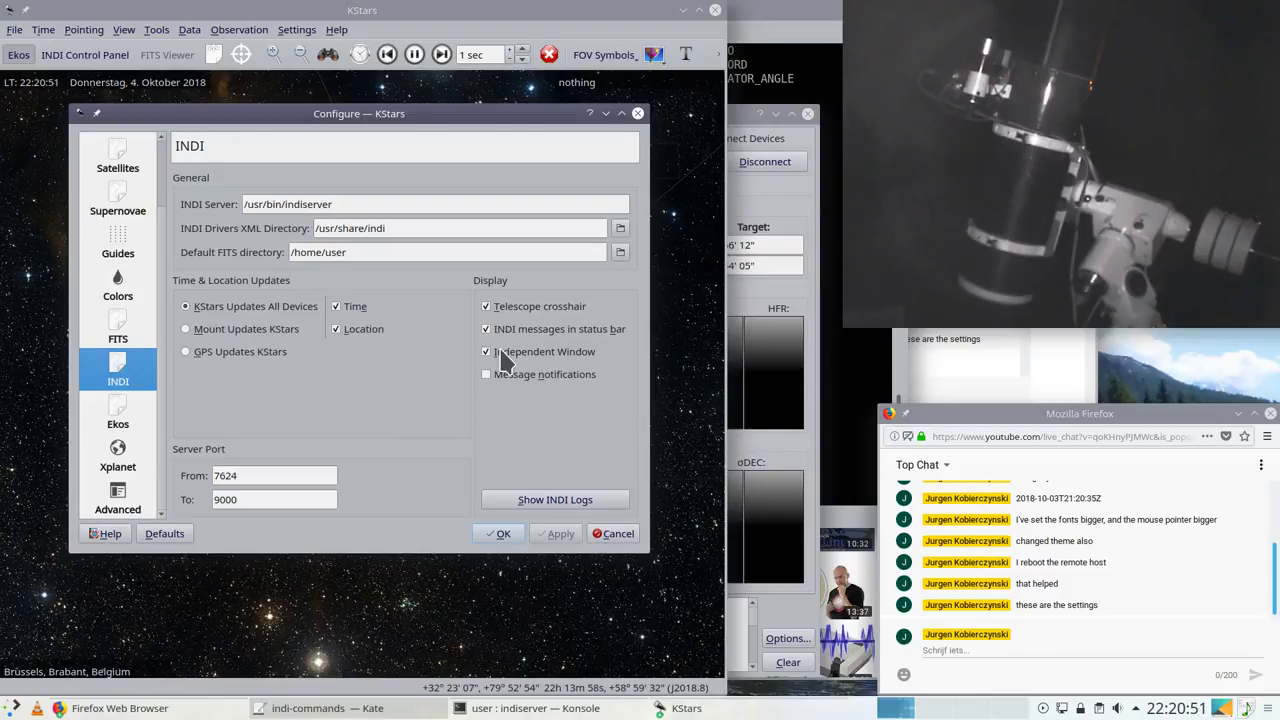
pyautogui.click(932, 652)
pyautogui.write('independent window very good')
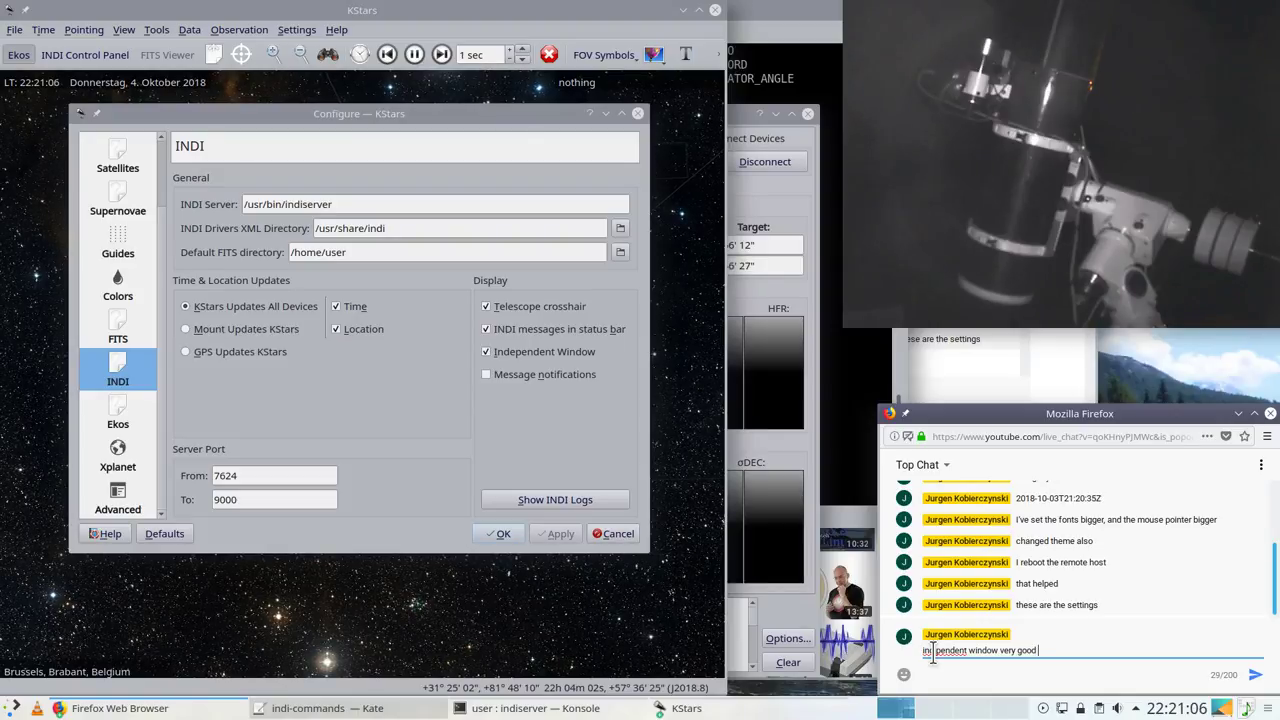
pyautogui.press('Return')
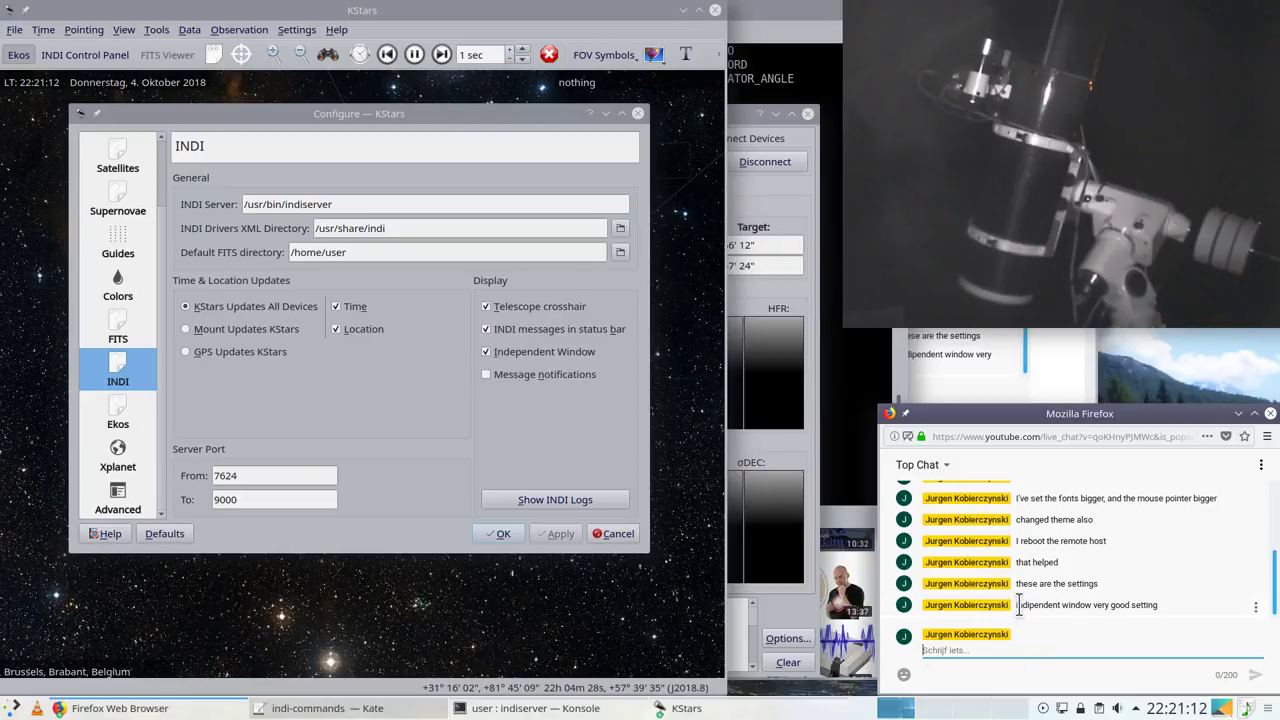
pyautogui.moveTo(1018, 604); pyautogui.dragTo(1040, 605)
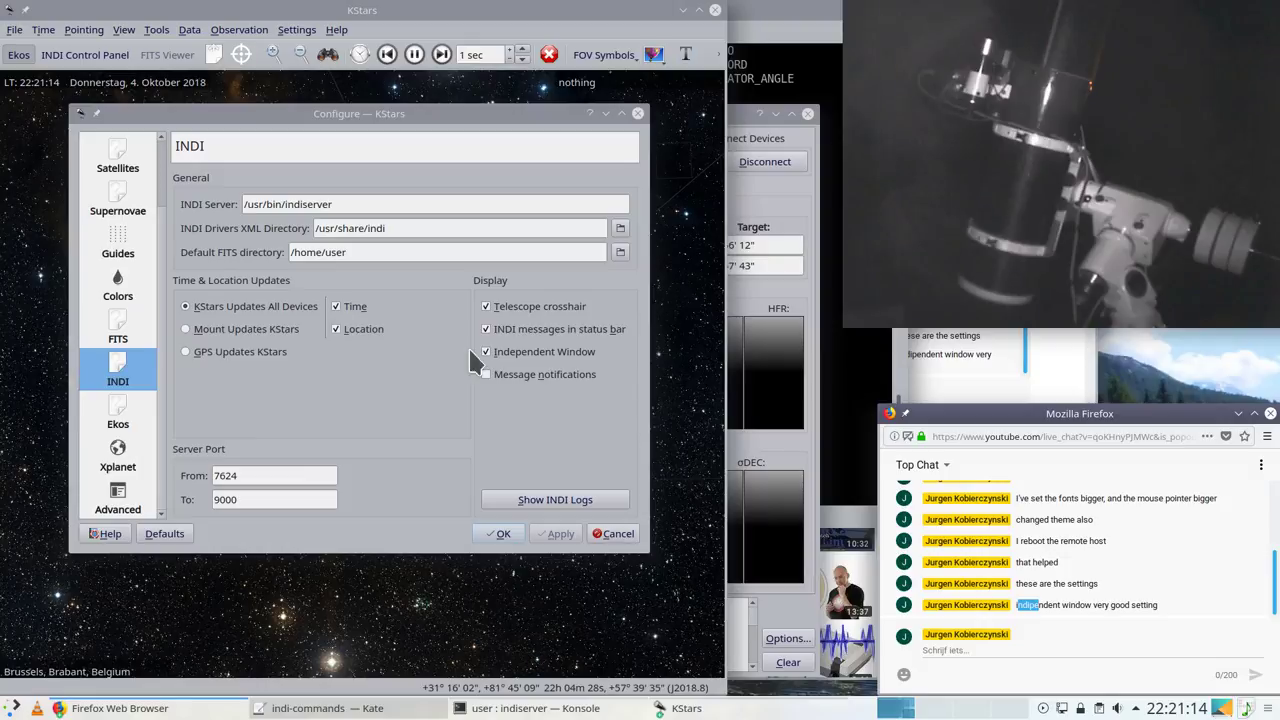
# Step: Switch the Independent Window display option off and back on in the INDI settings
pyautogui.click(508, 356)
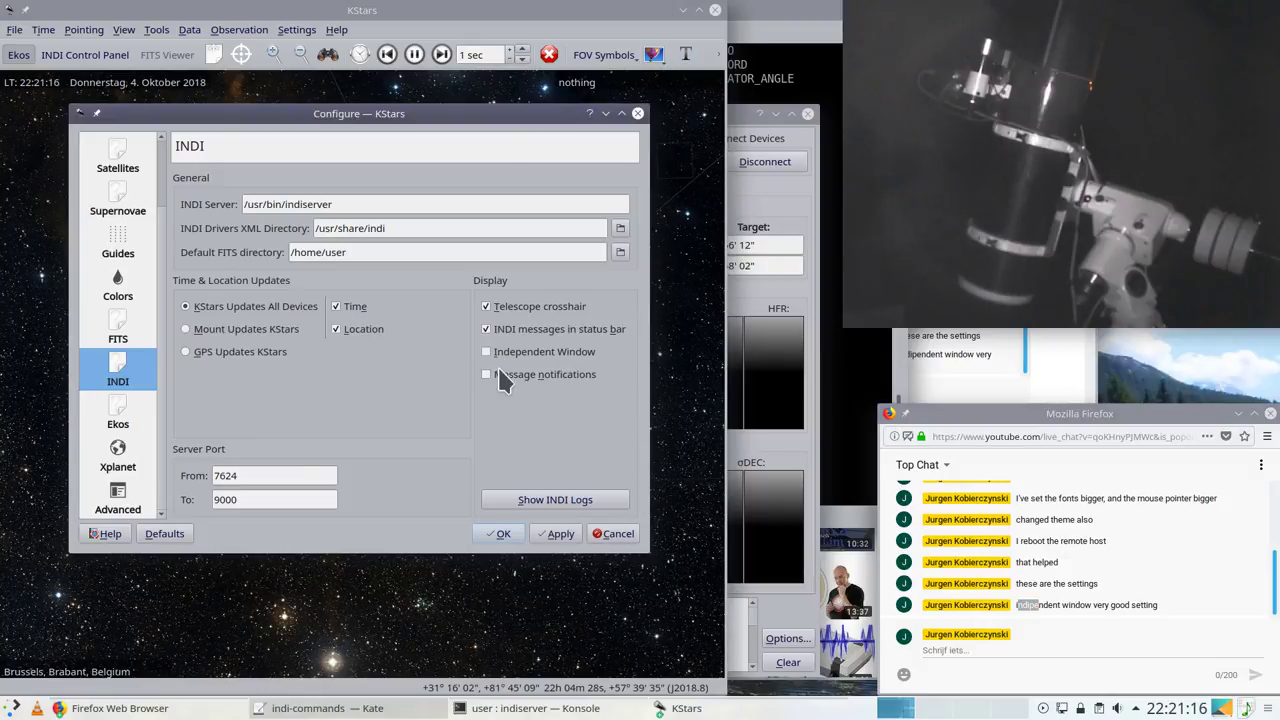
pyautogui.click(553, 534)
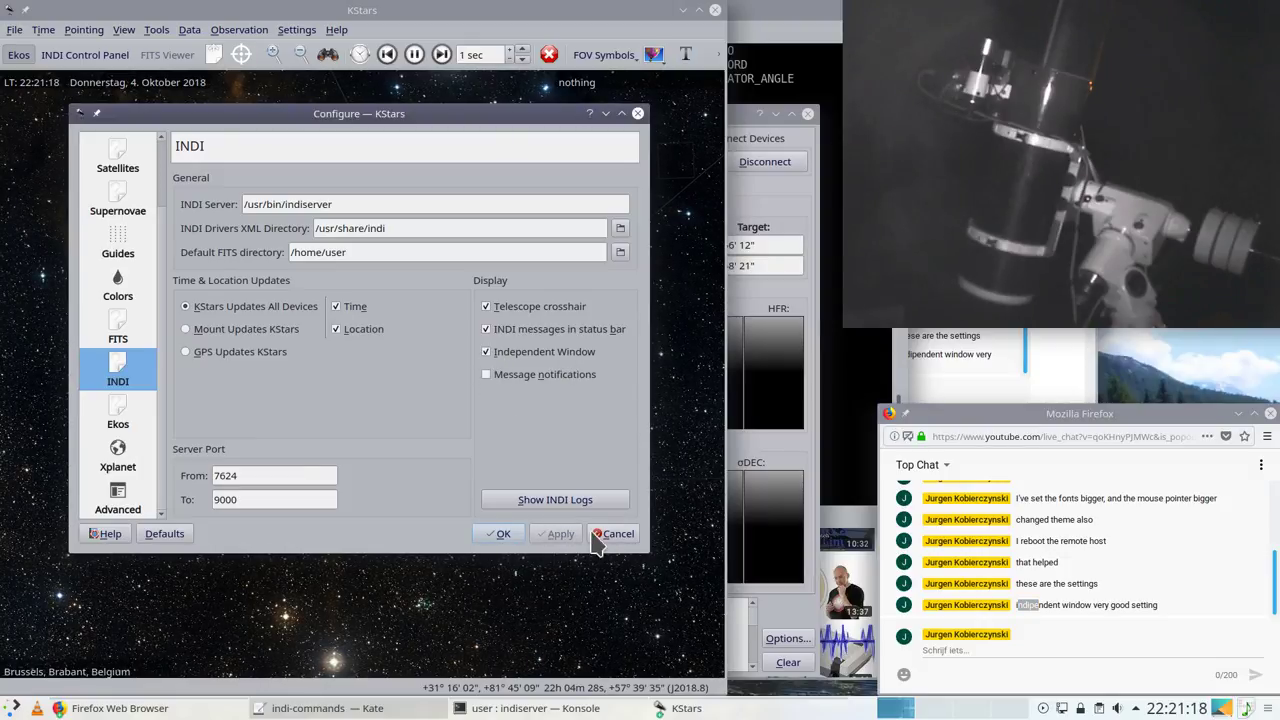
# Step: Examine the FITS, Colors, Guides, Supernovae, Satellites and Advanced settings, including Look and Feel, and close the configuration with OK
pyautogui.click(117, 334)
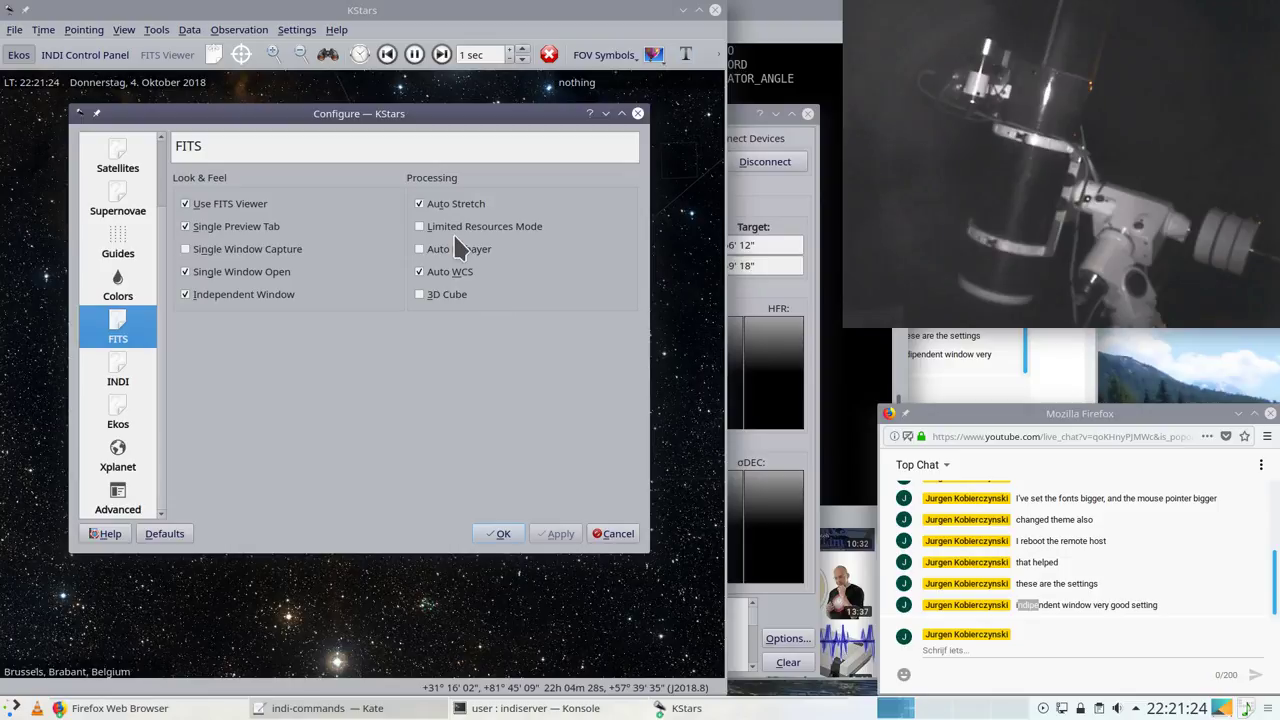
pyautogui.click(117, 284)
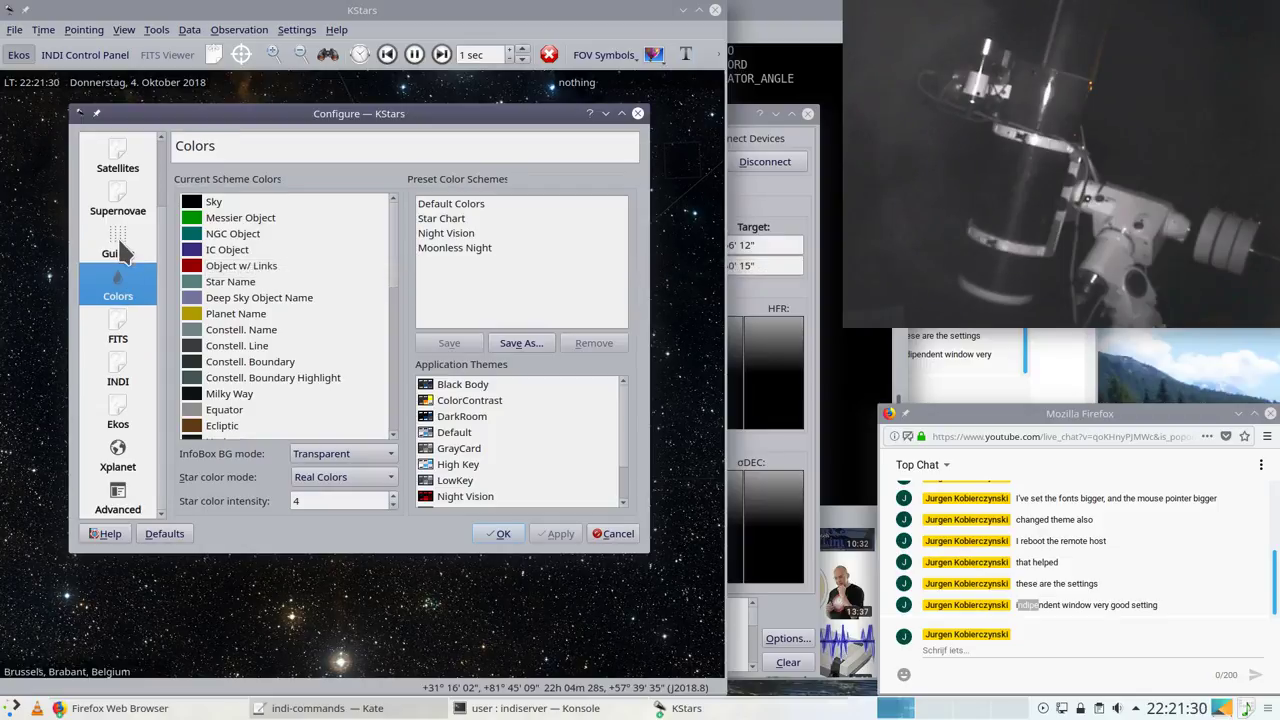
pyautogui.click(118, 254)
pyautogui.click(123, 212)
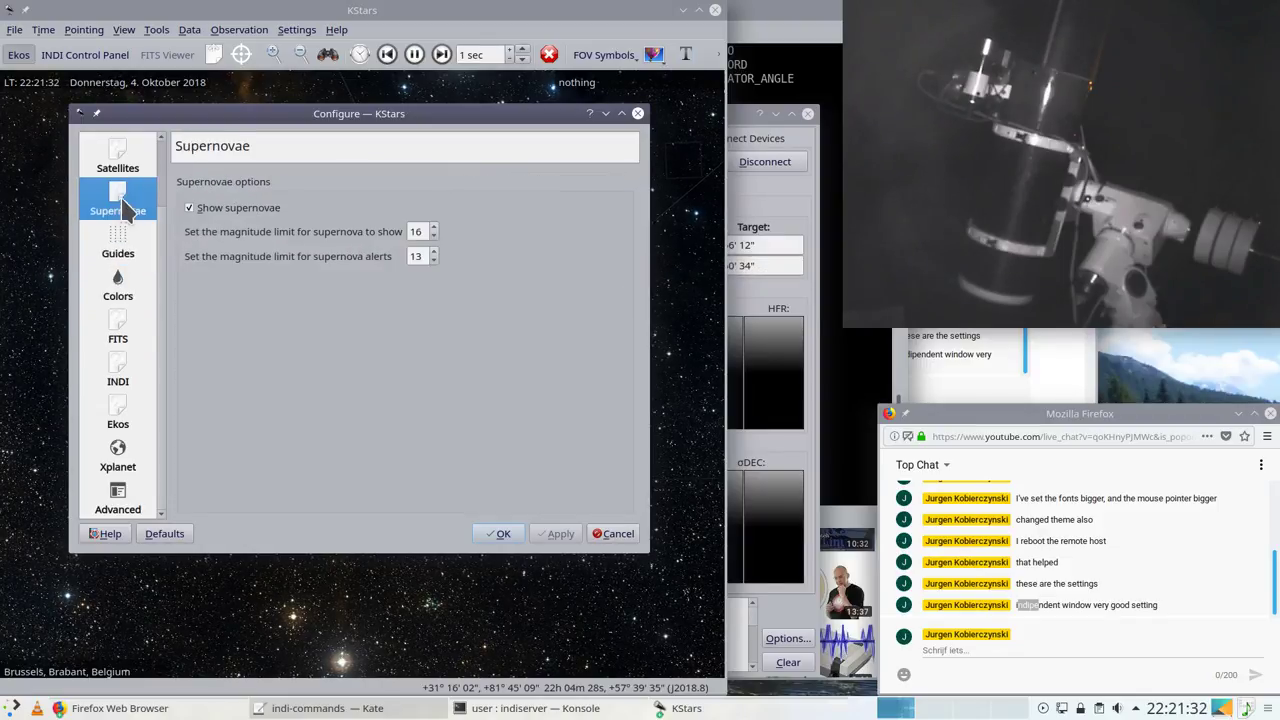
pyautogui.click(126, 172)
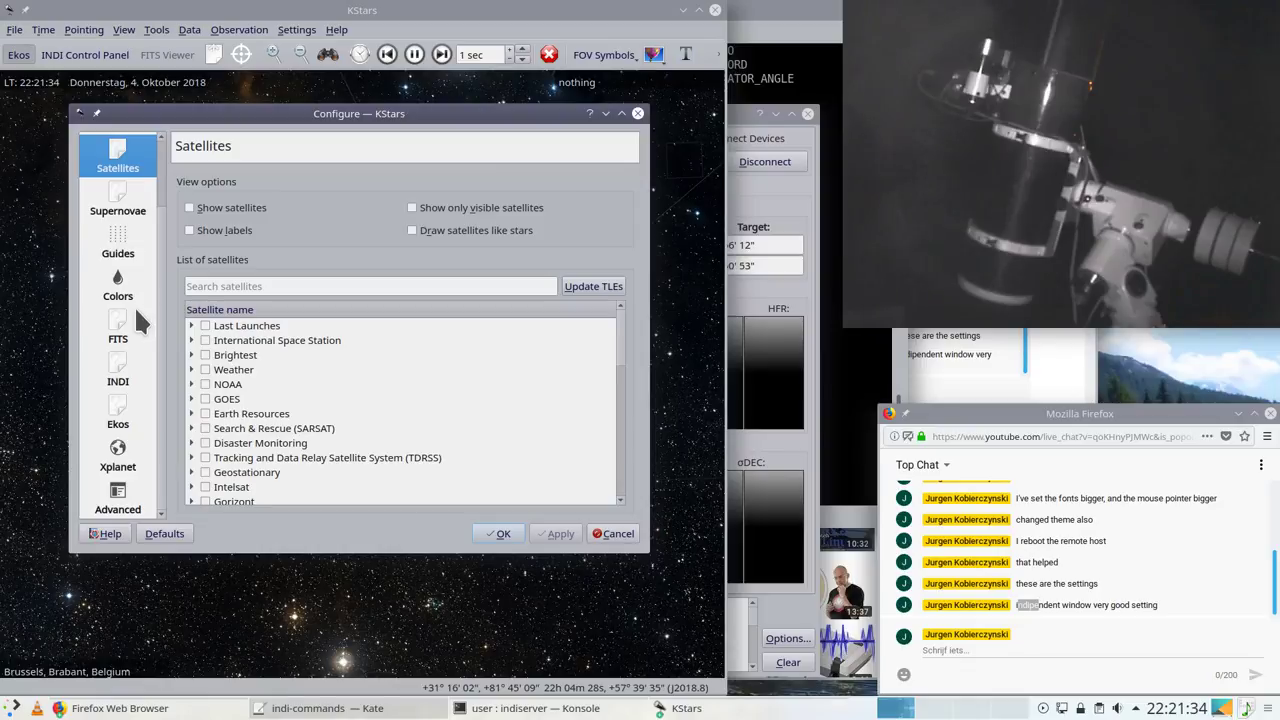
pyautogui.click(113, 497)
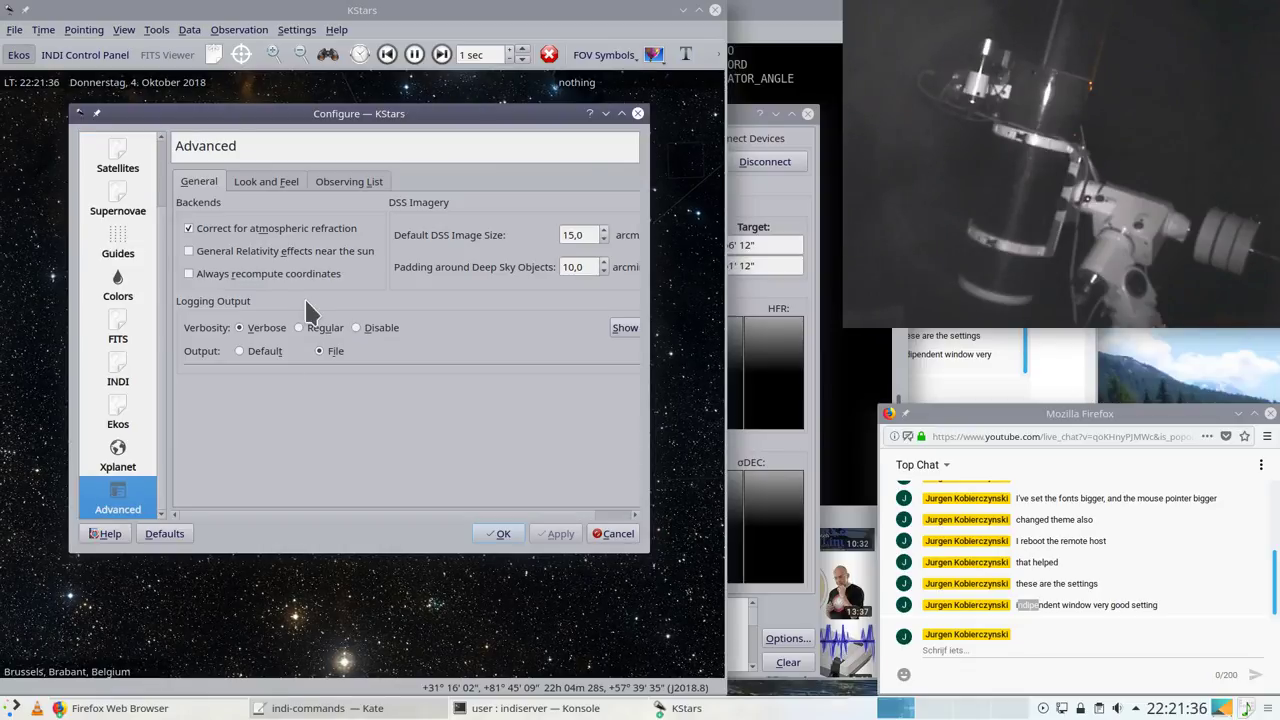
pyautogui.click(255, 183)
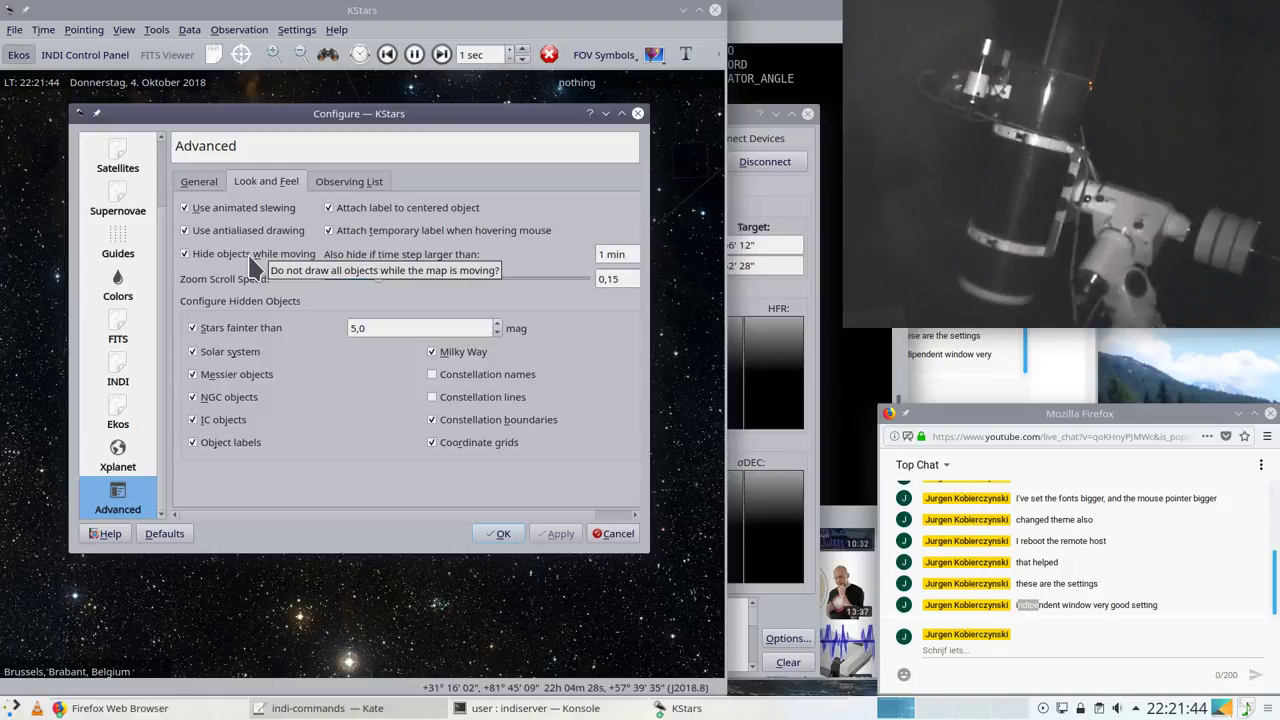
pyautogui.click(497, 533)
# Step: Find the Andromeda Galaxy, M 31, on the sky map and make the EQMod Mount track it
pyautogui.scroll(-5, 434, 340)
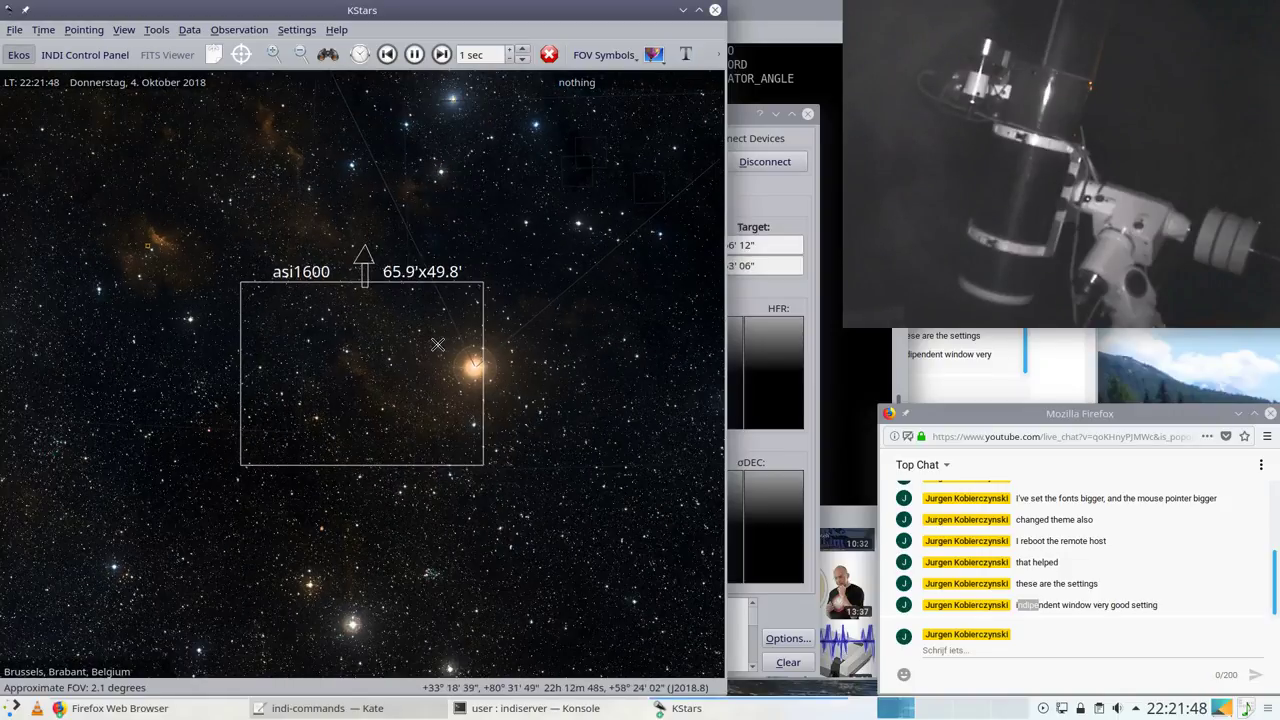
pyautogui.scroll(-5, 434, 348)
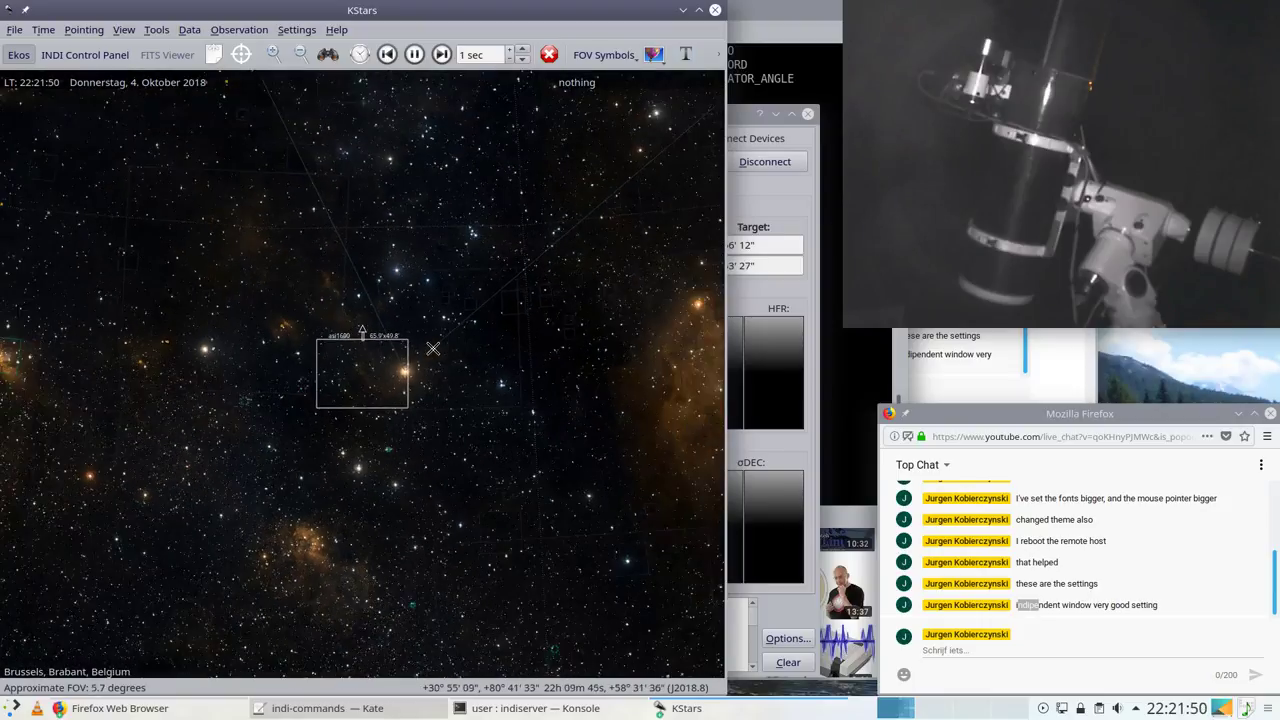
pyautogui.scroll(-5, 432, 348)
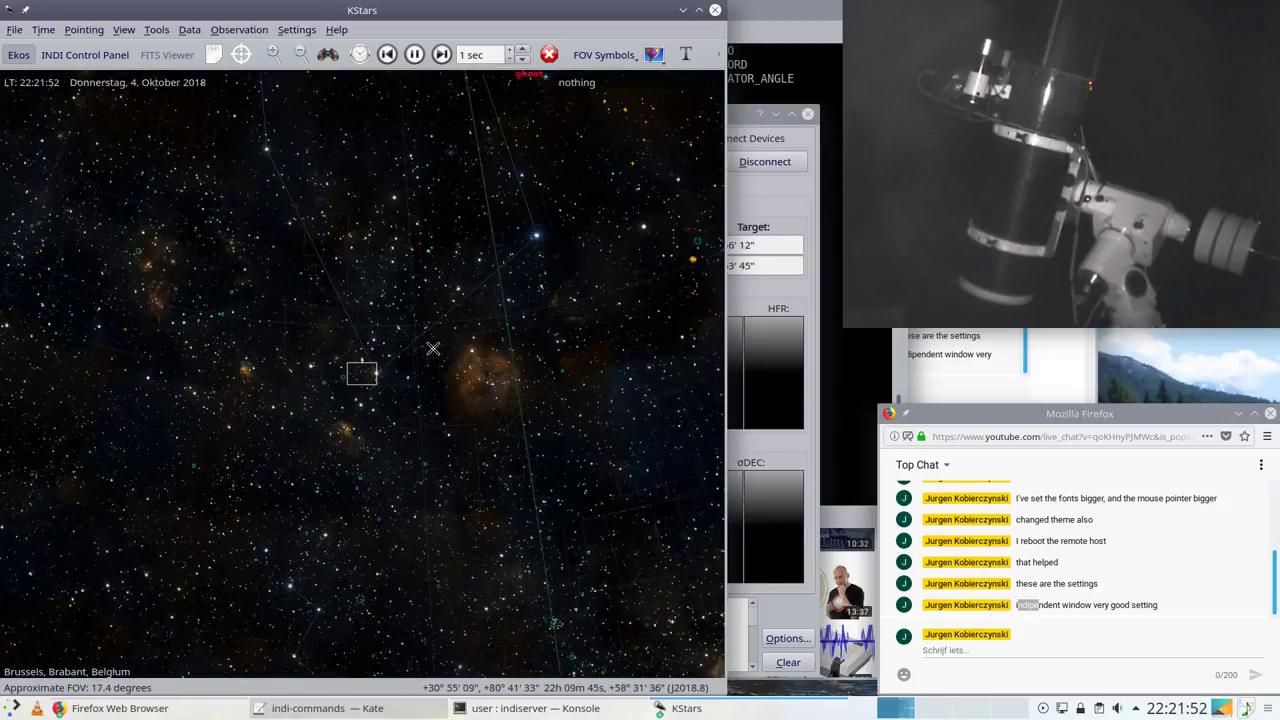
pyautogui.moveTo(572, 318); pyautogui.dragTo(251, 309)
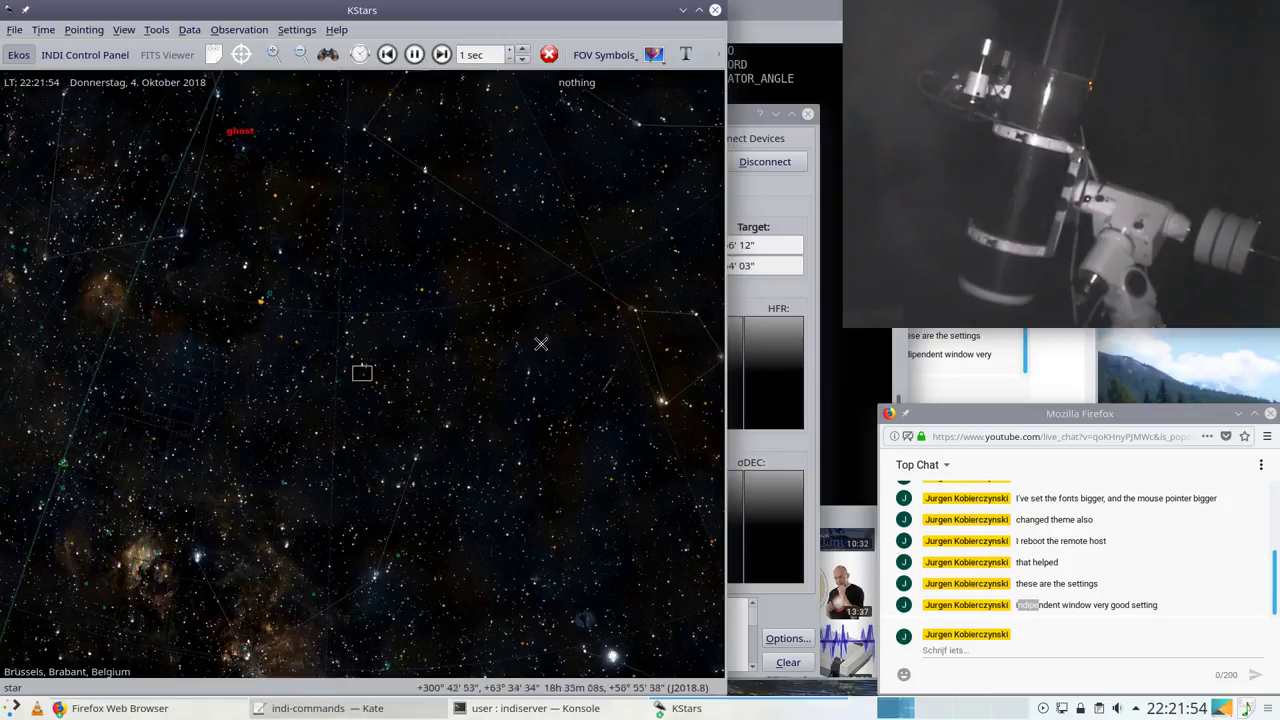
pyautogui.moveTo(540, 343); pyautogui.dragTo(126, 354)
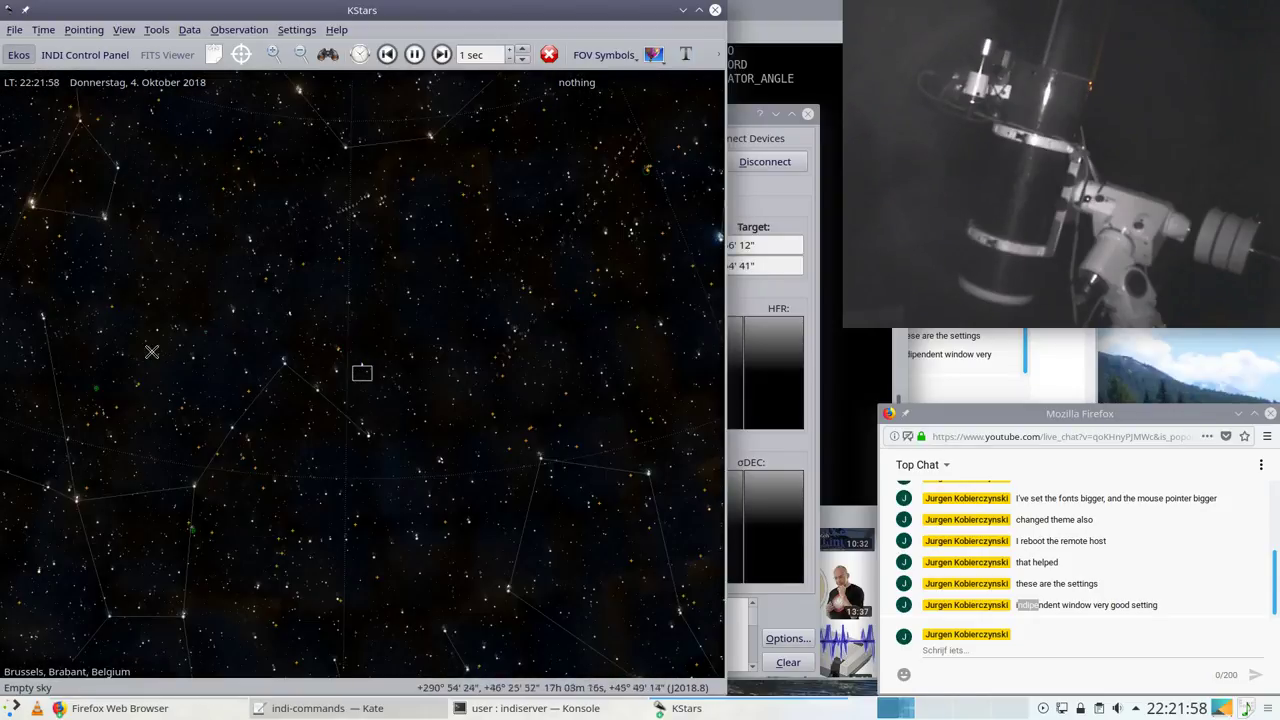
pyautogui.moveTo(375, 321)
pyautogui.mouseDown()
pyautogui.moveTo(474, 331)
pyautogui.moveTo(451, 371)
pyautogui.moveTo(343, 338)
pyautogui.mouseUp()
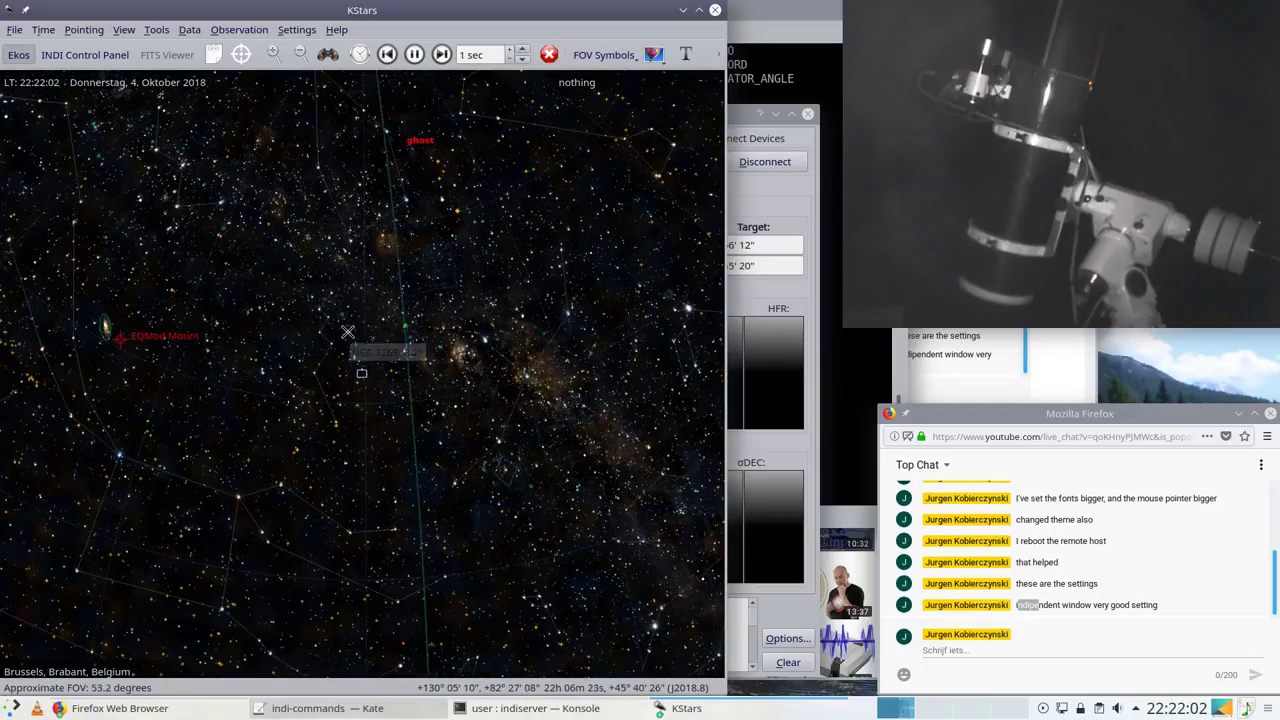
pyautogui.scroll(5, 460, 391)
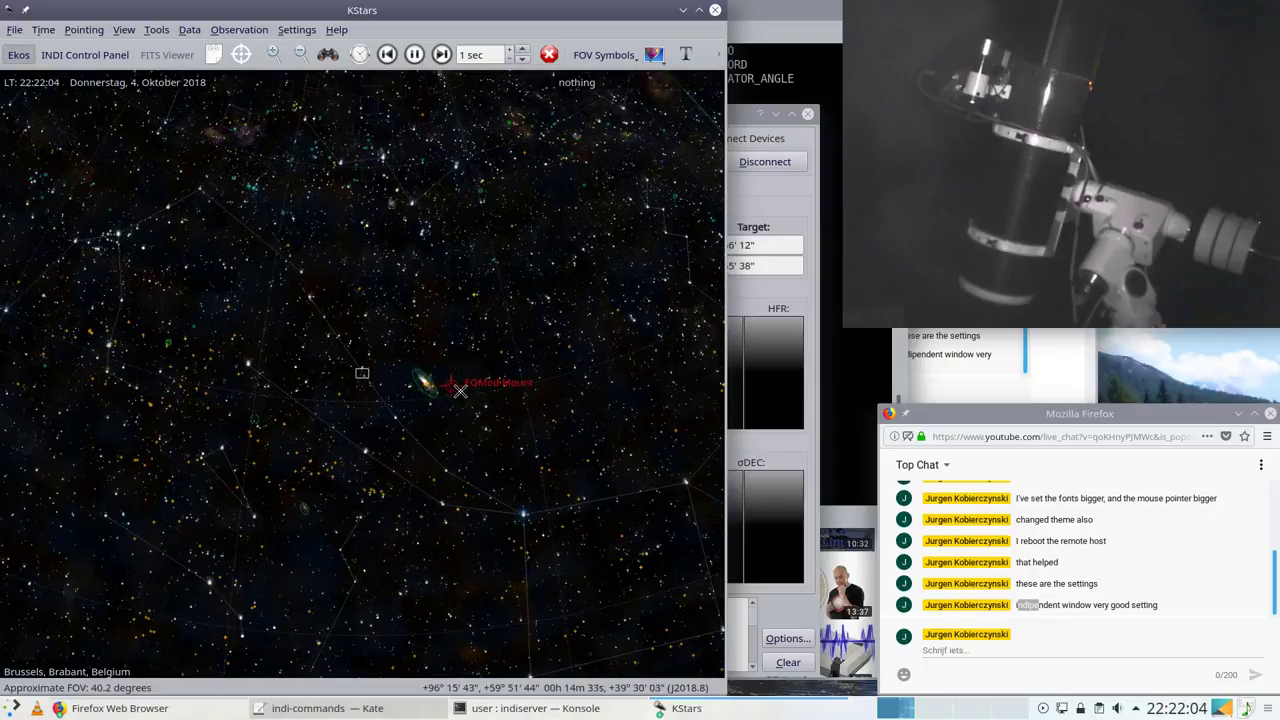
pyautogui.scroll(5, 446, 391)
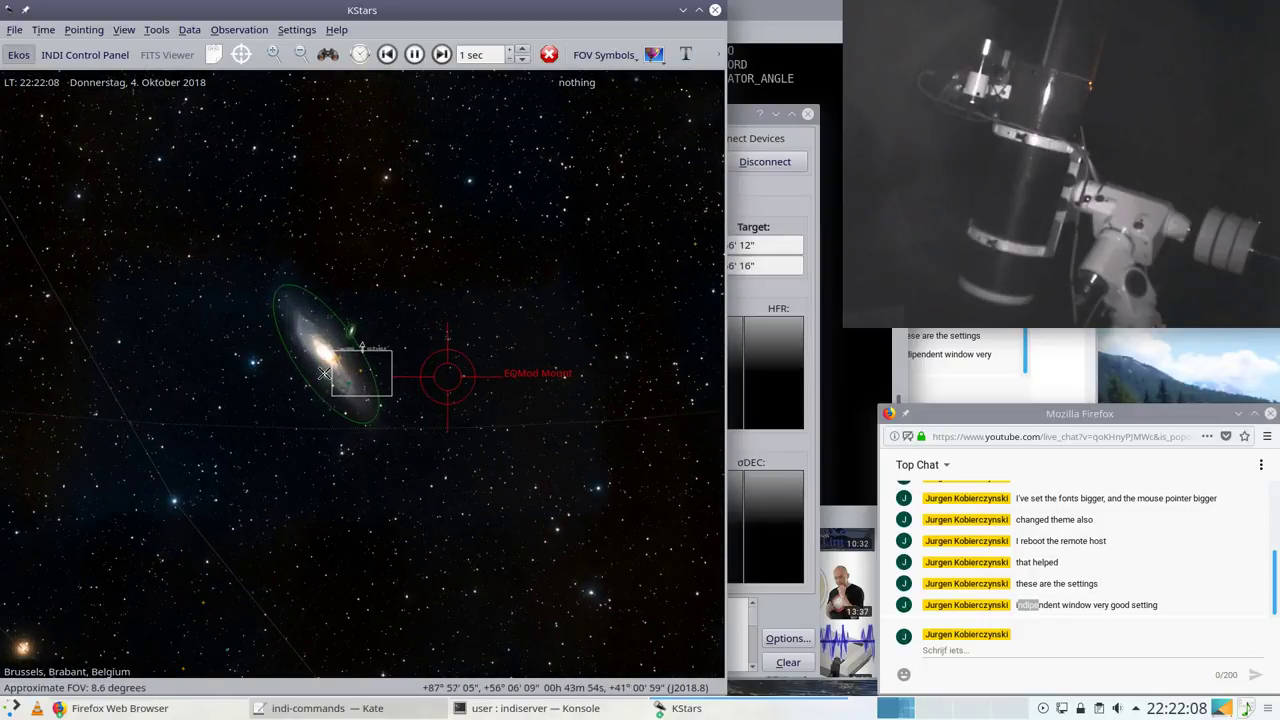
pyautogui.rightClick(323, 355)
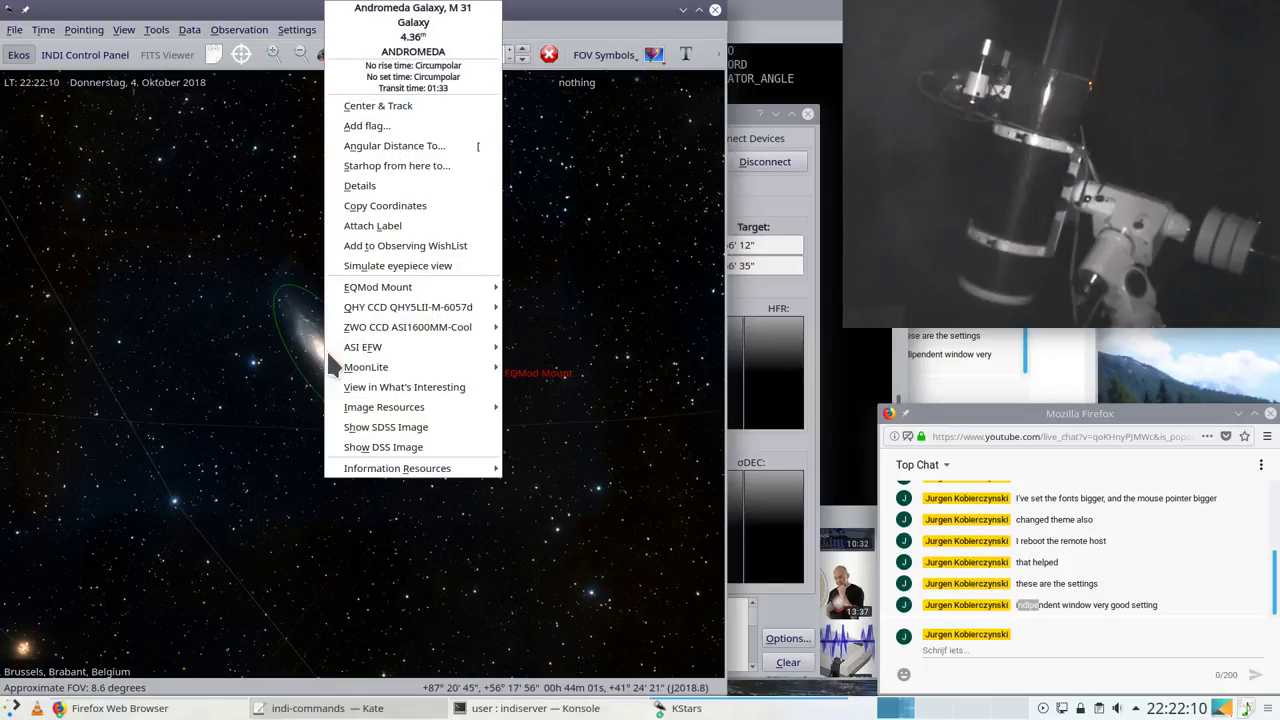
pyautogui.moveTo(440, 287)
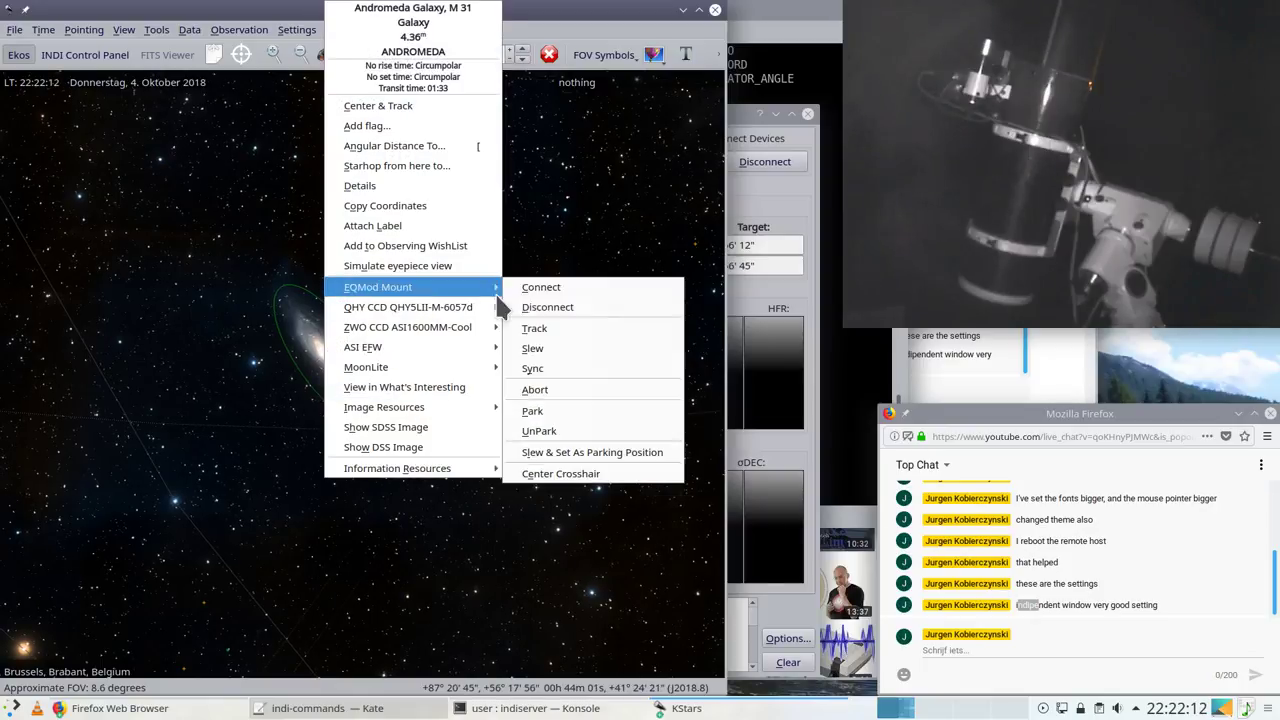
pyautogui.click(545, 330)
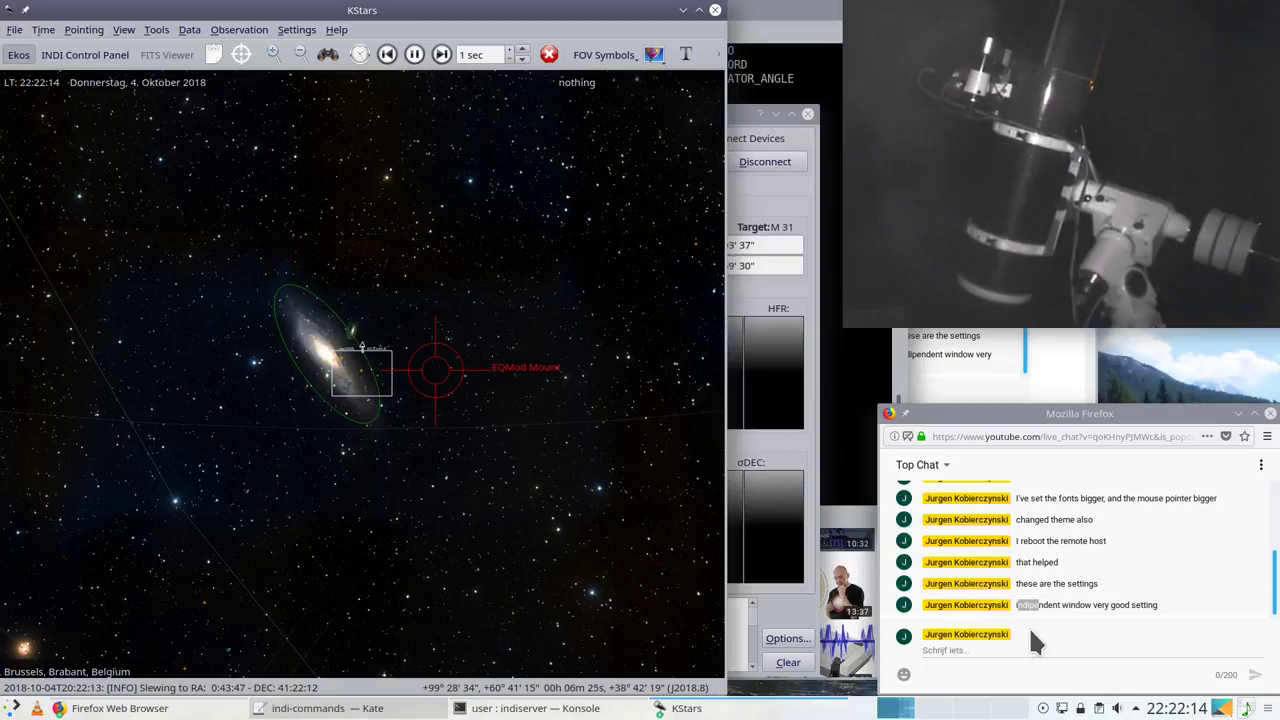
# Step: Post "I alligned the telescope at m1" in the live chat, followed by the correction "m31"
pyautogui.click(1018, 648)
pyautogui.write('I ')
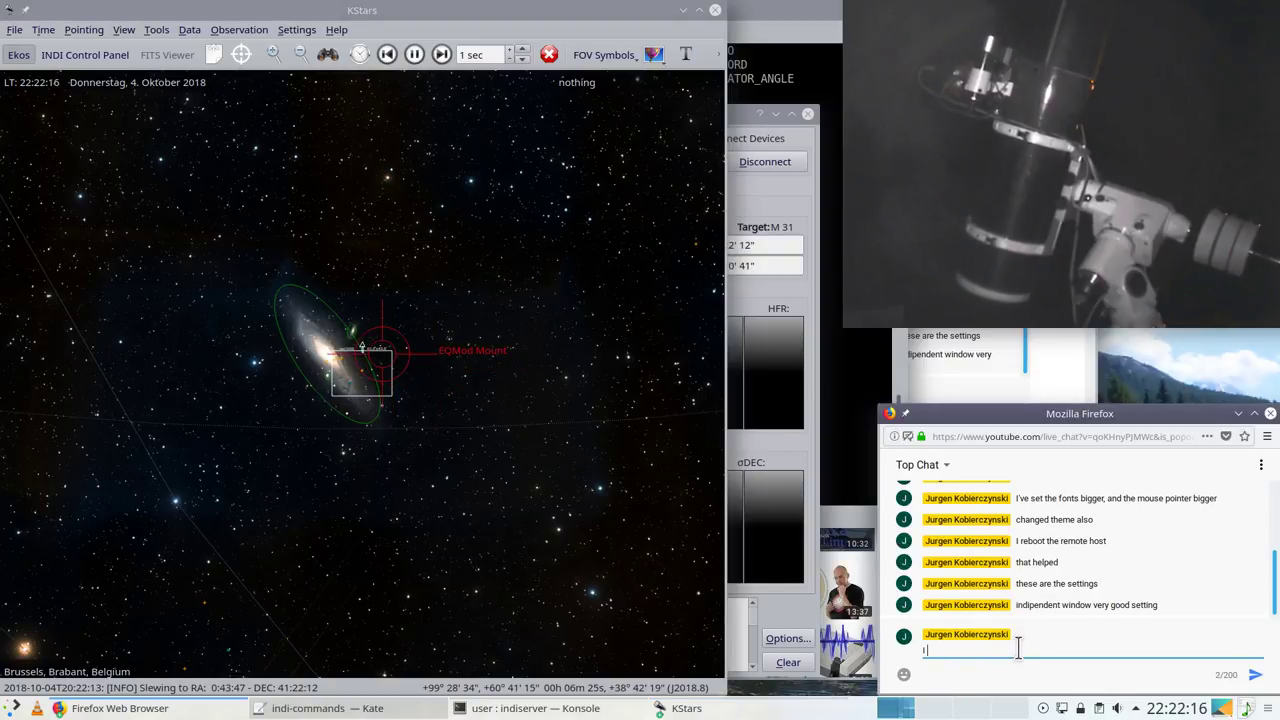
pyautogui.write('all gn')
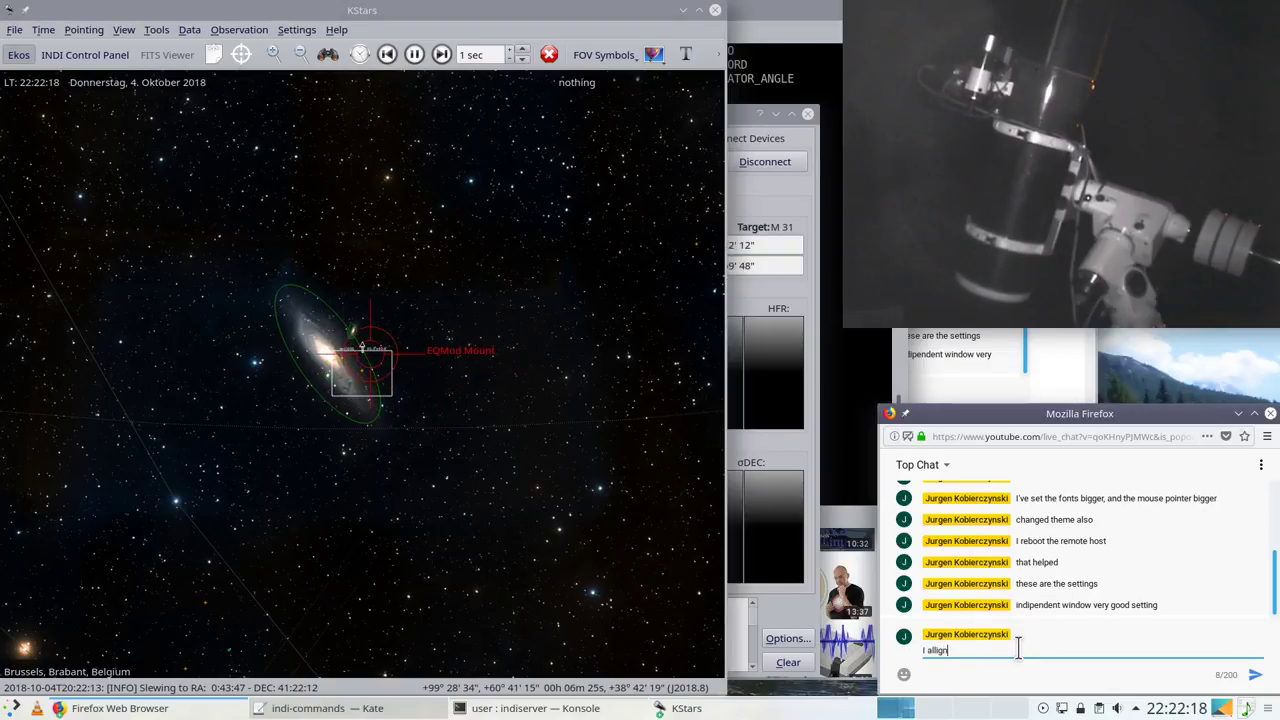
pyautogui.write('ed')
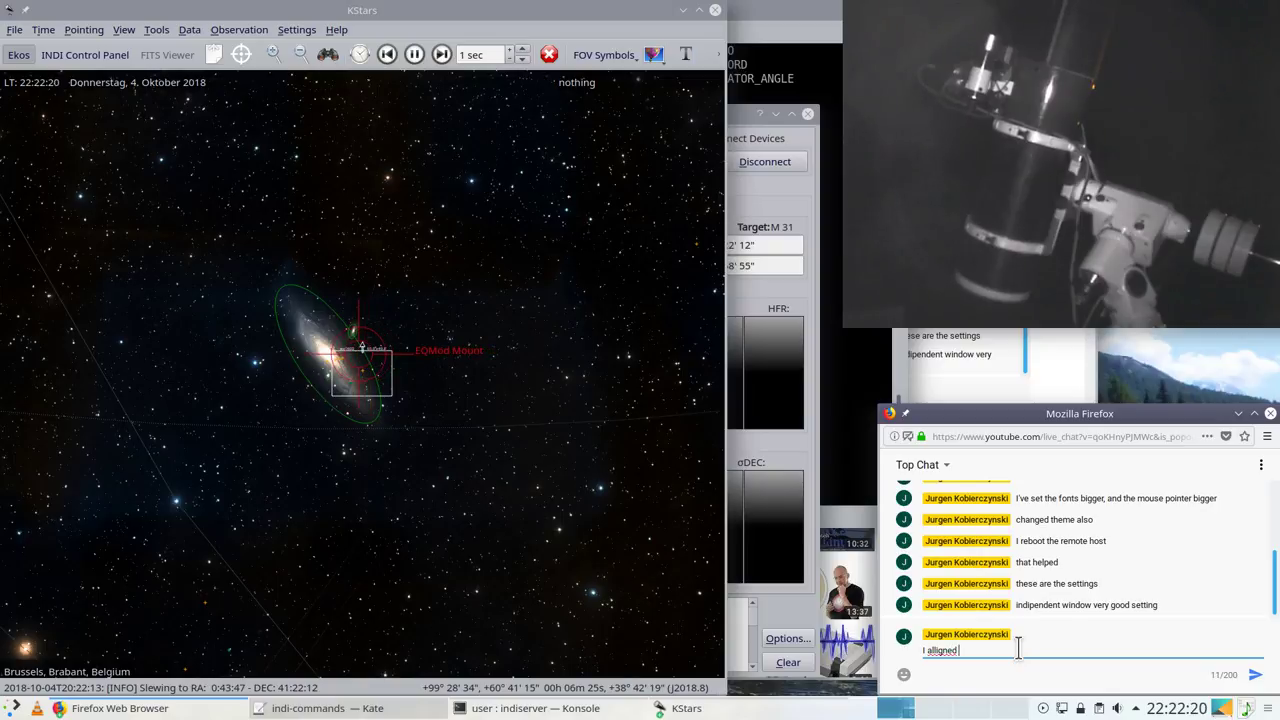
pyautogui.write(' the telescope')
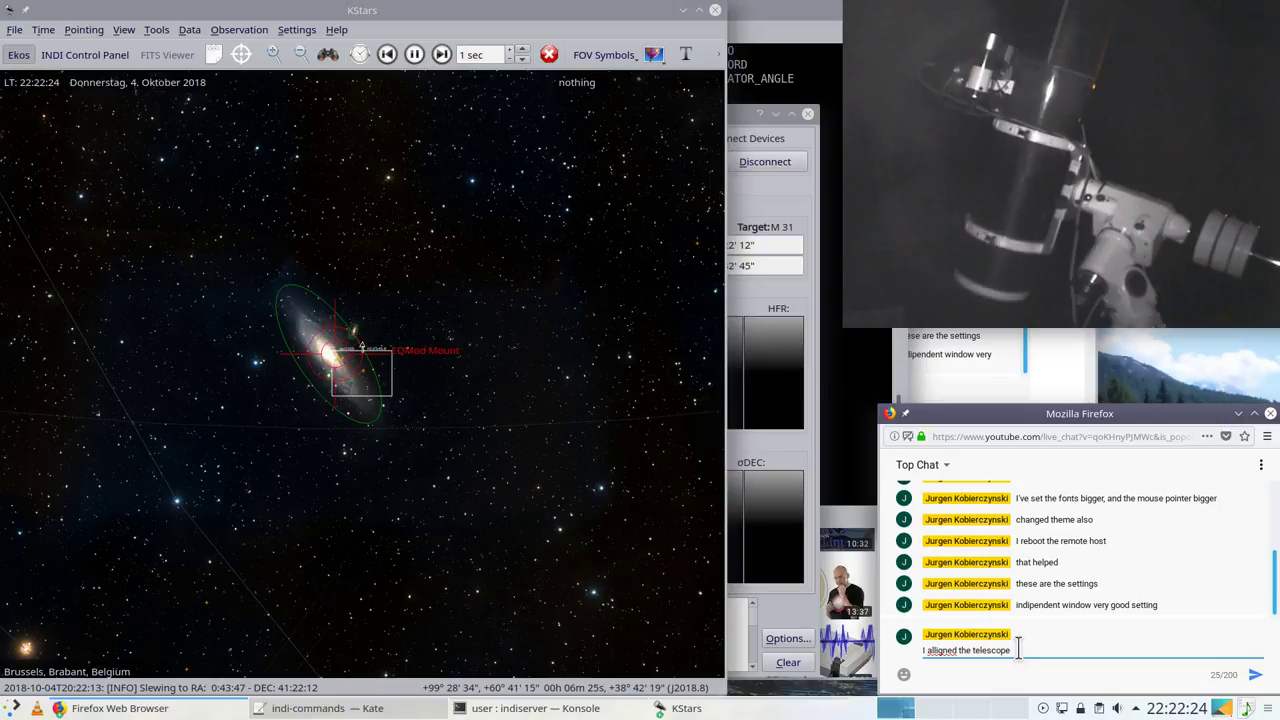
pyautogui.write(' a m')
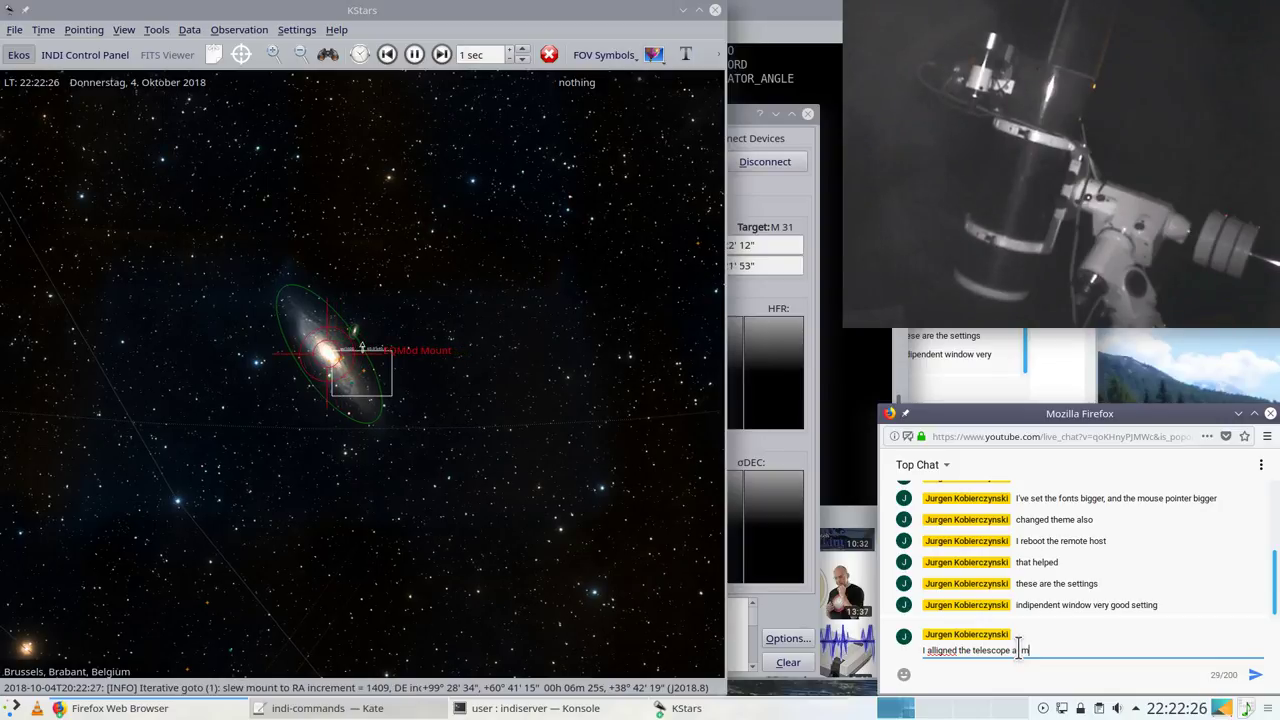
pyautogui.write('1')
pyautogui.press('Return')
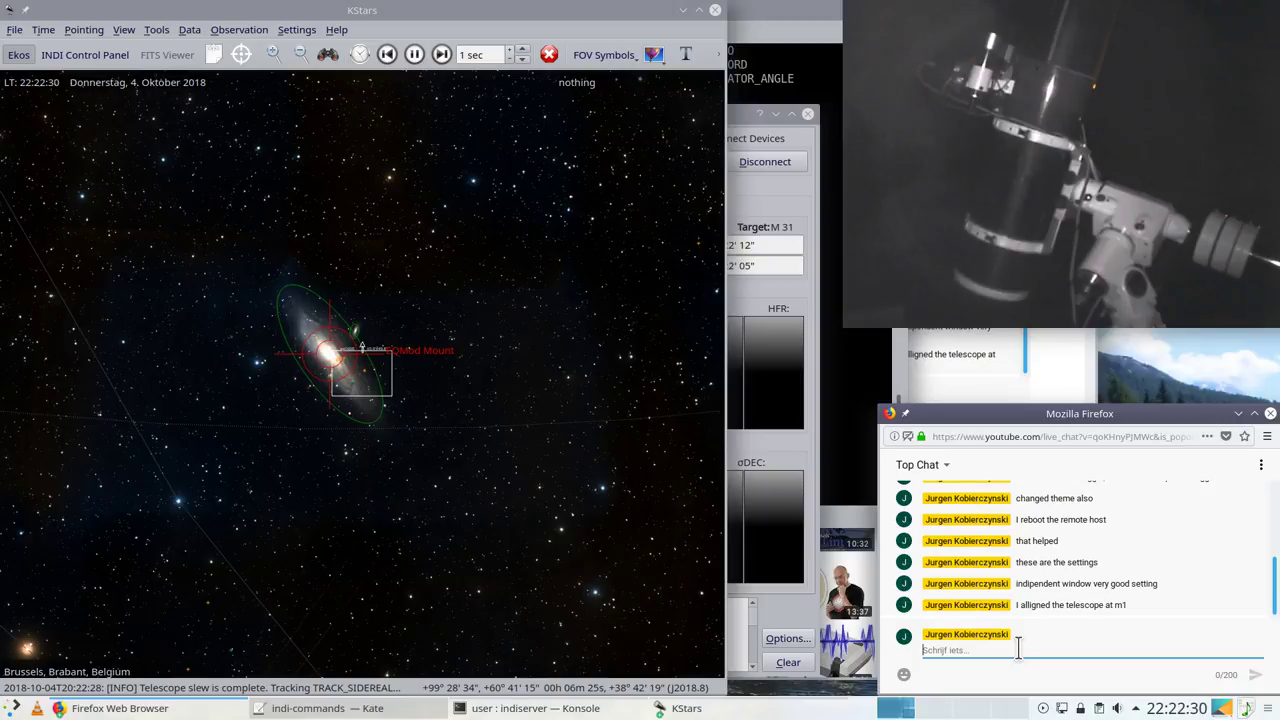
pyautogui.write('m31')
pyautogui.press('Return')
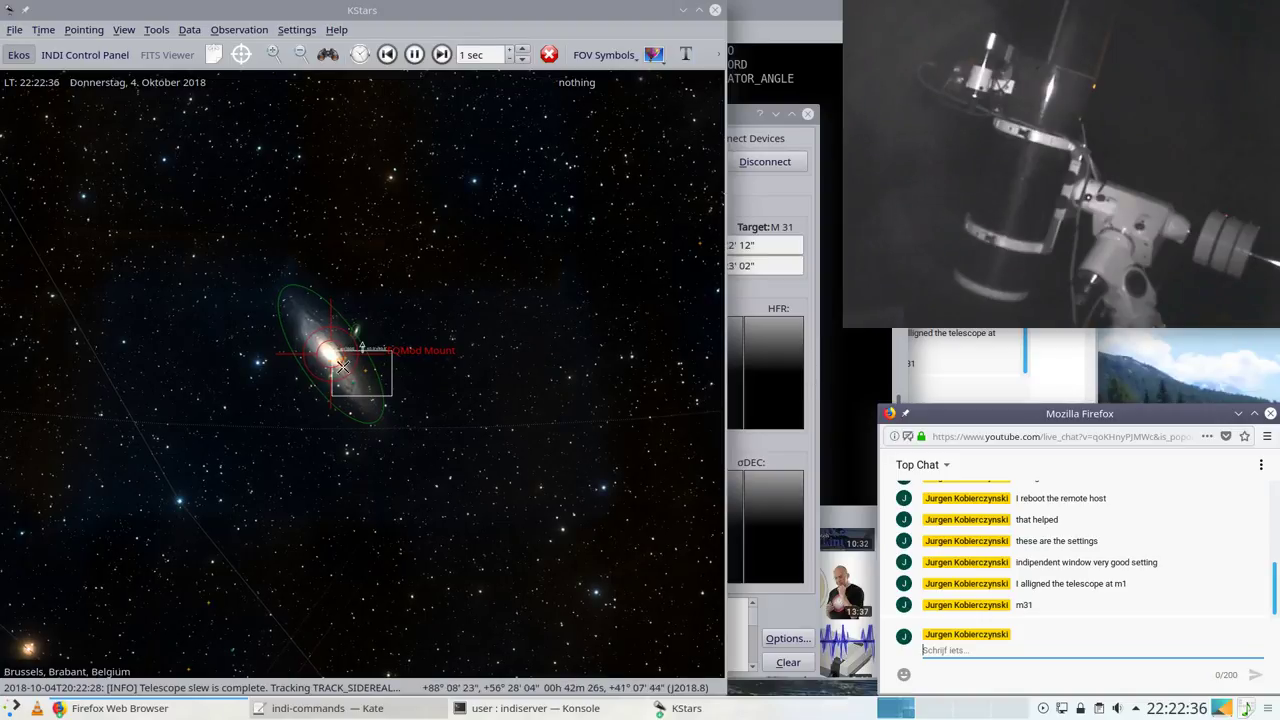
# Step: Center the sky map's camera frame on M 31 and bring the Ekos window to the front with its capture module open
pyautogui.moveTo(330, 352); pyautogui.dragTo(362, 373)
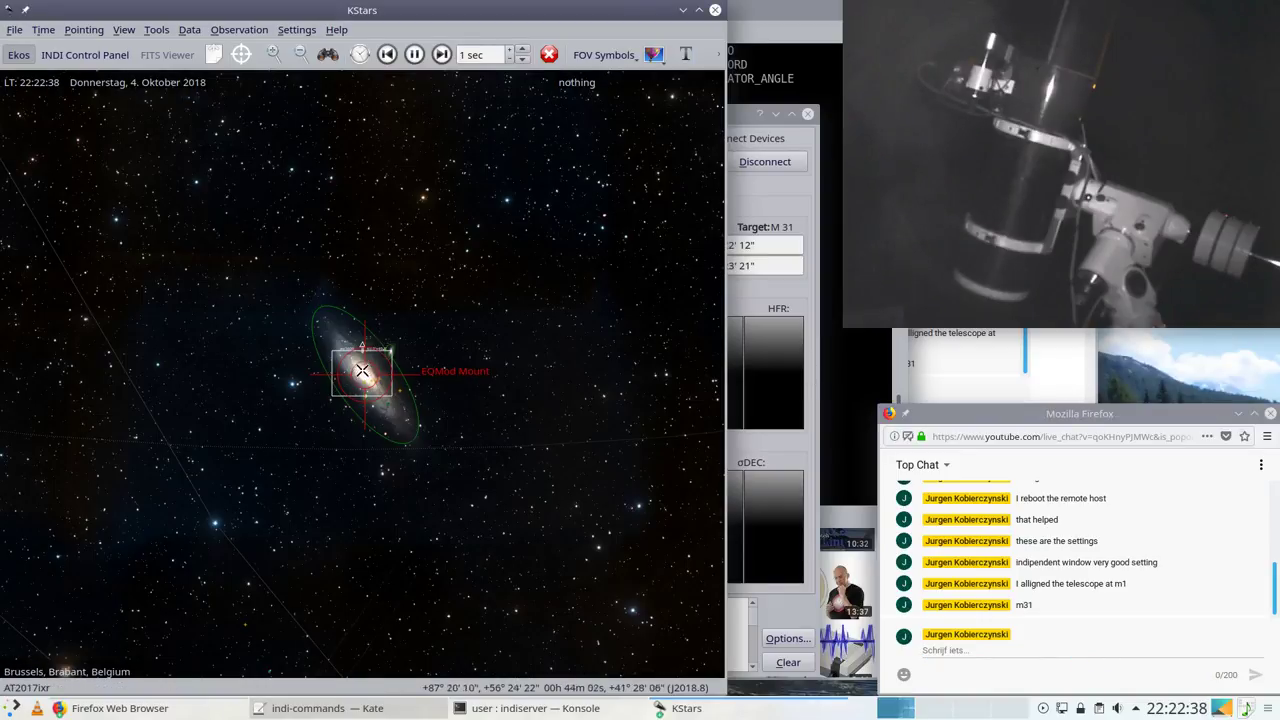
pyautogui.scroll(5, 364, 376)
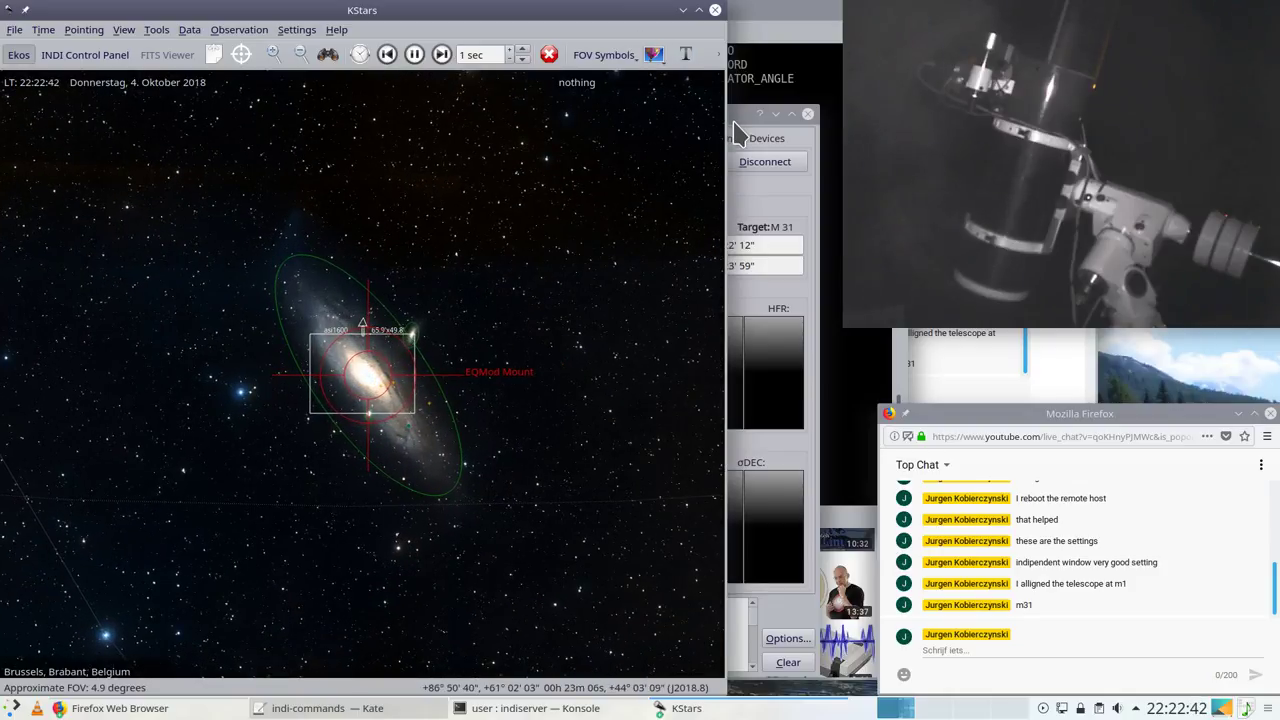
pyautogui.click(810, 423)
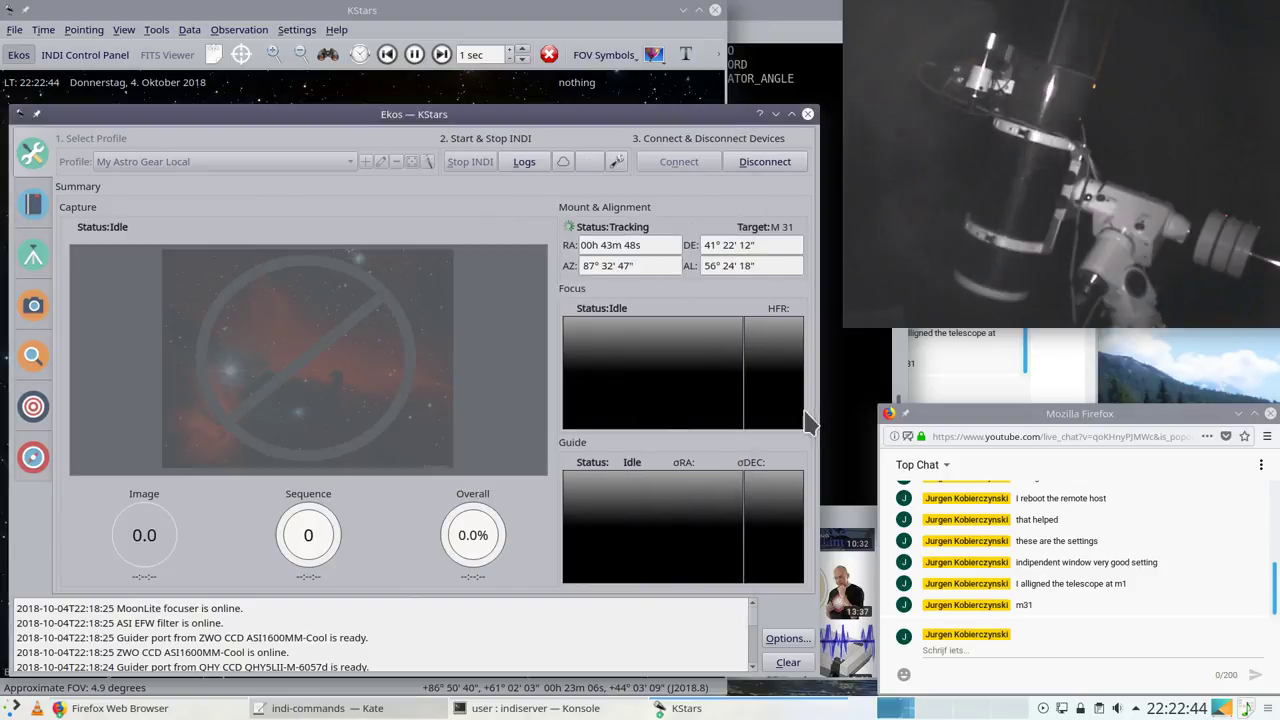
pyautogui.click(33, 305)
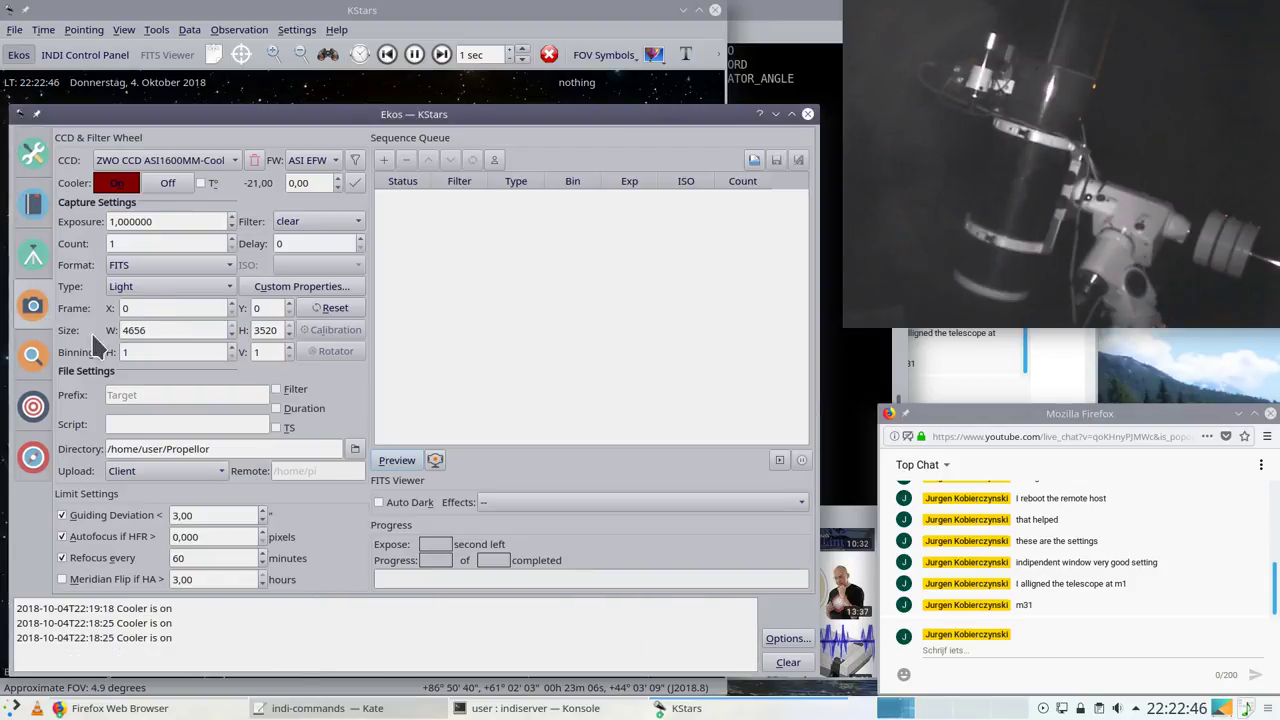
# Step: Run continuous framing exposures in the Ekos focus module with the ZWO CCD ASI1600MM-Cool and stop them
pyautogui.click(33, 355)
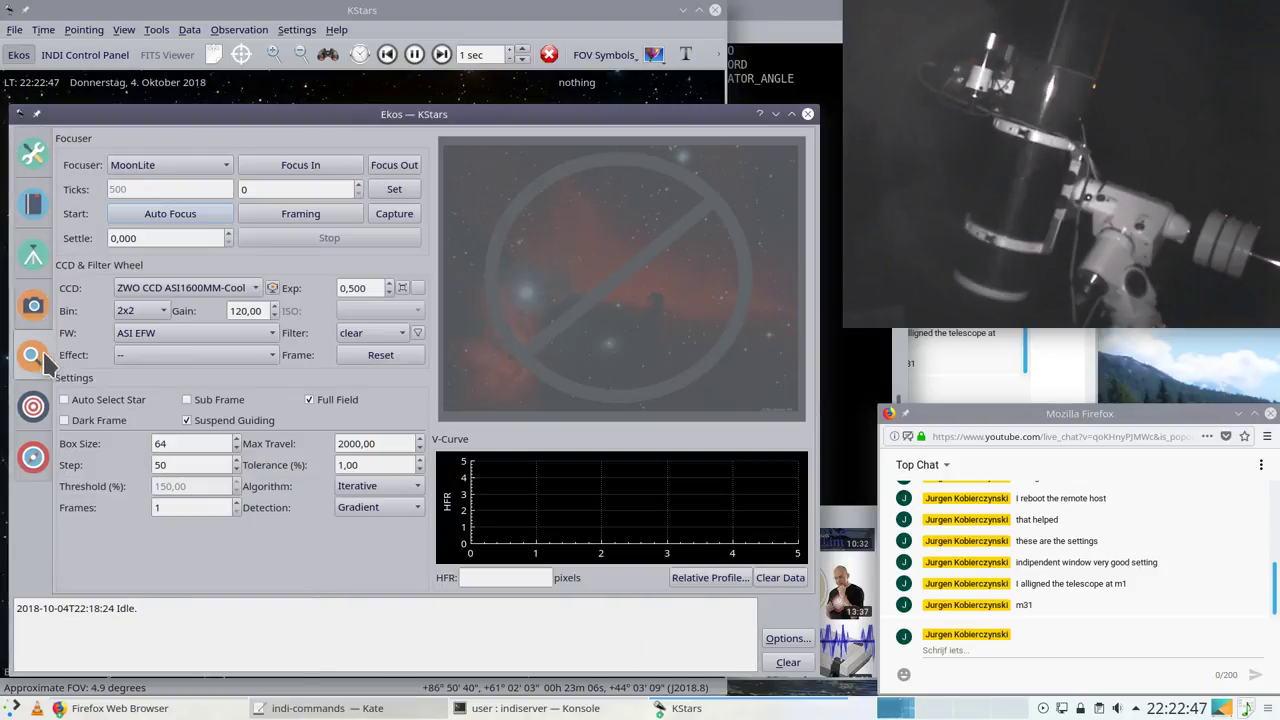
pyautogui.click(337, 216)
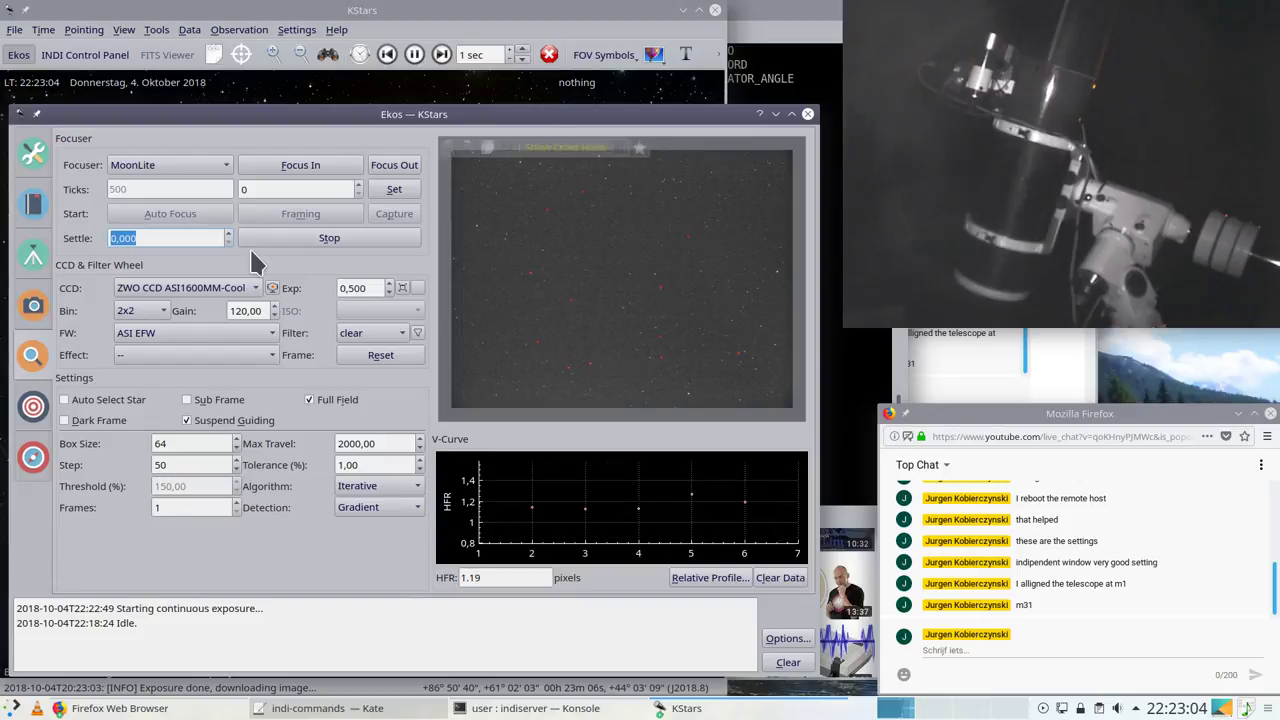
pyautogui.click(311, 237)
# Step: In the alignment module, set the solver action to Slew to Target and start Capture & Solve
pyautogui.click(24, 412)
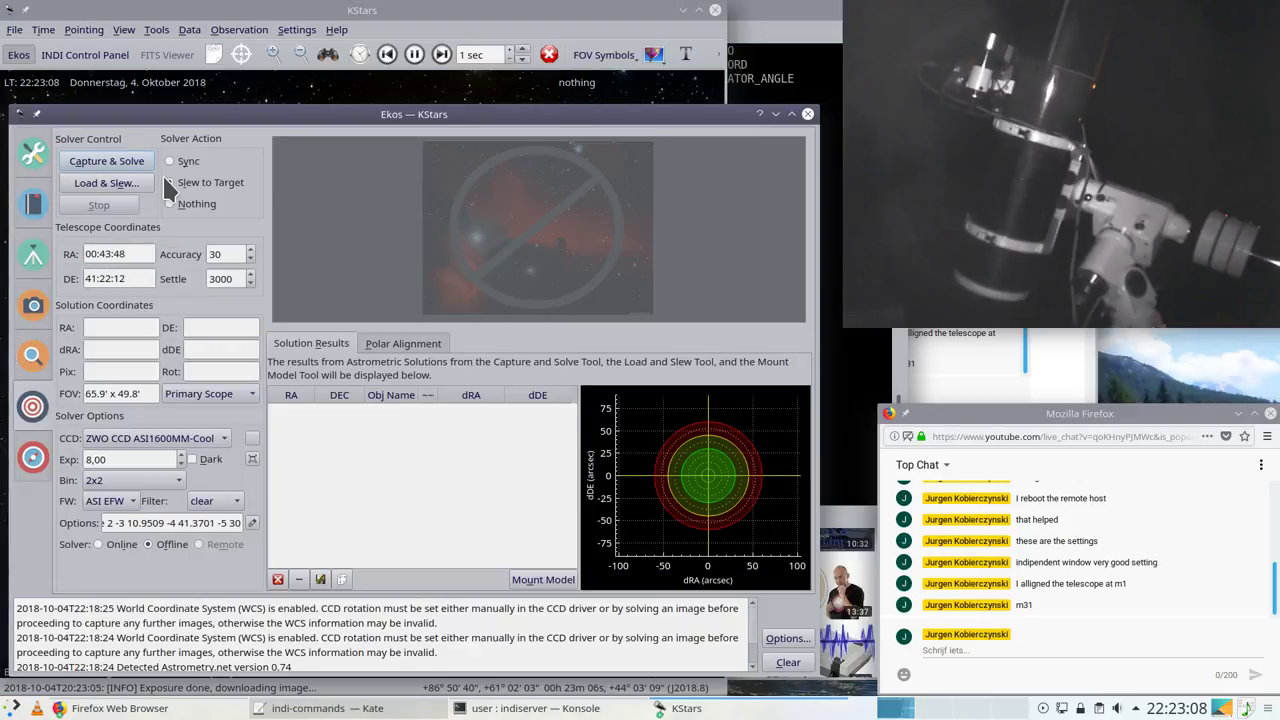
pyautogui.click(167, 183)
pyautogui.click(124, 163)
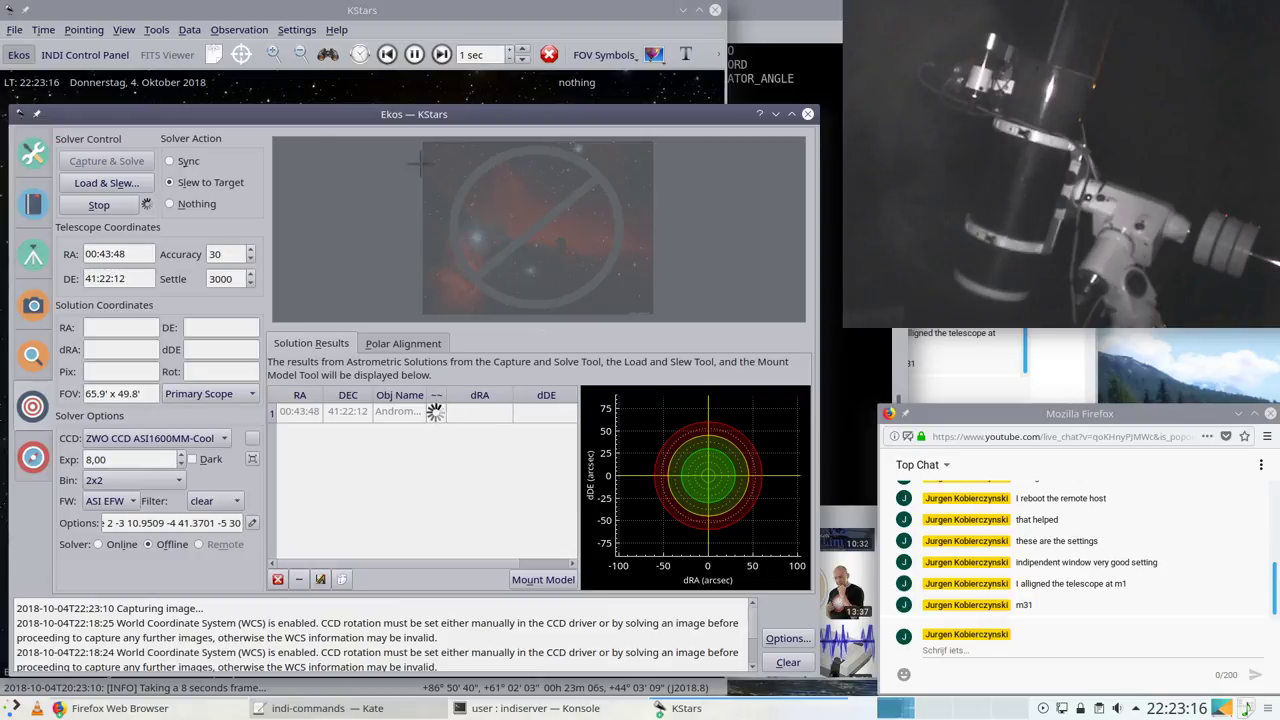
# Step: Rearrange the desktop so the resized KStars sky map sits beneath the telescope camera view and the chat window moves above it, beside the camera
pyautogui.click(360, 12)
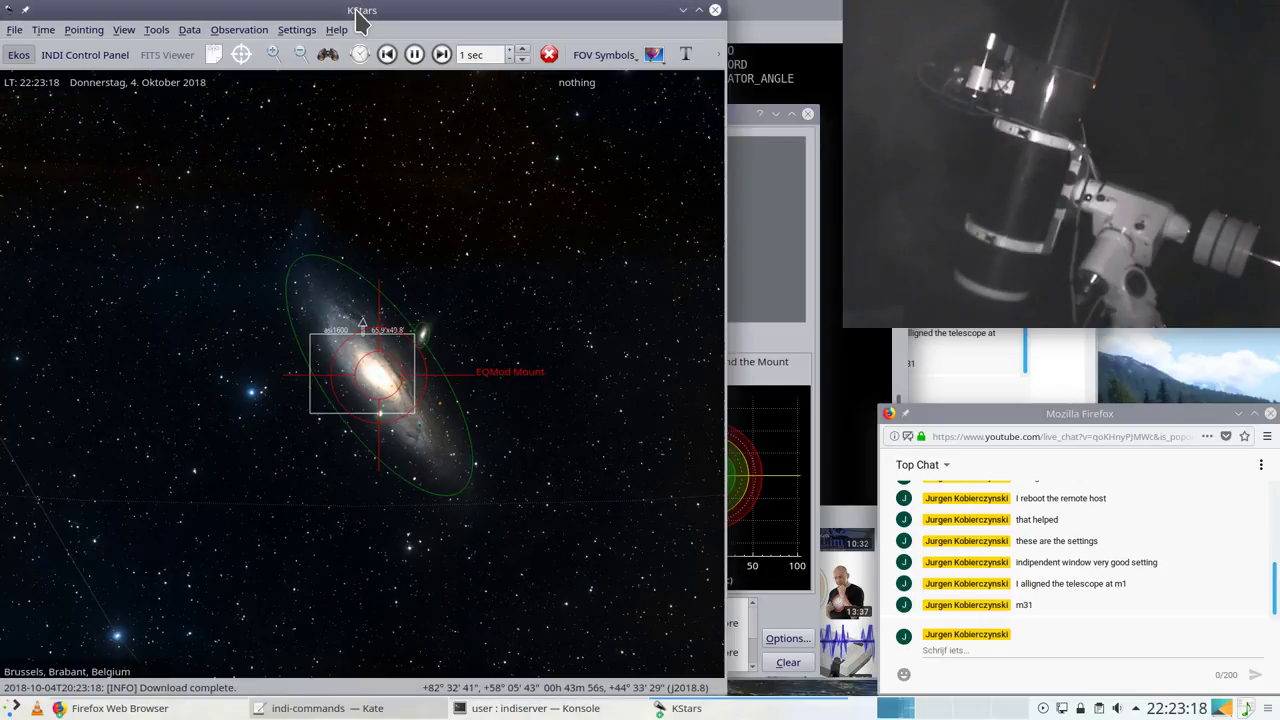
pyautogui.moveTo(360, 12); pyautogui.dragTo(376, 32)
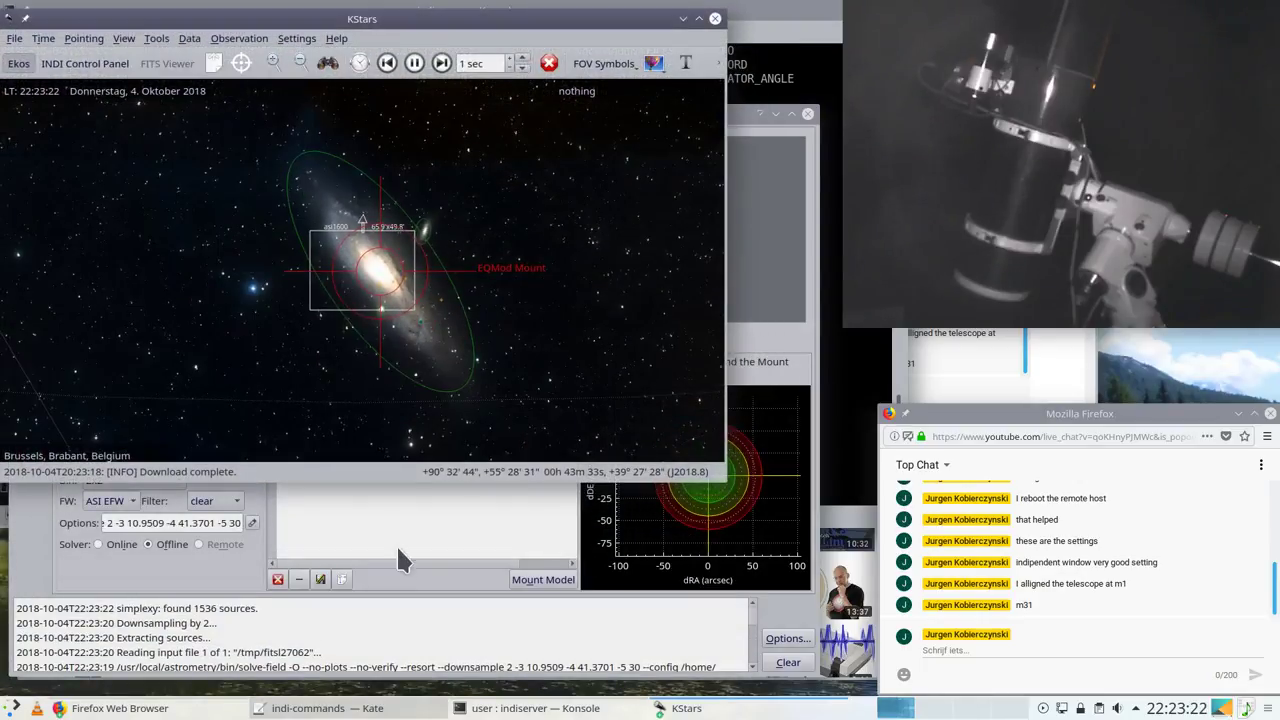
pyautogui.click(396, 545)
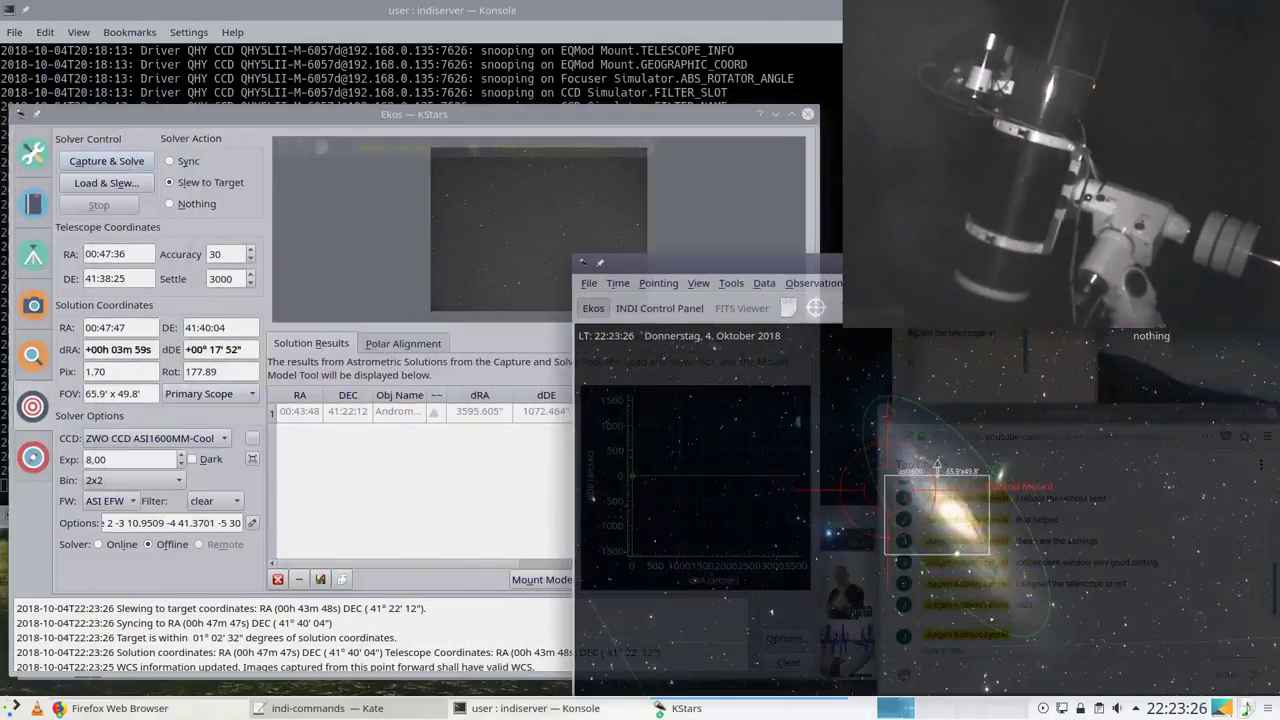
pyautogui.moveTo(700, 262); pyautogui.dragTo(663, 231)
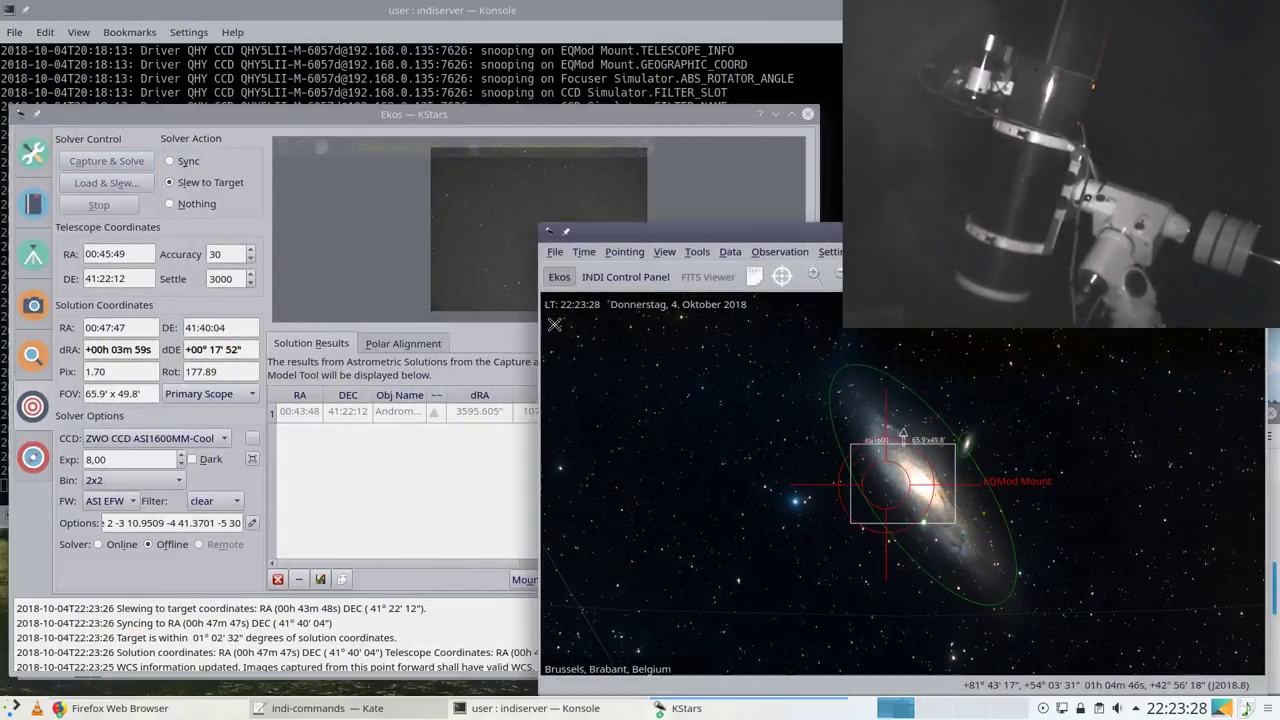
pyautogui.moveTo(554, 324); pyautogui.dragTo(916, 367)
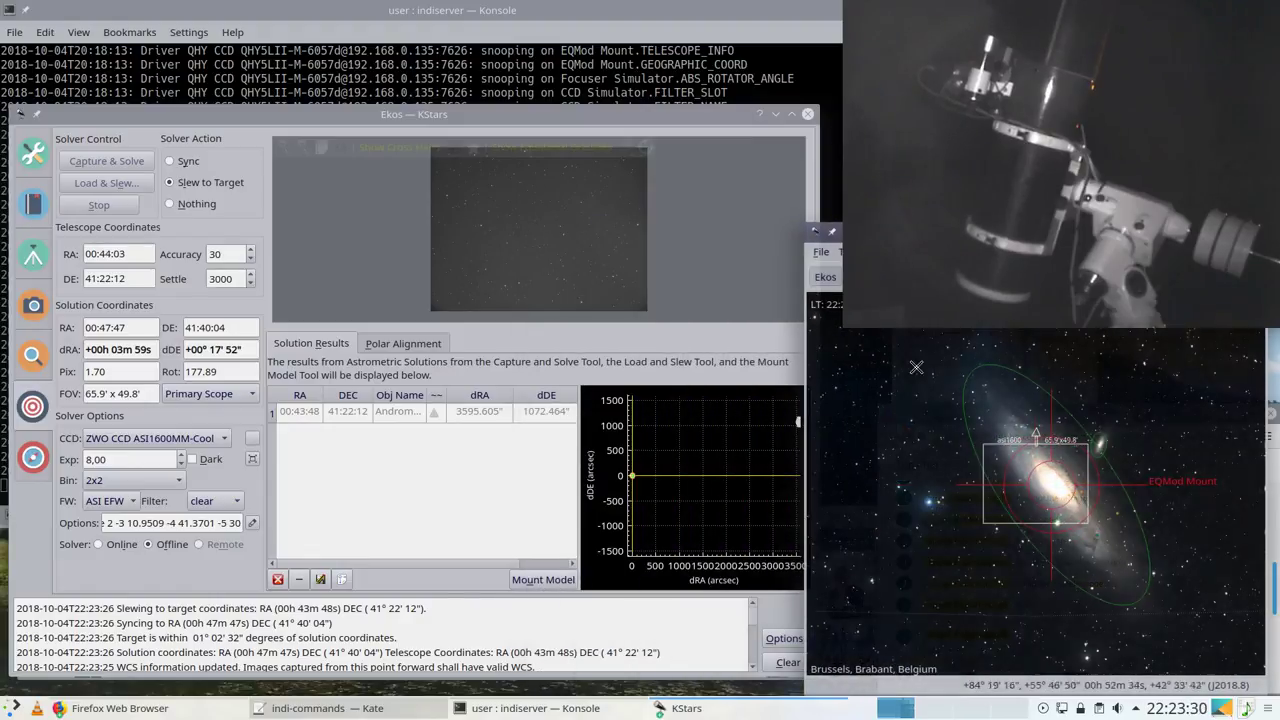
pyautogui.moveTo(1046, 225); pyautogui.dragTo(1046, 328)
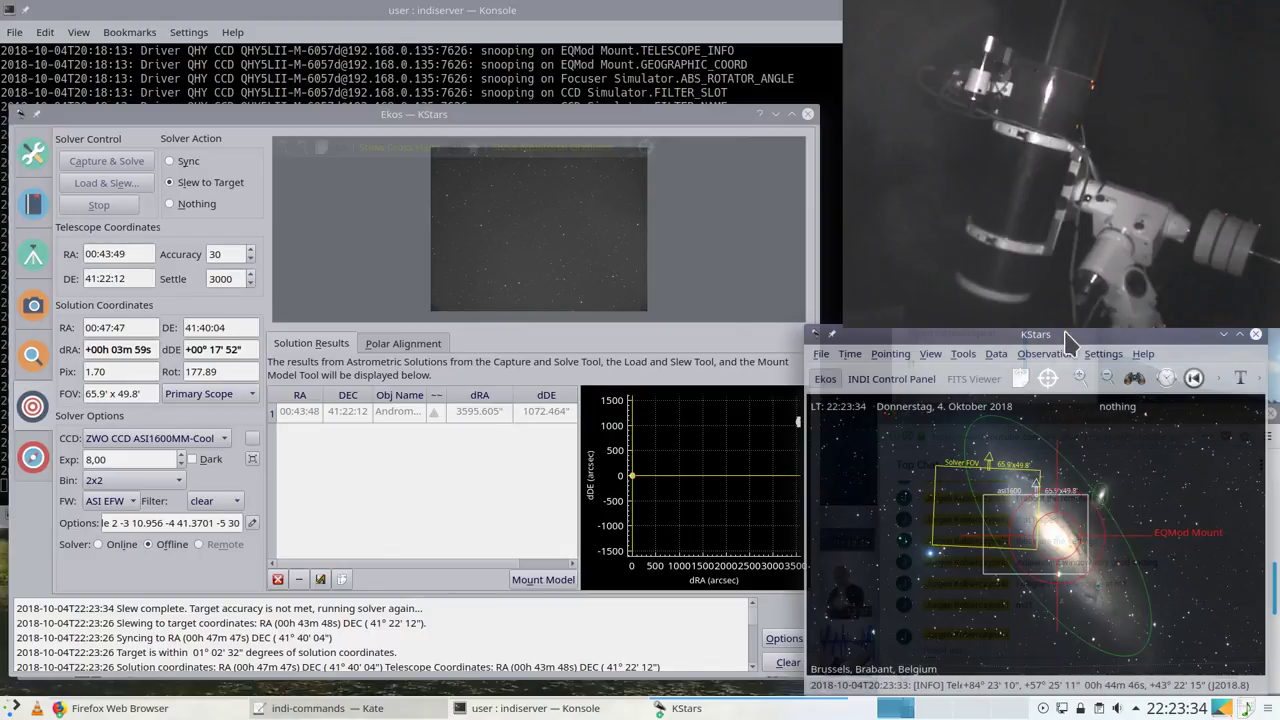
pyautogui.moveTo(1120, 336); pyautogui.dragTo(1022, 336)
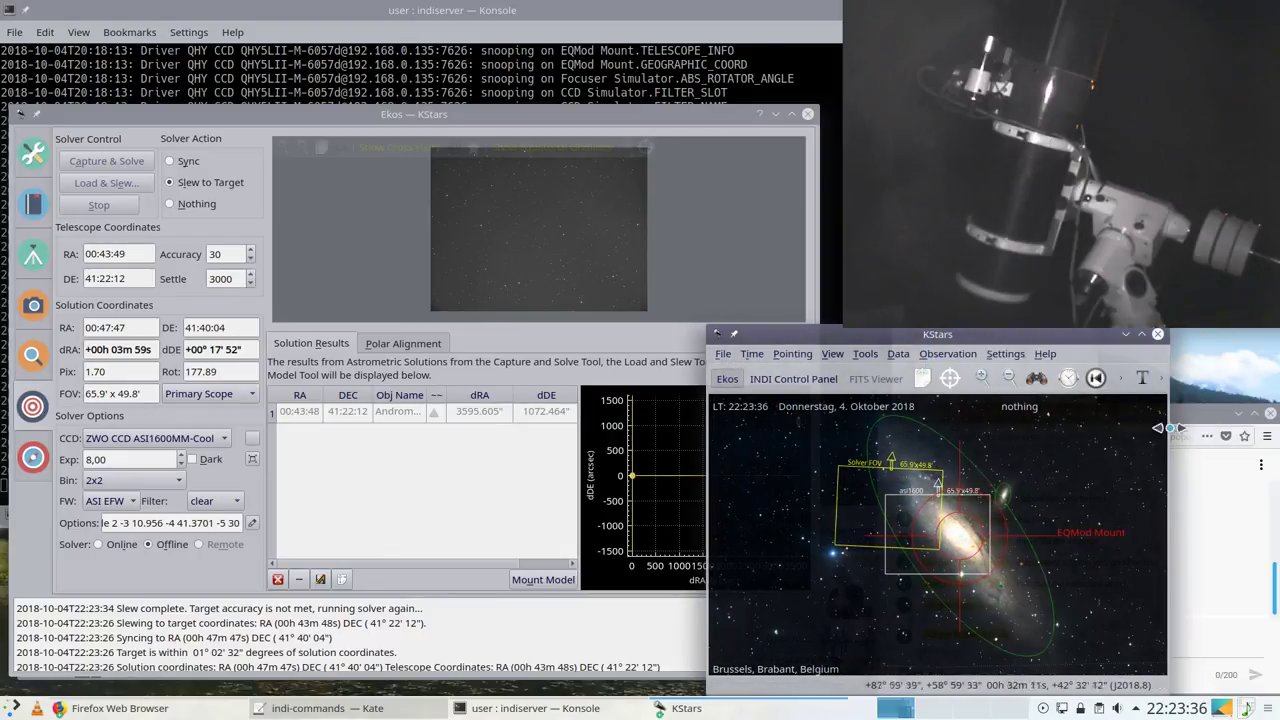
pyautogui.moveTo(1190, 413); pyautogui.dragTo(791, 14)
pyautogui.moveTo(897, 334); pyautogui.dragTo(1008, 336)
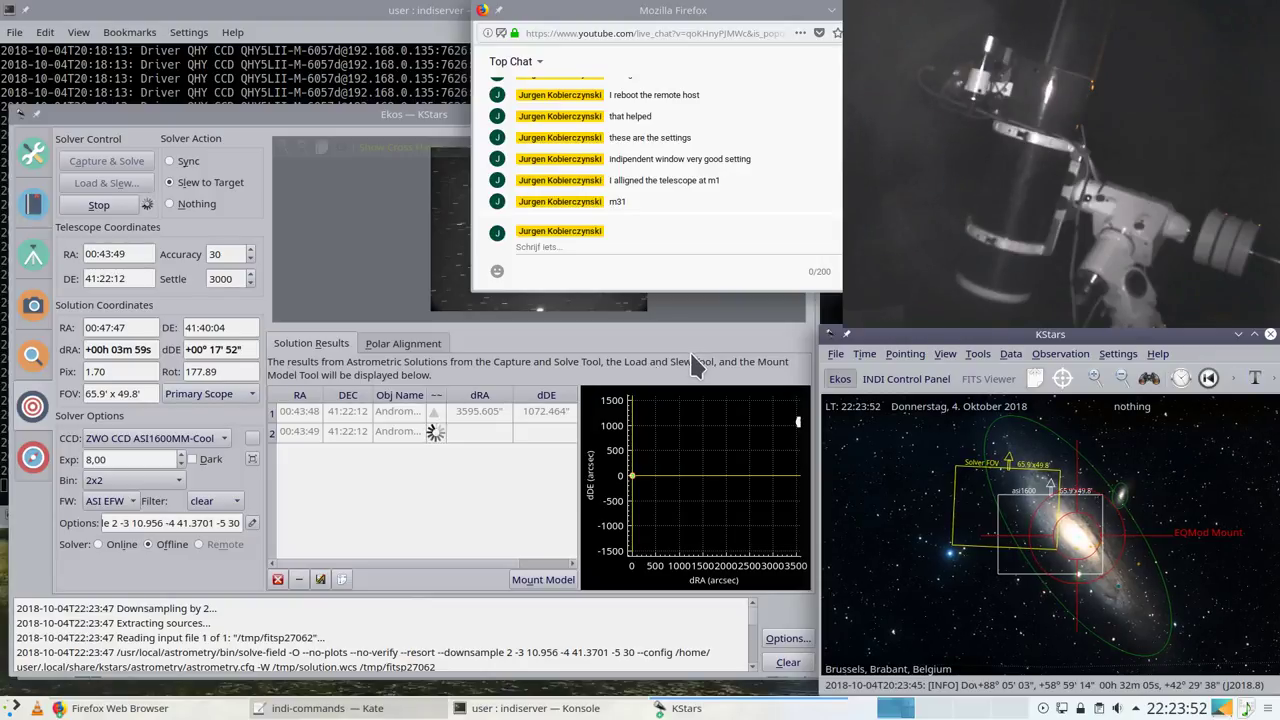
# Step: Bring the Ekos window to the front at the upper edge of the desktop and enlarge the solver's image preview
pyautogui.click(306, 512)
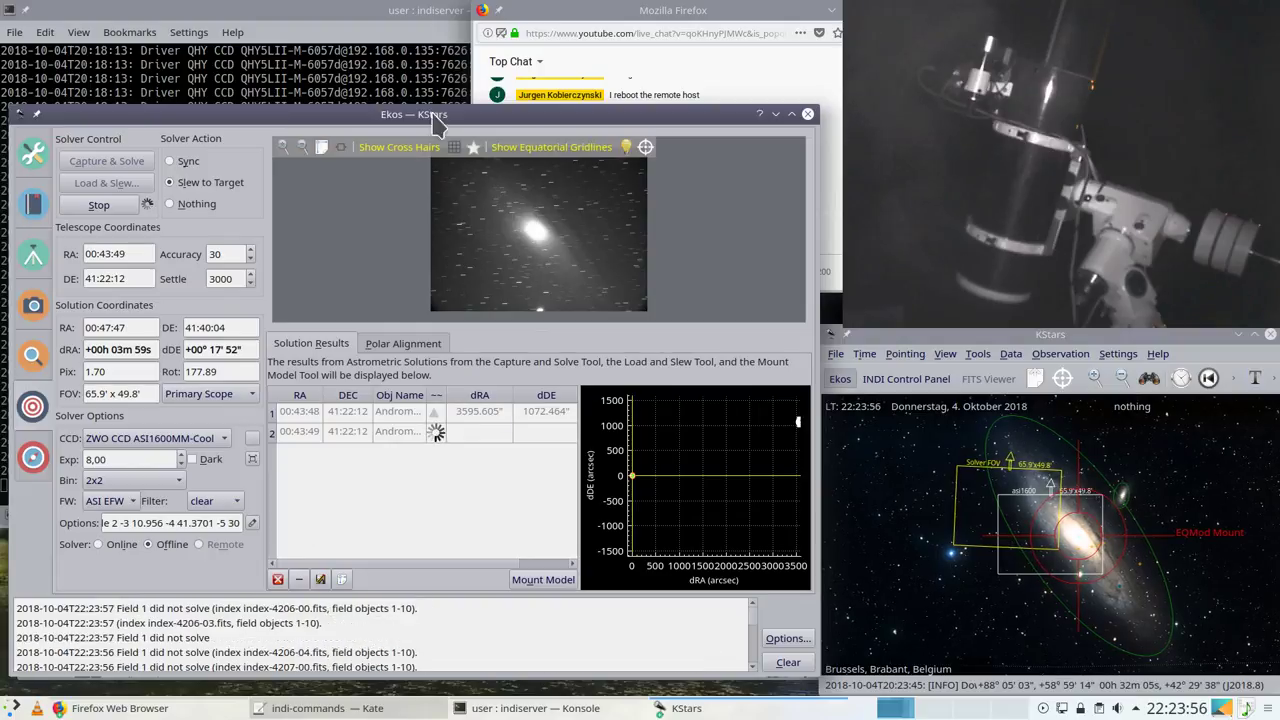
pyautogui.moveTo(409, 114); pyautogui.dragTo(409, 12)
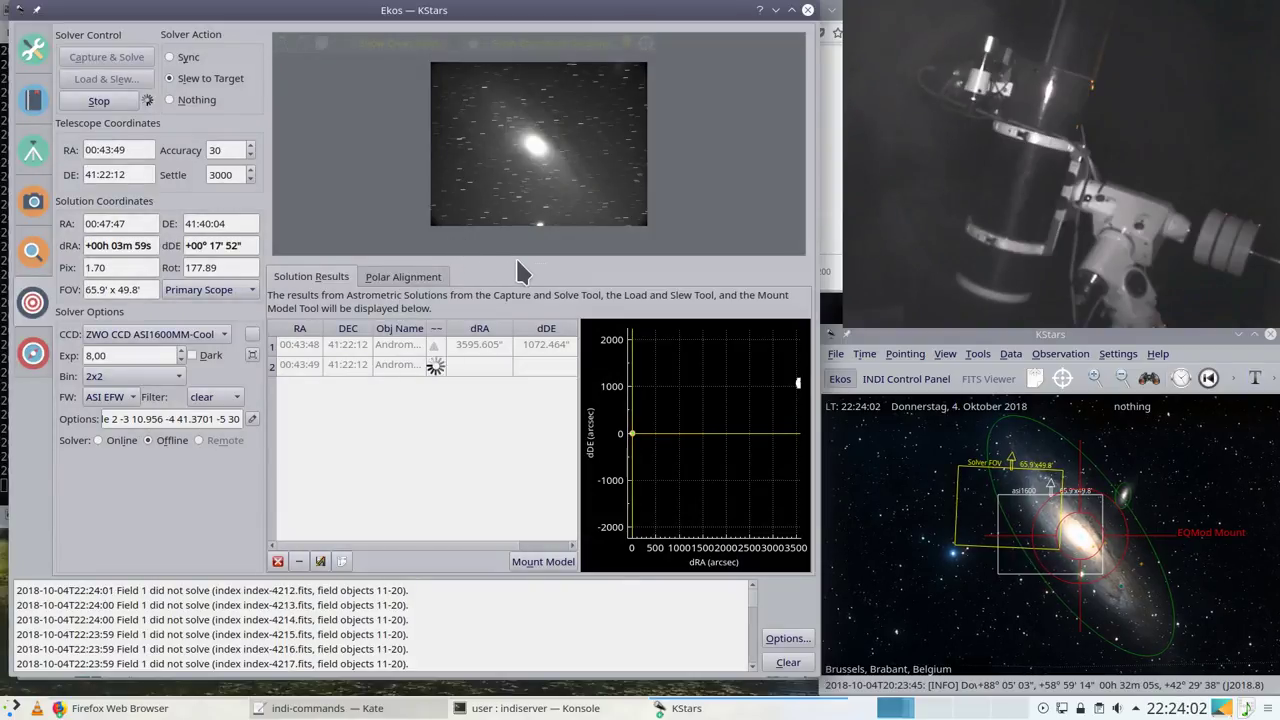
pyautogui.moveTo(503, 311); pyautogui.dragTo(505, 356)
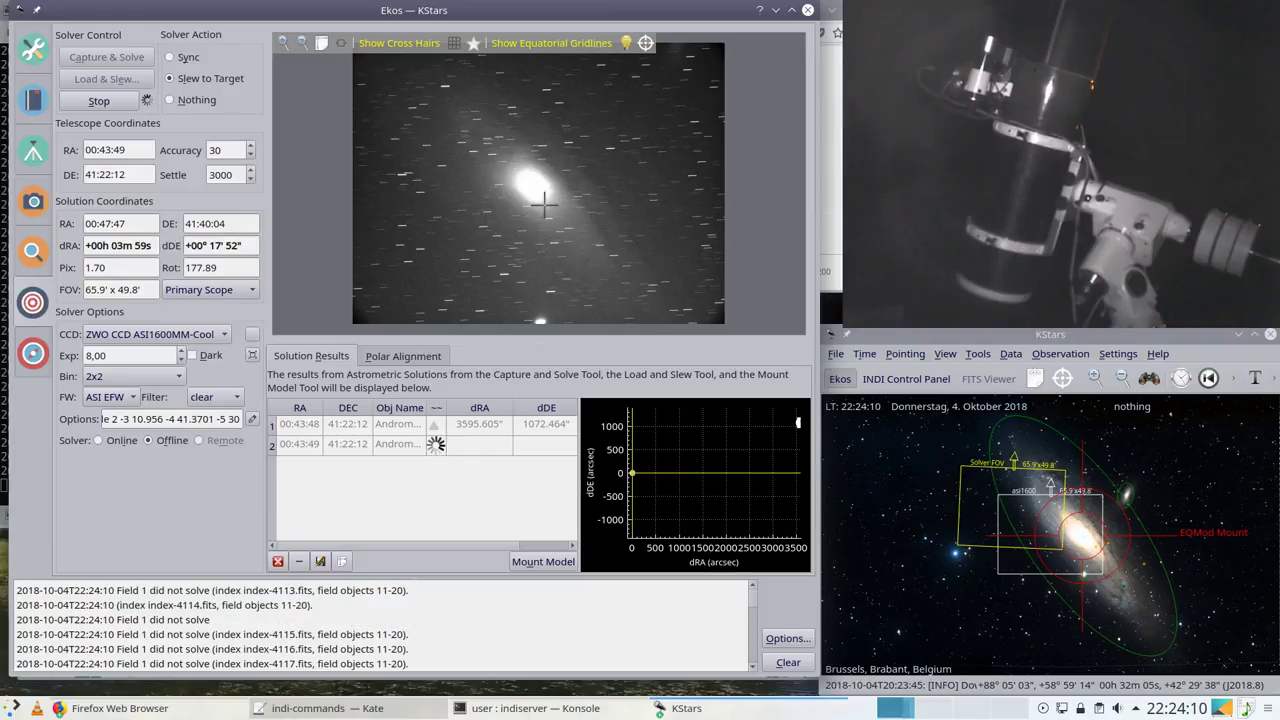
# Step: Set the alignment settle time to 5000, stop the running solver and run Capture & Solve again
pyautogui.doubleClick(224, 175)
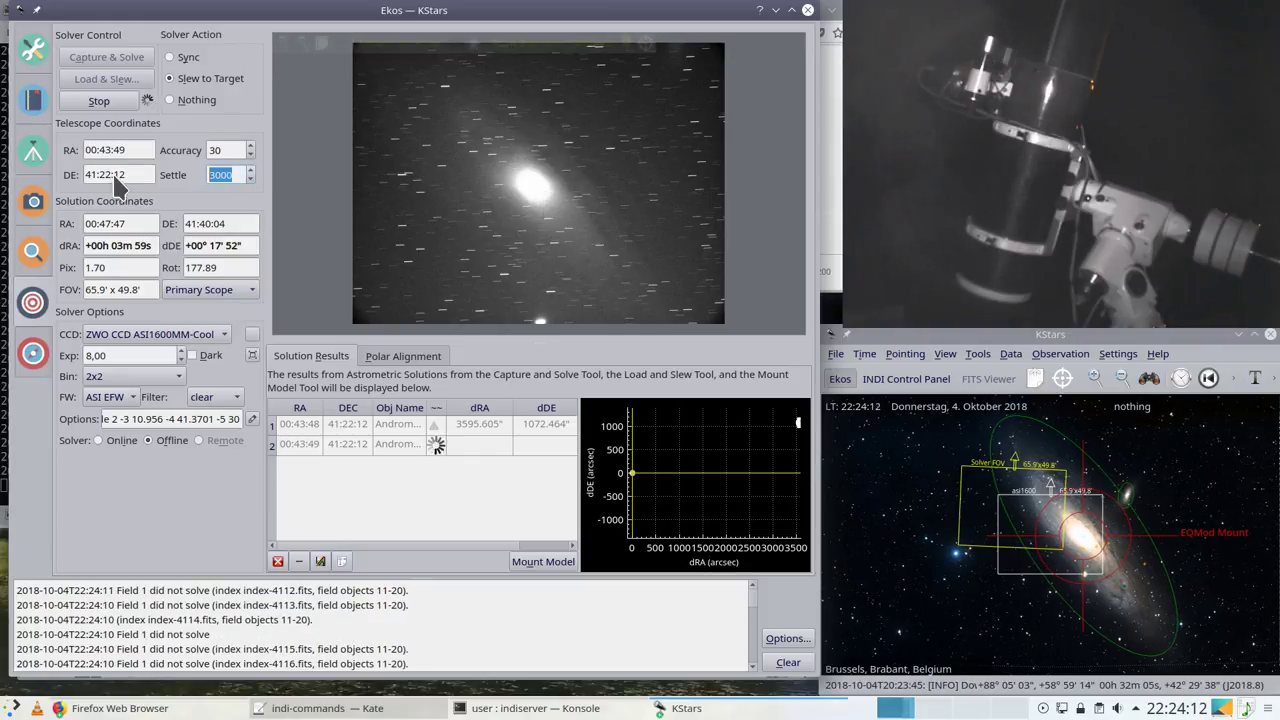
pyautogui.write('5000')
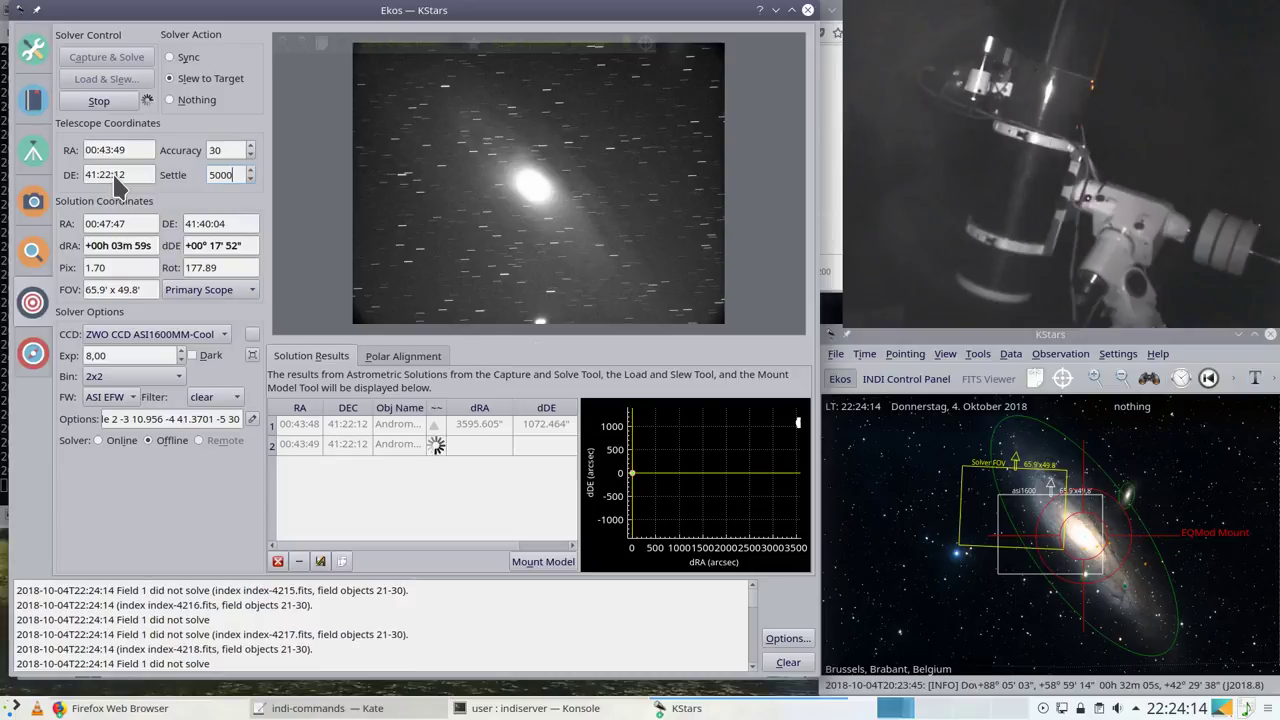
pyautogui.press('Tab')
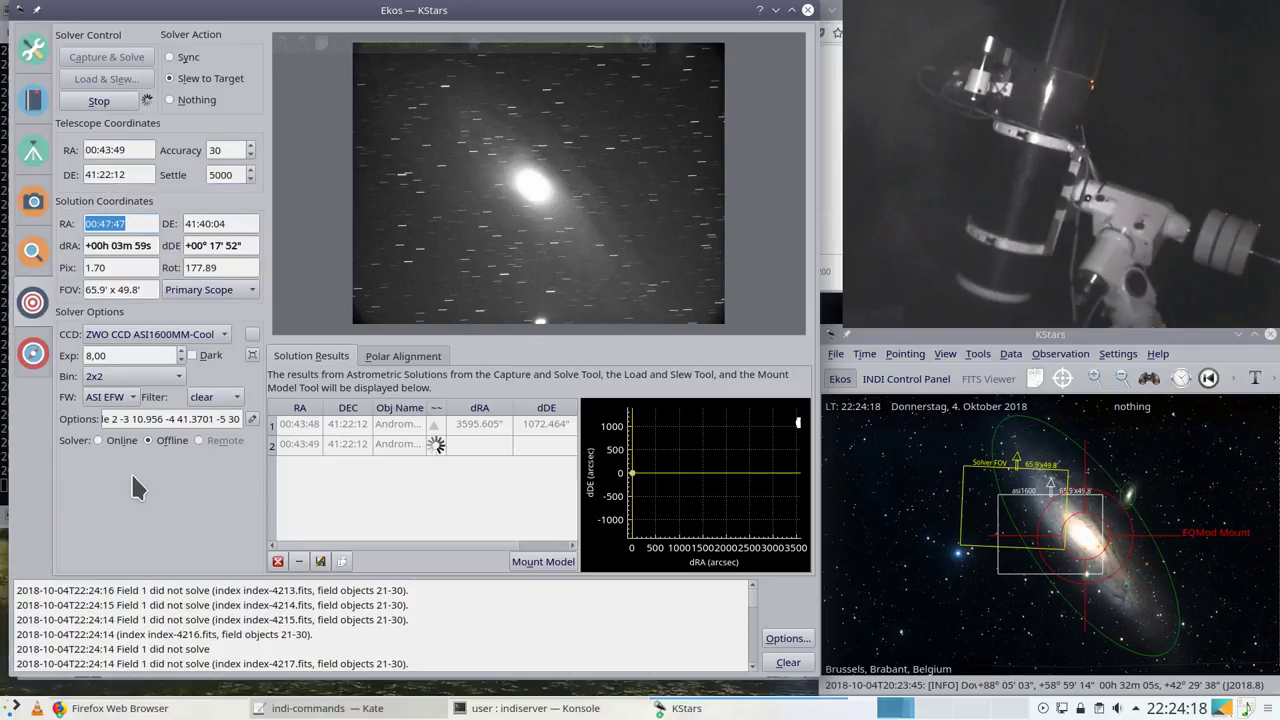
pyautogui.click(98, 100)
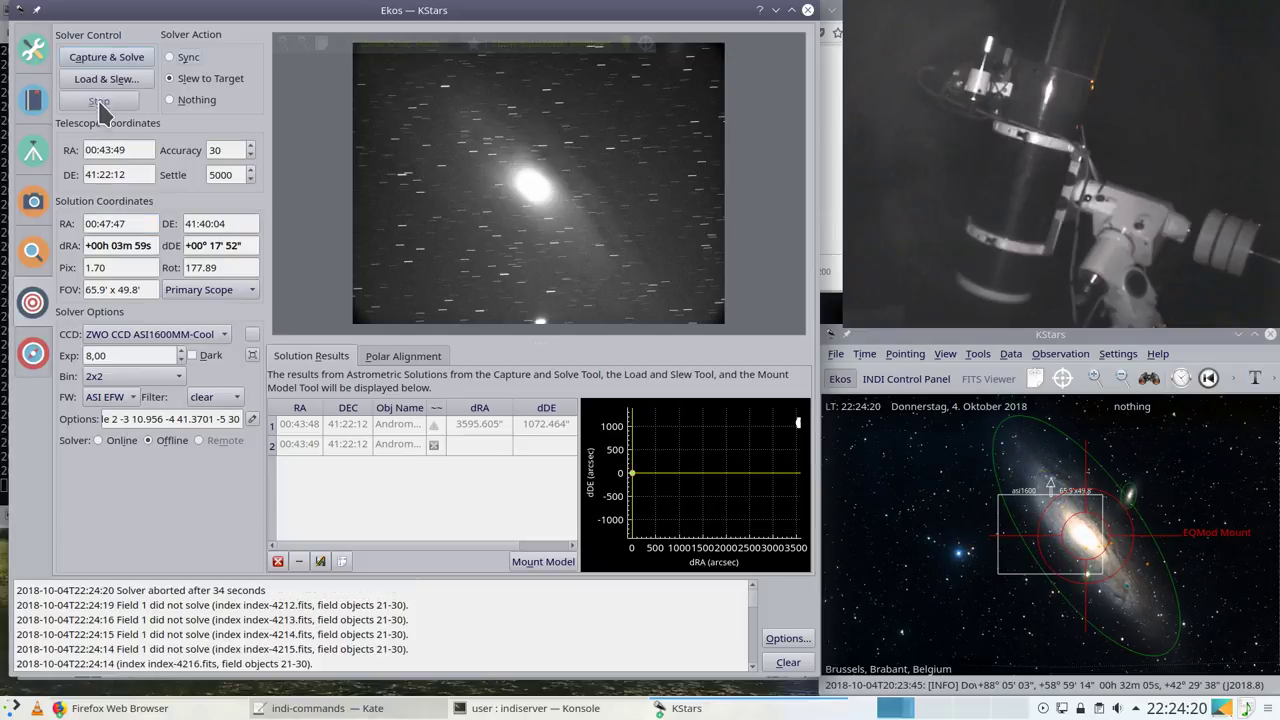
pyautogui.click(106, 57)
pyautogui.moveTo(541, 191)
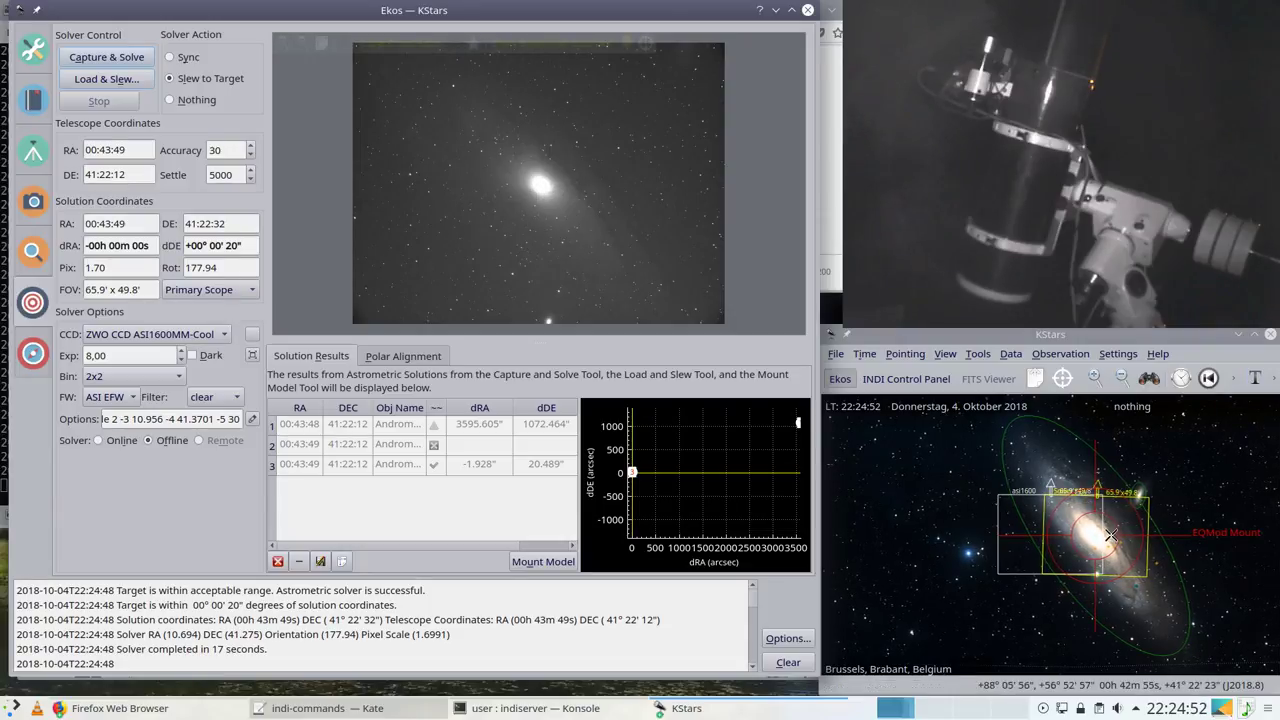
# Step: Zoom in on the Andromeda Galaxy in the sky map to compare the Solver FOV with the asi1600 frame
pyautogui.scroll(1, 1110, 536)
pyautogui.scroll(1, 1115, 534)
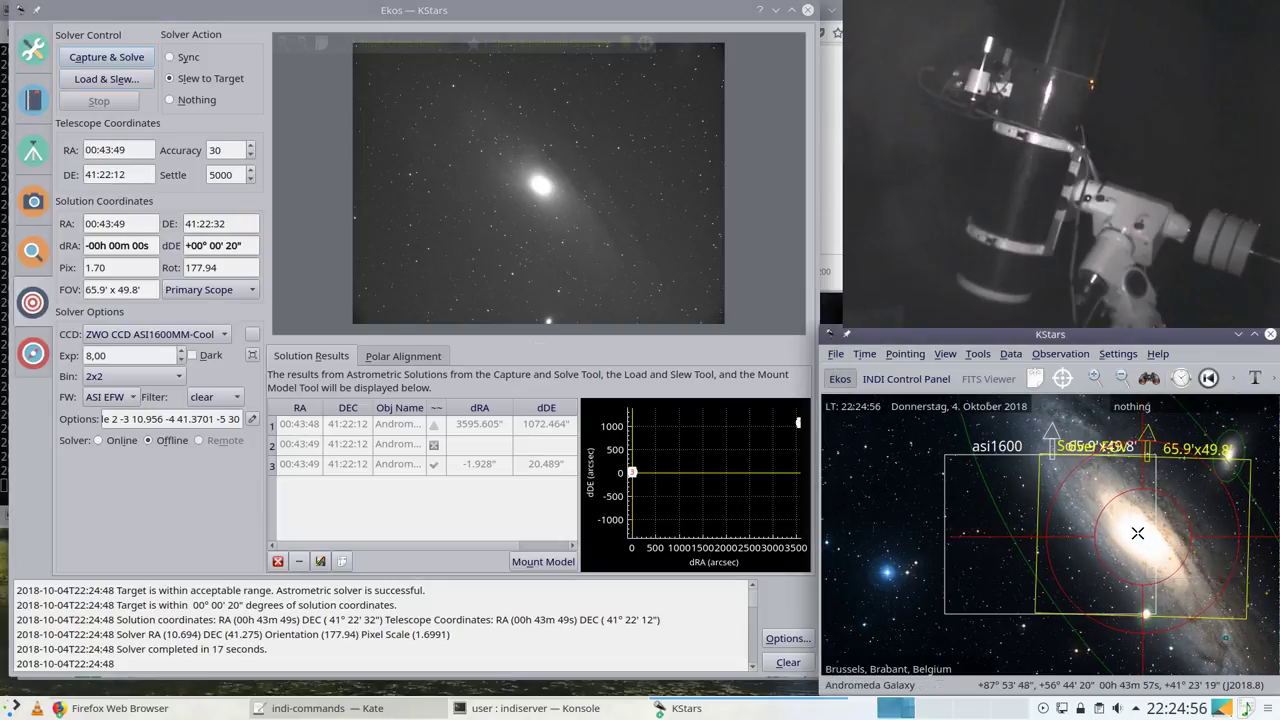
pyautogui.scroll(-1, 1050, 523)
pyautogui.scroll(1, 1048, 517)
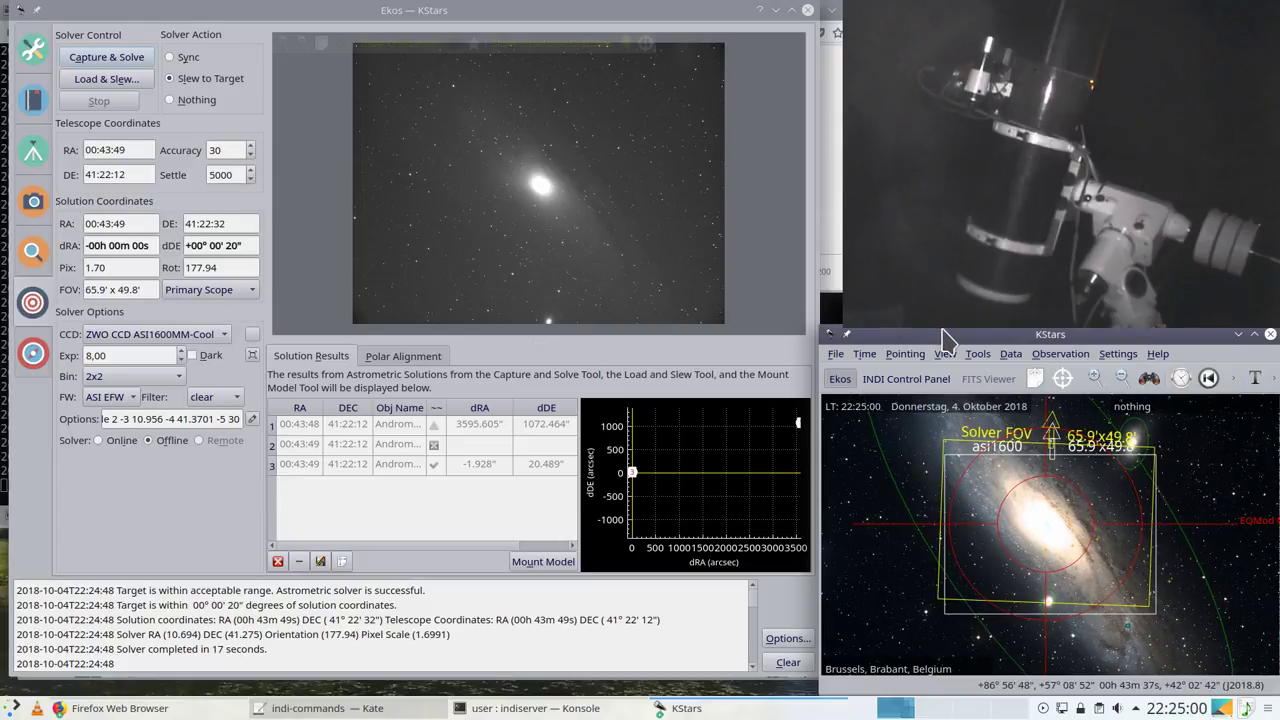
# Step: Show the View Toolbar in the KStars window and hide it again
pyautogui.click(966, 355)
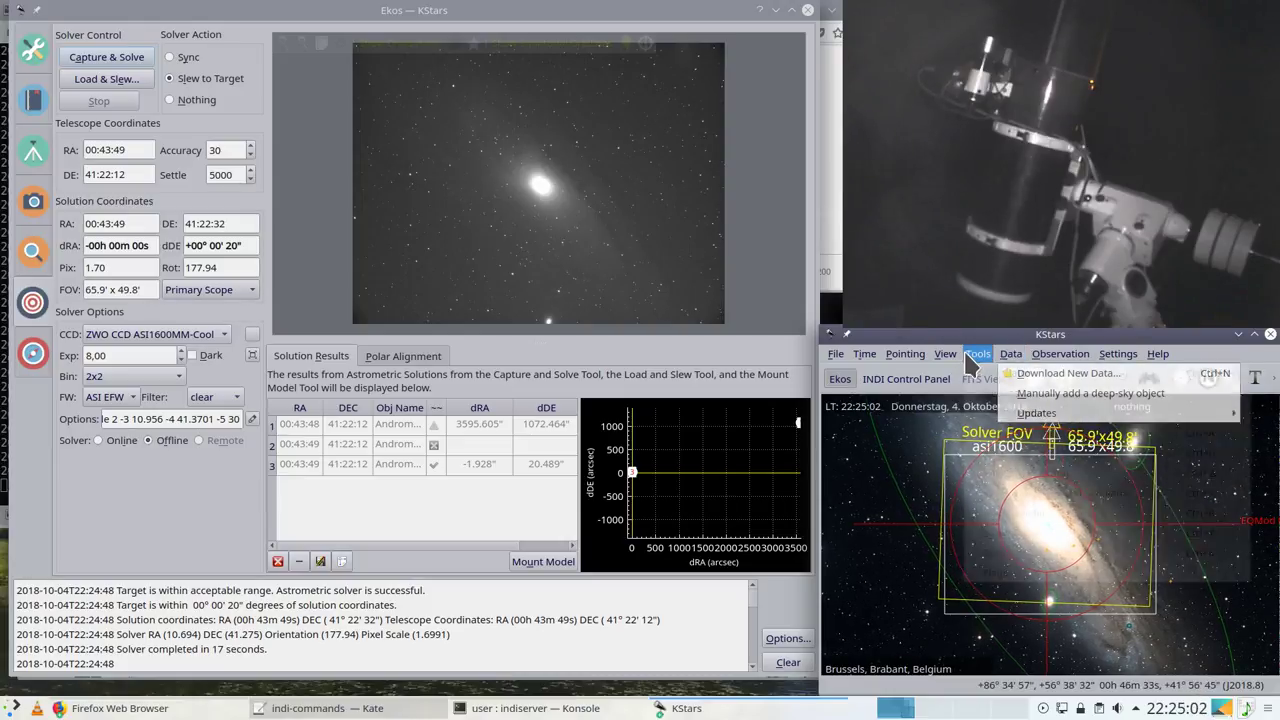
pyautogui.moveTo(1113, 358)
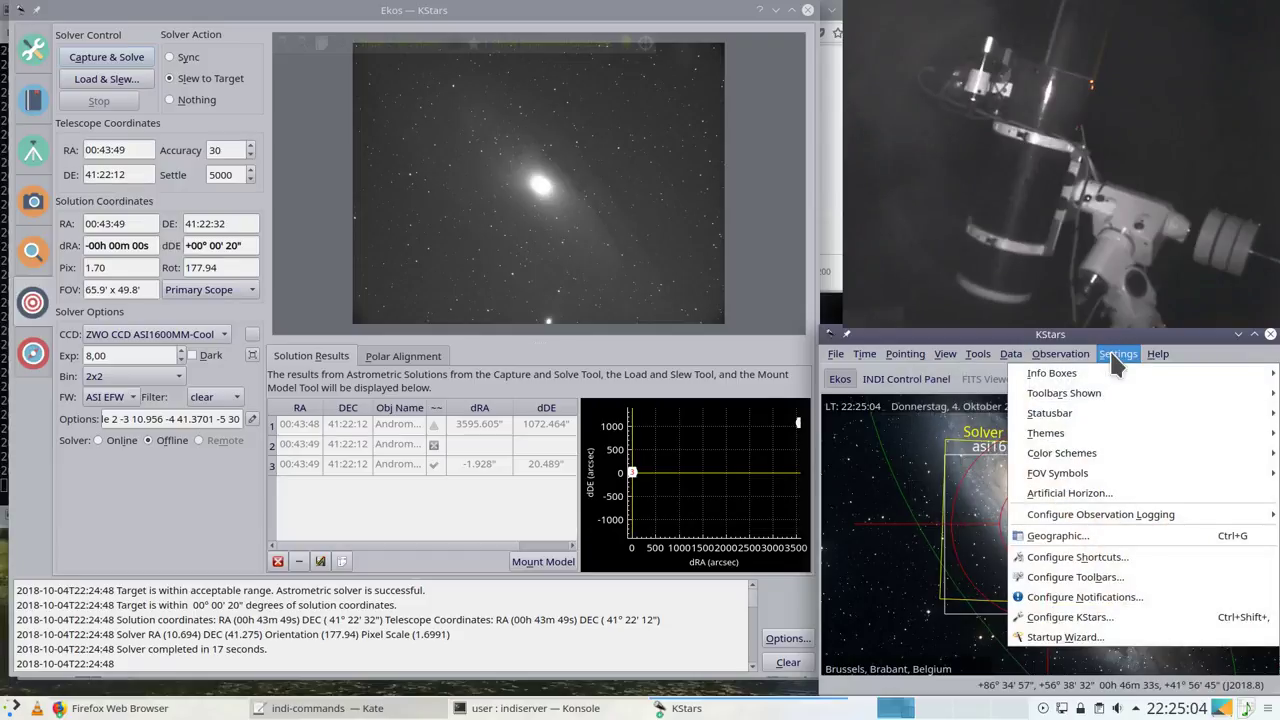
pyautogui.moveTo(1098, 446)
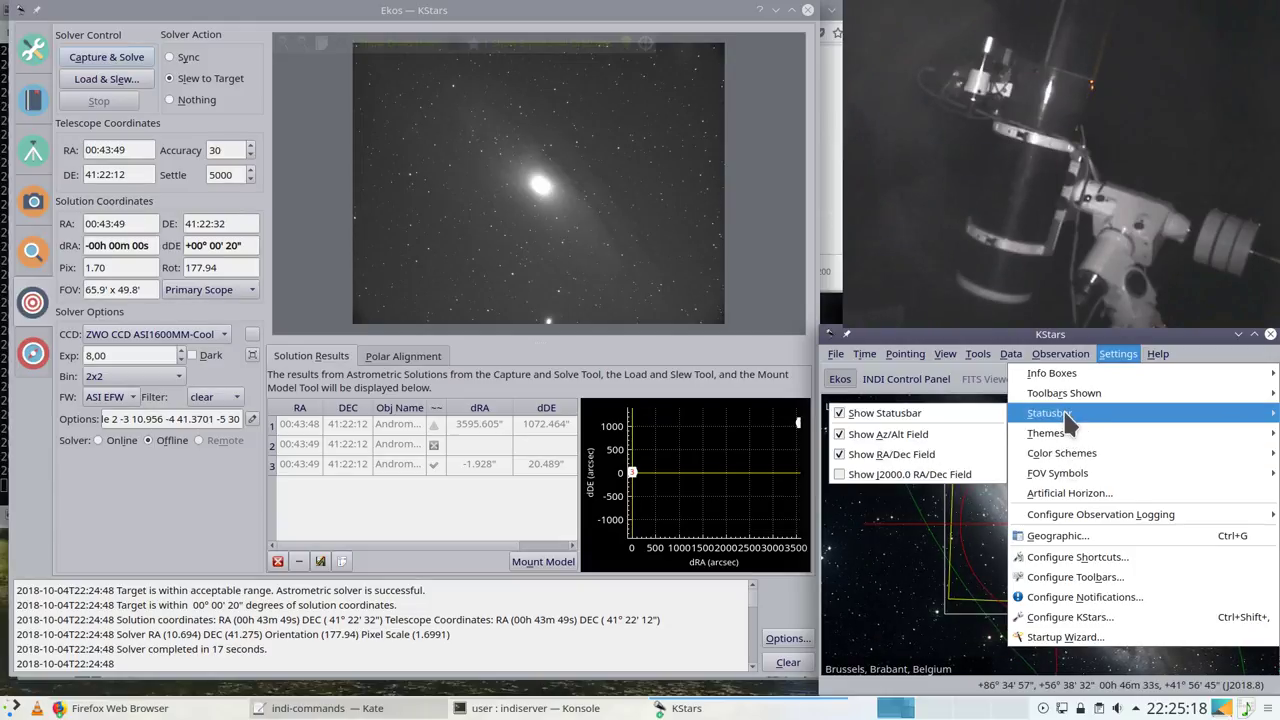
pyautogui.moveTo(1070, 400)
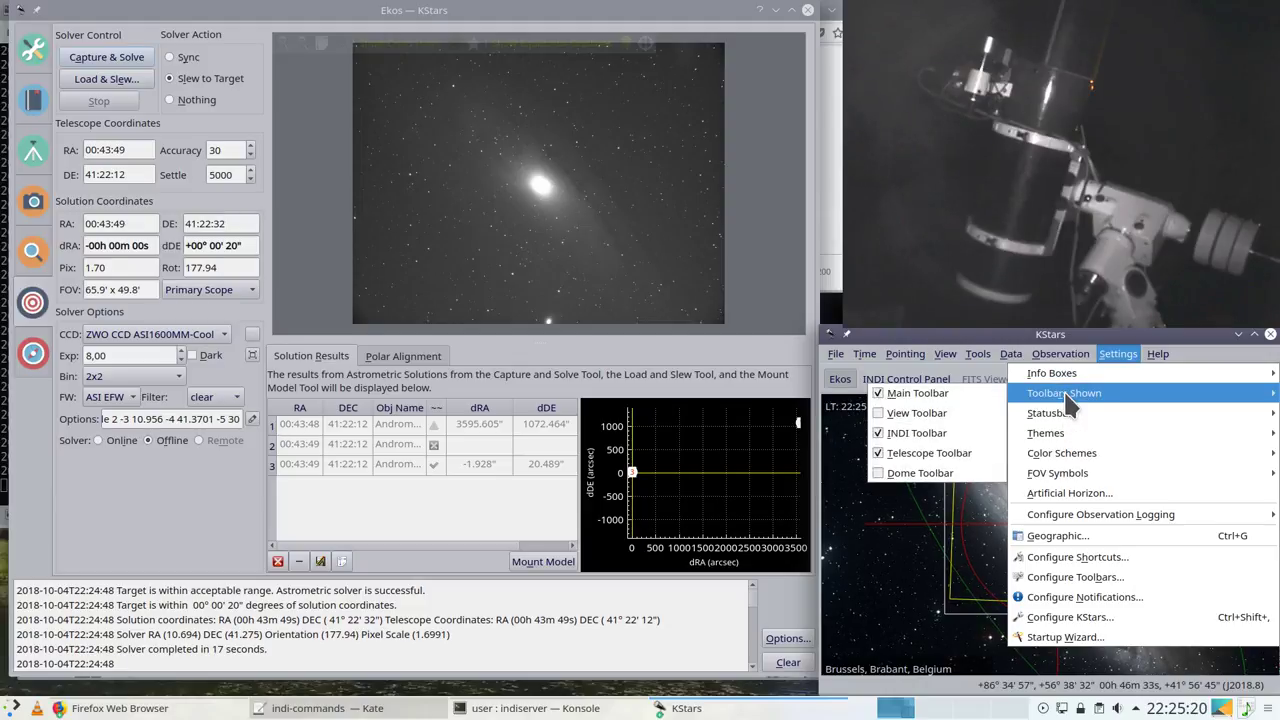
pyautogui.click(955, 412)
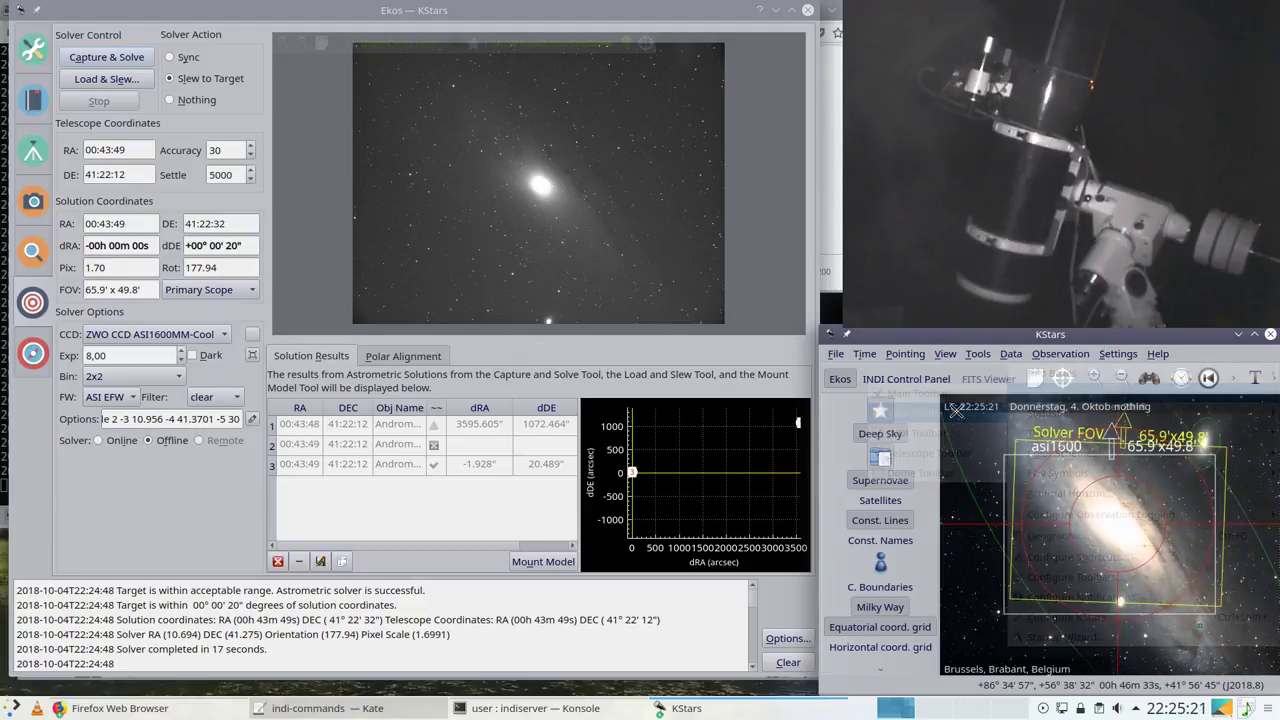
pyautogui.click(1075, 354)
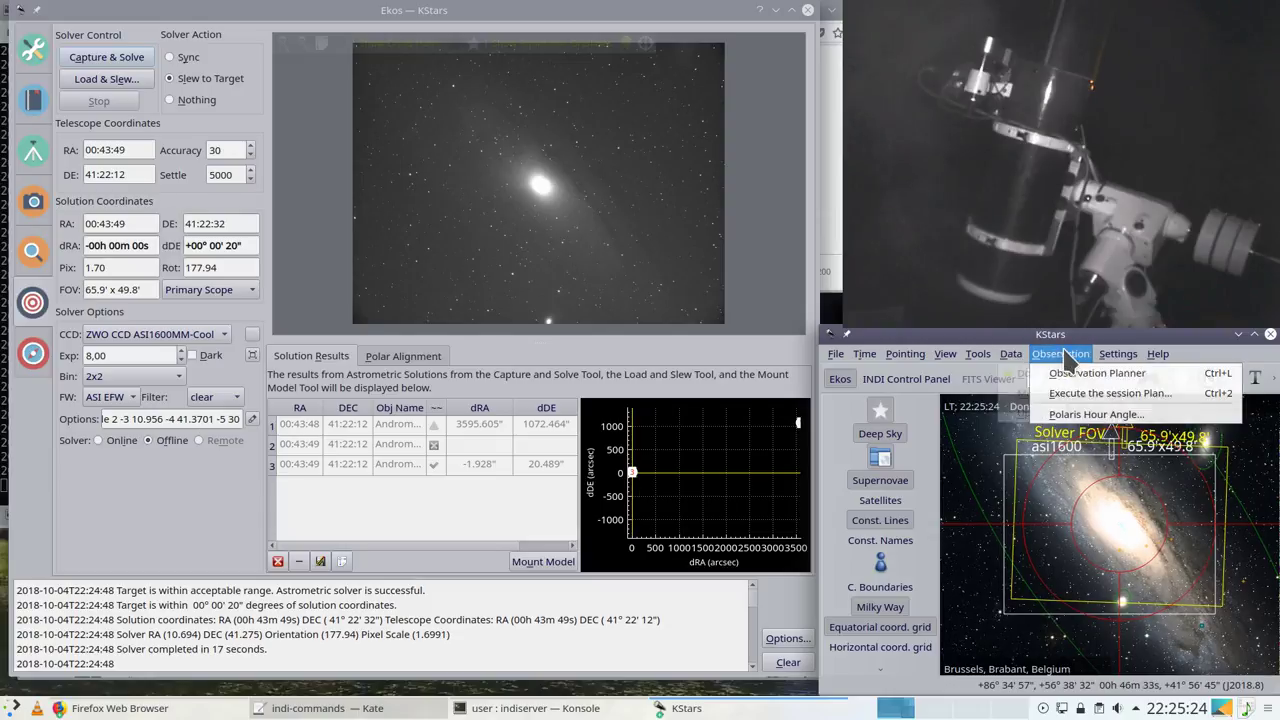
pyautogui.moveTo(1104, 392)
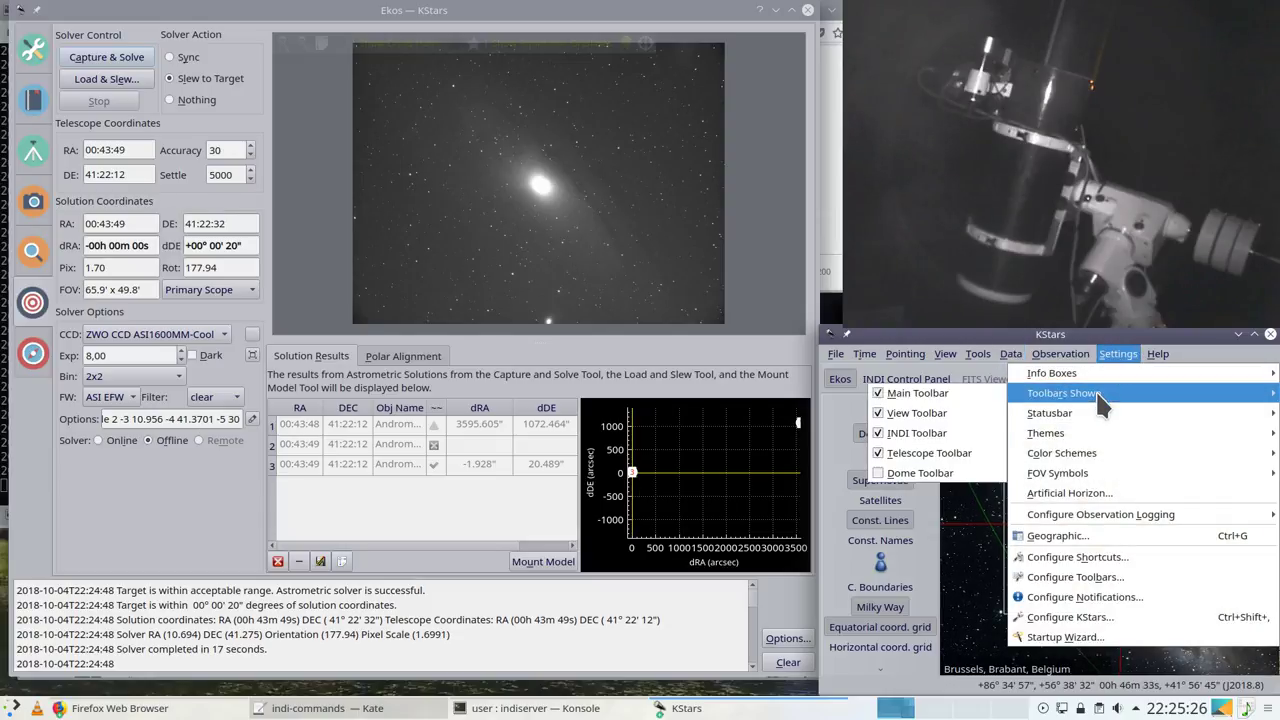
pyautogui.click(980, 418)
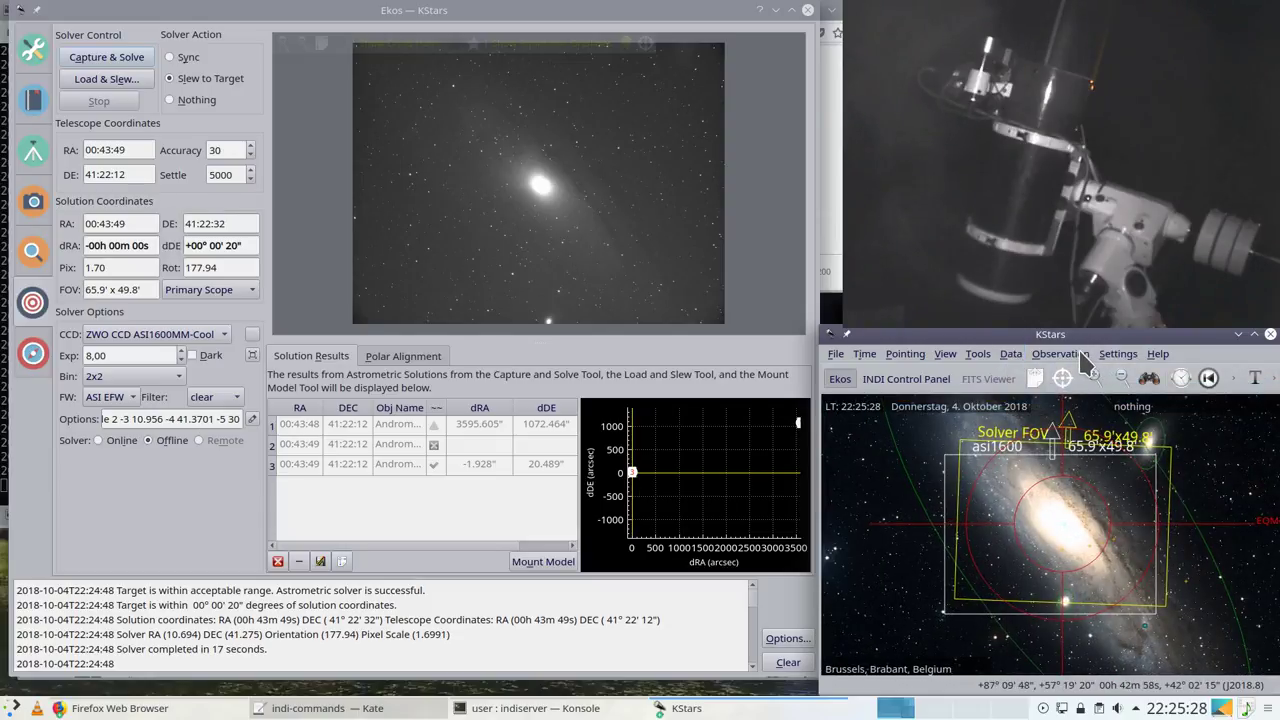
# Step: Lock the sky map's view onto the telescope's position over the Andromeda Galaxy
pyautogui.rightClick(1064, 540)
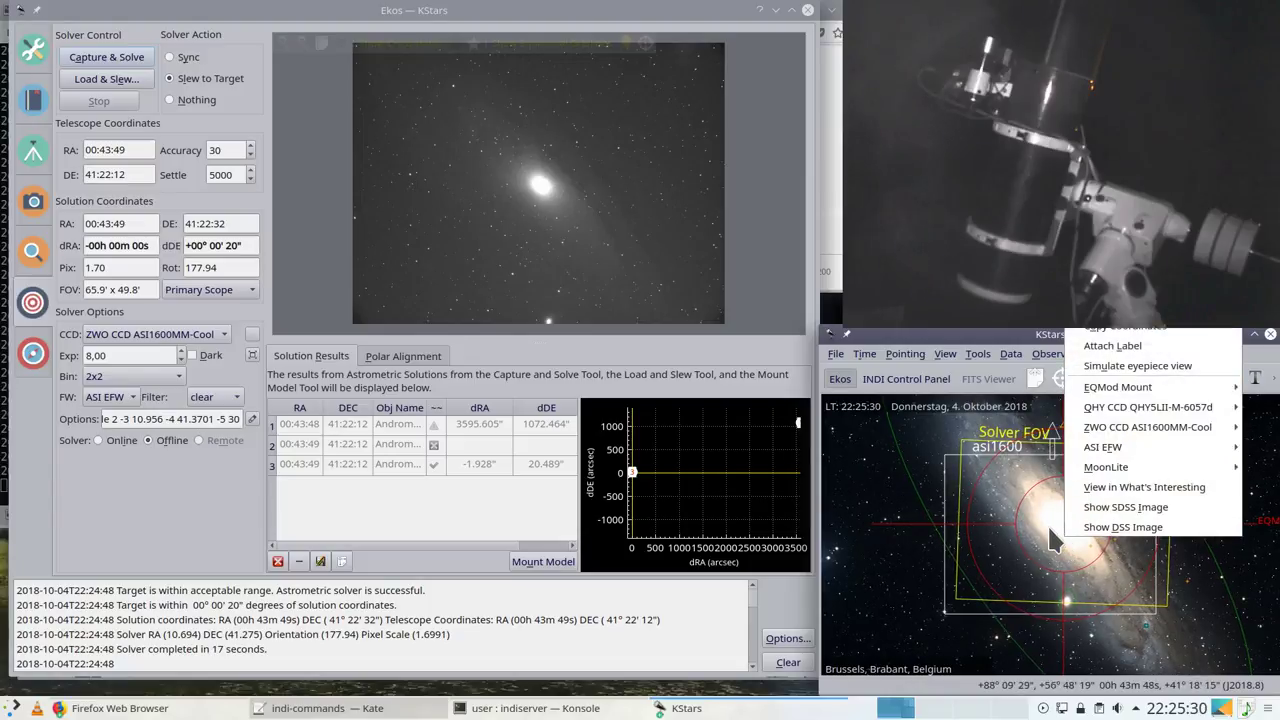
pyautogui.click(1051, 523)
pyautogui.click(1061, 381)
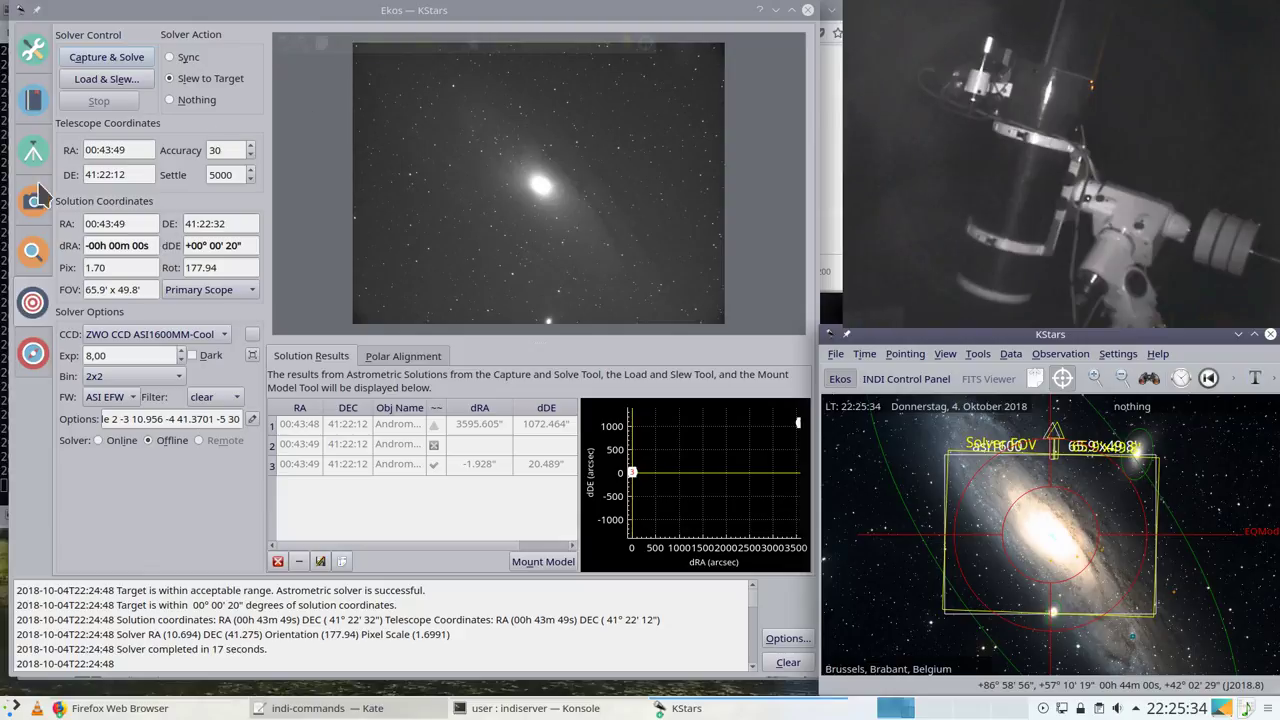
# Step: Return to the Ekos setup summary and open the Observation Planner
pyautogui.click(33, 55)
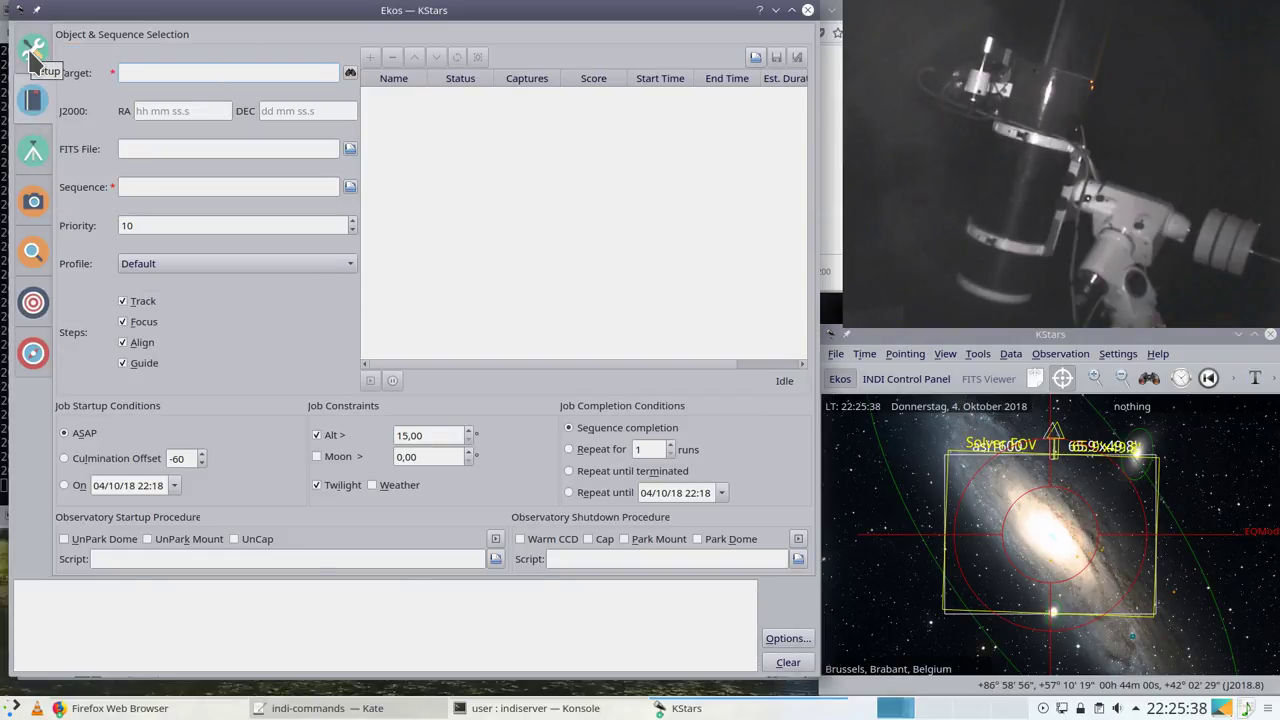
pyautogui.click(32, 57)
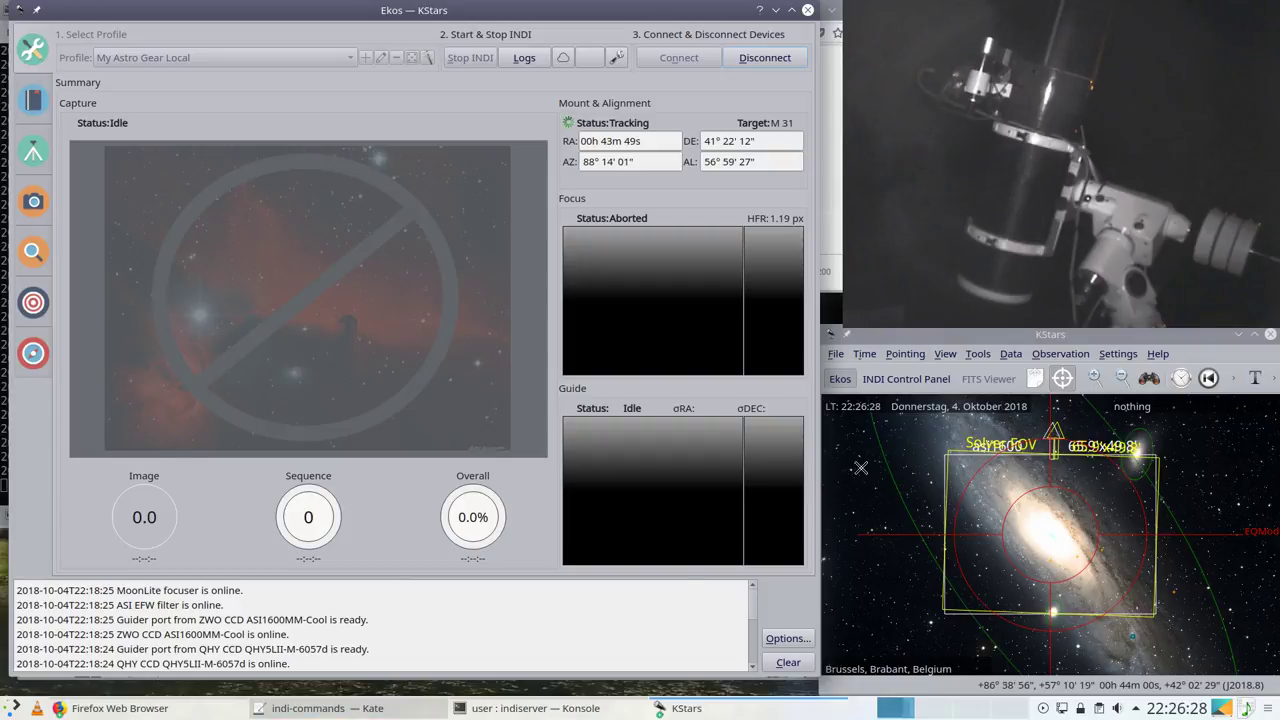
pyautogui.click(977, 354)
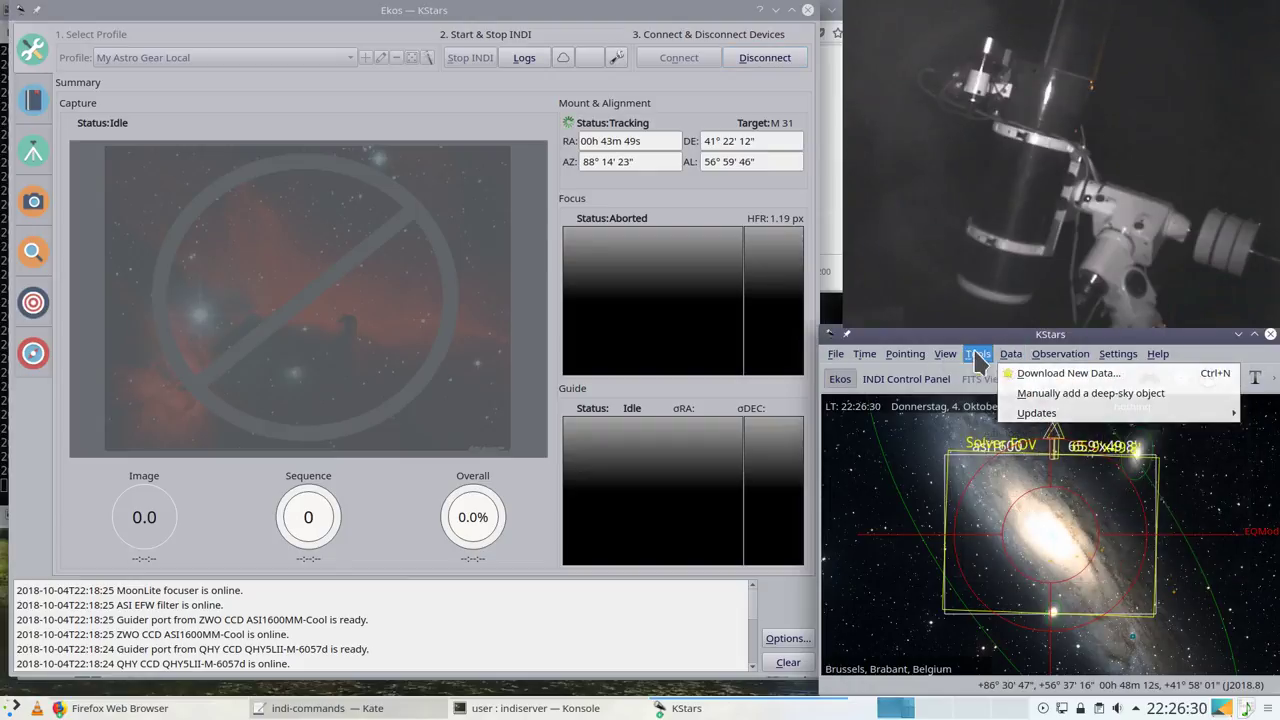
pyautogui.click(1058, 374)
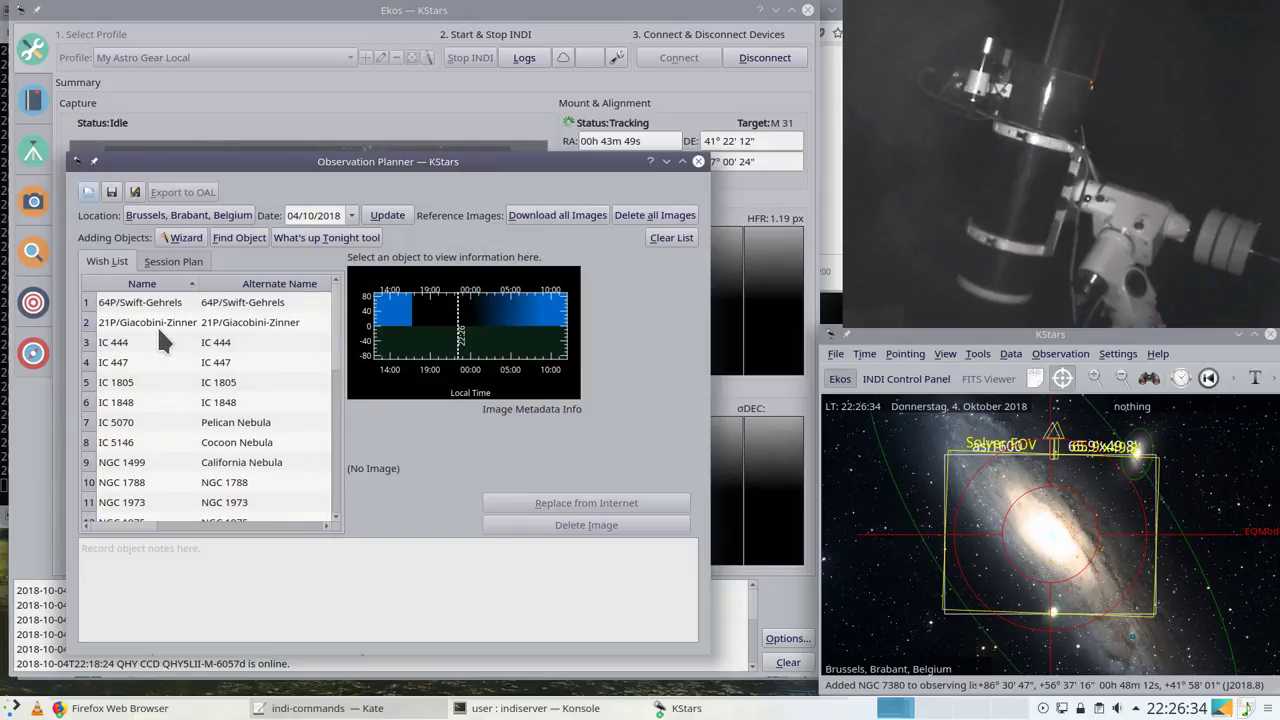
# Step: Remove the comet 64P/Swift-Gehrels from the Observation Planner's wish list
pyautogui.click(152, 340)
pyautogui.click(171, 298)
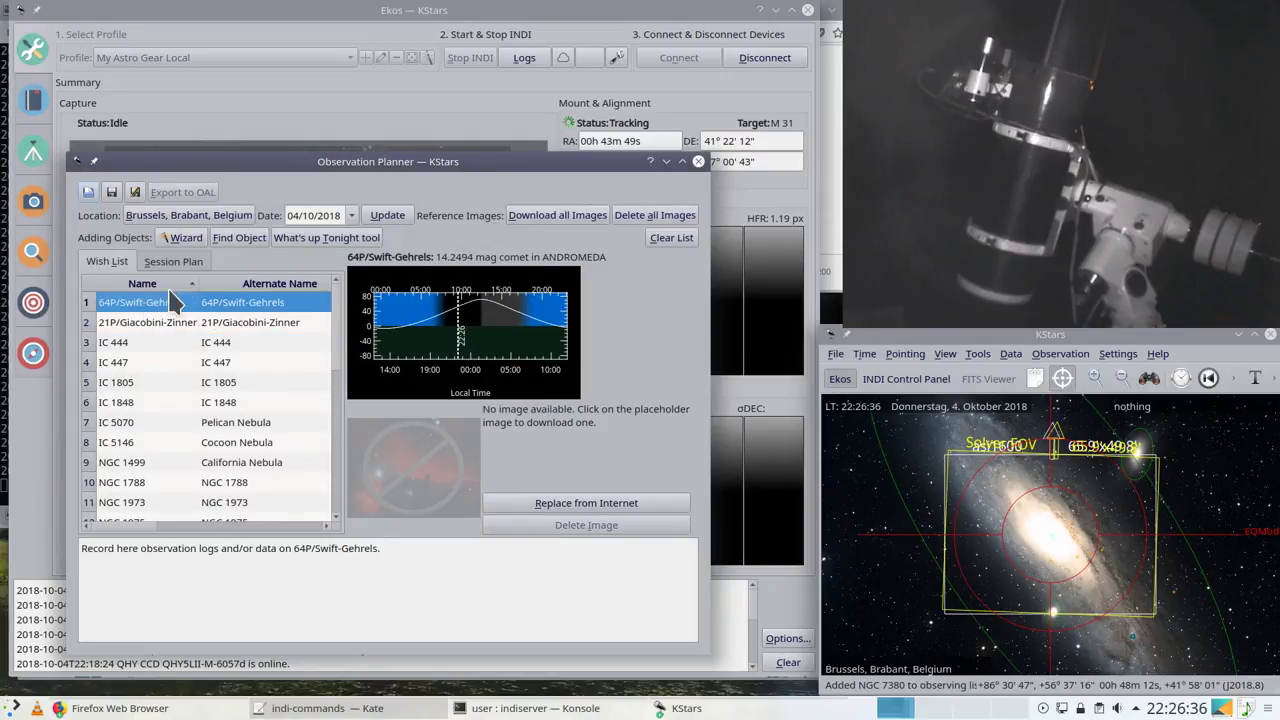
pyautogui.rightClick(170, 302)
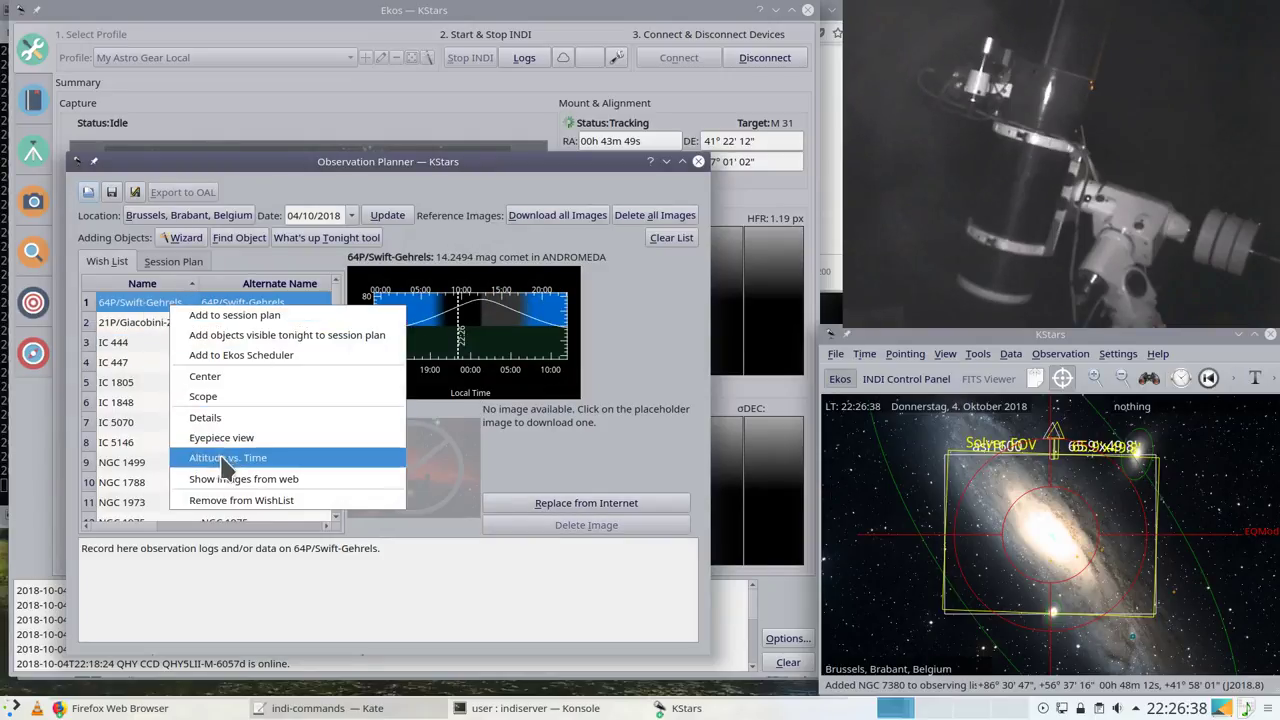
pyautogui.click(241, 500)
# Step: Select all wish list objects from IC 444 through NGC 7380 and remove them from the wish list
pyautogui.click(139, 321)
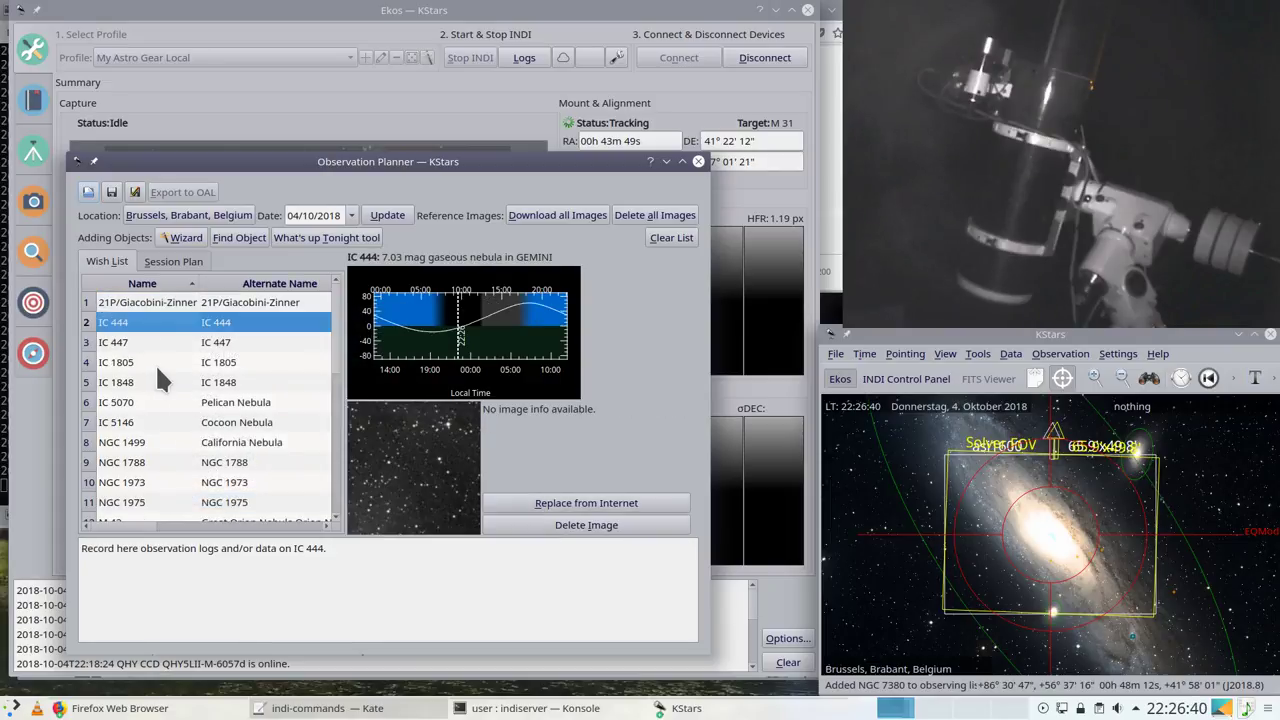
pyautogui.scroll(-5, 156, 366)
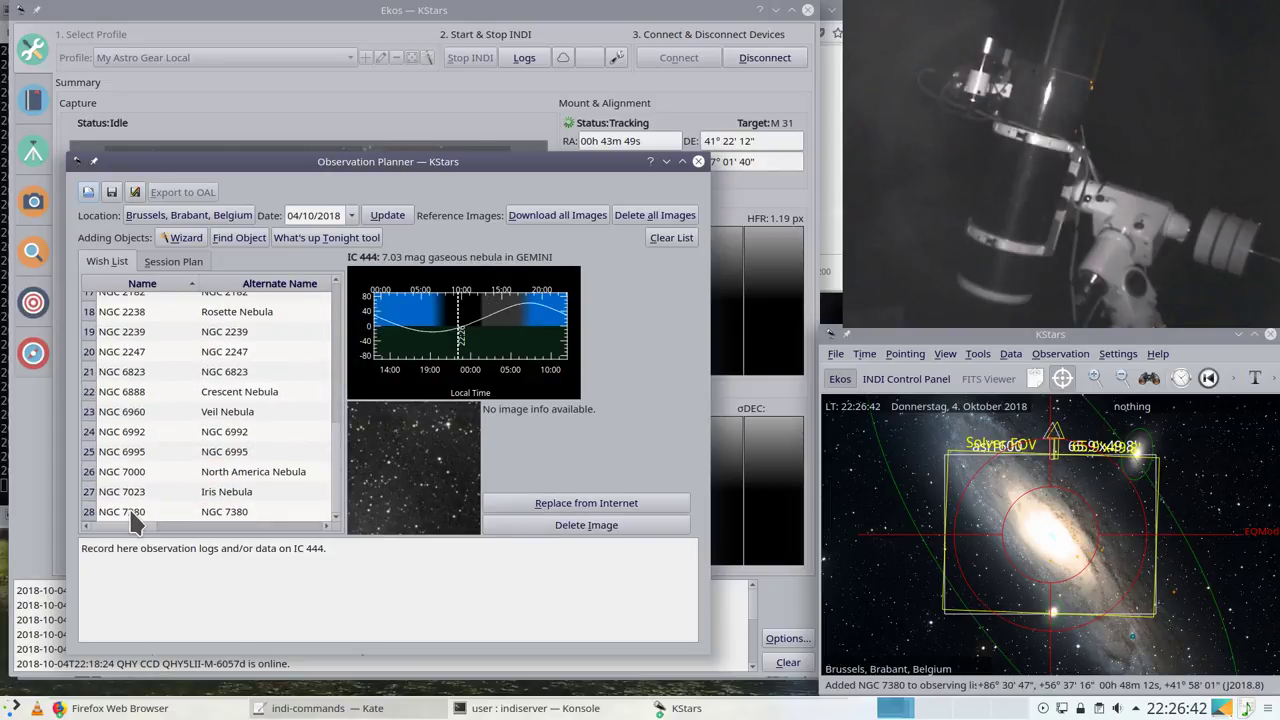
pyautogui.keyDown('shift'); pyautogui.click(131, 514); pyautogui.keyUp('shift')
pyautogui.rightClick(130, 511)
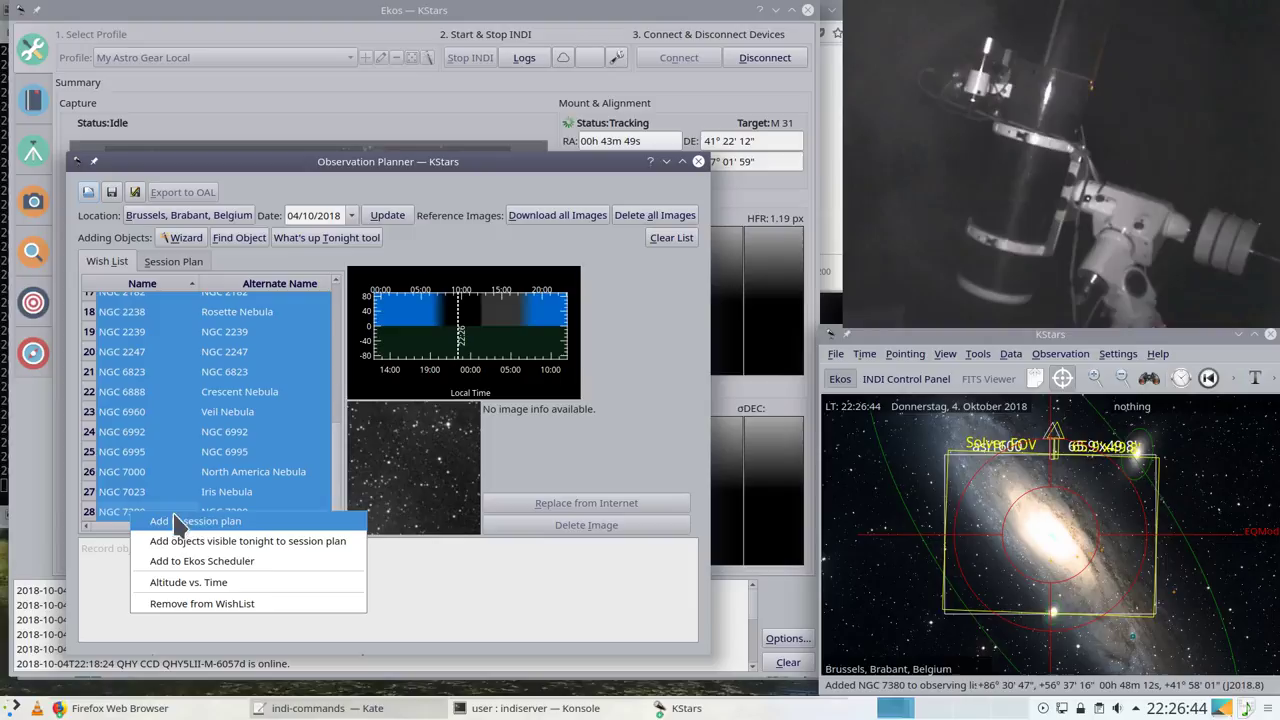
pyautogui.click(196, 605)
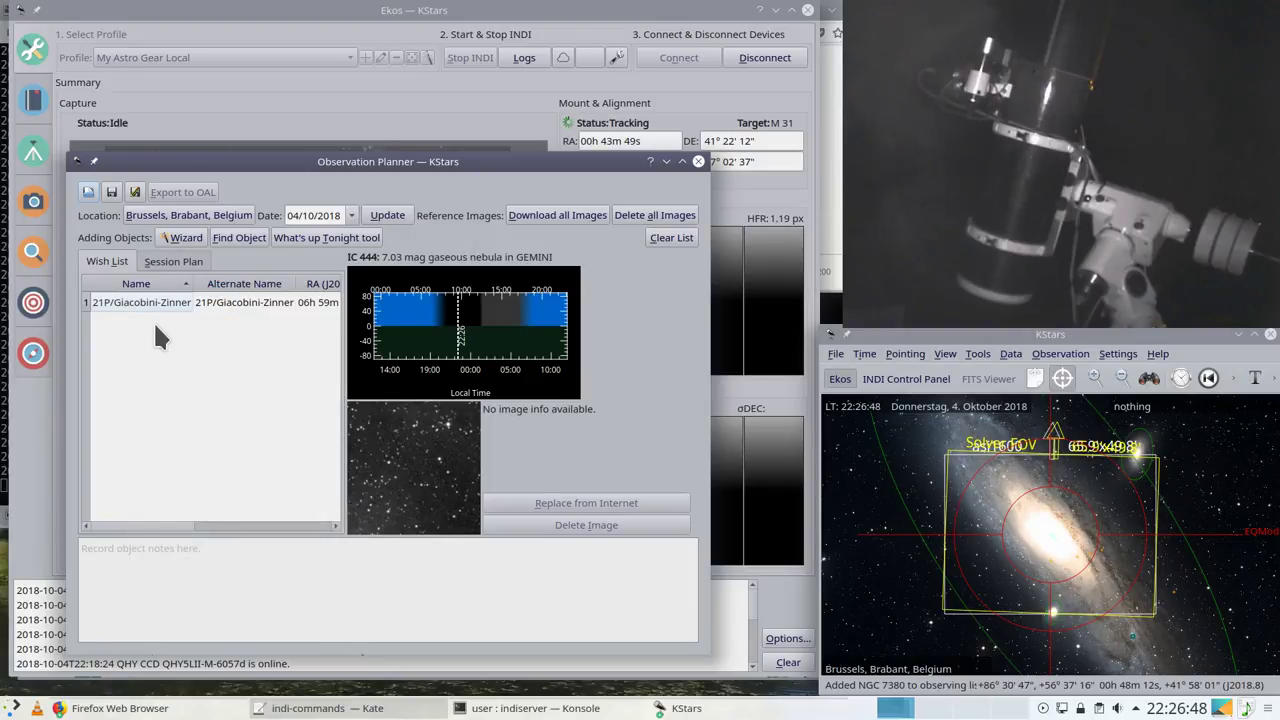
# Step: Find NGC 6960 by name and add it to the wish list
pyautogui.click(240, 238)
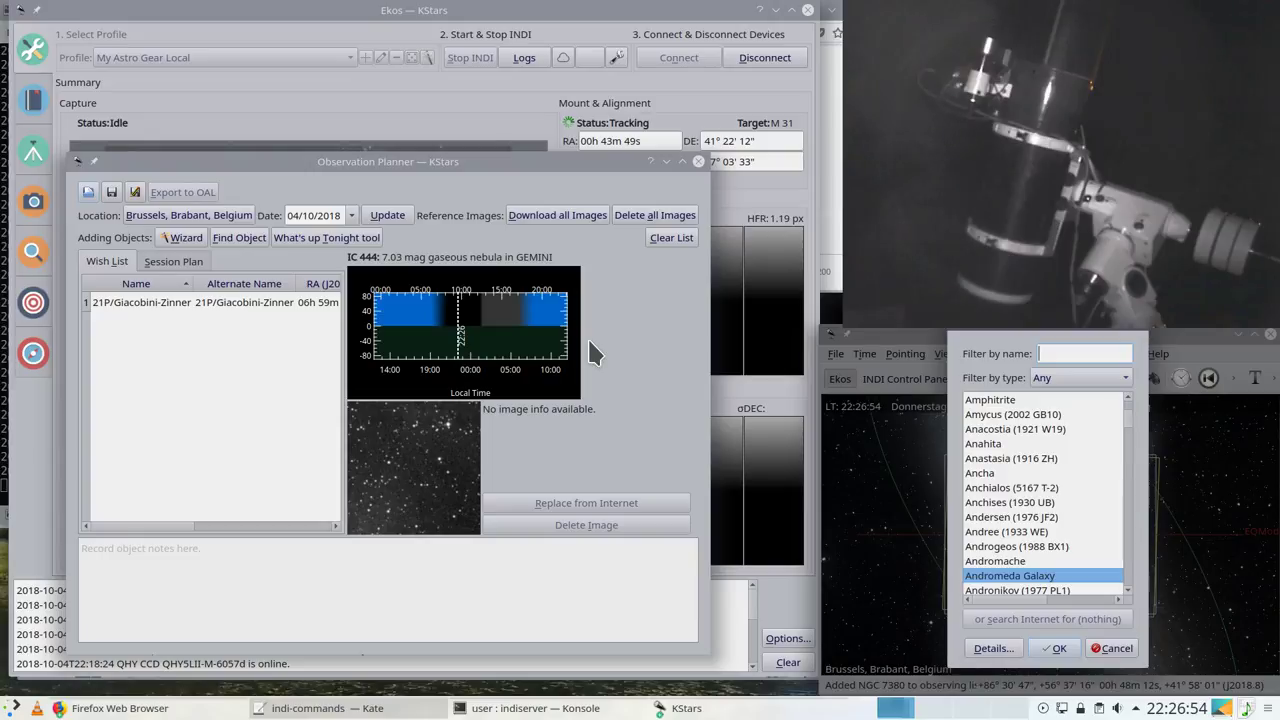
pyautogui.write('kgc')
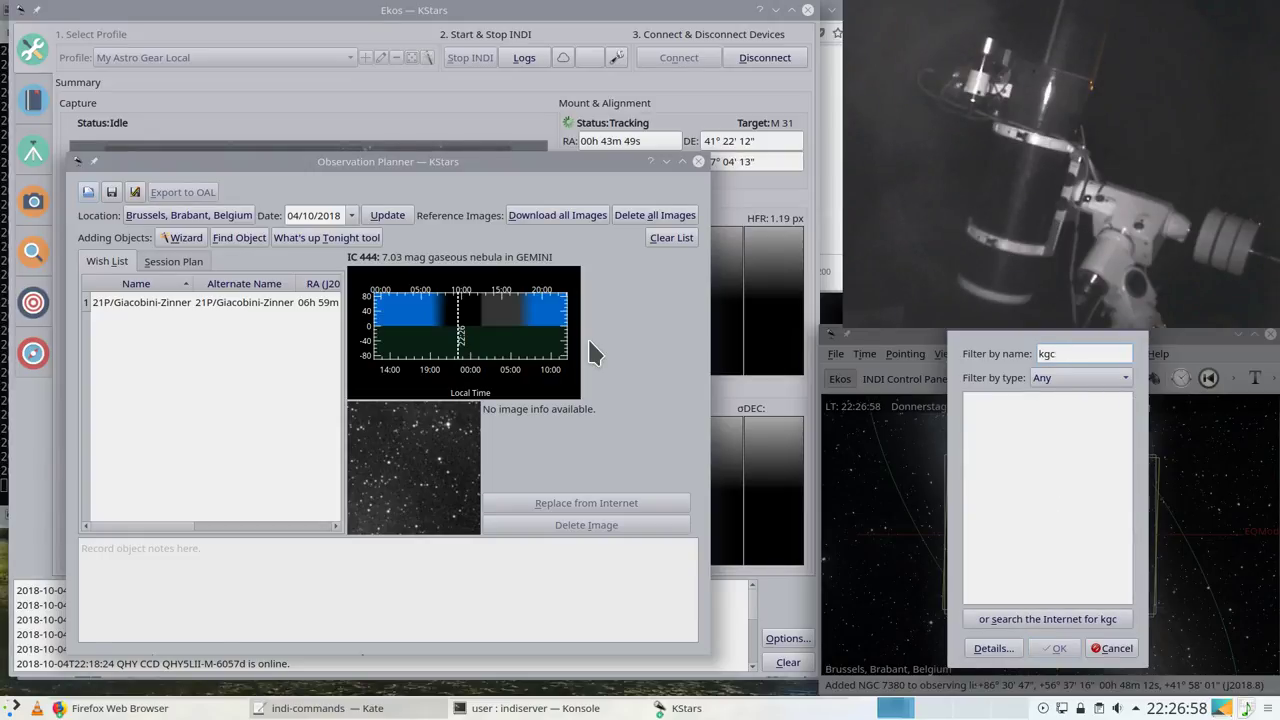
pyautogui.write('6')
pyautogui.press('BackSpace')
pyautogui.press('BackSpace')
pyautogui.press('BackSpace')
pyautogui.press('BackSpace')
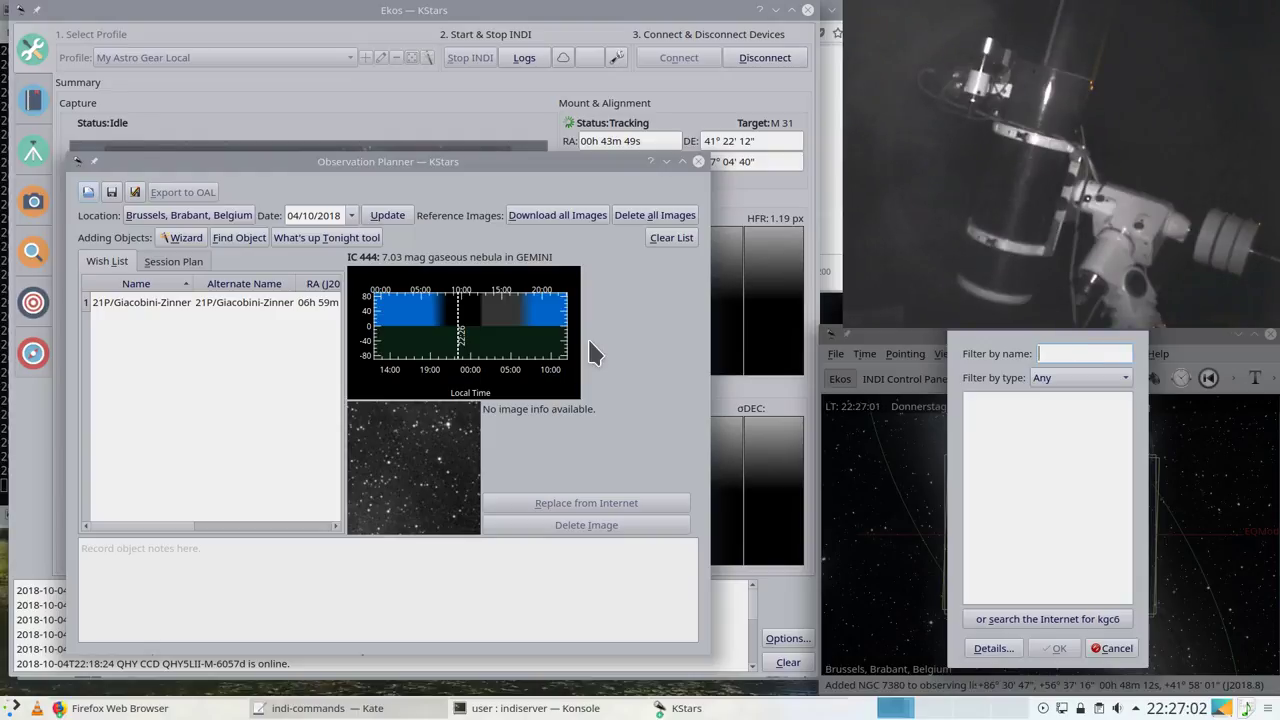
pyautogui.write('HGC')
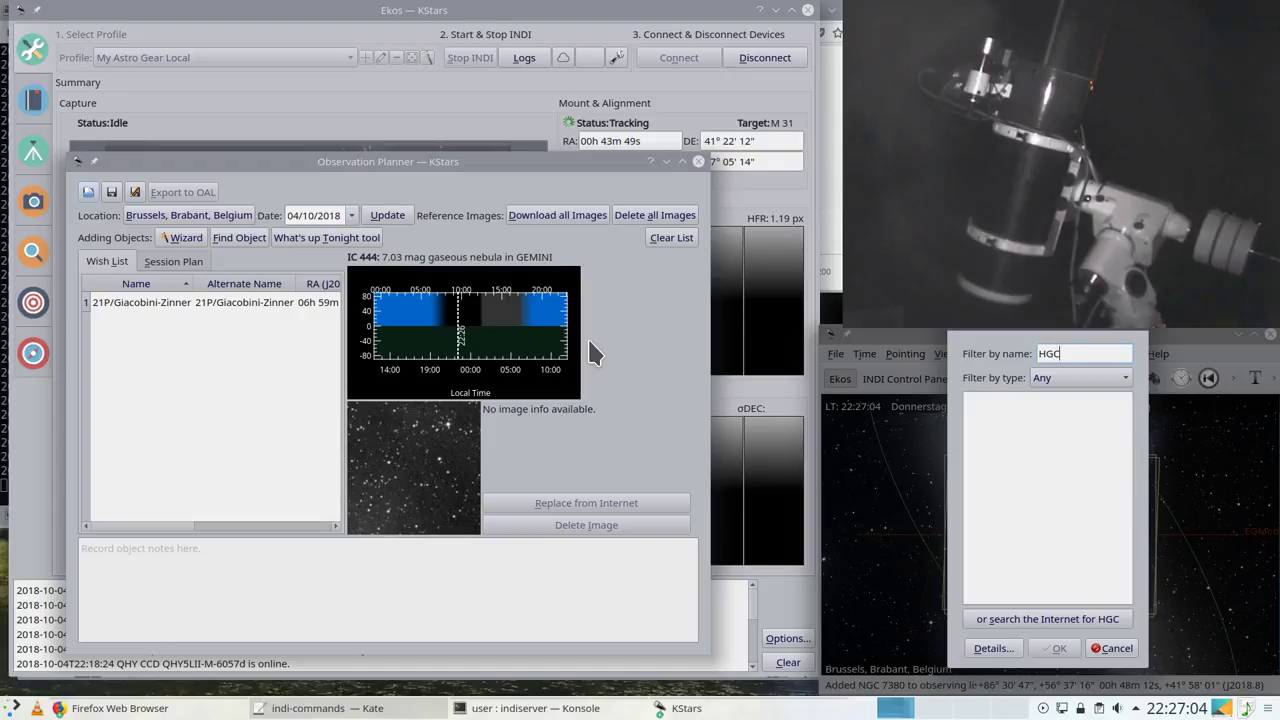
pyautogui.write('6960')
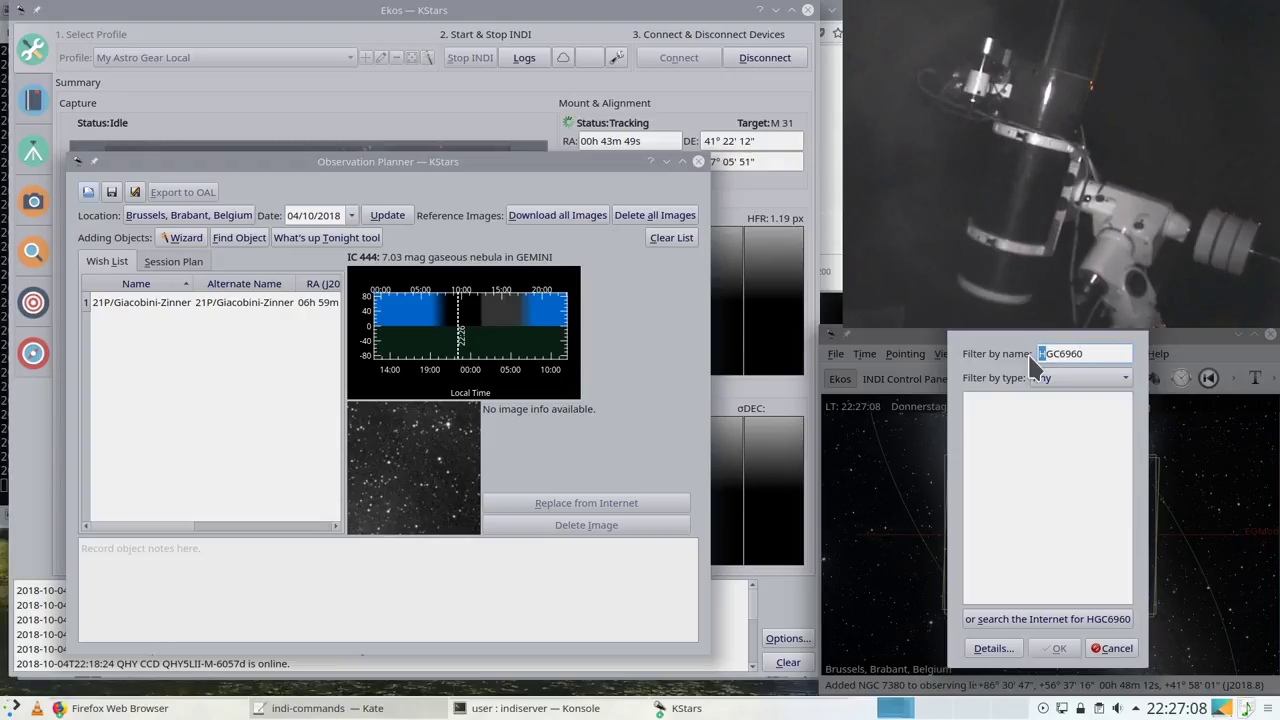
pyautogui.write('n')
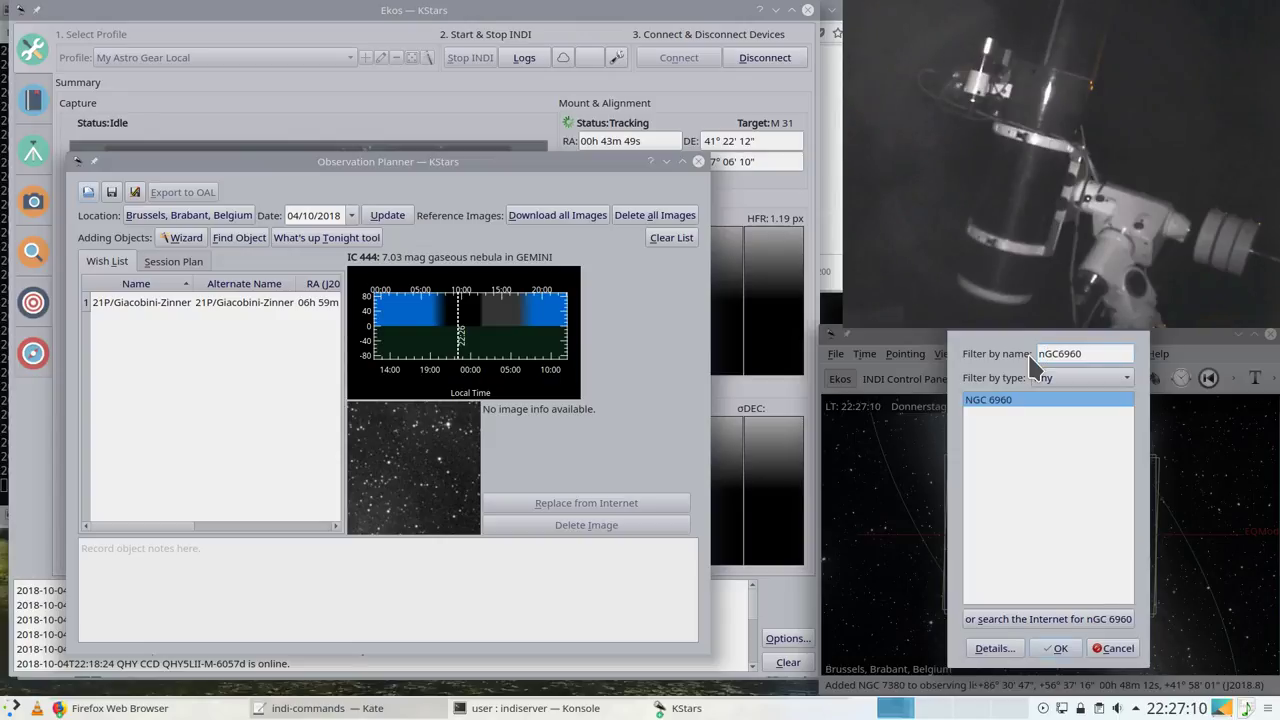
pyautogui.doubleClick(1004, 400)
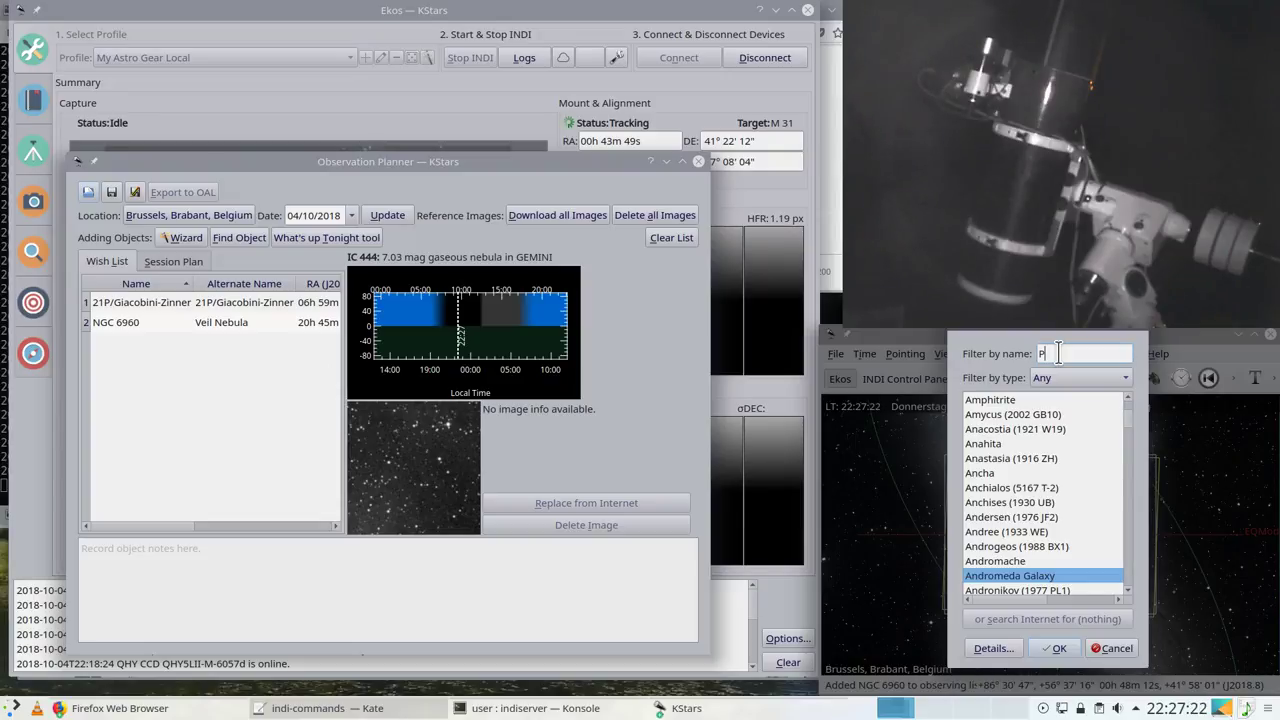
# Step: Find the Pelican Nebula by name and add it to the wish list
pyautogui.write('eli')
pyautogui.write('cal')
pyautogui.press('BackSpace')
pyautogui.write('n')
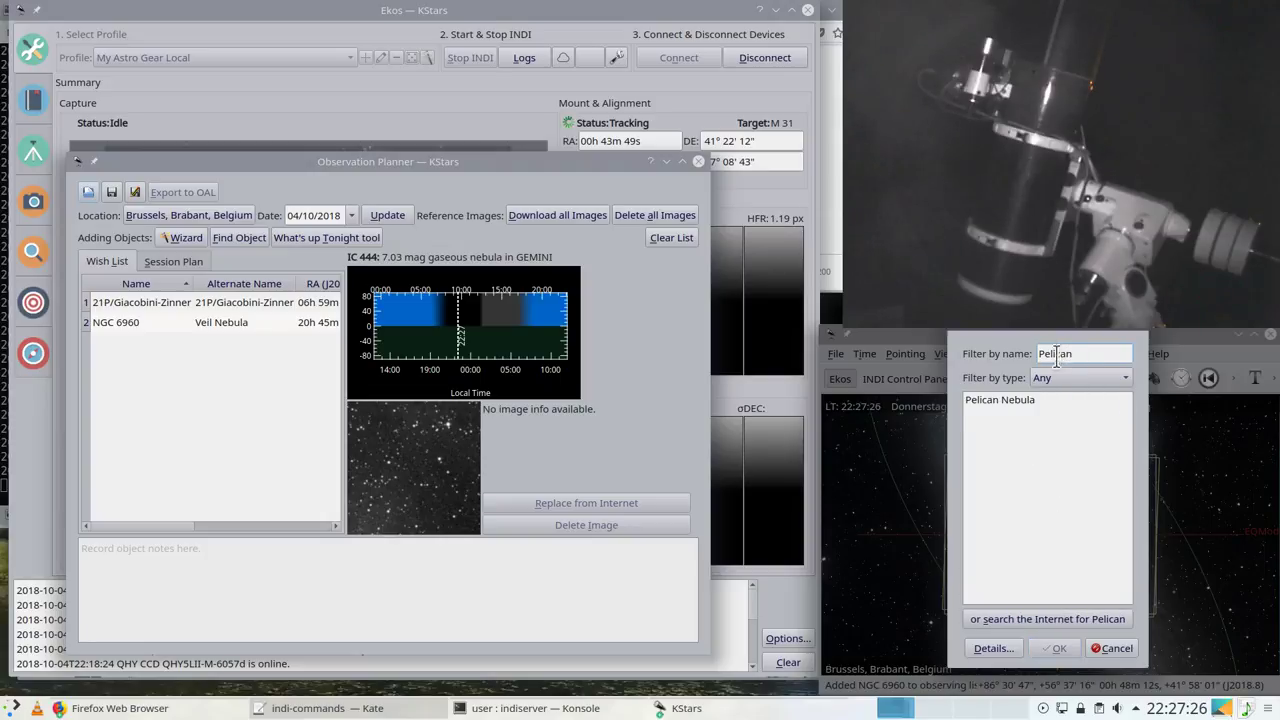
pyautogui.doubleClick(980, 396)
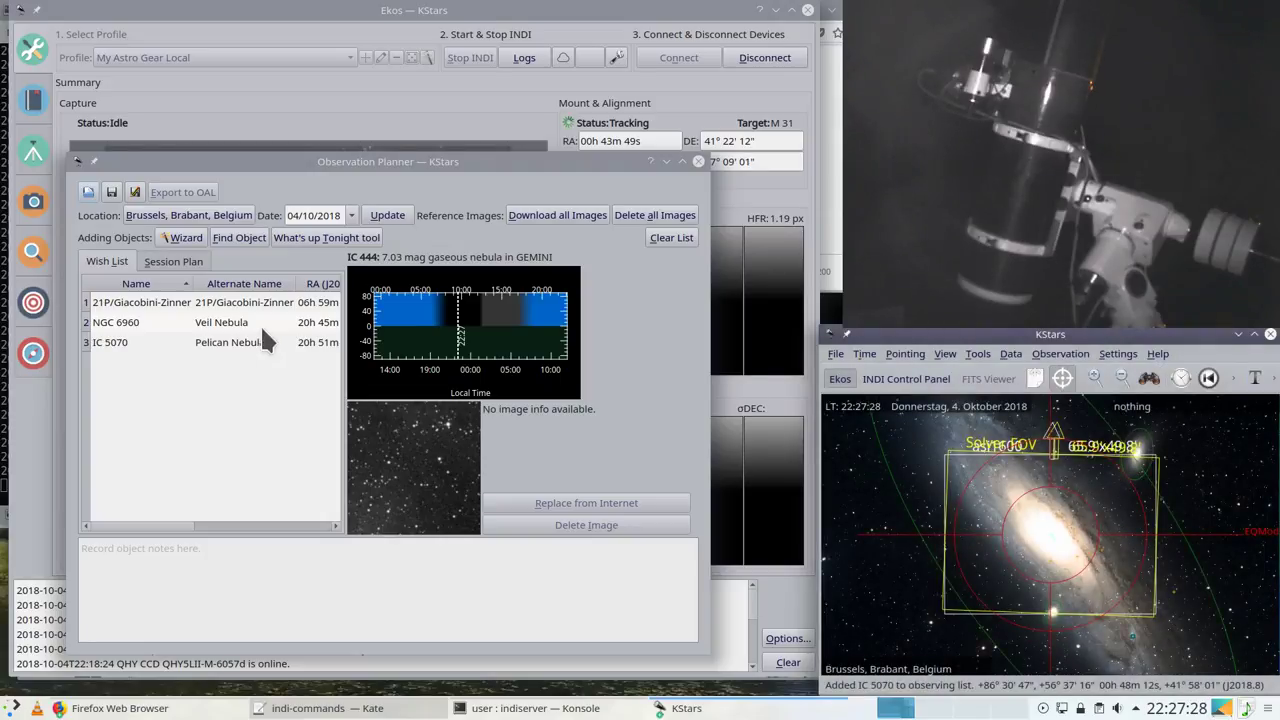
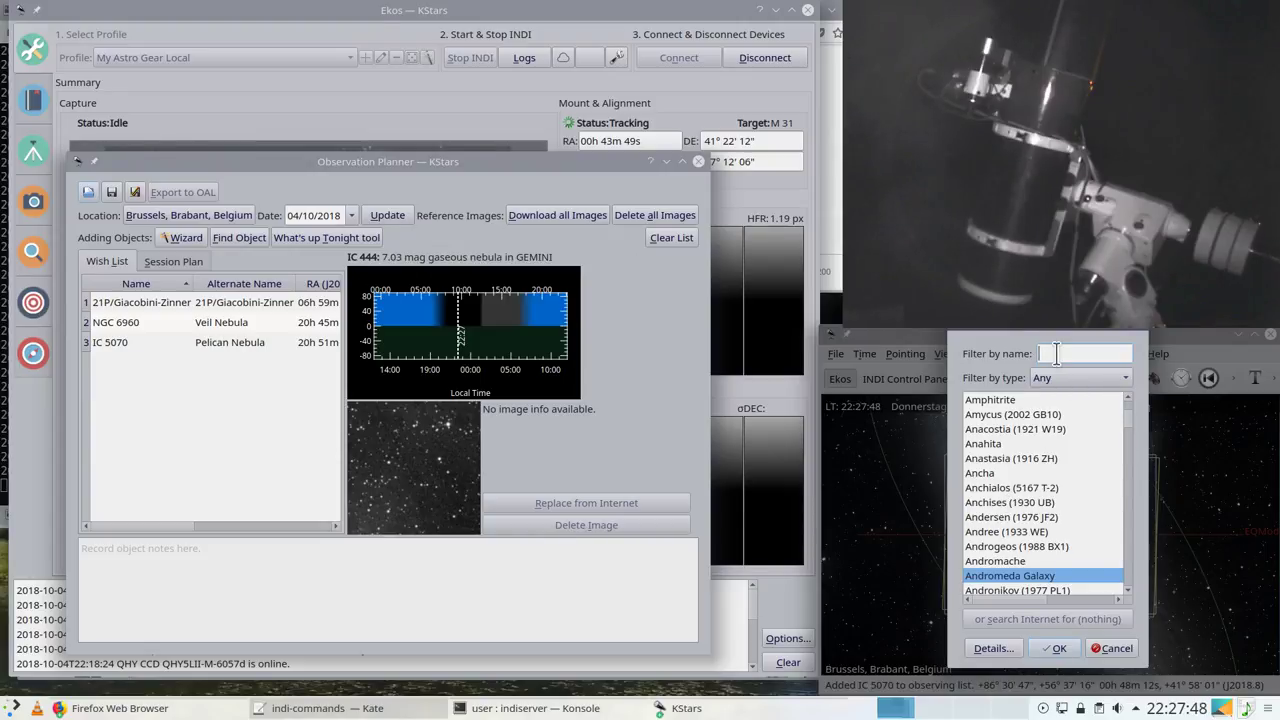
# Step: Search the object finder for "Wizard" and close it without adding anything
pyautogui.write('W')
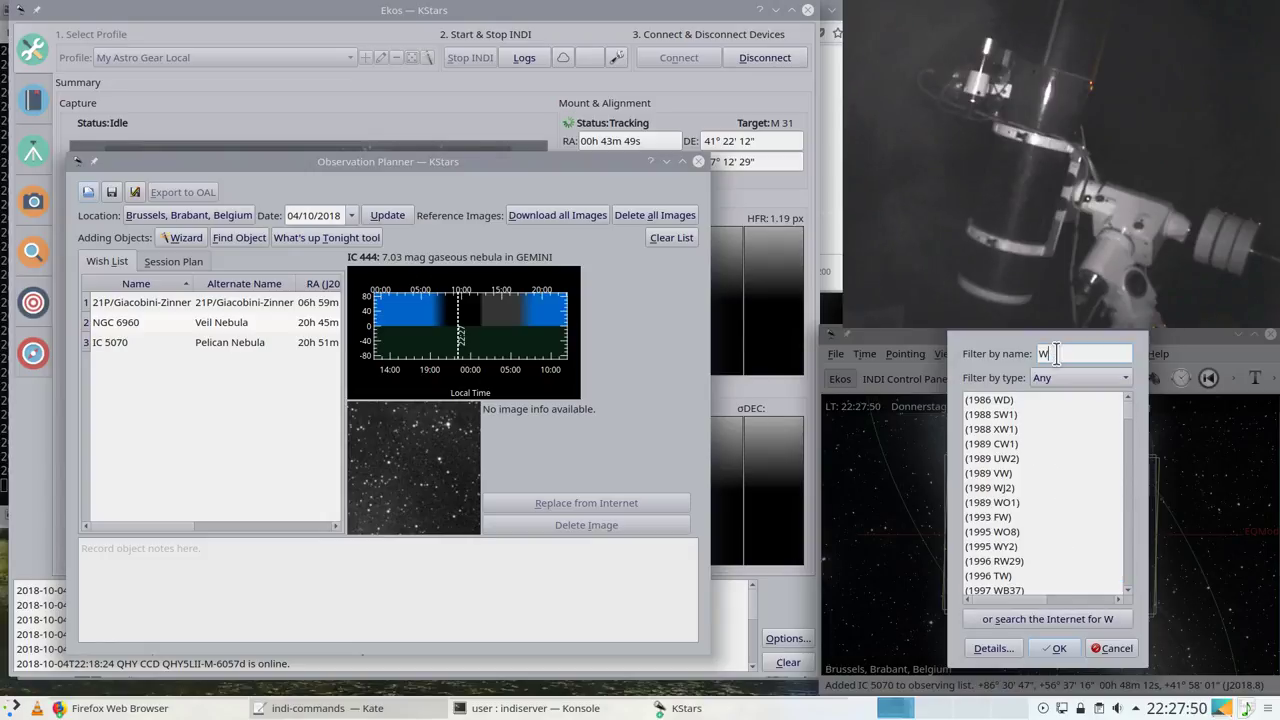
pyautogui.write('izard')
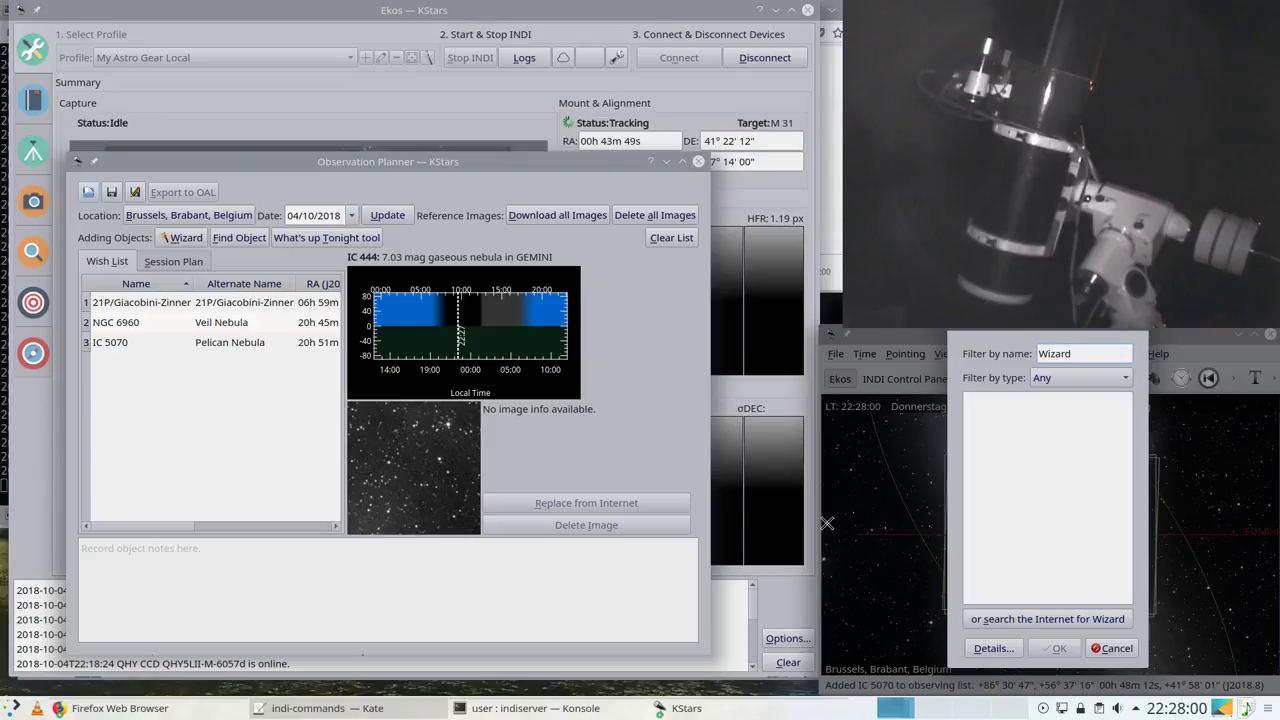
pyautogui.click(1110, 648)
# Step: Remove IC 5070 and NGC 6960 from the wish list
pyautogui.click(138, 343)
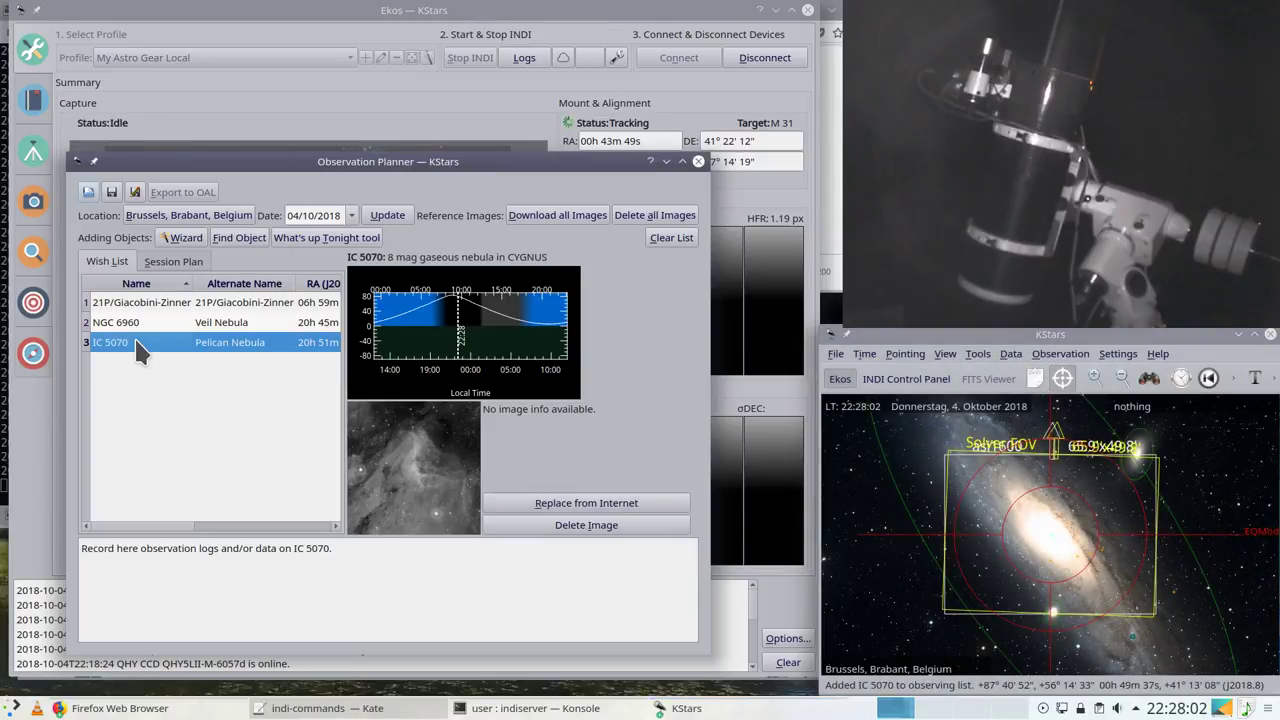
pyautogui.rightClick(138, 344)
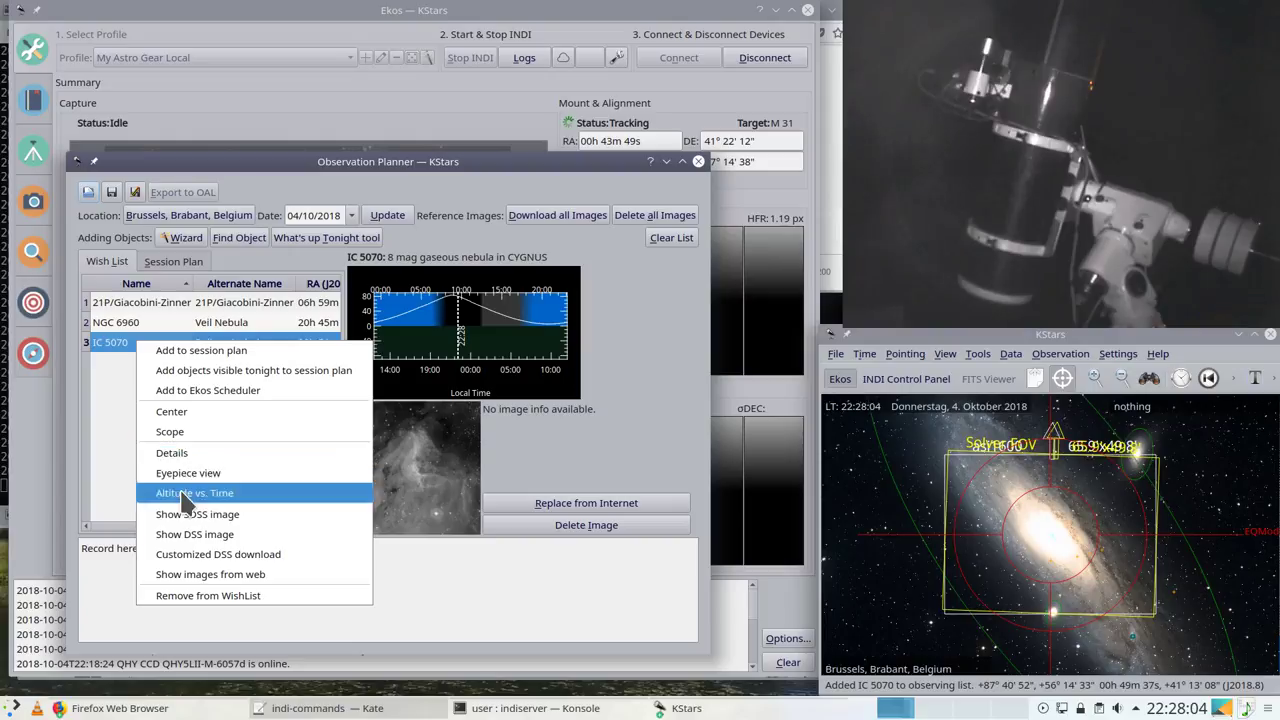
pyautogui.click(173, 594)
pyautogui.click(136, 325)
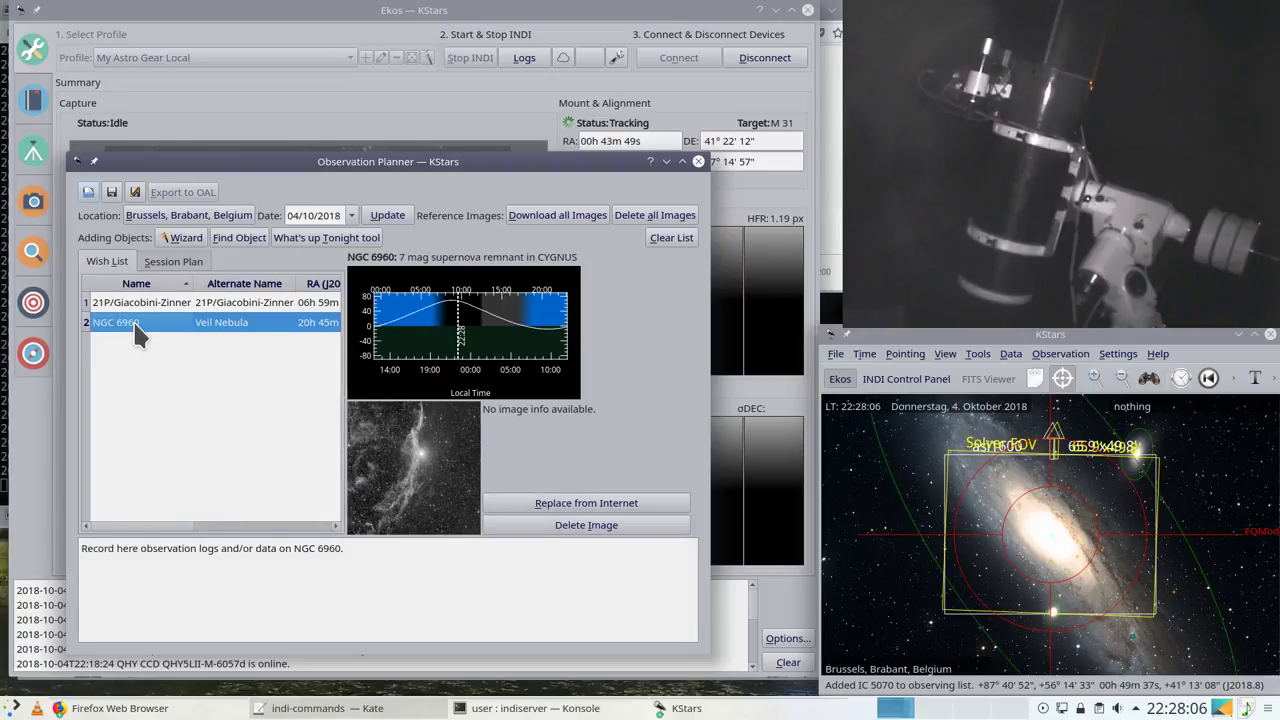
pyautogui.rightClick(138, 333)
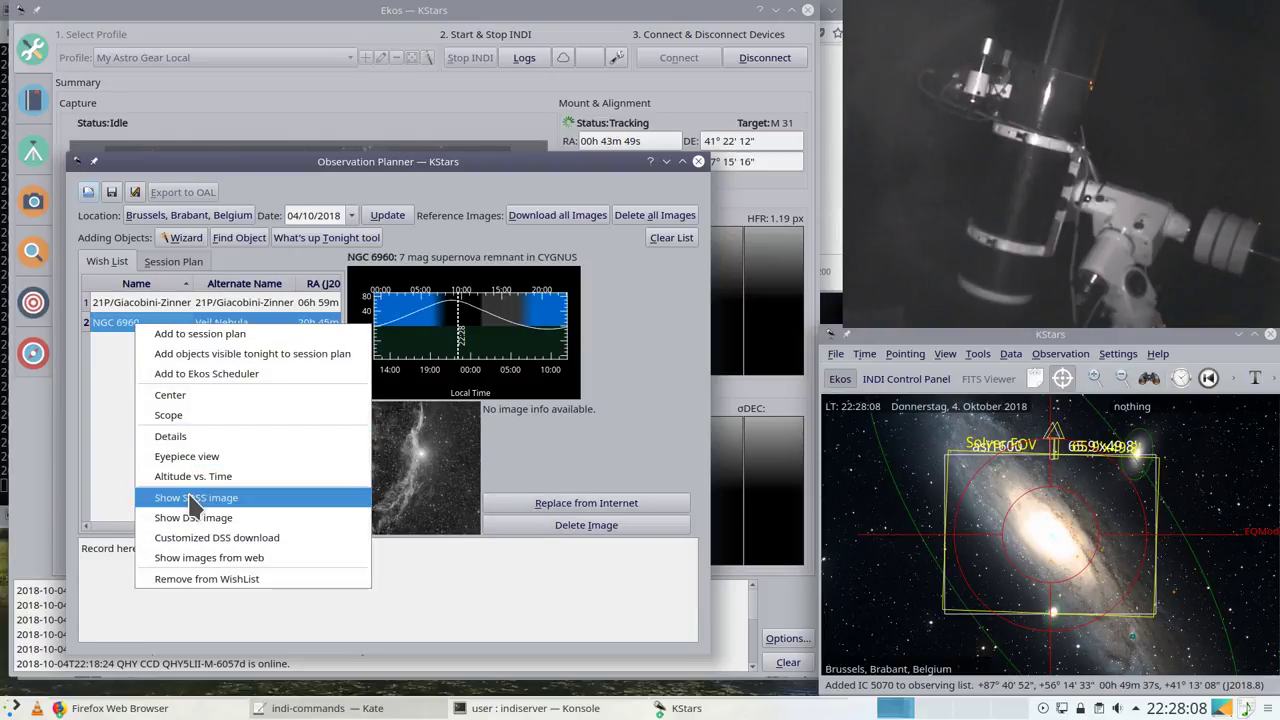
pyautogui.click(173, 580)
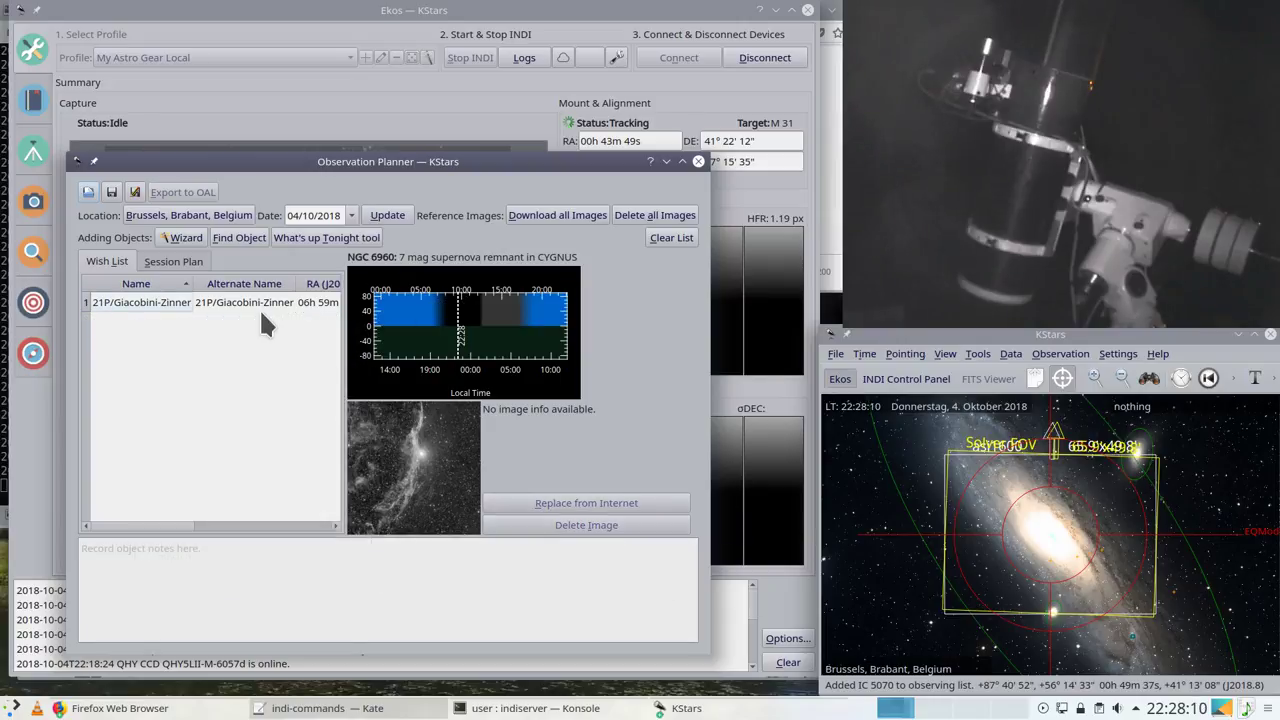
# Step: Explore the sky map from the Andromeda Galaxy to the Wizard Nebula and check how the nebula fits the asi1600 frame
pyautogui.scroll(-5, 1062, 515)
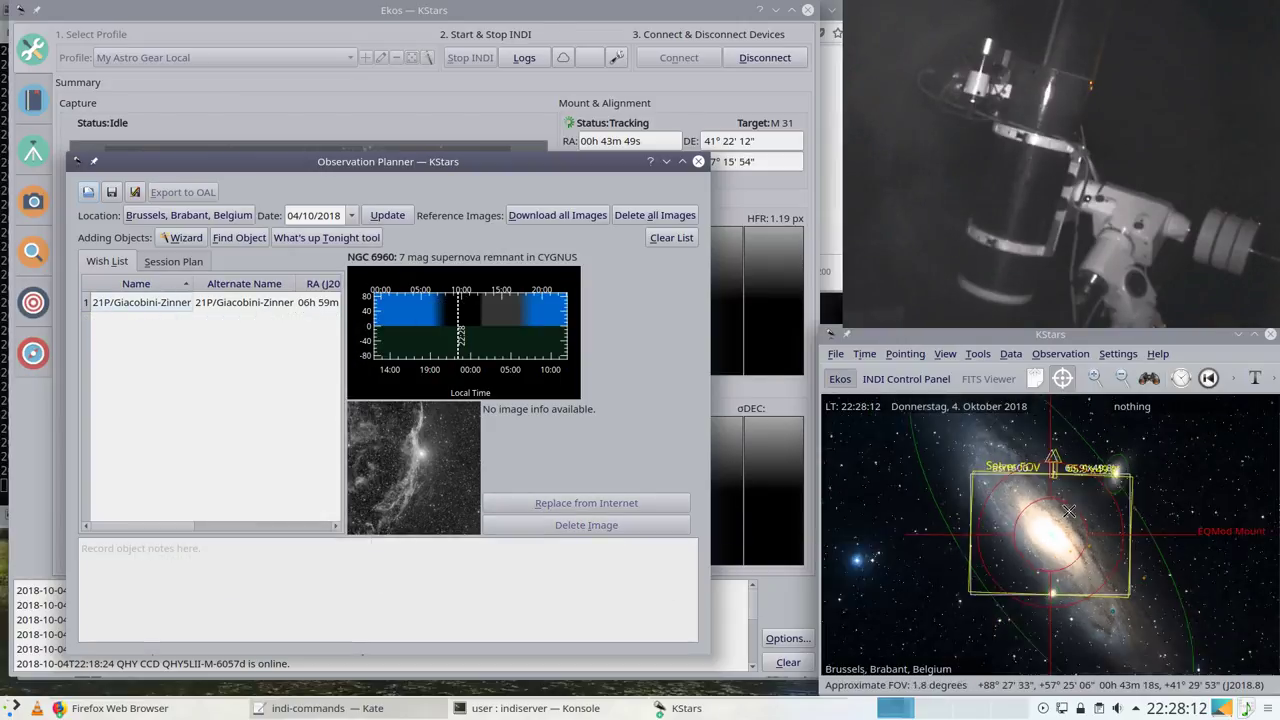
pyautogui.scroll(-6, 1062, 515)
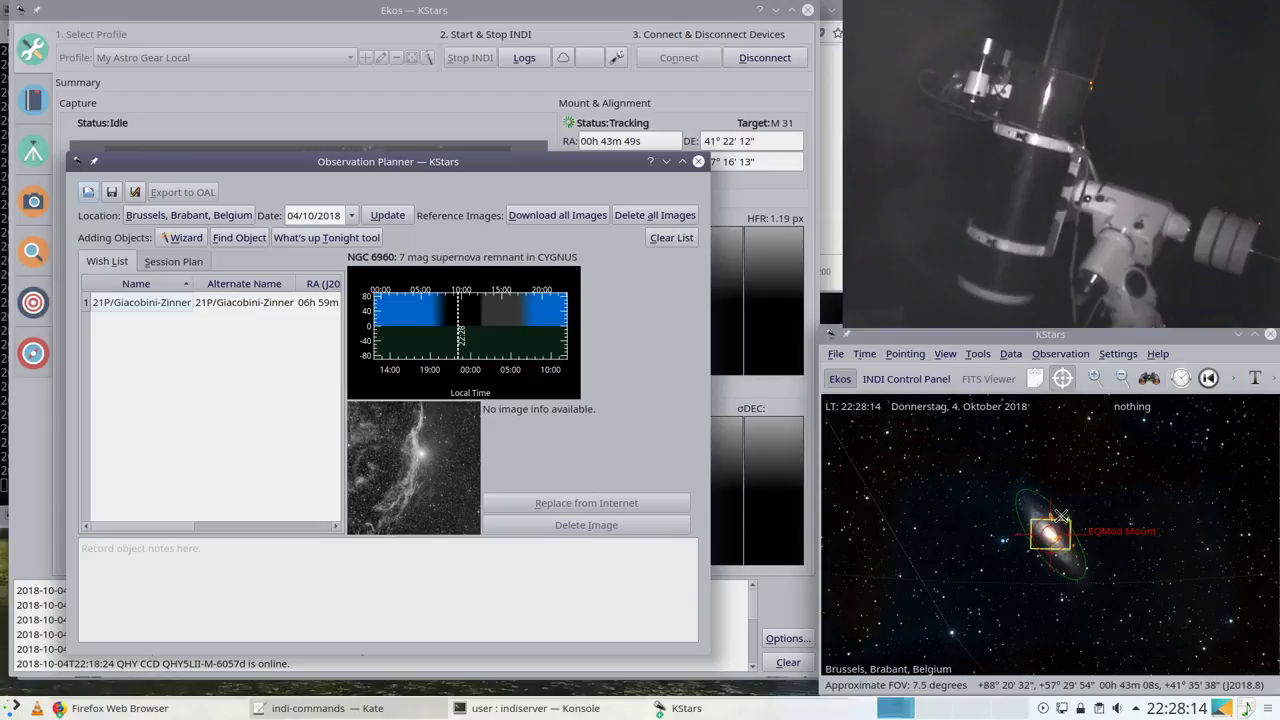
pyautogui.scroll(-4, 1061, 516)
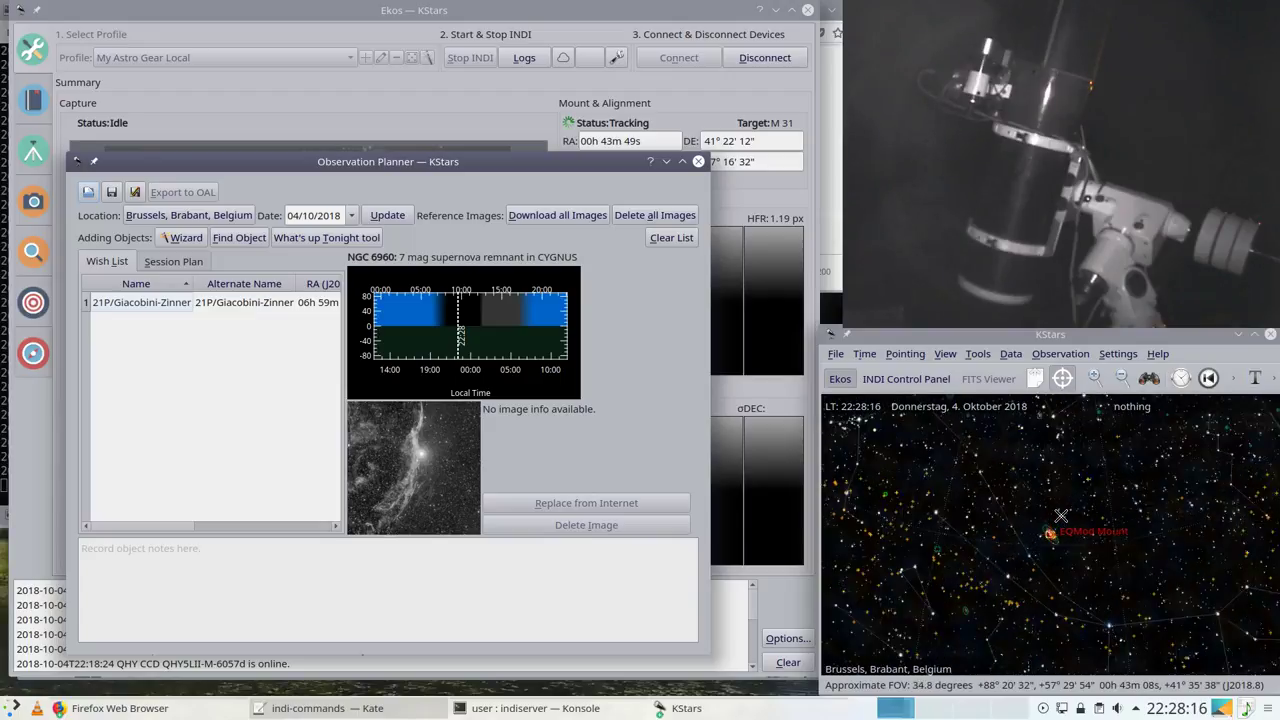
pyautogui.moveTo(951, 464); pyautogui.dragTo(1081, 586)
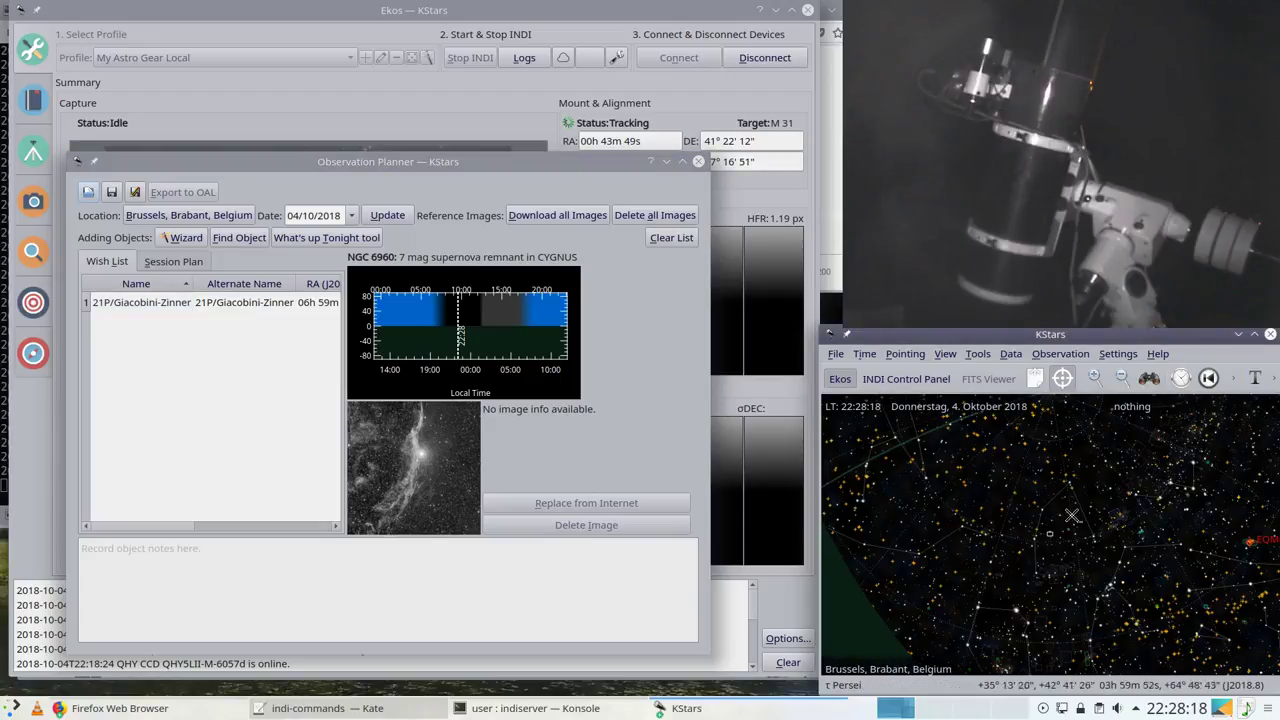
pyautogui.moveTo(938, 558); pyautogui.dragTo(987, 573)
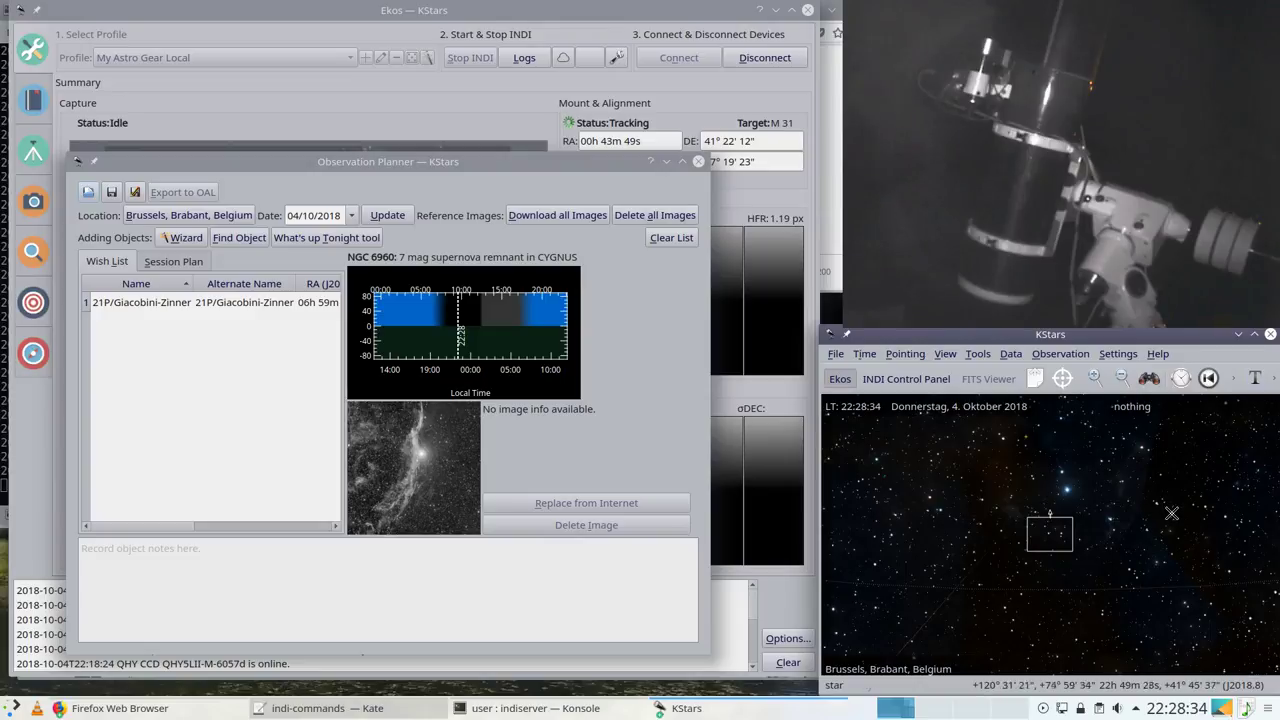
pyautogui.scroll(-3, 1108, 516)
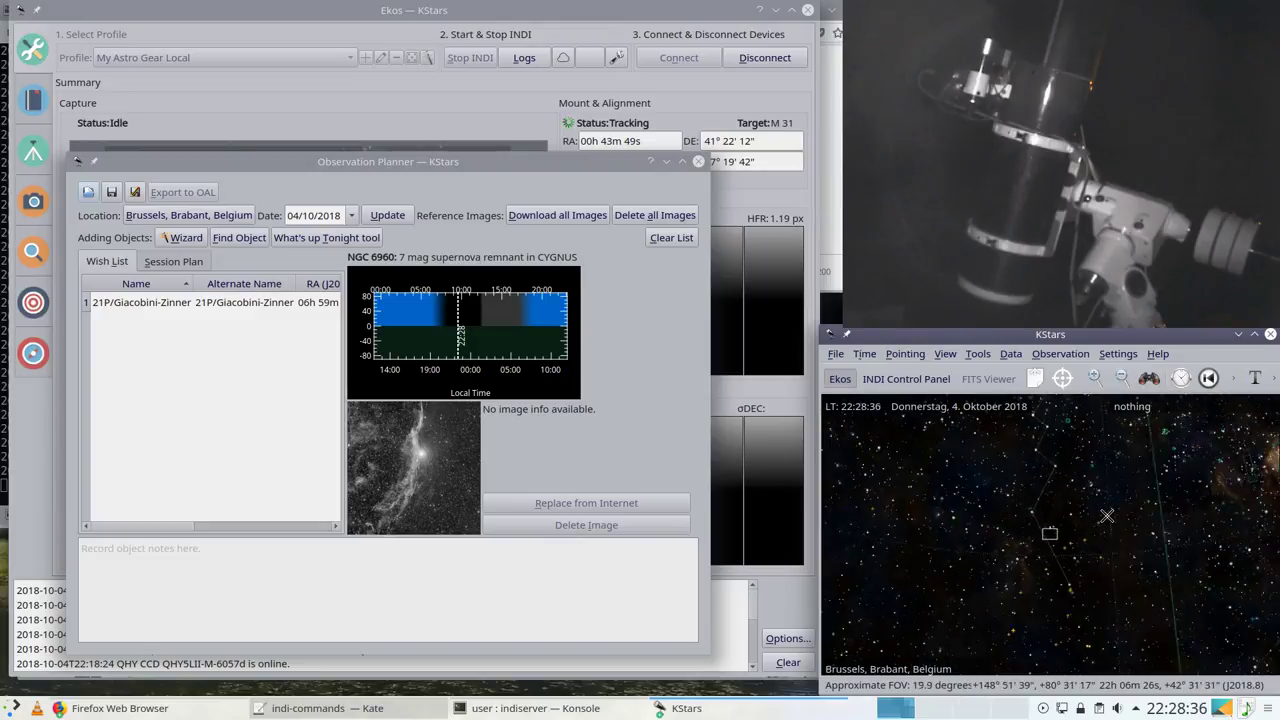
pyautogui.moveTo(1190, 505); pyautogui.dragTo(1095, 580)
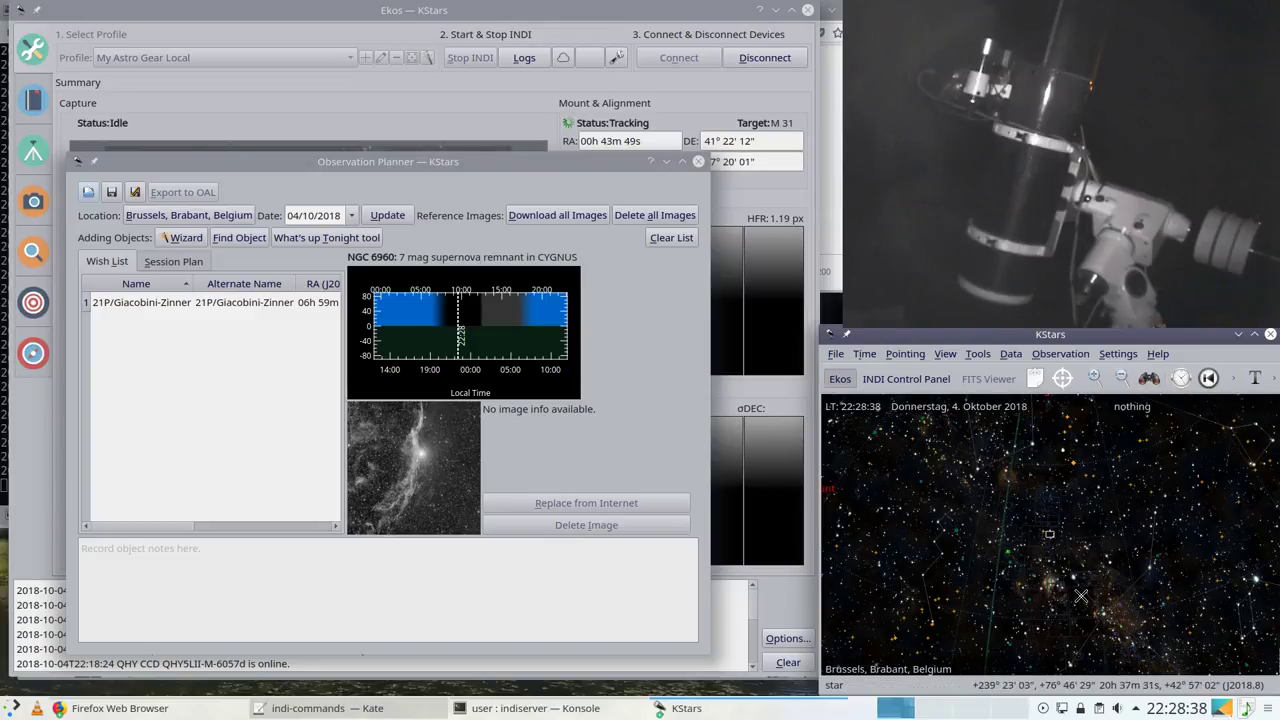
pyautogui.moveTo(1004, 482); pyautogui.dragTo(1102, 532)
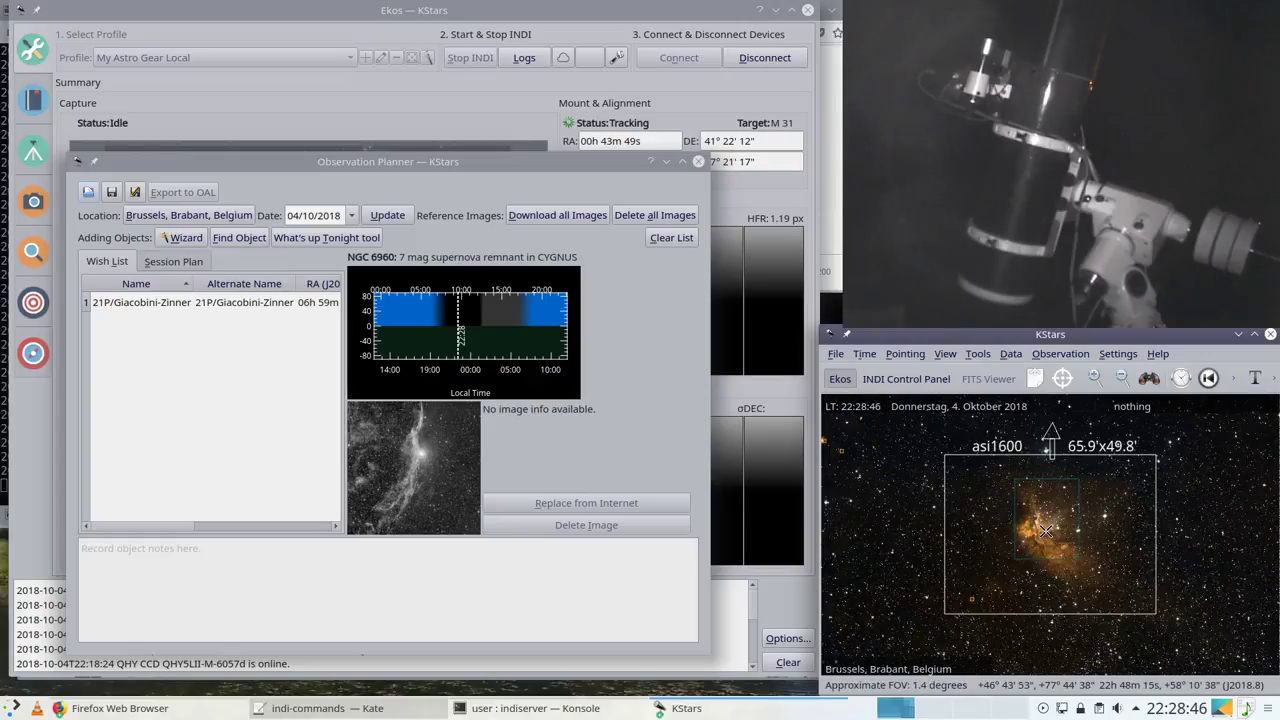
# Step: Check the catalogue designation of the Wizard Nebula on the sky map
pyautogui.scroll(3, 1045, 530)
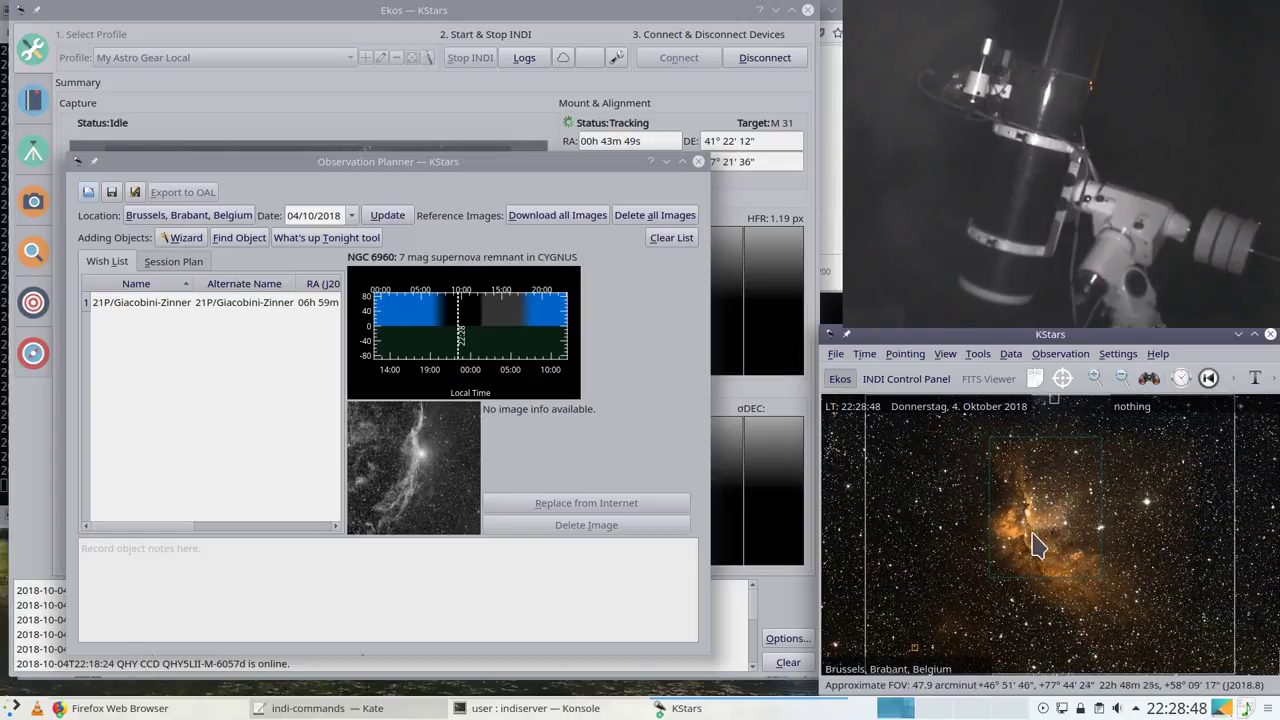
pyautogui.rightClick(1037, 545)
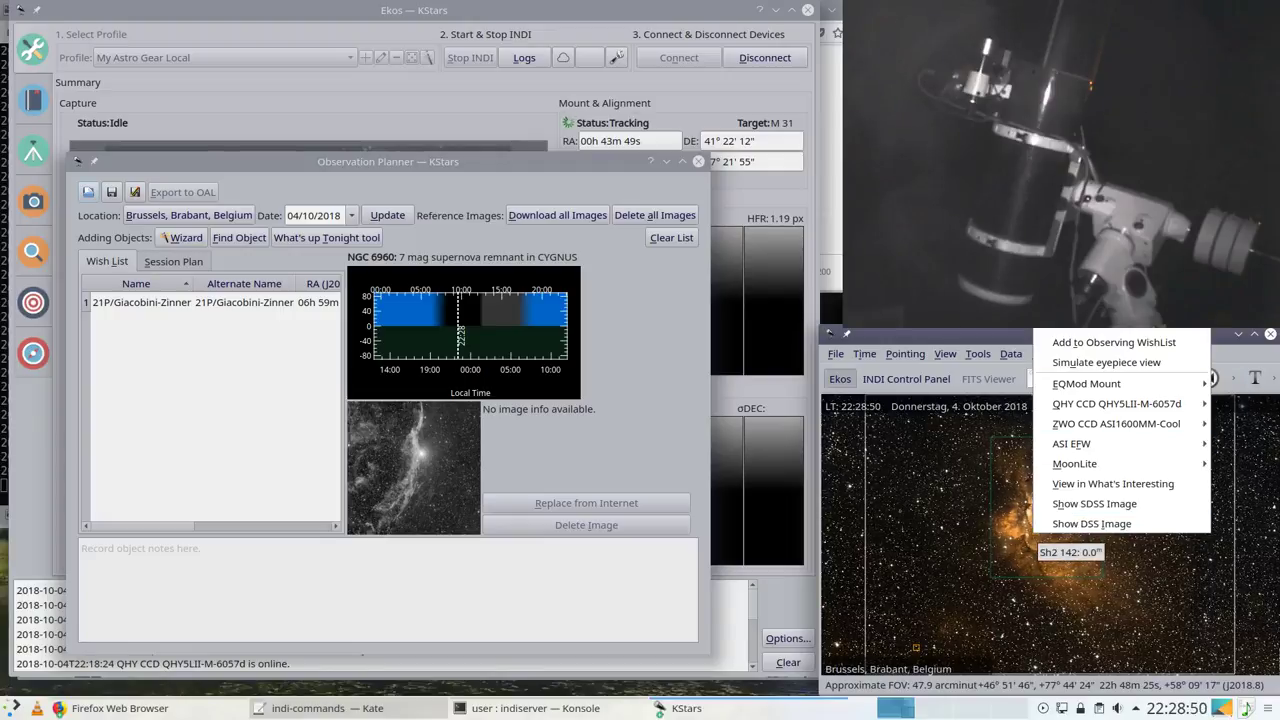
pyautogui.click(1054, 537)
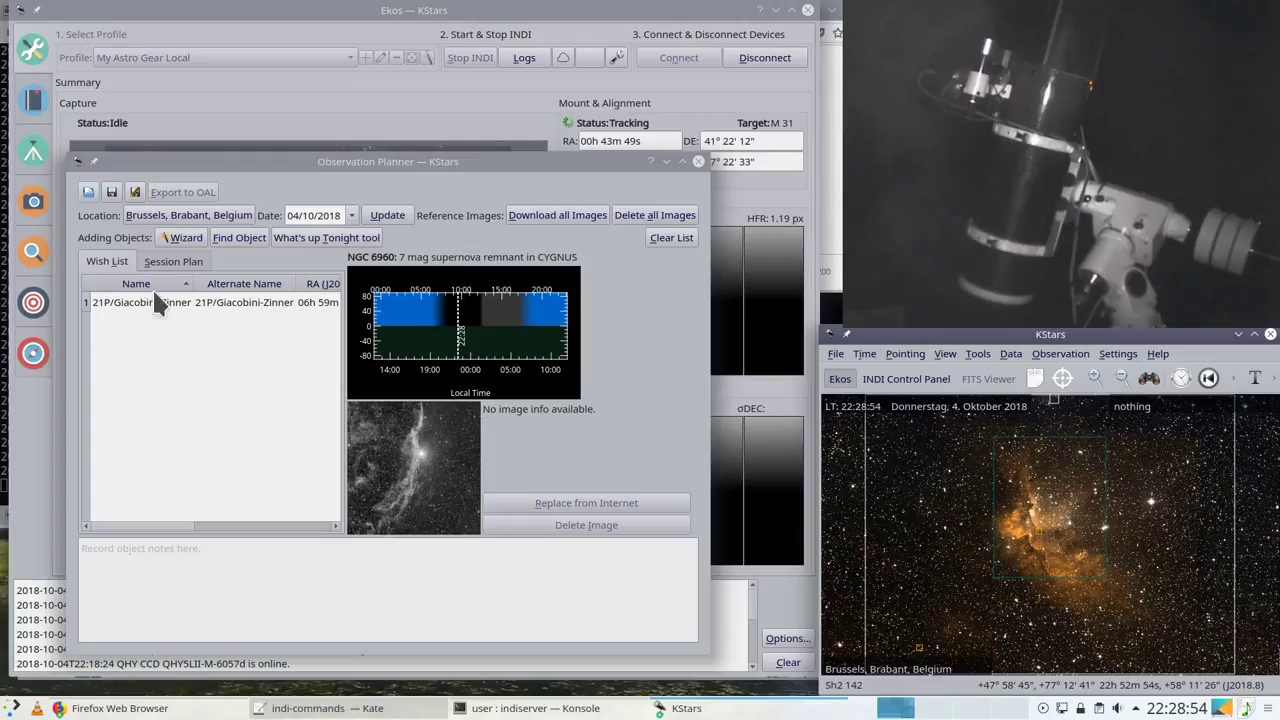
pyautogui.click(223, 240)
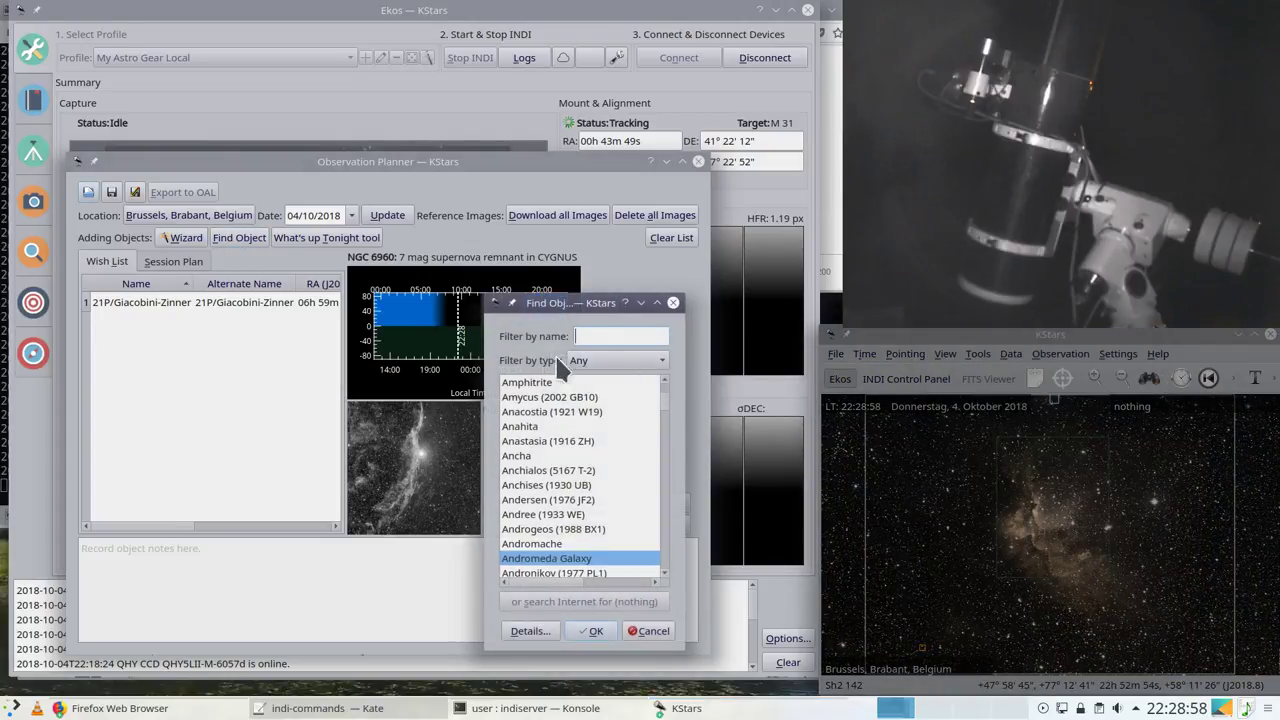
pyautogui.click(673, 302)
pyautogui.click(1082, 527)
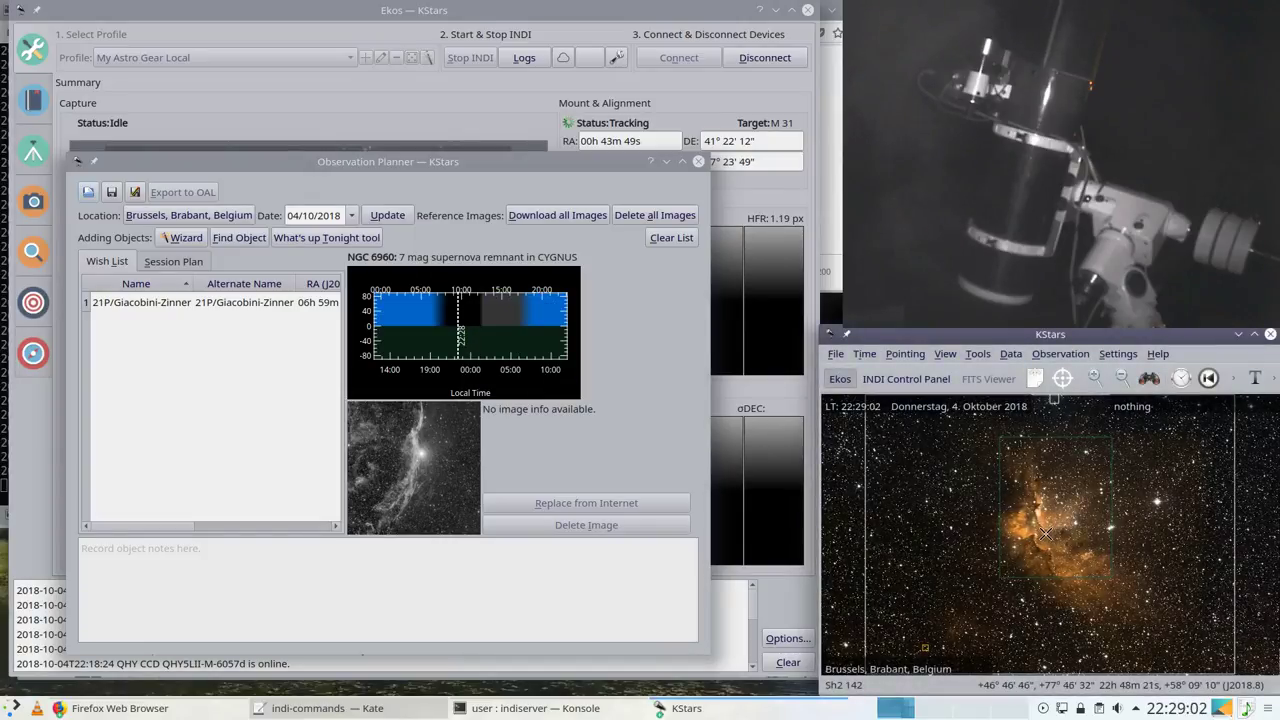
pyautogui.rightClick(1048, 541)
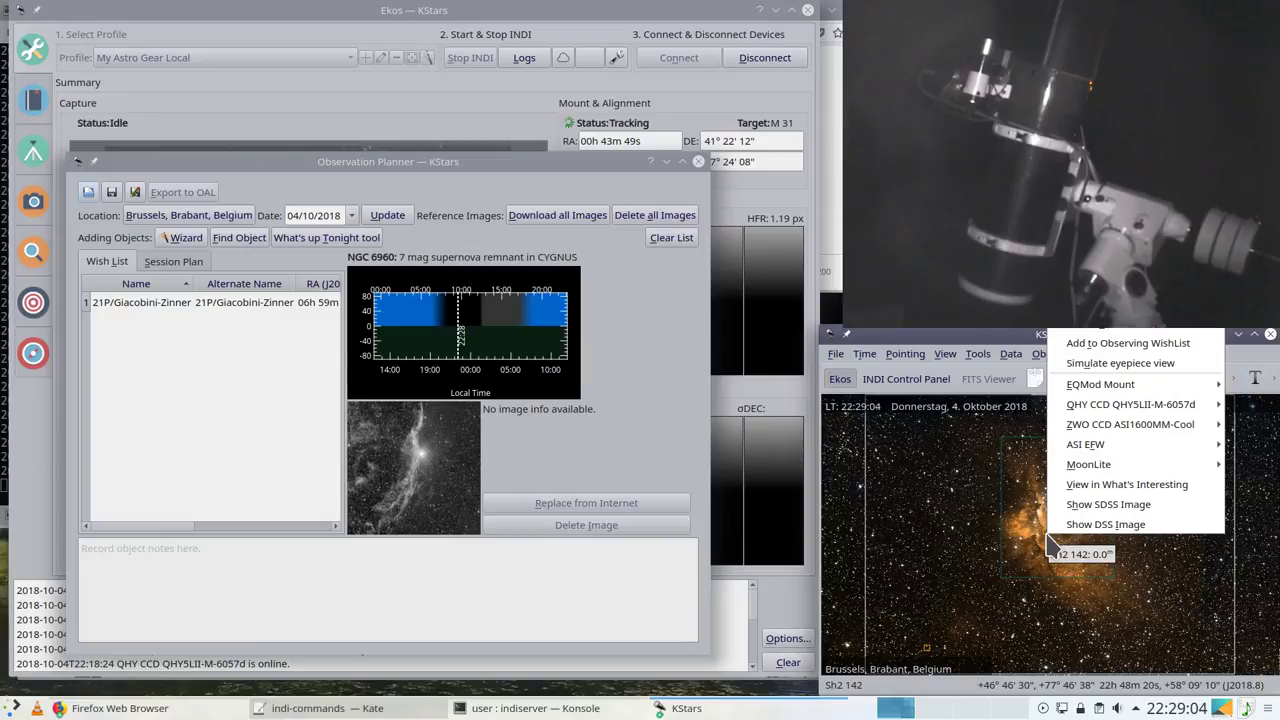
pyautogui.click(240, 375)
# Step: Try to find the nebula in the planner's object finder by the name "Wizard"
pyautogui.click(238, 250)
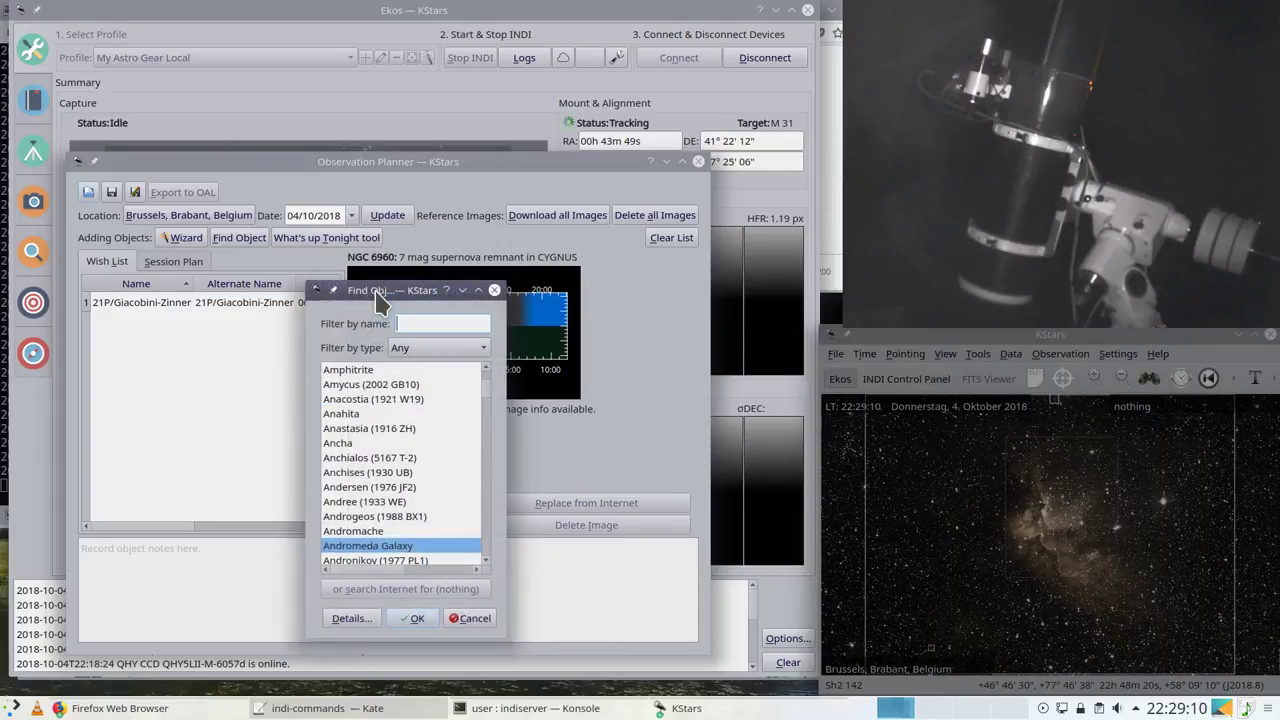
pyautogui.write('Wio')
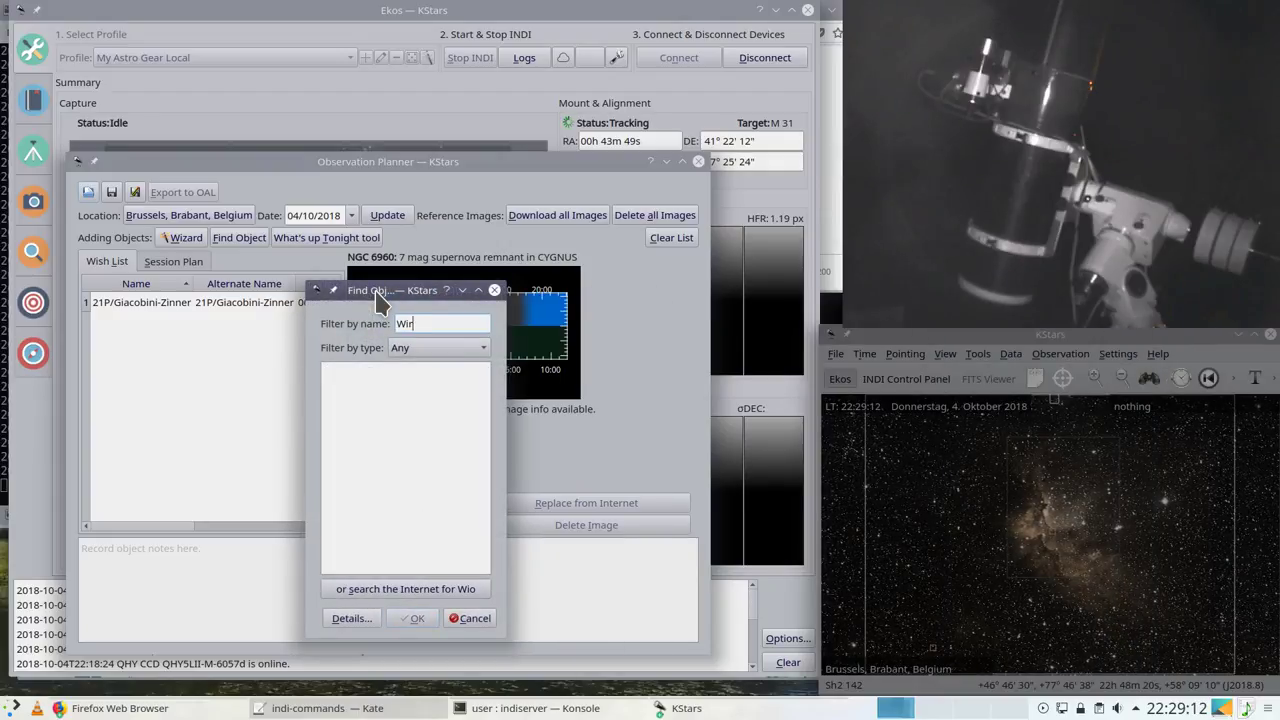
pyautogui.press('BackSpace')
pyautogui.write('zar')
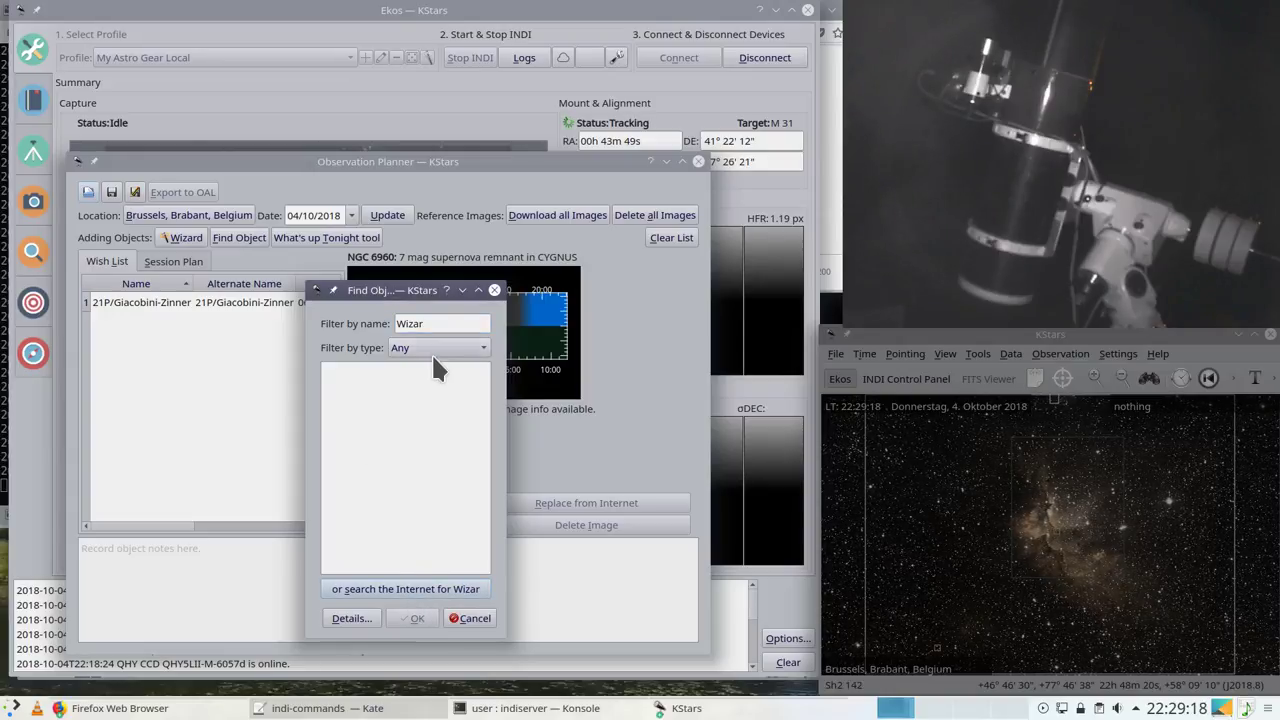
pyautogui.click(430, 322)
pyautogui.write('d')
pyautogui.press('Return')
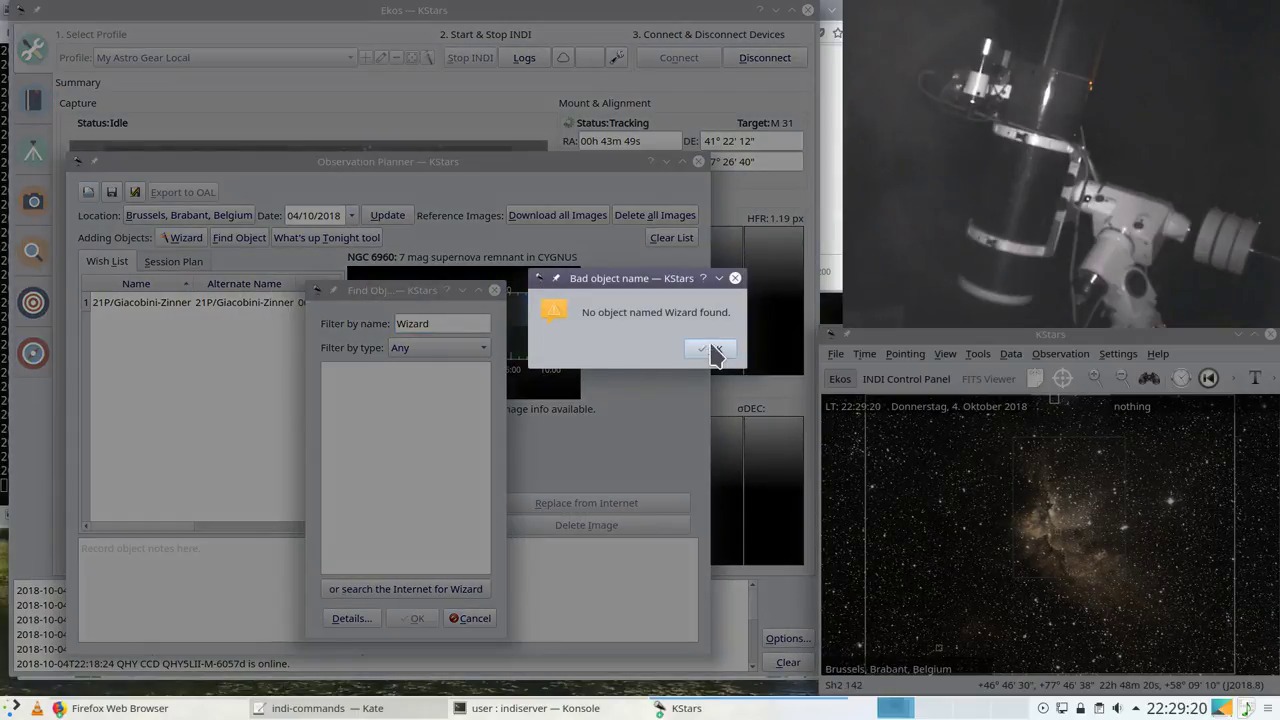
pyautogui.click(714, 349)
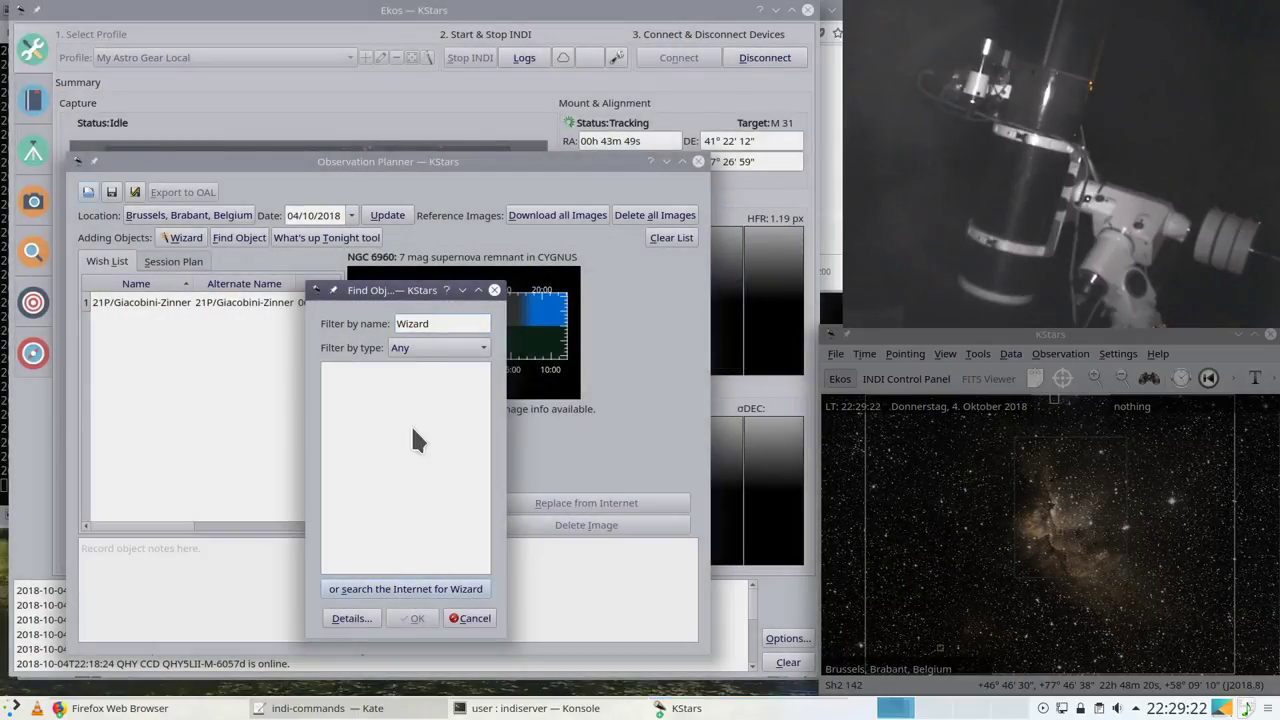
pyautogui.press('Return')
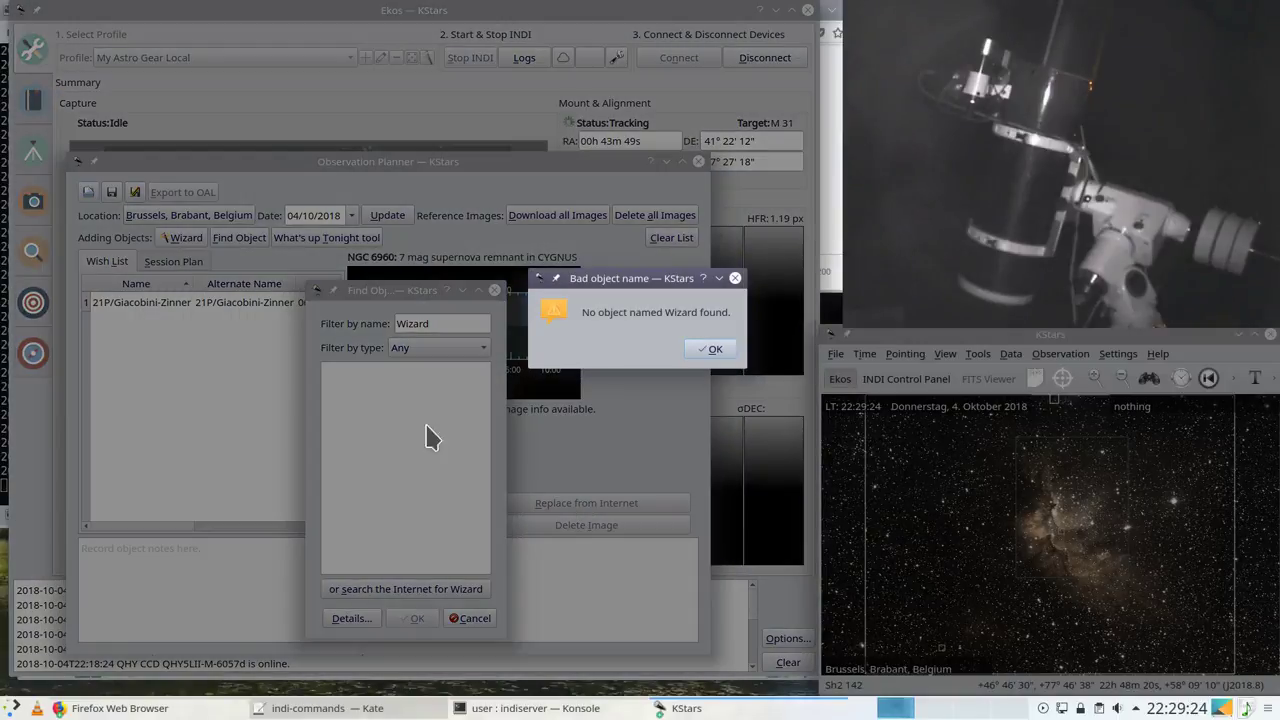
pyautogui.click(712, 349)
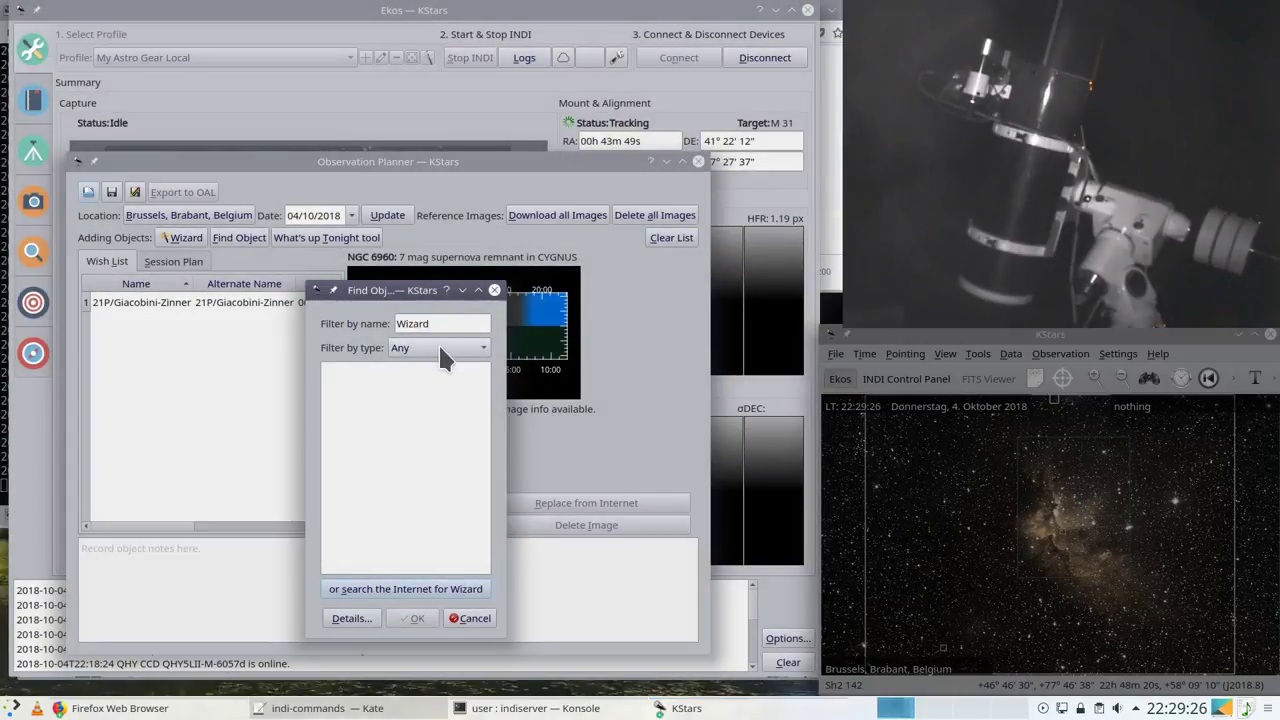
pyautogui.click(438, 346)
pyautogui.click(442, 352)
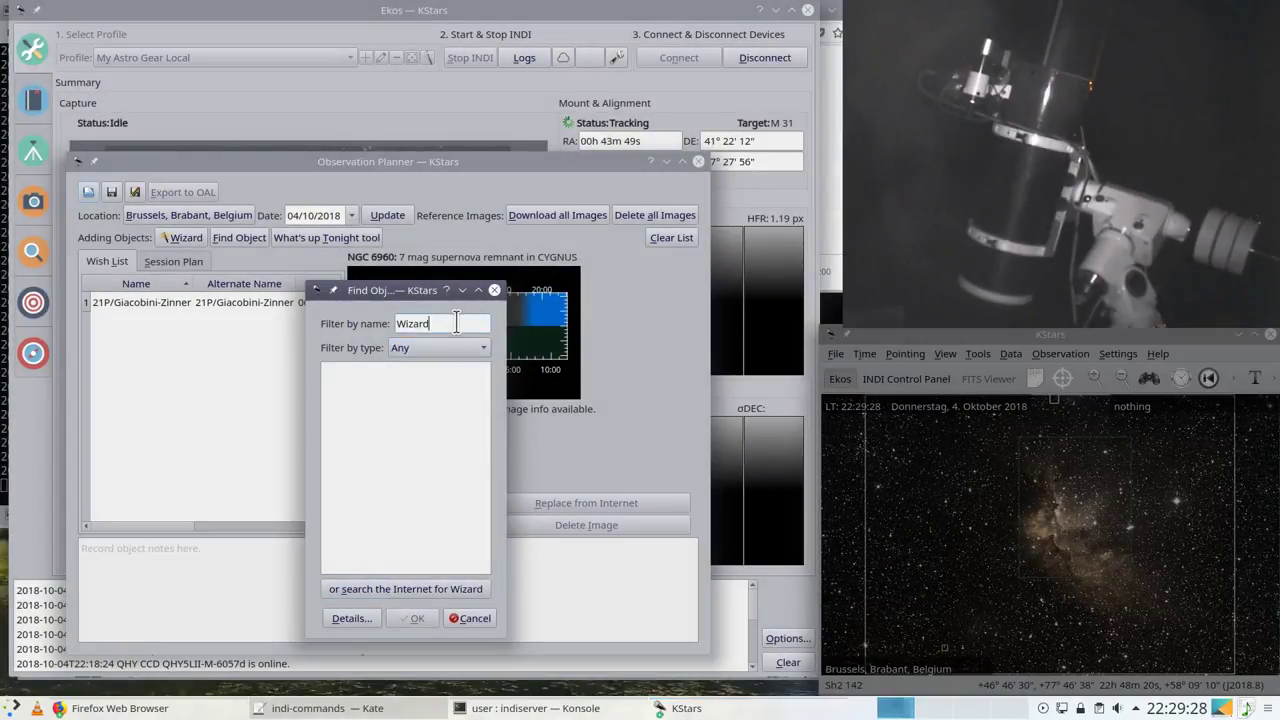
# Step: Replace the name filter with "sh2 142" and add Sh2 142 to the wish list
pyautogui.hotkey('shift', 'Tab')
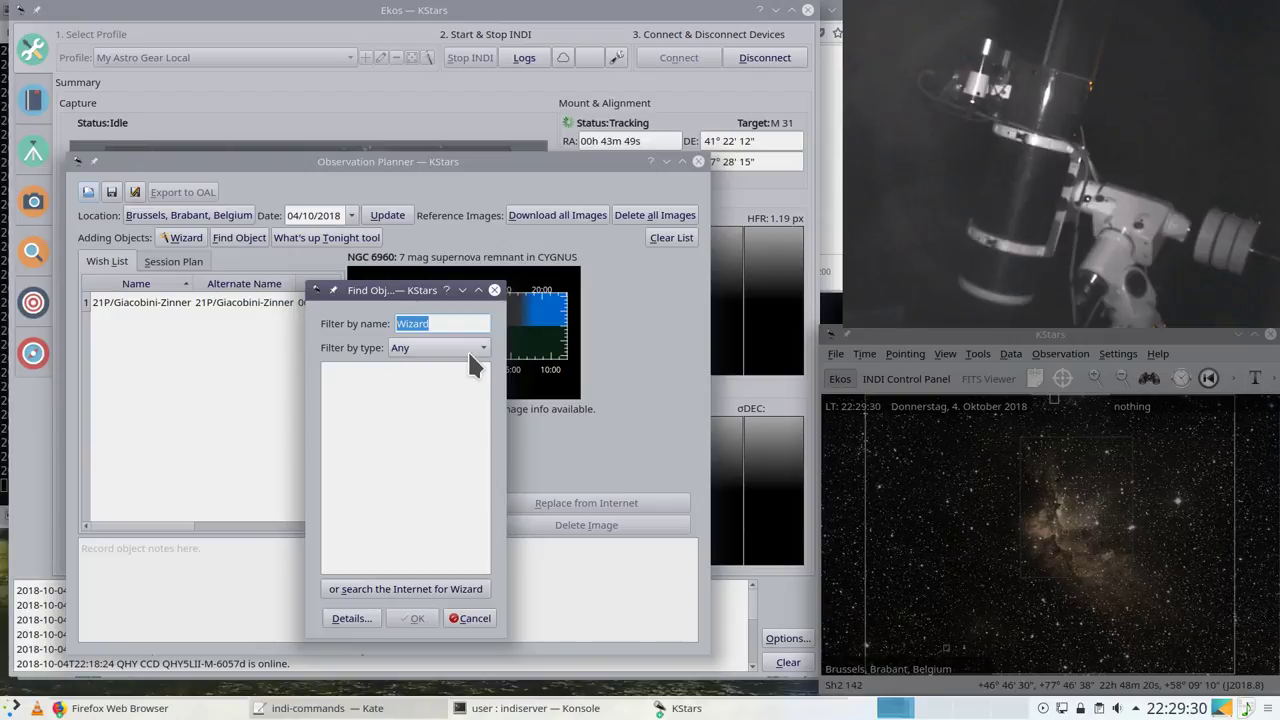
pyautogui.press('BackSpace')
pyautogui.write('sh2')
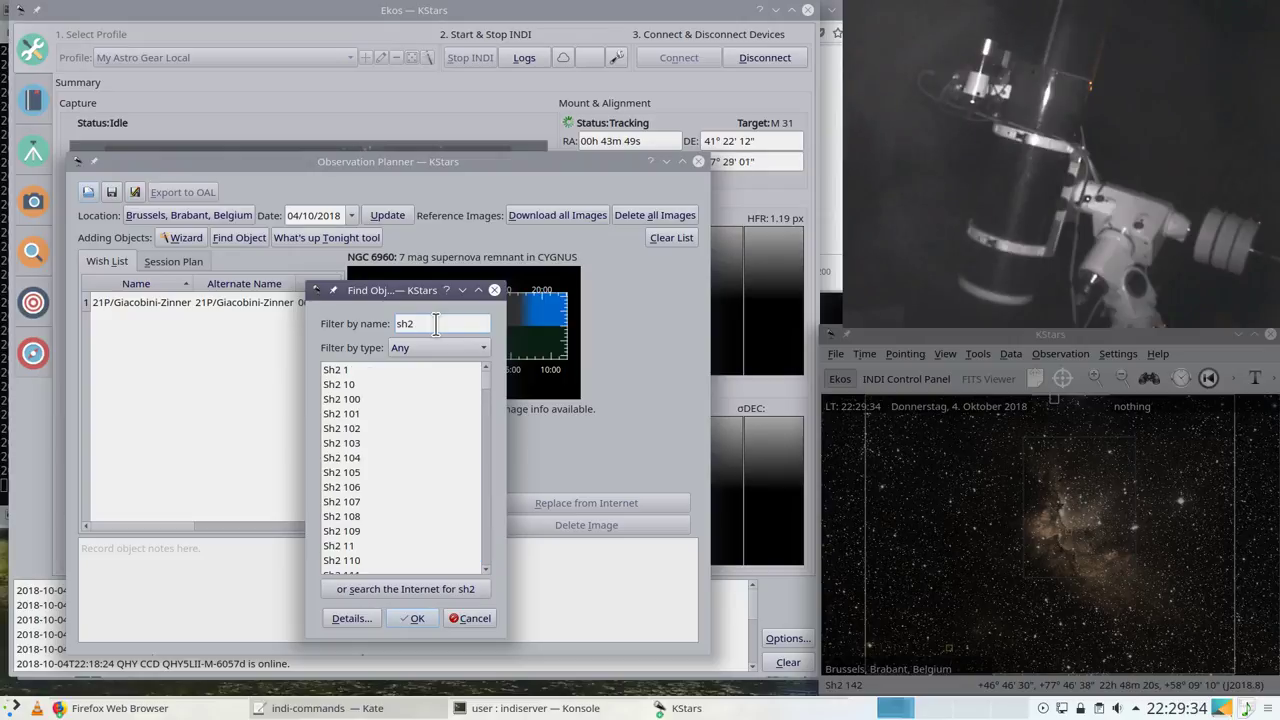
pyautogui.write(' 142')
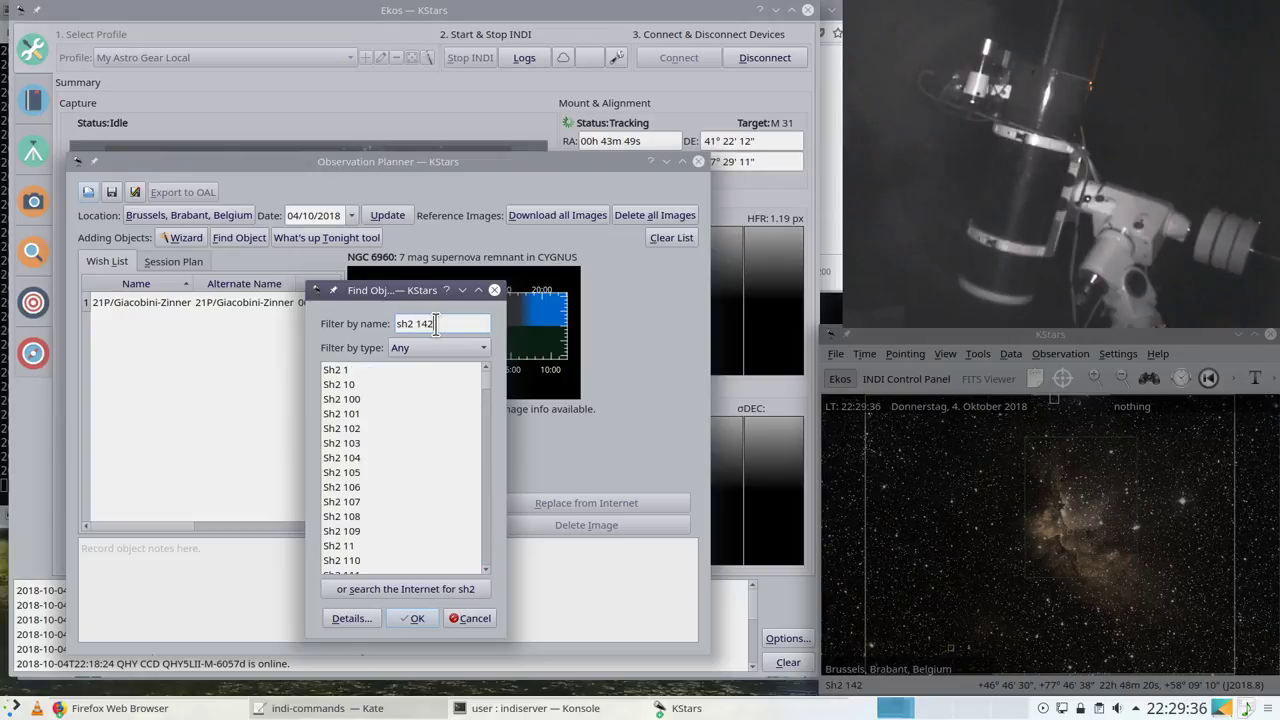
pyautogui.doubleClick(362, 368)
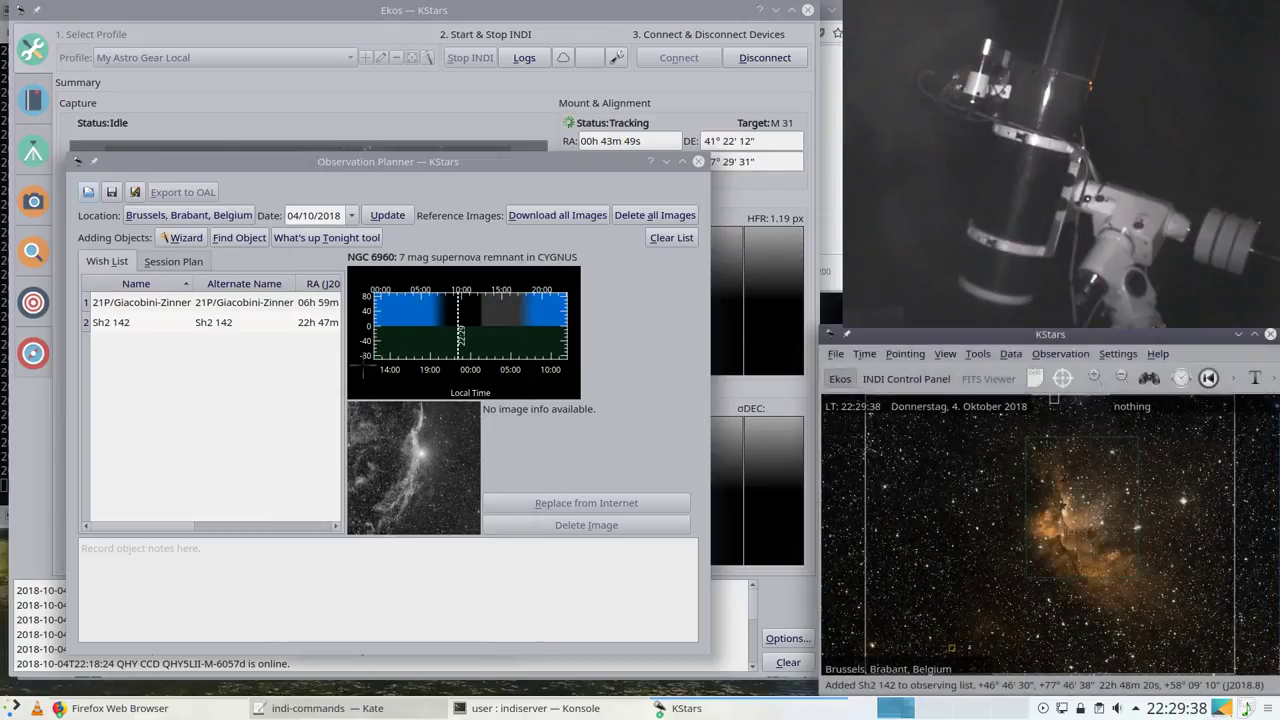
# Step: Download the reference images for all wish list objects and view the enlarged image of Sh2 142
pyautogui.click(122, 323)
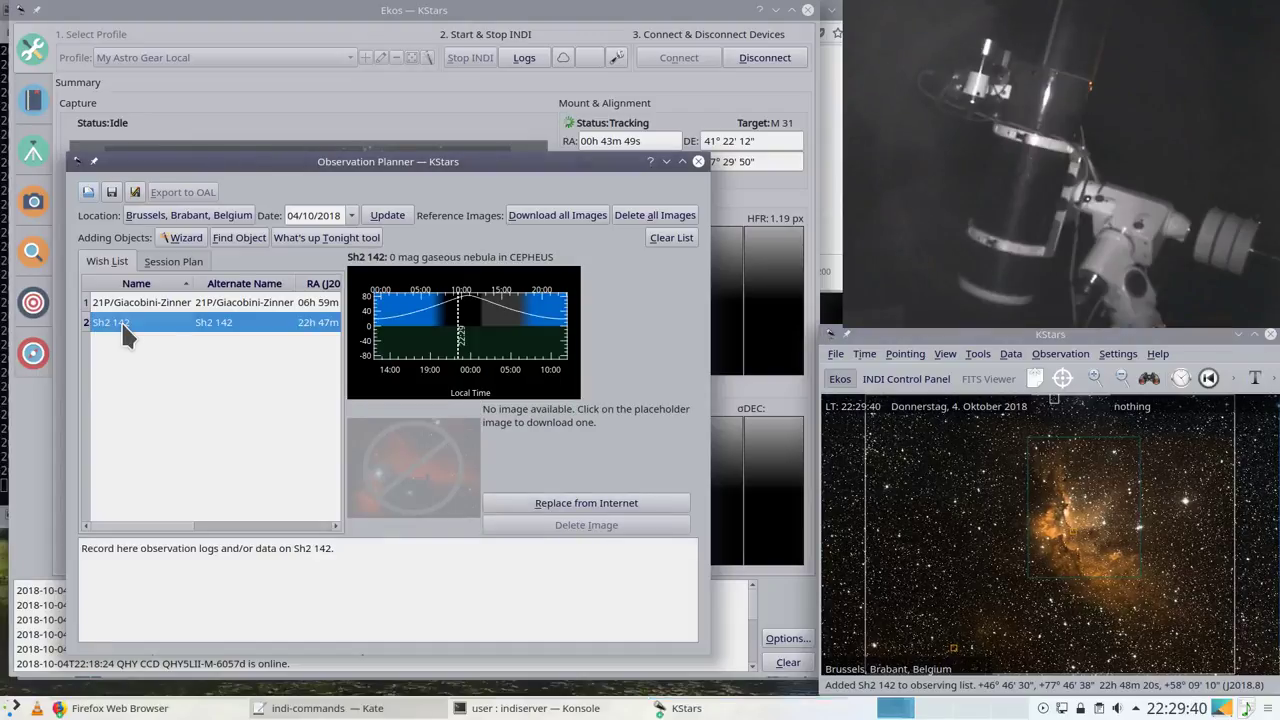
pyautogui.click(565, 216)
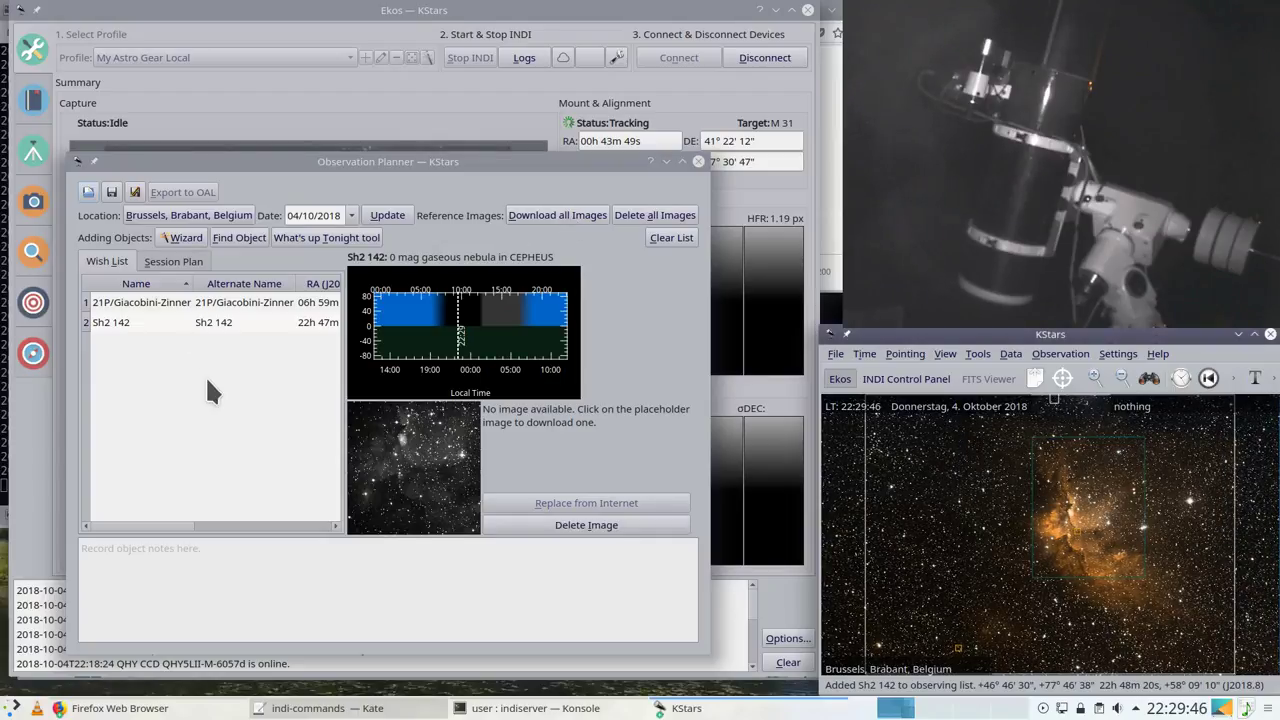
pyautogui.click(145, 325)
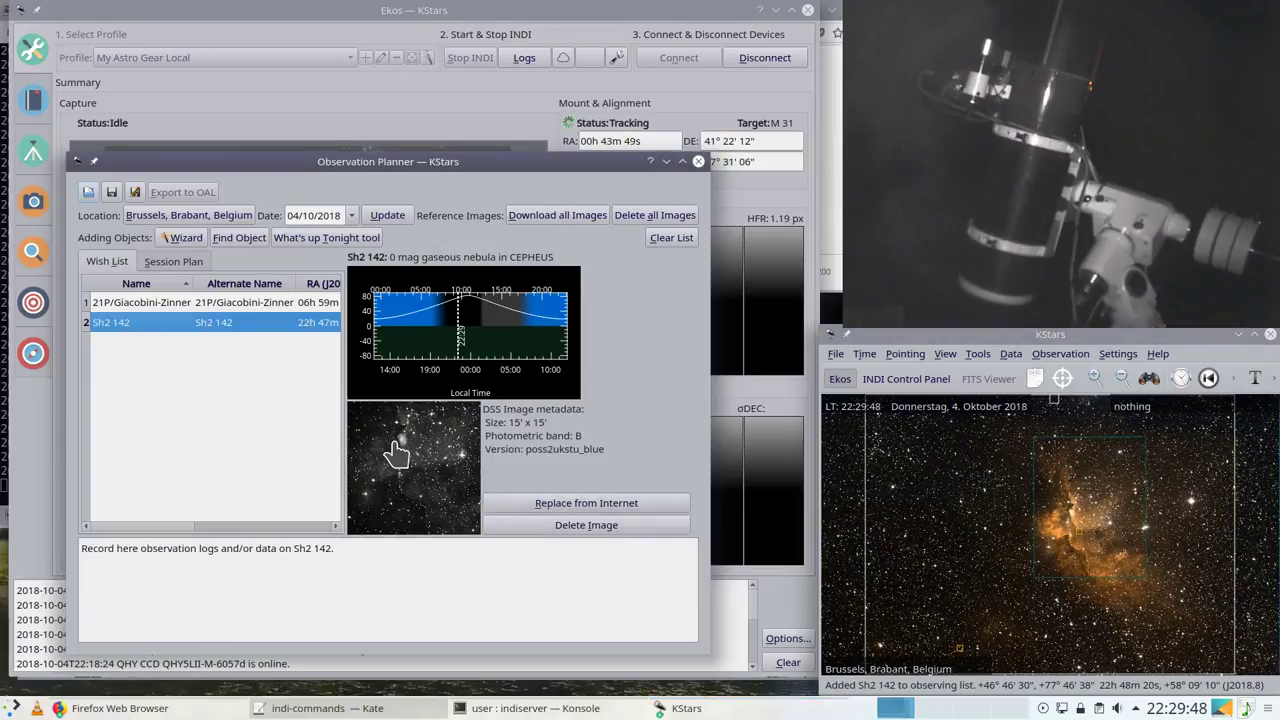
pyautogui.click(411, 482)
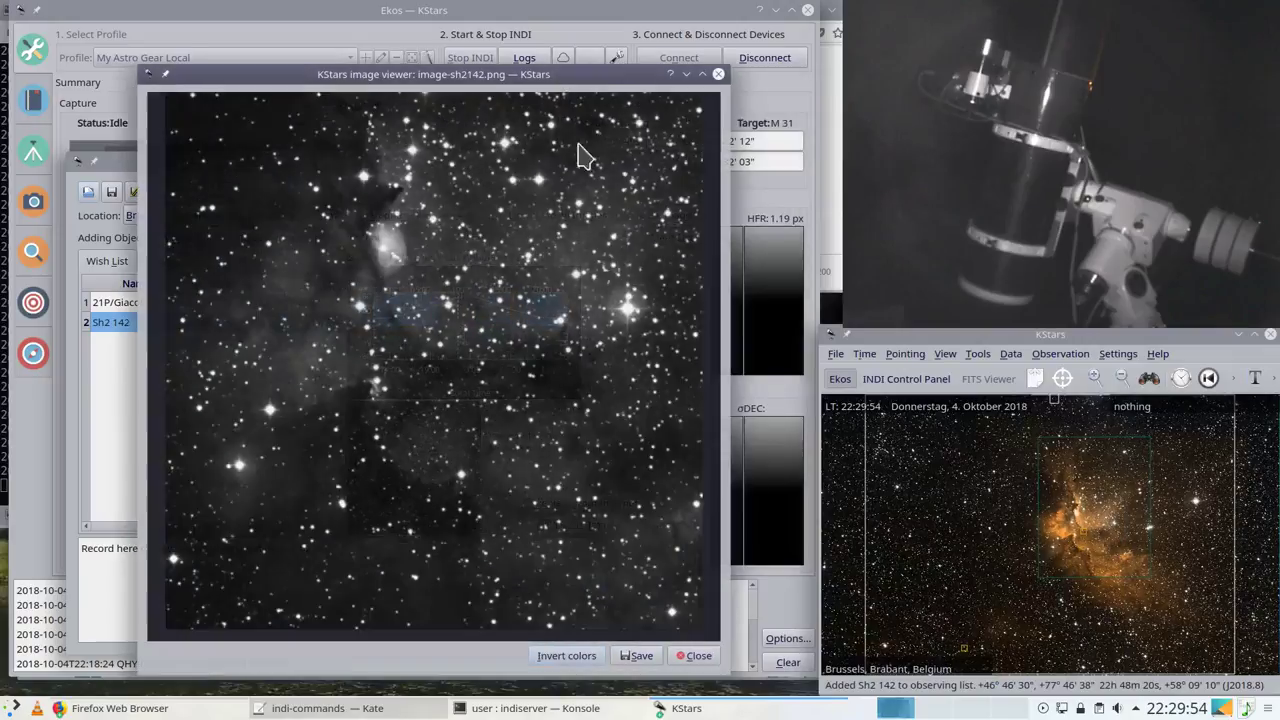
pyautogui.click(718, 74)
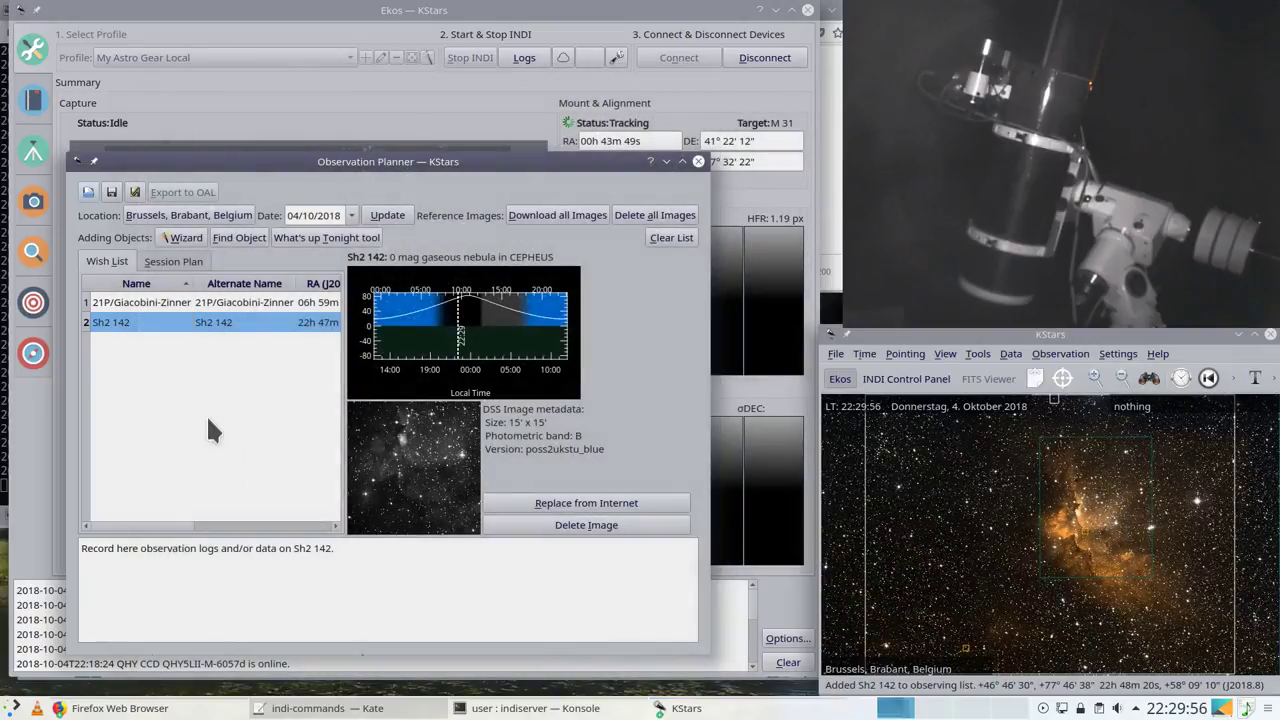
pyautogui.scroll(-4, 1030, 535)
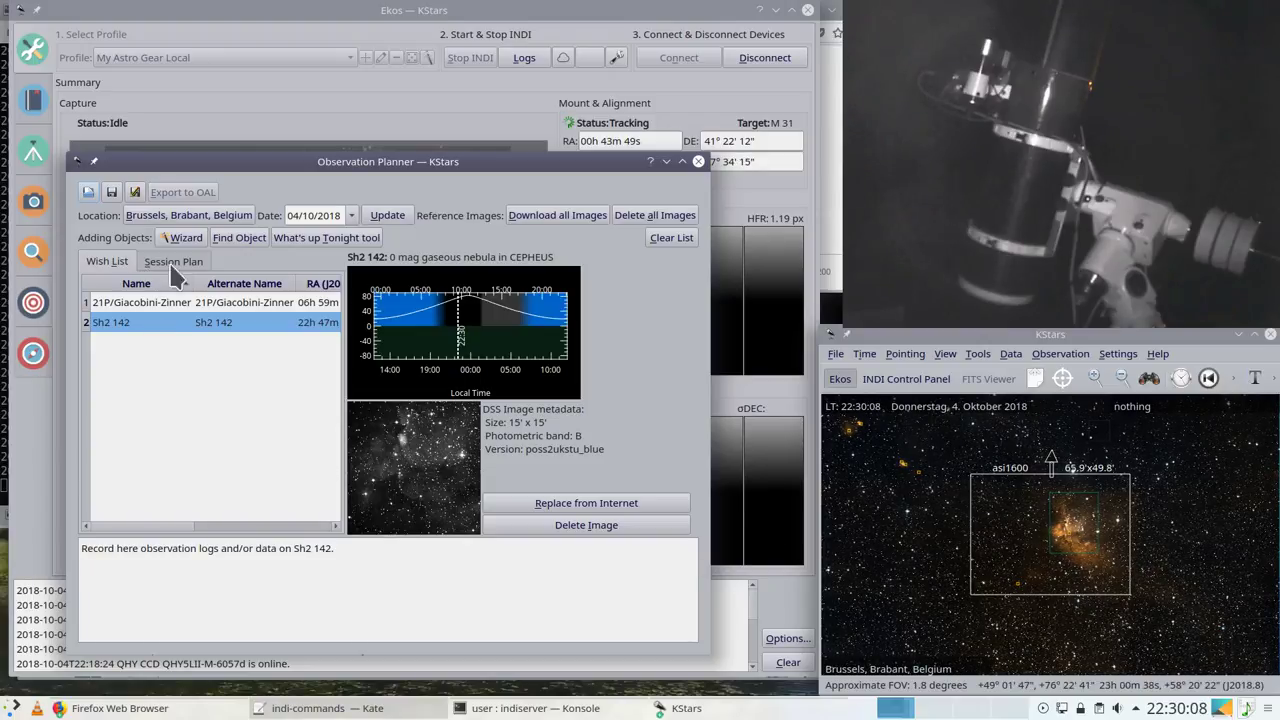
# Step: Try to find the Soul Nebula in the object finder by the name "soul" and clear the filter
pyautogui.click(236, 237)
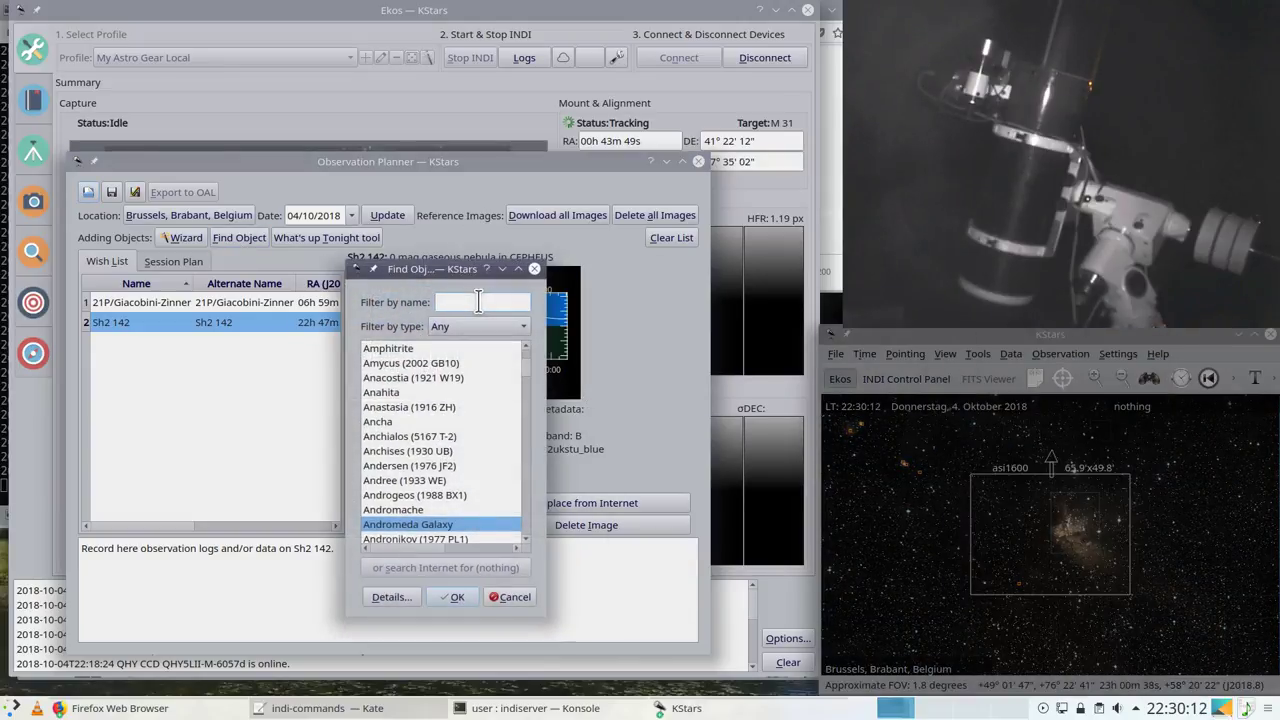
pyautogui.write('soul')
pyautogui.press('BackSpace')
pyautogui.press('BackSpace')
pyautogui.press('BackSpace')
pyautogui.press('BackSpace')
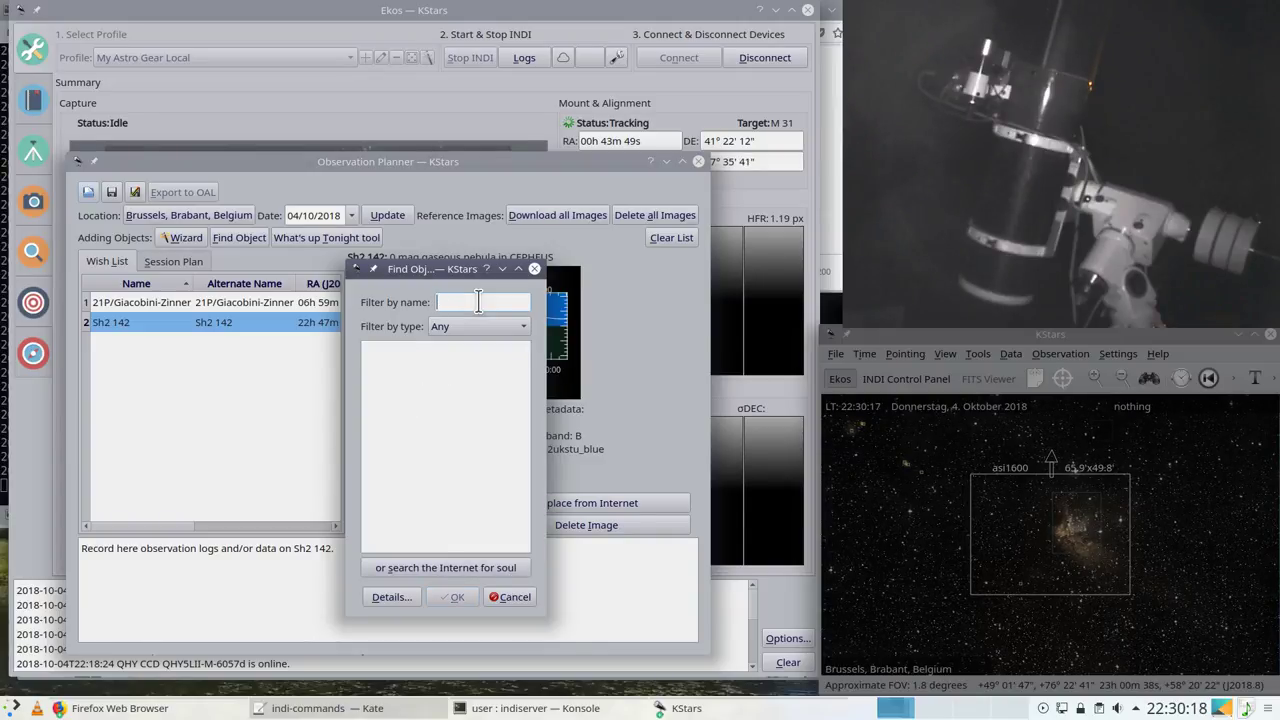
# Step: Find IC 1848 by its catalogue number, add it to the wish list and center the sky map on it
pyautogui.write('ic1848')
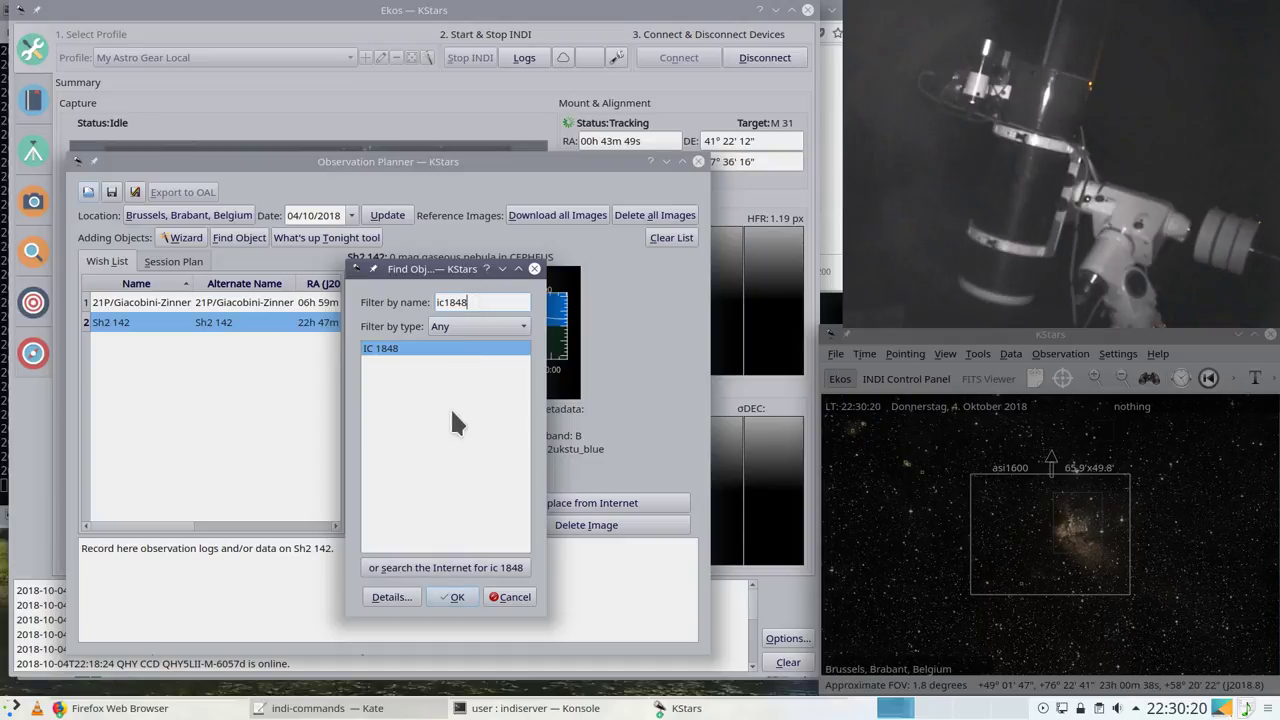
pyautogui.doubleClick(390, 352)
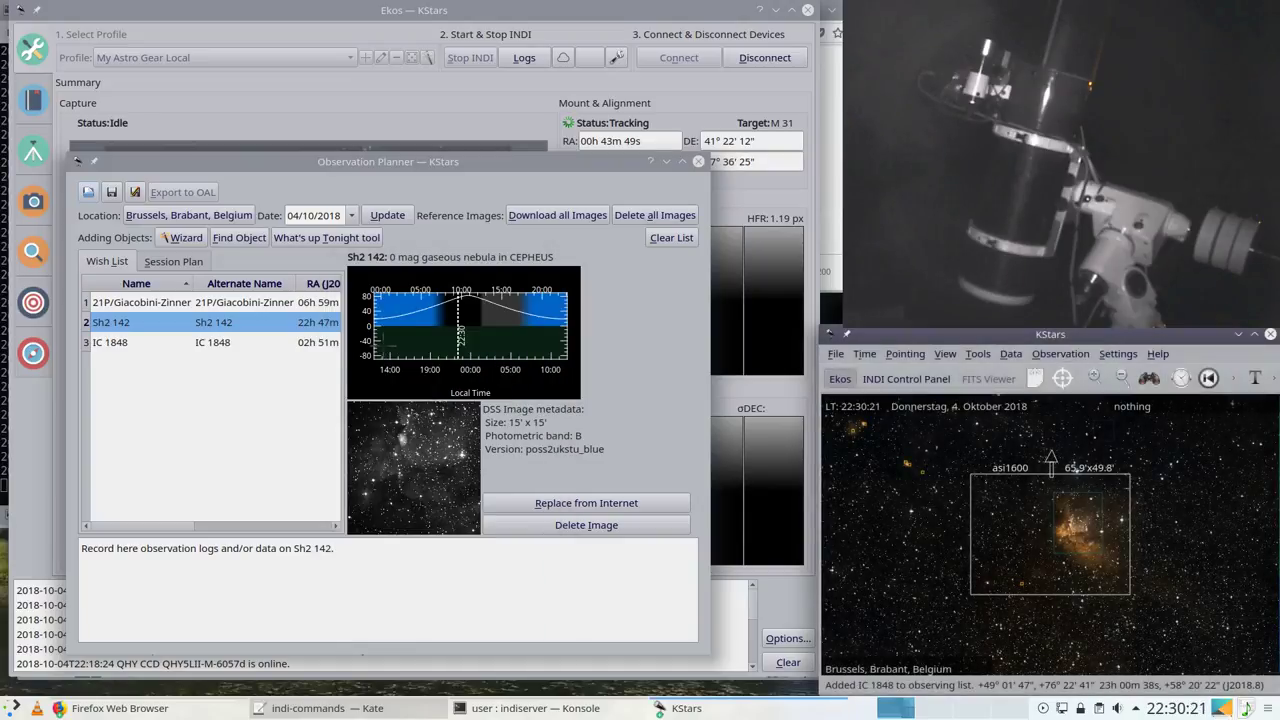
pyautogui.rightClick(184, 345)
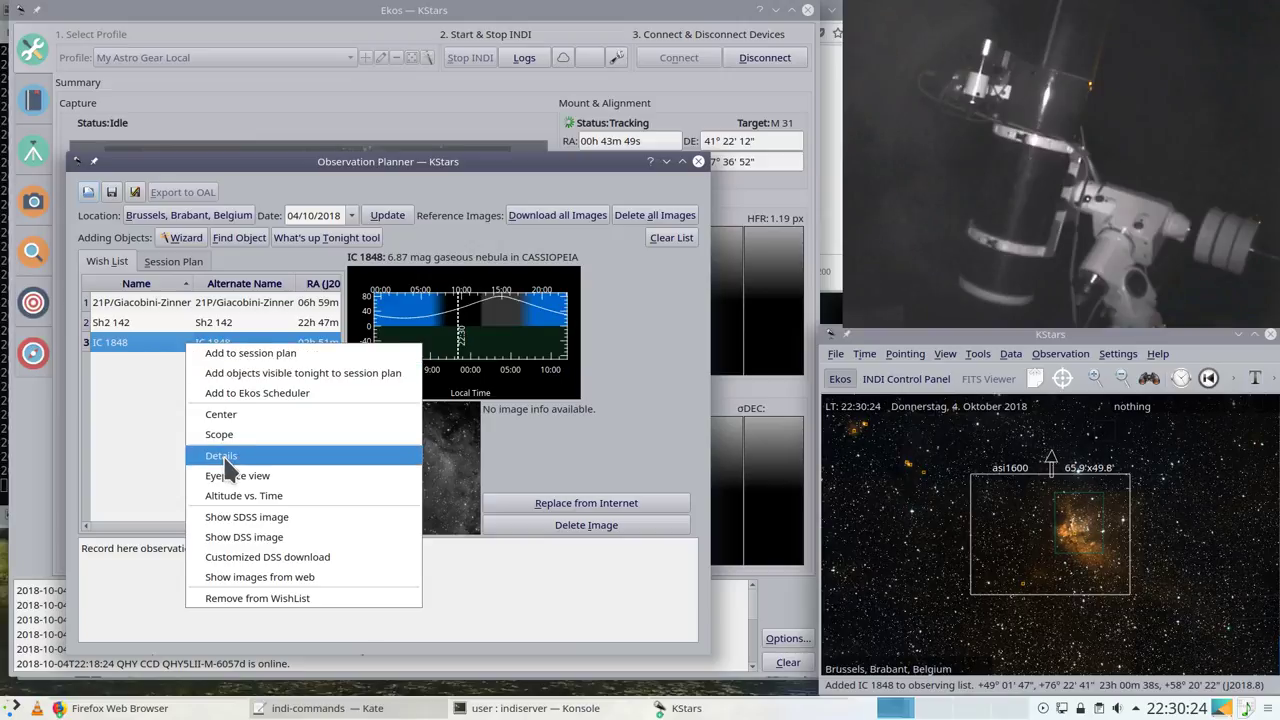
pyautogui.click(221, 414)
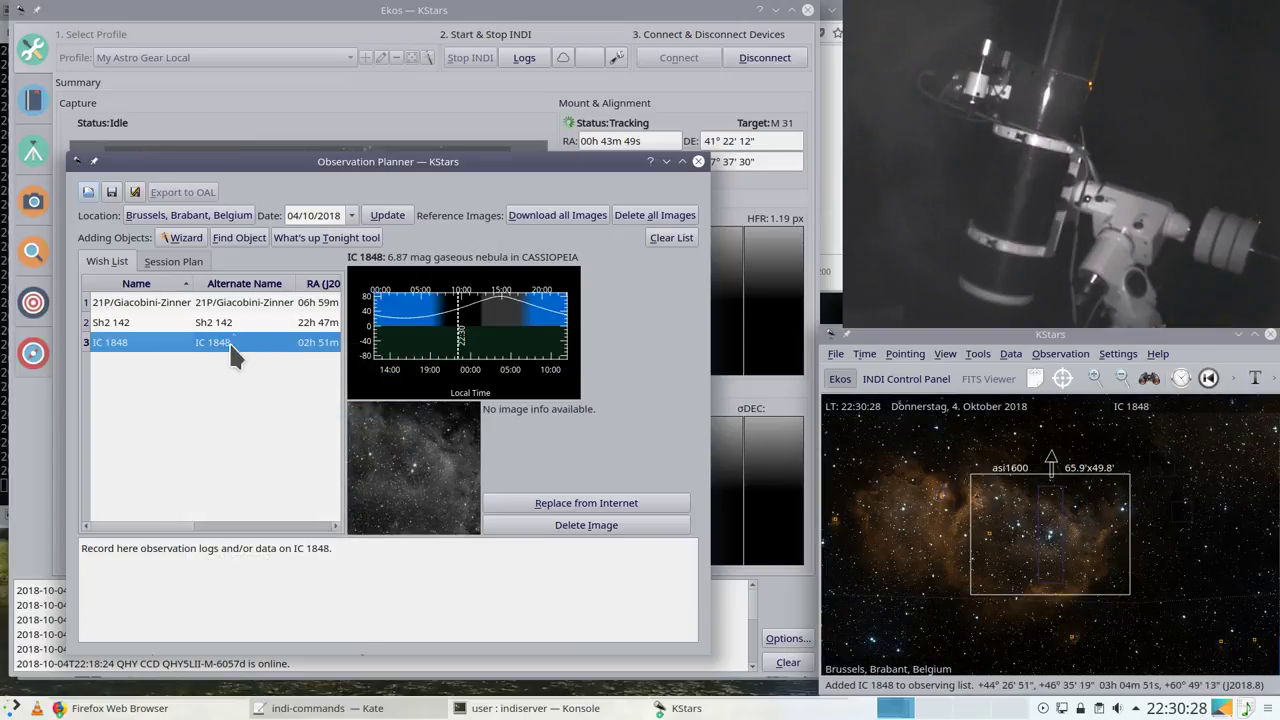
# Step: Find cederblad 214 using the name filter "Cederblad" and add it to the wish list
pyautogui.click(231, 237)
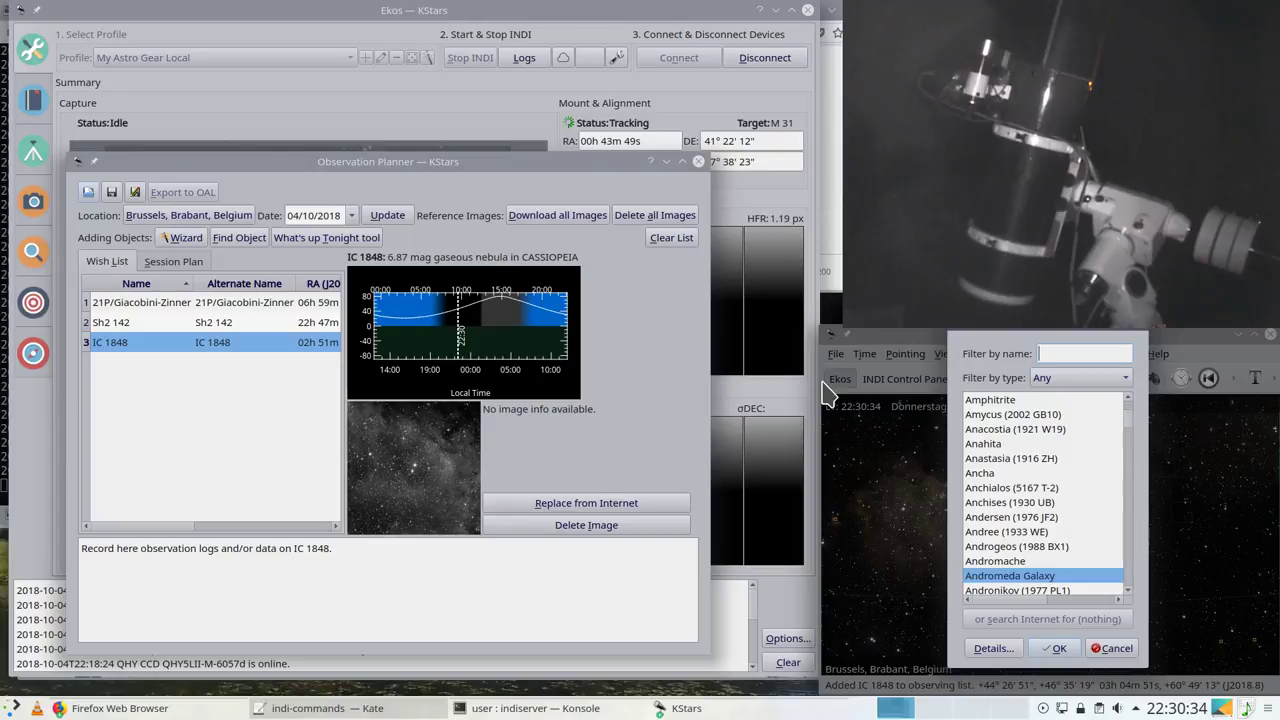
pyautogui.write('Cederblad')
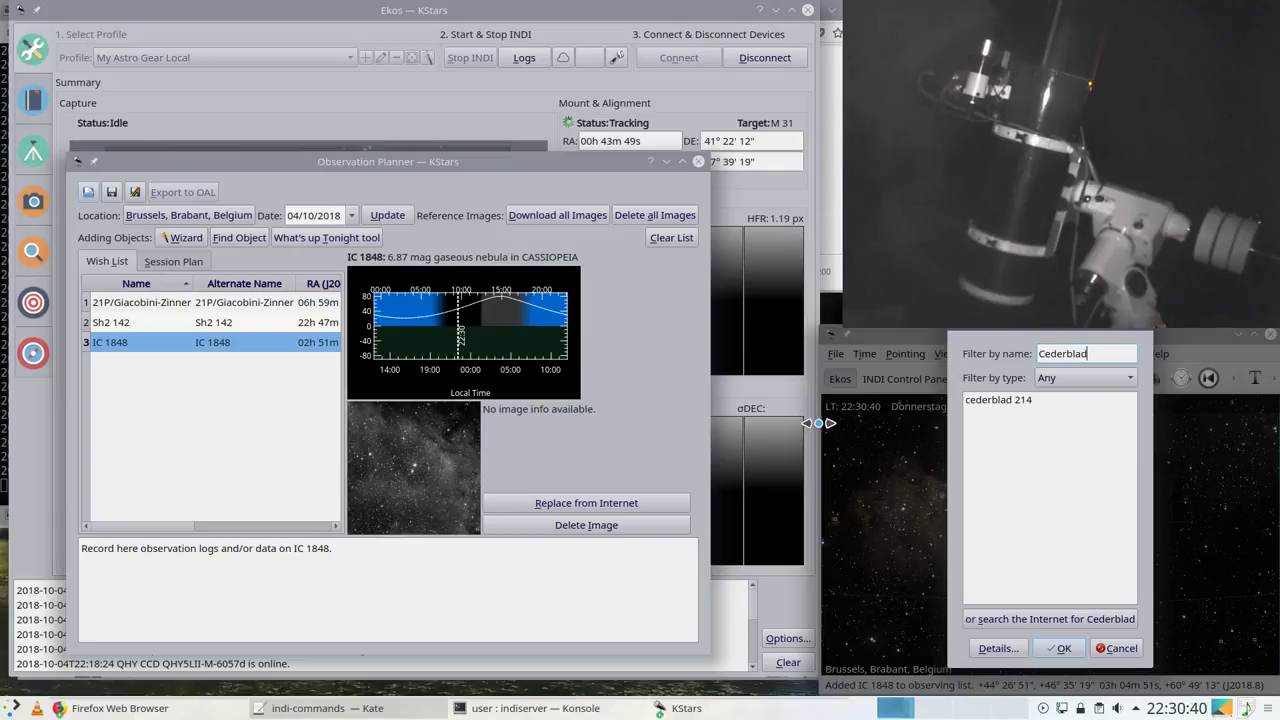
pyautogui.click(998, 403)
pyautogui.doubleClick(997, 400)
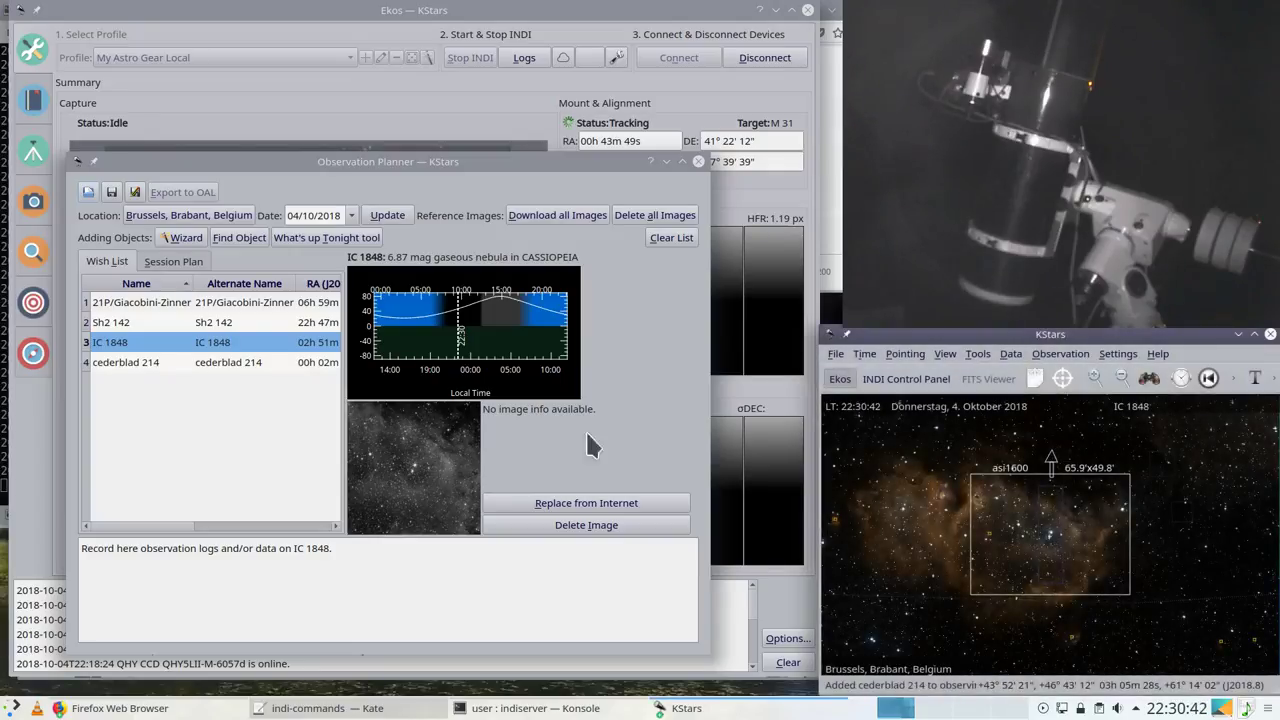
# Step: Add cederblad 214 from the wish list to the session plan
pyautogui.click(190, 365)
pyautogui.rightClick(188, 368)
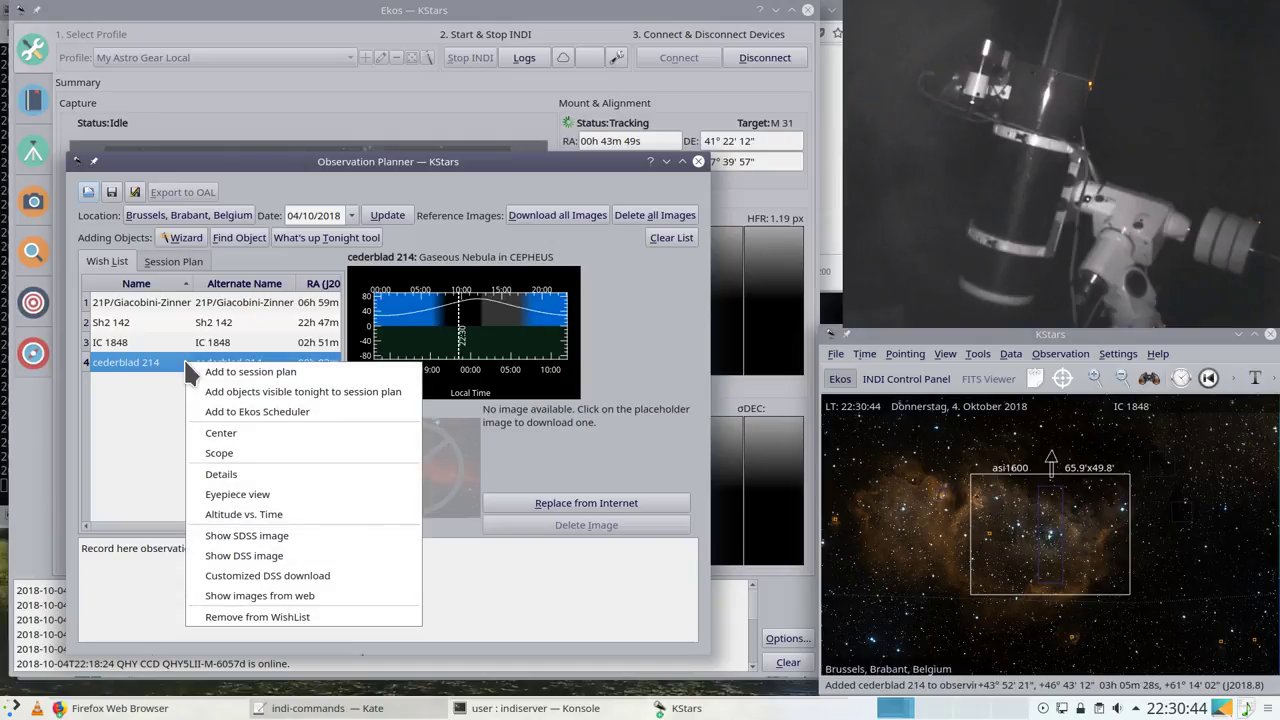
pyautogui.click(251, 372)
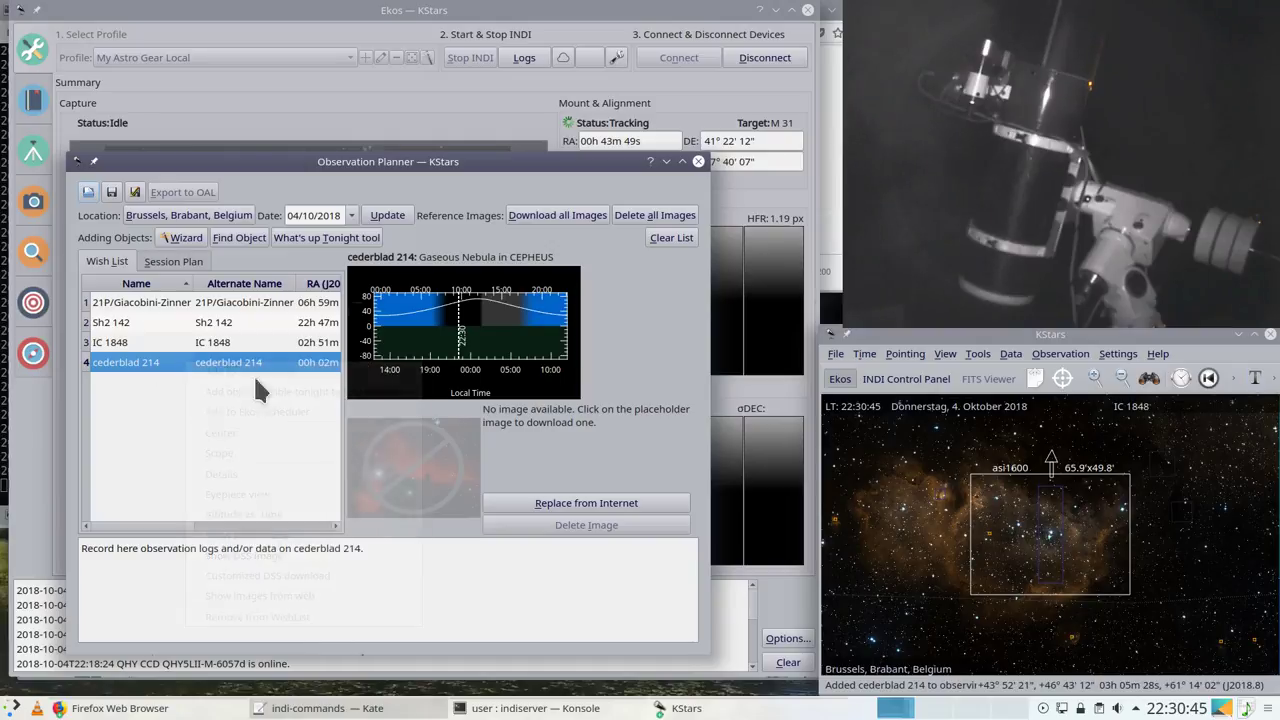
# Step: Download the reference images for all wish list objects and center the sky map on cederblad 214, showing the asi1600 camera frame
pyautogui.click(572, 208)
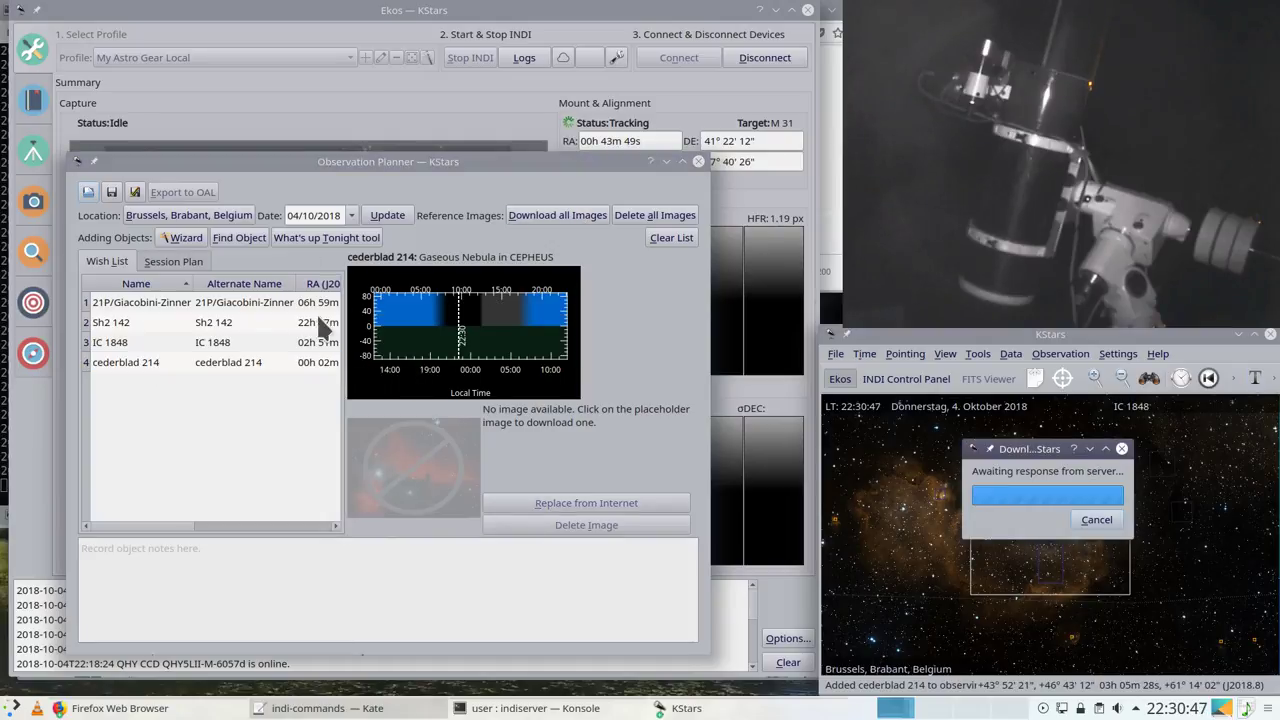
pyautogui.click(217, 364)
pyautogui.rightClick(220, 372)
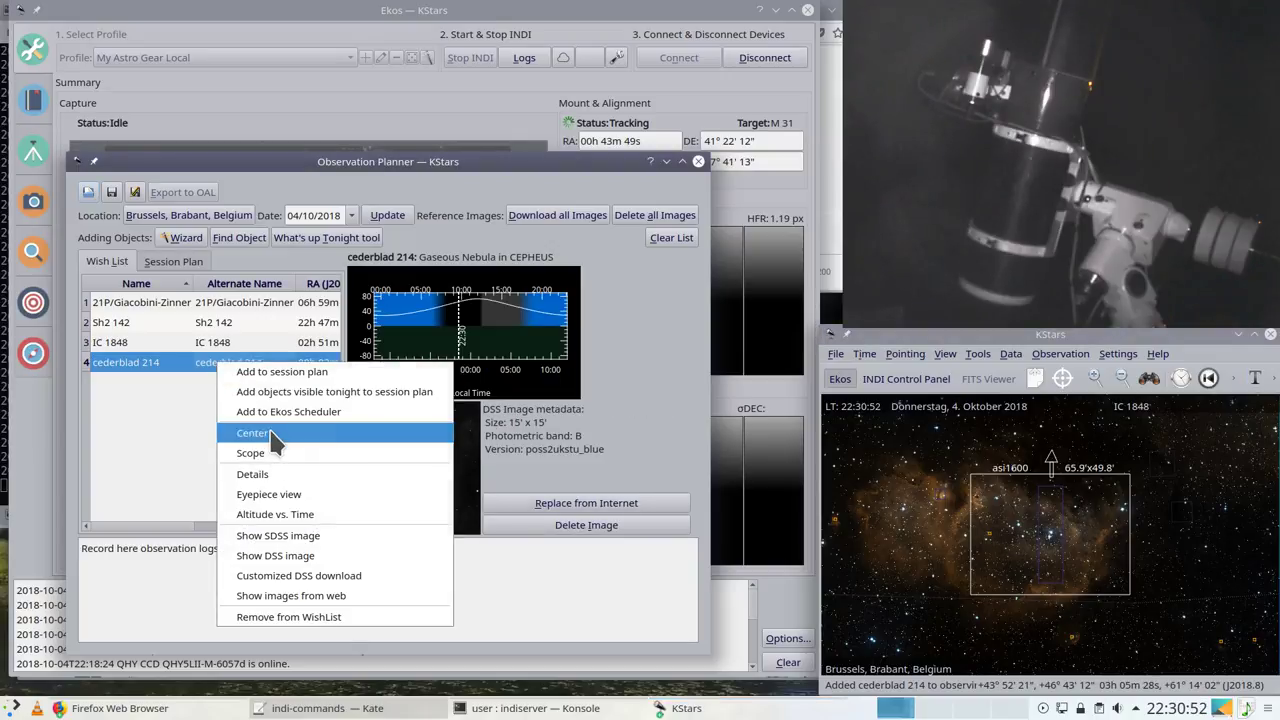
pyautogui.click(243, 428)
pyautogui.scroll(5, 985, 530)
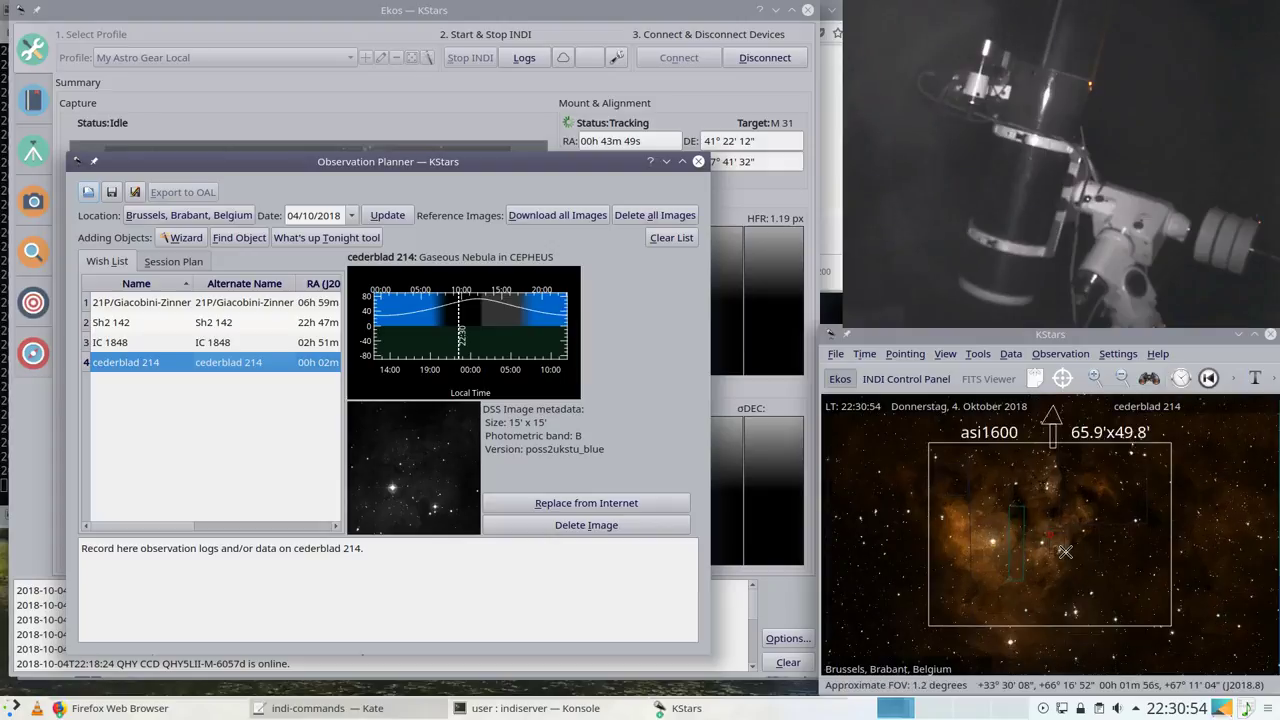
pyautogui.scroll(-2, 1065, 551)
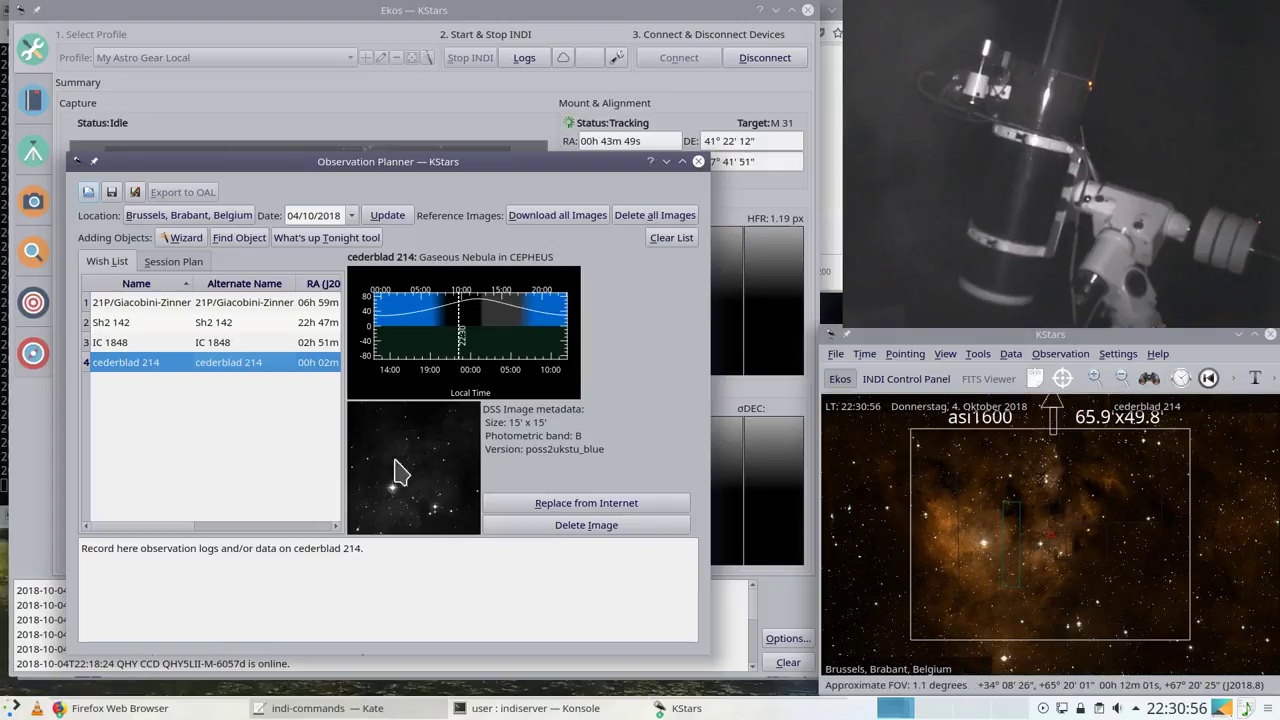
# Step: Find NGC 896 using the name filter "ngc896", add it to the wish list and select its entry there
pyautogui.rightClick(153, 395)
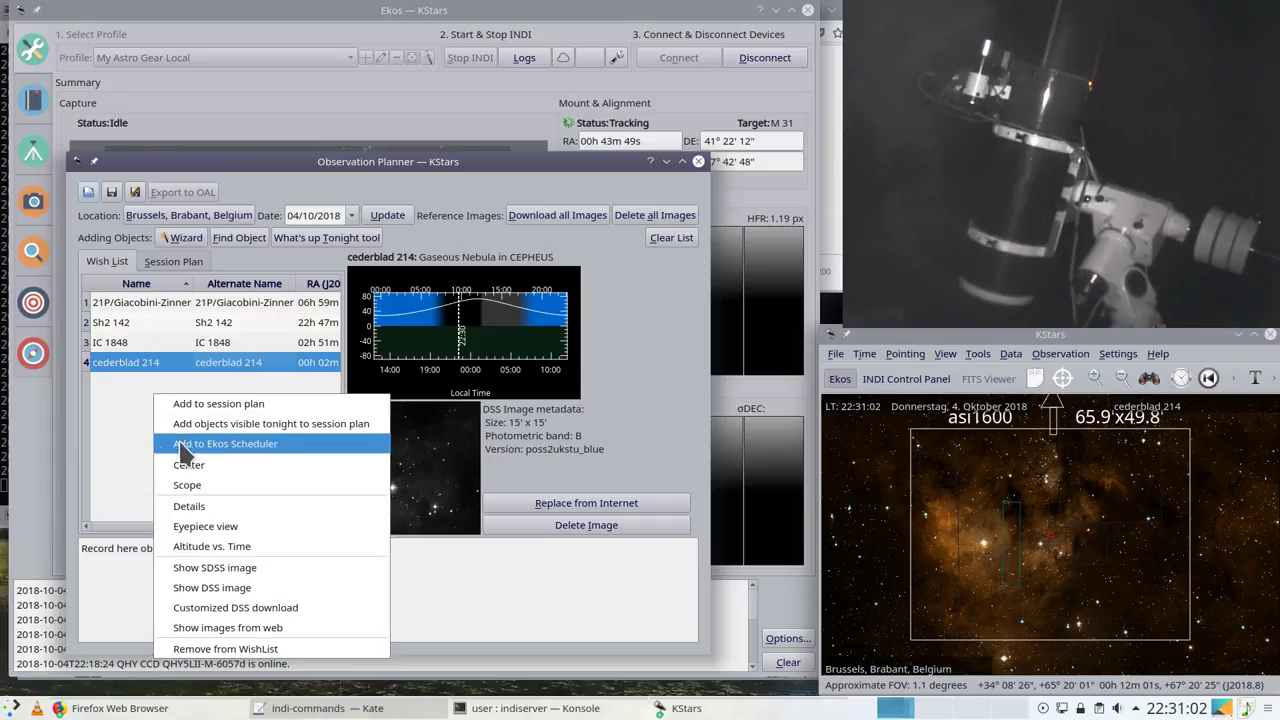
pyautogui.click(119, 429)
pyautogui.click(239, 237)
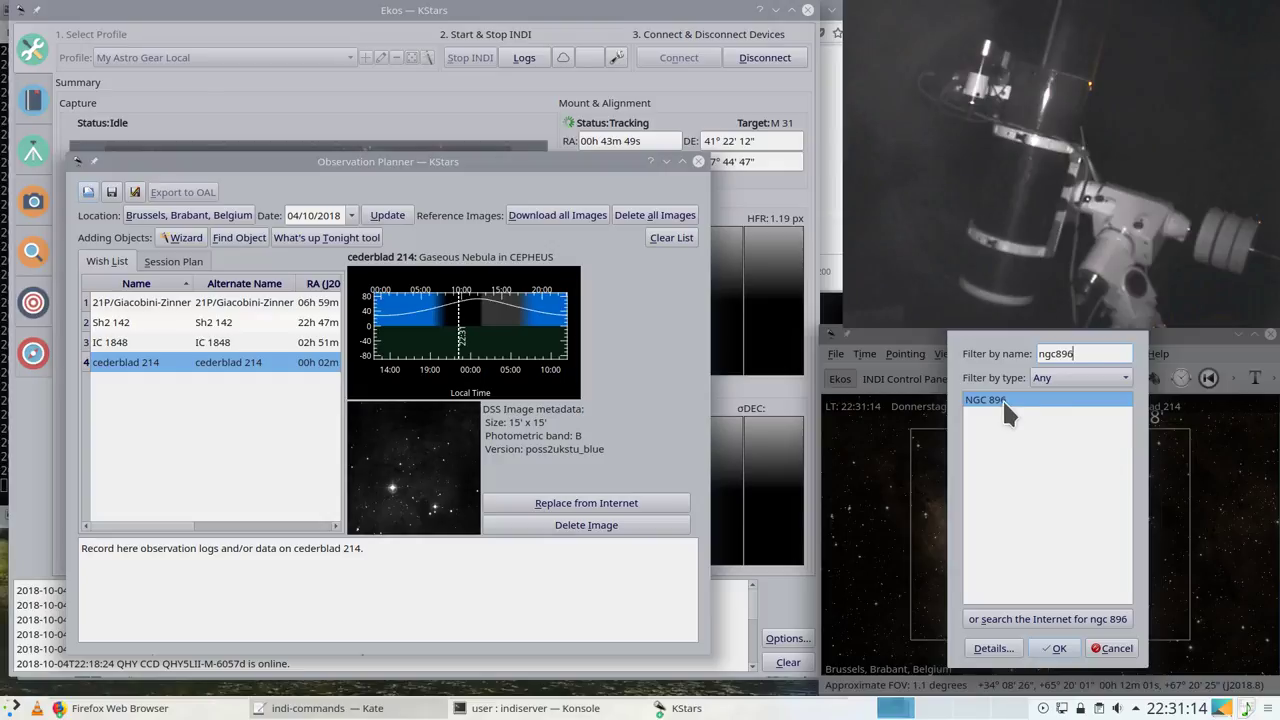
pyautogui.doubleClick(1002, 398)
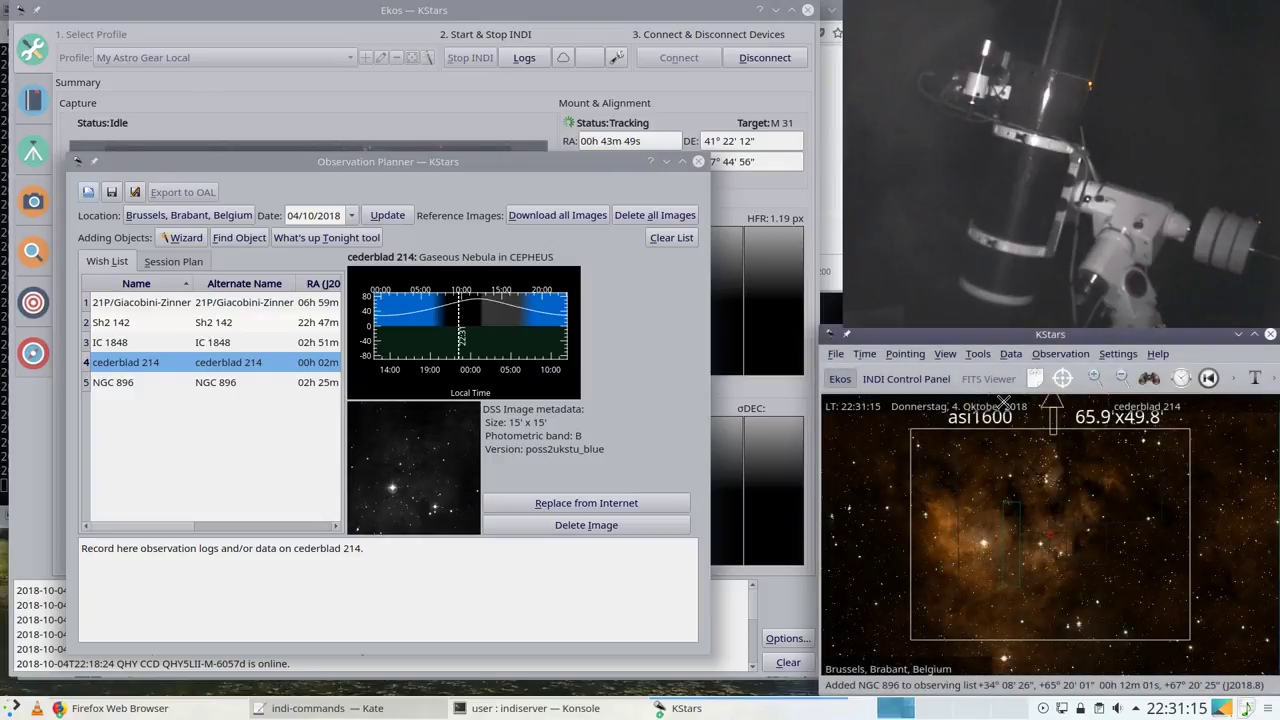
pyautogui.click(213, 384)
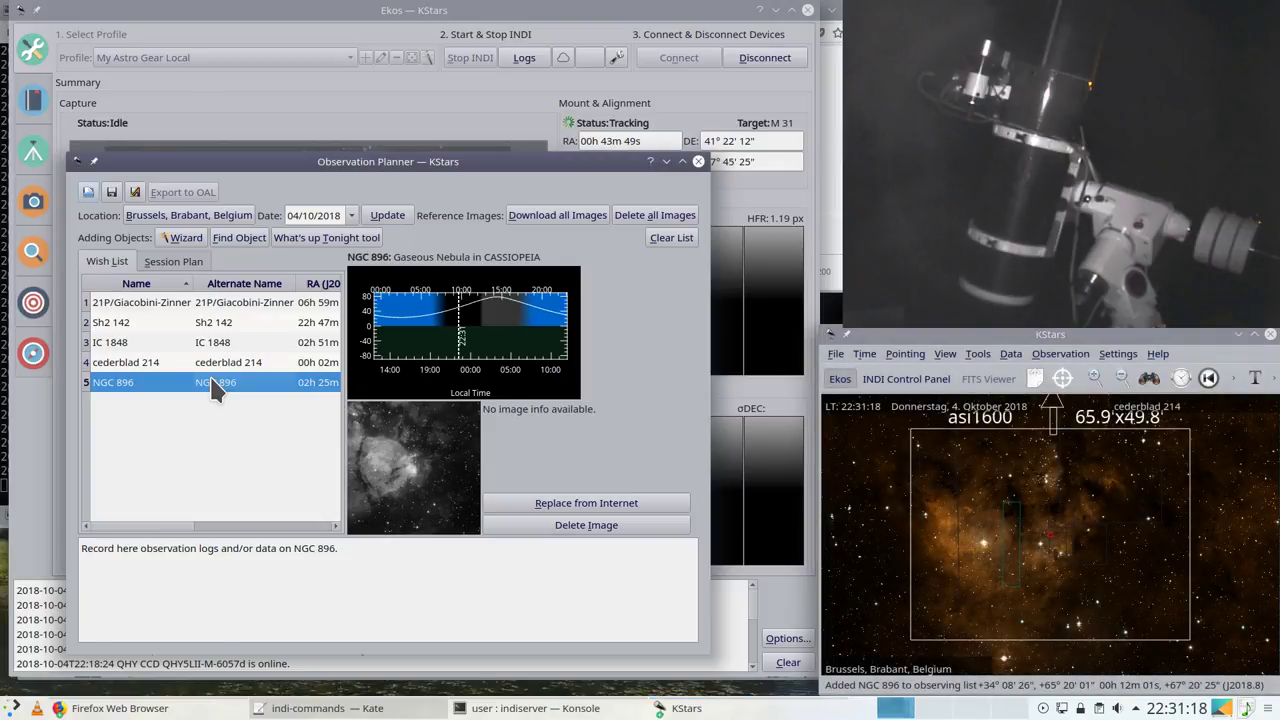
pyautogui.rightClick(199, 407)
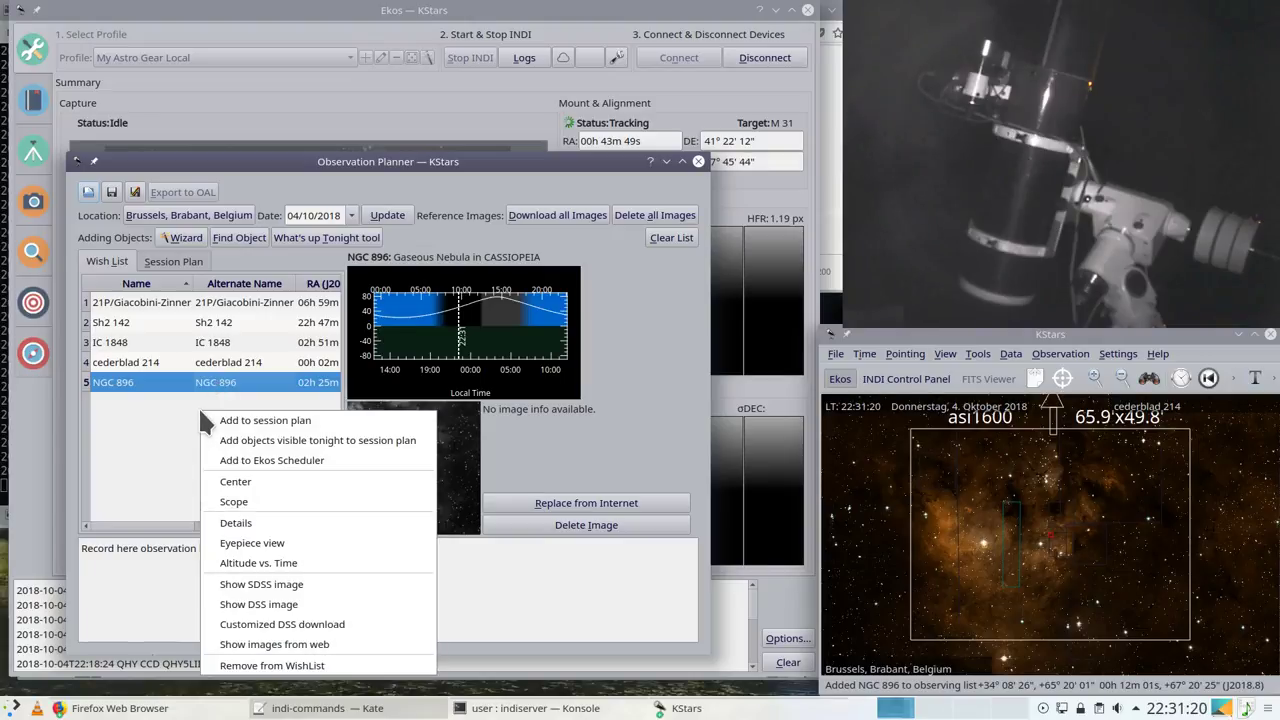
pyautogui.click(240, 420)
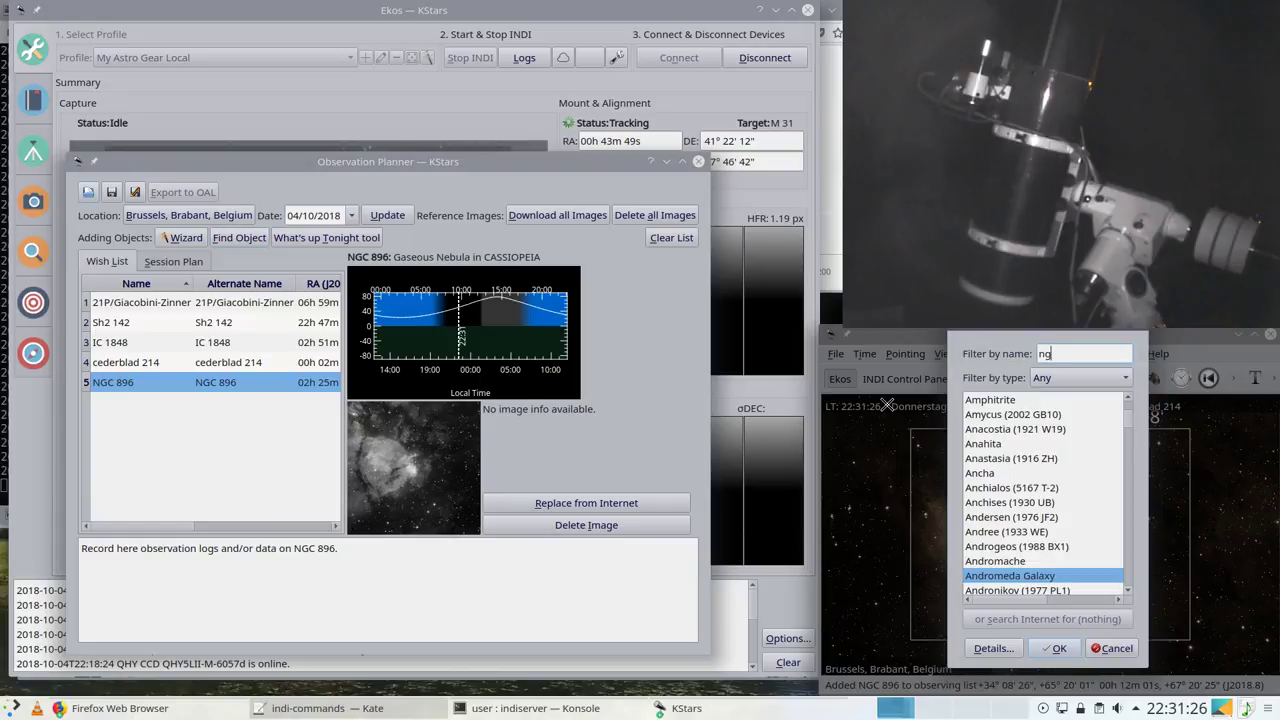
# Step: Find NGC 6888 and Sh2 132 using the name filters "ngc6888" and "sh2 132" and add both to the wish list
pyautogui.write('ngc6888')
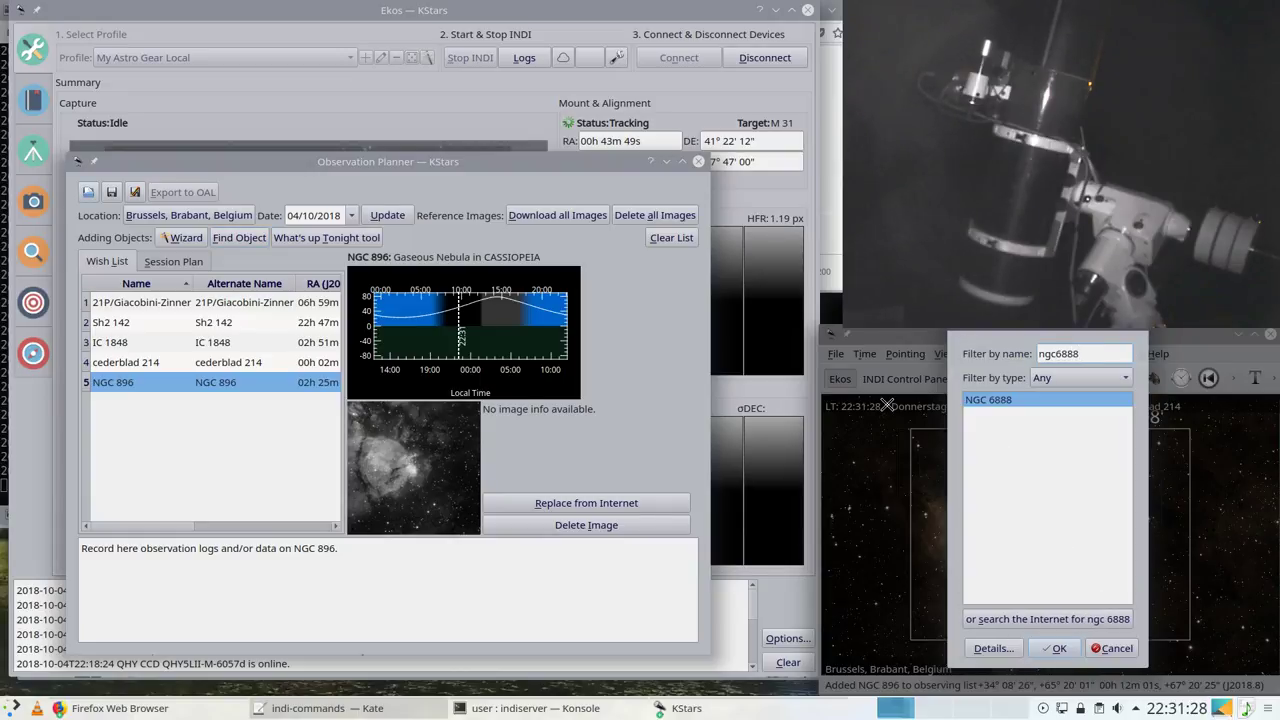
pyautogui.doubleClick(1001, 400)
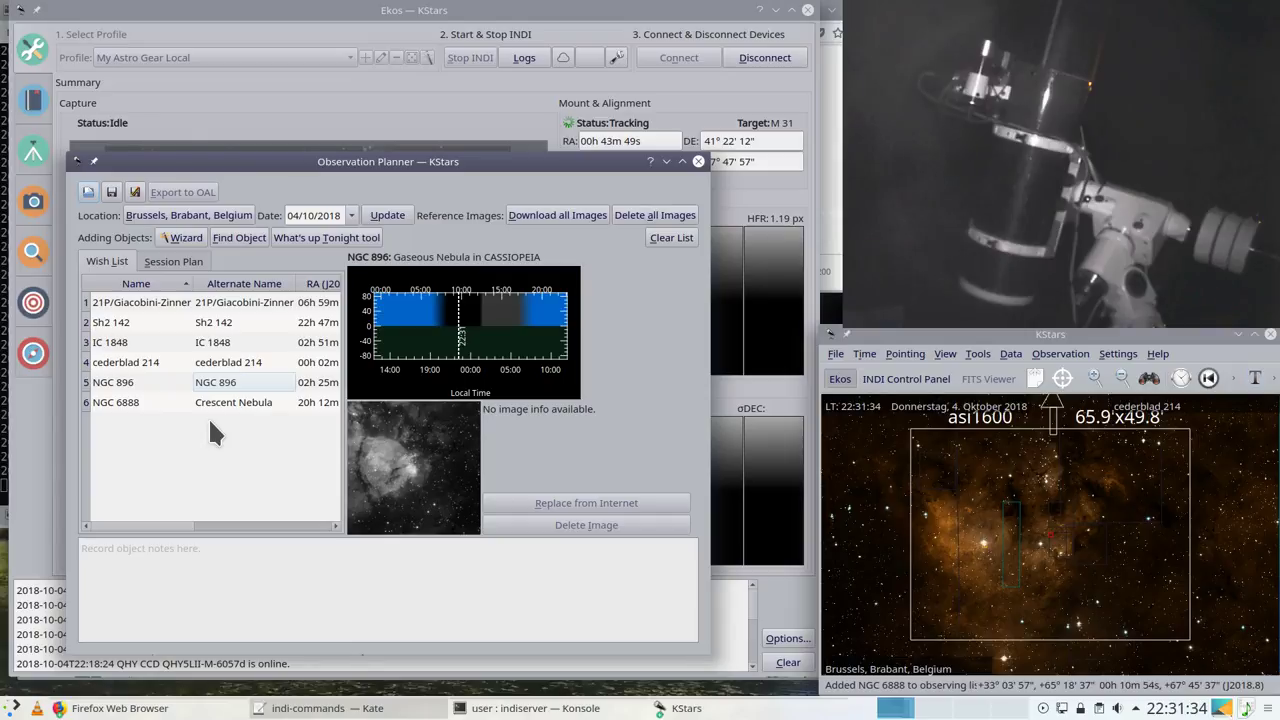
pyautogui.click(230, 243)
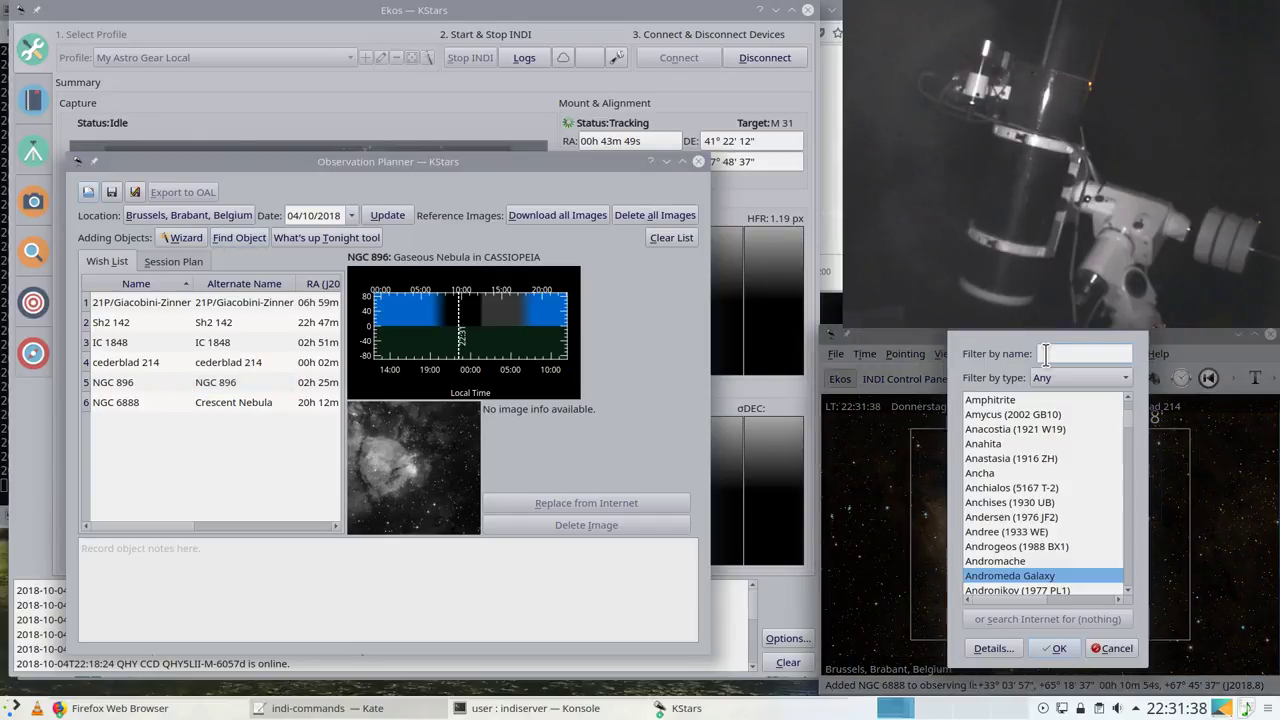
pyautogui.write('sh2 132')
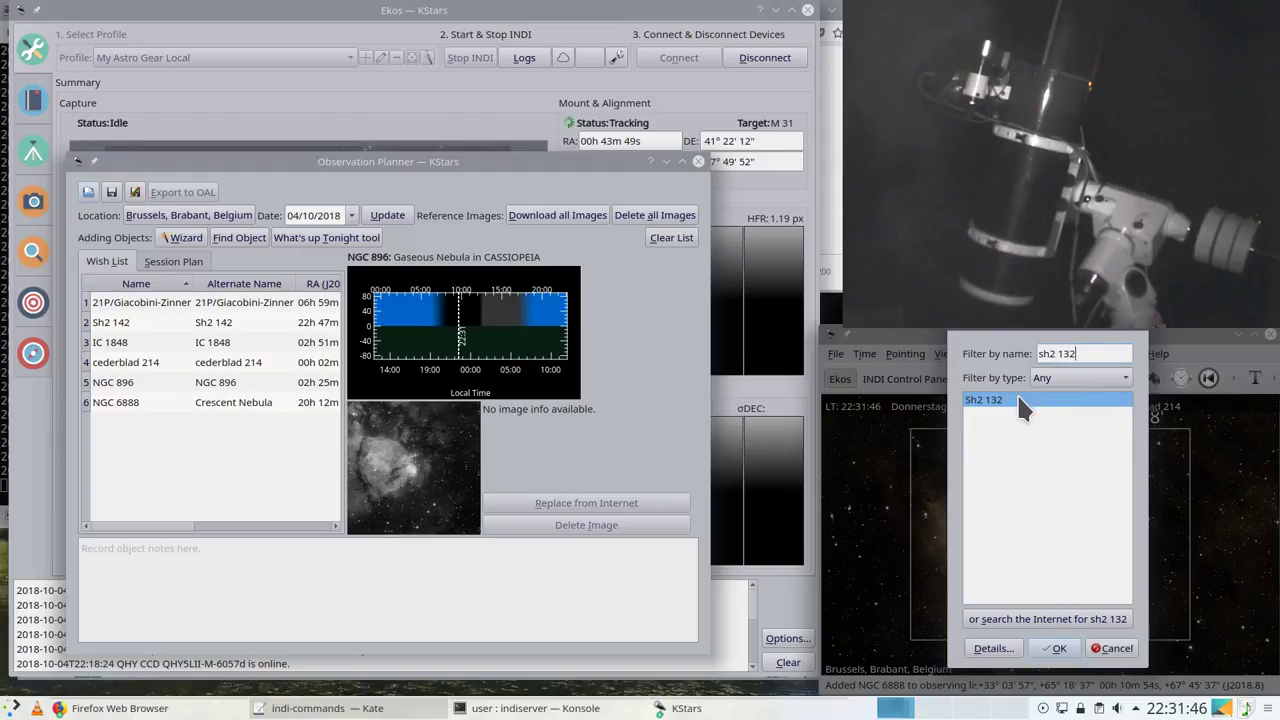
pyautogui.doubleClick(1017, 399)
pyautogui.click(178, 466)
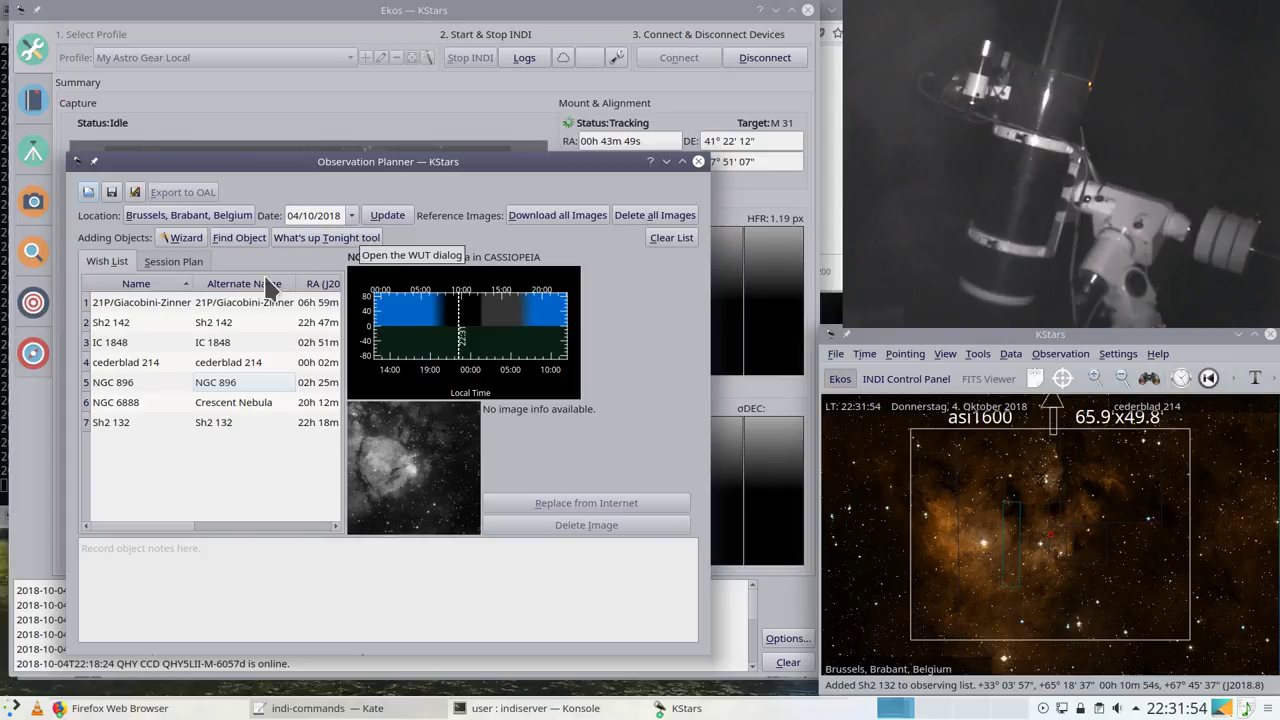
# Step: Select Sh2 142 in the wish list and arrange the planner and sky map windows to show both, with a wide-field map
pyautogui.click(213, 324)
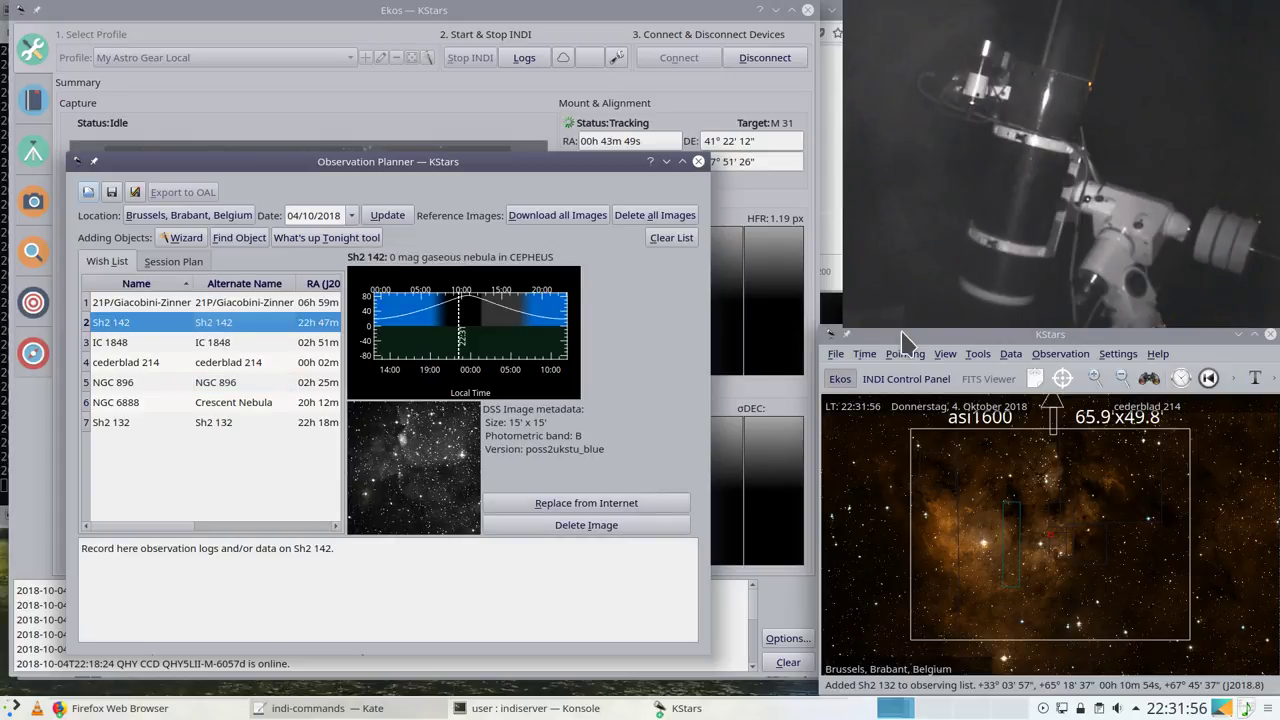
pyautogui.moveTo(903, 340); pyautogui.dragTo(386, 34)
pyautogui.moveTo(450, 172); pyautogui.dragTo(118, 137)
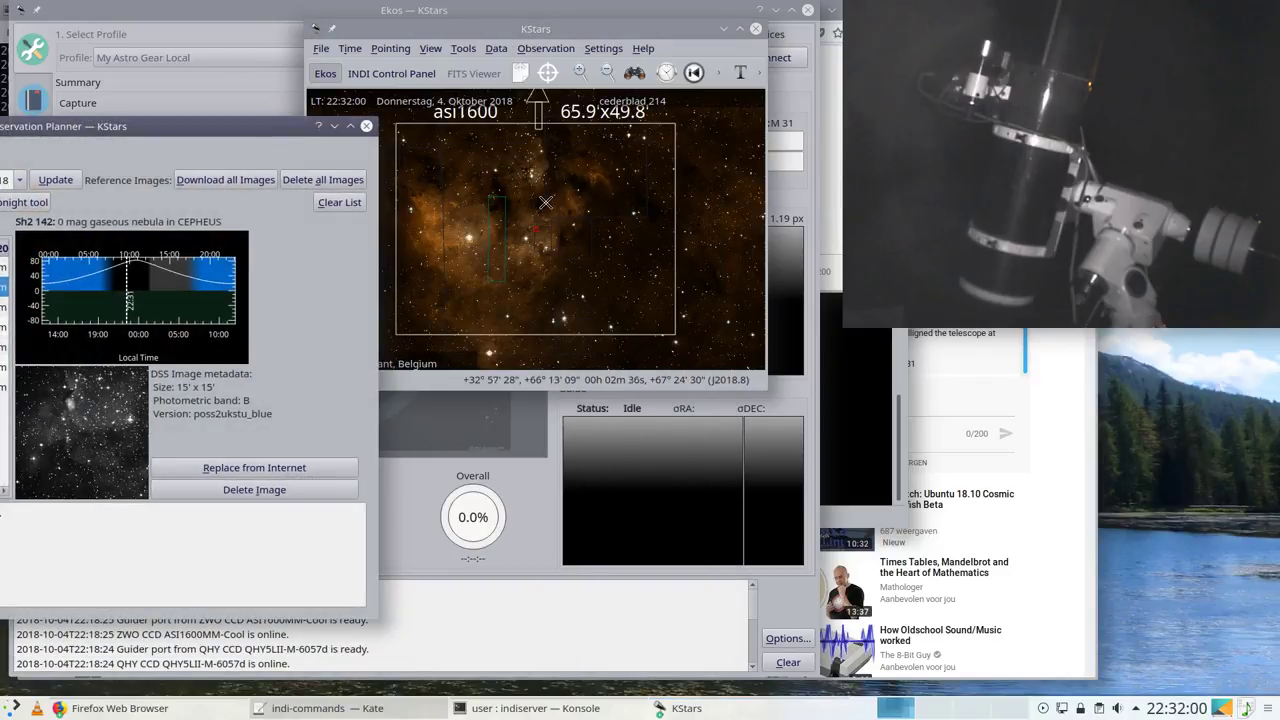
pyautogui.scroll(-6, 536, 222)
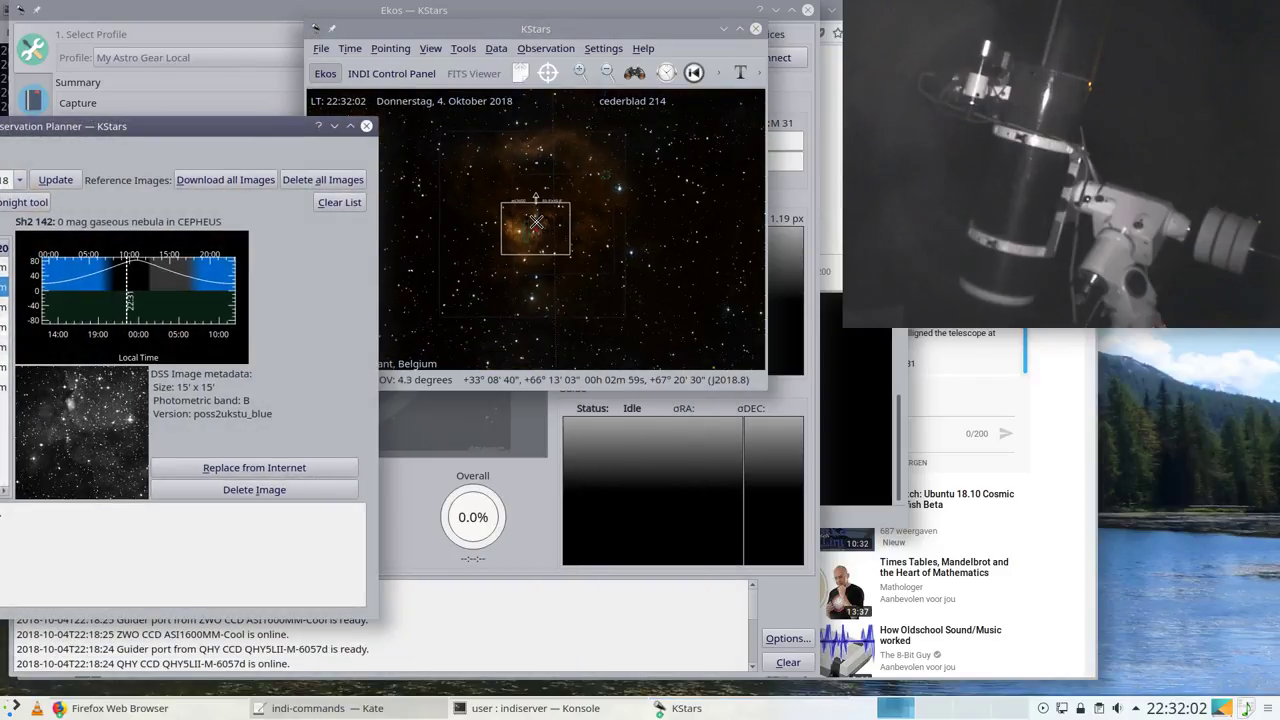
pyautogui.scroll(-2, 536, 222)
pyautogui.scroll(-6, 536, 222)
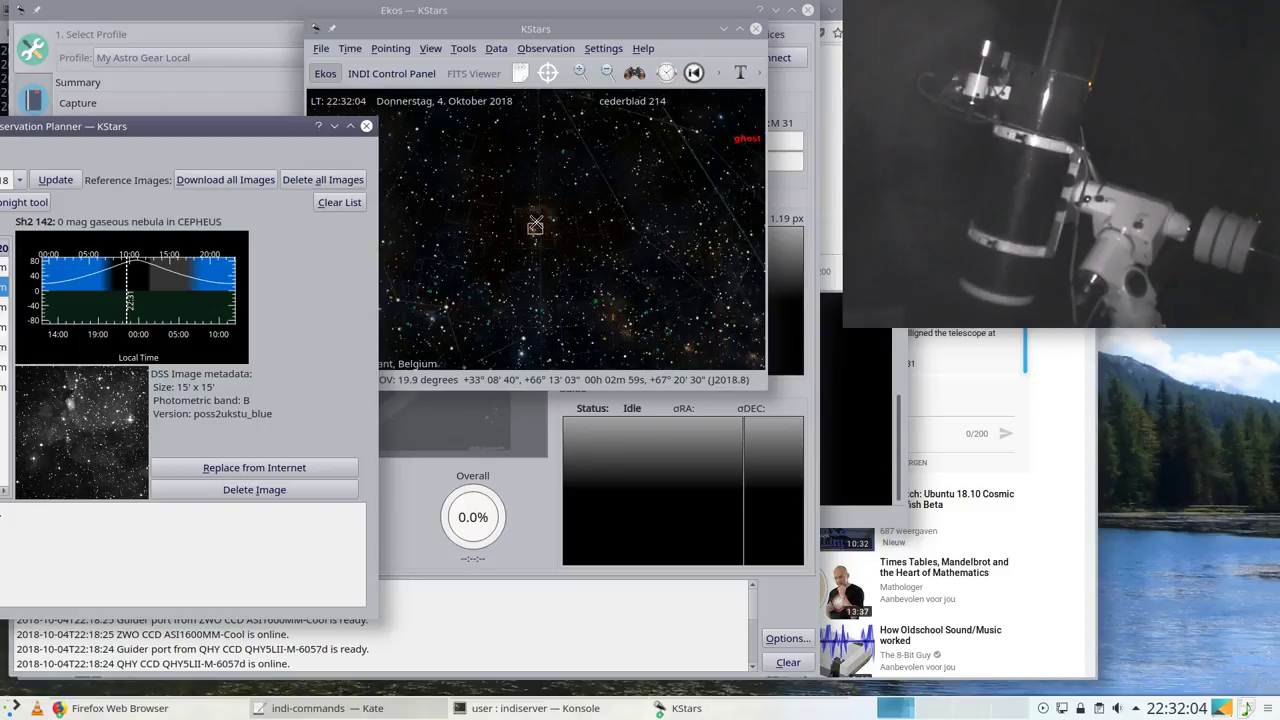
pyautogui.scroll(-3, 536, 222)
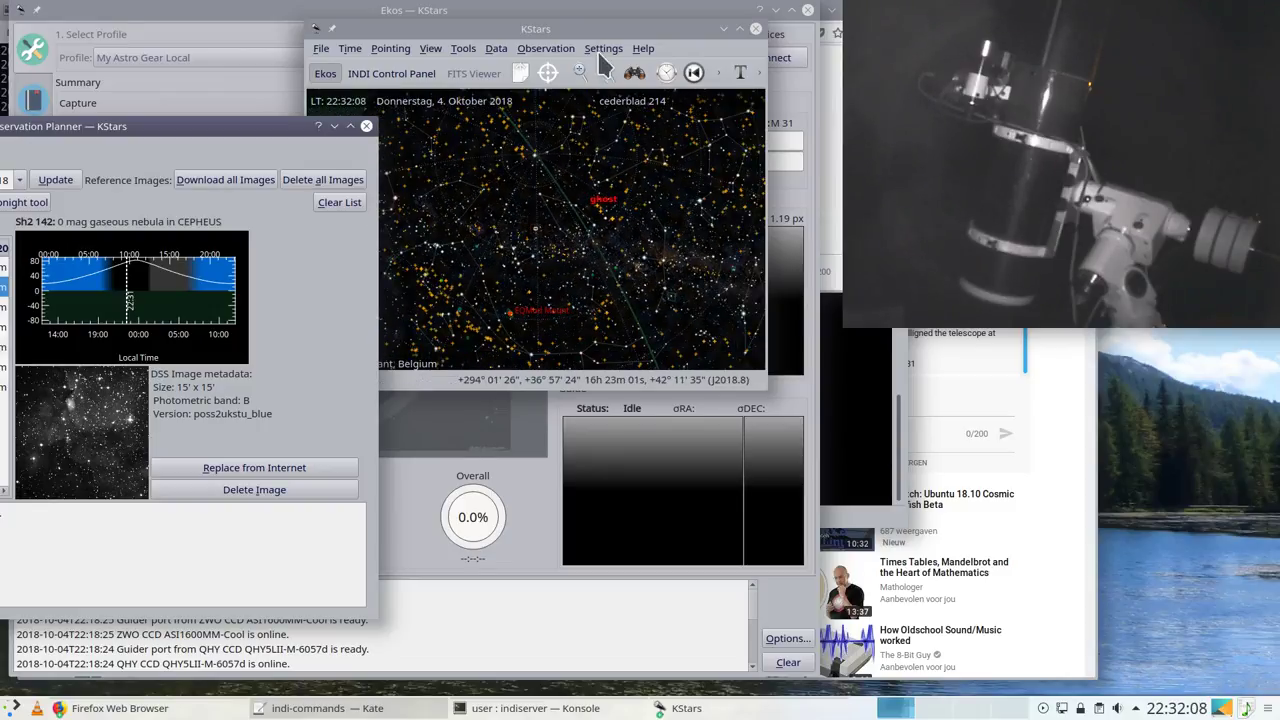
pyautogui.moveTo(600, 30); pyautogui.dragTo(732, 31)
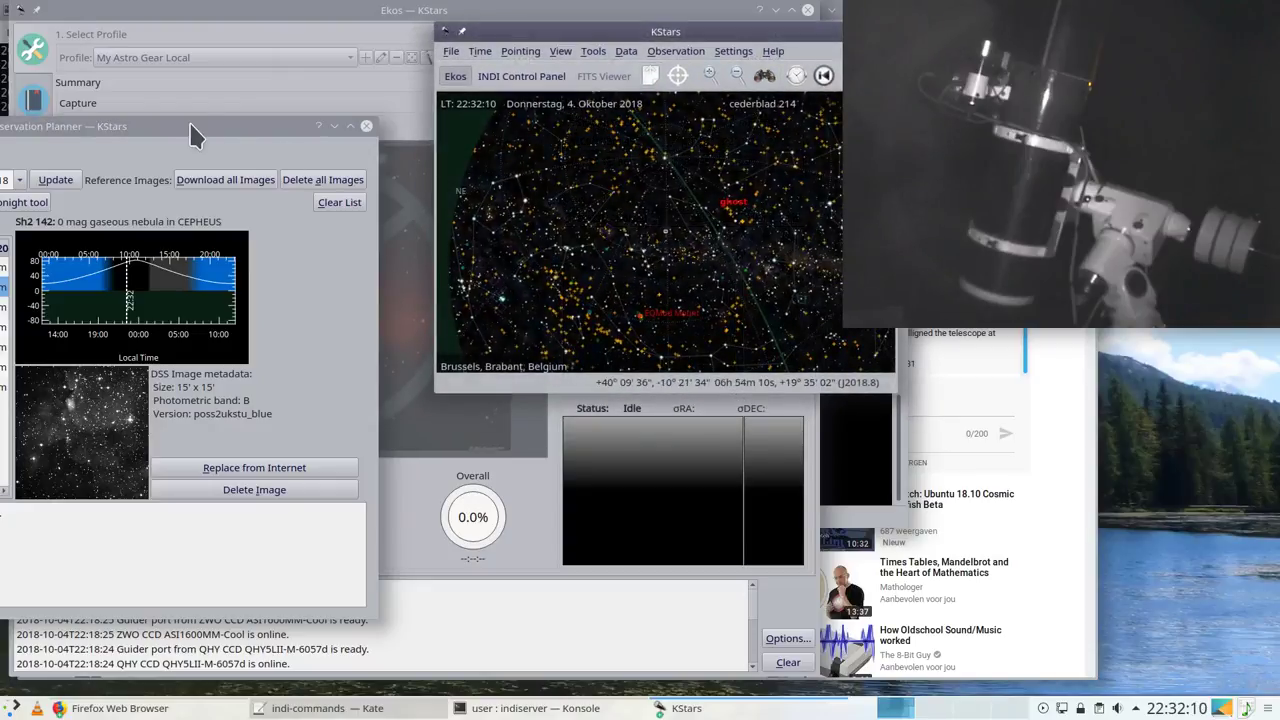
pyautogui.moveTo(186, 128); pyautogui.dragTo(433, 240)
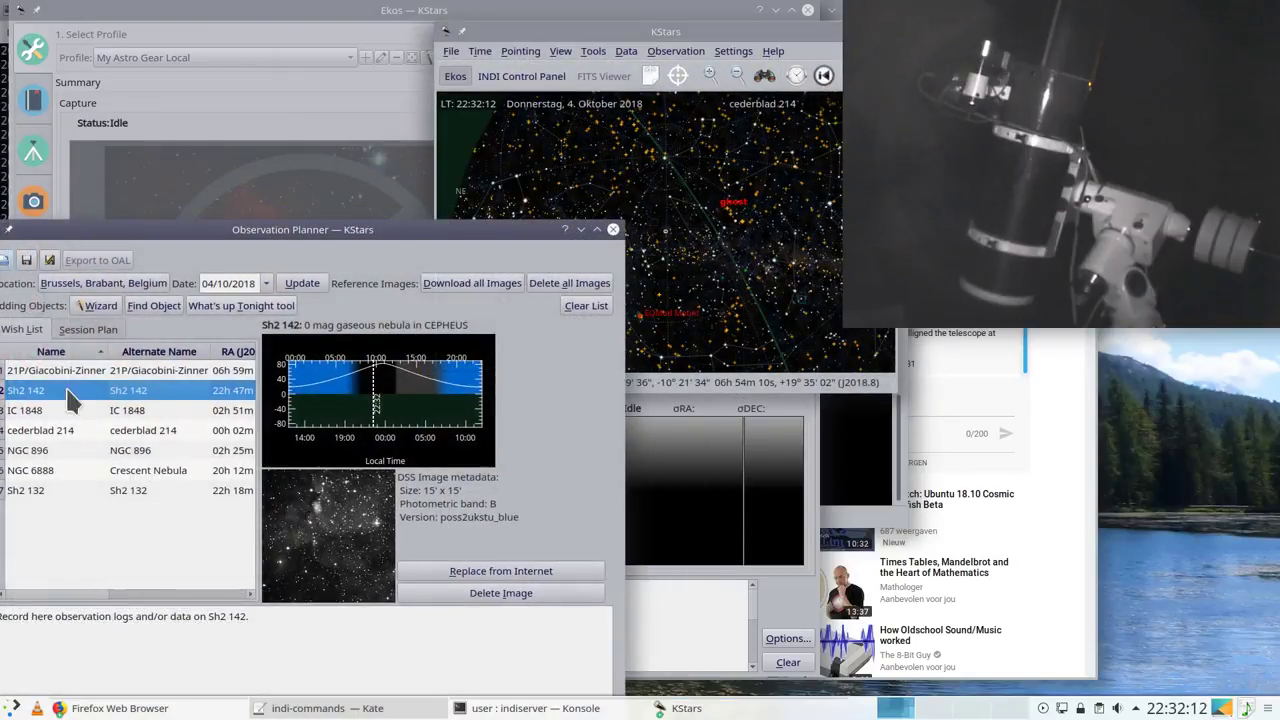
# Step: Center the sky map in turn on the wish list objects IC 1848, cederblad 214 and NGC 896 to examine their sky positions
pyautogui.click(45, 412)
pyautogui.rightClick(45, 412)
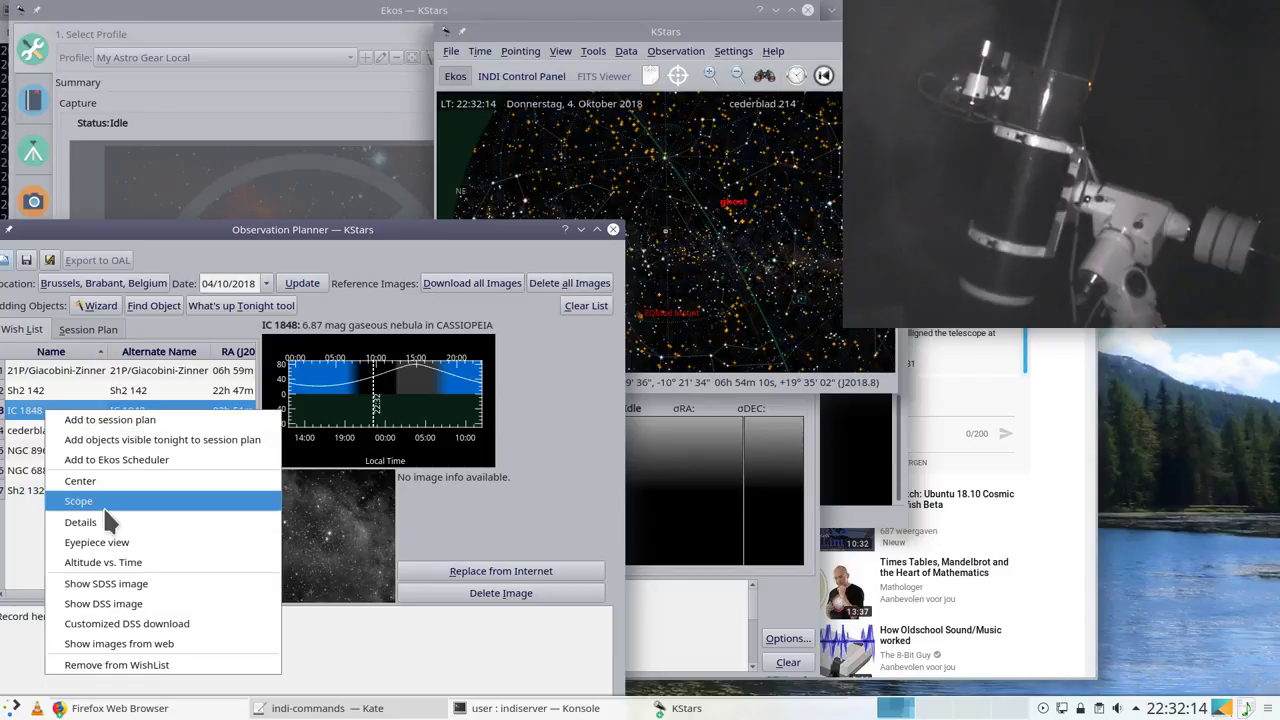
pyautogui.click(104, 480)
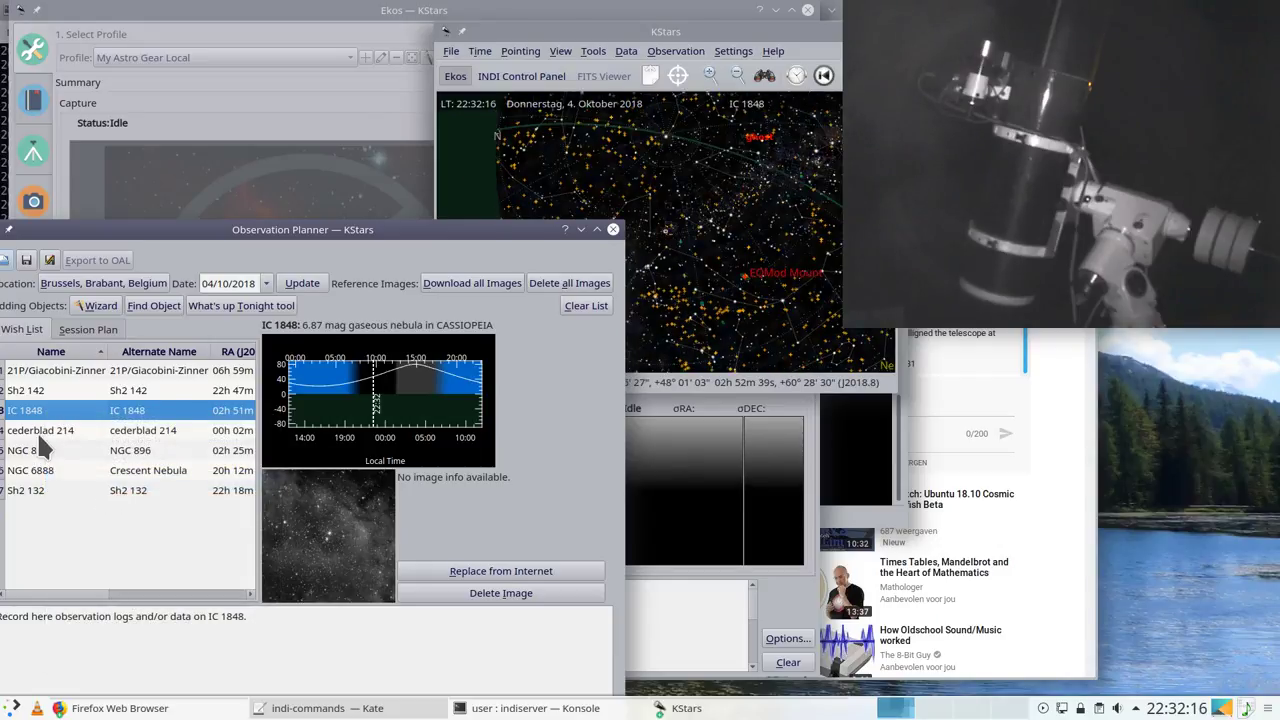
pyautogui.click(37, 431)
pyautogui.rightClick(56, 430)
pyautogui.click(91, 498)
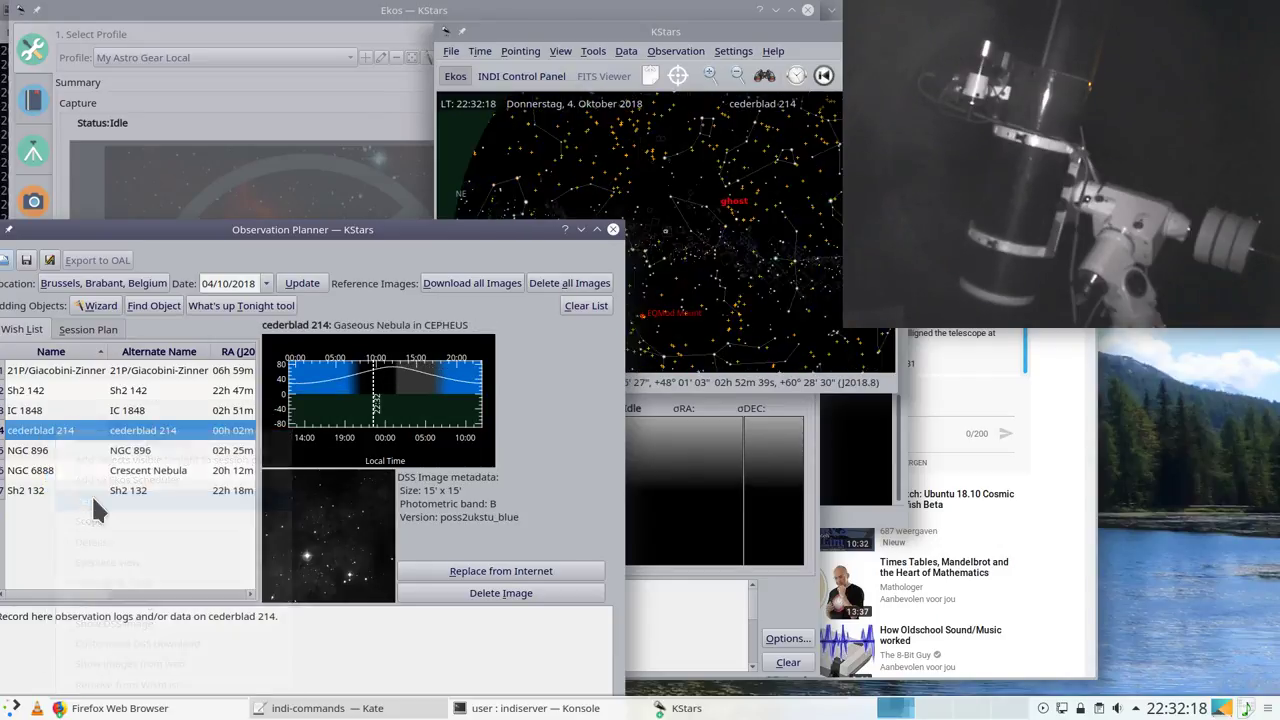
pyautogui.click(27, 452)
pyautogui.rightClick(24, 451)
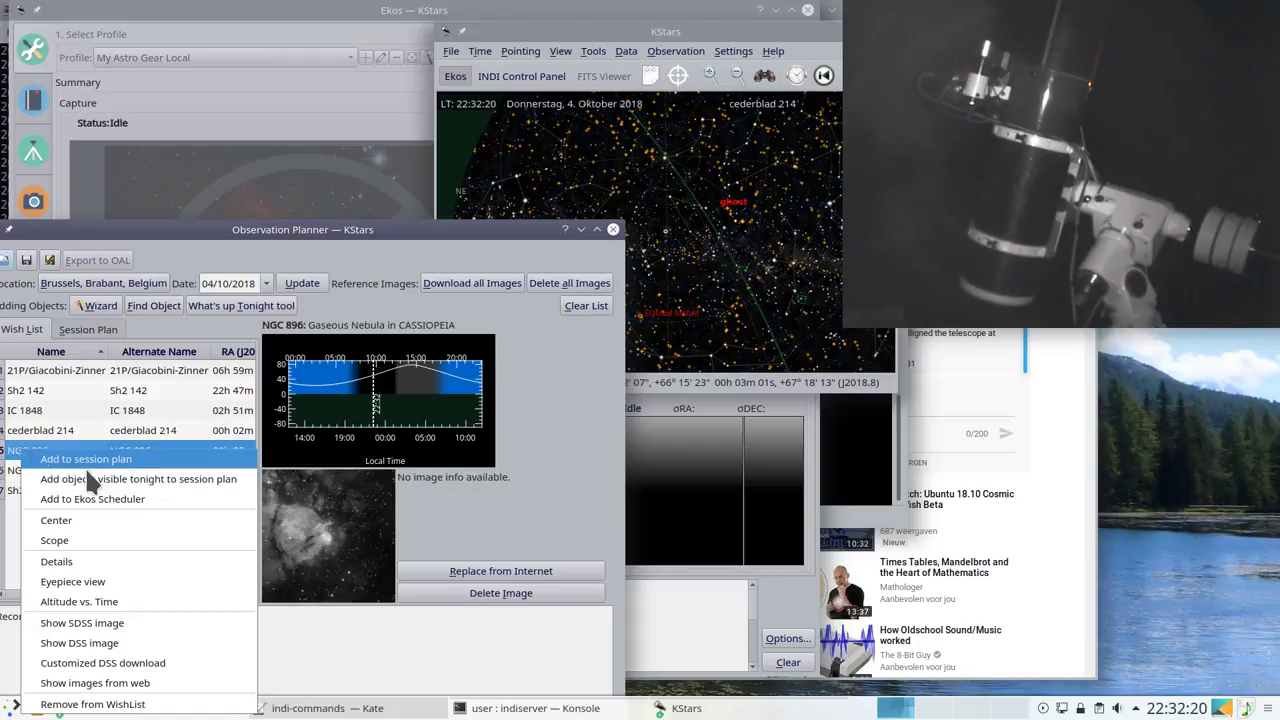
pyautogui.click(75, 521)
# Step: Center the sky map on NGC 6888 and on Sh2 132 to compare their positions and altitude curves
pyautogui.click(28, 472)
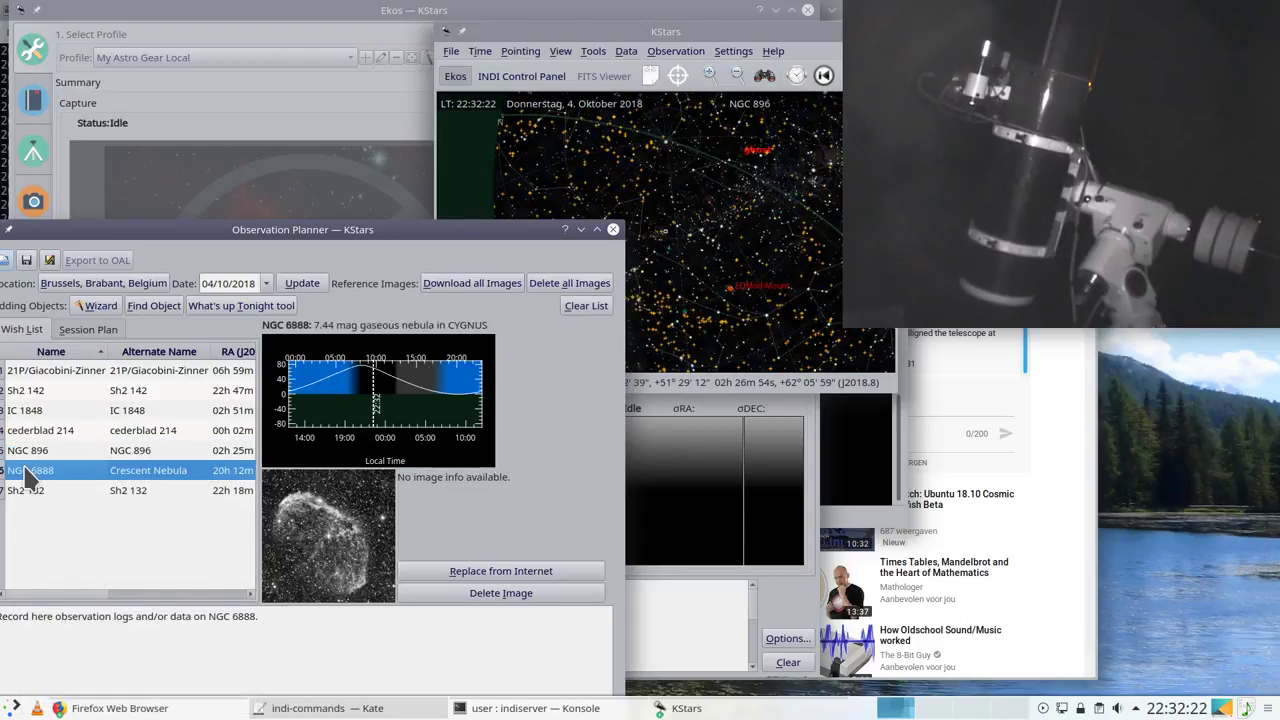
pyautogui.rightClick(26, 470)
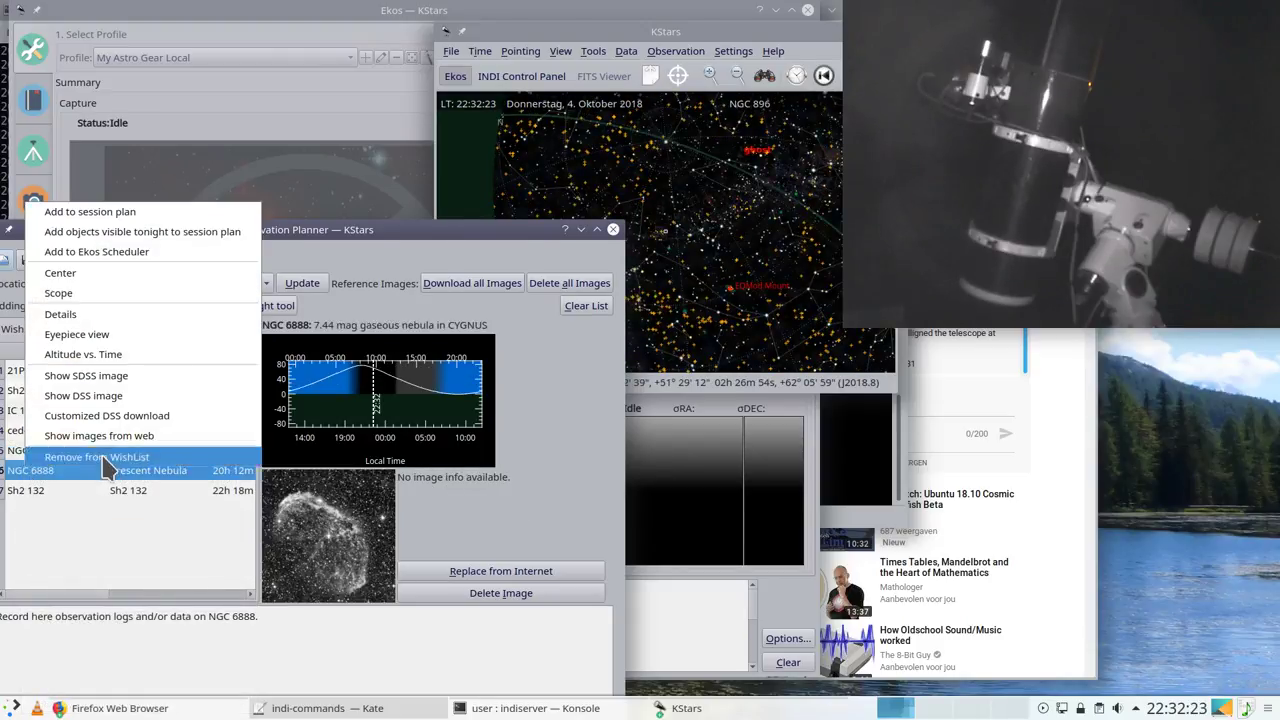
pyautogui.click(80, 273)
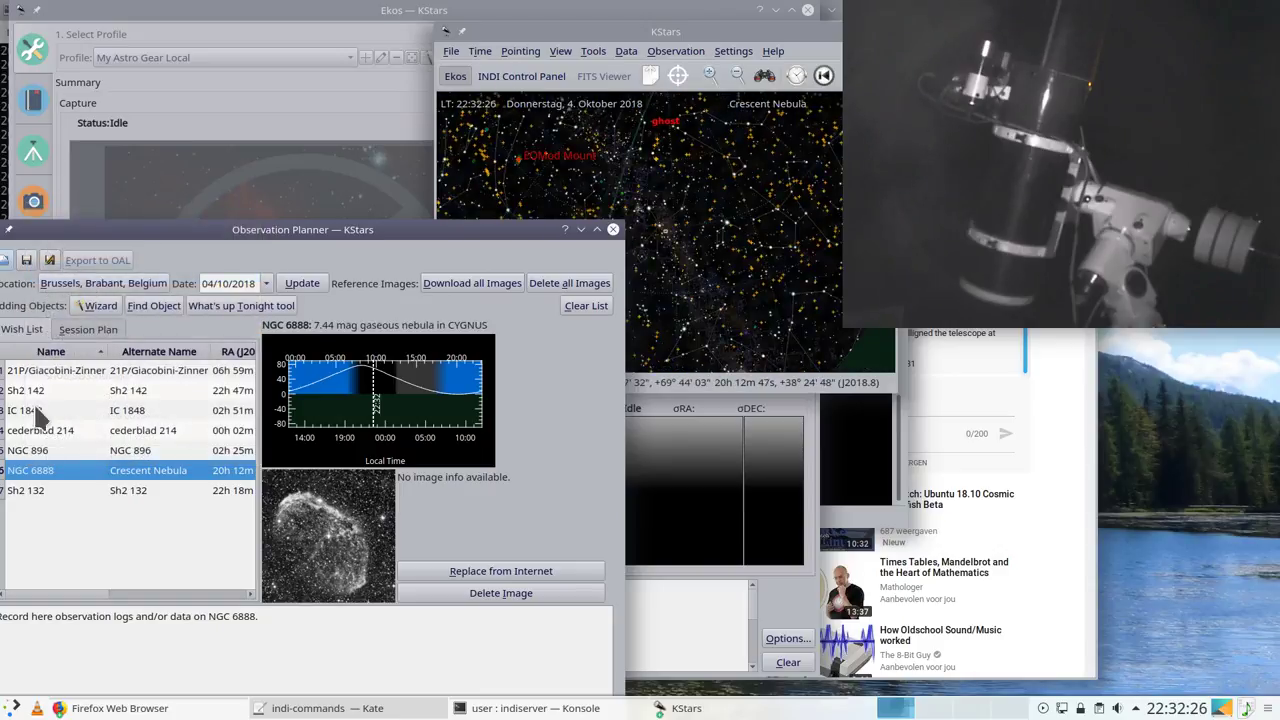
pyautogui.click(40, 490)
pyautogui.rightClick(40, 492)
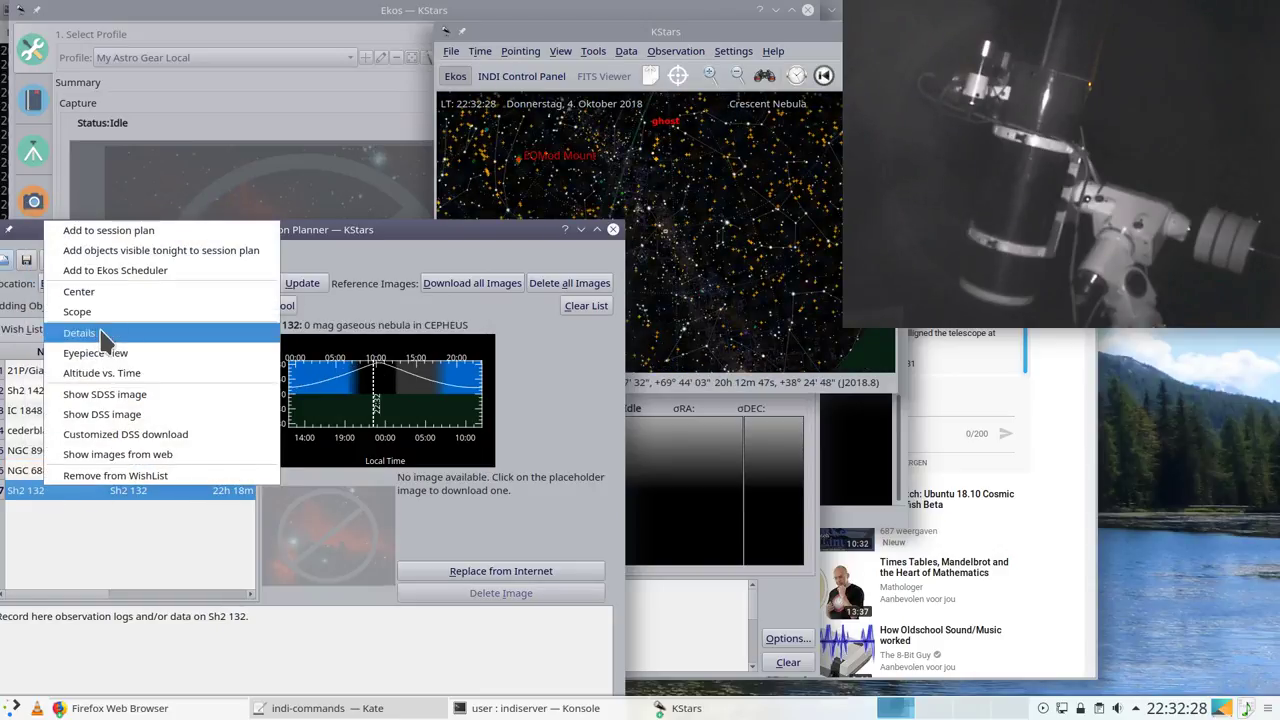
pyautogui.click(98, 295)
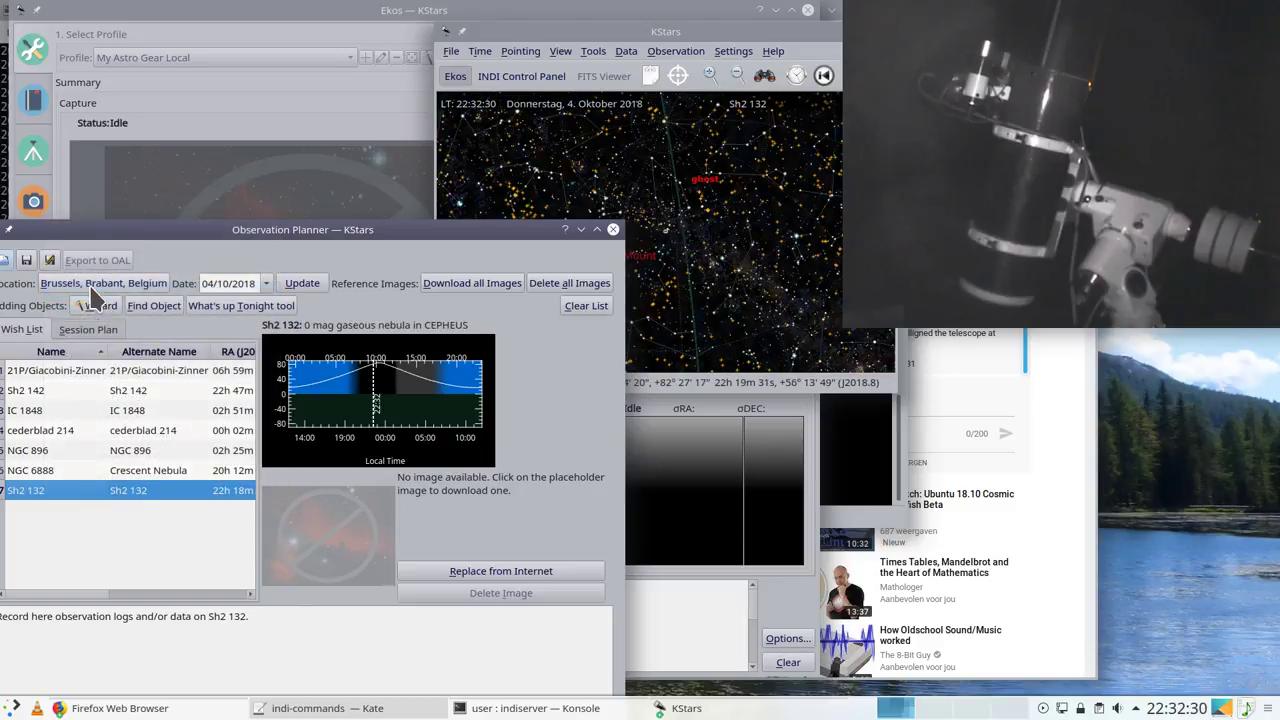
# Step: Add NGC 6888 from the wish list to the Ekos Scheduler and show the scheduler's job settings
pyautogui.click(28, 476)
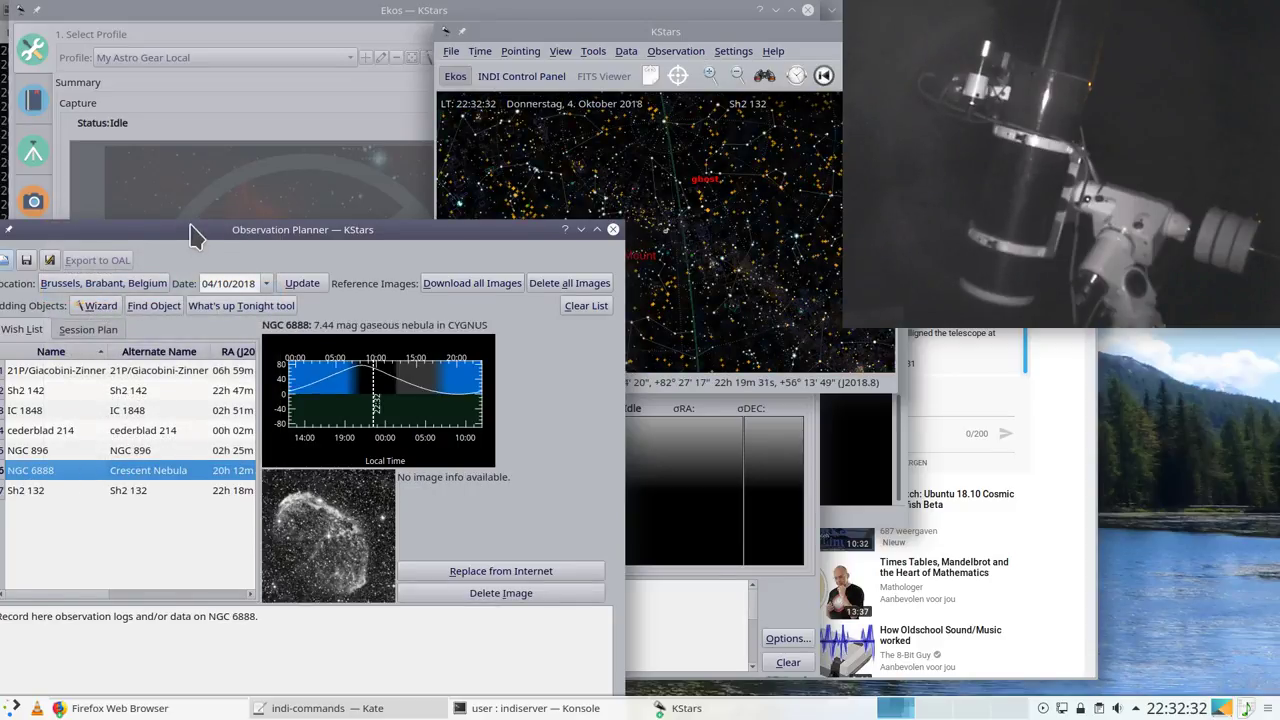
pyautogui.moveTo(191, 229); pyautogui.dragTo(369, 210)
pyautogui.rightClick(236, 462)
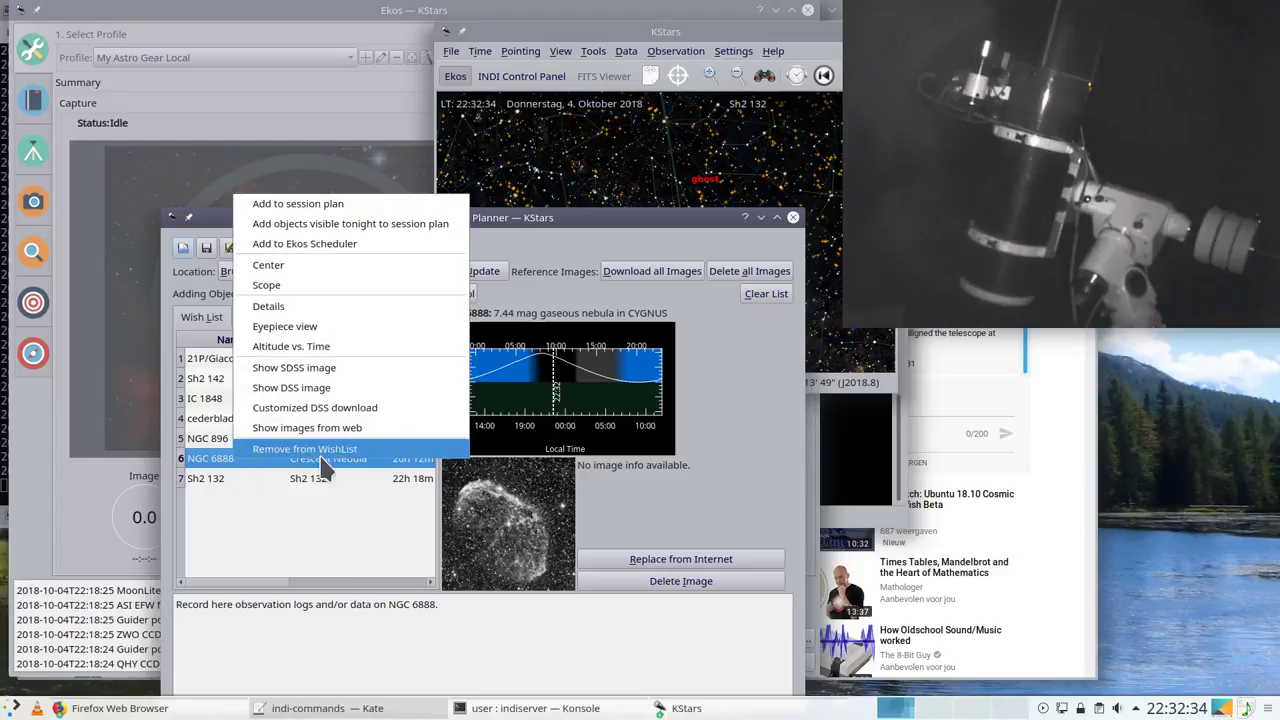
pyautogui.click(338, 246)
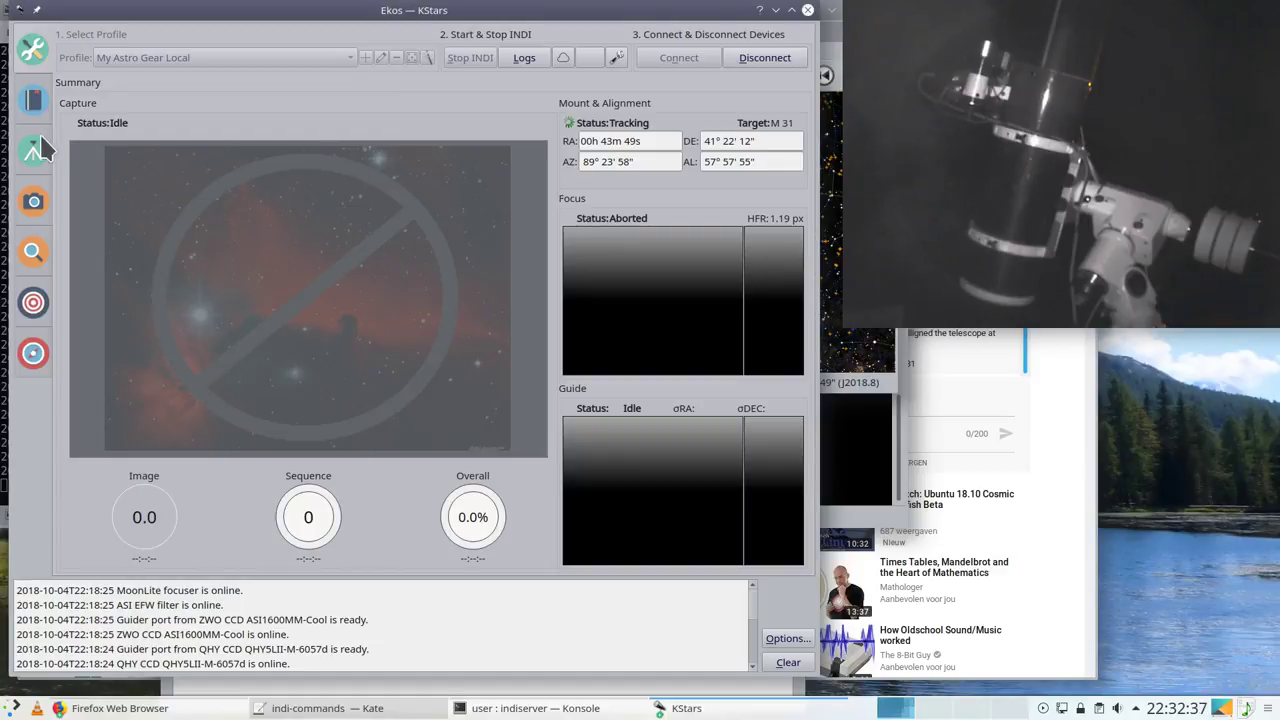
pyautogui.click(33, 101)
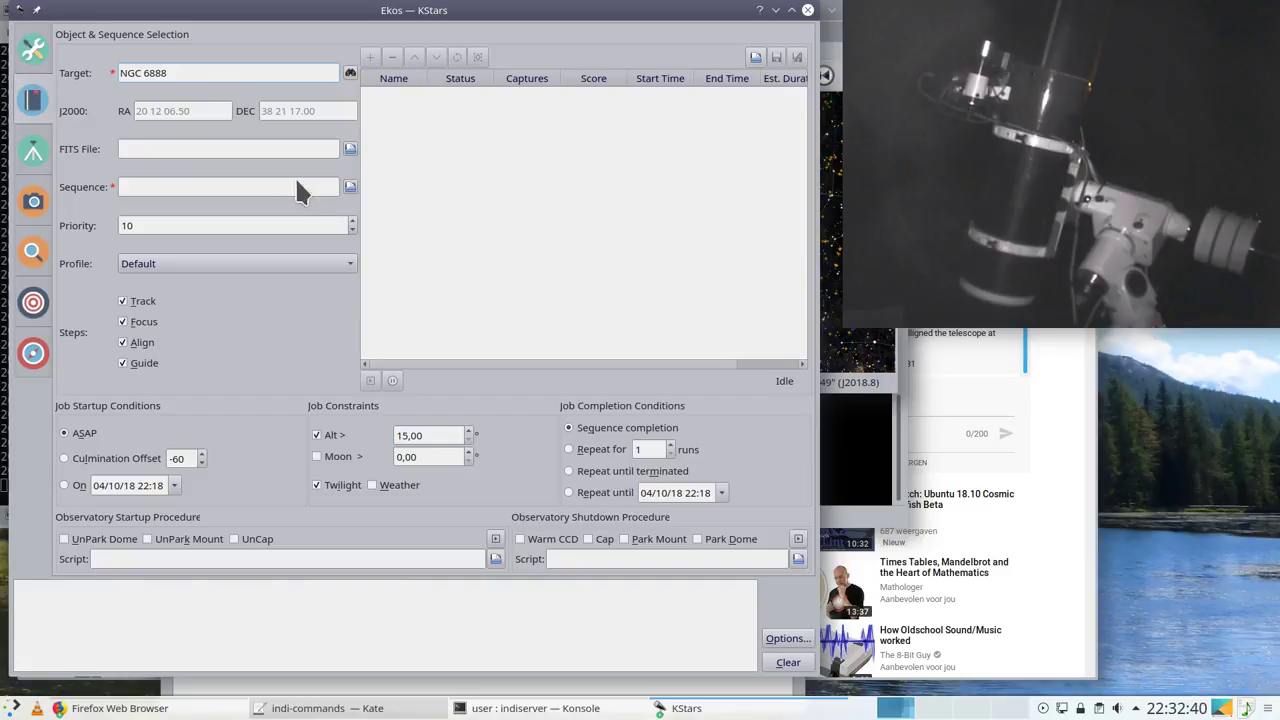
# Step: Load sequence-oiii-sii.esq from the sequence folder as the capture sequence for the NGC 6888 job
pyautogui.click(350, 187)
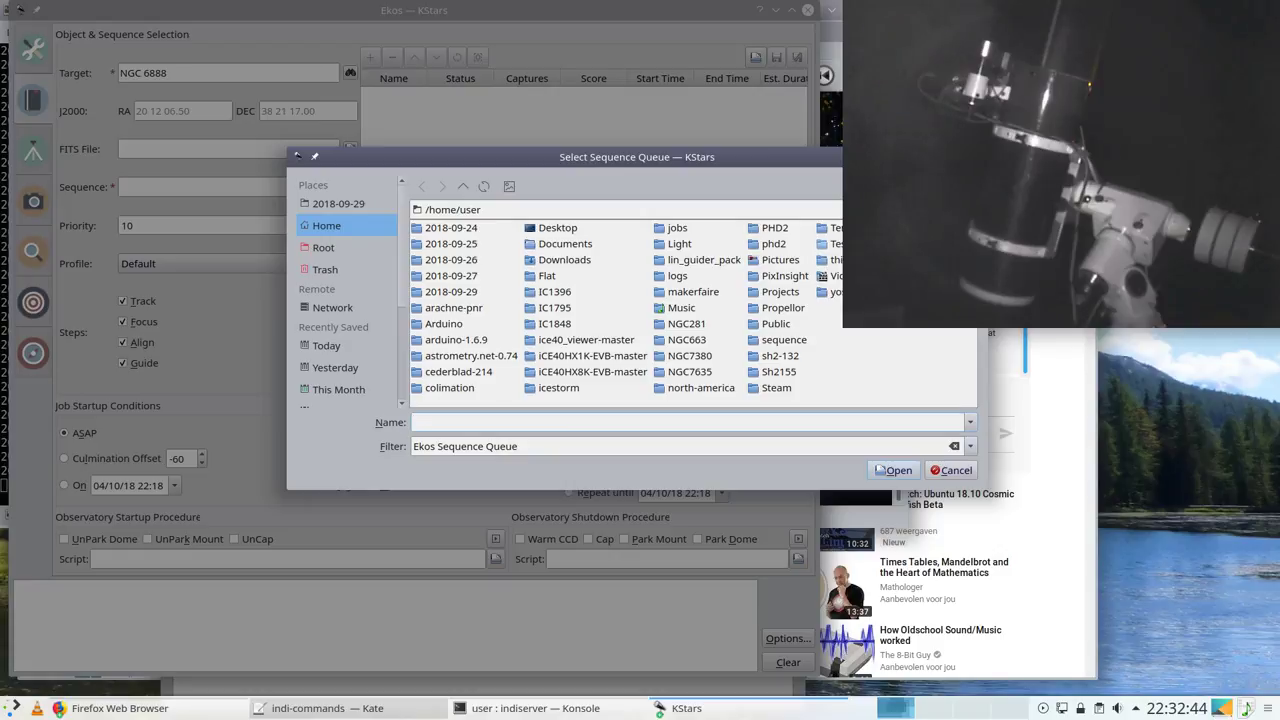
pyautogui.click(772, 340)
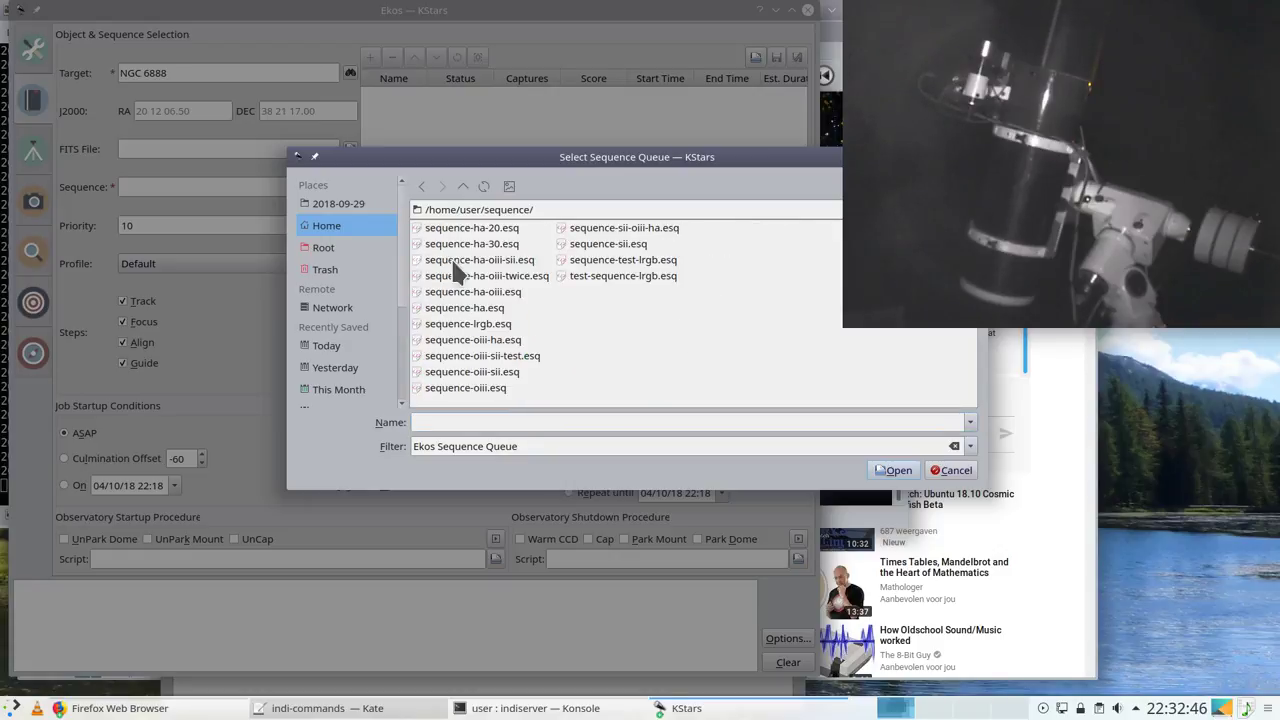
pyautogui.doubleClick(463, 372)
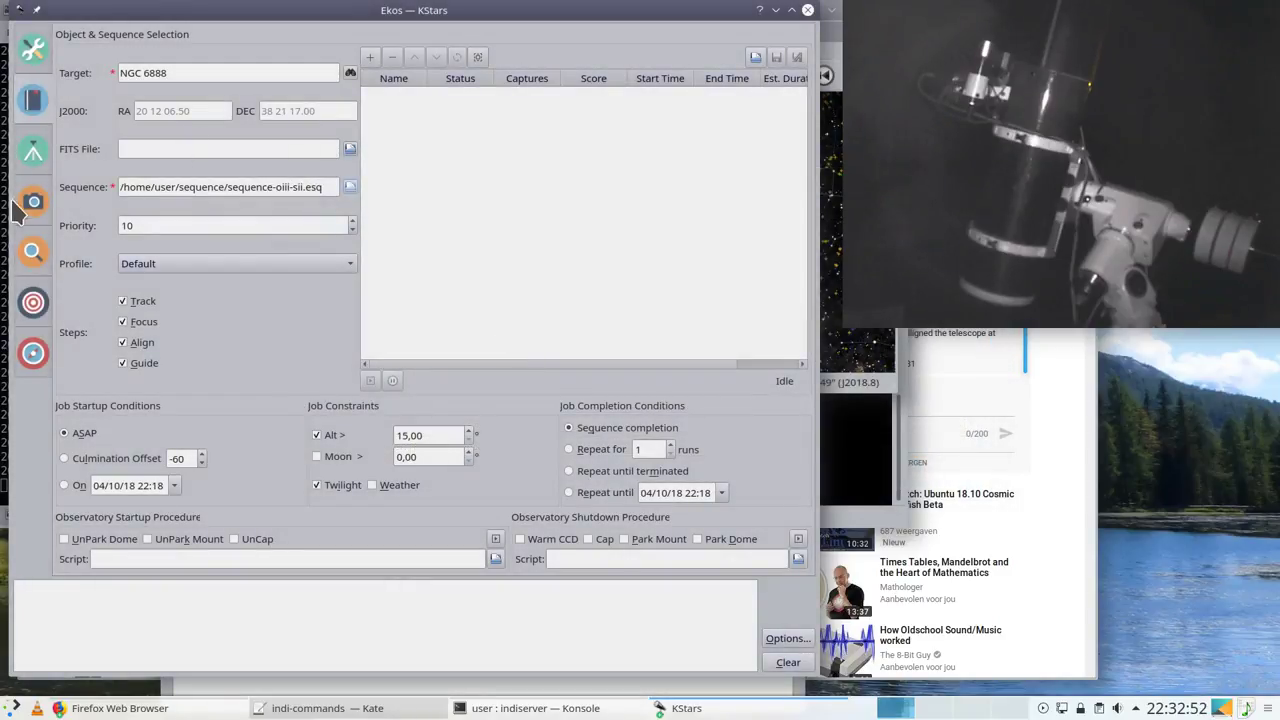
# Step: Load sequence-oiii-sii.esq into the capture module's sequence queue to examine its filters, exposures and frame counts
pyautogui.click(33, 203)
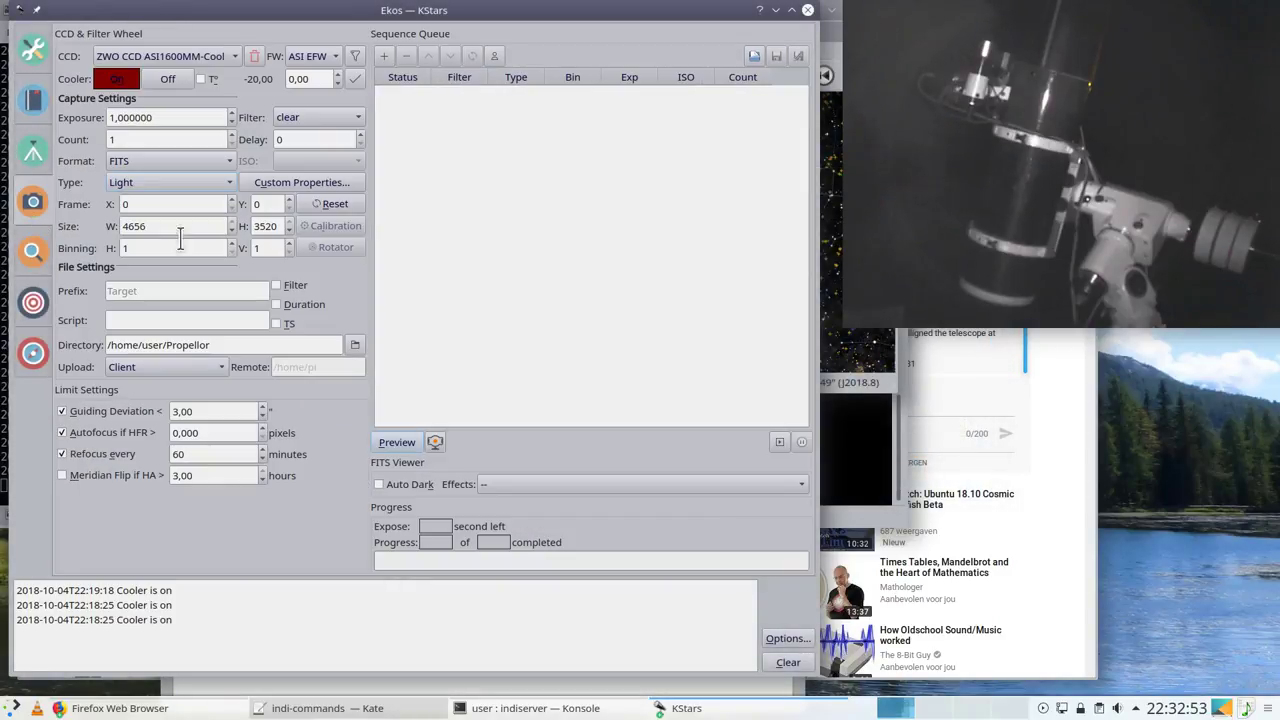
pyautogui.click(754, 56)
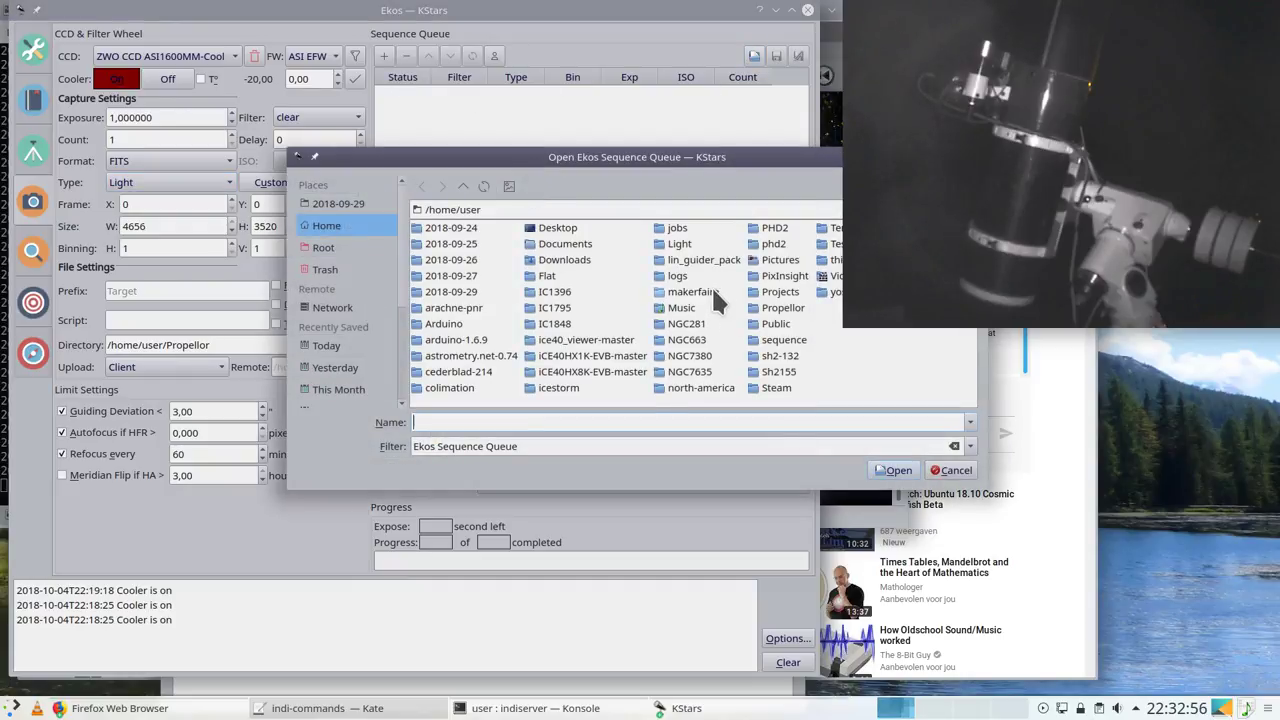
pyautogui.click(779, 340)
pyautogui.doubleClick(782, 342)
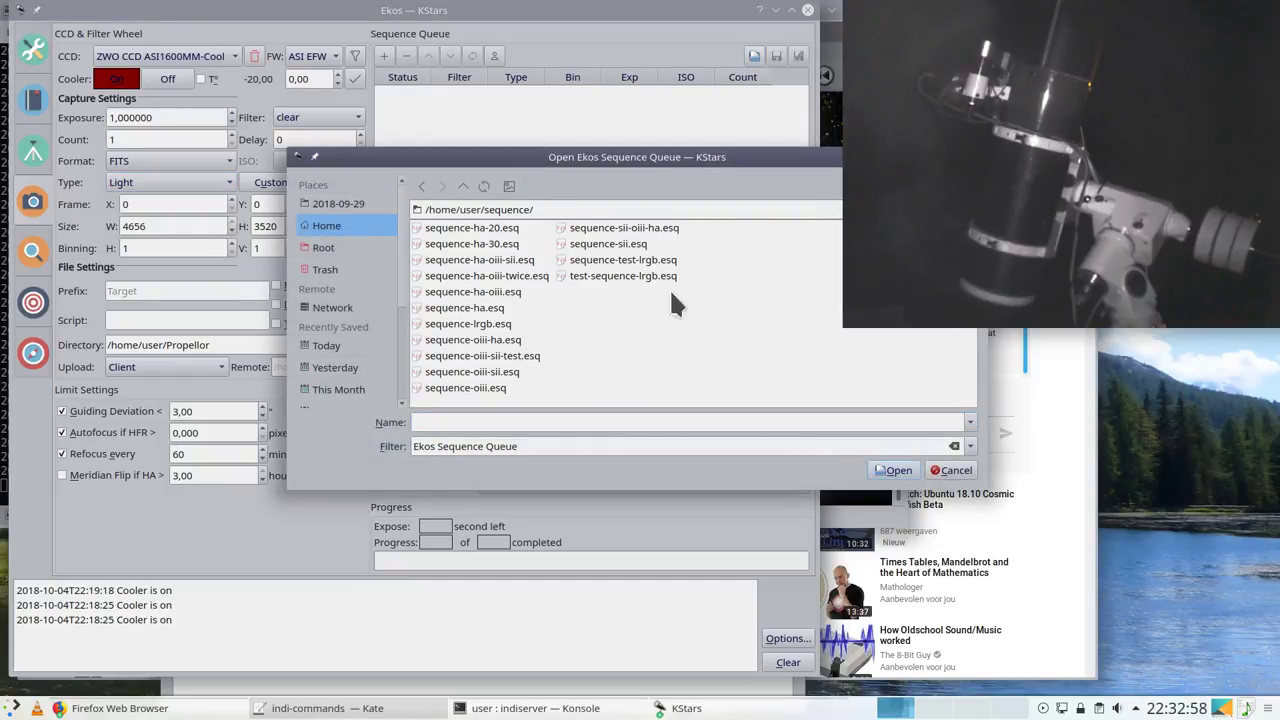
pyautogui.doubleClick(477, 370)
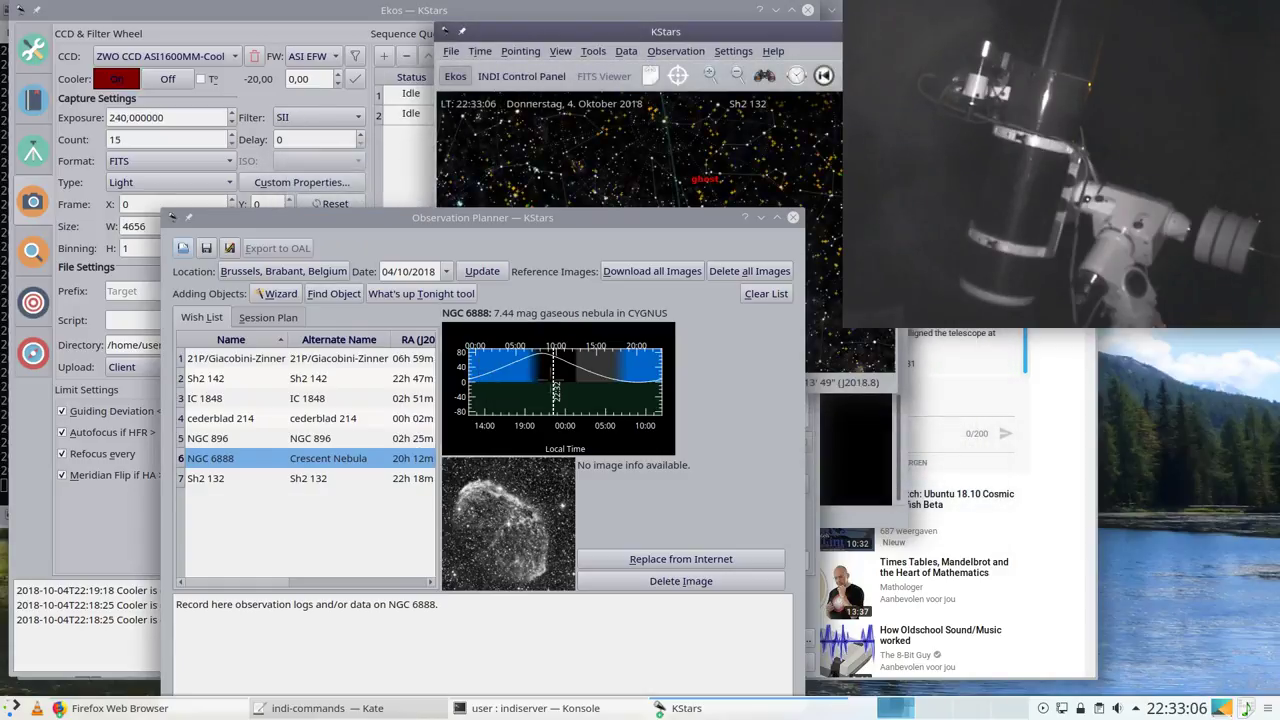
pyautogui.click(360, 28)
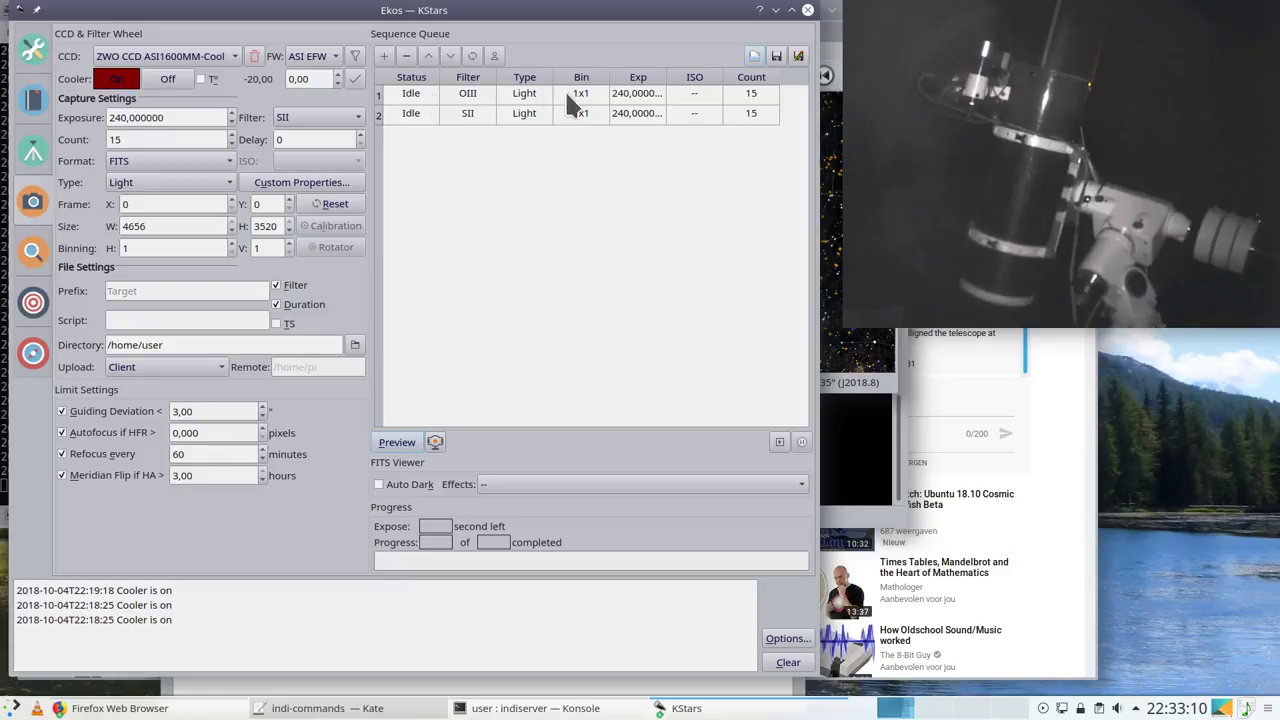
# Step: Return to the Ekos Scheduler and add the NGC 6888 job to its job list
pyautogui.click(33, 251)
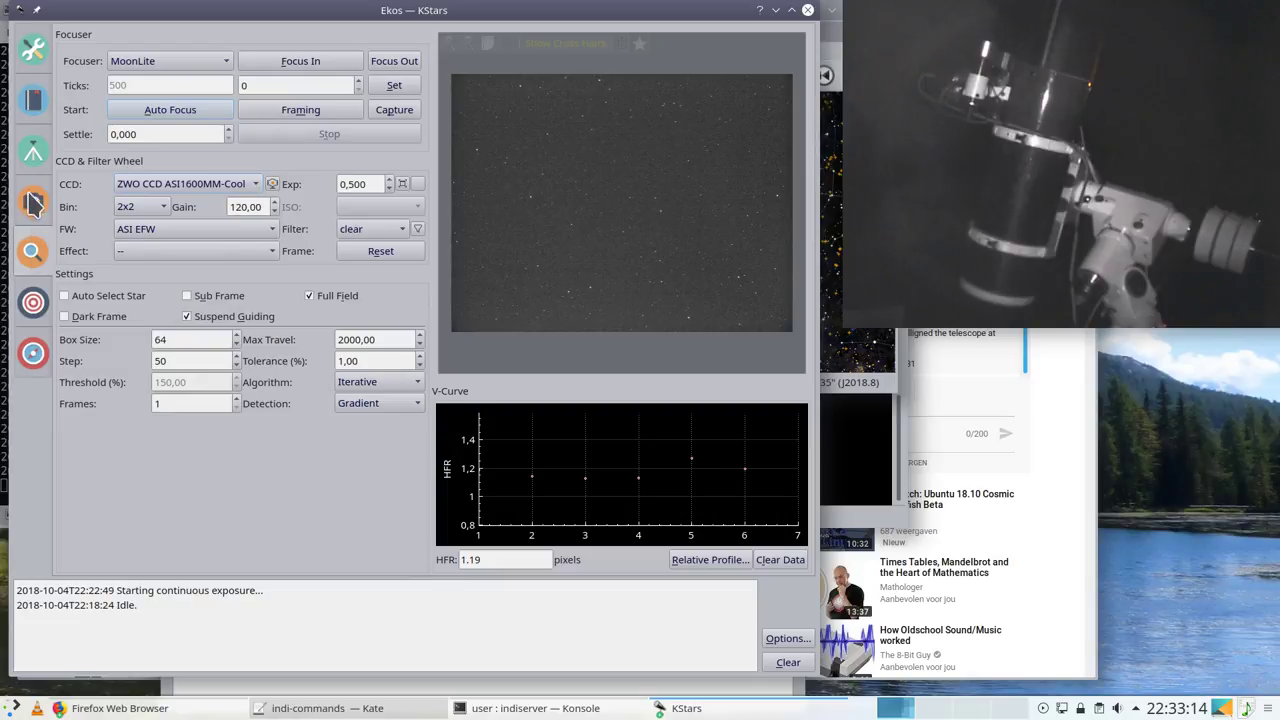
pyautogui.click(33, 203)
pyautogui.click(35, 153)
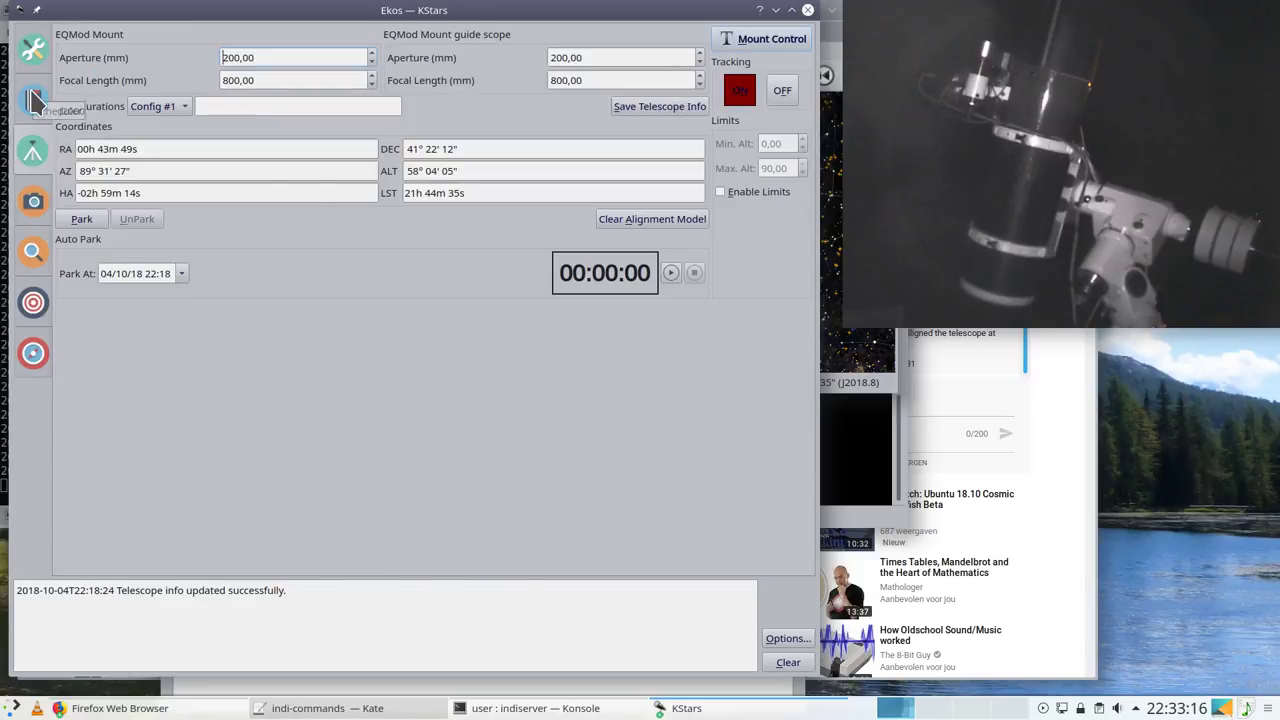
pyautogui.click(33, 100)
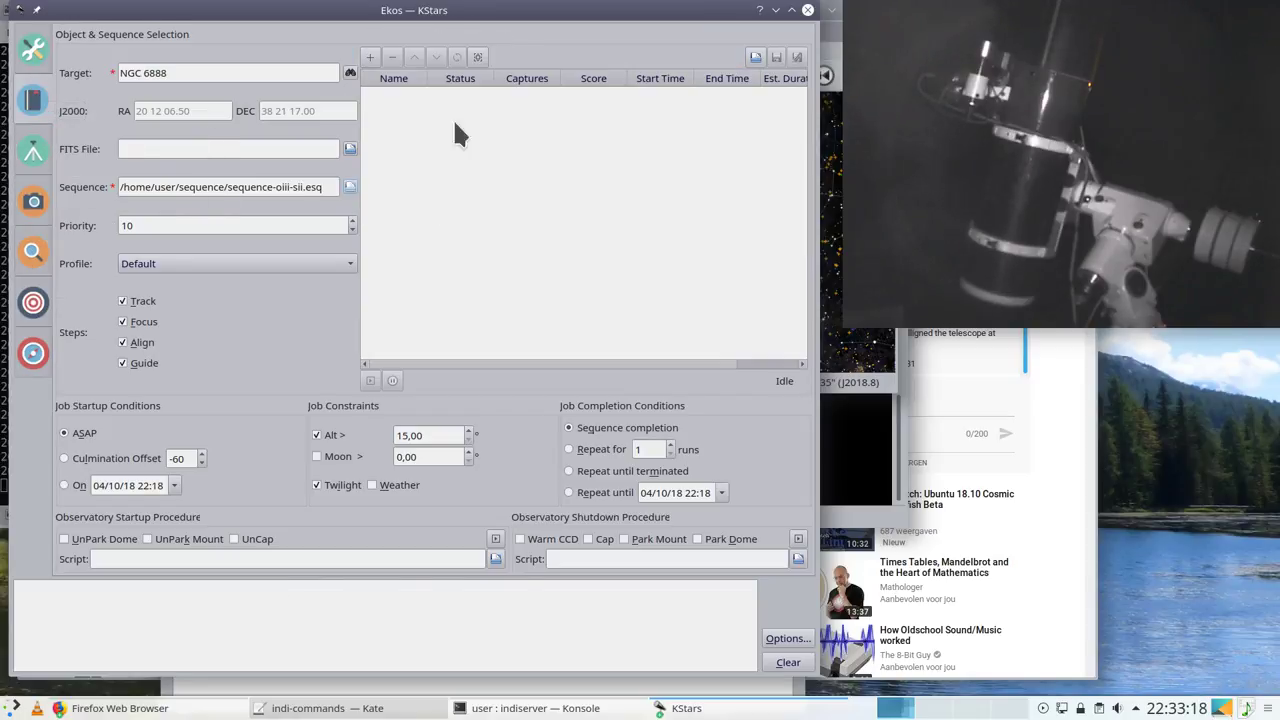
pyautogui.click(370, 57)
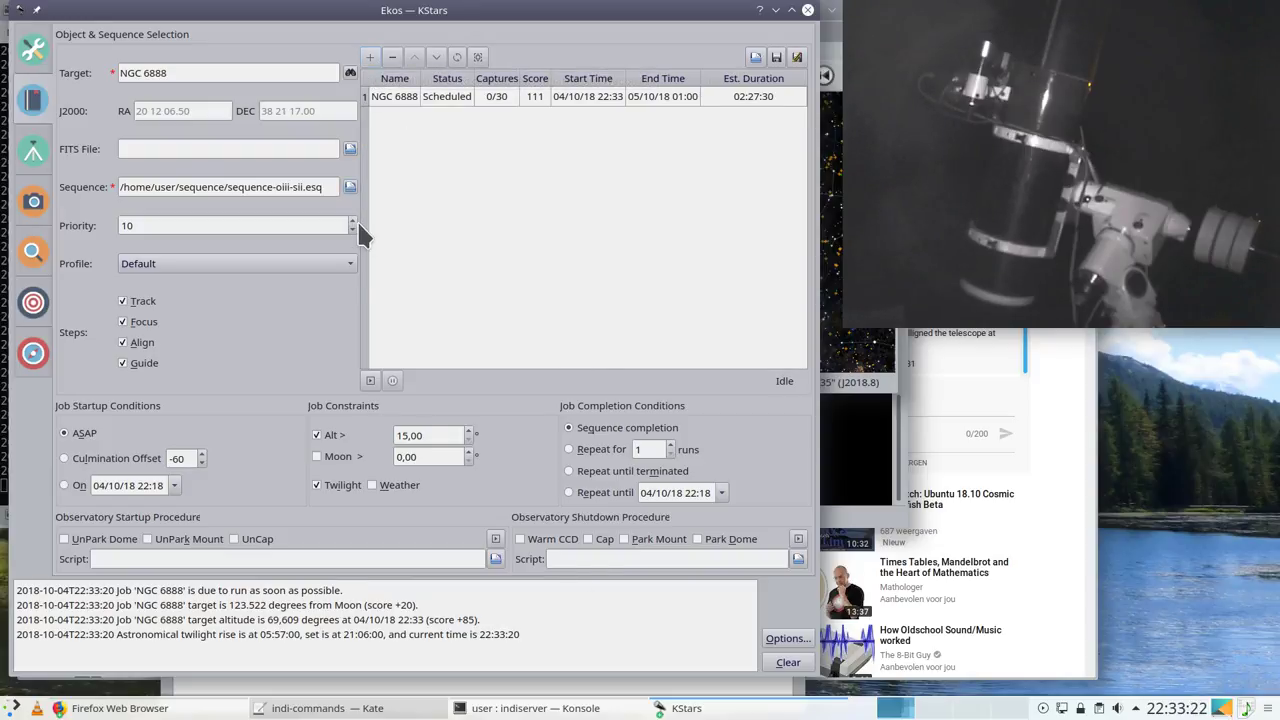
# Step: Set the NGC 6888 job's equipment profile to My Astro Gear Local
pyautogui.click(266, 263)
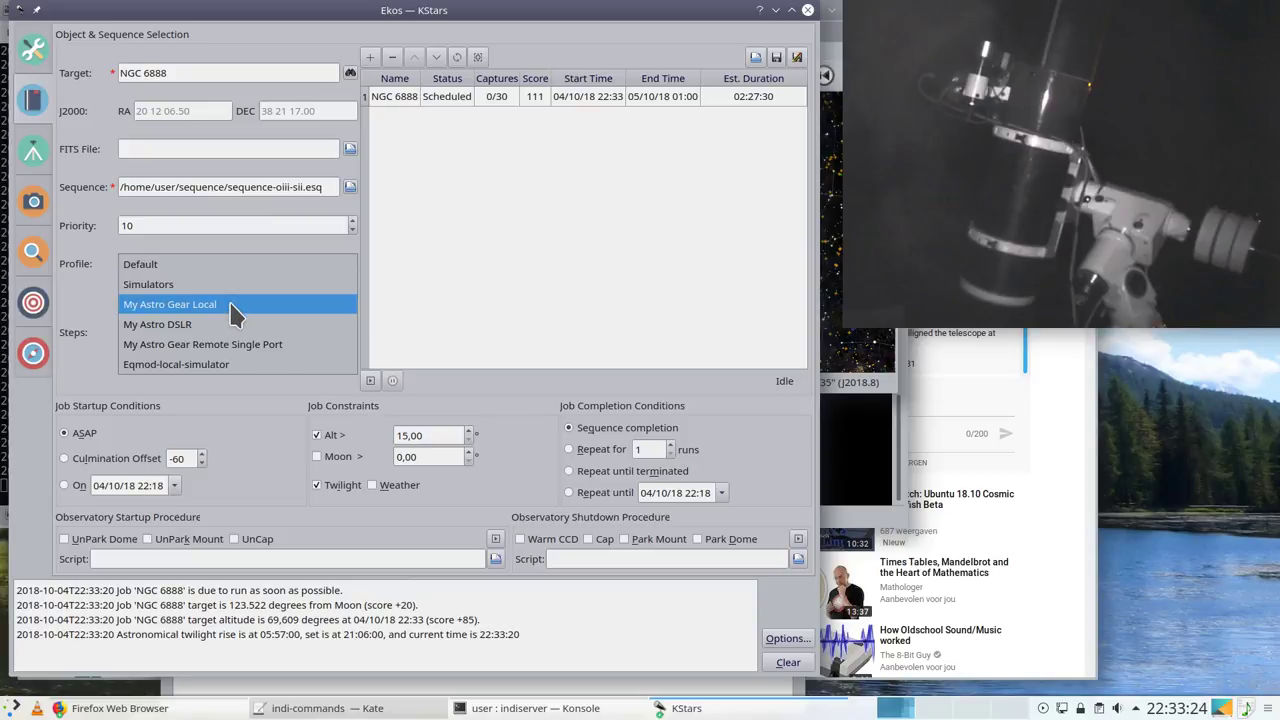
pyautogui.click(233, 305)
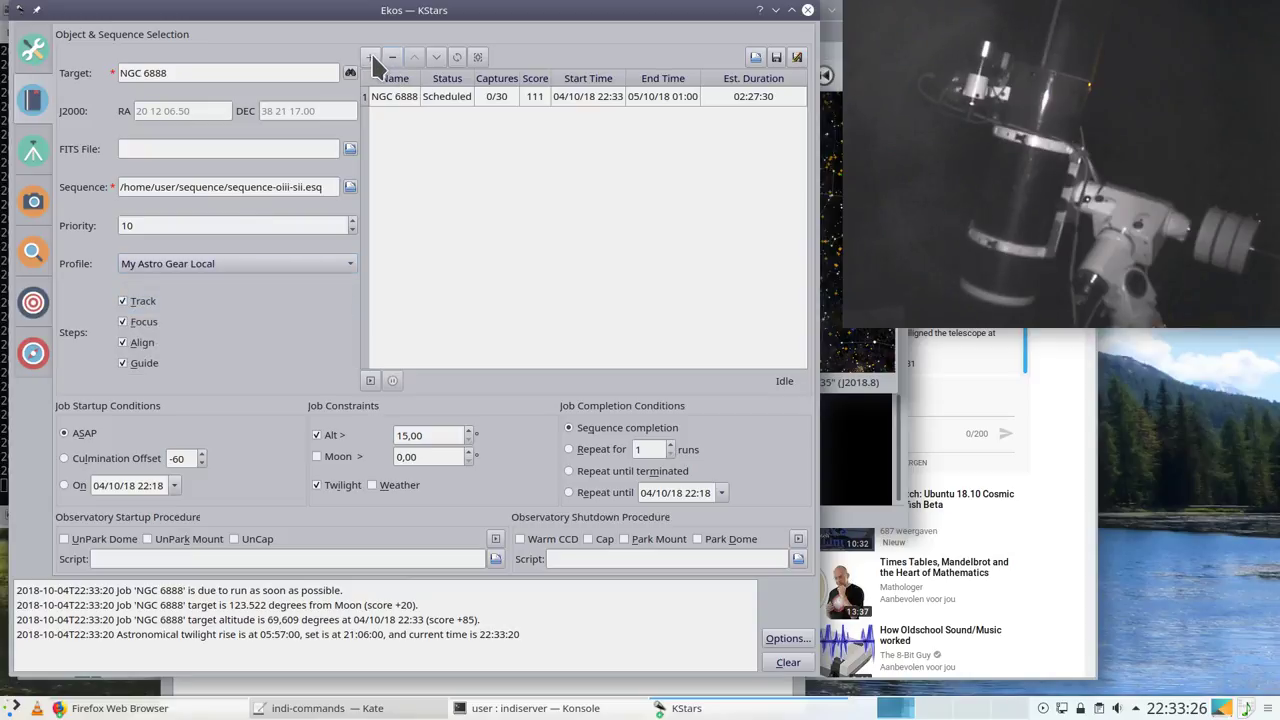
pyautogui.click(393, 92)
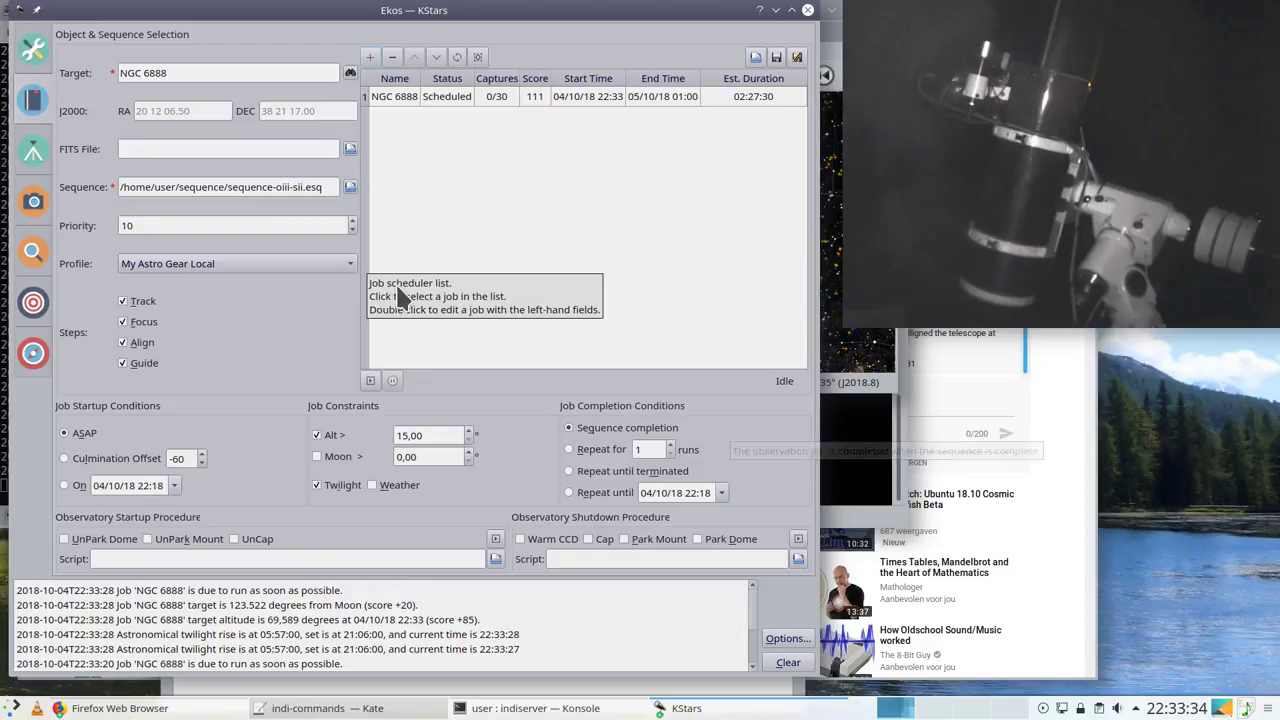
# Step: Bring the Observation Planner back up and download all reference images for the wish list objects
pyautogui.click(877, 358)
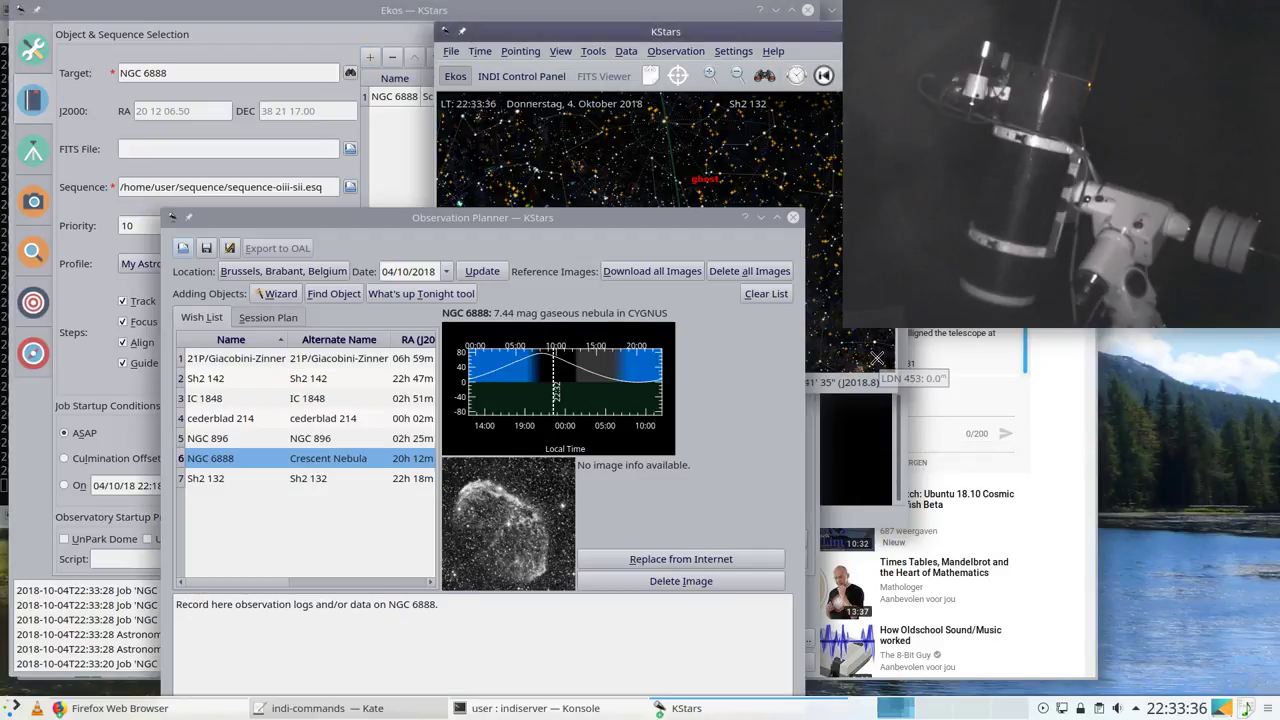
pyautogui.click(240, 476)
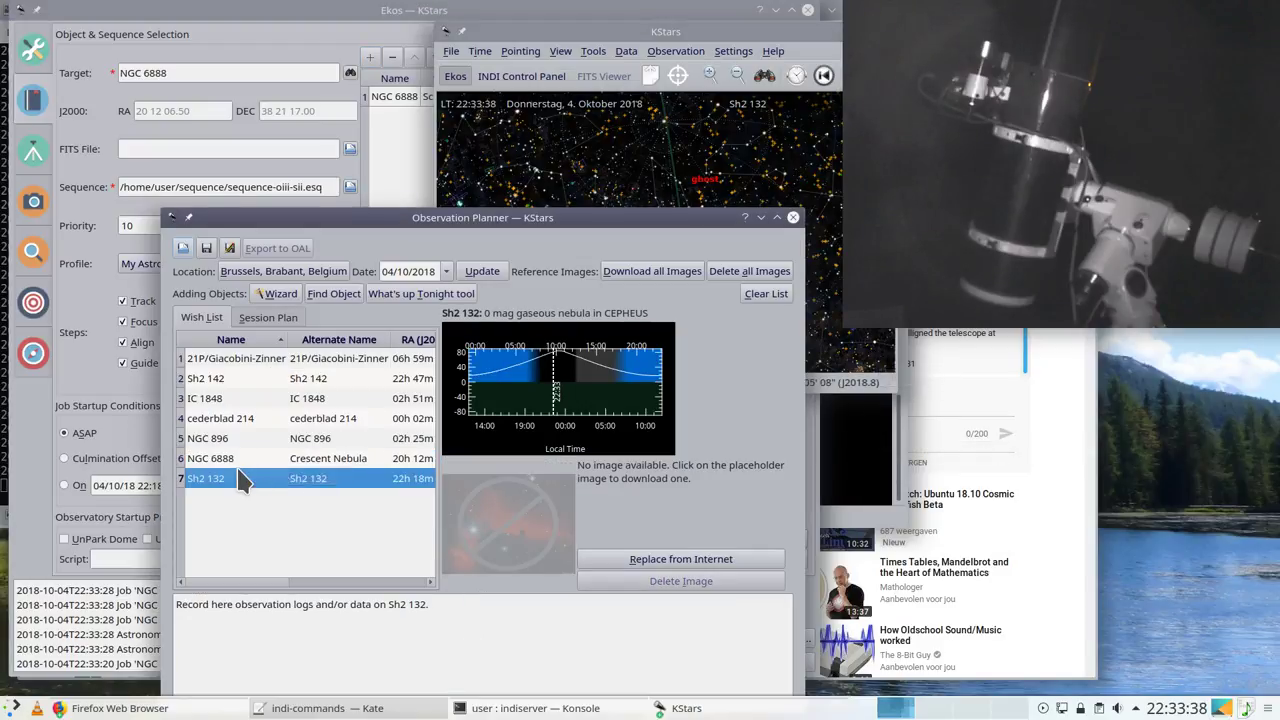
pyautogui.click(640, 270)
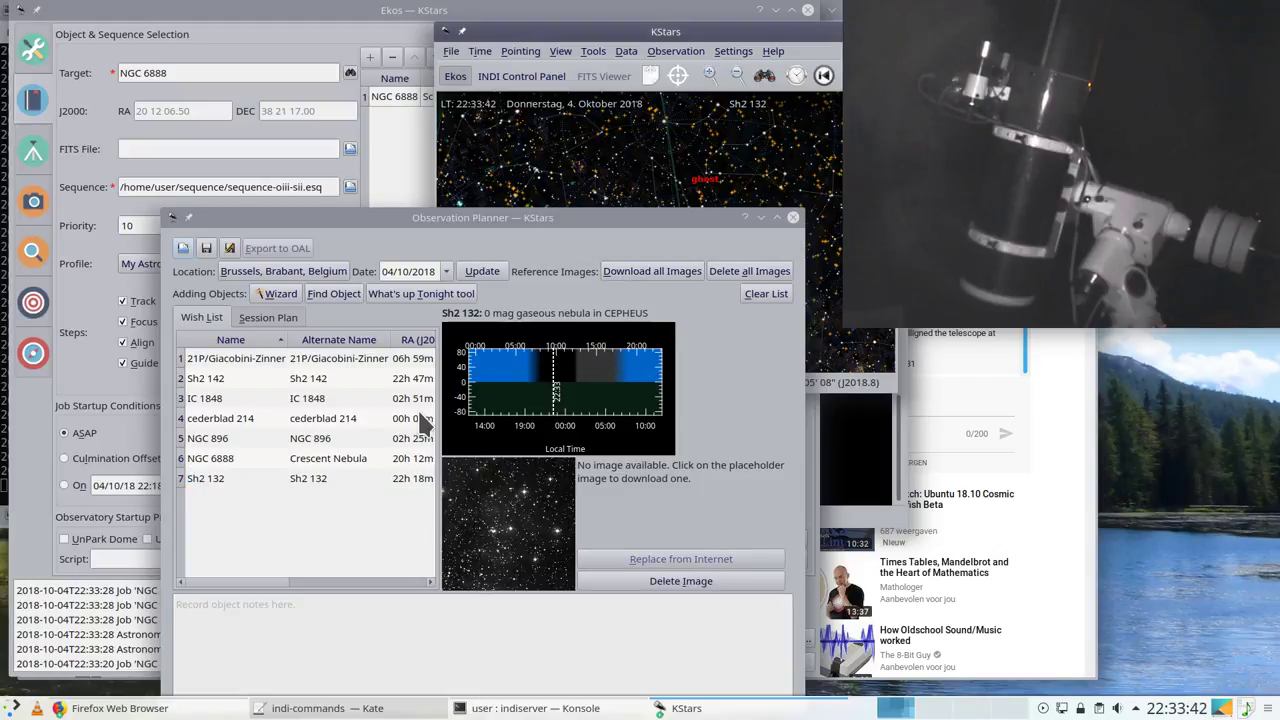
# Step: Examine the altitude curves and images of Sh2 132, NGC 896, cederblad 214, IC 1848, Sh2 142 and comet 21P/Giacobini-Zinner
pyautogui.click(238, 480)
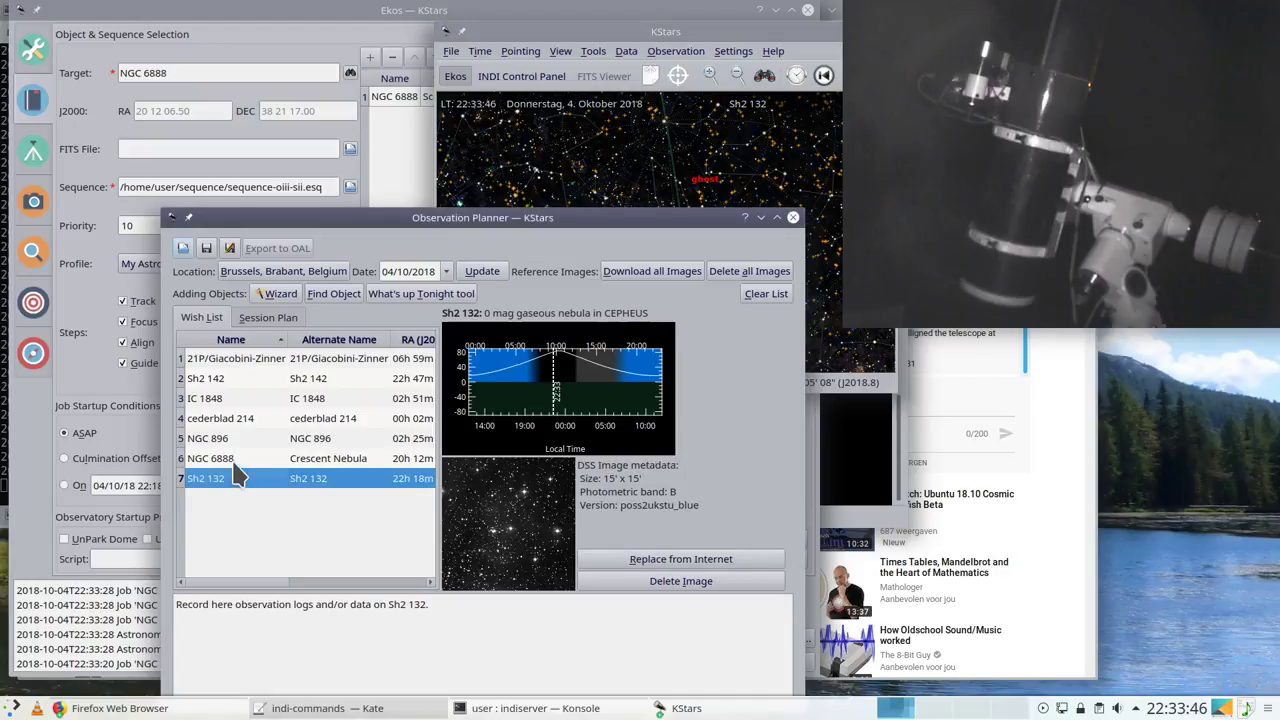
pyautogui.click(228, 440)
pyautogui.click(234, 420)
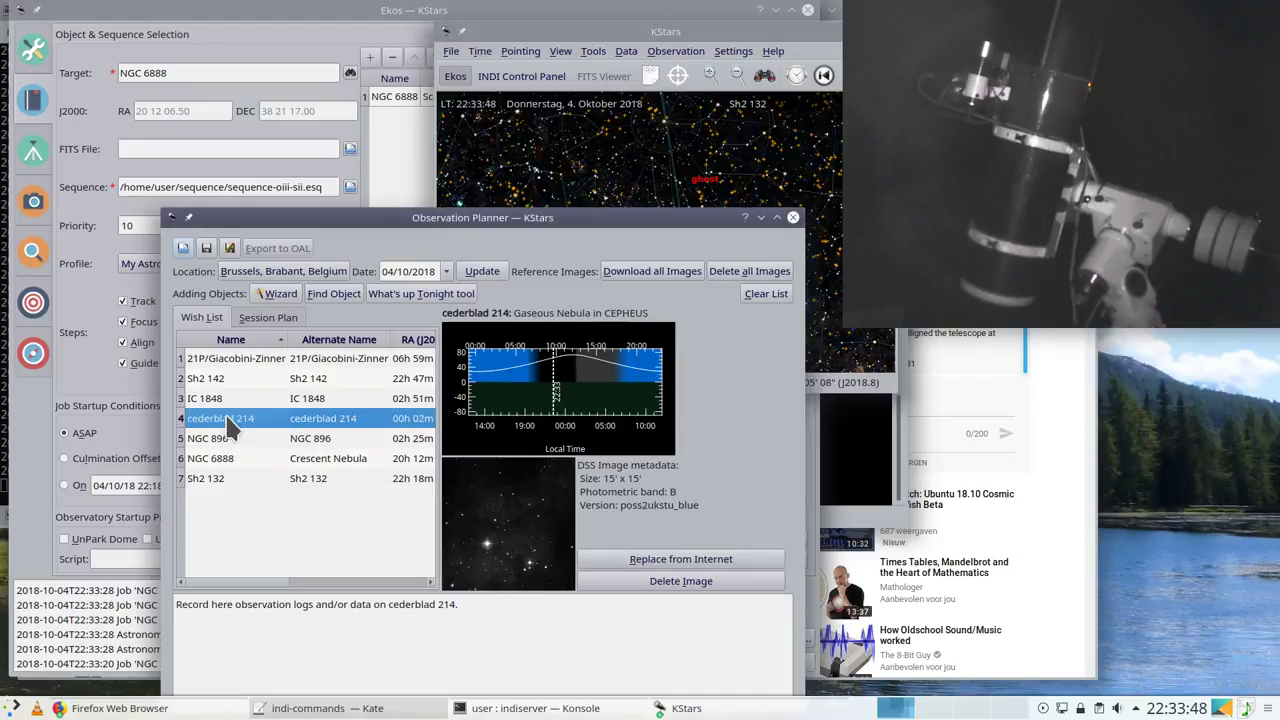
pyautogui.click(222, 400)
pyautogui.click(215, 380)
pyautogui.click(220, 360)
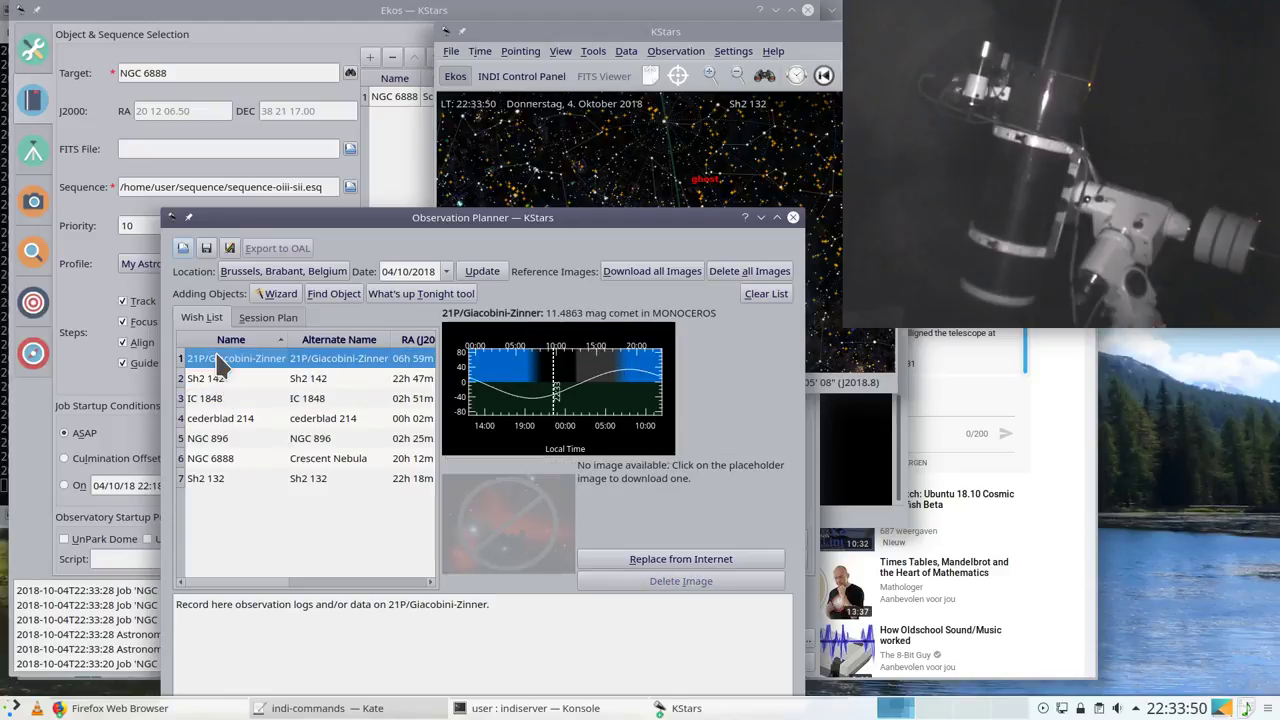
# Step: Send Sh2 142 from the wish list to the Ekos Scheduler as the next target
pyautogui.click(214, 382)
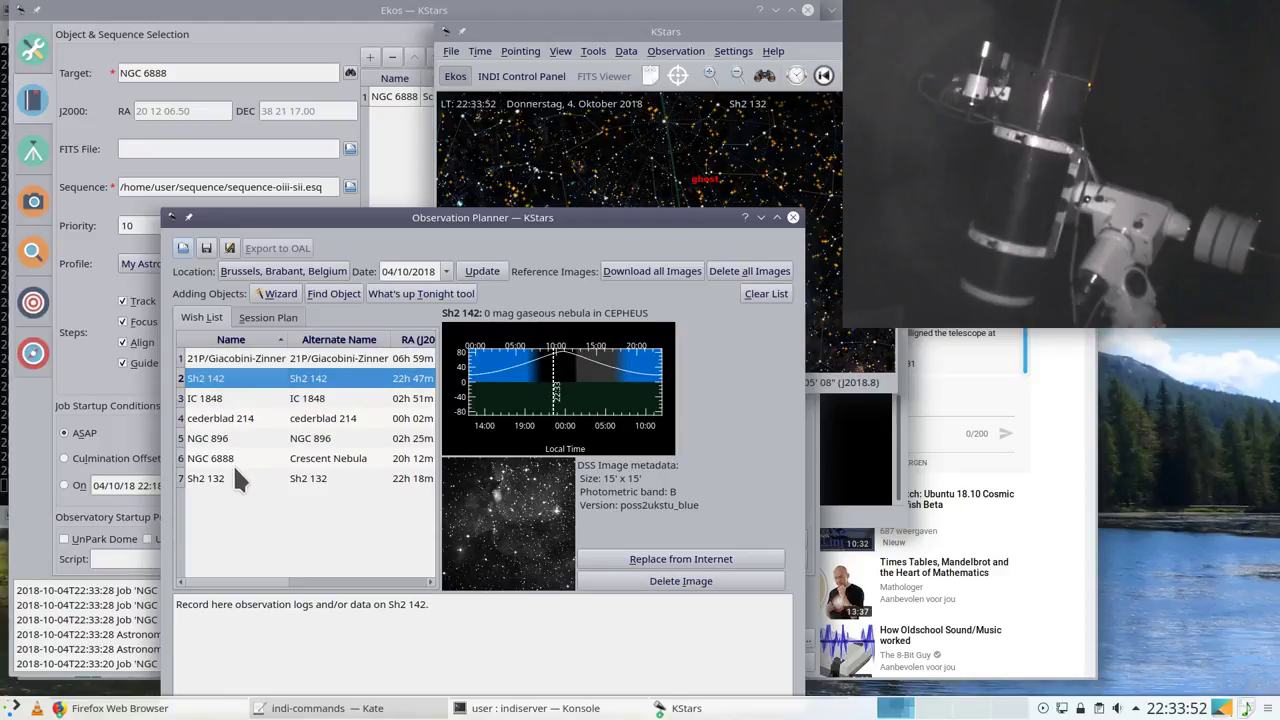
pyautogui.rightClick(215, 383)
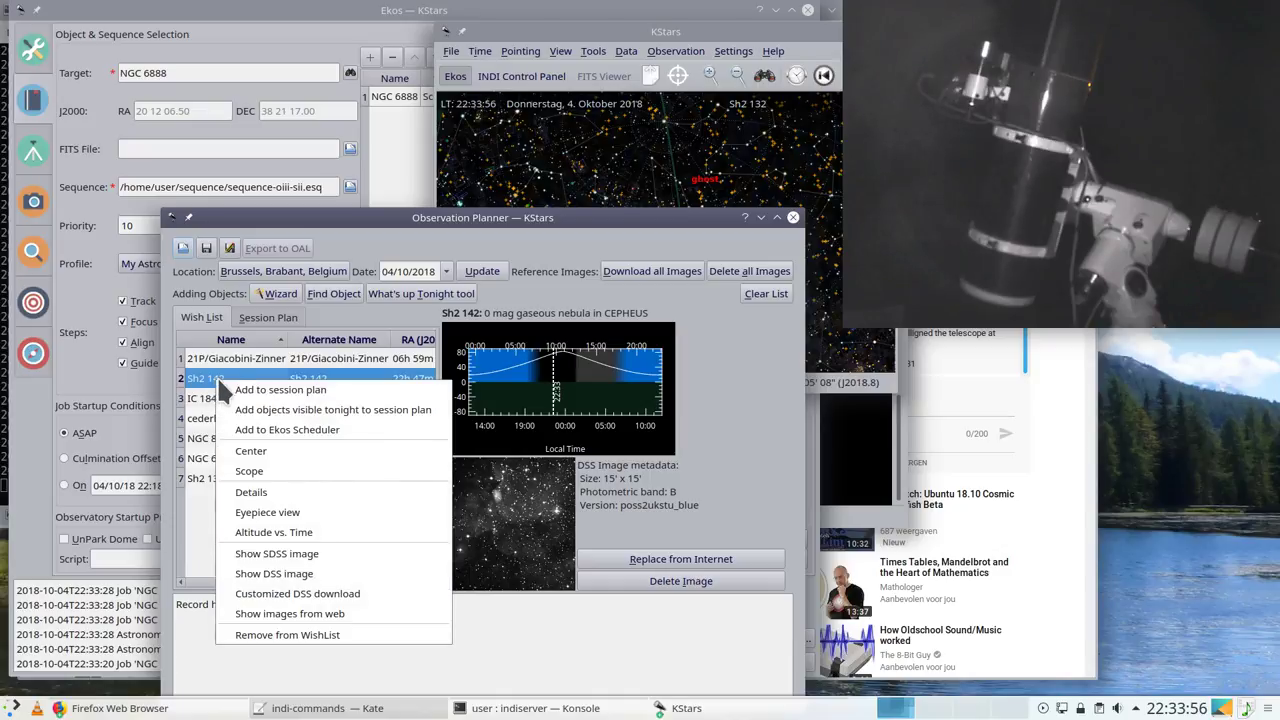
pyautogui.click(324, 429)
# Step: Send Sh2 132 from the wish list to the Ekos Scheduler and add it as the second job
pyautogui.click(220, 481)
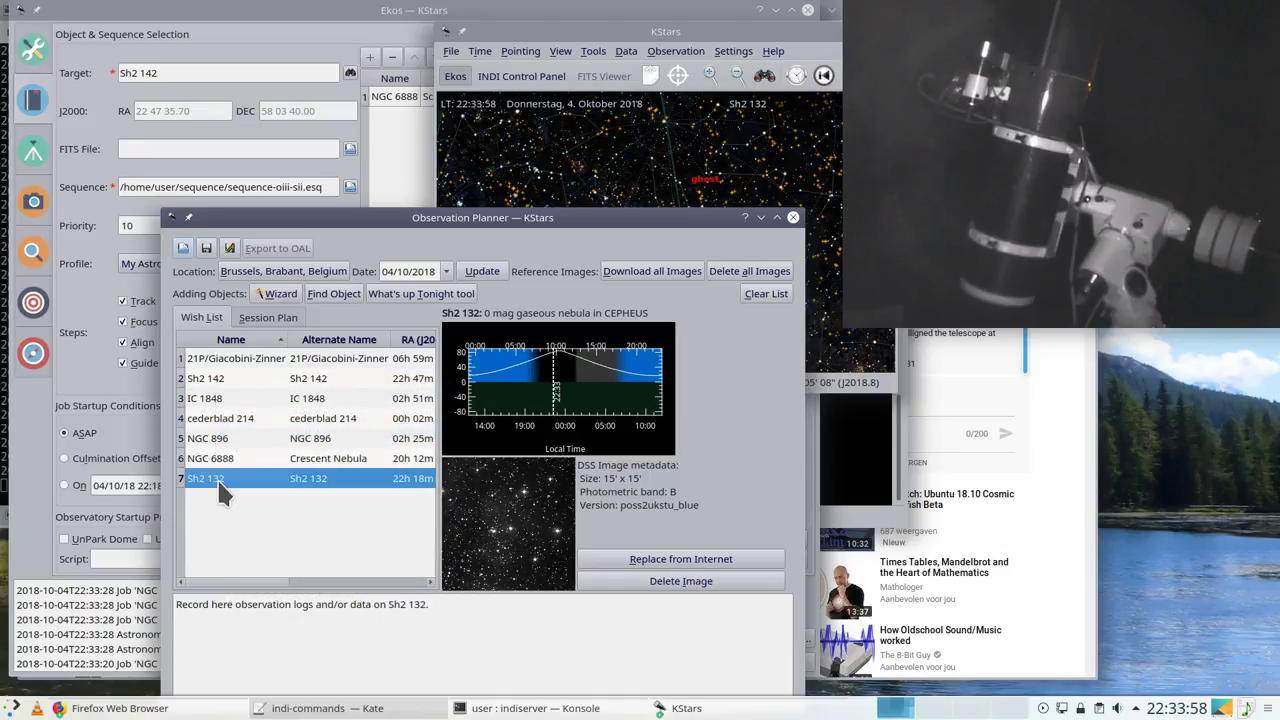
pyautogui.click(207, 385)
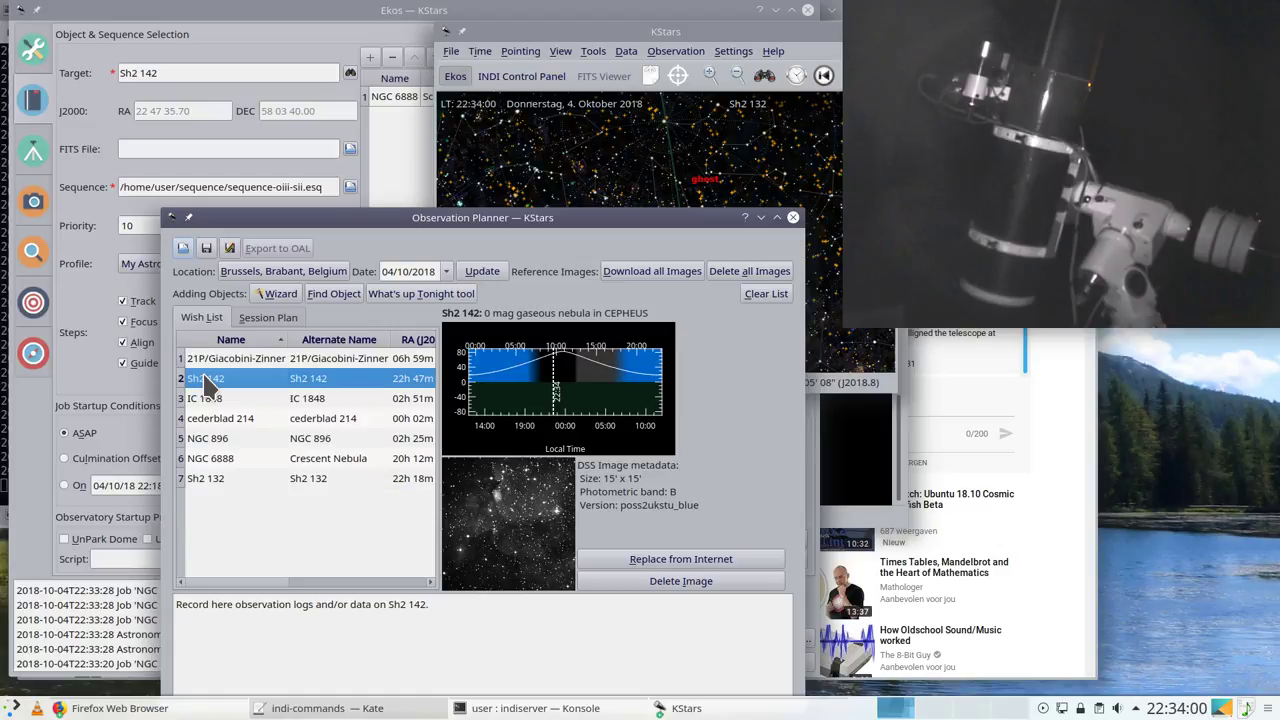
pyautogui.click(214, 478)
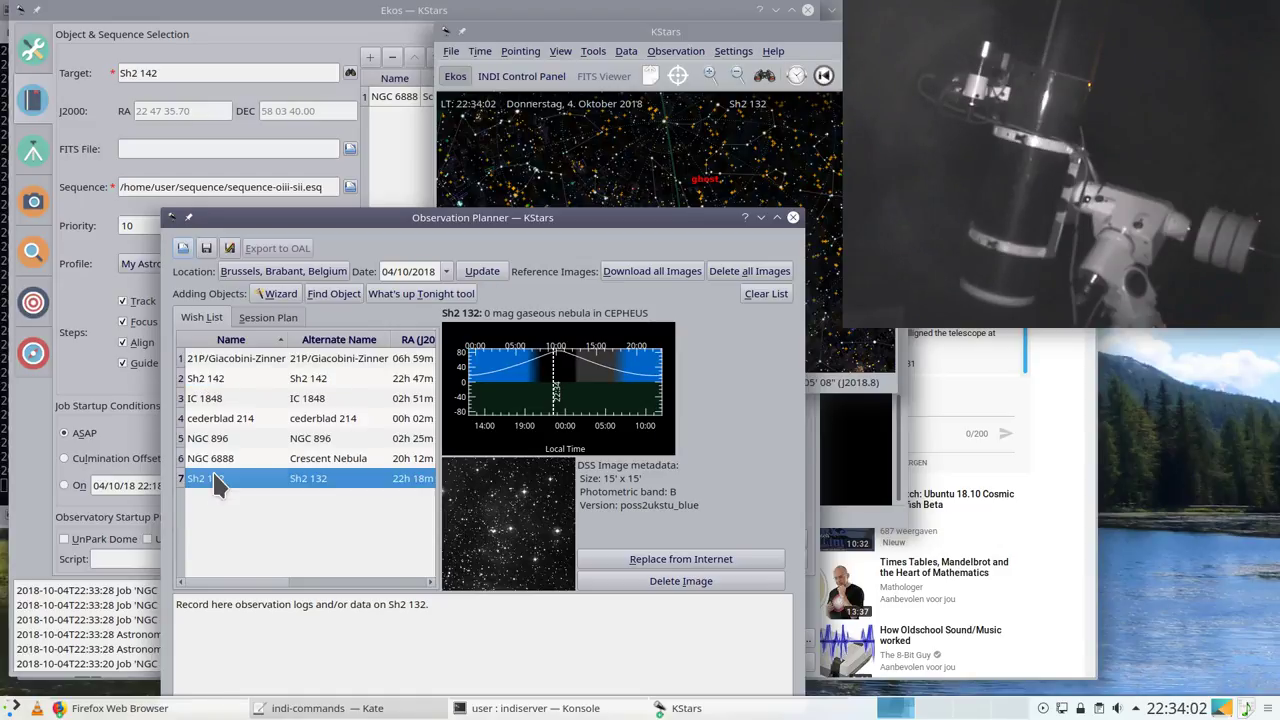
pyautogui.rightClick(217, 481)
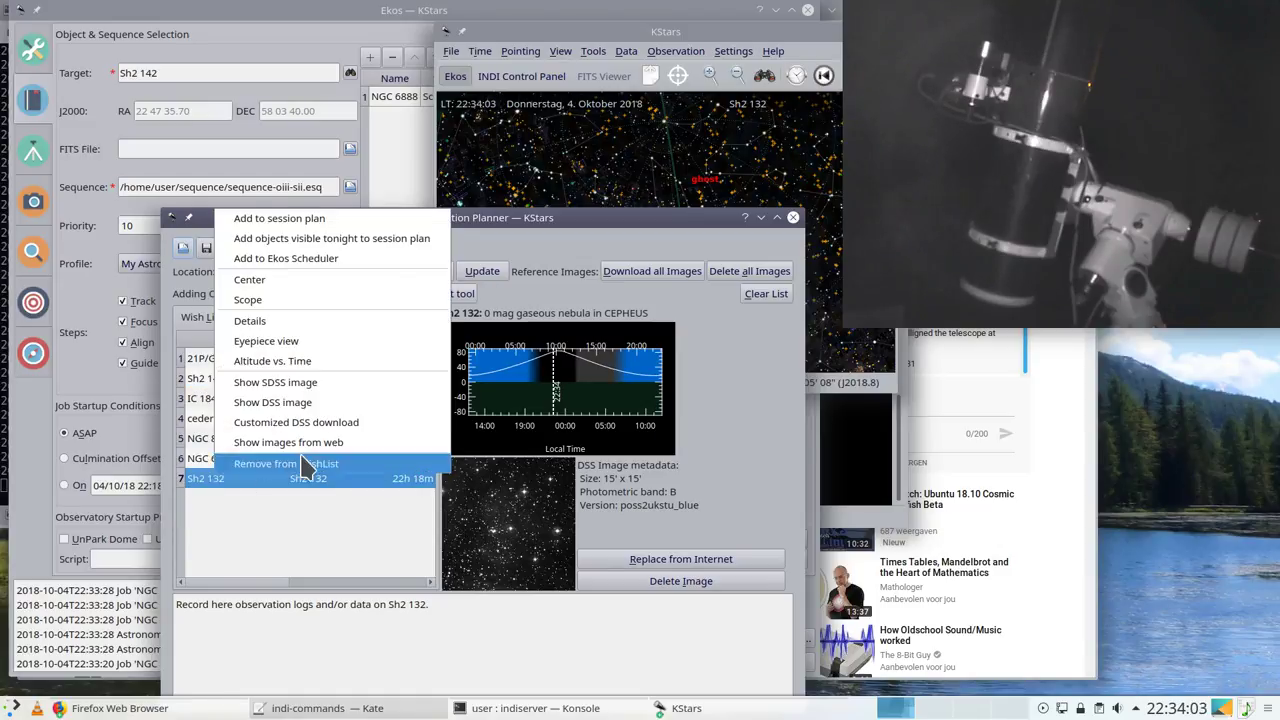
pyautogui.click(265, 262)
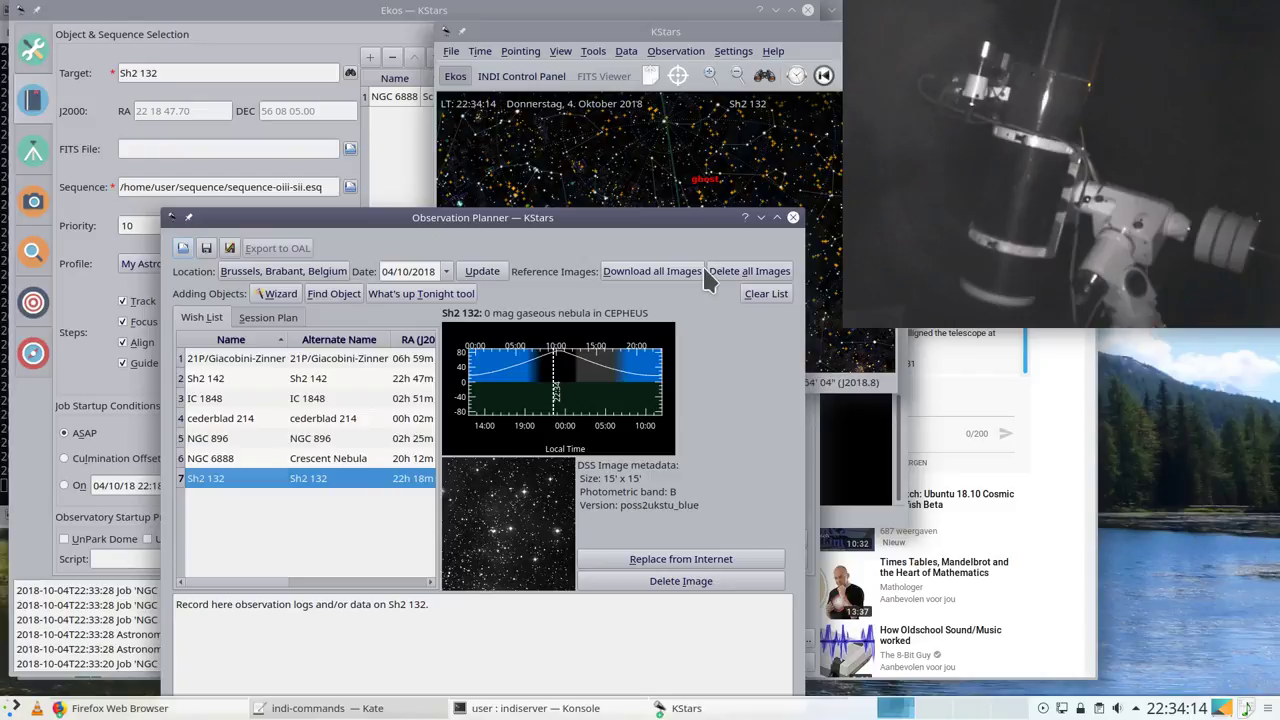
pyautogui.click(793, 217)
pyautogui.click(265, 340)
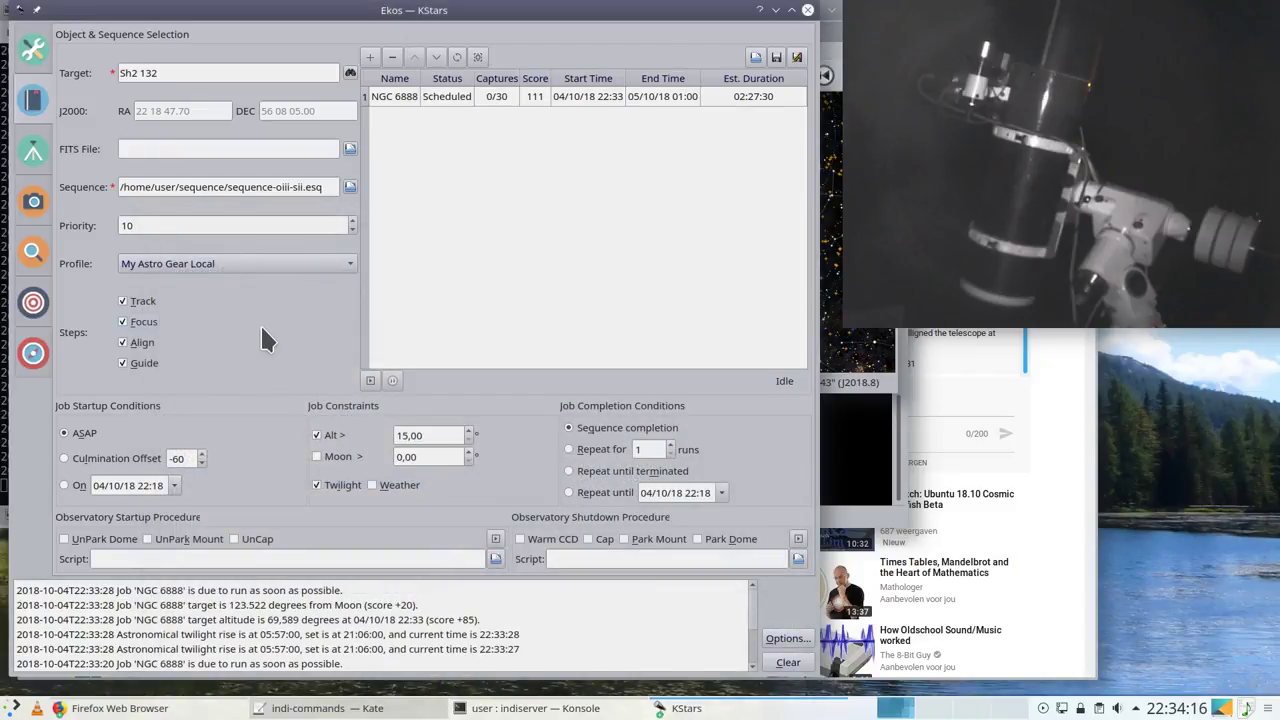
pyautogui.click(370, 57)
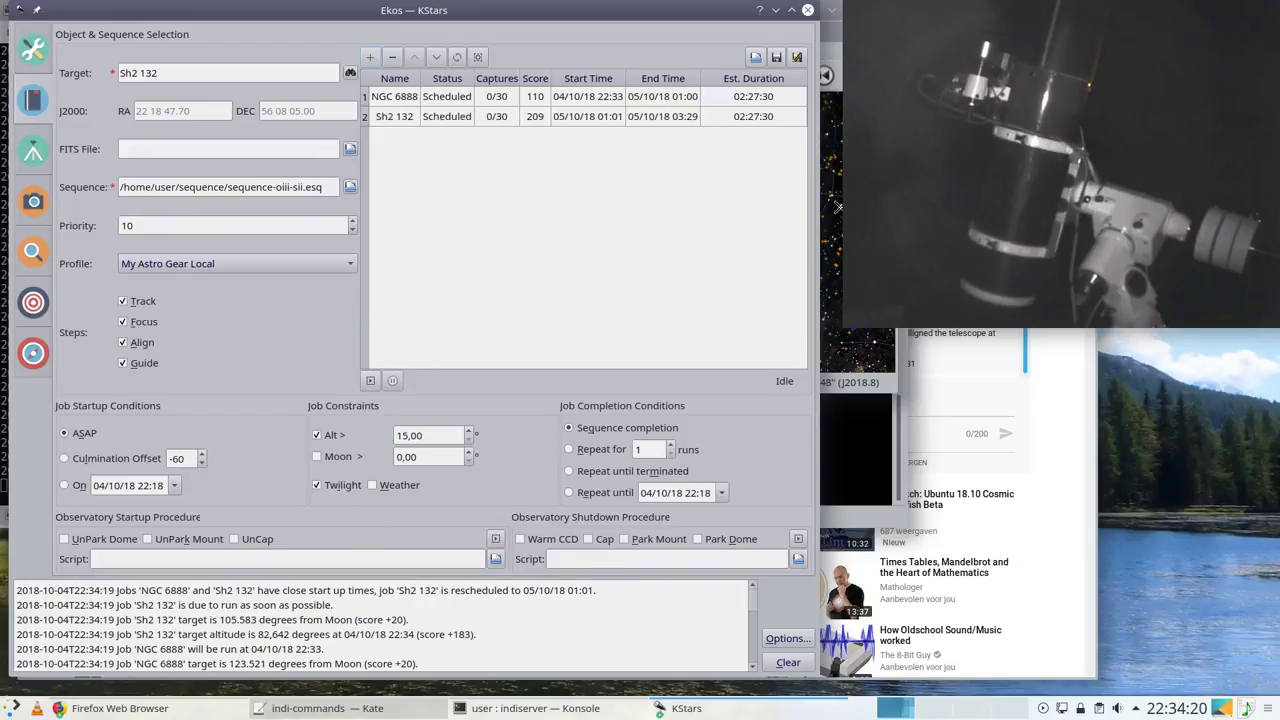
# Step: Reopen the Observation Planner and compare the altitude curves of NGC 6888, NGC 896, cederblad 214 and IC 1848
pyautogui.click(838, 50)
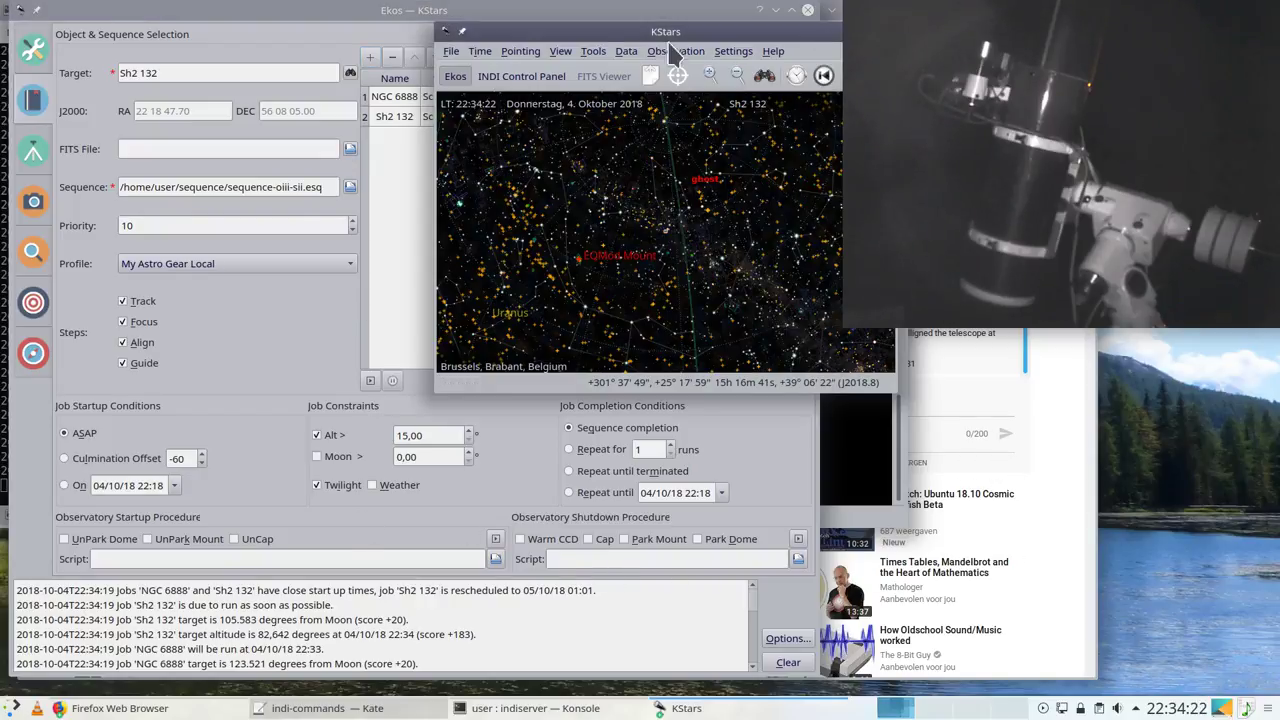
pyautogui.click(672, 50)
pyautogui.click(688, 63)
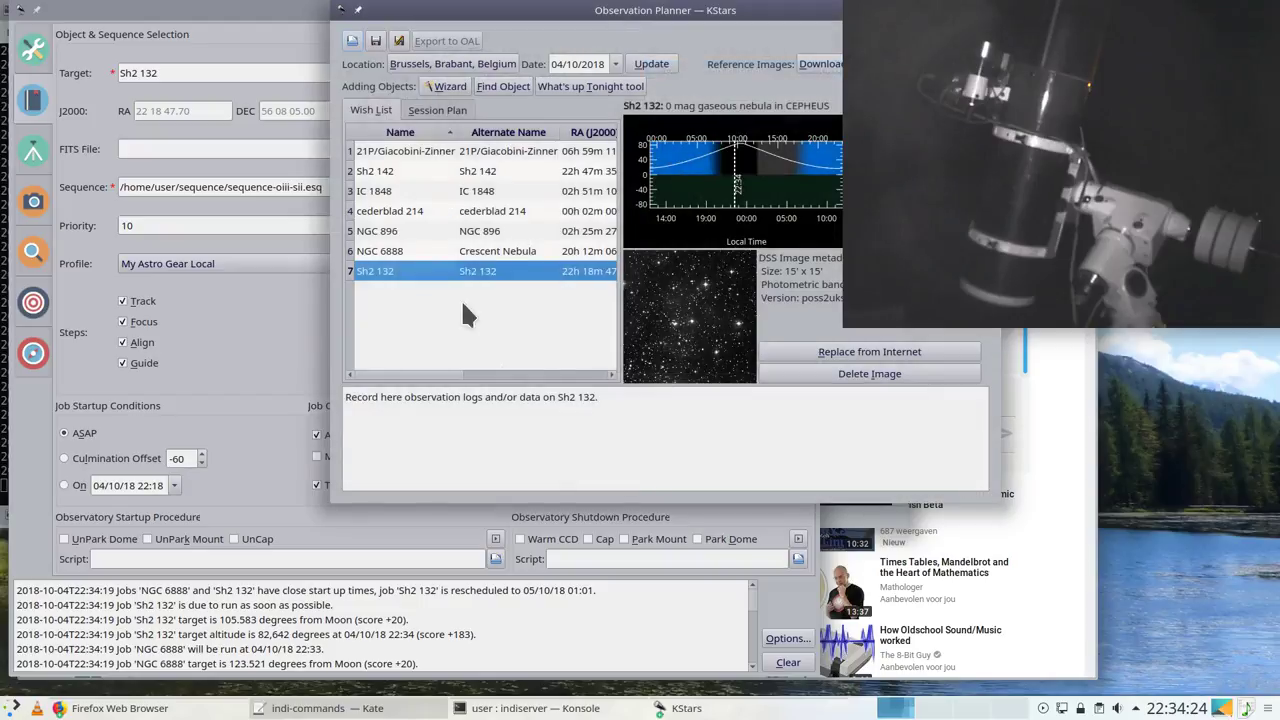
pyautogui.click(436, 252)
pyautogui.click(411, 233)
pyautogui.click(405, 213)
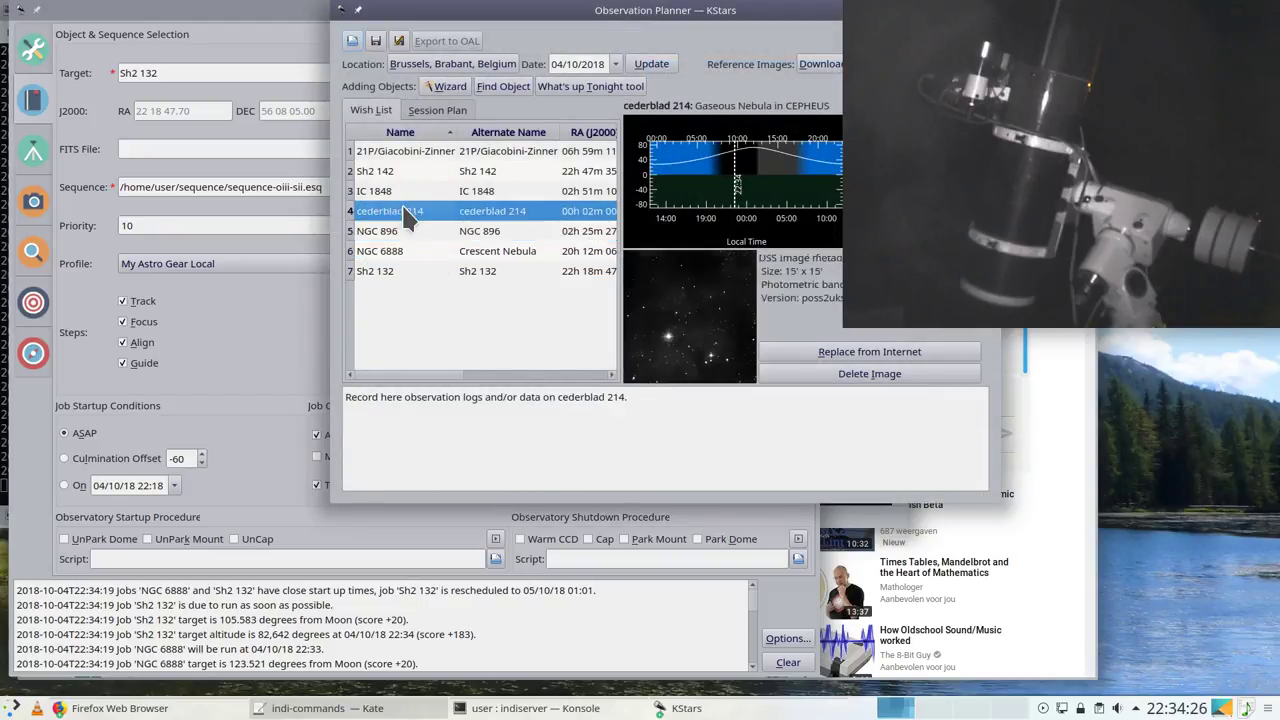
pyautogui.click(389, 193)
pyautogui.click(385, 215)
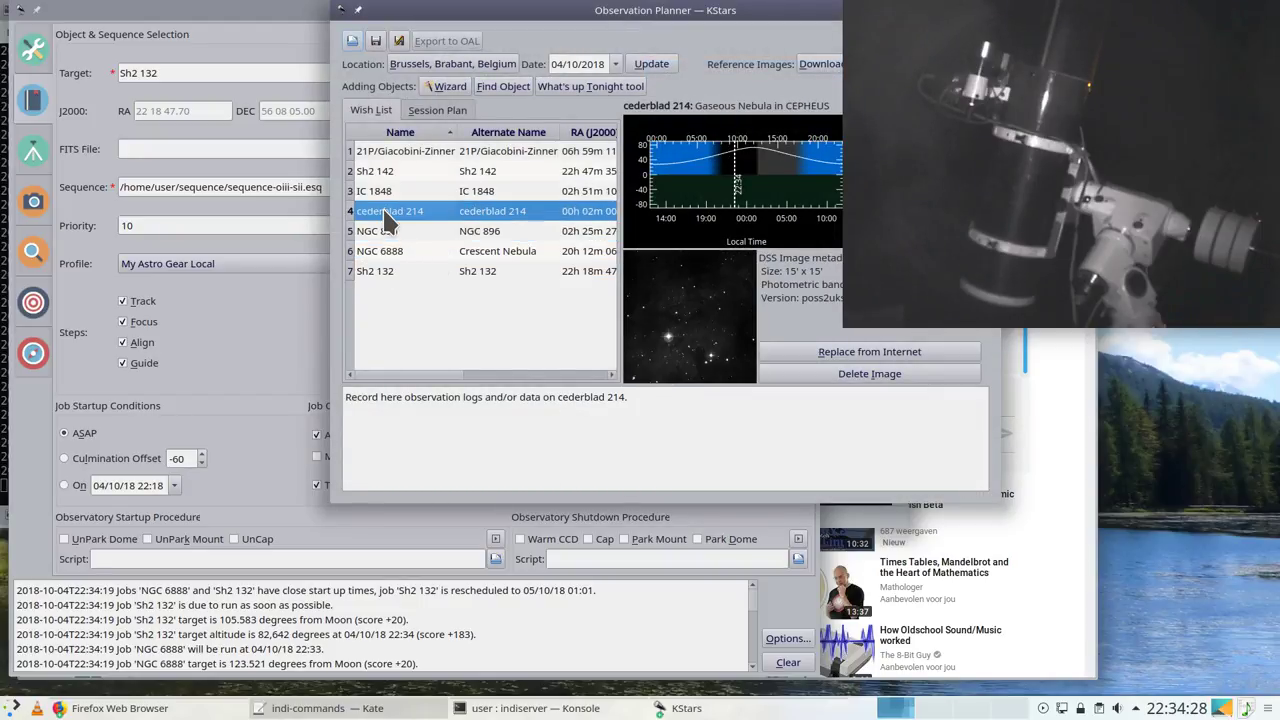
pyautogui.click(381, 194)
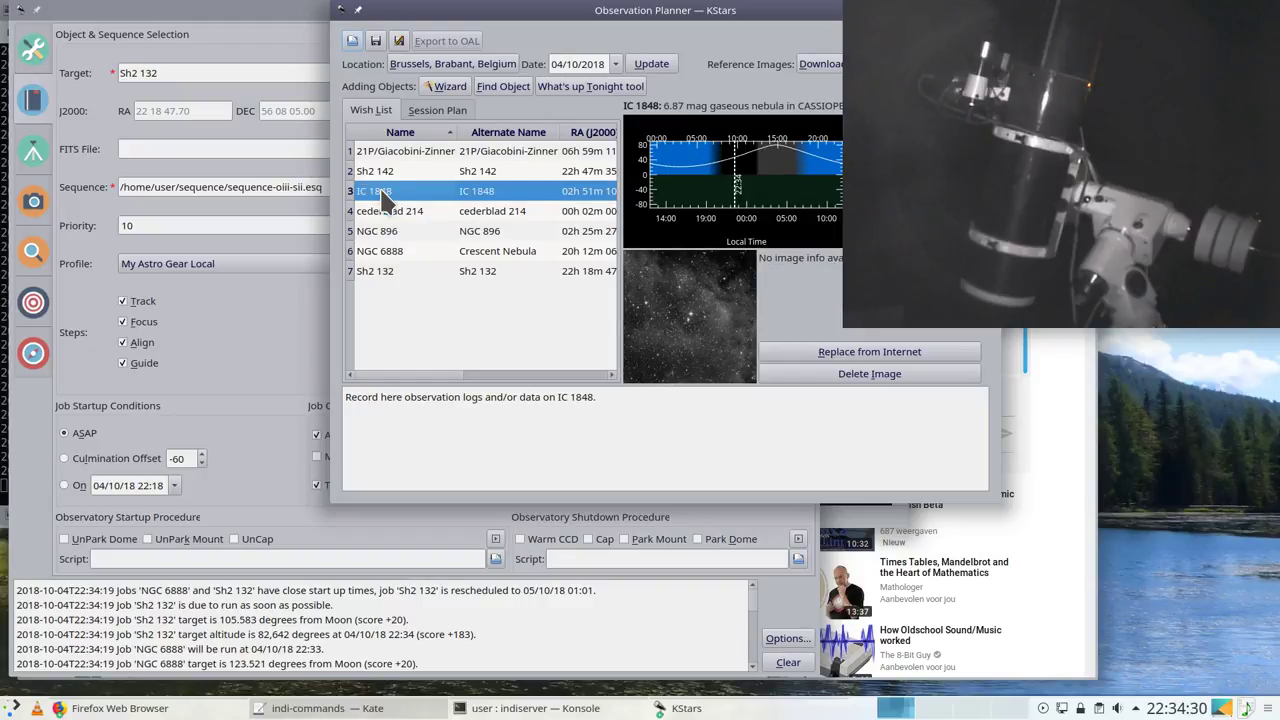
# Step: Send Sh2 142 from the wish list to the Ekos Scheduler and add it as the third job
pyautogui.click(389, 173)
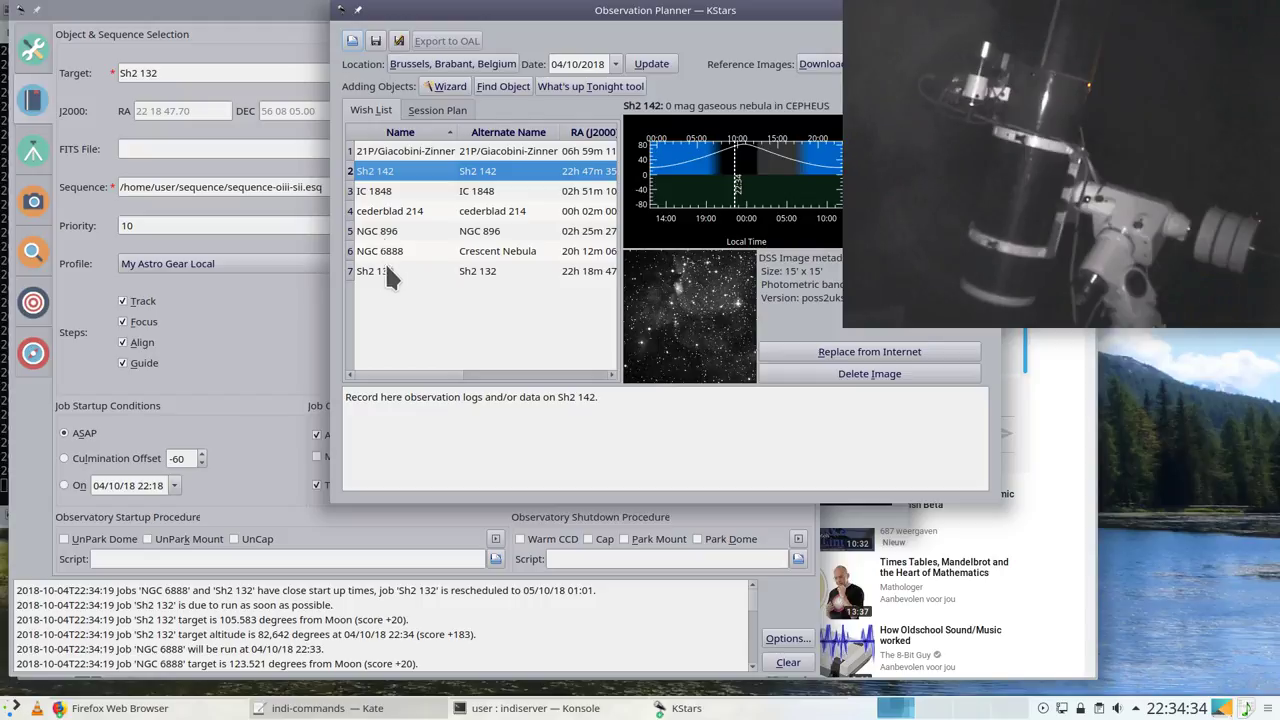
pyautogui.rightClick(381, 181)
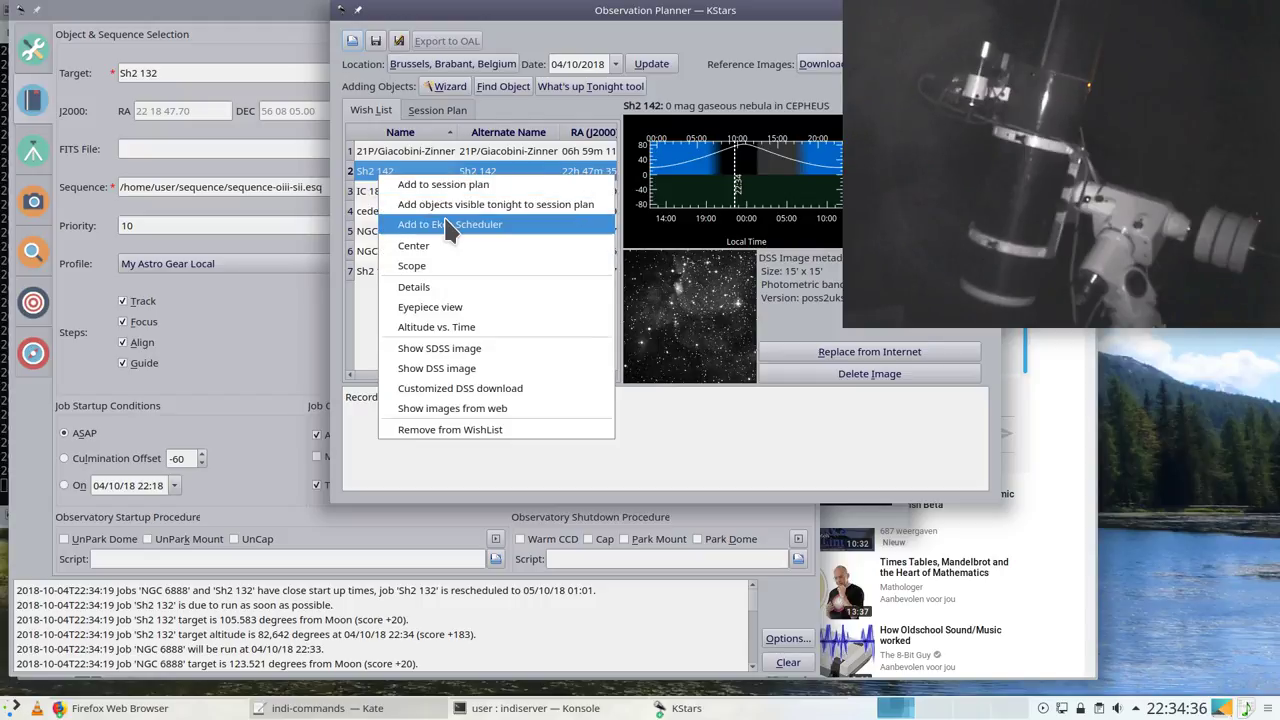
pyautogui.click(443, 220)
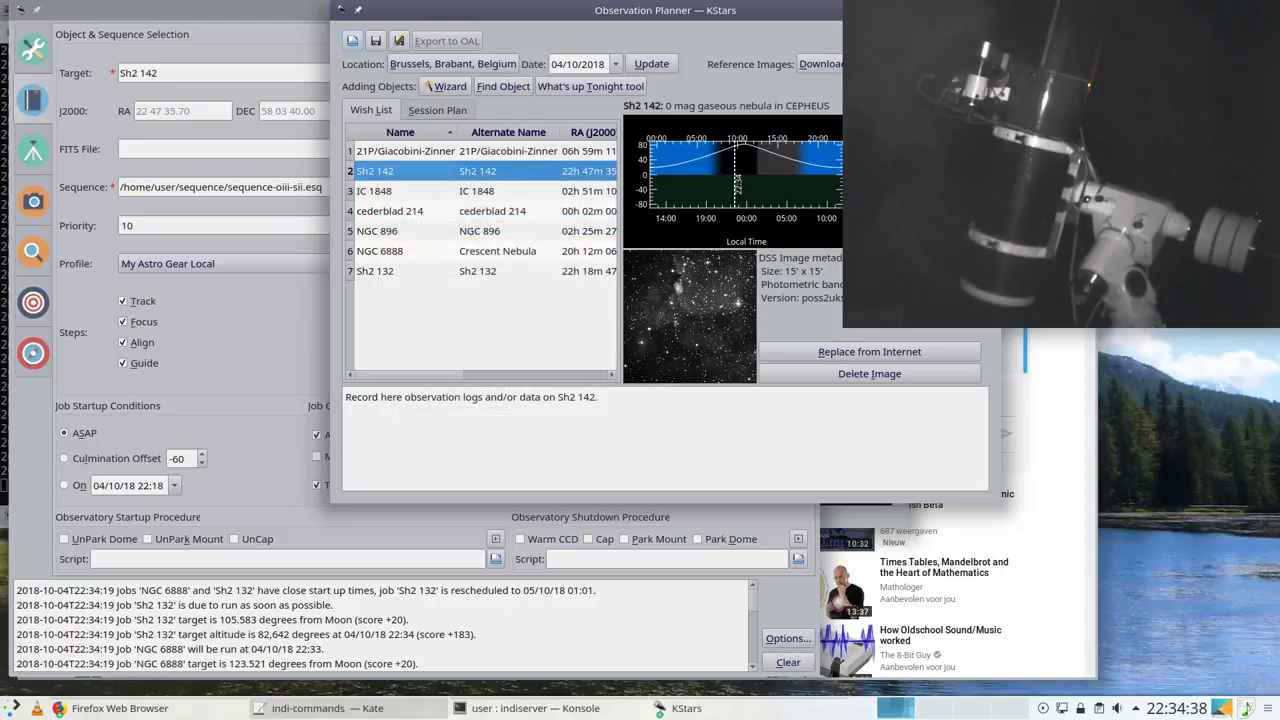
pyautogui.press('Escape')
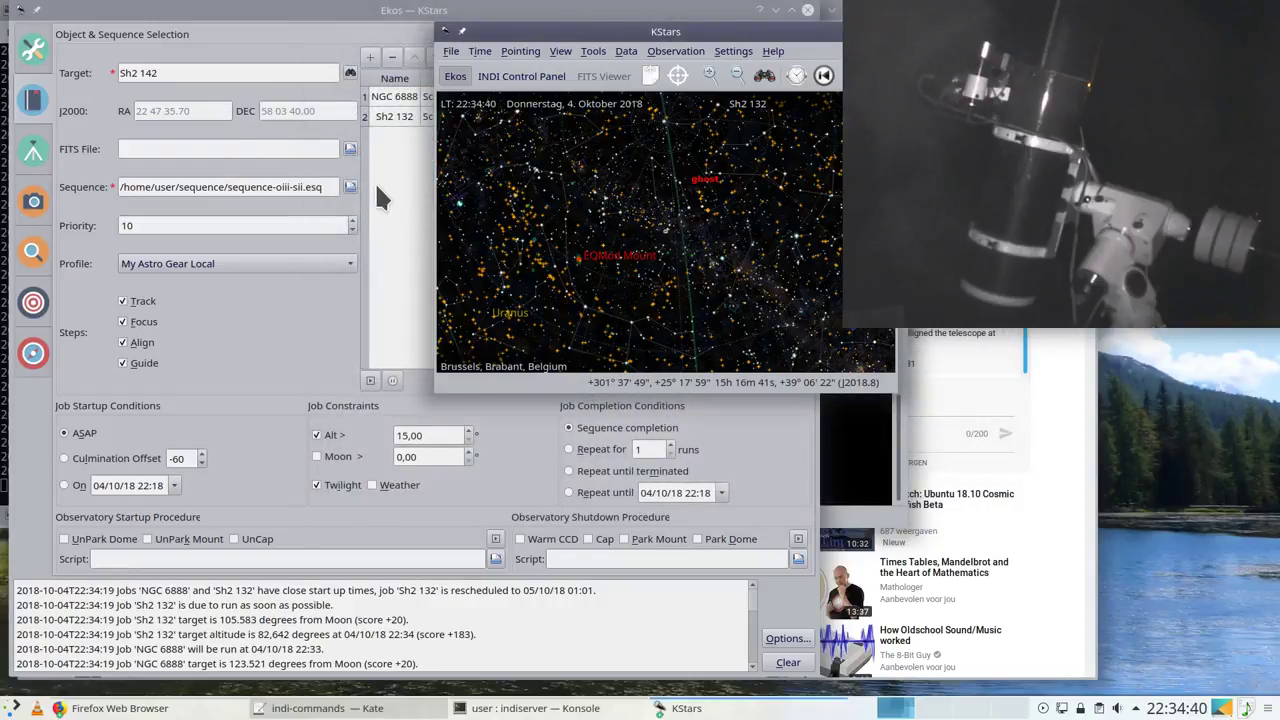
pyautogui.click(380, 196)
pyautogui.click(370, 57)
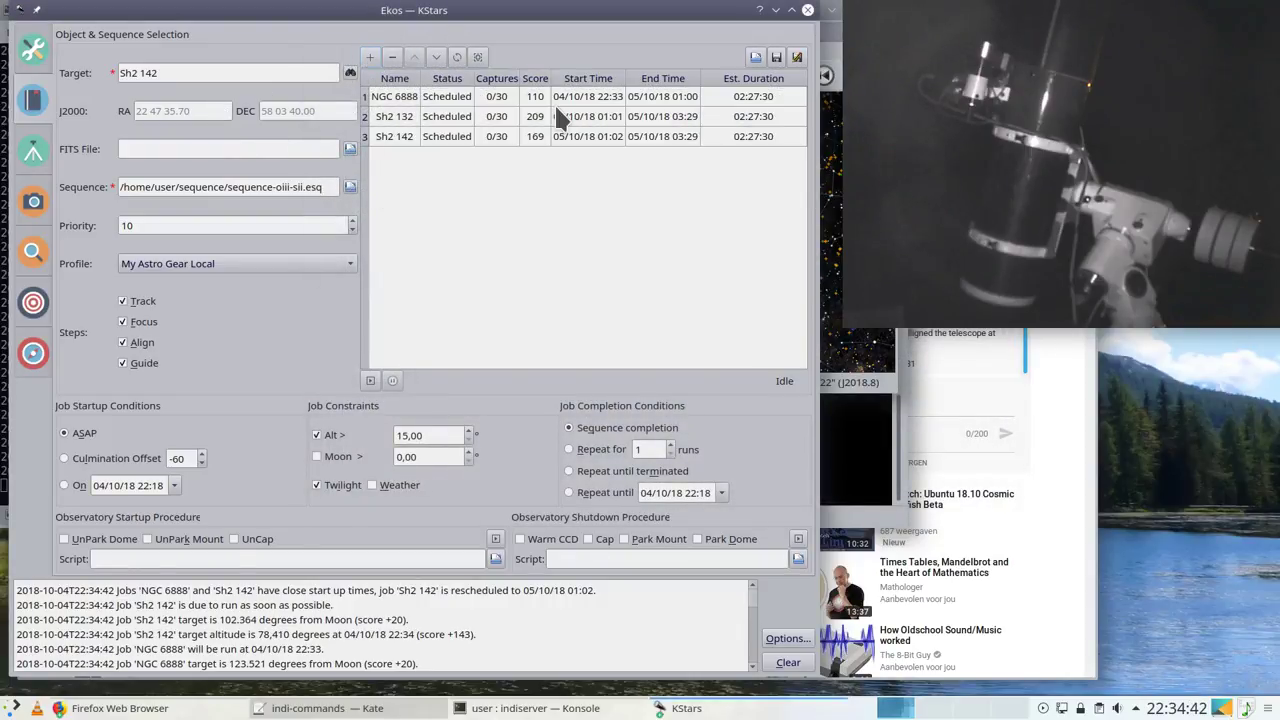
# Step: Save the scheduler list as 2018-10-4 in the /home/user/jobs folder
pyautogui.click(797, 57)
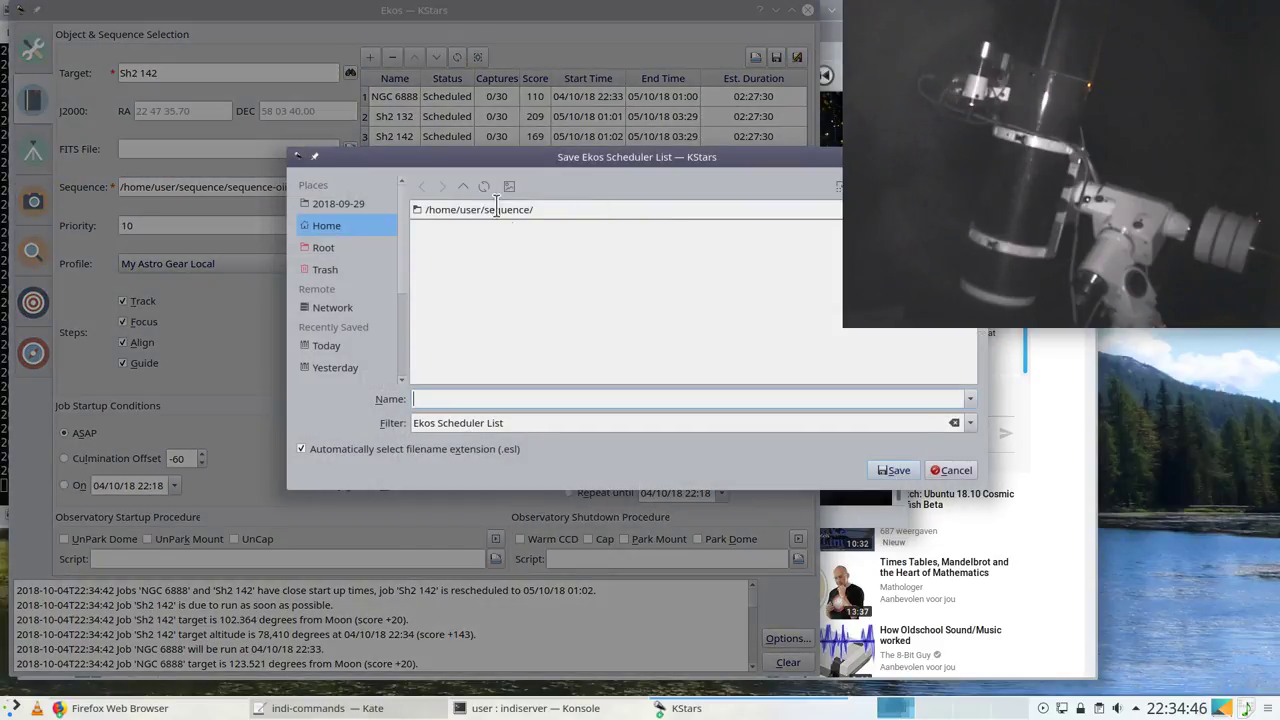
pyautogui.click(463, 186)
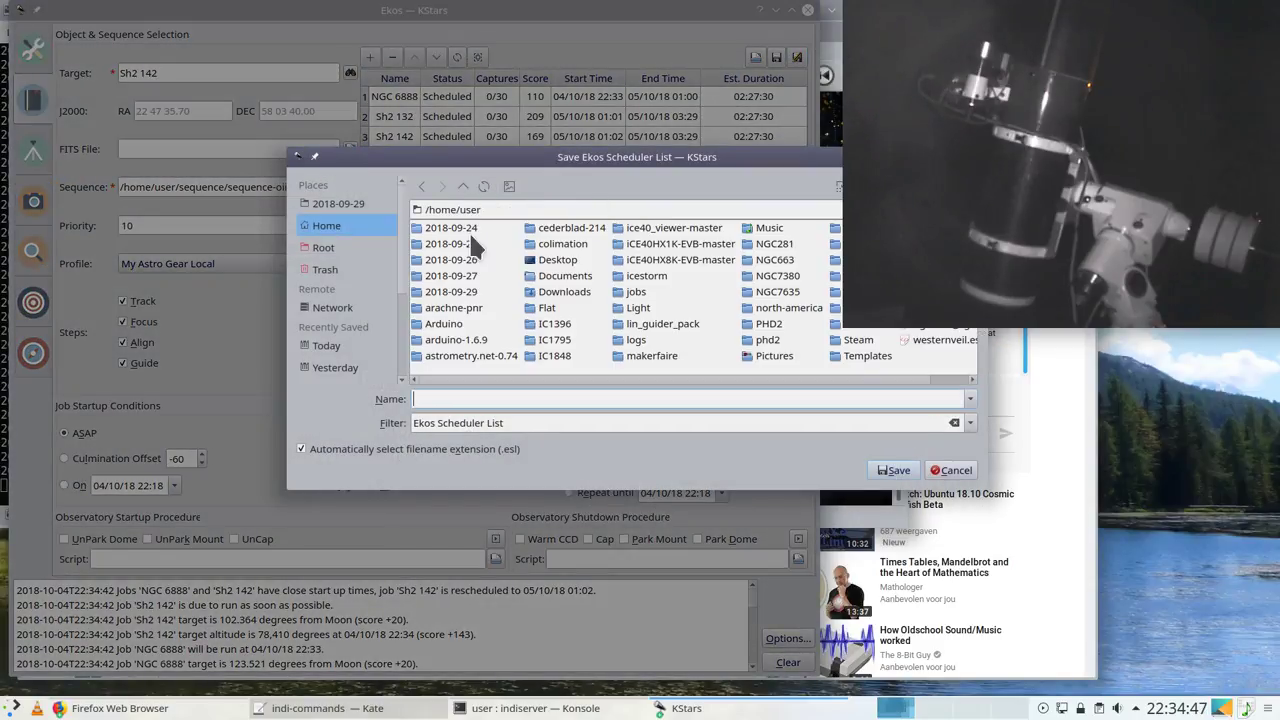
pyautogui.doubleClick(648, 292)
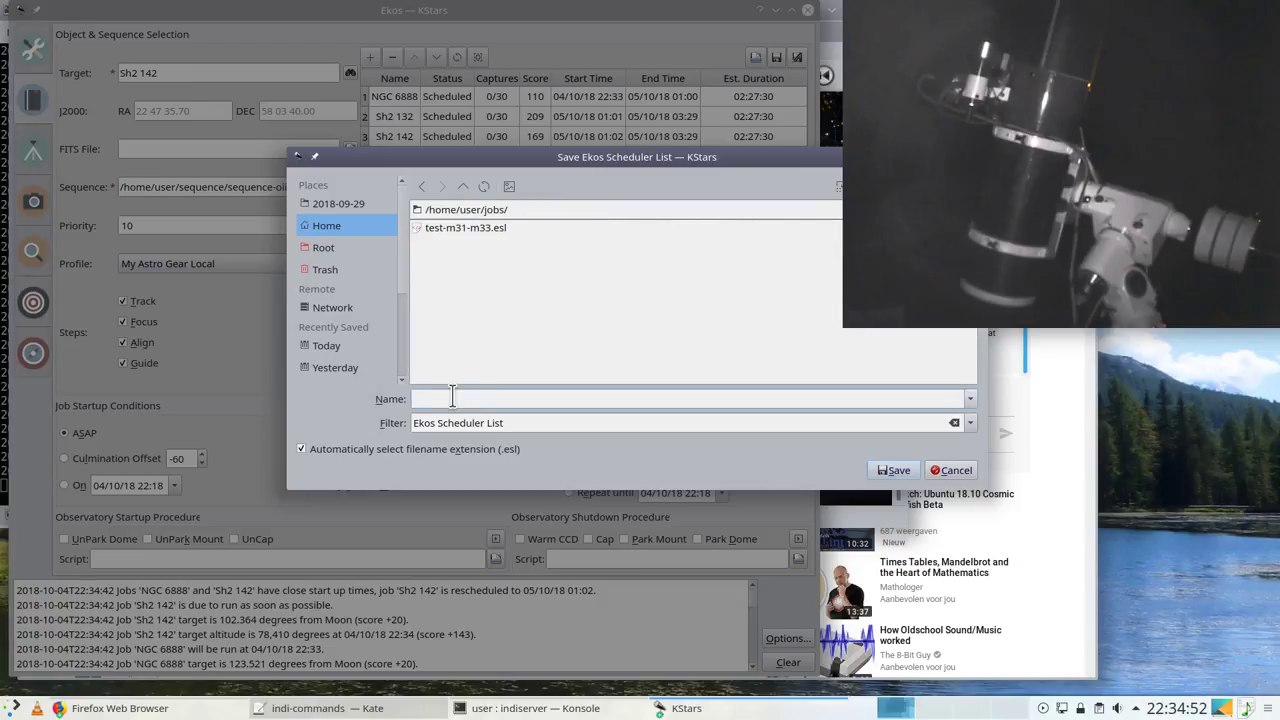
pyautogui.write('2018-10-5')
pyautogui.click(1176, 709)
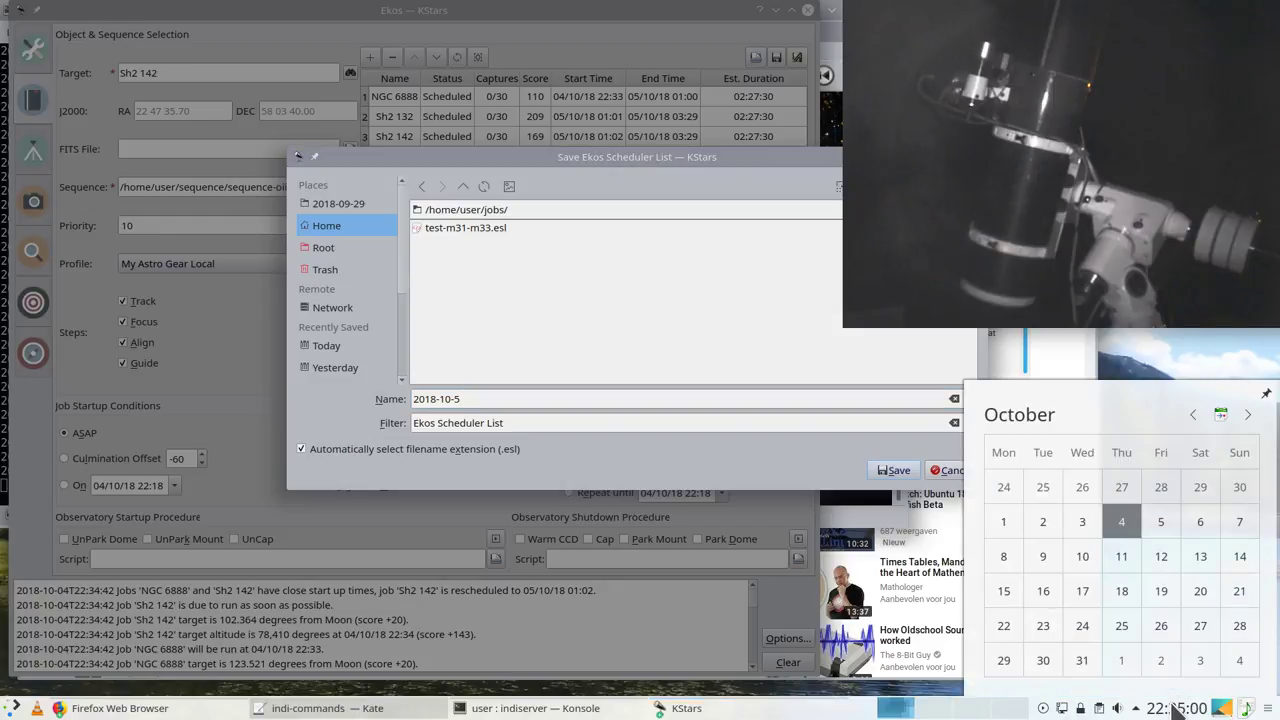
pyautogui.click(711, 523)
pyautogui.press('BackSpace')
pyautogui.write('4')
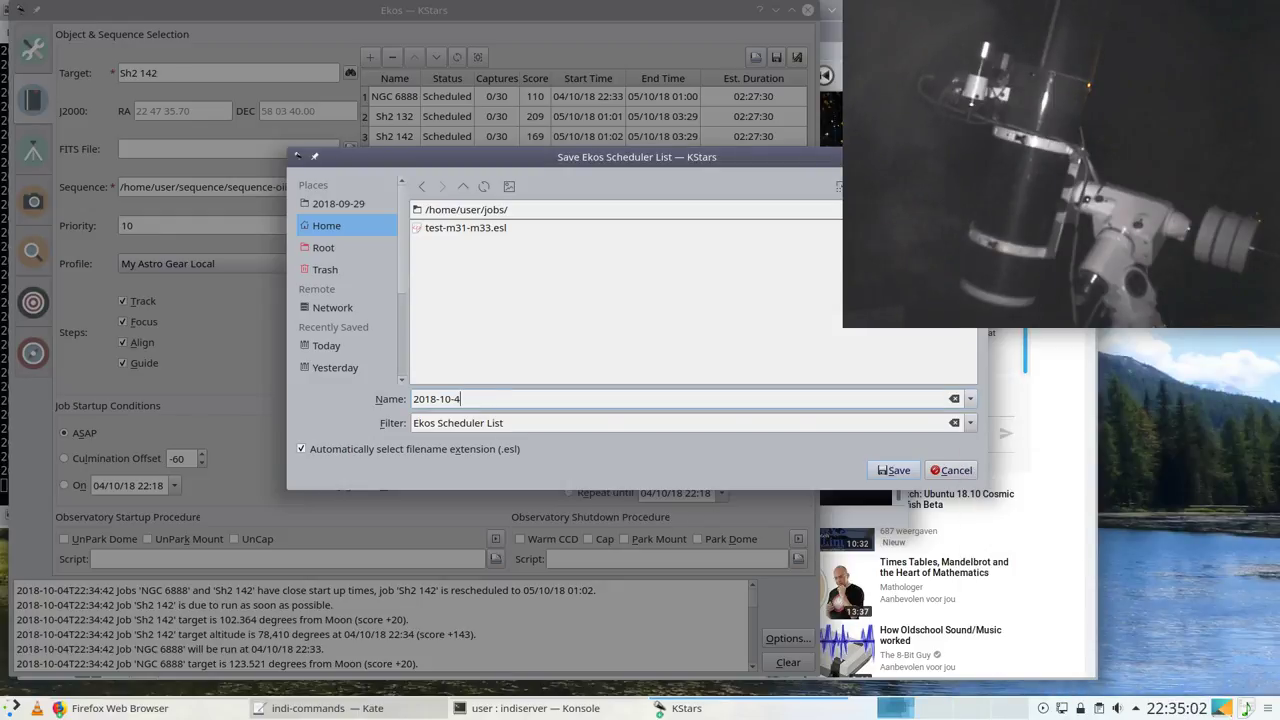
pyautogui.click(894, 470)
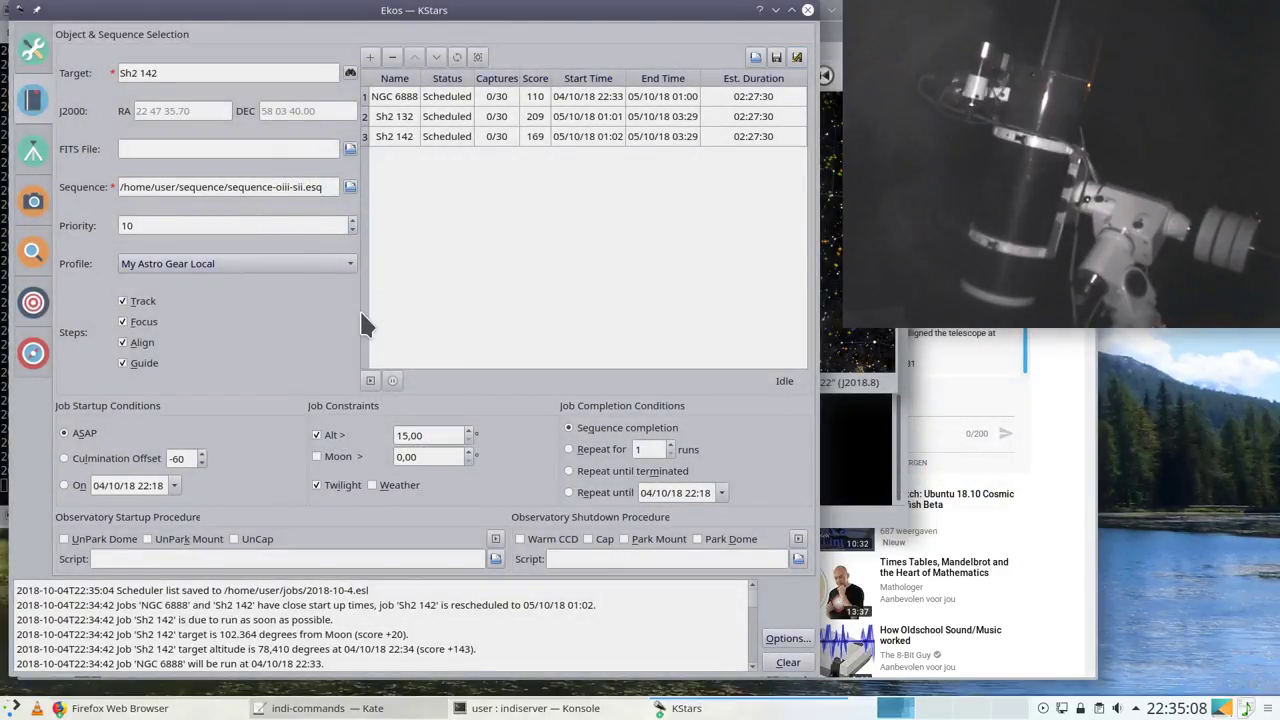
# Step: Review the capture sequence settings, and in the Focus module set the image effect to Auto Stretch with 2x2 binning
pyautogui.click(33, 202)
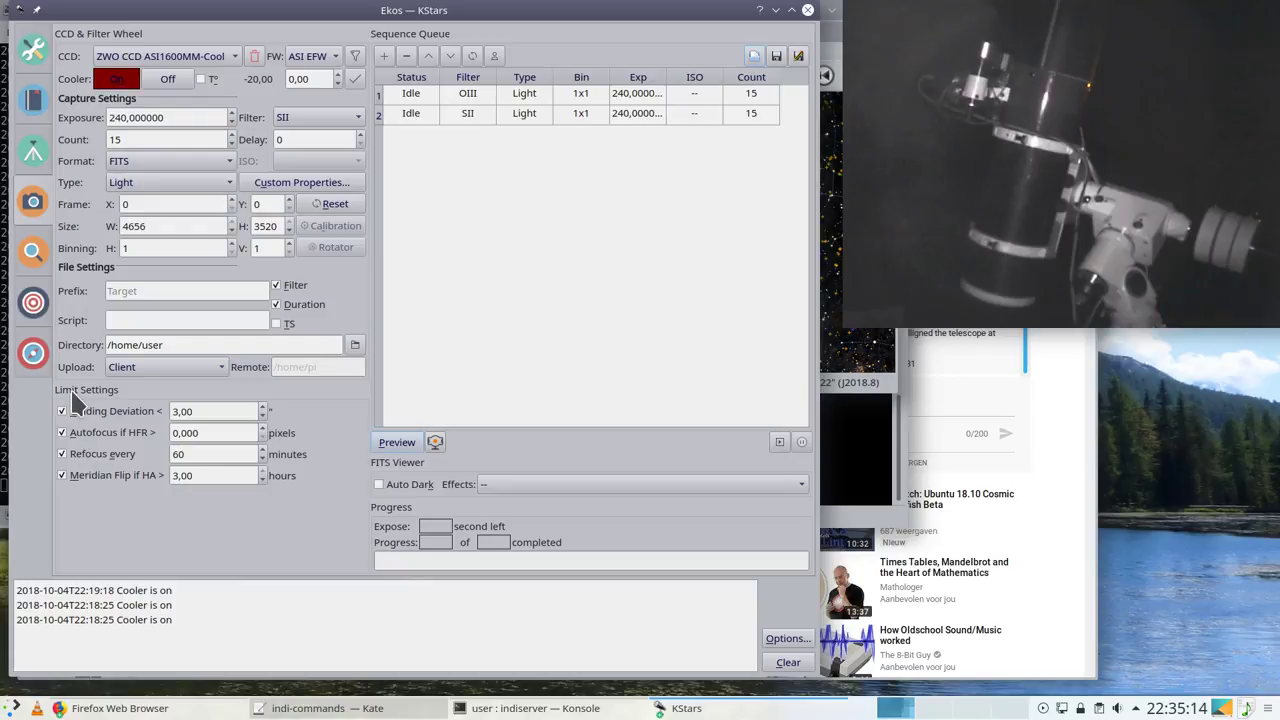
pyautogui.click(35, 256)
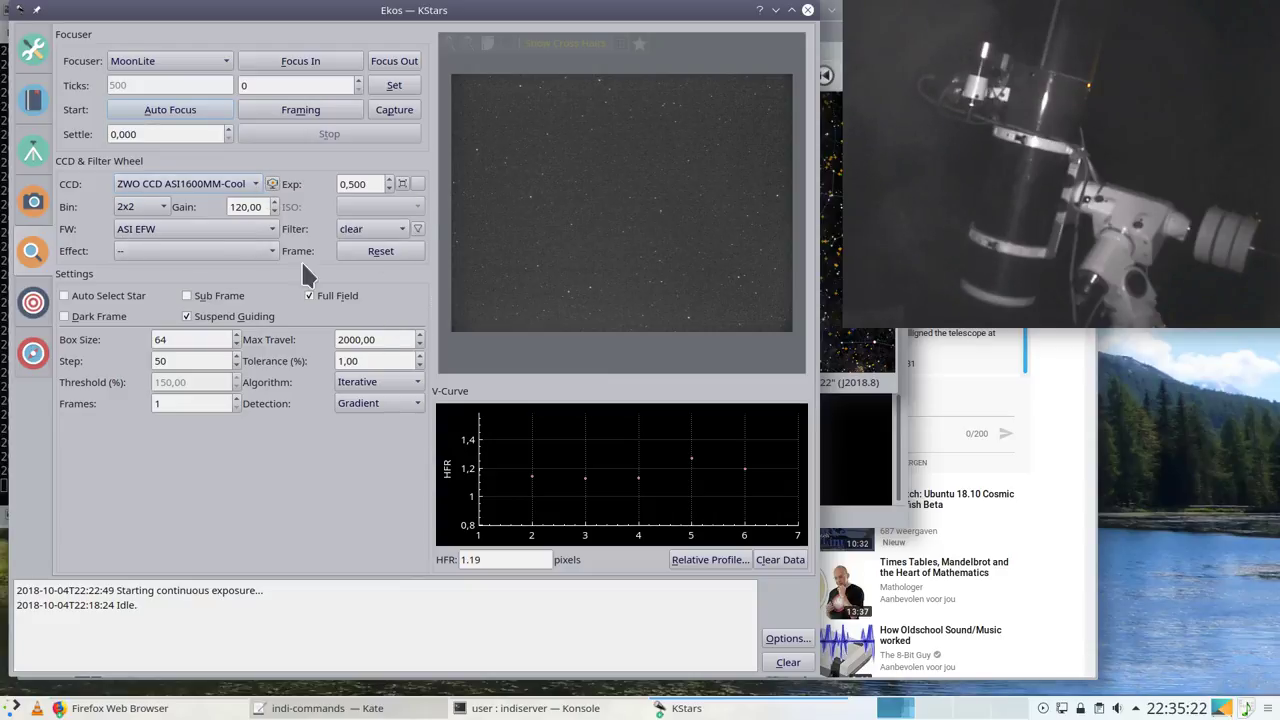
pyautogui.click(244, 253)
pyautogui.click(229, 272)
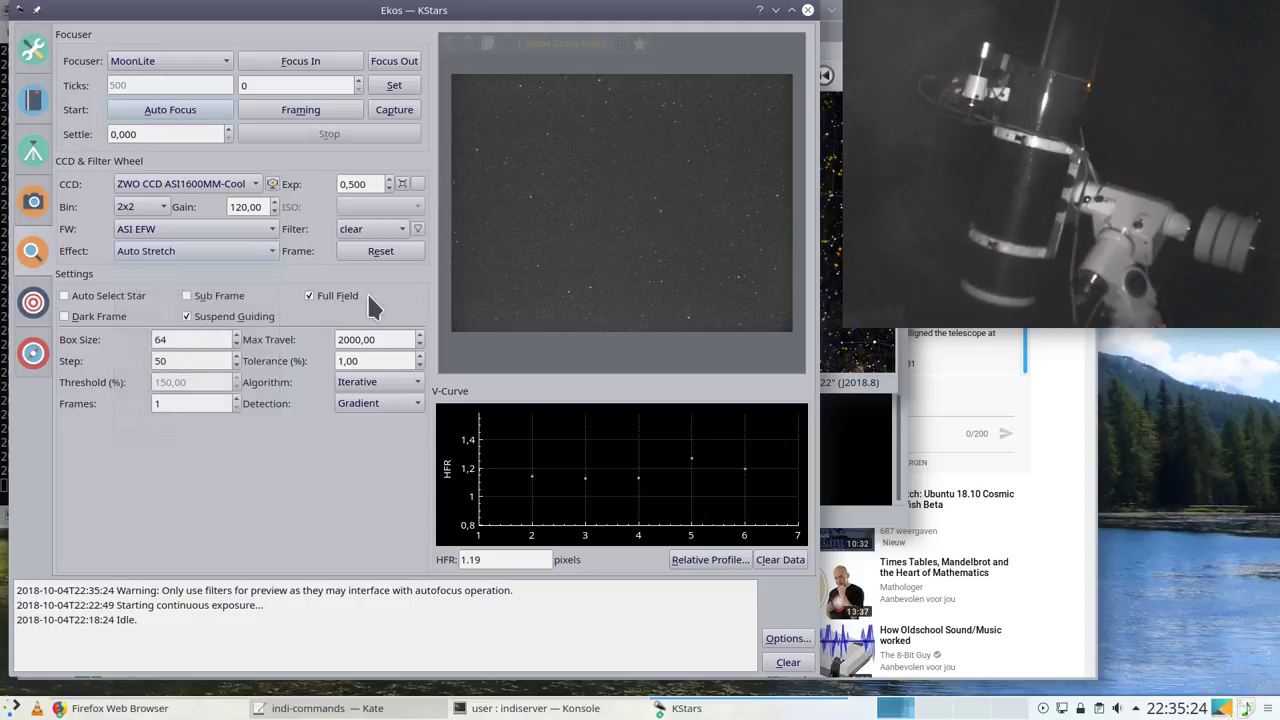
pyautogui.click(144, 207)
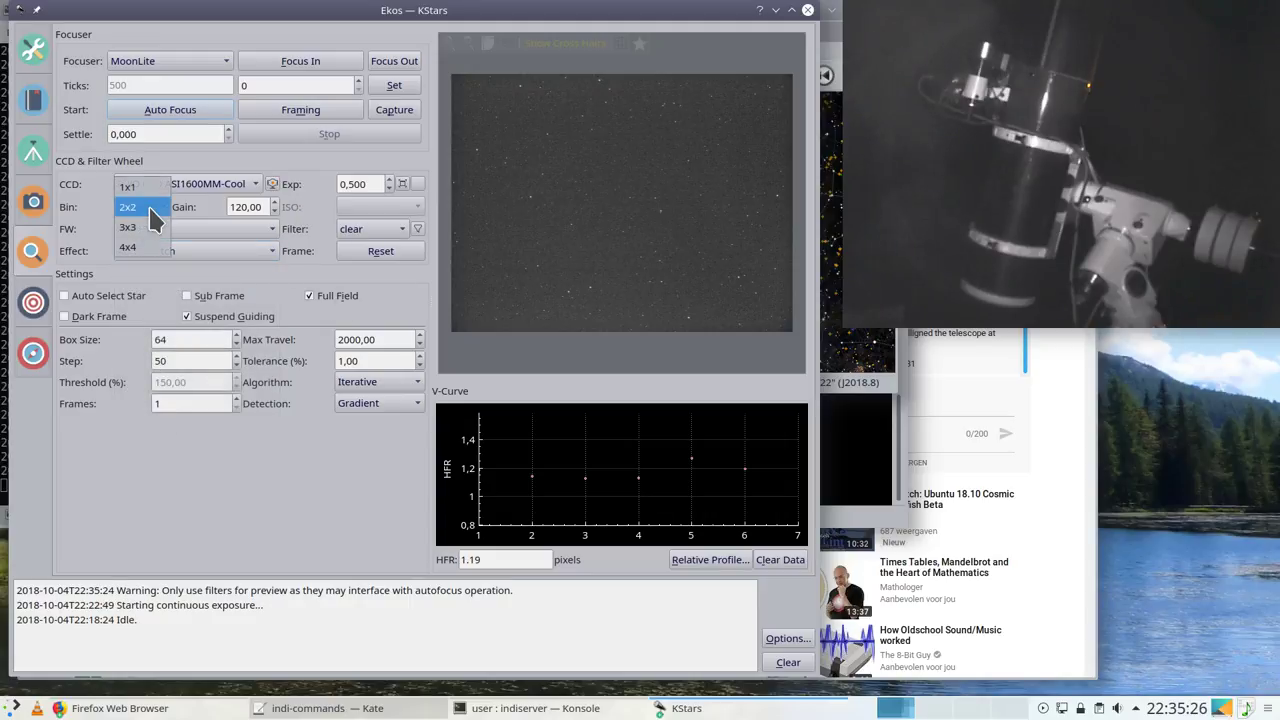
pyautogui.click(150, 214)
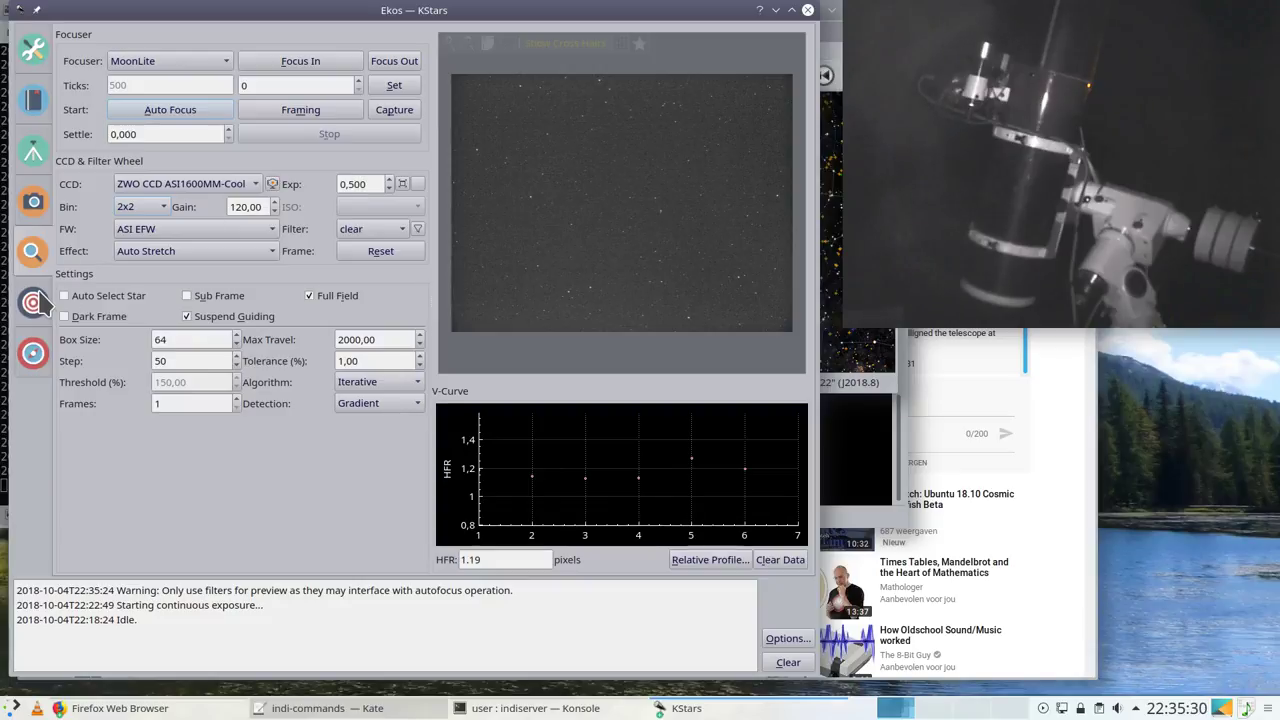
# Step: Check the alignment settings and set the Guide module's image effect to Auto Stretch
pyautogui.click(33, 302)
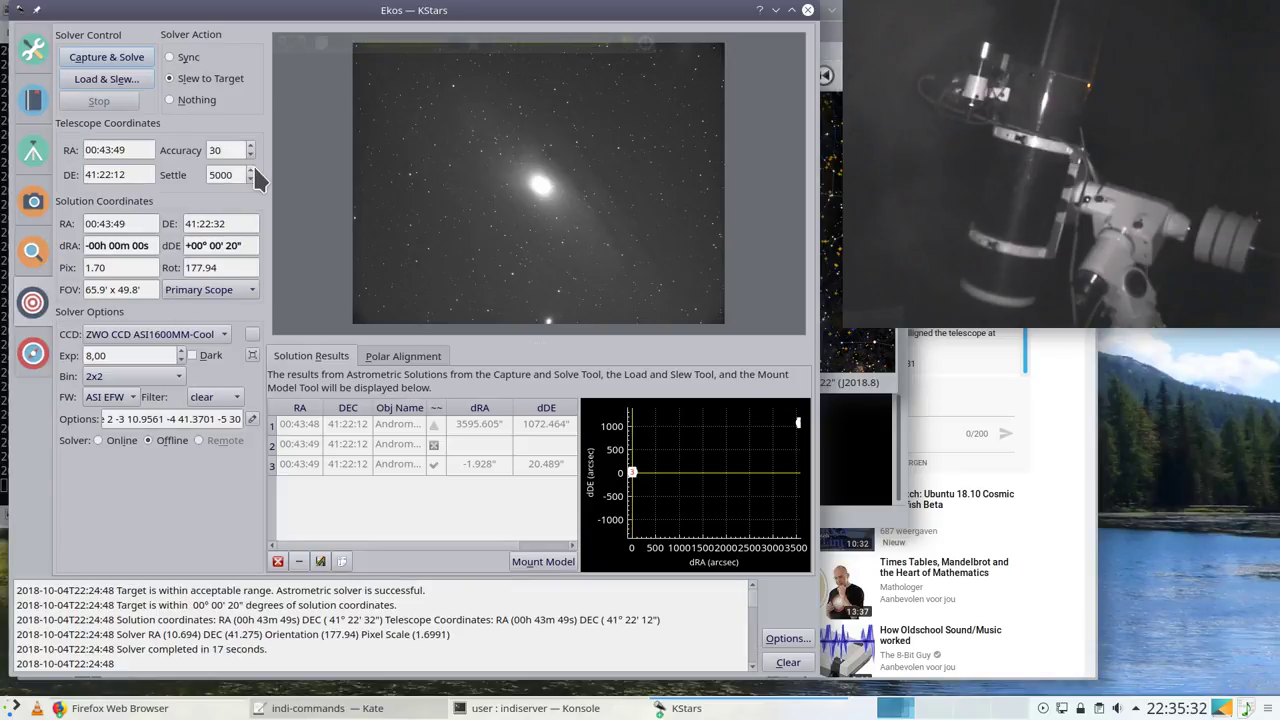
pyautogui.click(38, 350)
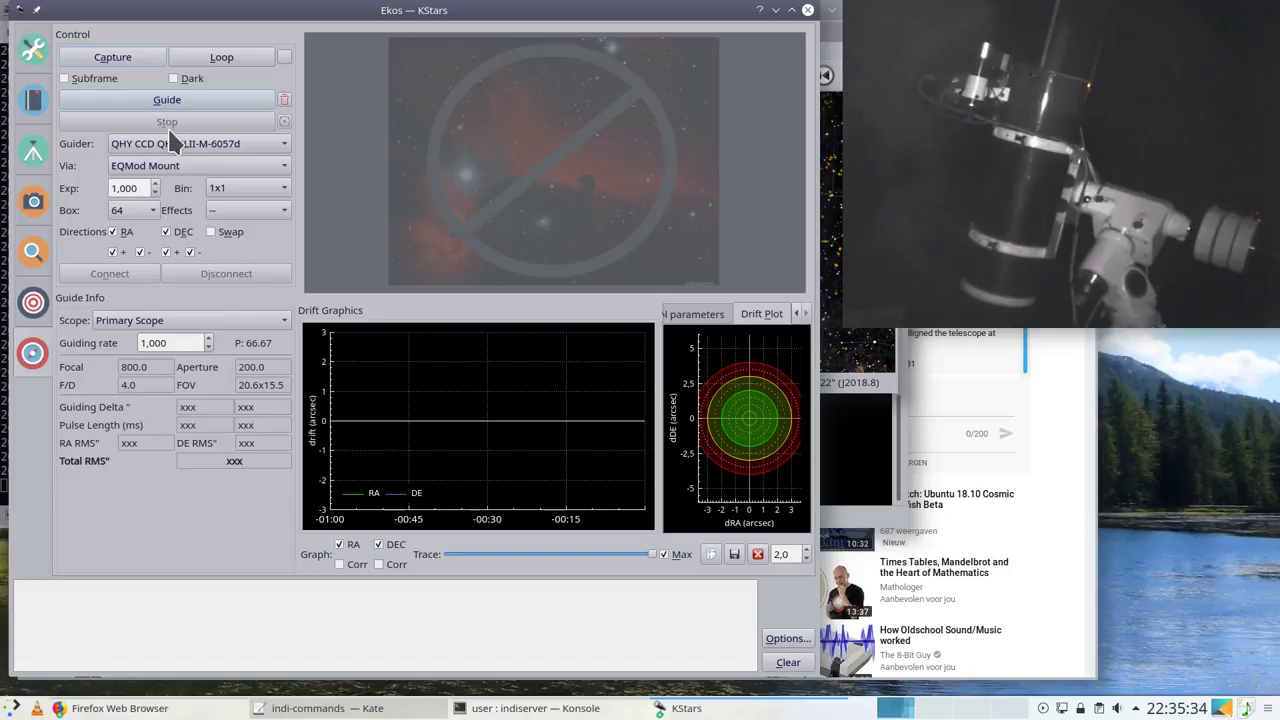
pyautogui.click(266, 210)
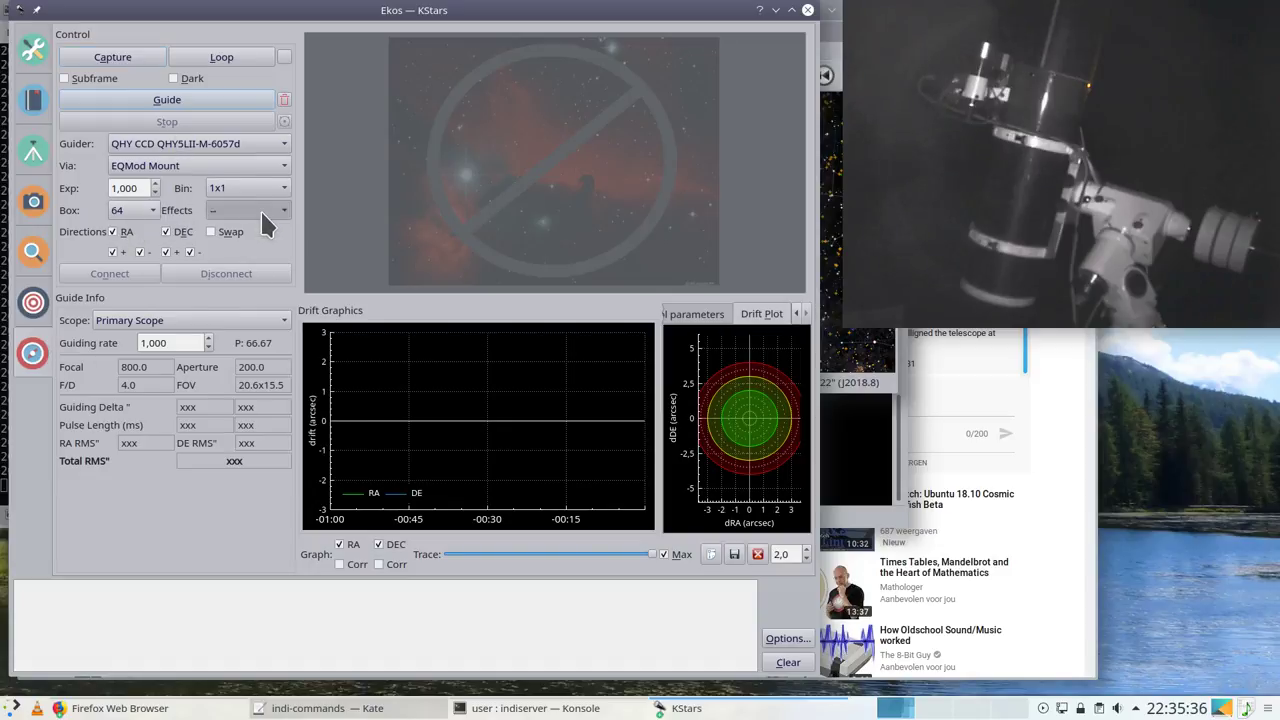
pyautogui.click(255, 233)
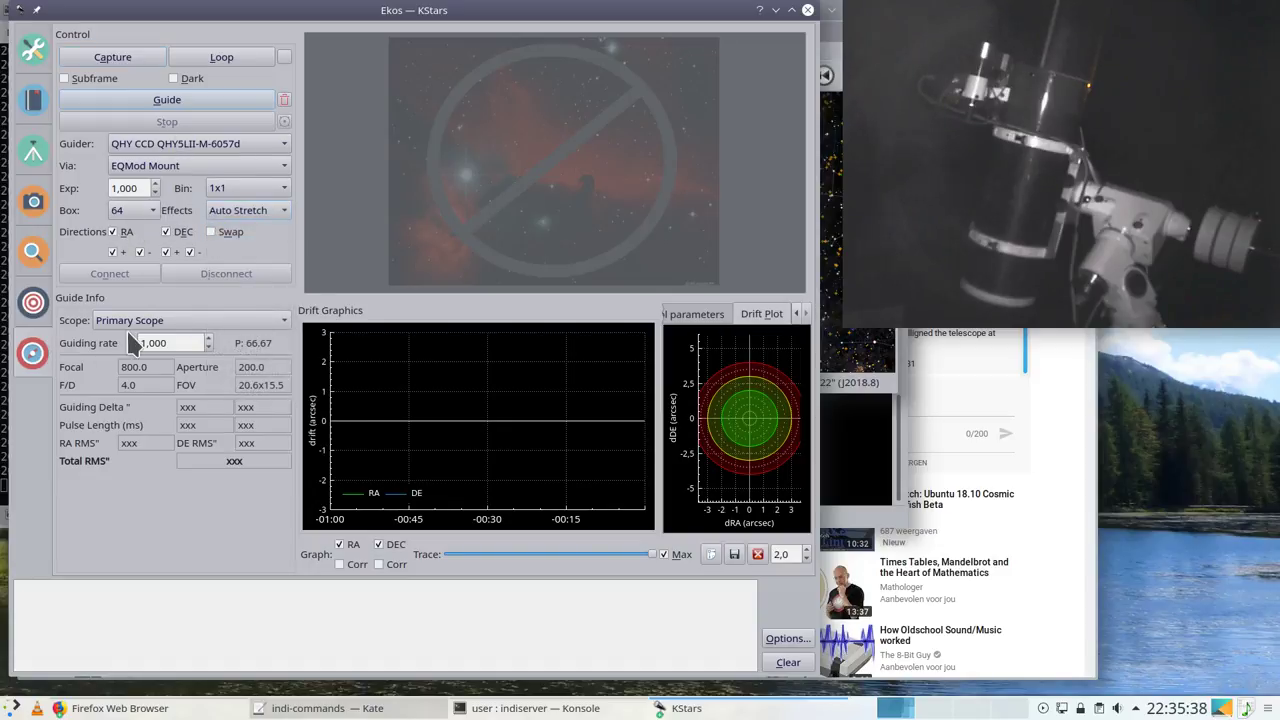
# Step: Check the guiding box size, the exposure and the device used for sending guide corrections
pyautogui.click(133, 211)
pyautogui.click(119, 190)
pyautogui.click(163, 170)
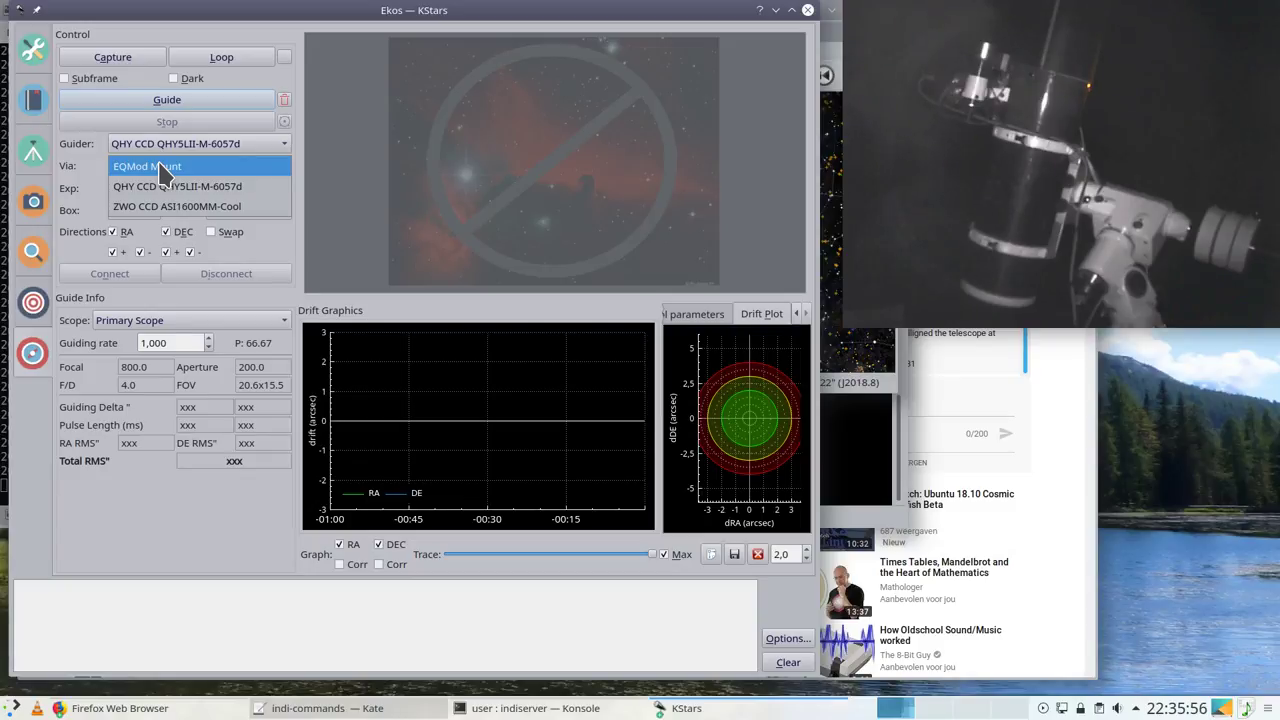
# Step: Route the guiding pulses via the QHY CCD QHY5LII-M-6057d guide camera
pyautogui.click(162, 188)
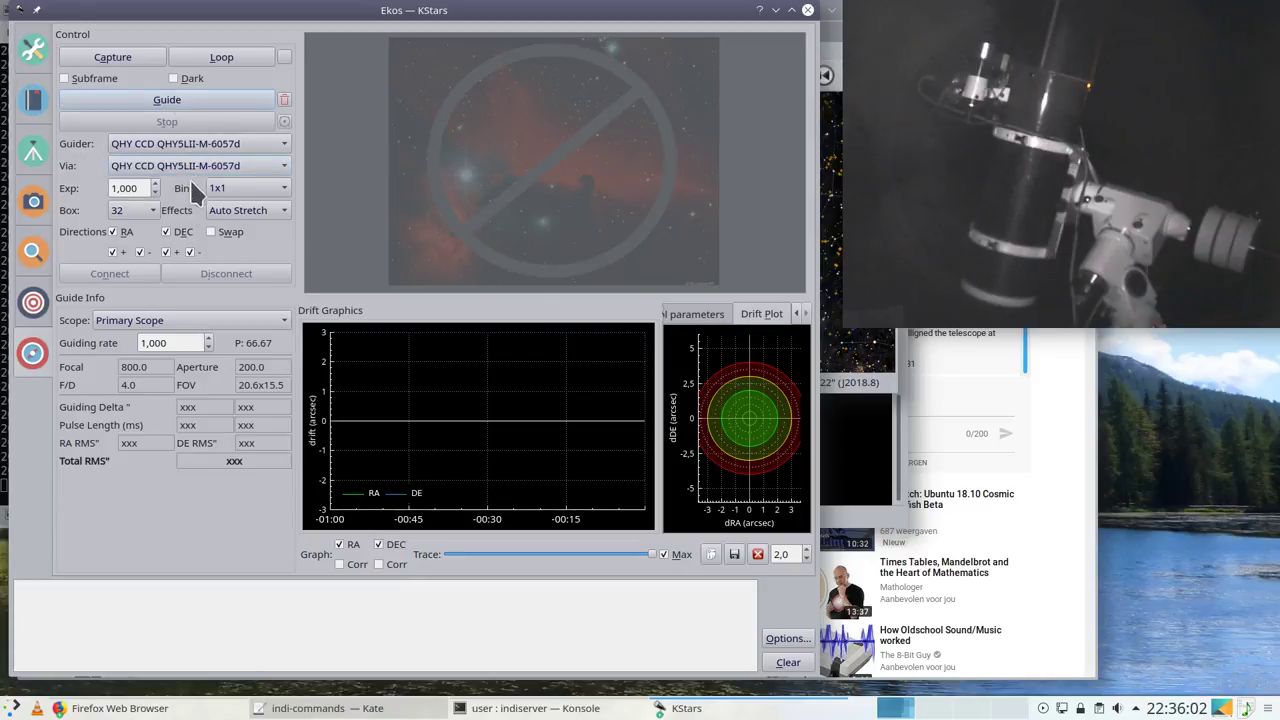
pyautogui.click(255, 214)
pyautogui.click(256, 214)
# Step: In the guiding options, set the algorithm to Fast, enable Abort Autoguide on failure, and save the settings
pyautogui.click(786, 638)
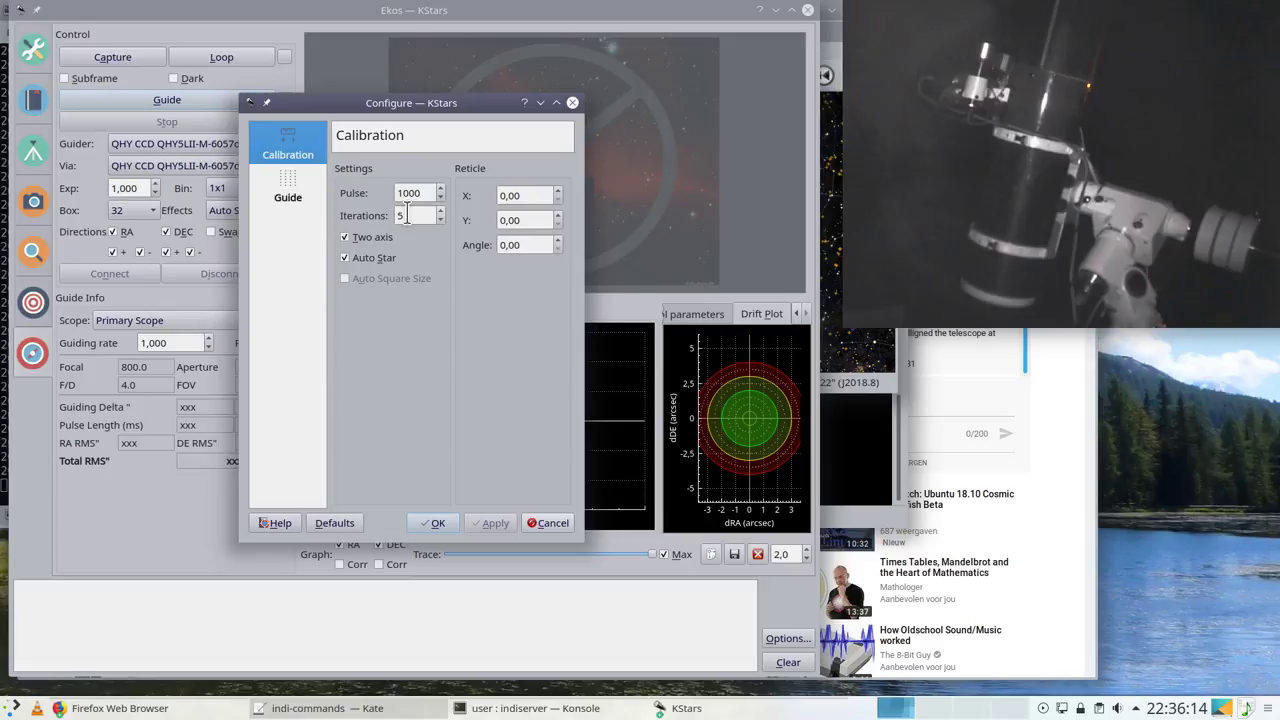
pyautogui.click(295, 198)
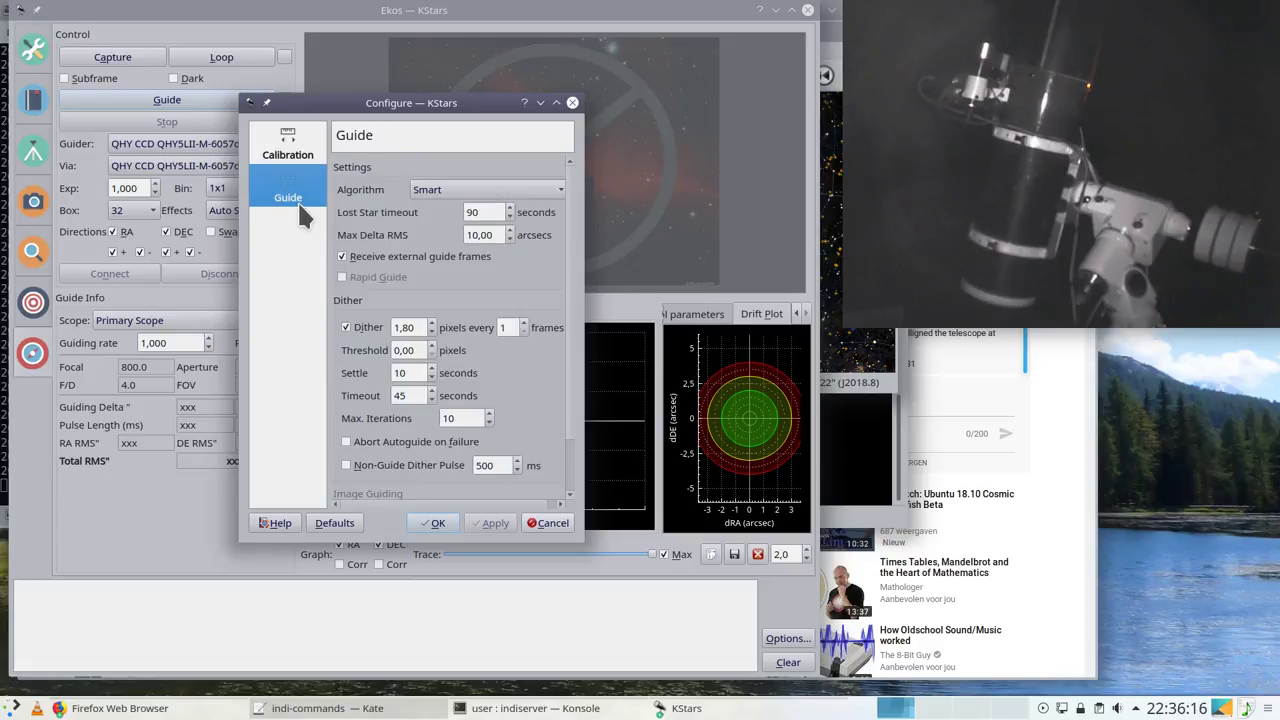
pyautogui.moveTo(585, 288); pyautogui.dragTo(718, 288)
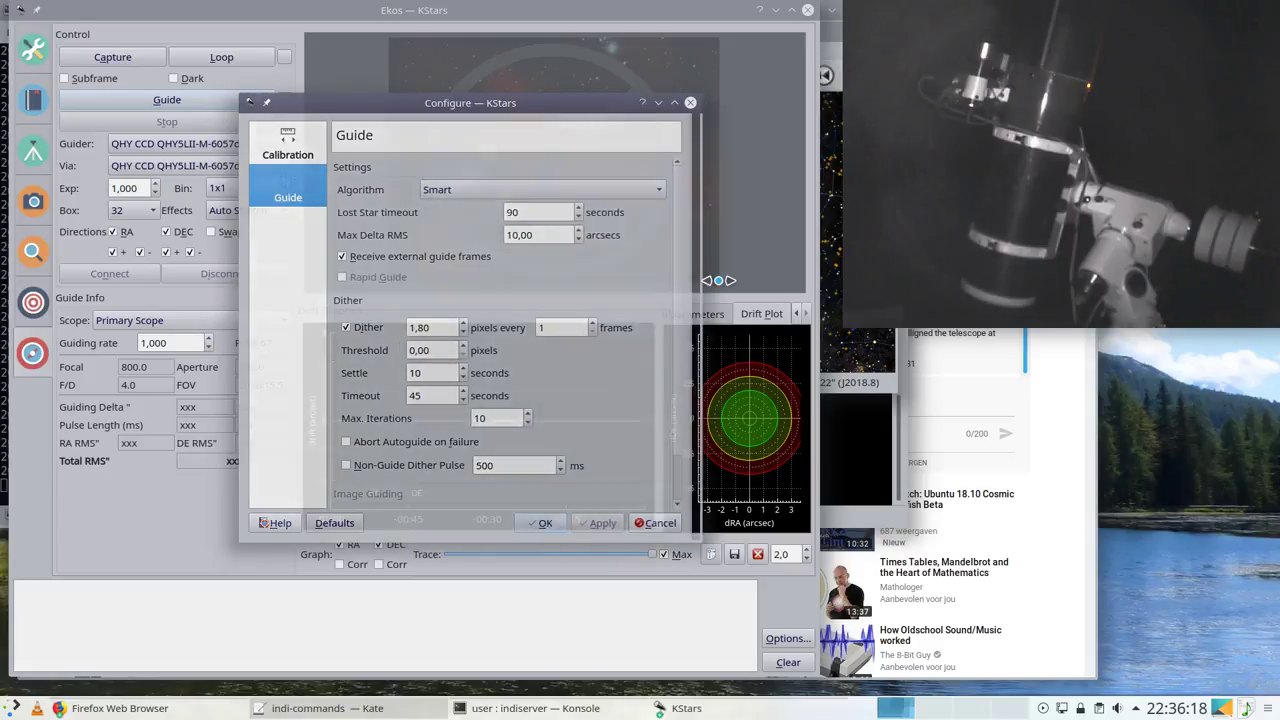
pyautogui.click(463, 195)
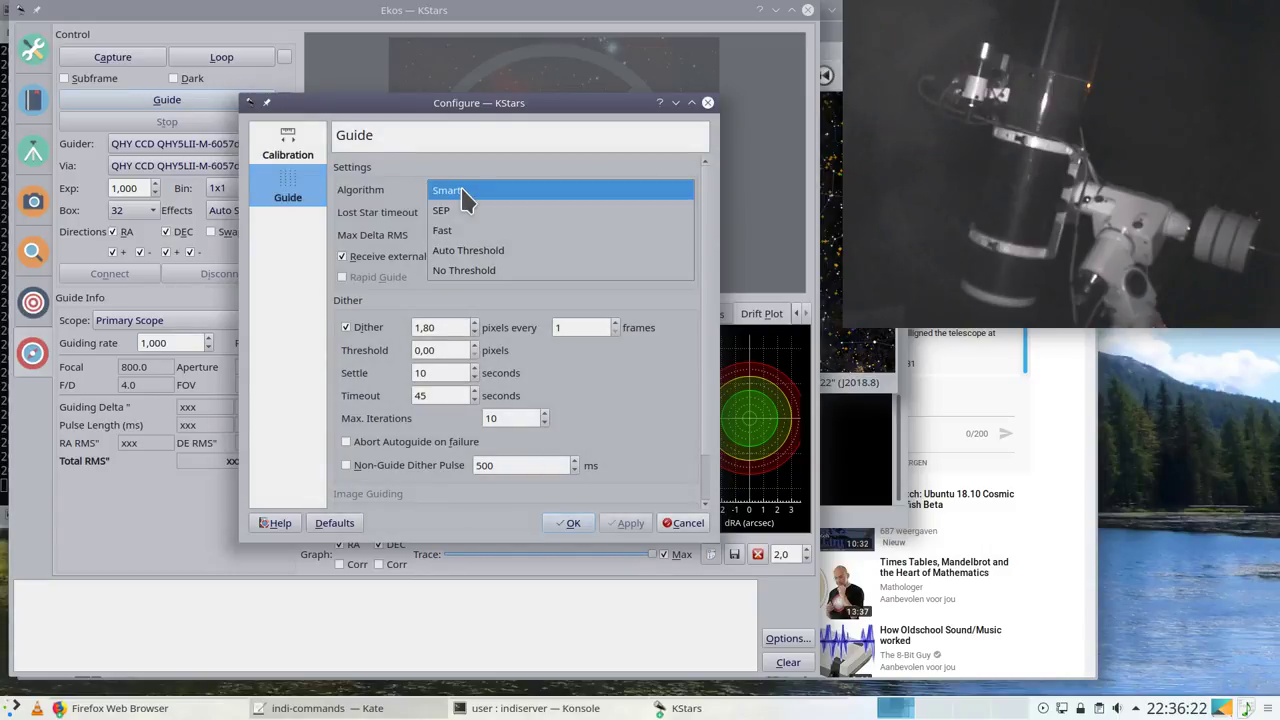
pyautogui.click(450, 231)
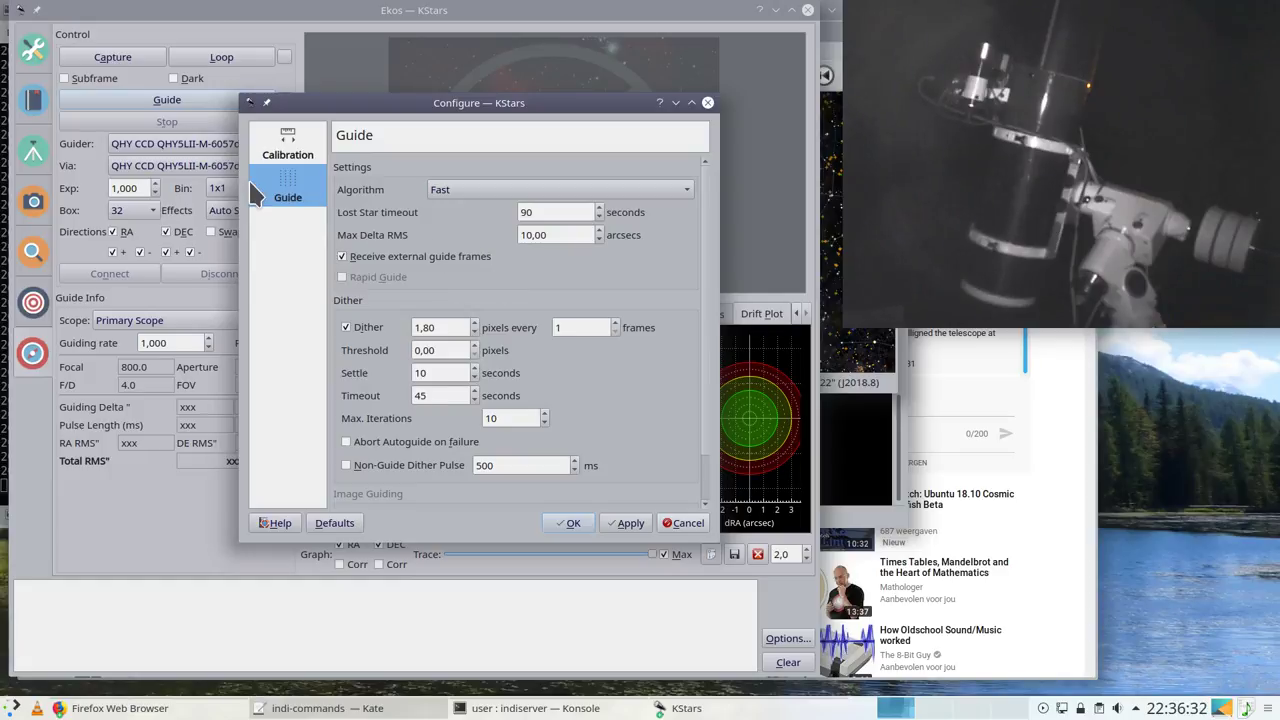
pyautogui.scroll(-1, 366, 385)
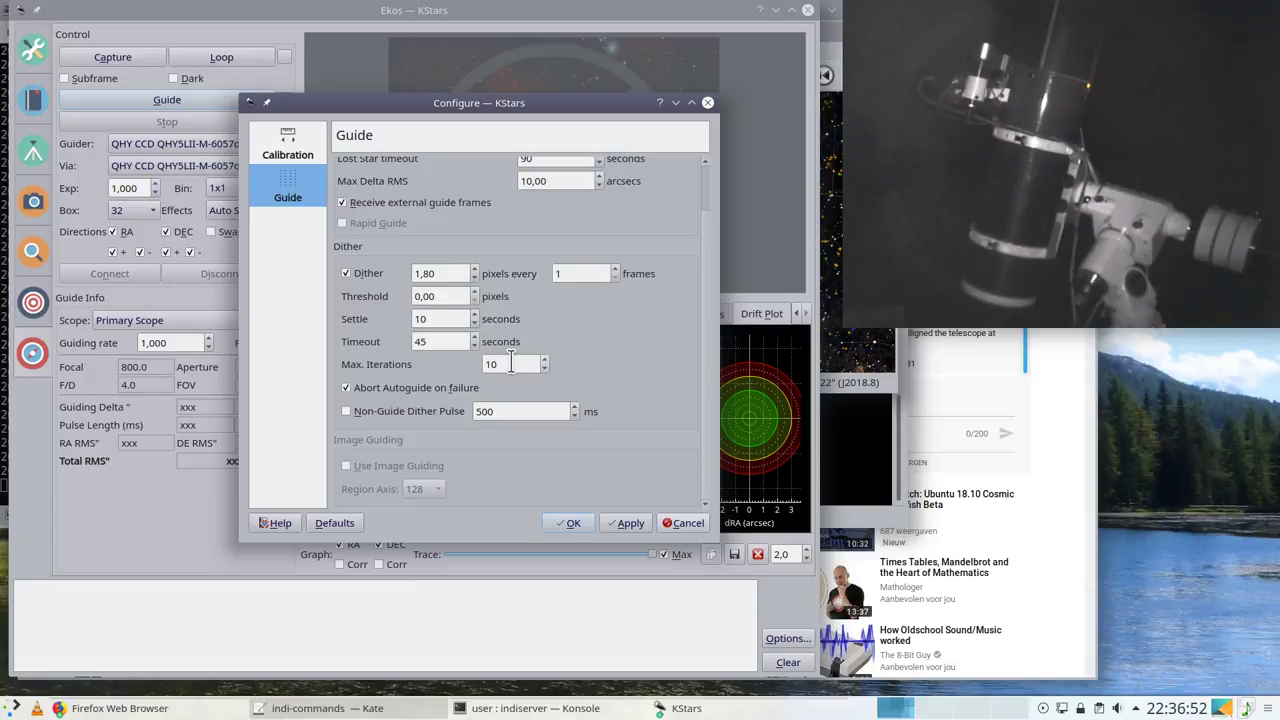
pyautogui.scroll(1, 463, 233)
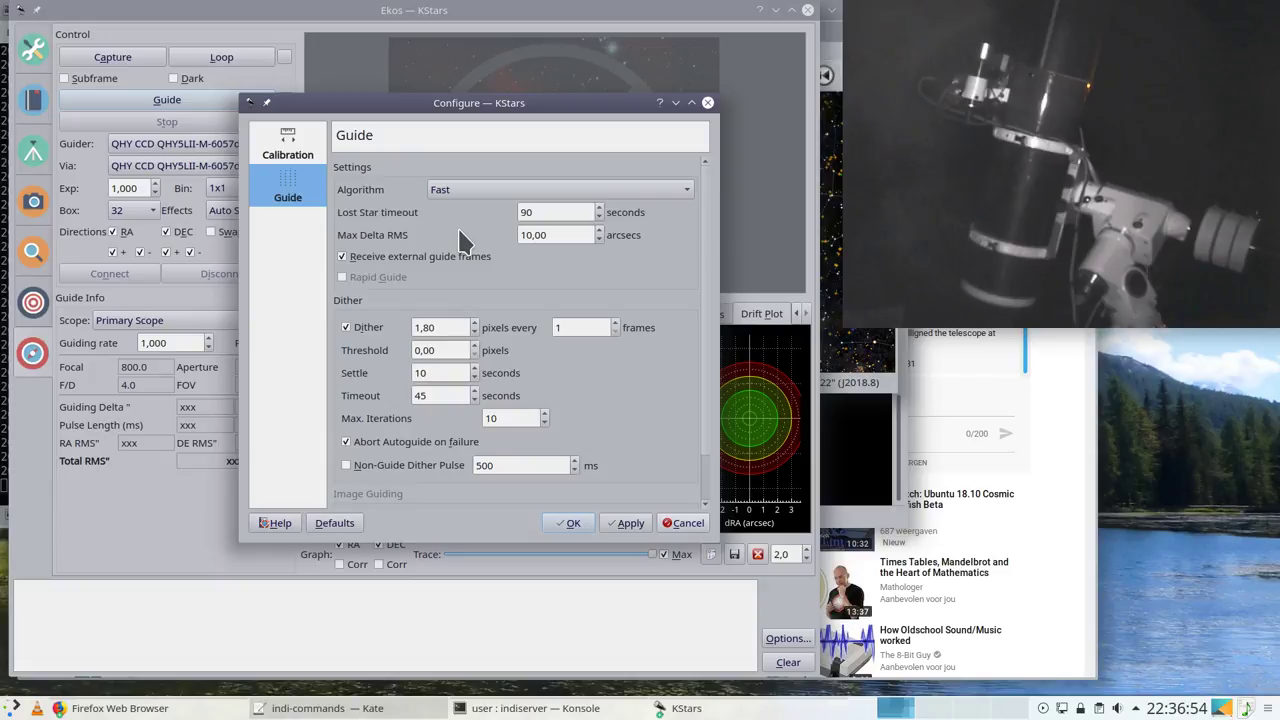
pyautogui.click(292, 148)
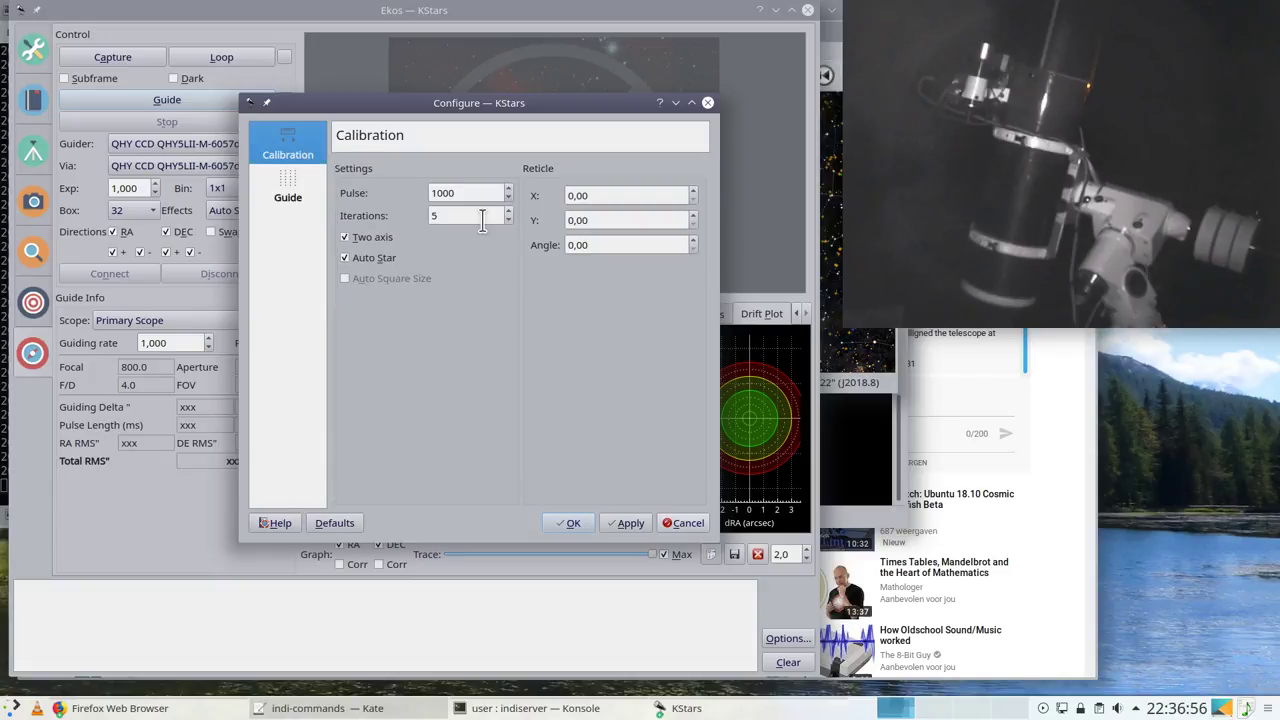
pyautogui.click(640, 528)
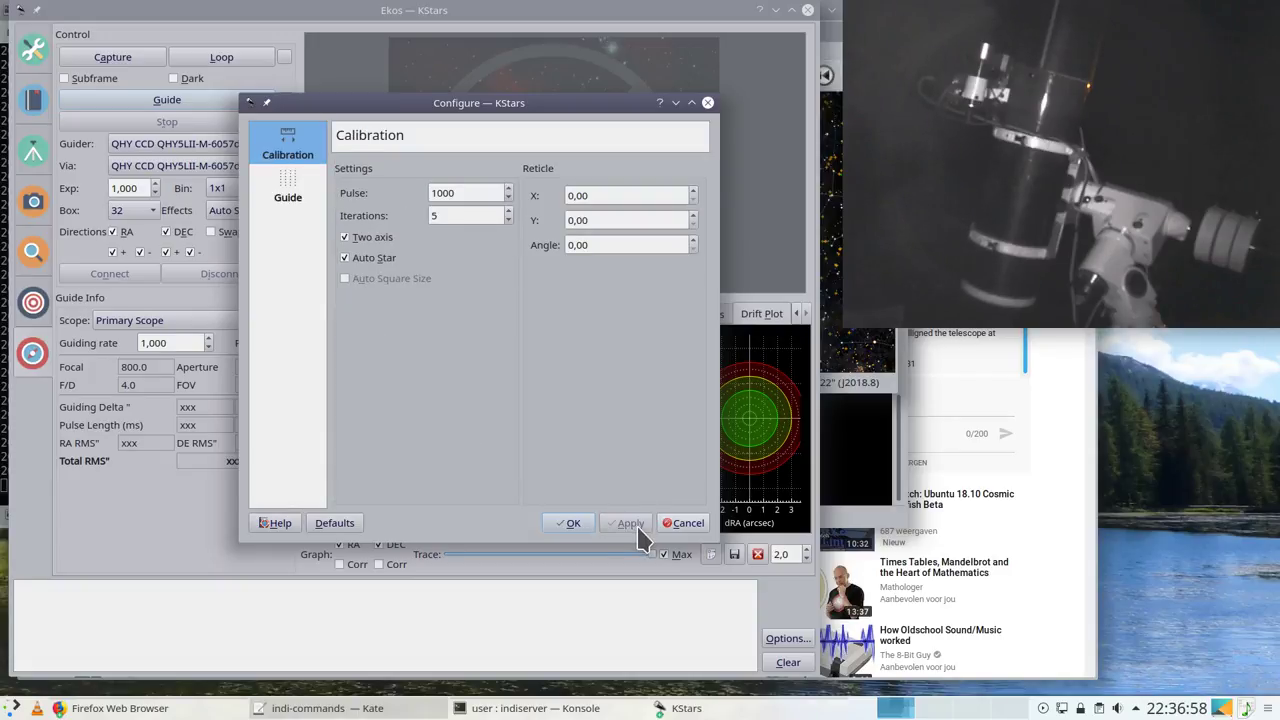
pyautogui.click(568, 524)
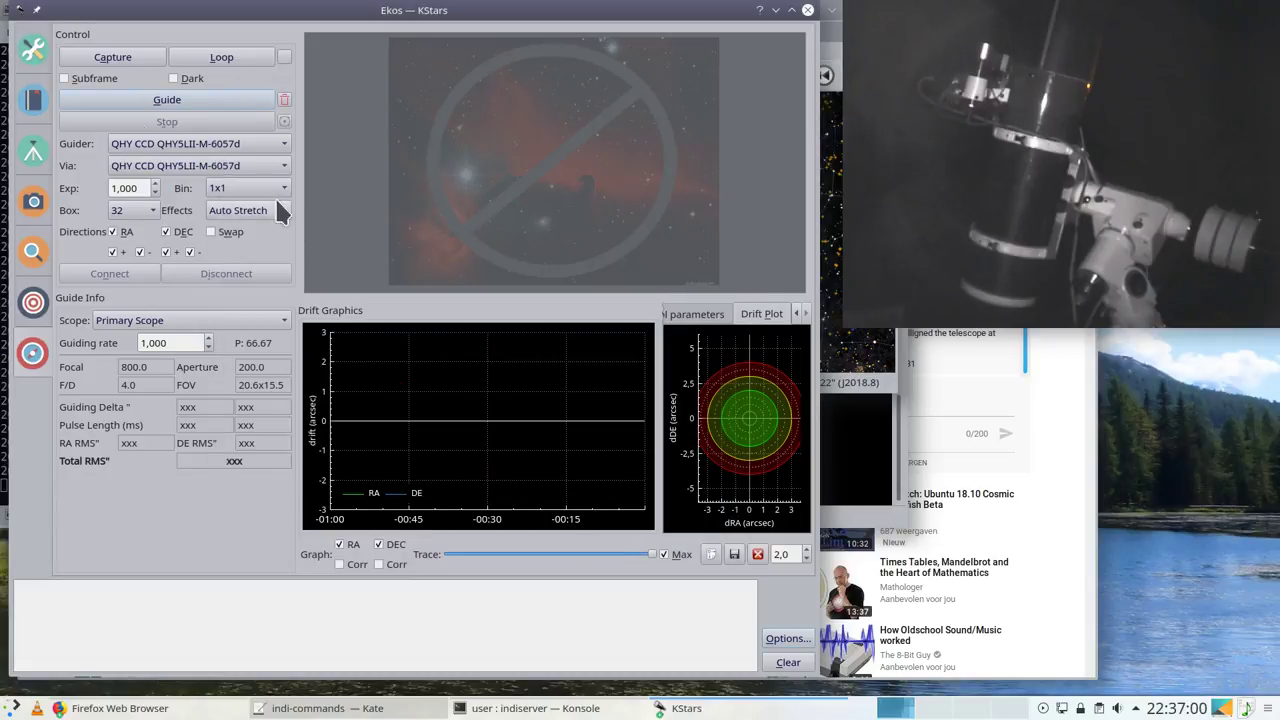
# Step: Review the scheduler, mount, capture, focus, align and guide module settings, ending on the scheduler's job list
pyautogui.click(33, 104)
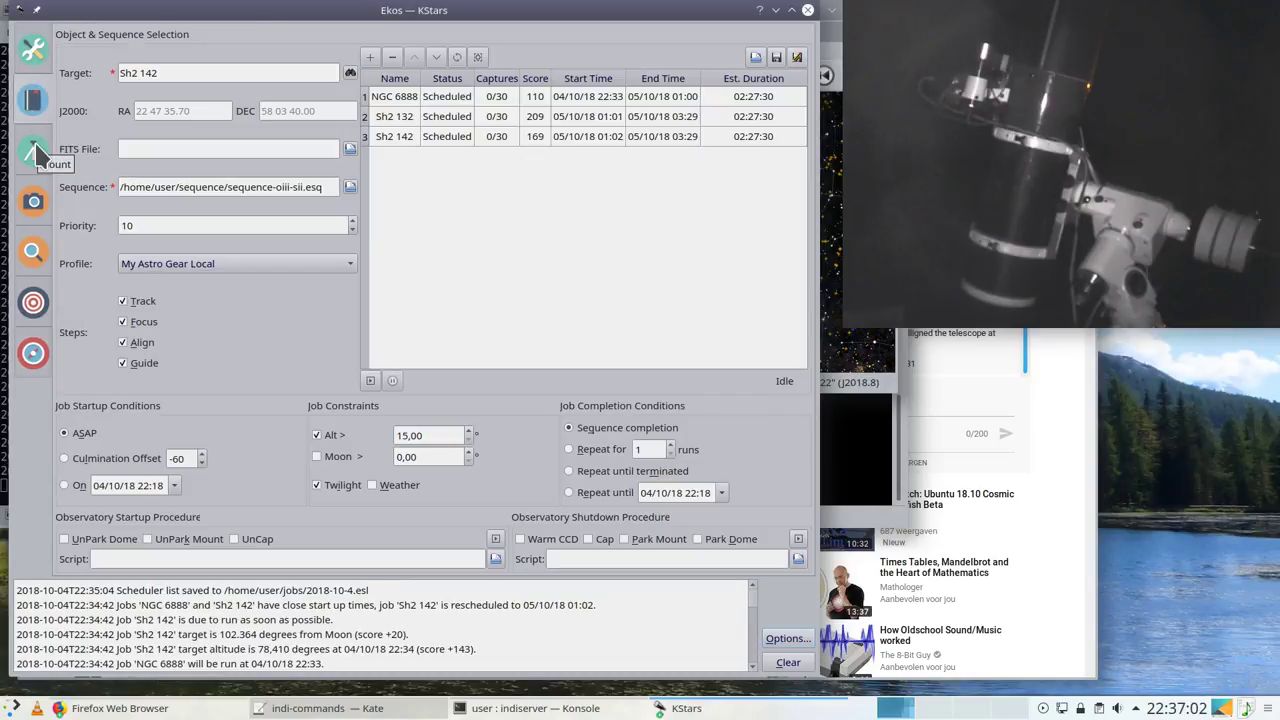
pyautogui.click(34, 150)
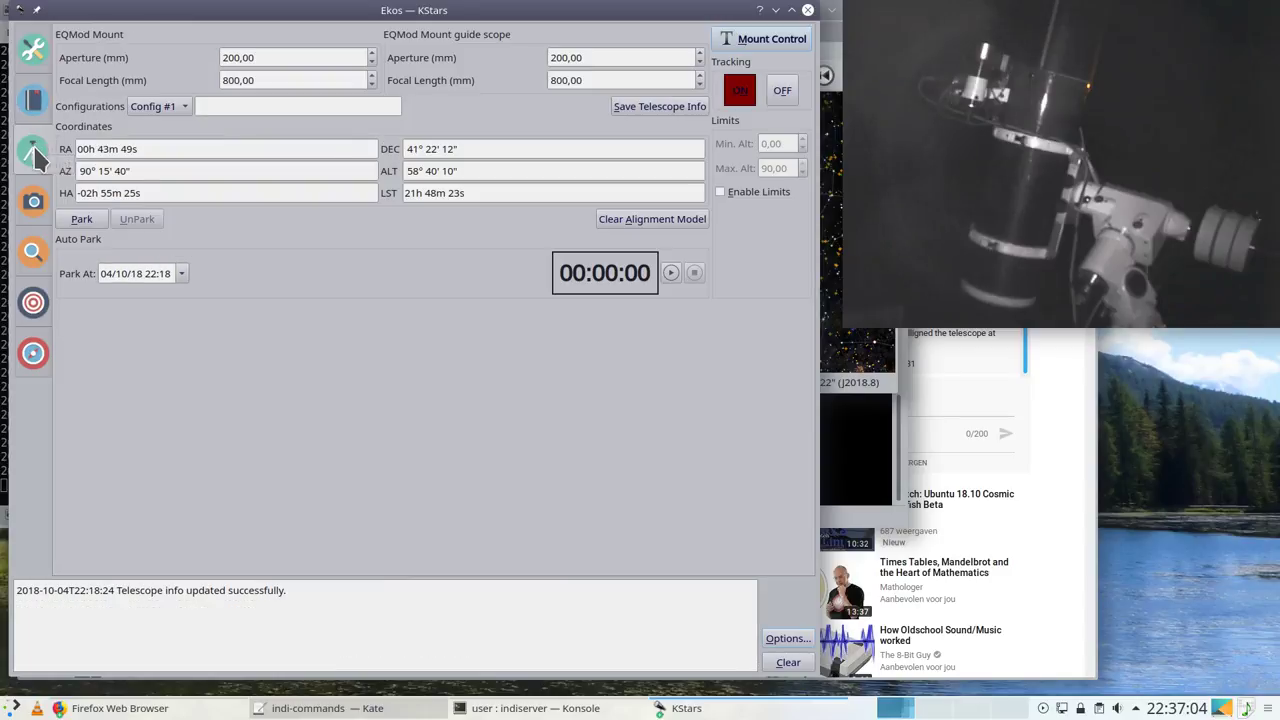
pyautogui.click(33, 203)
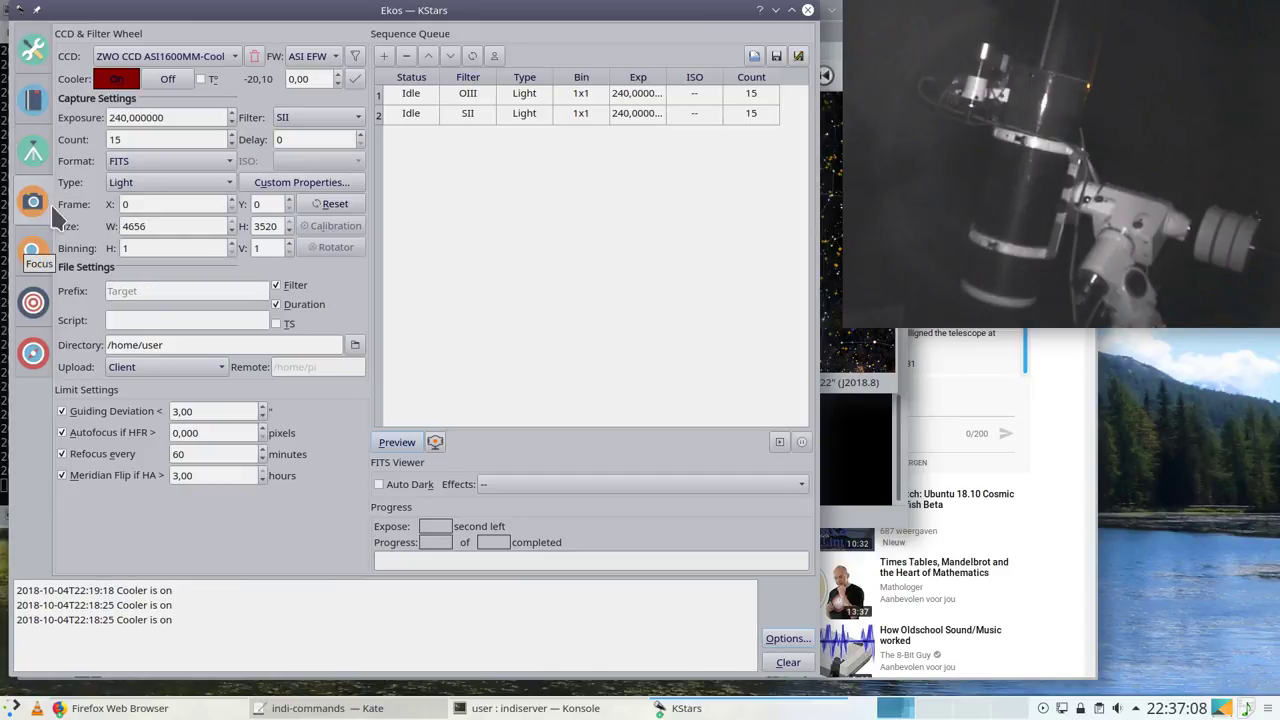
pyautogui.click(36, 255)
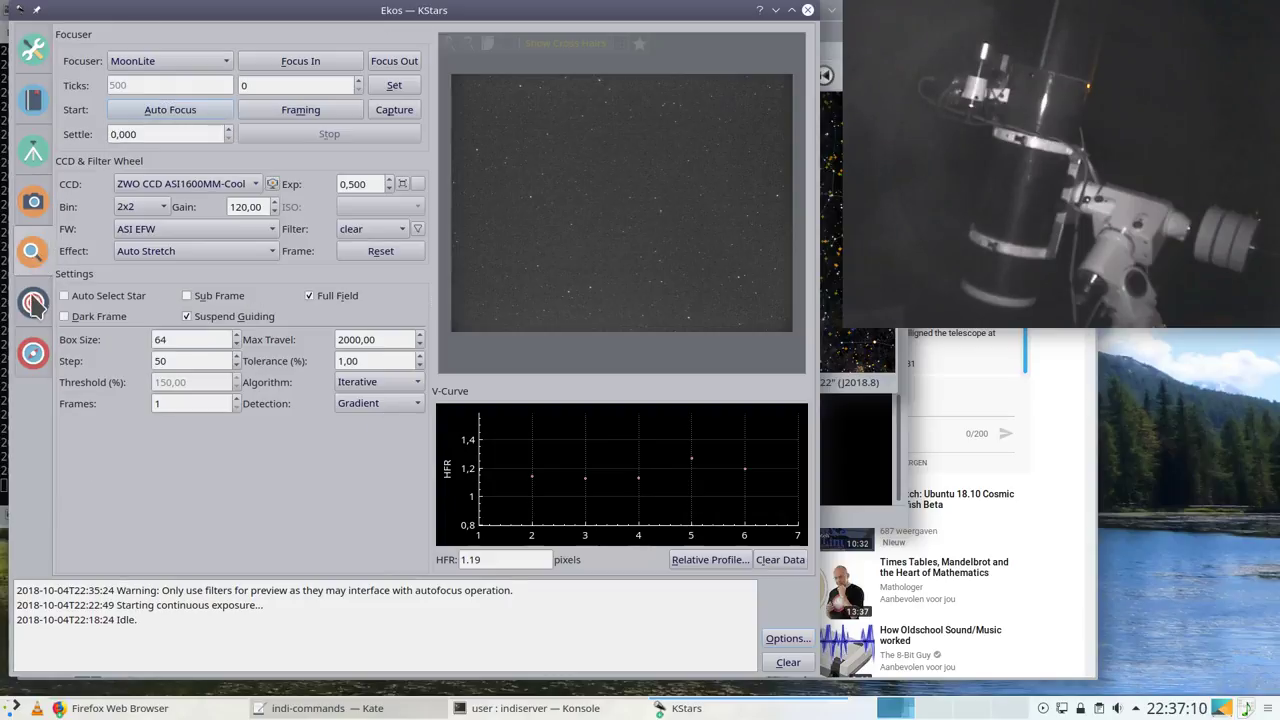
pyautogui.click(35, 305)
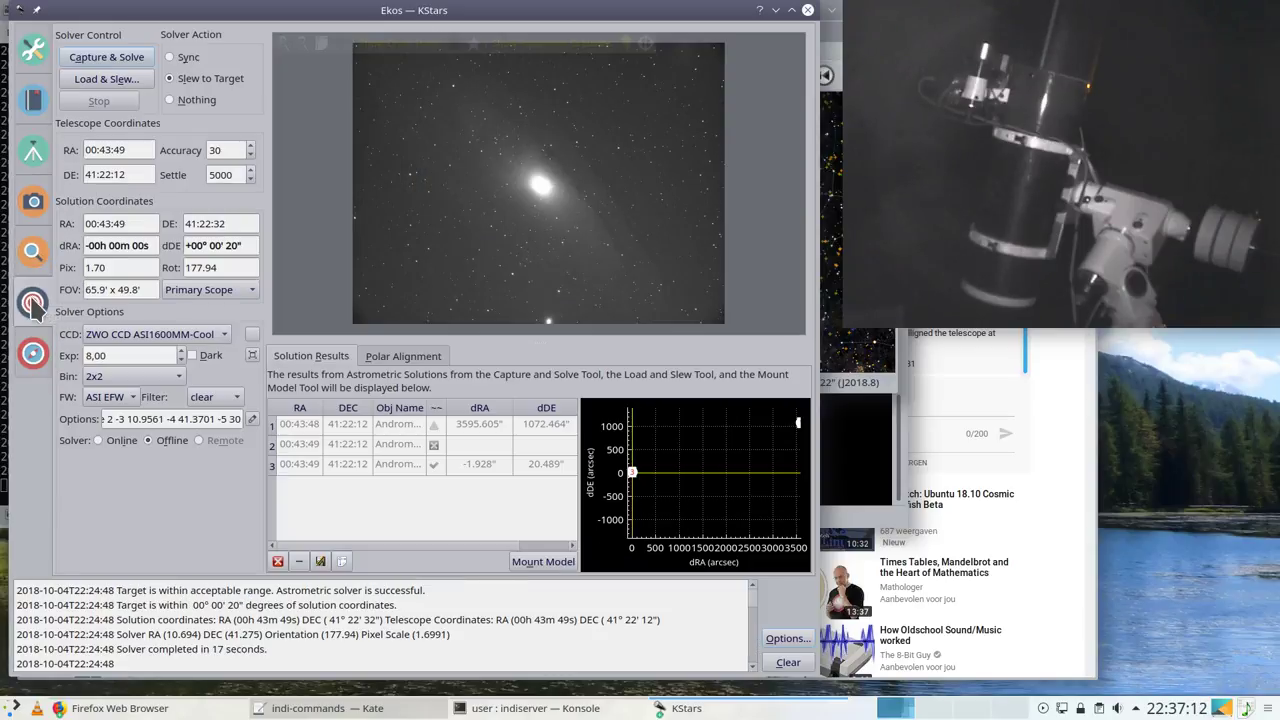
pyautogui.click(38, 350)
pyautogui.click(35, 100)
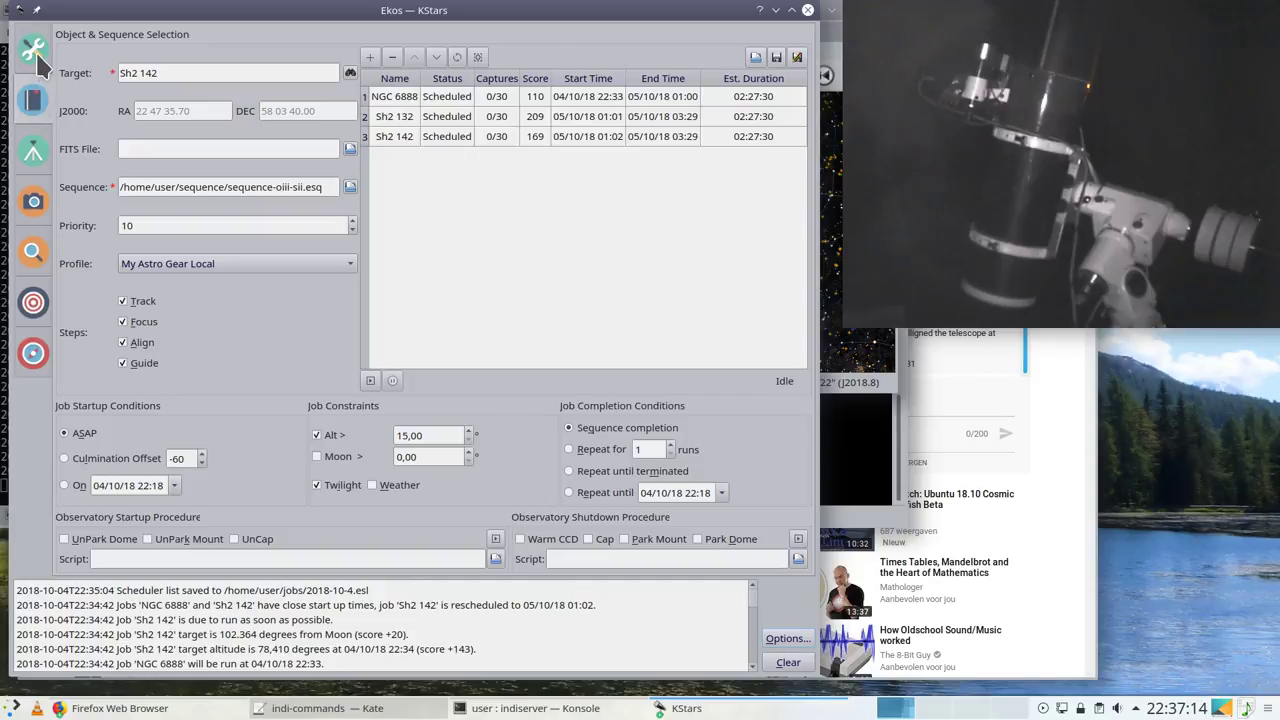
pyautogui.click(33, 50)
pyautogui.click(35, 100)
# Step: Switch to the YouTube live stream page in Firefox, post "Here we go" in the chat, and start the stream playback
pyautogui.click(910, 405)
pyautogui.click(878, 408)
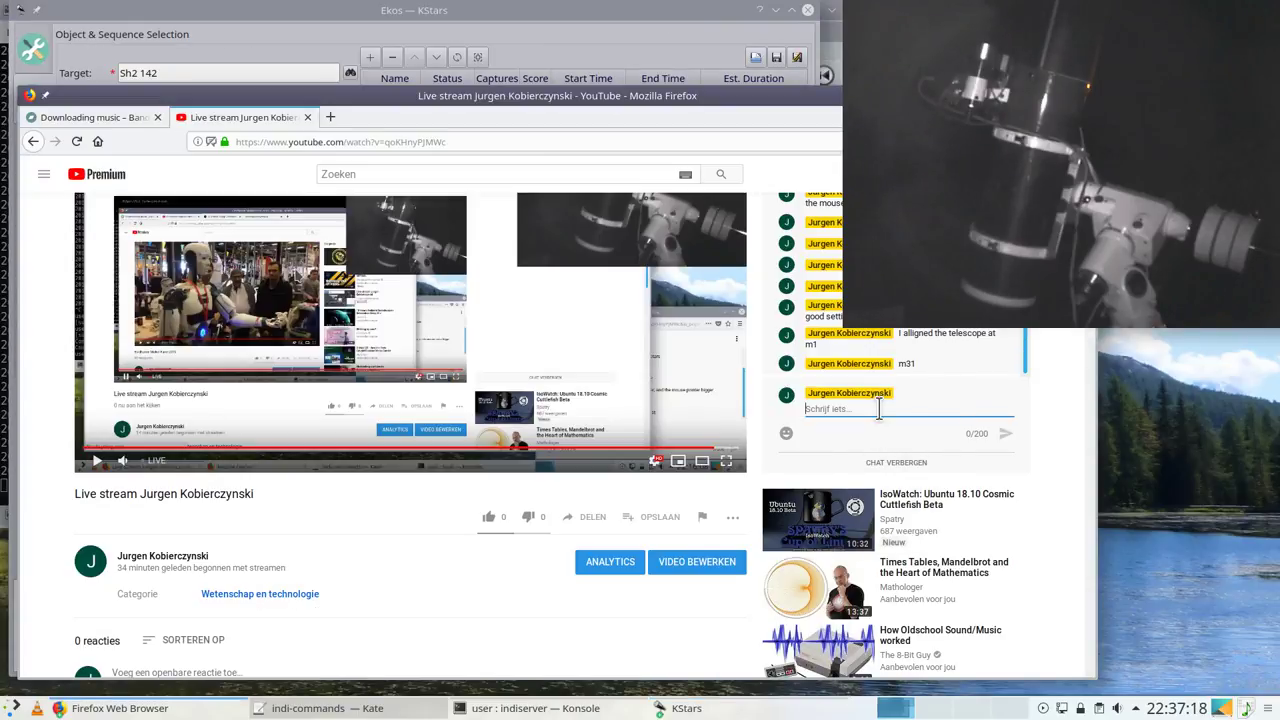
pyautogui.write('Here we go')
pyautogui.press('Return')
pyautogui.write('V')
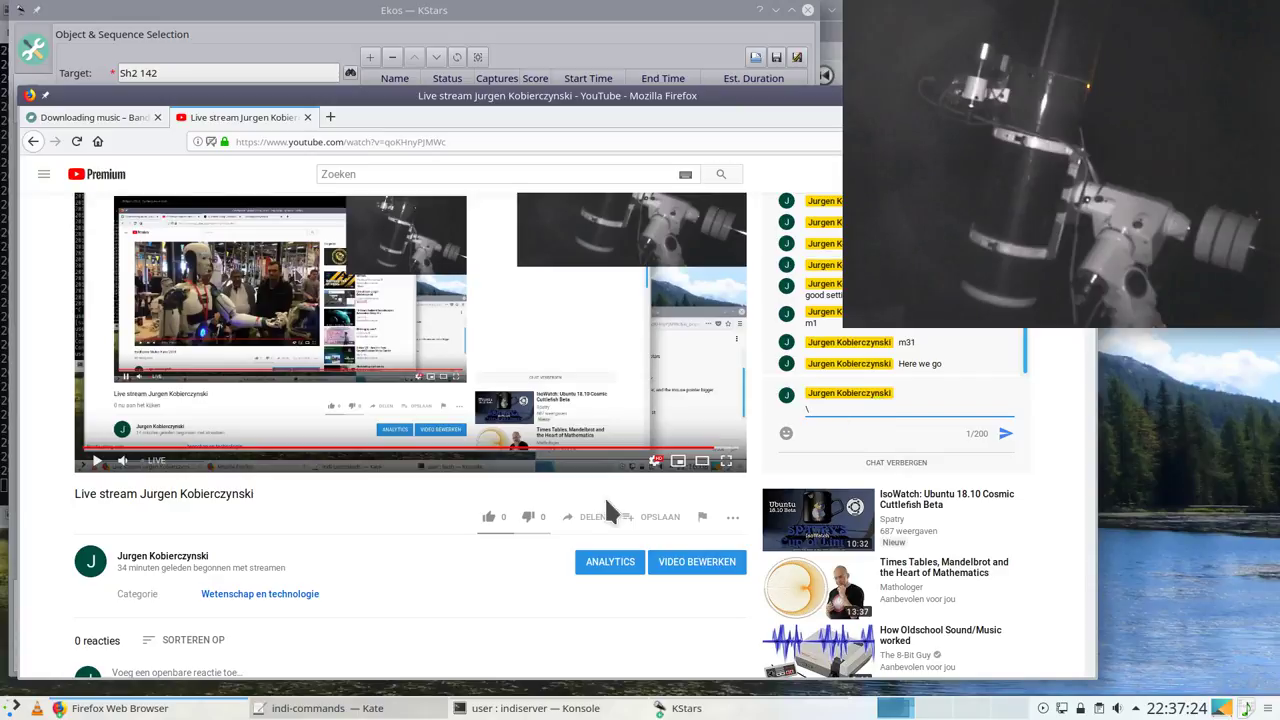
pyautogui.click(97, 460)
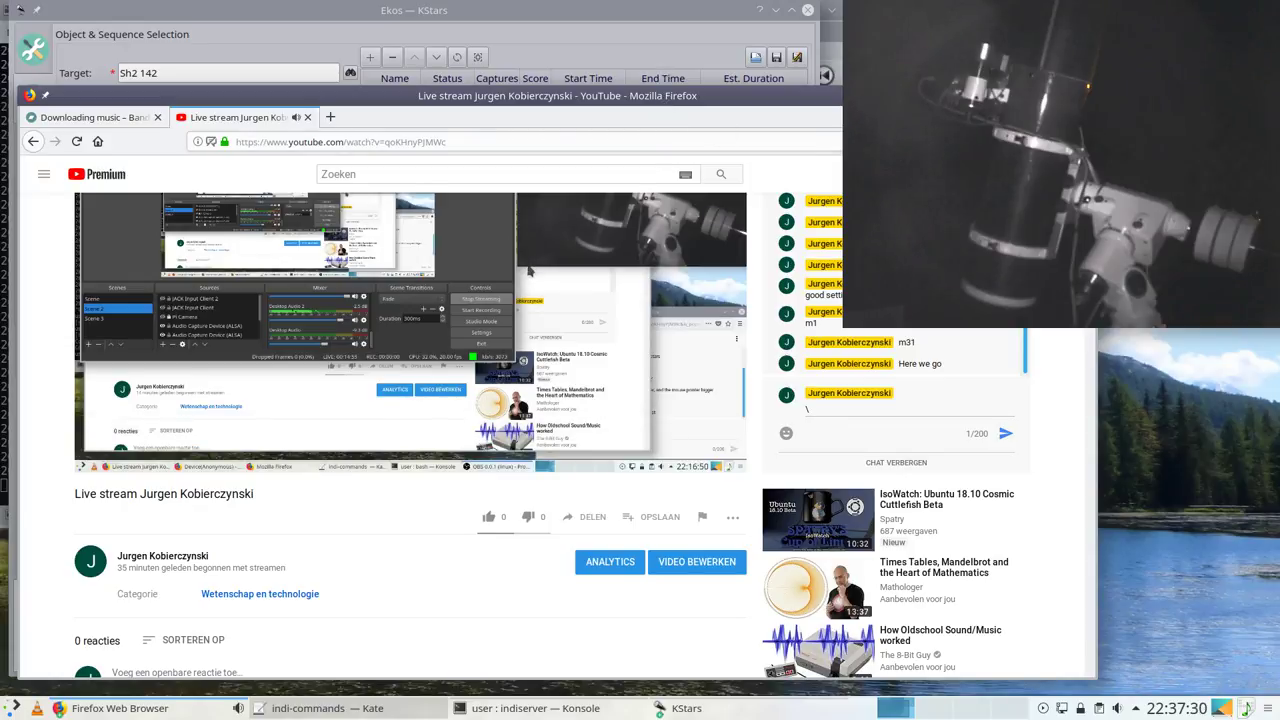
# Step: Bring up the pop-out live chat window and place it beside the Ekos window, beneath the telescope camera view
pyautogui.hotkey('alt', 'Tab')
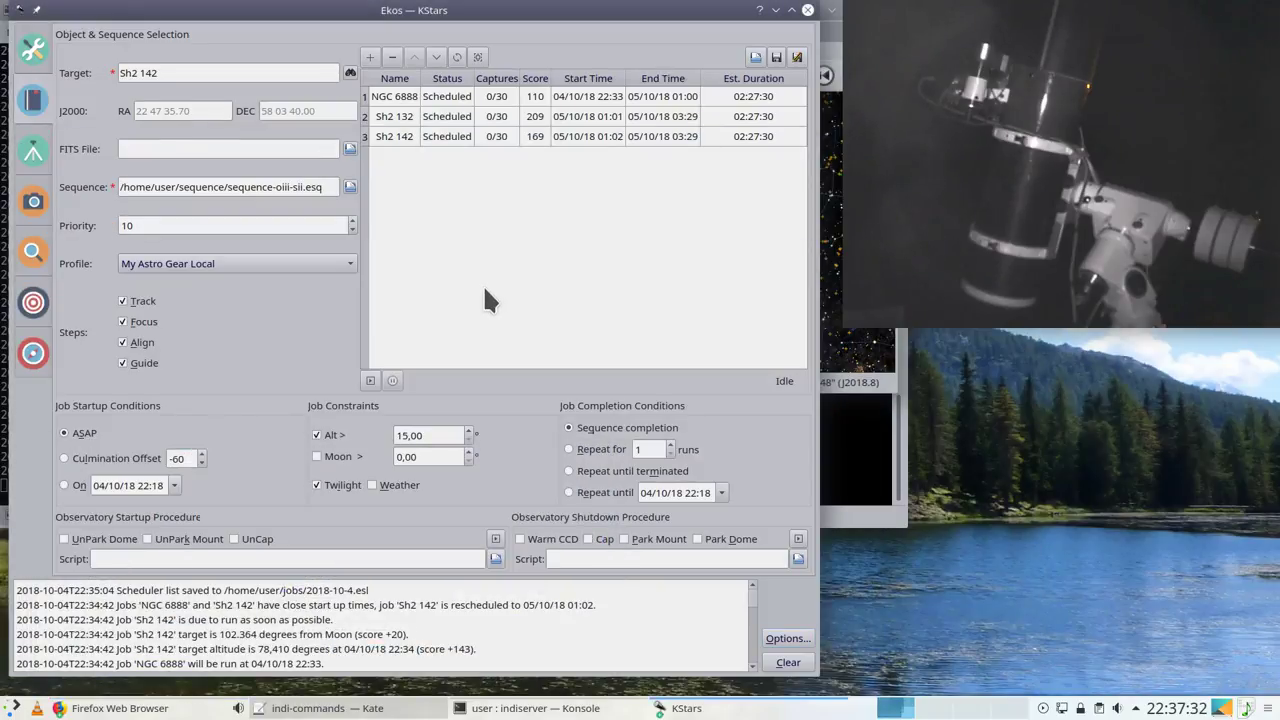
pyautogui.click(143, 710)
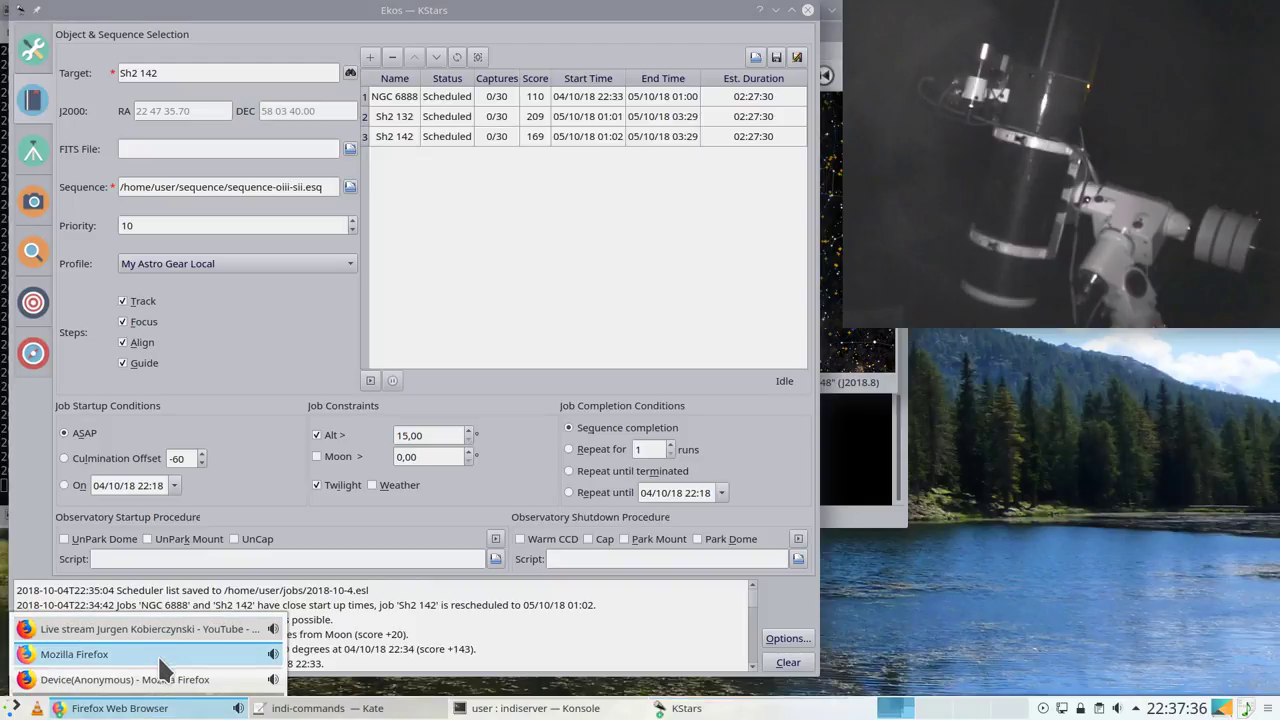
pyautogui.click(157, 654)
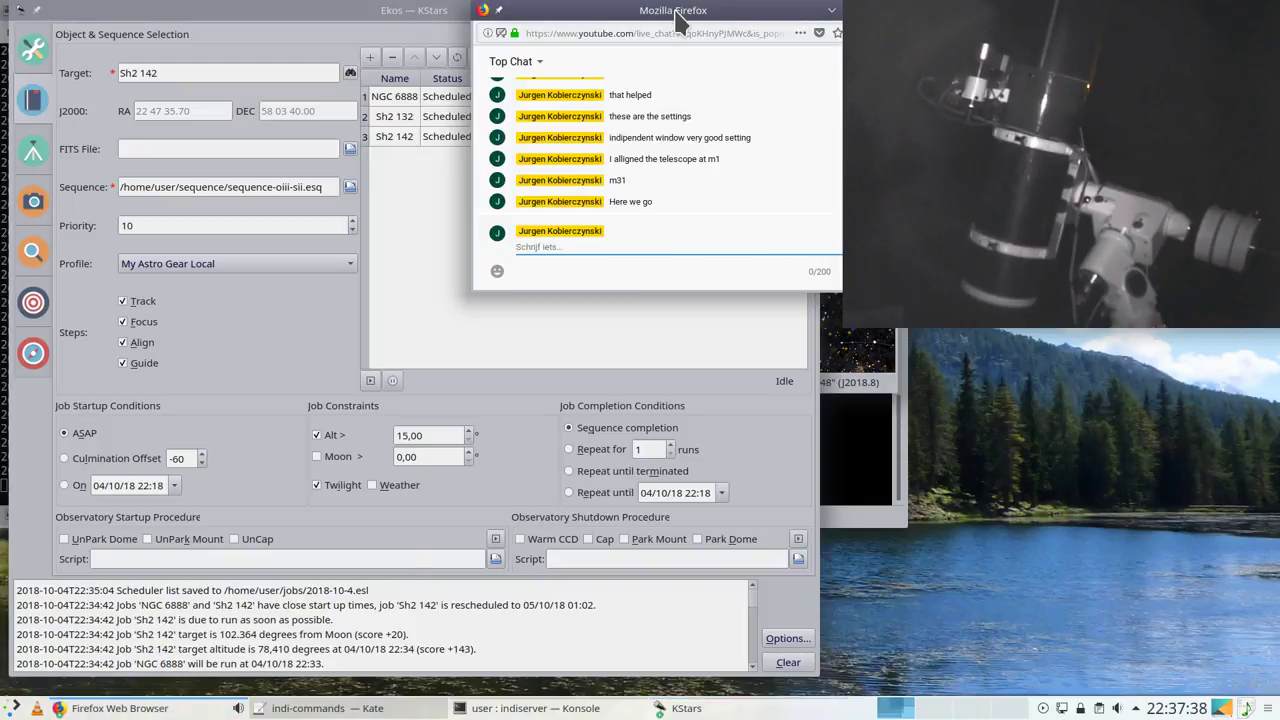
pyautogui.moveTo(674, 12); pyautogui.dragTo(1071, 368)
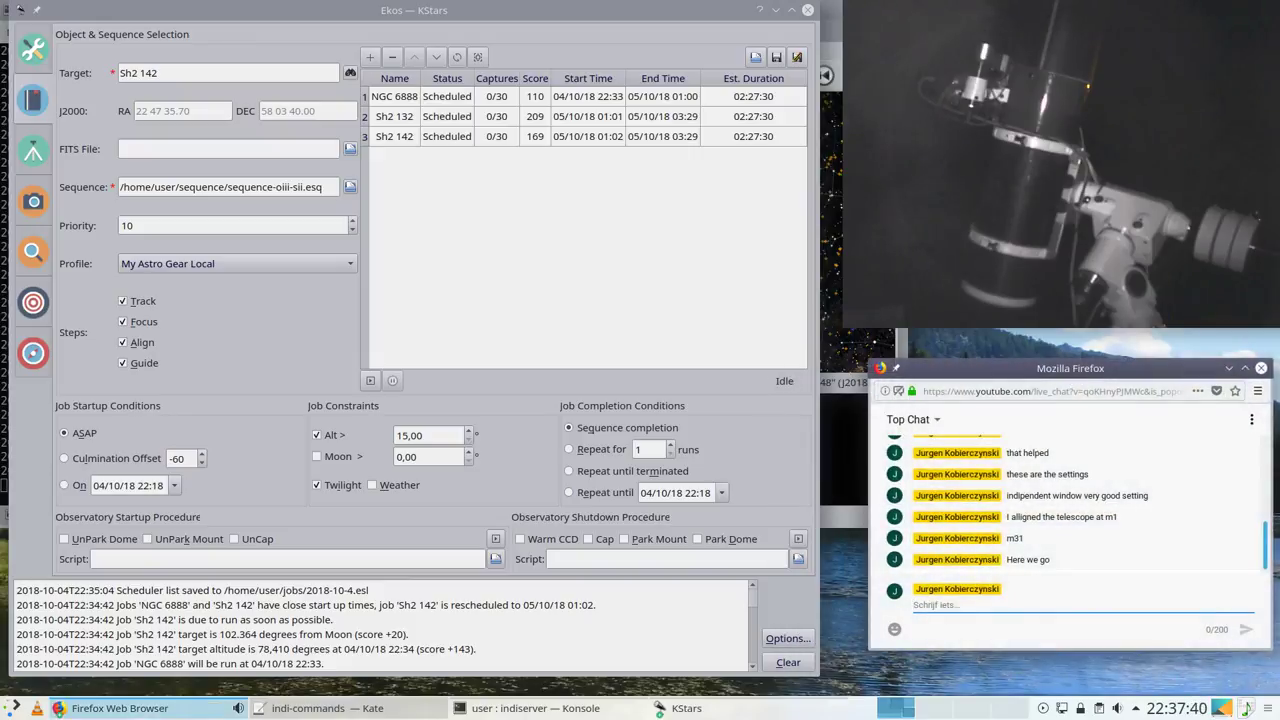
# Step: Return to the live stream page in Firefox, pause its playback, and close both the stream and Bandcamp help tabs
pyautogui.click(148, 708)
pyautogui.click(155, 708)
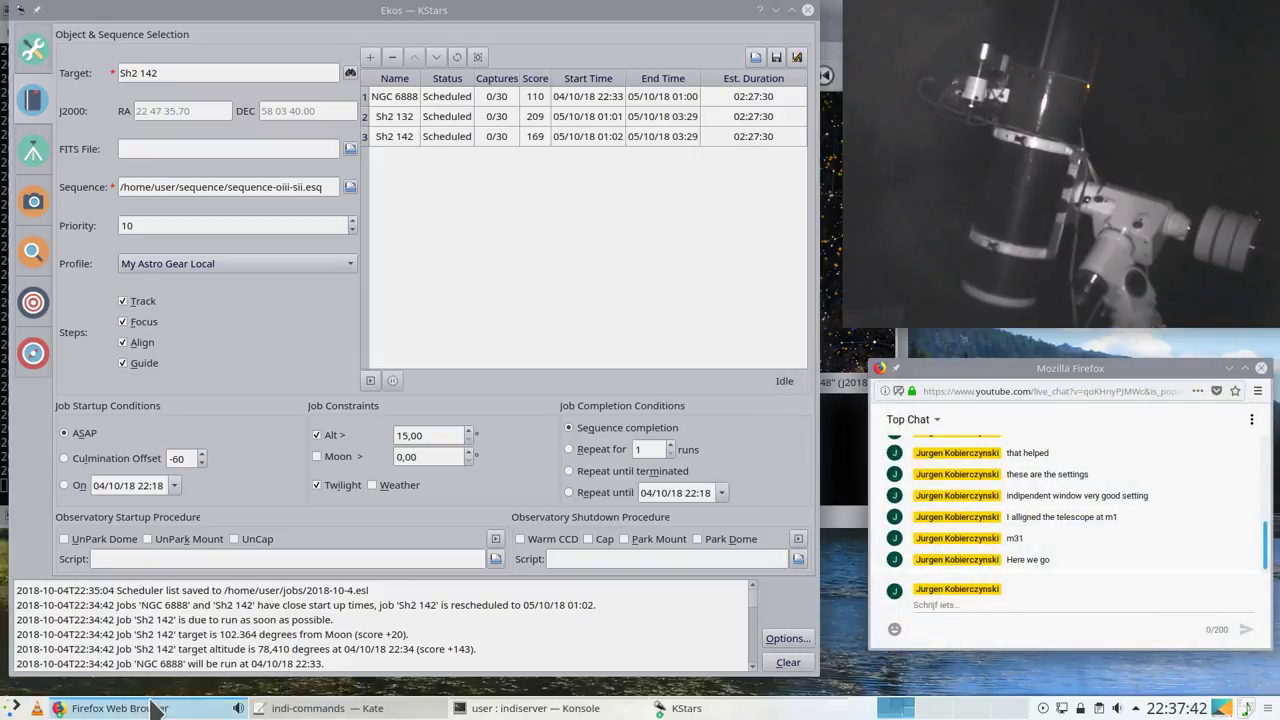
pyautogui.click(155, 708)
pyautogui.click(140, 629)
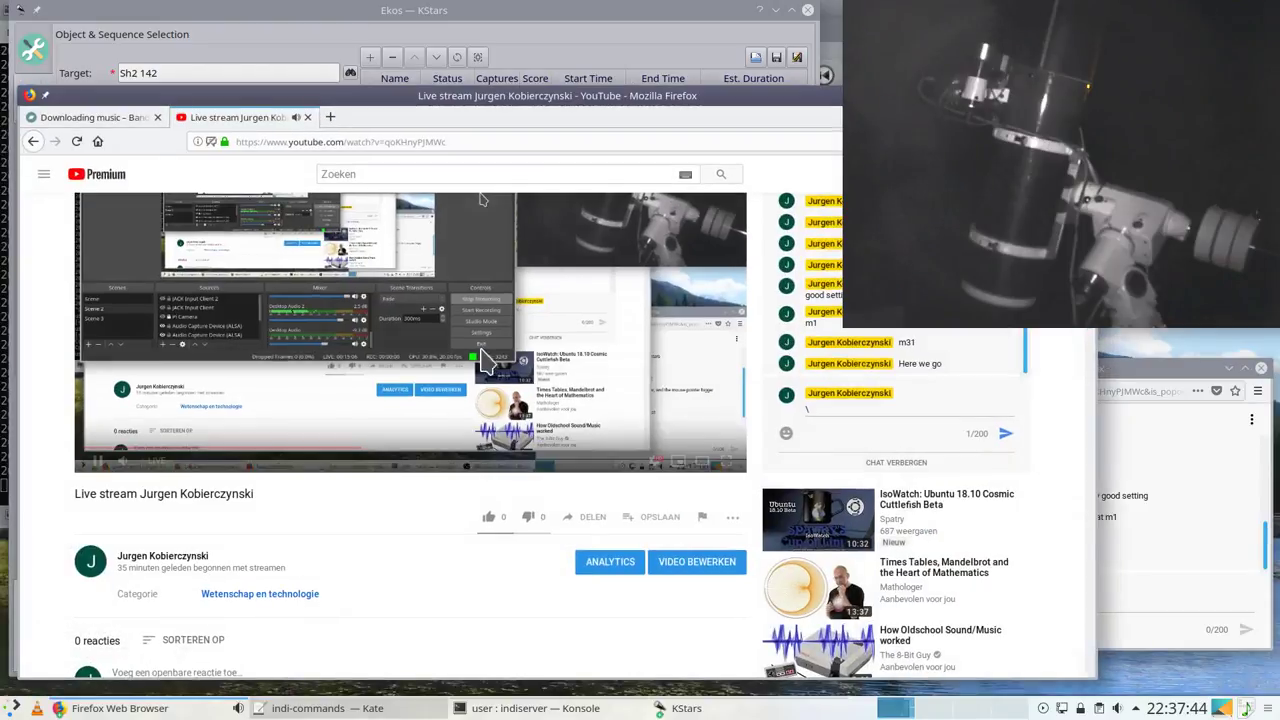
pyautogui.click(98, 462)
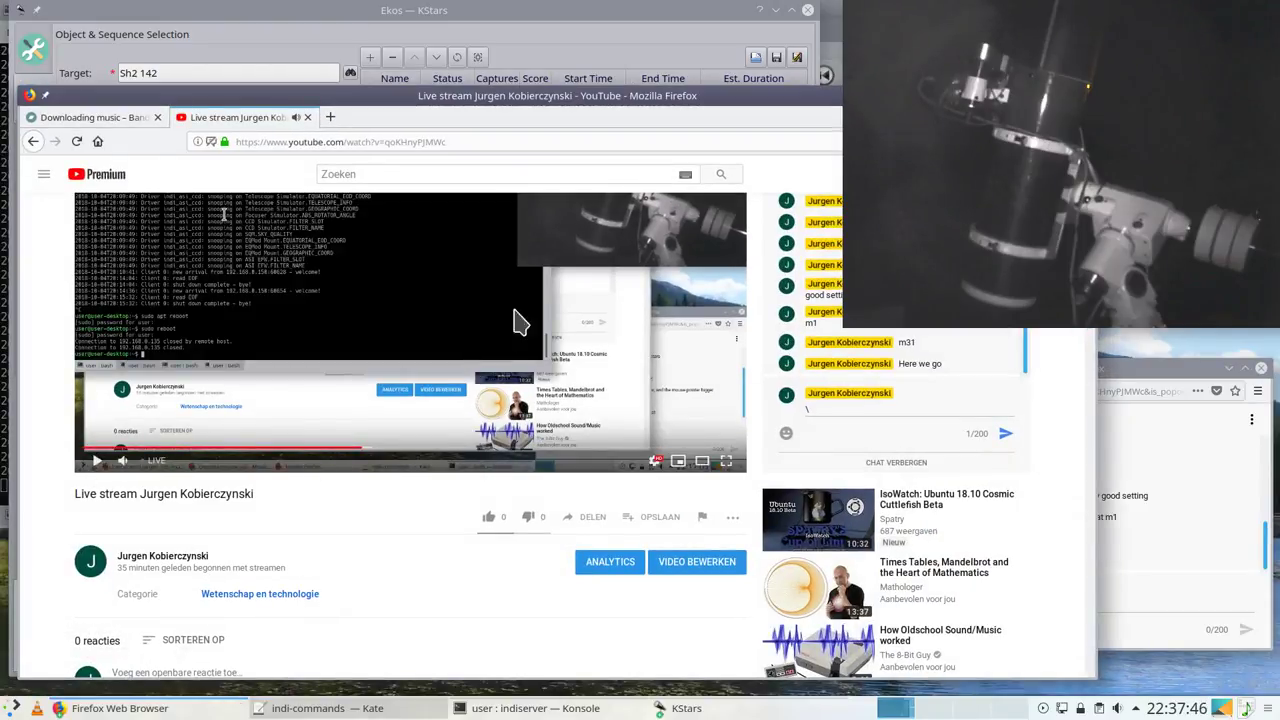
pyautogui.click(308, 116)
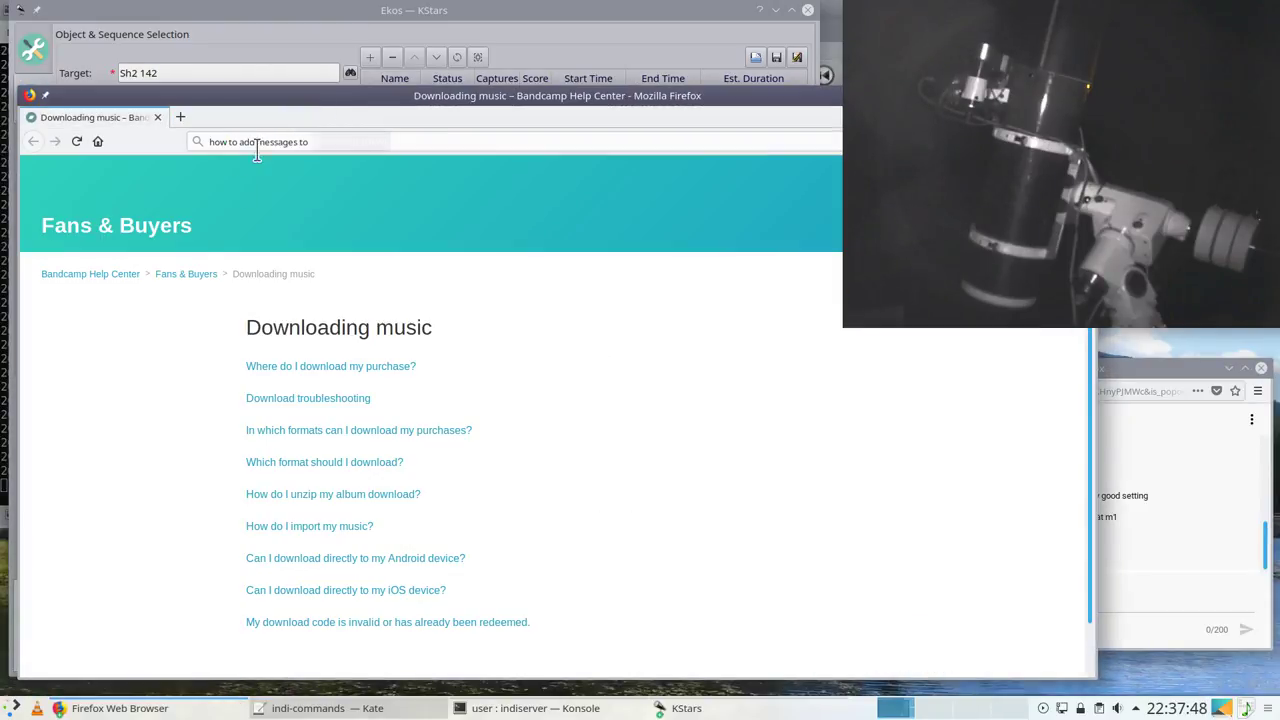
pyautogui.click(156, 117)
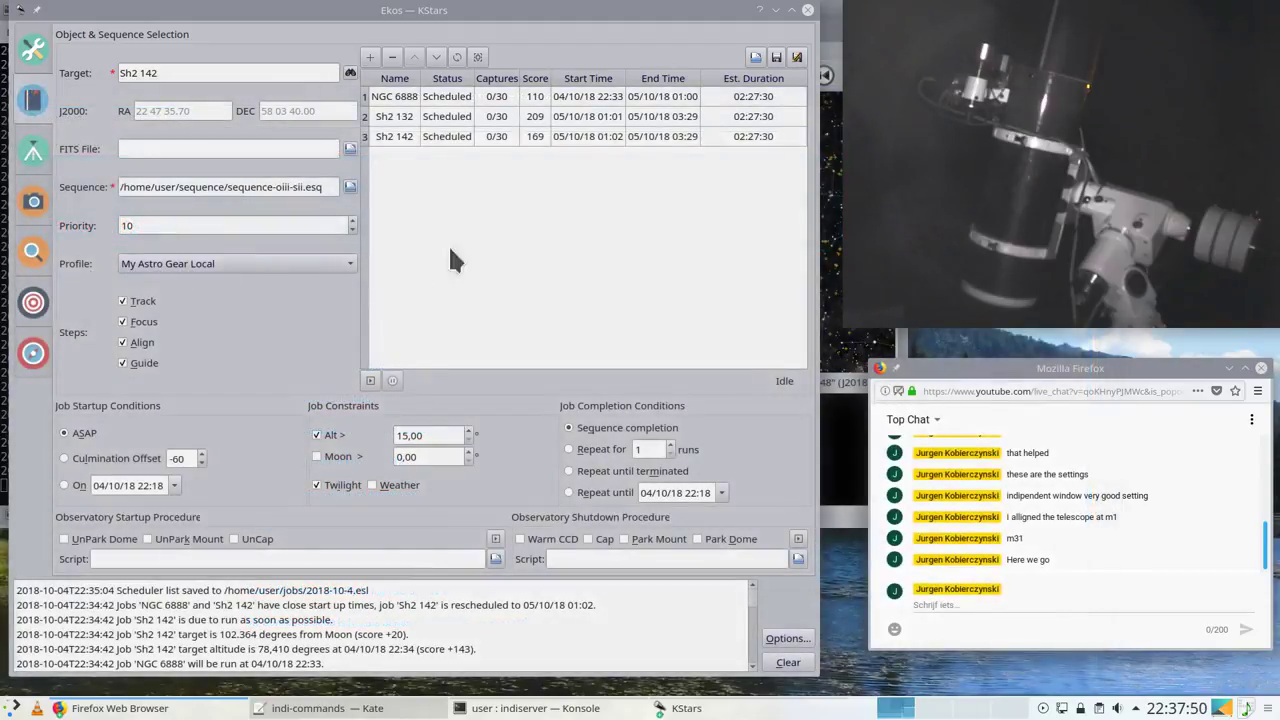
# Step: Start the Ekos scheduler and inspect the mount's pointing on the Sh2 132 nebula closely in the sky map
pyautogui.click(371, 380)
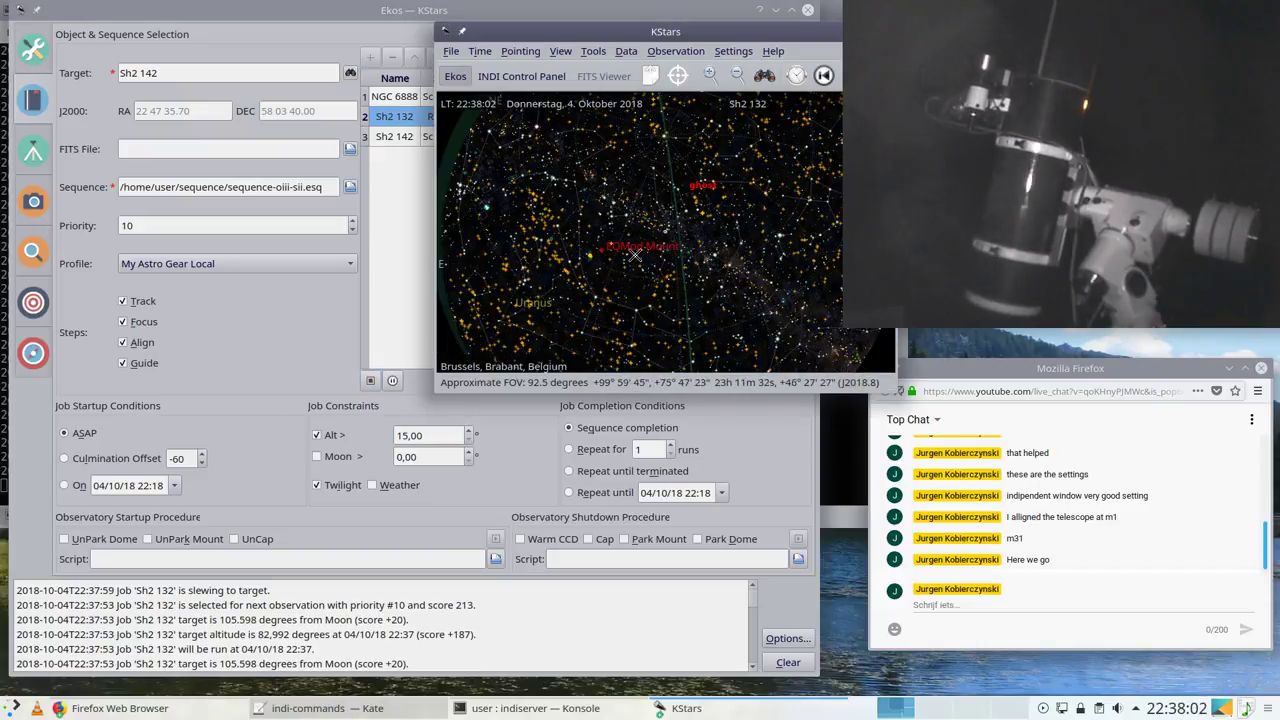
pyautogui.scroll(5, 598, 243)
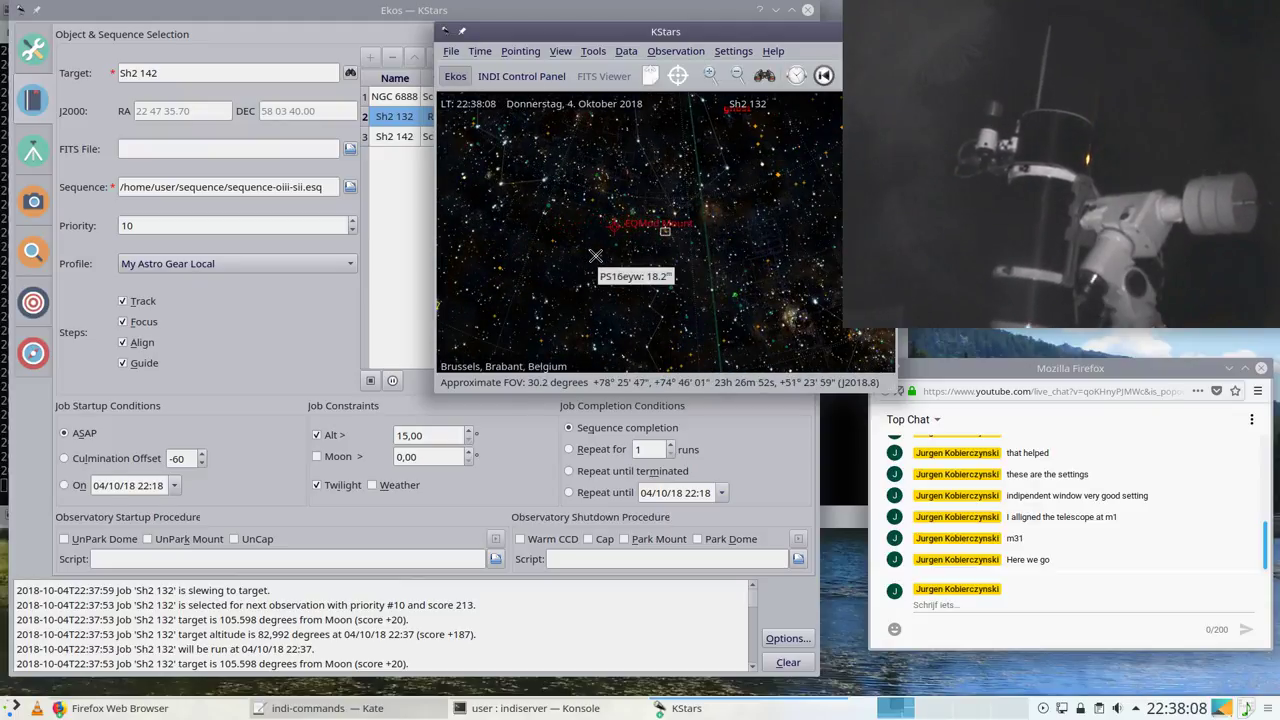
pyautogui.scroll(4, 600, 256)
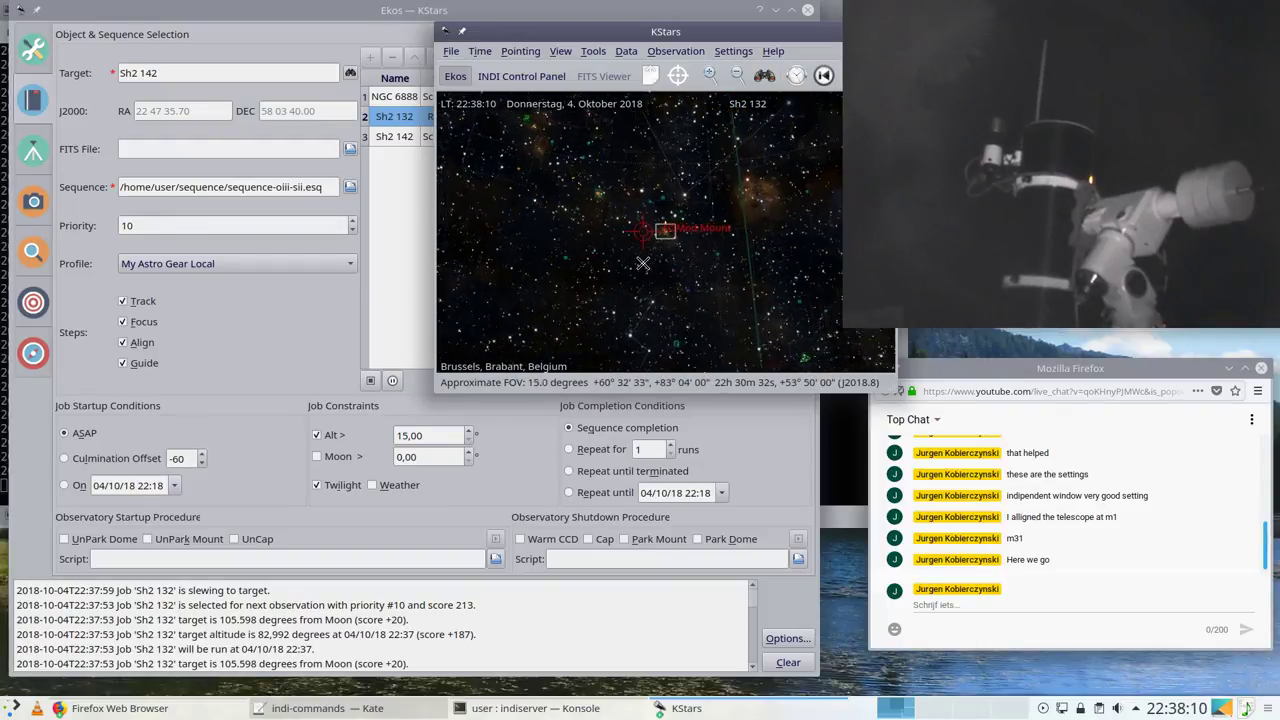
pyautogui.scroll(2, 697, 270)
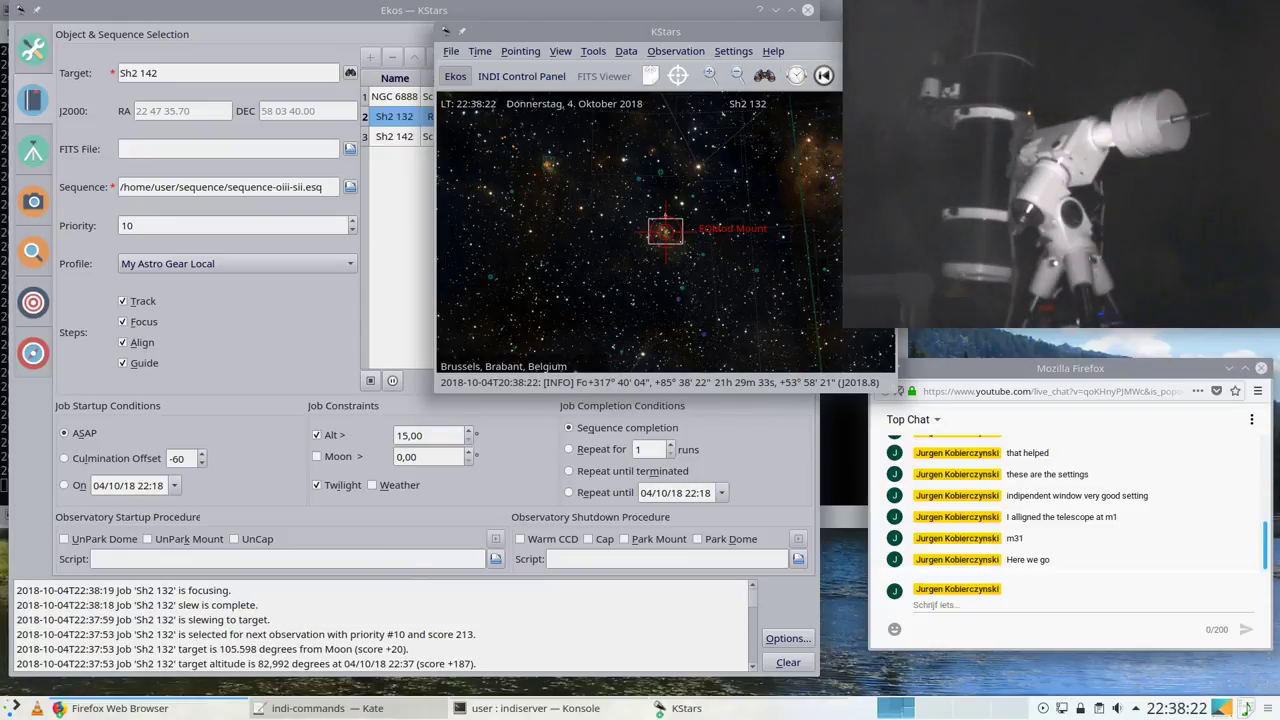
pyautogui.scroll(3, 665, 235)
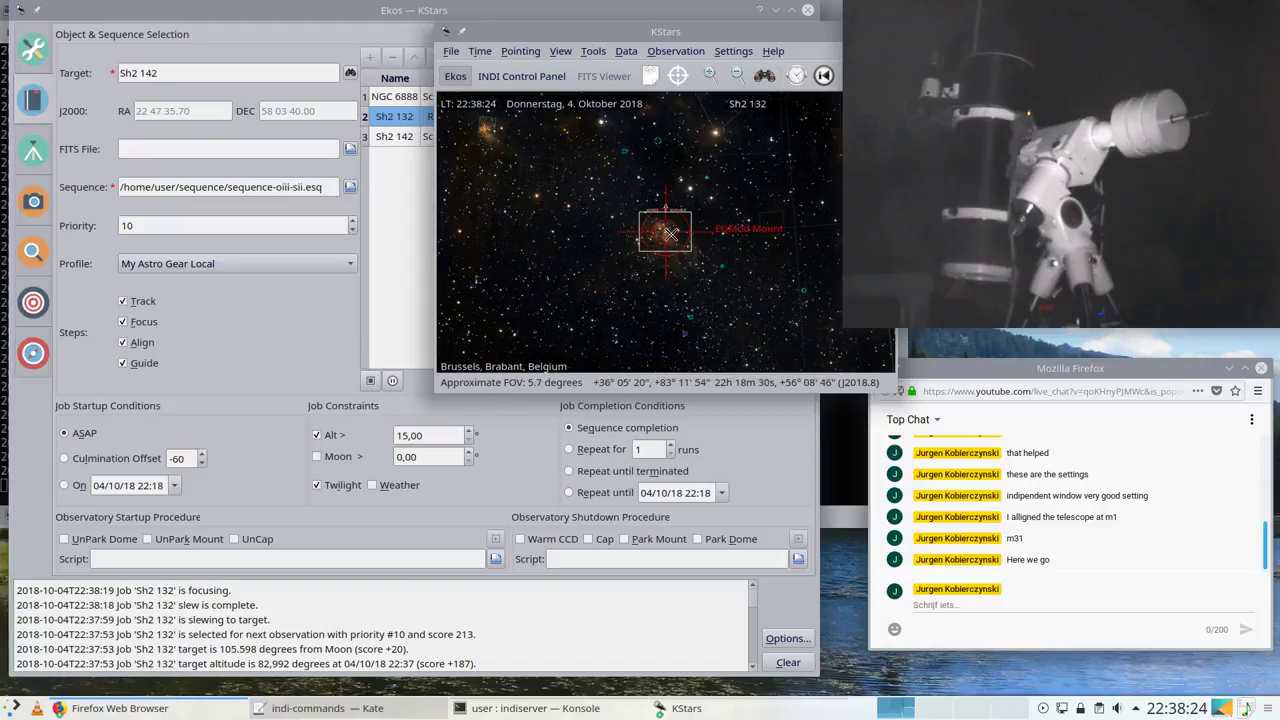
pyautogui.scroll(5, 665, 235)
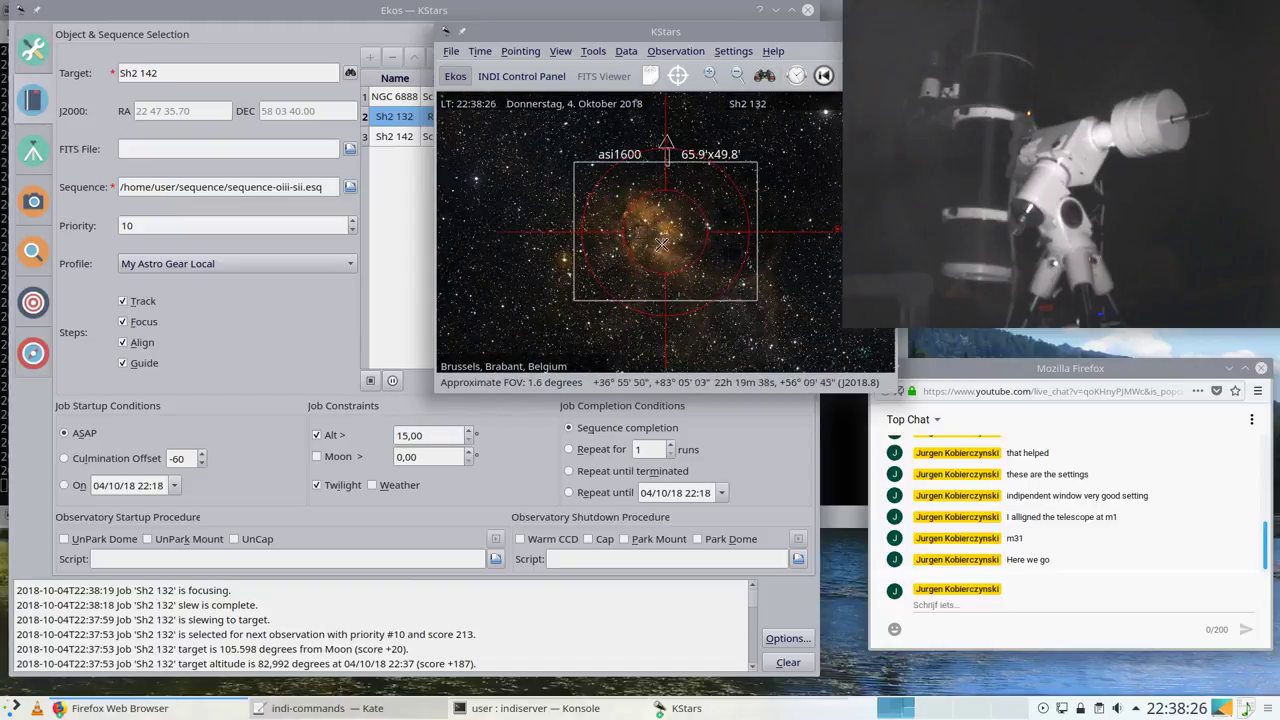
# Step: Place the sky map window beneath the telescope camera view and bring up the Ekos focus module, shifting the Ekos window clear of it
pyautogui.scroll(4, 660, 245)
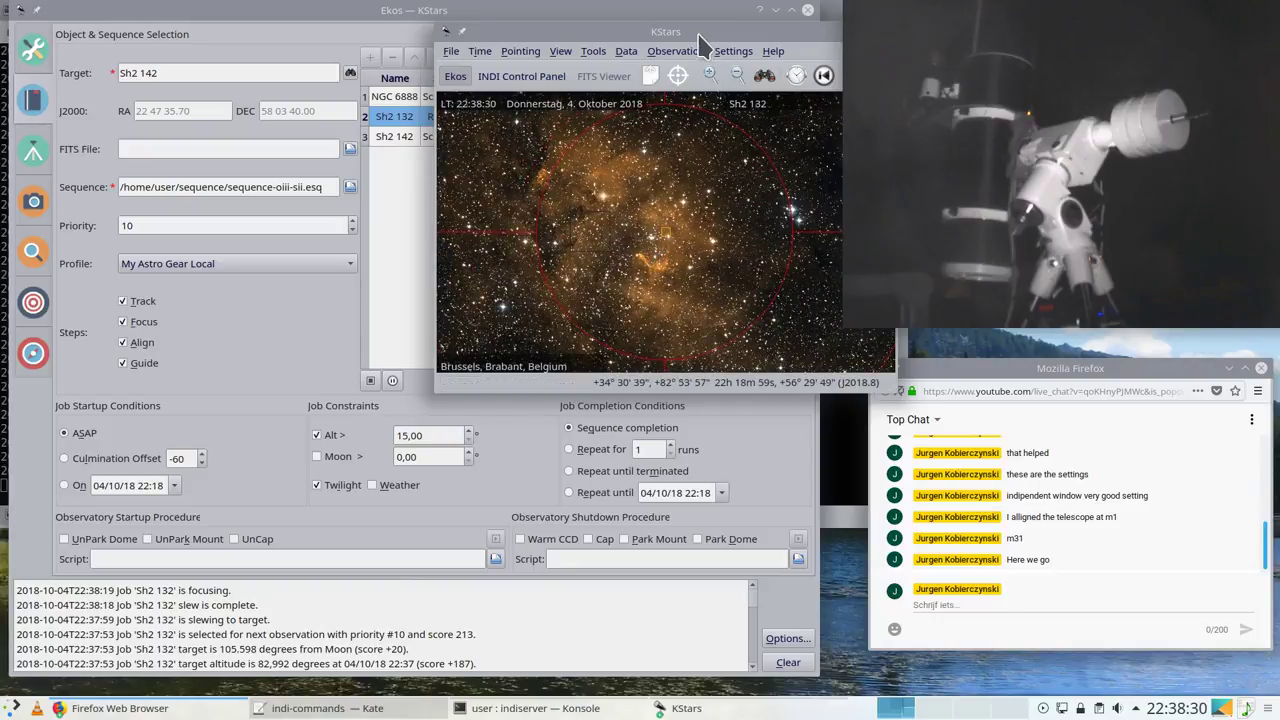
pyautogui.moveTo(706, 56); pyautogui.dragTo(1120, 342)
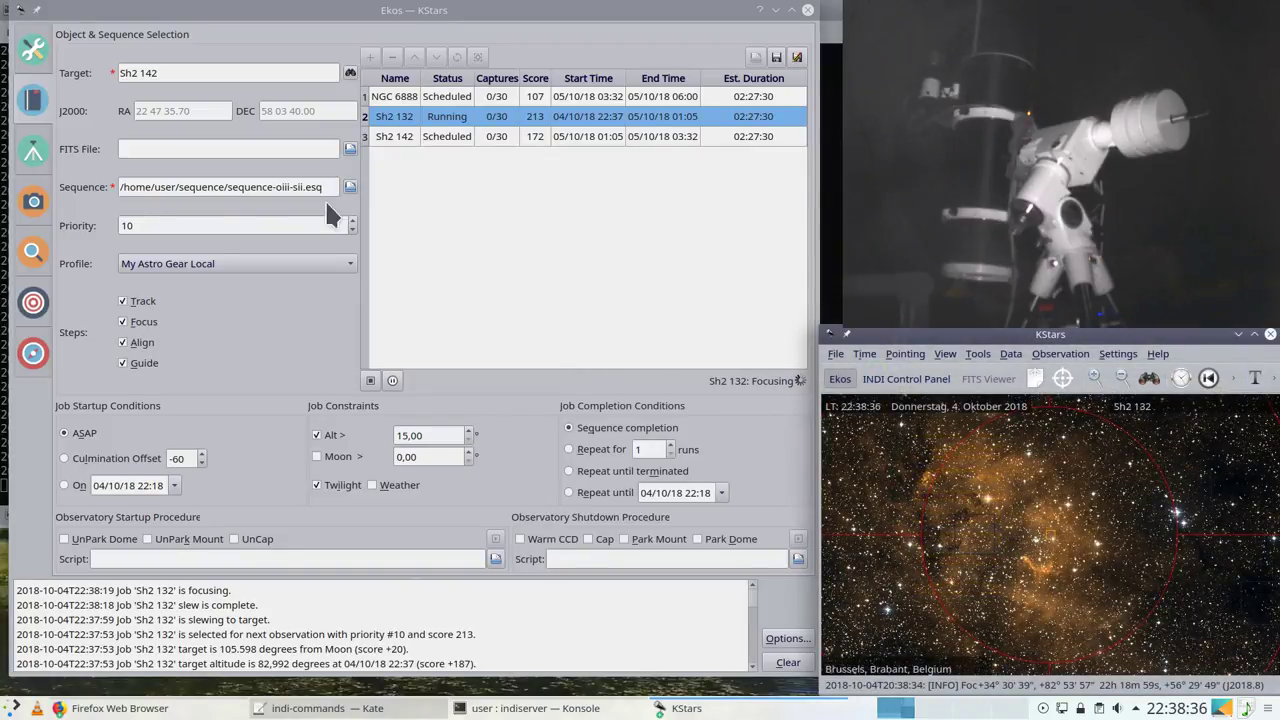
pyautogui.click(33, 201)
pyautogui.click(33, 251)
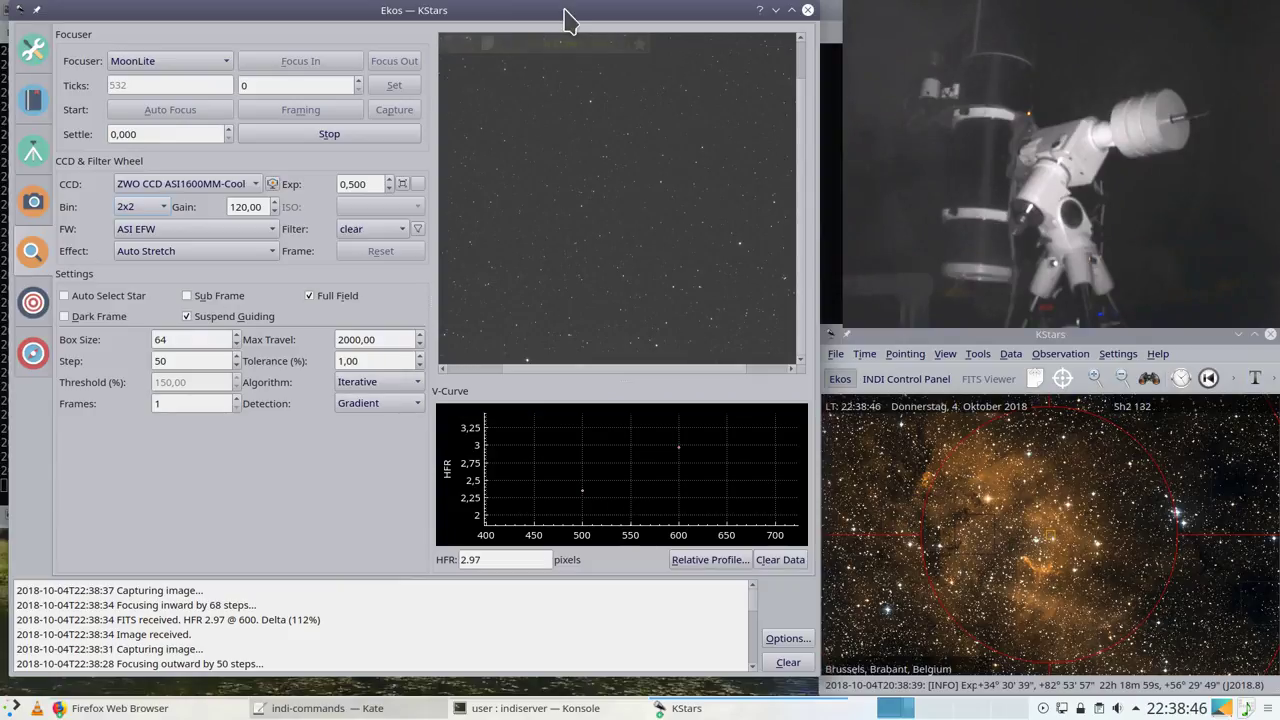
pyautogui.moveTo(560, 20); pyautogui.dragTo(549, 20)
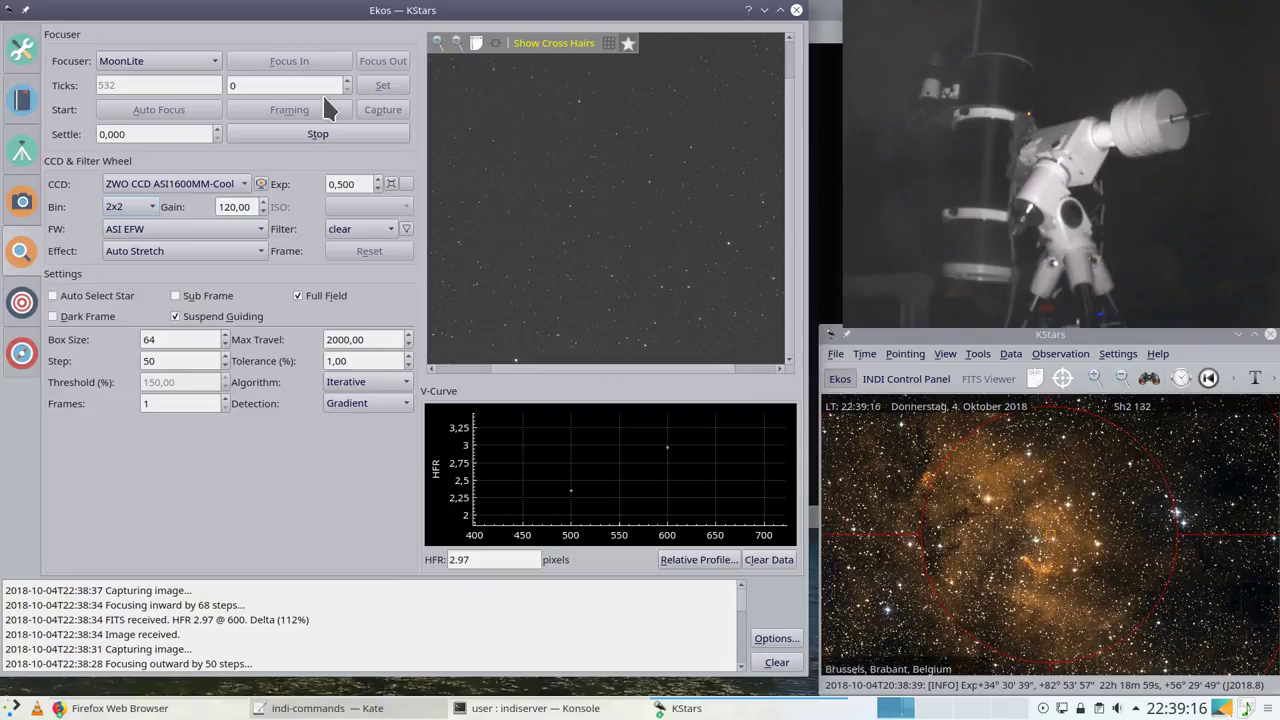
# Step: Stop the stalled focus run, restart autofocus and inspect the stars in the focus frame closely
pyautogui.click(279, 133)
pyautogui.click(147, 108)
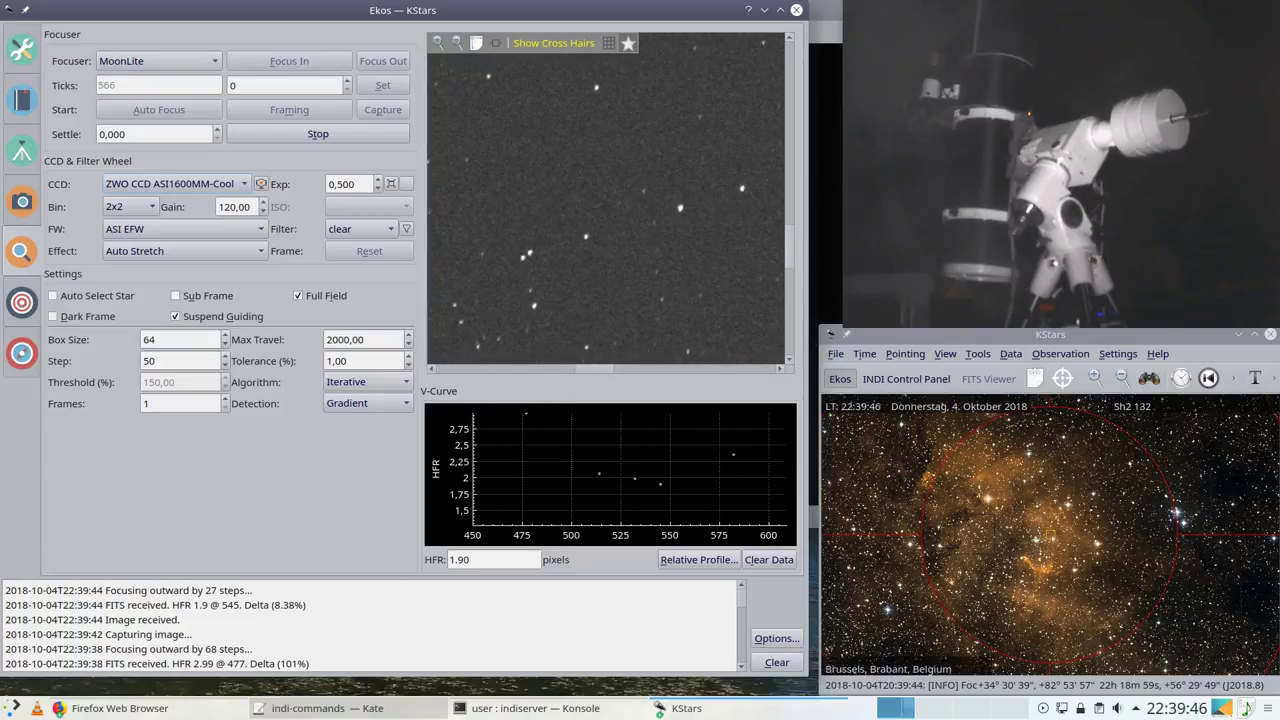
pyautogui.scroll(1, 788, 258)
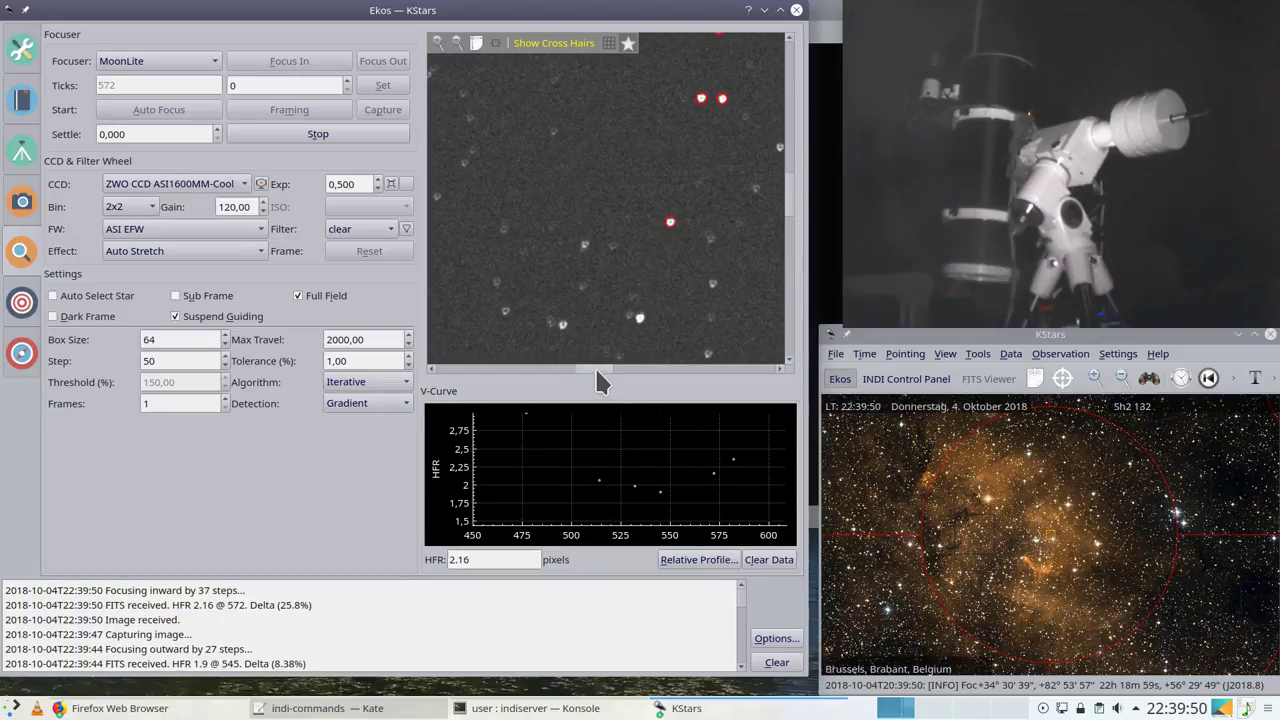
pyautogui.moveTo(597, 370); pyautogui.dragTo(611, 363)
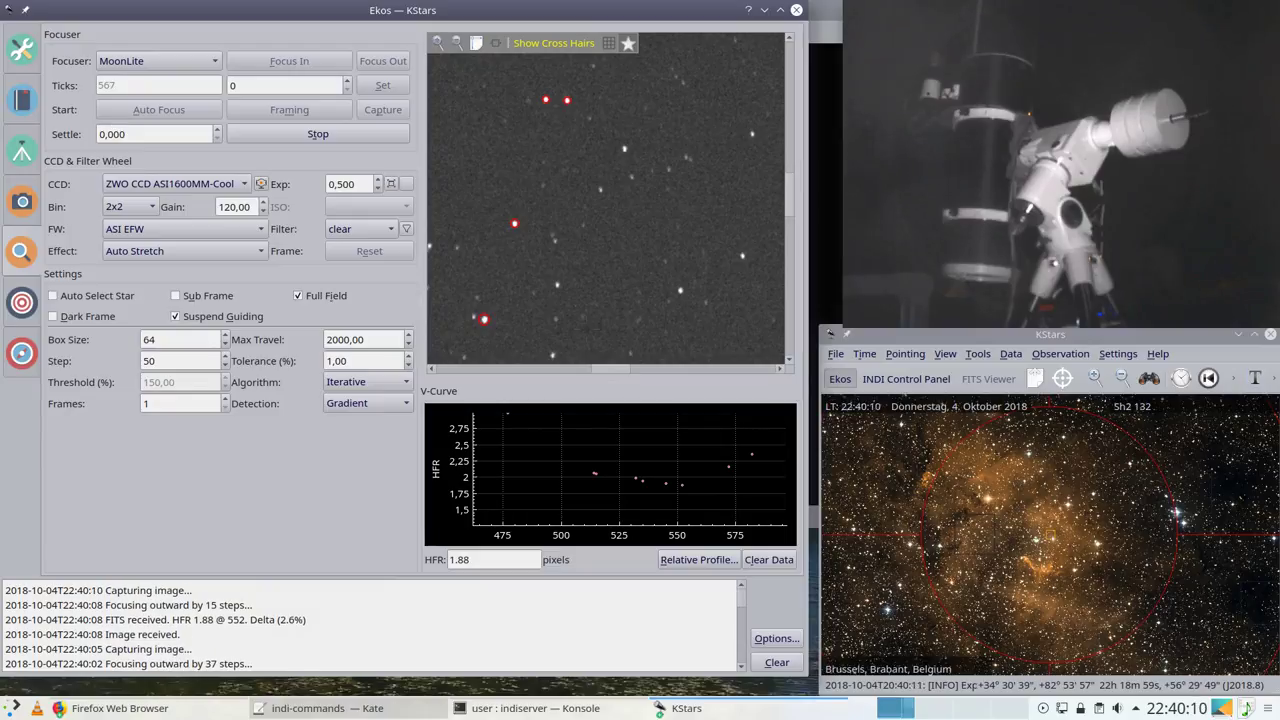
# Step: Check the pop-out live chat window for new messages and bring the sky map back to the front
pyautogui.click(125, 708)
pyautogui.click(105, 655)
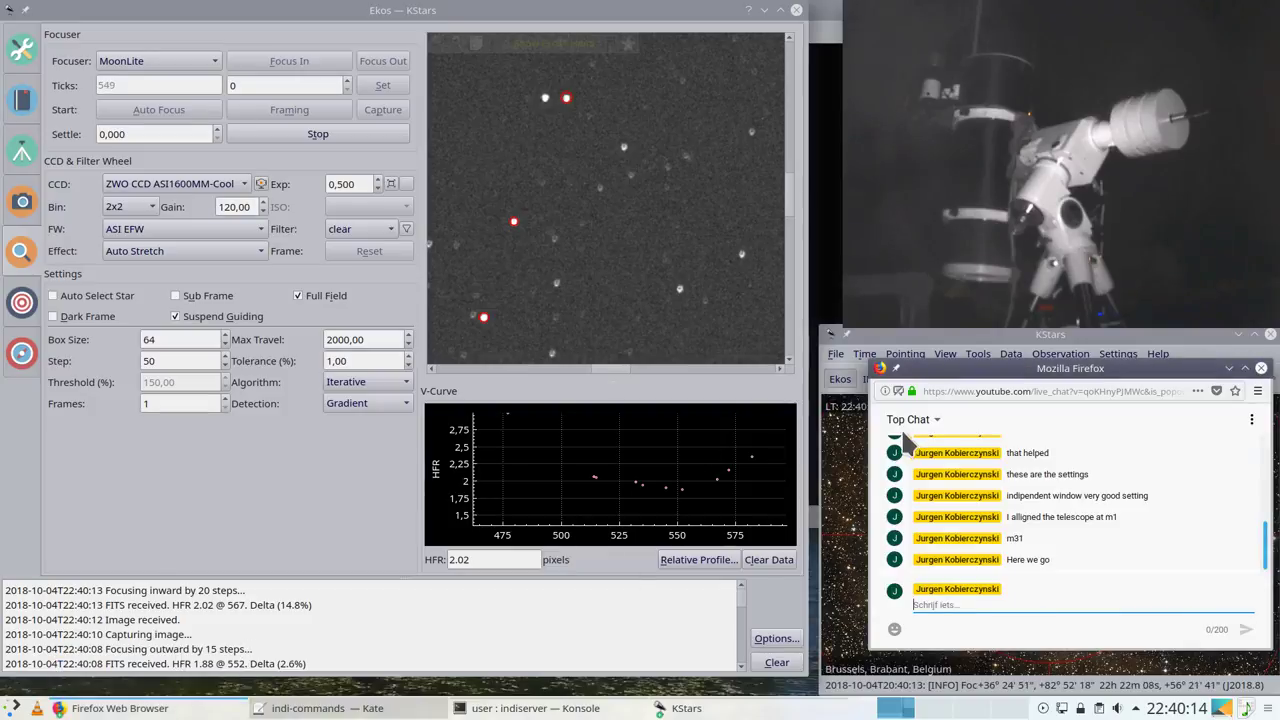
pyautogui.click(960, 350)
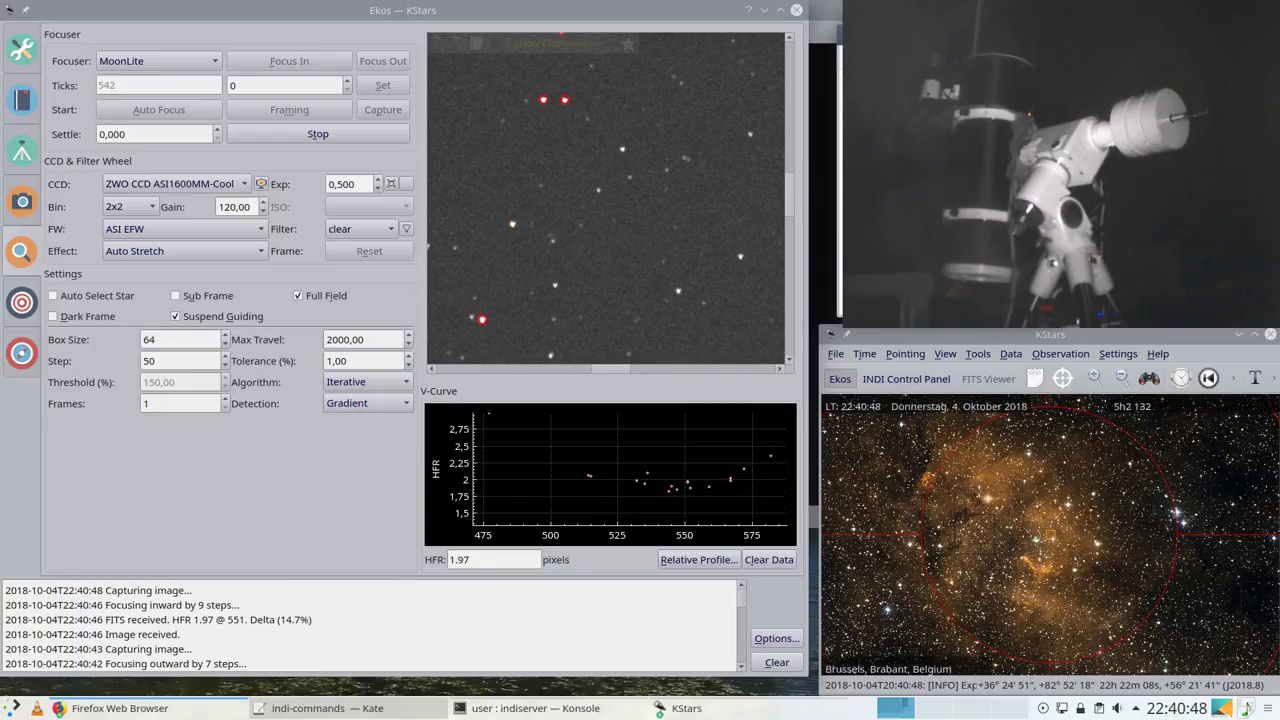
# Step: Inspect the star shapes in different parts of the focus frame and run autofocus again
pyautogui.moveTo(790, 210); pyautogui.dragTo(791, 150)
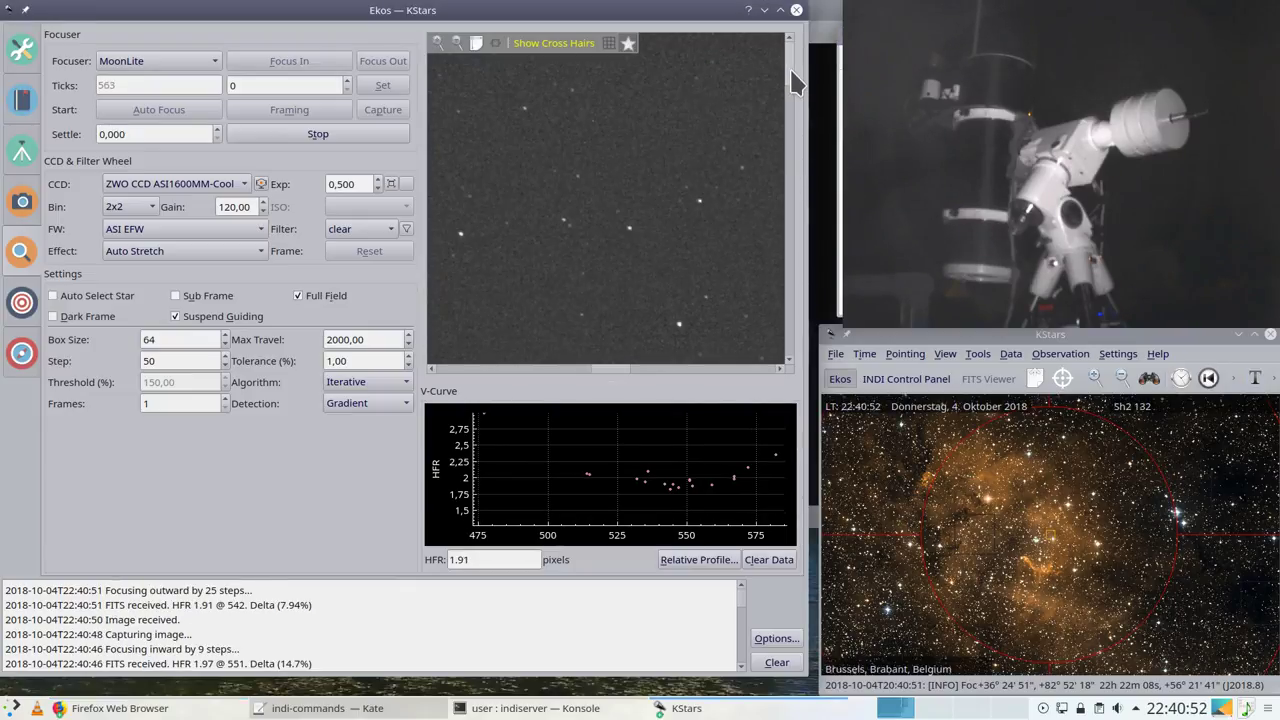
pyautogui.moveTo(791, 80); pyautogui.dragTo(794, 362)
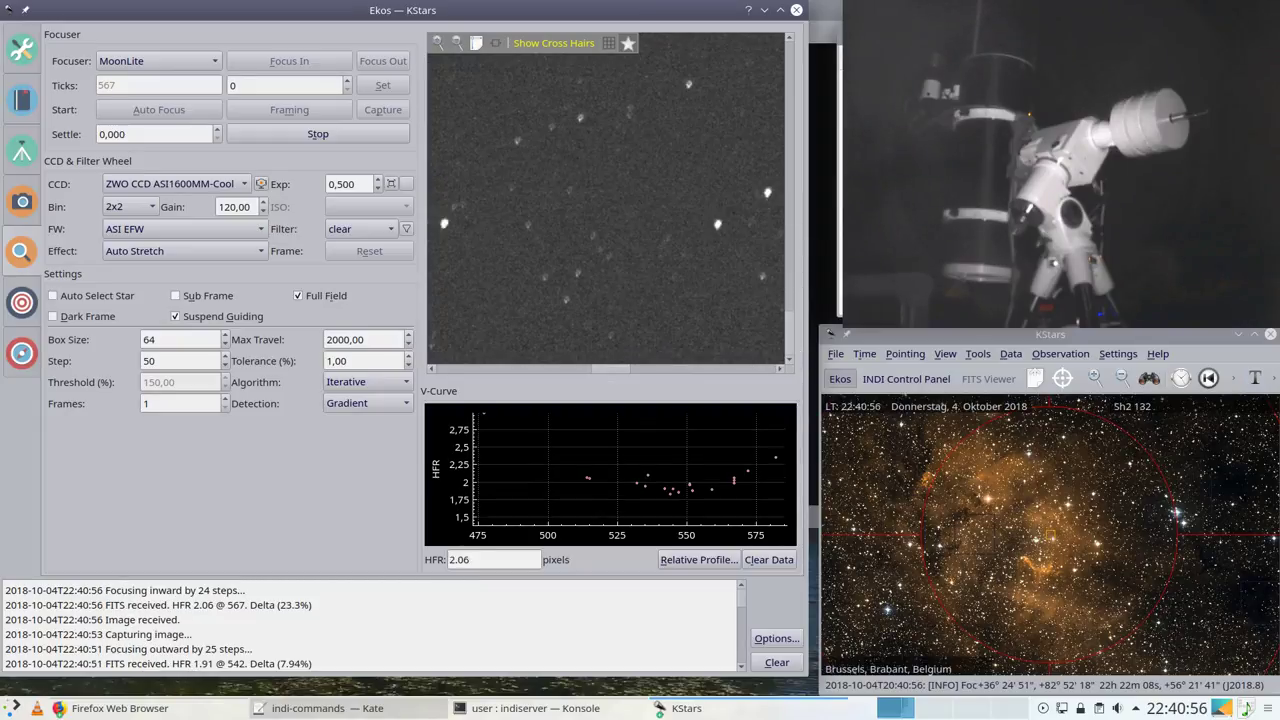
pyautogui.moveTo(623, 373)
pyautogui.mouseDown()
pyautogui.moveTo(763, 369)
pyautogui.moveTo(500, 371)
pyautogui.moveTo(634, 380)
pyautogui.mouseUp()
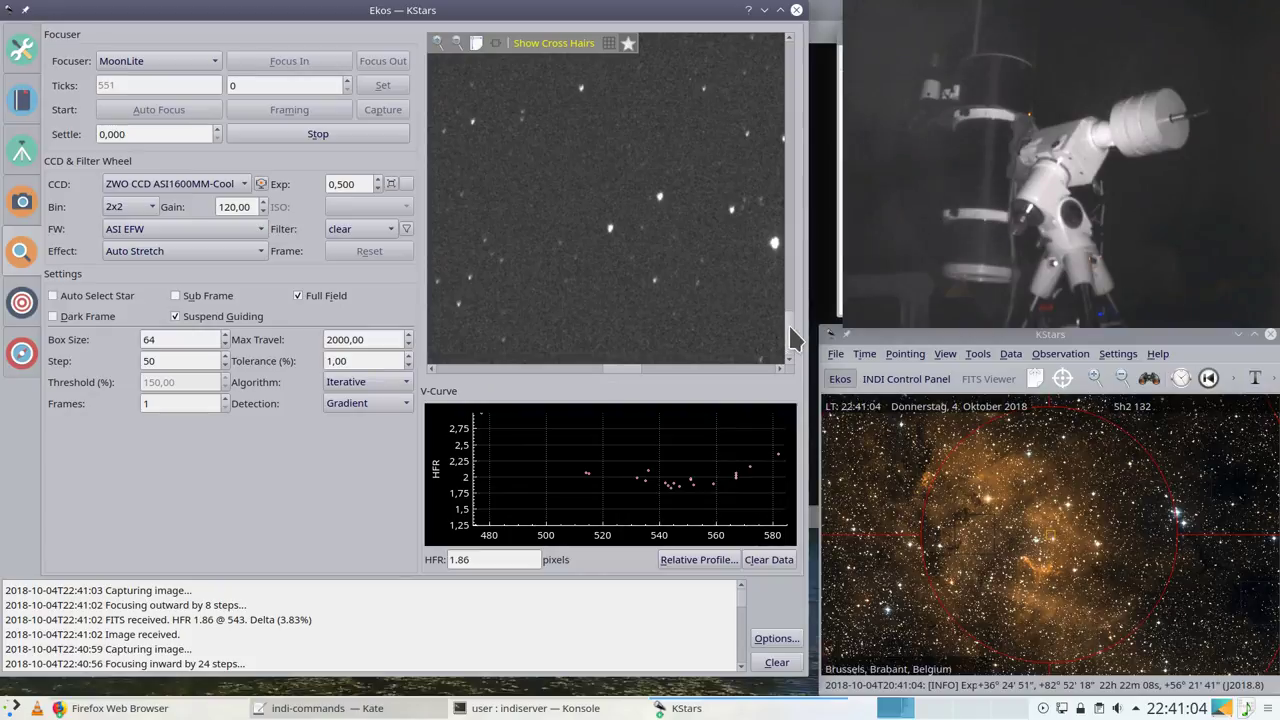
pyautogui.moveTo(793, 340); pyautogui.dragTo(793, 190)
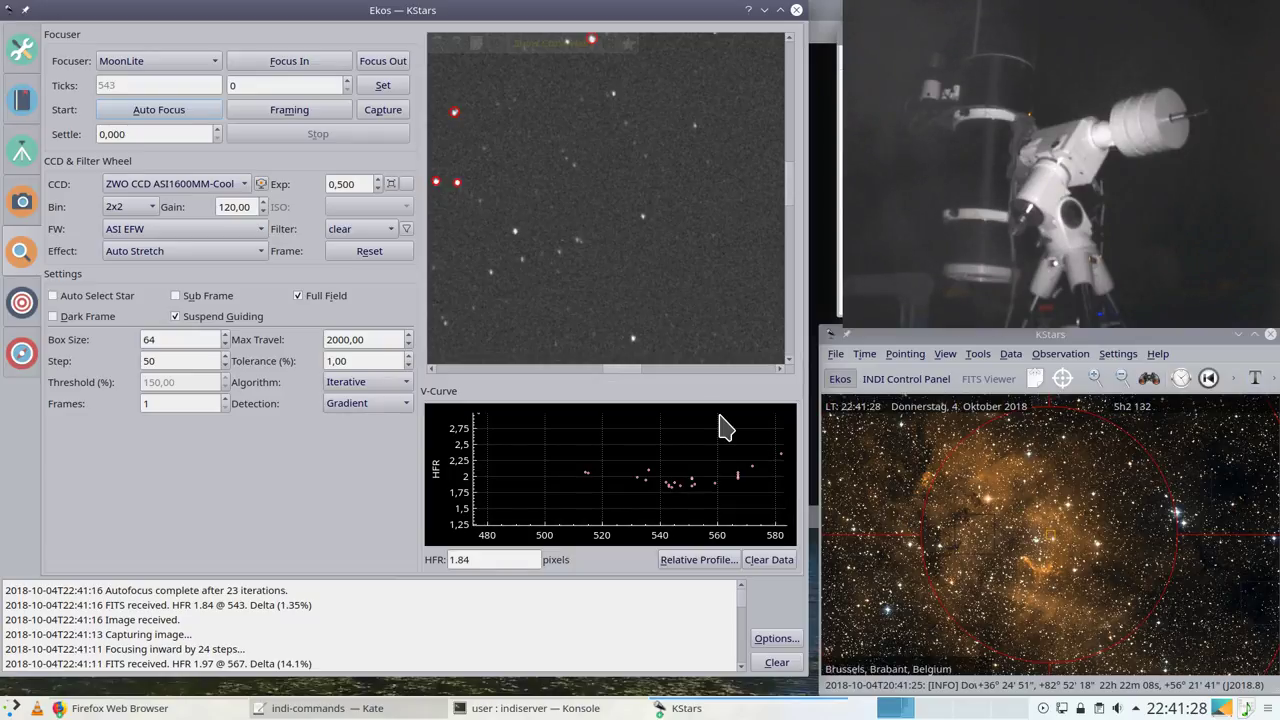
pyautogui.click(185, 110)
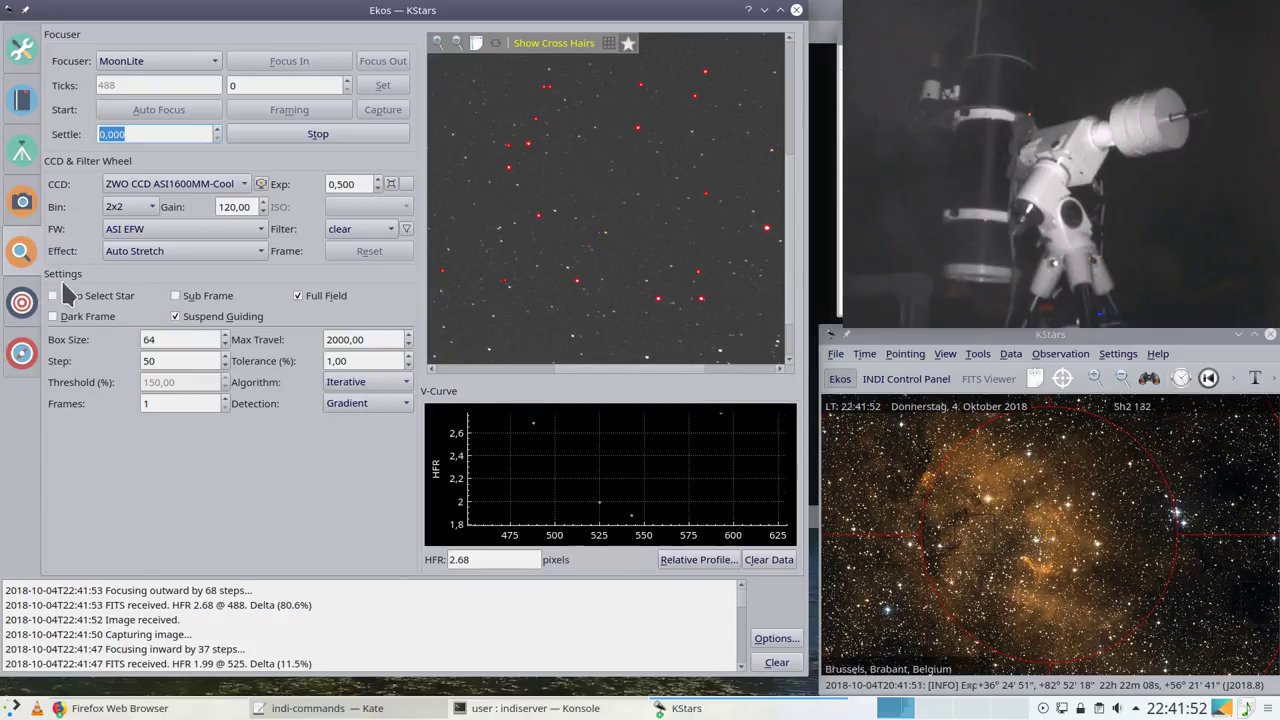
# Step: Check the alignment module's solver results for Sh2 132 and pause the scheduler
pyautogui.click(24, 308)
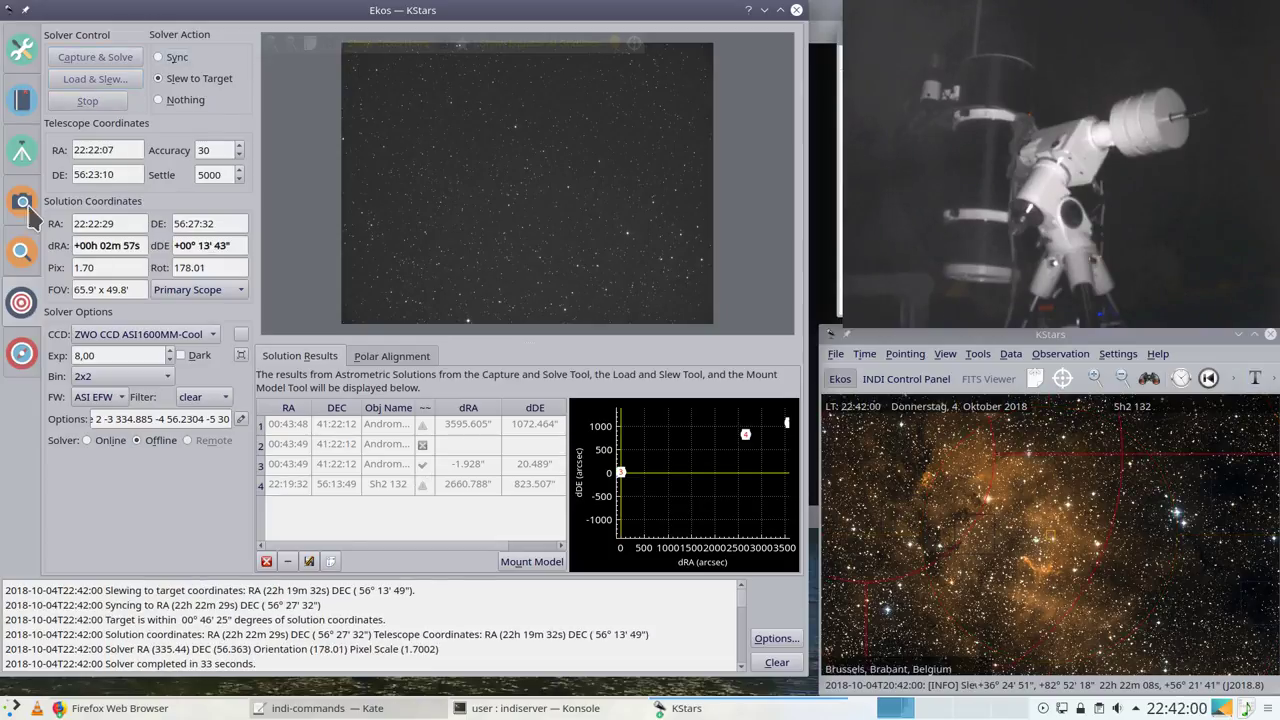
pyautogui.click(20, 102)
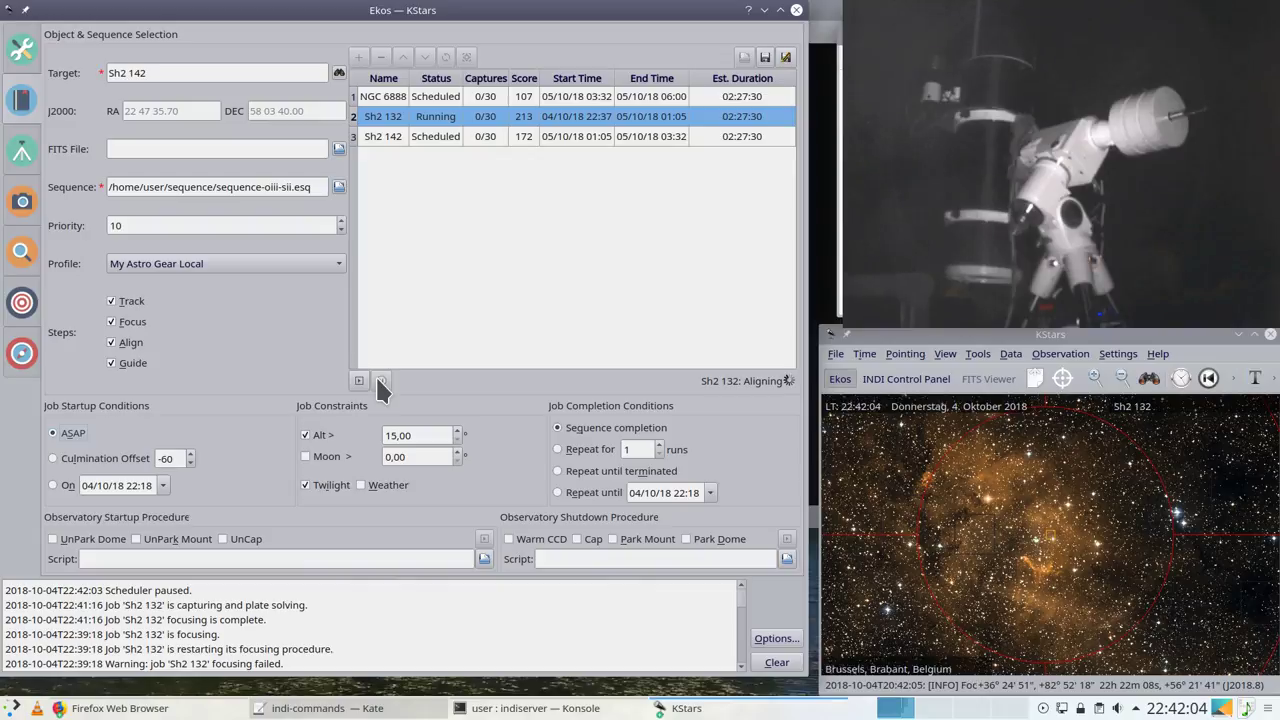
# Step: View the live video of the ZWO CCD ASI1600MM-Cool from the capture module and close it again
pyautogui.click(26, 210)
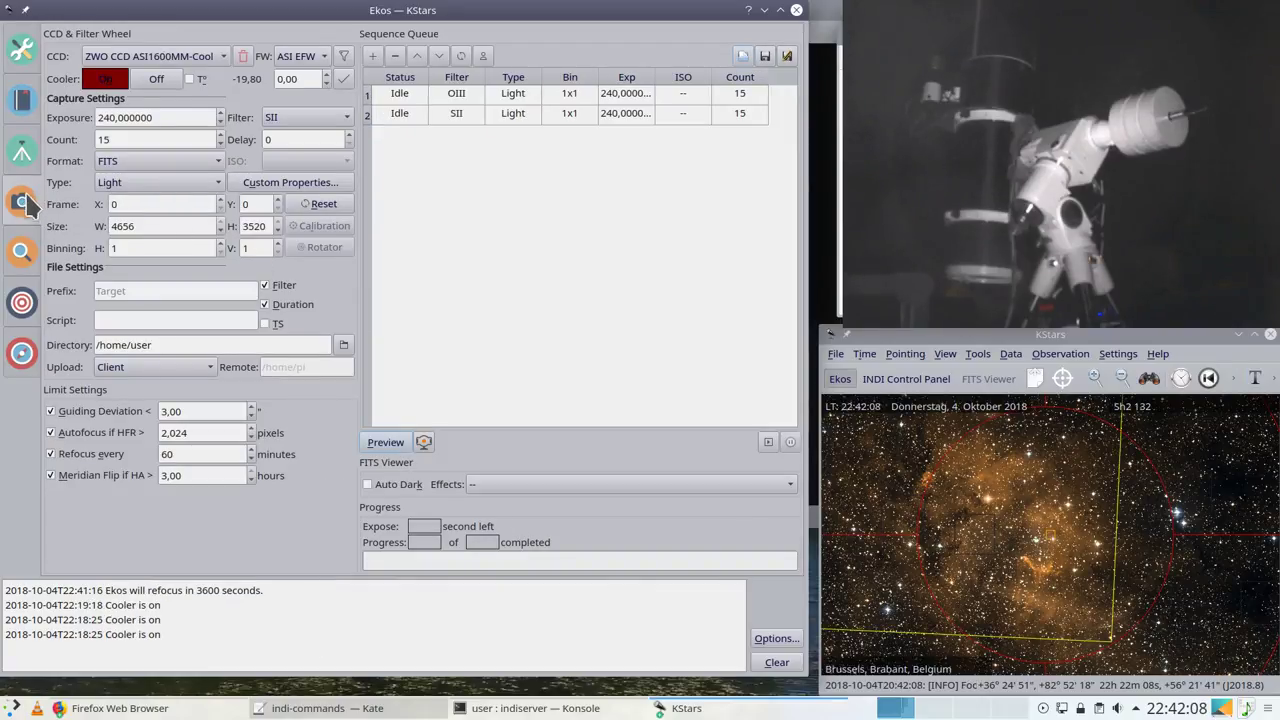
pyautogui.click(424, 444)
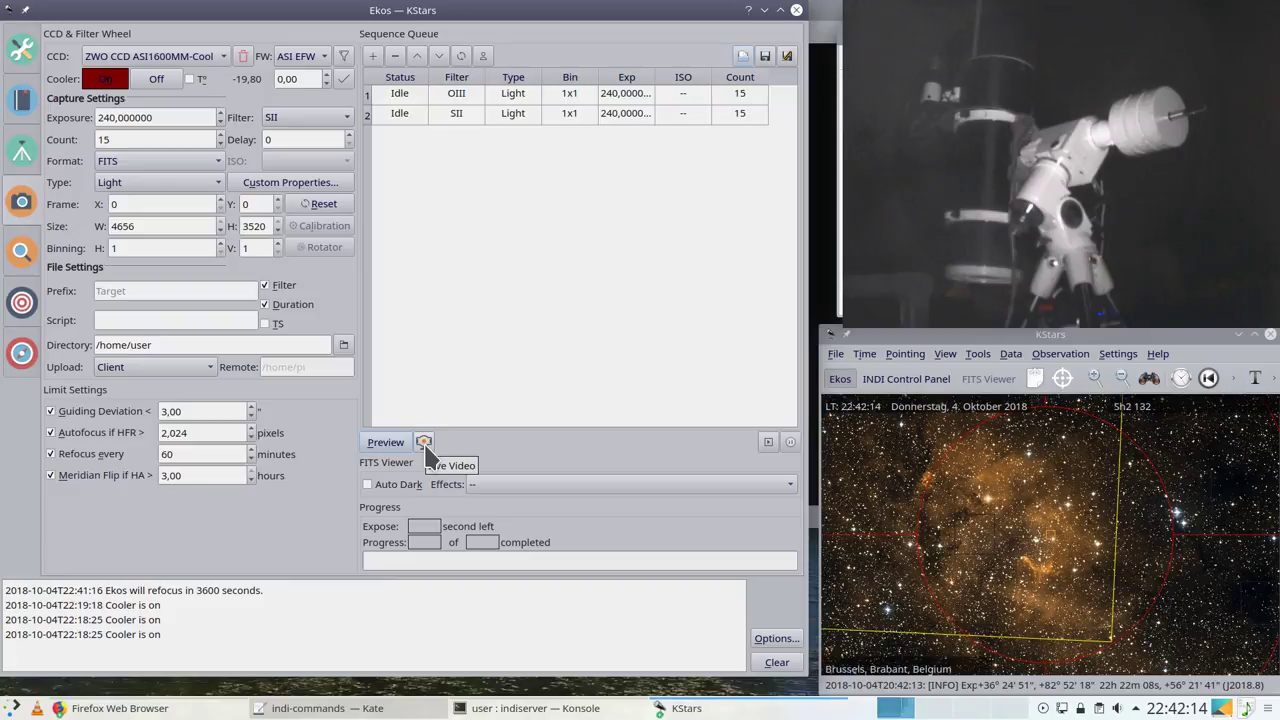
pyautogui.click(422, 440)
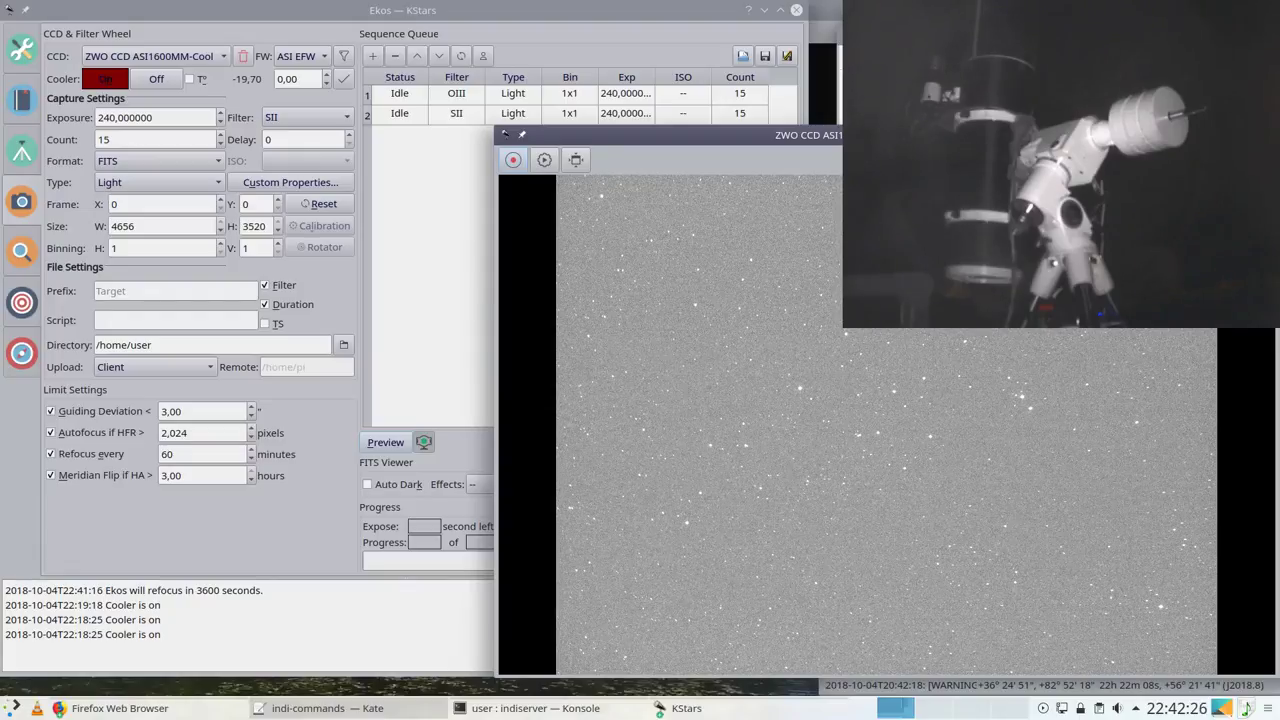
pyautogui.click(424, 442)
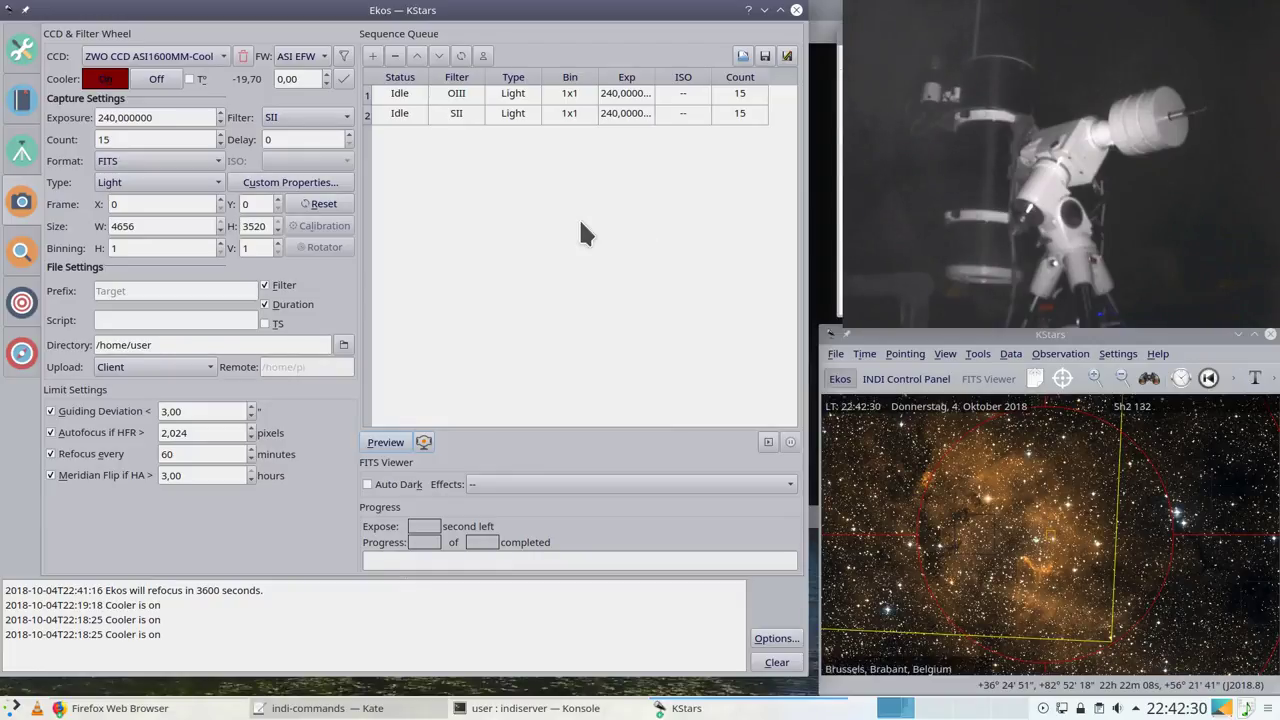
# Step: Examine the stars across the latest focus frame and stop the running autofocus
pyautogui.click(21, 153)
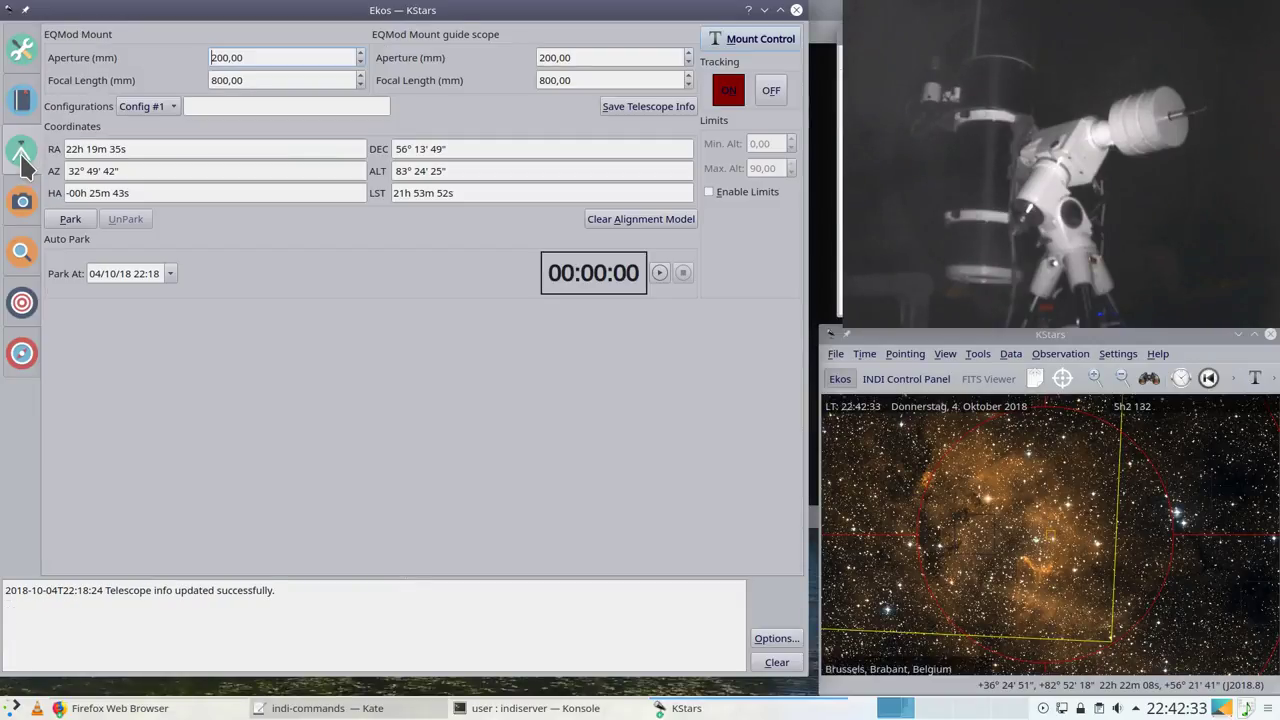
pyautogui.click(21, 251)
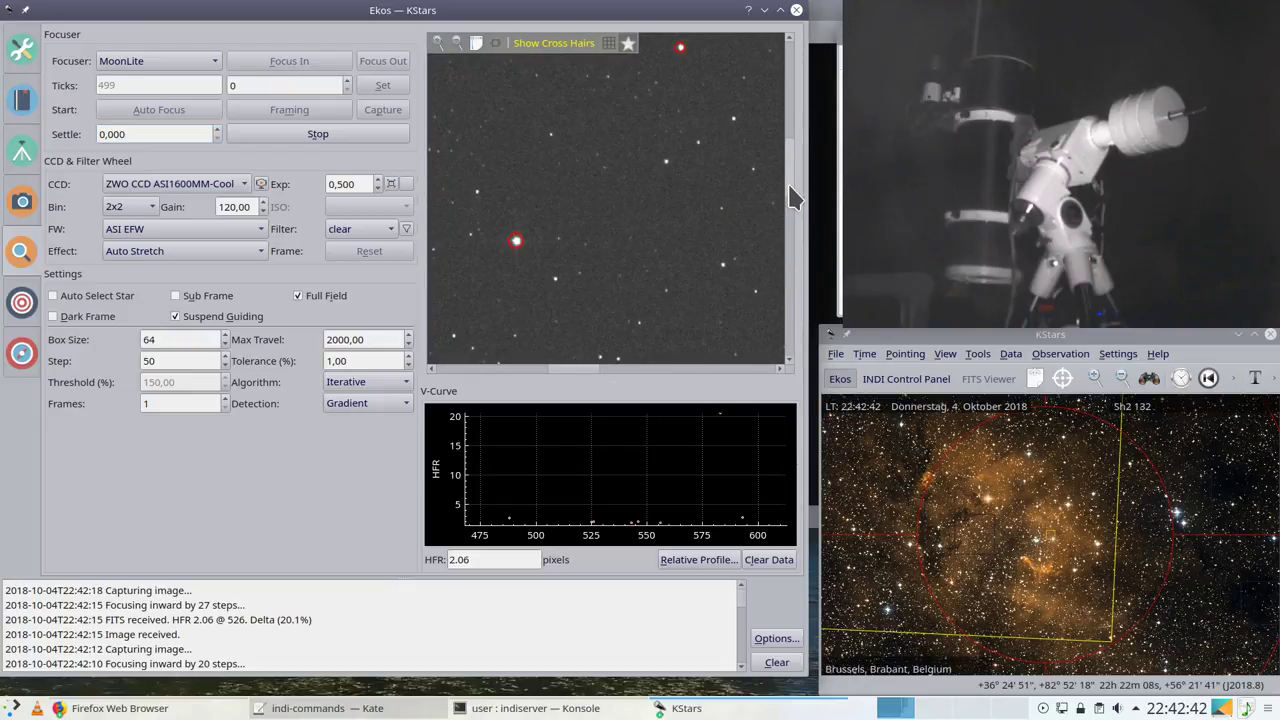
pyautogui.moveTo(790, 197); pyautogui.dragTo(799, 130)
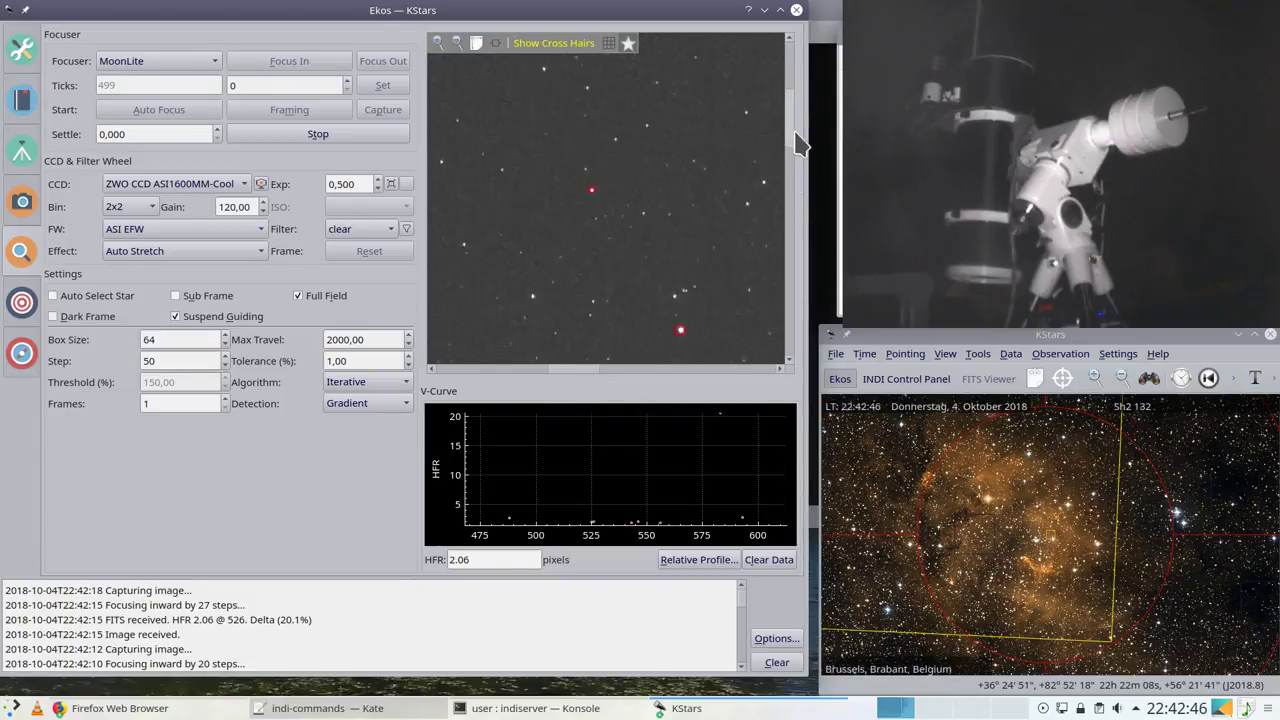
pyautogui.moveTo(799, 130); pyautogui.dragTo(792, 235)
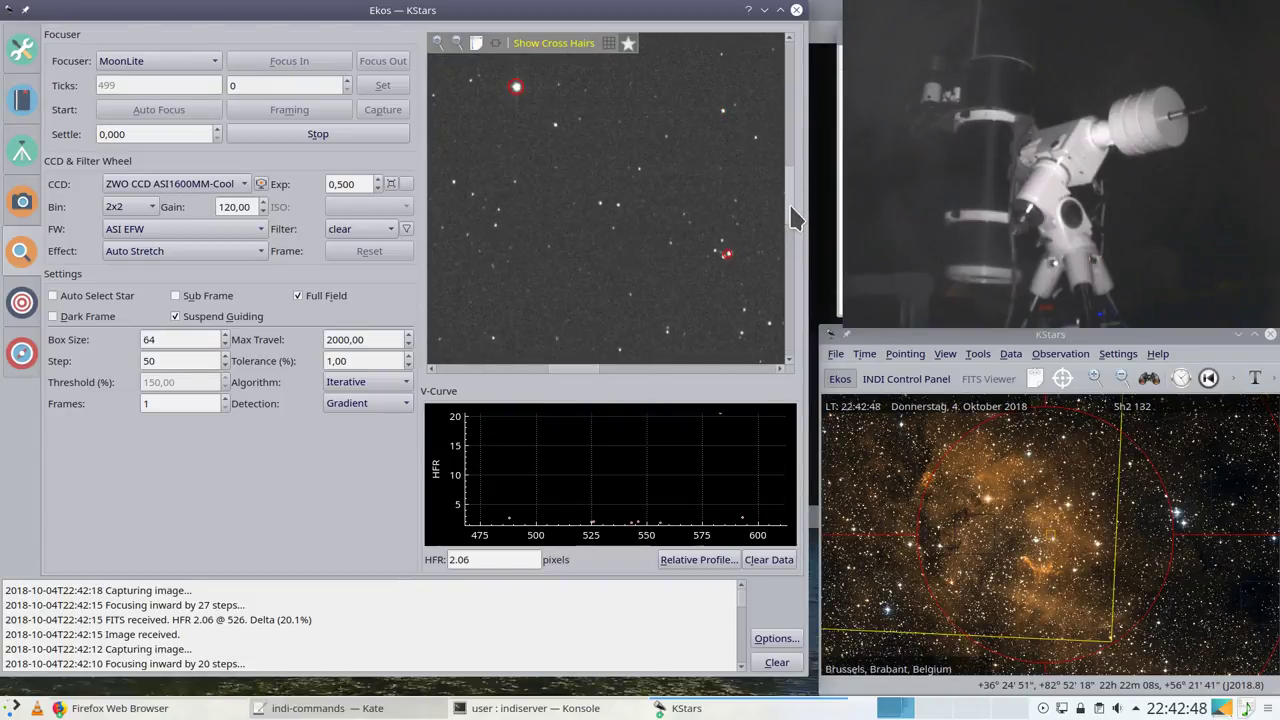
pyautogui.scroll(-2, 679, 467)
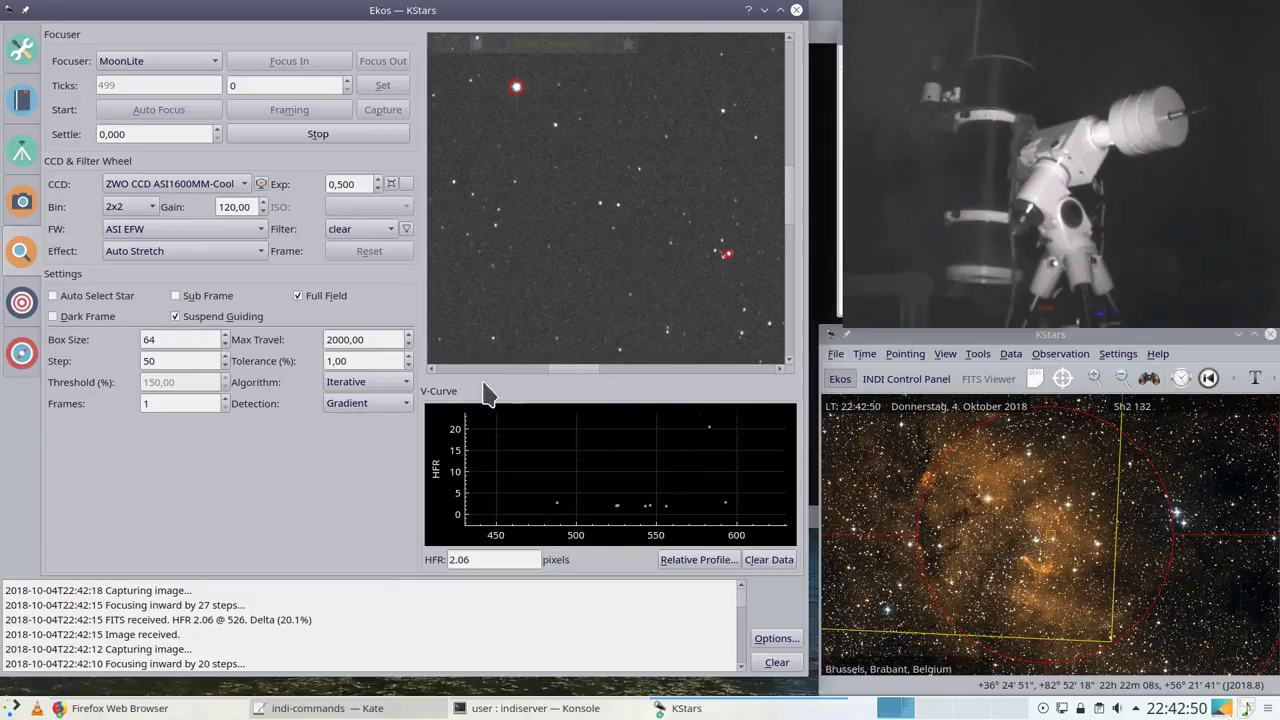
pyautogui.click(312, 136)
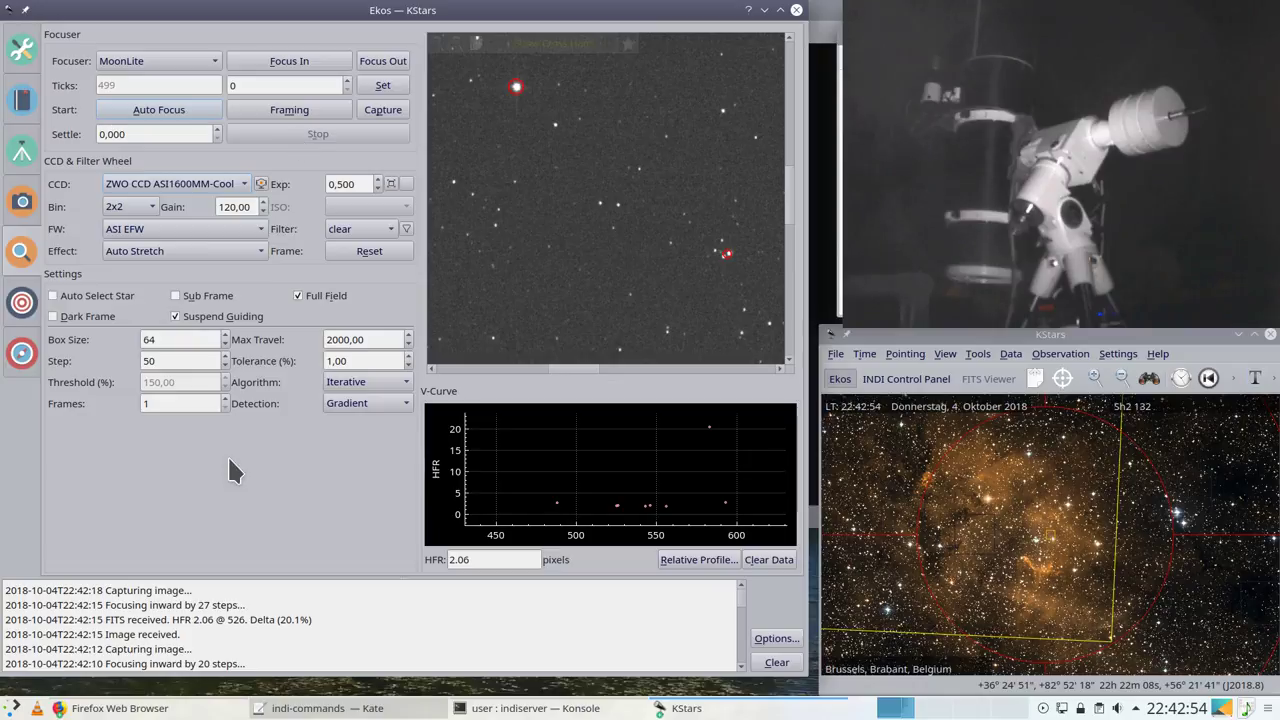
pyautogui.click(24, 207)
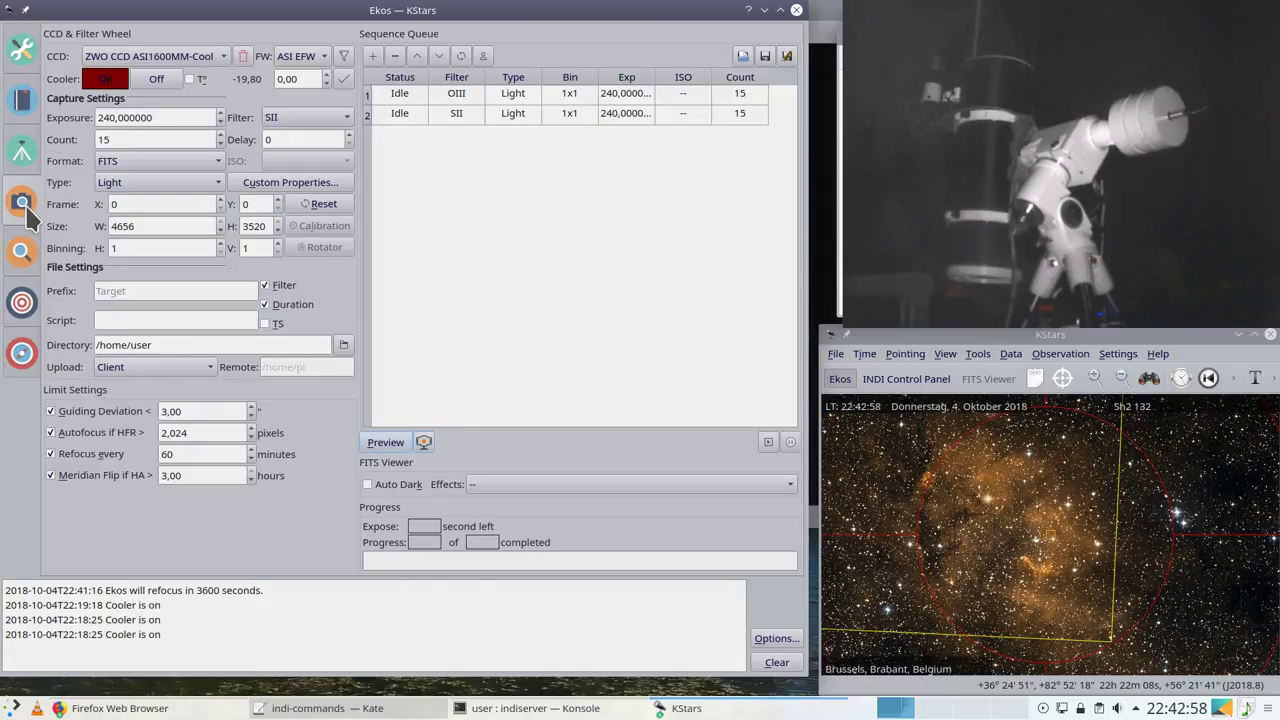
pyautogui.click(18, 158)
pyautogui.click(20, 302)
pyautogui.click(18, 355)
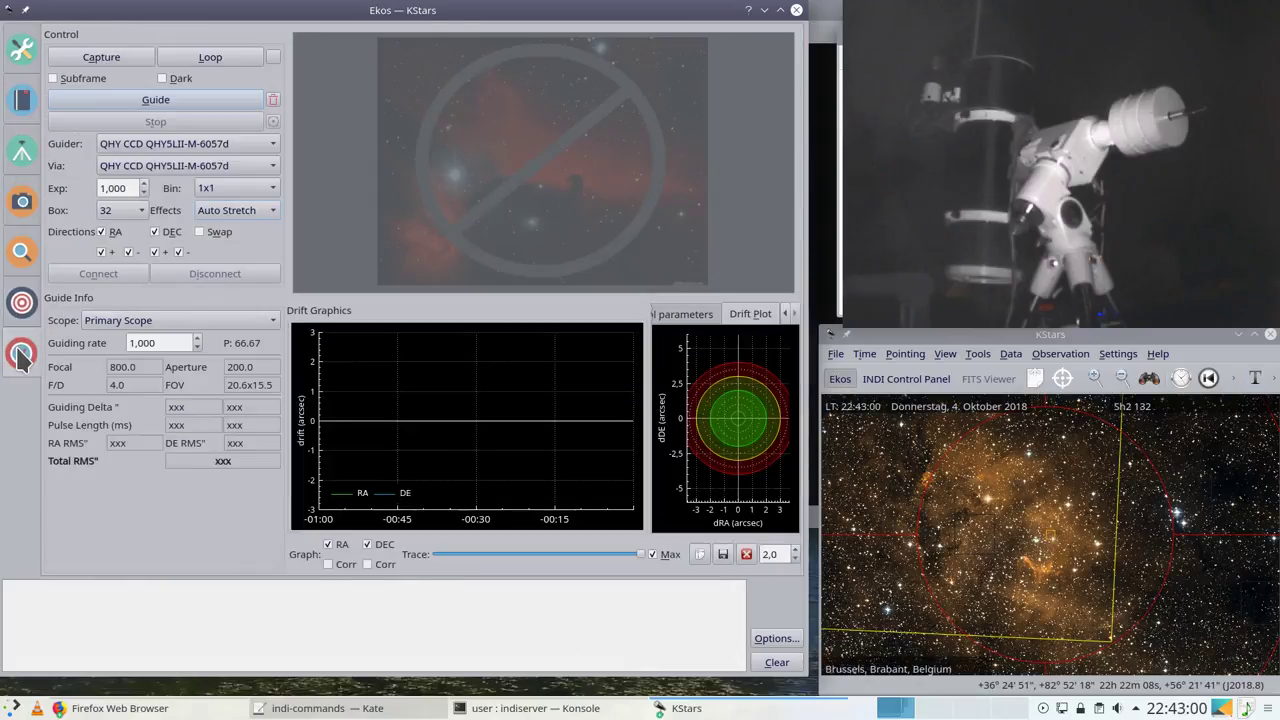
pyautogui.click(25, 170)
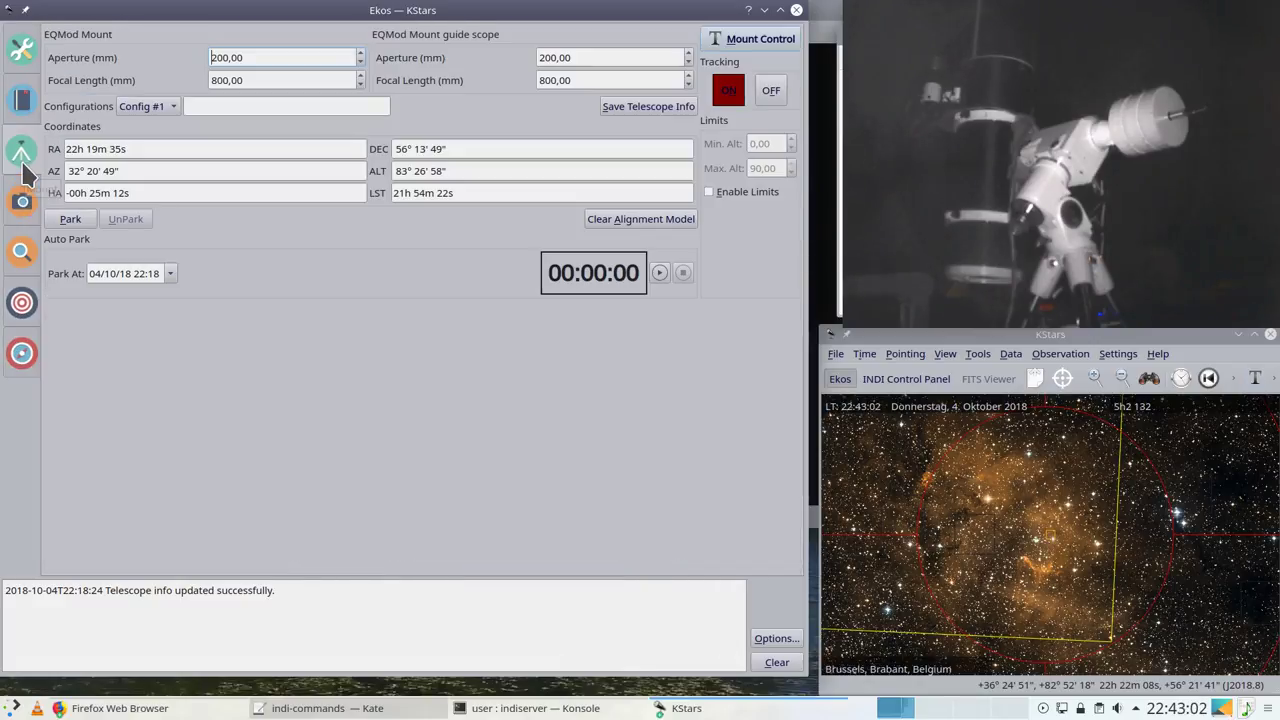
# Step: Stop the Ekos scheduler and remove the Sh2 132 job from the job list
pyautogui.click(28, 120)
pyautogui.click(455, 118)
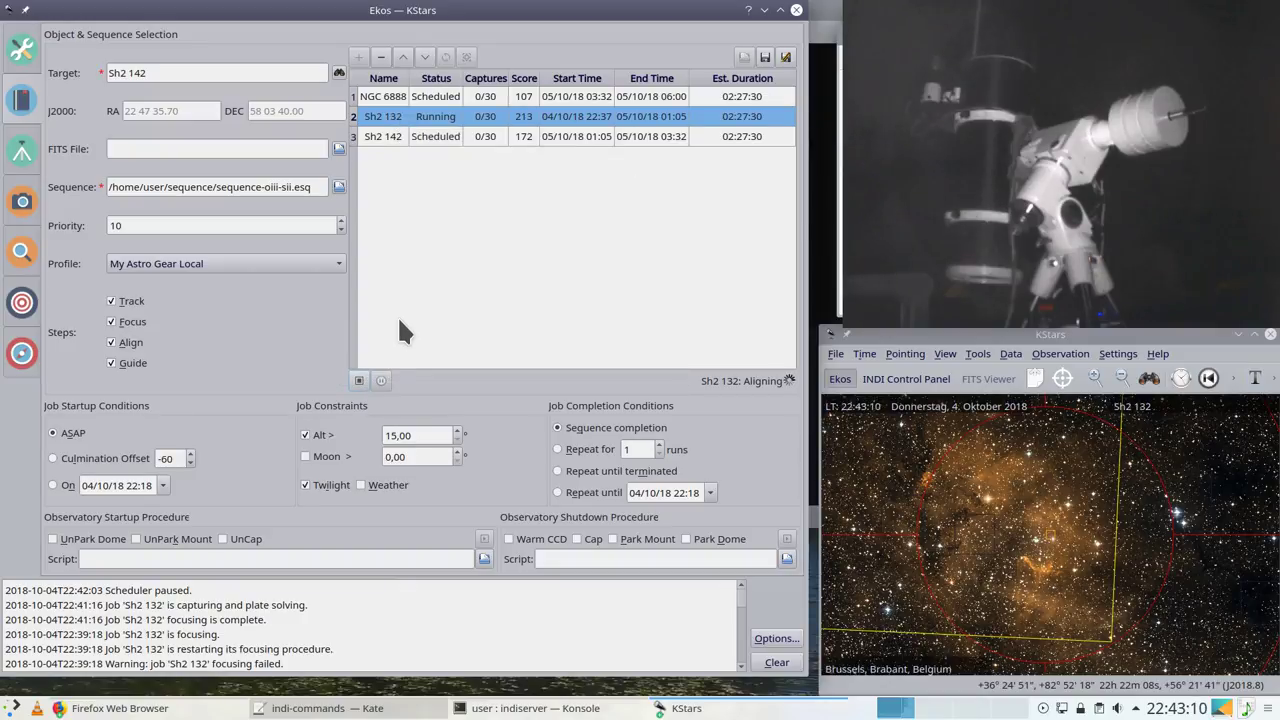
pyautogui.click(359, 380)
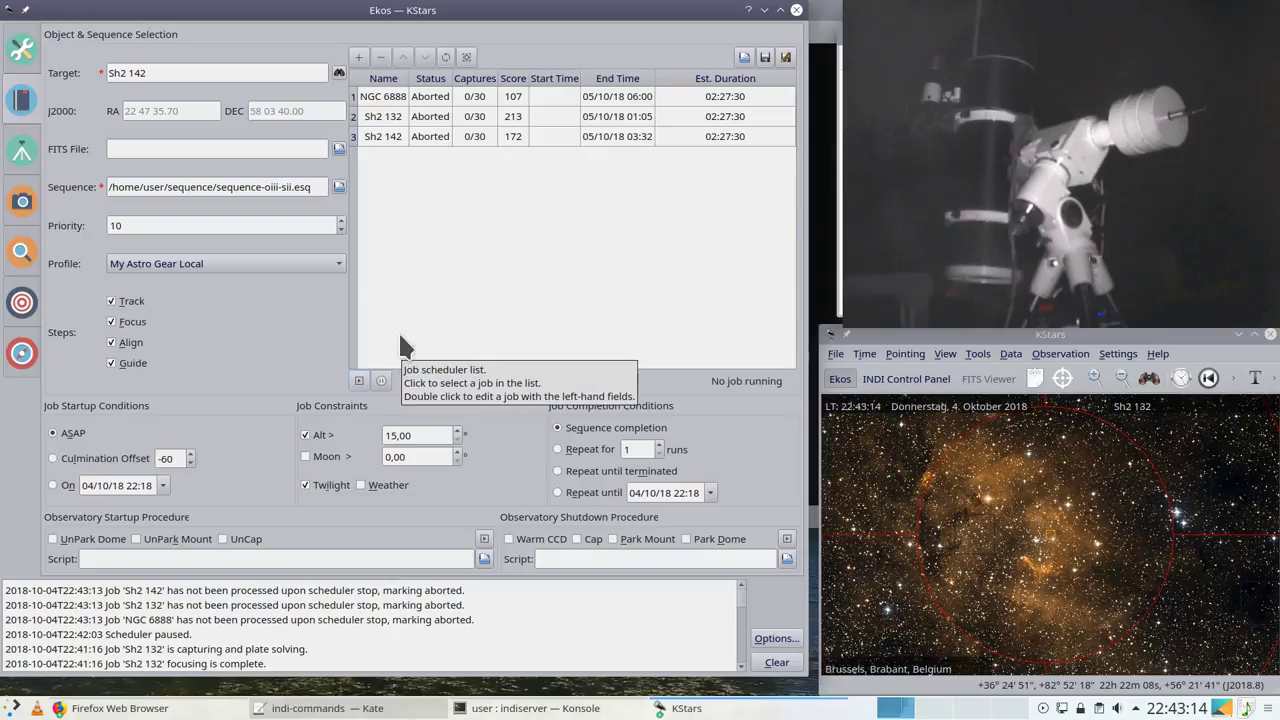
pyautogui.click(388, 118)
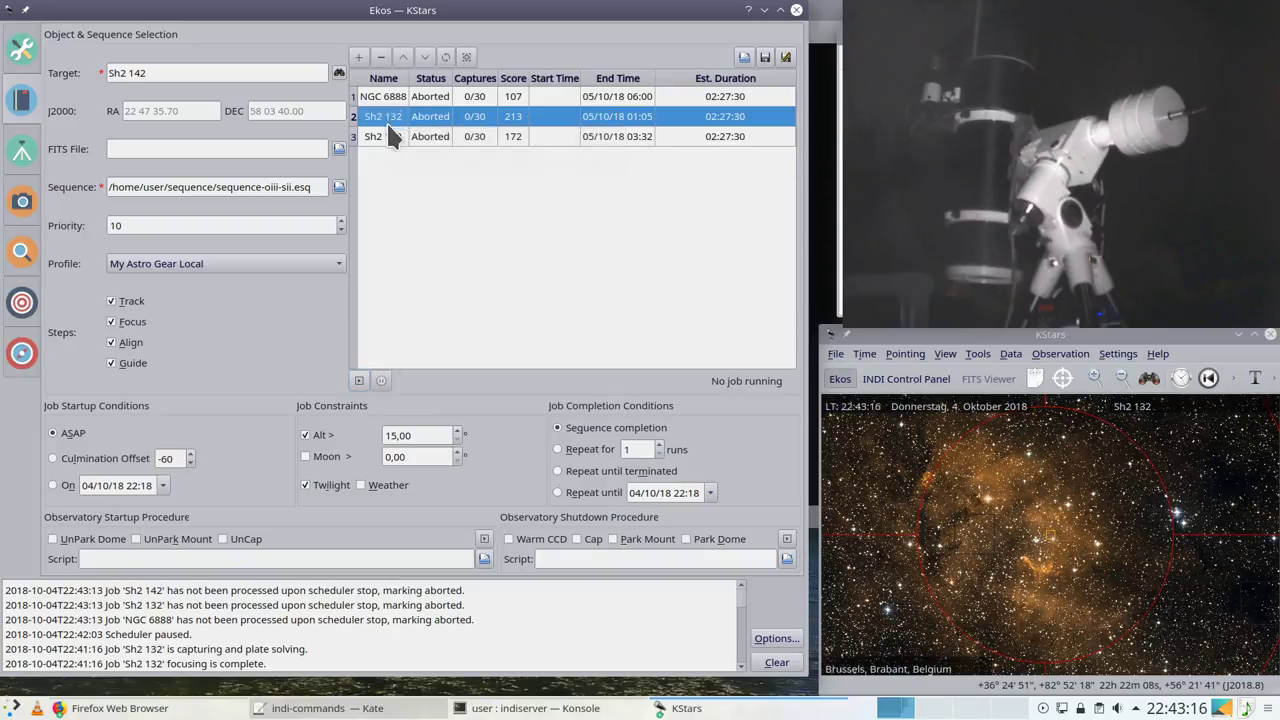
pyautogui.click(381, 57)
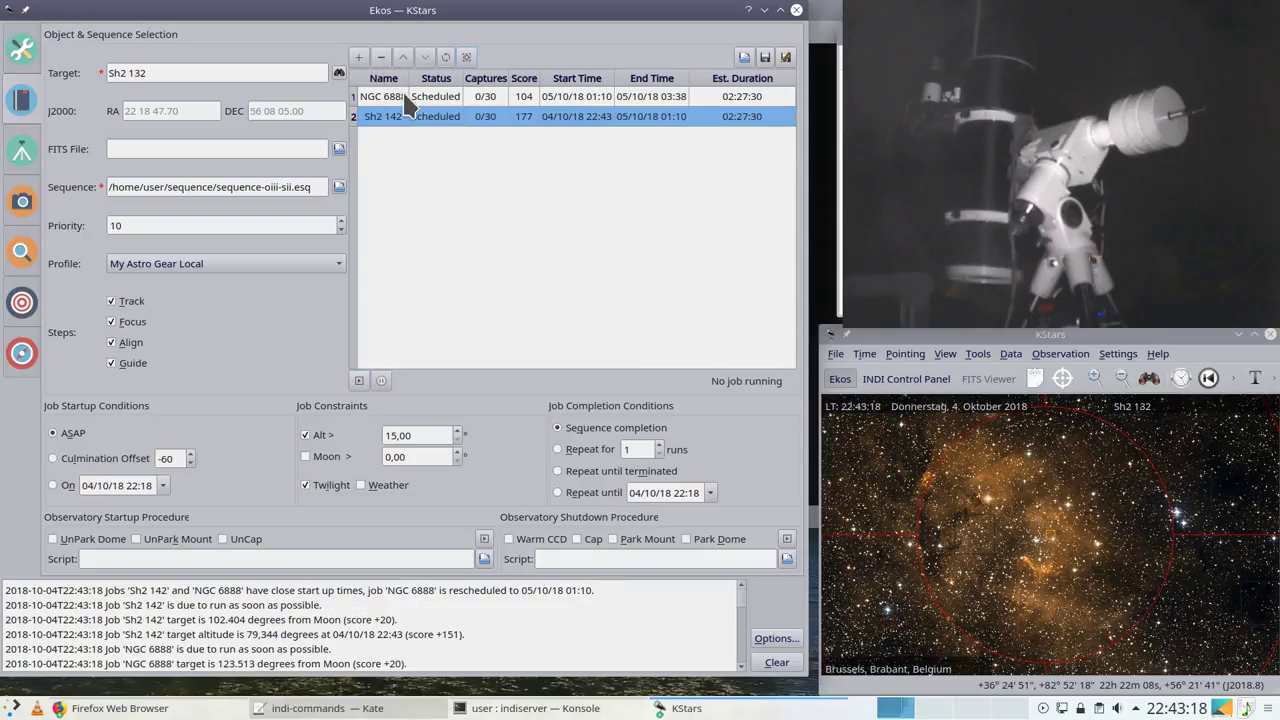
# Step: Start the scheduler with the remaining jobs and check the mount's position in a wider view of the sky map
pyautogui.click(359, 380)
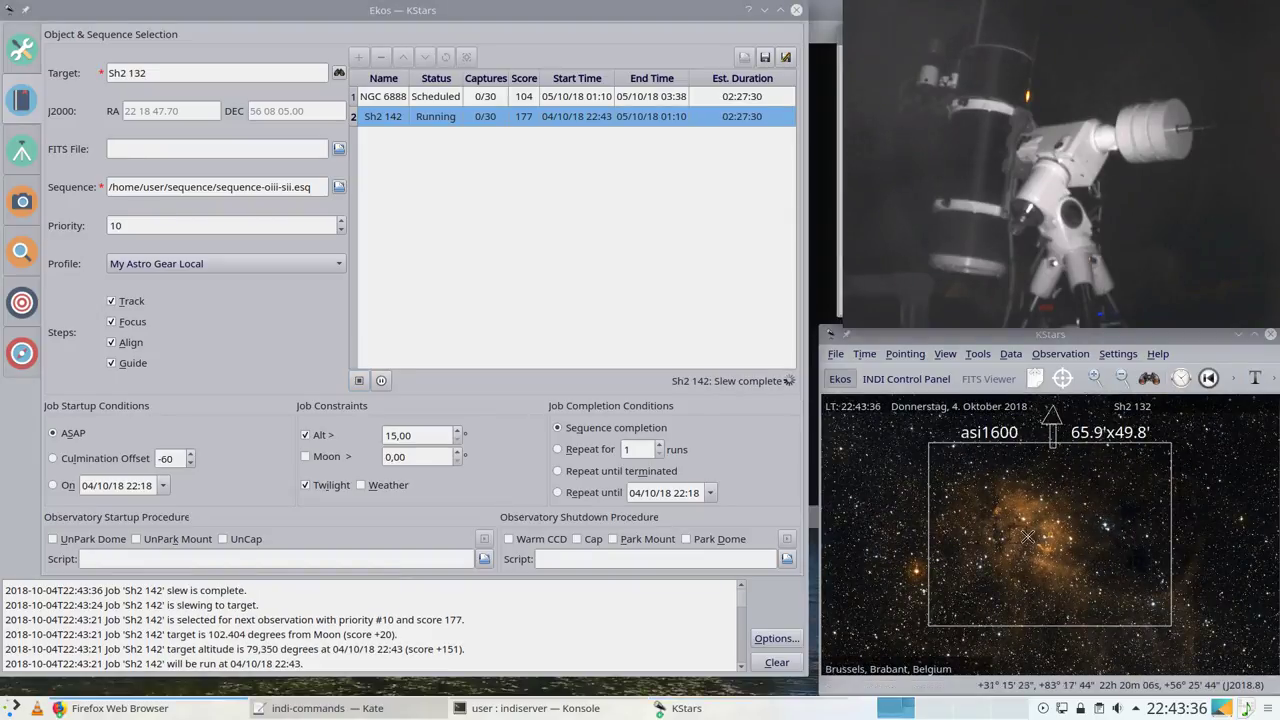
pyautogui.scroll(-2, 1026, 543)
pyautogui.scroll(-4, 1026, 543)
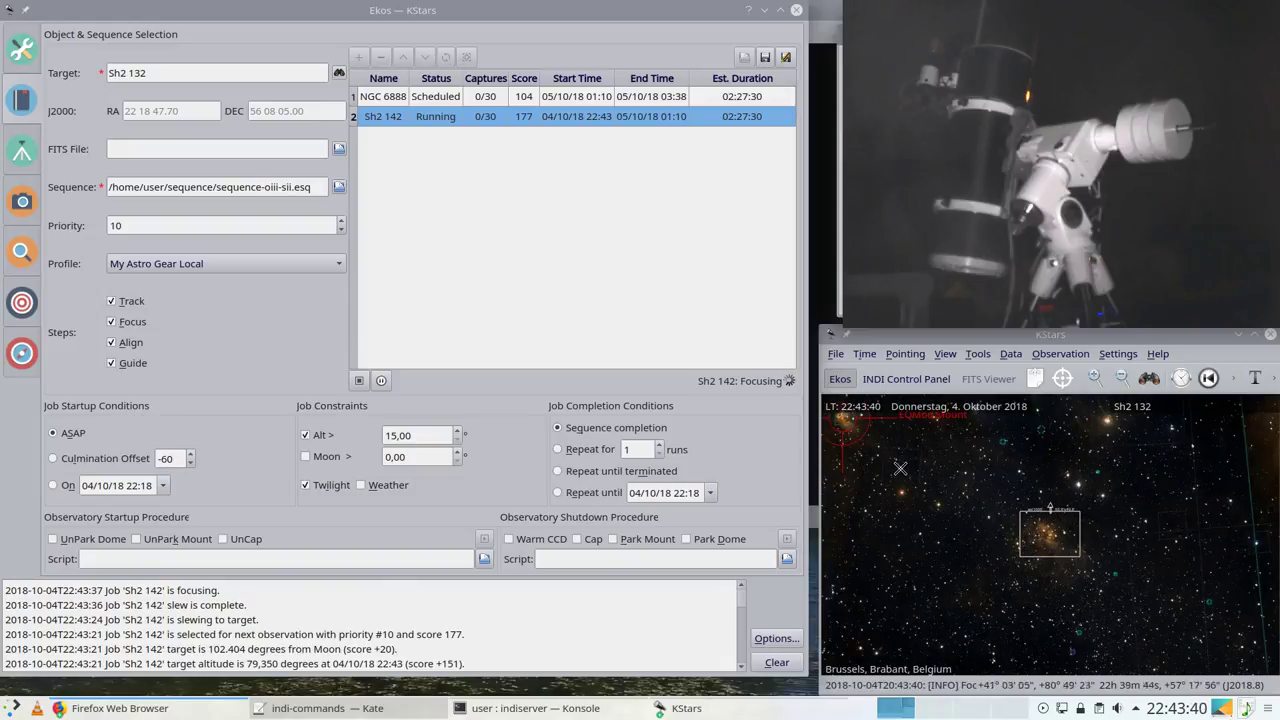
# Step: Centre Sh2 142 on the sky map and inspect the nebula within the asi1600 field-of-view frame
pyautogui.click(1026, 543)
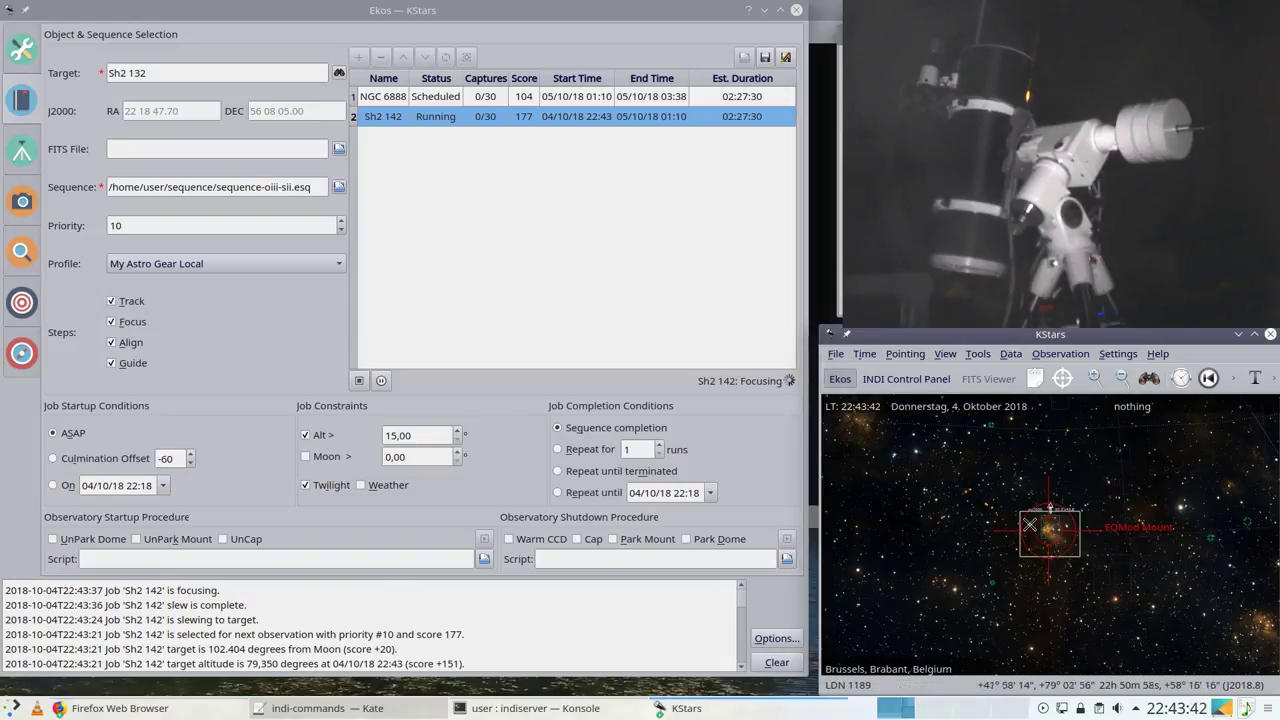
pyautogui.scroll(5, 1055, 532)
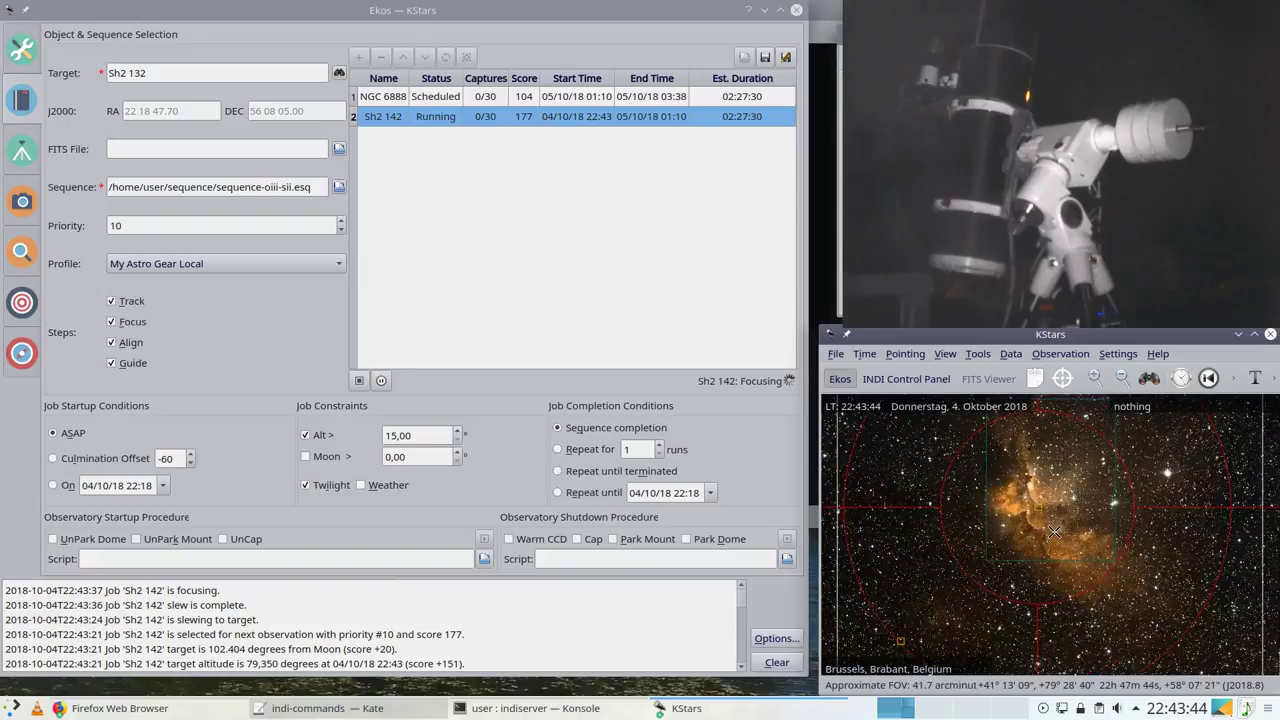
pyautogui.scroll(2, 1052, 532)
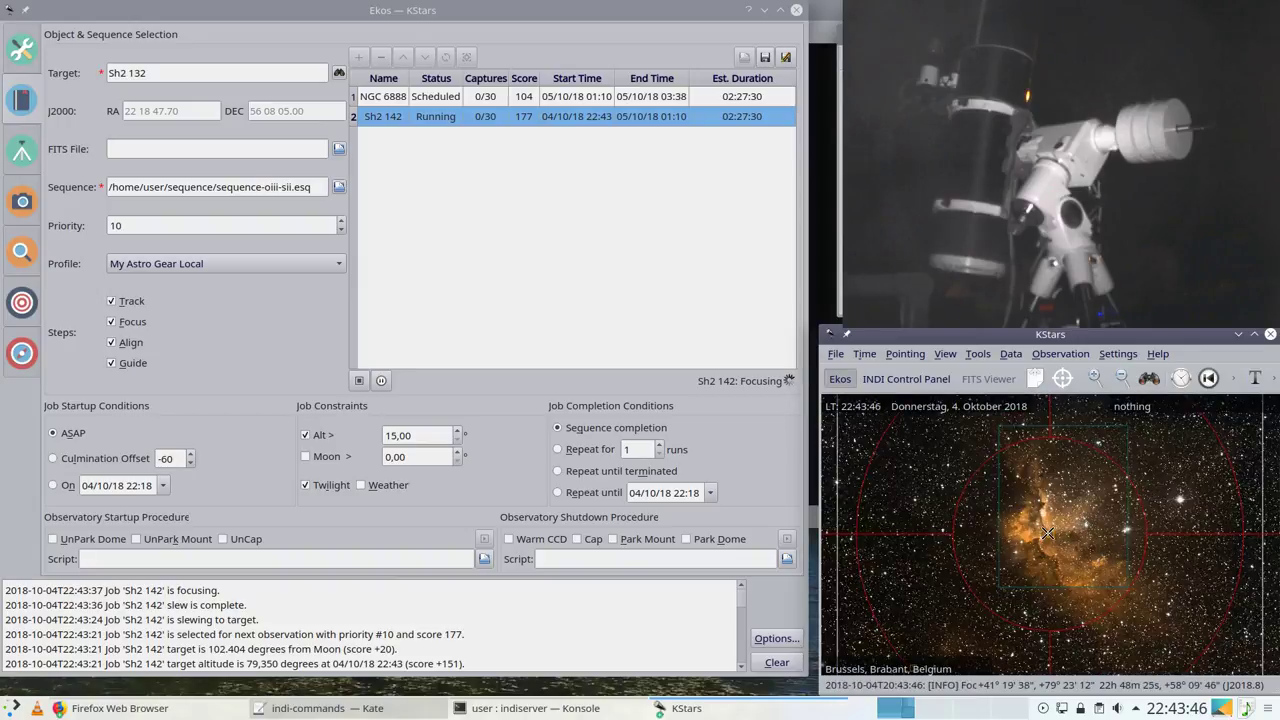
pyautogui.rightClick(1051, 537)
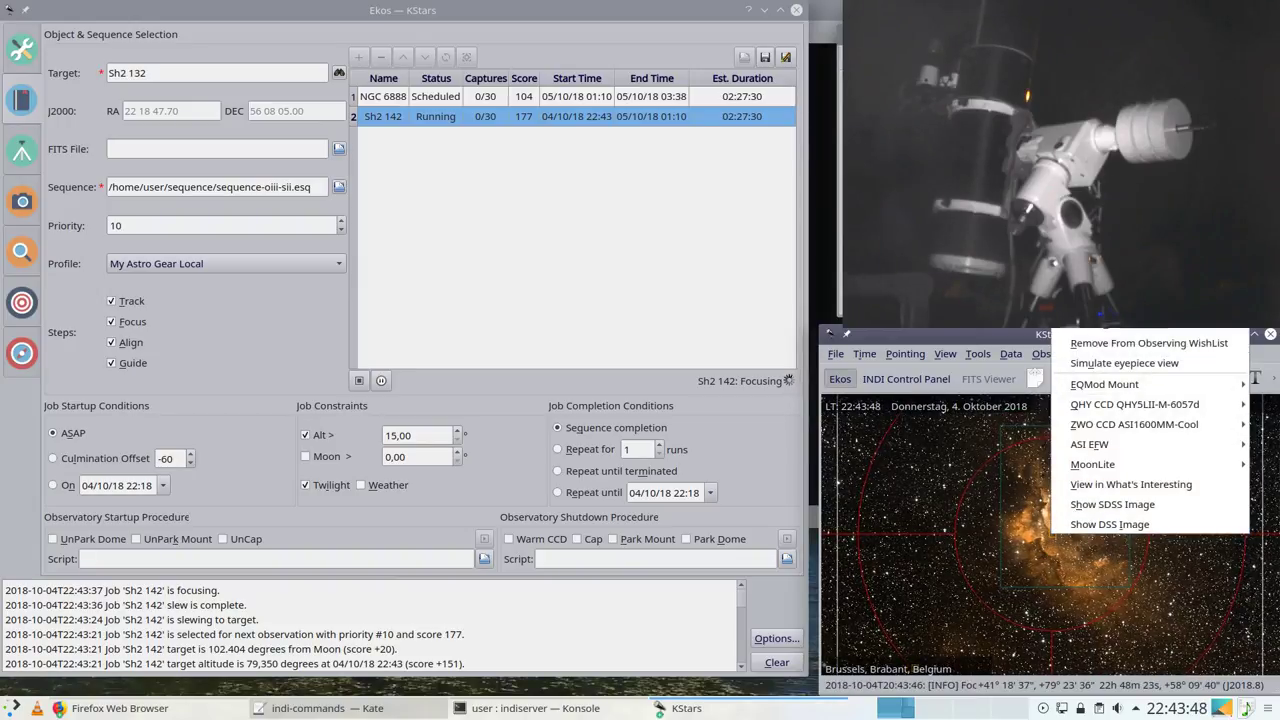
pyautogui.click(1066, 541)
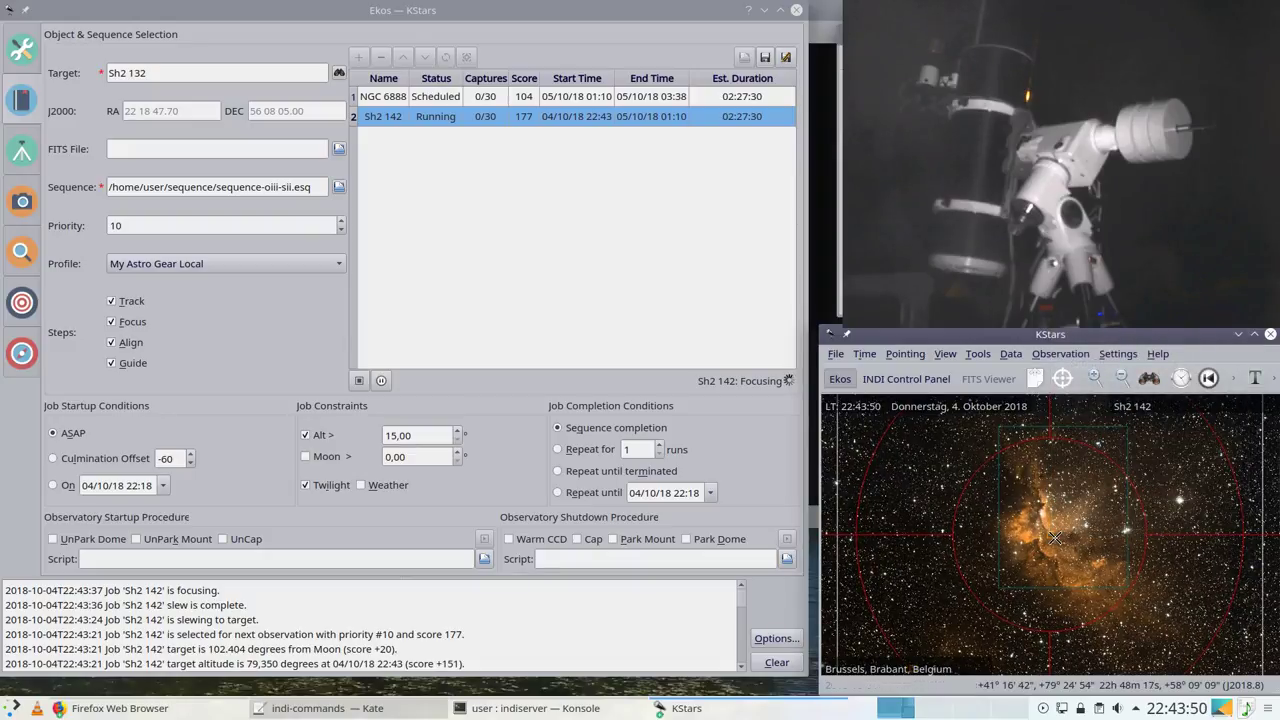
pyautogui.scroll(-2, 1060, 539)
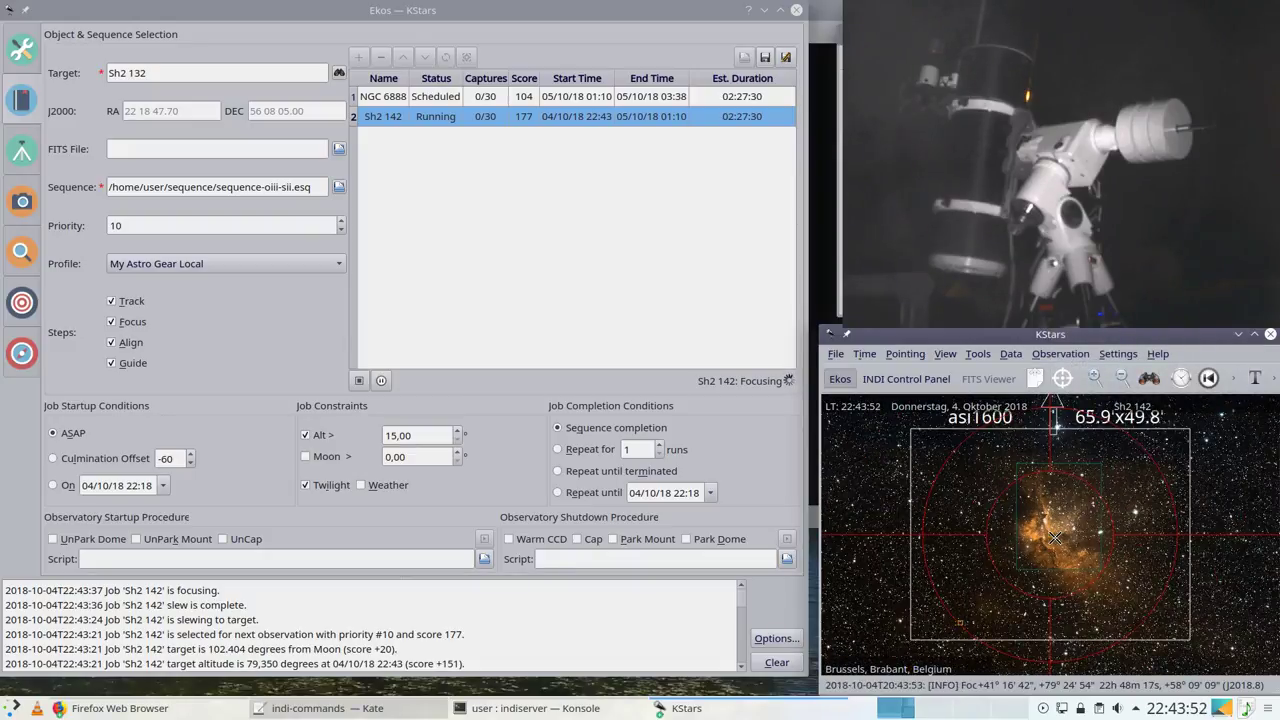
# Step: Widen the focus module's image area and examine the stars across the current focus frame
pyautogui.click(30, 200)
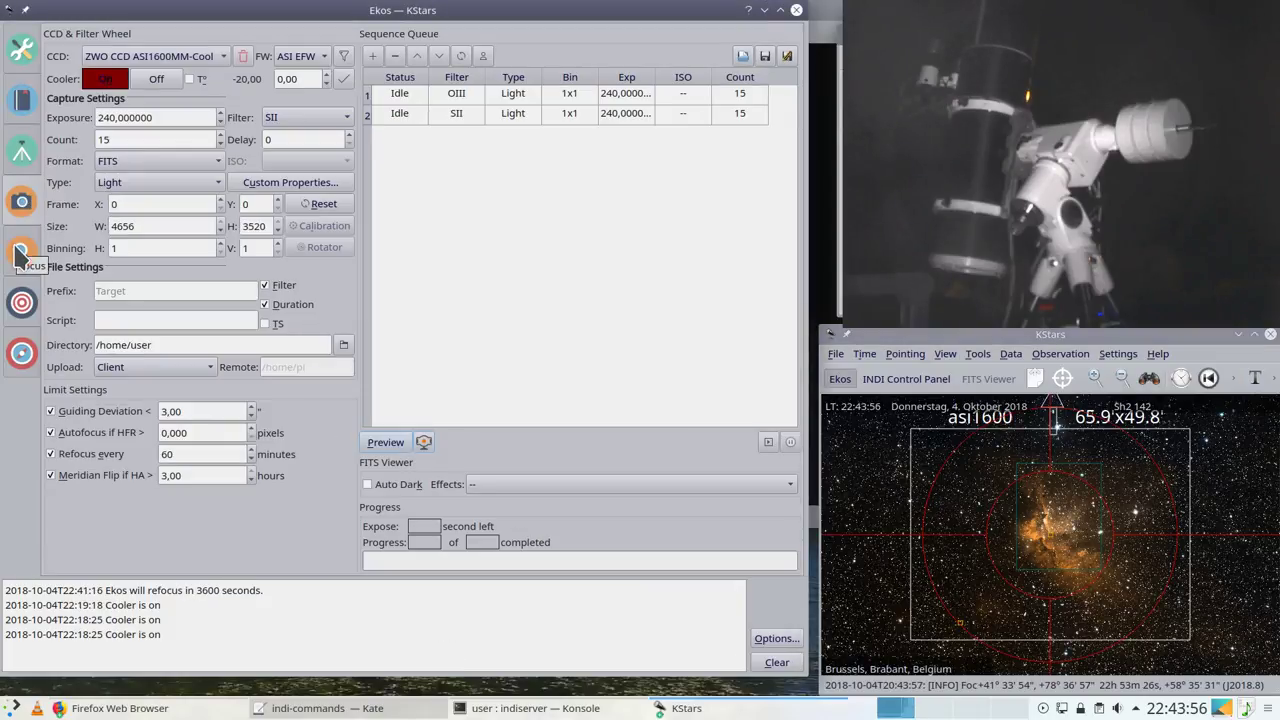
pyautogui.click(20, 252)
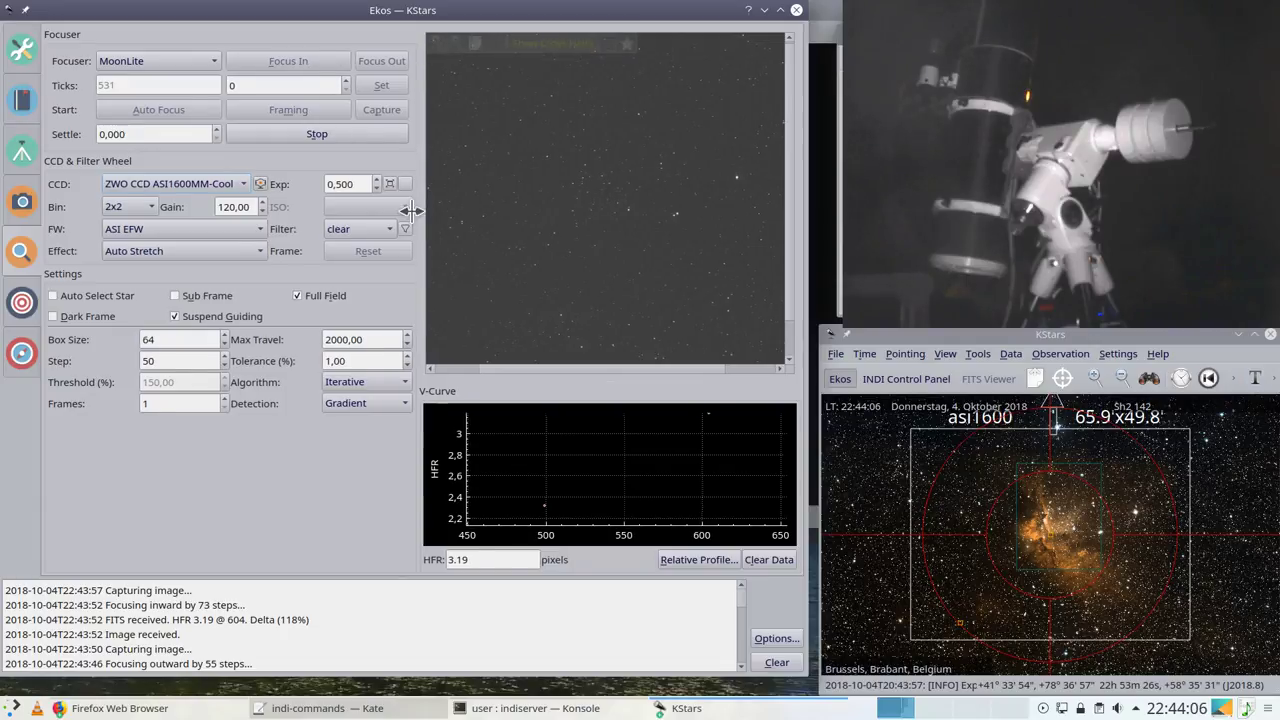
pyautogui.moveTo(418, 210); pyautogui.dragTo(367, 212)
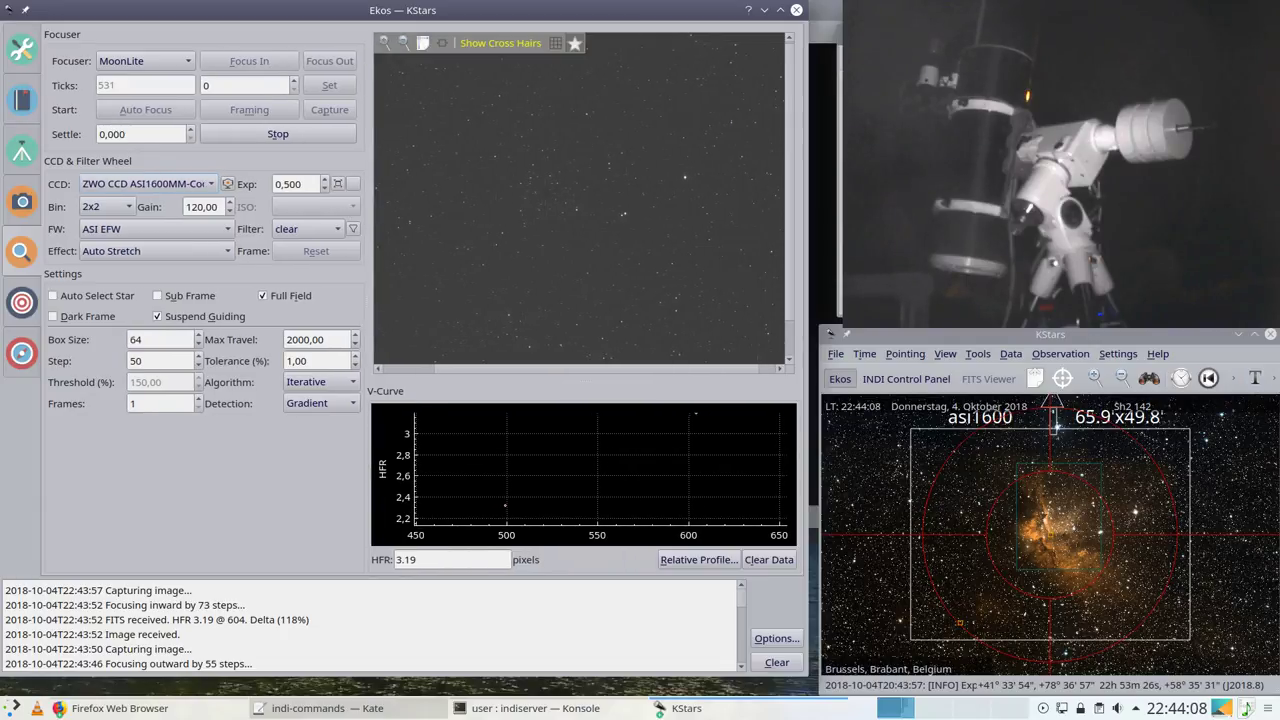
pyautogui.scroll(2, 580, 200)
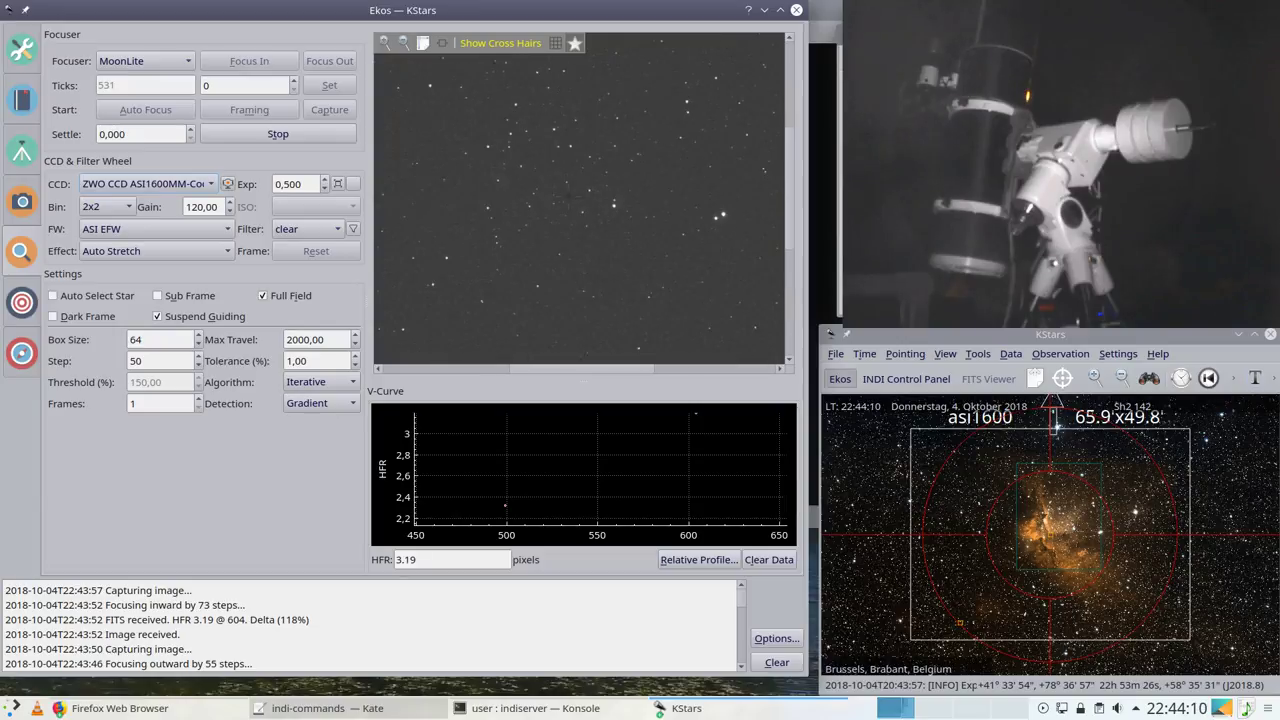
pyautogui.scroll(2, 580, 200)
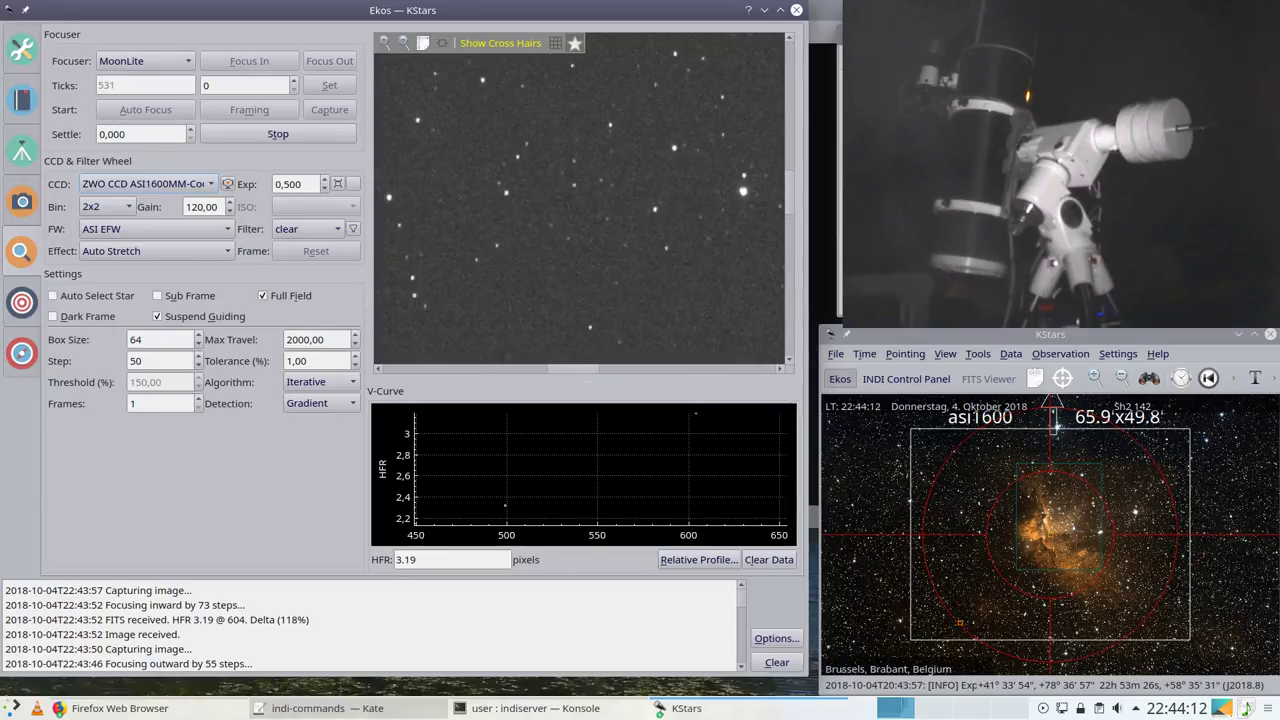
pyautogui.scroll(-2, 780, 145)
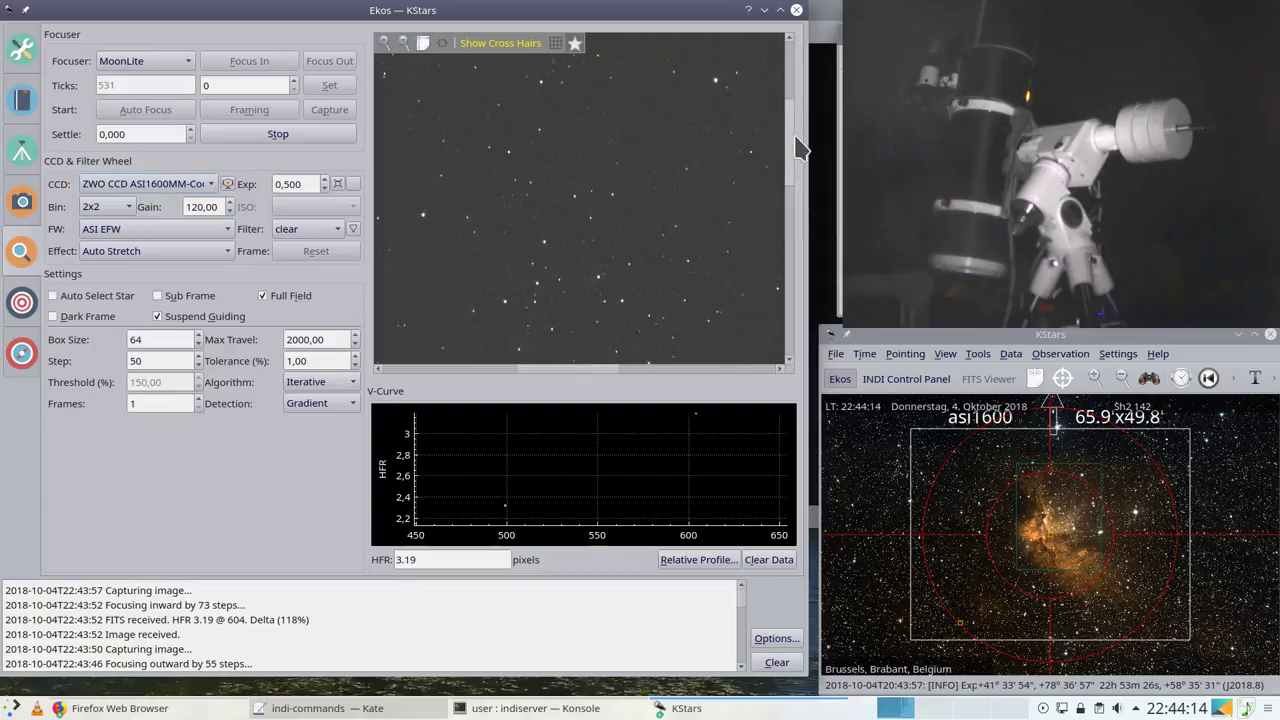
pyautogui.moveTo(795, 138); pyautogui.dragTo(786, 110)
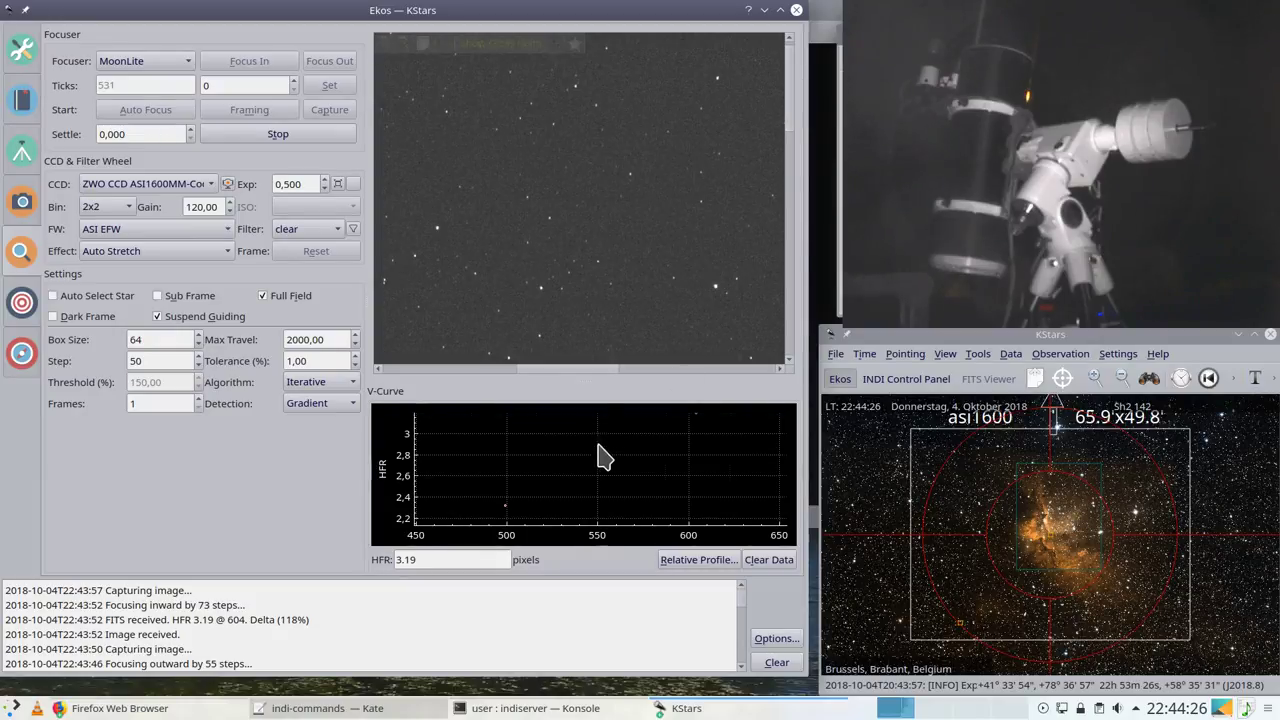
pyautogui.scroll(-2, 603, 458)
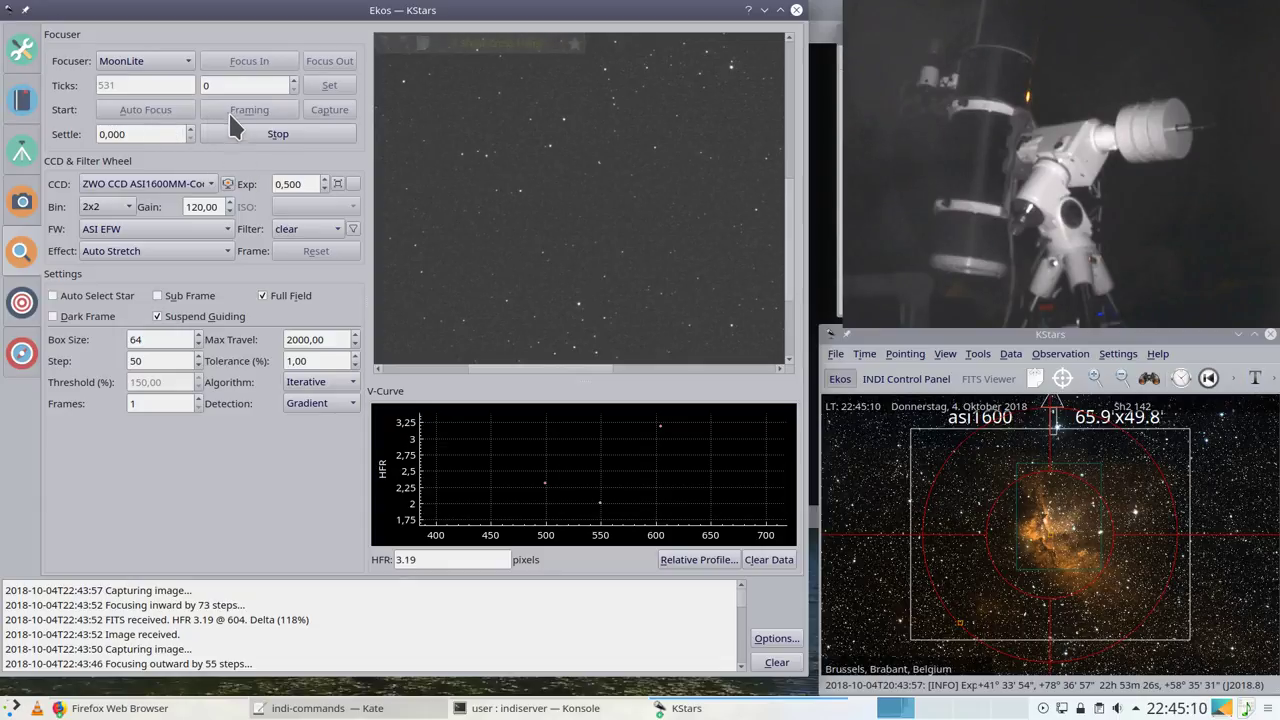
# Step: Check the scheduler and capture modules, and abort the current autofocus run and start a fresh one
pyautogui.click(24, 203)
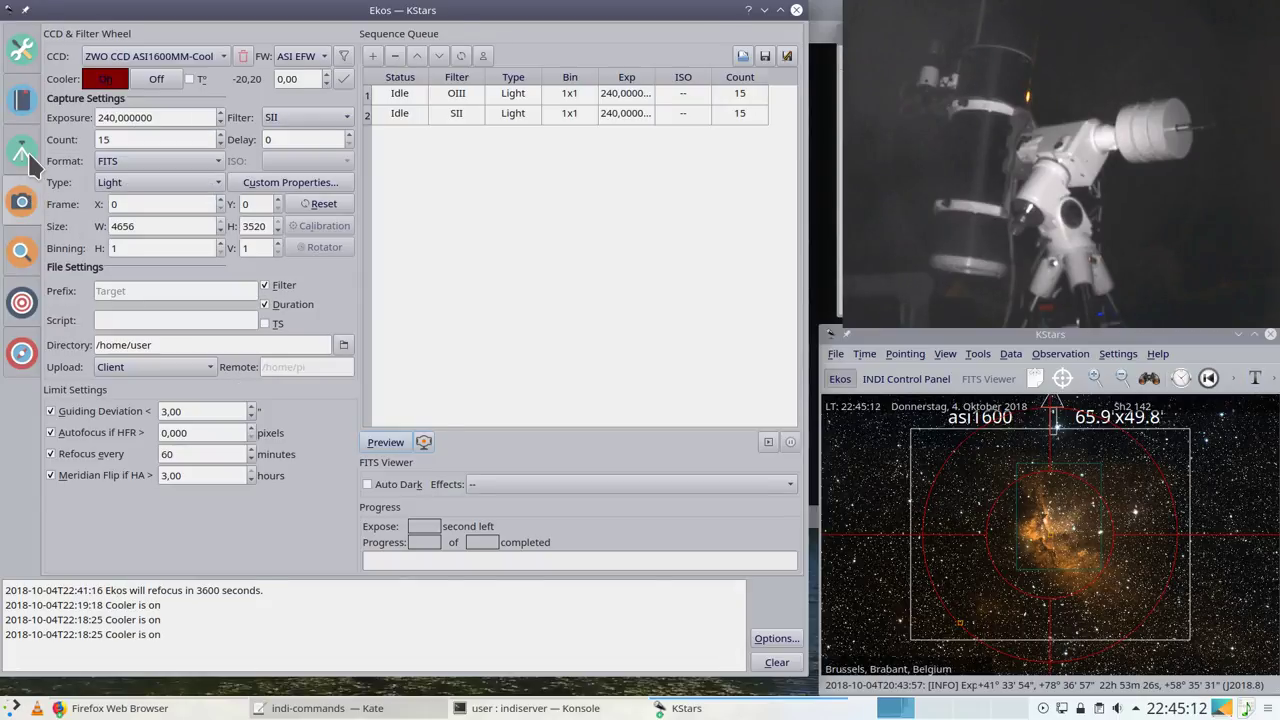
pyautogui.click(24, 152)
pyautogui.click(22, 104)
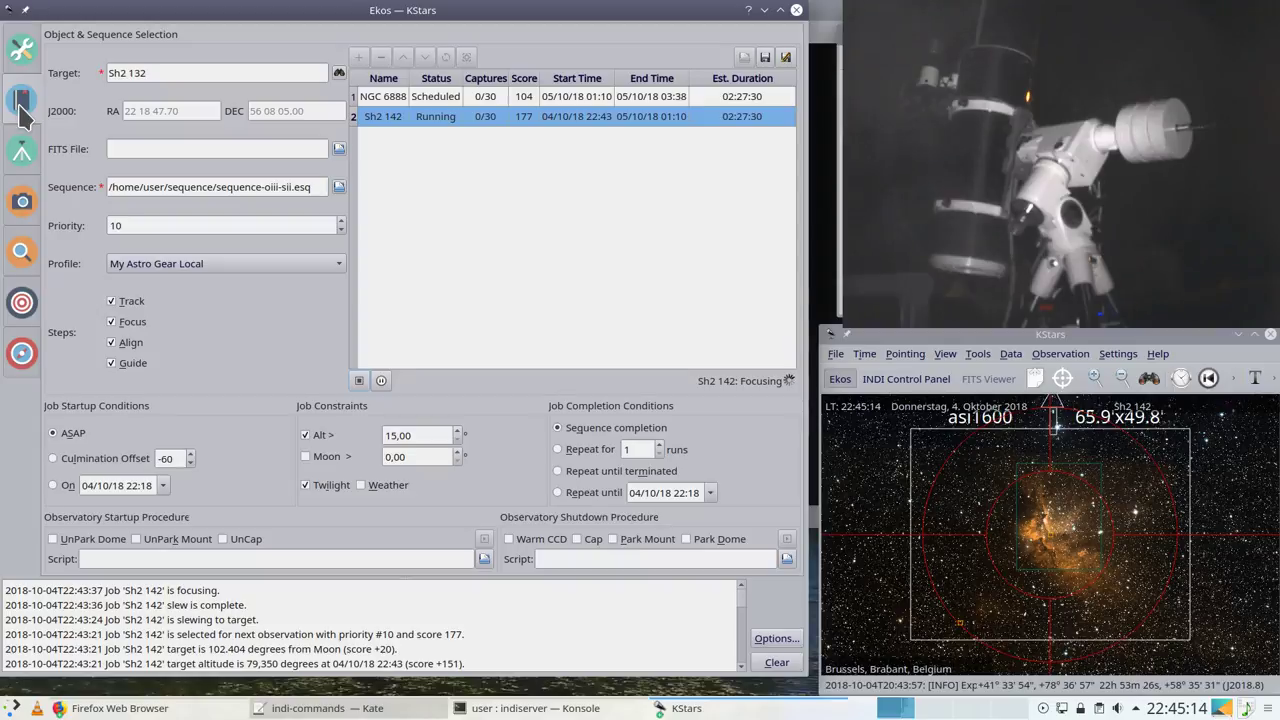
pyautogui.click(22, 203)
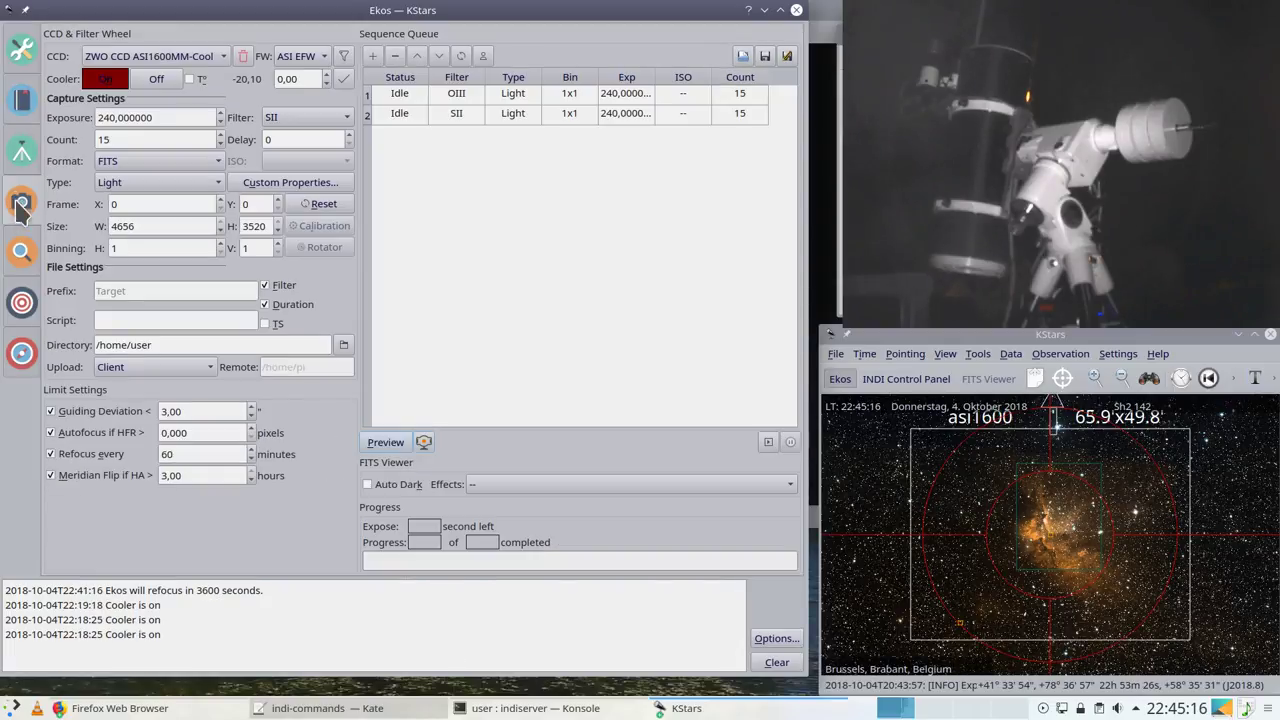
pyautogui.click(22, 248)
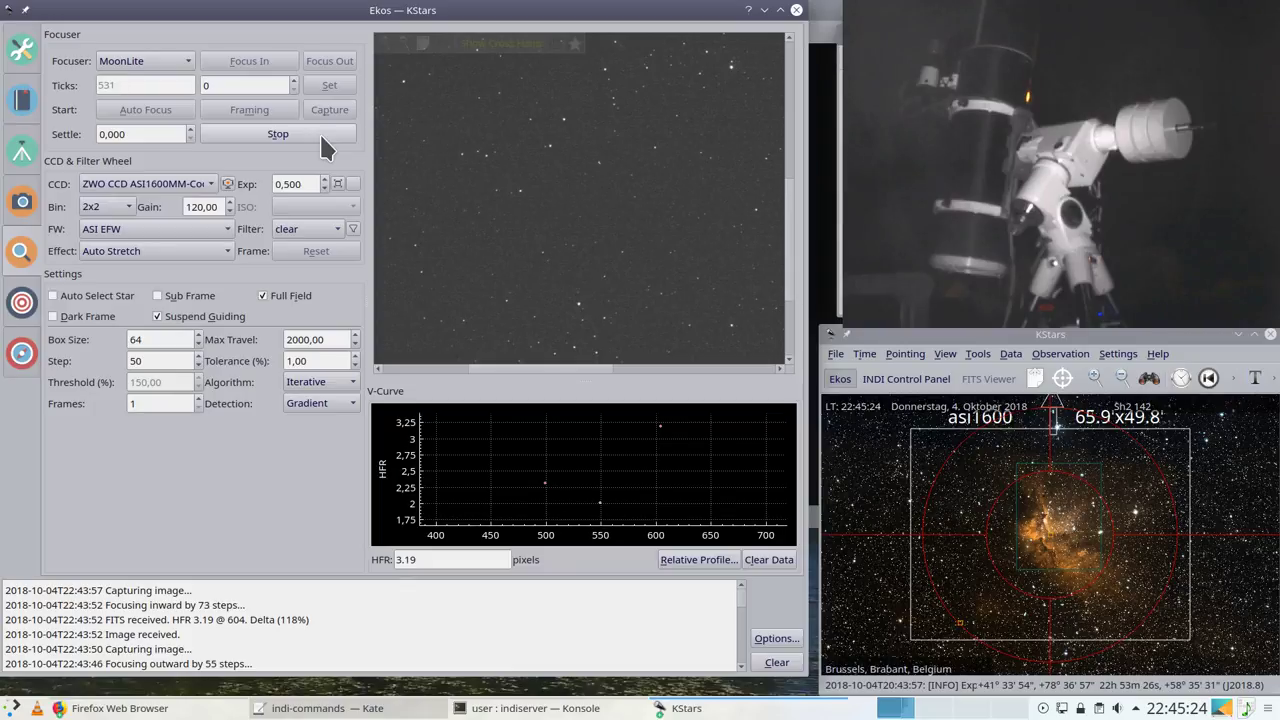
pyautogui.click(275, 133)
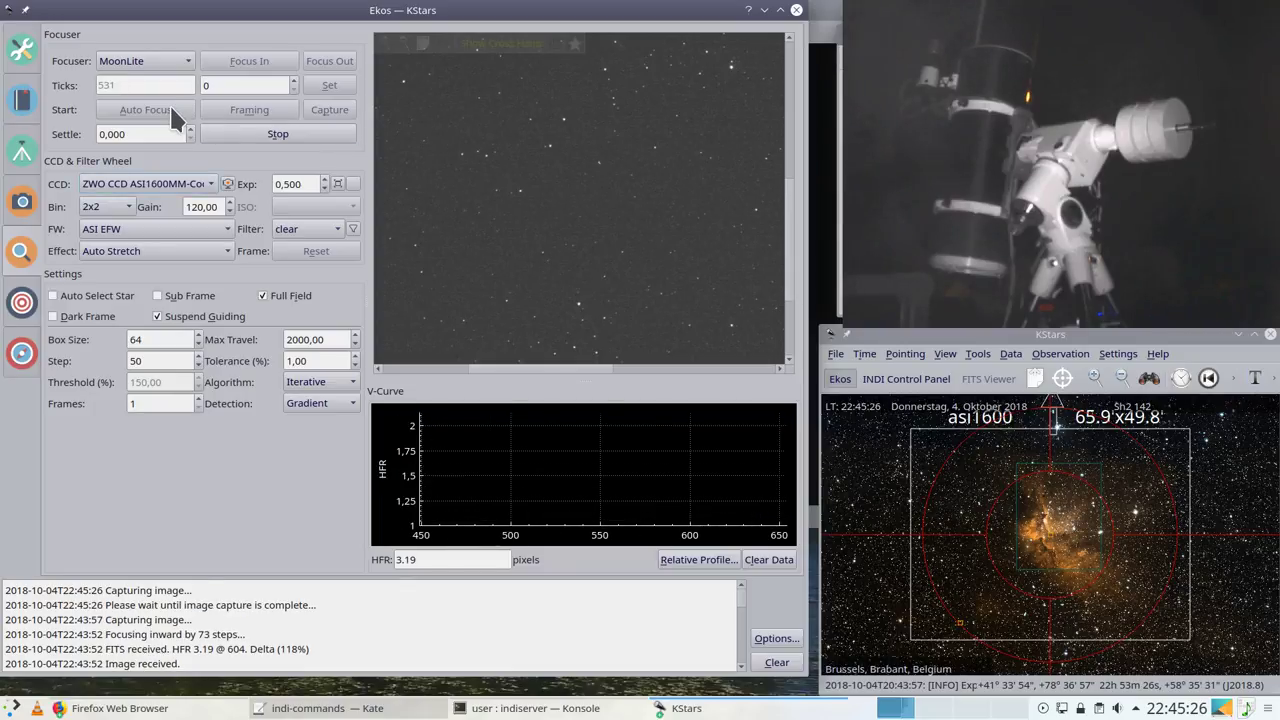
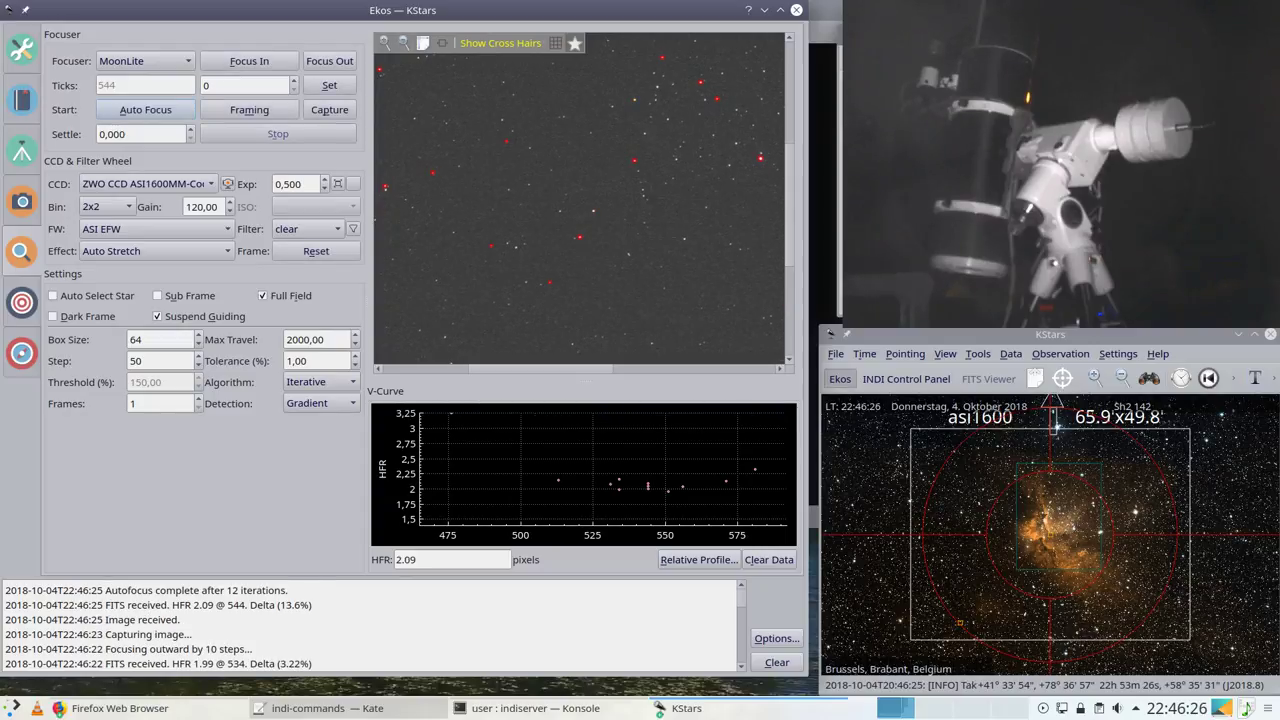
# Step: Inspect the star shapes in the centre and towards the edges of the new autofocus frame
pyautogui.scroll(2, 456, 232)
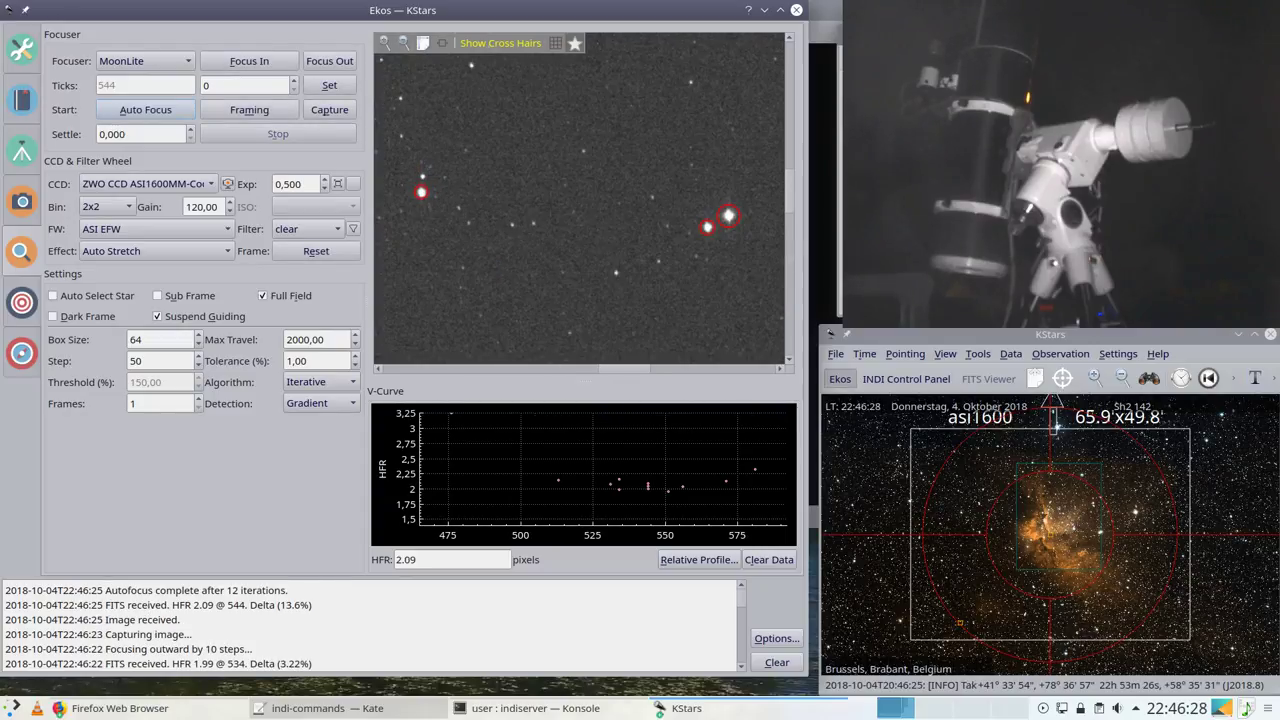
pyautogui.moveTo(707, 227); pyautogui.dragTo(770, 80)
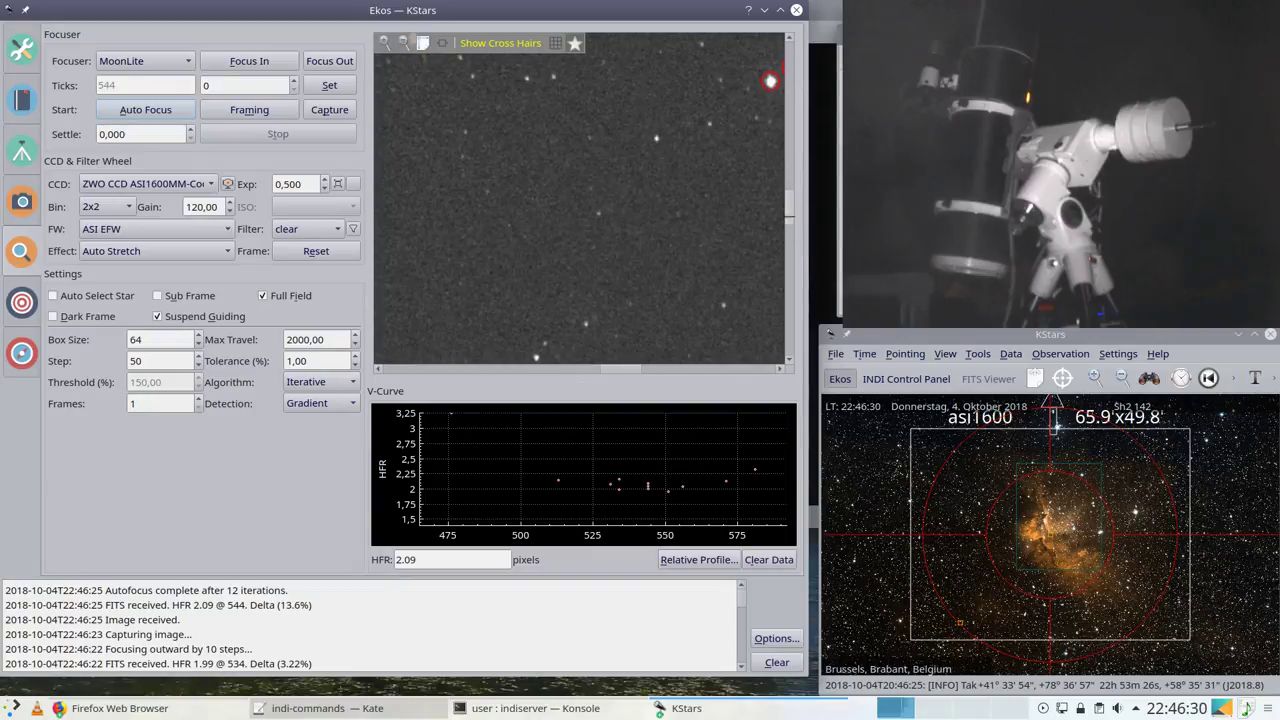
pyautogui.moveTo(627, 368); pyautogui.dragTo(560, 367)
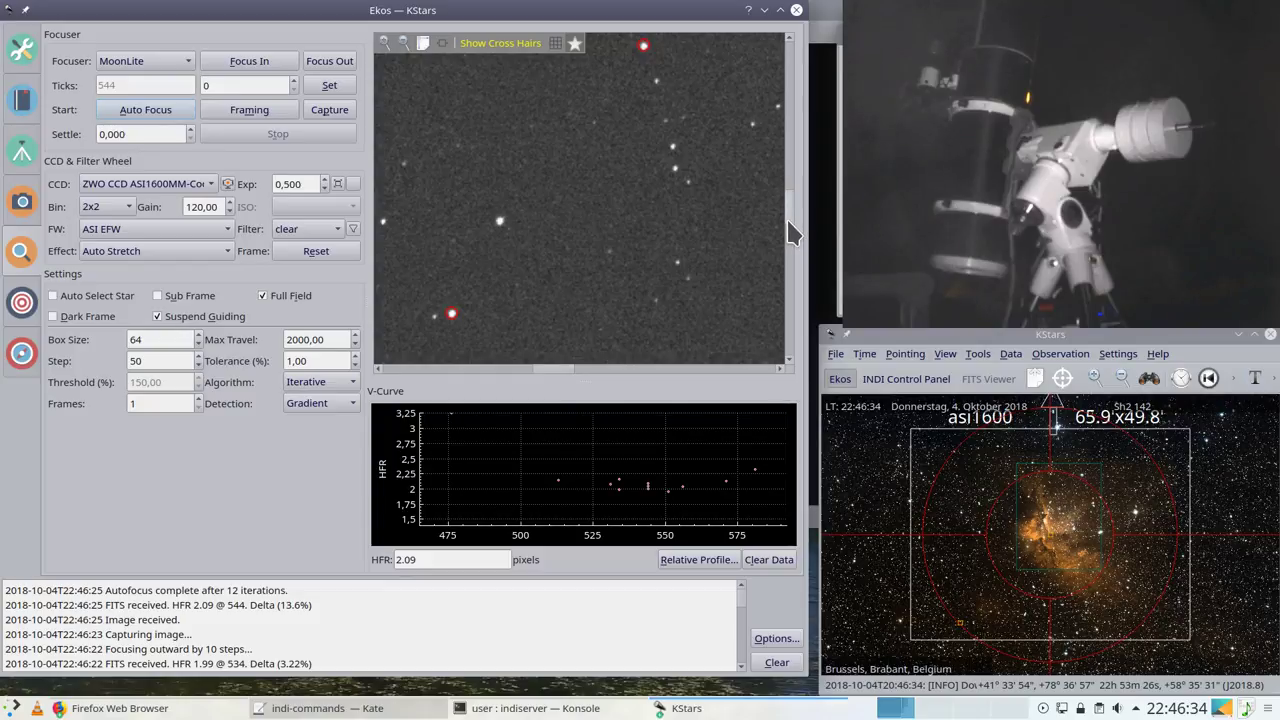
pyautogui.moveTo(793, 232); pyautogui.dragTo(786, 85)
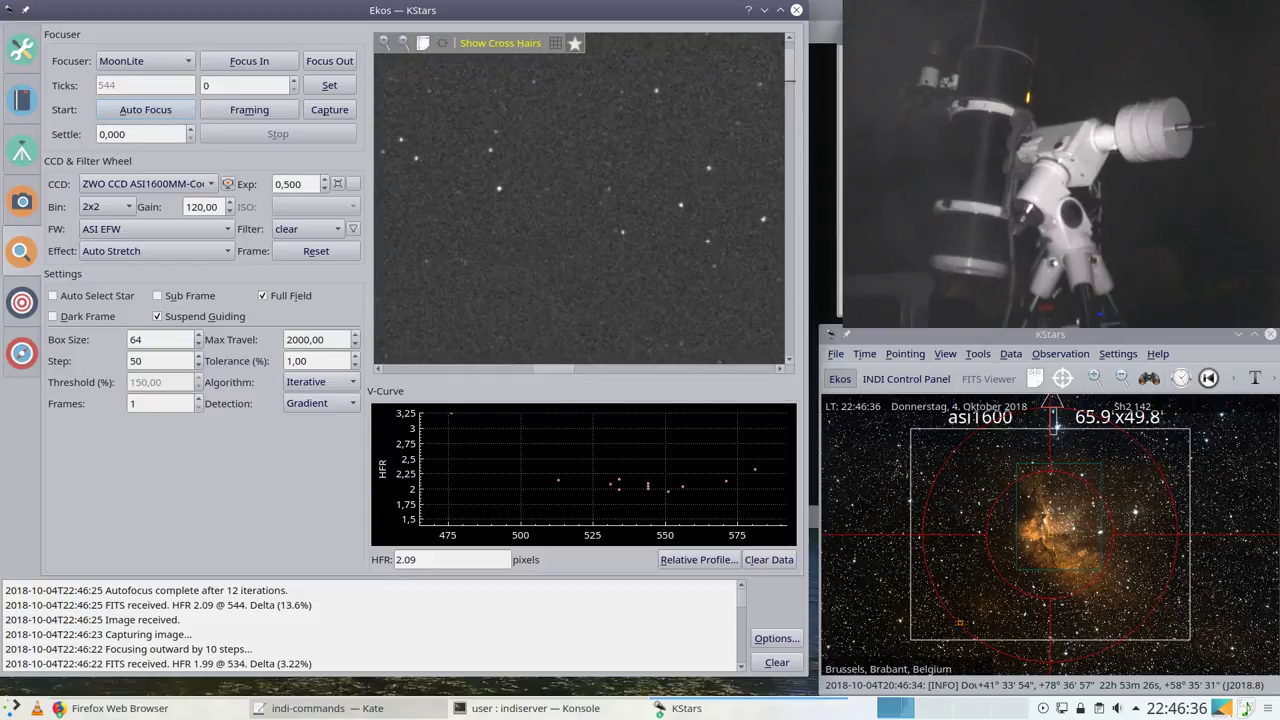
pyautogui.moveTo(571, 369); pyautogui.dragTo(474, 380)
# Step: Remove the three Andromeda entries from the alignment module's solution results, keeping the Sh2 132 and Sh2 142 rows
pyautogui.click(22, 302)
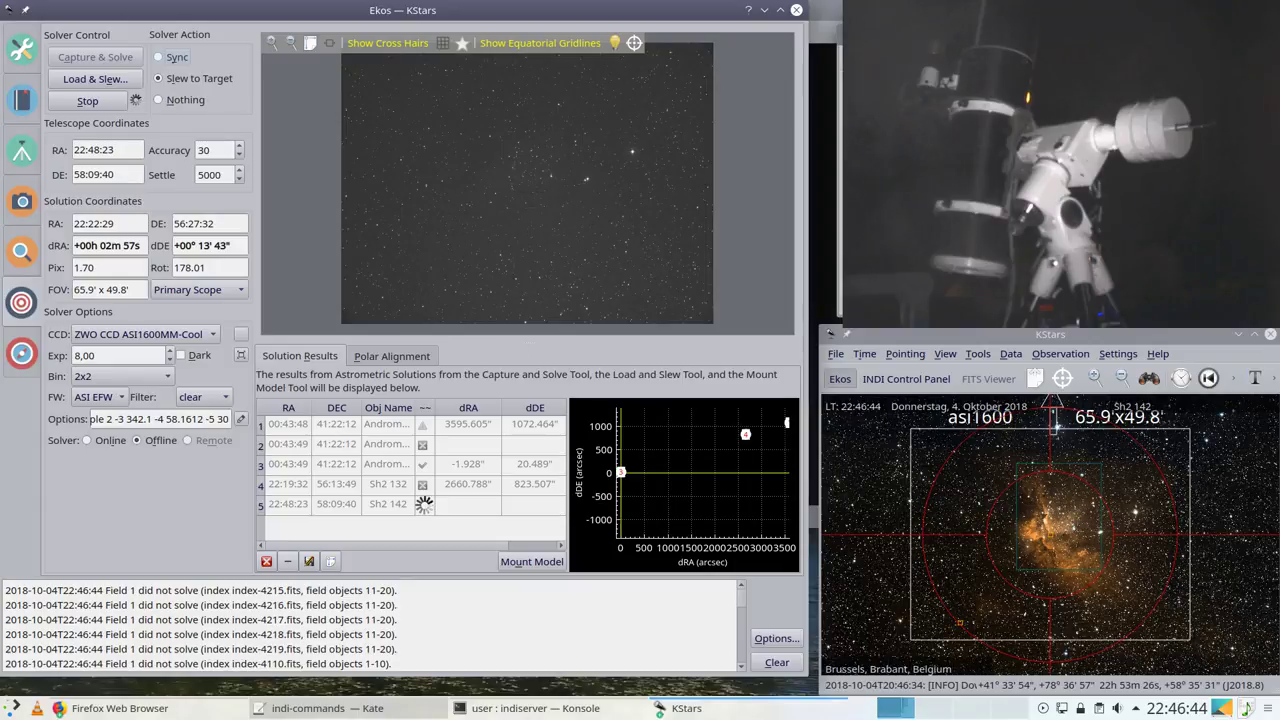
pyautogui.moveTo(753, 439)
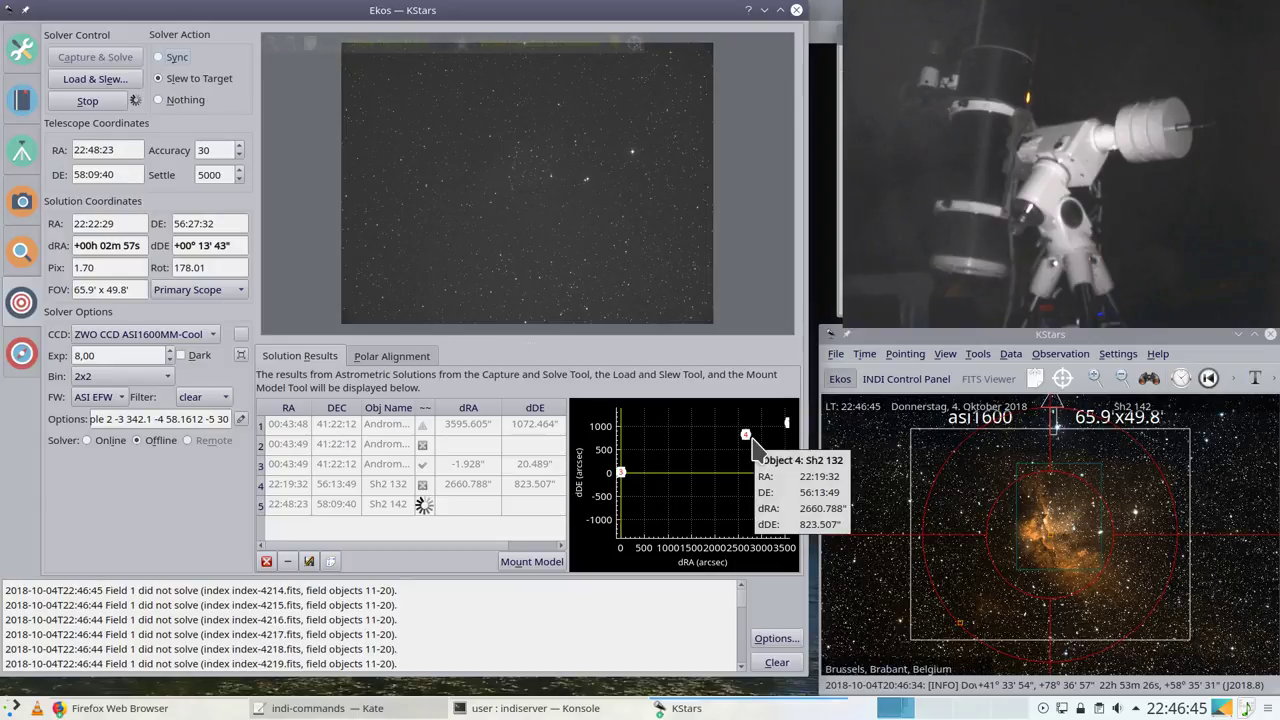
pyautogui.click(297, 483)
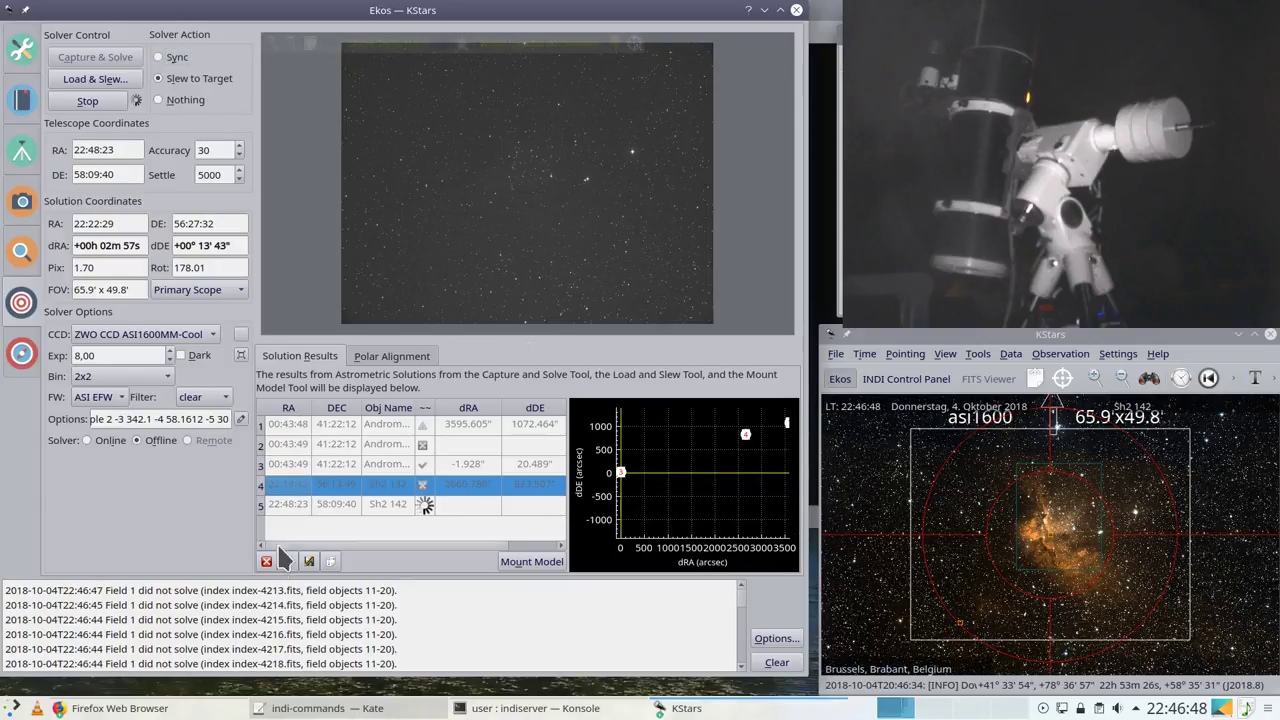
pyautogui.click(282, 470)
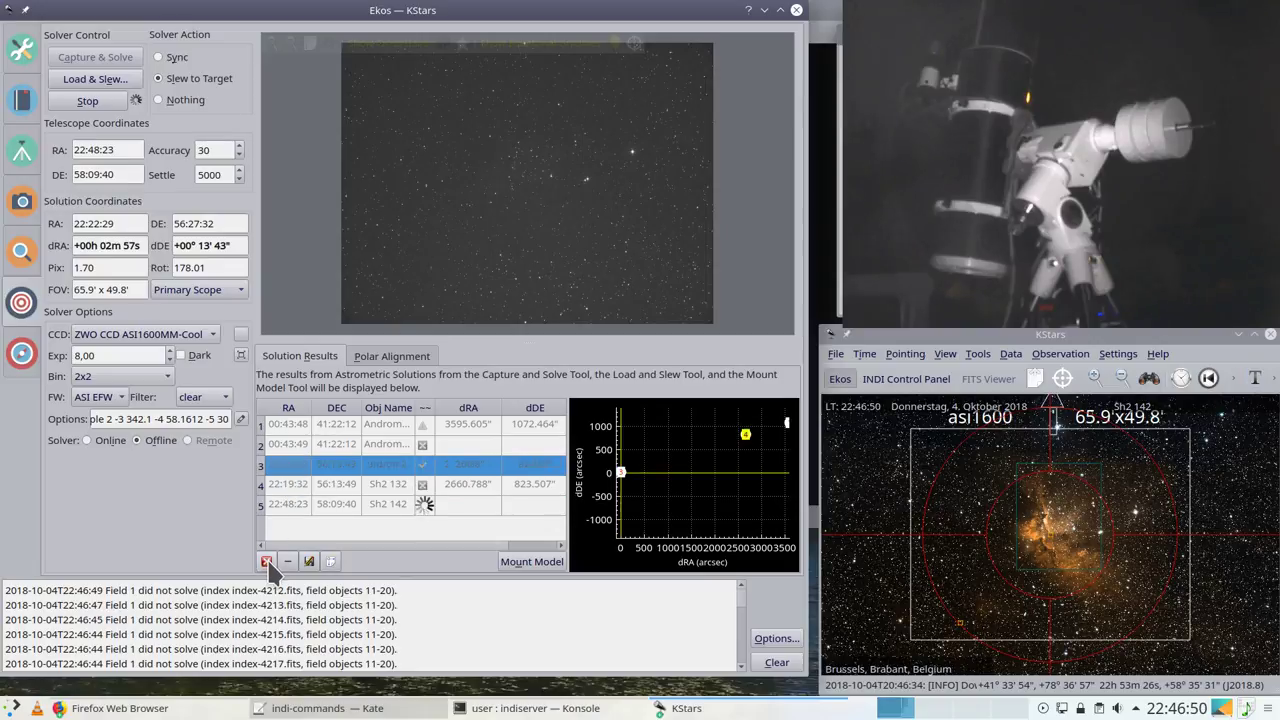
pyautogui.click(287, 561)
pyautogui.click(292, 446)
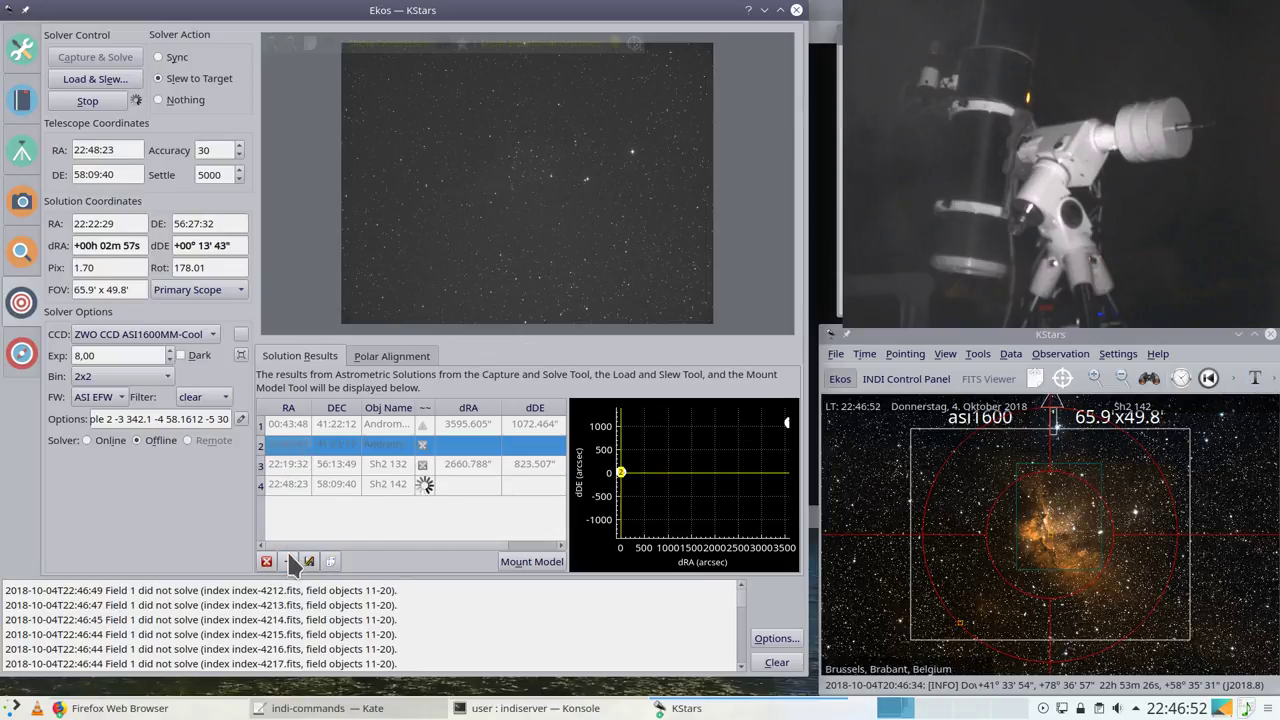
pyautogui.click(287, 561)
pyautogui.click(287, 426)
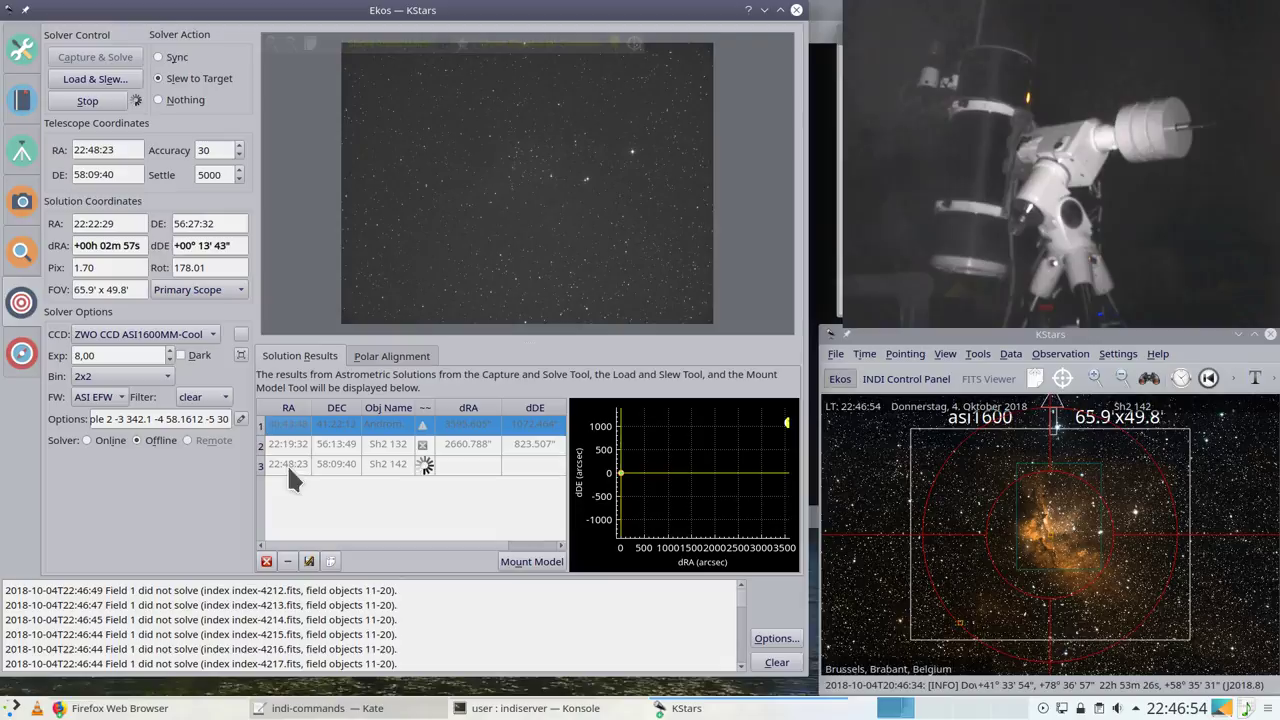
pyautogui.click(286, 561)
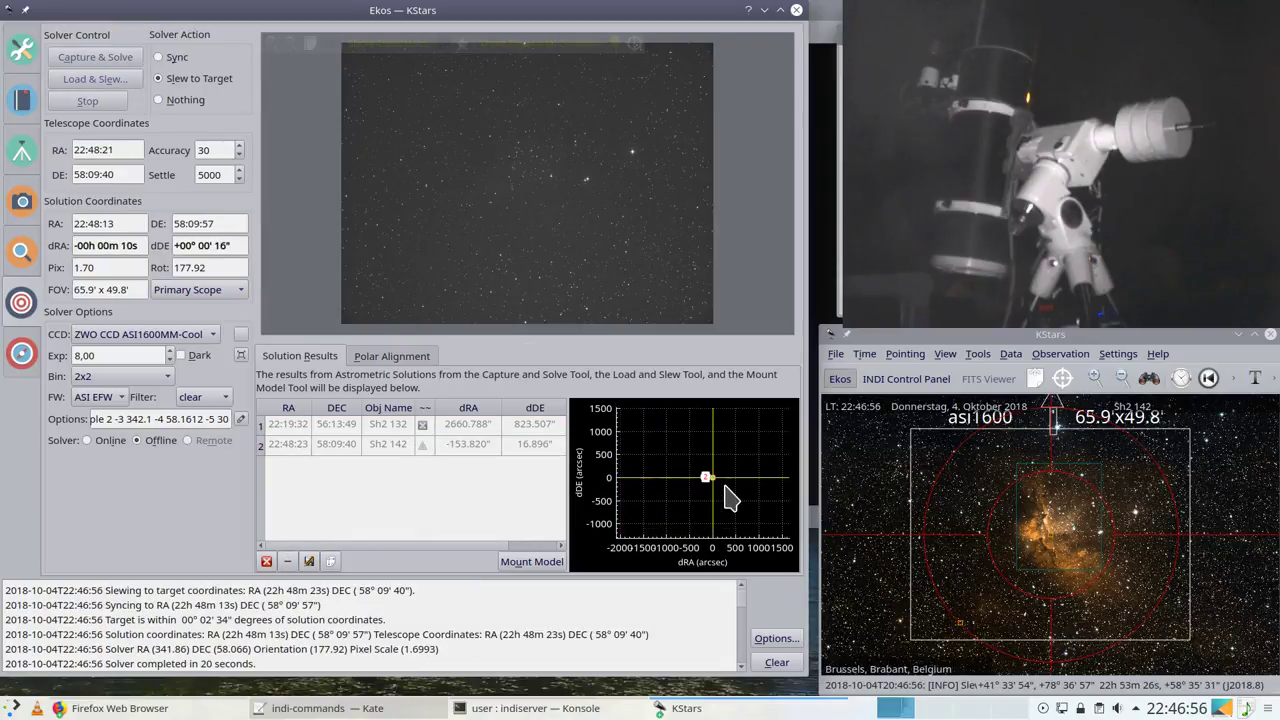
# Step: Retry autoguiding with the QHY CCD QHY5LII-M-6057d and set the guide exposure to 0.5 s
pyautogui.moveTo(711, 493)
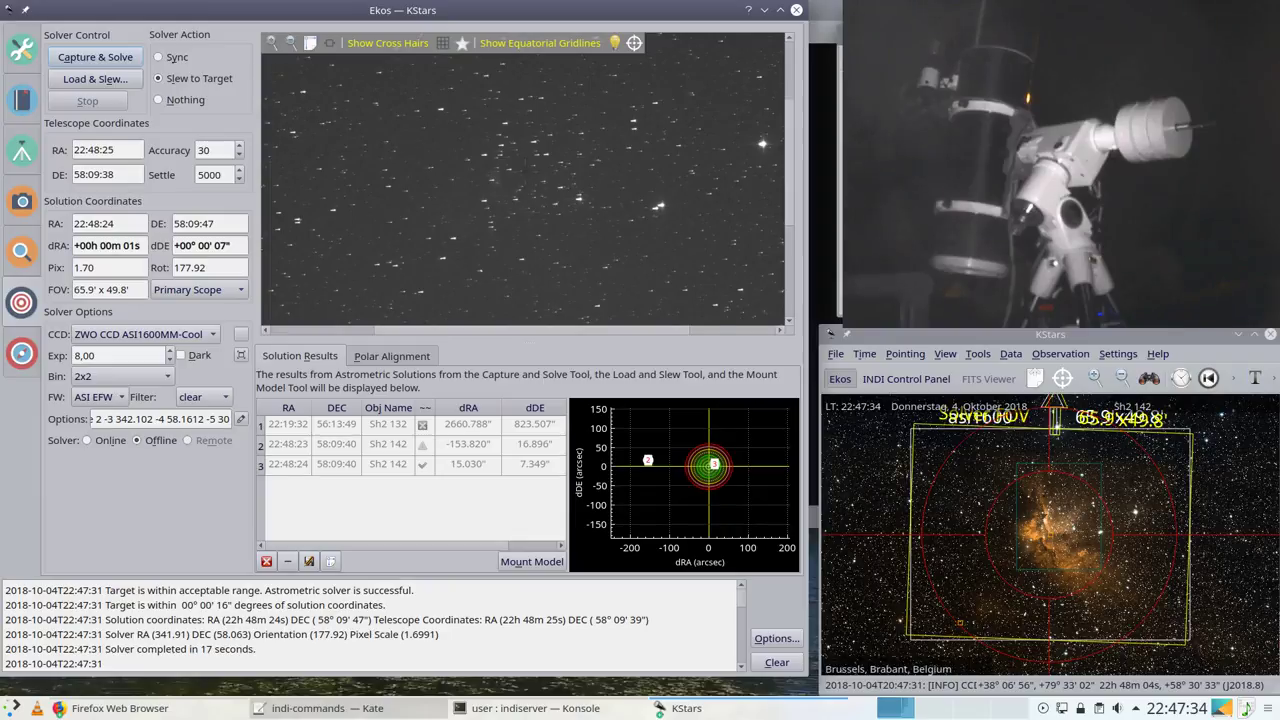
pyautogui.click(24, 352)
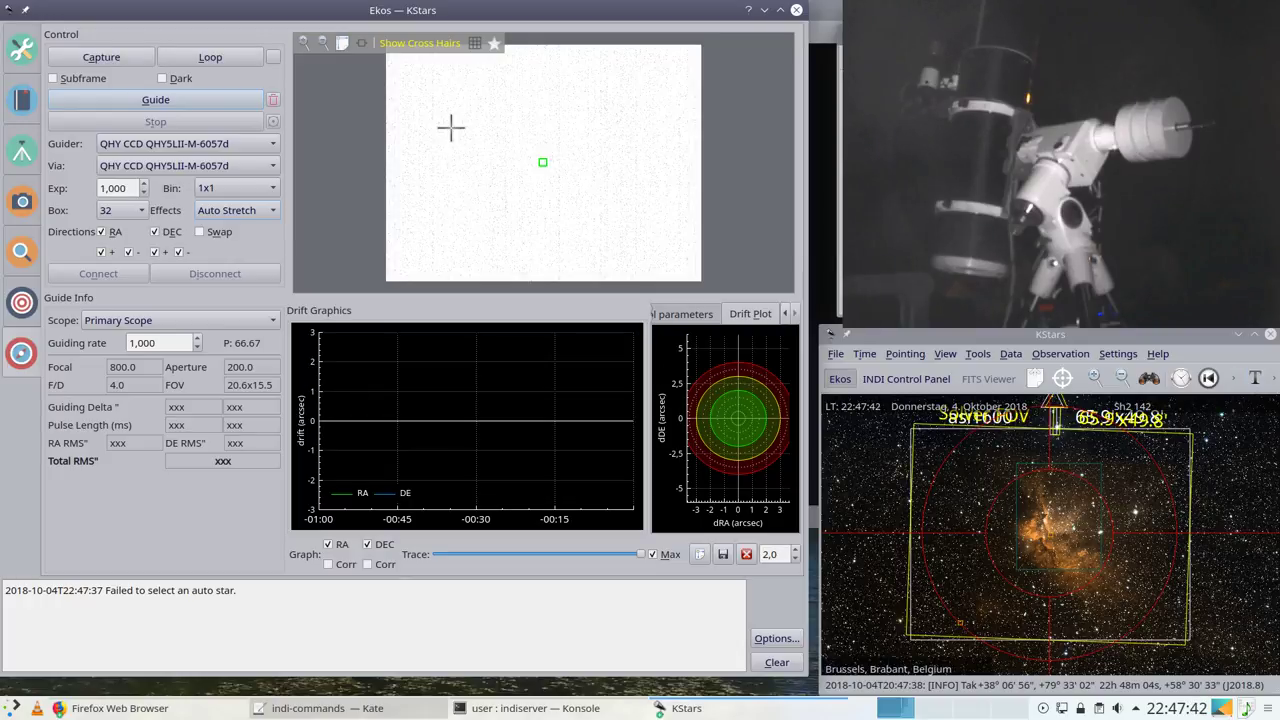
pyautogui.click(206, 100)
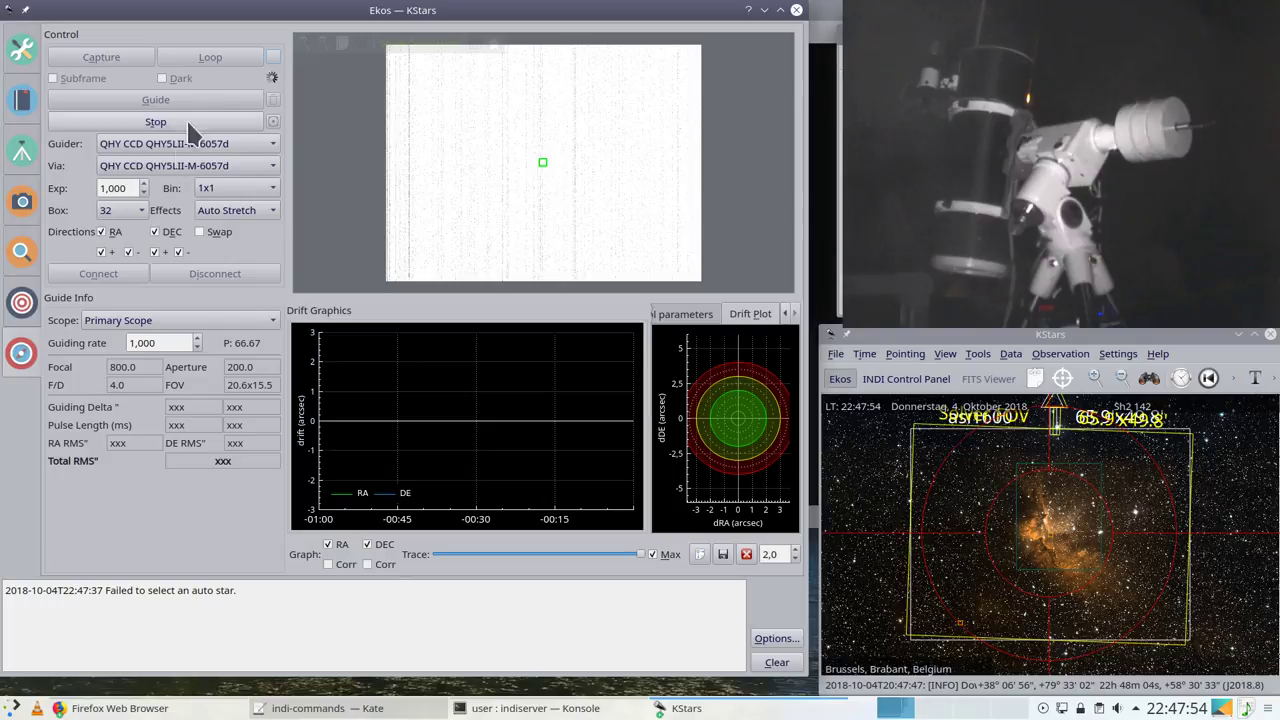
pyautogui.click(143, 193)
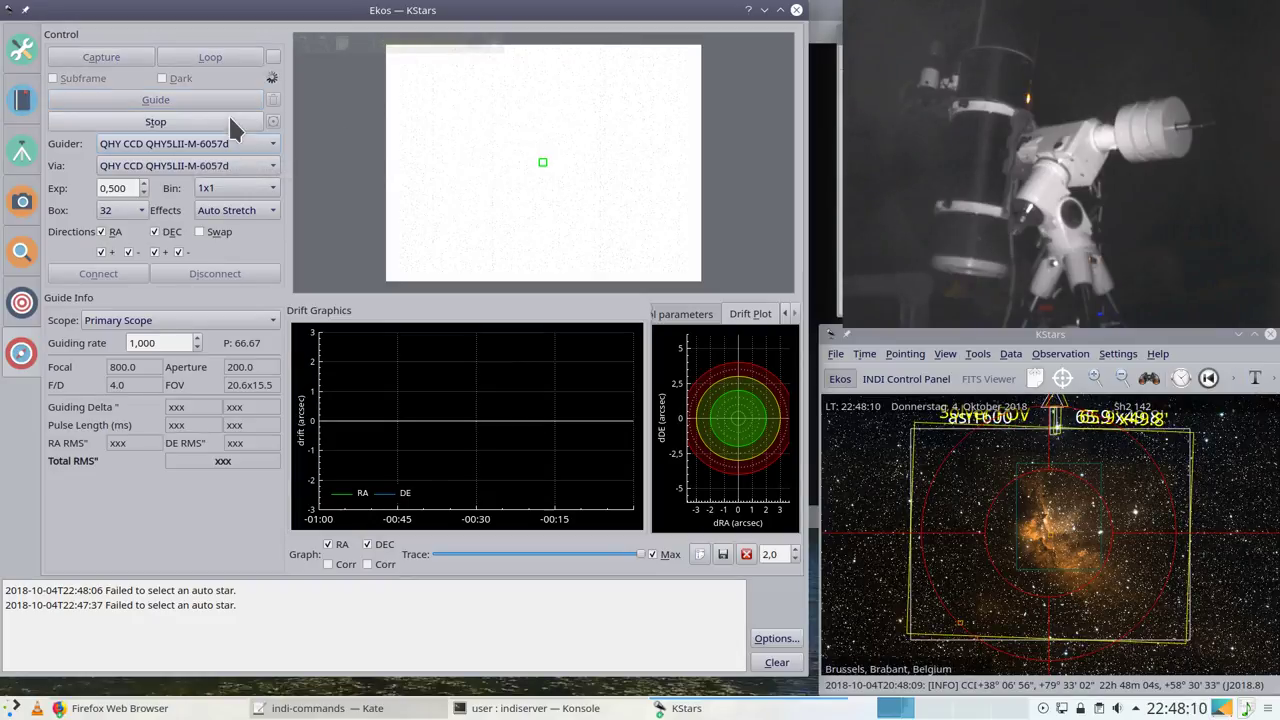
# Step: Review the QHY CCD QHY5LII-M-6057d's driver settings in the INDI Control Panel, from streaming and main controls to guider control, and return to Ekos
pyautogui.click(711, 709)
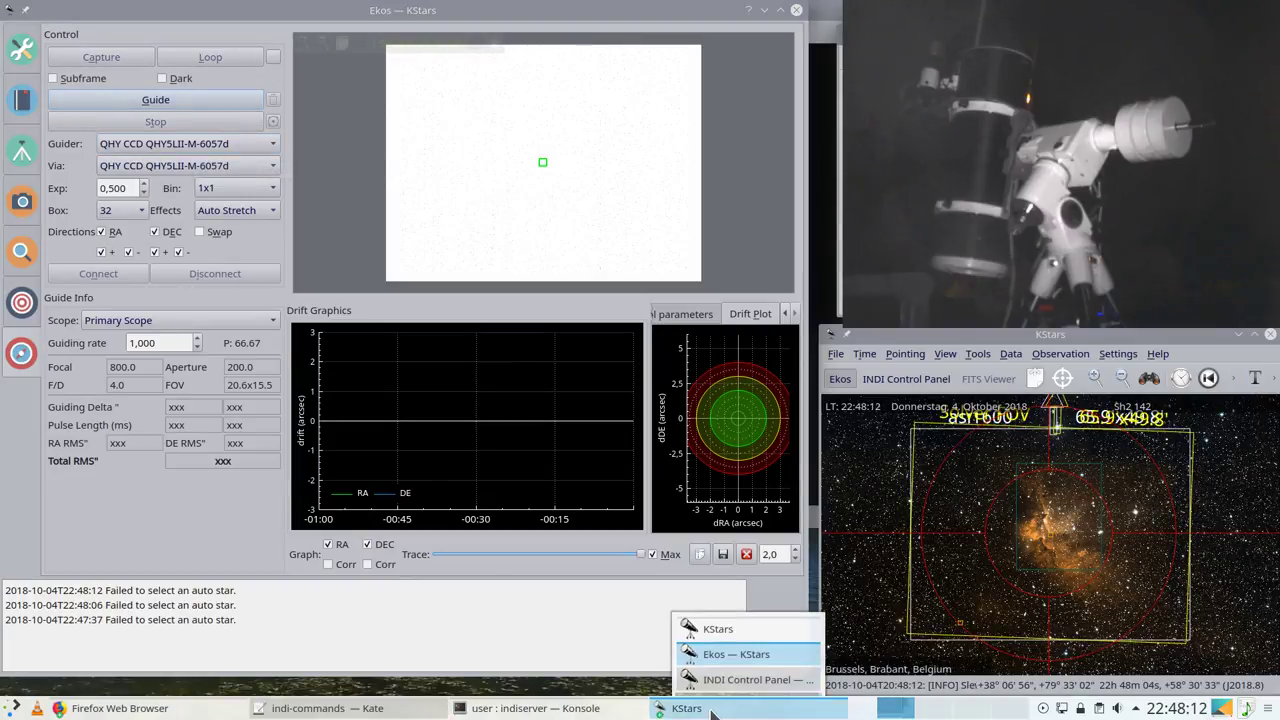
pyautogui.click(730, 684)
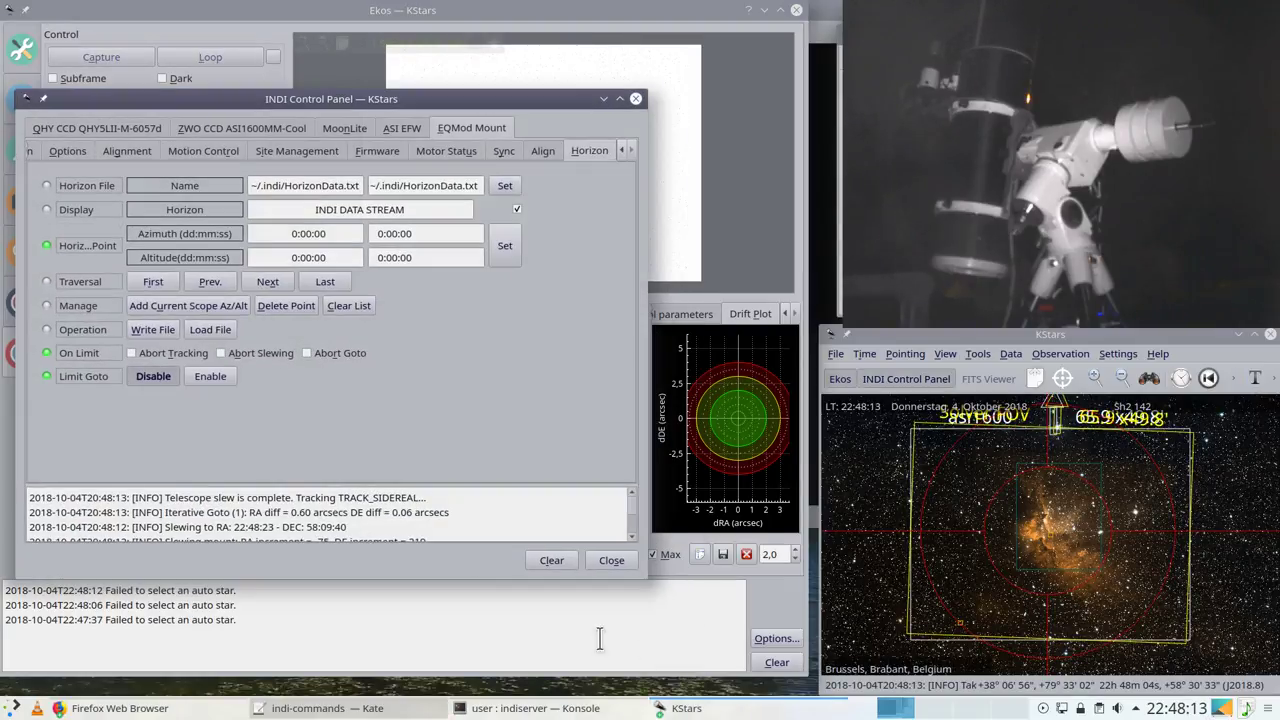
pyautogui.click(113, 129)
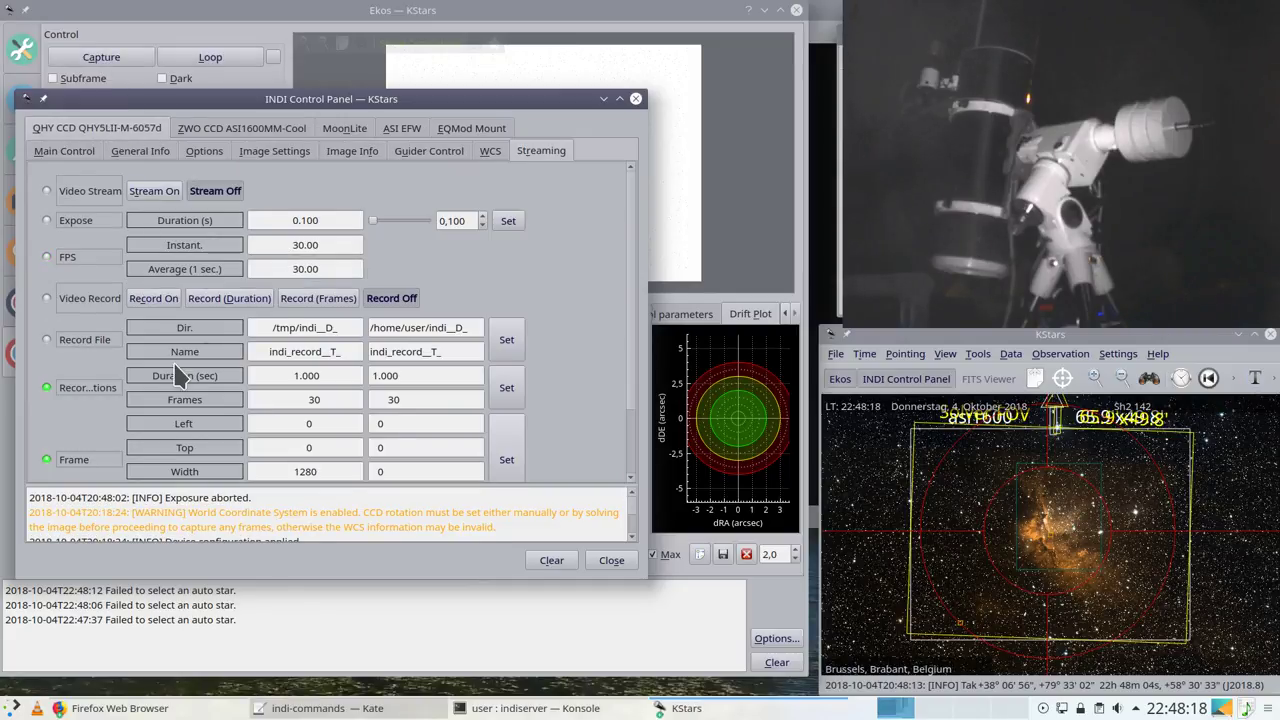
pyautogui.scroll(-1, 170, 340)
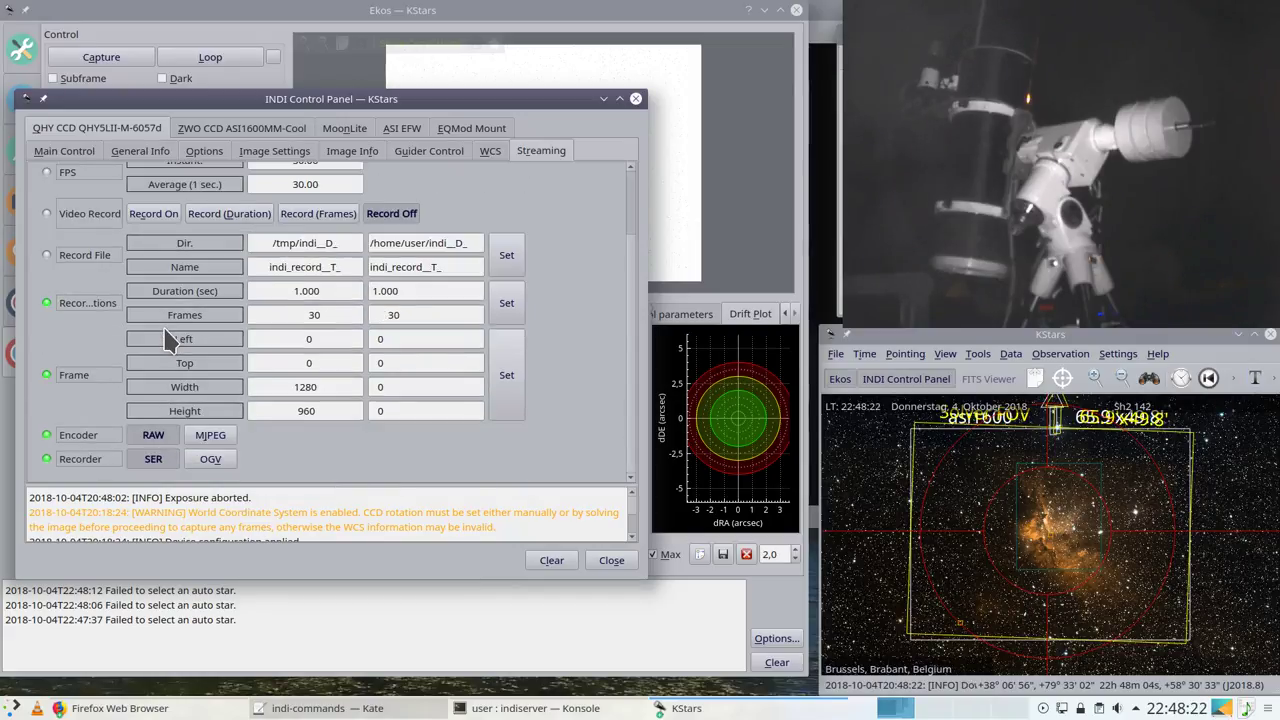
pyautogui.scroll(1, 170, 340)
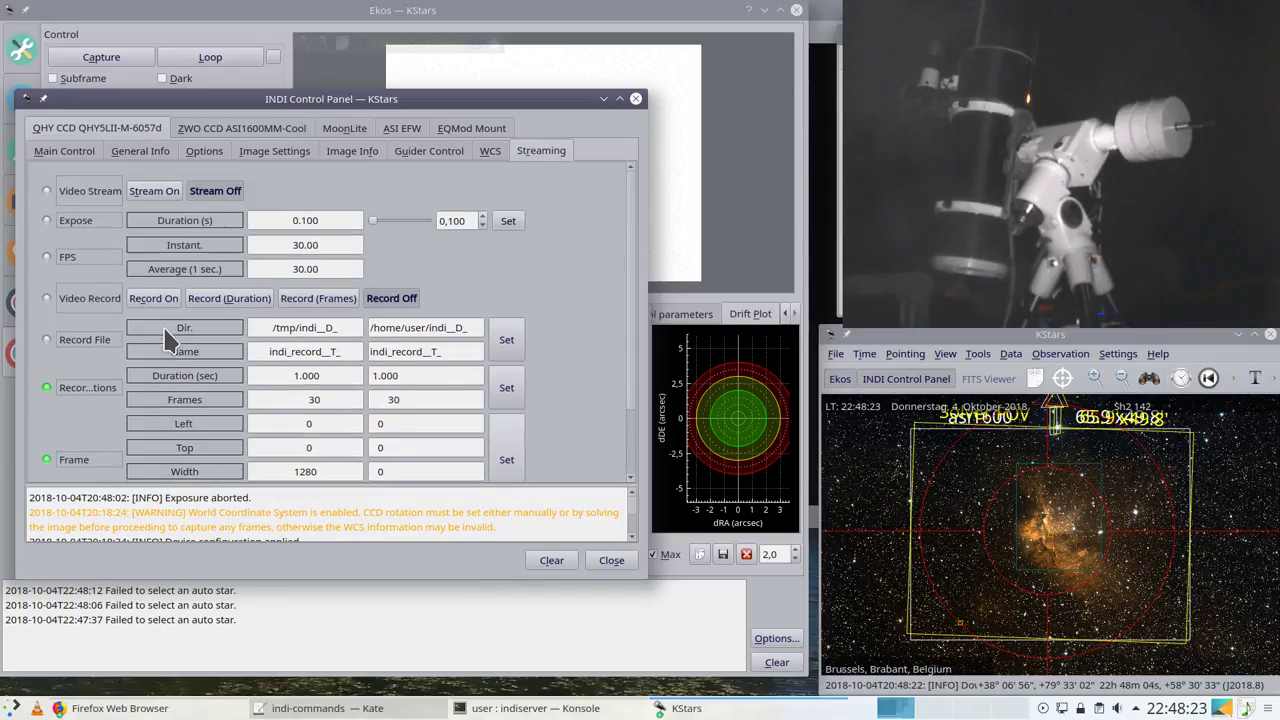
pyautogui.click(66, 151)
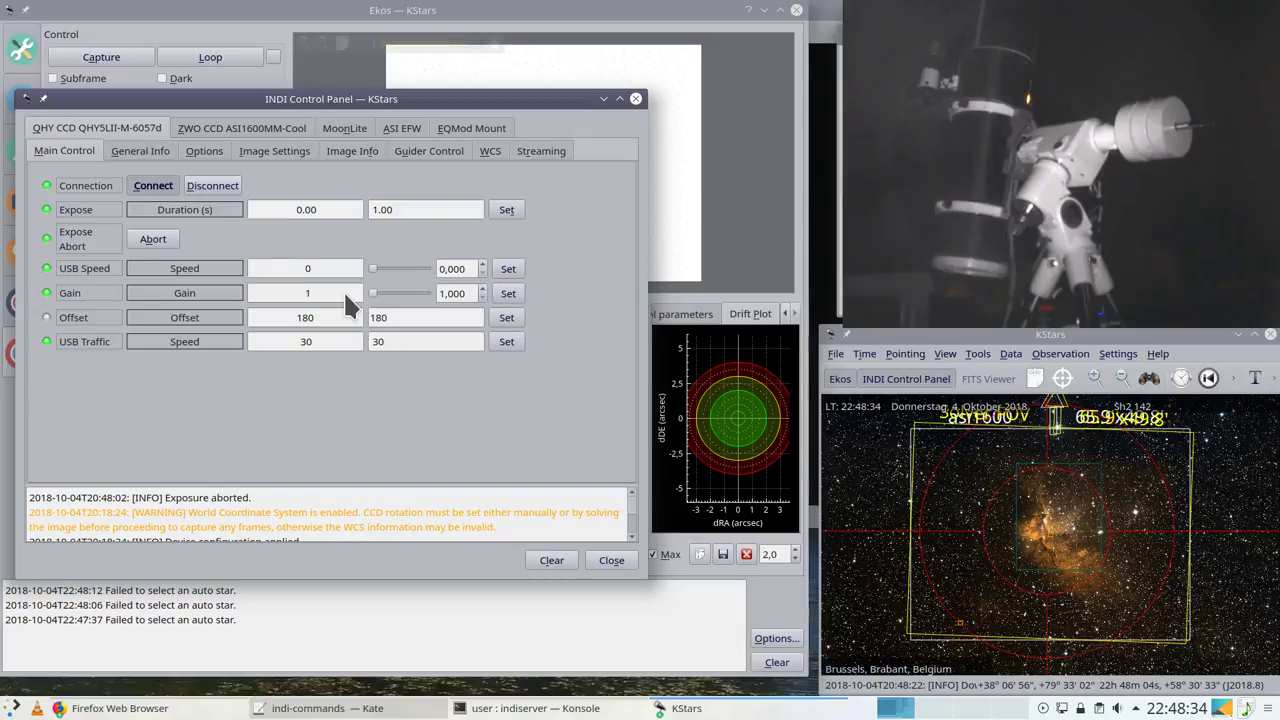
pyautogui.click(152, 152)
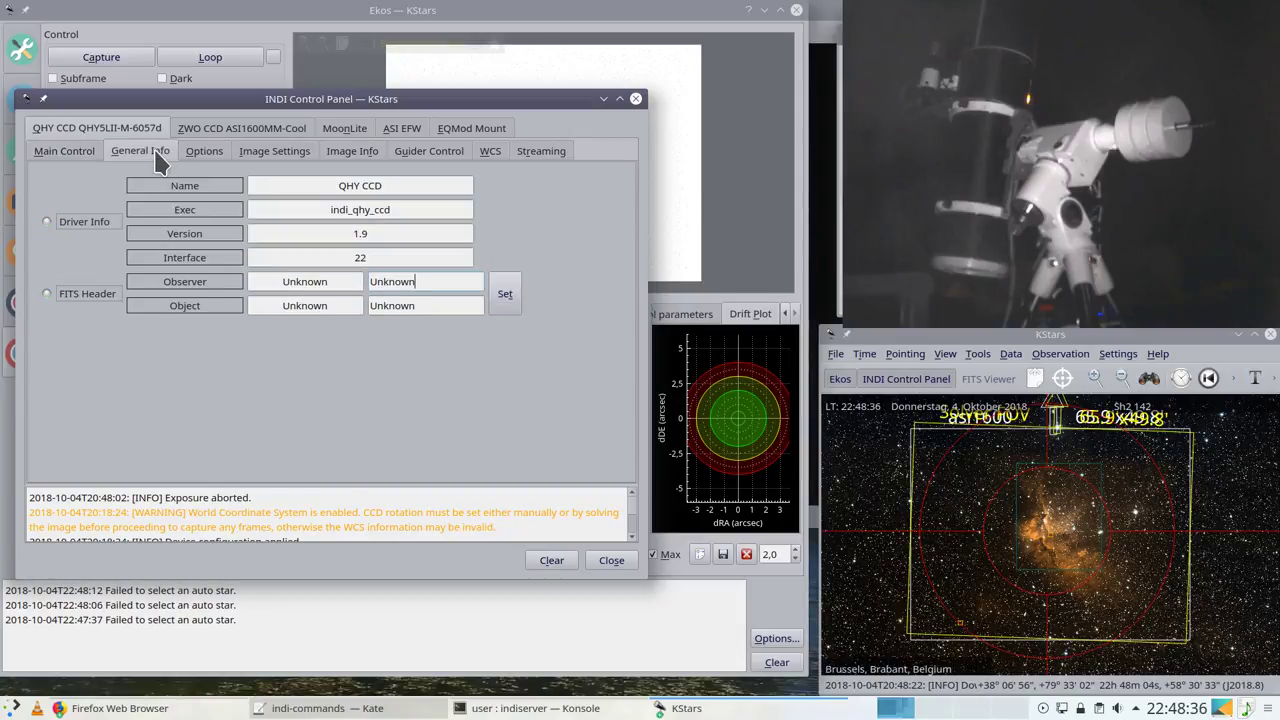
pyautogui.click(212, 152)
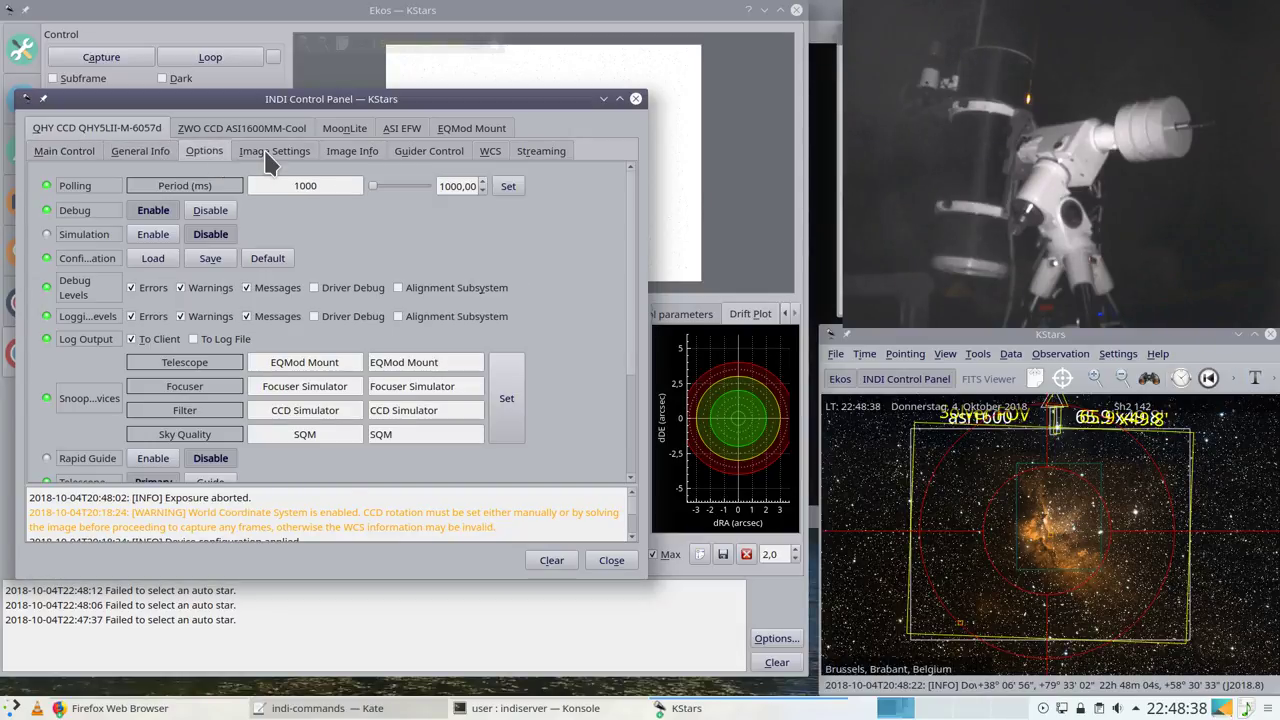
pyautogui.click(270, 155)
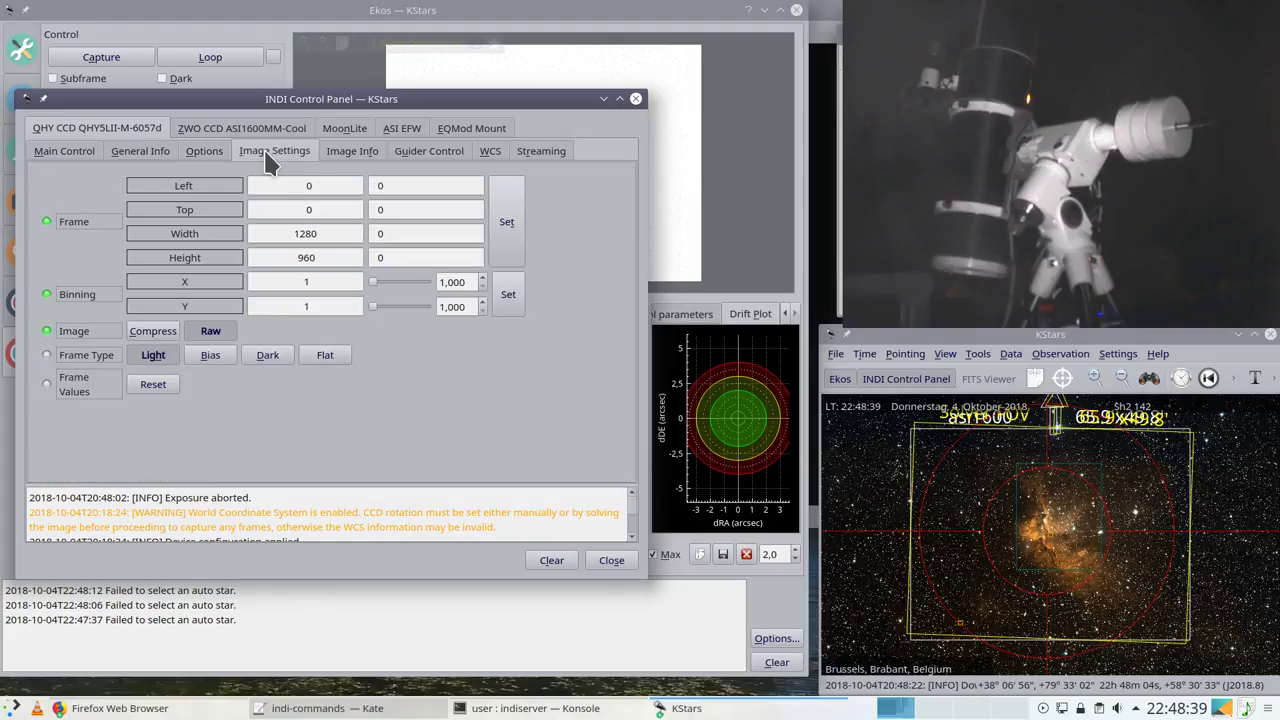
pyautogui.click(340, 155)
pyautogui.click(410, 155)
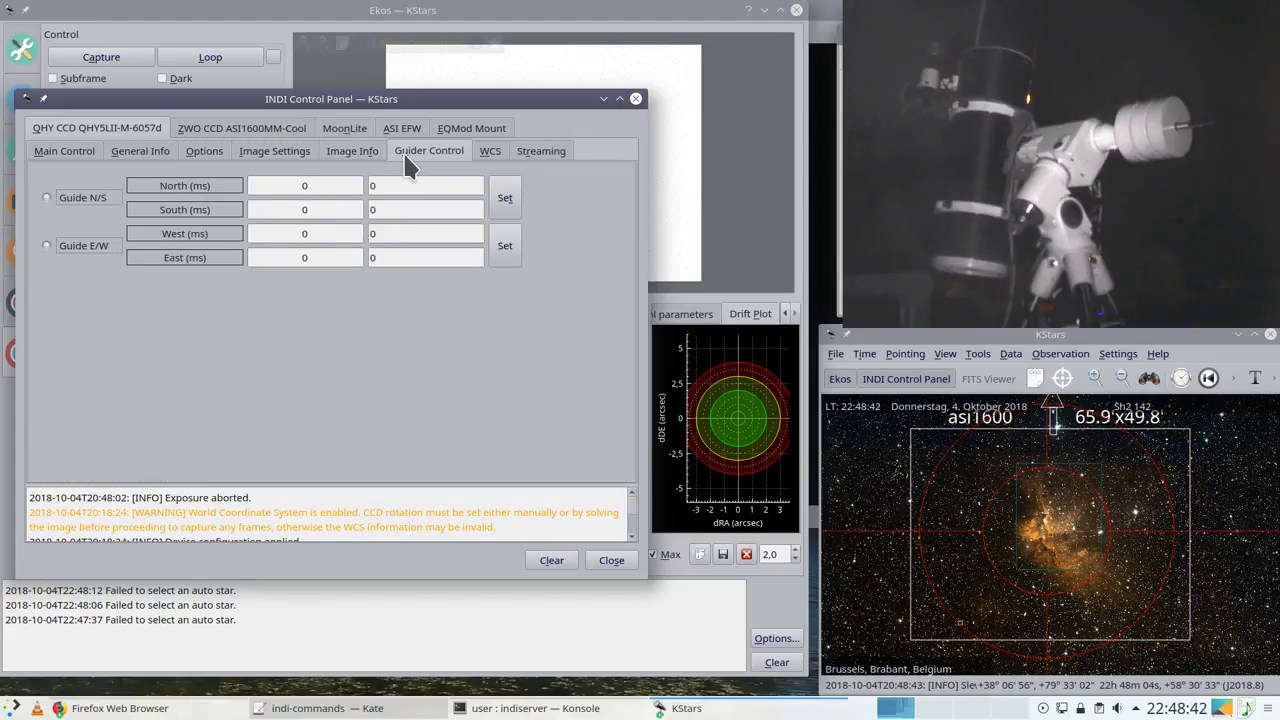
pyautogui.moveTo(398, 102); pyautogui.dragTo(405, 245)
pyautogui.click(380, 150)
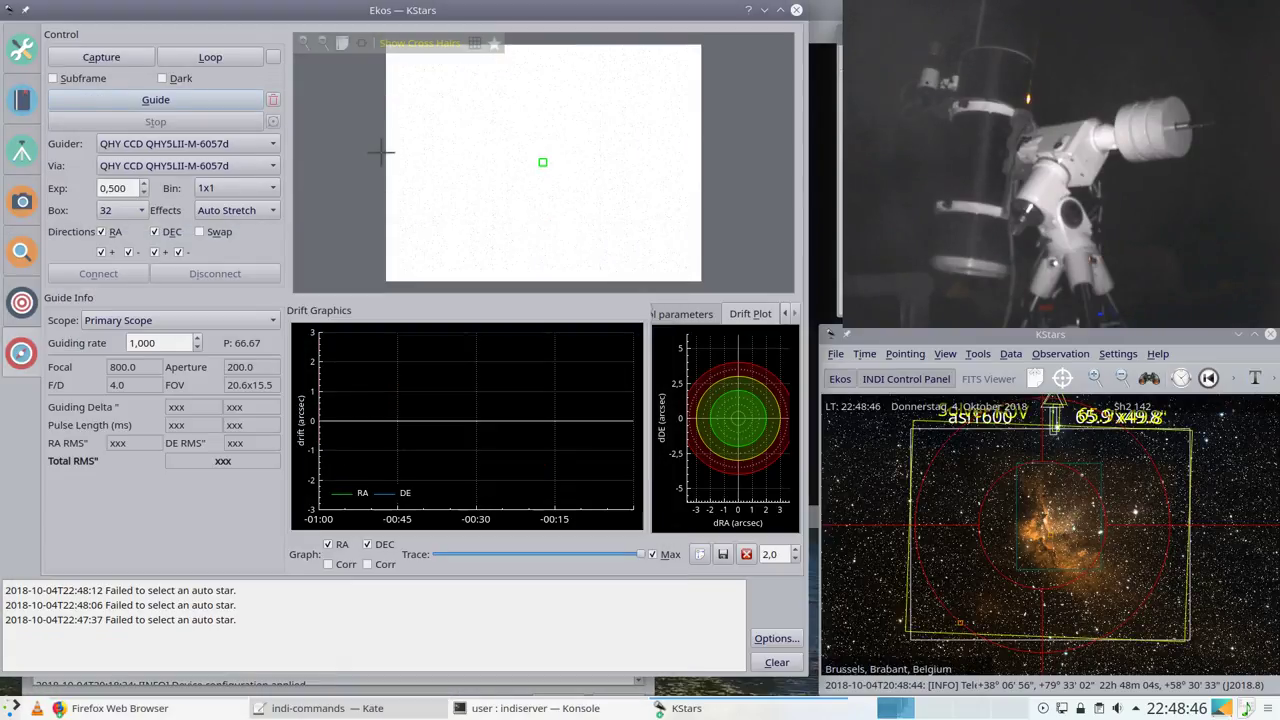
# Step: Remove the Auto Stretch effect from the guide image and start autoguiding again
pyautogui.click(238, 212)
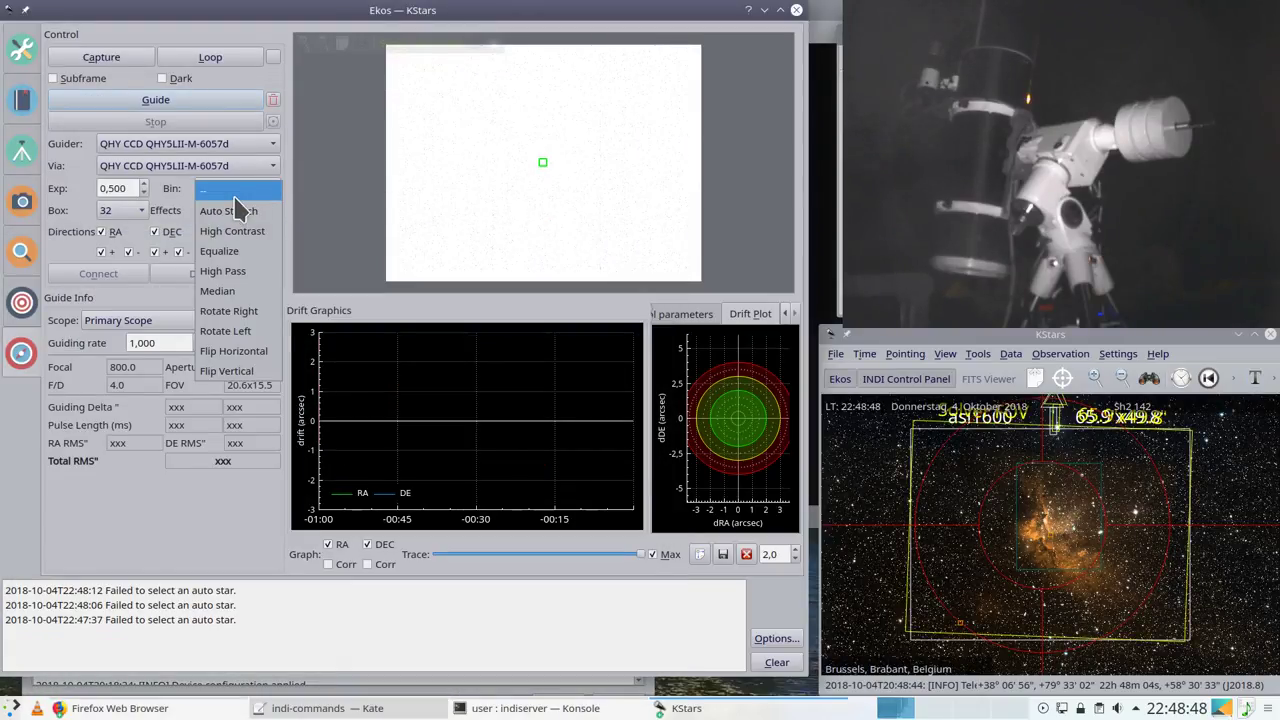
pyautogui.click(236, 190)
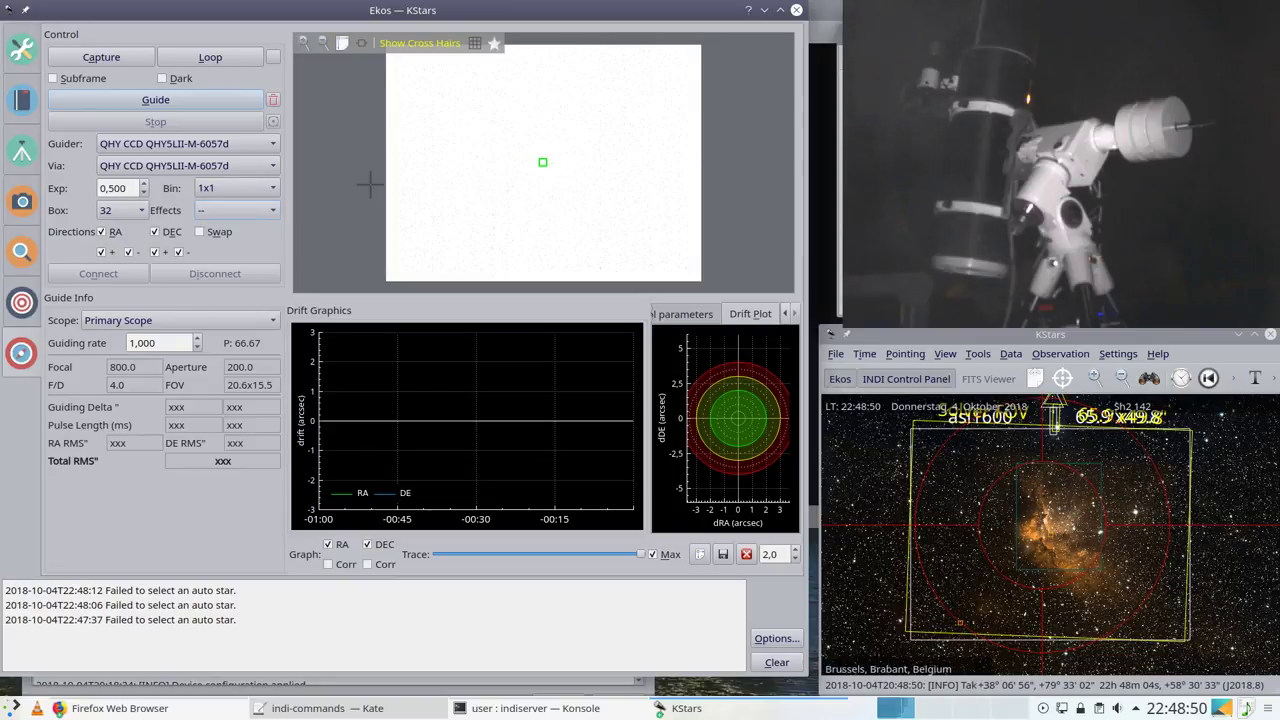
pyautogui.click(210, 99)
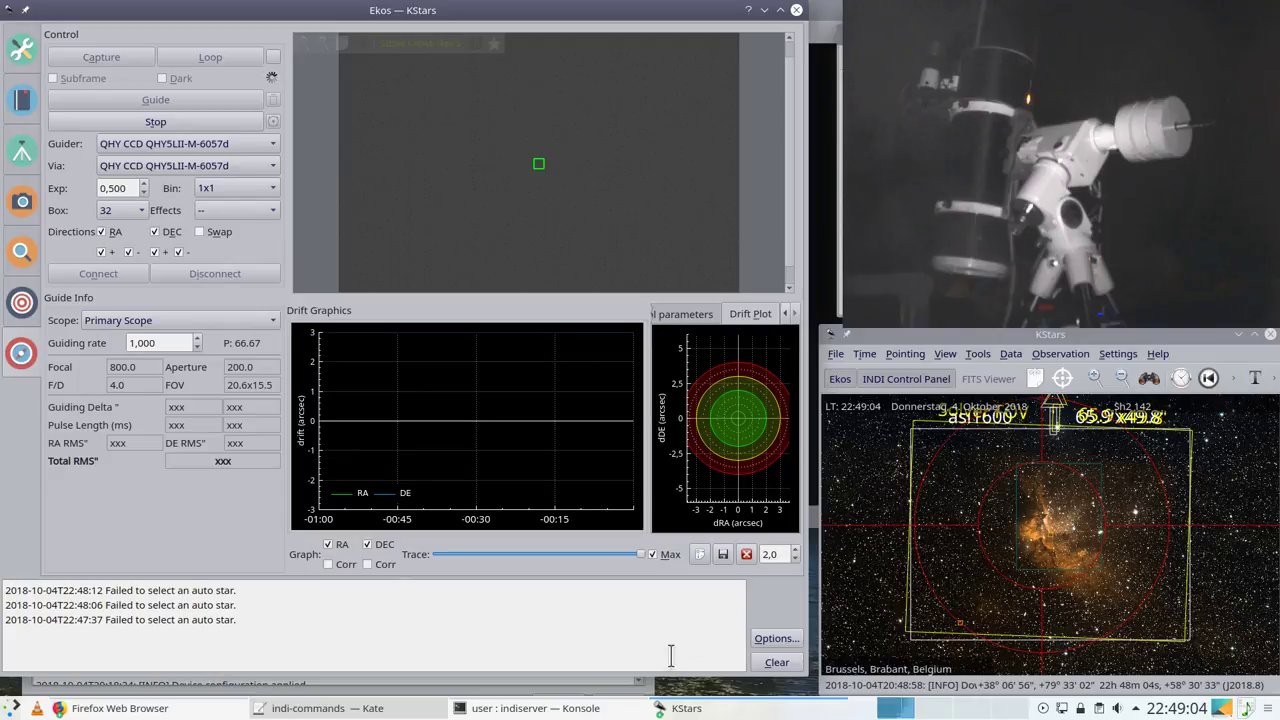
# Step: Raise the QHY CCD QHY5LII-M-6057d's gain in stages to 12, 18 and 22 in the INDI Control Panel, applying each value
pyautogui.click(725, 708)
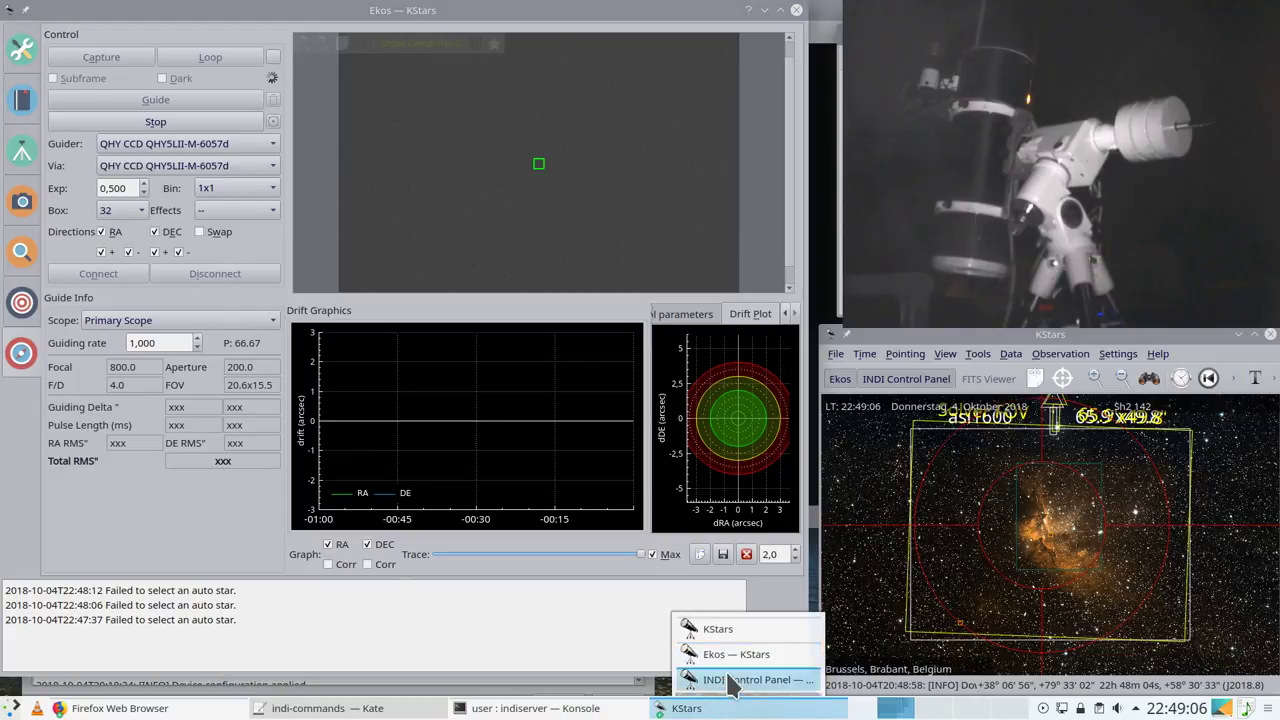
pyautogui.click(737, 680)
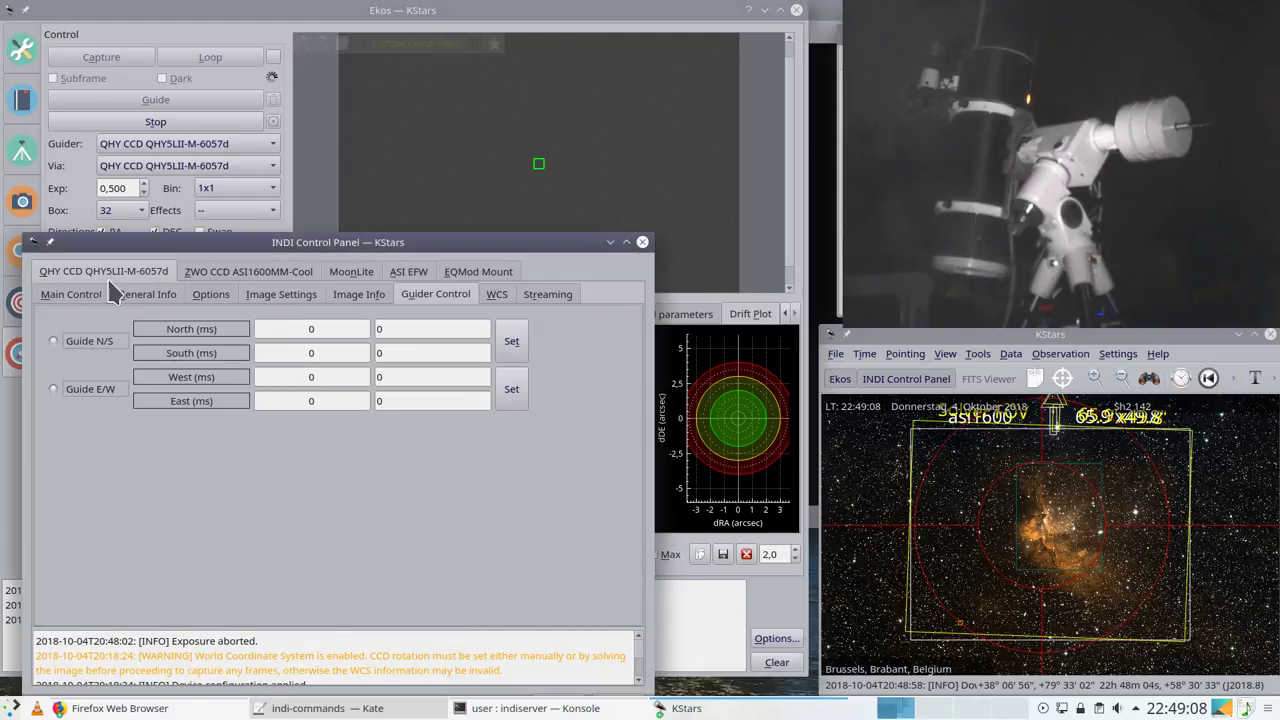
pyautogui.click(68, 293)
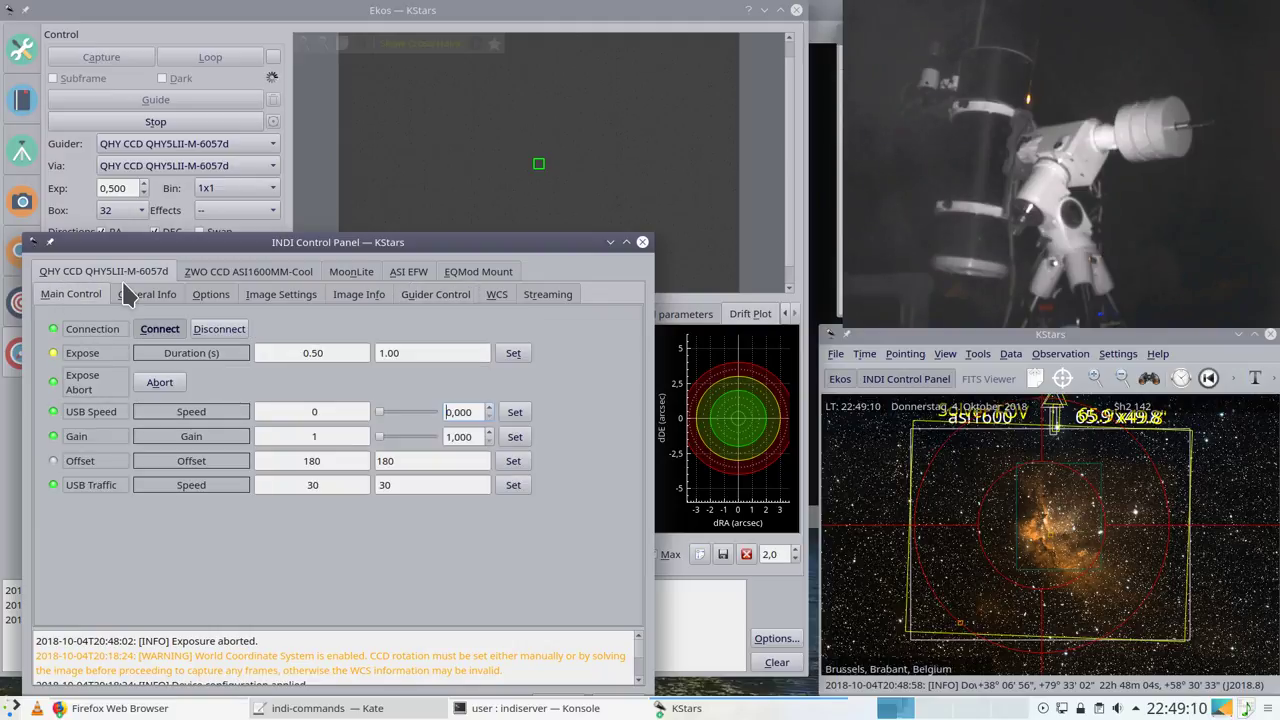
pyautogui.moveTo(380, 437); pyautogui.dragTo(399, 436)
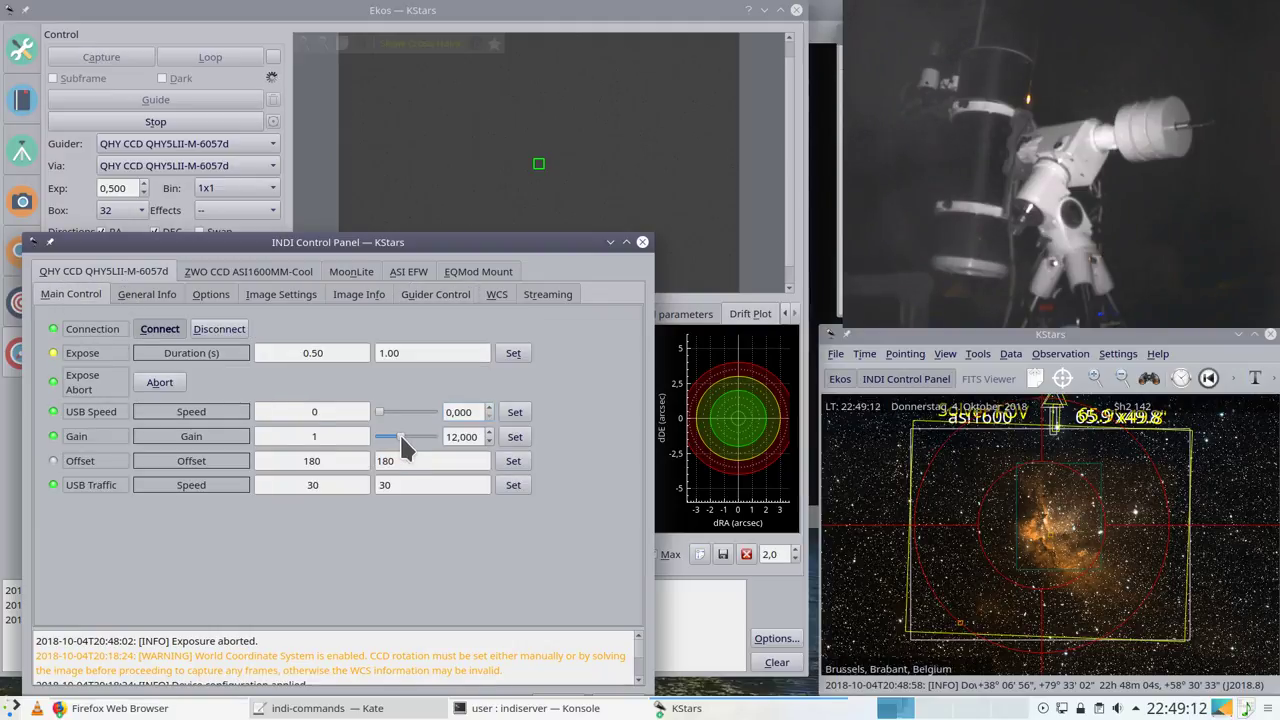
pyautogui.click(516, 437)
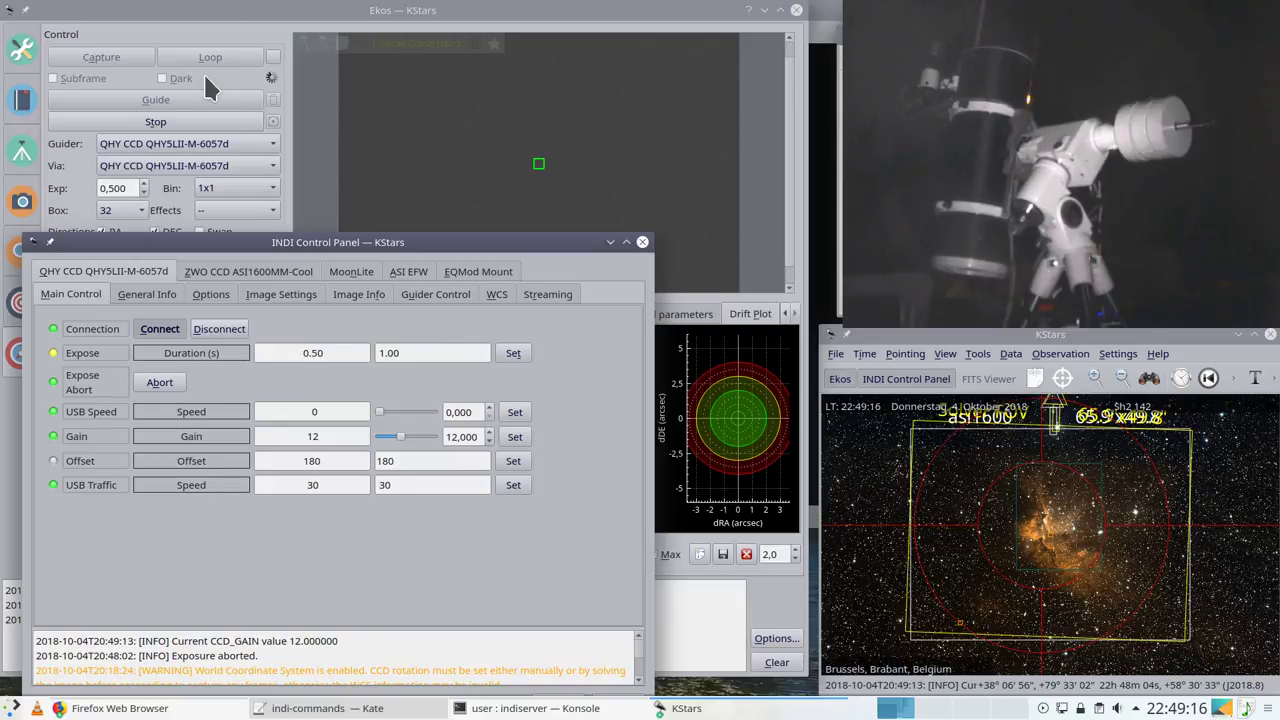
pyautogui.moveTo(297, 250); pyautogui.dragTo(304, 282)
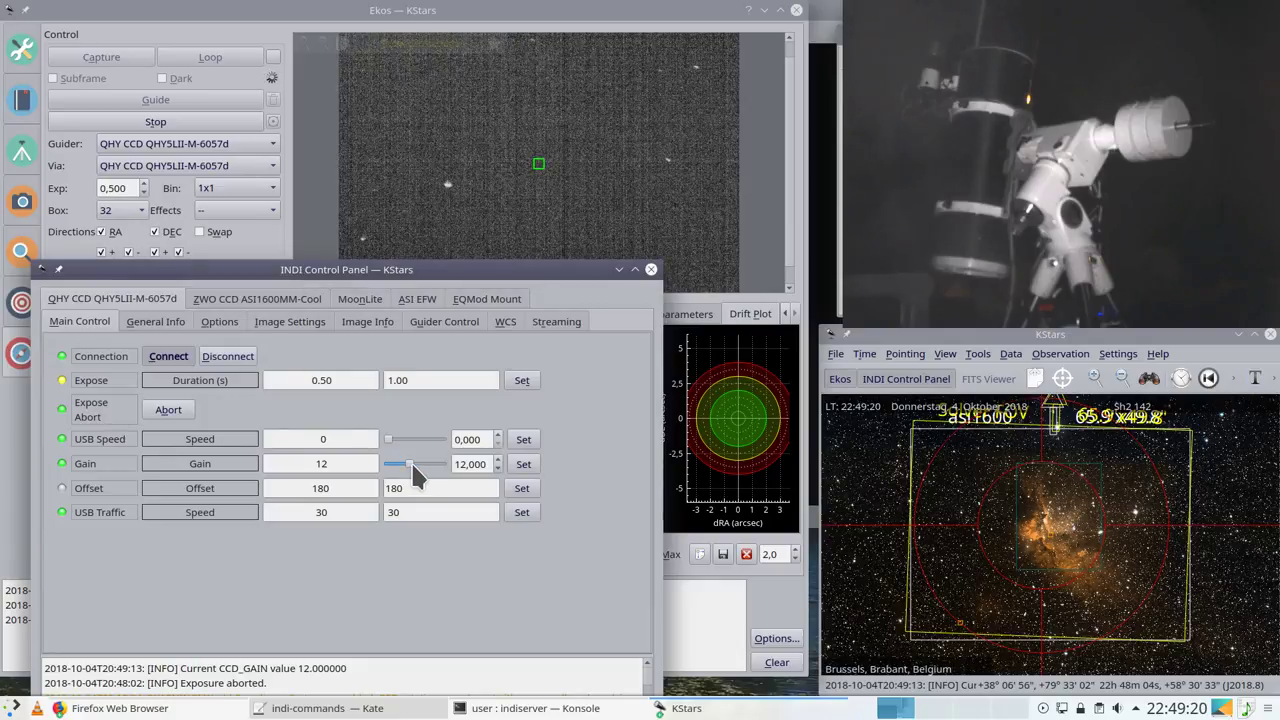
pyautogui.moveTo(410, 463); pyautogui.dragTo(421, 464)
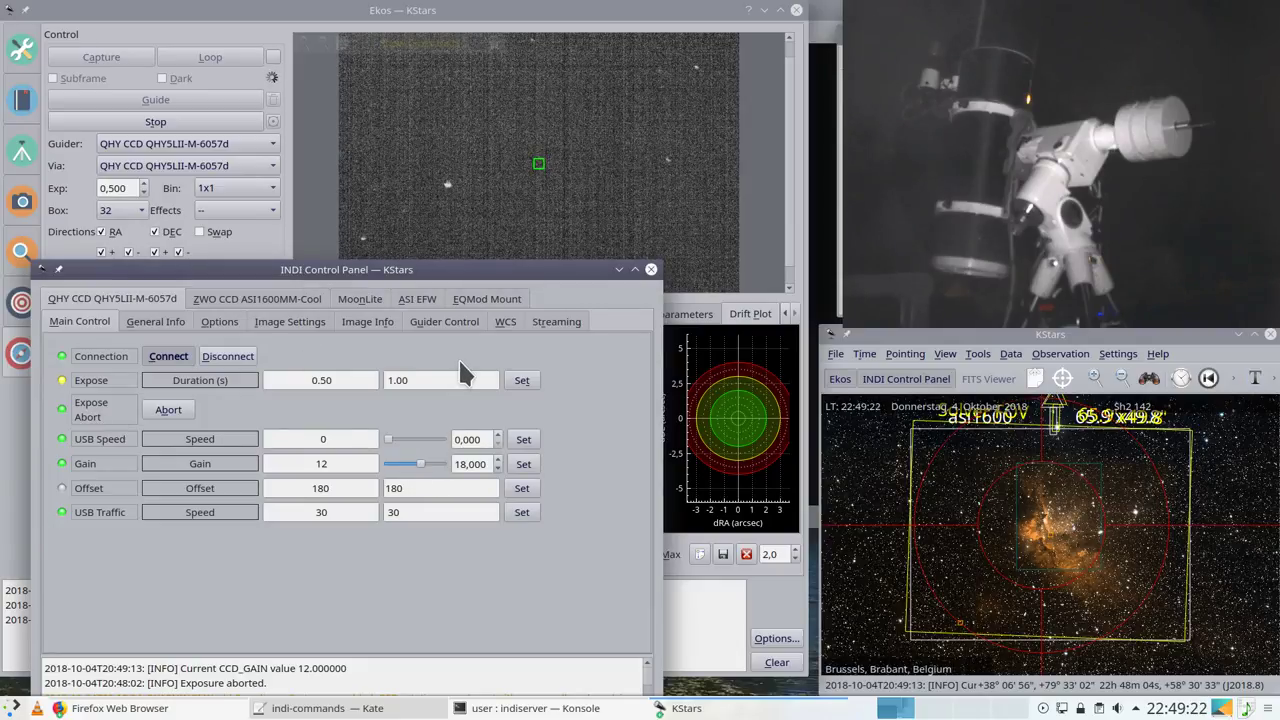
pyautogui.click(524, 465)
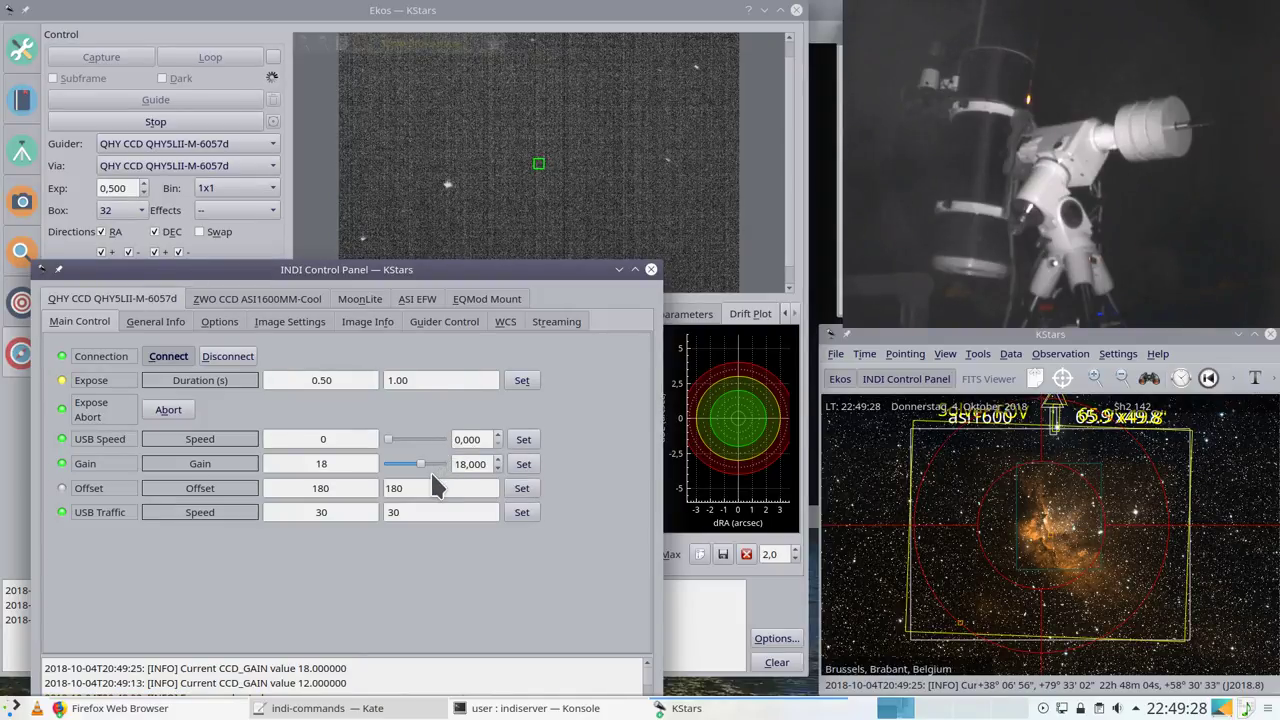
pyautogui.moveTo(422, 461); pyautogui.dragTo(429, 461)
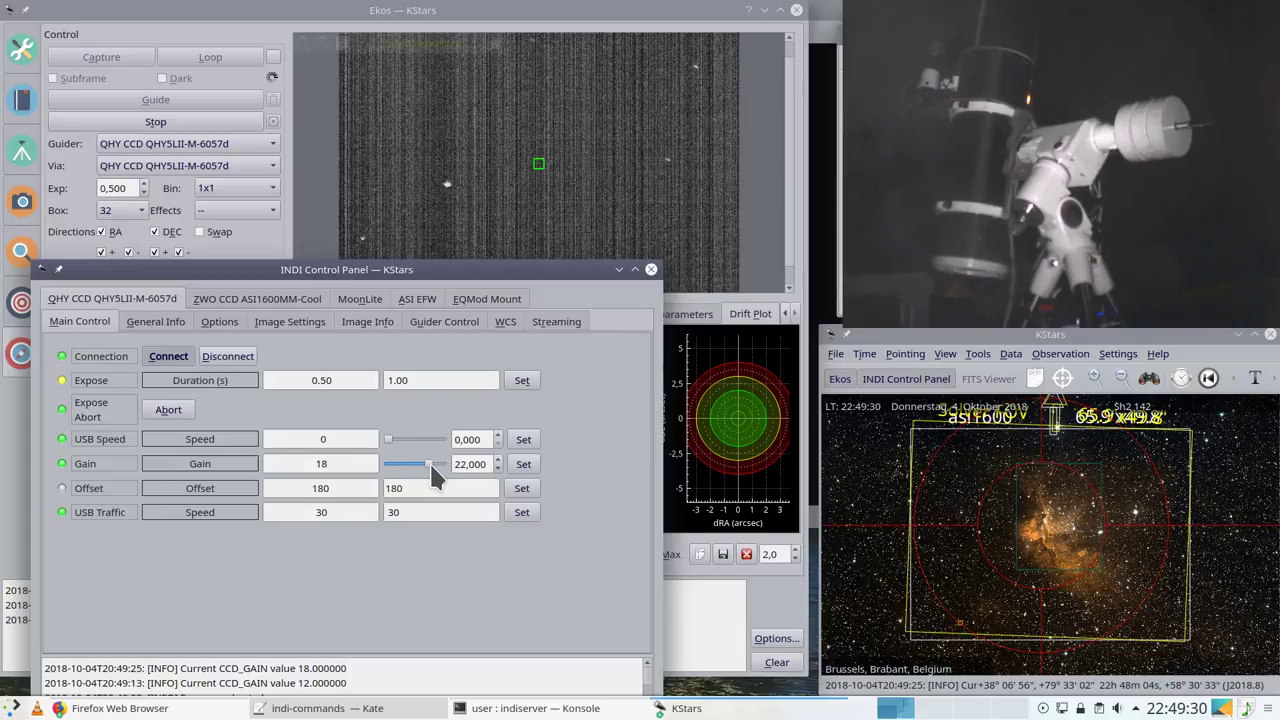
pyautogui.click(523, 464)
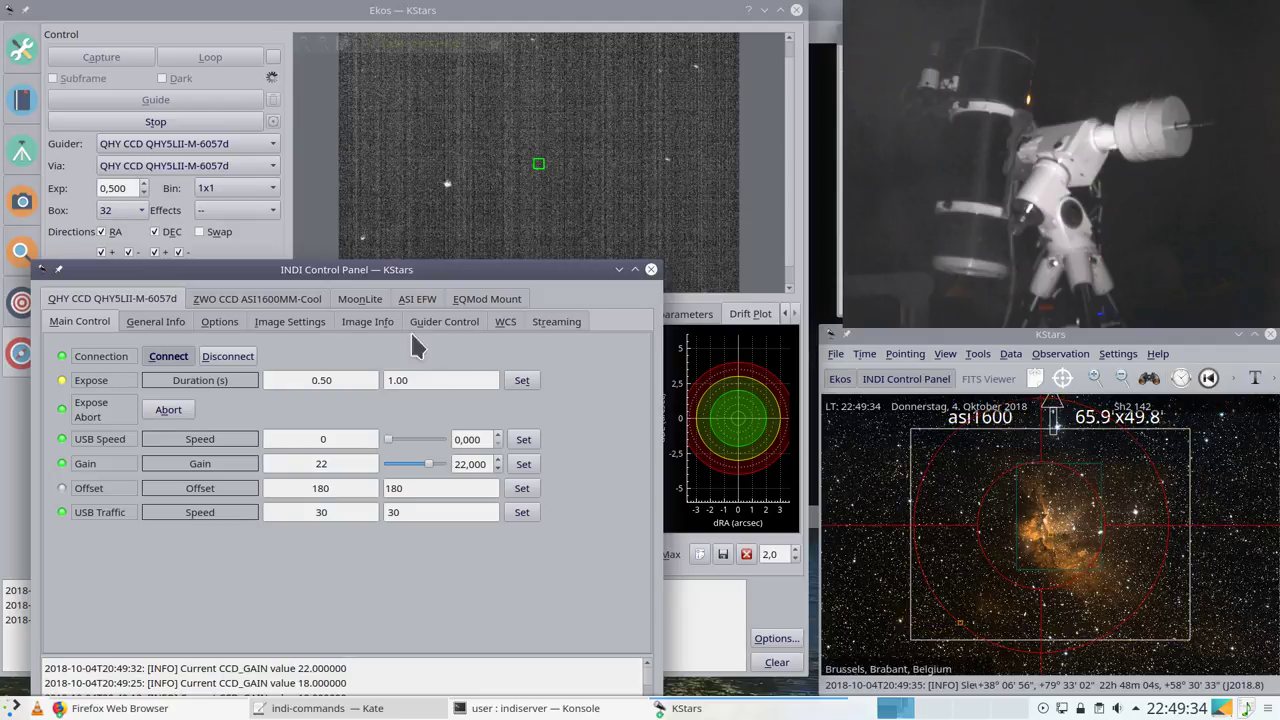
pyautogui.click(620, 269)
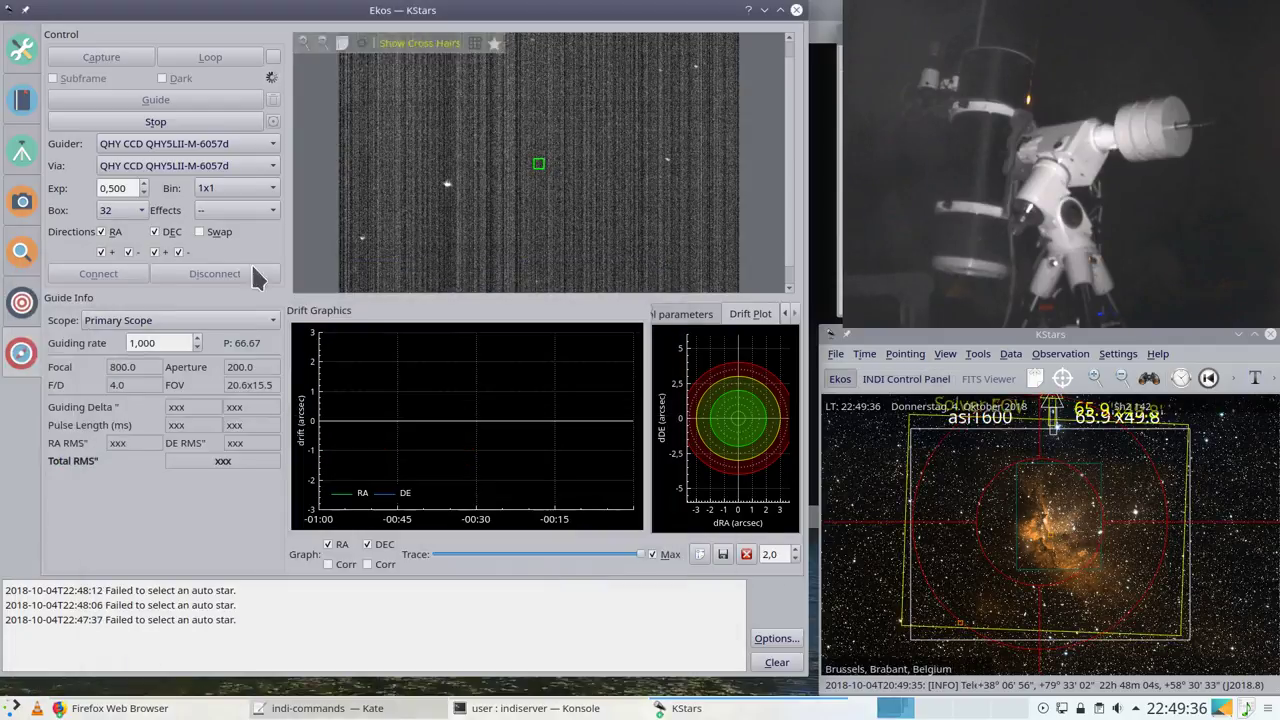
# Step: Stop the guiding run in progress and restart guiding with the higher camera gain
pyautogui.click(168, 122)
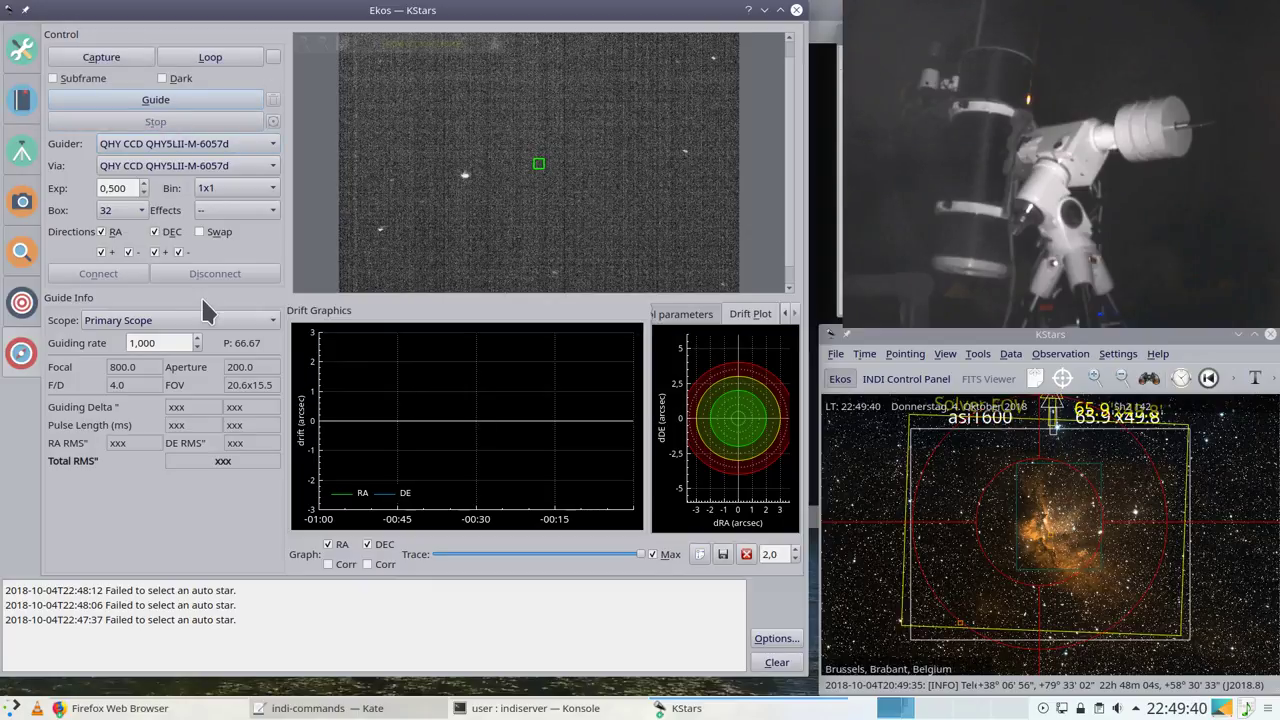
pyautogui.click(179, 101)
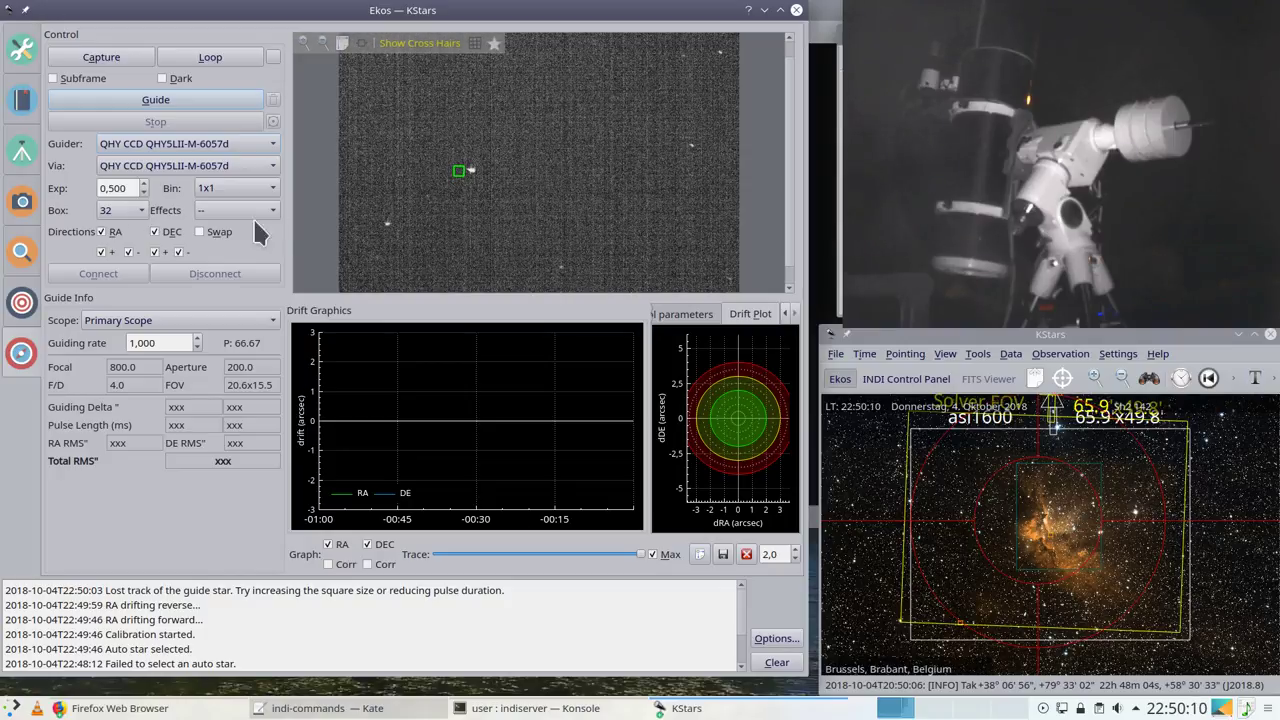
pyautogui.click(178, 103)
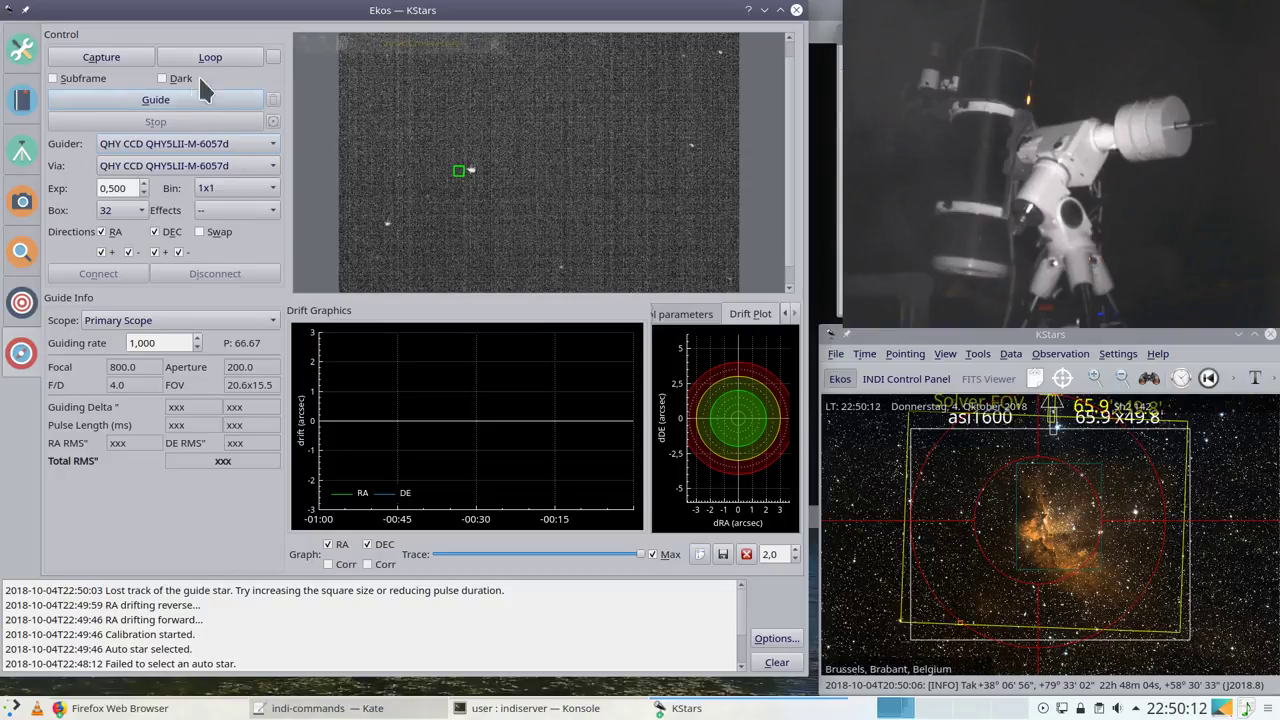
# Step: Set the guide box size to 64, place it on the bright star beside it, and restart guiding
pyautogui.click(133, 208)
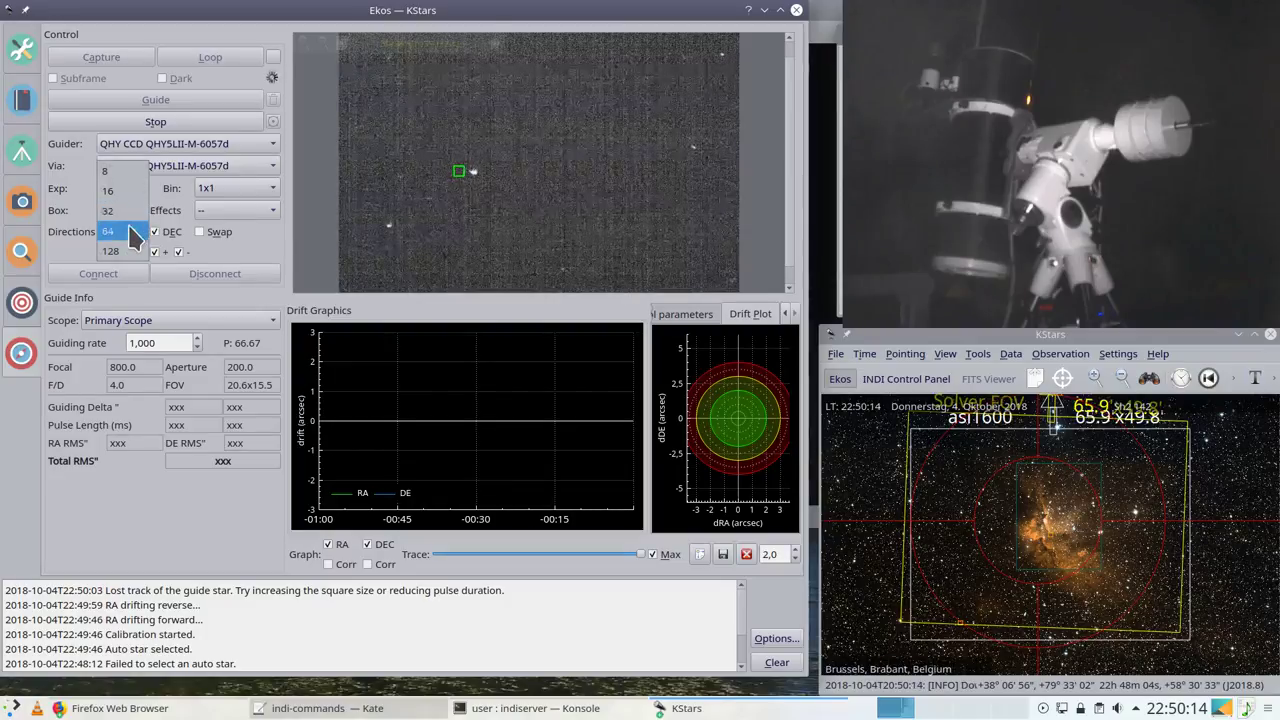
pyautogui.click(120, 231)
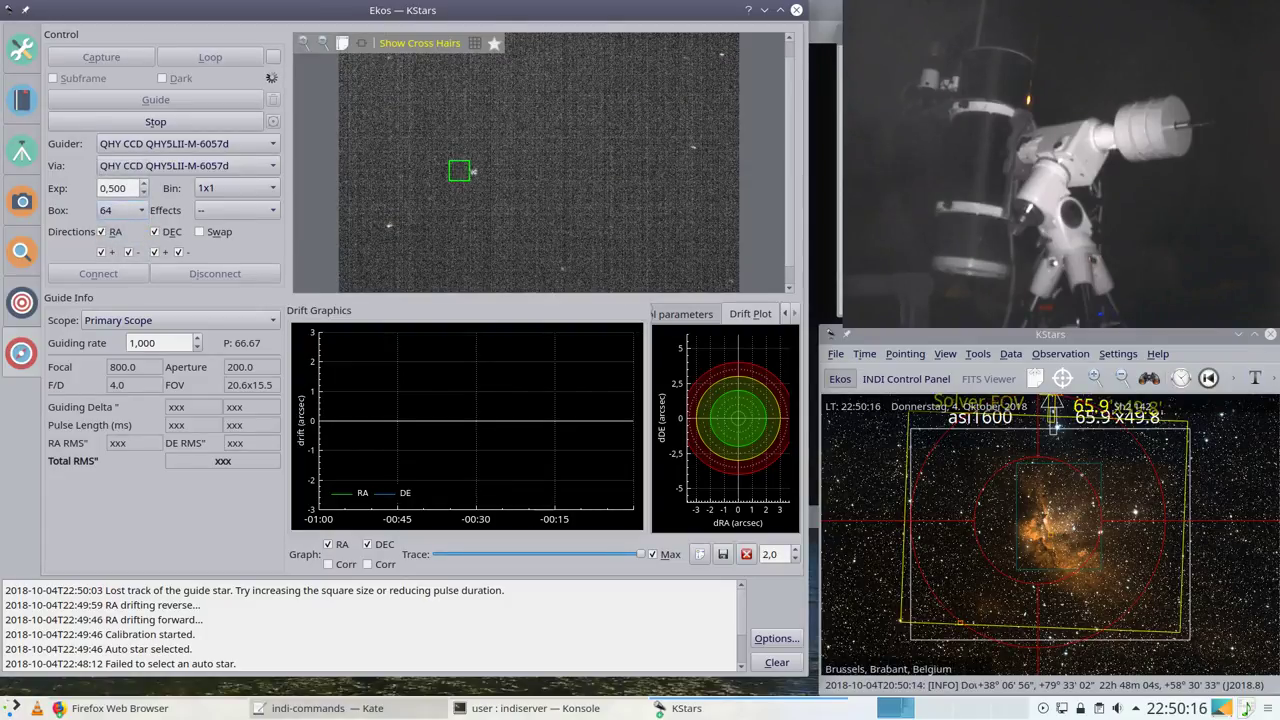
pyautogui.click(473, 172)
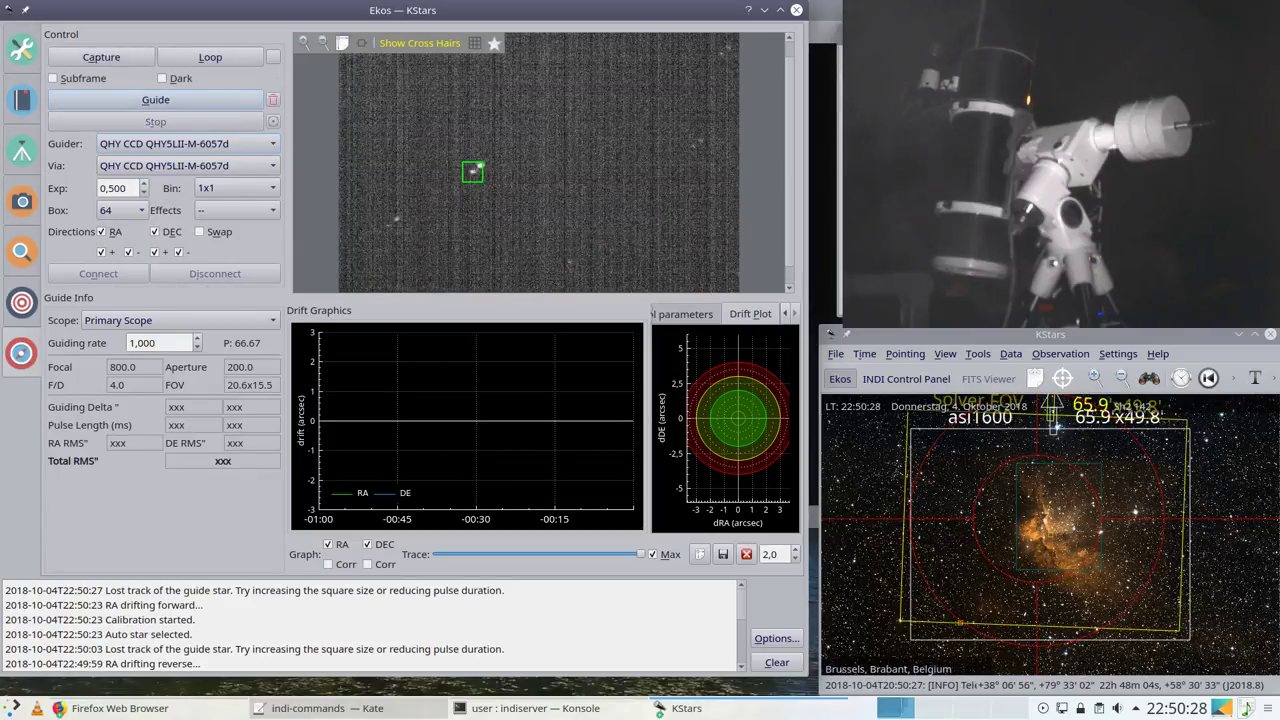
pyautogui.click(179, 106)
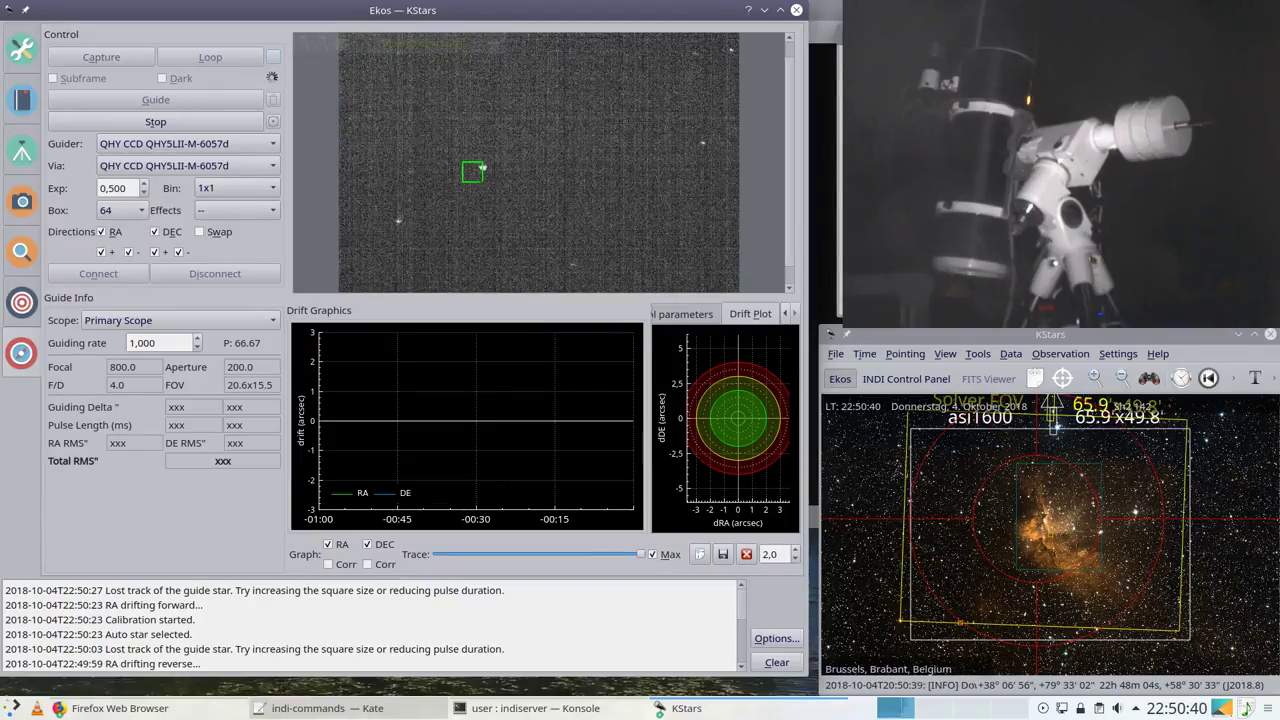
pyautogui.click(258, 121)
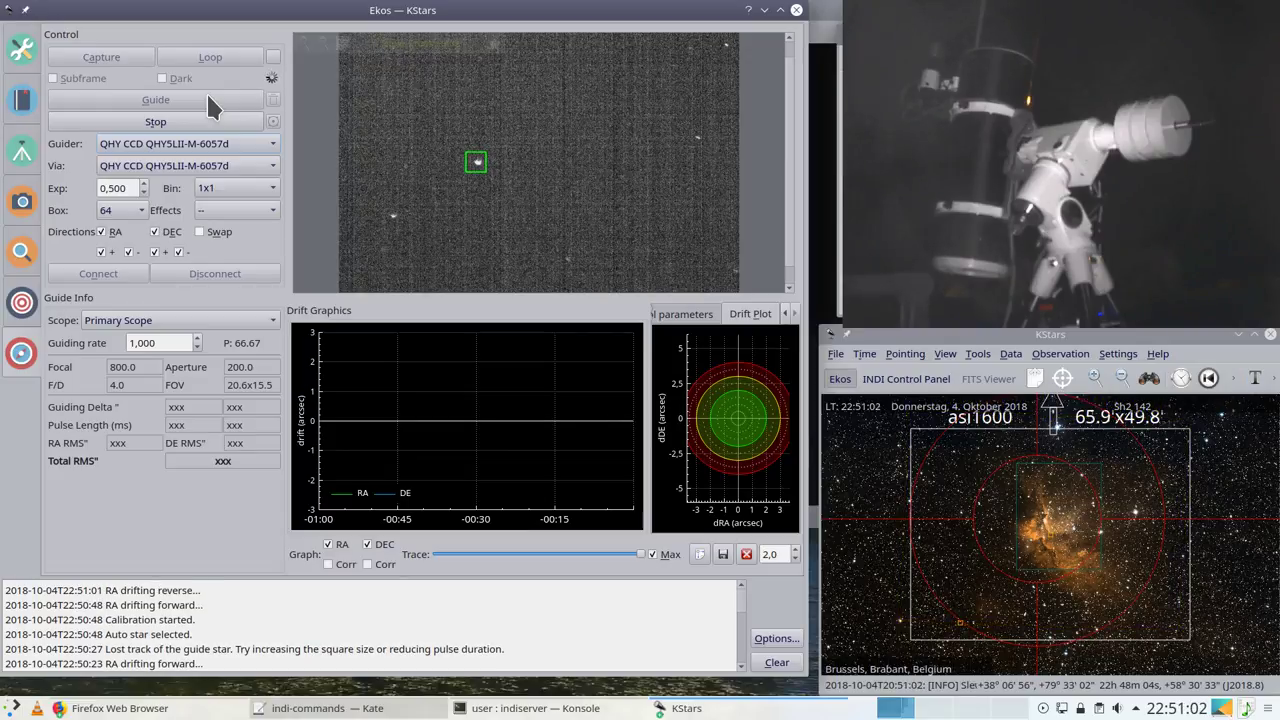
# Step: Check the Sh2 142 job in the scheduler and its solution results in the alignment module
pyautogui.click(23, 101)
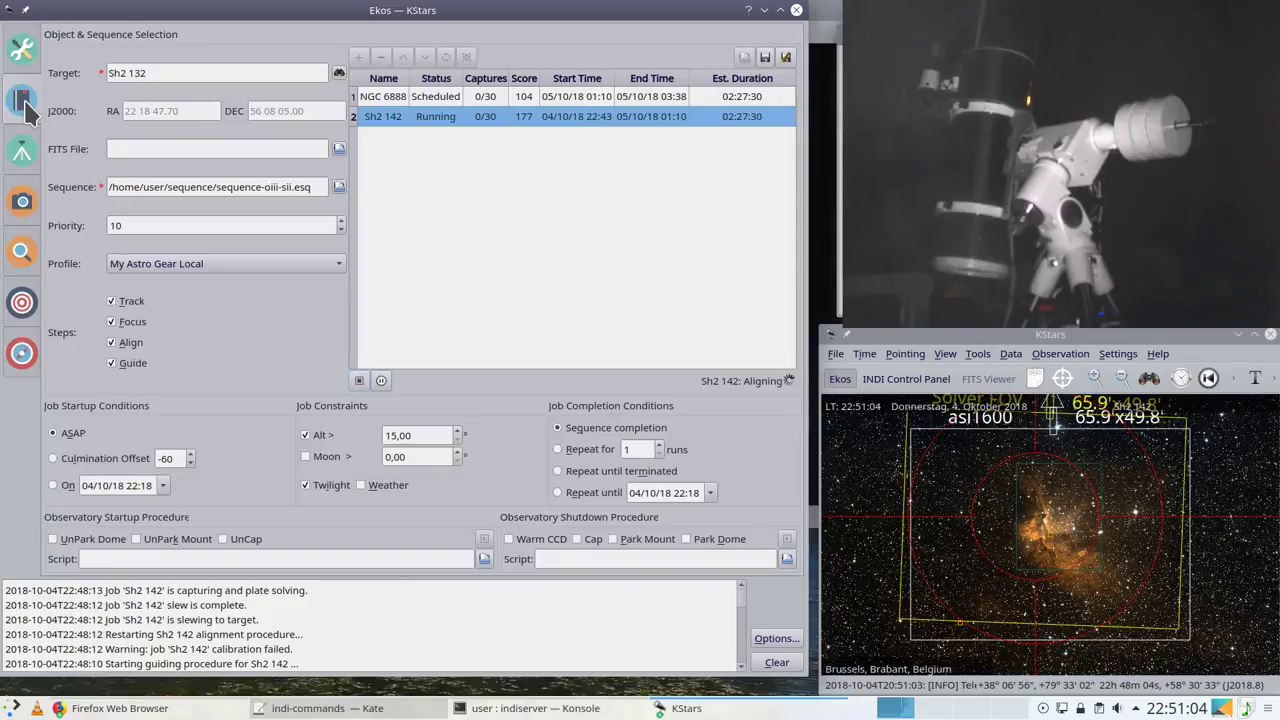
pyautogui.click(30, 300)
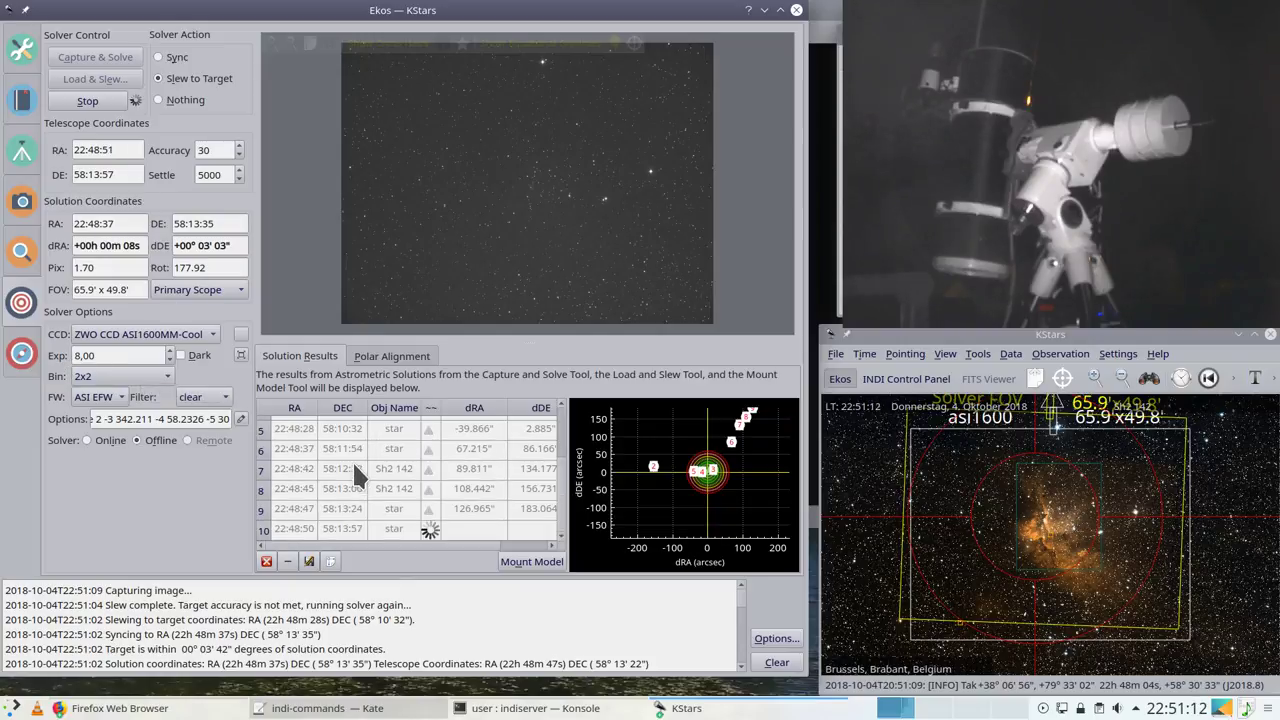
# Step: Stop the running alignment solve and check the state of the guide module
pyautogui.click(90, 101)
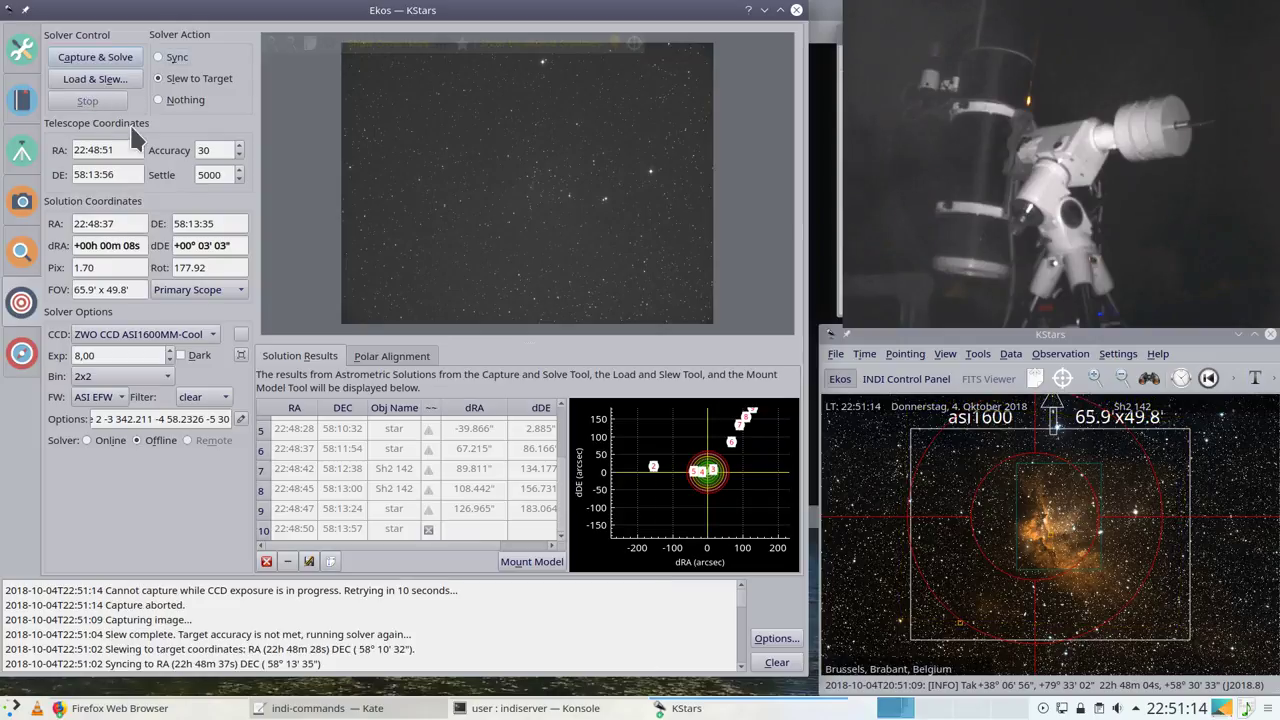
pyautogui.click(22, 352)
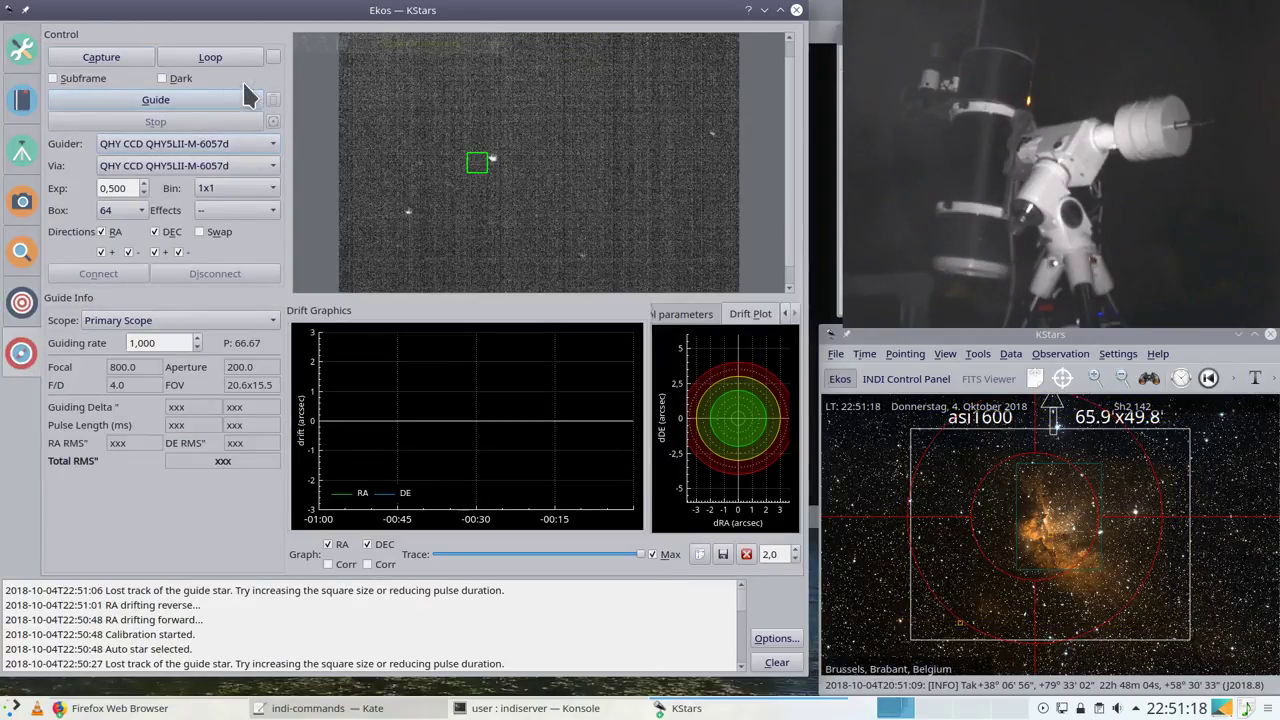
pyautogui.click(19, 308)
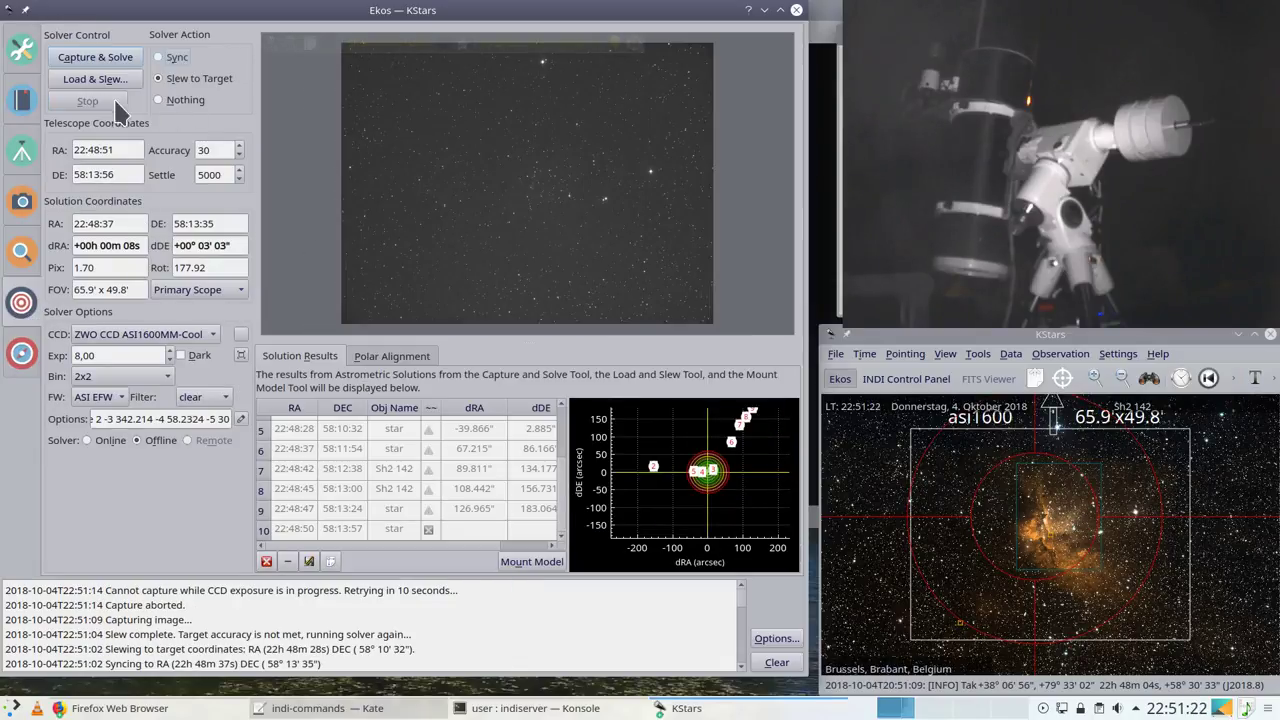
pyautogui.click(98, 62)
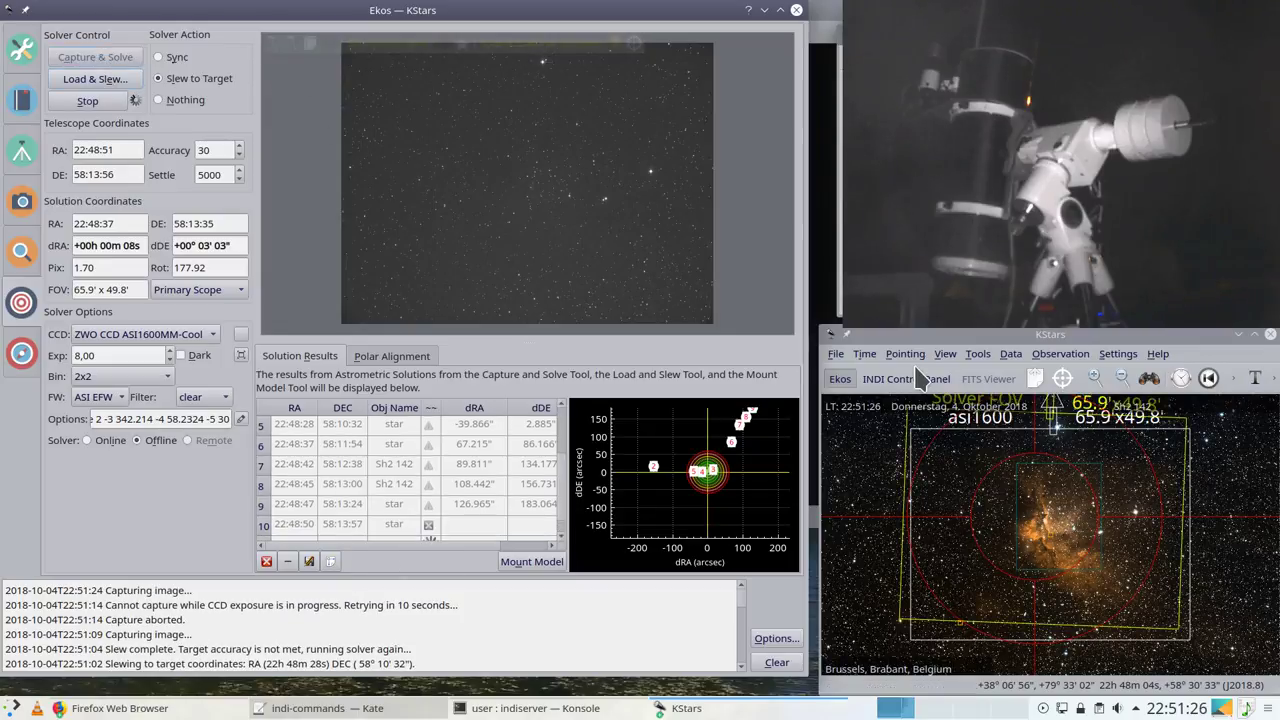
pyautogui.scroll(-1, 481, 442)
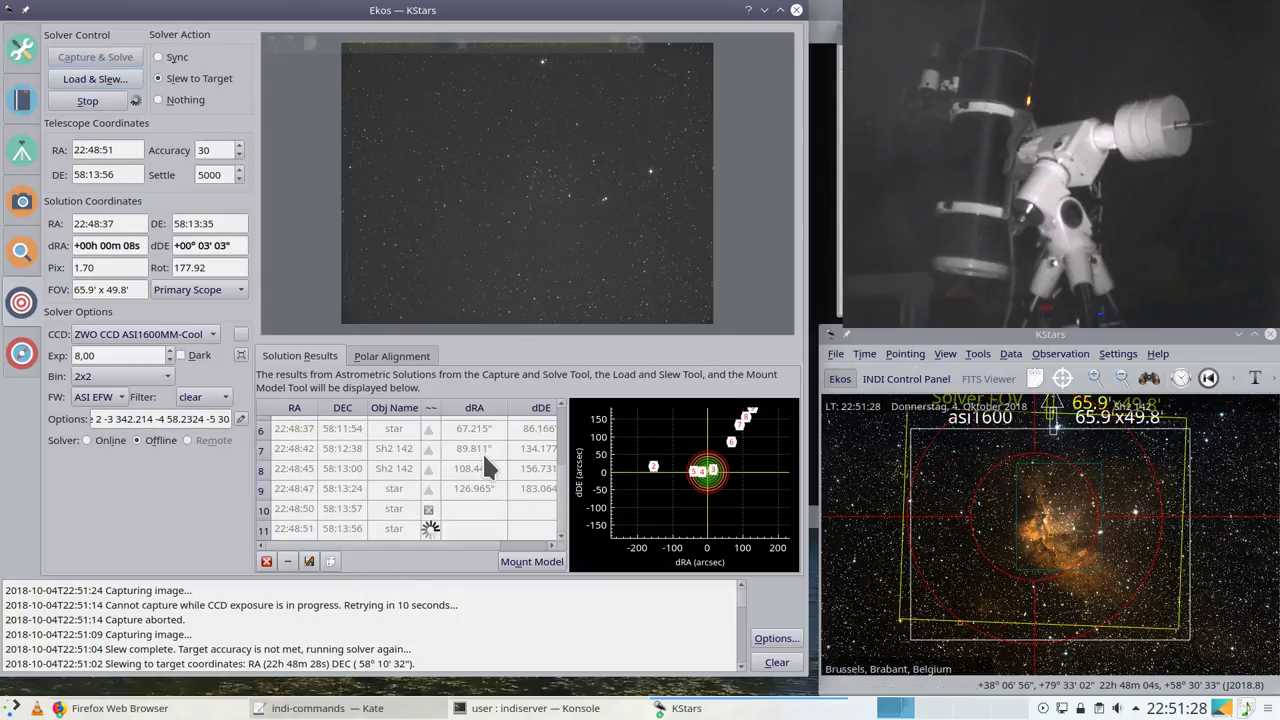
pyautogui.moveTo(738, 426)
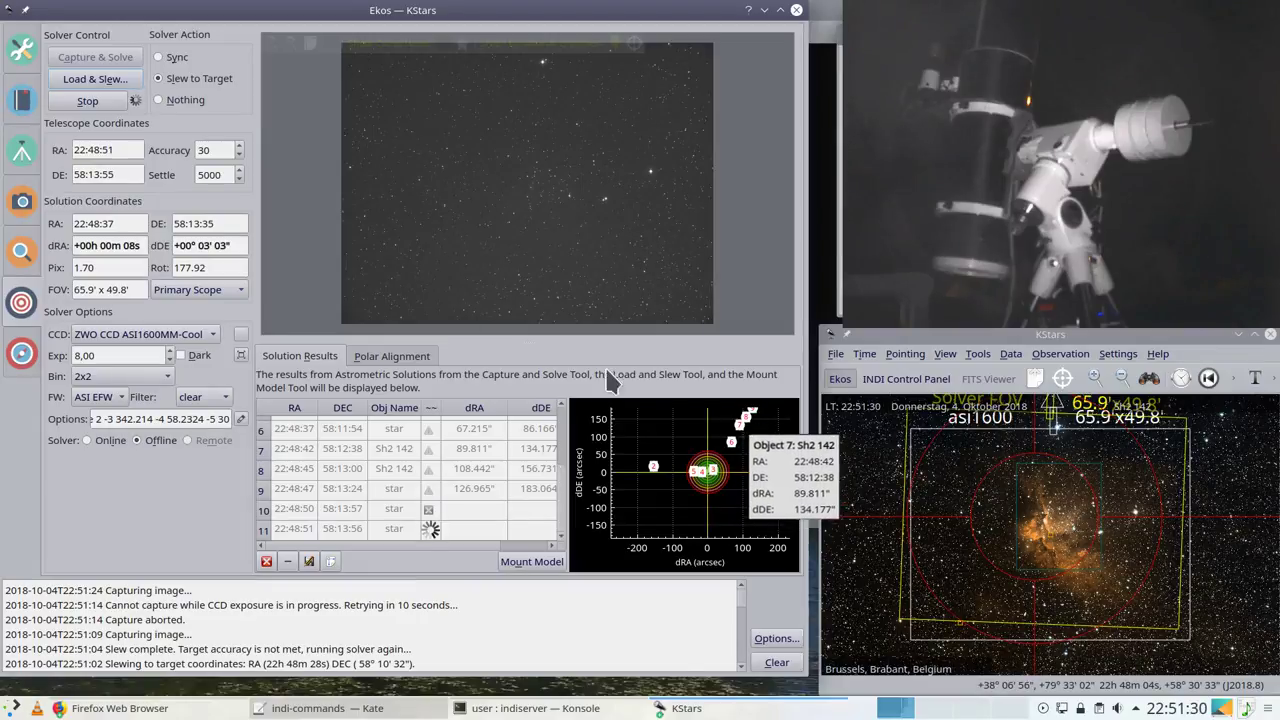
pyautogui.click(87, 100)
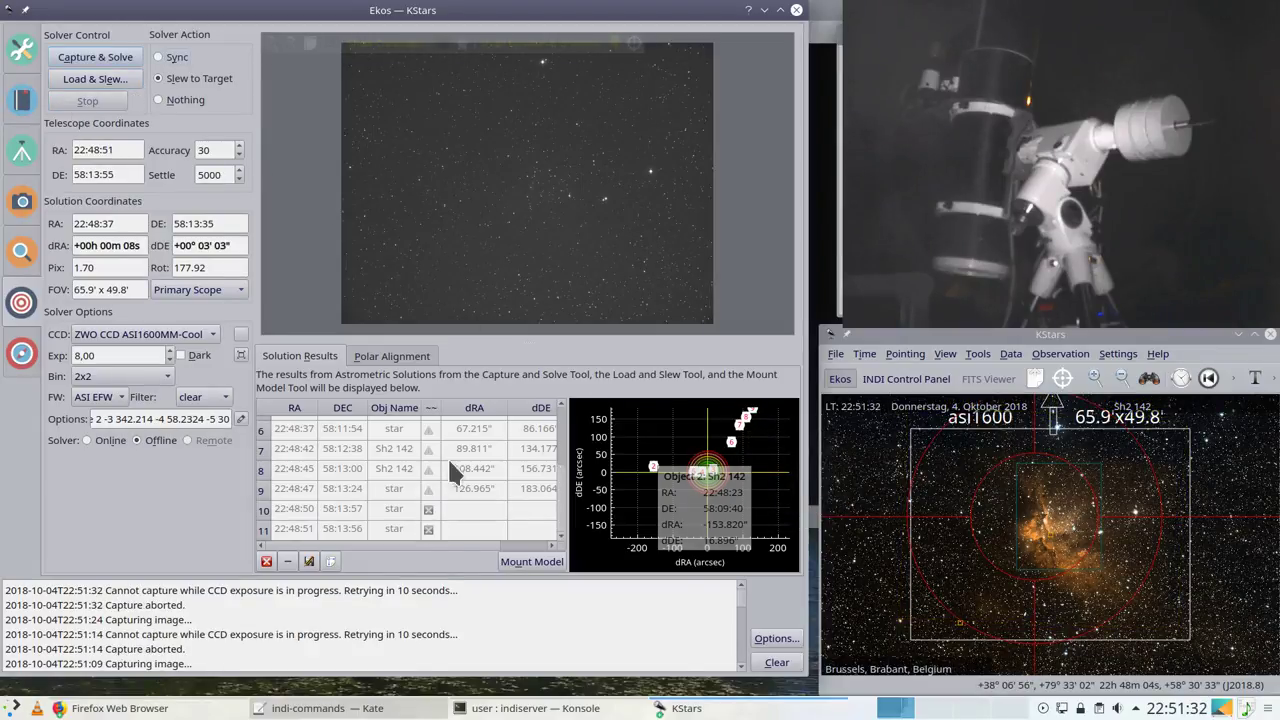
# Step: Select all rows of the alignment solution results and remove the Sh2 132 entry
pyautogui.click(386, 508)
pyautogui.scroll(2, 389, 480)
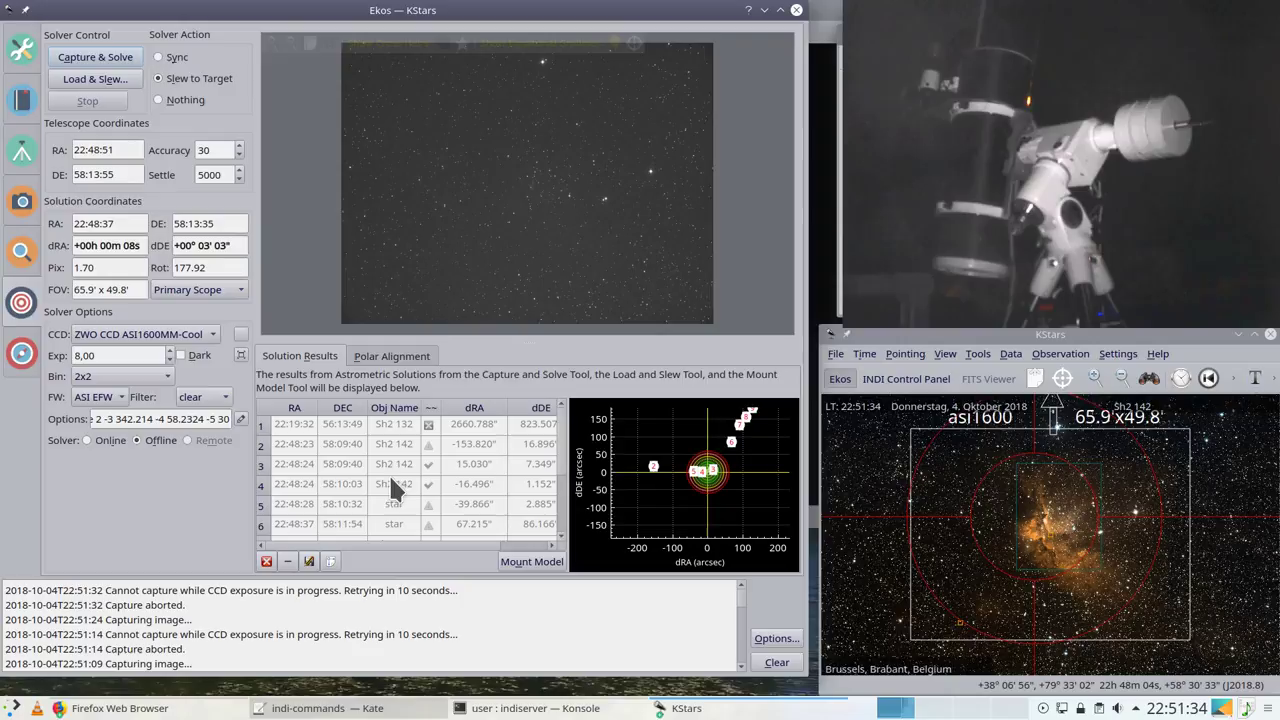
pyautogui.keyDown('shift'); pyautogui.click(373, 420); pyautogui.keyUp('shift')
pyautogui.click(288, 561)
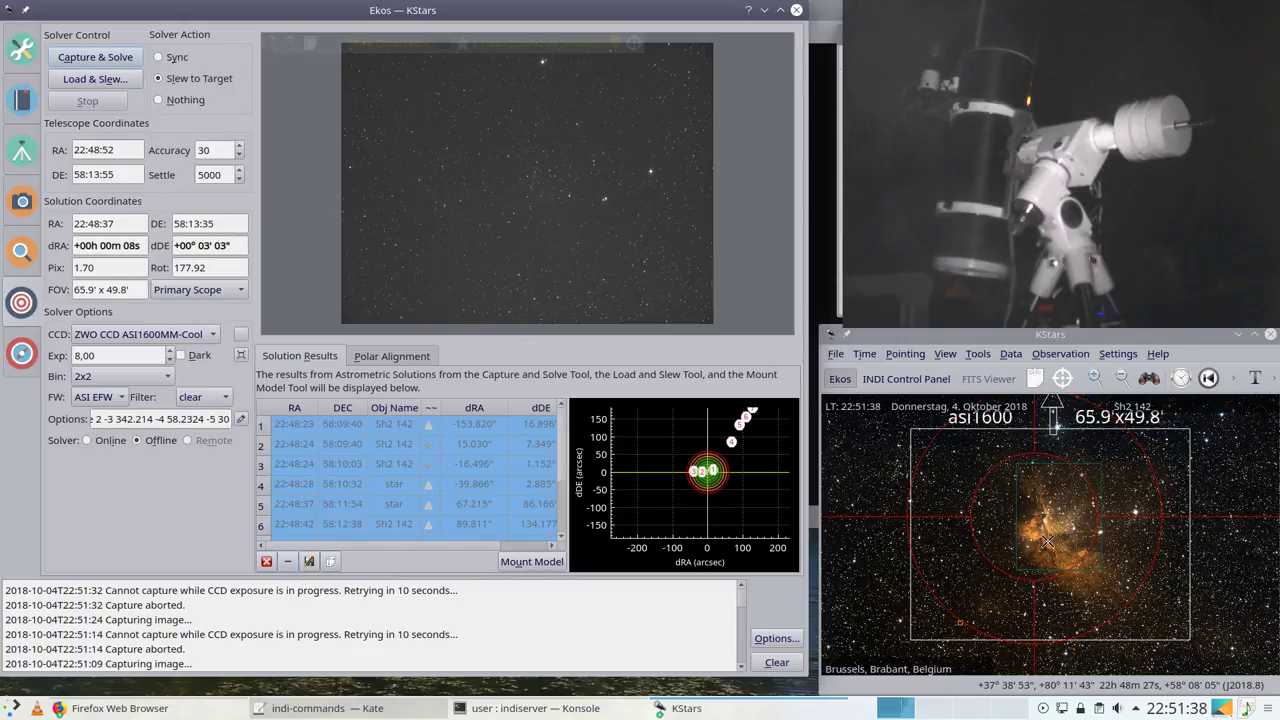
# Step: Make the EQMod Mount track the Sh2 142 nebula from the sky map
pyautogui.rightClick(1049, 533)
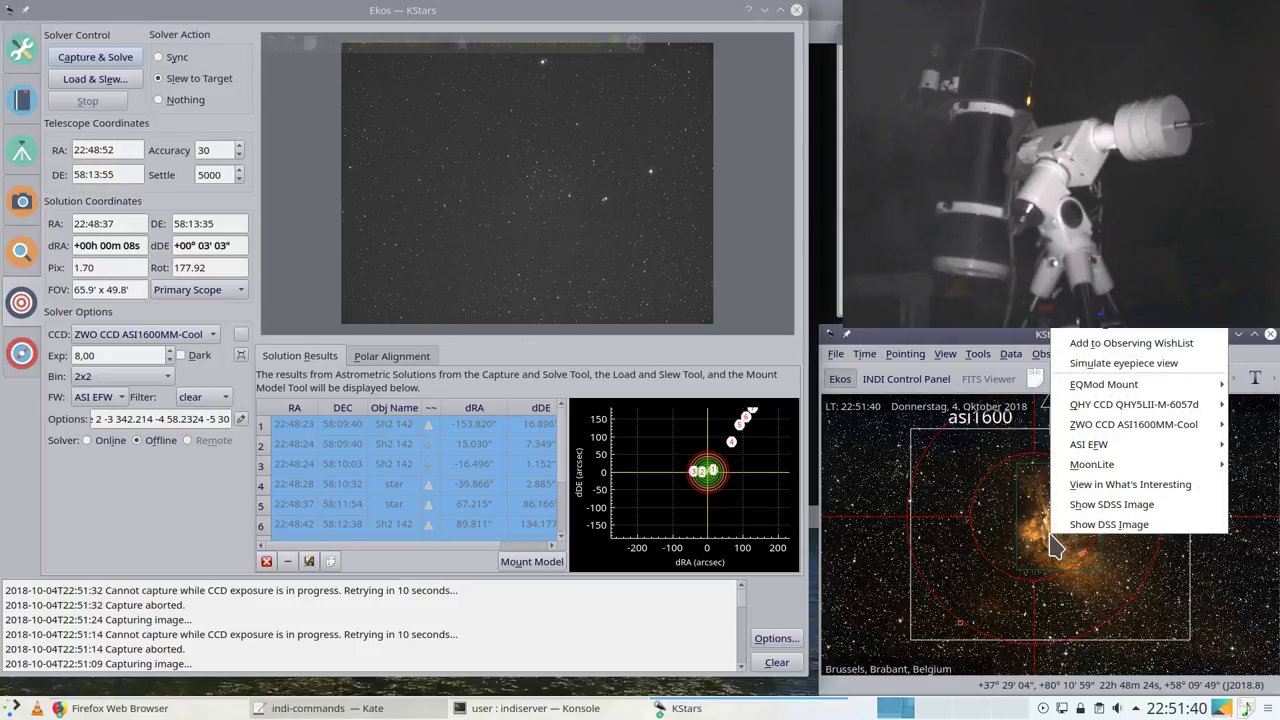
pyautogui.click(1053, 410)
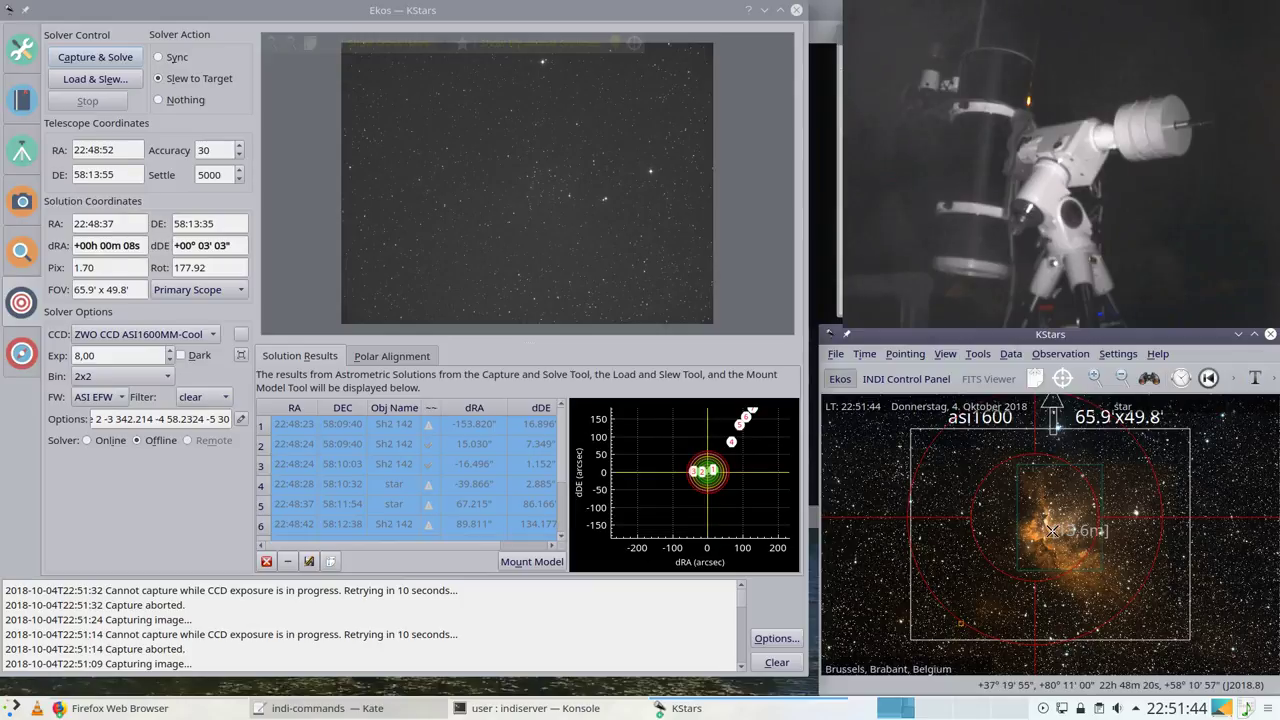
pyautogui.rightClick(1050, 533)
pyautogui.moveTo(1100, 387)
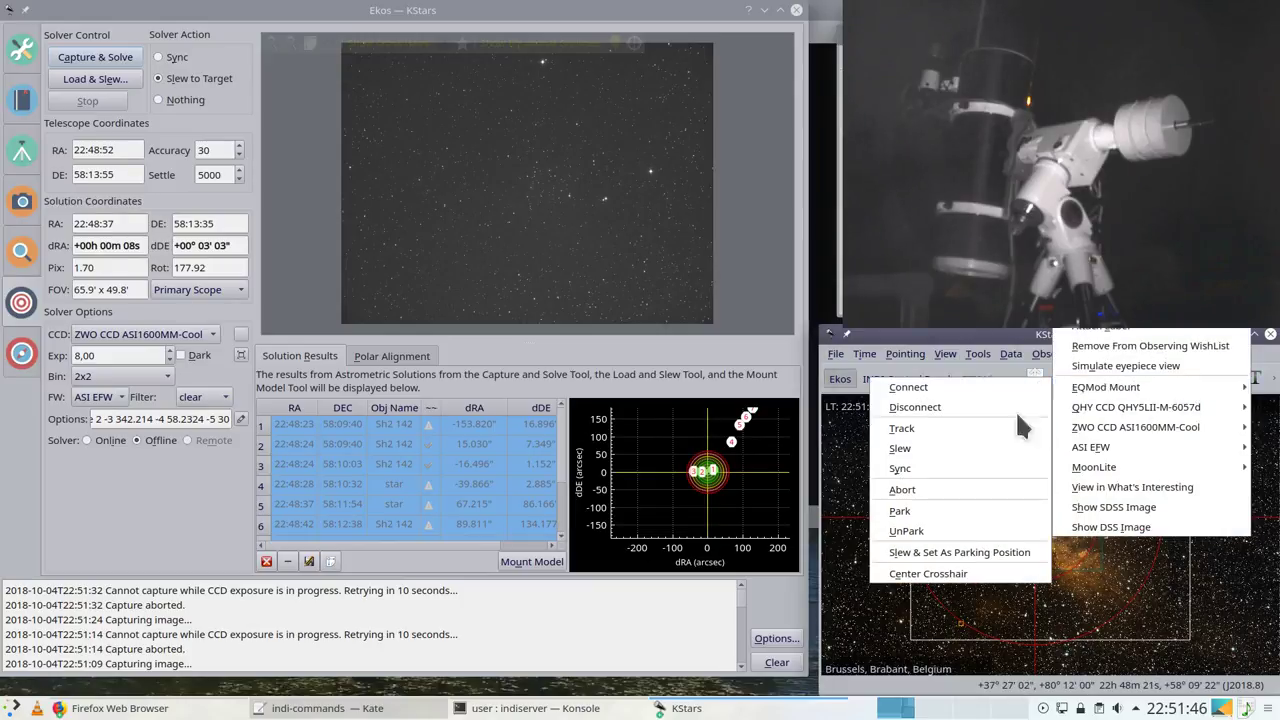
pyautogui.click(930, 433)
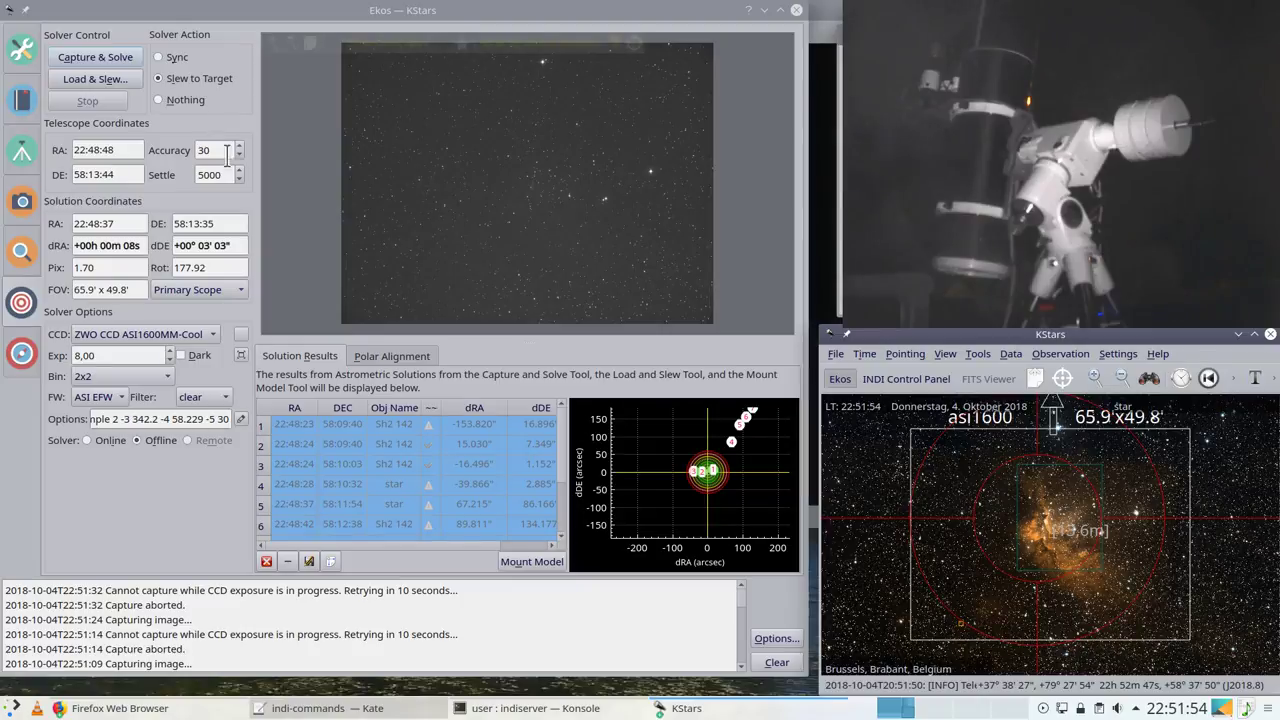
# Step: Remove all remaining entries from the alignment solution results
pyautogui.click(287, 561)
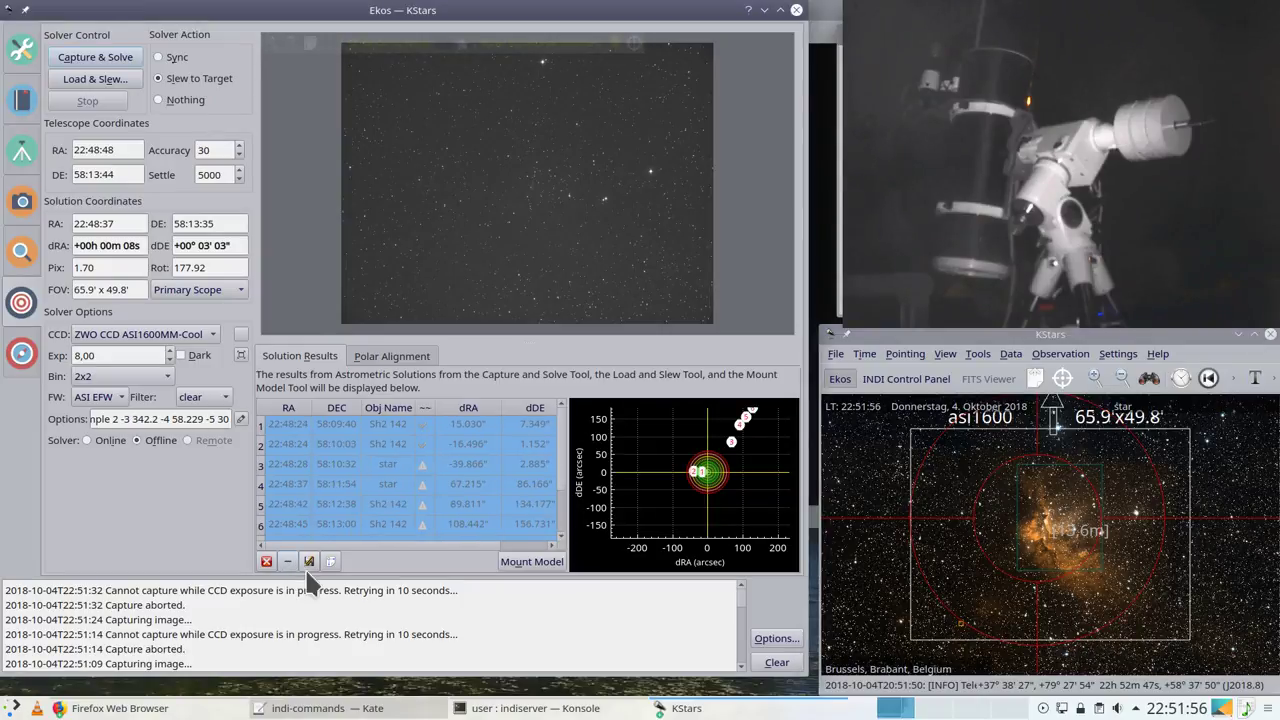
pyautogui.click(288, 562)
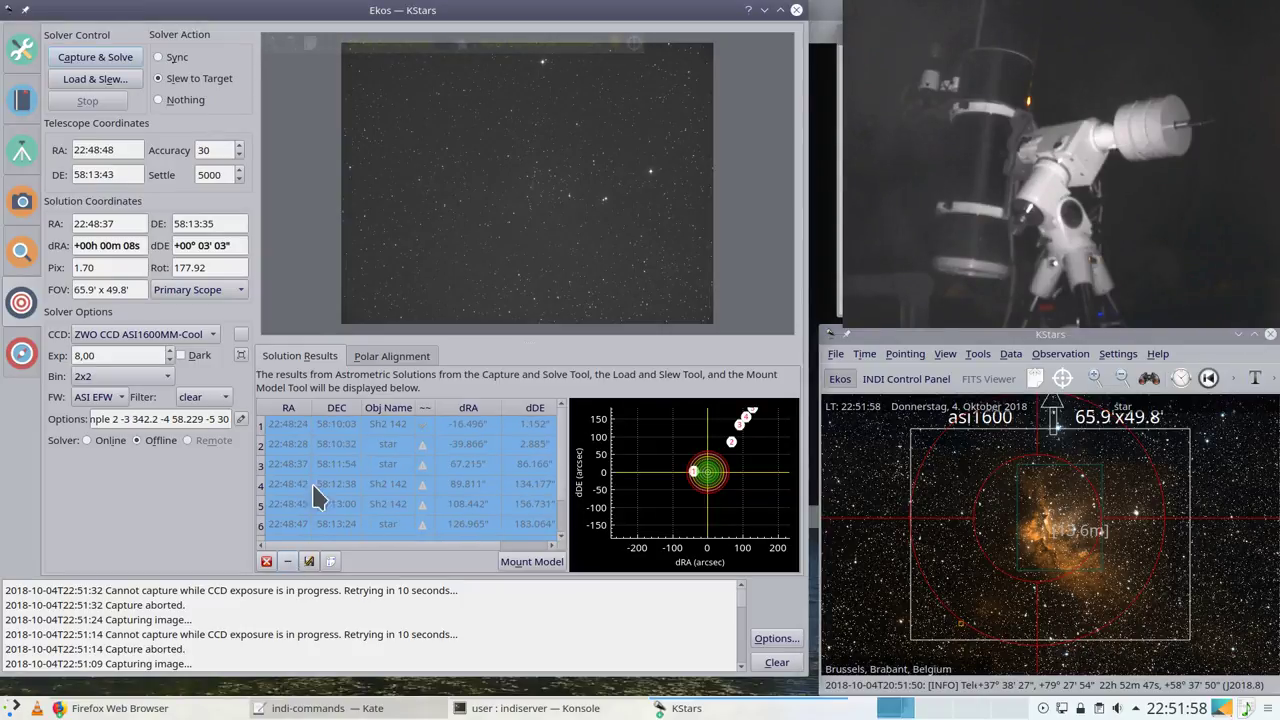
pyautogui.click(288, 562)
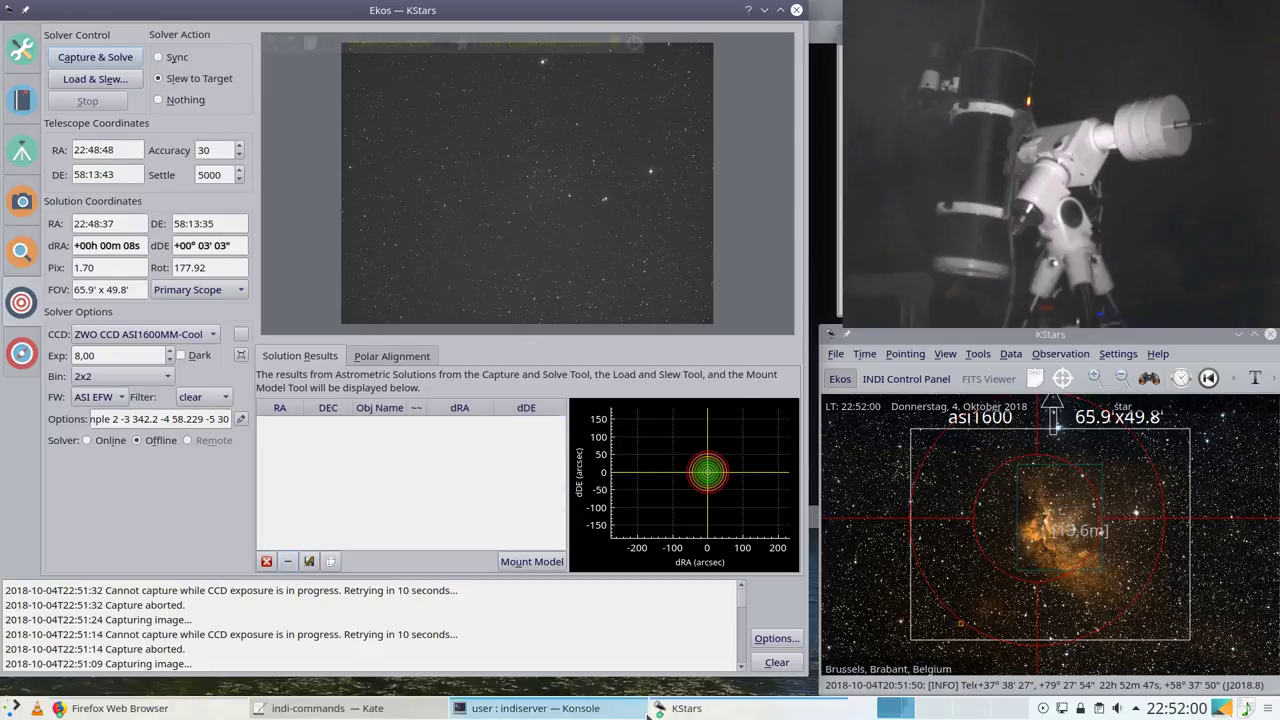
# Step: Clear the EQMod Mount's list of alignment points in the INDI Control Panel and put that window away
pyautogui.click(680, 708)
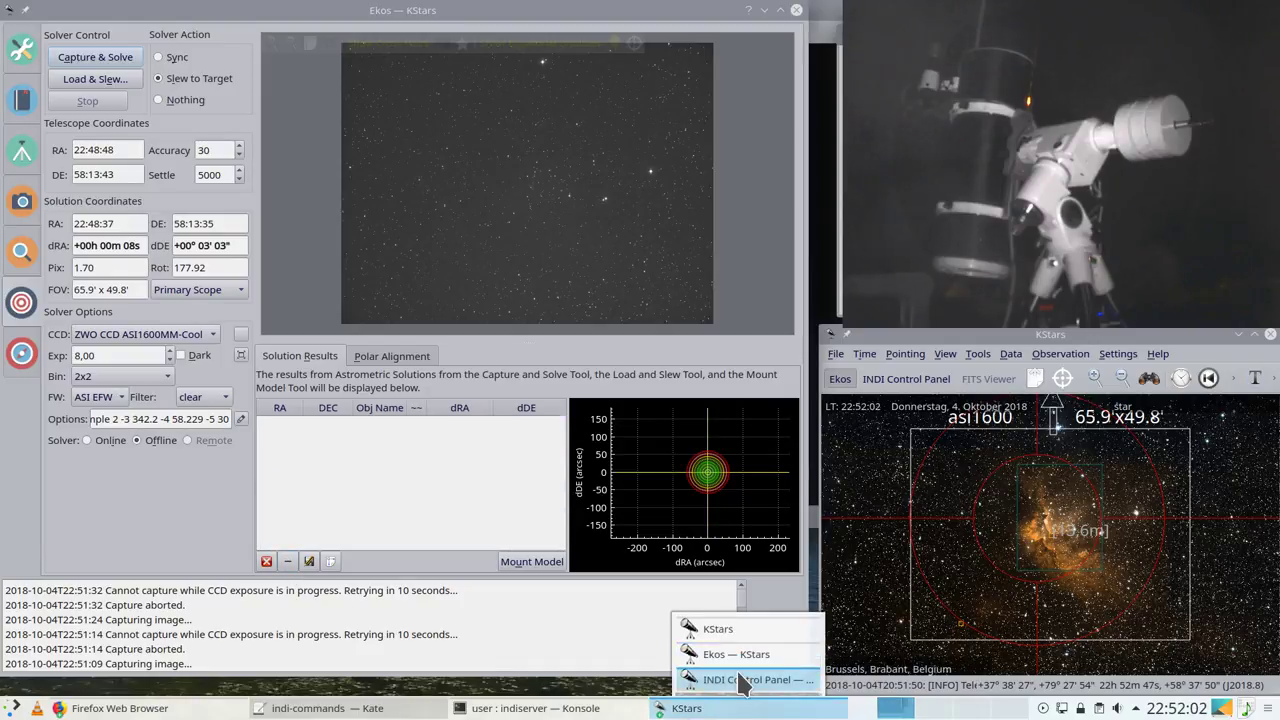
pyautogui.click(742, 680)
pyautogui.click(472, 300)
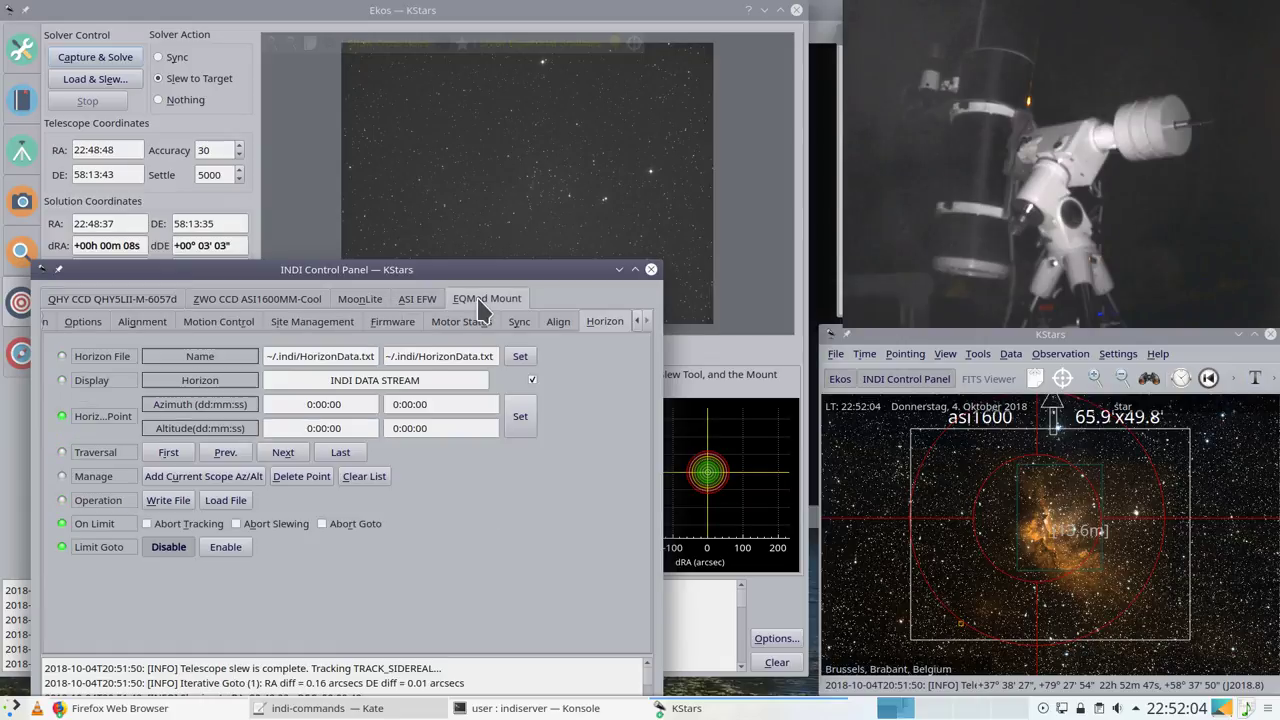
pyautogui.click(557, 321)
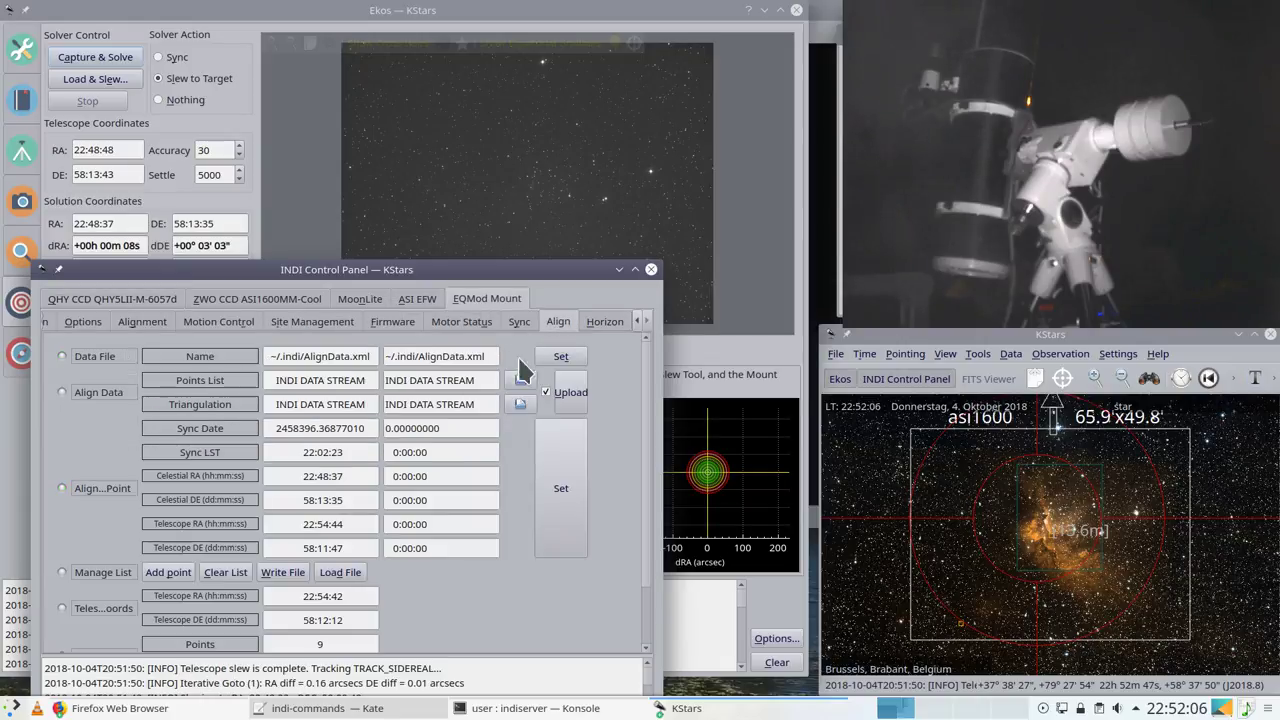
pyautogui.scroll(-5, 445, 555)
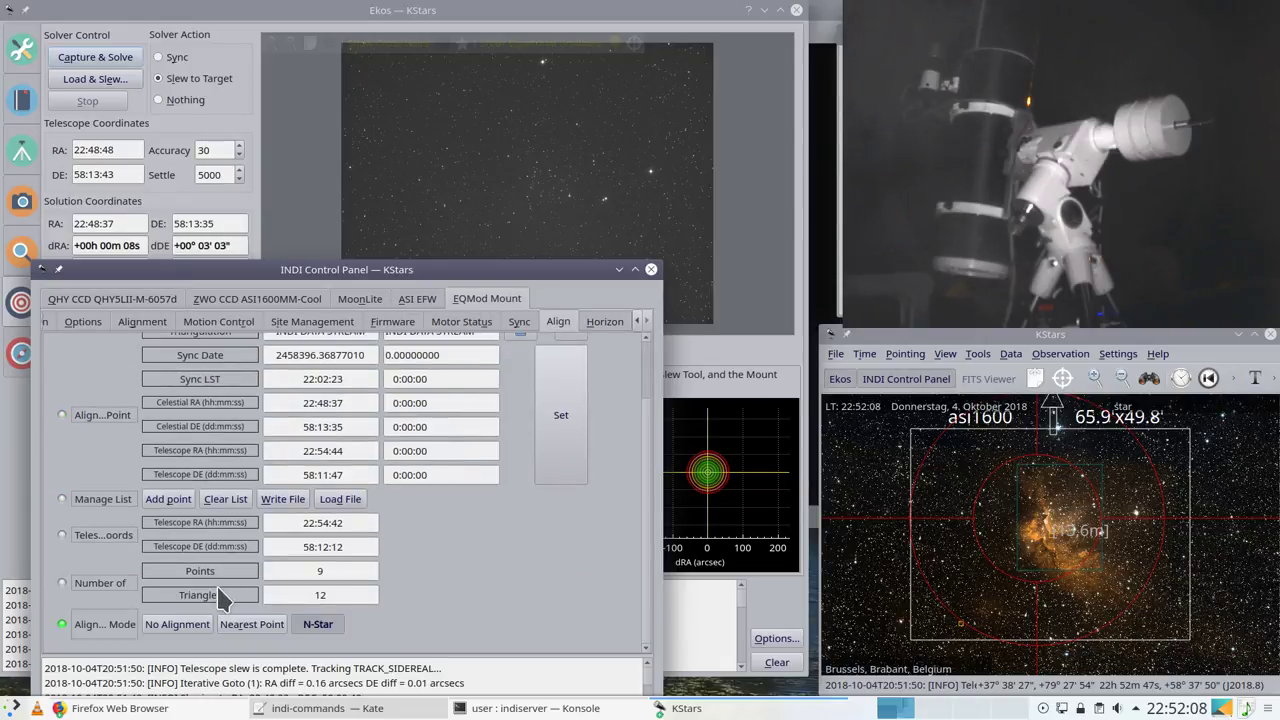
pyautogui.click(222, 505)
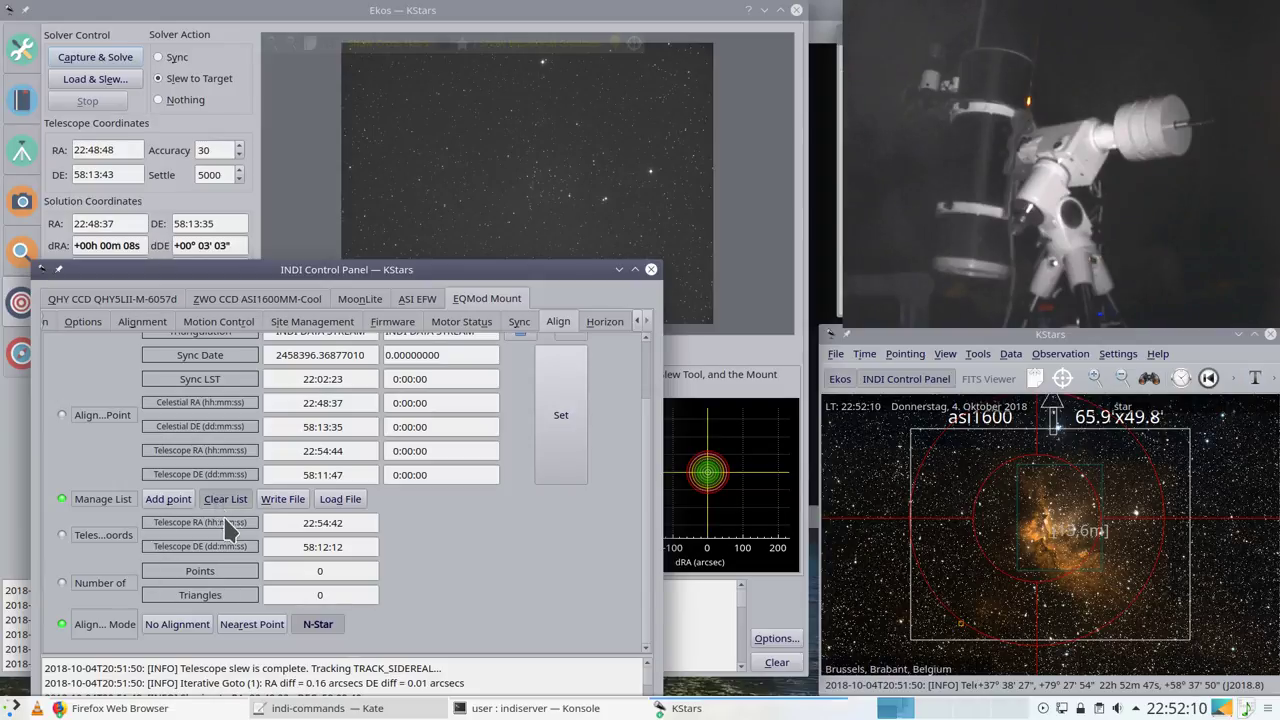
pyautogui.click(619, 270)
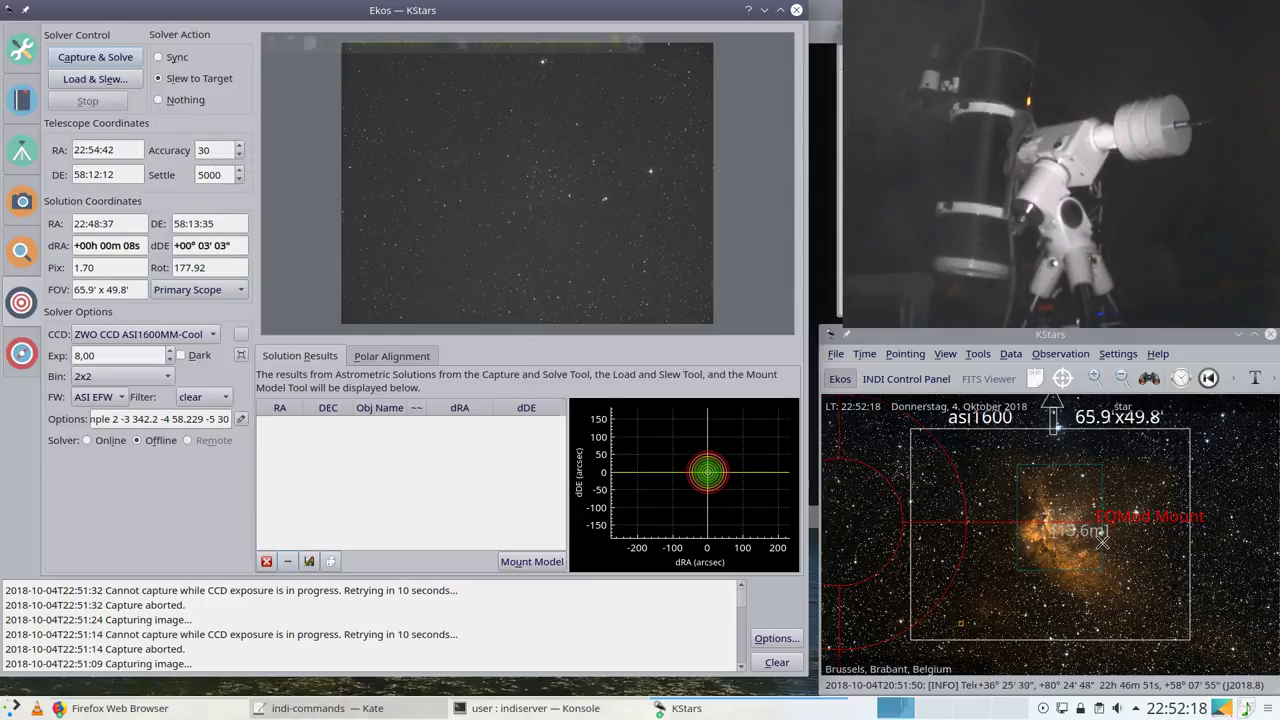
# Step: Send the EQMod Mount to Sh2 142 again with the Track command in the sky map
pyautogui.scroll(2, 1100, 540)
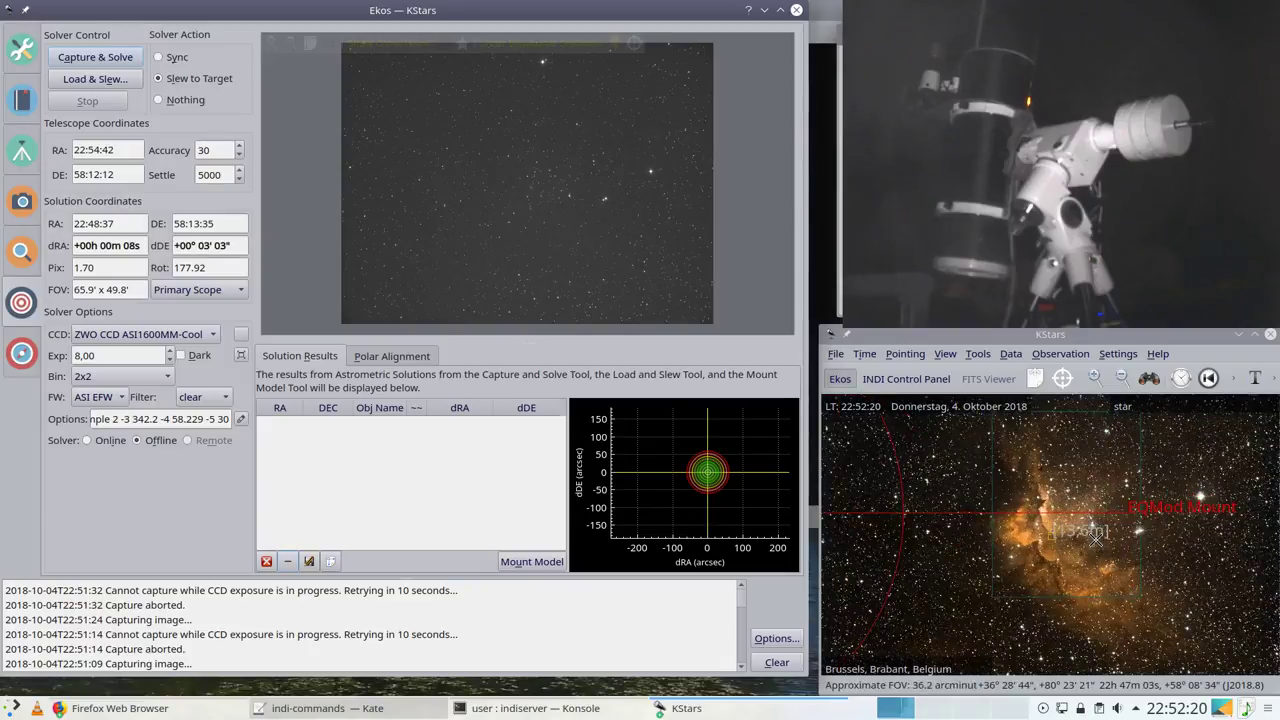
pyautogui.rightClick(1052, 535)
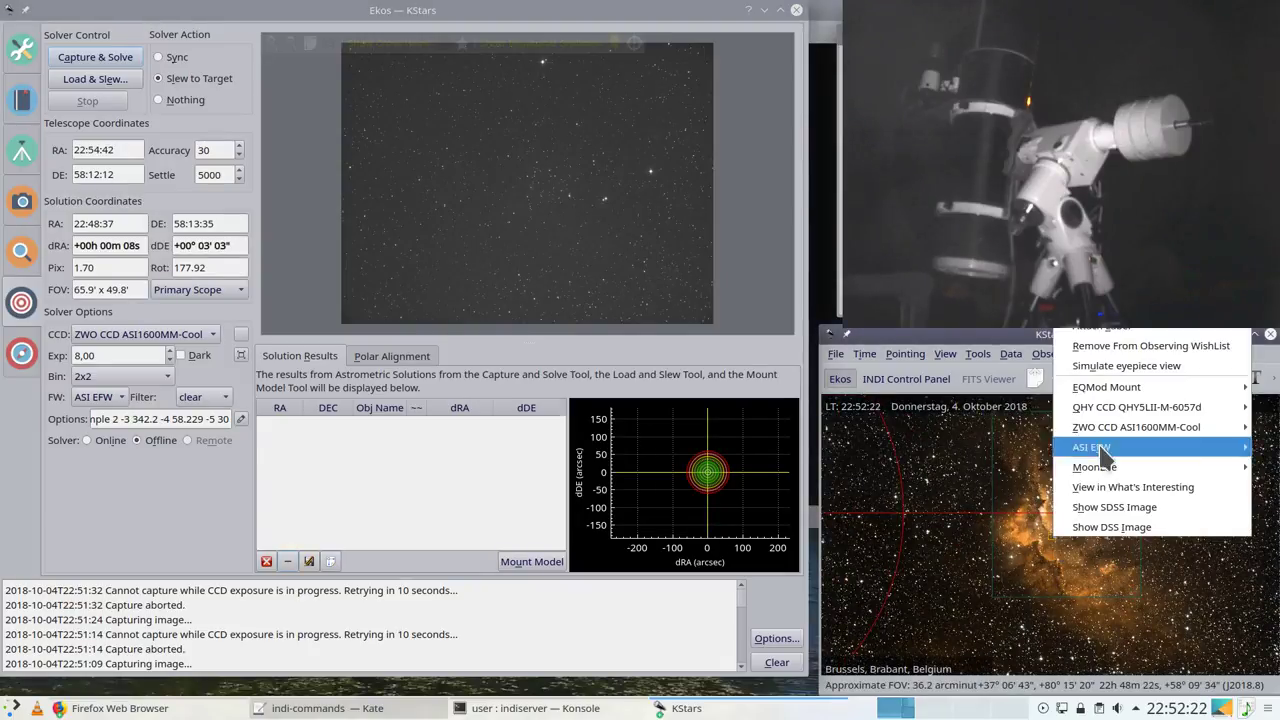
pyautogui.moveTo(1106, 396)
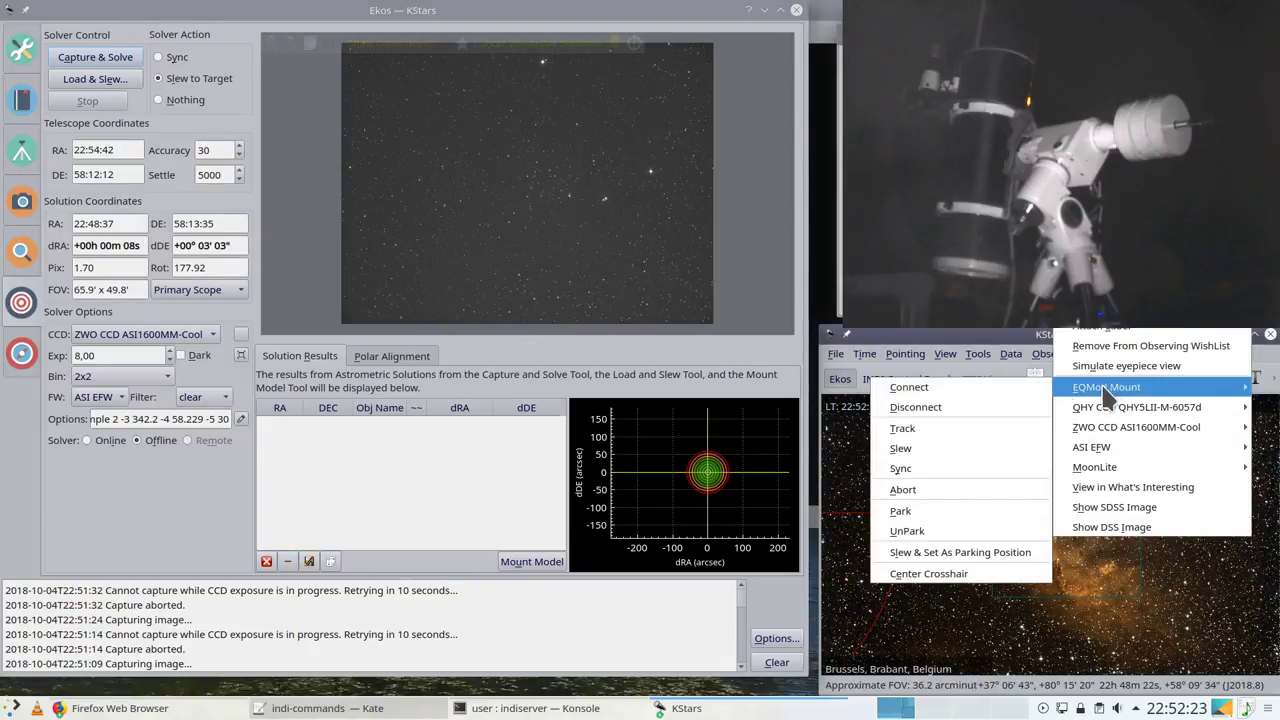
pyautogui.click(972, 430)
pyautogui.scroll(-2, 1070, 518)
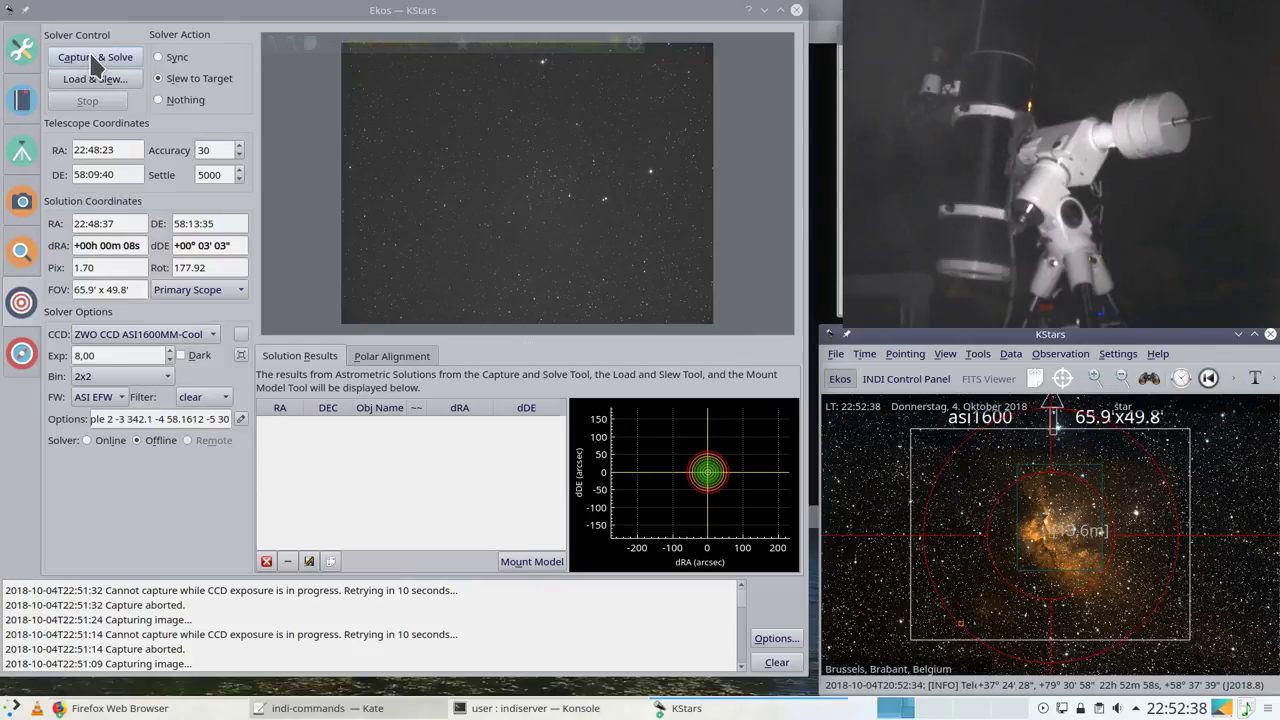
# Step: Capture and solve the Sh2 142 field with Slew to Target, following the mount's correction on the sky map
pyautogui.click(93, 62)
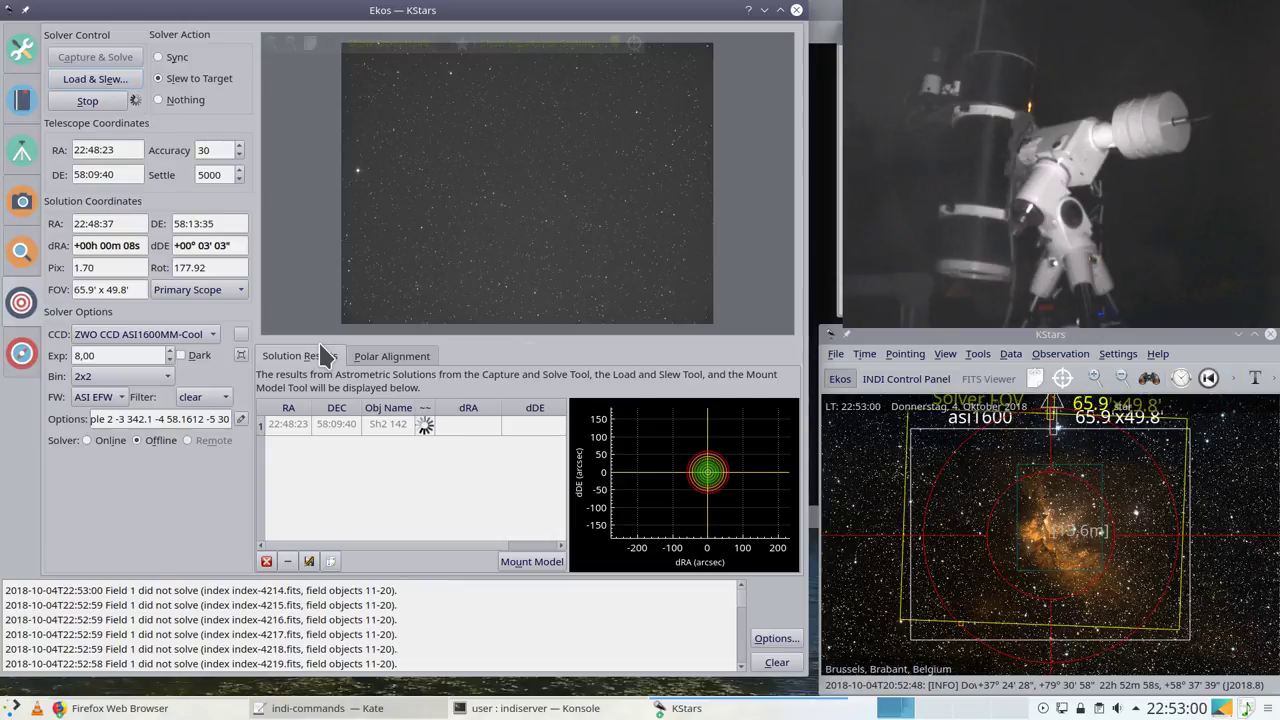
pyautogui.scroll(-3, 1040, 548)
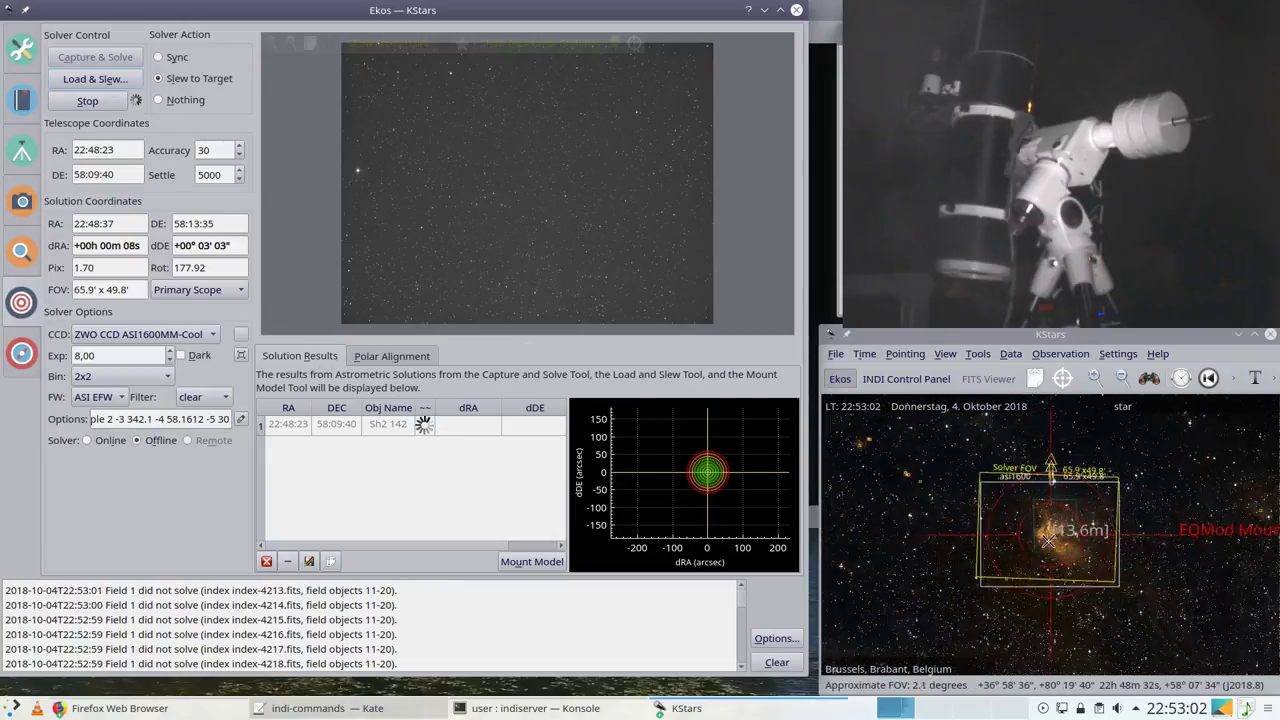
pyautogui.scroll(-4, 1048, 540)
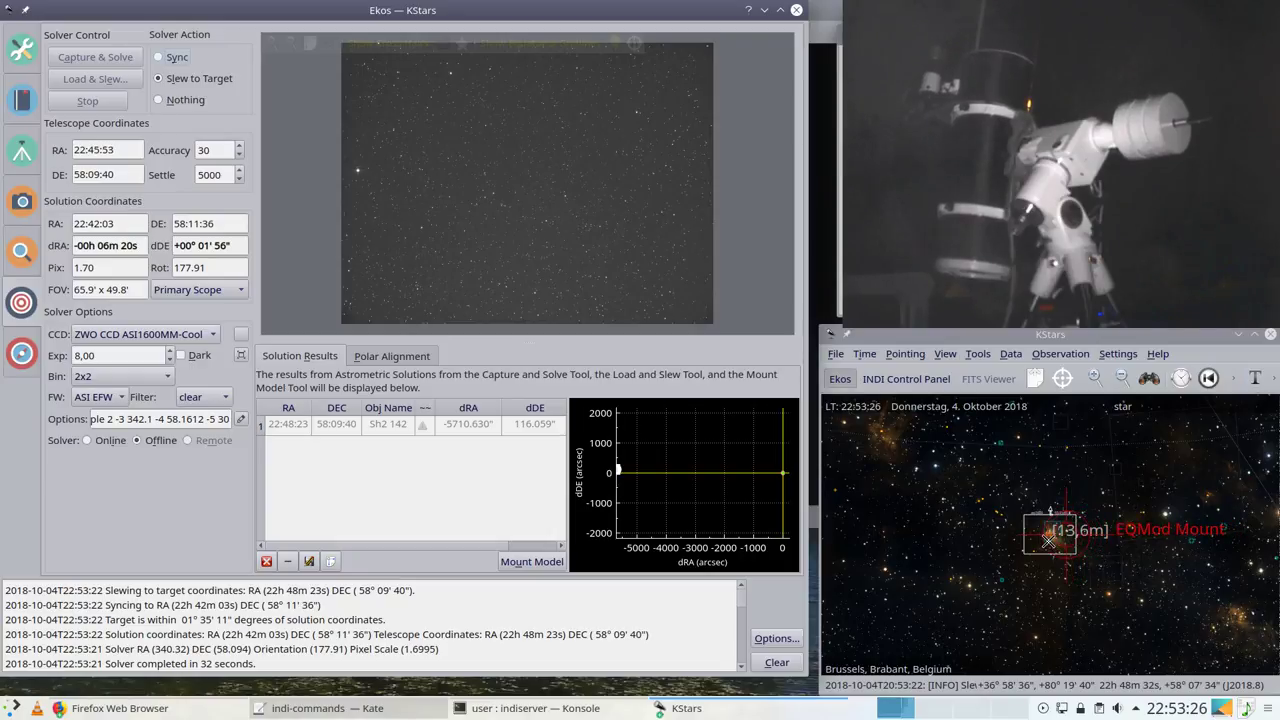
pyautogui.scroll(2, 1050, 540)
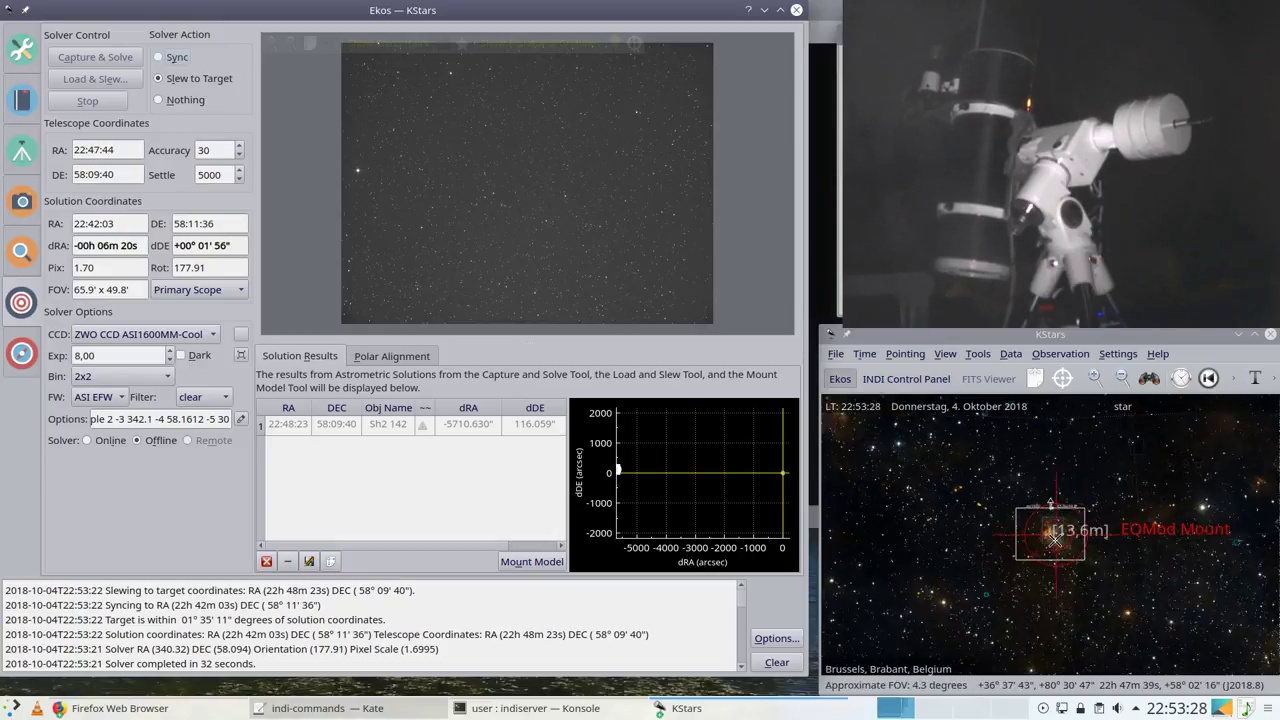
pyautogui.scroll(3, 1055, 540)
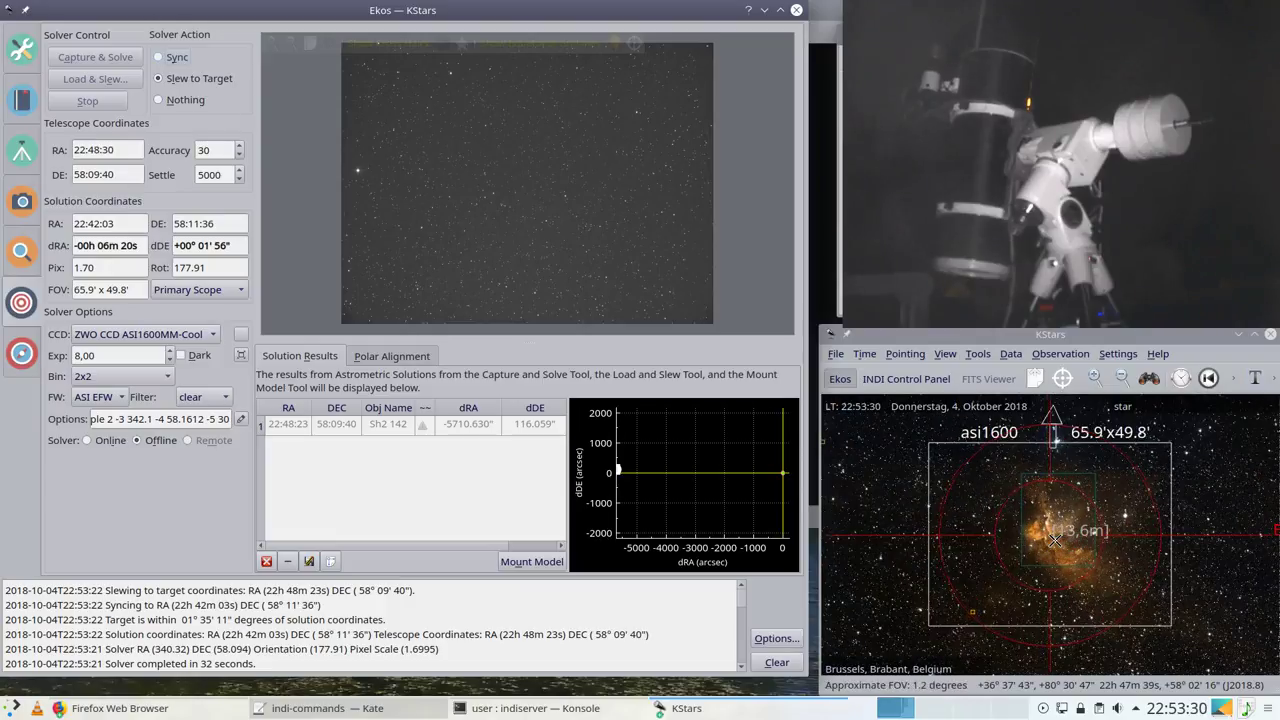
pyautogui.scroll(2, 1055, 540)
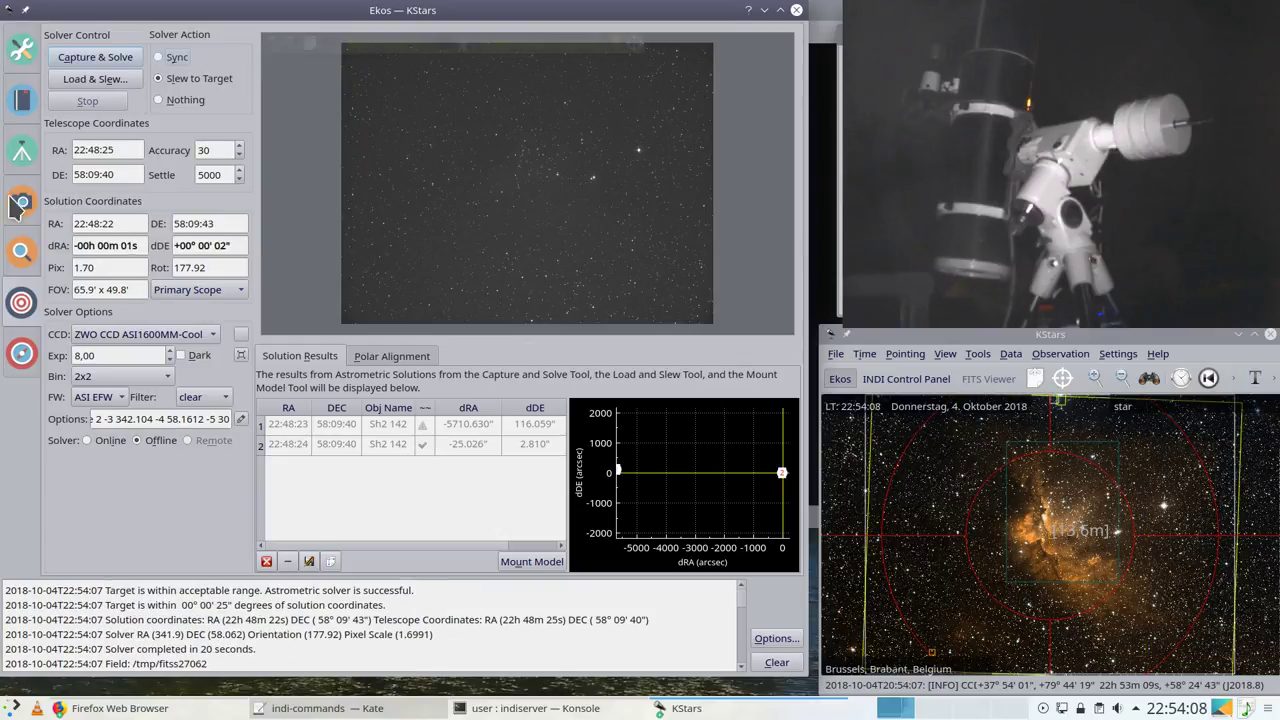
# Step: Check guide calibration, the guiding control parameters and the progress of the OIII capture sequence
pyautogui.click(22, 350)
pyautogui.moveTo(318, 263)
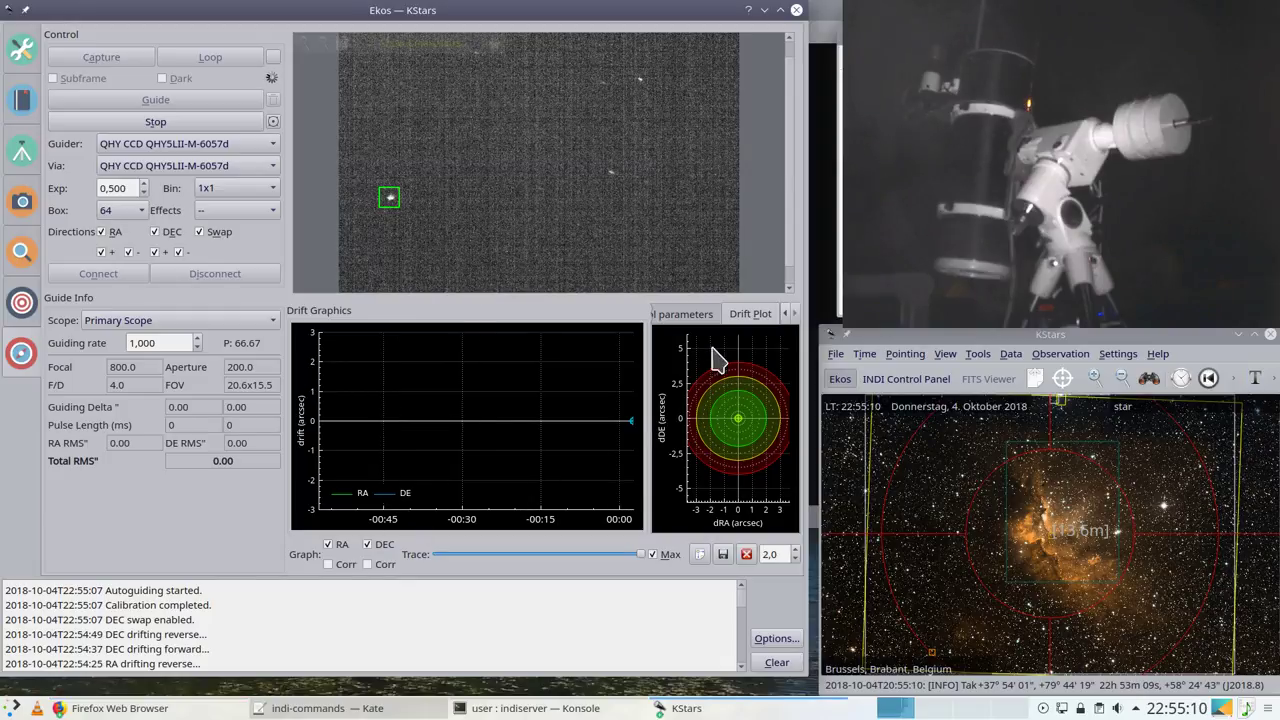
pyautogui.click(685, 313)
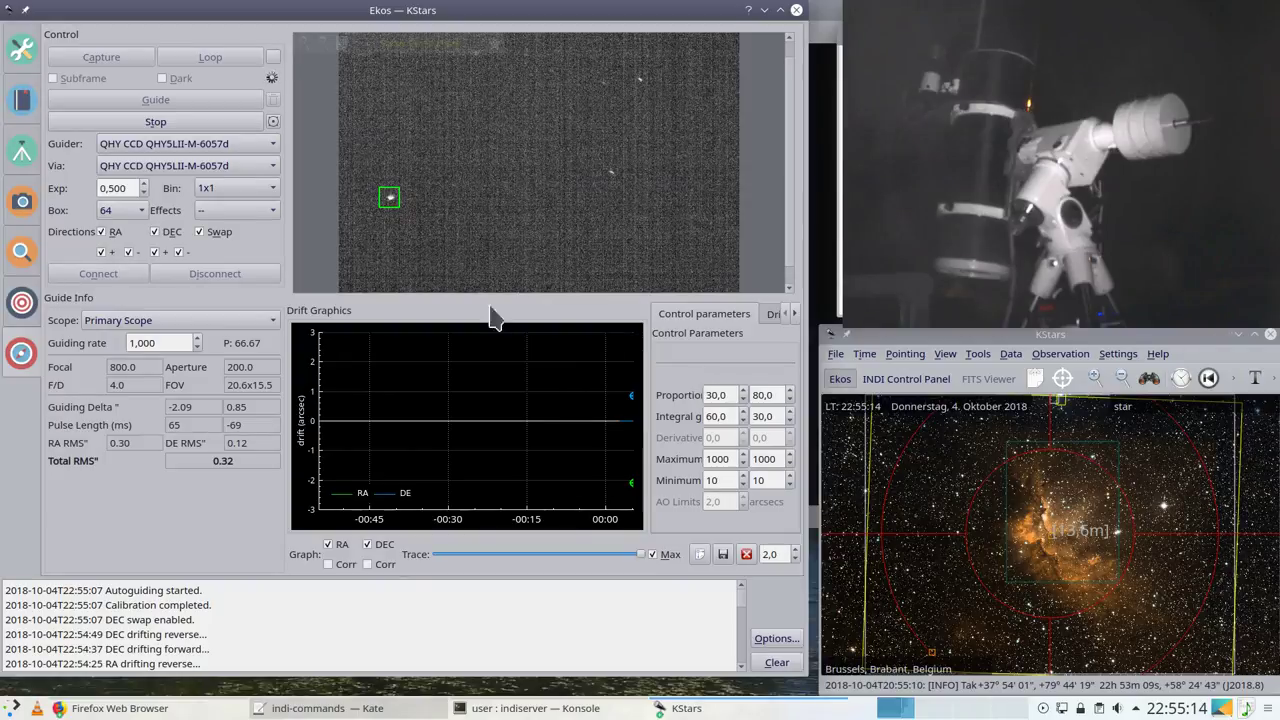
pyautogui.click(27, 205)
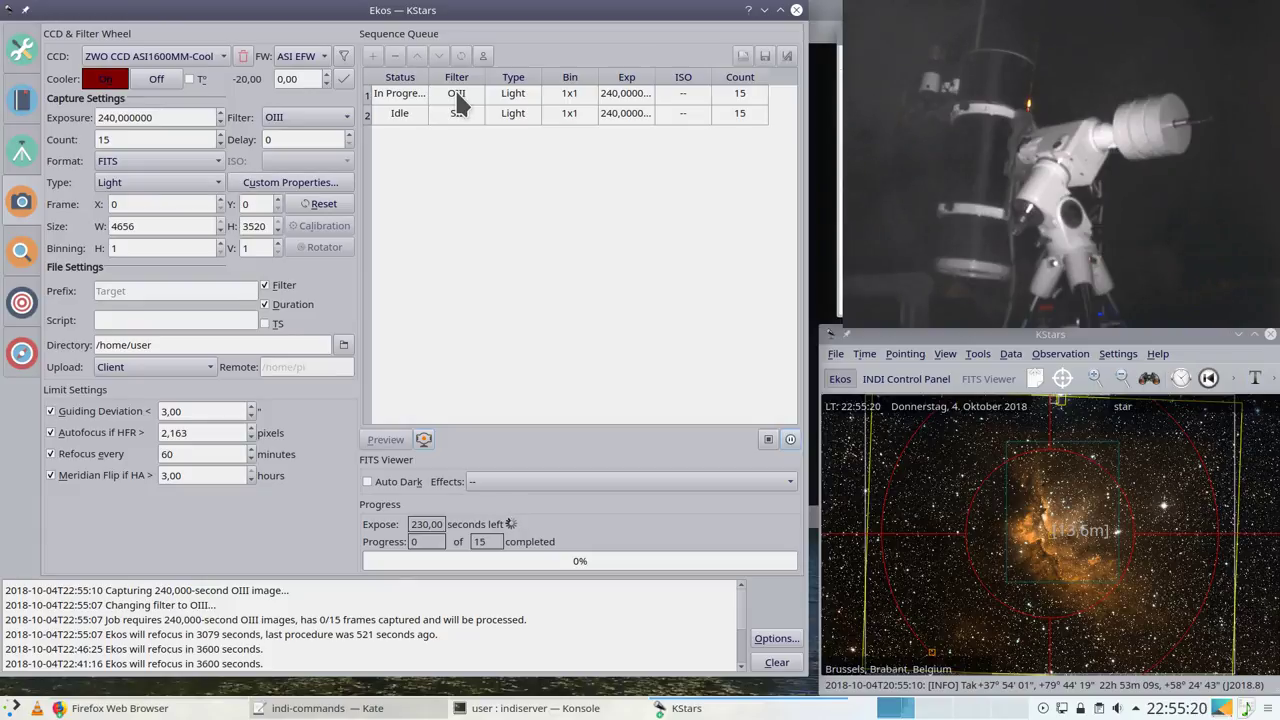
# Step: Set the FITS Viewer effect for captured frames to Auto Stretch
pyautogui.click(535, 482)
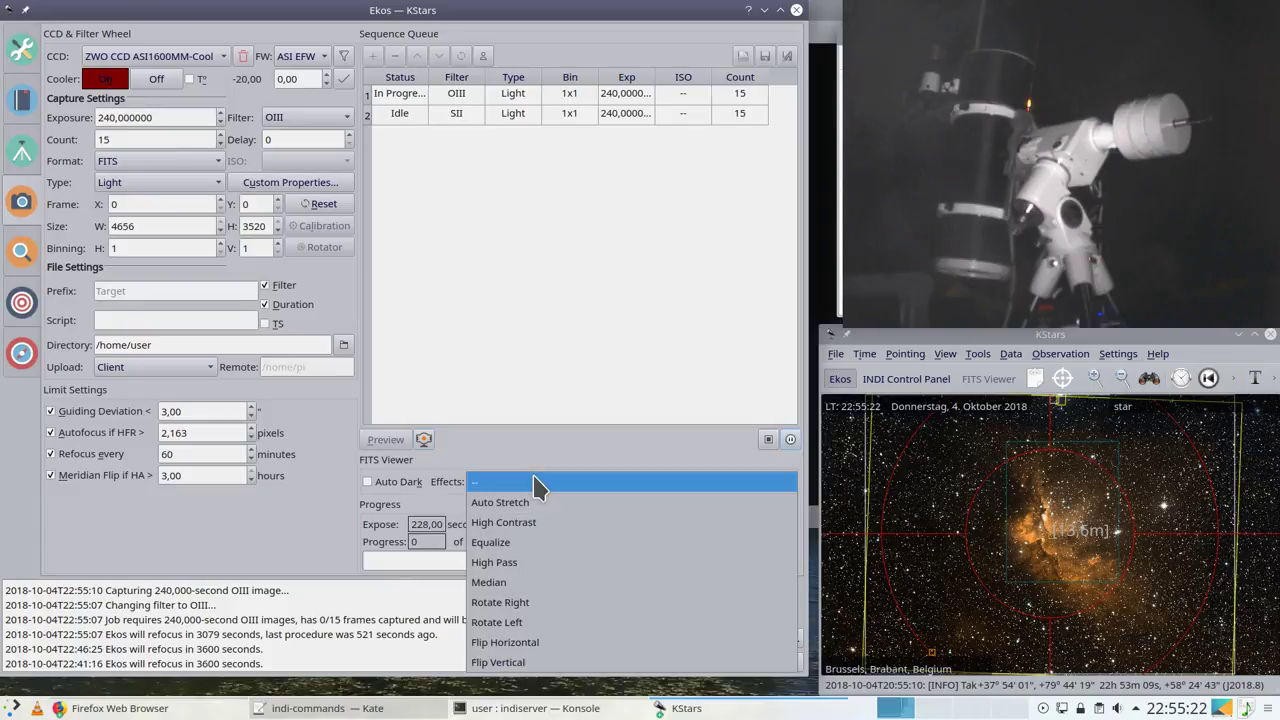
pyautogui.click(527, 502)
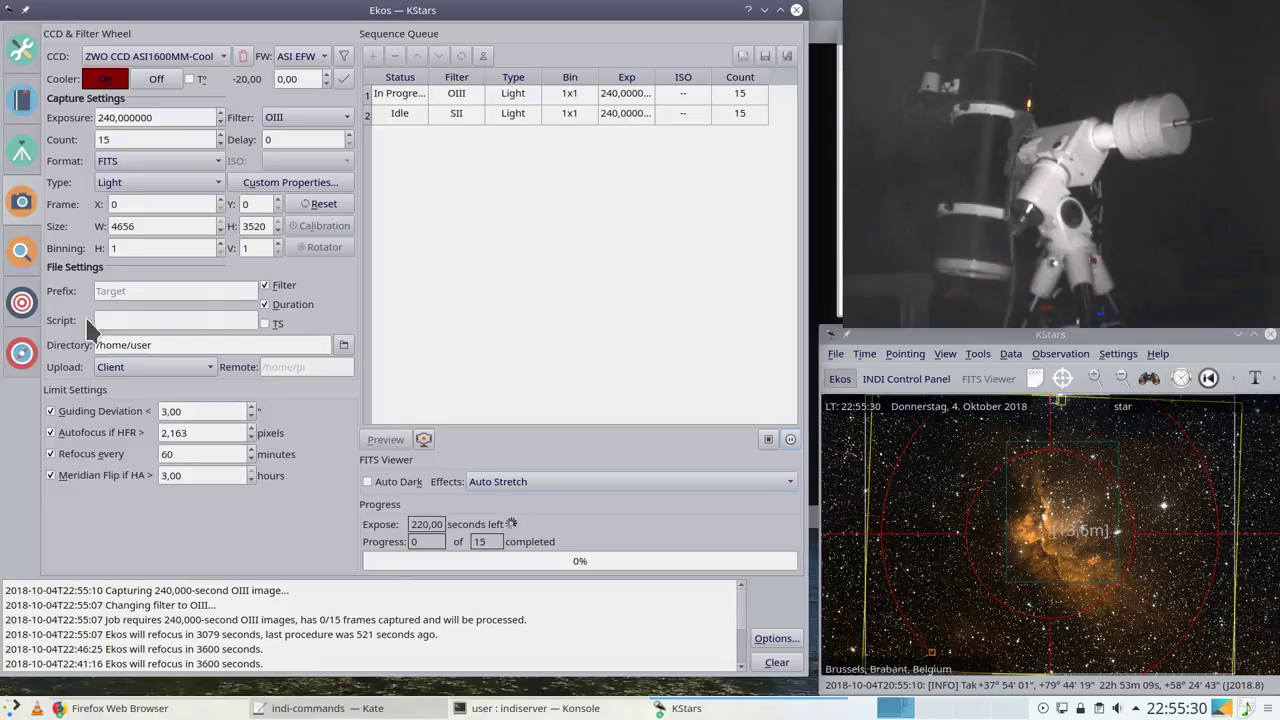
# Step: Watch the guide drift, autoscale both guide graphs to their default scale and stop the running autoguiding
pyautogui.click(18, 356)
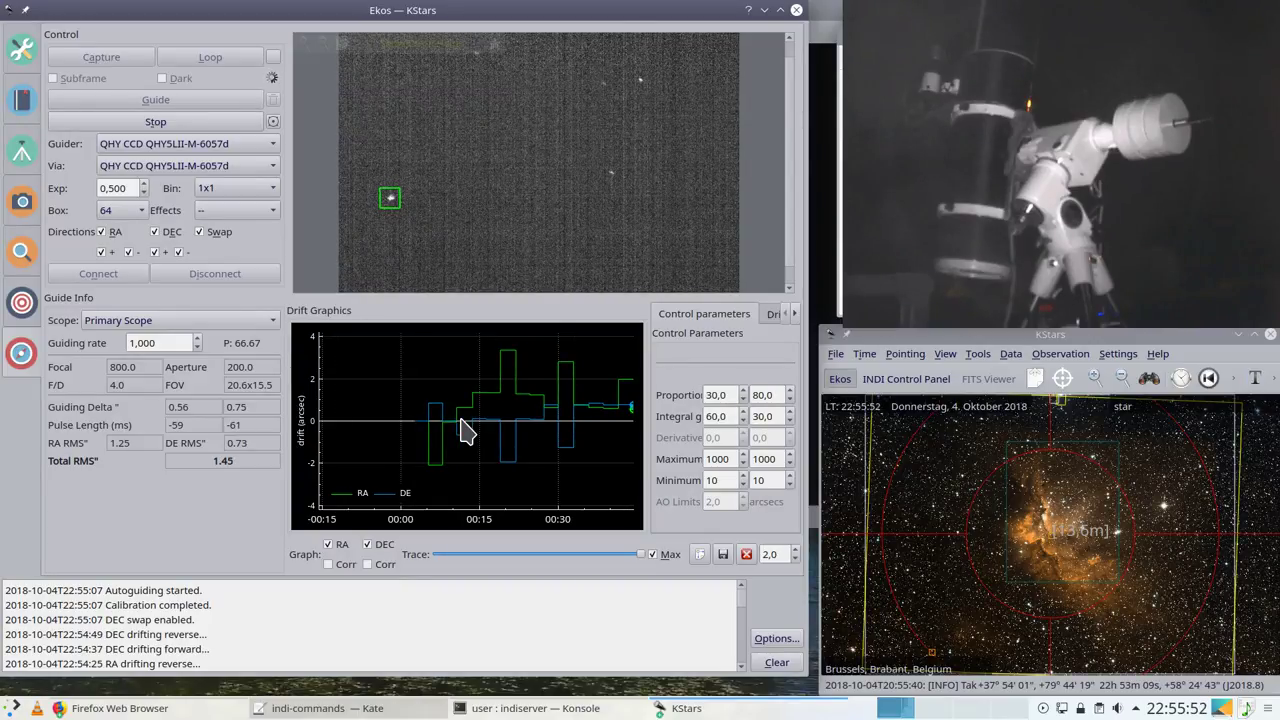
pyautogui.moveTo(423, 453)
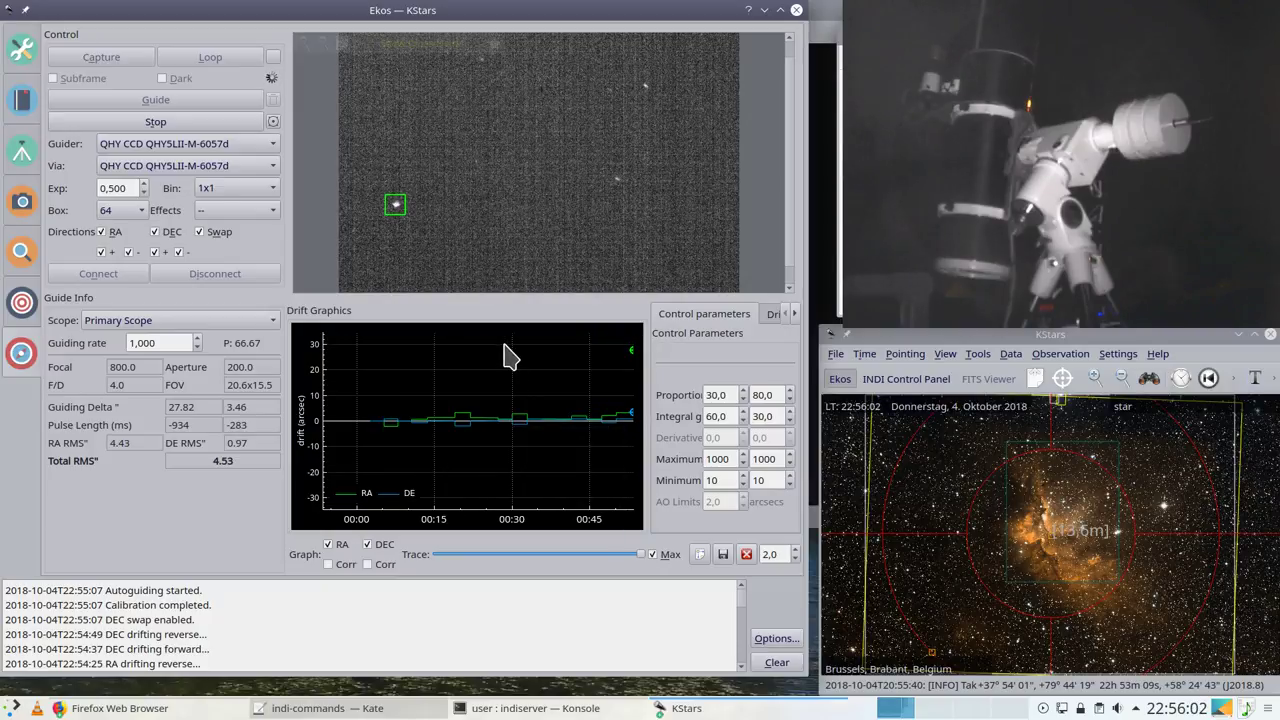
pyautogui.moveTo(500, 150)
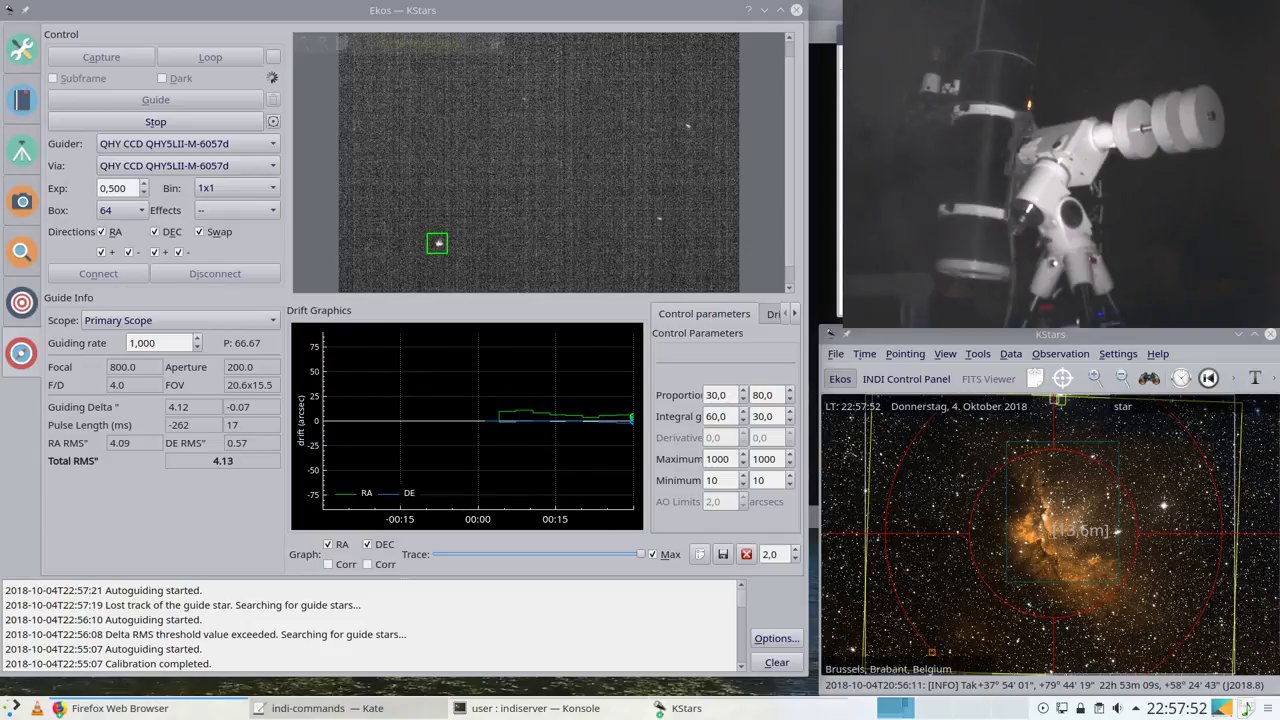
pyautogui.click(700, 554)
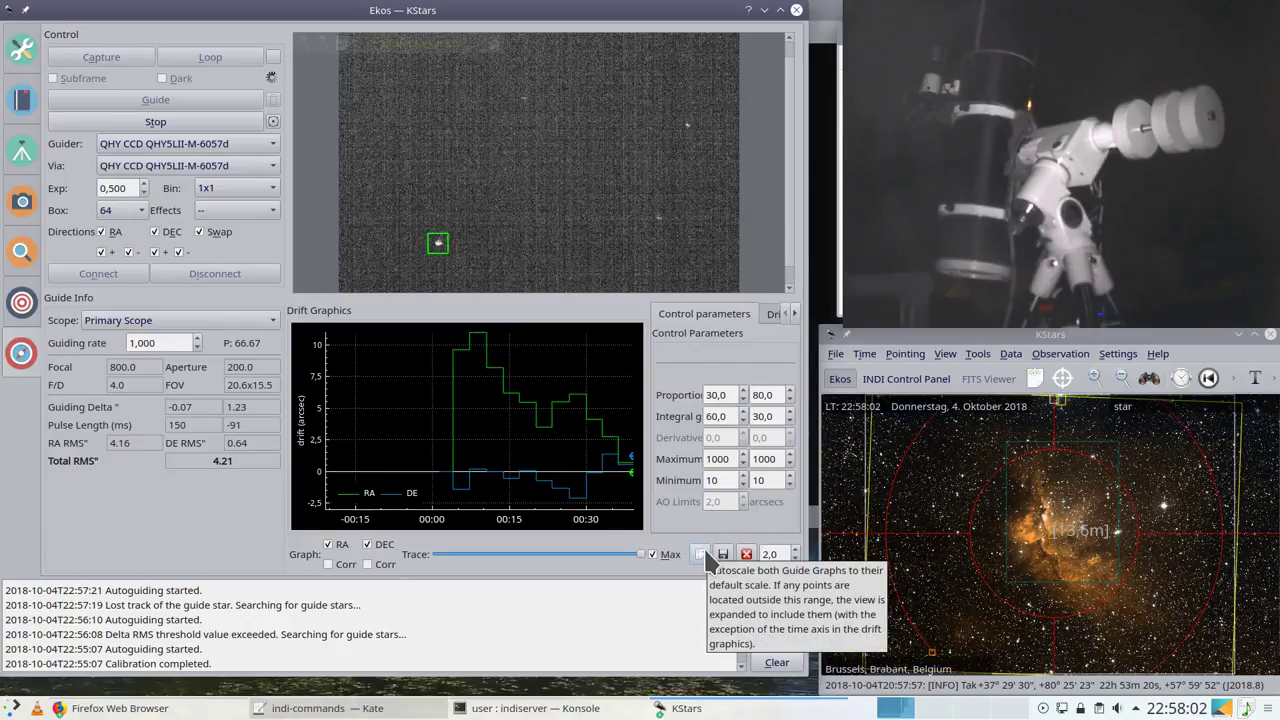
pyautogui.click(179, 118)
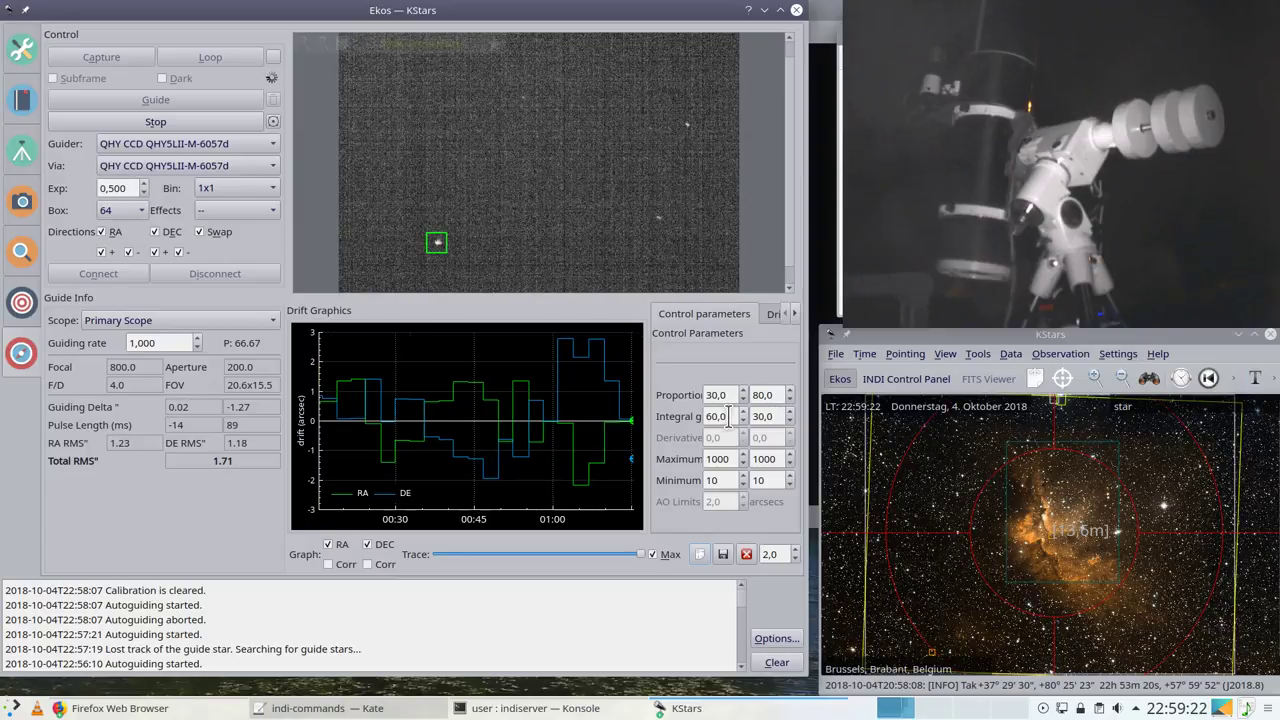
# Step: Examine the guiding control parameters, the guiding rate, the drift graph and the exposure progress of the running OIII capture
pyautogui.doubleClick(768, 395)
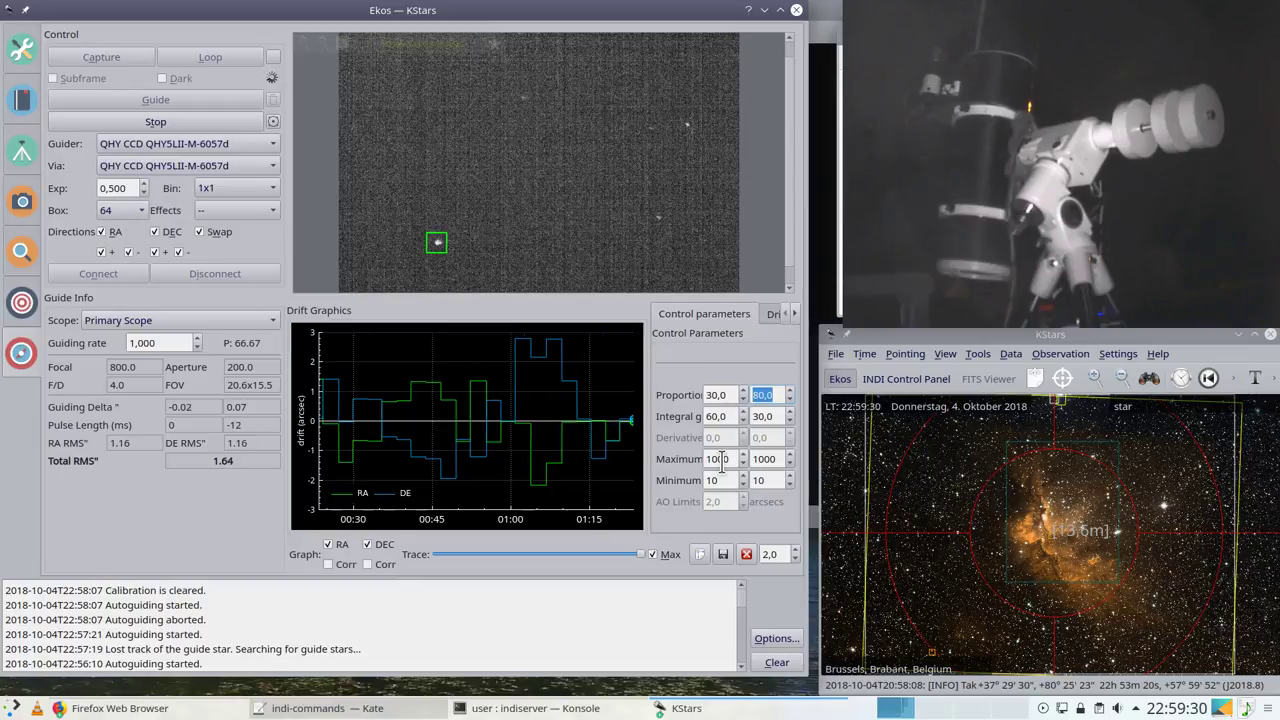
pyautogui.moveTo(72, 345)
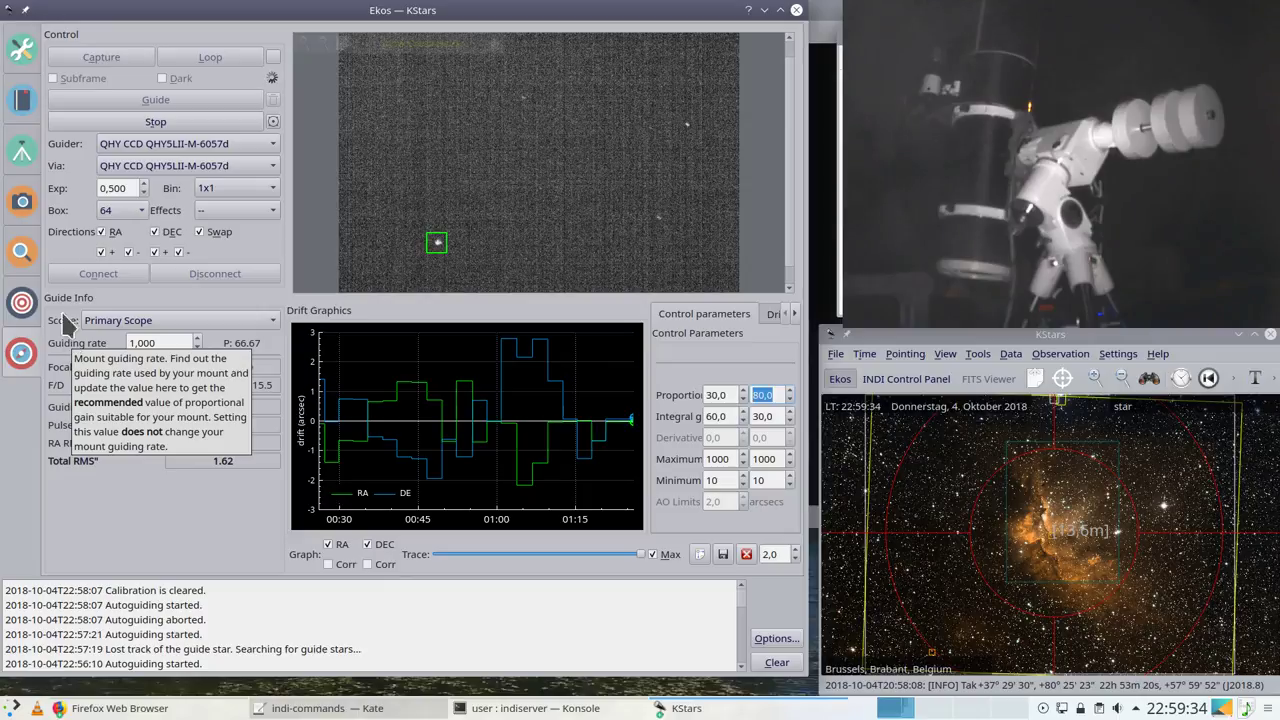
pyautogui.click(21, 201)
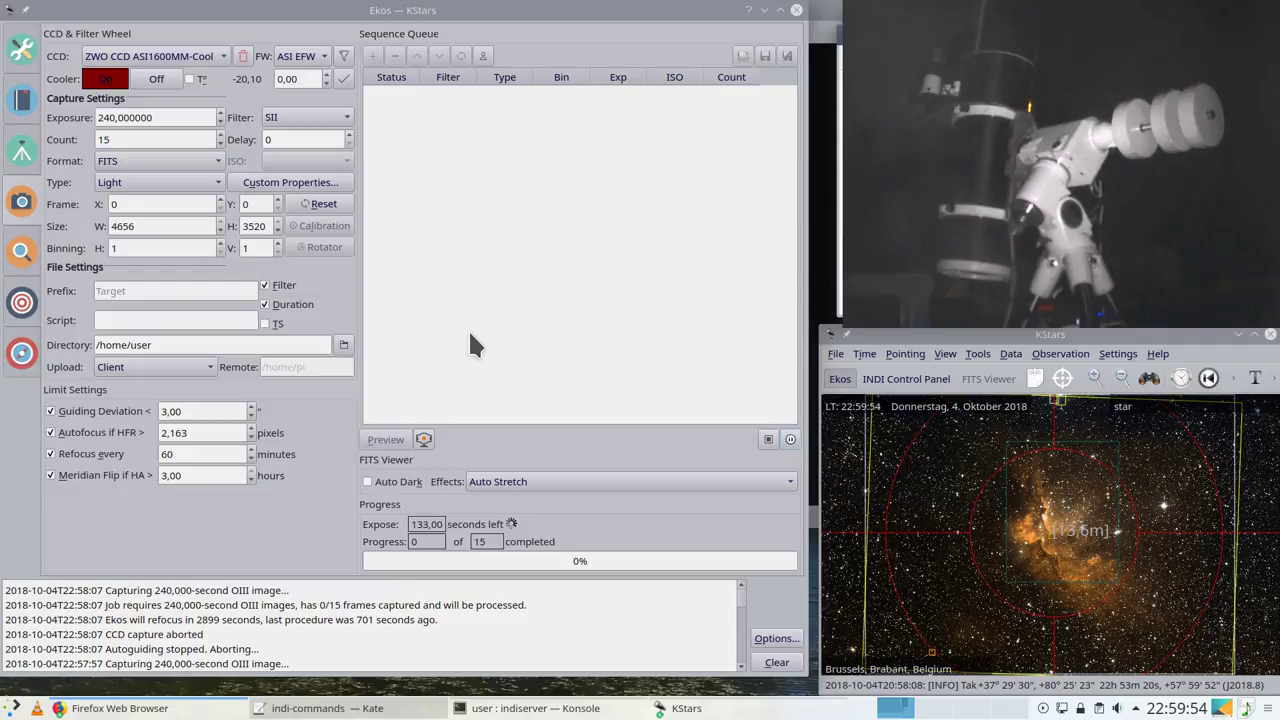
pyautogui.click(22, 152)
pyautogui.click(21, 203)
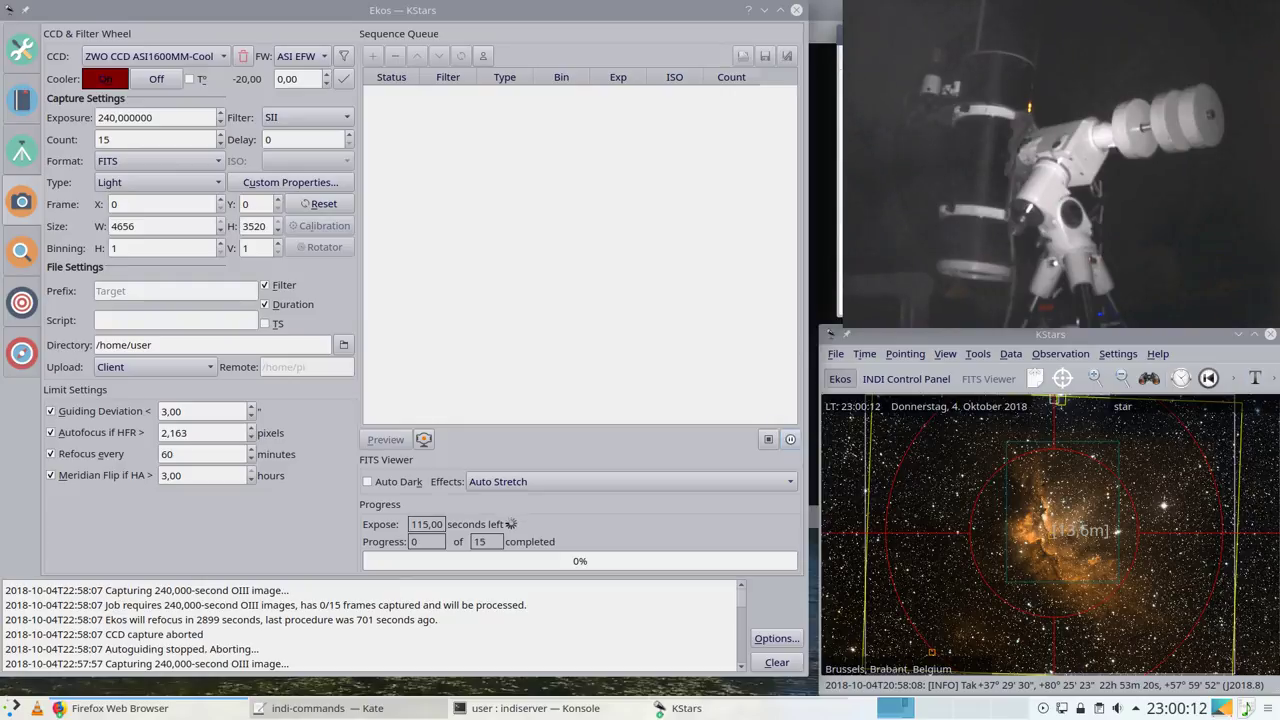
pyautogui.click(476, 134)
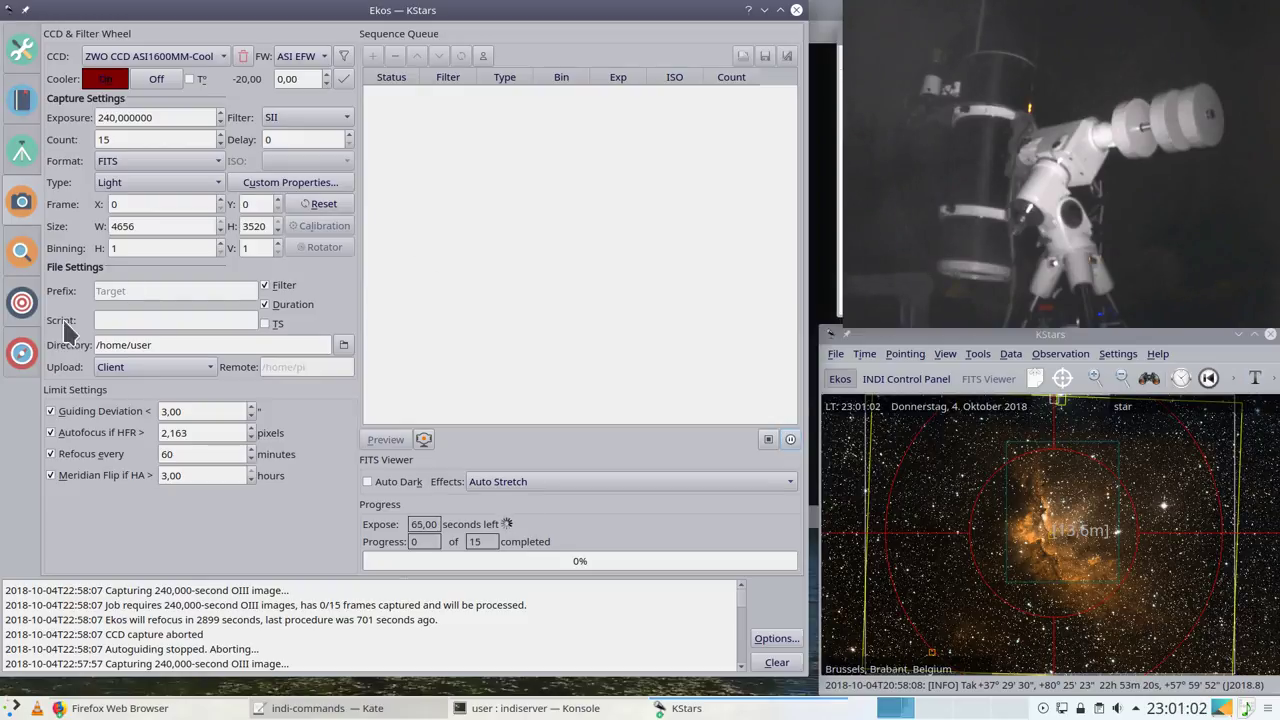
pyautogui.click(28, 351)
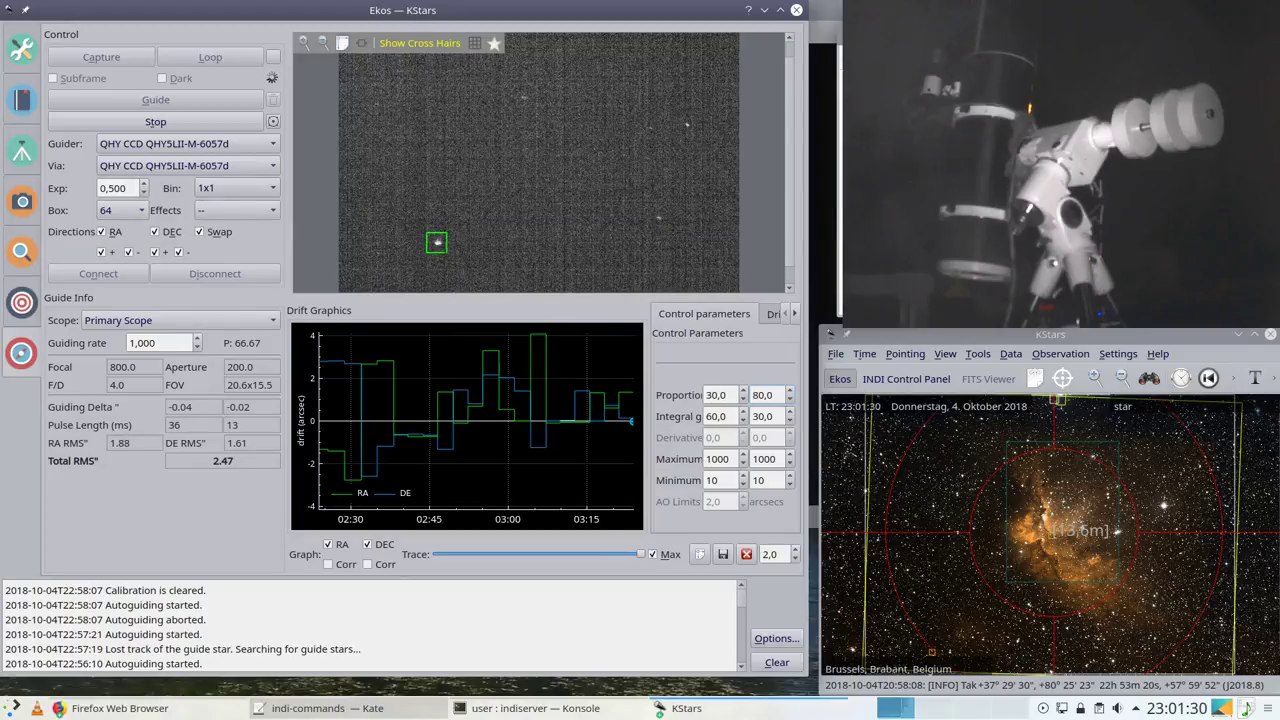
# Step: Set the capture module's Guiding Deviation limit to 4,00 arcseconds
pyautogui.click(20, 201)
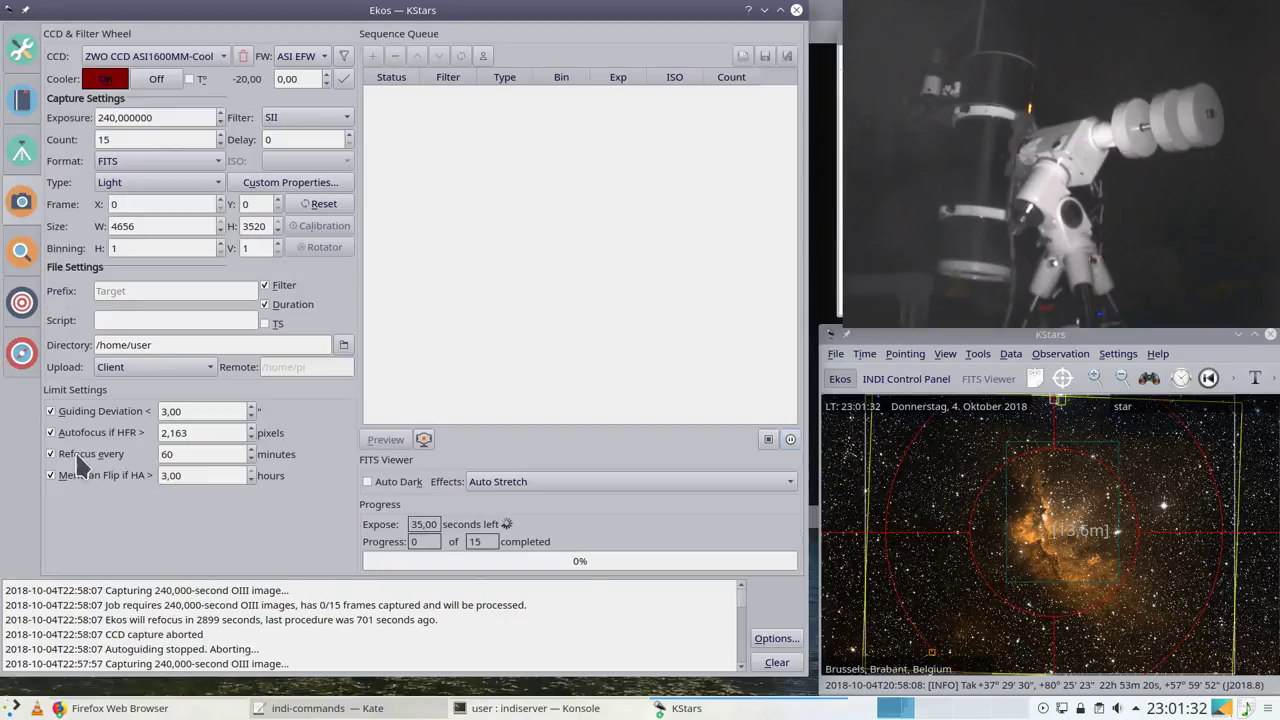
pyautogui.moveTo(74, 475)
pyautogui.moveTo(192, 411); pyautogui.dragTo(88, 412)
pyautogui.write('4,00')
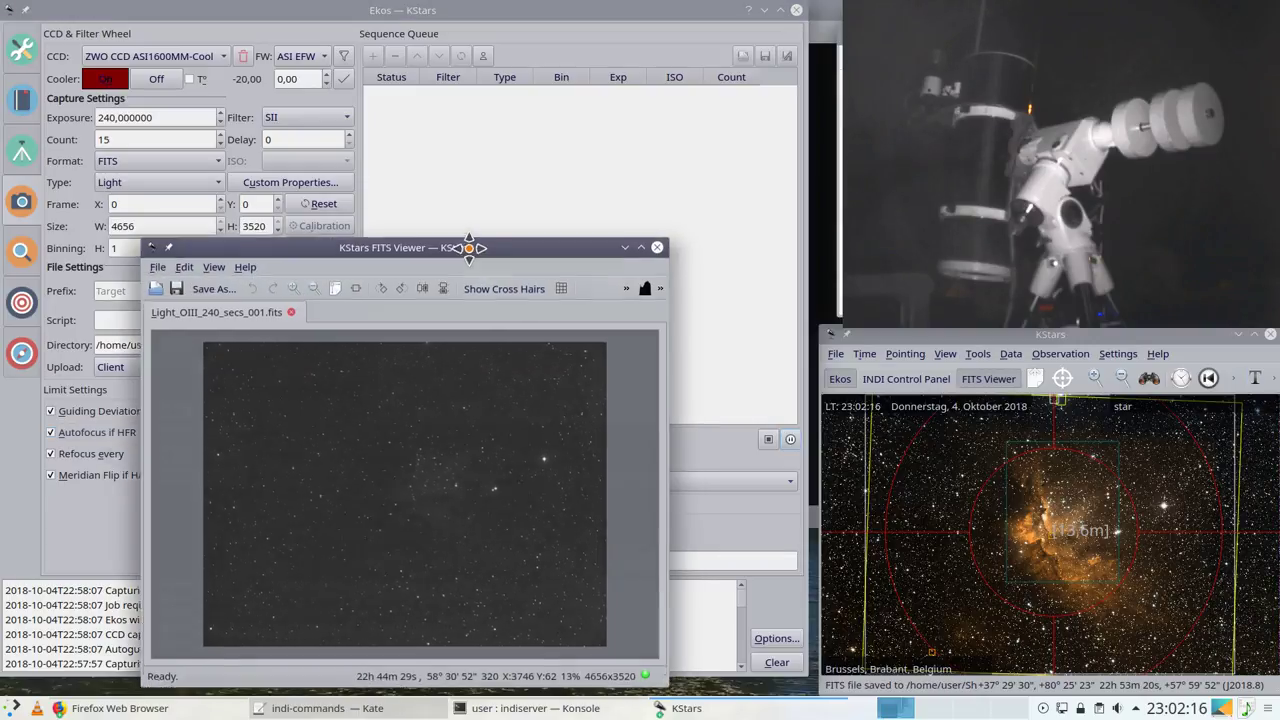
# Step: Bring the FITS Viewer with Light_OIII_240_secs_001.fits to the front and enlarge its window over the Ekos window
pyautogui.moveTo(486, 252); pyautogui.dragTo(356, 33)
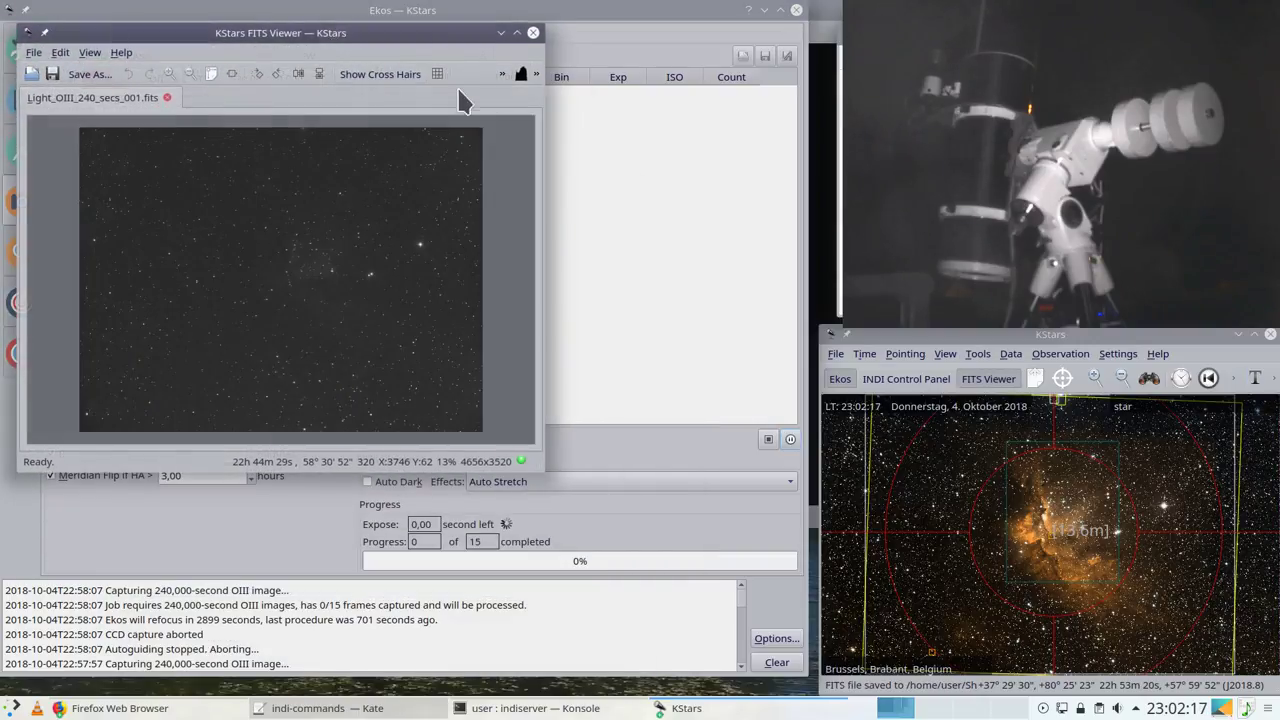
pyautogui.click(545, 130)
pyautogui.click(680, 708)
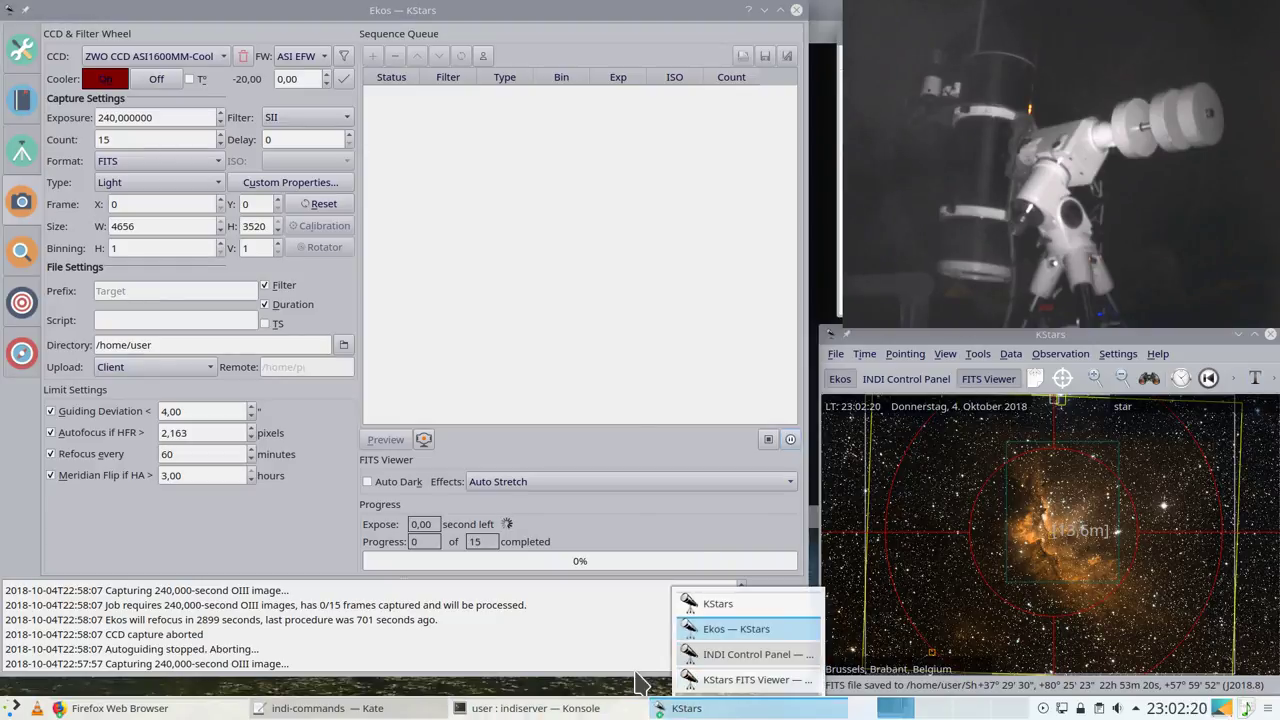
pyautogui.click(740, 680)
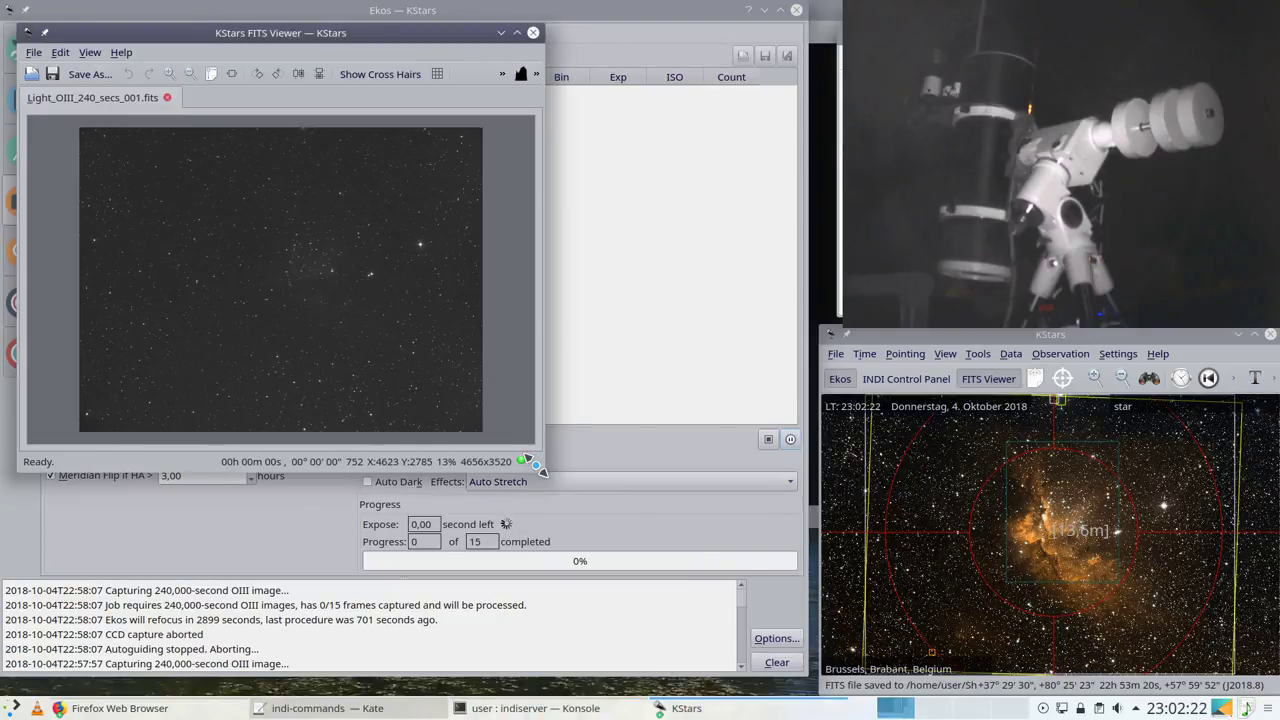
pyautogui.moveTo(541, 467); pyautogui.dragTo(806, 670)
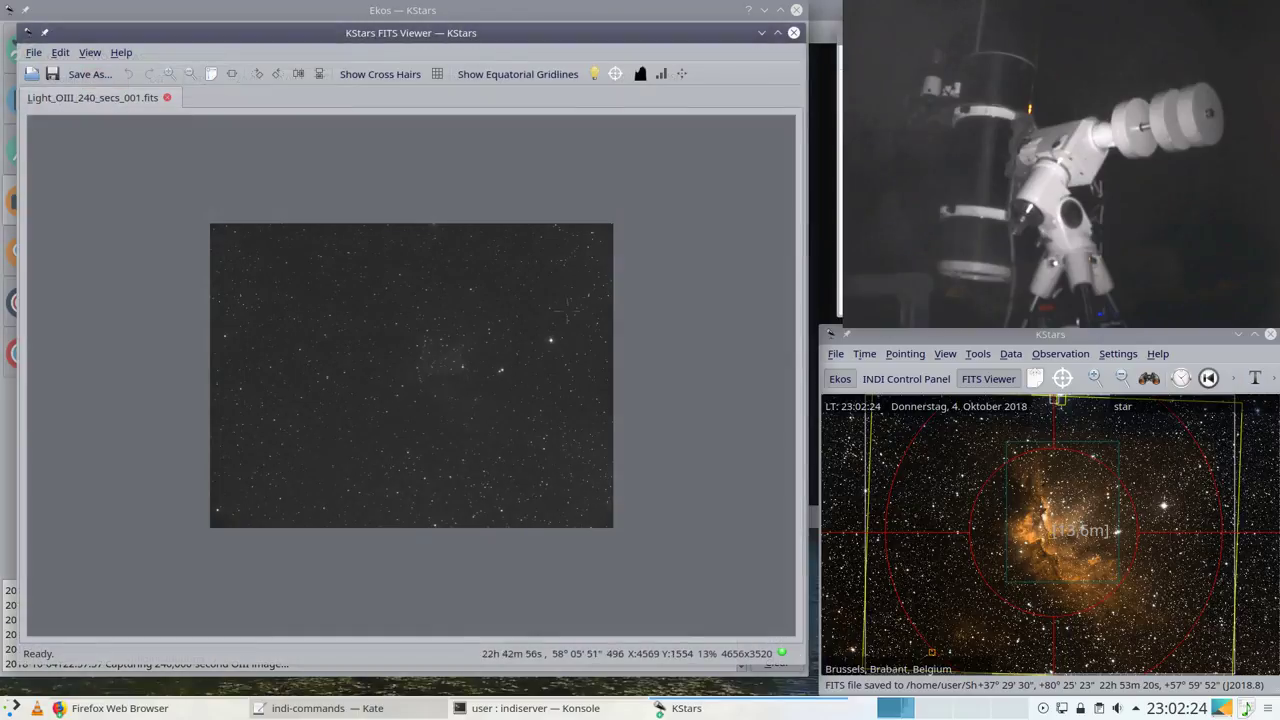
# Step: Inspect the stars in the first OIII frame at 100% zoom, then show the whole image at 20%
pyautogui.click(210, 70)
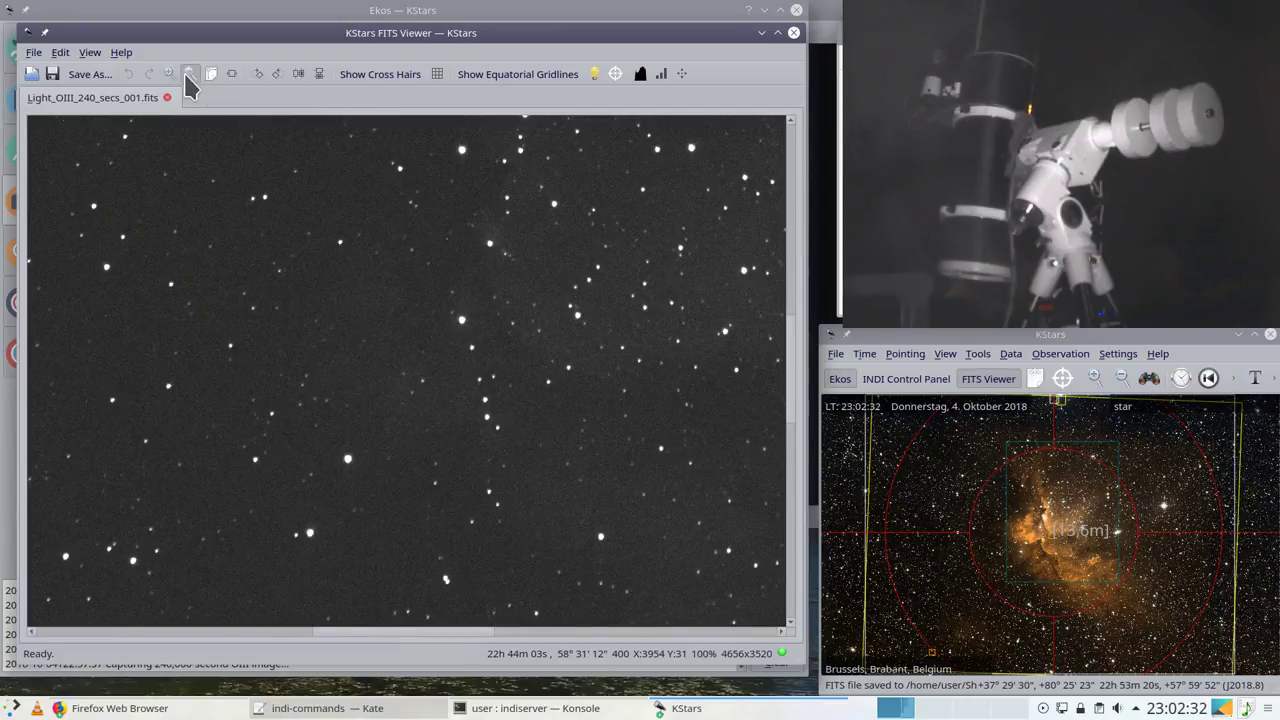
pyautogui.click(185, 74)
pyautogui.click(185, 74)
pyautogui.click(185, 74)
pyautogui.click(185, 74)
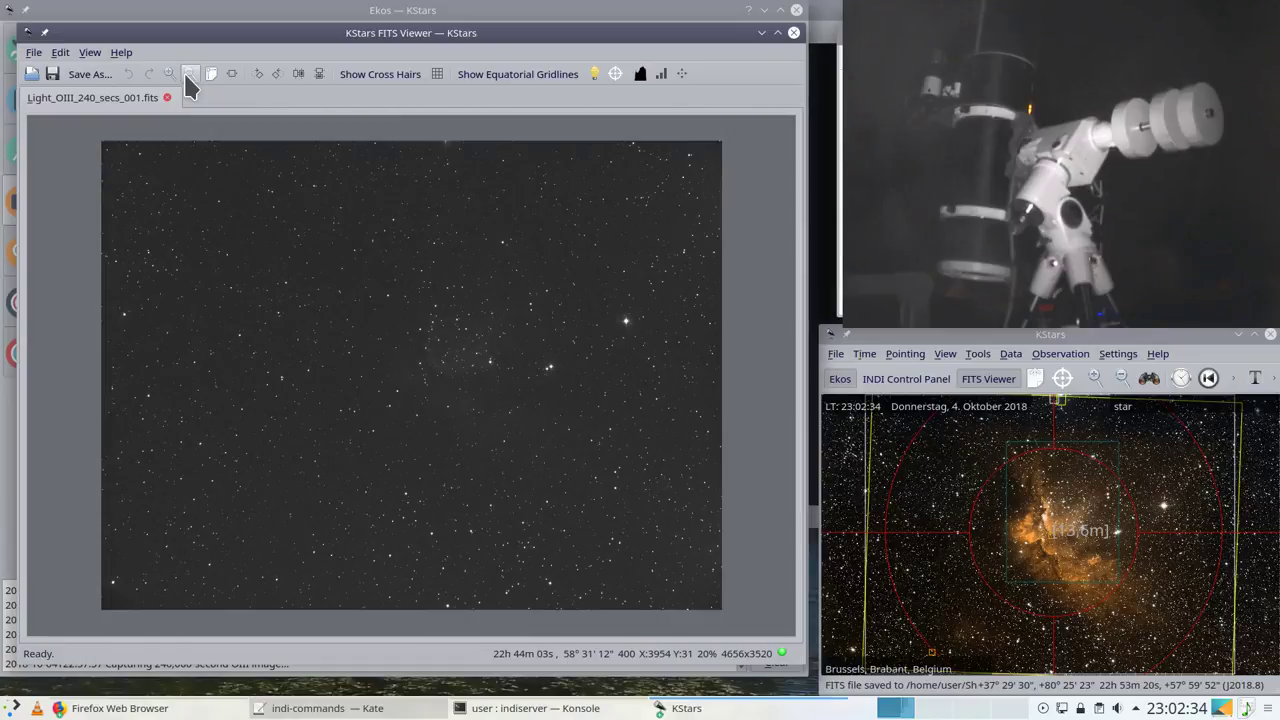
pyautogui.click(185, 74)
pyautogui.click(169, 74)
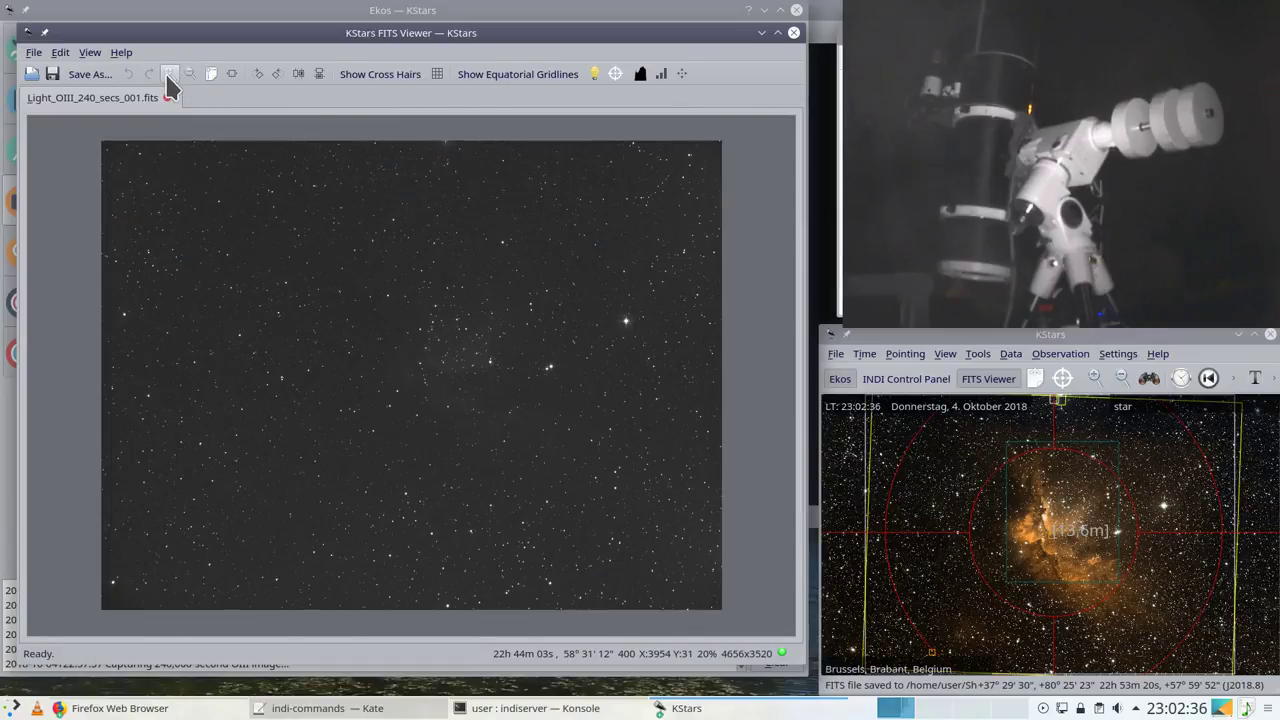
# Step: Auto-stretch the OIII frame, examine the nebula up close and minimize the FITS Viewer
pyautogui.click(684, 75)
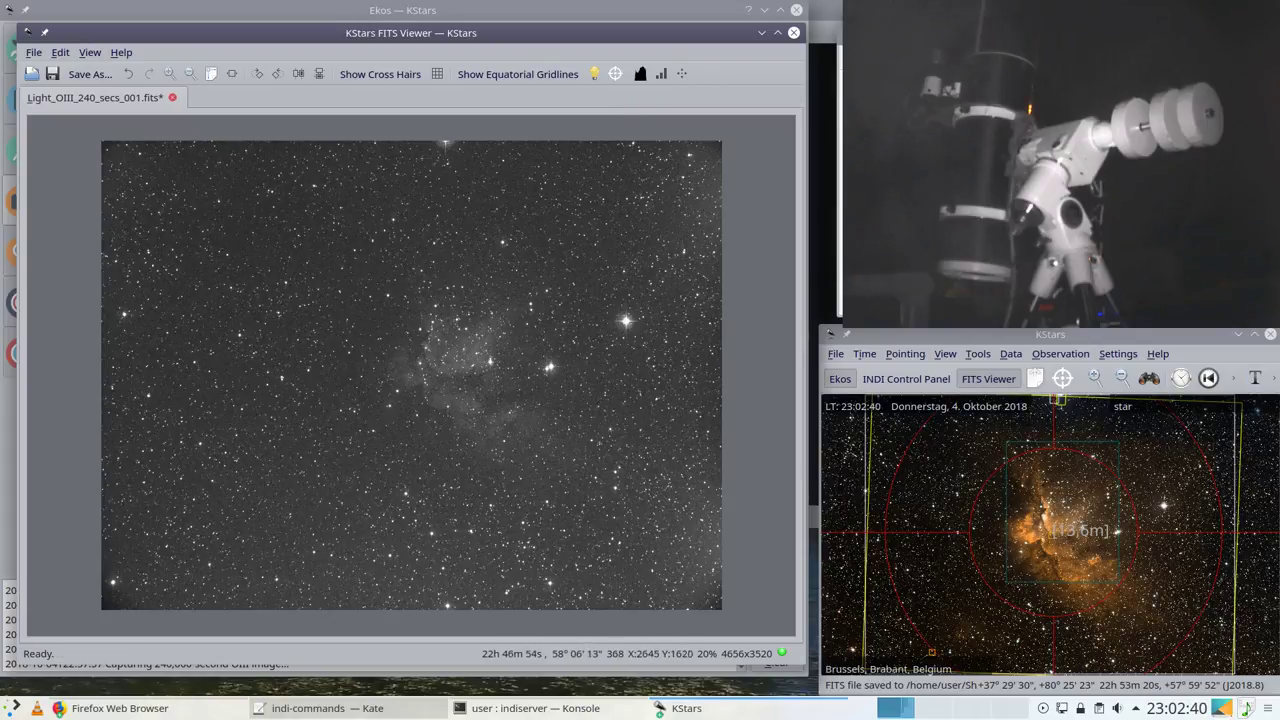
pyautogui.scroll(4, 437, 371)
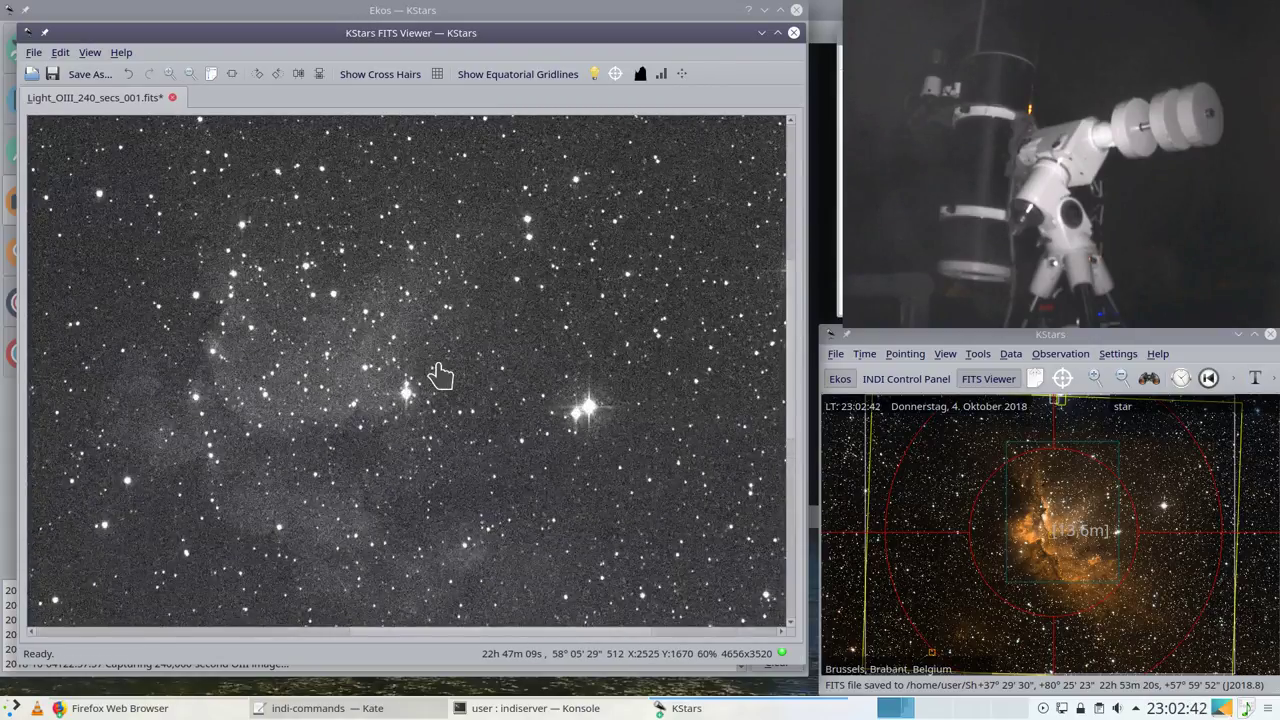
pyautogui.scroll(-3, 440, 375)
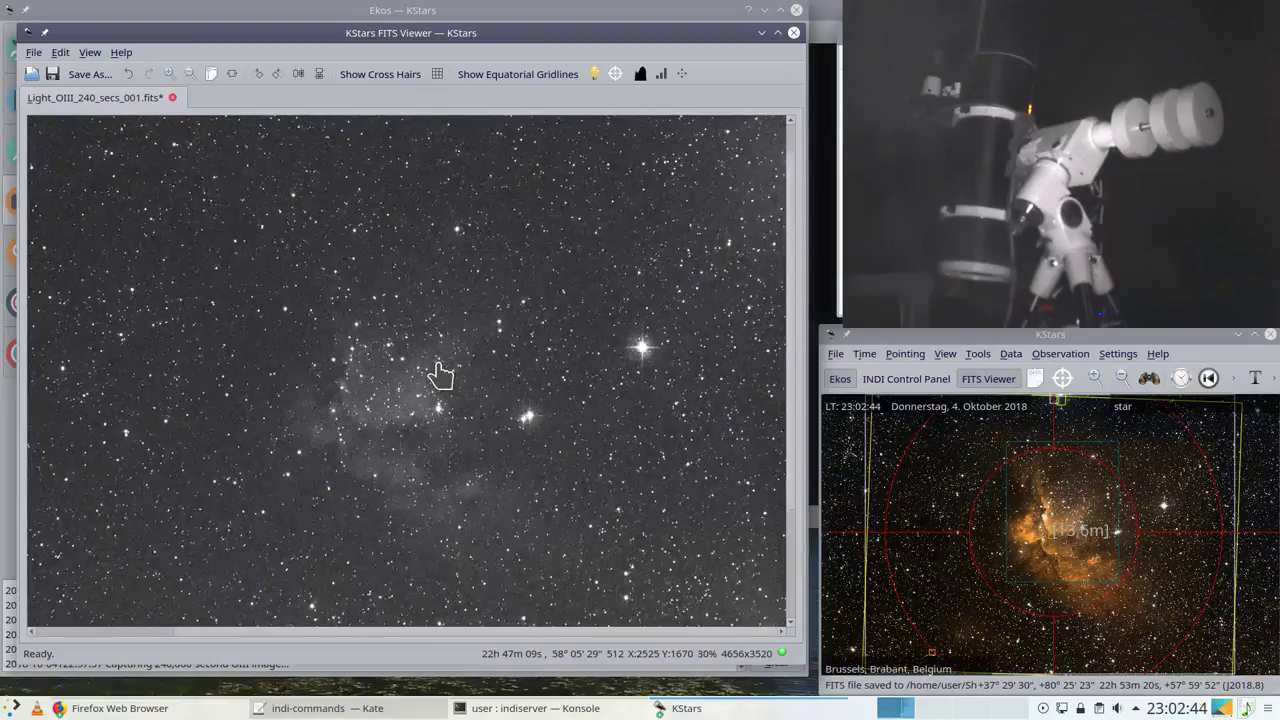
pyautogui.scroll(-1, 440, 372)
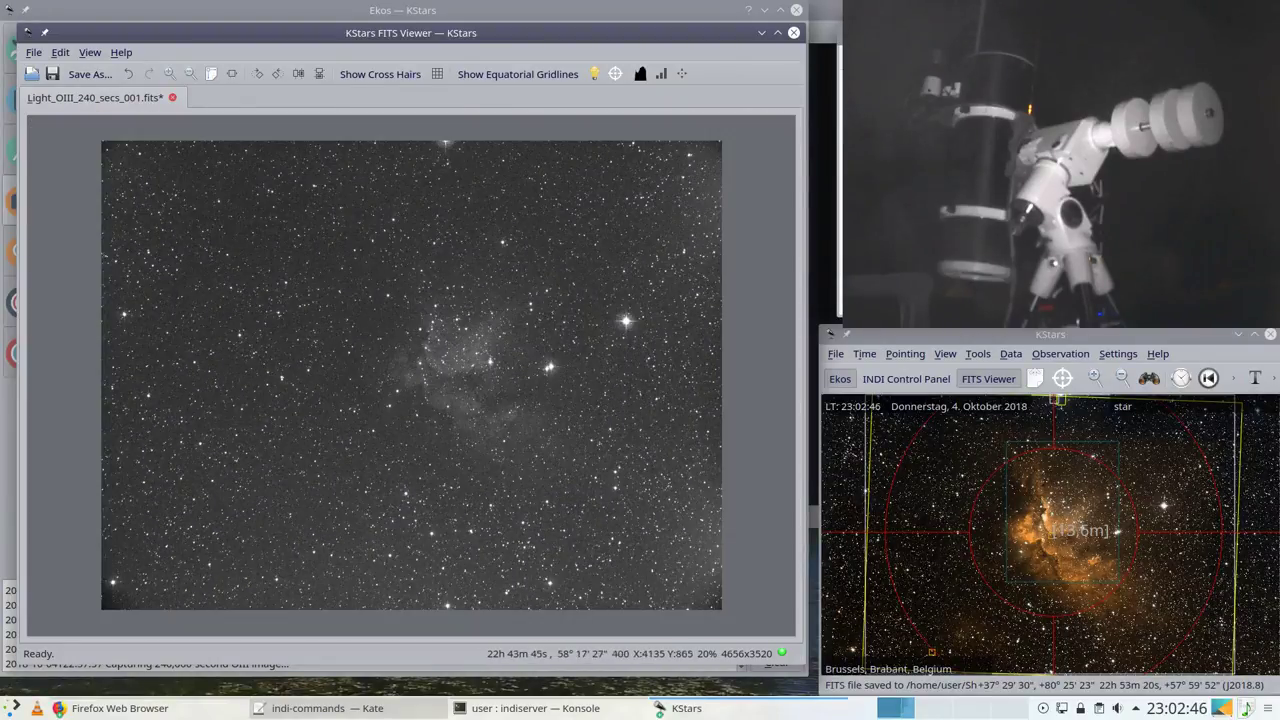
pyautogui.click(763, 33)
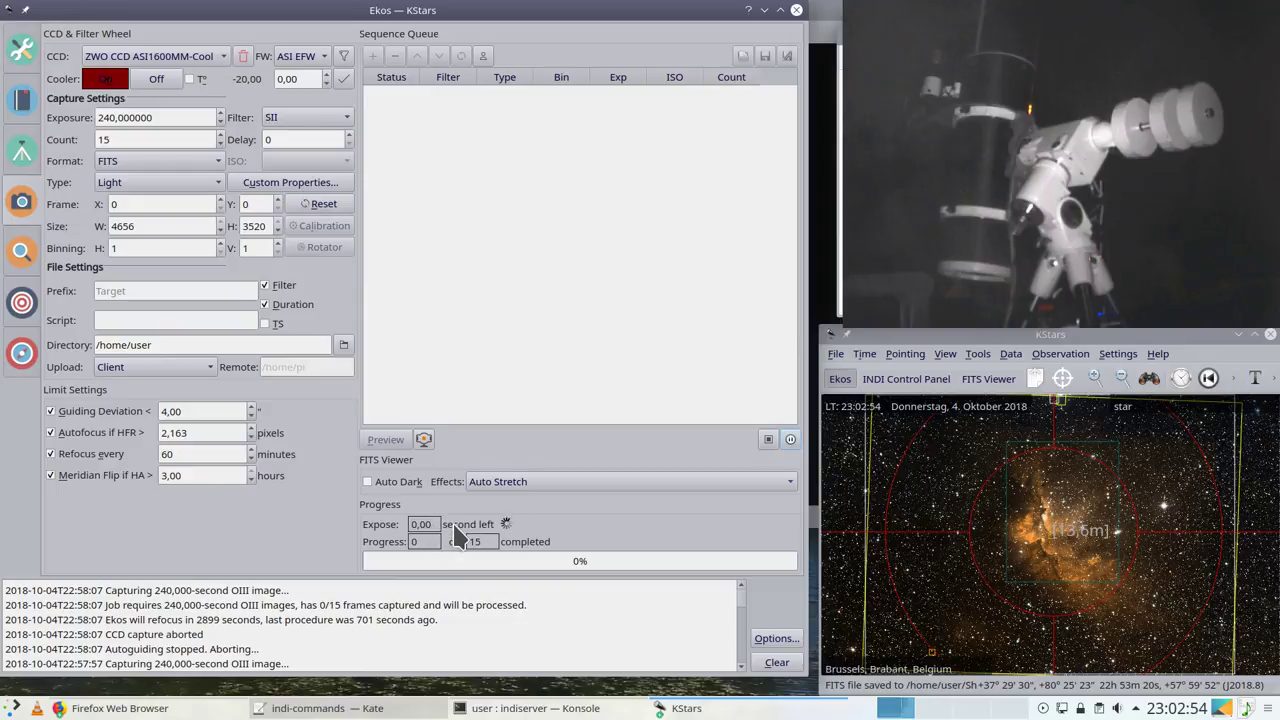
# Step: Review the guiding, alignment and focus results, the scheduler's Sh2 142 job and the capture progress
pyautogui.click(20, 352)
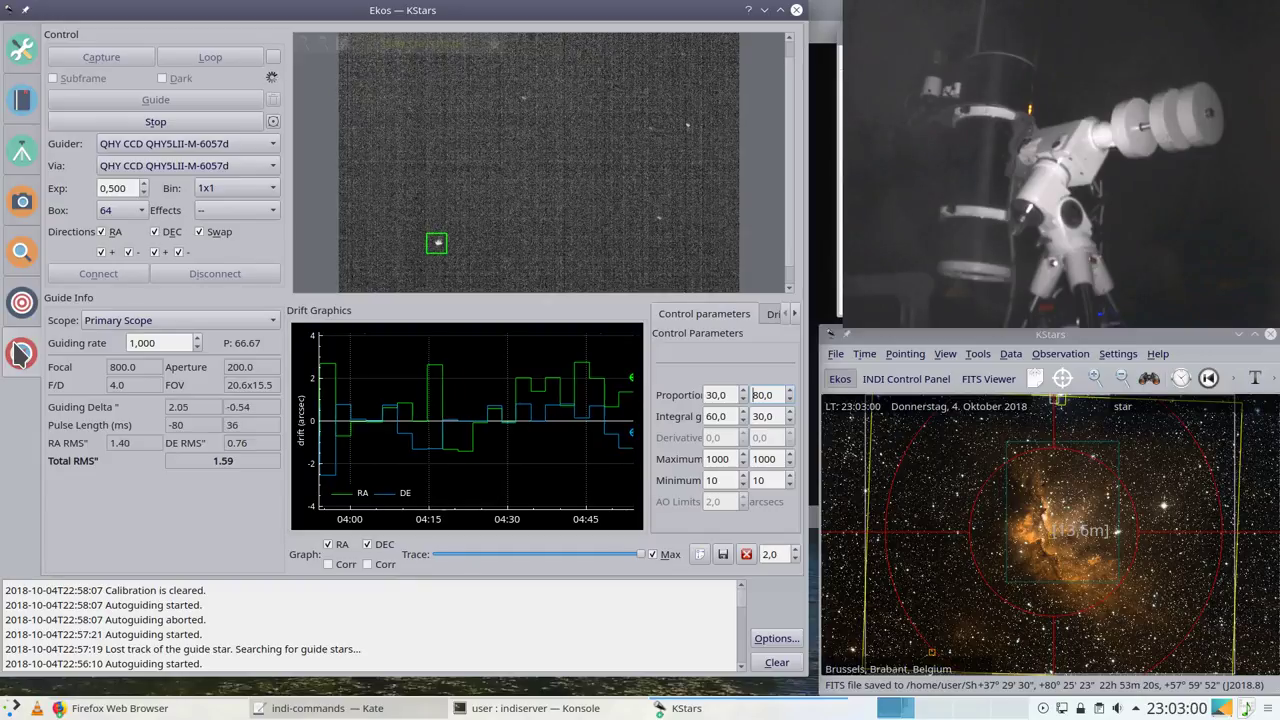
pyautogui.click(22, 312)
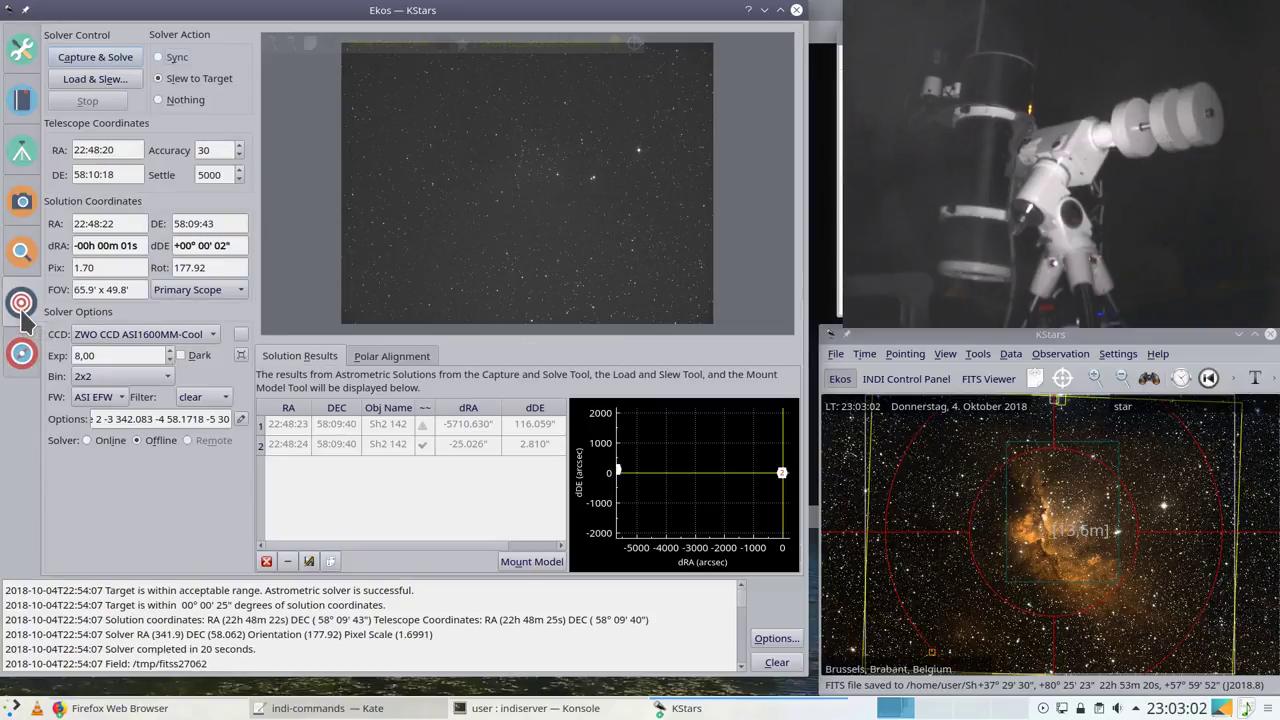
pyautogui.click(21, 254)
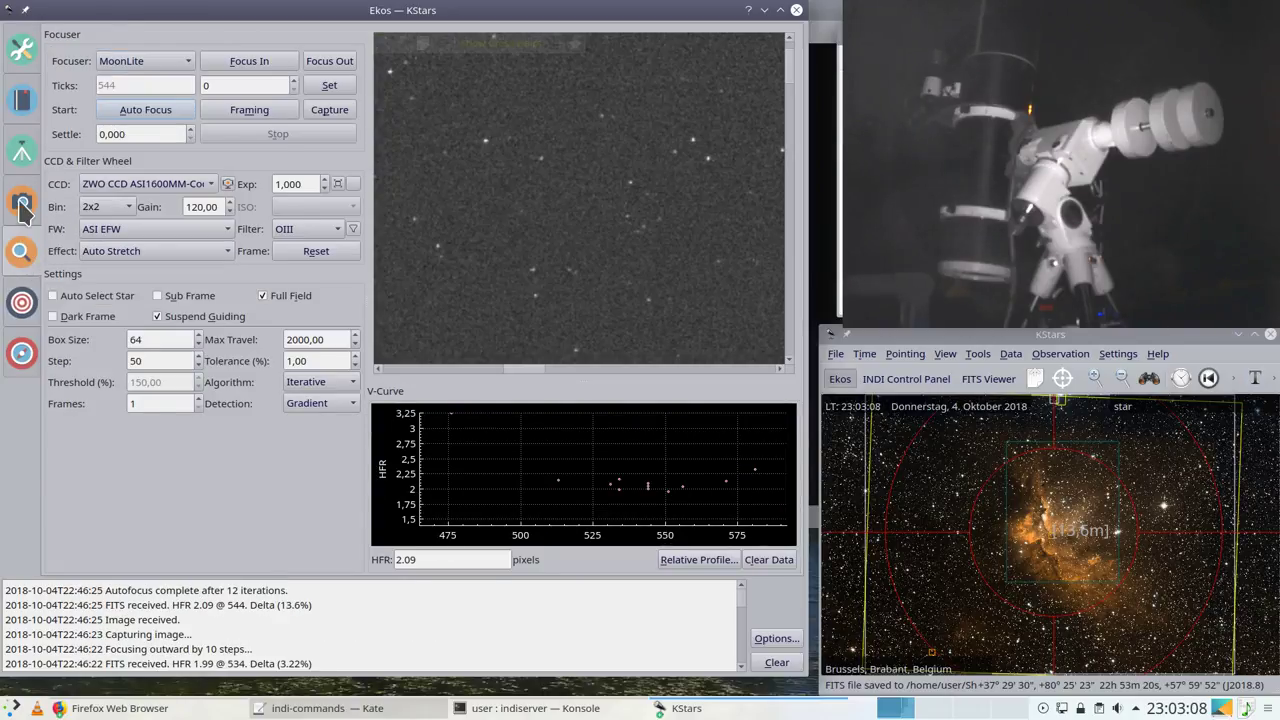
pyautogui.click(22, 202)
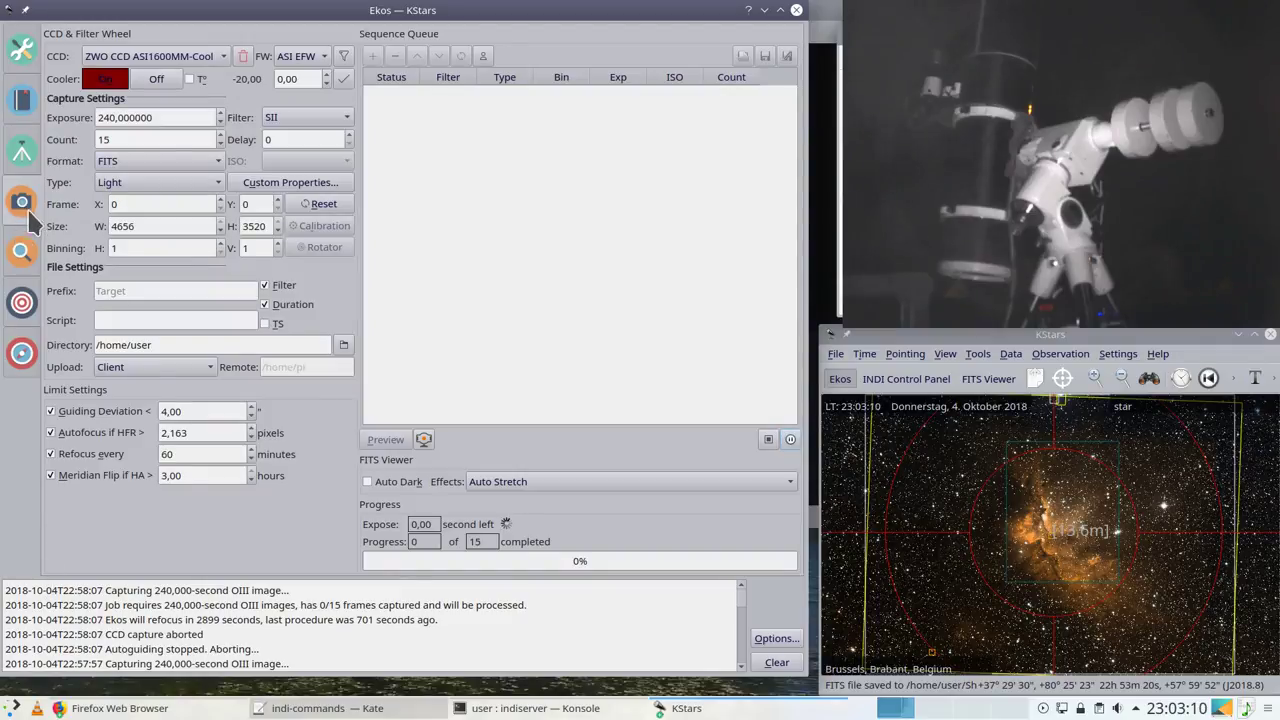
pyautogui.click(22, 152)
pyautogui.click(21, 108)
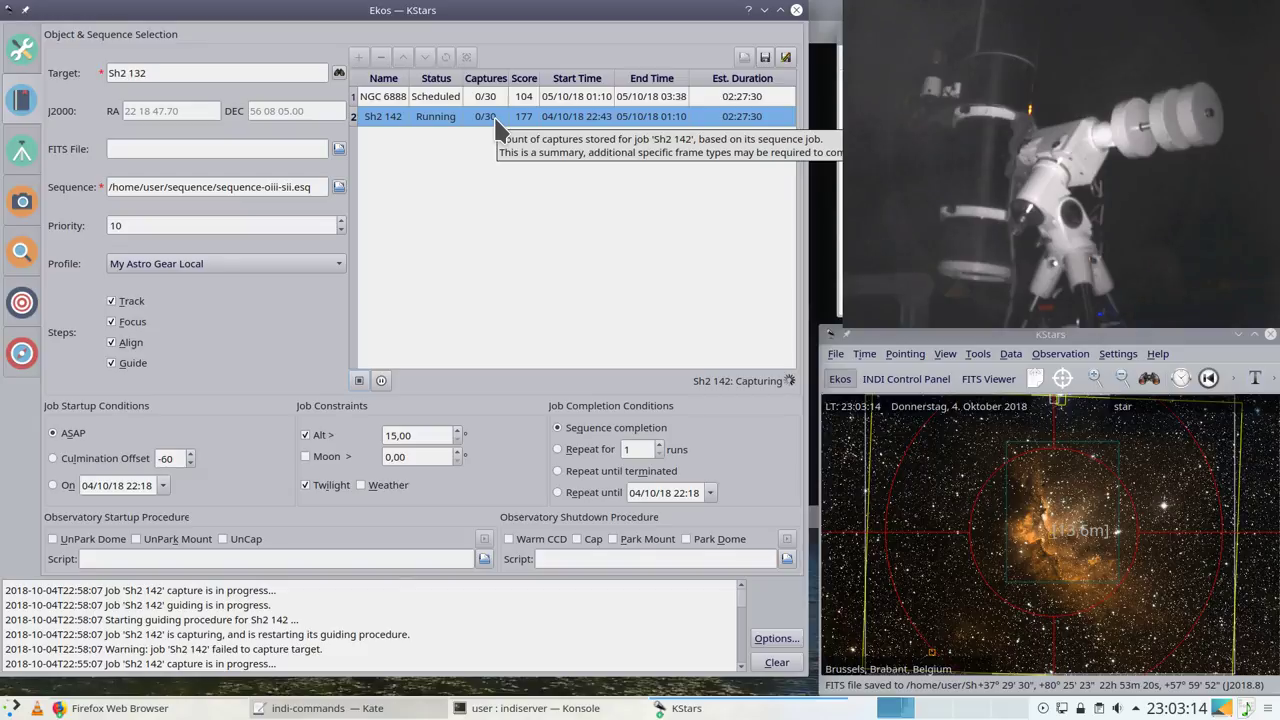
pyautogui.click(23, 208)
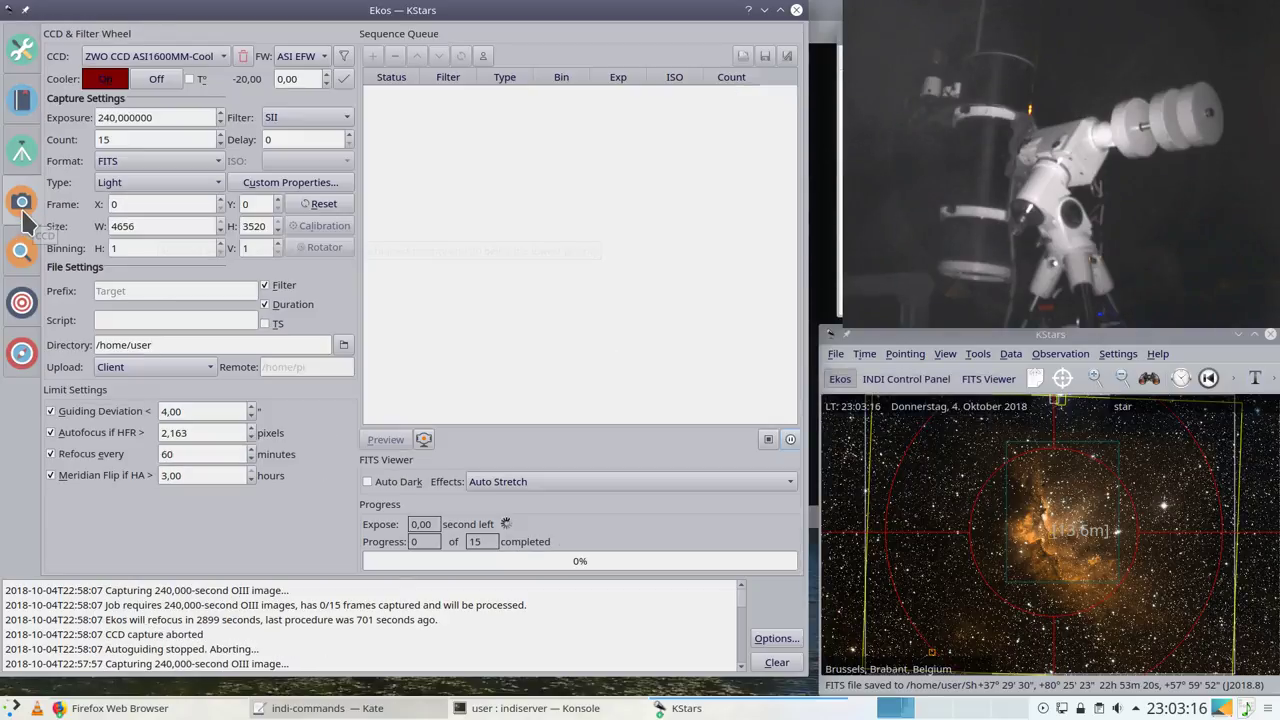
pyautogui.click(21, 252)
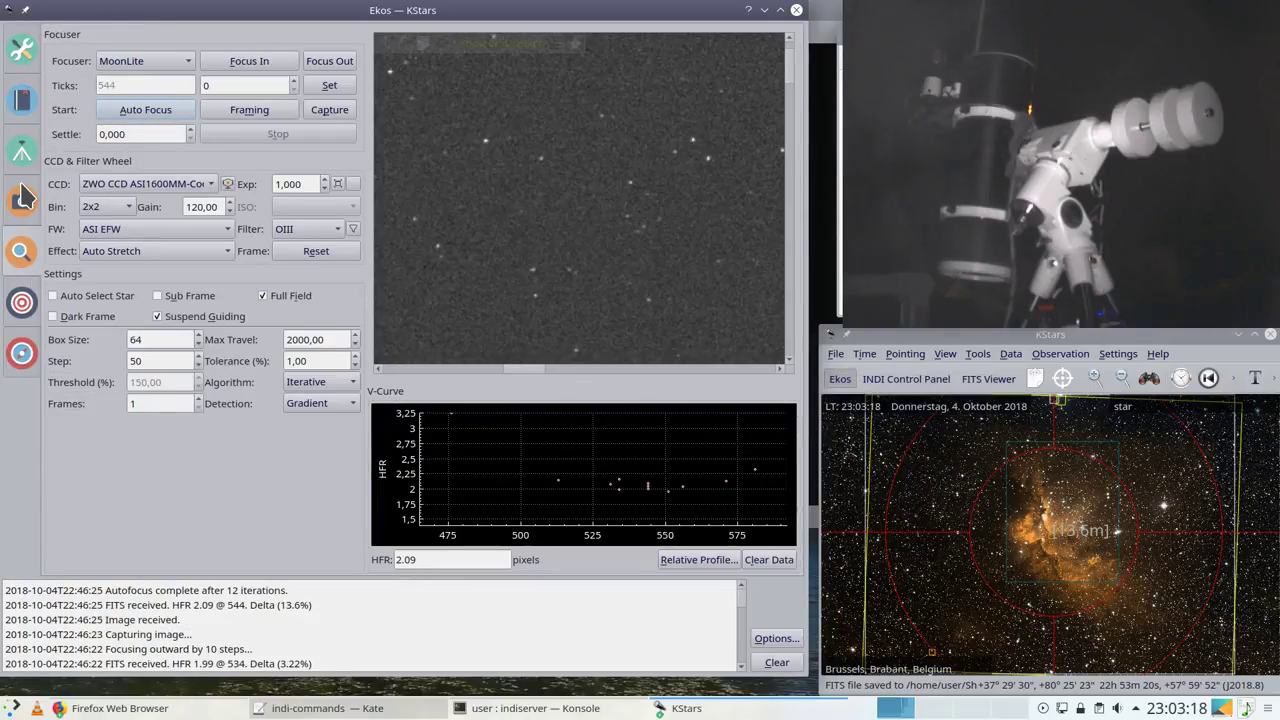
pyautogui.click(23, 199)
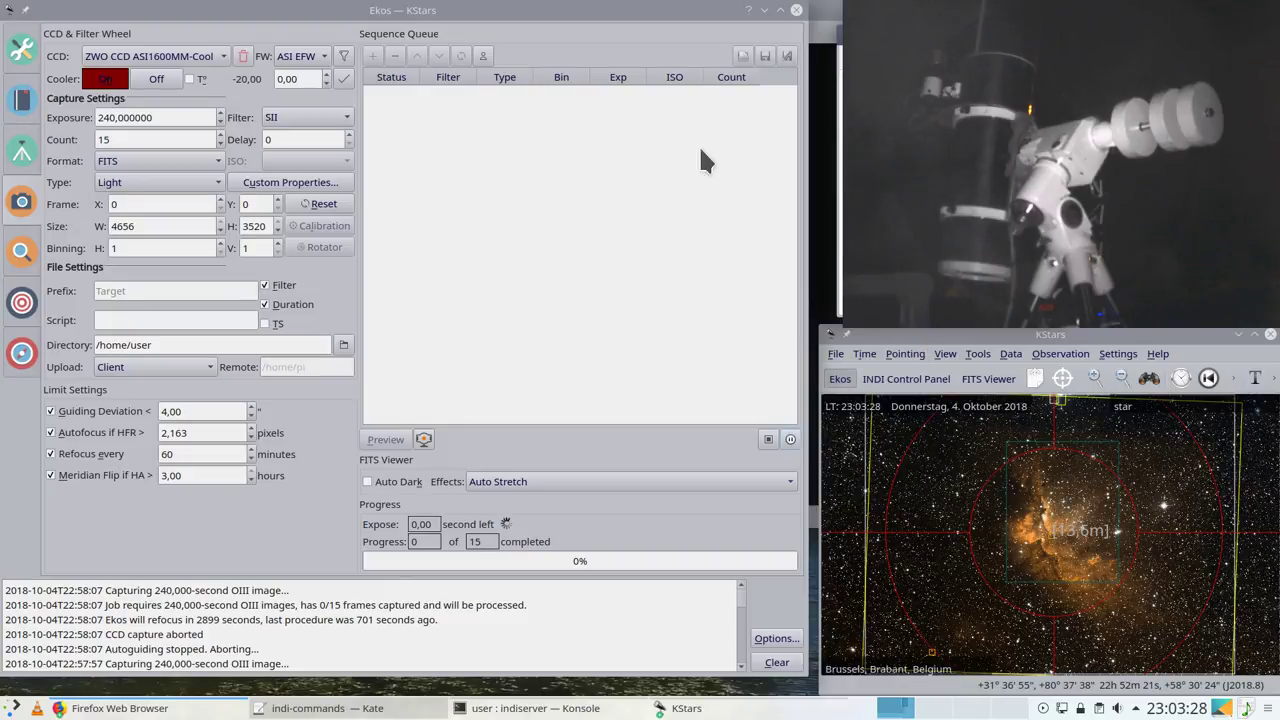
# Step: Stop the Ekos scheduler while its Sh2 142 job is running
pyautogui.click(631, 222)
pyautogui.click(21, 104)
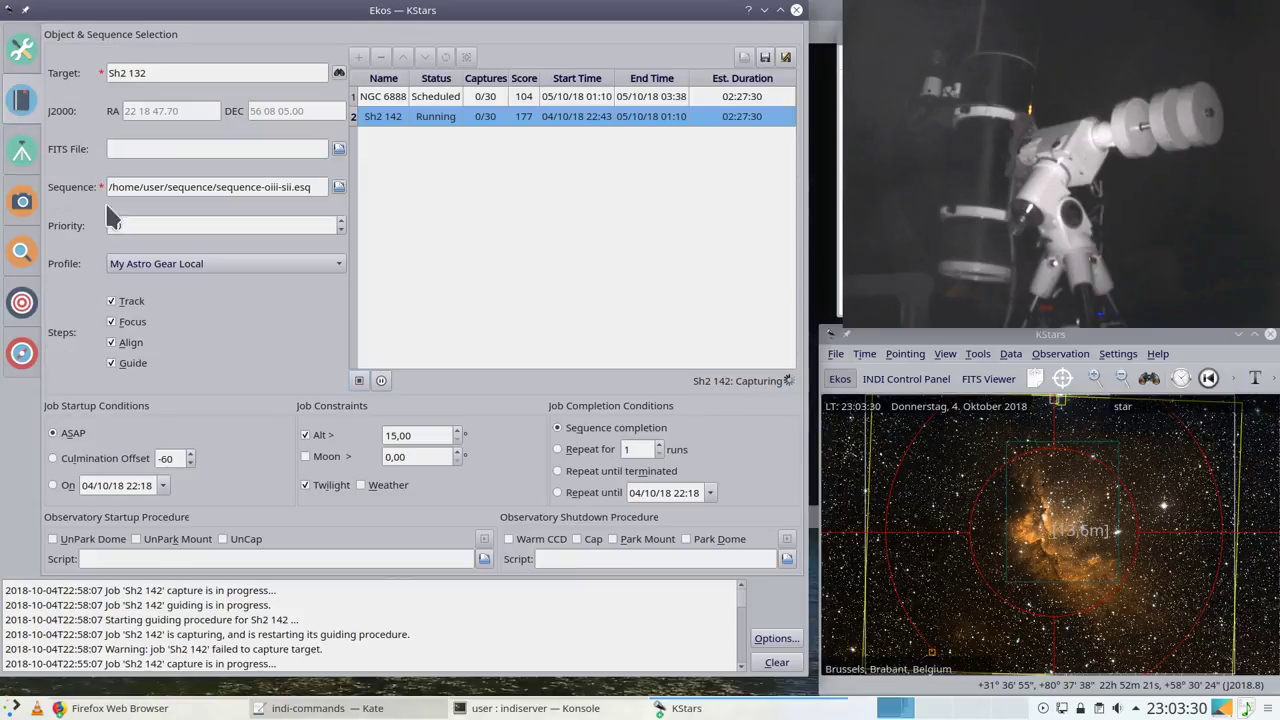
pyautogui.click(359, 380)
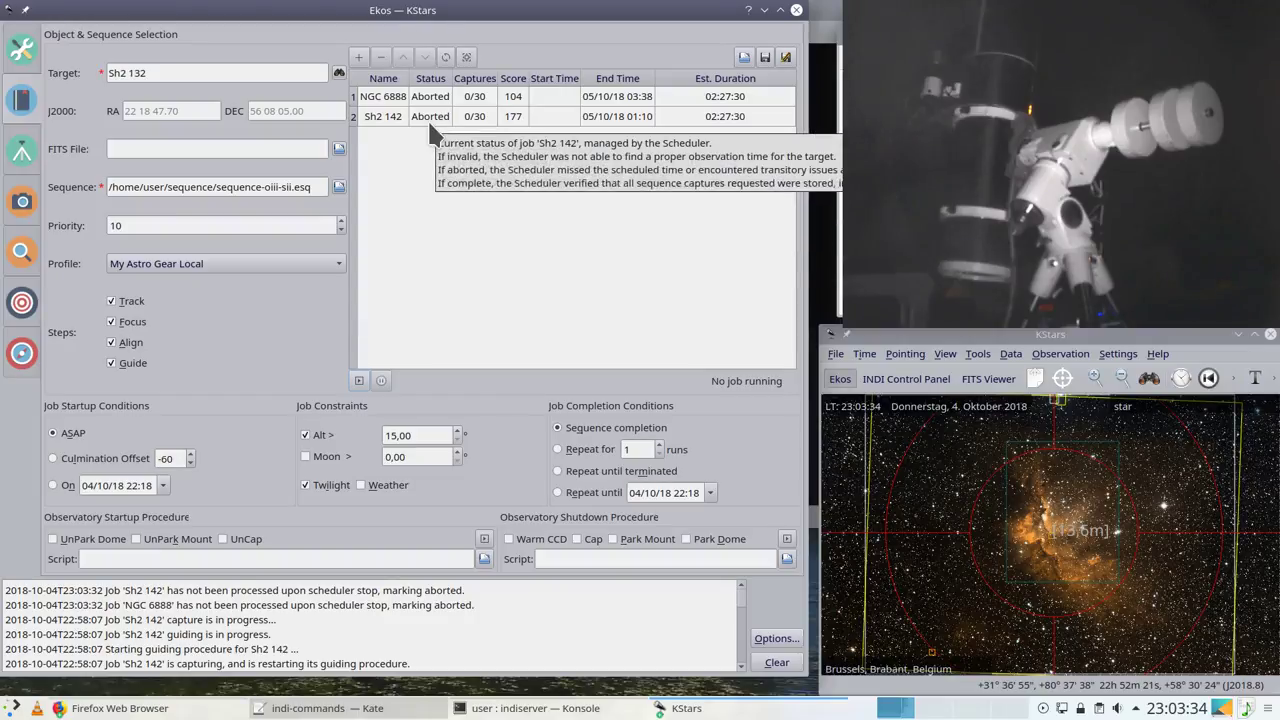
pyautogui.click(383, 218)
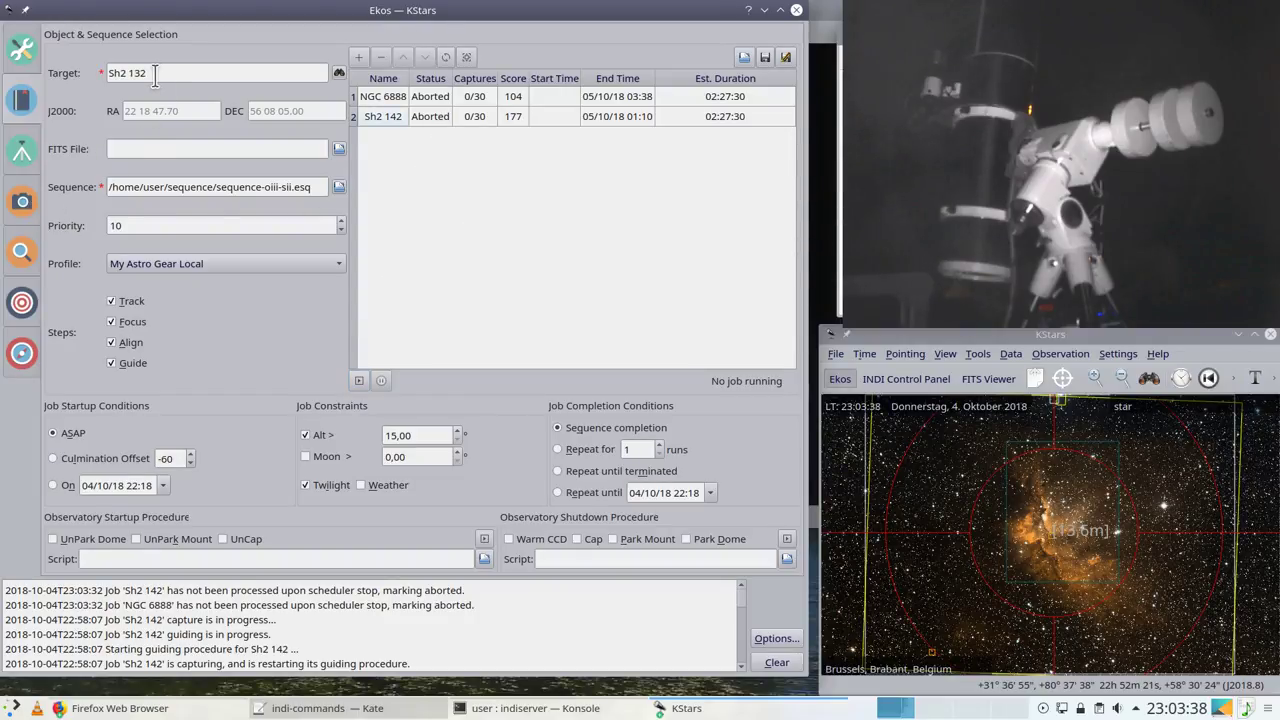
# Step: Set the capture file prefix to wizard and the save directory to /home/user/
pyautogui.click(26, 206)
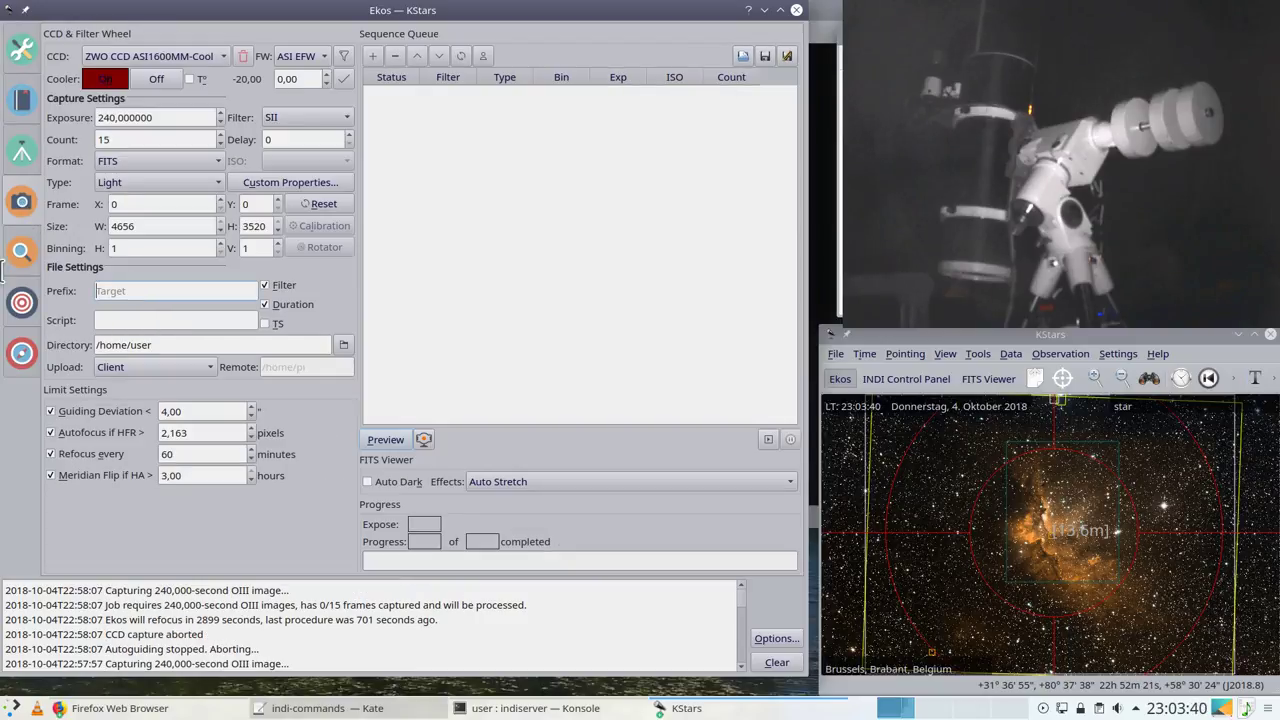
pyautogui.write('wizard')
pyautogui.click(250, 344)
pyautogui.write('/')
# Step: Create a folder named Wizard in /home/user and choose it as the FITS save directory
pyautogui.click(343, 344)
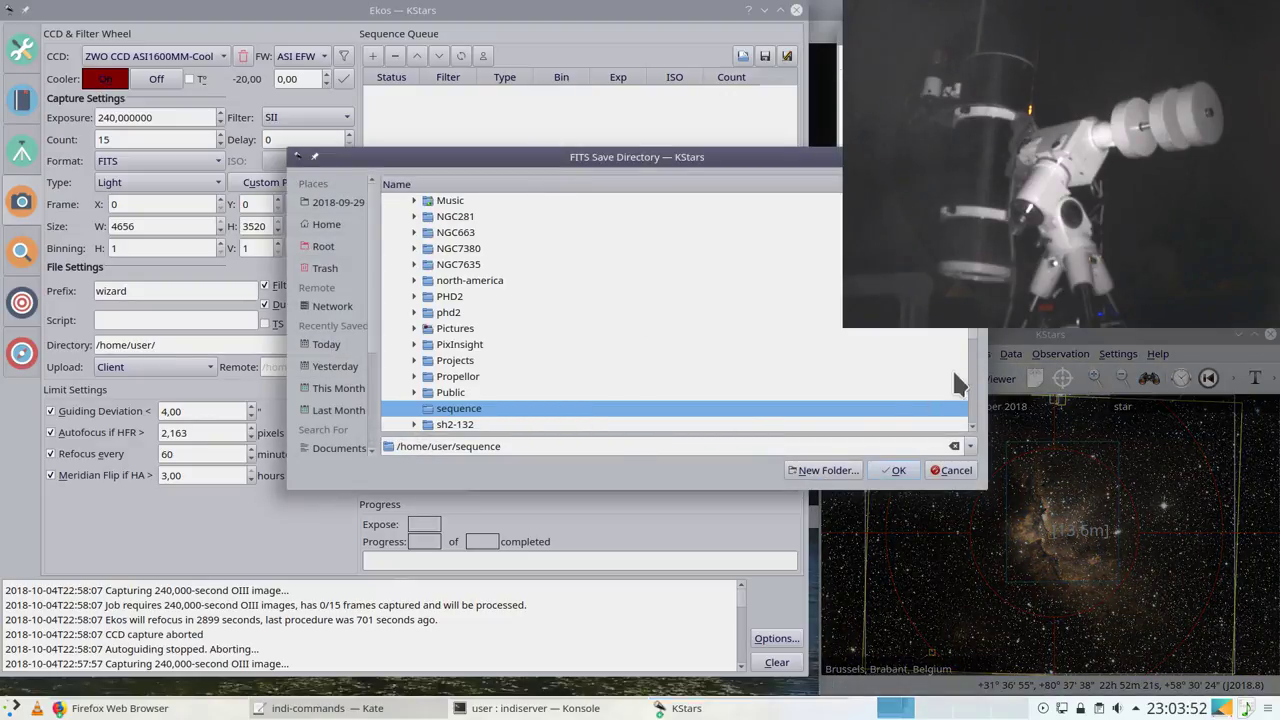
pyautogui.scroll(10, 955, 365)
pyautogui.scroll(1, 749, 257)
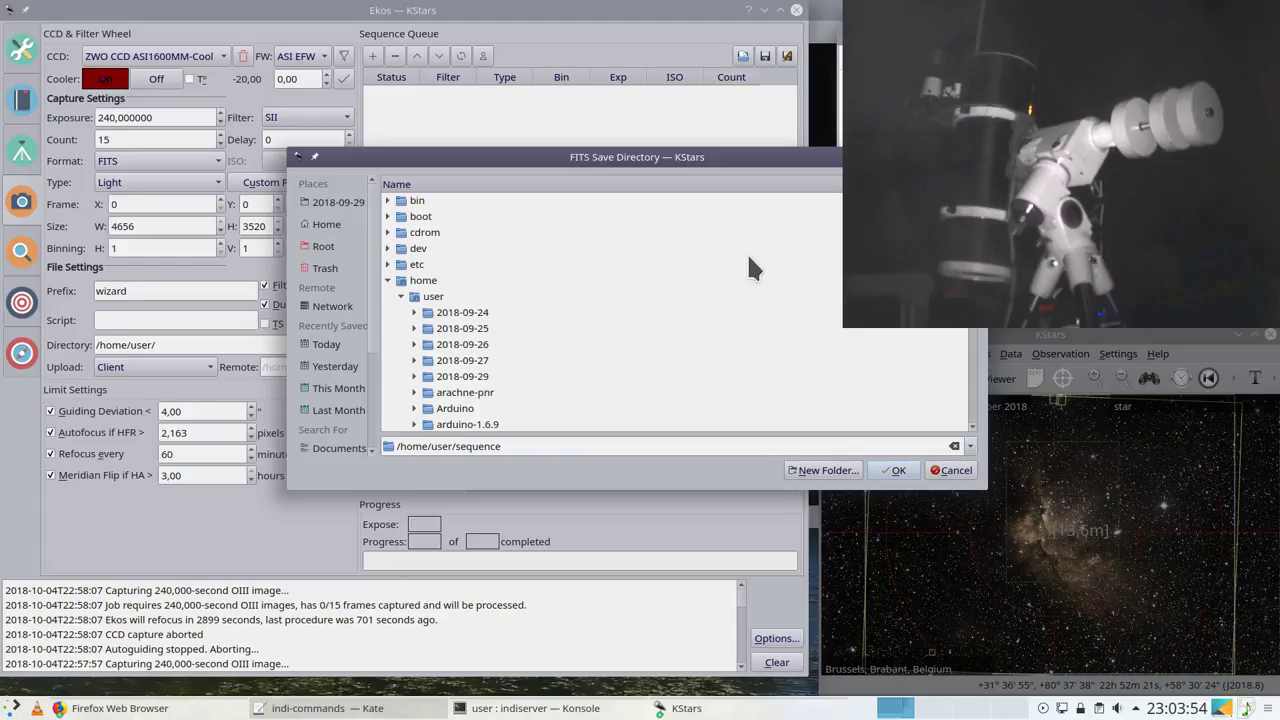
pyautogui.click(434, 296)
pyautogui.click(818, 472)
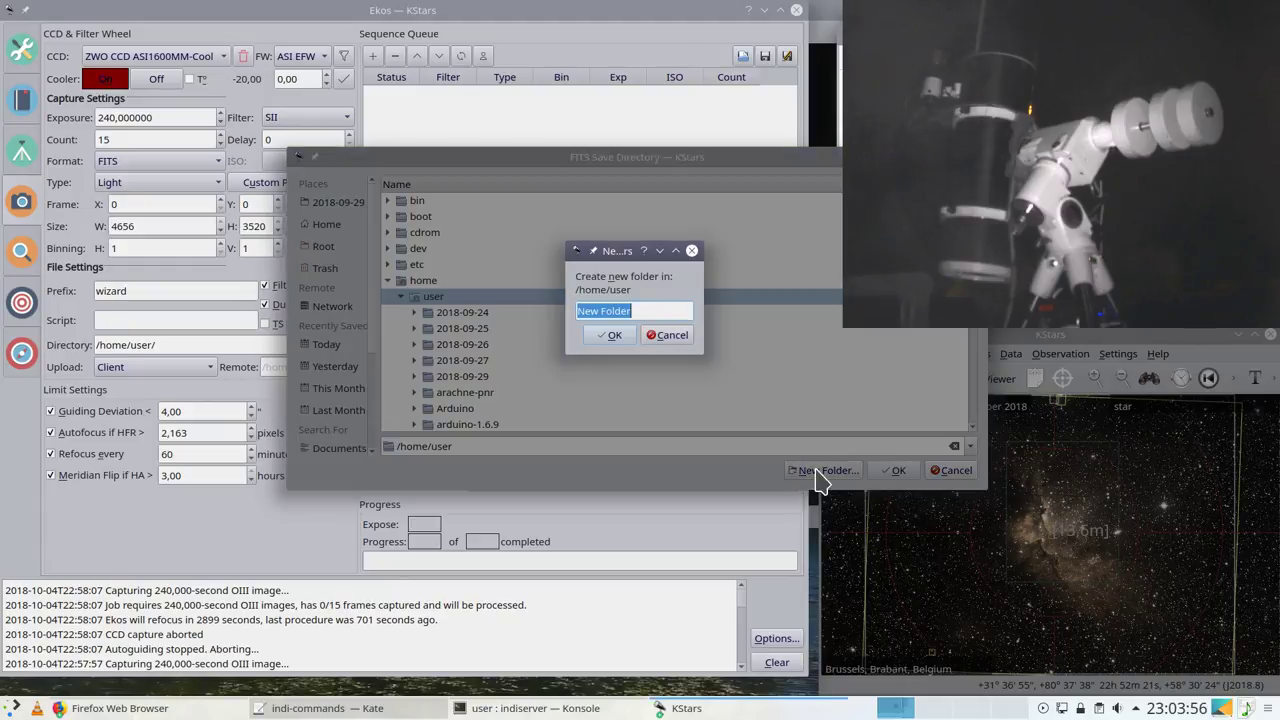
pyautogui.write('Wi')
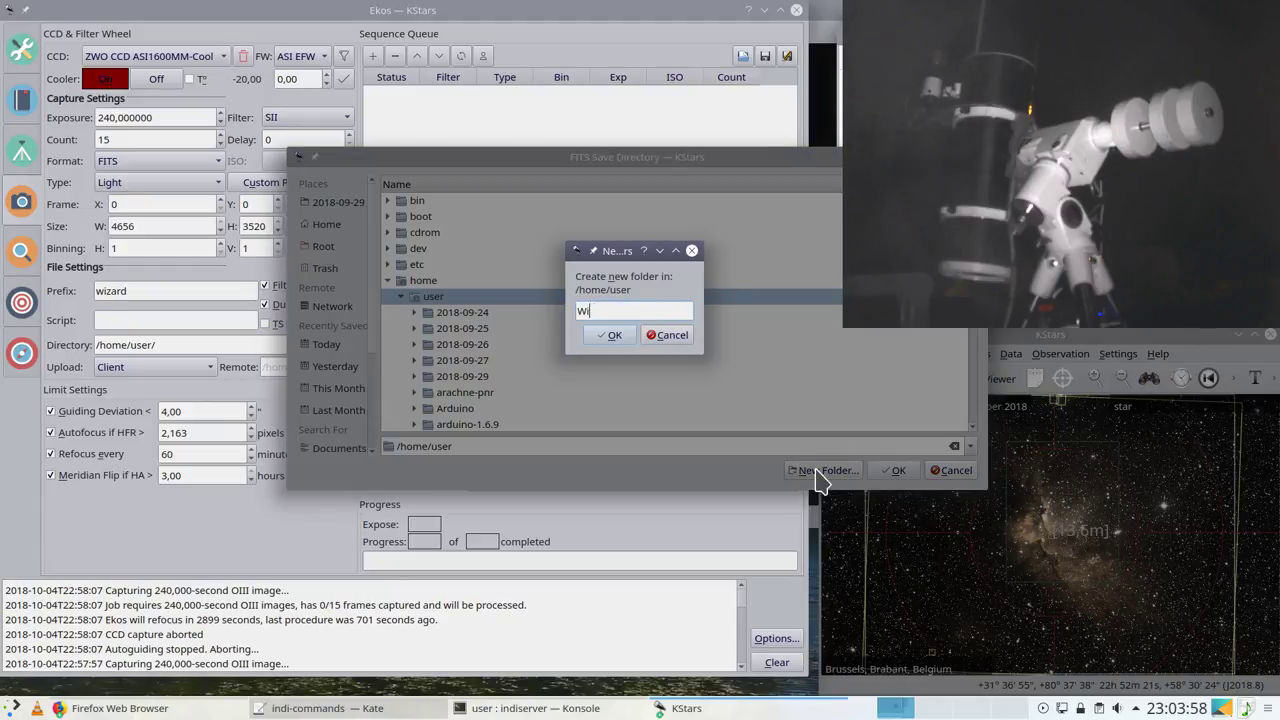
pyautogui.write('rzard')
pyautogui.click(612, 335)
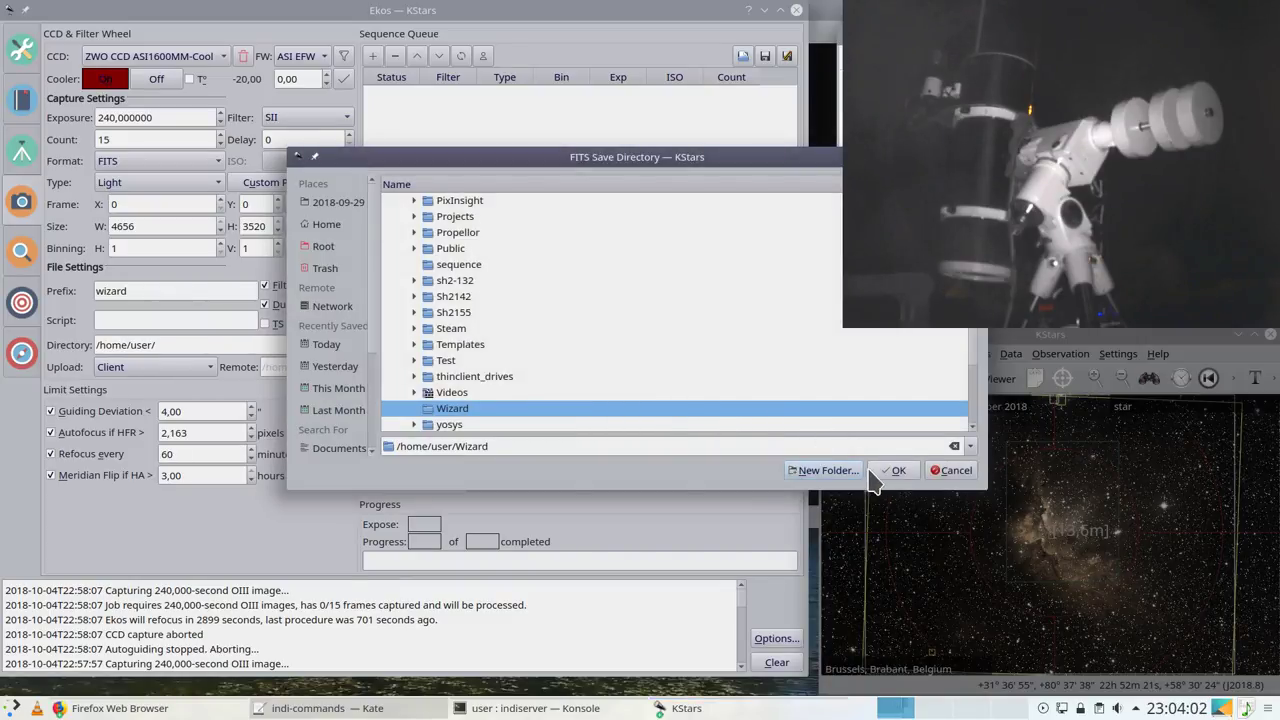
pyautogui.click(874, 472)
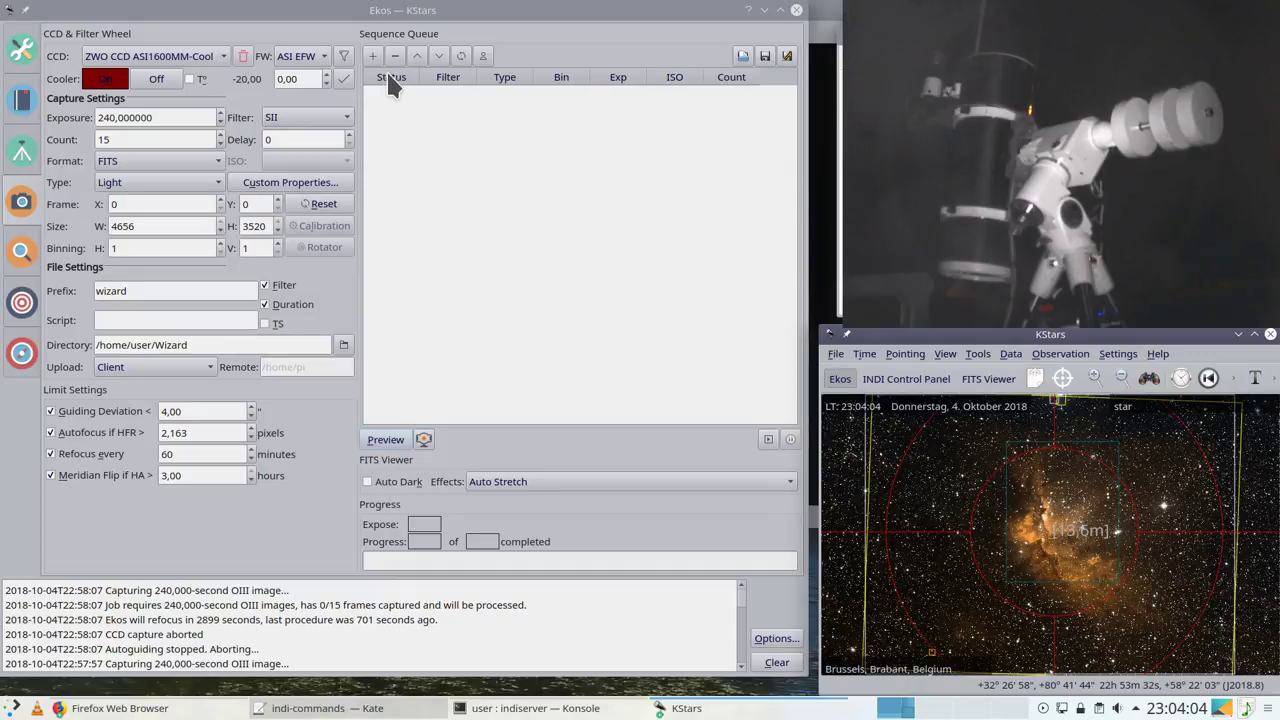
# Step: Load sequence-oiii-sii.esq into the capture queue, start the sequence and stop it again
pyautogui.click(742, 56)
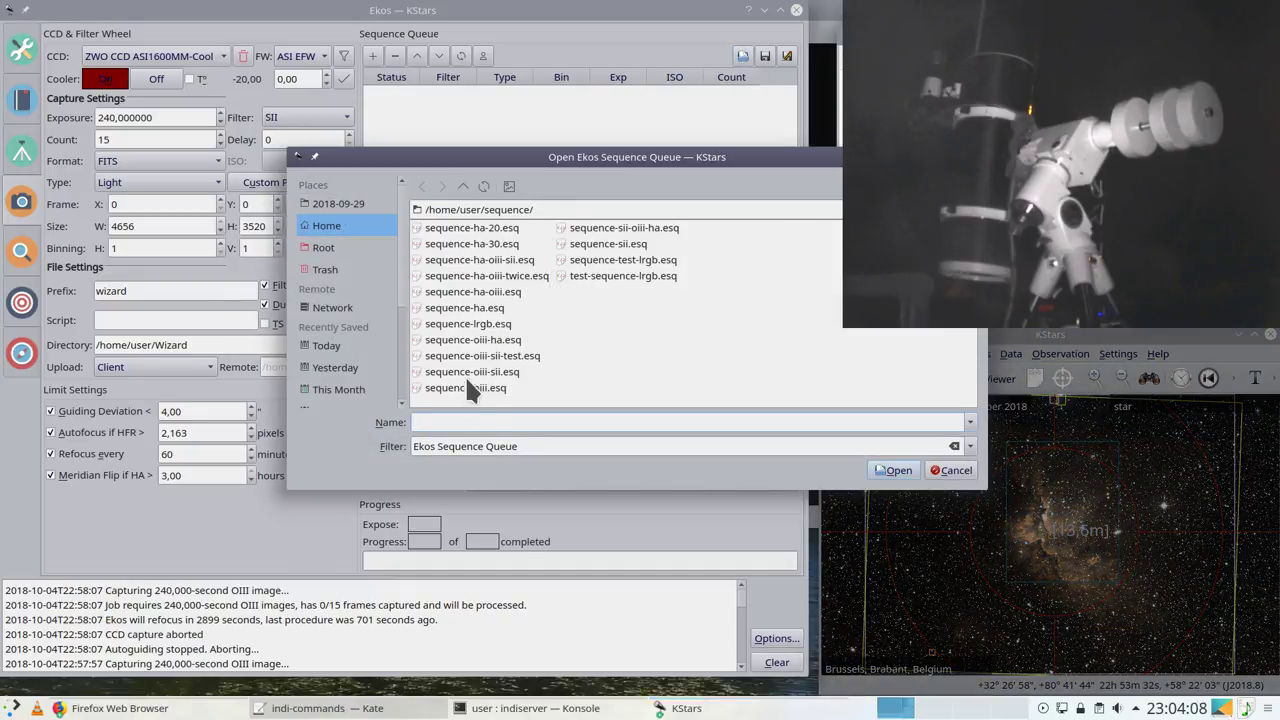
pyautogui.doubleClick(474, 372)
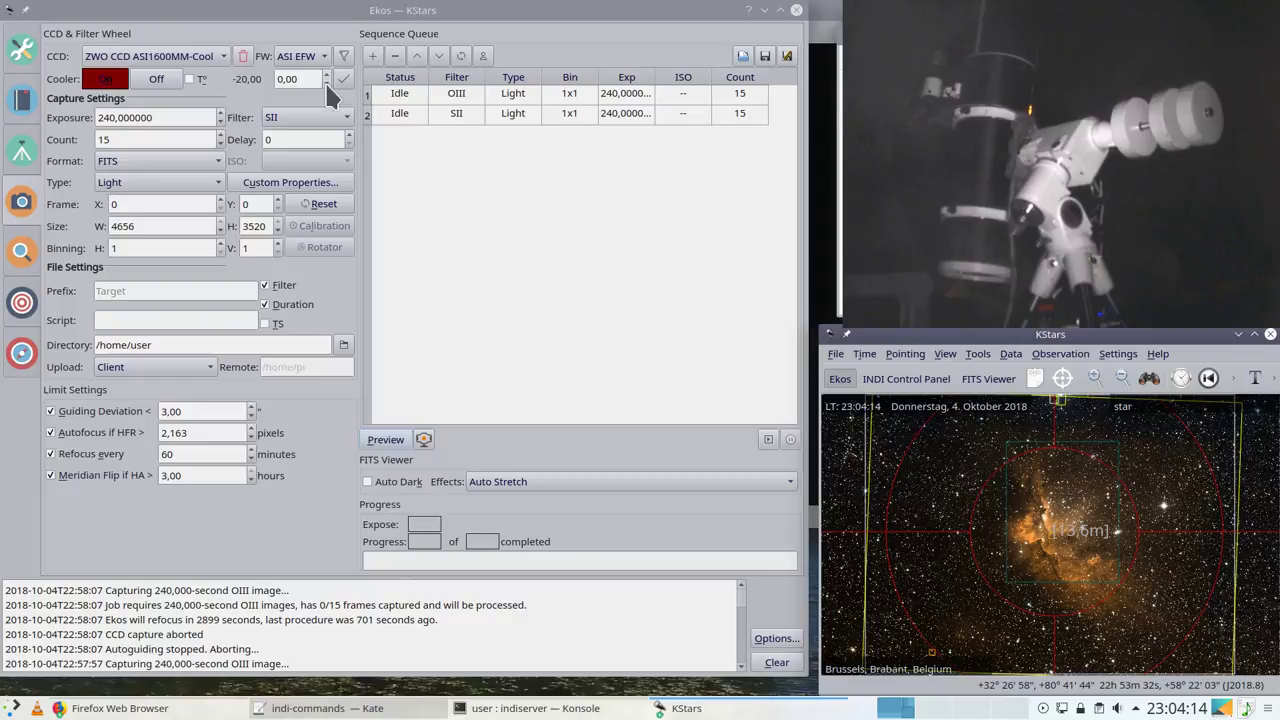
pyautogui.click(768, 439)
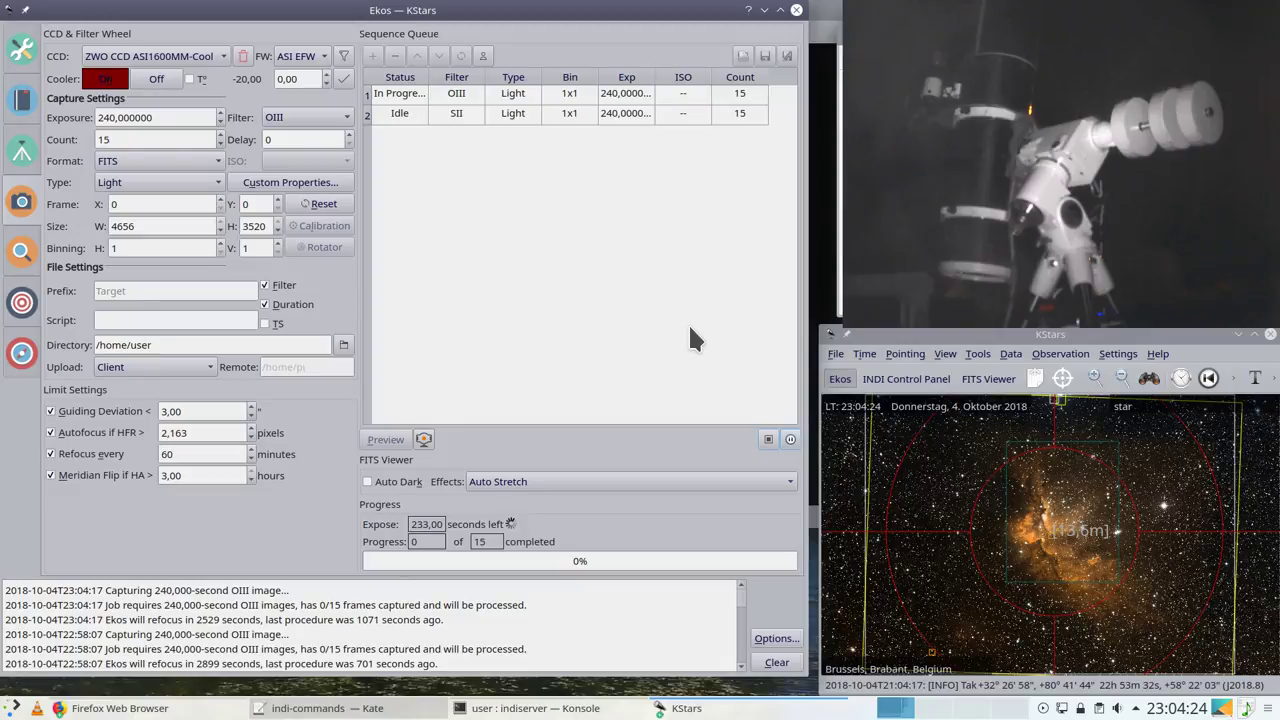
pyautogui.click(768, 440)
# Step: Set the capture save directory to /home/user/Wizard and the file prefix to Wizard
pyautogui.click(152, 297)
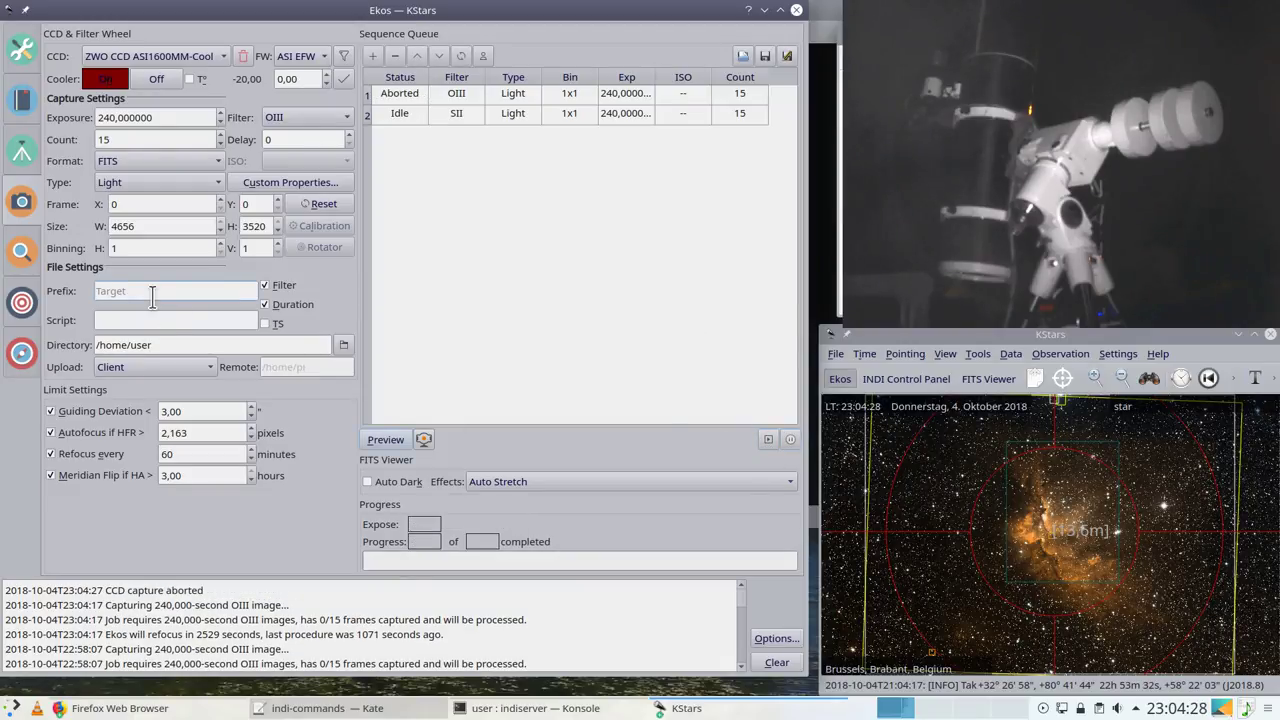
pyautogui.click(343, 344)
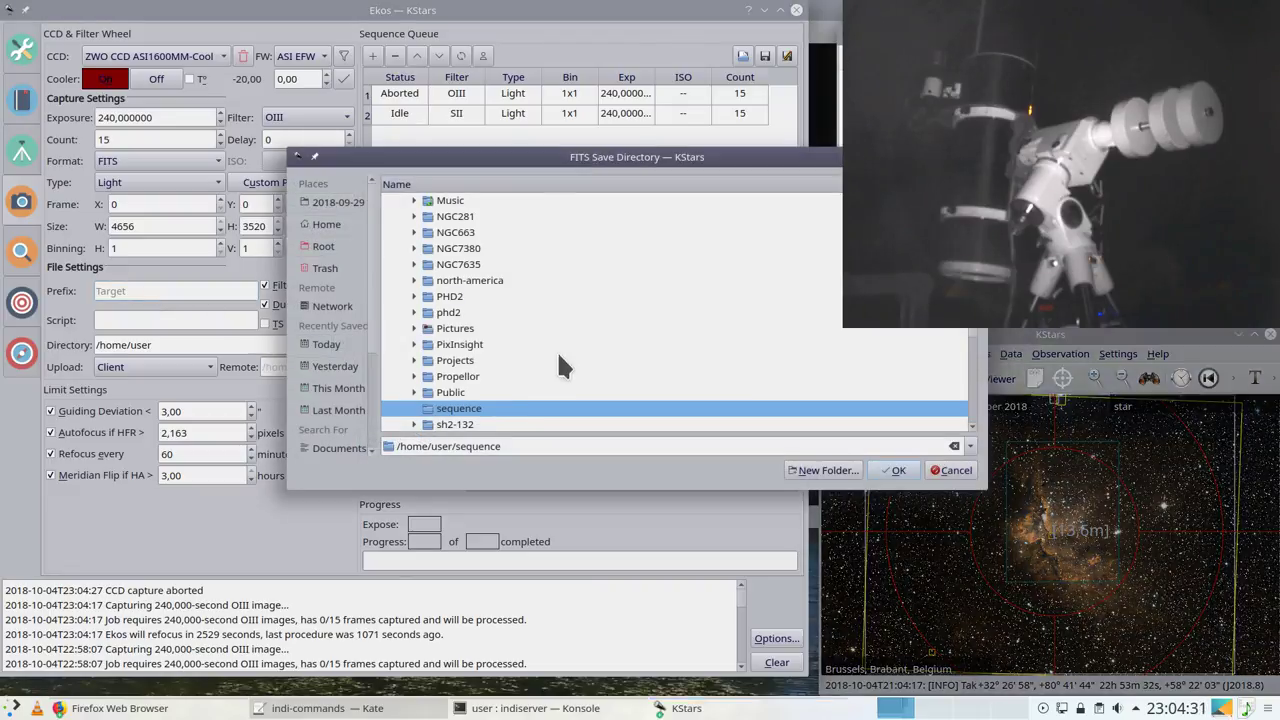
pyautogui.scroll(-4, 477, 356)
pyautogui.click(455, 360)
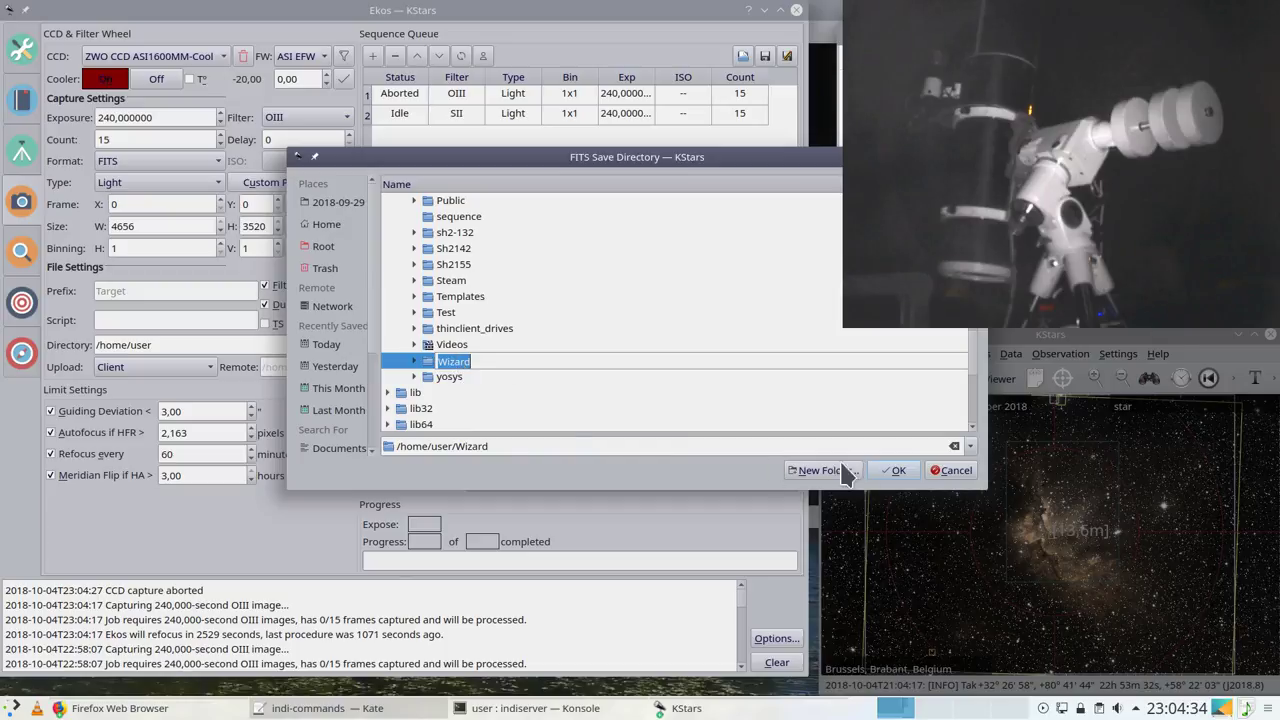
pyautogui.click(893, 472)
pyautogui.click(169, 290)
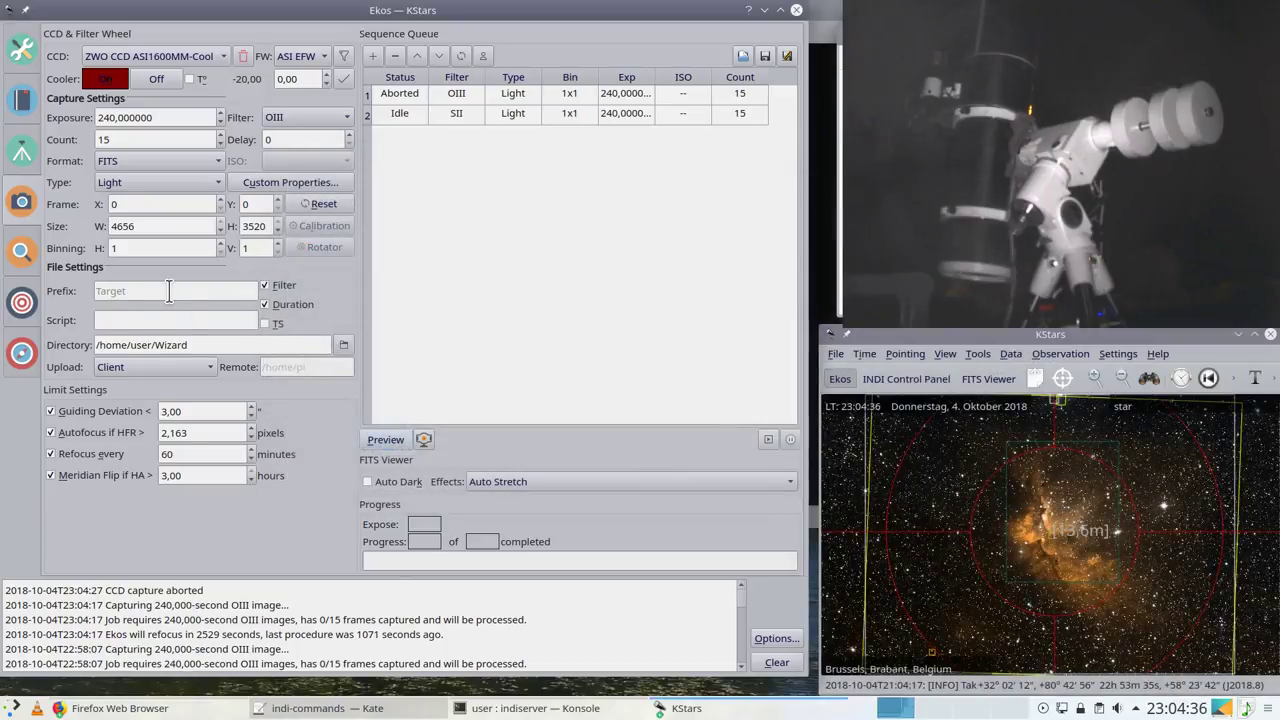
pyautogui.write('Wi')
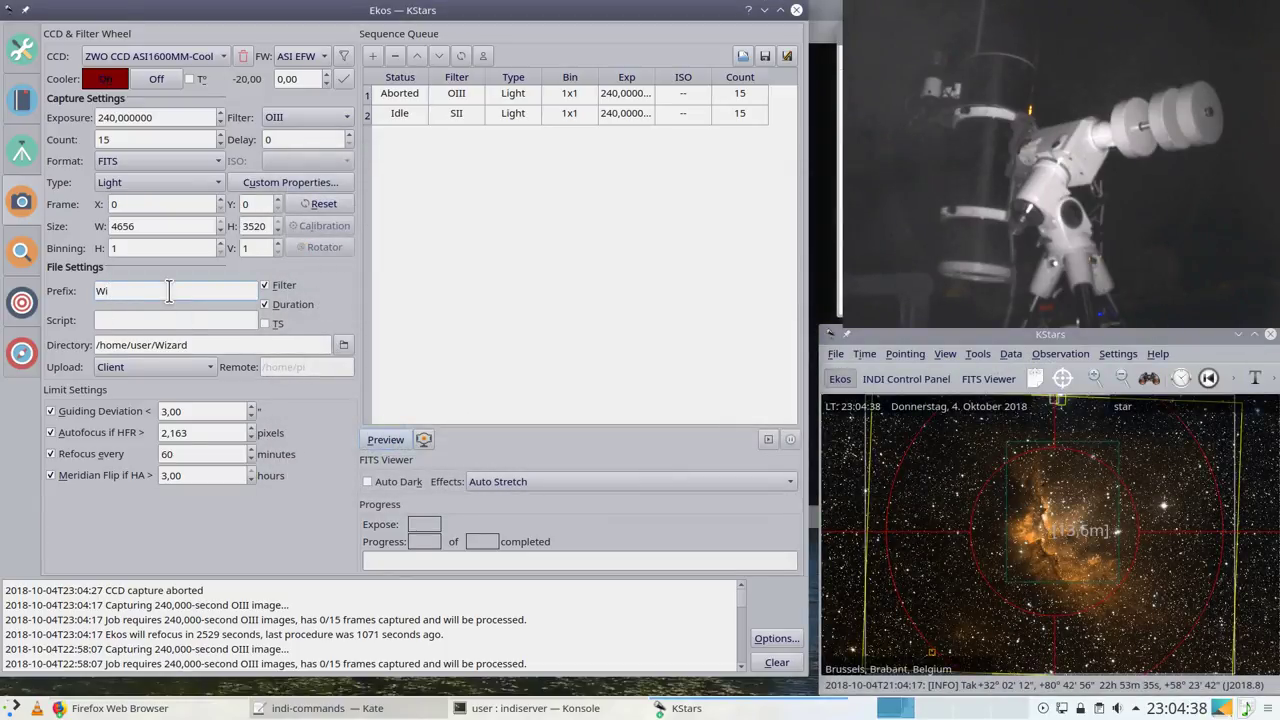
pyautogui.write('zard')
# Step: Remove the loaded OIII and SII jobs from the sequence queue
pyautogui.doubleClick(397, 97)
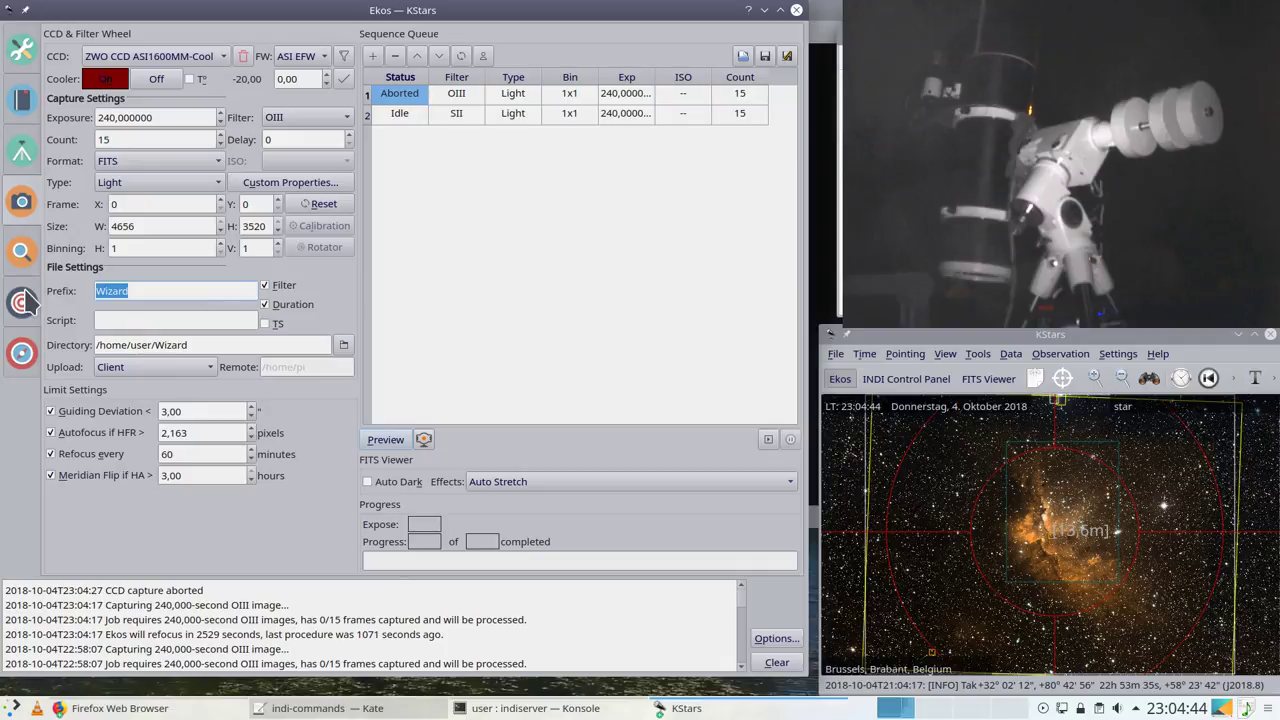
pyautogui.click(395, 56)
pyautogui.click(395, 56)
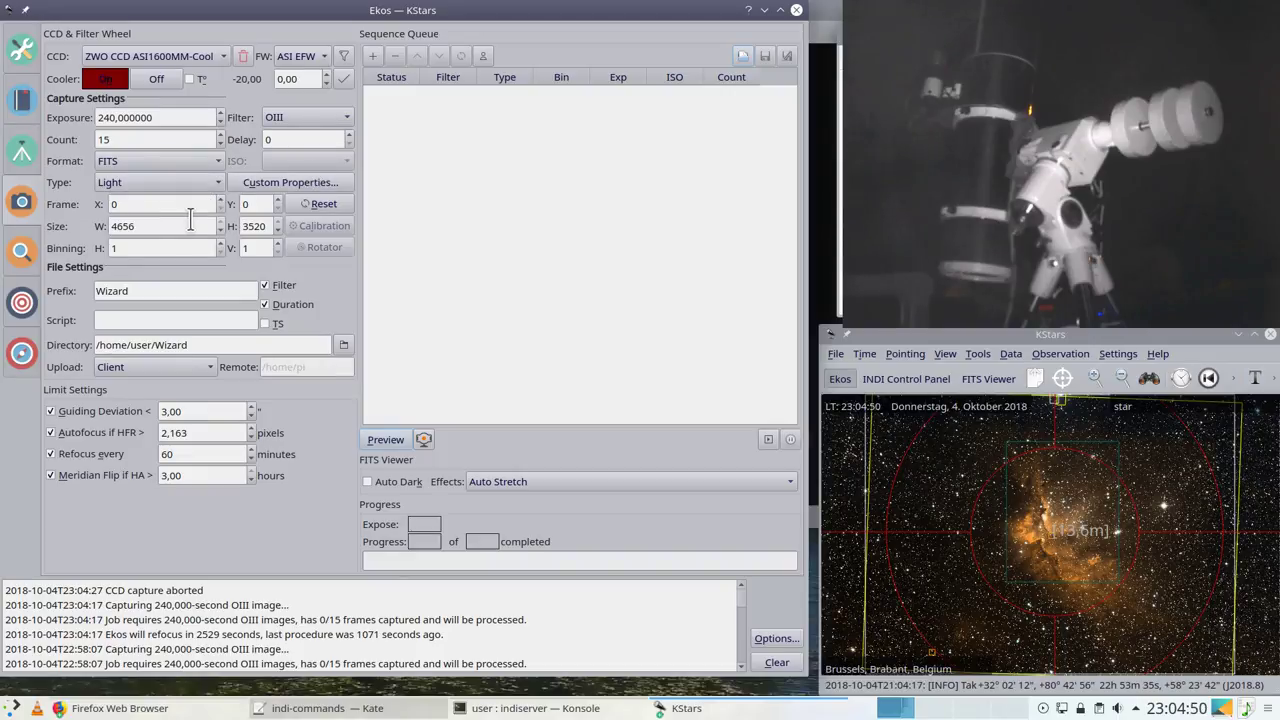
# Step: Queue 15 light frames of 240 seconds each in OIII and in SII with the Wizard file settings, and start the sequence
pyautogui.click(307, 120)
pyautogui.click(307, 120)
pyautogui.click(372, 56)
pyautogui.click(307, 117)
pyautogui.click(290, 136)
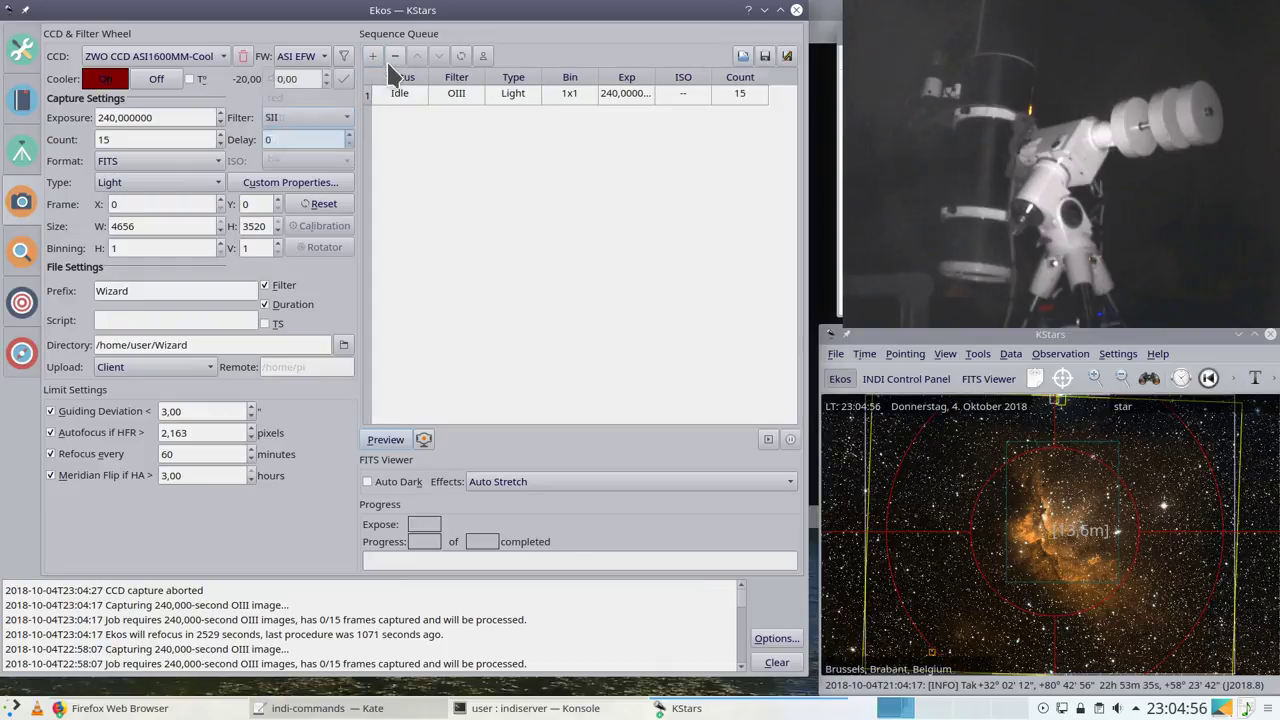
pyautogui.click(372, 56)
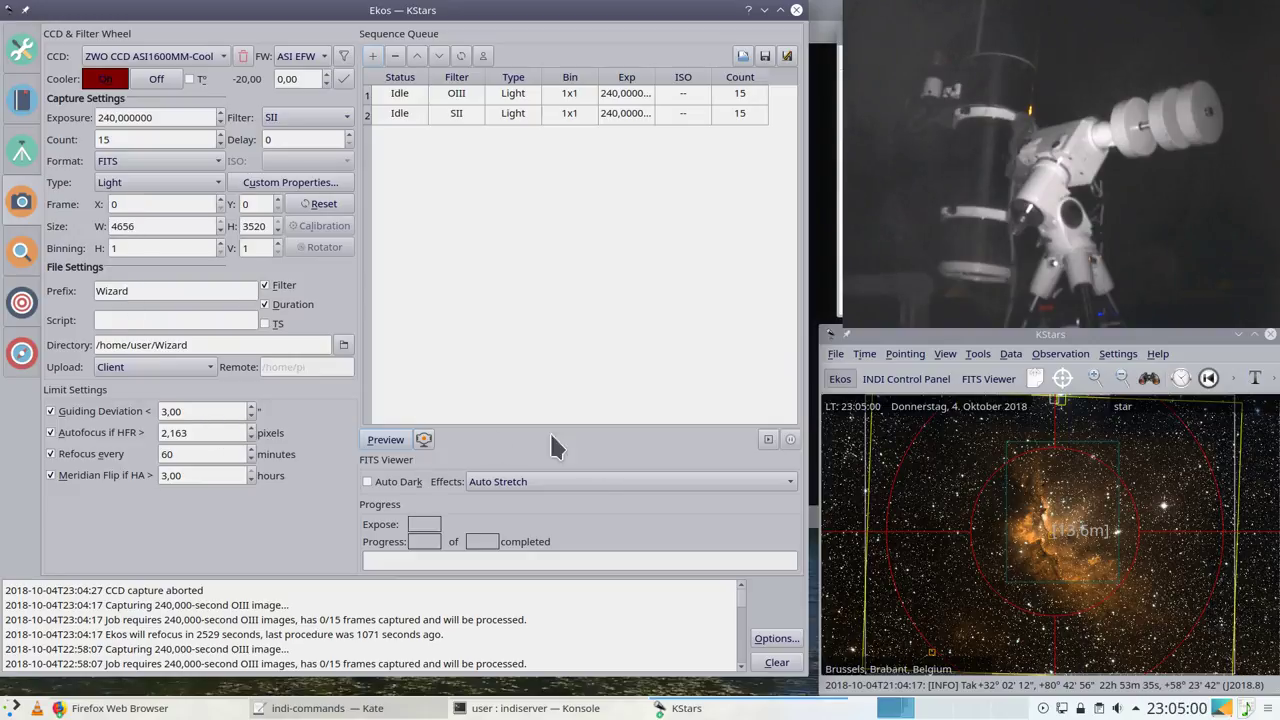
pyautogui.click(768, 441)
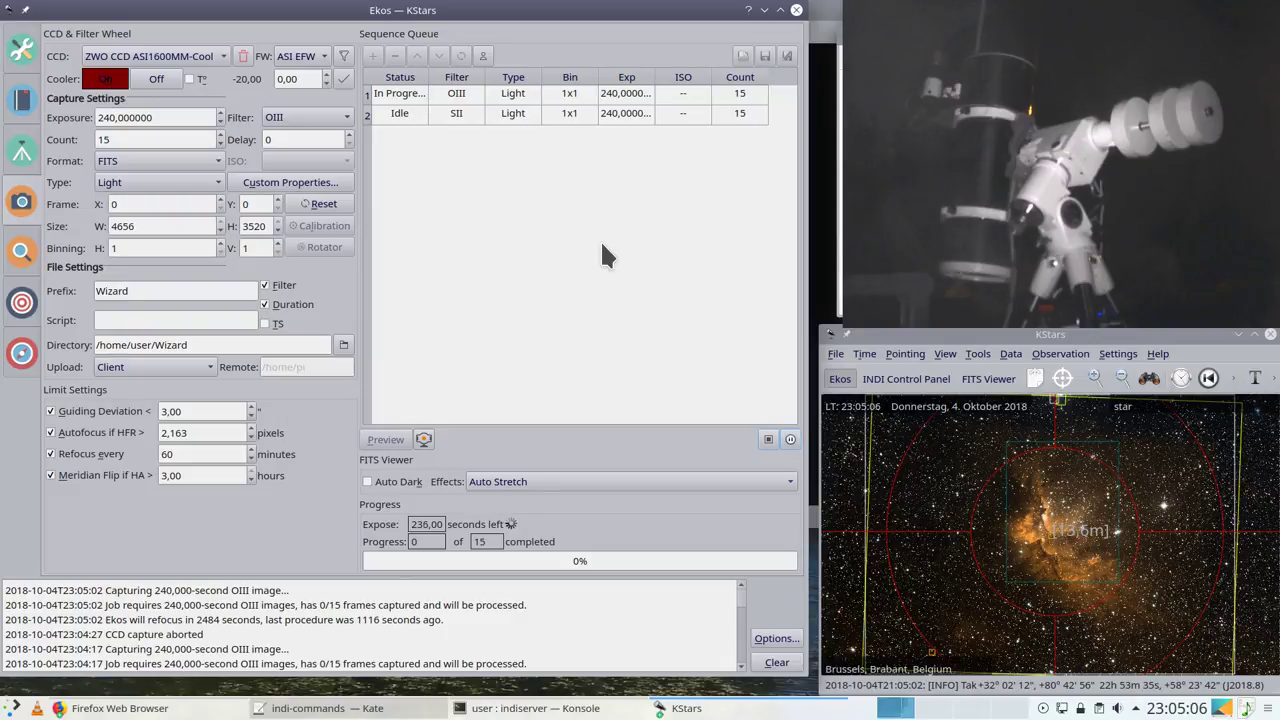
# Step: Examine the RA and DEC guiding drift graph over the past several minutes
pyautogui.click(23, 354)
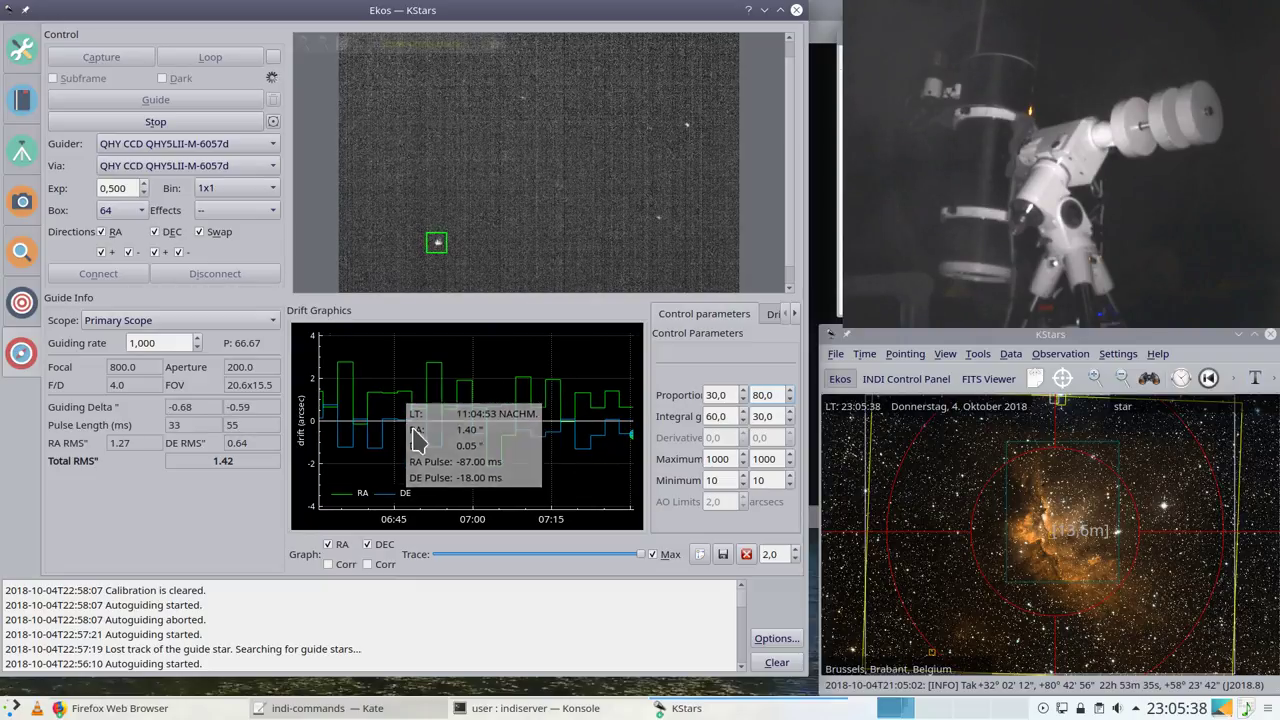
pyautogui.scroll(-1, 418, 441)
pyautogui.scroll(-2, 410, 438)
pyautogui.moveTo(380, 440)
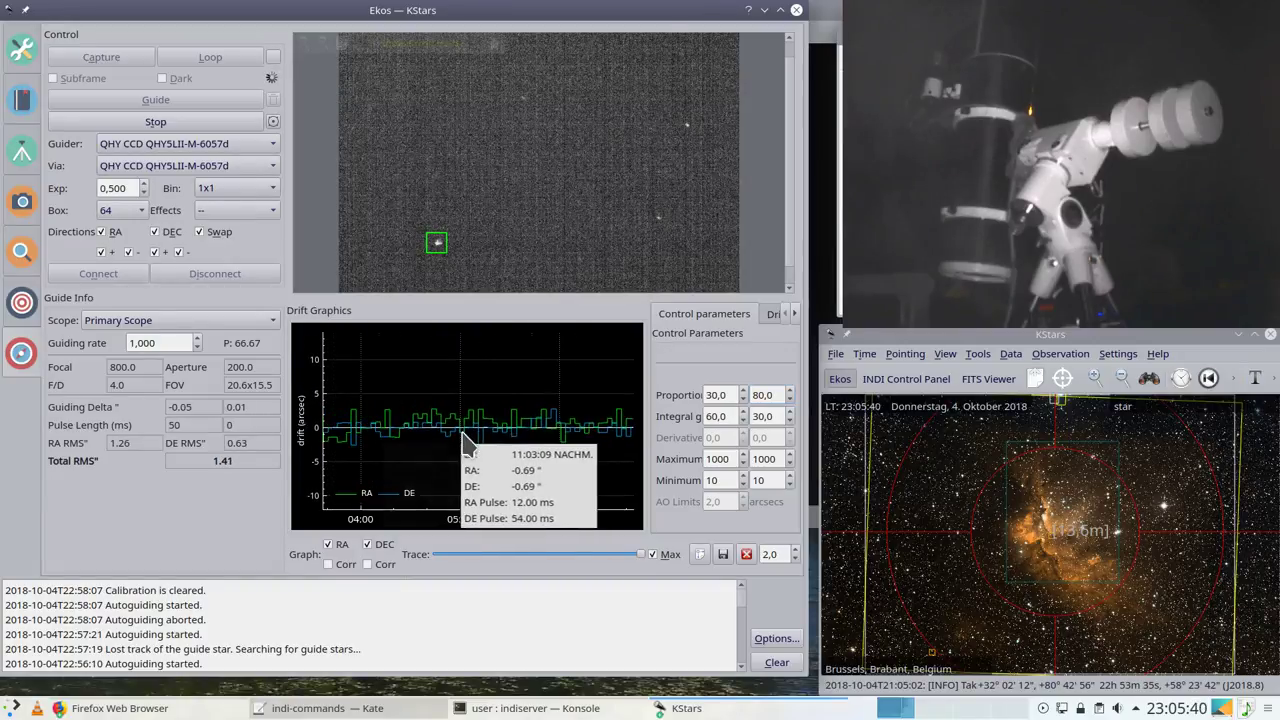
pyautogui.scroll(-2, 400, 443)
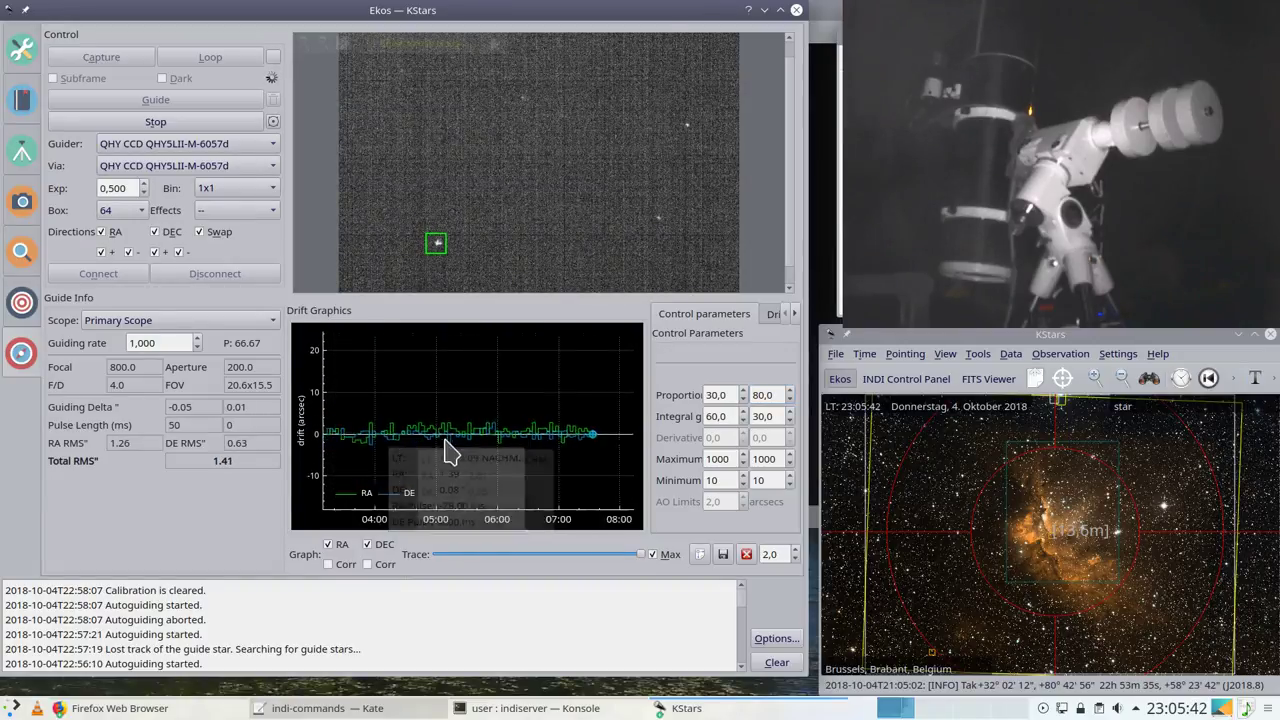
pyautogui.moveTo(465, 450); pyautogui.dragTo(458, 452)
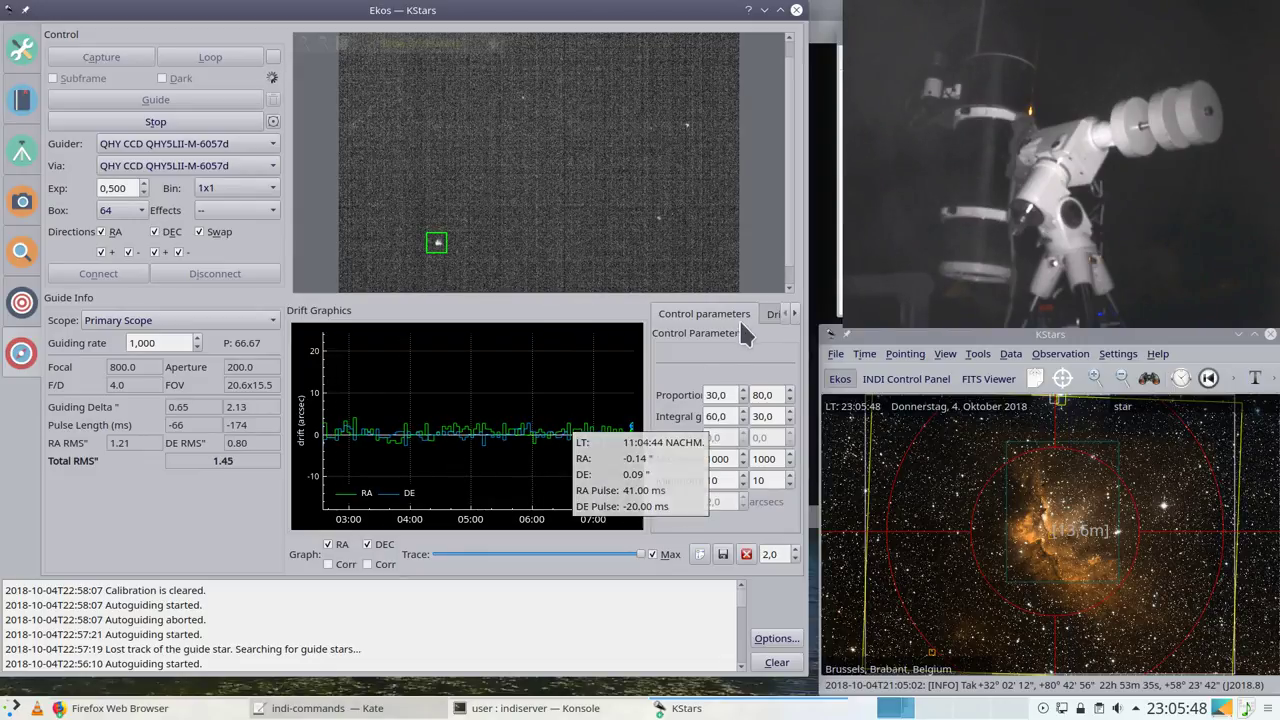
# Step: Show the guiding Drift Plot and examine its point distribution both close up and at a wider scale
pyautogui.click(771, 315)
pyautogui.scroll(2, 760, 425)
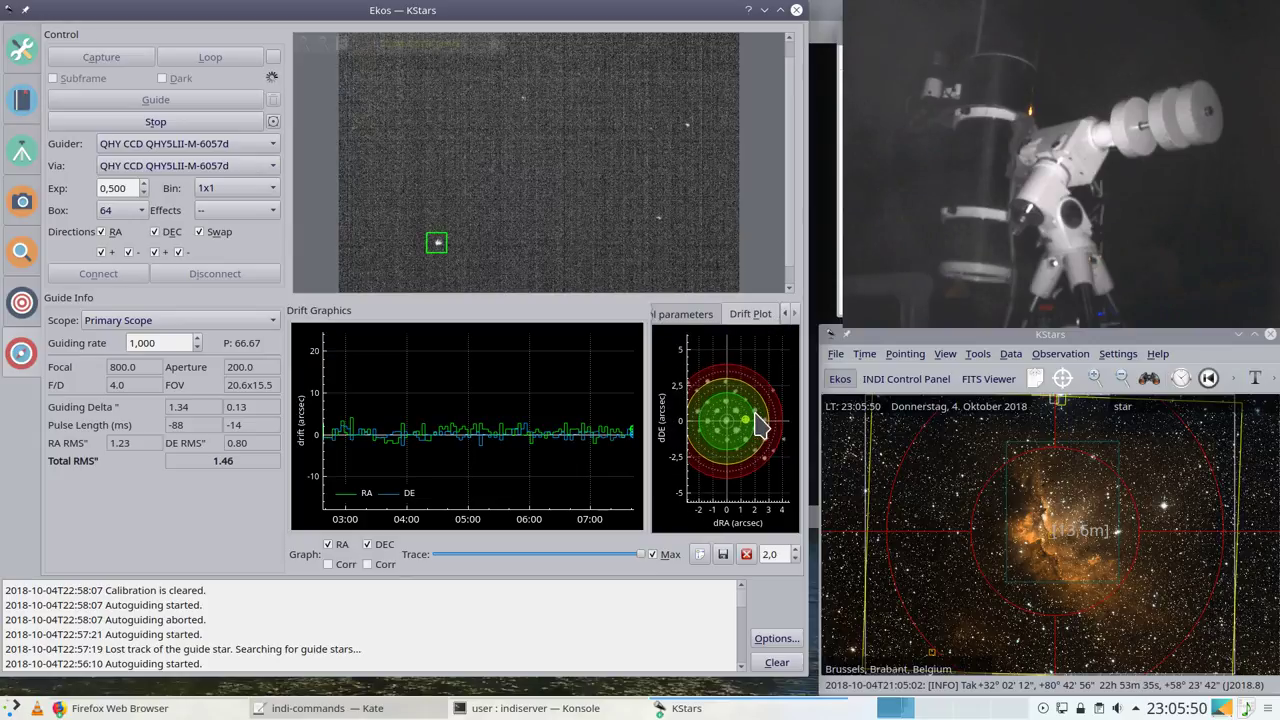
pyautogui.scroll(2, 760, 425)
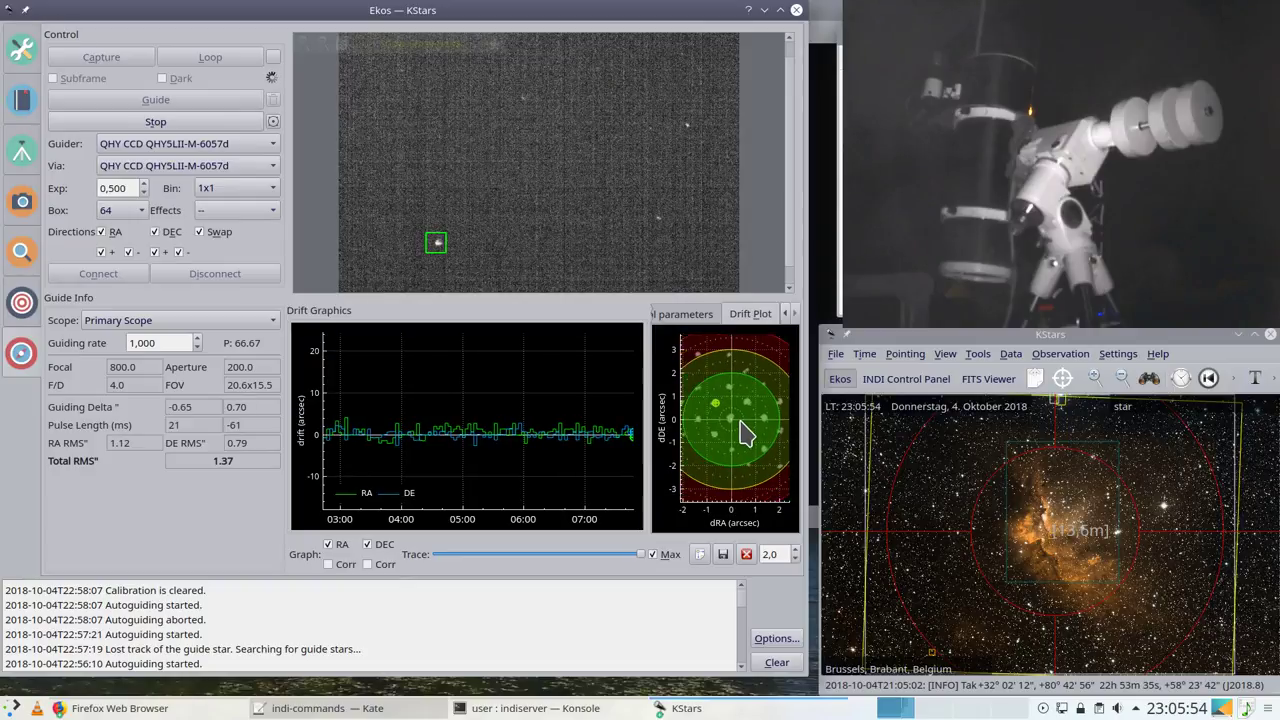
pyautogui.scroll(1, 745, 432)
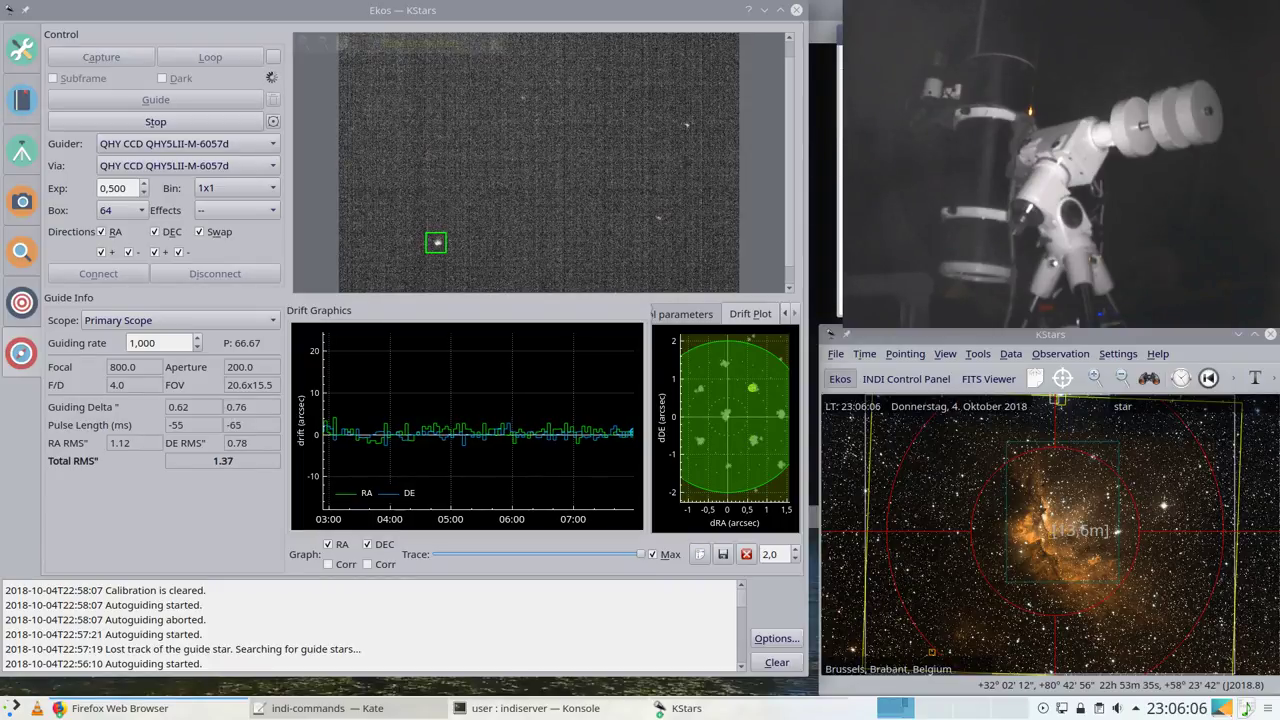
pyautogui.scroll(-2, 730, 432)
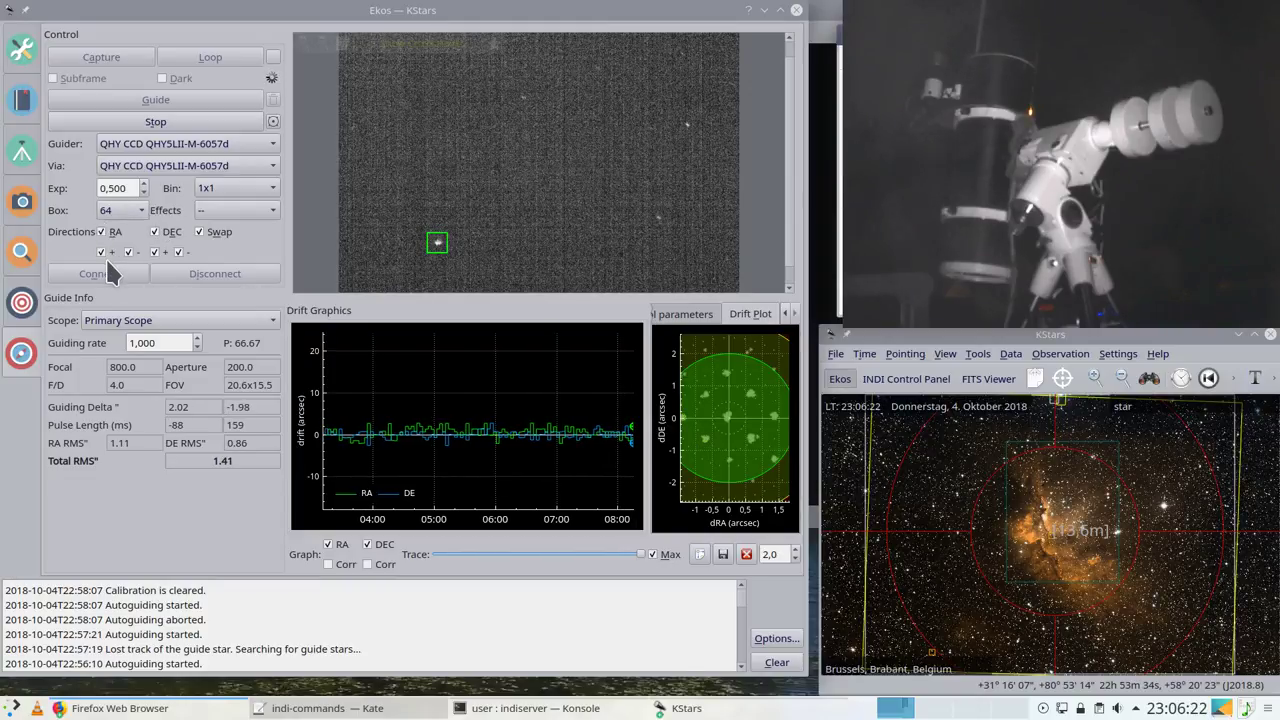
pyautogui.scroll(-2, 713, 413)
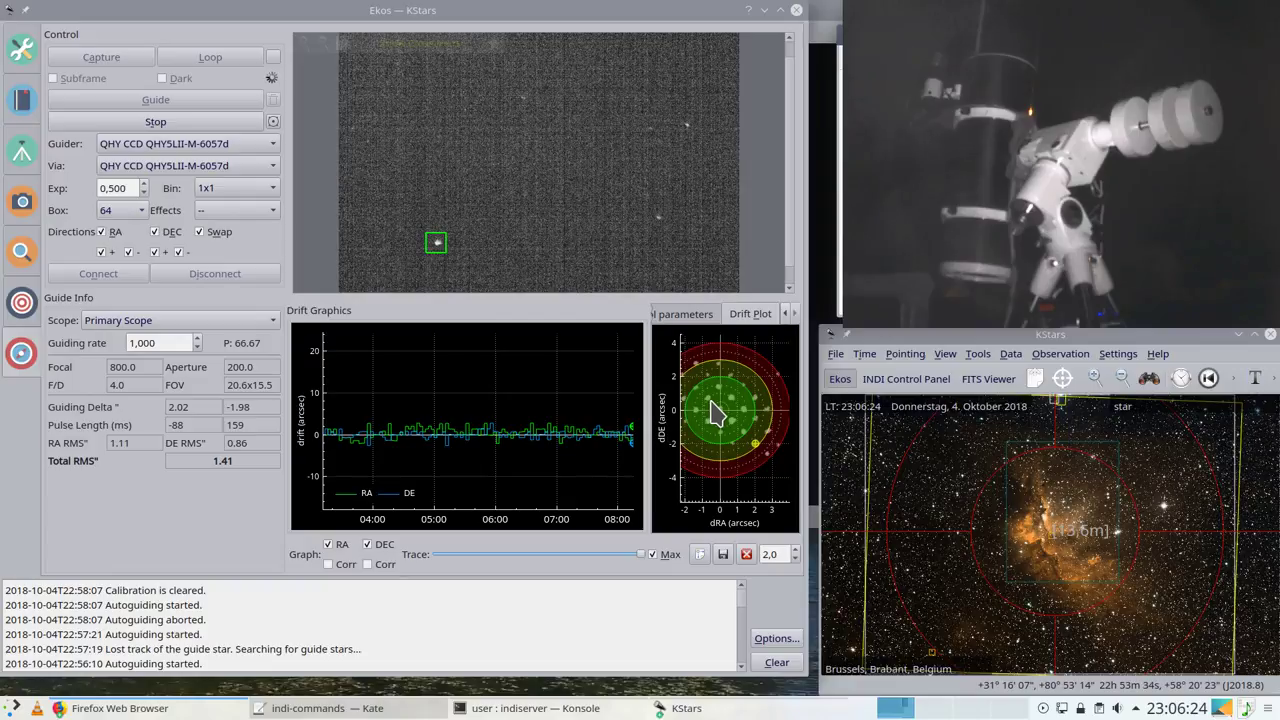
pyautogui.moveTo(728, 430); pyautogui.dragTo(746, 455)
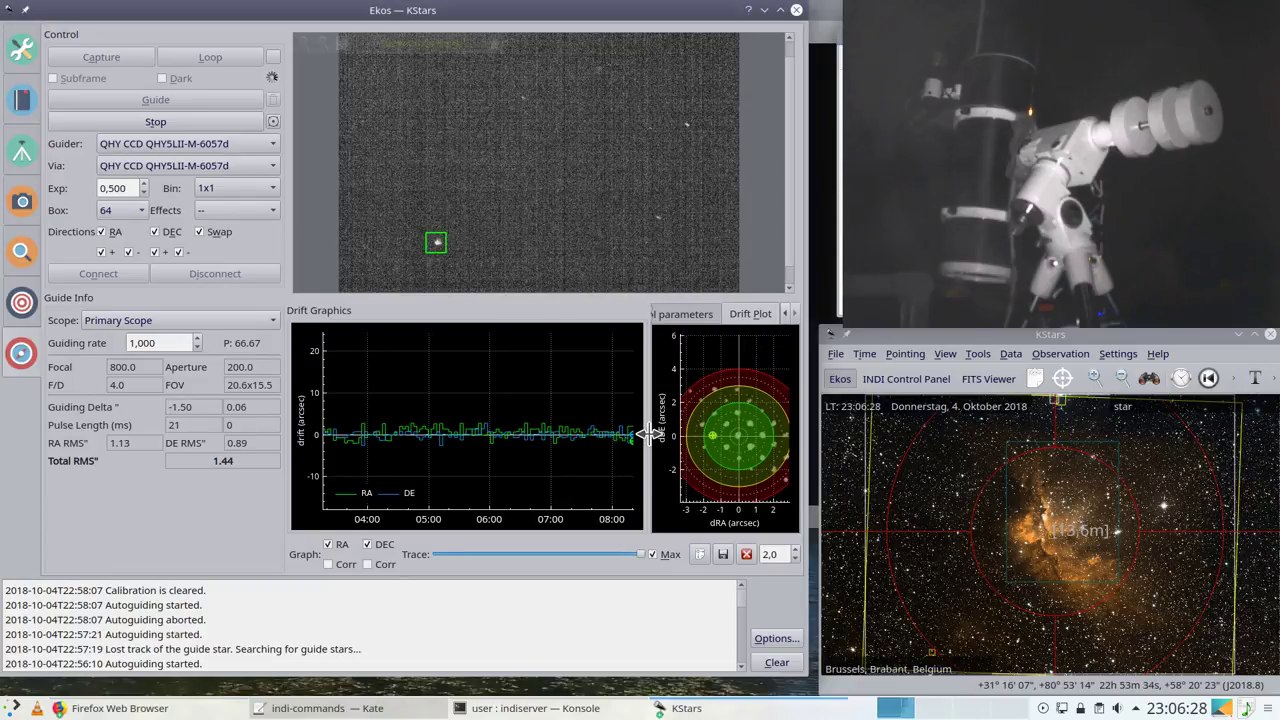
# Step: Widen the Drift Plot beside the drift graph and inspect the points around its centre
pyautogui.moveTo(648, 432); pyautogui.dragTo(552, 428)
pyautogui.scroll(2, 700, 453)
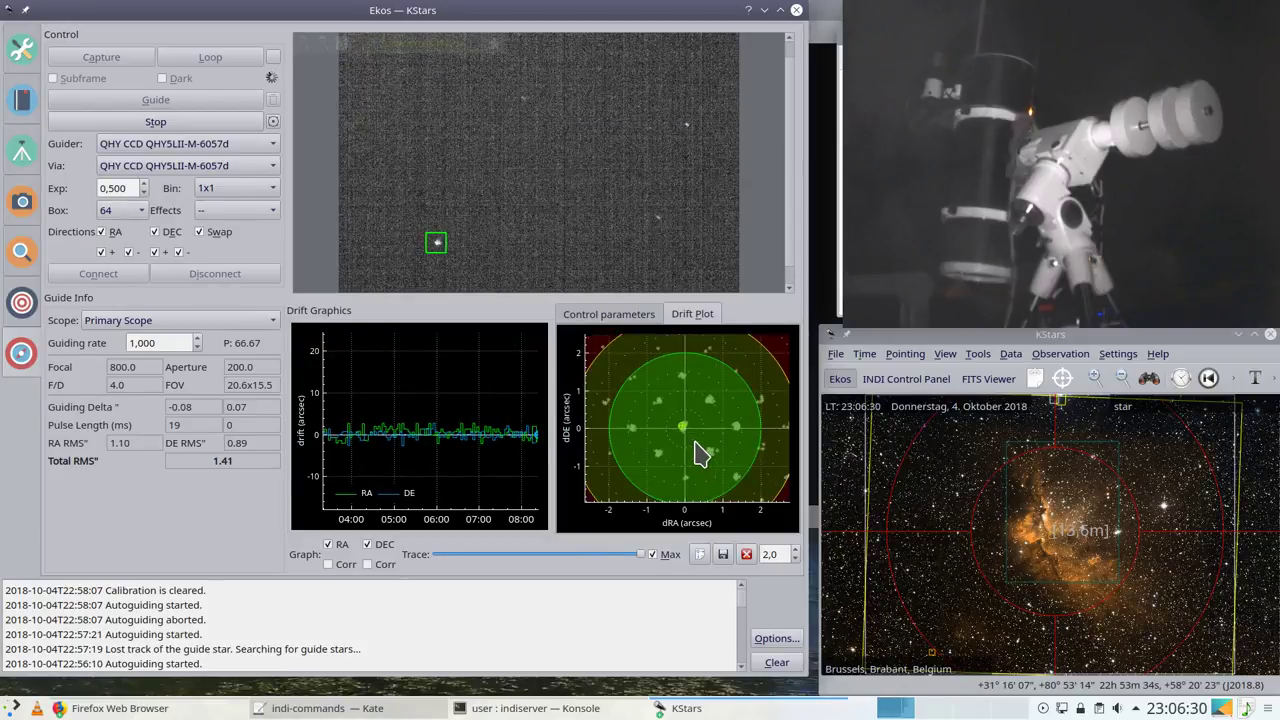
pyautogui.scroll(1, 700, 453)
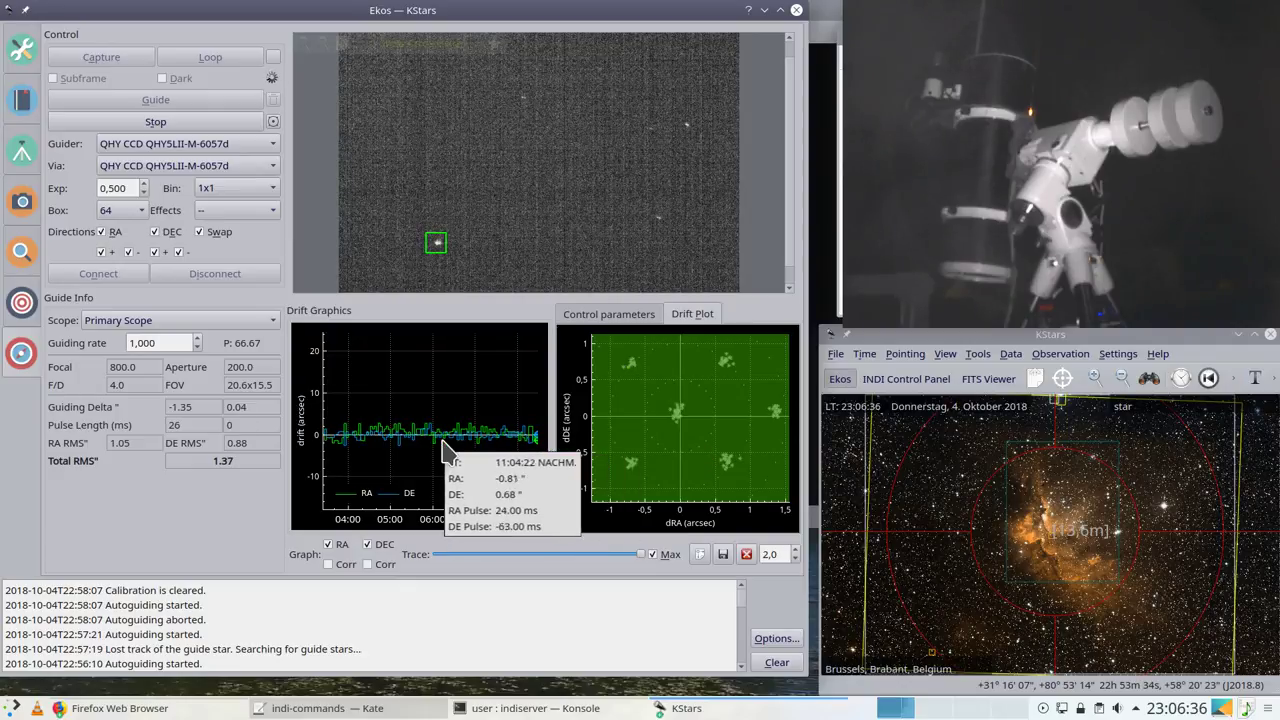
# Step: Examine the recent RA and DEC drift graph close up and the Drift Plot at a wider scale
pyautogui.scroll(2, 447, 452)
pyautogui.scroll(1, 447, 452)
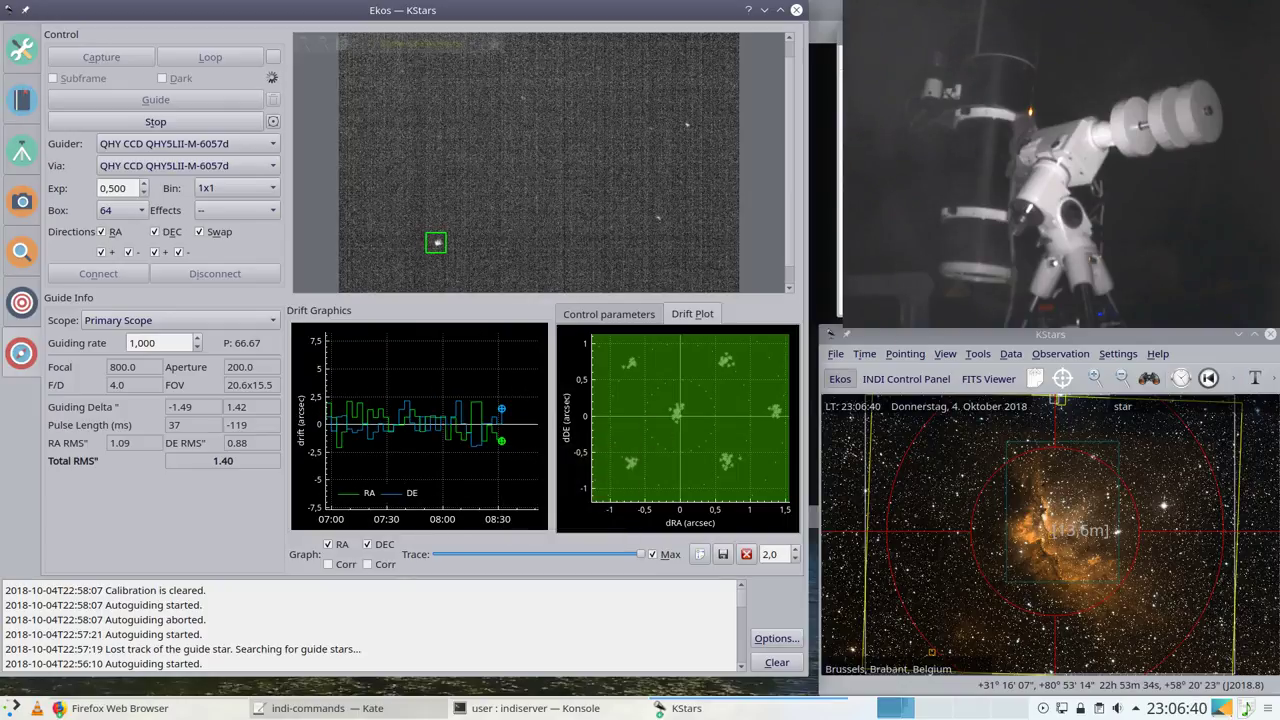
pyautogui.click(585, 490)
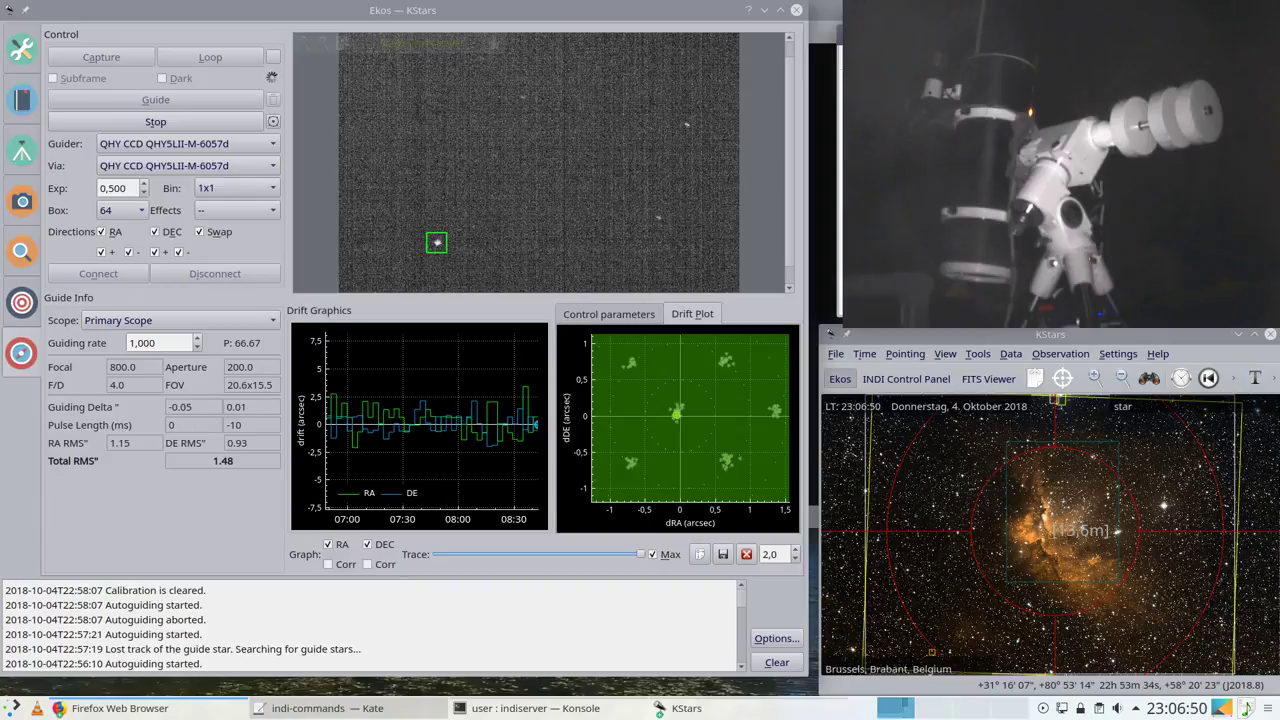
pyautogui.click(733, 364)
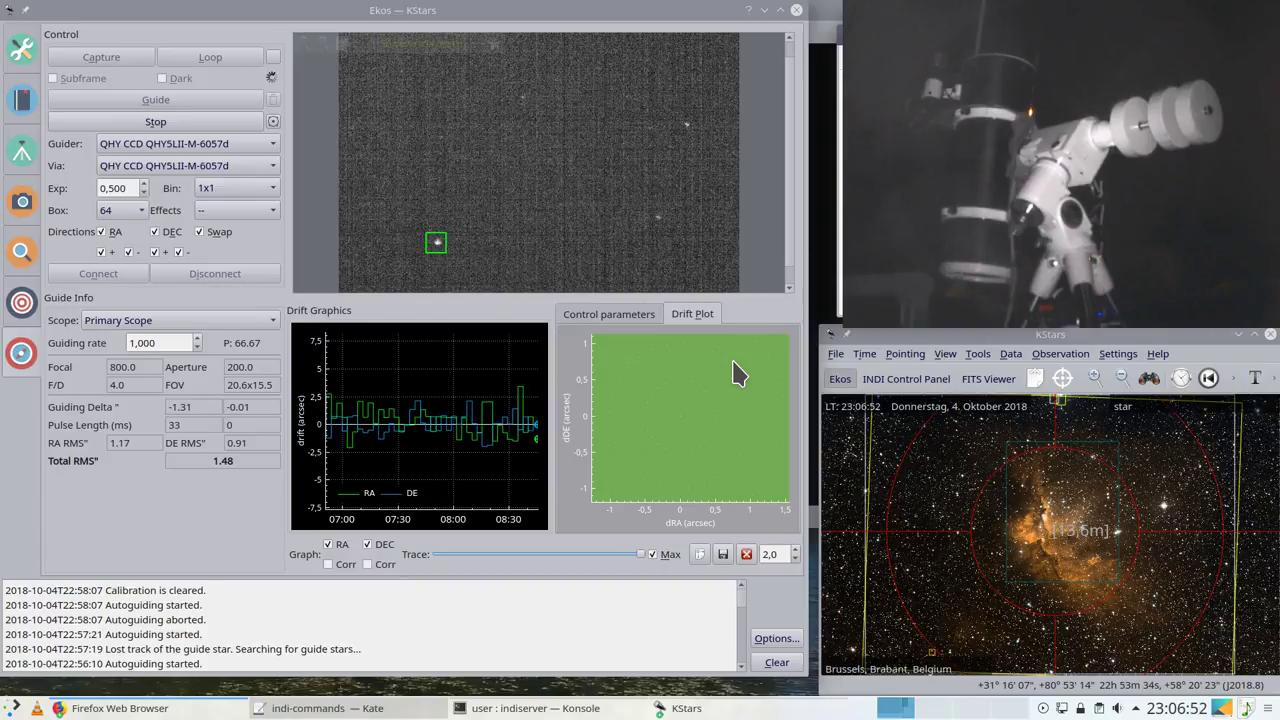
pyautogui.scroll(-3, 718, 414)
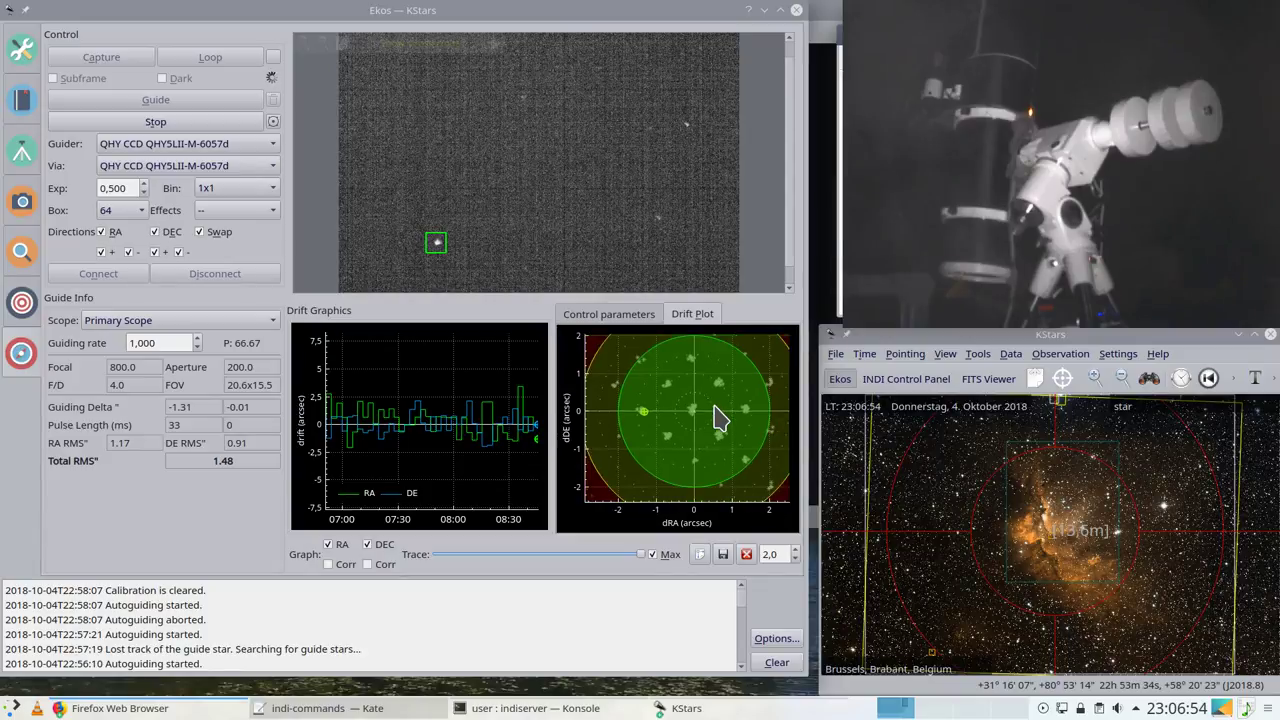
pyautogui.scroll(-2, 718, 418)
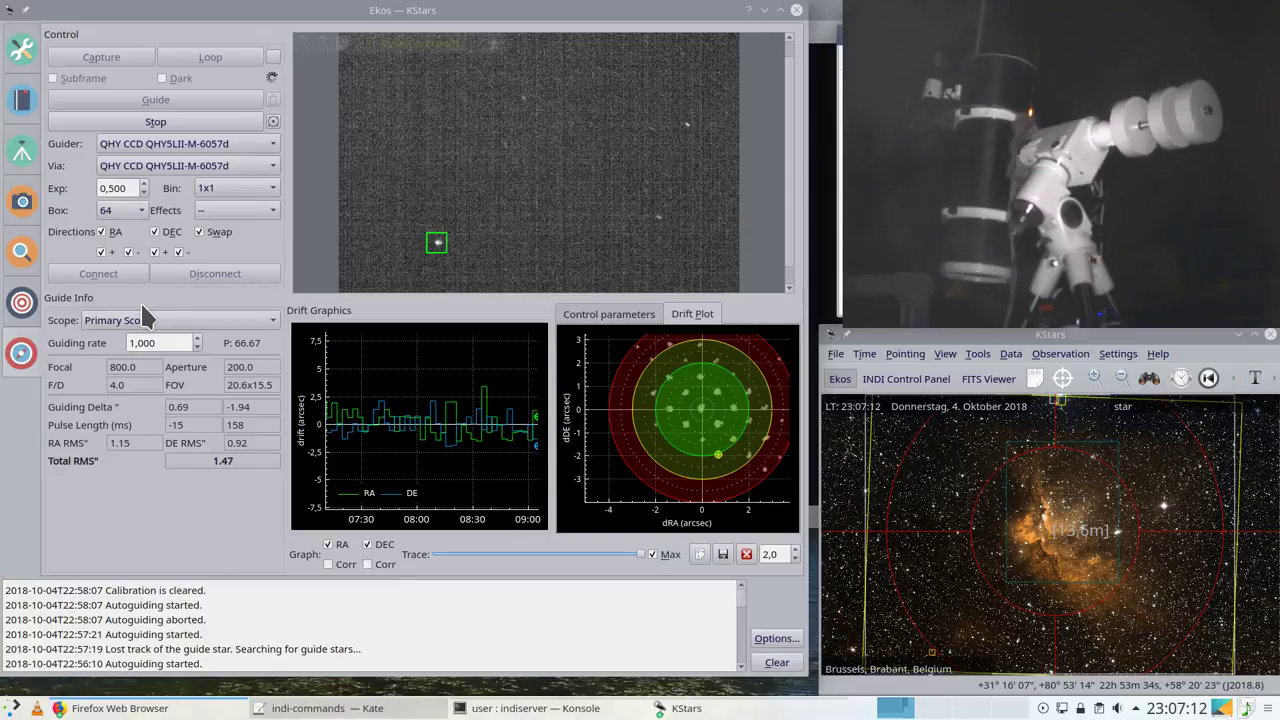
# Step: Review the guider's scope, effects and binning choices, leaving each as it is
pyautogui.click(175, 317)
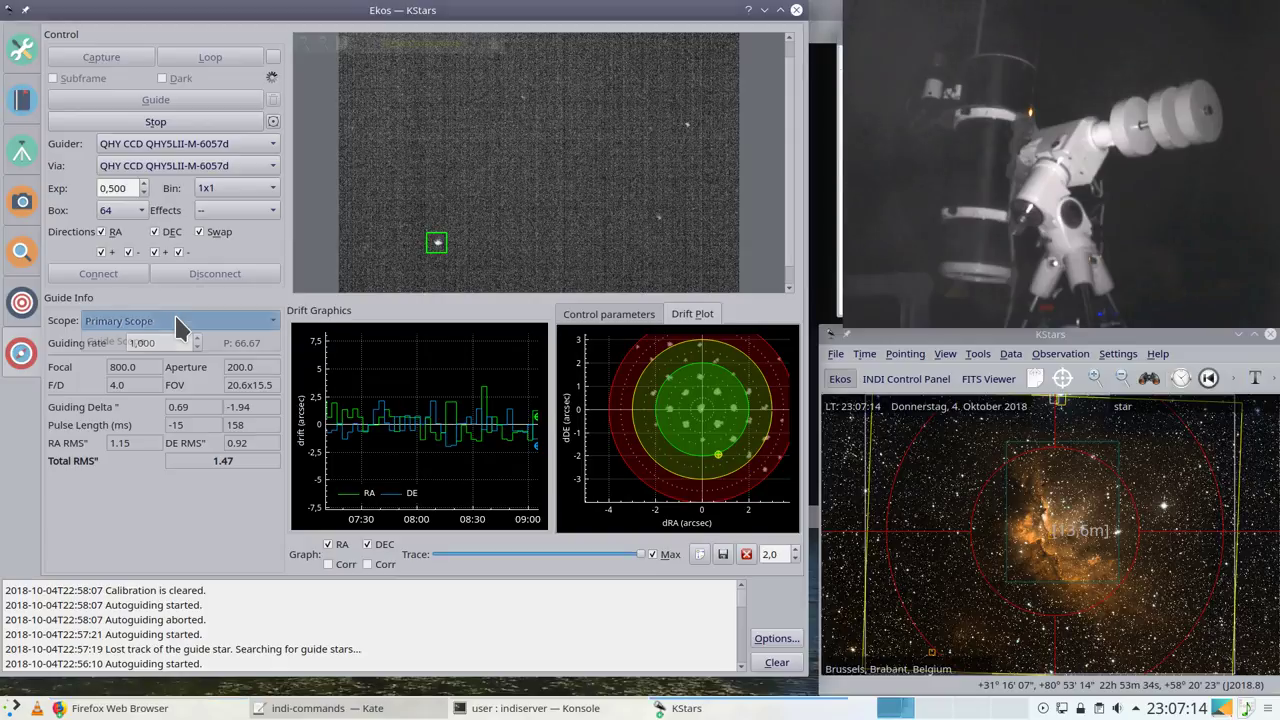
pyautogui.click(170, 321)
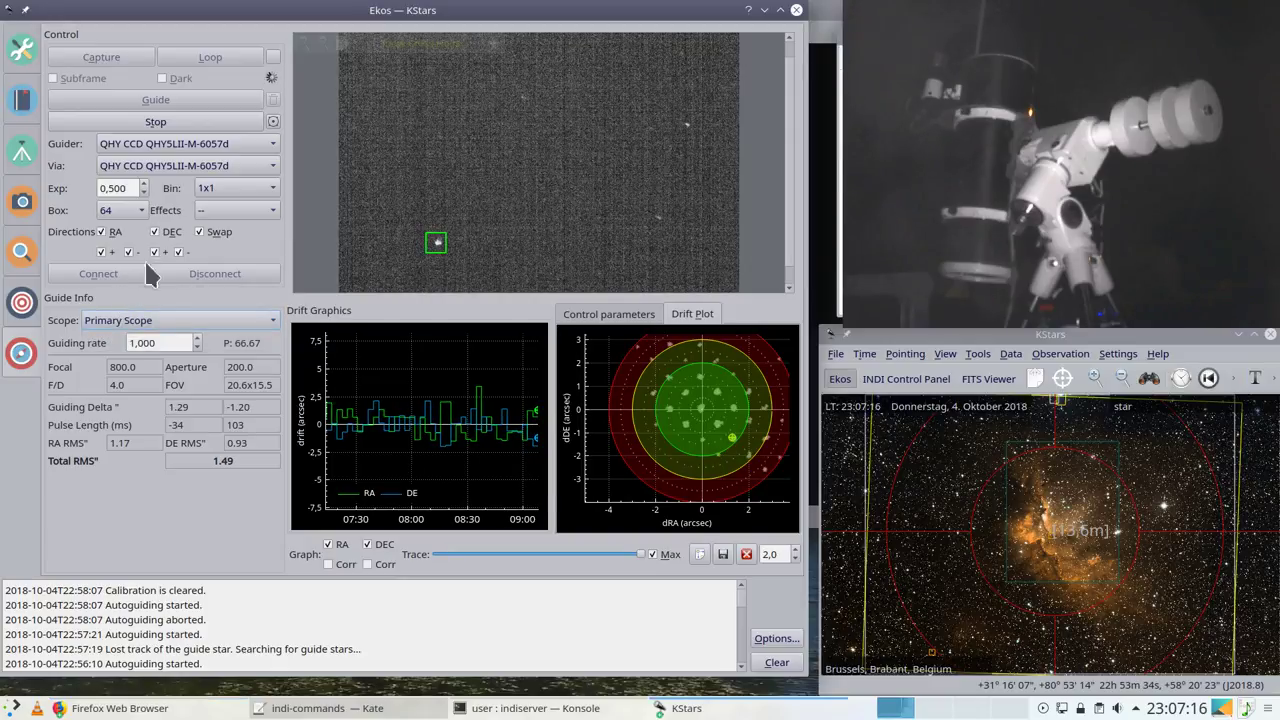
pyautogui.click(225, 212)
pyautogui.click(226, 212)
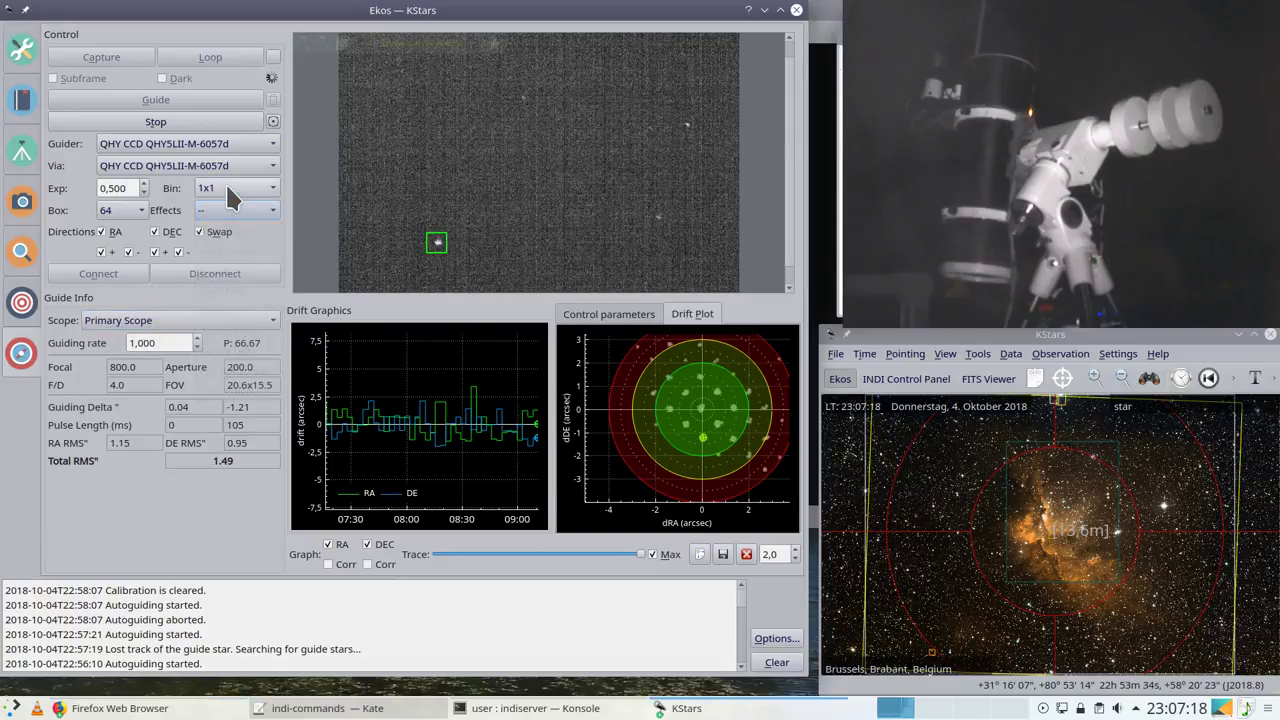
pyautogui.click(228, 190)
pyautogui.click(222, 188)
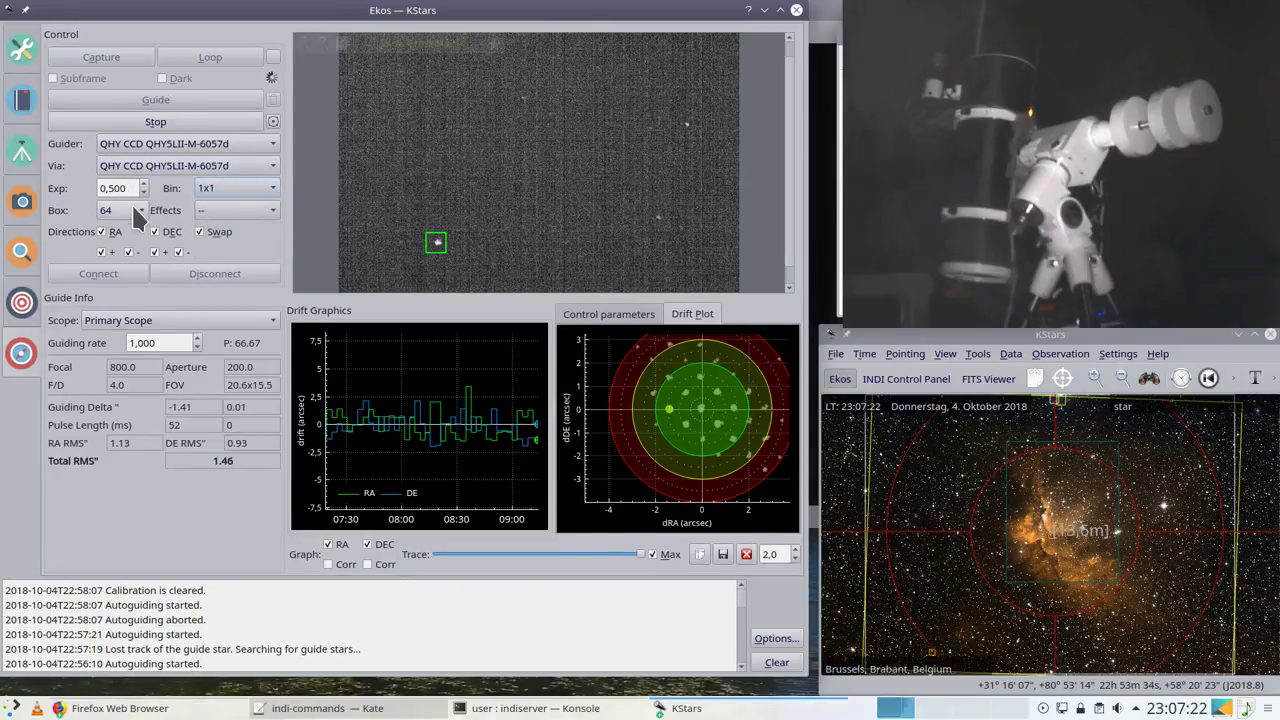
# Step: Set the guide algorithm to Smart and the Max Delta RMS to 13 arcsecs in the guide options
pyautogui.click(772, 640)
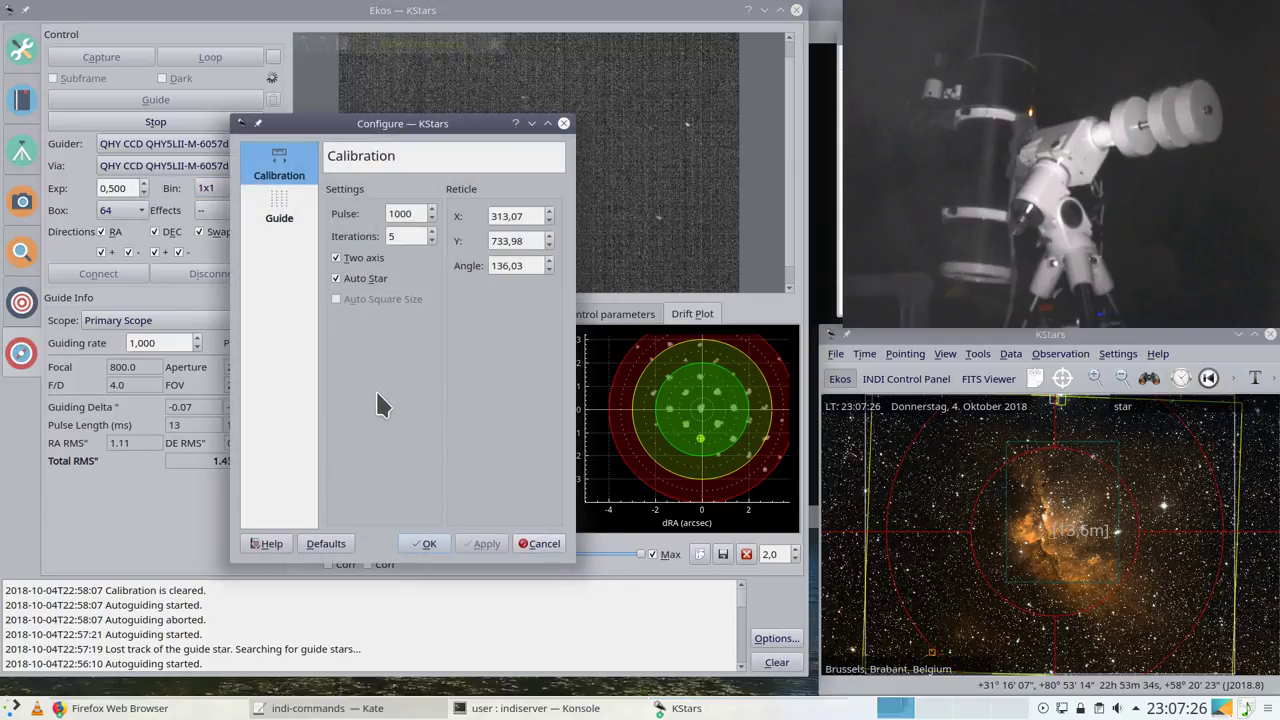
pyautogui.click(275, 216)
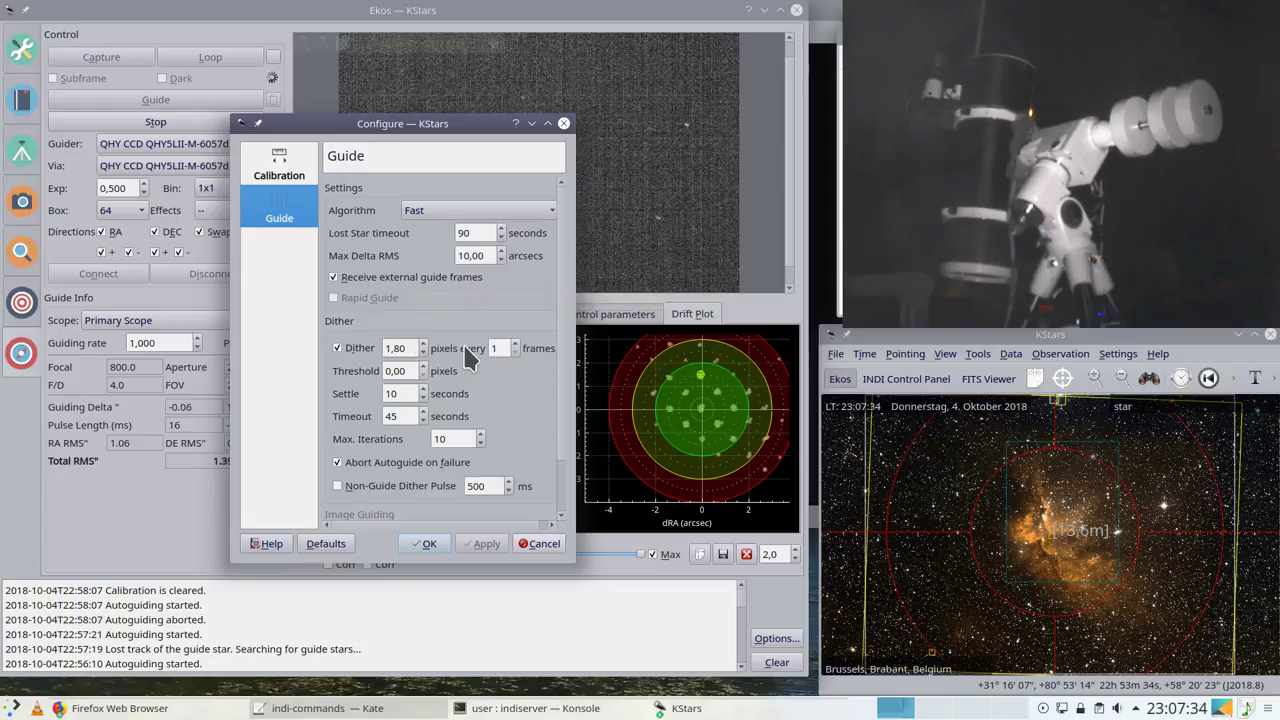
pyautogui.scroll(-2, 465, 345)
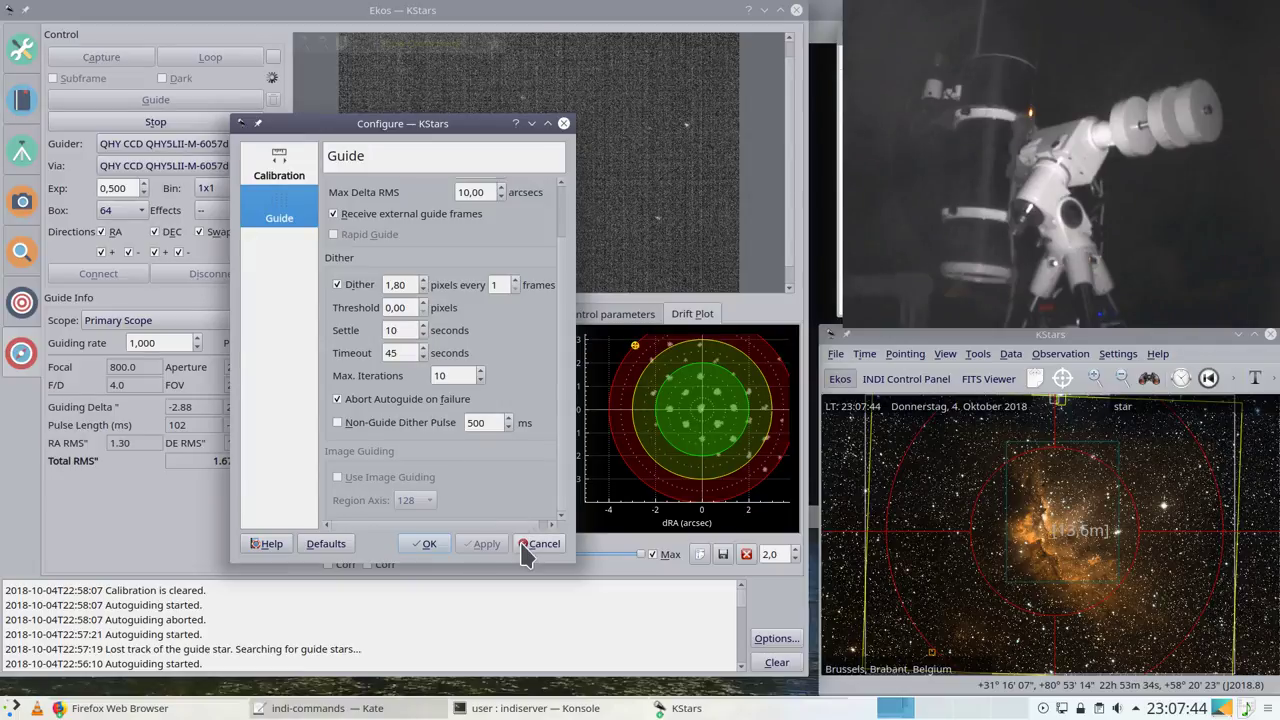
pyautogui.click(281, 185)
pyautogui.click(280, 210)
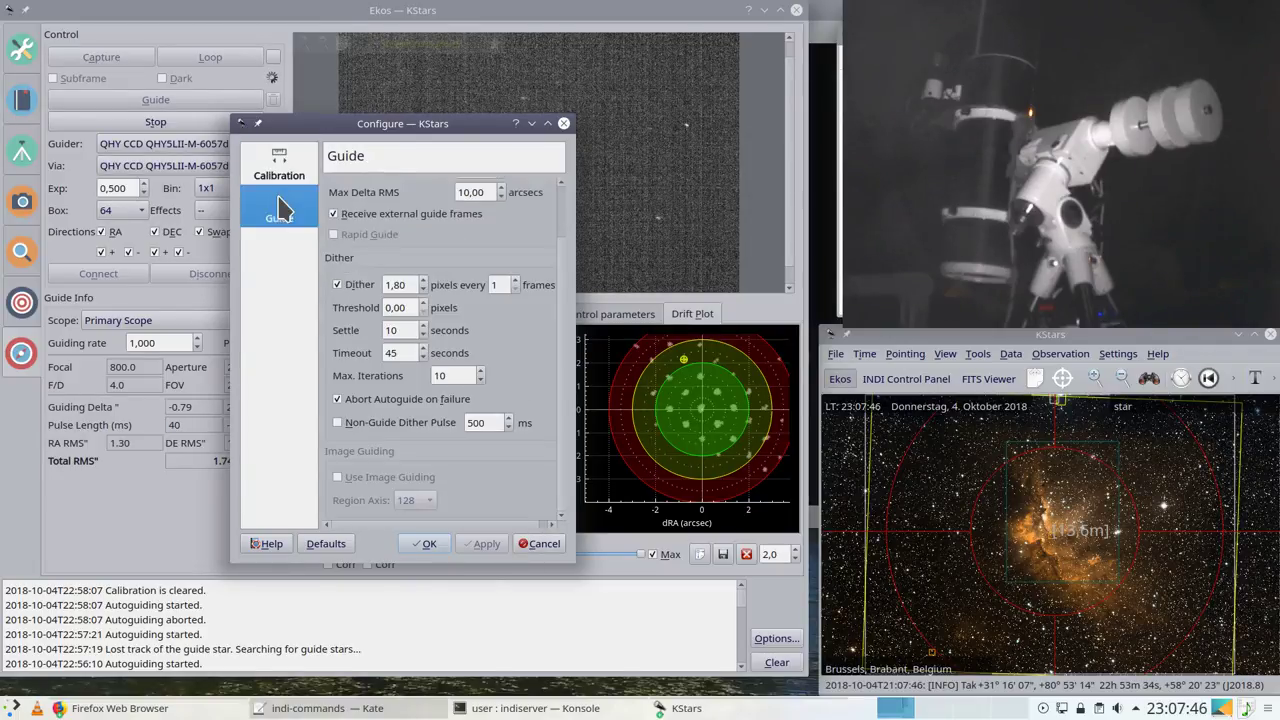
pyautogui.scroll(2, 491, 260)
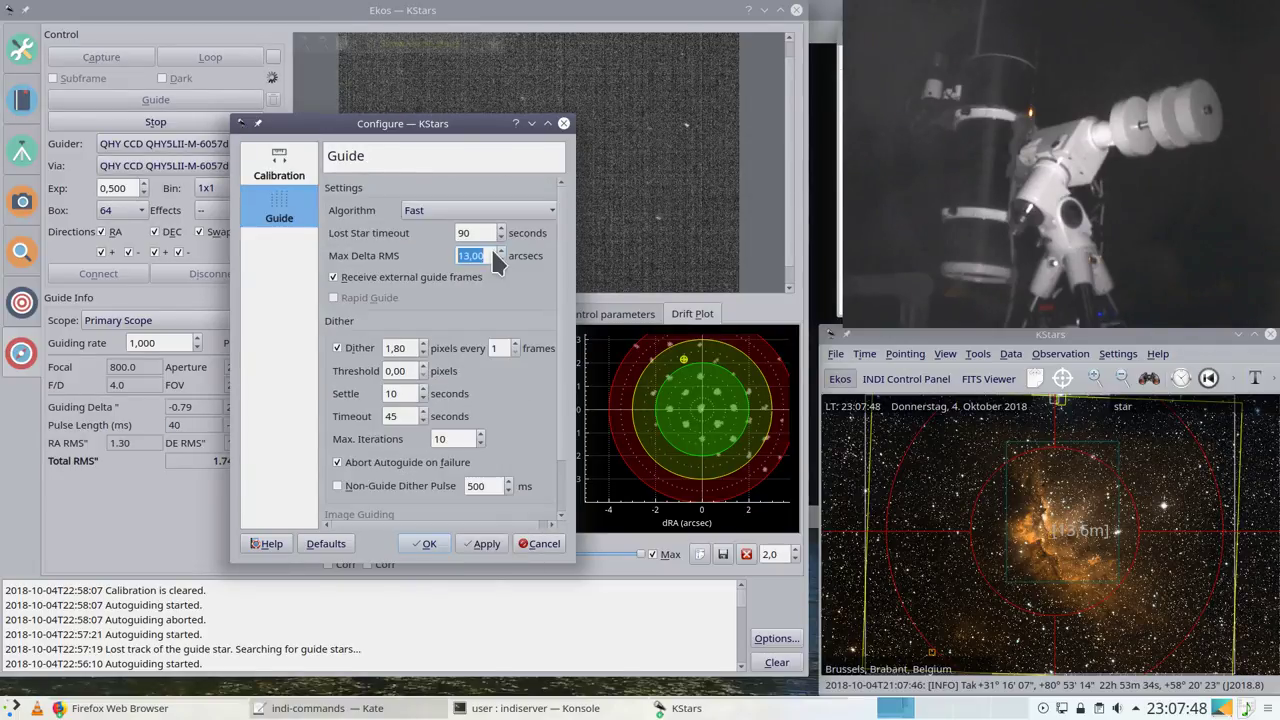
pyautogui.click(473, 210)
pyautogui.click(450, 172)
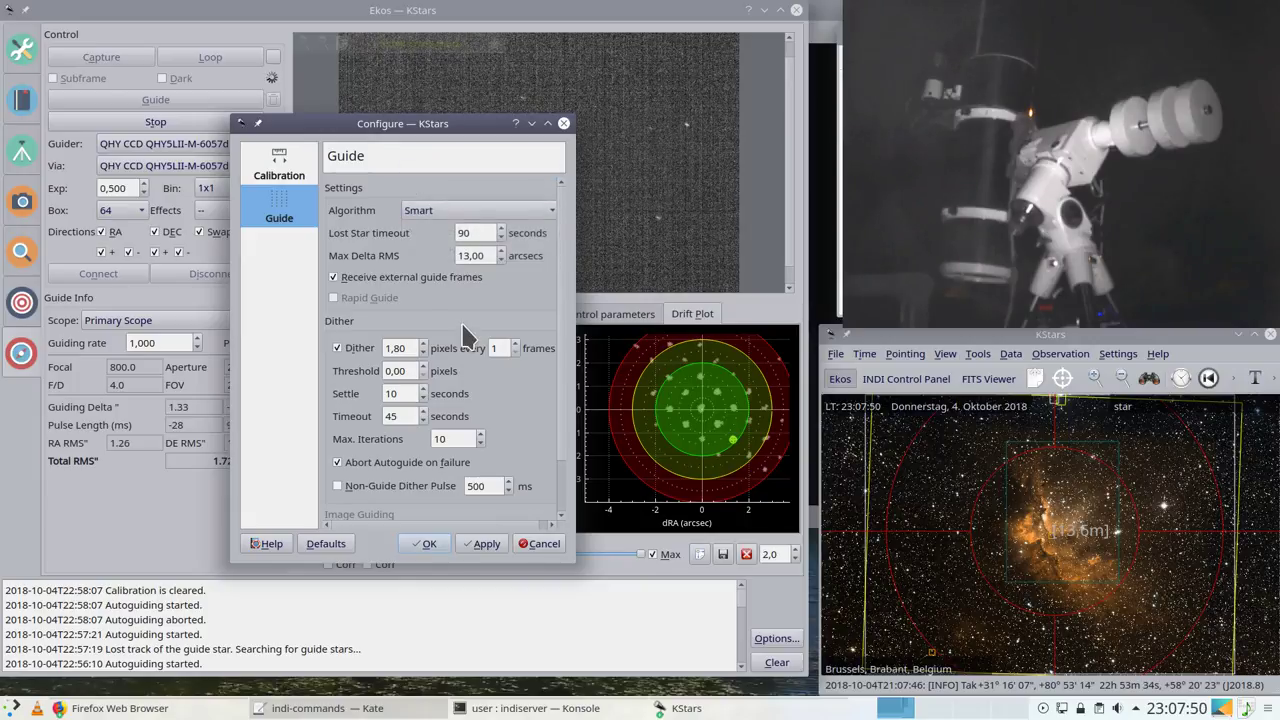
pyautogui.click(430, 548)
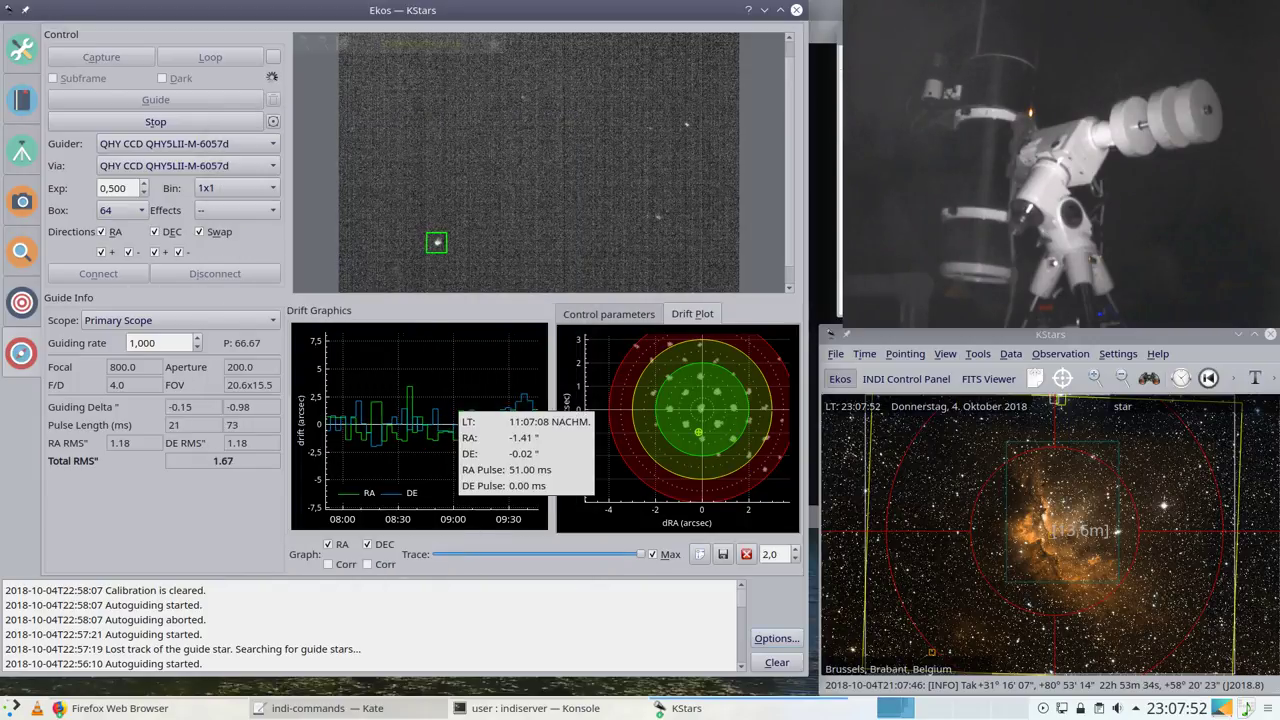
# Step: Stop autoguiding and restart it with a fresh calibration on an automatically selected star
pyautogui.click(188, 124)
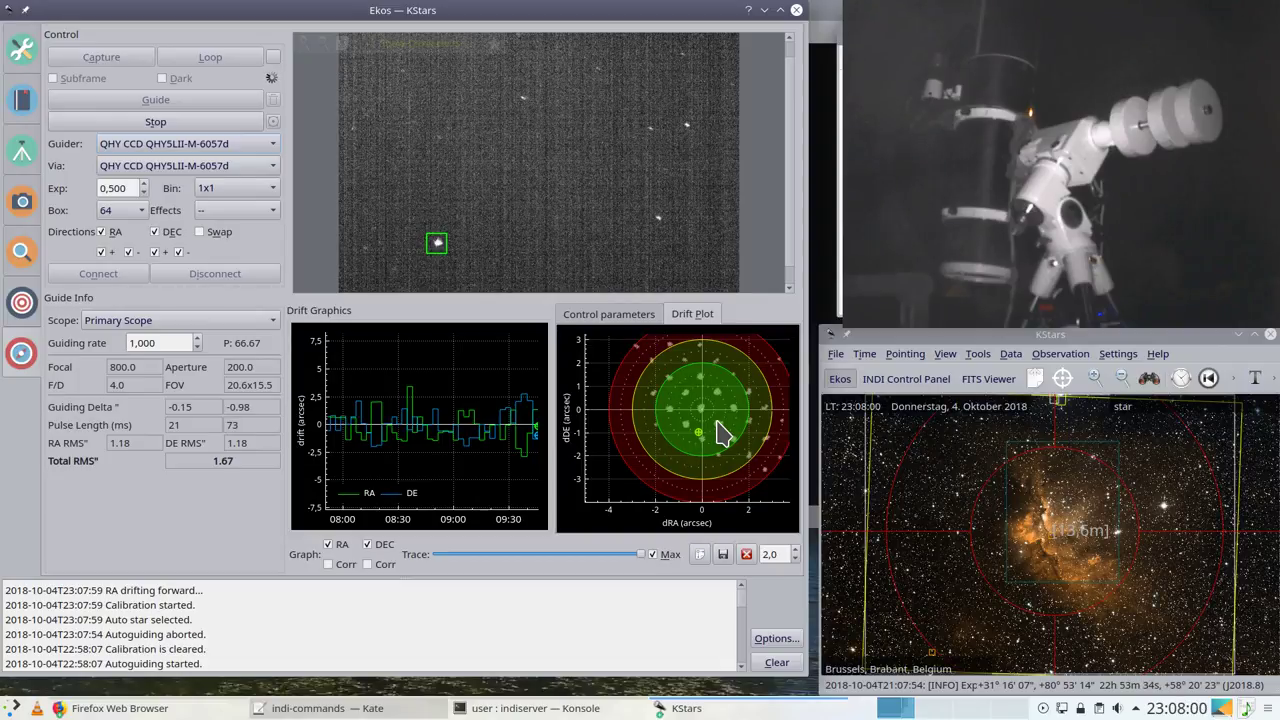
pyautogui.scroll(2, 722, 432)
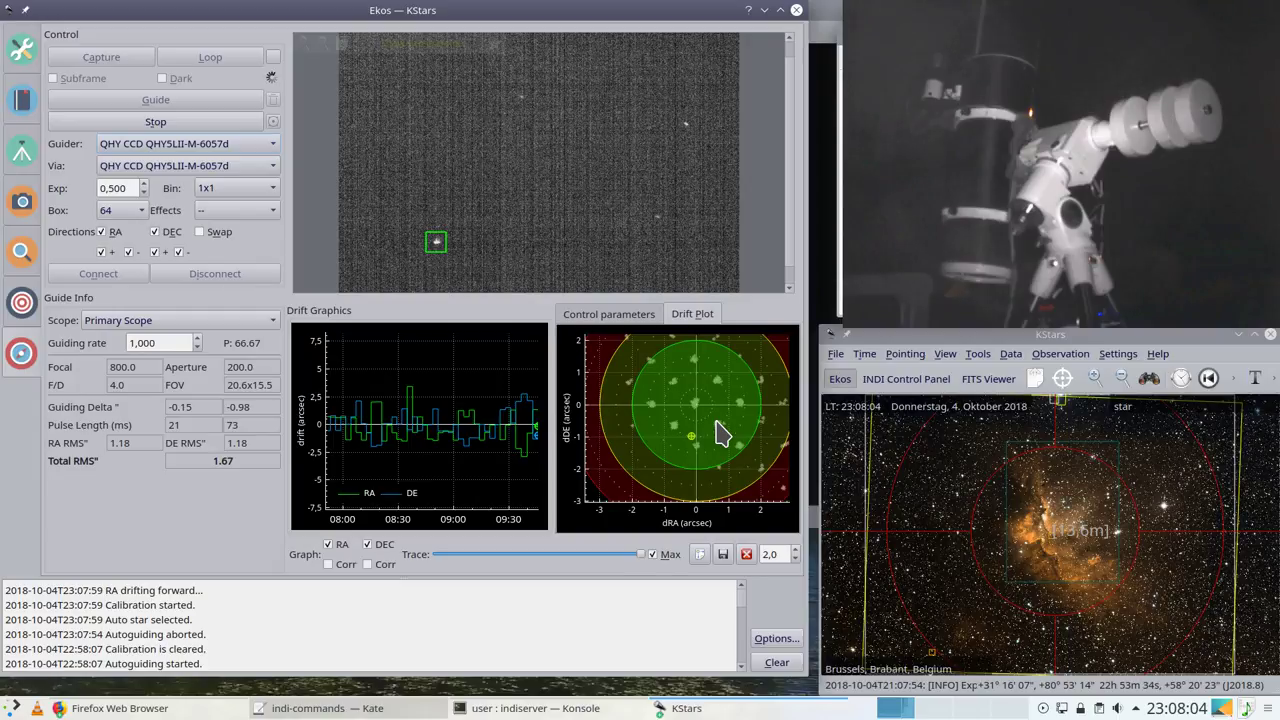
pyautogui.scroll(1, 722, 432)
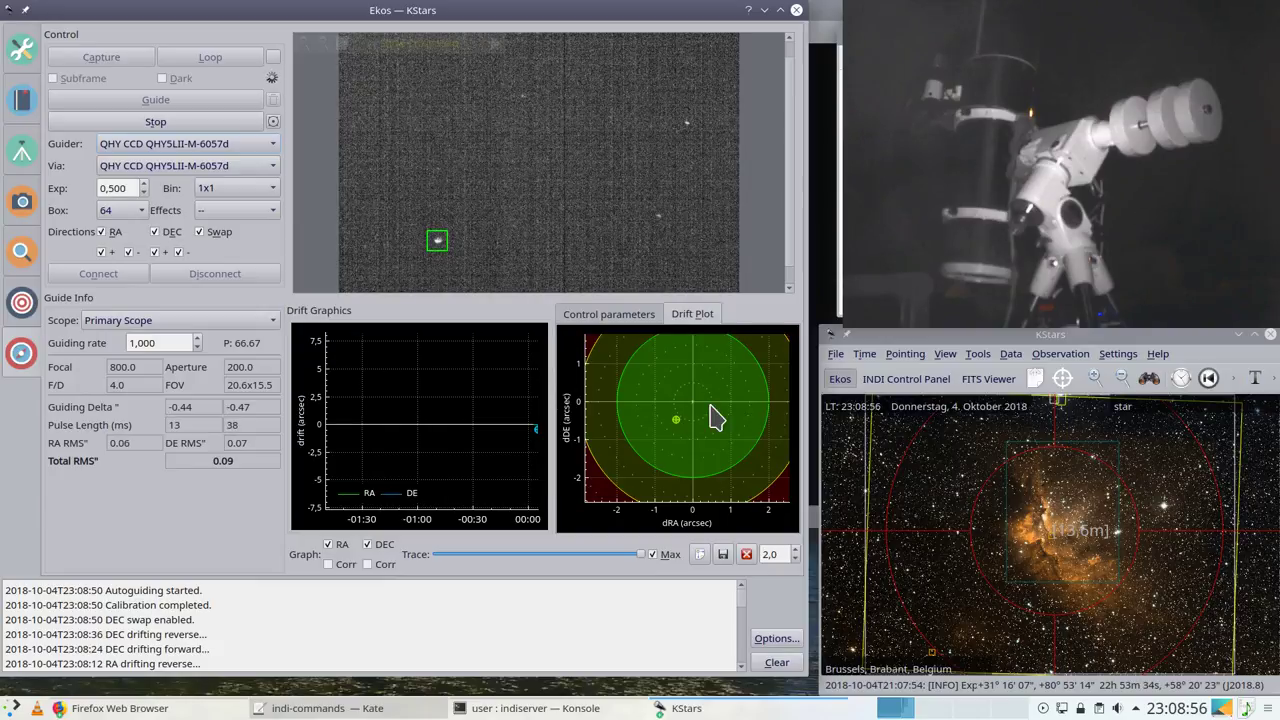
# Step: Examine the first guiding points since recalibration close up in the Drift Plot and drift graph
pyautogui.scroll(1, 716, 416)
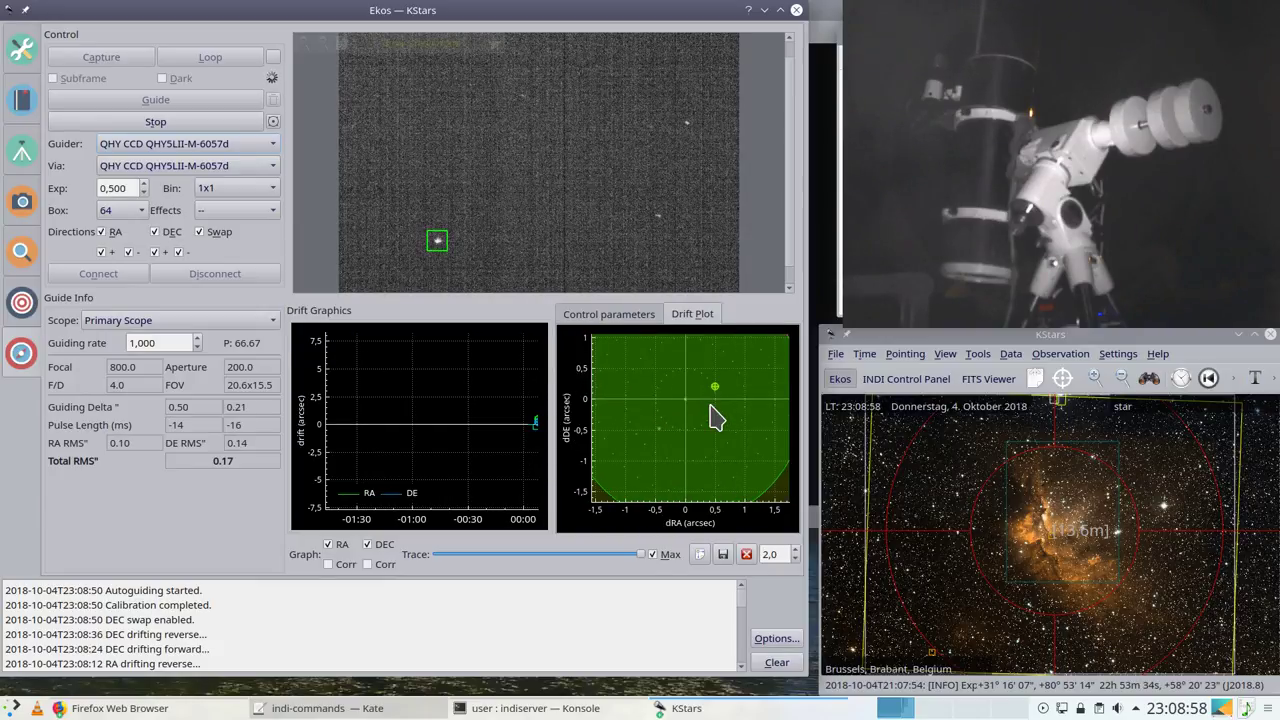
pyautogui.scroll(1, 716, 416)
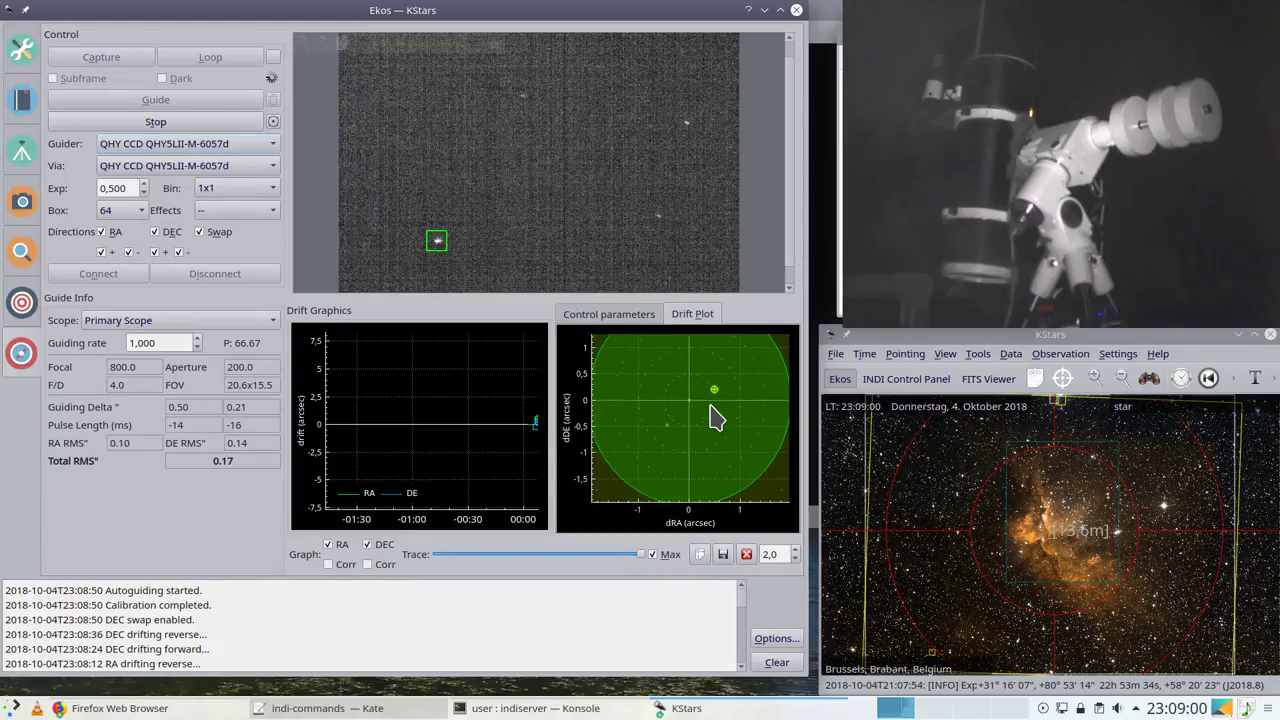
pyautogui.scroll(2, 527, 442)
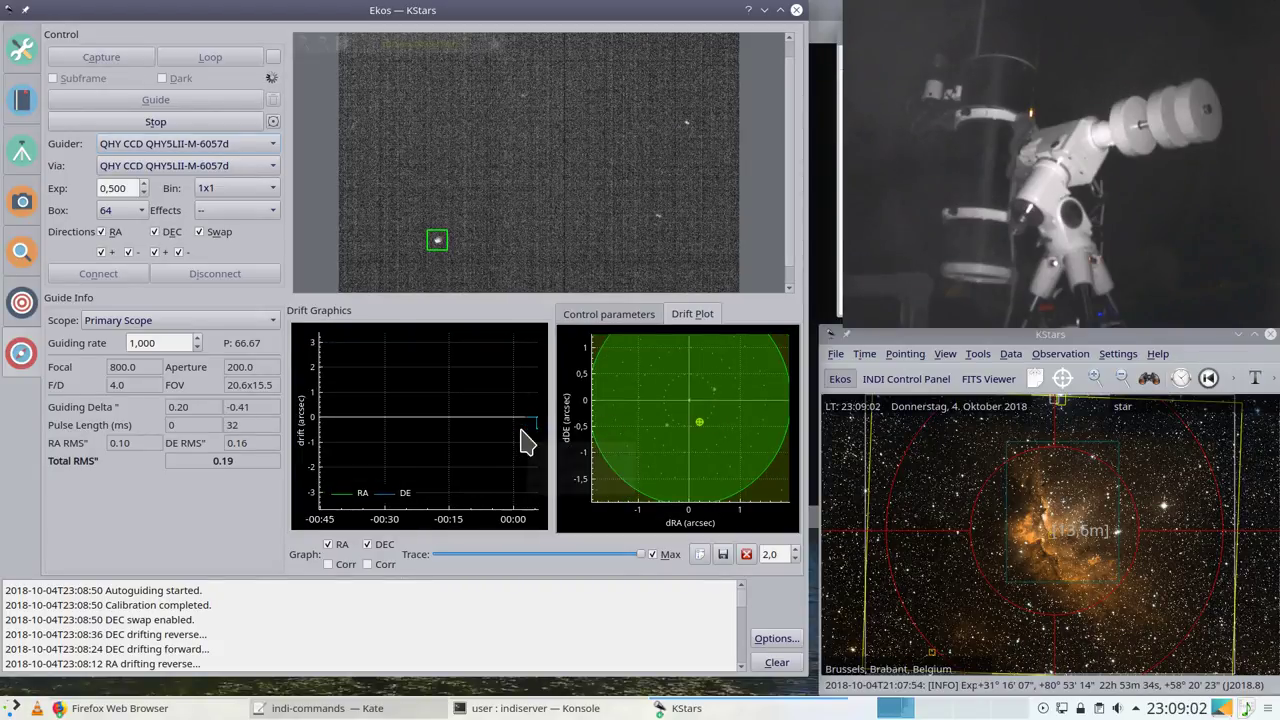
pyautogui.moveTo(523, 437); pyautogui.dragTo(457, 446)
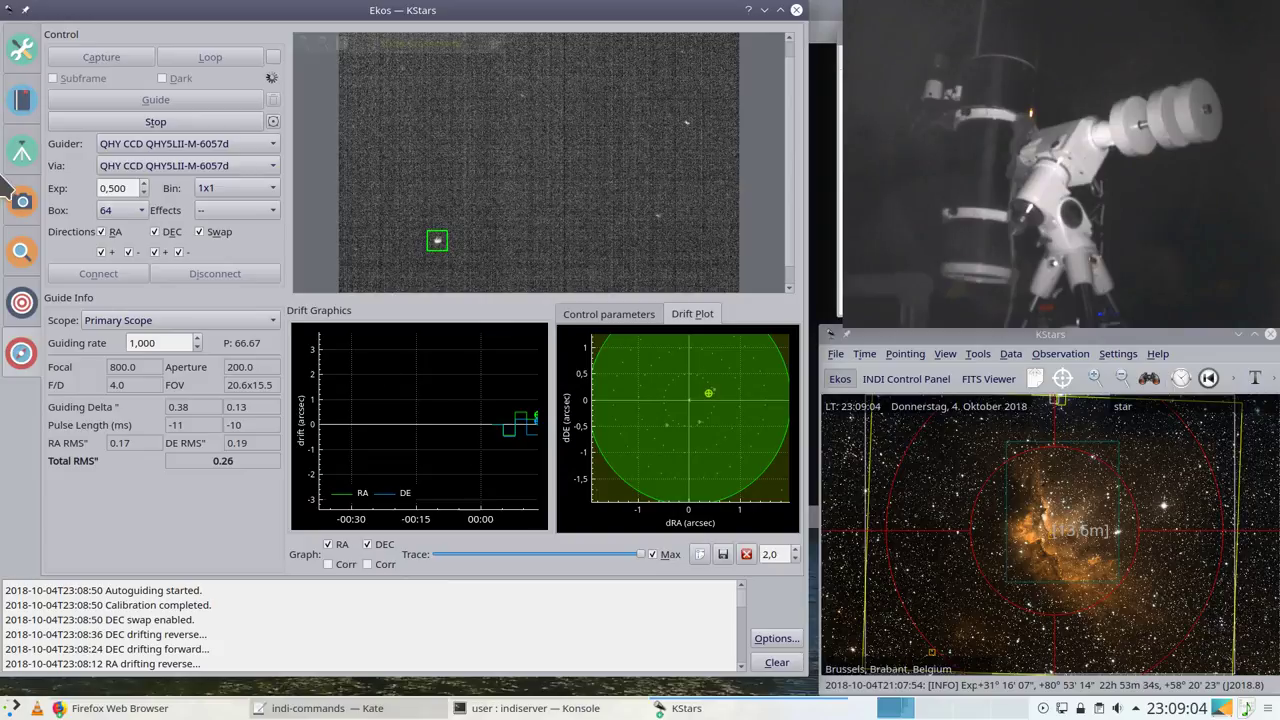
# Step: Restart the aborted OIII and SII capture sequence and return to the guiding drift graph
pyautogui.click(22, 201)
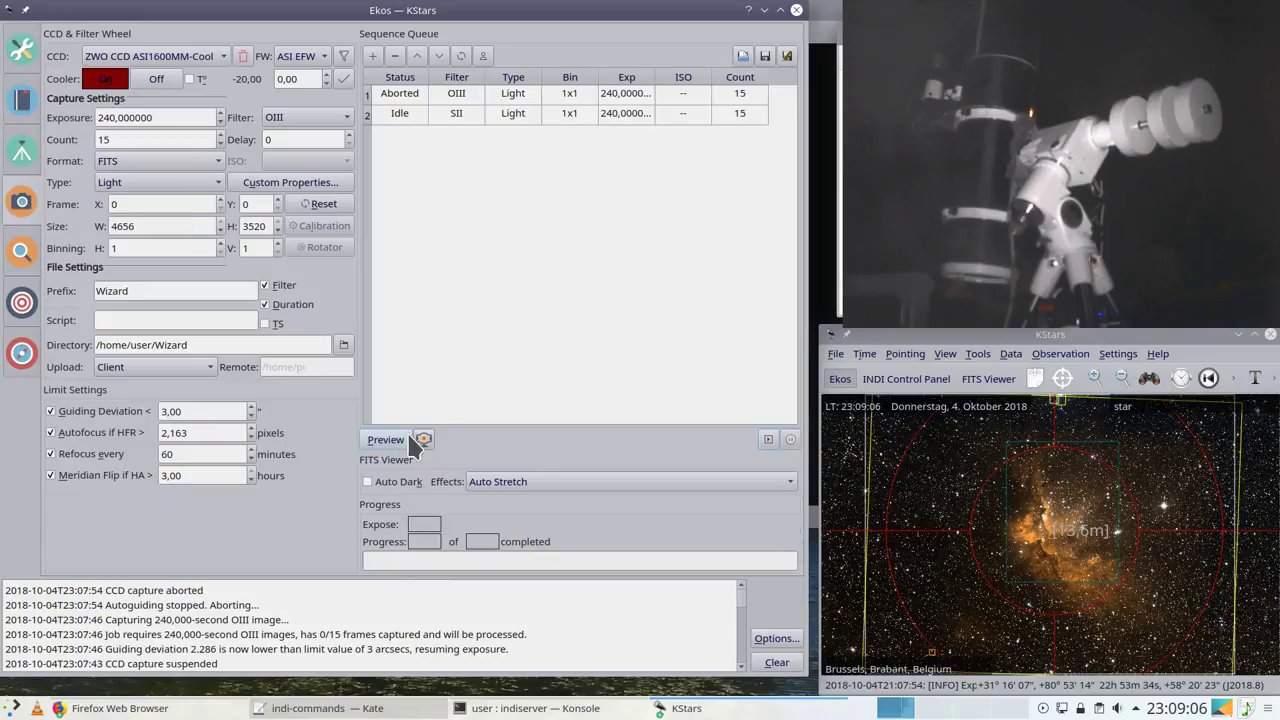
pyautogui.click(766, 438)
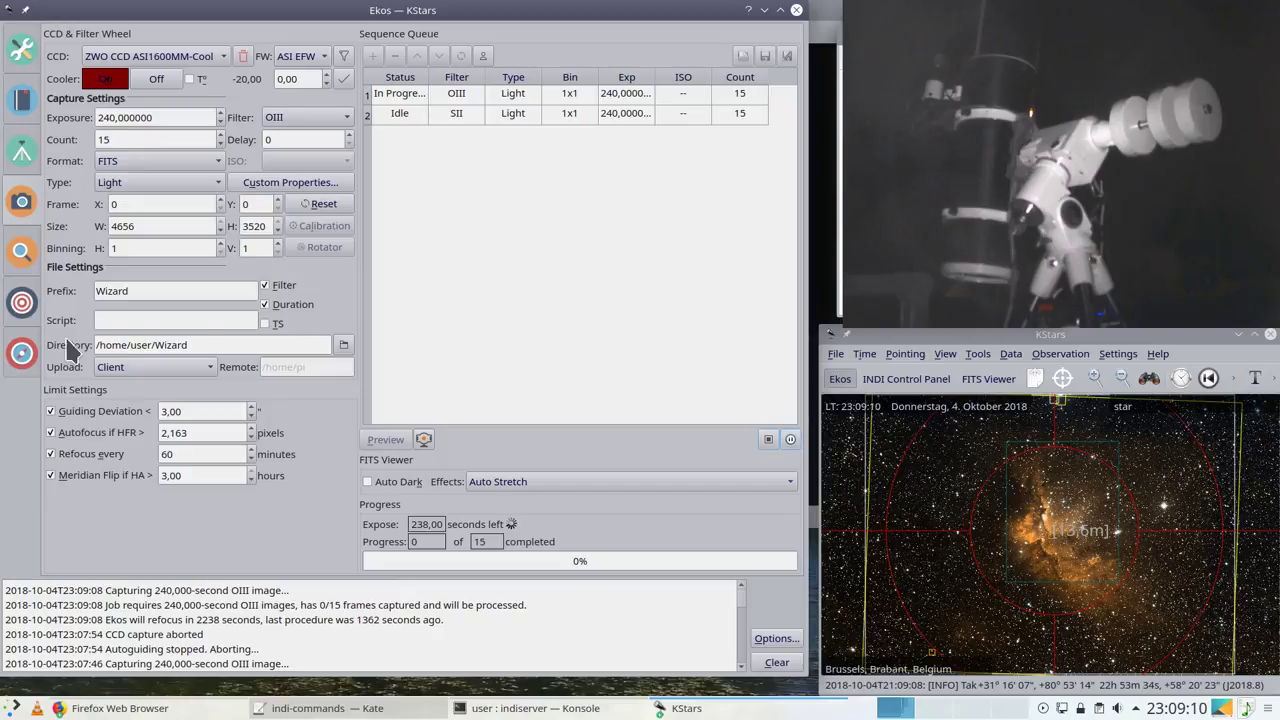
pyautogui.click(22, 352)
pyautogui.moveTo(485, 430)
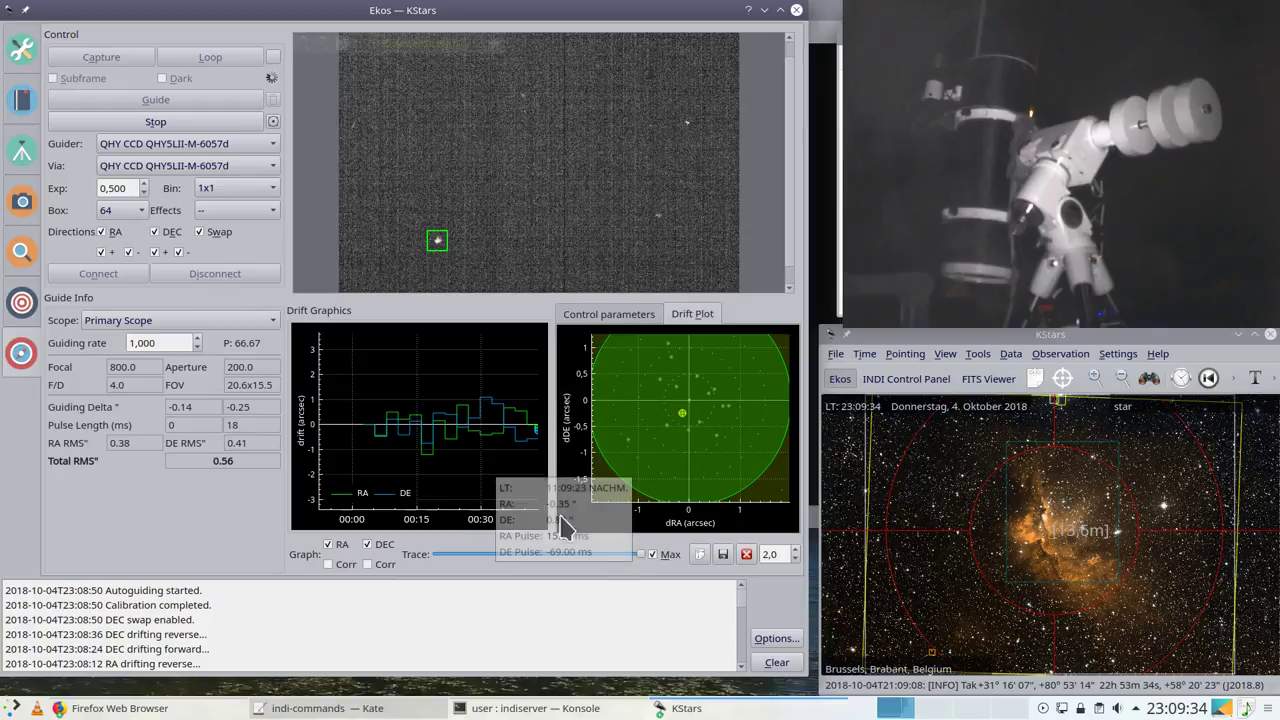
# Step: Review the available guide algorithms while keeping Smart, and examine the Drift Plot and drift graph at a wider scale
pyautogui.click(772, 640)
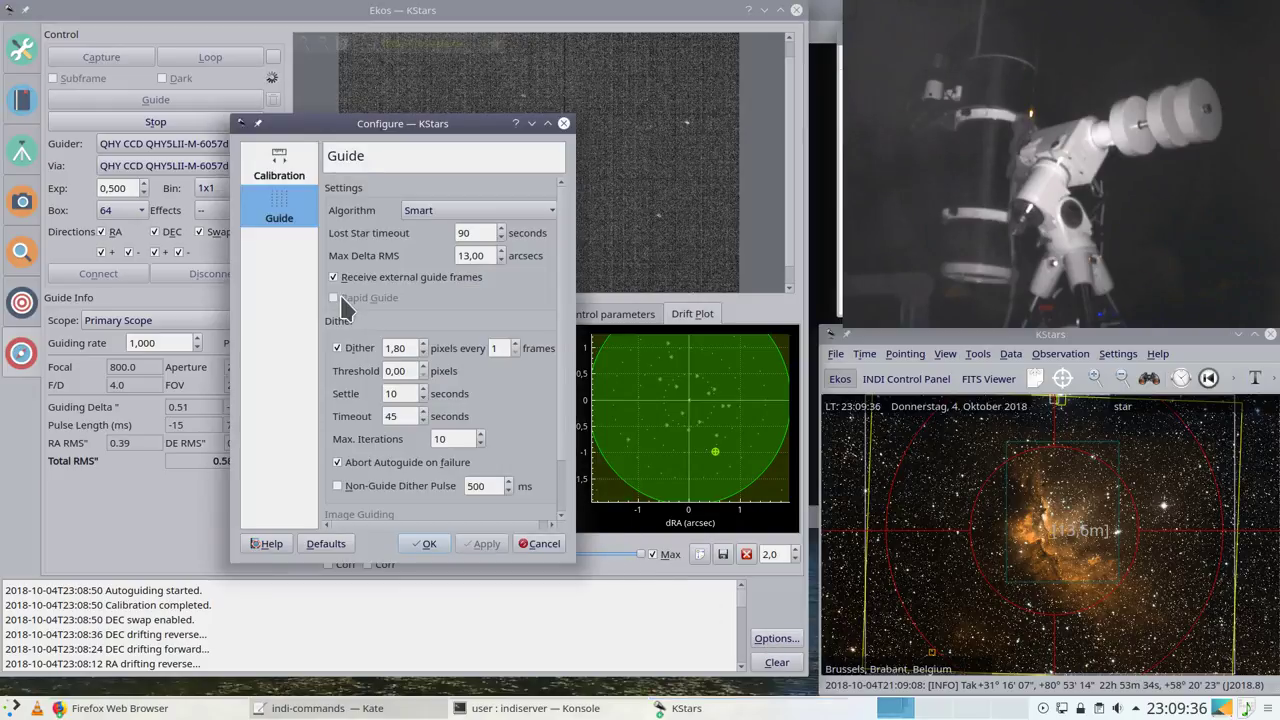
pyautogui.click(428, 208)
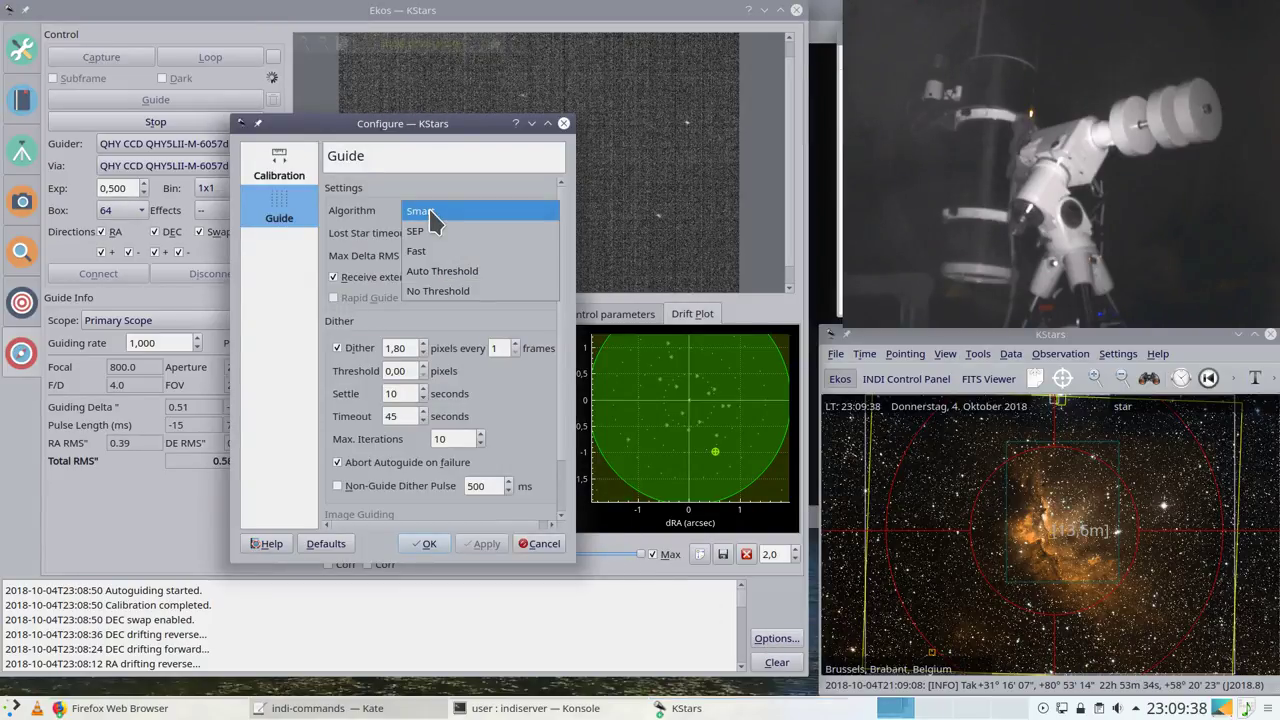
pyautogui.click(352, 204)
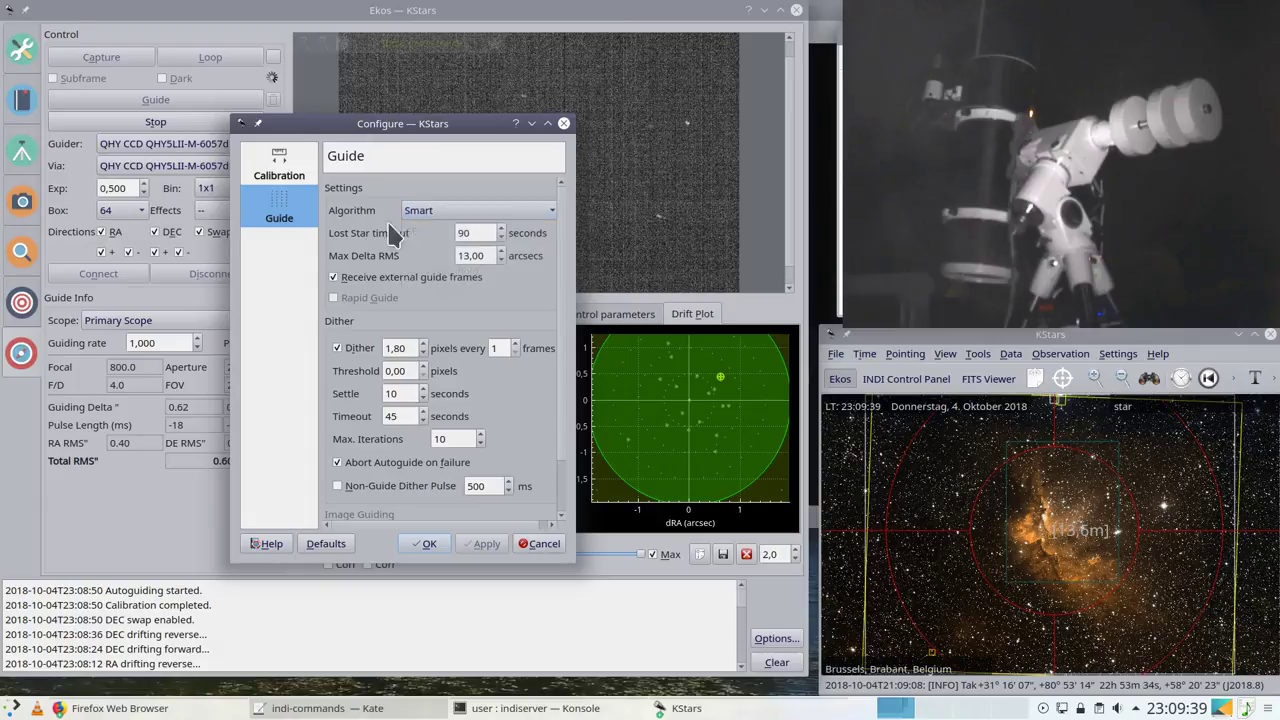
pyautogui.click(532, 123)
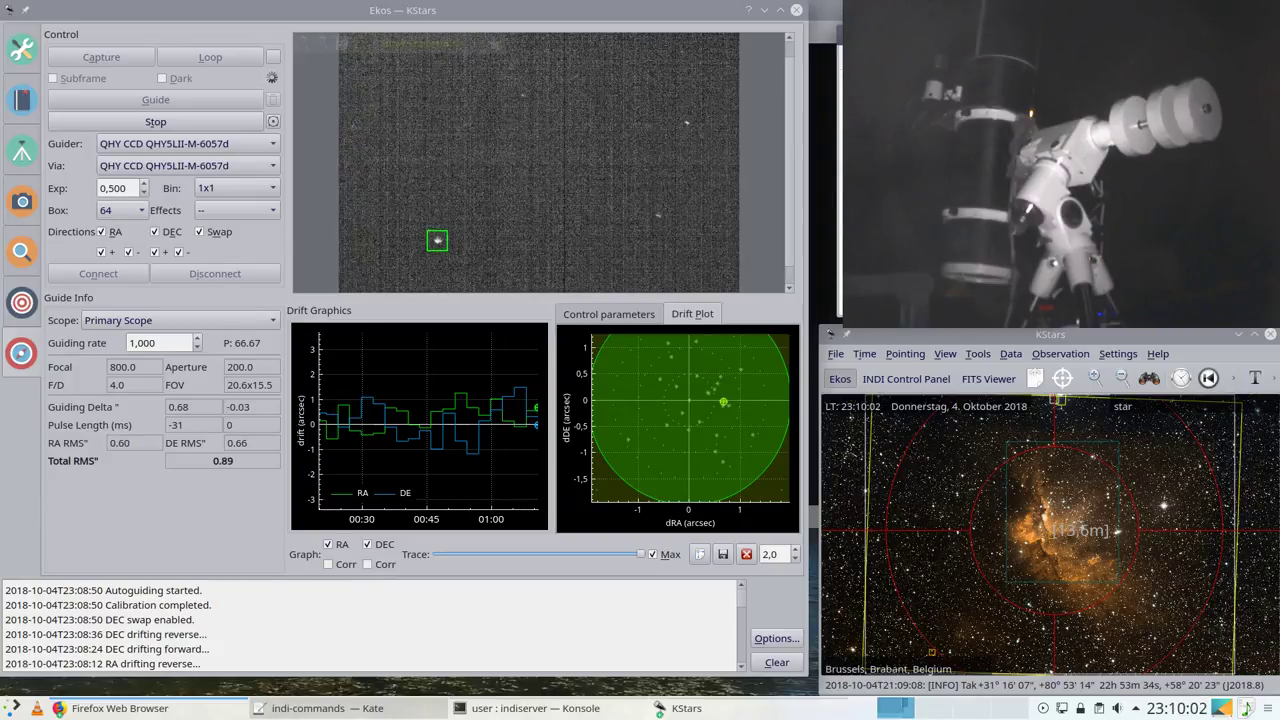
pyautogui.scroll(-2, 715, 405)
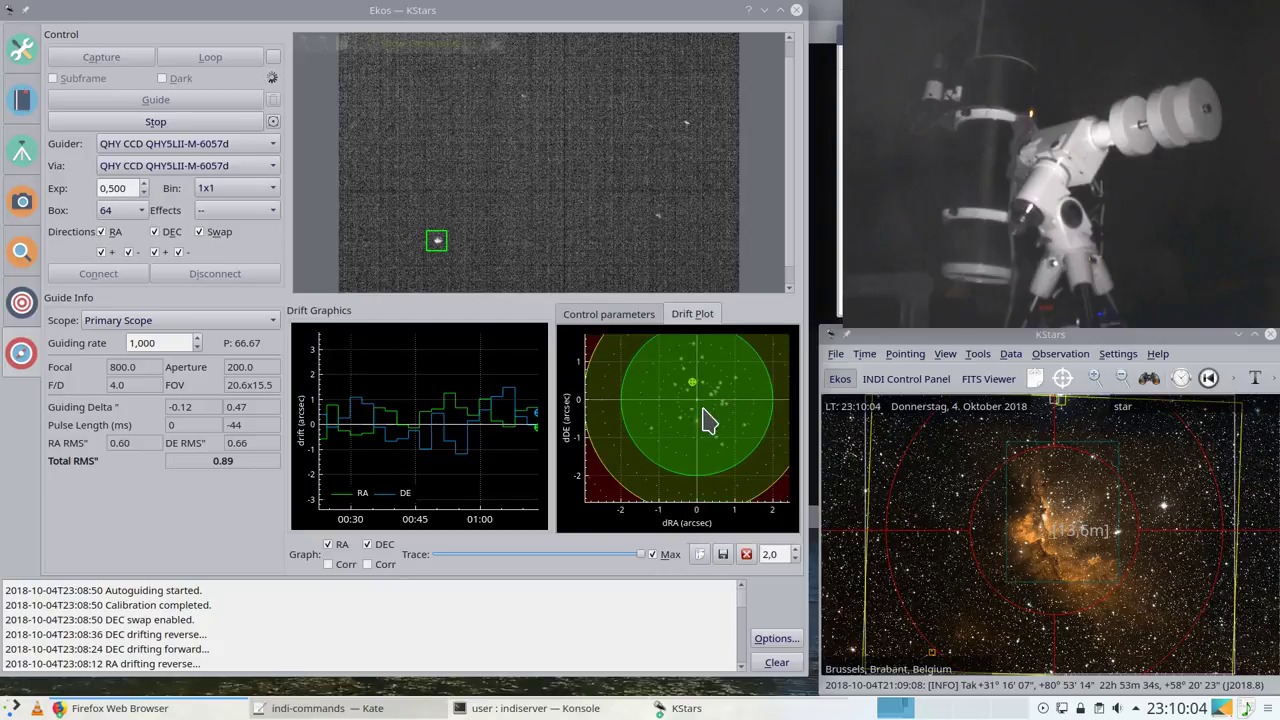
pyautogui.scroll(-2, 450, 429)
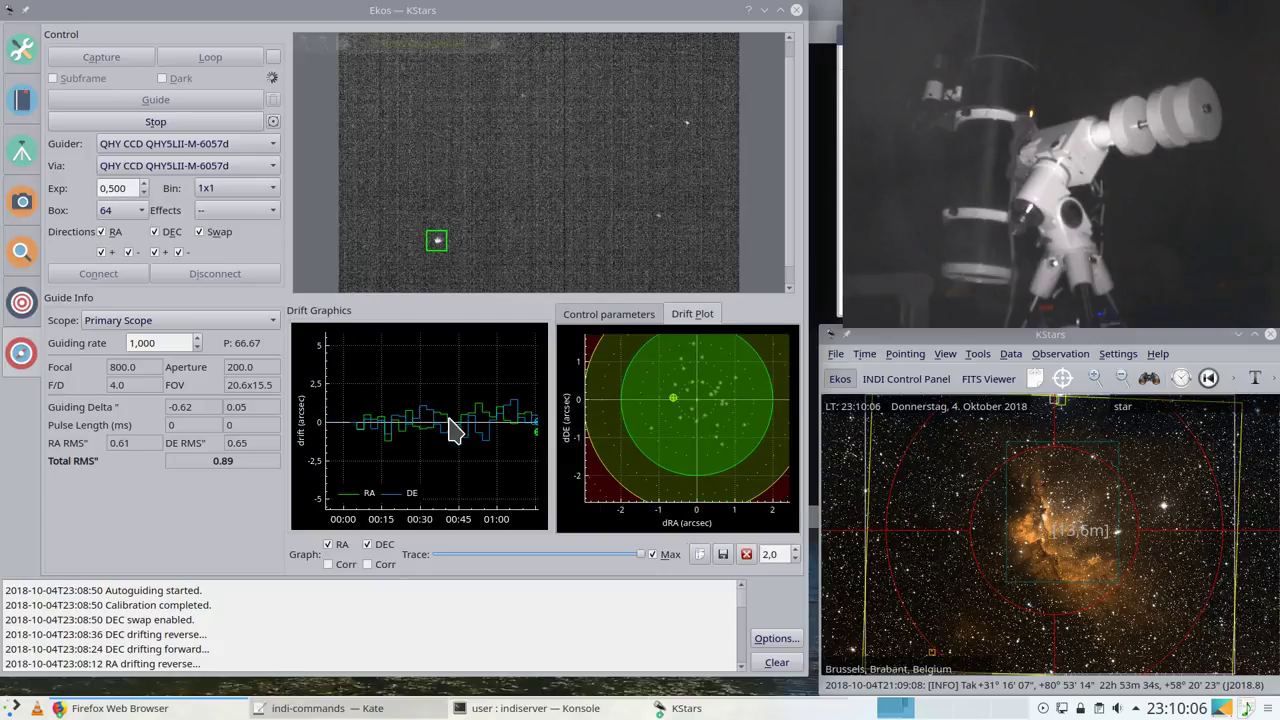
# Step: Check the capture sequence's progress and bring up the 240-second OIII light frame in the FITS Viewer
pyautogui.click(21, 203)
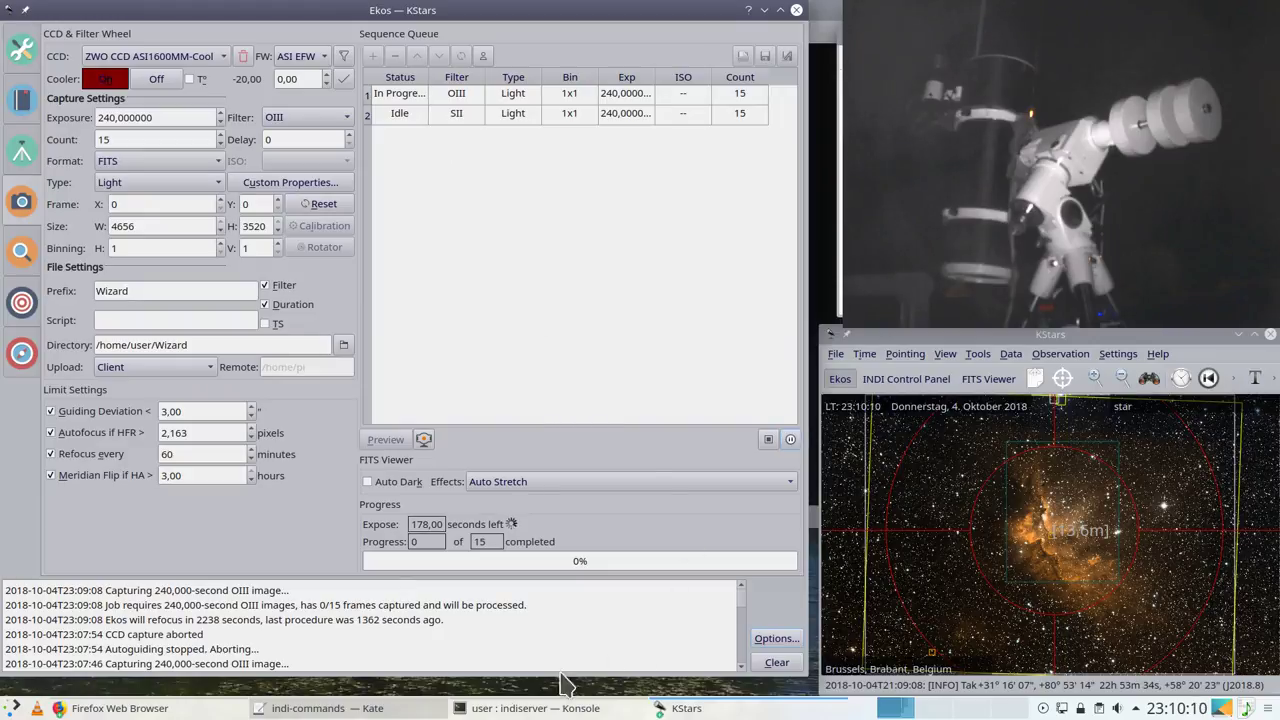
pyautogui.click(720, 709)
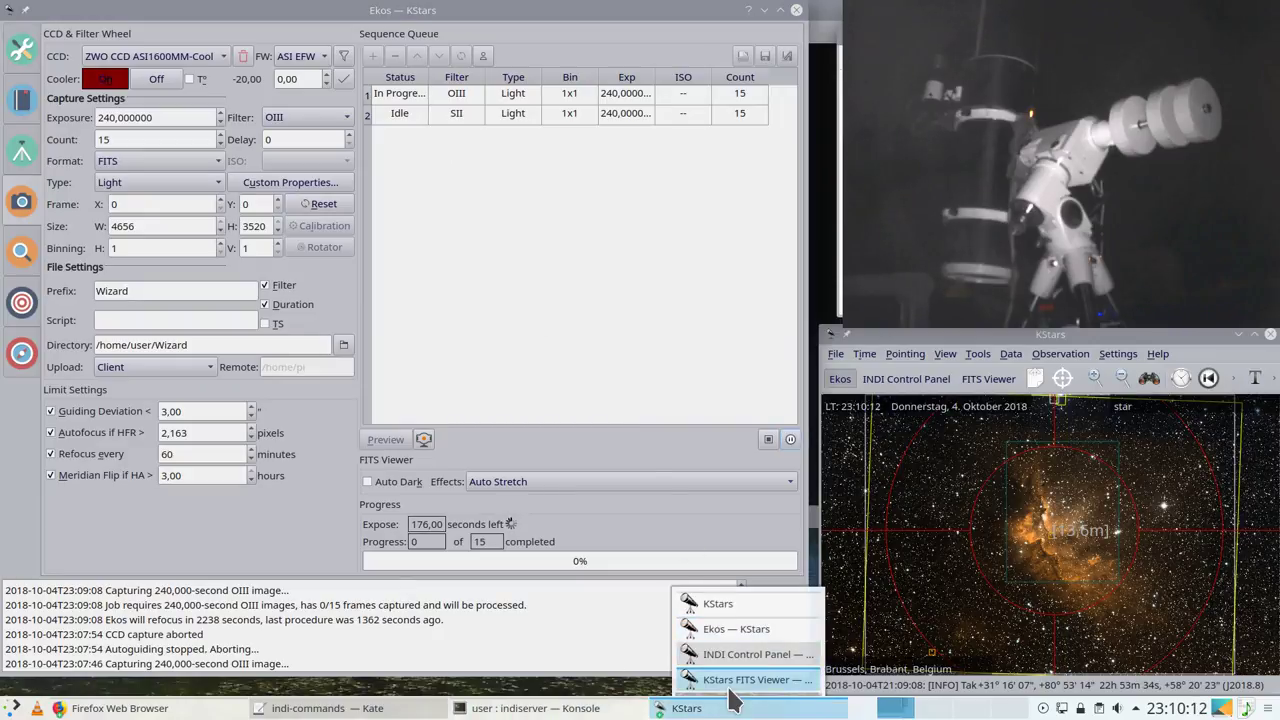
pyautogui.click(735, 674)
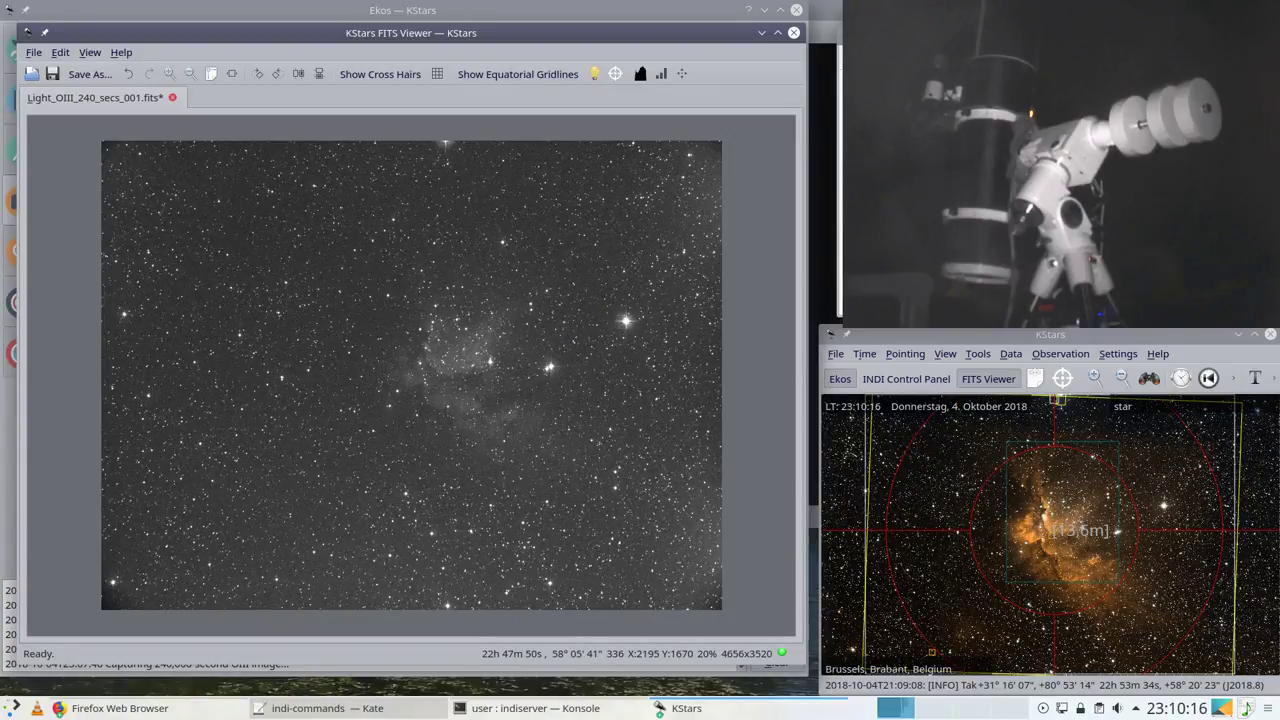
# Step: Inspect the OIII light frame at several magnifications, and check the capture sequence and the Ekos summary
pyautogui.scroll(4, 394, 374)
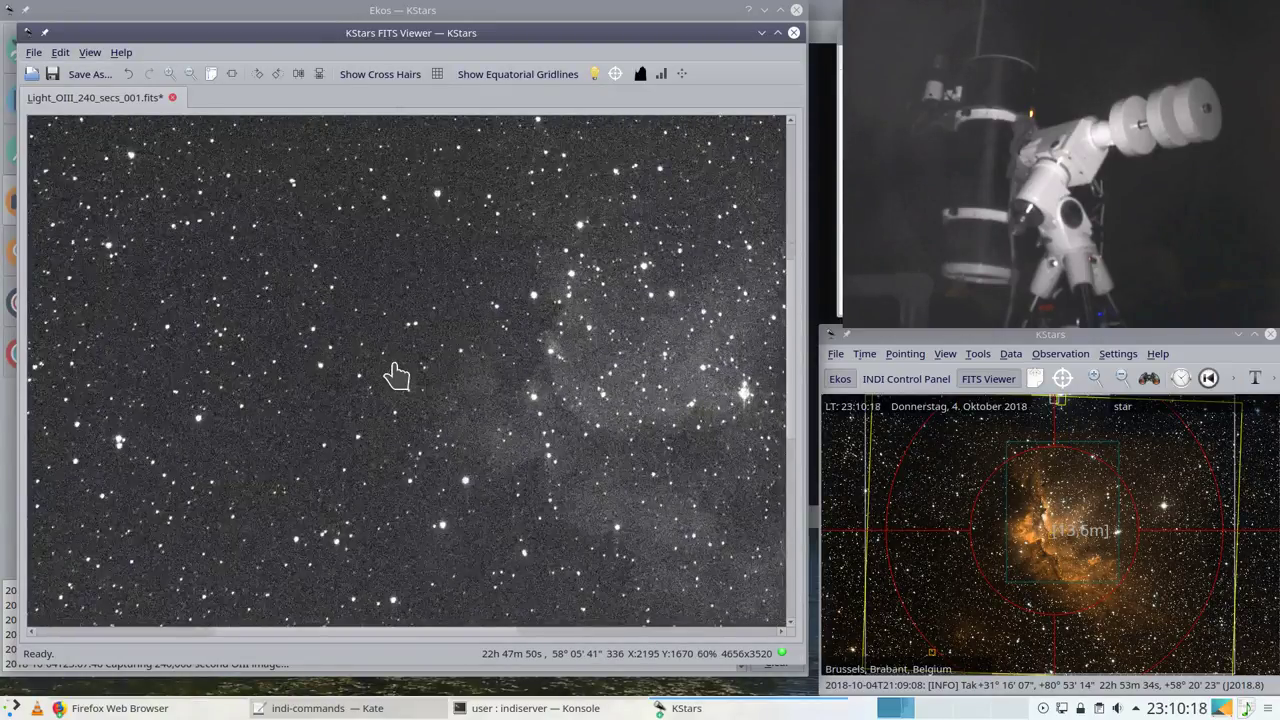
pyautogui.scroll(-3, 394, 374)
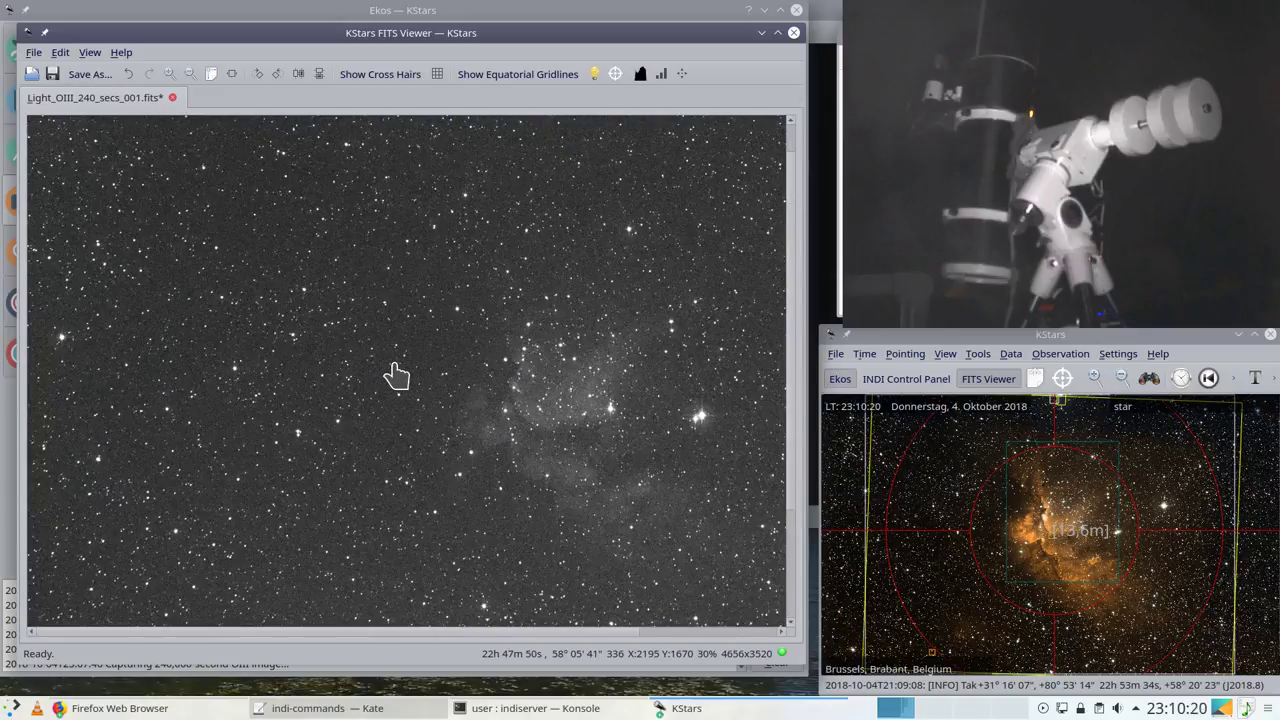
pyautogui.scroll(-1, 394, 374)
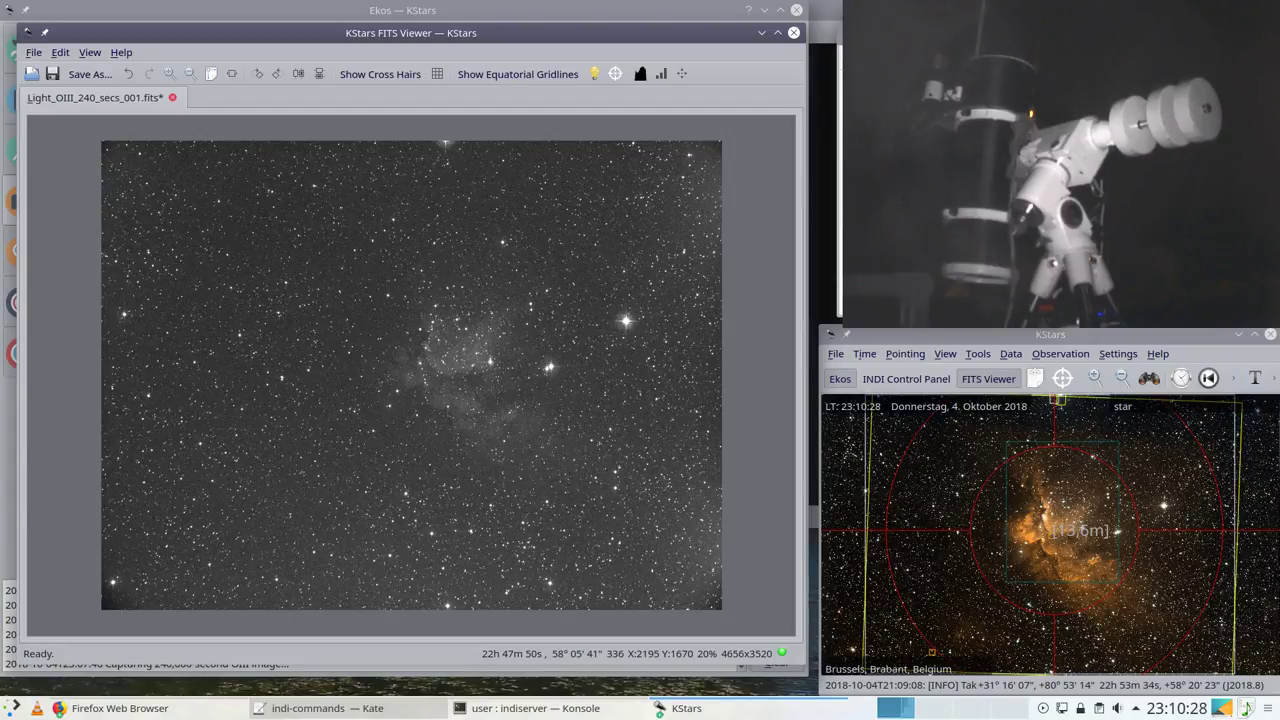
pyautogui.scroll(1, 394, 374)
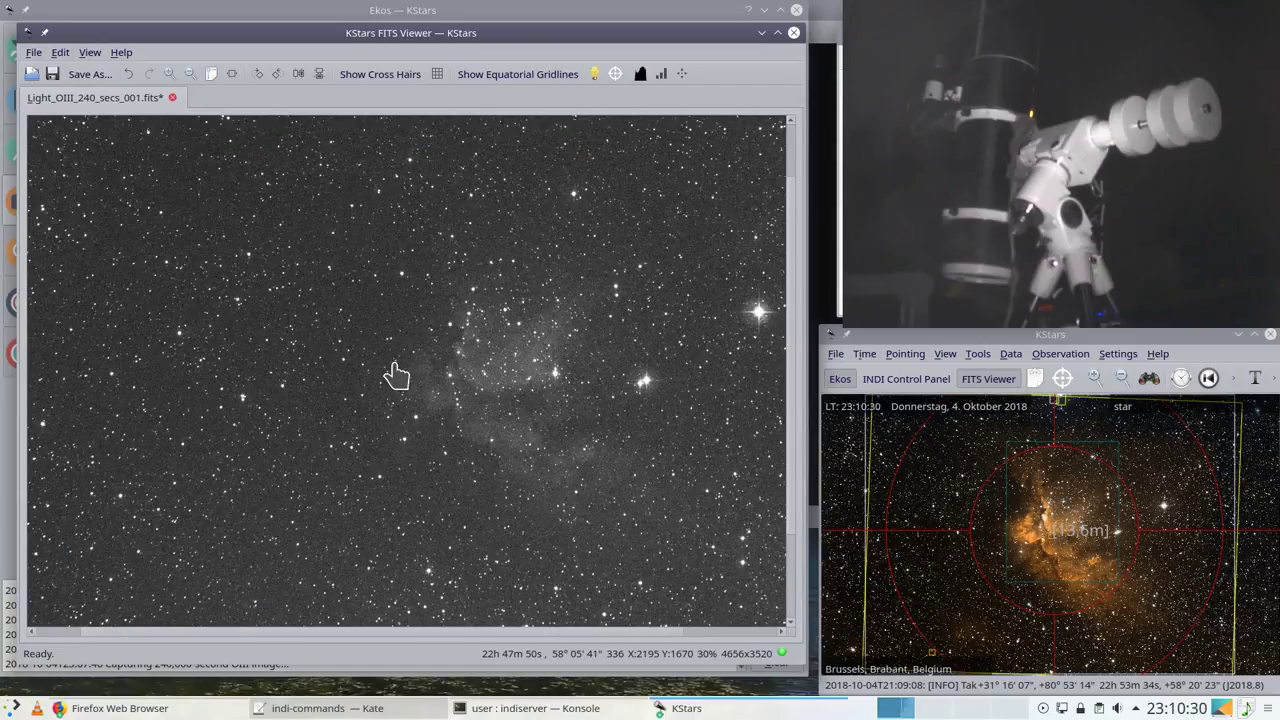
pyautogui.click(762, 33)
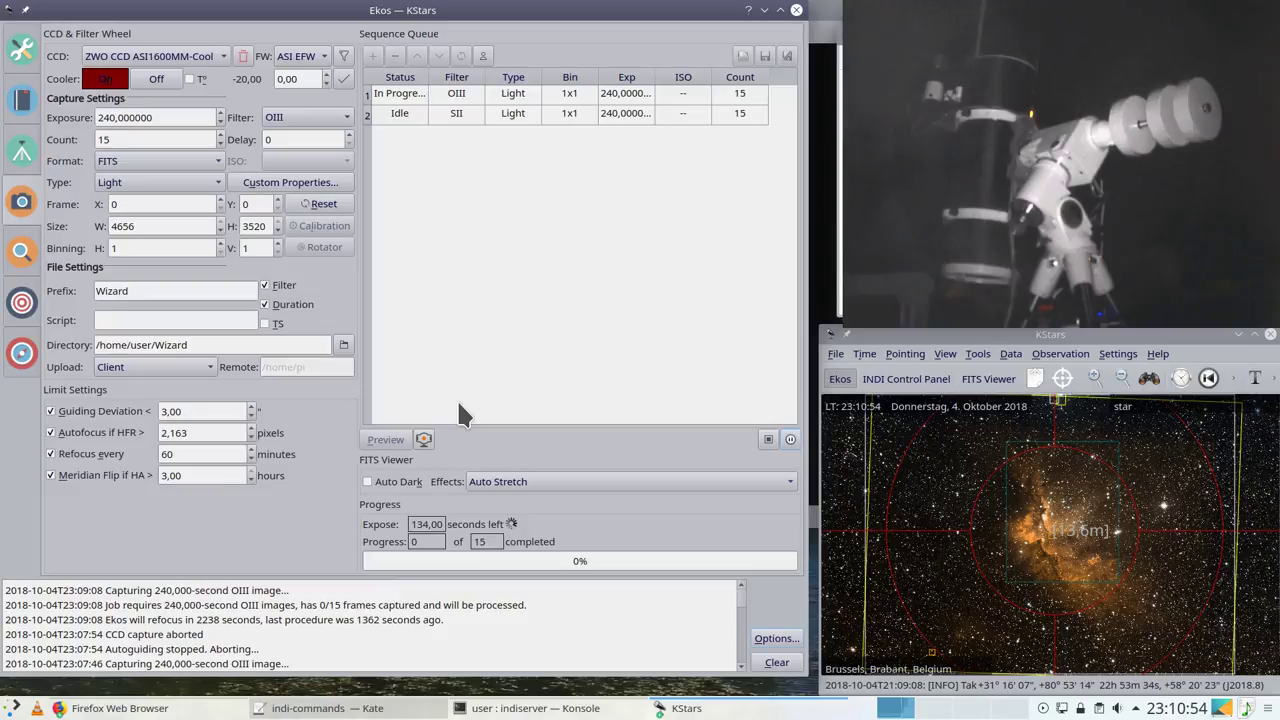
pyautogui.click(22, 58)
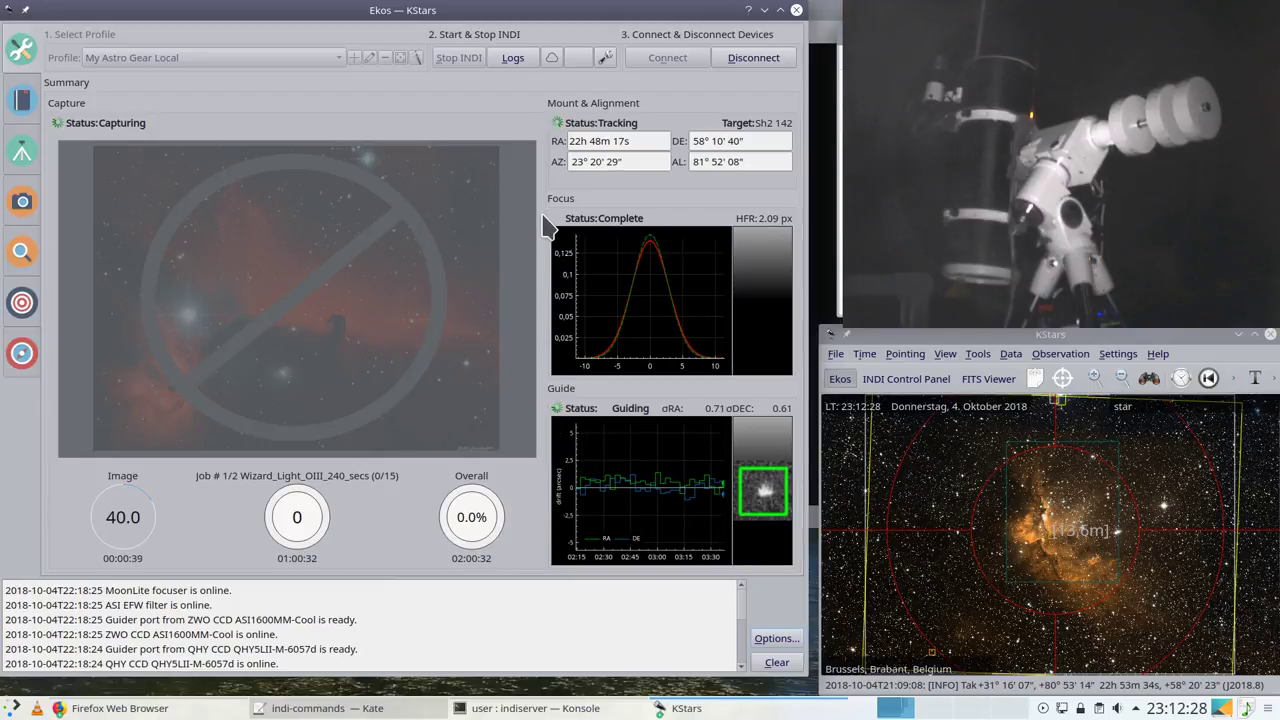
# Step: Set the icon size of the KStars INDI toolbar to Medium (22x22)
pyautogui.click(955, 338)
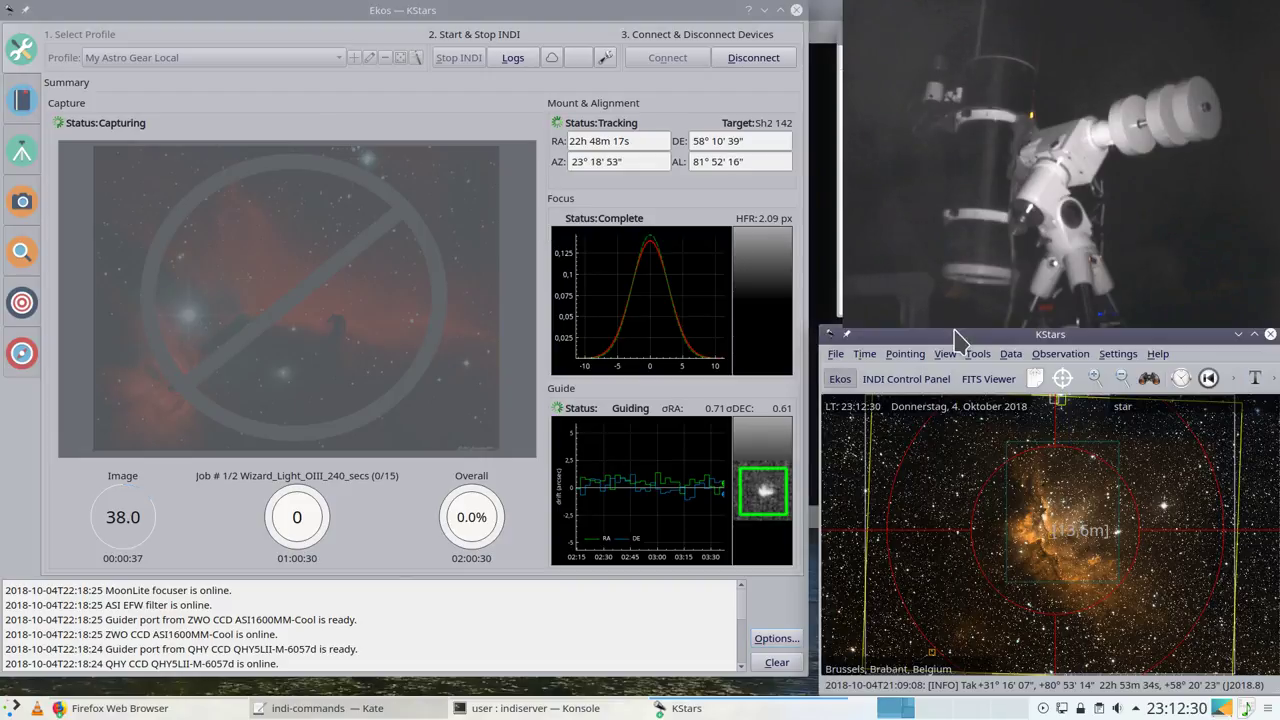
pyautogui.rightClick(915, 383)
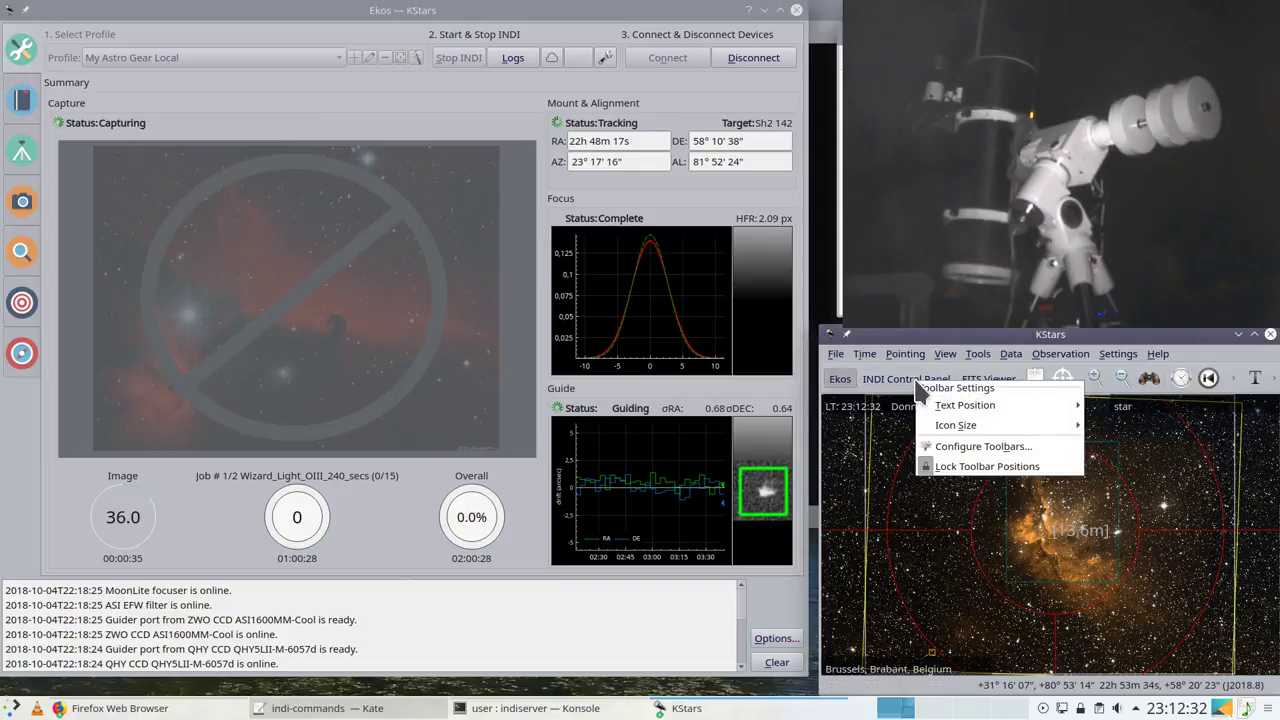
pyautogui.moveTo(957, 410)
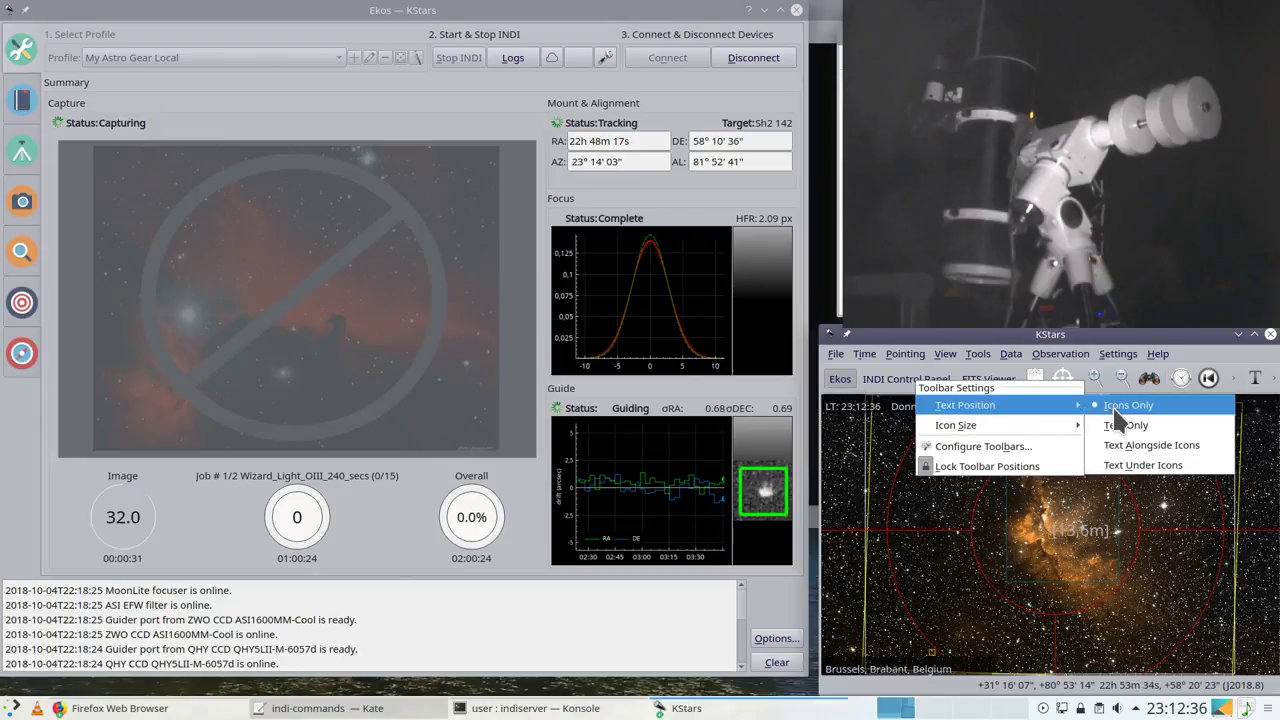
pyautogui.press('Escape')
pyautogui.press('Escape')
pyautogui.rightClick(926, 398)
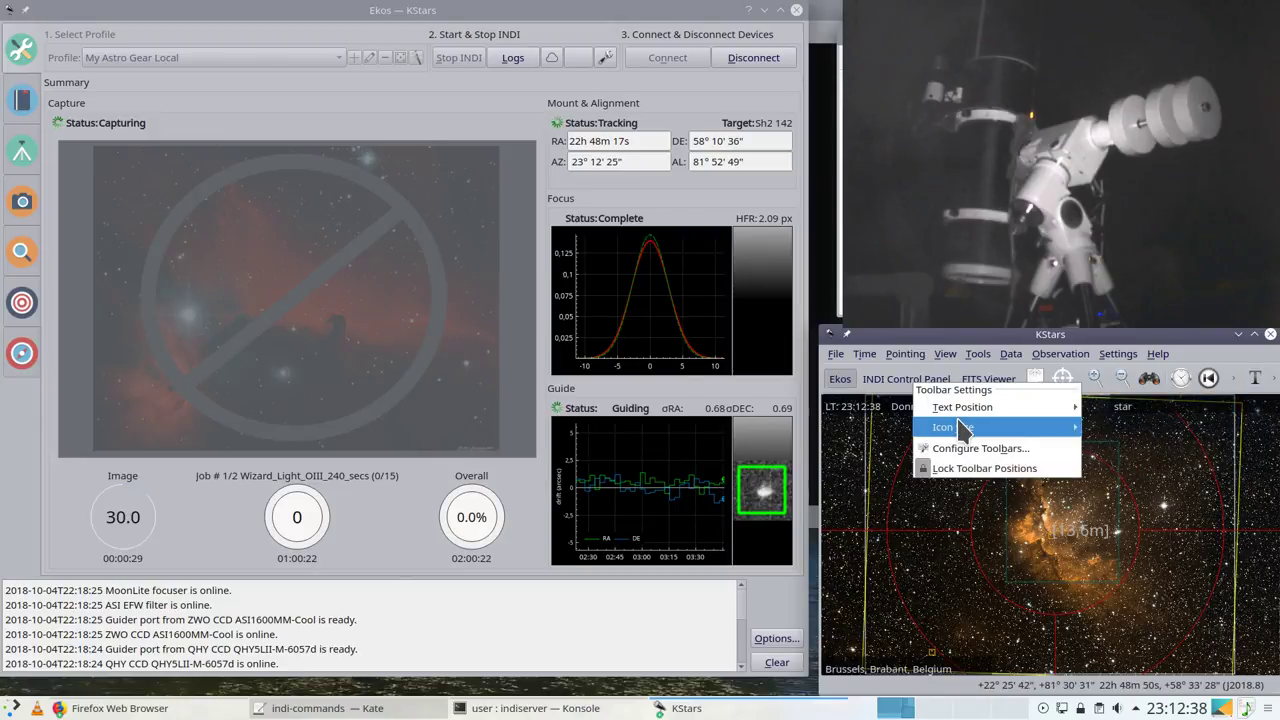
pyautogui.moveTo(960, 428)
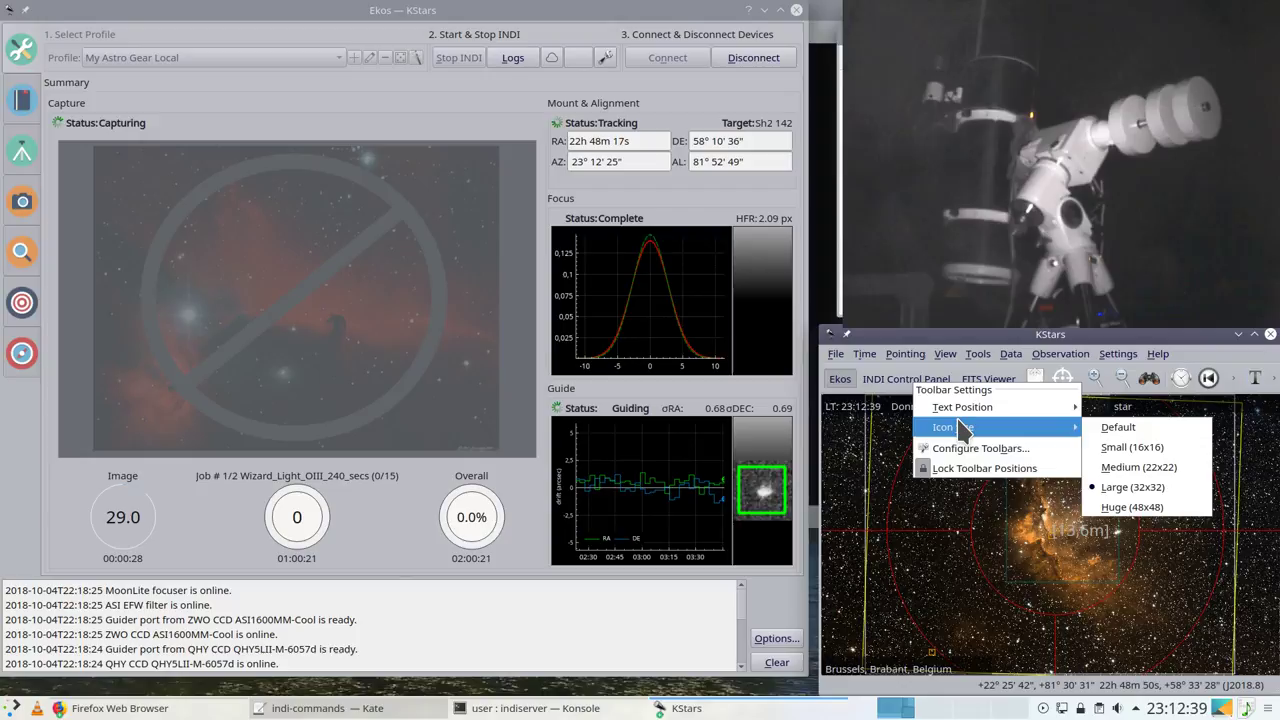
pyautogui.click(1120, 467)
# Step: Review the actions available for the INDI toolbar in the toolbar configuration without applying any change
pyautogui.rightClick(909, 388)
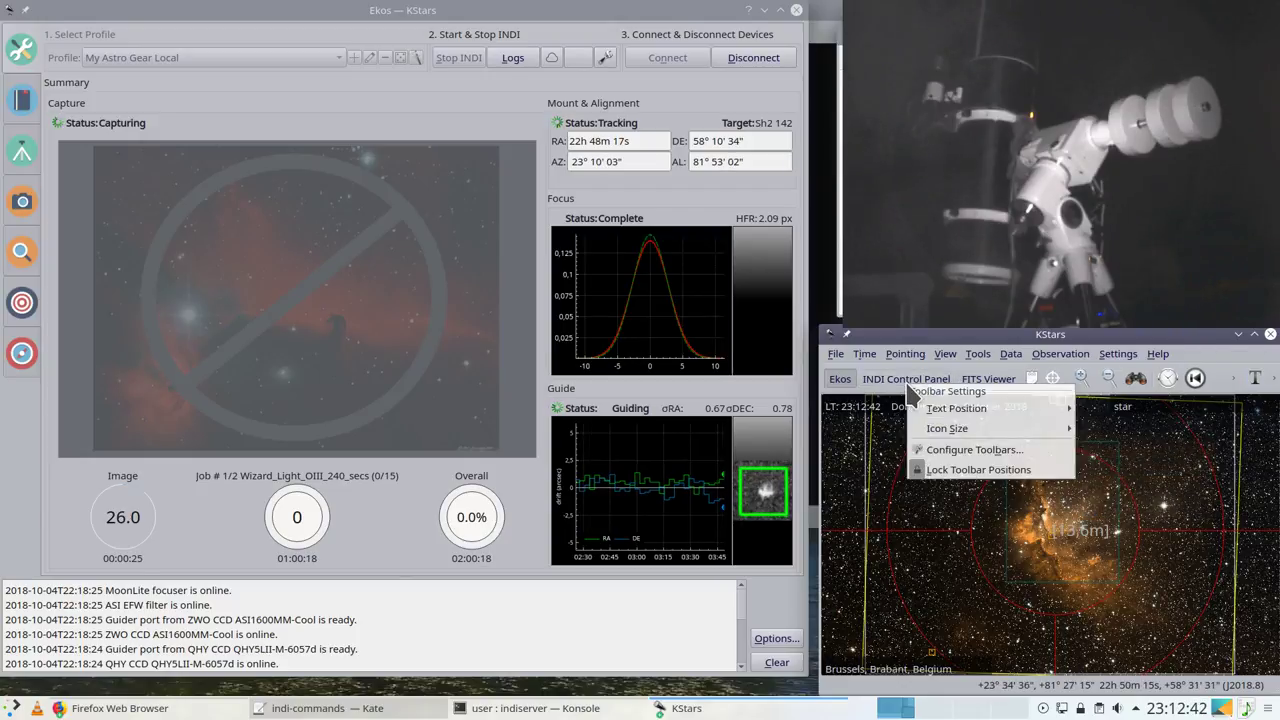
pyautogui.click(943, 452)
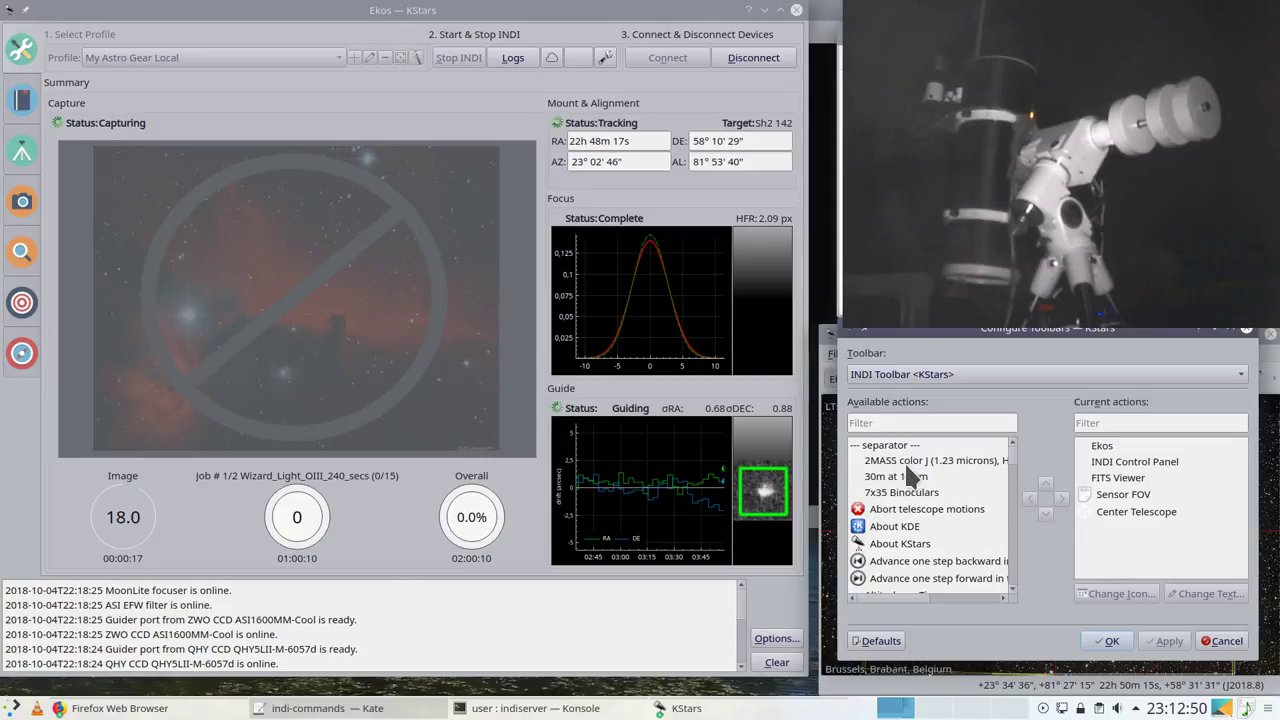
pyautogui.scroll(-4, 908, 470)
pyautogui.scroll(-3, 909, 470)
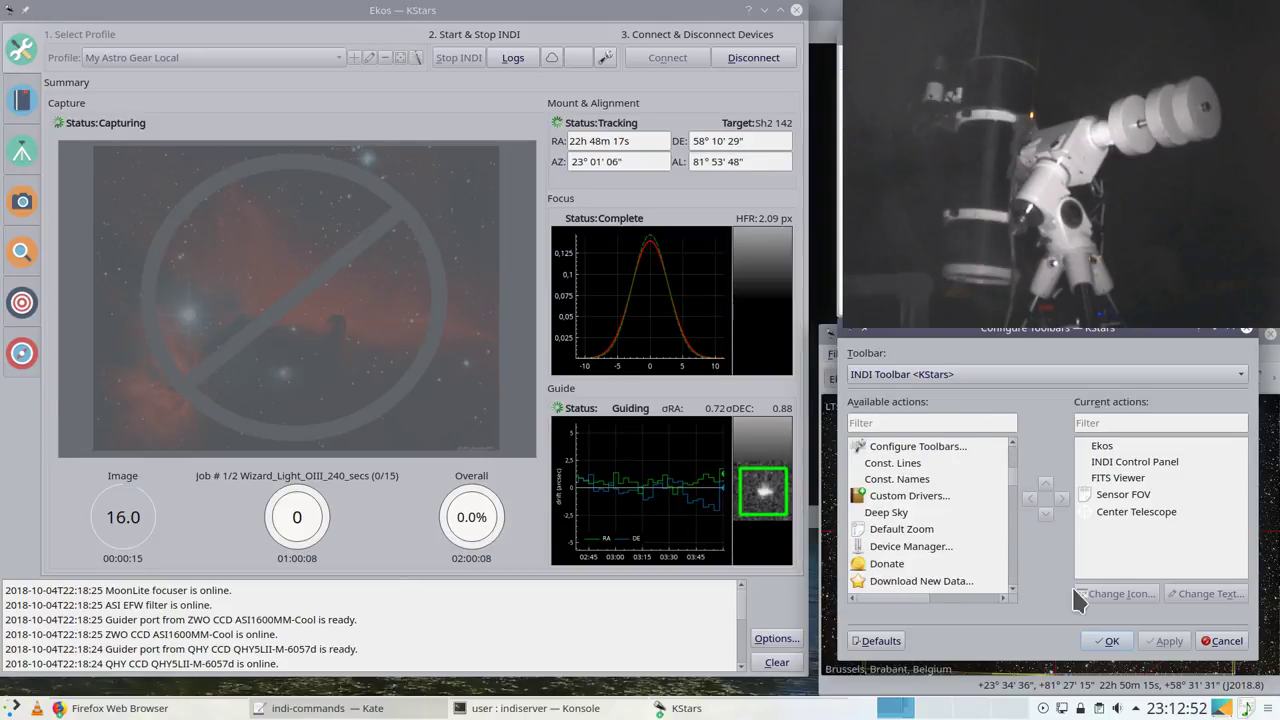
pyautogui.click(1224, 641)
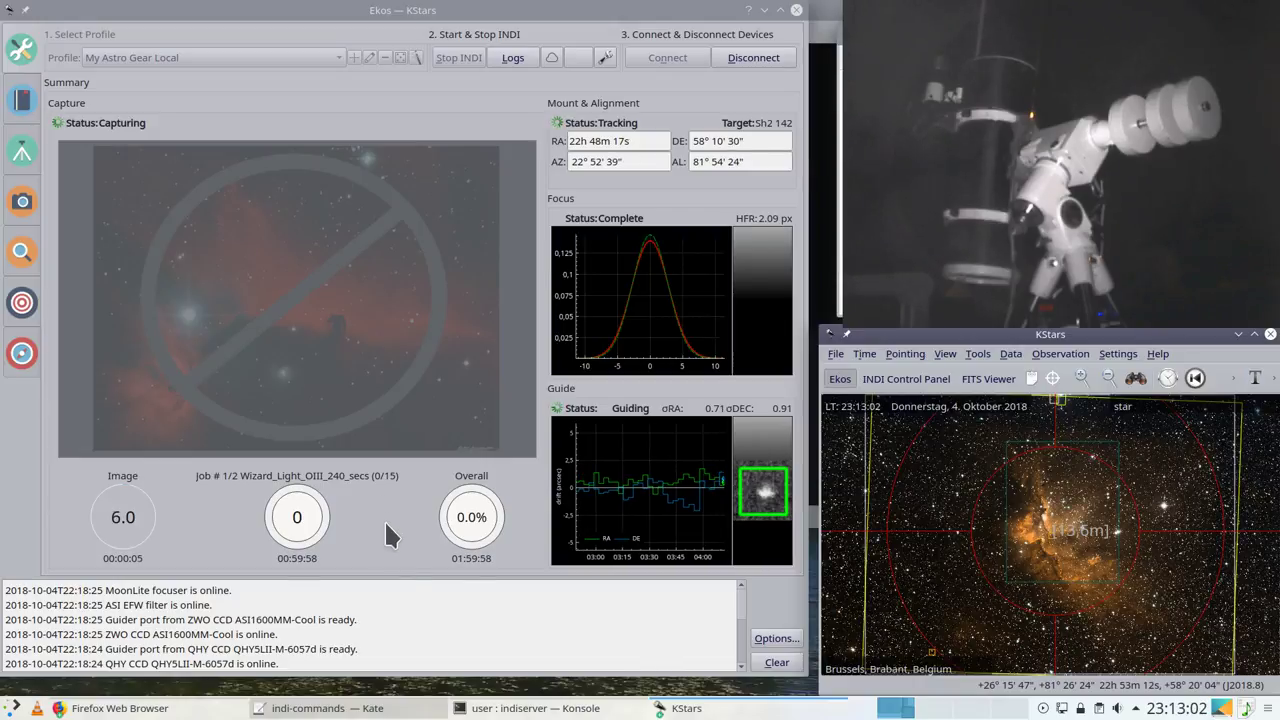
# Step: Bring up the newly captured Wizard_Light_OIII_240_secs_001.fits in the FITS Viewer and auto-stretch it
pyautogui.click(722, 710)
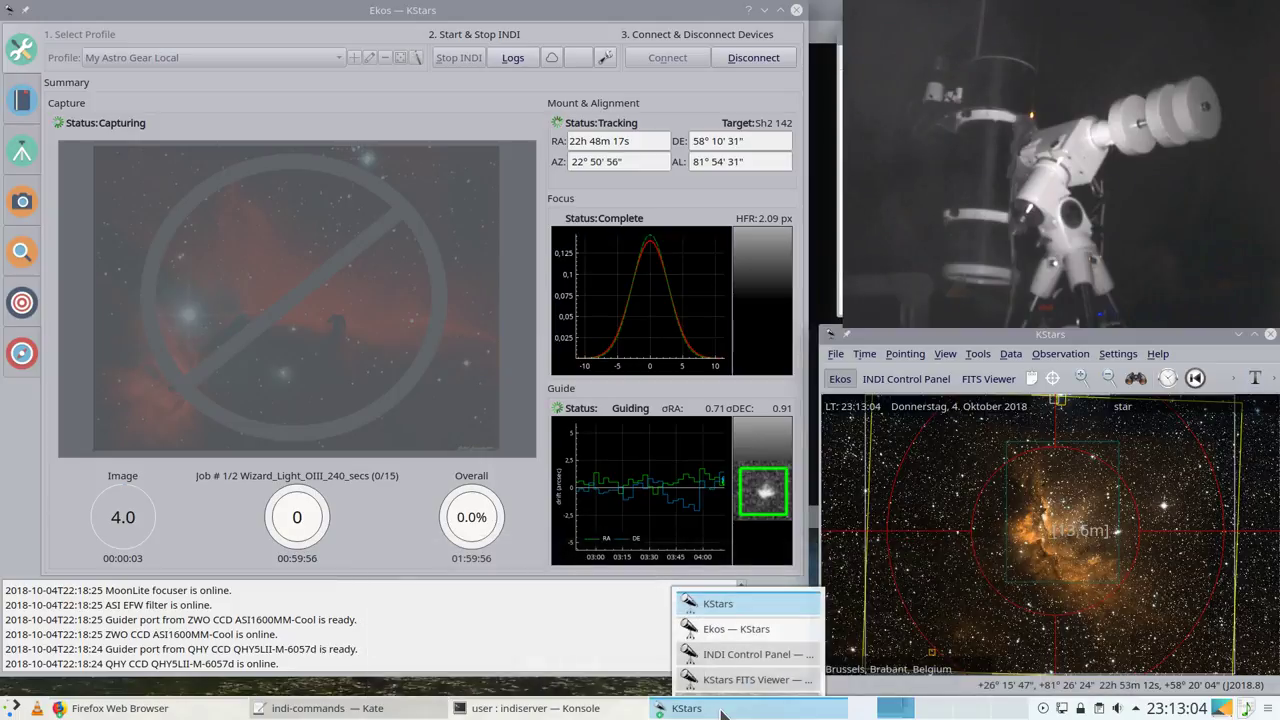
pyautogui.click(727, 682)
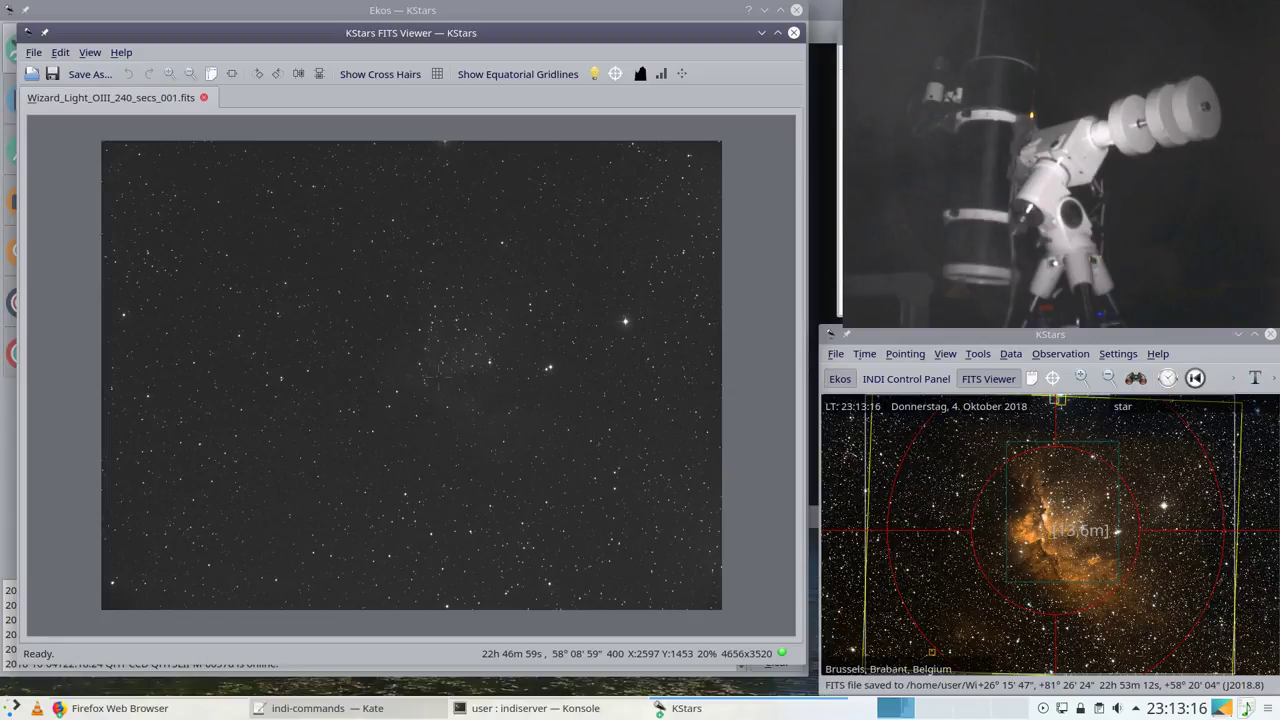
pyautogui.click(681, 73)
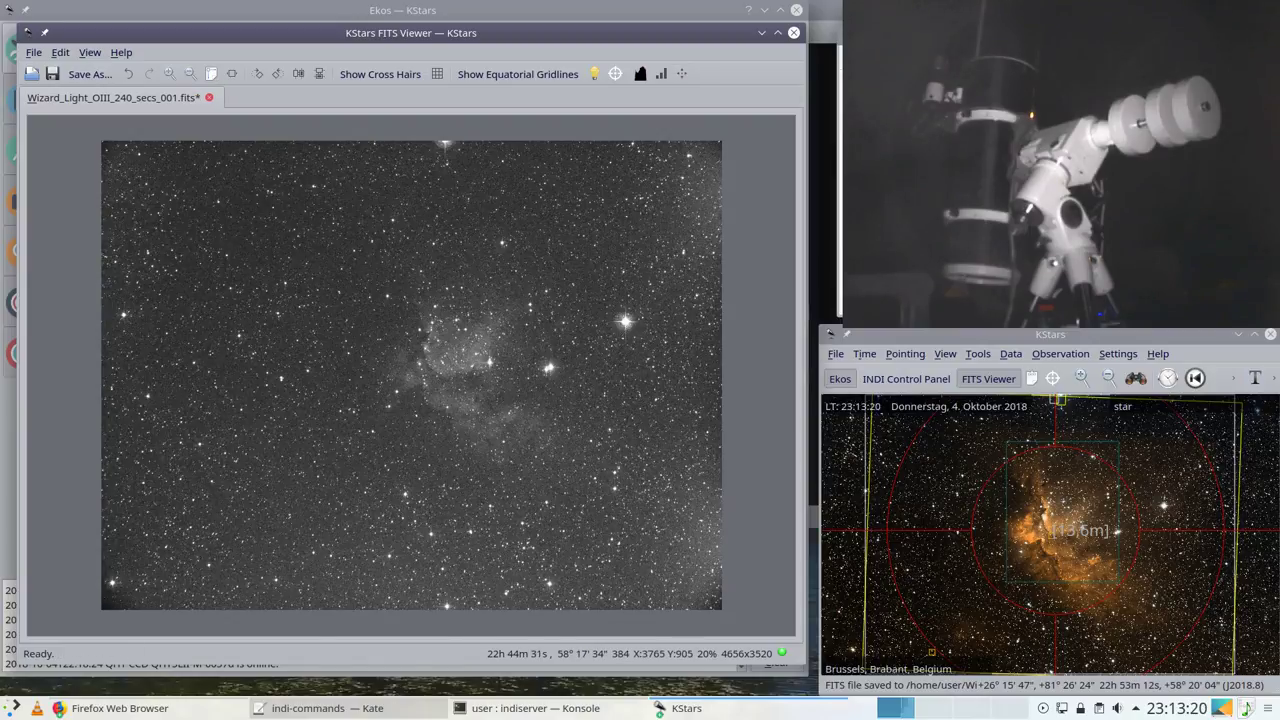
# Step: Open the earlier Light_OIII_240_secs_001.fits from /home/user/Sh2142/Light/OIII/ alongside it, auto-stretch it and fit it to the window
pyautogui.click(32, 73)
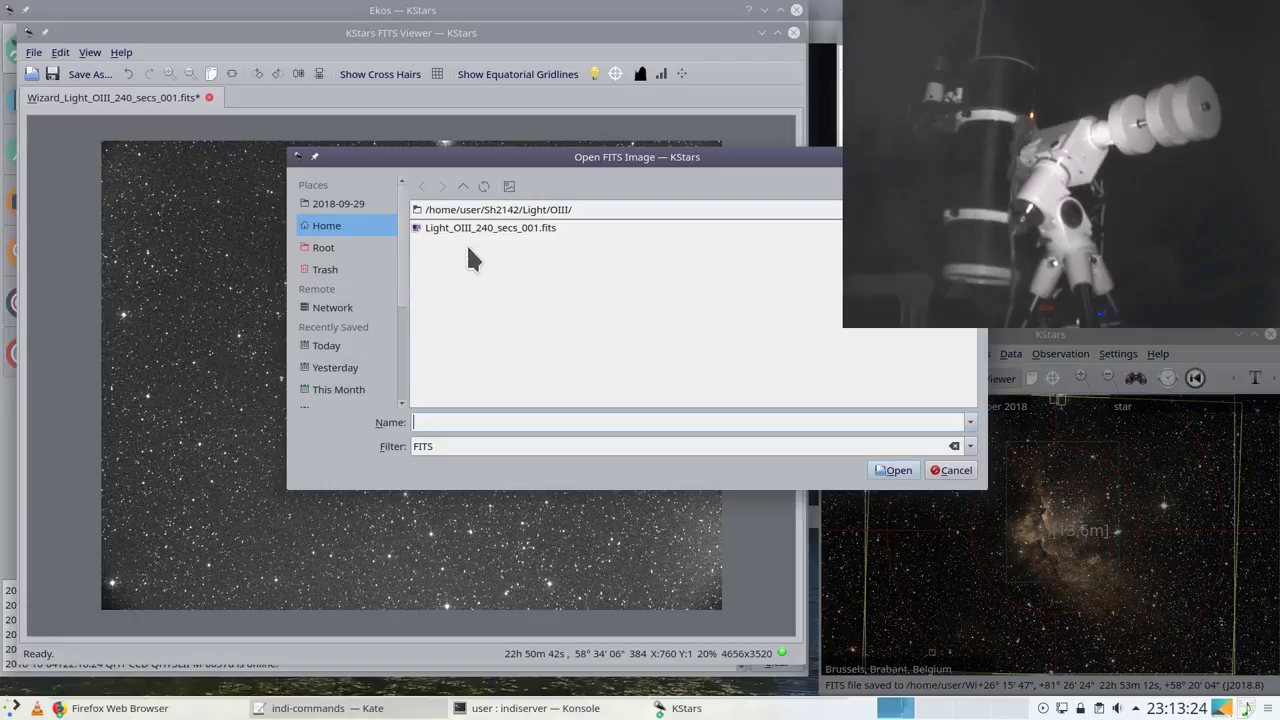
pyautogui.doubleClick(452, 229)
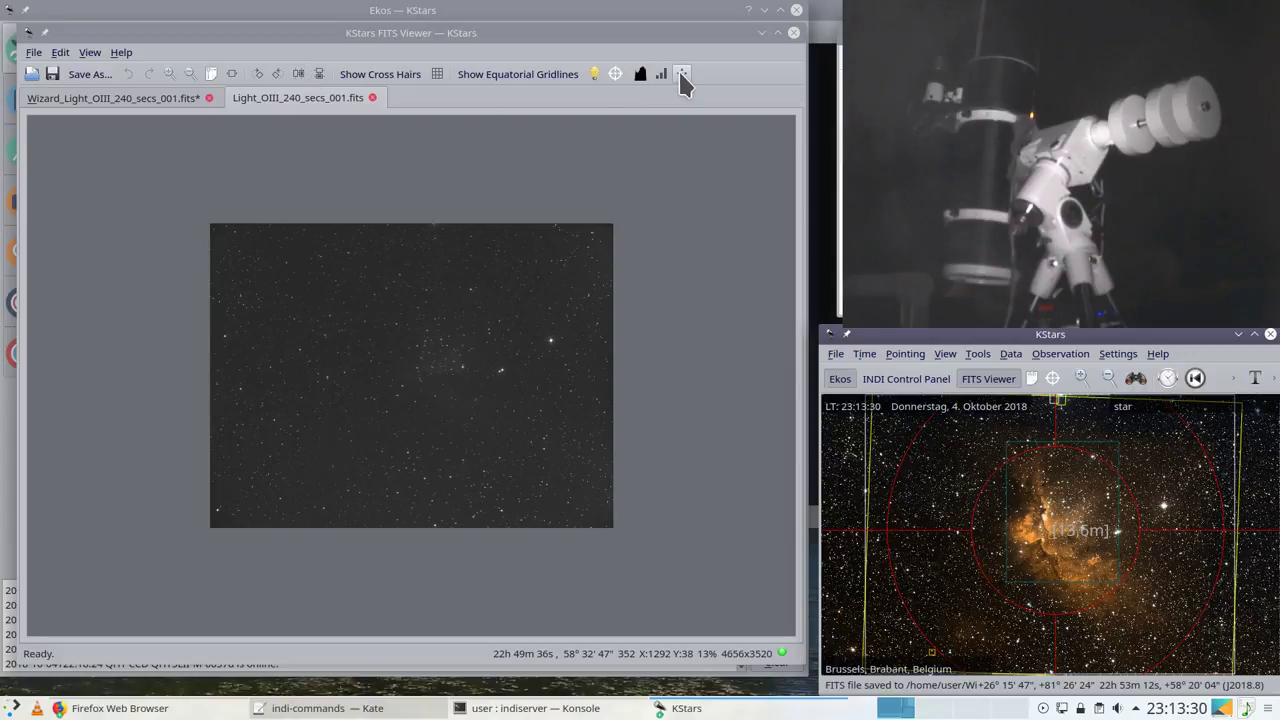
pyautogui.click(681, 75)
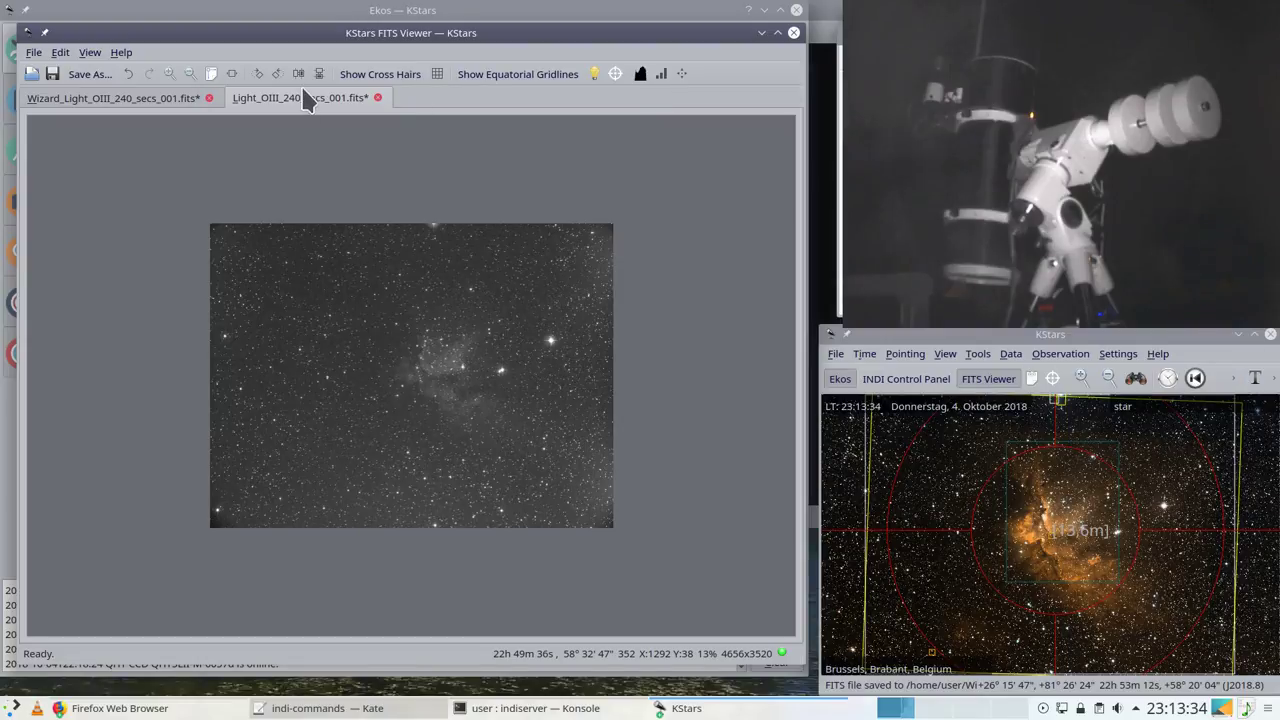
pyautogui.click(169, 76)
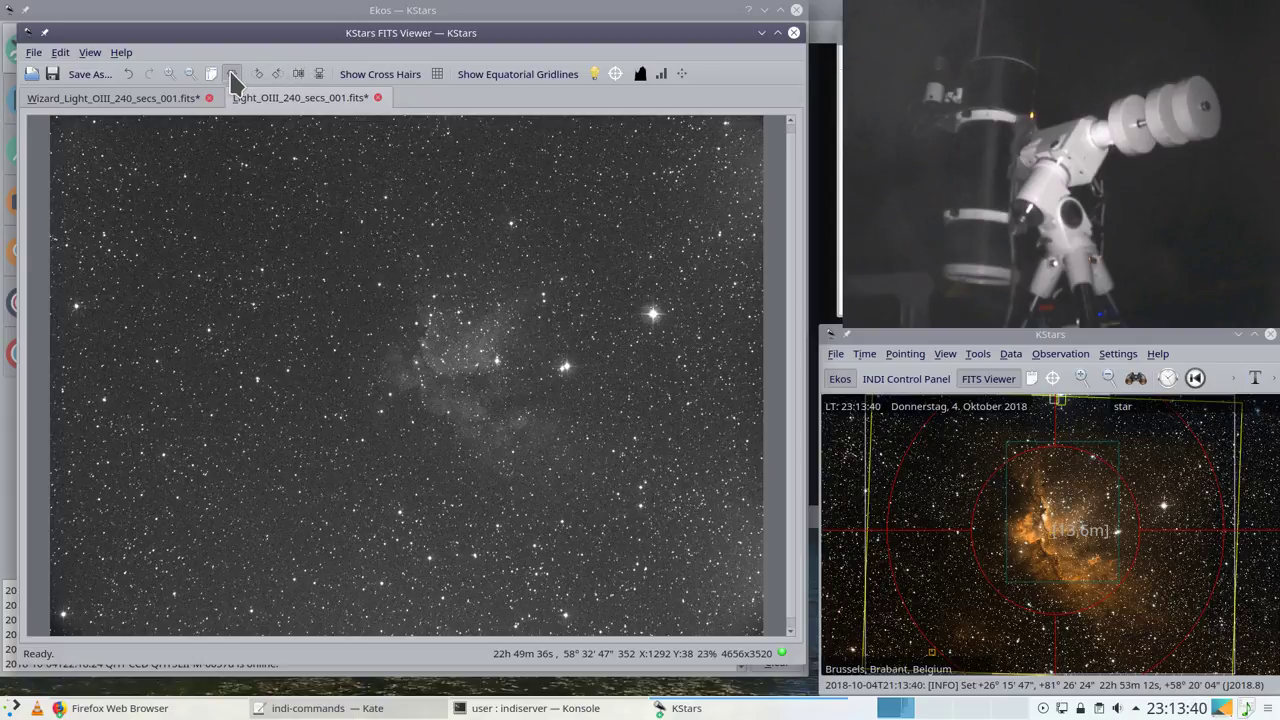
pyautogui.click(232, 74)
# Step: Compare the nebula and stars in the new Wizard OIII frame with the earlier OIII frame by alternating between them
pyautogui.click(166, 106)
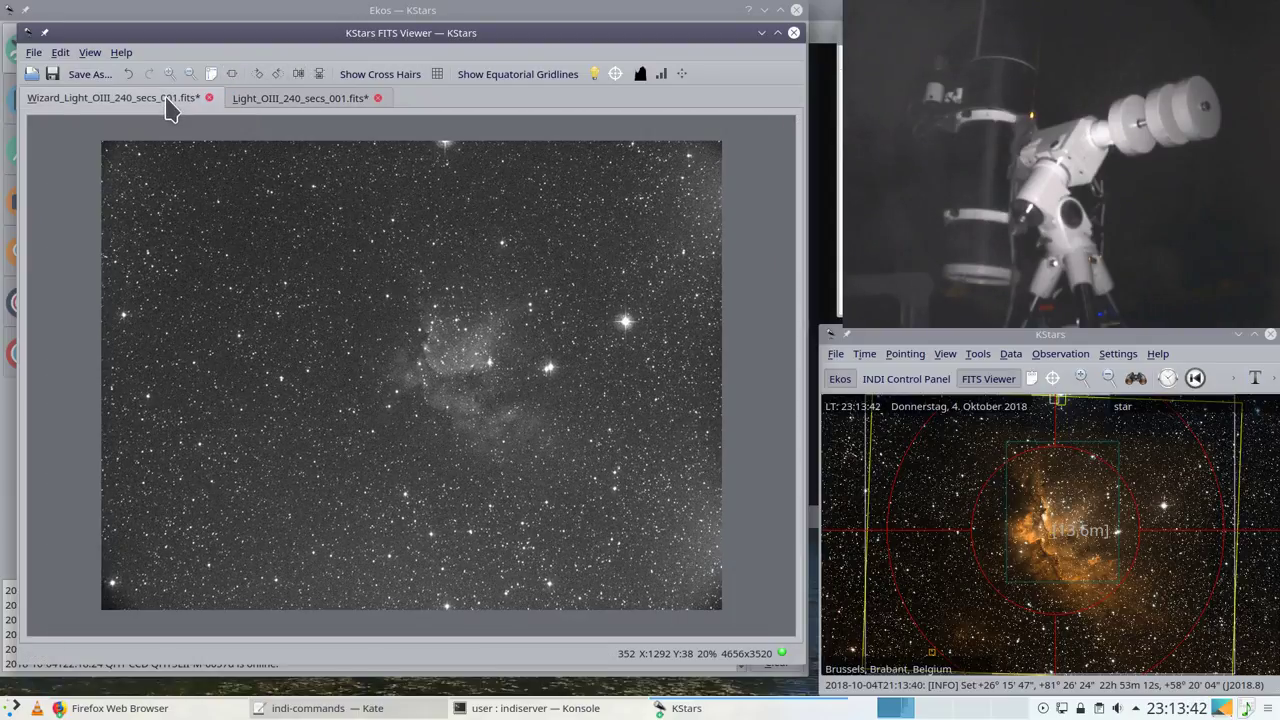
pyautogui.click(271, 99)
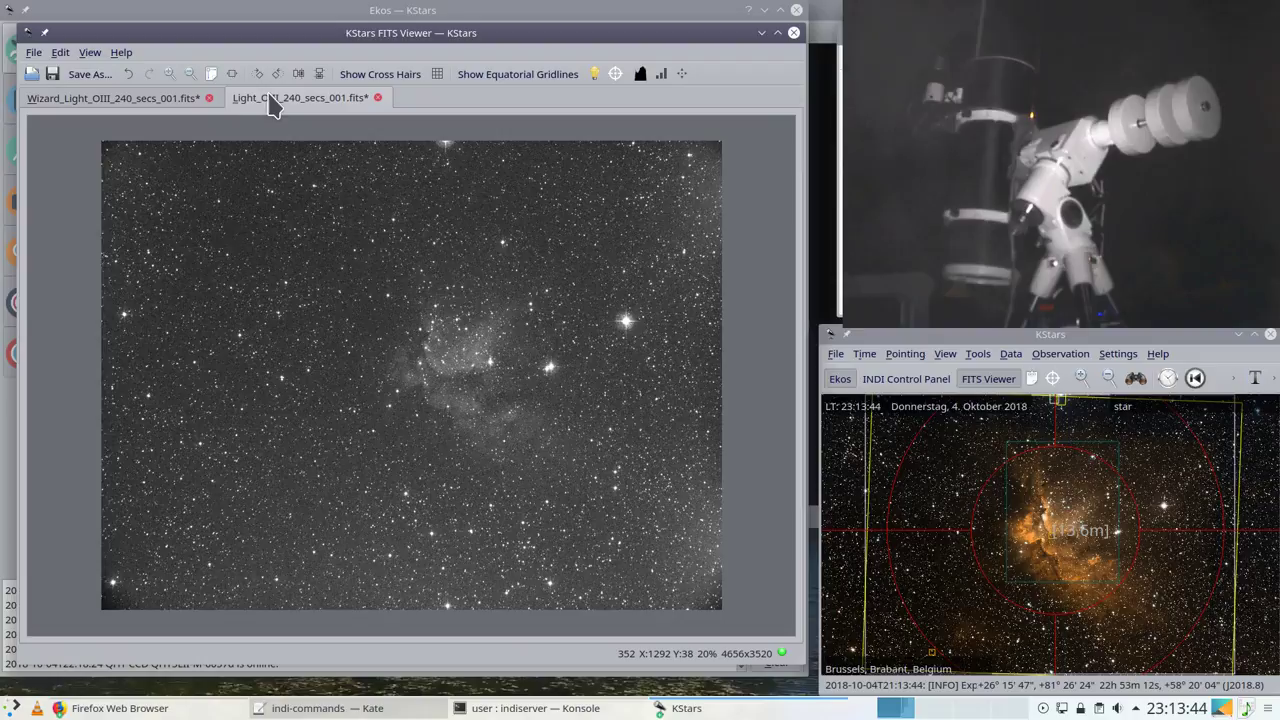
pyautogui.click(163, 106)
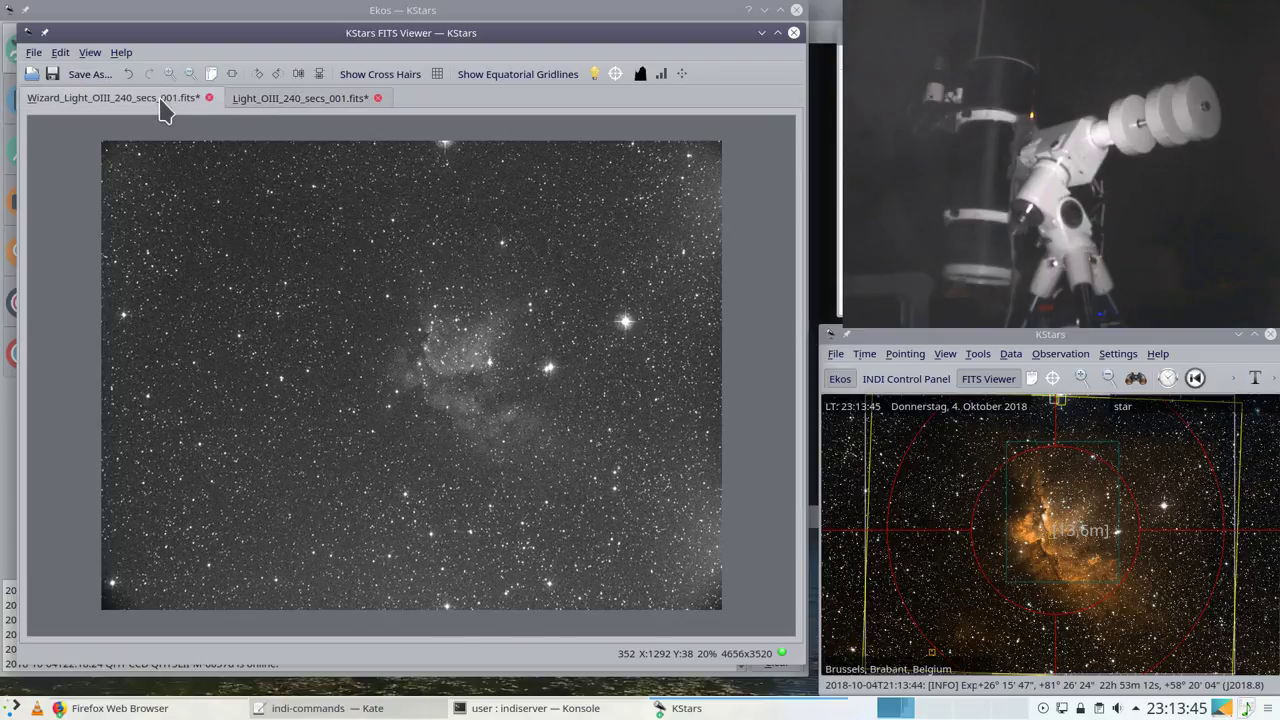
pyautogui.click(283, 106)
pyautogui.click(170, 106)
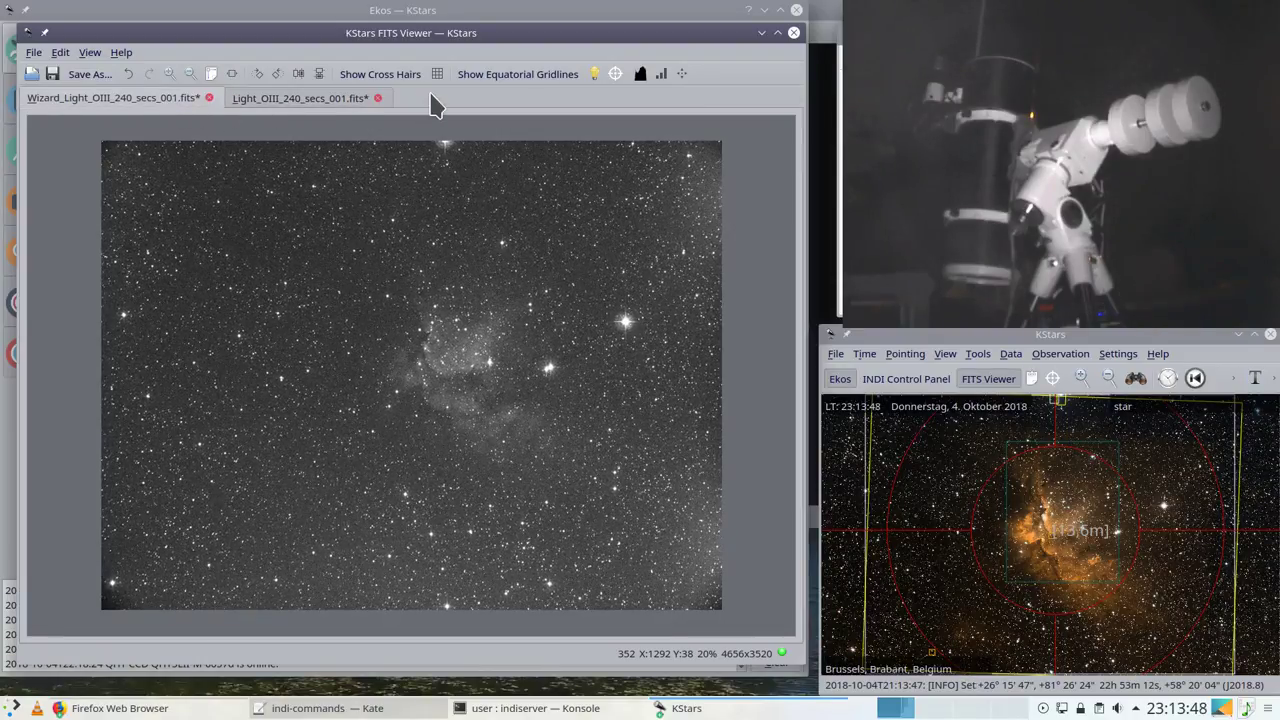
pyautogui.click(1077, 333)
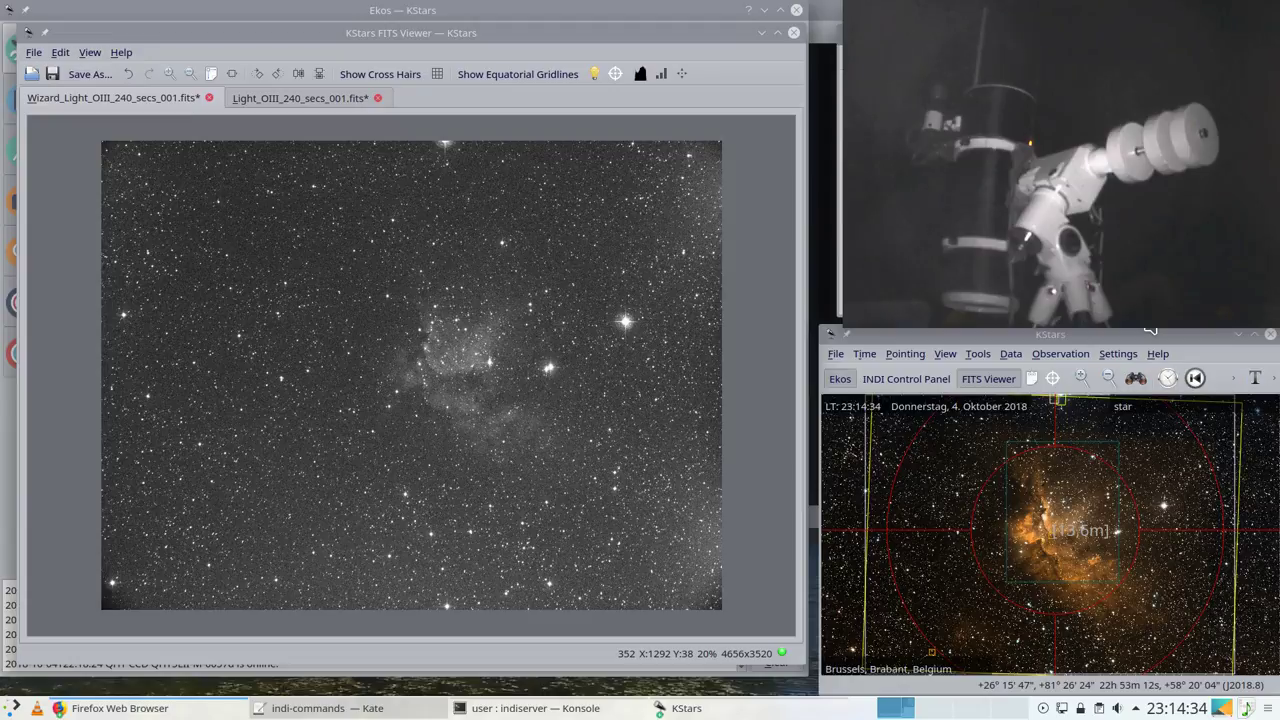
pyautogui.click(292, 115)
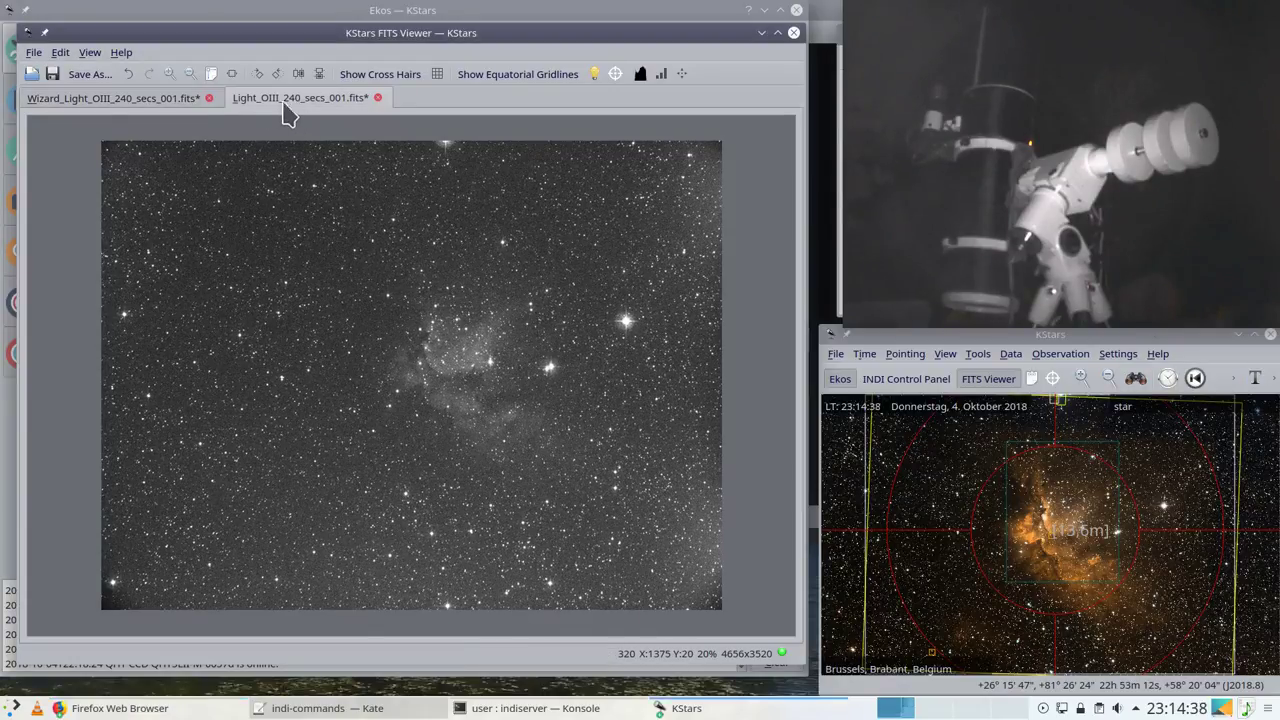
pyautogui.click(163, 107)
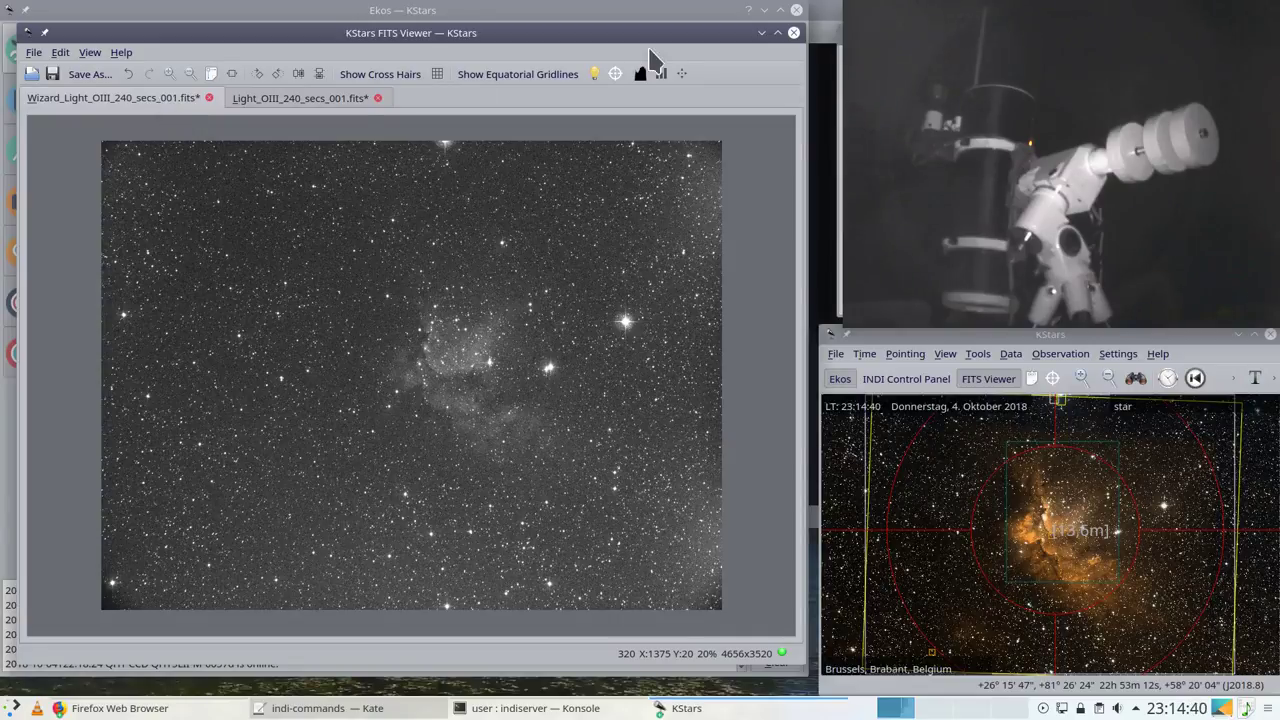
# Step: Leave the FITS Viewer and check the Ekos summary, scheduler jobs and progress of the OIII capture job
pyautogui.click(761, 33)
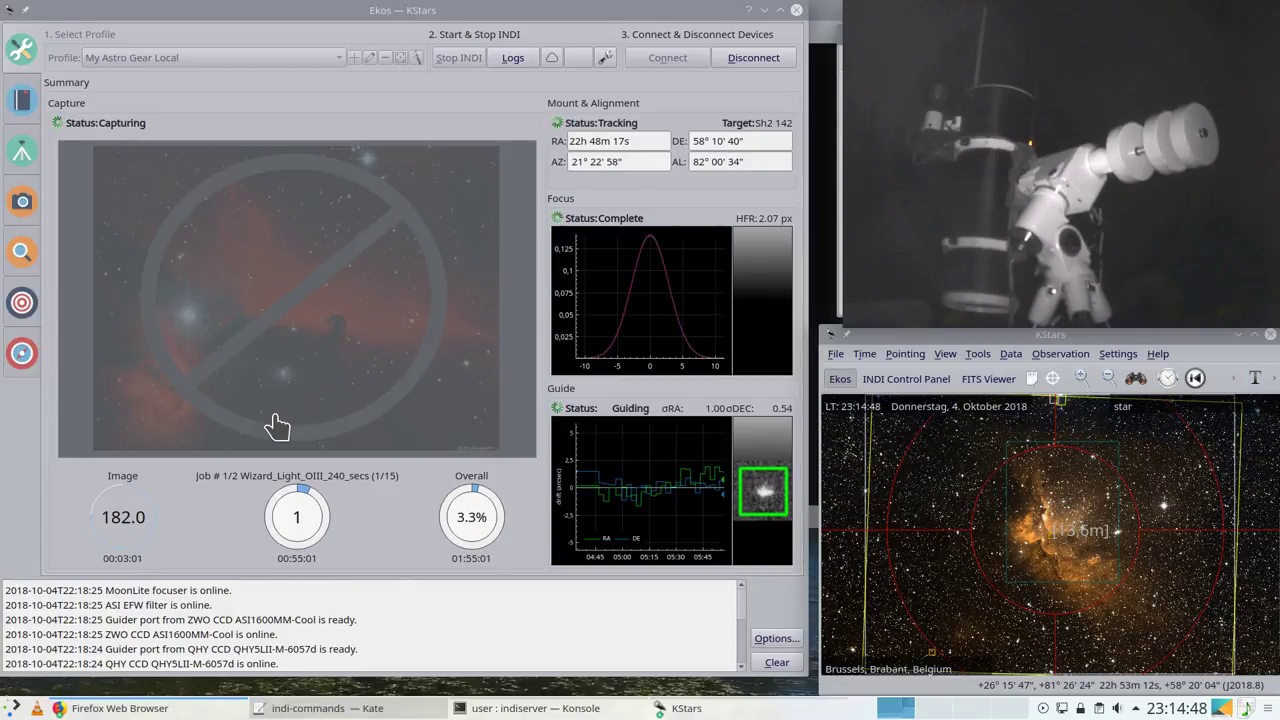
pyautogui.click(25, 115)
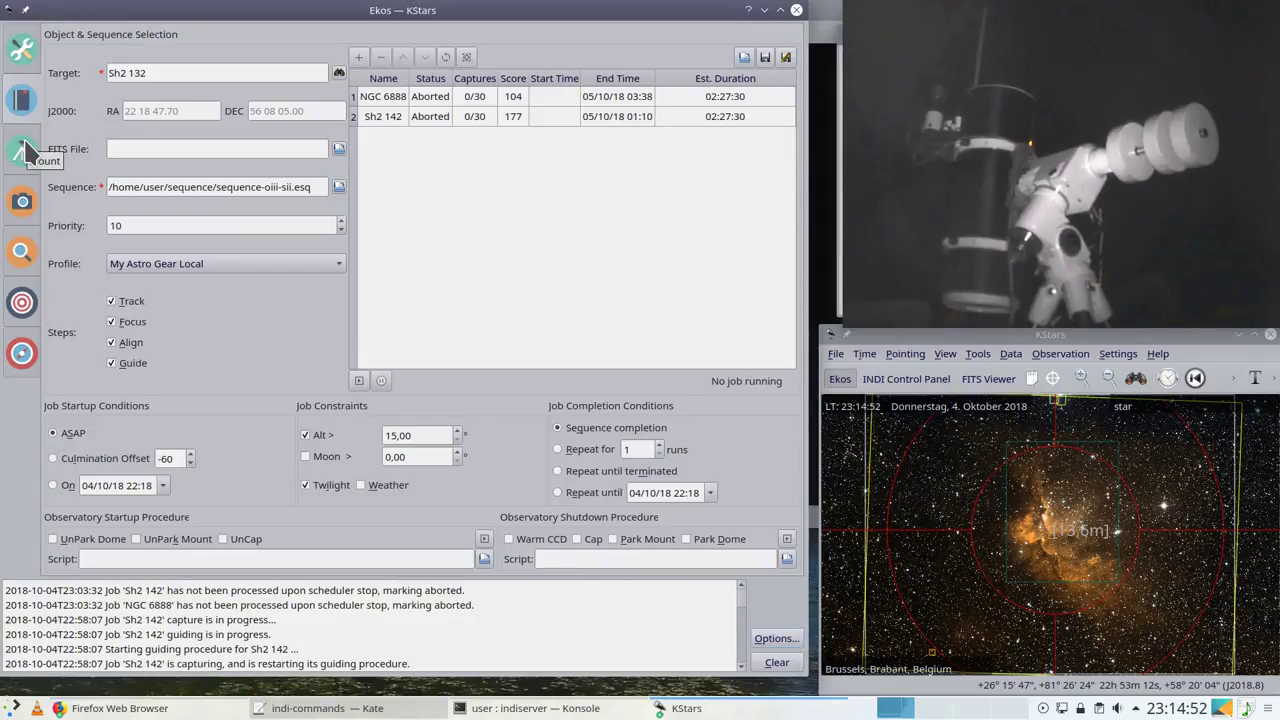
pyautogui.click(25, 150)
pyautogui.click(32, 203)
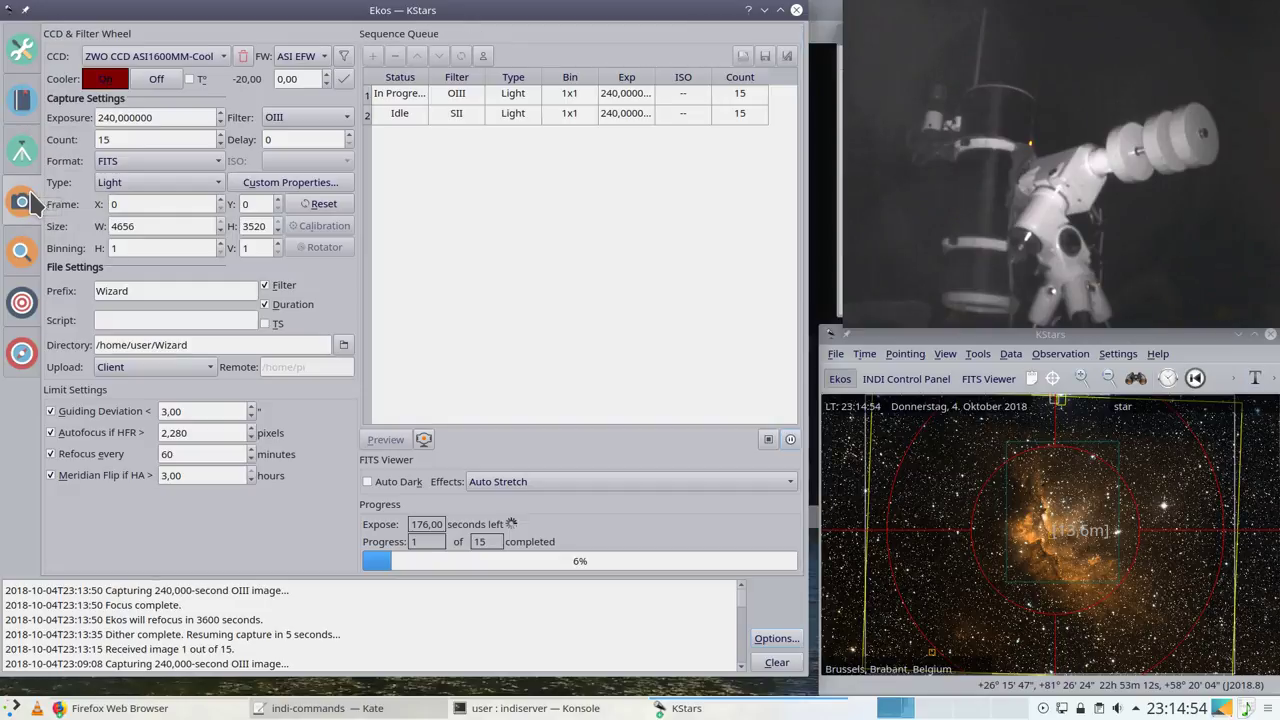
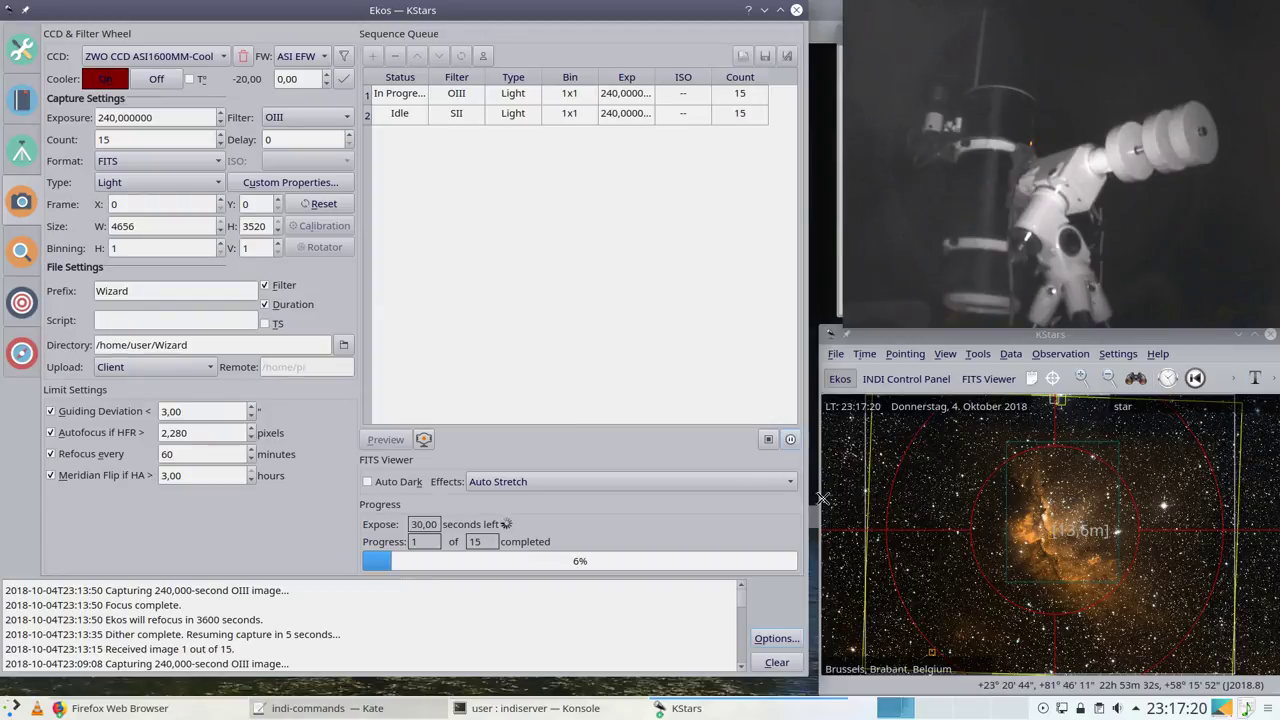
# Step: Narrow the KStars sky map window from its left edge and widen the Ekos window into the freed space
pyautogui.moveTo(820, 497); pyautogui.dragTo(849, 498)
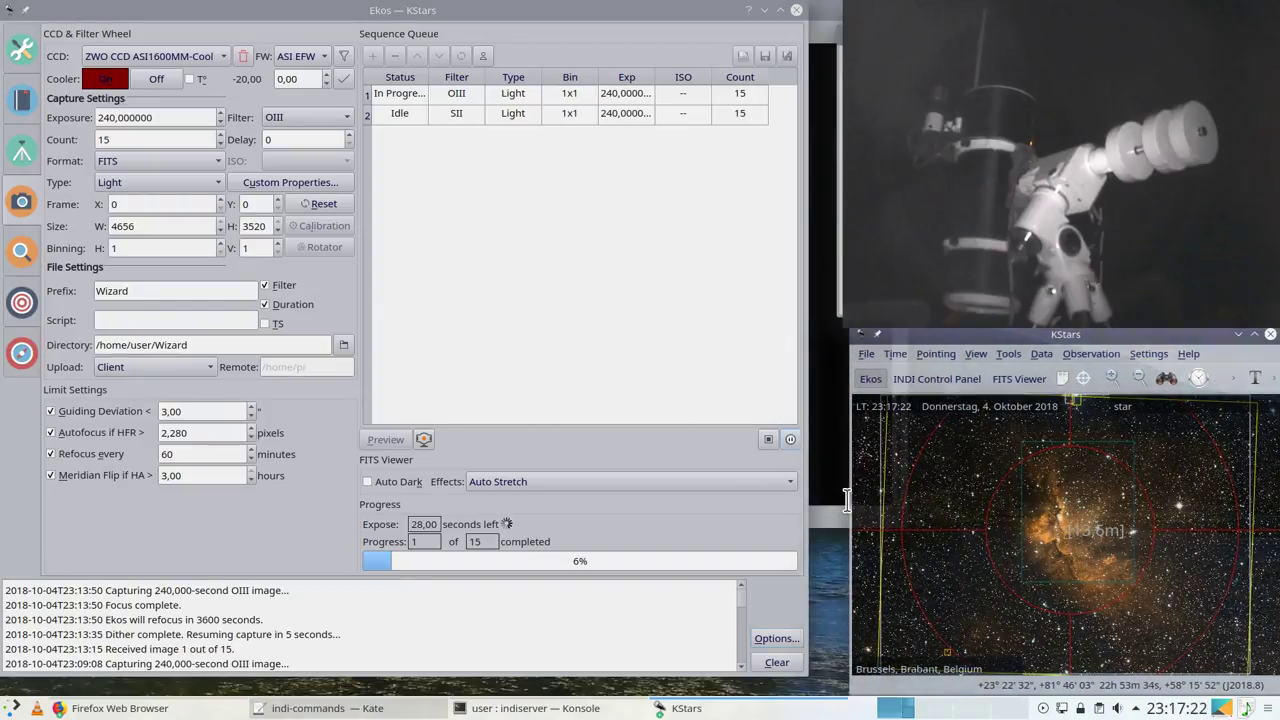
pyautogui.moveTo(815, 491); pyautogui.dragTo(840, 493)
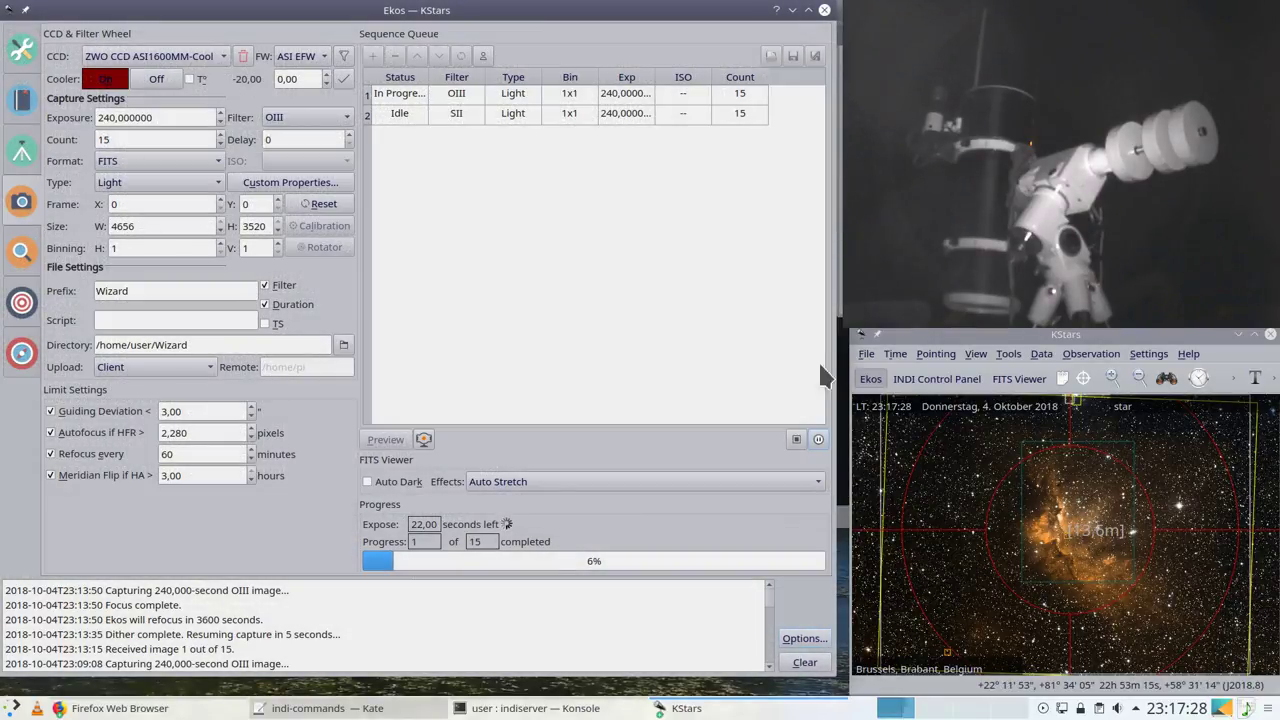
# Step: Bring up the FITS Viewer and auto-stretch the newly captured Wizard_Light_OIII_240_secs_002.fits frame
pyautogui.click(121, 708)
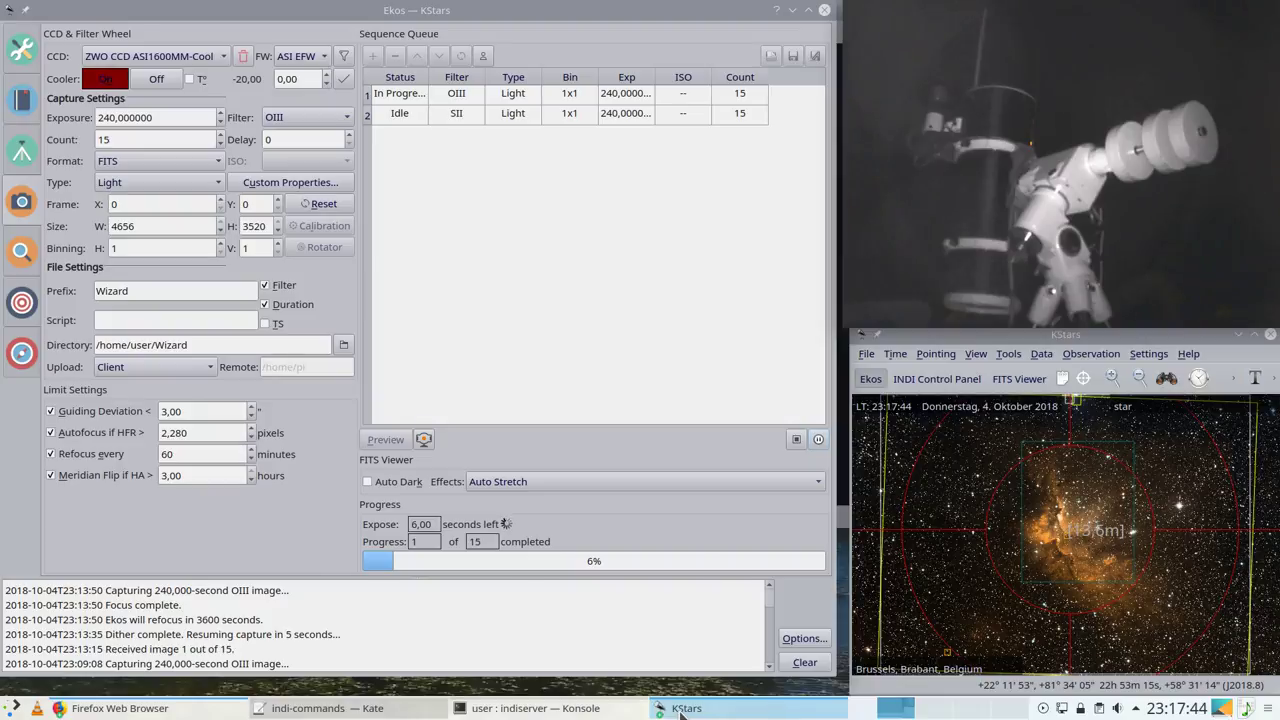
pyautogui.moveTo(681, 713)
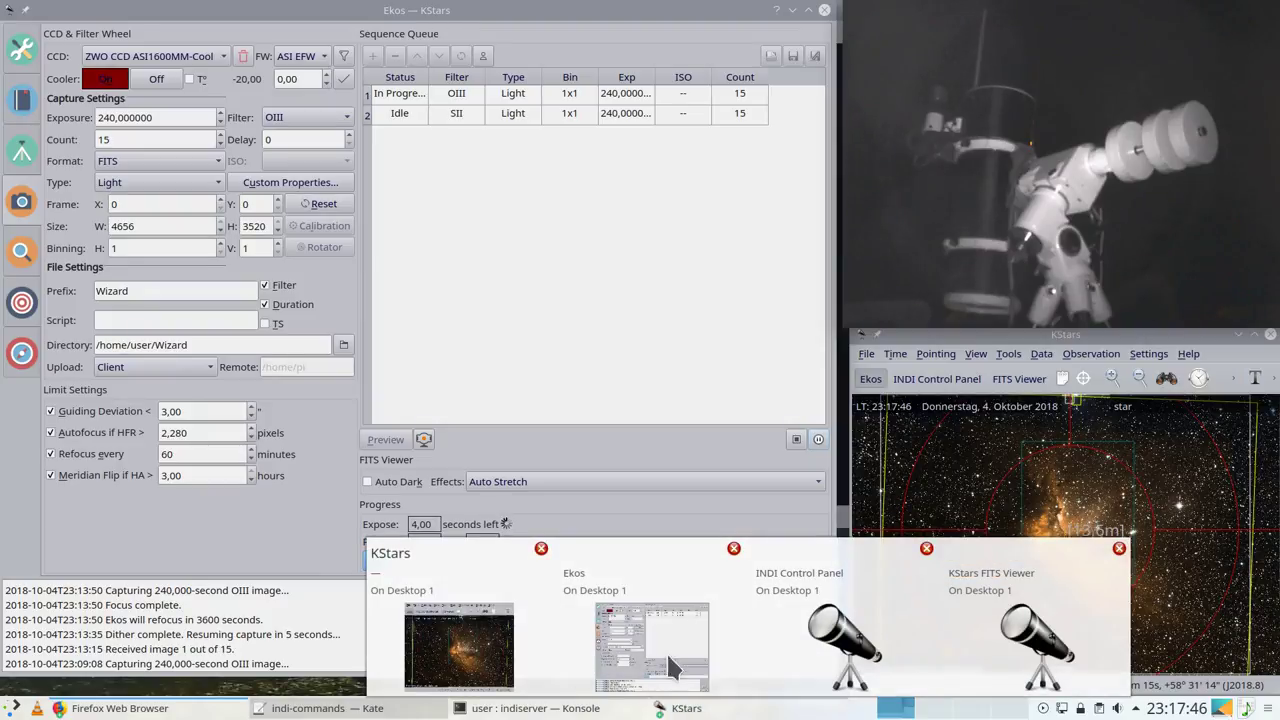
pyautogui.click(1024, 660)
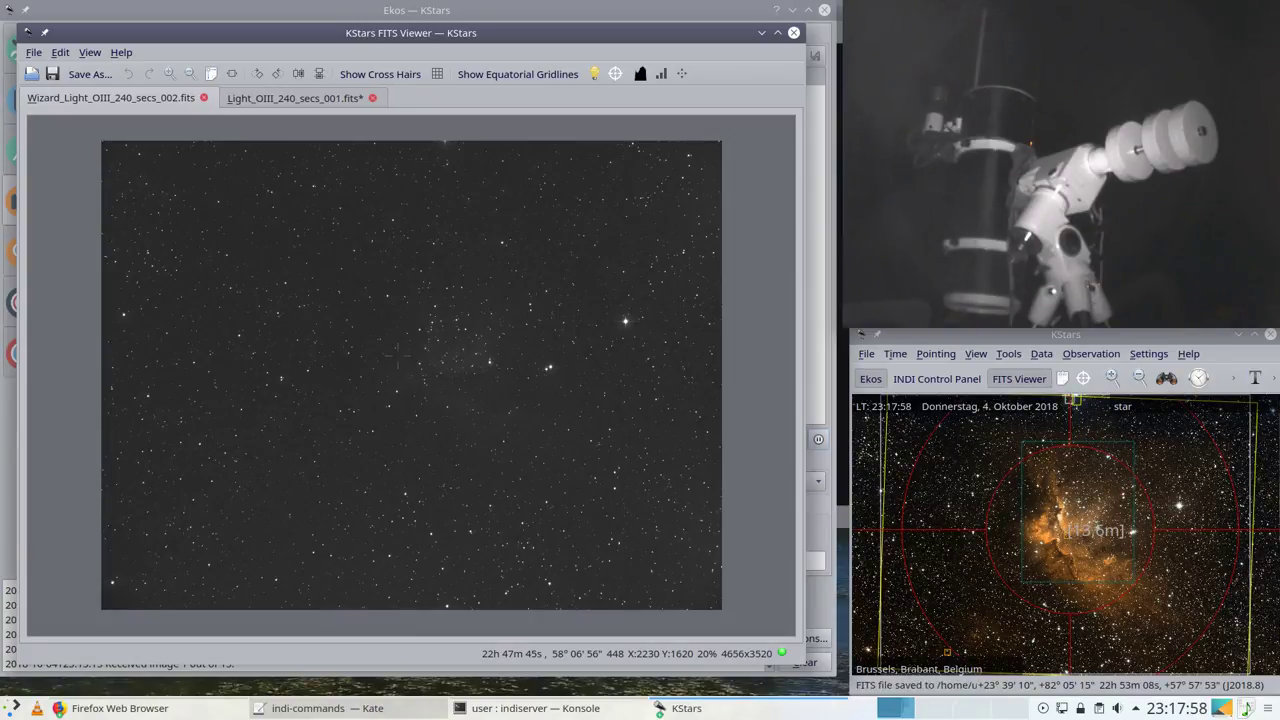
pyautogui.click(680, 74)
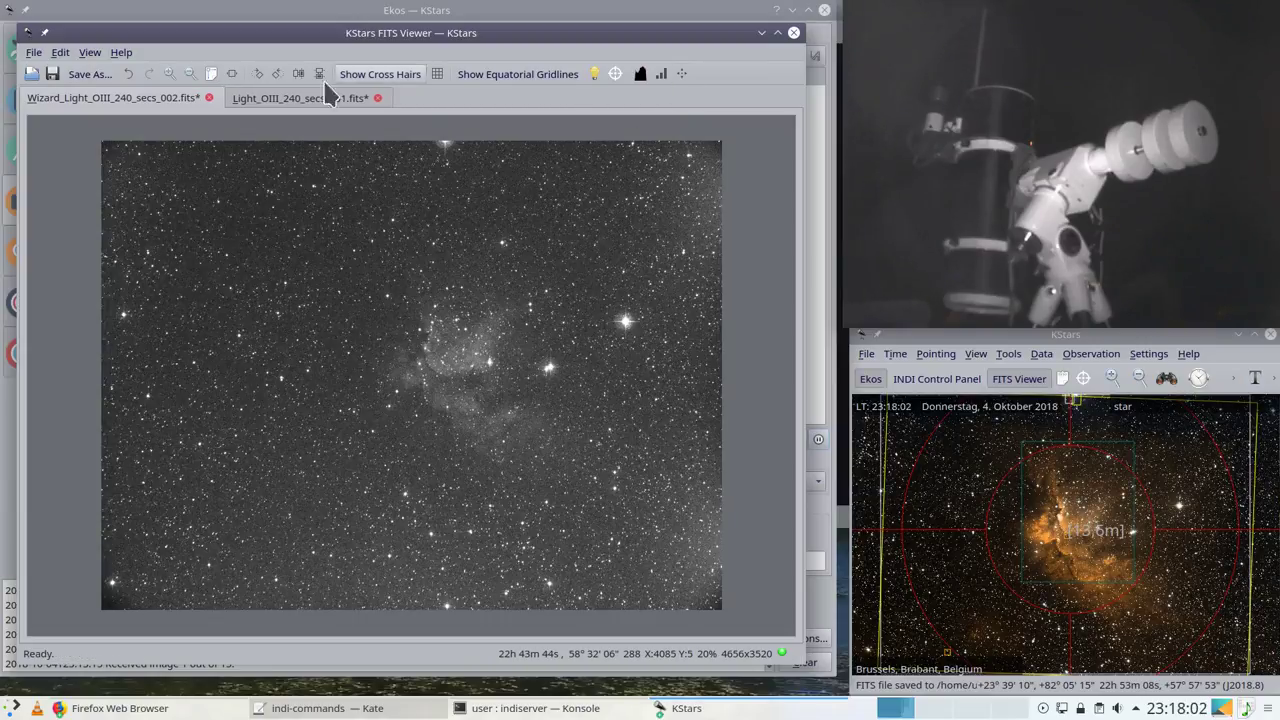
# Step: Compare the second Wizard OIII frame with Light_OIII_240_secs_001.fits, inspect its nebula up close, and leave the FITS Viewer
pyautogui.click(289, 100)
pyautogui.click(150, 104)
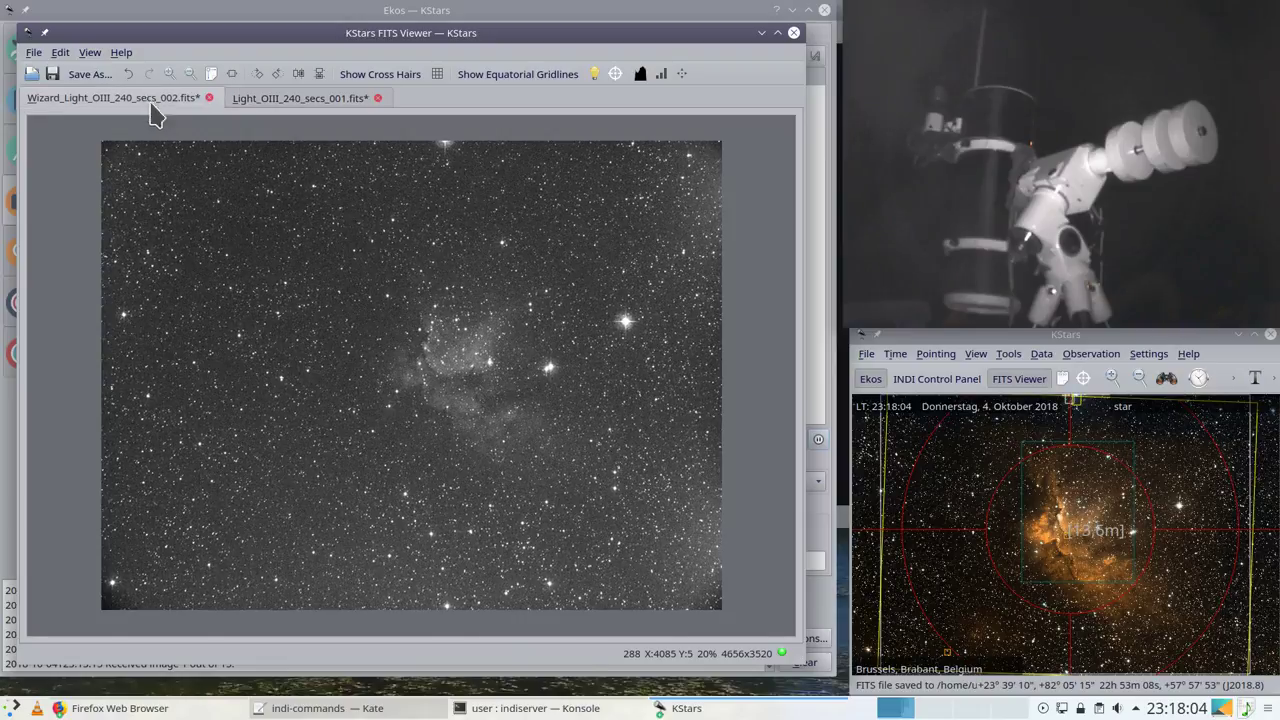
pyautogui.scroll(4, 430, 390)
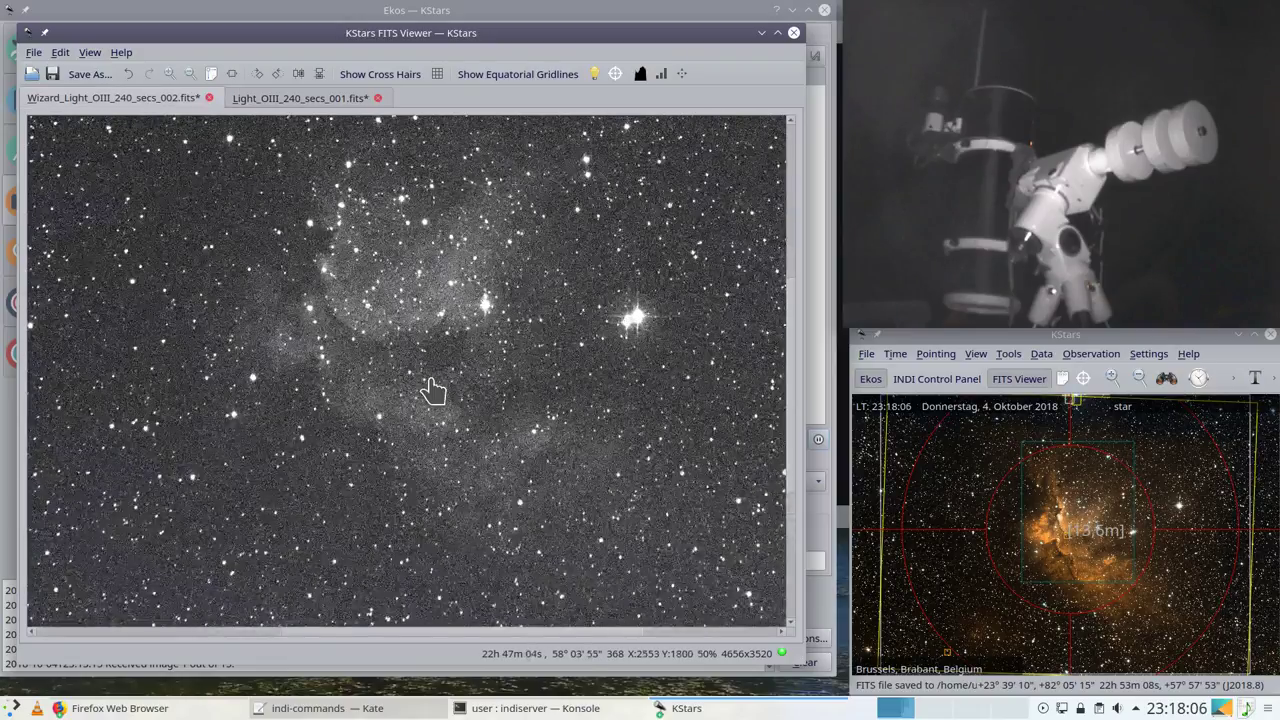
pyautogui.scroll(-4, 432, 390)
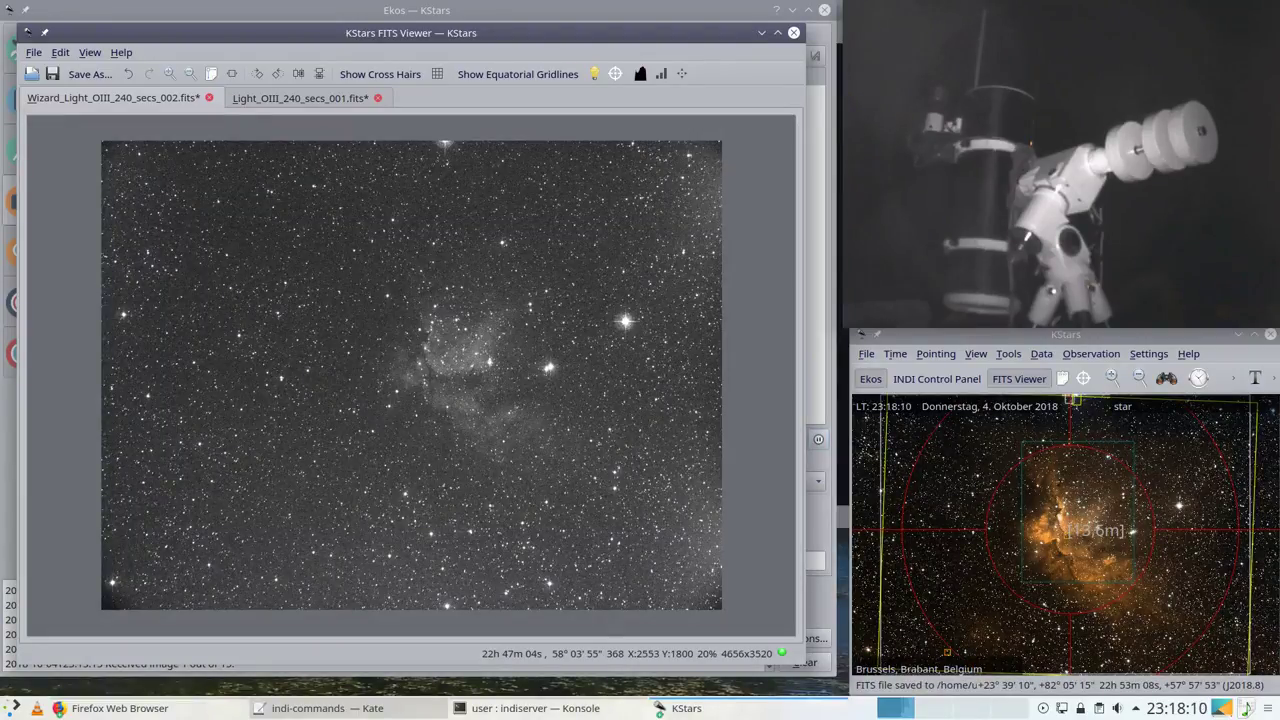
pyautogui.click(763, 33)
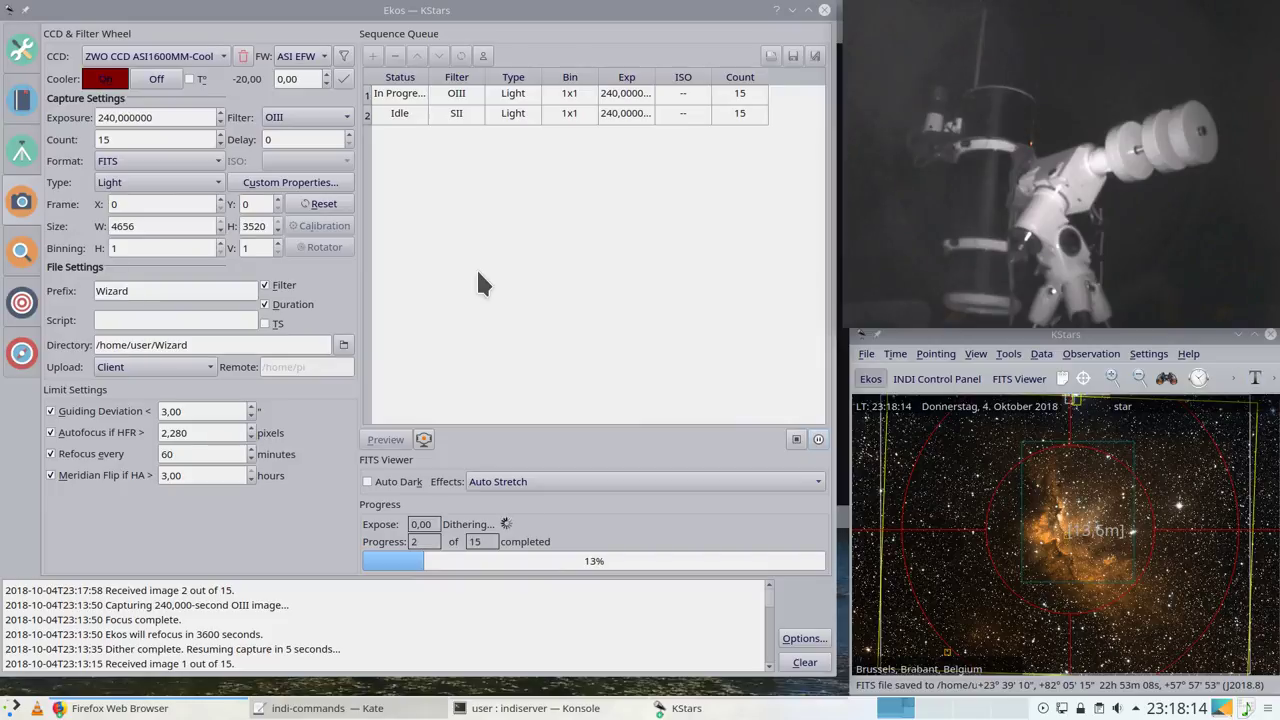
# Step: Check the guiding in Ekos by examining the drift graph across the last exposure and the dither points
pyautogui.click(28, 352)
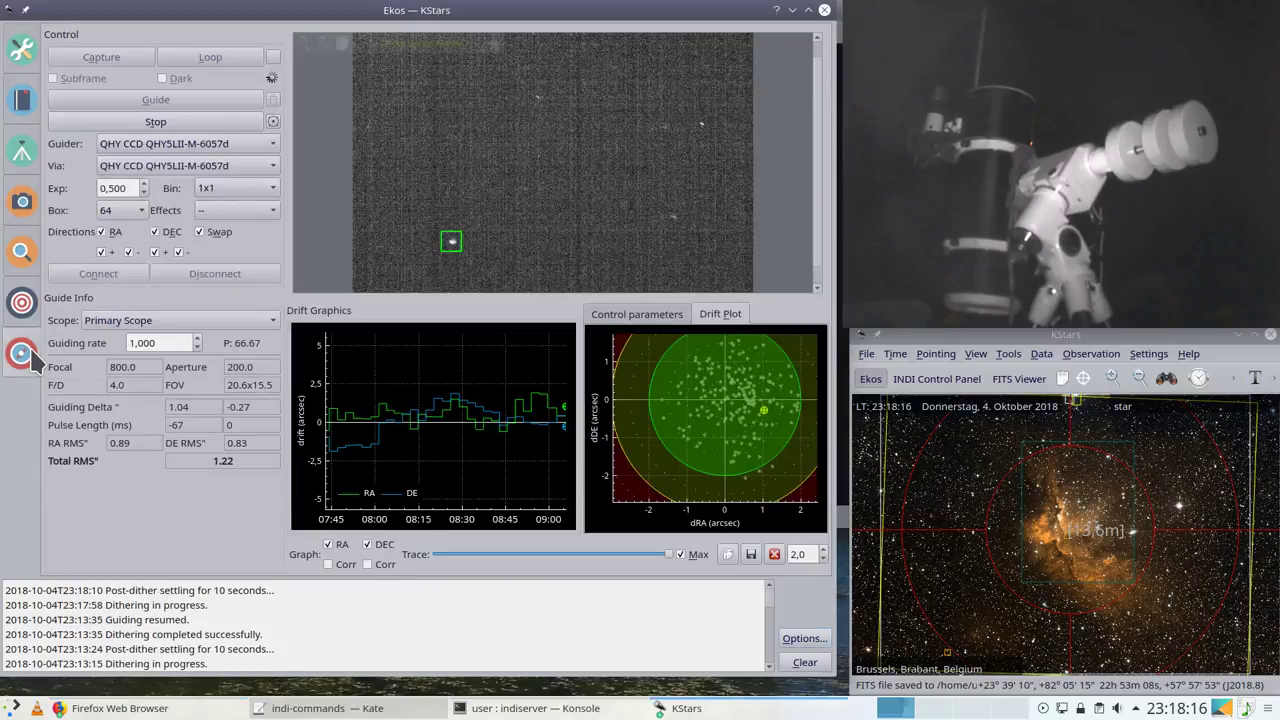
pyautogui.scroll(-2, 445, 435)
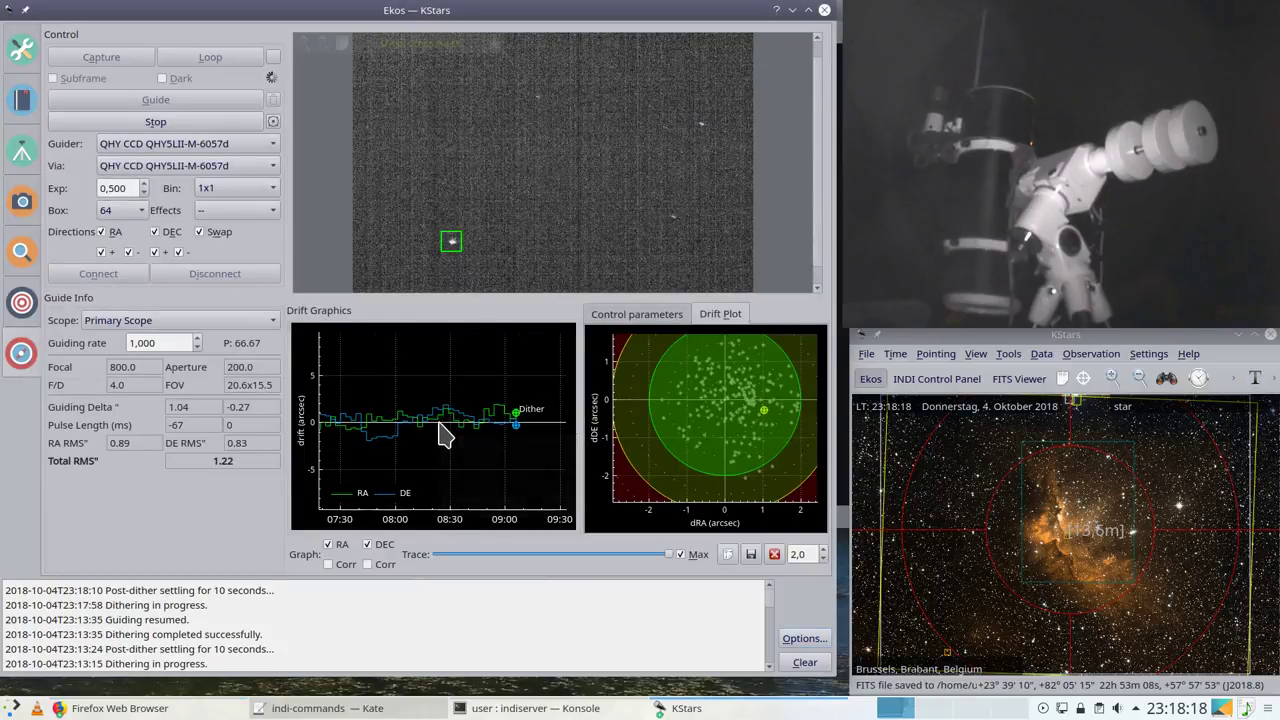
pyautogui.scroll(-3, 445, 435)
pyautogui.moveTo(392, 425)
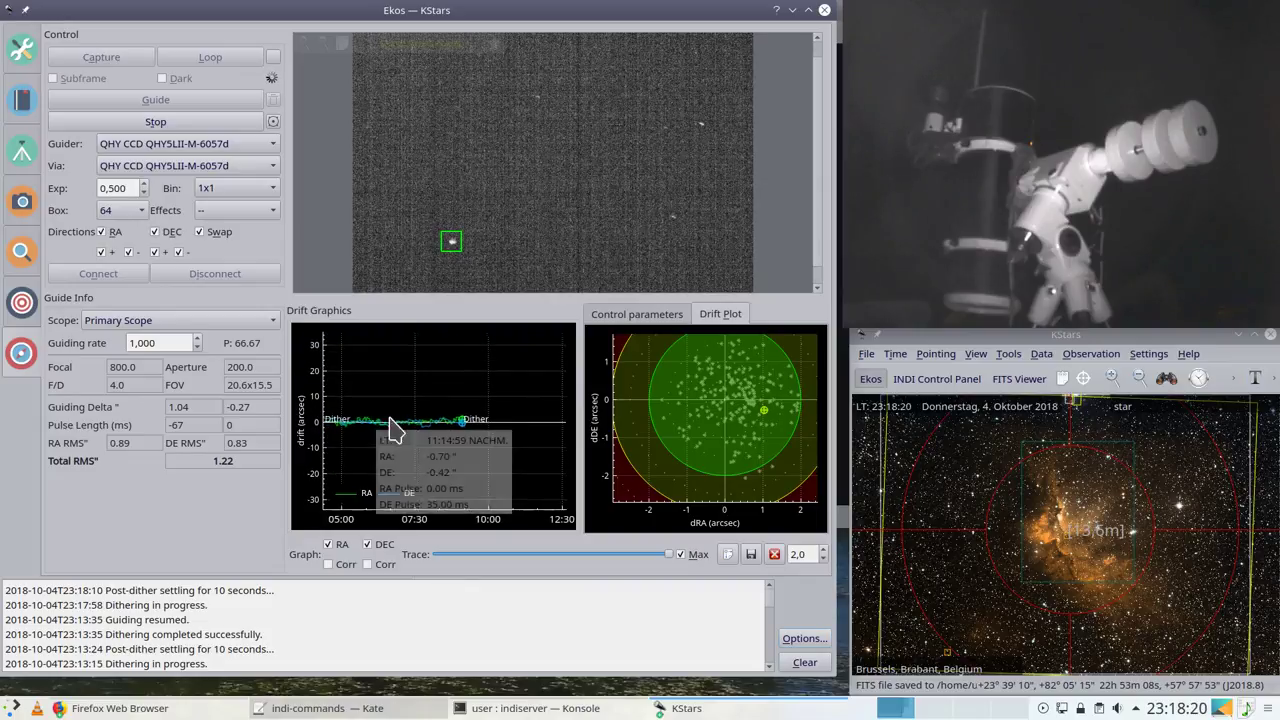
pyautogui.moveTo(392, 425); pyautogui.dragTo(460, 437)
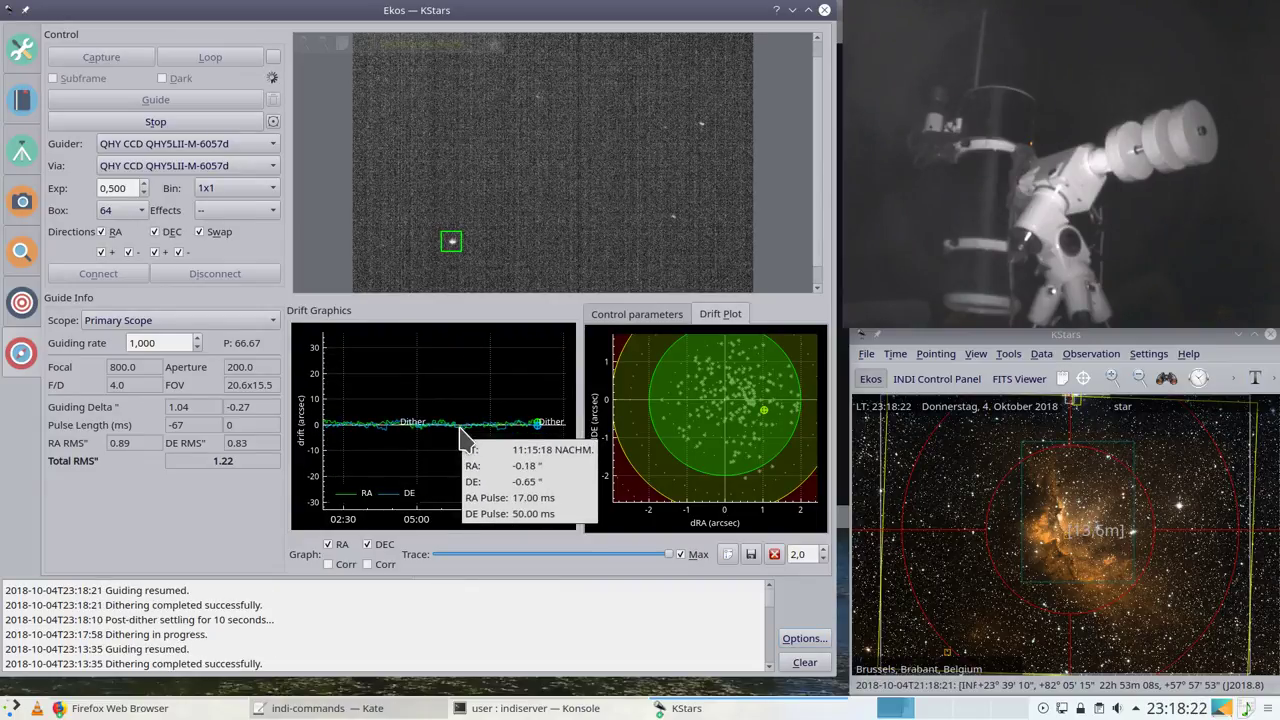
pyautogui.scroll(3, 458, 432)
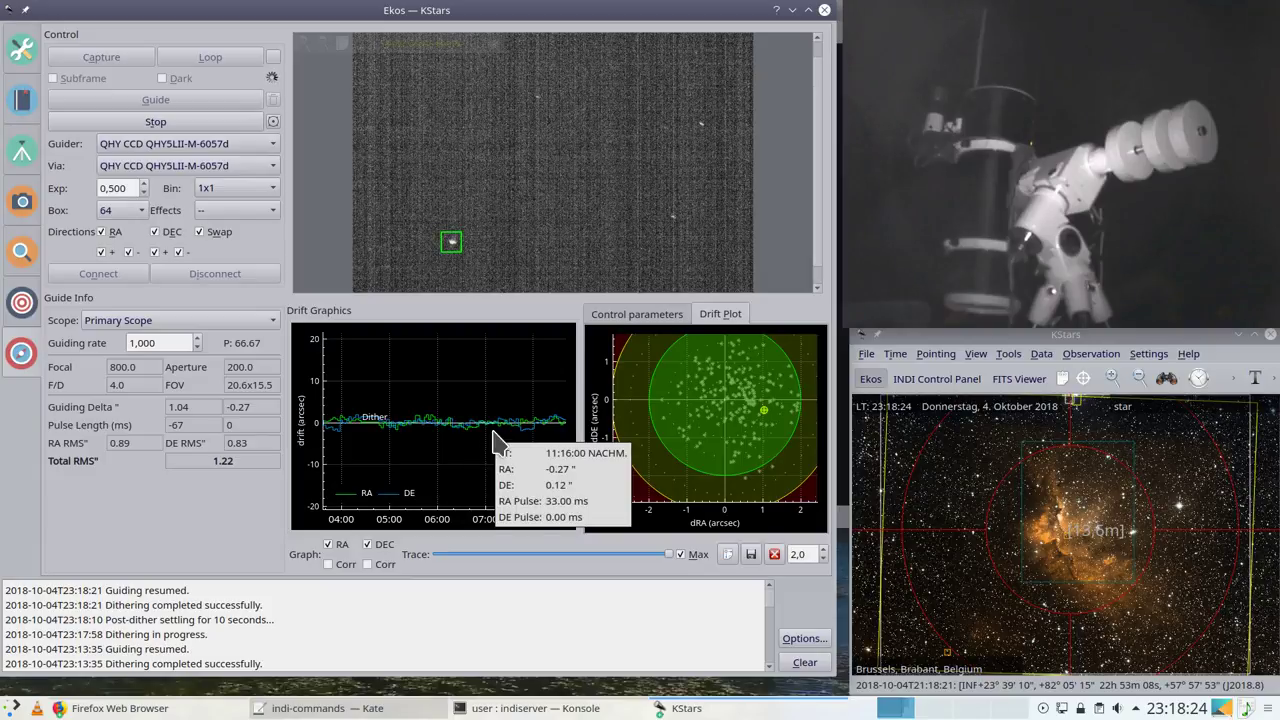
pyautogui.moveTo(514, 429); pyautogui.dragTo(429, 417)
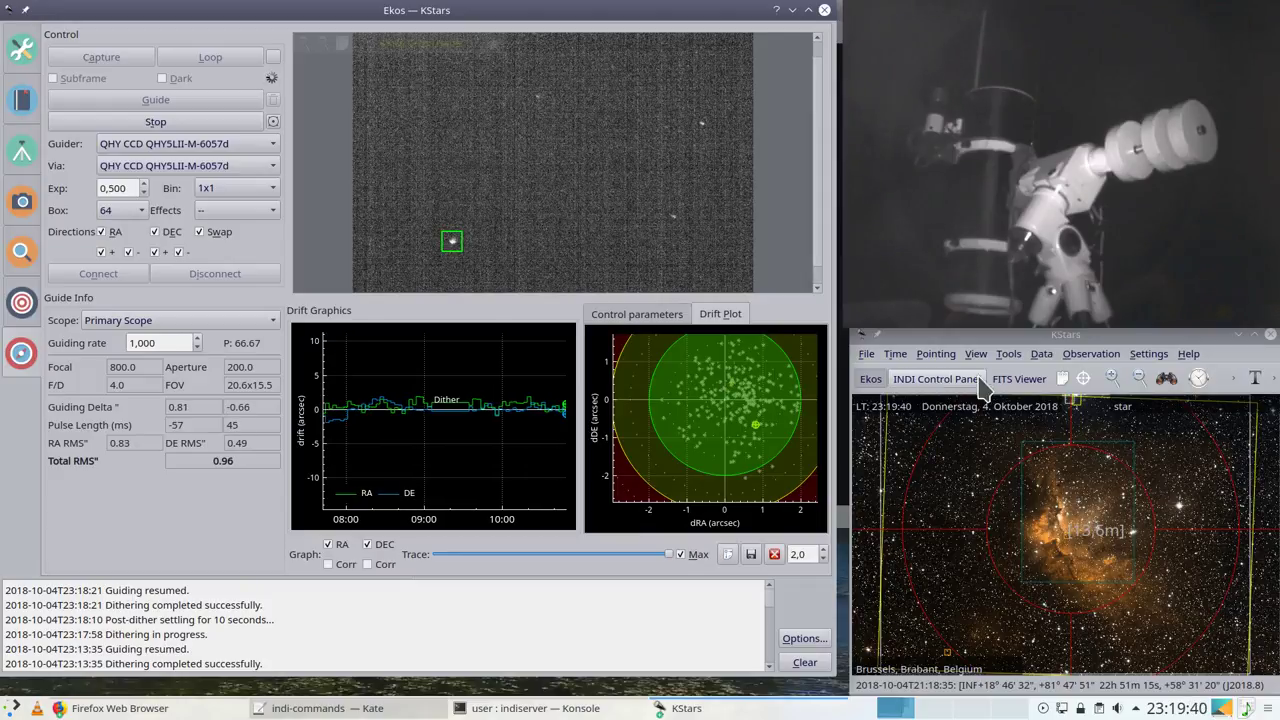
# Step: Try the Black Body theme and the ColorContrast theme for the KStars and Ekos windows
pyautogui.click(1145, 354)
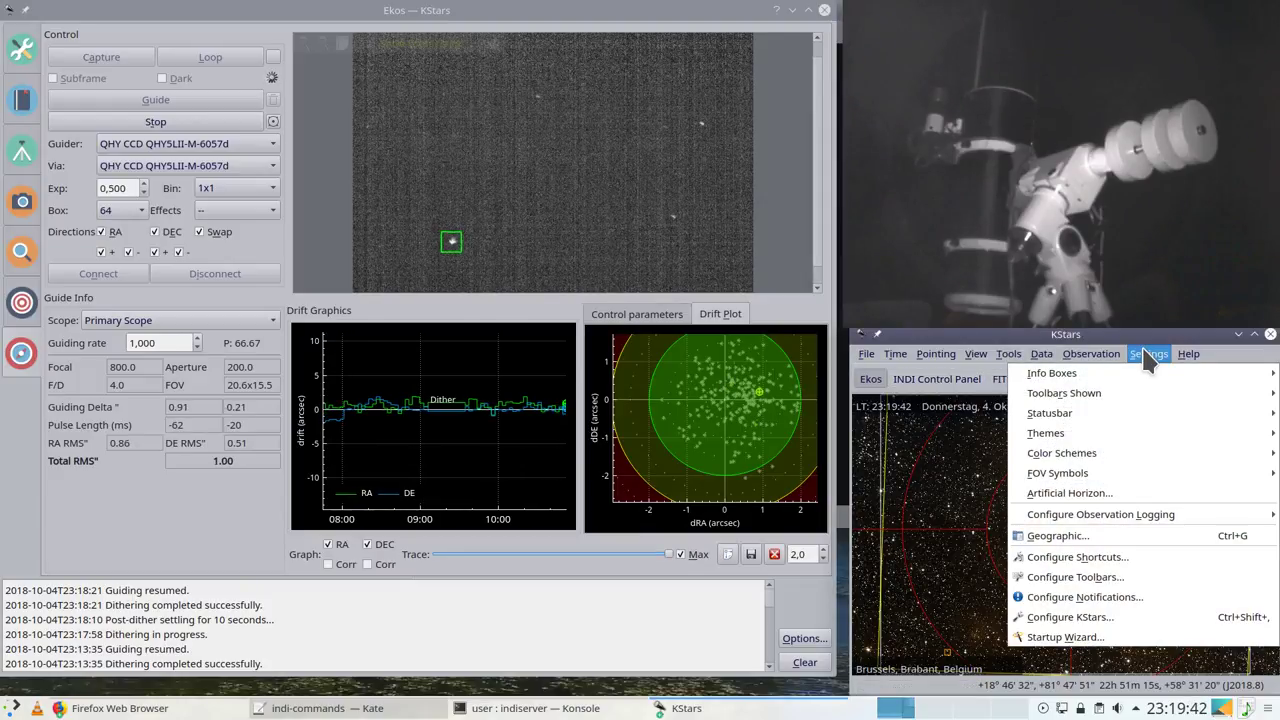
pyautogui.moveTo(1148, 354)
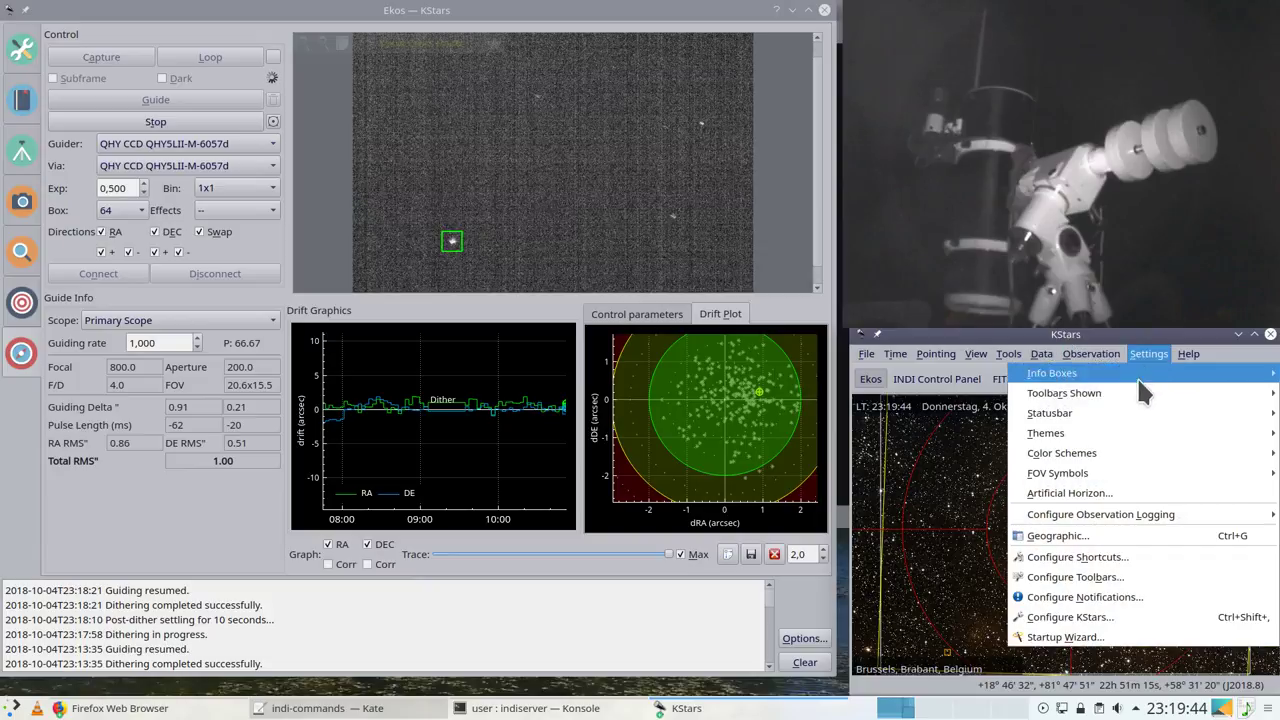
pyautogui.moveTo(1126, 398)
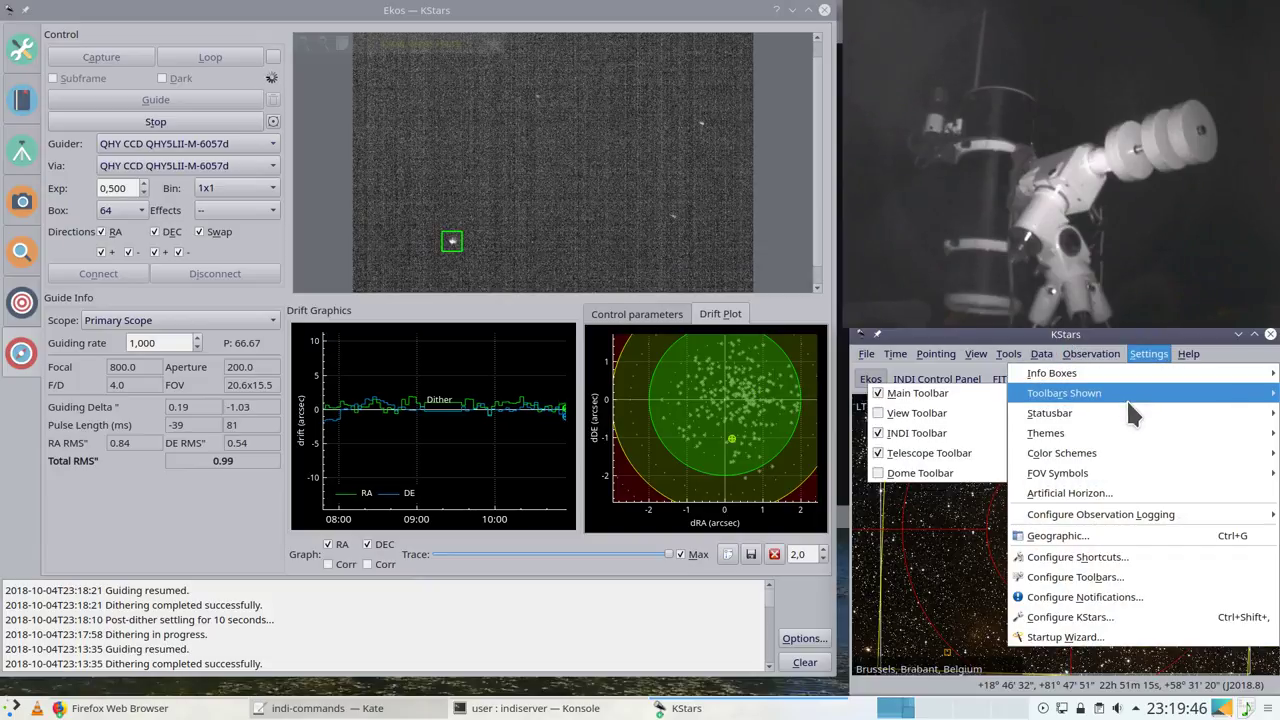
pyautogui.moveTo(1127, 422)
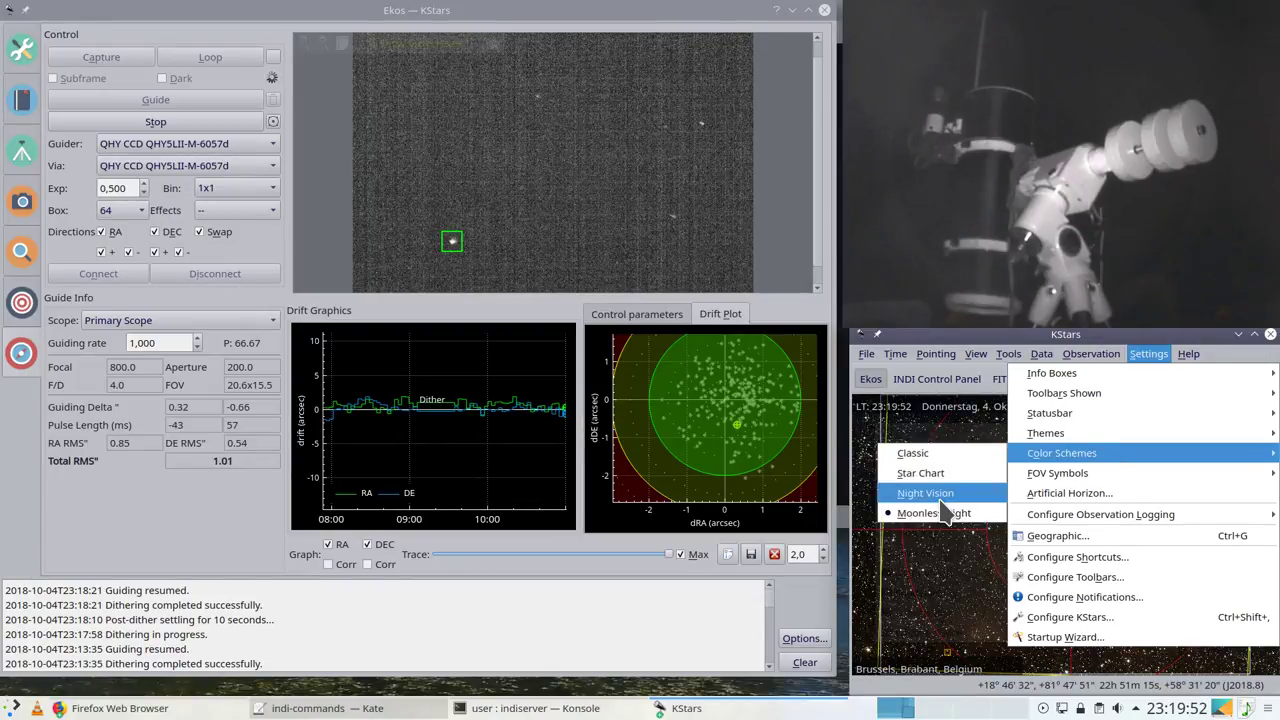
pyautogui.moveTo(1067, 413)
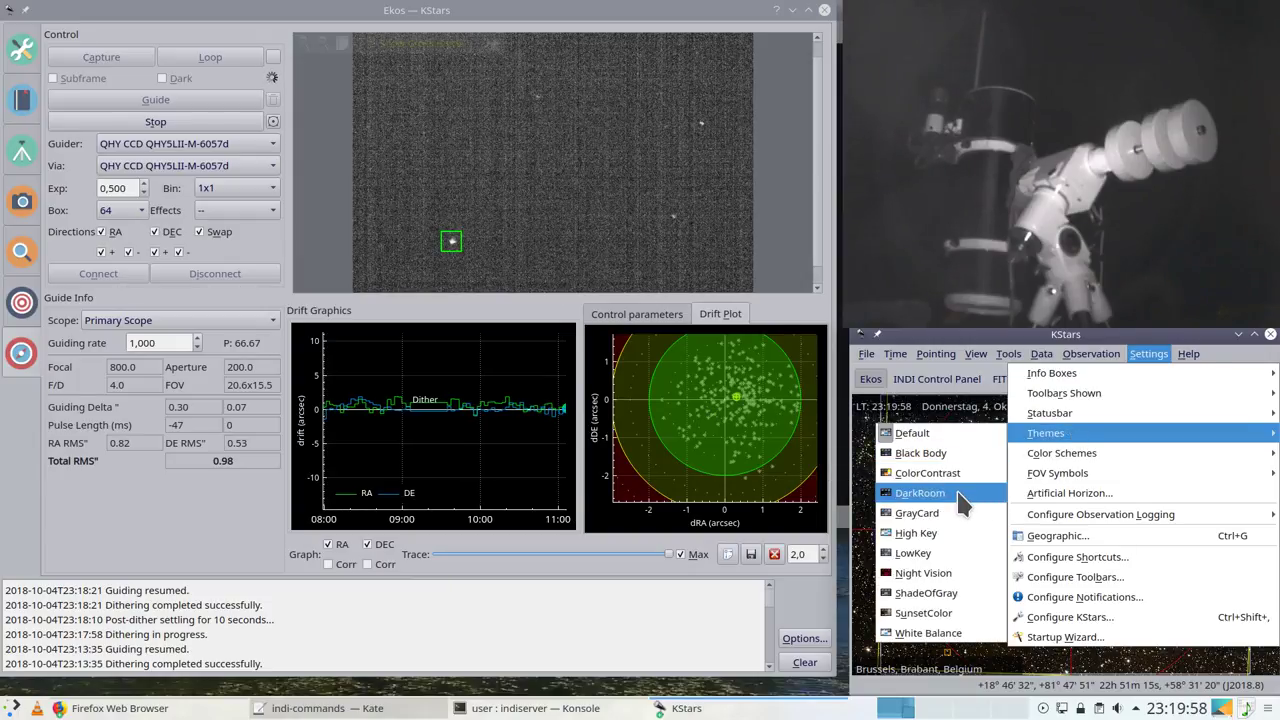
pyautogui.click(960, 452)
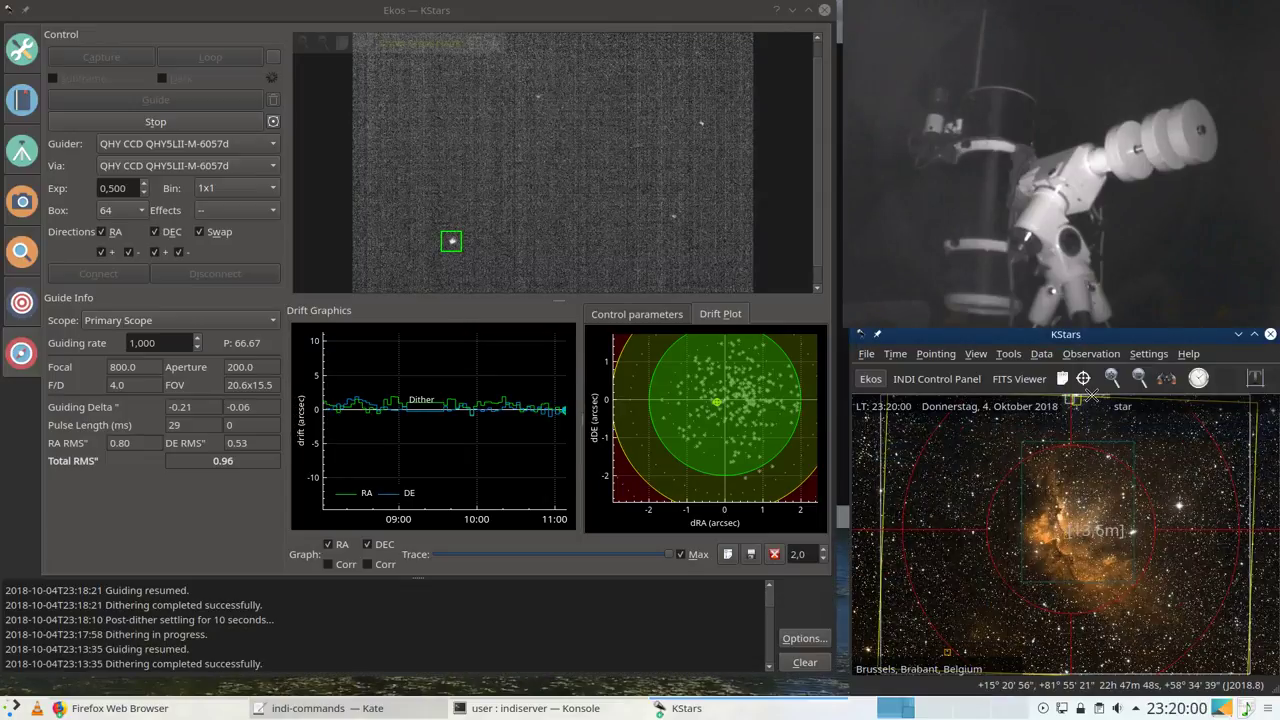
pyautogui.click(1091, 354)
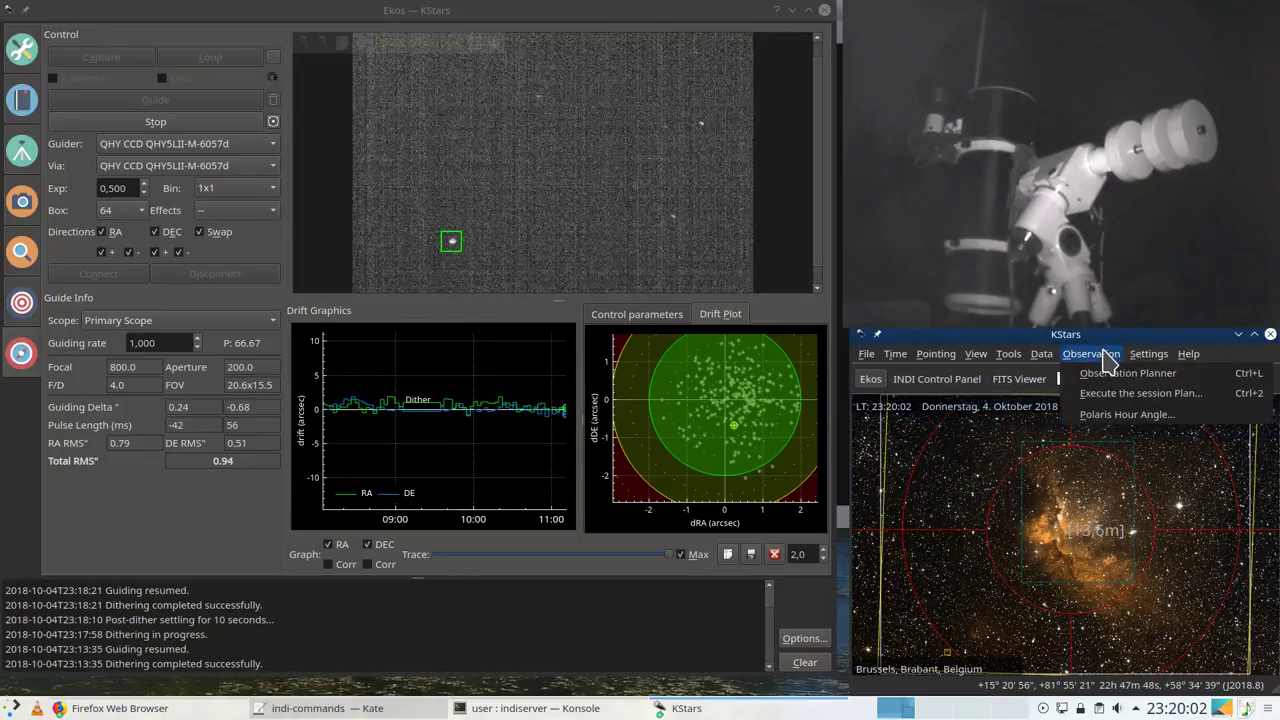
pyautogui.moveTo(1077, 430)
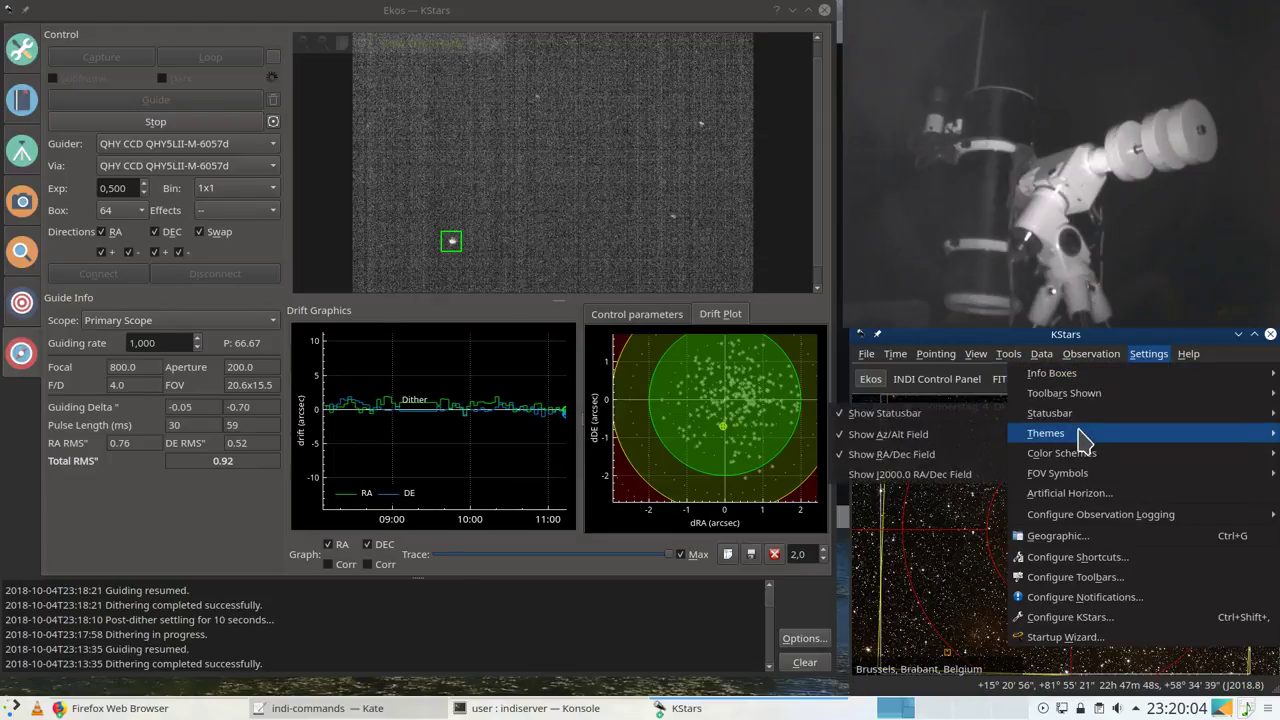
pyautogui.click(962, 474)
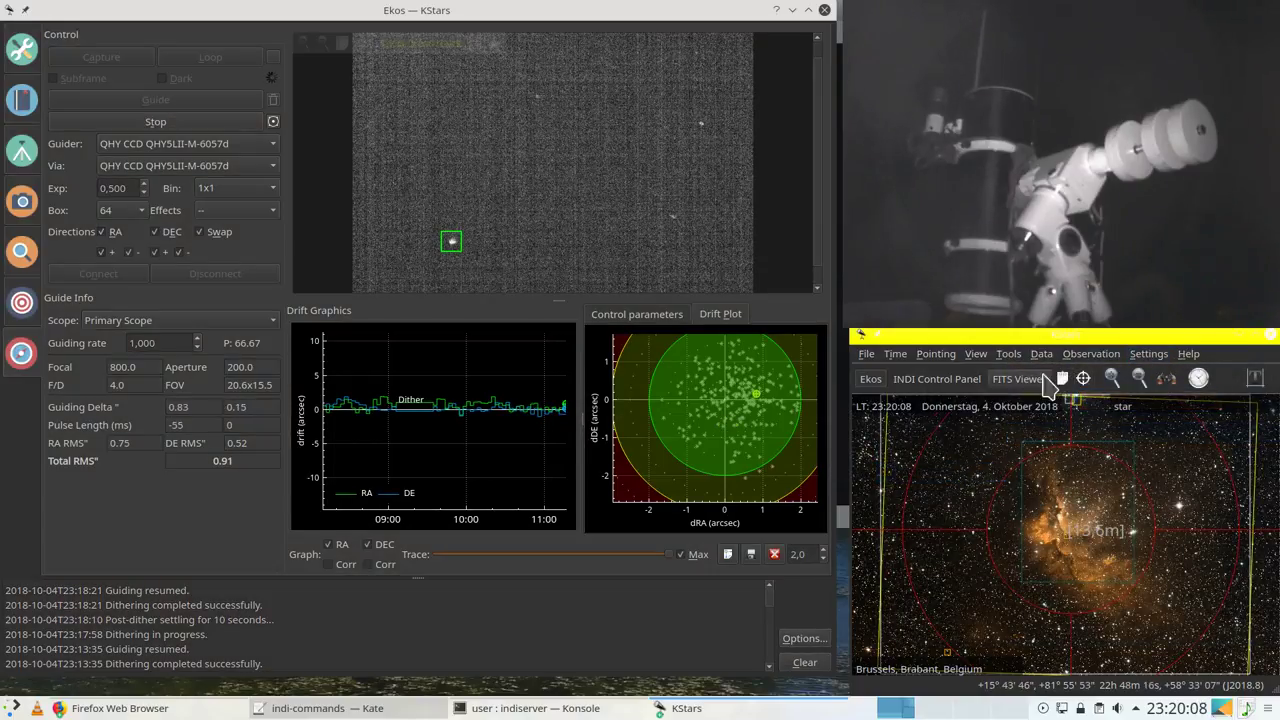
# Step: Try the DarkRoom theme and the High Key theme for the KStars and Ekos windows
pyautogui.click(1148, 356)
pyautogui.moveTo(1090, 438)
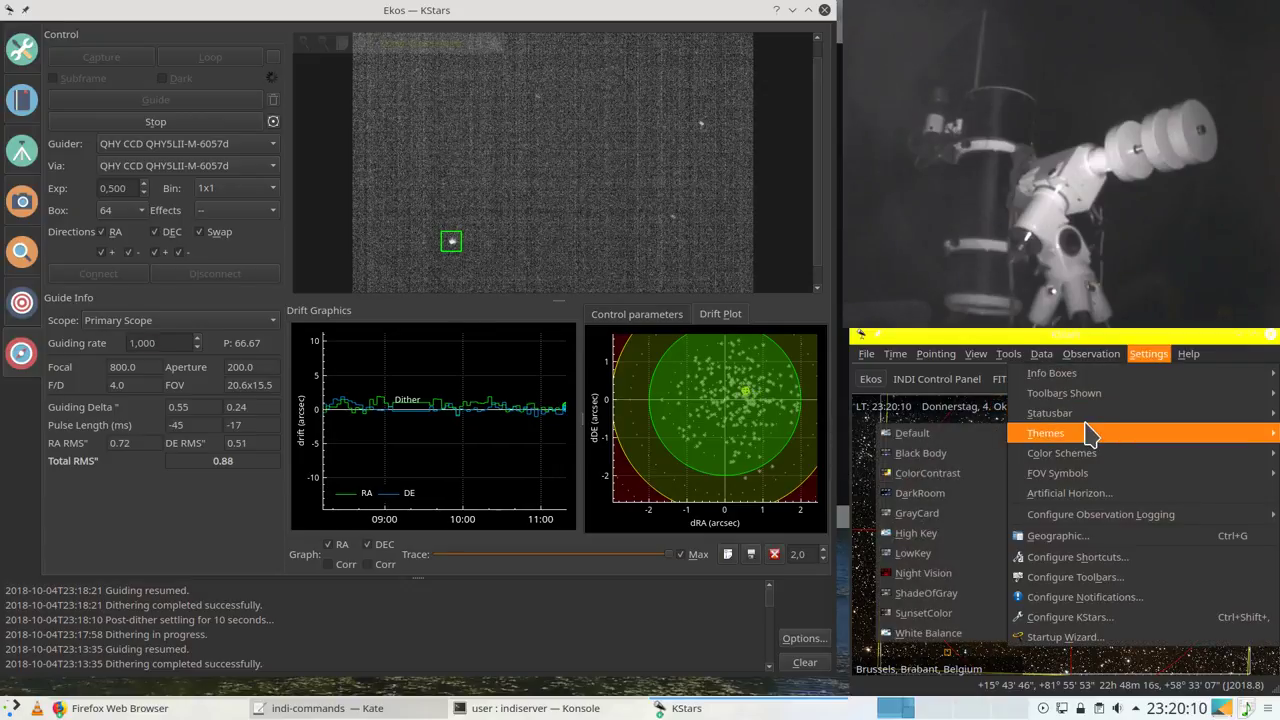
pyautogui.click(951, 493)
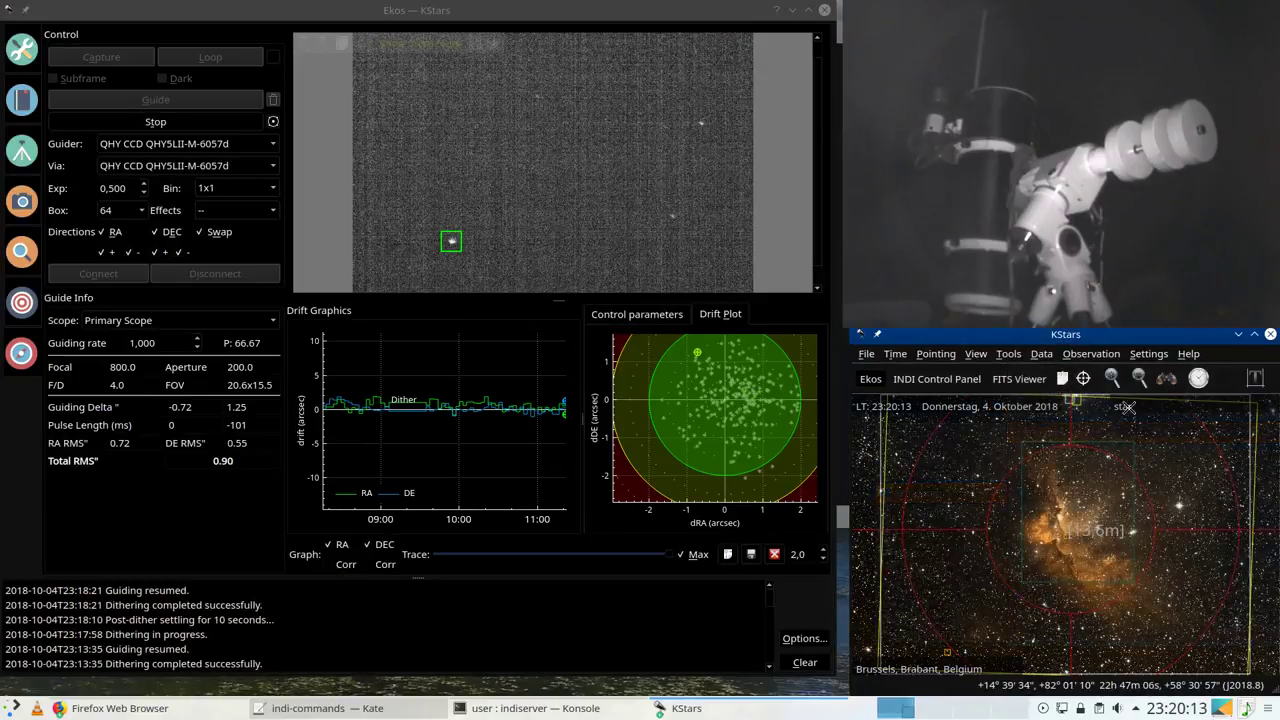
pyautogui.click(1150, 356)
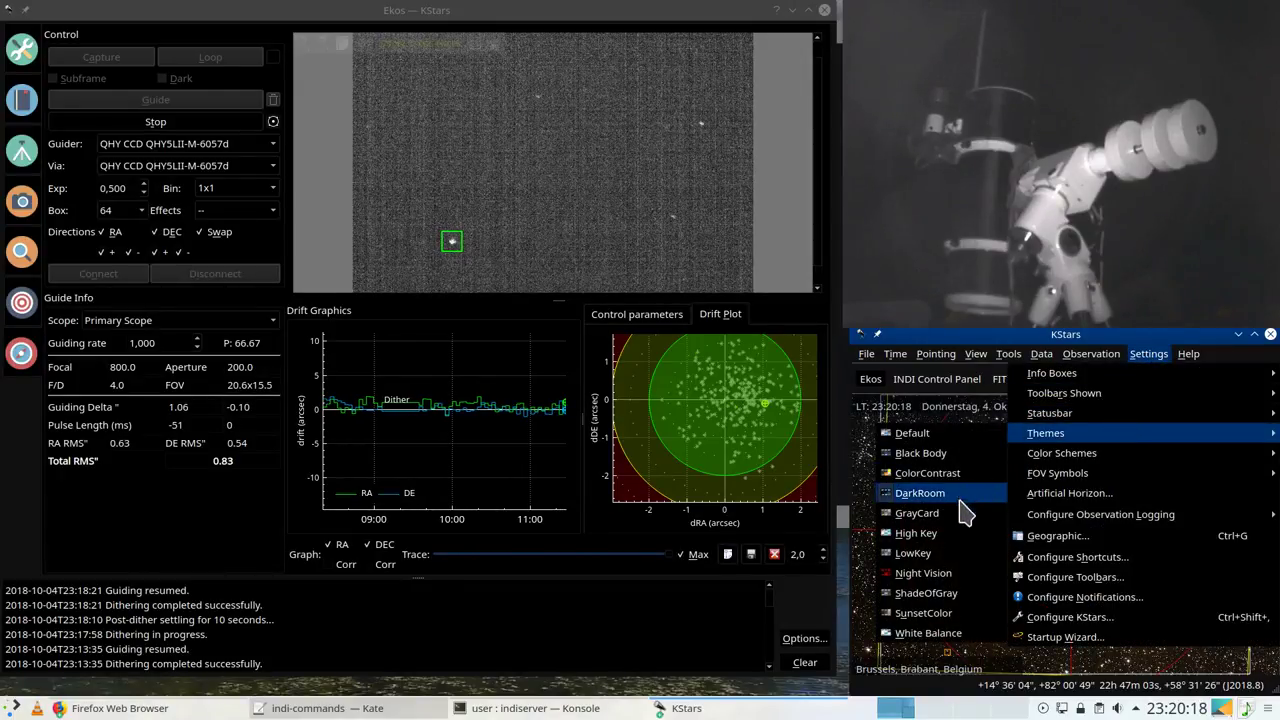
pyautogui.click(952, 533)
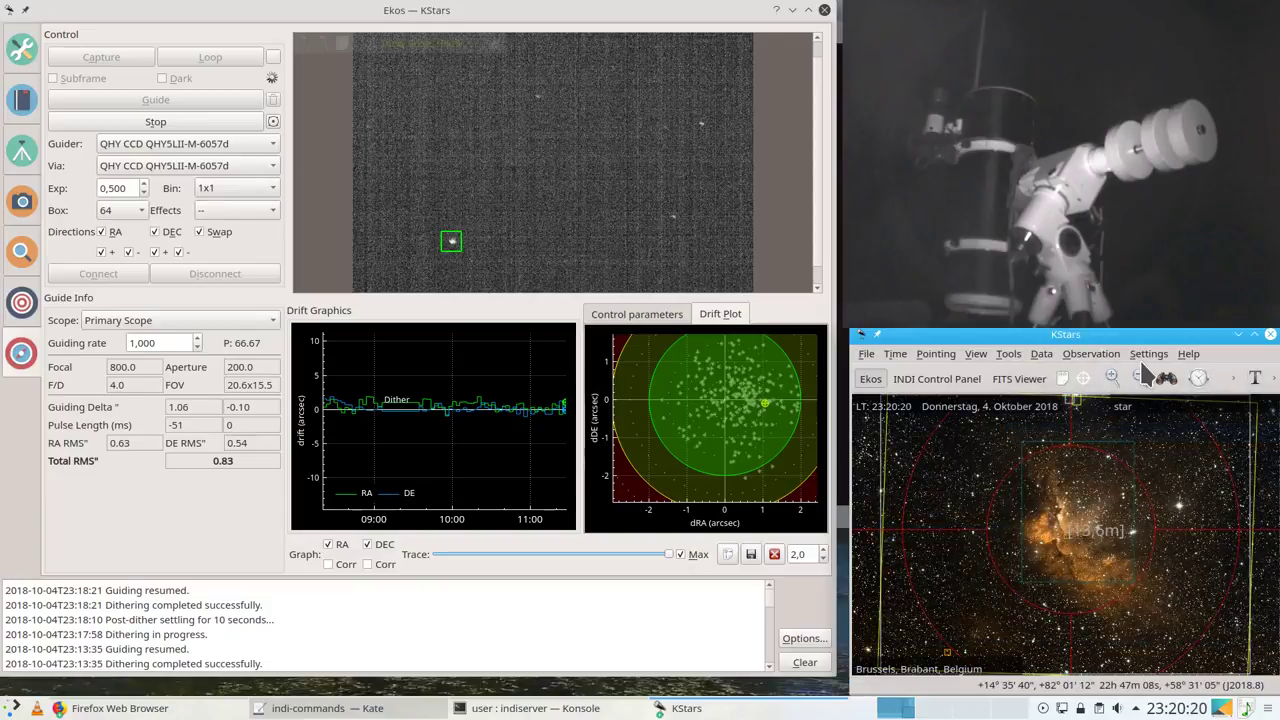
# Step: Apply the Night Vision theme to KStars and Ekos
pyautogui.click(1119, 350)
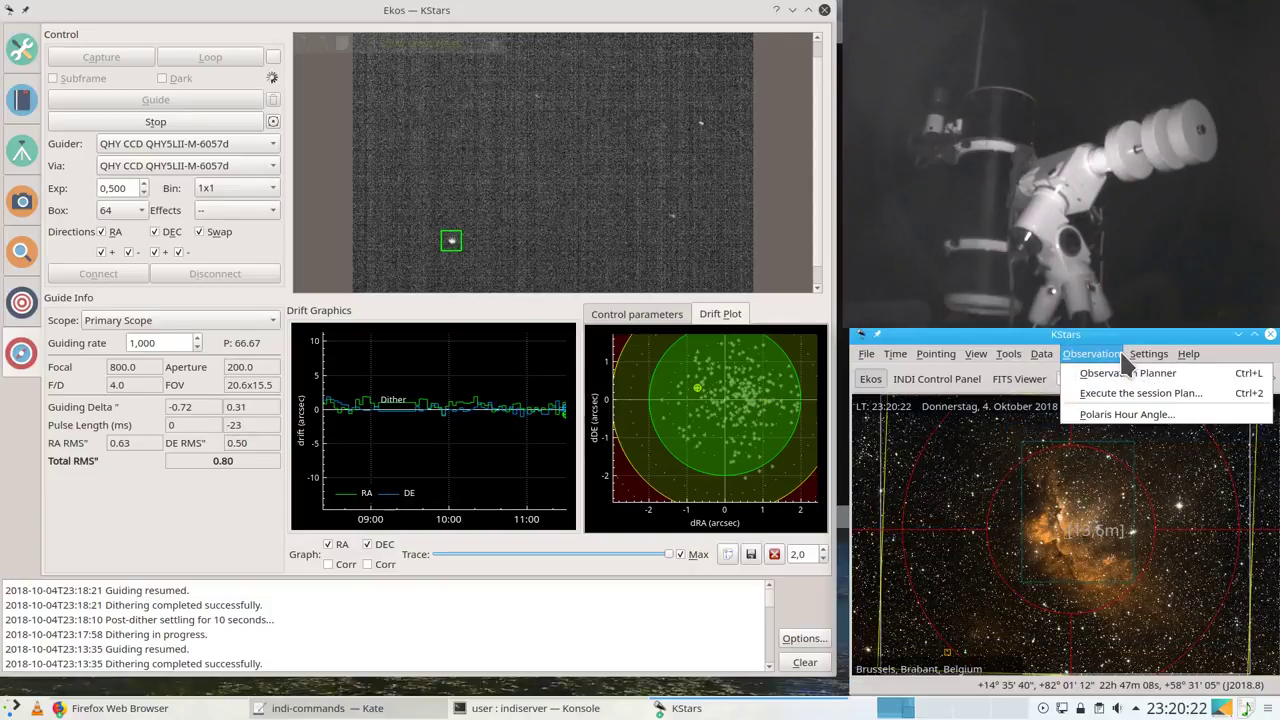
pyautogui.moveTo(1149, 355)
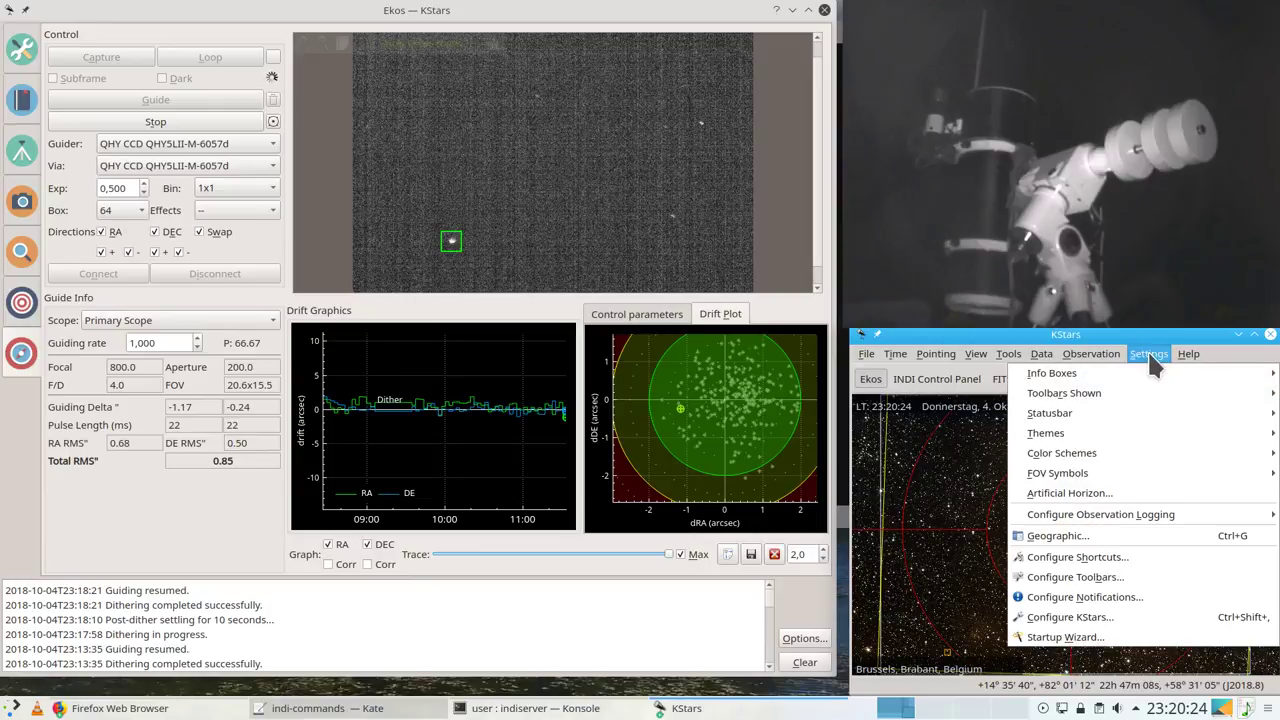
pyautogui.moveTo(1086, 433)
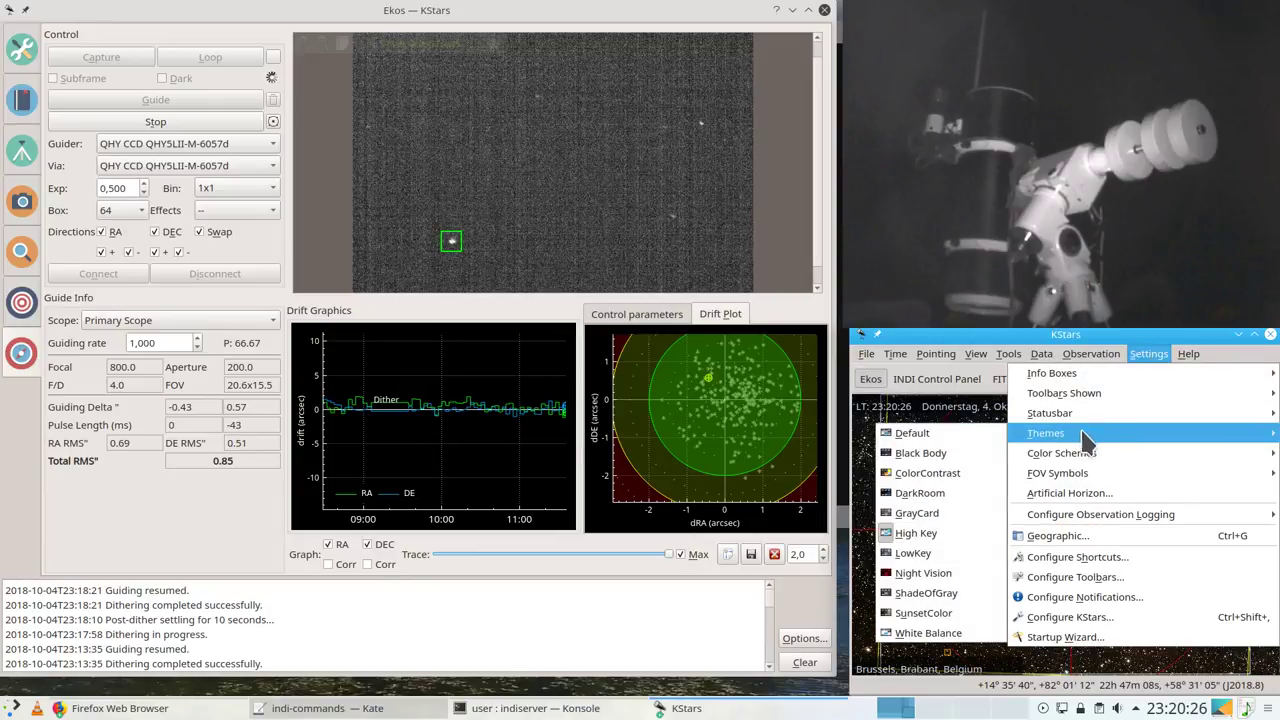
pyautogui.click(943, 573)
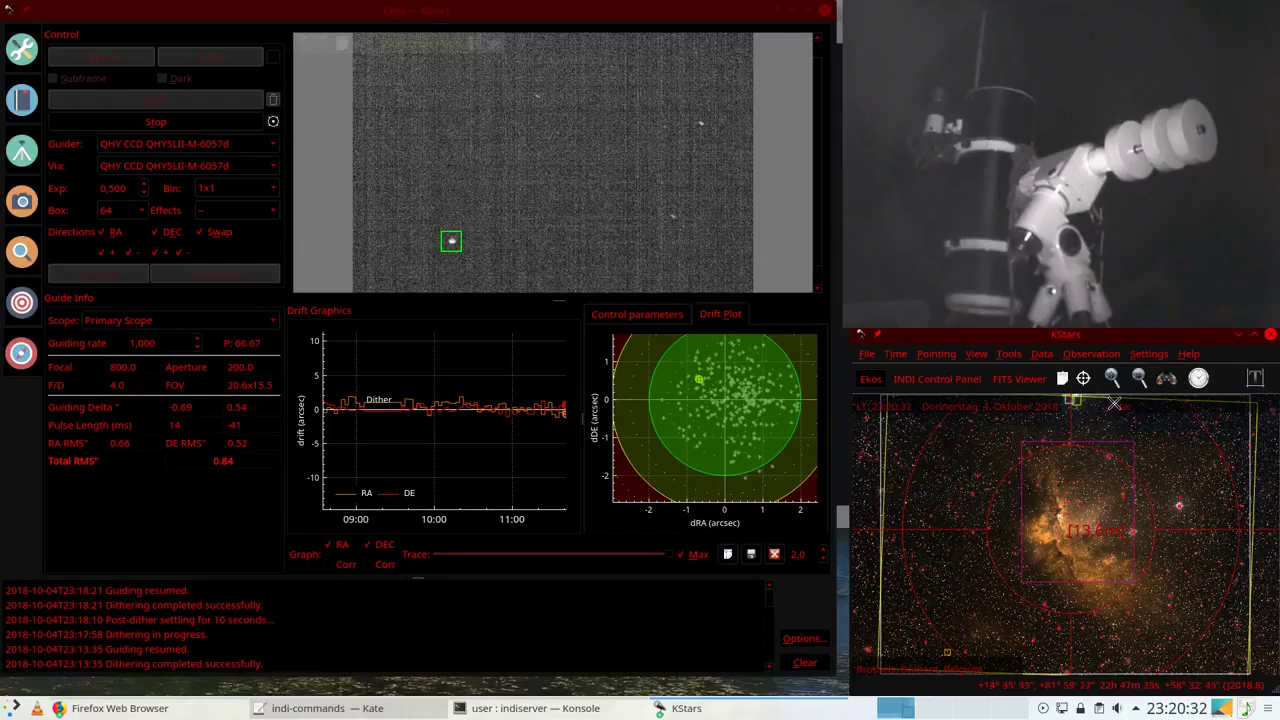
# Step: Switch KStars to the White Balance theme and enlarge the Ekos window slightly from its lower-right corner
pyautogui.click(1150, 358)
pyautogui.moveTo(1100, 453)
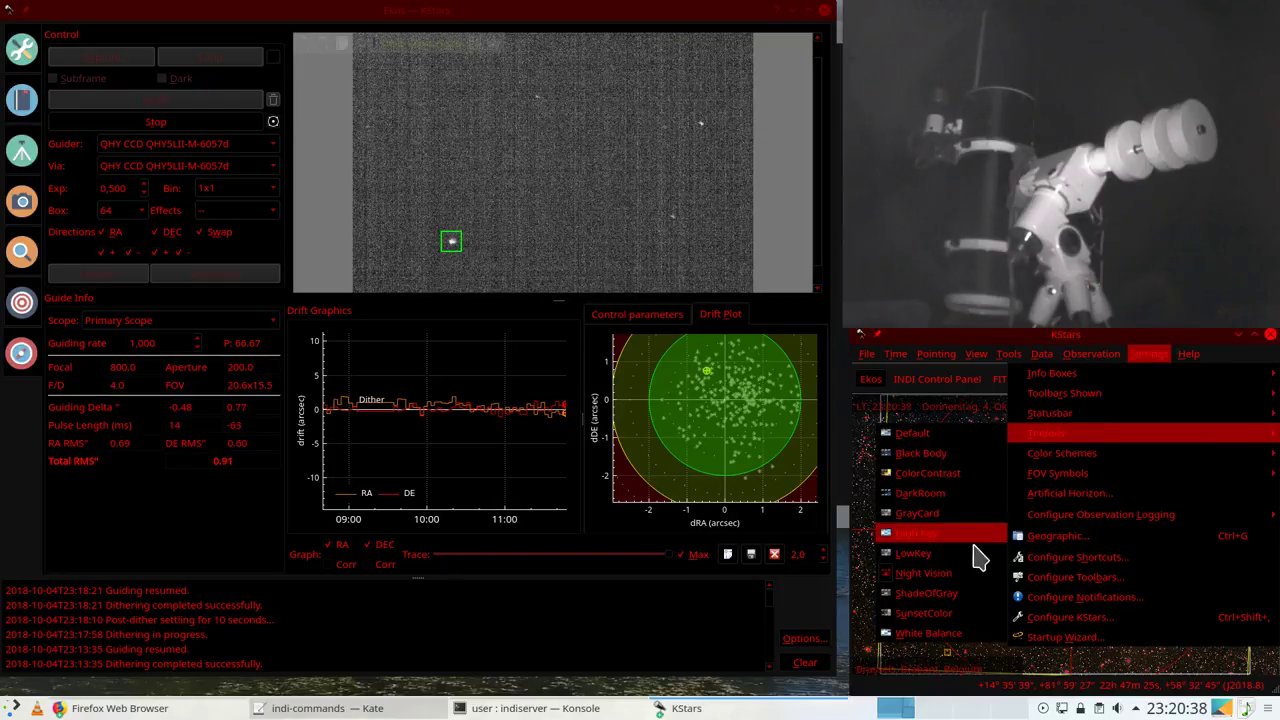
pyautogui.click(955, 627)
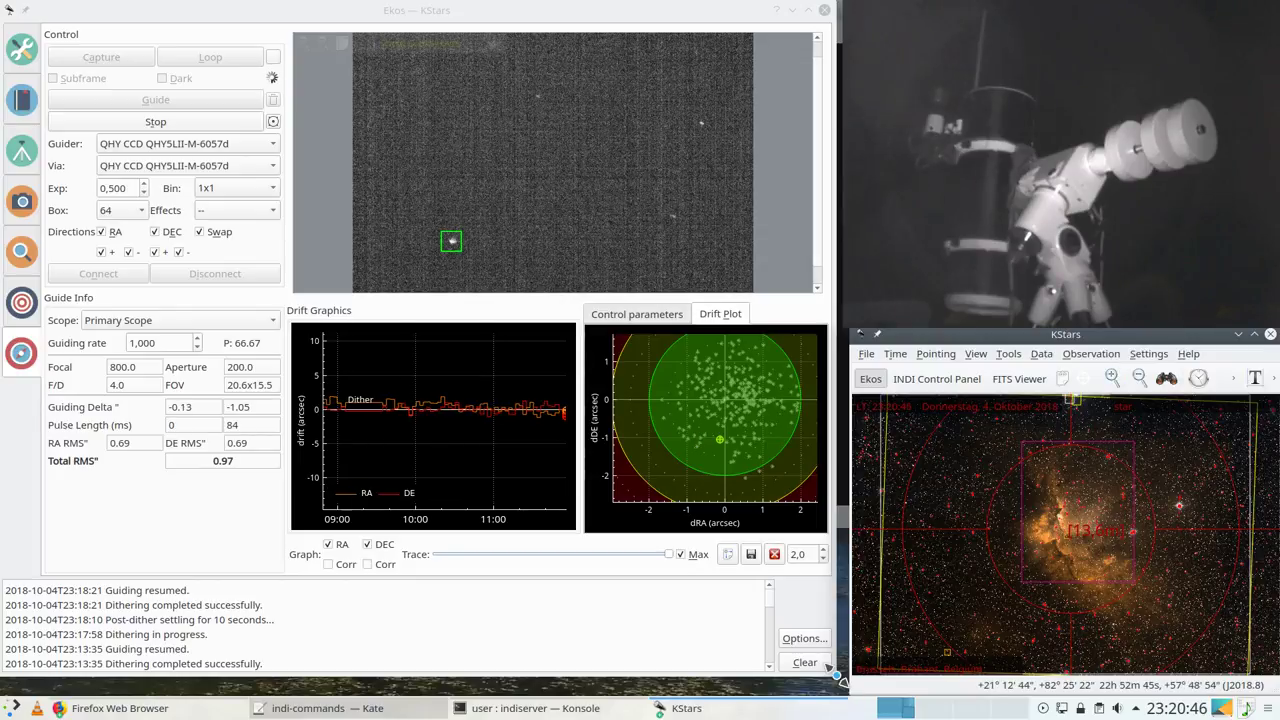
pyautogui.moveTo(838, 690); pyautogui.dragTo(848, 704)
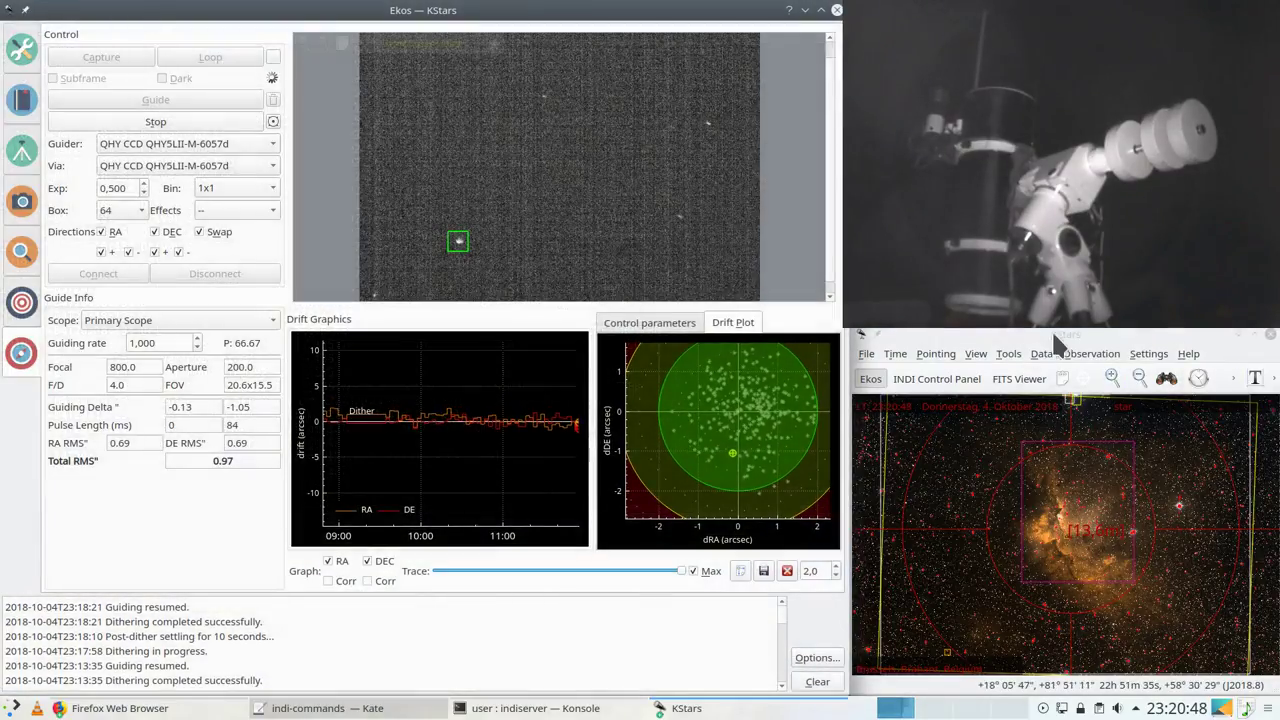
# Step: Look through the Guides, Supernovae, Satellites, Colors and FITS pages of the KStars configuration, and close it without changing anything
pyautogui.click(1105, 355)
pyautogui.moveTo(1148, 358)
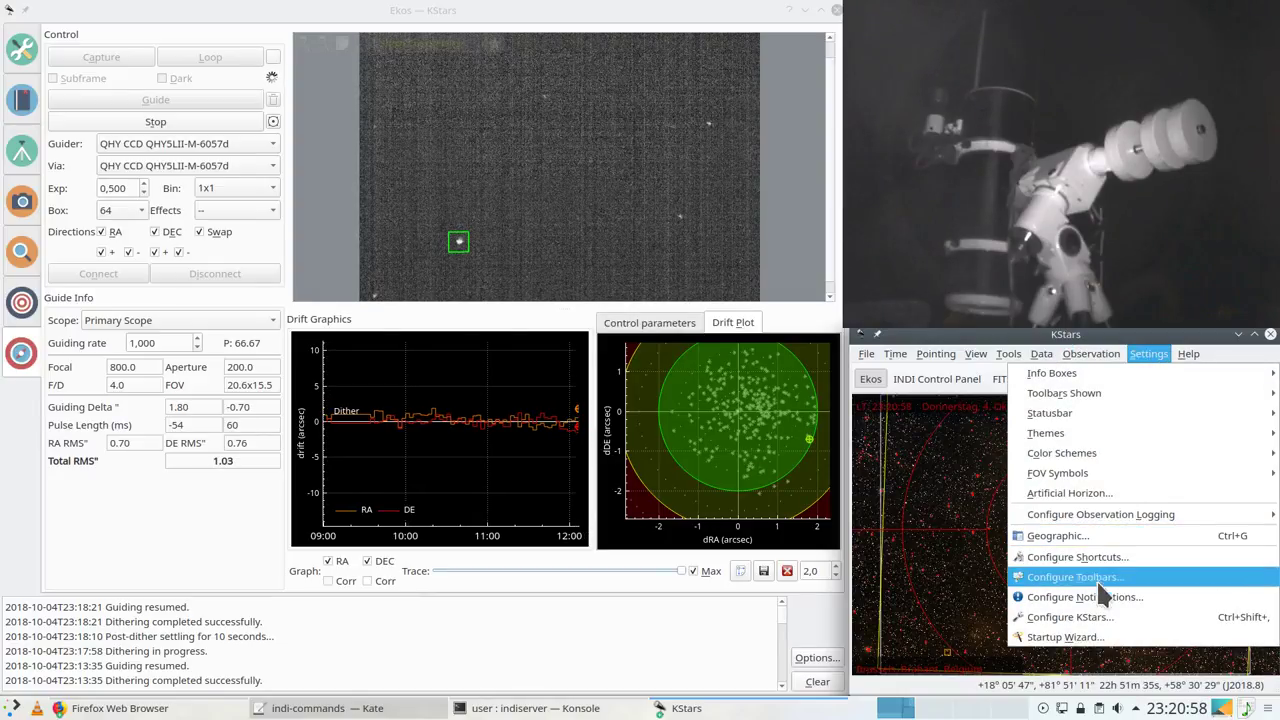
pyautogui.click(1100, 615)
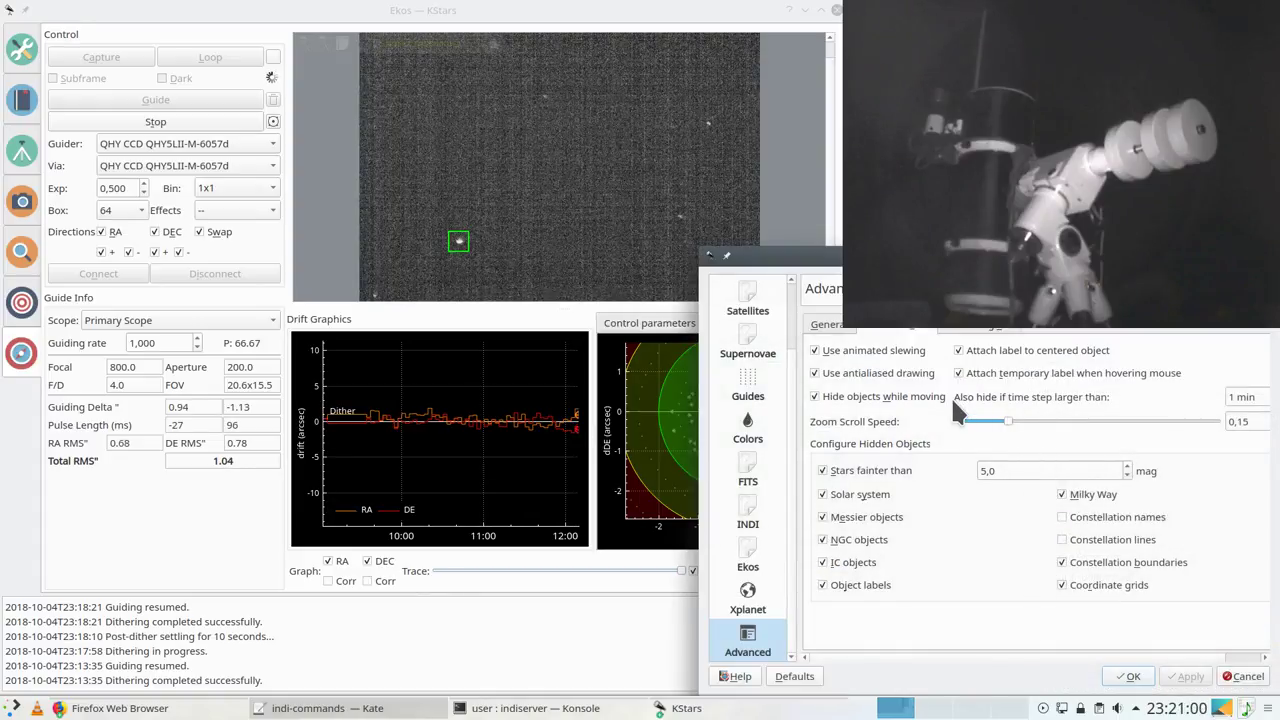
pyautogui.click(749, 385)
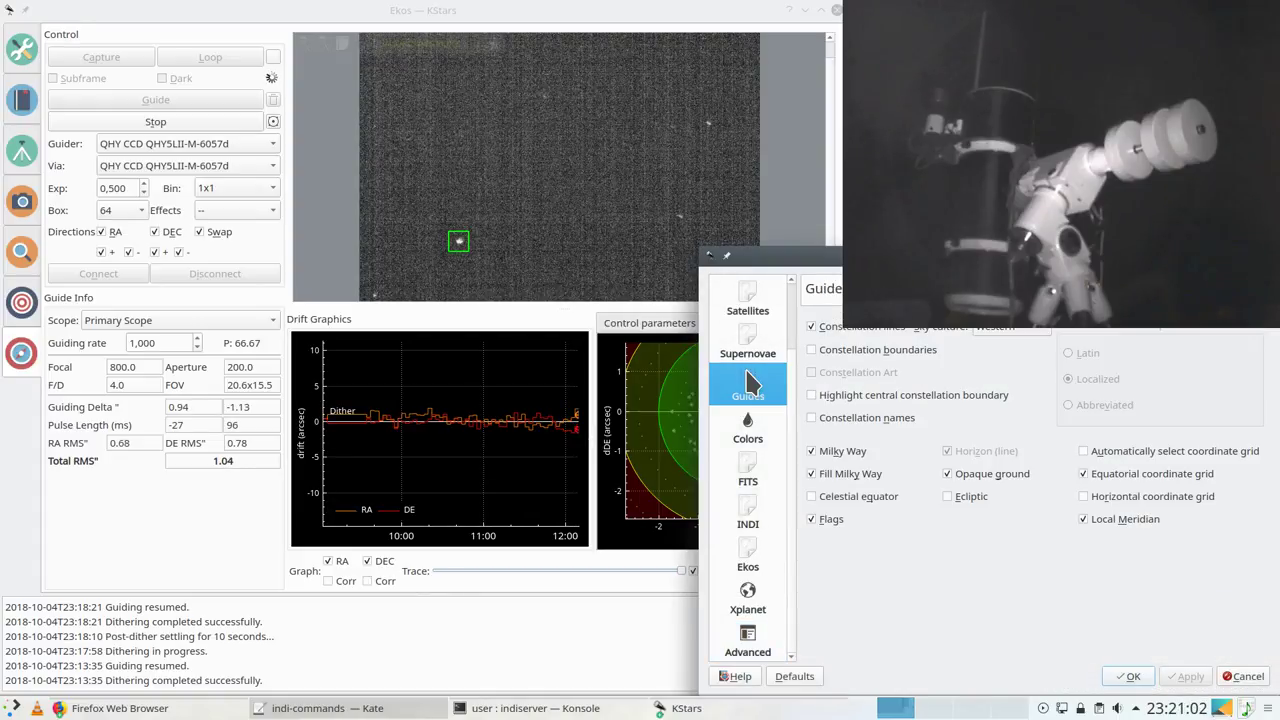
pyautogui.click(746, 335)
pyautogui.click(751, 304)
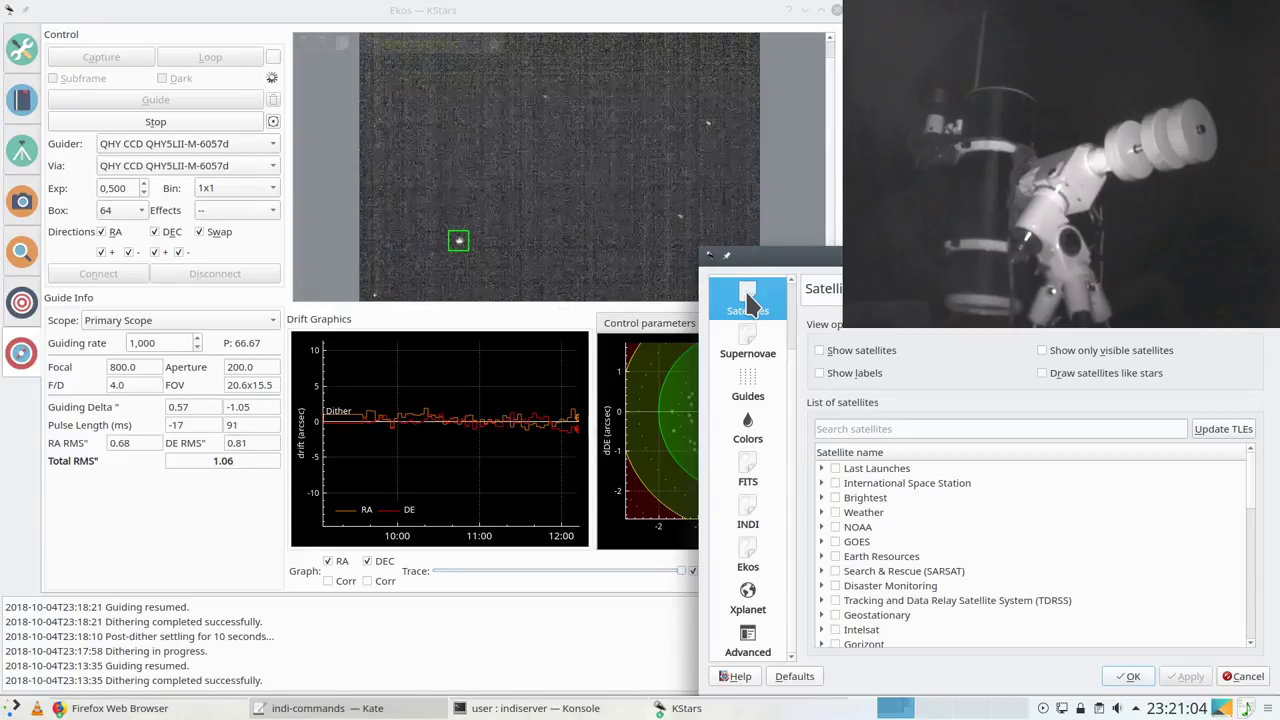
pyautogui.click(749, 385)
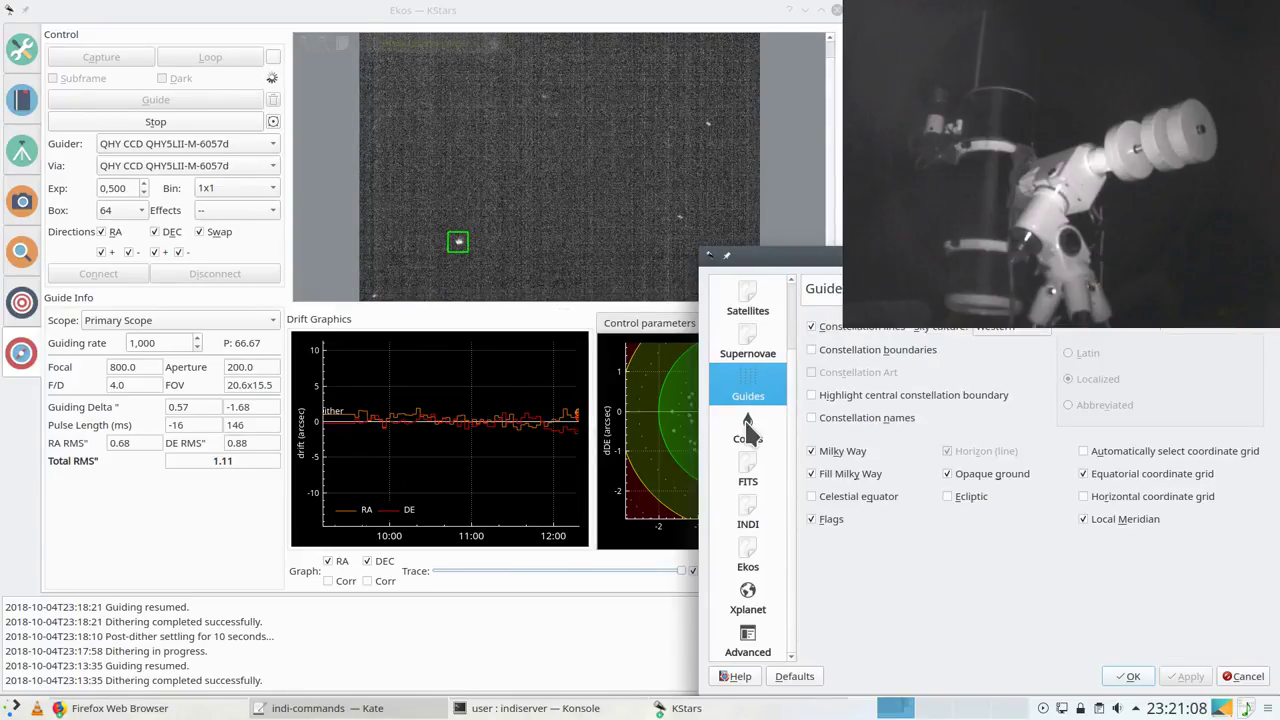
pyautogui.click(747, 427)
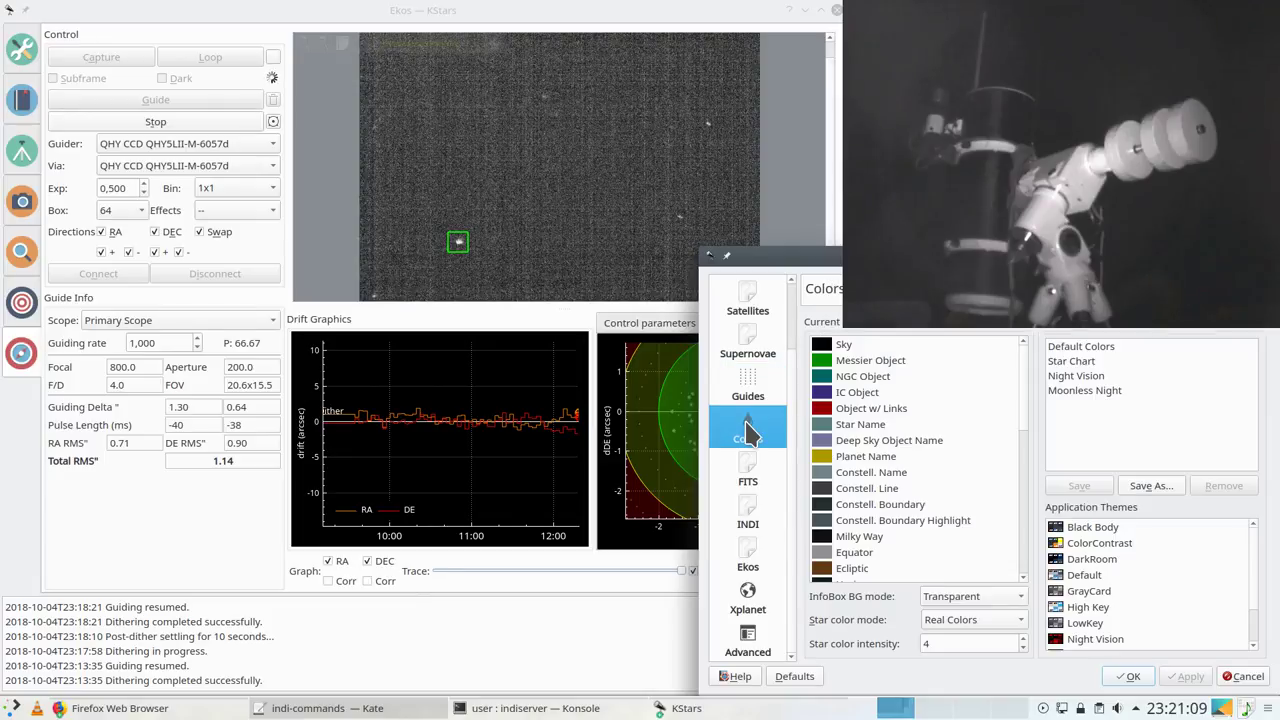
pyautogui.click(747, 470)
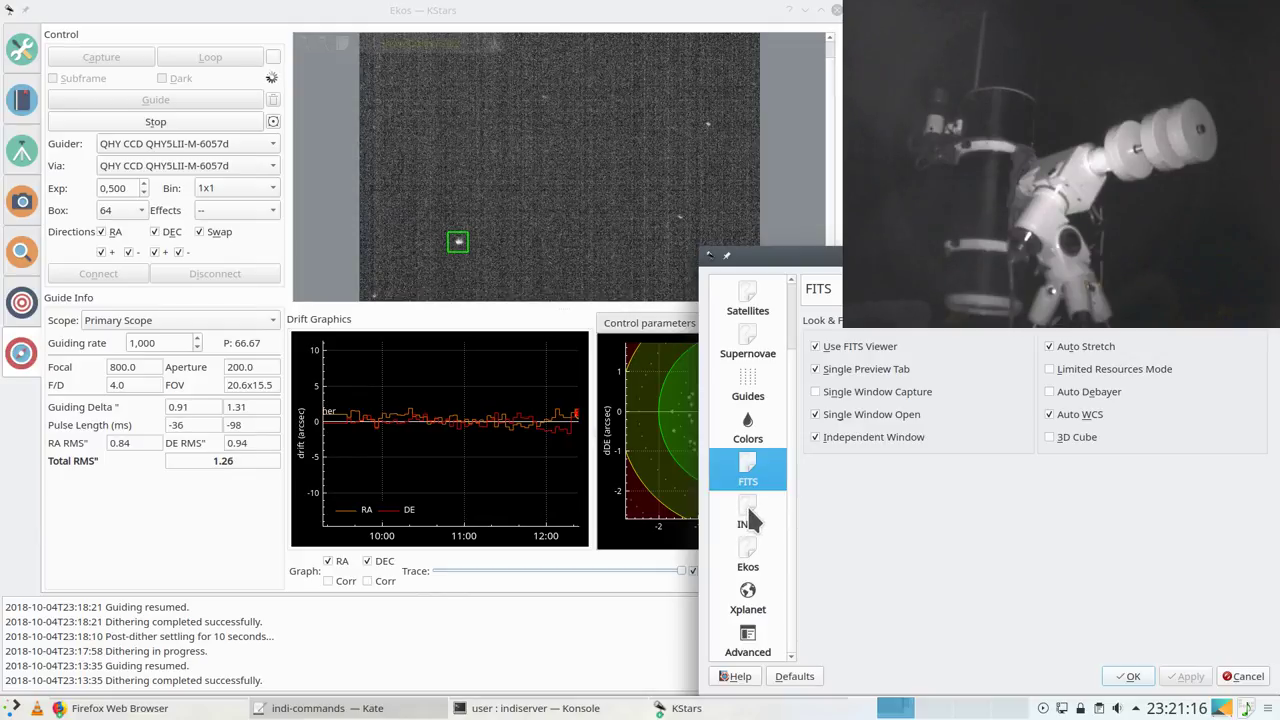
pyautogui.click(500, 556)
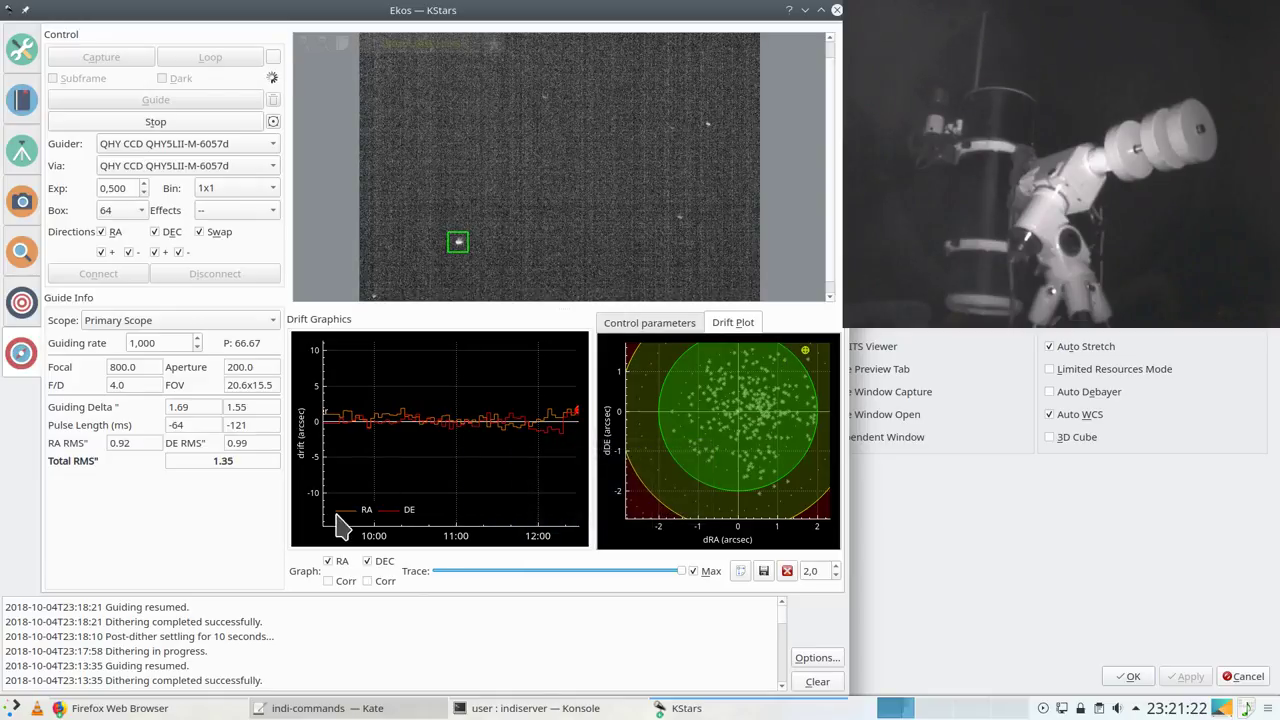
pyautogui.click(1008, 517)
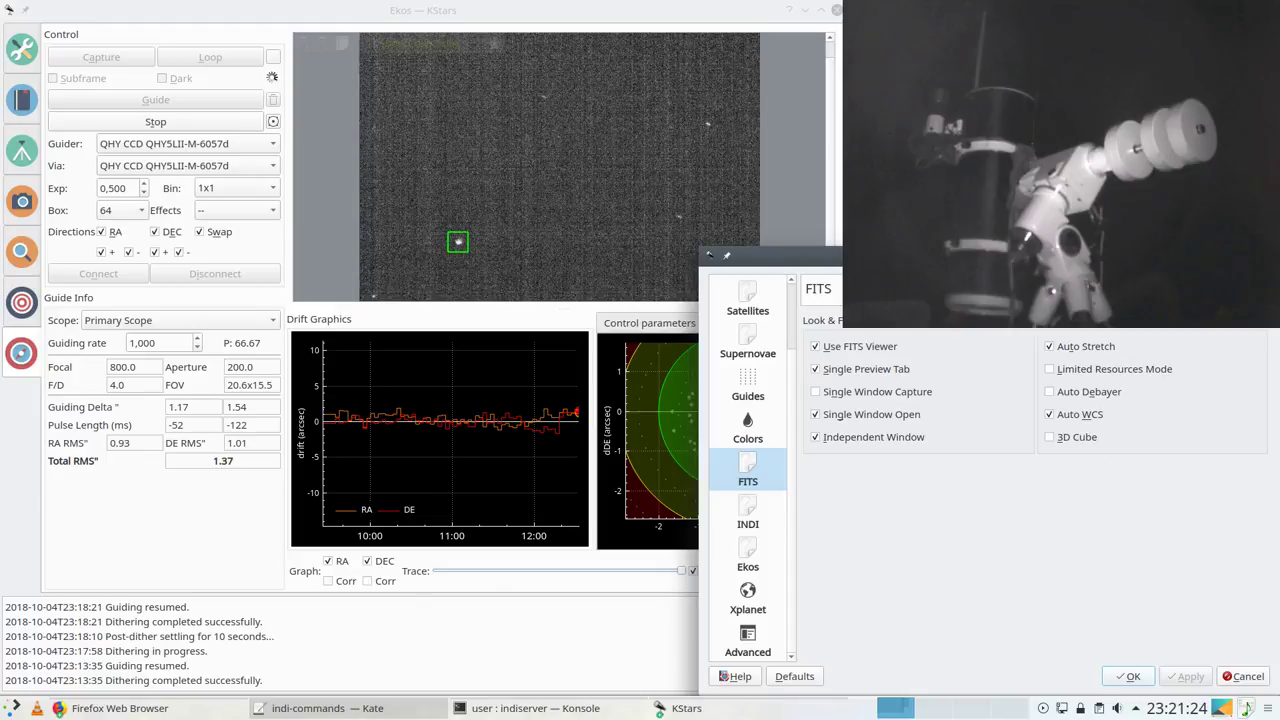
pyautogui.moveTo(980, 256); pyautogui.dragTo(724, 290)
pyautogui.press('Escape')
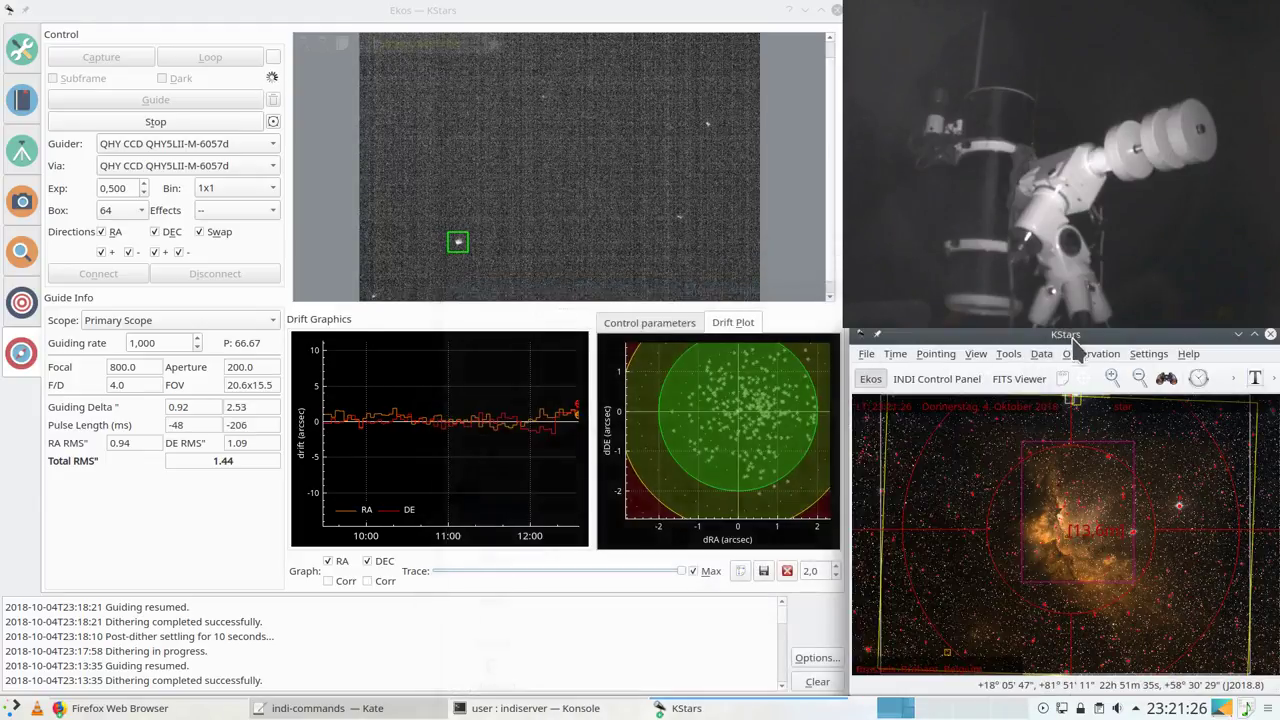
# Step: Apply the Moonless Night color scheme to the KStars sky map
pyautogui.click(1091, 353)
pyautogui.moveTo(1140, 362)
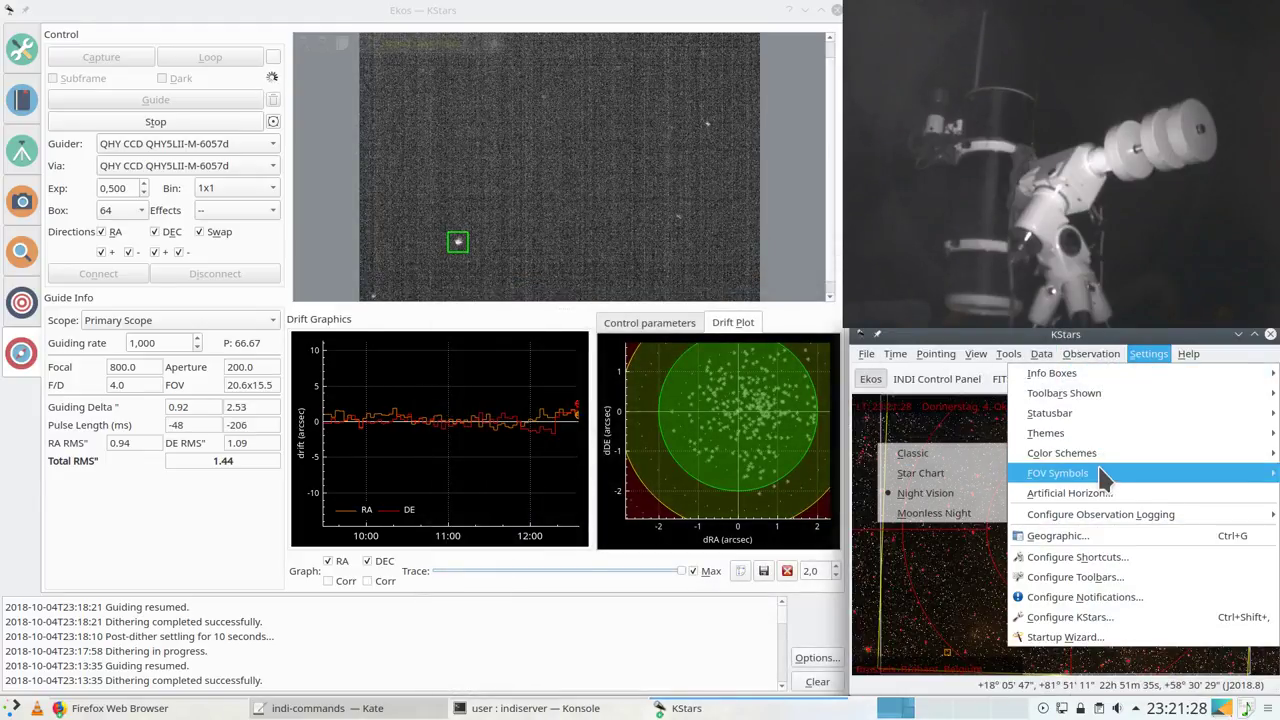
pyautogui.moveTo(1100, 460)
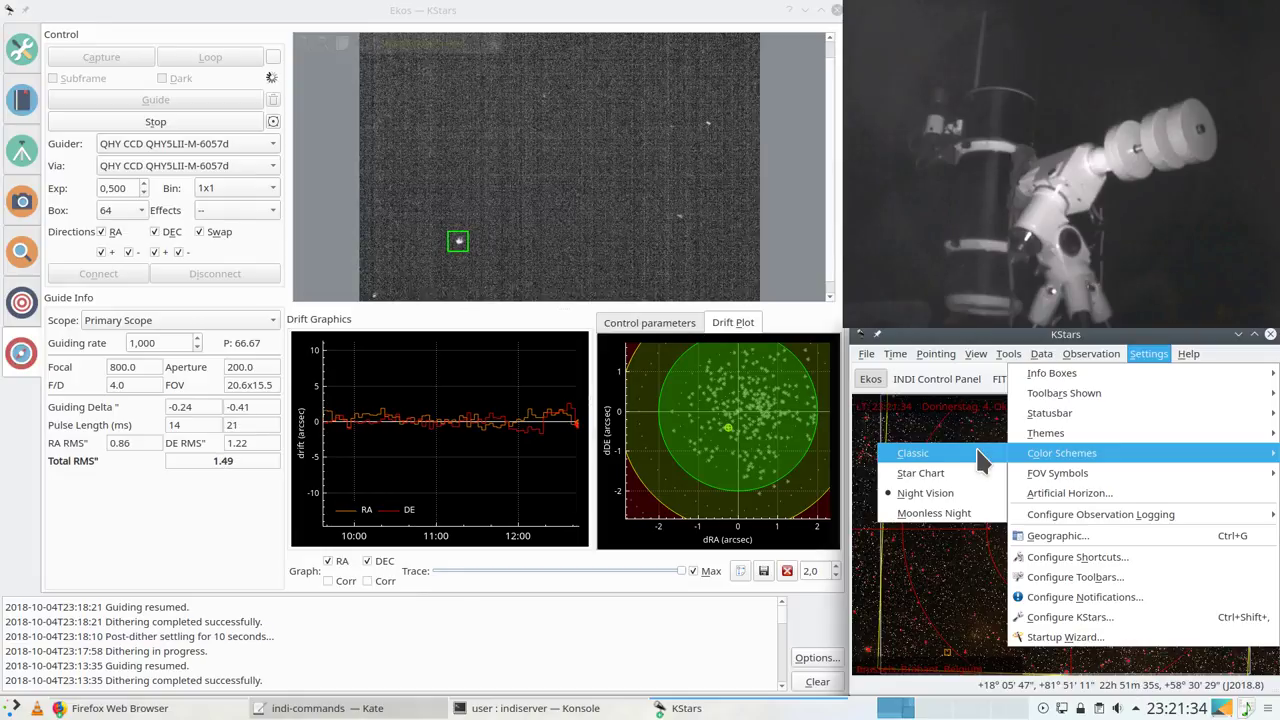
pyautogui.click(968, 513)
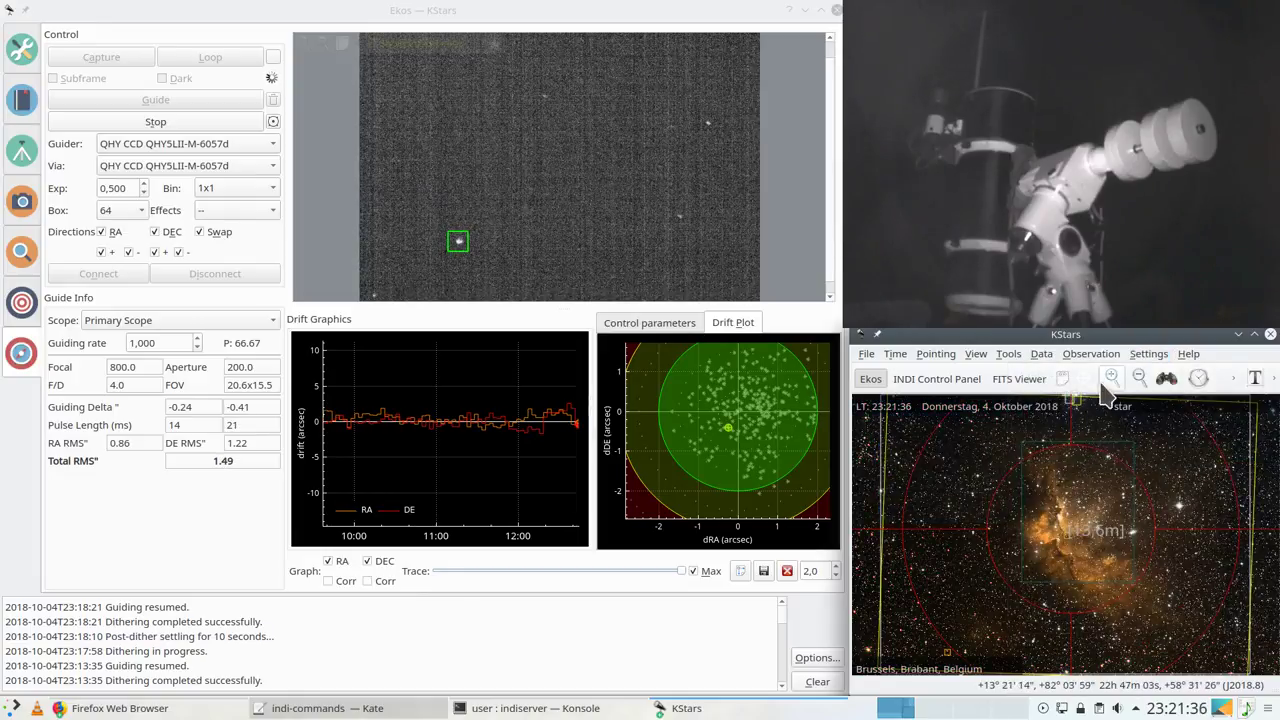
pyautogui.click(1098, 353)
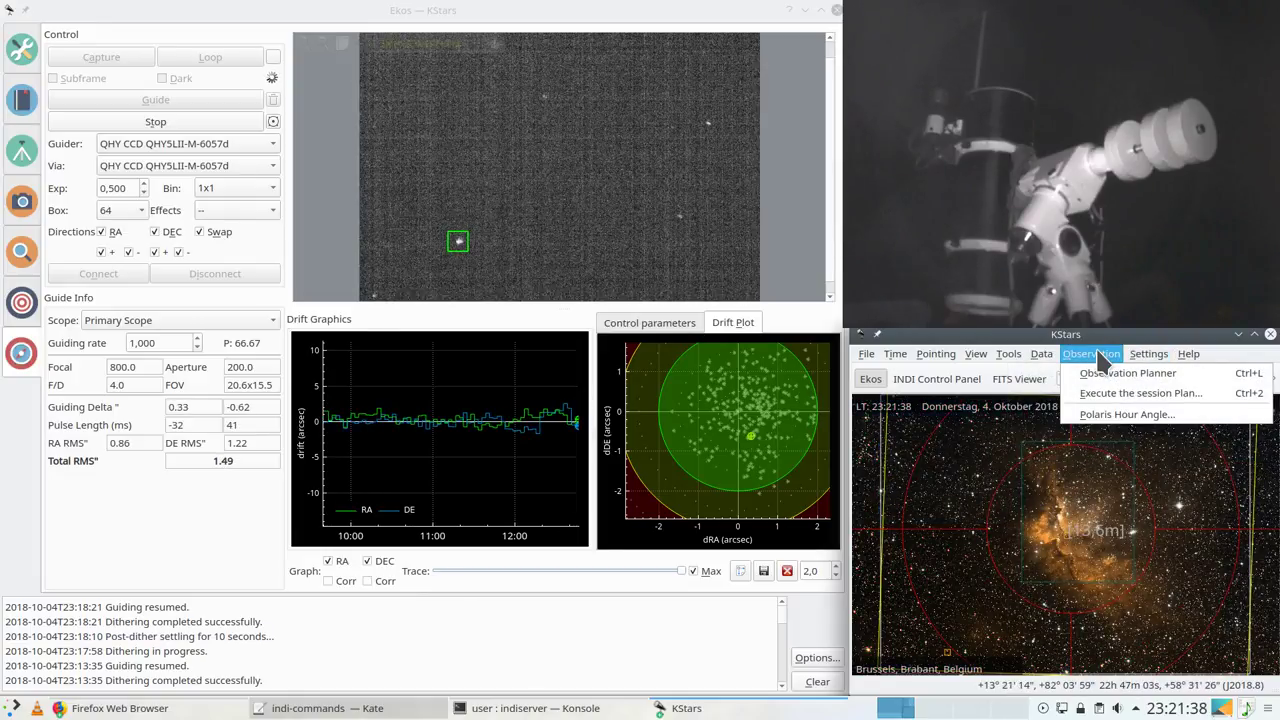
pyautogui.click(204, 524)
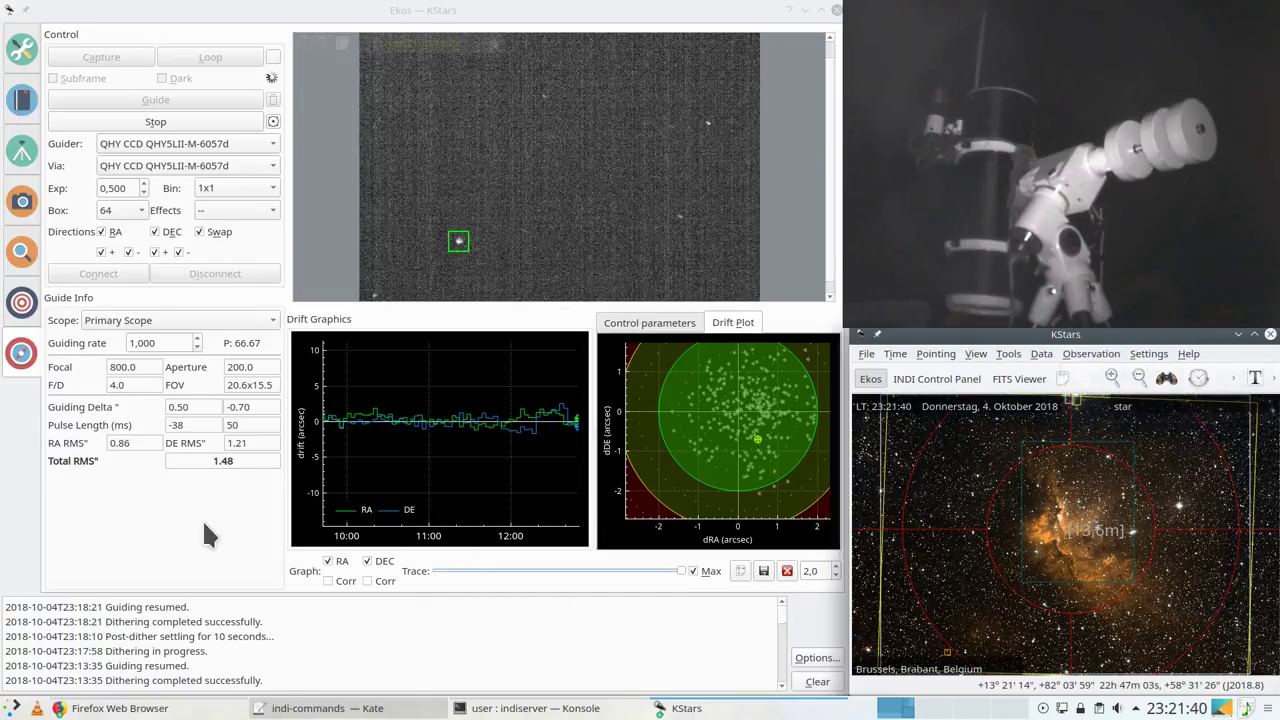
# Step: Review the capture progress, mount, focus and guiding status in the Ekos setup summary
pyautogui.click(27, 55)
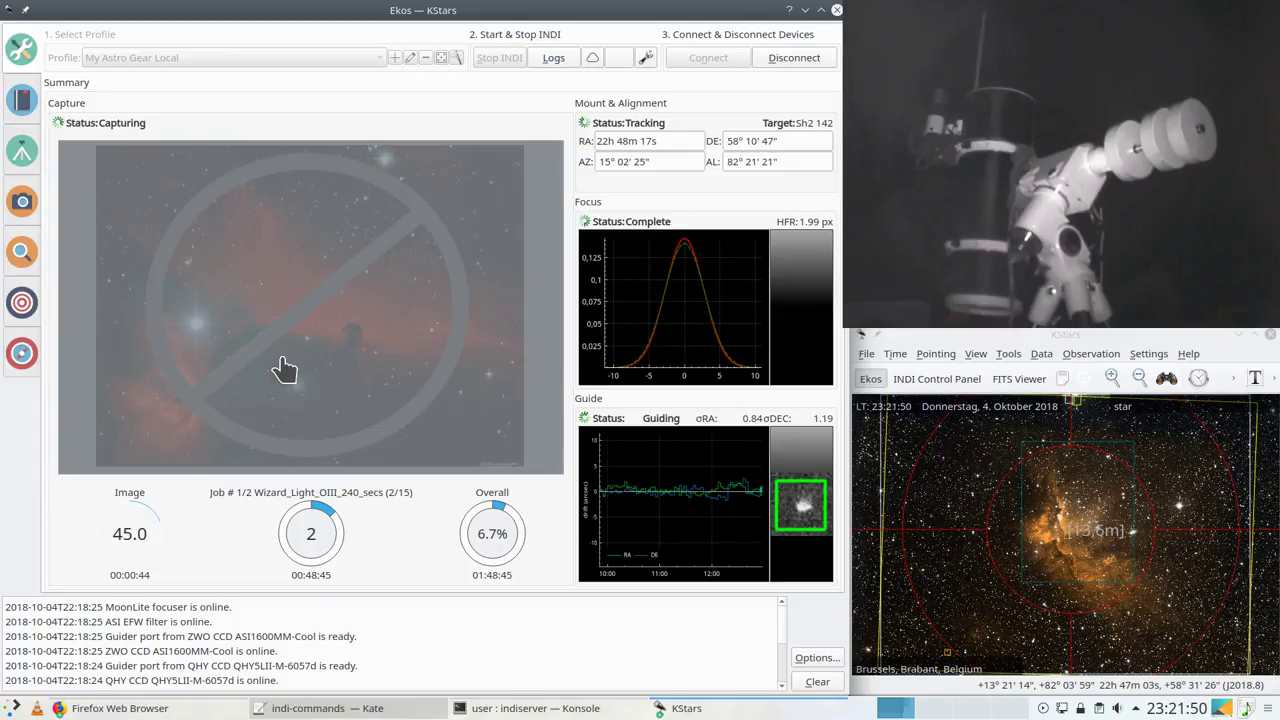
pyautogui.scroll(-2, 1082, 530)
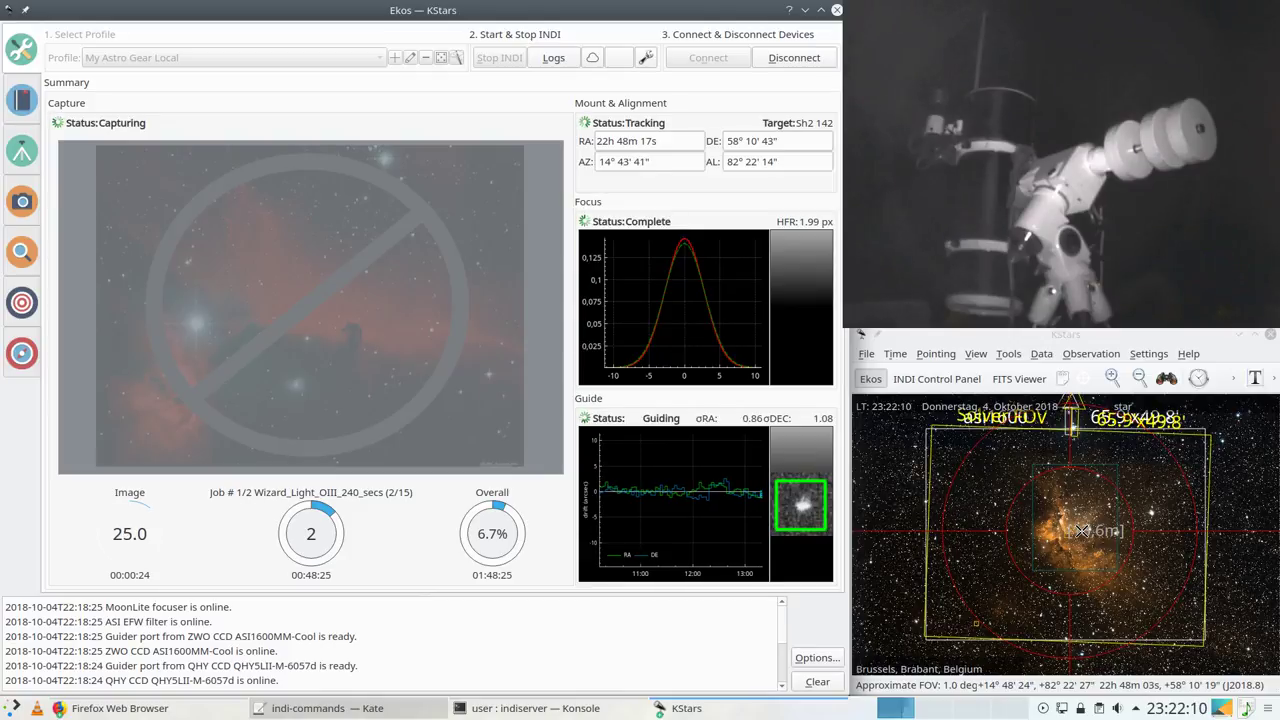
# Step: Open the settings options of KStars
pyautogui.click(1148, 355)
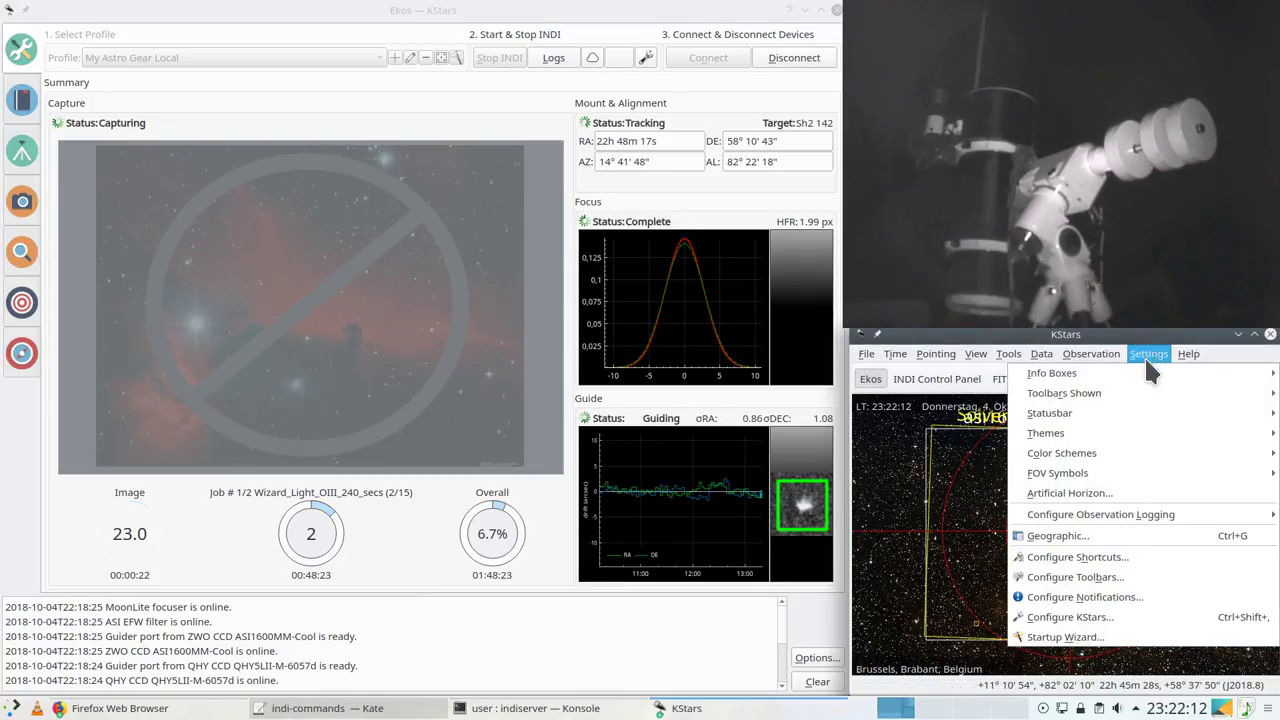
# Step: Try the DarkRoom interface theme, then set the theme to Black Body instead
pyautogui.moveTo(1125, 434)
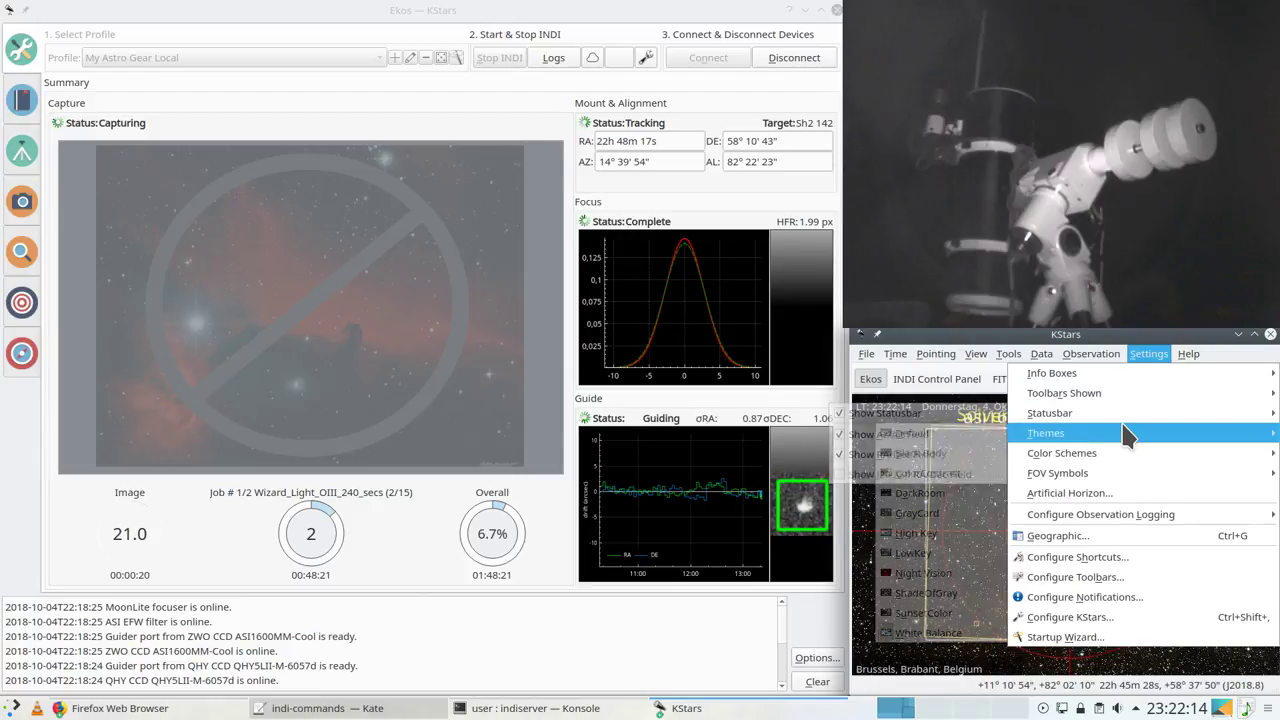
pyautogui.click(944, 492)
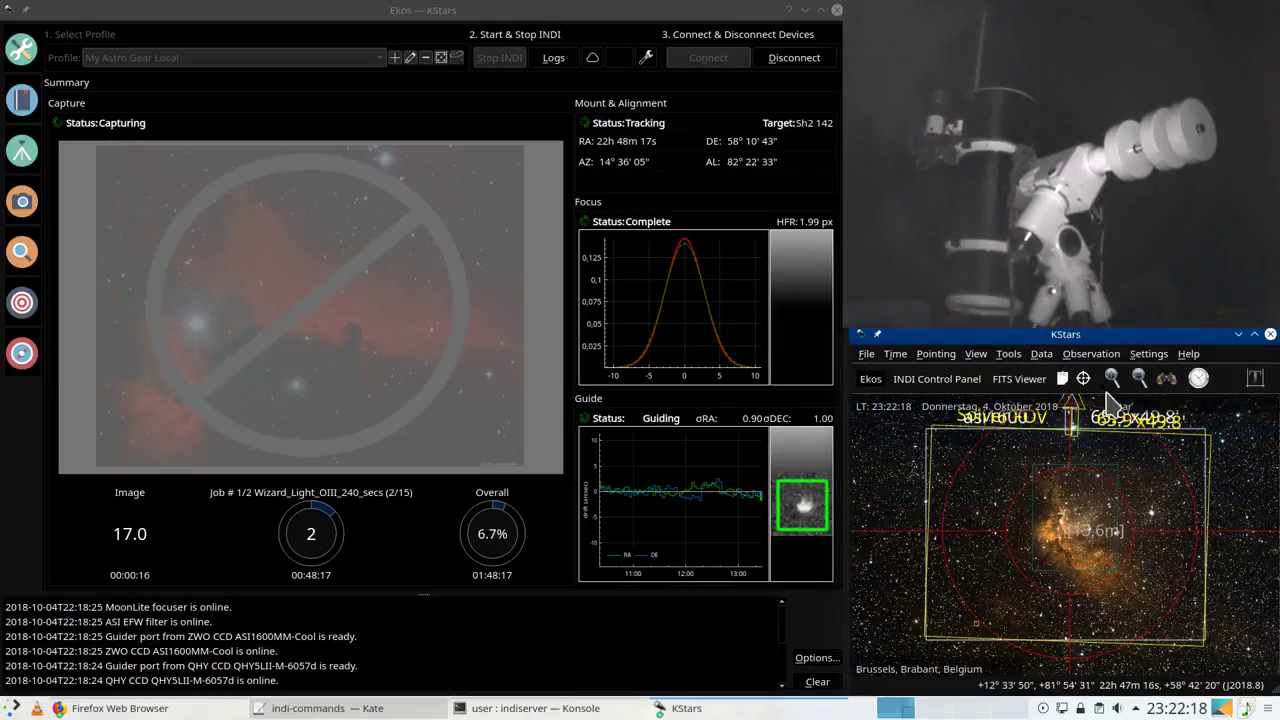
pyautogui.click(1113, 358)
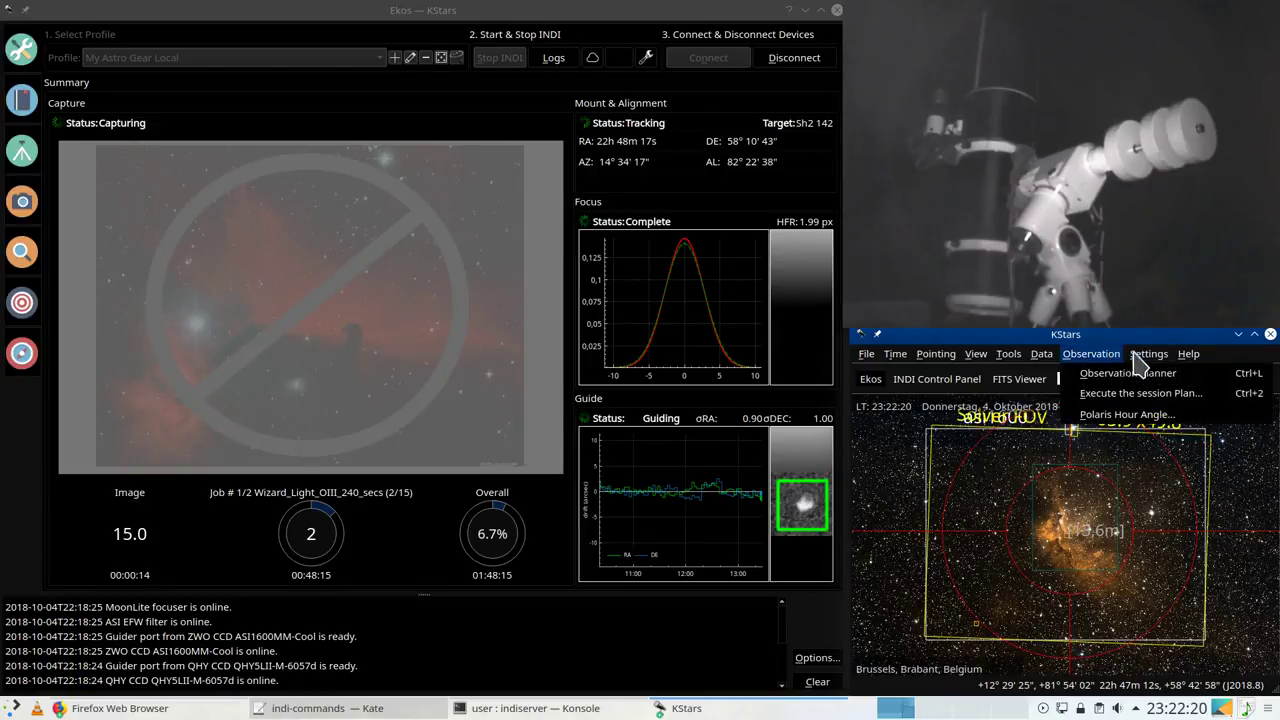
pyautogui.moveTo(1148, 356)
pyautogui.moveTo(1097, 440)
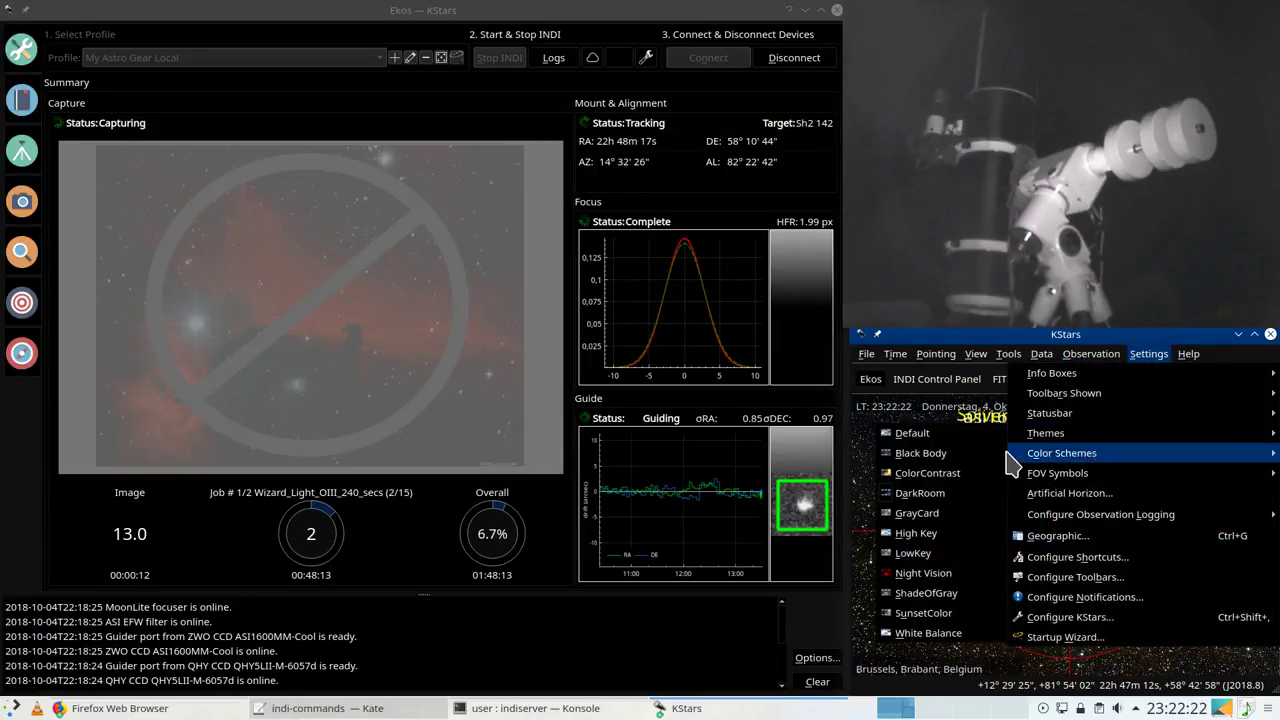
pyautogui.click(973, 457)
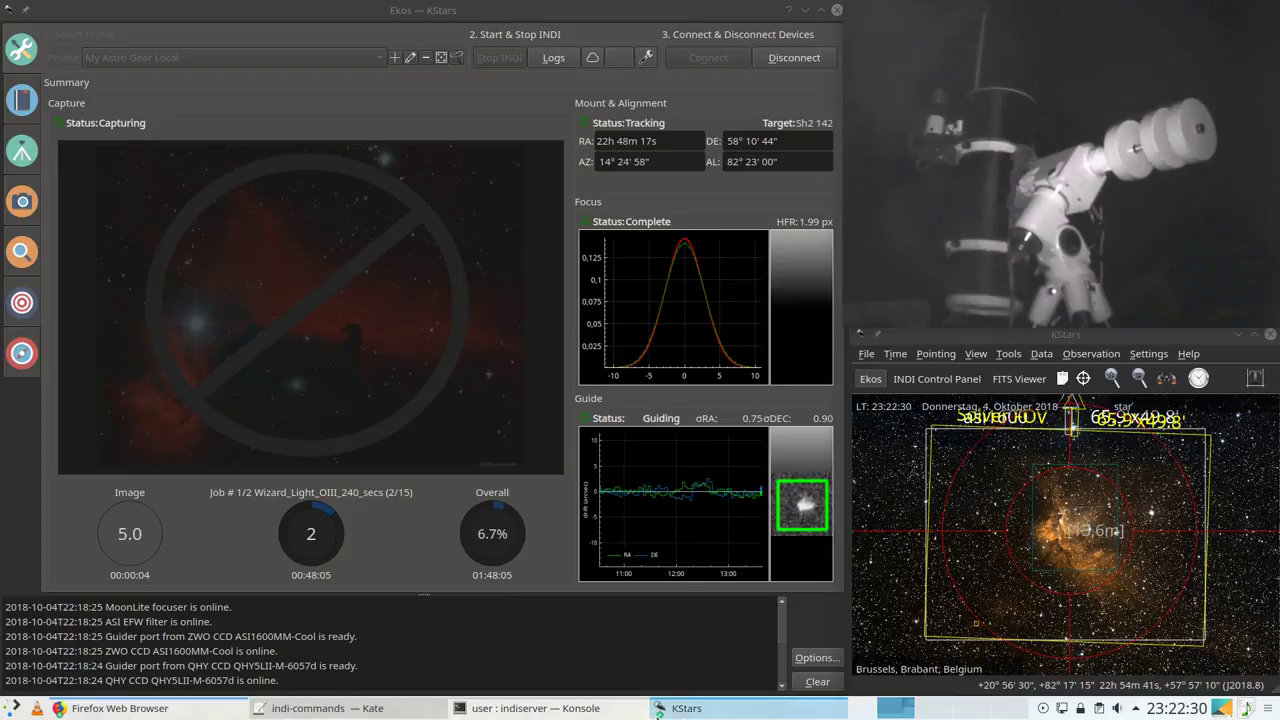
# Step: Bring up the FITS Viewer window and auto-stretch the Wizard_Light_OIII_240_secs_003.fits frame
pyautogui.click(118, 708)
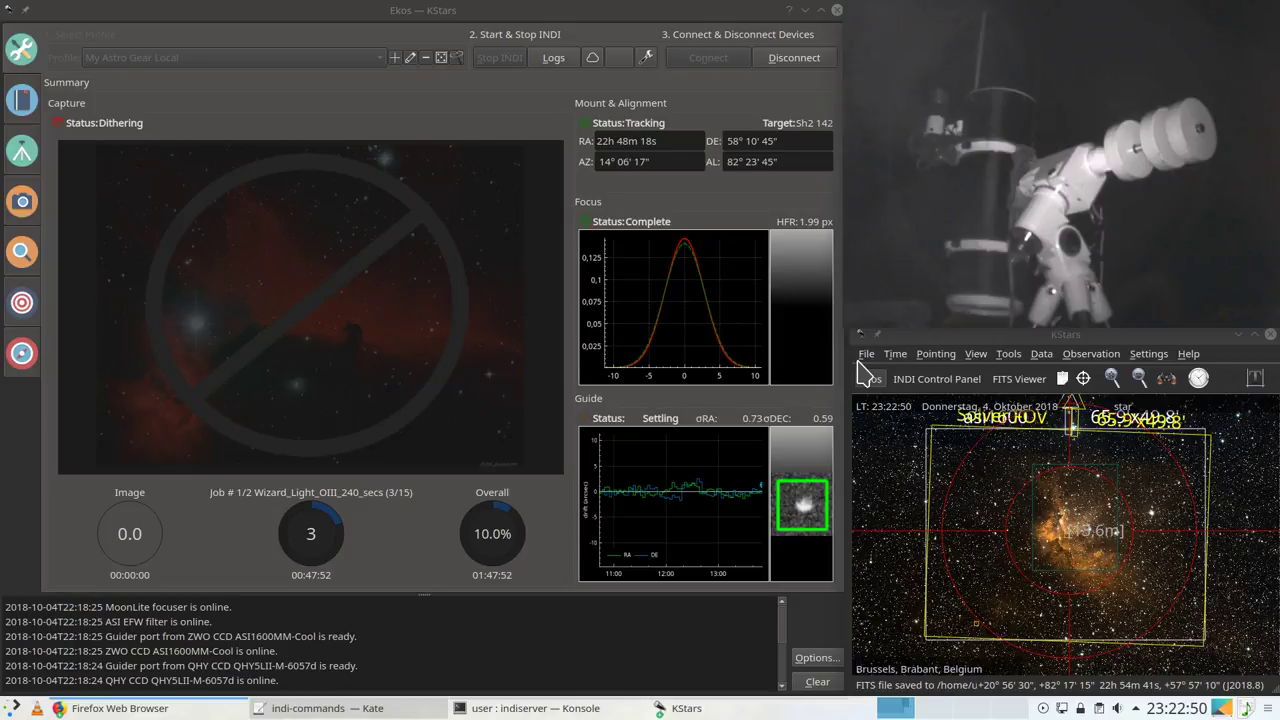
pyautogui.click(700, 710)
pyautogui.click(741, 680)
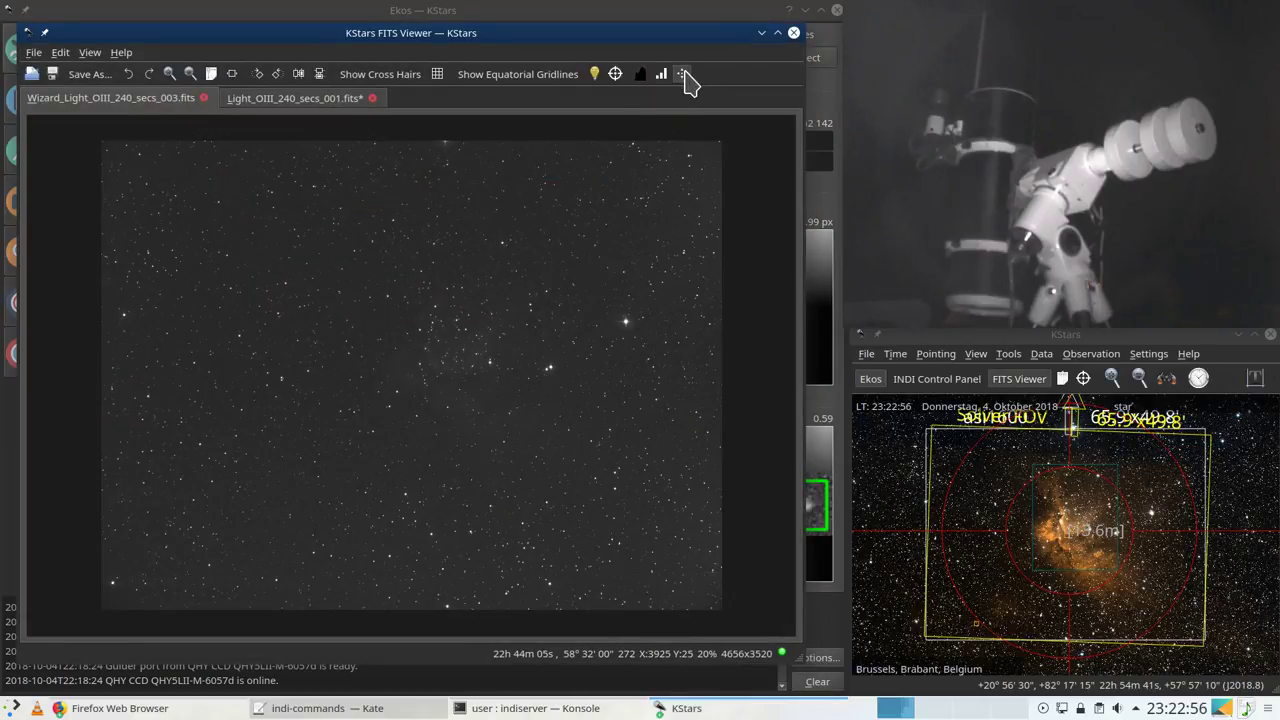
pyautogui.click(682, 74)
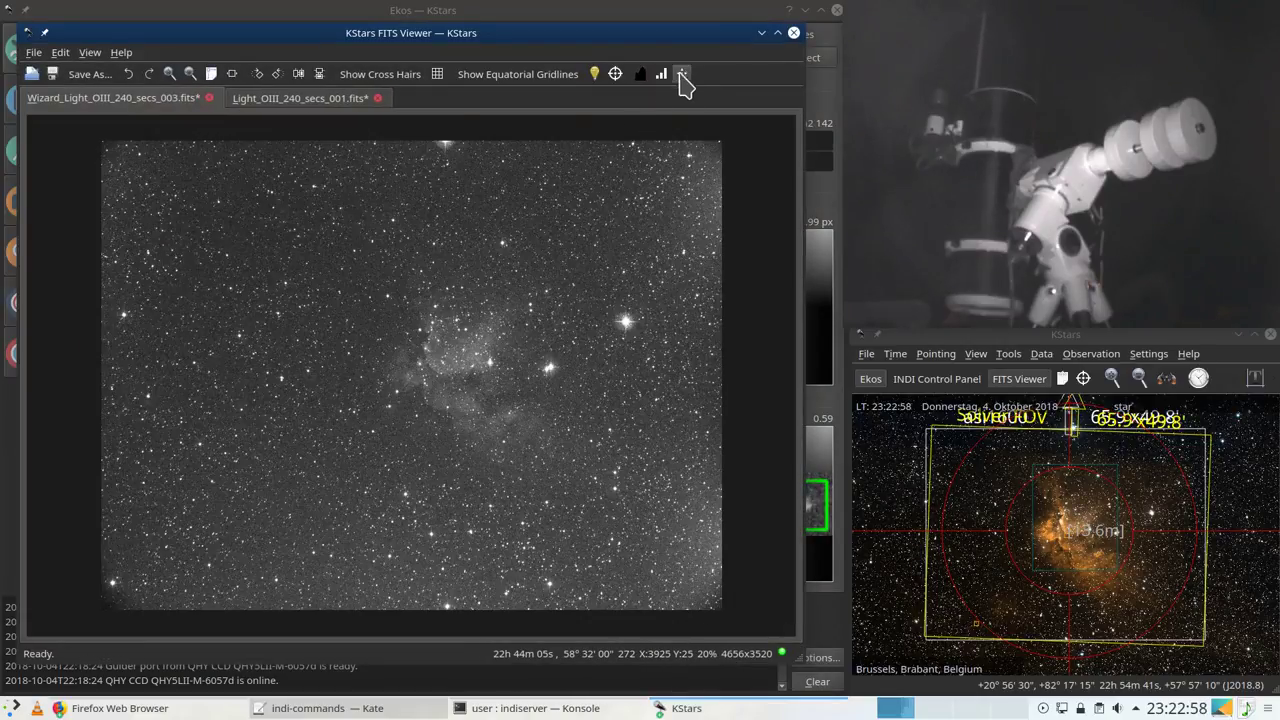
# Step: Inspect the nebula and stars in the stretched 003 frame up close, then minimize the FITS Viewer
pyautogui.click(163, 109)
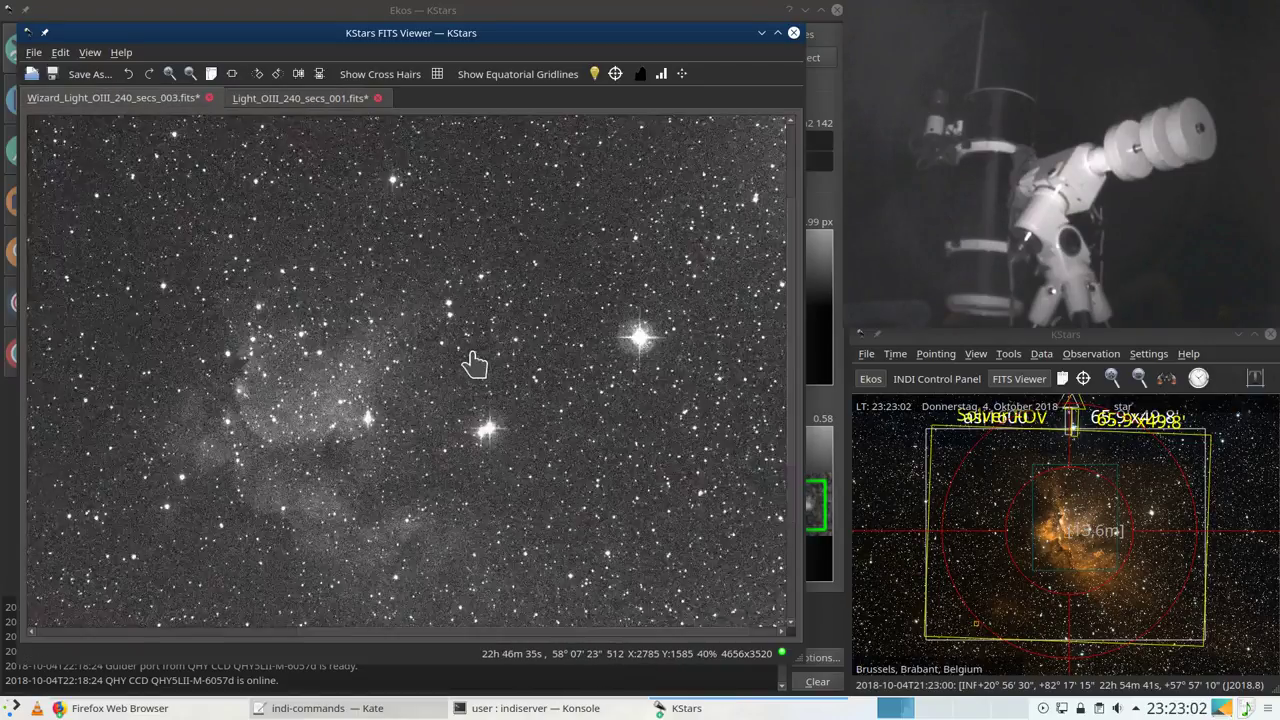
pyautogui.scroll(3, 472, 363)
pyautogui.scroll(-1, 474, 365)
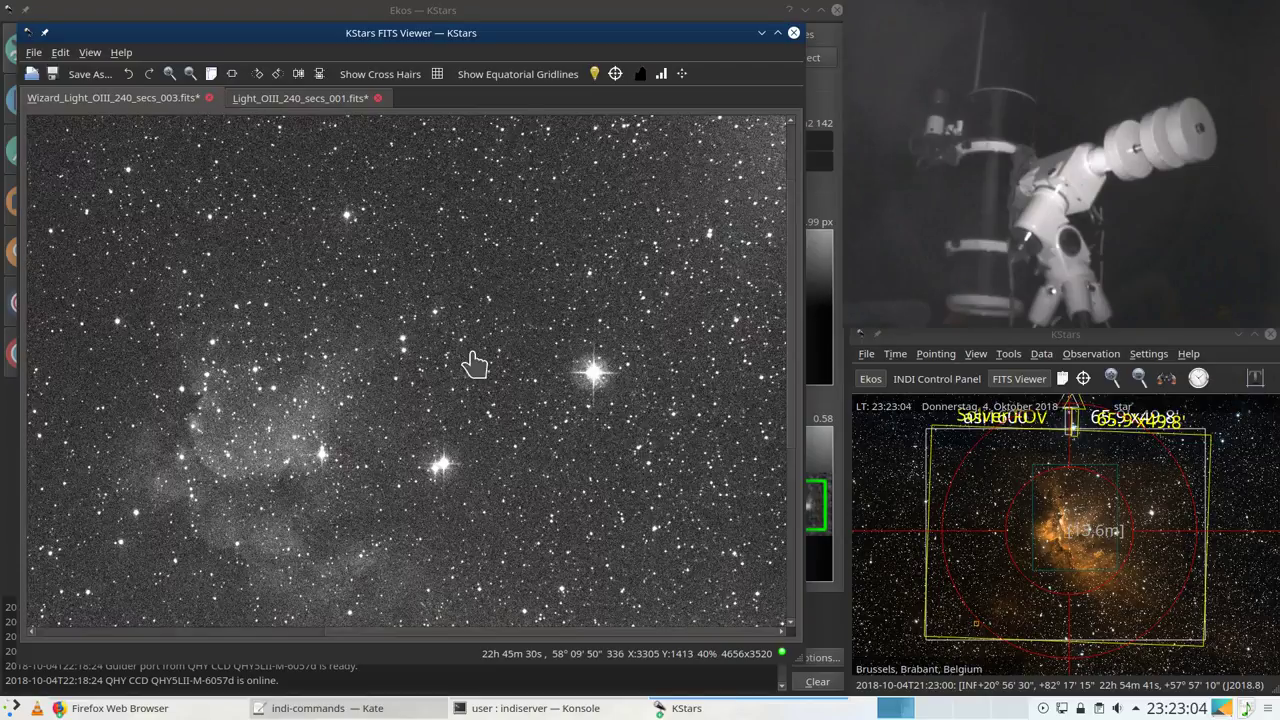
pyautogui.scroll(-2, 474, 365)
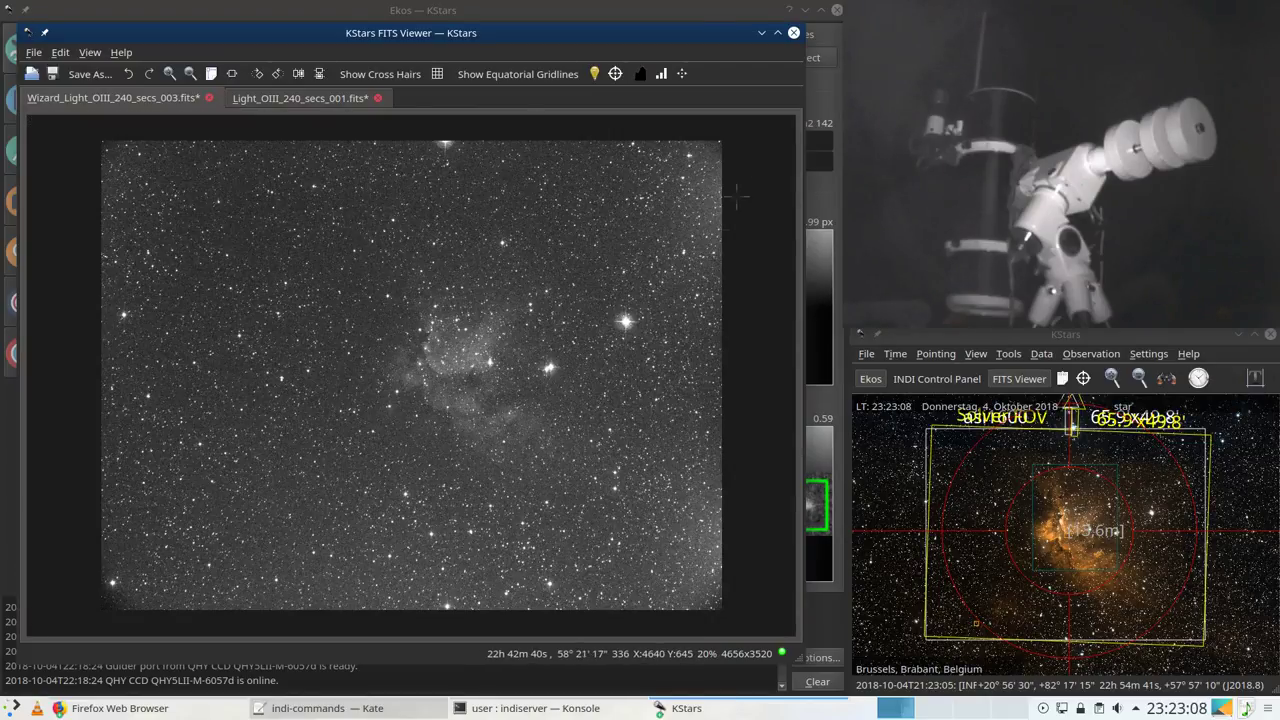
pyautogui.click(942, 337)
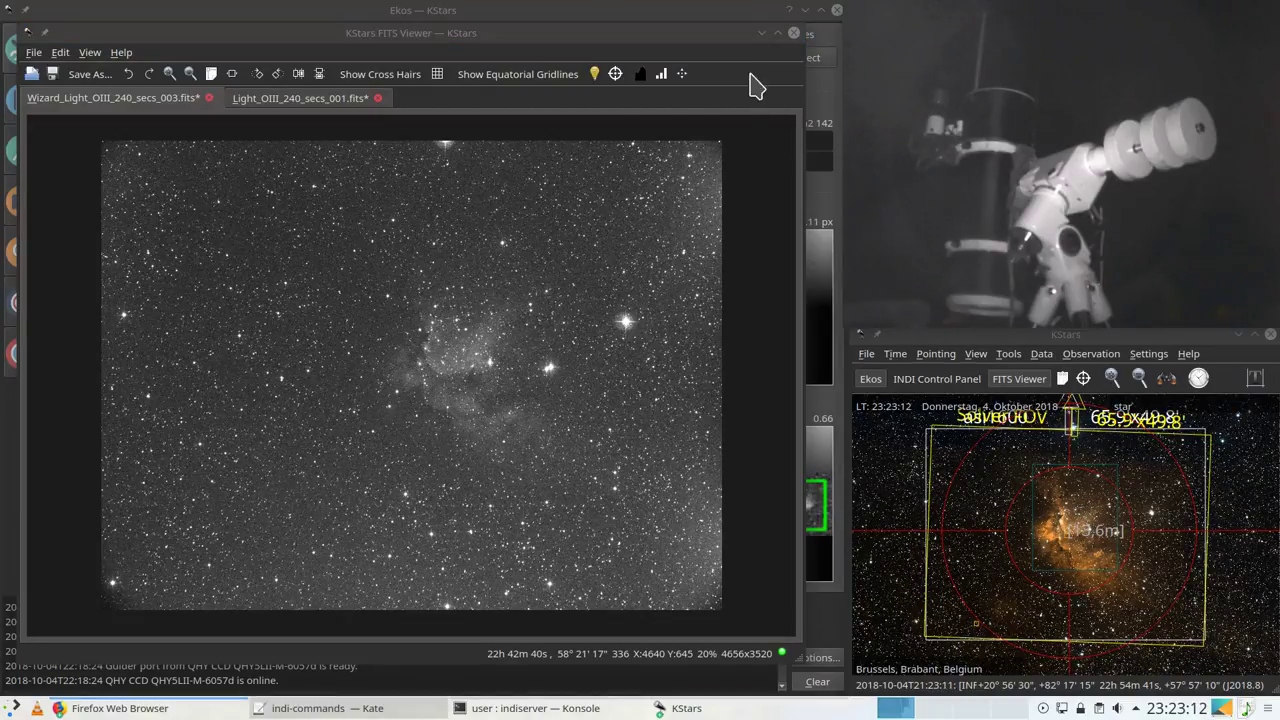
pyautogui.click(762, 34)
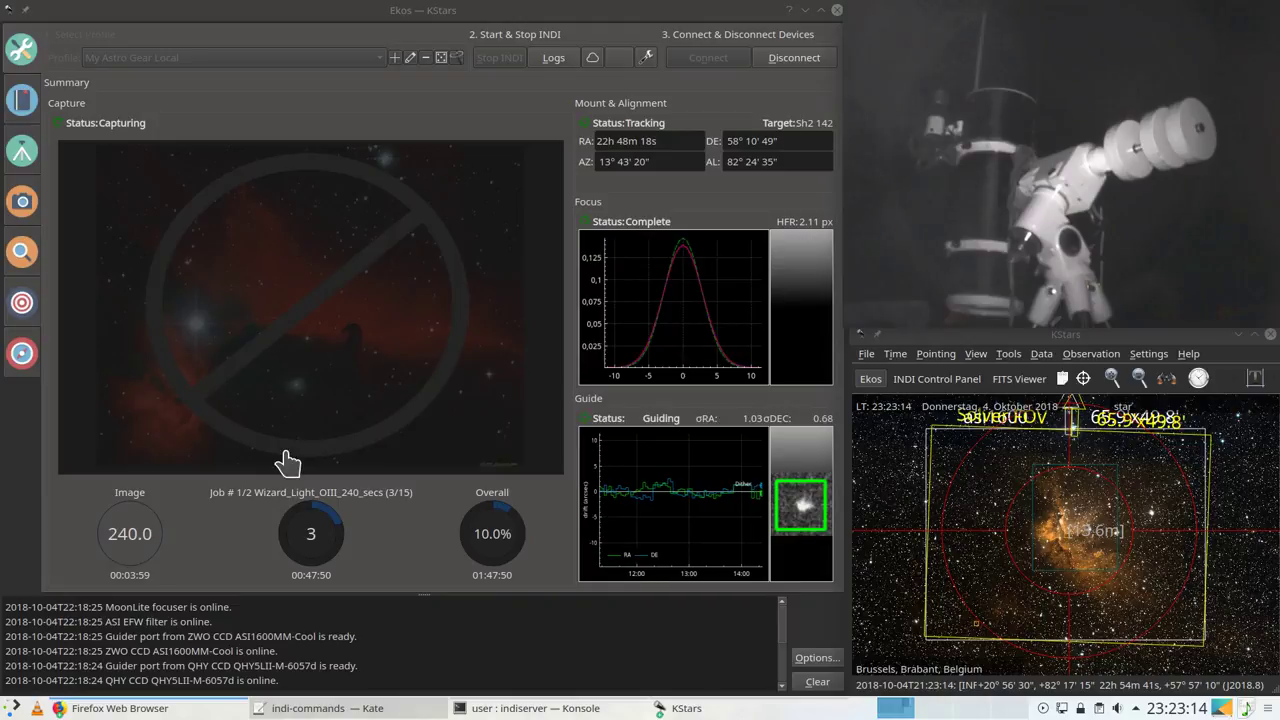
# Step: Open the Guide module to examine the drift graphs and show a wider sky area around the target on the map
pyautogui.click(16, 358)
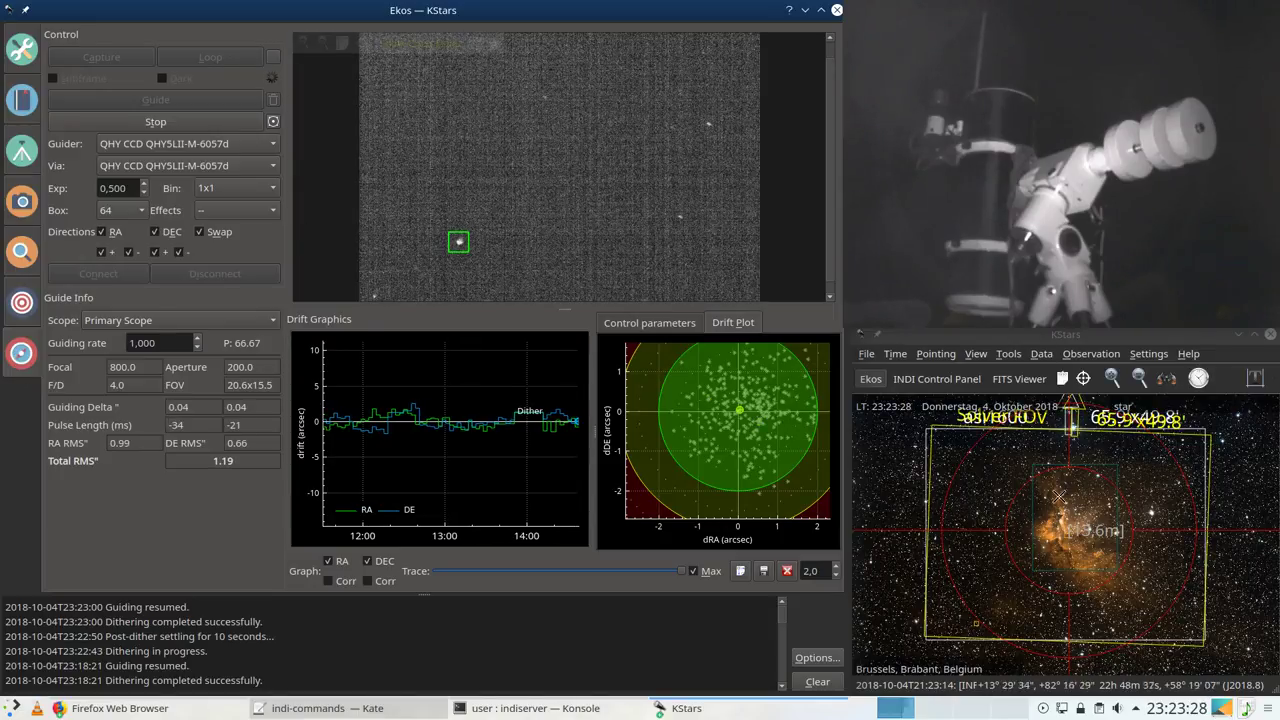
pyautogui.scroll(-5, 1058, 496)
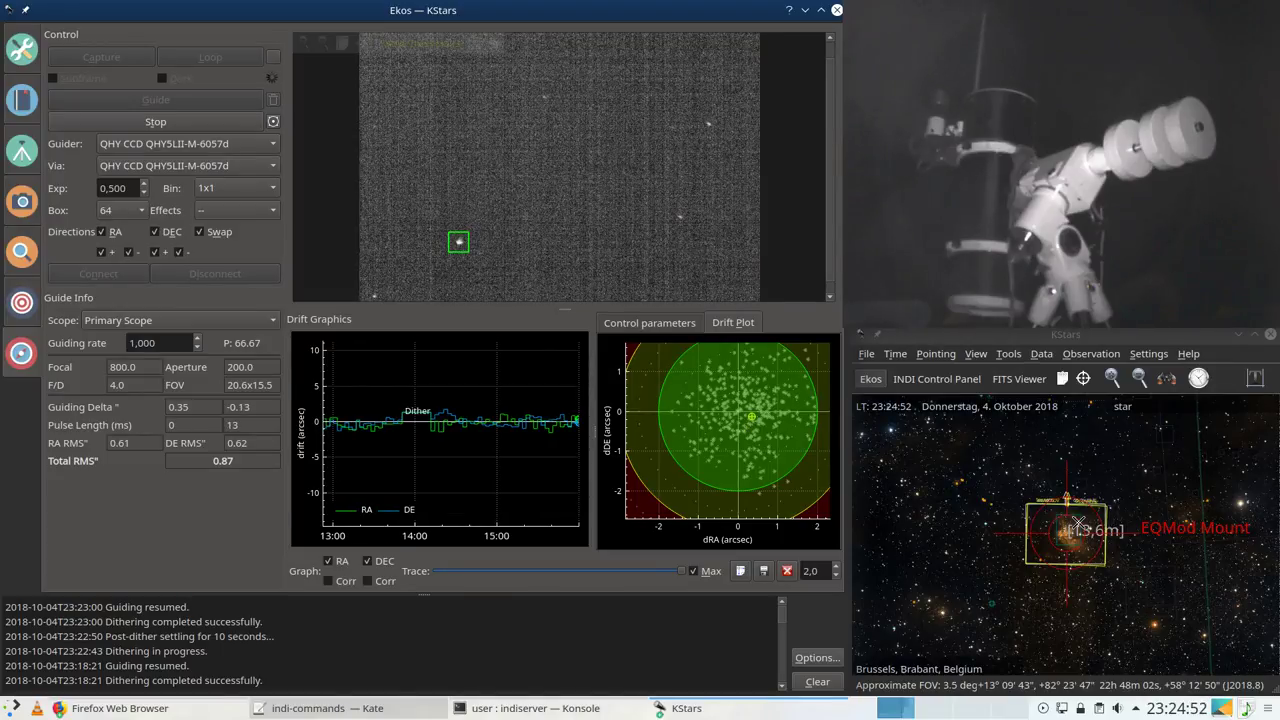
# Step: Return to the Ekos summary, view Wizard_Light_OIII_240_secs_004.fits in the FITS Viewer, and bring Ekos back to the front
pyautogui.click(22, 48)
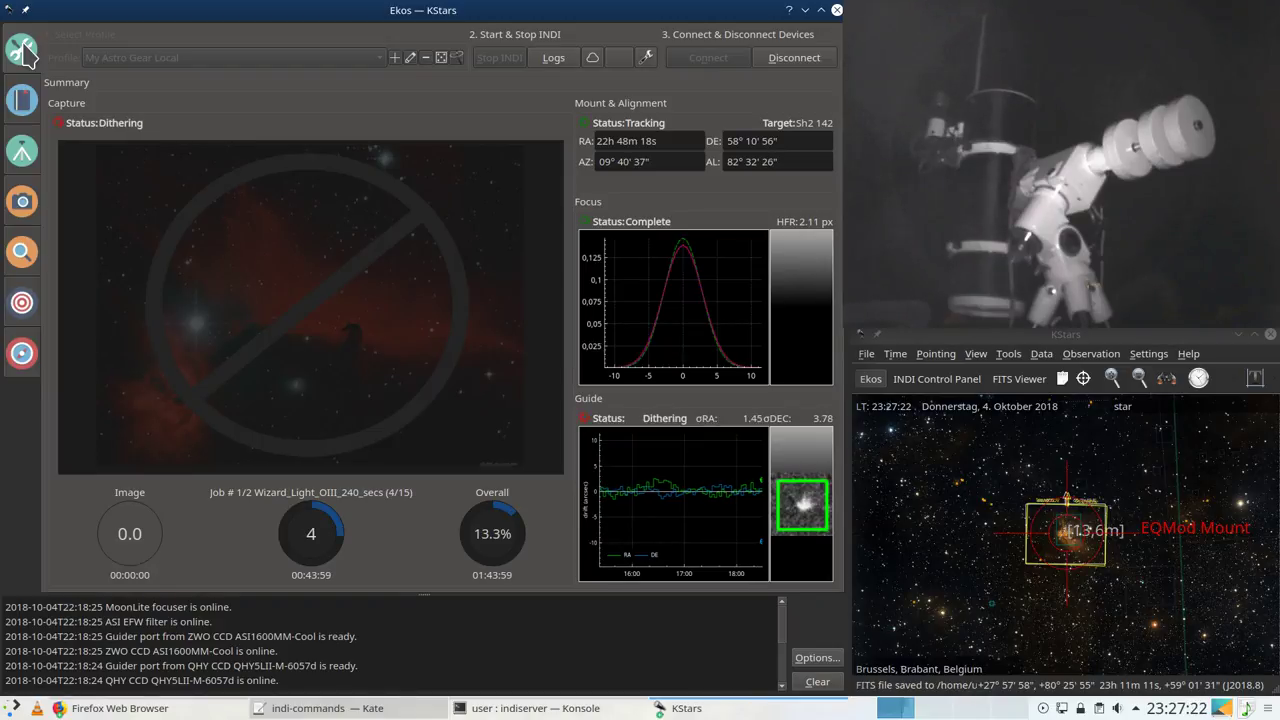
pyautogui.click(752, 708)
pyautogui.click(740, 680)
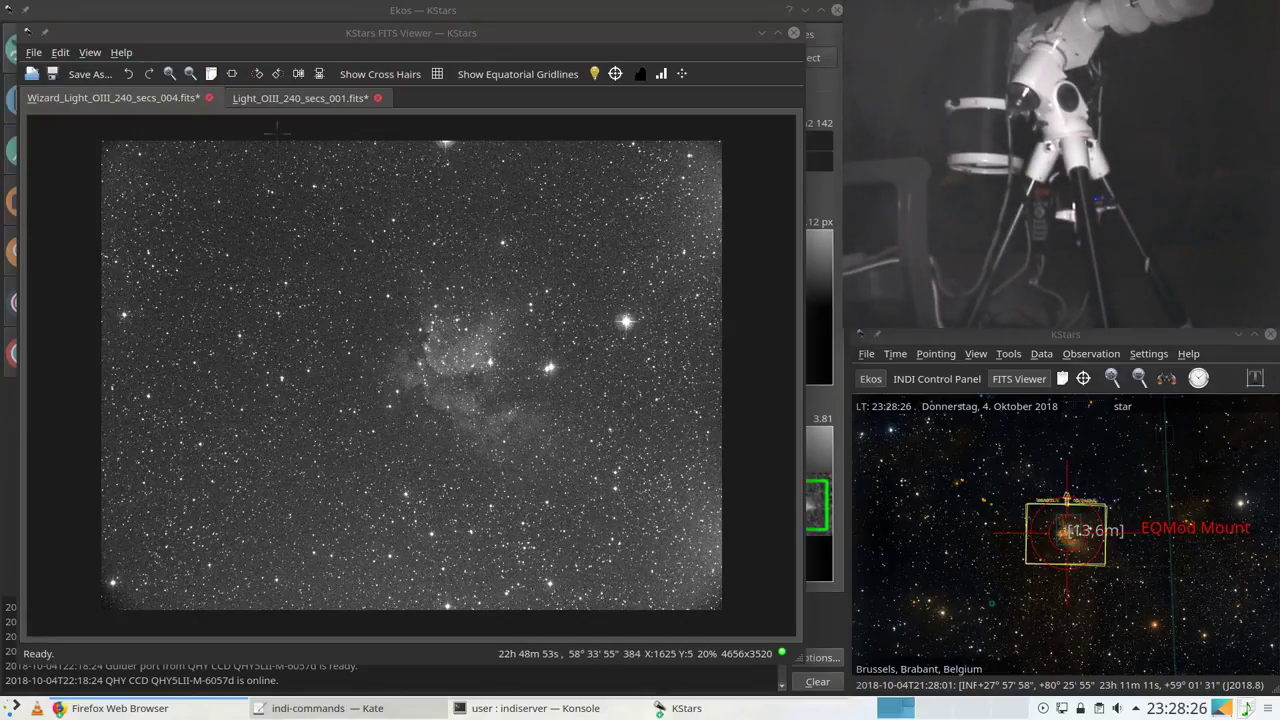
pyautogui.click(820, 595)
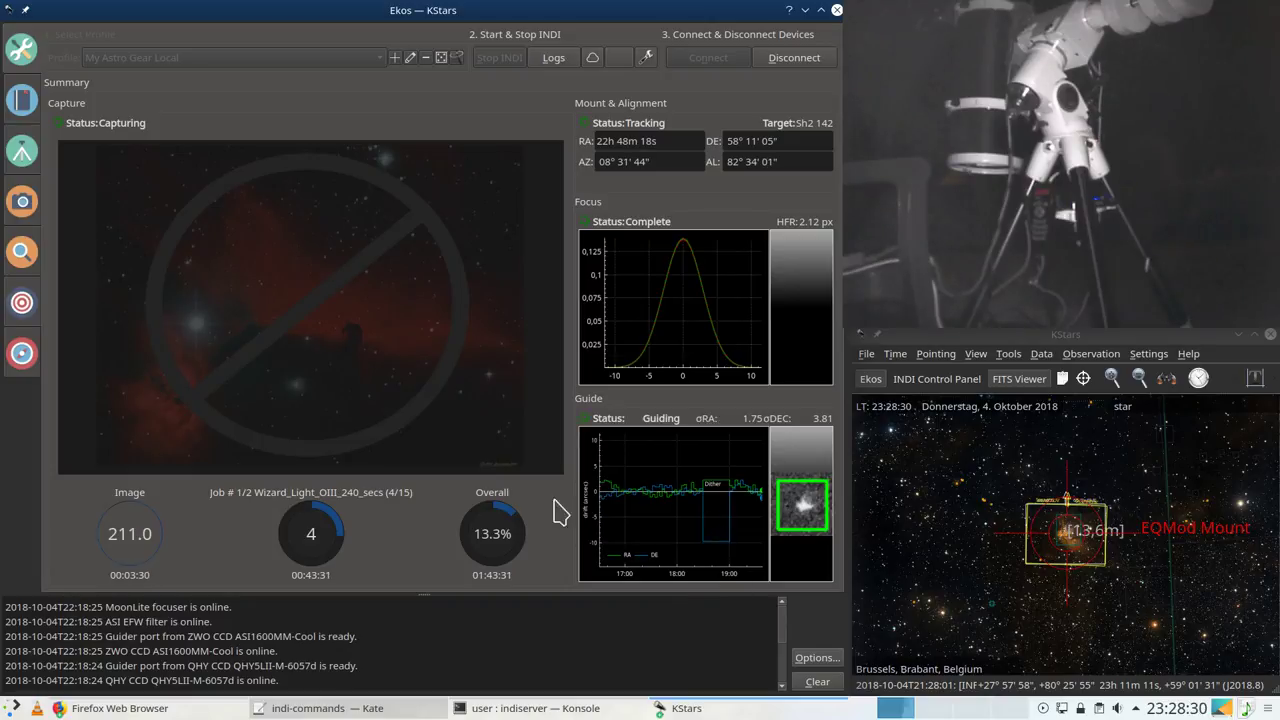
# Step: Review the guiding drift graphs in the Guide module, then open the Capture module with its sequence queue
pyautogui.click(38, 360)
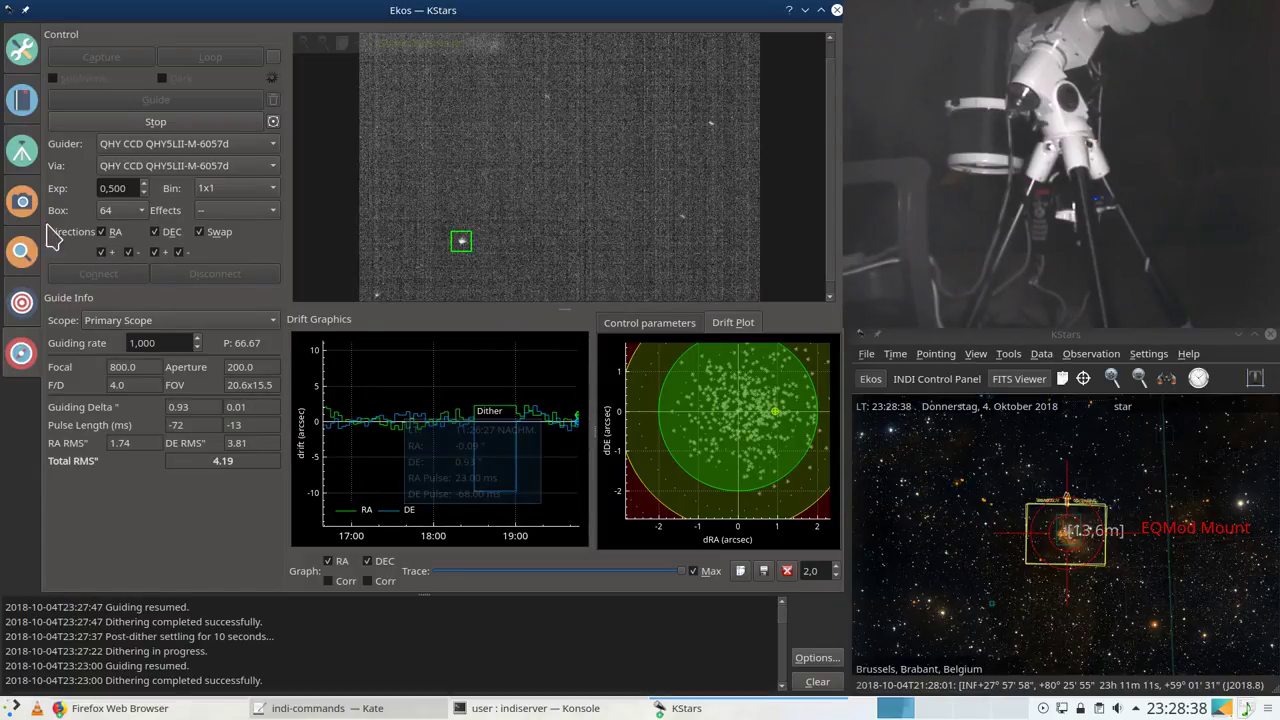
pyautogui.click(24, 203)
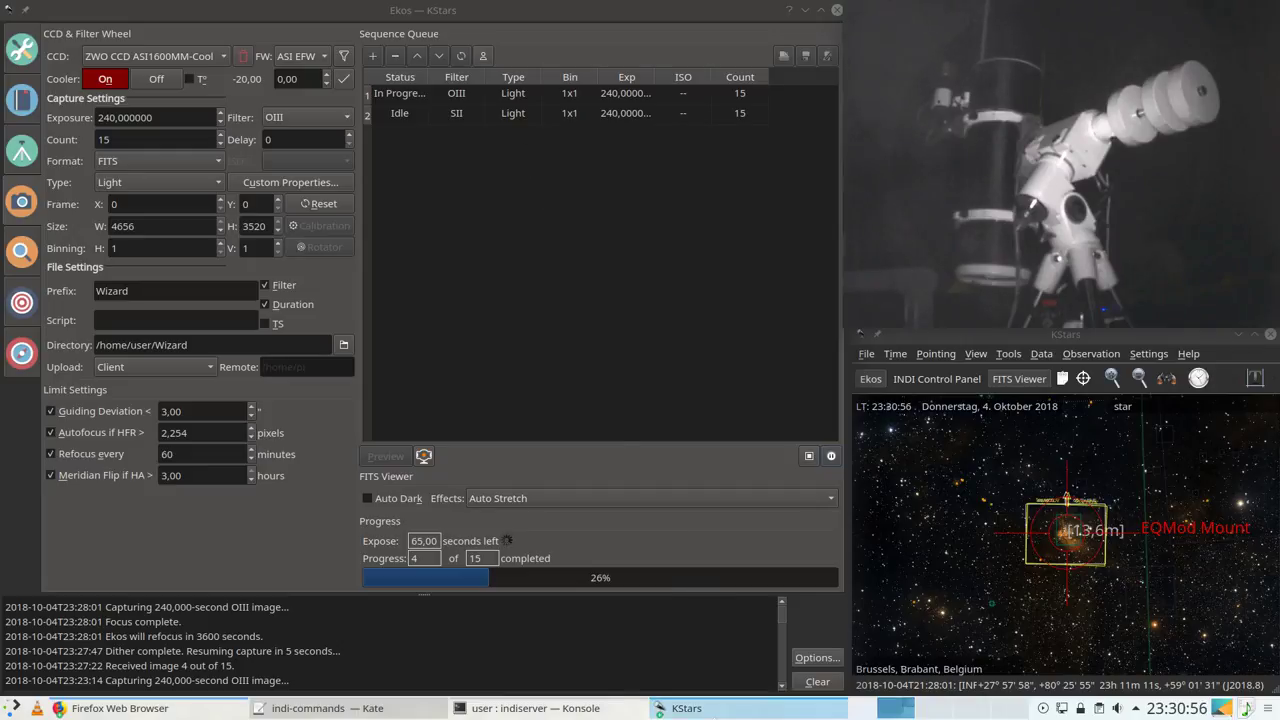
# Step: Check the 004 frame again in the FITS Viewer, then return to Ekos and enlarge the target area on the sky map
pyautogui.click(686, 708)
pyautogui.click(730, 677)
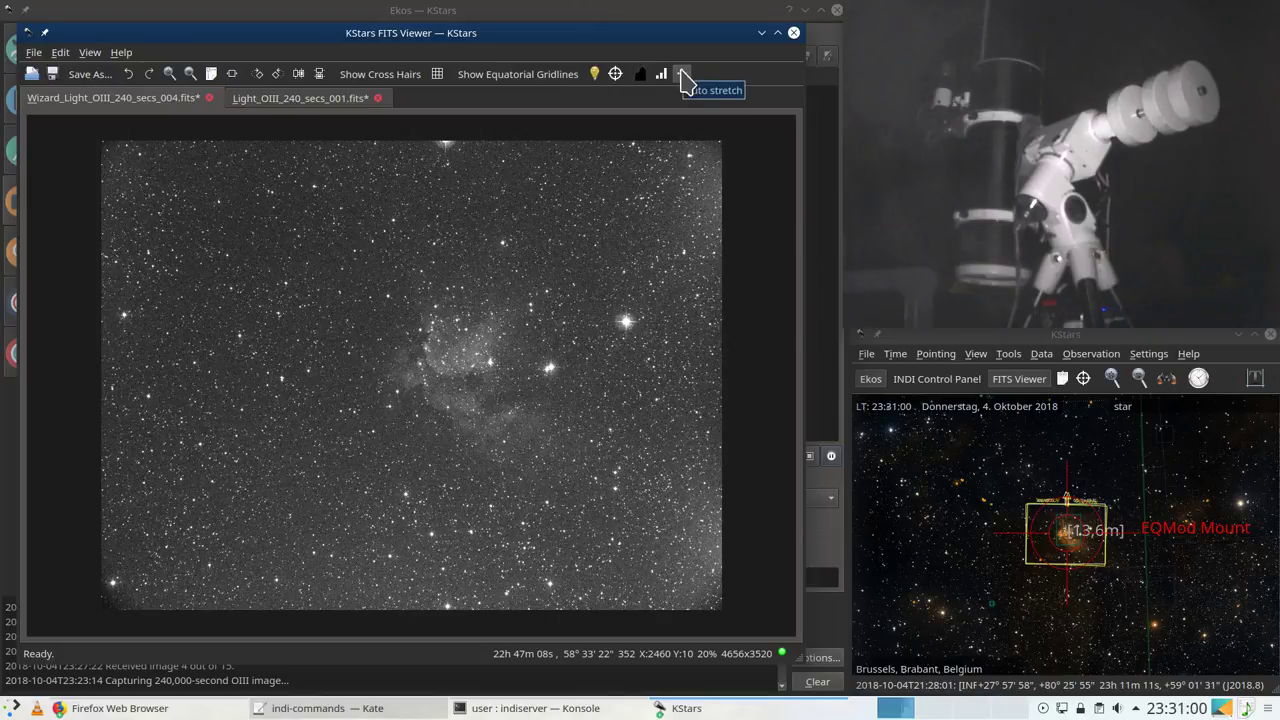
pyautogui.click(627, 16)
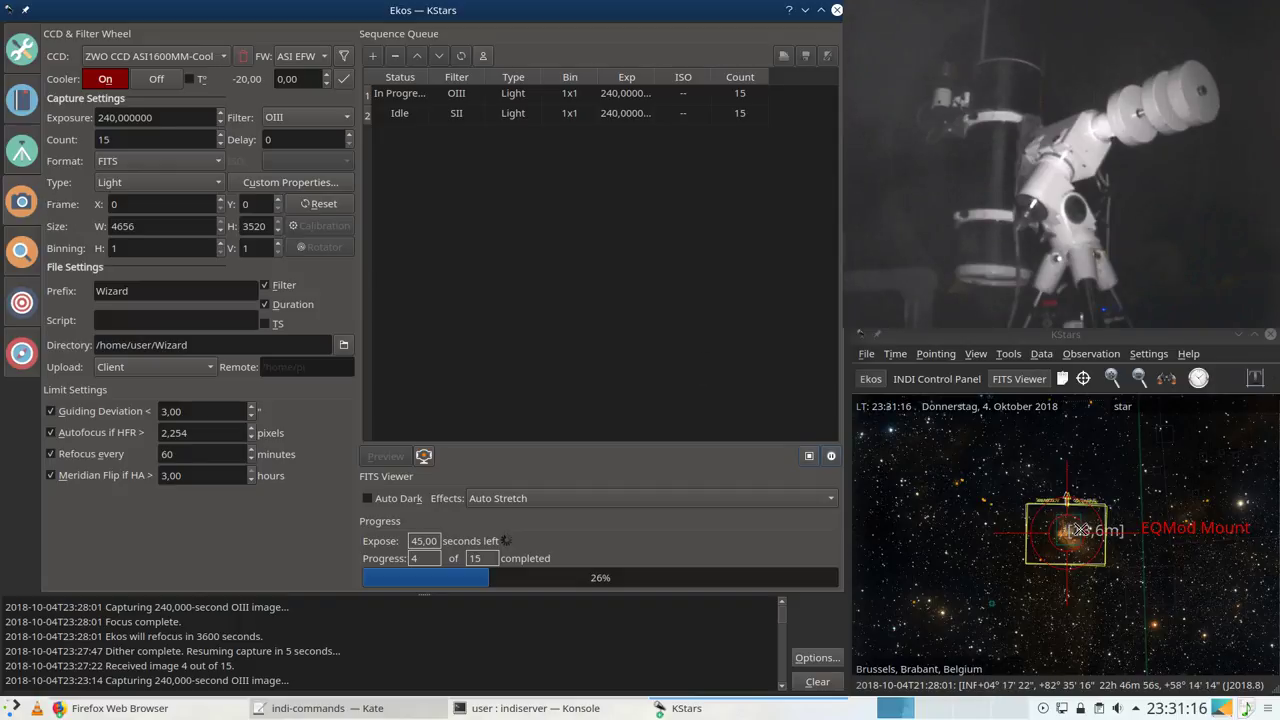
pyautogui.scroll(1, 1080, 530)
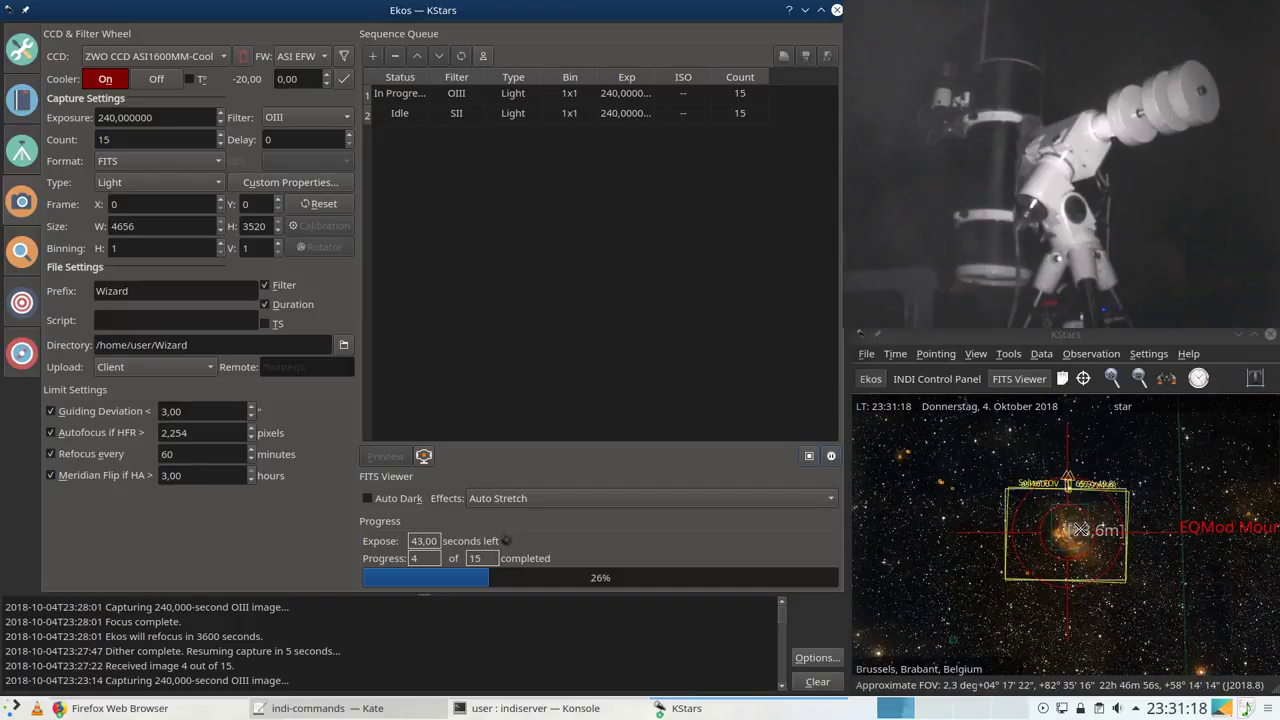
pyautogui.scroll(1, 1080, 530)
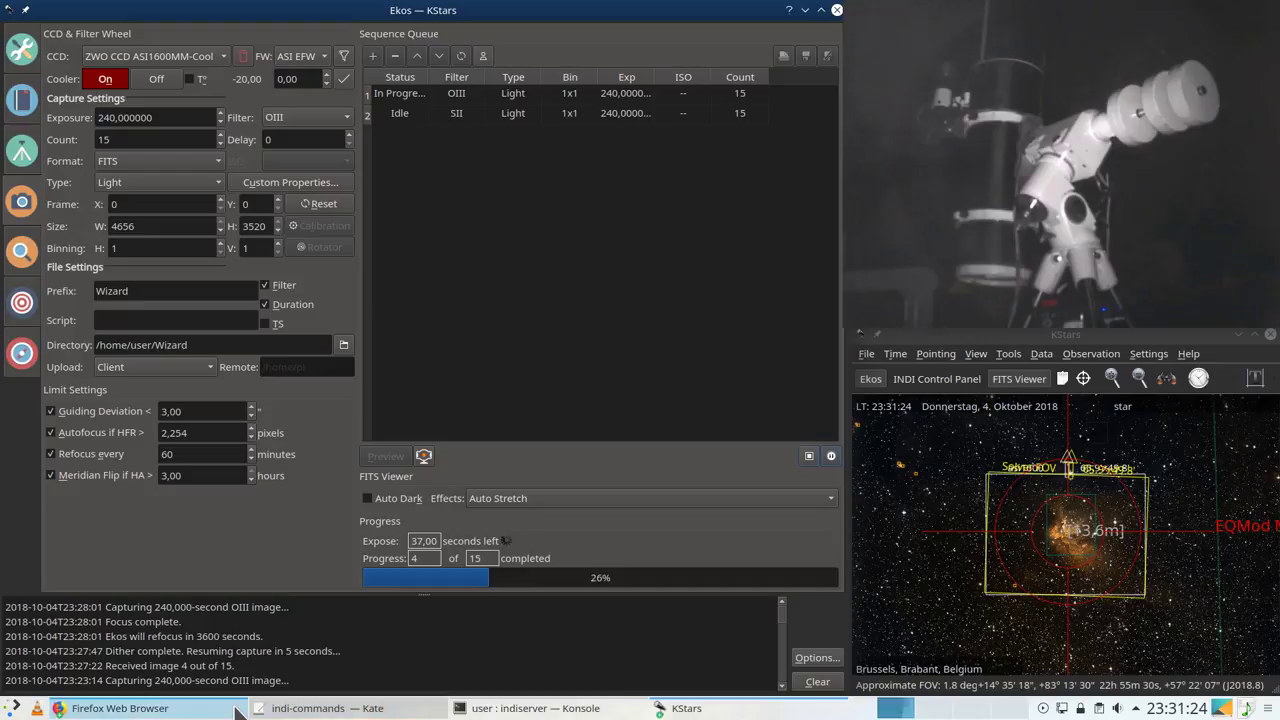
# Step: Bring up the FITS Viewer again and auto-stretch the Wizard_Light_OIII_240_secs_005.fits frame
pyautogui.click(185, 708)
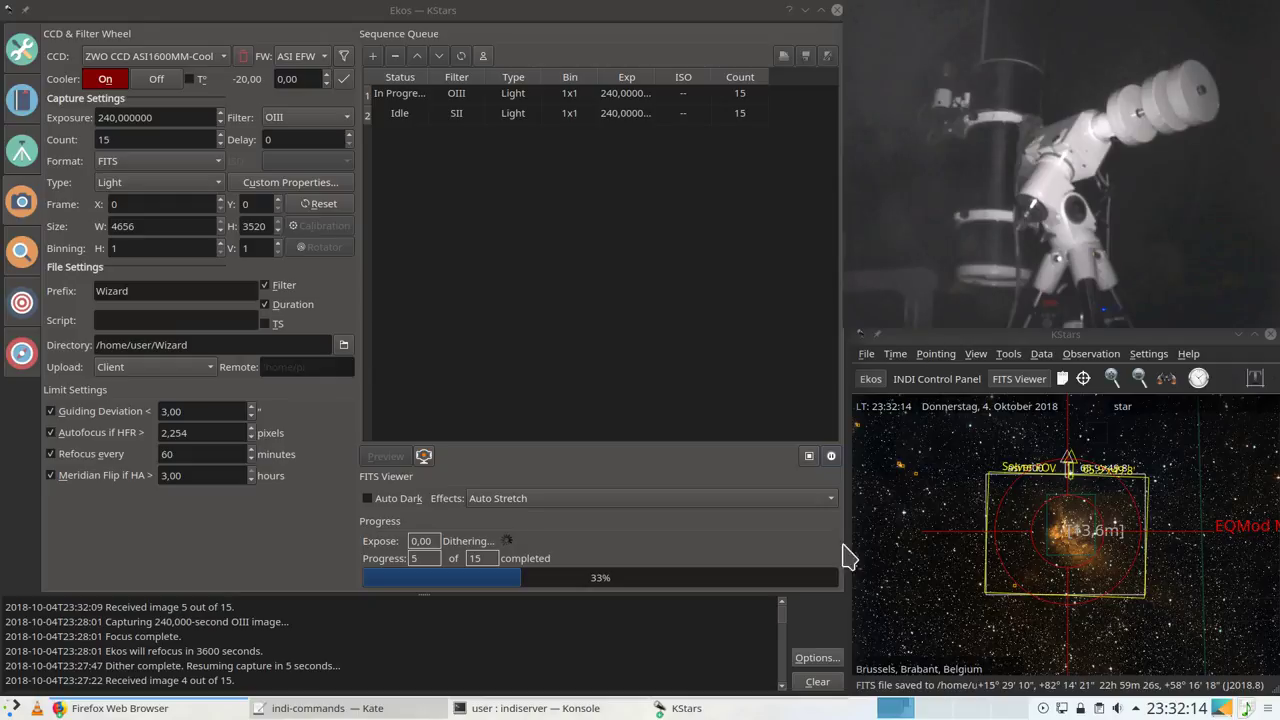
pyautogui.click(773, 710)
pyautogui.click(768, 680)
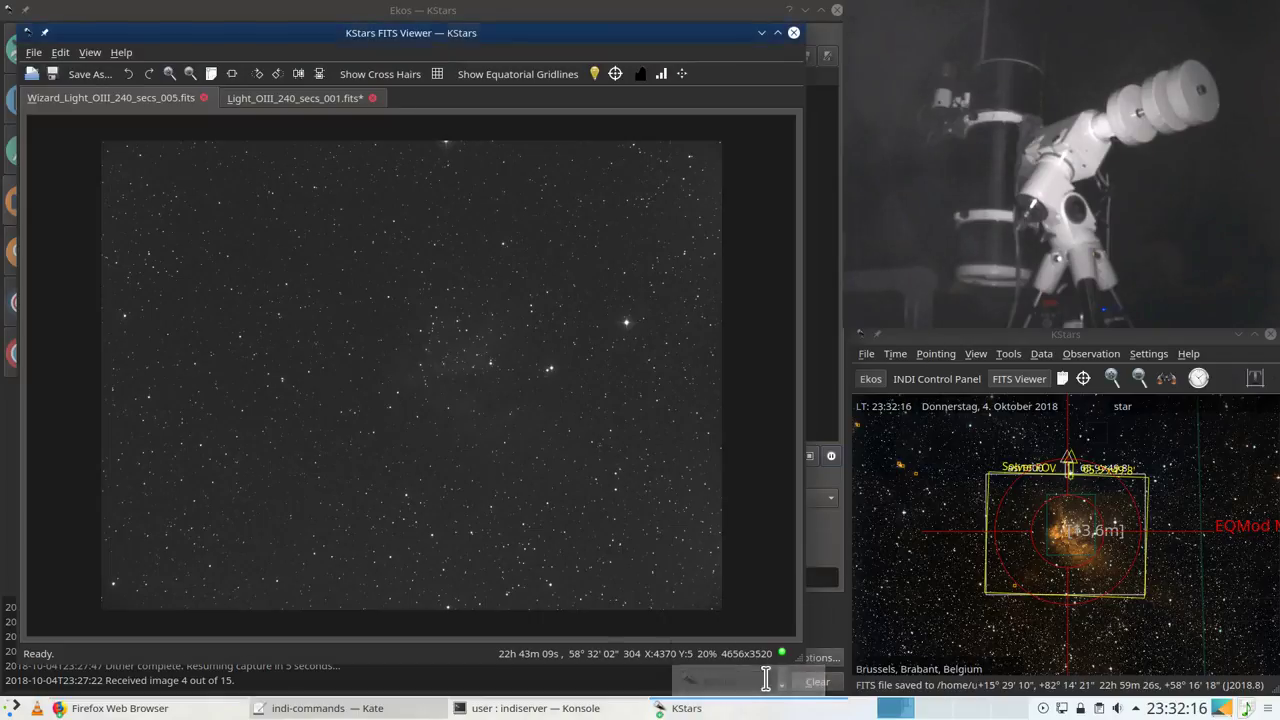
pyautogui.click(681, 73)
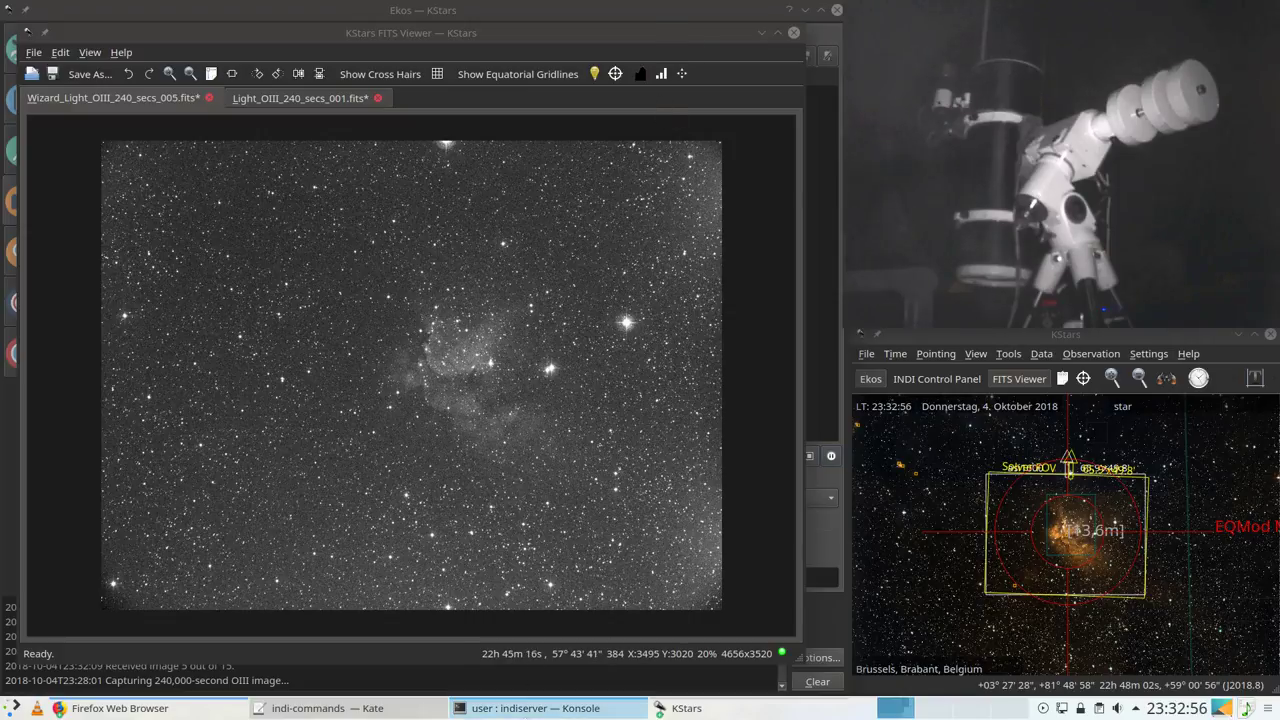
# Step: Switch to Konsole, open a new terminal tab, and check disk space with df -k
pyautogui.click(526, 710)
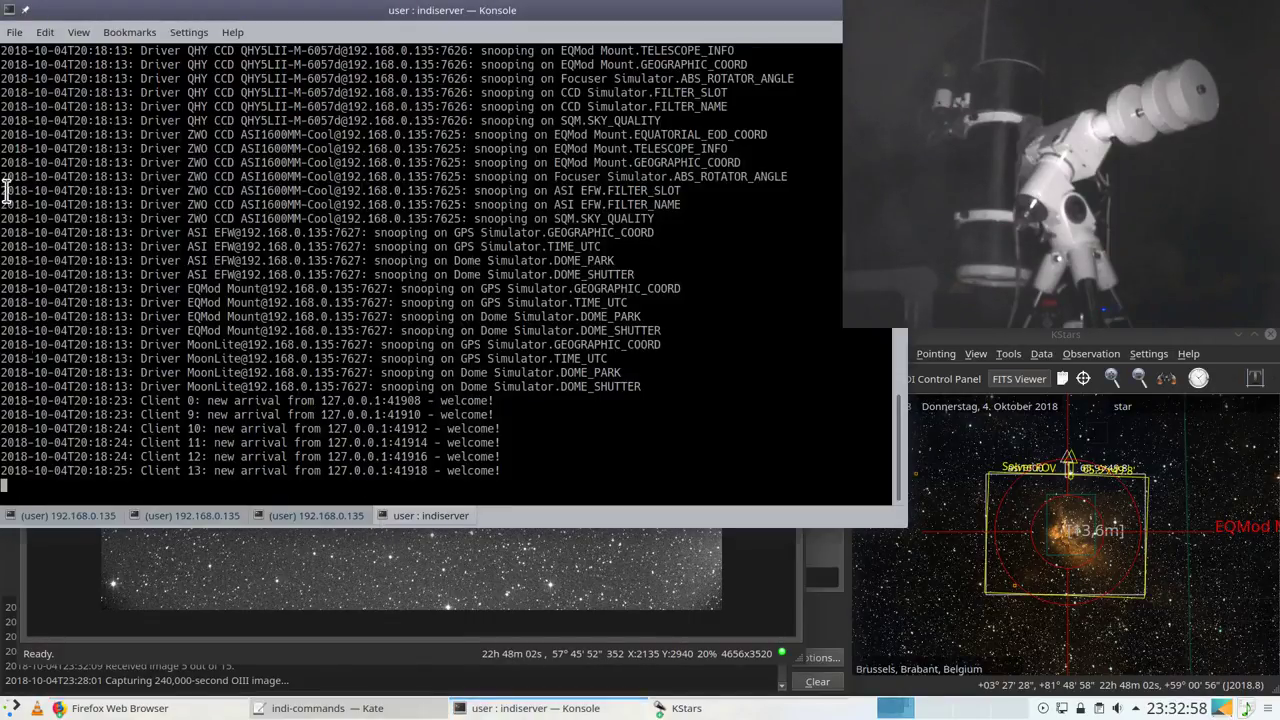
pyautogui.click(14, 32)
pyautogui.click(40, 71)
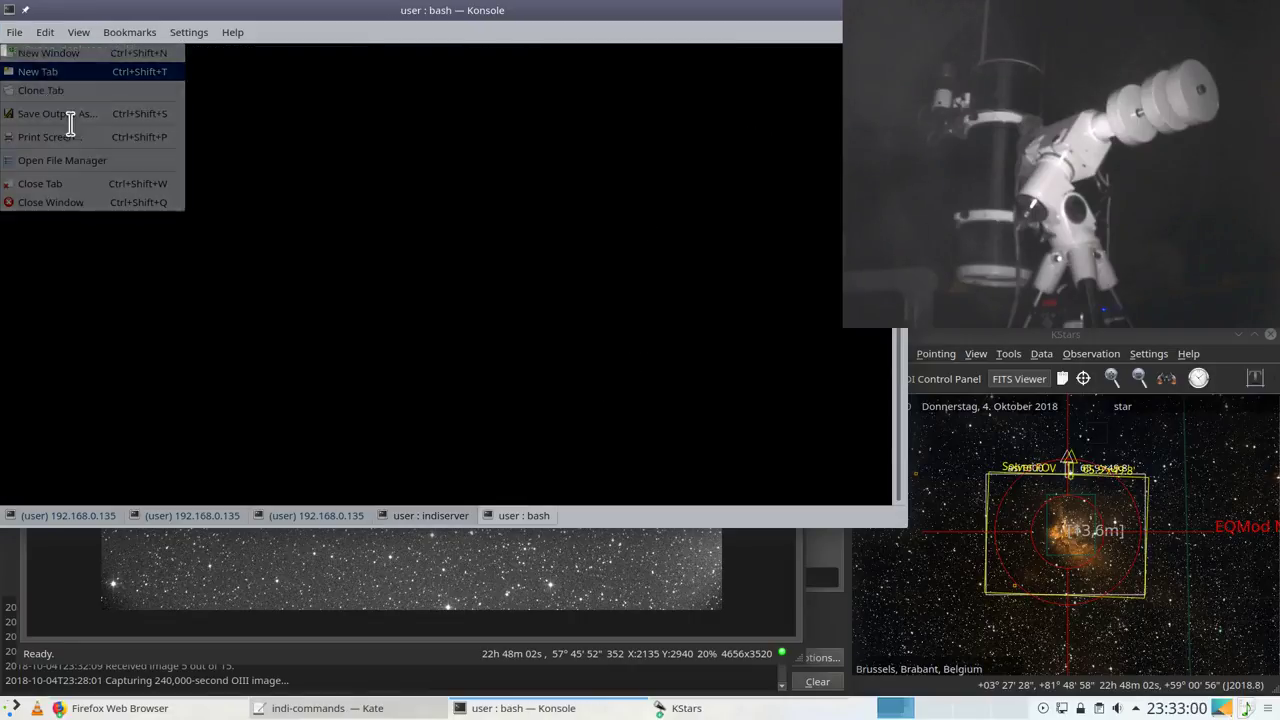
pyautogui.write('df -k')
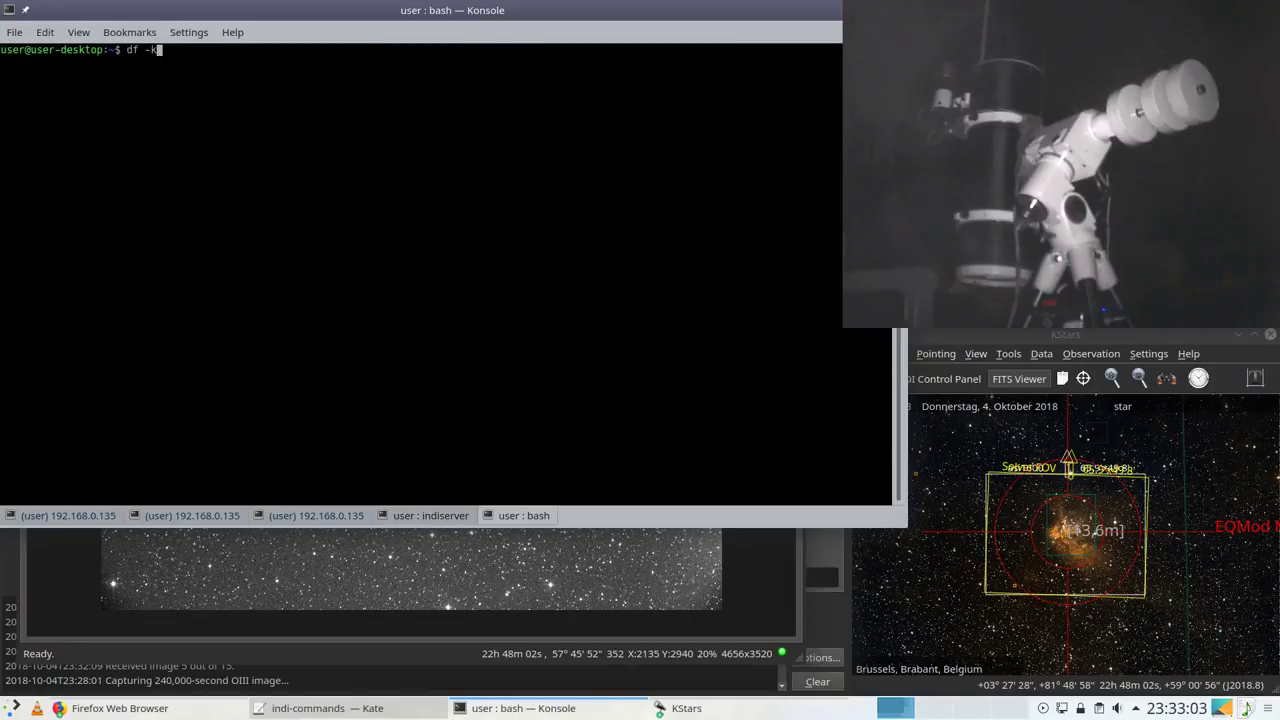
pyautogui.press('Return')
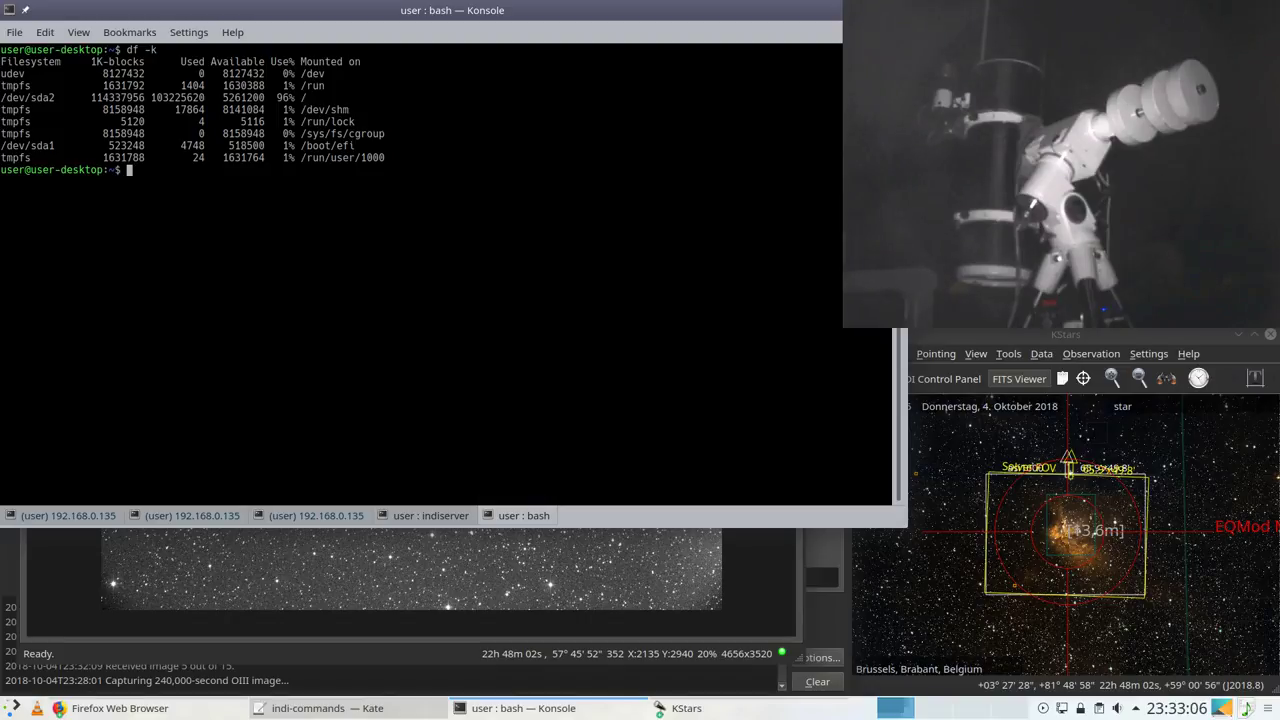
# Step: List the home directory's contents, then change into the Documents directory and list its contents
pyautogui.write('ls')
pyautogui.press('Return')
pyautogui.write('c')
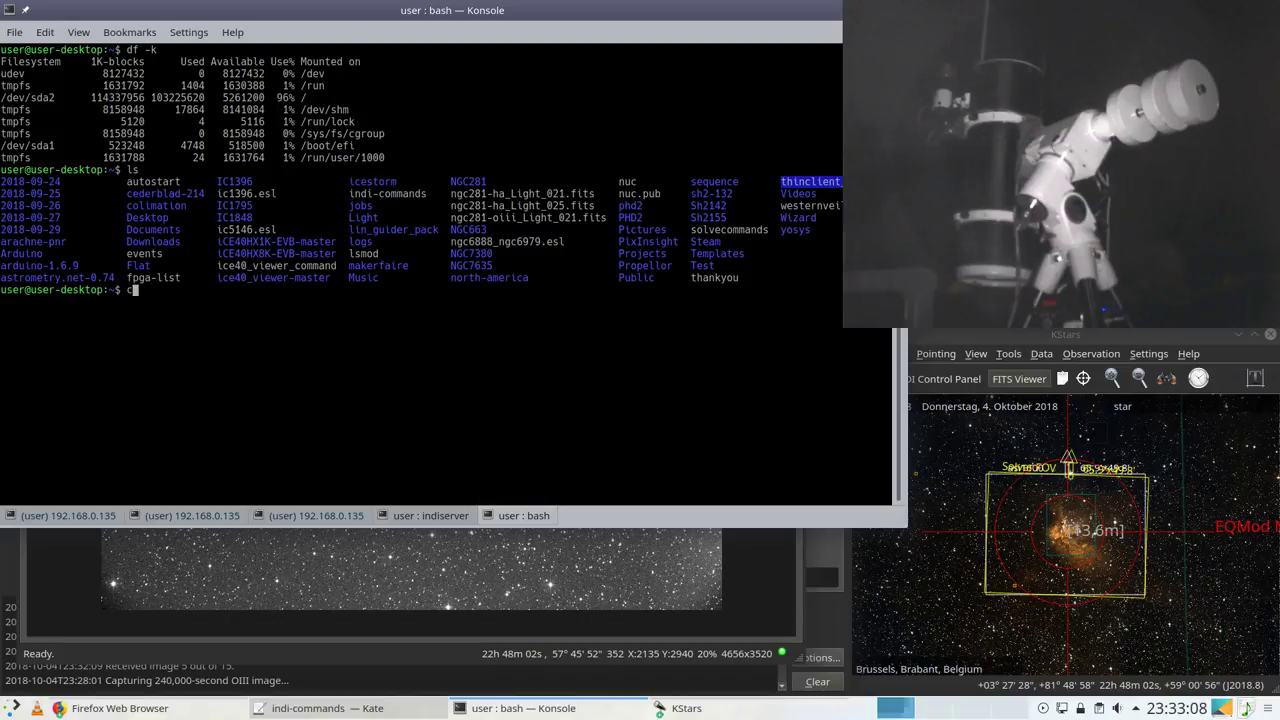
pyautogui.write('d Do')
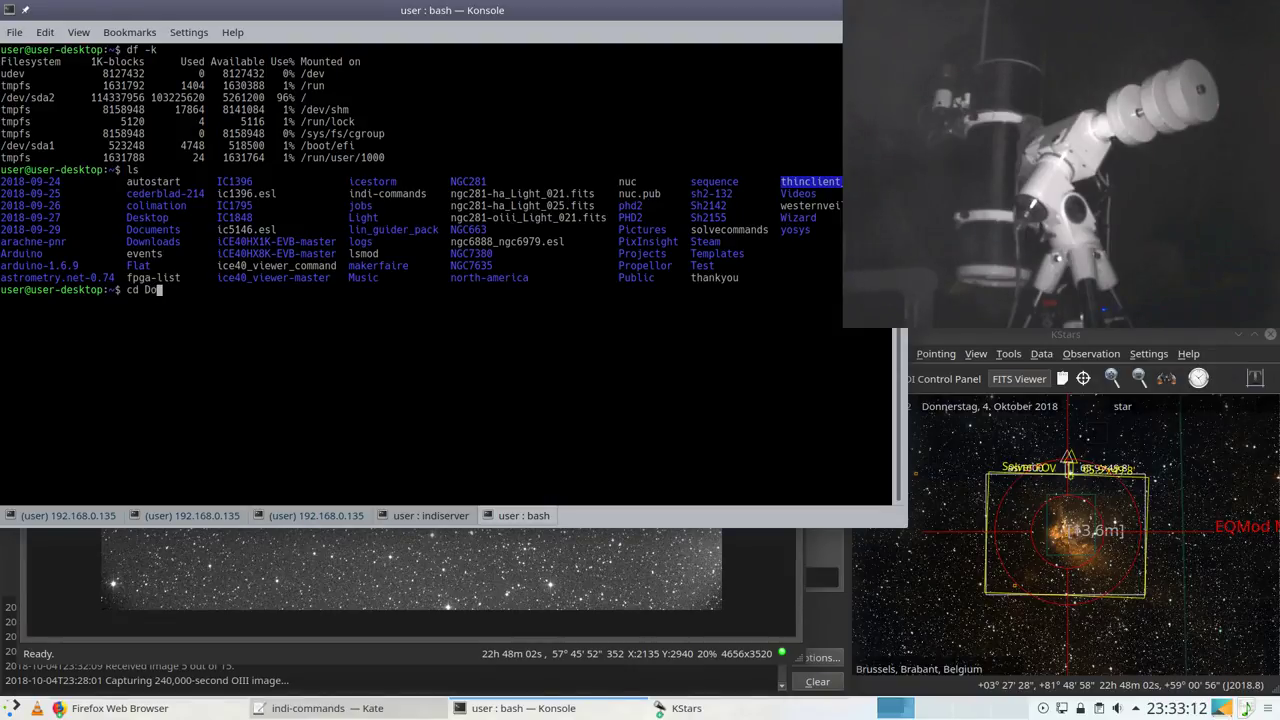
pyautogui.press('Tab')
pyautogui.press('Return')
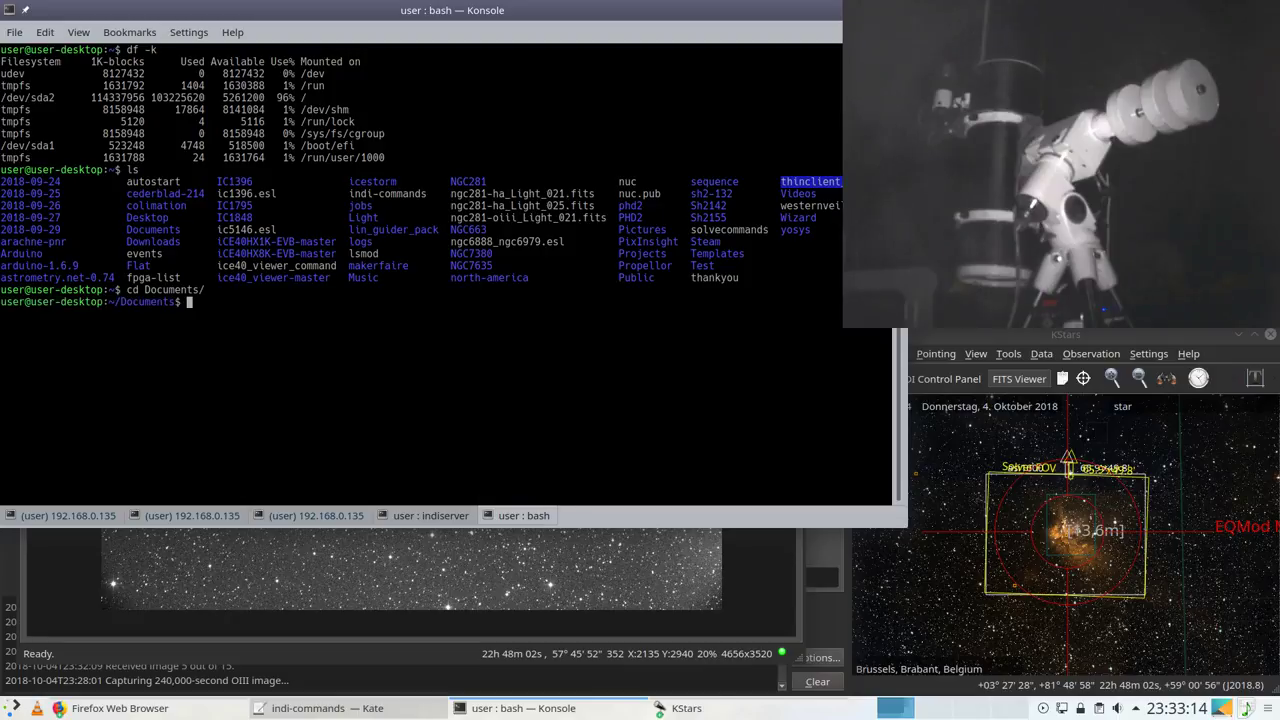
pyautogui.write('ls')
pyautogui.press('Return')
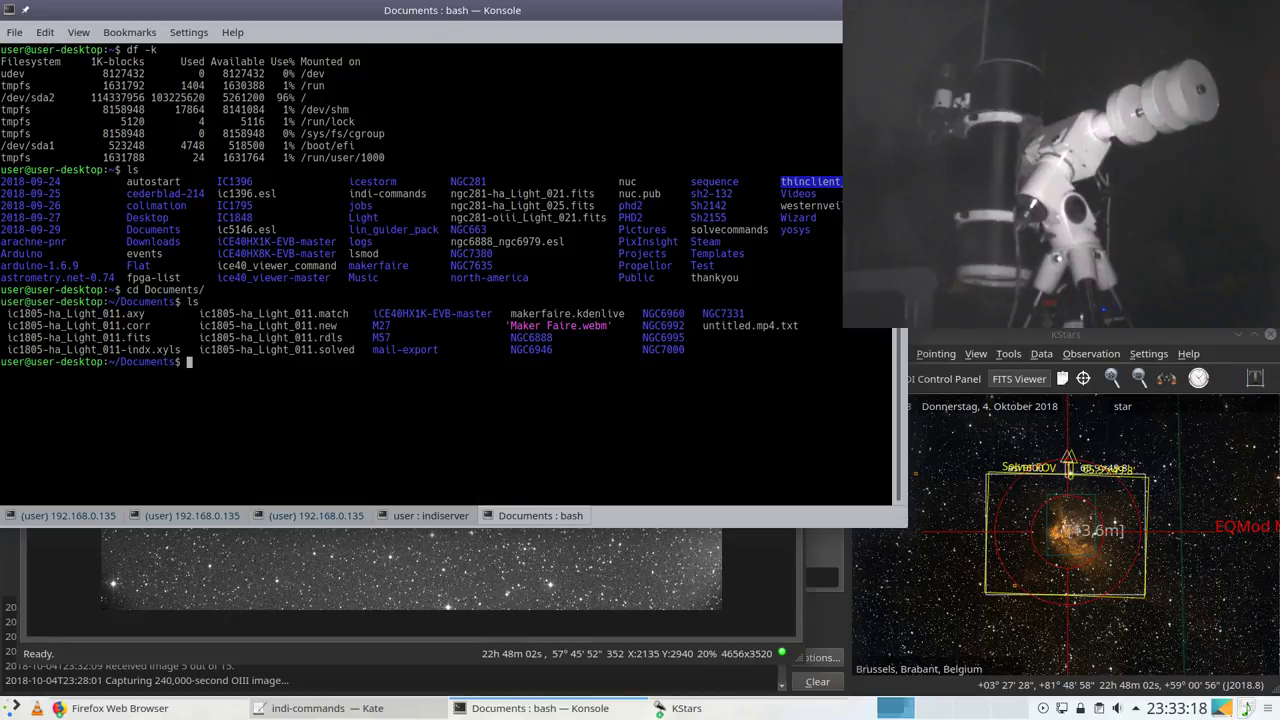
# Step: Delete Maker Faire.webm from the Documents directory and check the disk space again with df -k
pyautogui.write('rm Ma')
pyautogui.press('Tab')
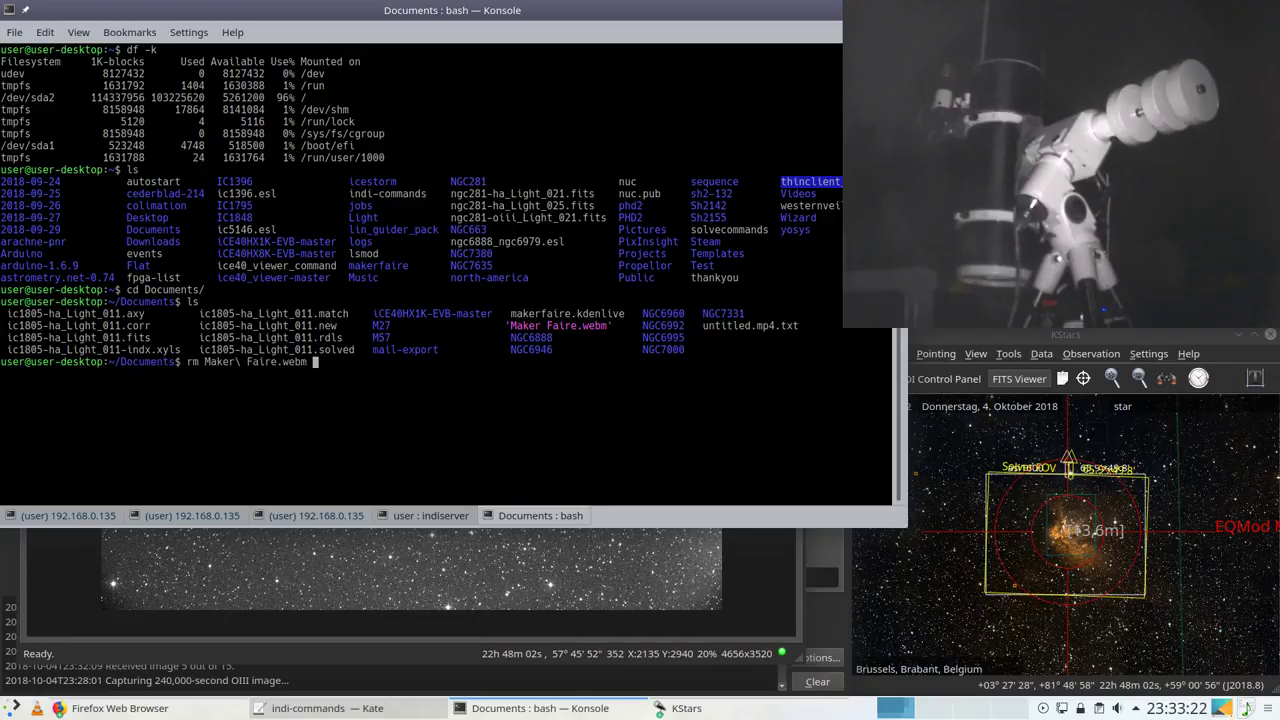
pyautogui.press('Return')
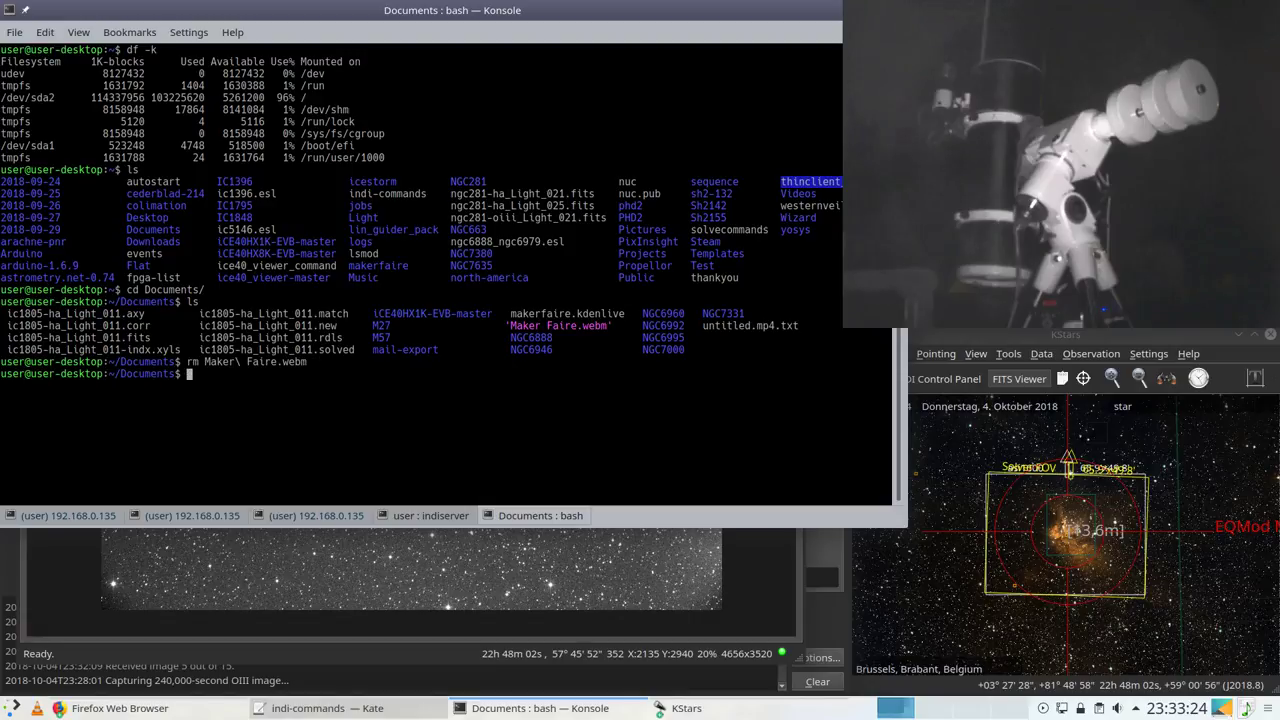
pyautogui.write('df -k')
pyautogui.press('Return')
# Step: Return to the home directory, list its contents, and put the Konsole window away
pyautogui.write('cd')
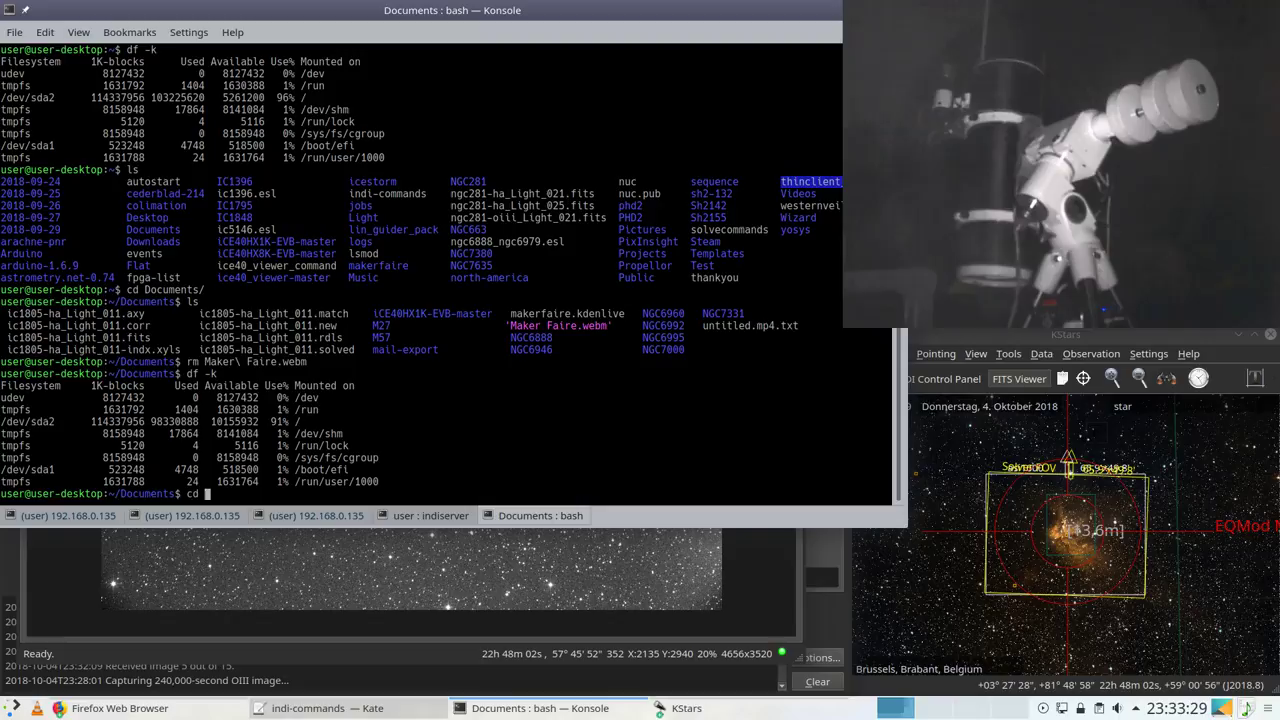
pyautogui.press('Return')
pyautogui.write('ls')
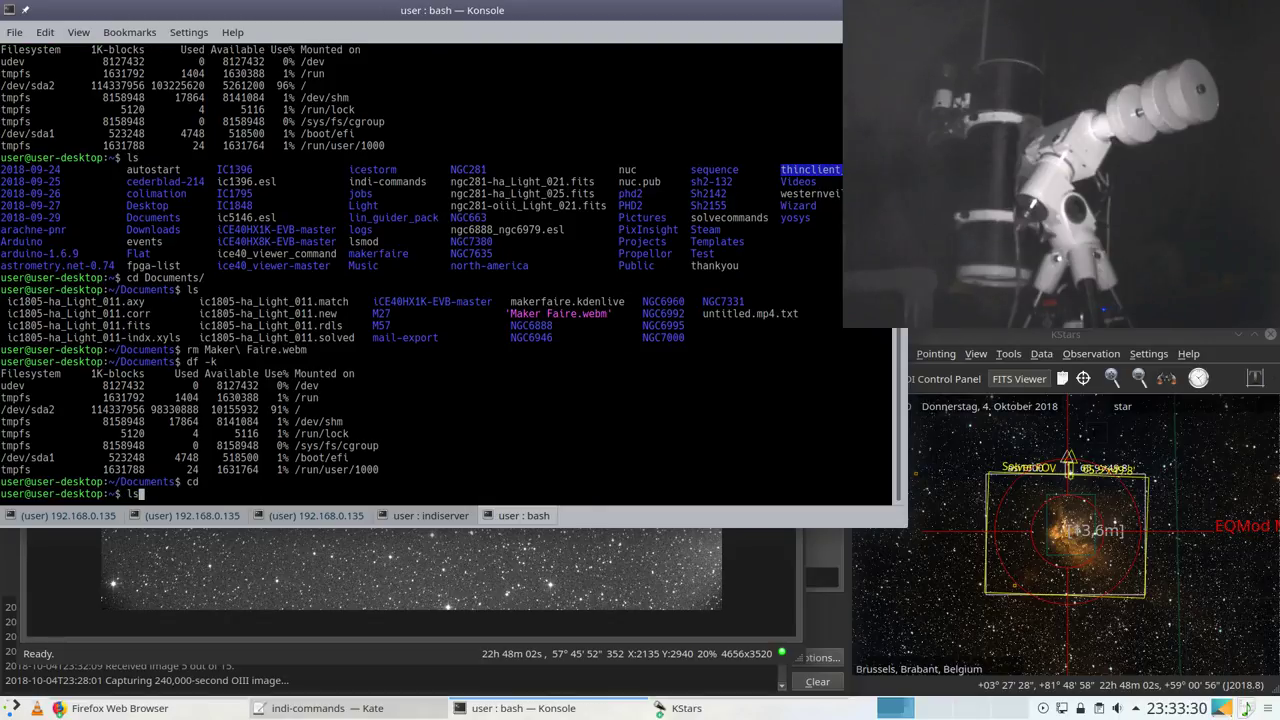
pyautogui.press('Return')
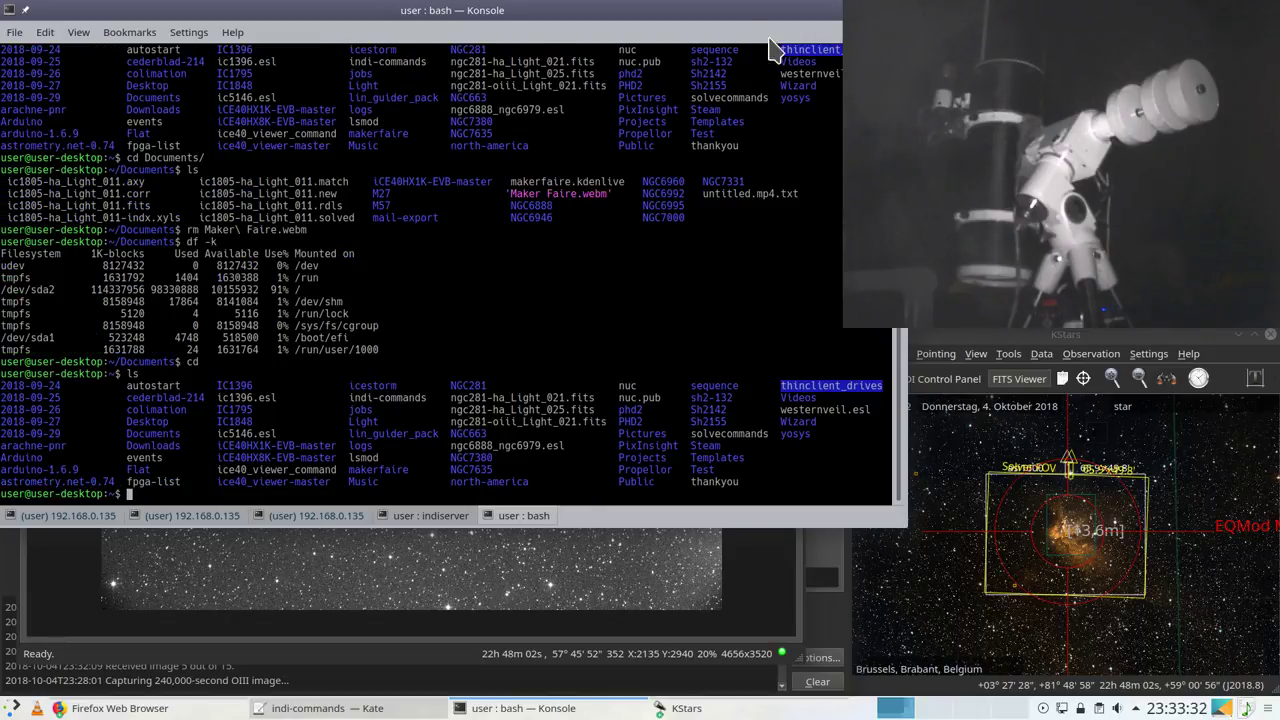
pyautogui.click(860, 10)
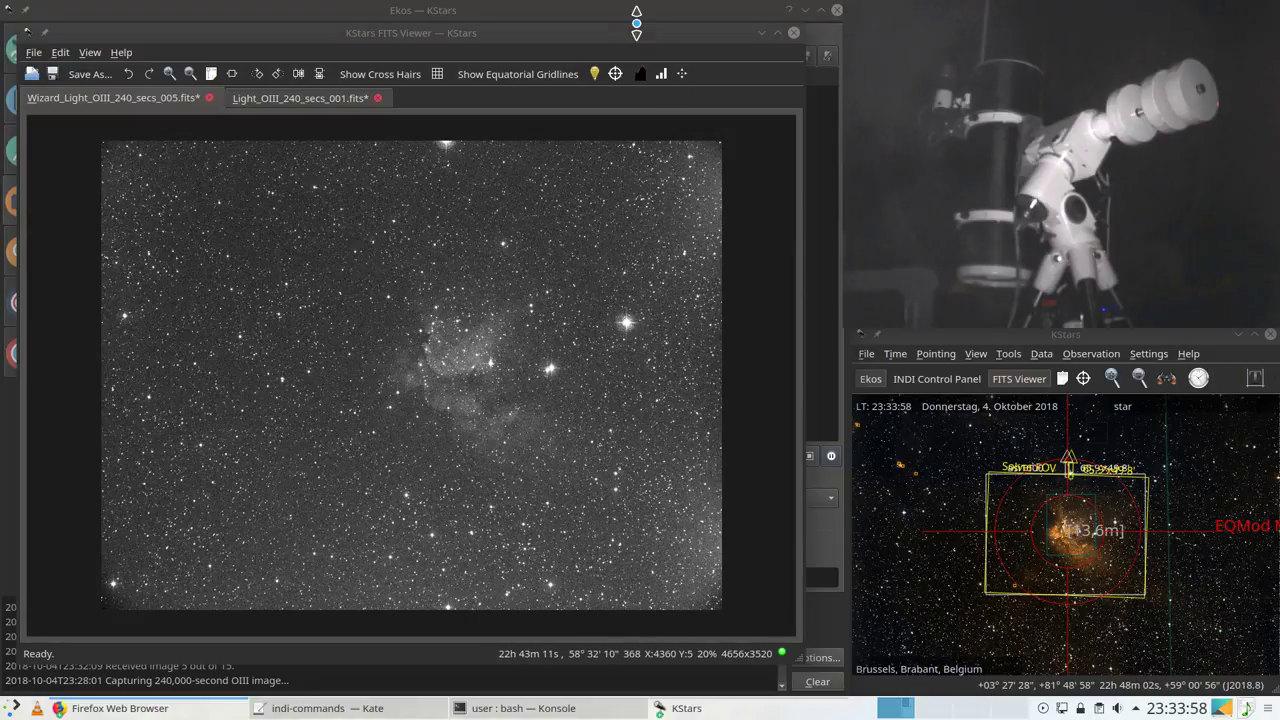
# Step: Shrink the FITS Viewer window, then bring Ekos forward and show its summary page
pyautogui.moveTo(636, 22); pyautogui.dragTo(634, 231)
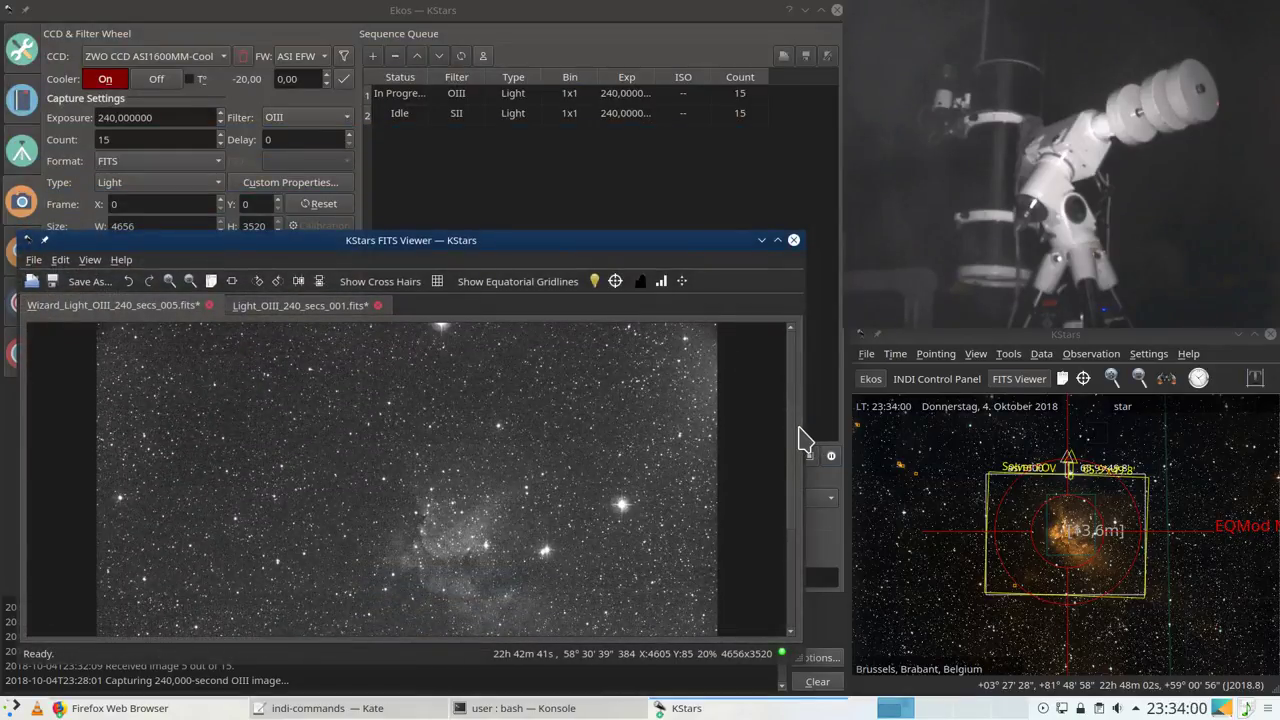
pyautogui.moveTo(803, 425); pyautogui.dragTo(505, 426)
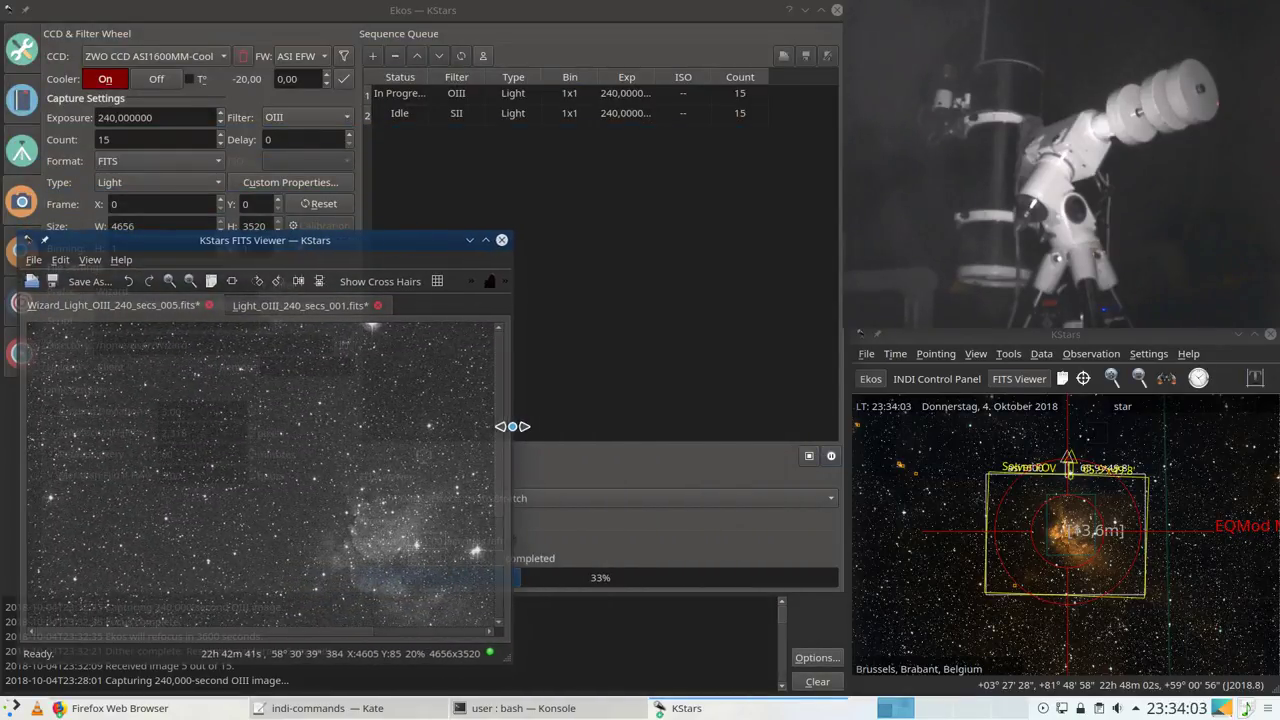
pyautogui.click(214, 282)
pyautogui.click(30, 60)
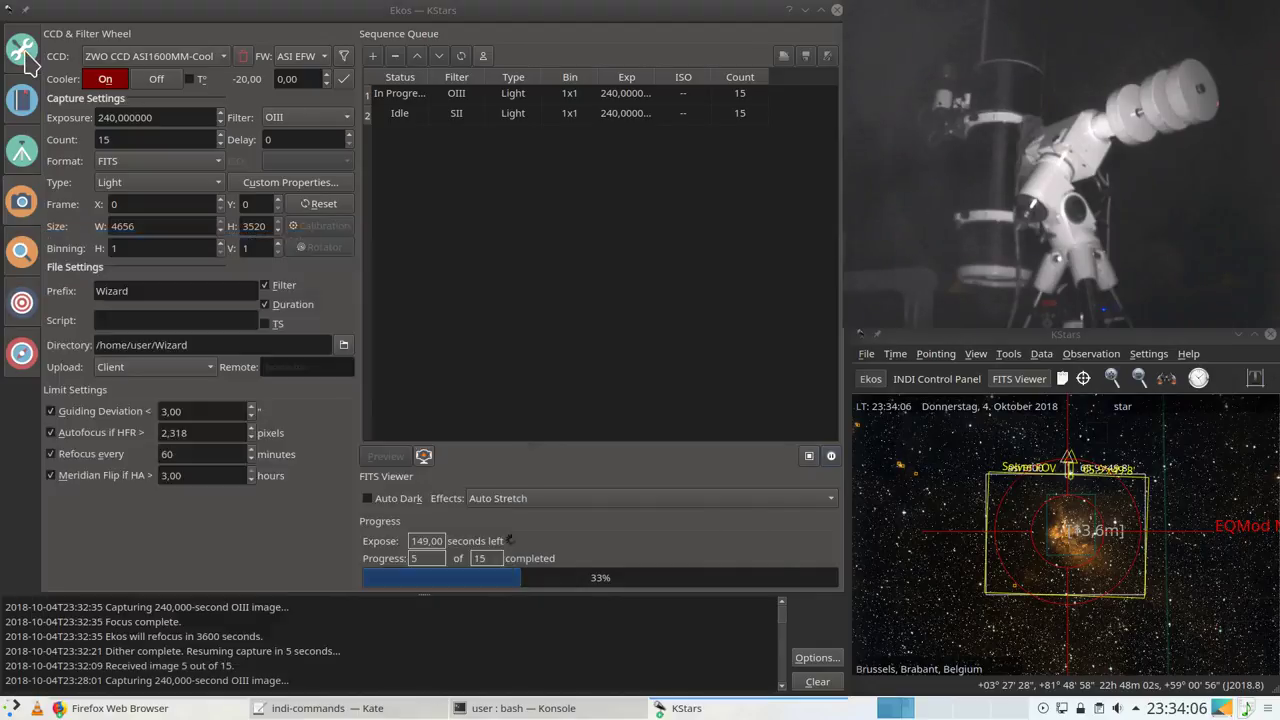
# Step: Bring the FITS Viewer forward, place and size it over the Ekos capture preview, and fit the whole 005 frame inside
pyautogui.click(688, 708)
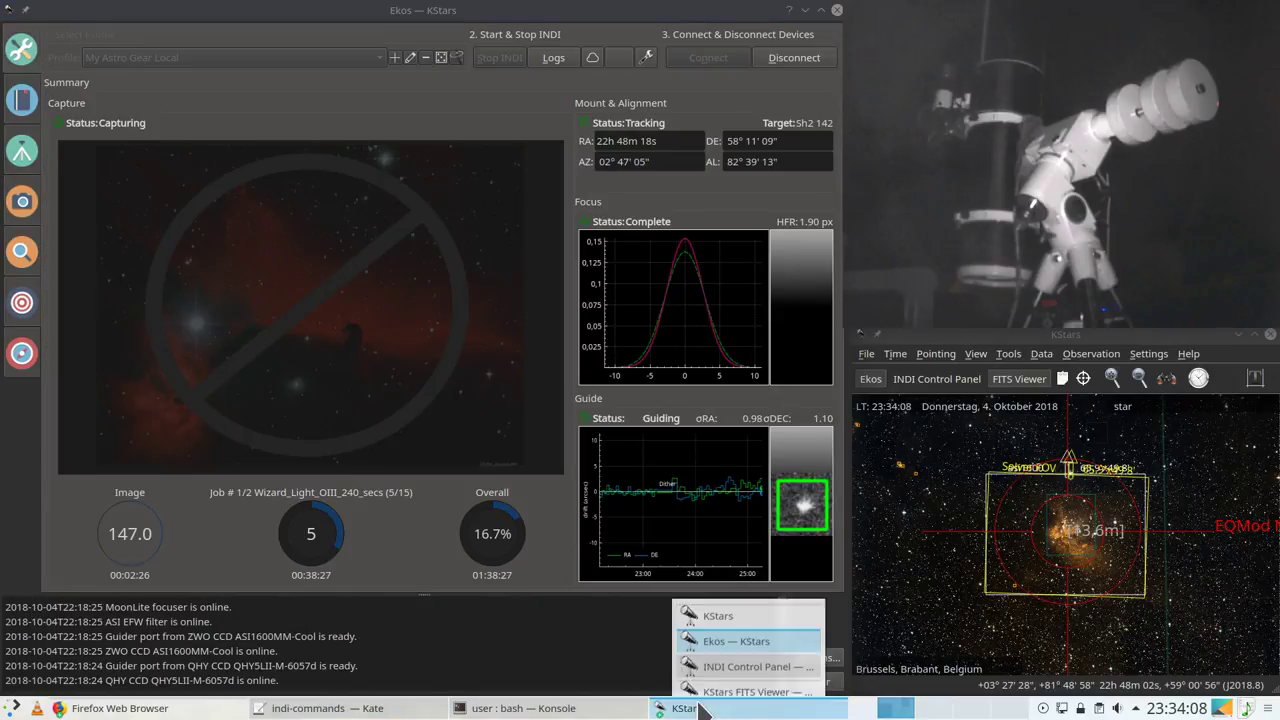
pyautogui.click(690, 672)
pyautogui.moveTo(306, 241); pyautogui.dragTo(365, 94)
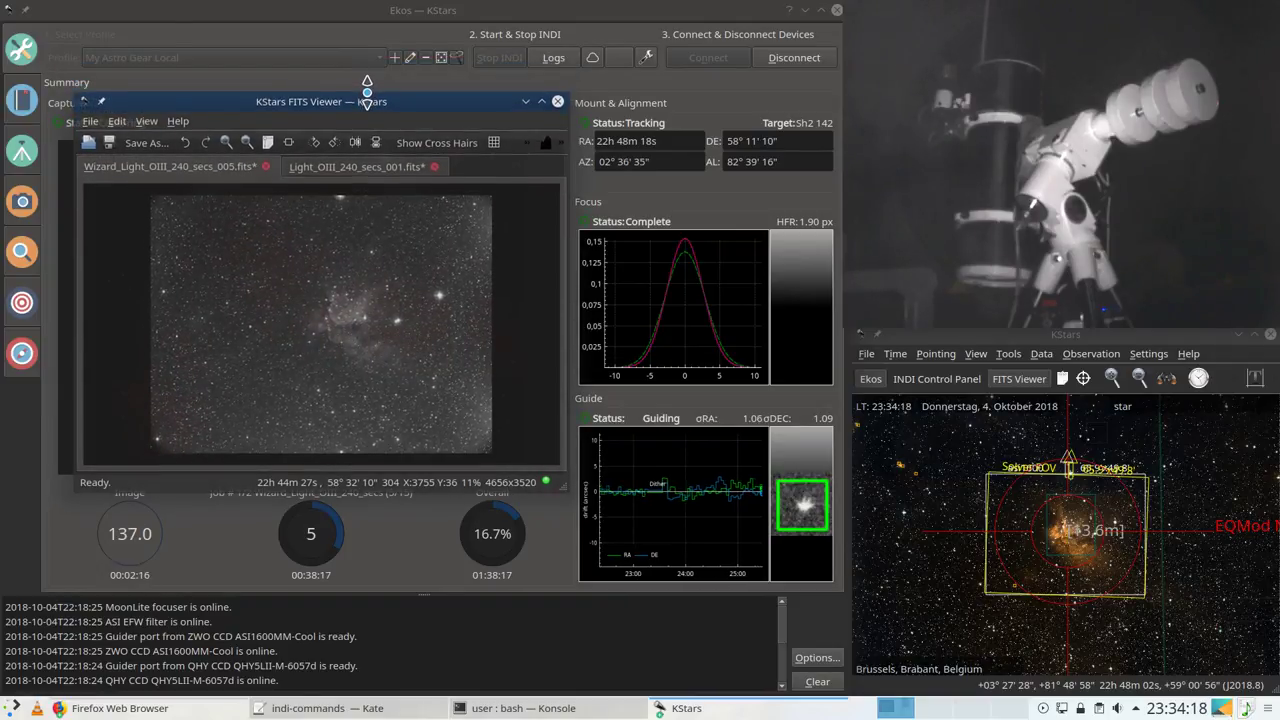
pyautogui.click(289, 143)
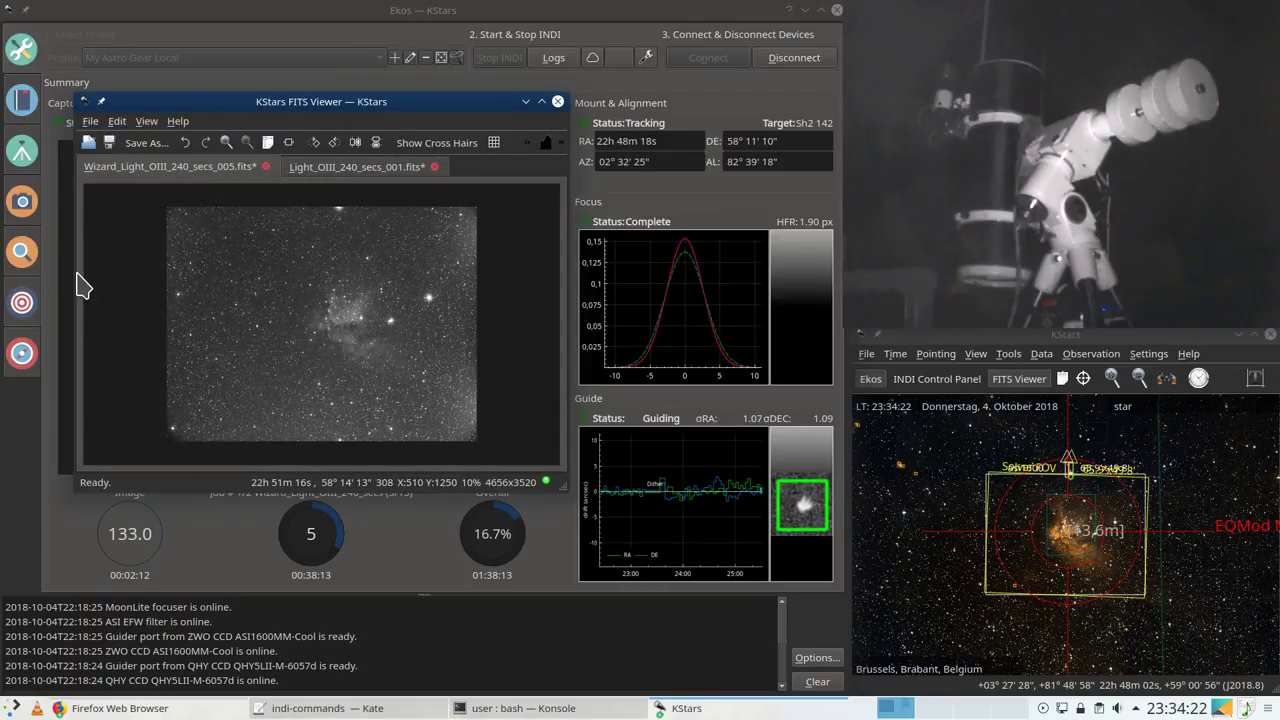
pyautogui.moveTo(80, 272); pyautogui.dragTo(95, 272)
pyautogui.moveTo(310, 105)
pyautogui.mouseDown()
pyautogui.moveTo(277, 177)
pyautogui.moveTo(347, 82)
pyautogui.moveTo(288, 124)
pyautogui.moveTo(290, 107)
pyautogui.mouseUp()
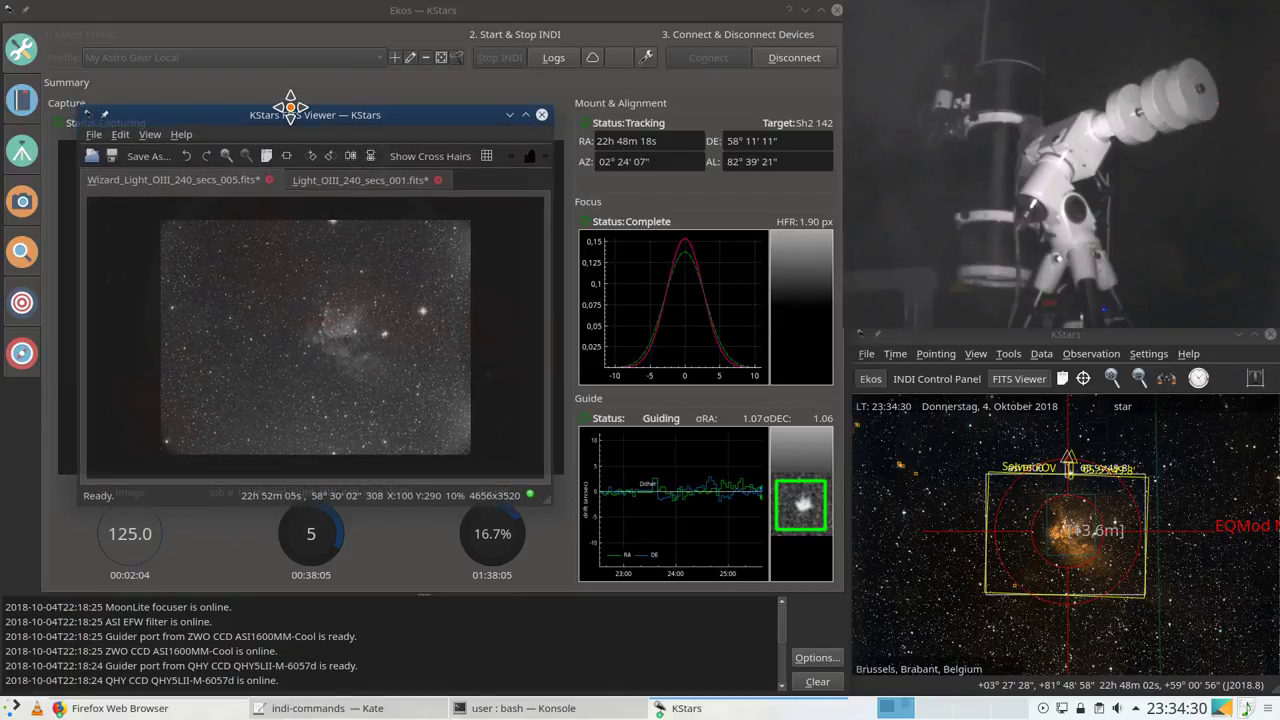
pyautogui.click(152, 134)
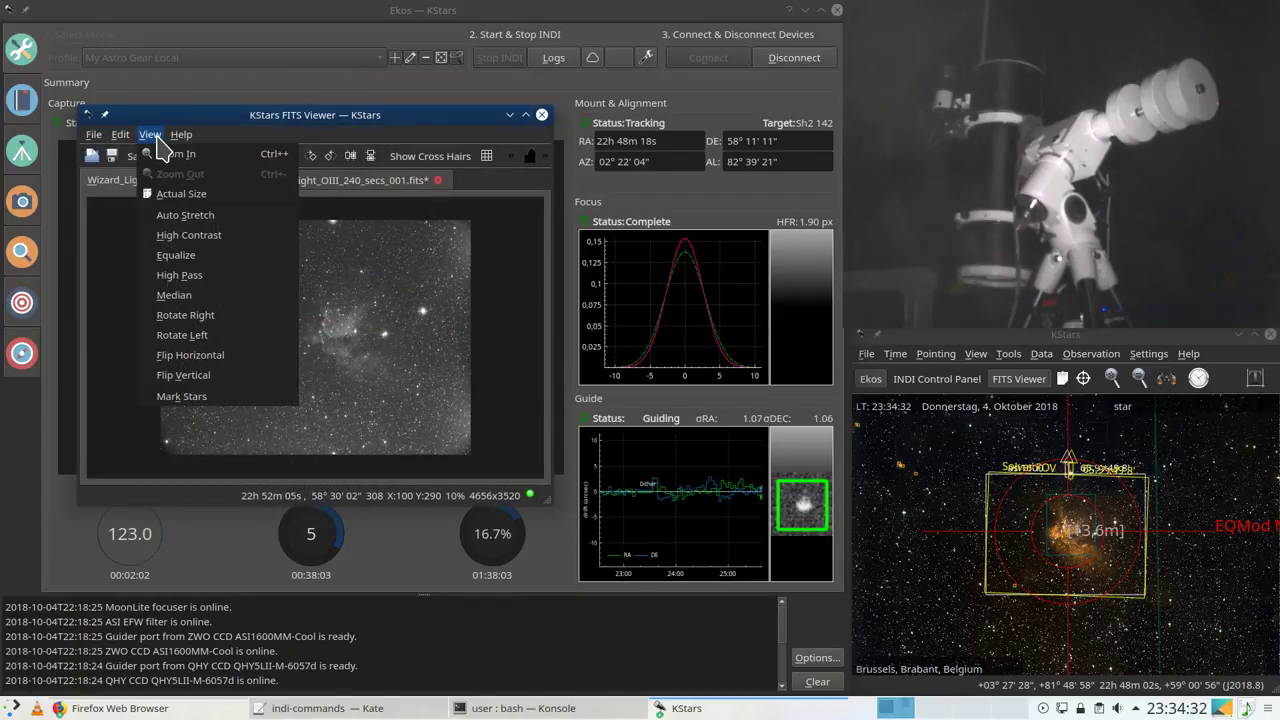
pyautogui.moveTo(121, 139)
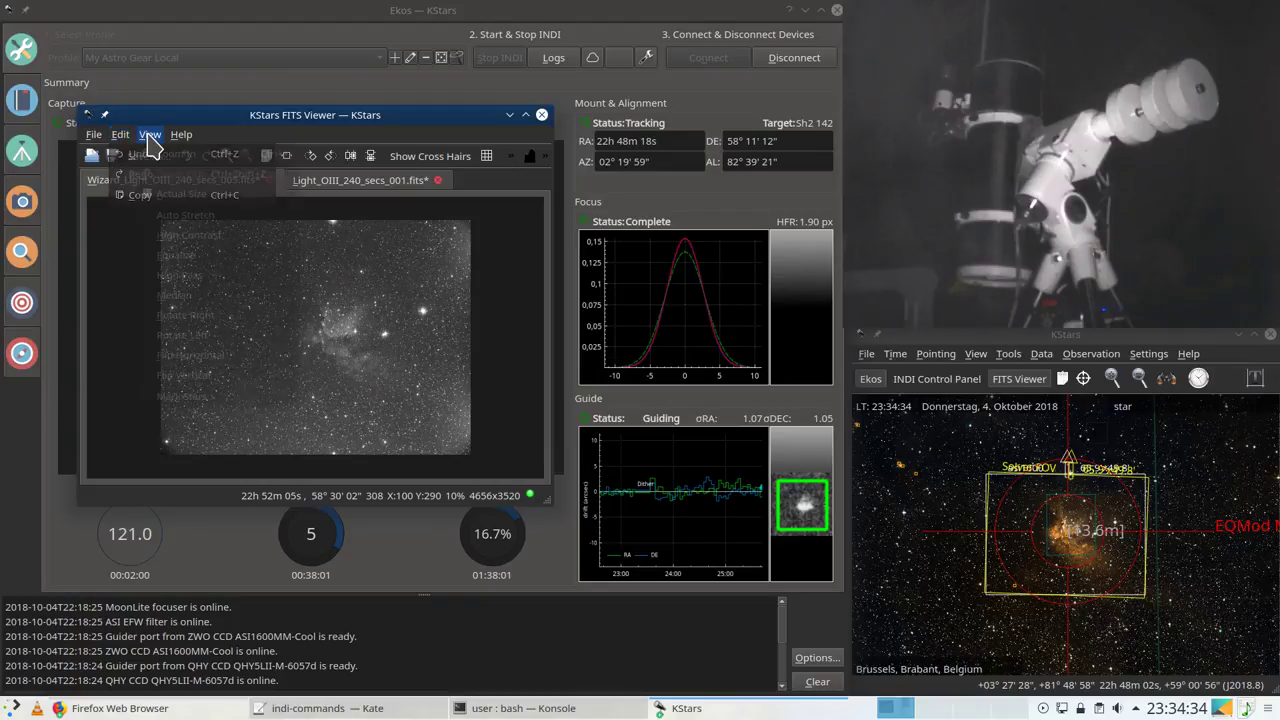
pyautogui.moveTo(178, 141)
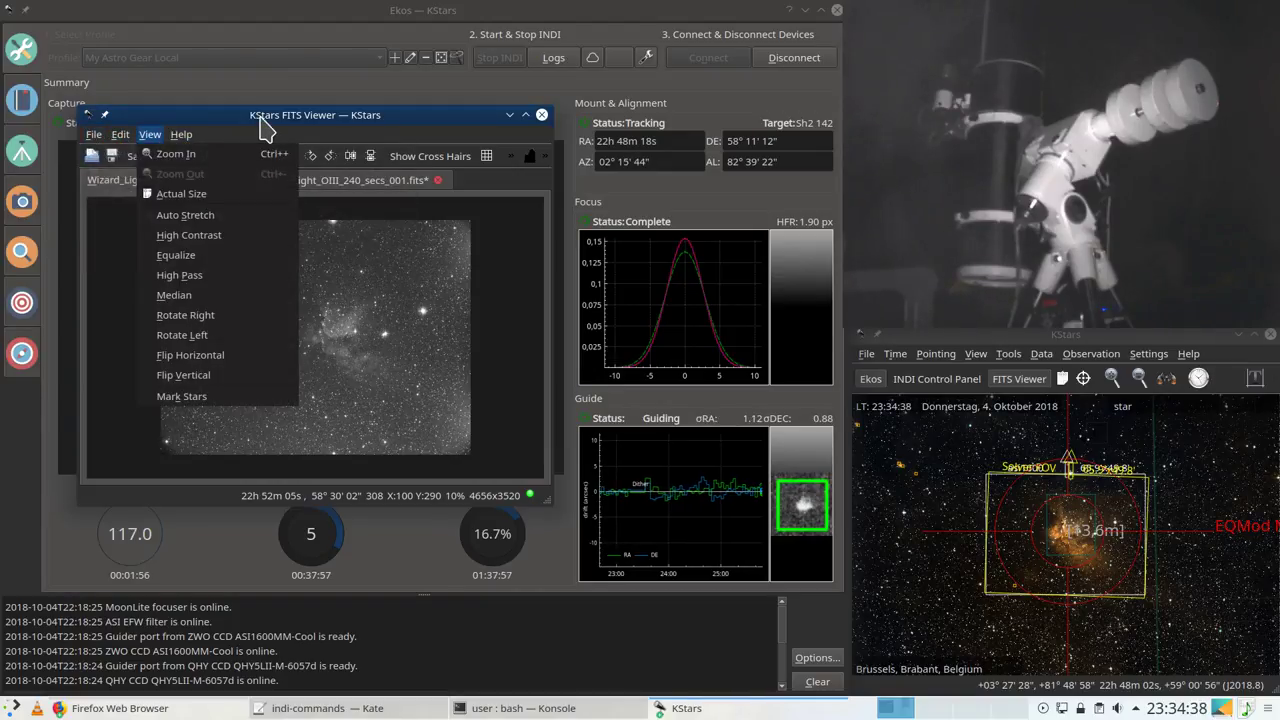
# Step: Adjust the FITS Viewer's position and height over the capture preview and examine the nebula in the 005 frame up close
pyautogui.moveTo(266, 119); pyautogui.dragTo(262, 139)
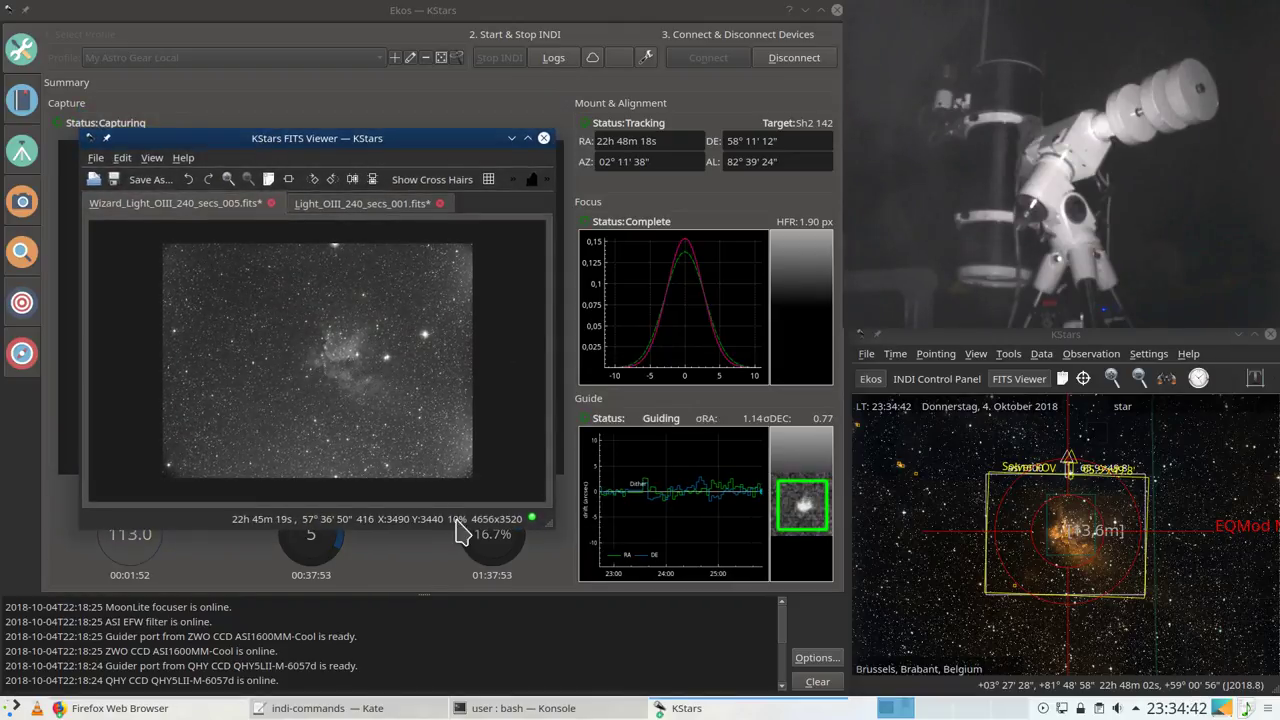
pyautogui.moveTo(457, 525); pyautogui.dragTo(457, 504)
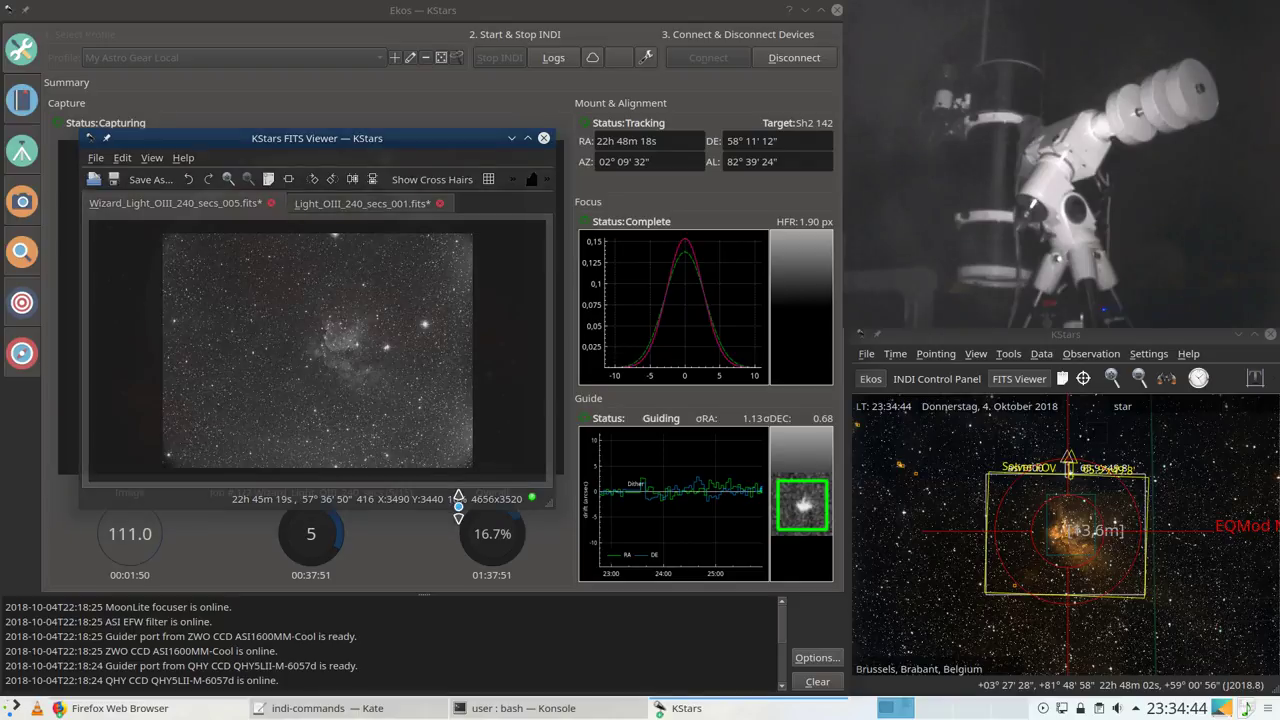
pyautogui.scroll(1, 309, 349)
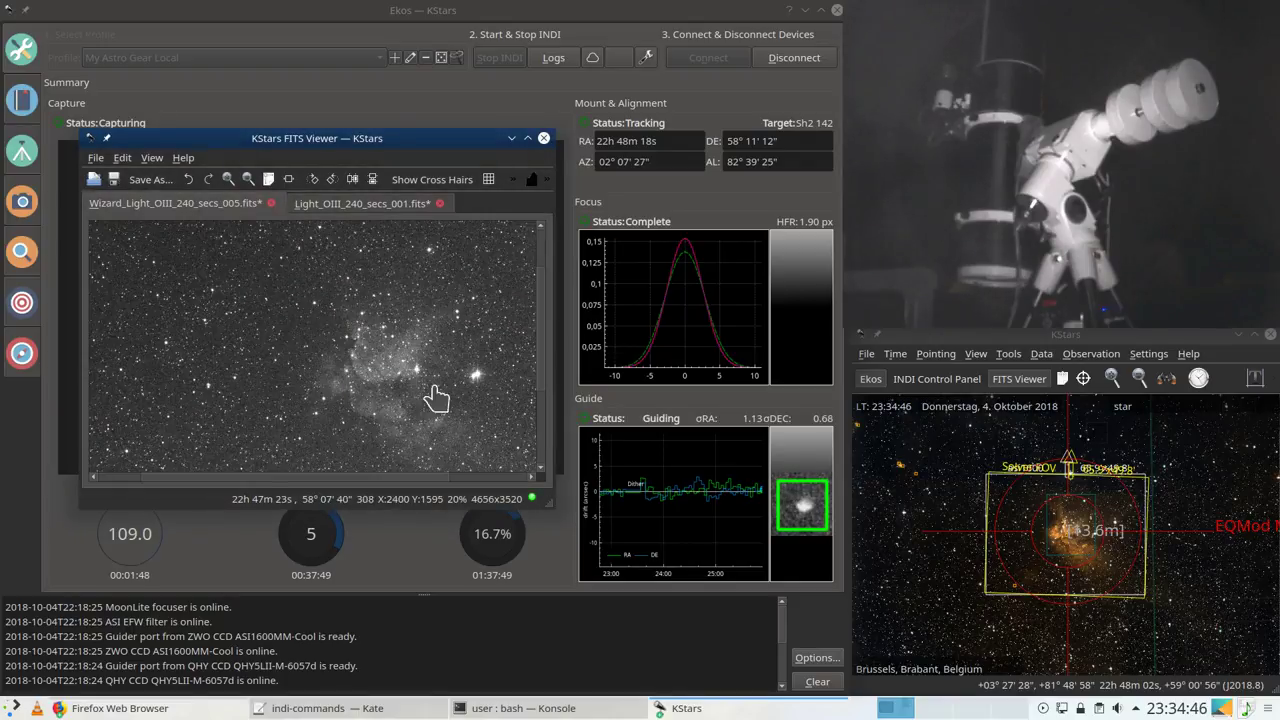
pyautogui.moveTo(543, 355); pyautogui.dragTo(542, 368)
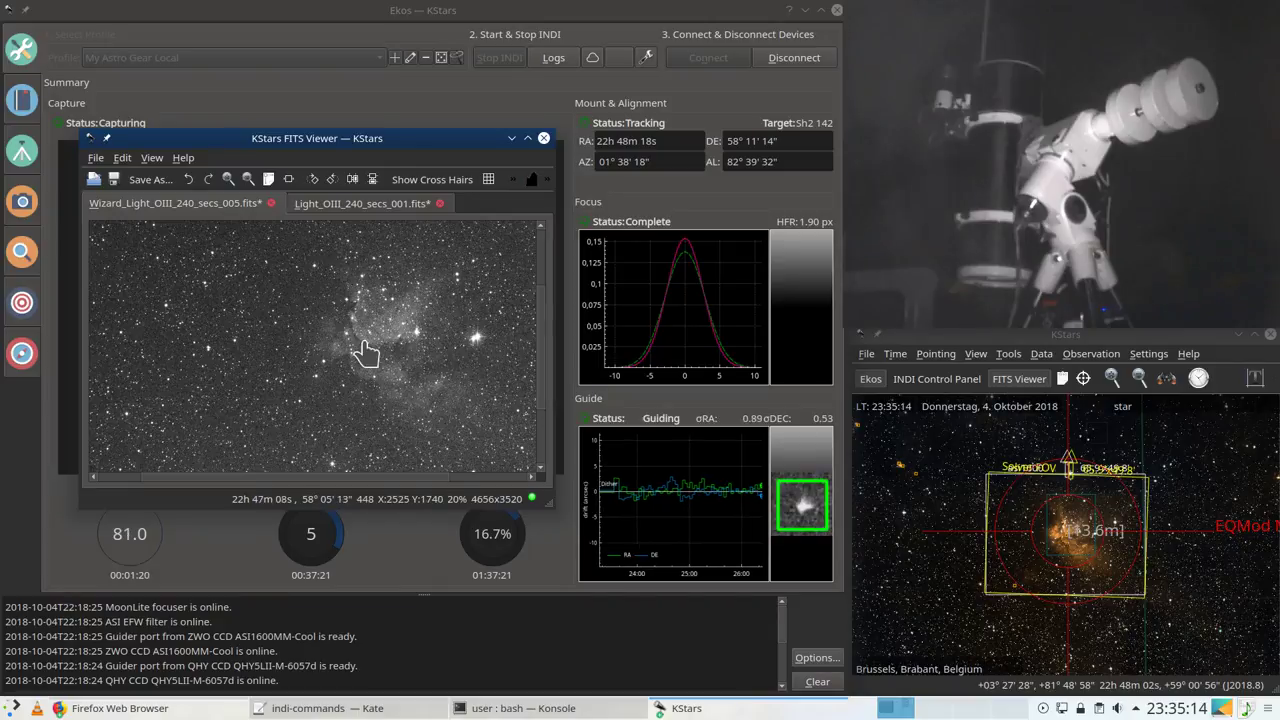
# Step: Enlarge the FITS Viewer window and auto-stretch the Wizard_Light_OIII_240_secs_006.fits frame
pyautogui.scroll(-1, 366, 354)
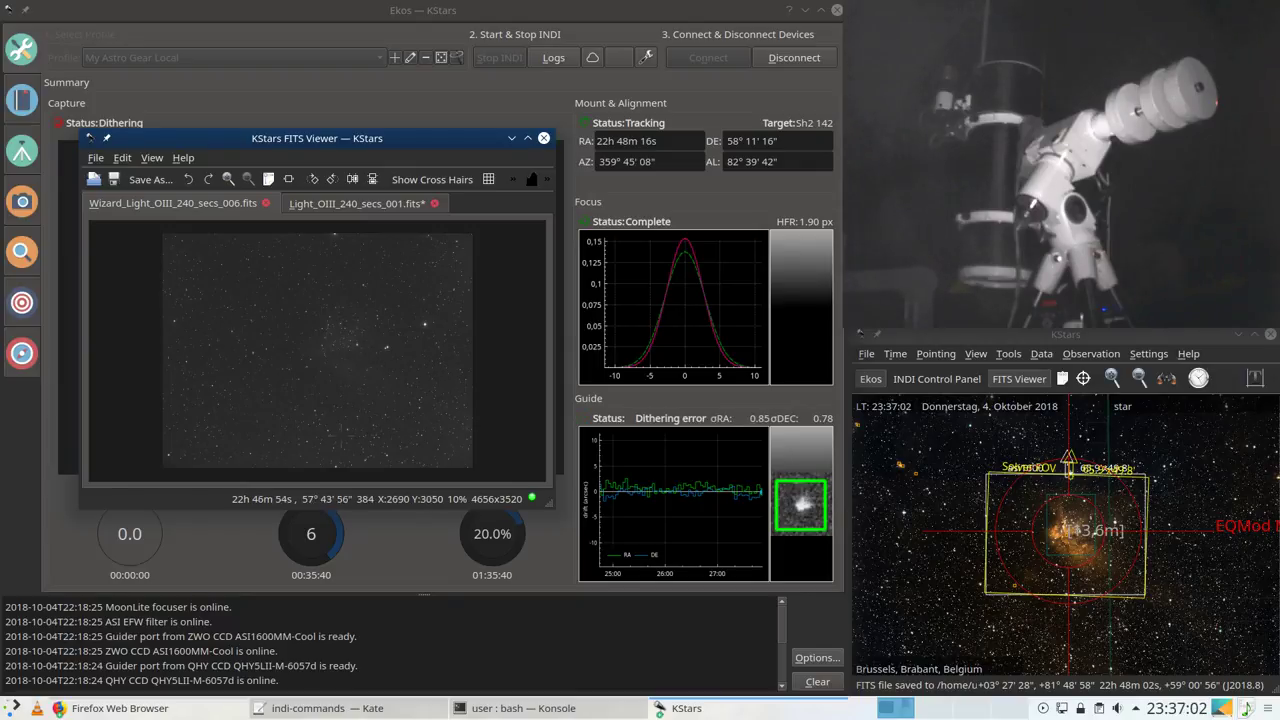
pyautogui.moveTo(549, 502); pyautogui.dragTo(788, 650)
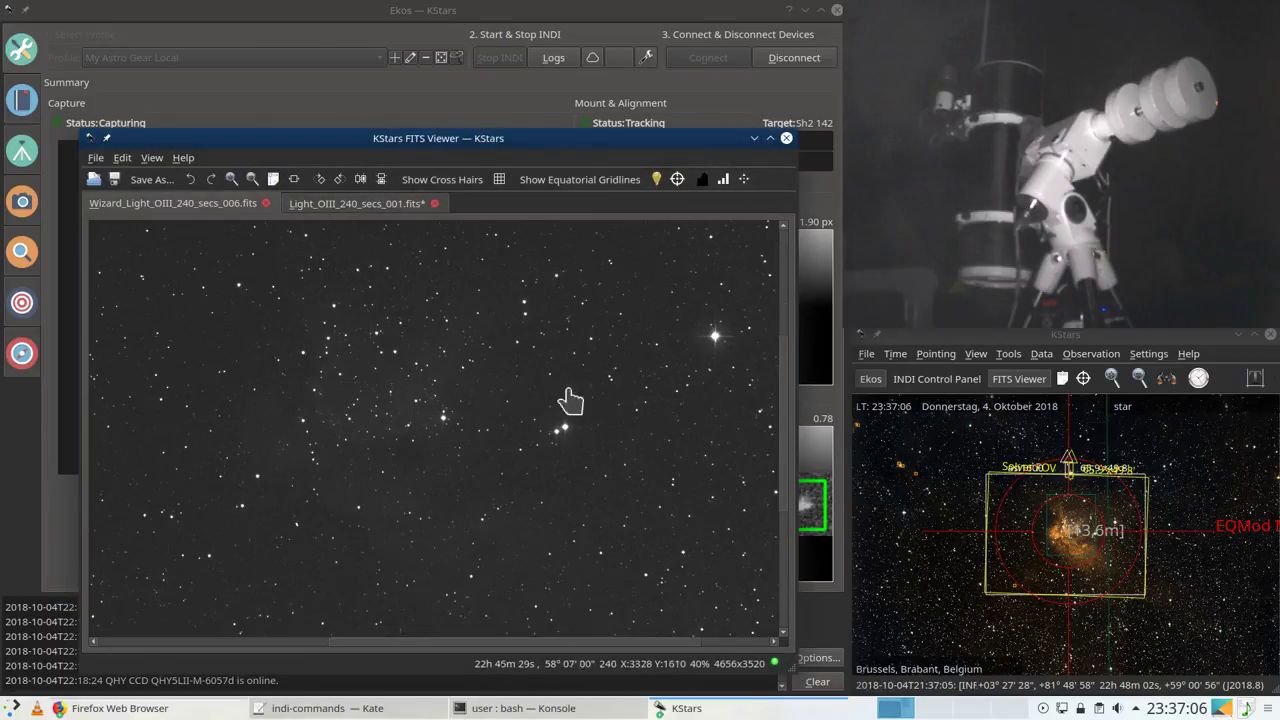
pyautogui.click(743, 179)
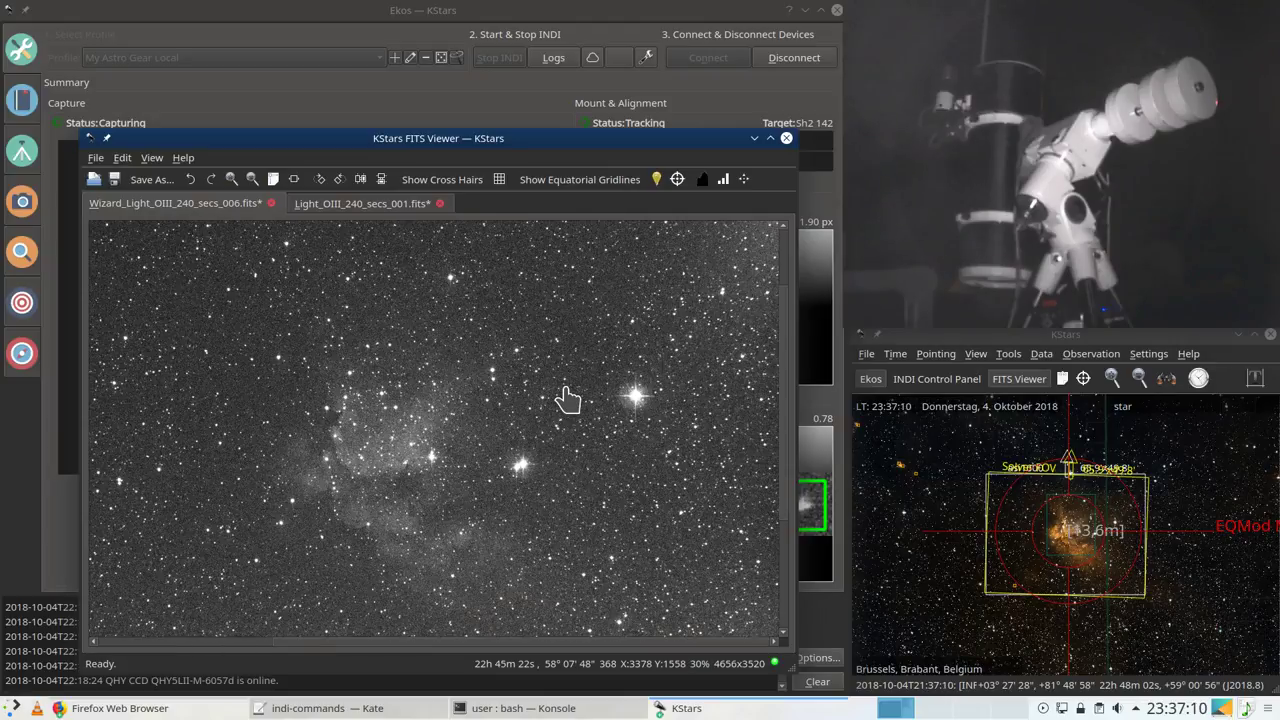
# Step: Examine the nebula and the star shapes across the stretched 006 frame at different magnifications
pyautogui.scroll(-2, 567, 399)
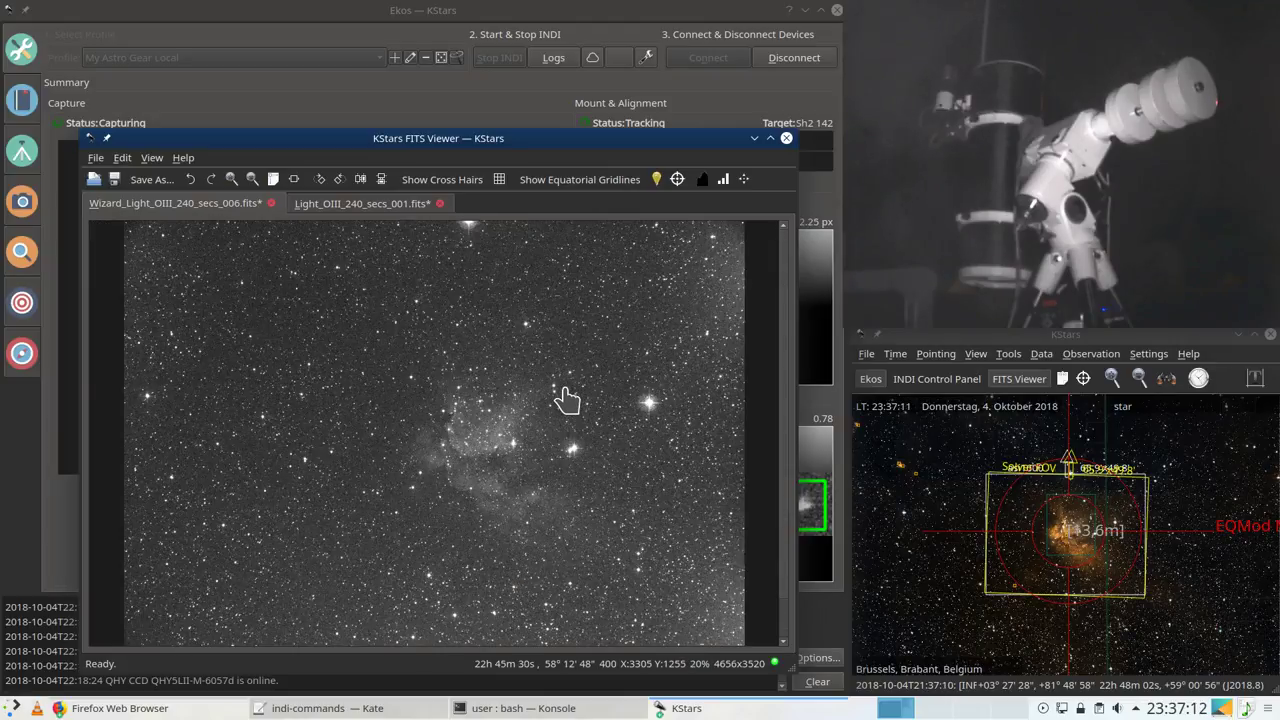
pyautogui.scroll(-1, 567, 399)
pyautogui.scroll(1, 566, 400)
pyautogui.scroll(1, 480, 440)
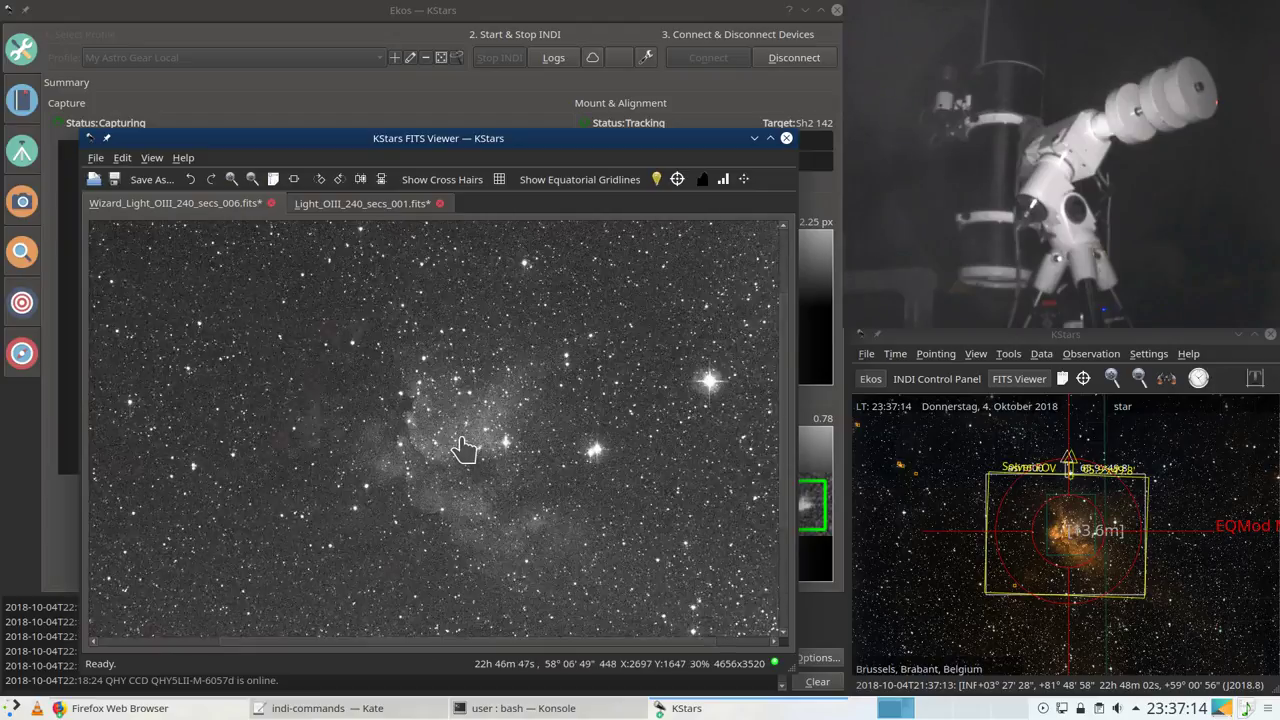
pyautogui.scroll(3, 463, 449)
pyautogui.moveTo(789, 477); pyautogui.dragTo(703, 643)
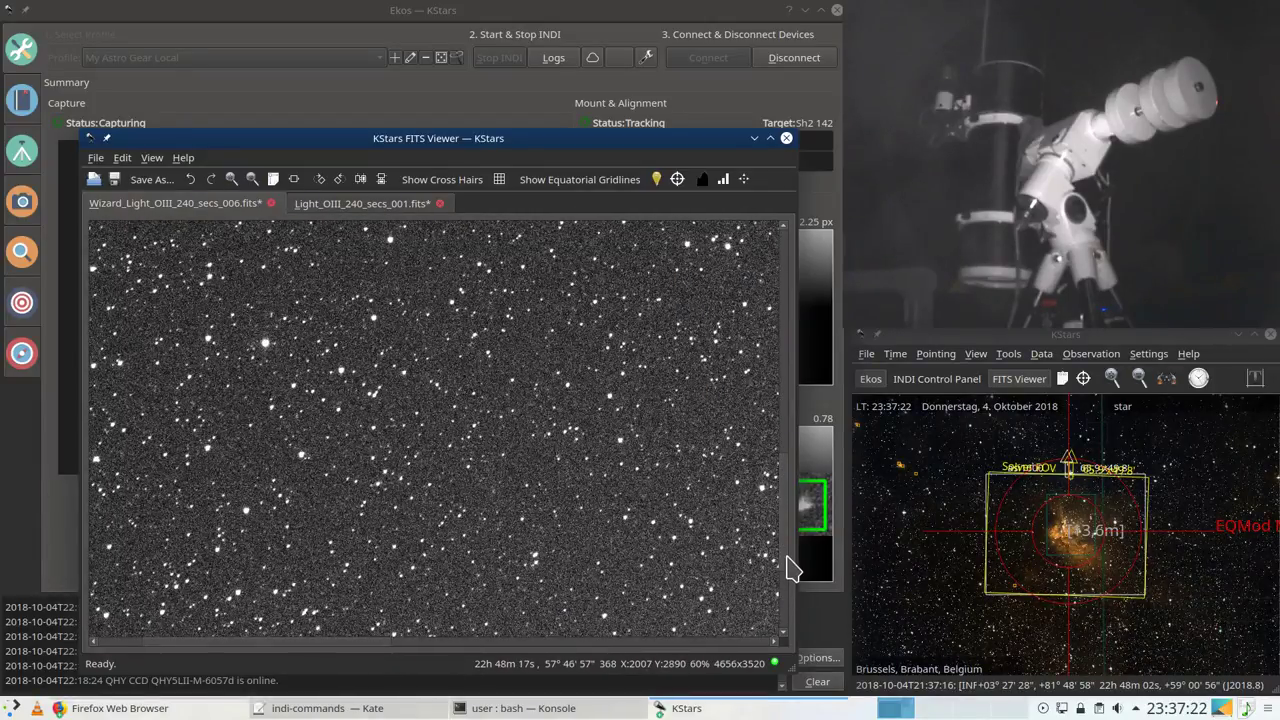
pyautogui.moveTo(787, 557); pyautogui.dragTo(772, 381)
pyautogui.scroll(-1, 778, 490)
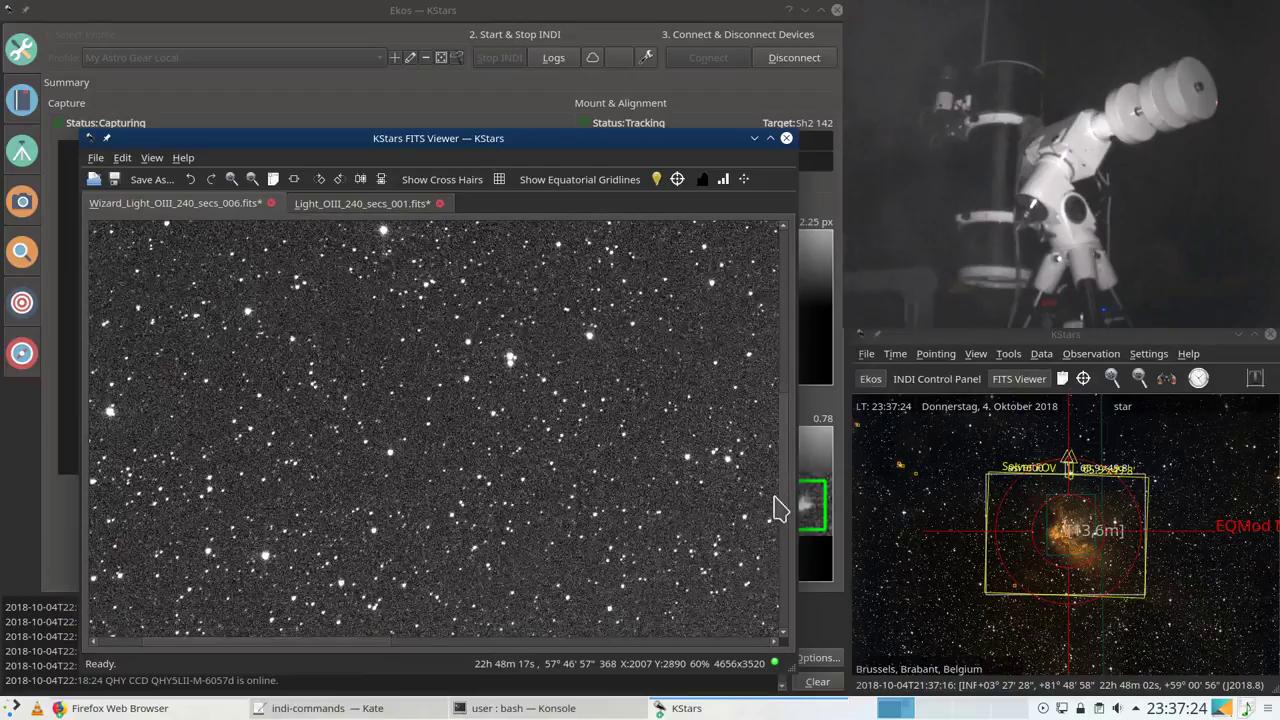
pyautogui.scroll(-2, 720, 480)
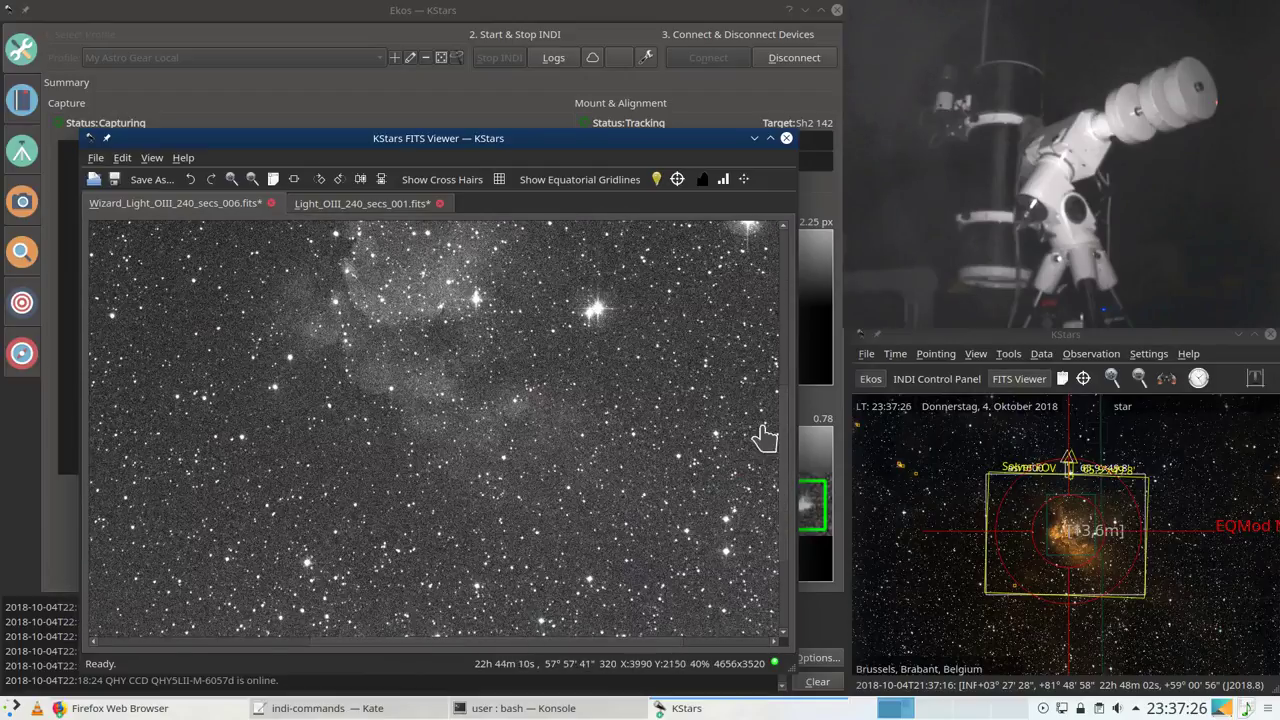
pyautogui.moveTo(783, 466); pyautogui.dragTo(788, 412)
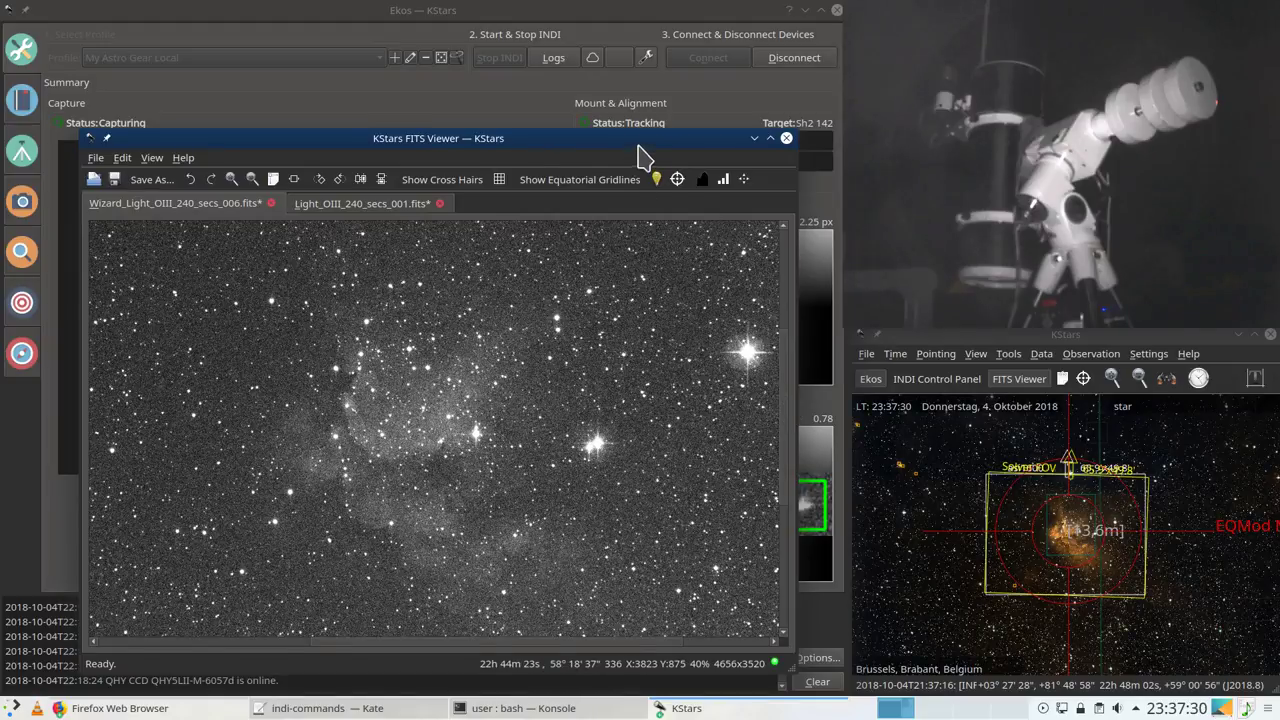
# Step: Minimize the FITS Viewer and enlarge the nebula on the sky map
pyautogui.moveTo(643, 157); pyautogui.dragTo(646, 120)
pyautogui.click(755, 98)
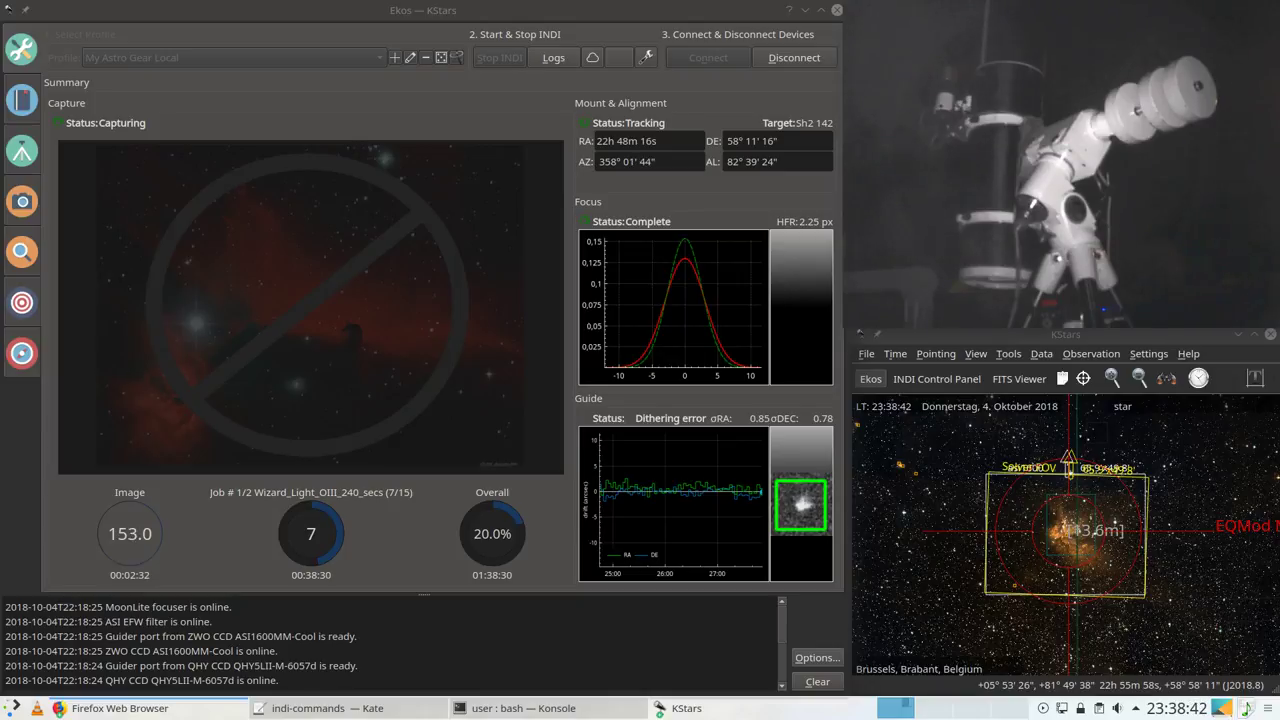
pyautogui.scroll(3, 1065, 533)
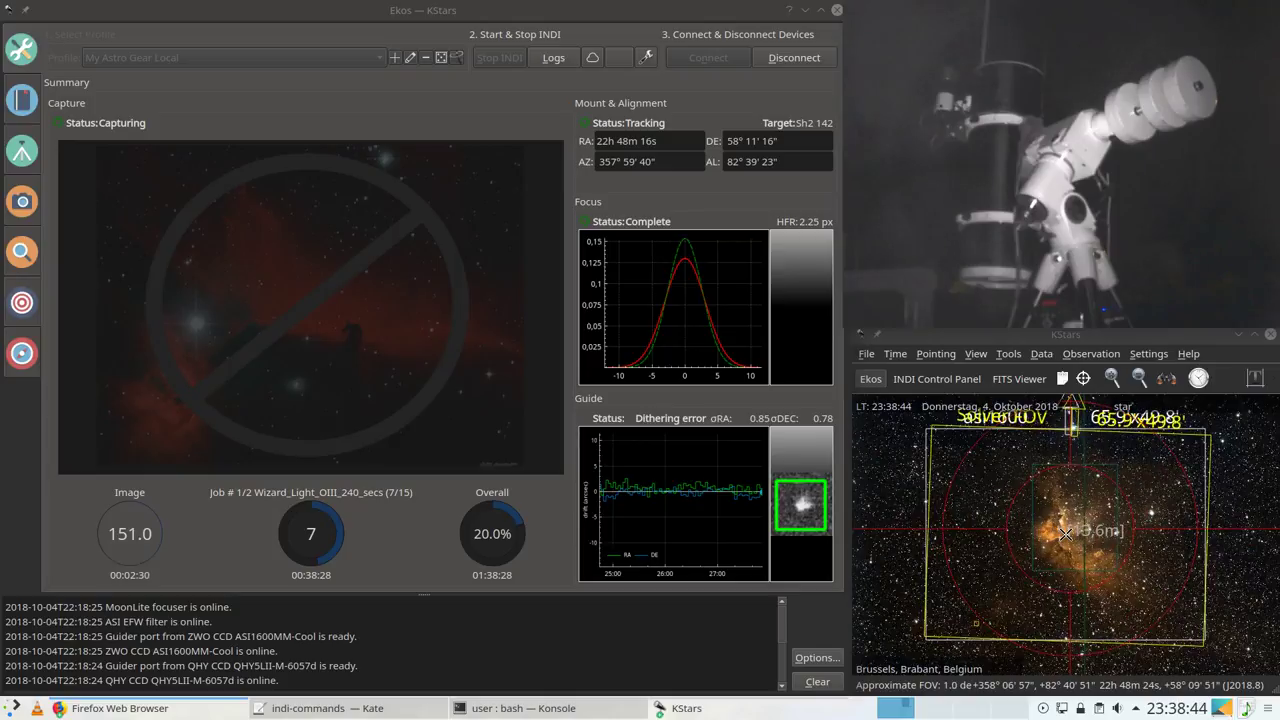
pyautogui.scroll(2, 1065, 533)
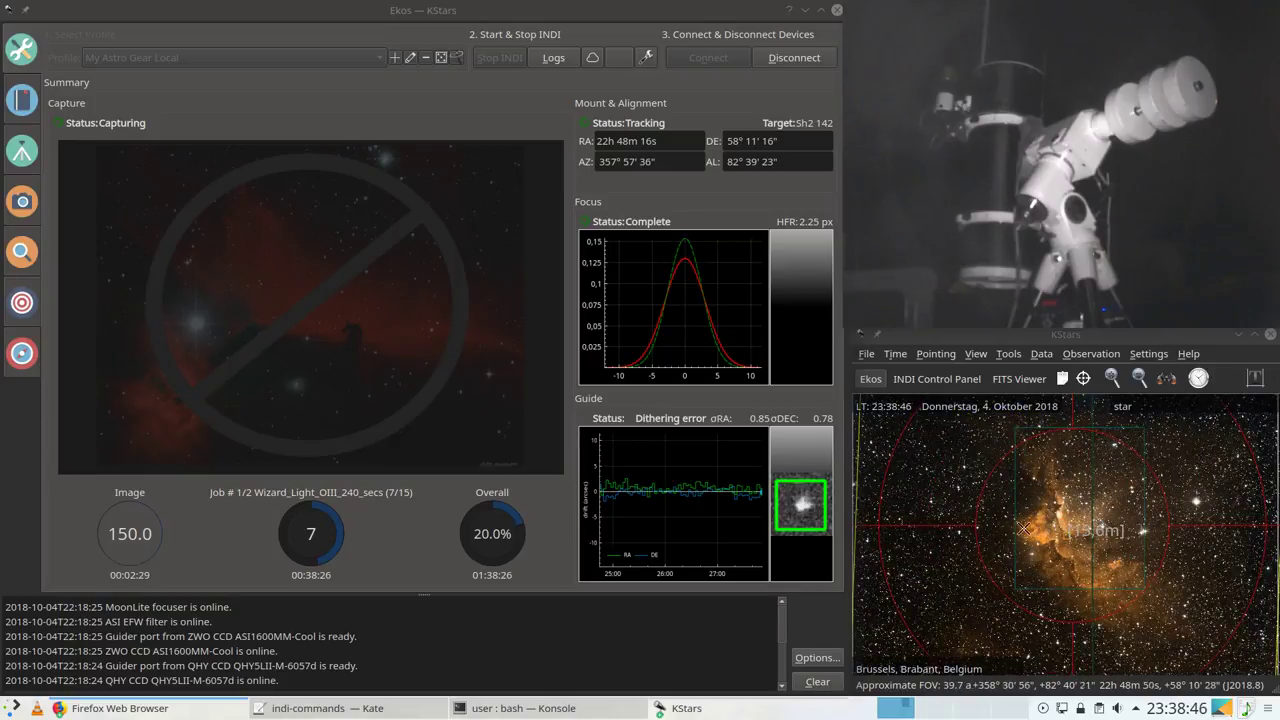
# Step: Set the meridian flip limit in the Ekos capture settings to 1,00 hours and bring the camera's full field of view back on the sky map
pyautogui.click(21, 208)
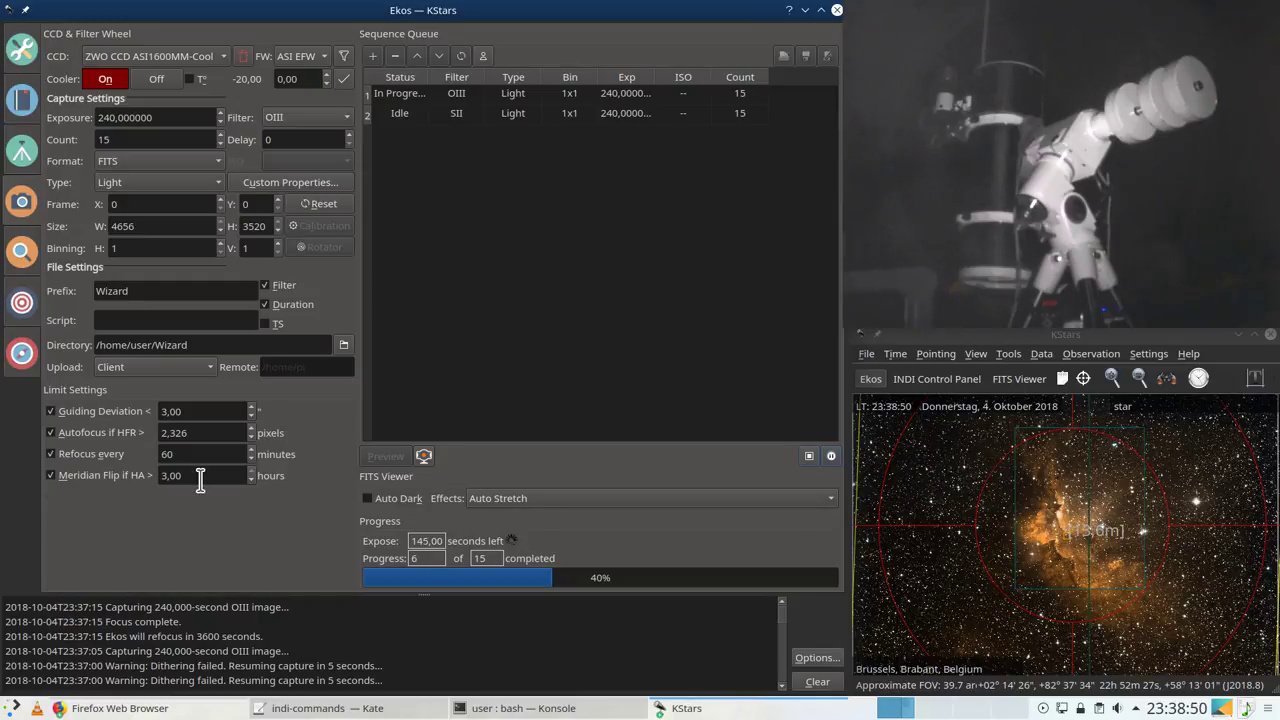
pyautogui.moveTo(214, 478); pyautogui.dragTo(118, 480)
pyautogui.press('BackSpace')
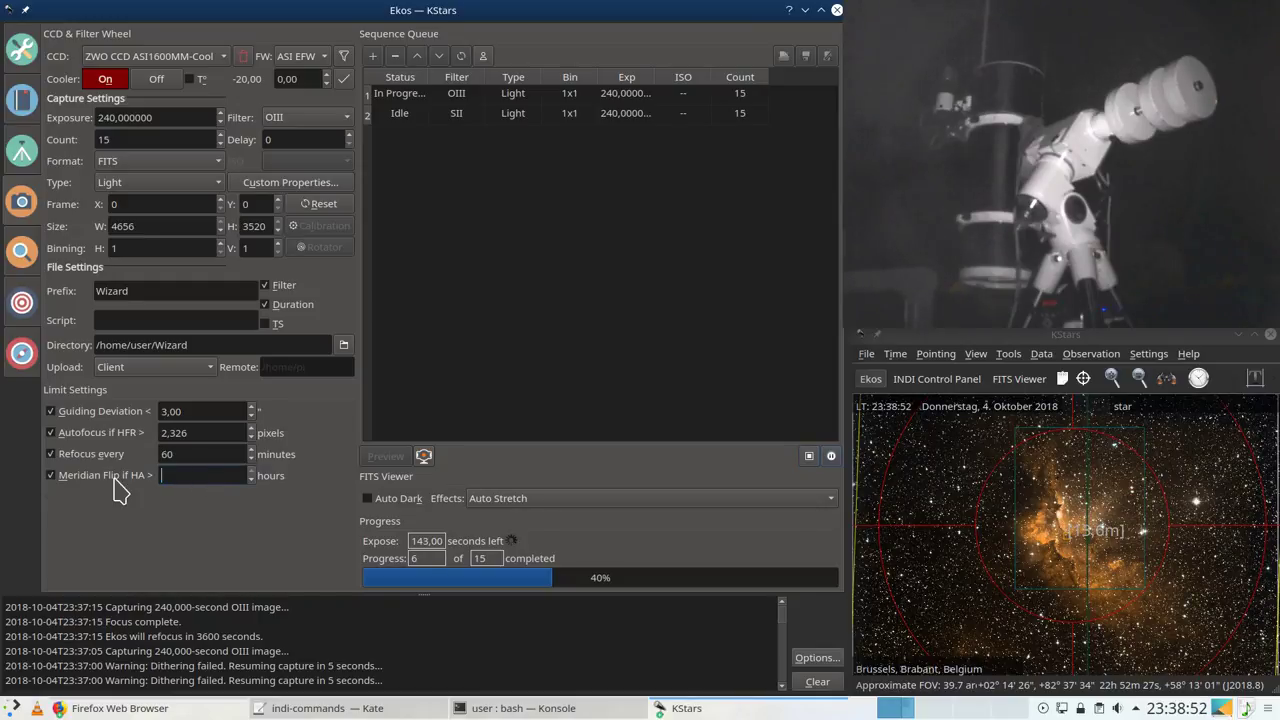
pyautogui.write('1,00')
pyautogui.scroll(-2, 1116, 548)
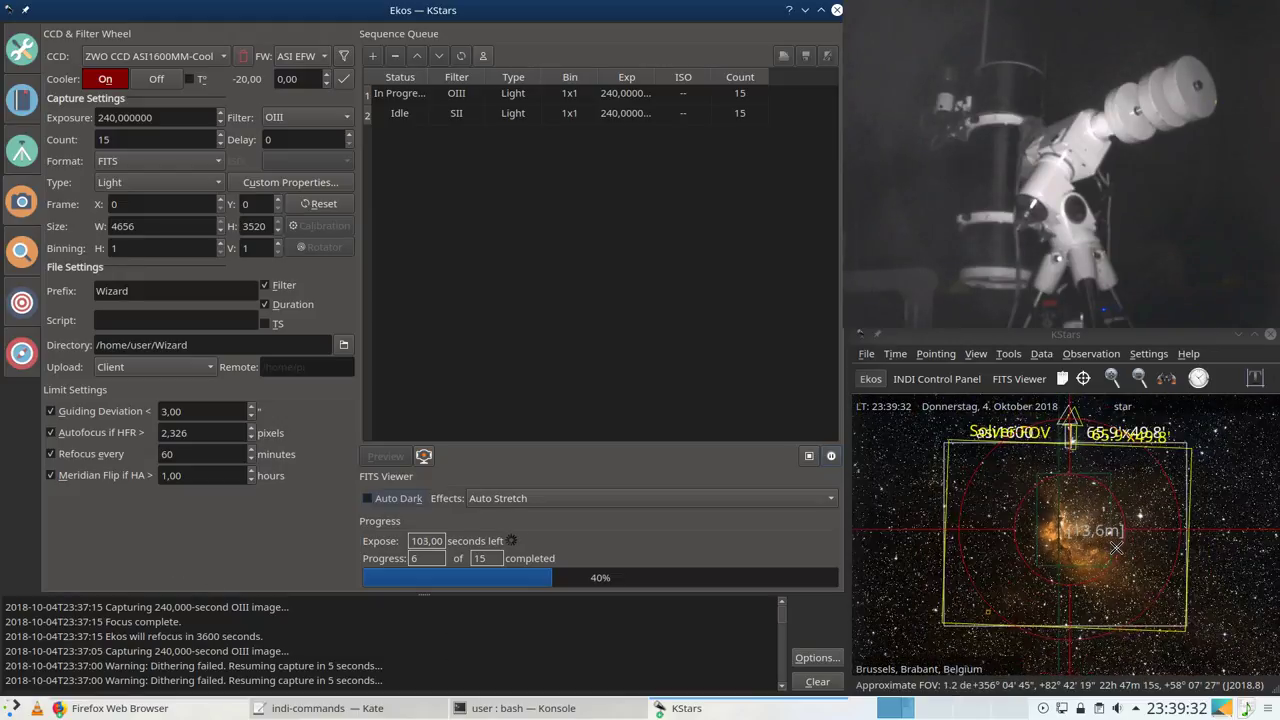
# Step: Widen the sky map from the camera's field of view to see the mount's position among the surrounding constellations
pyautogui.scroll(-2, 1116, 548)
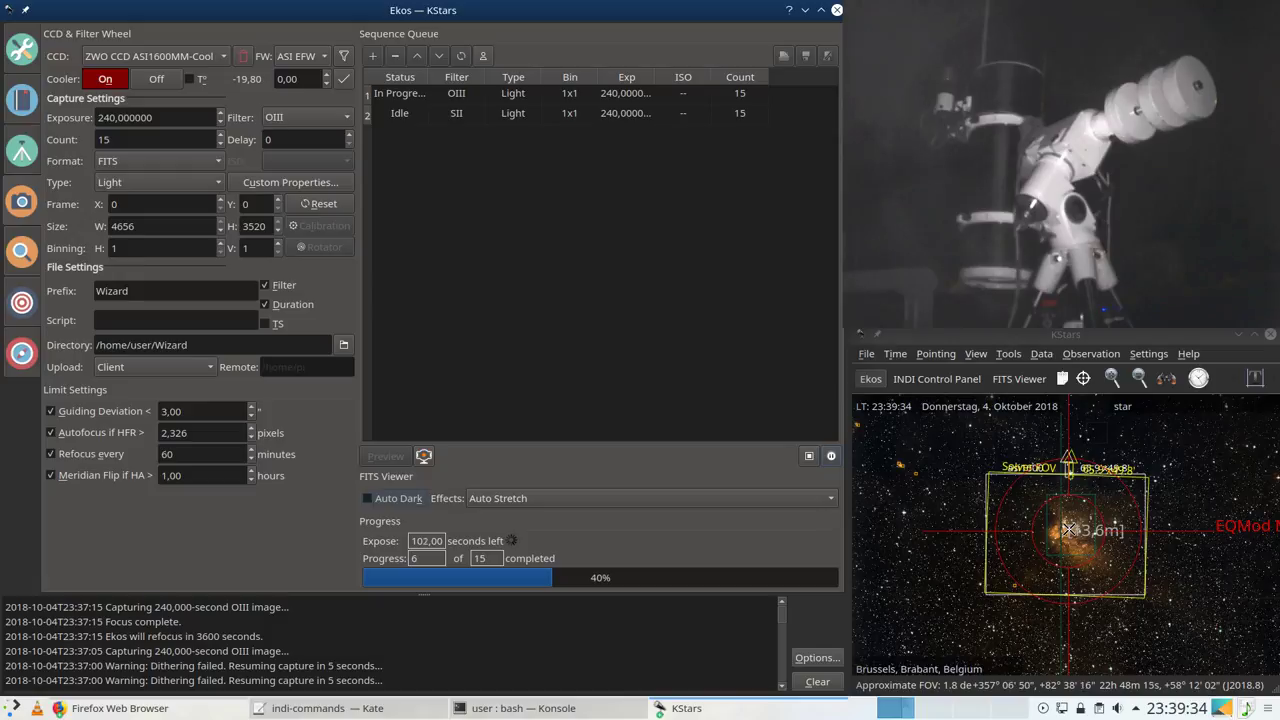
pyautogui.scroll(-5, 1069, 530)
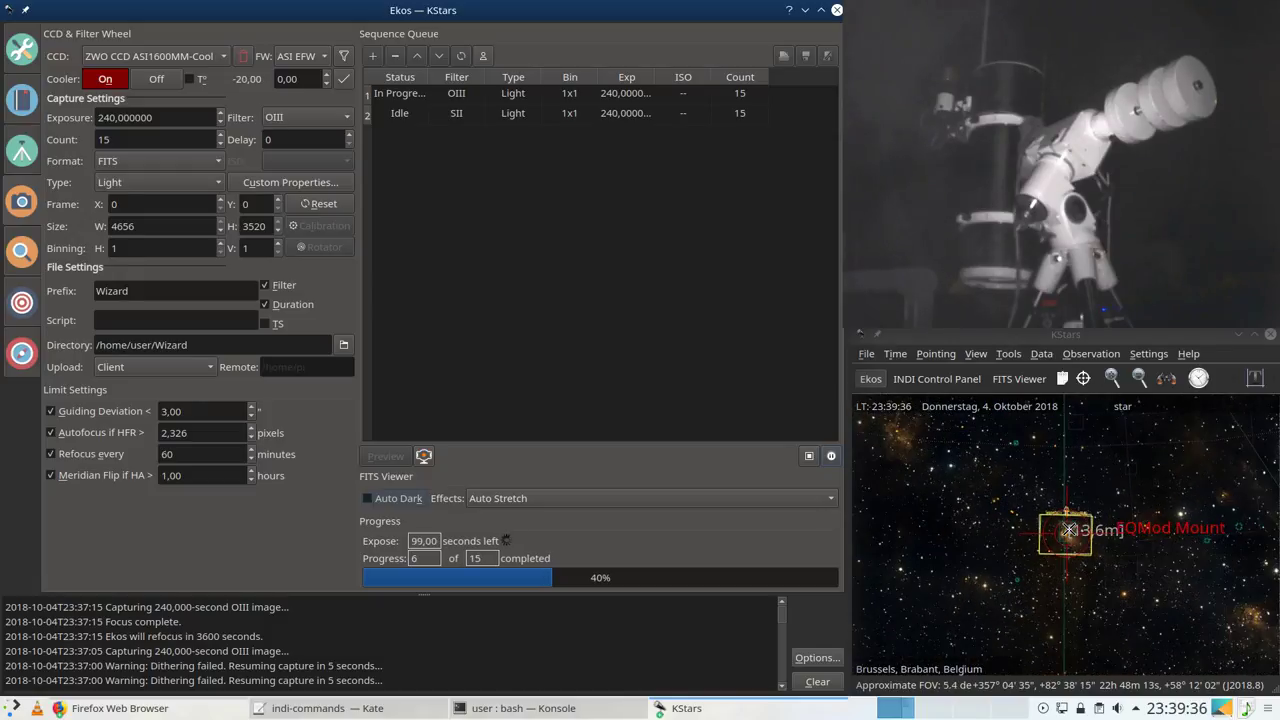
pyautogui.scroll(-5, 1069, 530)
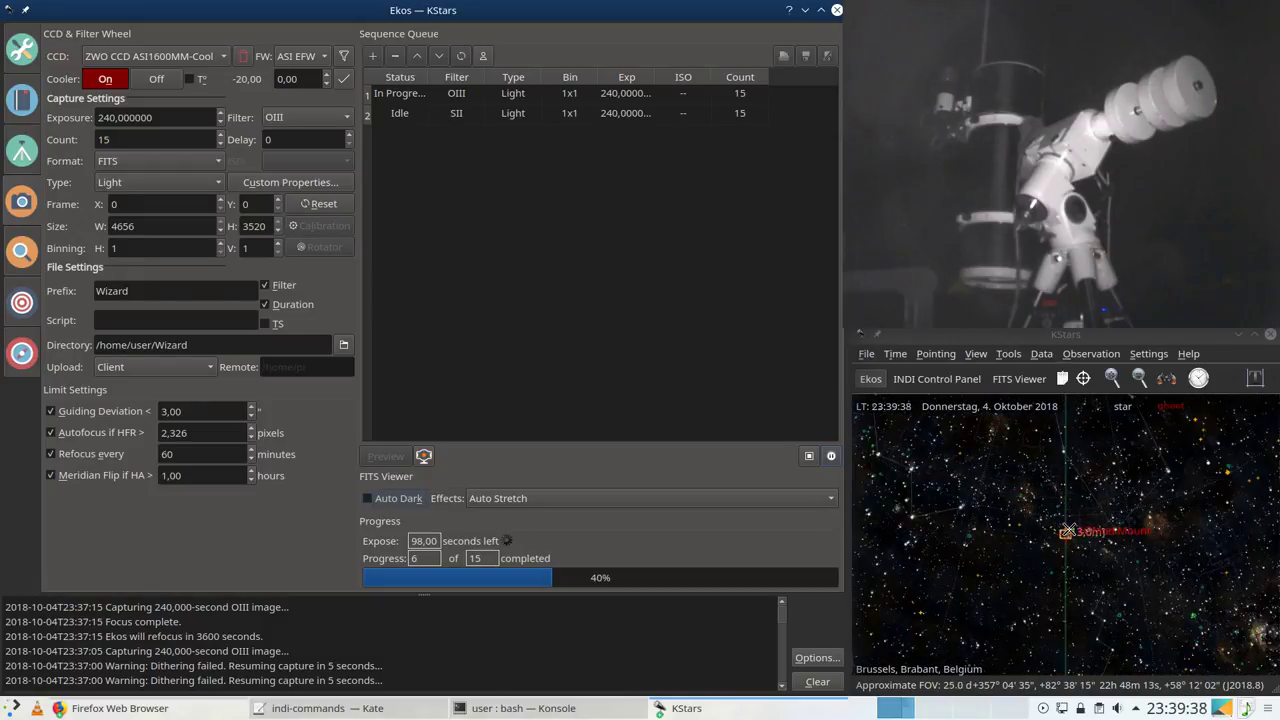
pyautogui.scroll(-4, 1069, 530)
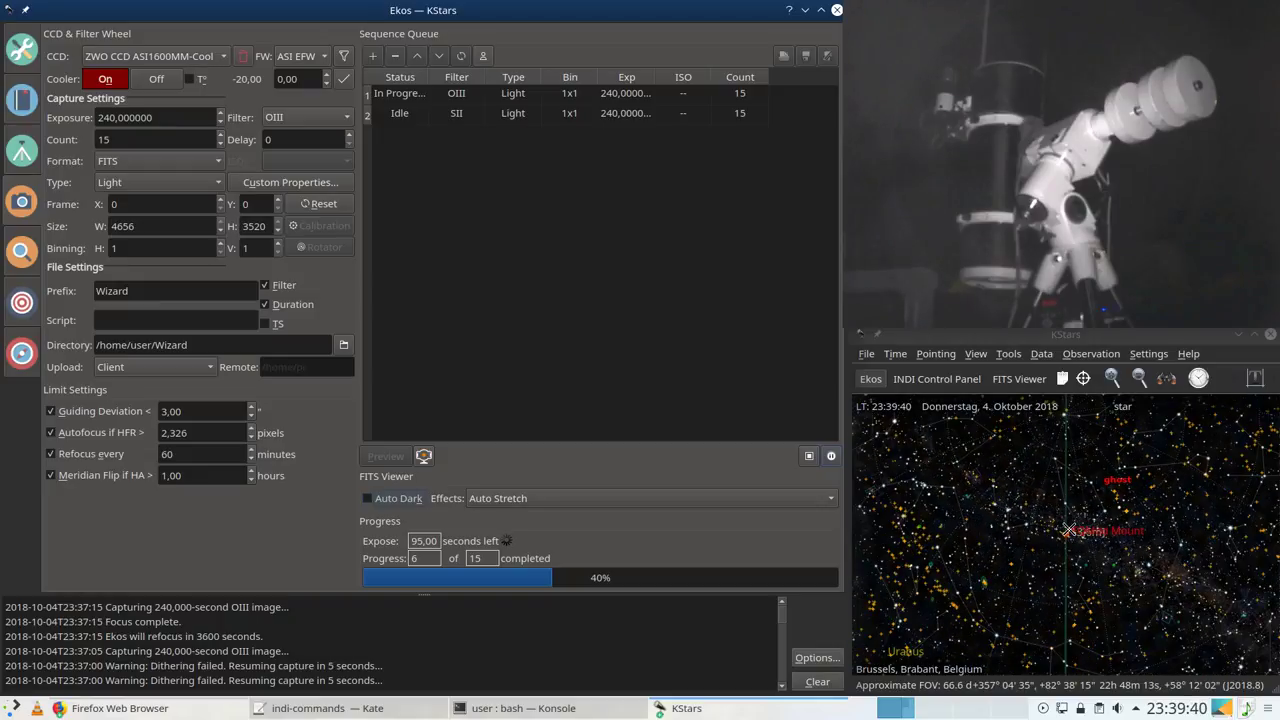
pyautogui.scroll(-2, 1069, 530)
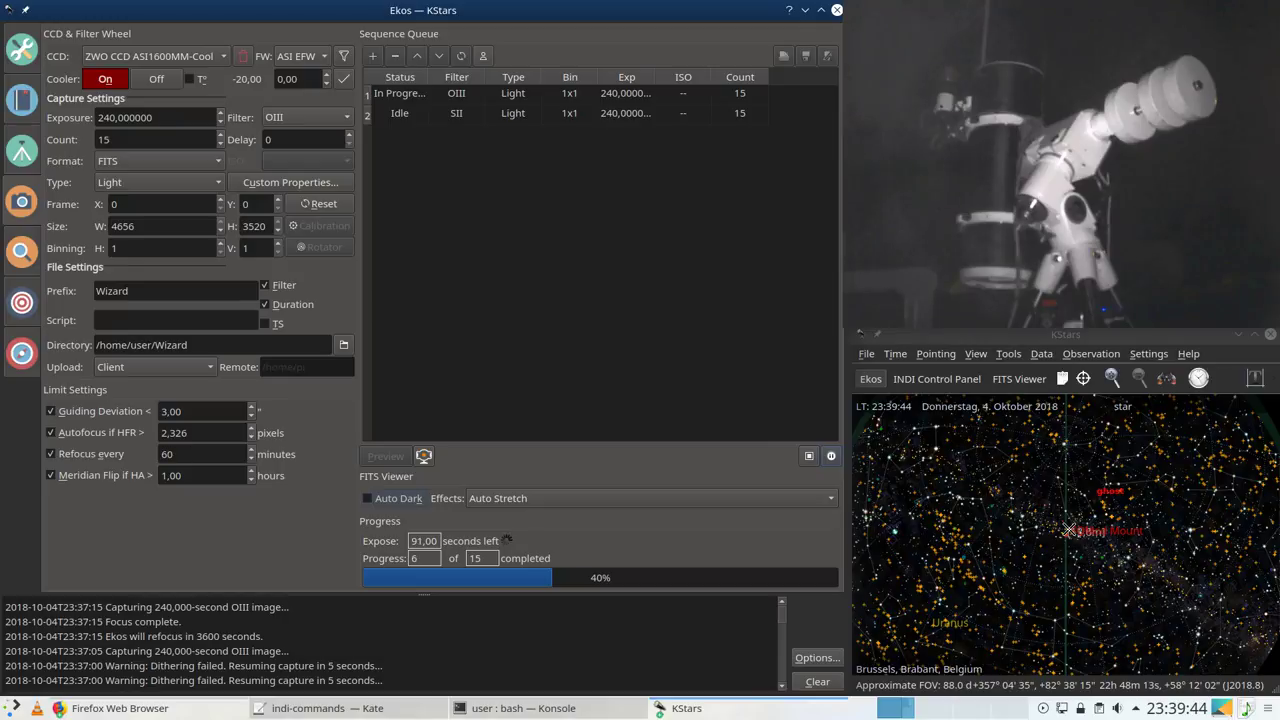
# Step: Recentre the sky map near the mount position and enlarge the nebula until it fills the map
pyautogui.moveTo(1060, 590)
pyautogui.mouseDown()
pyautogui.moveTo(1060, 434)
pyautogui.moveTo(1055, 600)
pyautogui.mouseUp()
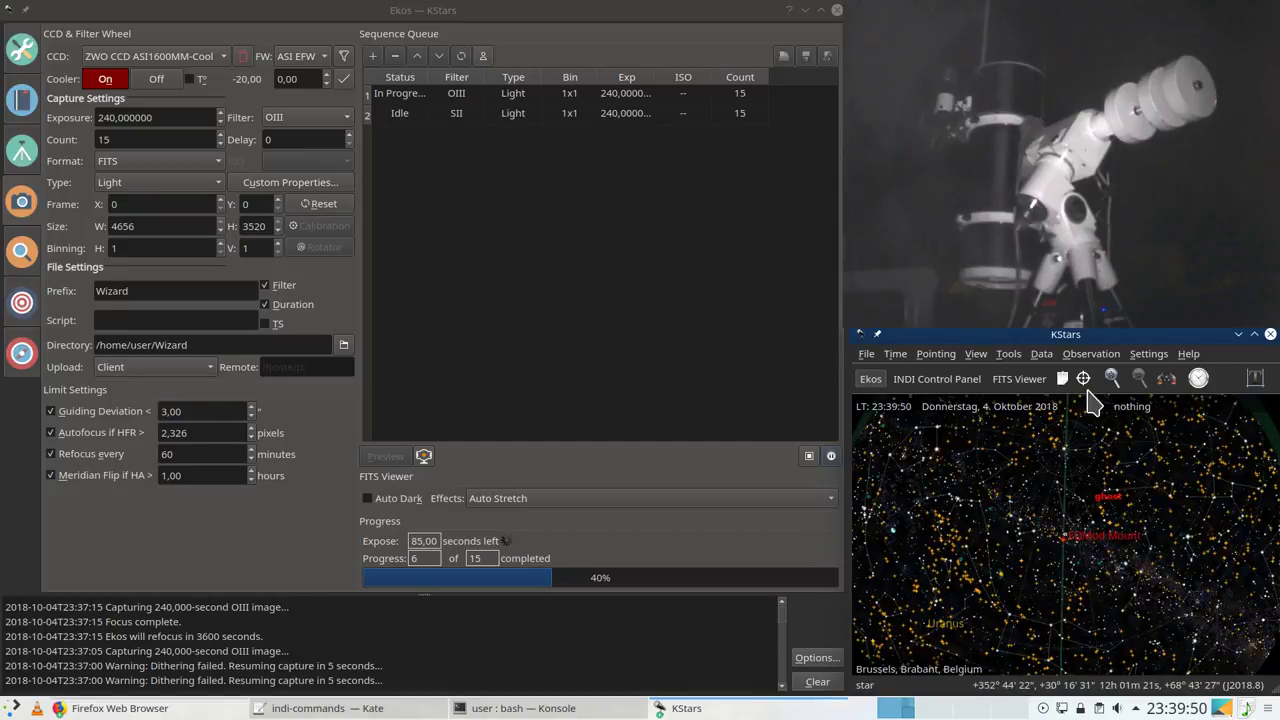
pyautogui.scroll(3, 1065, 538)
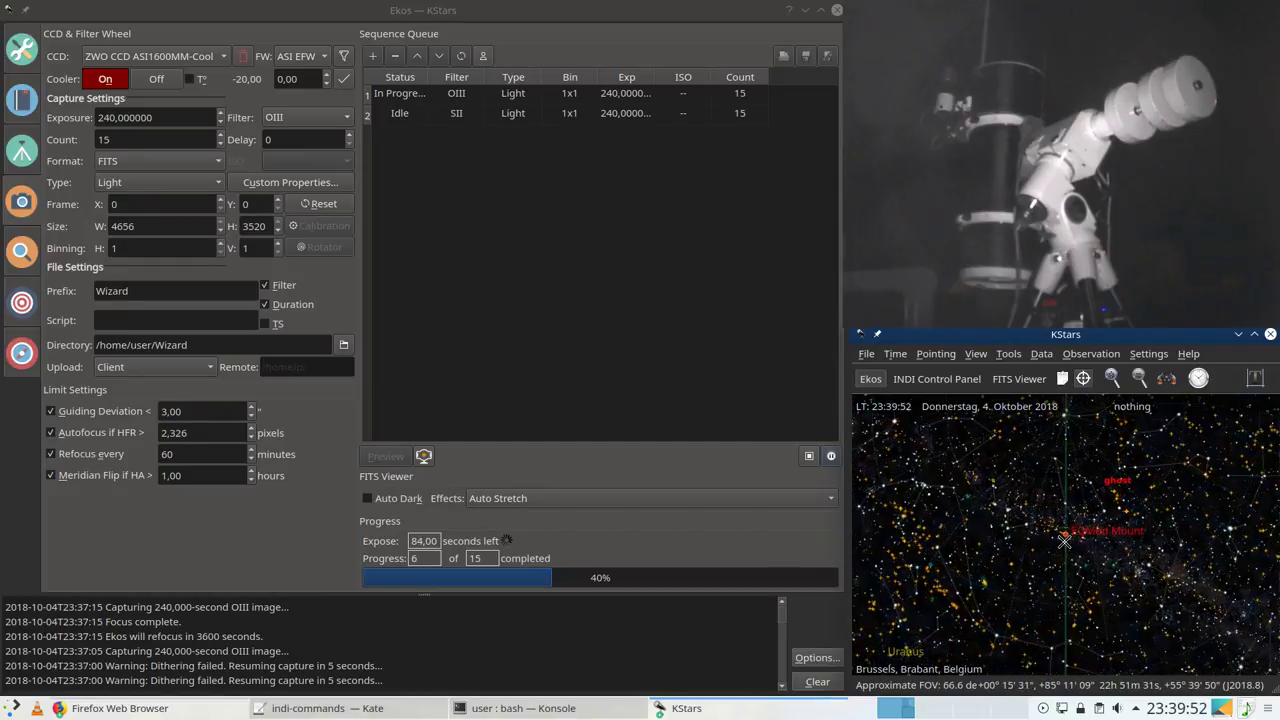
pyautogui.scroll(5, 1065, 538)
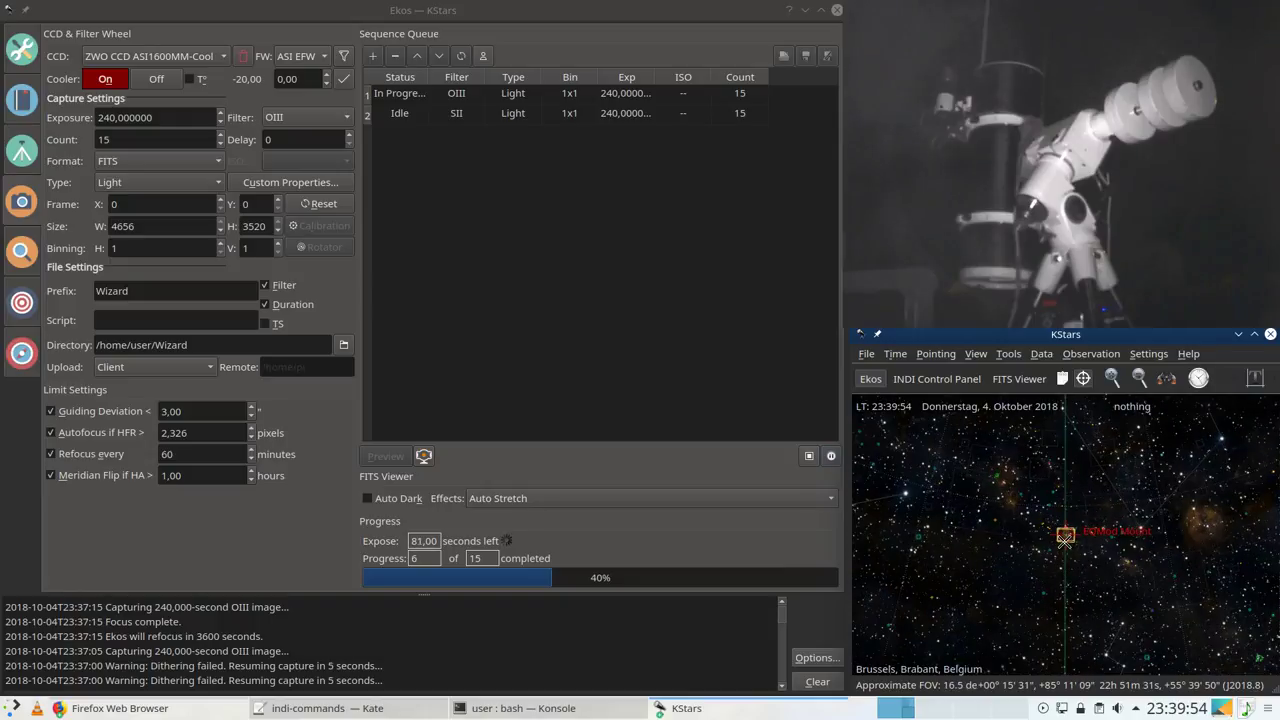
pyautogui.scroll(6, 1065, 540)
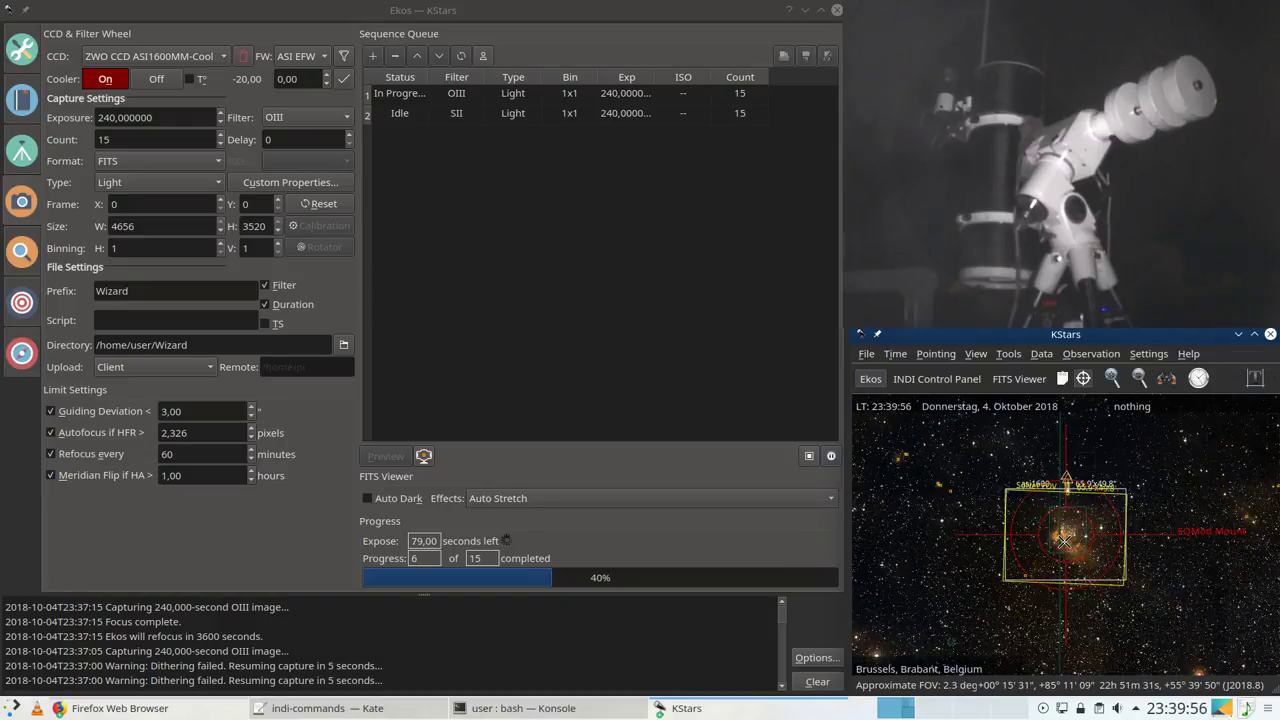
pyautogui.scroll(3, 1065, 540)
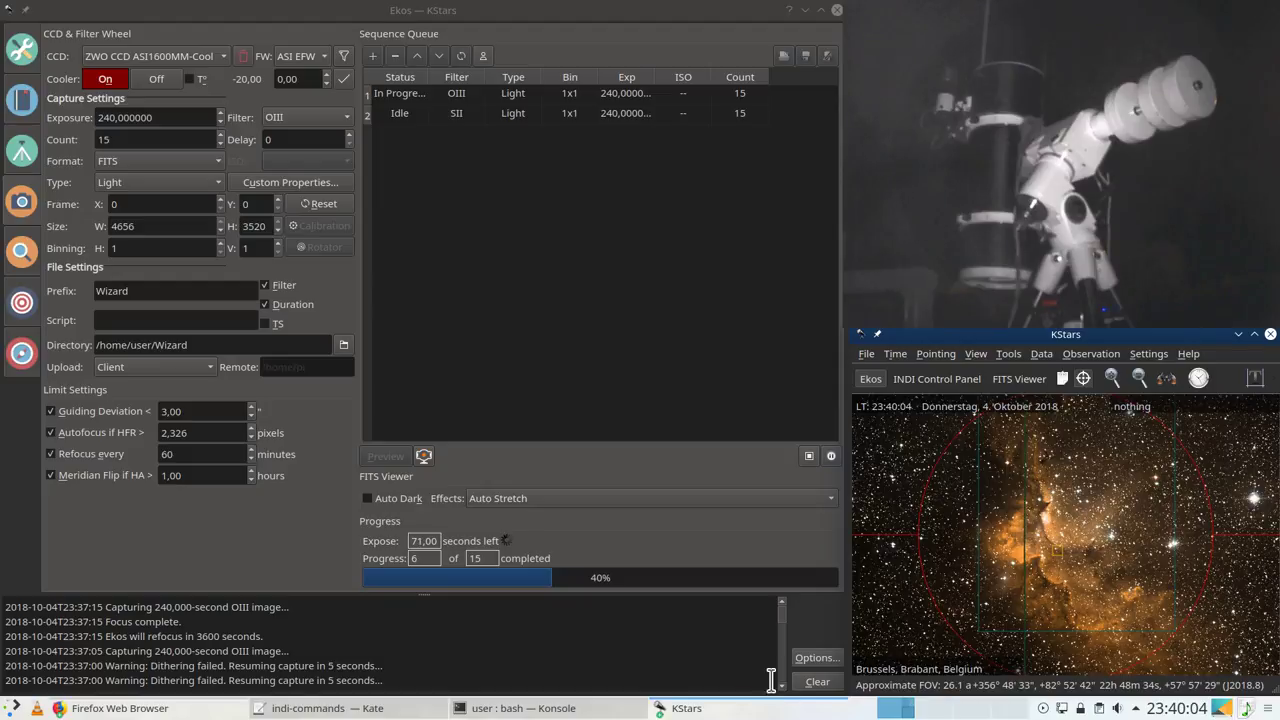
# Step: Bring the FITS Viewer forward and examine the star shapes in the Wizard_Light_OIII_240_secs_007.fits frame
pyautogui.click(733, 710)
pyautogui.click(740, 679)
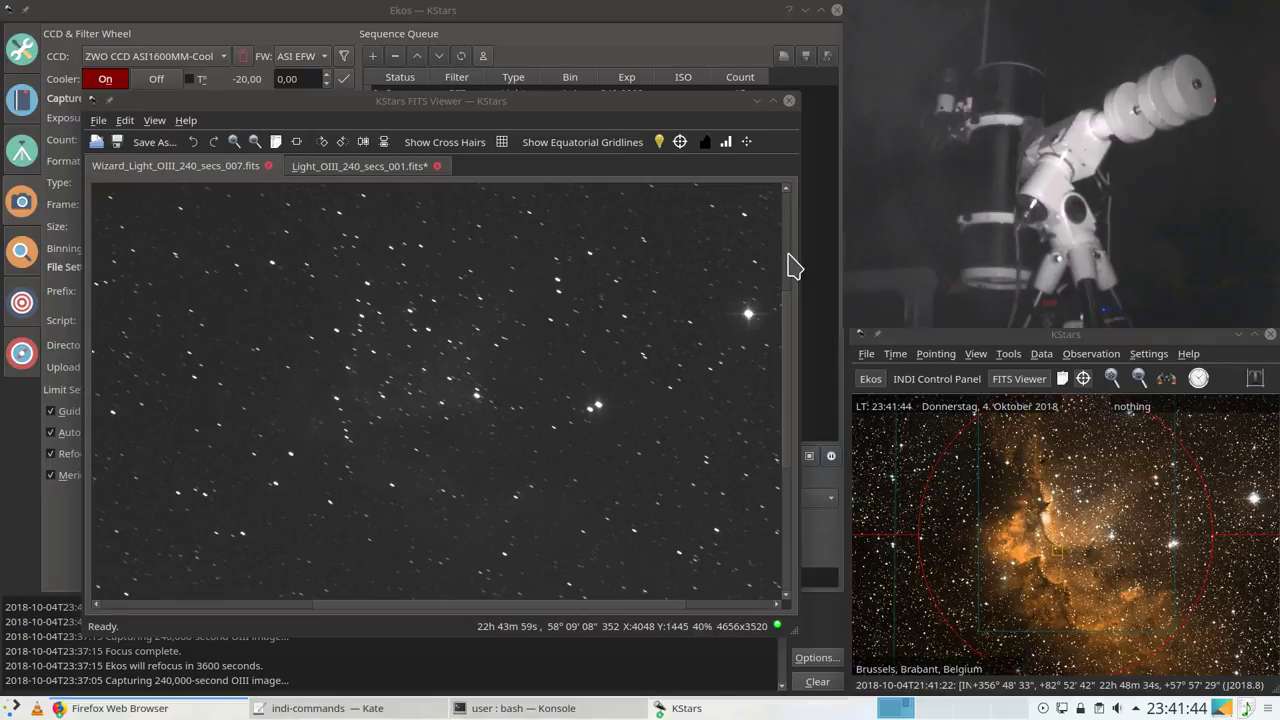
pyautogui.click(514, 330)
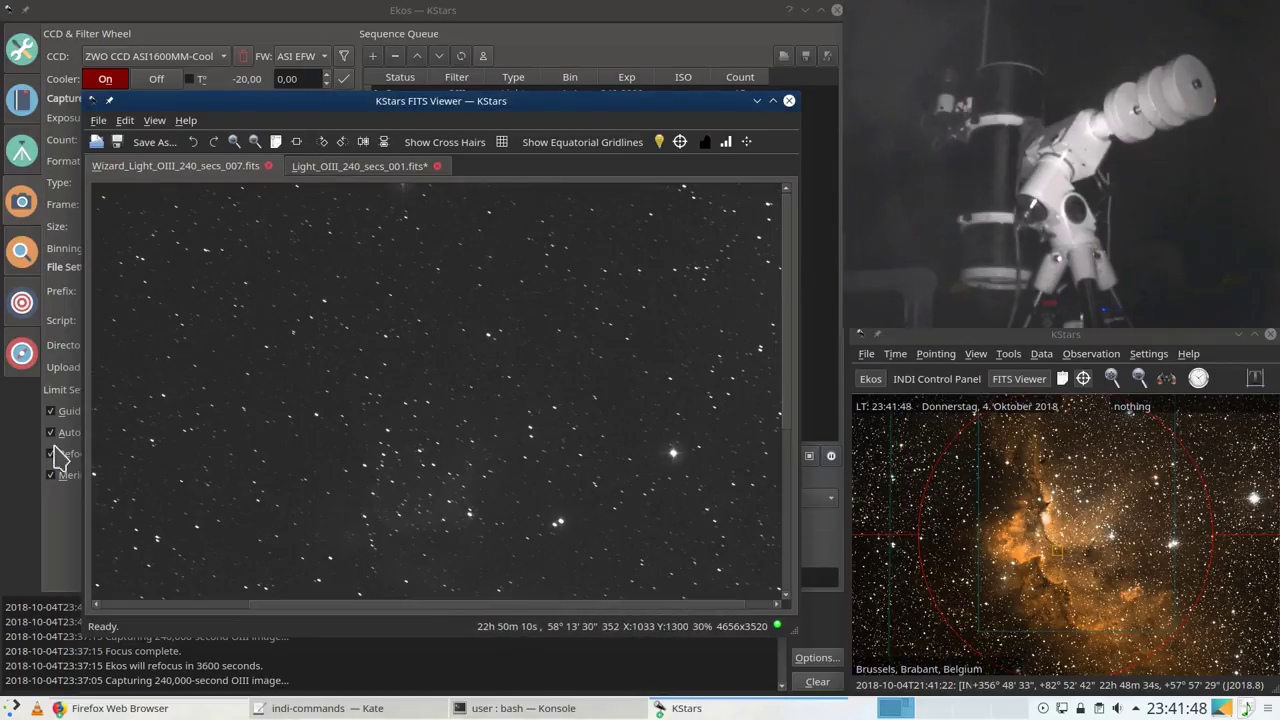
# Step: Examine the RA and DEC drift graph and the drift plot in the Ekos guide module at different scales
pyautogui.click(22, 352)
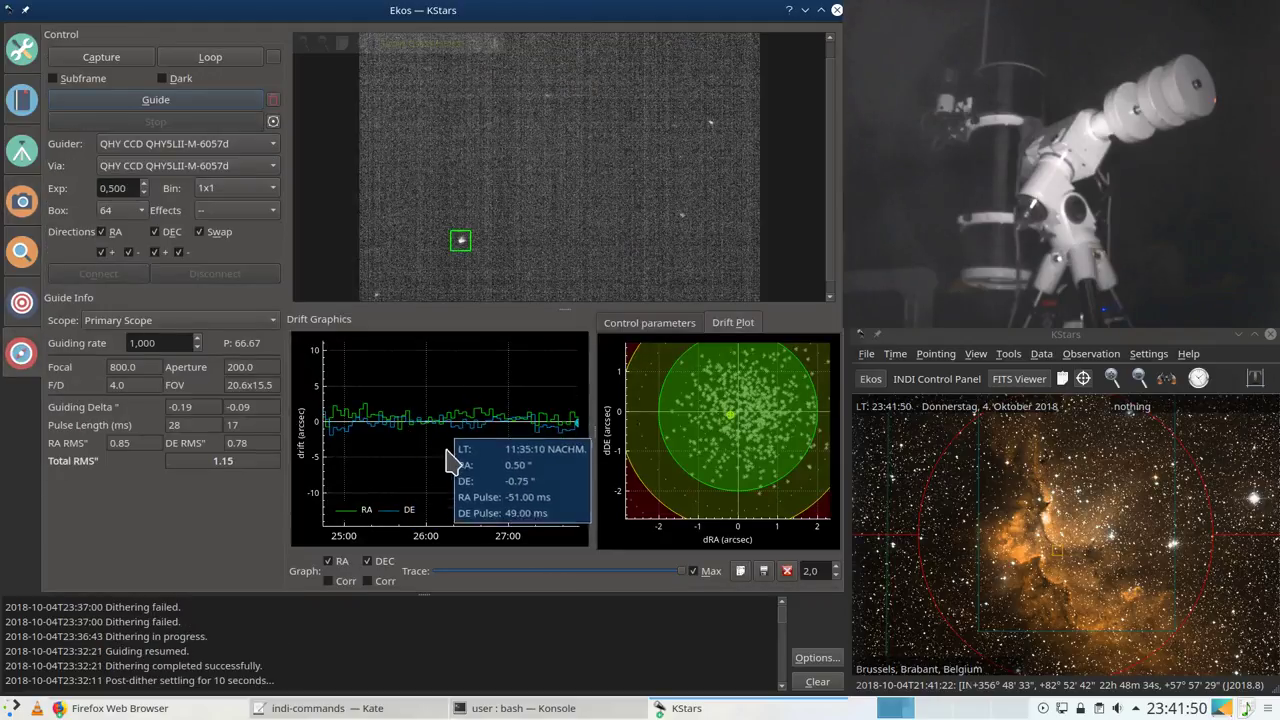
pyautogui.scroll(-3, 445, 458)
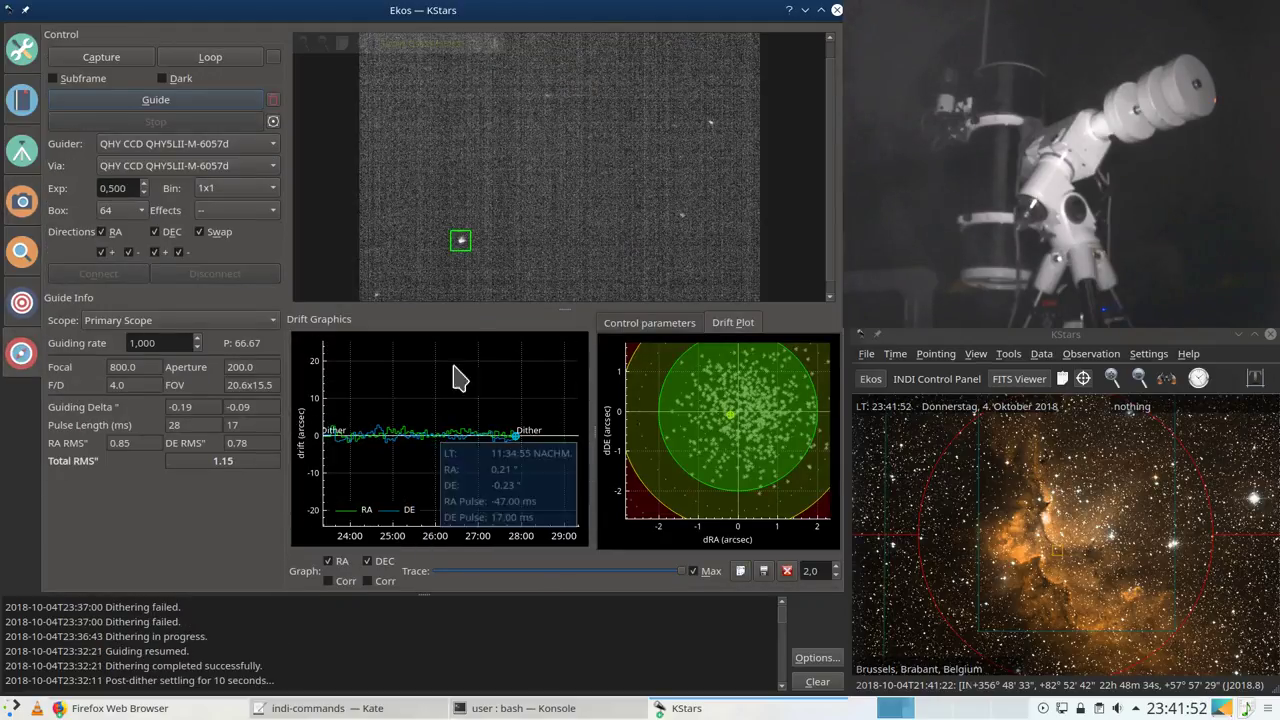
pyautogui.scroll(2, 383, 458)
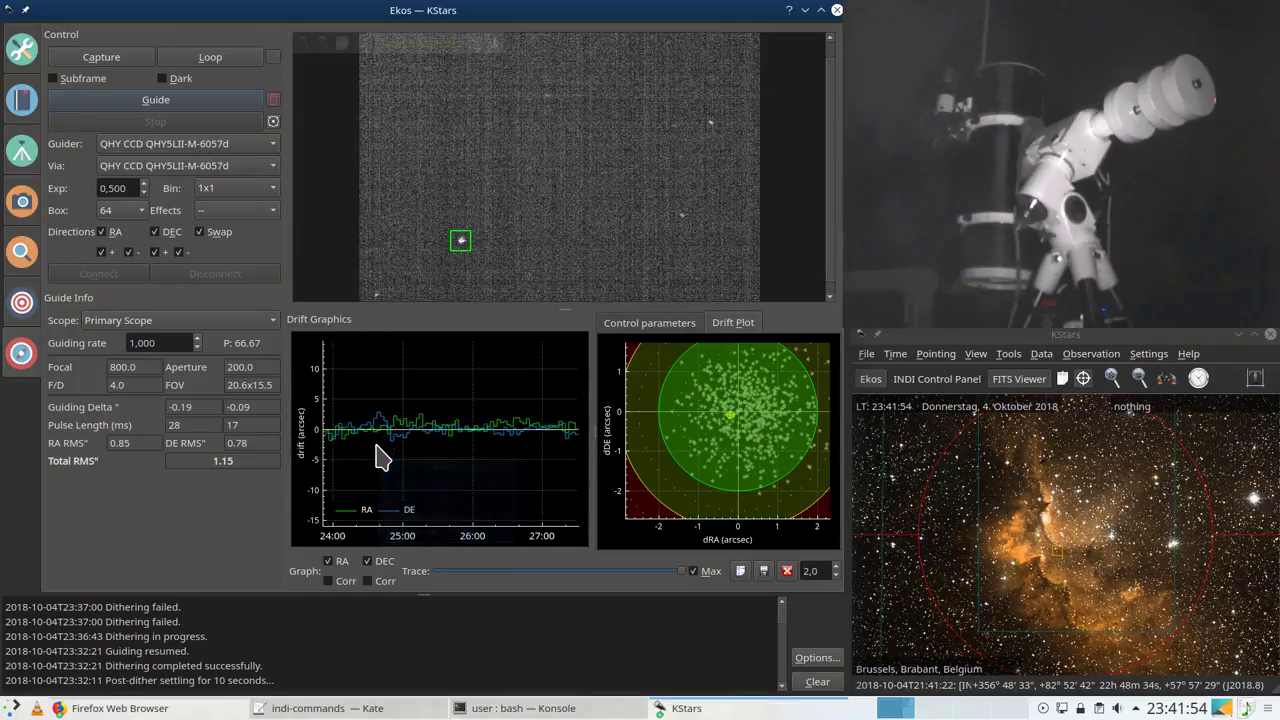
pyautogui.scroll(2, 378, 455)
pyautogui.moveTo(383, 403)
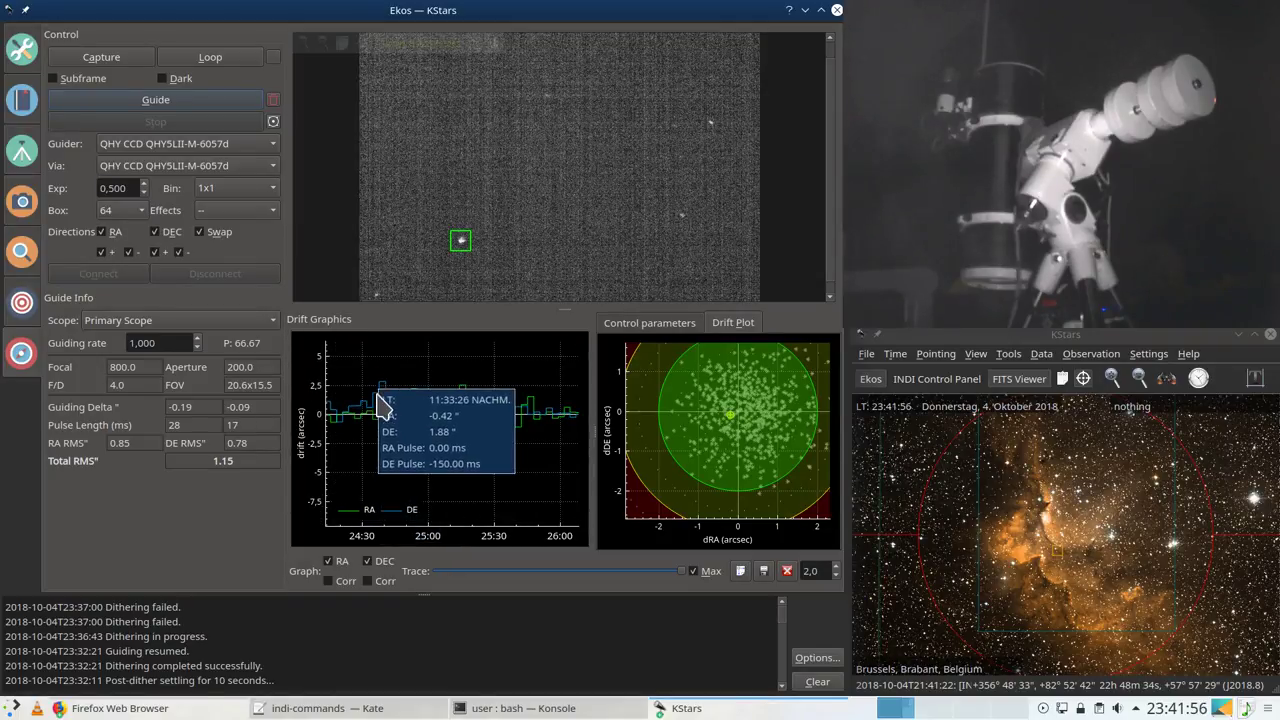
pyautogui.scroll(-4, 755, 430)
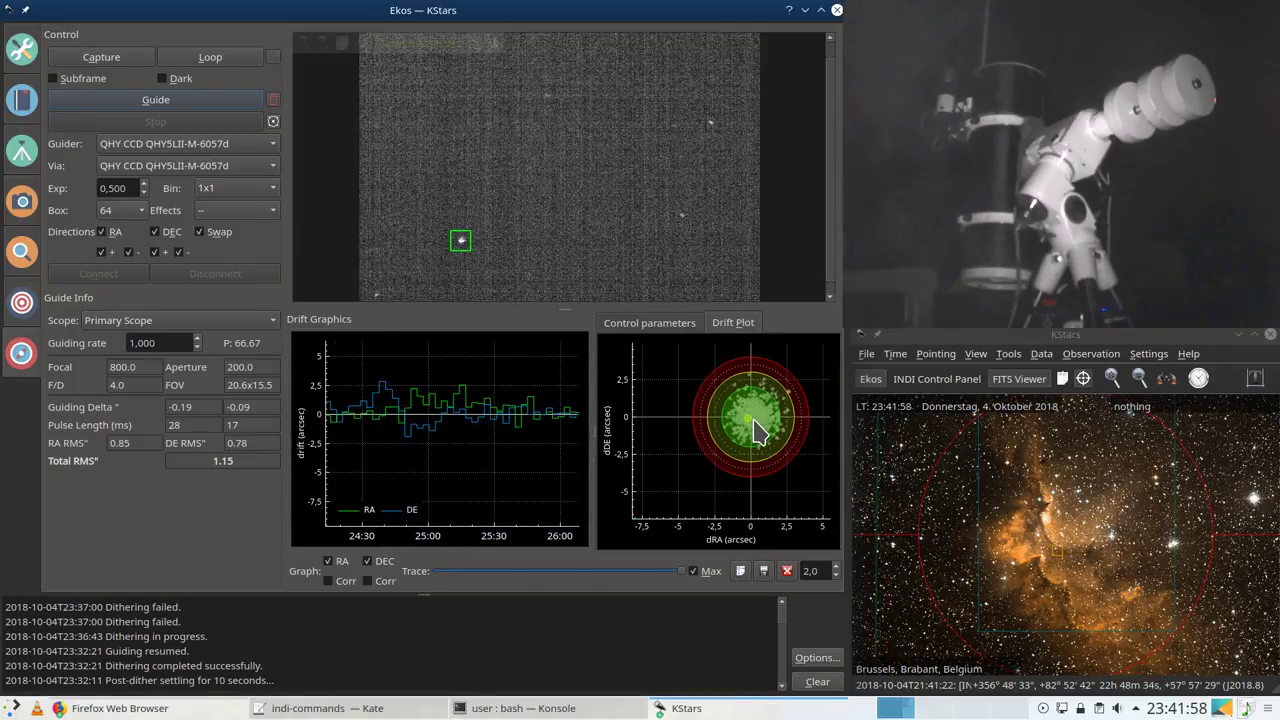
pyautogui.scroll(2, 755, 430)
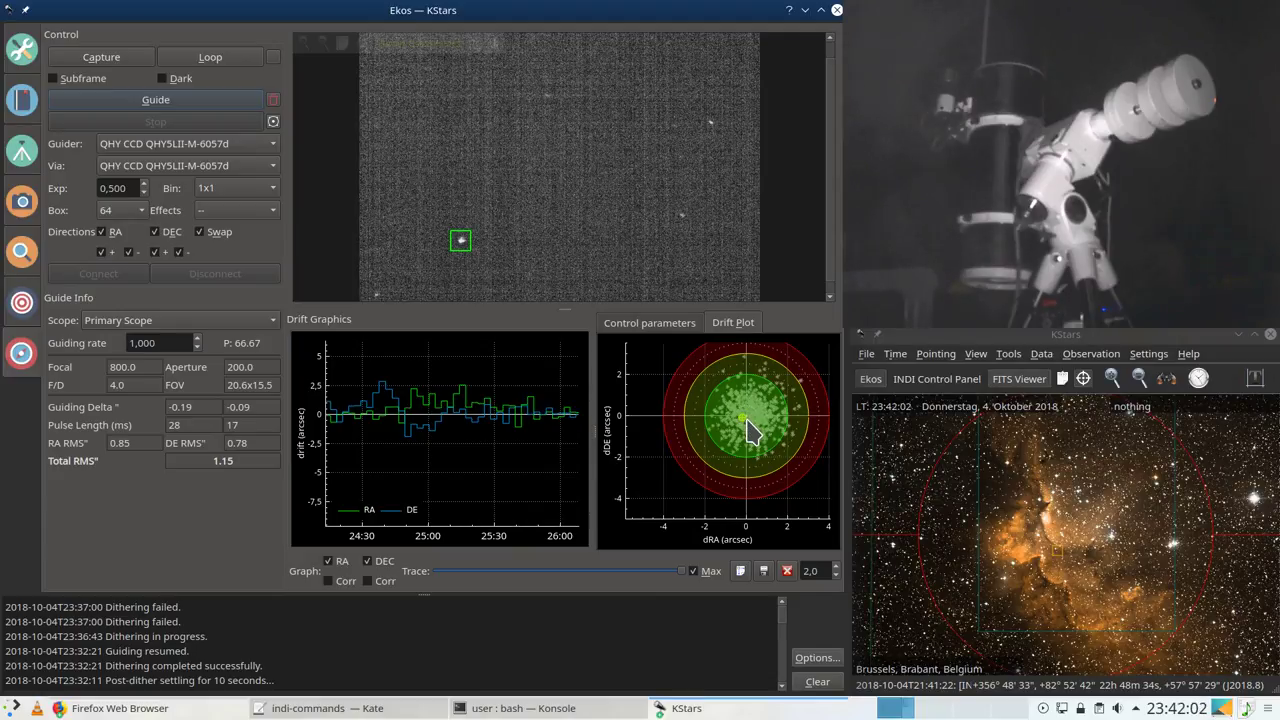
pyautogui.scroll(-4, 498, 434)
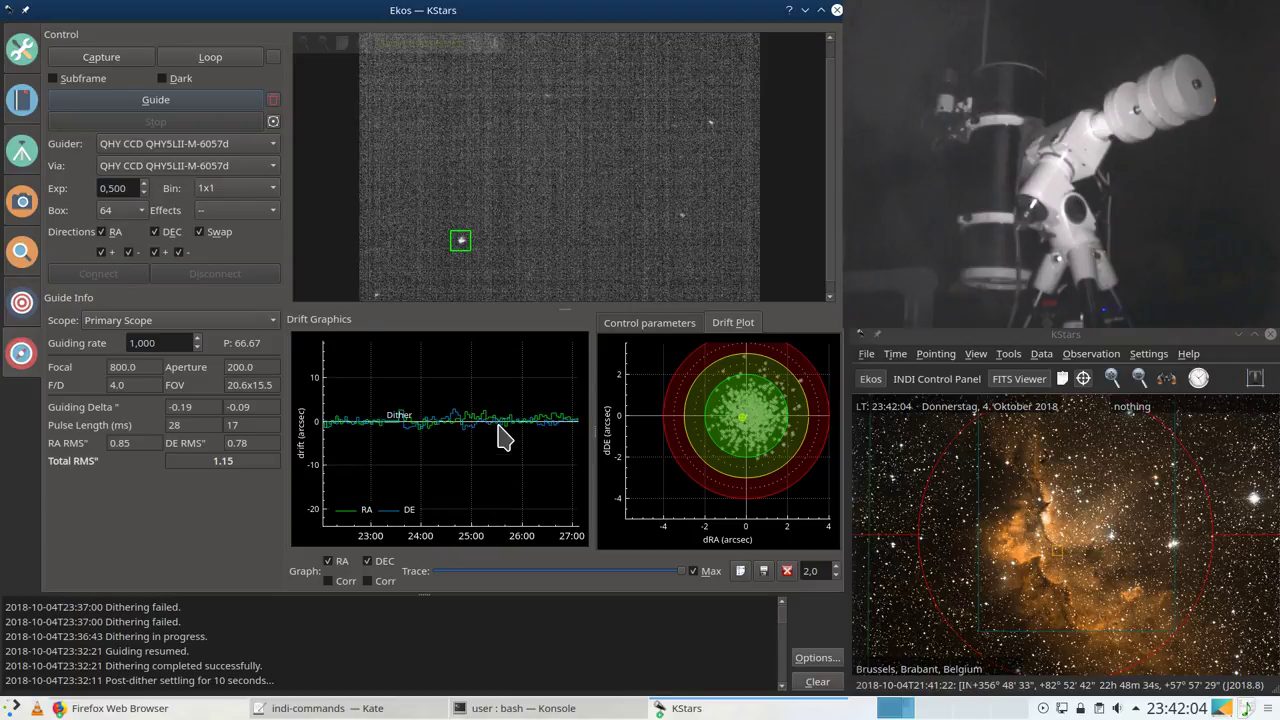
pyautogui.scroll(1, 502, 436)
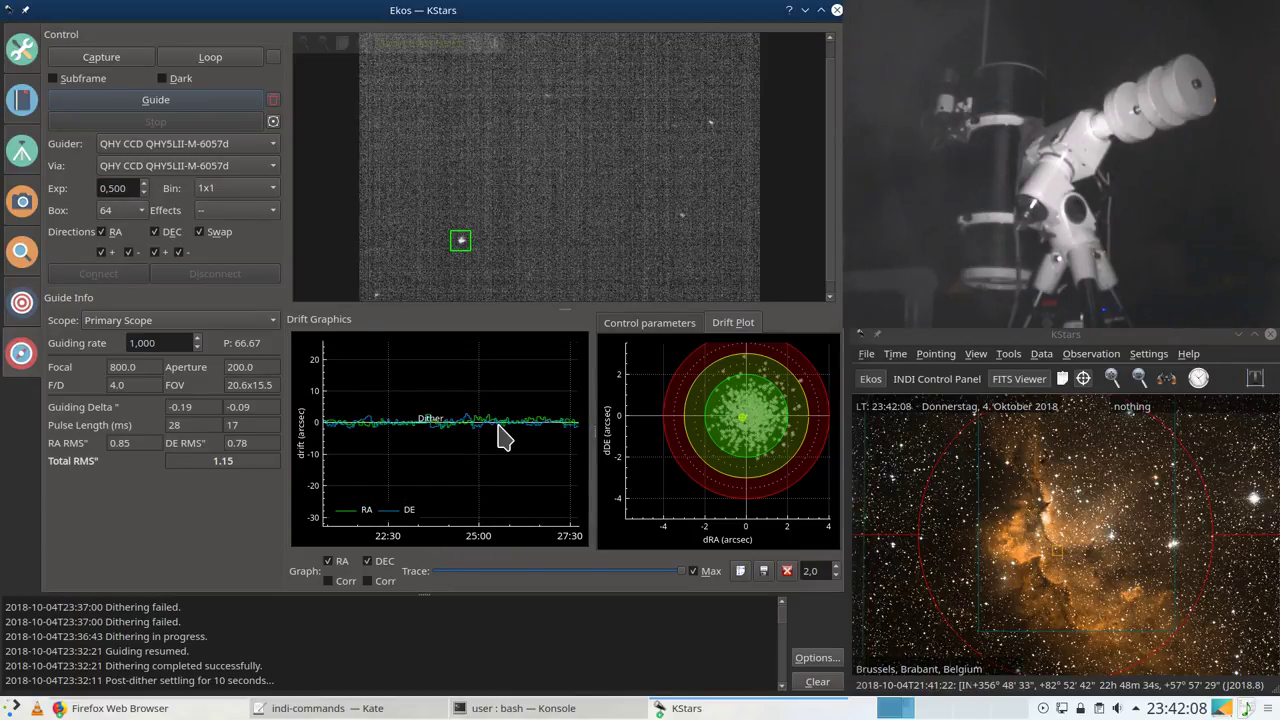
# Step: Start autoguiding in the Ekos guide module and stop it again after a short run
pyautogui.click(178, 100)
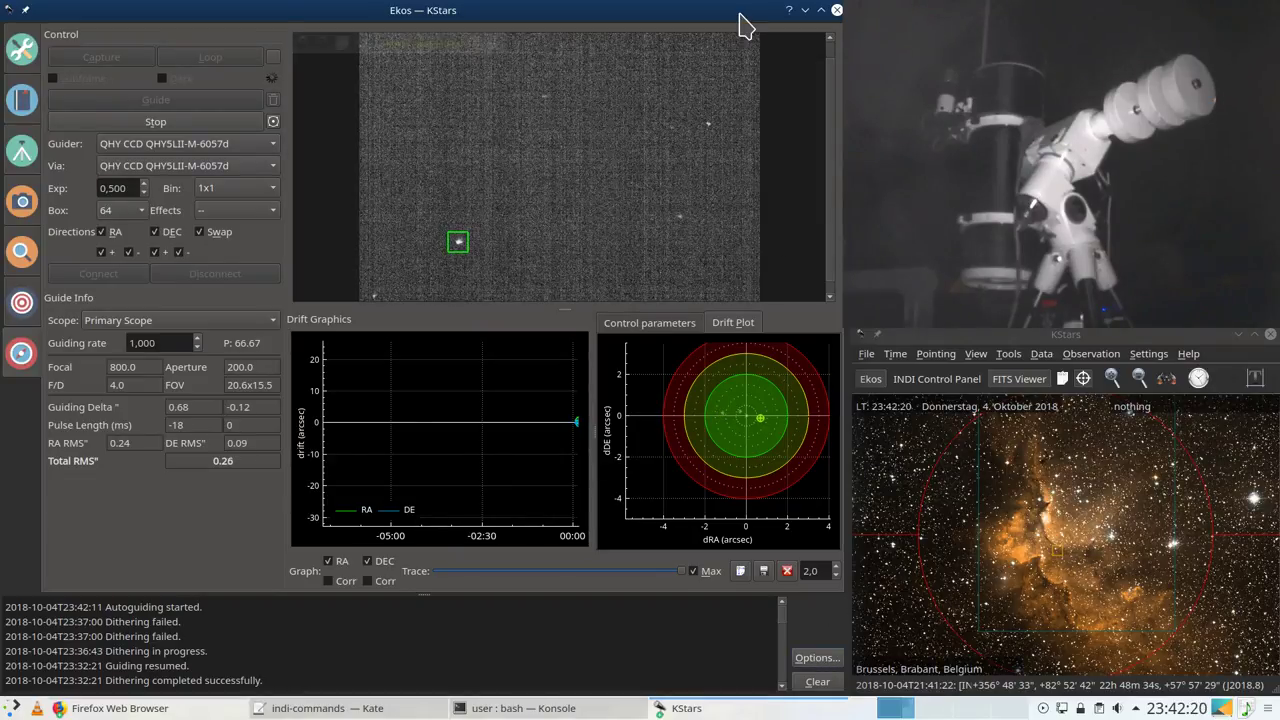
pyautogui.moveTo(740, 10)
pyautogui.mouseDown()
pyautogui.moveTo(449, 10)
pyautogui.moveTo(777, 9)
pyautogui.moveTo(757, 10)
pyautogui.mouseUp()
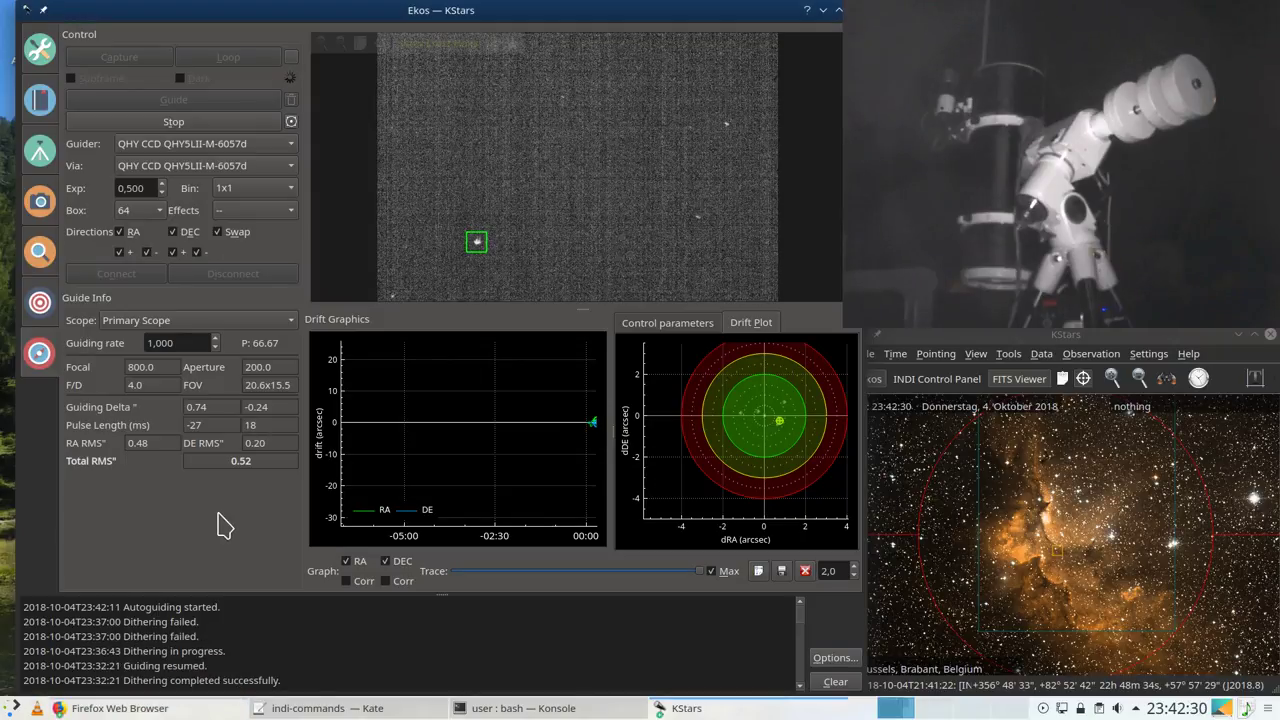
pyautogui.click(200, 122)
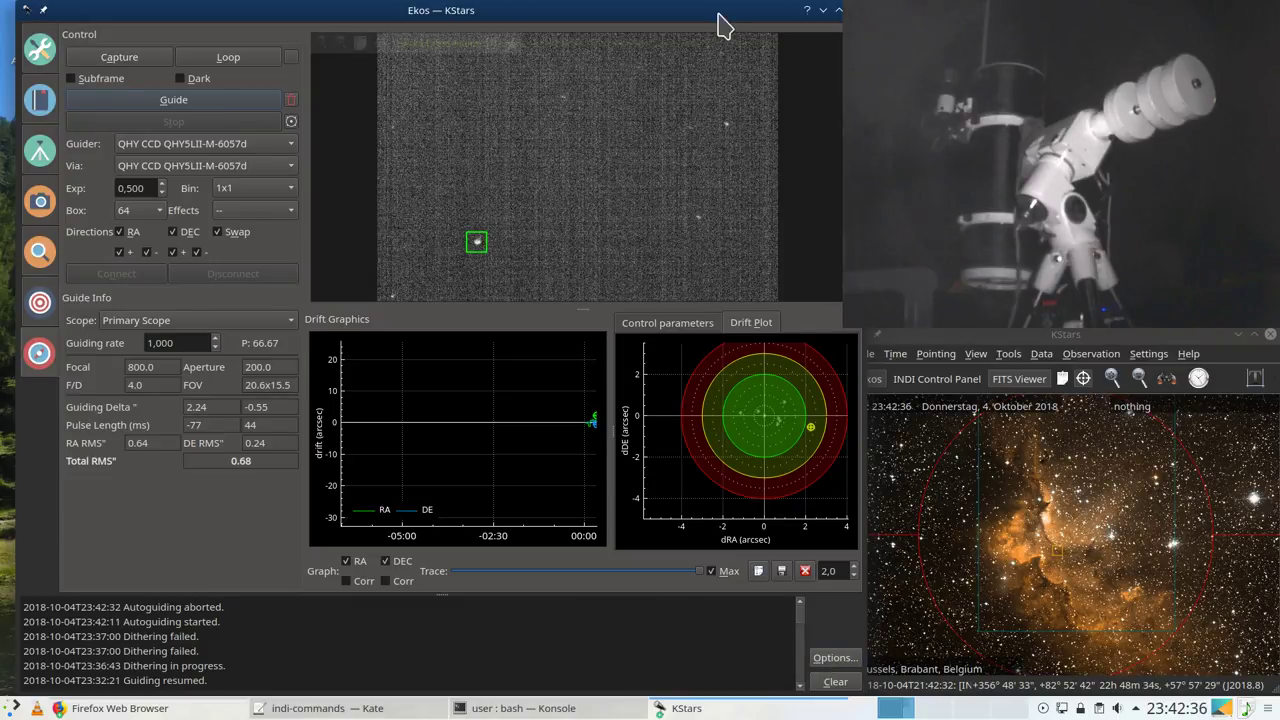
# Step: Place the Ekos window back beside the sky map and restart autoguiding
pyautogui.moveTo(720, 16); pyautogui.dragTo(681, 24)
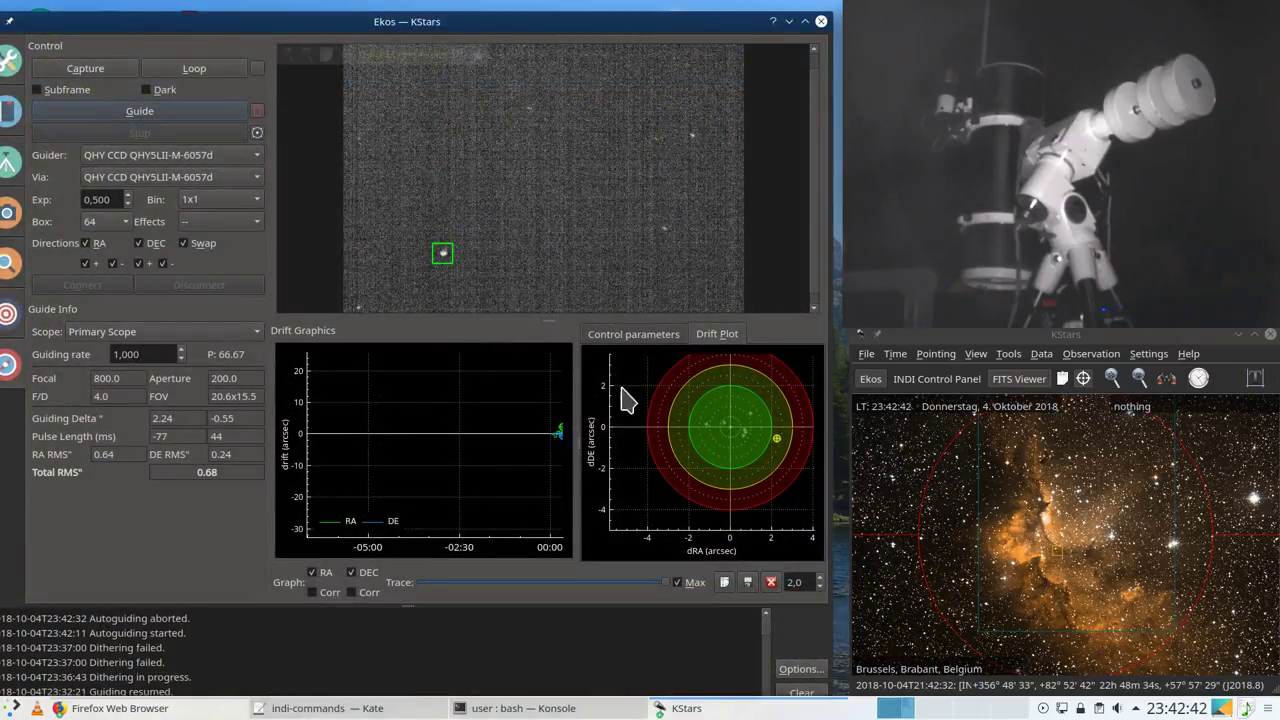
pyautogui.moveTo(644, 36); pyautogui.dragTo(652, 16)
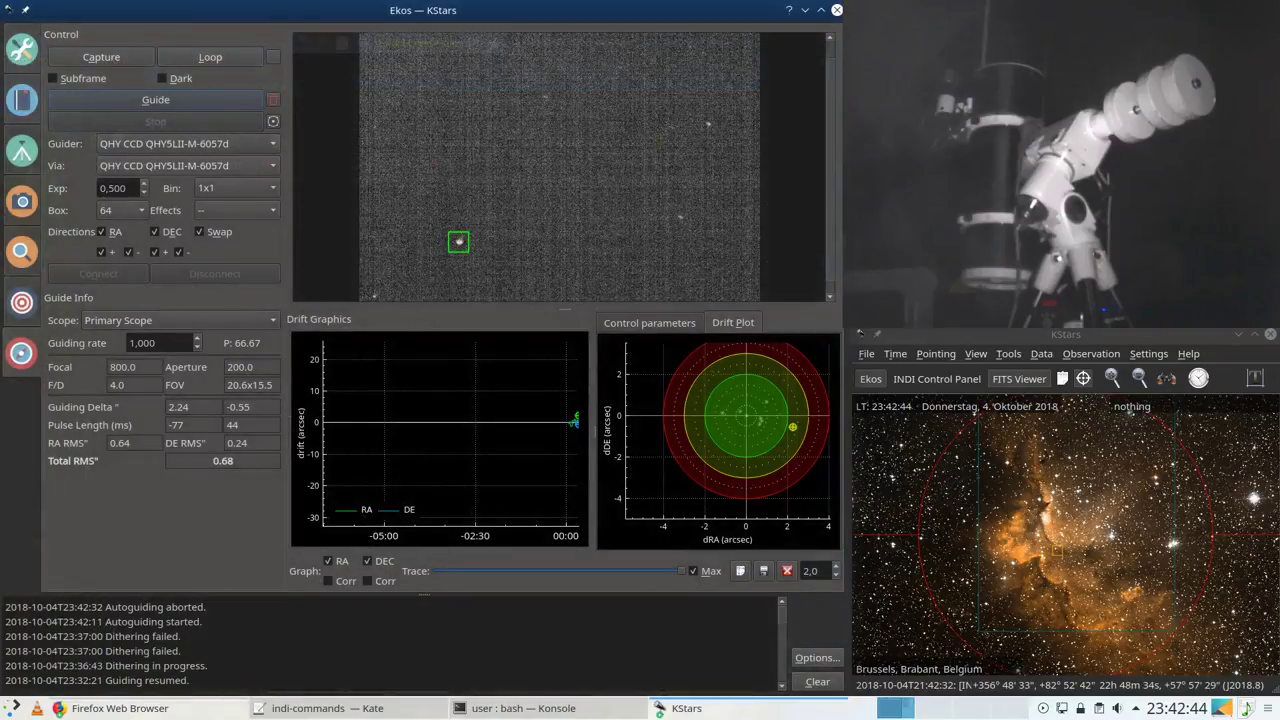
pyautogui.click(212, 102)
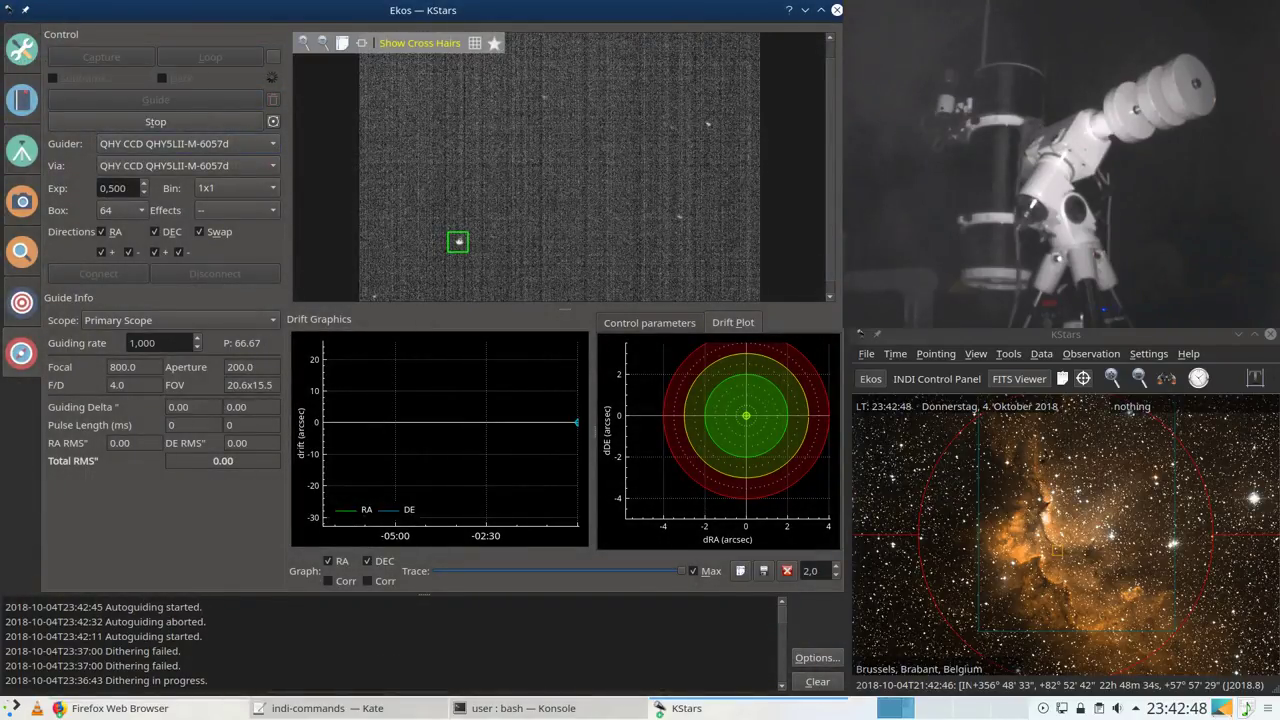
# Step: Hide and reopen the Ekos window, place it beside the sky map, and autoscale the guiding drift graphs
pyautogui.click(933, 335)
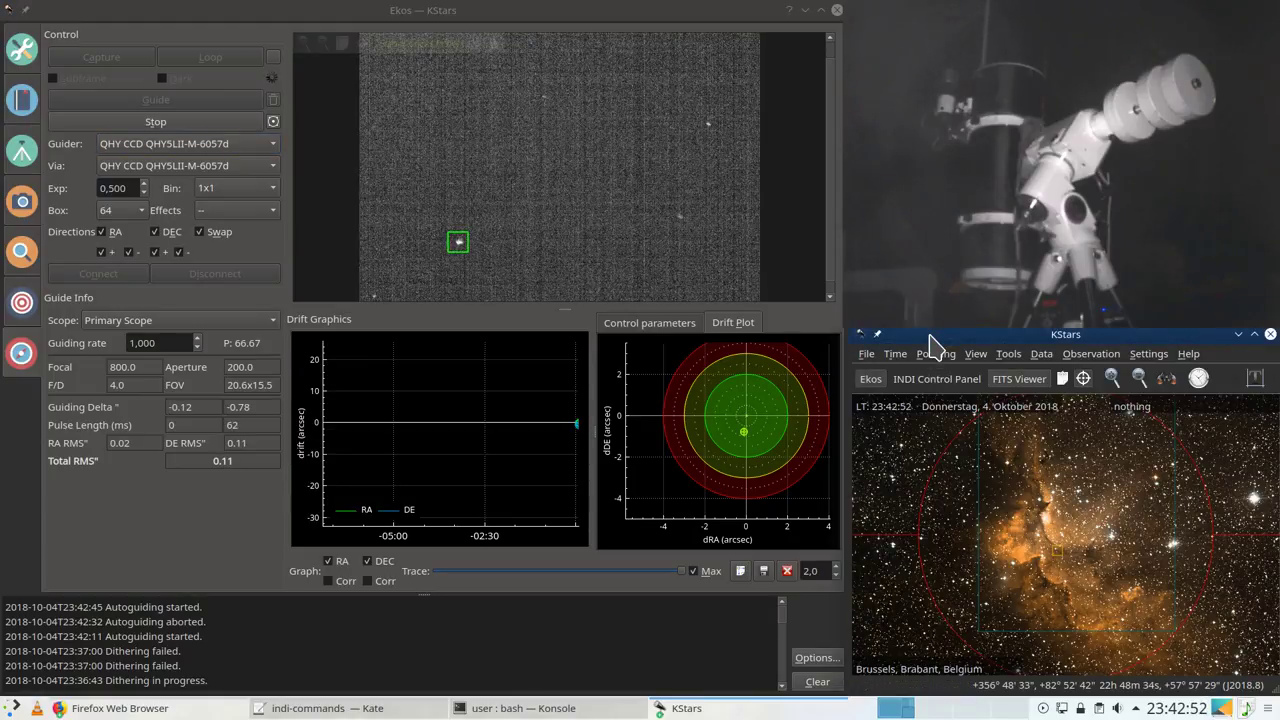
pyautogui.click(874, 382)
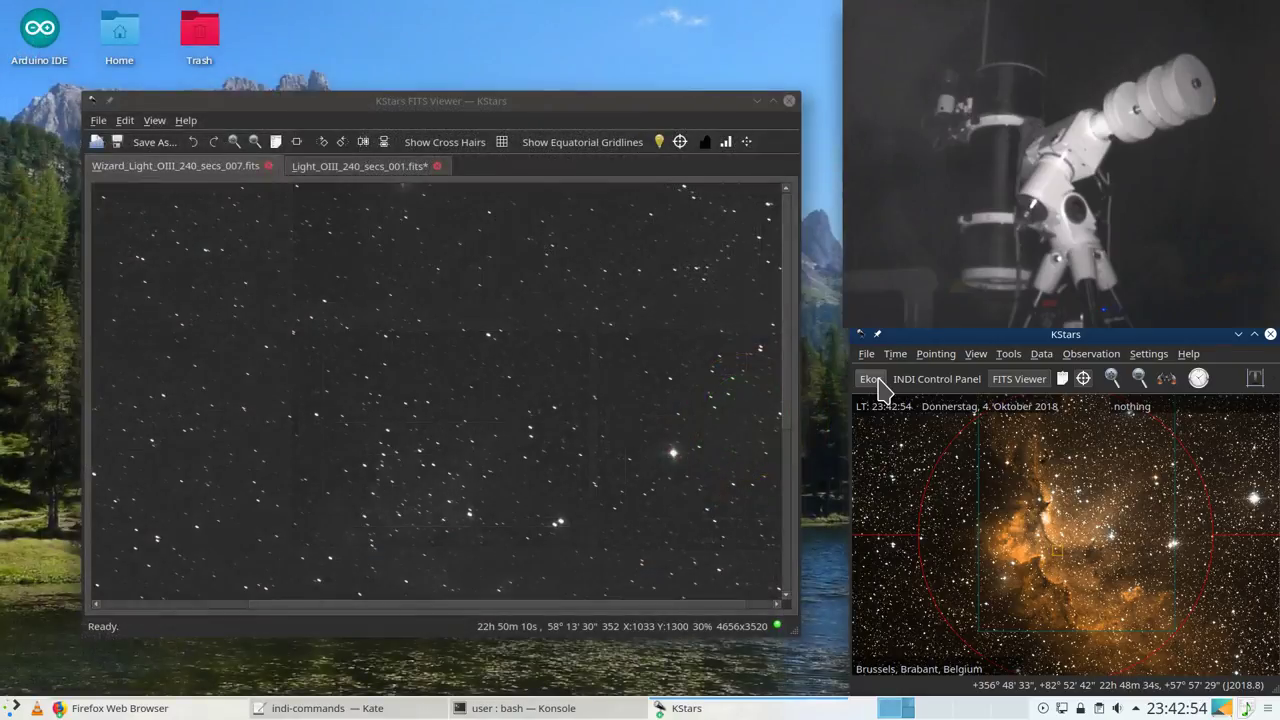
pyautogui.click(872, 382)
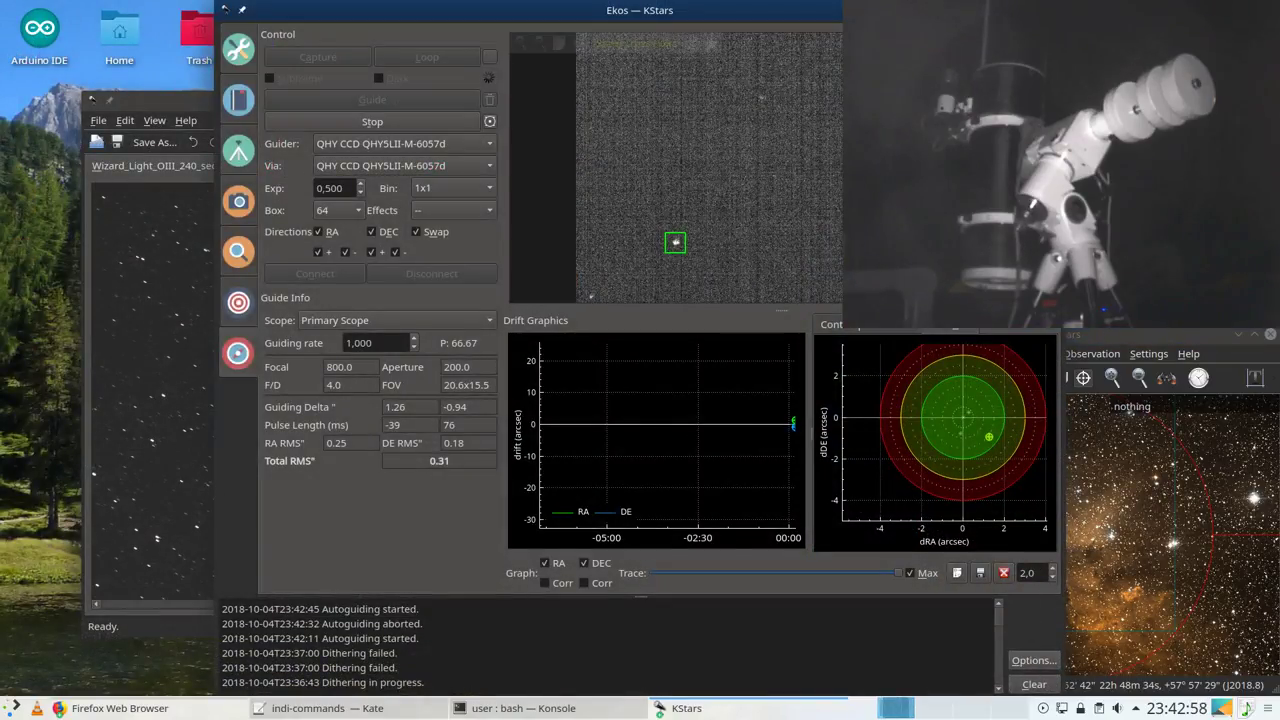
pyautogui.moveTo(750, 10); pyautogui.dragTo(518, 10)
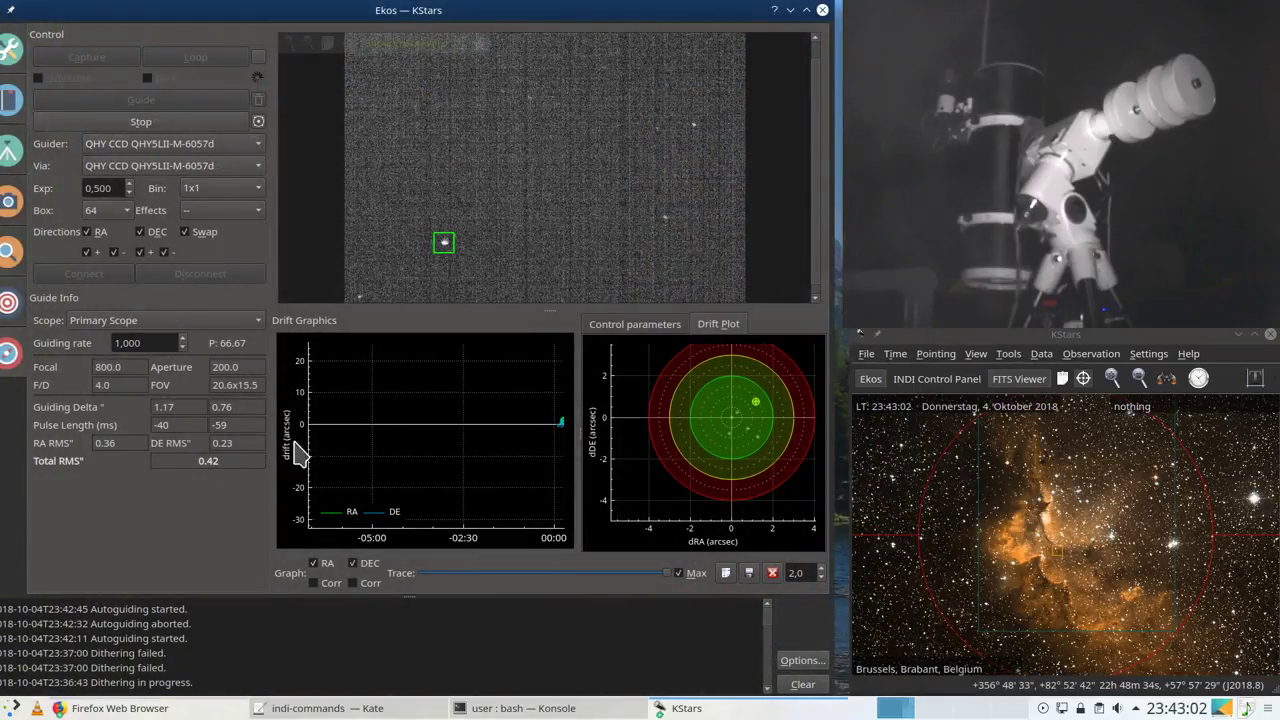
pyautogui.click(726, 573)
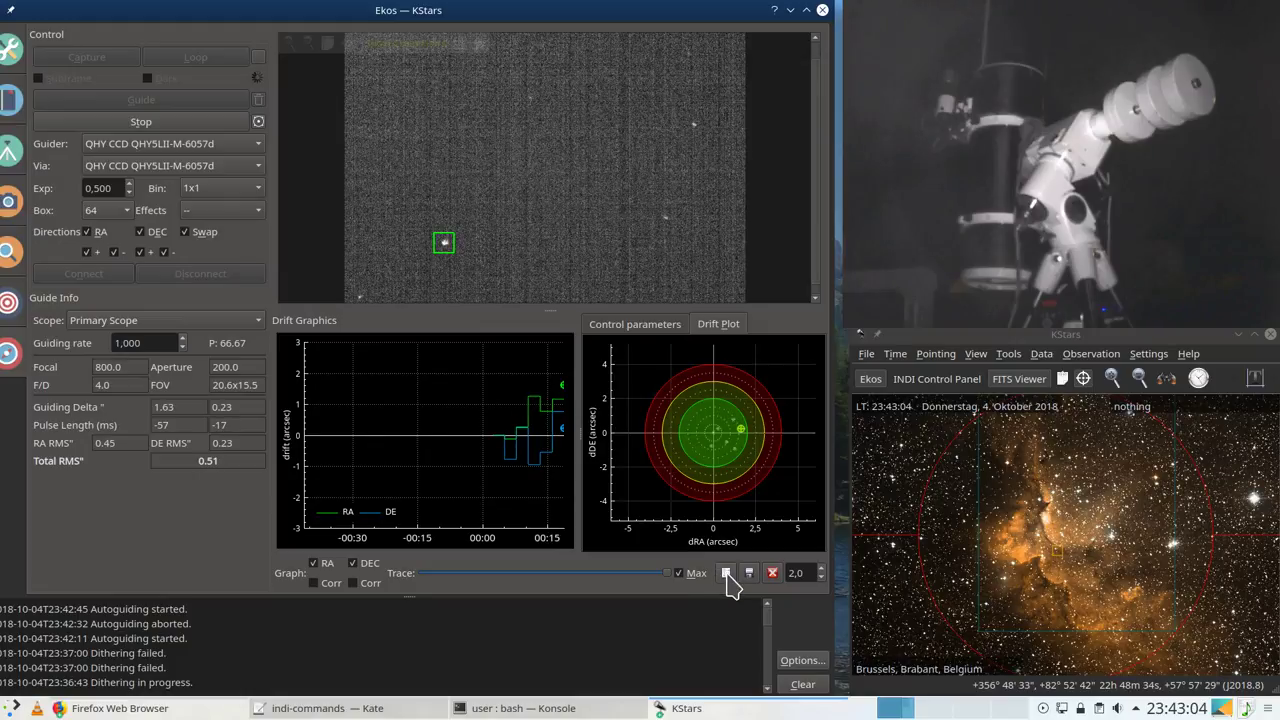
# Step: Check the capture progress and the session summary in Ekos, and bring the 007 frame back up in the FITS Viewer
pyautogui.click(9, 202)
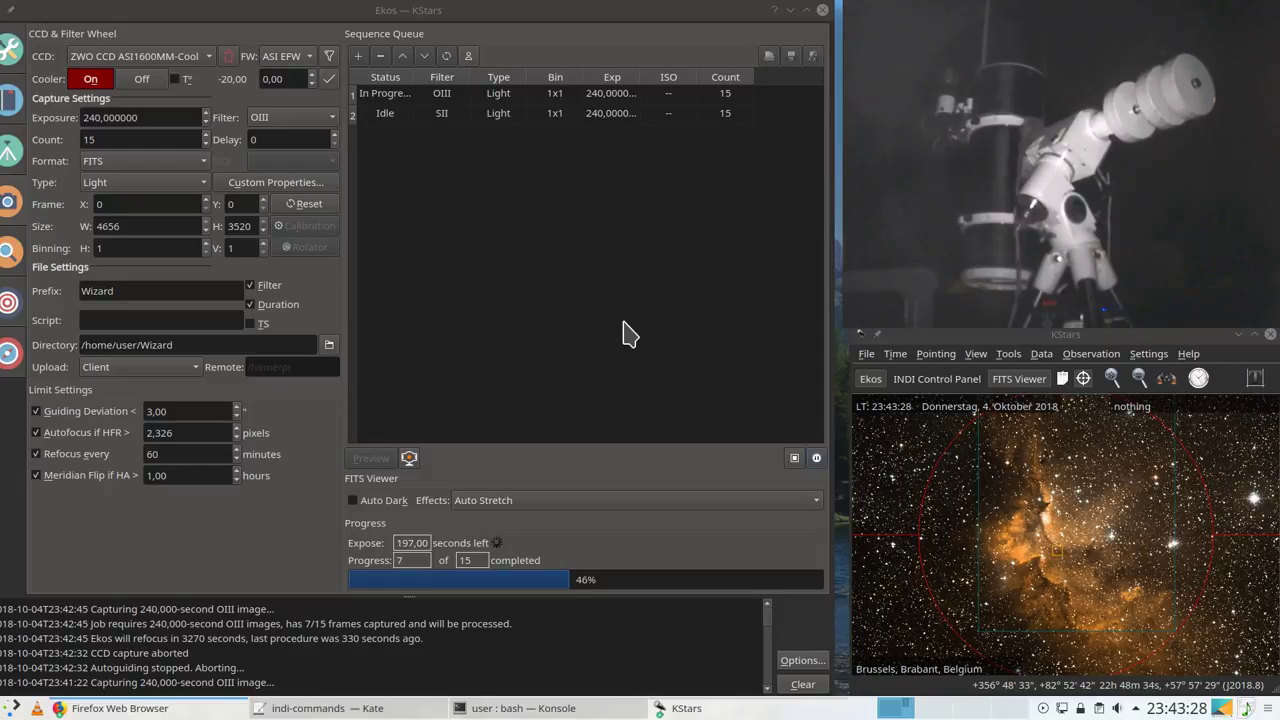
pyautogui.click(10, 50)
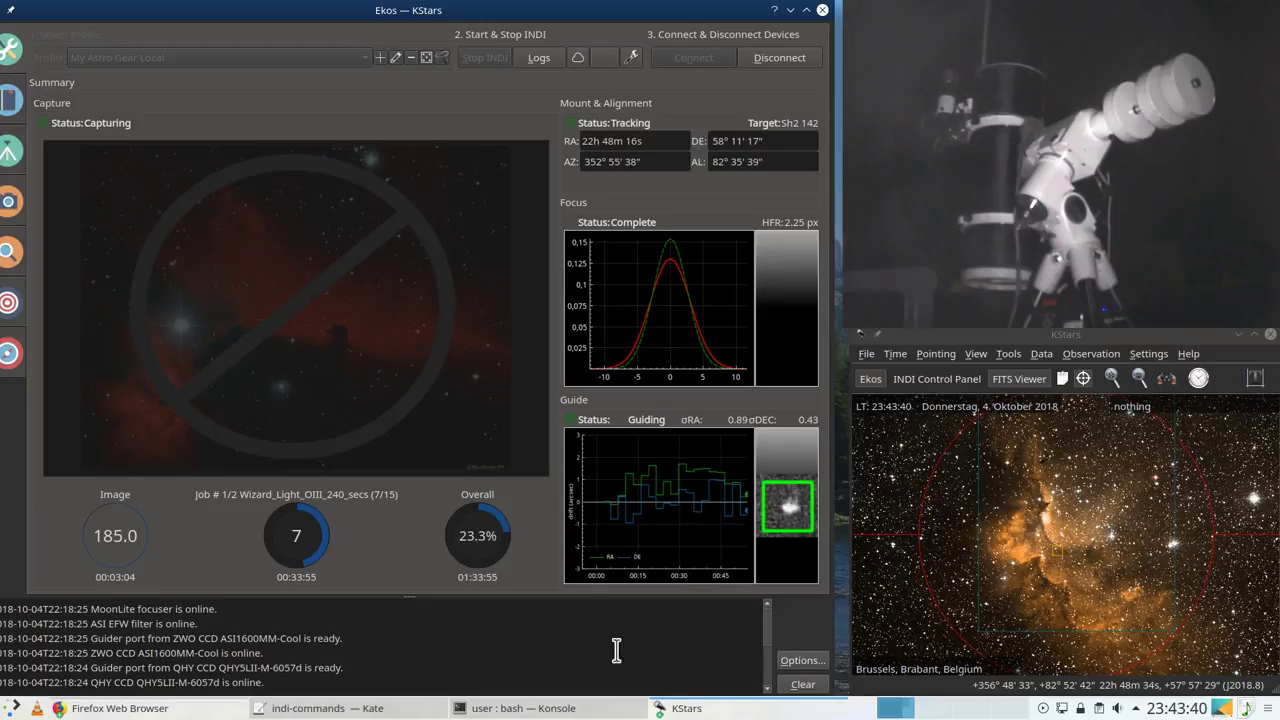
pyautogui.click(686, 708)
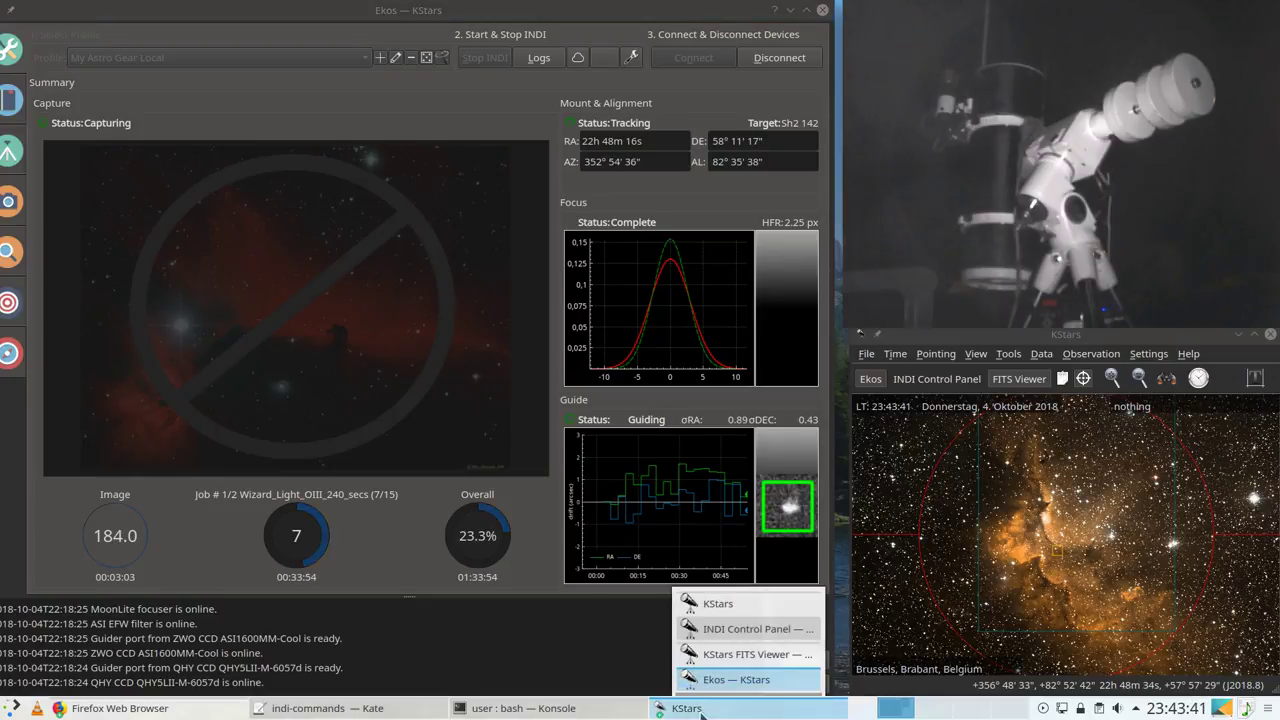
pyautogui.click(737, 658)
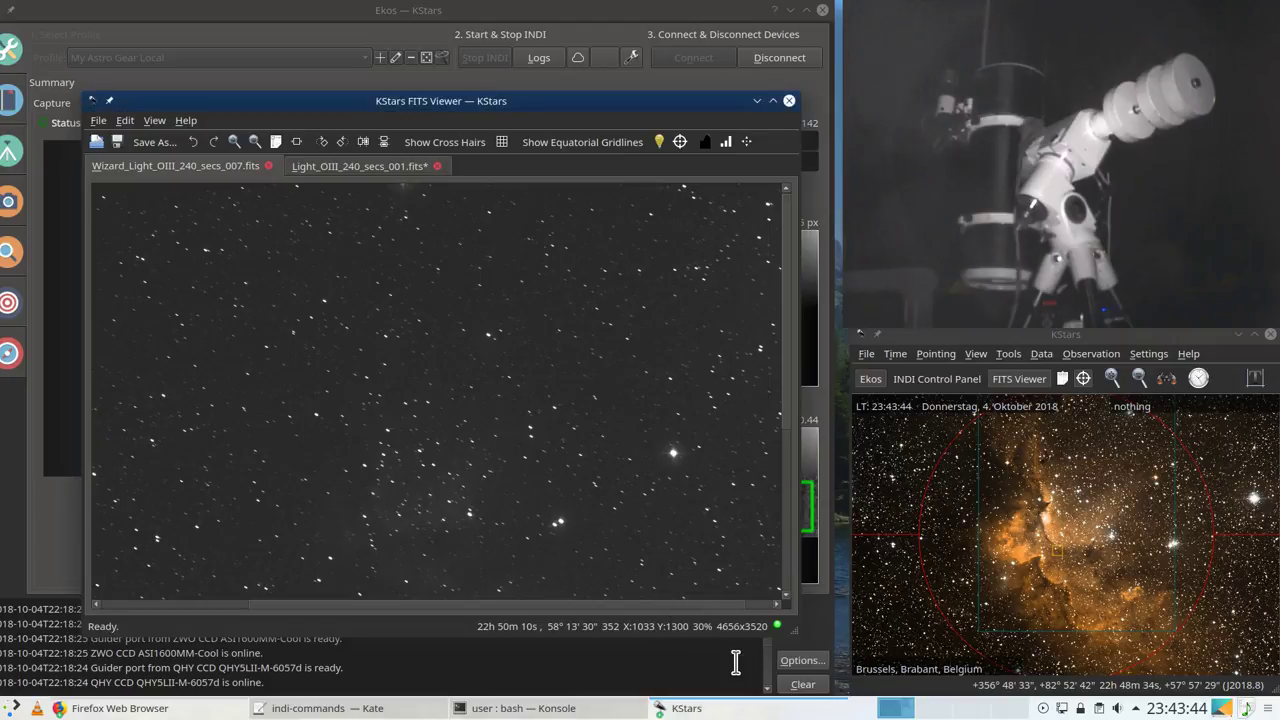
# Step: Auto-stretch the 007 OIII frame and examine the nebula at several magnifications
pyautogui.scroll(-1, 483, 425)
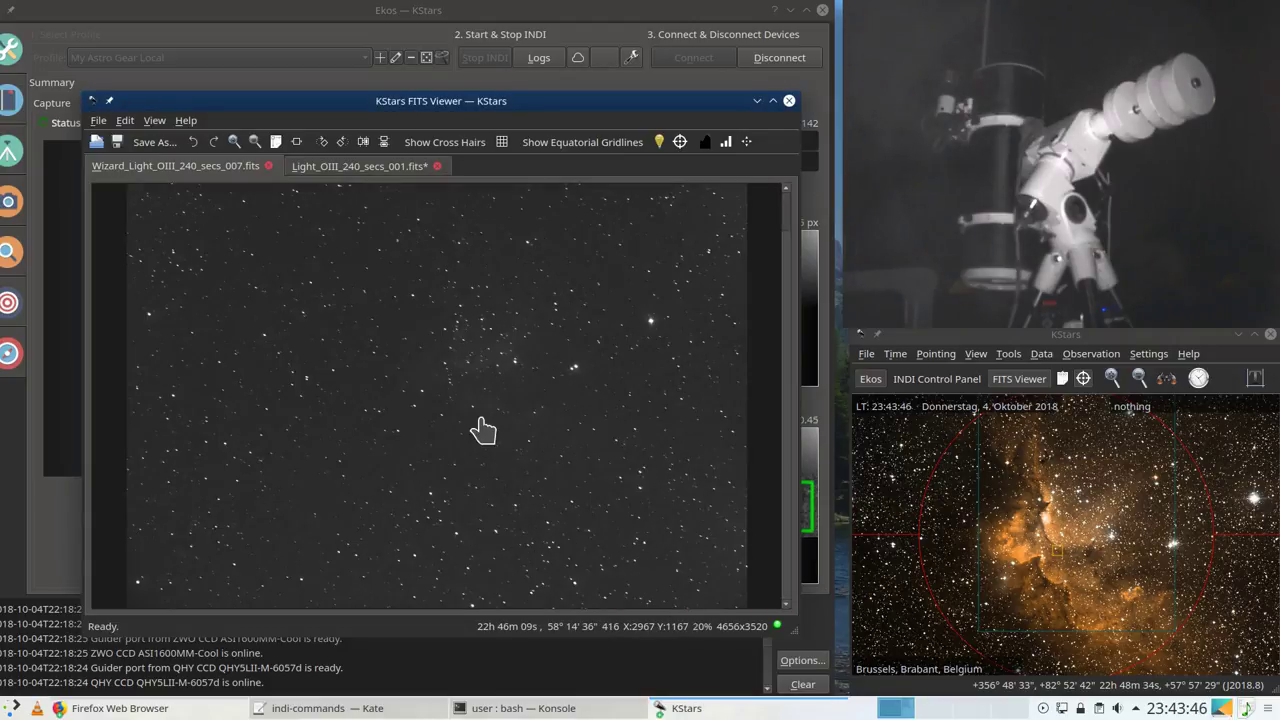
pyautogui.click(745, 142)
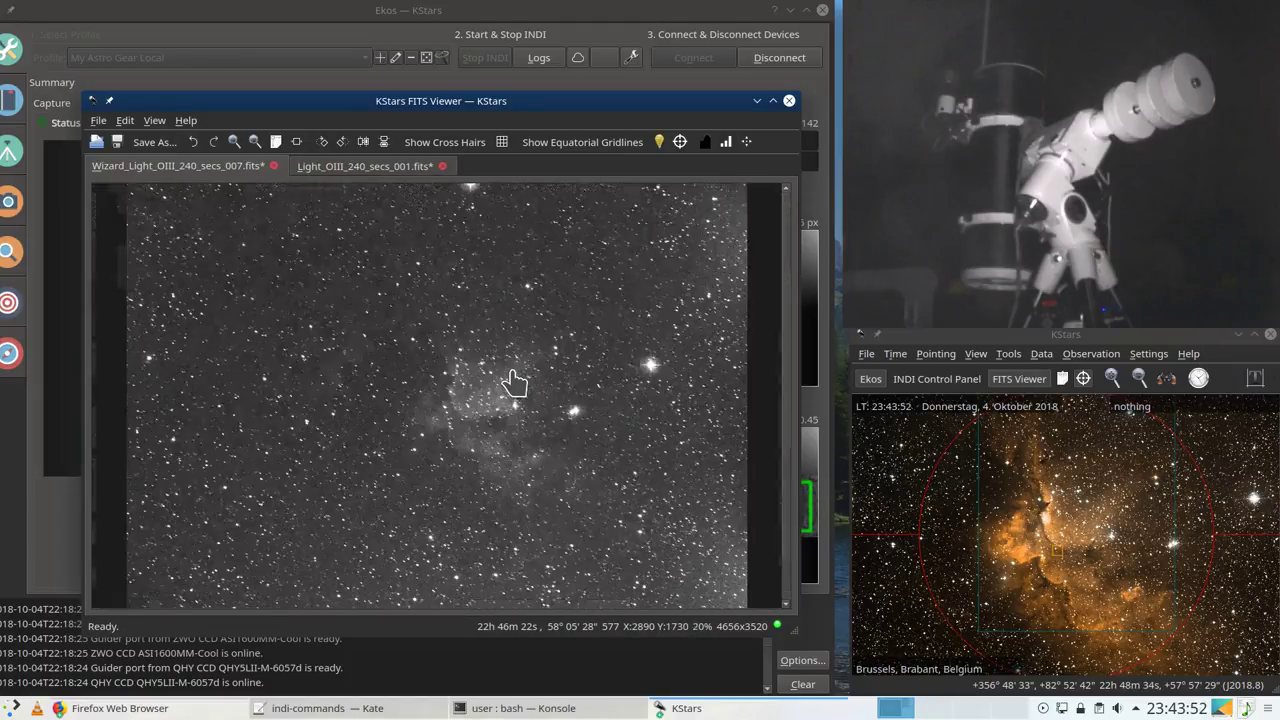
pyautogui.scroll(-2, 515, 382)
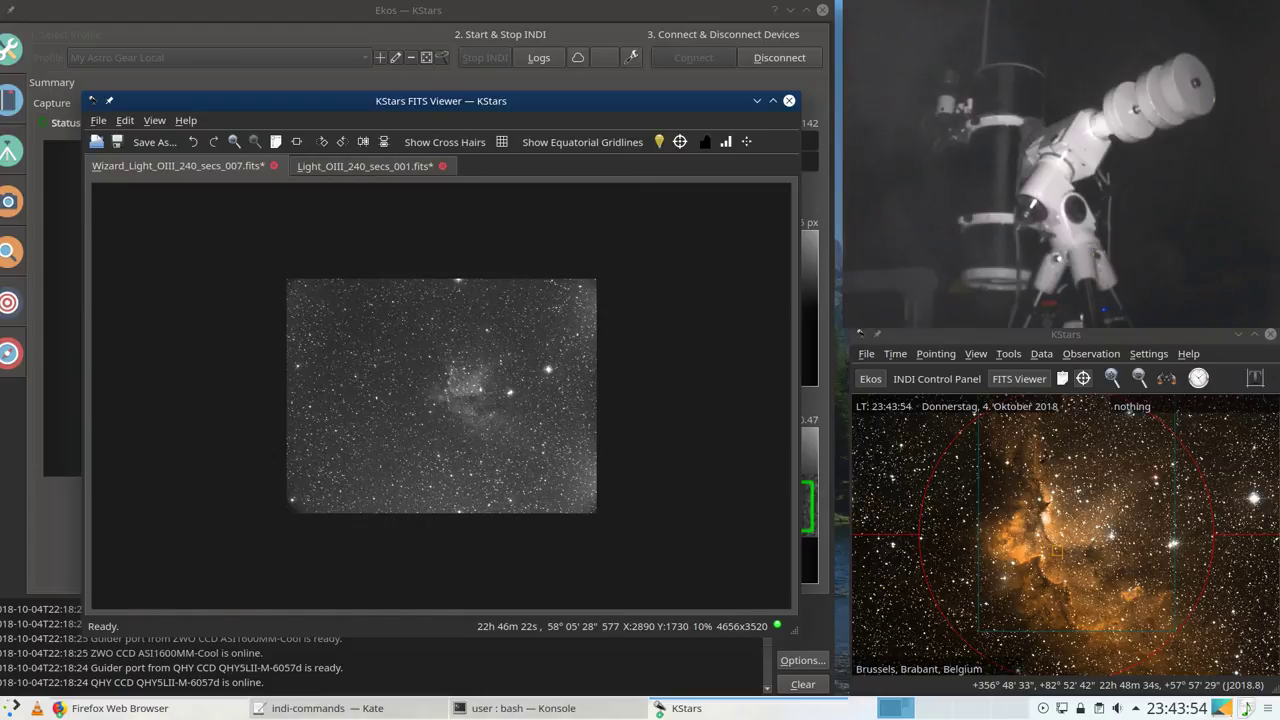
pyautogui.scroll(2, 515, 382)
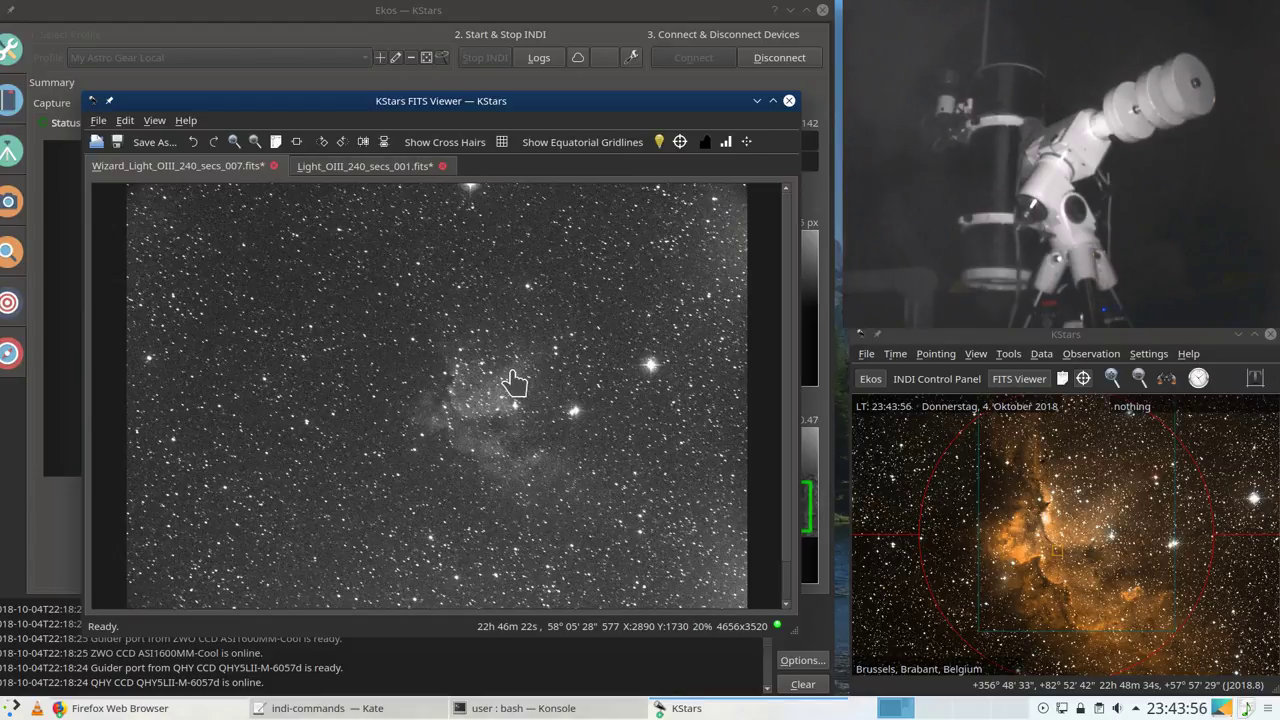
pyautogui.scroll(1, 515, 382)
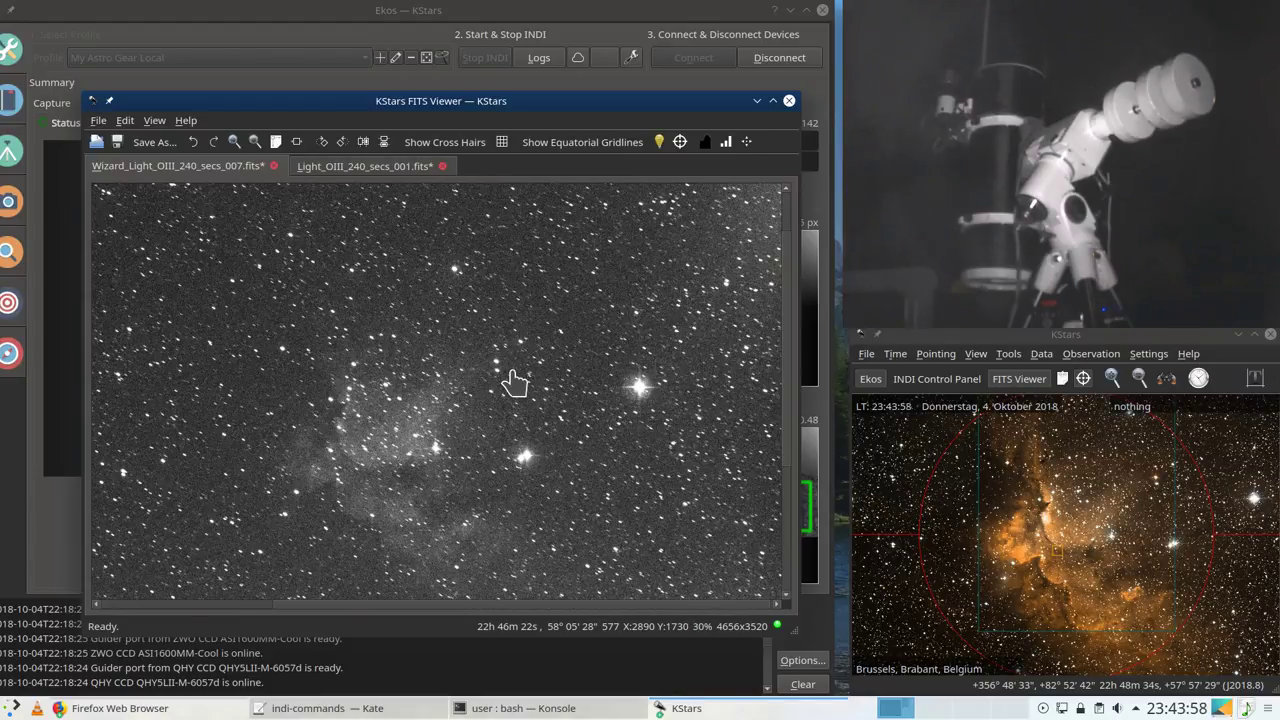
pyautogui.scroll(-2, 512, 381)
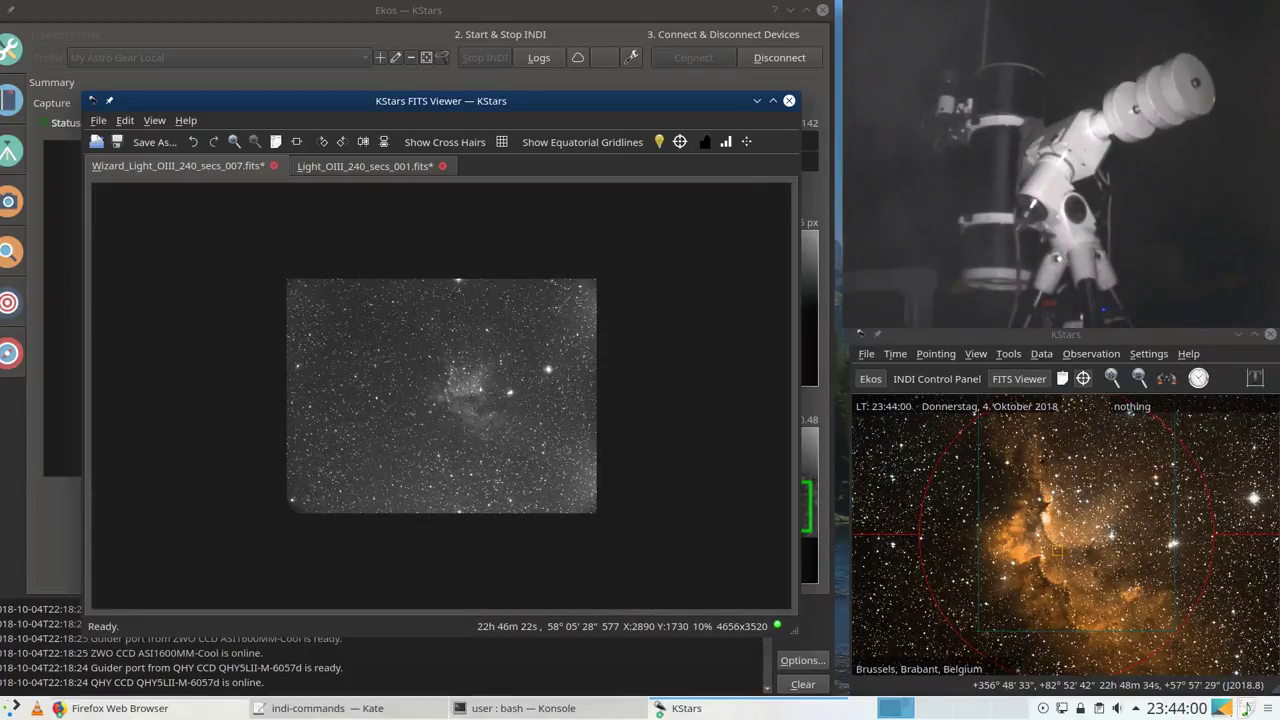
# Step: Compare the 001 and 007 OIII frames, fitting each image to the viewer window
pyautogui.click(372, 178)
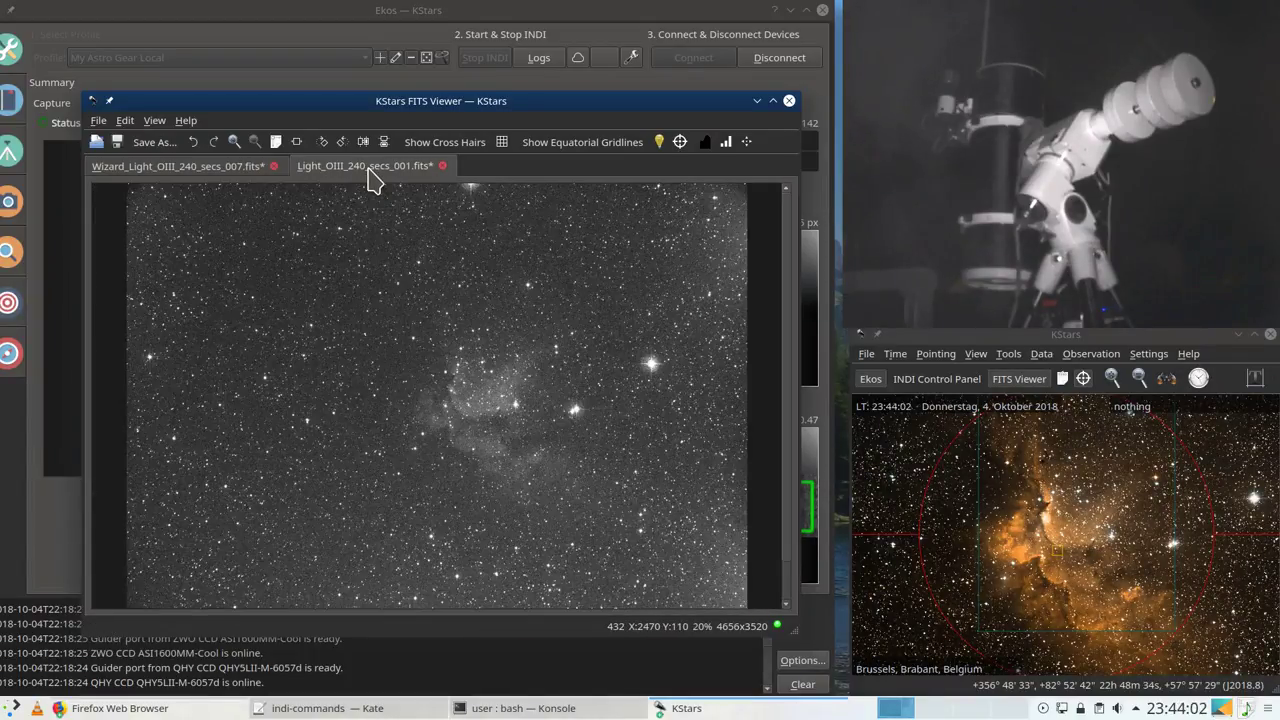
pyautogui.scroll(-3, 445, 320)
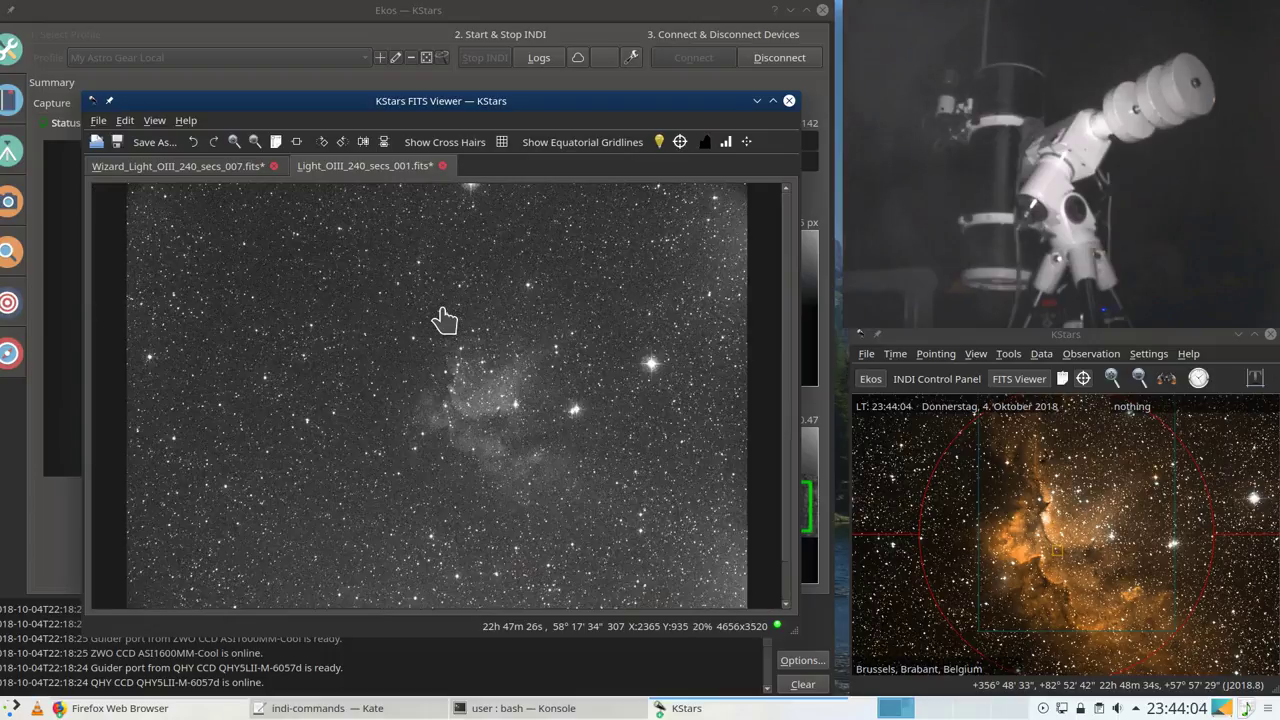
pyautogui.scroll(3, 443, 314)
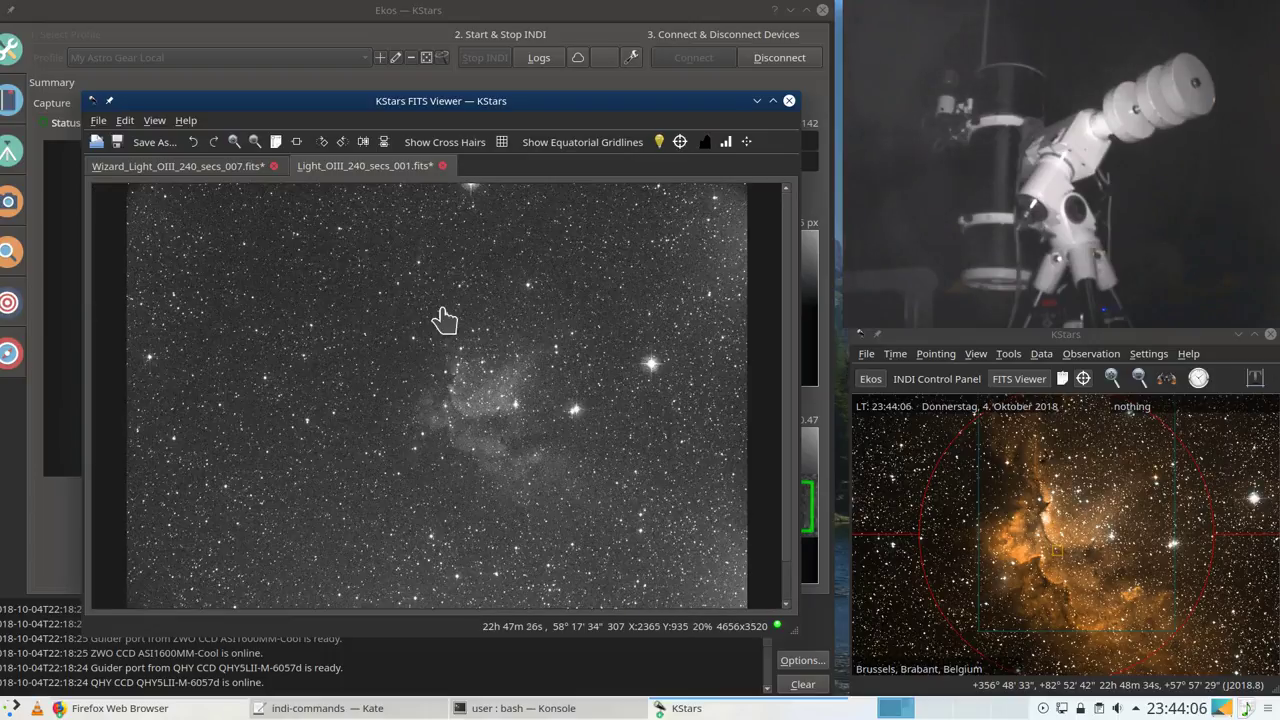
pyautogui.click(236, 172)
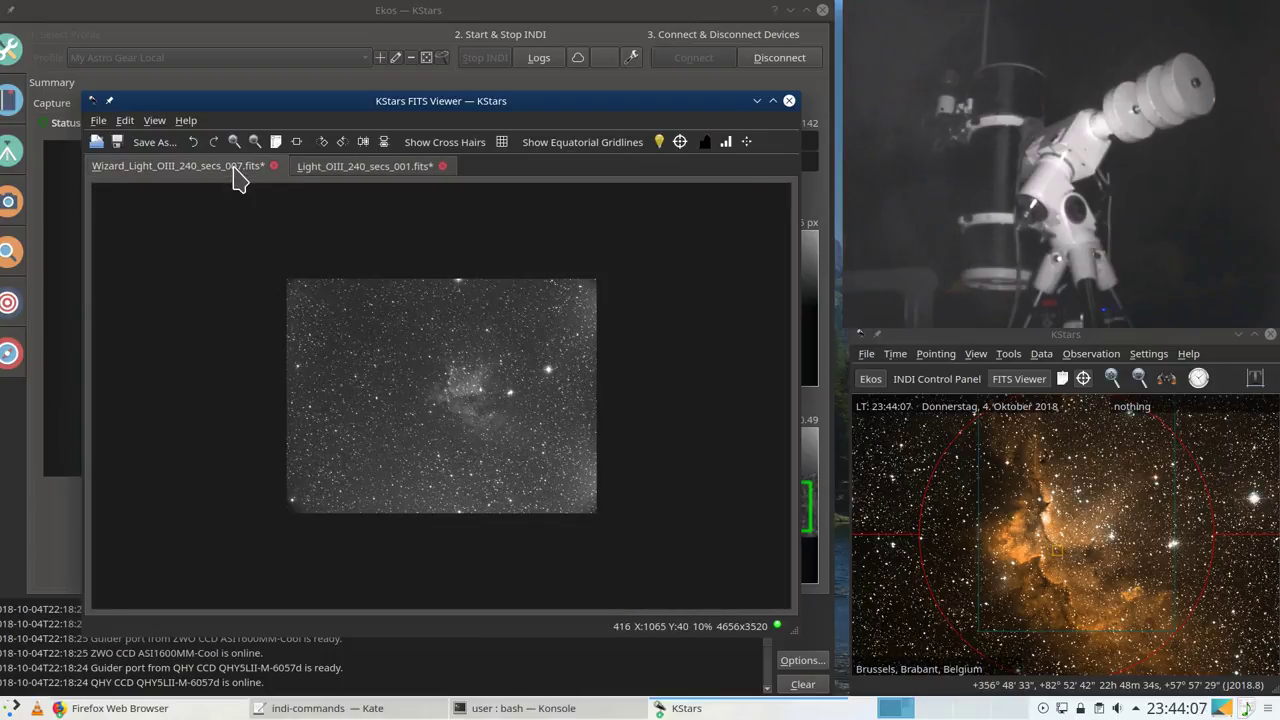
pyautogui.click(296, 142)
pyautogui.click(343, 170)
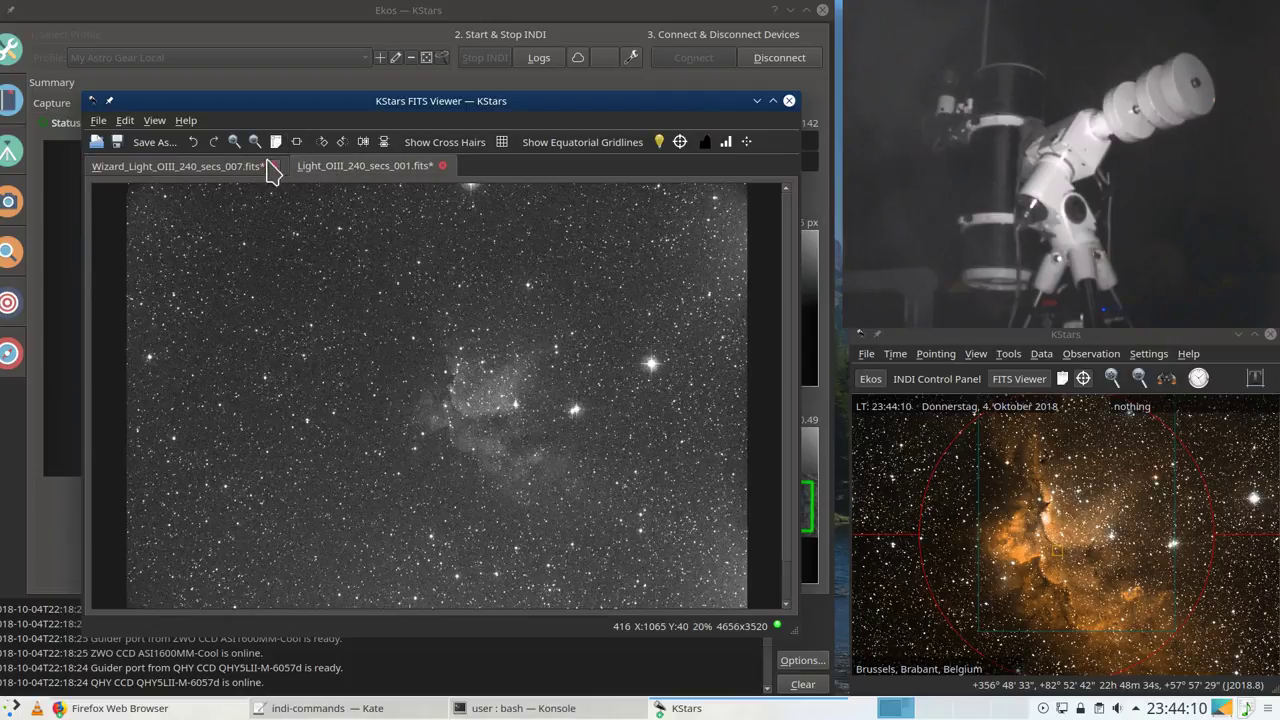
pyautogui.click(297, 143)
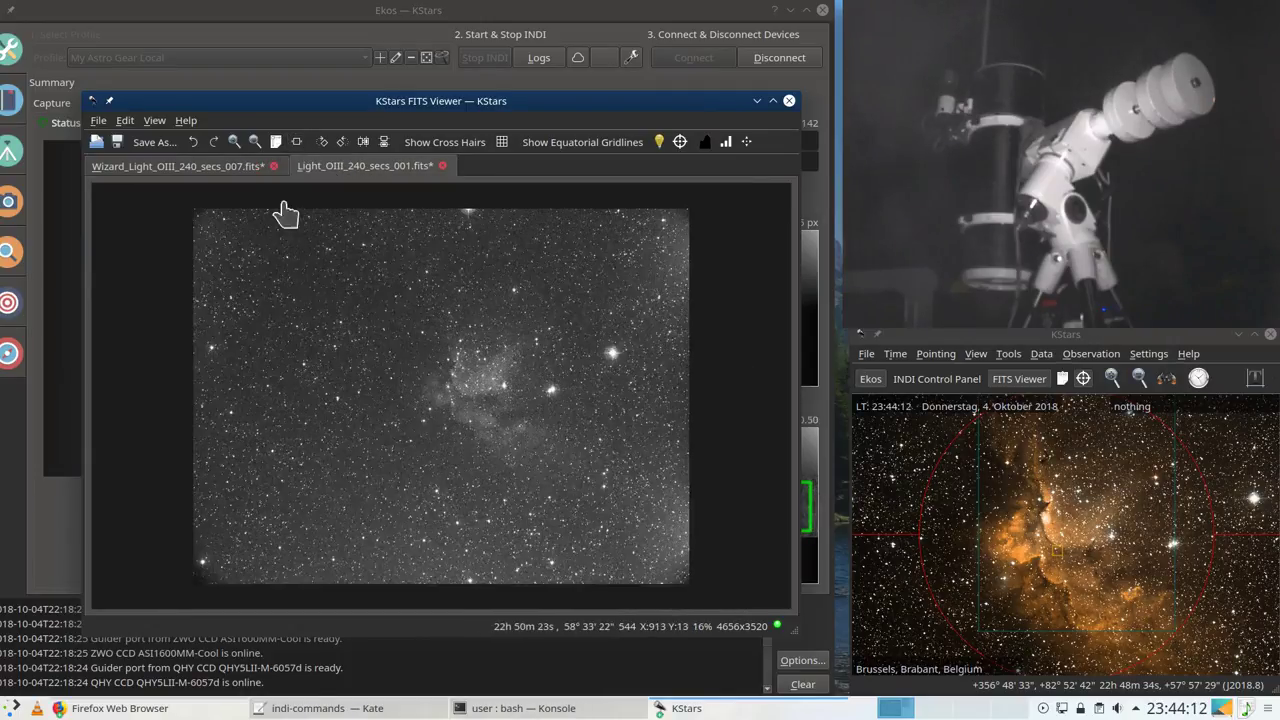
pyautogui.click(235, 166)
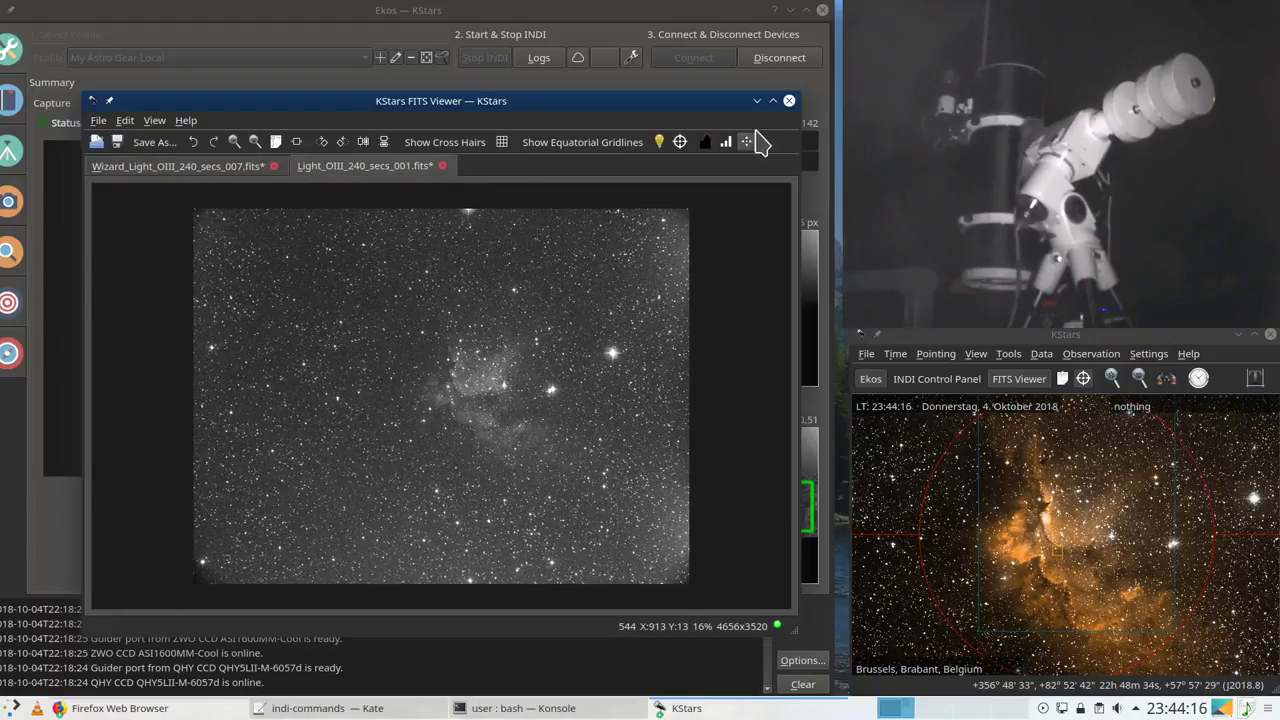
# Step: Minimise the FITS Viewer and bring the Ekos session summary back up
pyautogui.click(757, 101)
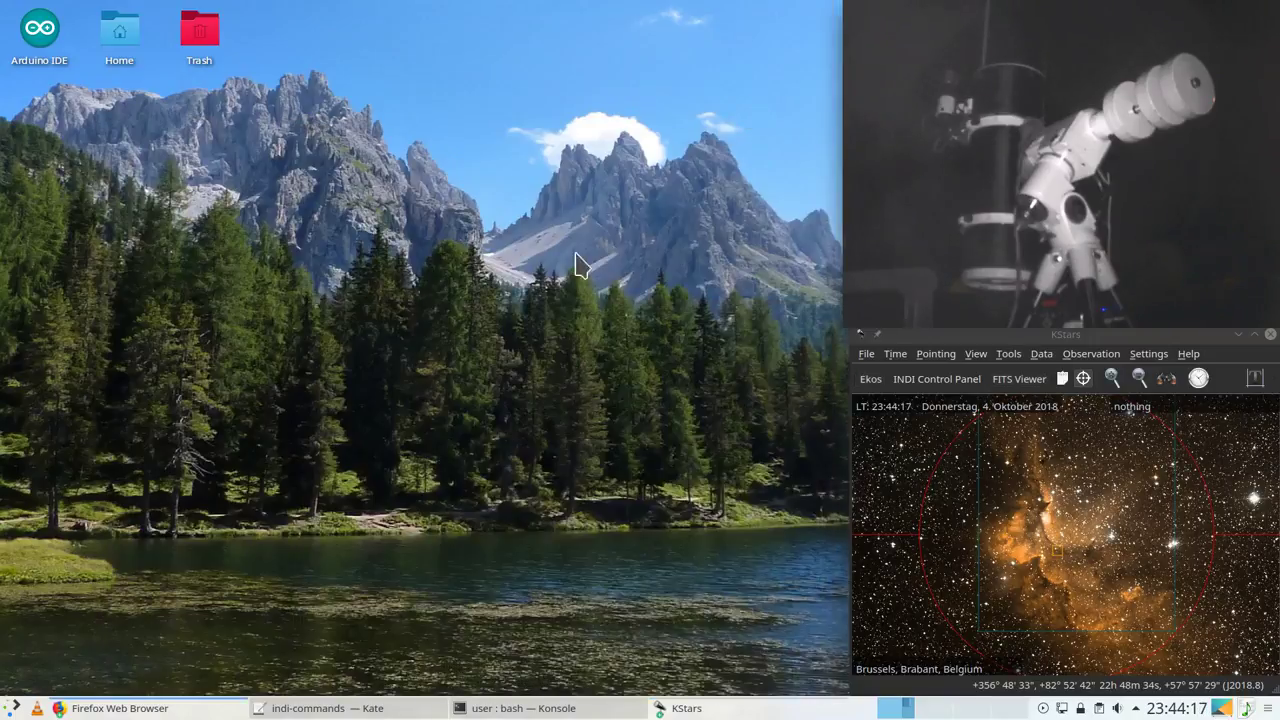
pyautogui.click(689, 707)
pyautogui.click(690, 680)
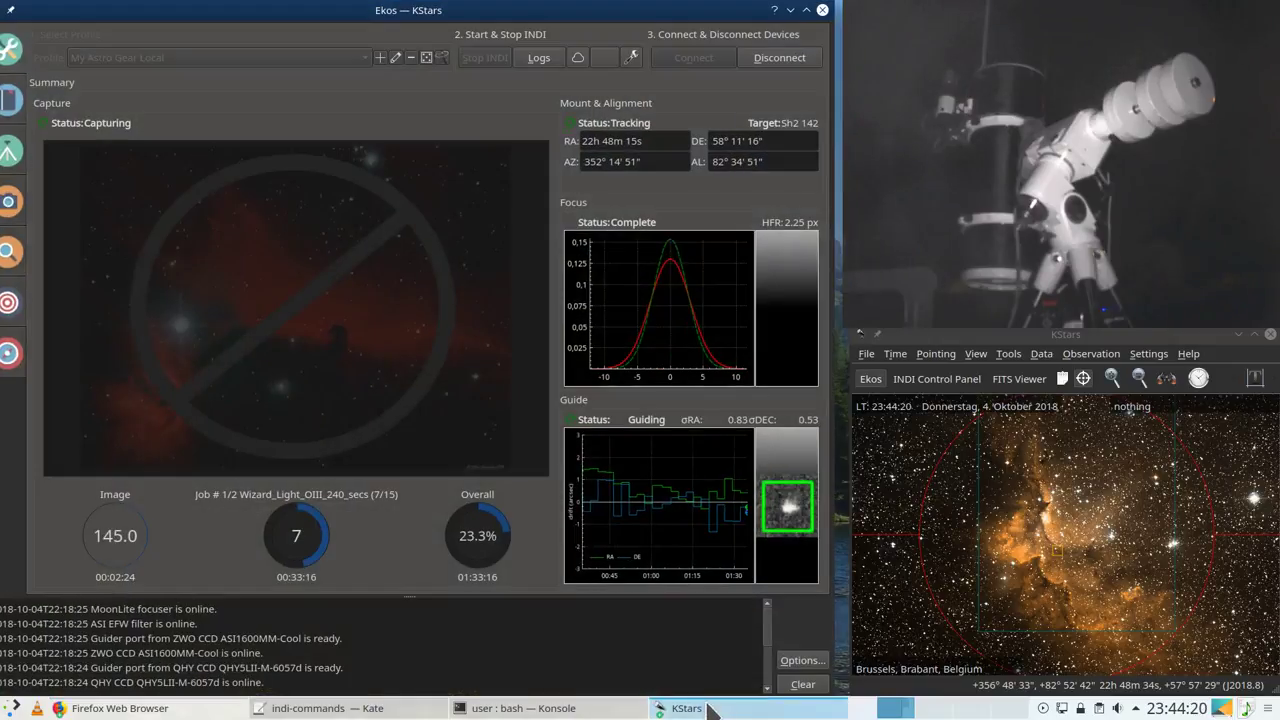
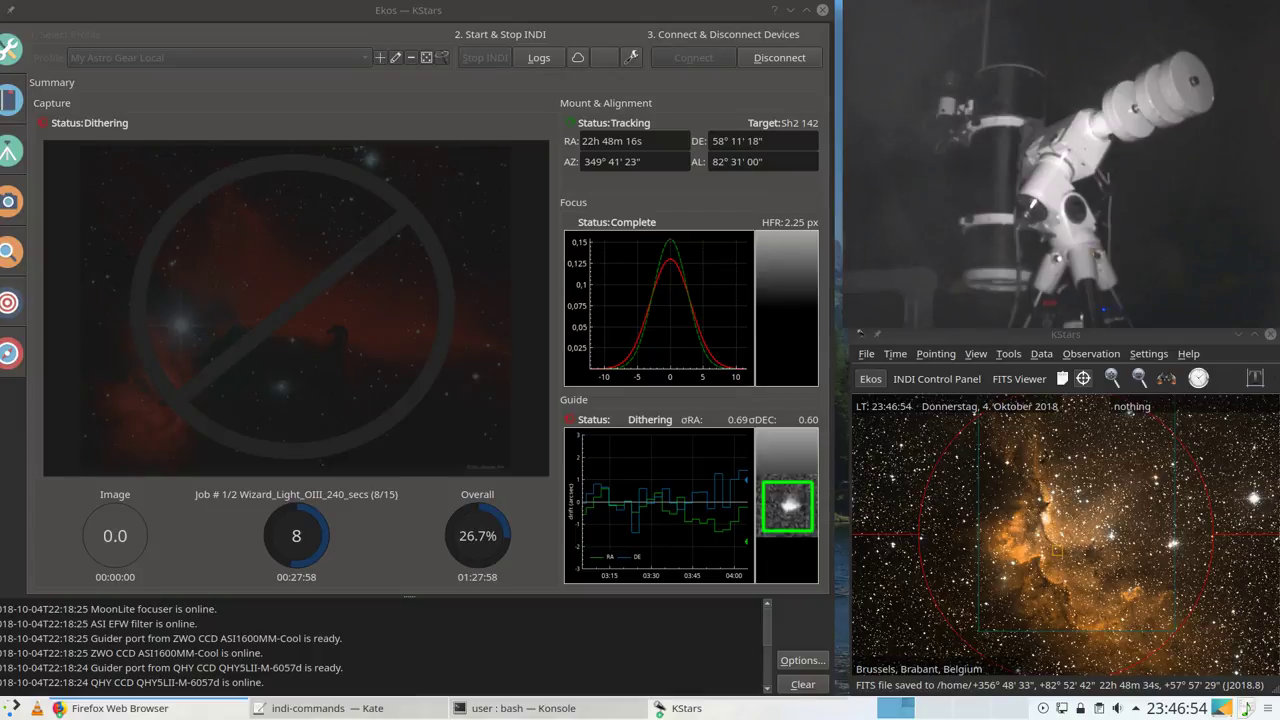
# Step: Bring the FITS Viewer to the front again after the 008 frame has been captured
pyautogui.click(700, 708)
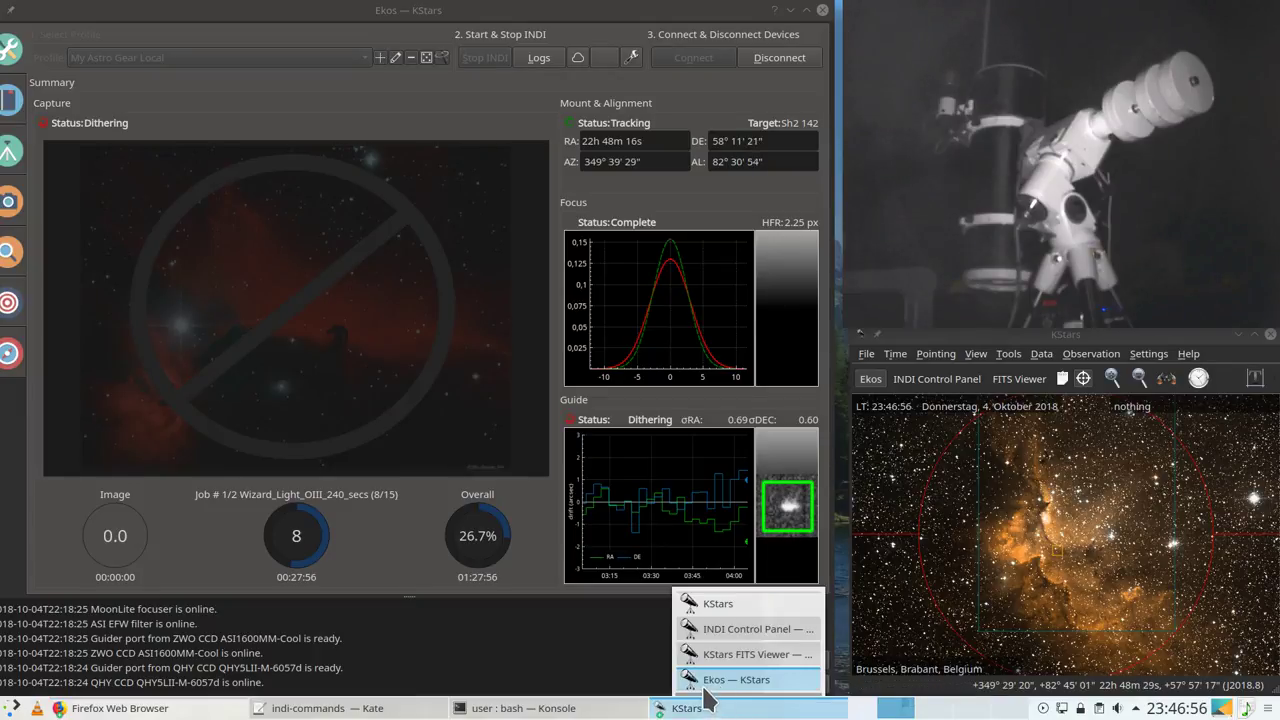
pyautogui.click(704, 688)
pyautogui.click(737, 697)
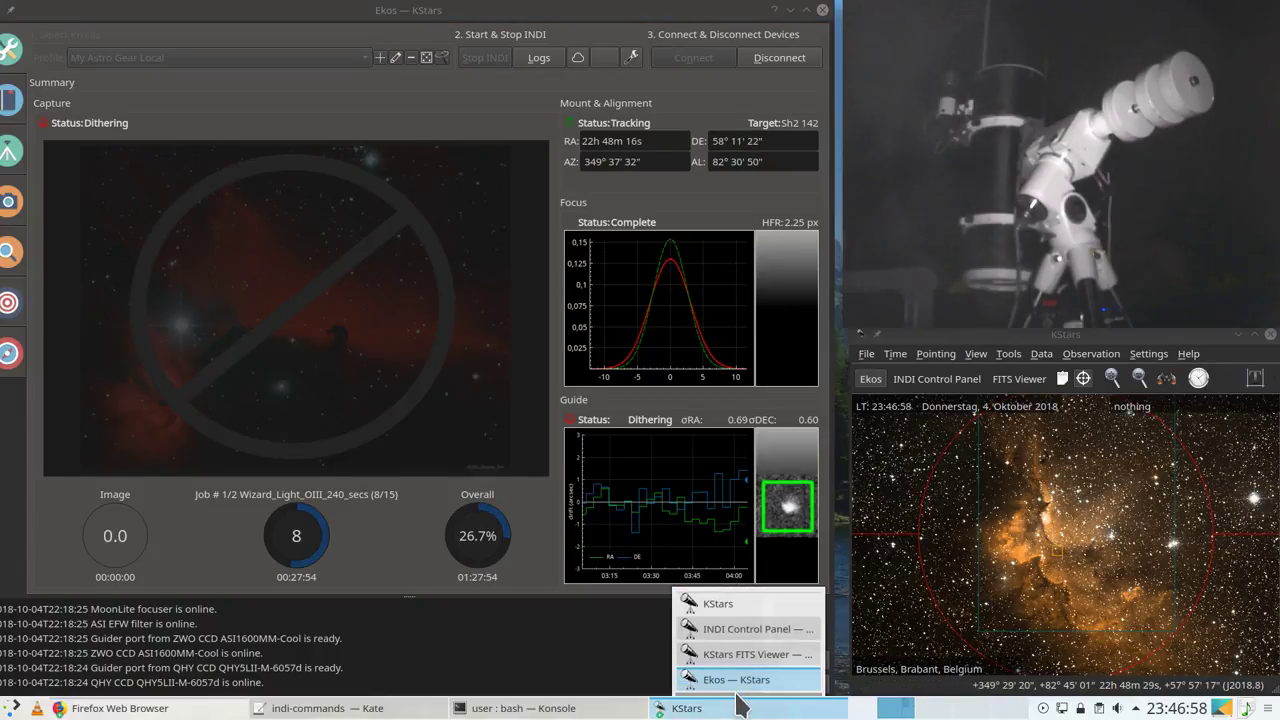
pyautogui.click(734, 654)
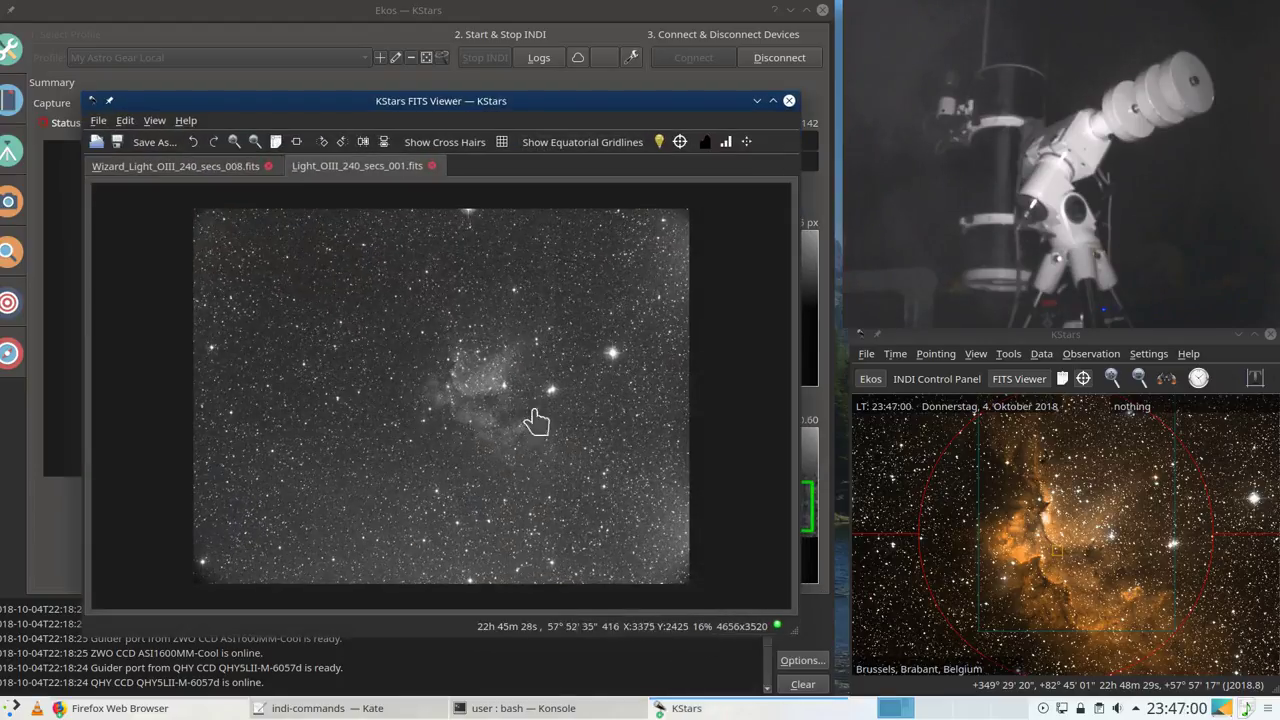
# Step: Move and enlarge the FITS Viewer window to fill the whole area beside the sky map
pyautogui.click(773, 101)
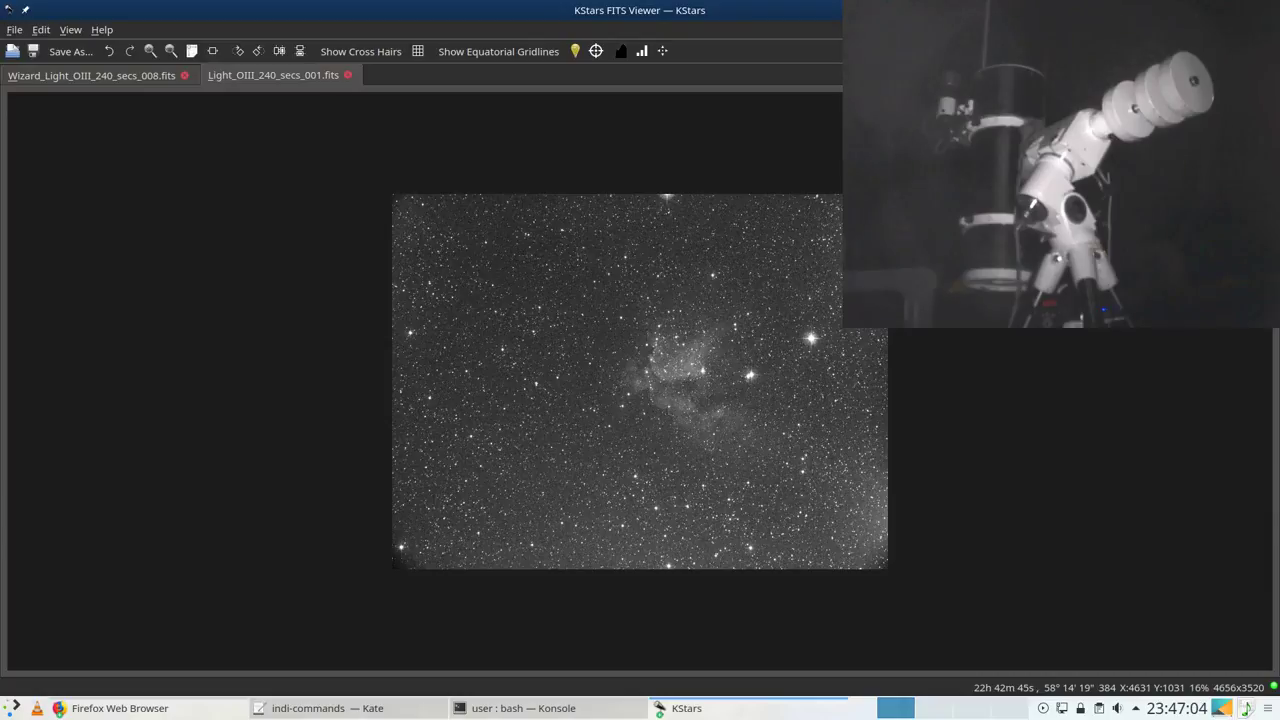
pyautogui.click(1256, 10)
pyautogui.moveTo(571, 109); pyautogui.dragTo(613, 160)
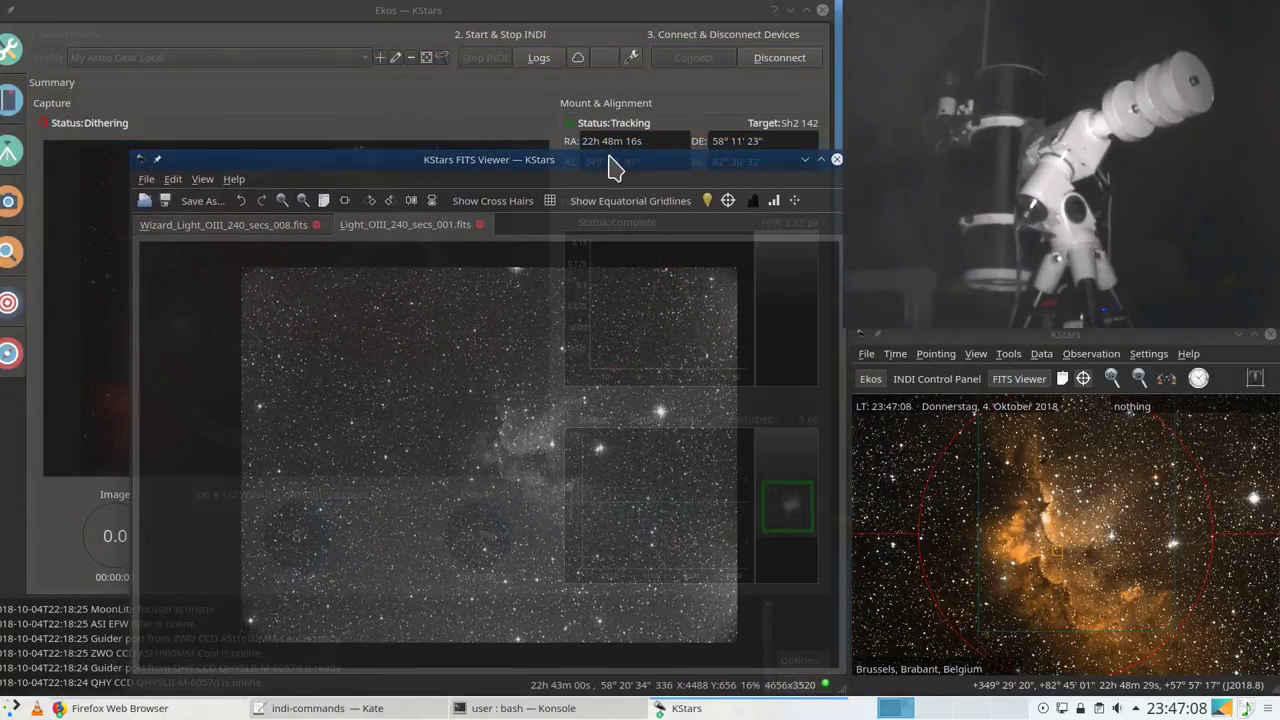
pyautogui.moveTo(491, 148); pyautogui.dragTo(503, 12)
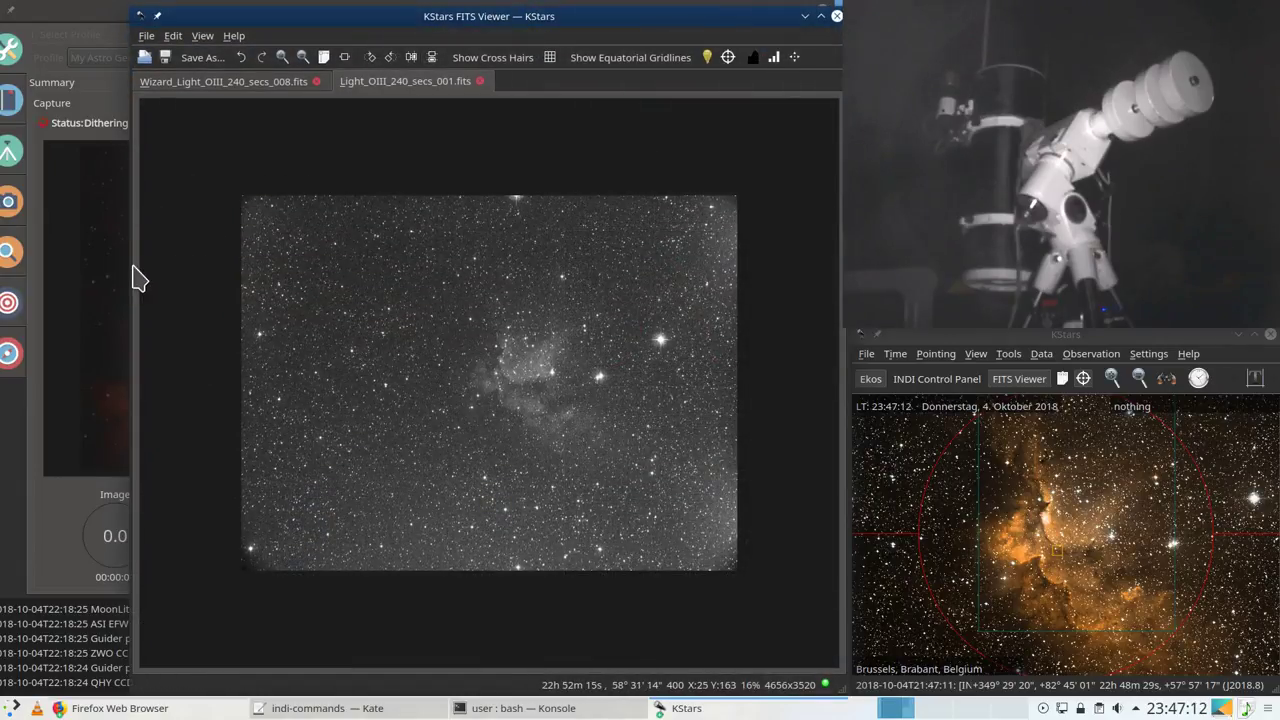
pyautogui.moveTo(131, 268); pyautogui.dragTo(5, 262)
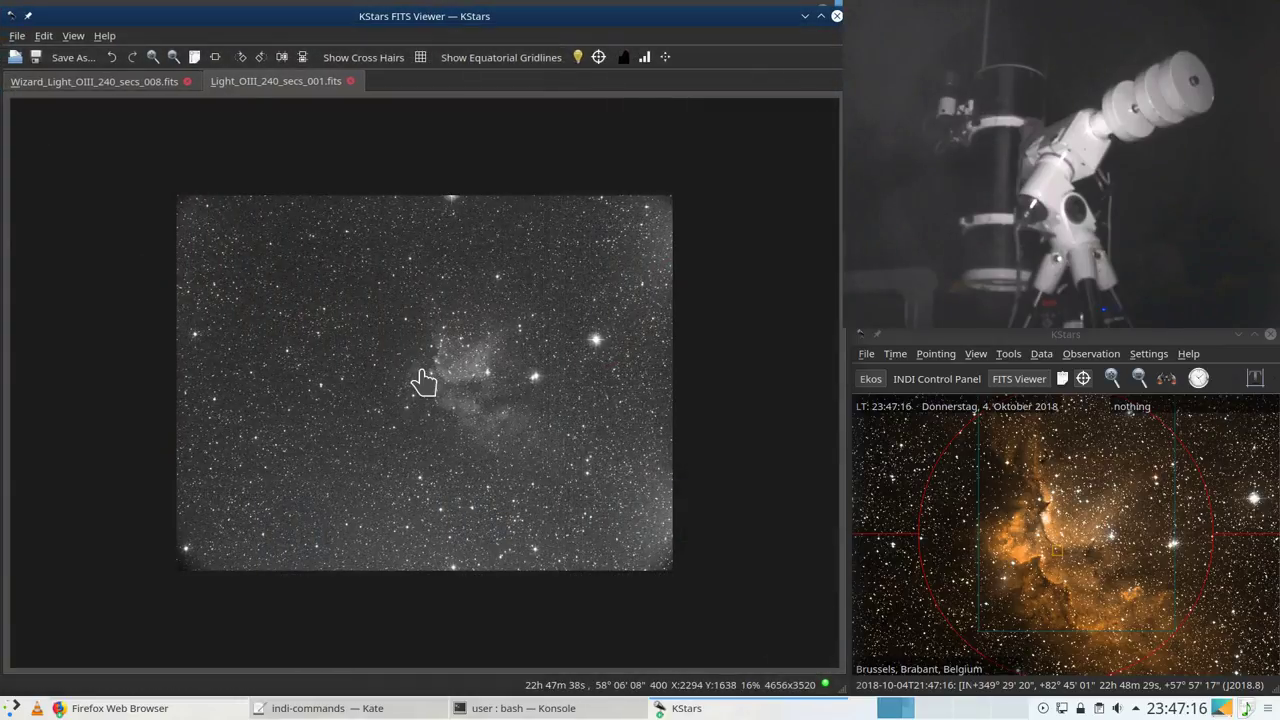
# Step: Examine the nebula in the displayed OIII frame up close and in full view
pyautogui.scroll(4, 424, 382)
pyautogui.scroll(-2, 422, 382)
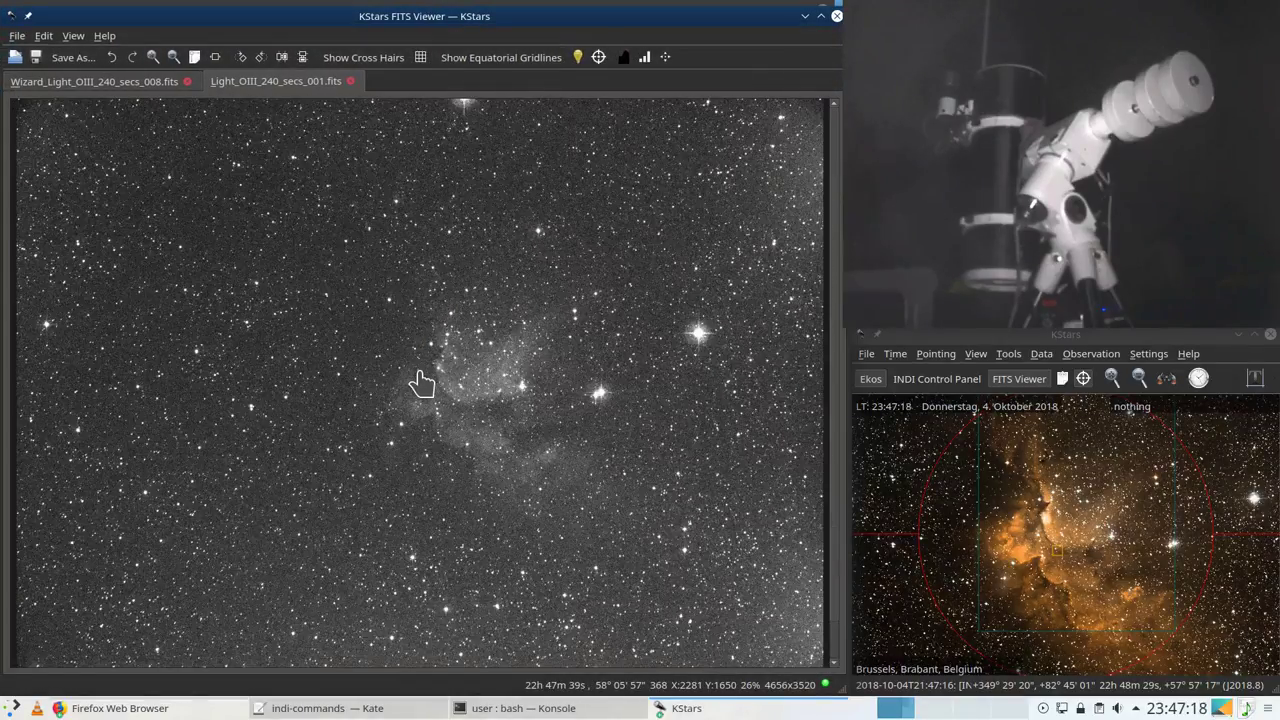
pyautogui.scroll(-2, 421, 382)
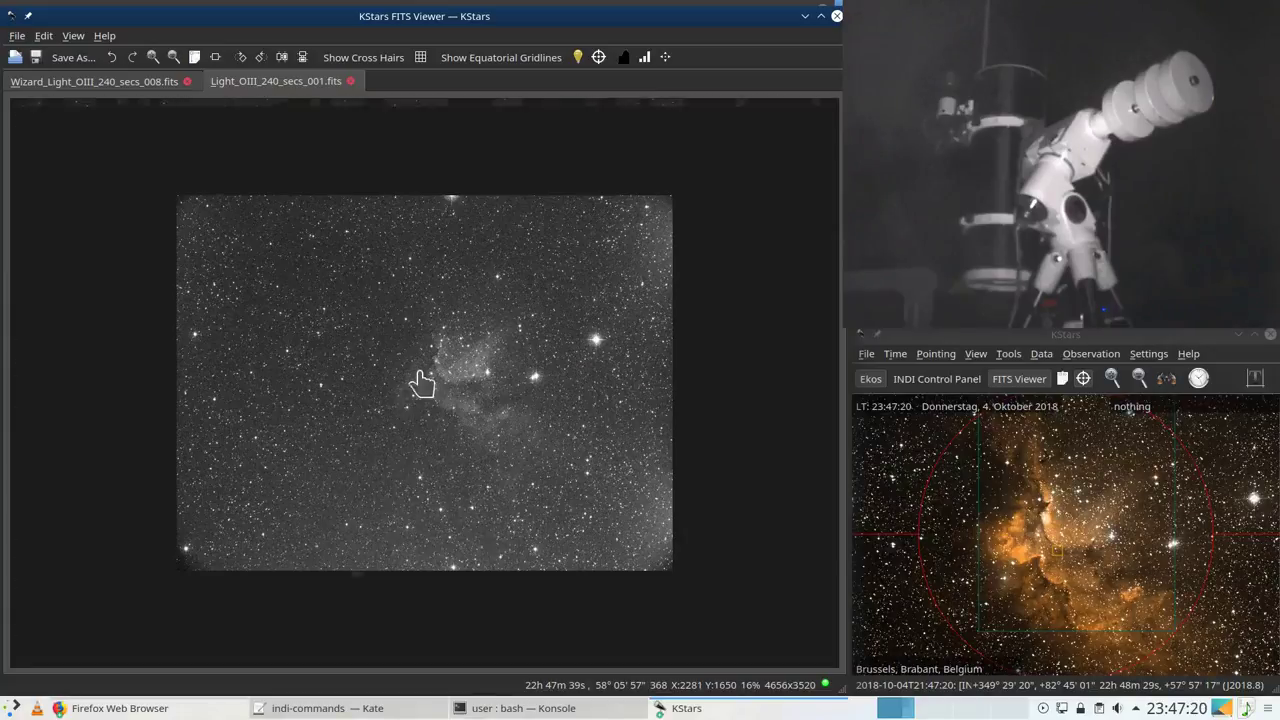
pyautogui.scroll(2, 421, 382)
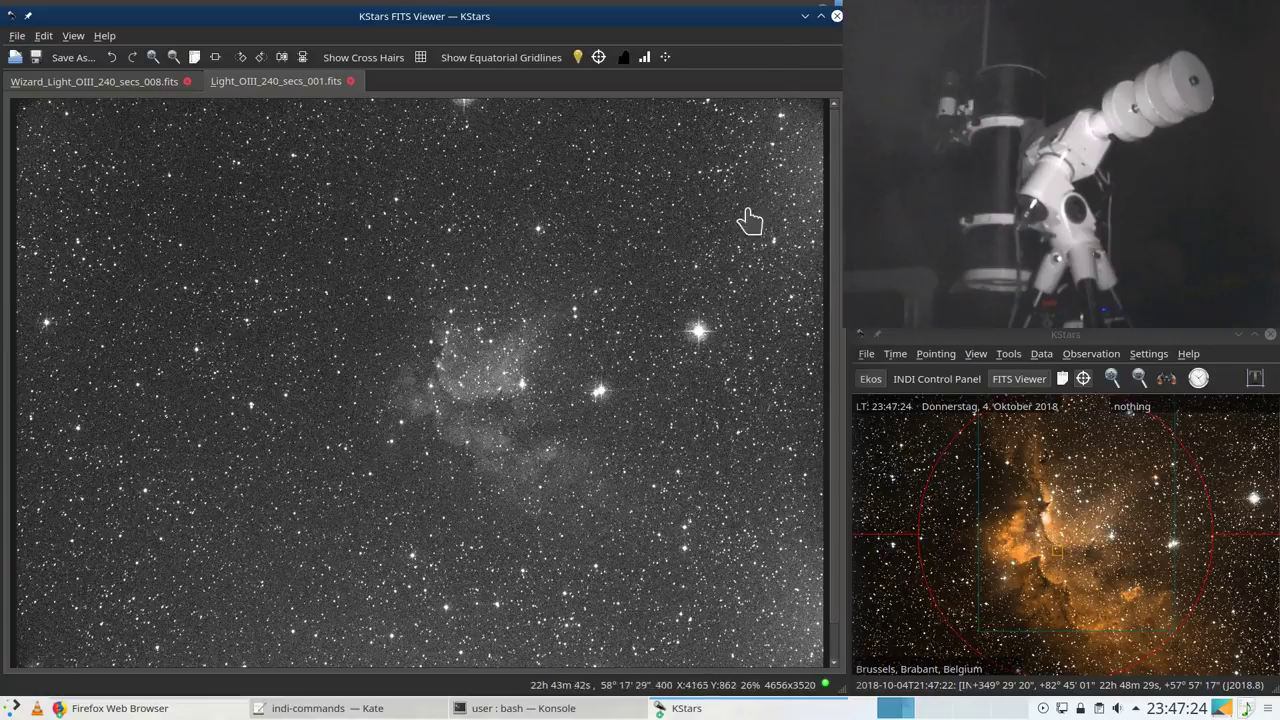
# Step: Hide the enlarged FITS Viewer and check the capture and guiding status in Ekos
pyautogui.click(806, 17)
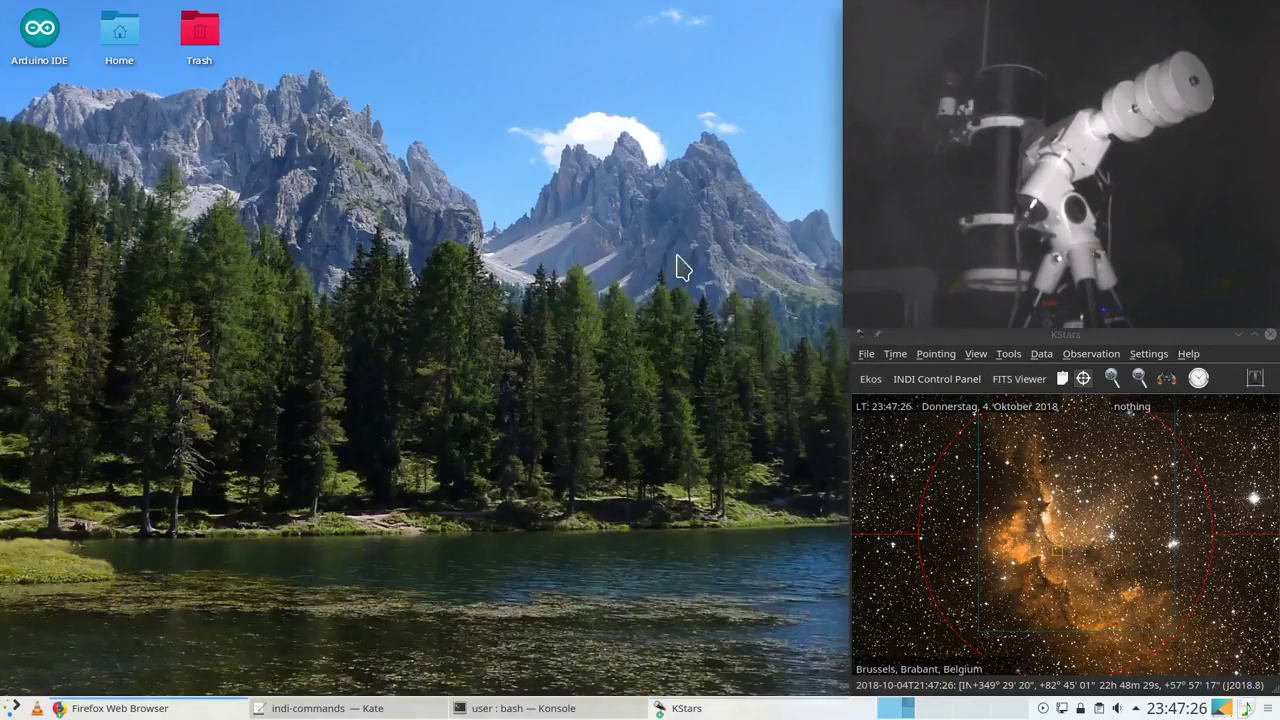
pyautogui.click(800, 708)
pyautogui.click(787, 681)
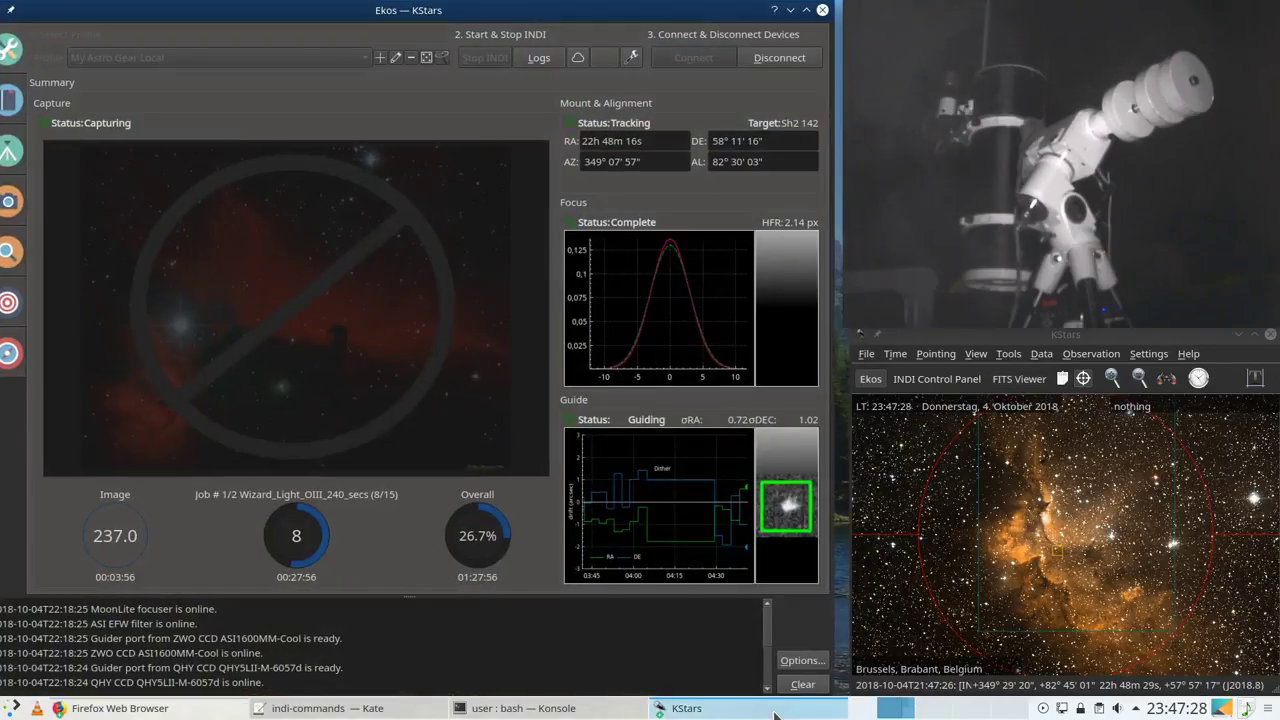
pyautogui.click(776, 710)
pyautogui.click(752, 653)
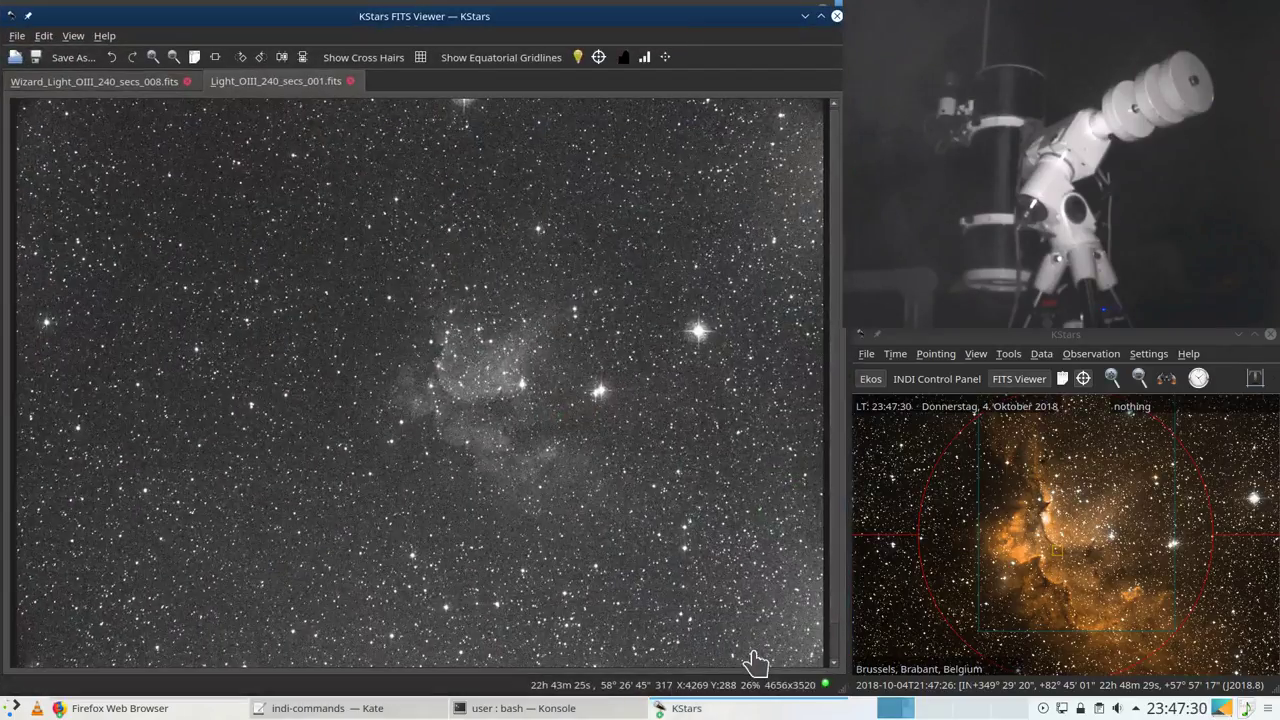
pyautogui.click(805, 17)
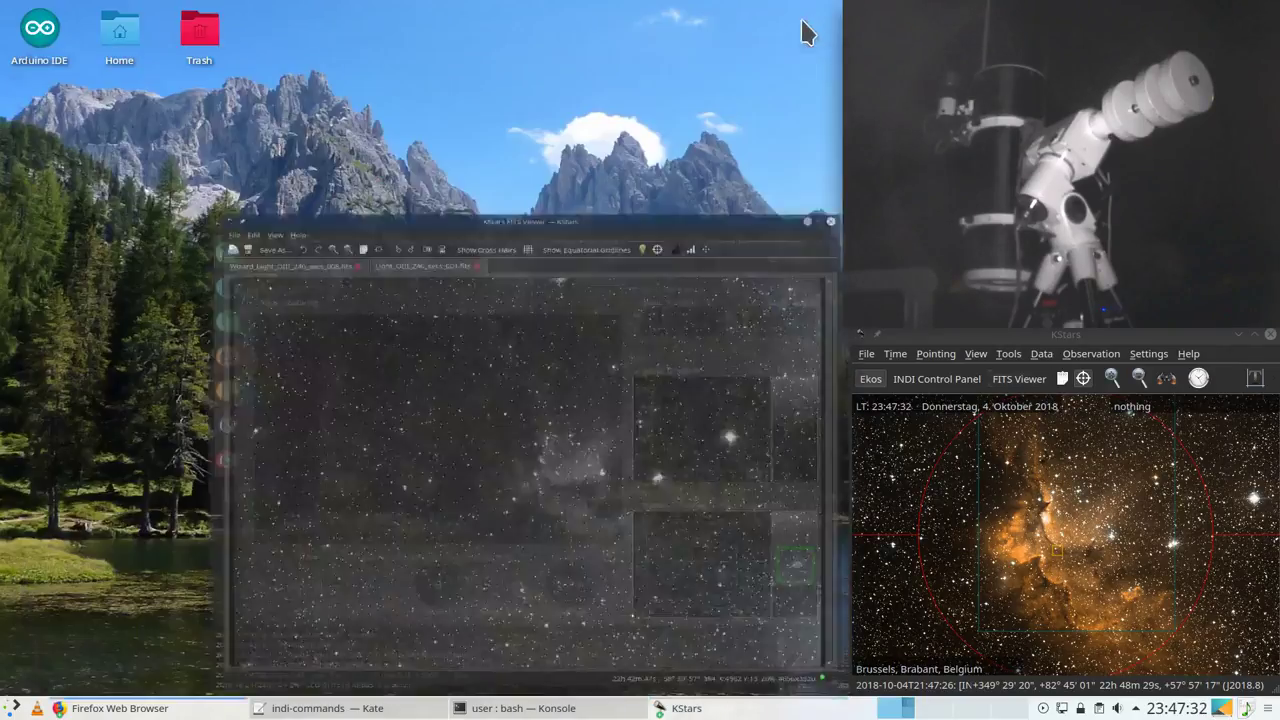
pyautogui.click(720, 708)
pyautogui.click(740, 681)
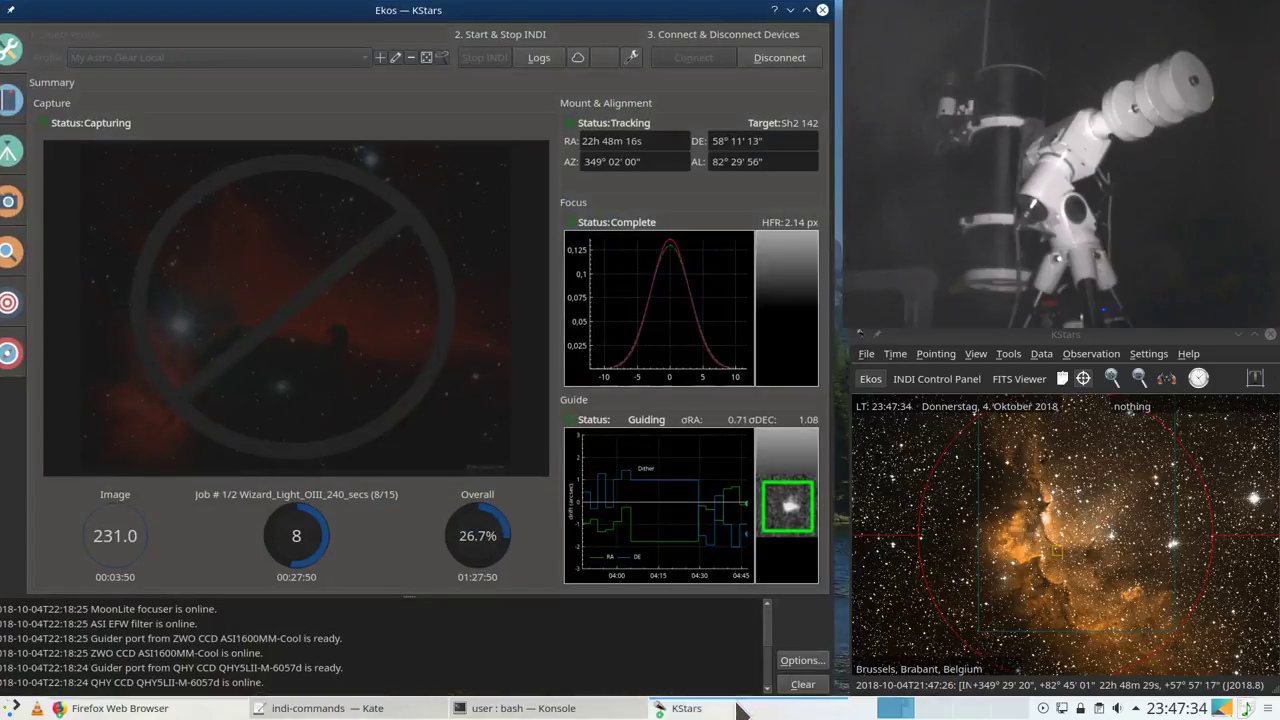
# Step: Reopen the FITS Viewer and bring the Ekos session summary in front of it
pyautogui.moveTo(740, 708)
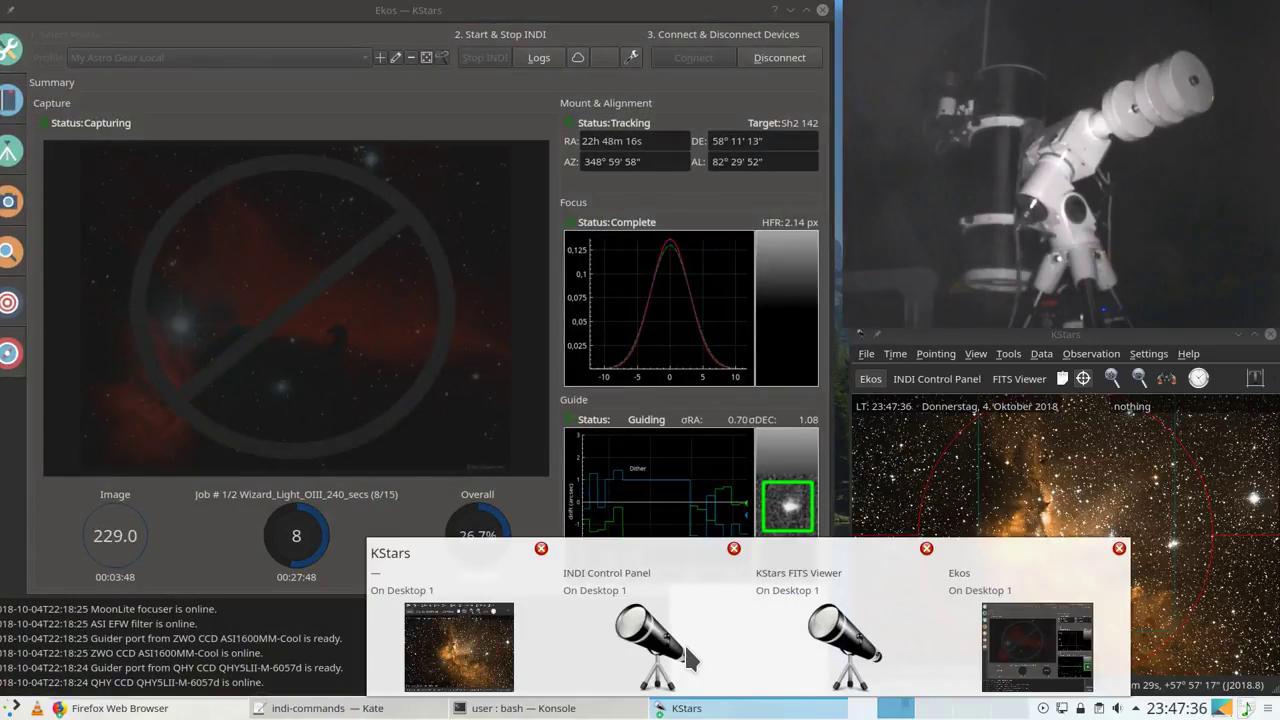
pyautogui.click(842, 648)
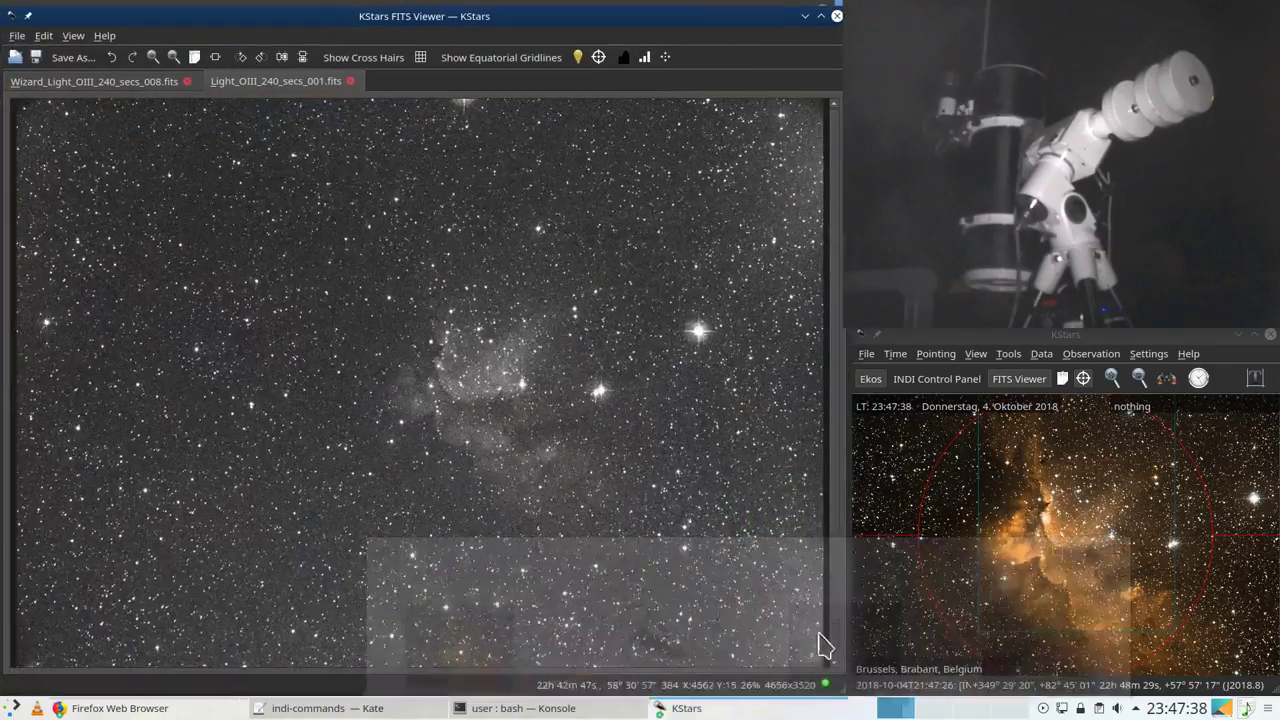
pyautogui.click(680, 708)
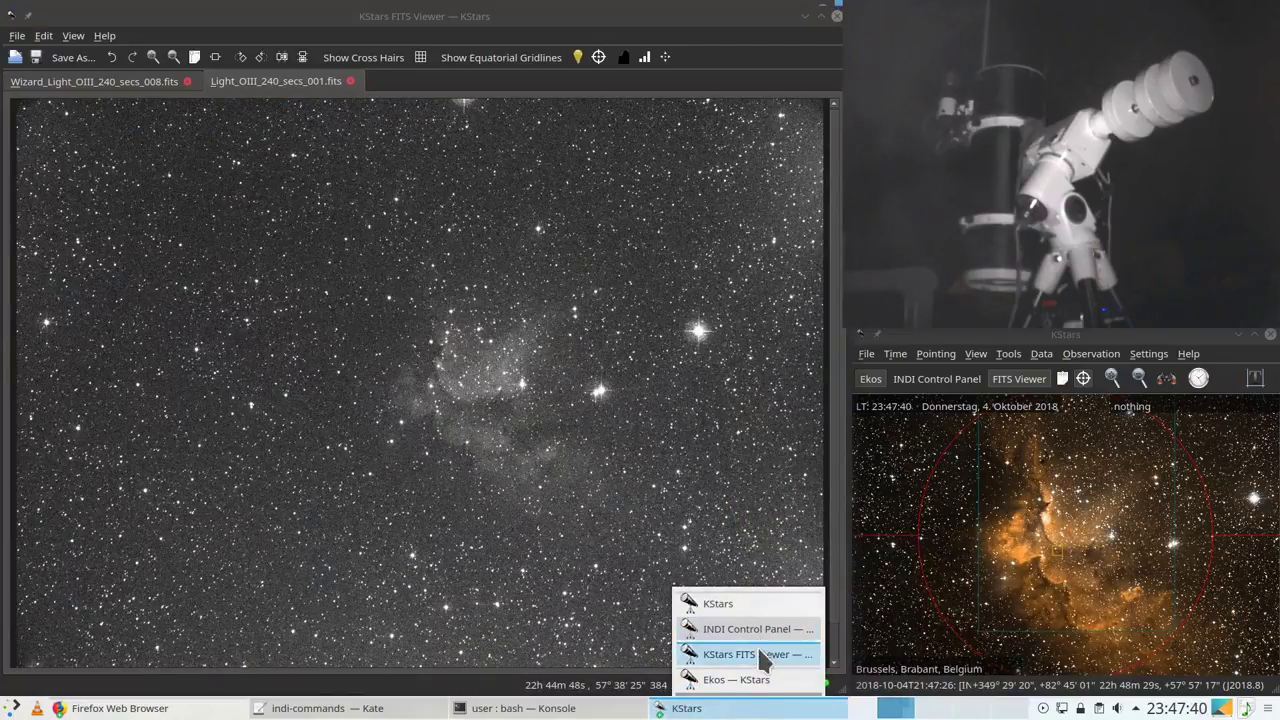
pyautogui.click(755, 680)
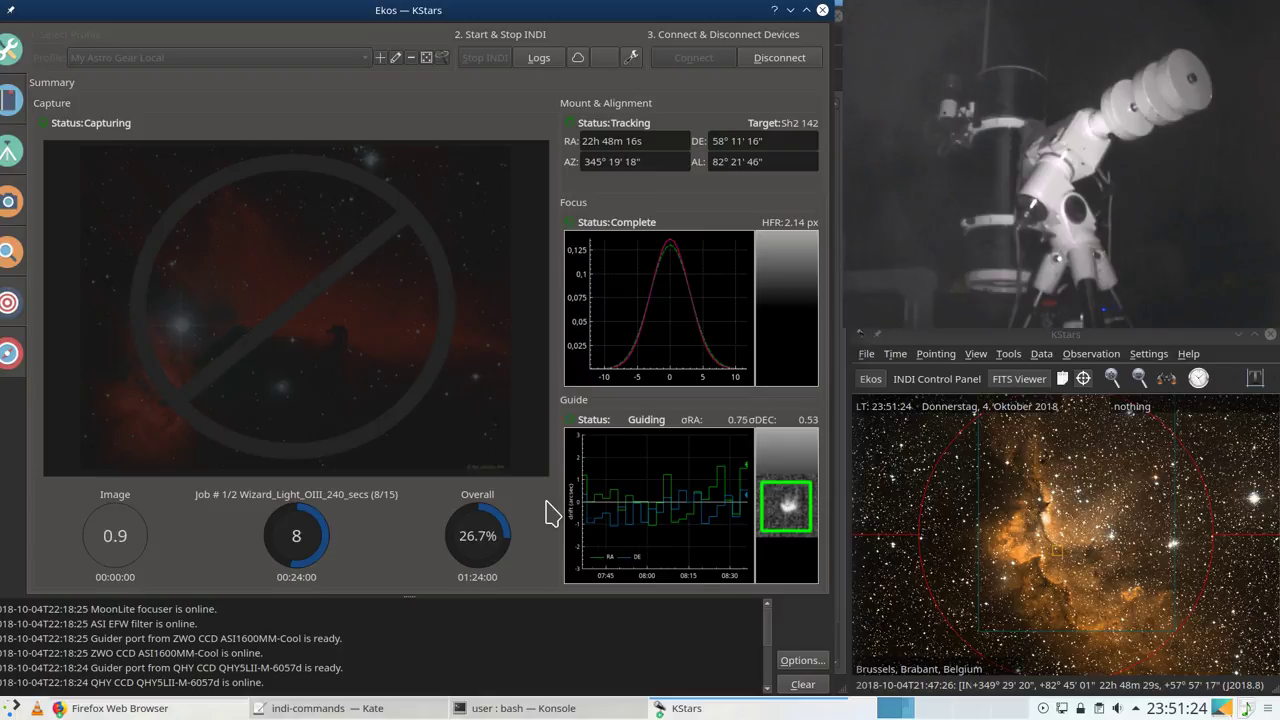
# Step: Bring up the FITS Viewer, auto-stretch the frame Wizard_Light_OIII_240_secs_009.fits, fit it to the window and inspect the nebula up close
pyautogui.click(715, 710)
pyautogui.click(735, 654)
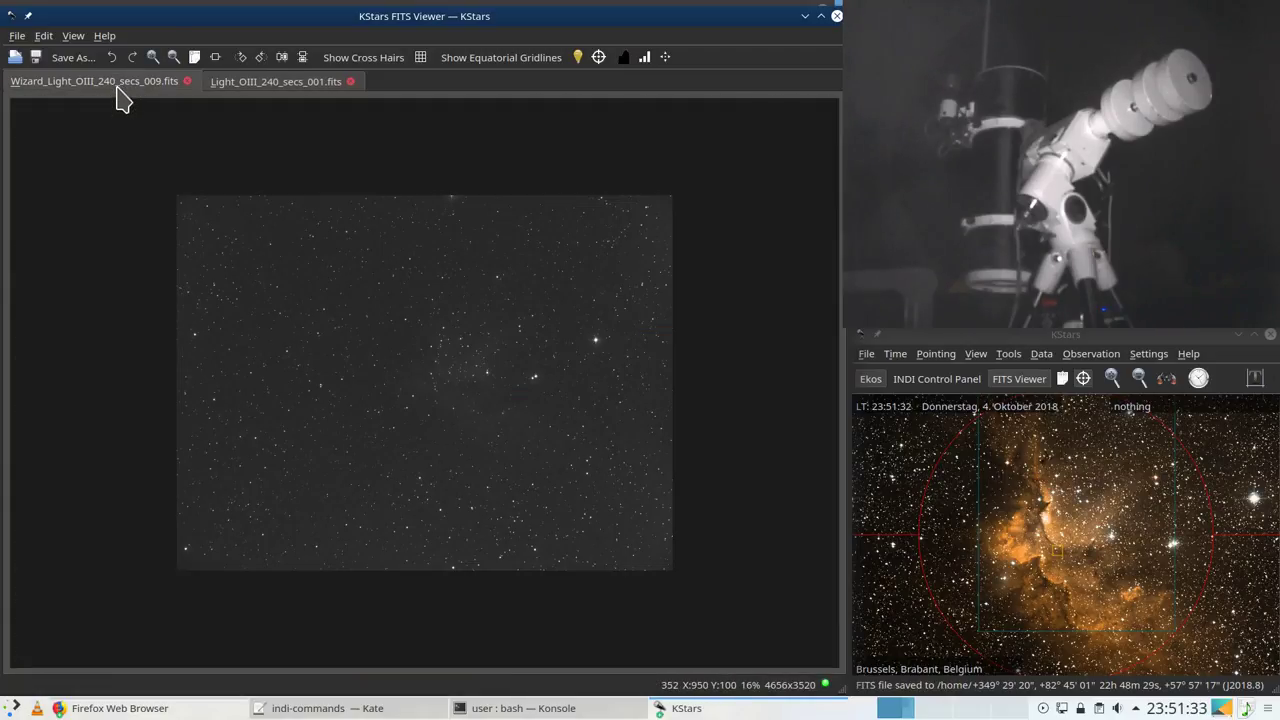
pyautogui.click(665, 57)
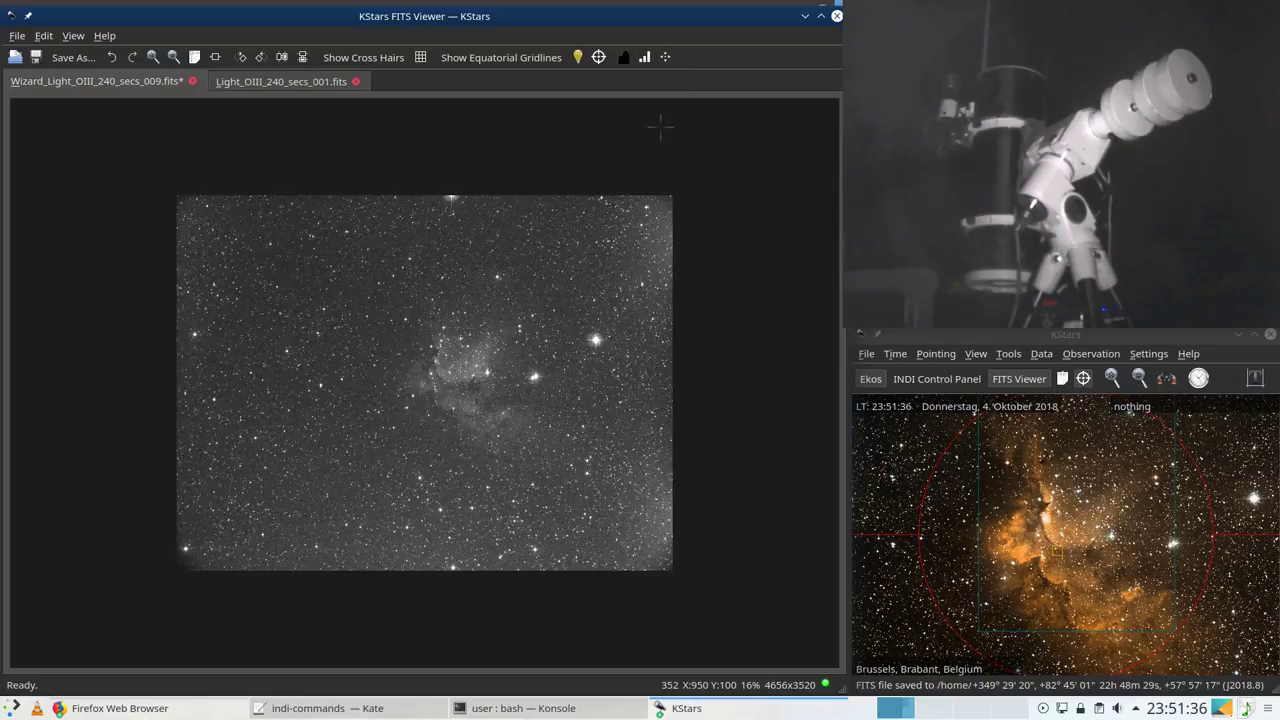
pyautogui.click(215, 58)
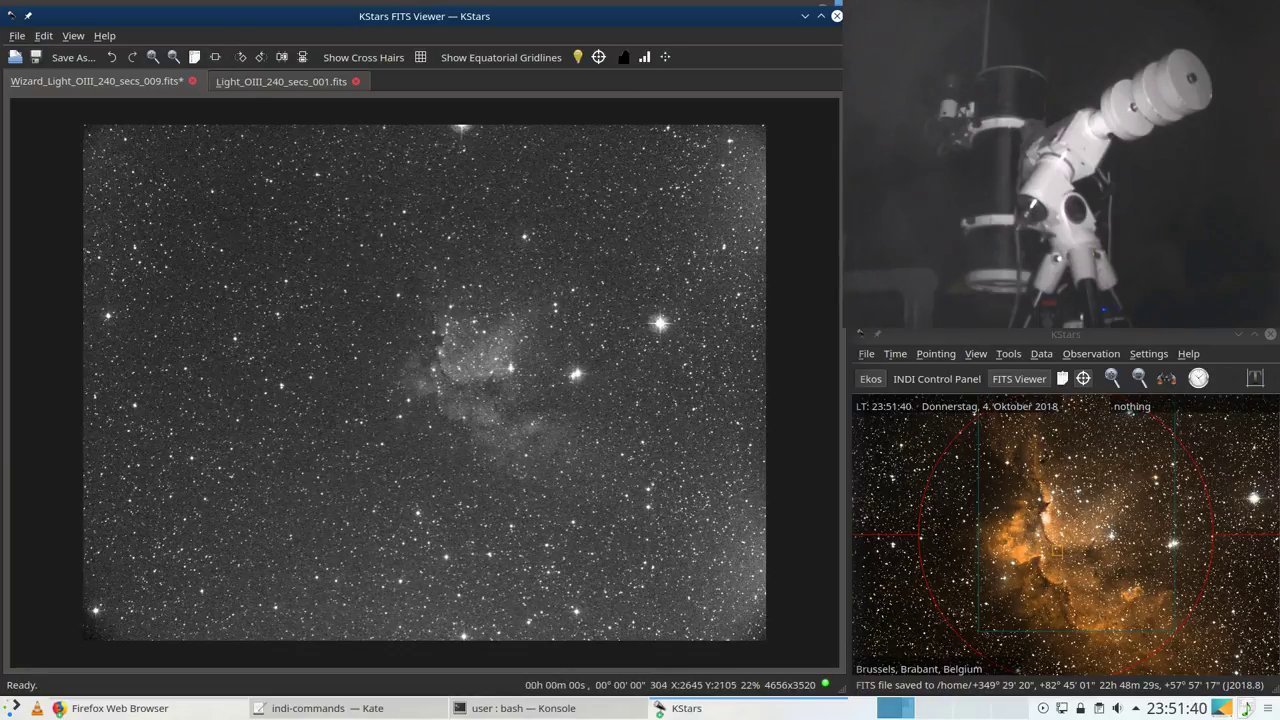
pyautogui.scroll(2, 463, 385)
pyautogui.scroll(-2, 460, 383)
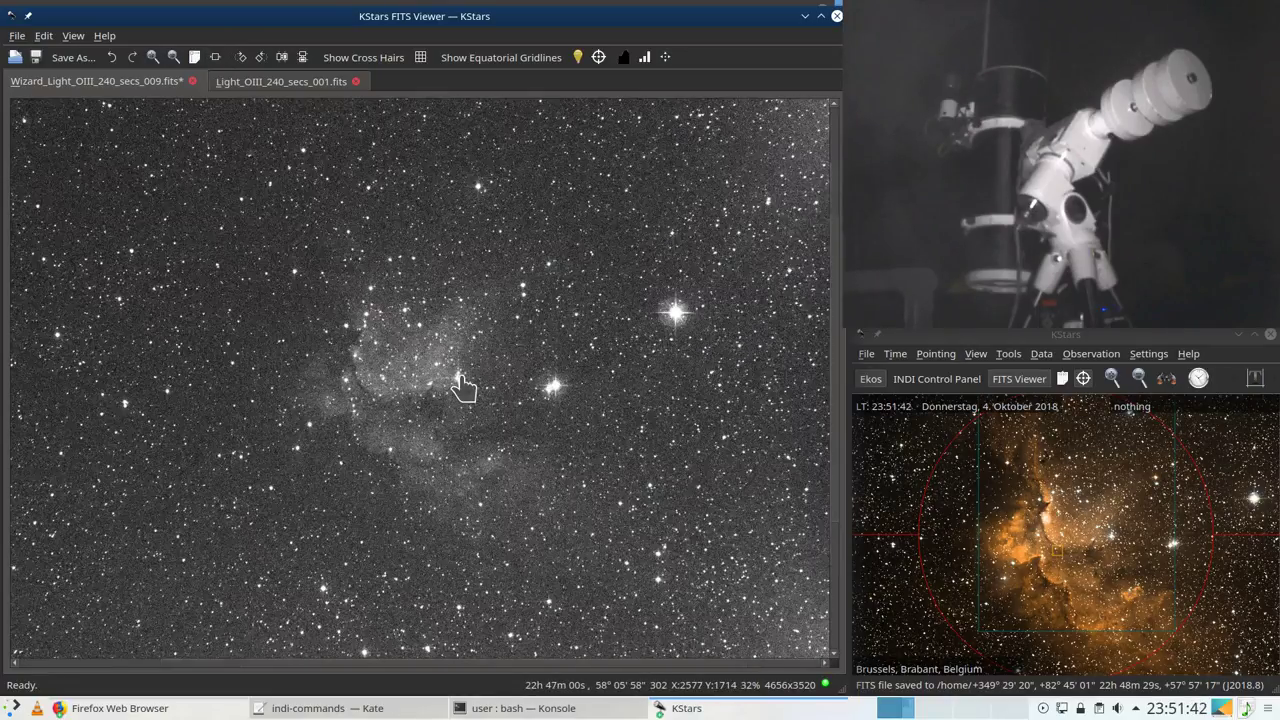
# Step: Compare Light_OIII_240_secs_001.fits with Wizard_Light_OIII_240_secs_009.fits, with both frames fitted to the window
pyautogui.click(263, 84)
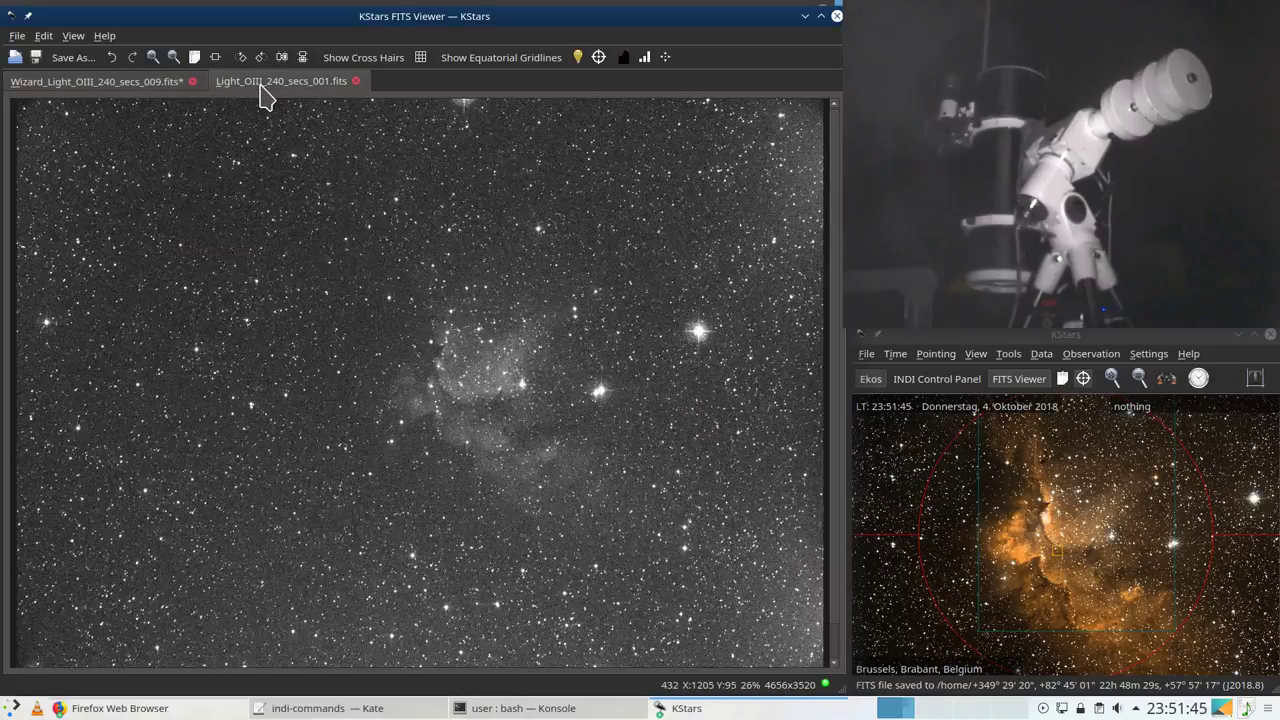
pyautogui.click(215, 57)
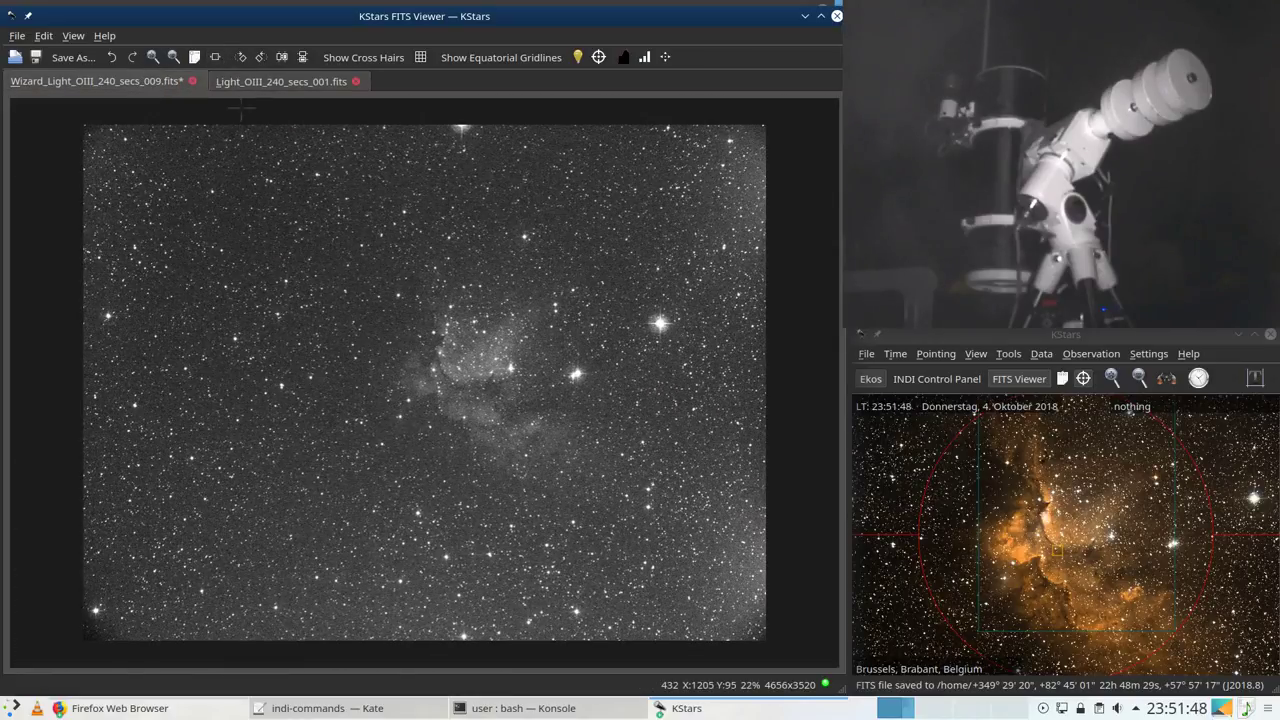
pyautogui.click(130, 85)
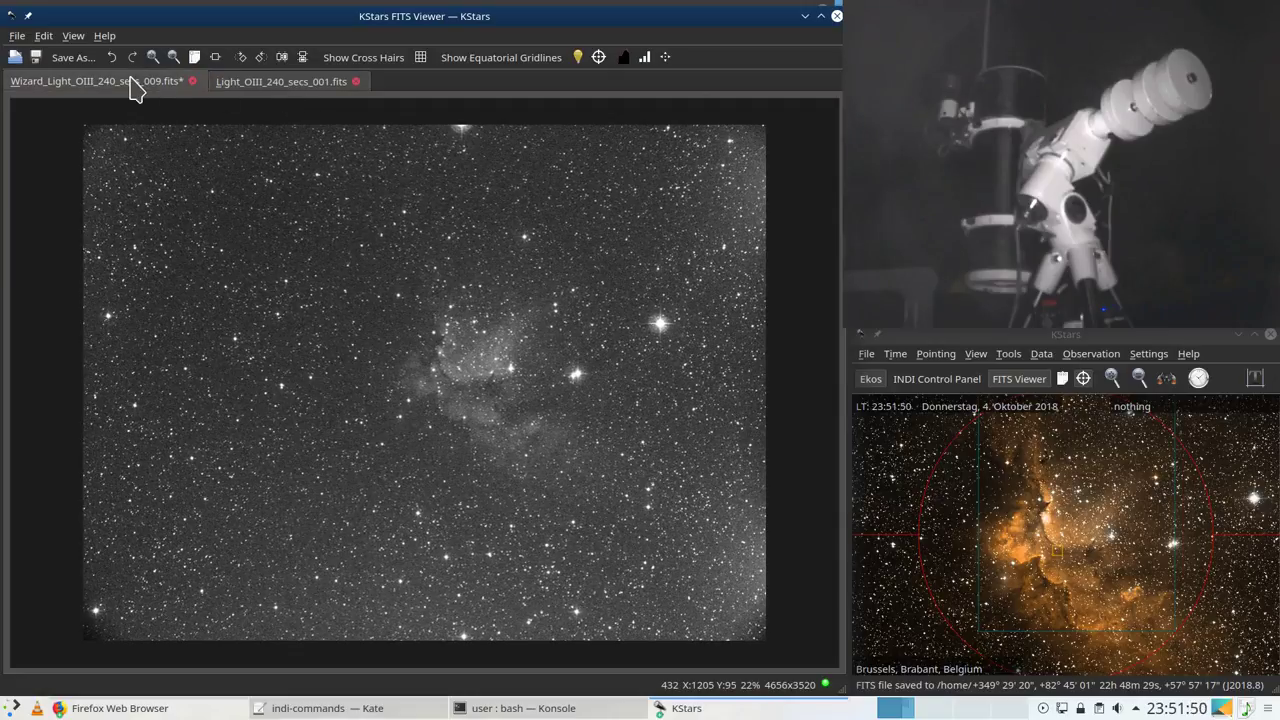
pyautogui.click(228, 85)
pyautogui.click(145, 87)
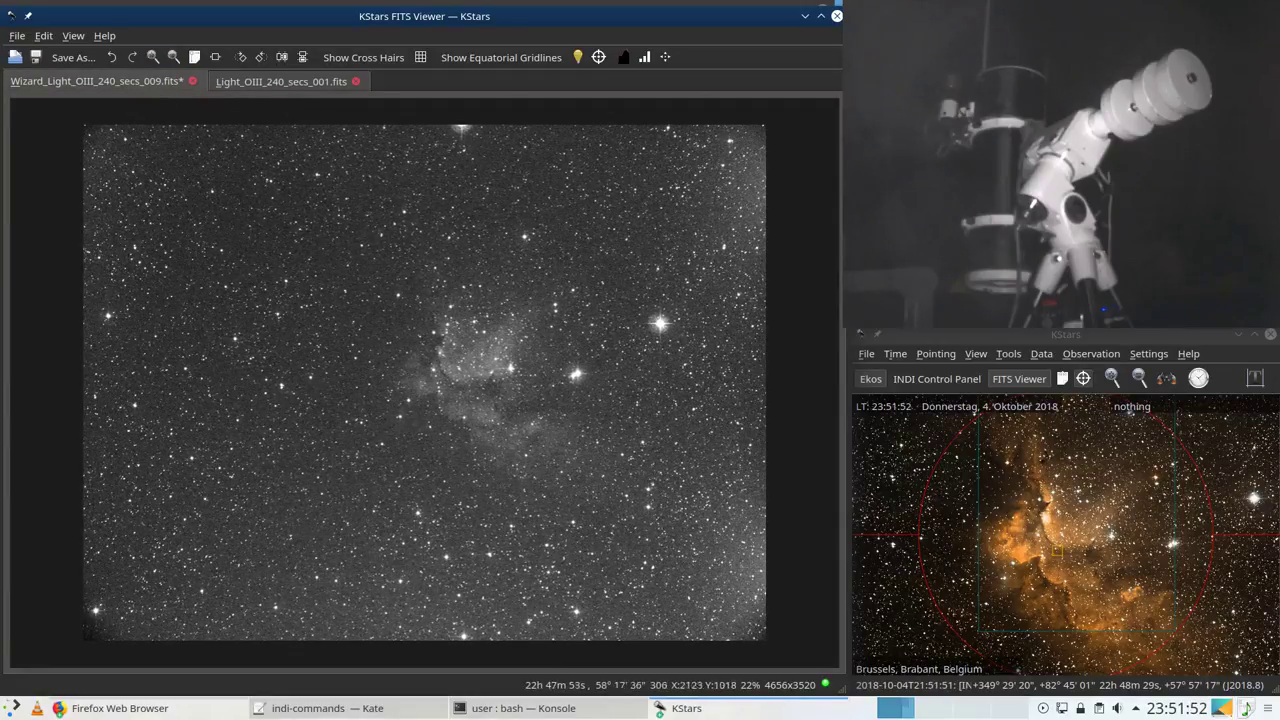
# Step: Enlarge both OIII frames to 32% and frame the nebula in Light_OIII_240_secs_001.fits for a closer comparison
pyautogui.scroll(1, 437, 353)
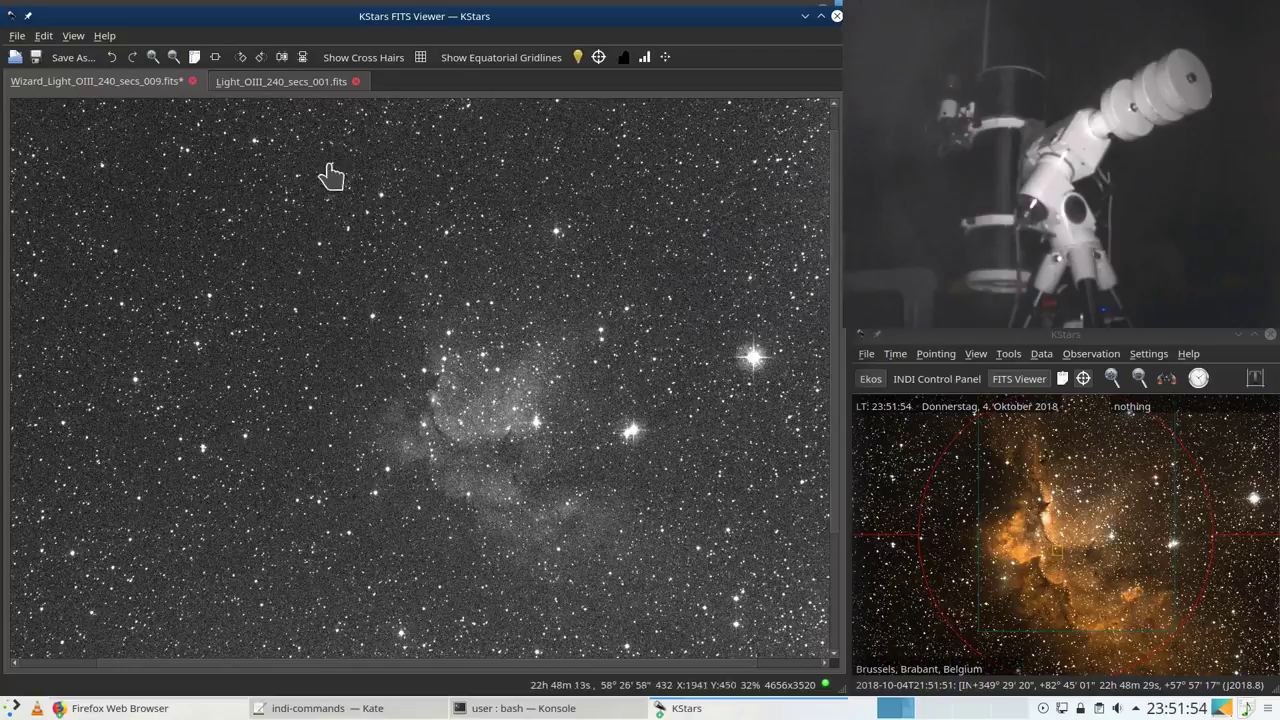
pyautogui.click(250, 86)
pyautogui.scroll(1, 337, 286)
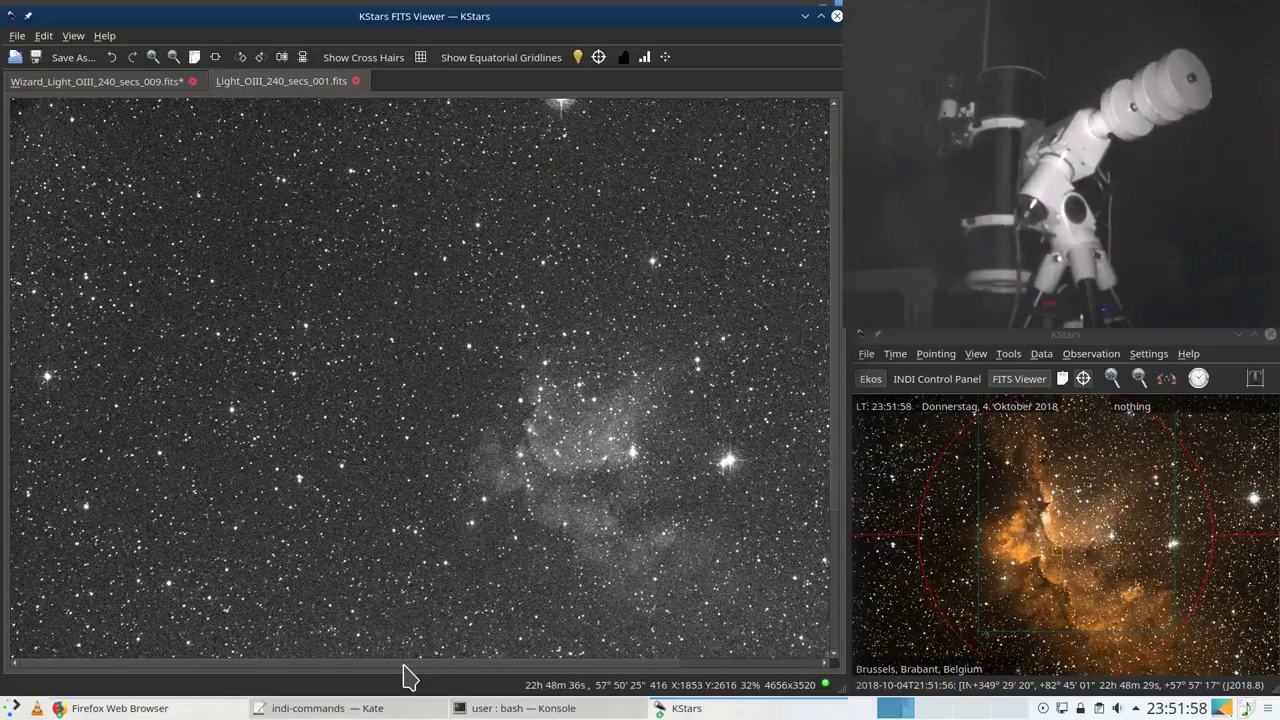
pyautogui.moveTo(405, 677); pyautogui.dragTo(457, 677)
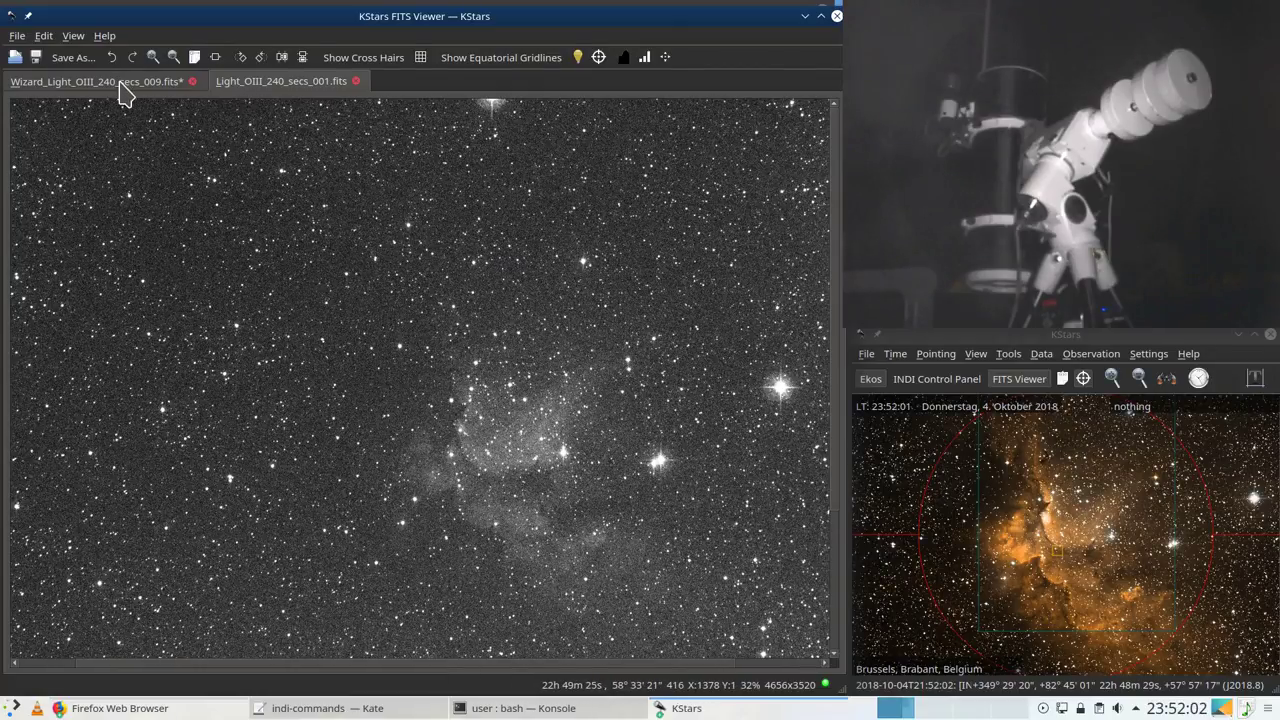
pyautogui.click(265, 90)
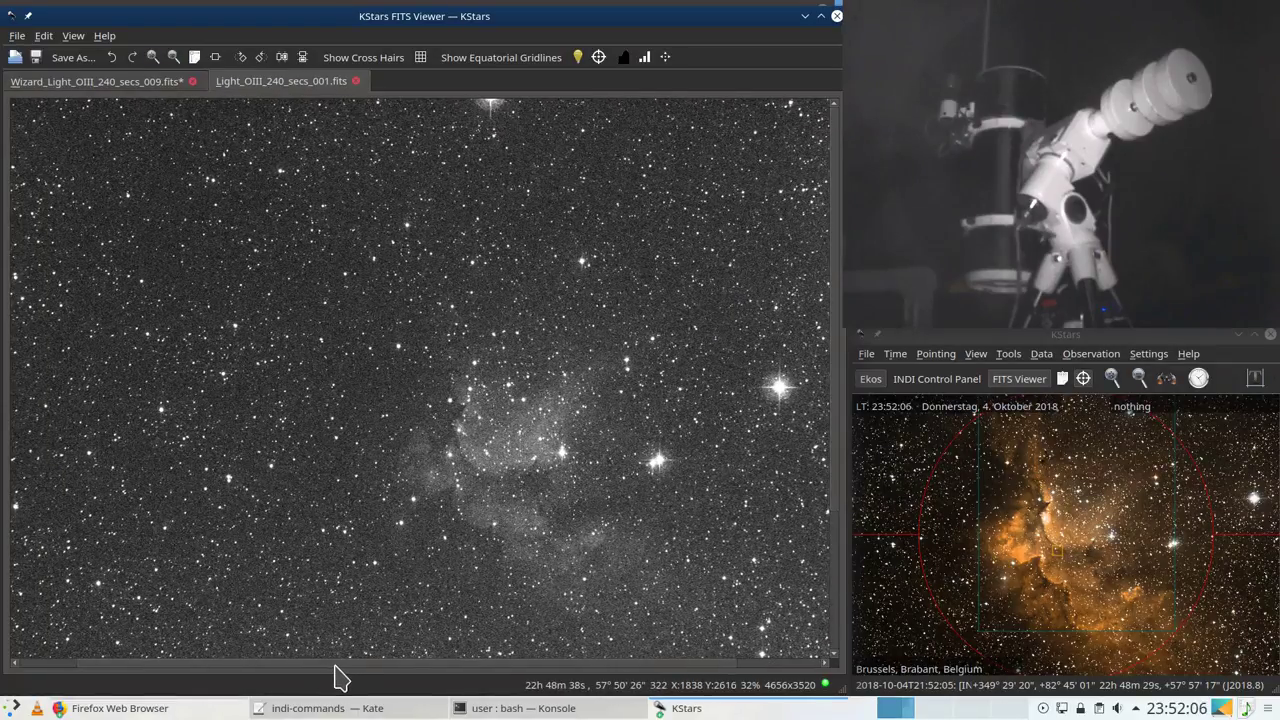
pyautogui.hscroll(2, 336, 664)
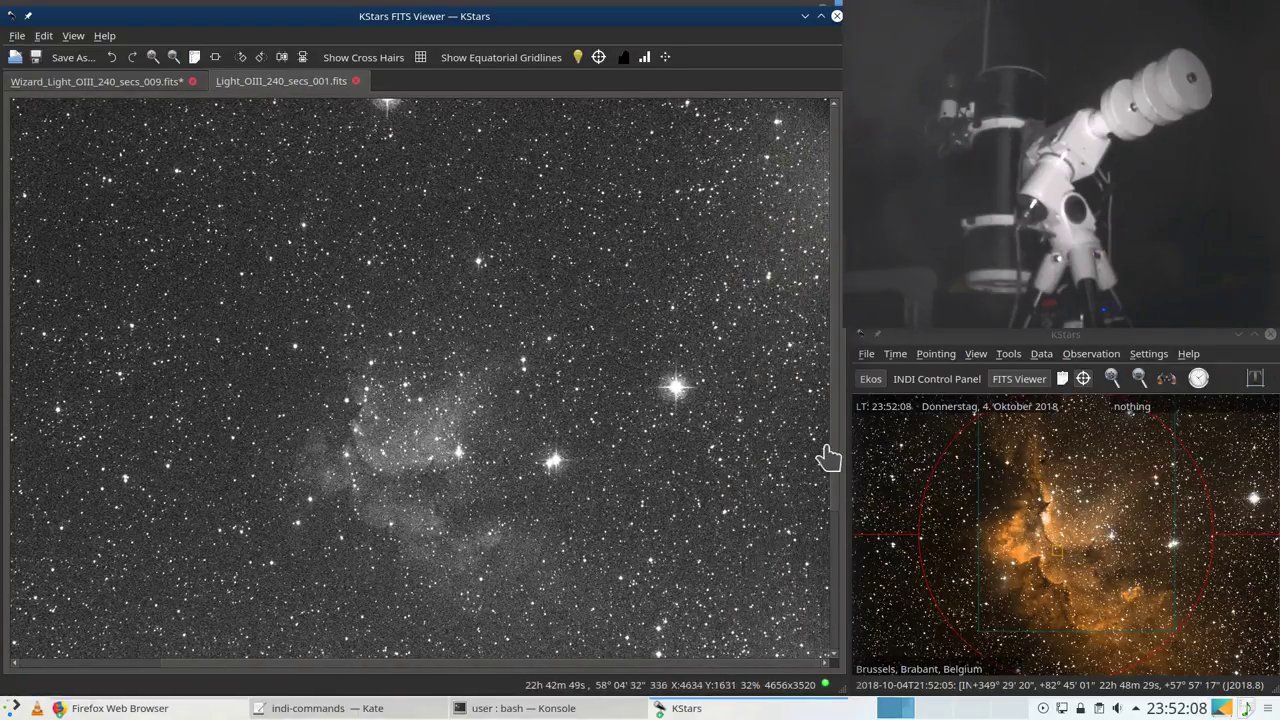
pyautogui.scroll(-3, 842, 450)
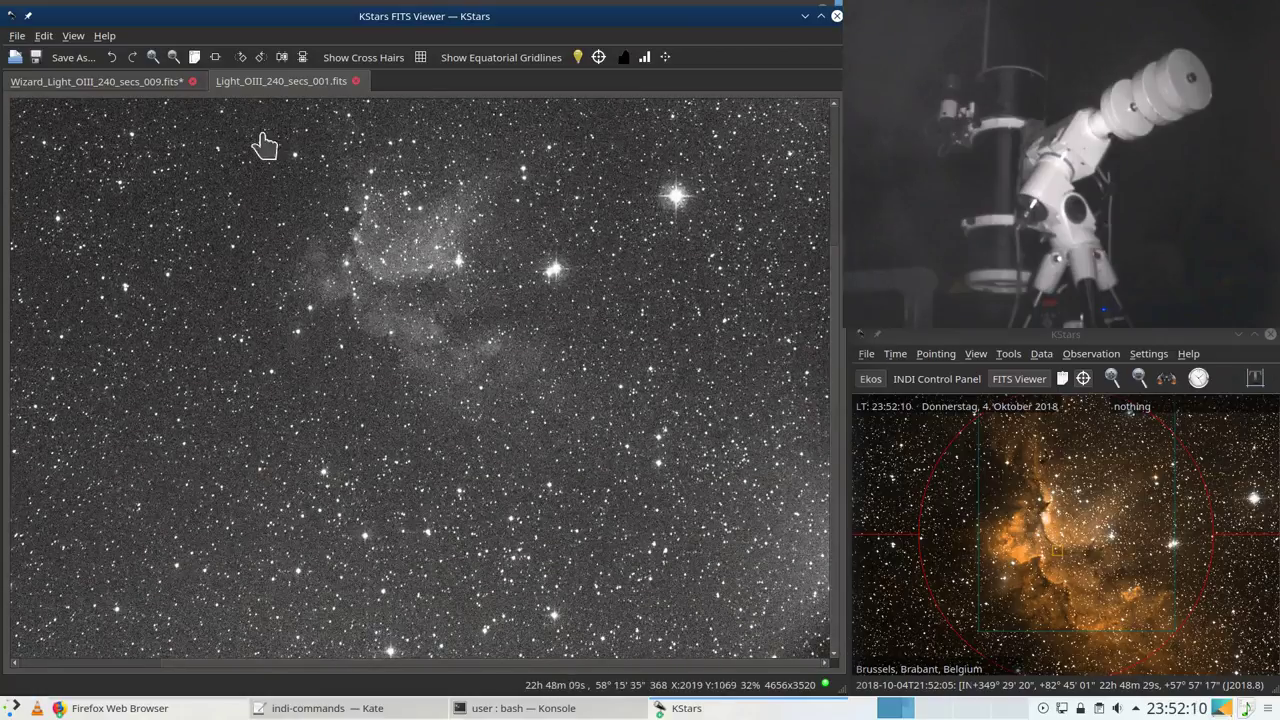
# Step: Align the Wizard_Light_OIII_240_secs_009.fits view with the Light_OIII_240_secs_001.fits view and alternate between them to compare the nebula
pyautogui.click(143, 80)
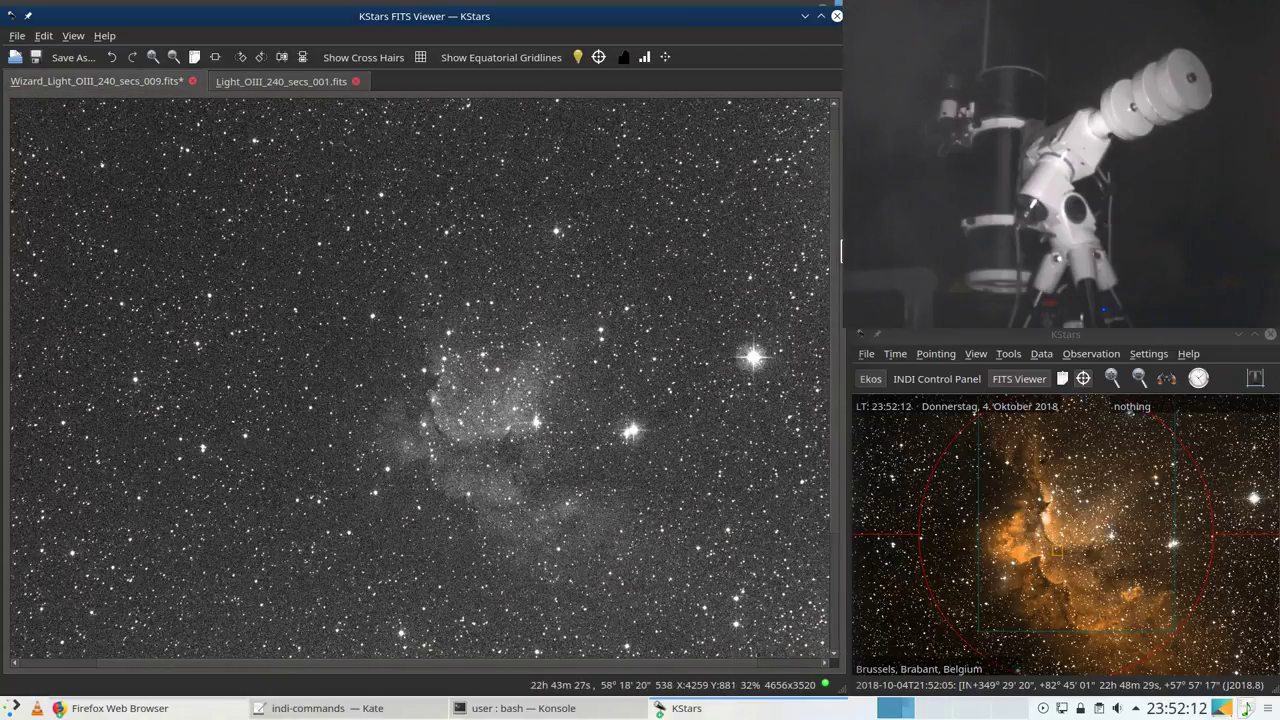
pyautogui.scroll(-3, 842, 250)
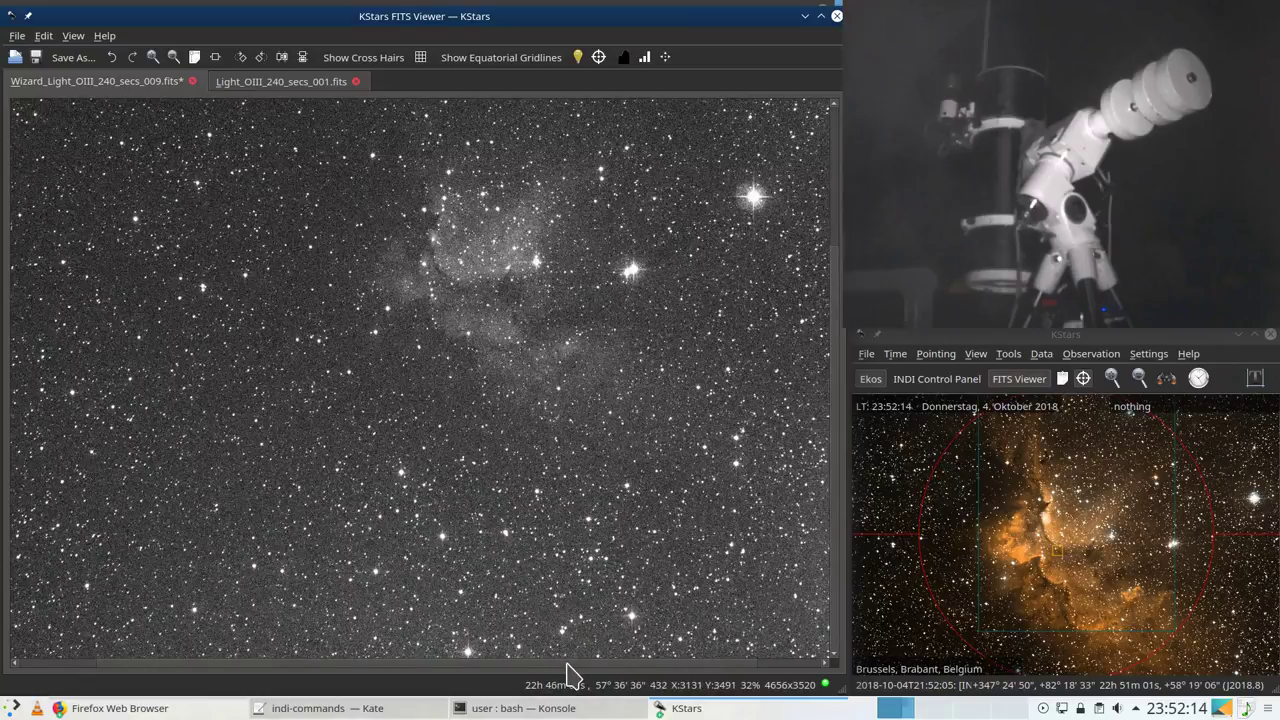
pyautogui.moveTo(566, 663); pyautogui.dragTo(686, 669)
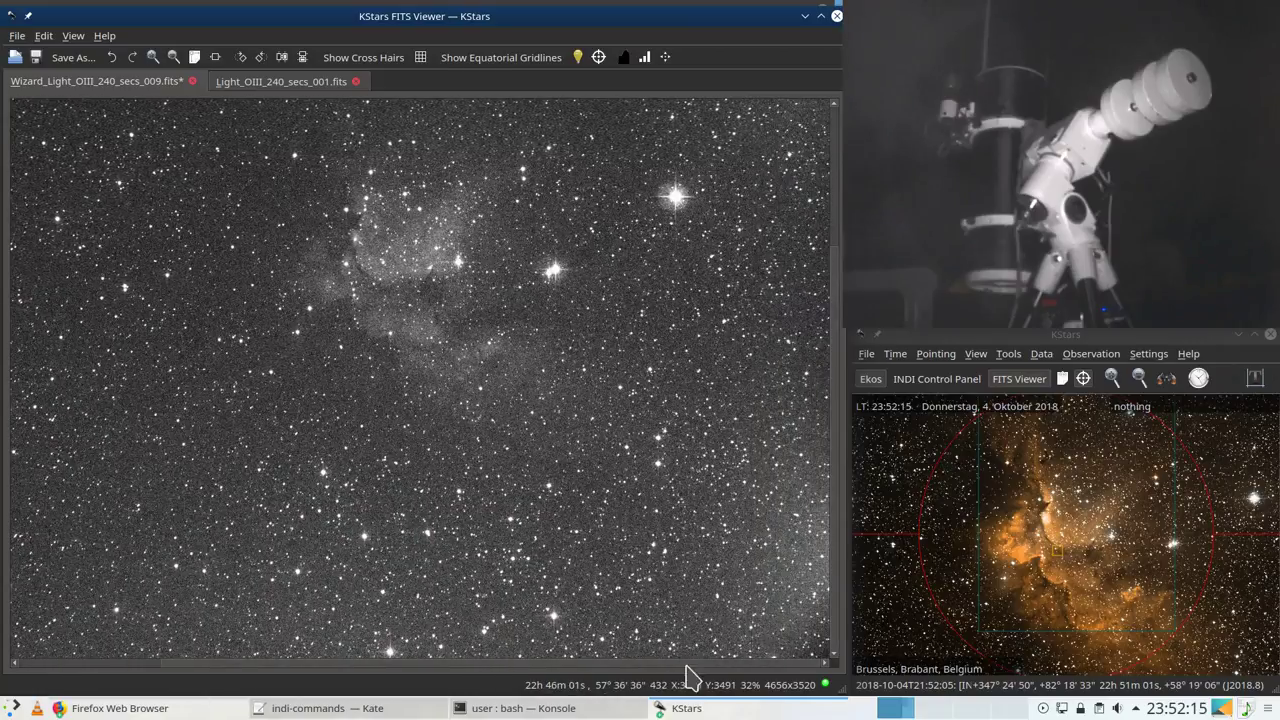
pyautogui.click(278, 96)
pyautogui.click(160, 82)
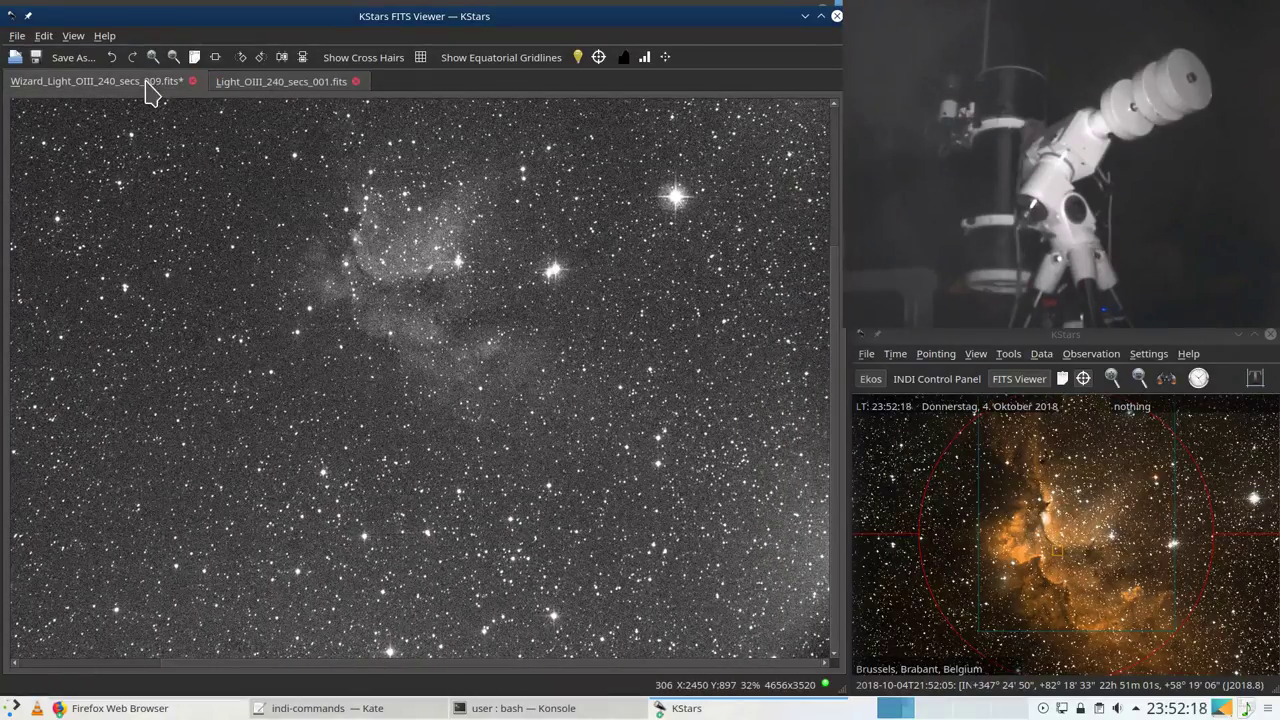
pyautogui.click(237, 85)
pyautogui.click(148, 88)
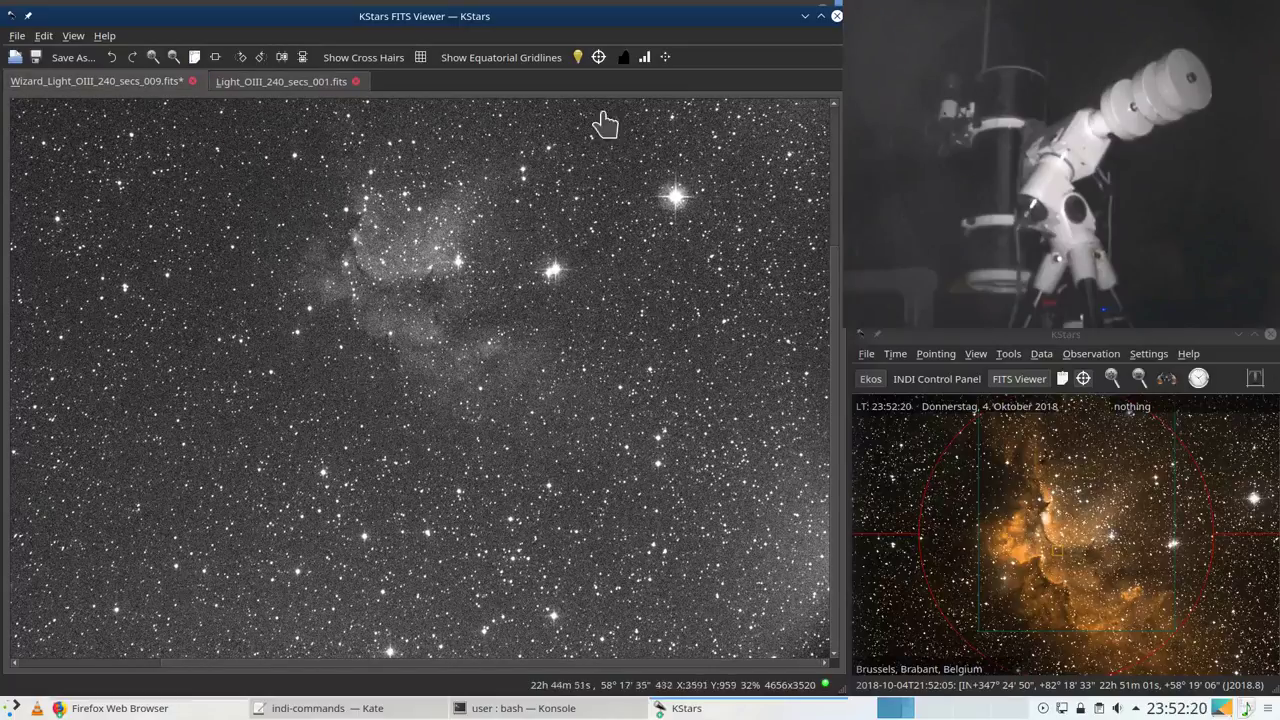
# Step: Hide the FITS Viewer and bring the Ekos session summary back on screen
pyautogui.click(805, 16)
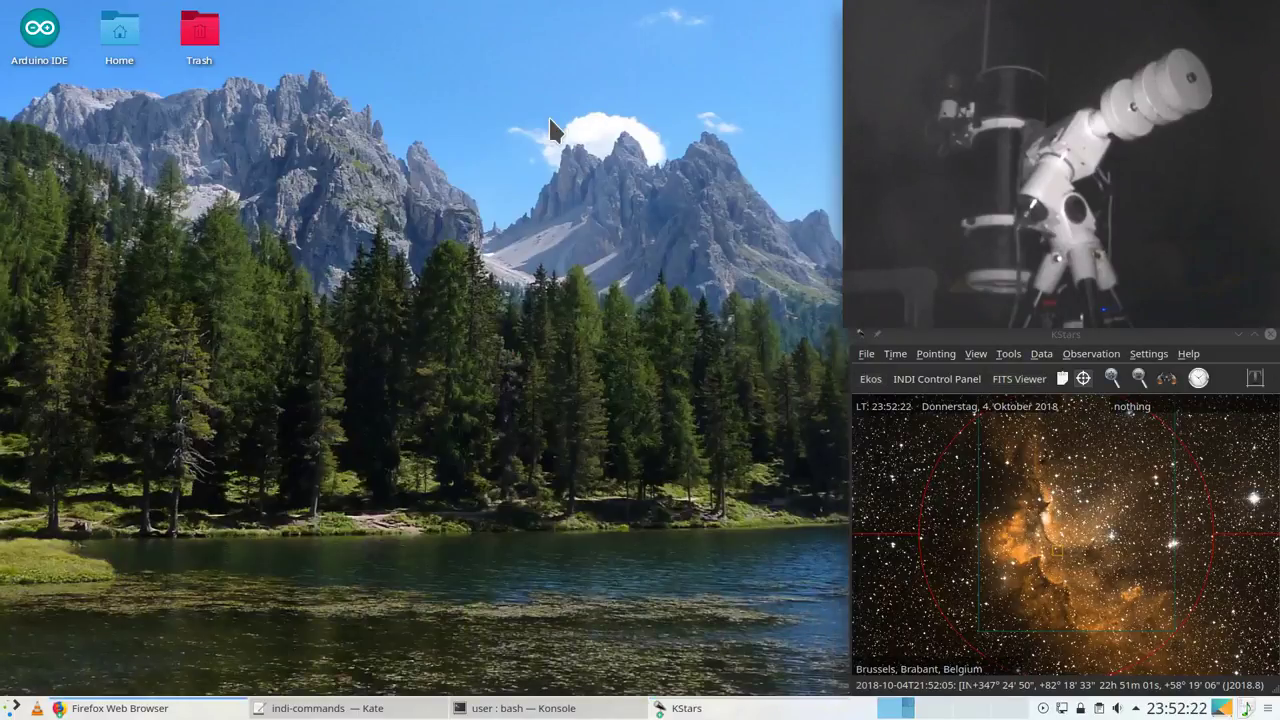
pyautogui.click(786, 706)
pyautogui.click(792, 684)
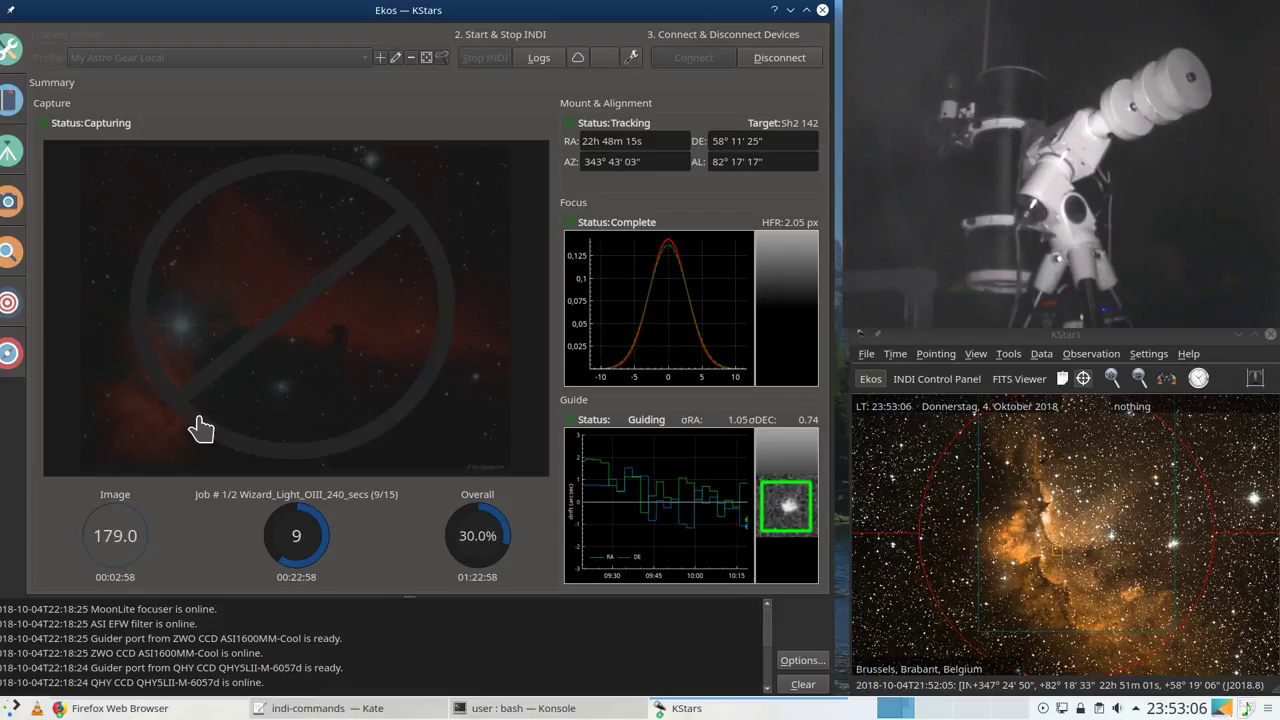
# Step: Reposition the Ekos window so that its module icons and log lines are fully visible
pyautogui.click(127, 708)
pyautogui.click(125, 654)
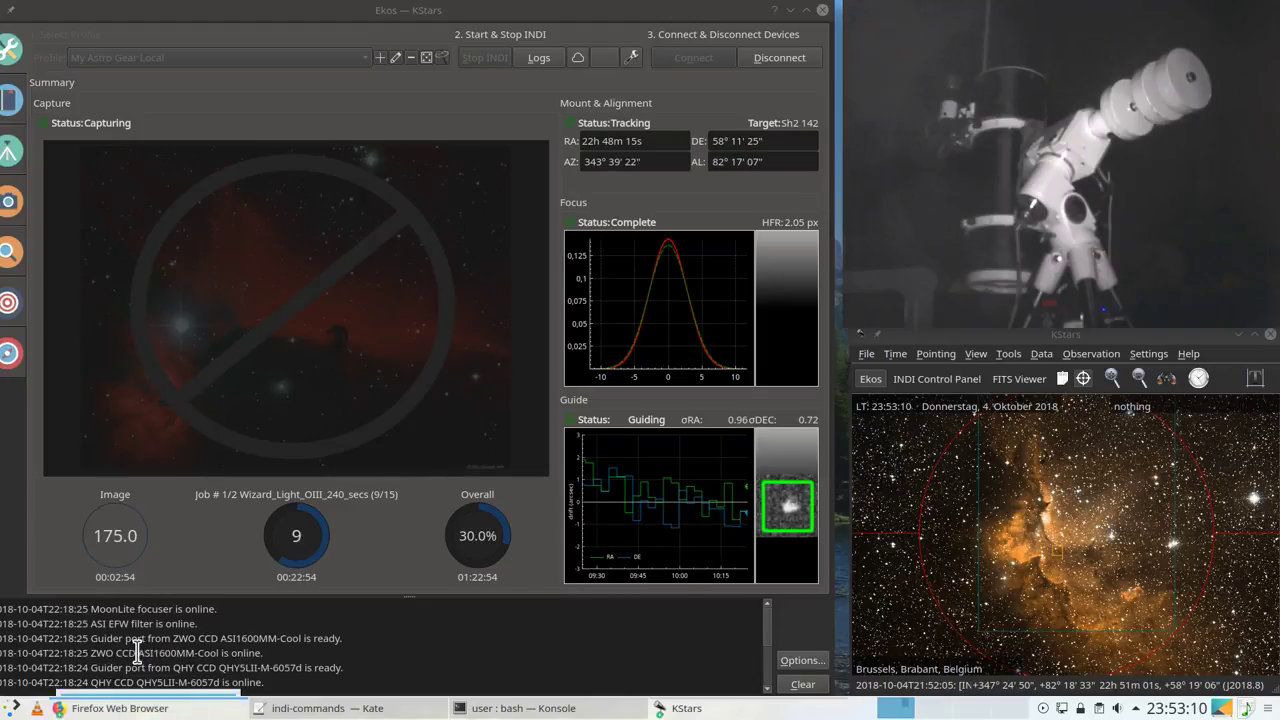
pyautogui.moveTo(127, 708)
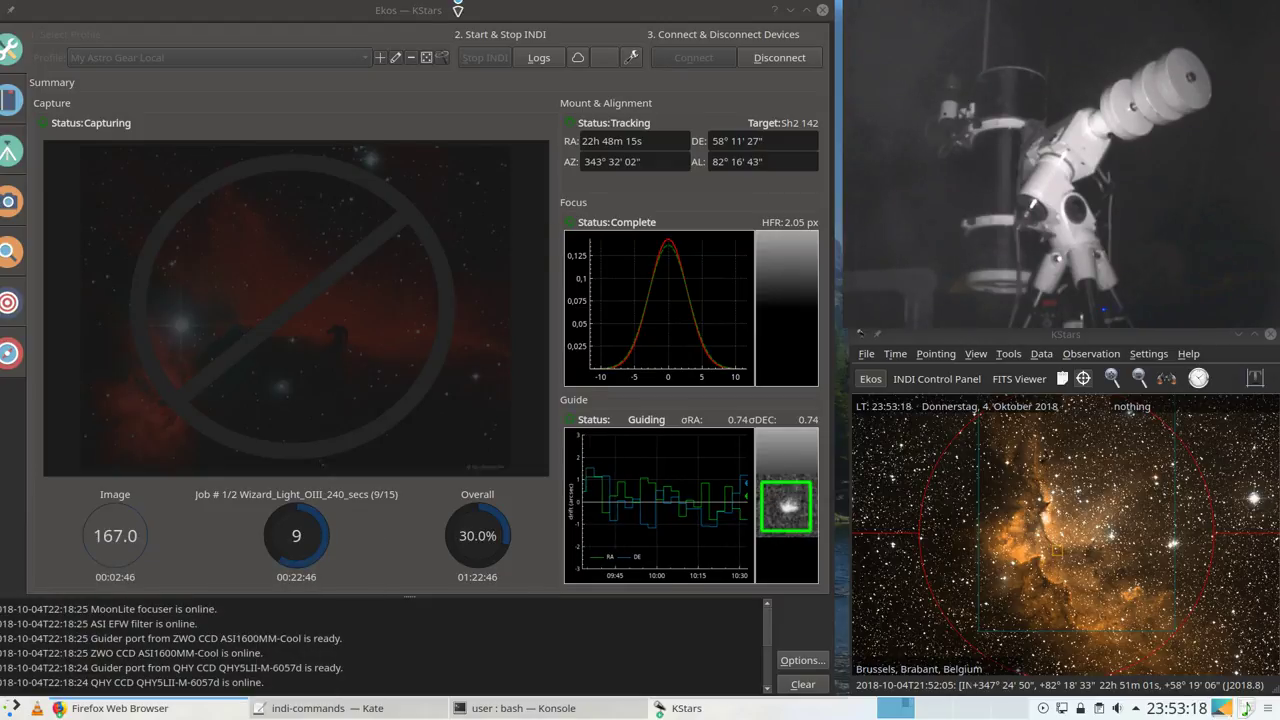
pyautogui.click(458, 14)
pyautogui.moveTo(458, 14); pyautogui.dragTo(468, 14)
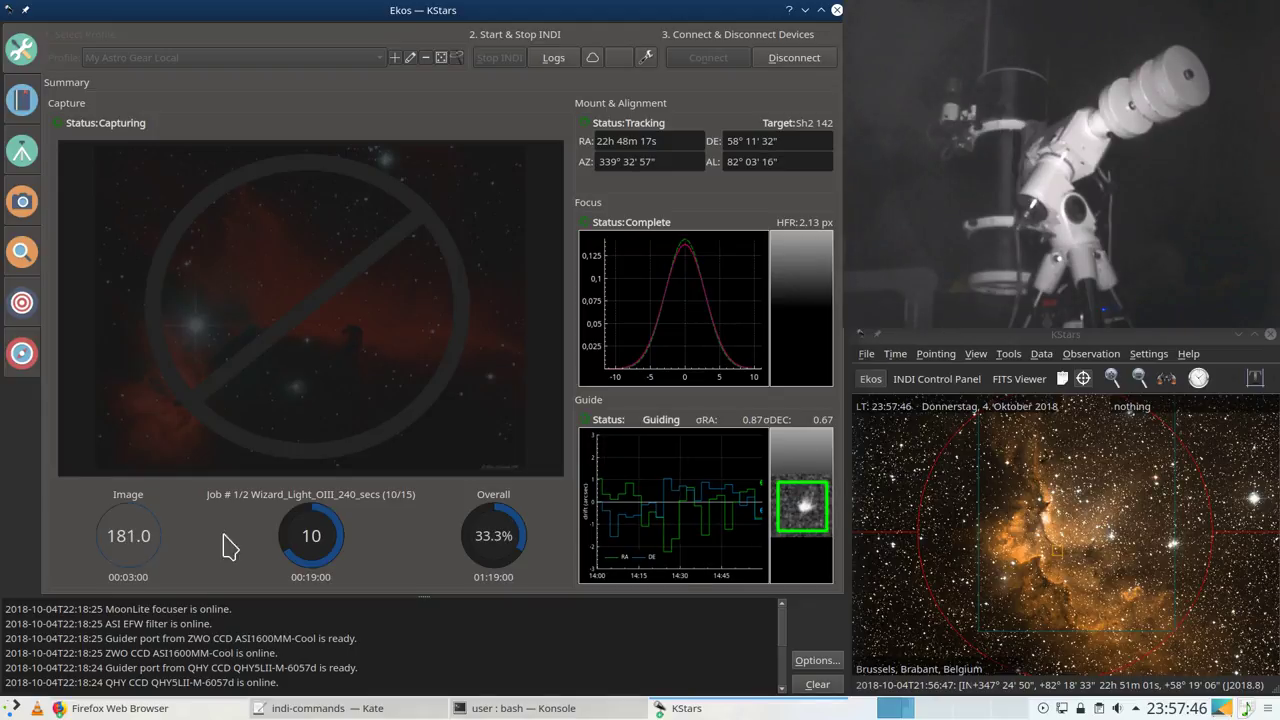
# Step: Open the Ekos guiding module and examine the RA and DE drift graph around the last dither over a longer time span
pyautogui.click(22, 356)
pyautogui.moveTo(378, 390)
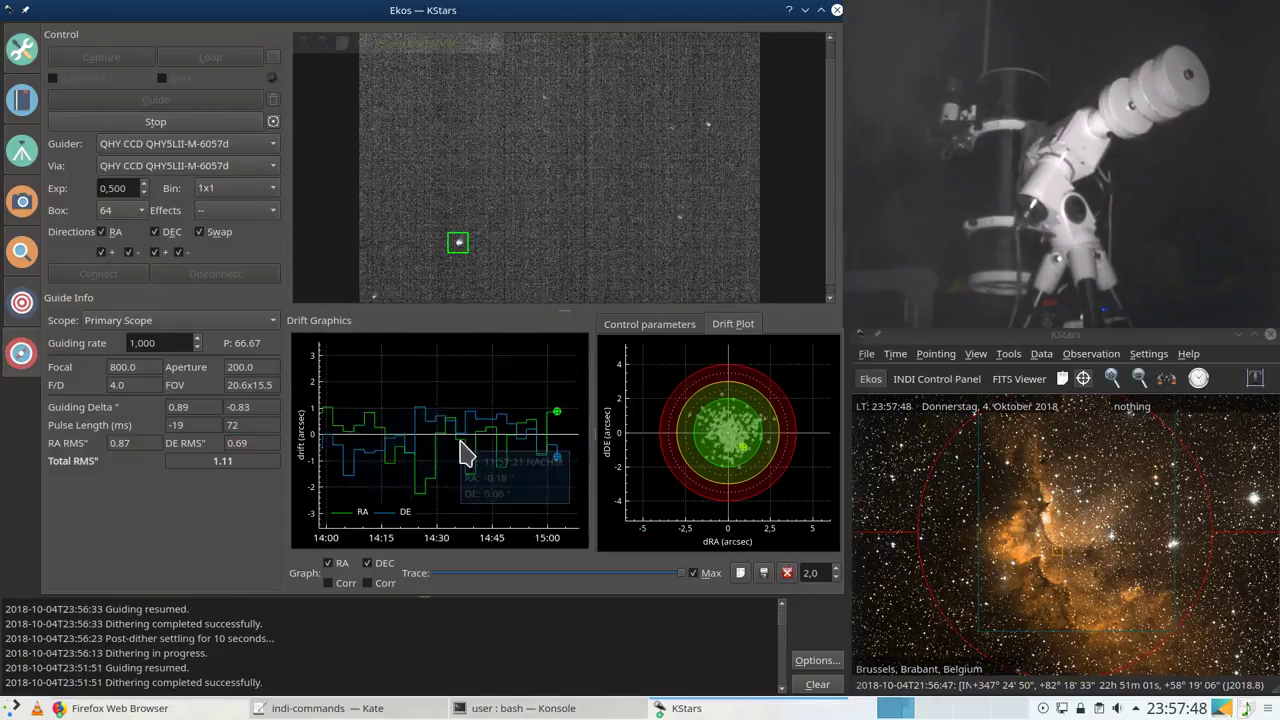
pyautogui.scroll(-3, 440, 450)
pyautogui.scroll(-4, 418, 452)
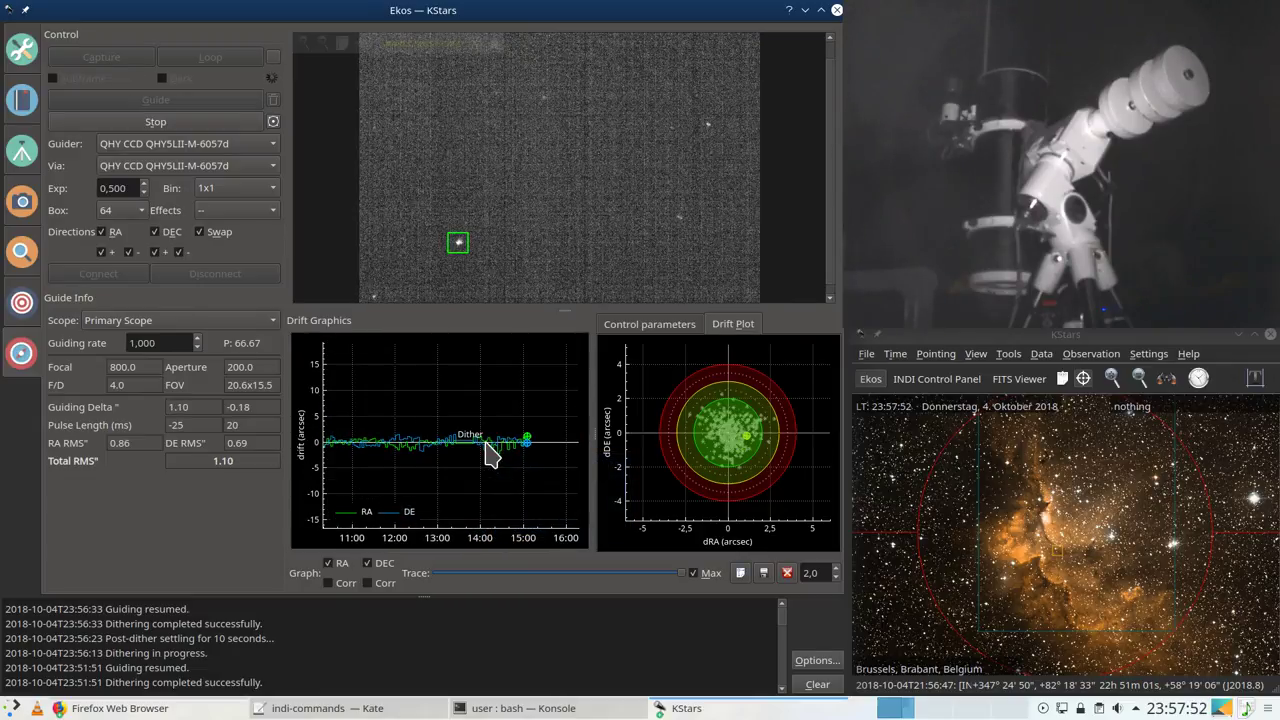
pyautogui.scroll(3, 490, 457)
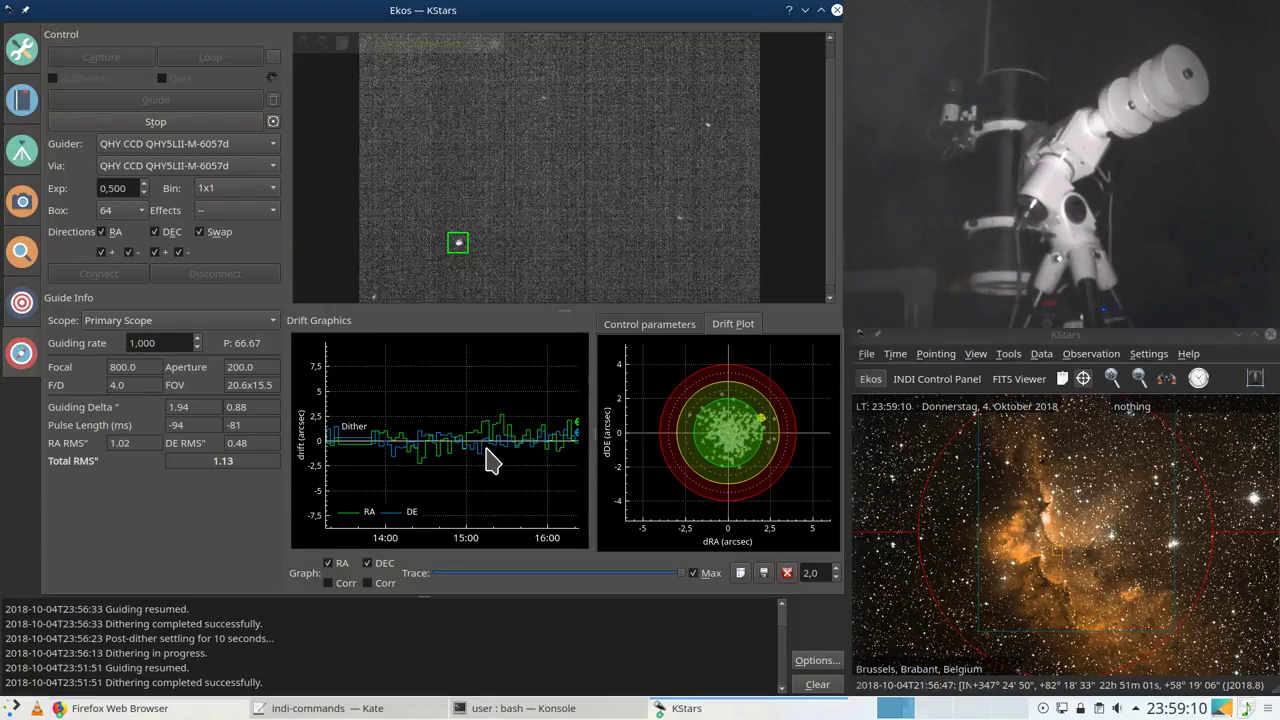
# Step: Inspect individual drift points at several time scales, then show the guiding control parameters
pyautogui.moveTo(512, 450)
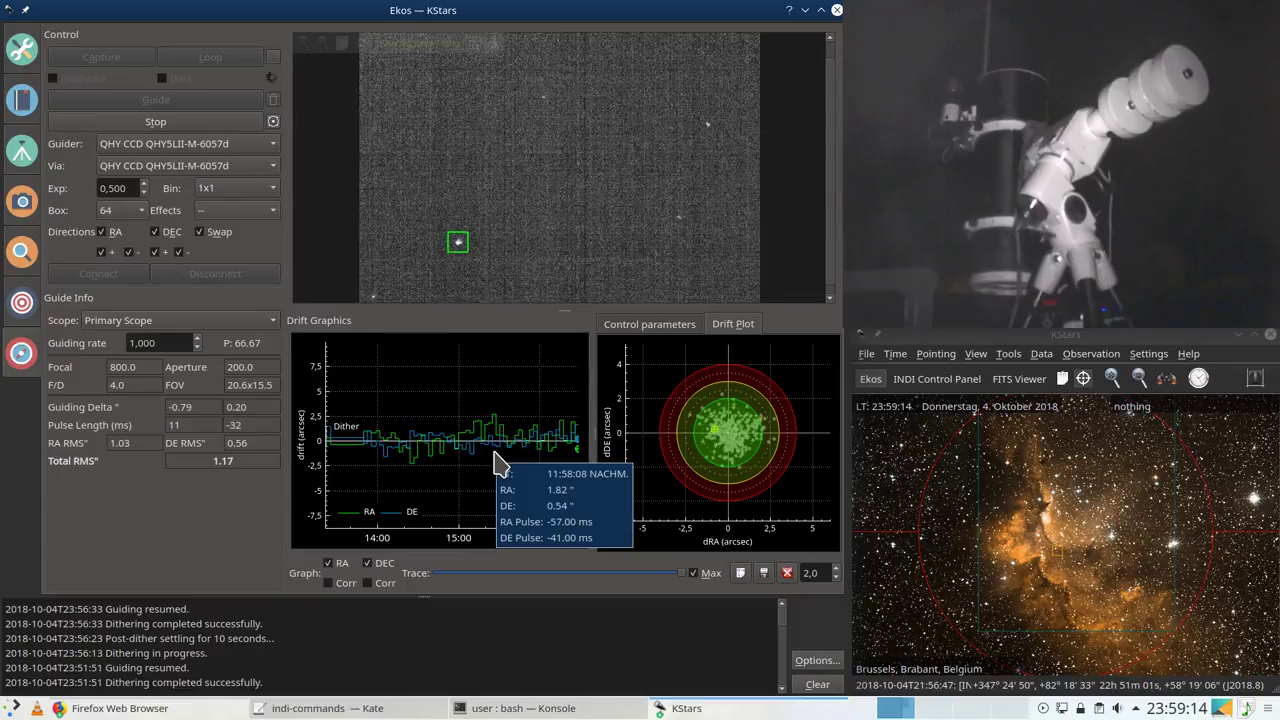
pyautogui.scroll(-2, 497, 462)
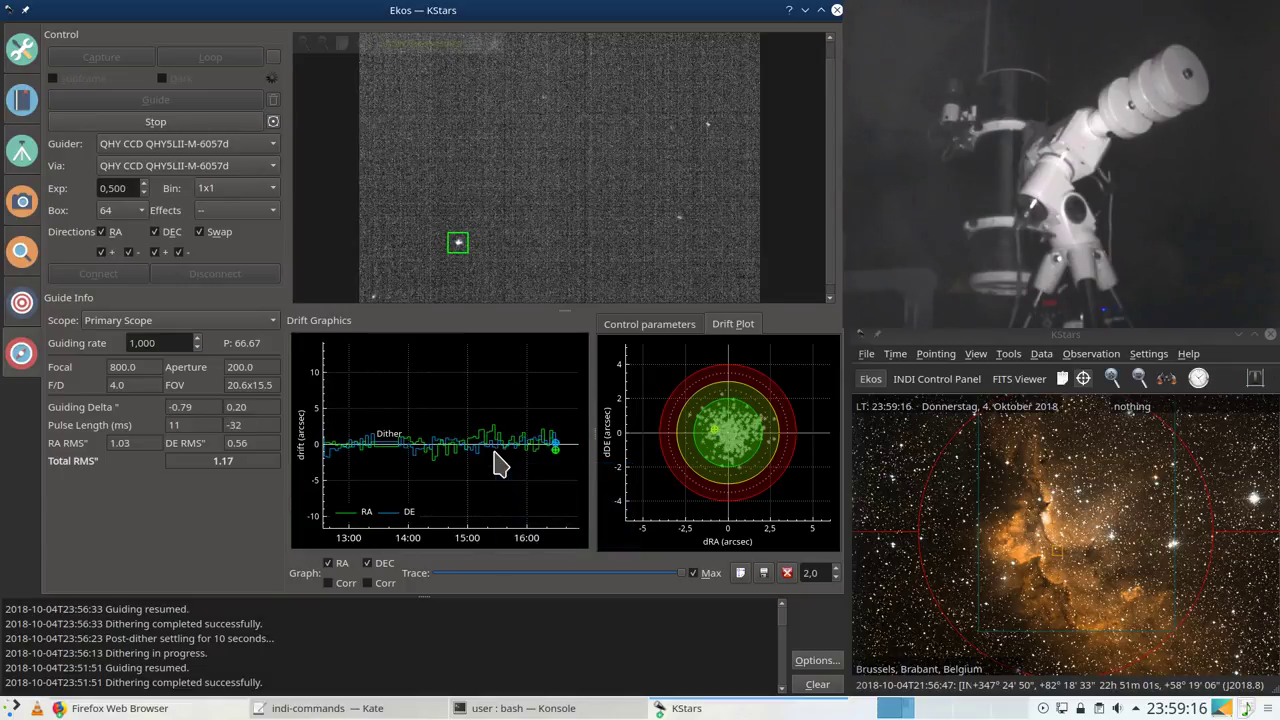
pyautogui.scroll(-1, 500, 462)
pyautogui.scroll(-3, 500, 462)
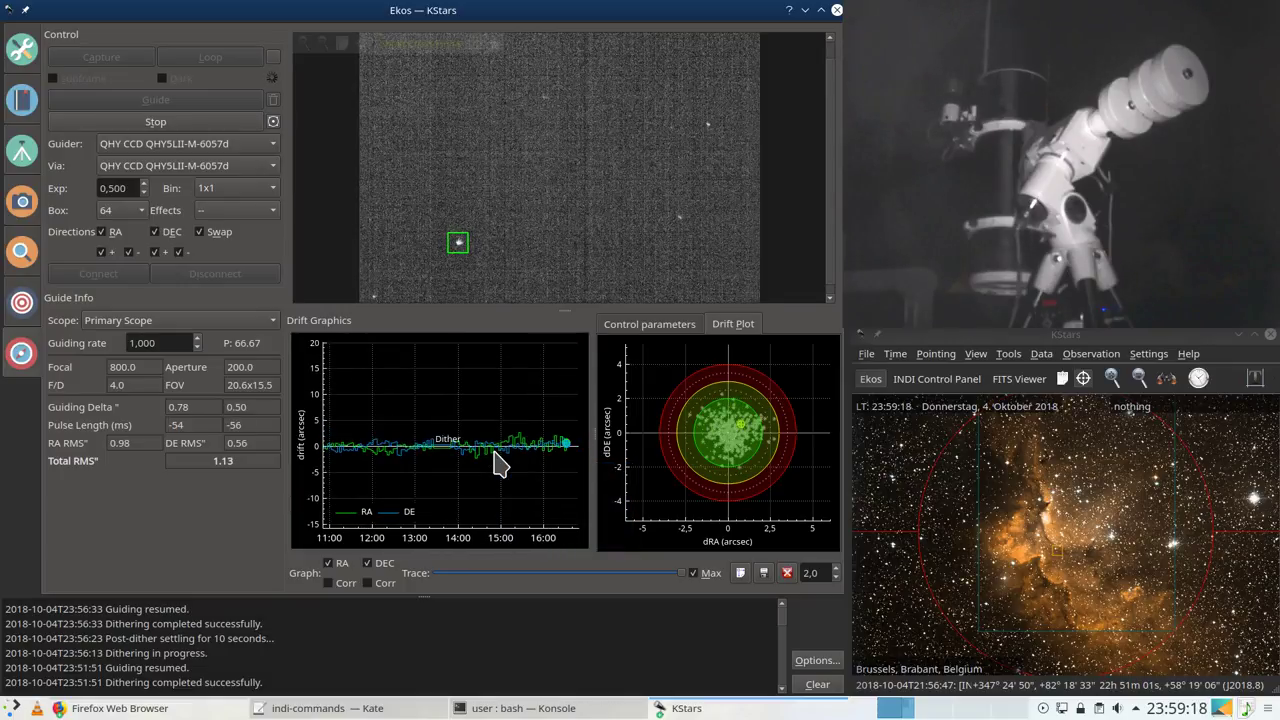
pyautogui.scroll(-2, 500, 462)
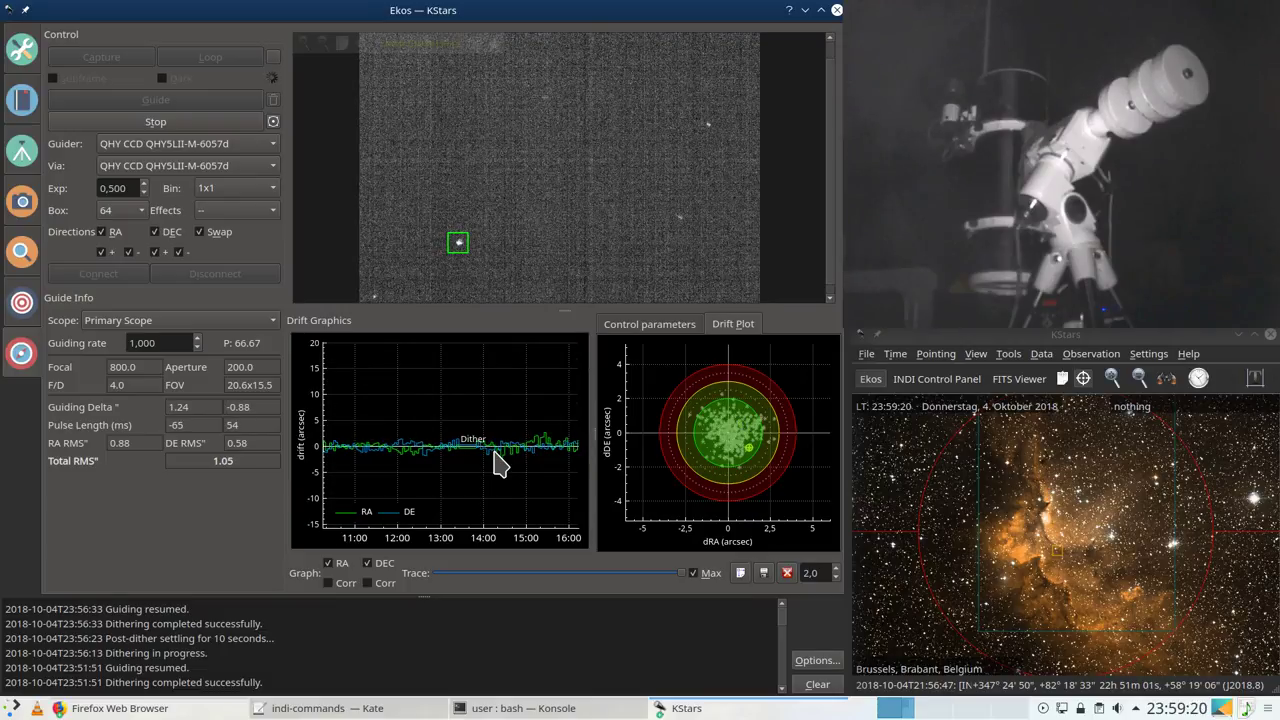
pyautogui.scroll(2, 530, 463)
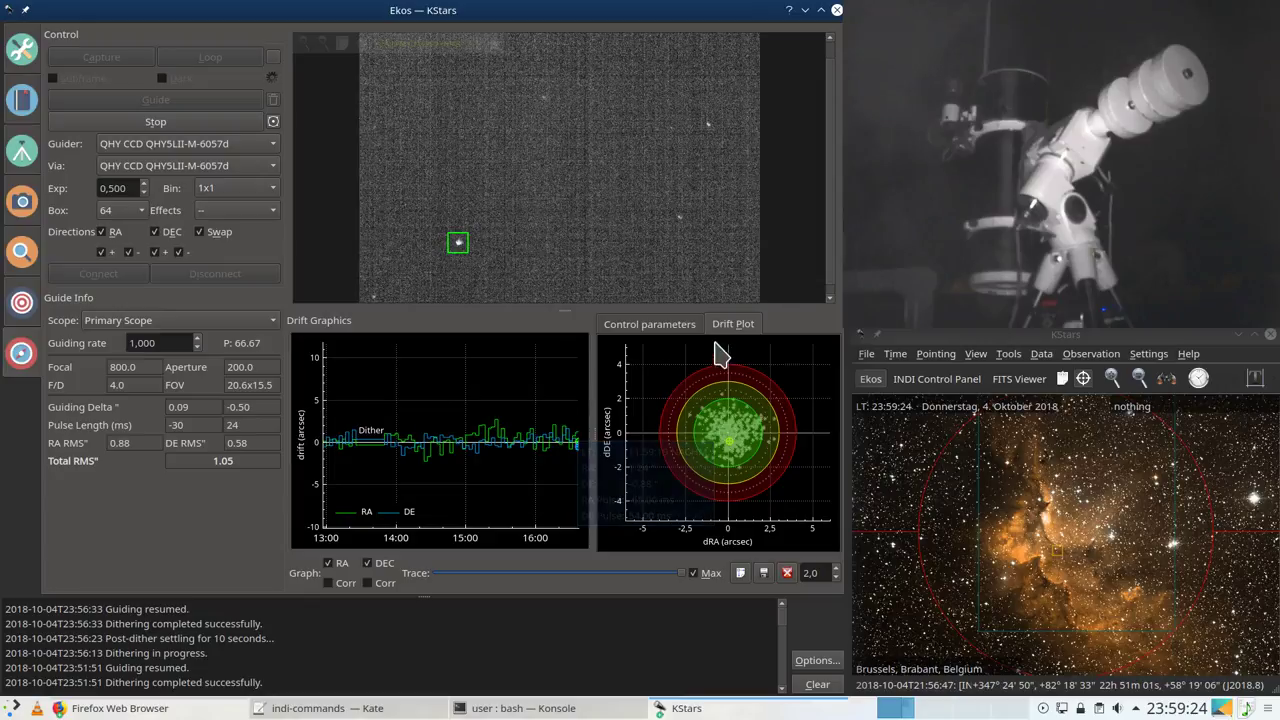
pyautogui.click(677, 333)
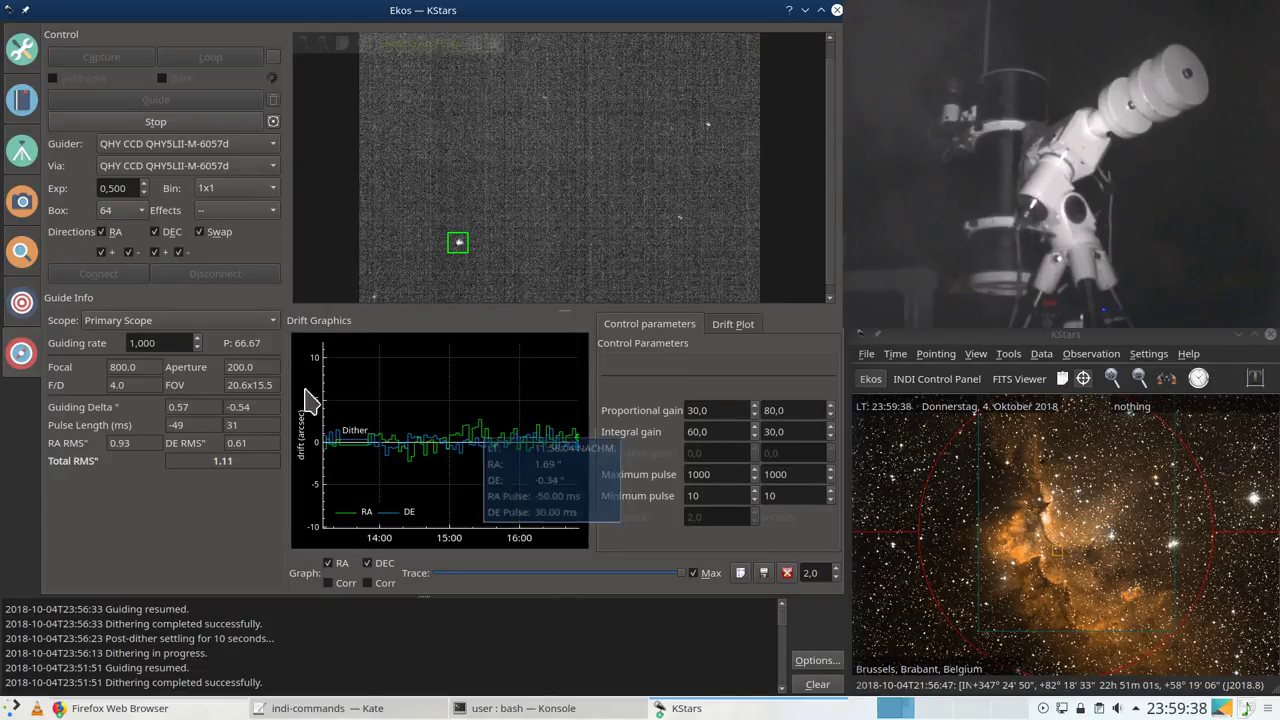
# Step: Return to the Ekos session summary and reopen the FITS Viewer with the newest OIII frame
pyautogui.click(22, 48)
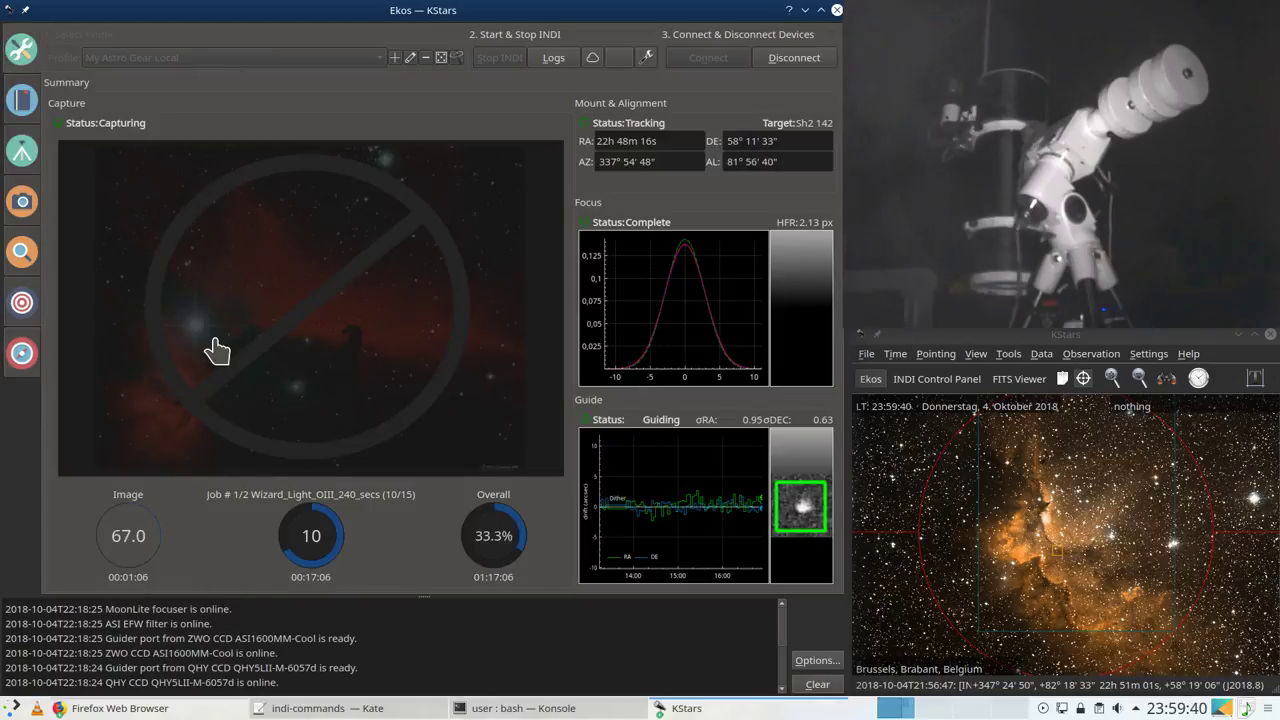
pyautogui.click(683, 708)
pyautogui.click(721, 655)
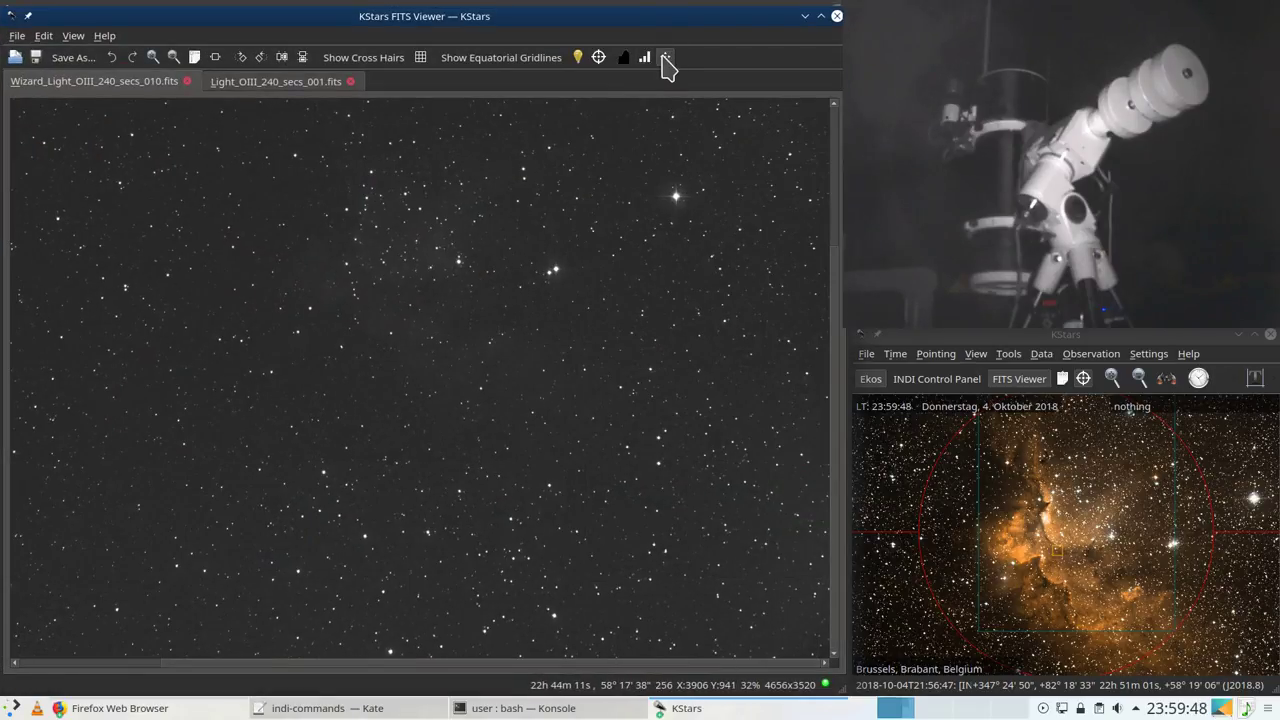
# Step: Auto-stretch the Wizard_Light_OIII_240_secs_010.fits frame and inspect the nebula at several magnifications
pyautogui.click(665, 58)
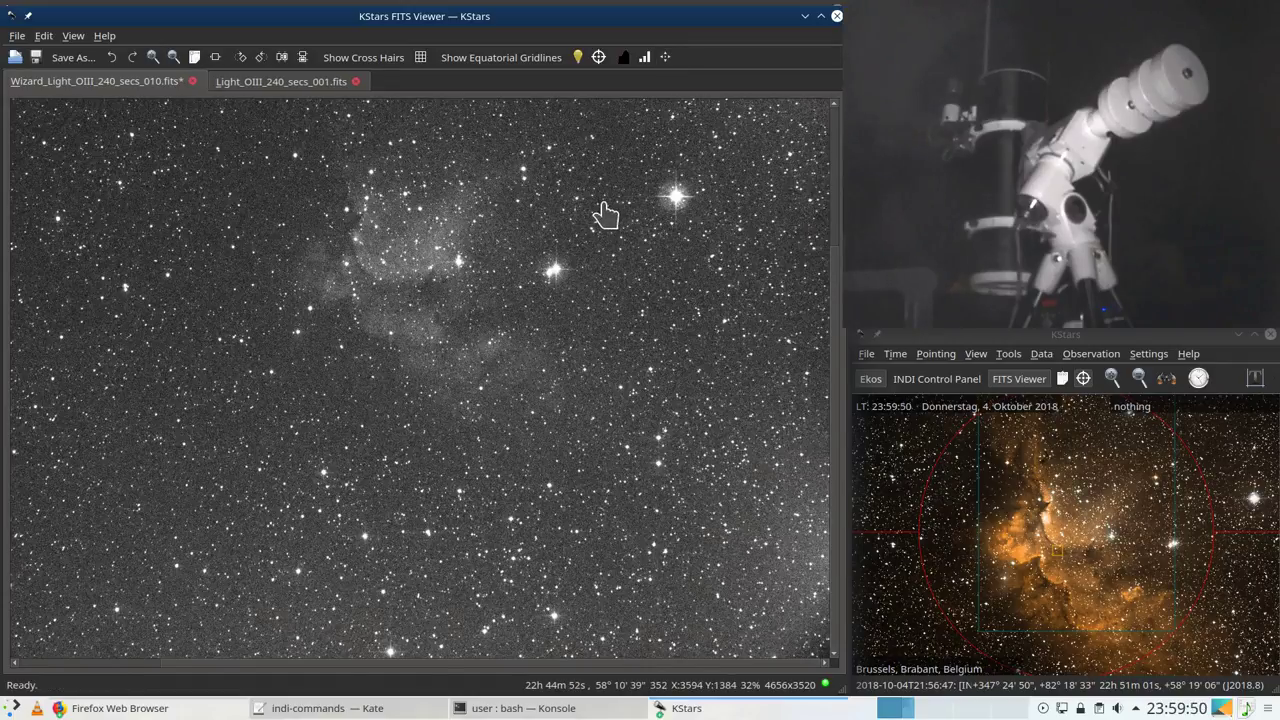
pyautogui.scroll(-1, 608, 210)
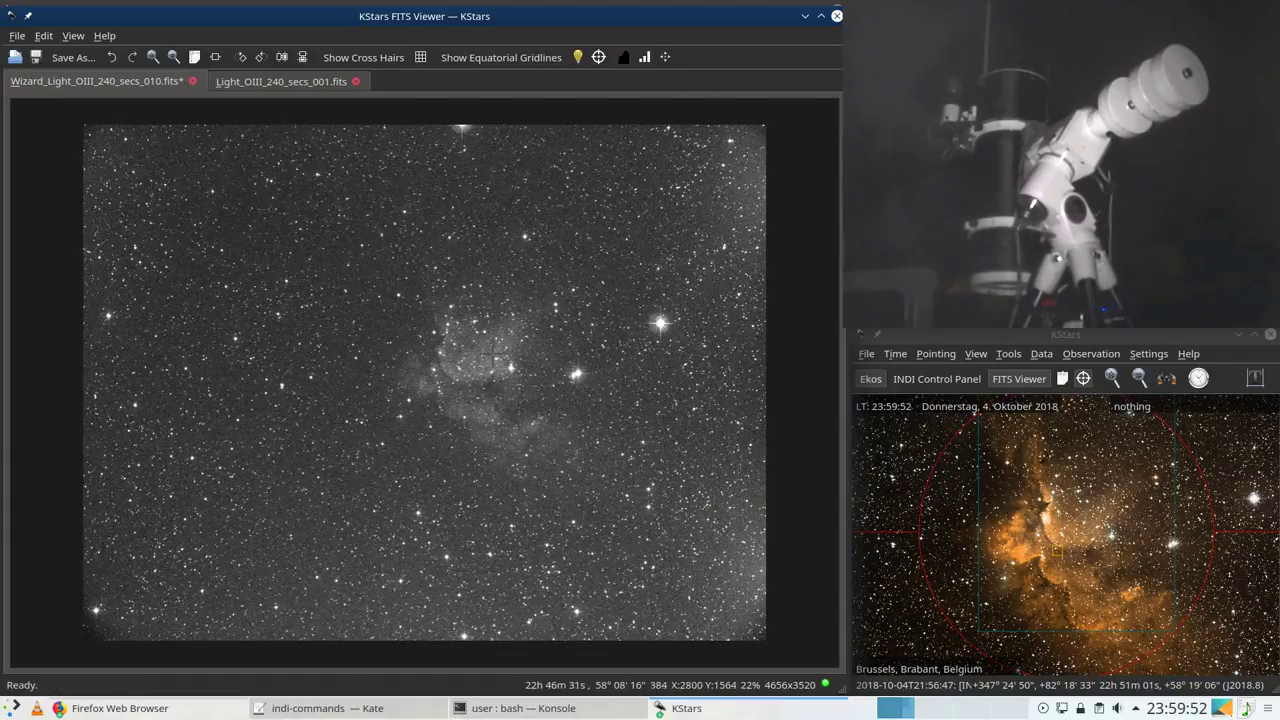
pyautogui.scroll(1, 495, 366)
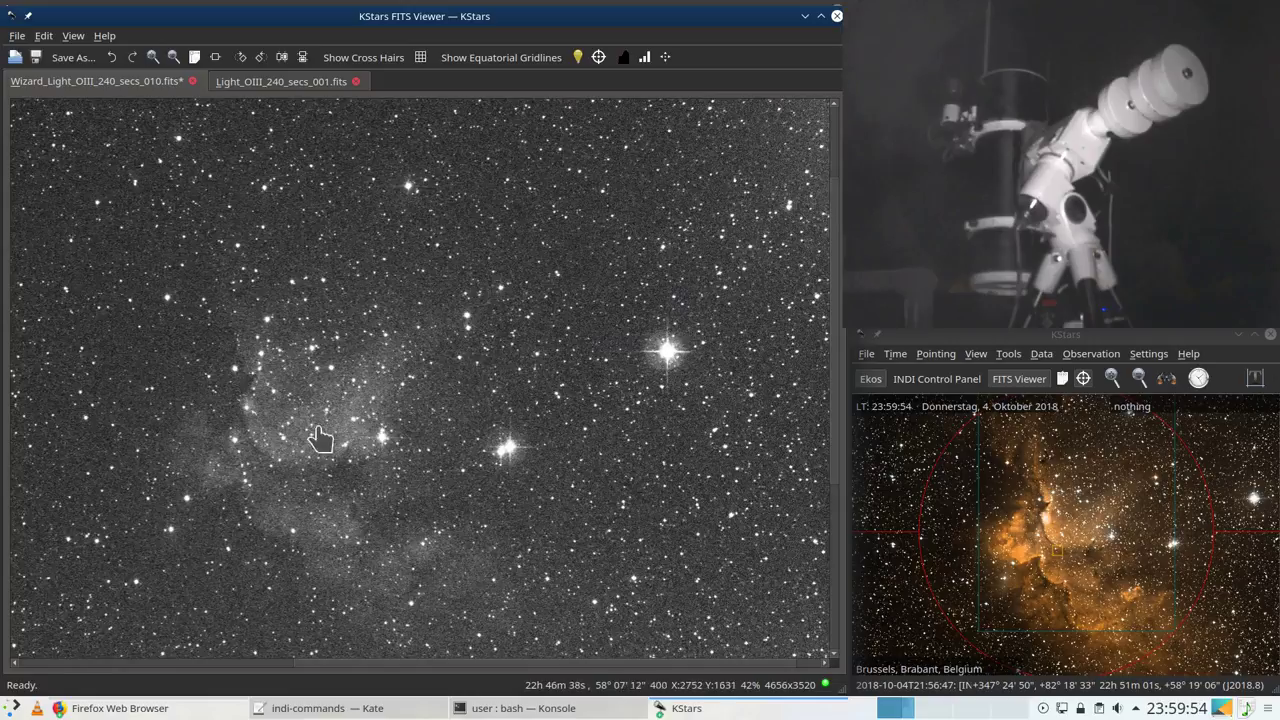
pyautogui.scroll(1, 294, 434)
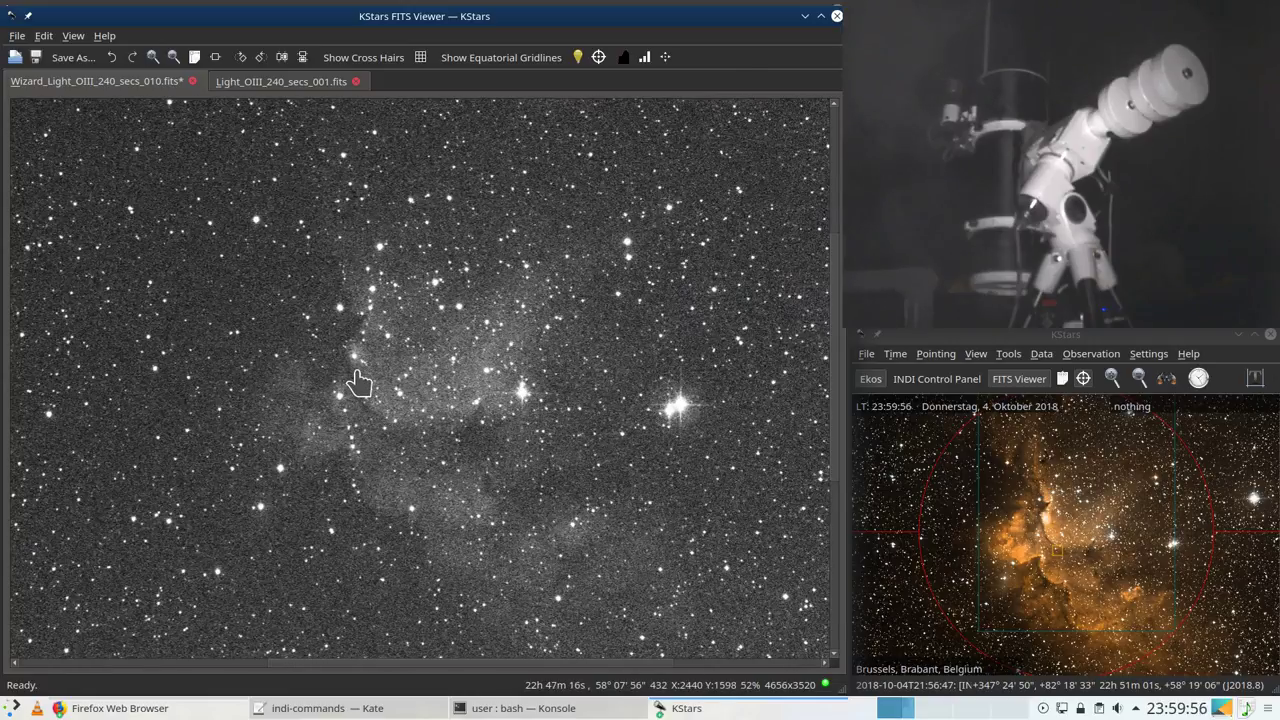
pyautogui.scroll(-1, 362, 382)
pyautogui.scroll(-1, 471, 391)
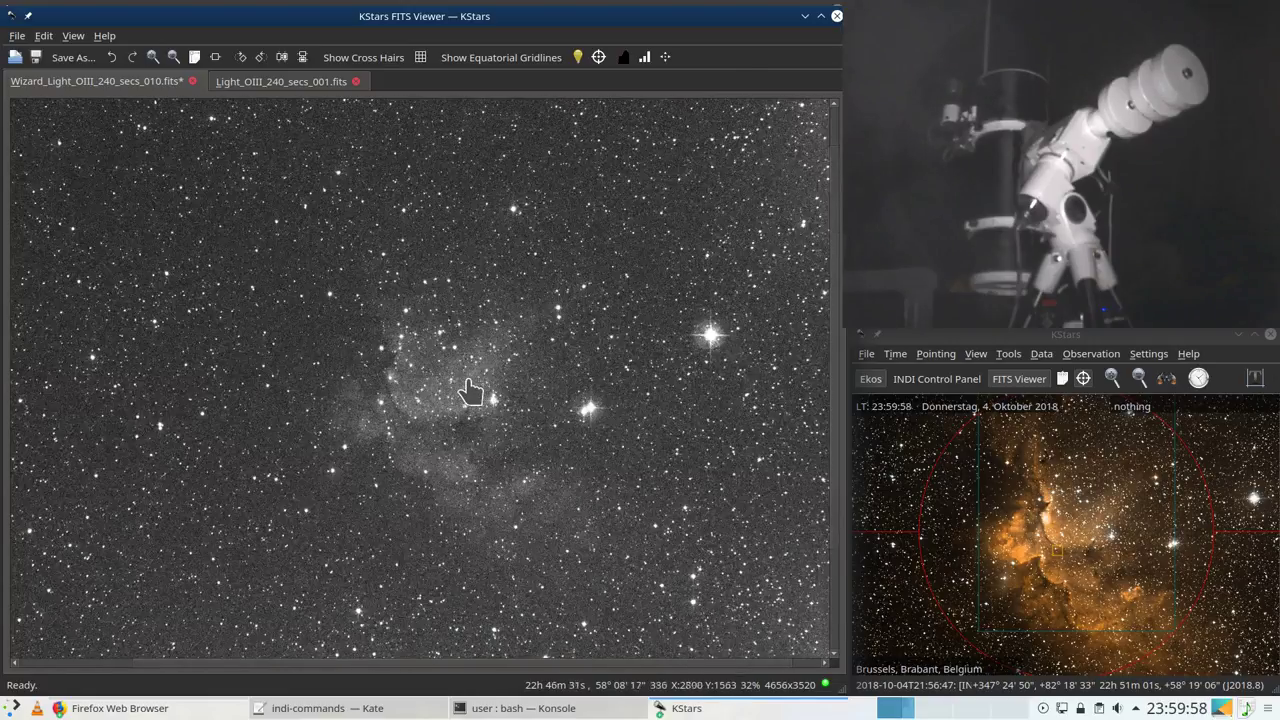
pyautogui.scroll(-1, 423, 386)
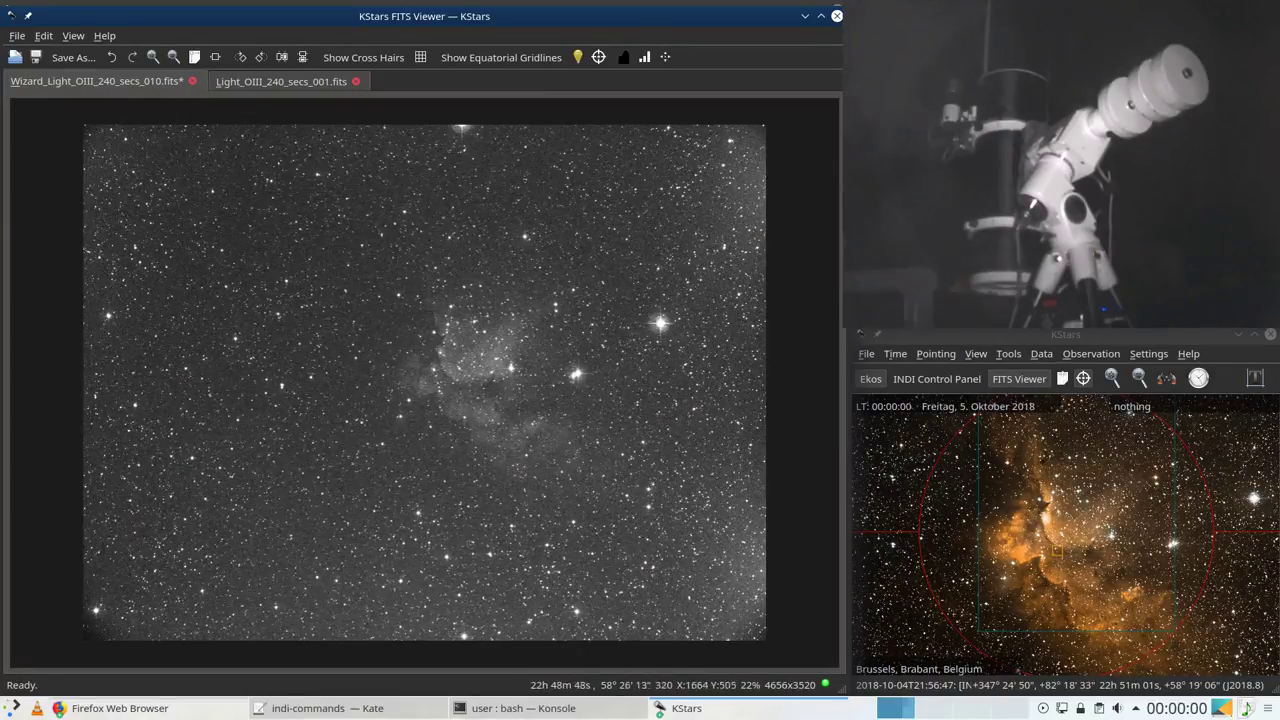
# Step: Fit Light_OIII_240_secs_001.fits to the window and compare it repeatedly with Wizard_Light_OIII_240_secs_010.fits
pyautogui.click(258, 84)
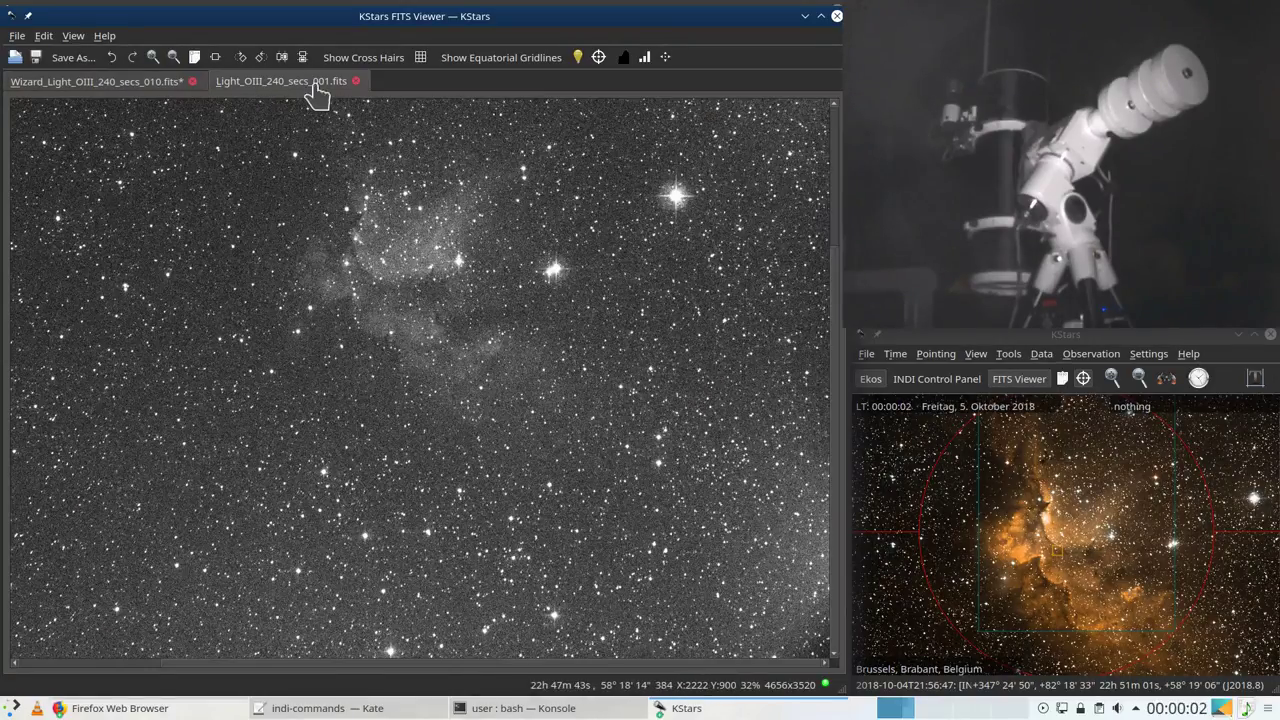
pyautogui.click(215, 57)
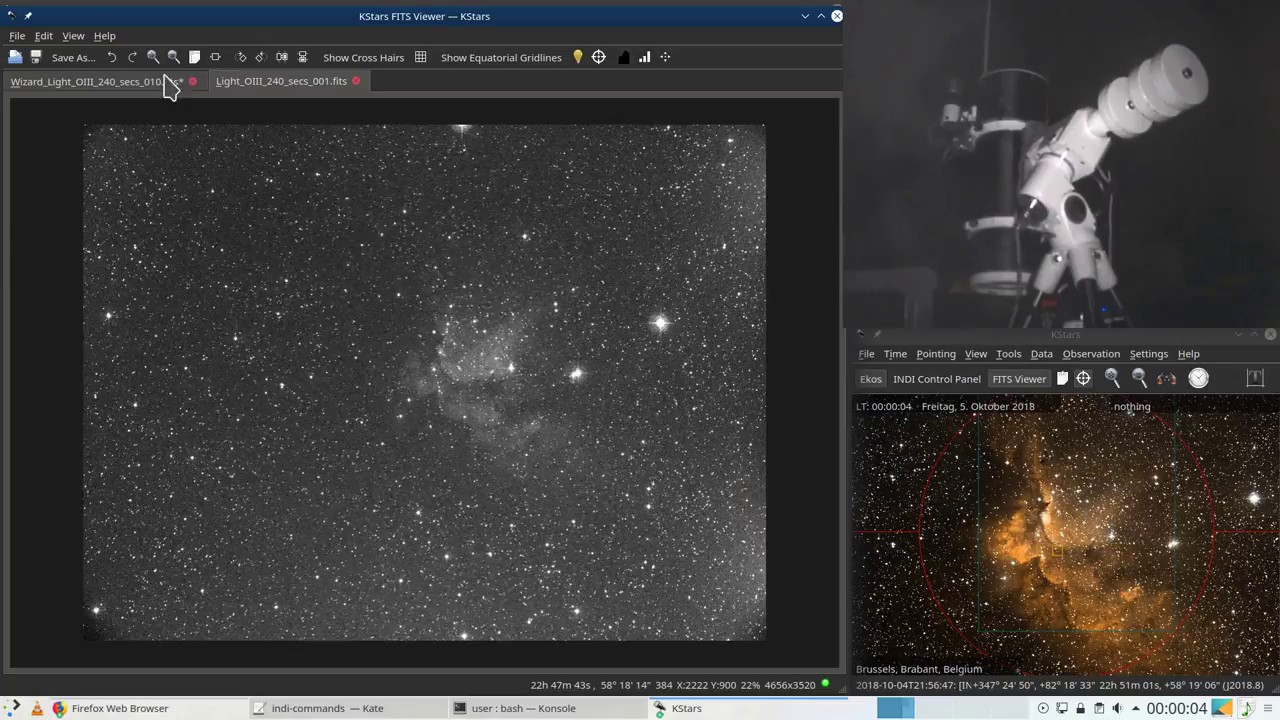
pyautogui.click(135, 88)
pyautogui.click(245, 93)
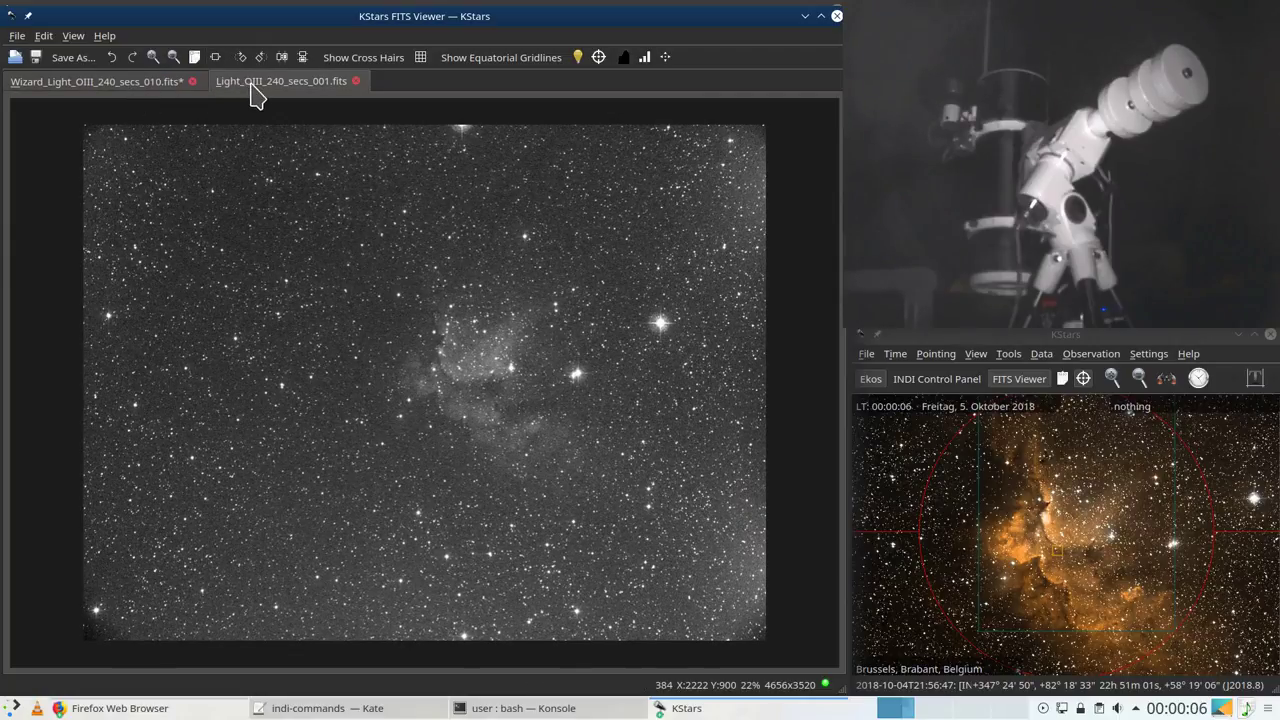
pyautogui.click(151, 95)
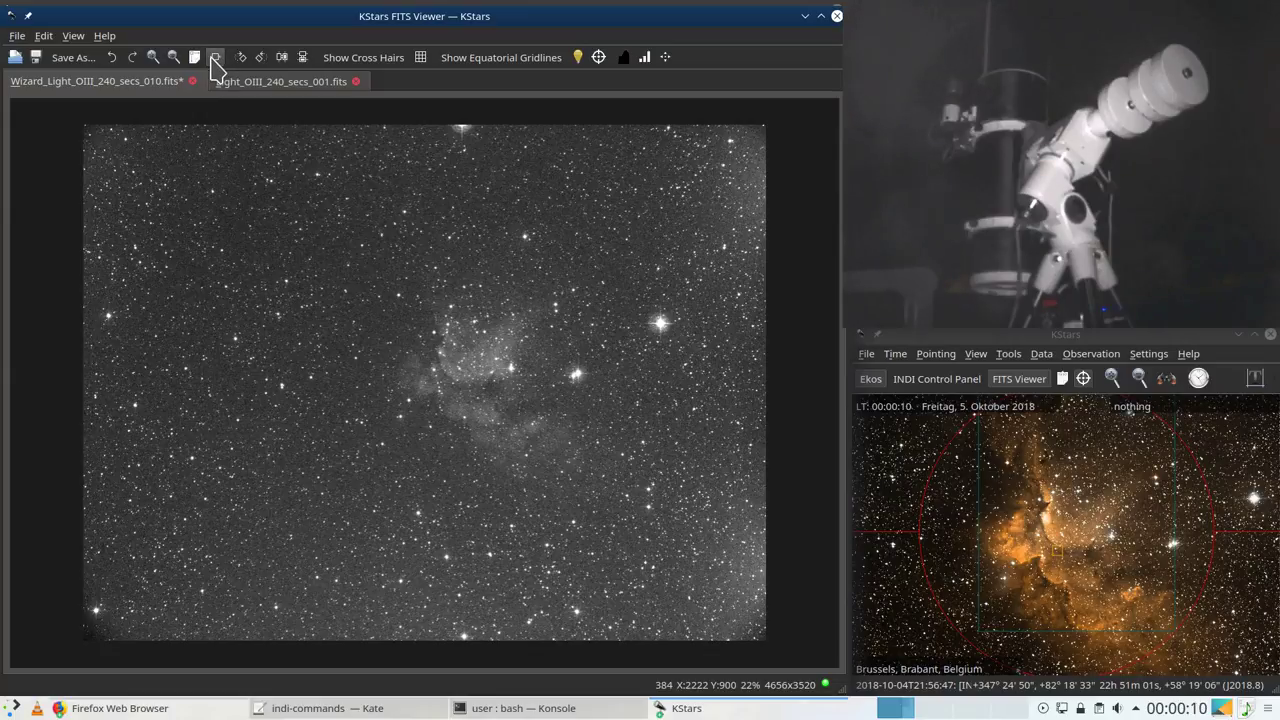
pyautogui.click(240, 95)
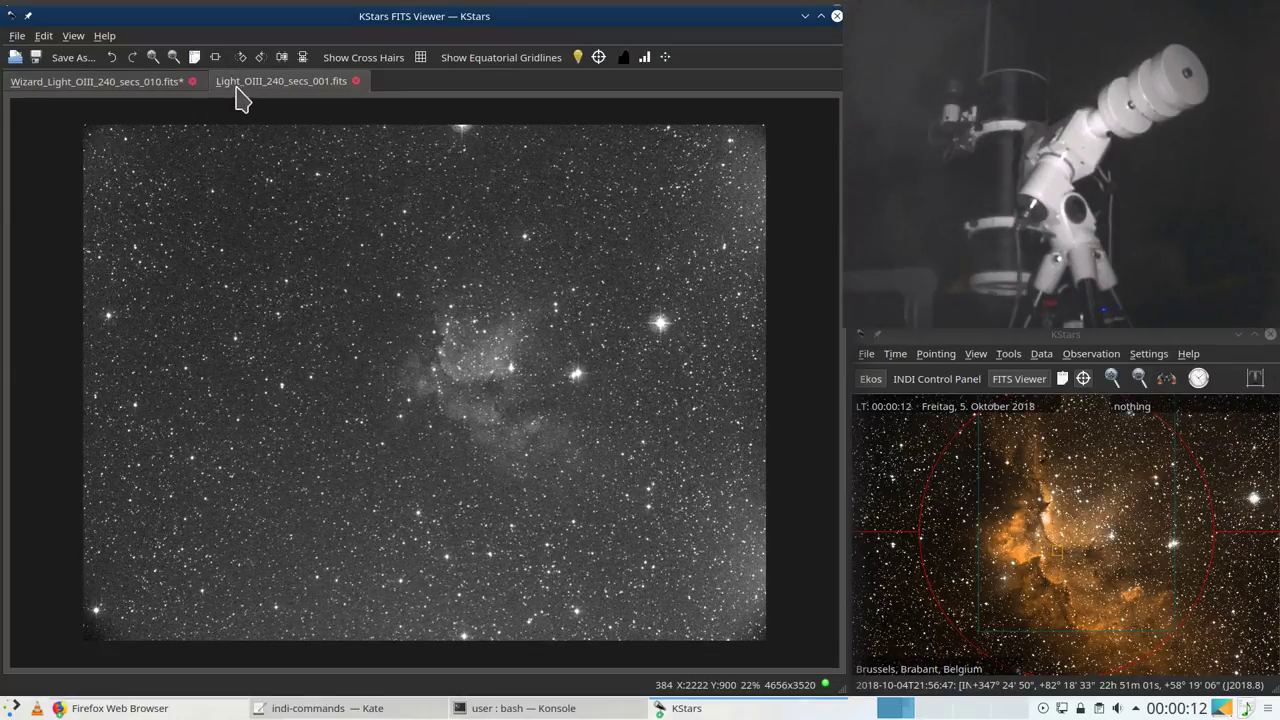
pyautogui.click(149, 94)
pyautogui.click(232, 86)
pyautogui.click(139, 82)
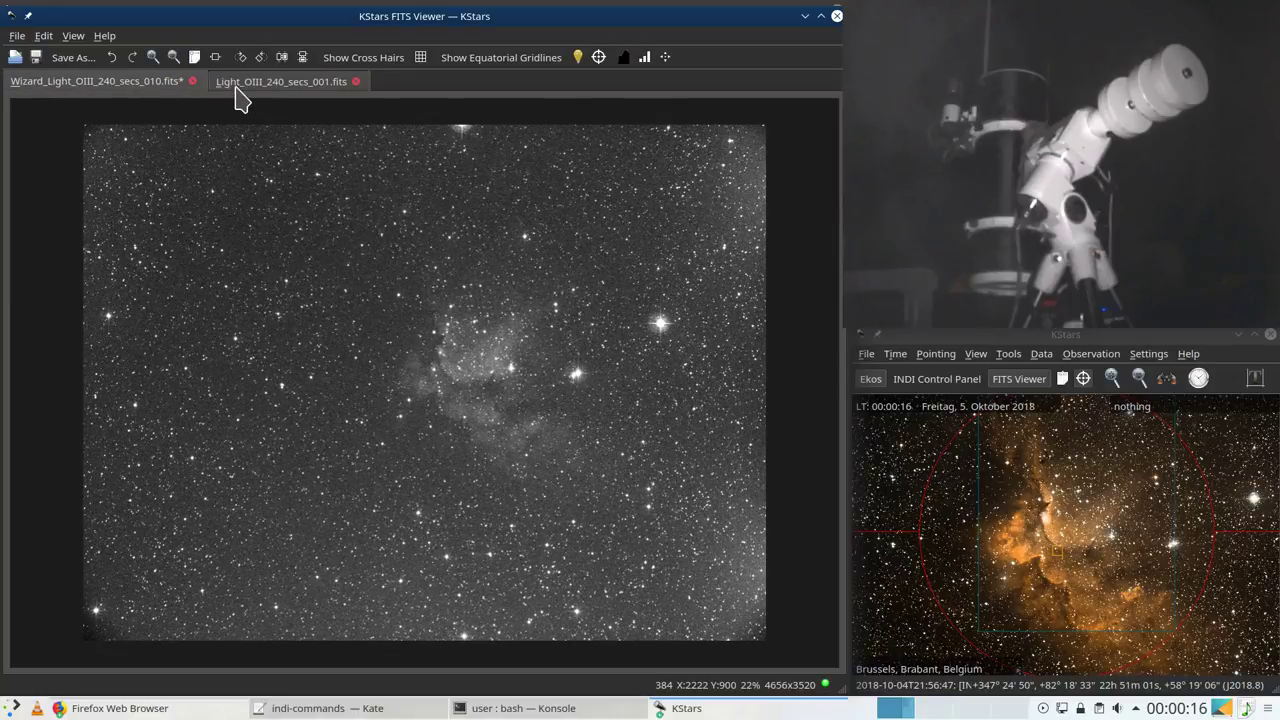
pyautogui.click(234, 92)
pyautogui.click(158, 95)
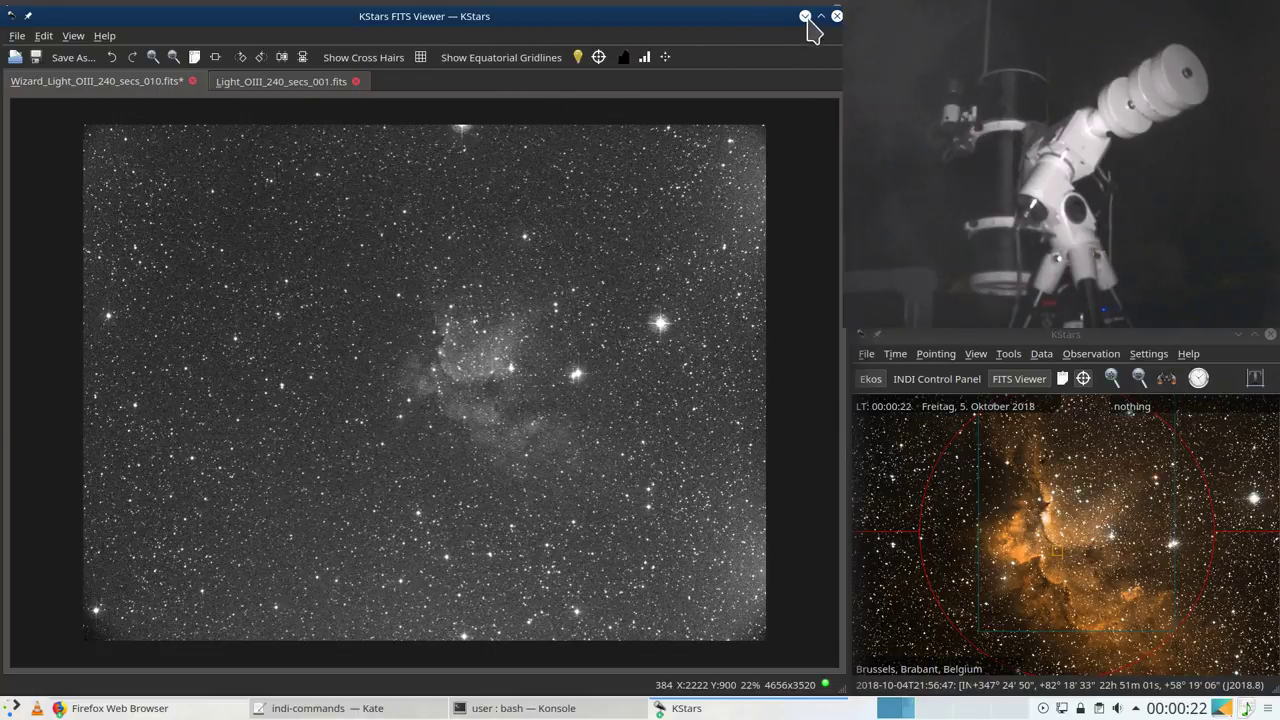
# Step: Check the Ekos session summary, then reopen the FITS Viewer and auto-stretch Wizard_Light_OIII_240_secs_011.fits
pyautogui.click(692, 713)
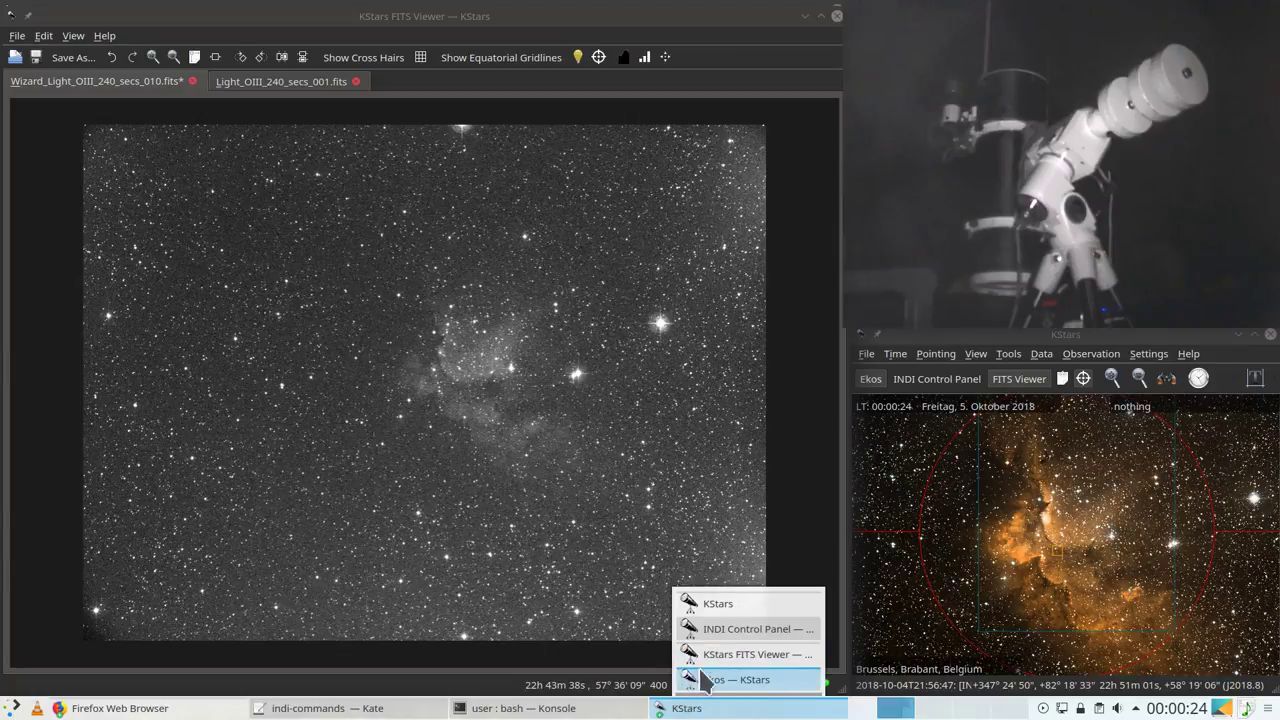
pyautogui.click(736, 680)
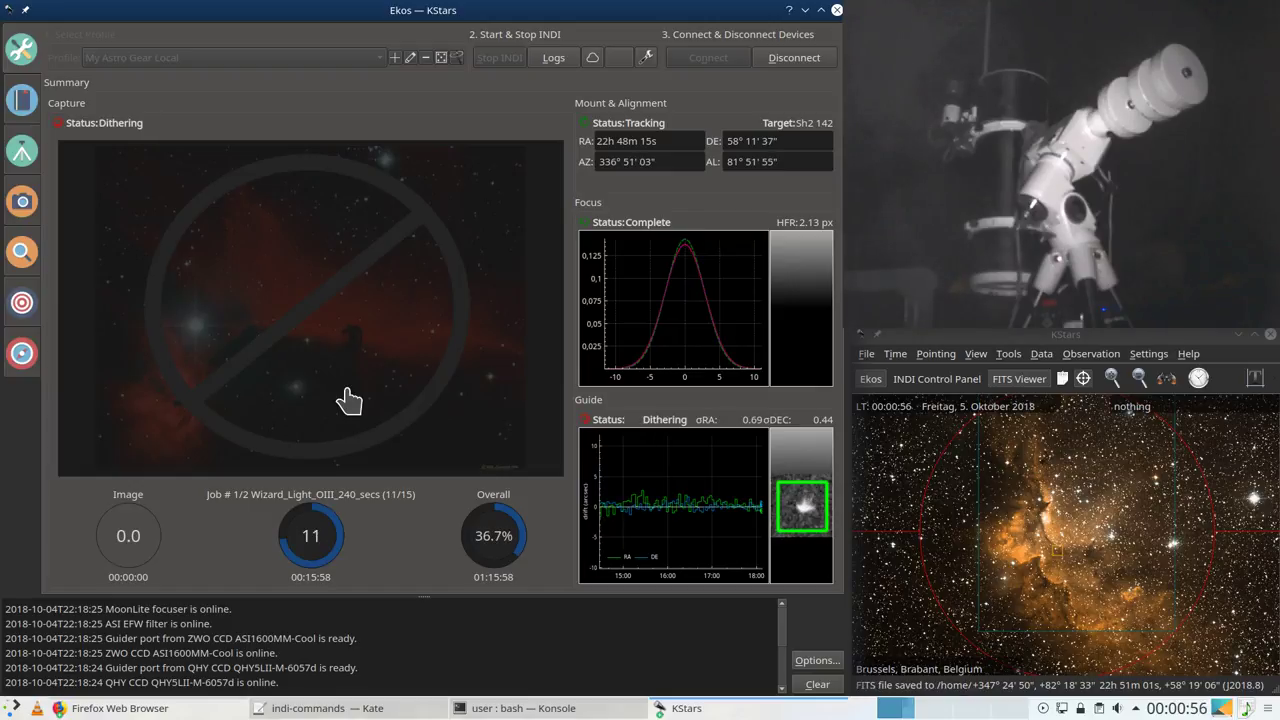
pyautogui.click(735, 708)
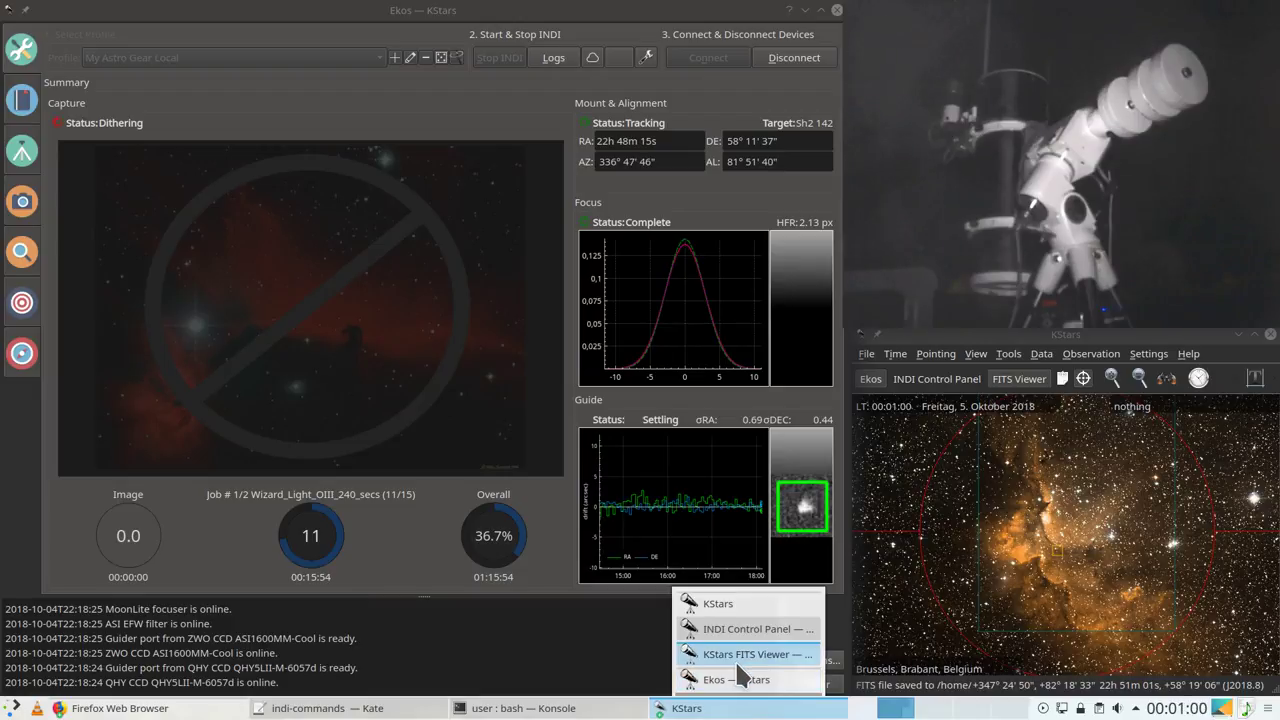
pyautogui.click(750, 654)
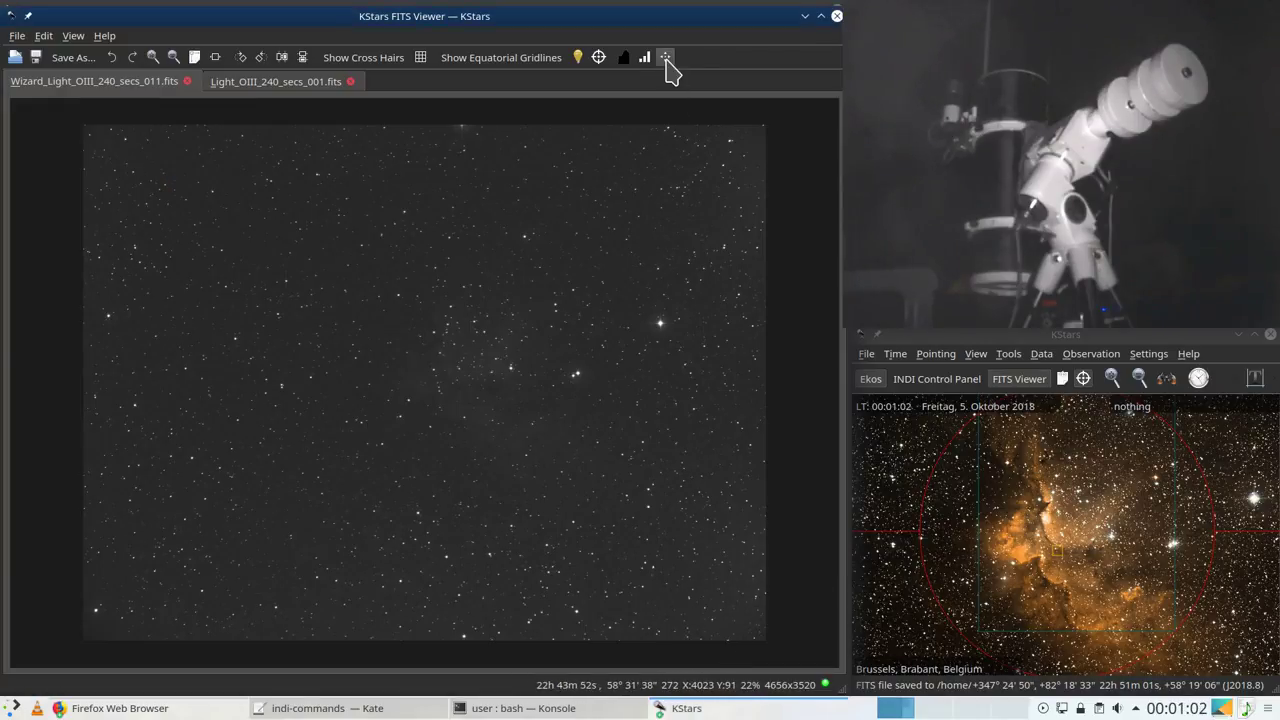
pyautogui.click(665, 57)
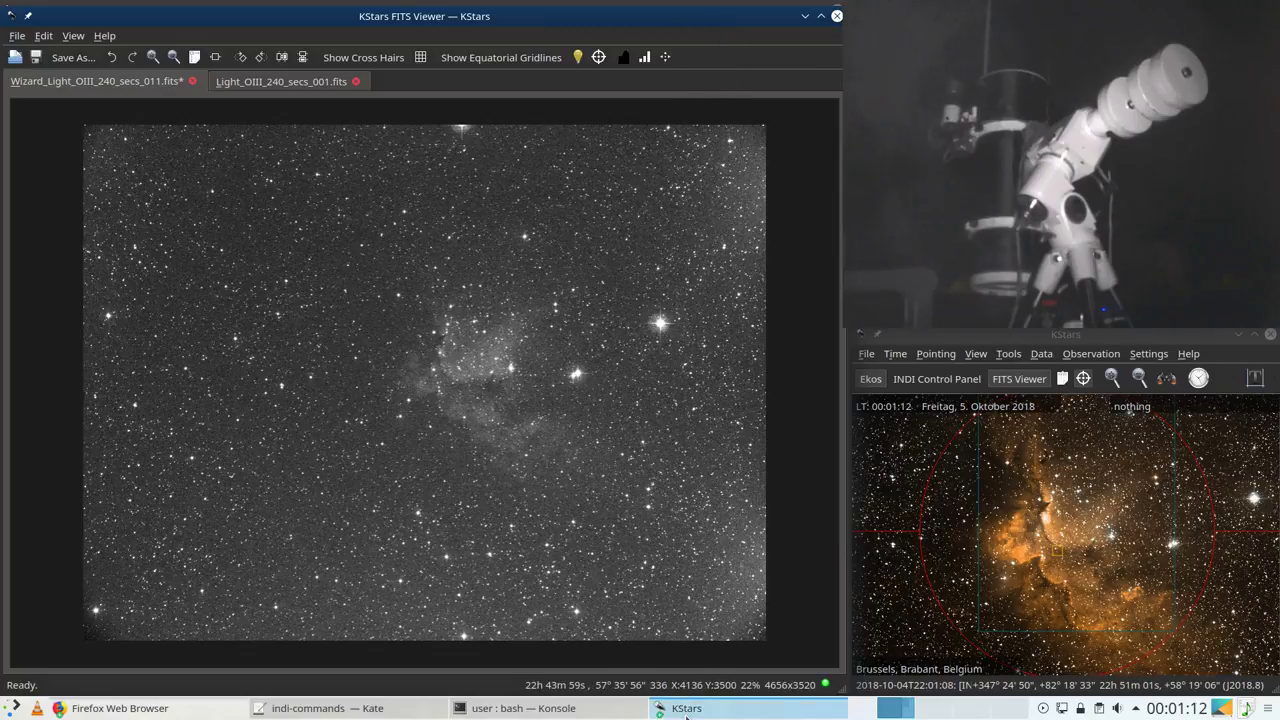
# Step: Return to the Ekos session summary to watch the focusing progress, then open the guiding module
pyautogui.moveTo(697, 716)
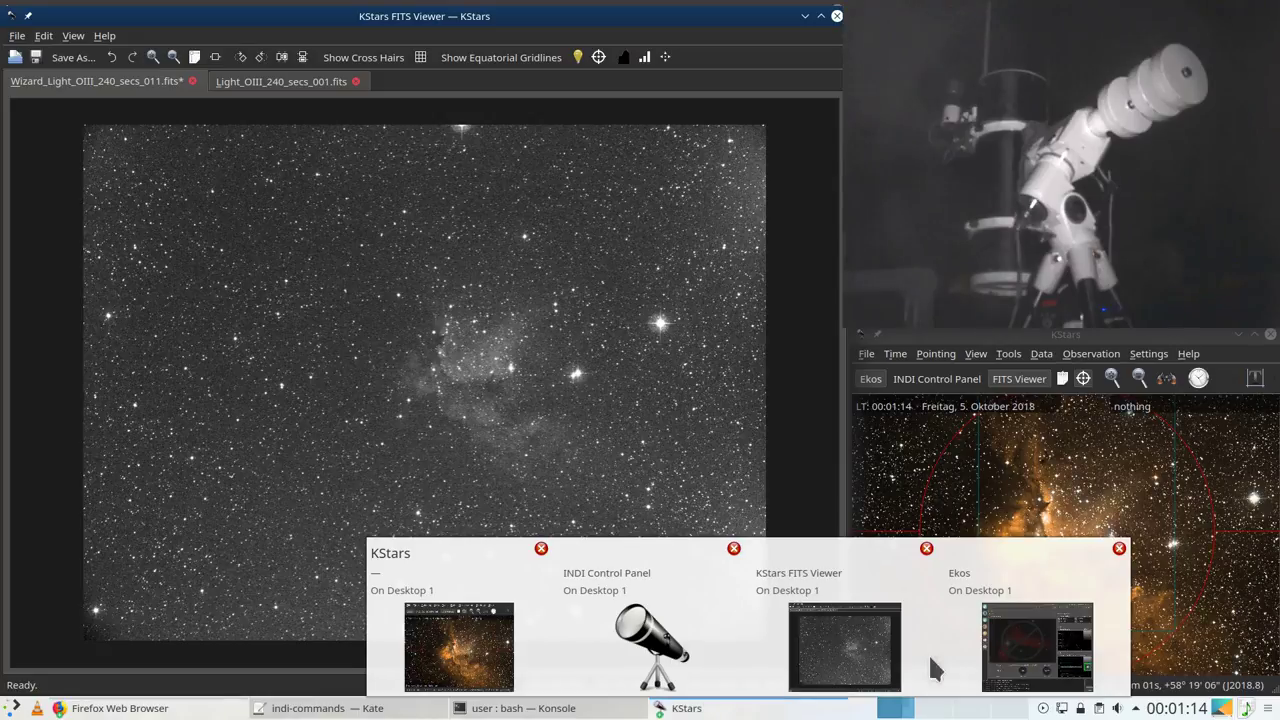
pyautogui.click(1006, 660)
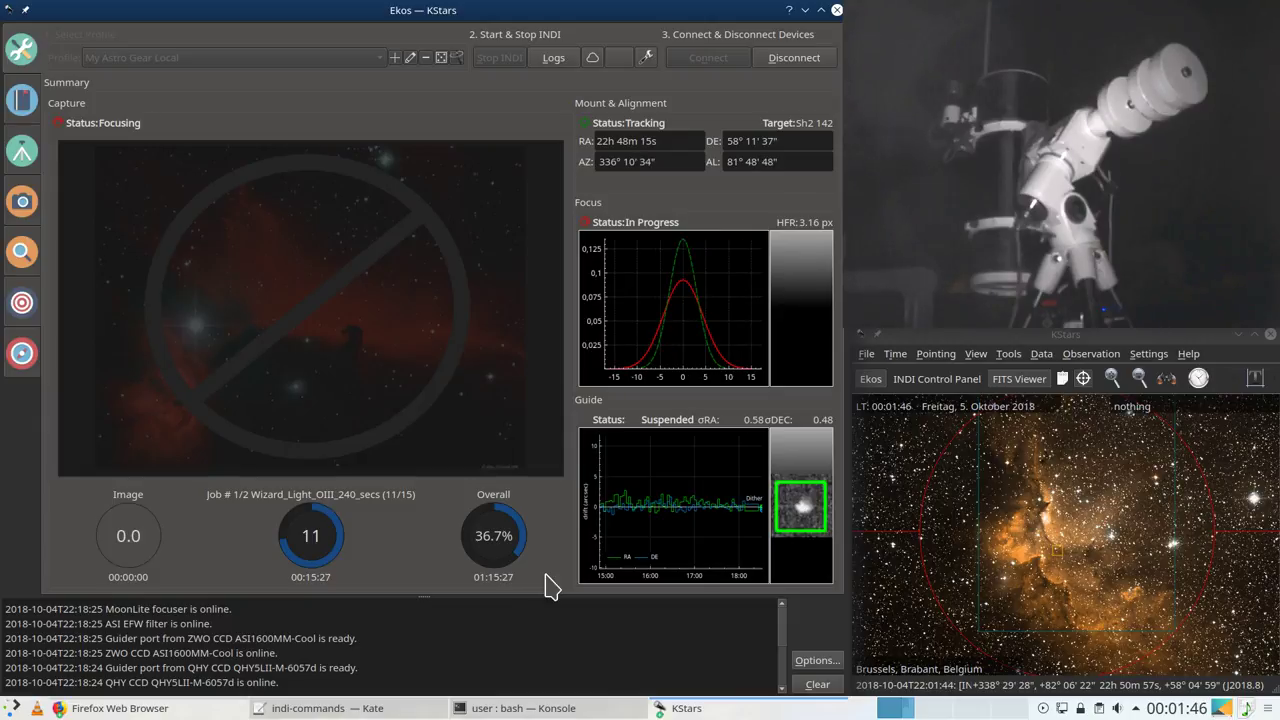
pyautogui.click(24, 366)
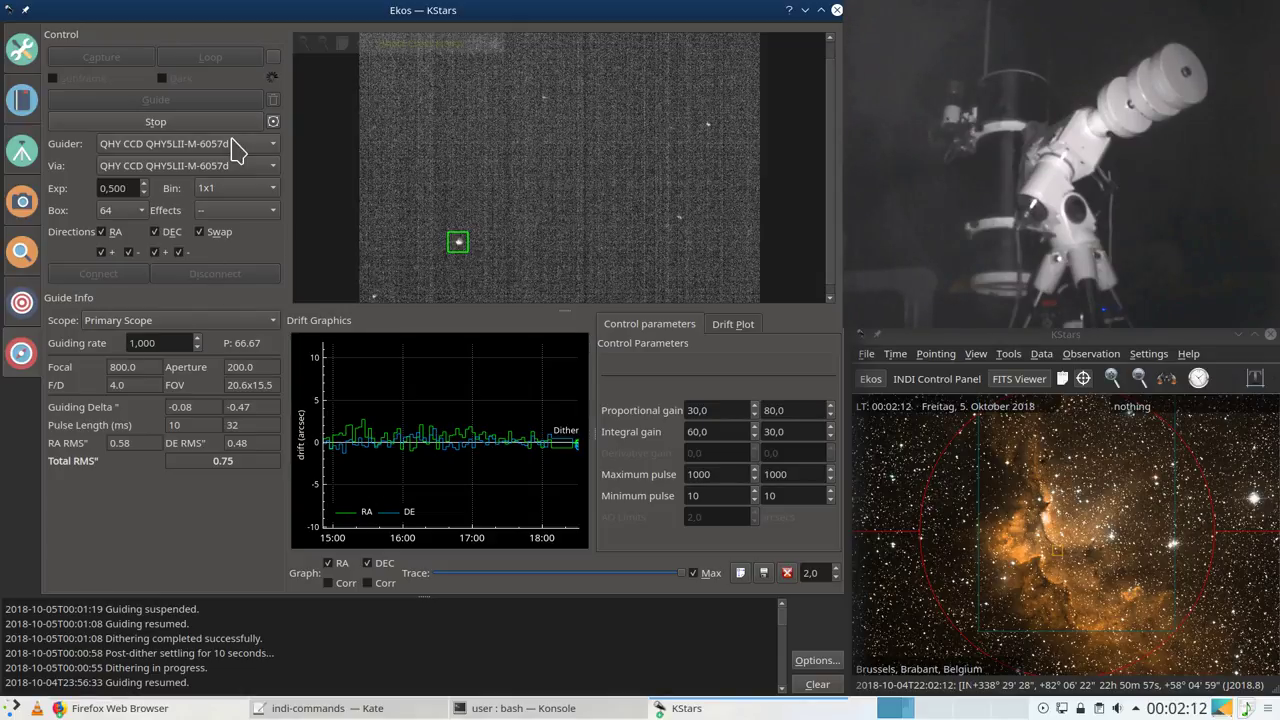
# Step: Stop and restart guiding, then clear the drift graph
pyautogui.click(201, 127)
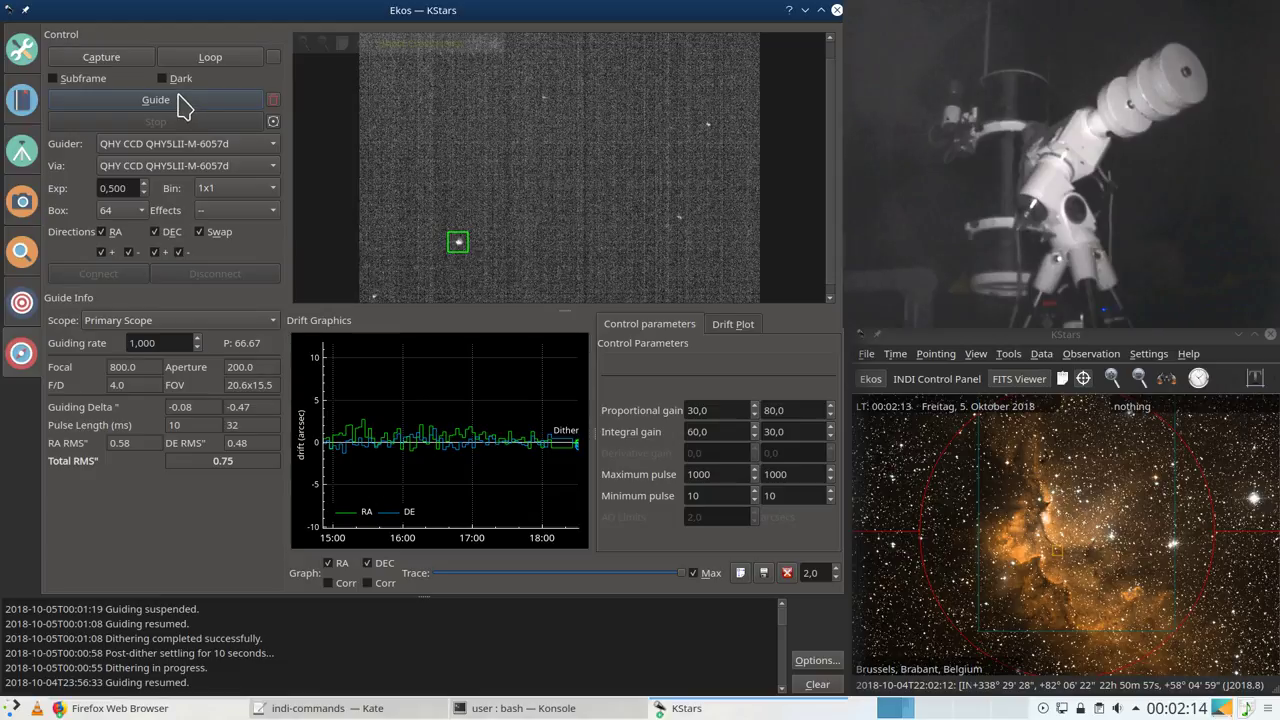
pyautogui.click(177, 103)
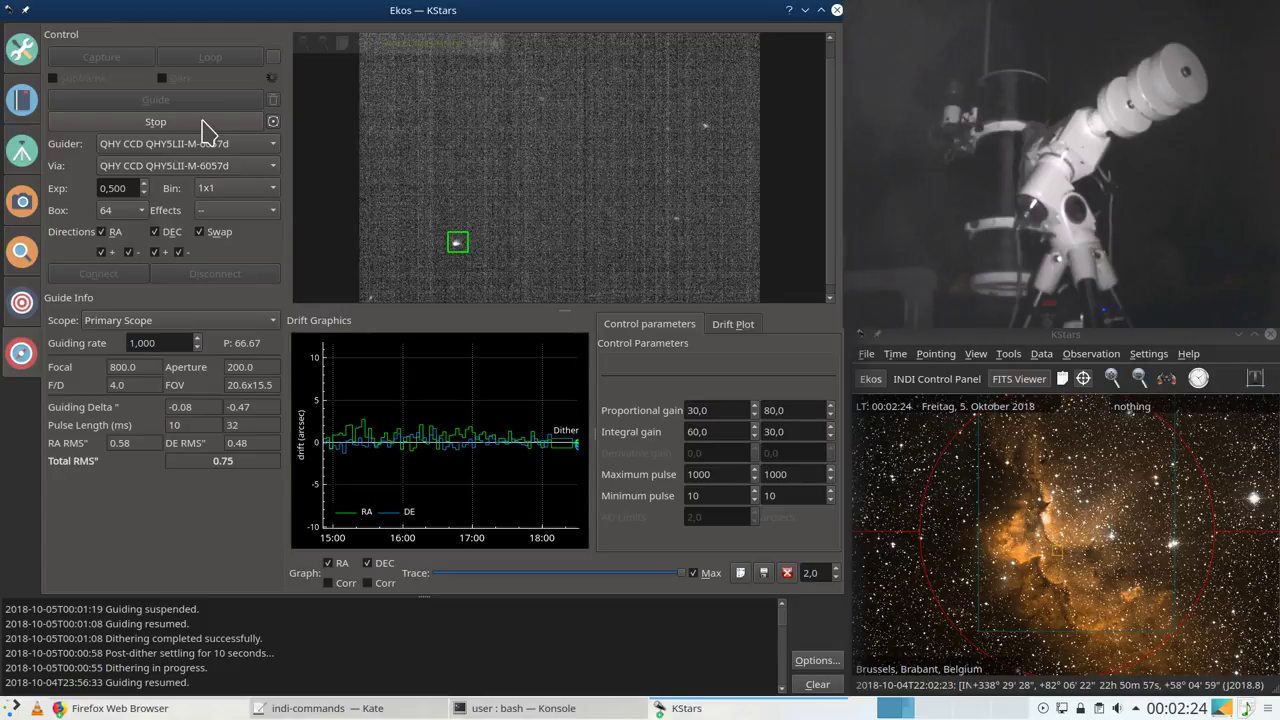
pyautogui.click(740, 573)
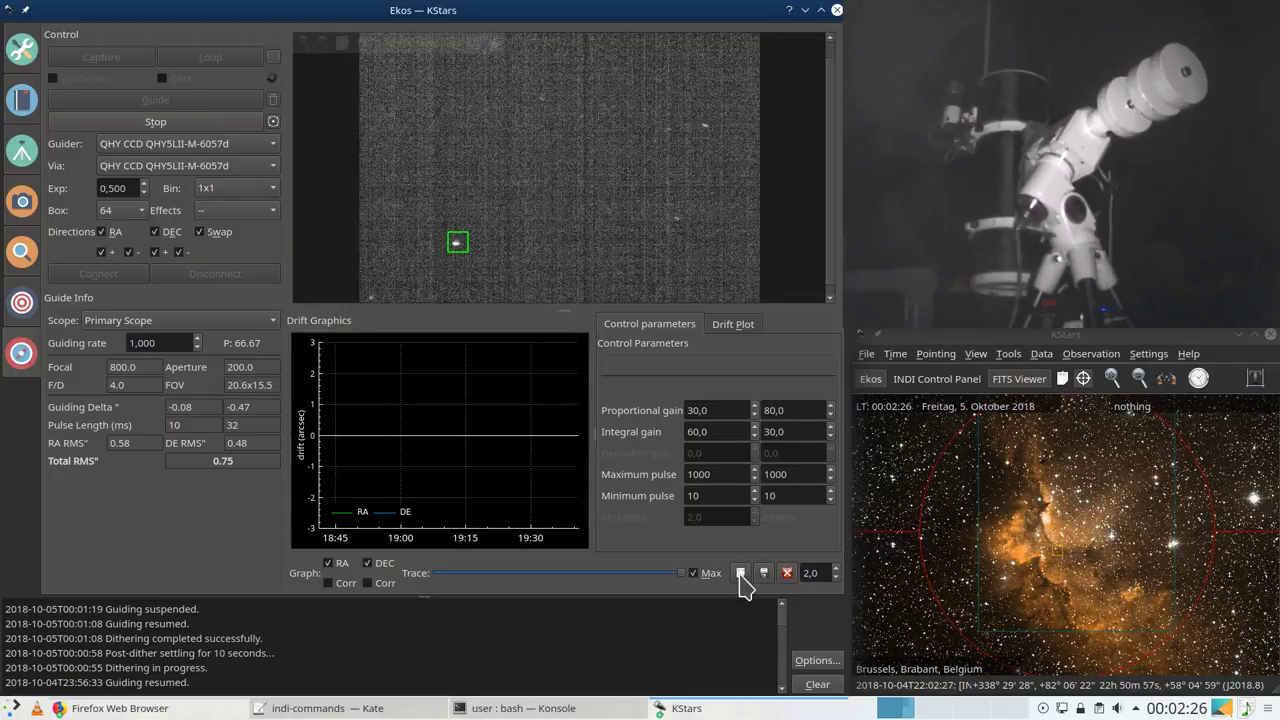
# Step: Stop guiding again and try to open the guiding options
pyautogui.moveTo(362, 43)
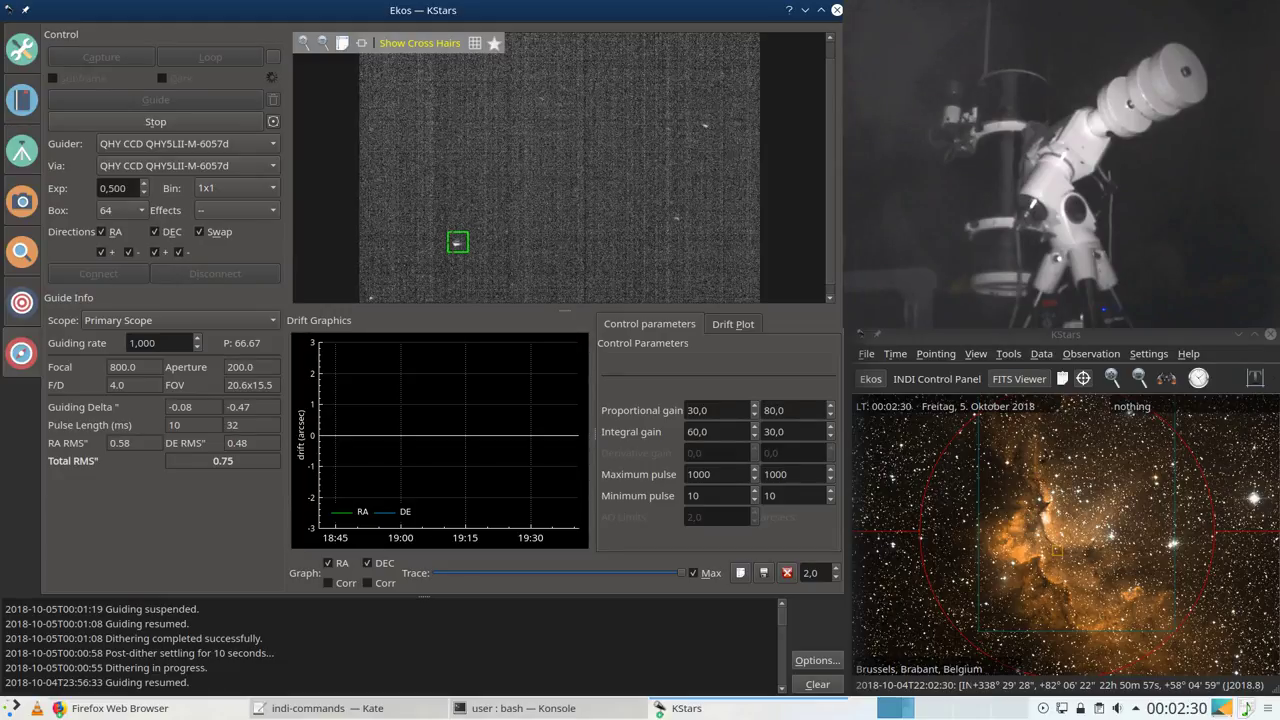
pyautogui.click(224, 122)
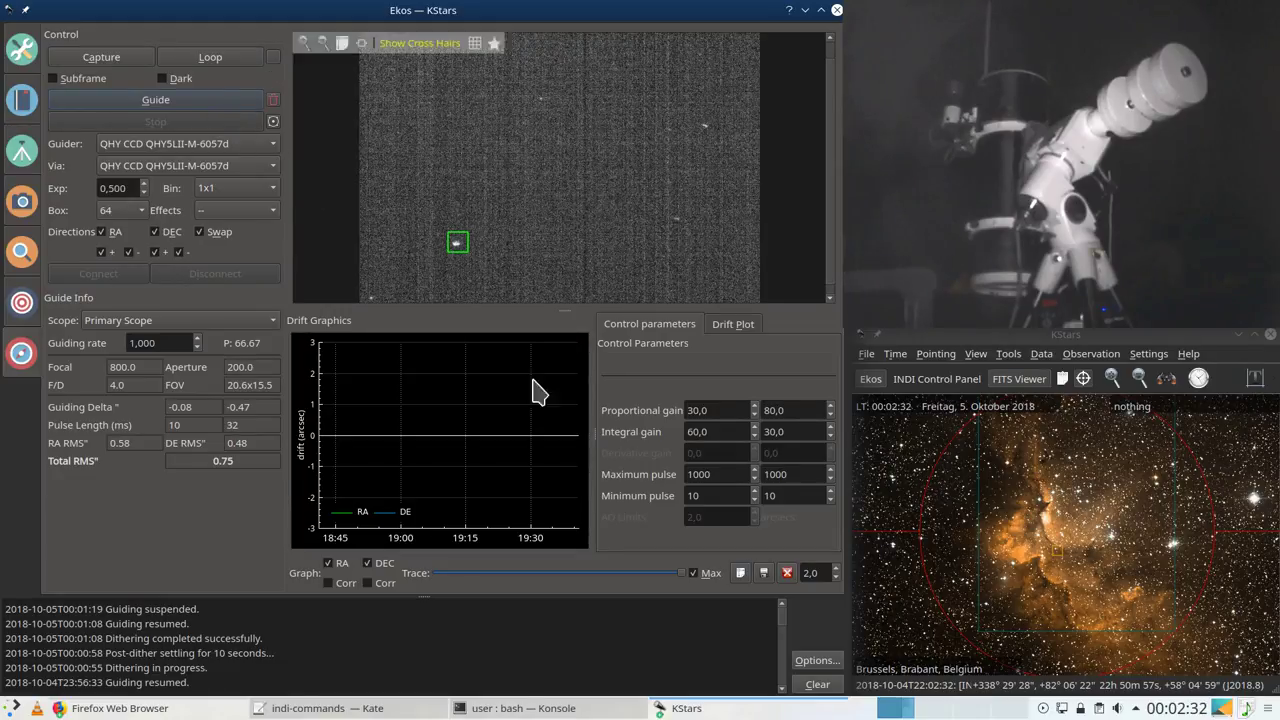
pyautogui.click(812, 662)
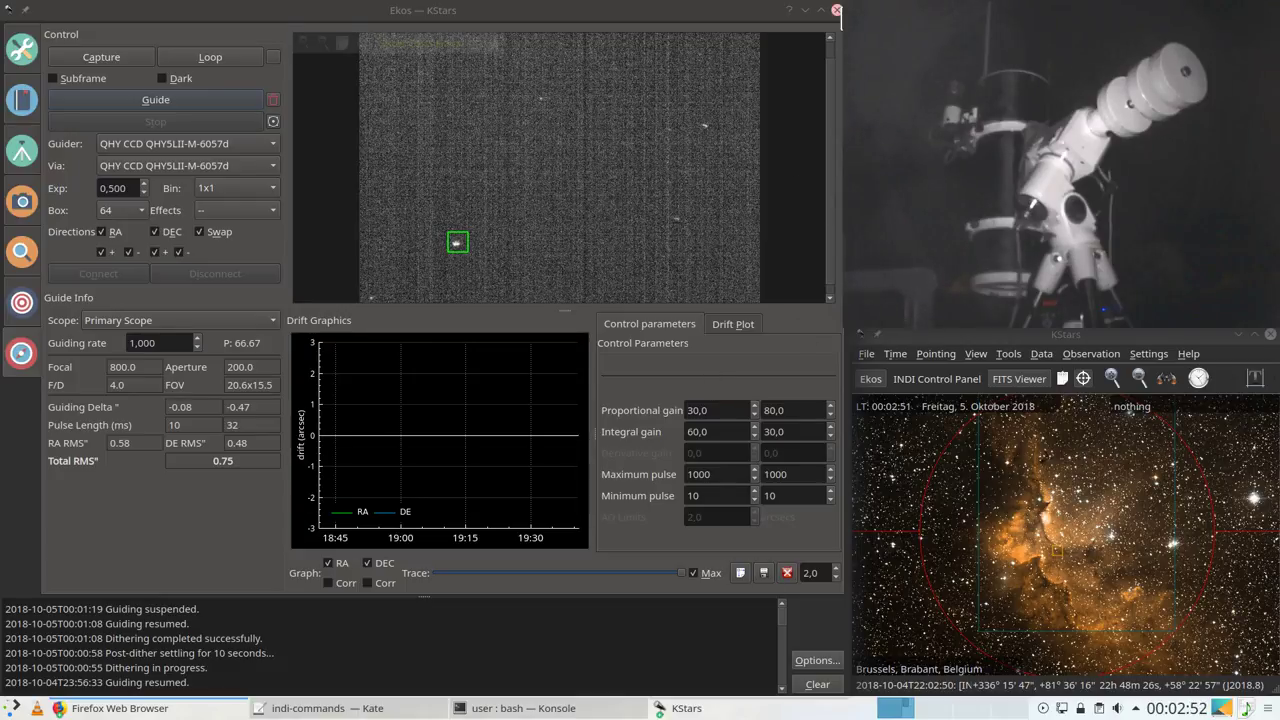
# Step: Close the Ekos, KStars and FITS Viewer windows and dismiss the crash notification
pyautogui.click(837, 10)
pyautogui.click(1270, 334)
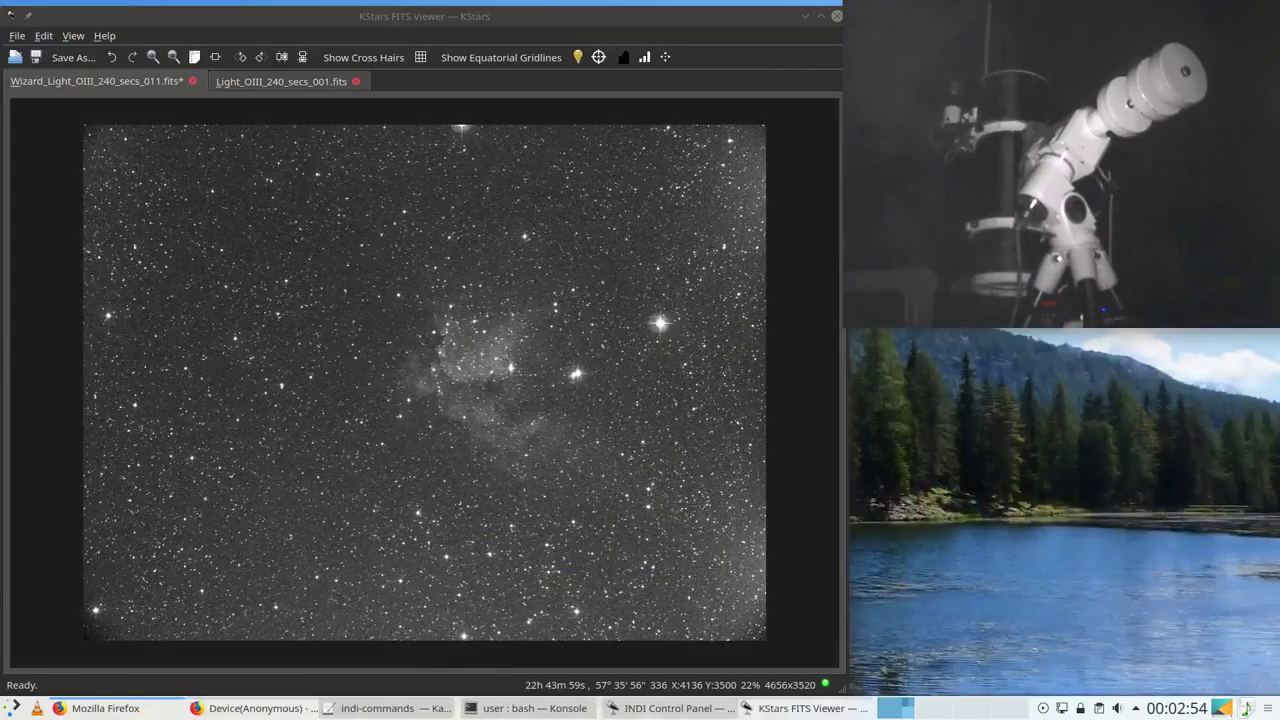
pyautogui.click(837, 16)
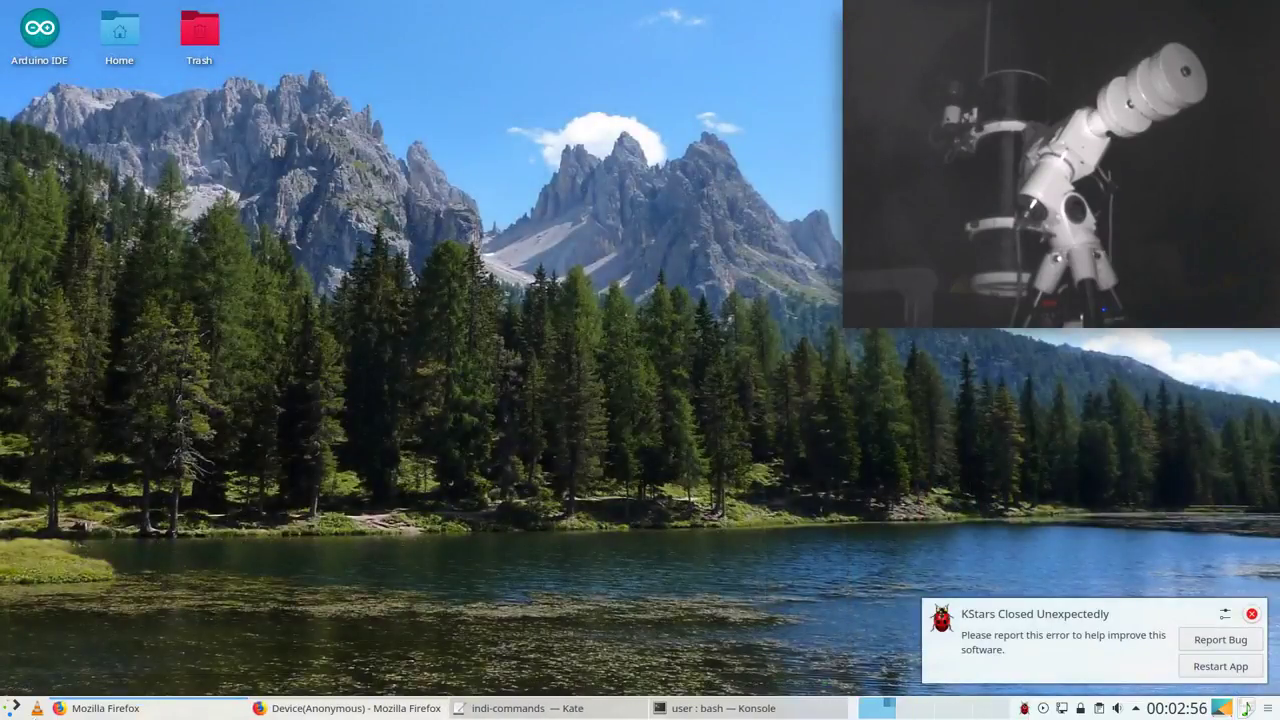
pyautogui.click(1251, 614)
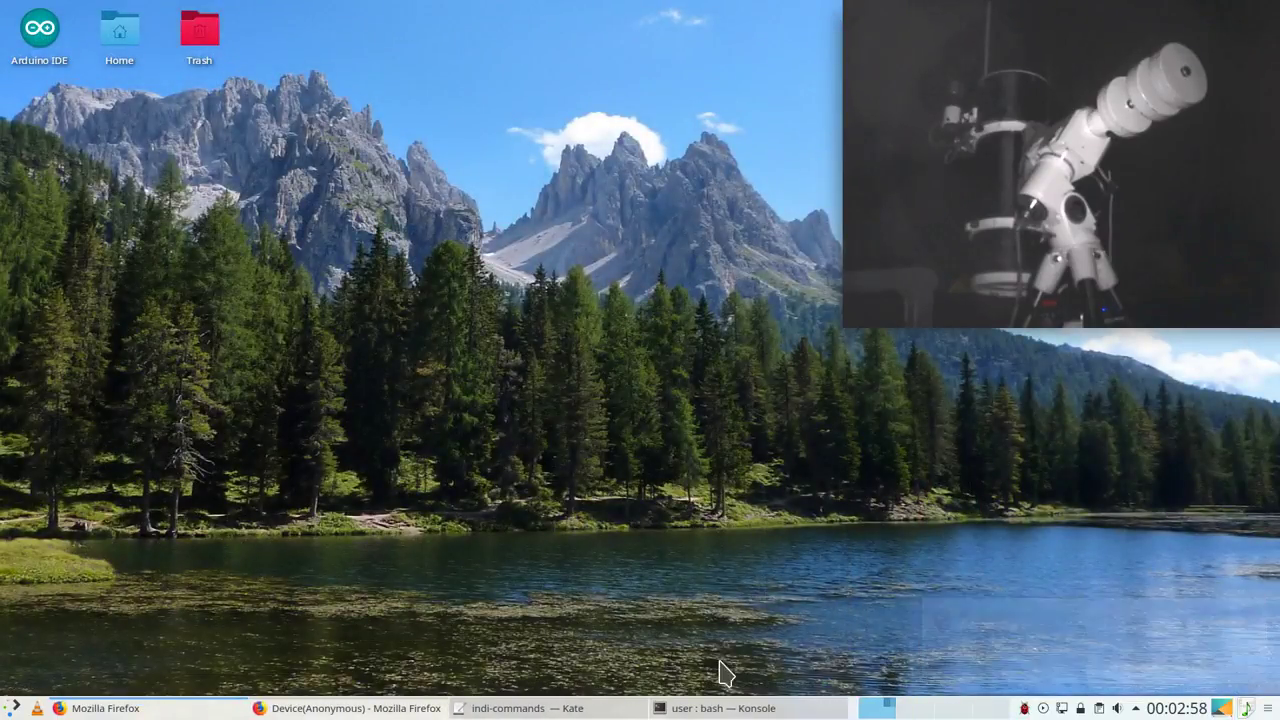
# Step: Launch KStars, shift its window aside and open the Ekos window
pyautogui.click(12, 708)
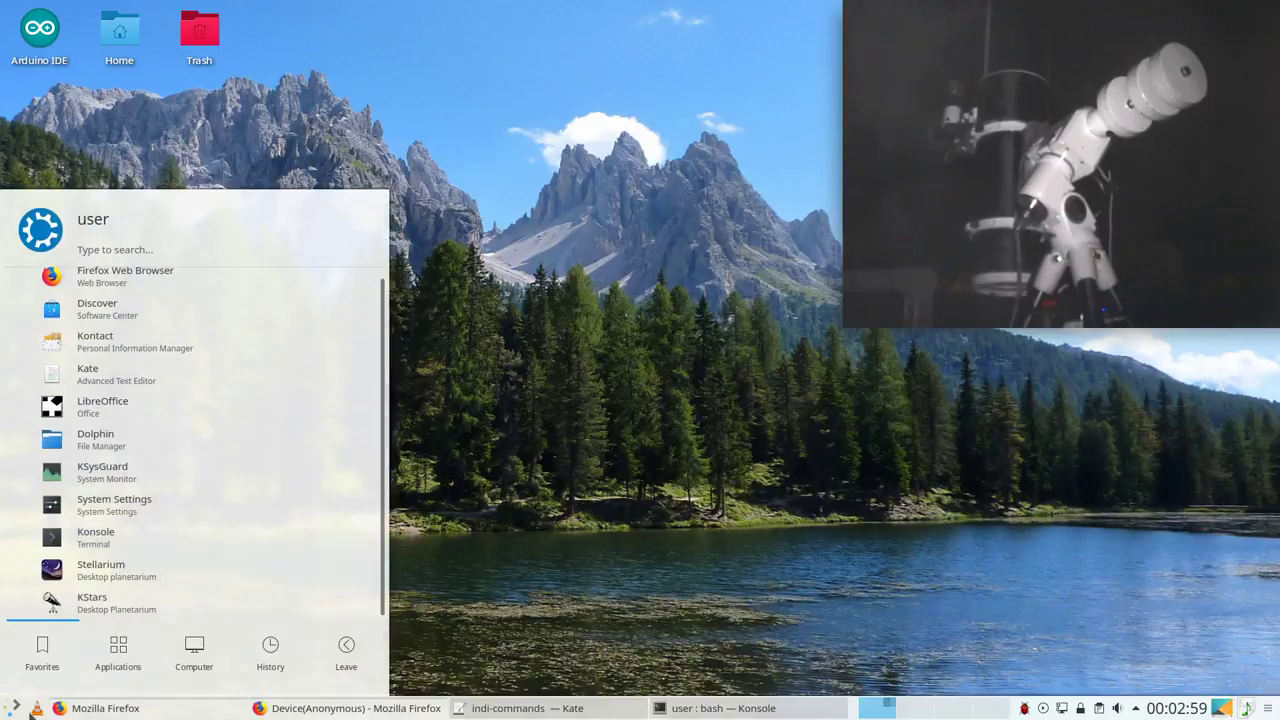
pyautogui.click(92, 606)
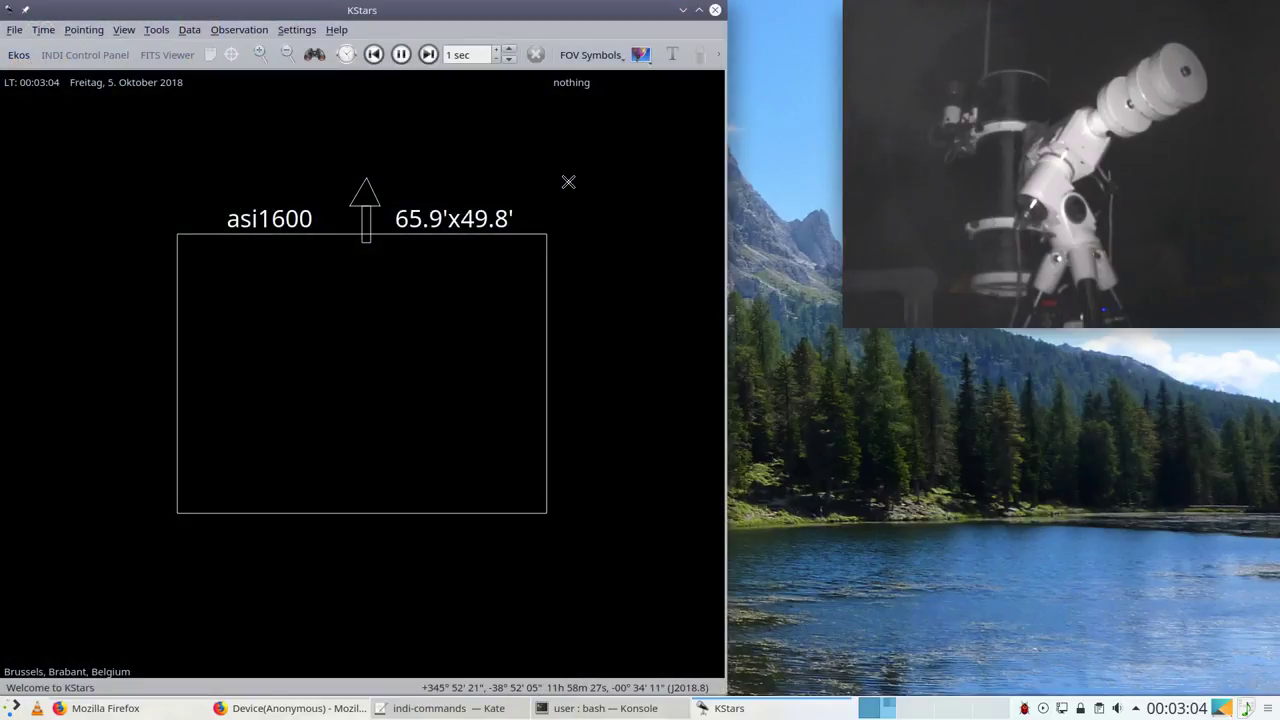
pyautogui.moveTo(281, 12); pyautogui.dragTo(362, 42)
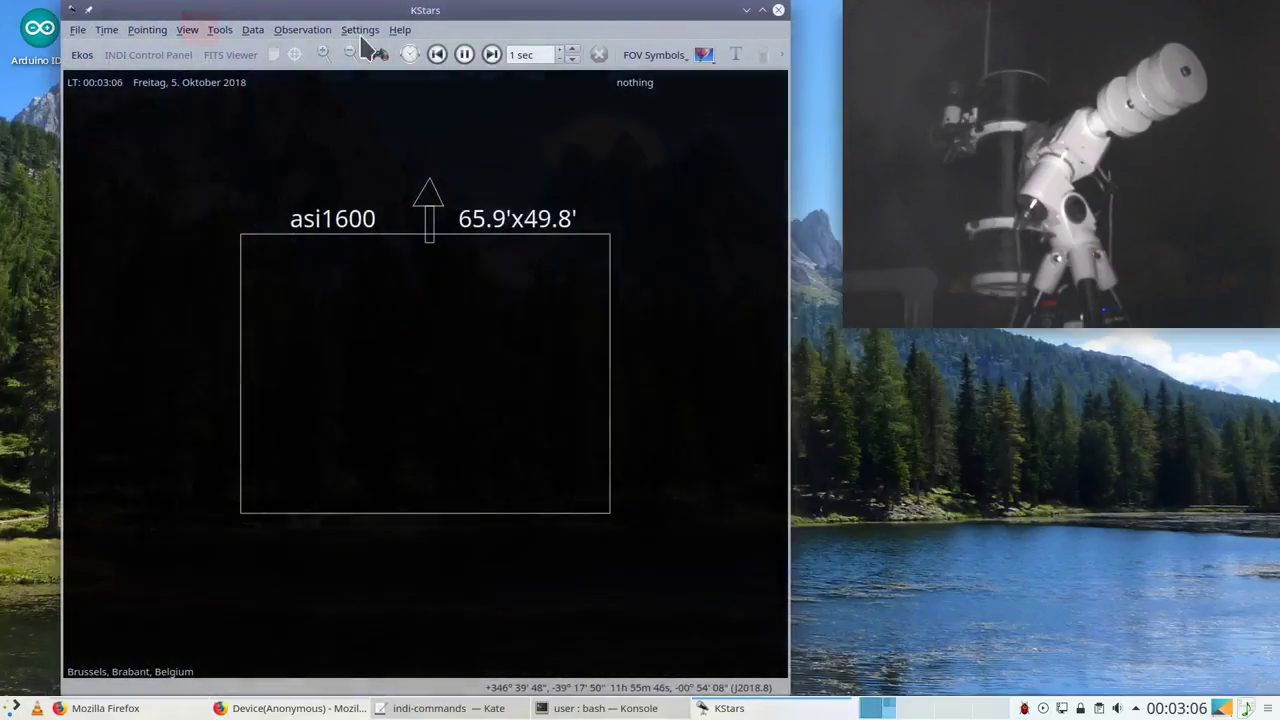
pyautogui.click(360, 29)
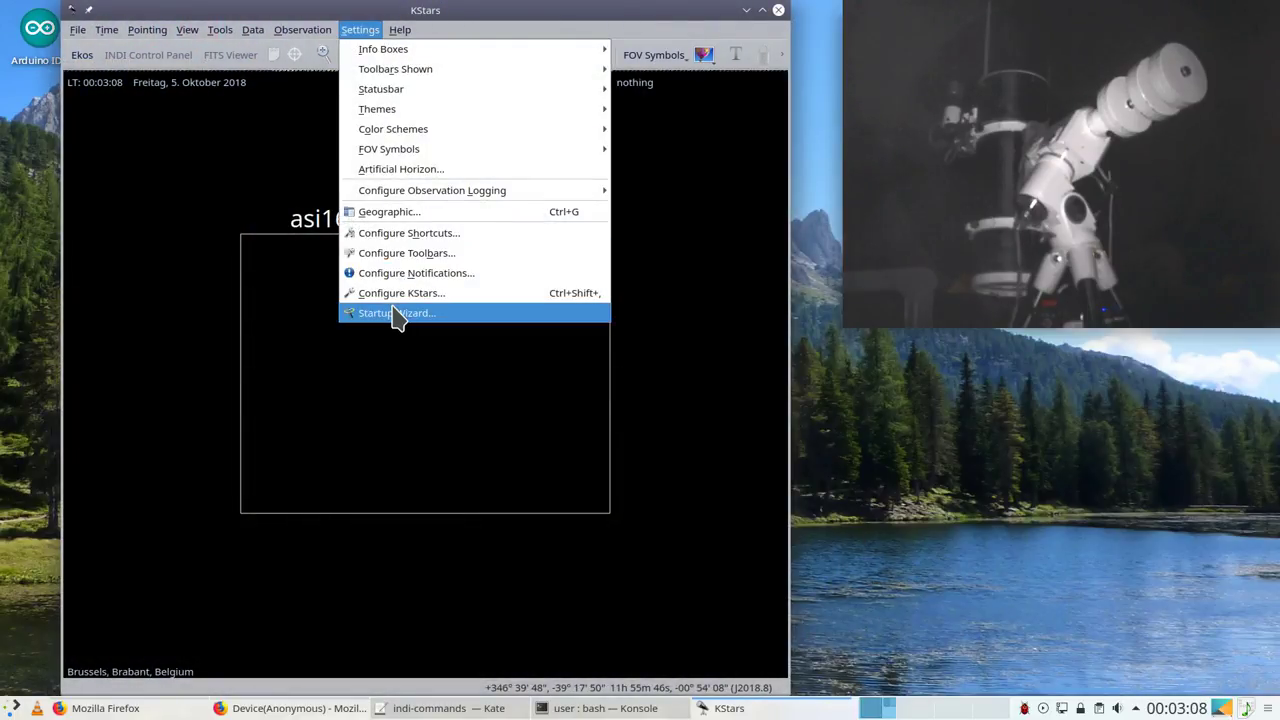
pyautogui.moveTo(220, 29)
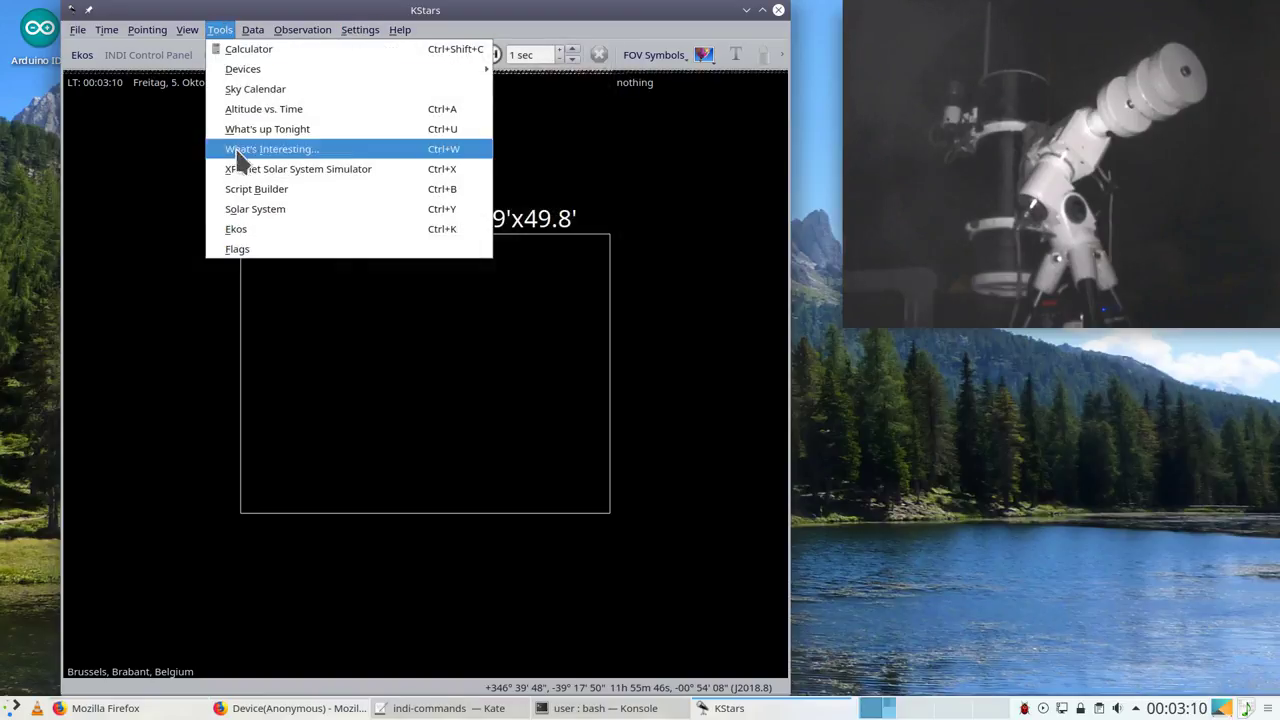
pyautogui.click(242, 230)
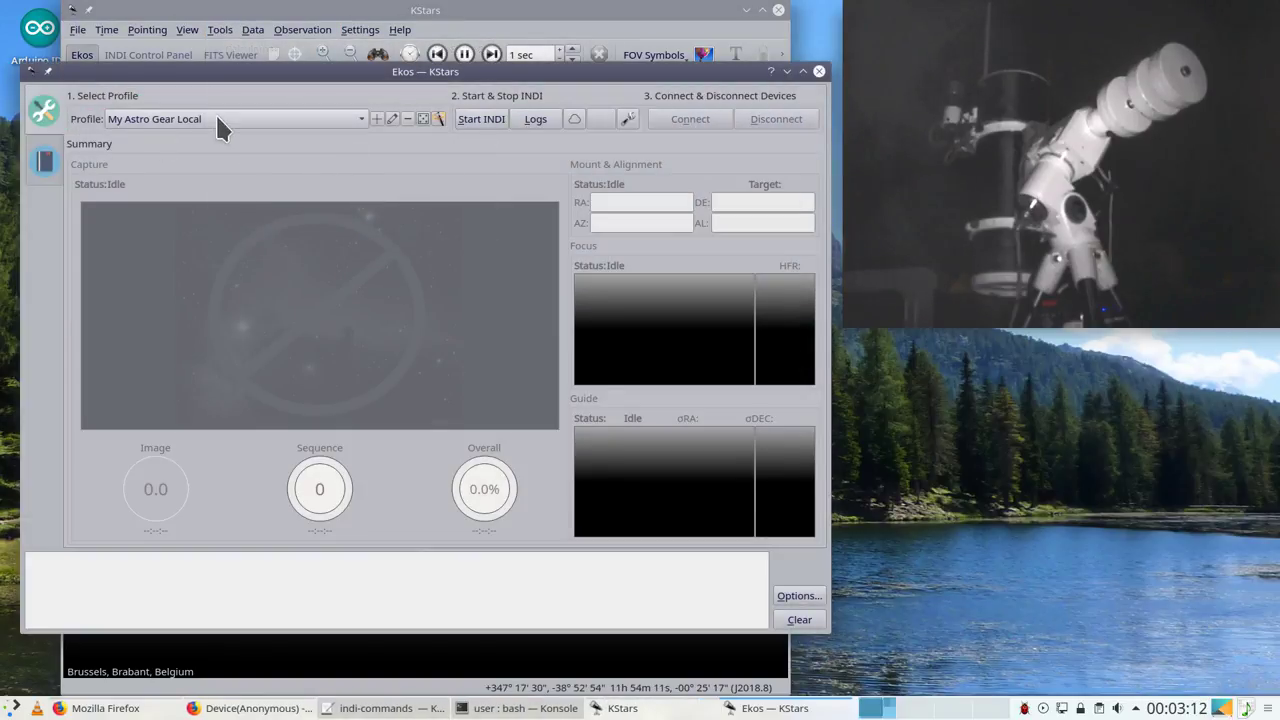
# Step: Start the INDI devices with the My Astro Gear Local profile
pyautogui.click(221, 120)
pyautogui.click(221, 120)
pyautogui.click(485, 119)
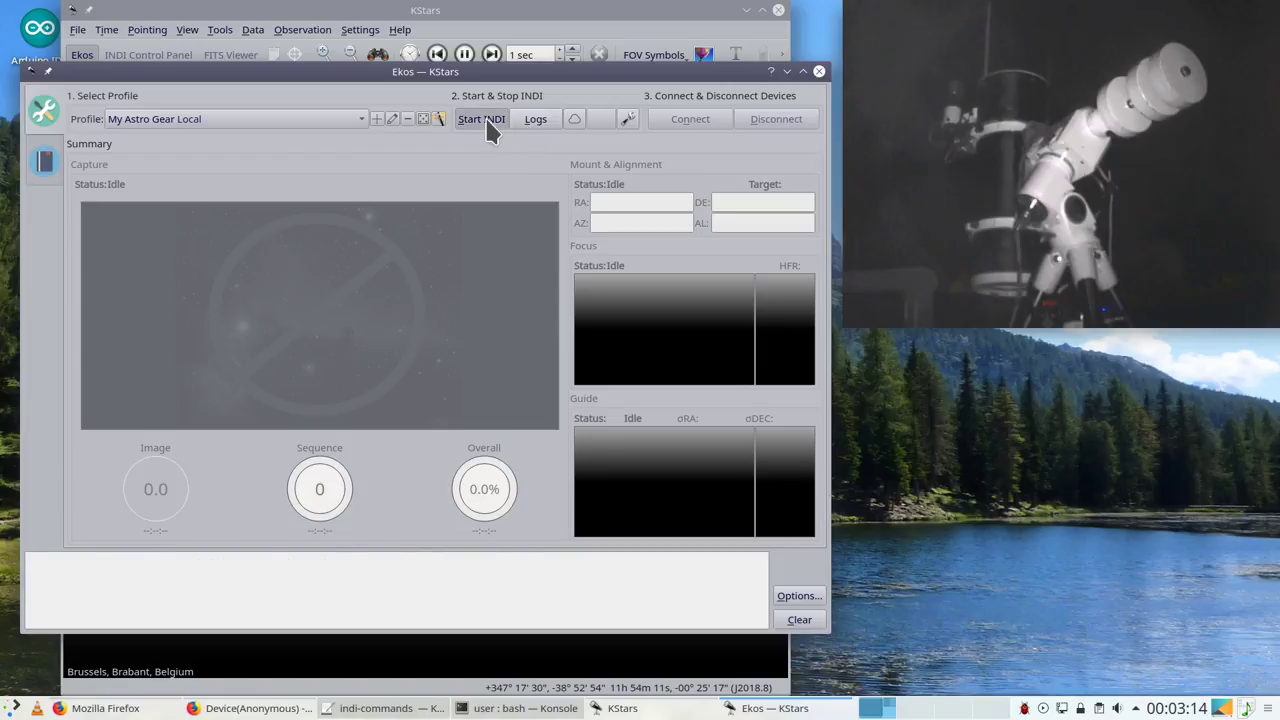
# Step: Review the main control settings of the filter wheel, both cameras and the EQMod mount in the INDI Control Panel
pyautogui.moveTo(778, 212); pyautogui.dragTo(188, 119)
pyautogui.click(156, 150)
pyautogui.click(203, 152)
pyautogui.click(345, 152)
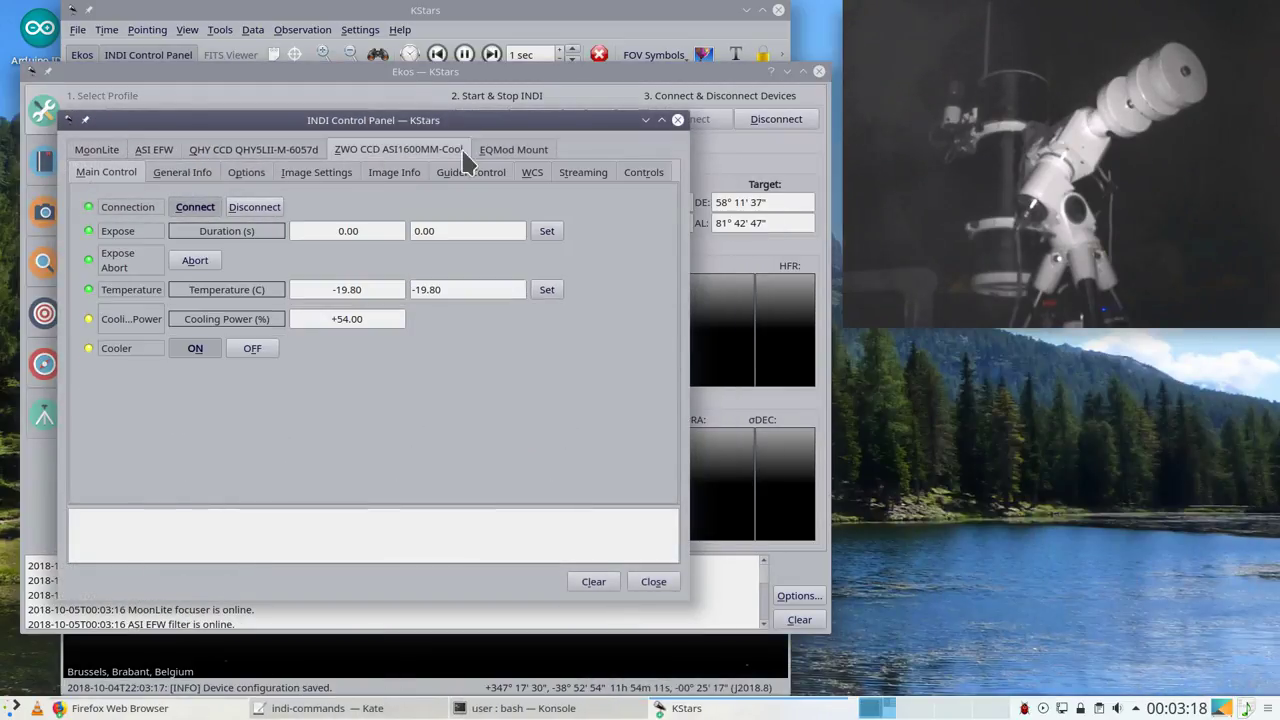
pyautogui.click(485, 150)
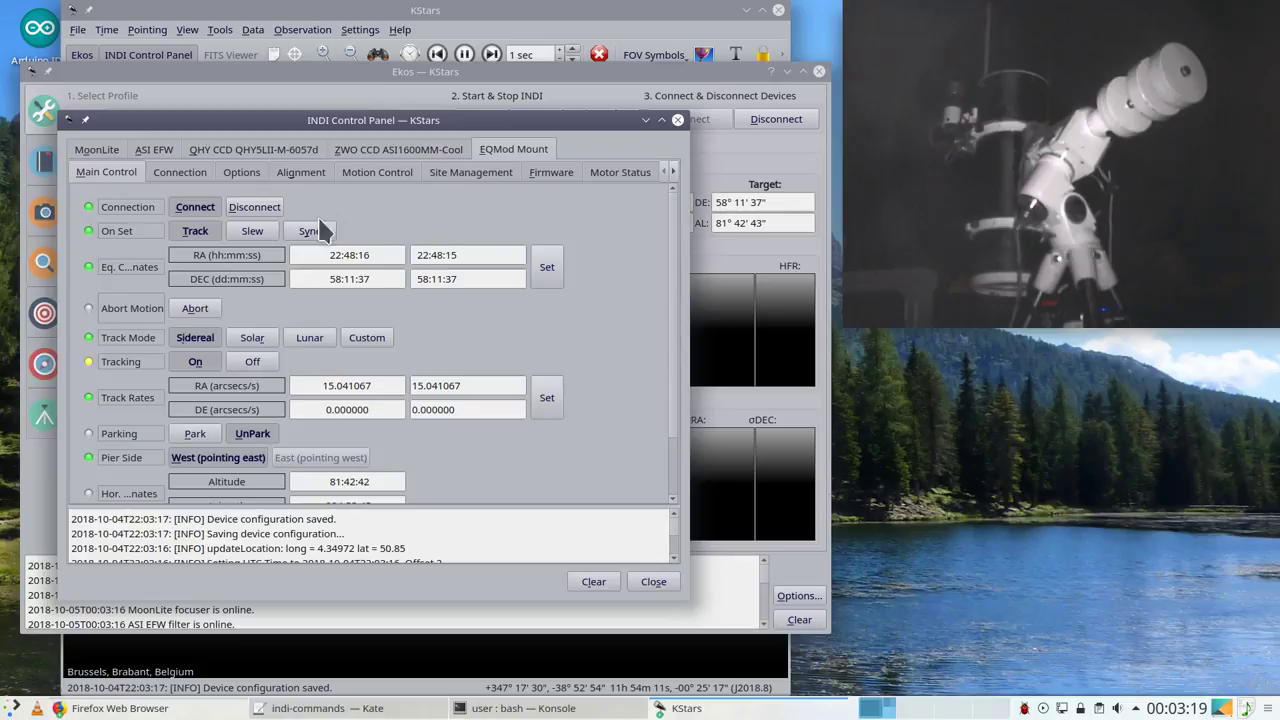
pyautogui.click(281, 149)
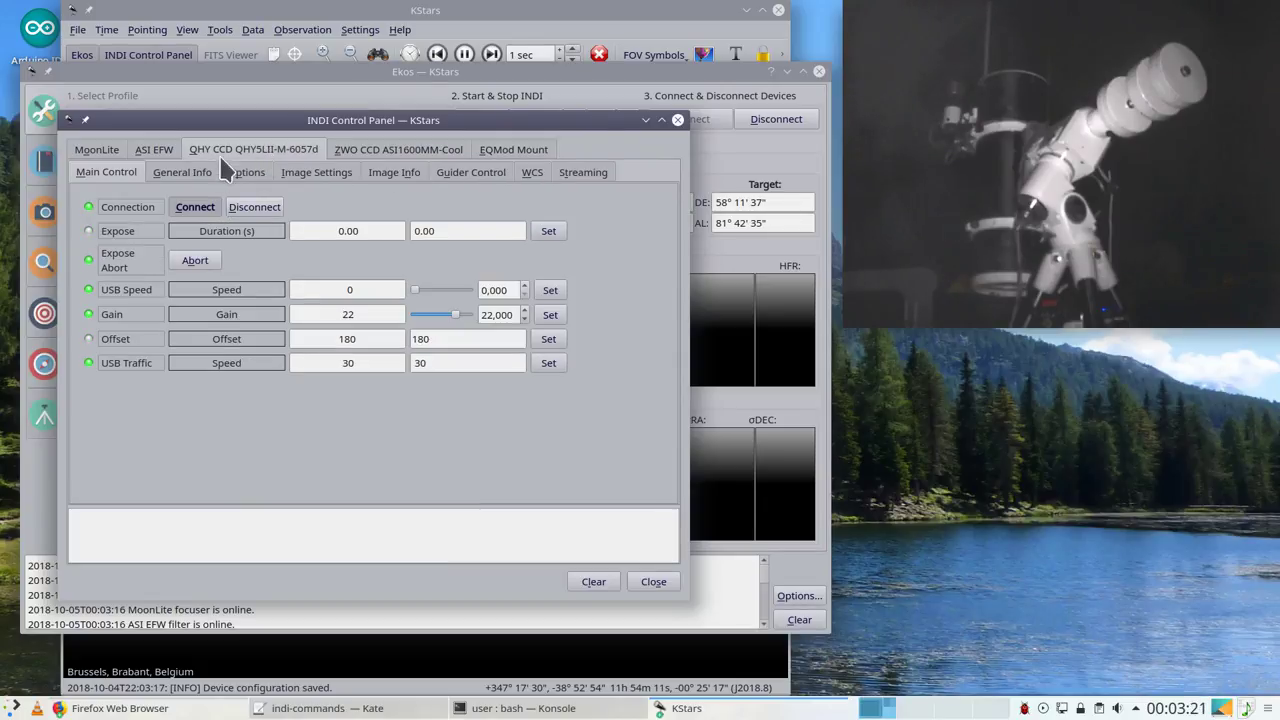
# Step: Set the target temperature of the ZWO CCD ASI1600MM-Cool camera to -20 °C
pyautogui.click(348, 152)
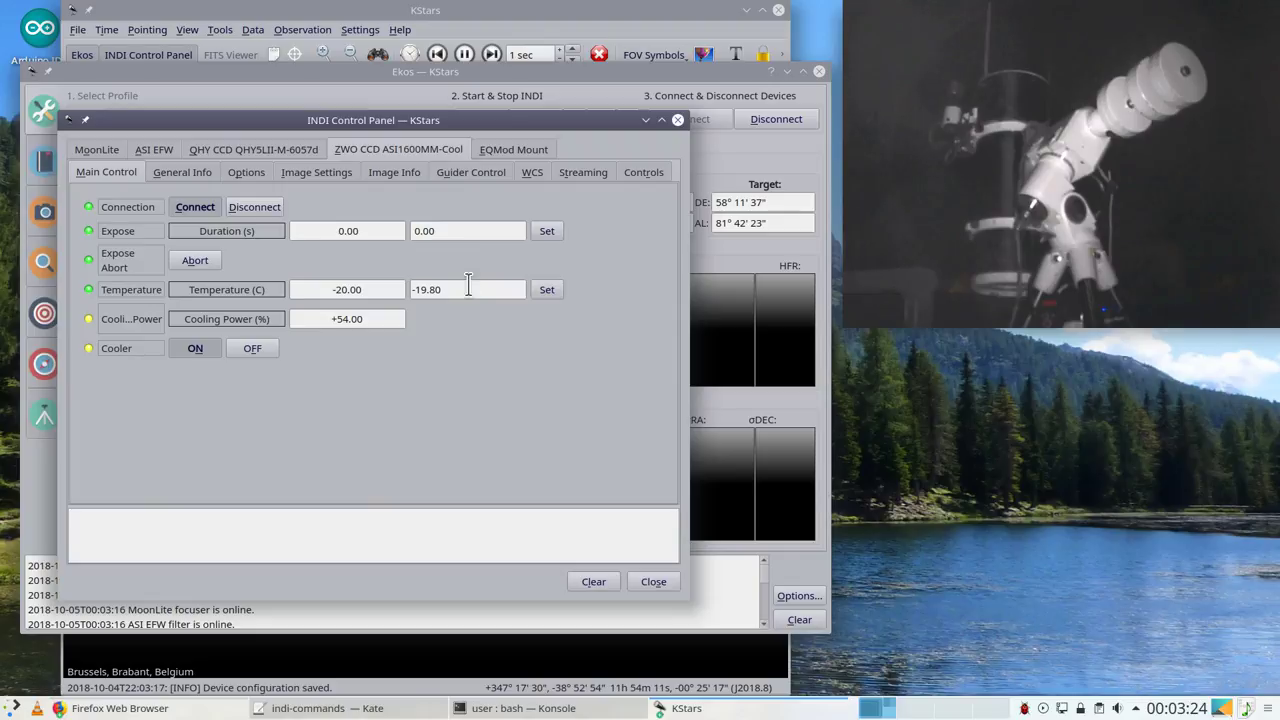
pyautogui.moveTo(470, 290); pyautogui.dragTo(367, 286)
pyautogui.press('BackSpace')
pyautogui.write('-20')
pyautogui.click(547, 290)
# Step: Check the EQMod mount's horizon settings, the MoonLite focuser and the ASI EFW filter wheel, then minimize the INDI Control Panel
pyautogui.click(513, 149)
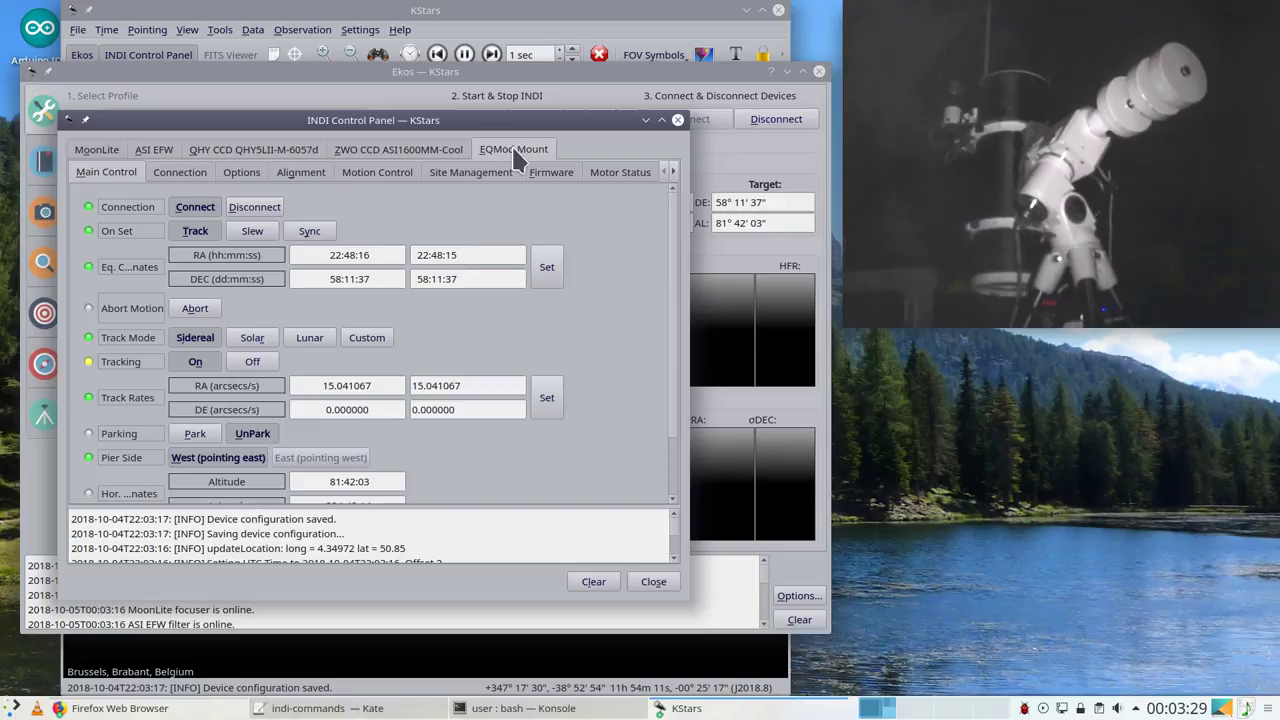
pyautogui.click(673, 172)
pyautogui.click(673, 172)
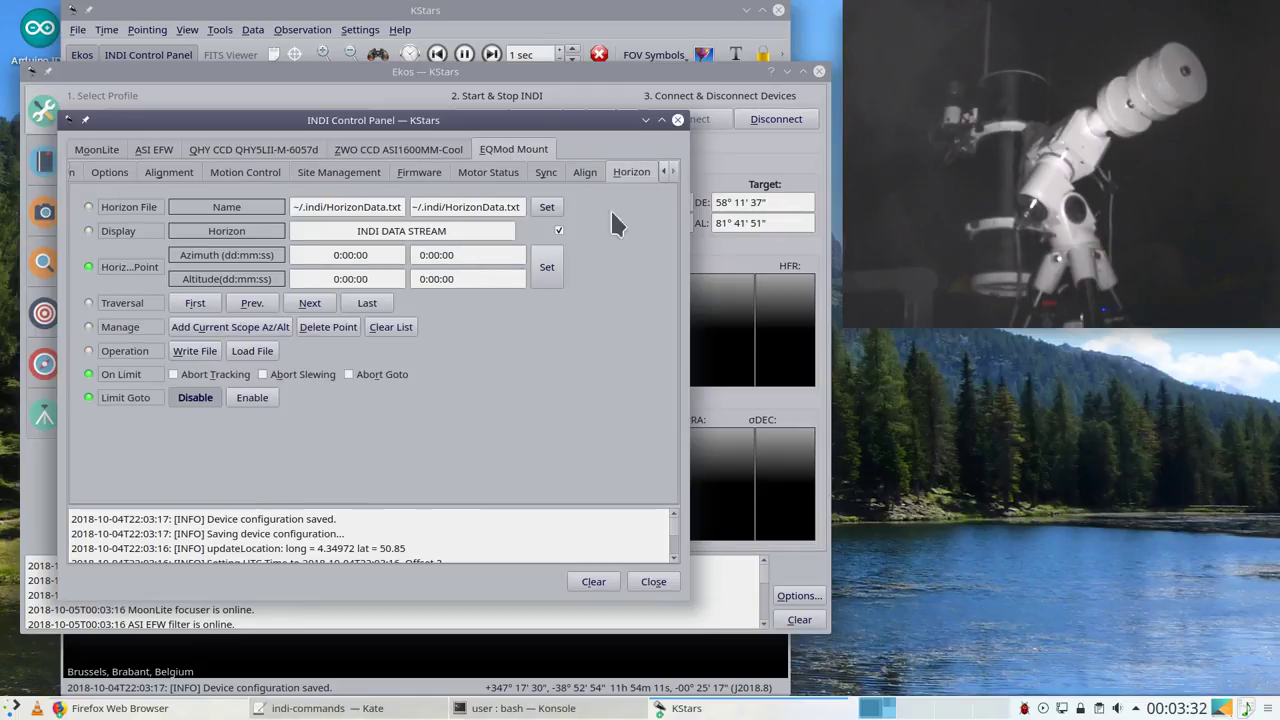
pyautogui.click(631, 172)
pyautogui.click(97, 149)
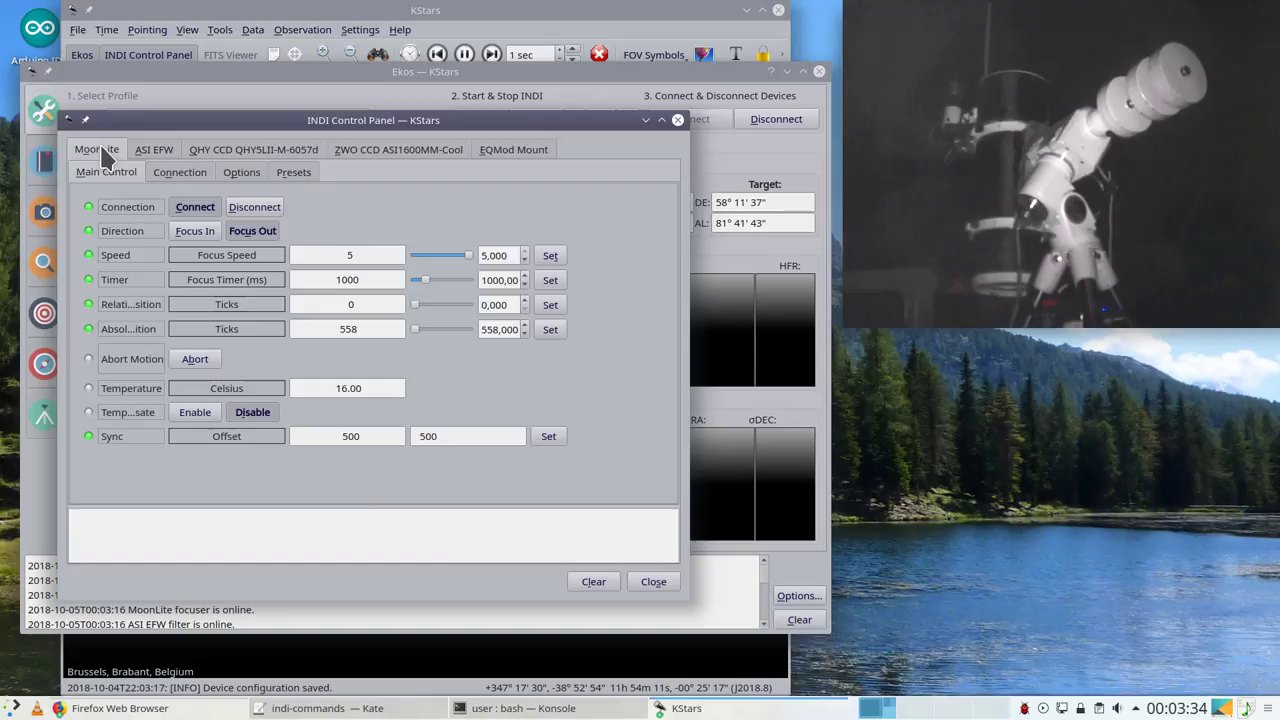
pyautogui.click(154, 149)
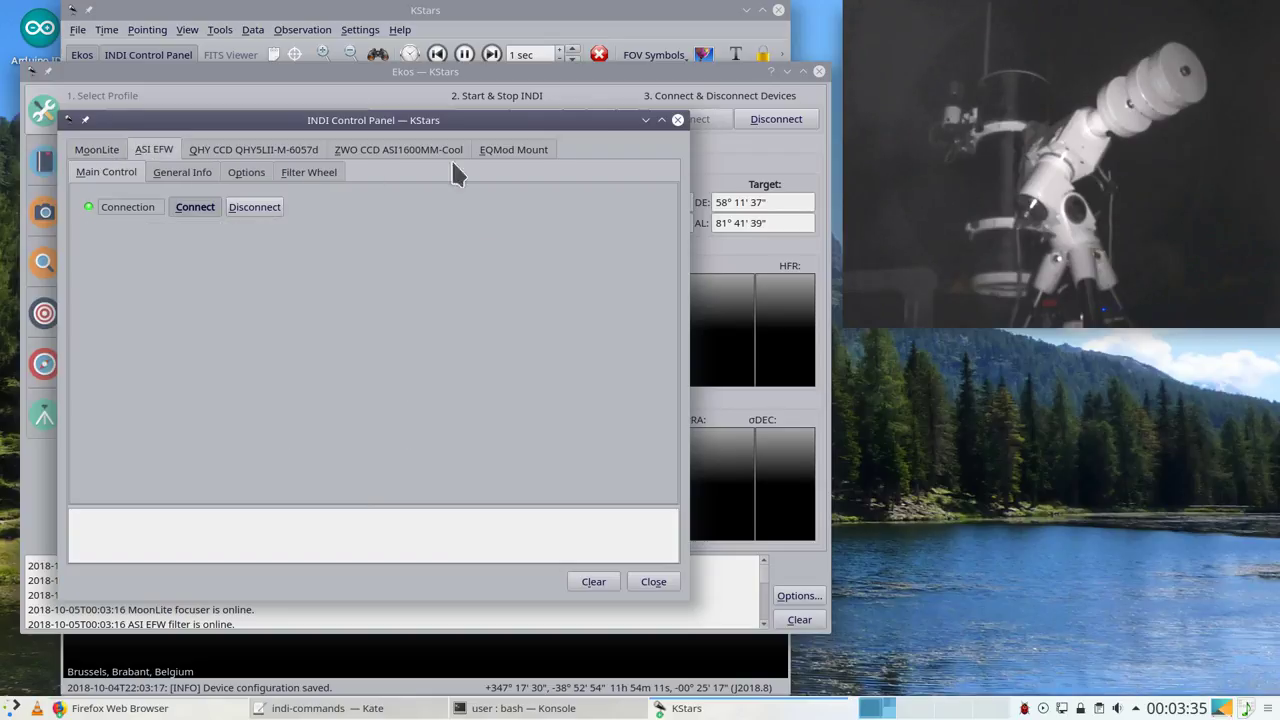
pyautogui.click(645, 121)
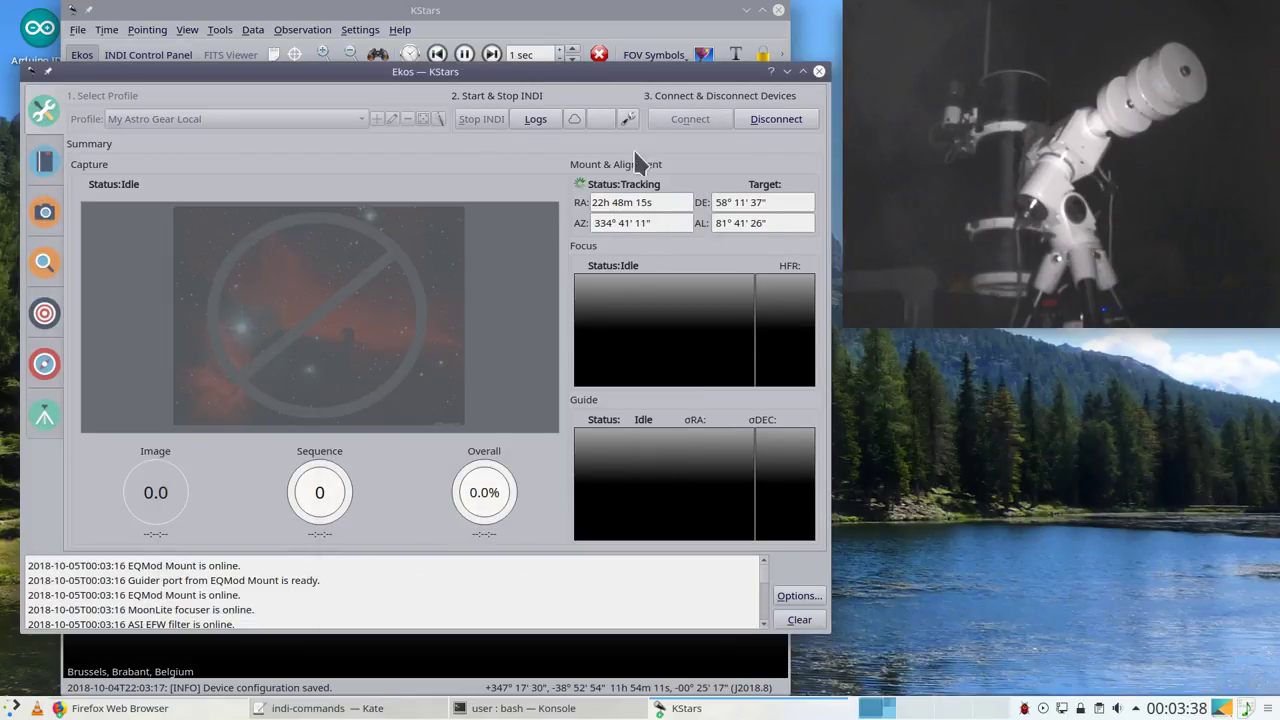
# Step: Rearrange the Ekos and KStars windows and shrink the sky map so the session summary stays readable
pyautogui.moveTo(655, 74); pyautogui.dragTo(633, 13)
pyautogui.click(731, 634)
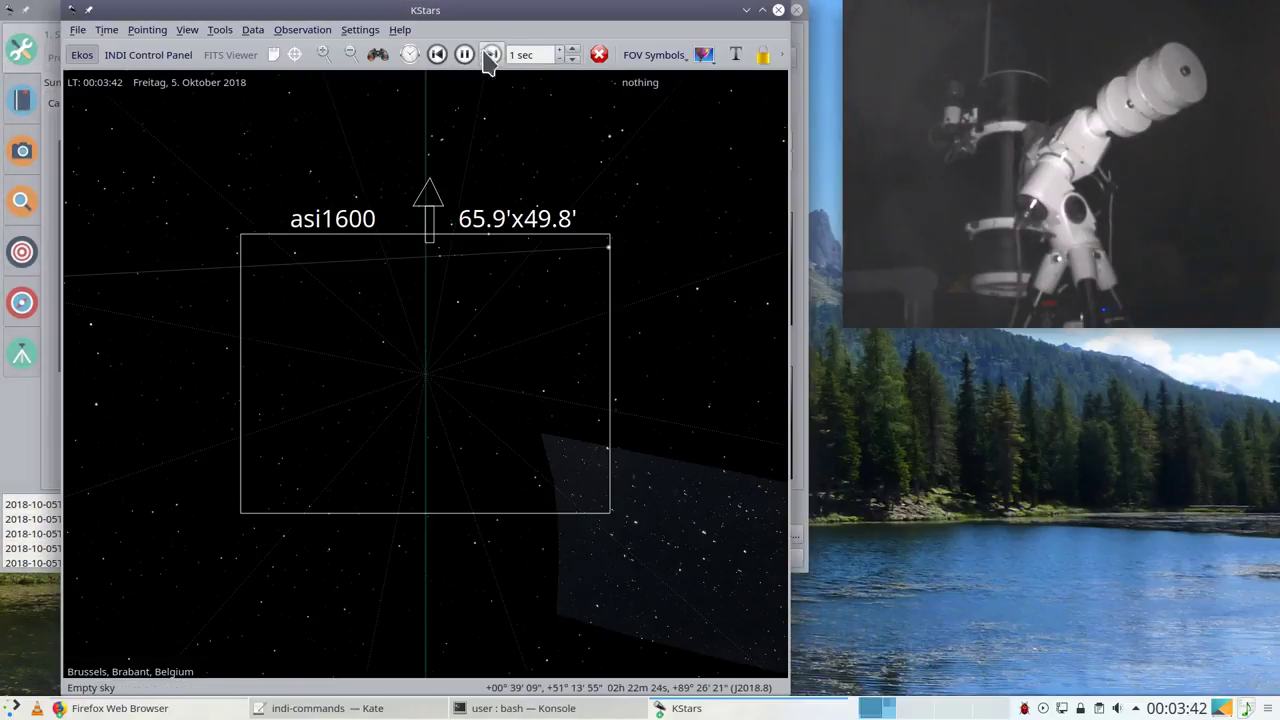
pyautogui.moveTo(457, 17); pyautogui.dragTo(805, 17)
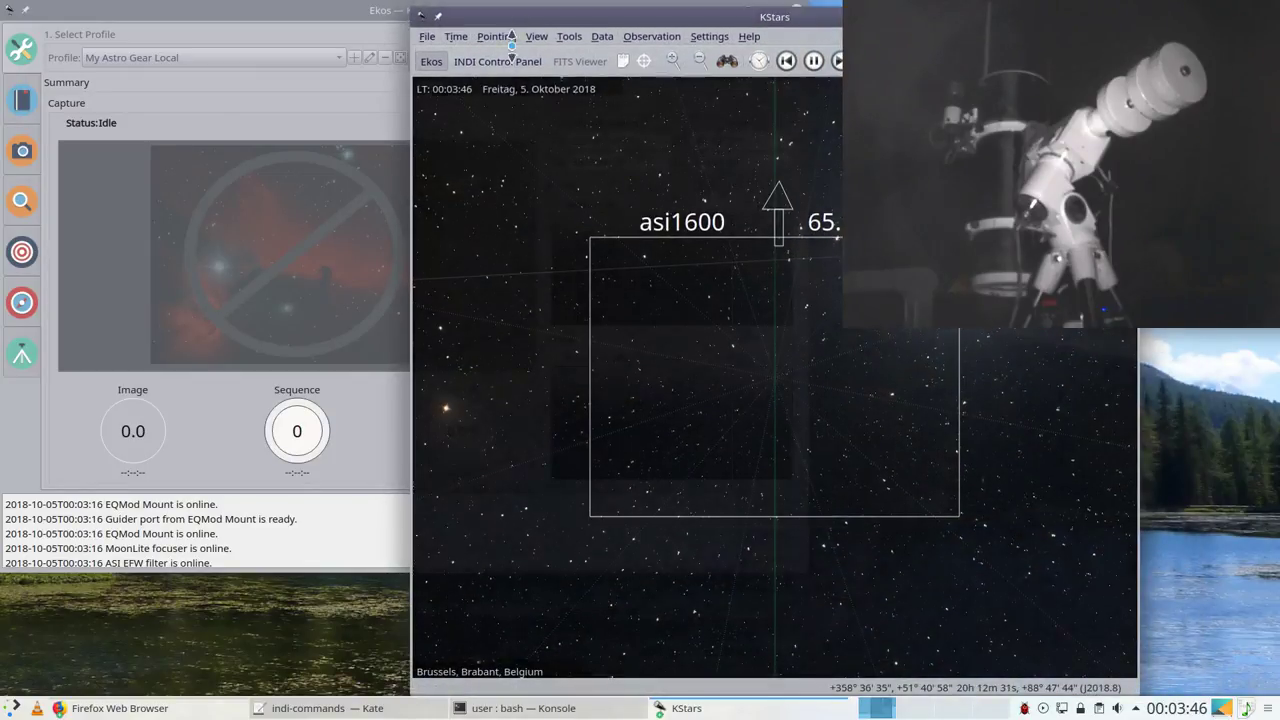
pyautogui.moveTo(531, 9); pyautogui.dragTo(531, 334)
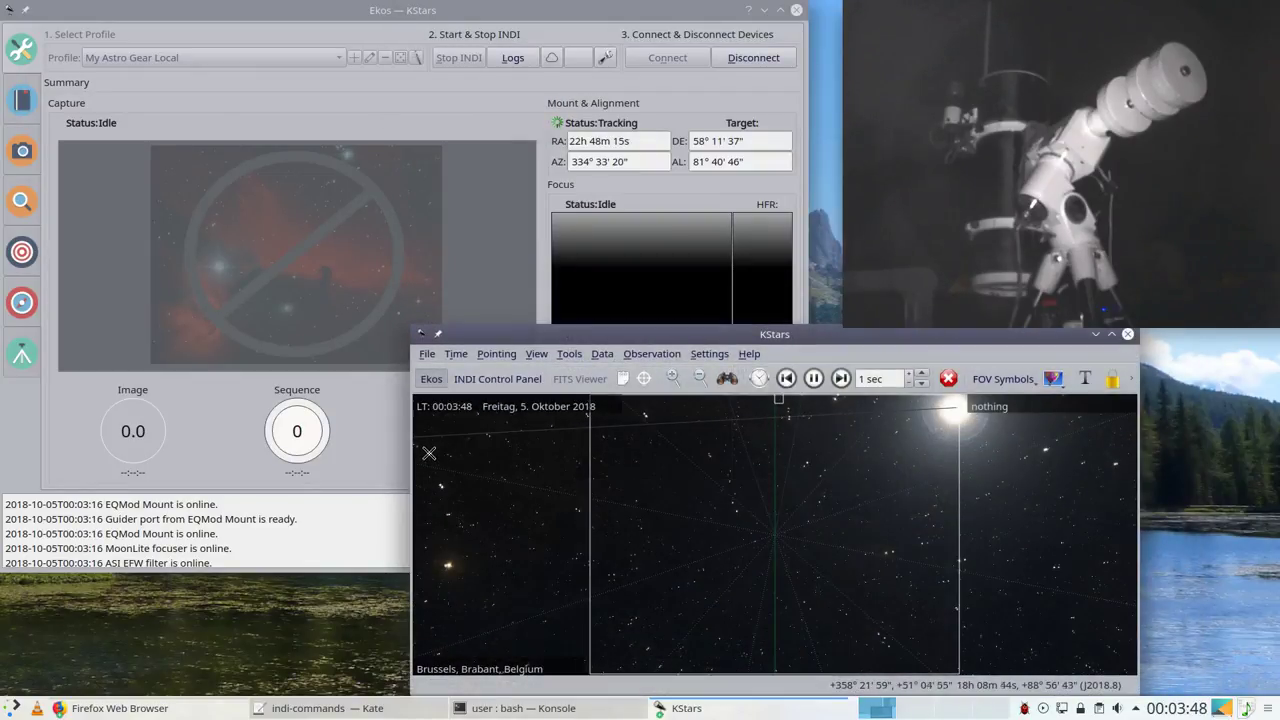
pyautogui.moveTo(410, 468); pyautogui.dragTo(594, 468)
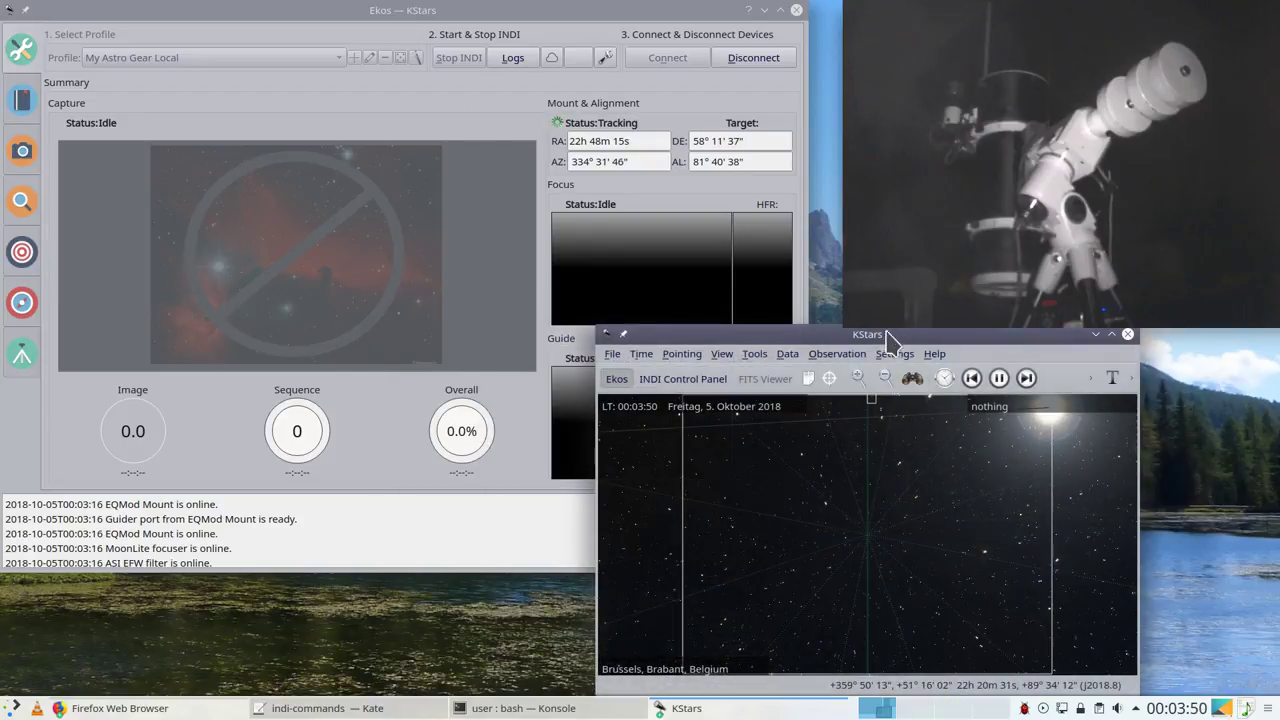
pyautogui.moveTo(879, 335); pyautogui.dragTo(1023, 336)
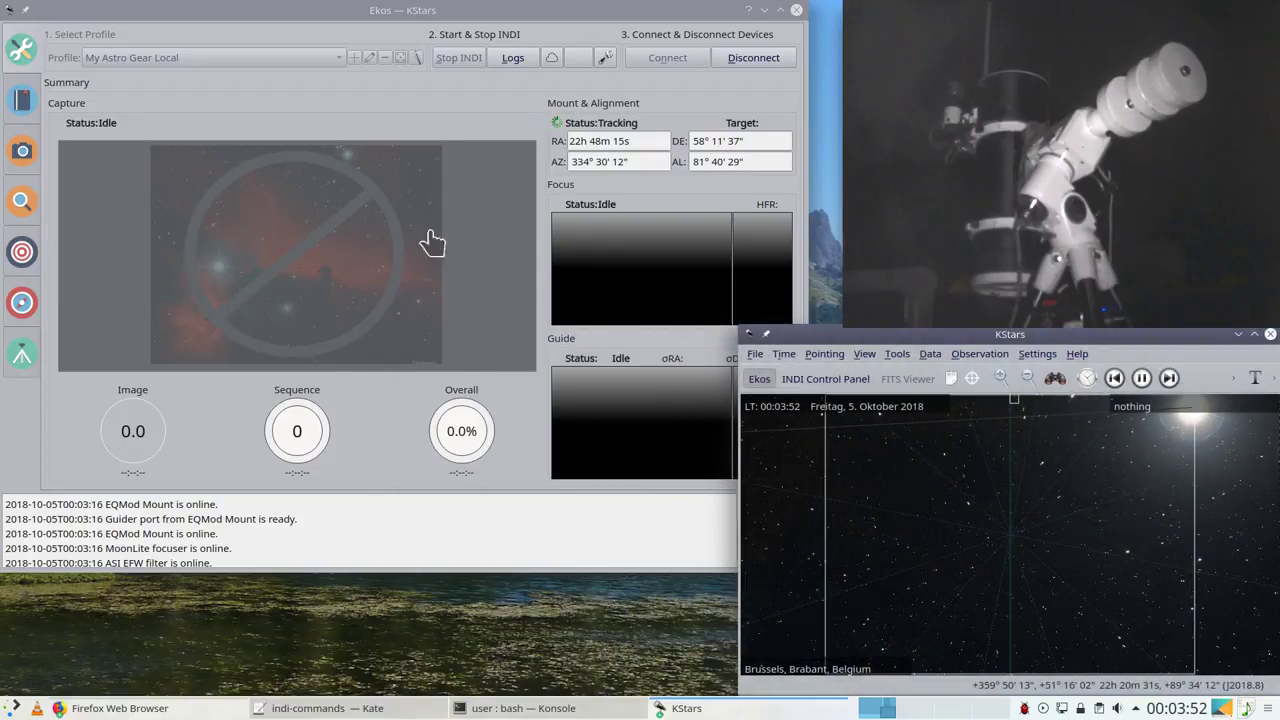
# Step: Disable dithering in the Ekos guide options, review the calibration settings and accept the configuration
pyautogui.click(25, 258)
pyautogui.click(21, 298)
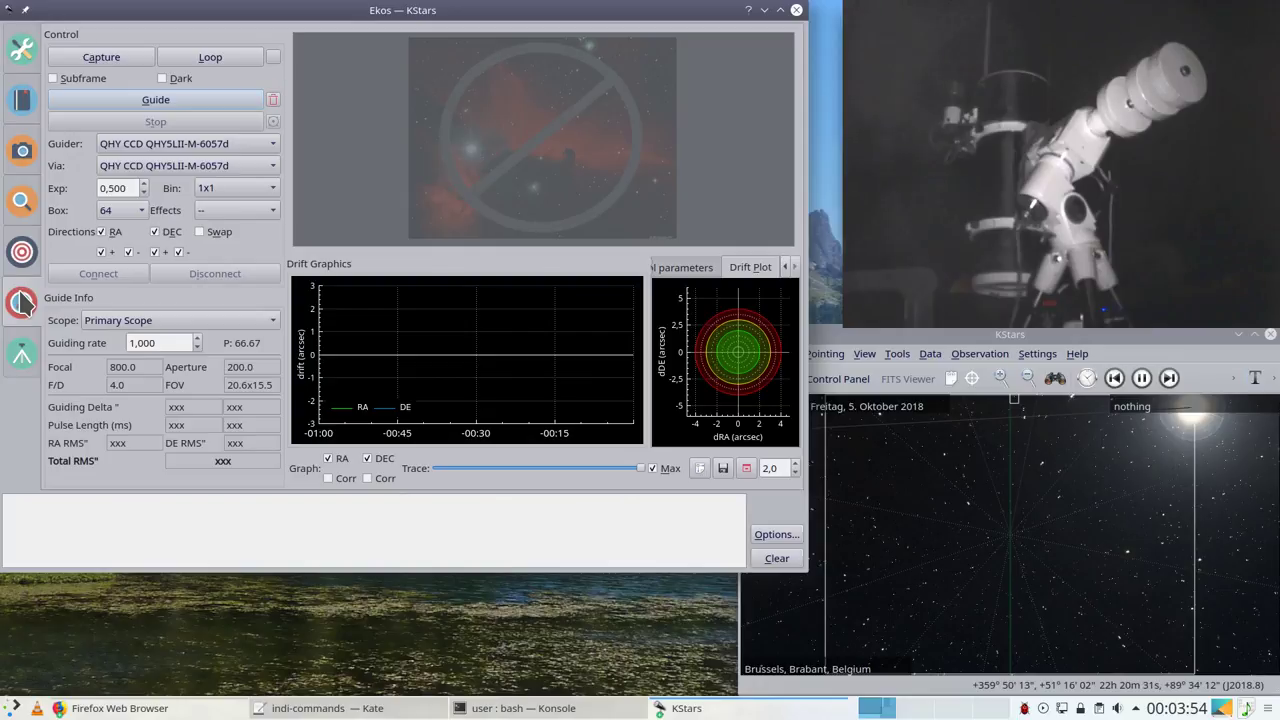
pyautogui.click(765, 540)
pyautogui.click(280, 142)
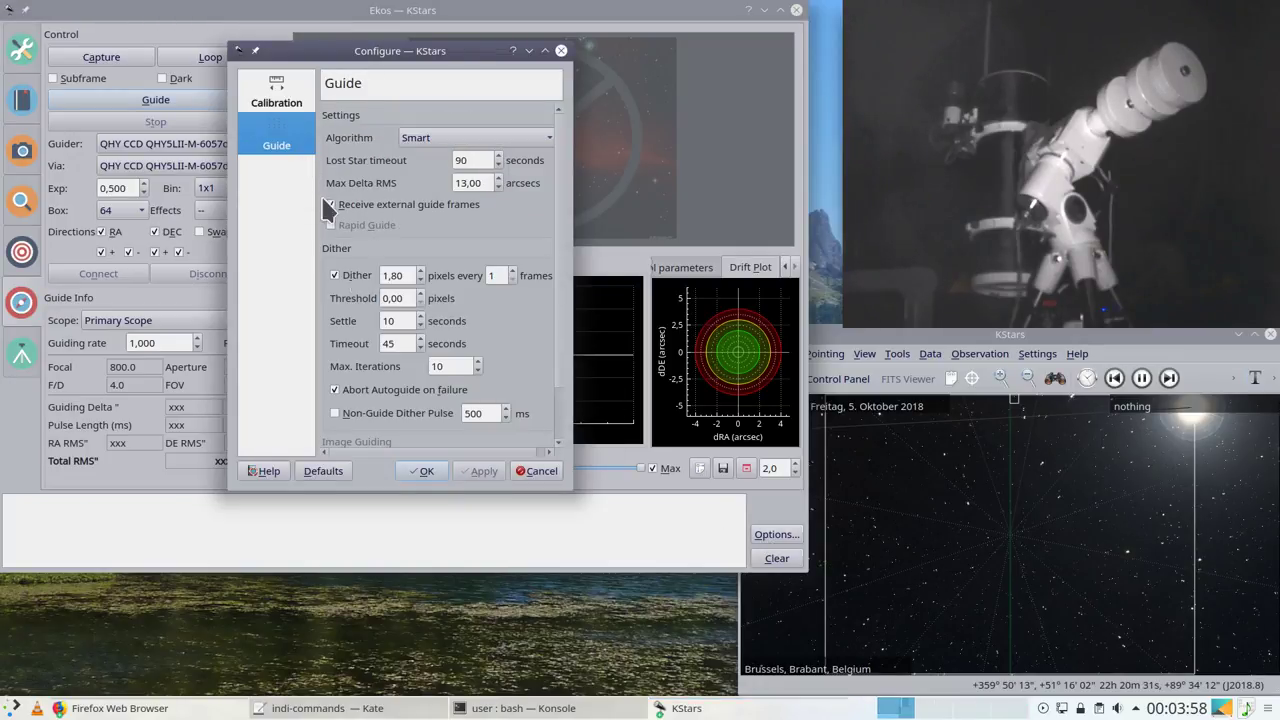
pyautogui.click(334, 275)
pyautogui.click(476, 476)
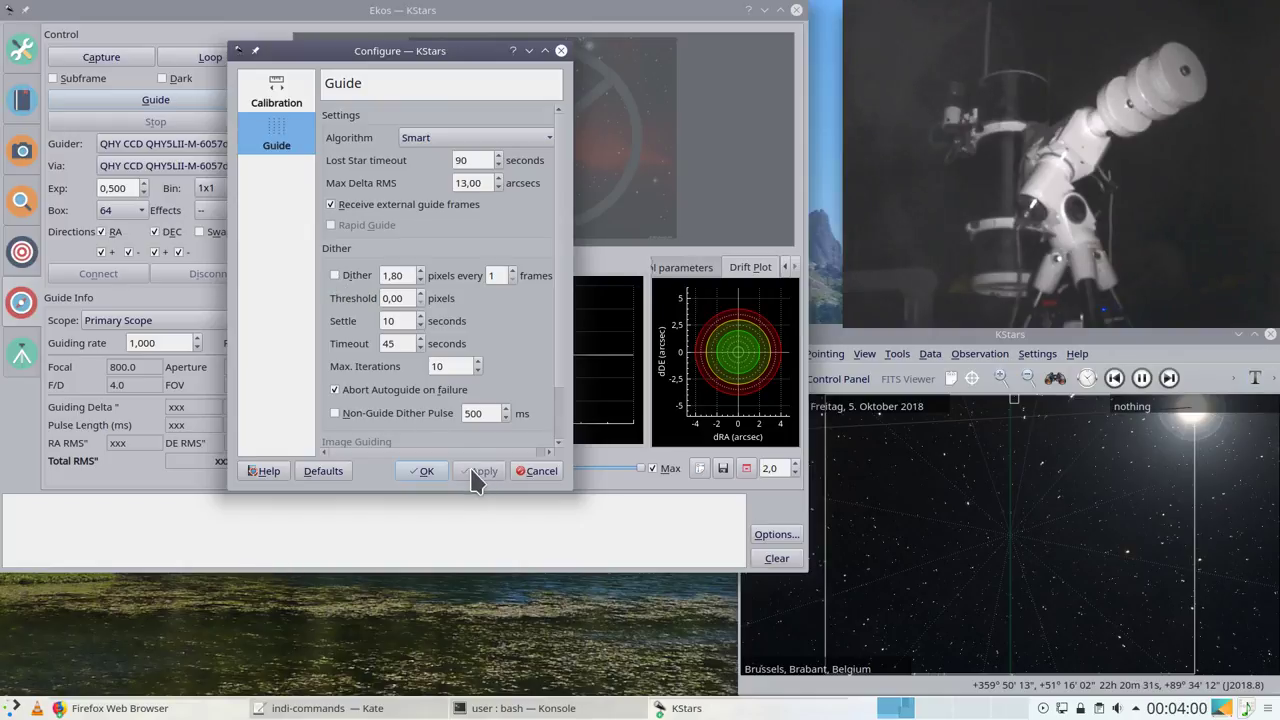
pyautogui.click(288, 100)
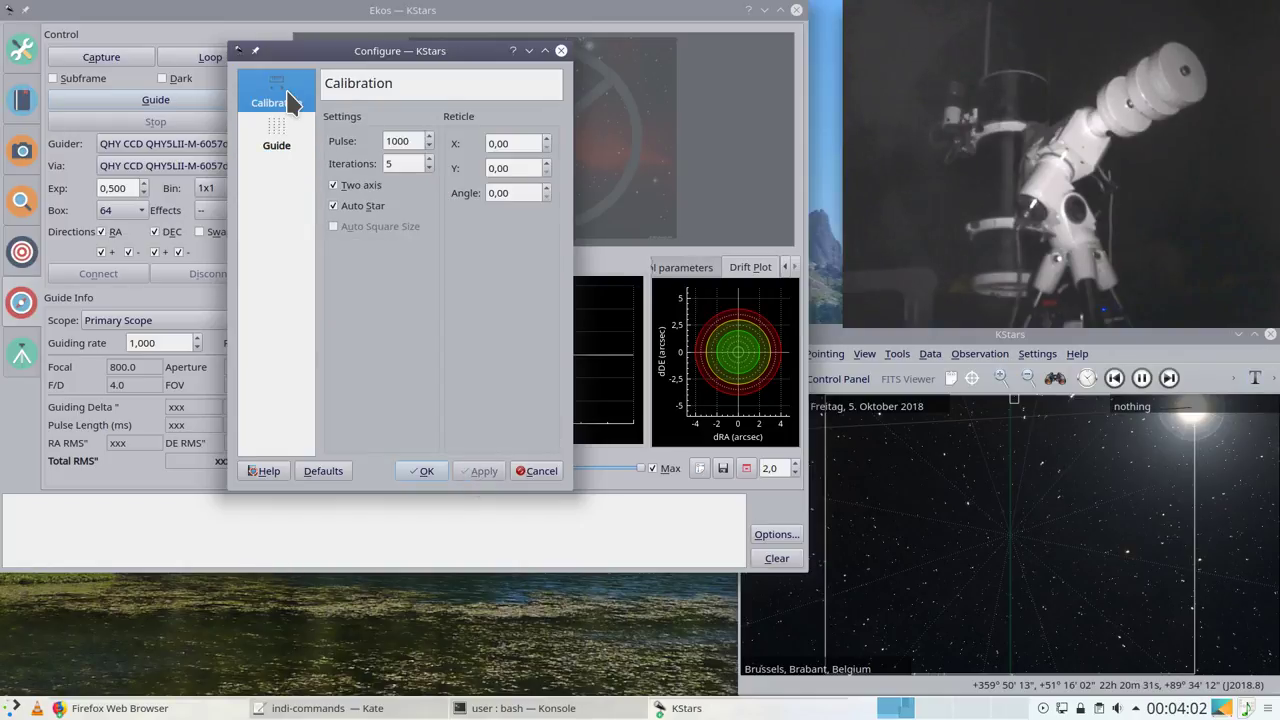
pyautogui.click(424, 470)
# Step: Set the capture file prefix to Wizard and include the filter and duration in the file names
pyautogui.click(23, 152)
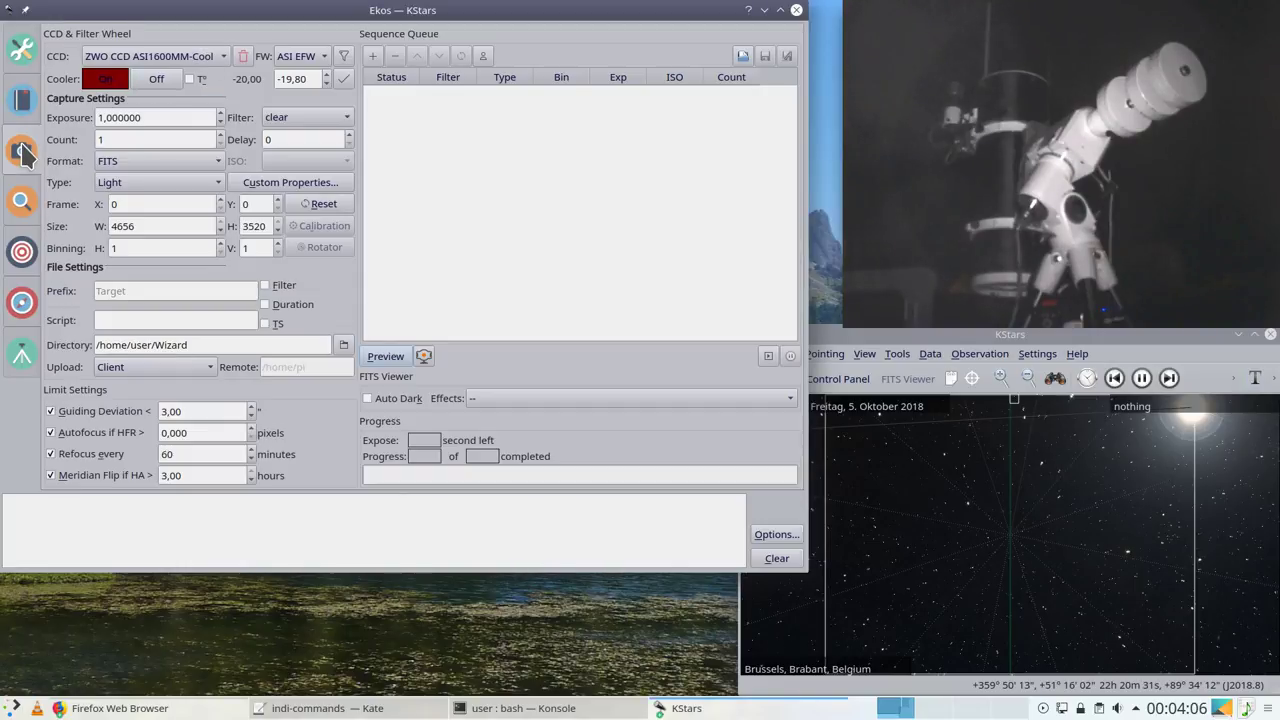
pyautogui.click(24, 102)
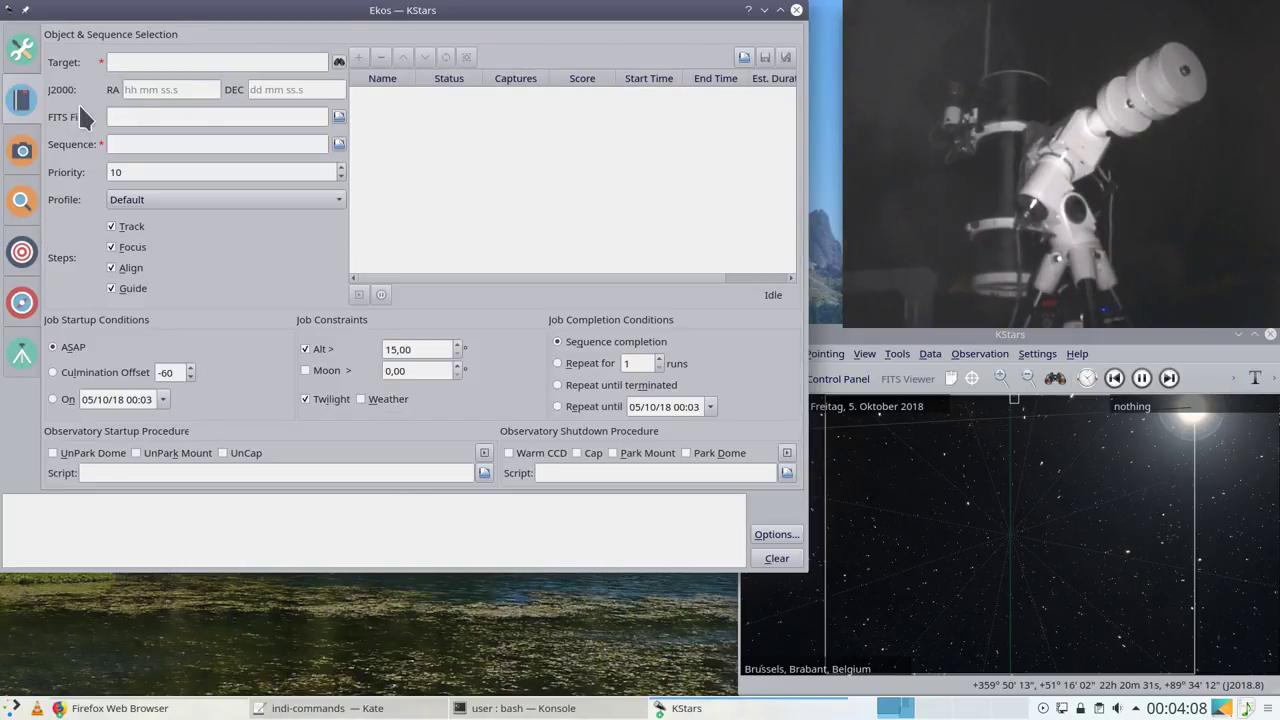
pyautogui.click(21, 48)
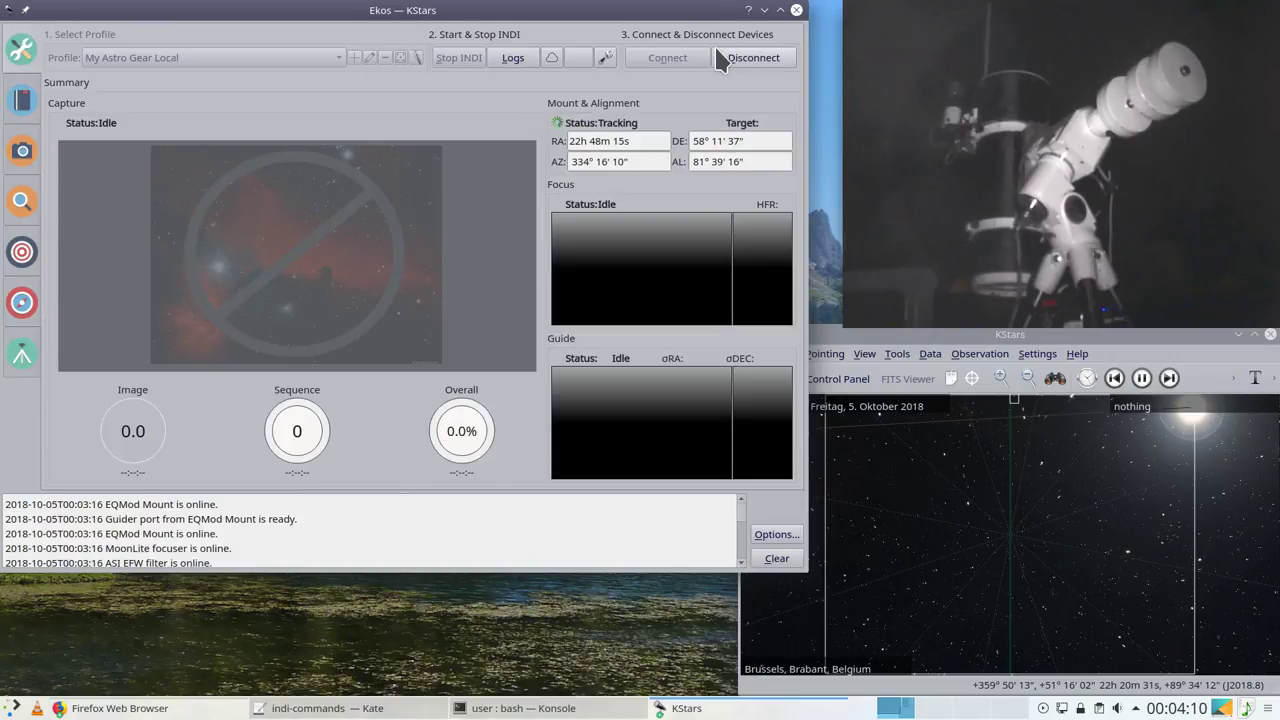
pyautogui.click(22, 100)
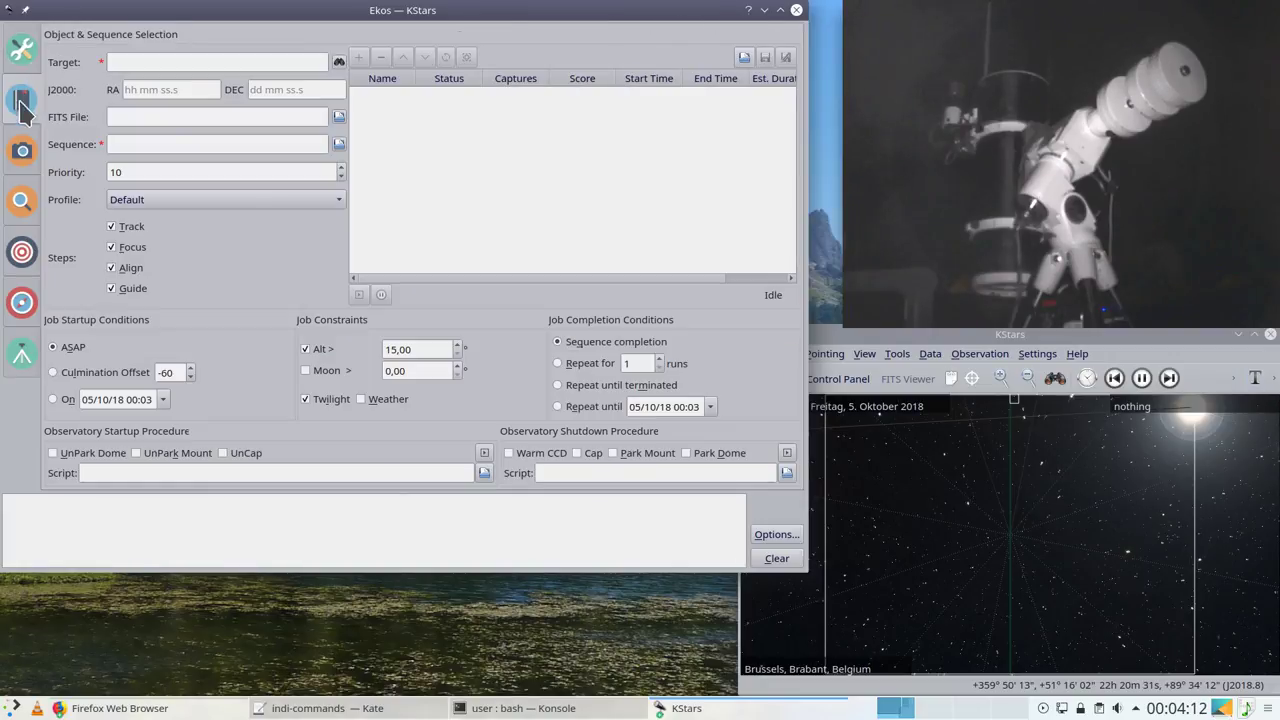
pyautogui.click(22, 152)
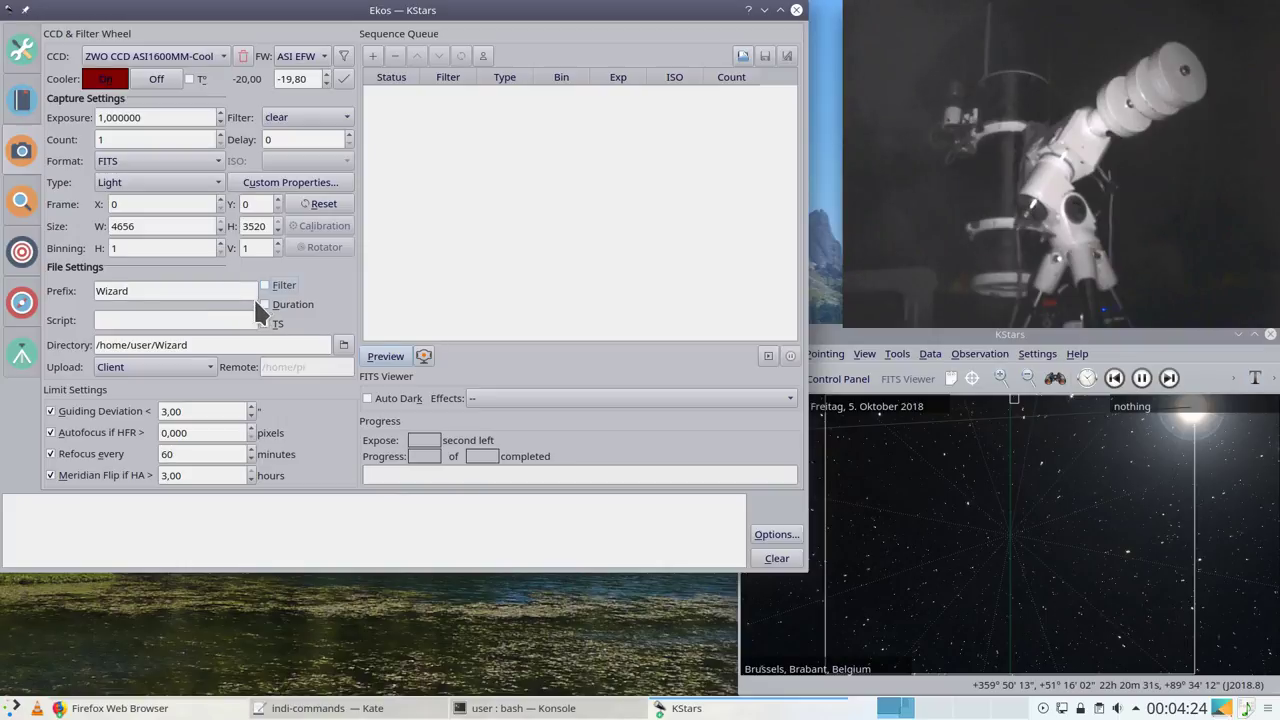
pyautogui.click(263, 302)
pyautogui.click(183, 168)
pyautogui.click(180, 162)
pyautogui.moveTo(146, 139); pyautogui.dragTo(80, 137)
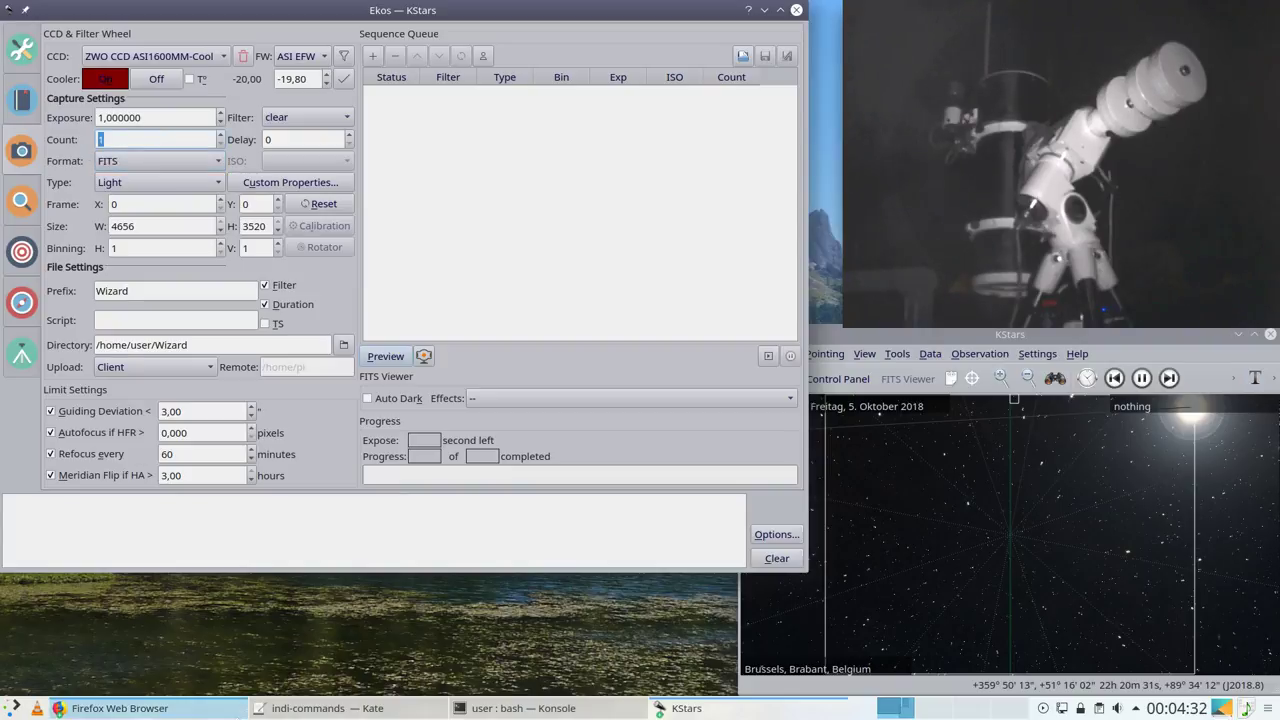
# Step: Open the Home folder in Dolphin, then switch KStars to the DarkRoom theme
pyautogui.click(14, 708)
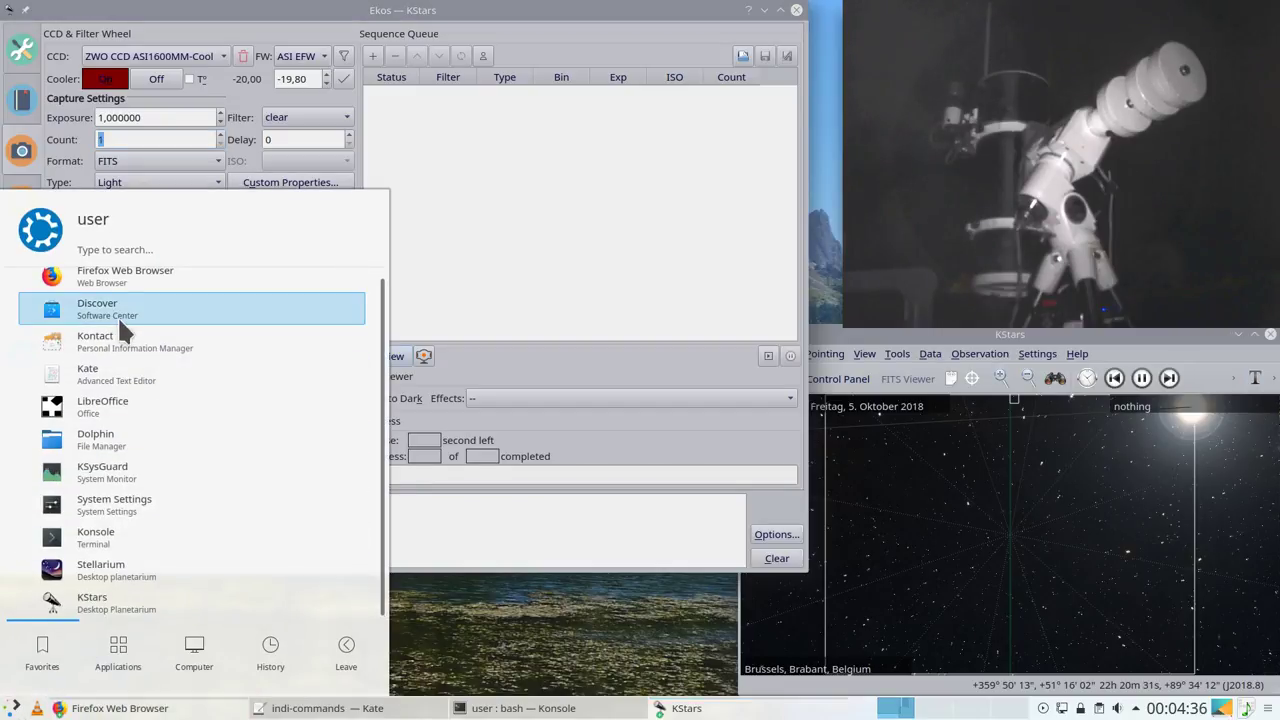
pyautogui.click(100, 440)
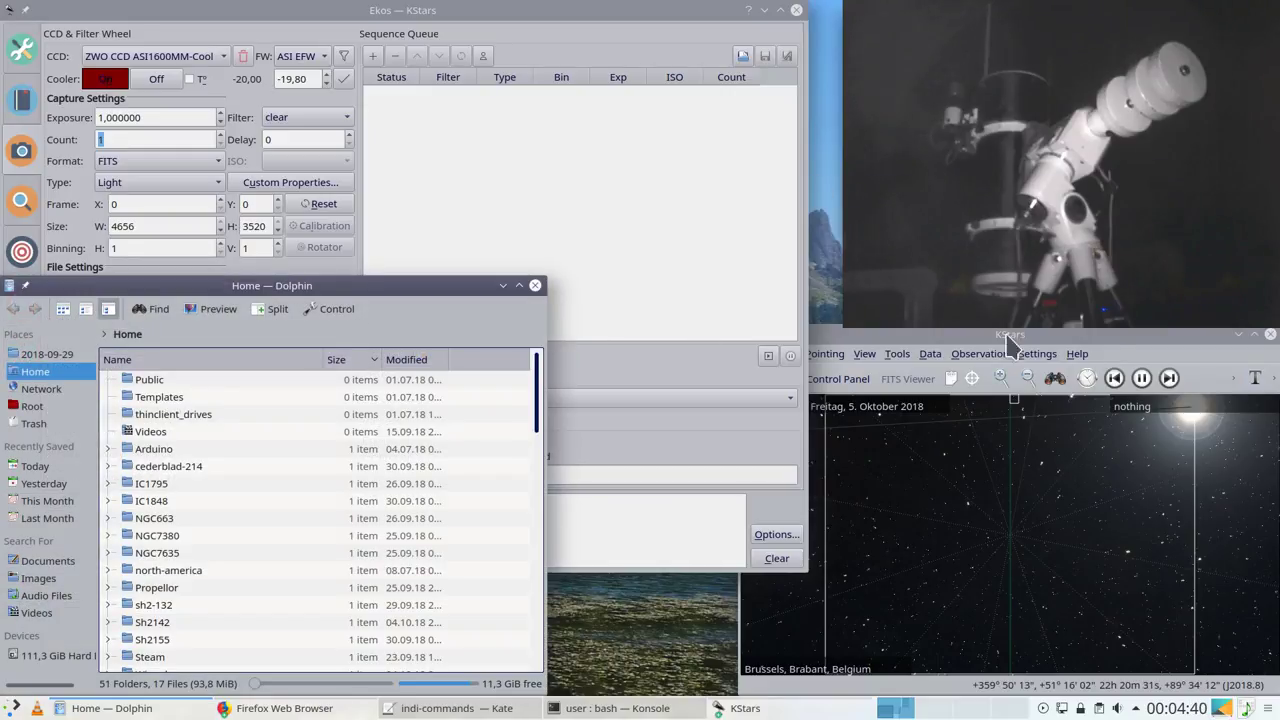
pyautogui.click(1037, 353)
pyautogui.moveTo(1048, 434)
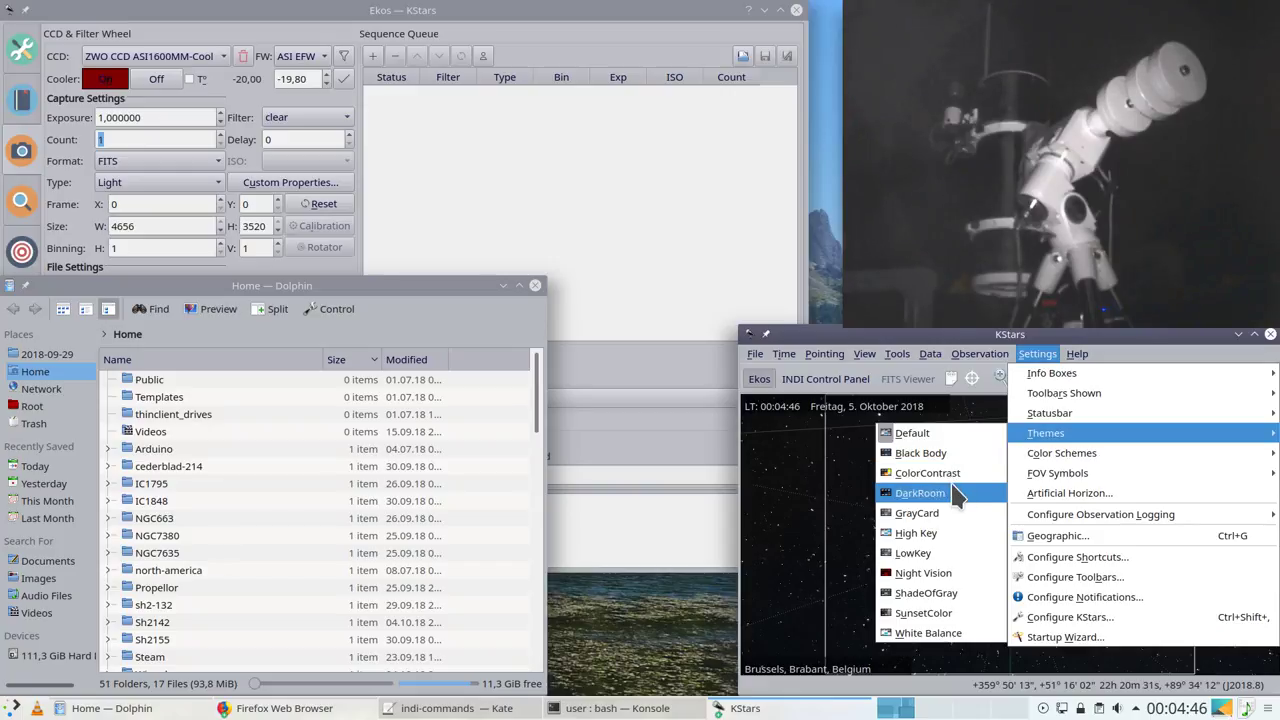
pyautogui.click(920, 493)
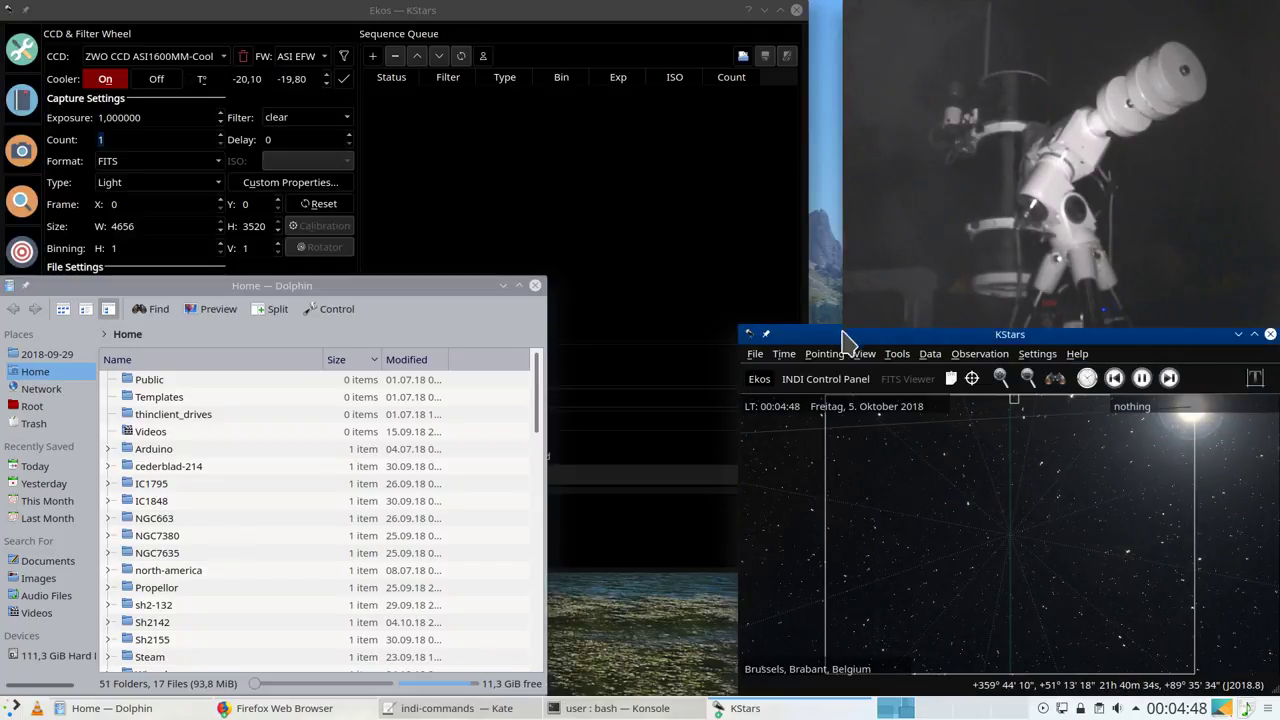
# Step: Try the GrayCard theme in KStars, and settle on the Black Body theme
pyautogui.click(980, 353)
pyautogui.moveTo(1037, 353)
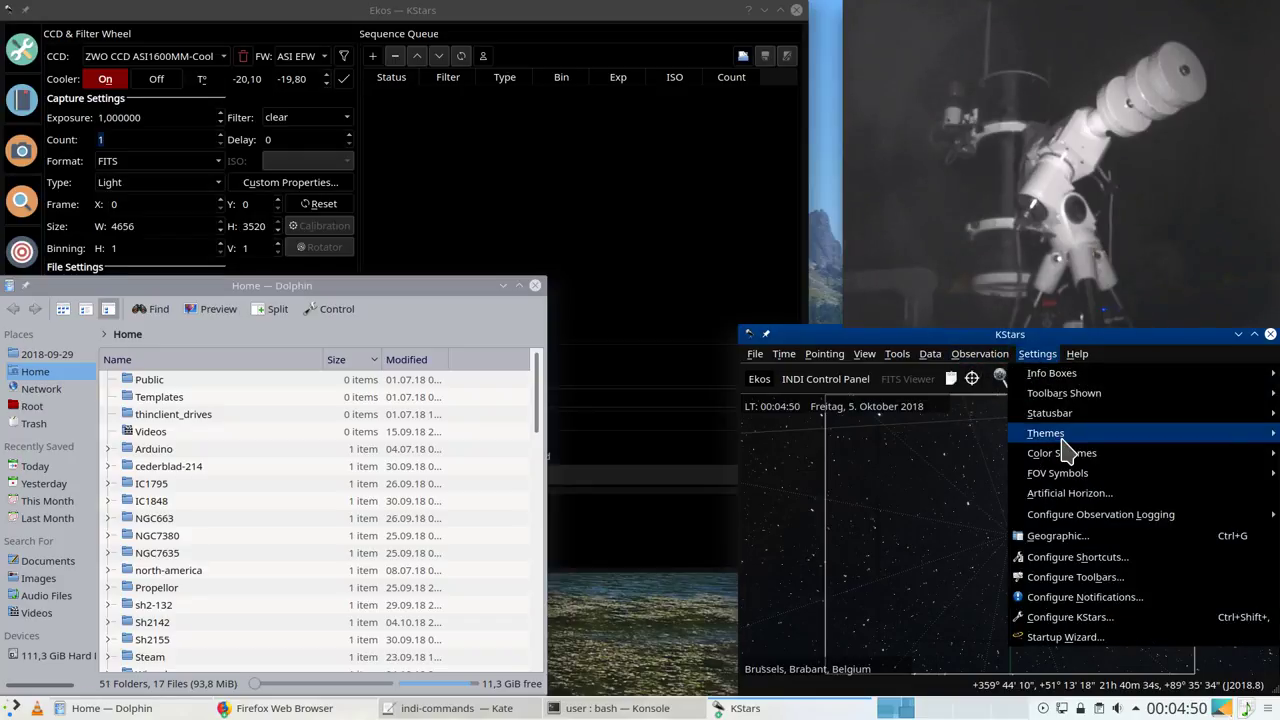
pyautogui.moveTo(1063, 441)
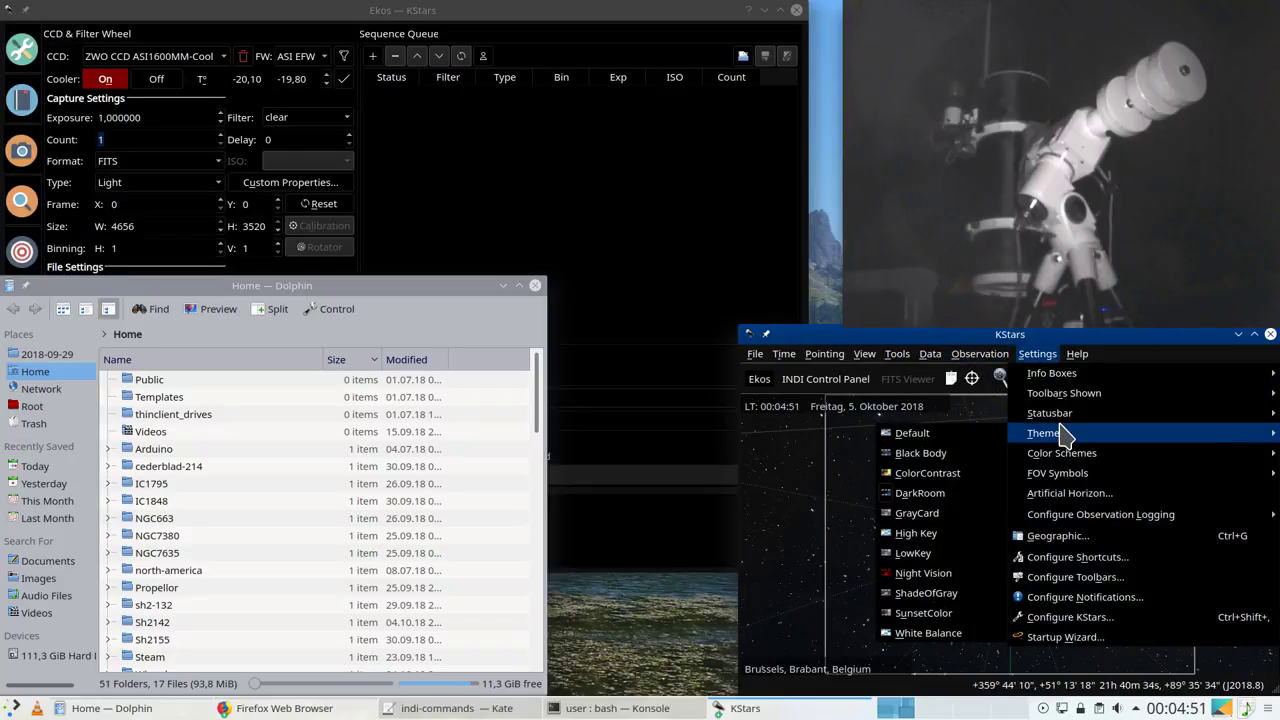
pyautogui.click(940, 513)
pyautogui.click(1037, 353)
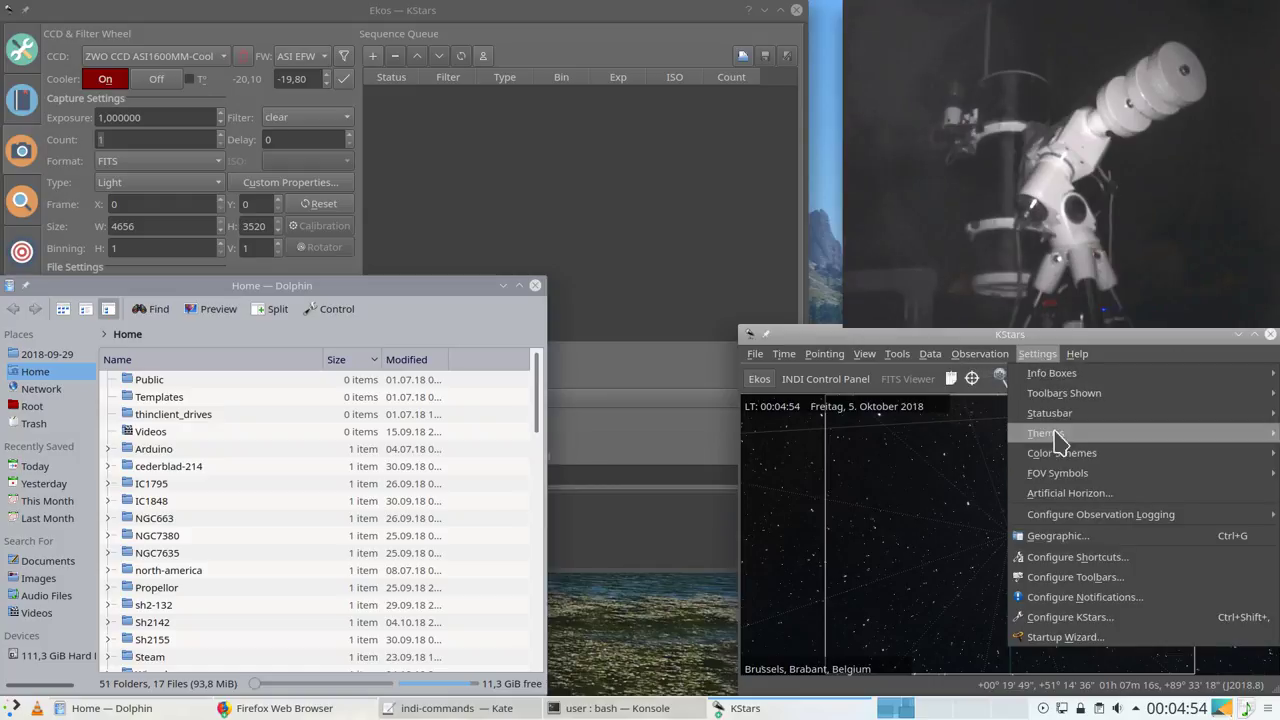
pyautogui.moveTo(1055, 441)
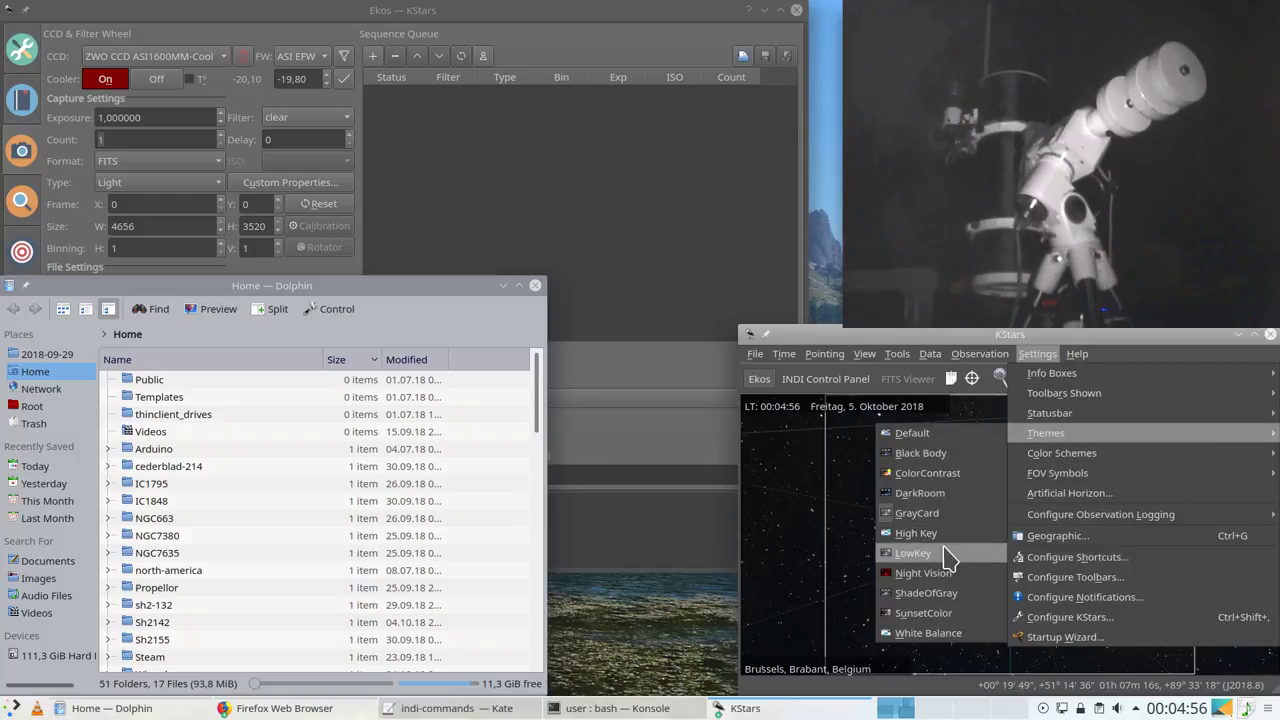
pyautogui.click(943, 455)
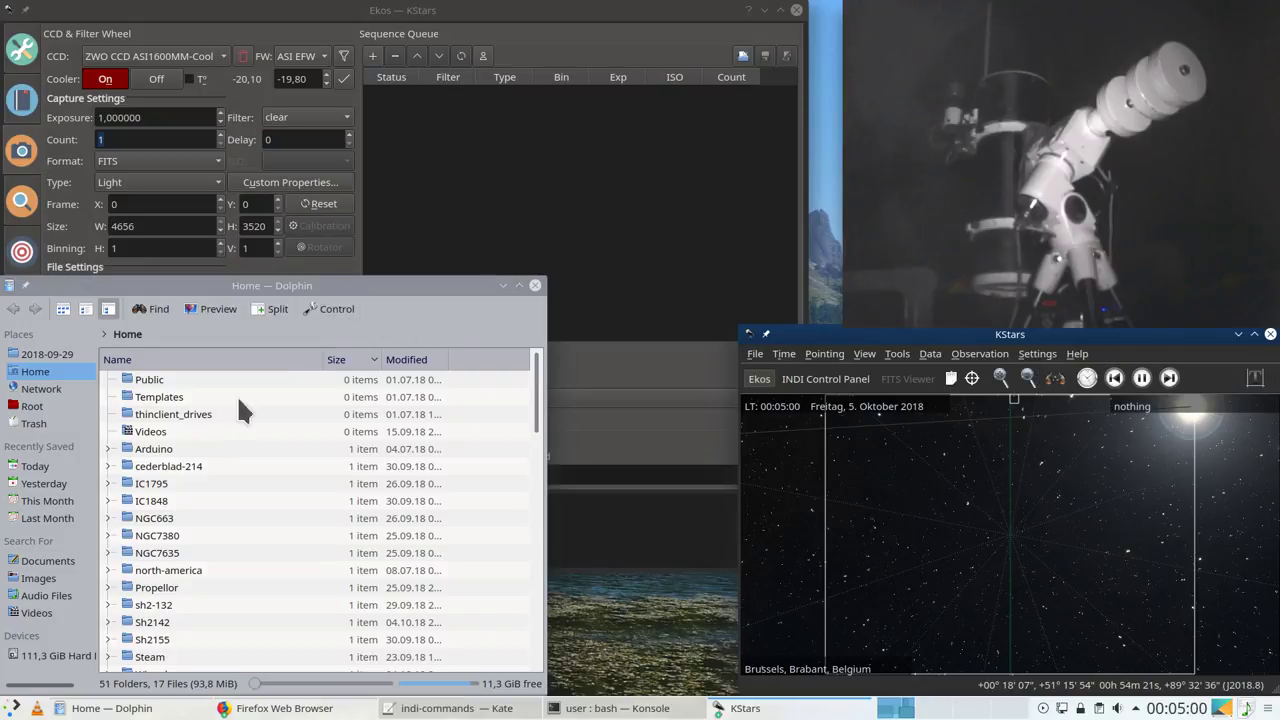
# Step: Sort the Home folder by name and open Wizard/Light/OIII to check the captured frames
pyautogui.scroll(-8, 154, 559)
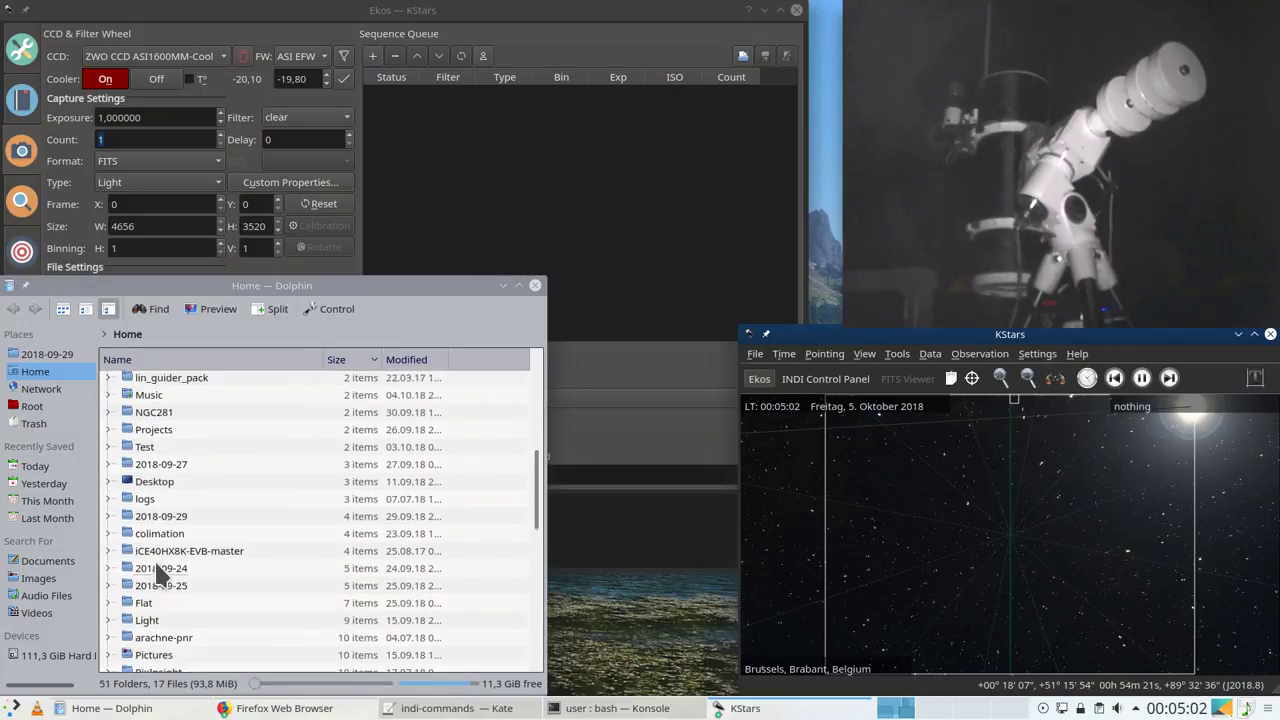
pyautogui.scroll(-3, 155, 580)
pyautogui.click(157, 360)
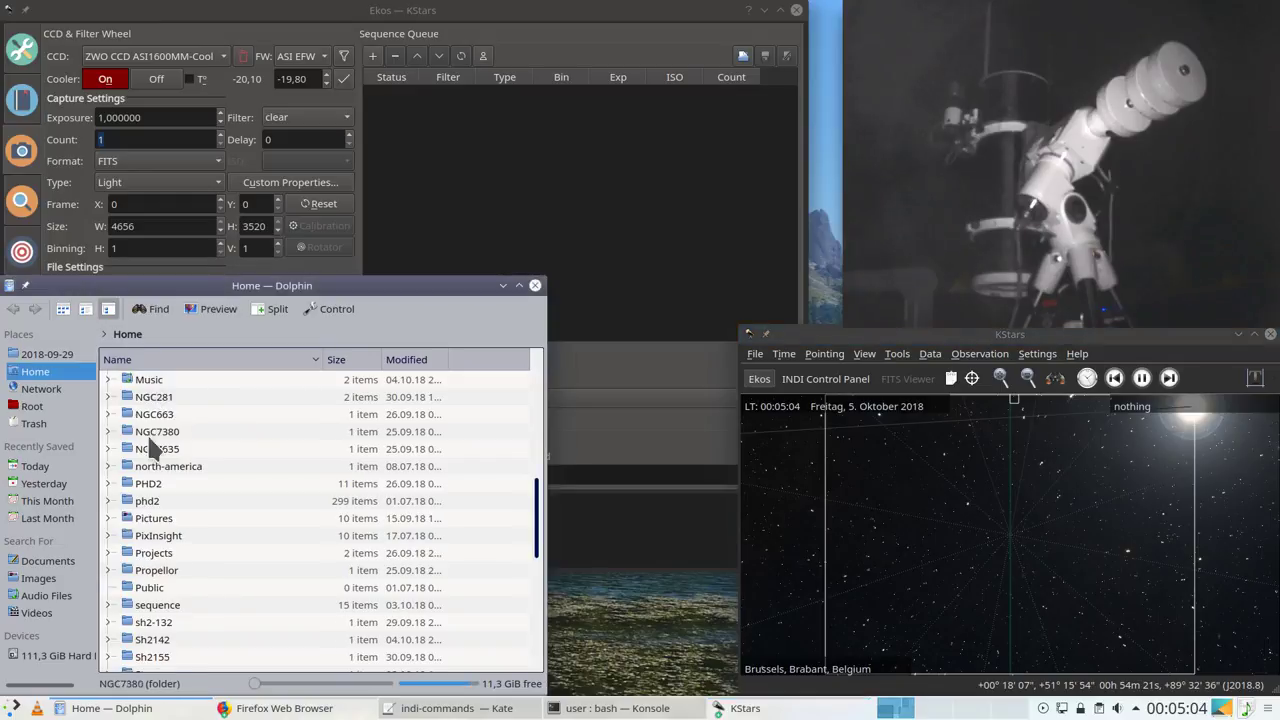
pyautogui.scroll(-5, 150, 496)
pyautogui.click(157, 606)
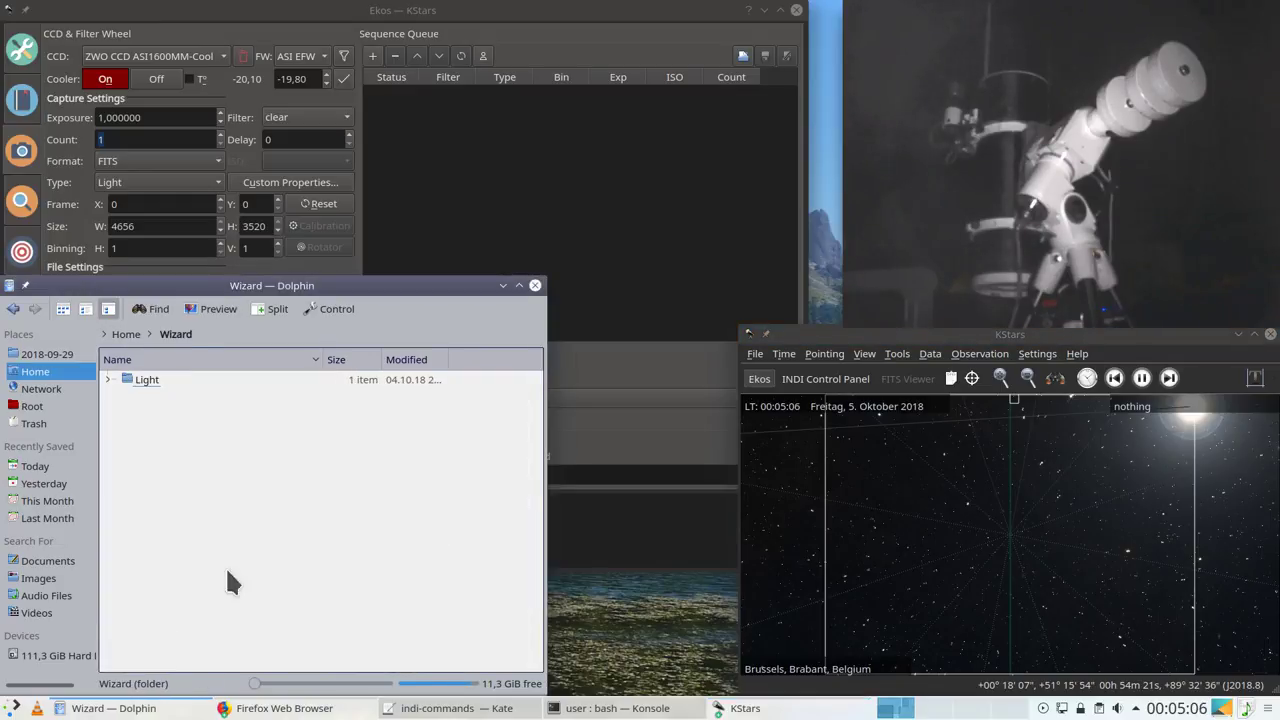
pyautogui.click(145, 380)
pyautogui.click(140, 382)
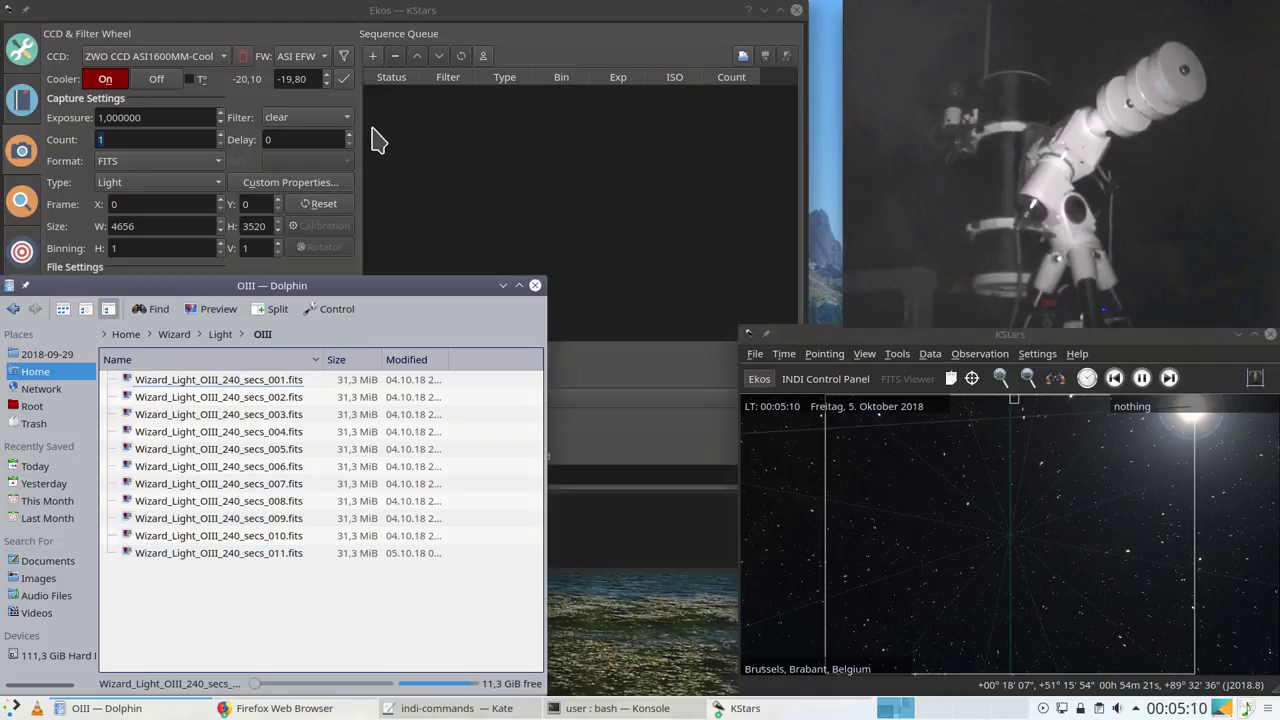
# Step: Configure an Ekos capture job of 5 light frames at 240 seconds with the OIII filter and add it to the sequence queue
pyautogui.click(328, 36)
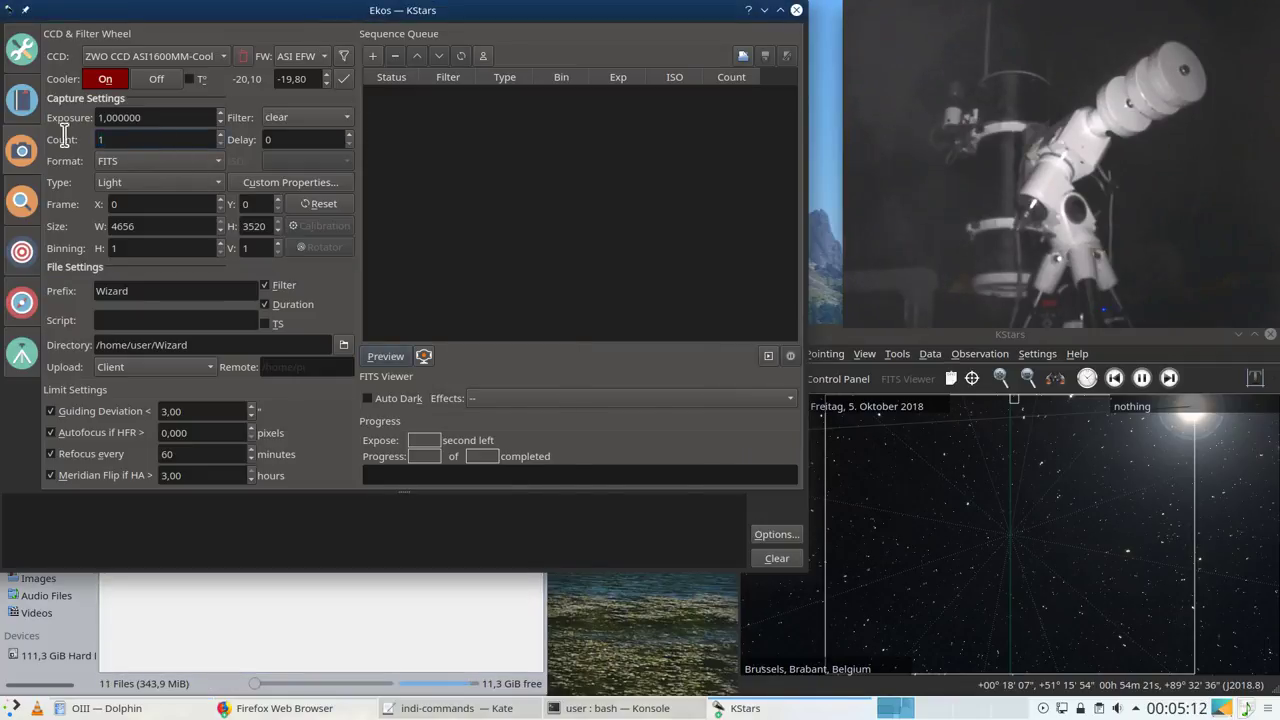
pyautogui.write('5')
pyautogui.doubleClick(166, 118)
pyautogui.write('240')
pyautogui.press('Return')
pyautogui.click(305, 117)
pyautogui.click(302, 160)
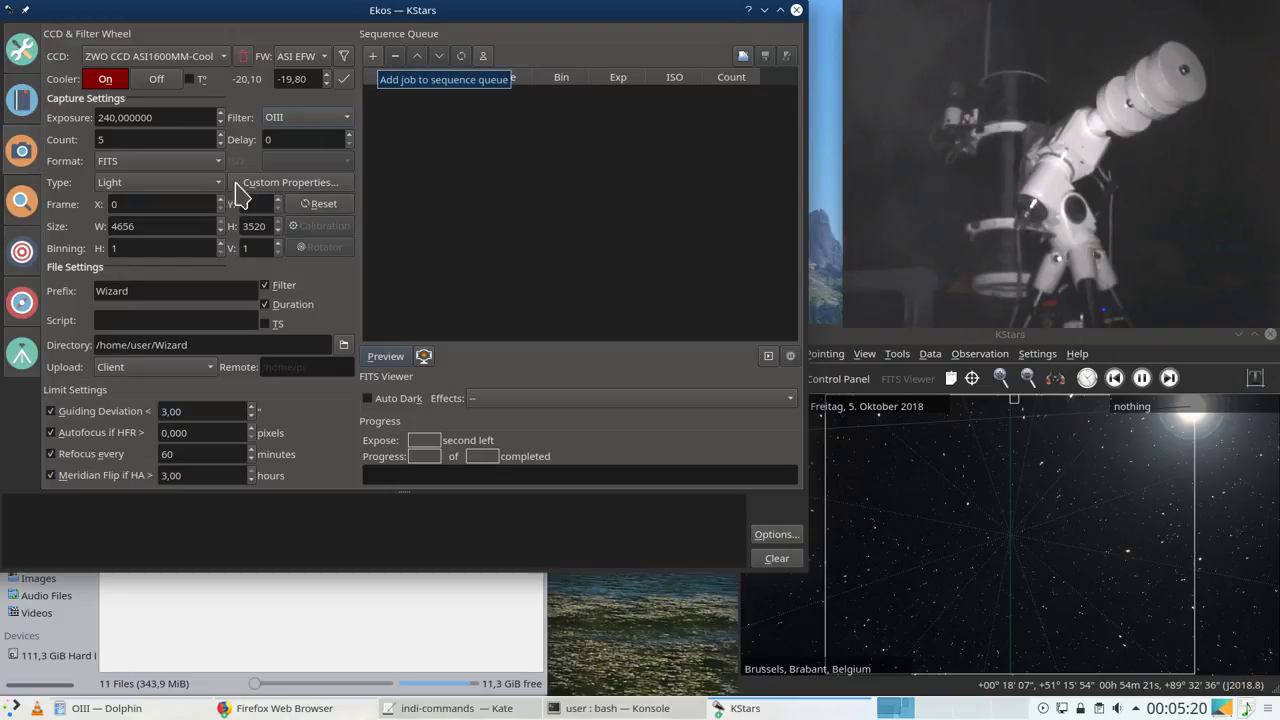
pyautogui.click(373, 56)
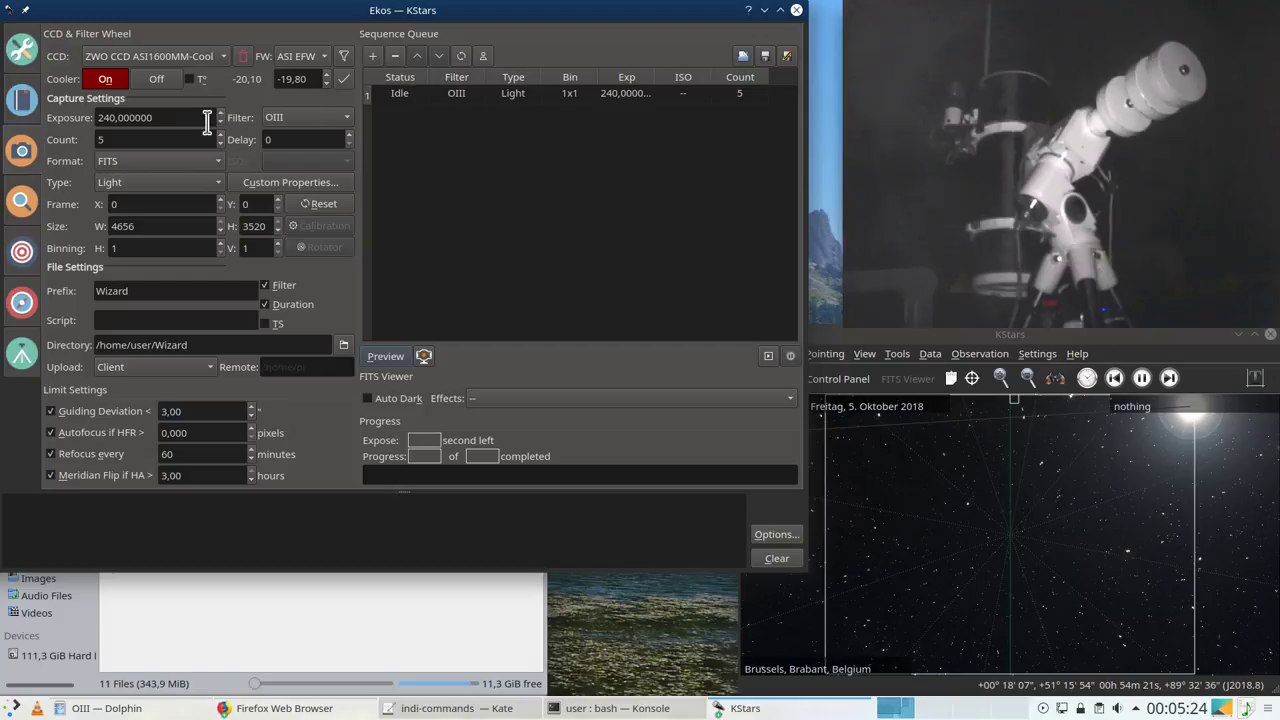
pyautogui.click(310, 117)
pyautogui.click(457, 148)
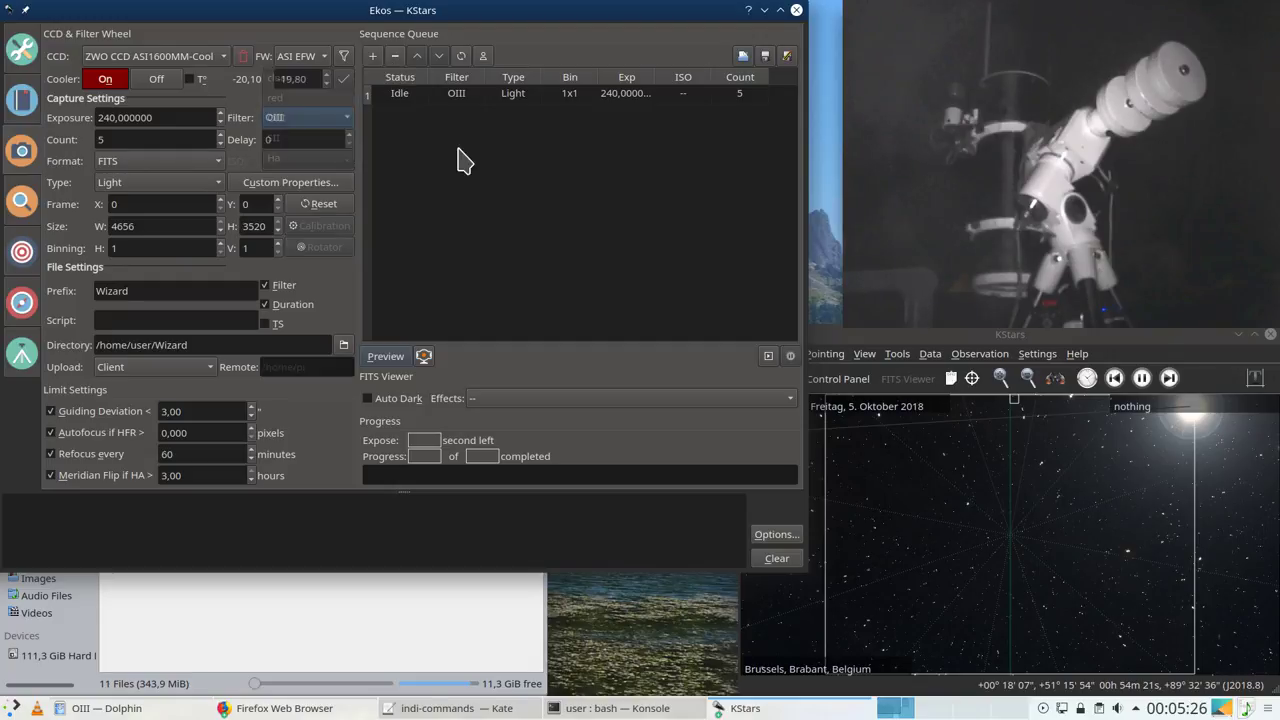
pyautogui.click(28, 220)
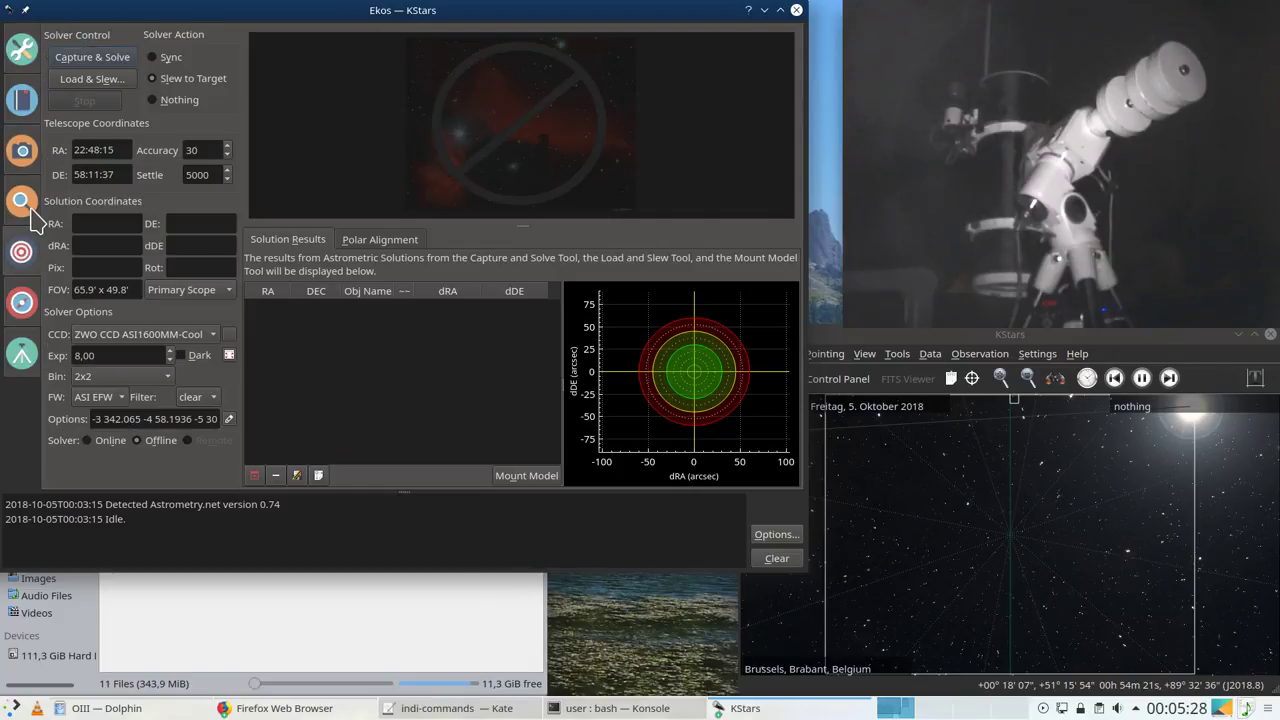
pyautogui.click(22, 296)
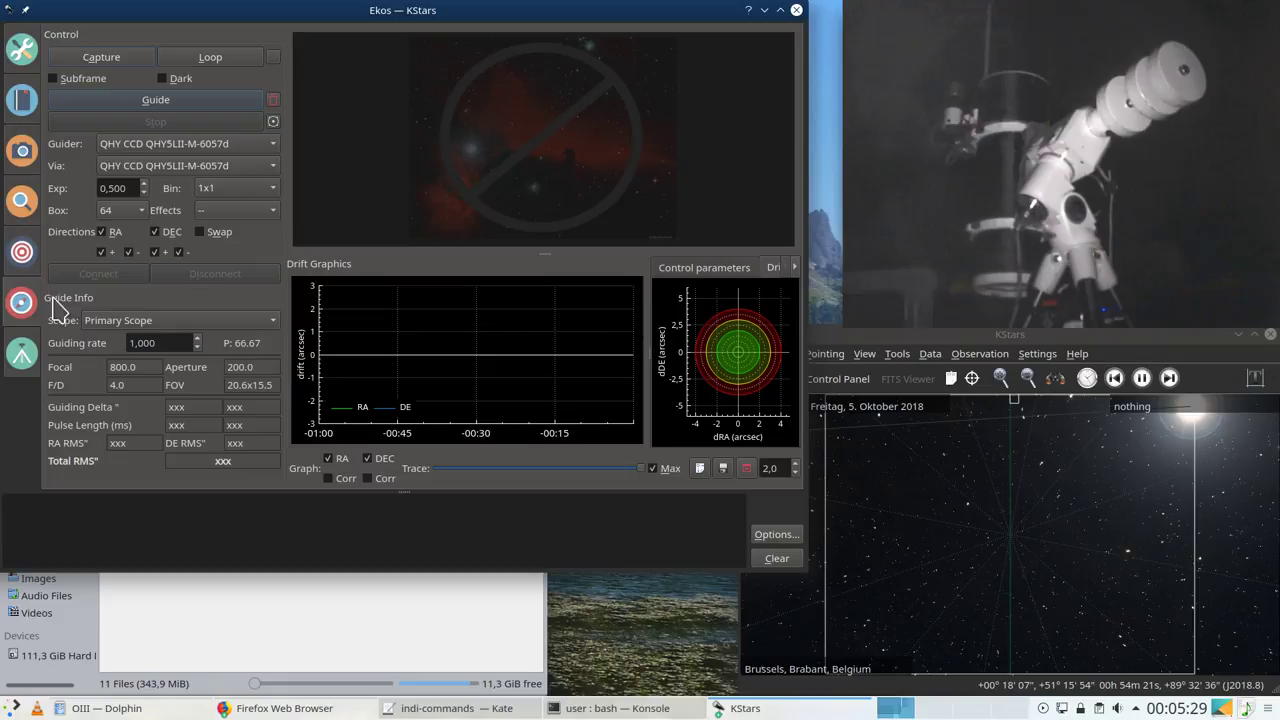
pyautogui.click(24, 352)
pyautogui.click(22, 304)
pyautogui.click(27, 256)
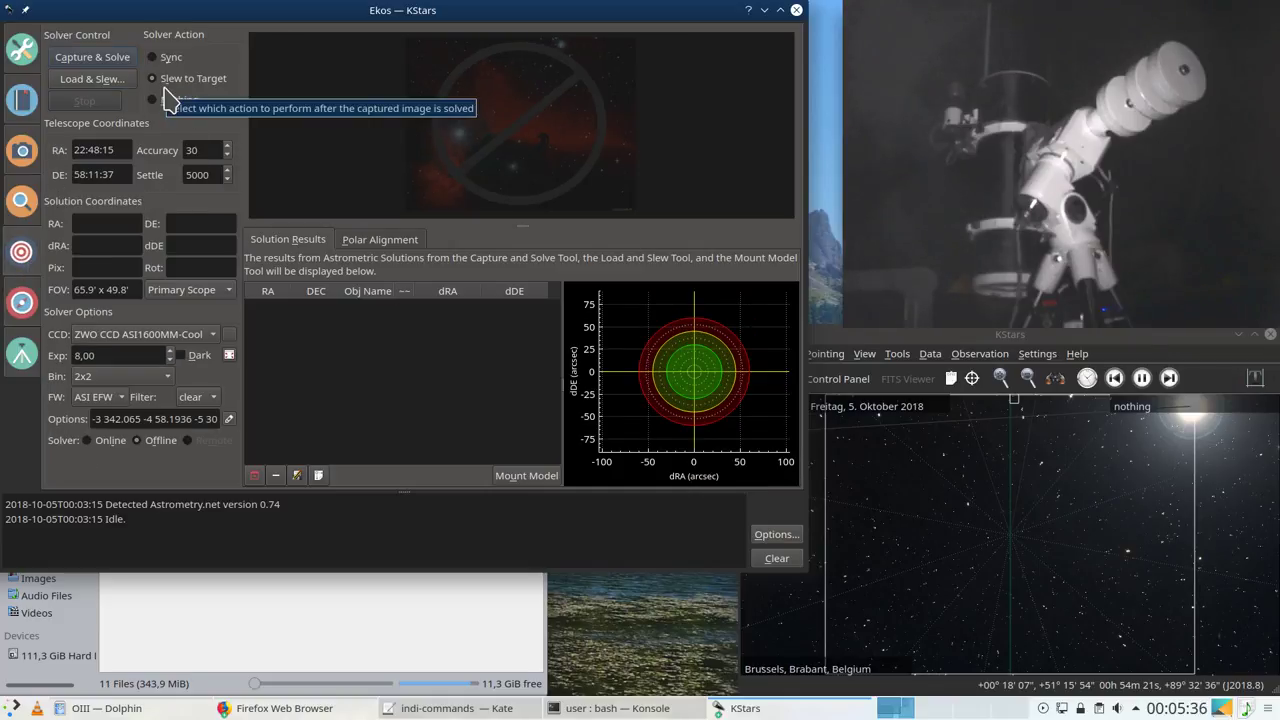
# Step: Locate the EQMod Mount marker on the sky map and examine its pointing relative to the nebula
pyautogui.scroll(-3, 1018, 526)
pyautogui.scroll(-3, 1018, 526)
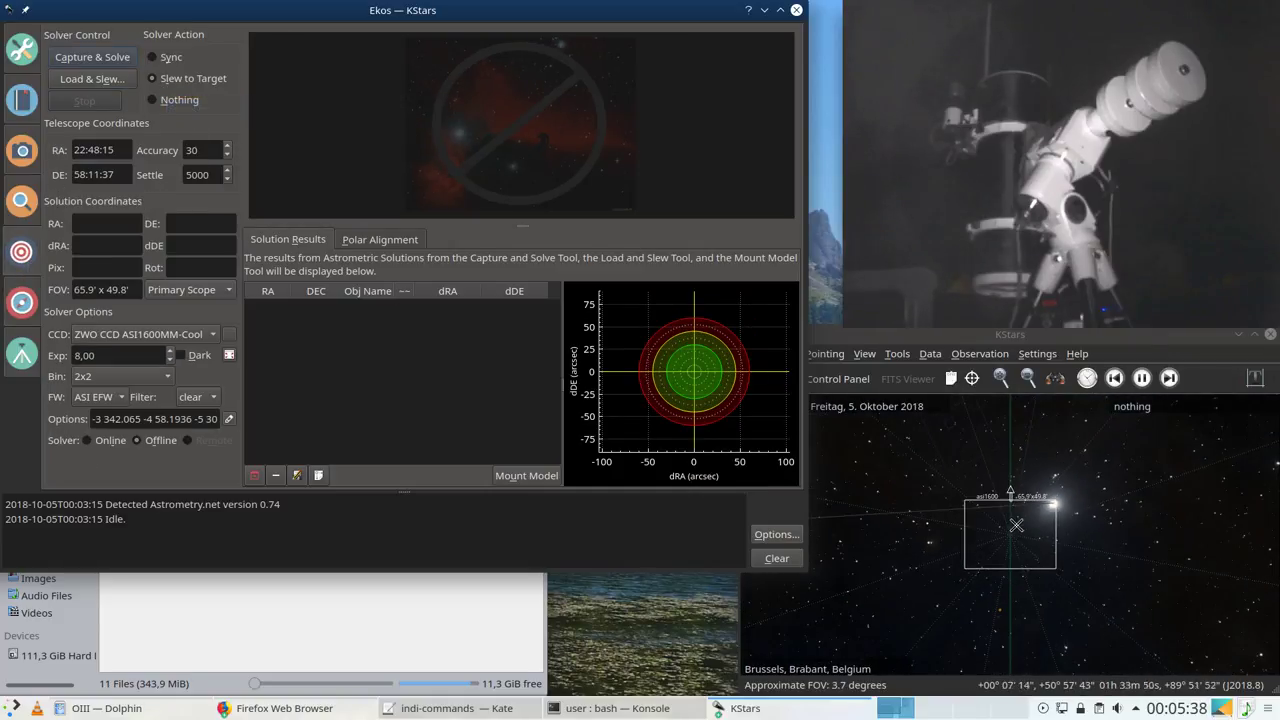
pyautogui.click(971, 486)
pyautogui.scroll(-6, 1015, 578)
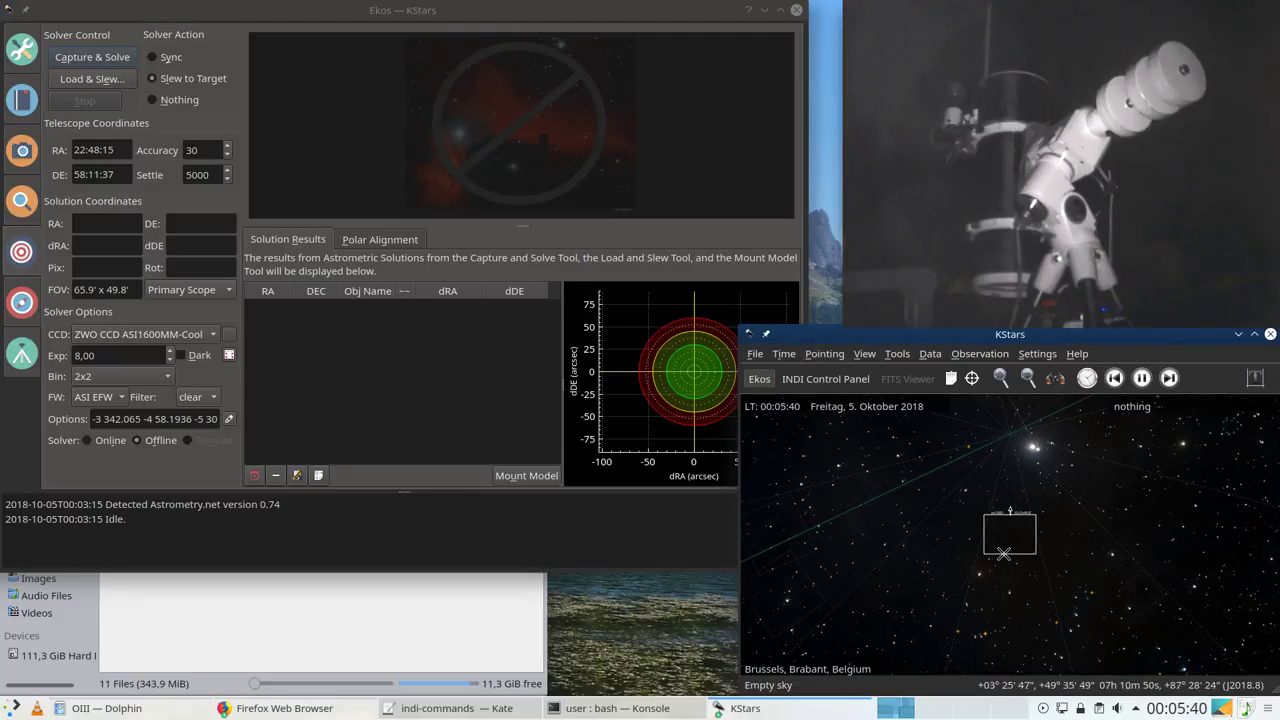
pyautogui.moveTo(1015, 578)
pyautogui.mouseDown()
pyautogui.moveTo(994, 526)
pyautogui.moveTo(920, 540)
pyautogui.moveTo(846, 469)
pyautogui.moveTo(1043, 573)
pyautogui.moveTo(984, 548)
pyautogui.moveTo(1001, 551)
pyautogui.mouseUp()
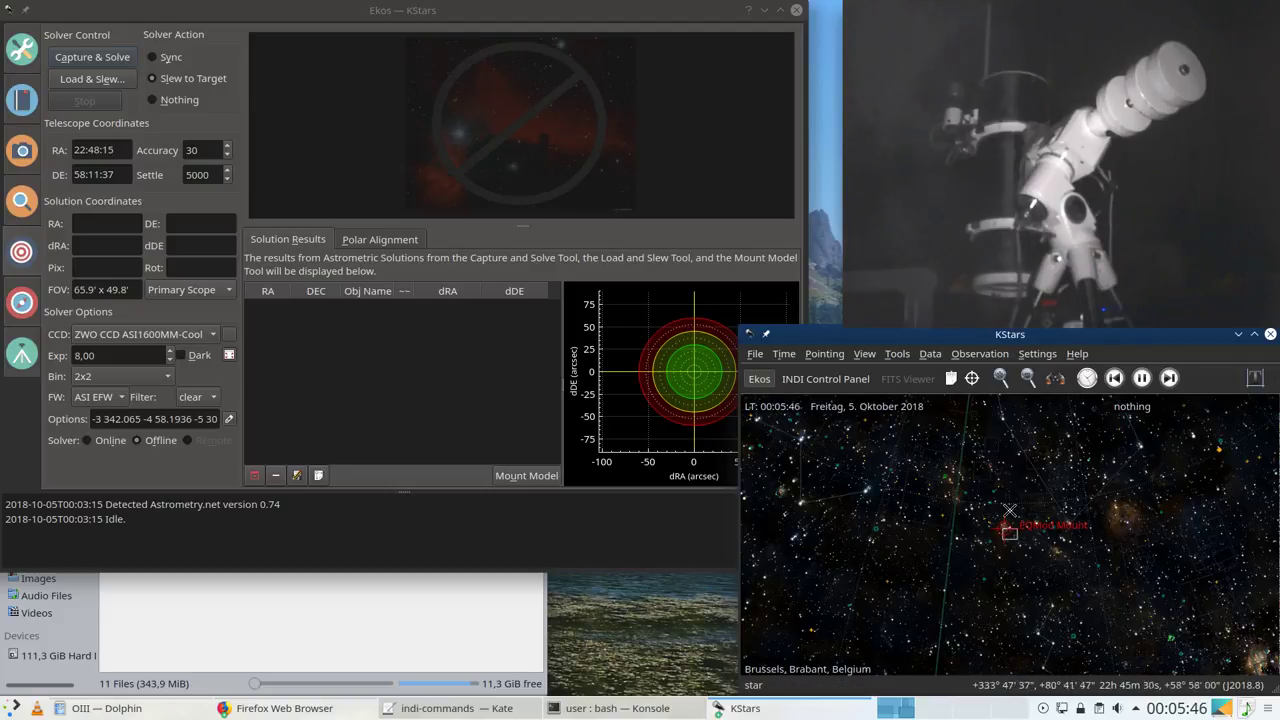
pyautogui.scroll(5, 1022, 512)
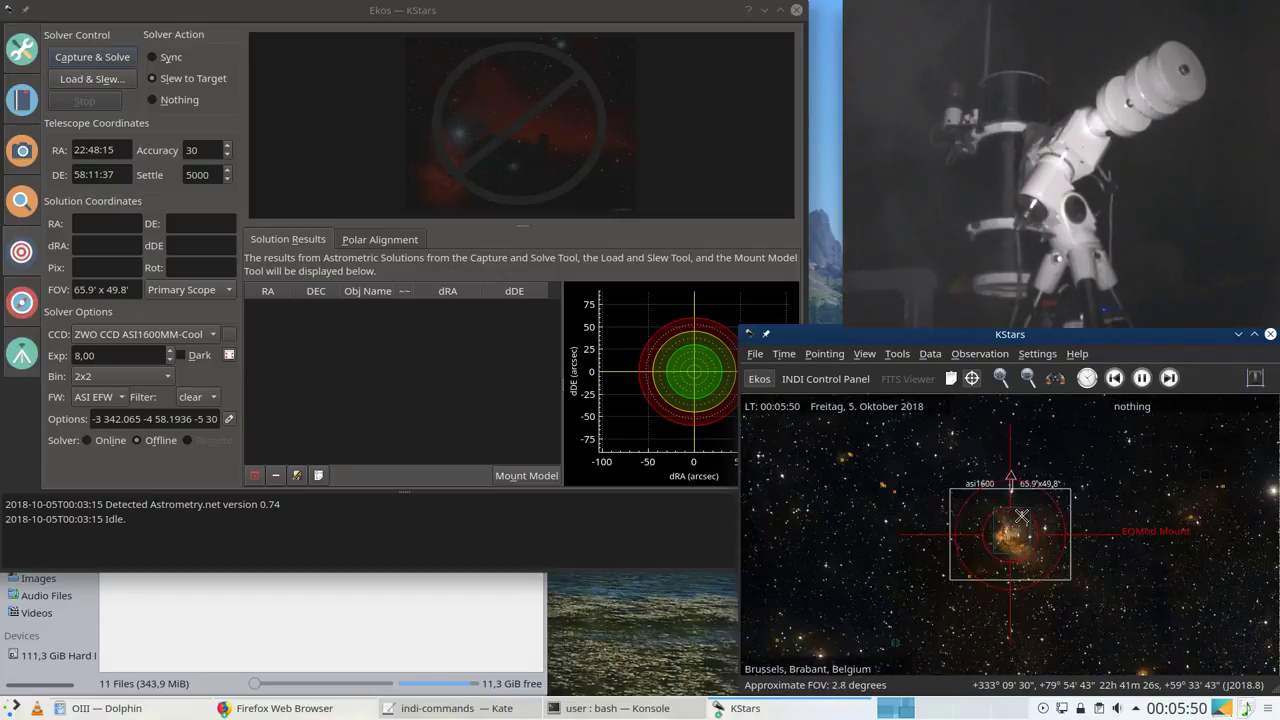
pyautogui.scroll(5, 1022, 516)
pyautogui.scroll(-1, 1022, 516)
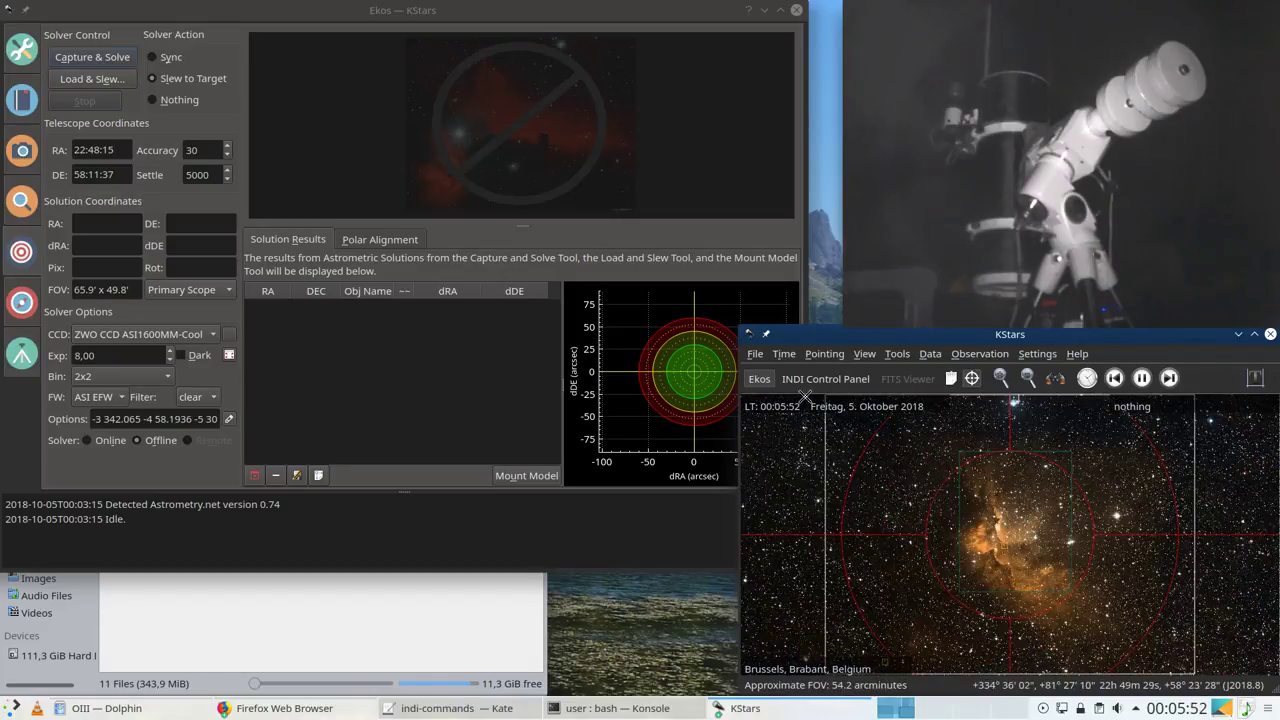
# Step: Loop guide camera exposures to check the star field in an enlarged preview, then stop the loop and start guiding
pyautogui.click(36, 306)
pyautogui.click(22, 354)
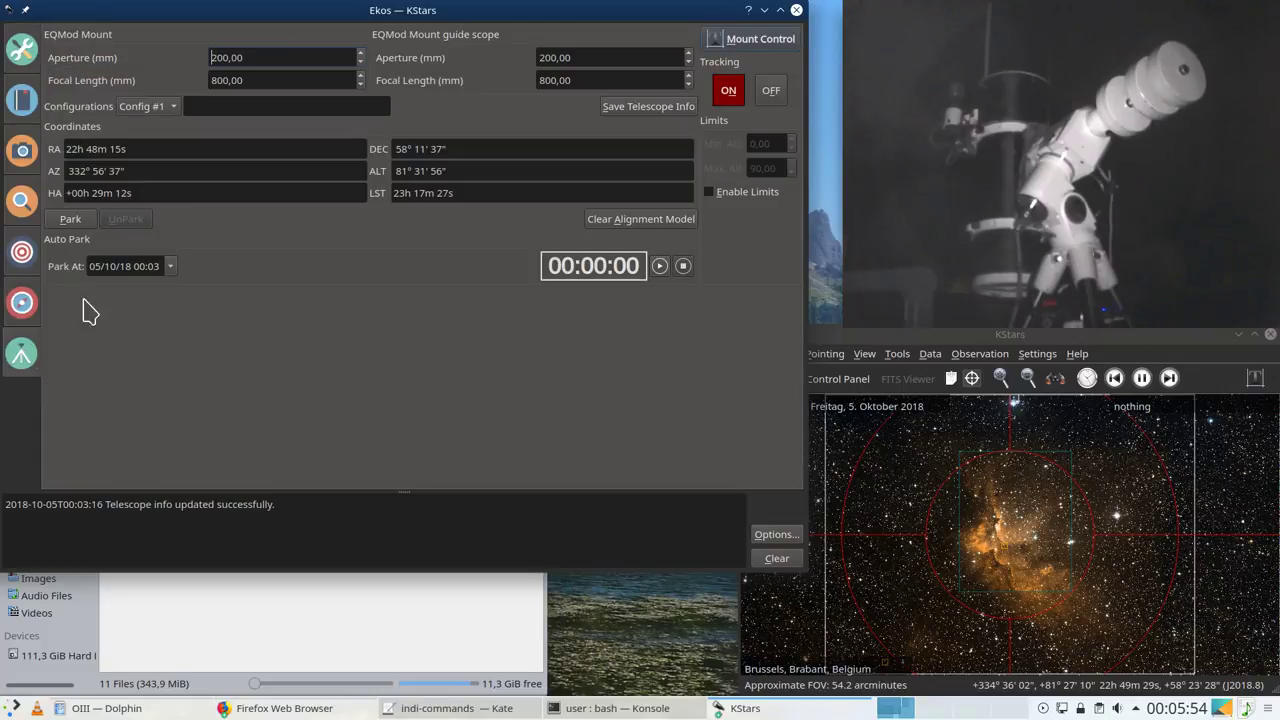
pyautogui.click(25, 302)
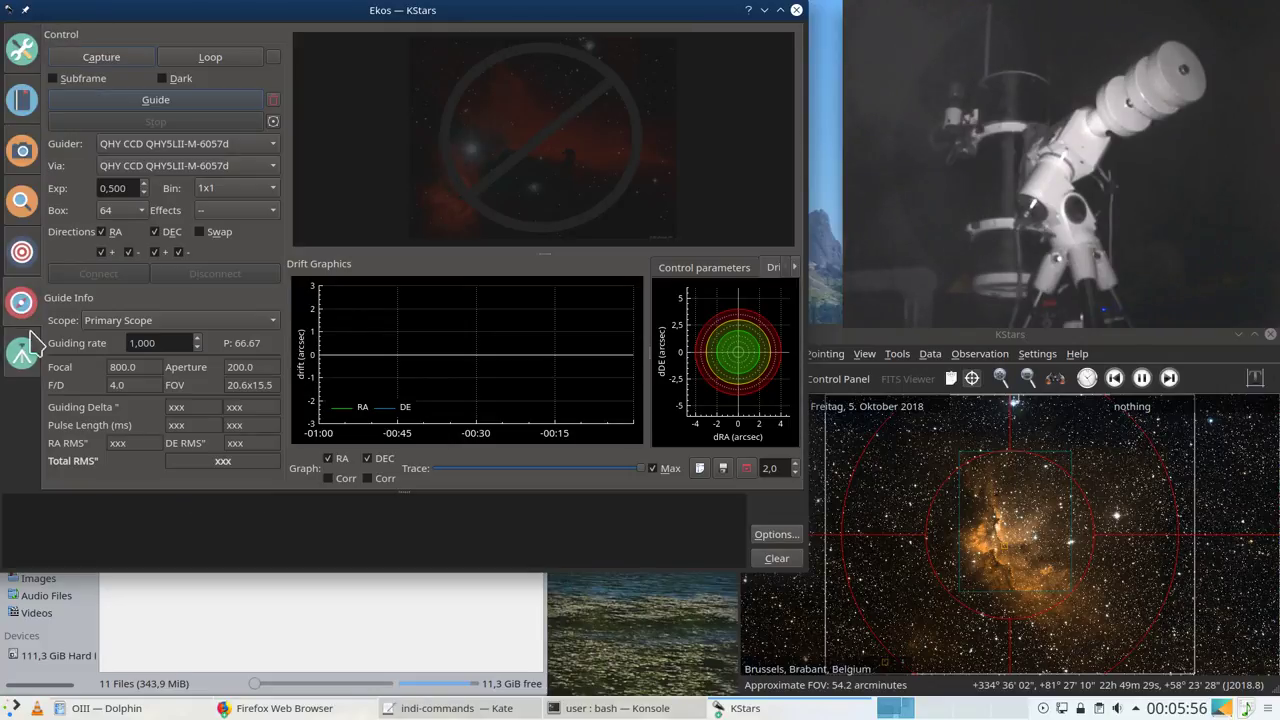
pyautogui.click(231, 60)
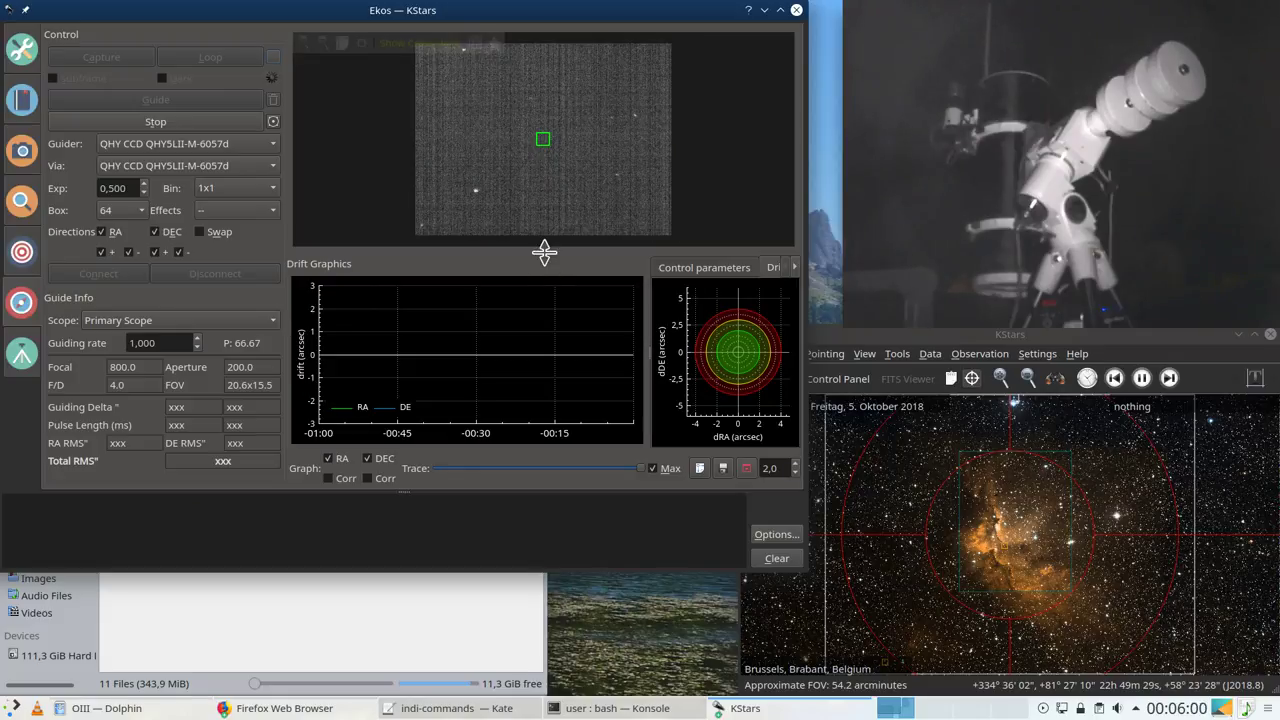
pyautogui.moveTo(543, 252); pyautogui.dragTo(544, 290)
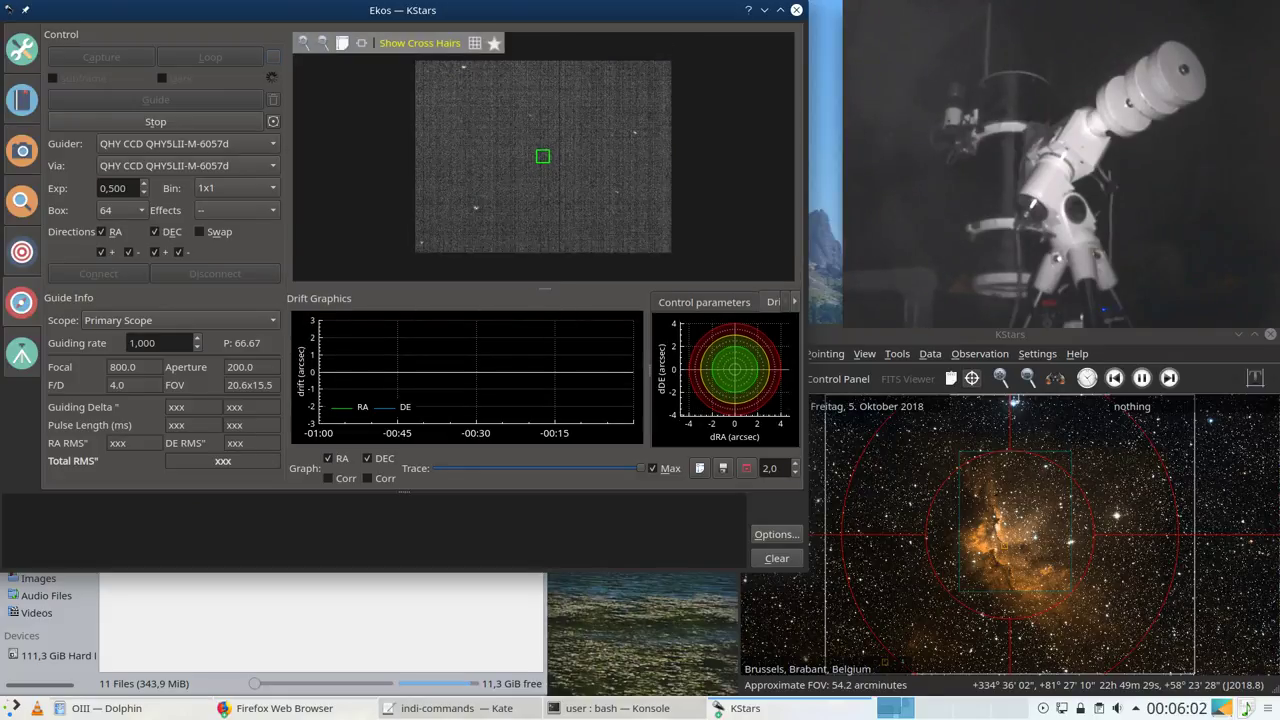
pyautogui.click(185, 122)
pyautogui.click(176, 101)
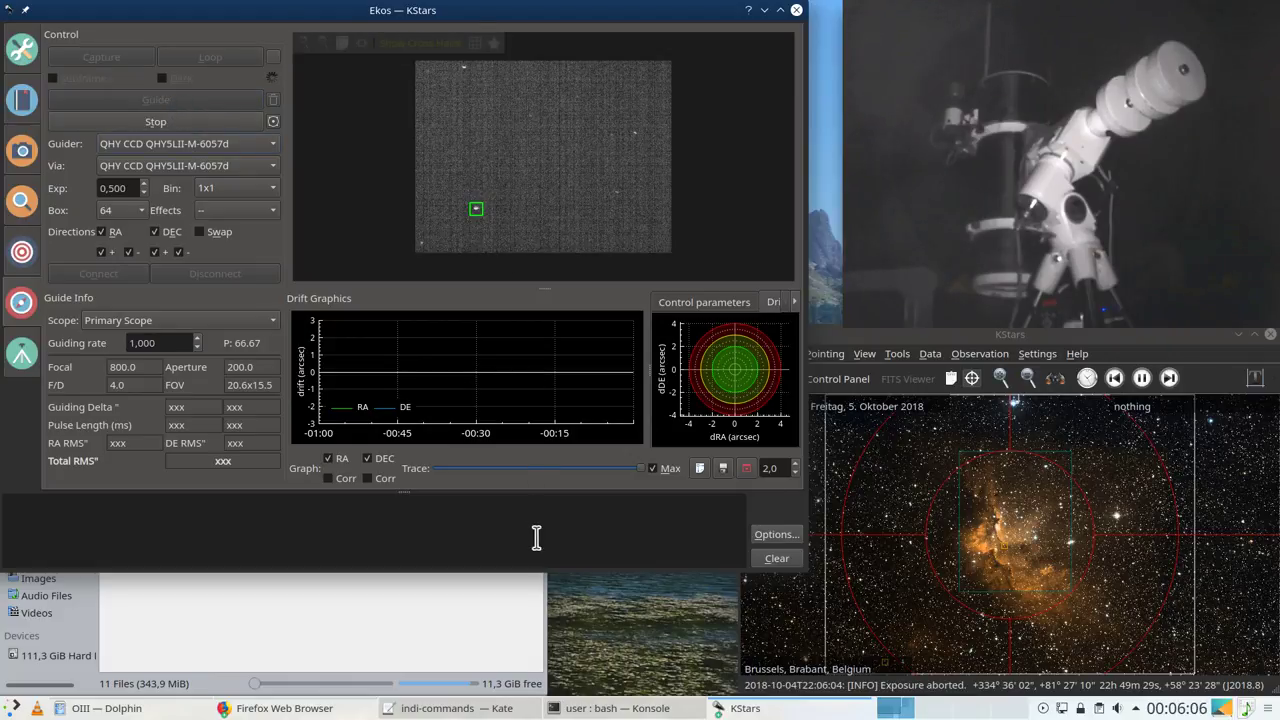
# Step: Enlarge the Ekos window and narrow the KStars window so the guiding graphs and sky map sit side by side
pyautogui.moveTo(531, 566); pyautogui.dragTo(528, 697)
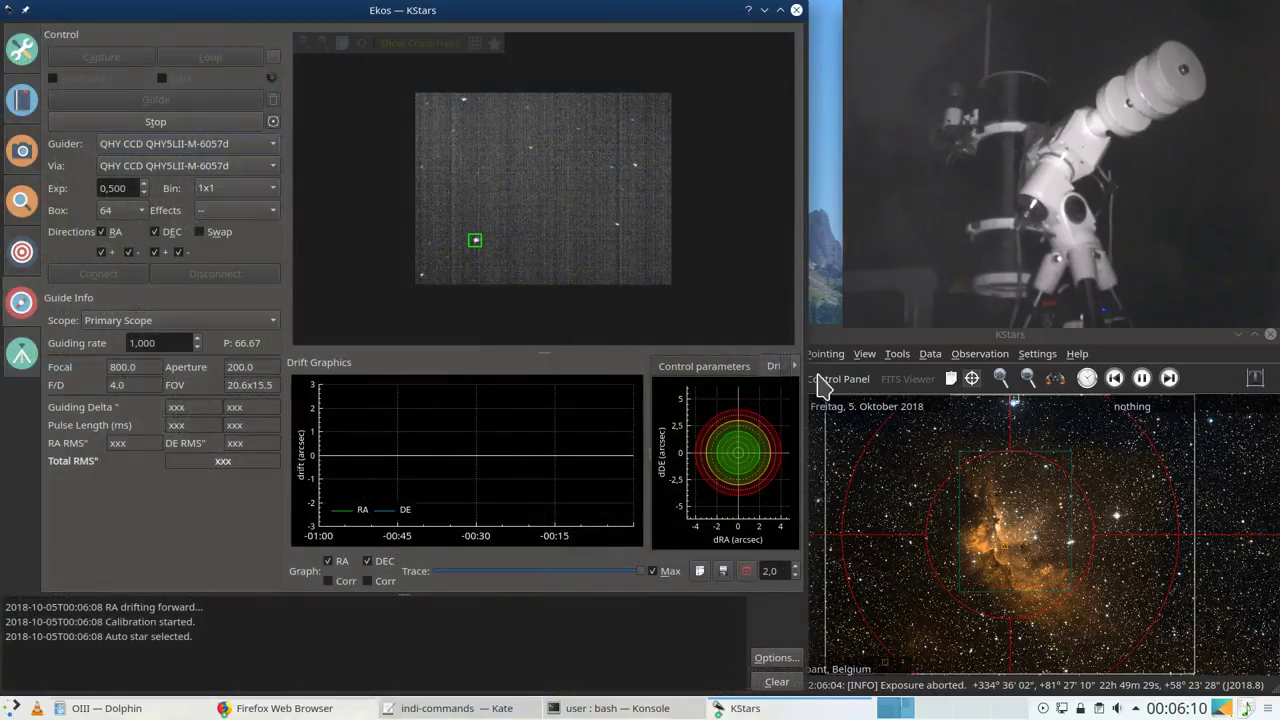
pyautogui.click(812, 236)
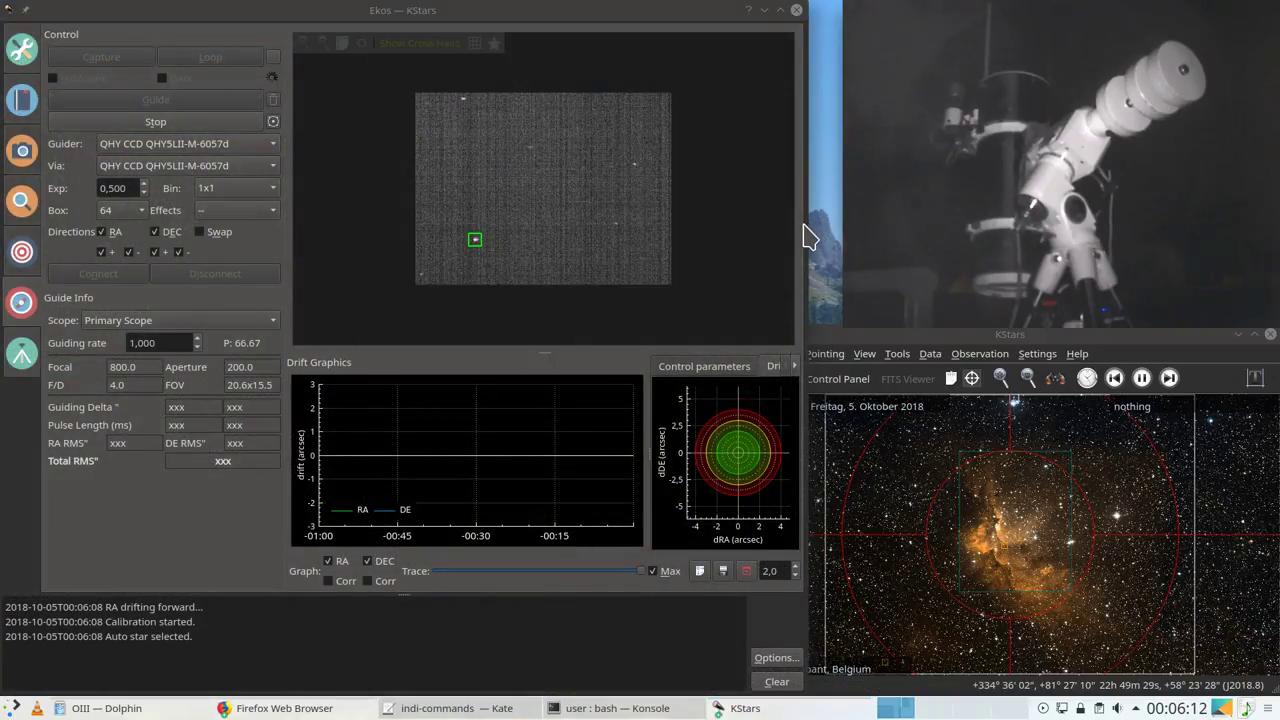
pyautogui.moveTo(809, 217); pyautogui.dragTo(835, 221)
pyautogui.click(958, 340)
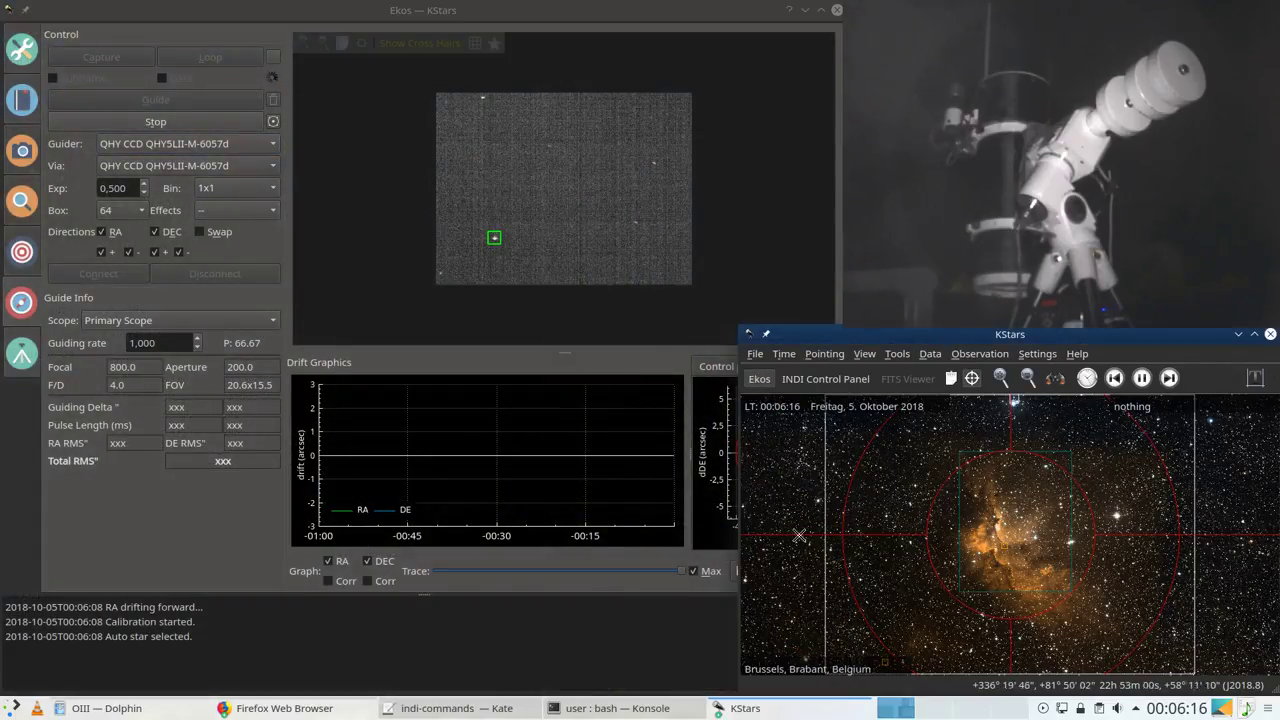
pyautogui.moveTo(738, 565); pyautogui.dragTo(851, 563)
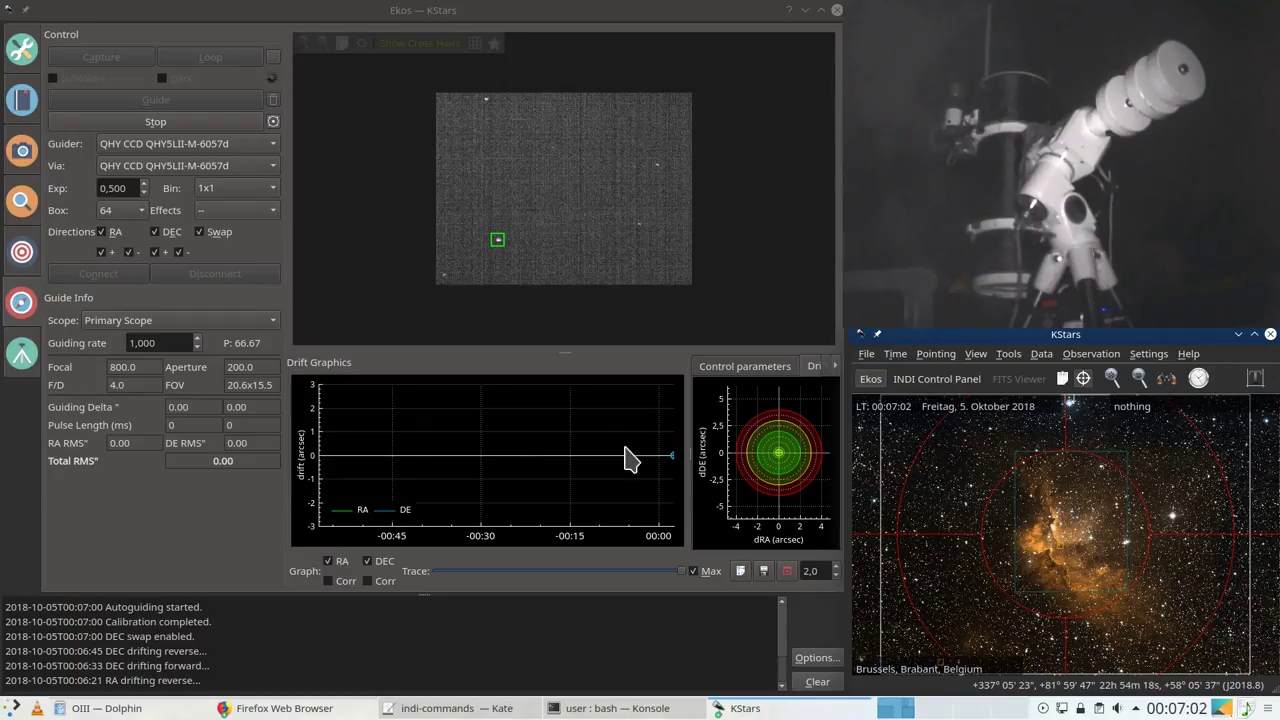
# Step: Rescale the guide plots and examine the RA and DEC drift
pyautogui.click(738, 574)
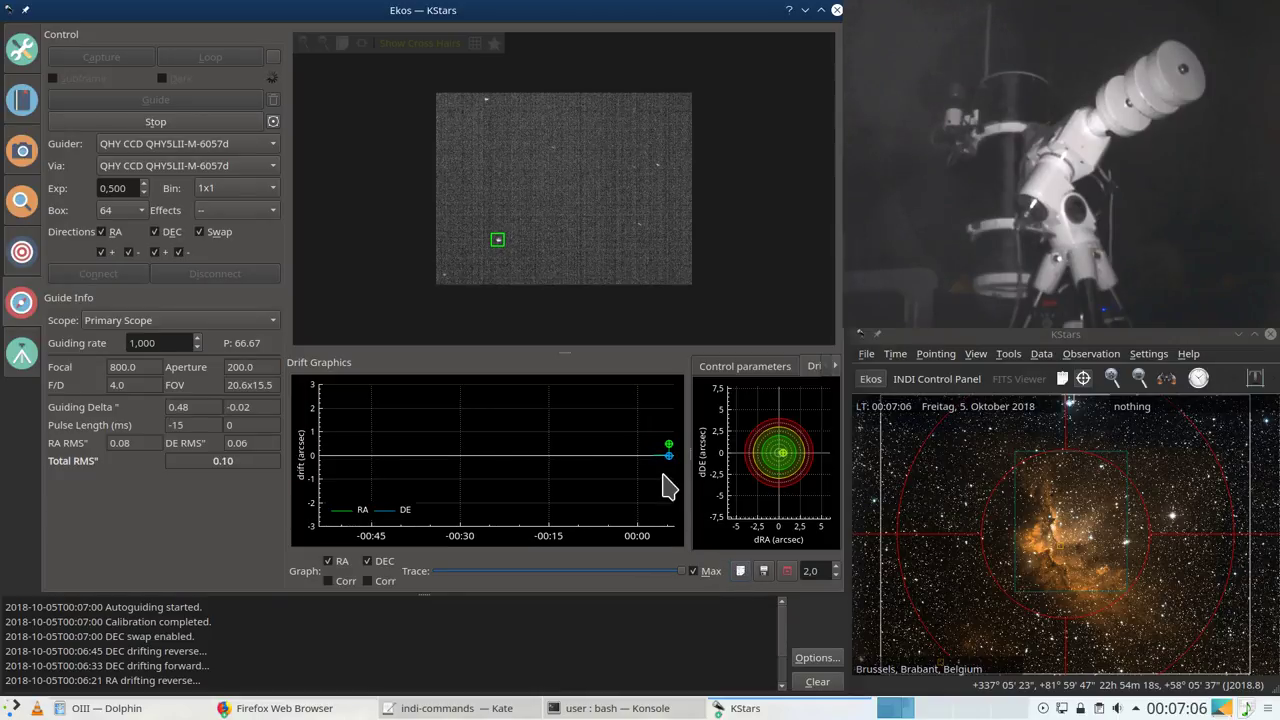
pyautogui.scroll(2, 668, 477)
pyautogui.click(740, 571)
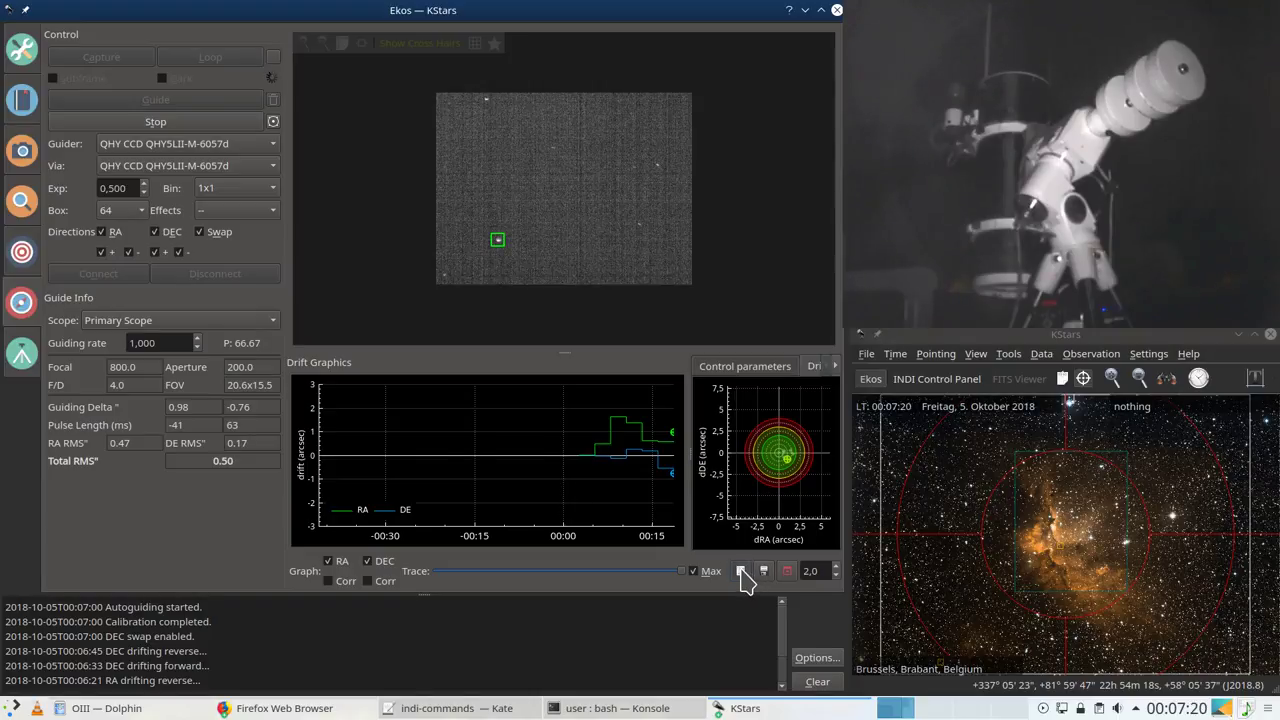
pyautogui.moveTo(562, 466)
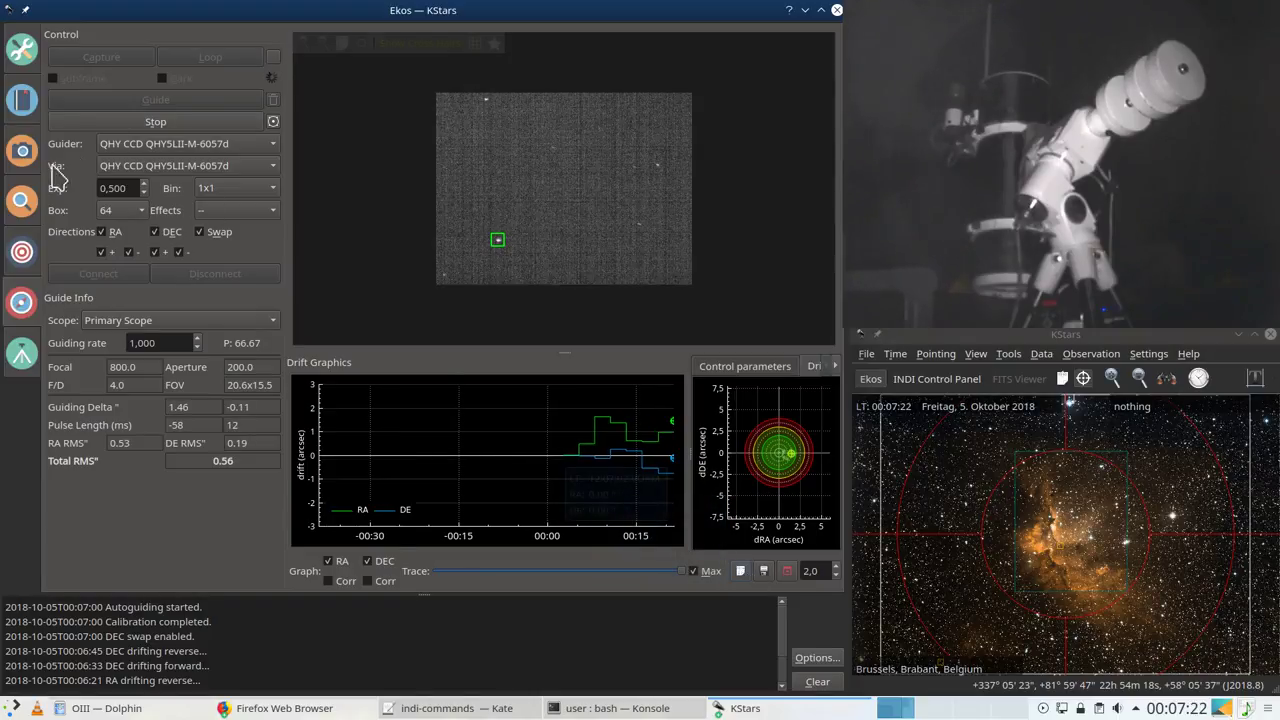
# Step: Start the queued sequence of five 240-second OIII light frames and set the FITS viewer effect to Auto Stretch
pyautogui.click(22, 155)
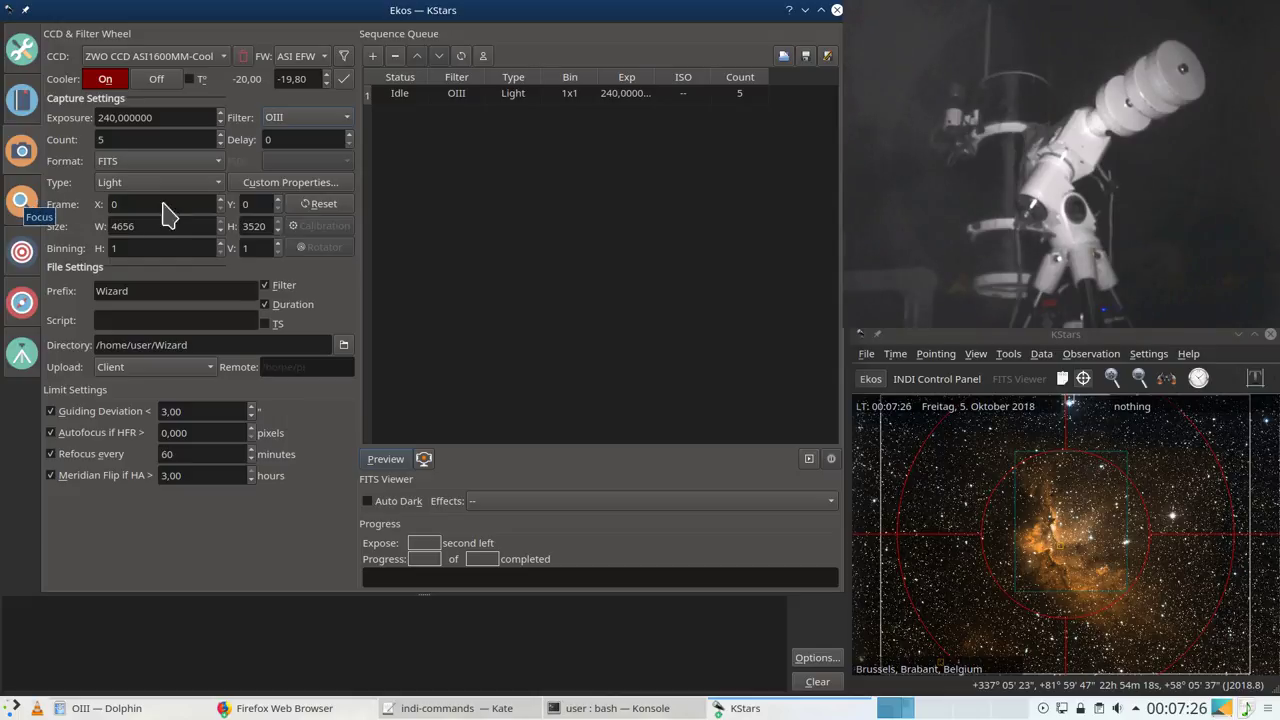
pyautogui.click(393, 98)
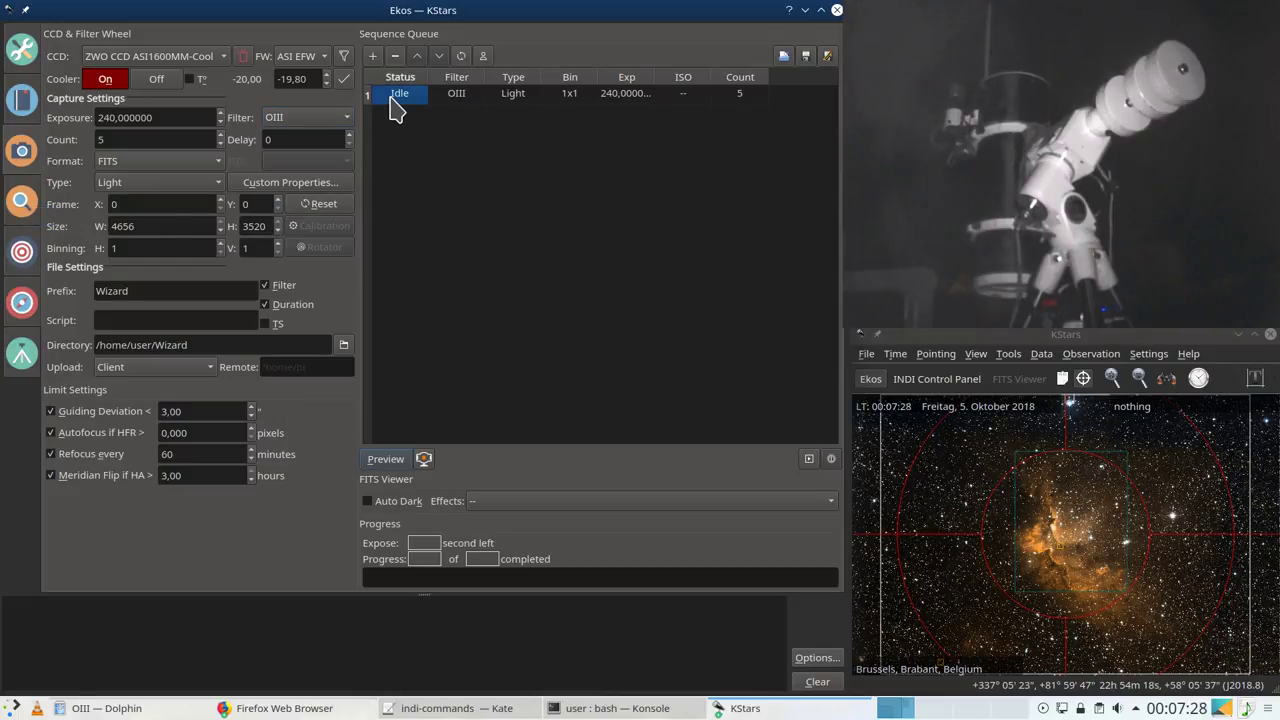
pyautogui.click(809, 458)
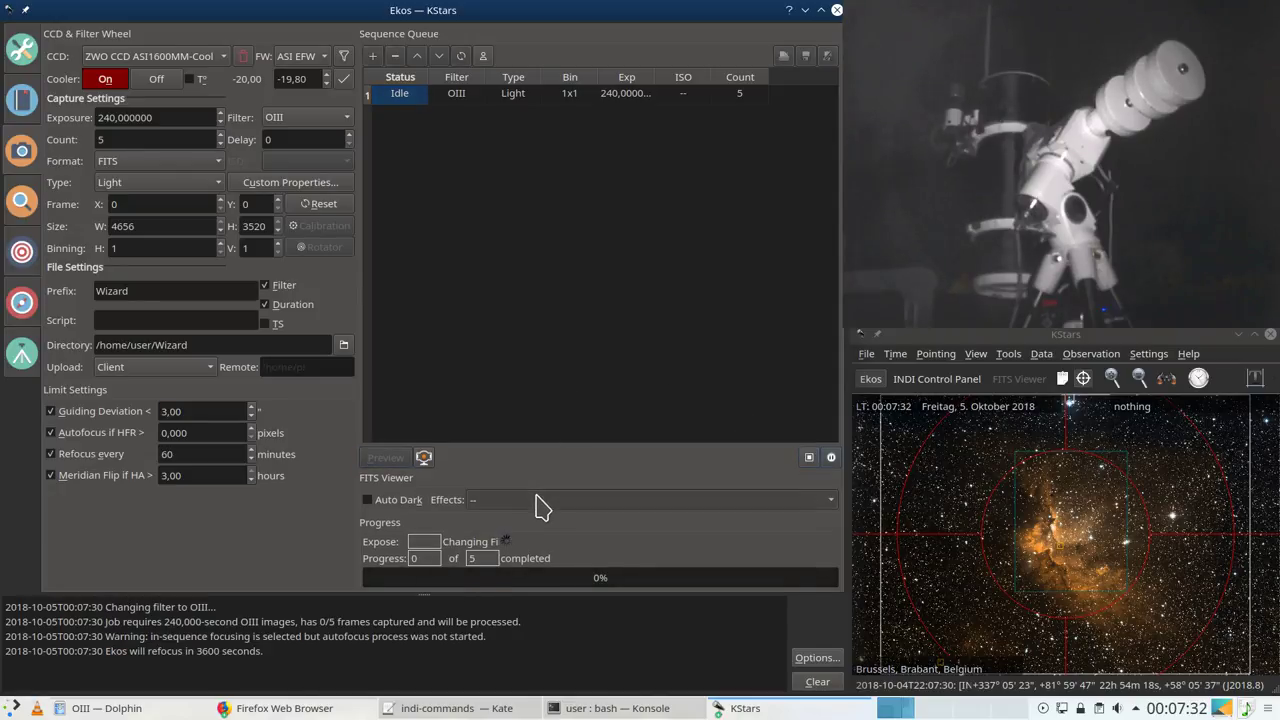
pyautogui.click(537, 499)
pyautogui.click(540, 521)
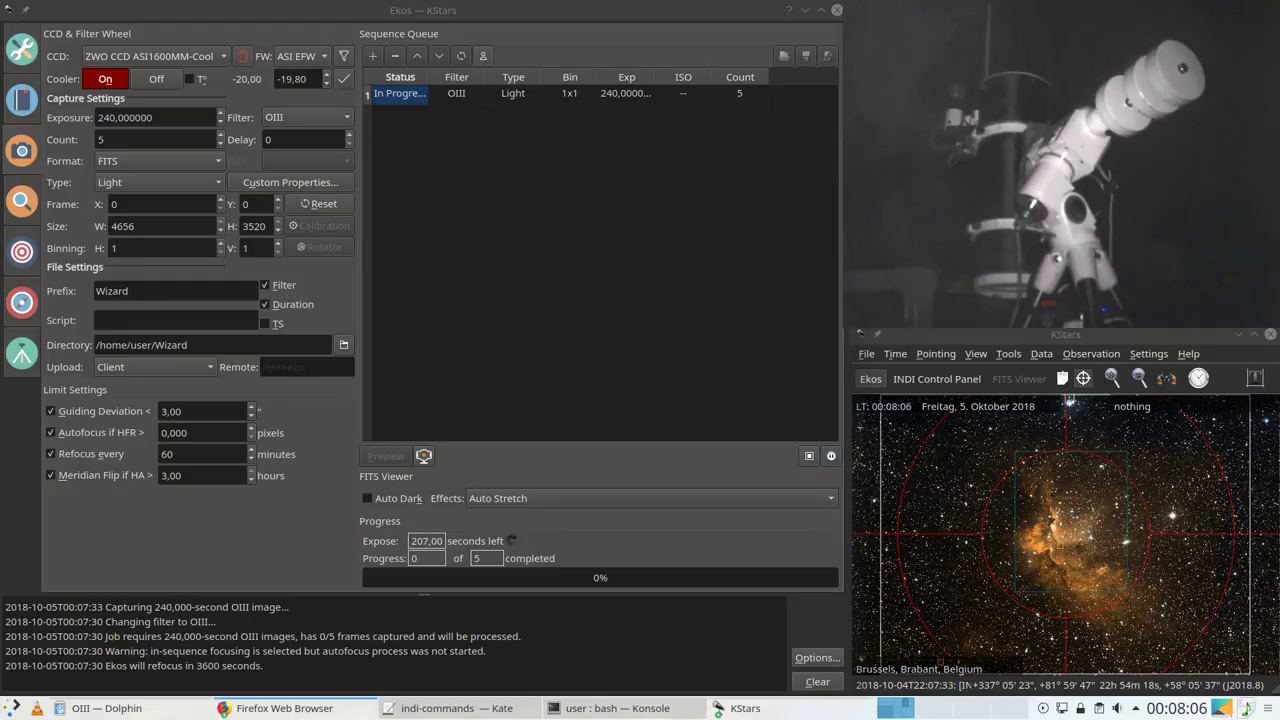
# Step: Check the capture and guiding summary, then disable the HFR autofocus and the 60-minute refocus limits for the capture
pyautogui.click(34, 60)
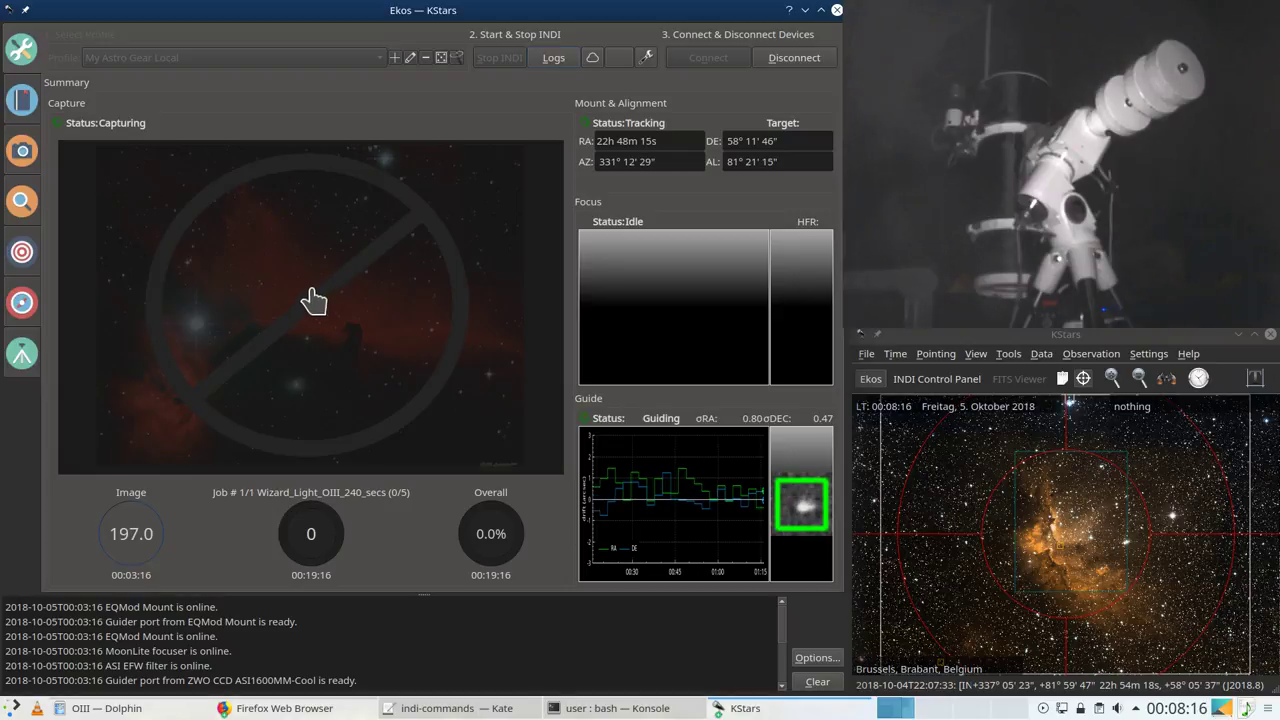
pyautogui.click(18, 158)
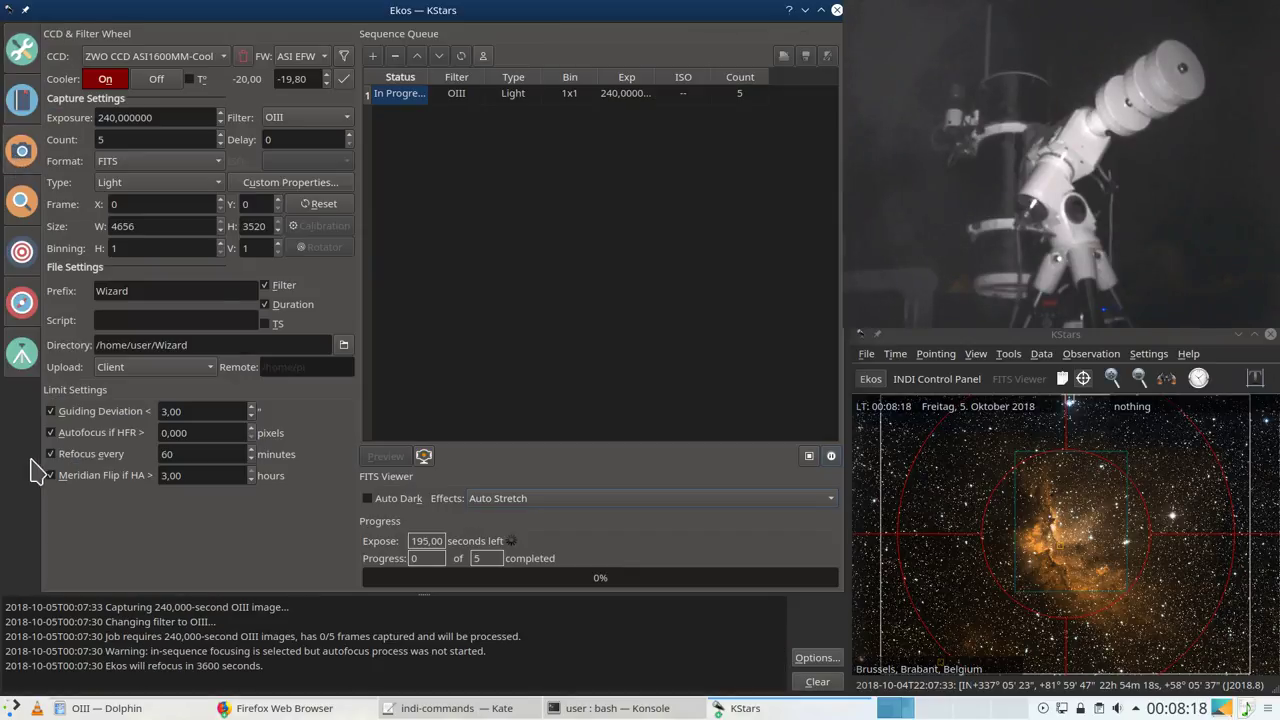
pyautogui.click(51, 432)
pyautogui.click(51, 455)
# Step: Widen the sky map around the mount's position to about 7.1 degrees and check the capture progress in the Ekos summary
pyautogui.scroll(-3, 1055, 537)
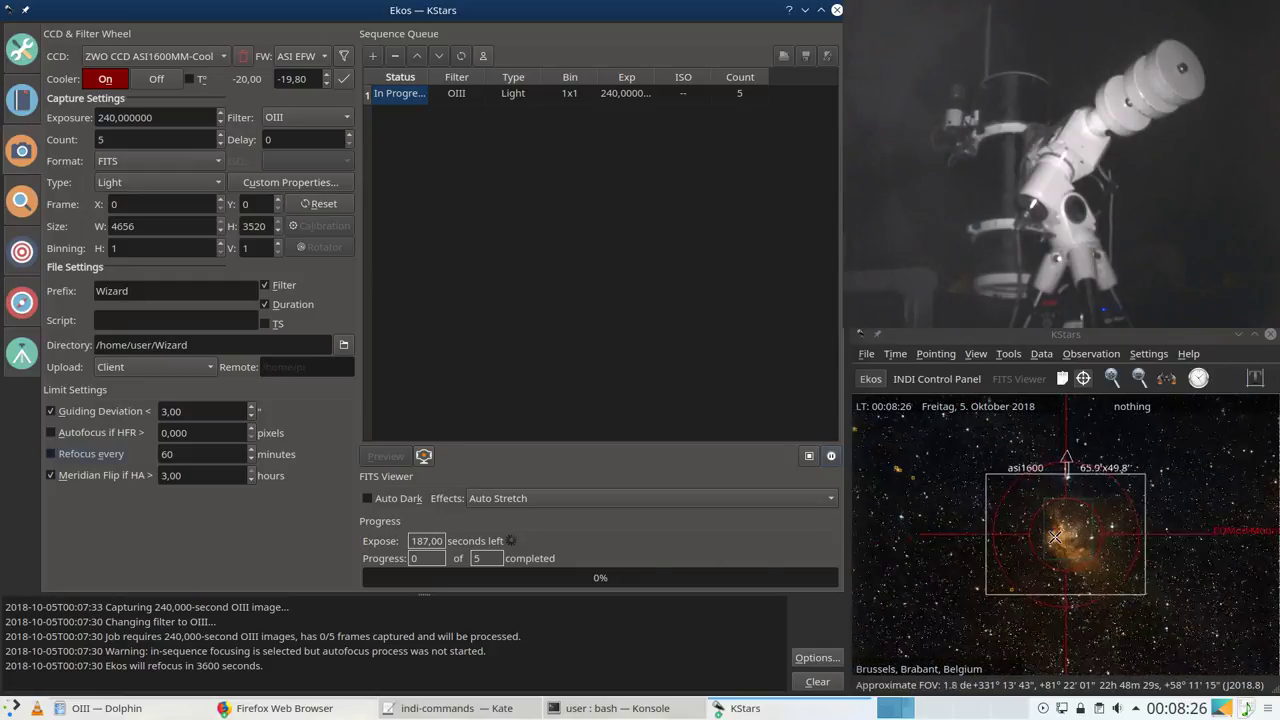
pyautogui.scroll(-4, 1055, 537)
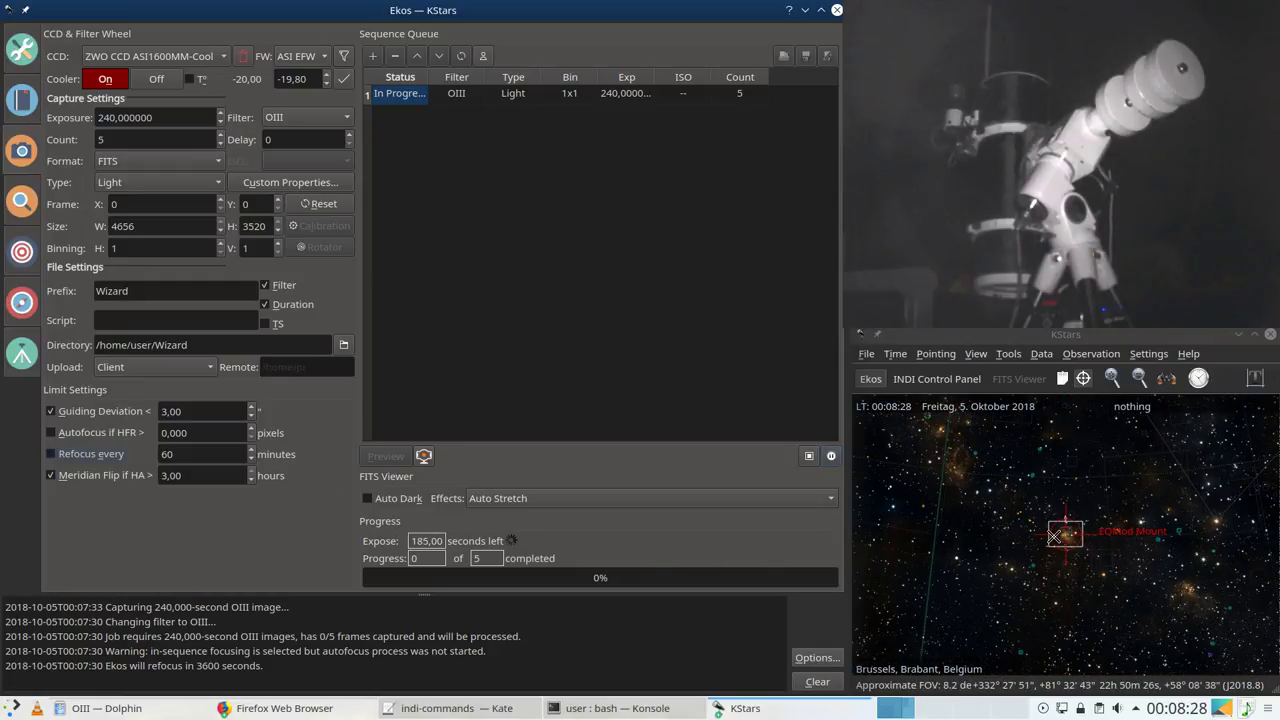
pyautogui.scroll(1, 1055, 537)
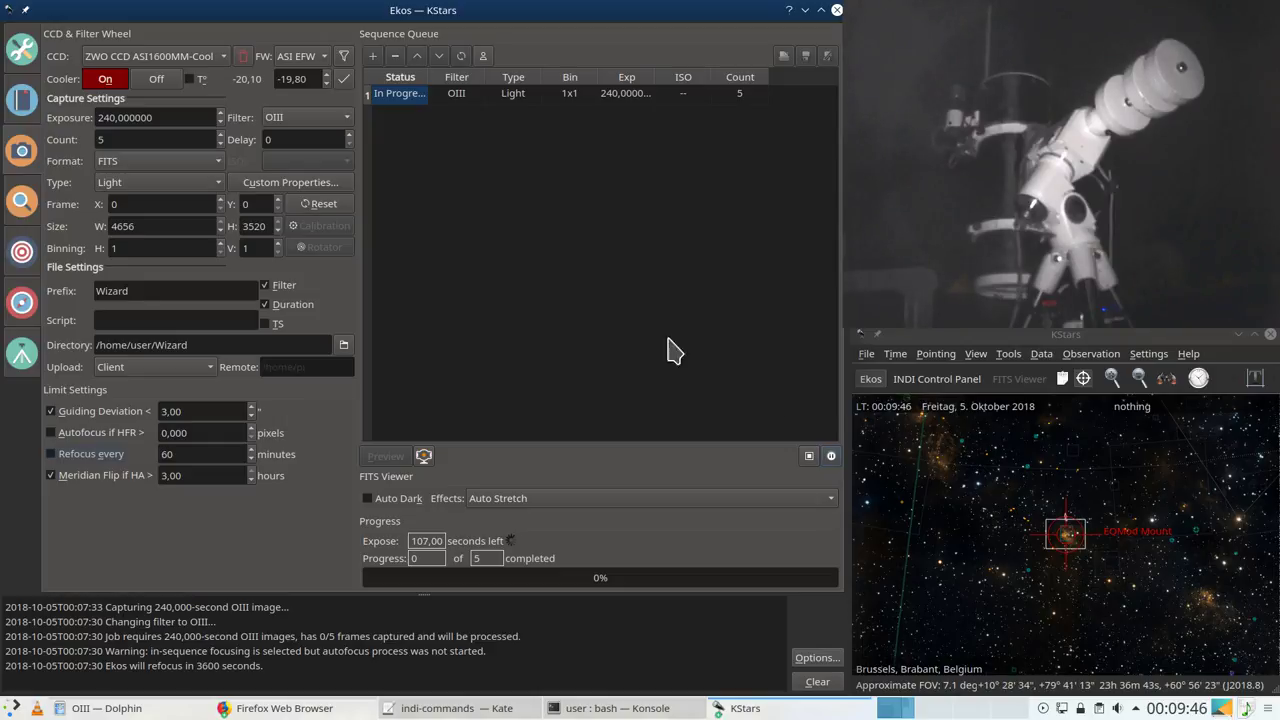
pyautogui.click(22, 50)
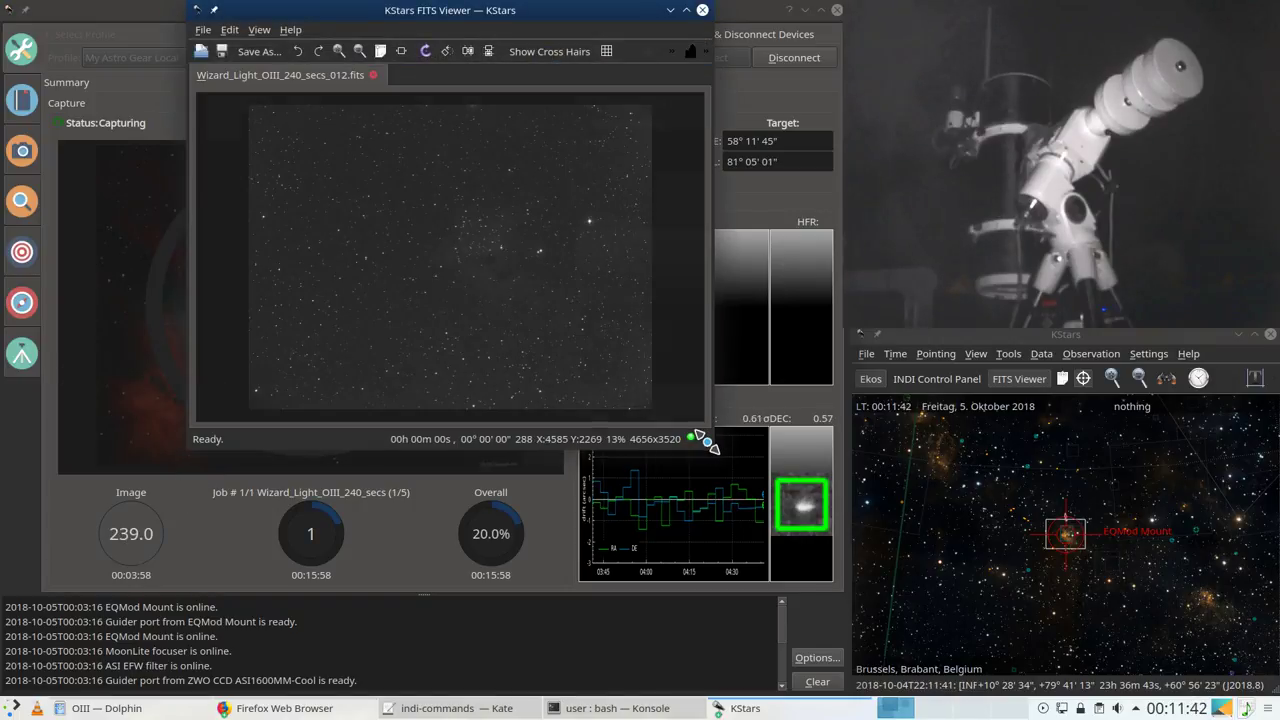
# Step: Enlarge the FITS Viewer to cover the Ekos window and inspect the nebula in the auto-stretched Wizard_Light_OIII_240_secs_012.fits
pyautogui.moveTo(707, 443); pyautogui.dragTo(848, 690)
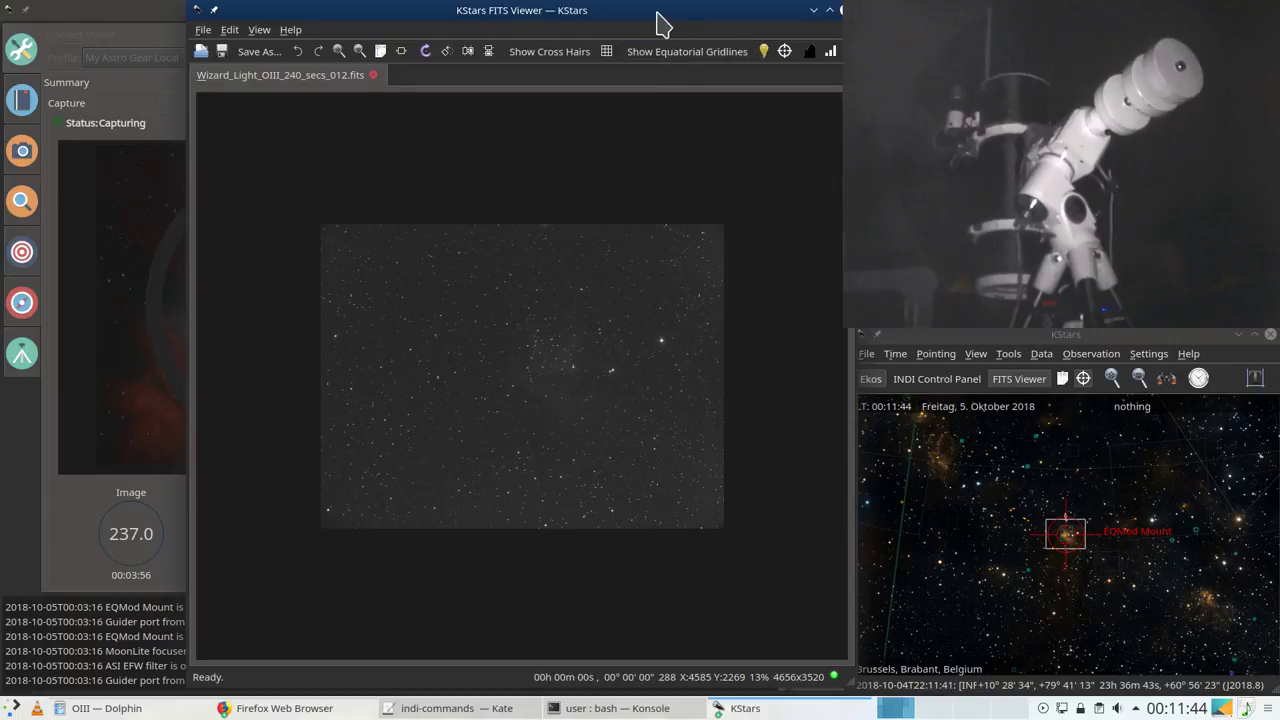
pyautogui.moveTo(660, 22); pyautogui.dragTo(502, 14)
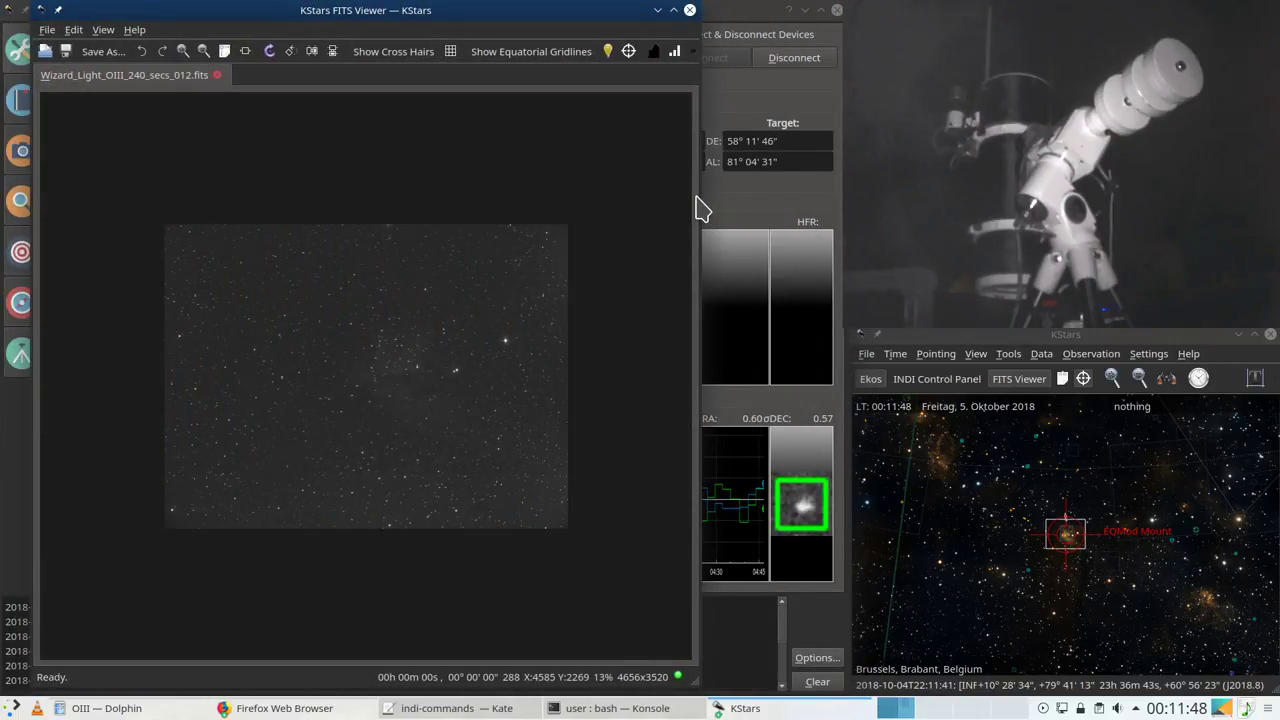
pyautogui.moveTo(700, 194); pyautogui.dragTo(844, 194)
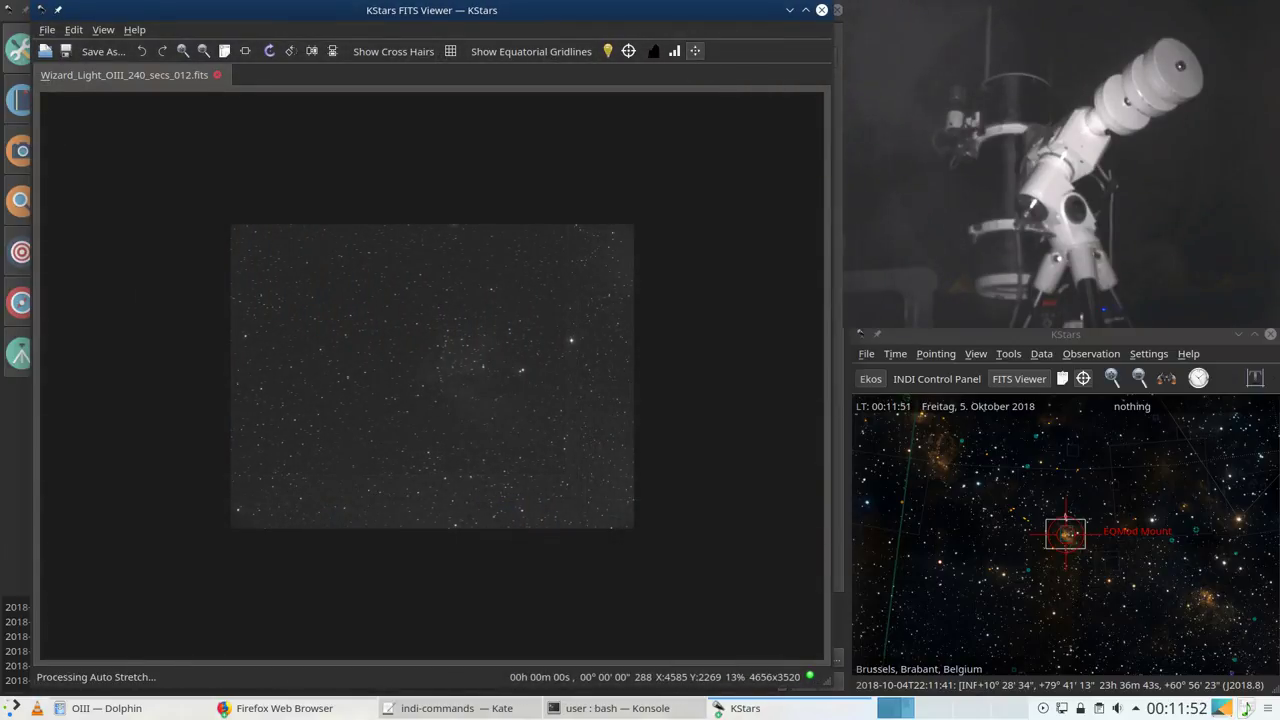
pyautogui.scroll(3, 463, 372)
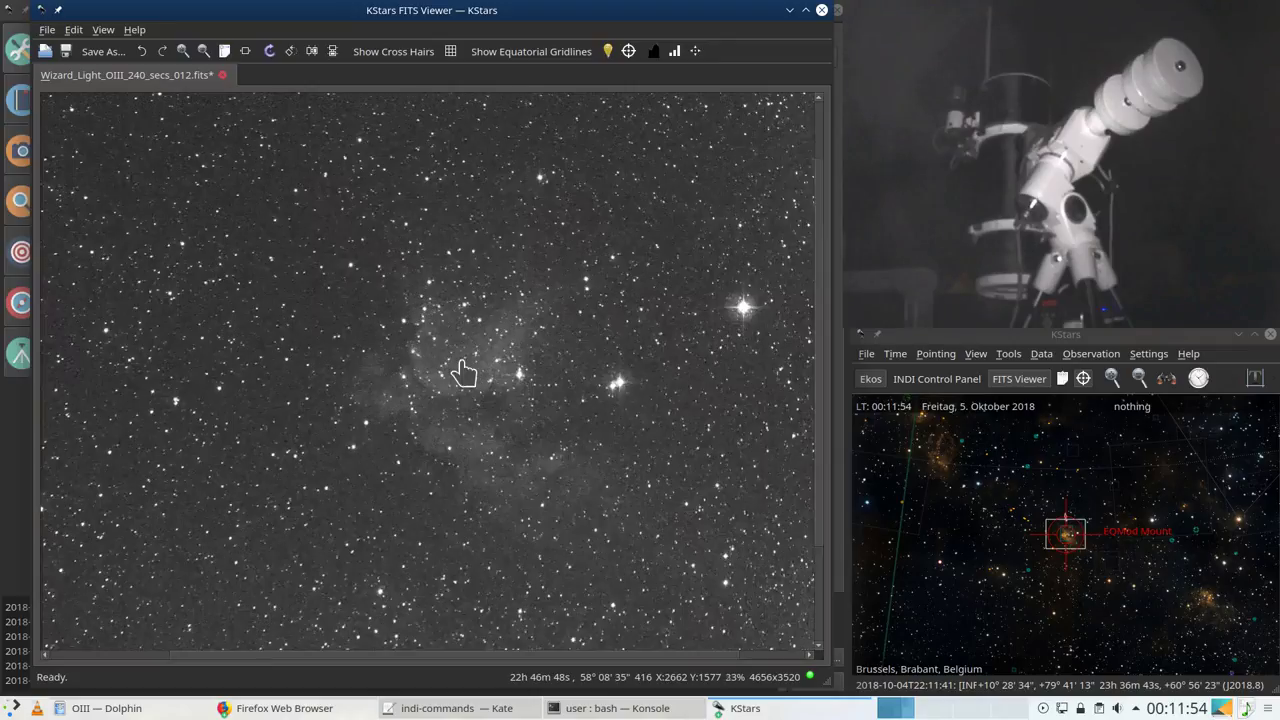
pyautogui.scroll(-3, 460, 371)
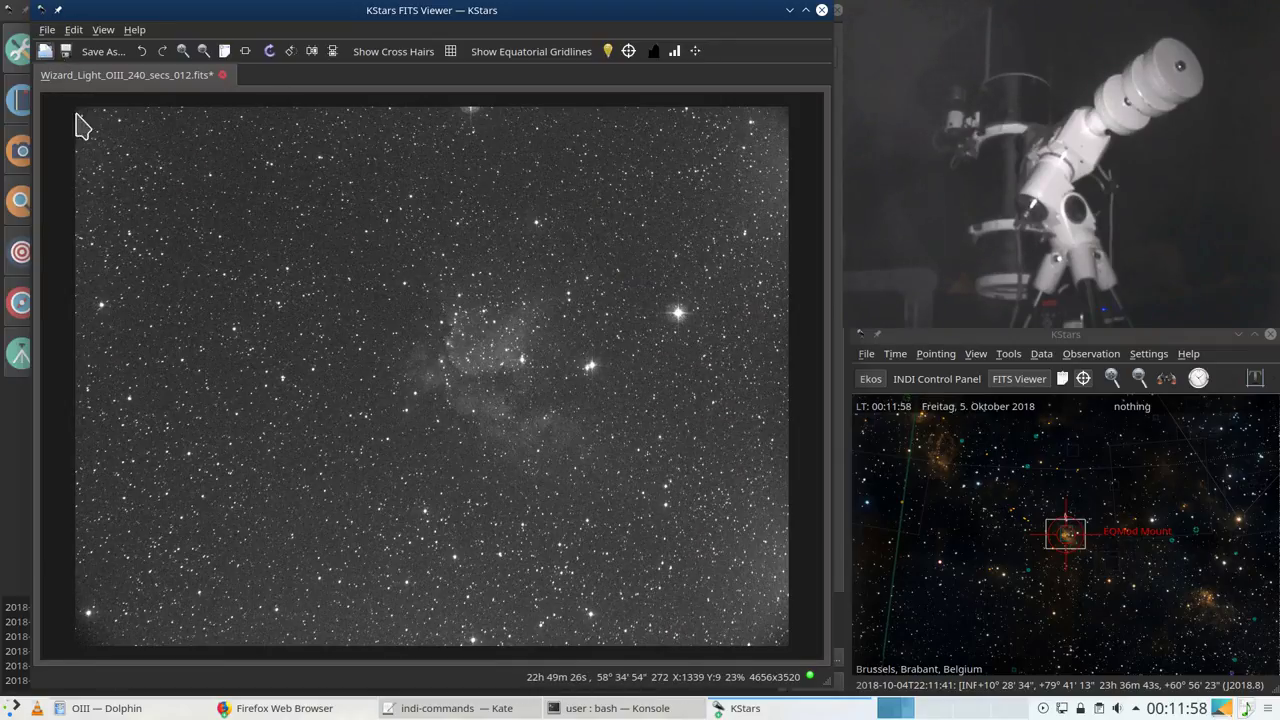
# Step: Open Wizard_Light_OIII_240_secs_010.fits beside the current frame, apply Auto Stretch and fit it to the window
pyautogui.hotkey('ctrl', 'o')
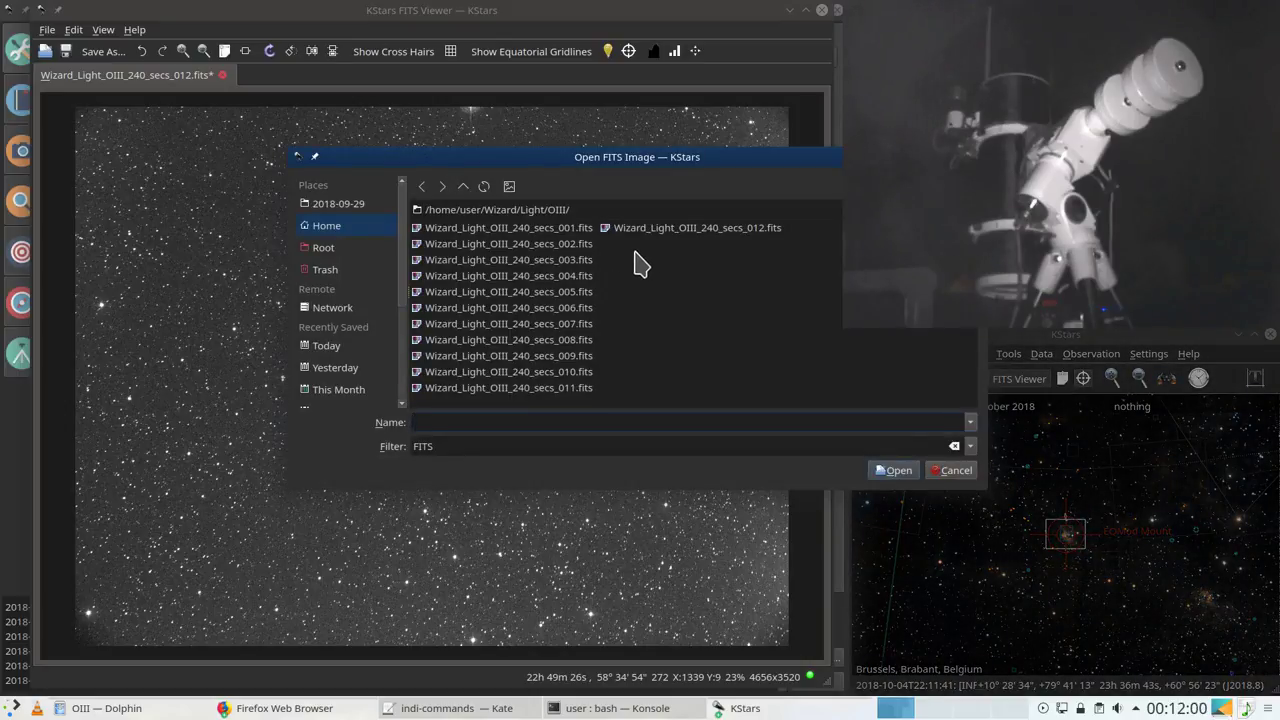
pyautogui.doubleClick(516, 374)
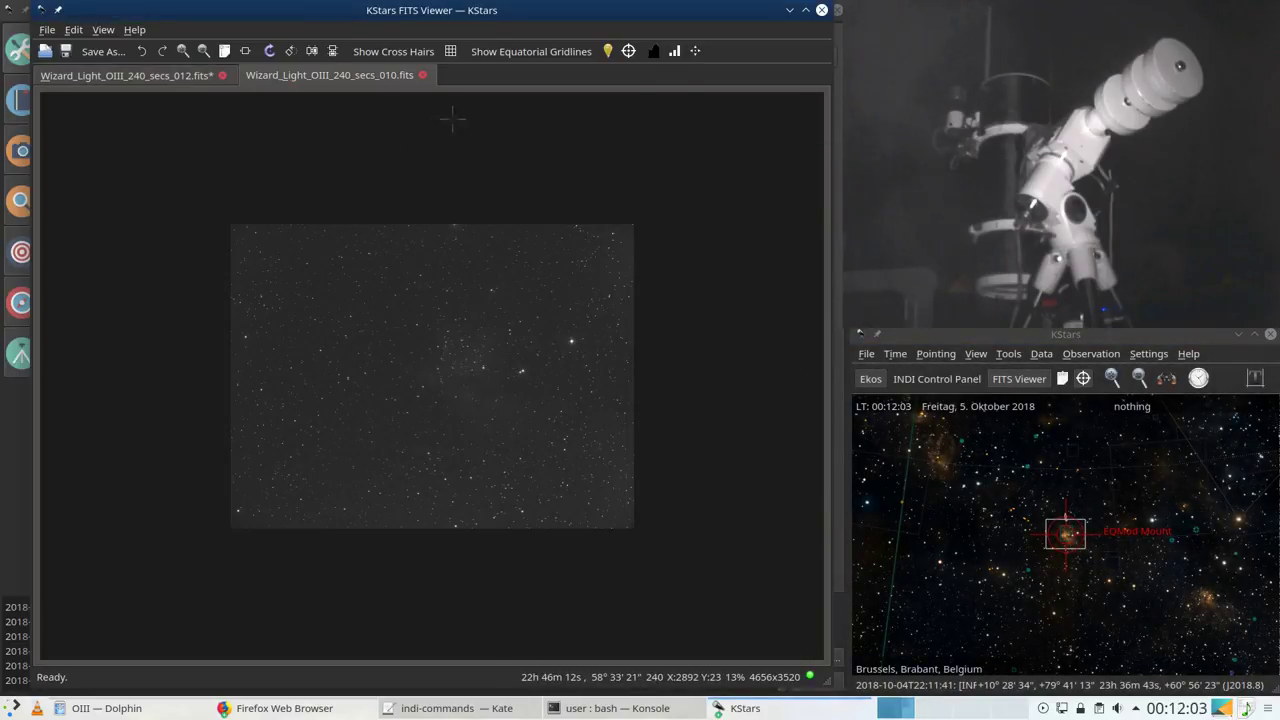
pyautogui.click(695, 51)
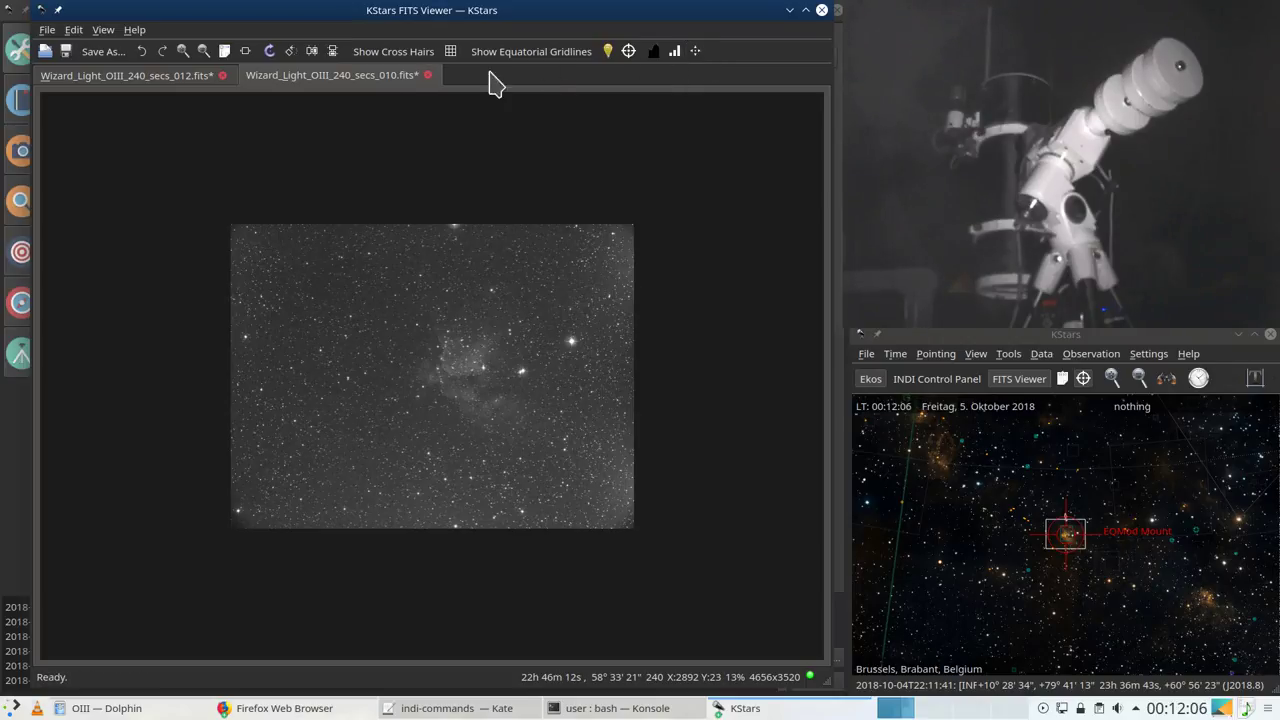
pyautogui.click(244, 52)
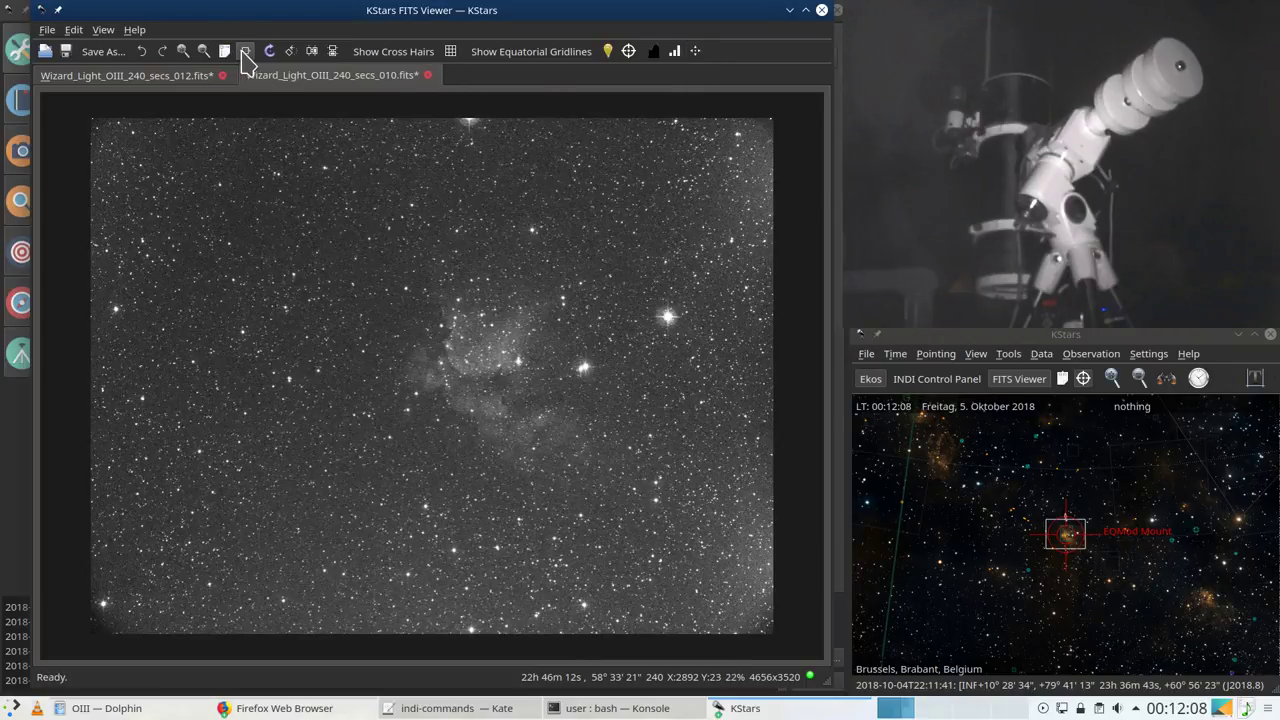
# Step: Compare the star field and nebula of OIII frame 012 with those of frame 010
pyautogui.click(182, 78)
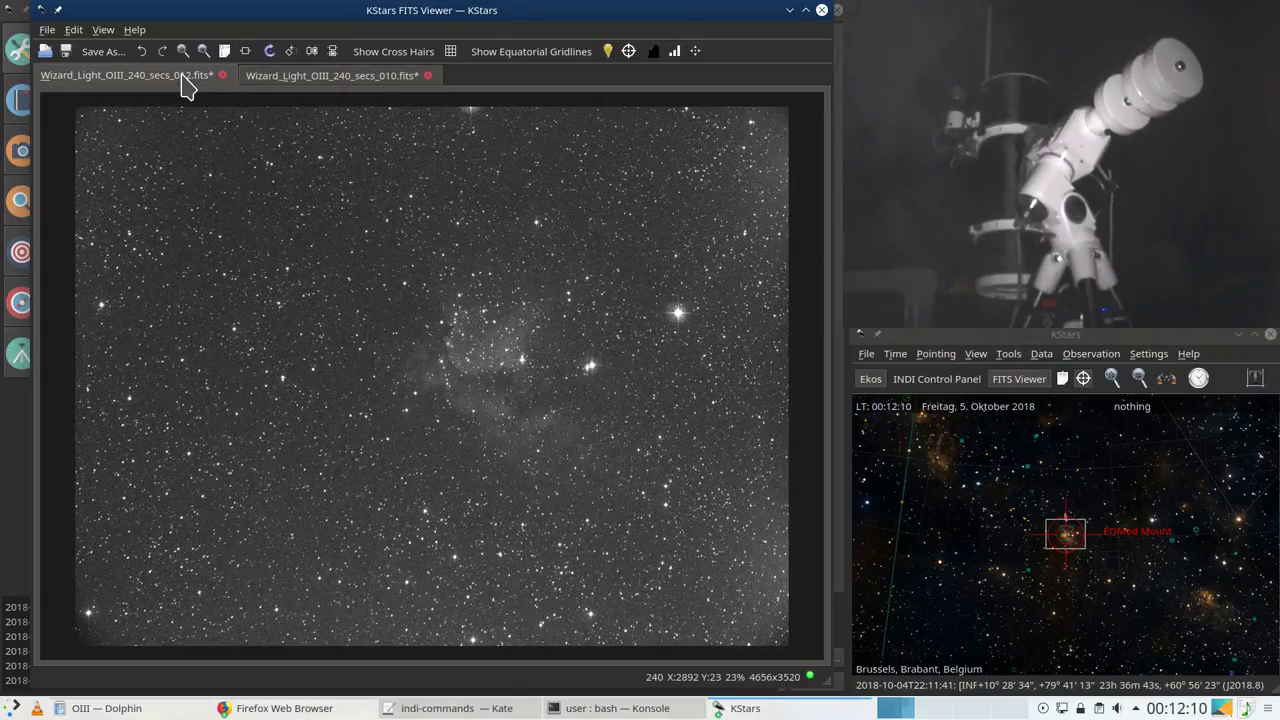
pyautogui.click(296, 78)
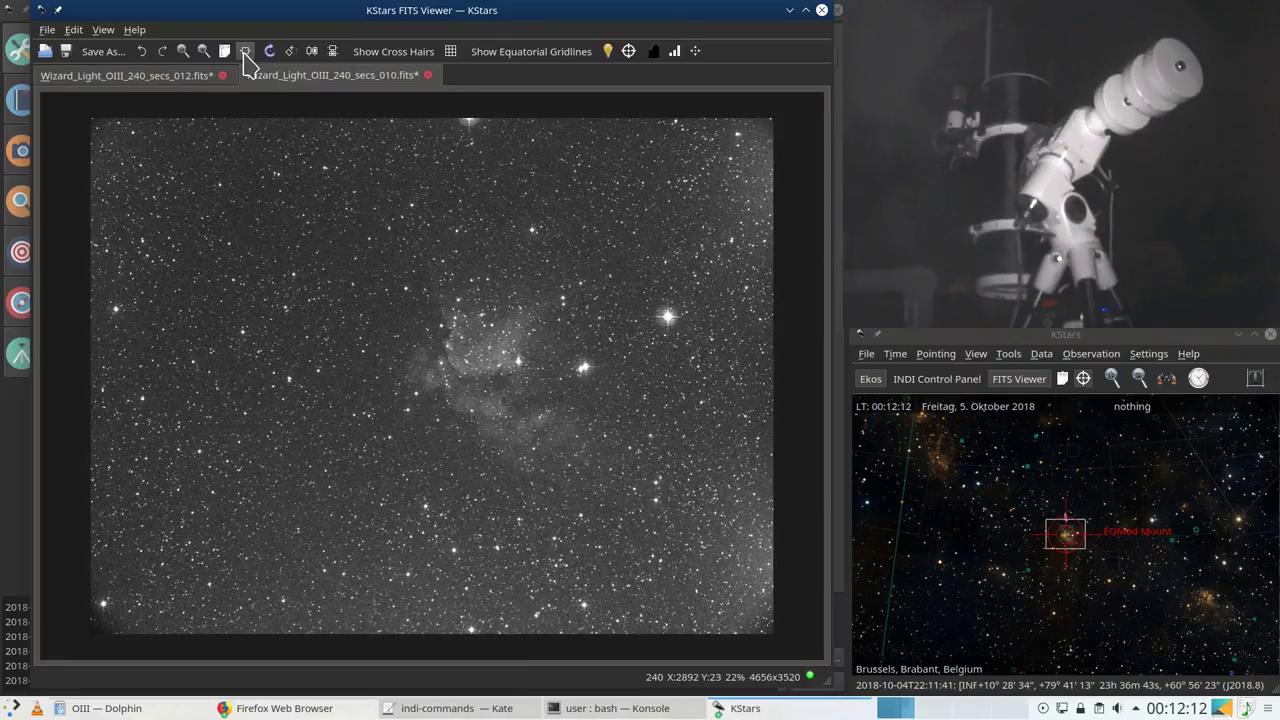
pyautogui.scroll(1, 348, 262)
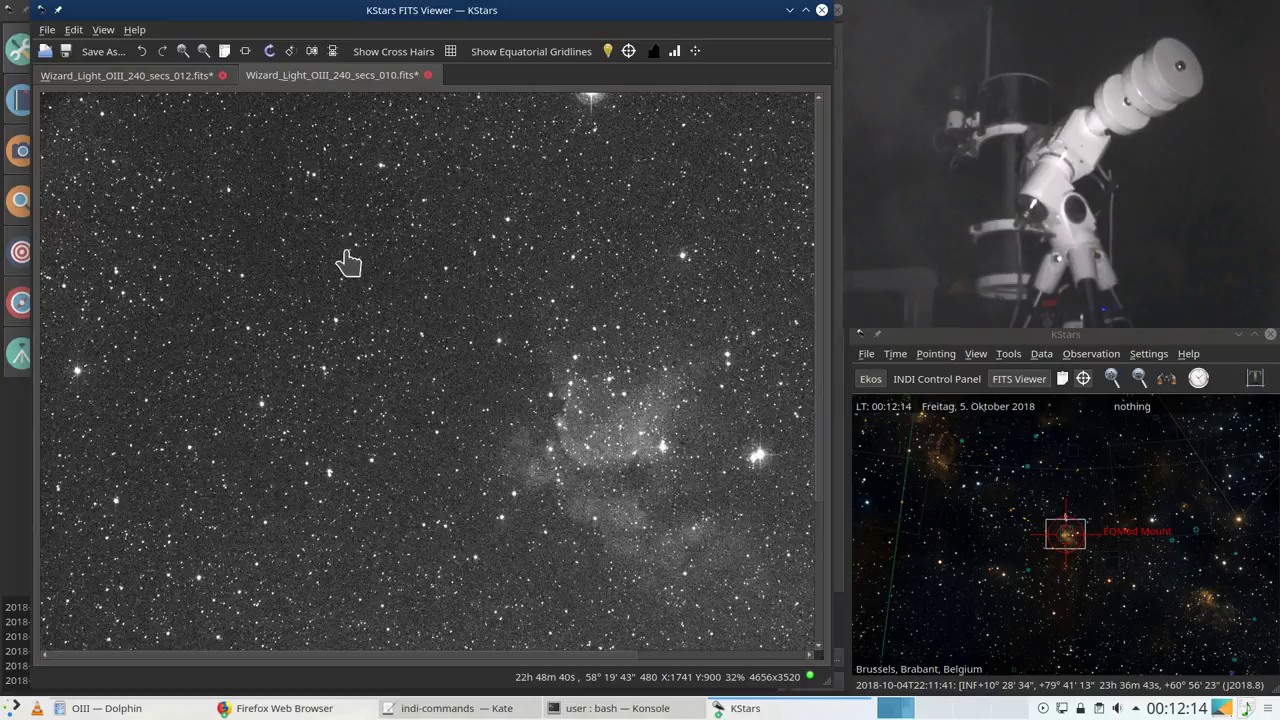
pyautogui.scroll(-1, 348, 262)
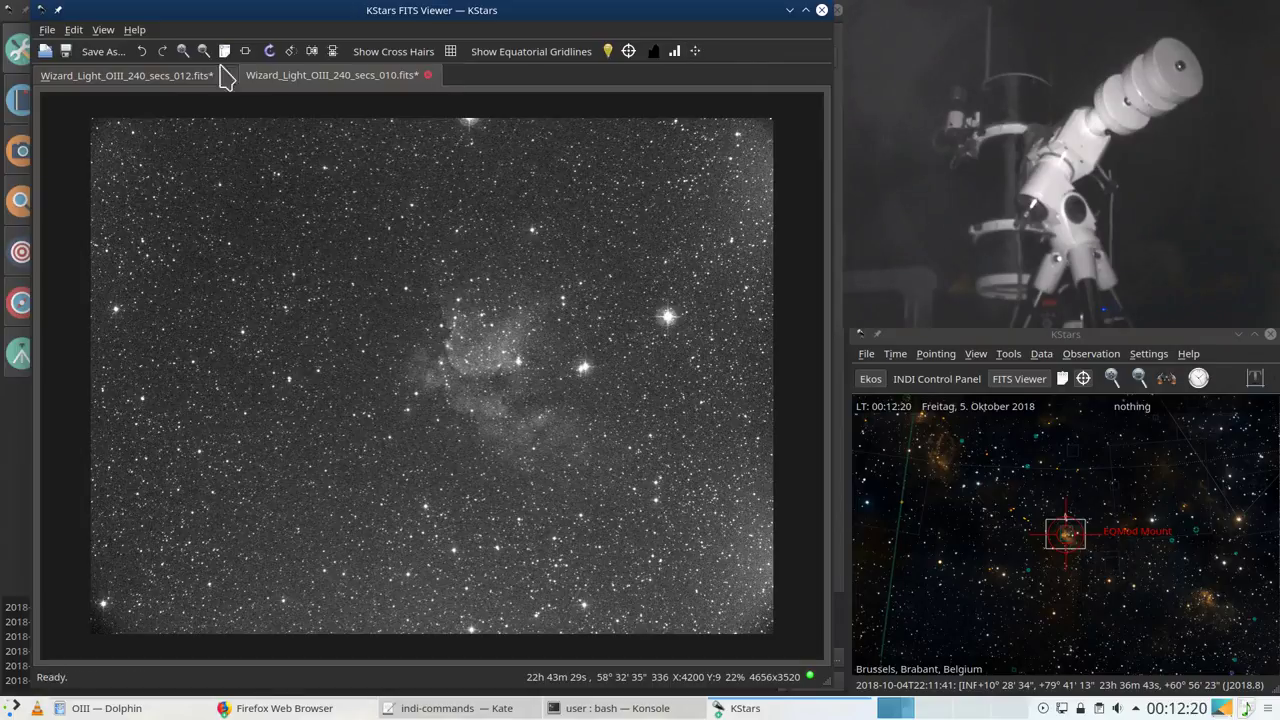
pyautogui.click(172, 78)
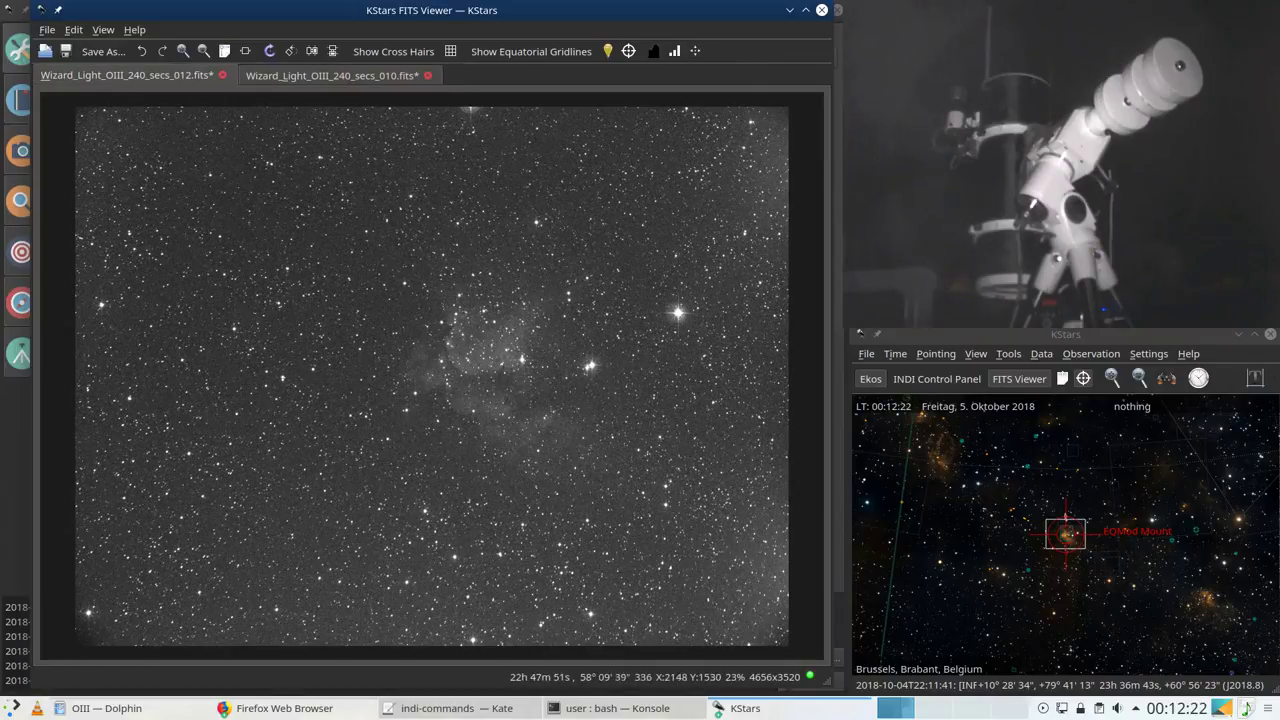
pyautogui.scroll(1, 422, 347)
pyautogui.scroll(-1, 423, 346)
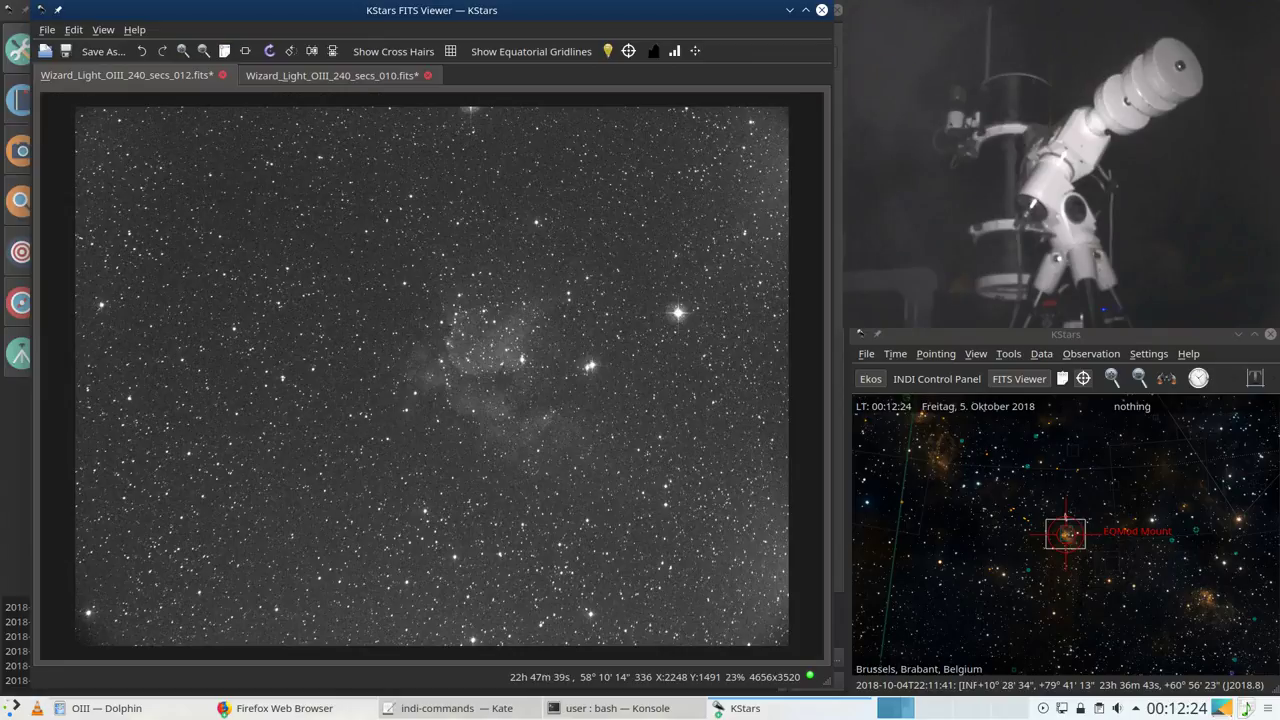
# Step: Examine the stars in OIII frame 012 at 100% and at reduced scales, ending with the whole frame fitted to the window
pyautogui.click(225, 51)
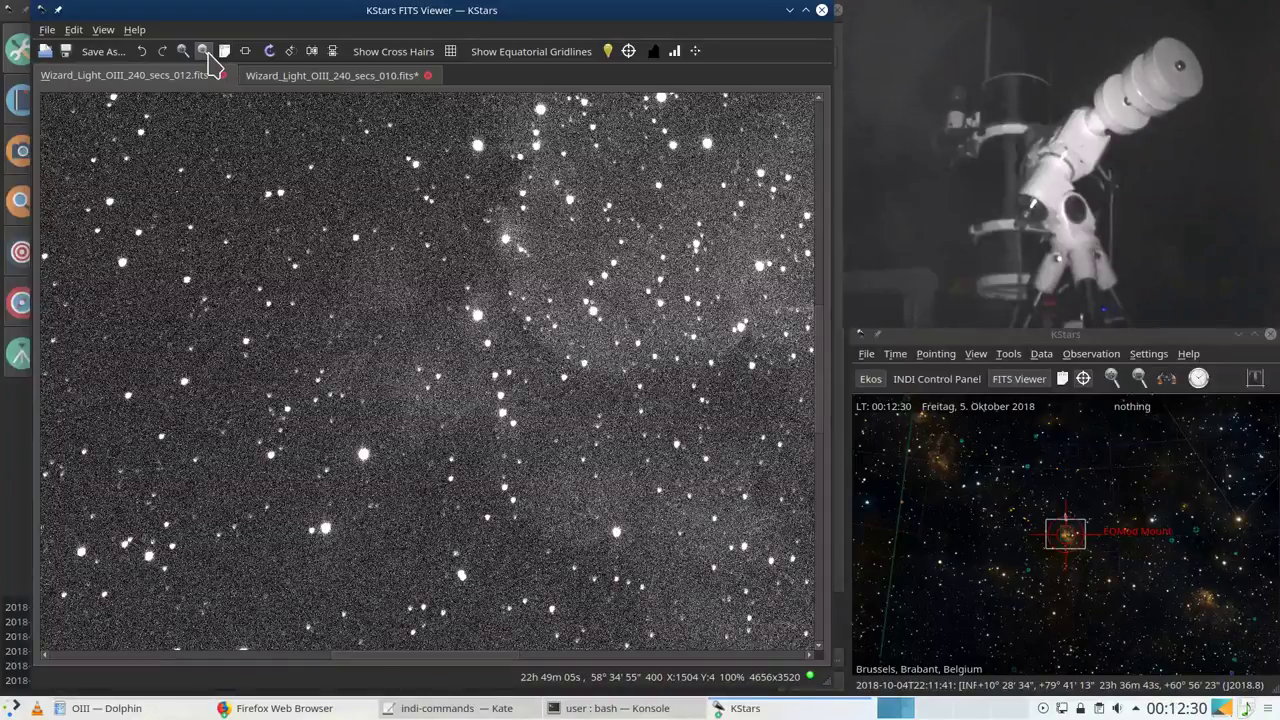
pyautogui.click(203, 51)
pyautogui.click(203, 51)
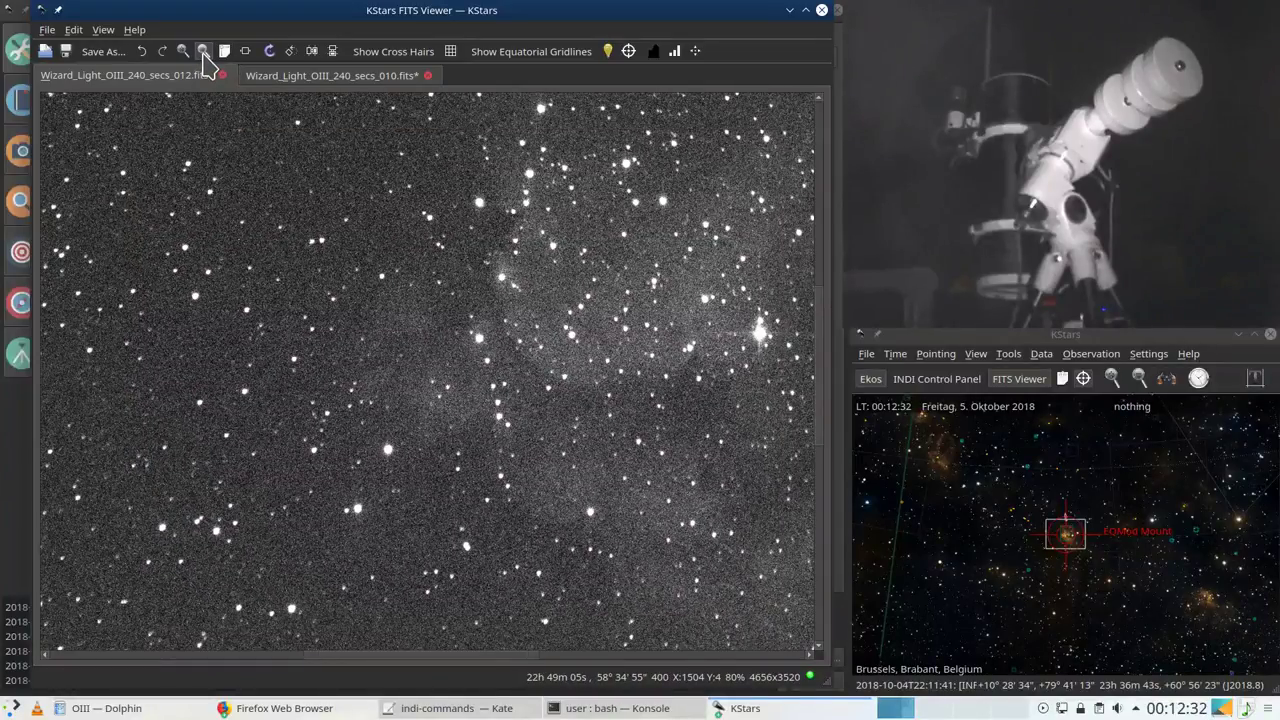
pyautogui.click(203, 51)
pyautogui.click(203, 51)
pyautogui.click(203, 51)
pyautogui.click(203, 51)
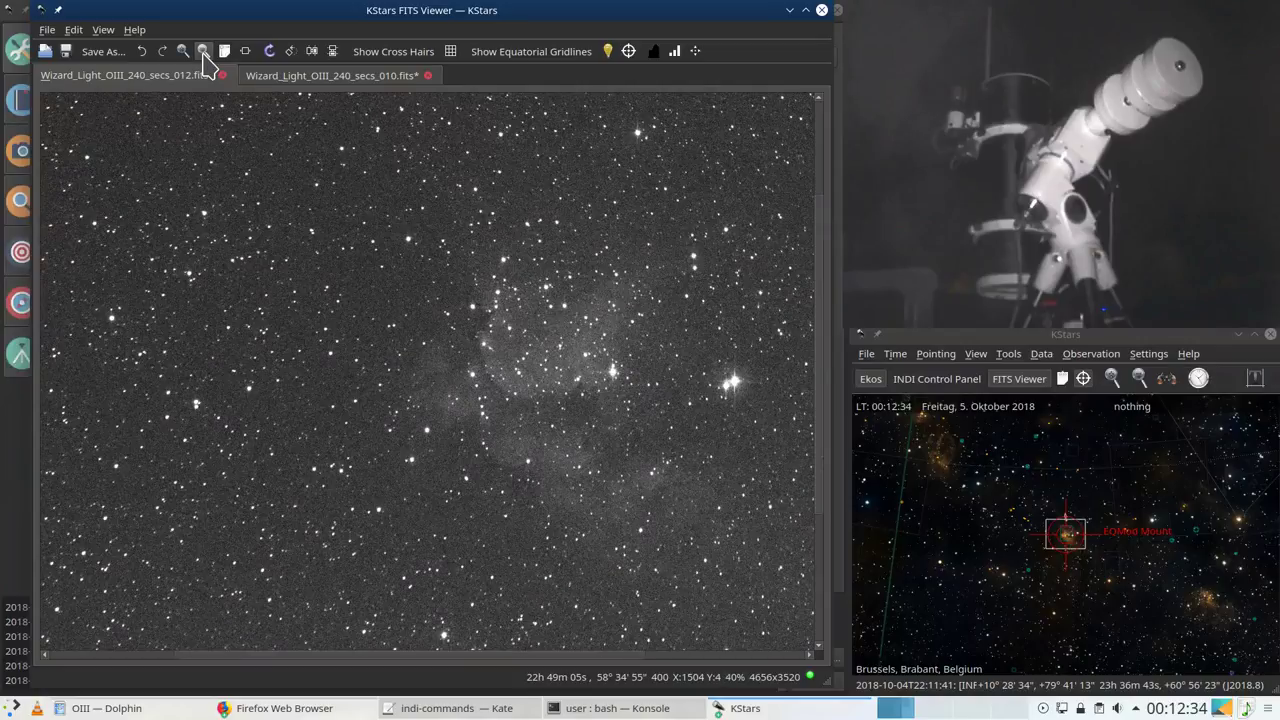
pyautogui.click(203, 51)
pyautogui.click(203, 51)
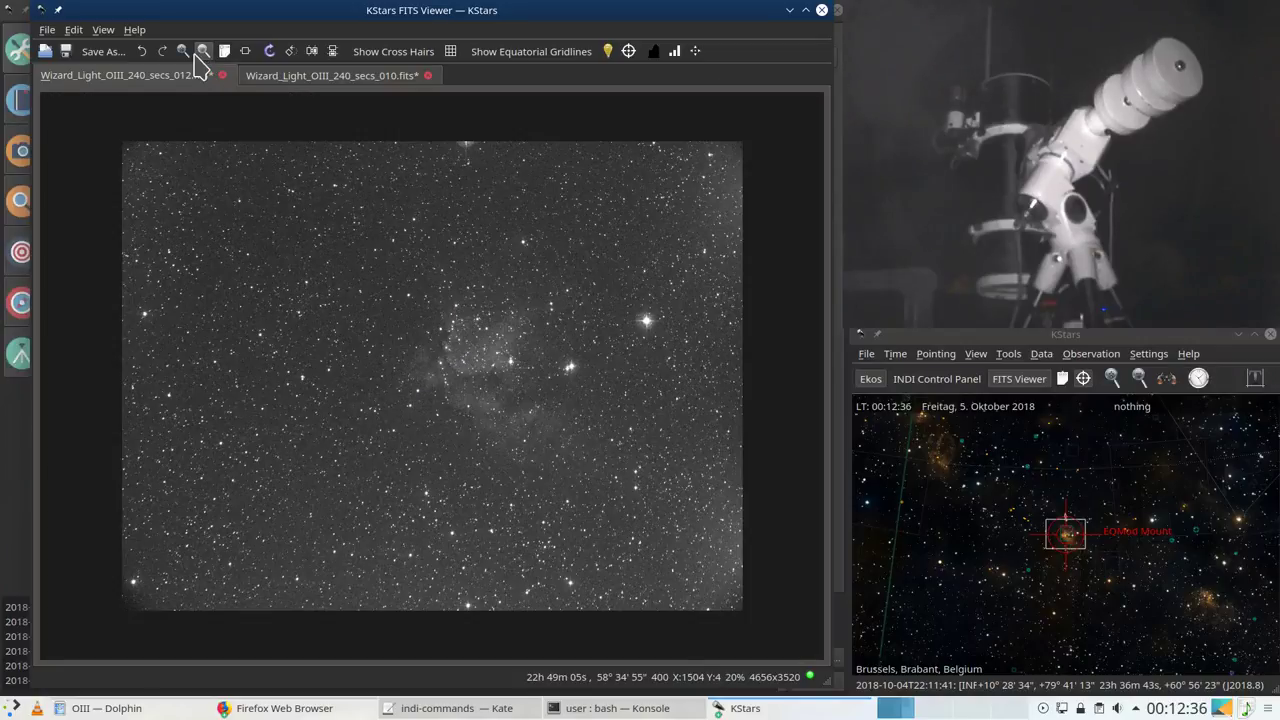
pyautogui.click(224, 52)
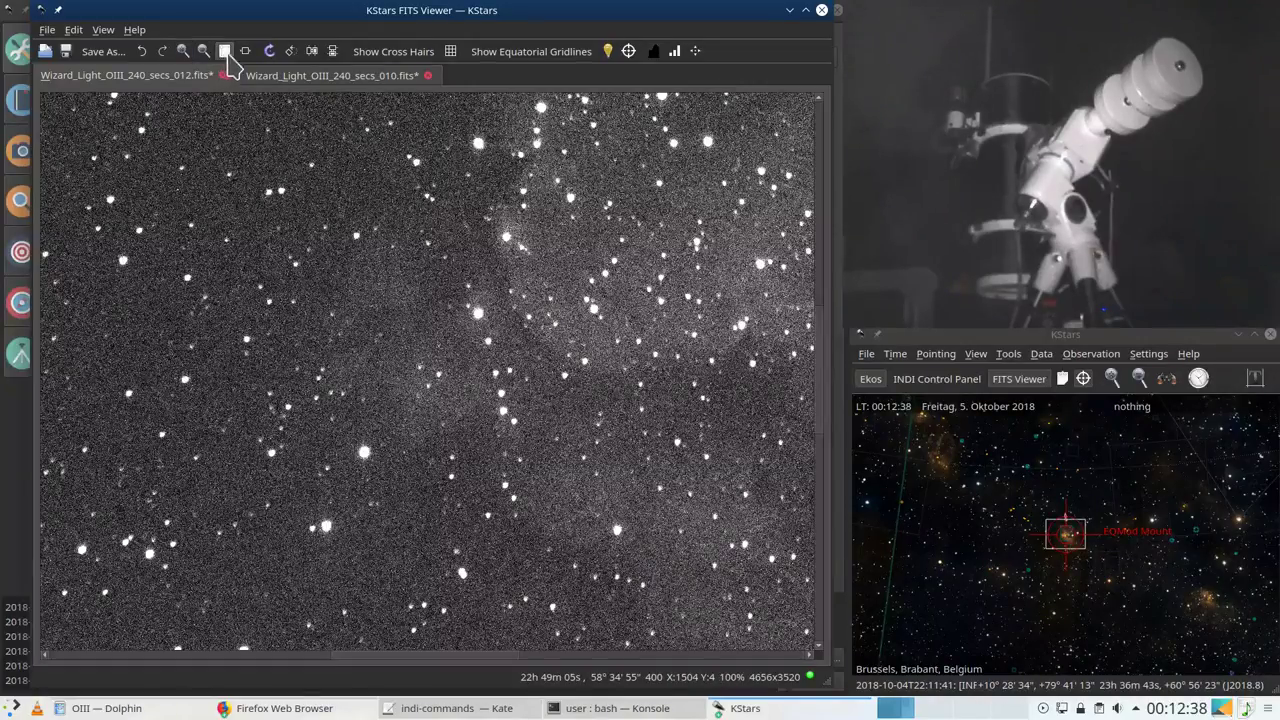
pyautogui.click(247, 53)
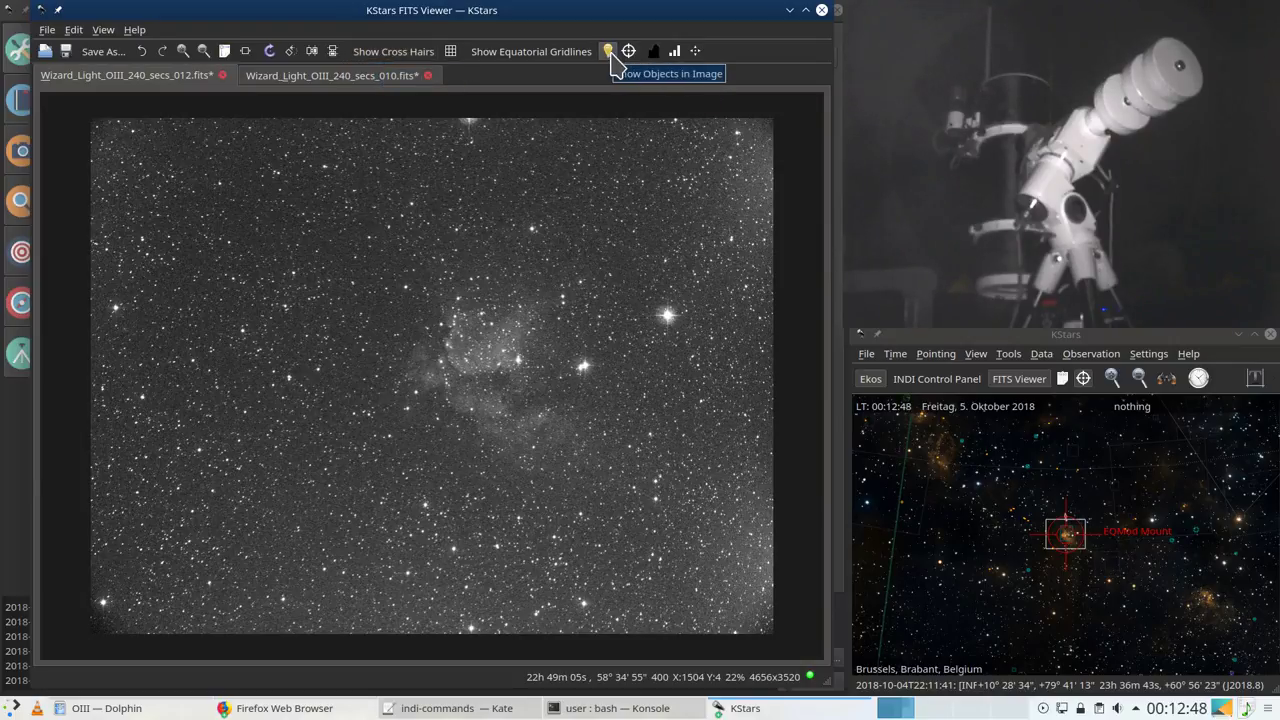
# Step: Reapply Auto Stretch to OIII frame 012 and compare it with frame 010 at the same scale
pyautogui.click(330, 79)
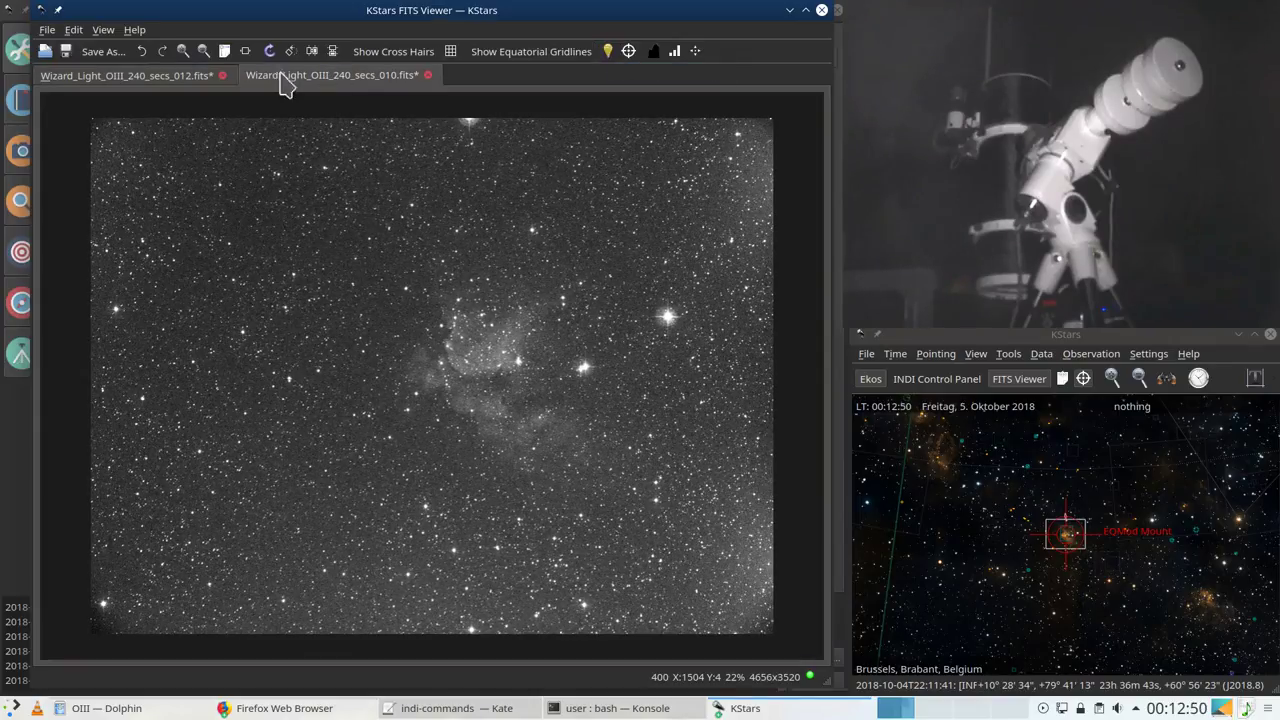
pyautogui.click(172, 78)
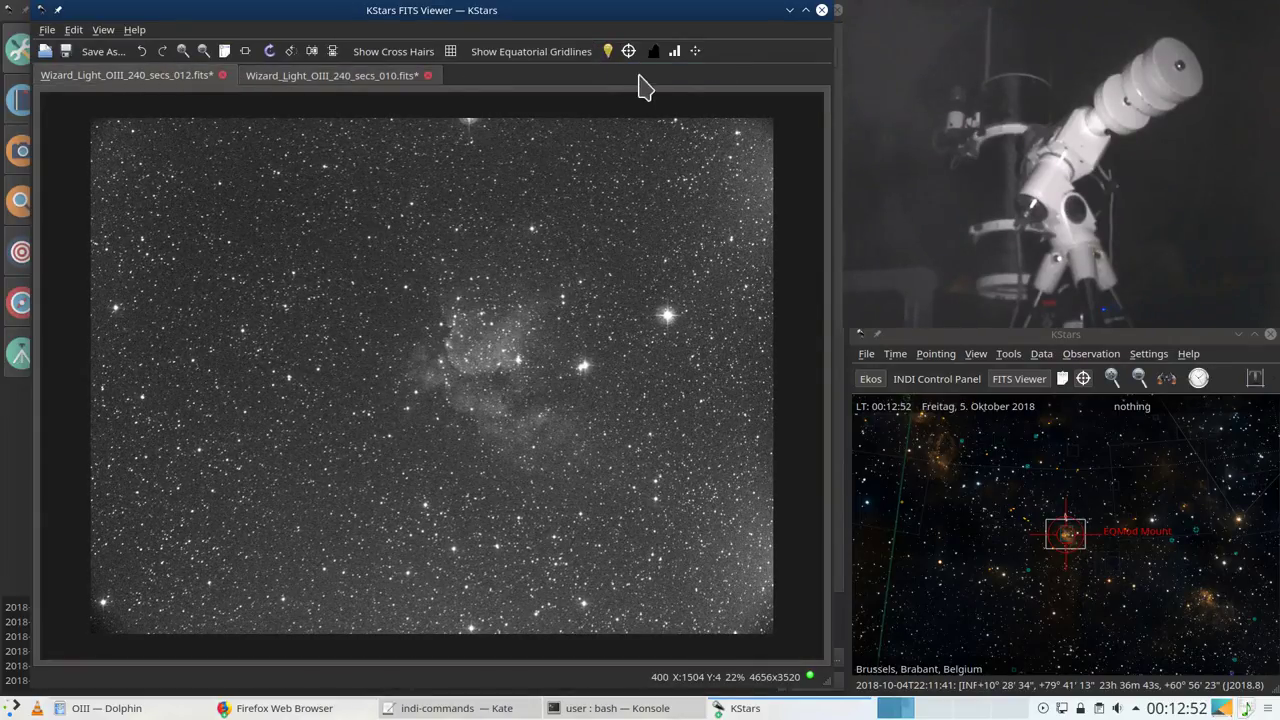
pyautogui.click(695, 51)
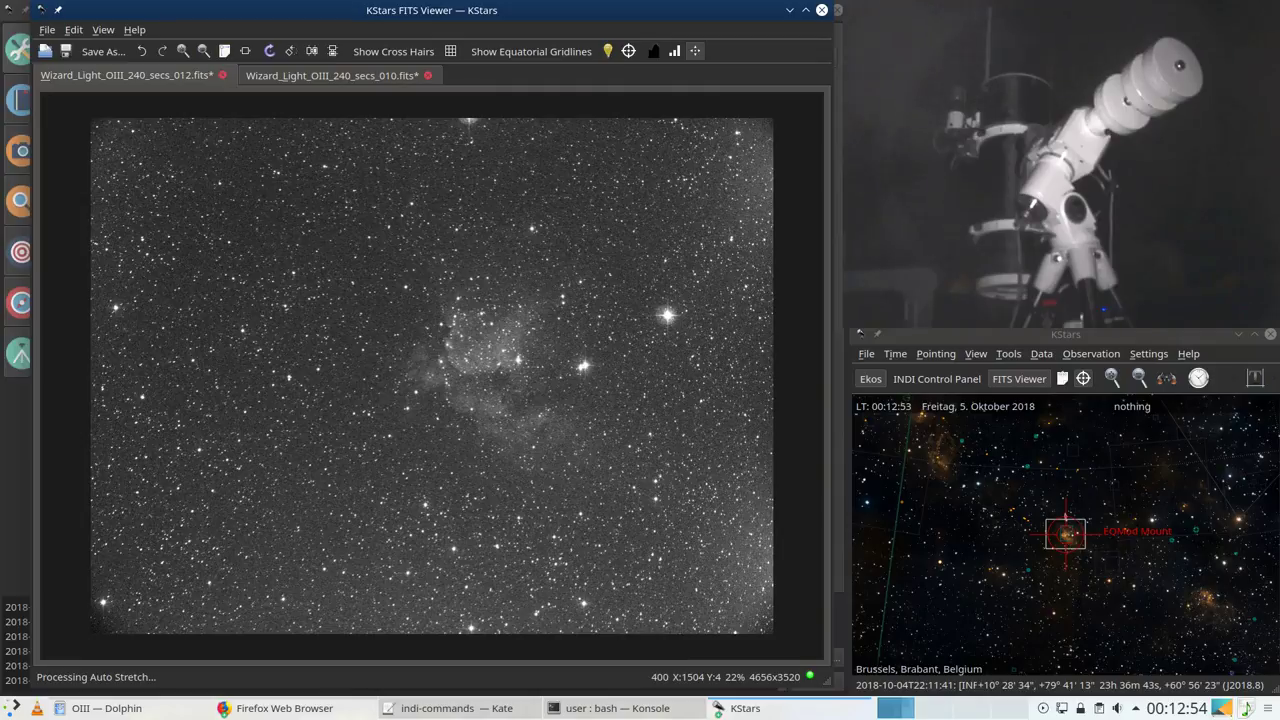
pyautogui.click(370, 80)
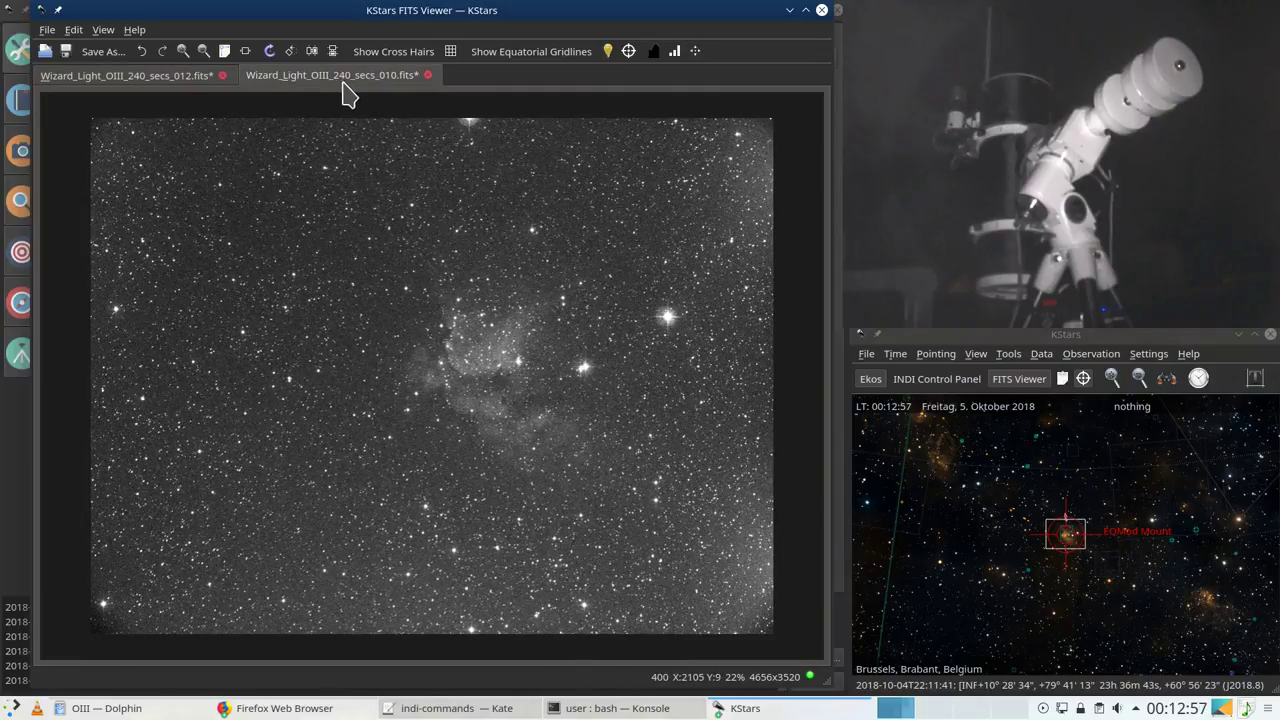
# Step: Recheck the star positions and nebula of OIII frame 012 against frame 010, and put the FITS viewer away
pyautogui.click(130, 80)
pyautogui.click(326, 84)
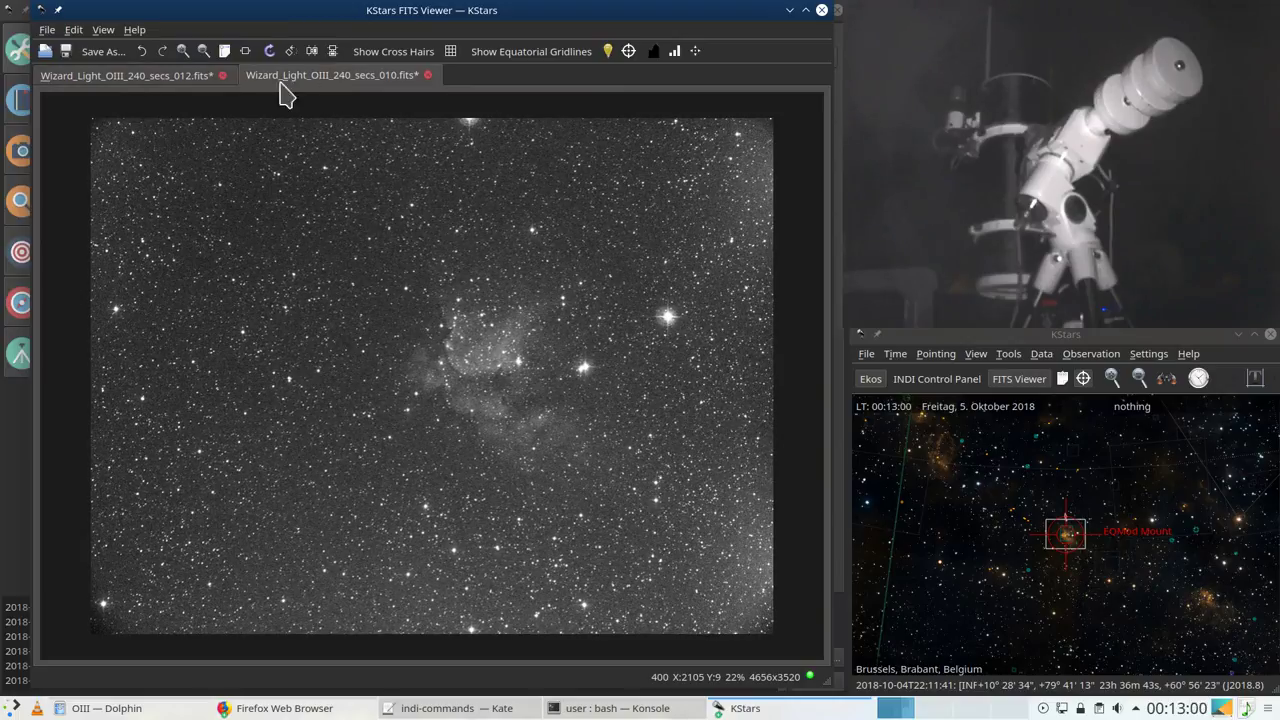
pyautogui.click(172, 82)
pyautogui.click(338, 84)
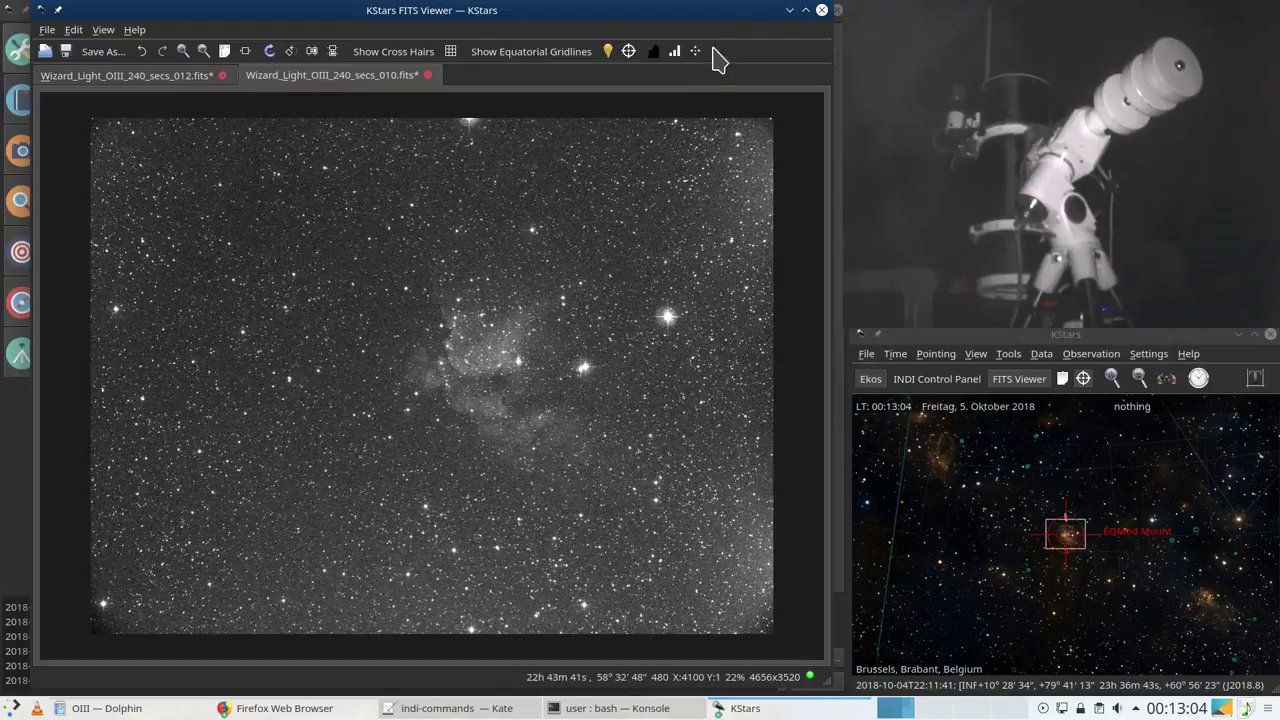
pyautogui.click(789, 10)
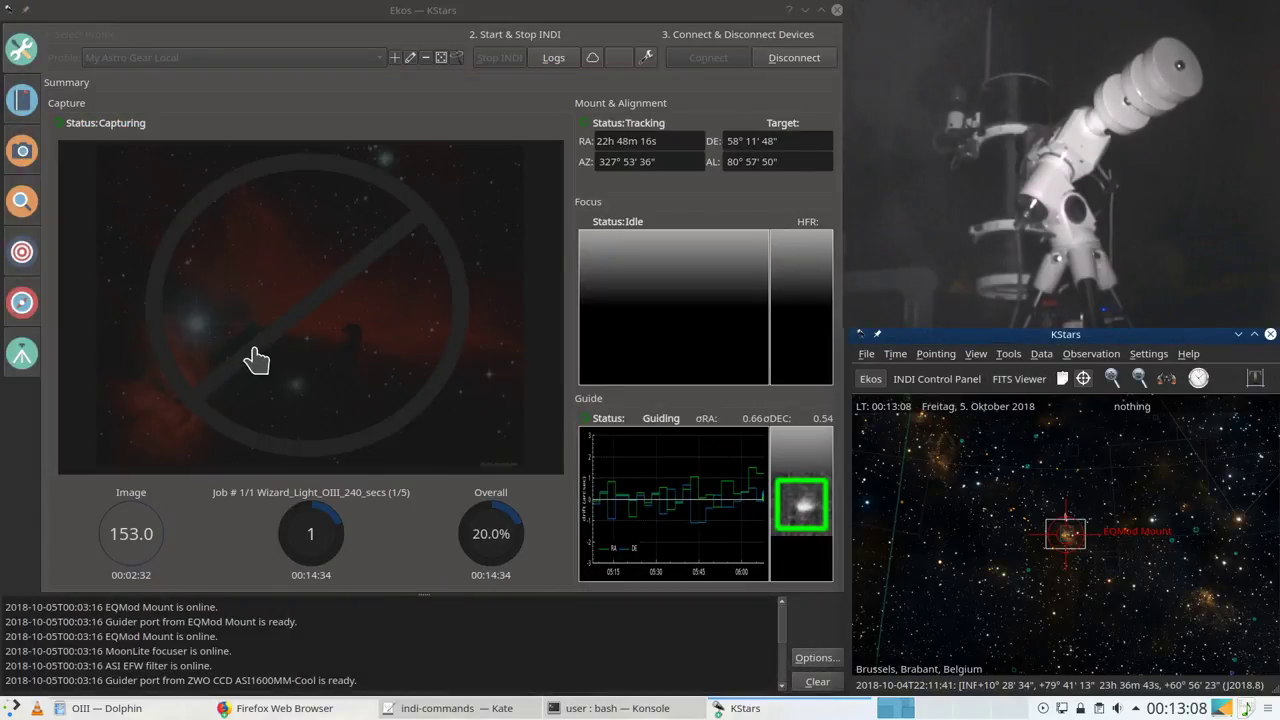
# Step: Monitor the autoguiding drift graph and guide star during the exposure, and return to the capture progress summary
pyautogui.click(22, 352)
pyautogui.click(17, 312)
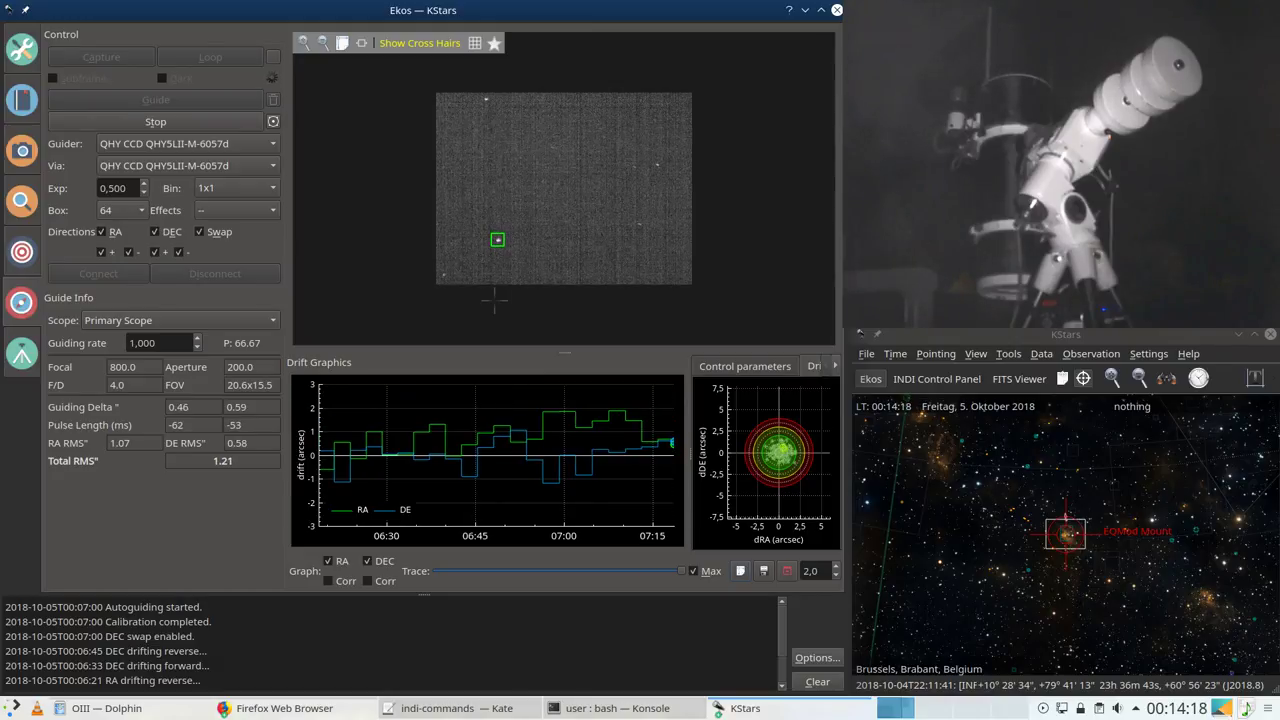
pyautogui.click(23, 58)
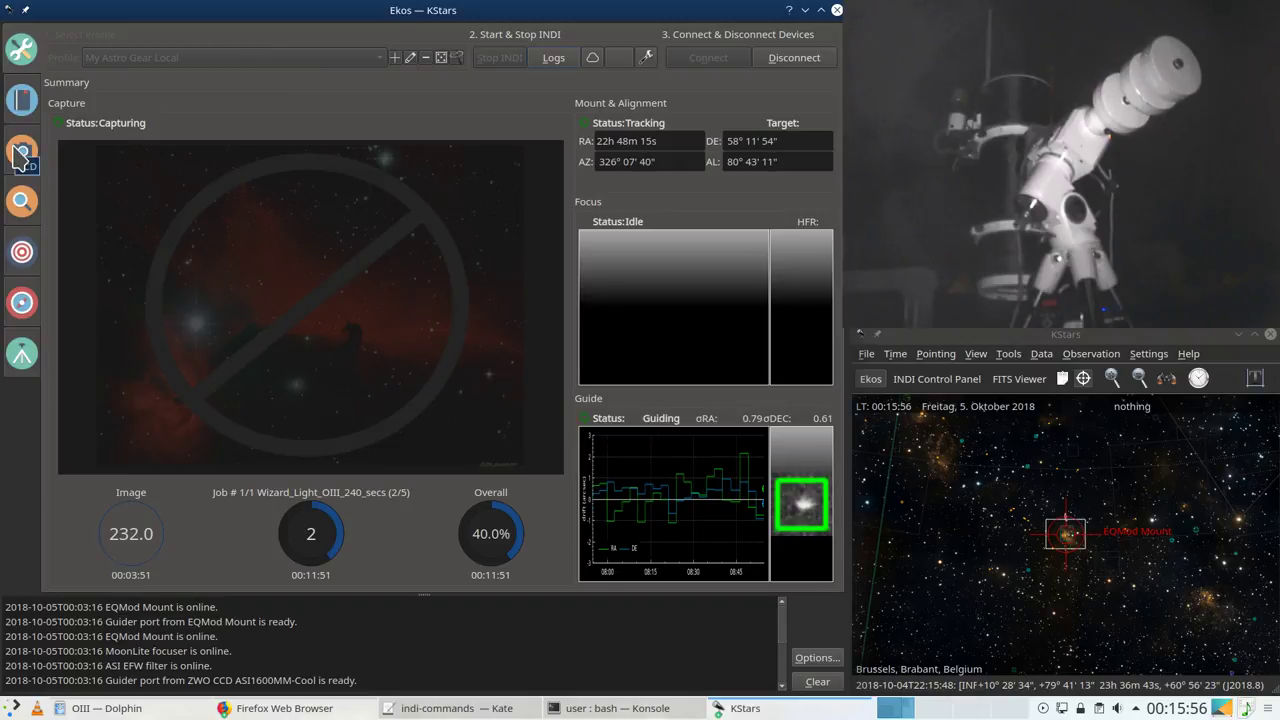
# Step: Bring up Wizard_Light_OIII_240_secs_013.fits in the FITS viewer and apply Auto Stretch twice
pyautogui.click(745, 709)
pyautogui.click(780, 680)
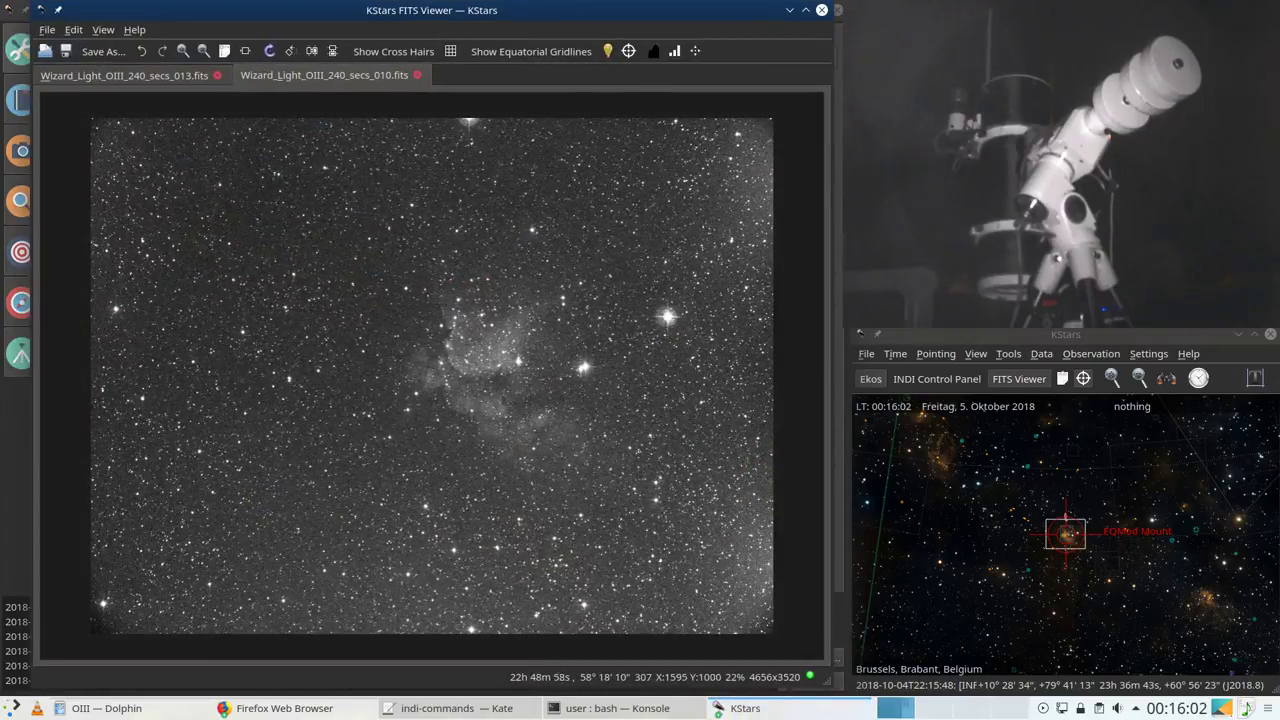
pyautogui.click(86, 76)
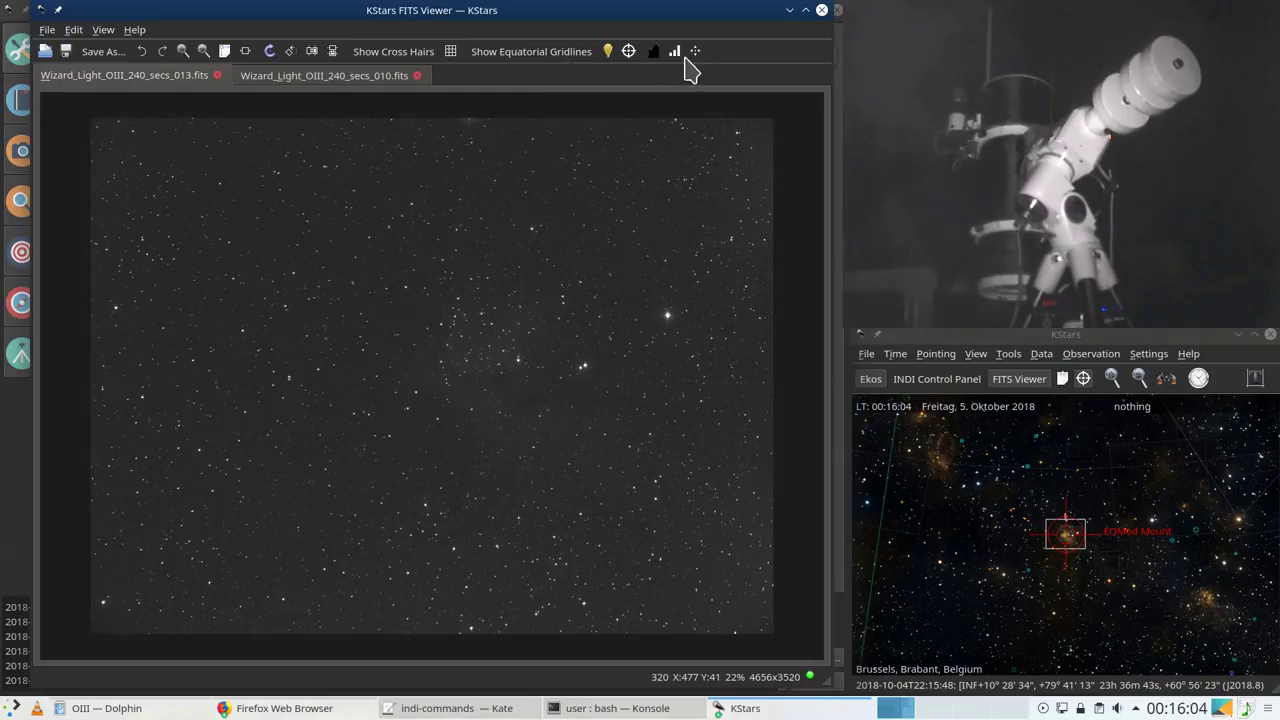
pyautogui.click(695, 51)
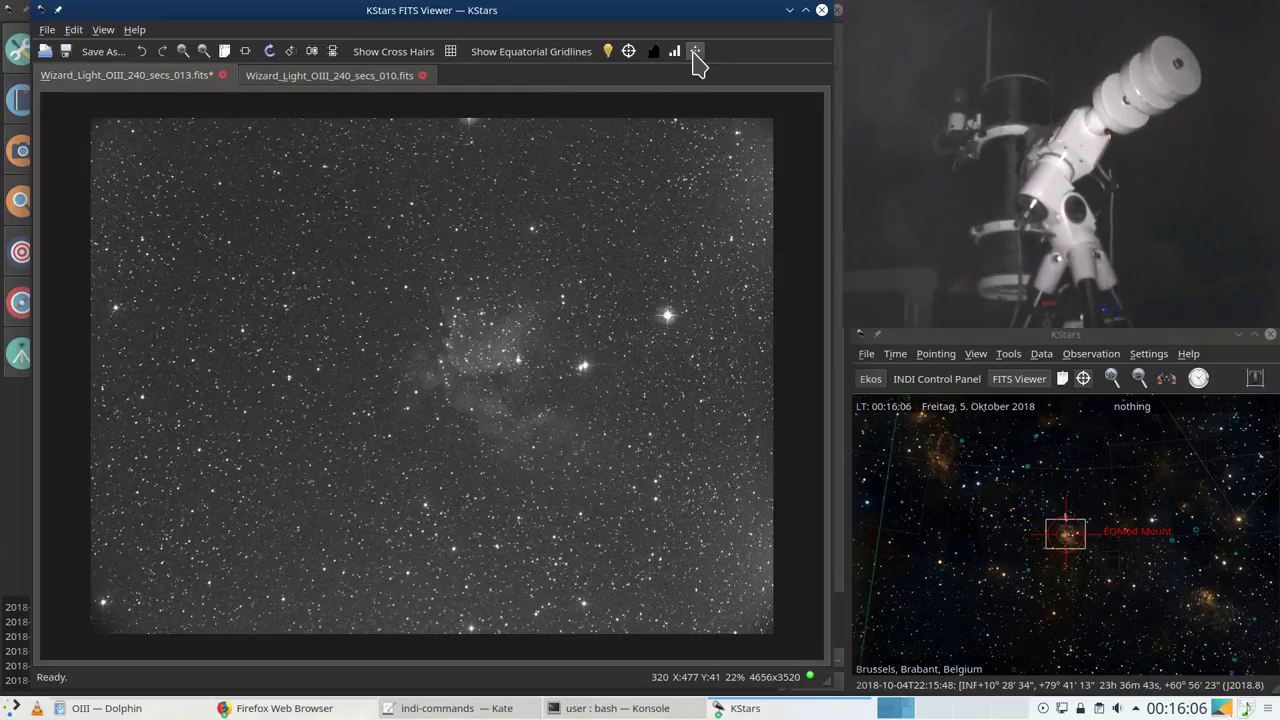
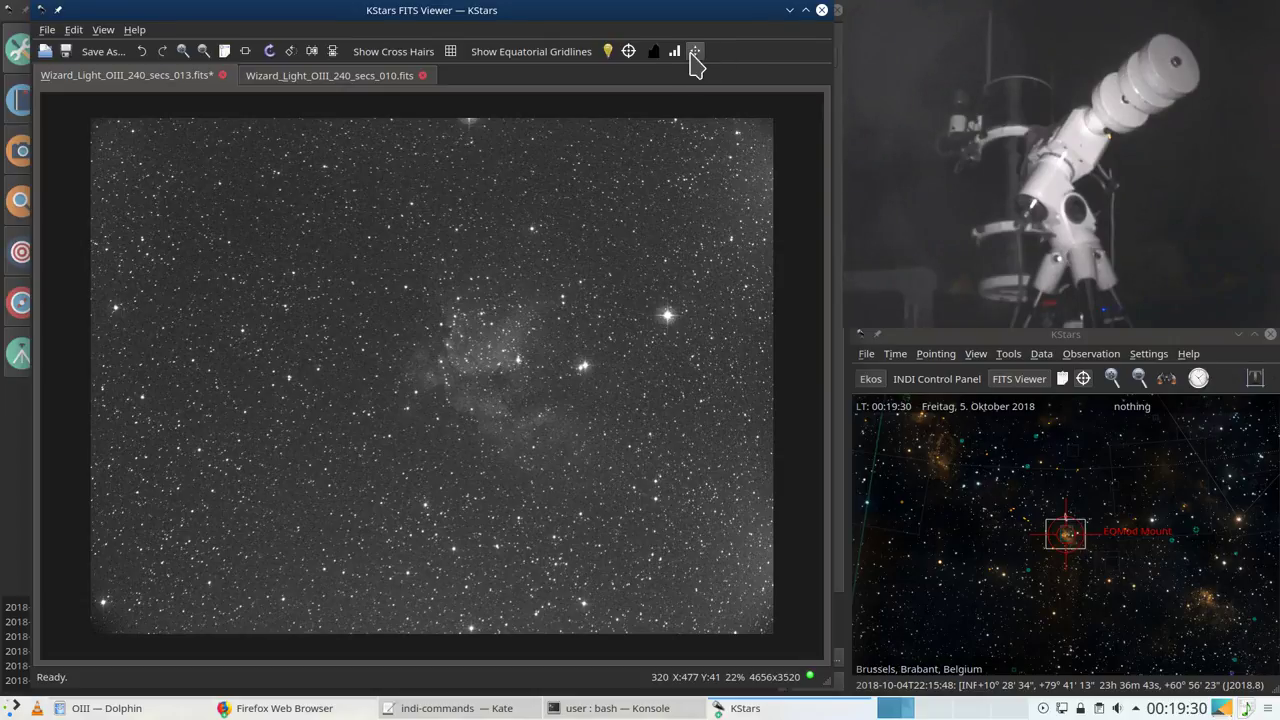
pyautogui.click(695, 54)
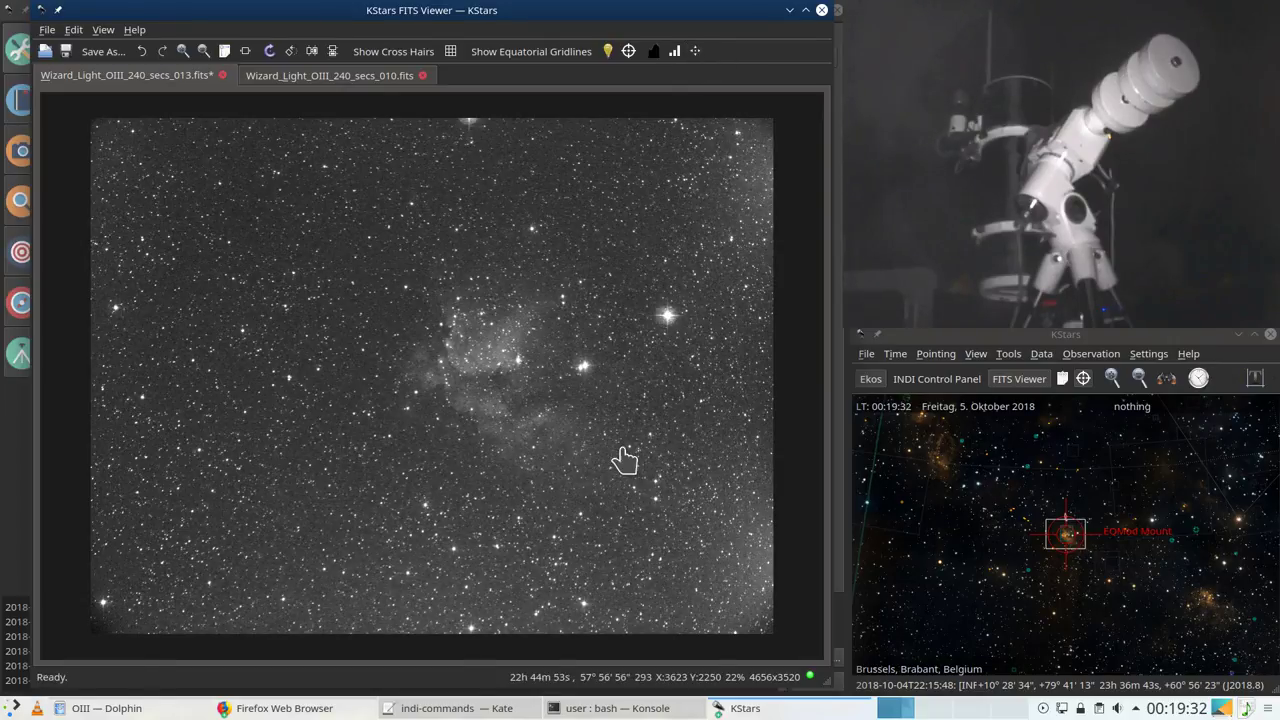
# Step: Compare the star field and nebula of OIII frame 013 with those of frame 010
pyautogui.click(334, 80)
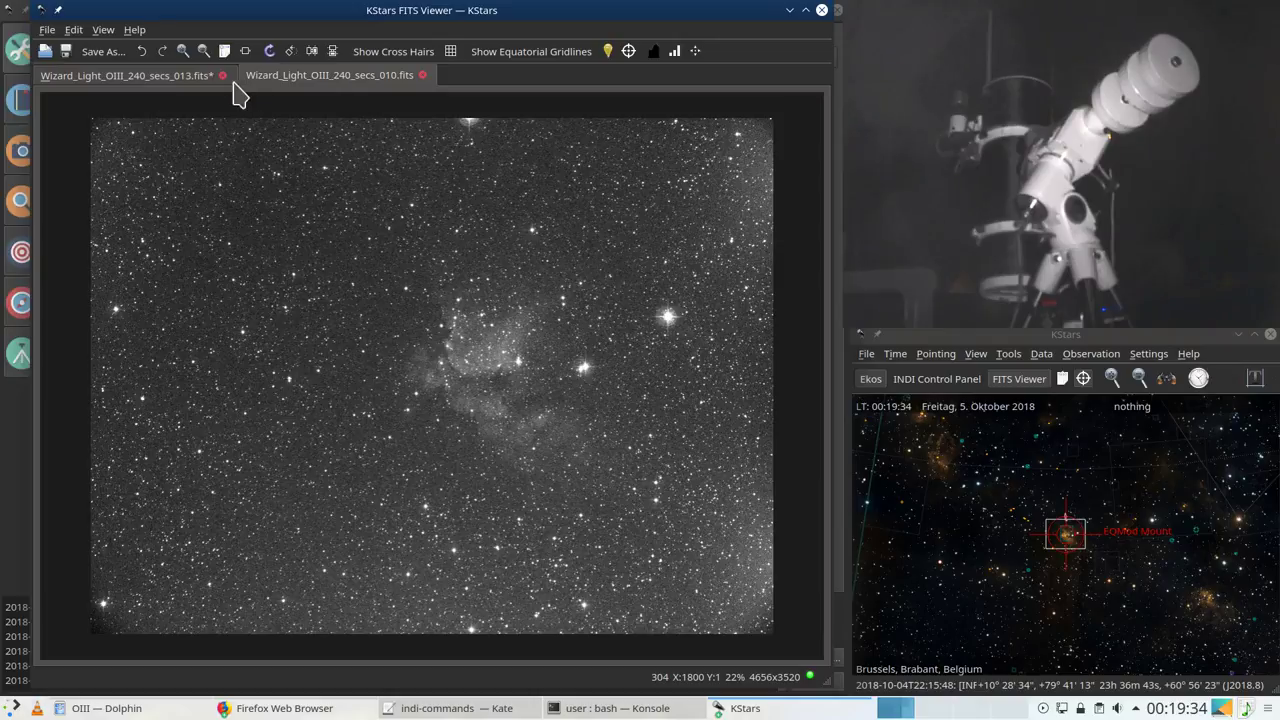
pyautogui.click(167, 80)
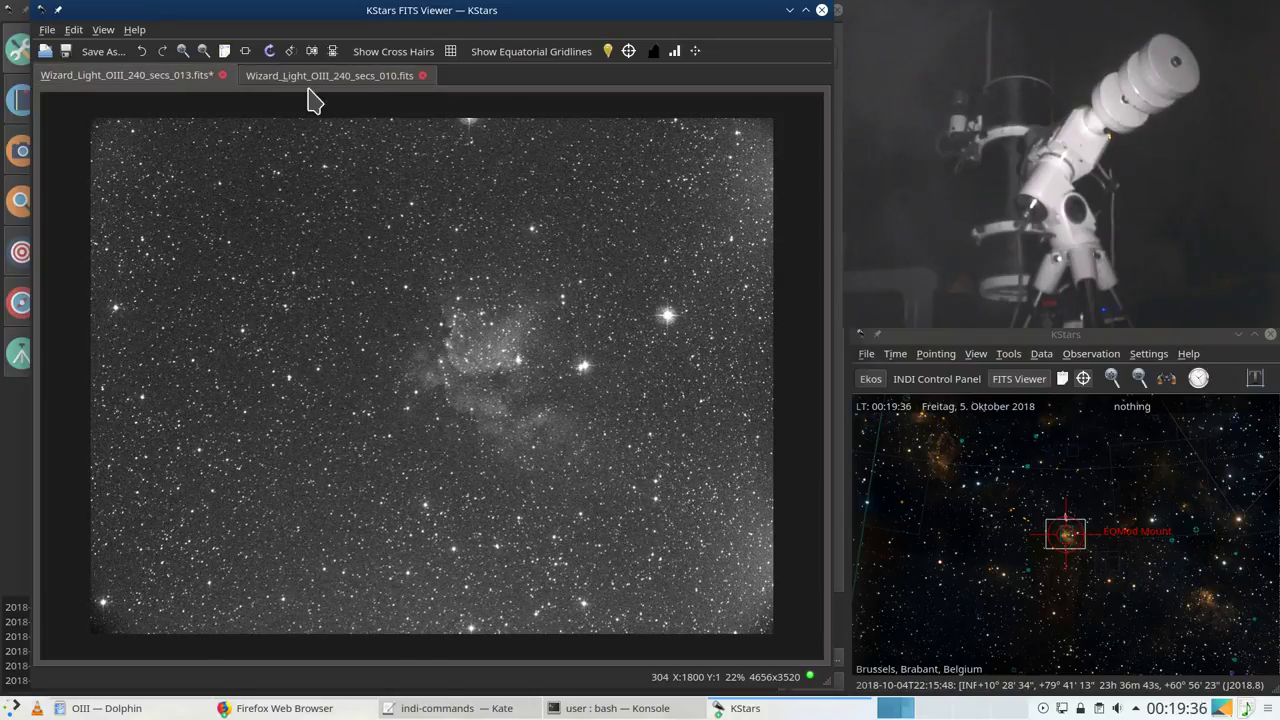
pyautogui.click(362, 80)
pyautogui.click(167, 80)
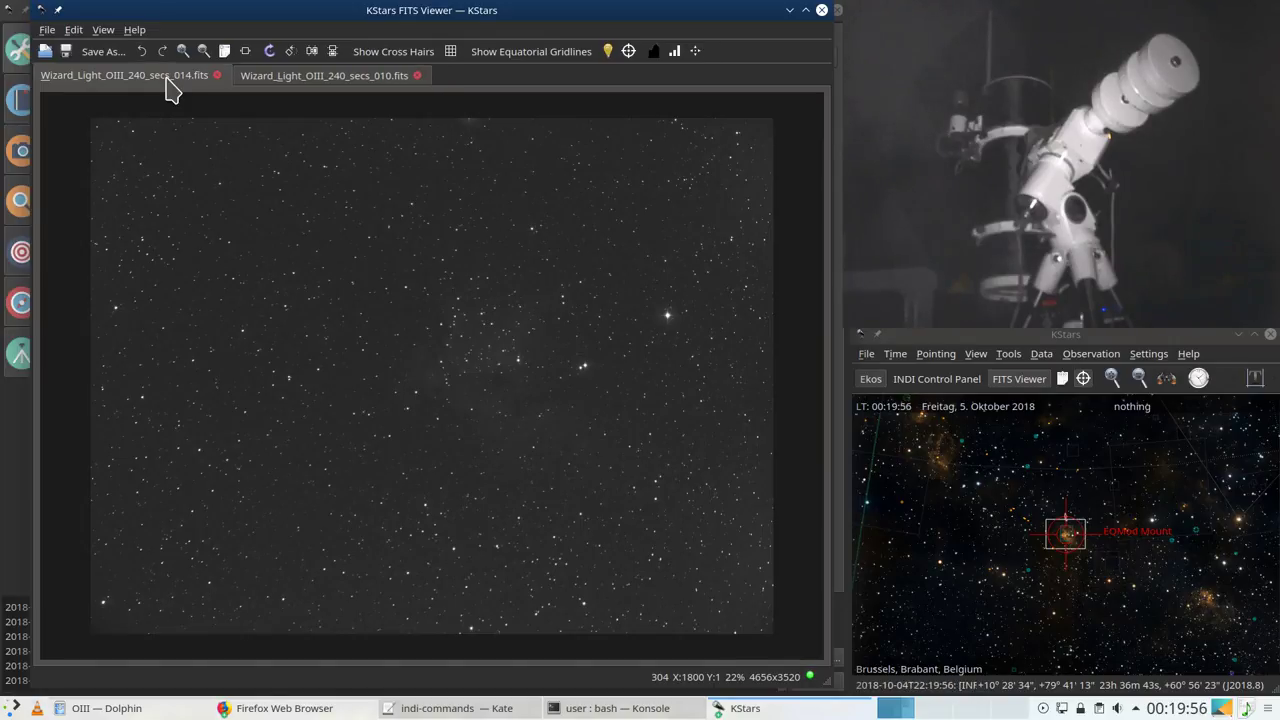
# Step: Apply Auto Stretch to the newly captured Wizard_Light_OIII_240_secs_014.fits and minimize the FITS viewer
pyautogui.click(695, 51)
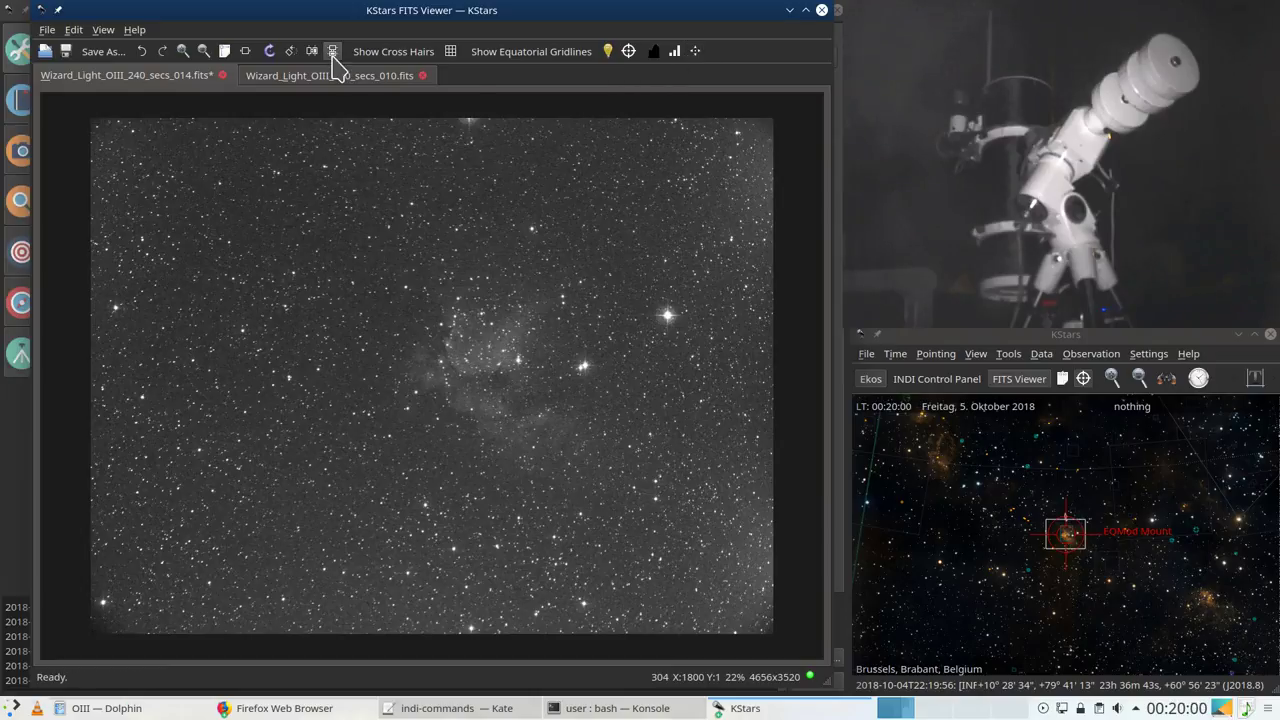
pyautogui.click(790, 11)
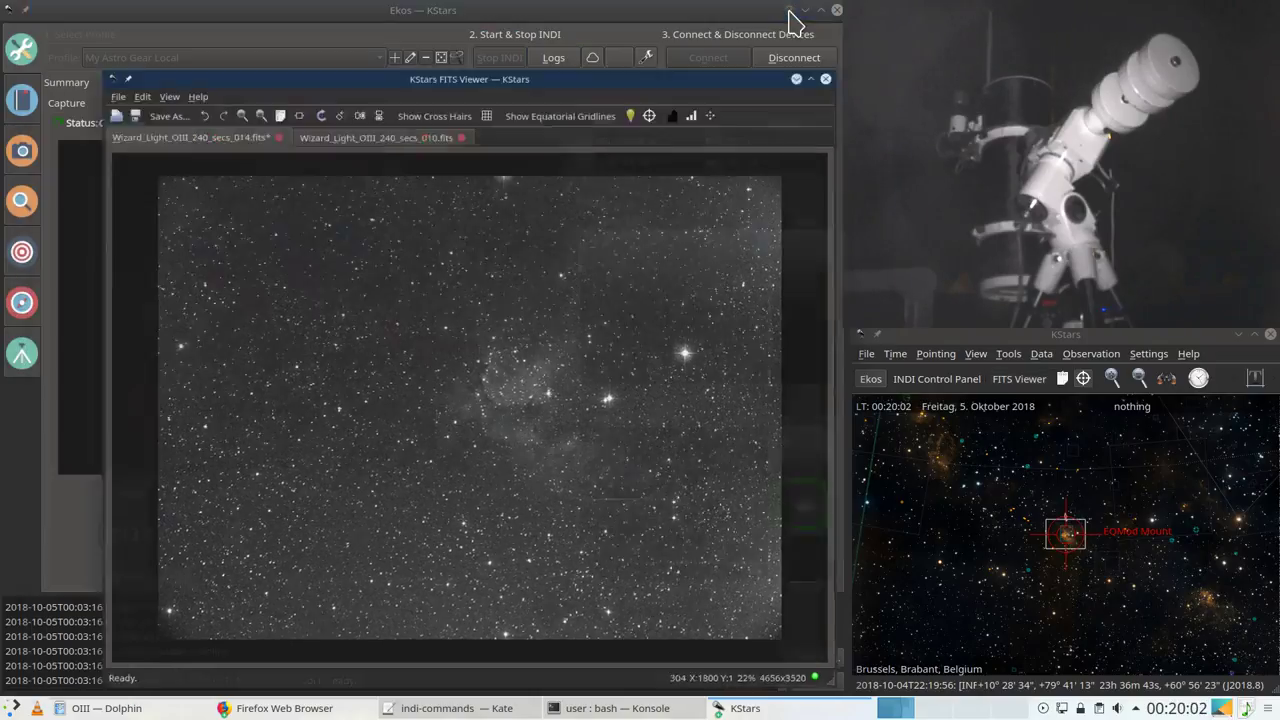
pyautogui.click(790, 11)
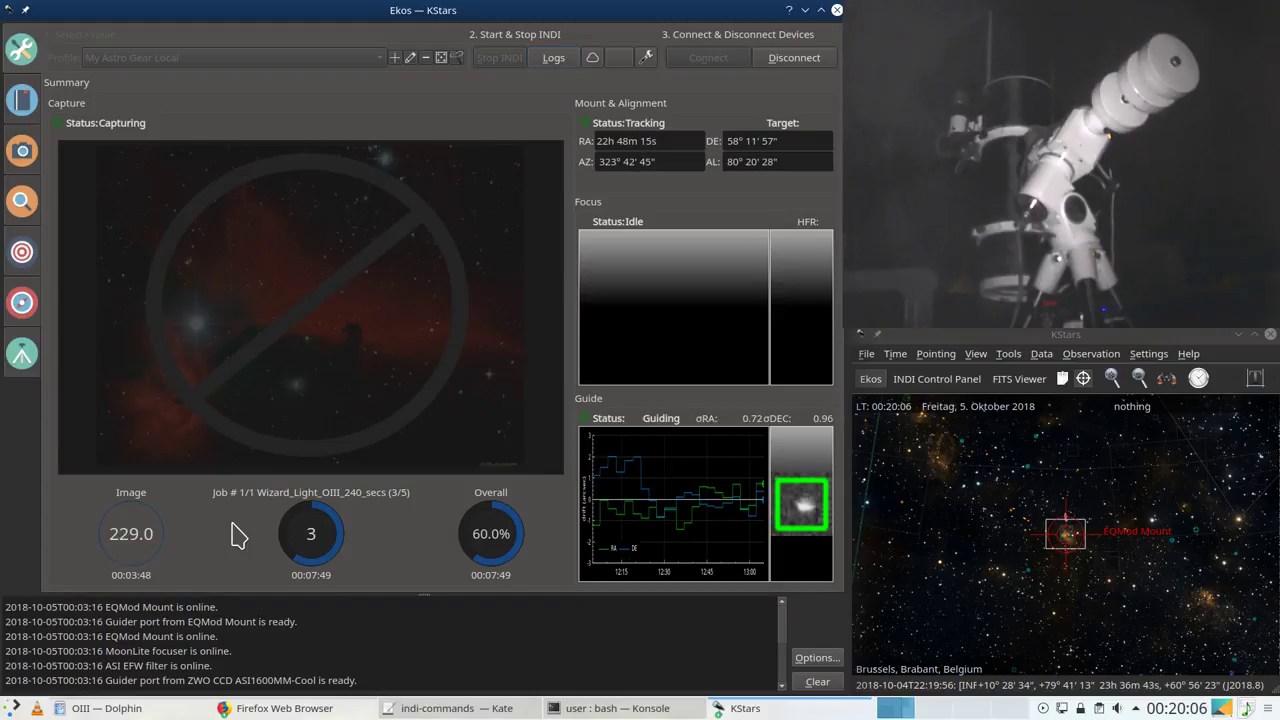
# Step: Examine the guiding drift graph over a wider range, and go back to the sequence progress summary
pyautogui.click(22, 310)
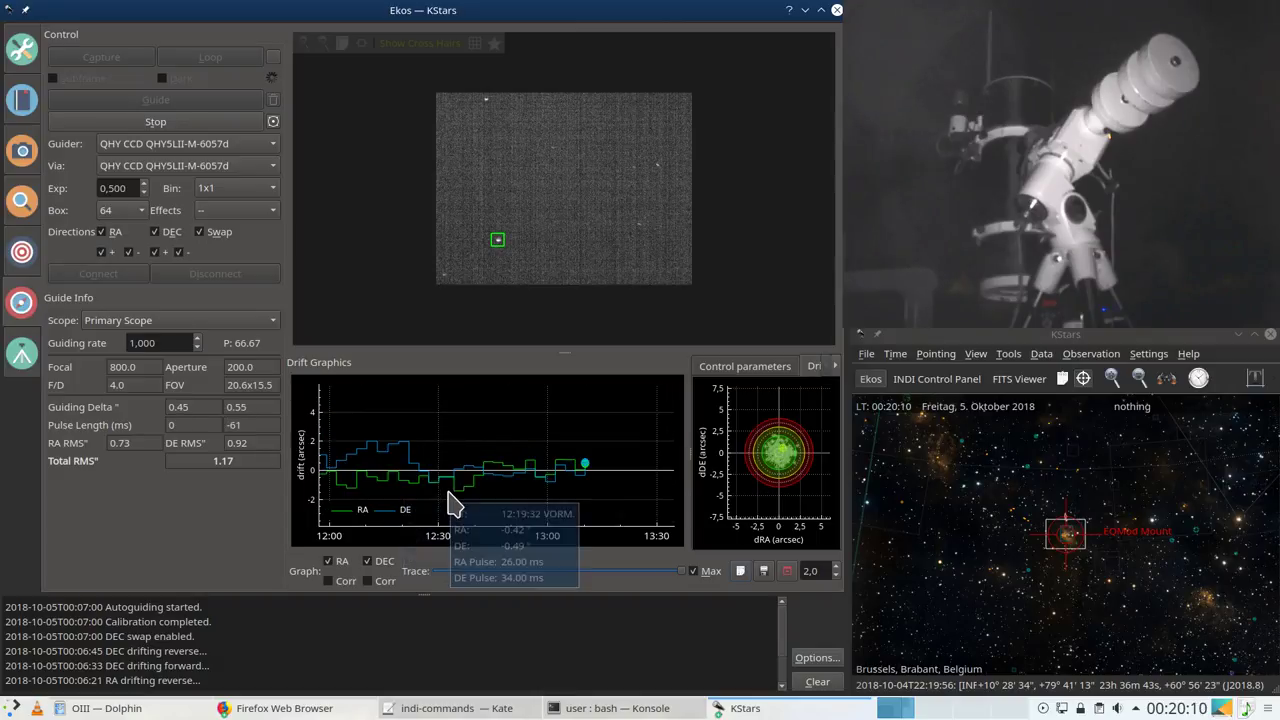
pyautogui.scroll(-3, 450, 503)
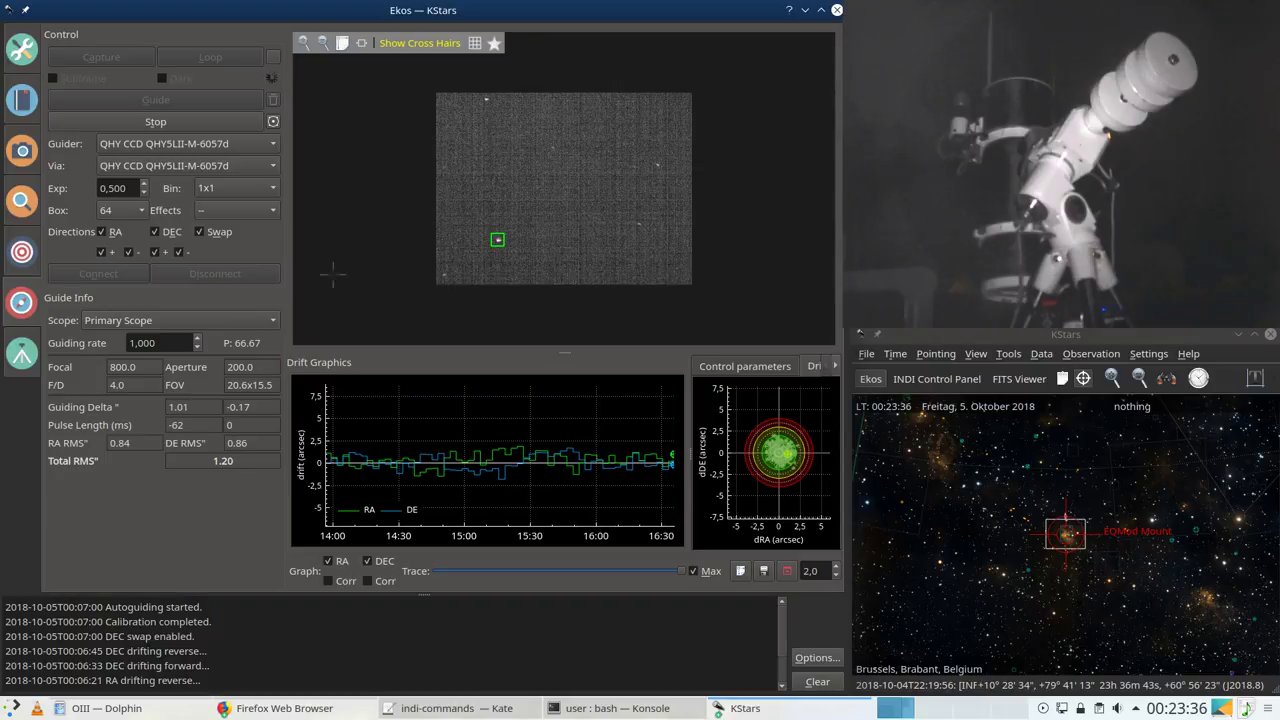
pyautogui.click(25, 46)
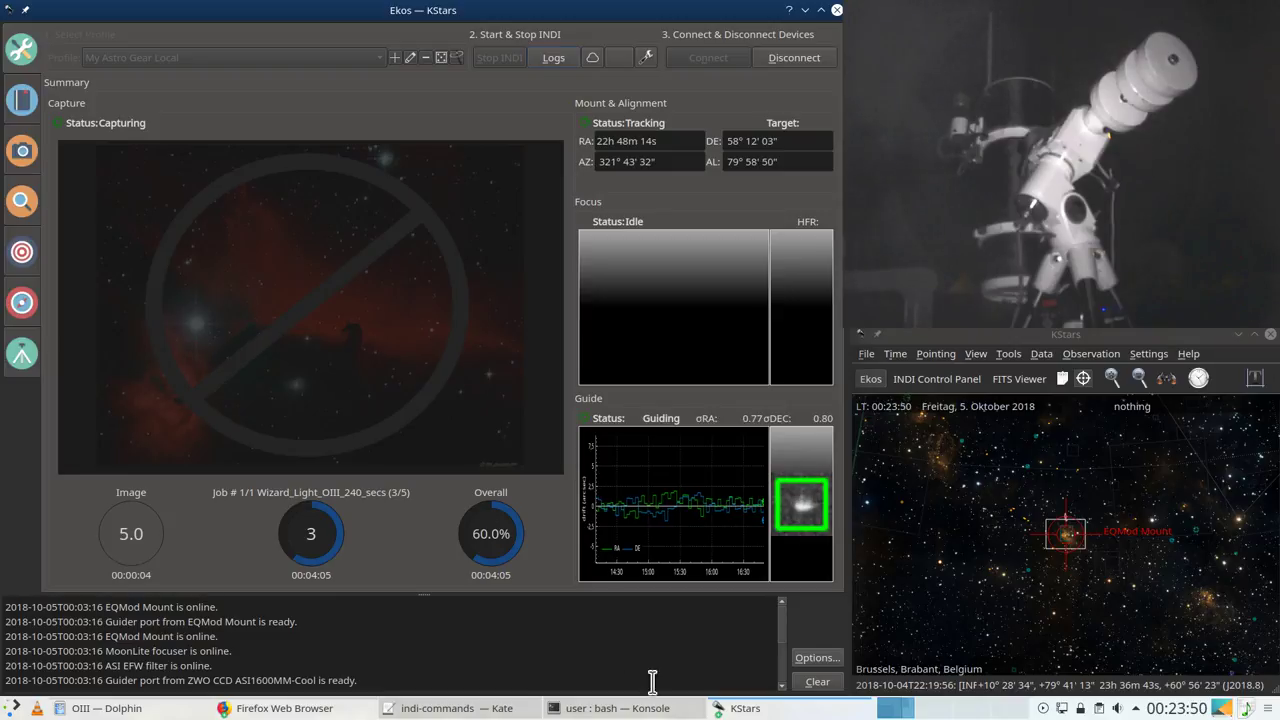
# Step: Bring the FITS viewer back and apply Auto Stretch twice to the new Wizard_Light_OIII_240_secs_015.fits
pyautogui.click(742, 708)
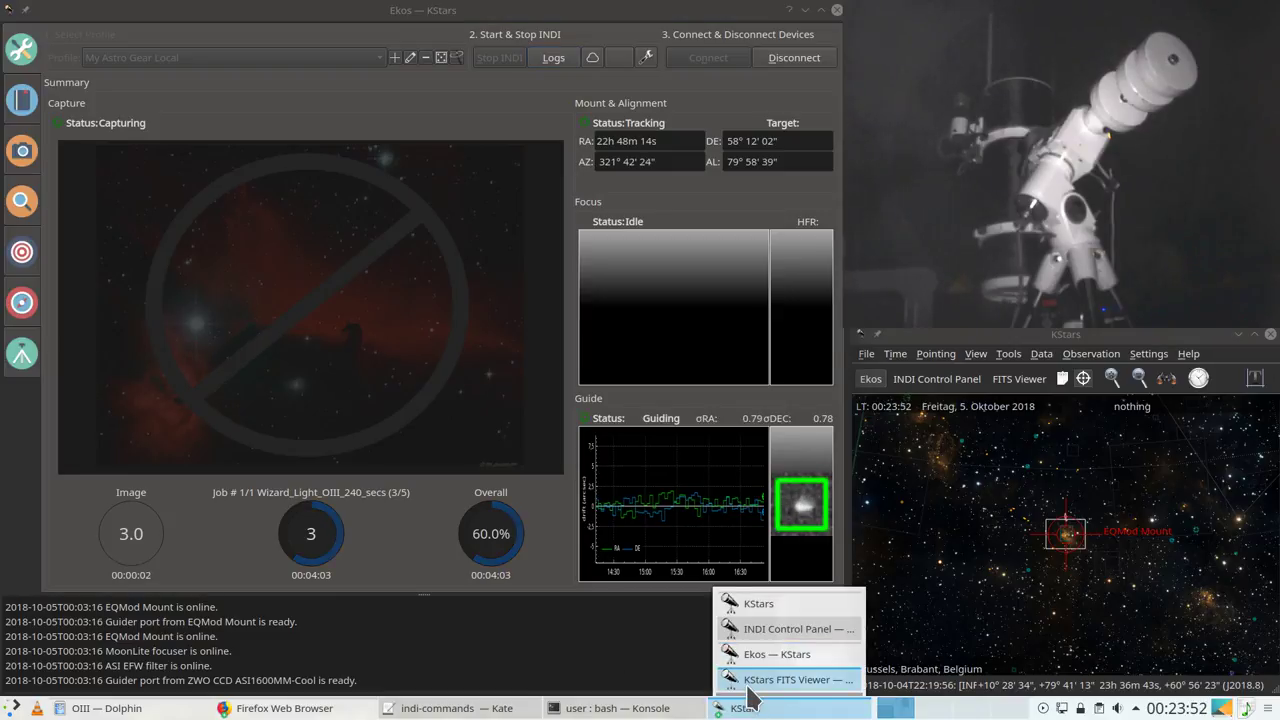
pyautogui.click(748, 684)
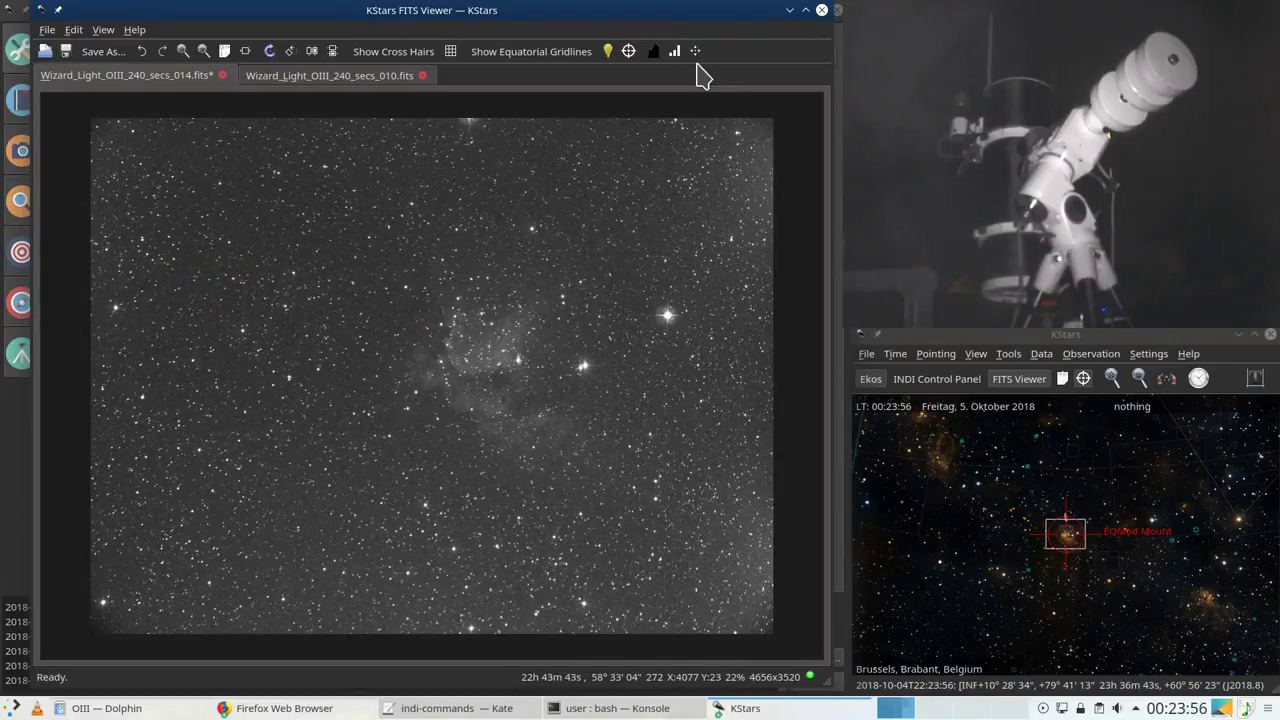
pyautogui.click(695, 51)
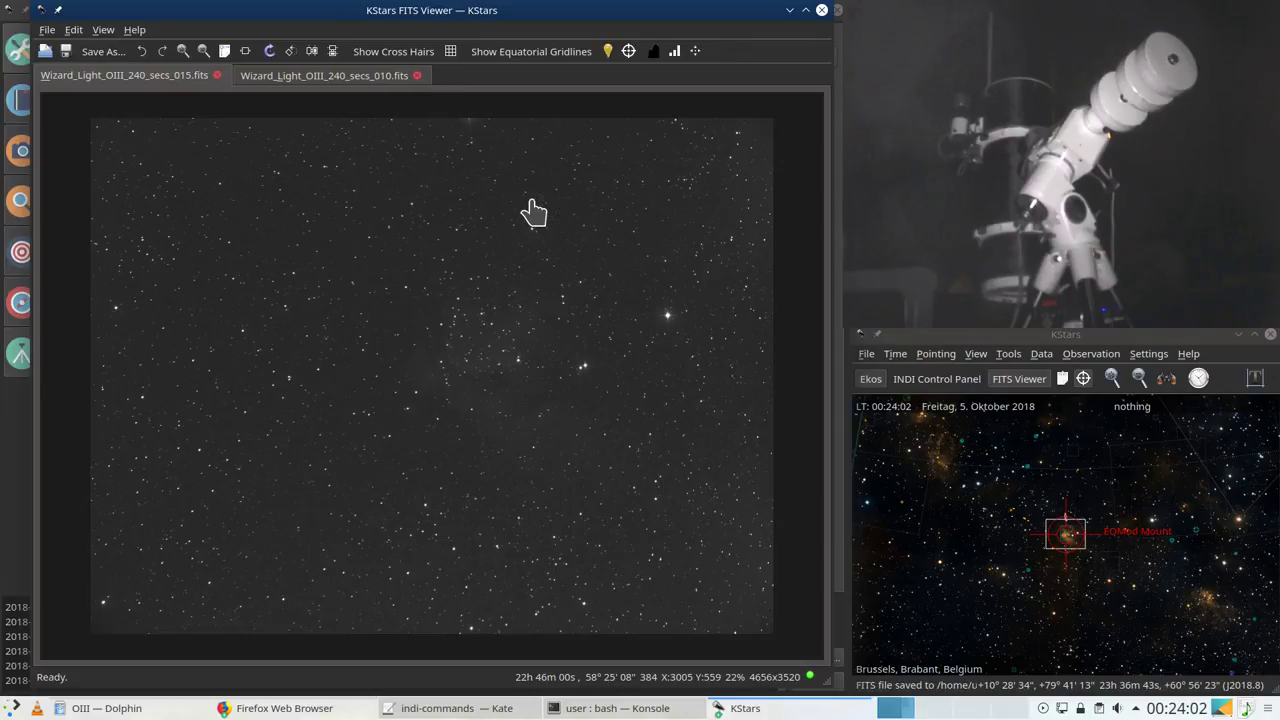
pyautogui.click(695, 51)
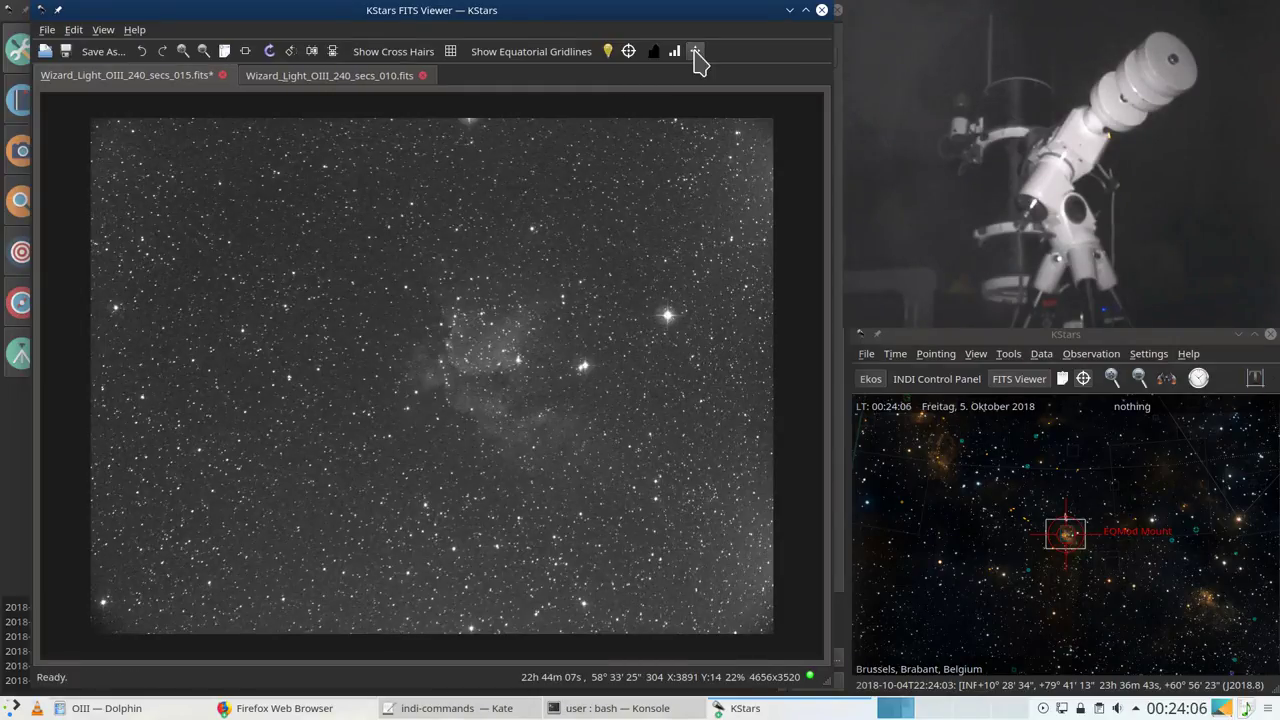
pyautogui.click(695, 51)
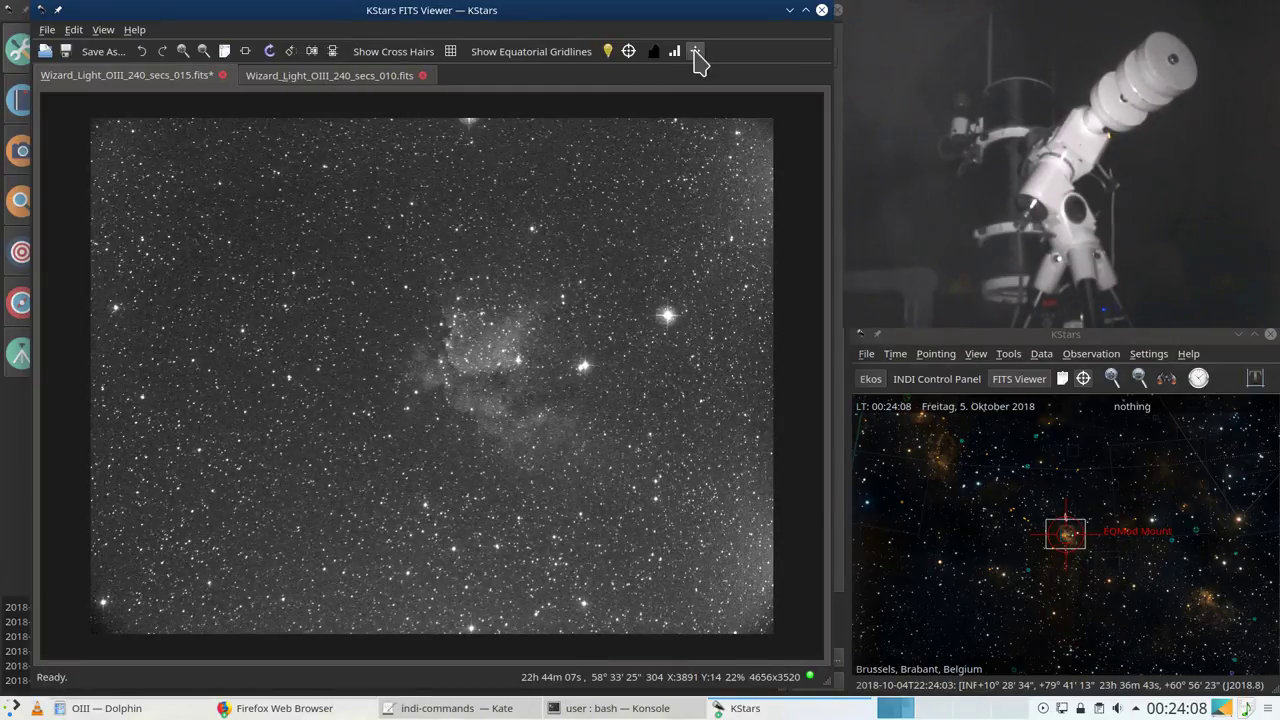
# Step: Examine the bright stars, lower corners and nebula of OIII frame 015 at 52%, and minimize the viewer after showing the whole frame
pyautogui.scroll(3, 503, 355)
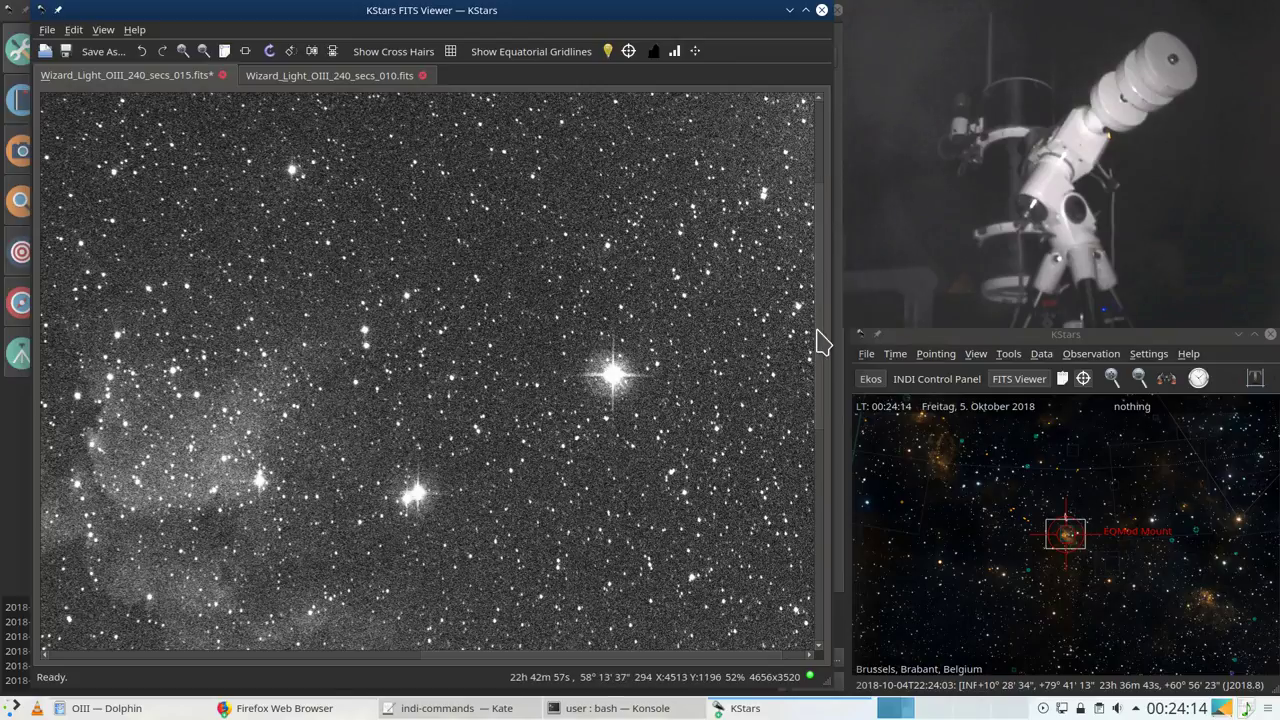
pyautogui.moveTo(826, 343); pyautogui.dragTo(824, 690)
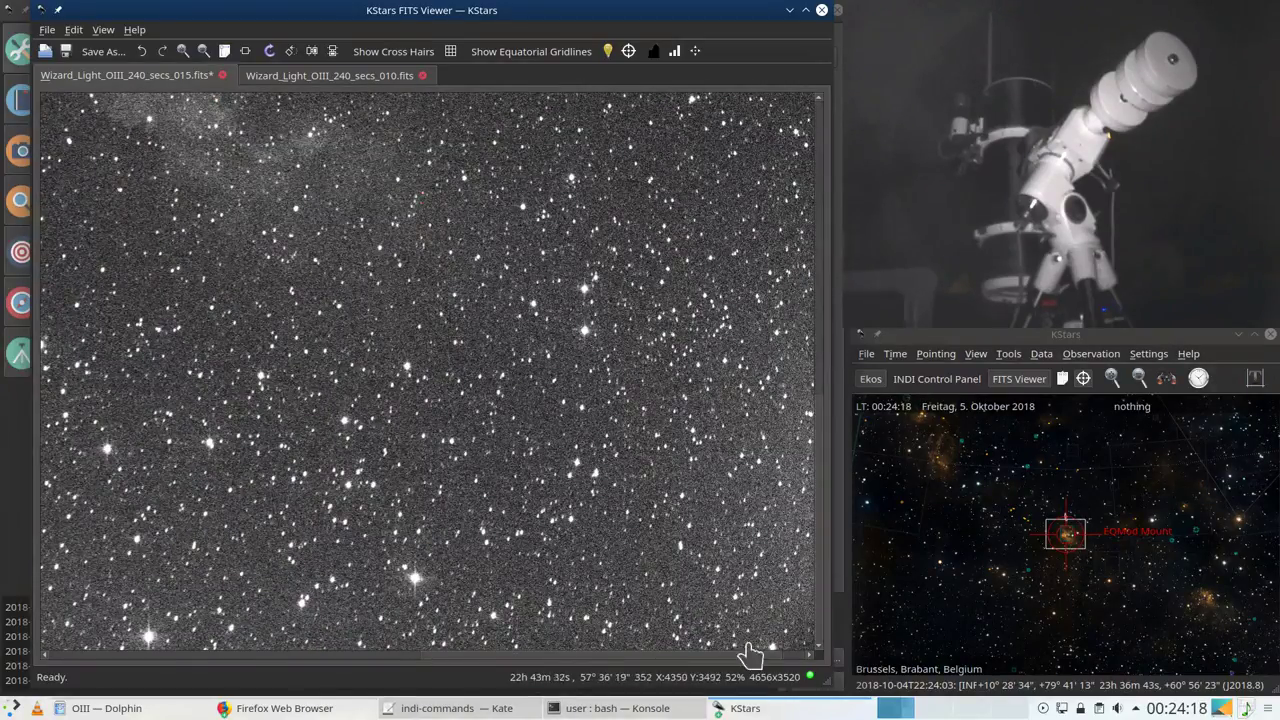
pyautogui.moveTo(740, 657); pyautogui.dragTo(571, 667)
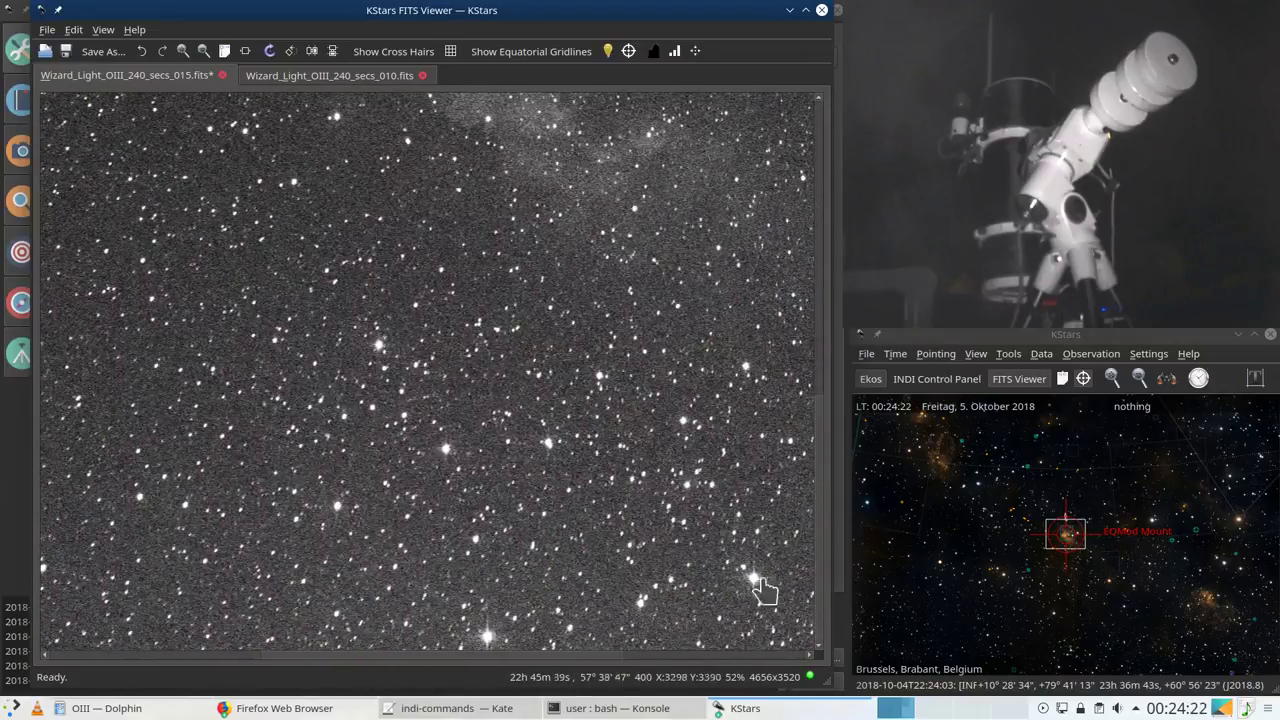
pyautogui.scroll(1, 826, 493)
pyautogui.scroll(3, 826, 493)
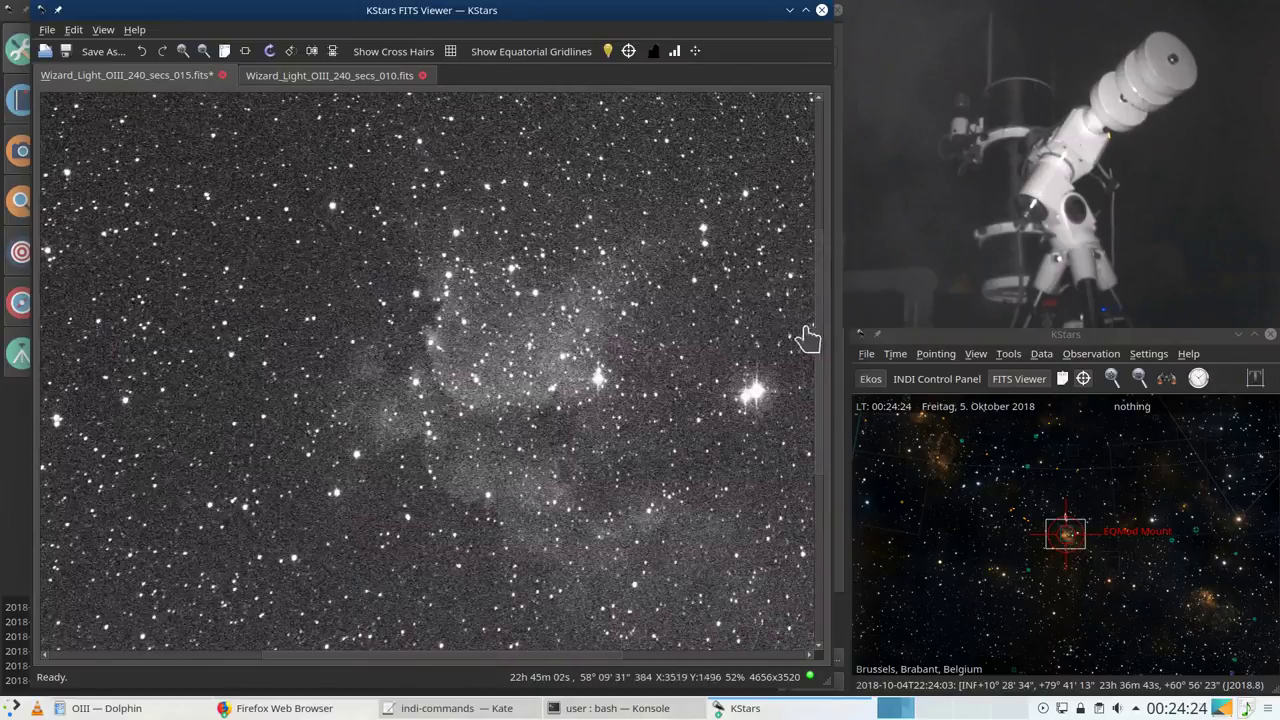
pyautogui.scroll(-1, 708, 318)
pyautogui.scroll(-2, 557, 358)
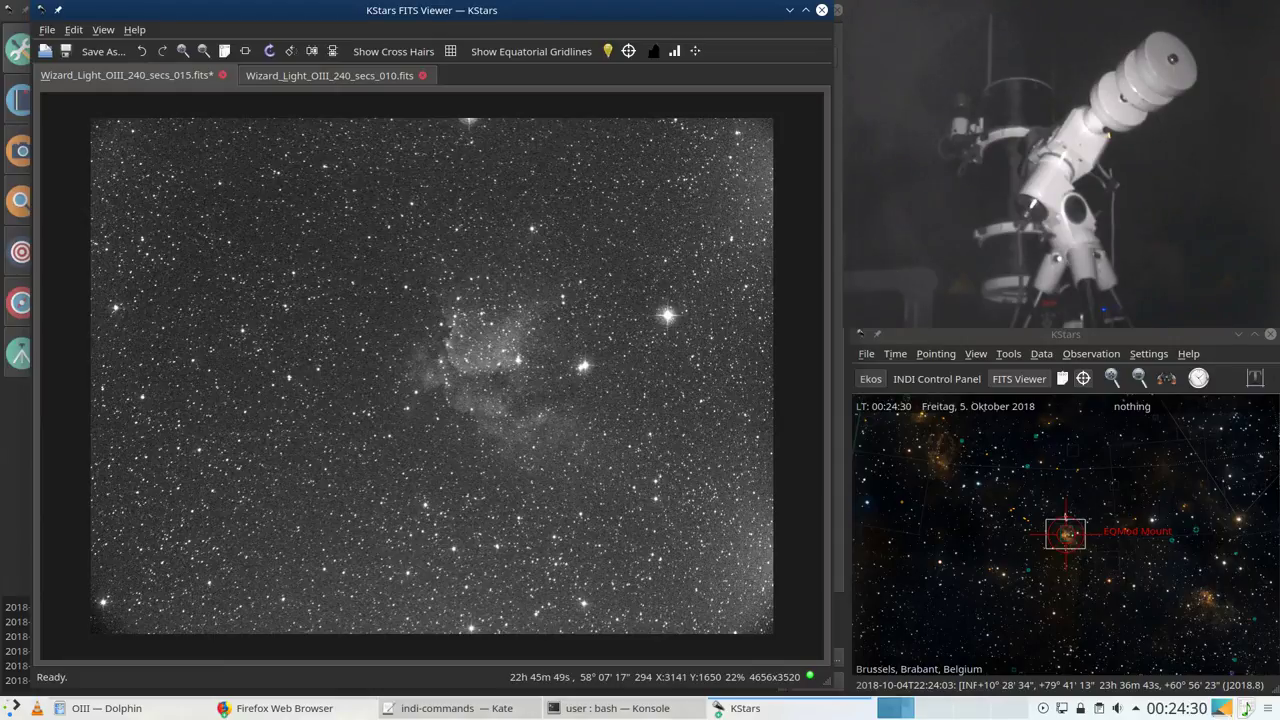
pyautogui.click(790, 11)
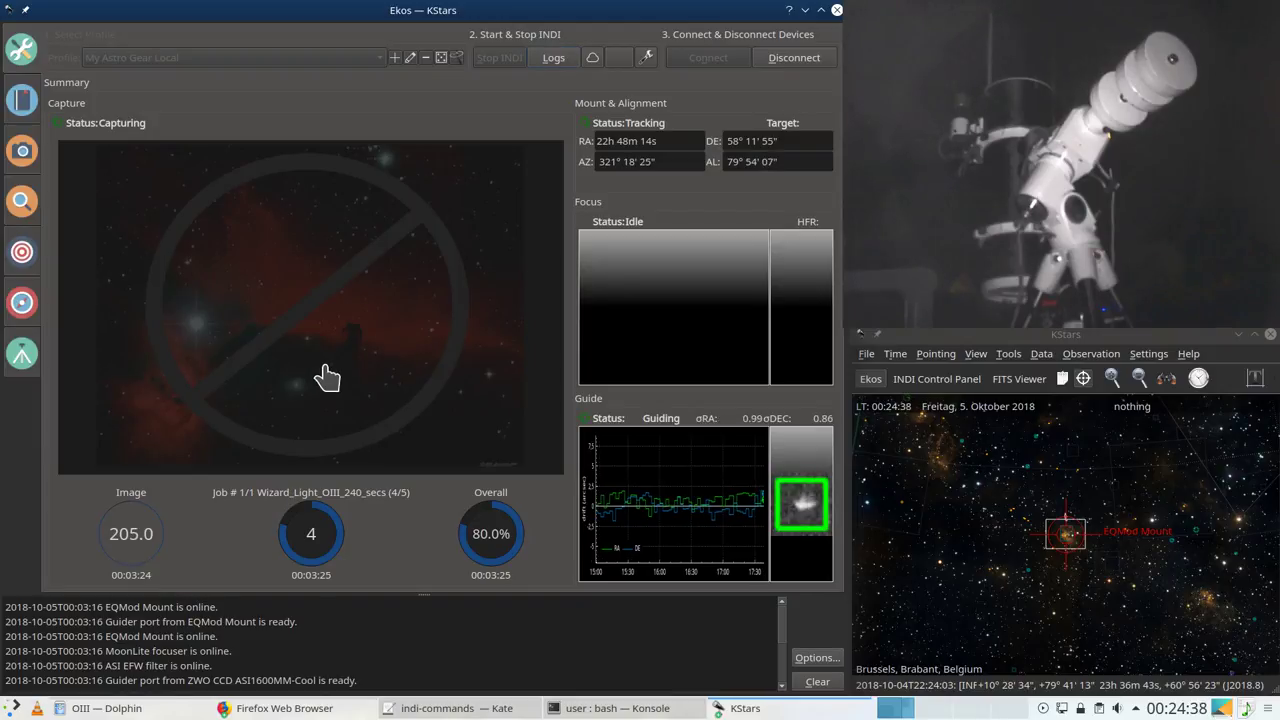
# Step: Check the mount coordinates, monitor the guide star in the enlarged guide image, and review the capture sequence's completion status
pyautogui.click(22, 354)
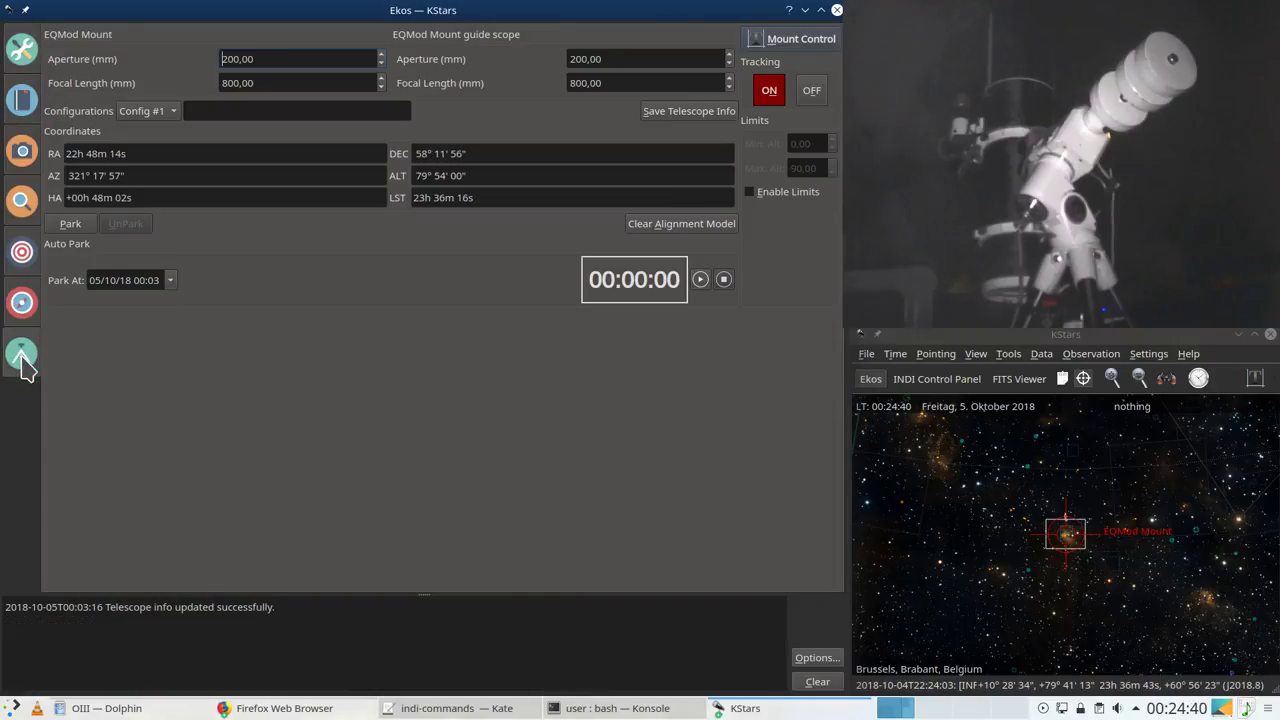
pyautogui.click(22, 302)
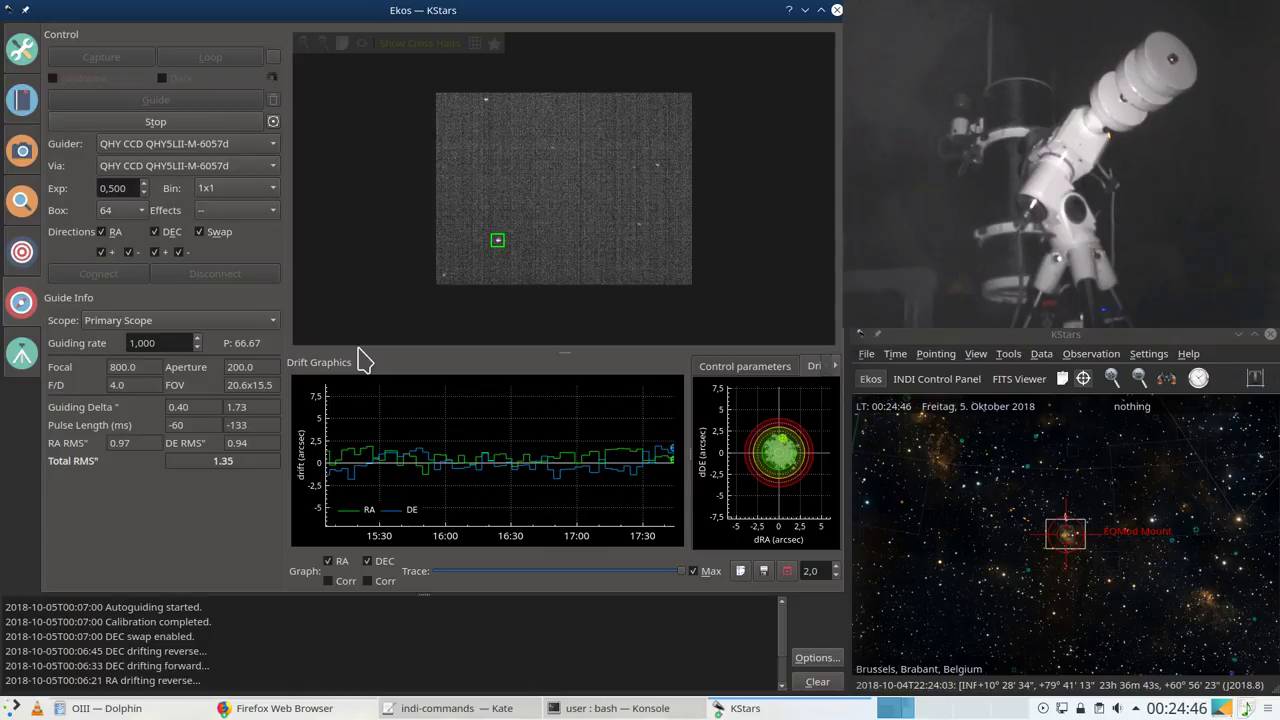
pyautogui.scroll(1, 563, 190)
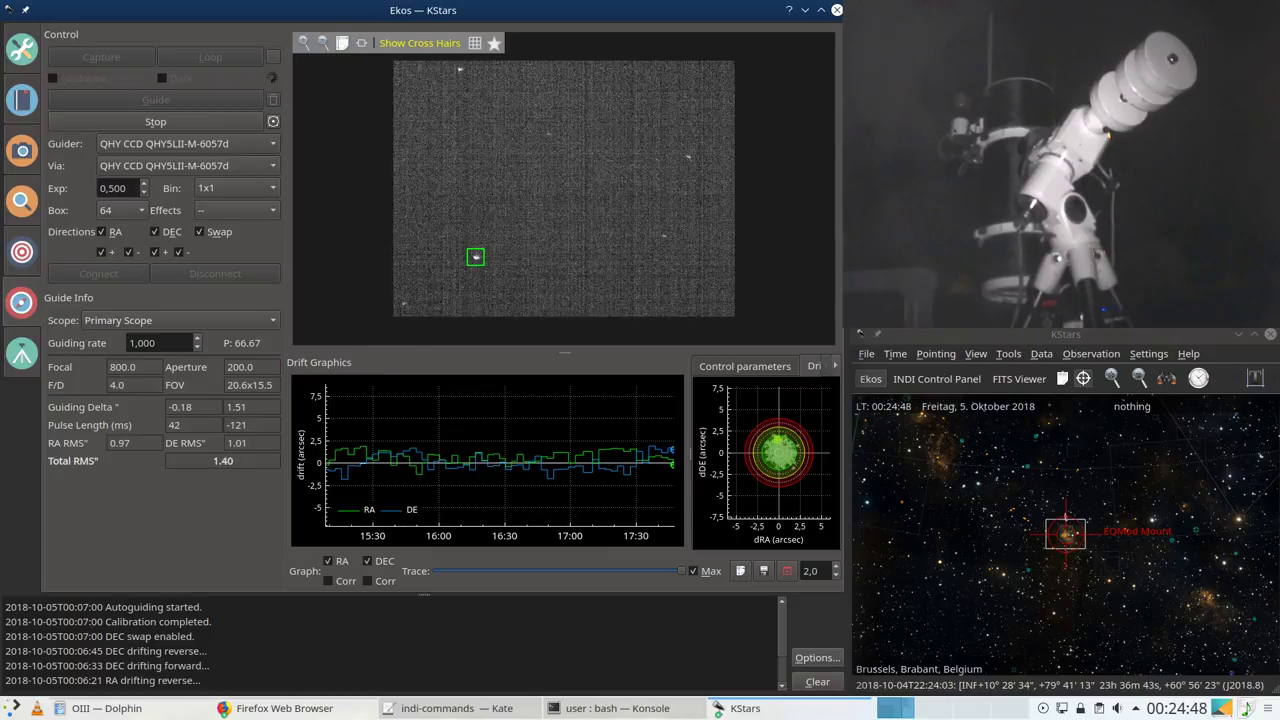
pyautogui.scroll(1, 563, 190)
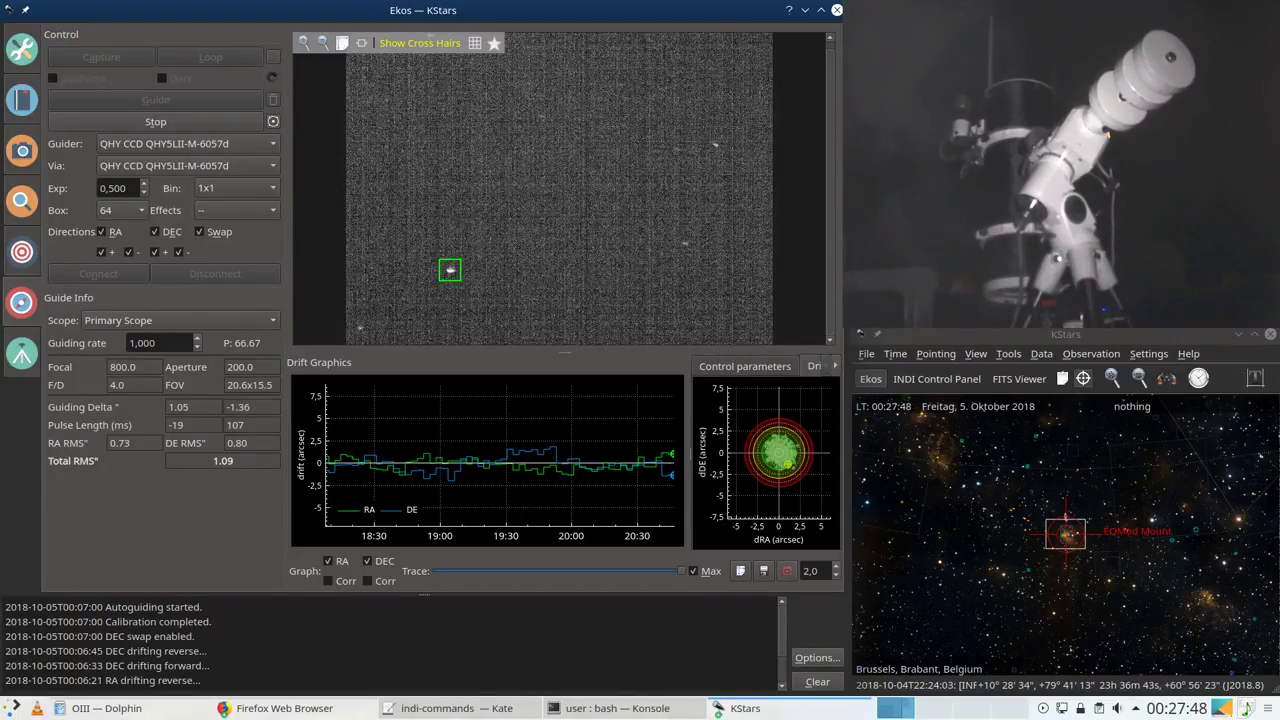
pyautogui.click(22, 48)
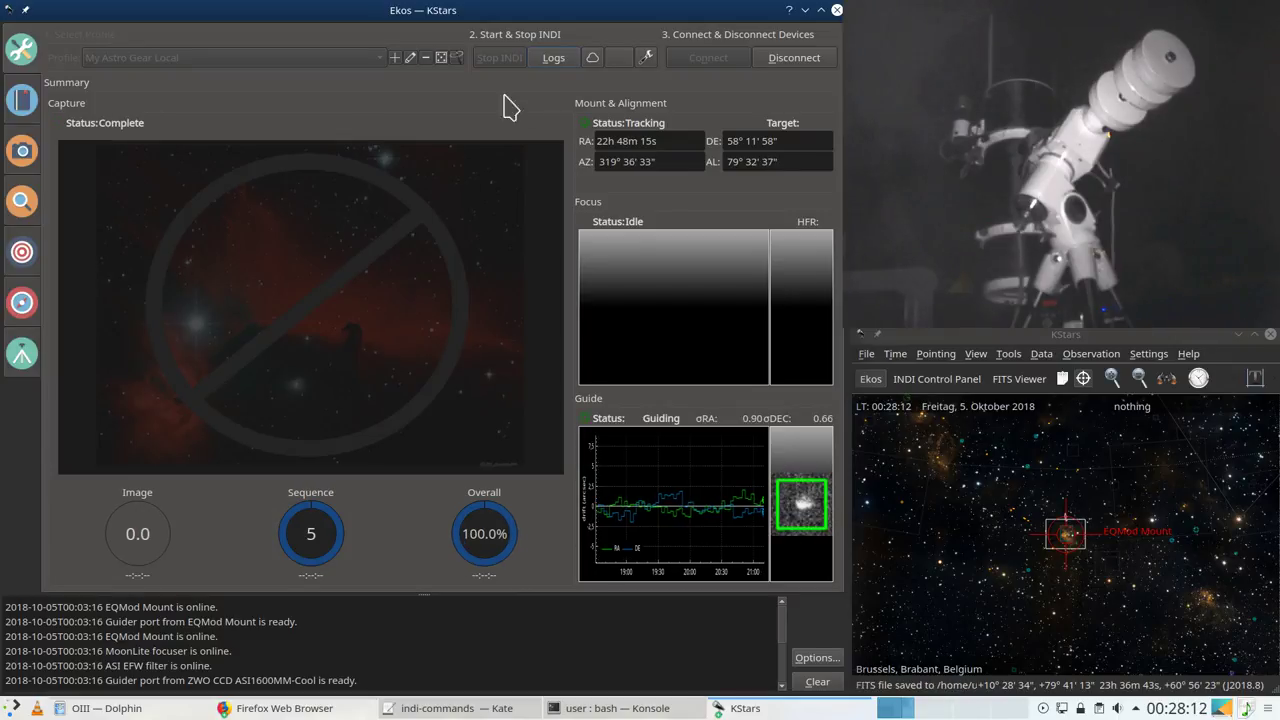
# Step: Check the OIII job's status in the capture sequence queue and the running guiding in the guide module
pyautogui.click(21, 155)
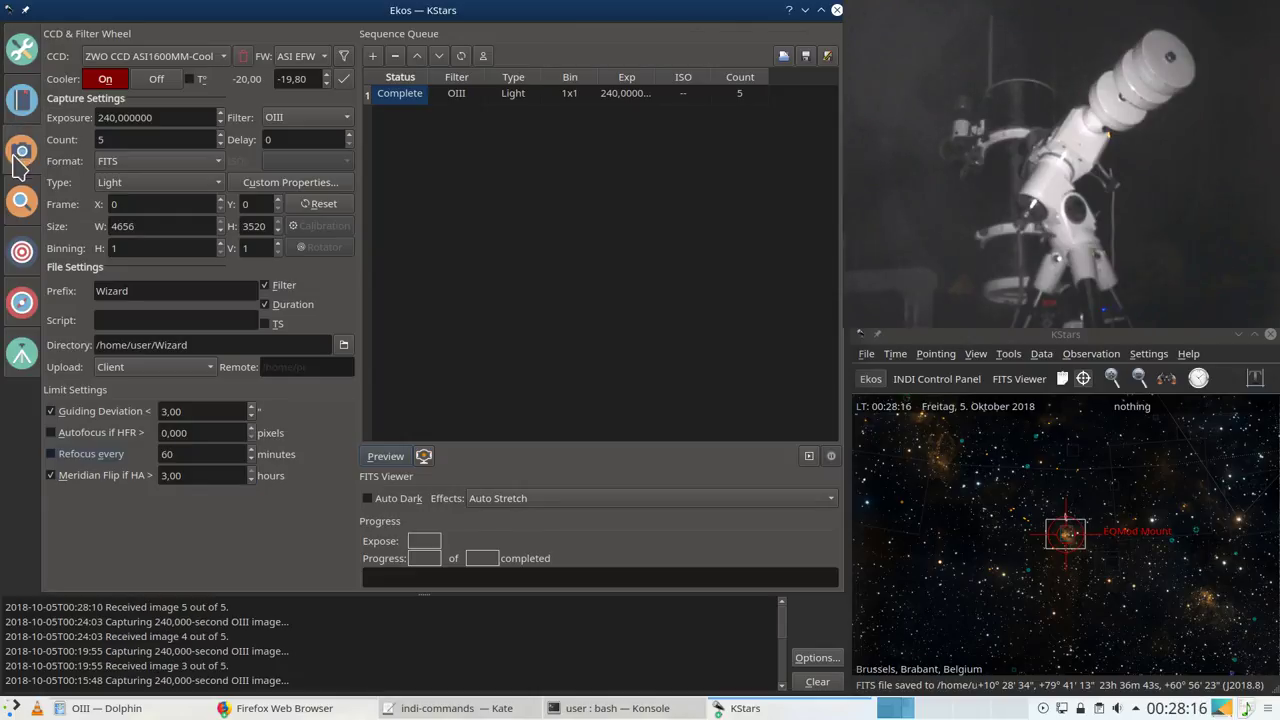
pyautogui.click(20, 255)
pyautogui.click(22, 306)
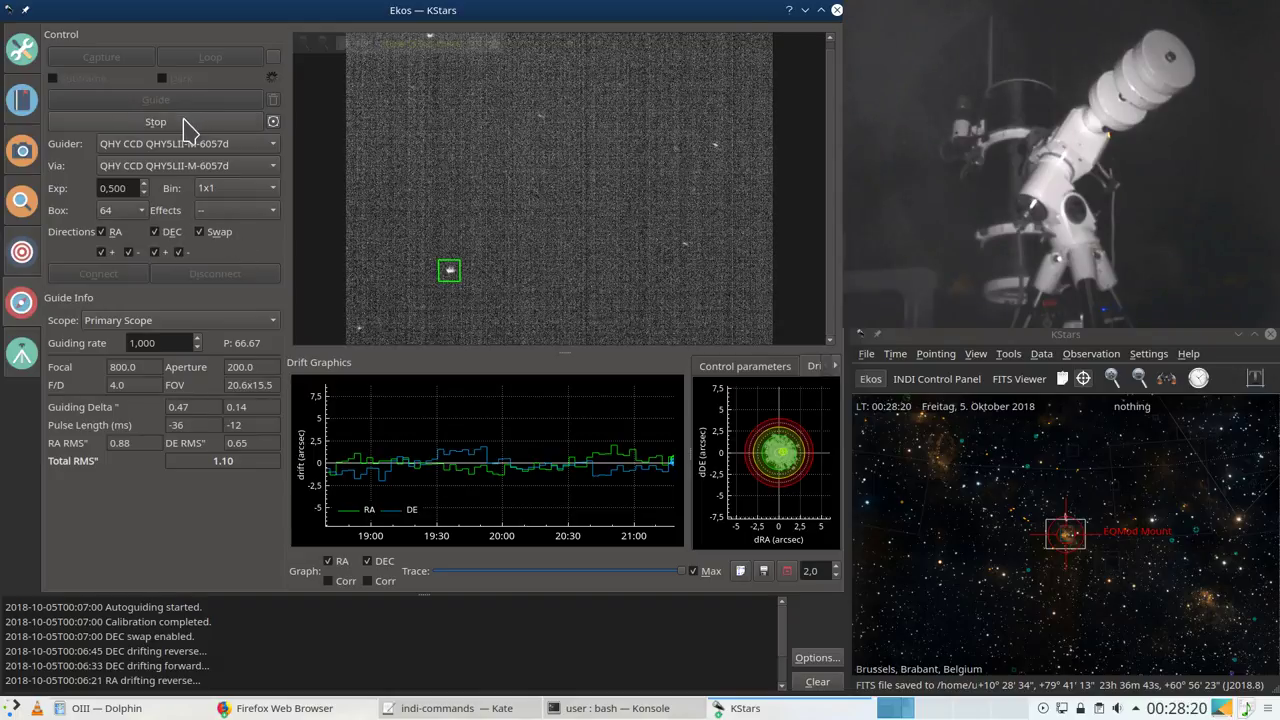
pyautogui.click(22, 158)
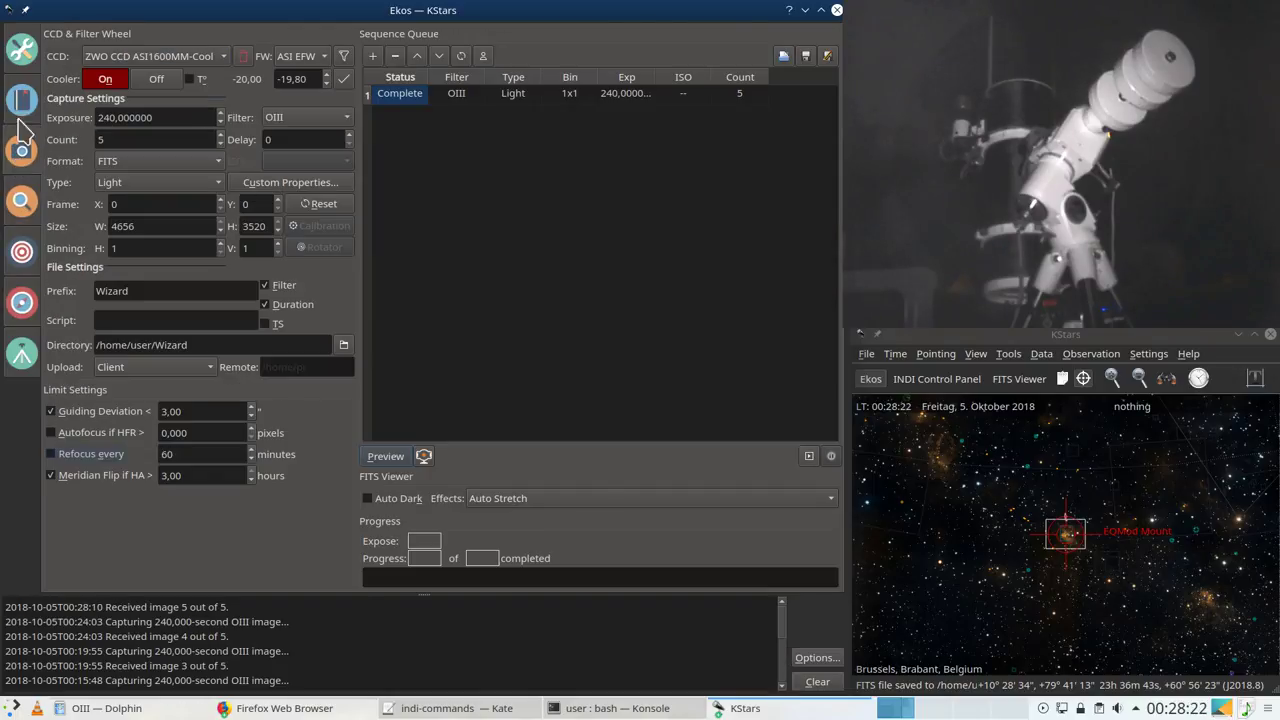
# Step: Load the scheduler list 2018-10-4.esl from the jobs folder into the Ekos scheduler
pyautogui.click(21, 108)
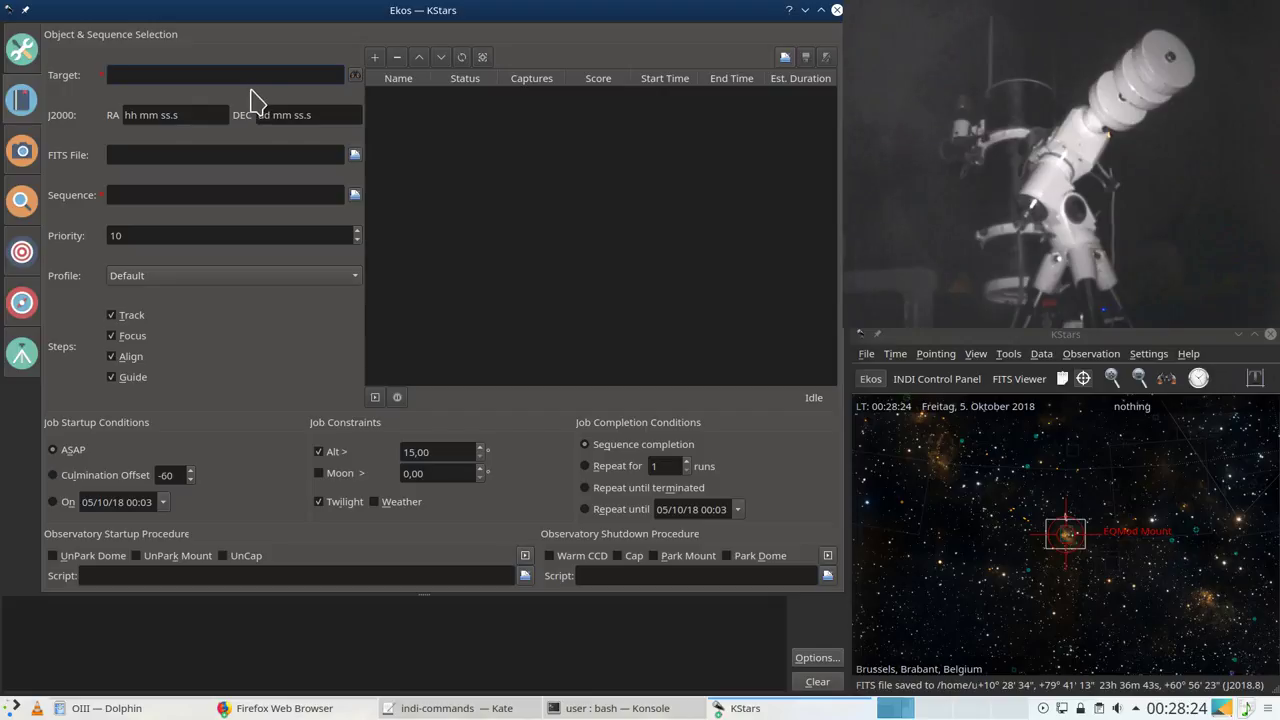
pyautogui.click(355, 78)
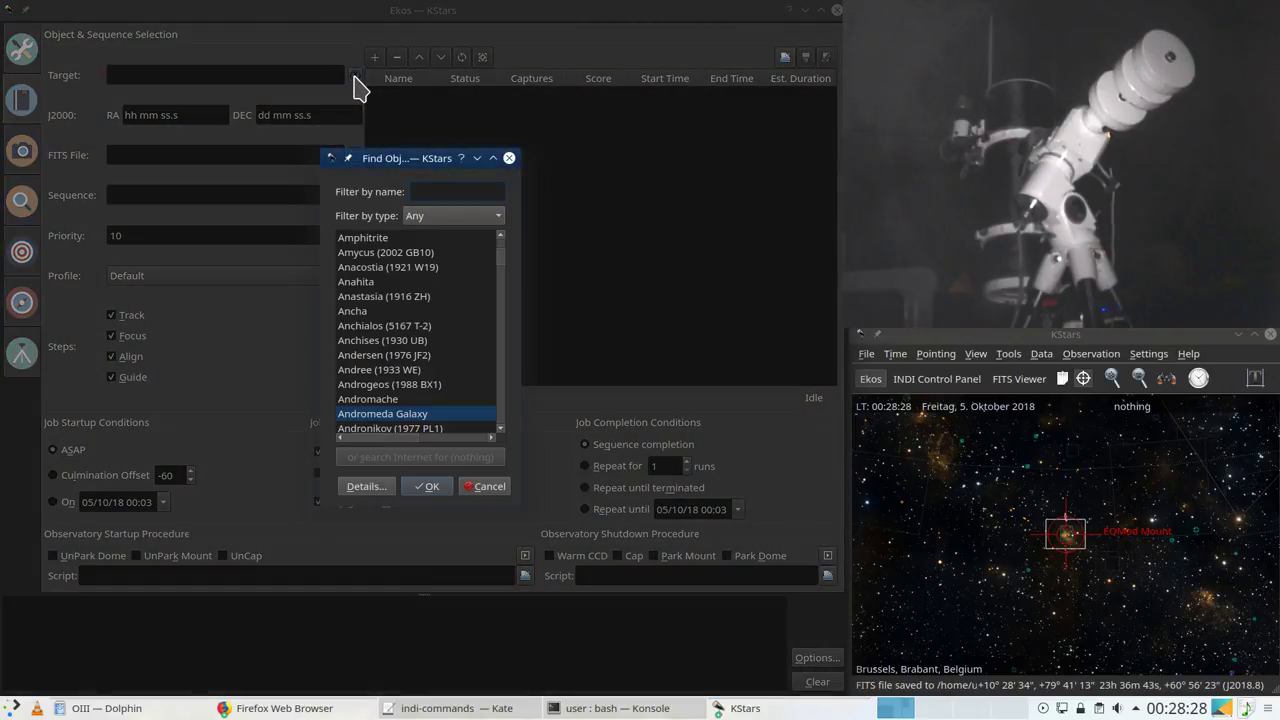
pyautogui.click(509, 158)
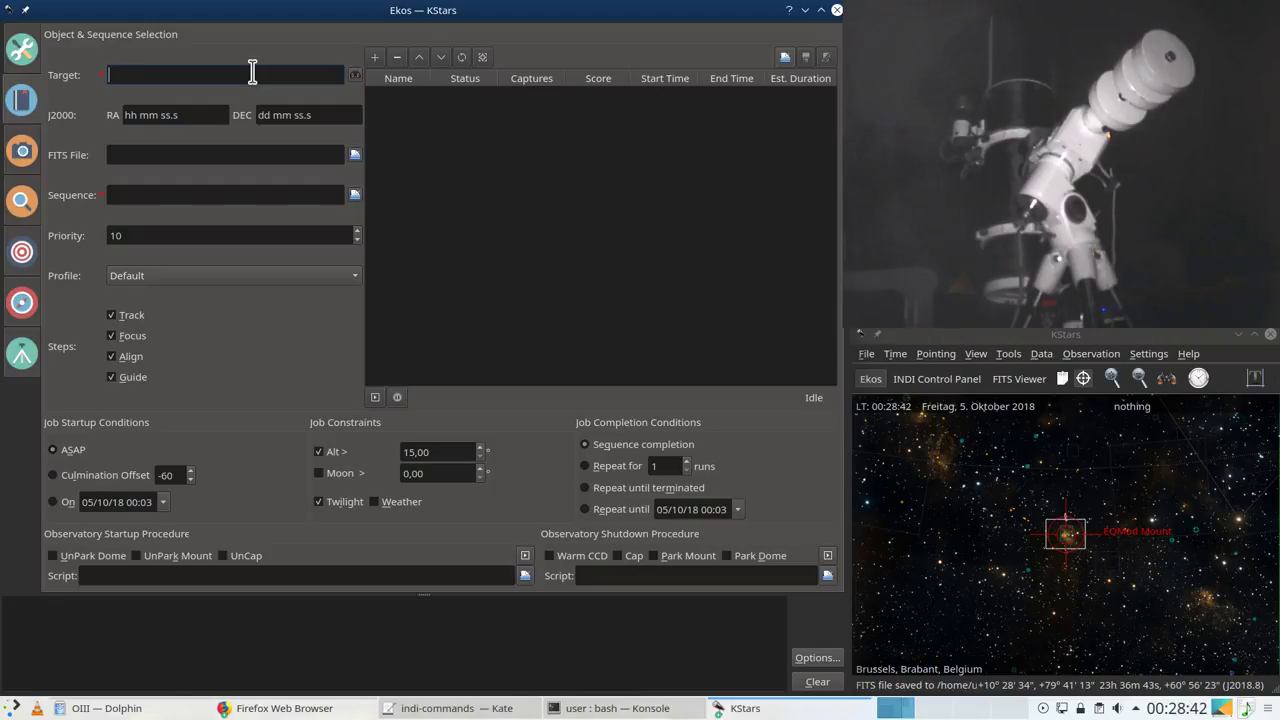
pyautogui.click(785, 57)
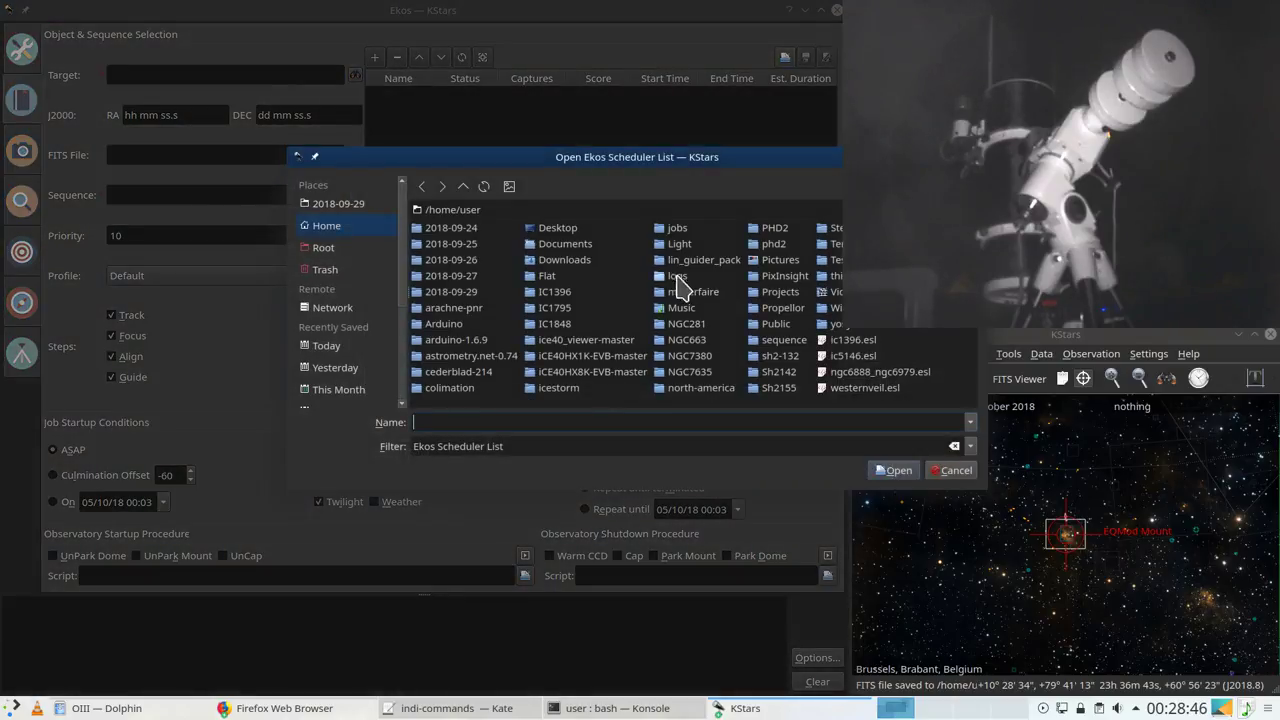
pyautogui.click(670, 230)
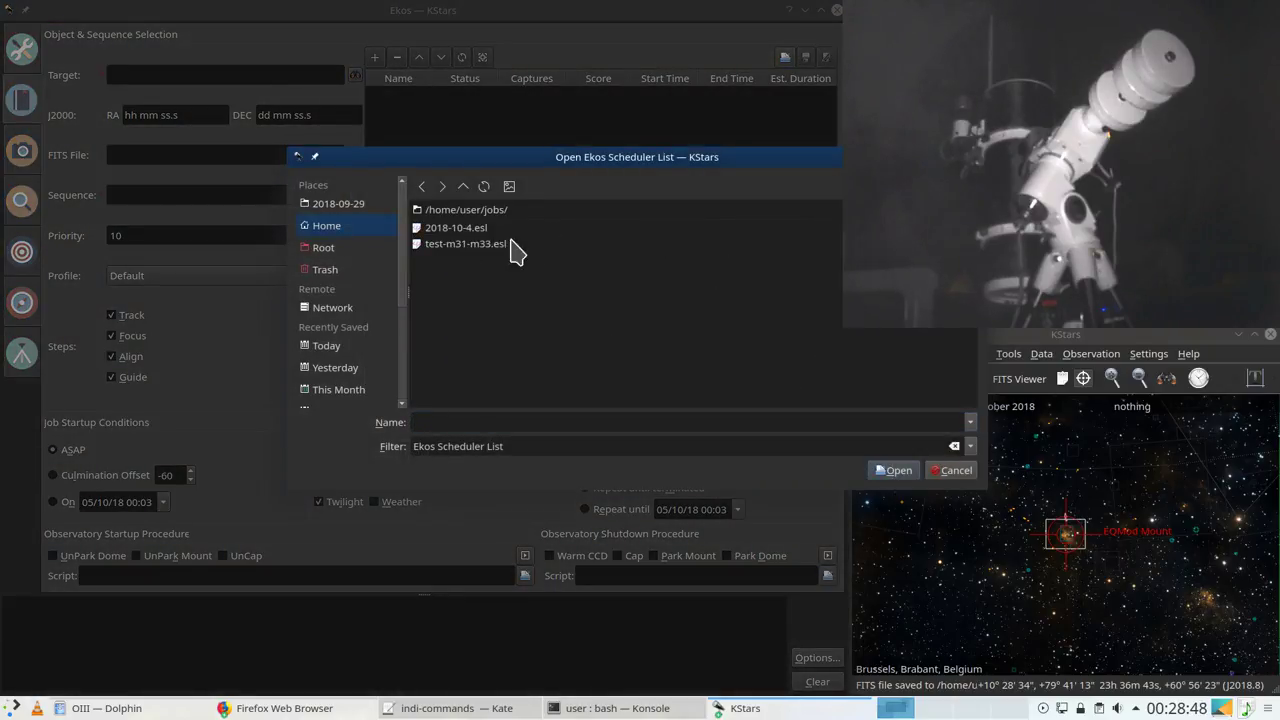
pyautogui.doubleClick(466, 228)
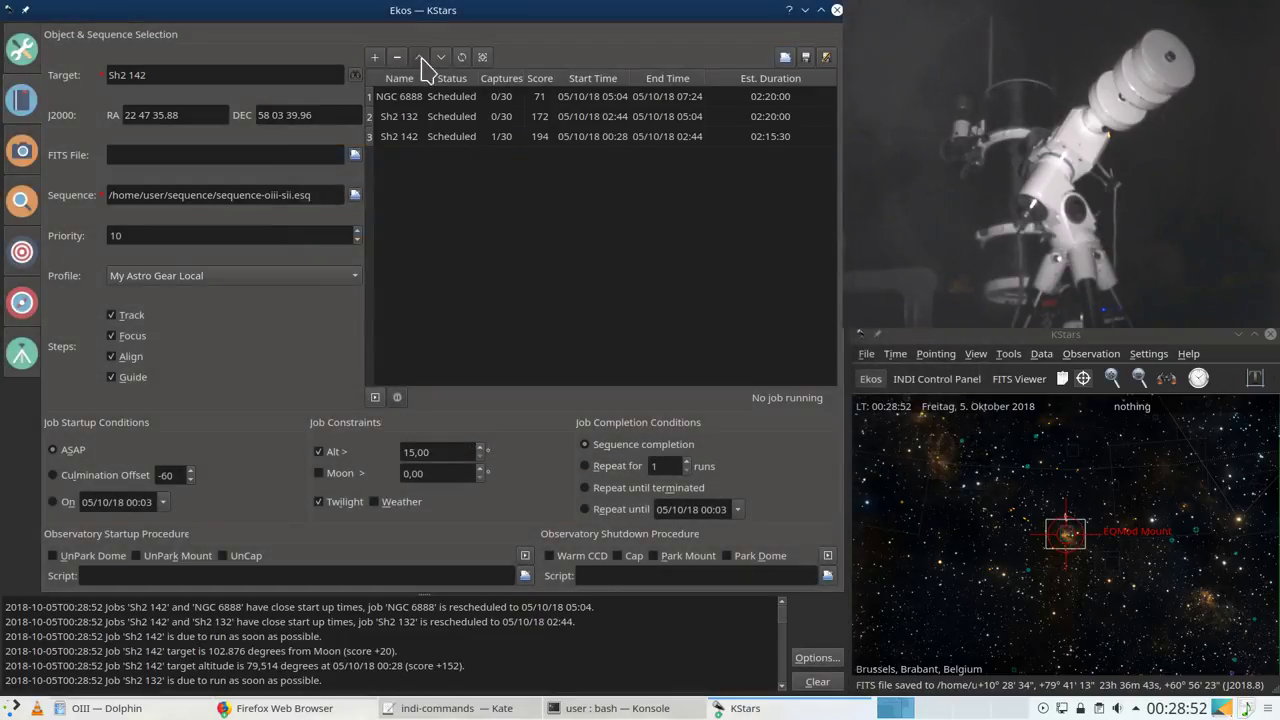
# Step: Select the Sh2 142 job in the scheduler list and copy its target name
pyautogui.click(411, 145)
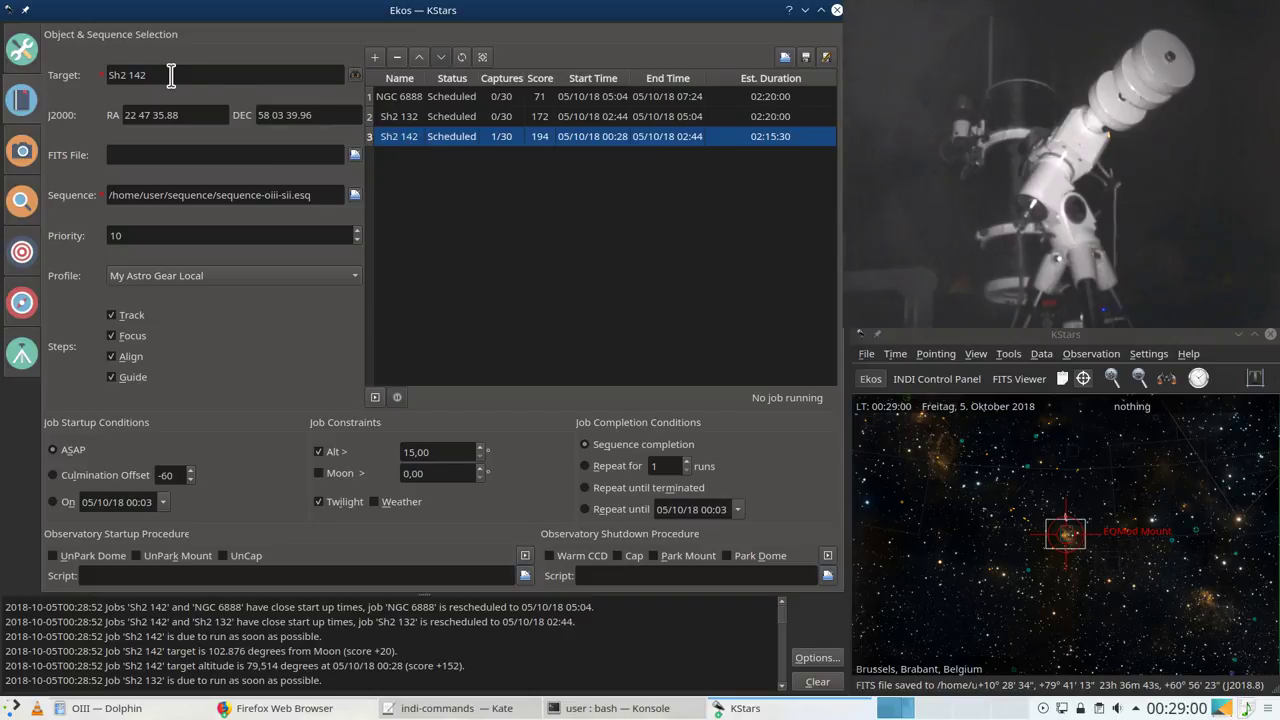
pyautogui.tripleClick(171, 75)
pyautogui.hotkey('ctrl', 'c')
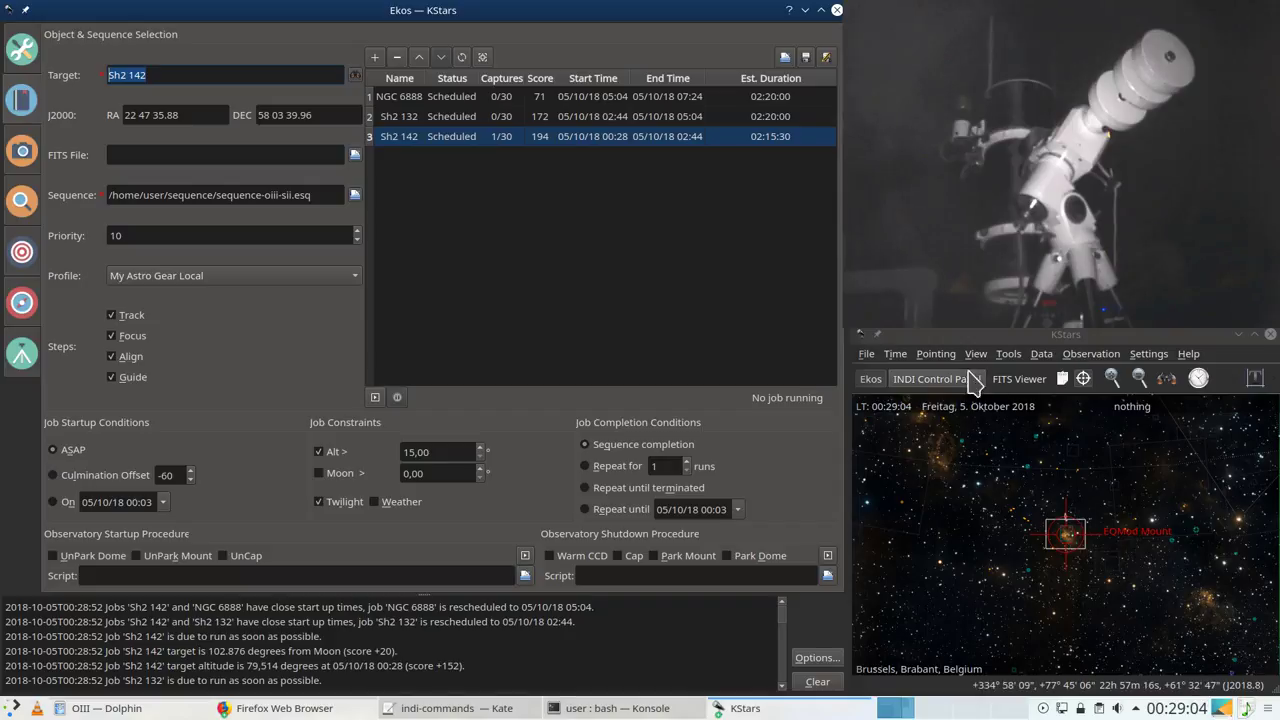
# Step: Find Sh2 142 in the sky map using the copied name, centre on it and enlarge the nebula
pyautogui.click(936, 354)
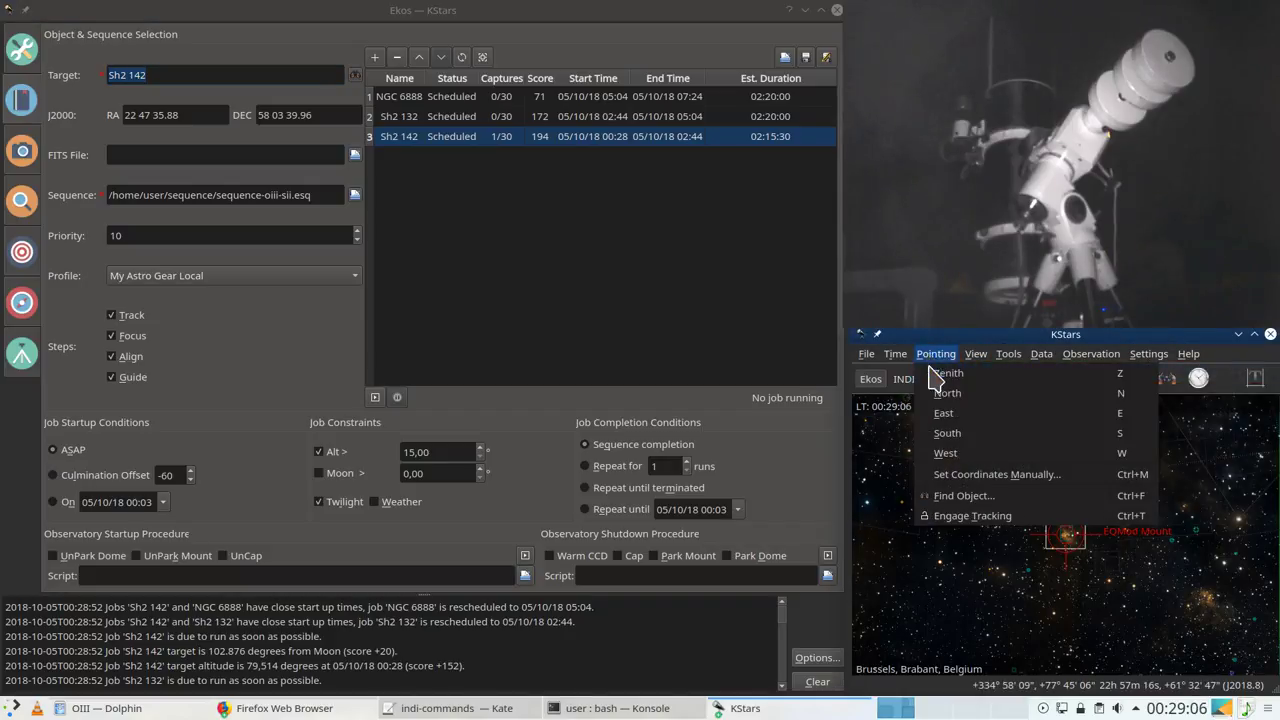
pyautogui.click(998, 355)
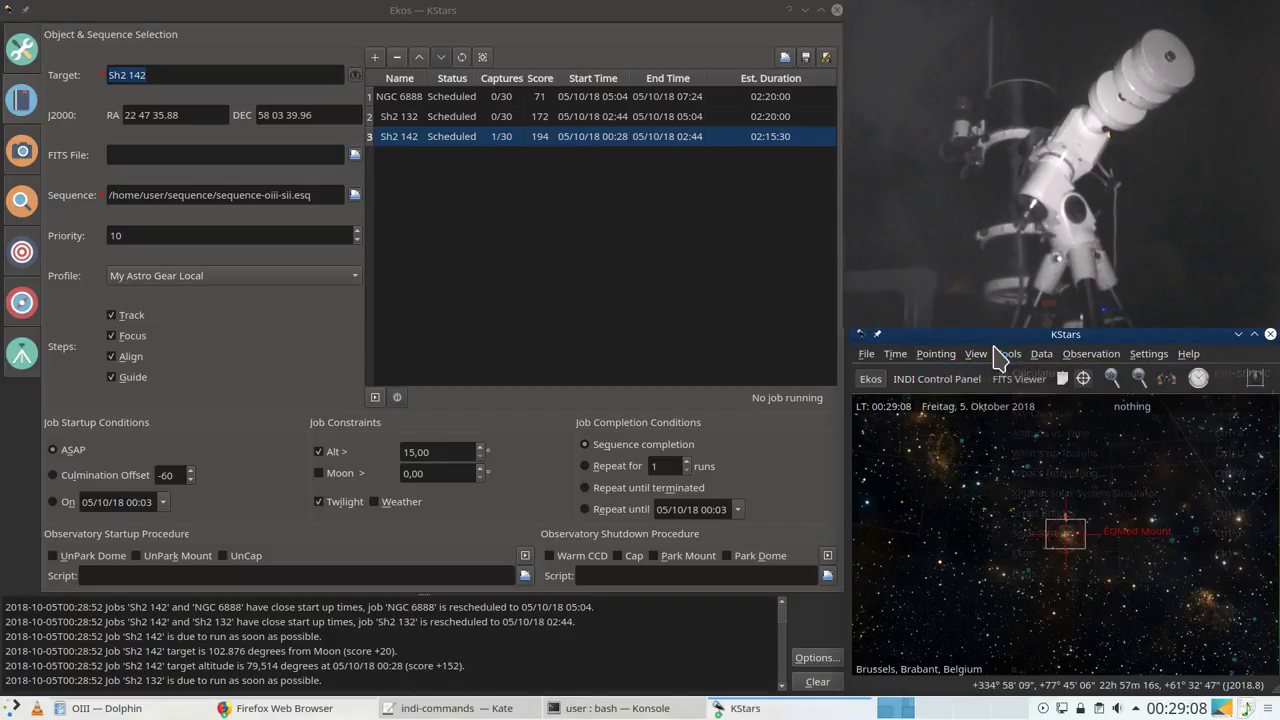
pyautogui.click(1084, 380)
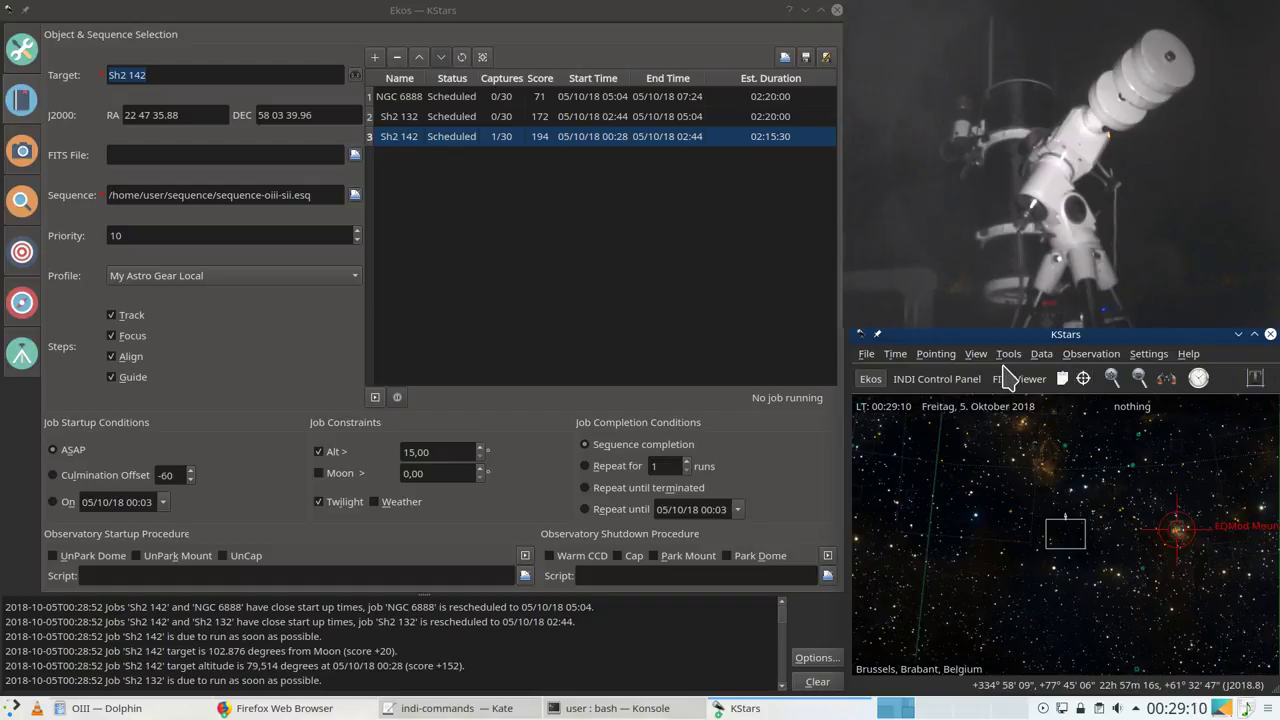
pyautogui.click(932, 355)
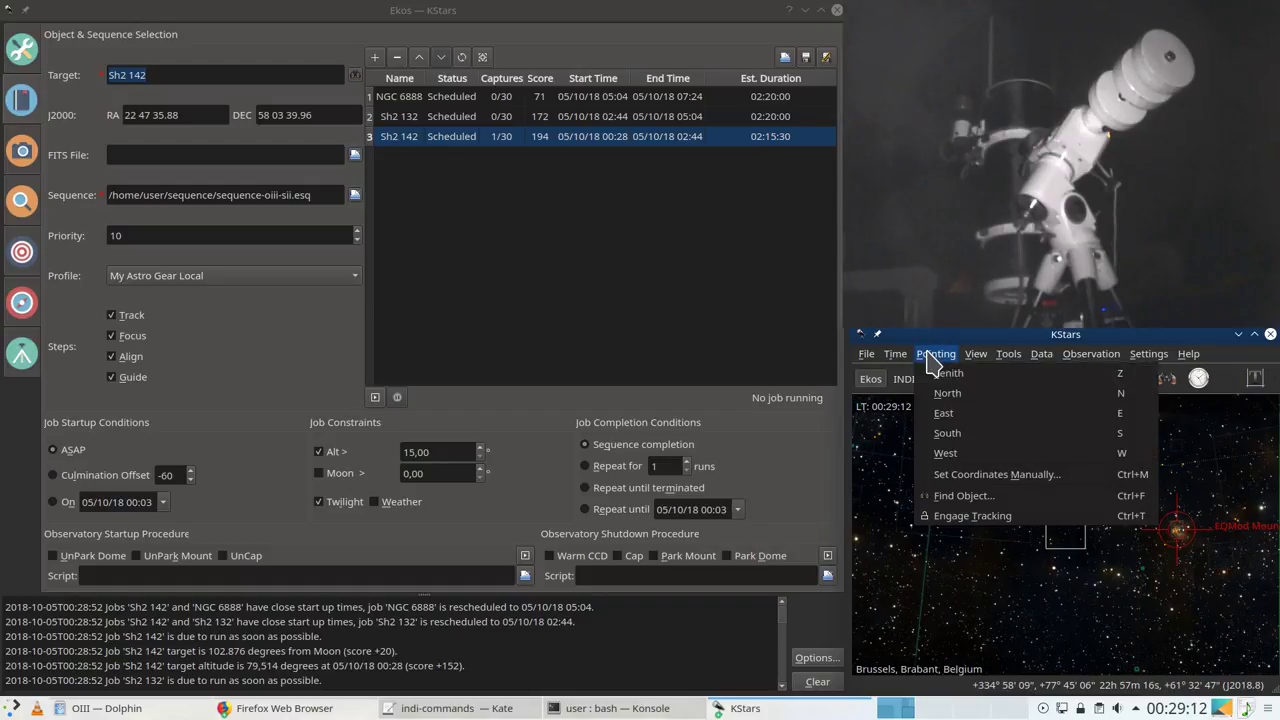
pyautogui.click(940, 493)
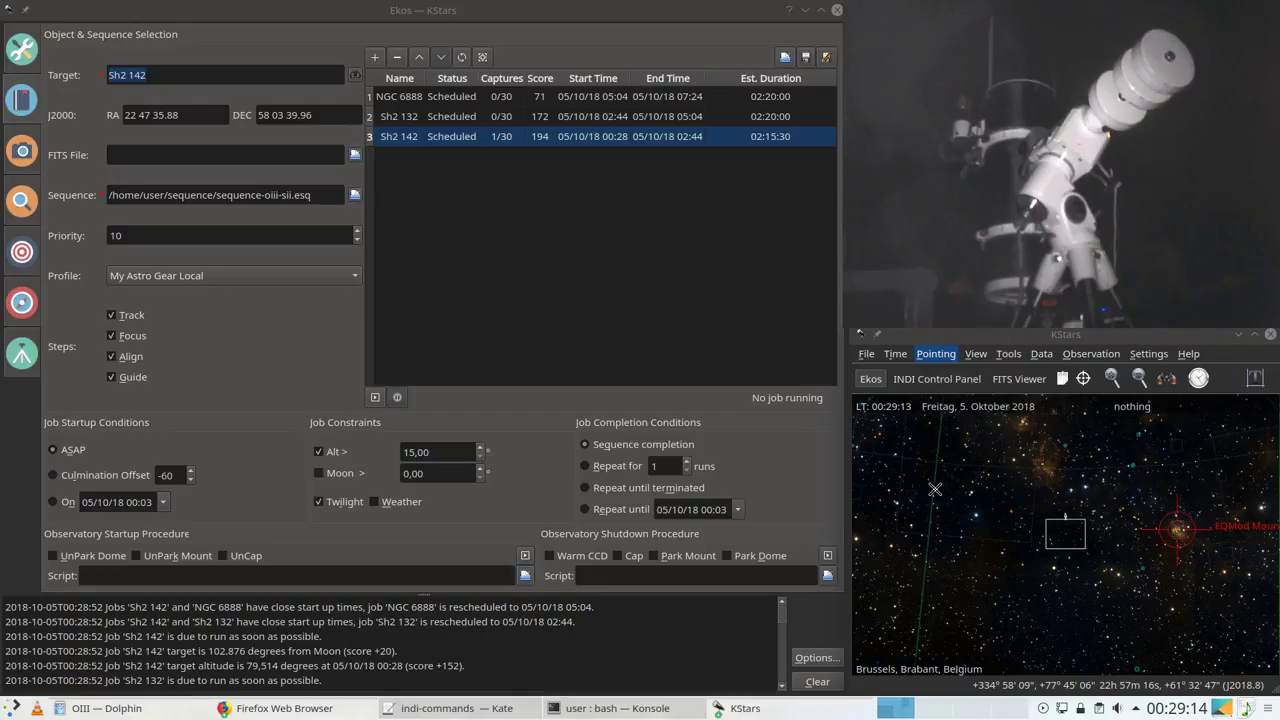
pyautogui.hotkey('ctrl', 'v')
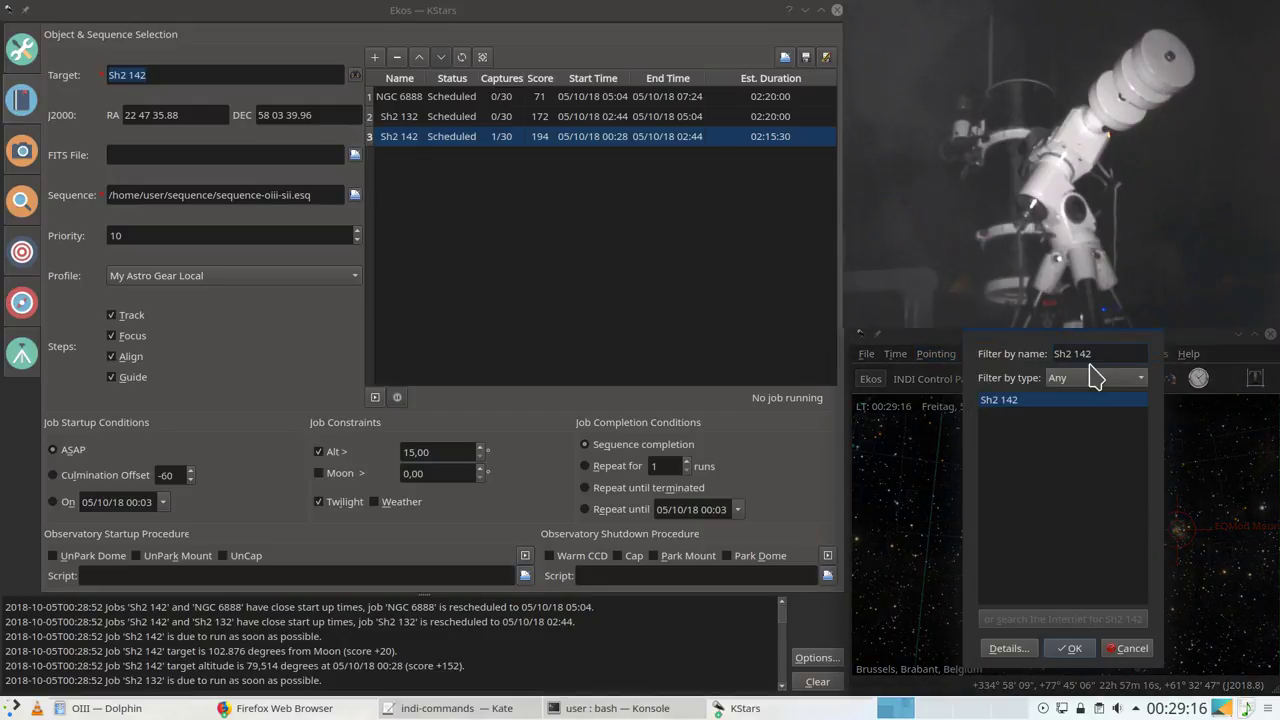
pyautogui.doubleClick(1030, 401)
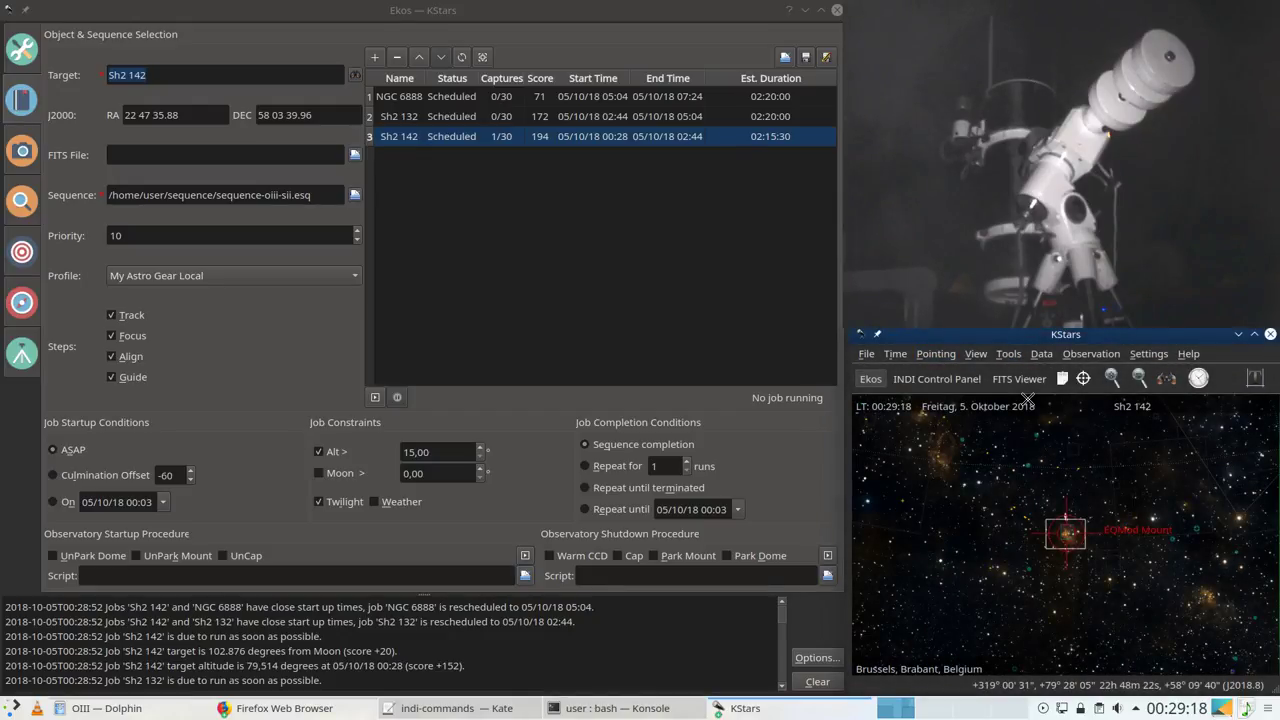
pyautogui.scroll(4, 1063, 530)
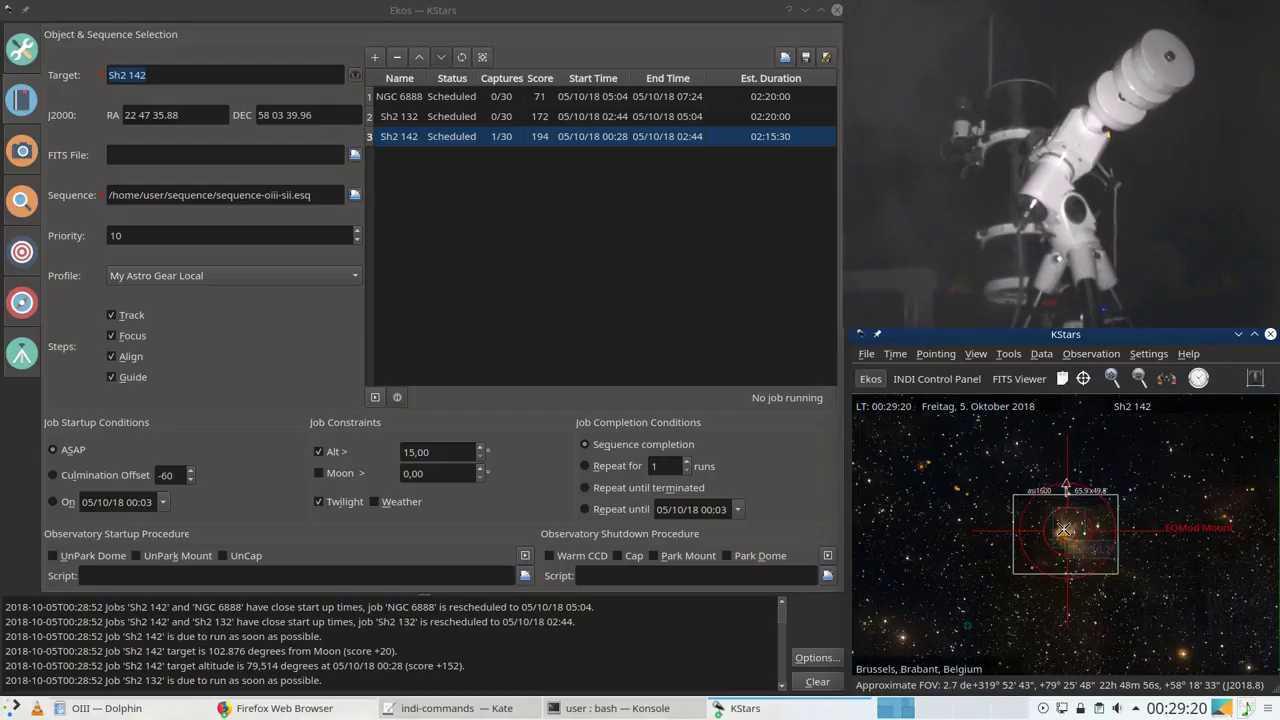
# Step: Remove the Sh2 132 and NGC 6888 jobs from the scheduler list, keeping only Sh2 142
pyautogui.click(403, 116)
pyautogui.click(397, 57)
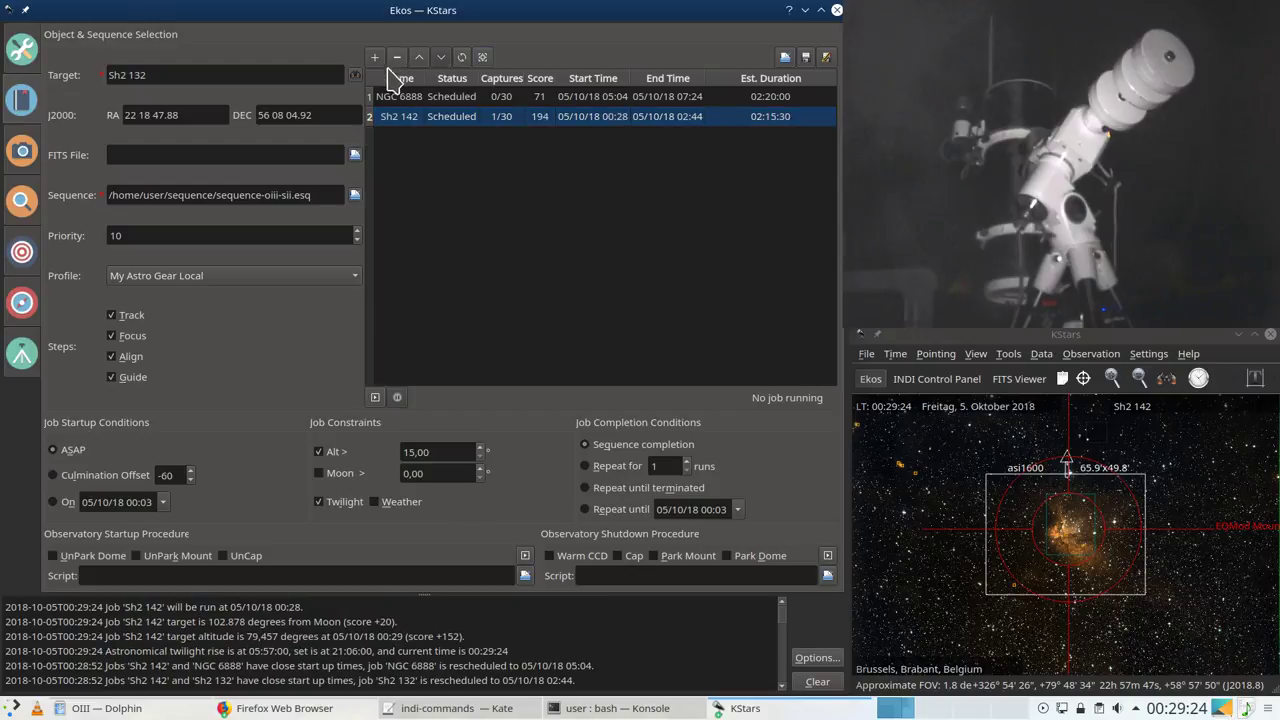
pyautogui.click(408, 98)
pyautogui.click(397, 57)
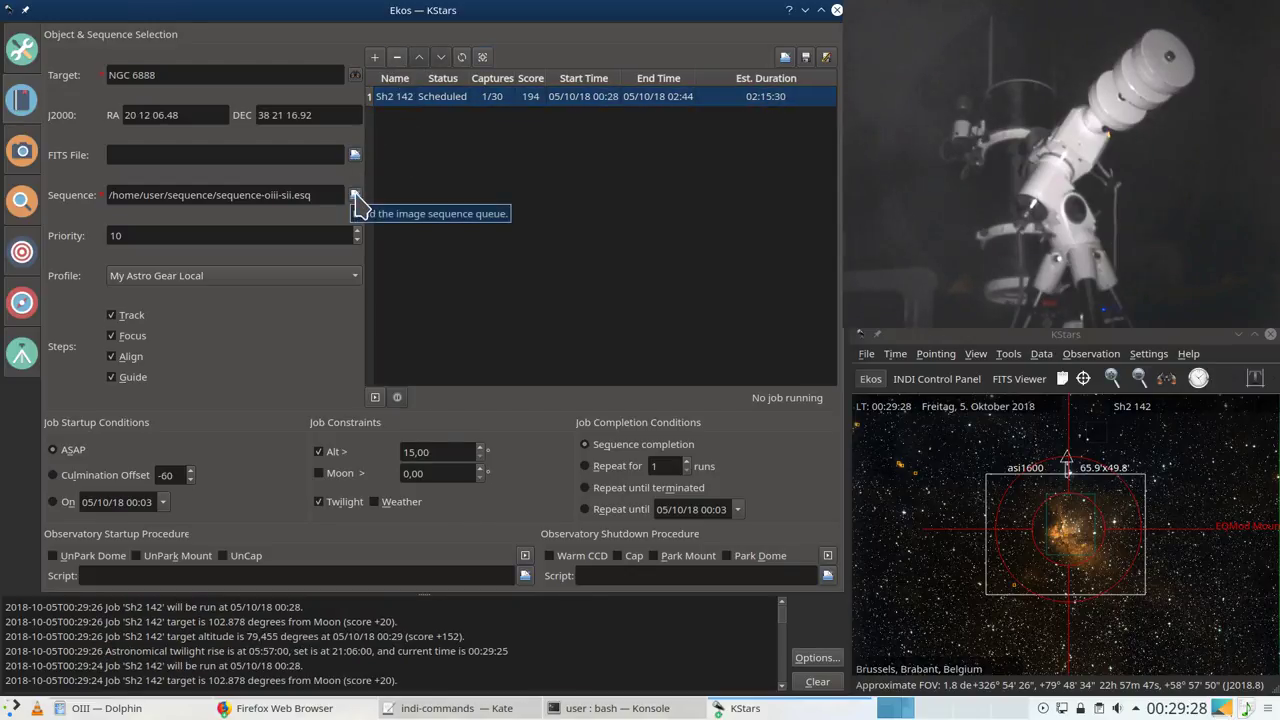
pyautogui.click(355, 196)
pyautogui.click(463, 188)
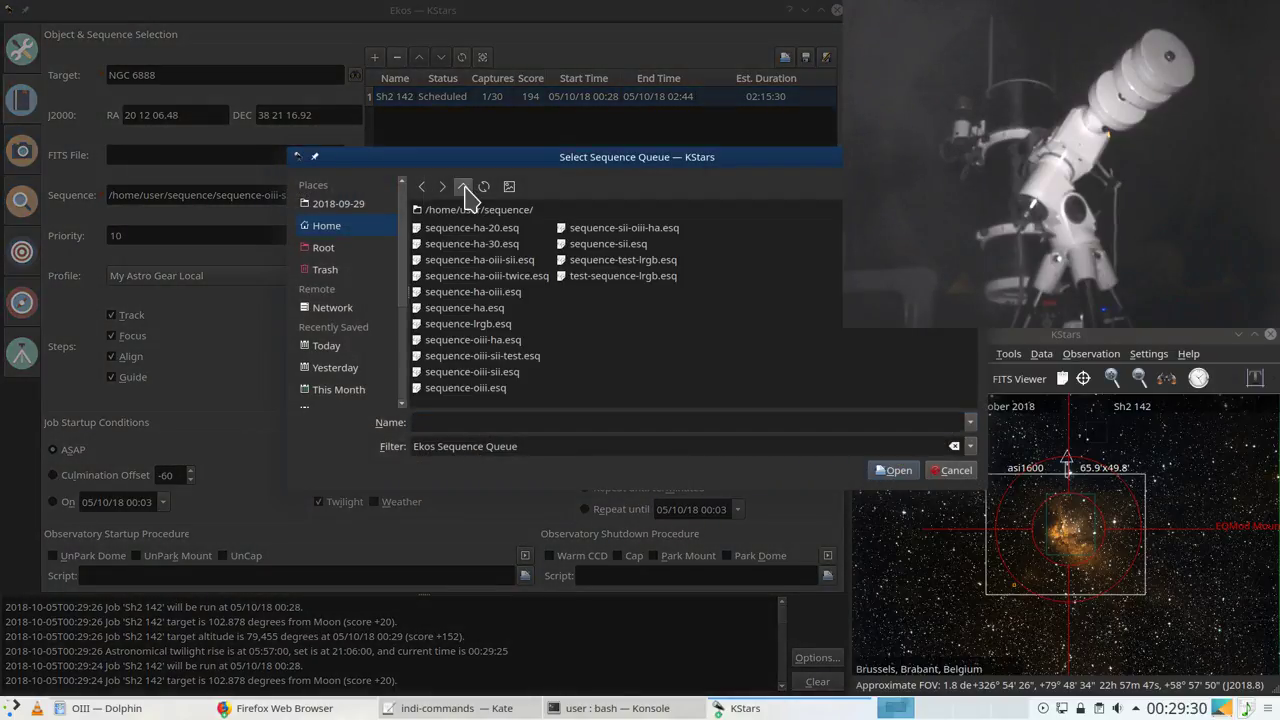
pyautogui.click(463, 188)
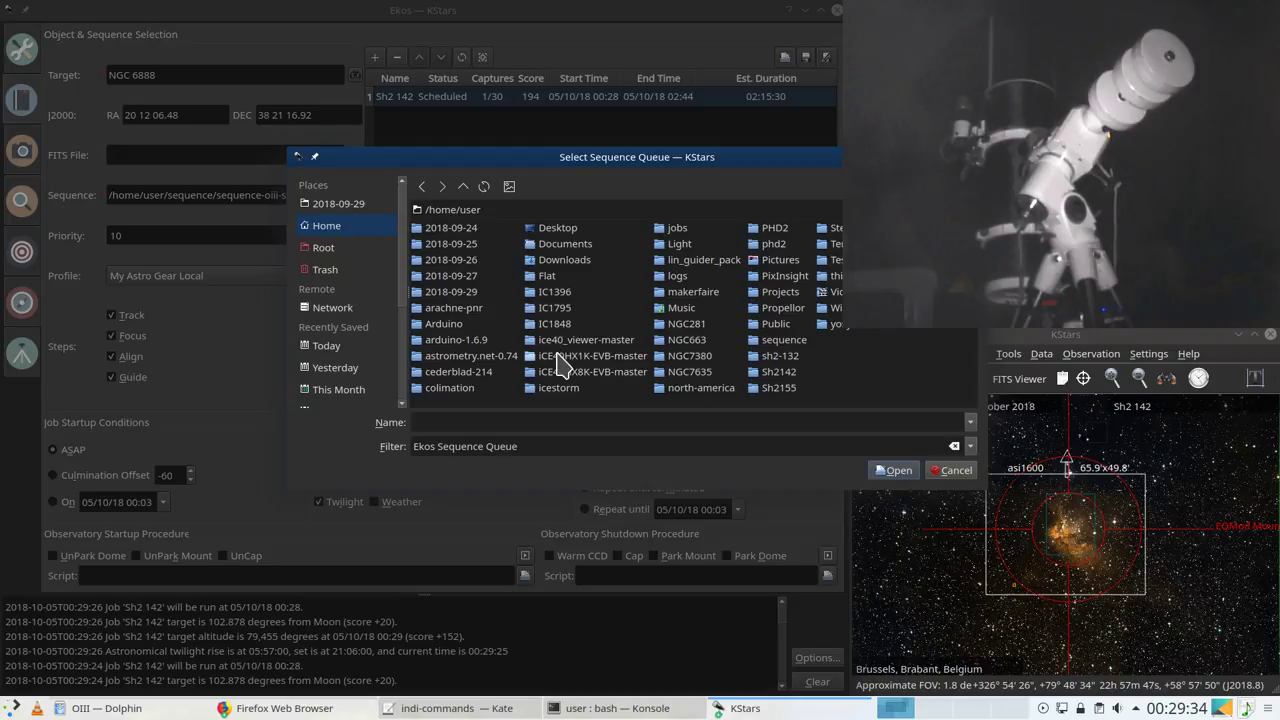
pyautogui.click(955, 470)
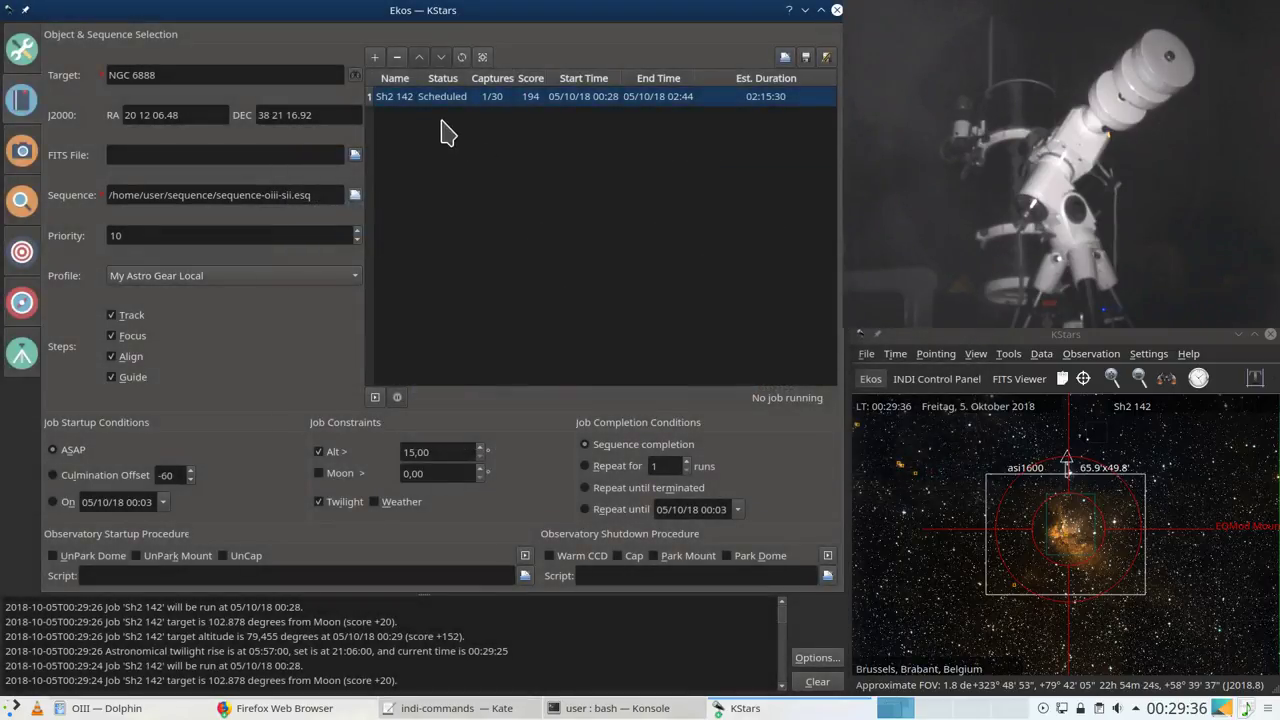
# Step: Remove the scheduled Sh2 142 job and load sequence-sii.esq from the home sequence folder as the capture sequence
pyautogui.click(414, 97)
pyautogui.click(397, 57)
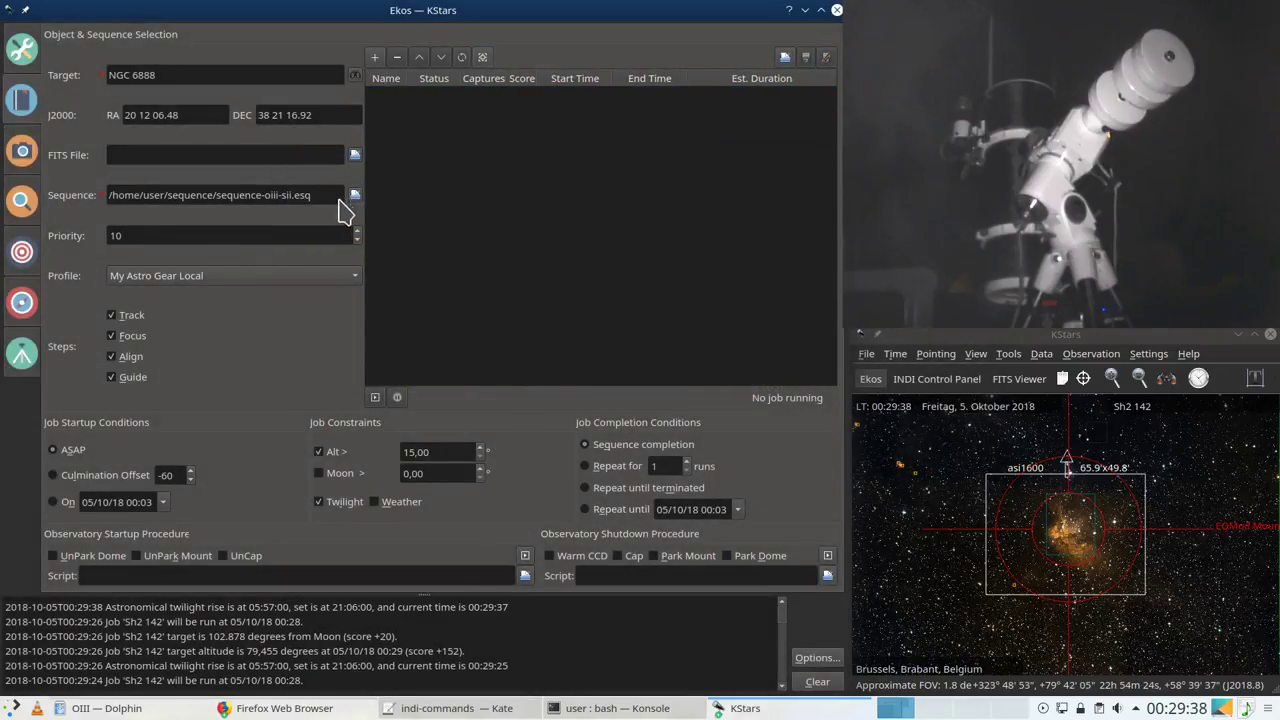
pyautogui.click(354, 194)
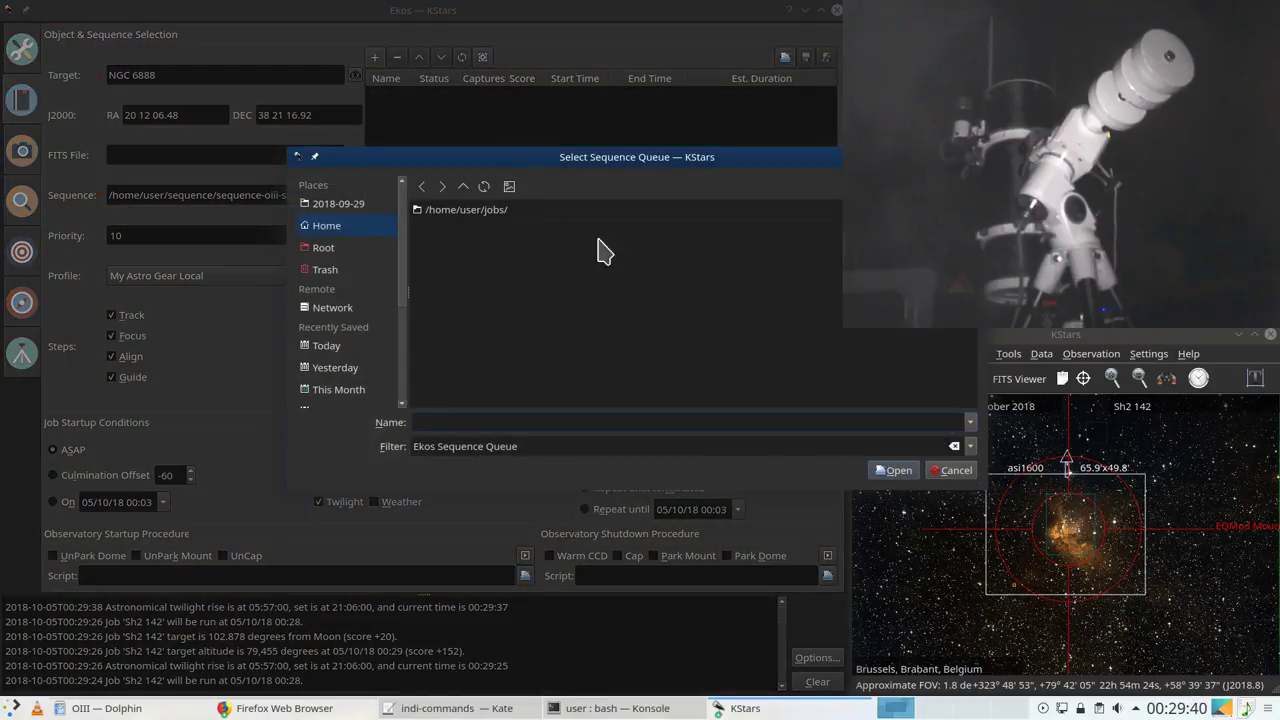
pyautogui.click(463, 187)
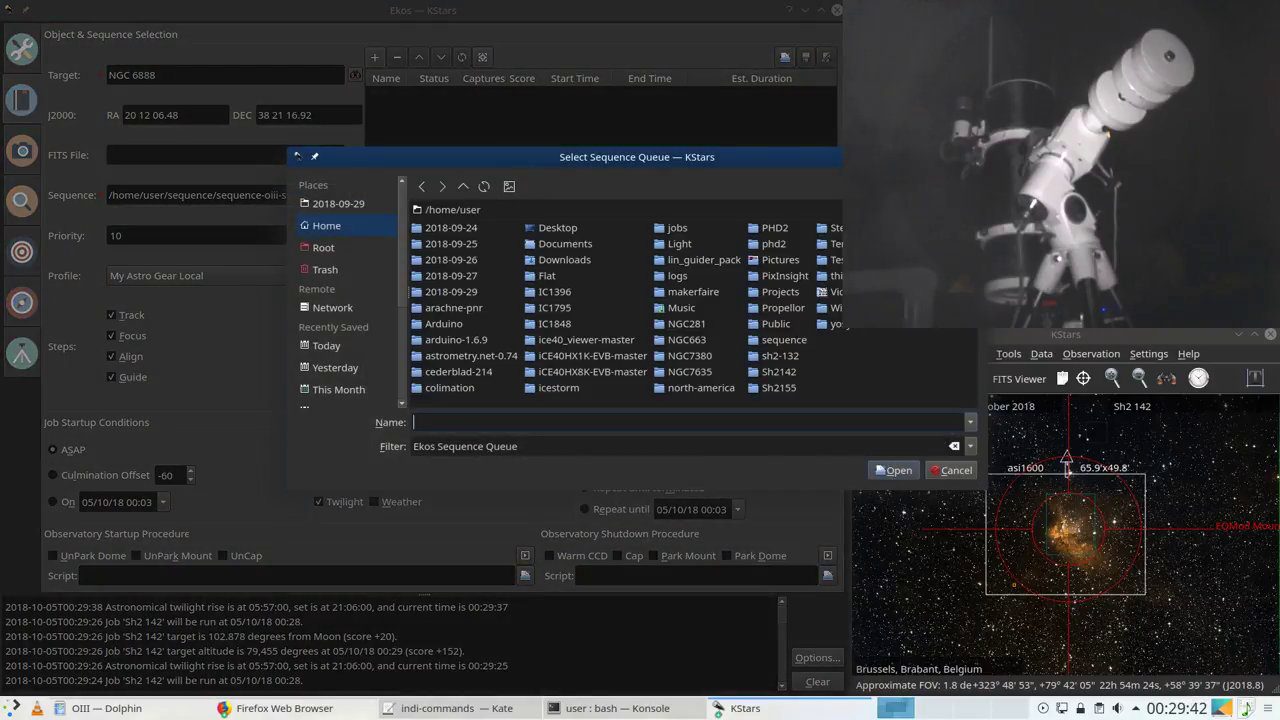
pyautogui.click(775, 340)
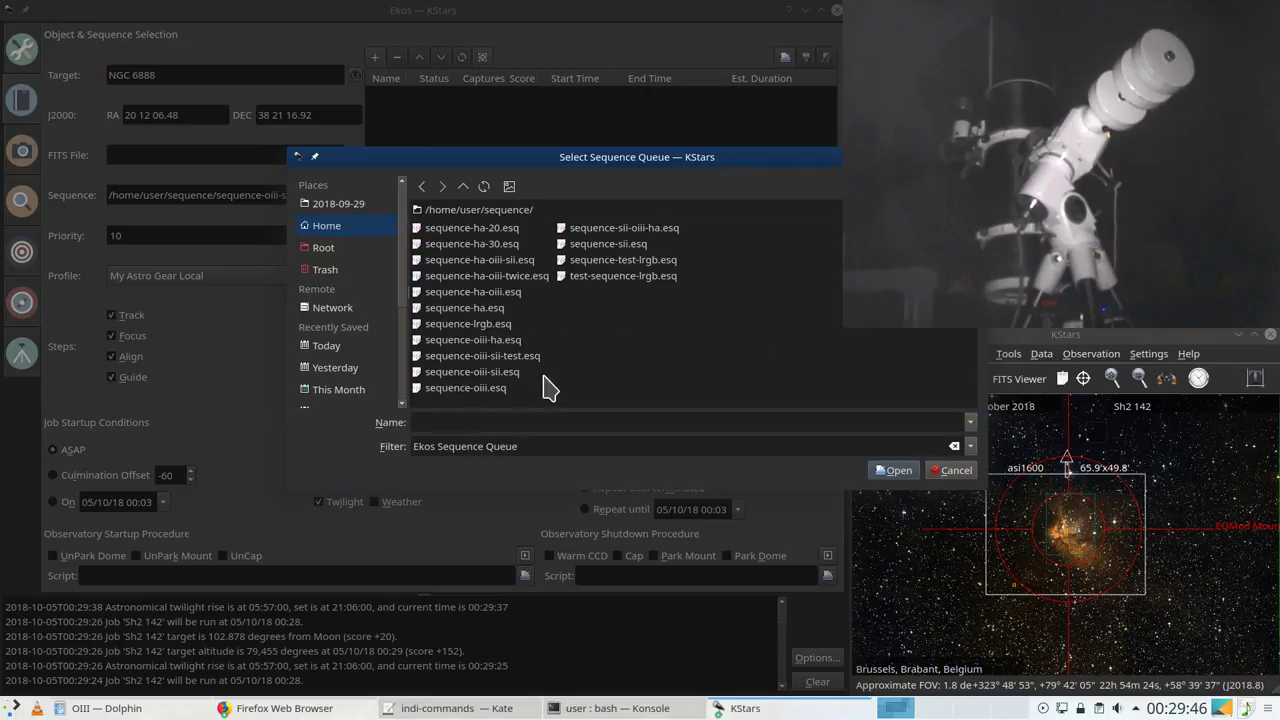
pyautogui.doubleClick(606, 244)
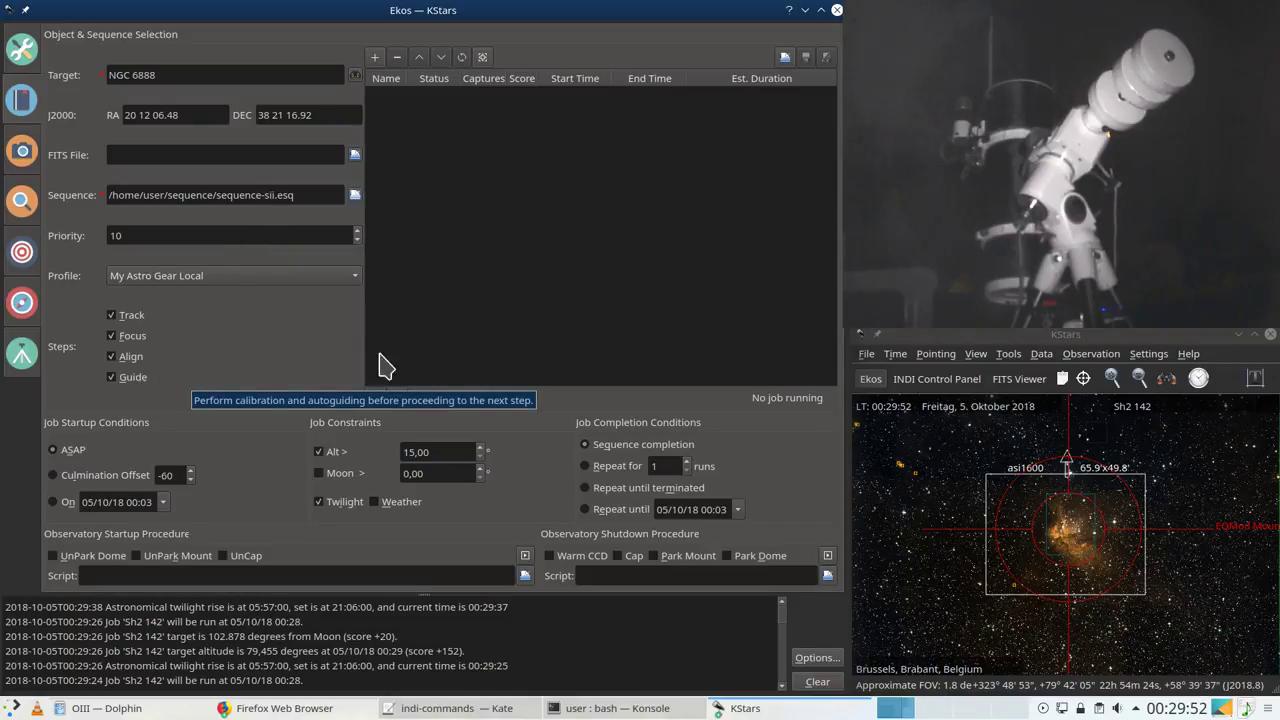
pyautogui.click(375, 57)
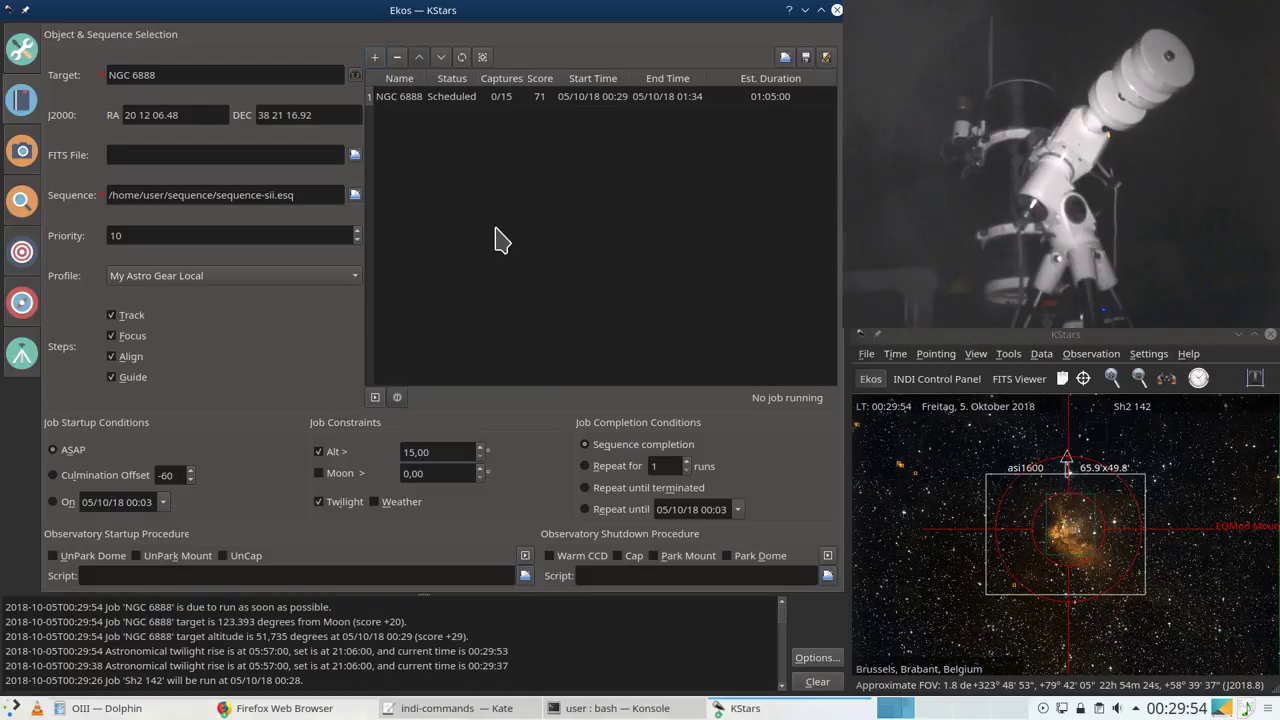
pyautogui.click(383, 96)
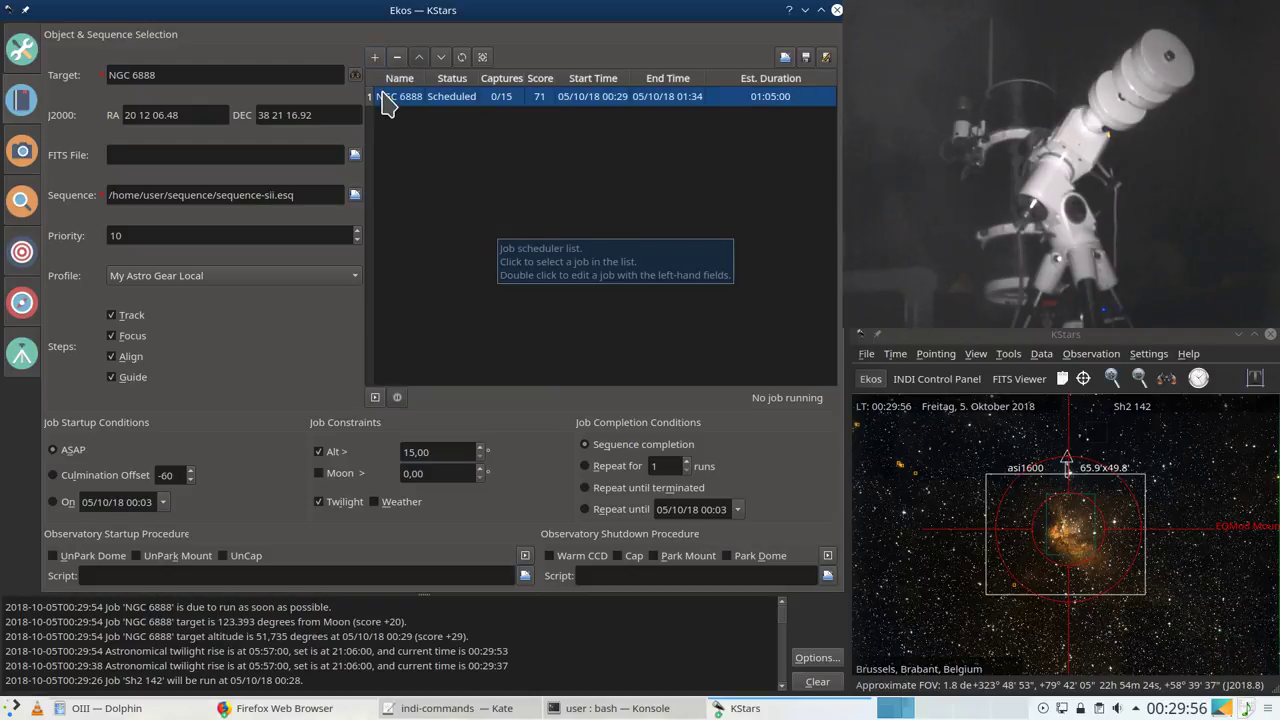
pyautogui.click(392, 58)
# Step: Set the target to Sh2 142 from the object finder and add it as a job to the scheduler queue
pyautogui.moveTo(294, 77); pyautogui.dragTo(3, 45)
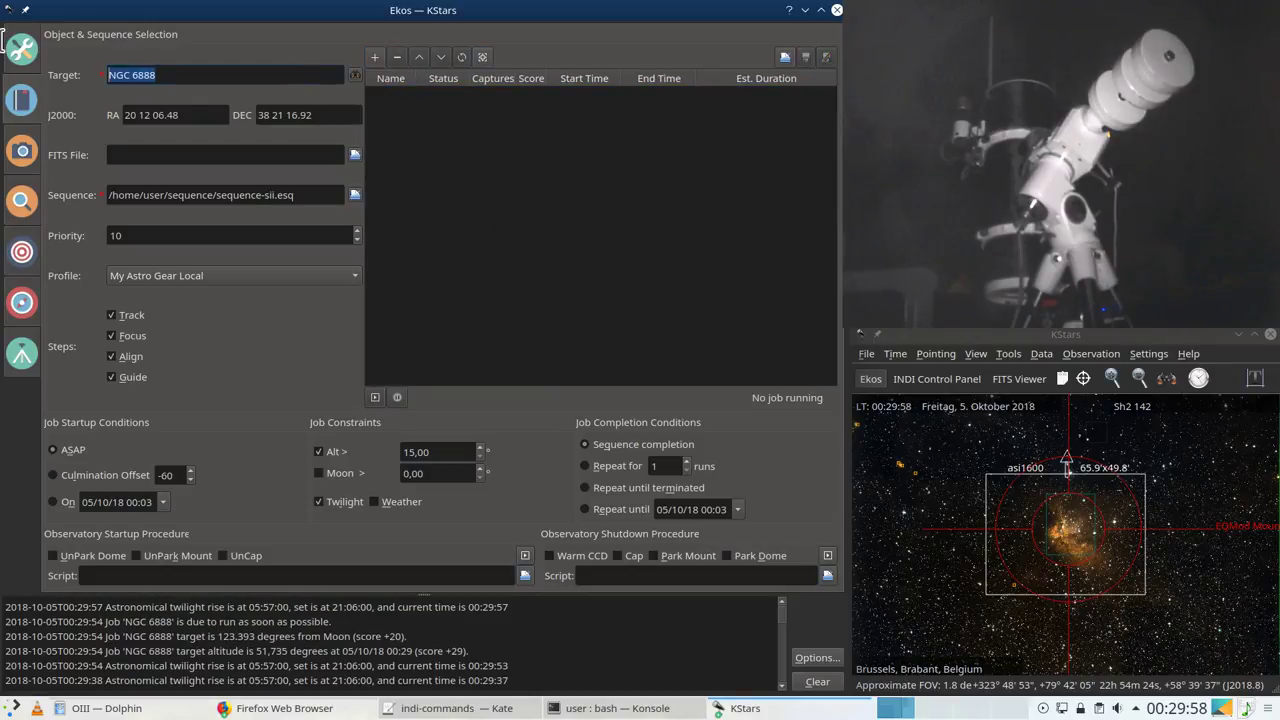
pyautogui.write('Sh2 142')
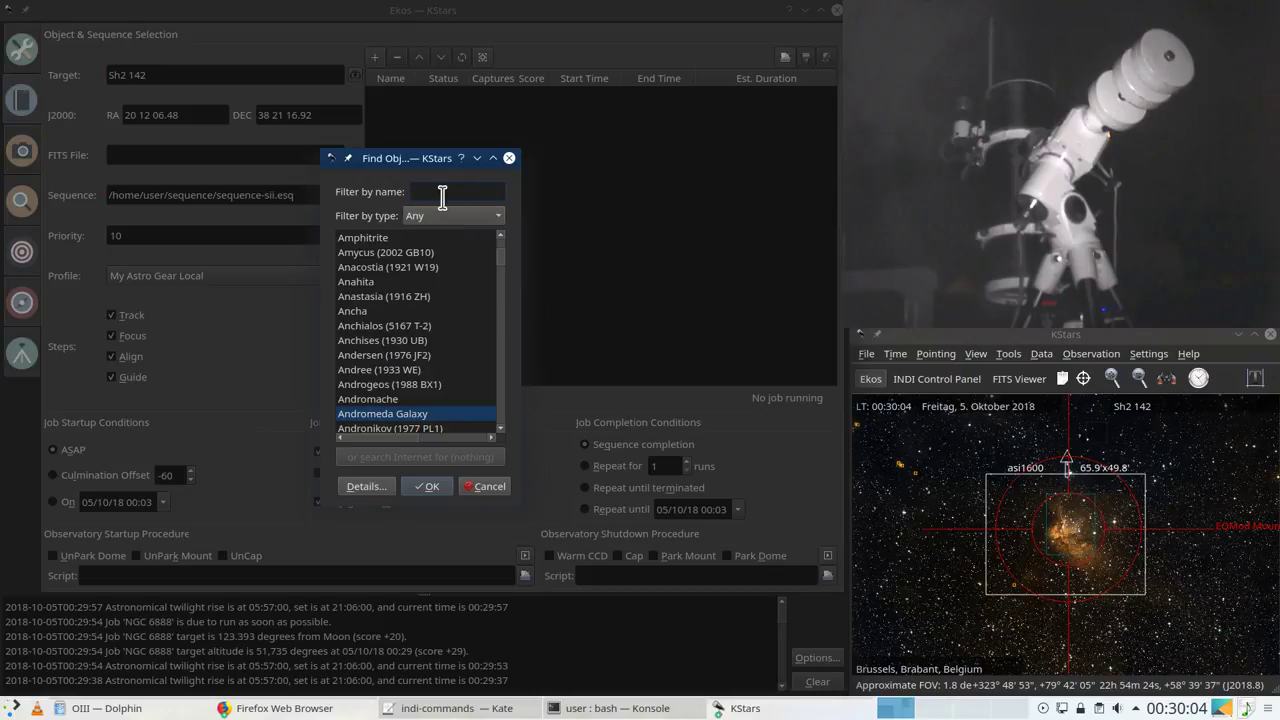
pyautogui.write('Sh2 142')
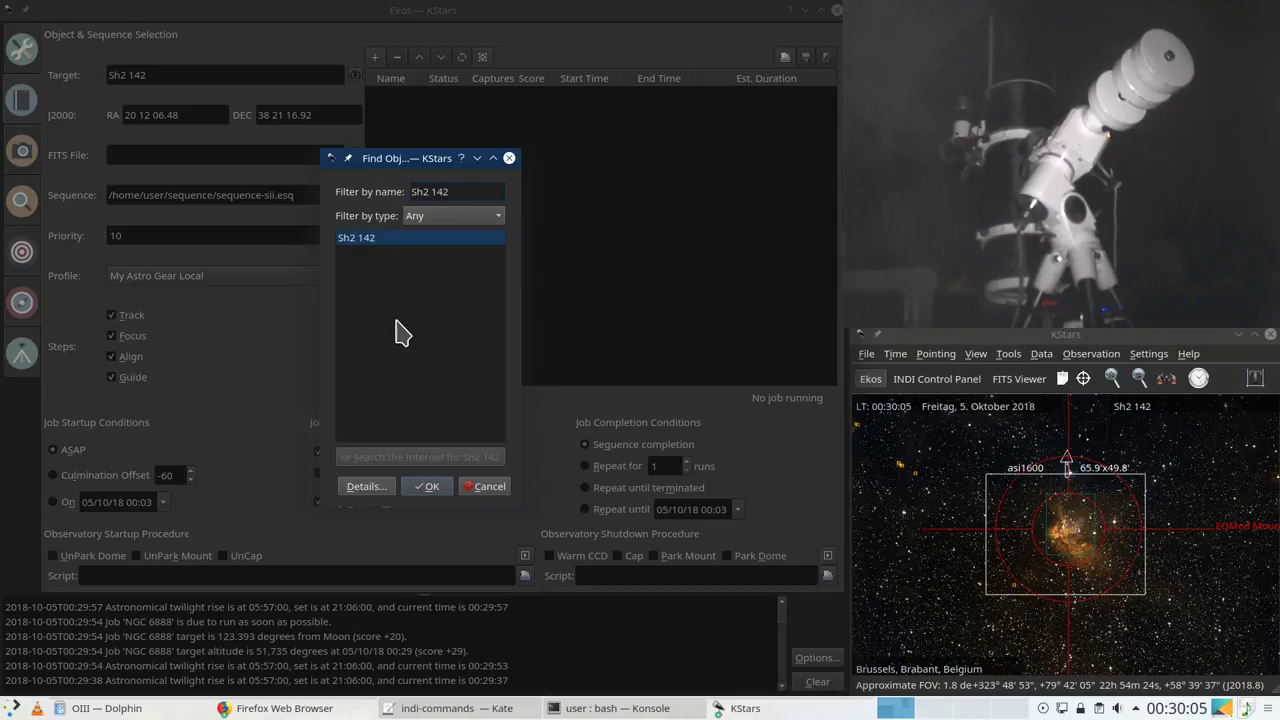
pyautogui.doubleClick(360, 238)
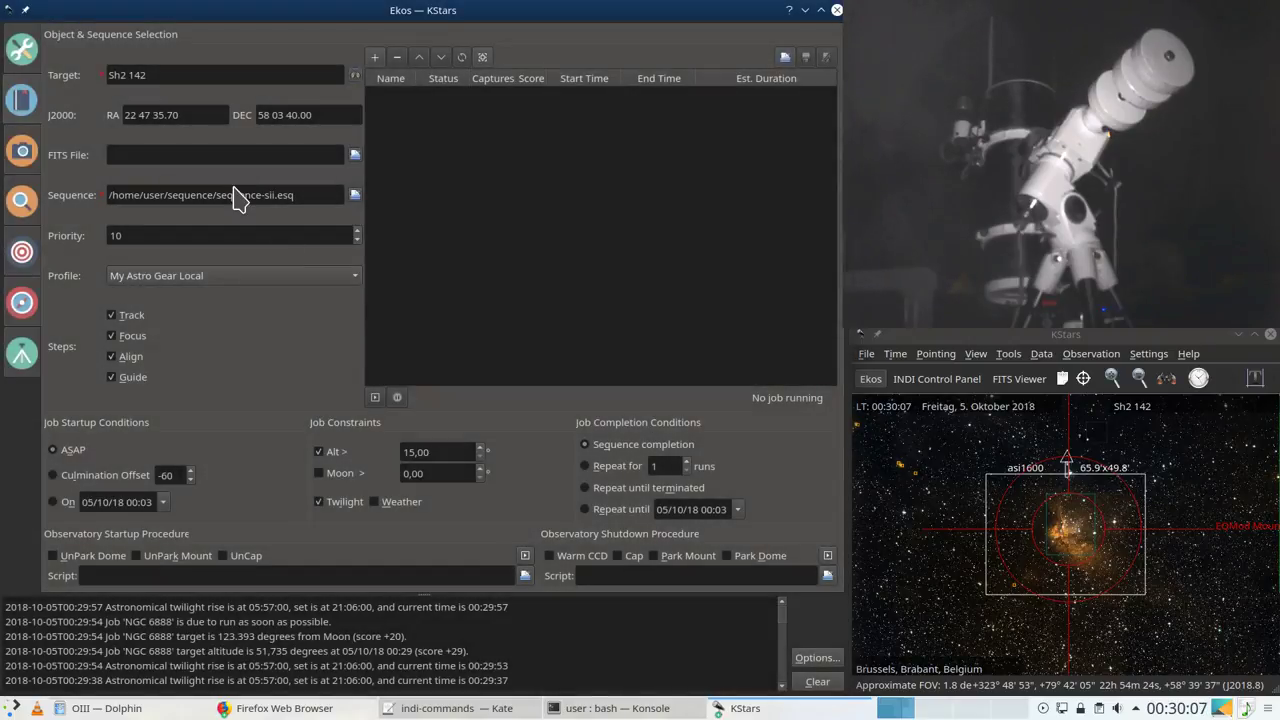
pyautogui.click(375, 57)
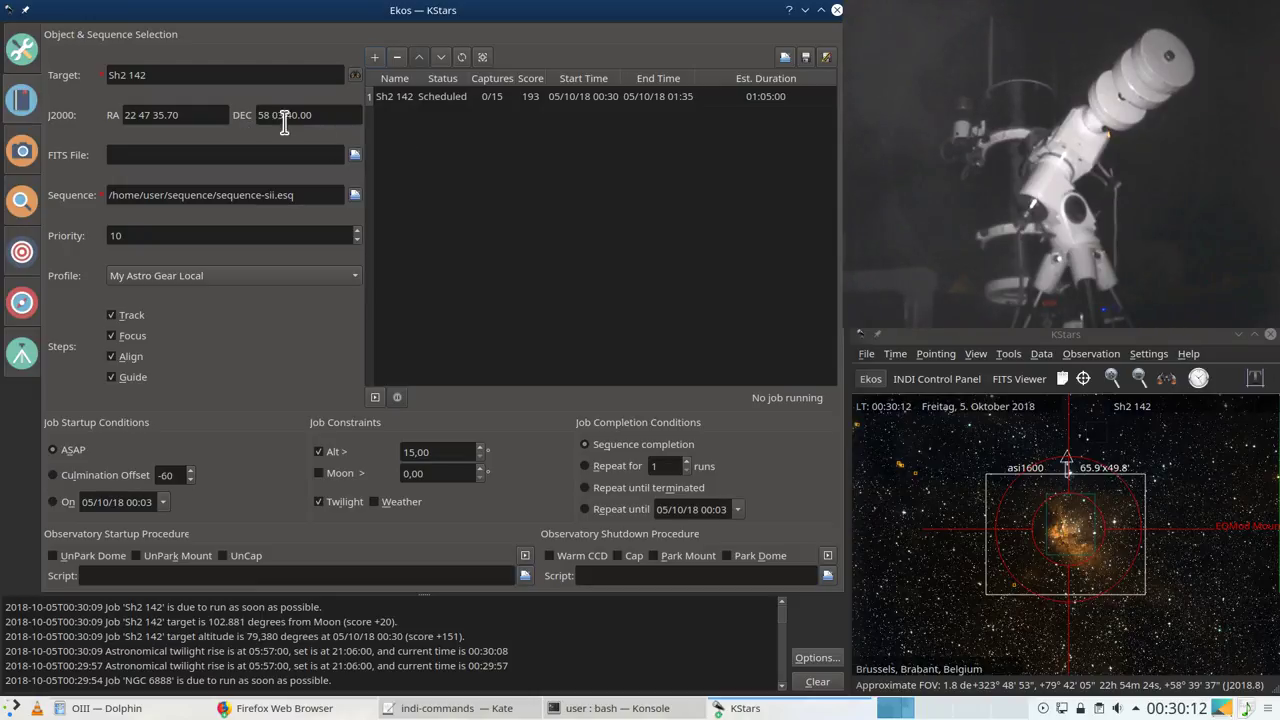
# Step: Start the scheduler and follow the mount's slew to Sh2 142 on the sky map
pyautogui.click(376, 398)
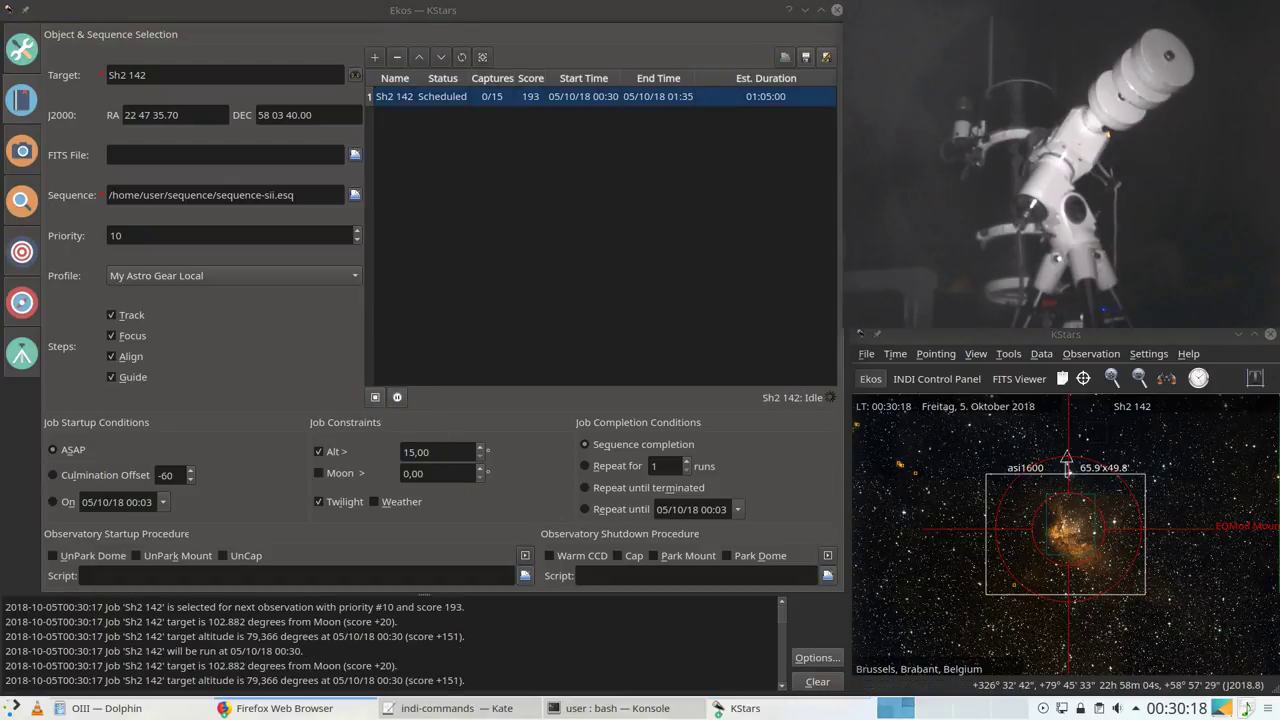
pyautogui.scroll(-5, 1075, 520)
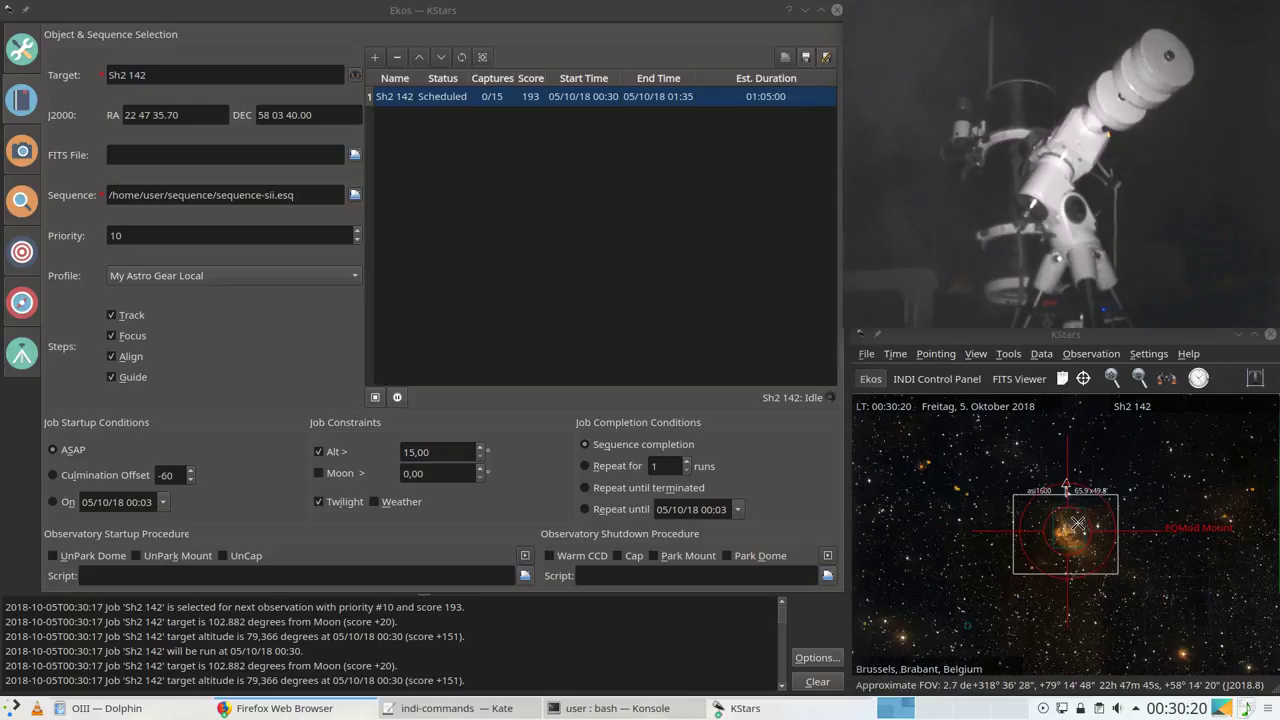
pyautogui.scroll(-5, 1077, 522)
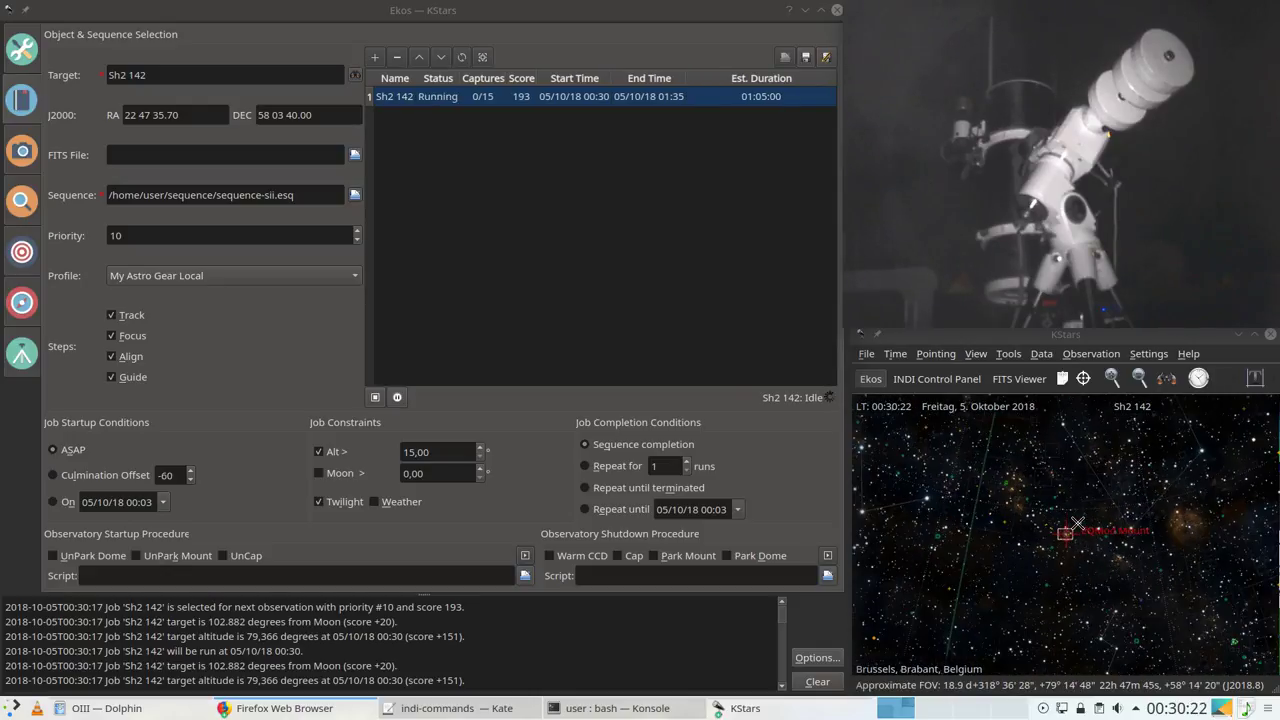
pyautogui.scroll(-2, 1077, 524)
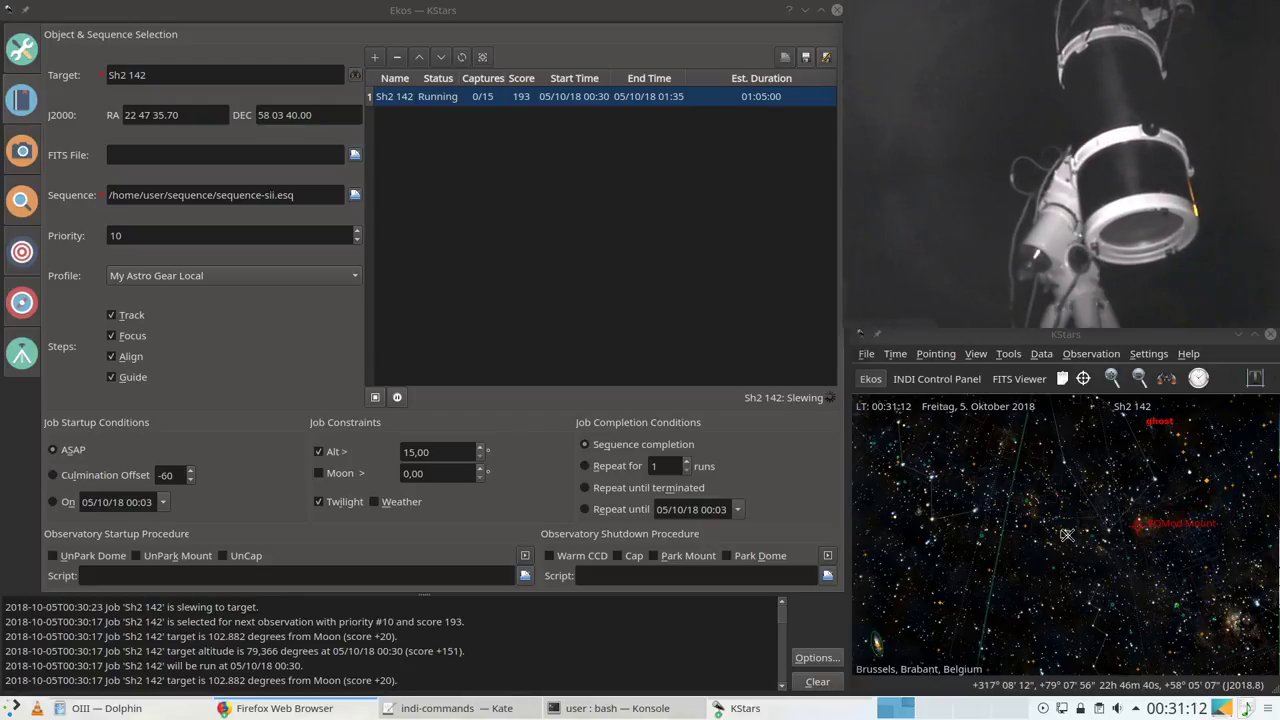
pyautogui.scroll(6, 1066, 534)
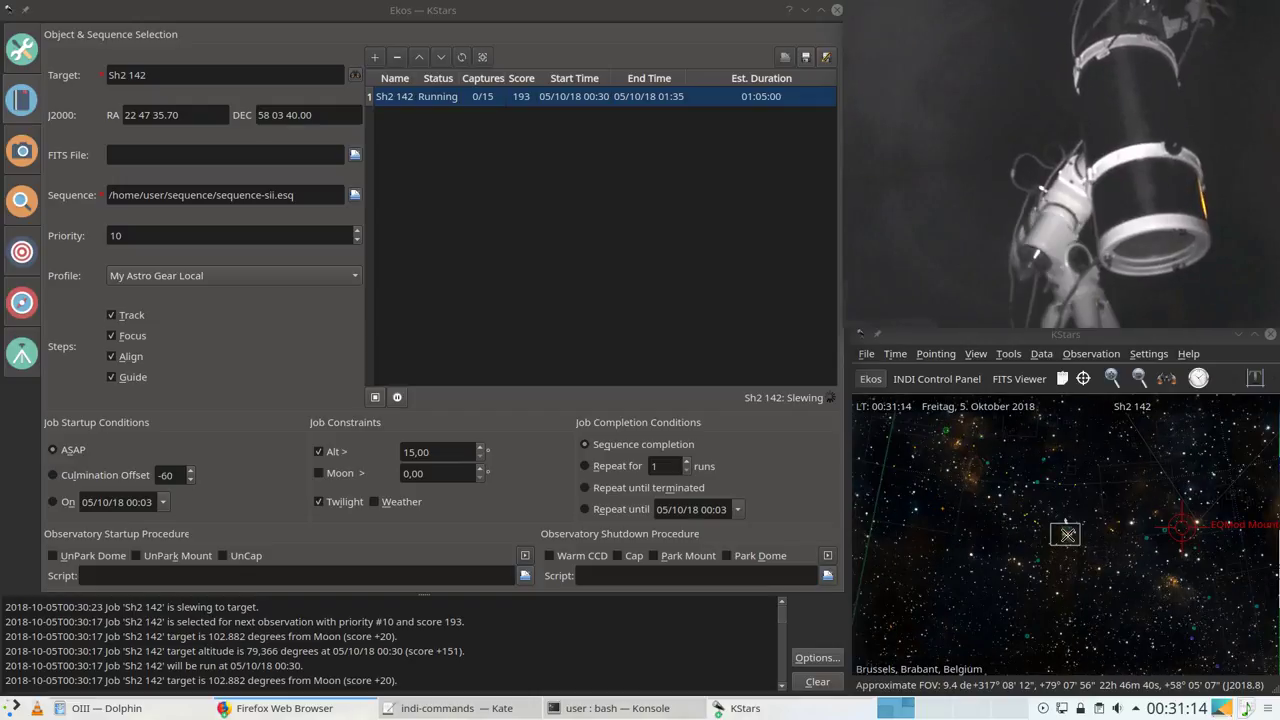
pyautogui.scroll(4, 1066, 534)
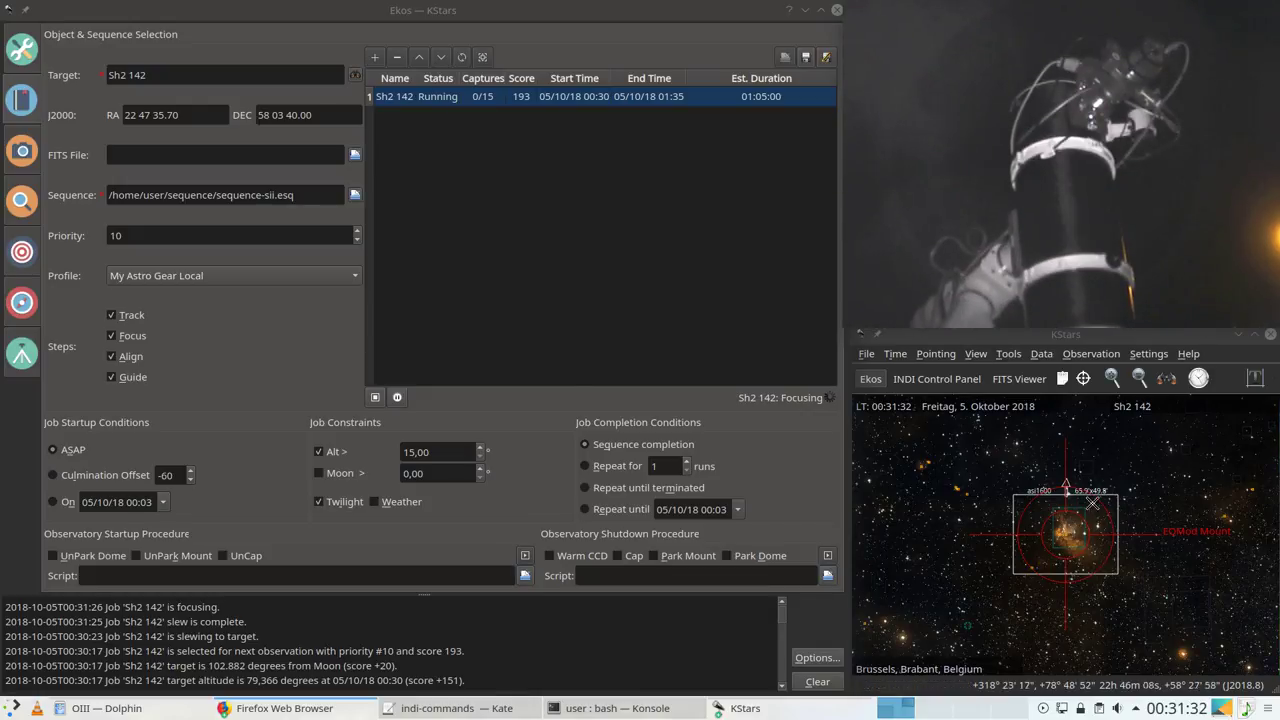
# Step: Examine star shapes across the centre and corners of the focus frame during and after the autofocus run
pyautogui.click(18, 222)
pyautogui.click(21, 203)
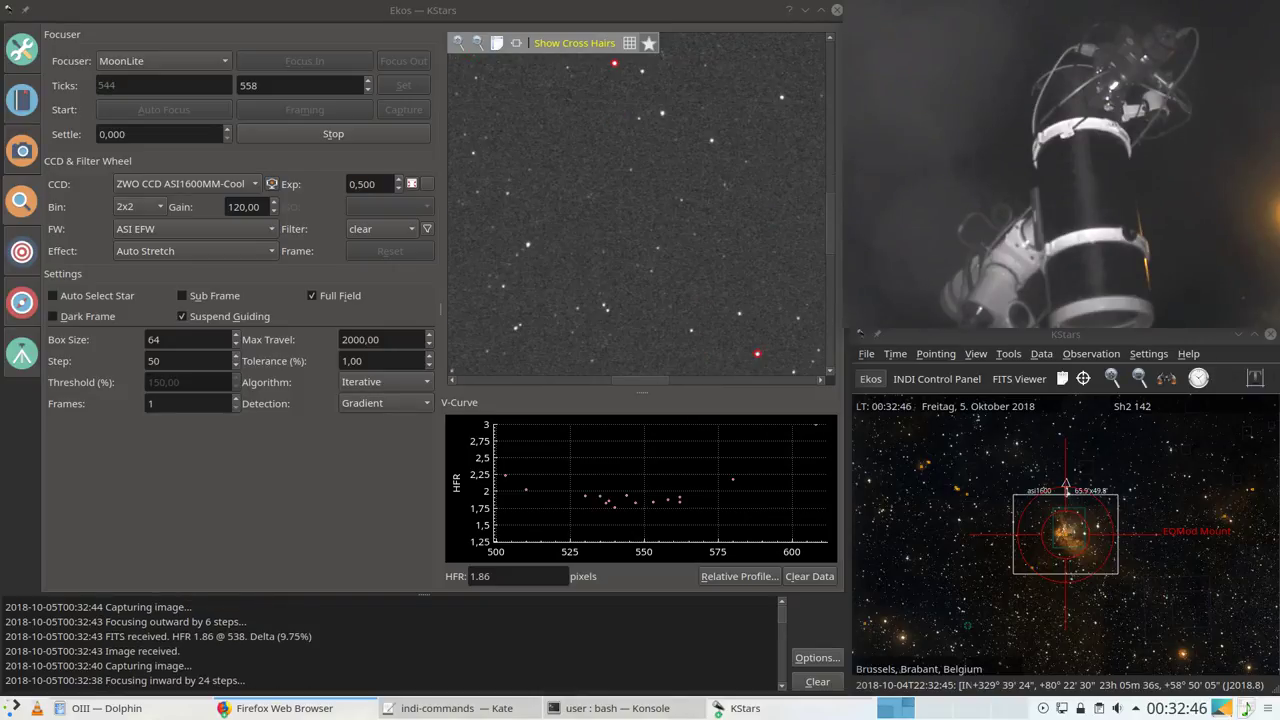
pyautogui.moveTo(831, 251); pyautogui.dragTo(829, 357)
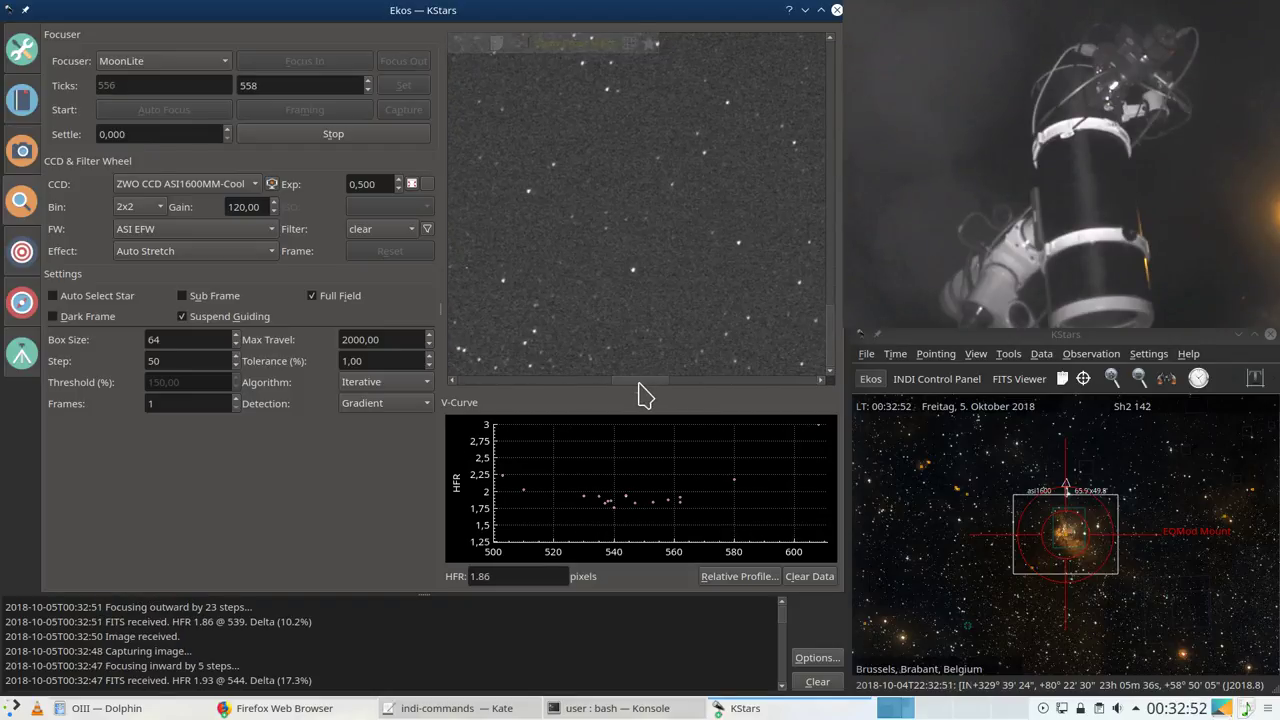
pyautogui.moveTo(641, 380); pyautogui.dragTo(803, 397)
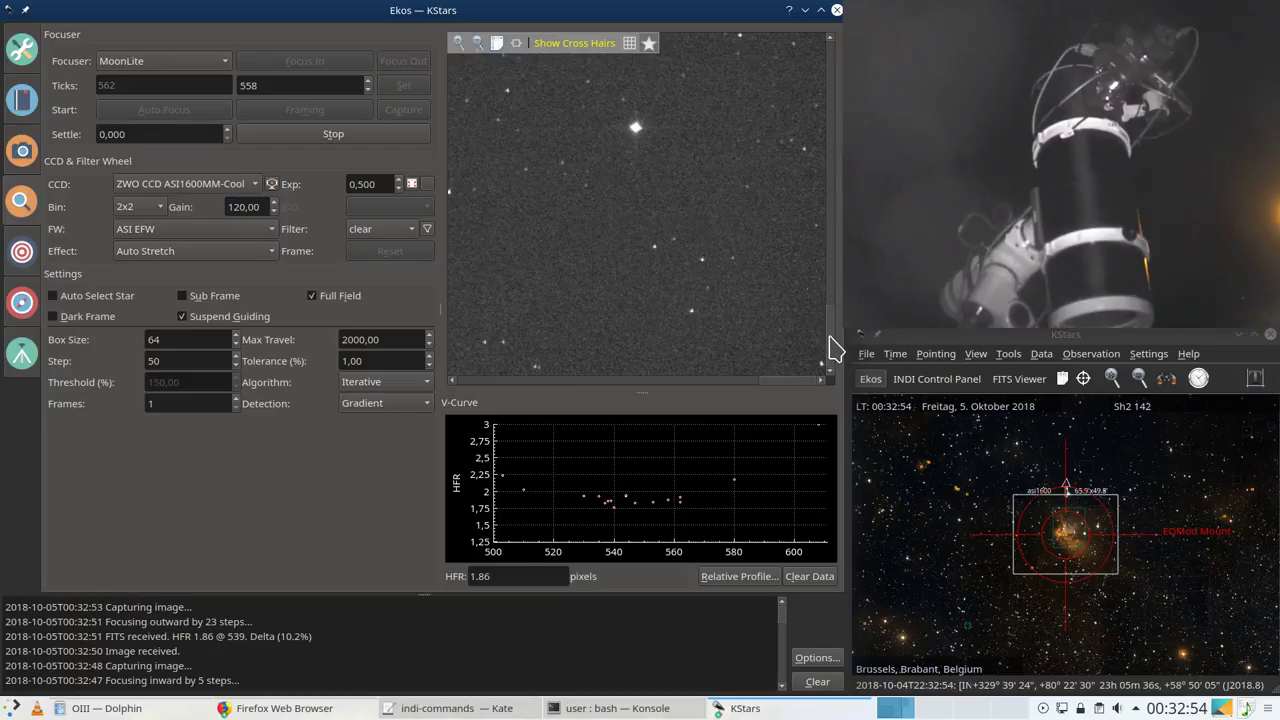
pyautogui.moveTo(832, 347); pyautogui.dragTo(814, 126)
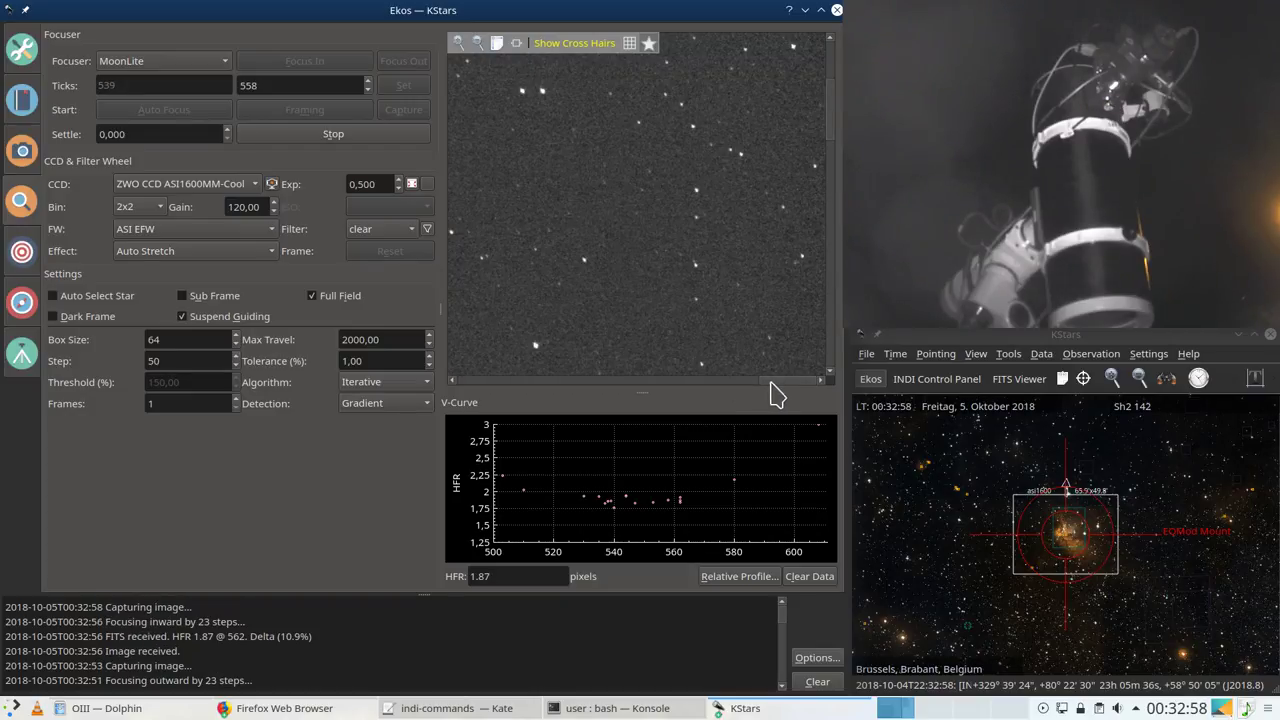
pyautogui.moveTo(771, 391); pyautogui.dragTo(477, 383)
pyautogui.moveTo(830, 128); pyautogui.dragTo(832, 191)
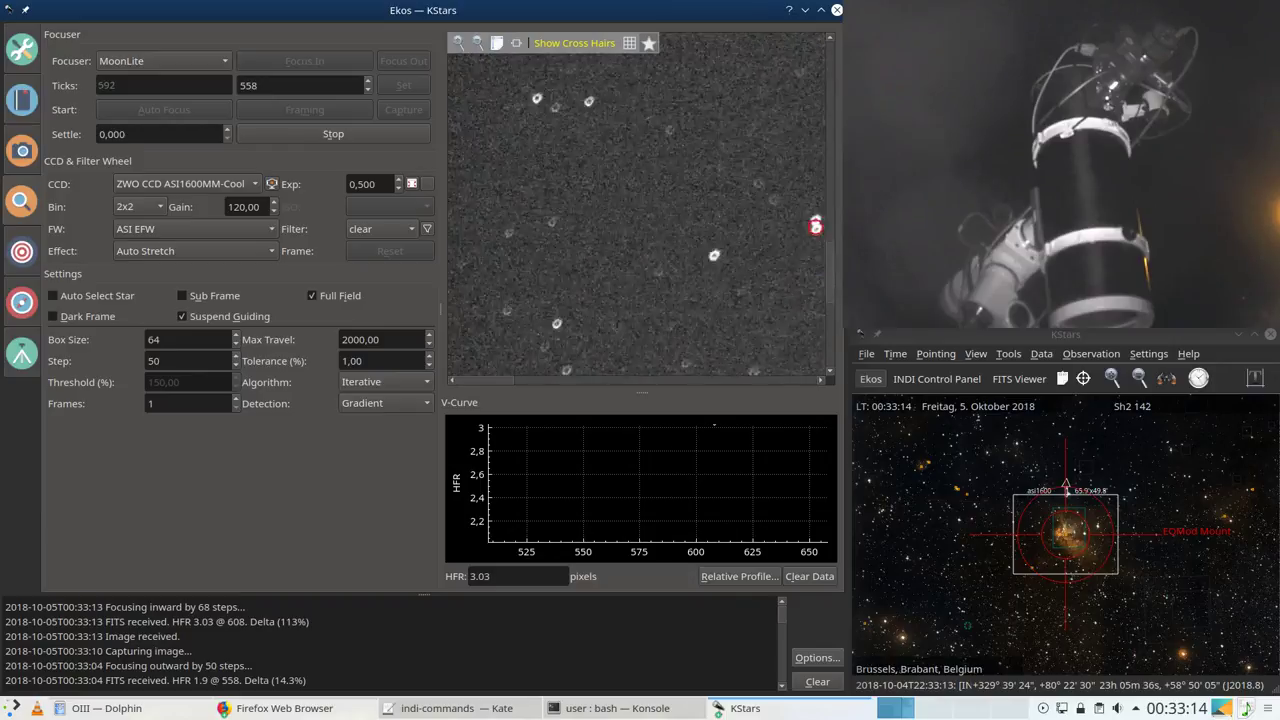
pyautogui.moveTo(838, 130); pyautogui.dragTo(840, 222)
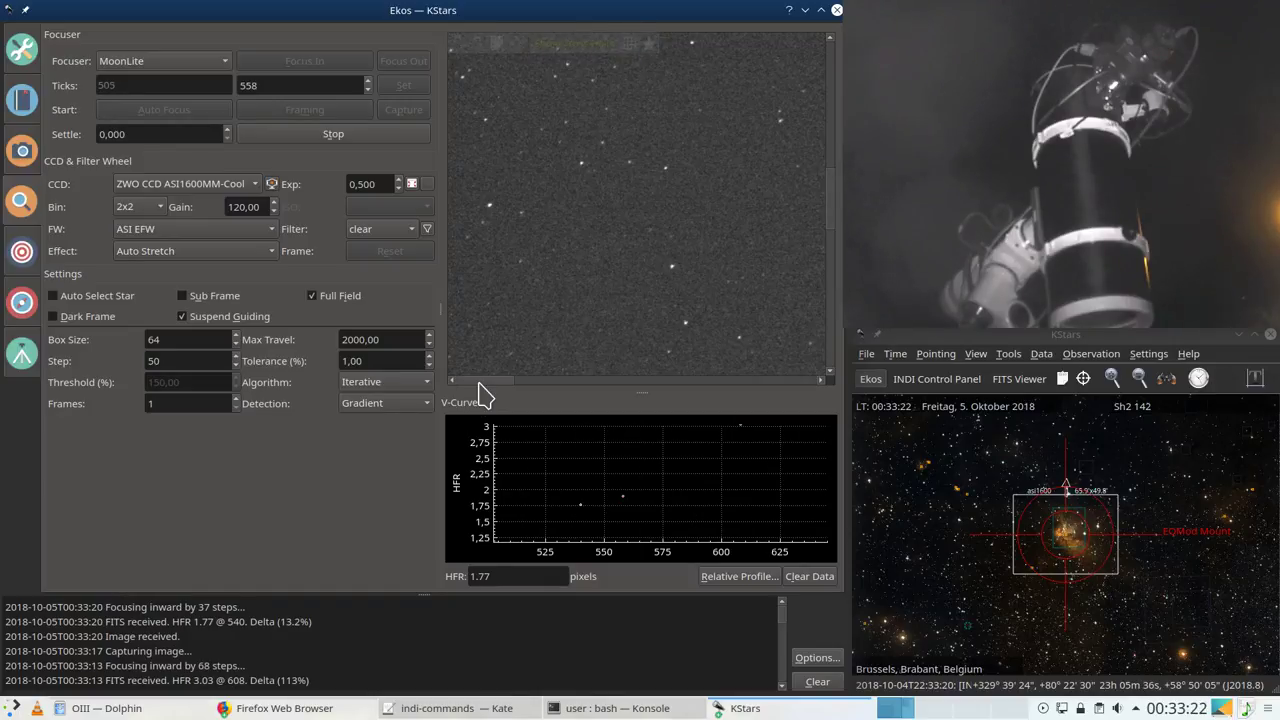
pyautogui.moveTo(479, 383); pyautogui.dragTo(622, 388)
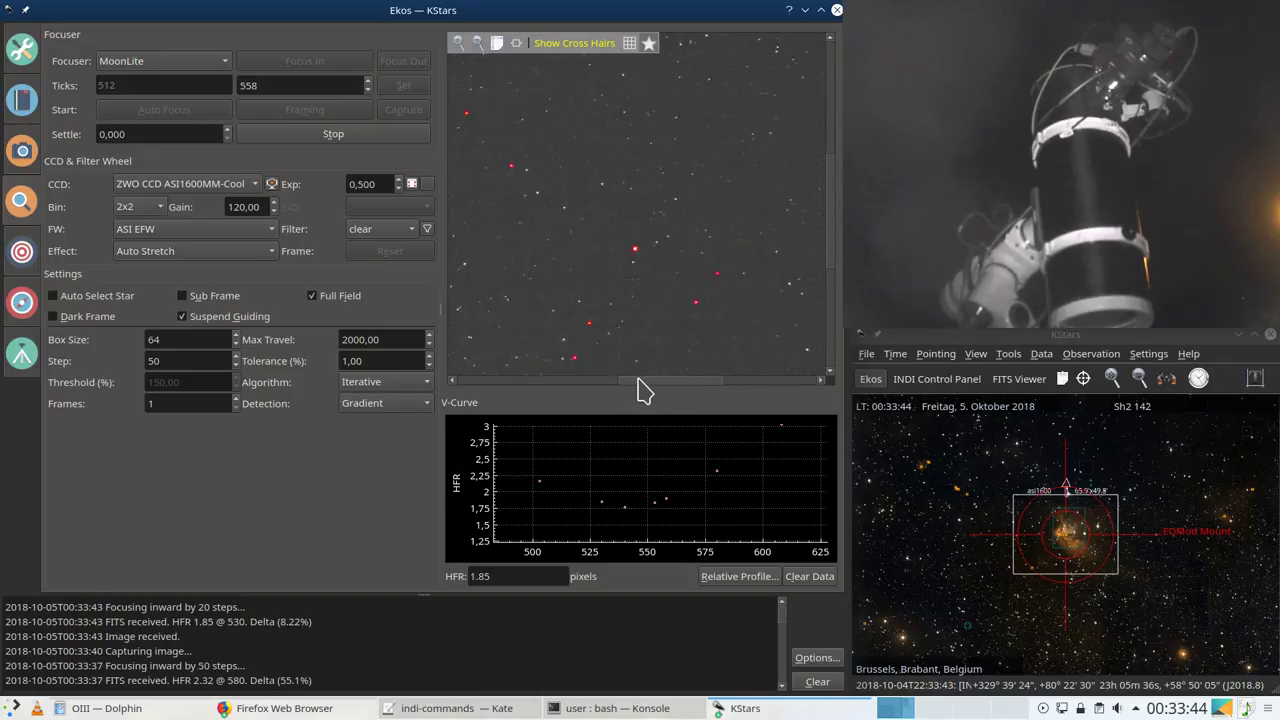
pyautogui.moveTo(640, 381); pyautogui.dragTo(455, 386)
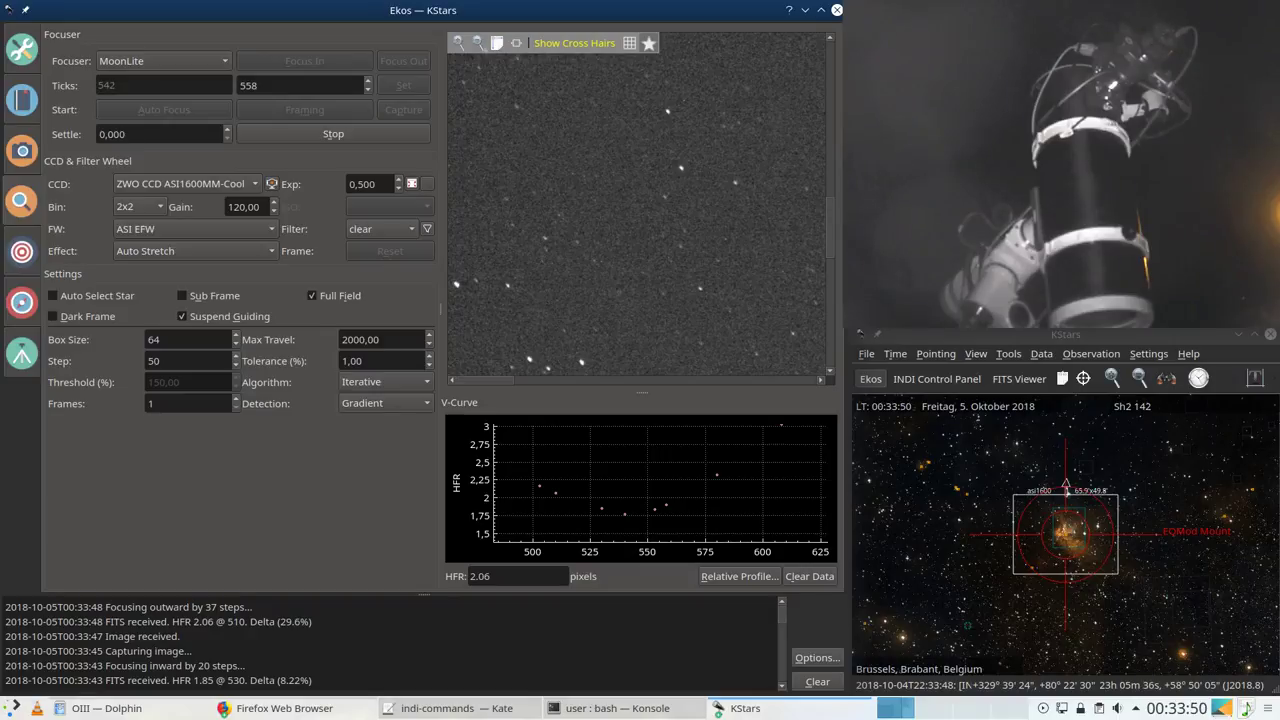
pyautogui.scroll(2, 831, 210)
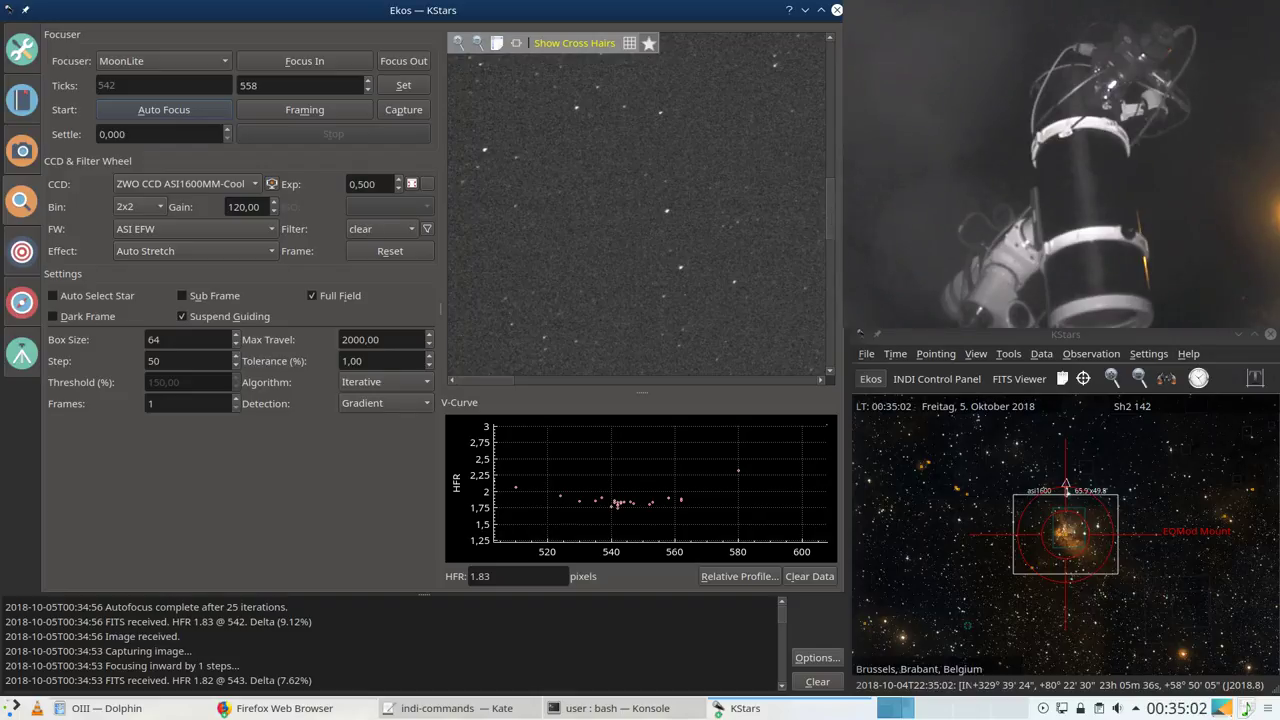
pyautogui.moveTo(835, 207); pyautogui.dragTo(835, 65)
pyautogui.moveTo(505, 381); pyautogui.dragTo(795, 372)
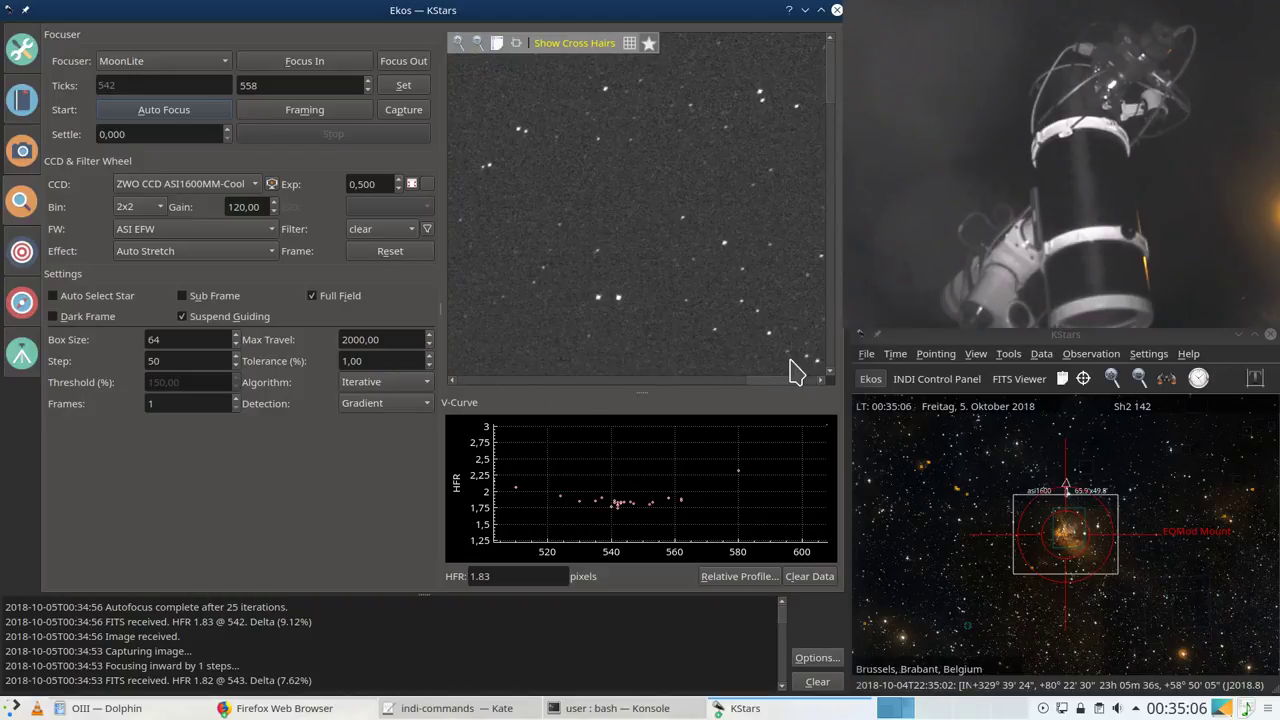
pyautogui.moveTo(836, 105); pyautogui.dragTo(838, 320)
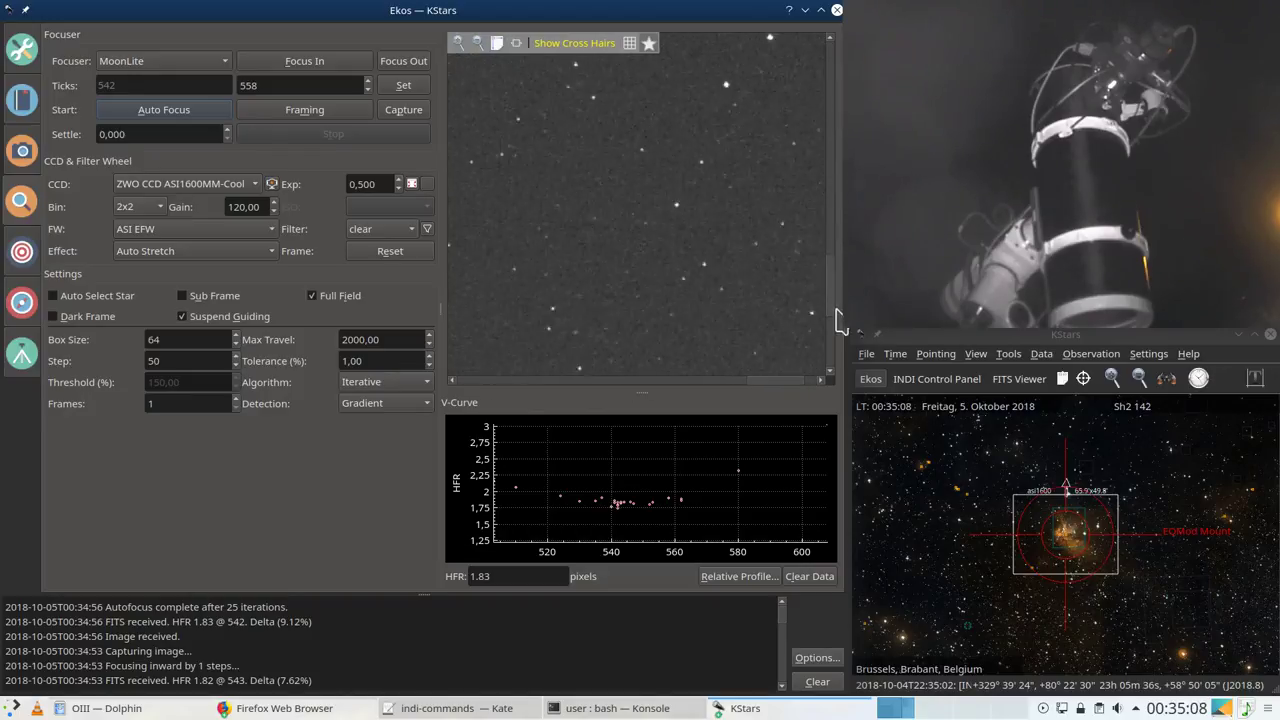
pyautogui.moveTo(780, 388); pyautogui.dragTo(673, 398)
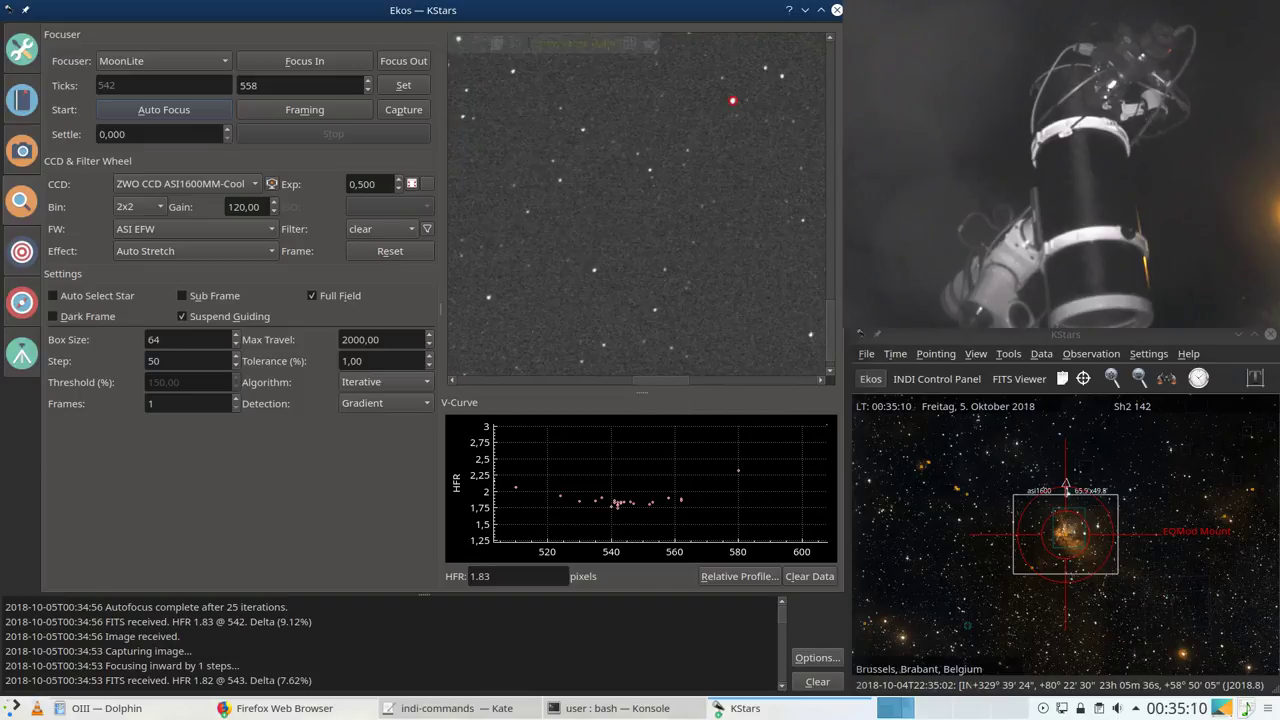
# Step: Check the plate-solving alignment and follow the mount's position relative to Sh2 142 on the sky map
pyautogui.click(22, 251)
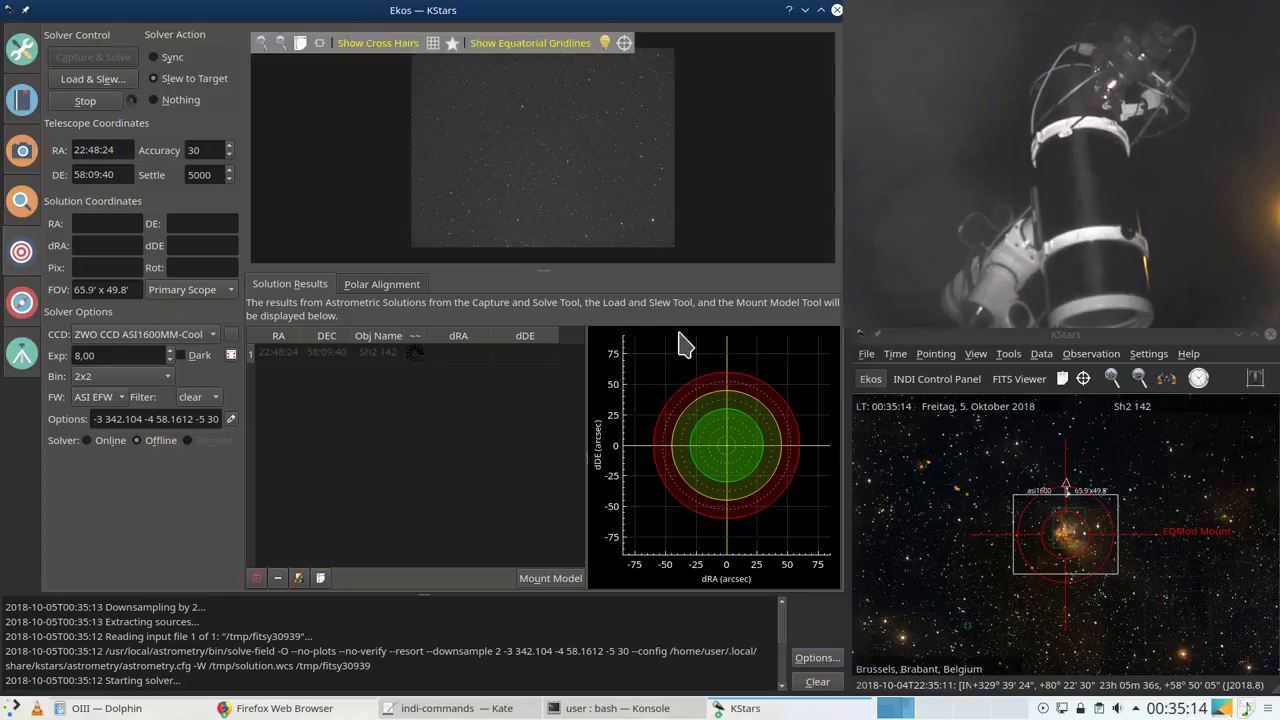
pyautogui.scroll(-3, 1066, 536)
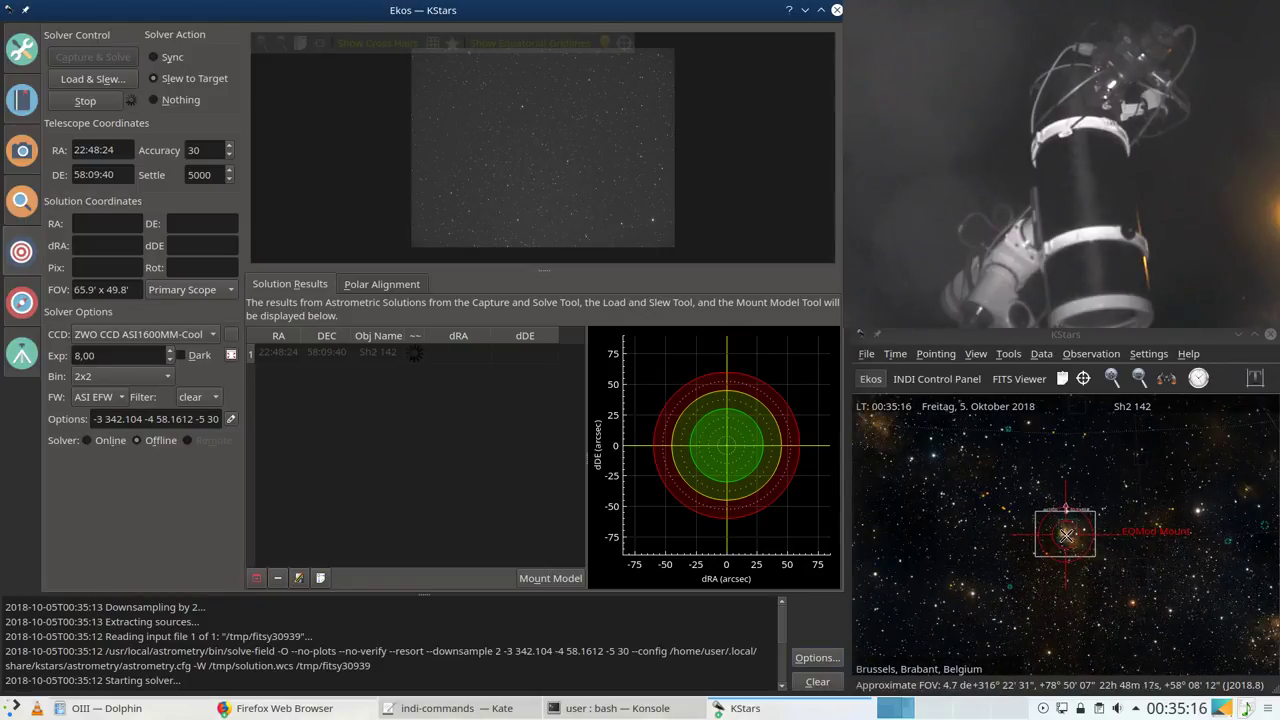
pyautogui.scroll(-2, 1066, 536)
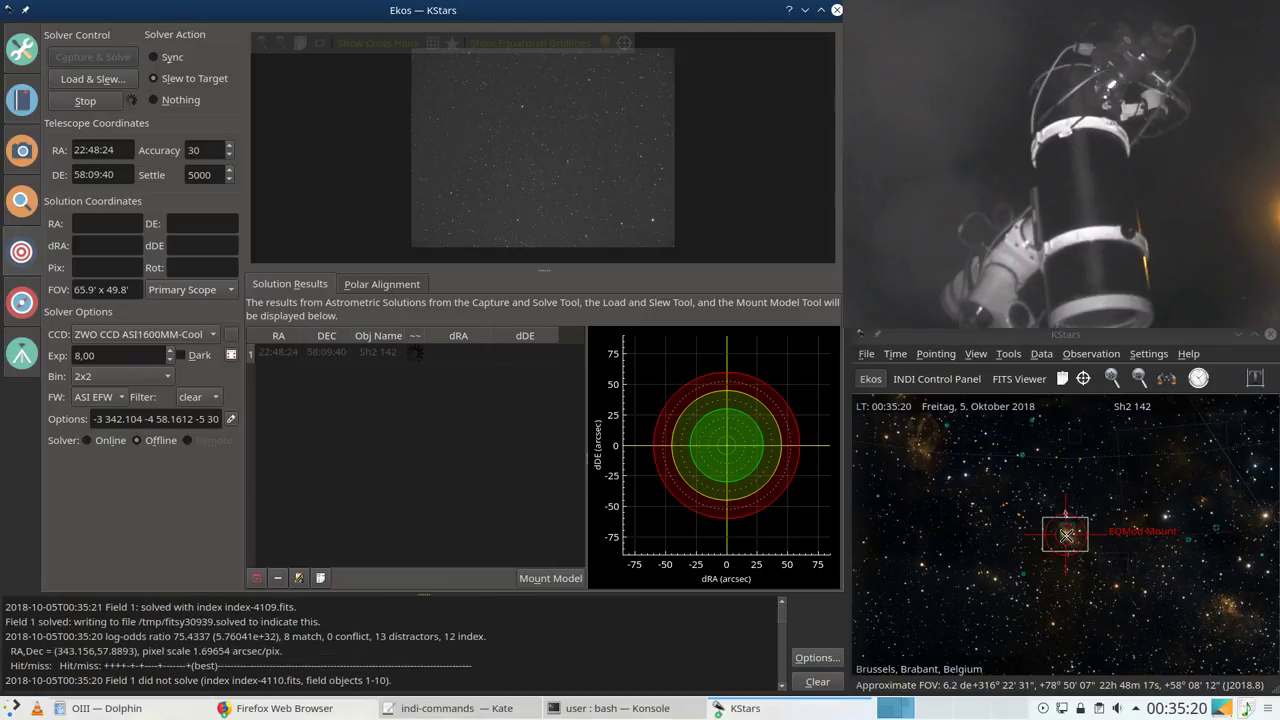
pyautogui.scroll(-2, 1066, 536)
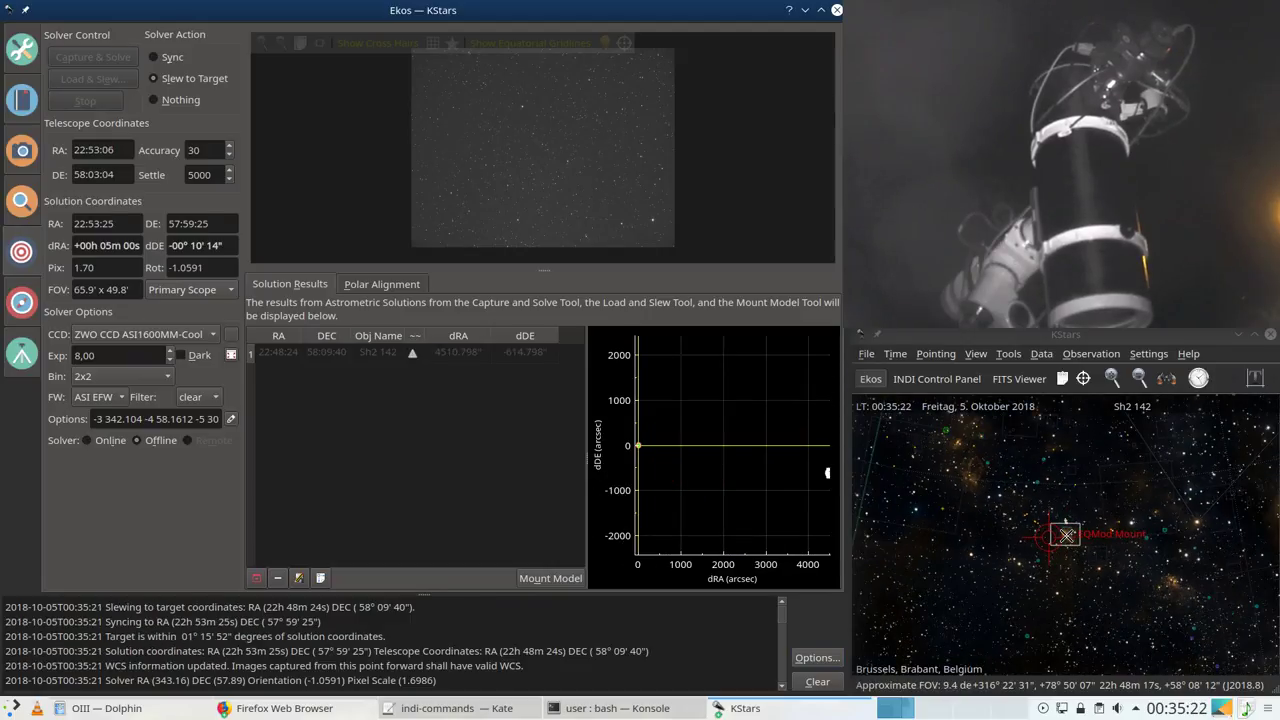
pyautogui.scroll(8, 1066, 536)
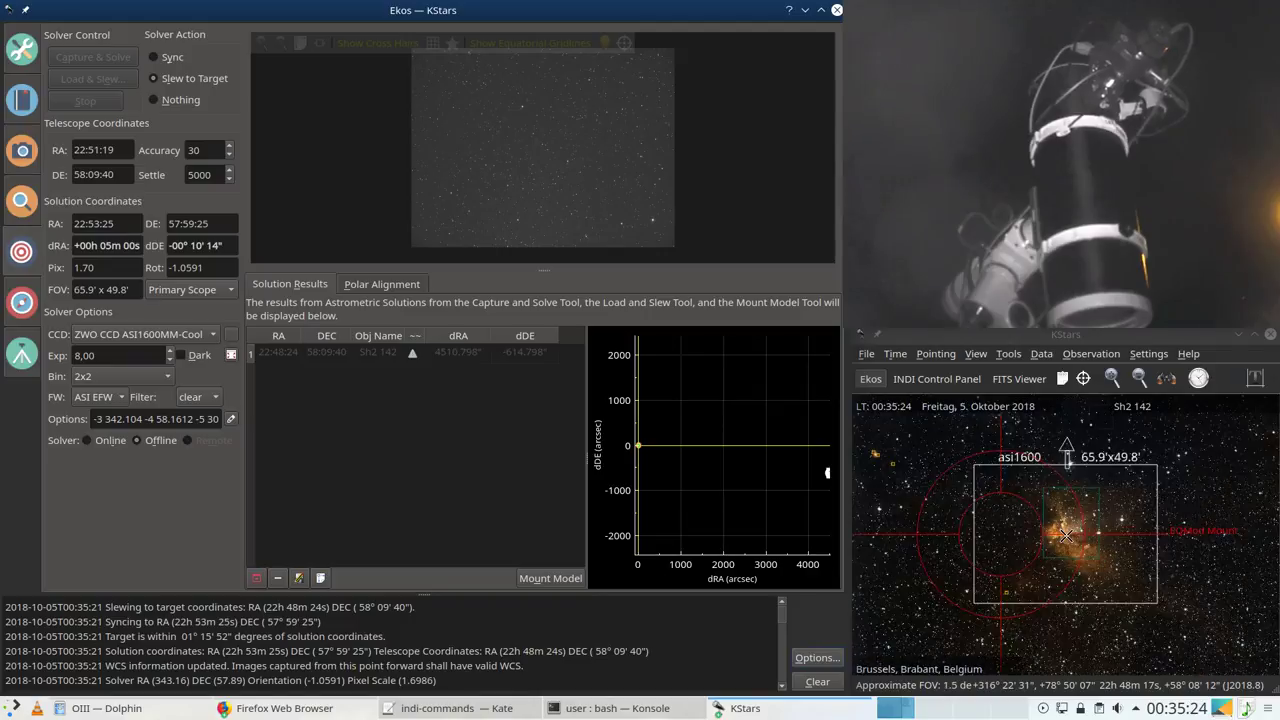
# Step: Check the mount's position against Sh2 142 on the sky map and enlarge the plate-solving image preview
pyautogui.scroll(4, 1066, 536)
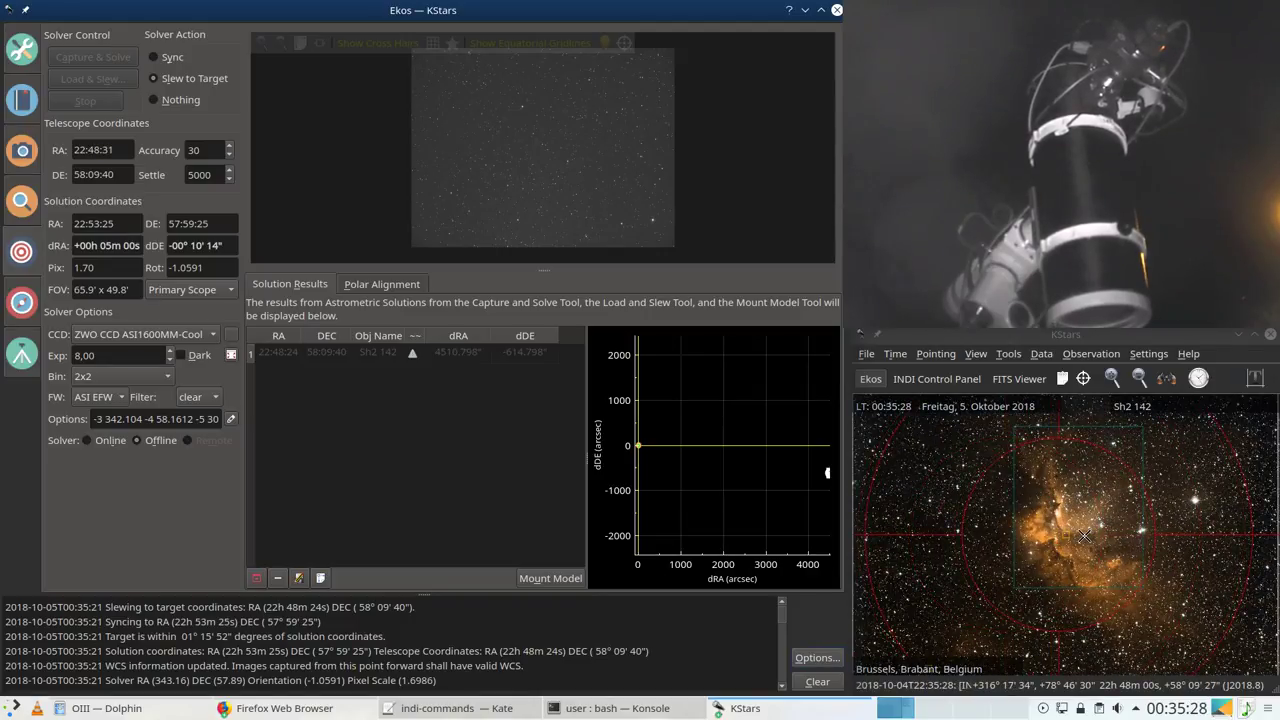
pyautogui.scroll(-1, 1085, 536)
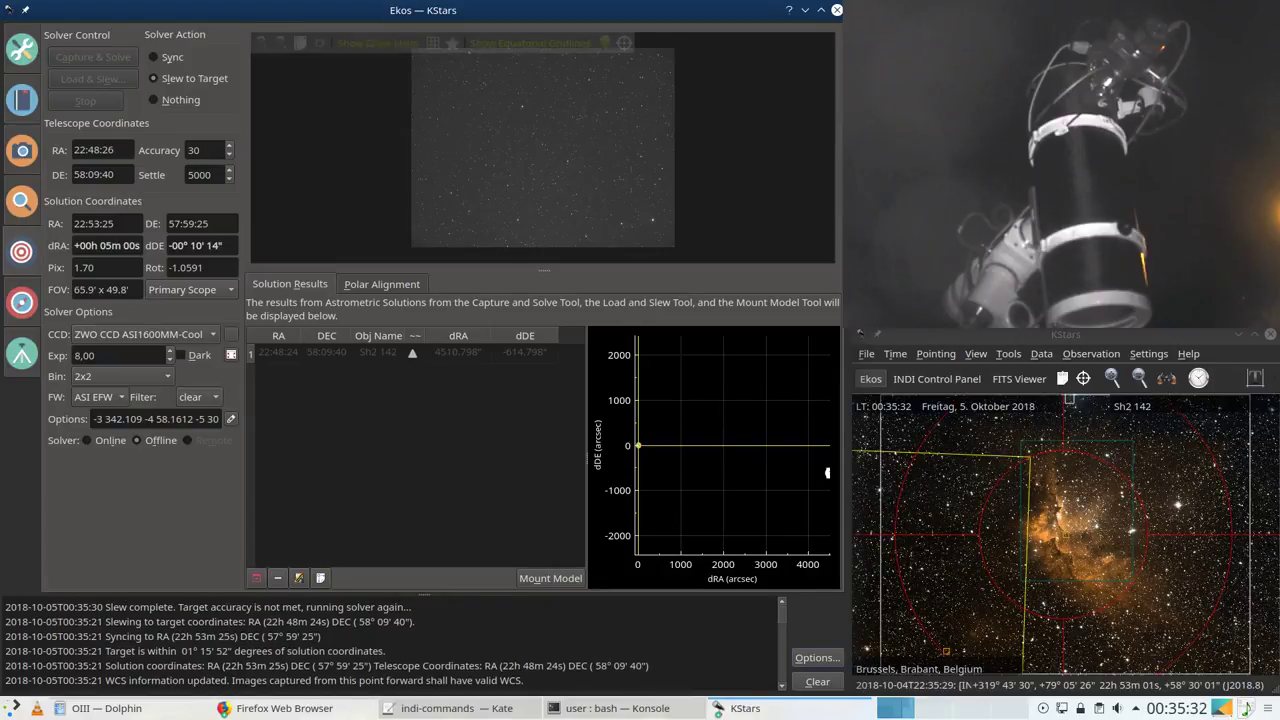
pyautogui.moveTo(548, 267); pyautogui.dragTo(562, 401)
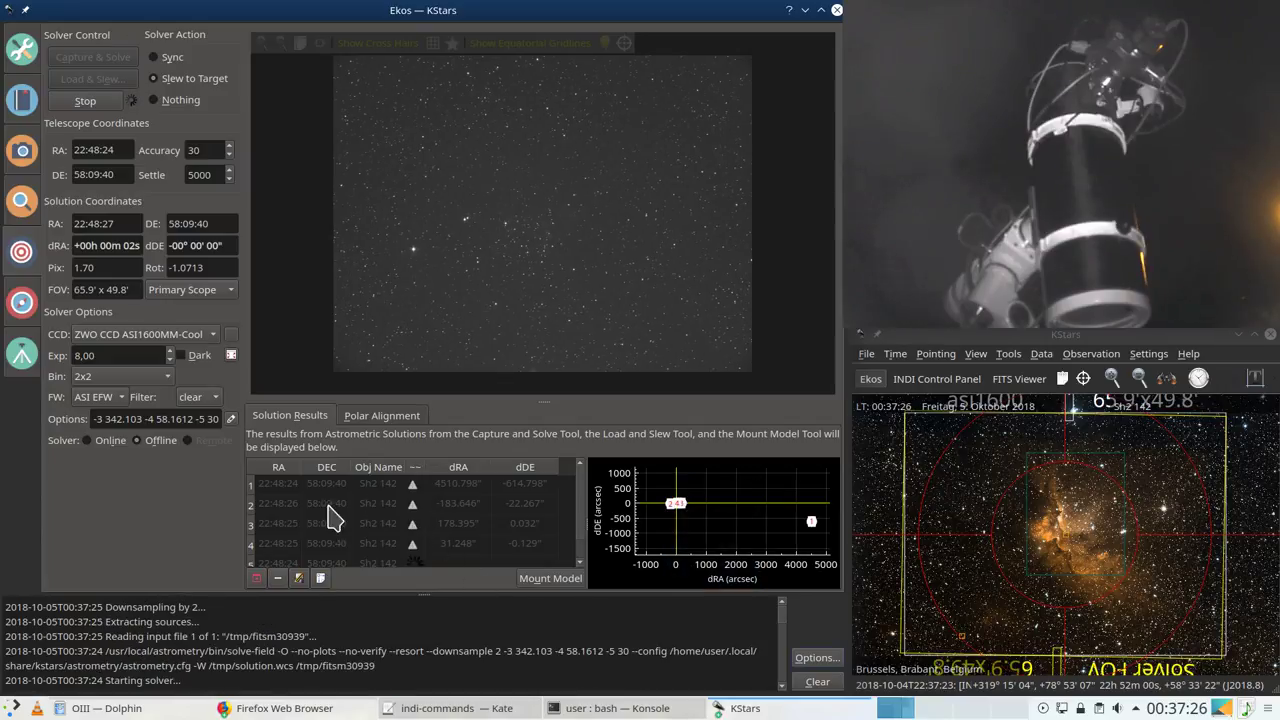
# Step: Delete the first plate-solving result from the solution list and examine the remaining offsets on the dRA/dDE plot
pyautogui.click(300, 488)
pyautogui.click(279, 578)
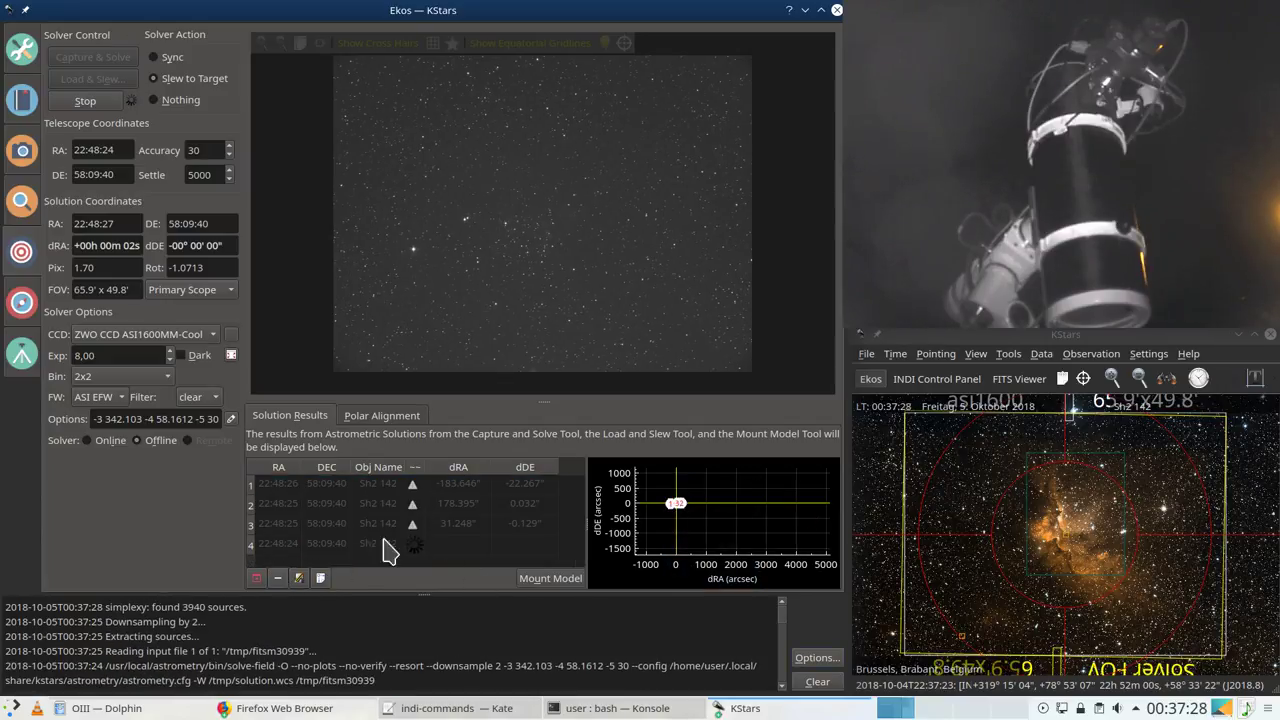
pyautogui.scroll(10, 745, 537)
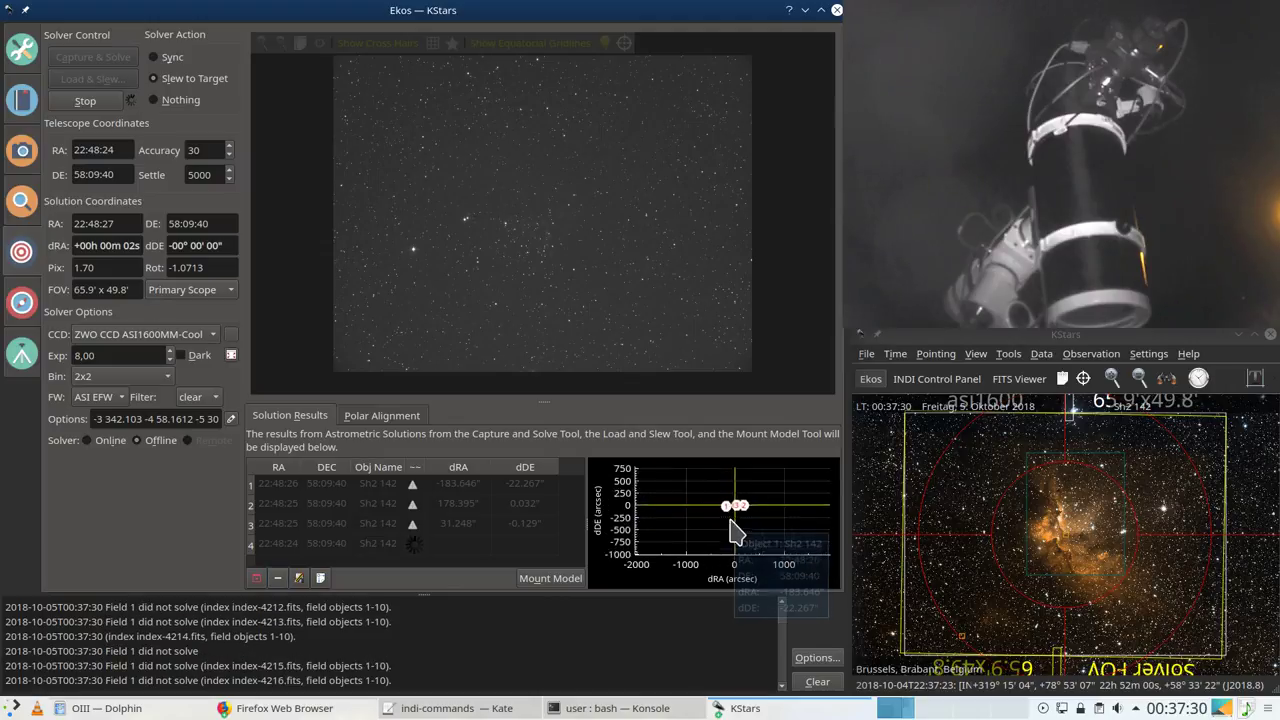
pyautogui.moveTo(740, 497); pyautogui.dragTo(738, 514)
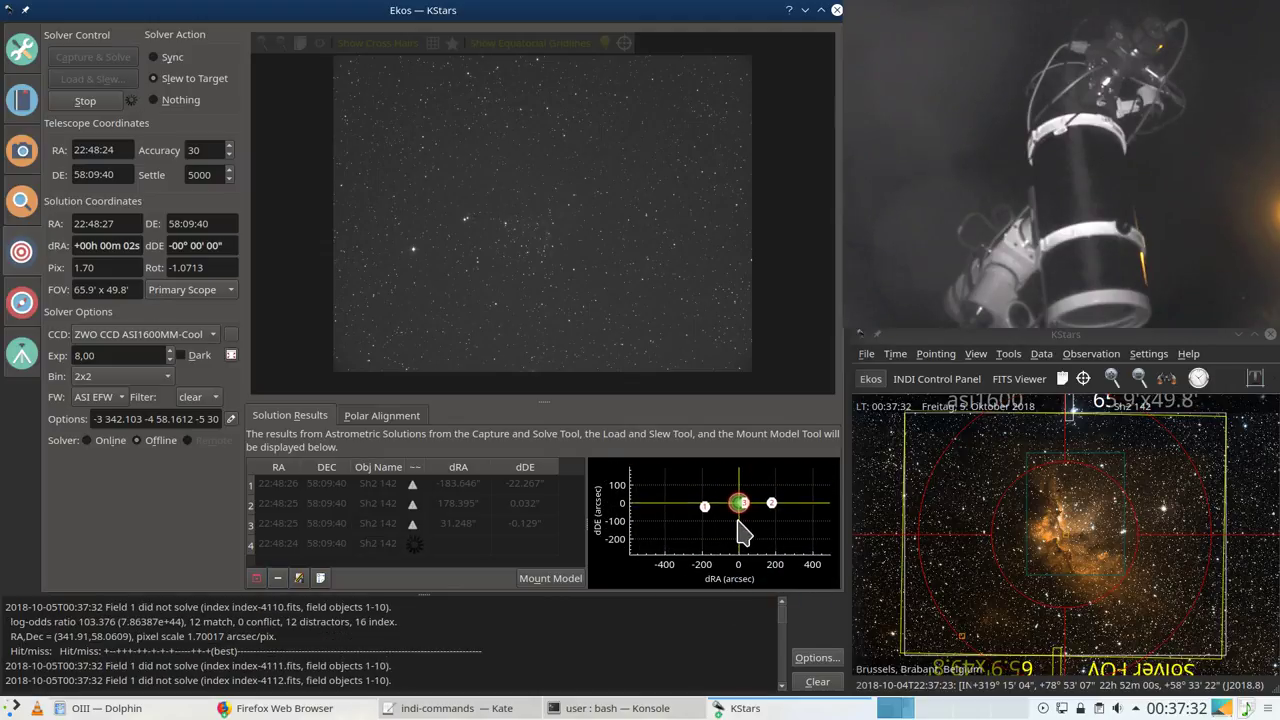
# Step: Recalibrate the autoguider on a new guide star, restart guiding and rescale the drift graph to fit the data
pyautogui.click(22, 302)
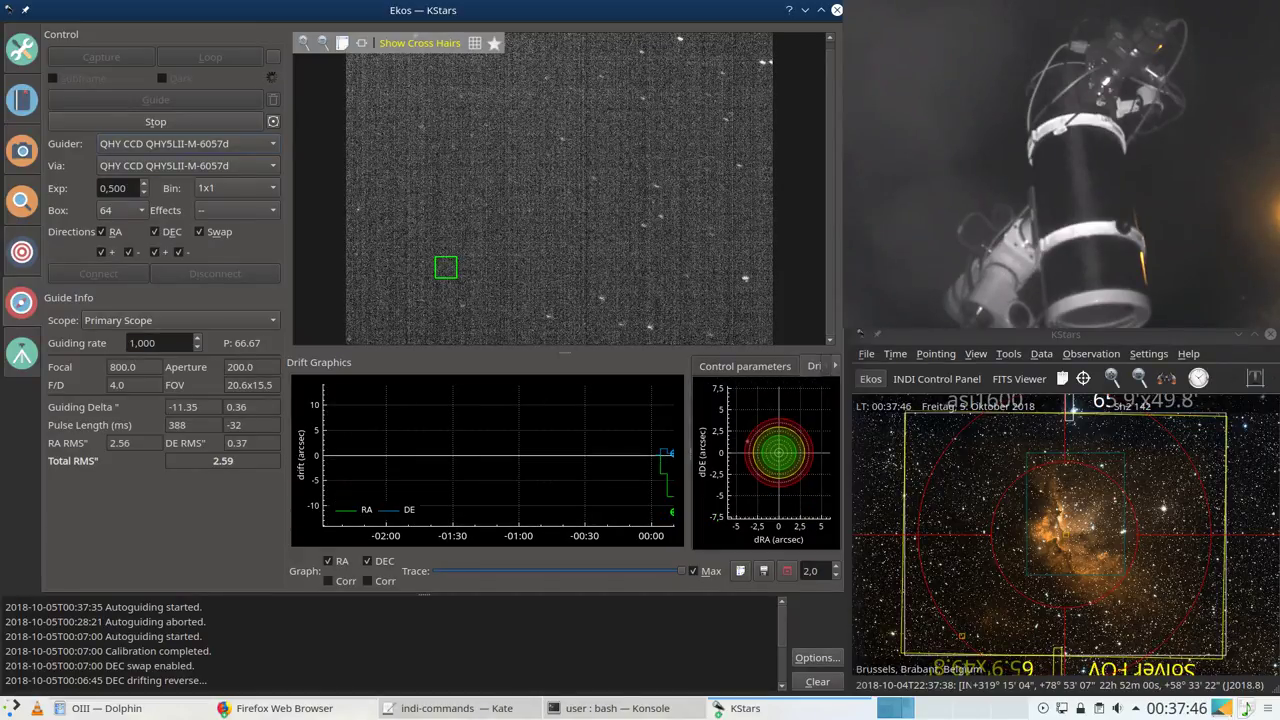
pyautogui.click(197, 128)
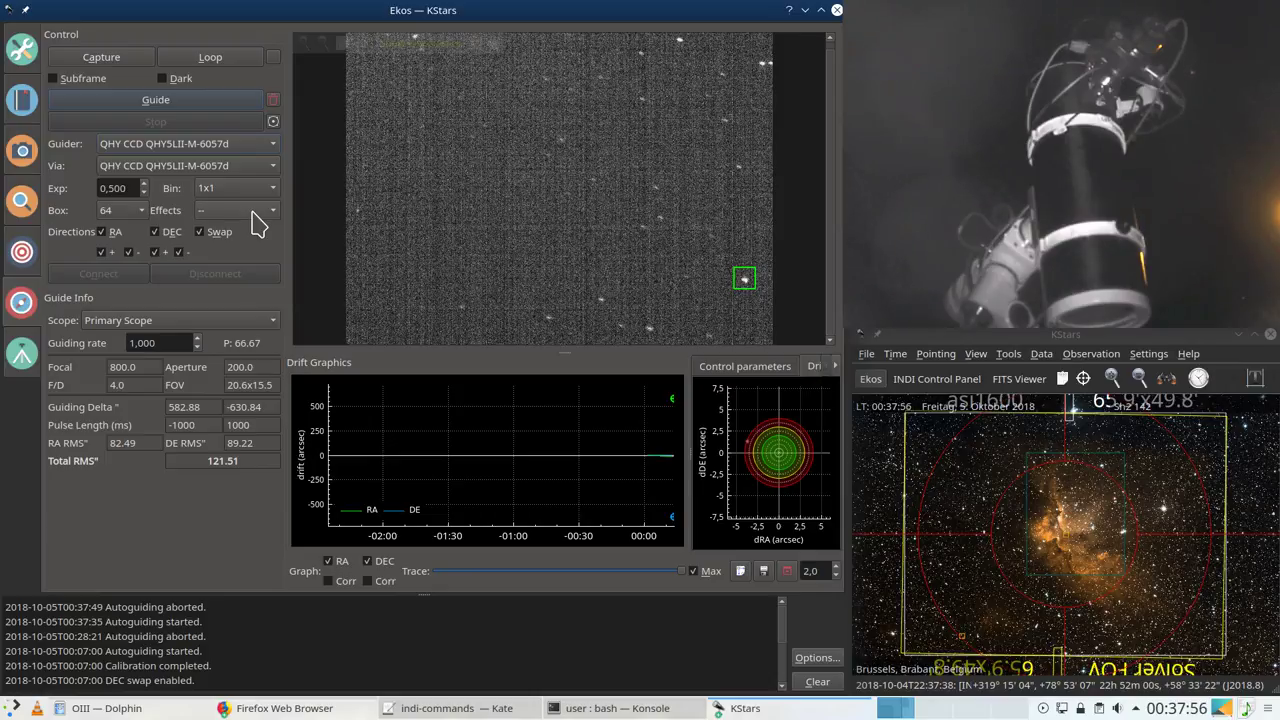
pyautogui.click(272, 121)
pyautogui.click(247, 99)
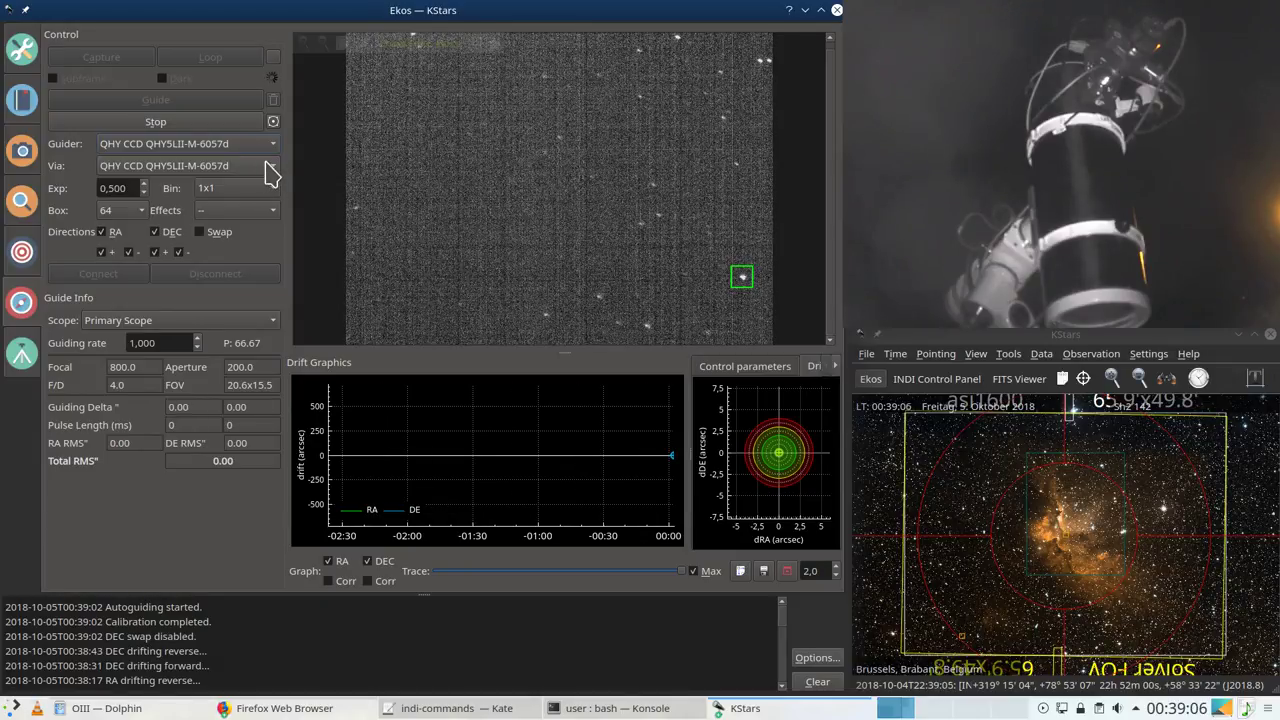
pyautogui.click(740, 572)
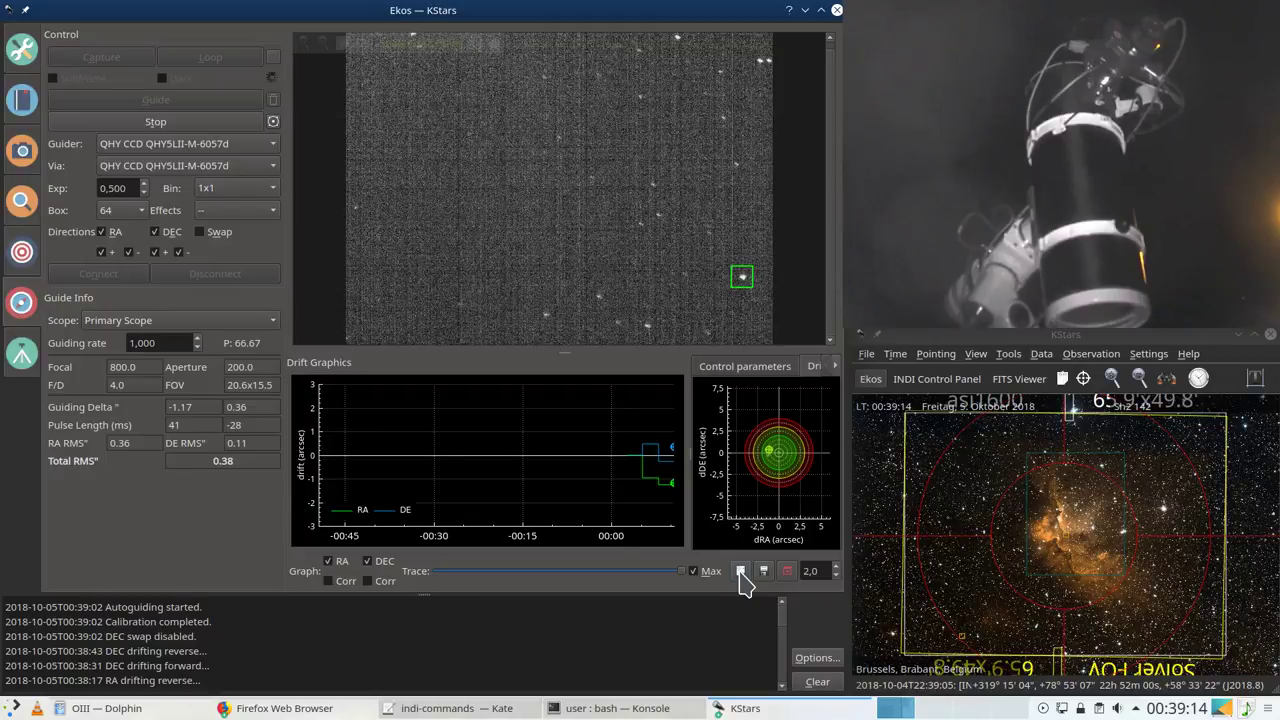
# Step: Check the SII capture sequence's progress, and bring up and stretch Wizard_Light_OIII_240_secs_016.fits in the FITS Viewer
pyautogui.click(22, 202)
pyautogui.click(22, 152)
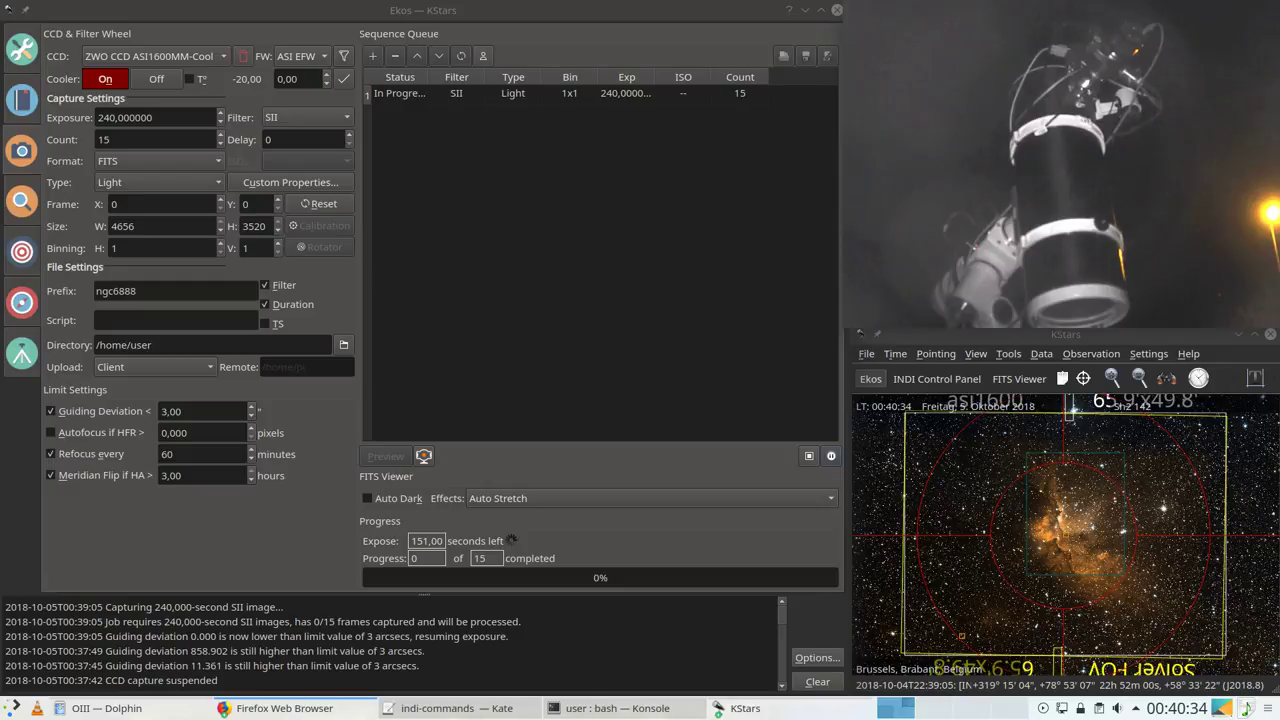
pyautogui.click(1020, 380)
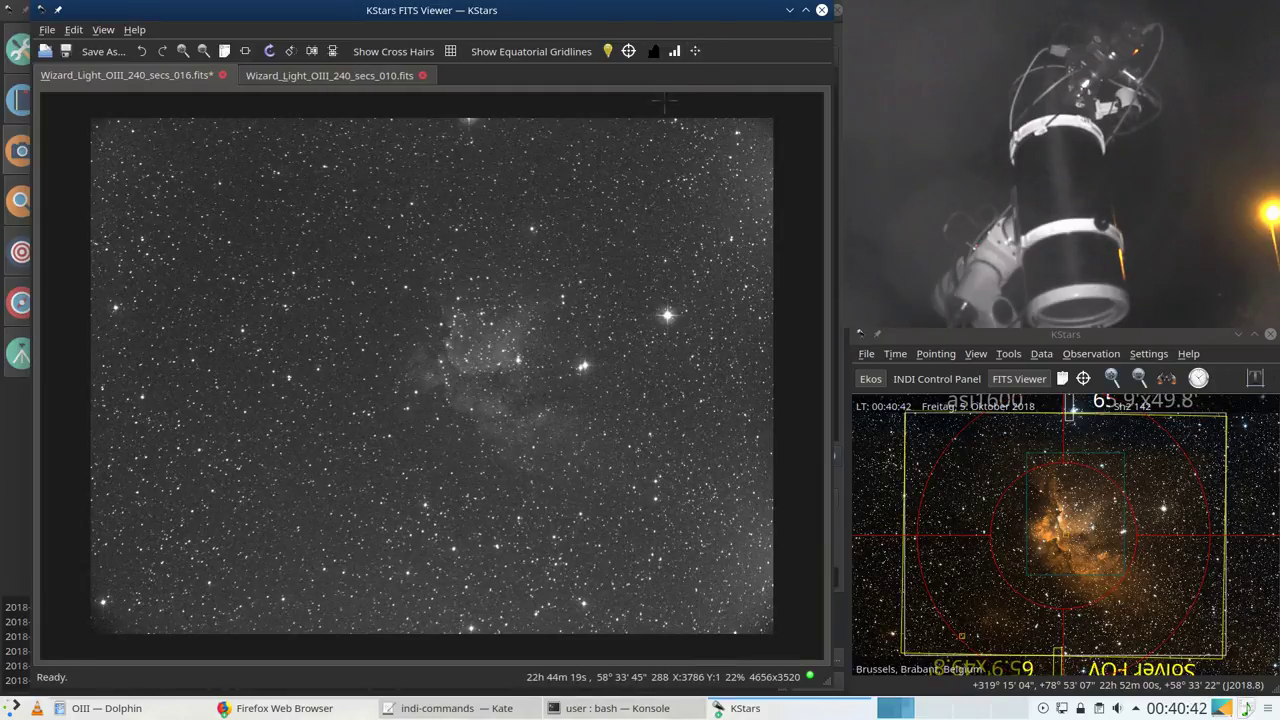
pyautogui.click(695, 51)
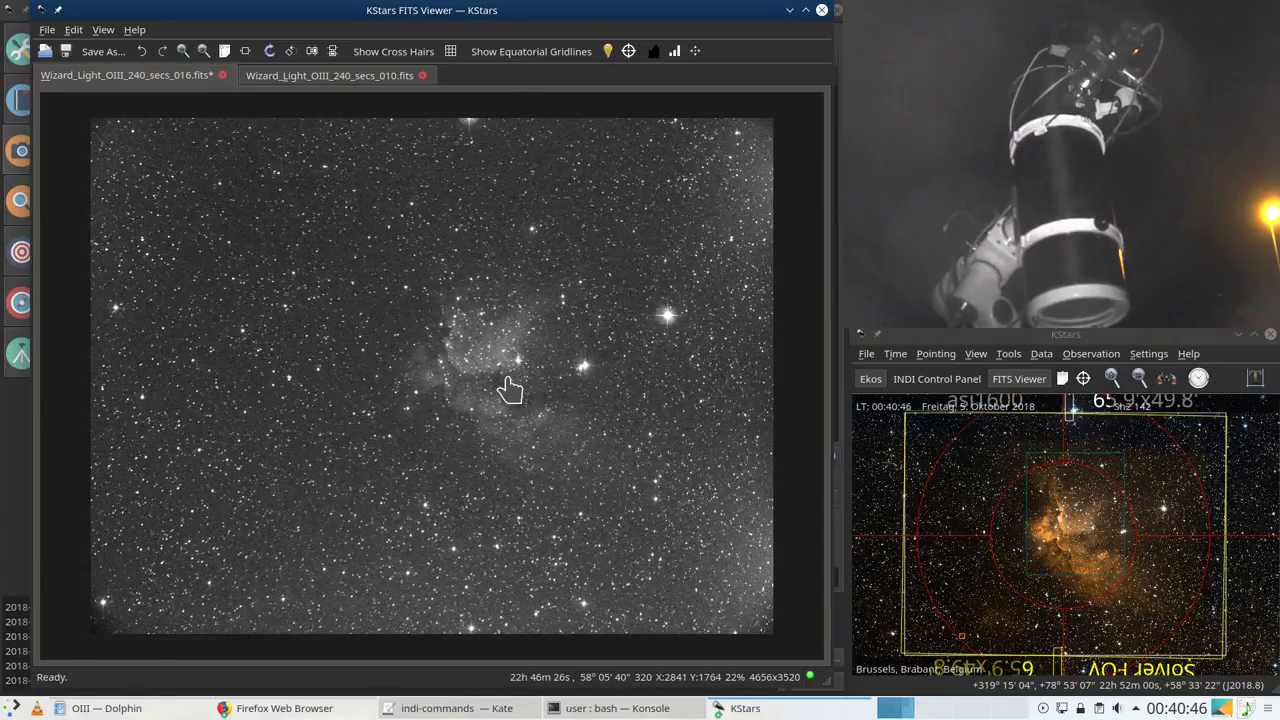
# Step: Examine the nebula's structure in the OIII frame at several magnifications
pyautogui.scroll(3, 509, 389)
pyautogui.scroll(-3, 509, 389)
pyautogui.scroll(1, 423, 371)
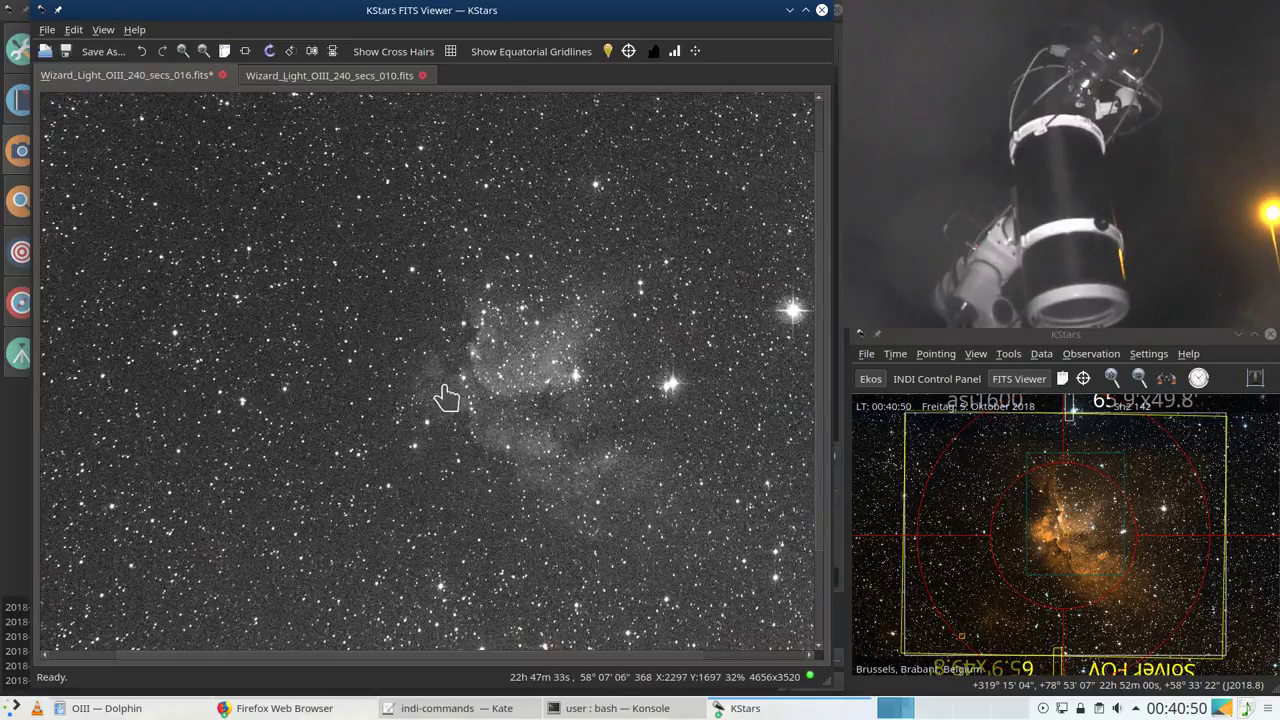
pyautogui.scroll(1, 445, 392)
pyautogui.scroll(2, 443, 383)
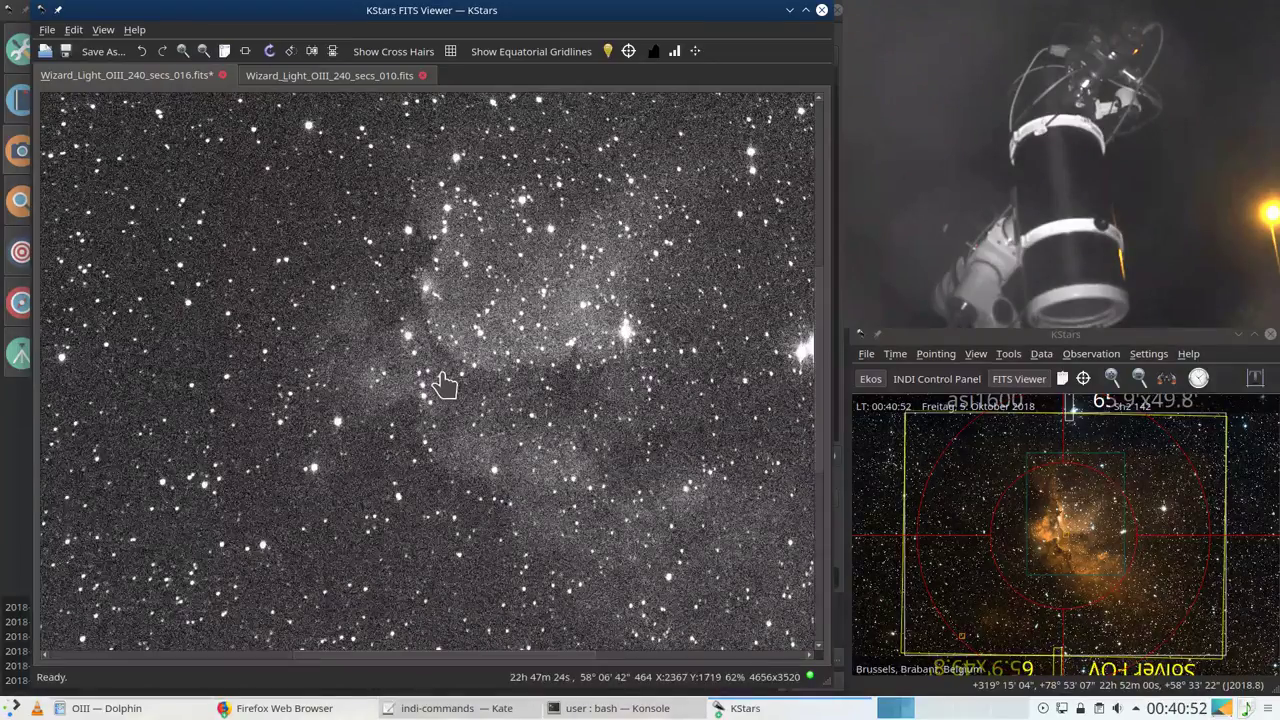
pyautogui.scroll(1, 445, 385)
pyautogui.scroll(-4, 445, 385)
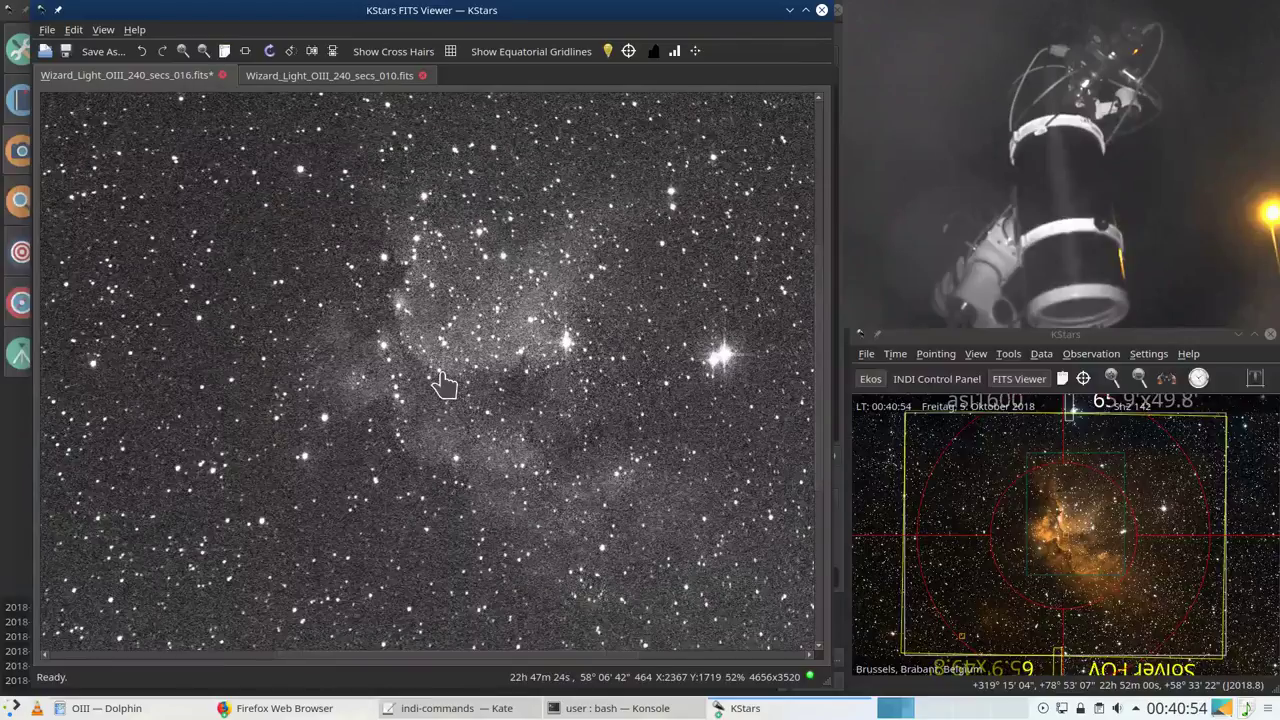
pyautogui.scroll(-1, 445, 385)
pyautogui.scroll(1, 443, 380)
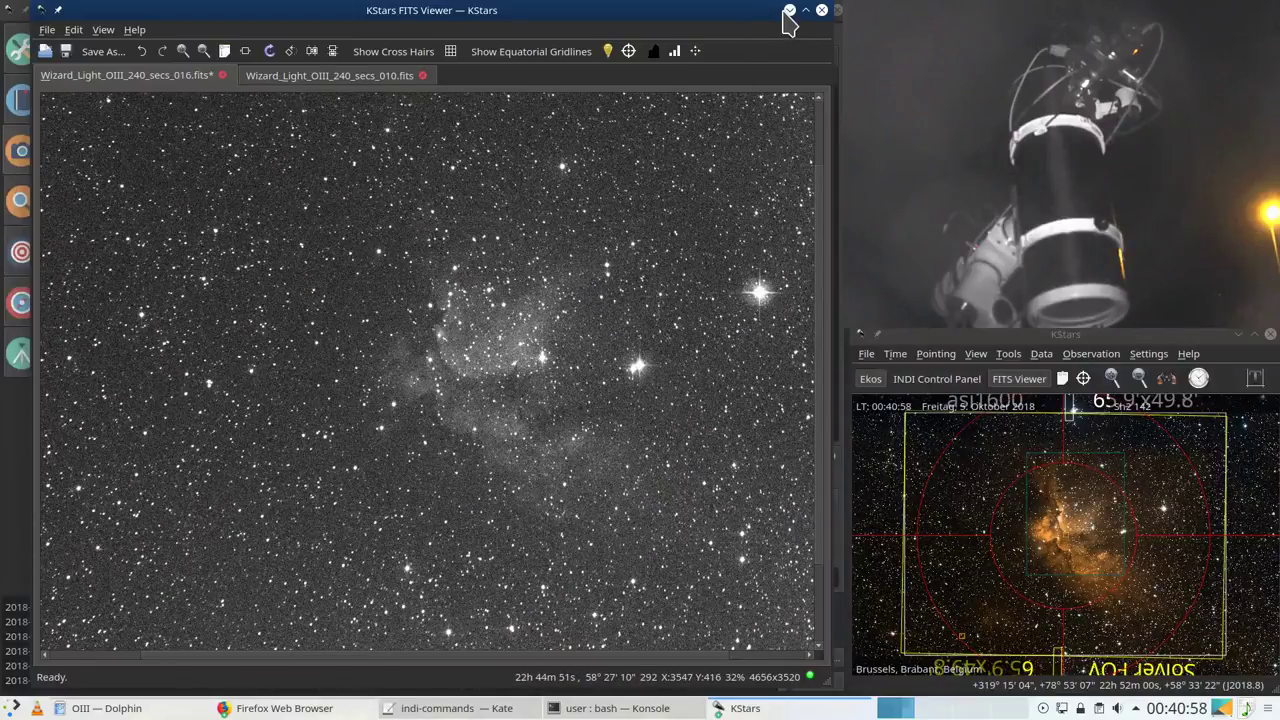
# Step: Inspect the OIII frame with the object and equatorial grid overlays, remove the gridlines and minimize the FITS Viewer
pyautogui.click(608, 52)
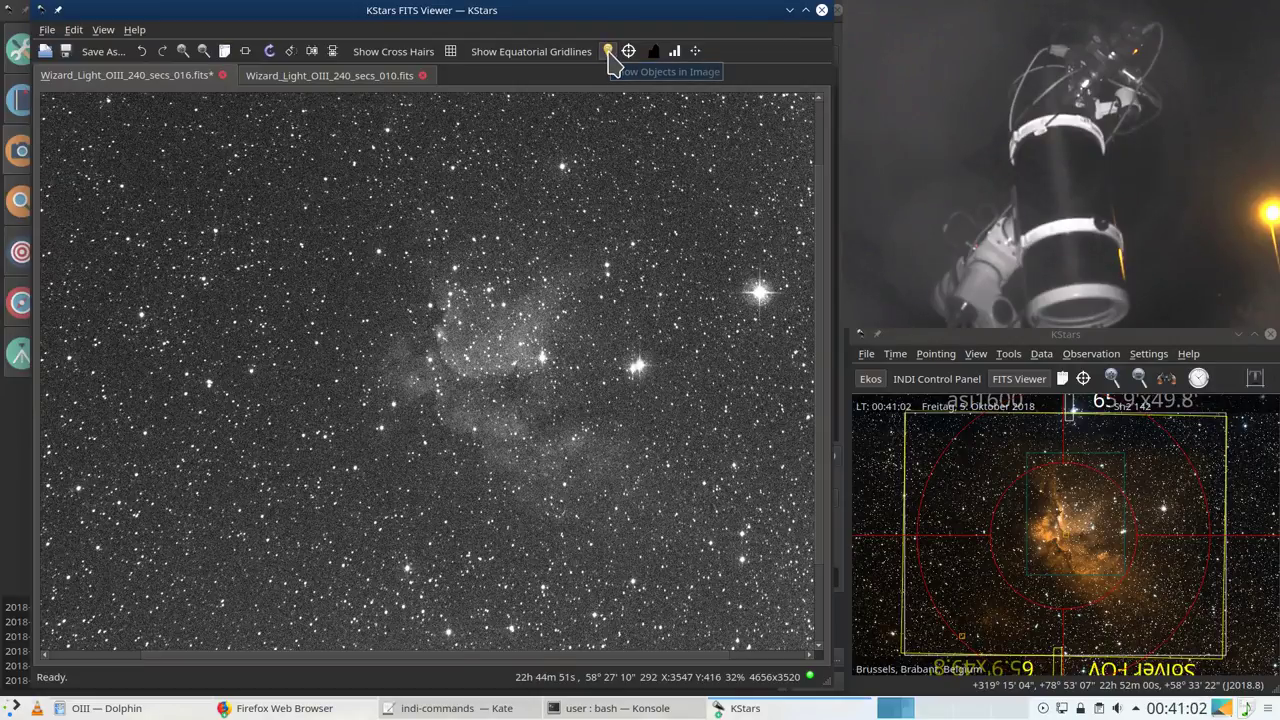
pyautogui.click(608, 53)
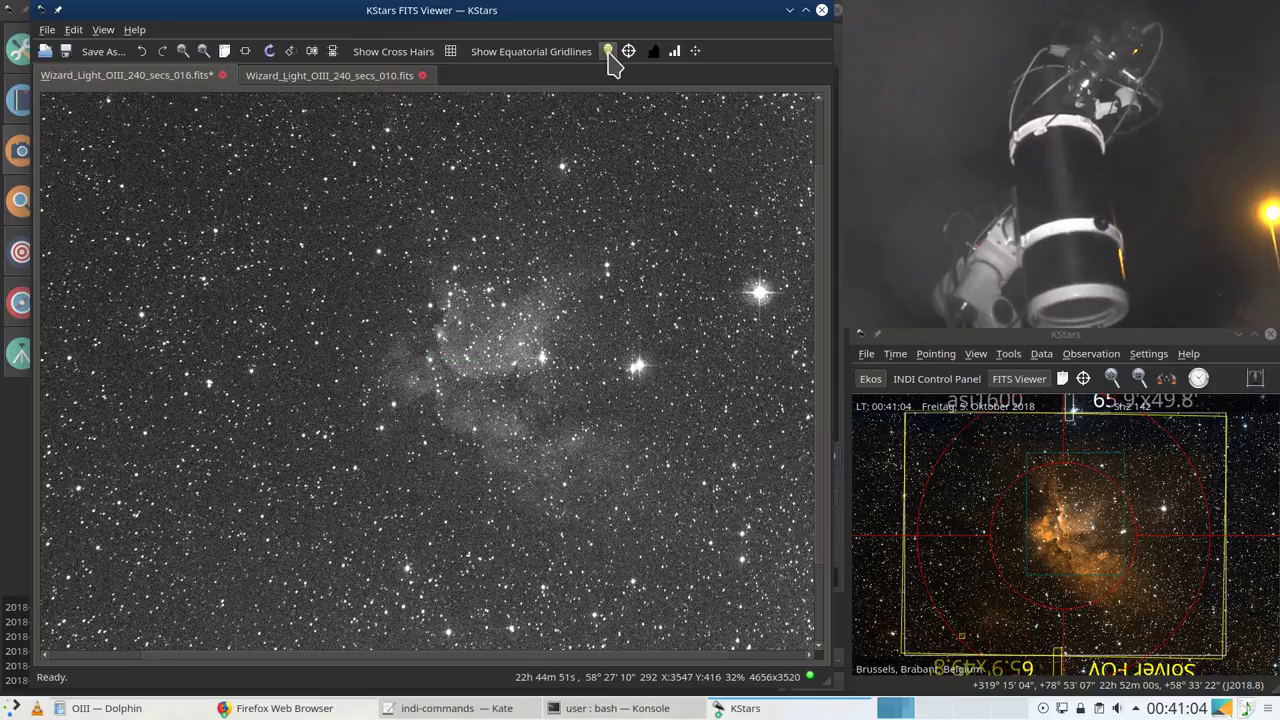
pyautogui.click(501, 55)
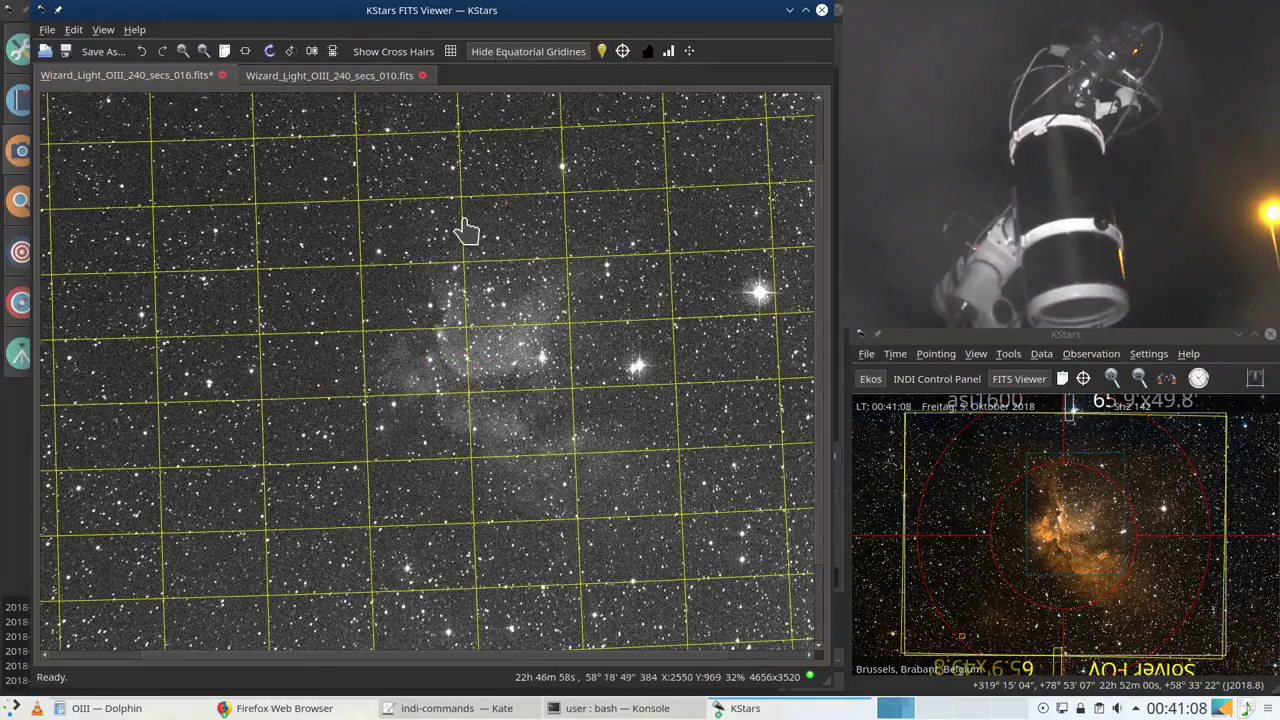
pyautogui.scroll(-3, 457, 286)
pyautogui.scroll(2, 432, 376)
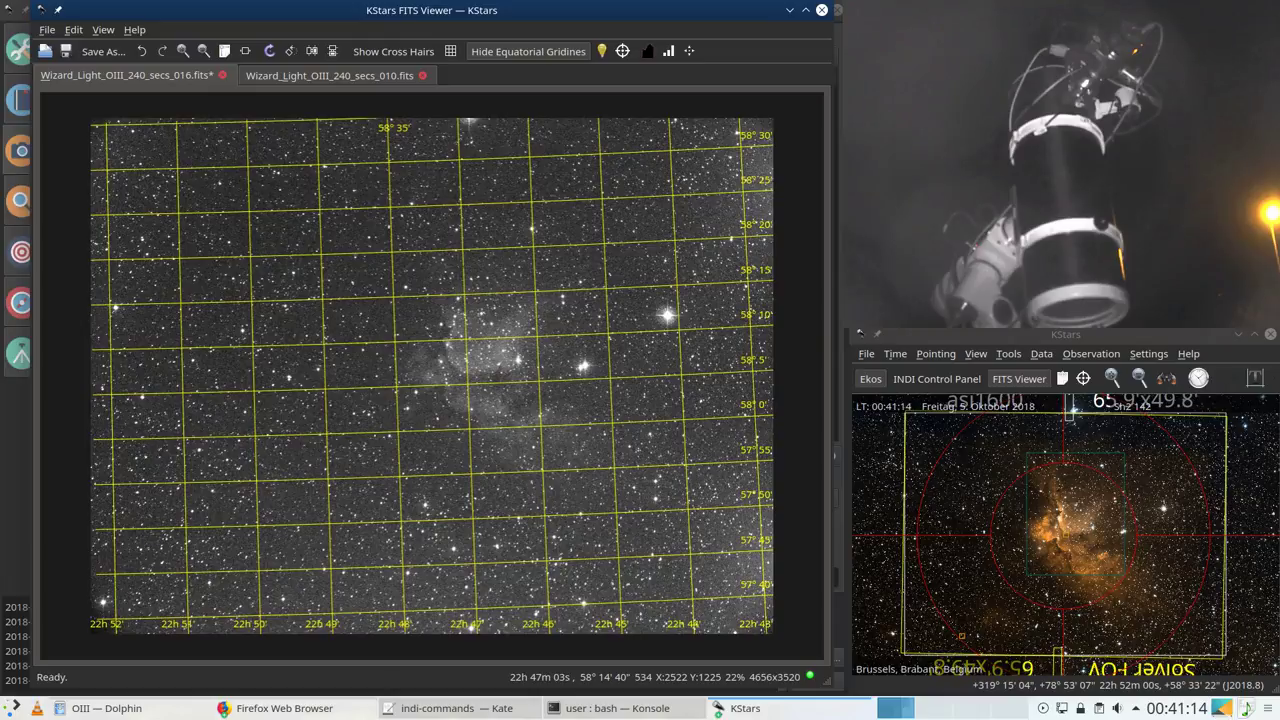
pyautogui.click(490, 55)
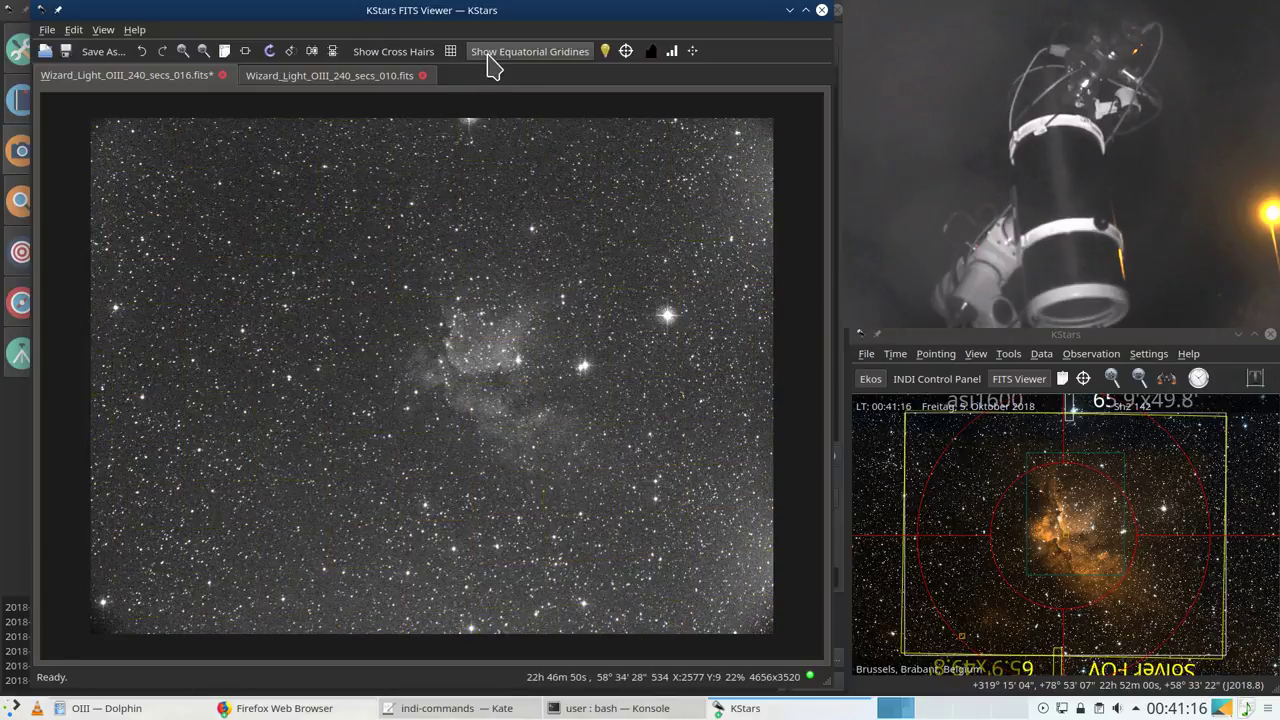
pyautogui.click(789, 11)
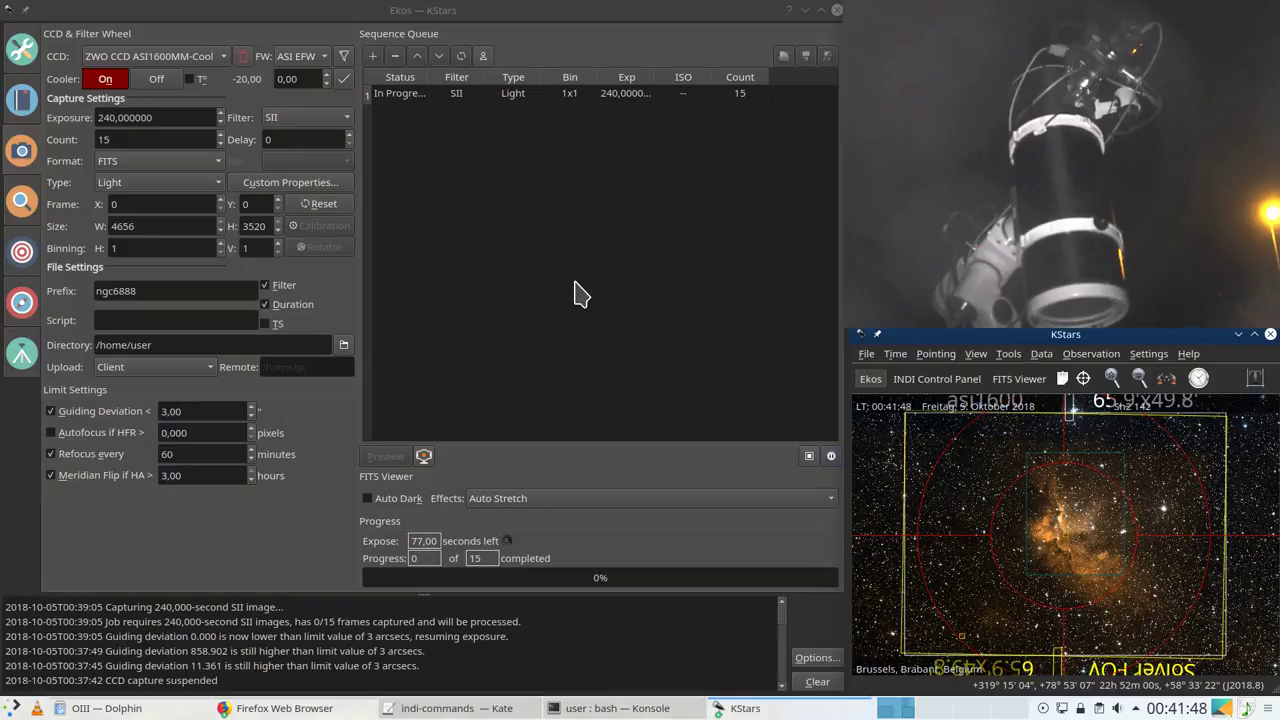
# Step: Review the session's capture and guiding summary, and display and stretch the first SII frame in the FITS Viewer
pyautogui.click(21, 55)
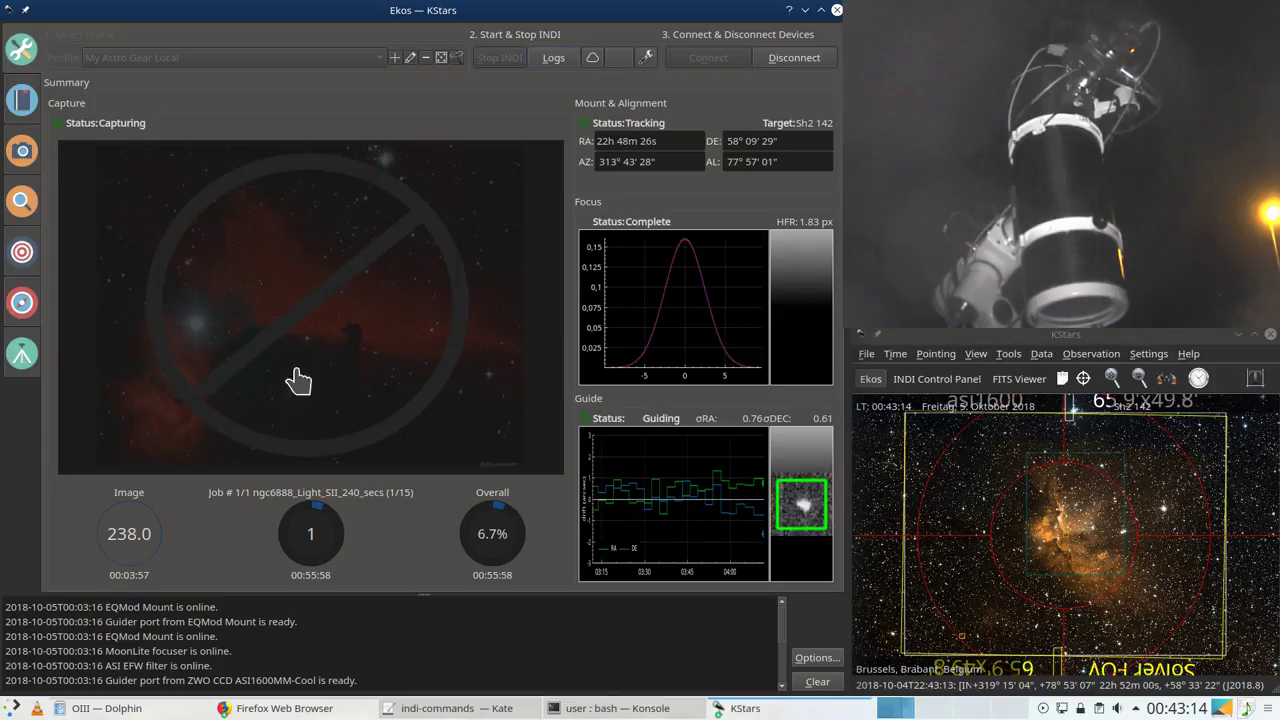
pyautogui.click(752, 712)
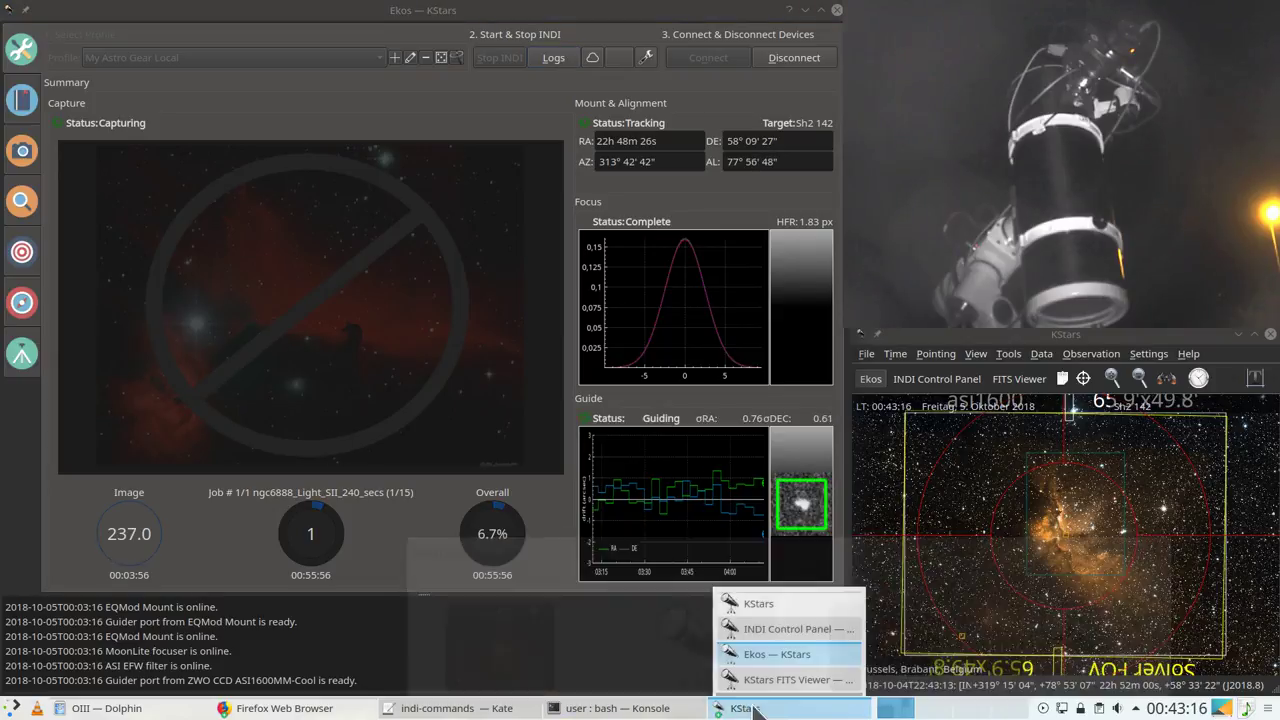
pyautogui.click(816, 684)
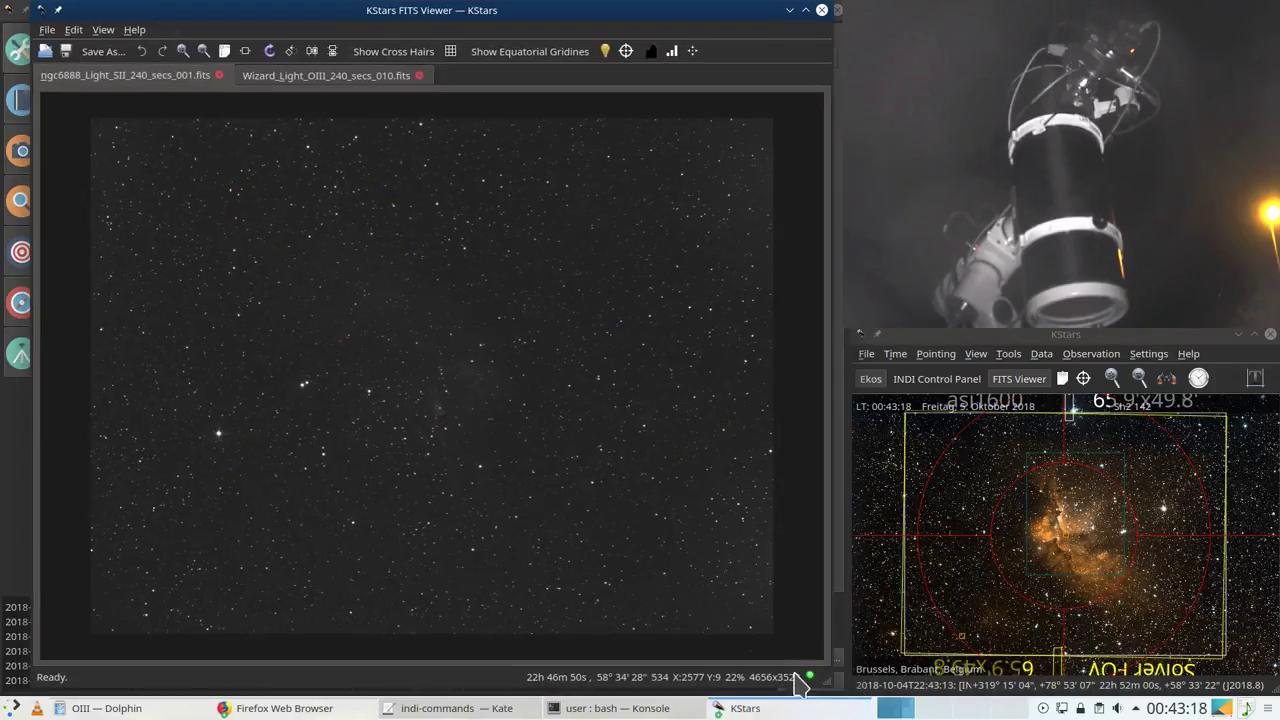
pyautogui.click(693, 52)
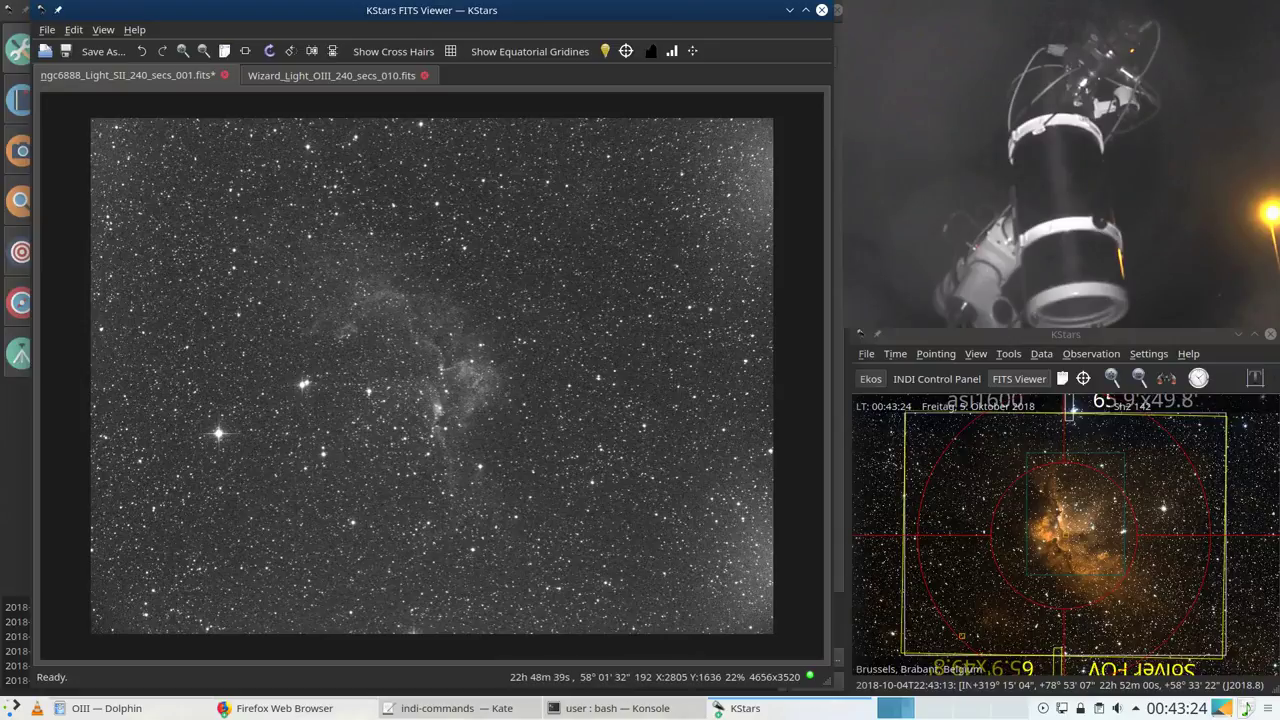
# Step: Examine the faint nebula structure in ngc6888_Light_SII_240_secs_001.fits close up and across the full frame
pyautogui.scroll(1, 460, 382)
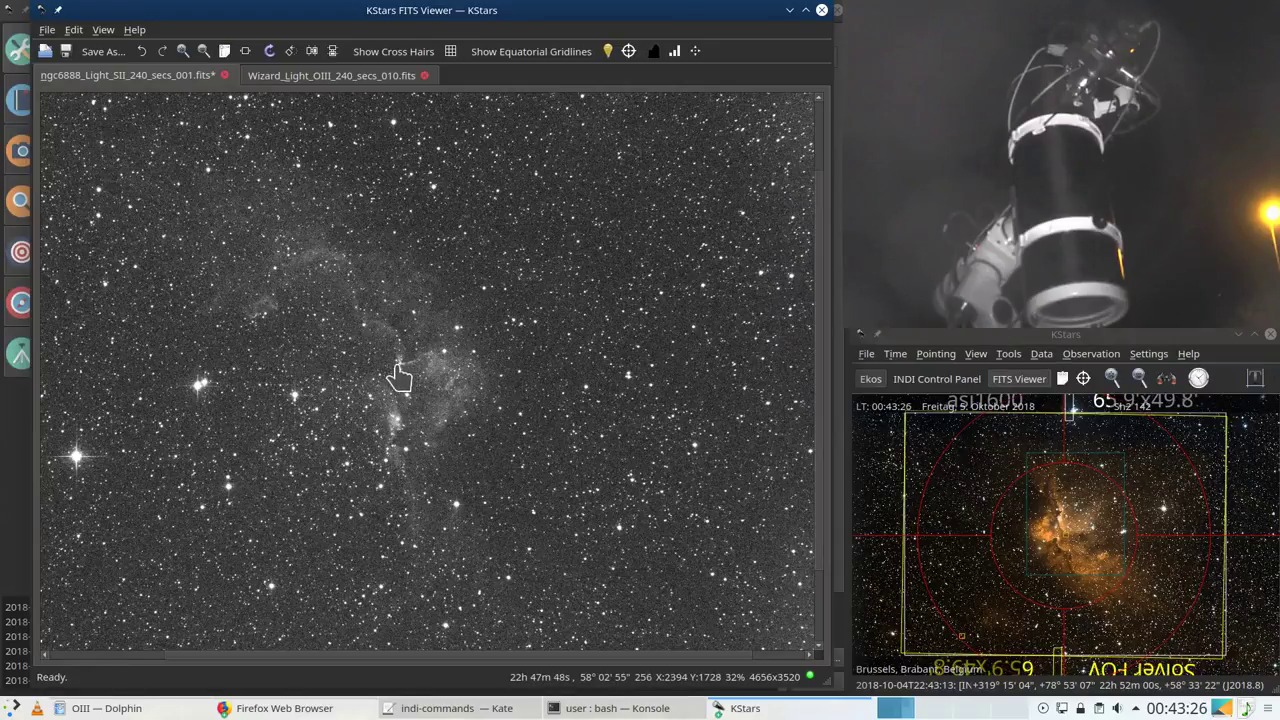
pyautogui.scroll(1, 393, 375)
pyautogui.scroll(1, 393, 375)
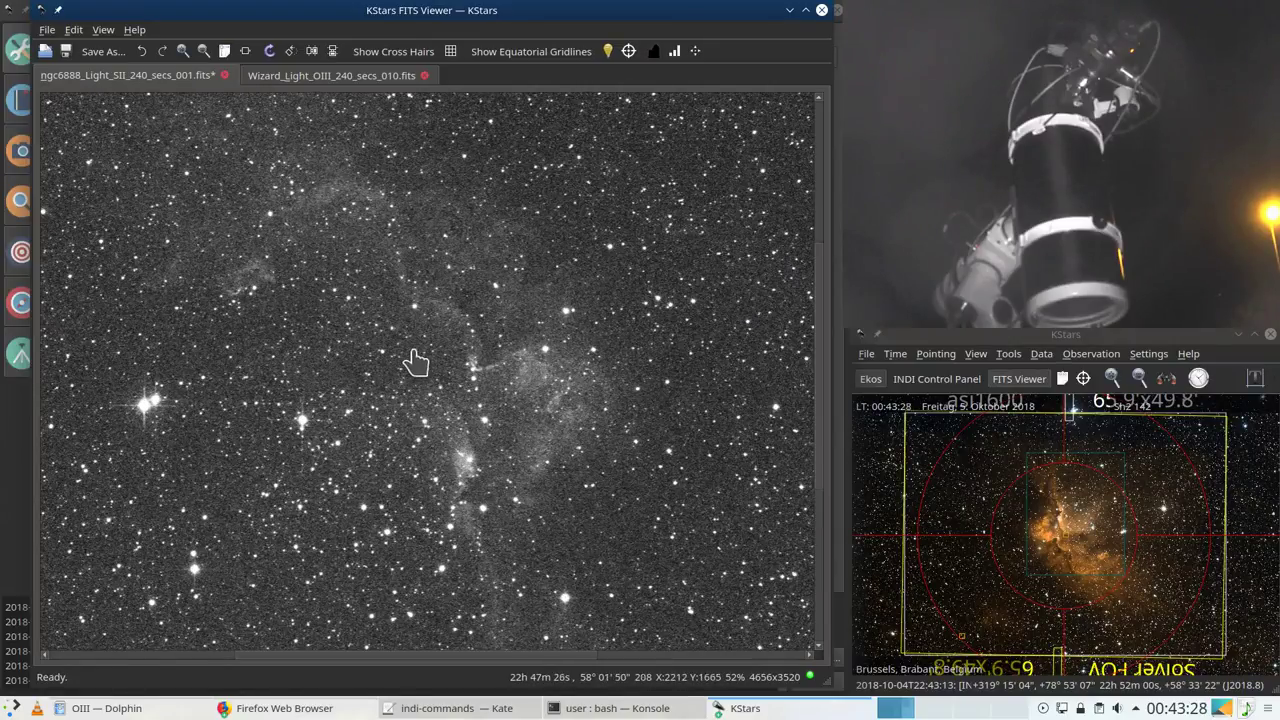
pyautogui.scroll(1, 418, 360)
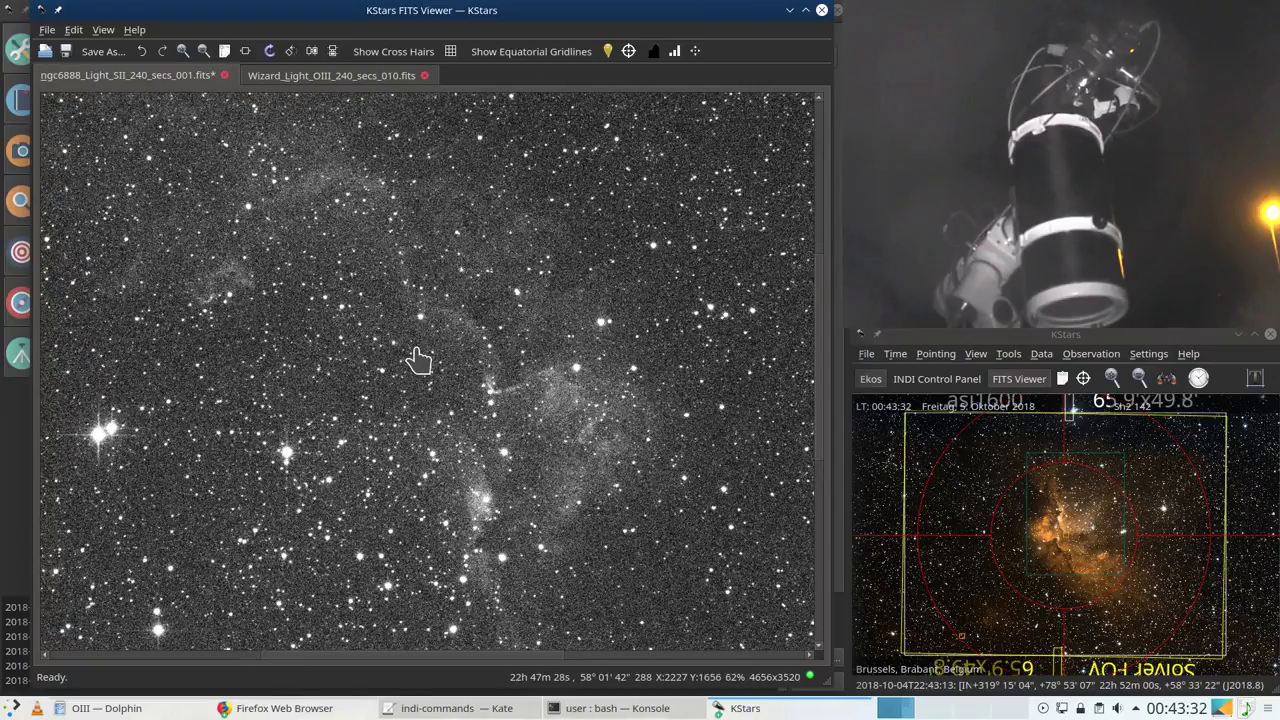
pyautogui.scroll(-3, 420, 370)
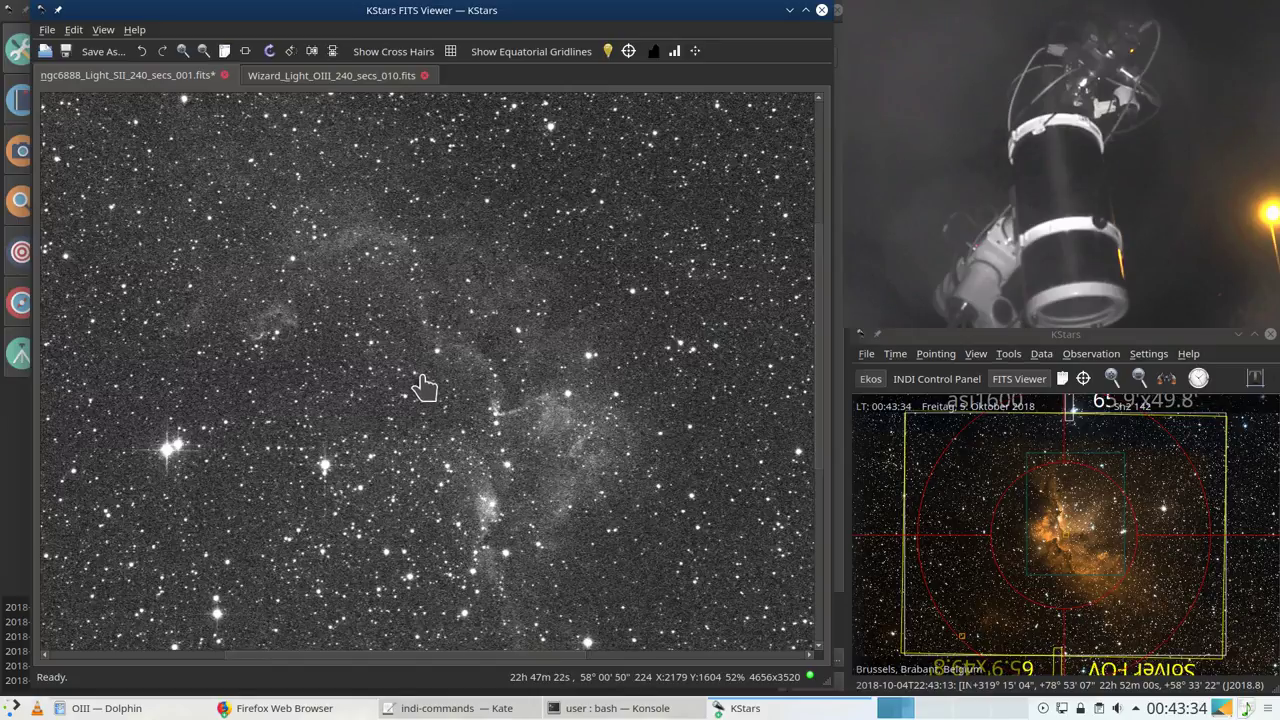
pyautogui.scroll(-1, 424, 388)
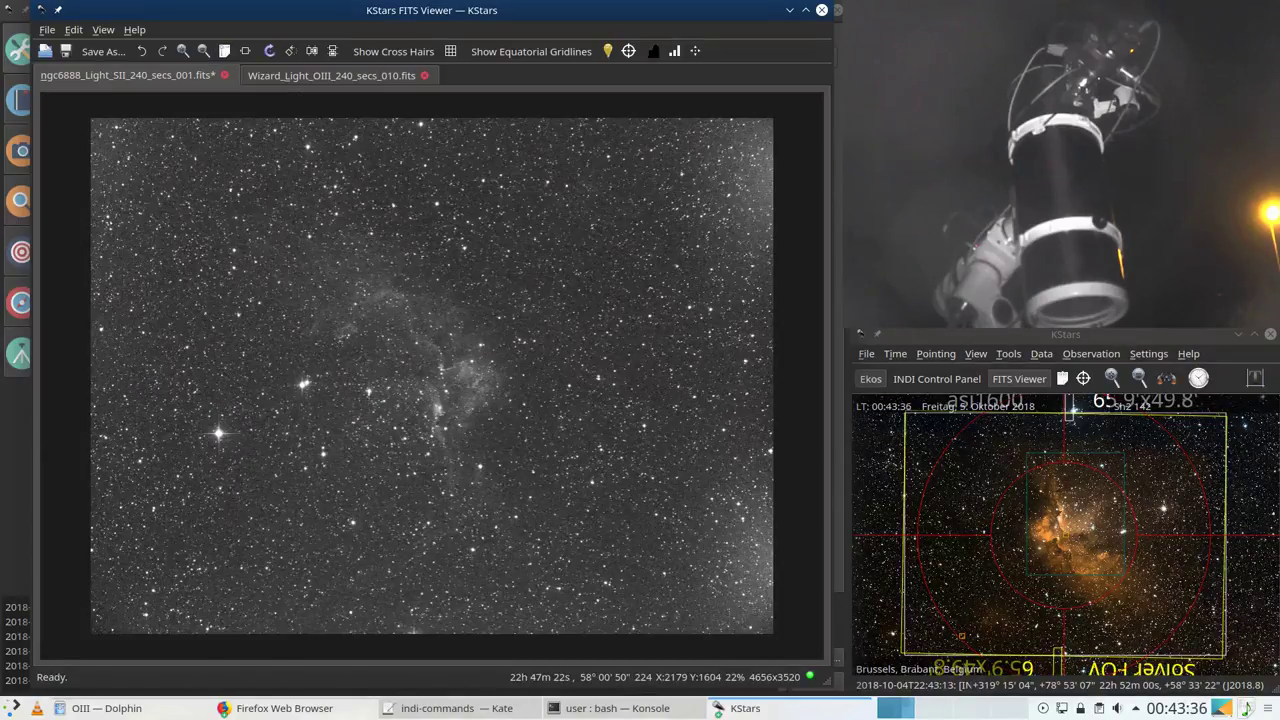
# Step: Rotate the SII frame 180 degrees counterclockwise in two quarter turns
pyautogui.scroll(1, 424, 390)
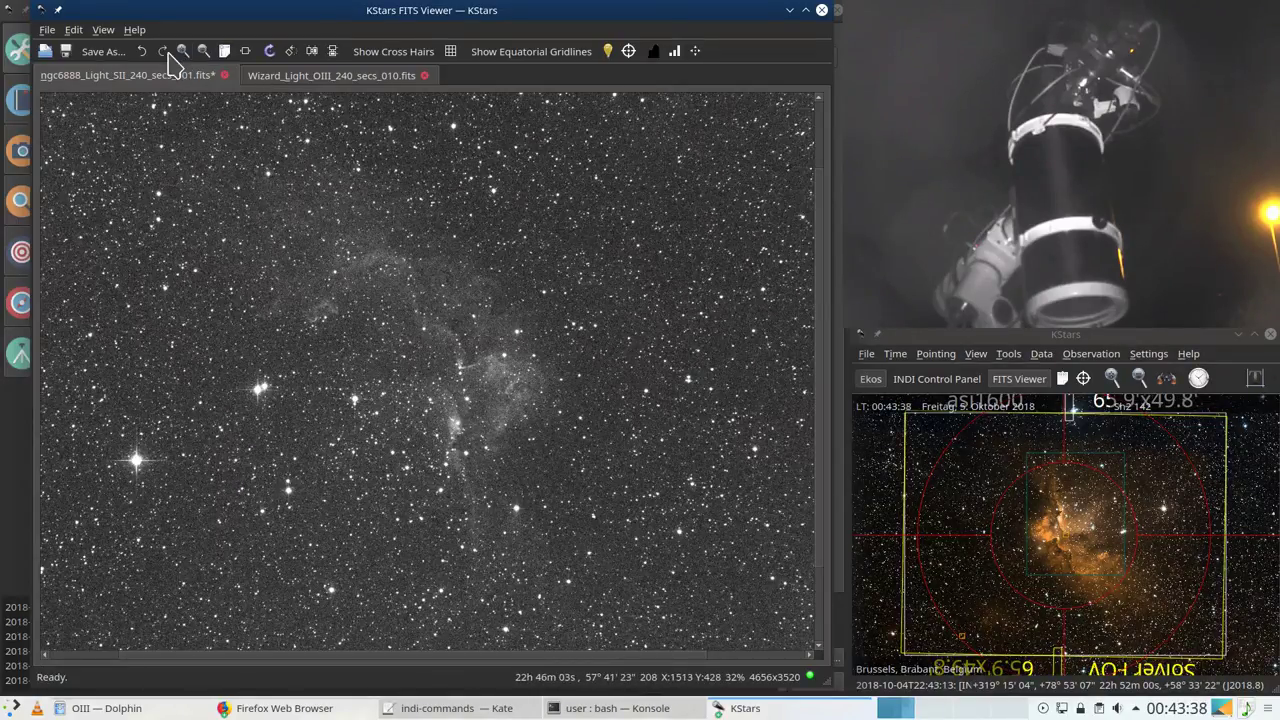
pyautogui.click(289, 52)
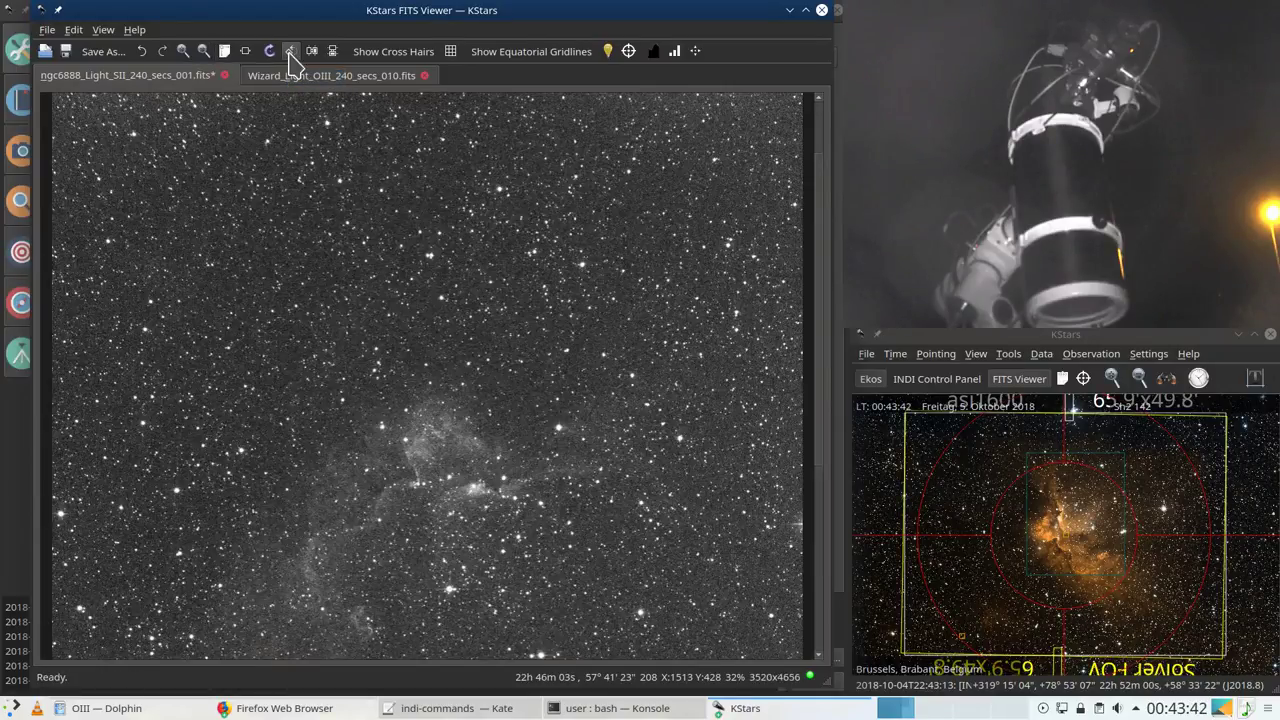
pyautogui.click(289, 52)
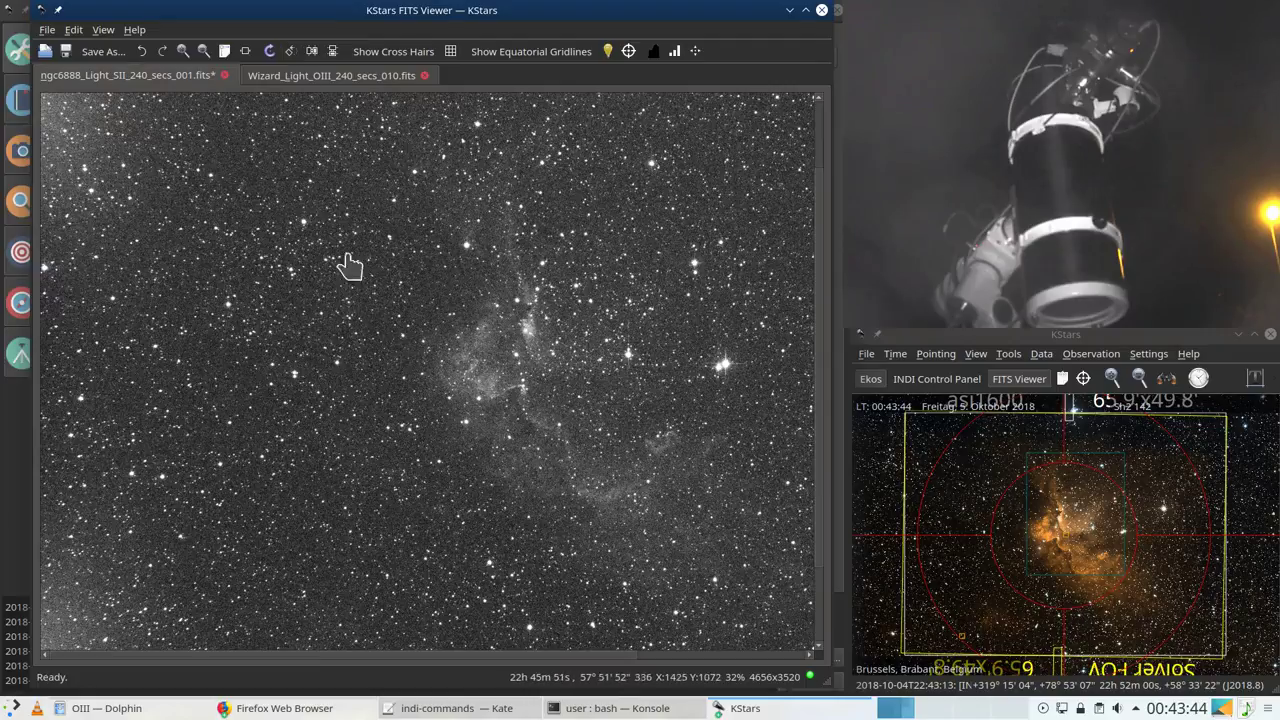
# Step: Compare the nebula in the rotated SII frame with Wizard_Light_OIII_240_secs_010.fits at the same 32% magnification
pyautogui.moveTo(334, 657); pyautogui.dragTo(390, 658)
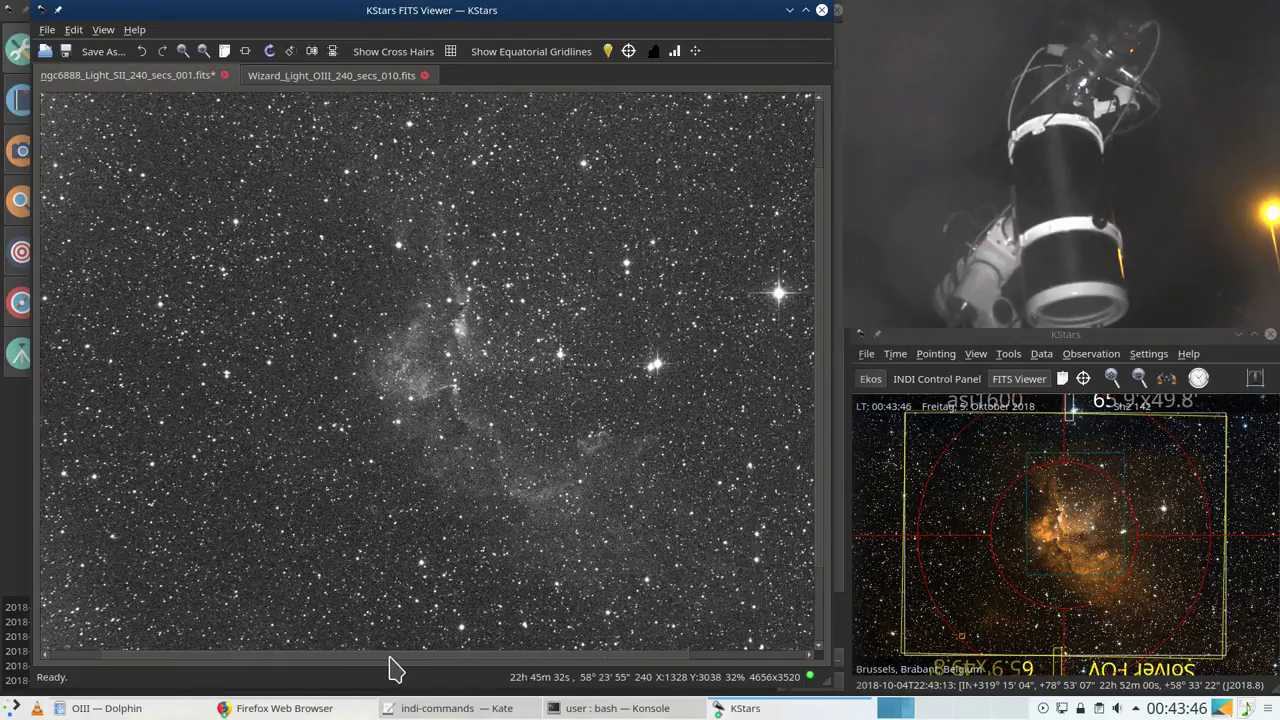
pyautogui.click(338, 76)
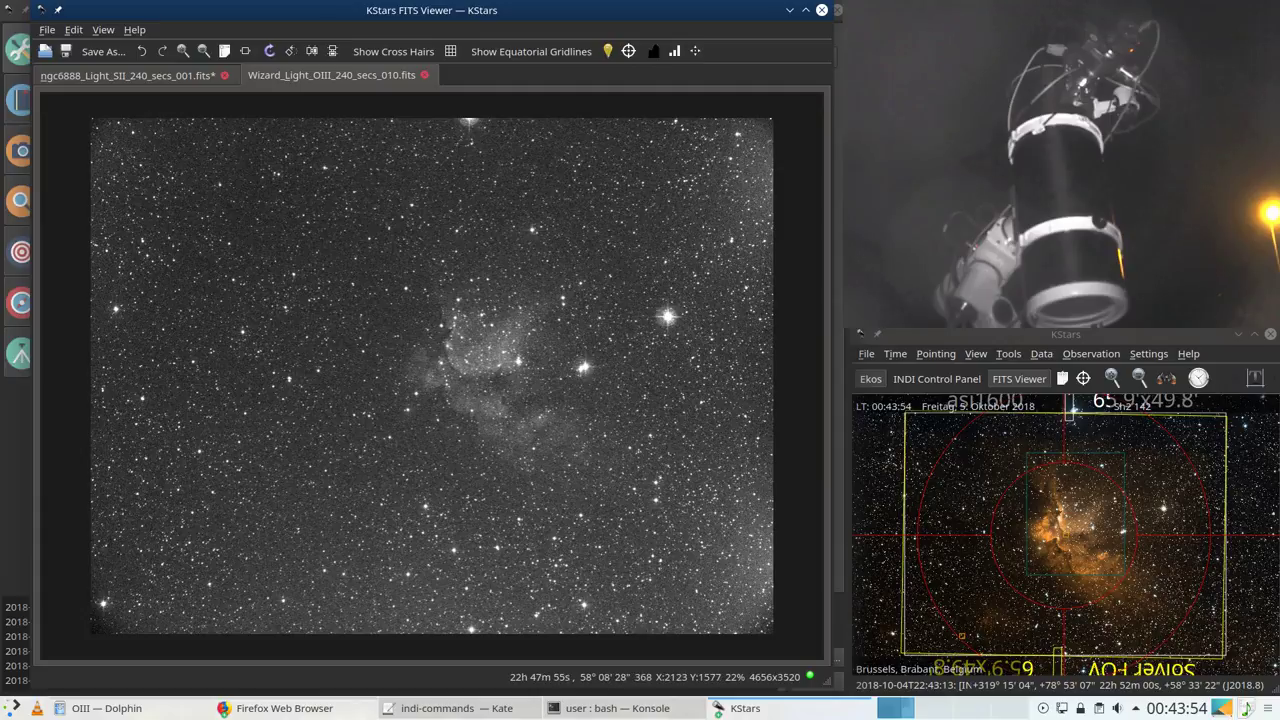
pyautogui.scroll(1, 405, 362)
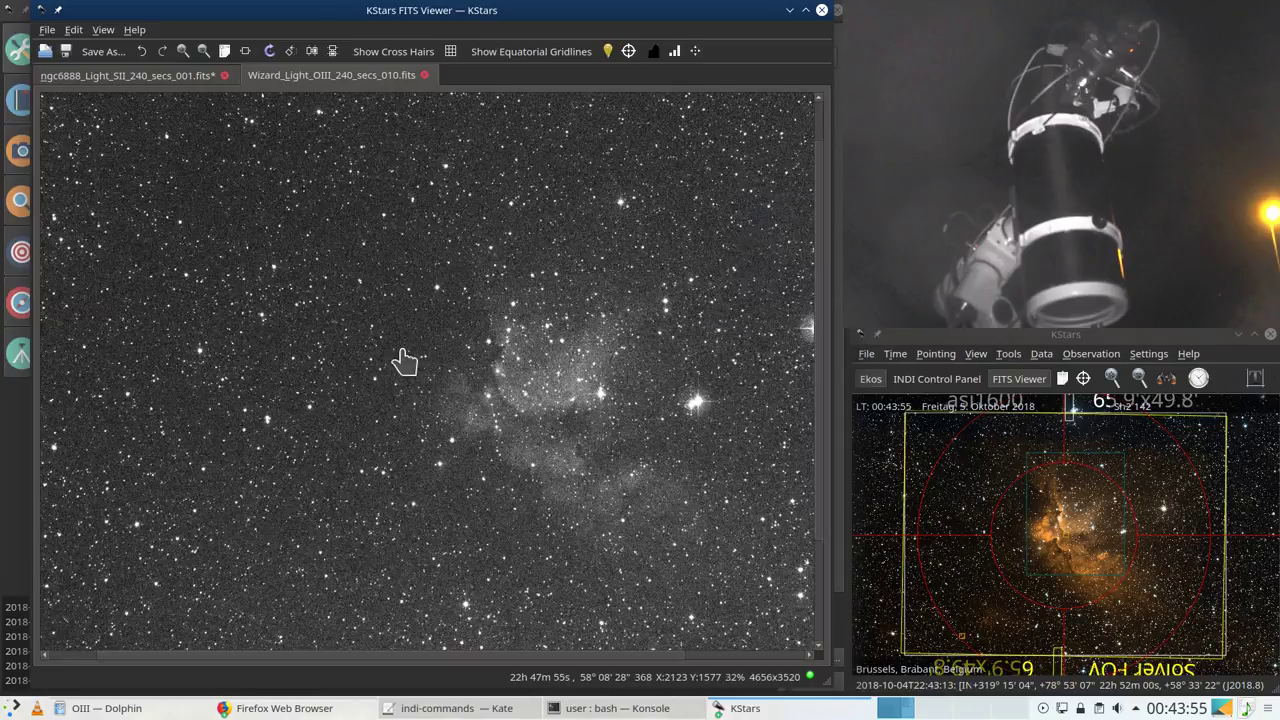
pyautogui.click(178, 78)
pyautogui.click(246, 52)
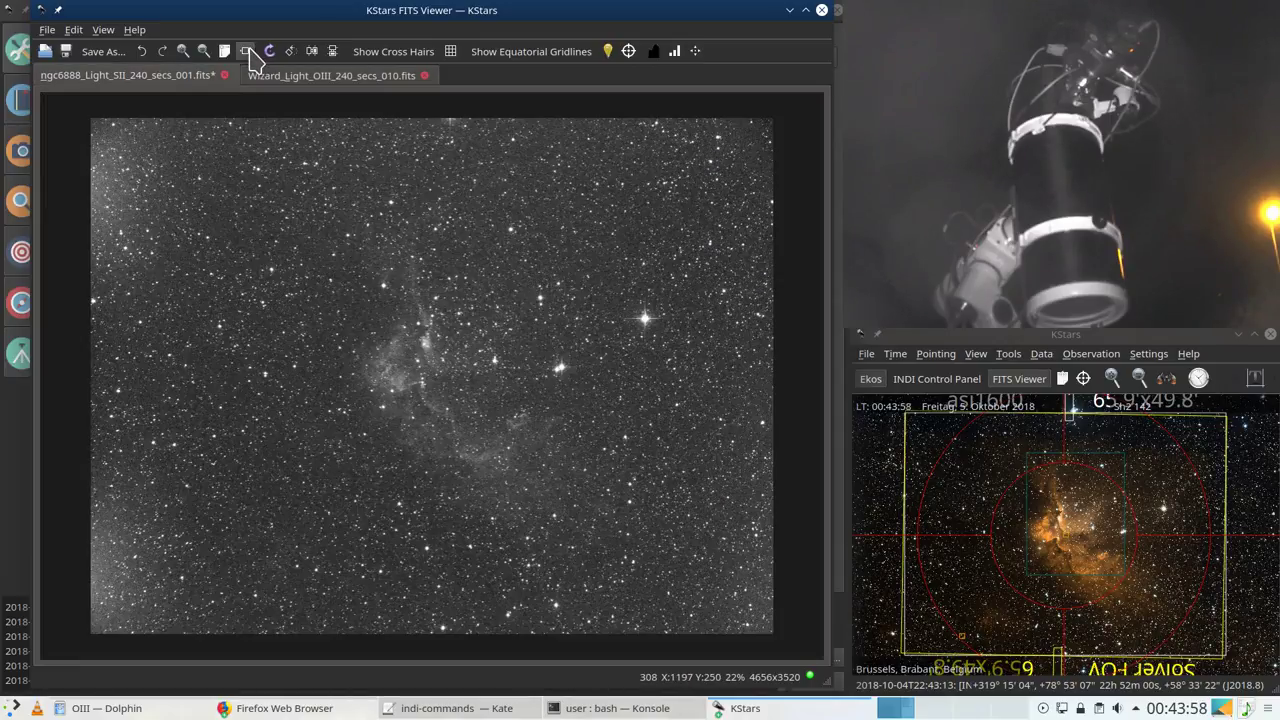
pyautogui.scroll(1, 445, 396)
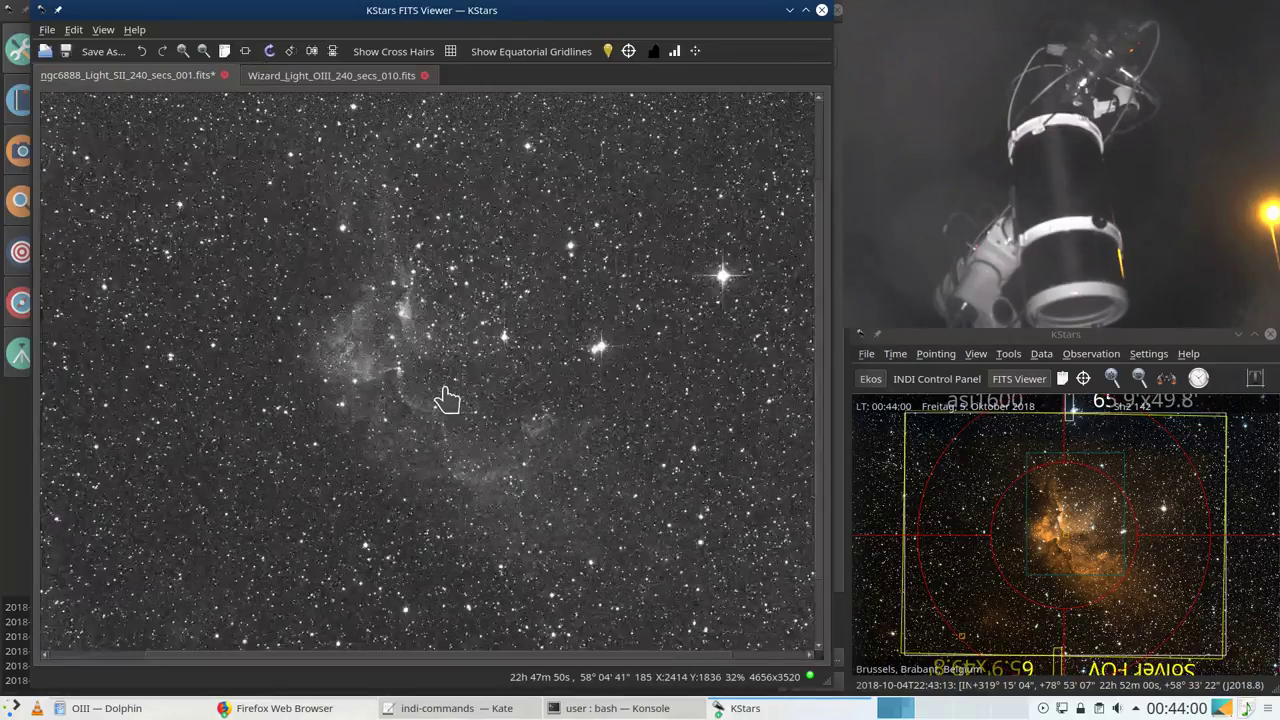
pyautogui.click(312, 80)
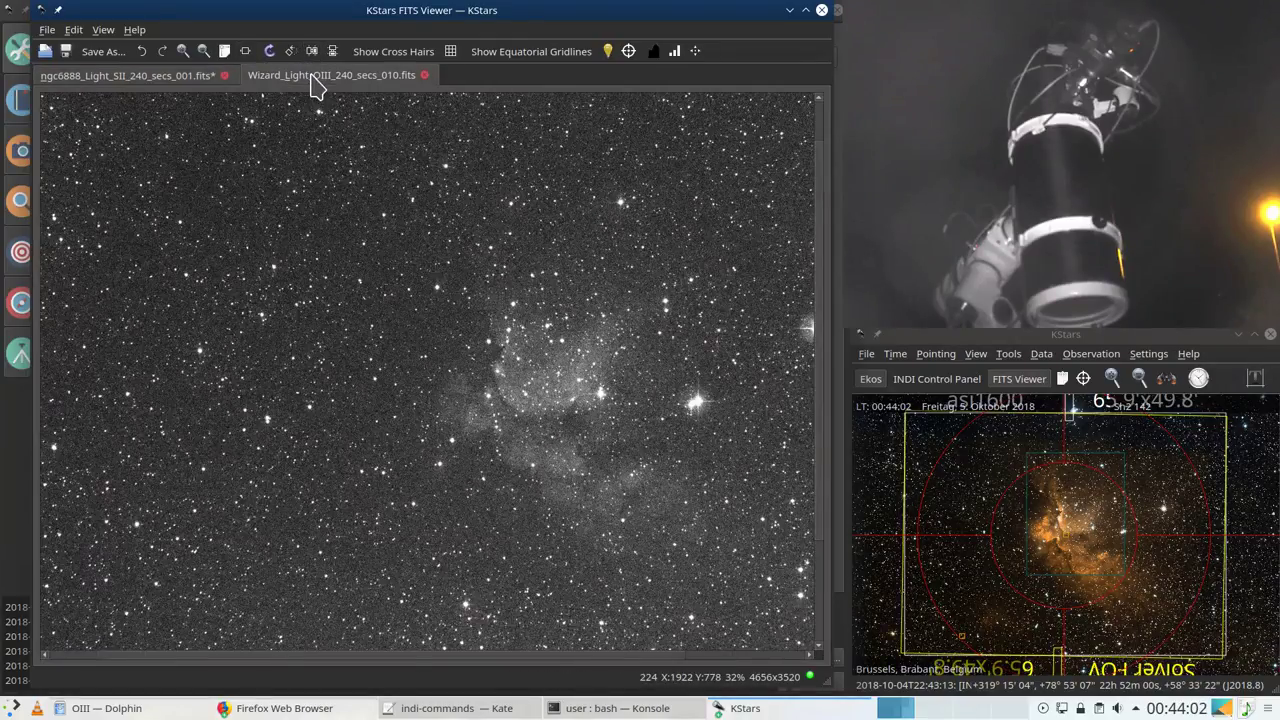
pyautogui.click(174, 77)
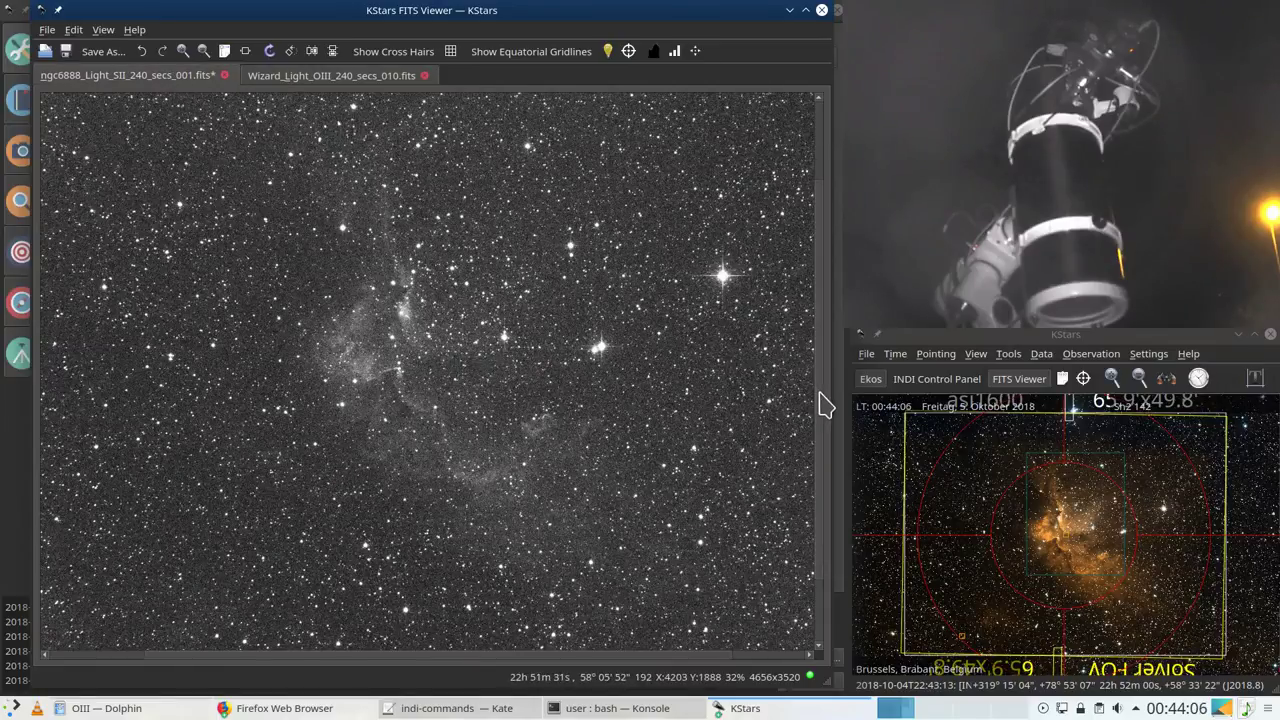
# Step: Line up the views of the SII and OIII frames so the same bright stars sit at matching positions
pyautogui.scroll(3, 823, 400)
pyautogui.moveTo(618, 657); pyautogui.dragTo(563, 657)
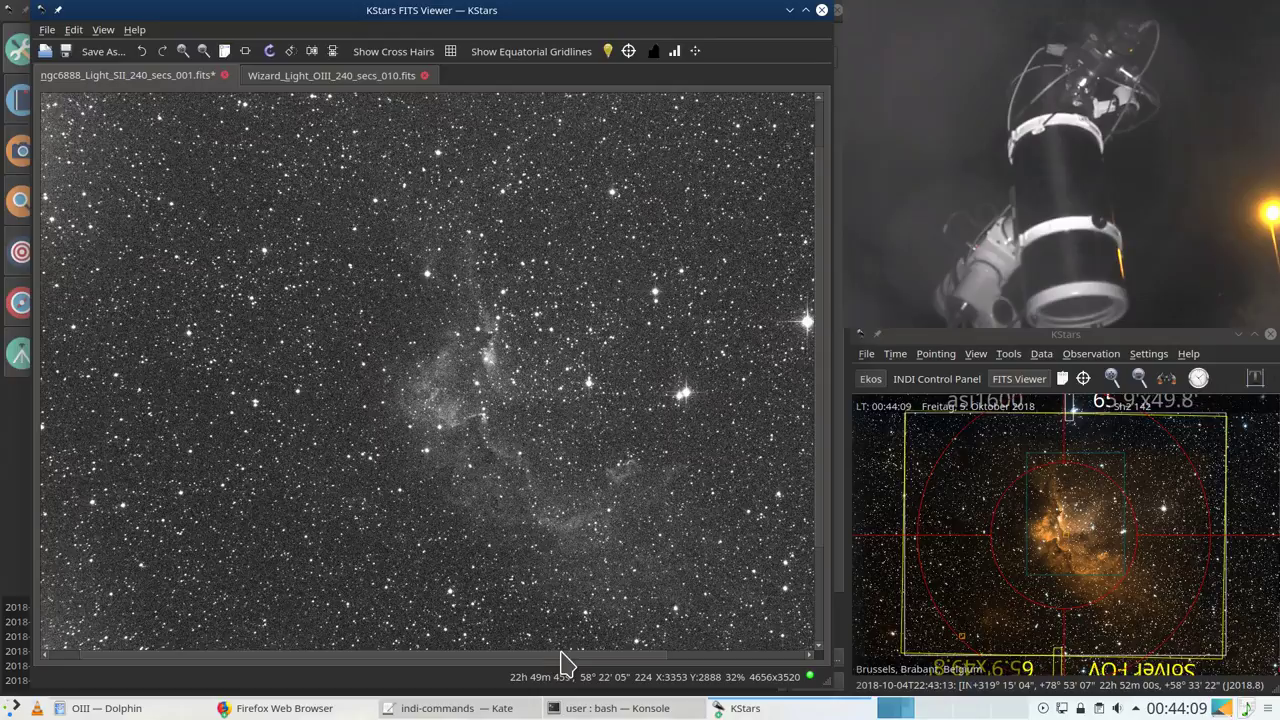
pyautogui.click(346, 80)
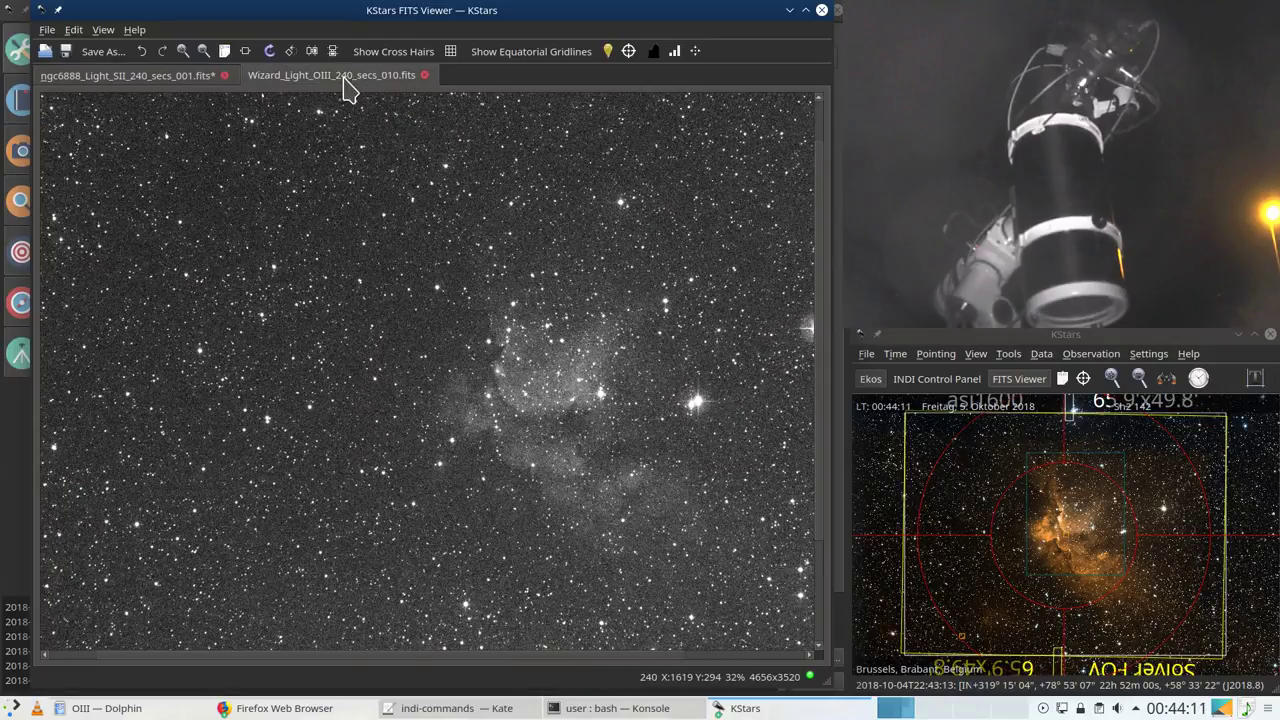
pyautogui.click(172, 84)
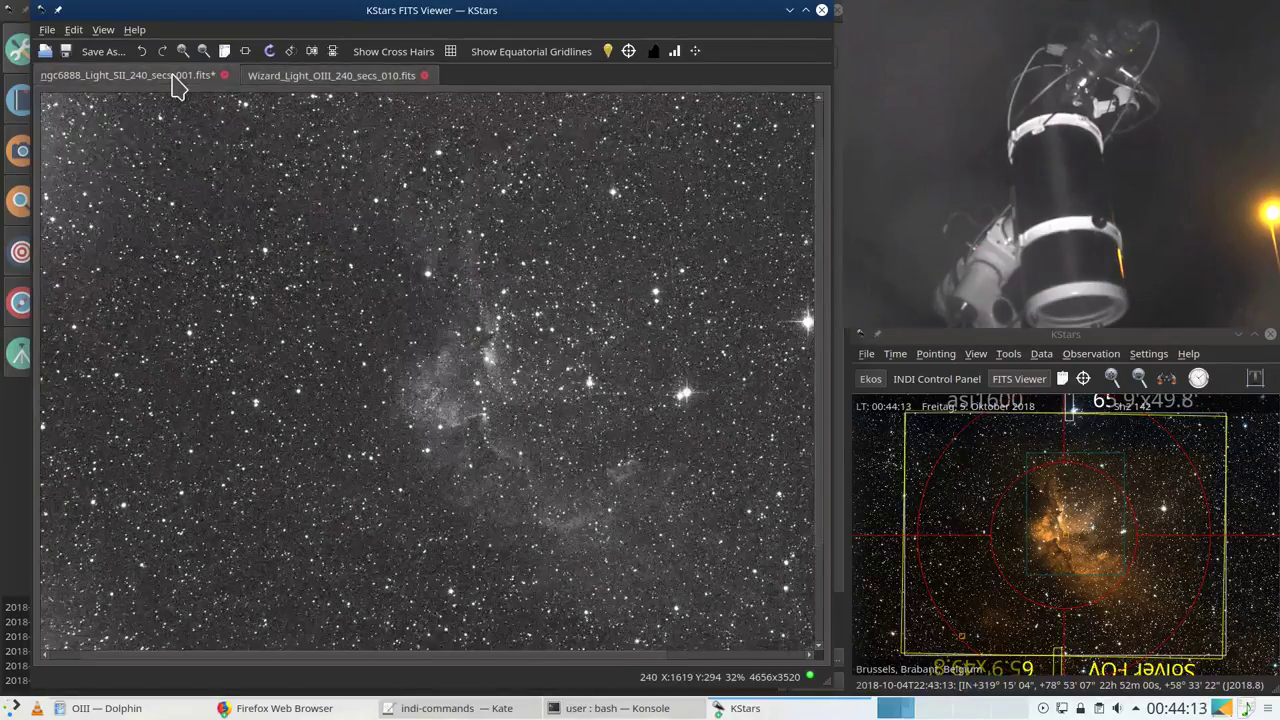
pyautogui.click(287, 88)
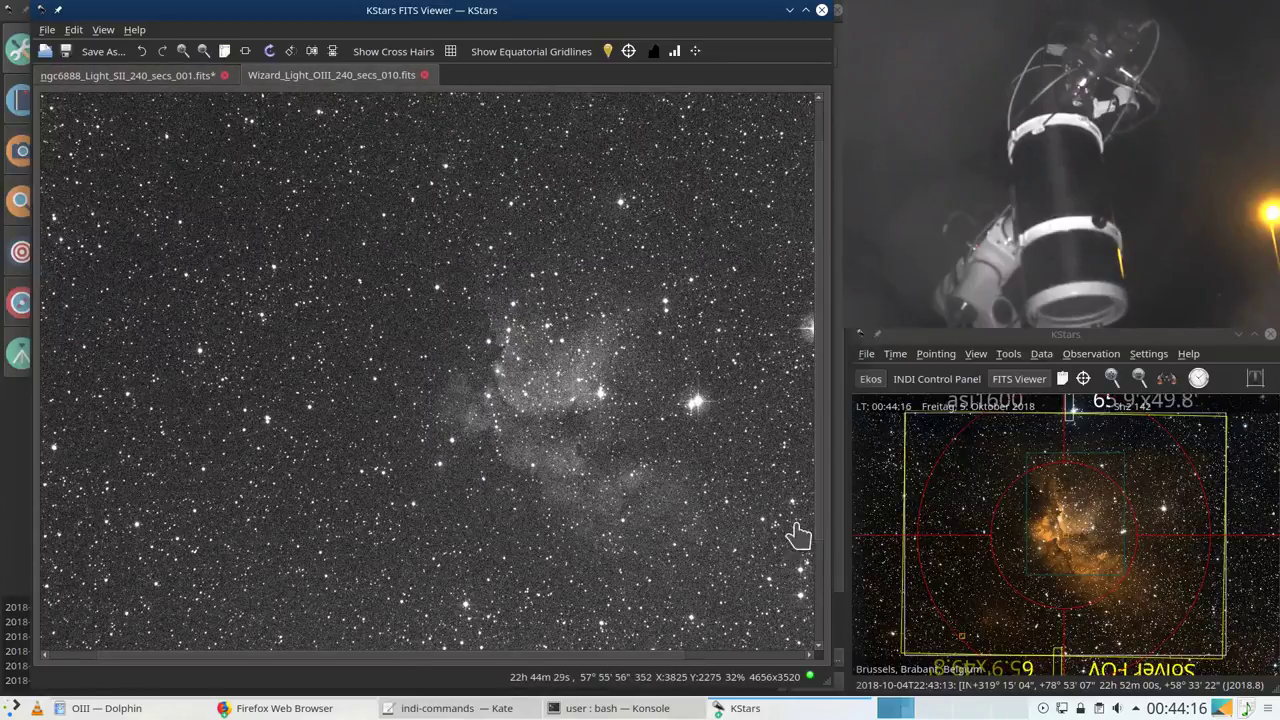
pyautogui.scroll(1, 822, 525)
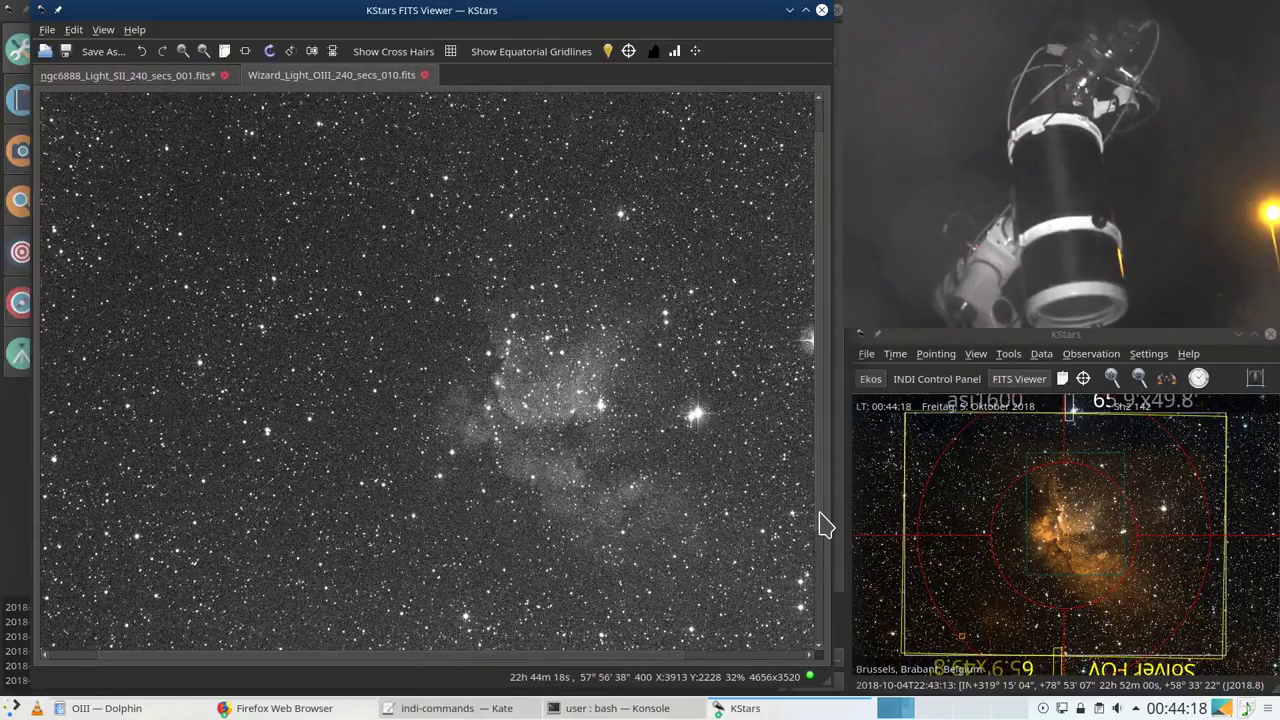
pyautogui.click(185, 83)
pyautogui.click(301, 82)
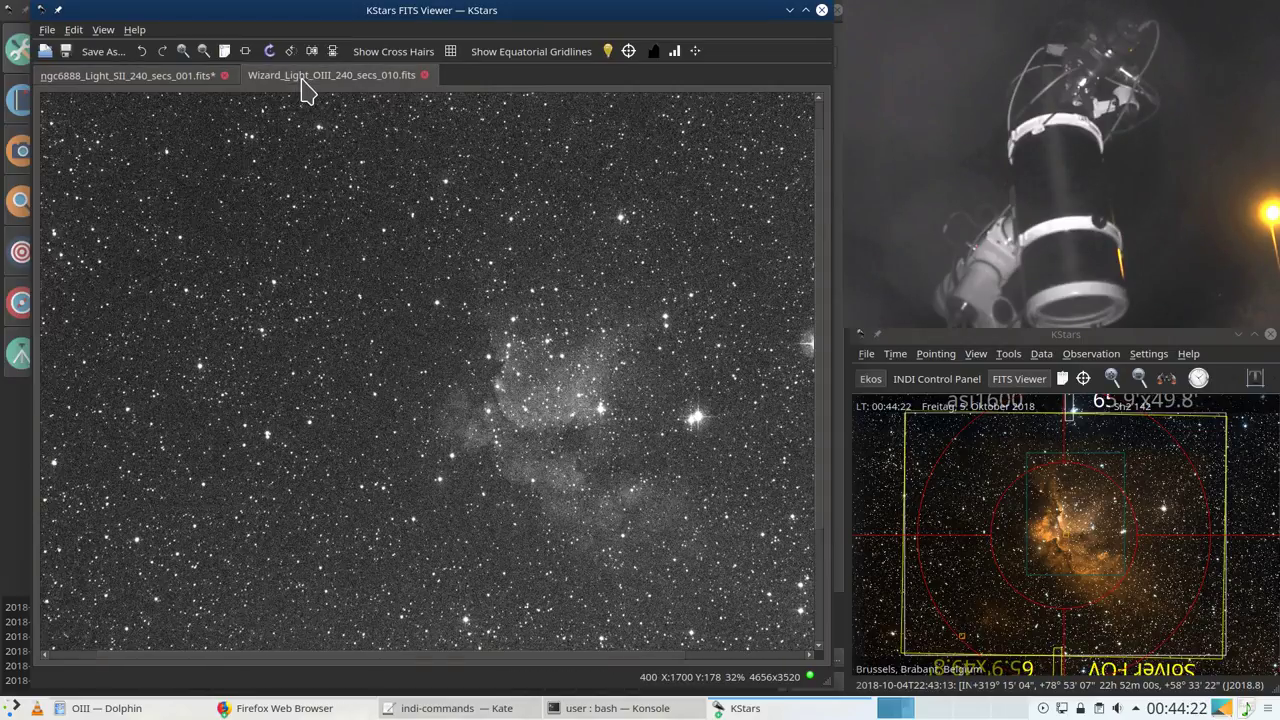
pyautogui.scroll(-1, 825, 345)
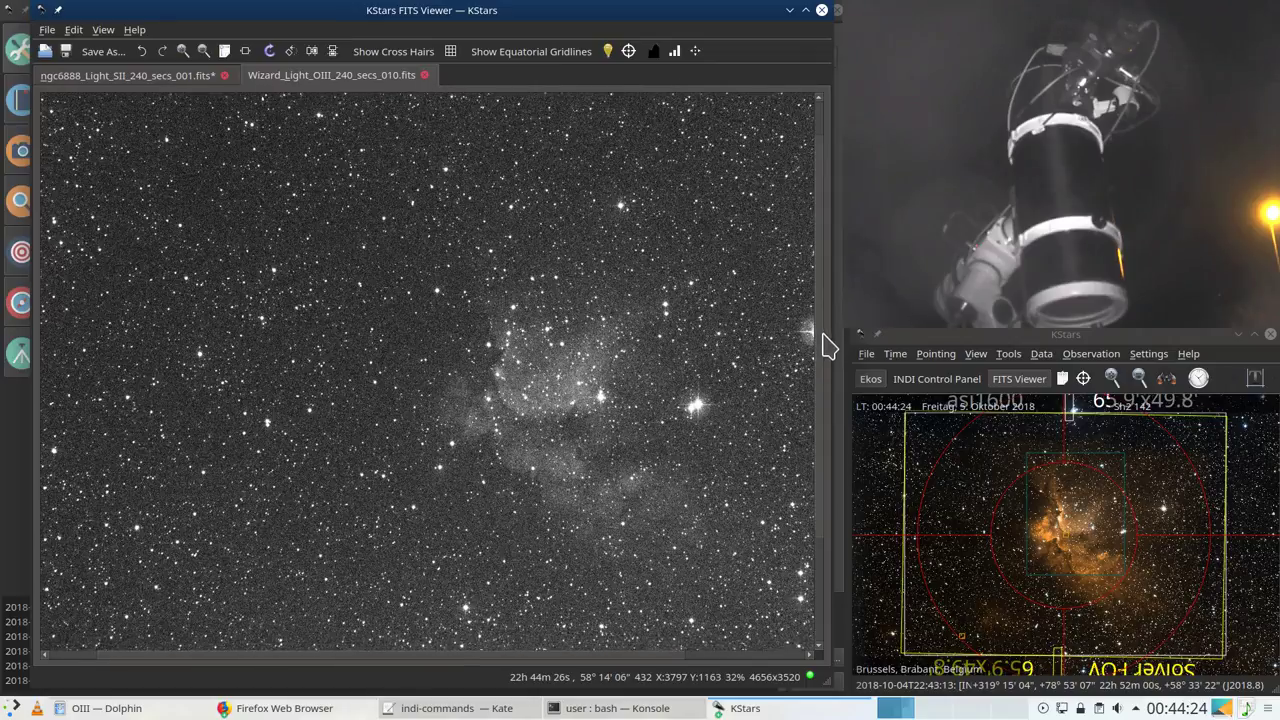
pyautogui.scroll(-1, 825, 345)
pyautogui.click(185, 84)
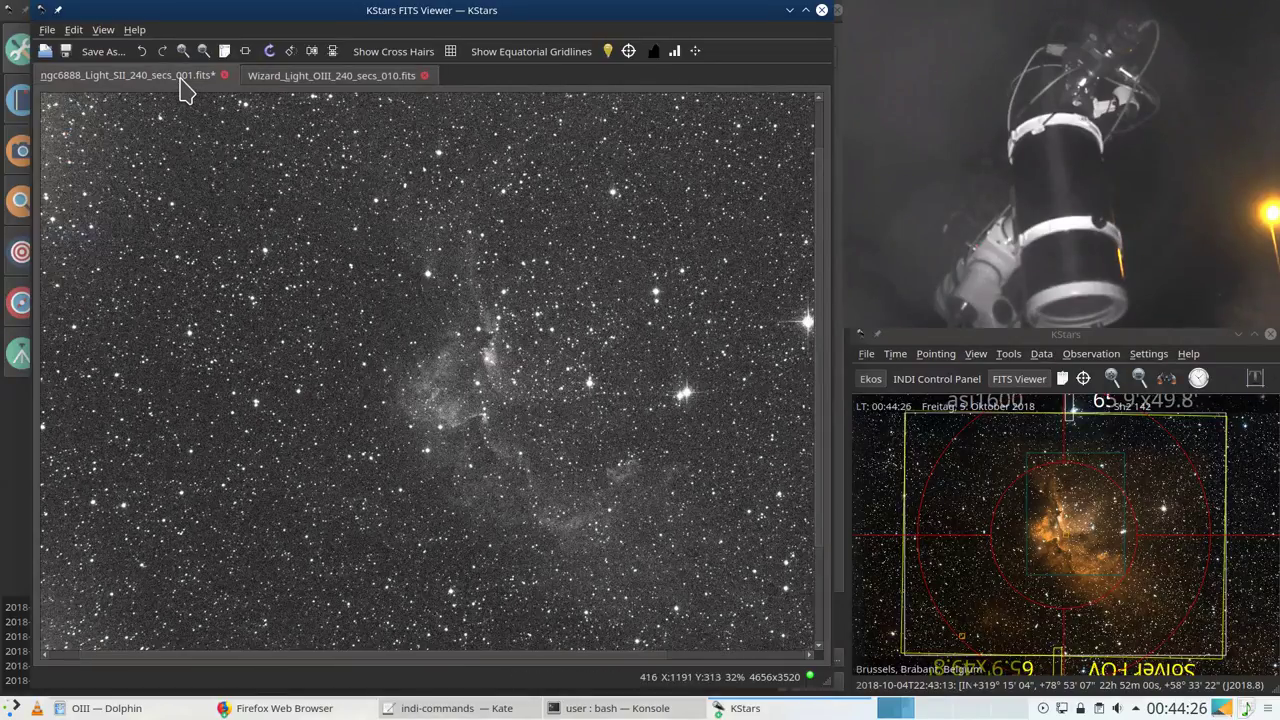
pyautogui.click(286, 84)
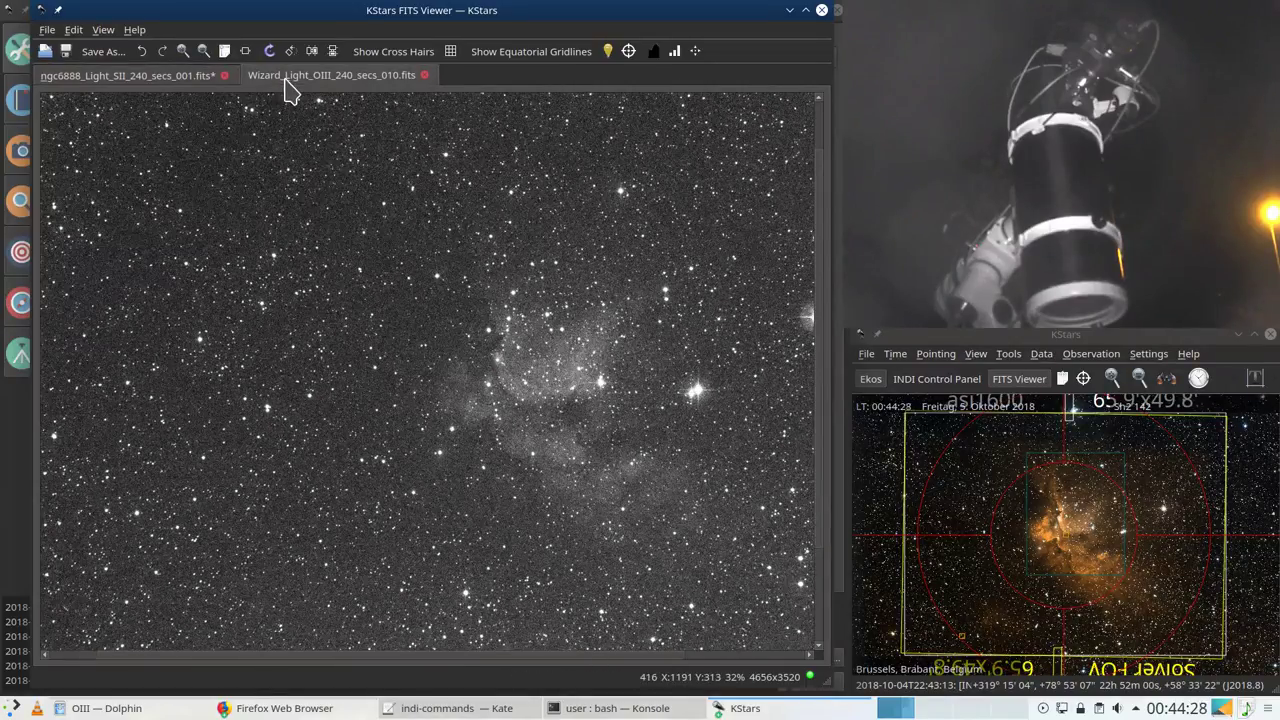
pyautogui.click(178, 86)
pyautogui.click(296, 88)
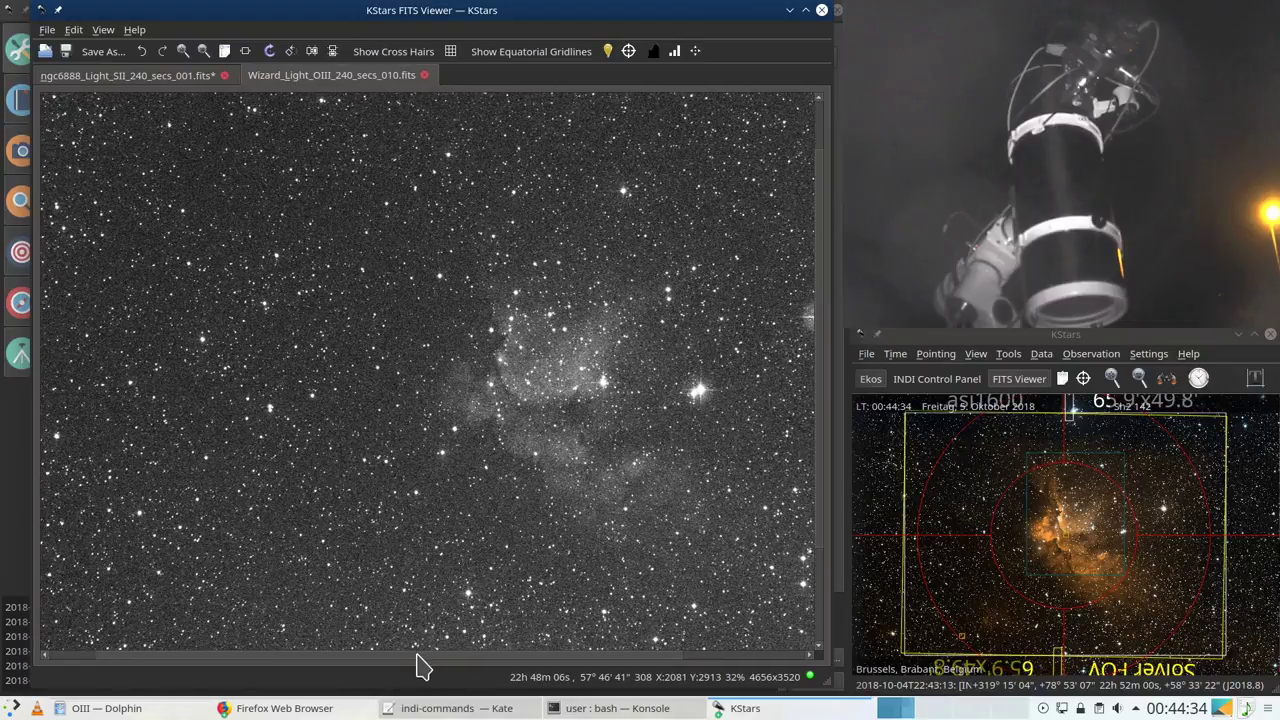
pyautogui.click(184, 82)
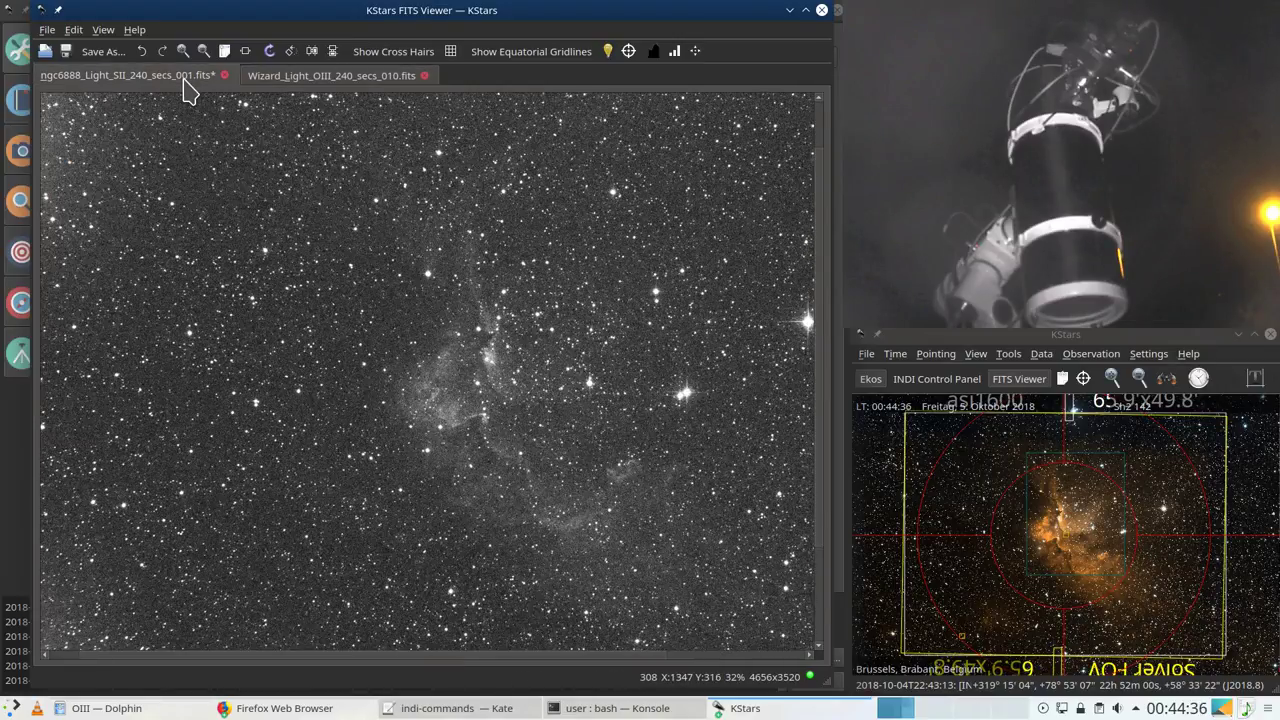
pyautogui.click(313, 80)
# Step: Blink repeatedly between the aligned SII and OIII frames to compare their nebula structure, finishing on the SII frame
pyautogui.click(184, 82)
pyautogui.click(297, 87)
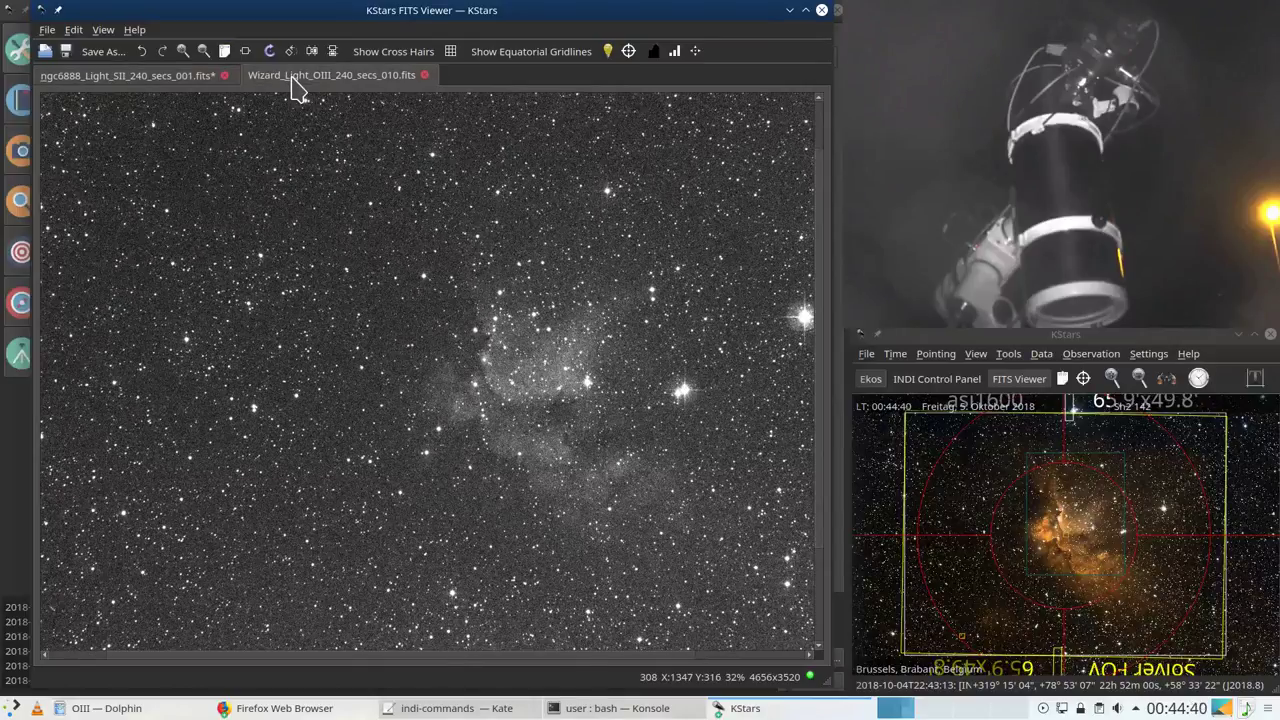
pyautogui.click(174, 86)
pyautogui.click(286, 86)
pyautogui.click(163, 88)
pyautogui.click(311, 91)
pyautogui.click(177, 86)
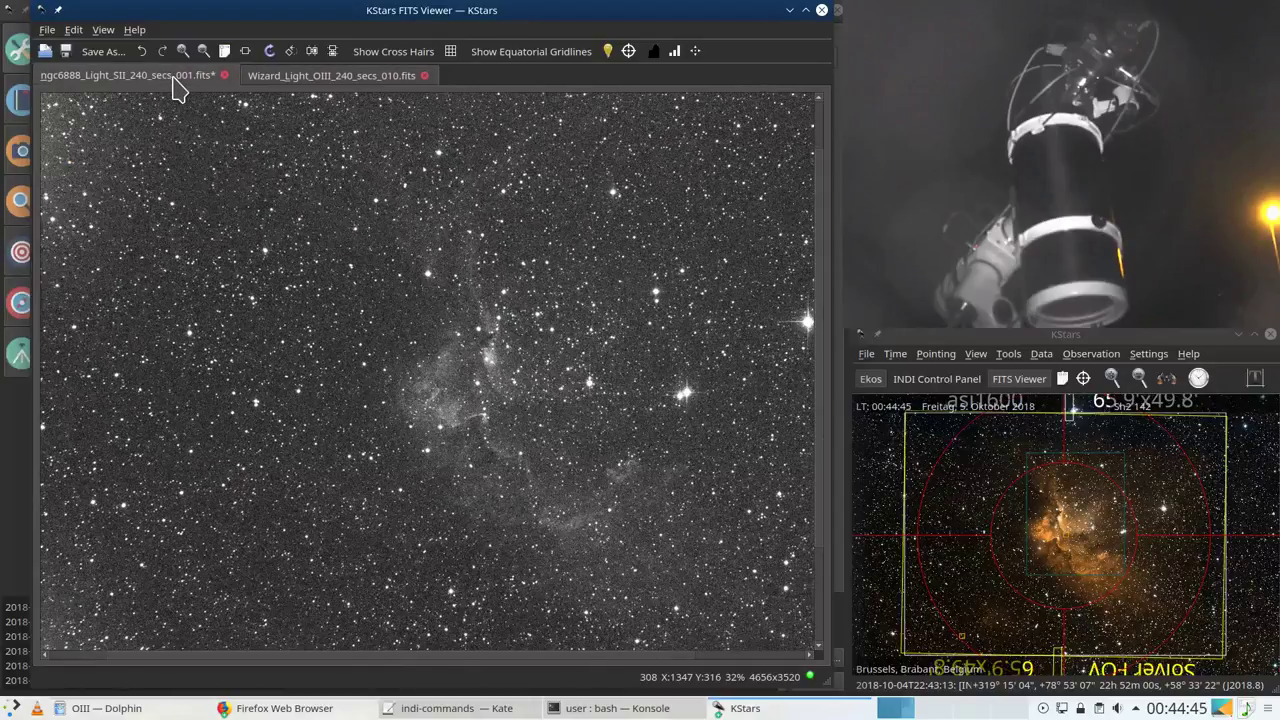
pyautogui.click(285, 86)
pyautogui.click(180, 86)
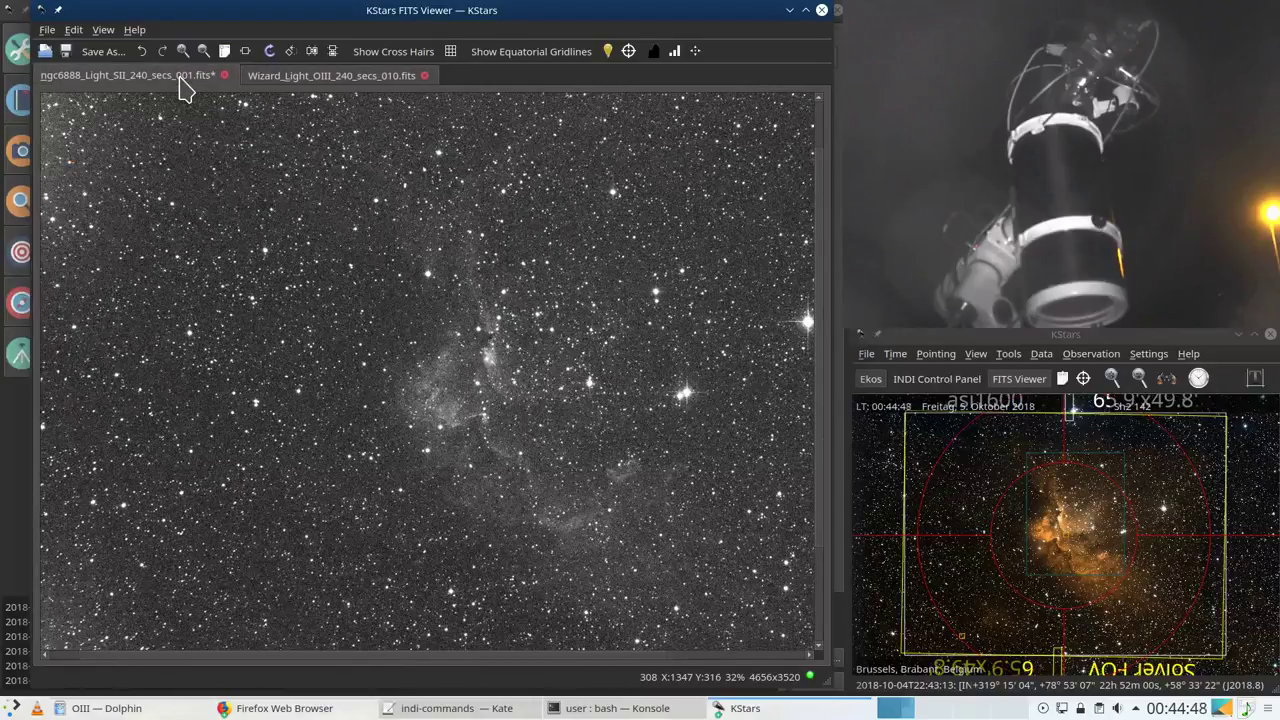
pyautogui.click(308, 86)
pyautogui.click(177, 86)
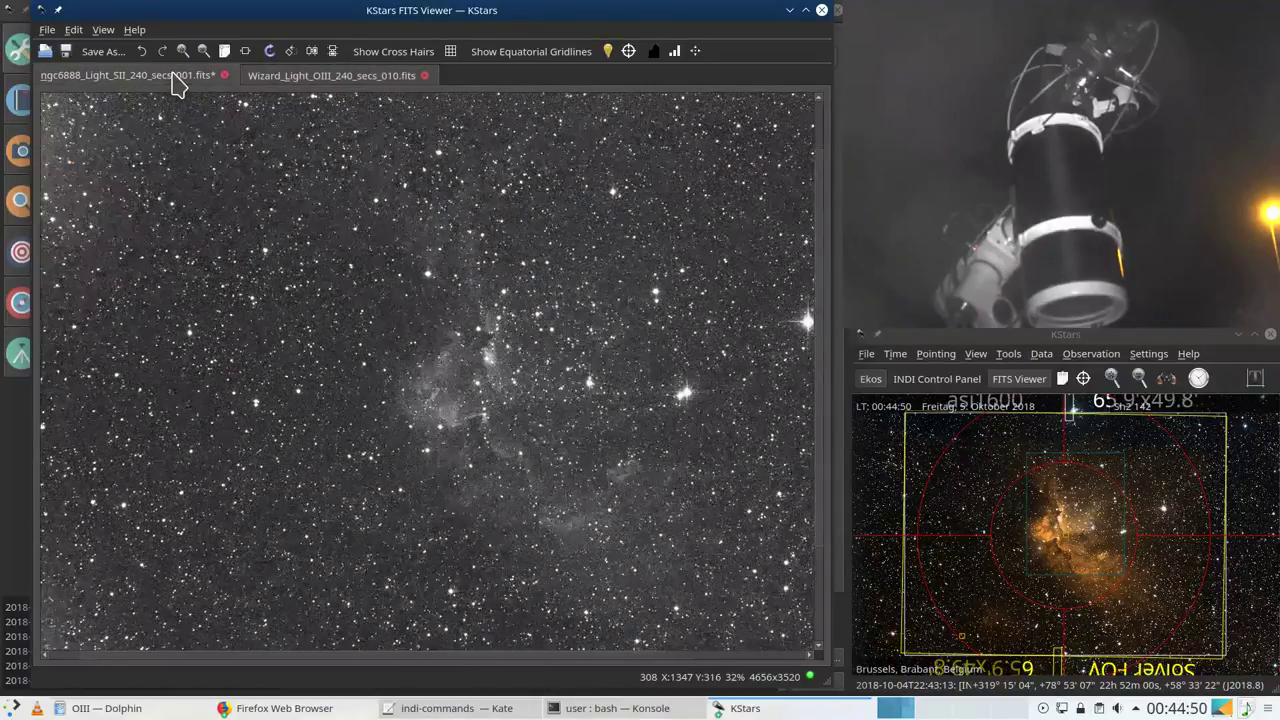
pyautogui.click(312, 88)
pyautogui.click(182, 88)
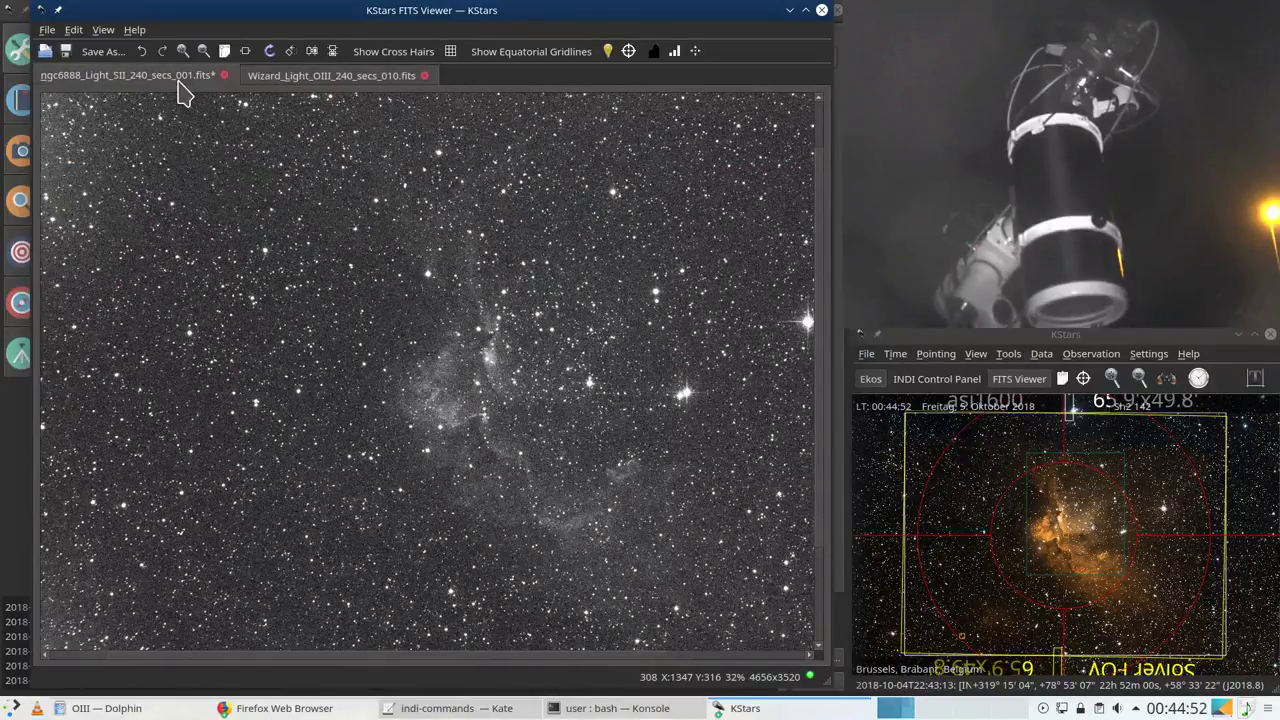
pyautogui.click(302, 86)
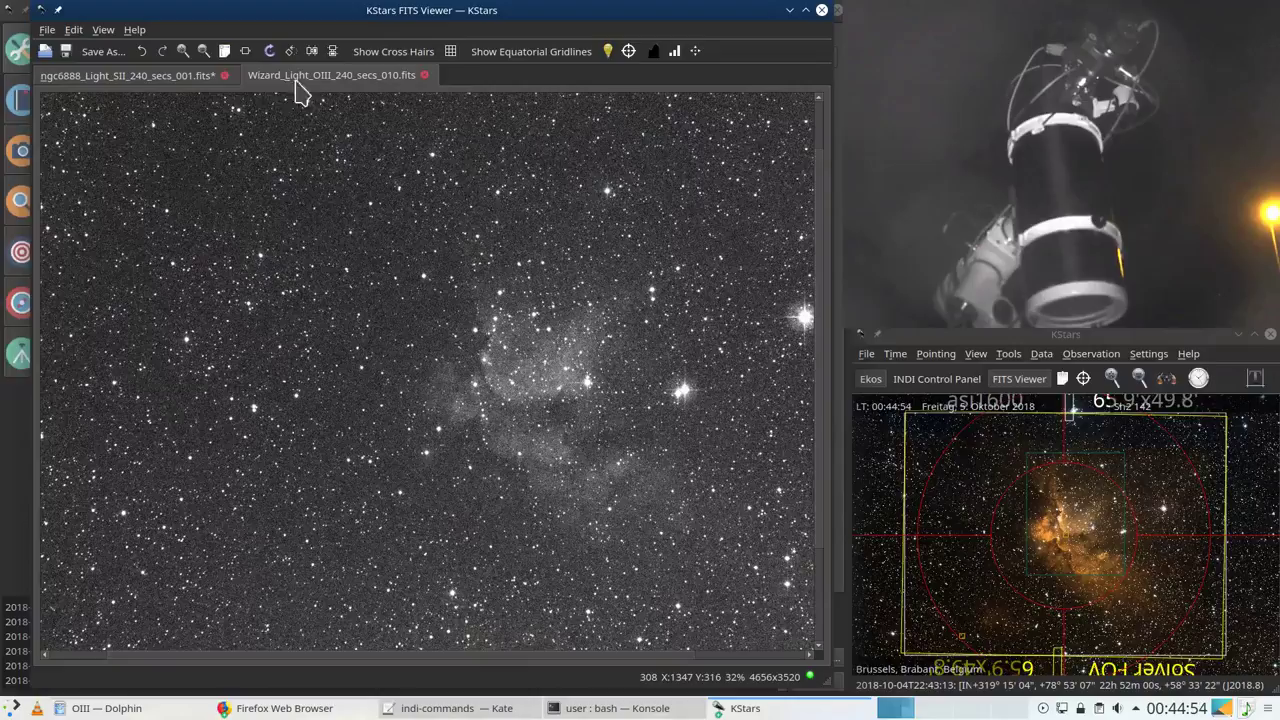
pyautogui.click(177, 86)
pyautogui.click(305, 86)
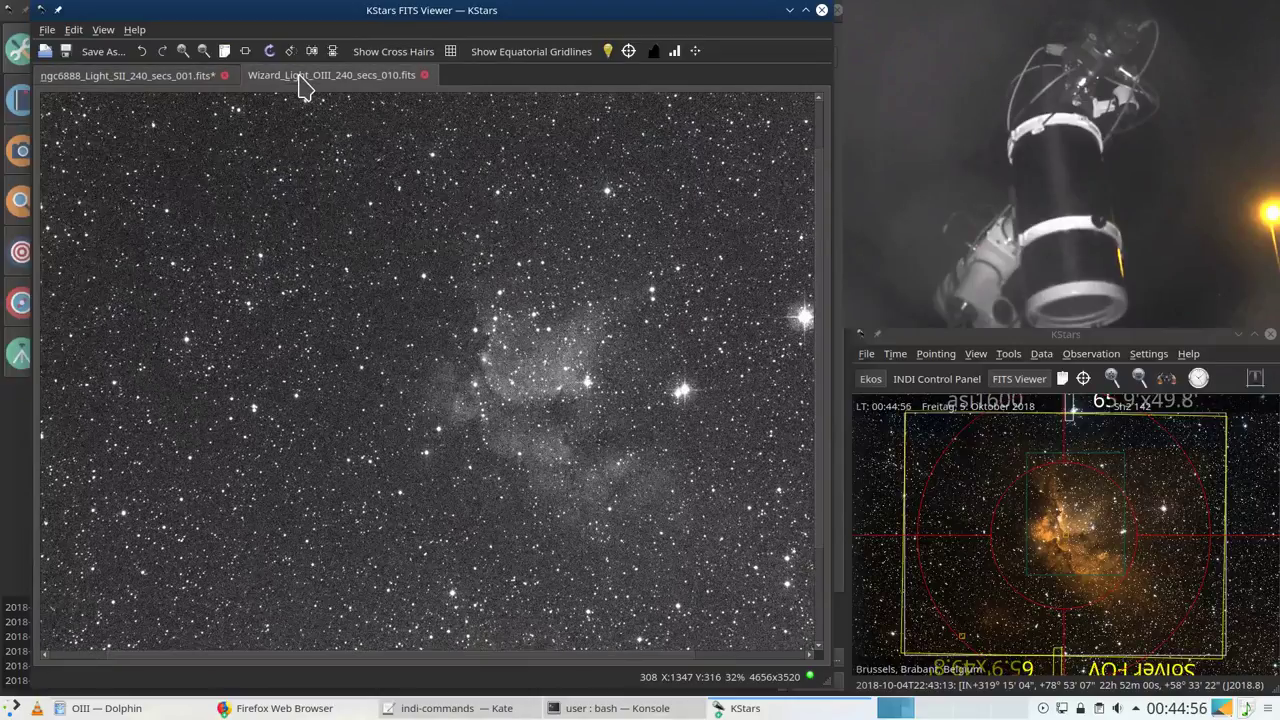
pyautogui.click(173, 82)
pyautogui.click(297, 86)
pyautogui.click(157, 83)
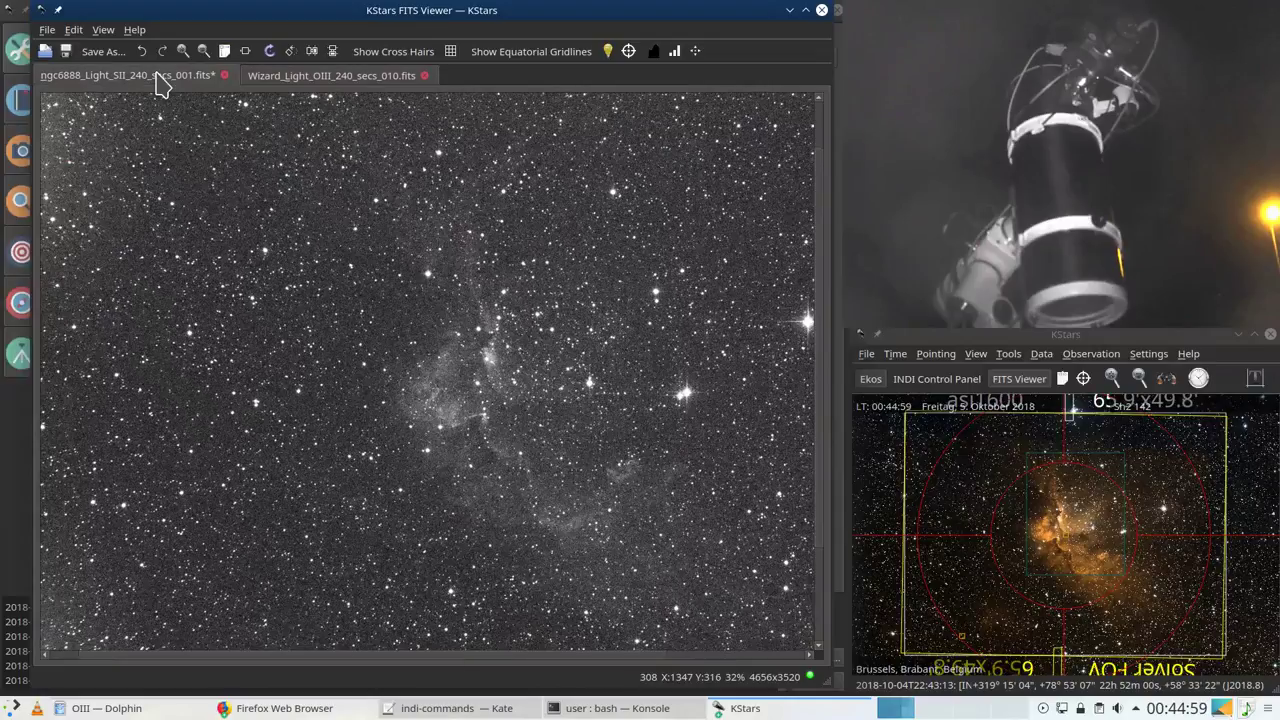
# Step: Minimize the FITS Viewer, check the Ekos capture and guiding summary, and bring up the open Firefox windows
pyautogui.click(790, 12)
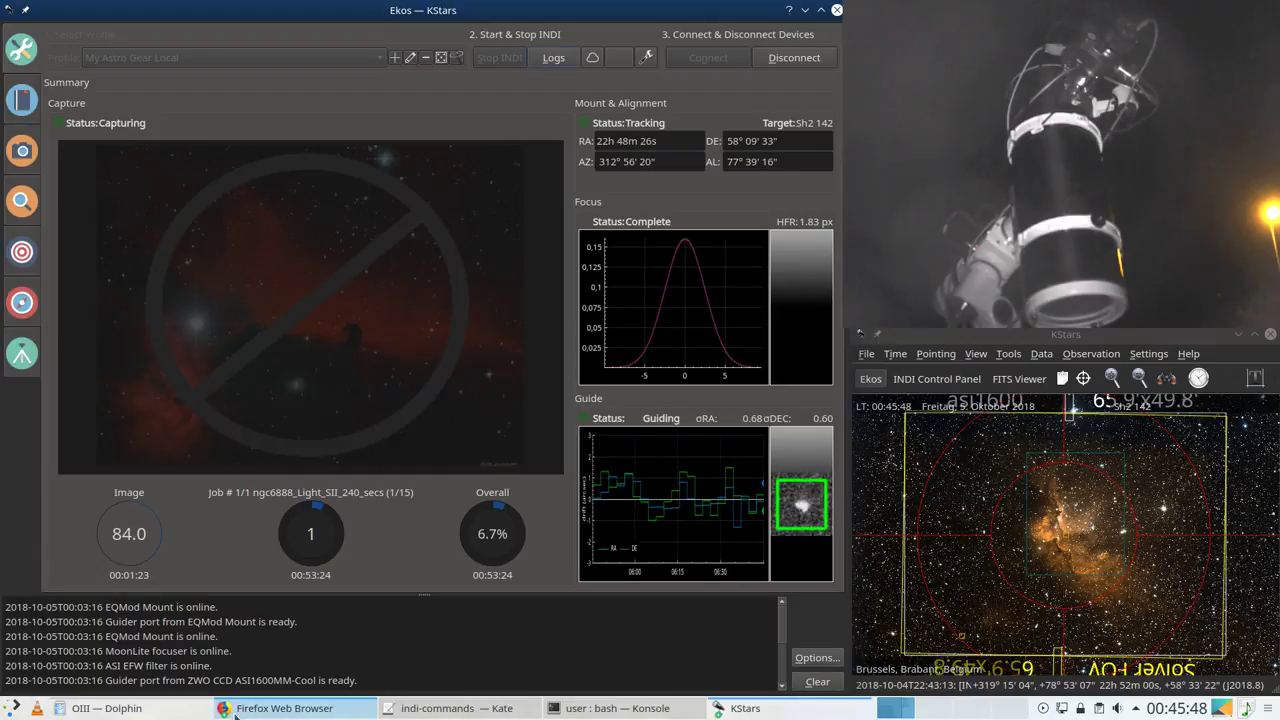
pyautogui.click(284, 708)
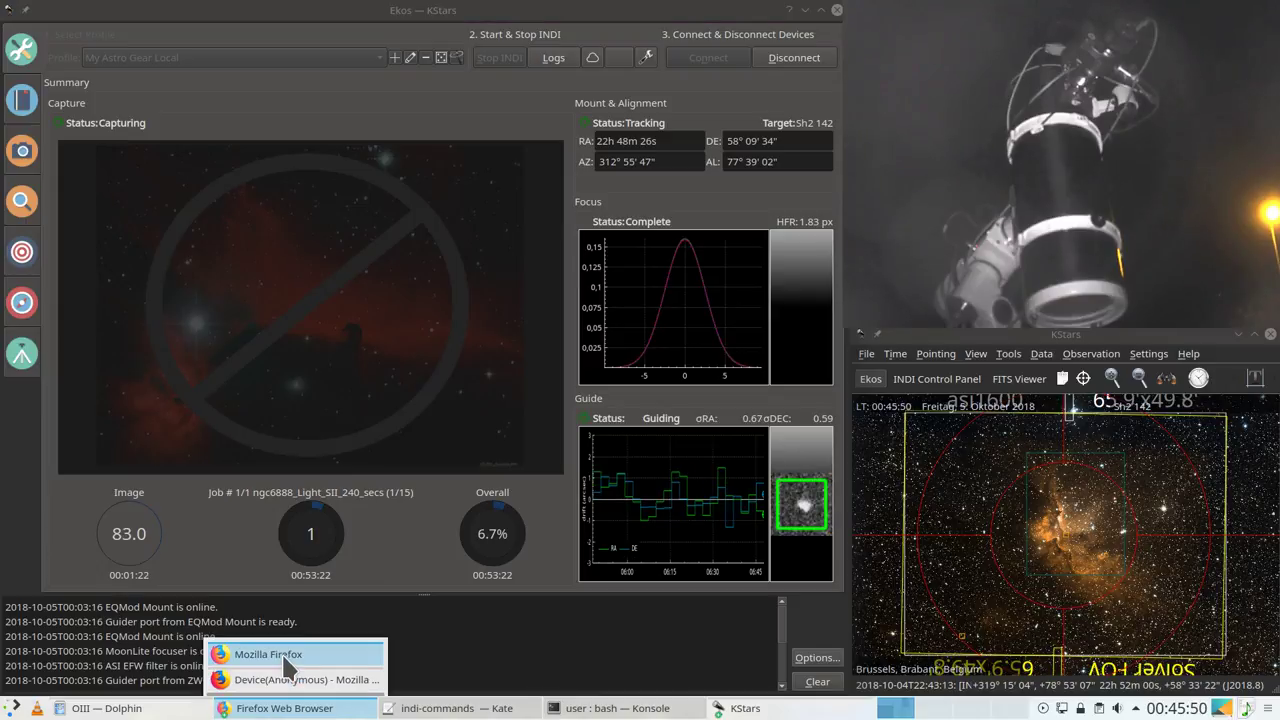
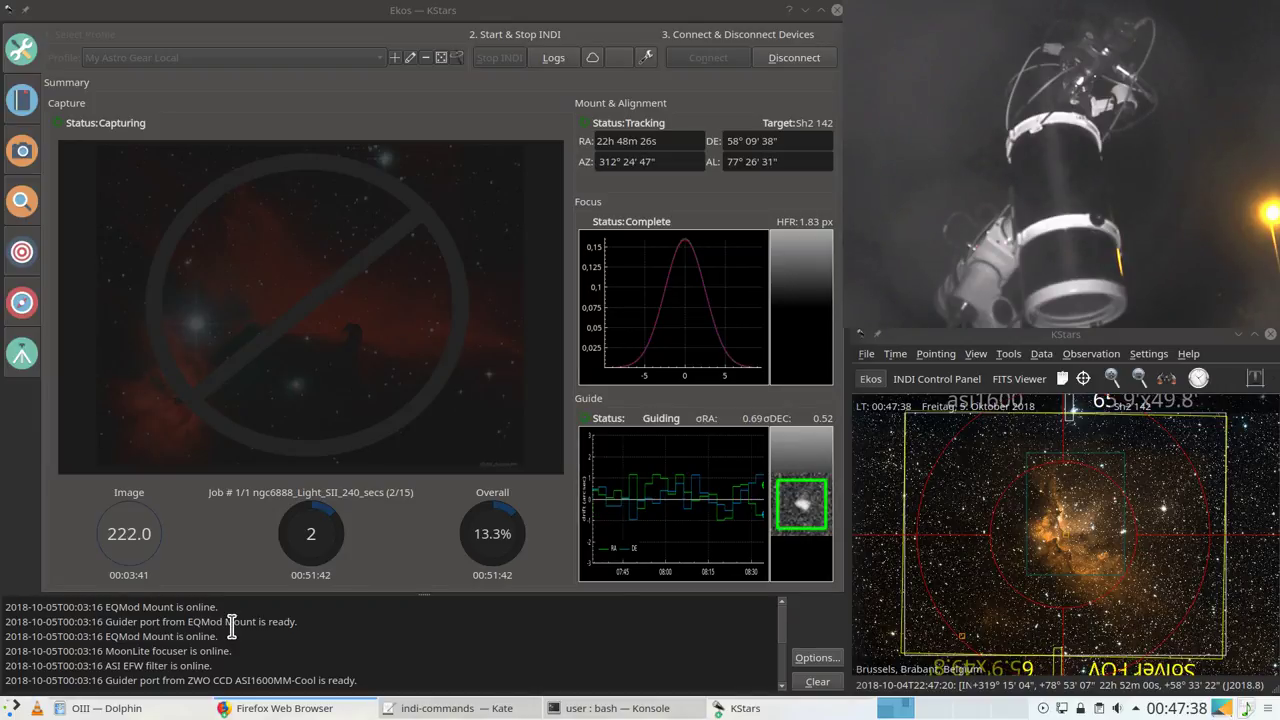
# Step: Display and stretch ngc6888_Light_SII_240_secs_002.fits, examine it in full and close up, and minimize the FITS Viewer
pyautogui.click(737, 709)
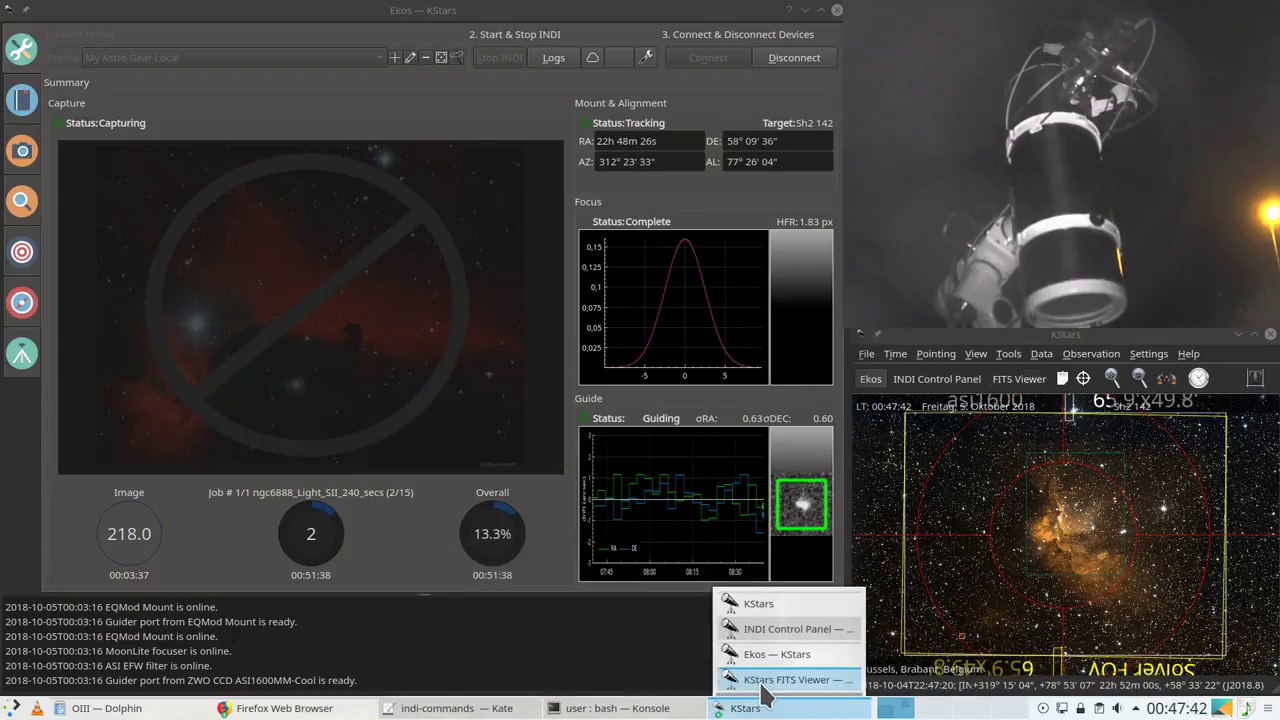
pyautogui.click(745, 680)
pyautogui.click(695, 51)
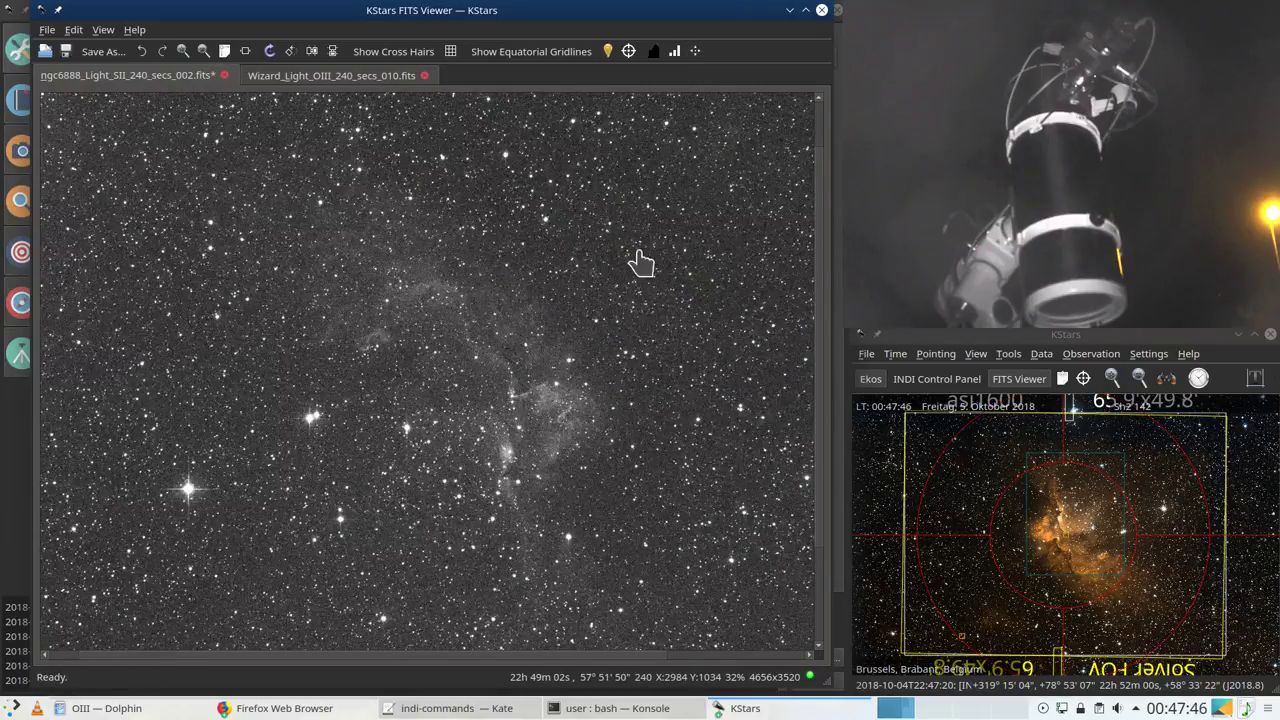
pyautogui.scroll(-1, 641, 262)
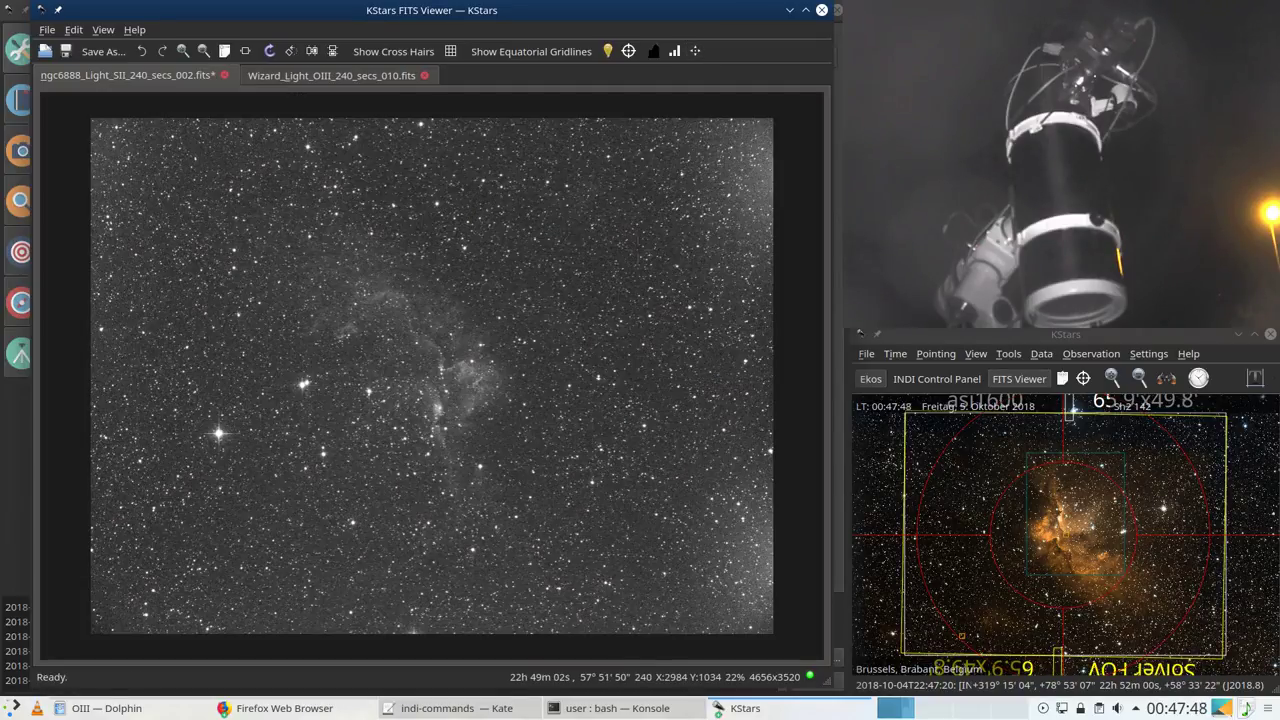
pyautogui.scroll(1, 641, 262)
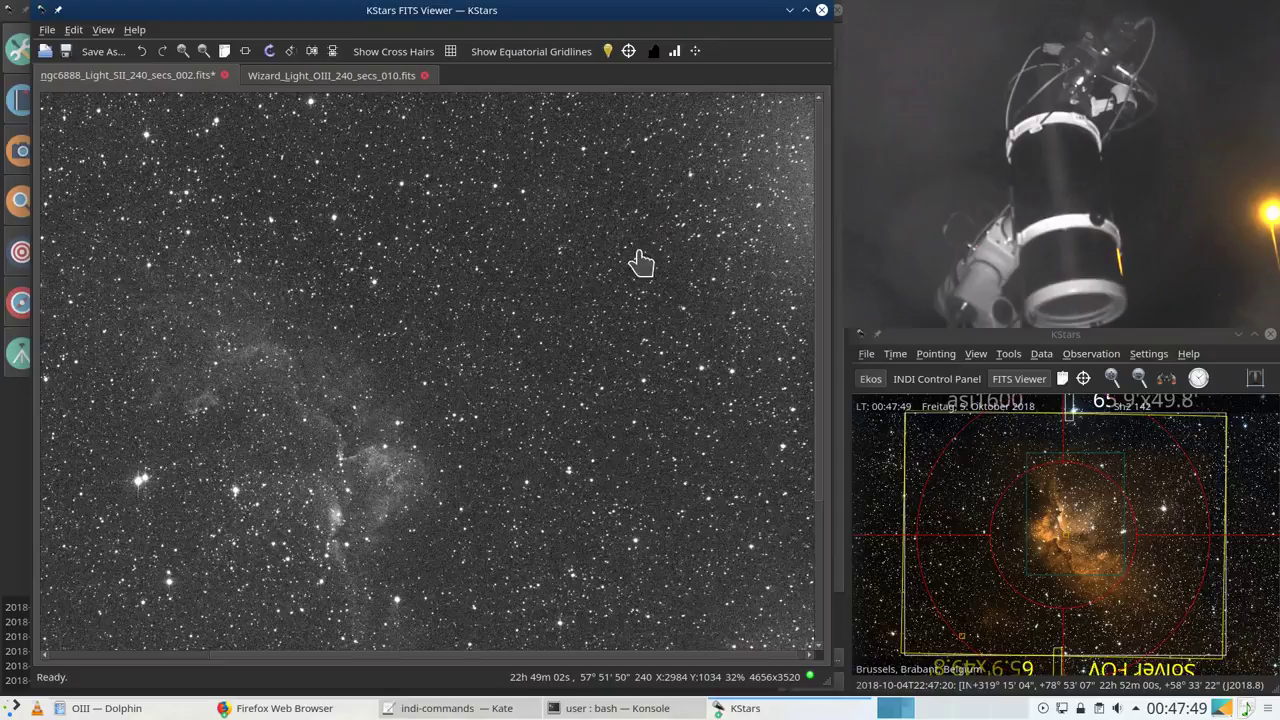
pyautogui.click(790, 10)
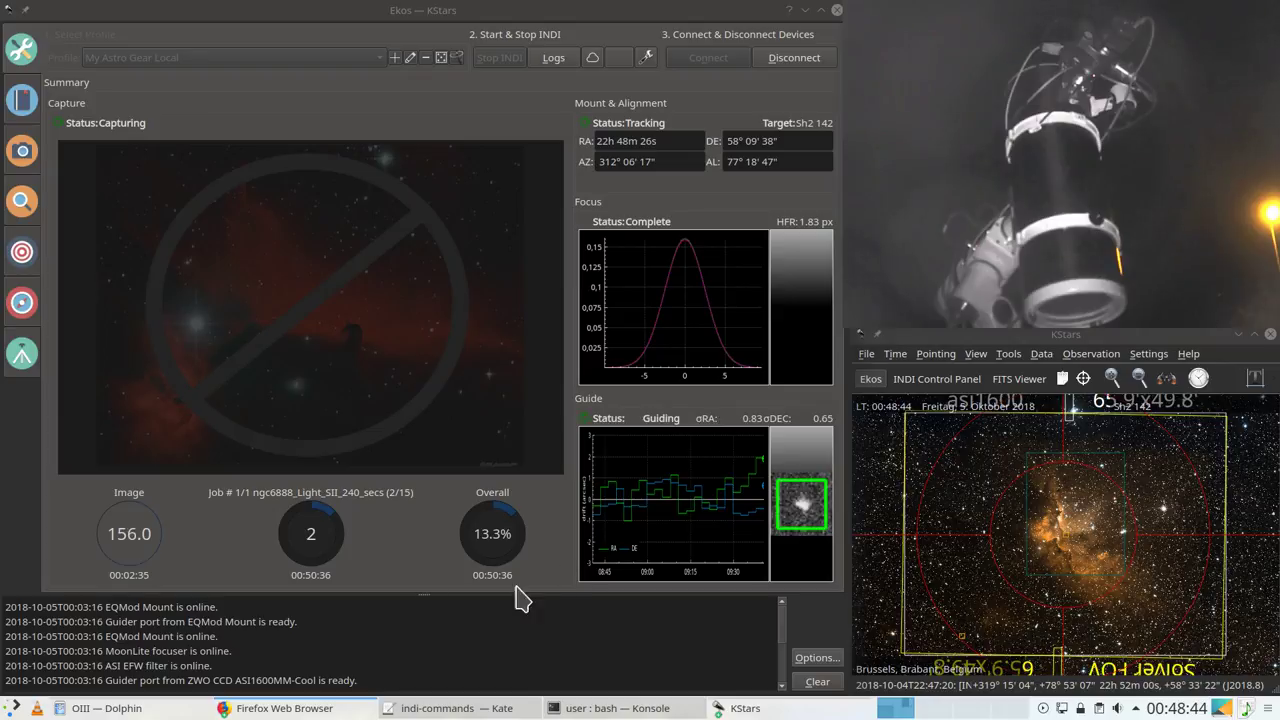
# Step: Bring back the FITS Viewer, examine the SII 002 frame's nebula in full and close up, and return to the Ekos summary
pyautogui.moveTo(745, 715)
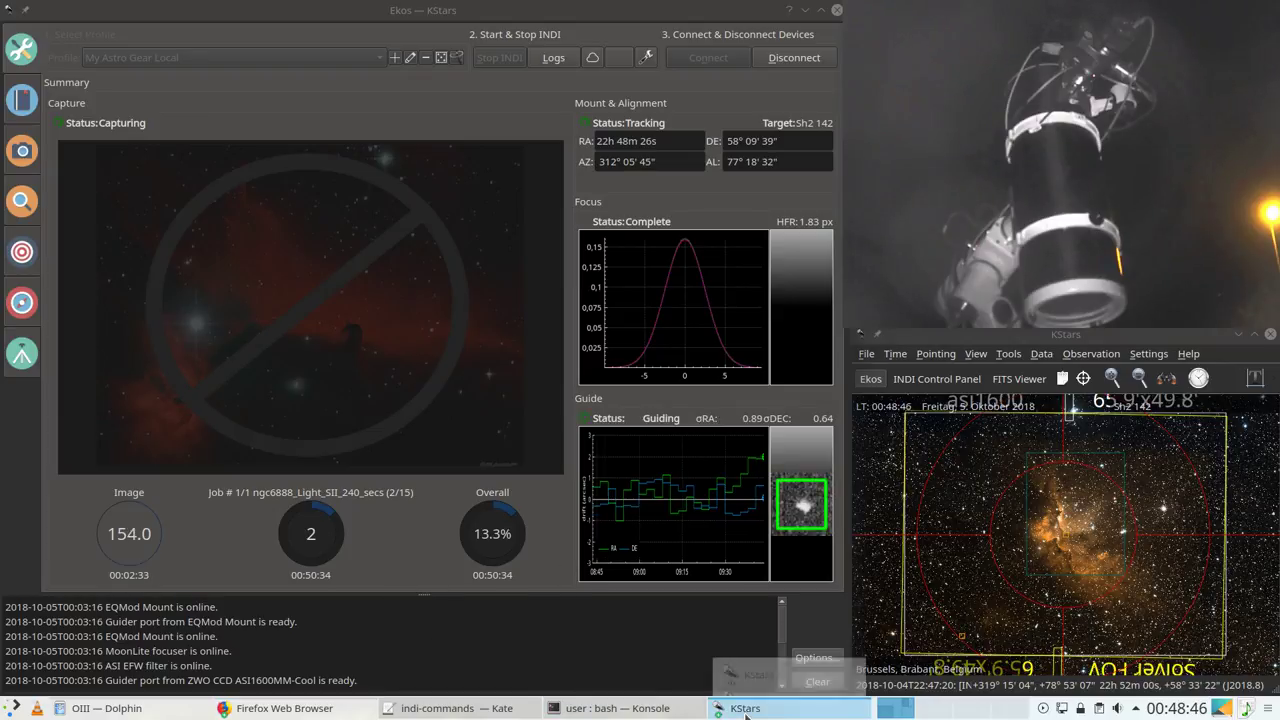
pyautogui.click(765, 688)
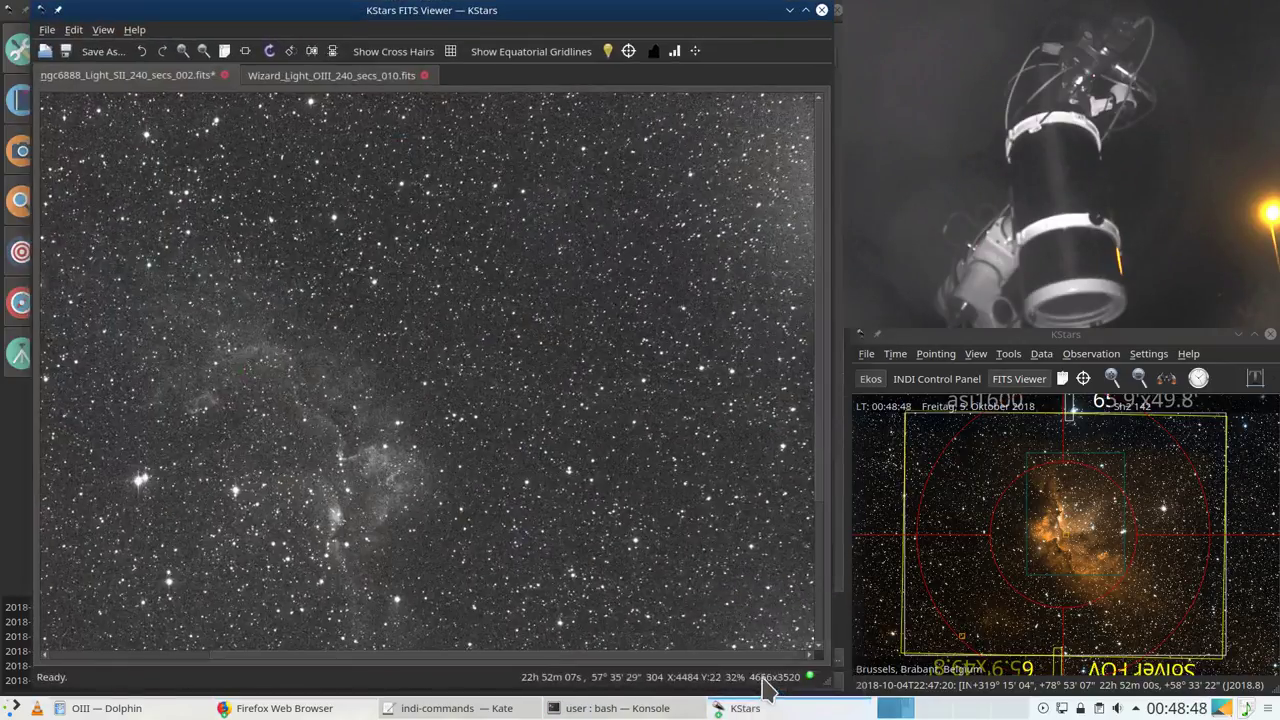
pyautogui.scroll(-2, 529, 434)
pyautogui.scroll(2, 475, 413)
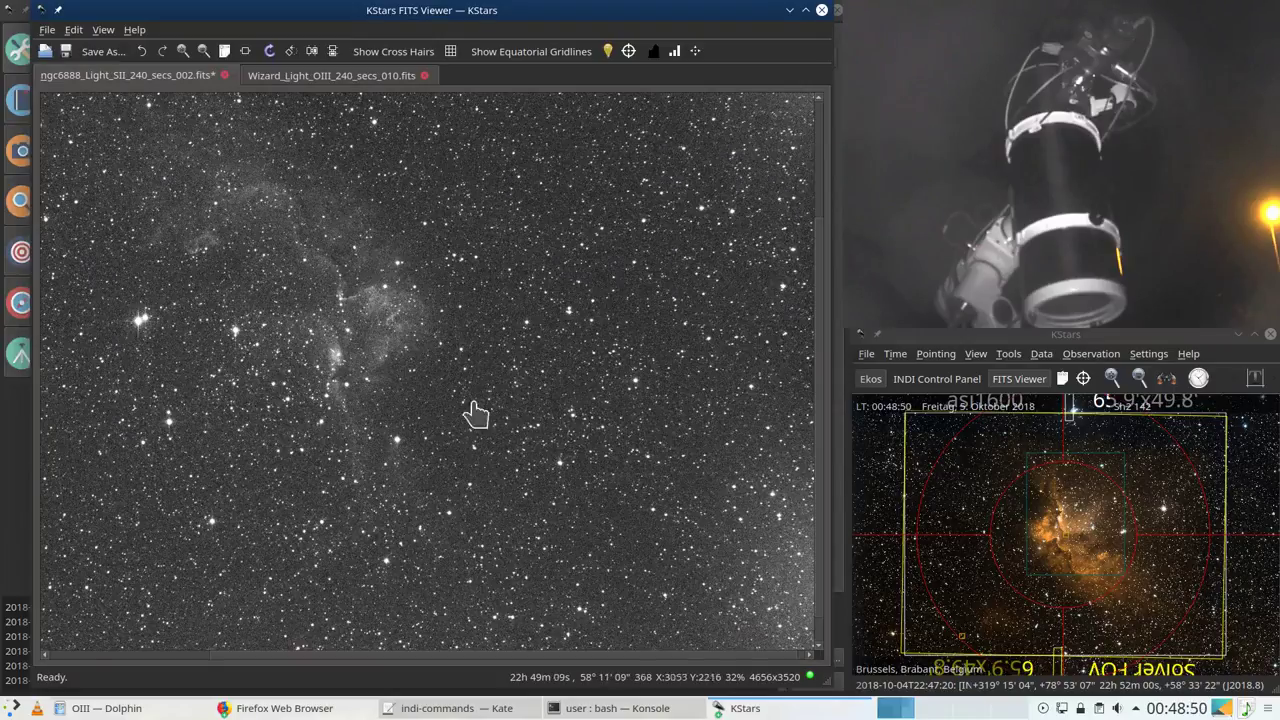
pyautogui.scroll(-2, 391, 392)
pyautogui.scroll(2, 425, 383)
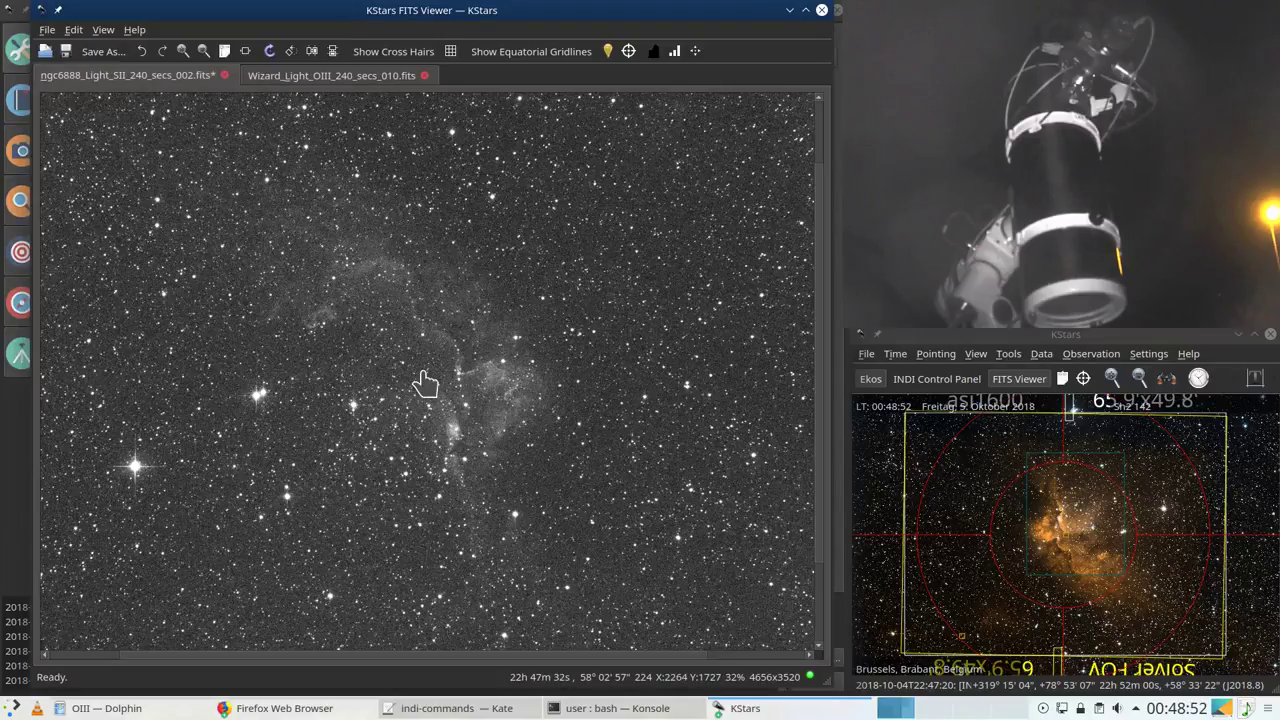
pyautogui.scroll(1, 427, 382)
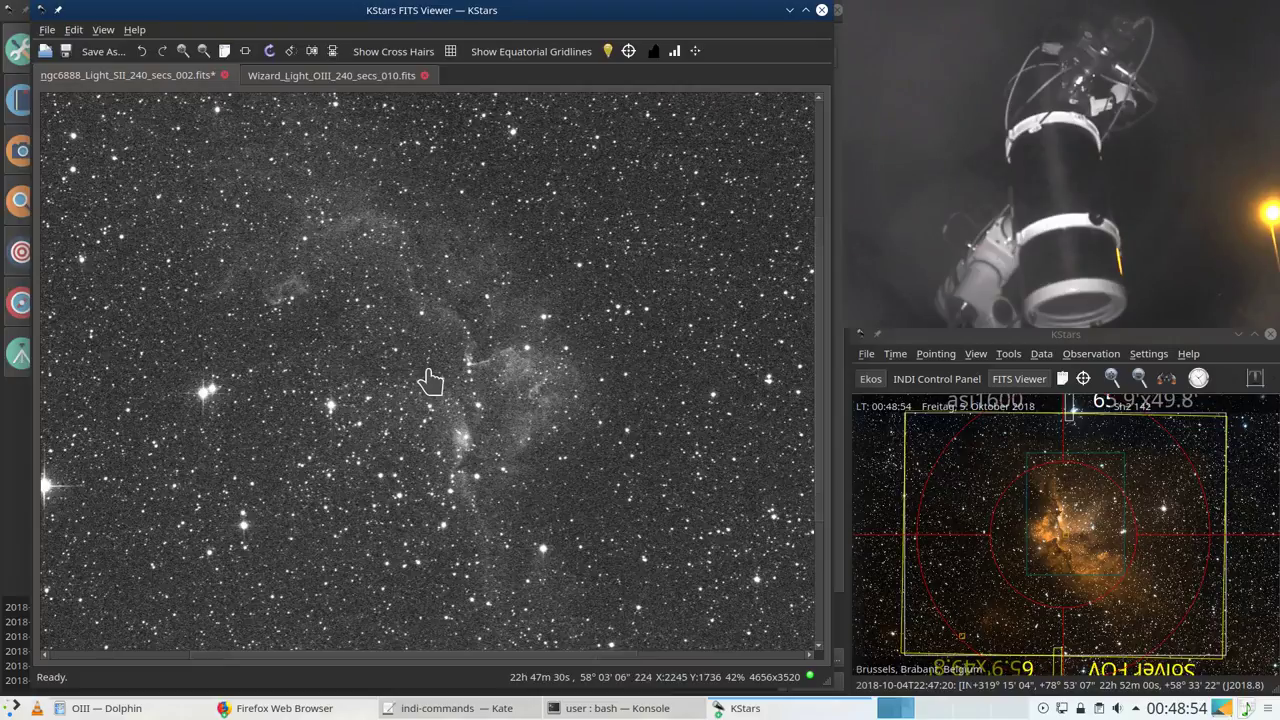
pyautogui.scroll(3, 430, 380)
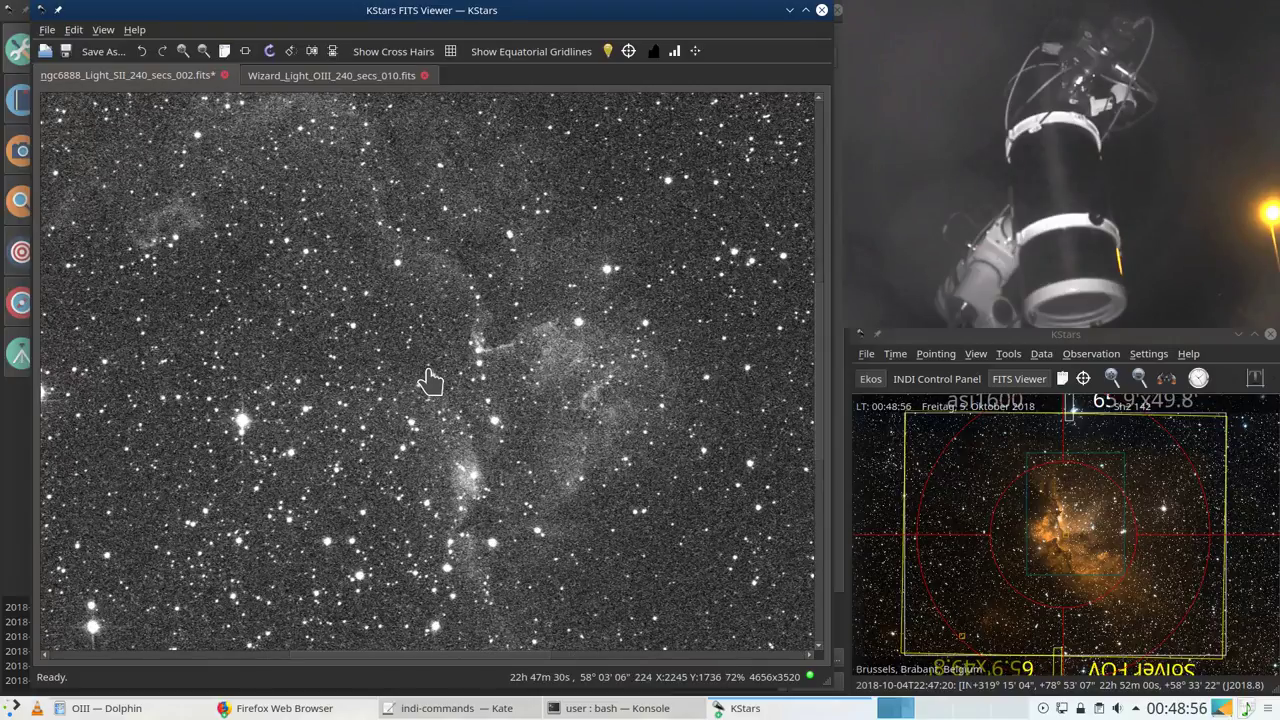
pyautogui.scroll(-1, 430, 381)
pyautogui.scroll(-1, 430, 381)
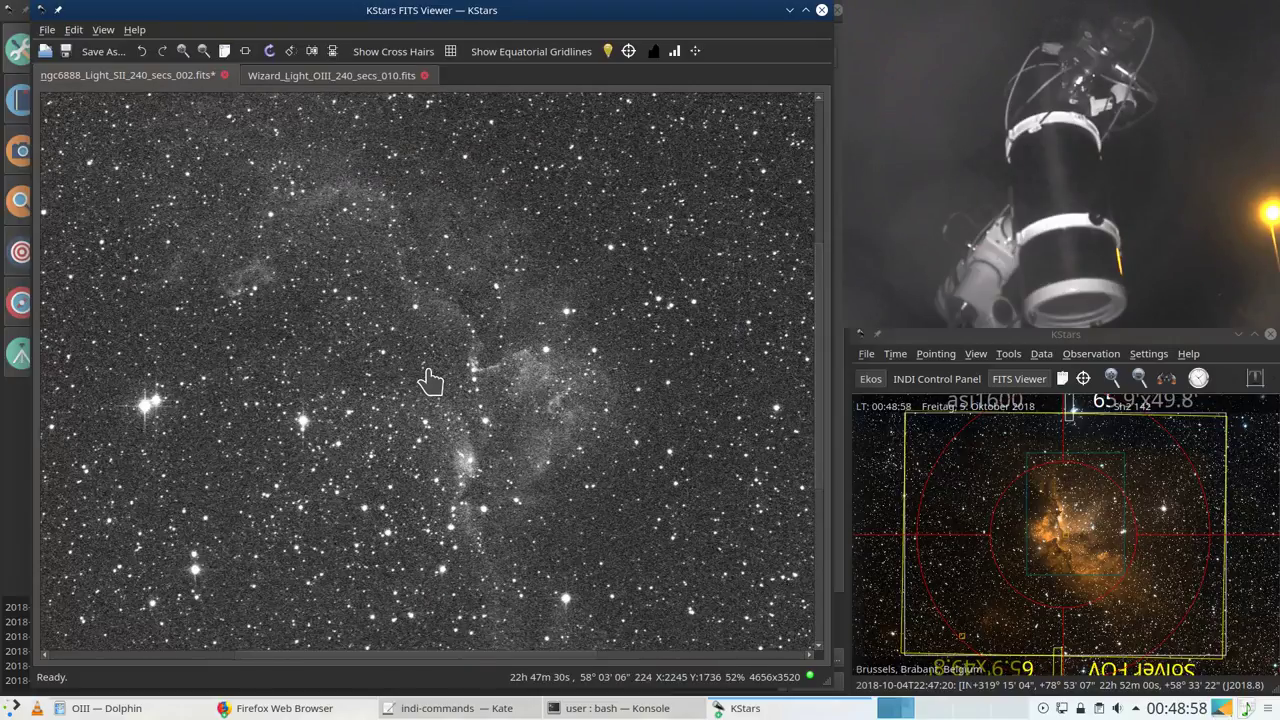
pyautogui.scroll(-1, 430, 381)
pyautogui.scroll(-1, 430, 381)
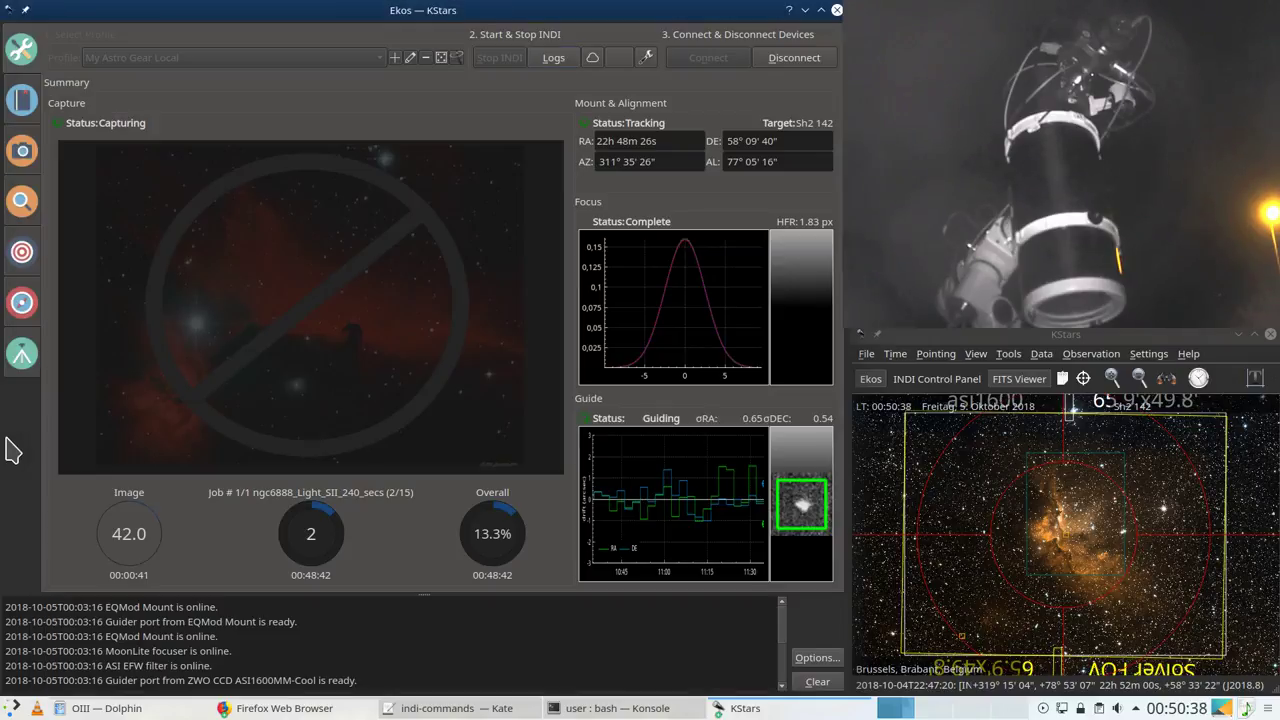
pyautogui.click(10, 448)
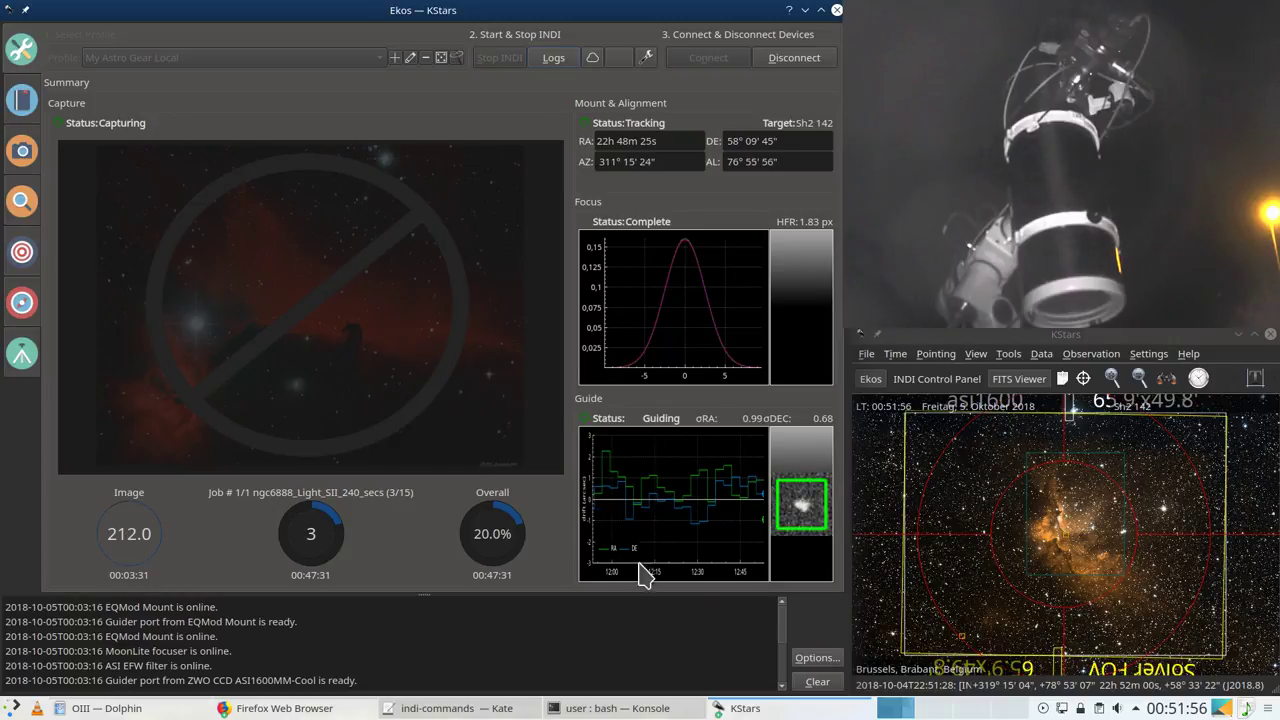
# Step: Display ngc6888_Light_SII_240_secs_003.fits, auto-stretch it to examine the nebula, and minimize the FITS Viewer
pyautogui.click(775, 708)
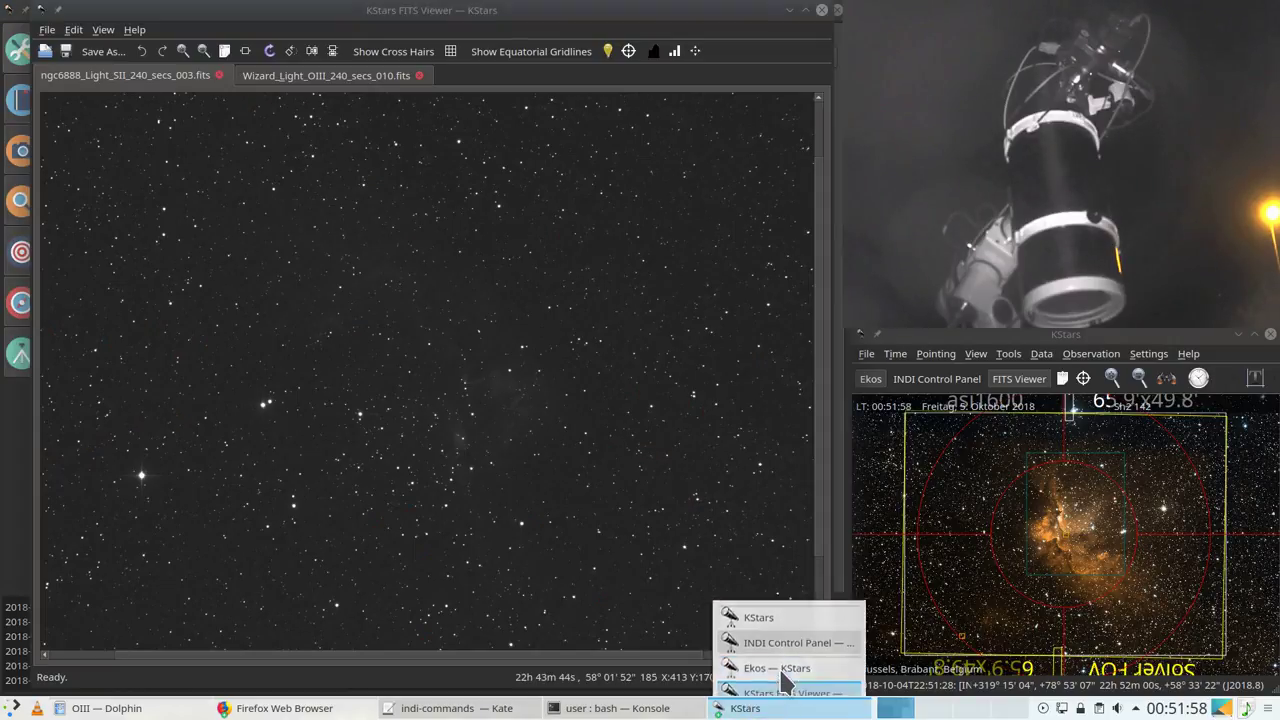
pyautogui.click(780, 670)
pyautogui.click(695, 51)
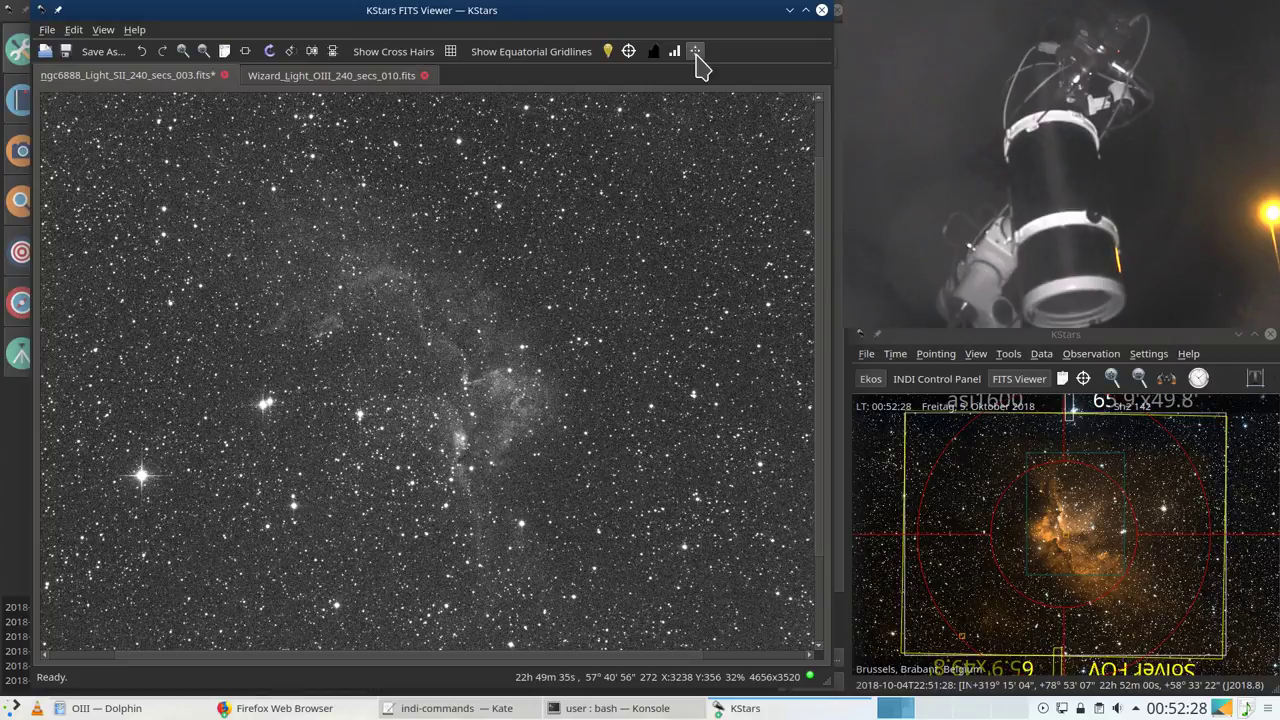
pyautogui.click(791, 11)
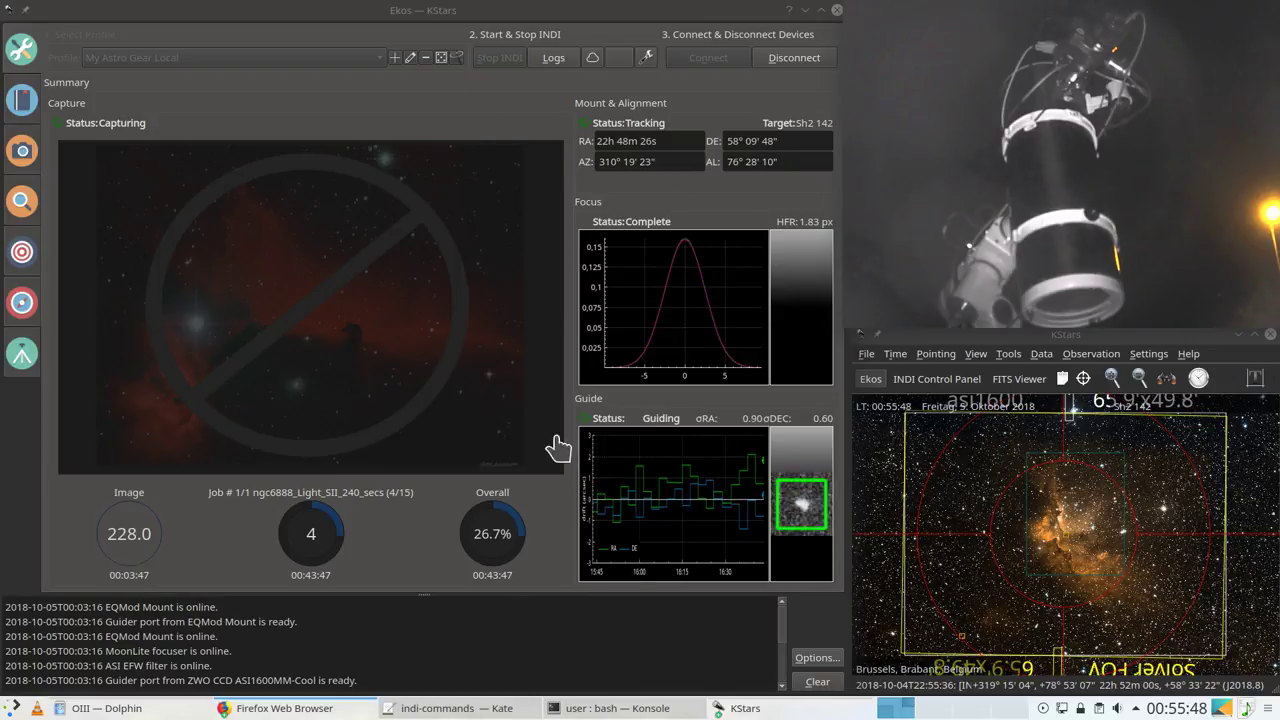
# Step: Display ngc6888_Light_SII_240_secs_004.fits stretched, inspect its upper corners and nebula close up, and return to the Ekos window
pyautogui.click(748, 707)
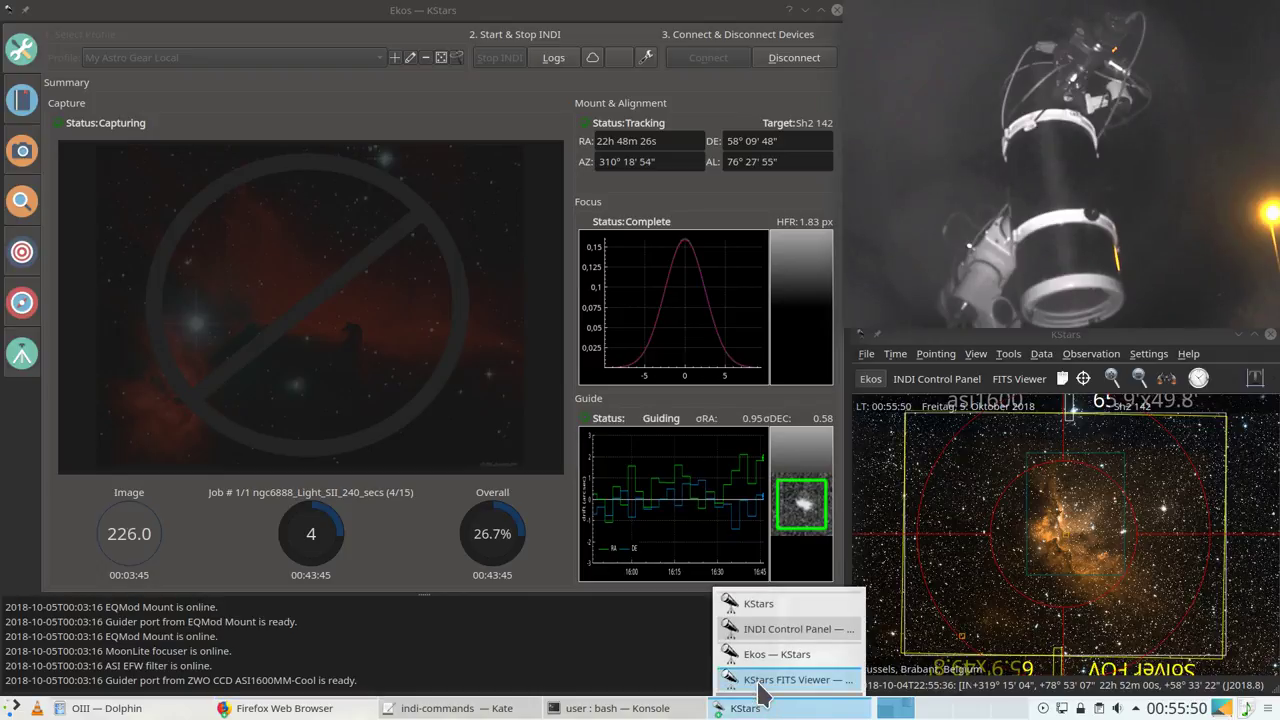
pyautogui.click(790, 680)
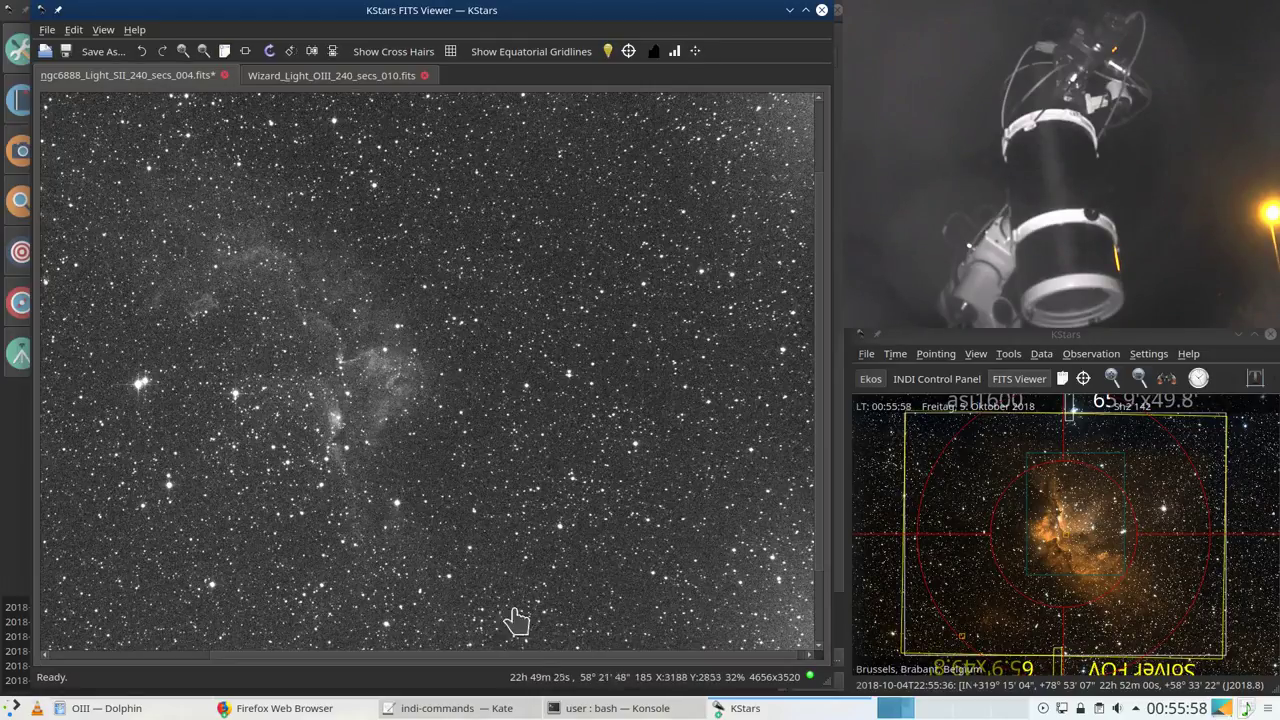
pyautogui.hscroll(-5, 490, 657)
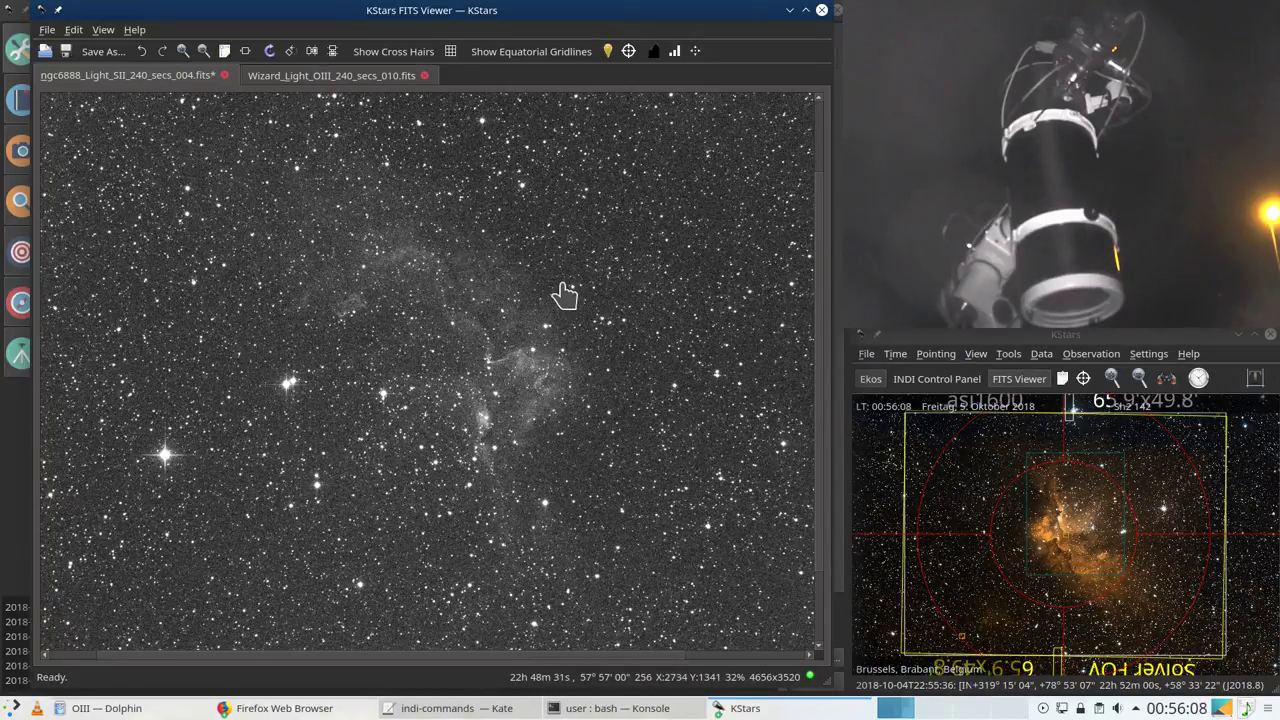
pyautogui.scroll(2, 580, 340)
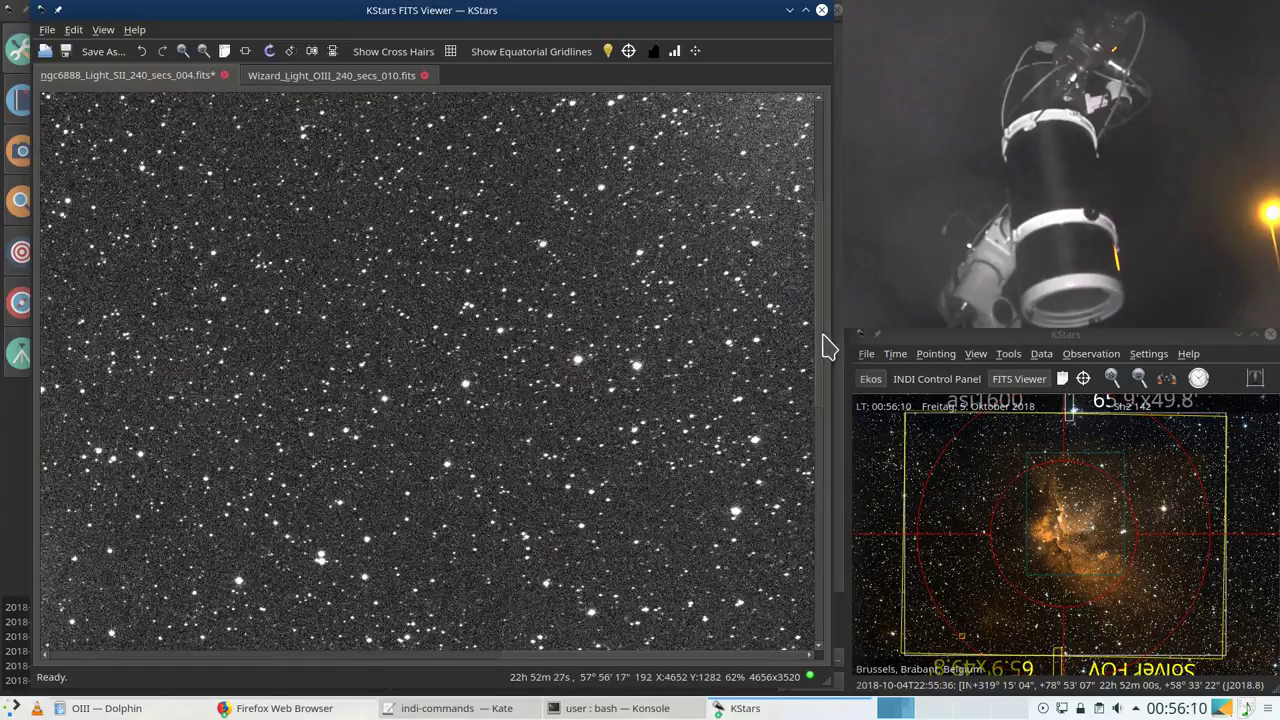
pyautogui.moveTo(820, 334); pyautogui.dragTo(811, 277)
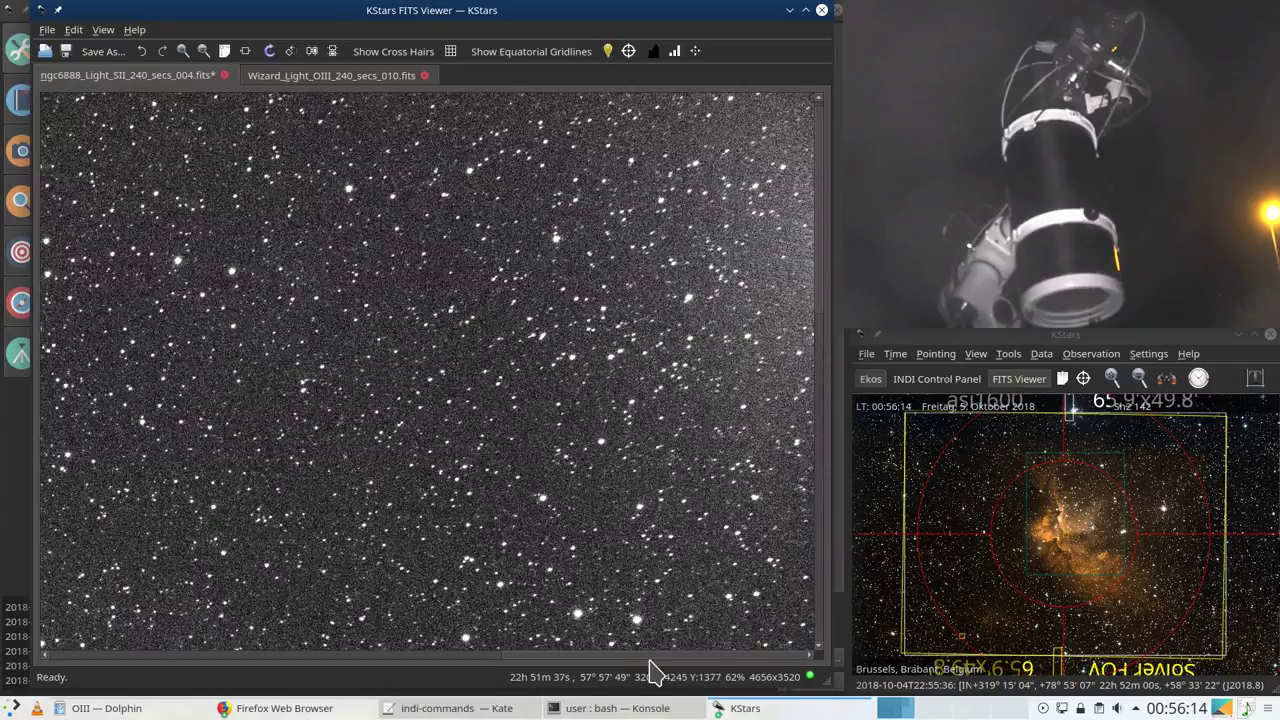
pyautogui.moveTo(559, 657); pyautogui.dragTo(163, 651)
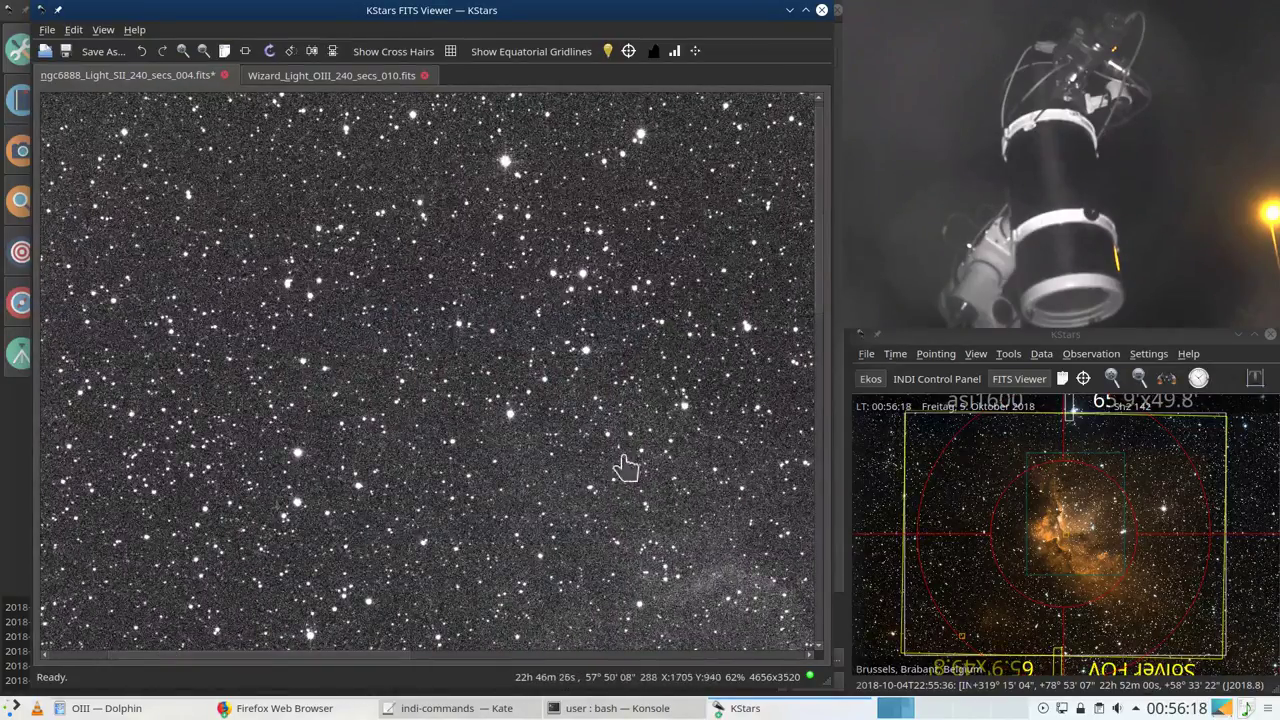
pyautogui.moveTo(822, 225); pyautogui.dragTo(822, 335)
pyautogui.moveTo(359, 657); pyautogui.dragTo(516, 660)
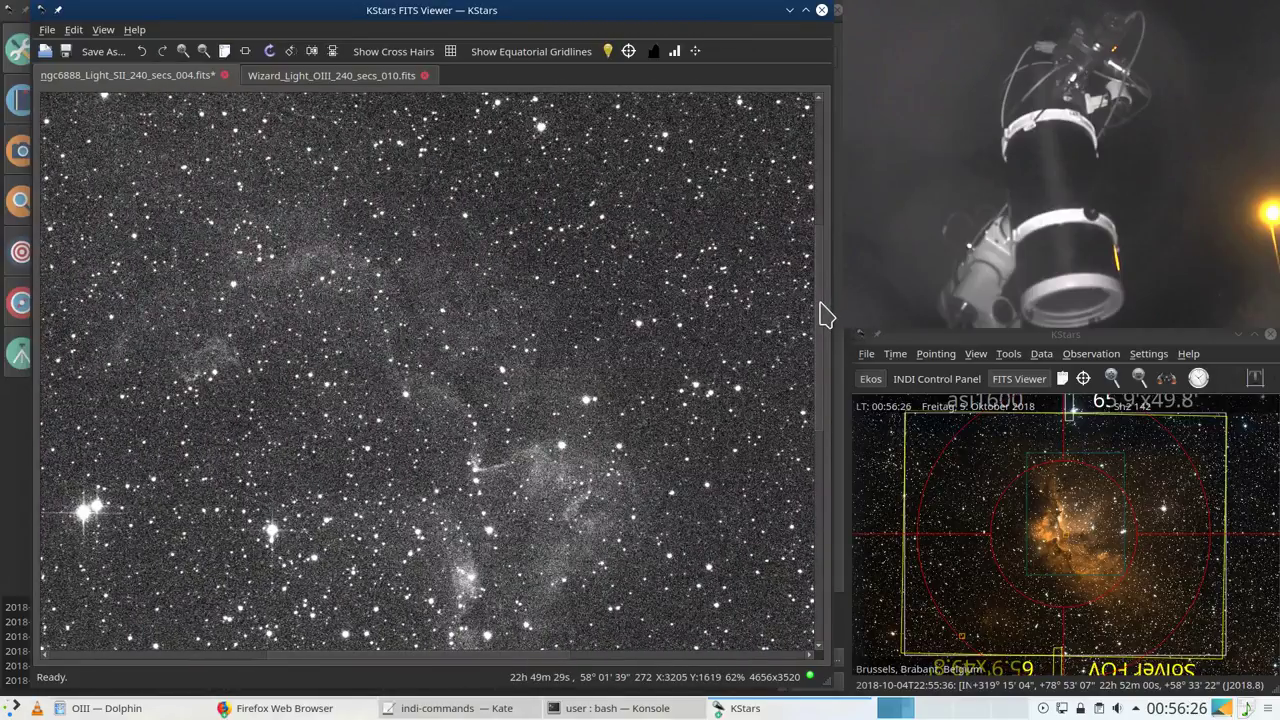
pyautogui.moveTo(823, 309); pyautogui.dragTo(823, 349)
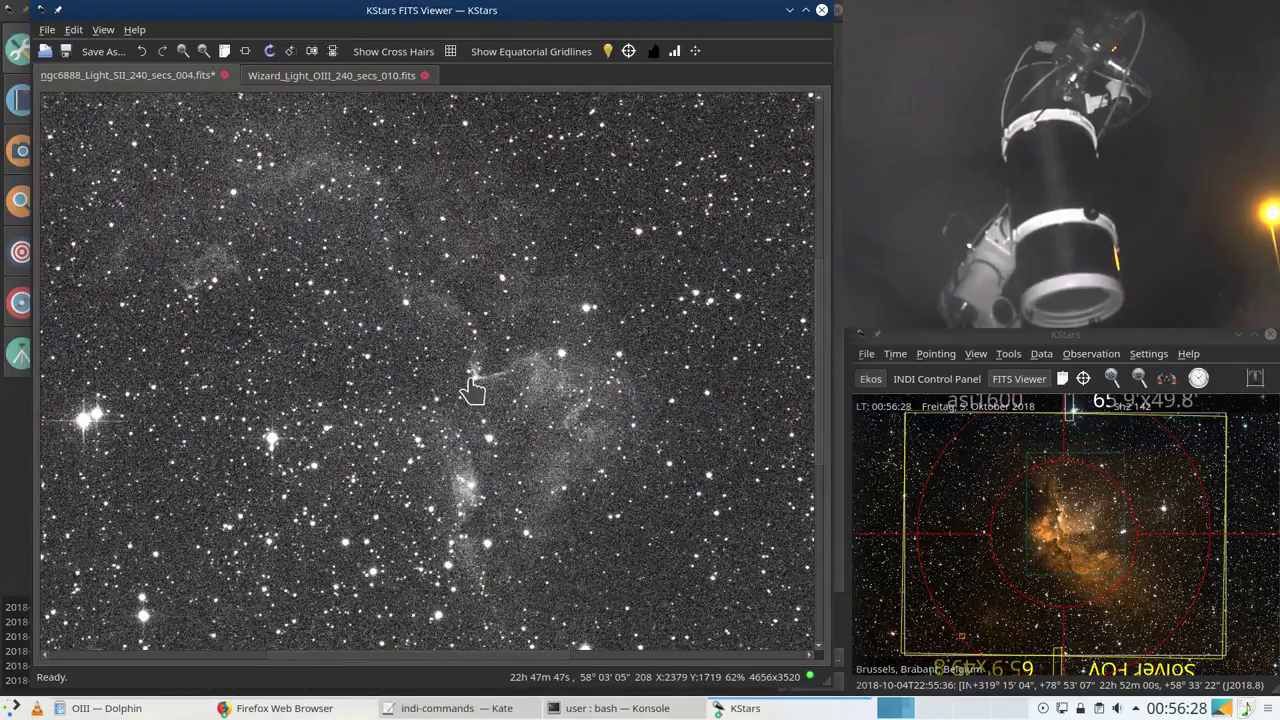
pyautogui.scroll(-2, 471, 388)
pyautogui.scroll(-1, 428, 385)
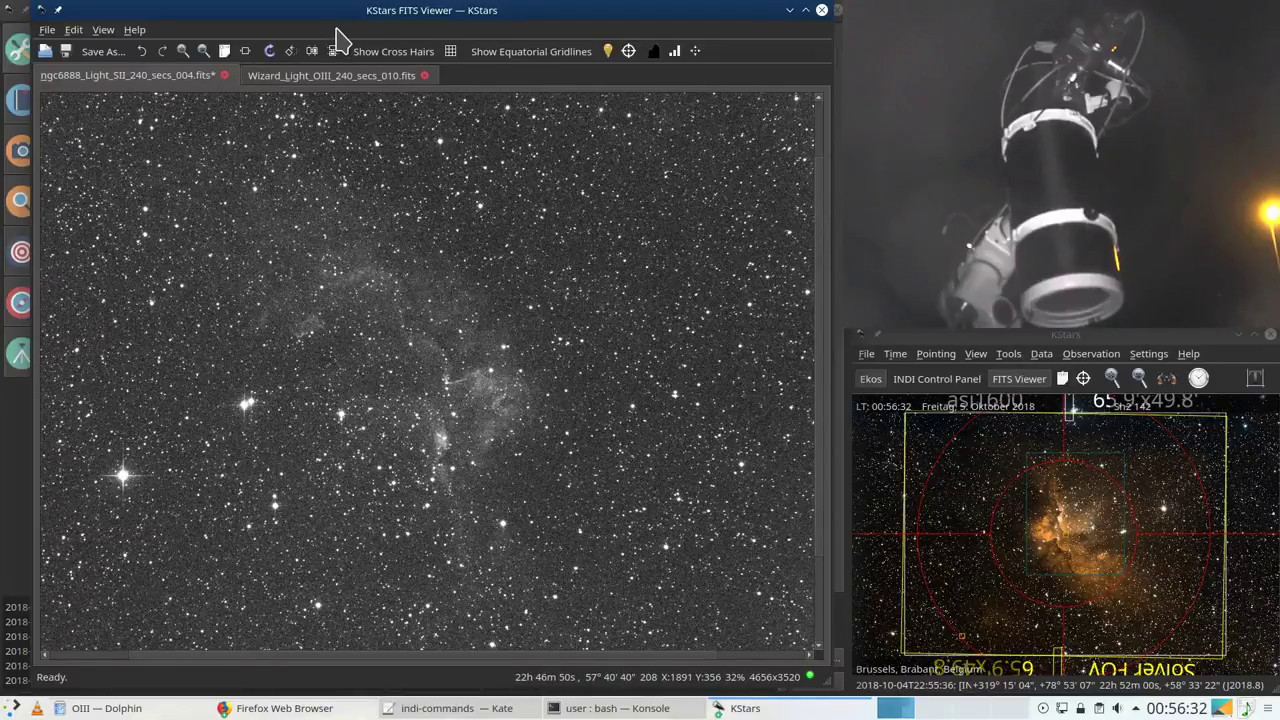
pyautogui.click(12, 486)
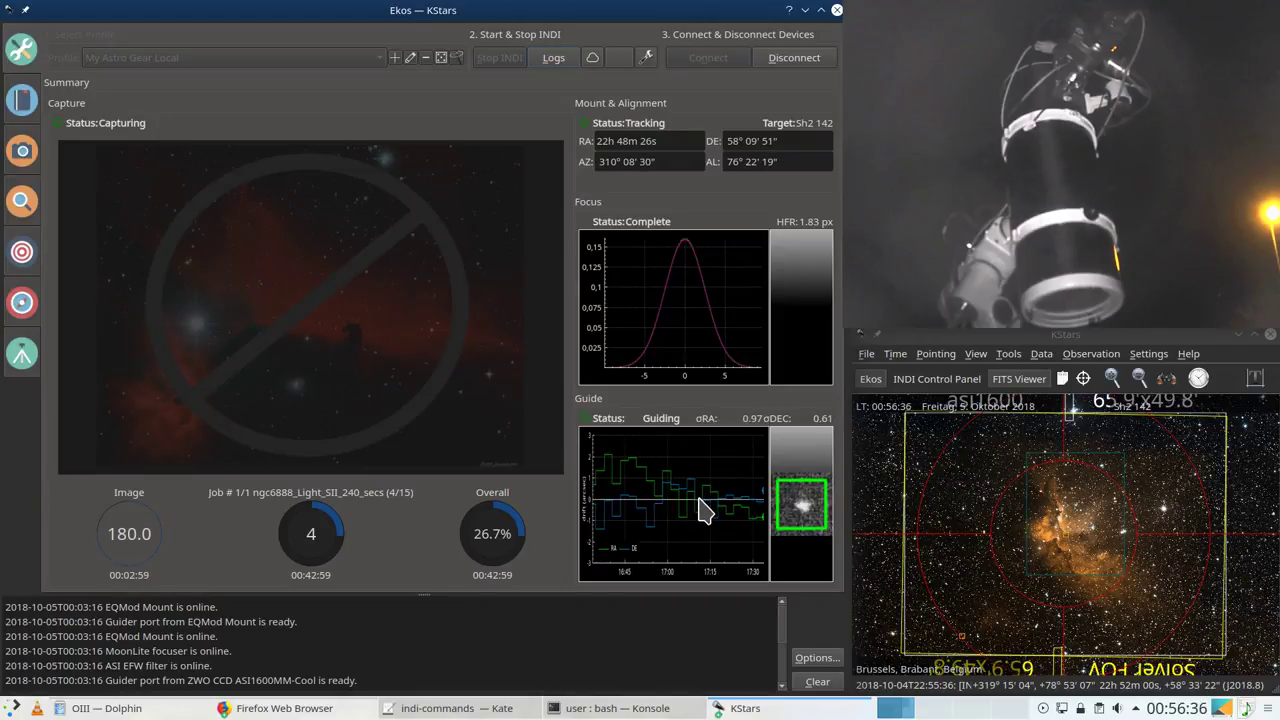
# Step: Check the guide module's drift graph over several minutes of history, and open the Ekos alignment module
pyautogui.click(26, 306)
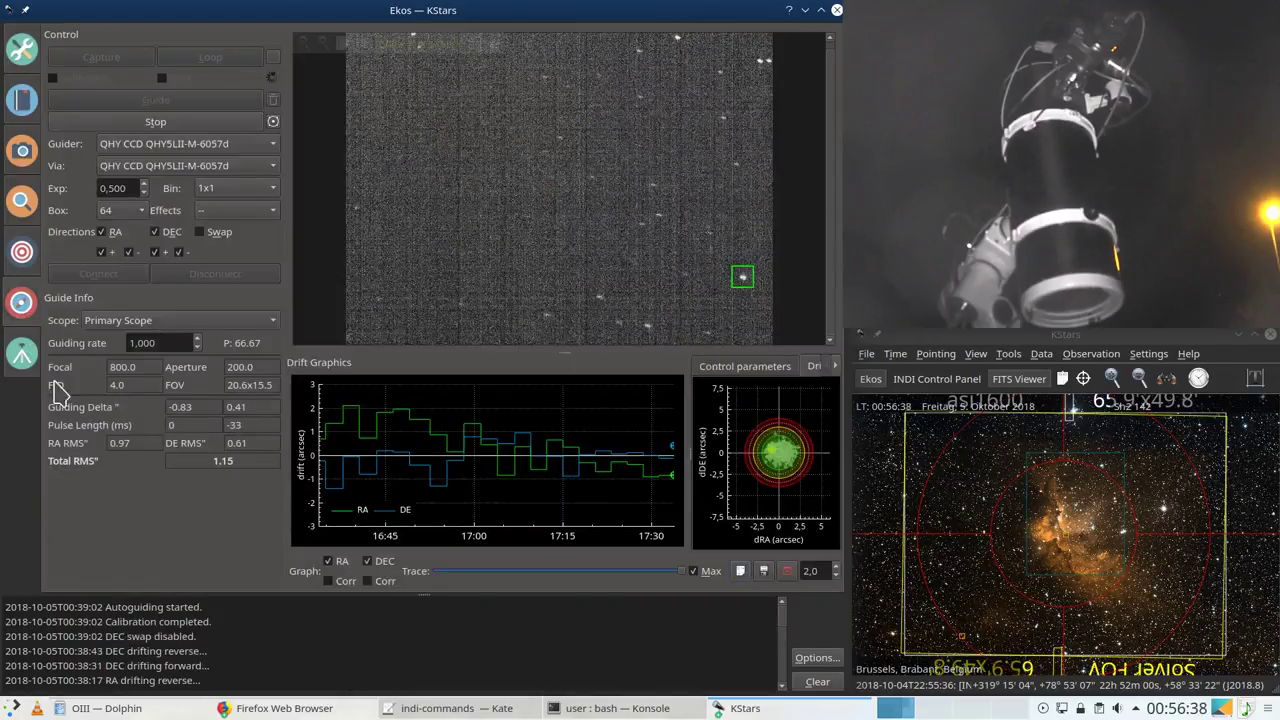
pyautogui.scroll(-3, 455, 478)
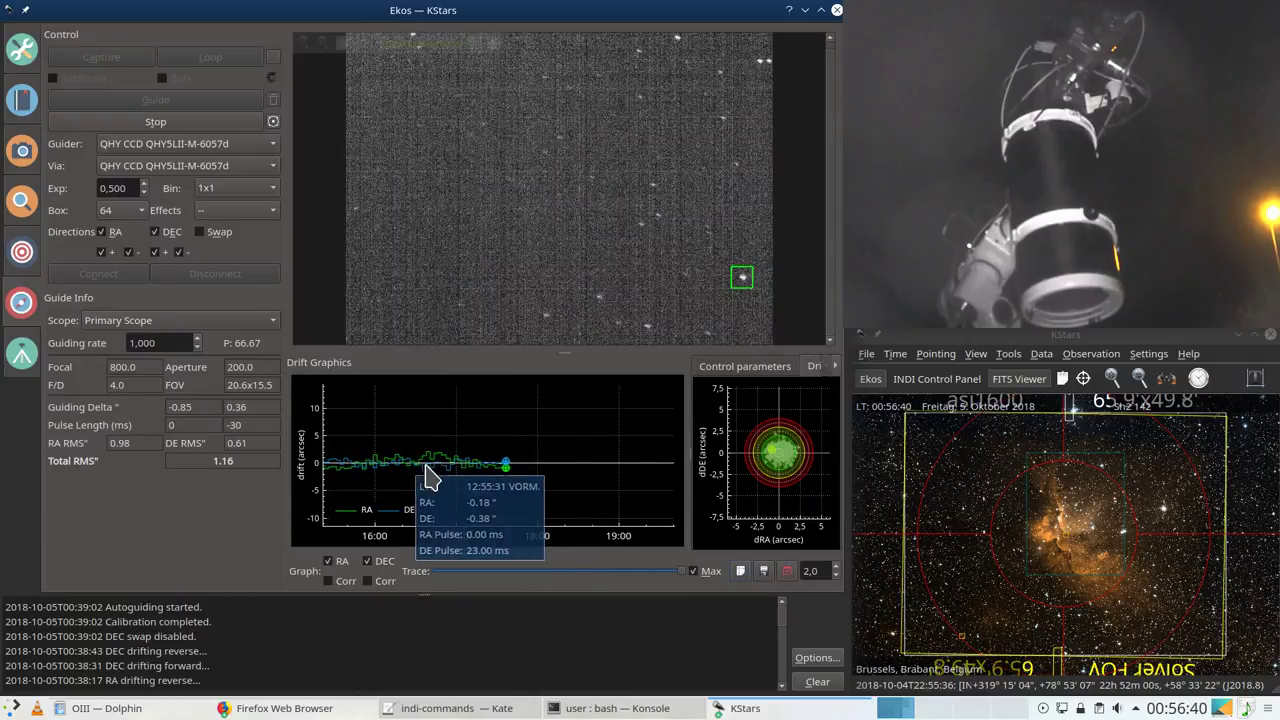
pyautogui.scroll(-3, 562, 472)
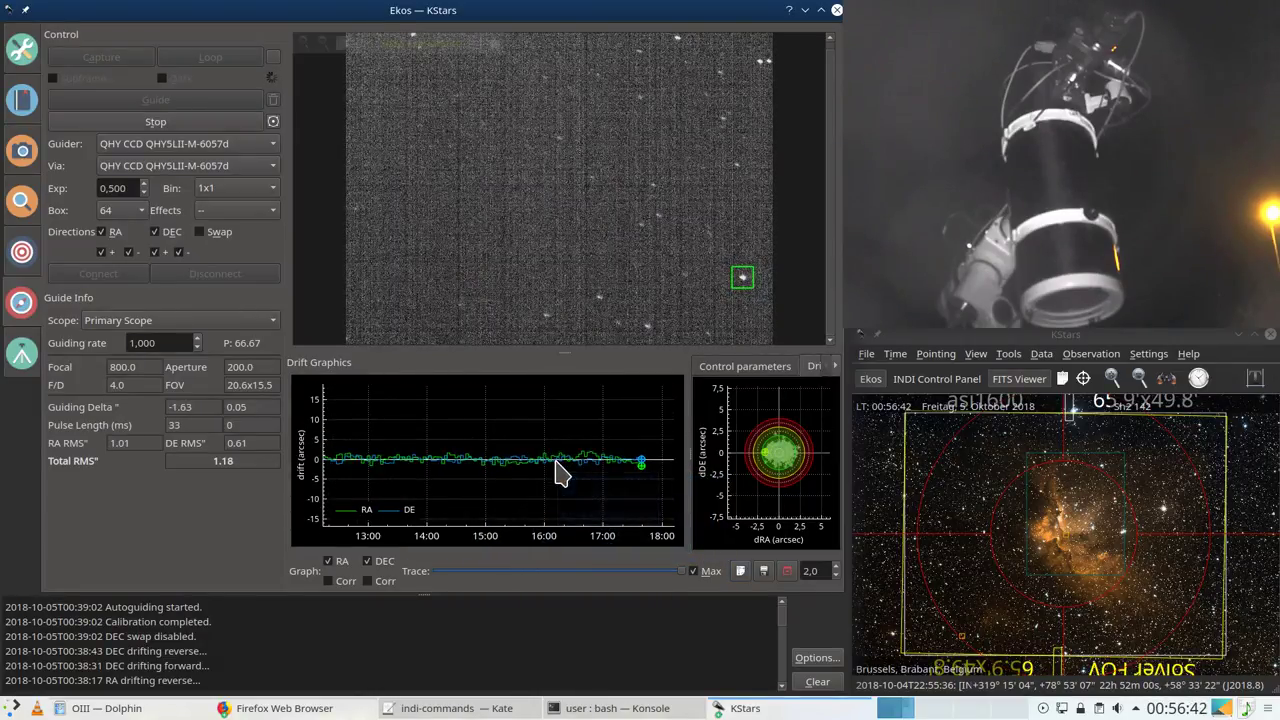
pyautogui.scroll(2, 560, 472)
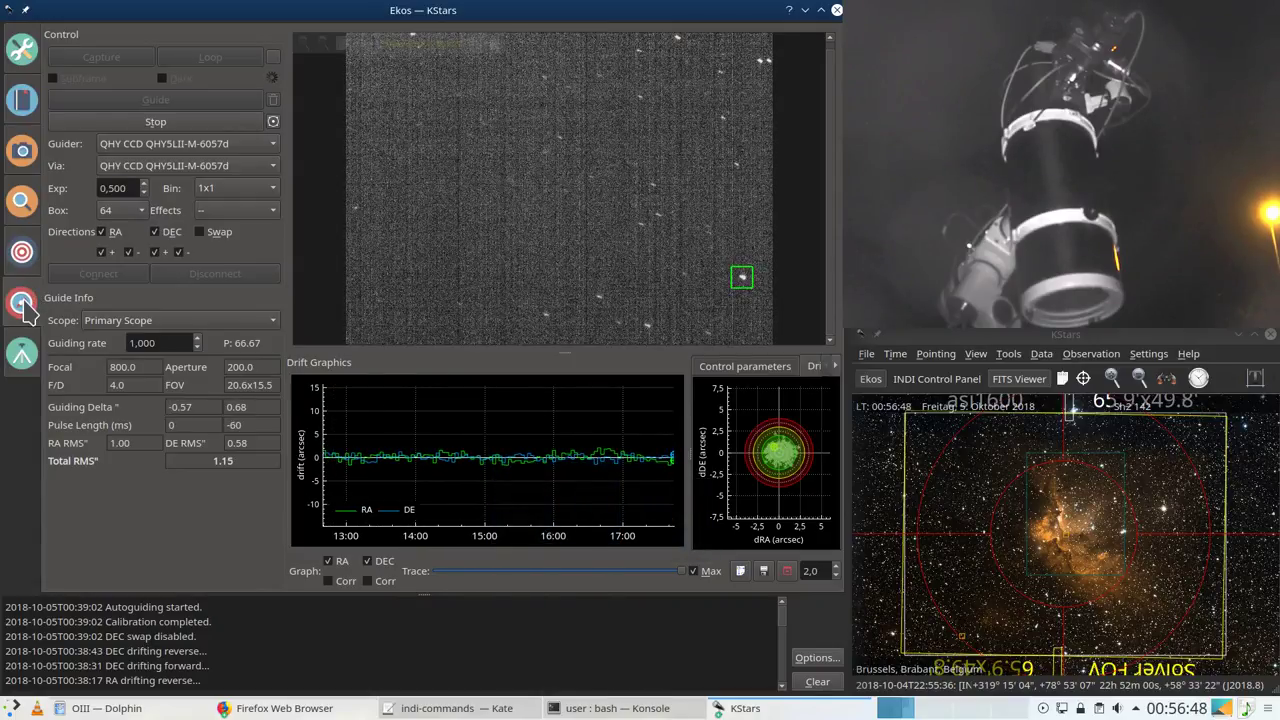
pyautogui.click(24, 256)
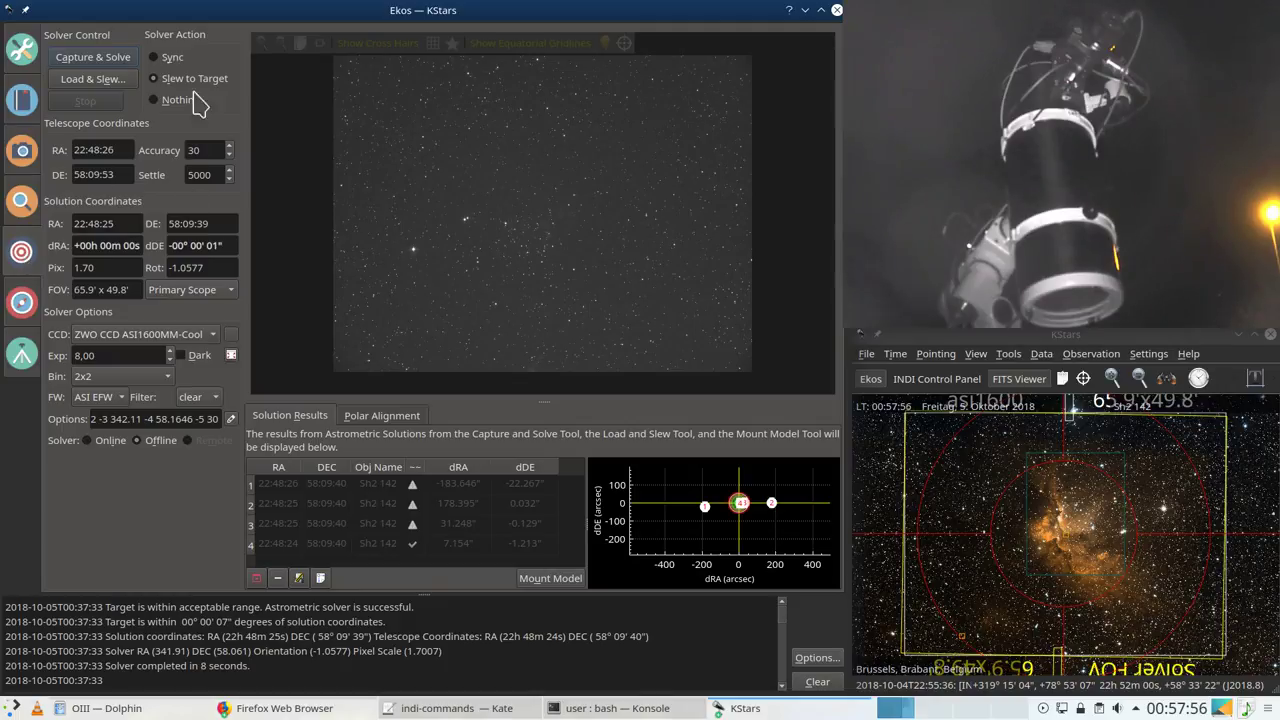
# Step: Display ngc6888_Light_SII_240_secs_005.fits in the FITS Viewer, auto-stretch it to examine the nebula, and minimize the viewer
pyautogui.click(728, 708)
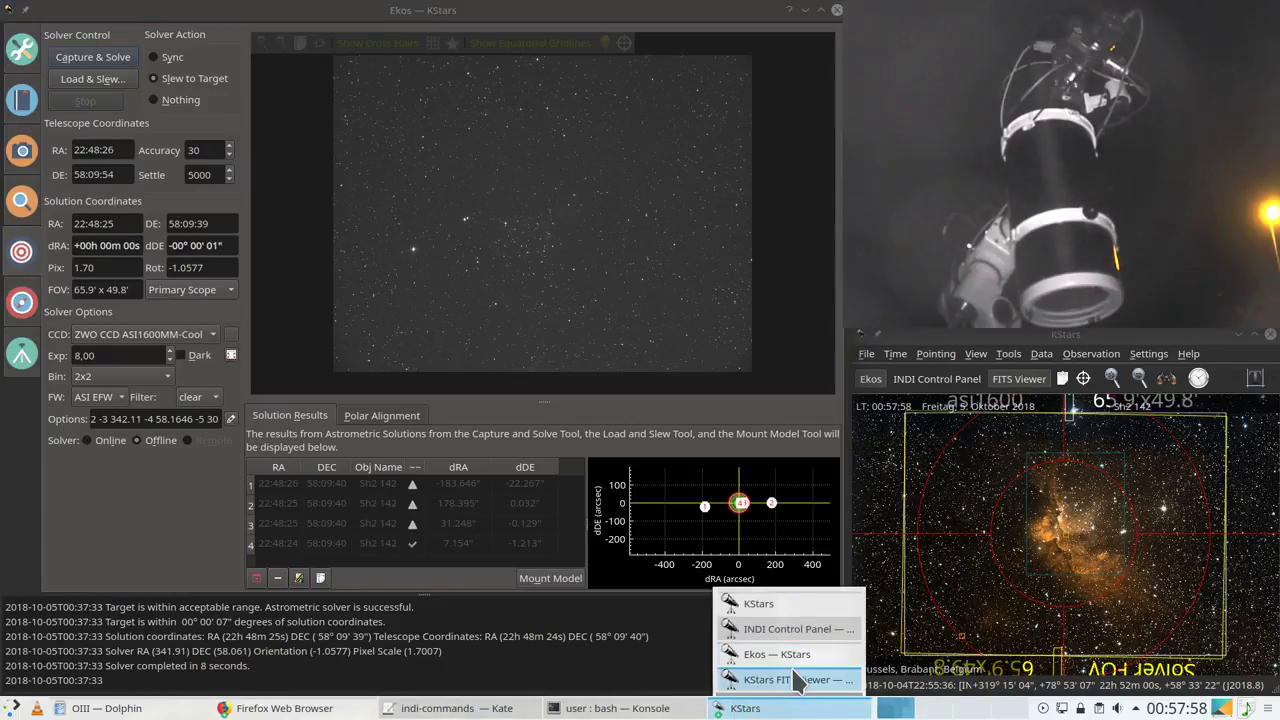
pyautogui.click(740, 678)
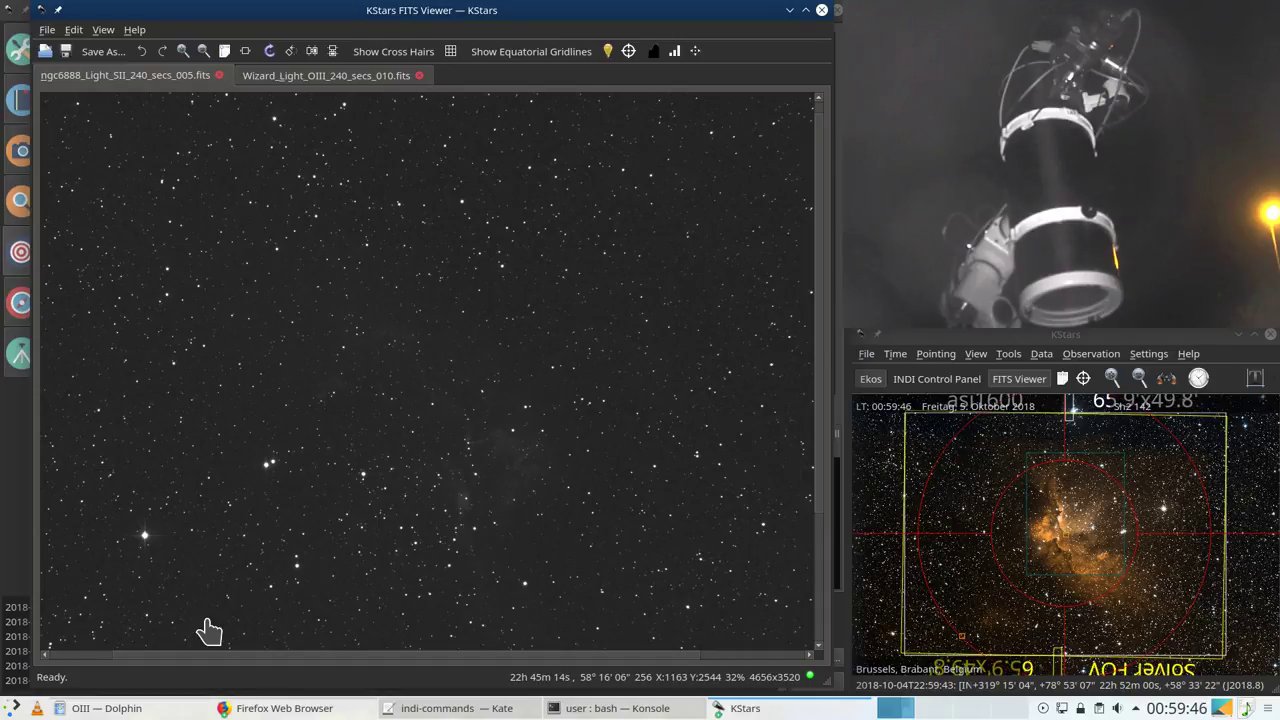
pyautogui.click(696, 53)
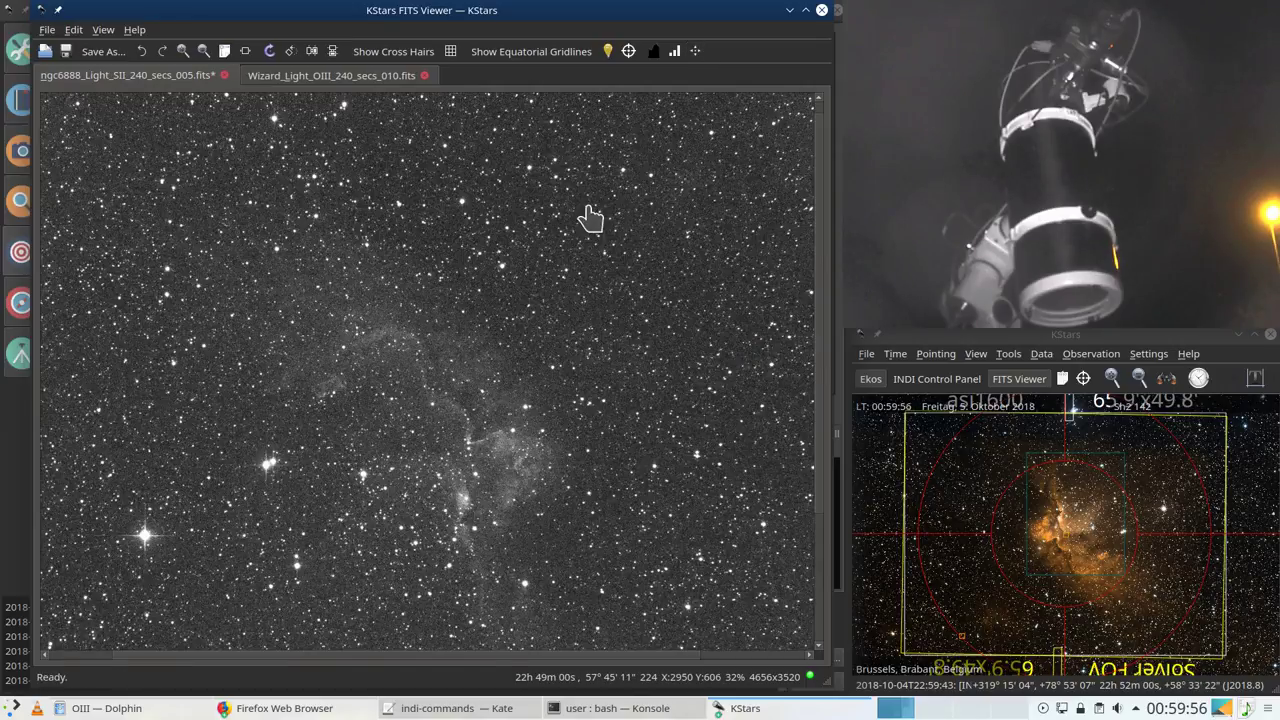
pyautogui.scroll(1, 588, 217)
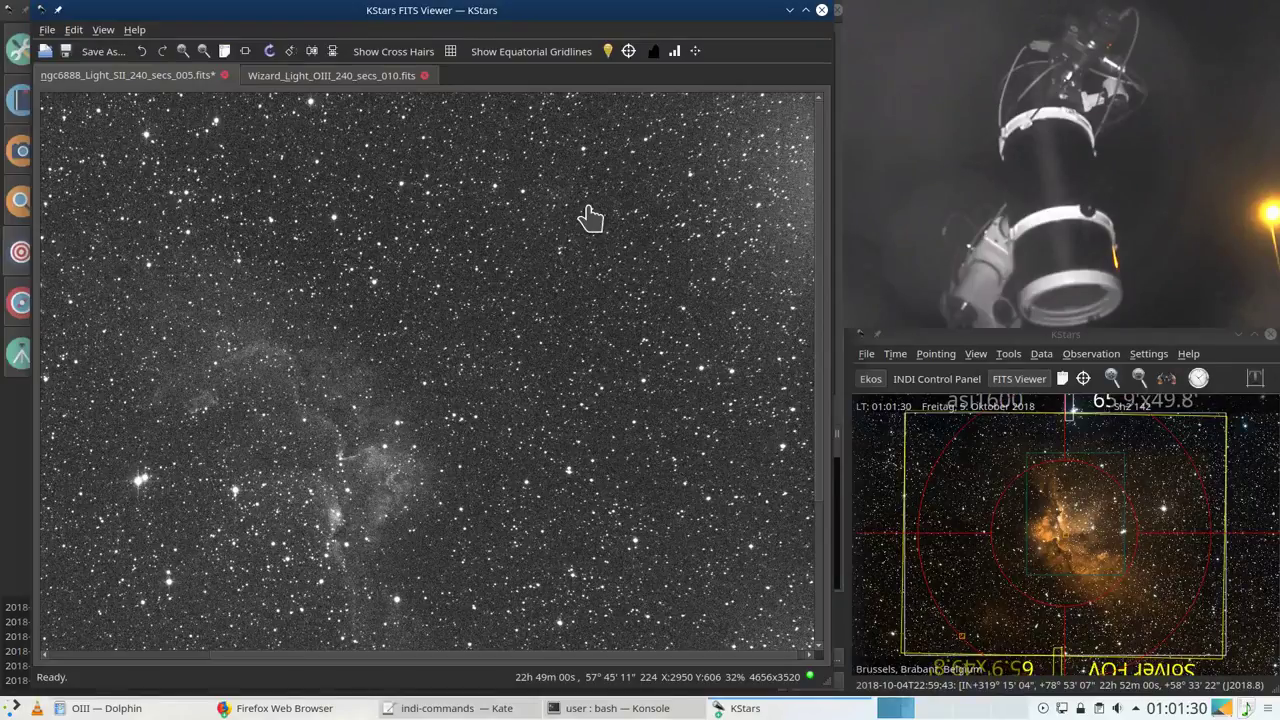
pyautogui.click(790, 10)
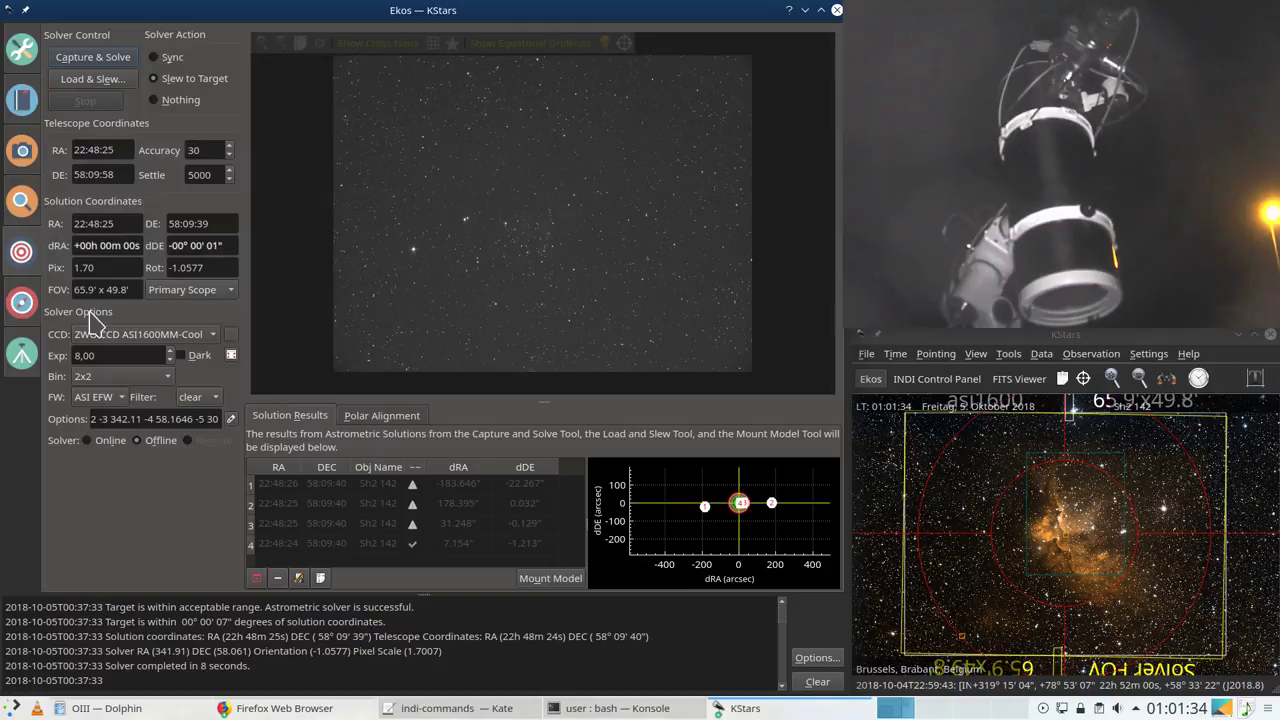
# Step: Check the guiding drift graph in the guide module and the capture progress in the Ekos summary
pyautogui.click(21, 302)
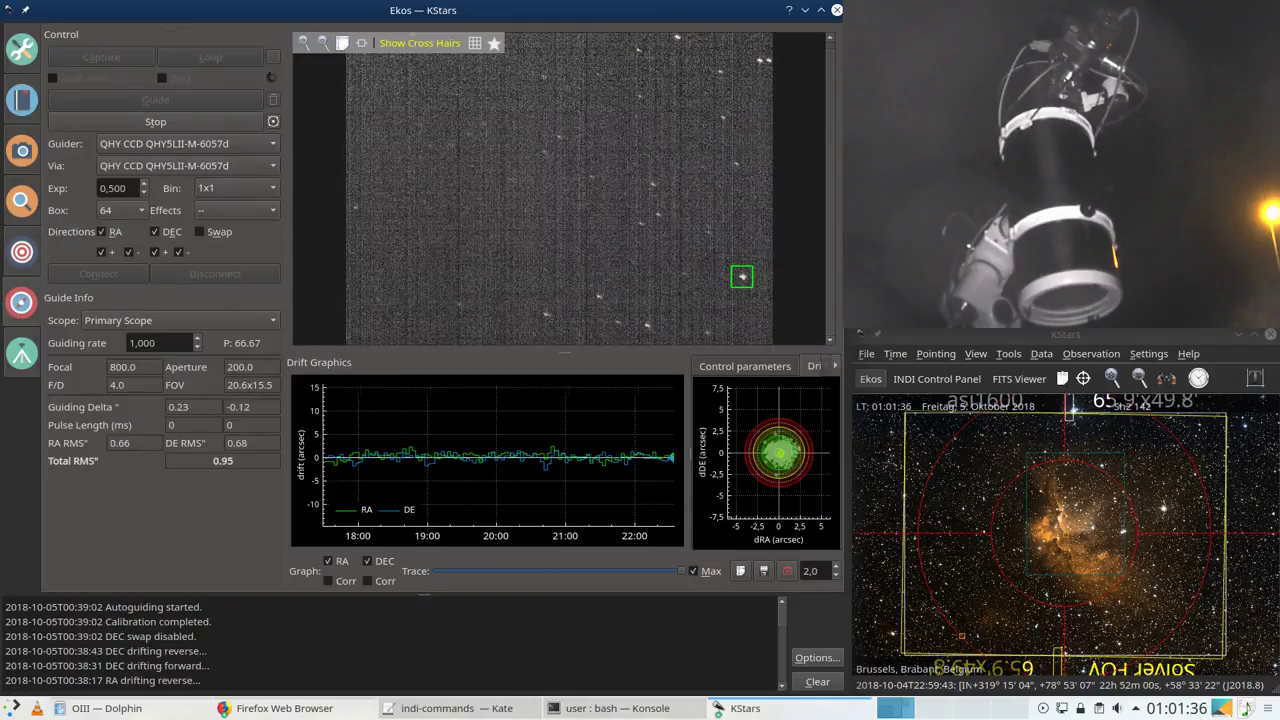
pyautogui.click(25, 50)
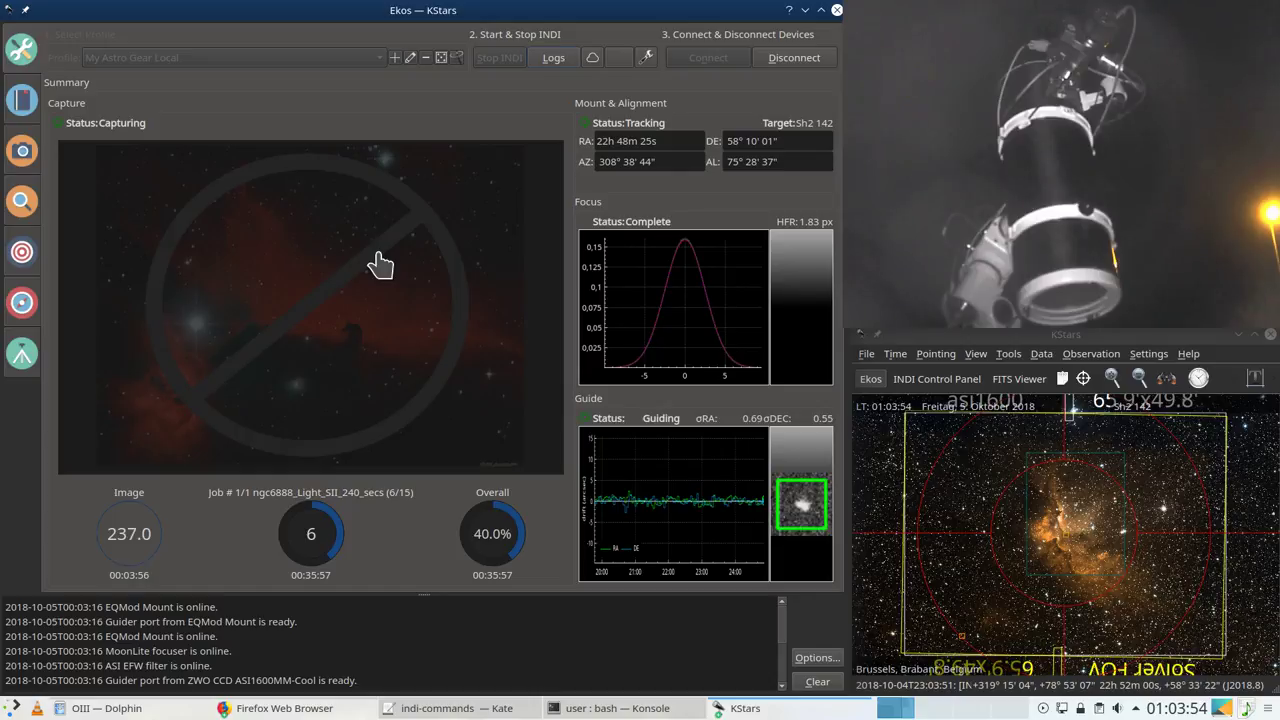
# Step: Display ngc6888_Light_SII_240_secs_006.fits in the FITS Viewer, inspect the nebula close up, and return to the Ekos window
pyautogui.click(783, 712)
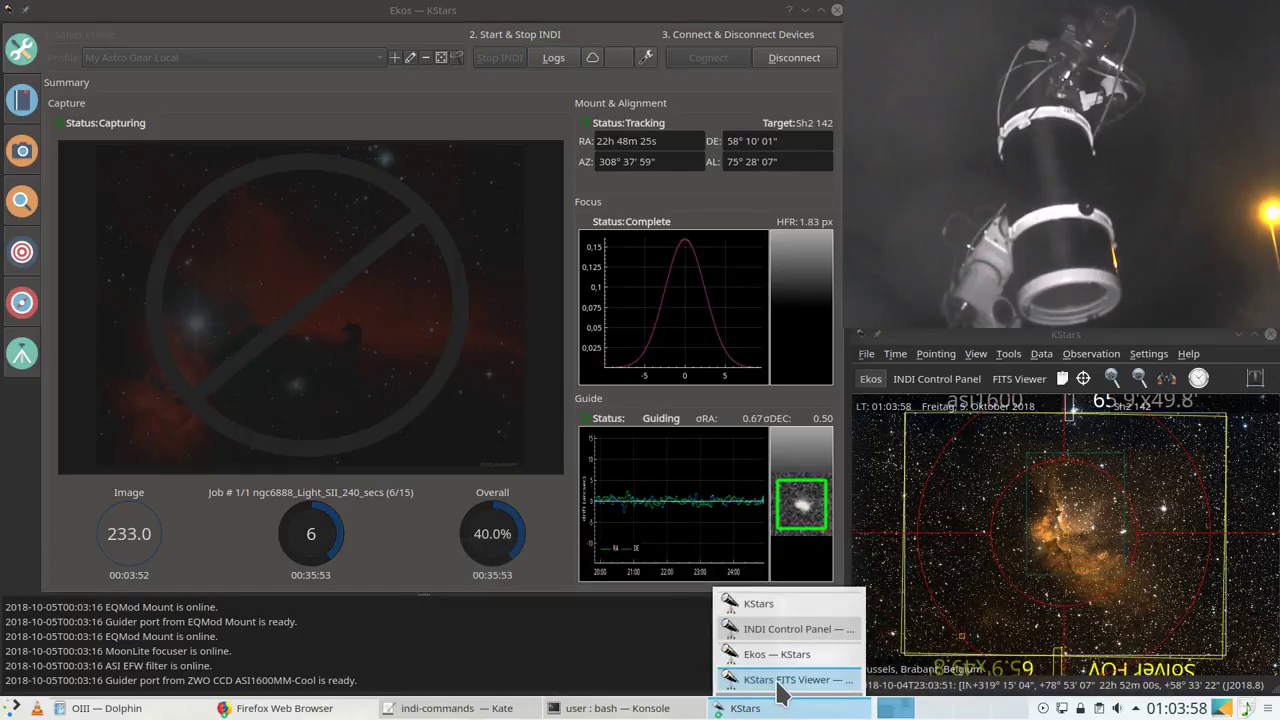
pyautogui.click(785, 680)
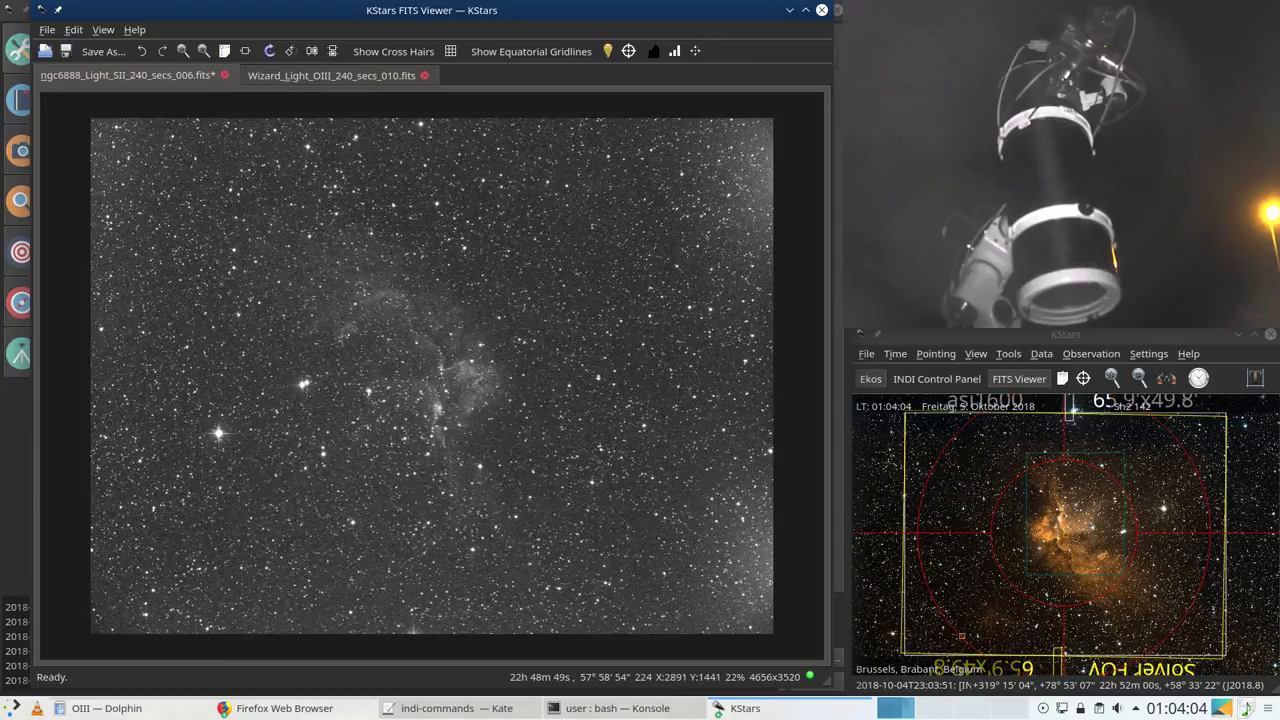
pyautogui.scroll(1, 500, 342)
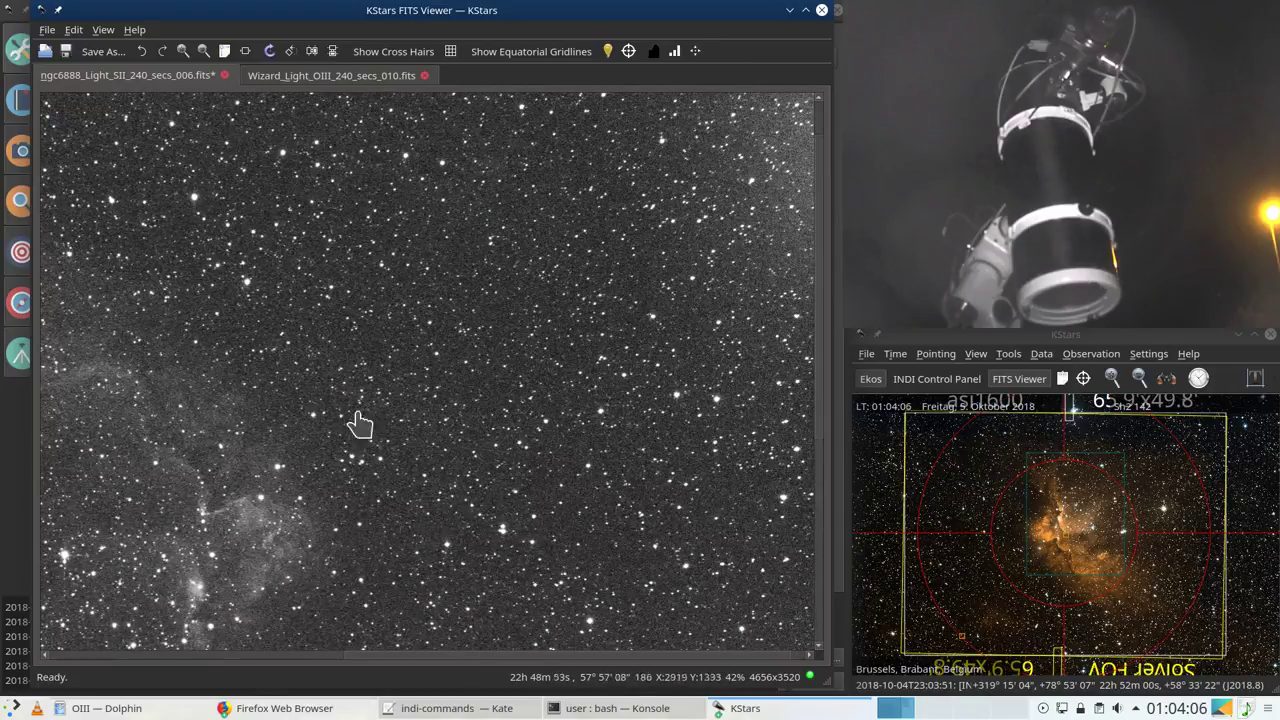
pyautogui.moveTo(612, 655); pyautogui.dragTo(457, 657)
pyautogui.moveTo(820, 283); pyautogui.dragTo(818, 365)
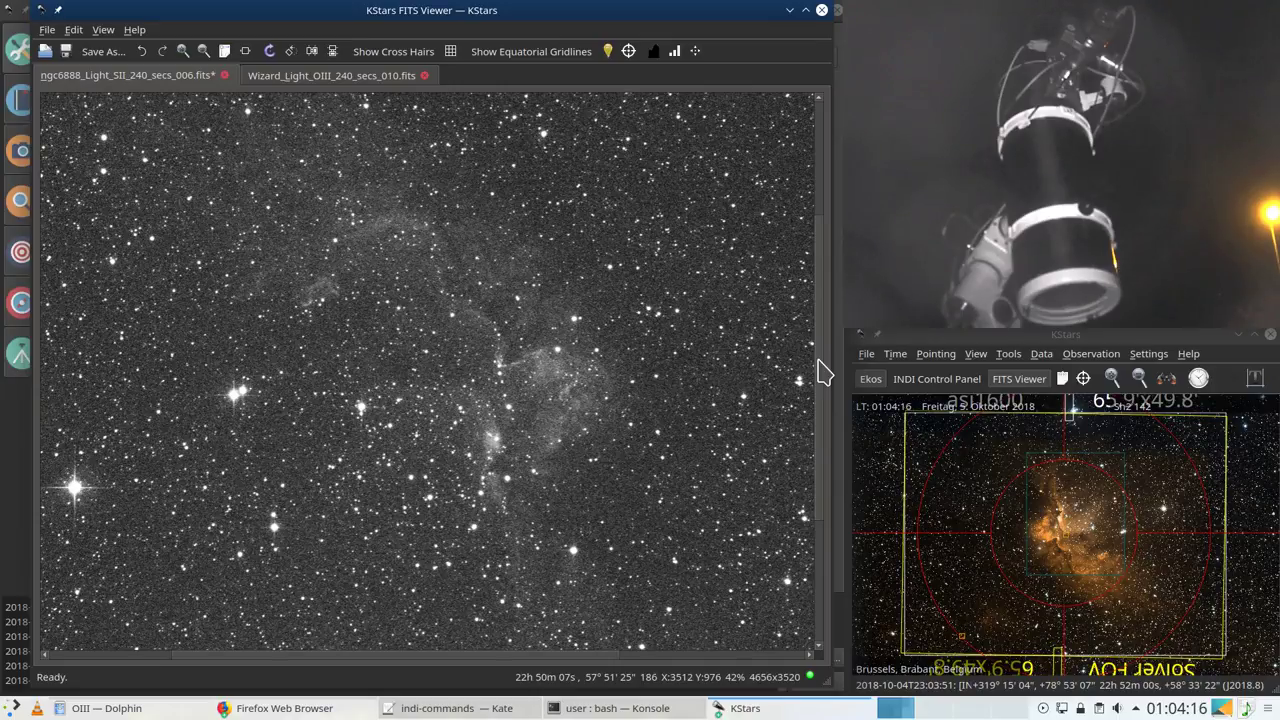
pyautogui.scroll(-1, 822, 372)
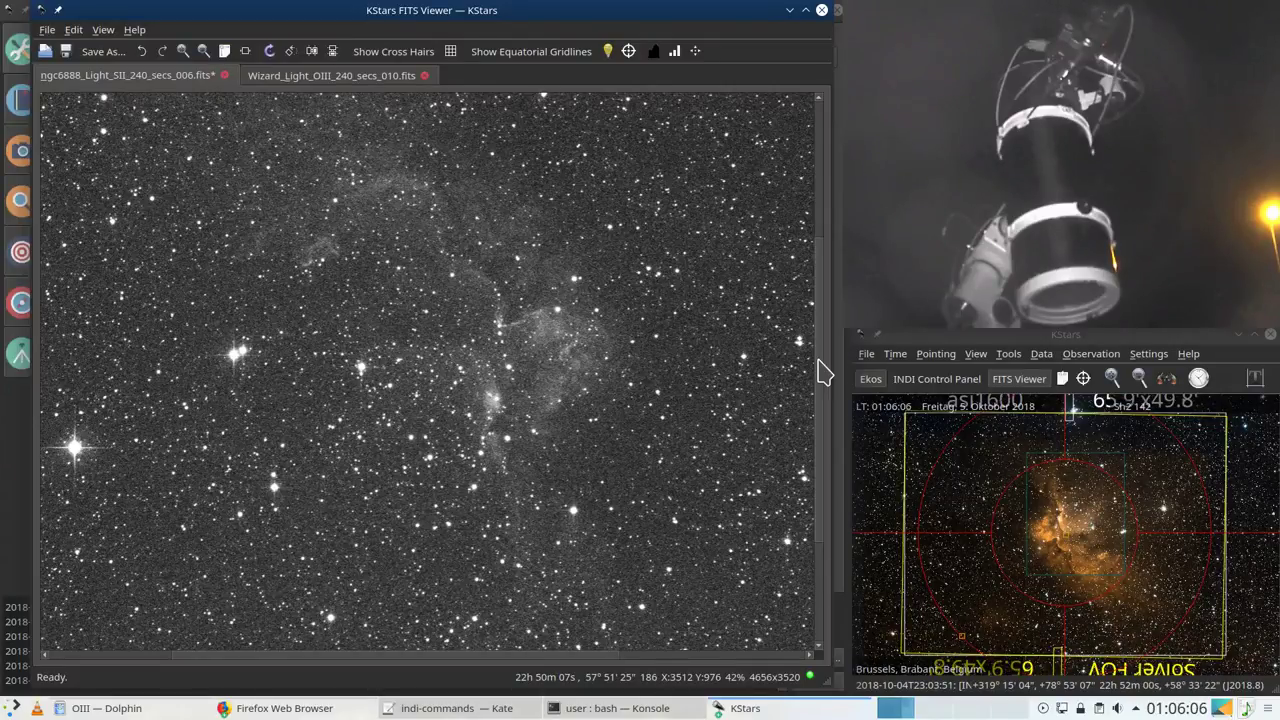
pyautogui.click(8, 503)
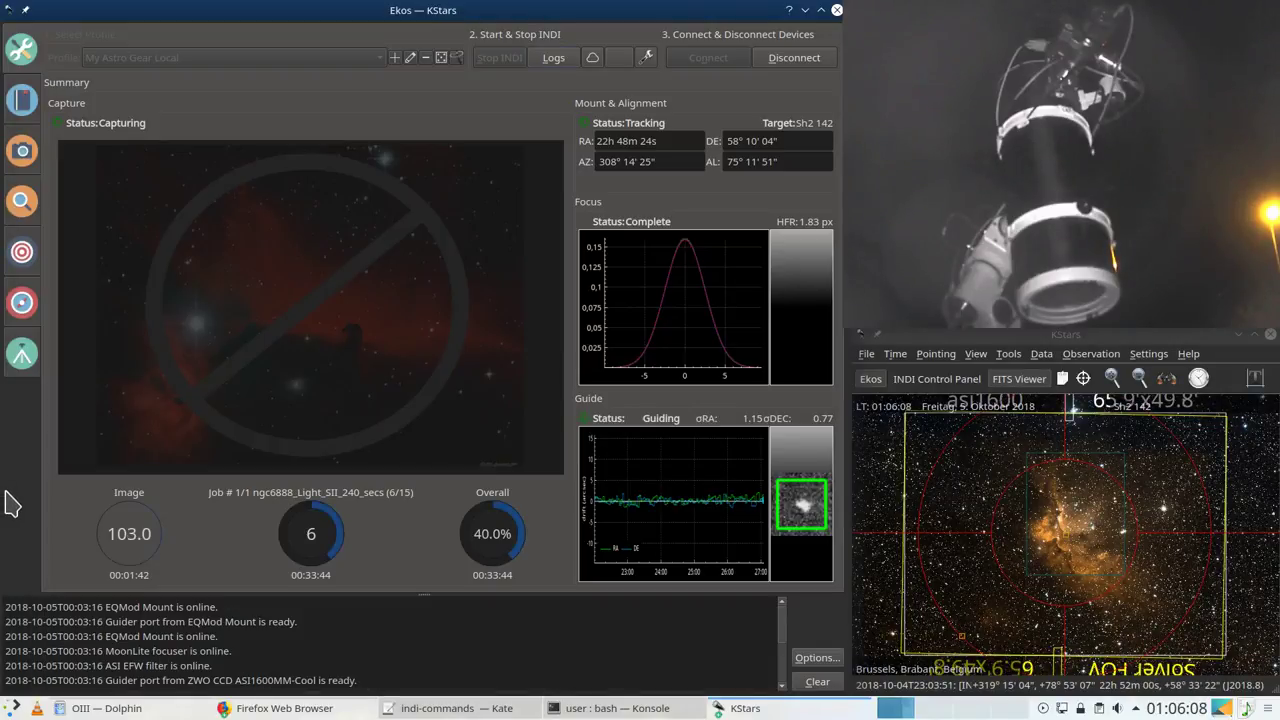
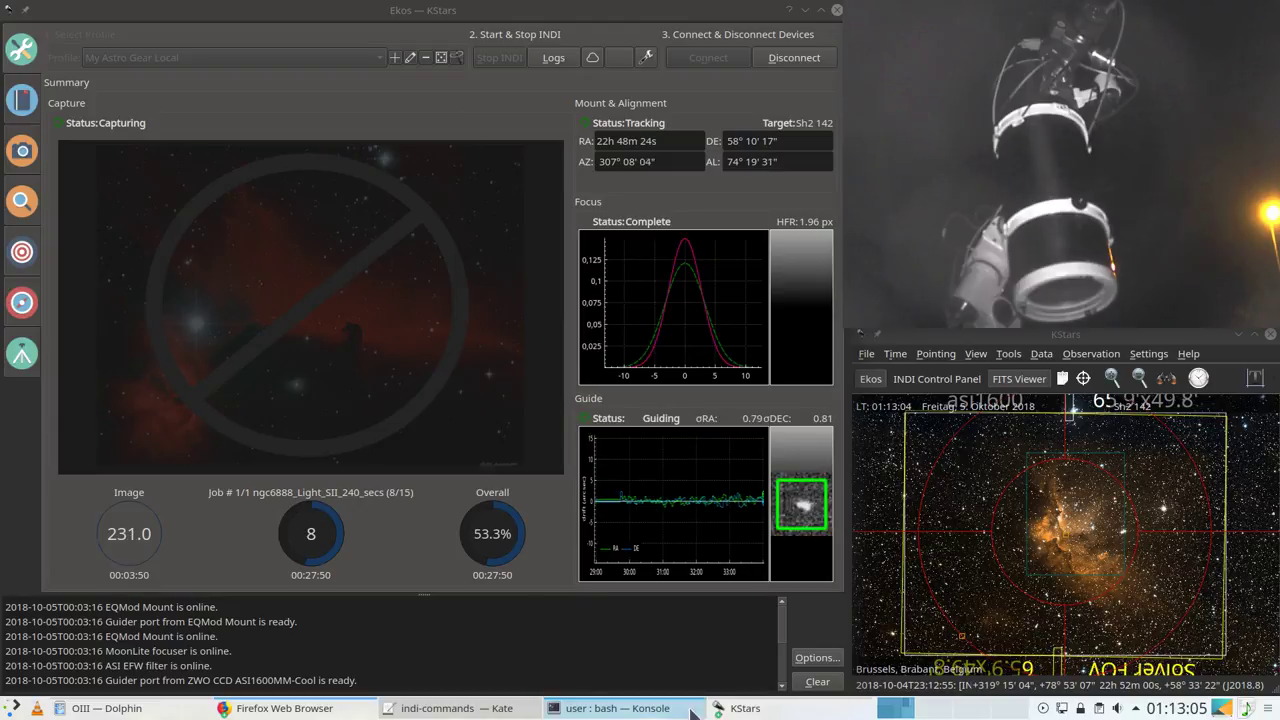
# Step: Display ngc6888_Light_SII_240_secs_008.fits in the FITS Viewer, auto-stretch it to examine the nebula, and return to Ekos
pyautogui.click(745, 708)
pyautogui.click(763, 684)
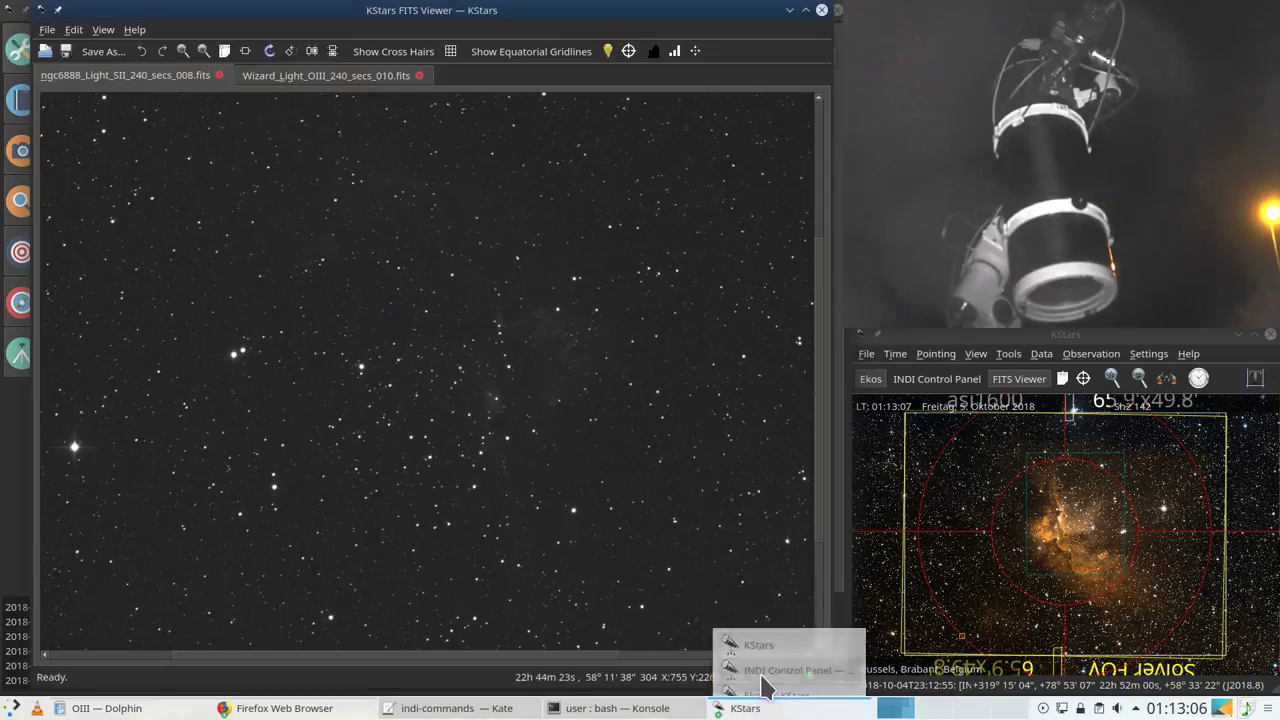
pyautogui.click(697, 51)
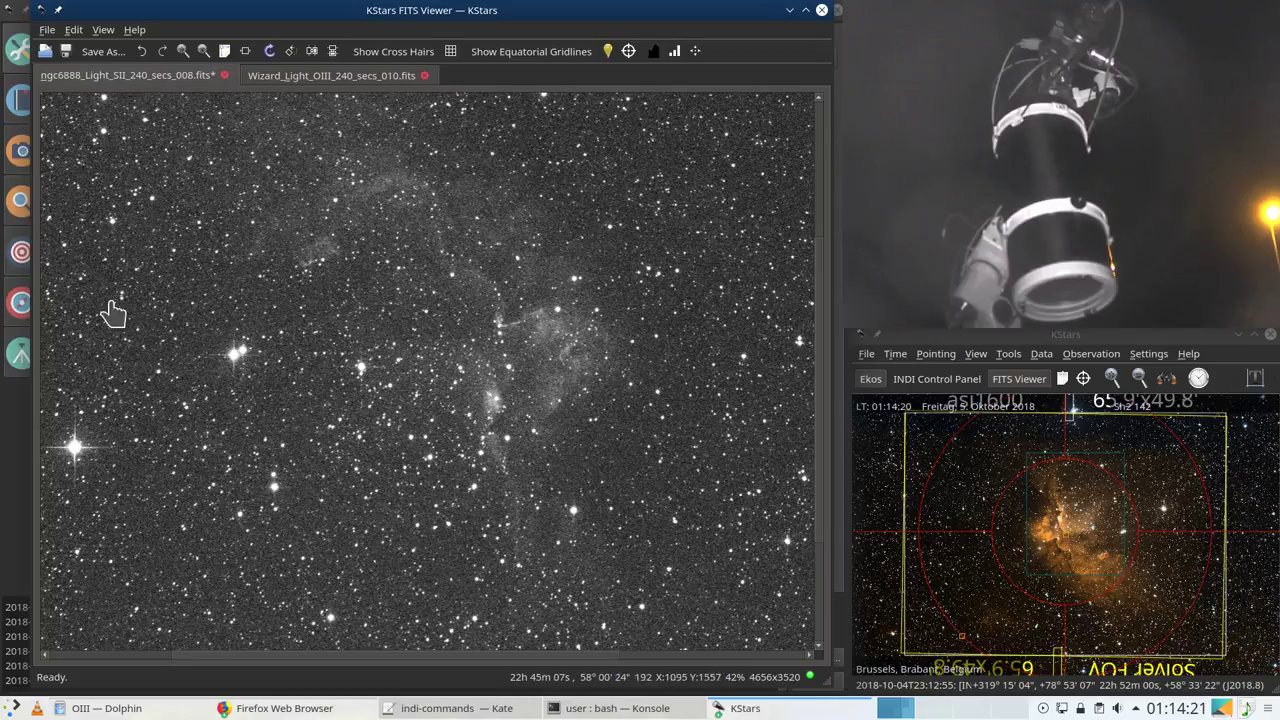
pyautogui.click(8, 425)
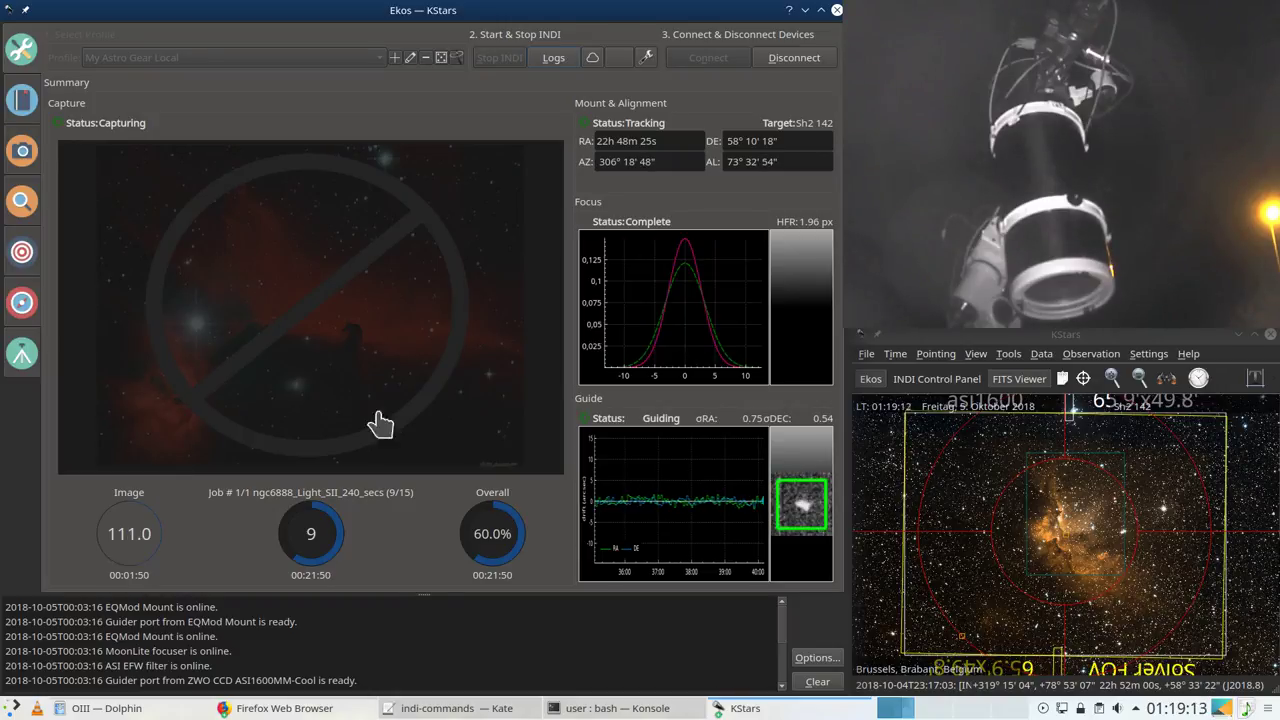
# Step: Auto-stretch ngc6888_Light_SII_240_secs_009.fits in the FITS Viewer, inspect its stars and nebula at several magnifications, and minimize the viewer
pyautogui.click(758, 708)
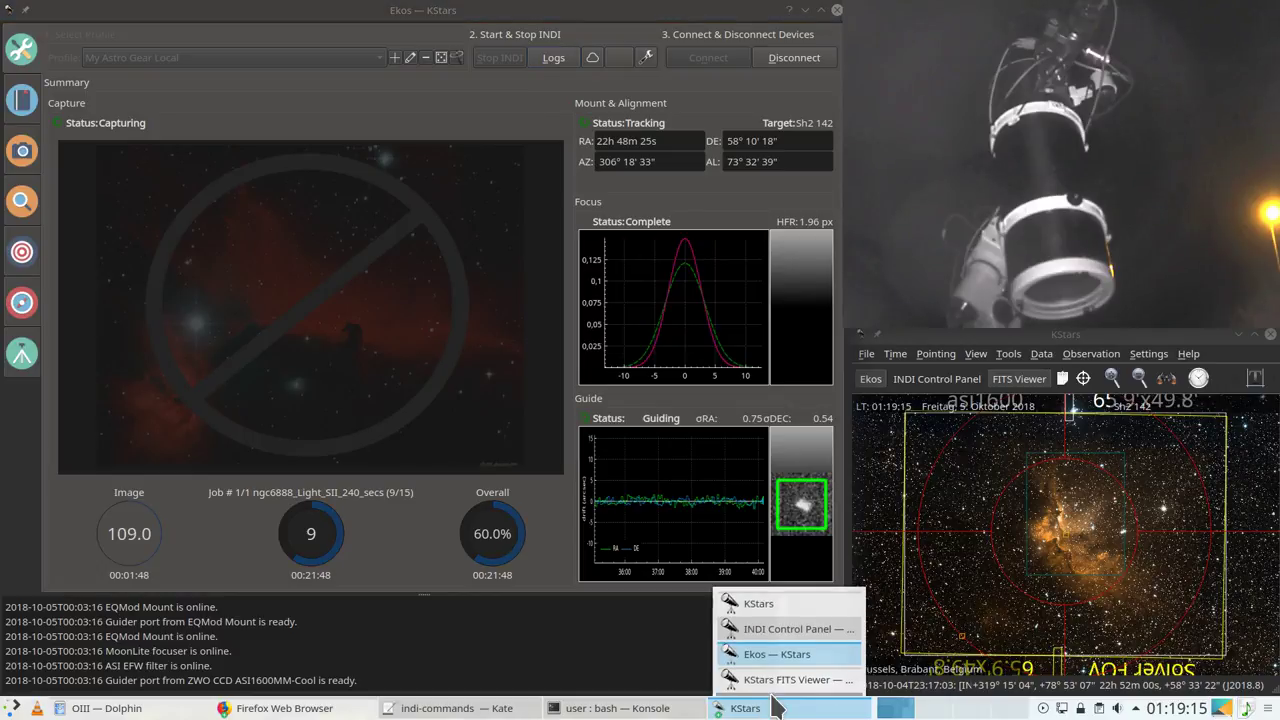
pyautogui.click(778, 680)
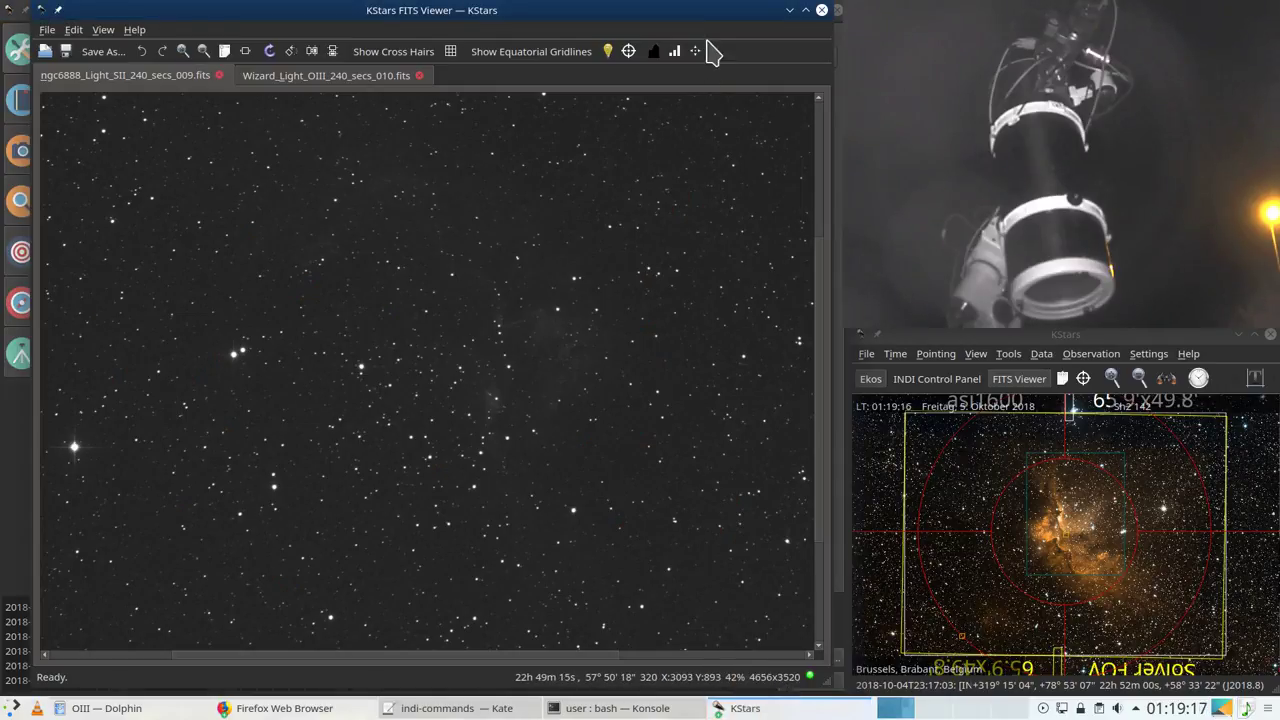
pyautogui.click(695, 51)
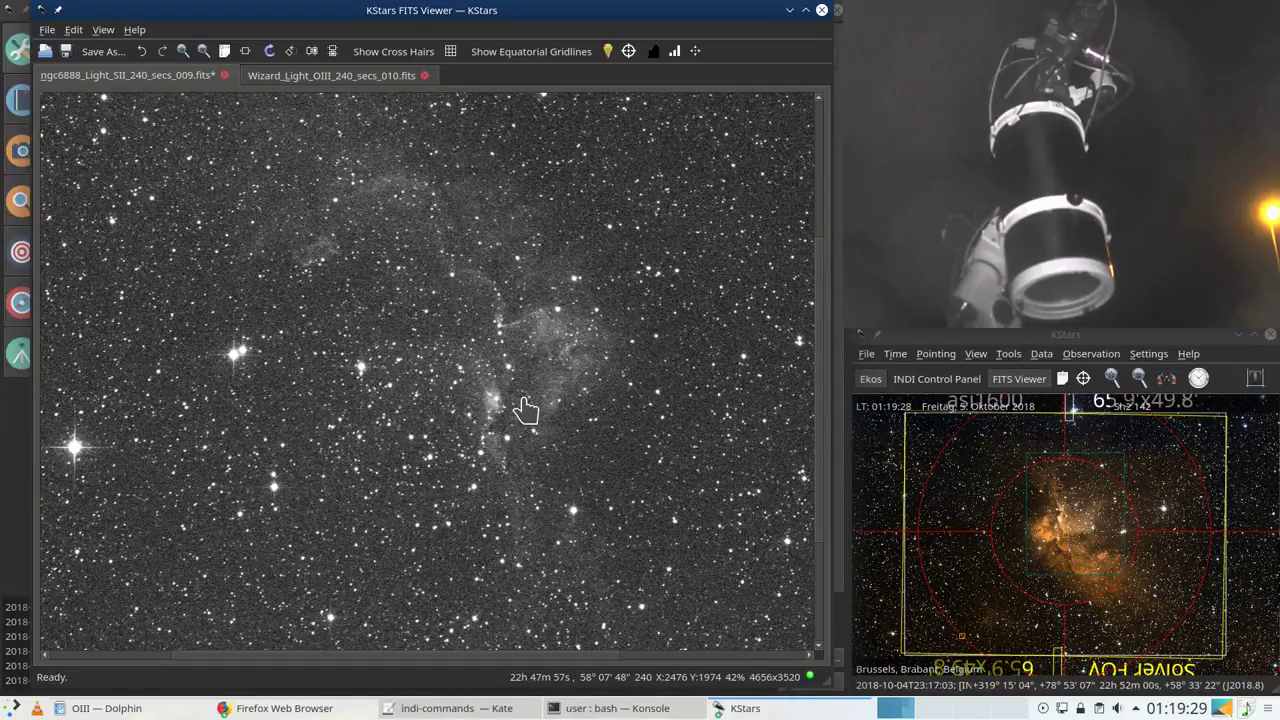
pyautogui.scroll(4, 406, 395)
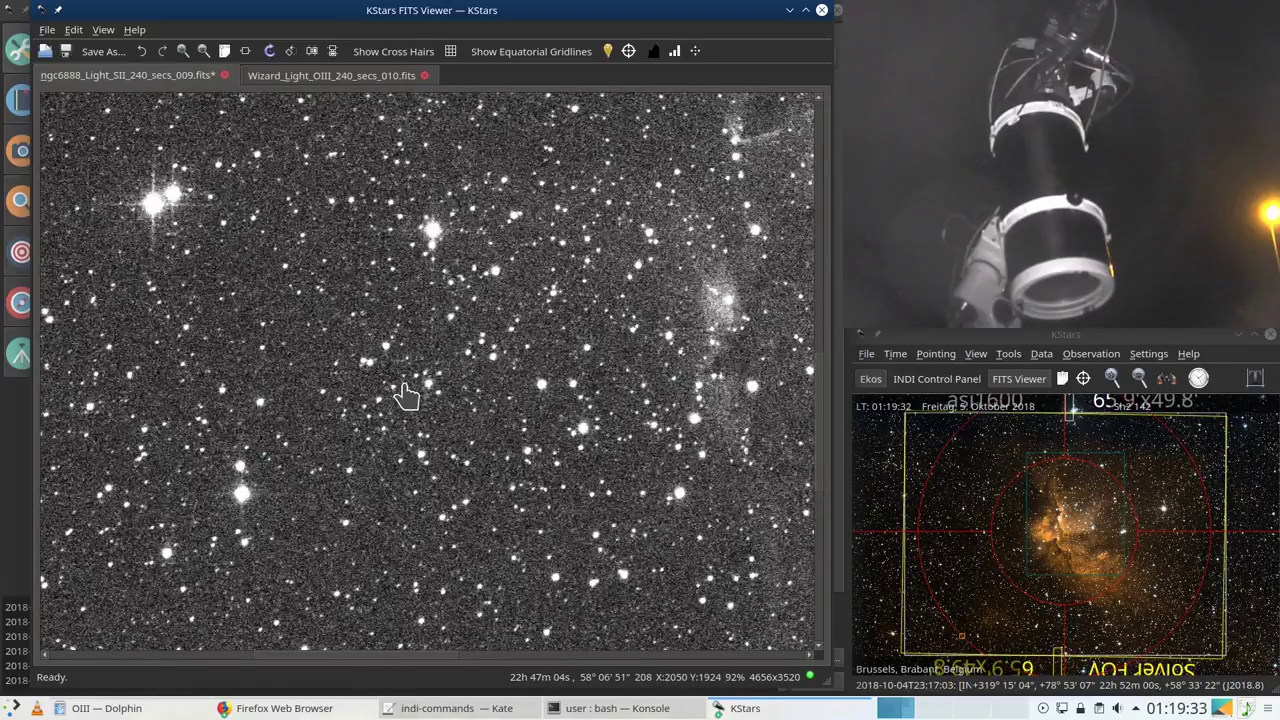
pyautogui.scroll(-5, 406, 395)
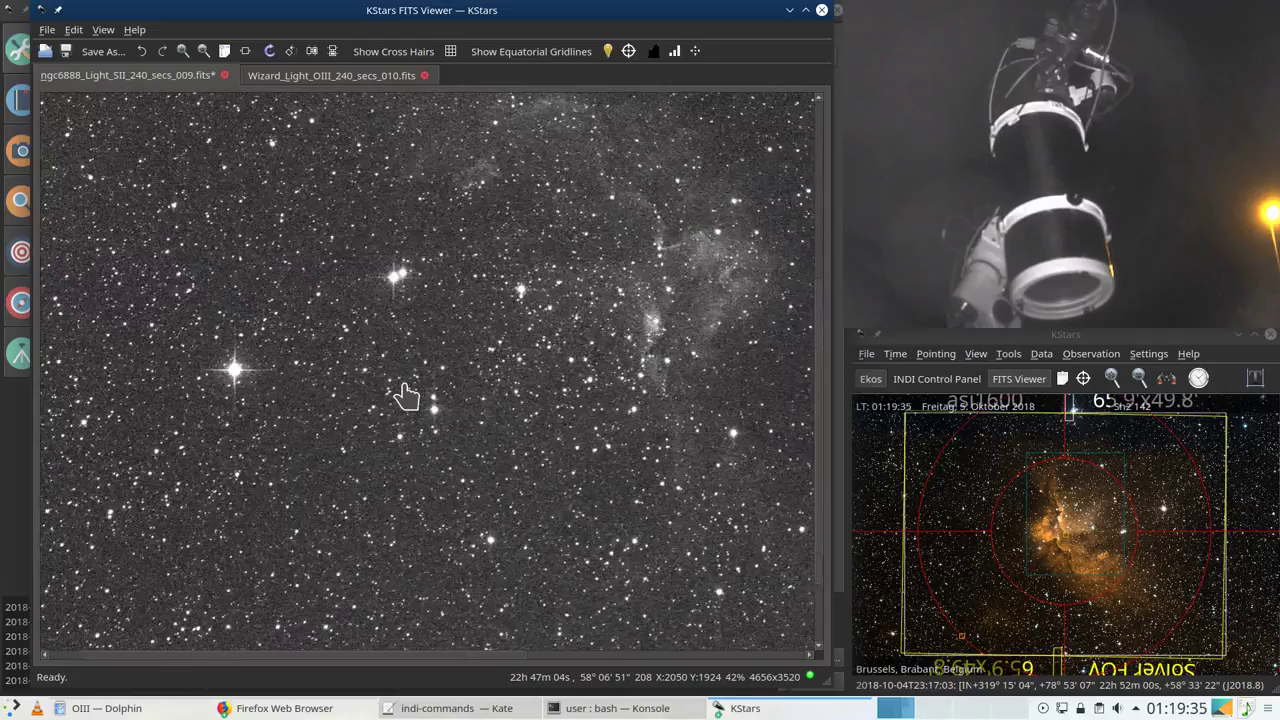
pyautogui.scroll(-1, 406, 395)
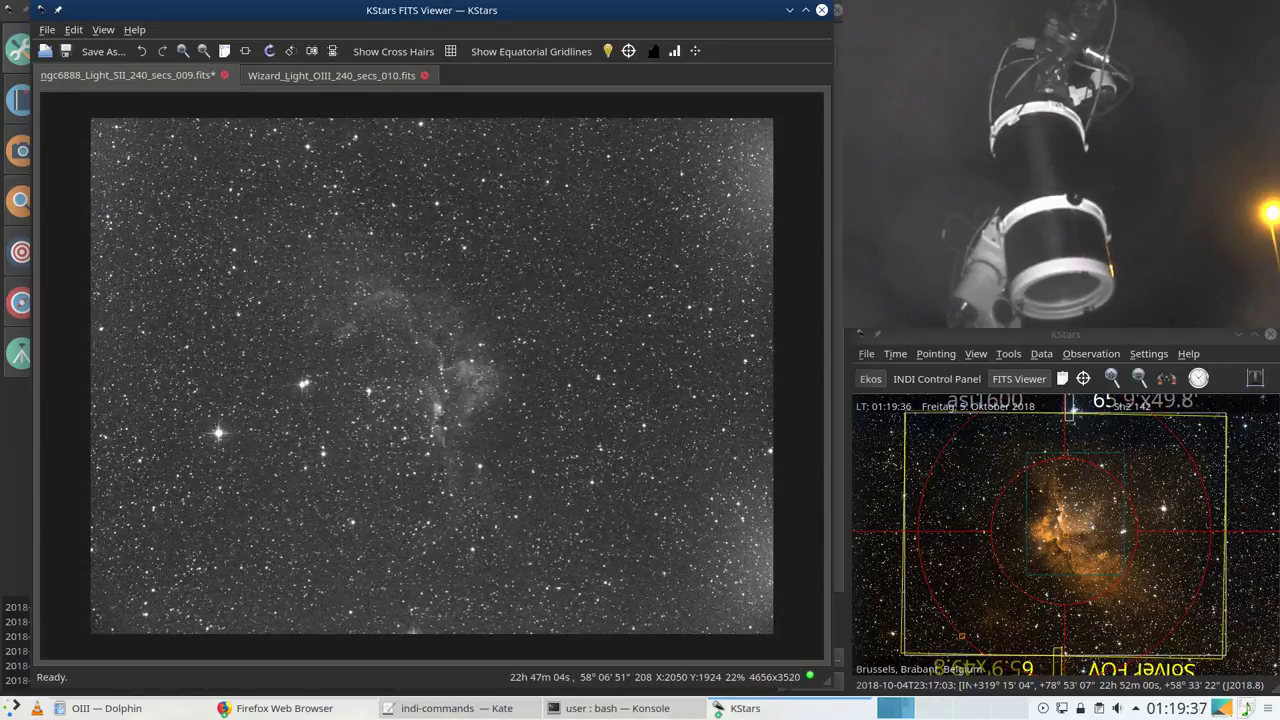
pyautogui.scroll(1, 430, 386)
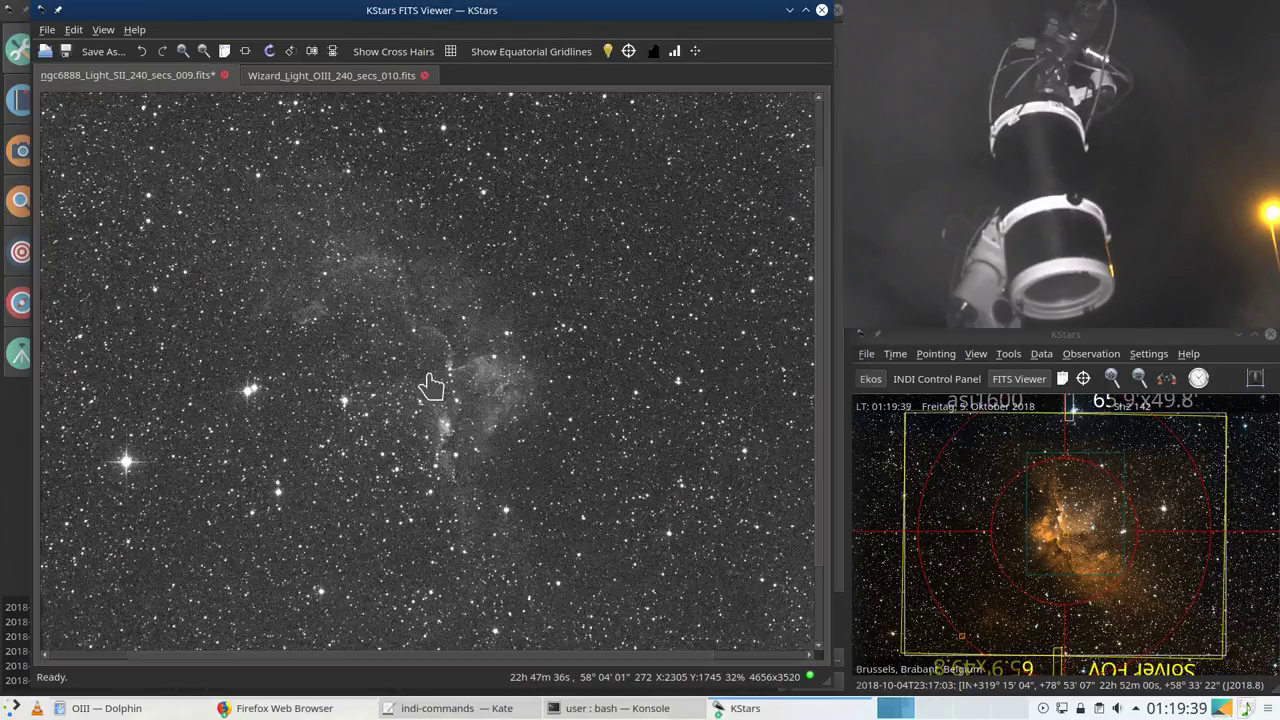
pyautogui.scroll(1, 430, 386)
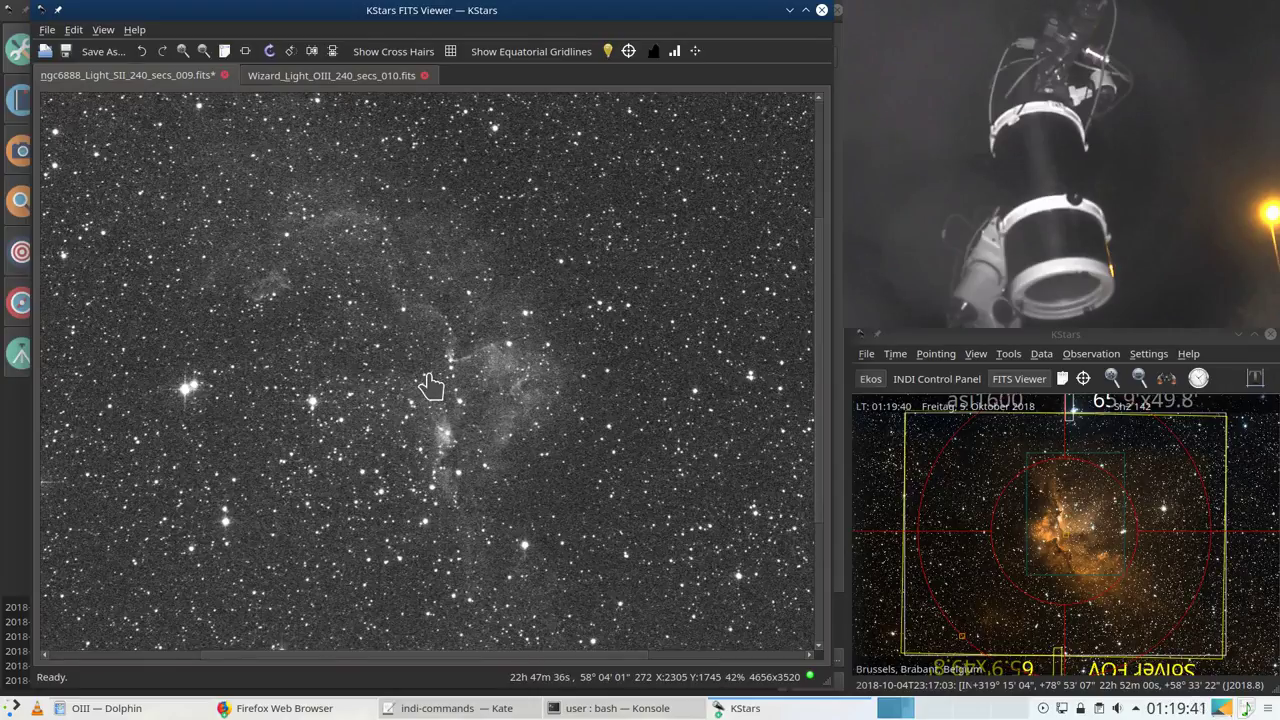
pyautogui.scroll(1, 430, 386)
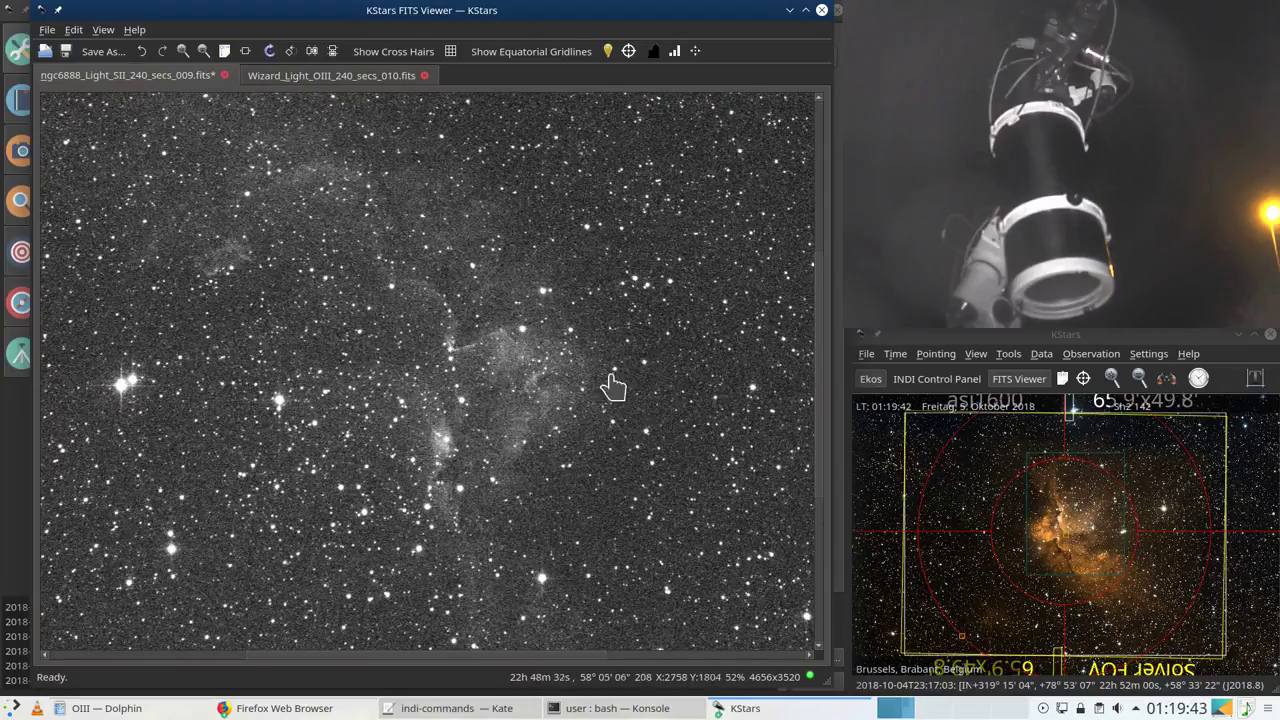
pyautogui.click(791, 10)
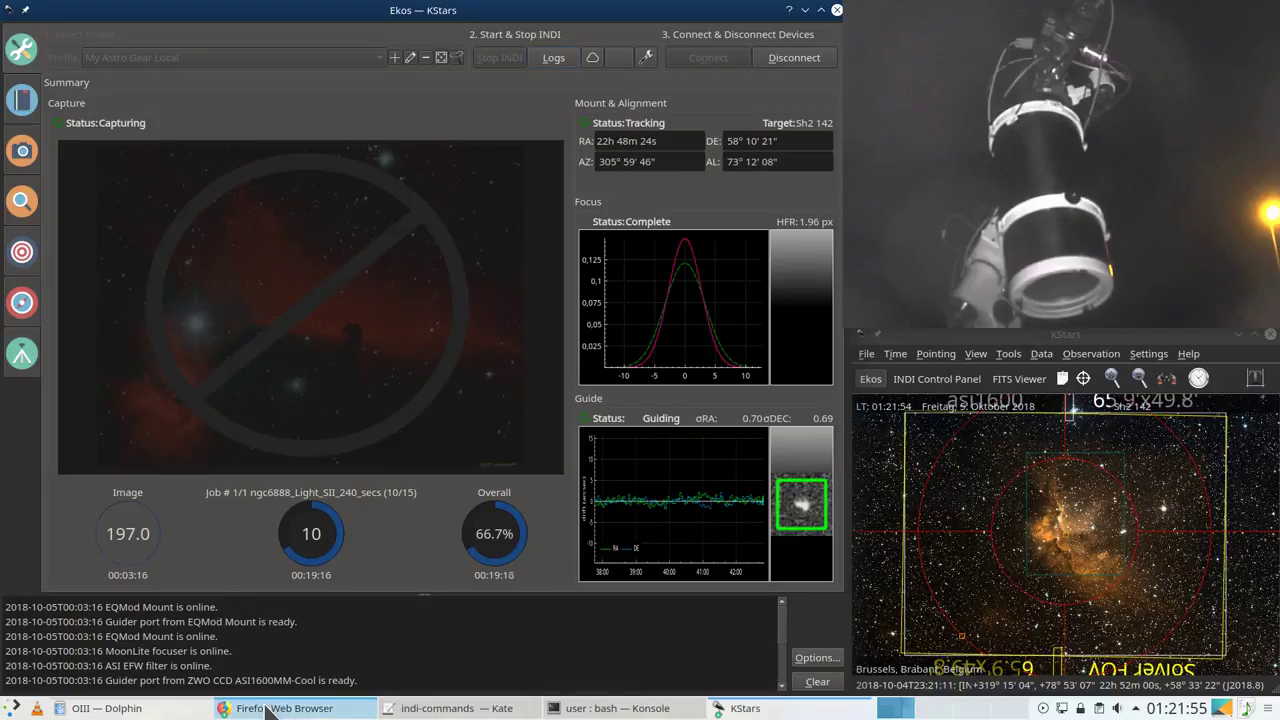
# Step: Switch to the Dolphin file manager, go from the Wizard OIII folder up to Home, and return to the Ekos window
pyautogui.moveTo(268, 712)
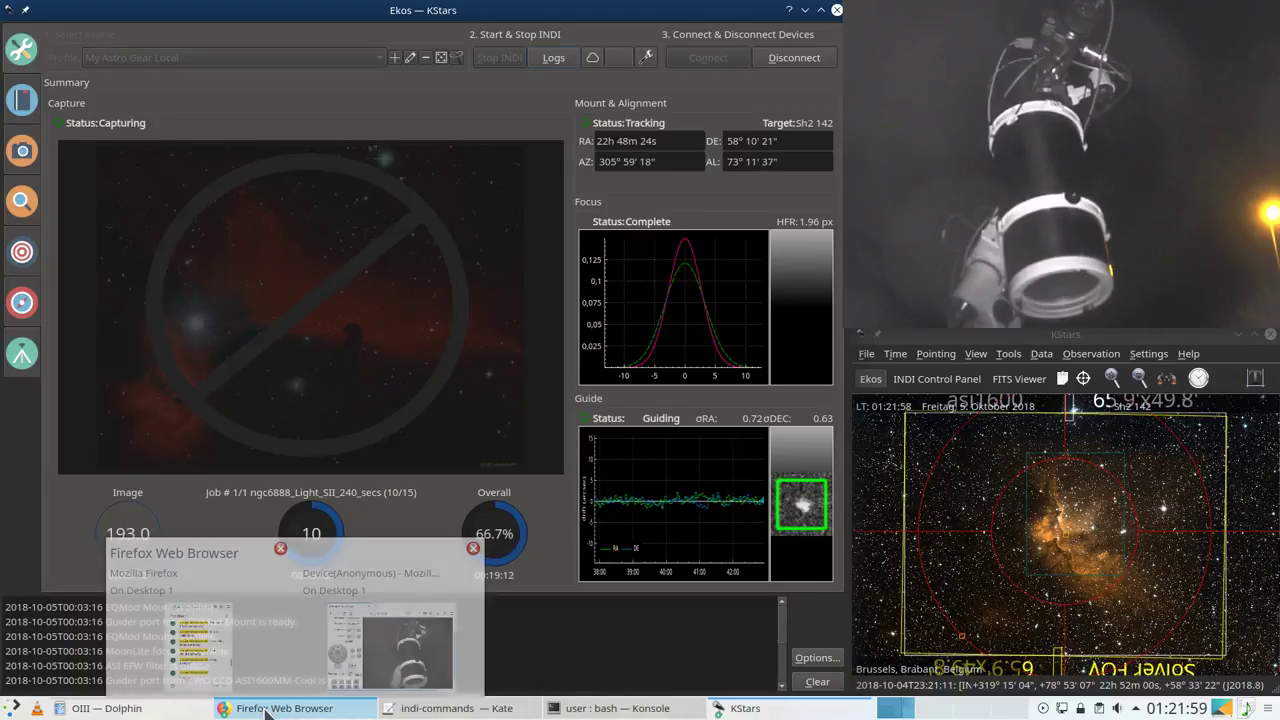
pyautogui.moveTo(450, 710)
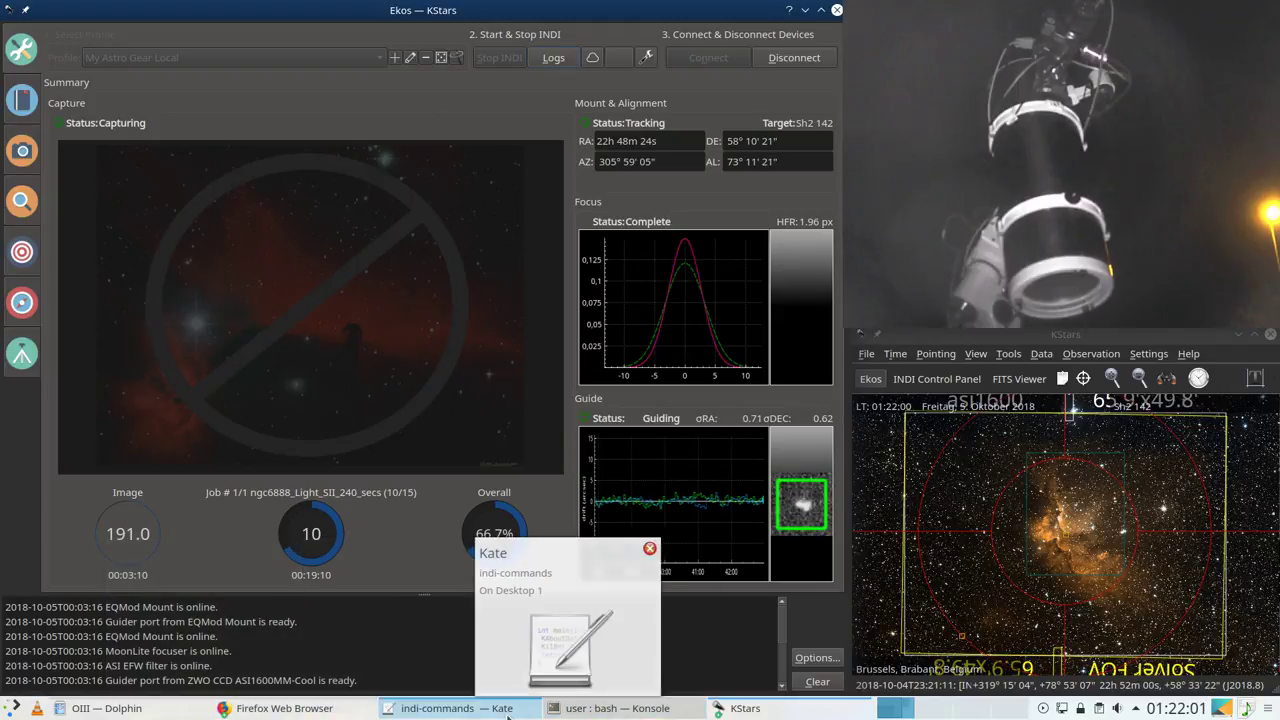
pyautogui.moveTo(125, 710)
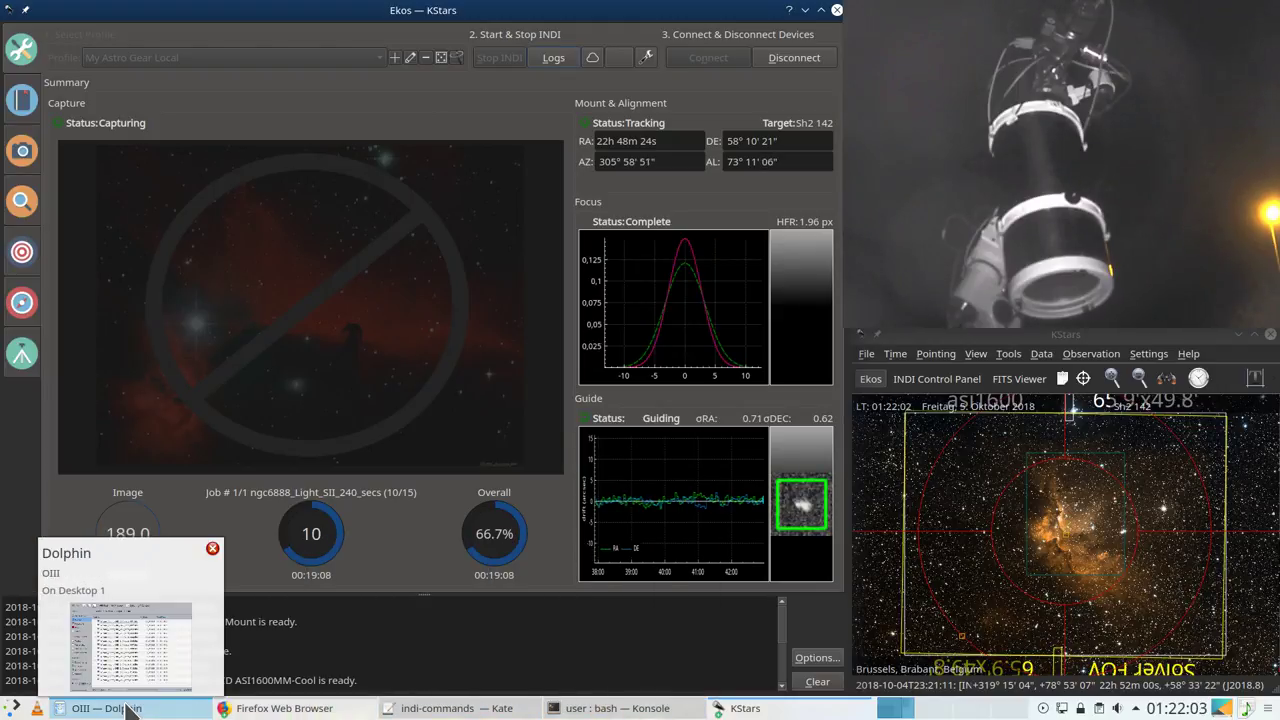
pyautogui.click(120, 709)
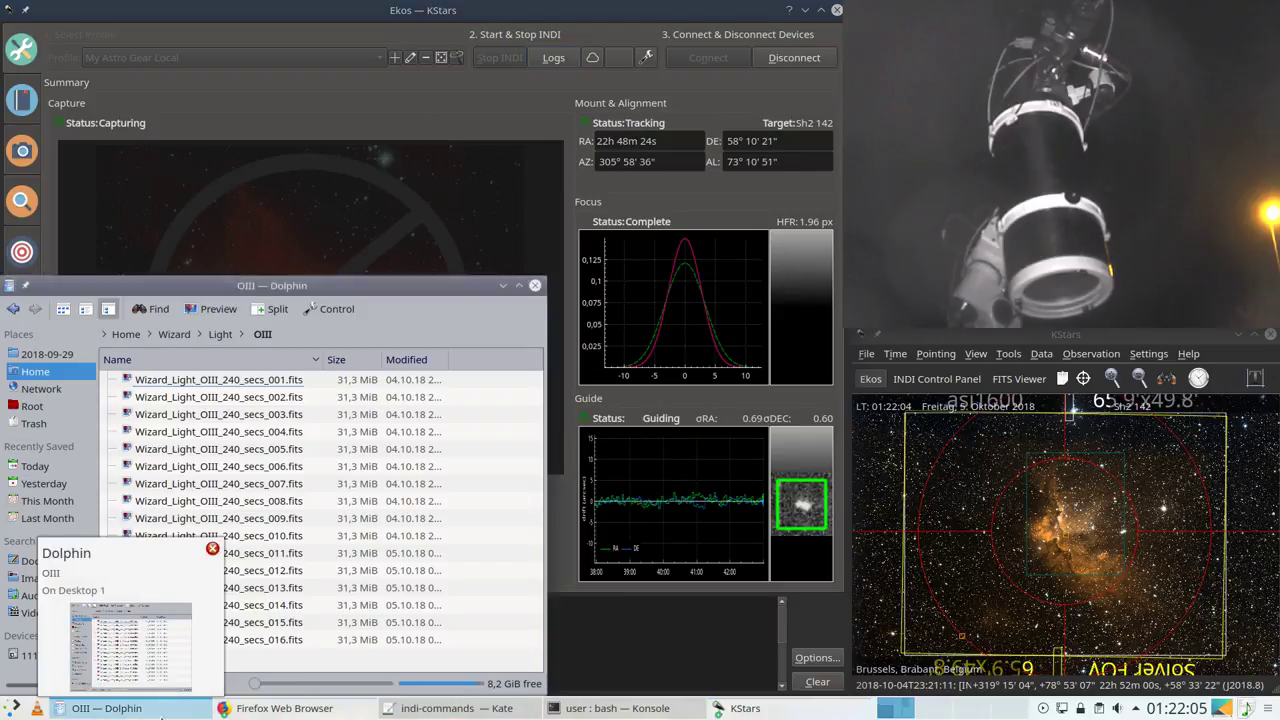
pyautogui.click(220, 334)
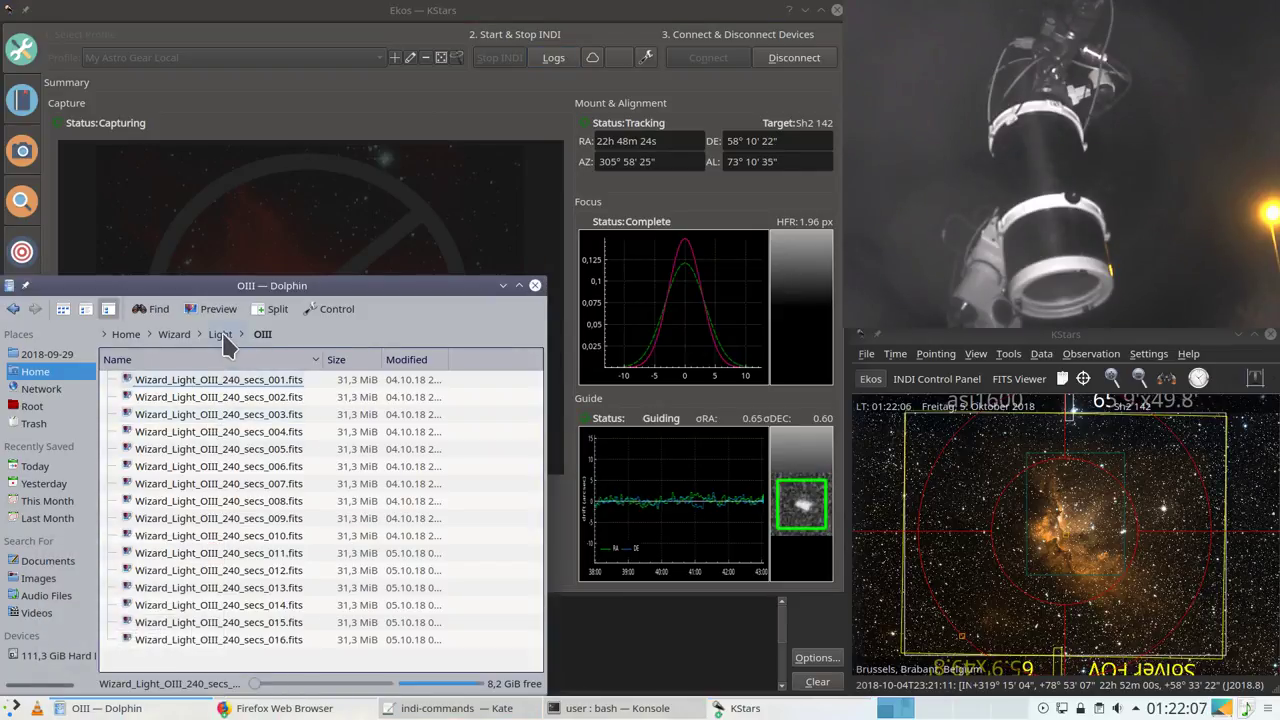
pyautogui.click(174, 334)
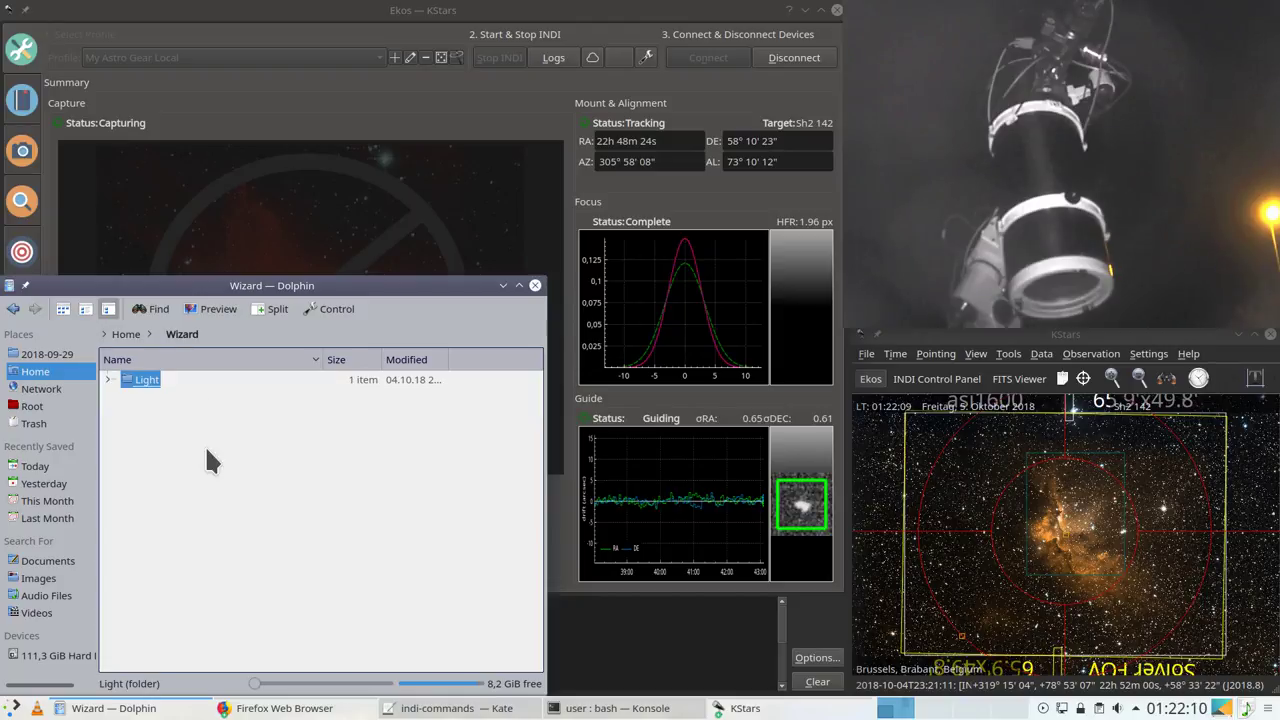
pyautogui.click(130, 334)
pyautogui.click(236, 96)
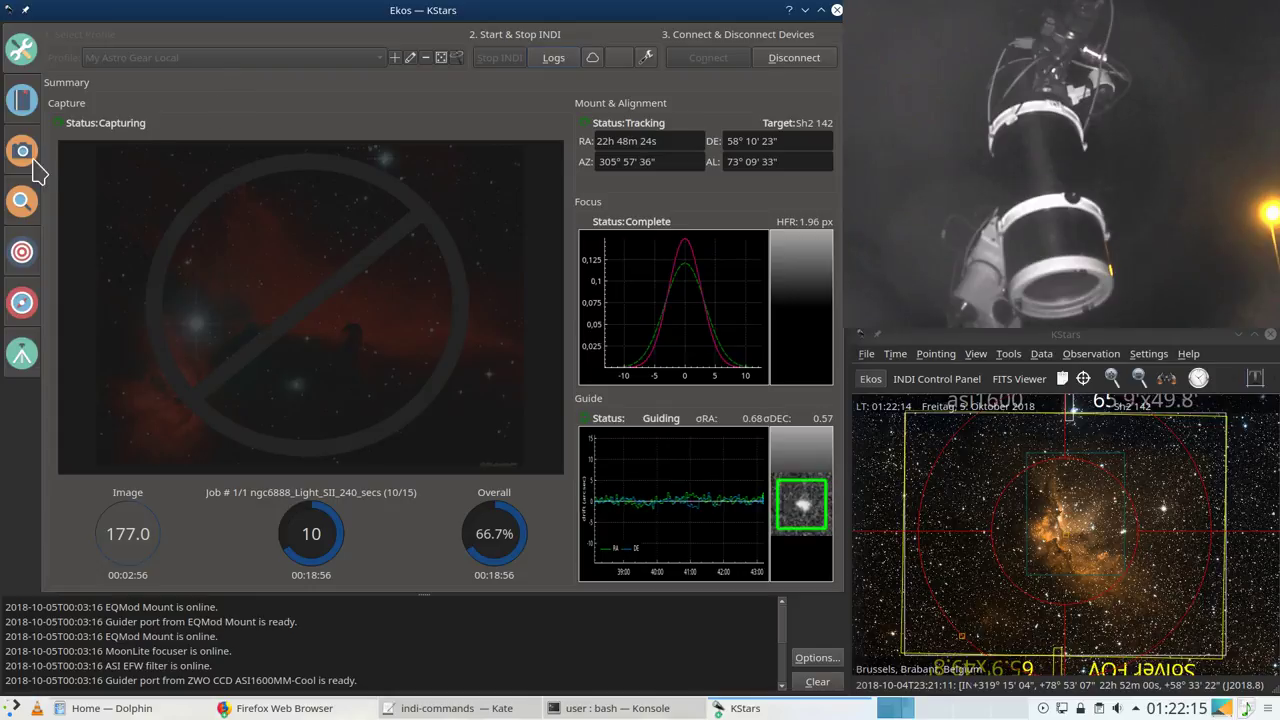
# Step: Look at the Ekos focus and alignment modules, and open the capture module
pyautogui.click(22, 203)
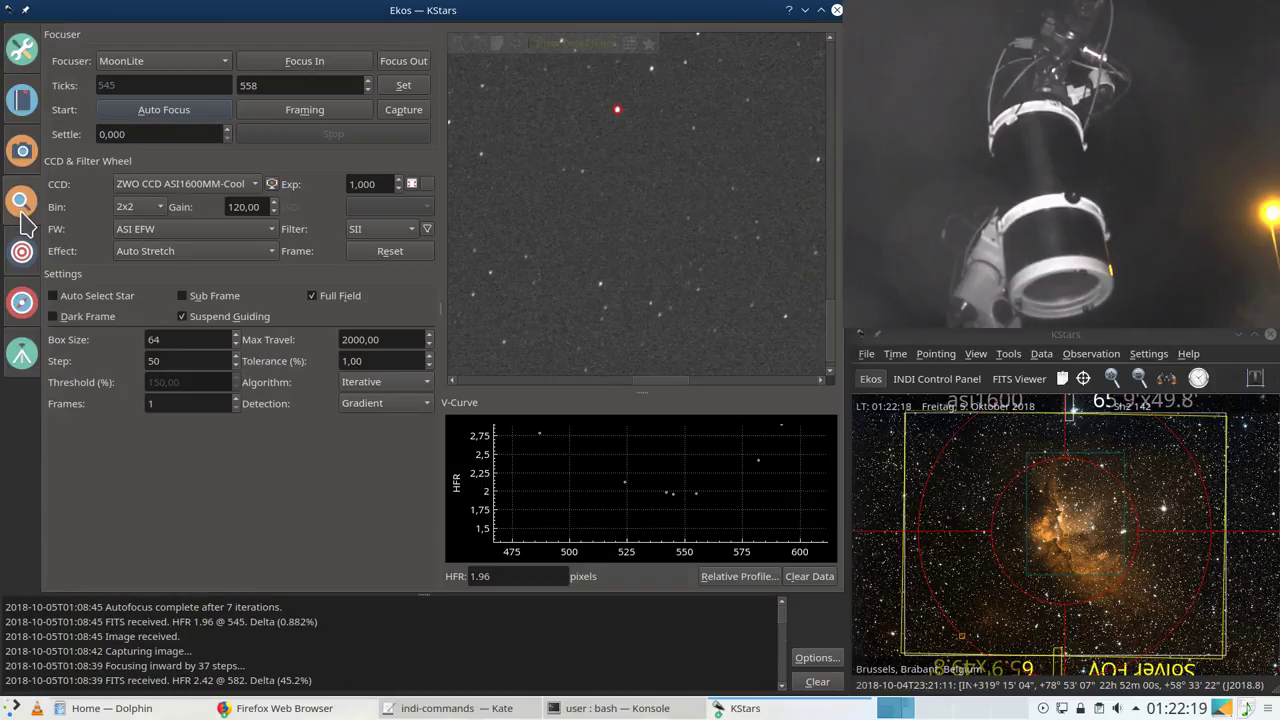
pyautogui.click(22, 152)
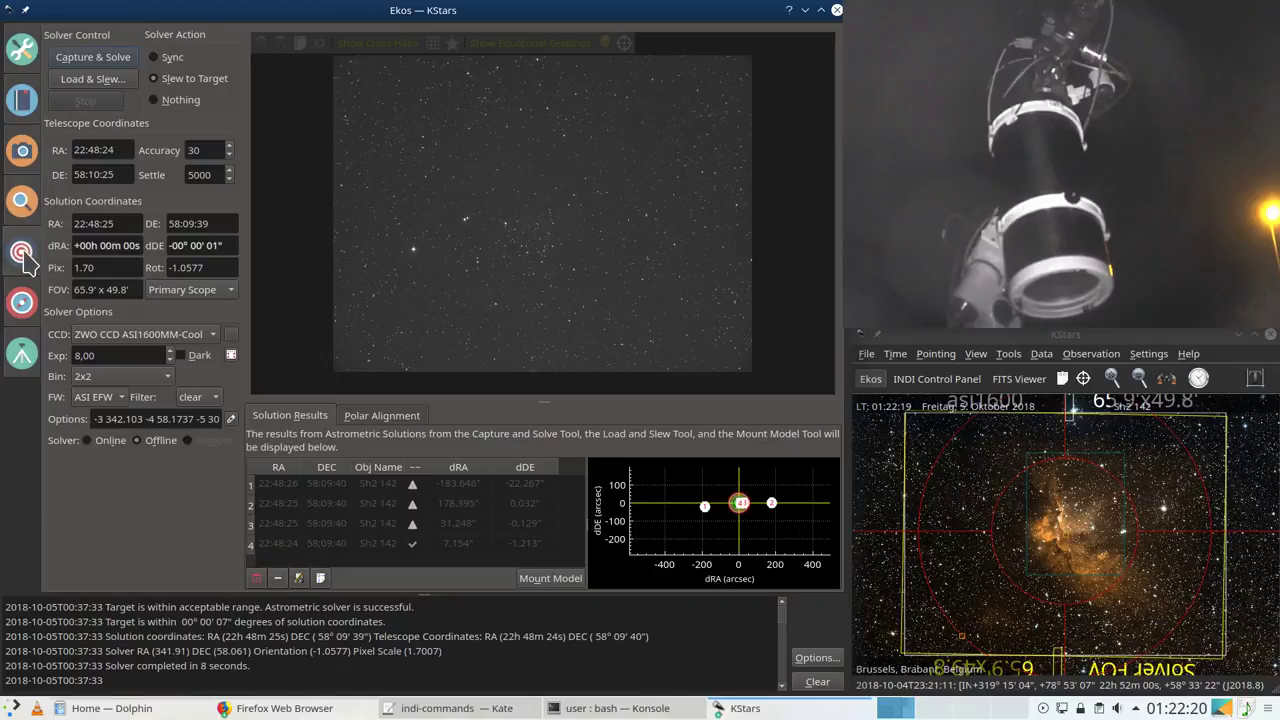
pyautogui.click(22, 158)
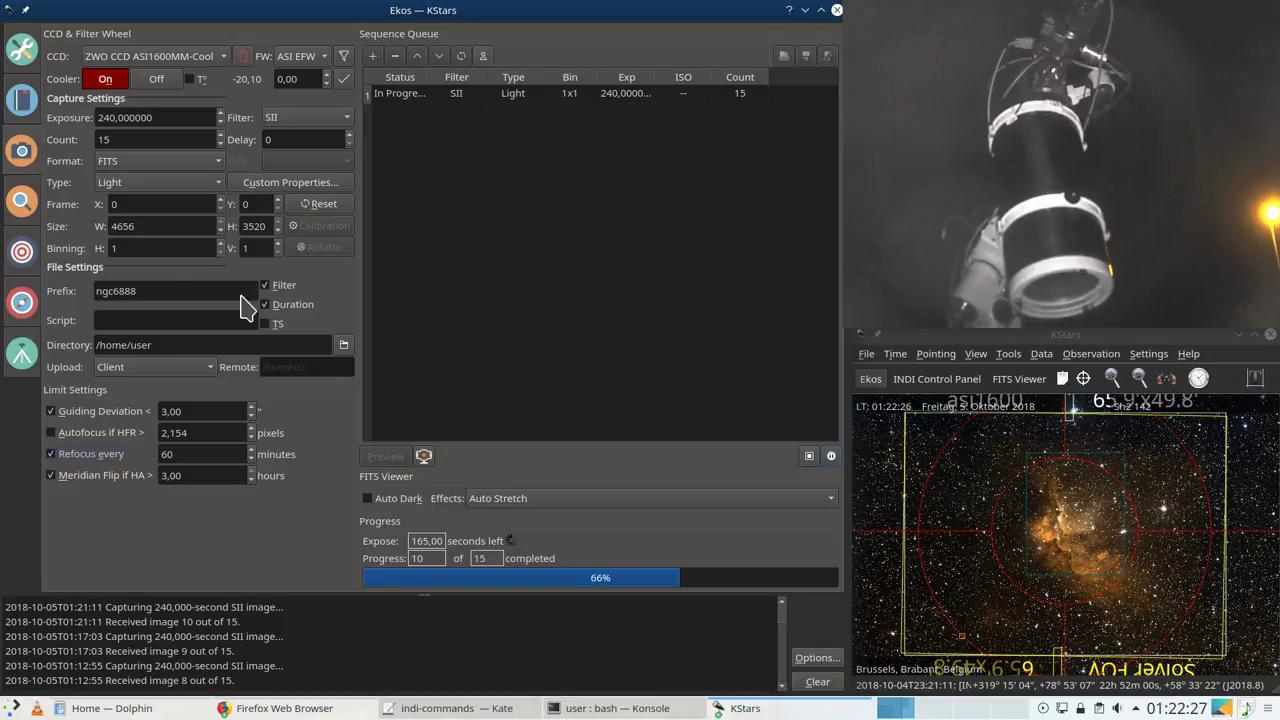
# Step: Abort and restart the running 240-second SII capture sequence, and select the ngc6888 file prefix text
pyautogui.moveTo(152, 291); pyautogui.dragTo(48, 296)
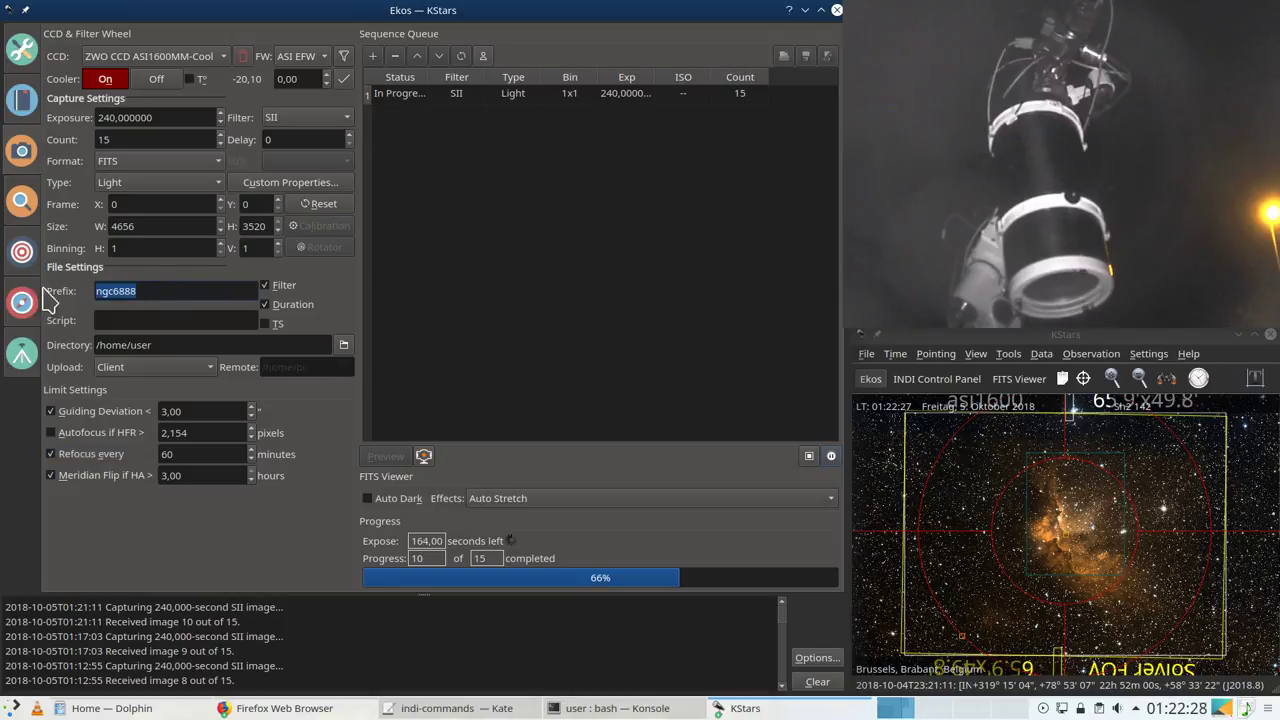
pyautogui.click(185, 285)
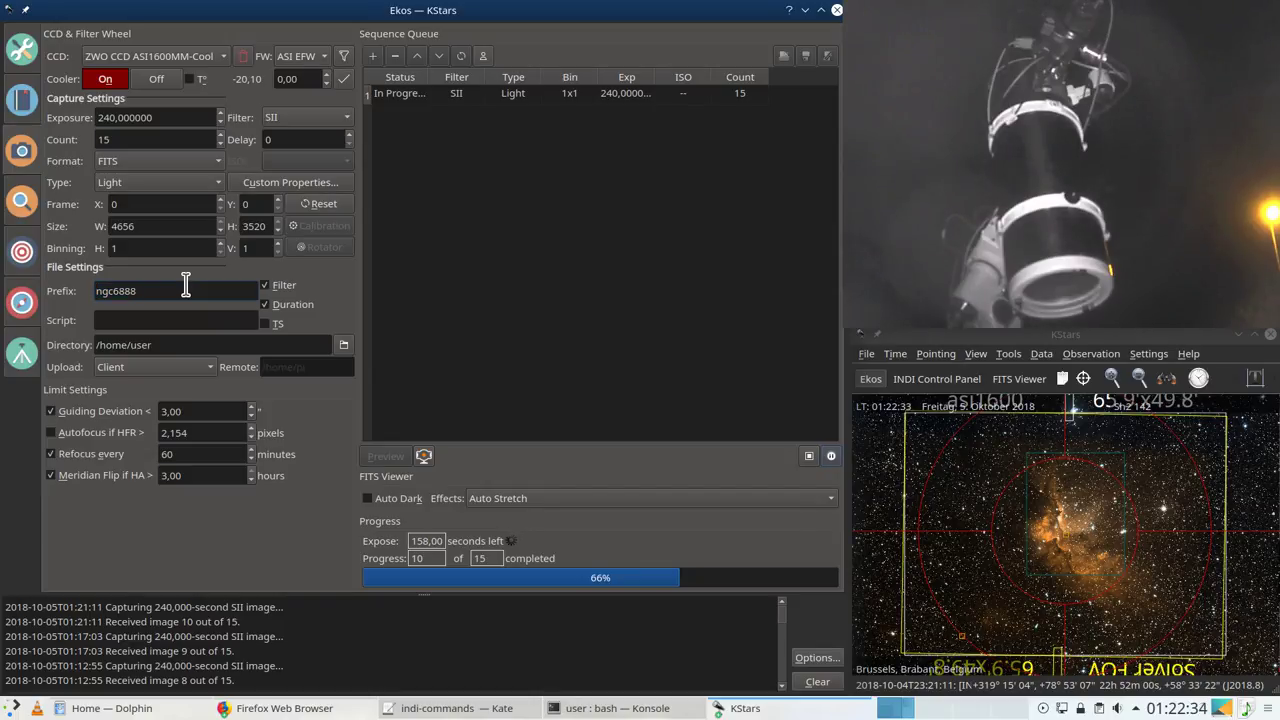
pyautogui.click(808, 460)
pyautogui.moveTo(207, 291); pyautogui.dragTo(6, 283)
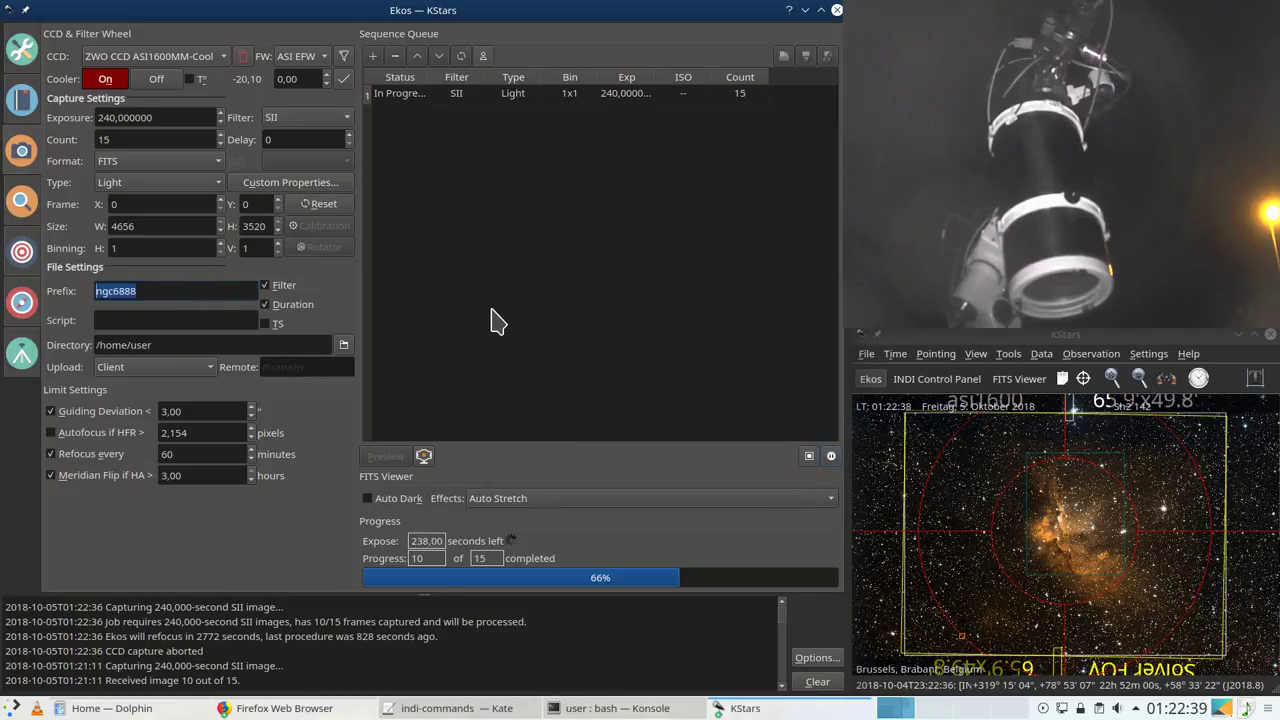
# Step: Try to set the save directory to /home/user/Wizard and the file prefix to Wizard, and abort the running capture
pyautogui.click(343, 344)
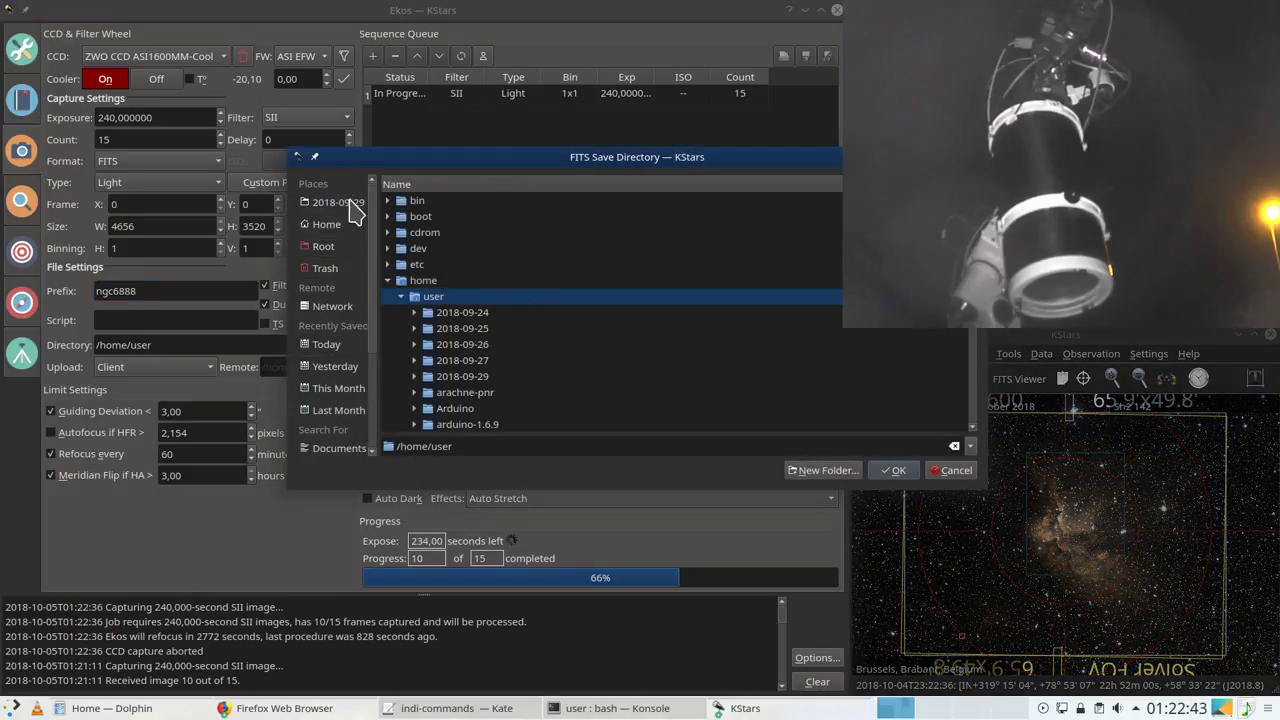
pyautogui.scroll(-10, 512, 355)
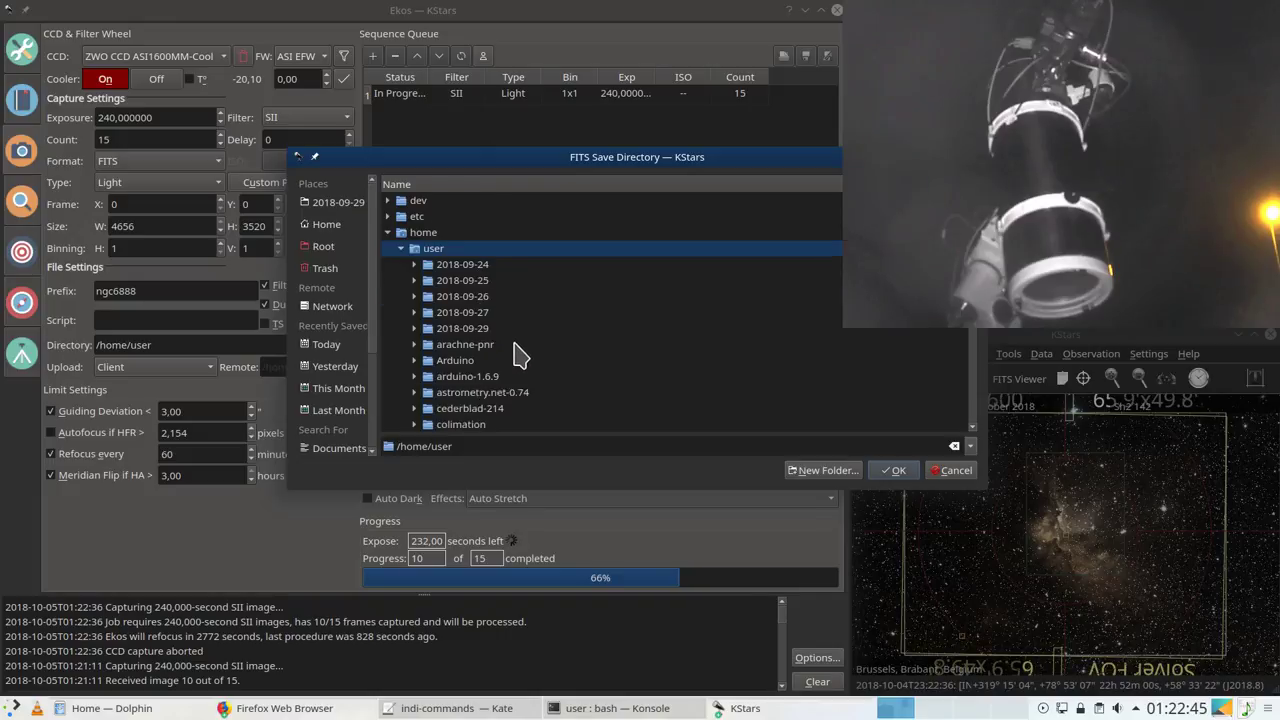
pyautogui.scroll(-5, 512, 360)
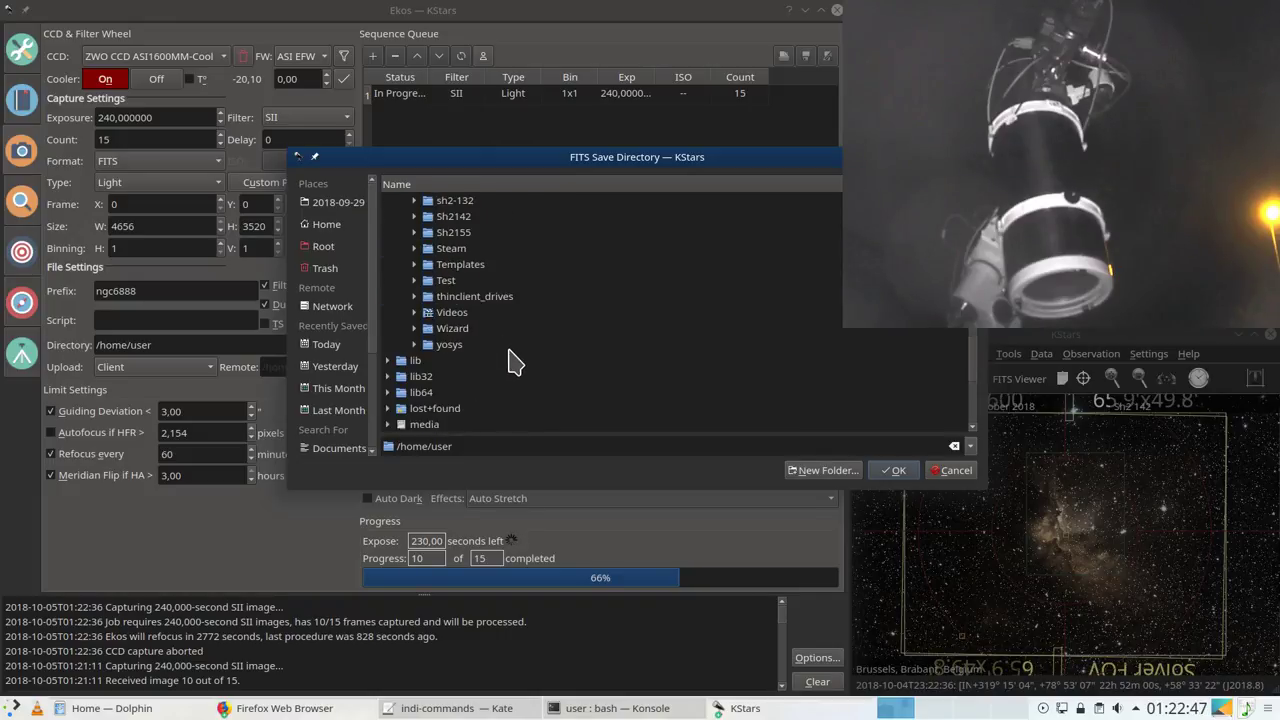
pyautogui.click(461, 332)
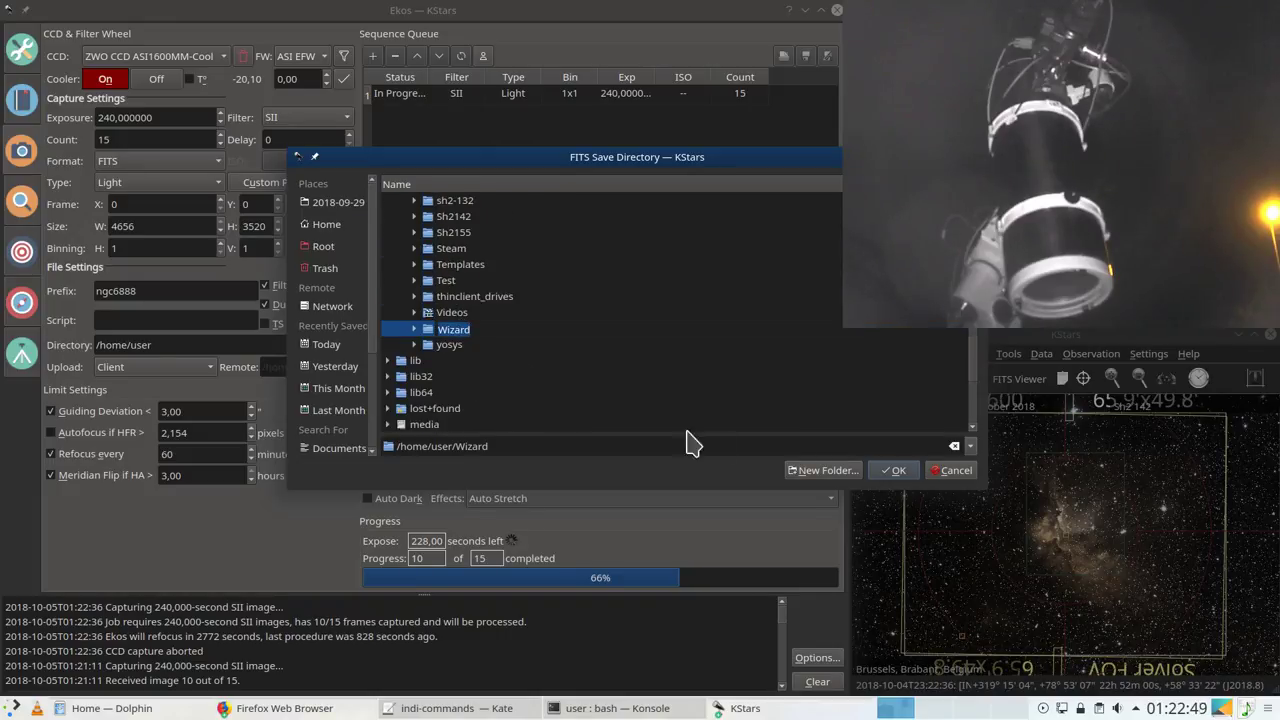
pyautogui.click(892, 471)
pyautogui.doubleClick(208, 291)
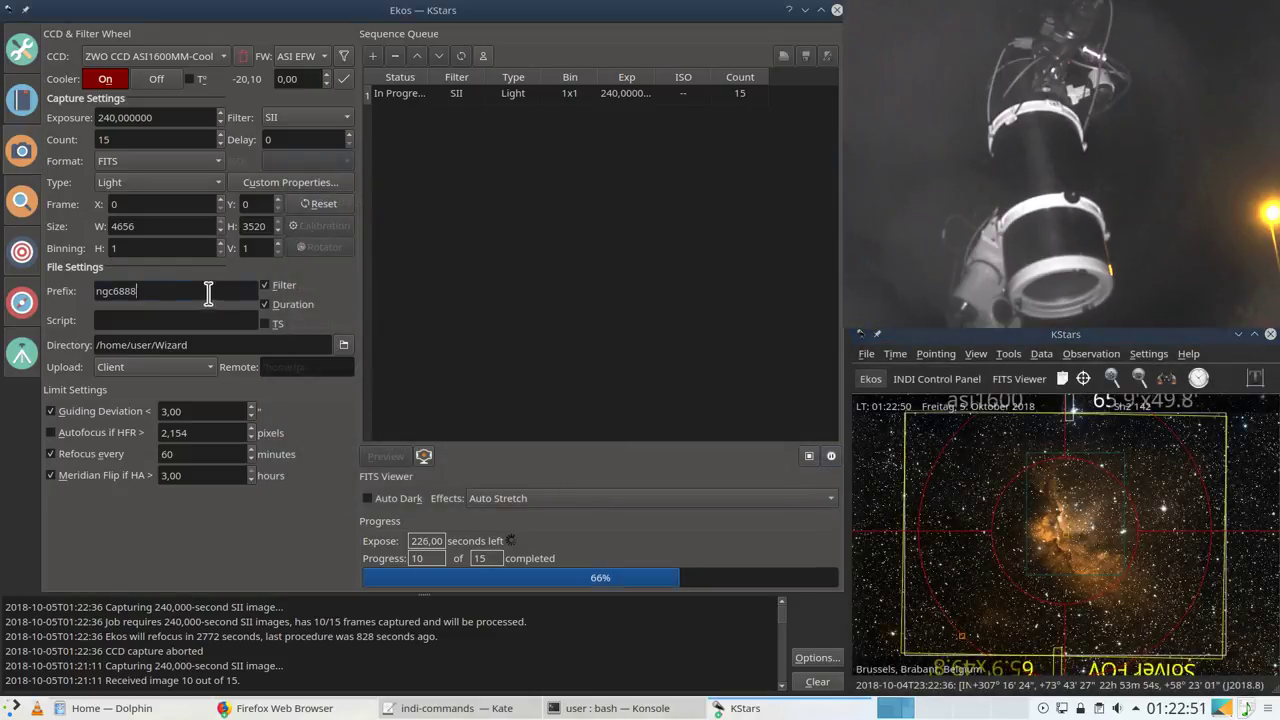
pyautogui.write('Wizard')
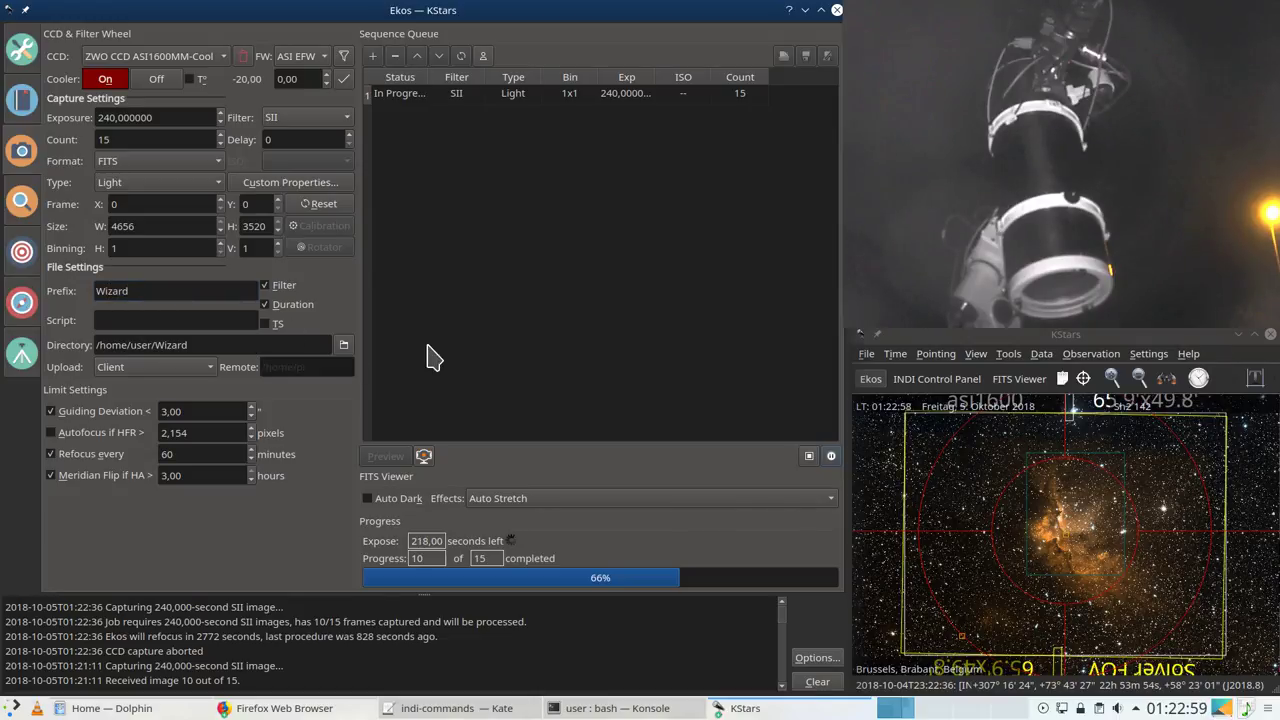
pyautogui.click(809, 455)
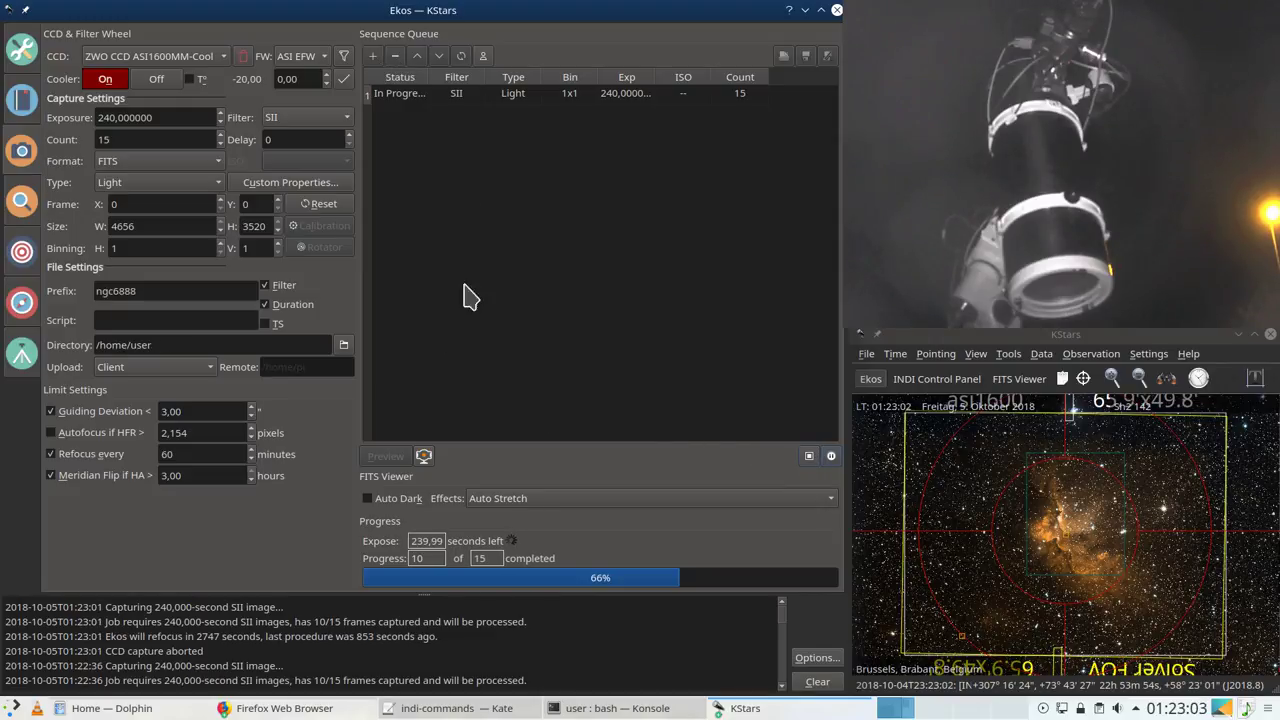
# Step: Review the Sh2 142 job's target in the scheduler, the focus module, and the capture module's file settings
pyautogui.click(33, 100)
pyautogui.click(23, 150)
pyautogui.click(23, 100)
pyautogui.moveTo(234, 72); pyautogui.dragTo(108, 75)
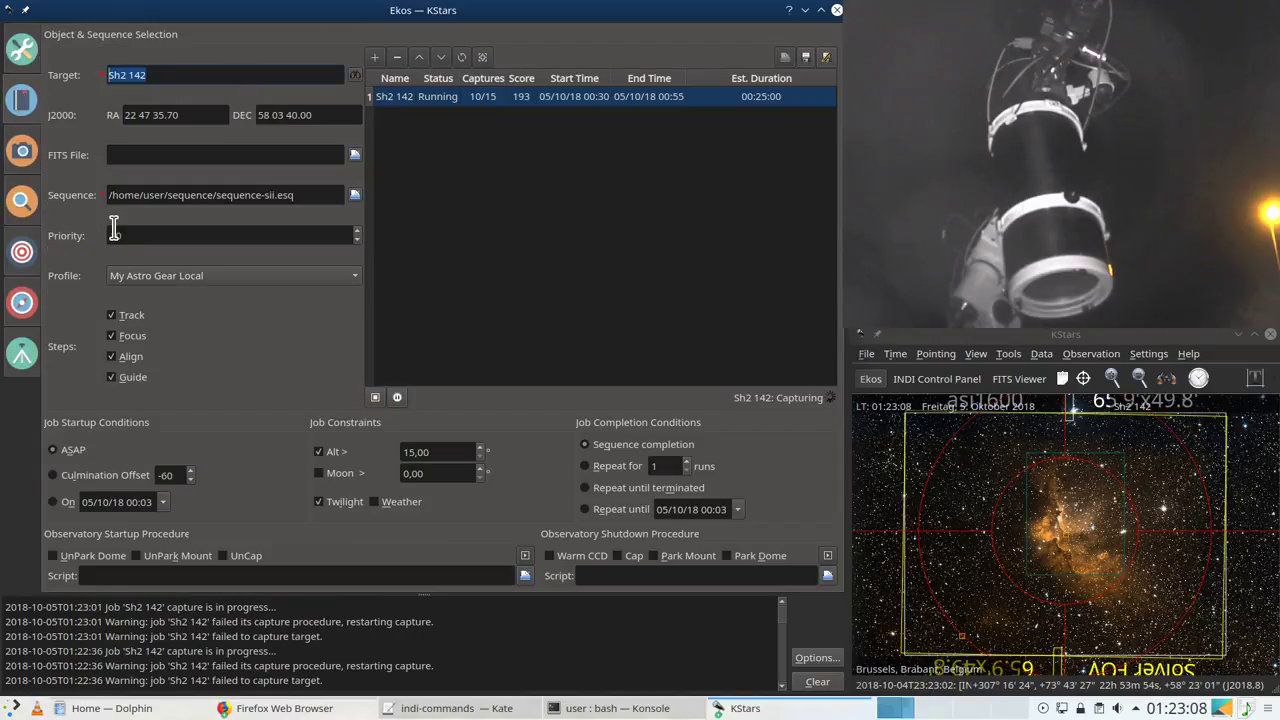
pyautogui.click(30, 256)
pyautogui.click(26, 205)
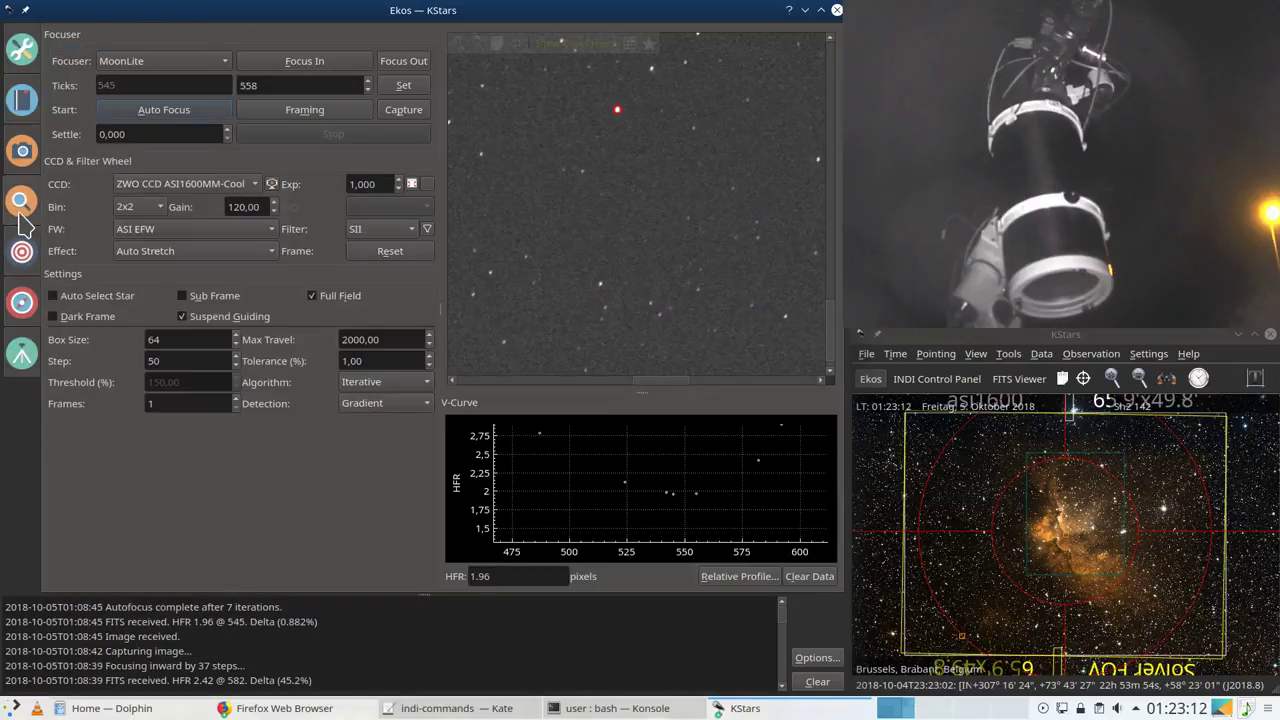
pyautogui.click(21, 157)
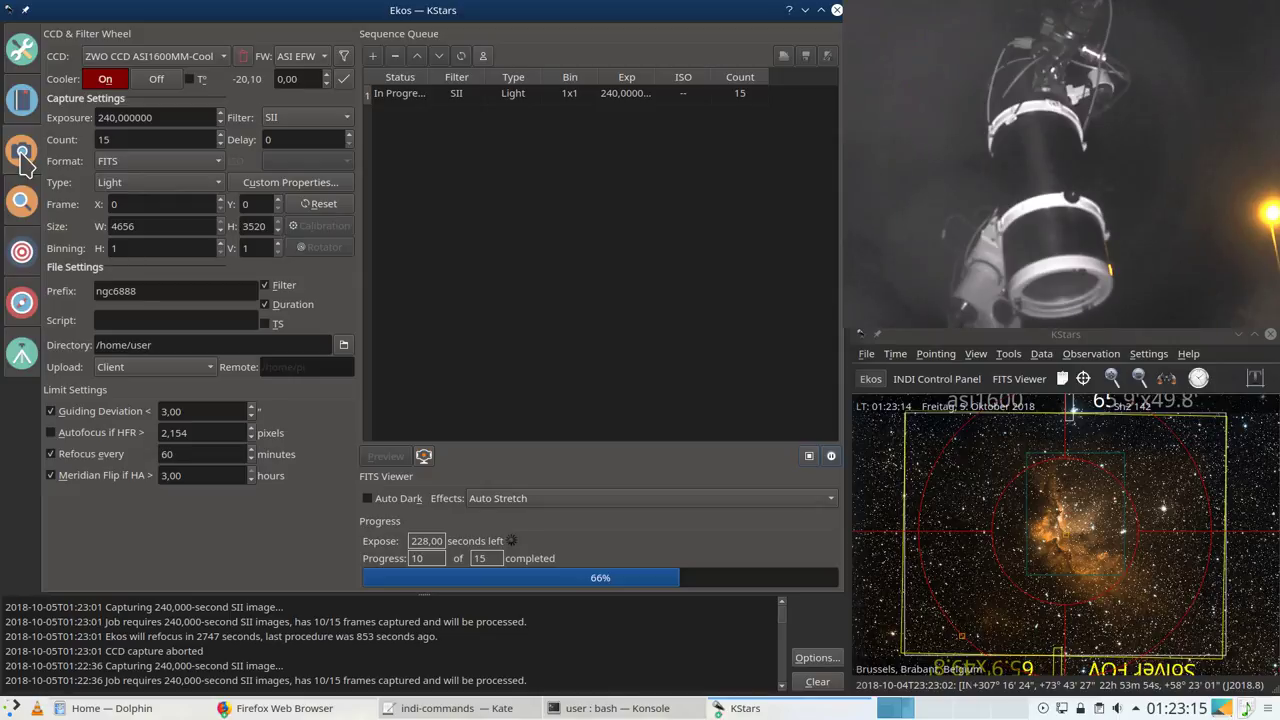
# Step: Stop the scheduler's running Sh2 142 job, and return to the capture module
pyautogui.click(33, 96)
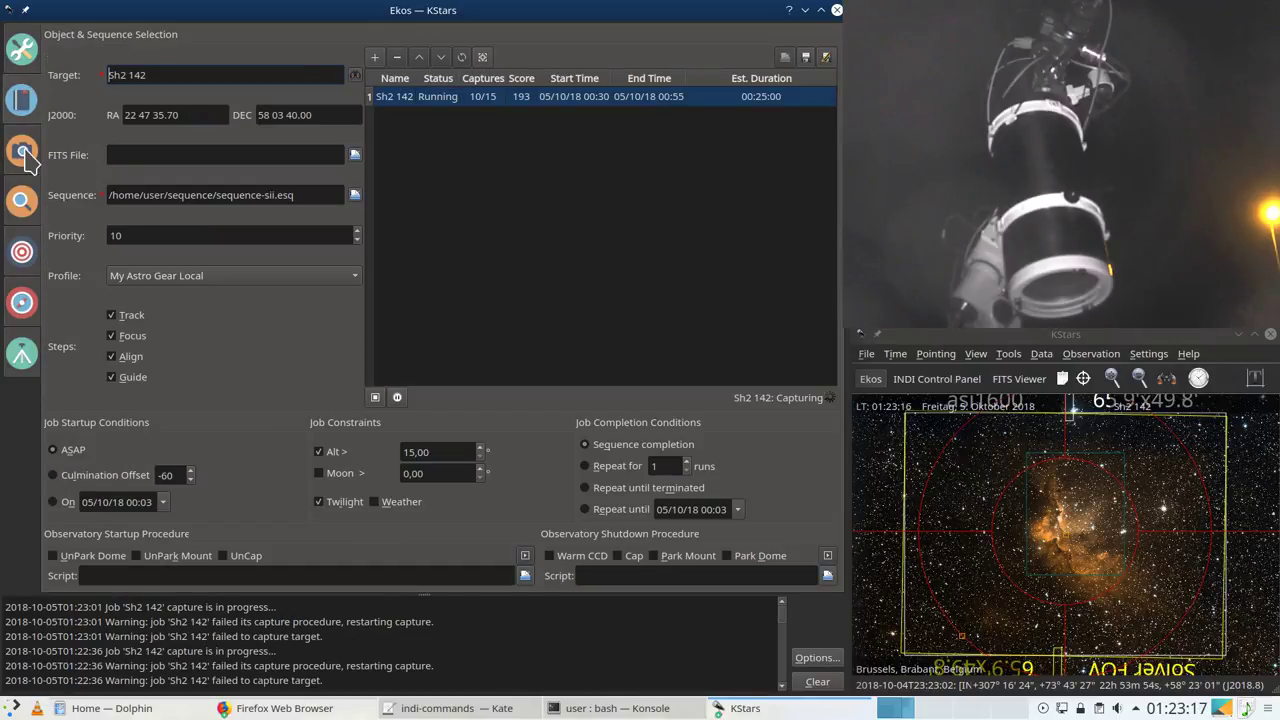
pyautogui.click(377, 396)
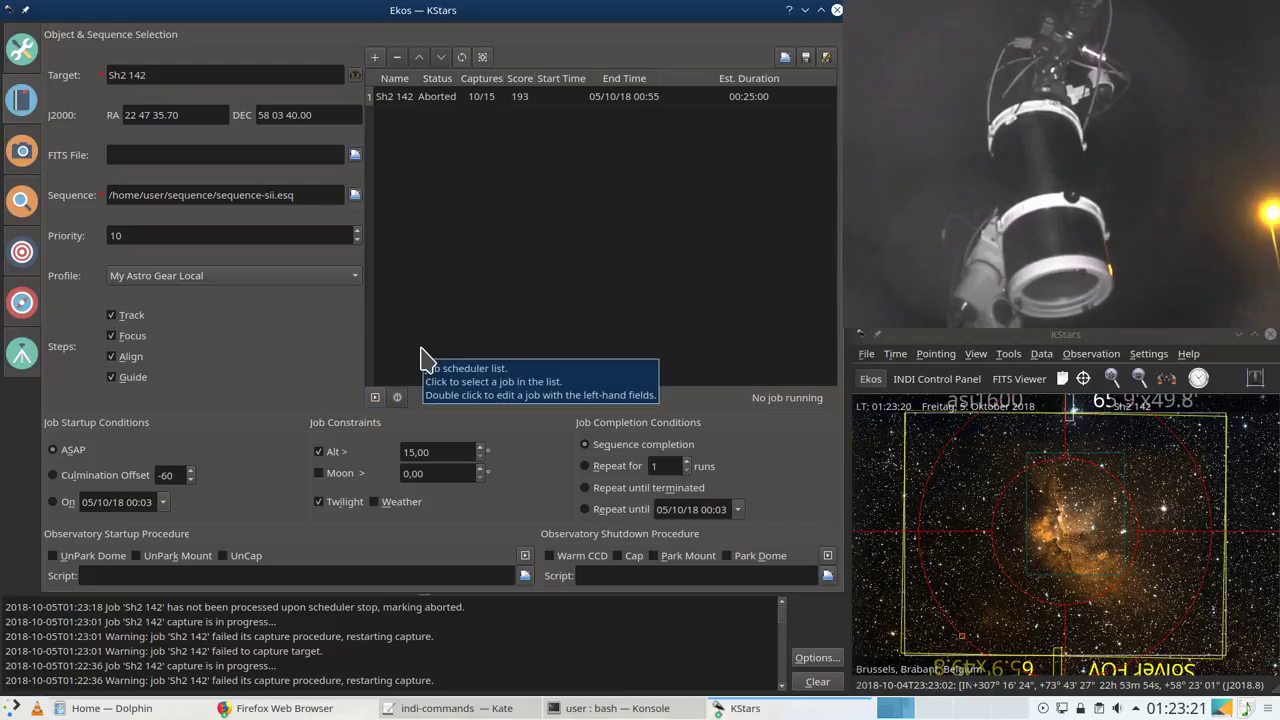
pyautogui.click(401, 99)
pyautogui.click(24, 246)
pyautogui.click(28, 208)
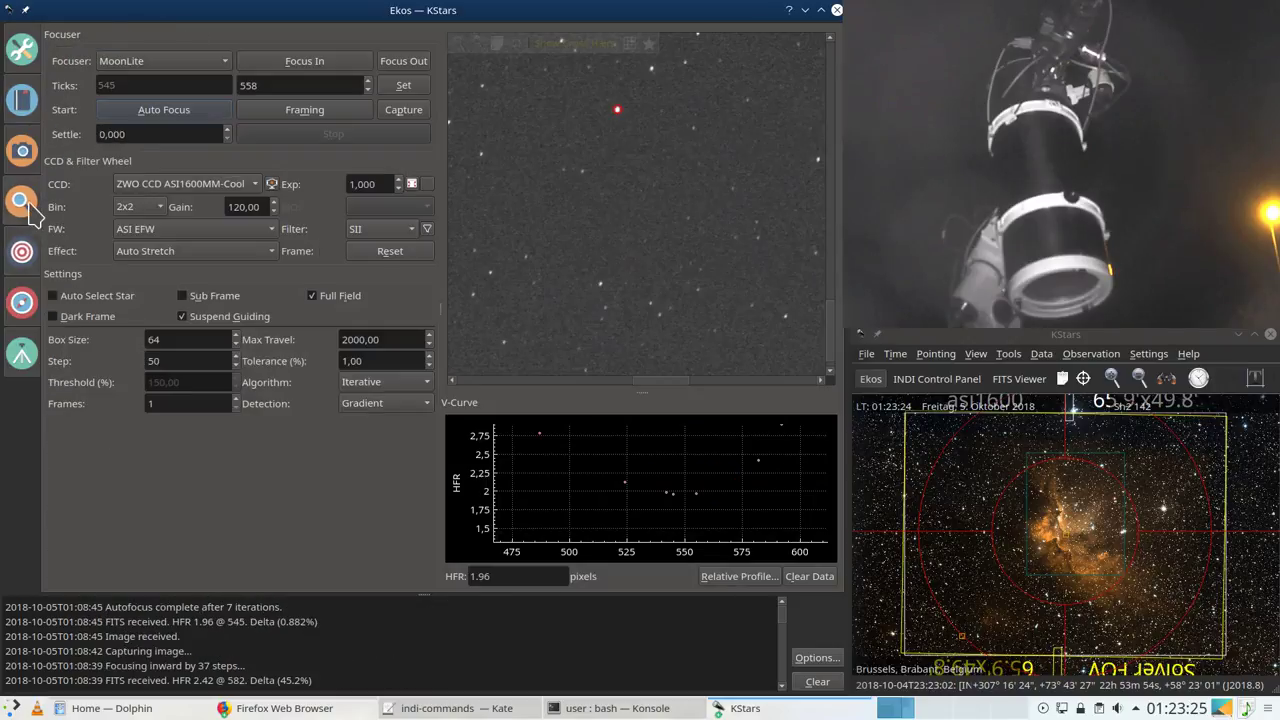
pyautogui.click(30, 250)
pyautogui.click(28, 208)
pyautogui.click(23, 155)
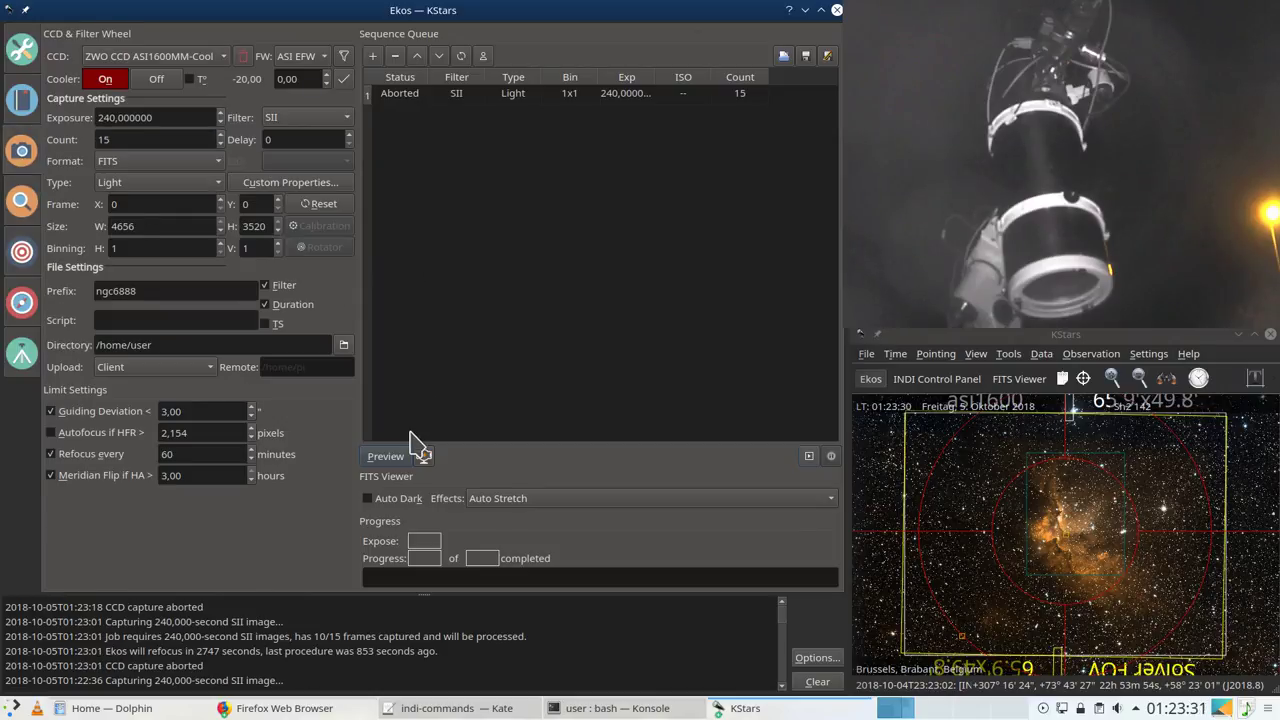
# Step: Set the file prefix to Wizard, and remove the aborted SII job from the sequence queue
pyautogui.moveTo(172, 292); pyautogui.dragTo(3, 275)
pyautogui.press('BackSpace')
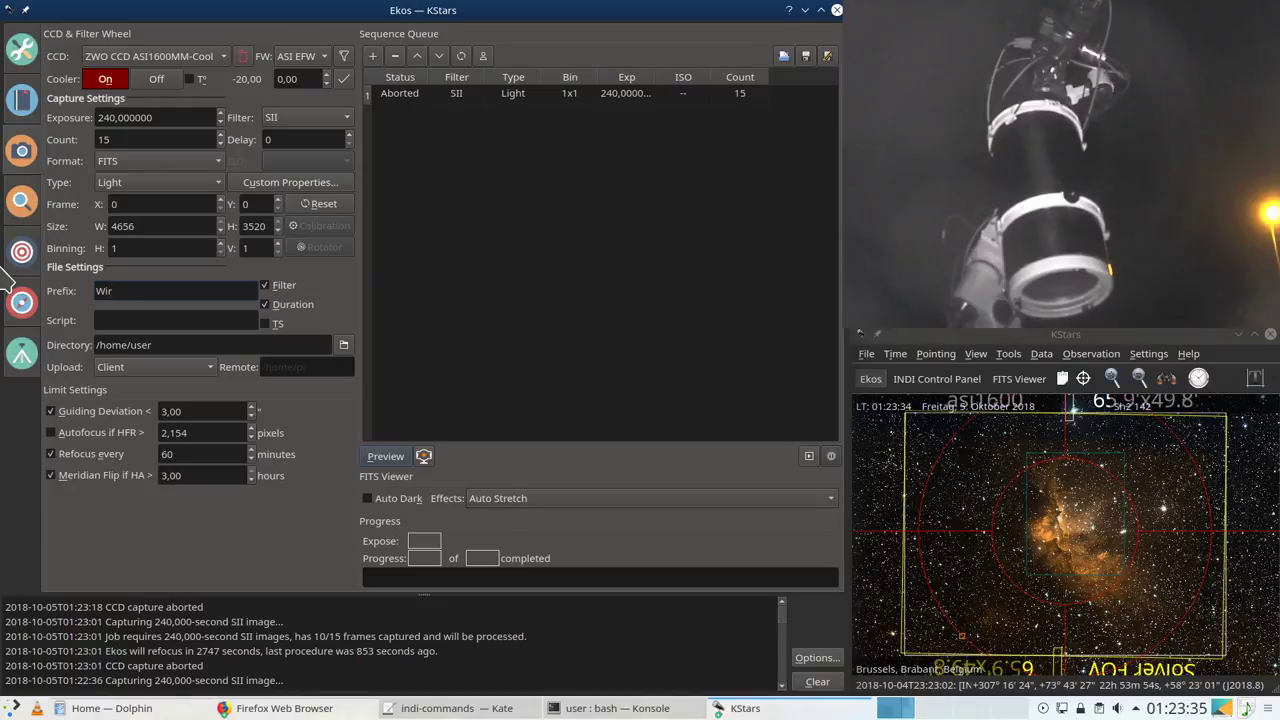
pyautogui.write('Wizard')
pyautogui.click(410, 95)
pyautogui.click(395, 56)
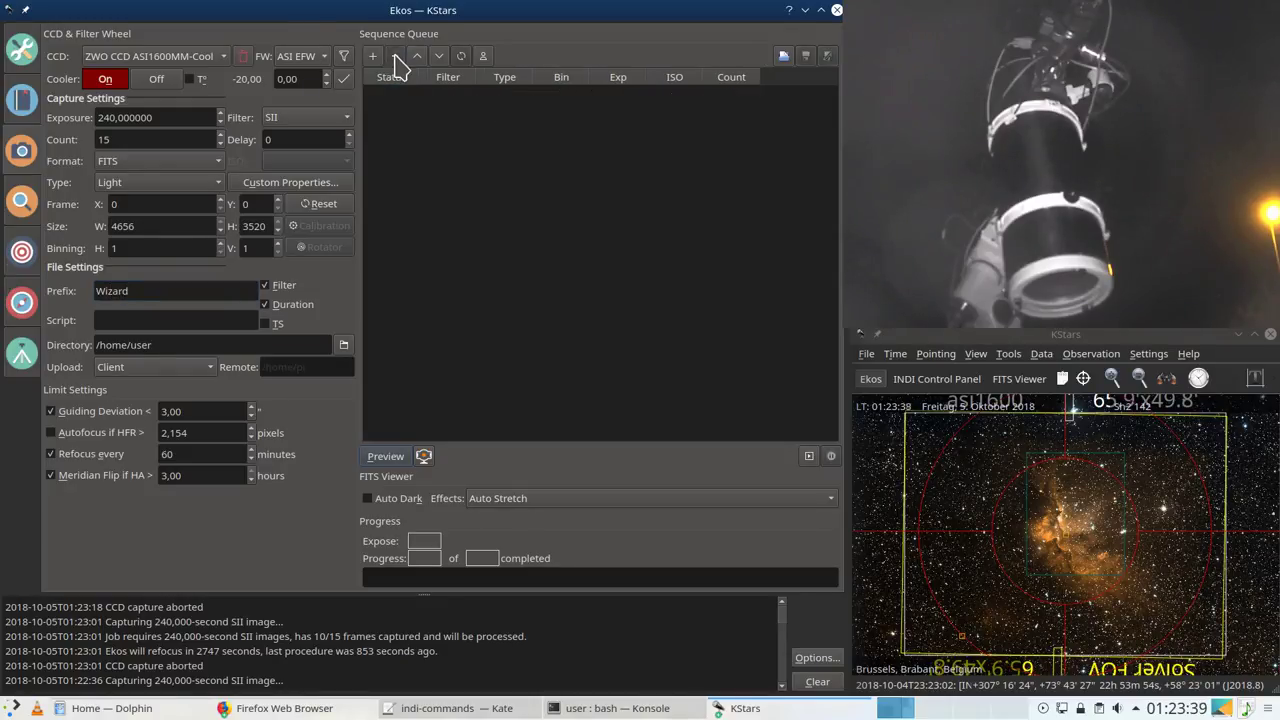
pyautogui.click(142, 138)
pyautogui.doubleClick(175, 117)
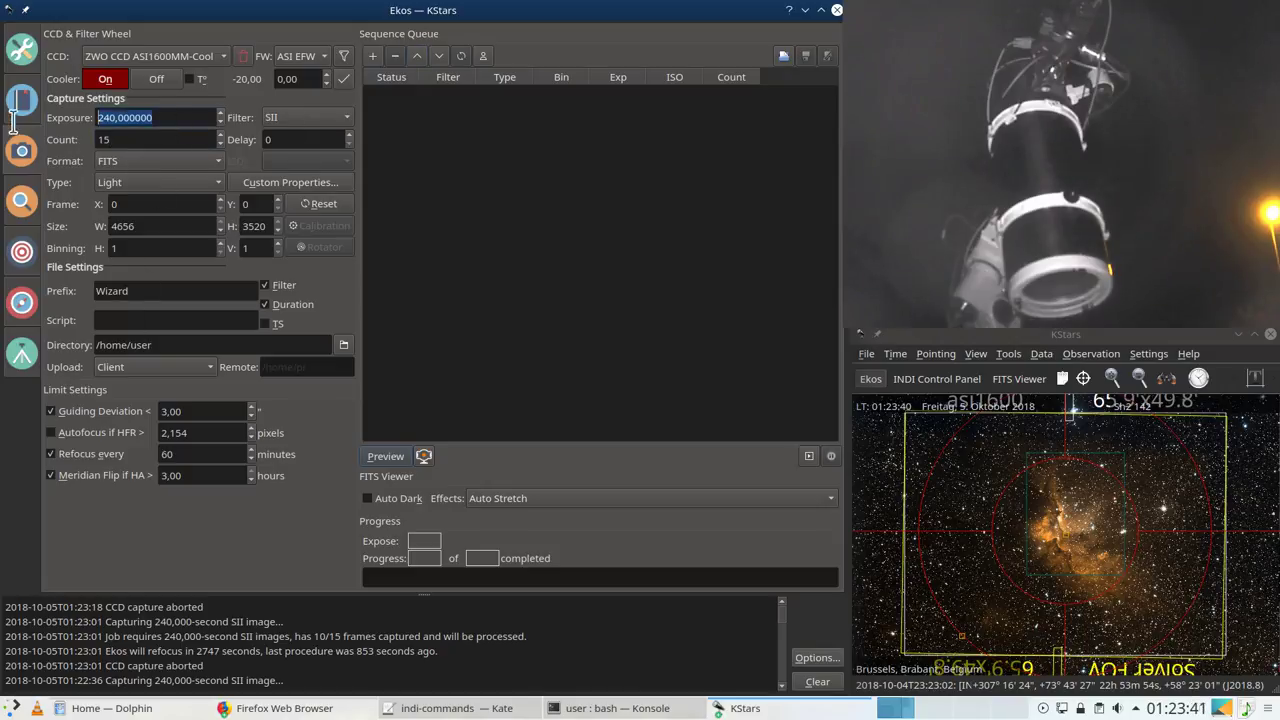
# Step: Switch to the Dolphin file manager and examine the FITS files in Home's Light/SII folder
pyautogui.click(168, 712)
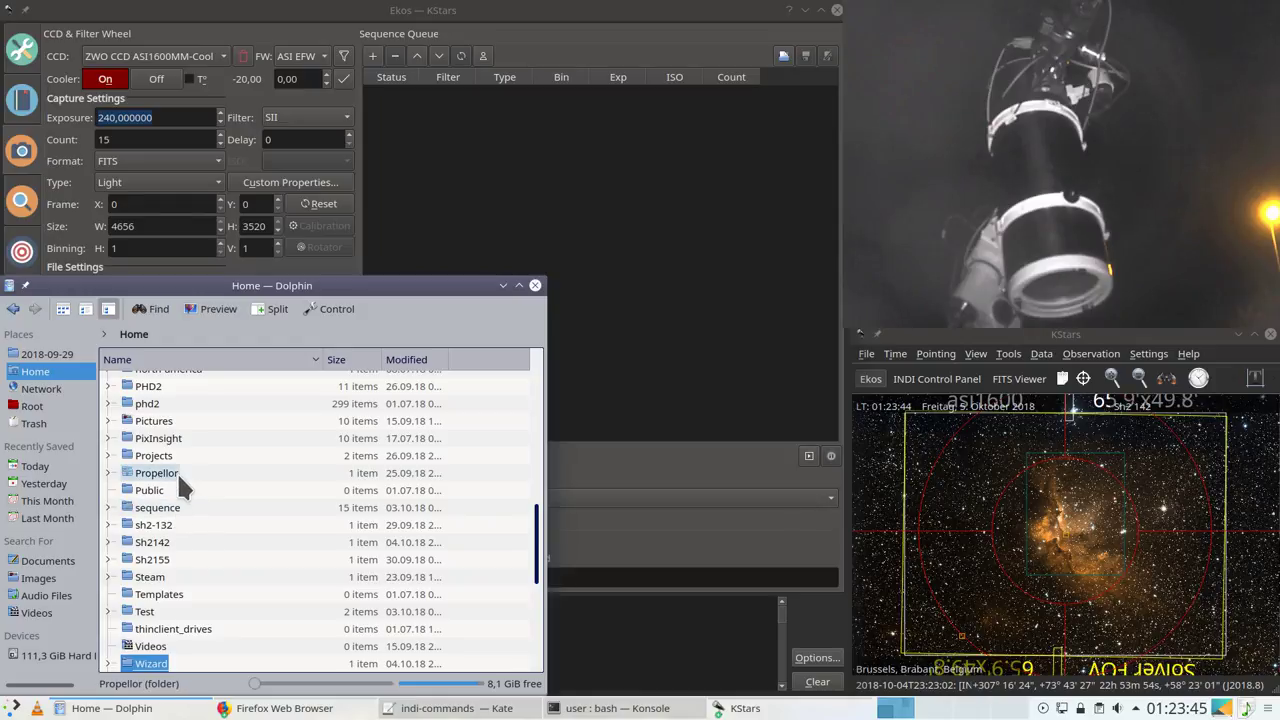
pyautogui.scroll(4, 177, 471)
pyautogui.click(150, 421)
pyautogui.doubleClick(150, 421)
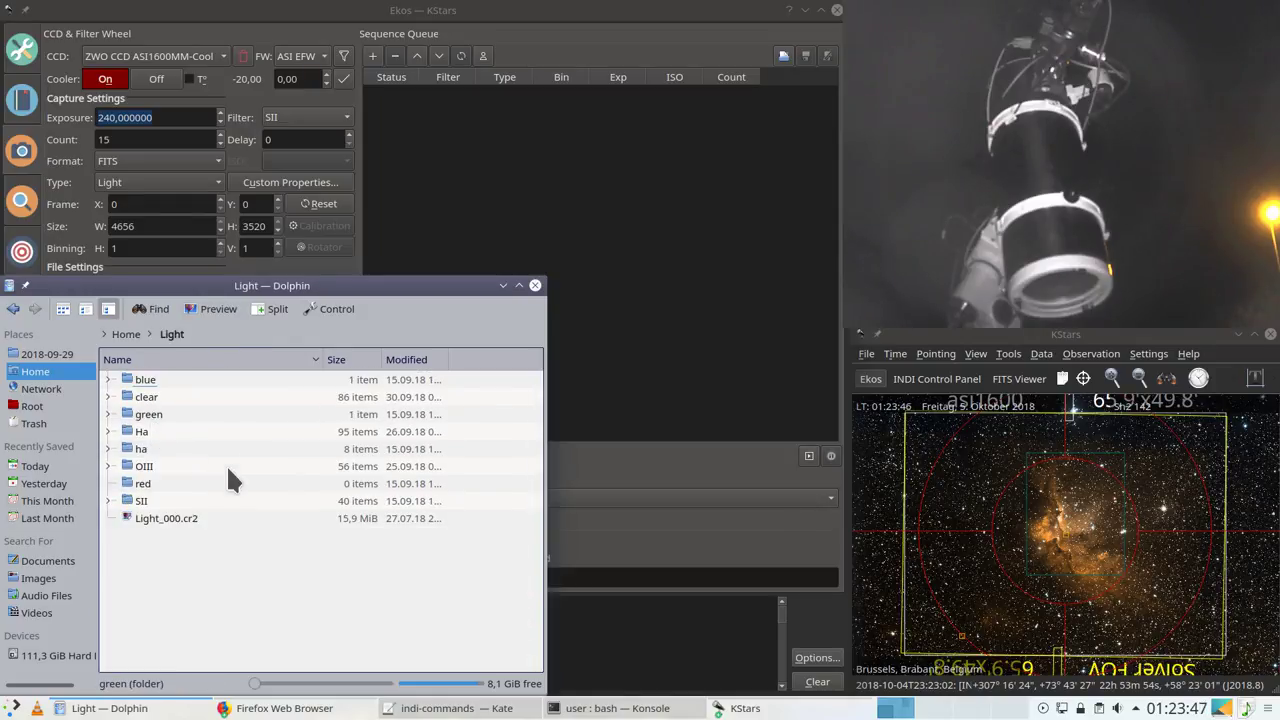
pyautogui.click(145, 501)
pyautogui.doubleClick(145, 503)
pyautogui.scroll(-8, 233, 471)
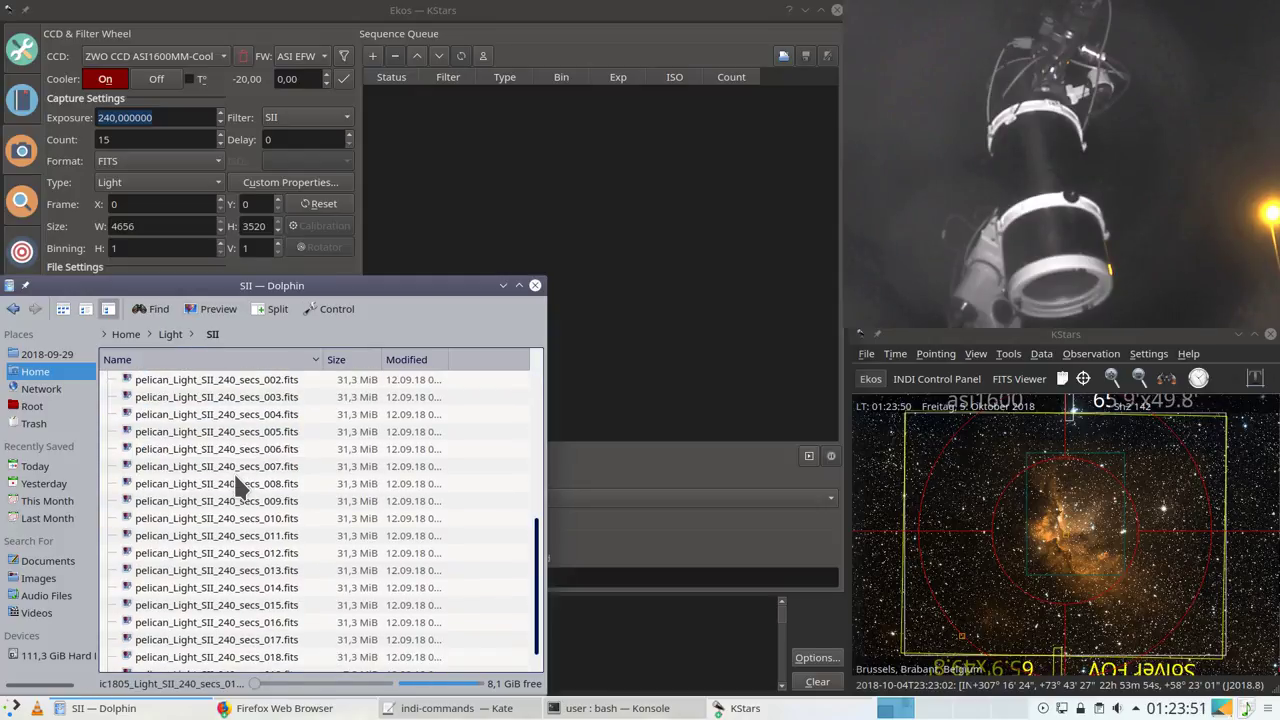
pyautogui.scroll(10, 233, 471)
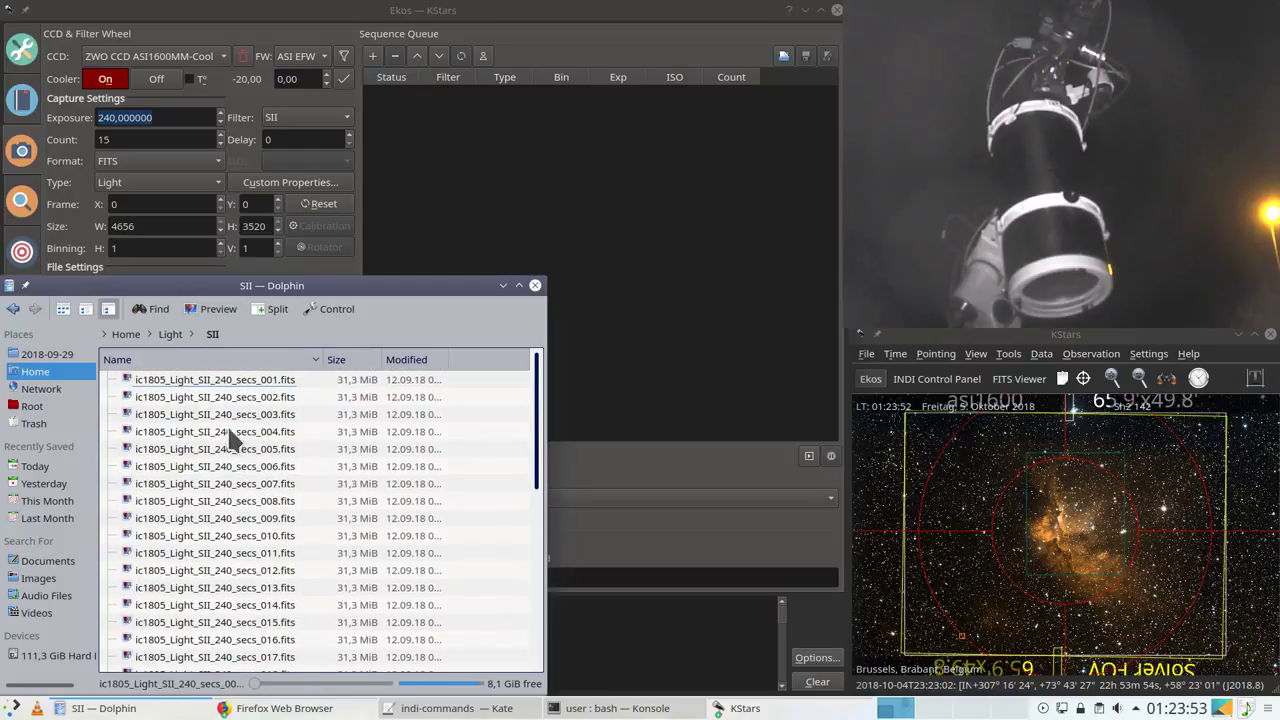
# Step: Go back to the Home folder, look through its target folders, and return to the Ekos window
pyautogui.click(169, 334)
pyautogui.click(145, 337)
pyautogui.scroll(-6, 175, 478)
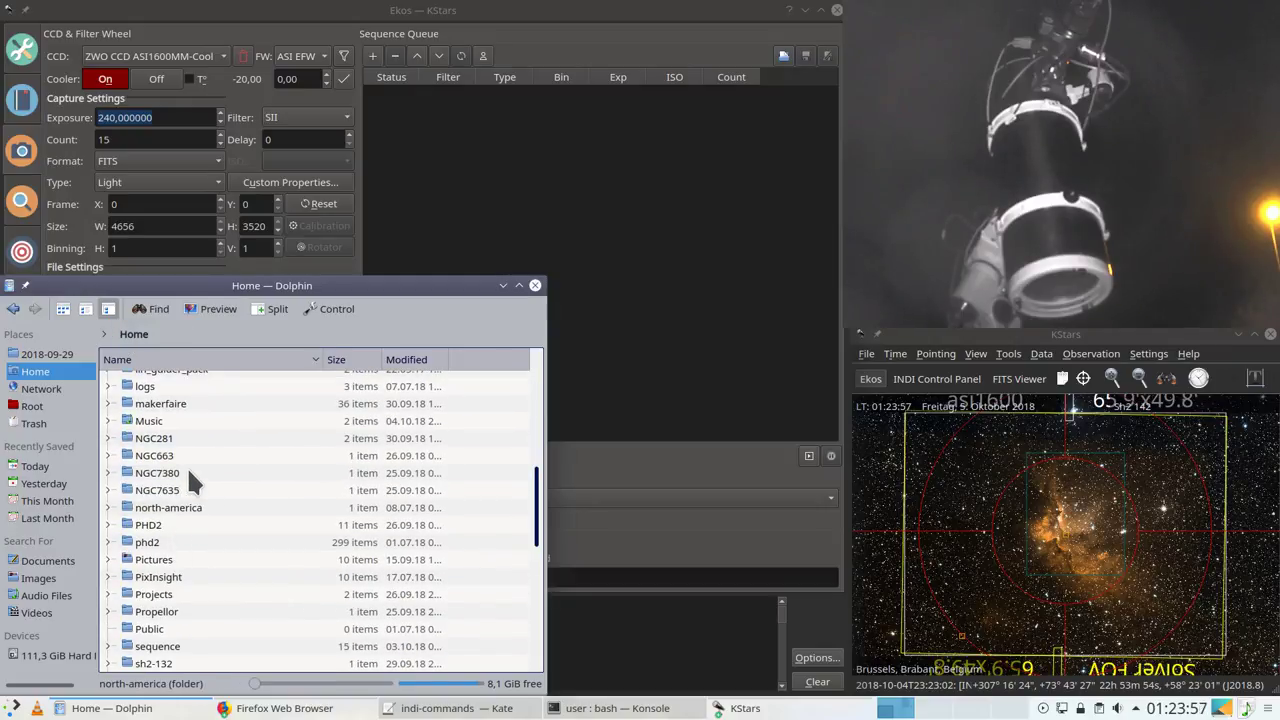
pyautogui.scroll(-2, 195, 530)
pyautogui.scroll(-3, 195, 532)
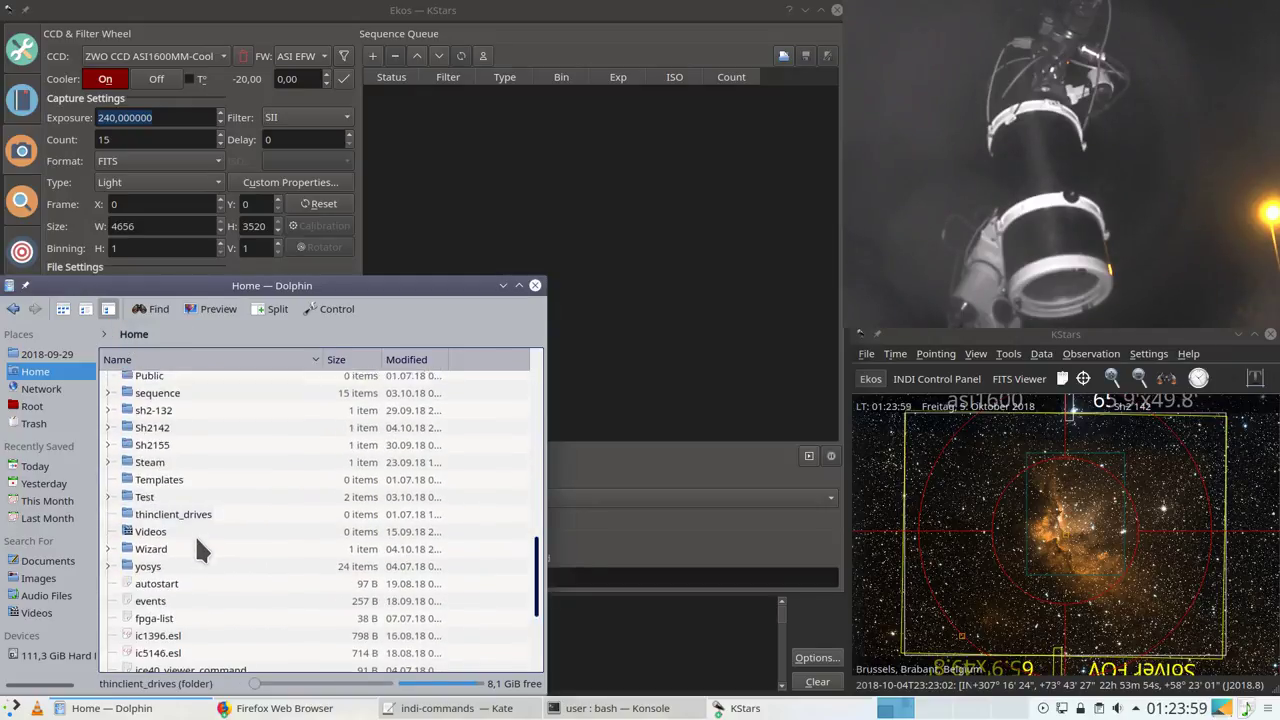
pyautogui.scroll(6, 195, 535)
pyautogui.scroll(4, 195, 535)
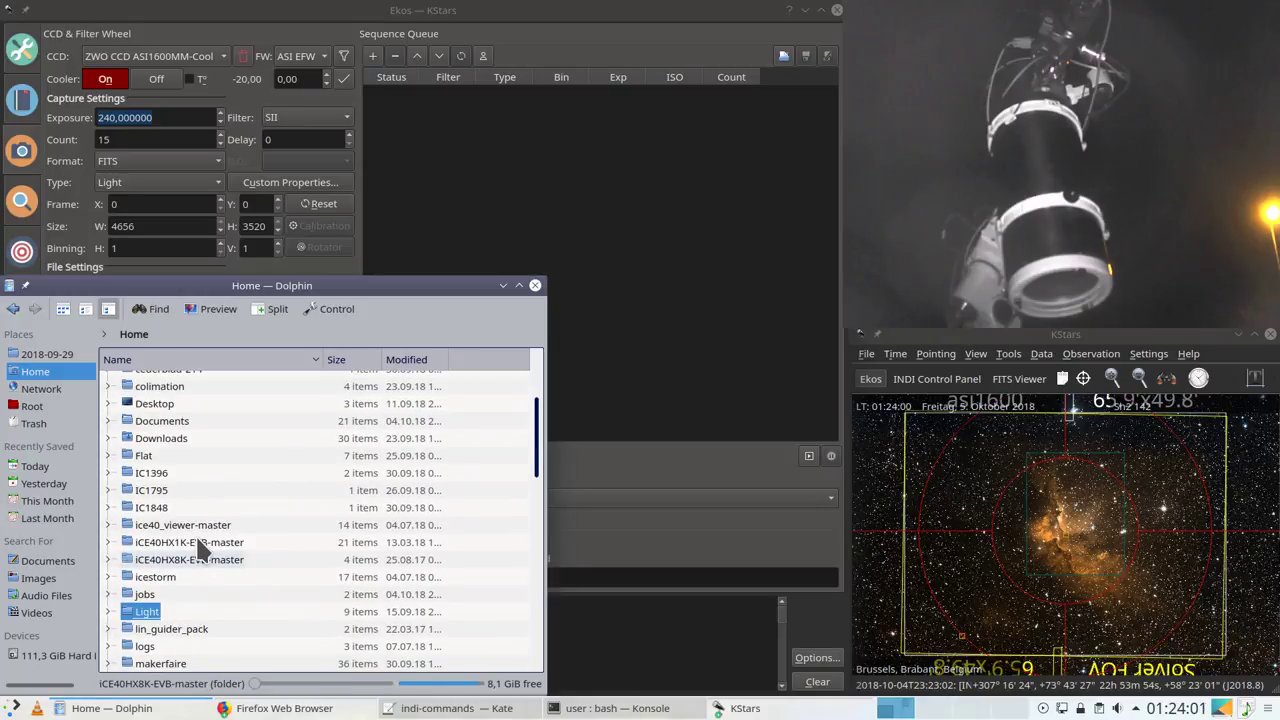
pyautogui.scroll(-3, 197, 540)
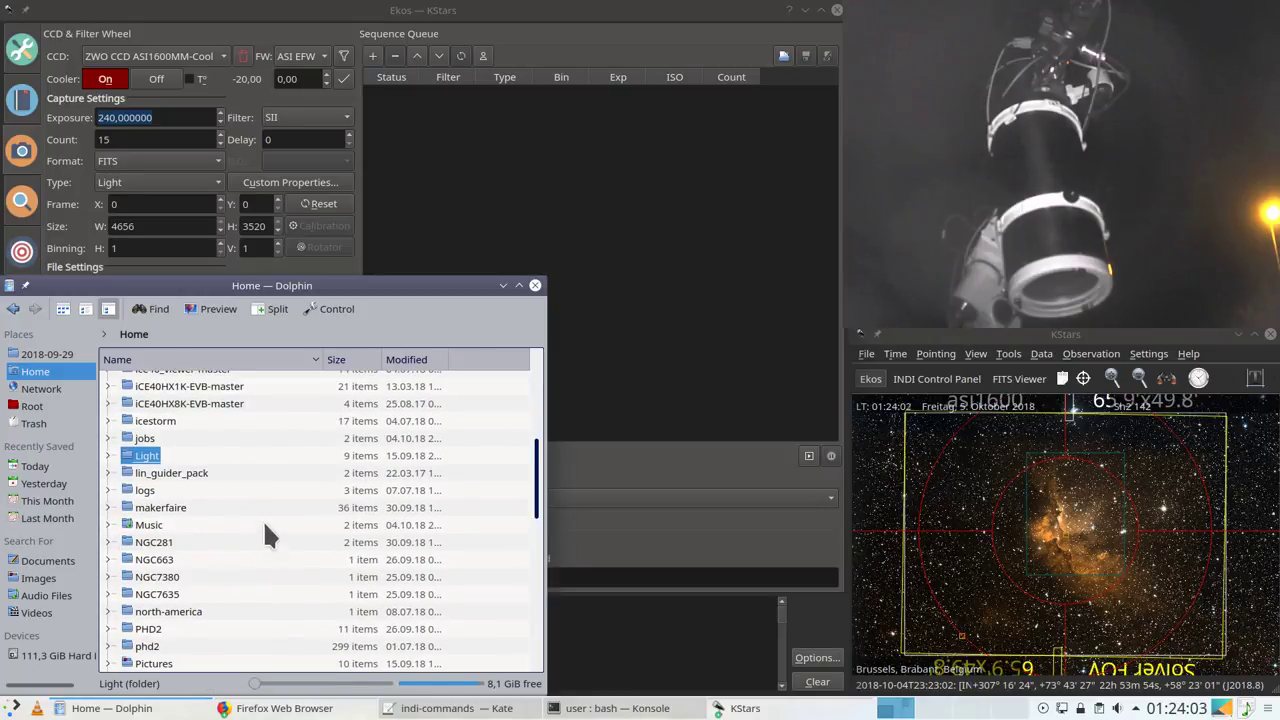
pyautogui.click(374, 193)
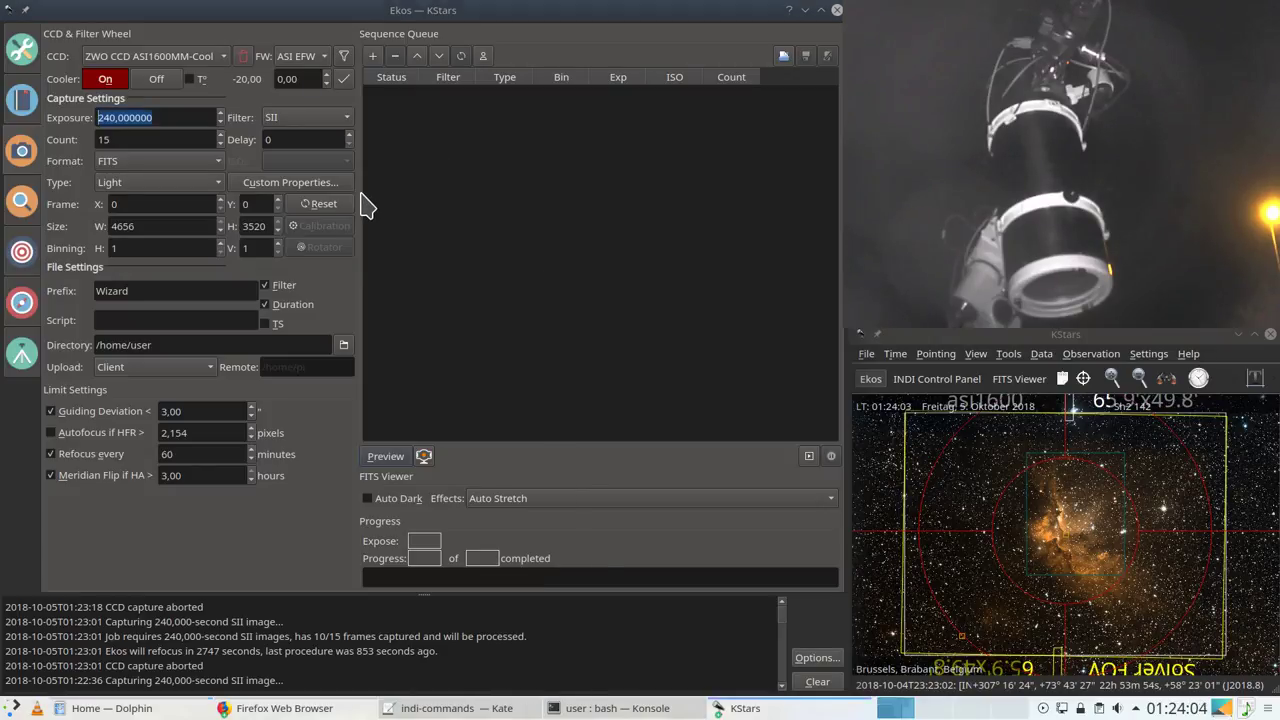
# Step: Set the FITS save directory to /home/user/Wizard
pyautogui.click(186, 290)
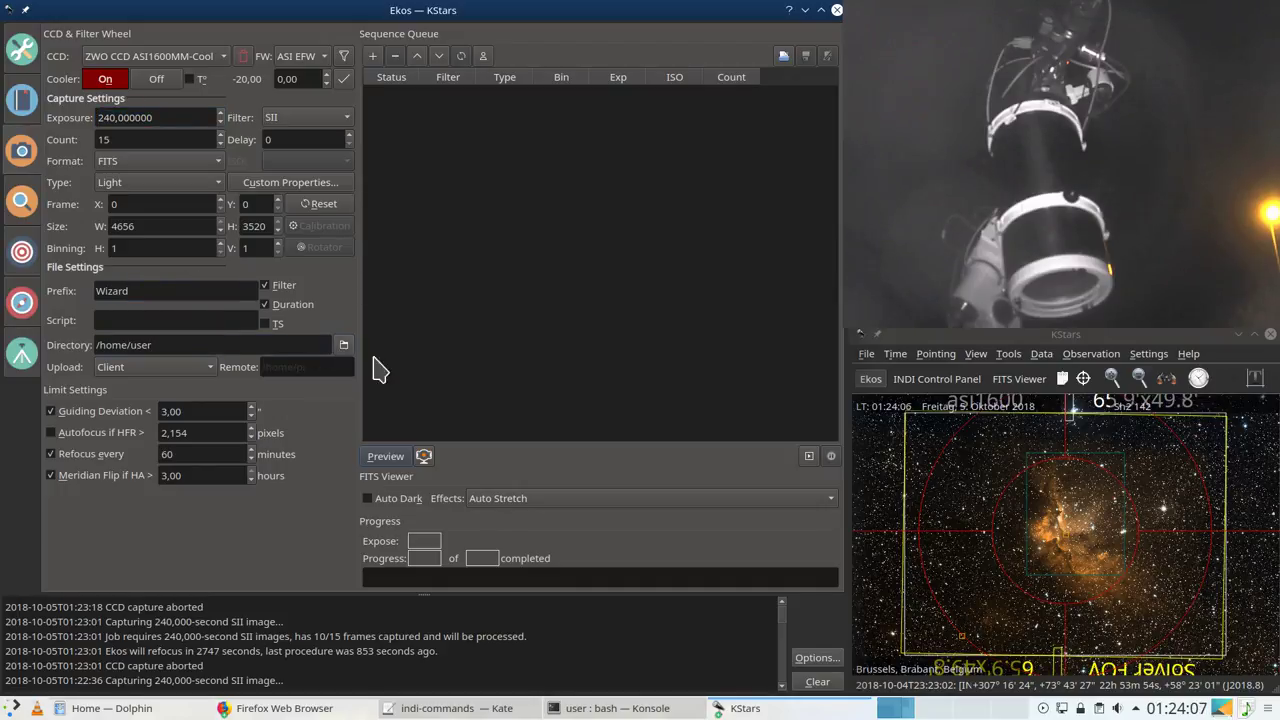
pyautogui.scroll(-4, 491, 333)
pyautogui.scroll(-8, 485, 345)
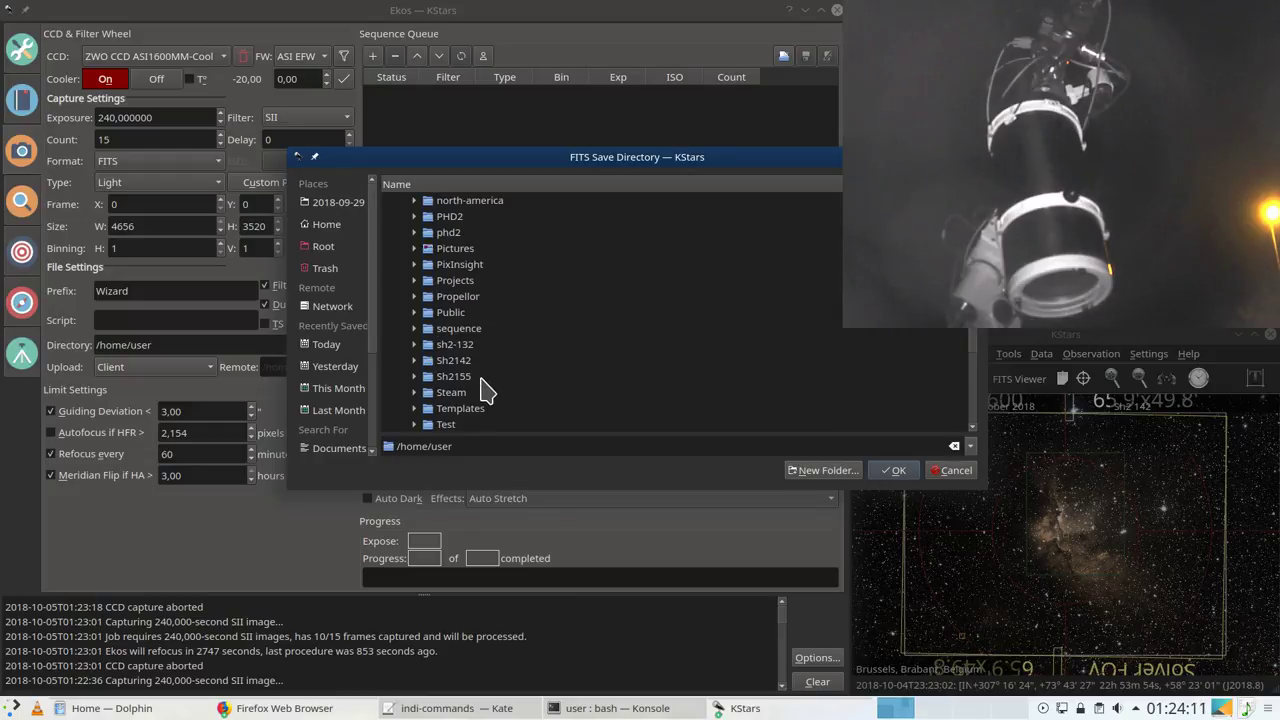
pyautogui.scroll(-3, 488, 390)
pyautogui.click(455, 330)
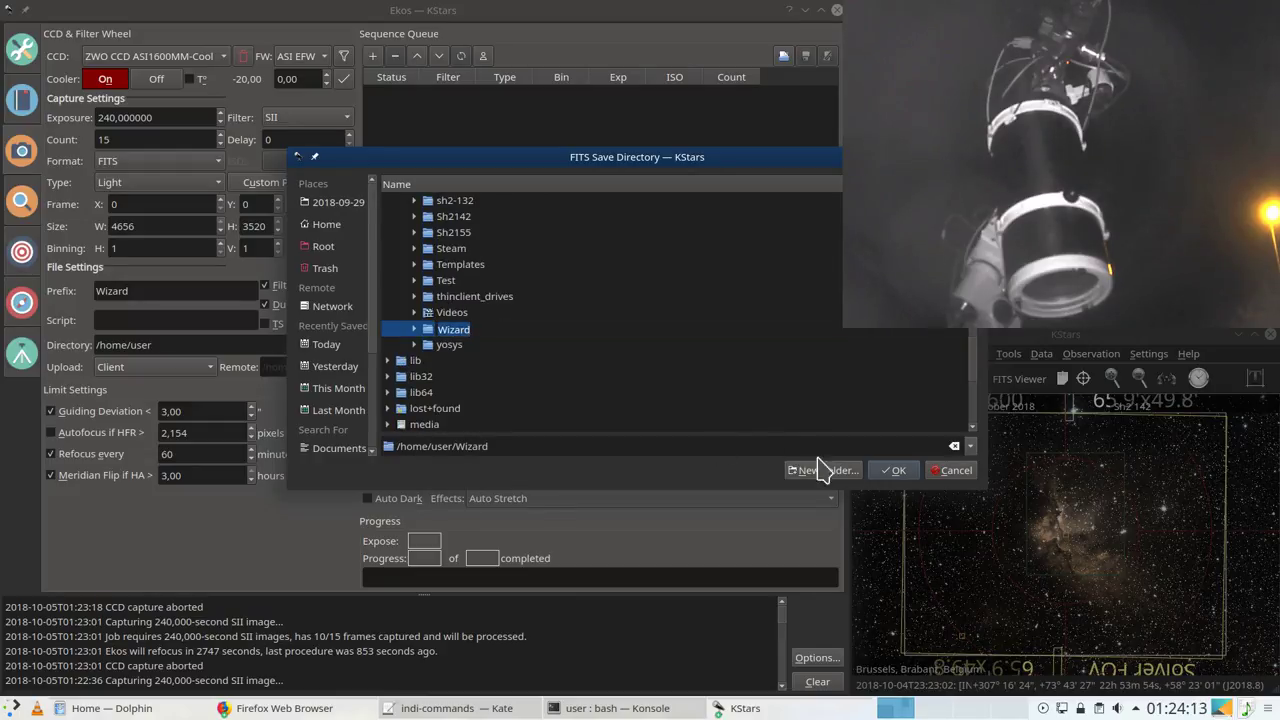
pyautogui.click(893, 470)
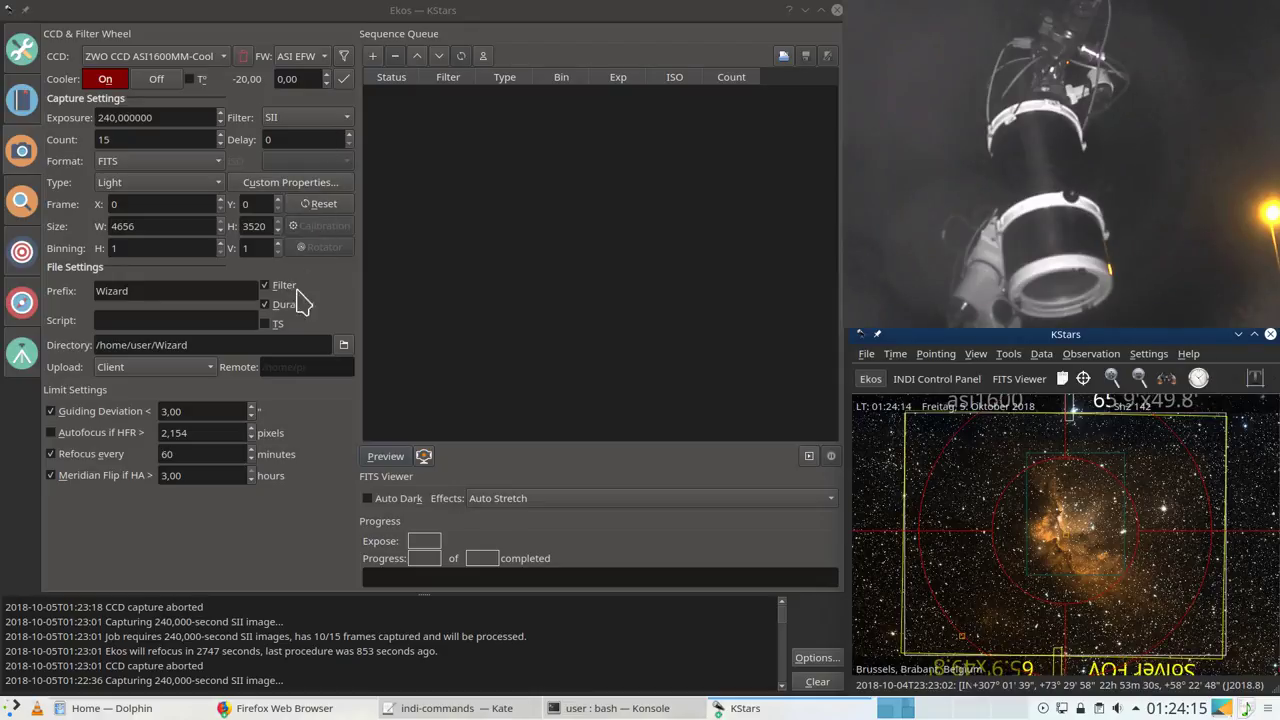
# Step: Set the frame count to 5, add the 240-second SII light job to the queue, and start the sequence
pyautogui.doubleClick(119, 140)
pyautogui.write('5')
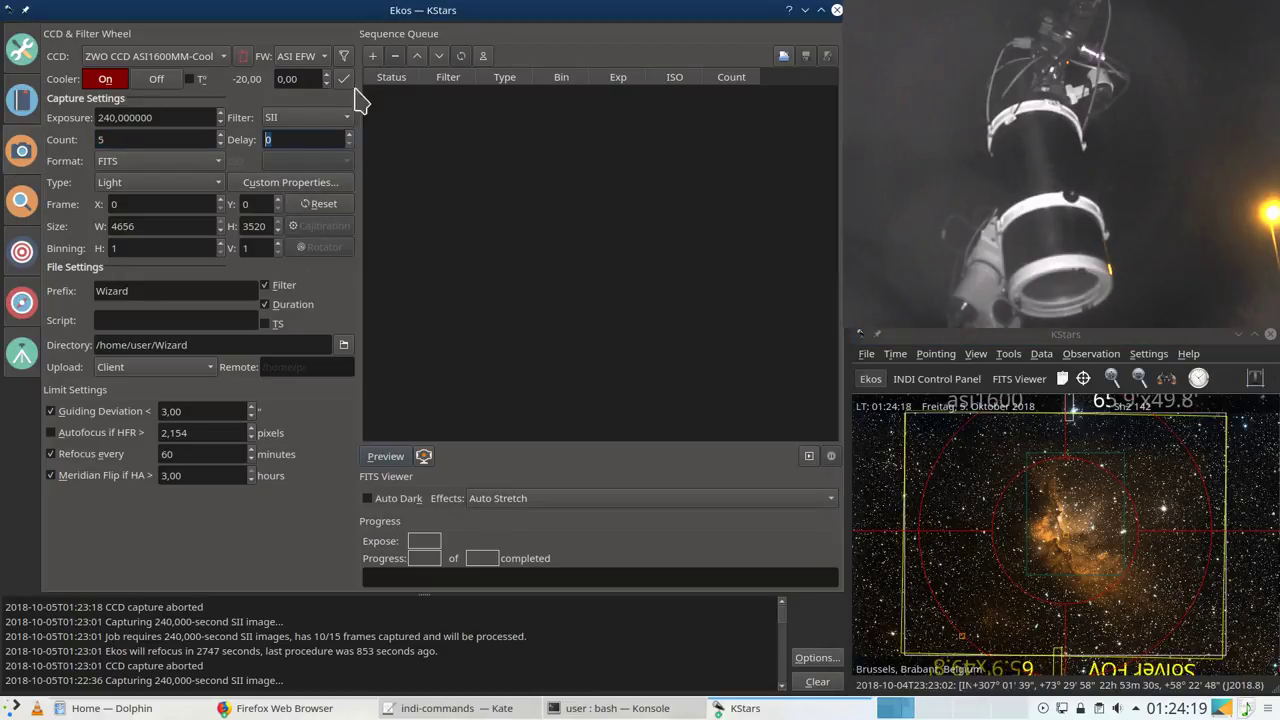
pyautogui.click(372, 56)
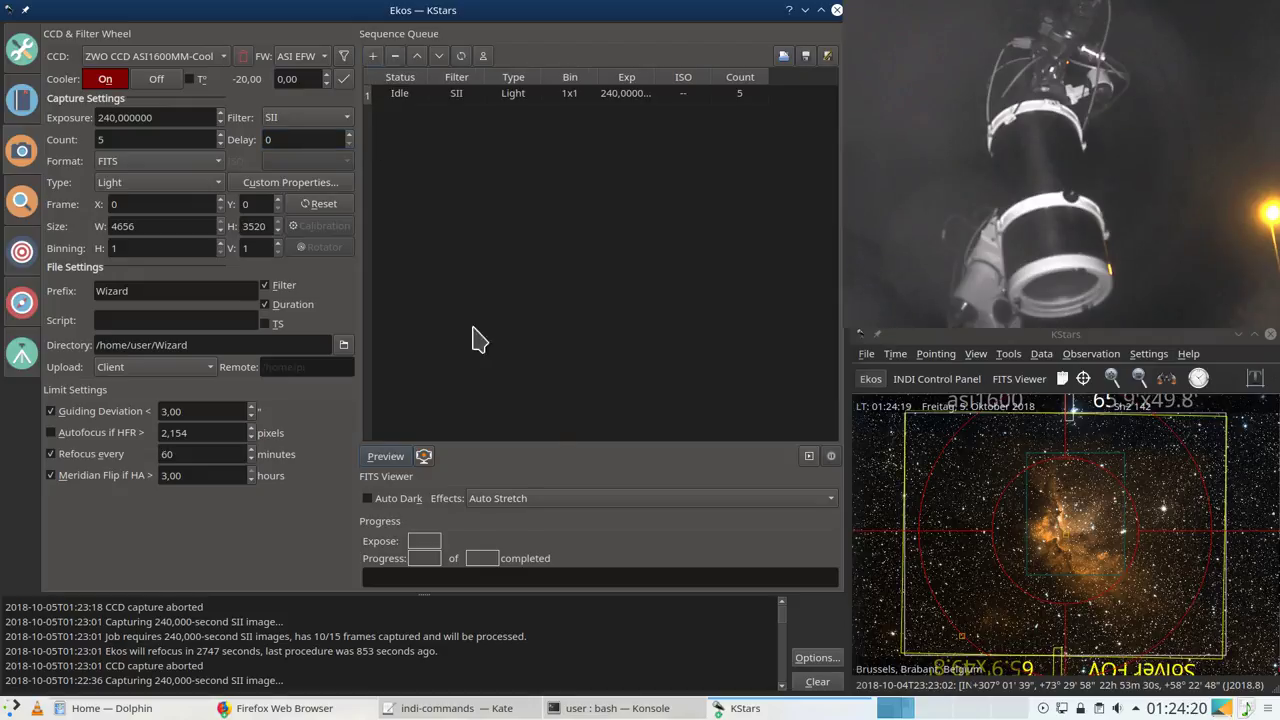
pyautogui.click(810, 456)
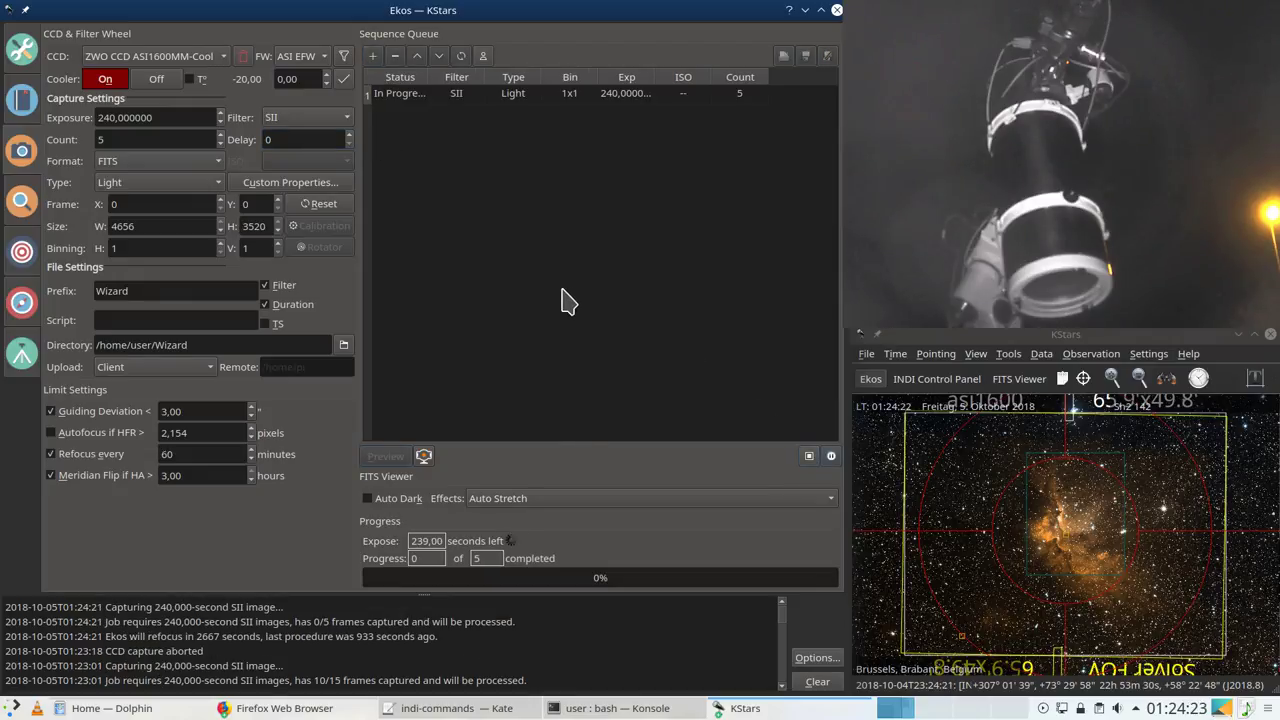
# Step: Look at the alignment module's solution results and the focus module's V-curve
pyautogui.click(21, 255)
pyautogui.click(21, 255)
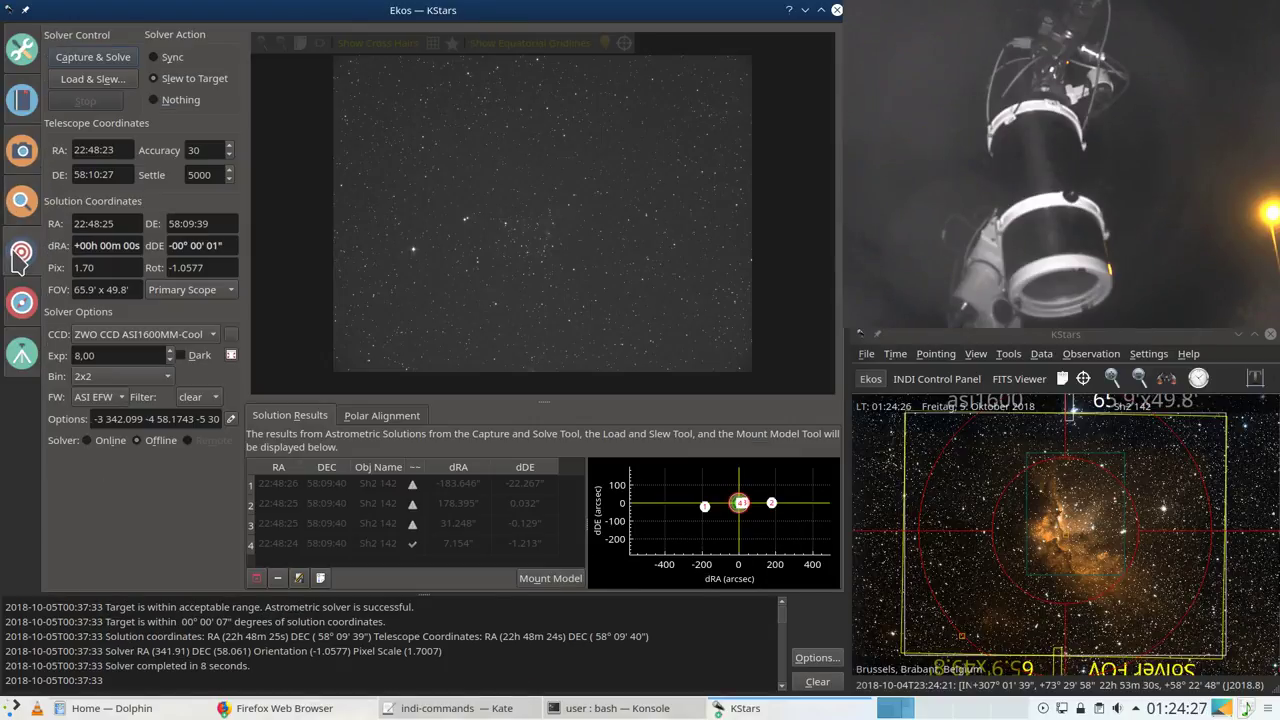
pyautogui.click(21, 204)
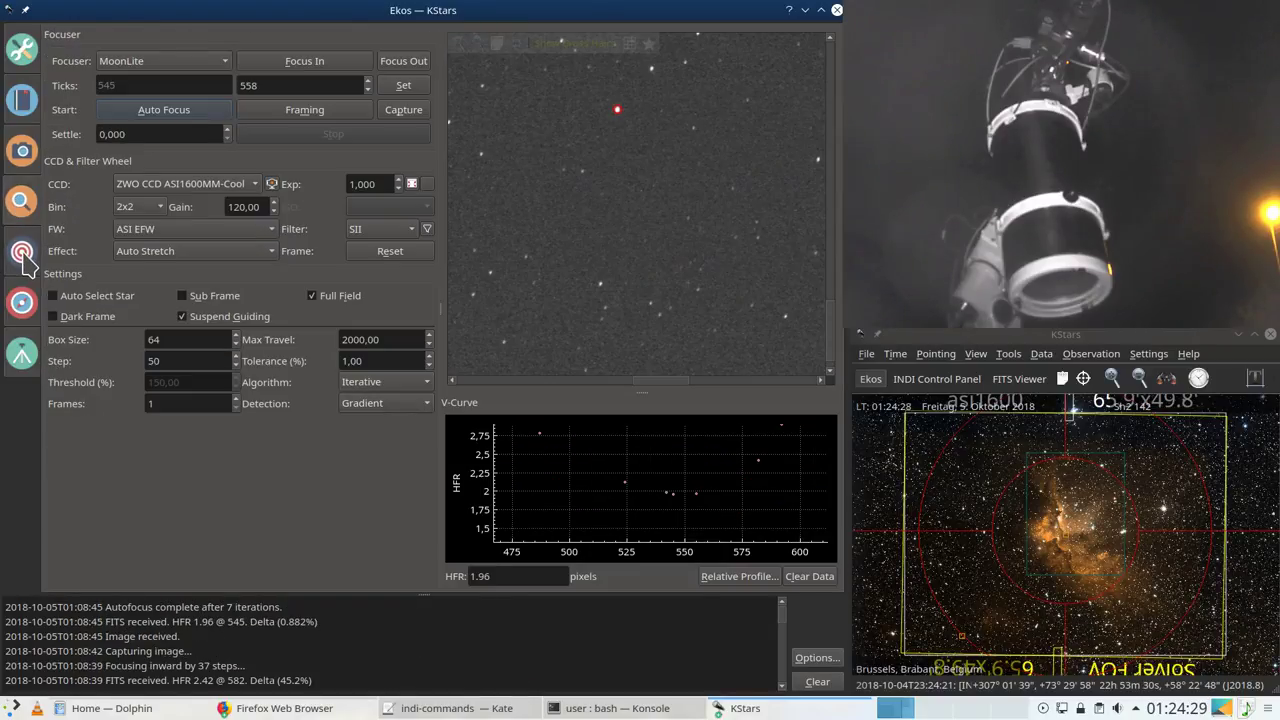
# Step: Look through the Ekos capture, guide, mount, alignment and focus modules, and return to the capture sequence queue
pyautogui.click(22, 166)
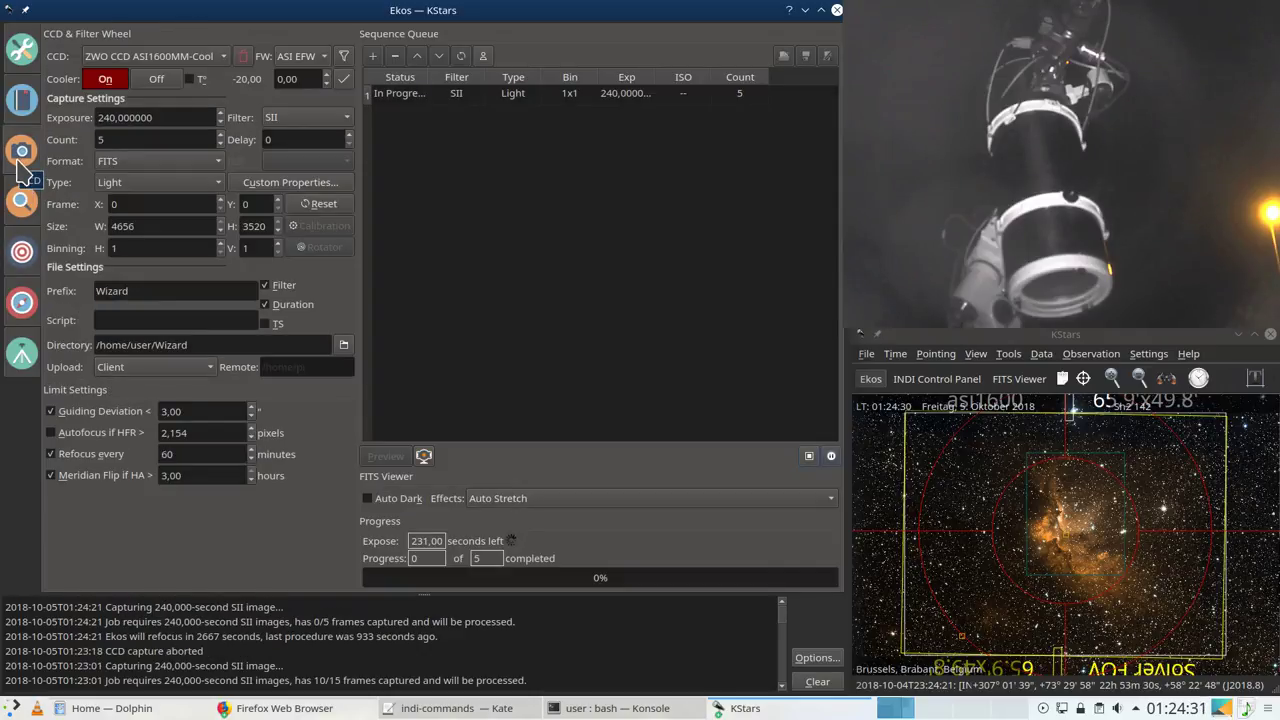
pyautogui.click(28, 302)
pyautogui.click(36, 348)
pyautogui.click(30, 318)
pyautogui.click(24, 252)
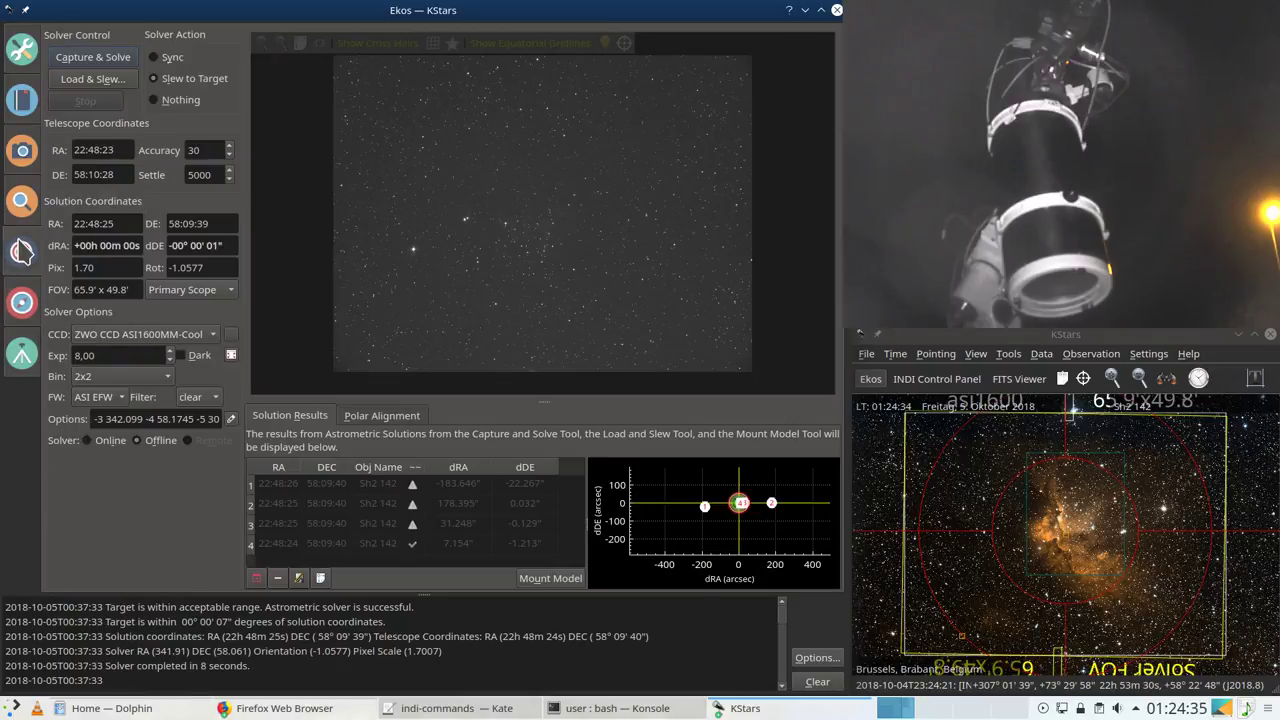
pyautogui.click(22, 205)
pyautogui.click(22, 151)
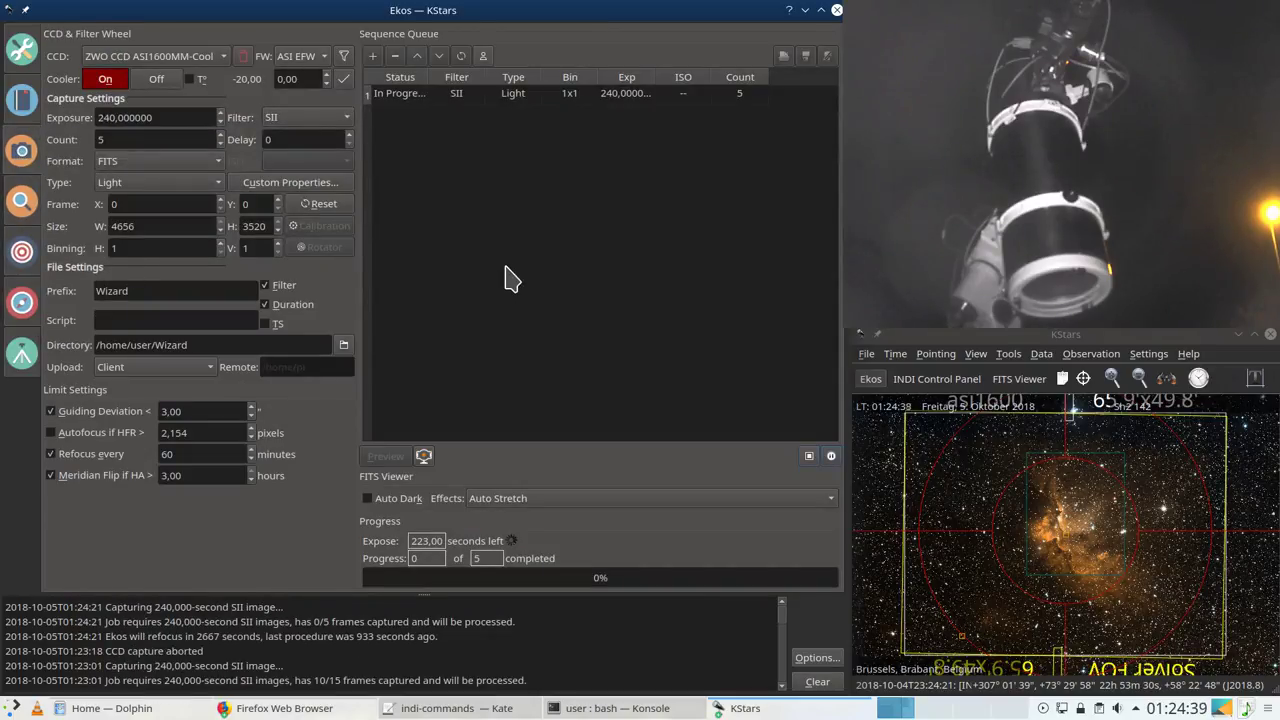
# Step: Switch to Konsole and try to find files changed in the last day by running find . -cdate -1
pyautogui.click(652, 708)
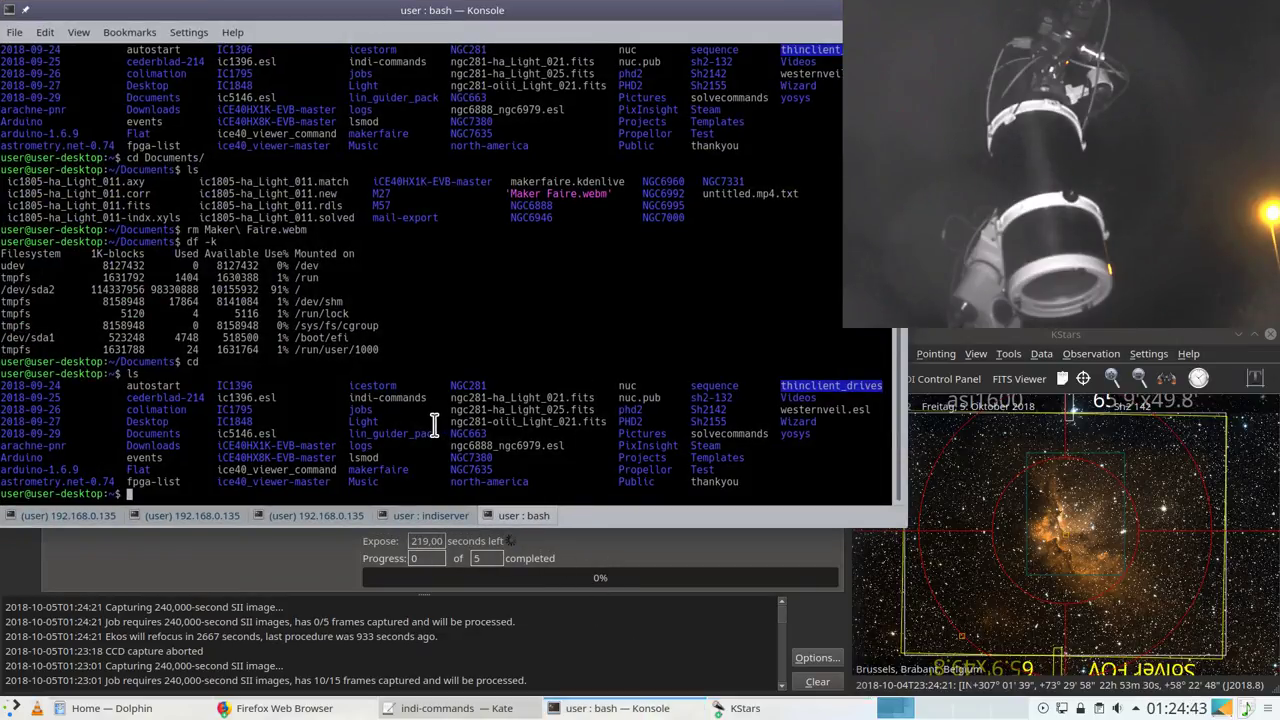
pyautogui.write('find ')
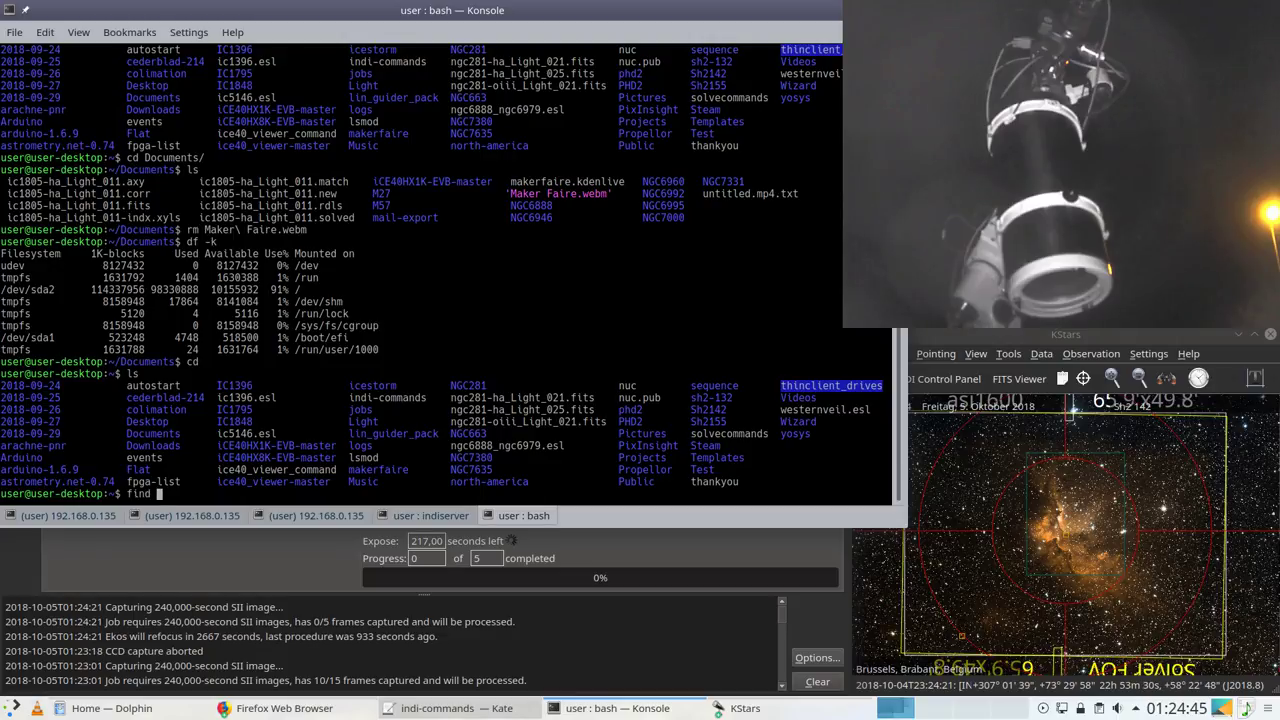
pyautogui.write('. -cdate -1')
pyautogui.press('Return')
# Step: Correct the search predicate to -ctime and run find . -ctime -1 in the home folder
pyautogui.press('Up')
pyautogui.press('Left')
pyautogui.press('Left')
pyautogui.press('Left')
pyautogui.press('Left')
pyautogui.press('Left')
pyautogui.press('Left')
pyautogui.press('Left')
pyautogui.press('Left')
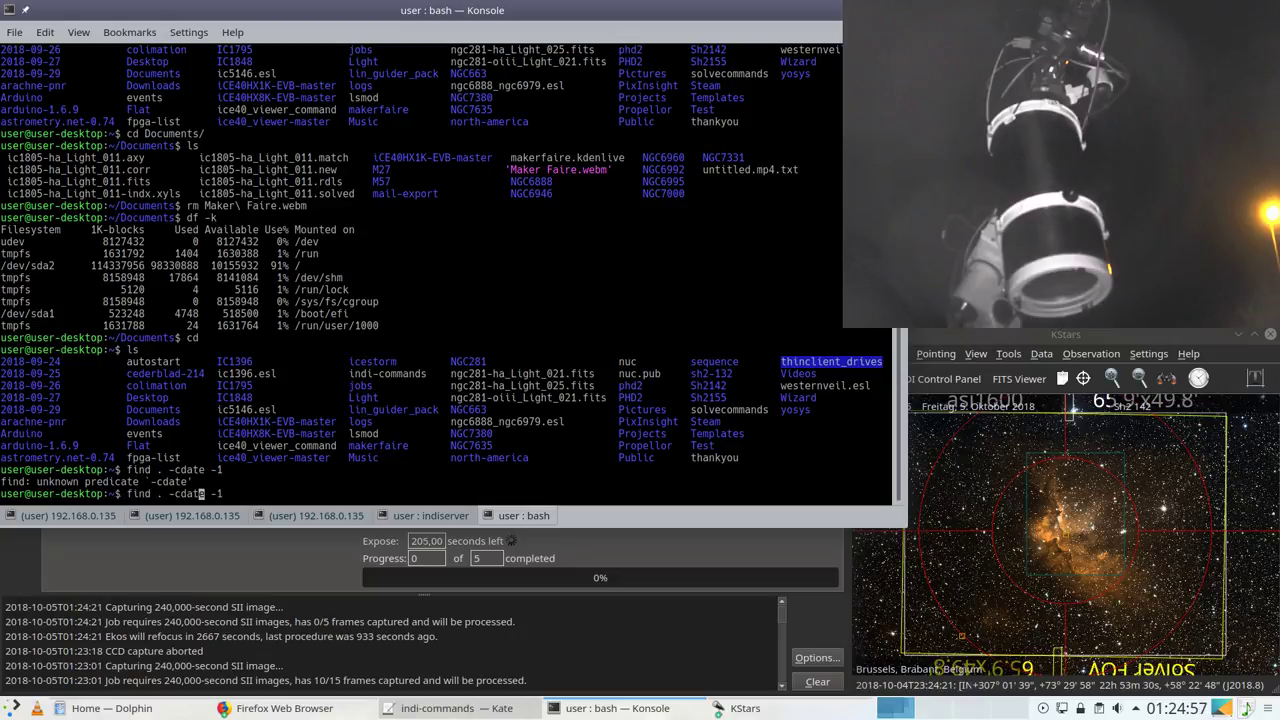
pyautogui.press('Delete')
pyautogui.press('Delete')
pyautogui.press('Delete')
pyautogui.press('Delete')
pyautogui.write('time')
pyautogui.press('Return')
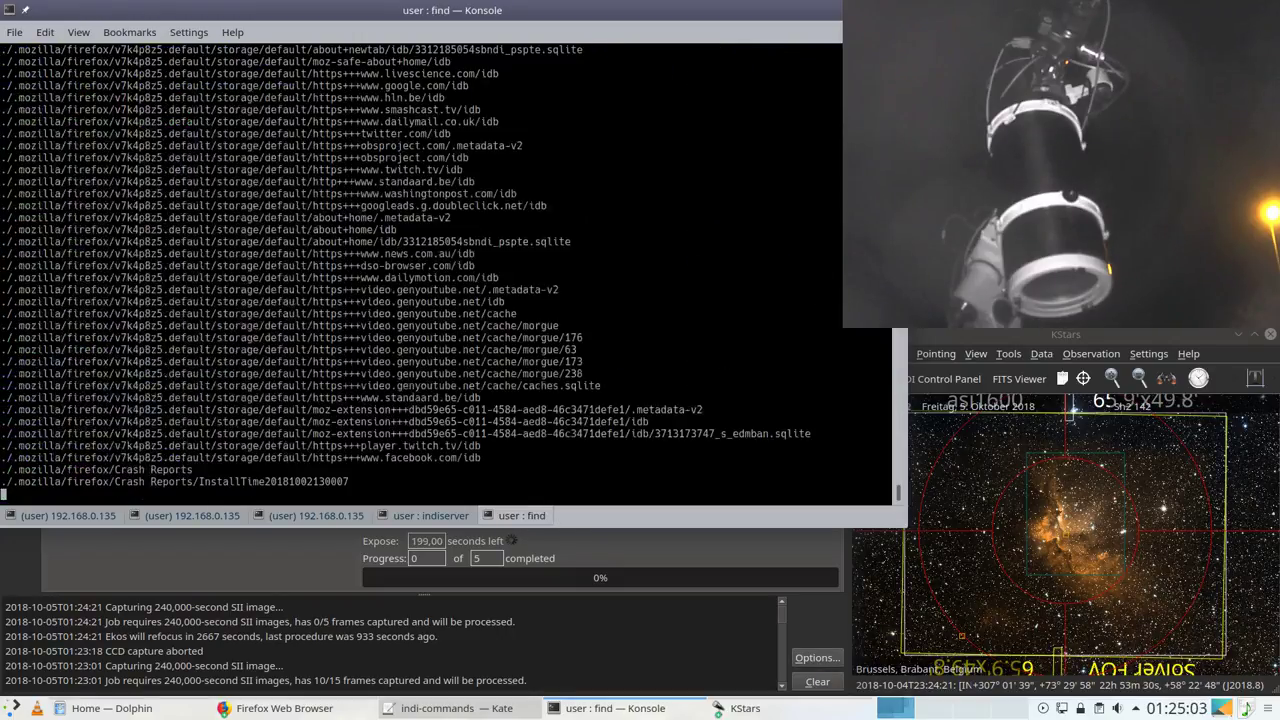
# Step: Stop the running search and run find * -ctime -1 to leave out the hidden folders
pyautogui.hotkey('ctrl', 'c')
pyautogui.press('Up')
pyautogui.press('Home')
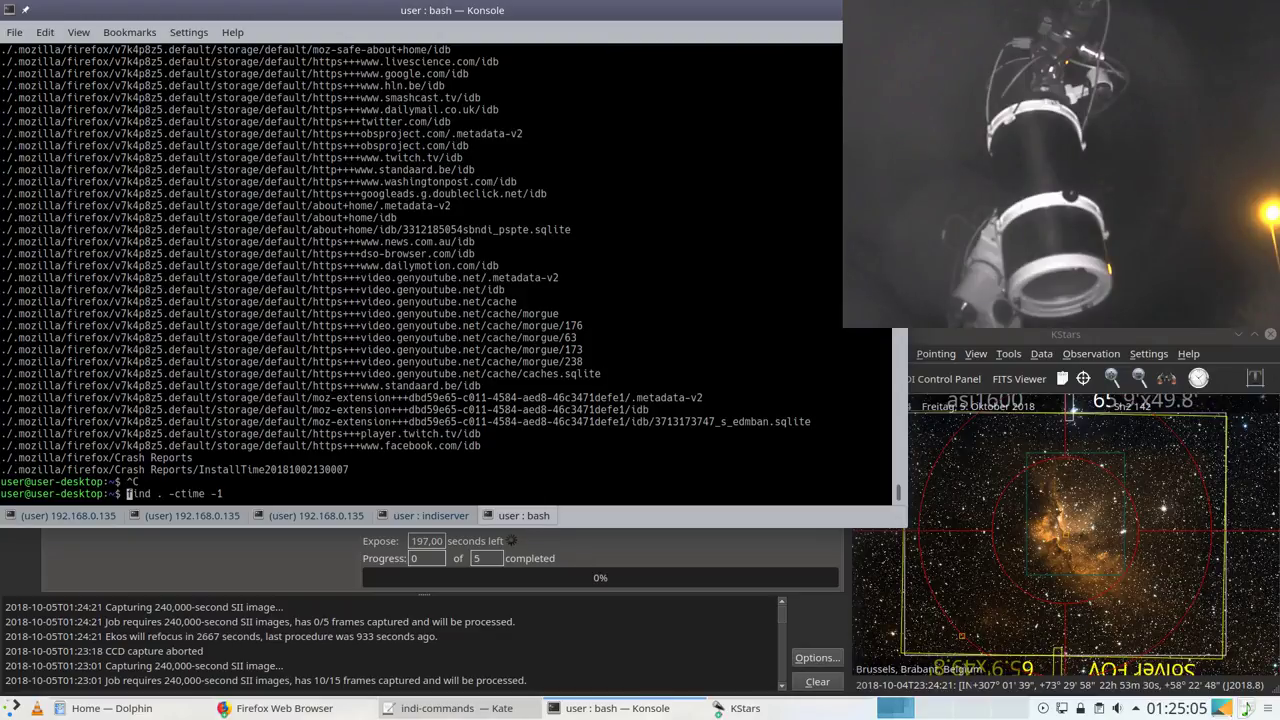
pyautogui.hotkey('ctrl', 'Right')
pyautogui.hotkey('ctrl', 'Right')
pyautogui.hotkey('ctrl', 'Left')
pyautogui.press('BackSpace')
pyautogui.press('BackSpace')
pyautogui.press('BackSpace')
pyautogui.write('* -')
pyautogui.press('Return')
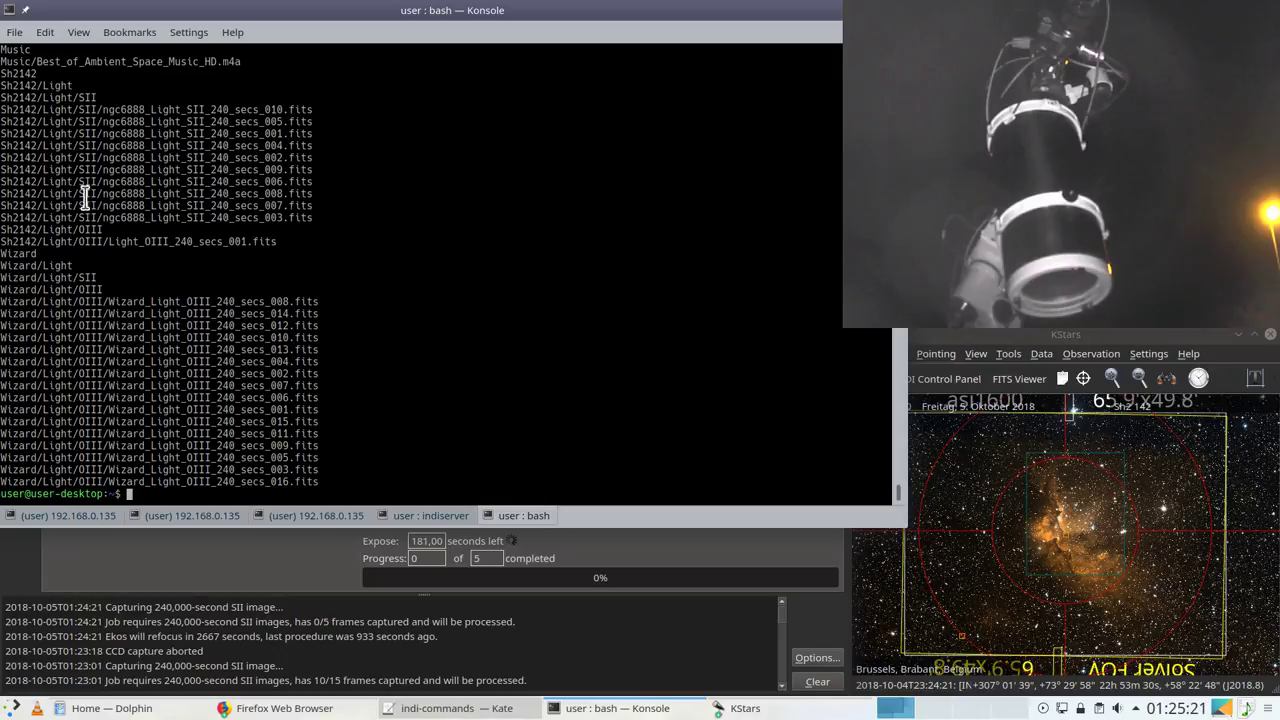
# Step: Change to the Sh2142/Light/SII/ directory, copying its path from the search output
pyautogui.moveTo(2, 157); pyautogui.dragTo(102, 157)
pyautogui.write('cd')
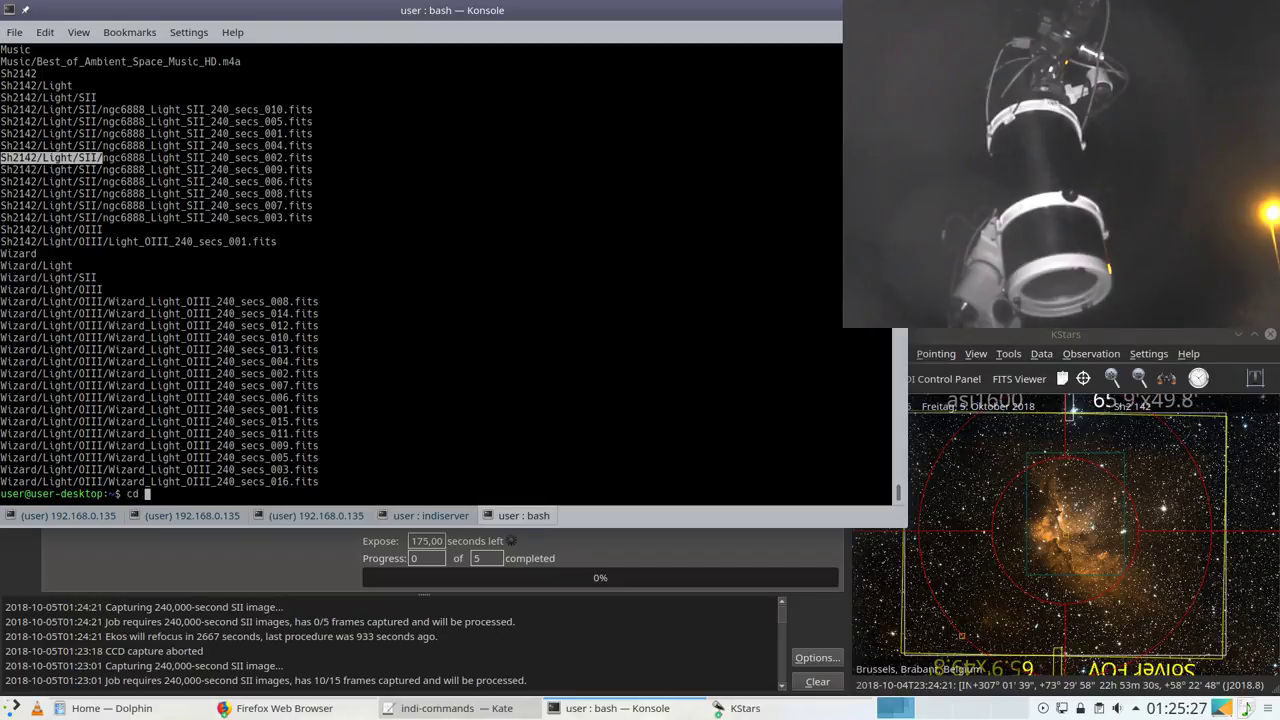
pyautogui.press('shift+Insert')
pyautogui.press('Return')
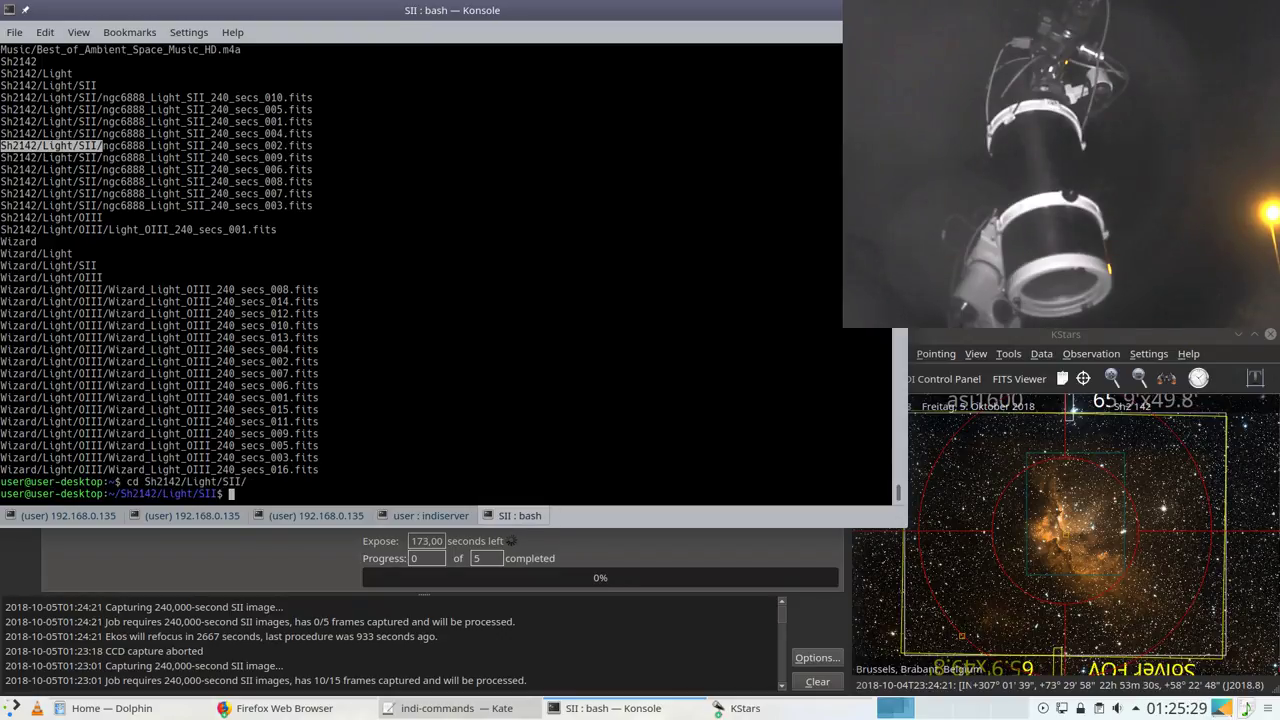
# Step: Run rename without arguments to show its usage
pyautogui.write('m')
pyautogui.press('BackSpace')
pyautogui.write('rename')
pyautogui.press('Return')
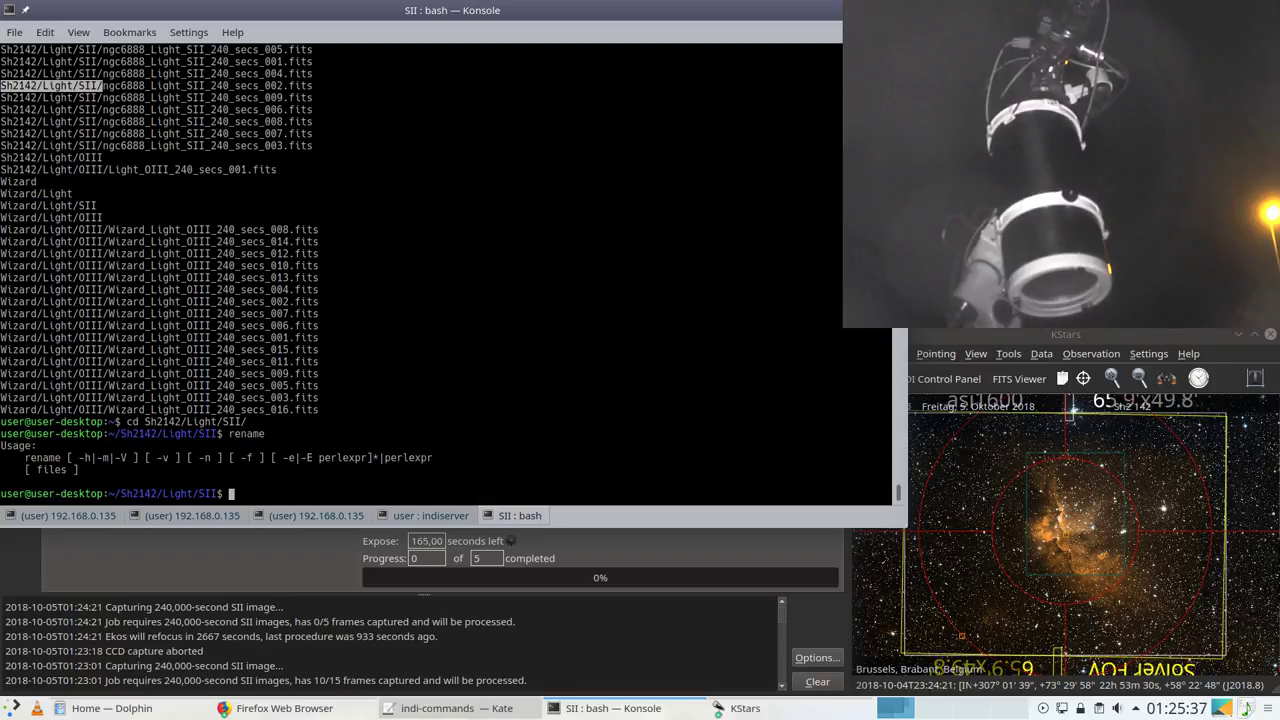
# Step: Rename the SII frames with rename -e "s/ngc6888/Wizard/" ngc6888_Light_SII_240_secs_0*, and check them with ls -l
pyautogui.write('rename -e "')
pyautogui.press('BackSpace')
pyautogui.write('s/ngc')
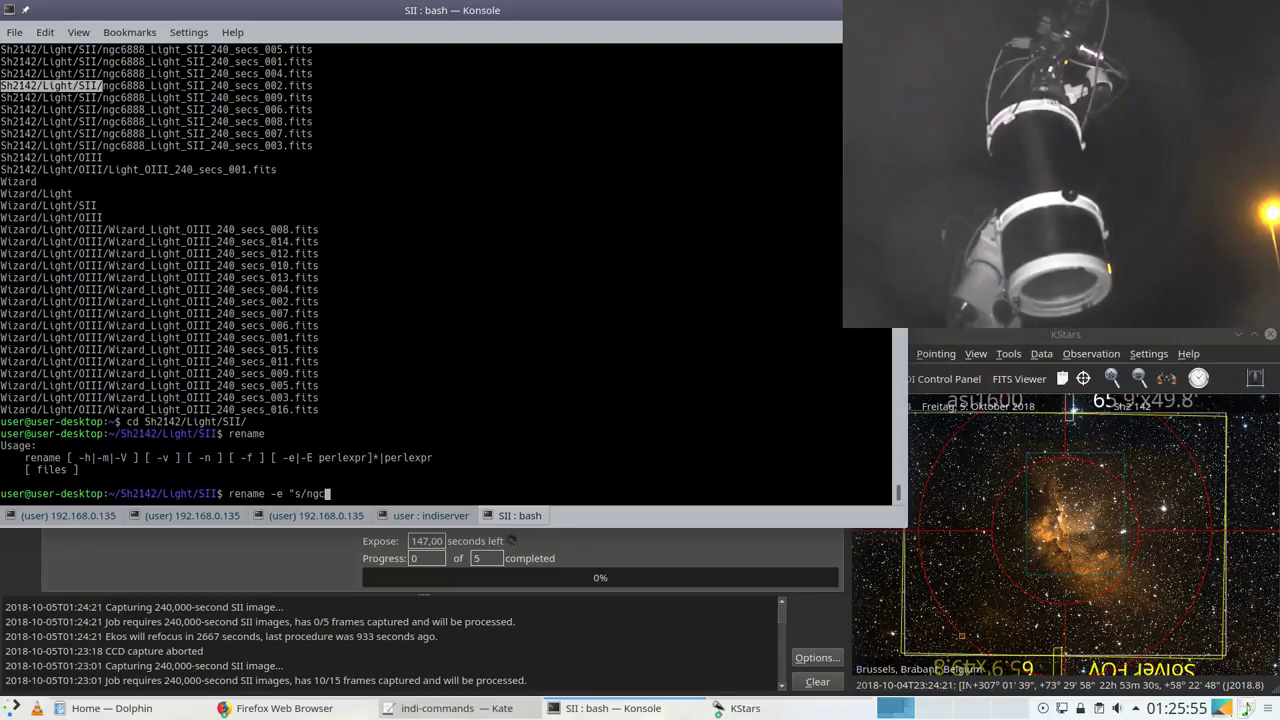
pyautogui.write('6888/Wir')
pyautogui.press('BackSpace')
pyautogui.write('zard')
pyautogui.write('/" ')
pyautogui.write('n')
pyautogui.press('Tab')
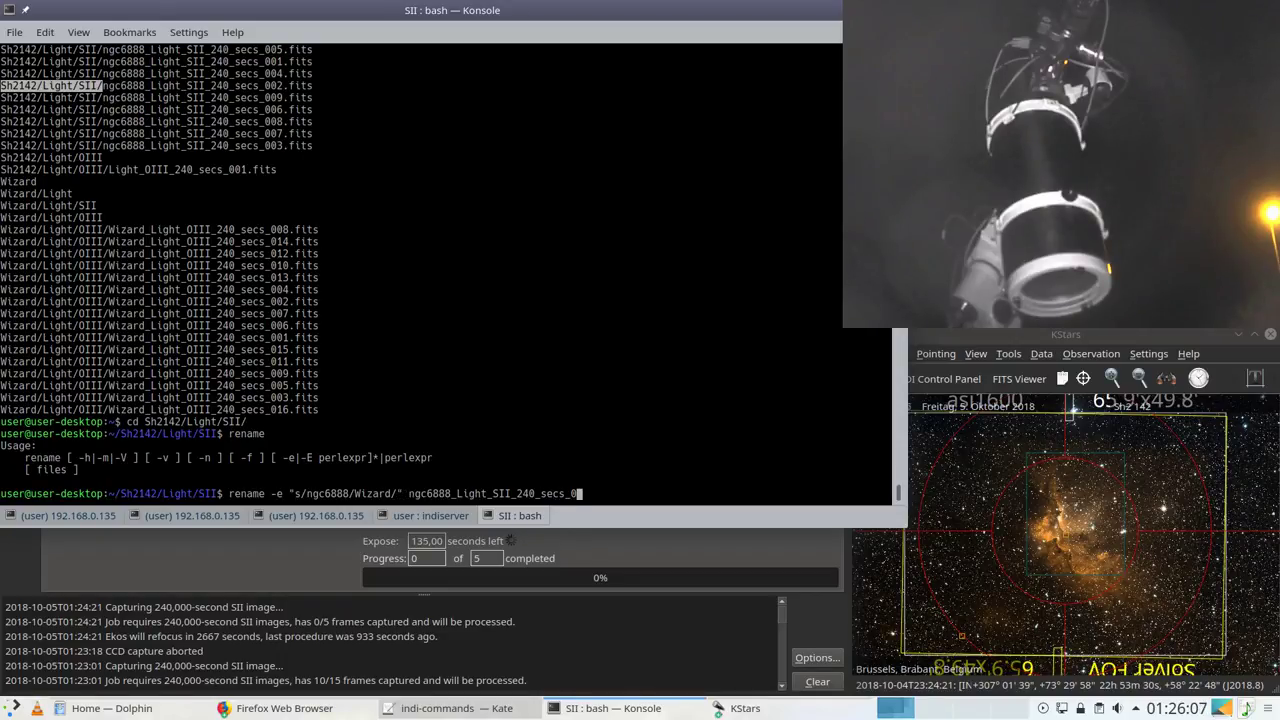
pyautogui.write('*')
pyautogui.press('Return')
pyautogui.write('ls -l')
pyautogui.press('Return')
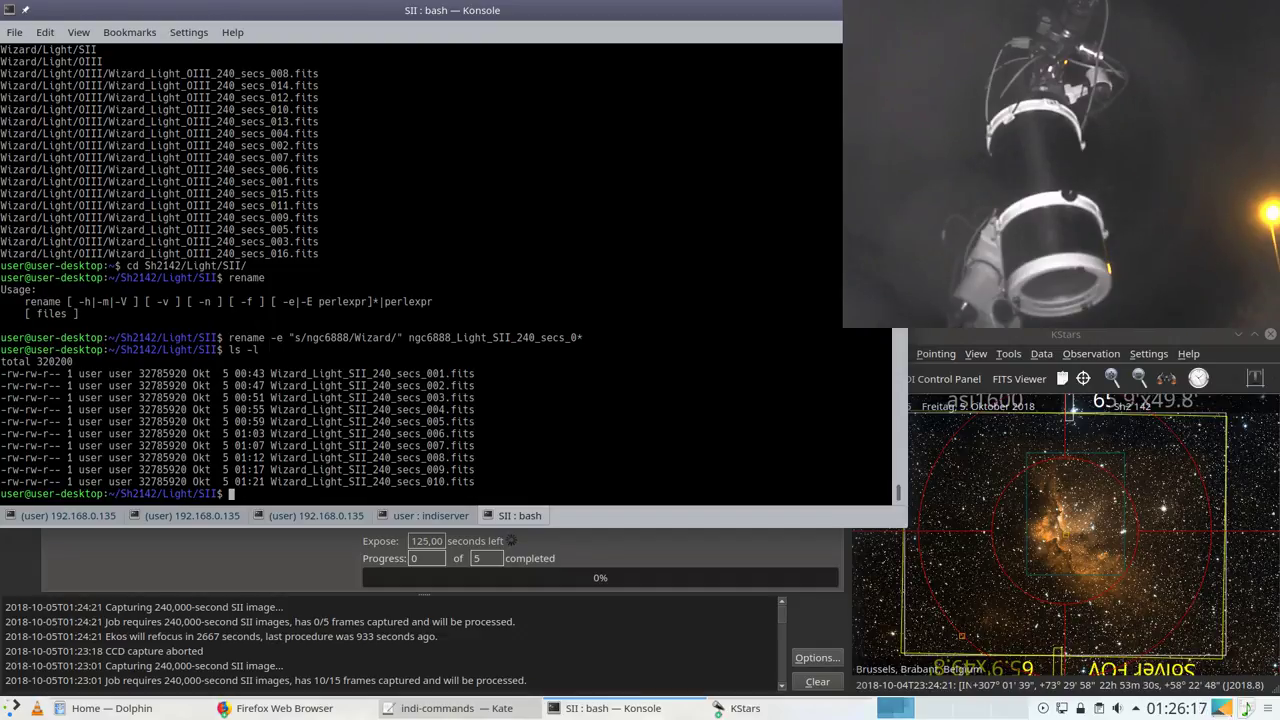
# Step: Go up to the Sh2142/Light directory and move the SII folder to ../../Wizard/Light/
pyautogui.write('mv')
pyautogui.press('BackSpace')
pyautogui.press('BackSpace')
pyautogui.press('BackSpace')
pyautogui.write('cd ..')
pyautogui.press('Return')
pyautogui.write('mv RII')
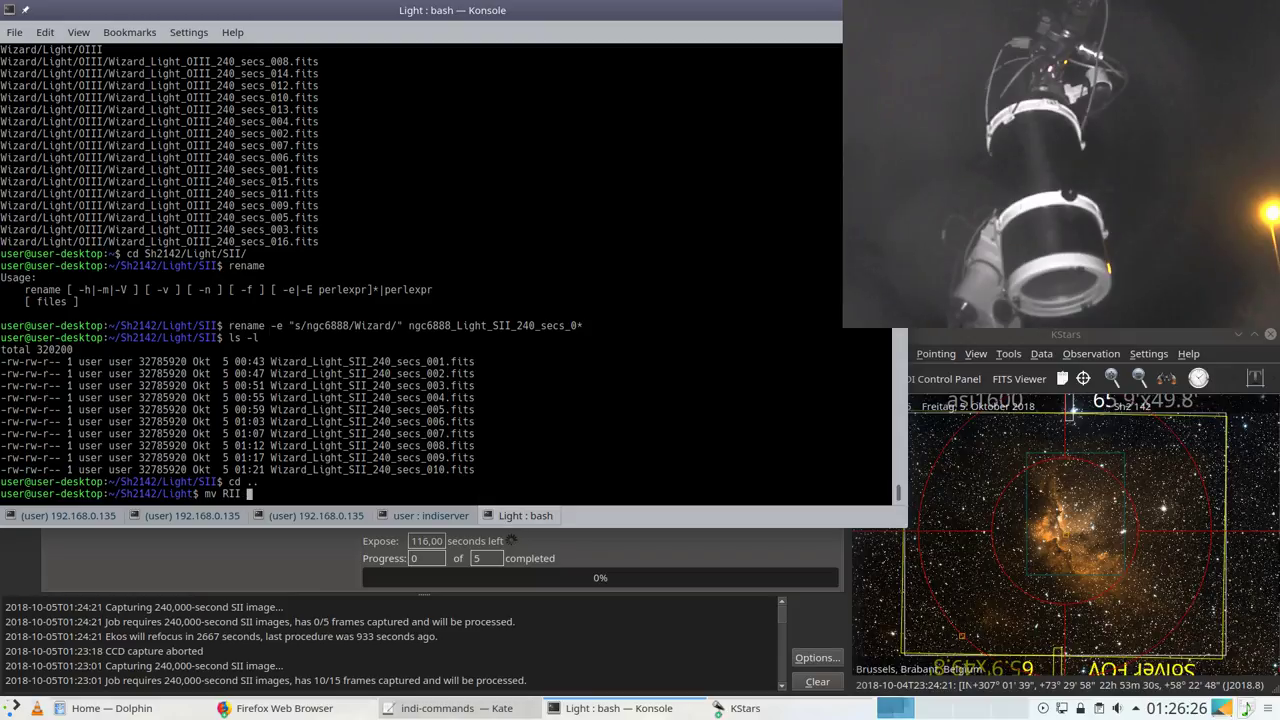
pyautogui.press('BackSpace')
pyautogui.write('SII')
pyautogui.scroll(2, 176, 132)
pyautogui.moveTo(2, 146); pyautogui.dragTo(79, 143)
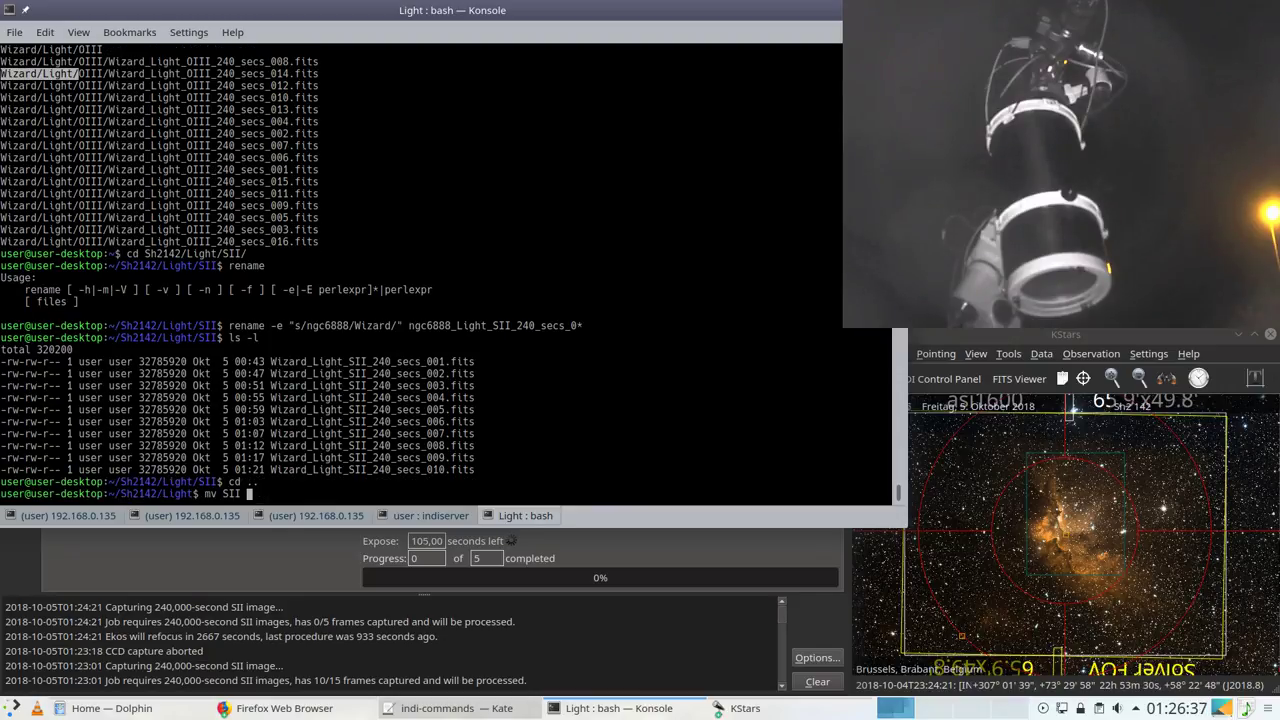
pyautogui.write('../../Wizard/Light/')
pyautogui.press('Return')
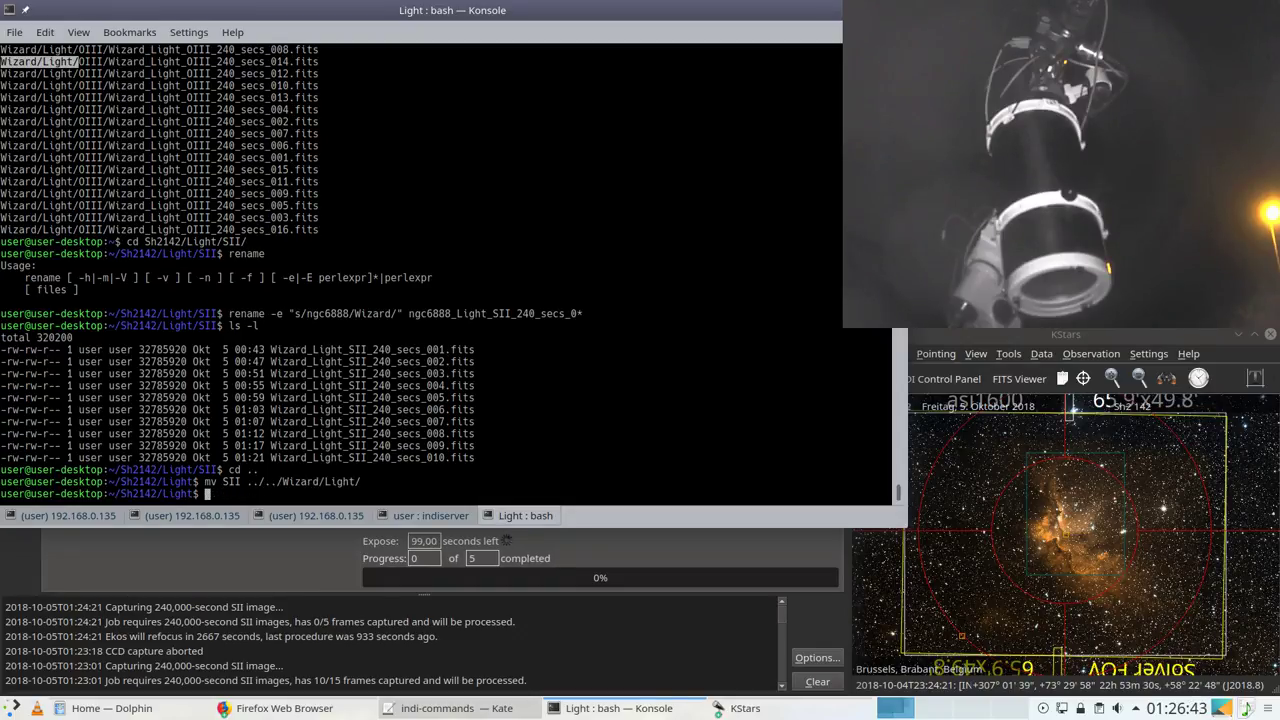
# Step: Change to ../../Wizard/Light/ and list its folders, then enter SII and list the moved frames
pyautogui.write('cd ../../W')
pyautogui.press('Tab')
pyautogui.write('L')
pyautogui.press('Tab')
pyautogui.press('Return')
pyautogui.write('ls')
pyautogui.press('Return')
pyautogui.write('c')
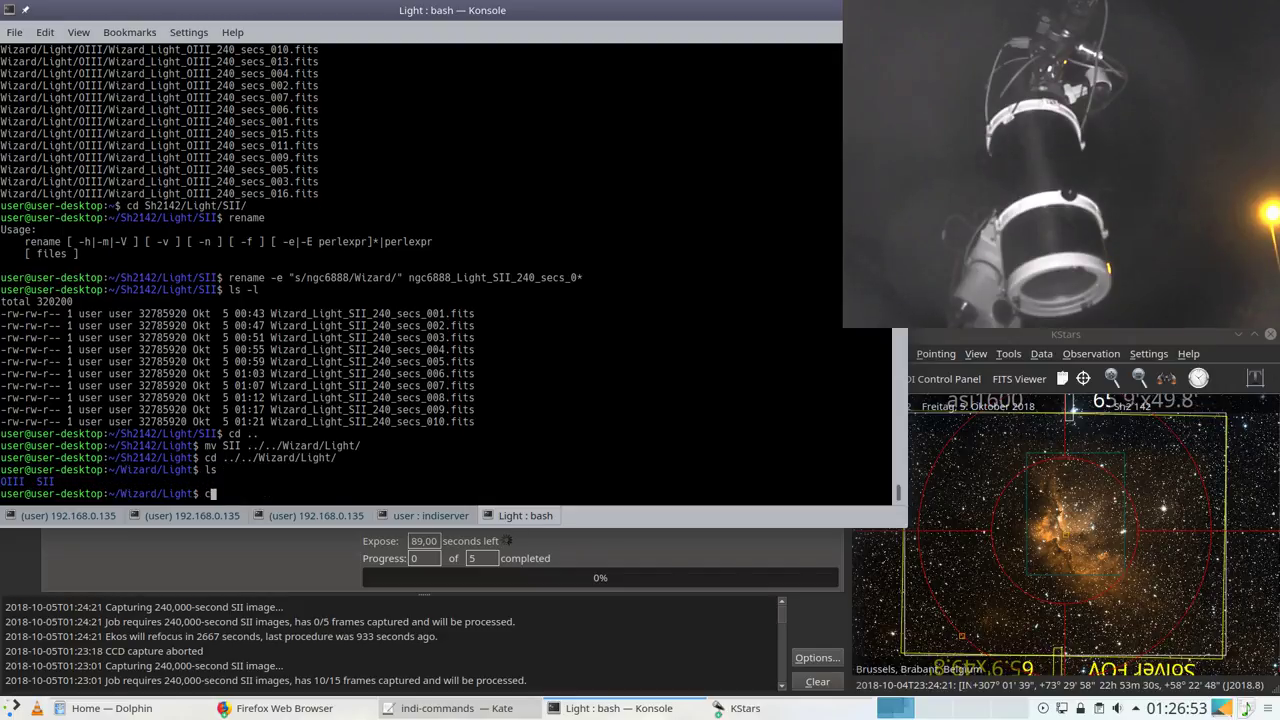
pyautogui.write('d SII')
pyautogui.press('Return')
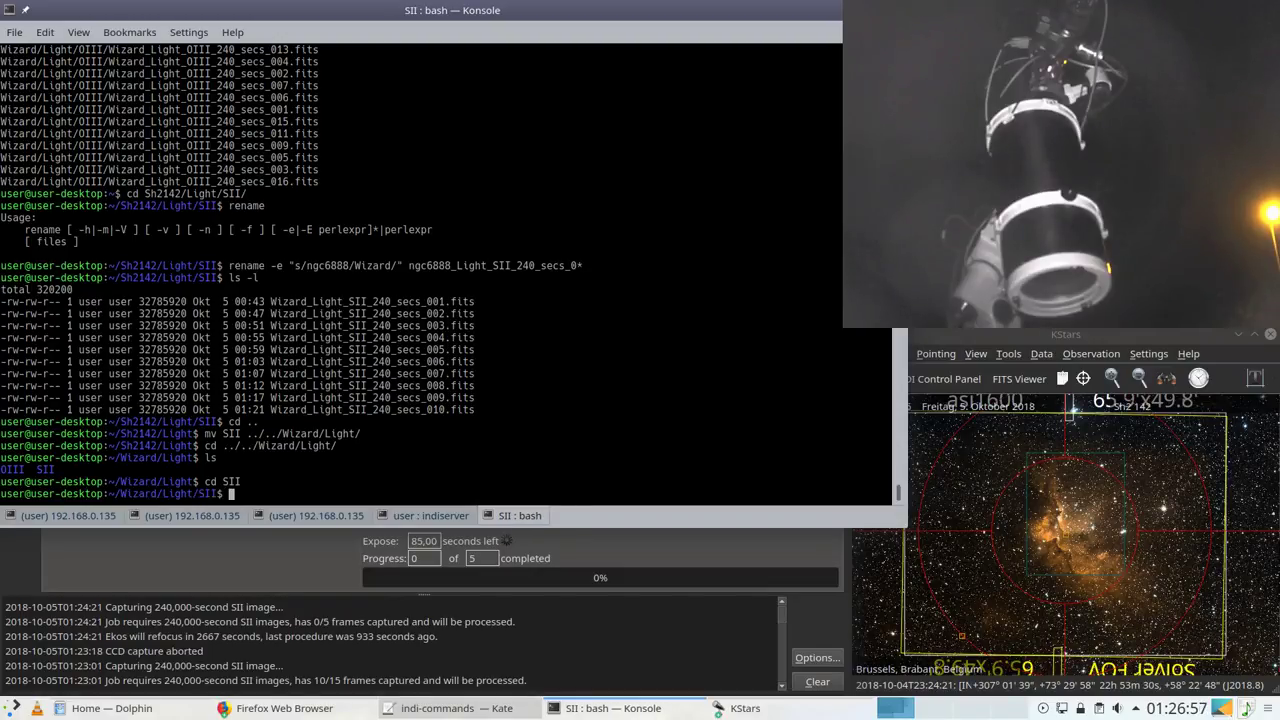
pyautogui.write('ls')
pyautogui.press('Return')
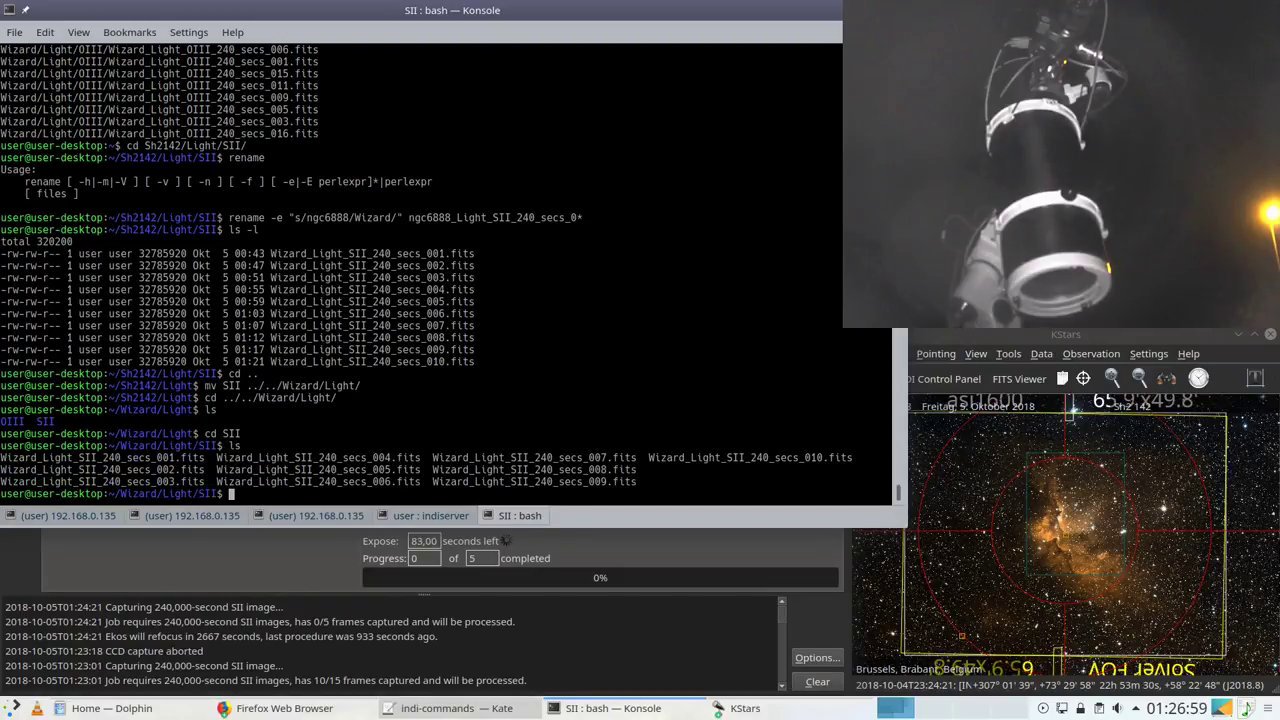
# Step: Check the capture progress in Ekos, return to Konsole, and list the SII frames in detail with ls -l
pyautogui.click(155, 567)
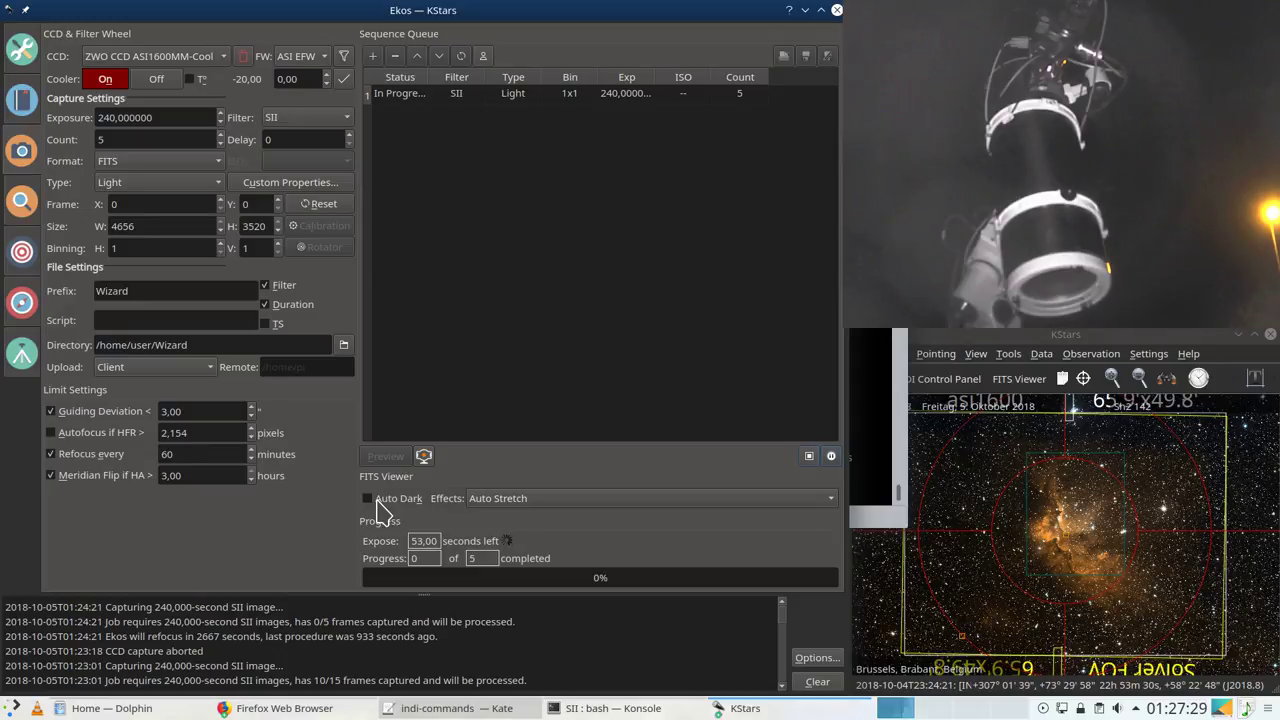
pyautogui.click(853, 395)
pyautogui.write('ls -')
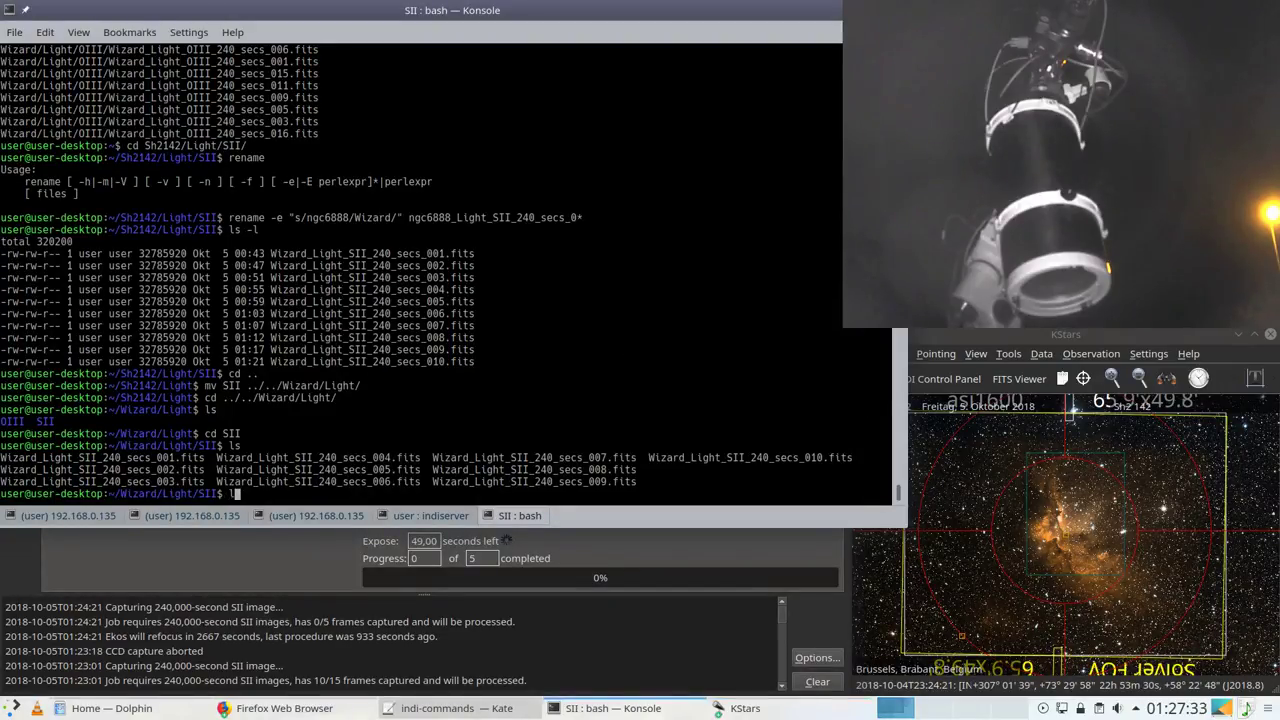
pyautogui.write('l')
pyautogui.press('Return')
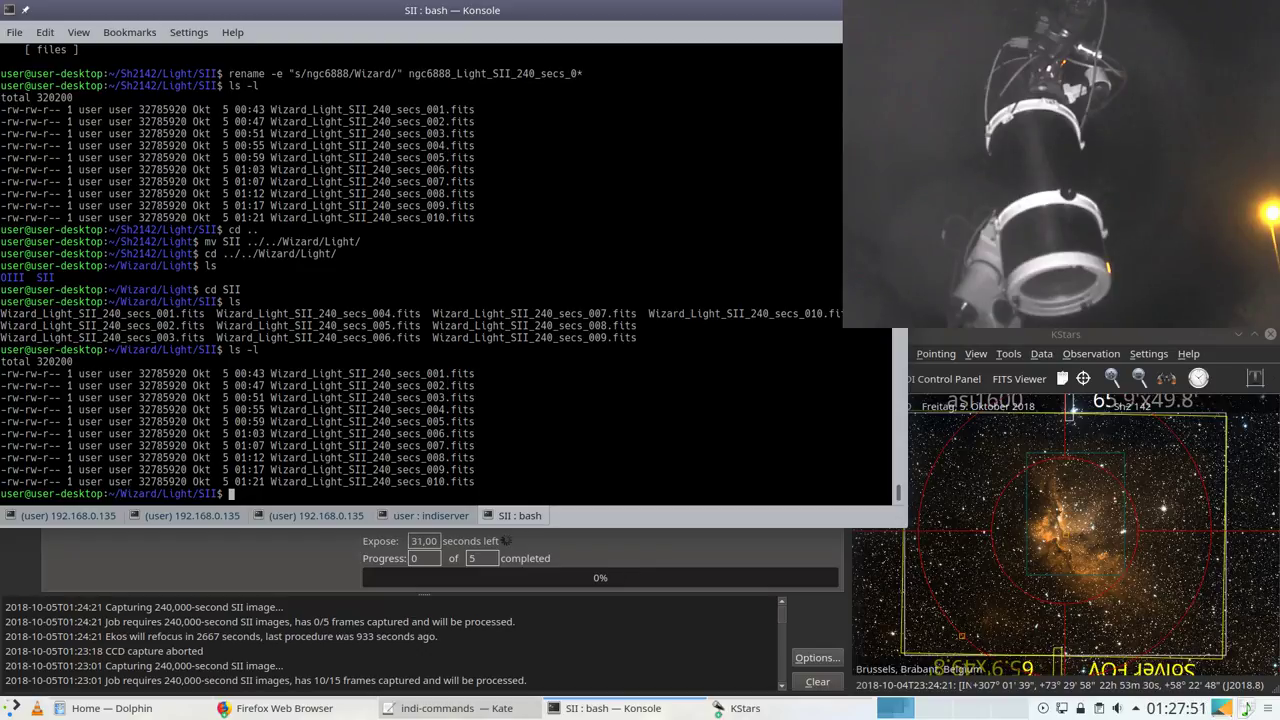
# Step: Review the earlier search and rename output in the terminal, and run ls -l on the SII folder again
pyautogui.scroll(12, 553, 326)
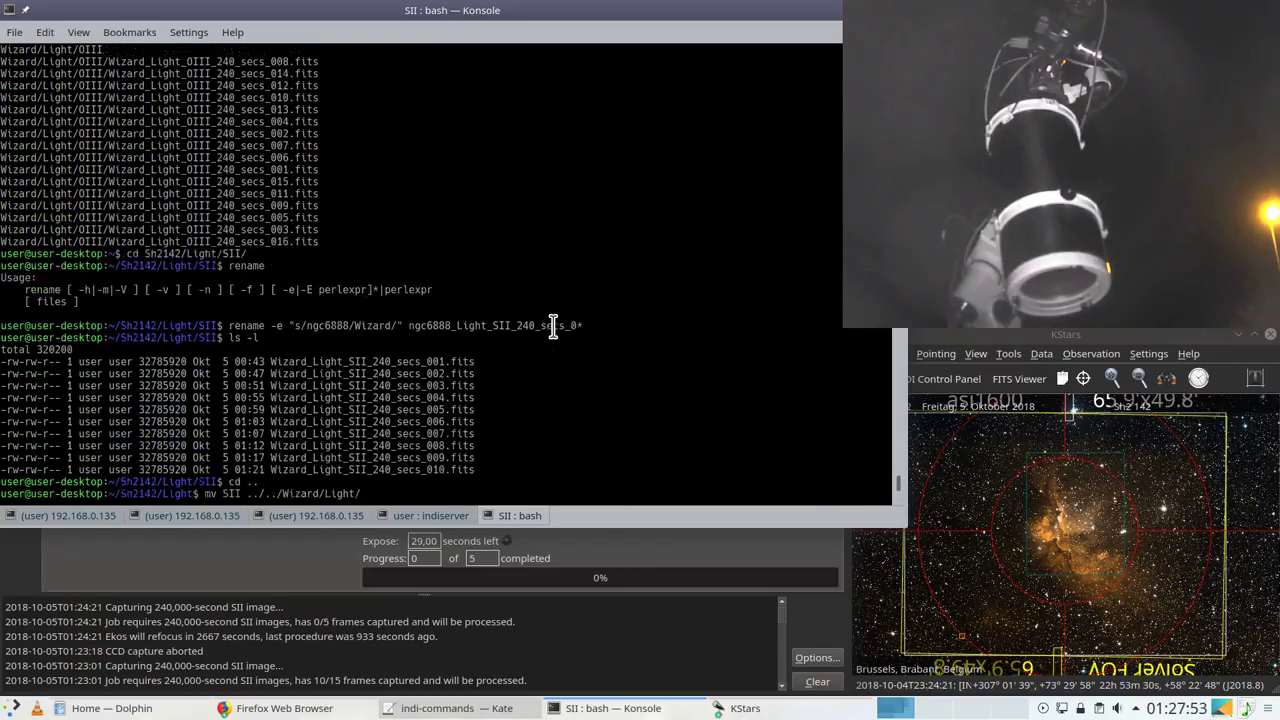
pyautogui.scroll(5, 553, 326)
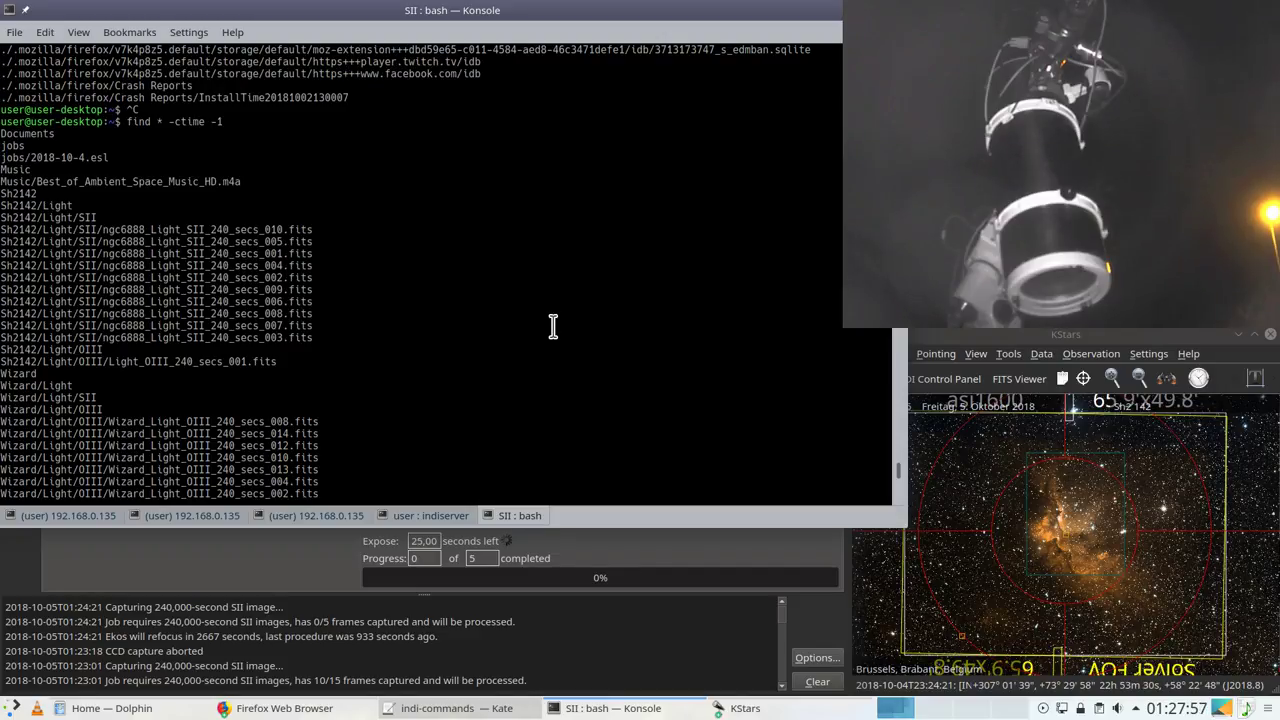
pyautogui.scroll(-12, 553, 326)
pyautogui.write('ls -l')
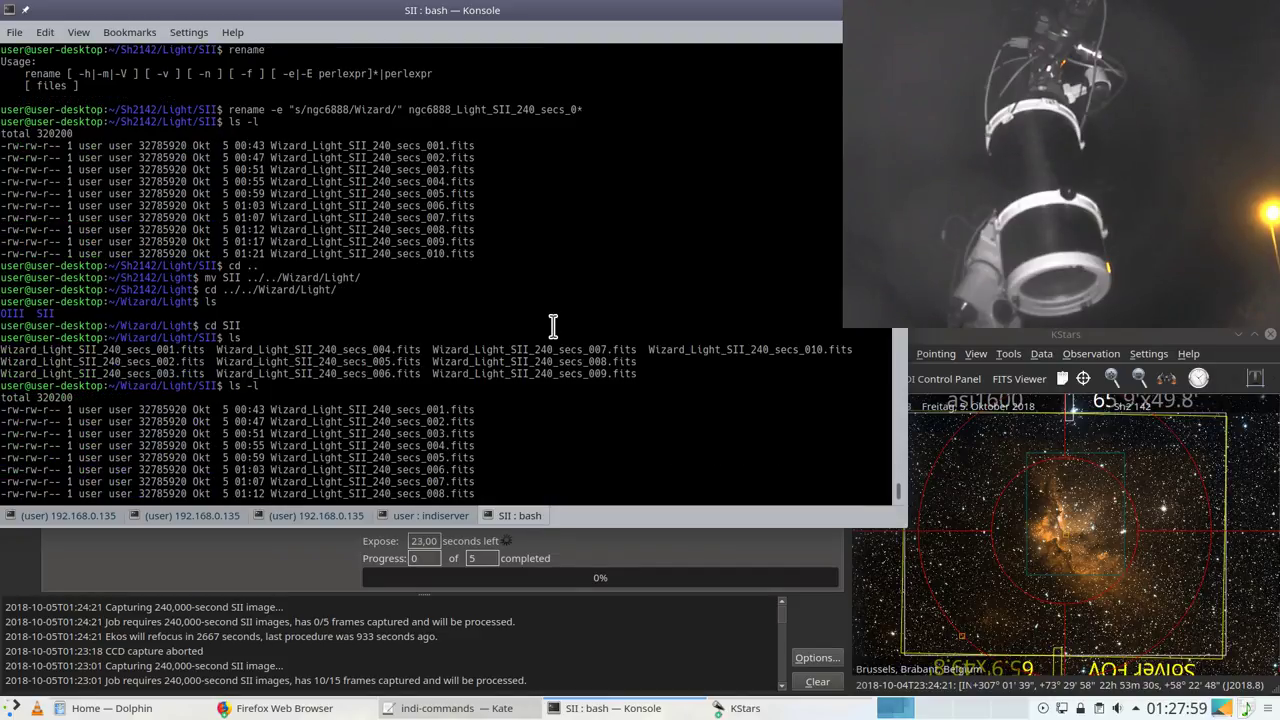
pyautogui.press('Return')
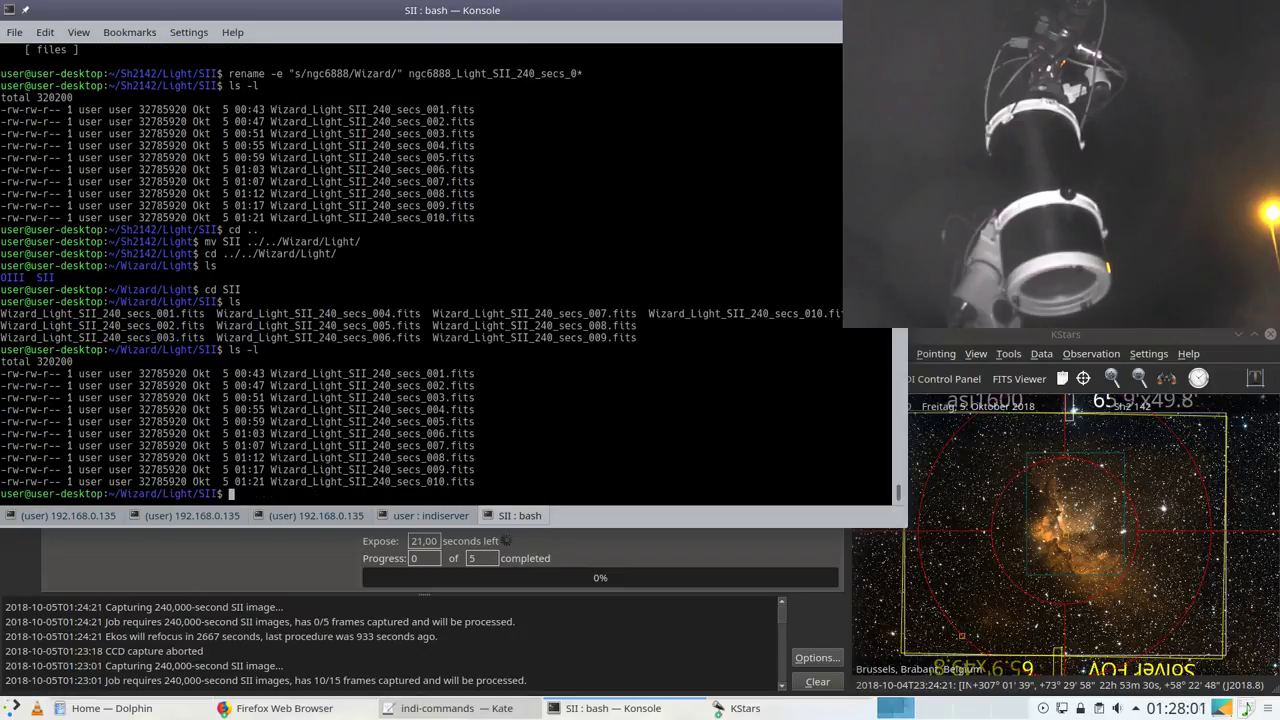
# Step: Switch to the KStars FITS Viewer and apply Auto Stretch to ngc6888_Light_SII_240_secs_010.fits
pyautogui.hotkey('alt', 'Tab')
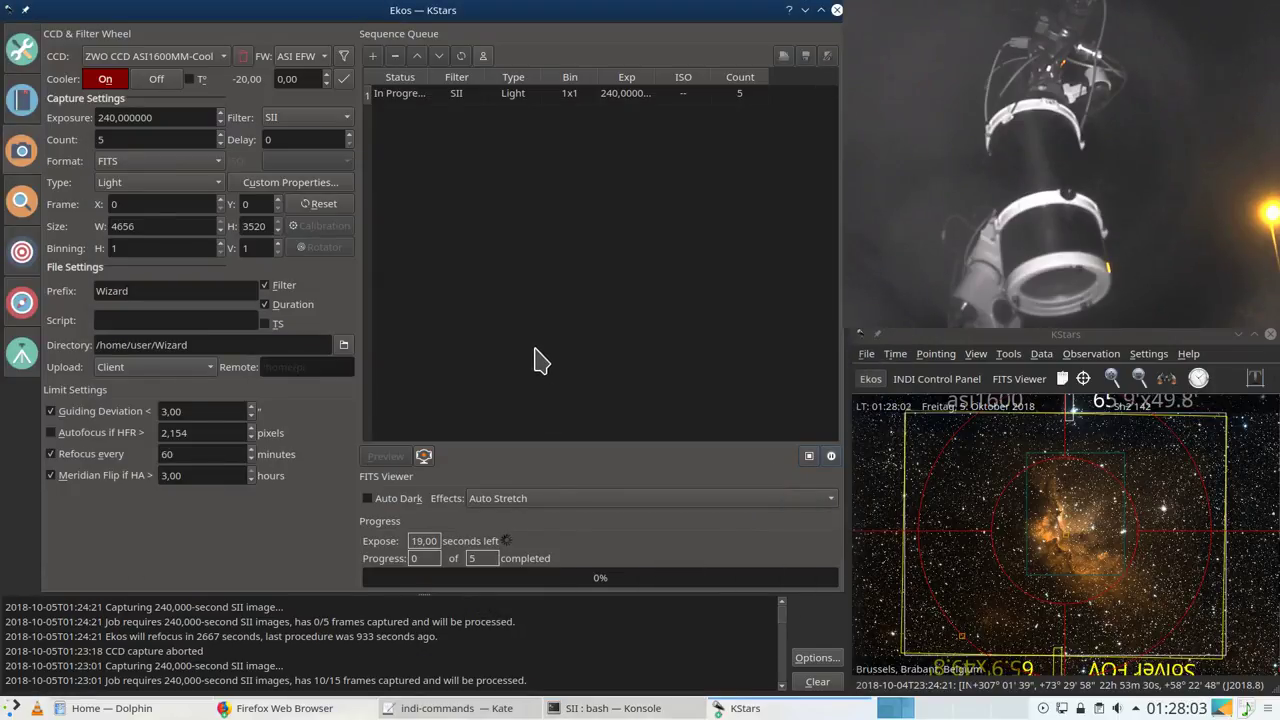
pyautogui.click(755, 710)
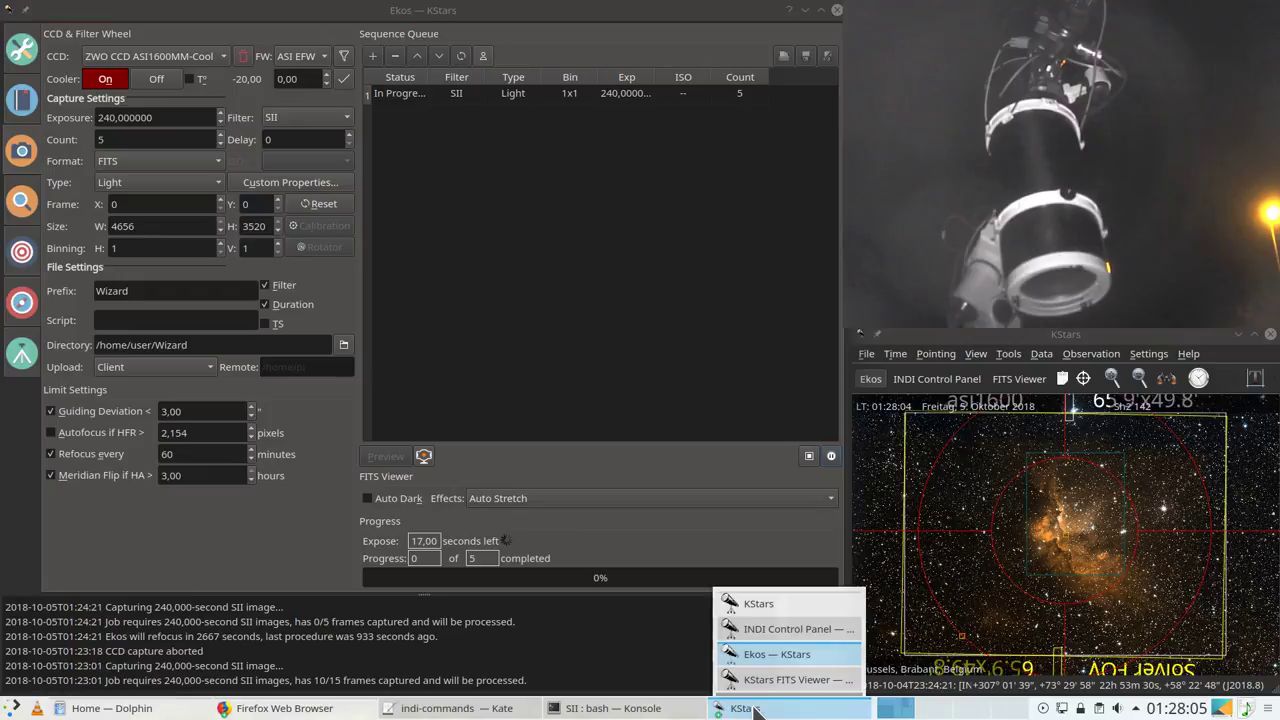
pyautogui.click(765, 680)
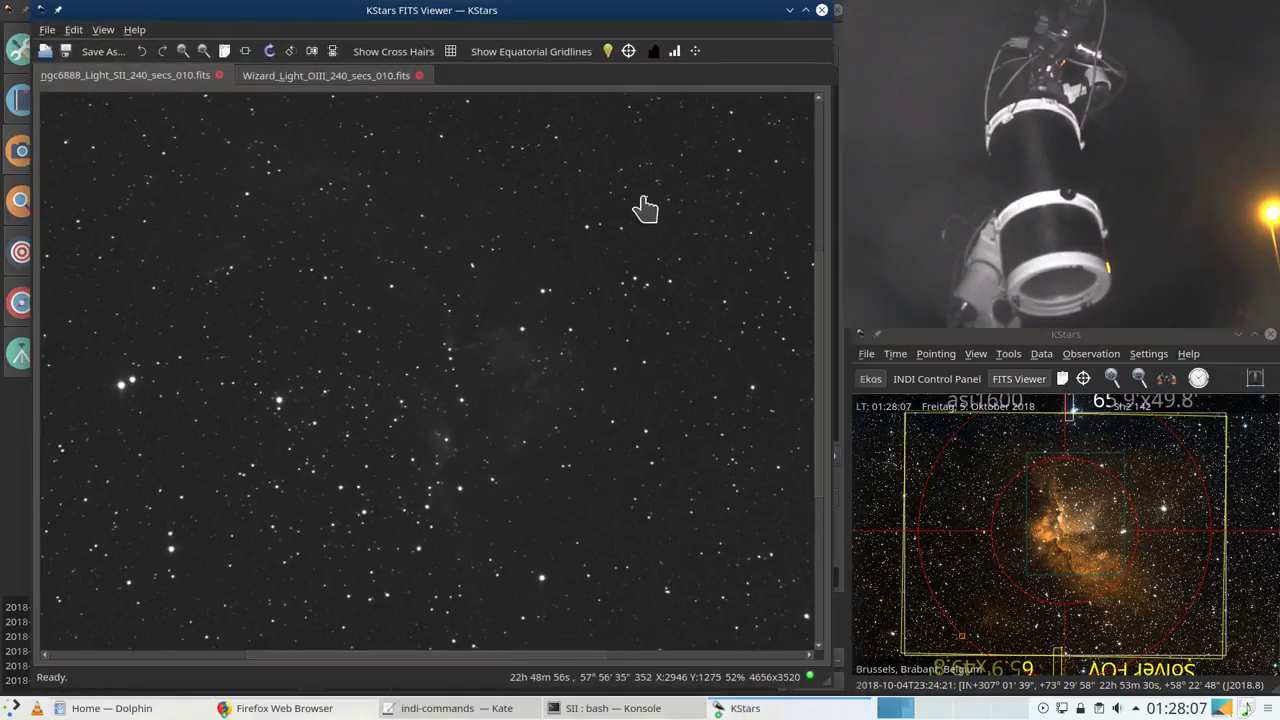
pyautogui.click(696, 51)
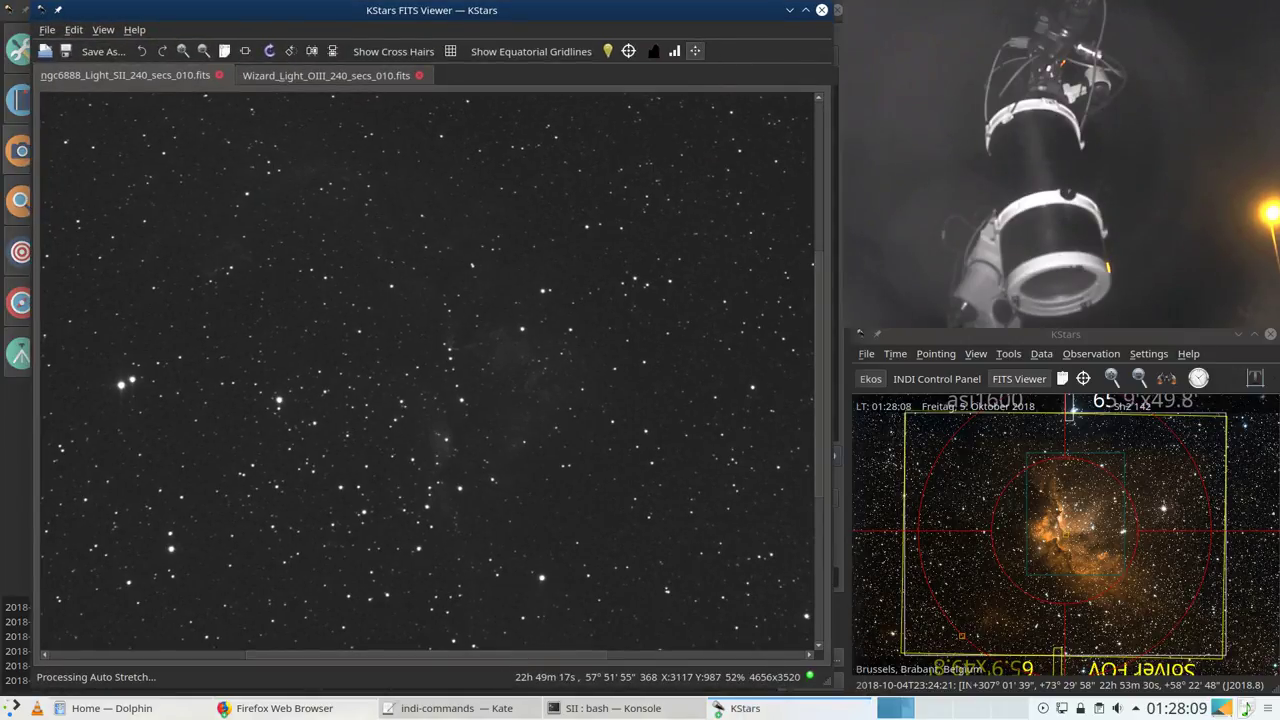
# Step: Inspect the nebula across the full stretched SII frame, and return to the Ekos capture window
pyautogui.scroll(-2, 576, 294)
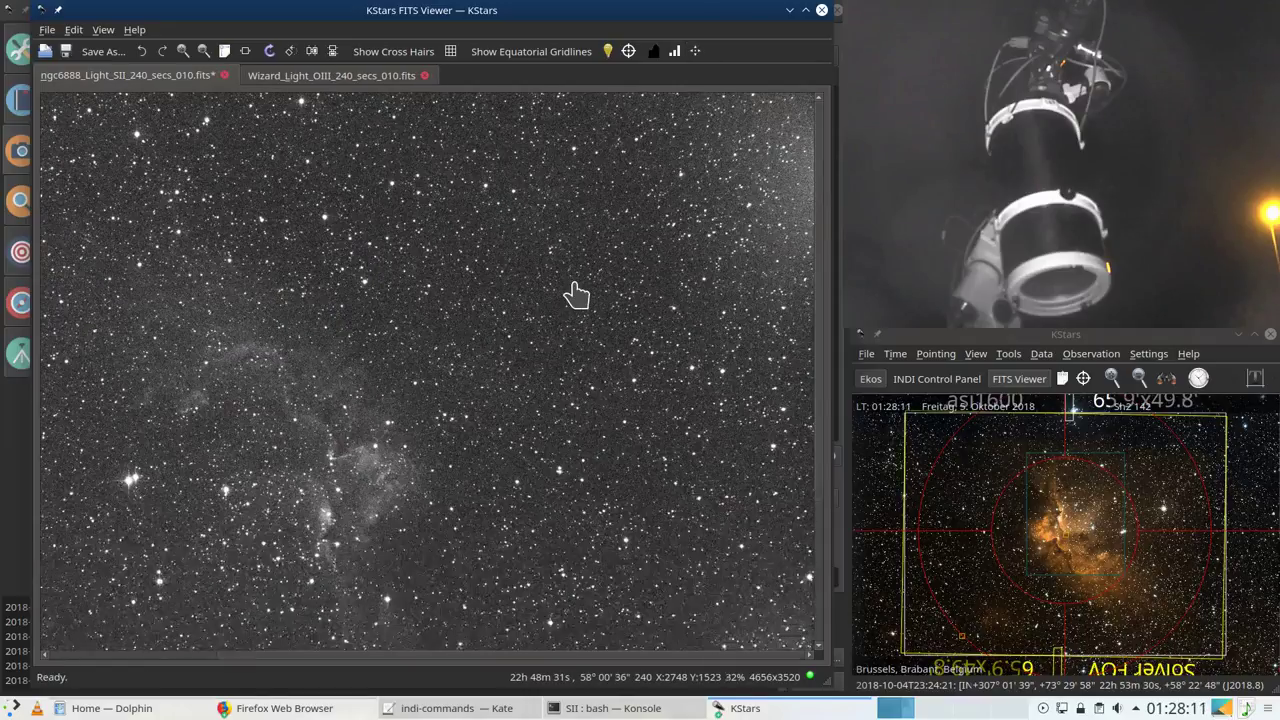
pyautogui.scroll(-2, 576, 294)
pyautogui.scroll(1, 576, 294)
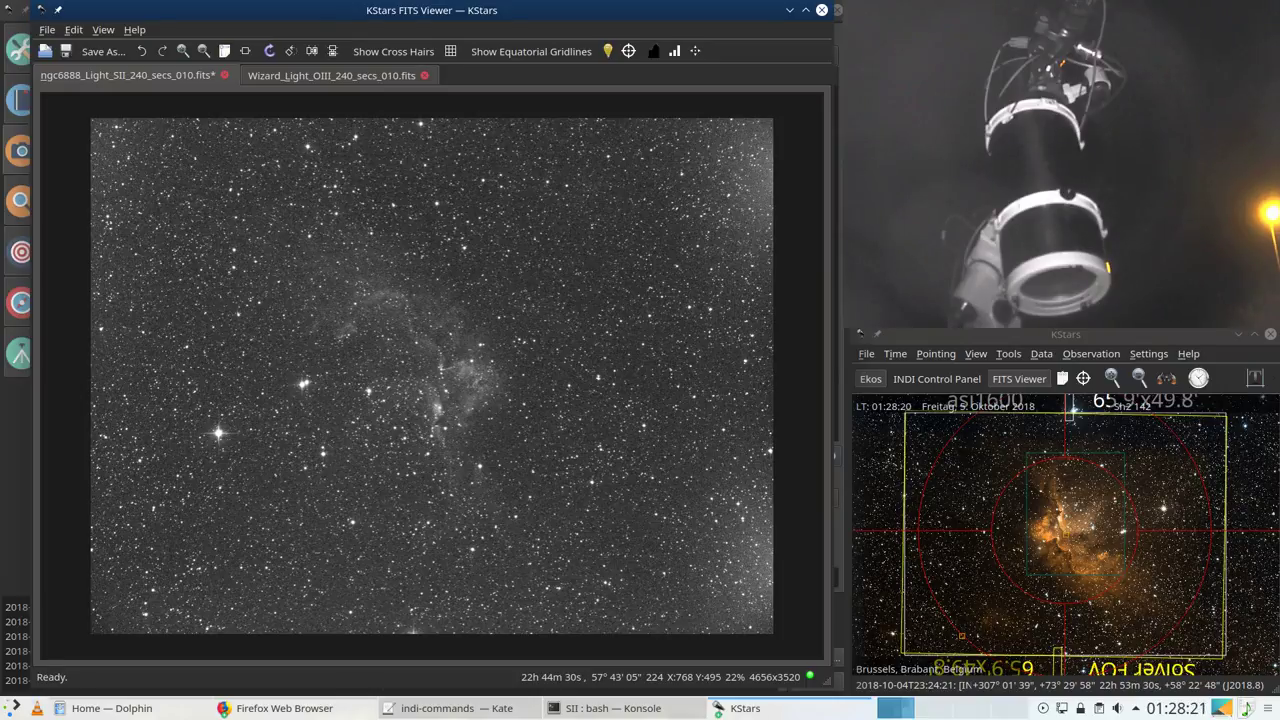
pyautogui.scroll(1, 194, 206)
pyautogui.click(25, 424)
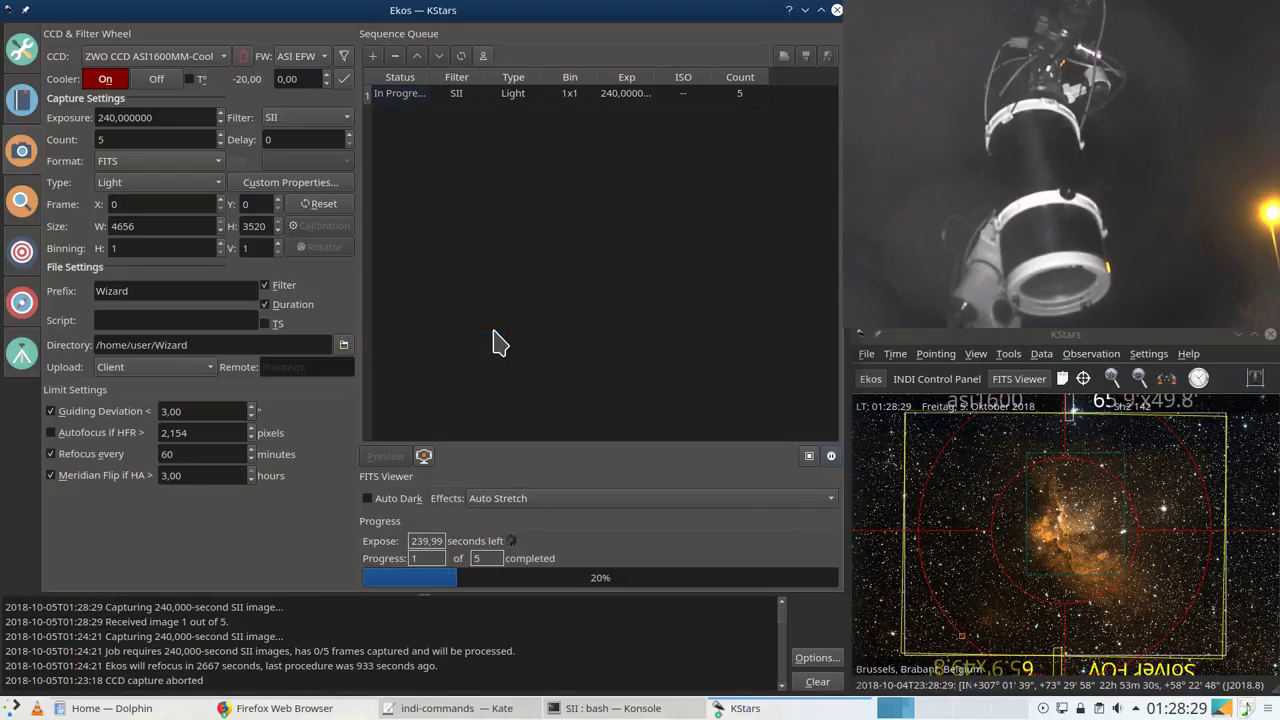
# Step: View the newly captured SII frame in the FITS Viewer, and list the SII folder in Konsole with ls -l
pyautogui.click(735, 708)
pyautogui.click(730, 677)
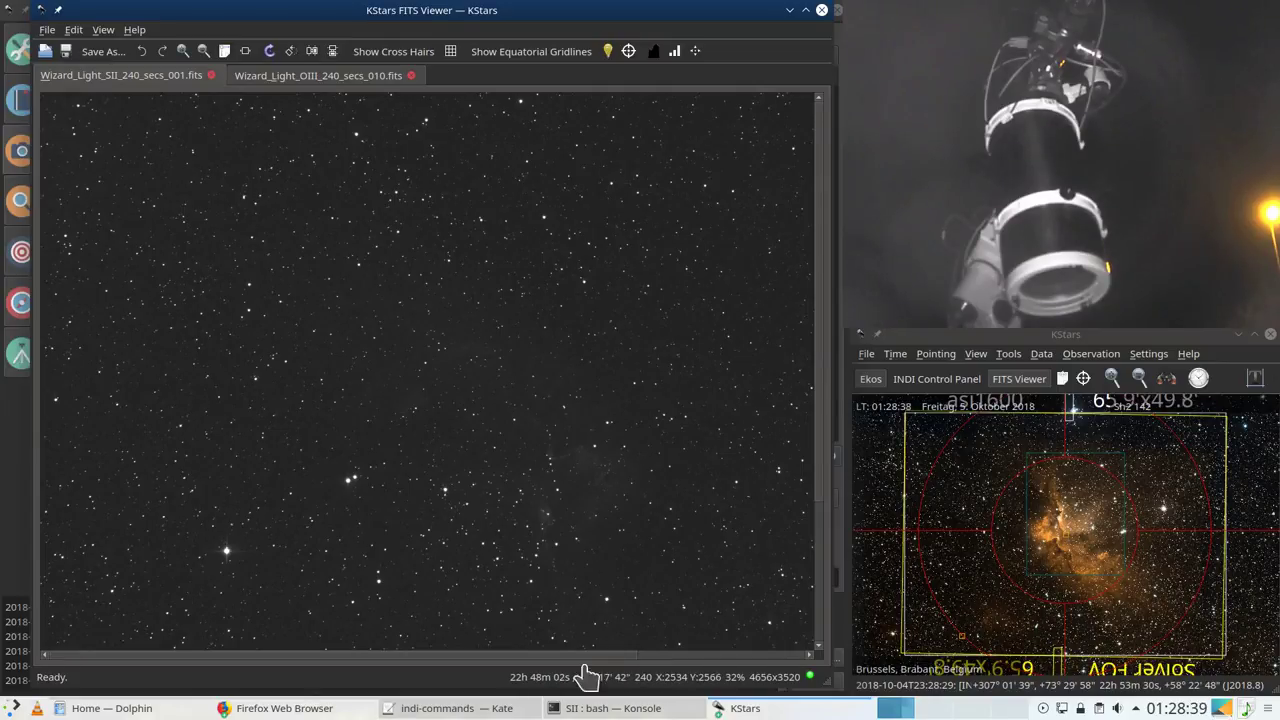
pyautogui.click(605, 708)
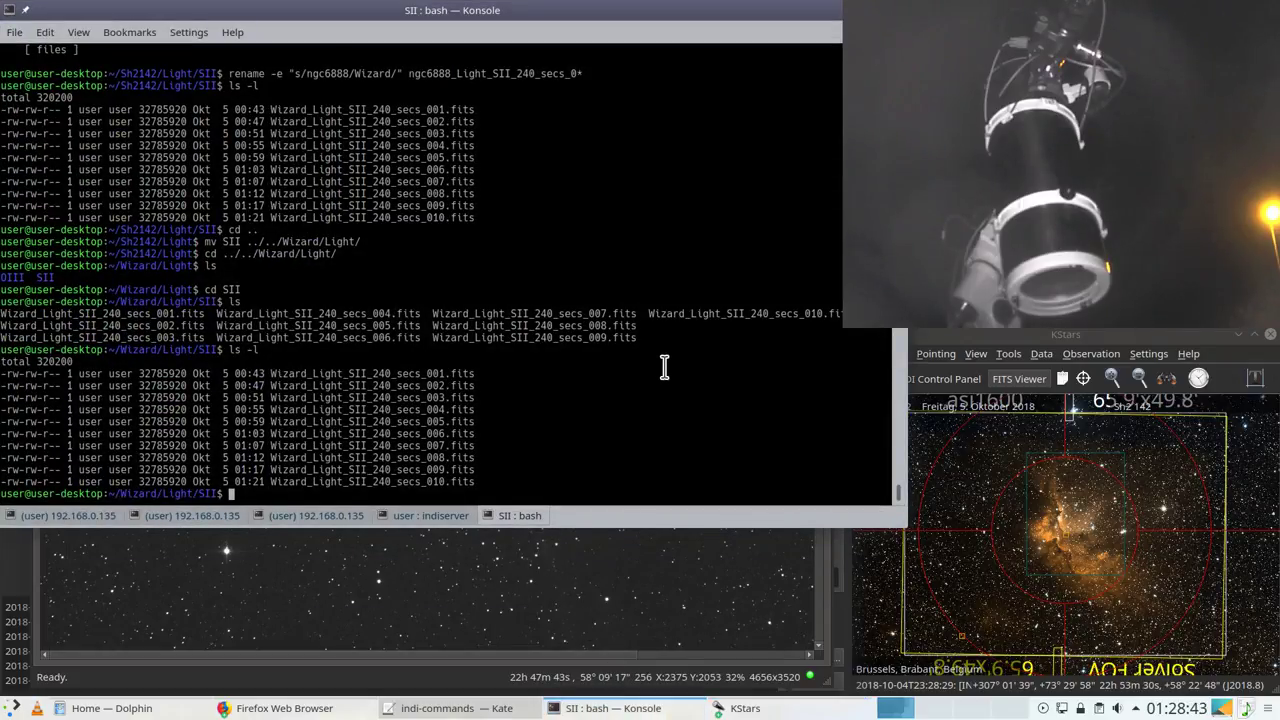
pyautogui.write('ls -l')
pyautogui.press('Return')
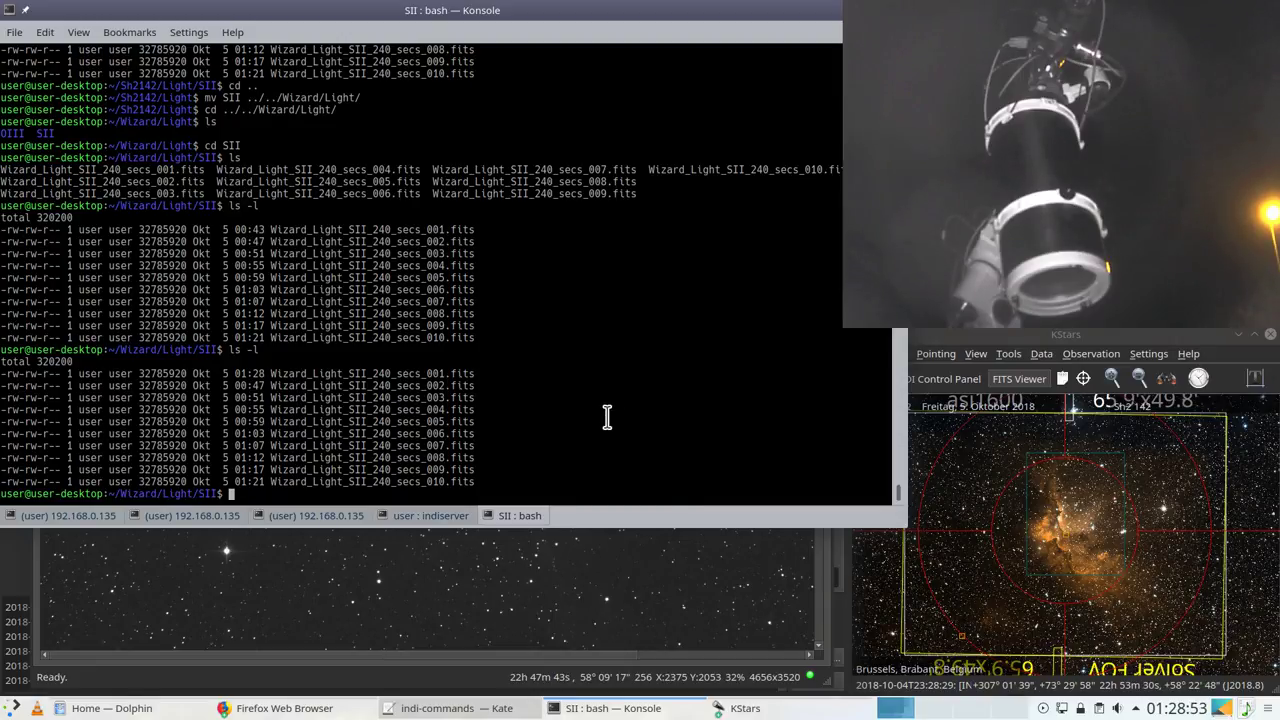
# Step: Minimize the FITS Viewer, return to the Ekos capture window, and stop the running SII sequence
pyautogui.click(524, 630)
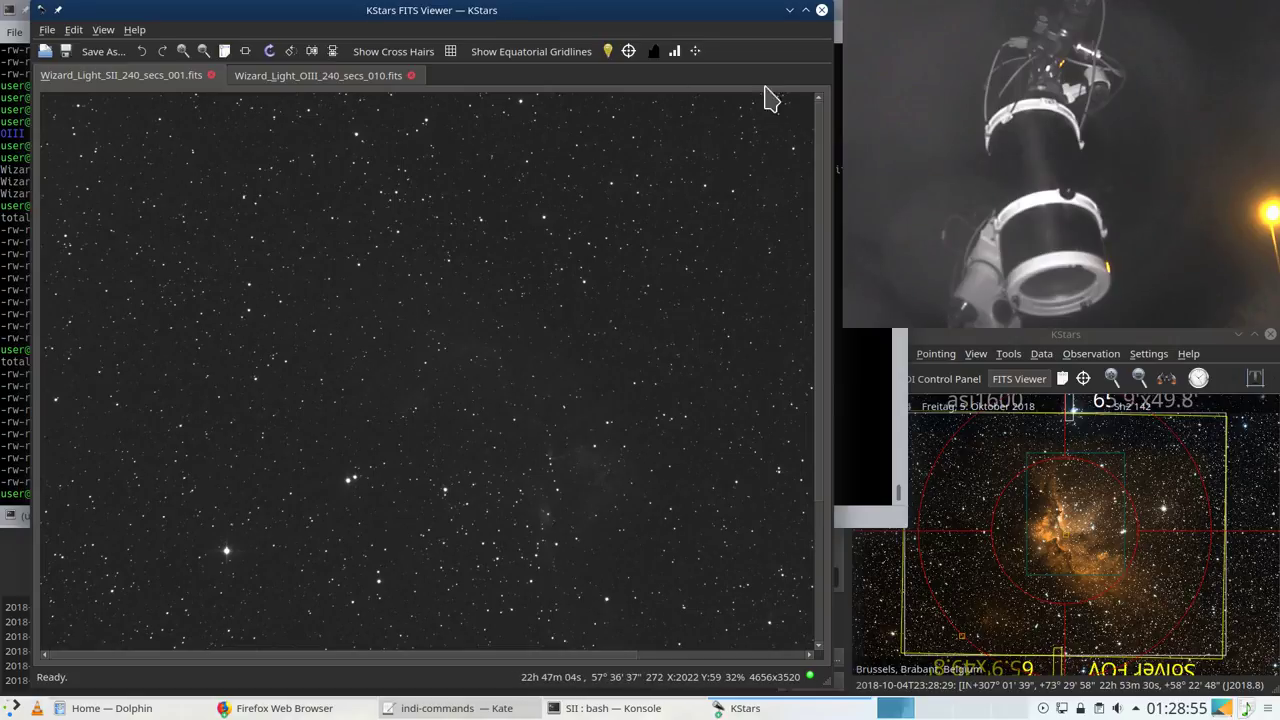
pyautogui.click(789, 10)
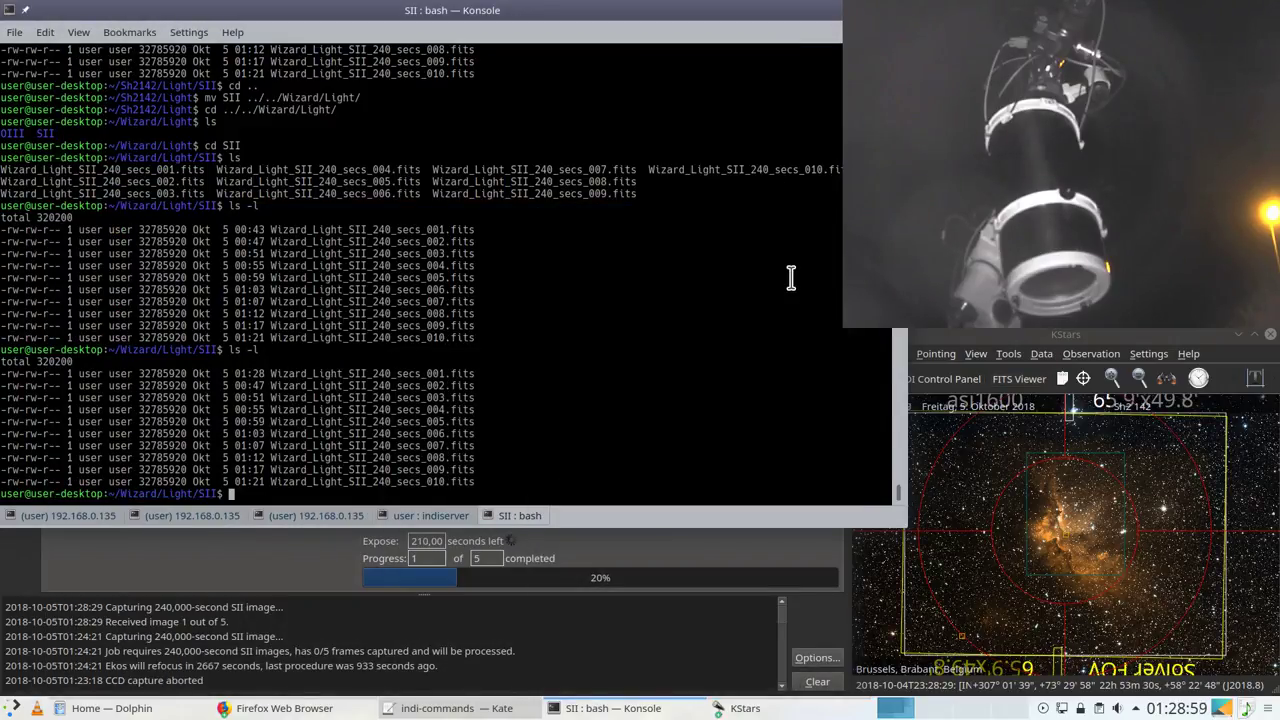
pyautogui.click(328, 534)
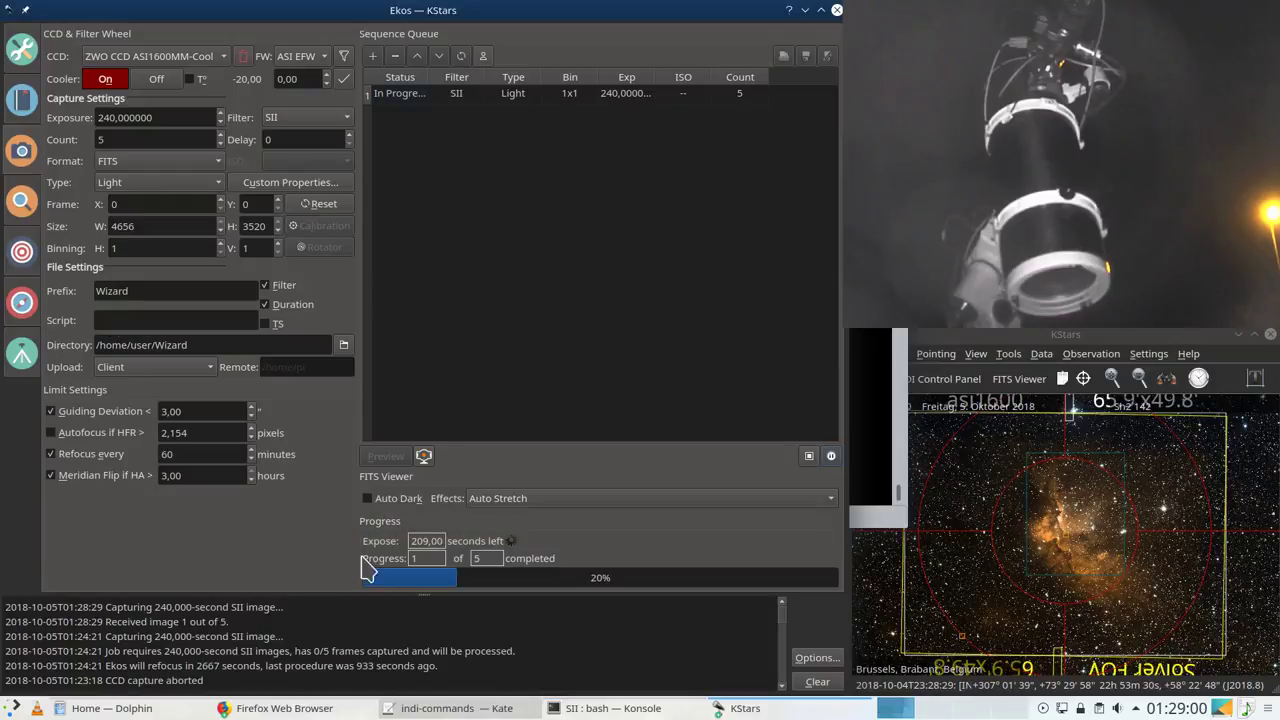
pyautogui.click(810, 457)
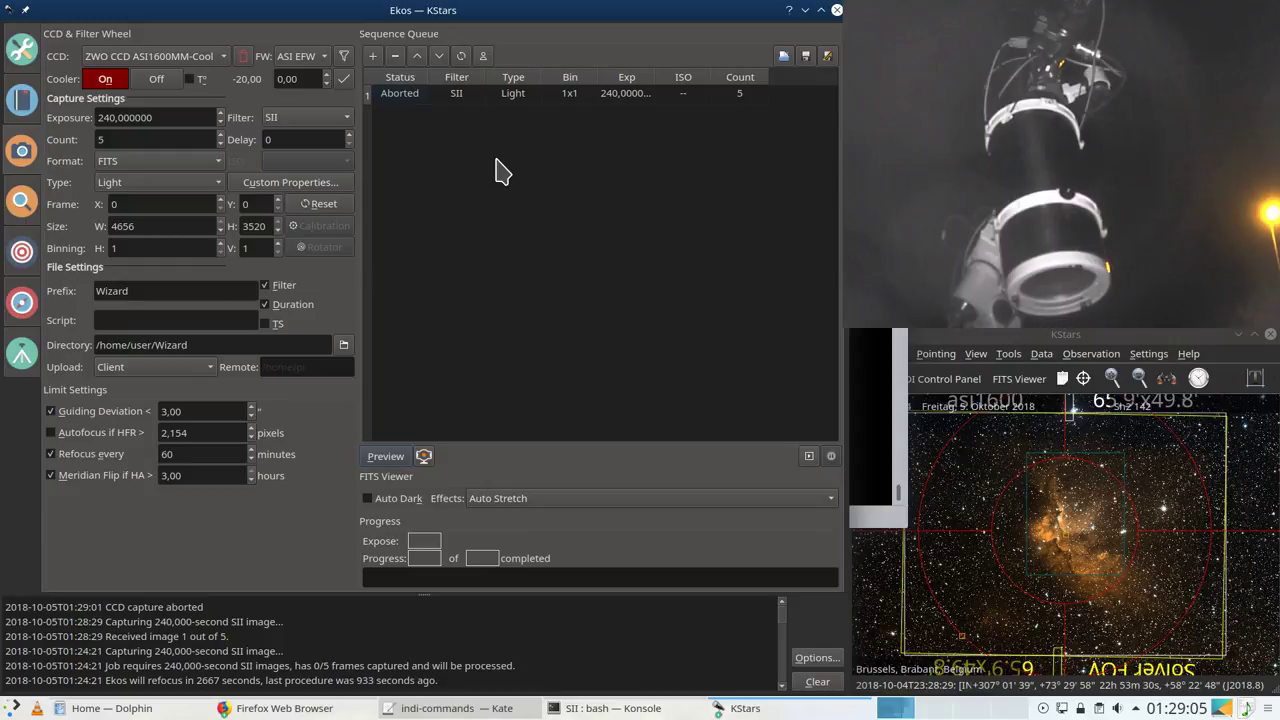
# Step: Set the file prefix to Wizard2, replace the queued job with a new five-frame SII job, and start the sequence
pyautogui.click(193, 292)
pyautogui.write('2')
pyautogui.click(393, 57)
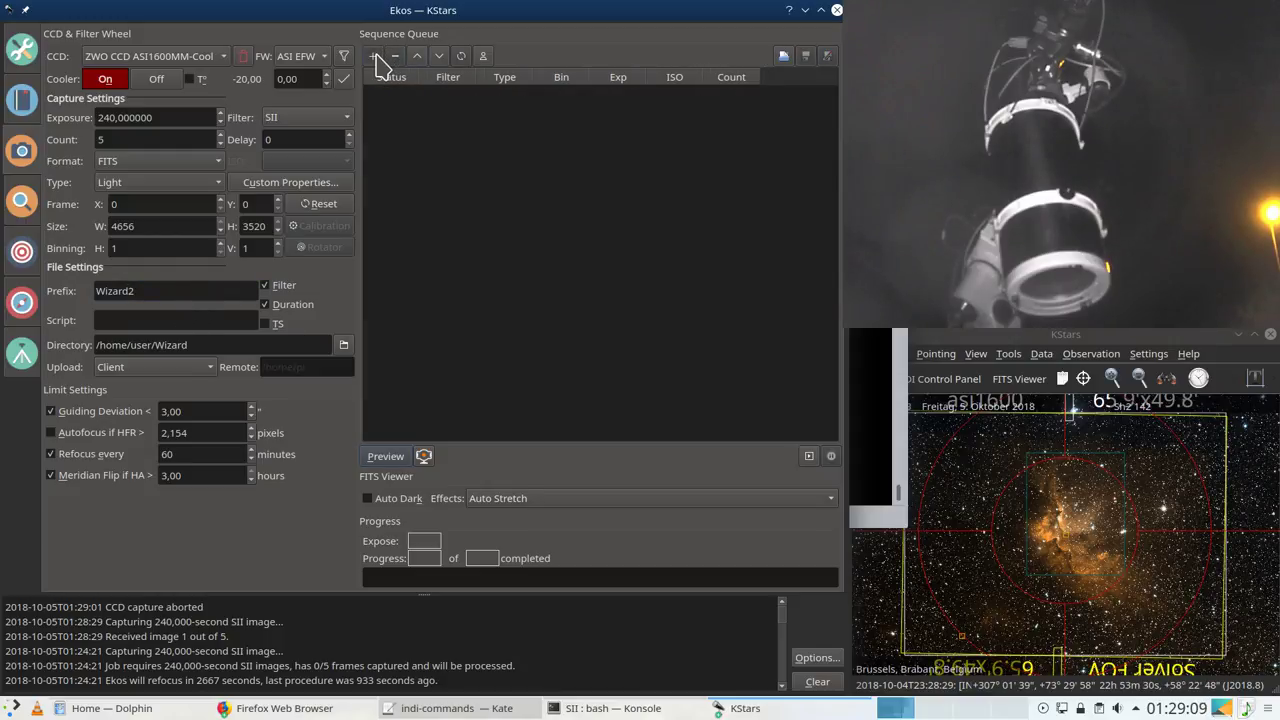
pyautogui.click(373, 56)
pyautogui.click(809, 455)
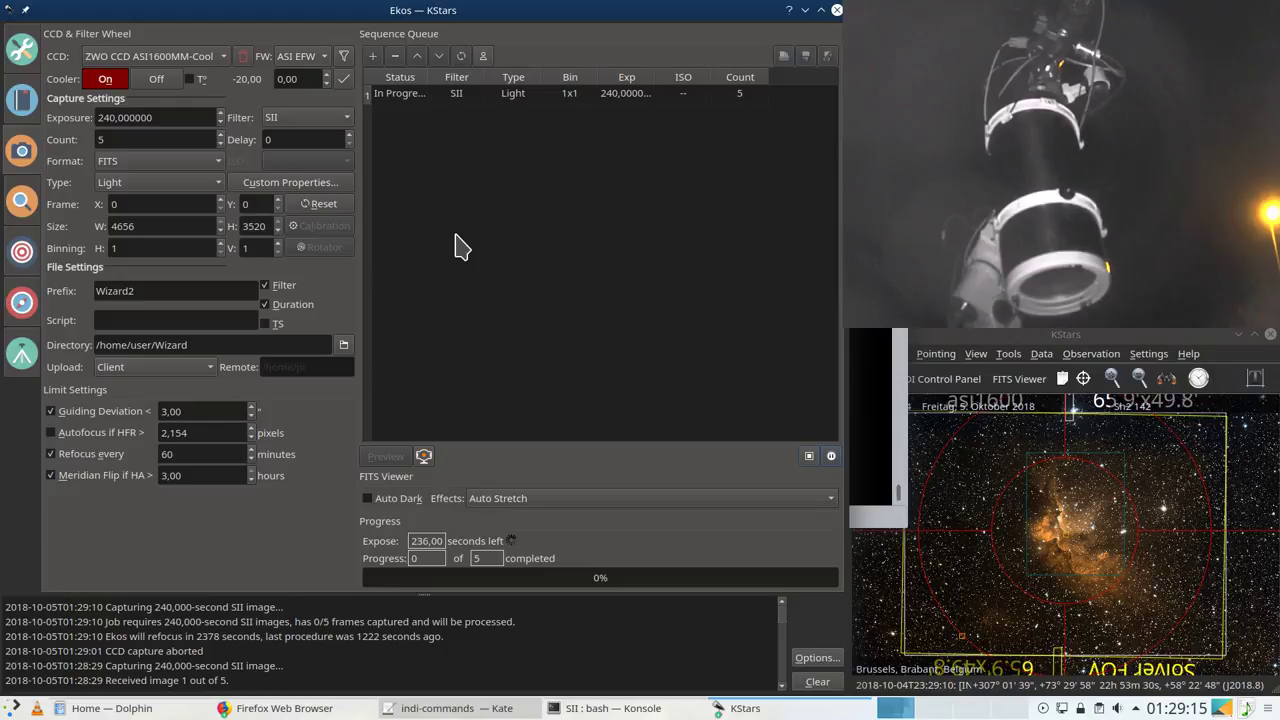
# Step: Compare the two SII listings in Konsole for Wizard_Light_SII_240_secs_001.fits, and return to Ekos
pyautogui.click(658, 708)
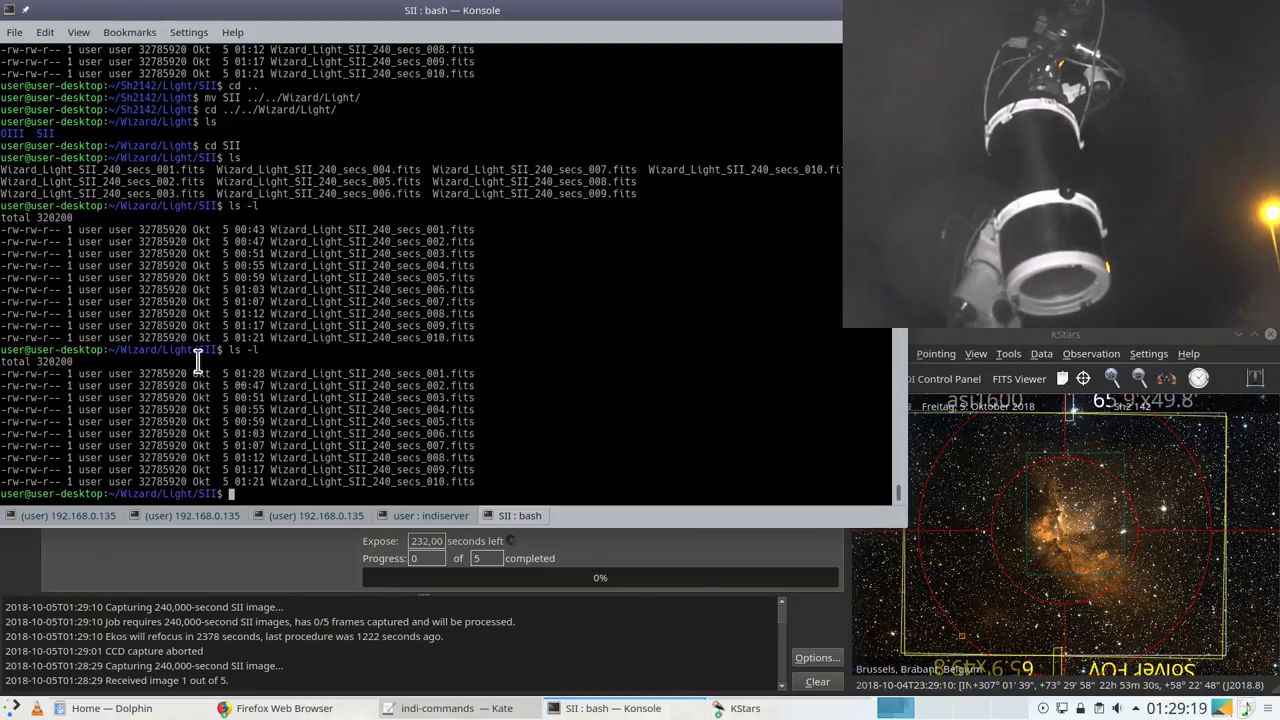
pyautogui.moveTo(195, 361); pyautogui.dragTo(450, 367)
pyautogui.click(187, 186)
pyautogui.moveTo(181, 229); pyautogui.dragTo(475, 232)
pyautogui.click(556, 247)
pyautogui.click(244, 548)
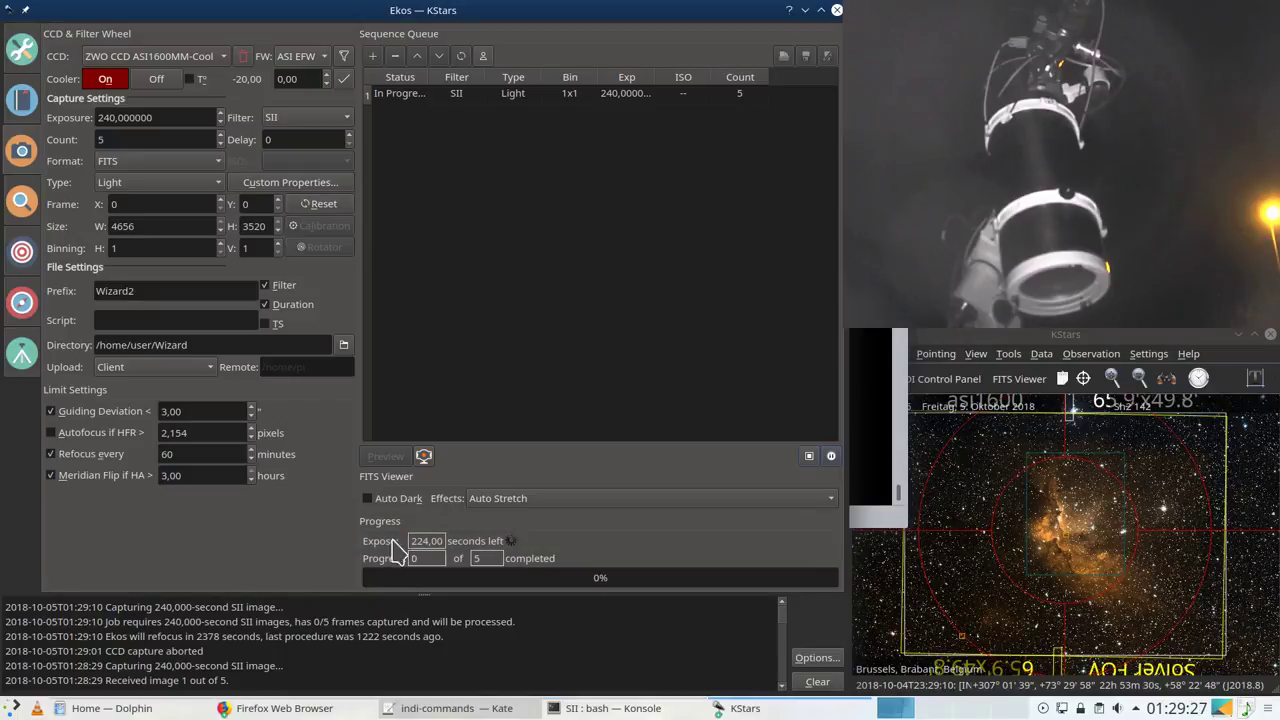
# Step: Go up to the Wizard/Light folder in Konsole and copy the SII folder recursively to SII2
pyautogui.click(1247, 708)
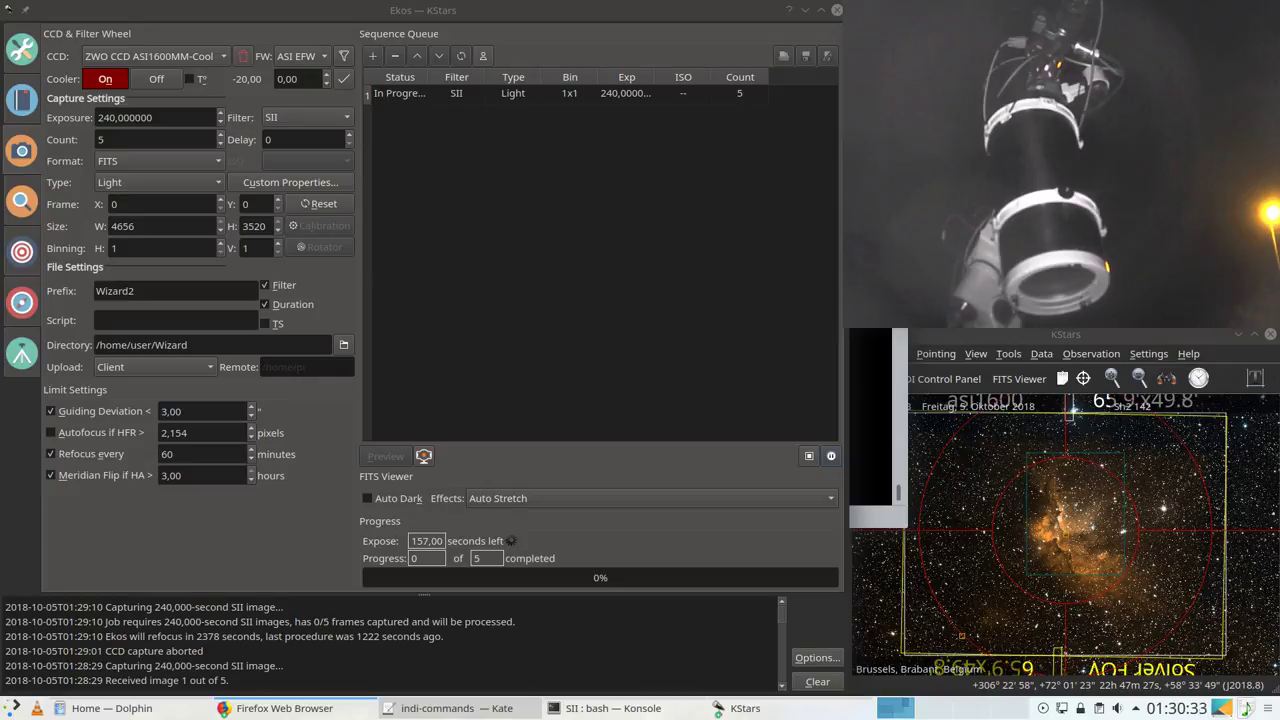
pyautogui.click(875, 415)
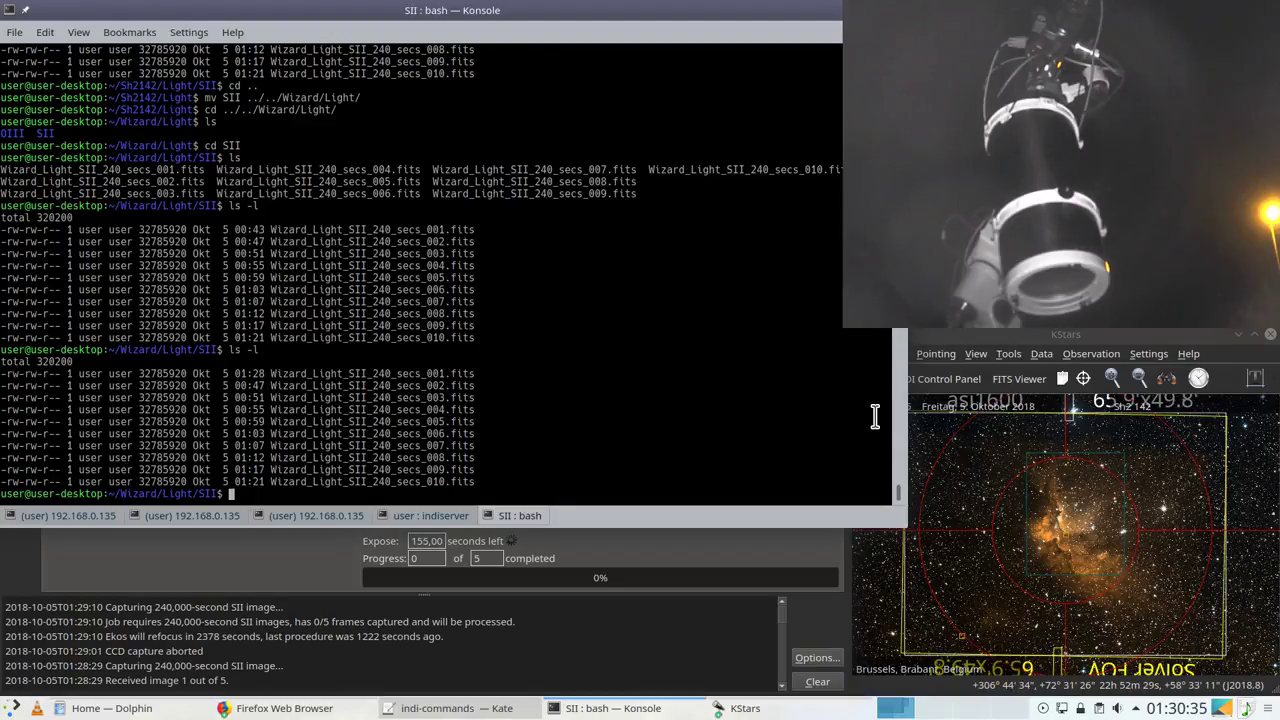
pyautogui.write('cd ..')
pyautogui.press('Return')
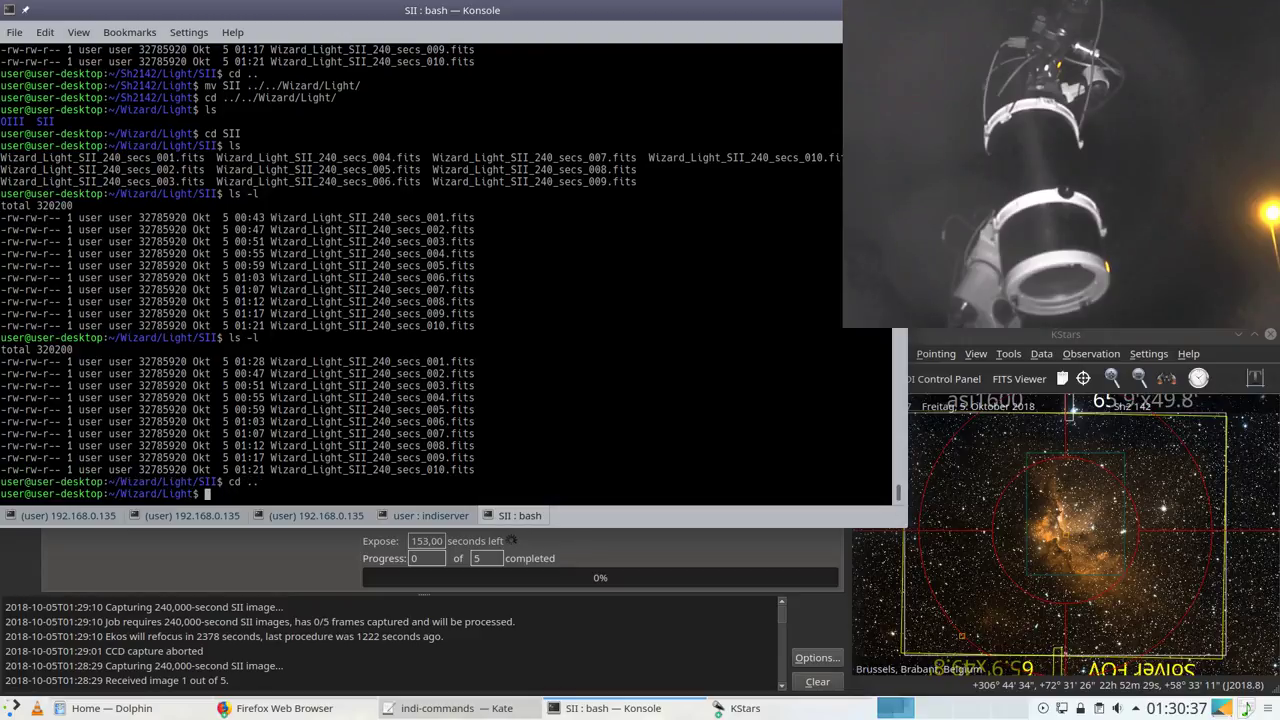
pyautogui.write('cp -R ')
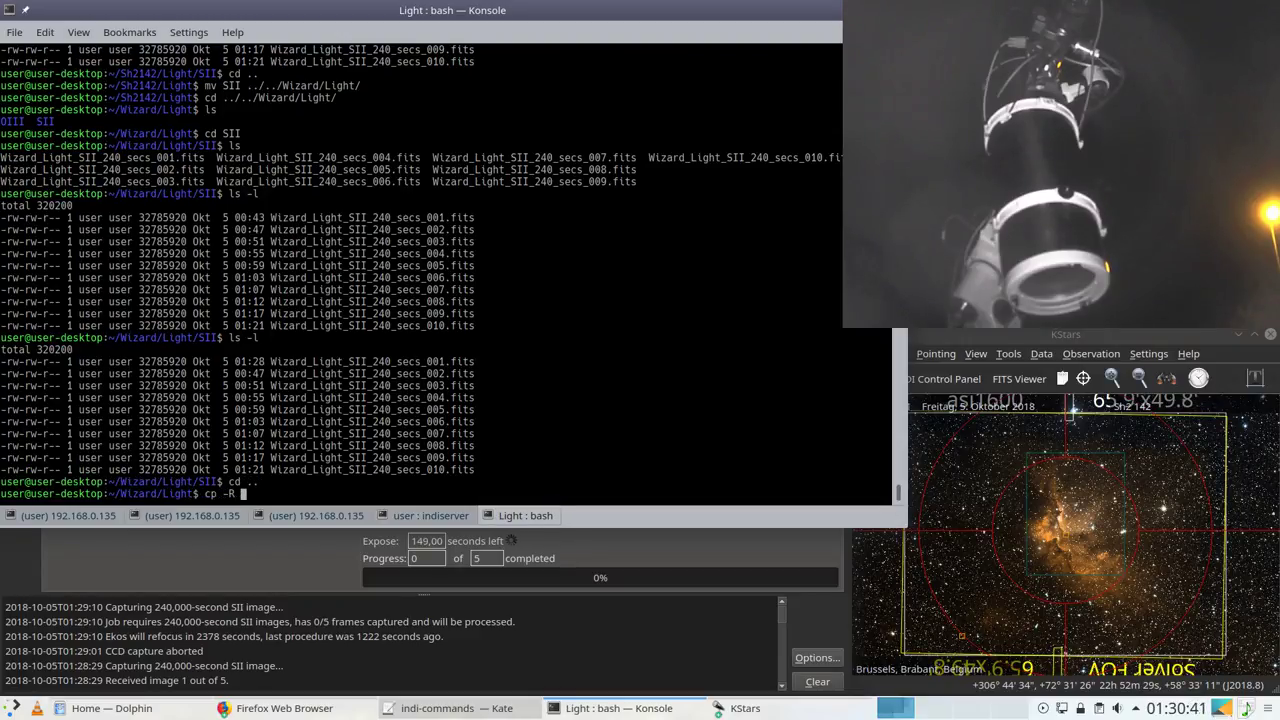
pyautogui.write('SII RII')
pyautogui.press('BackSpace')
pyautogui.press('BackSpace')
pyautogui.press('BackSpace')
pyautogui.write('SII2')
pyautogui.press('Return')
# Step: Enter the SII2 folder, list its files to check the copy, and go back up to Light
pyautogui.write('cd S')
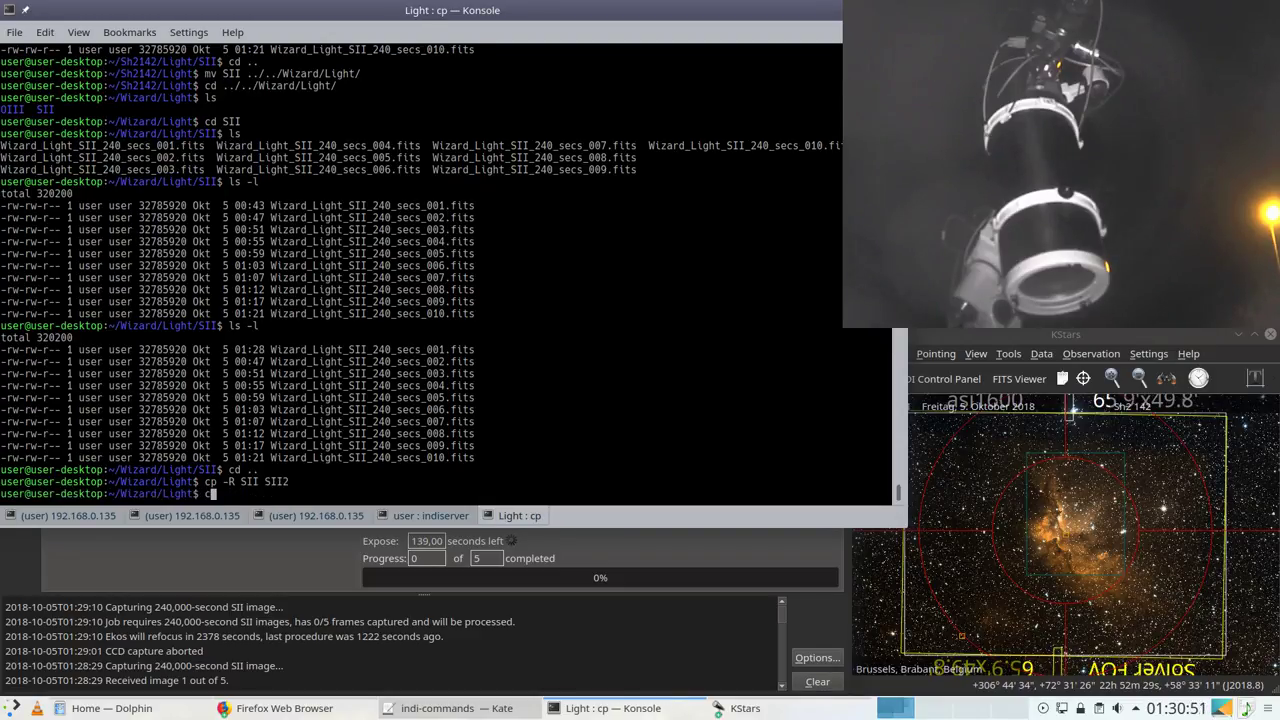
pyautogui.write('II2')
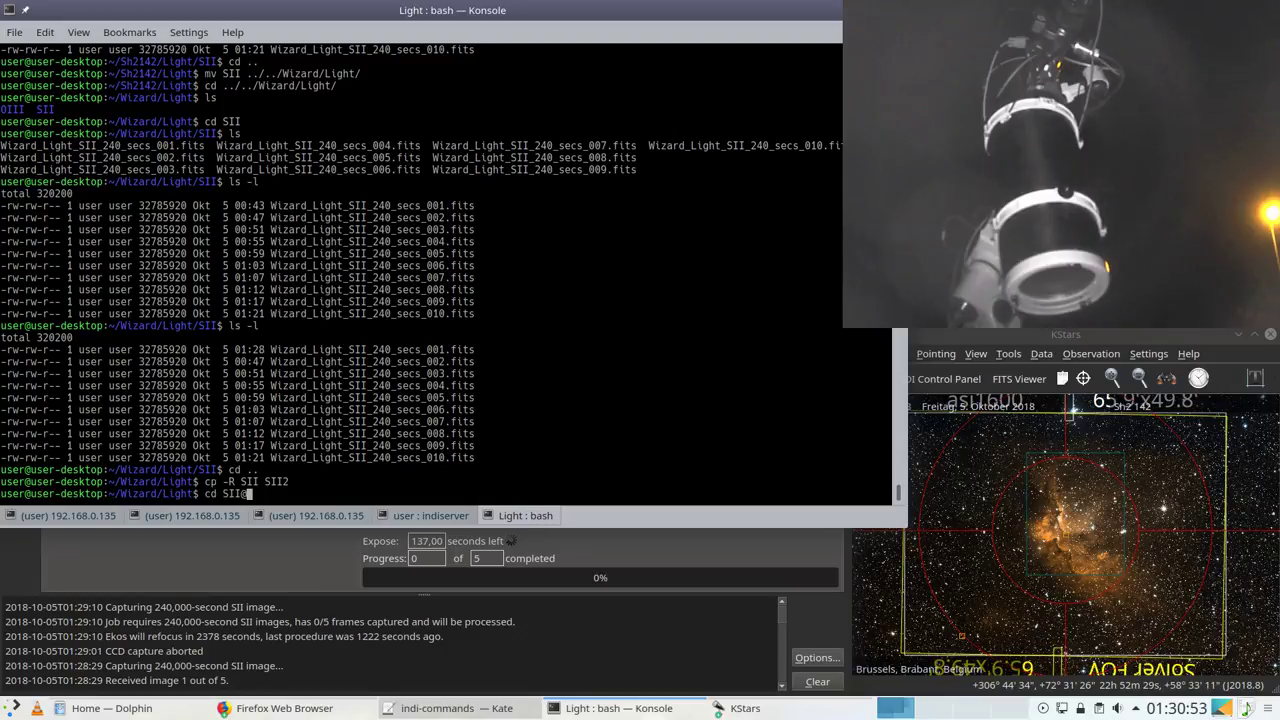
pyautogui.press('Return')
pyautogui.write('ls')
pyautogui.press('Return')
pyautogui.write('cd ..')
pyautogui.press('Return')
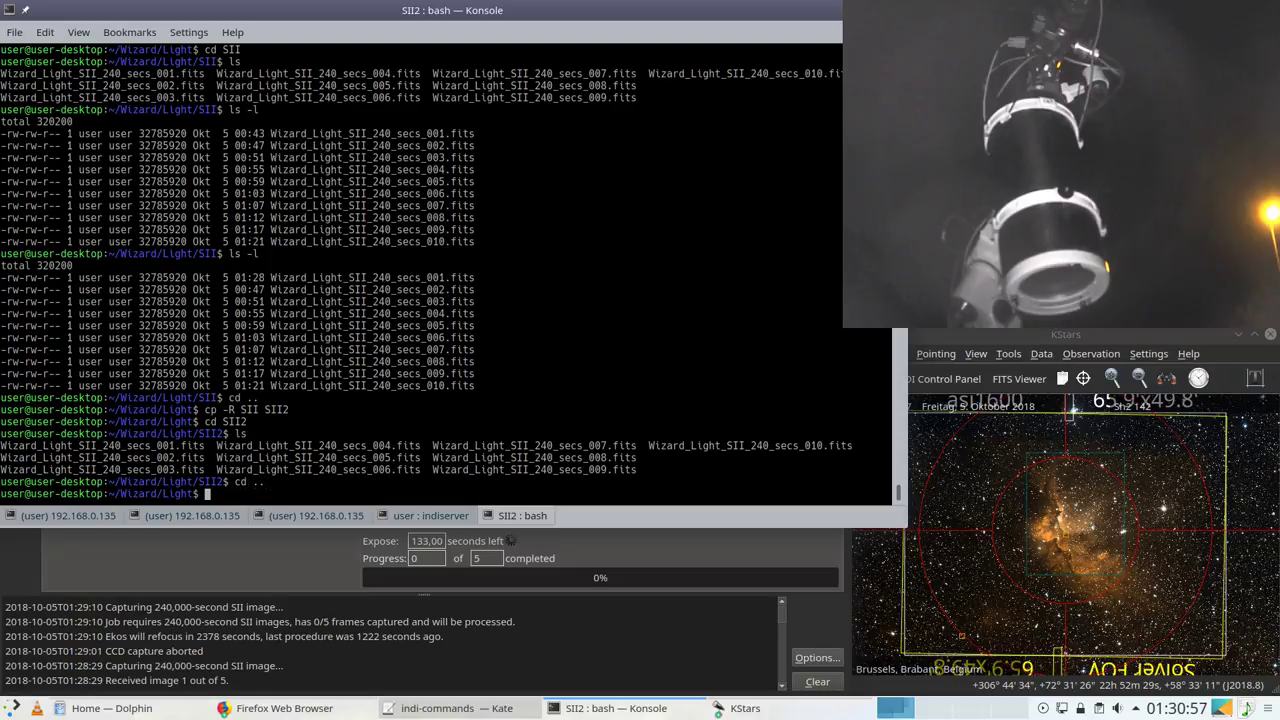
# Step: List the Light folder, check the disk usage with df -k, and return to Ekos
pyautogui.write('ls')
pyautogui.press('Return')
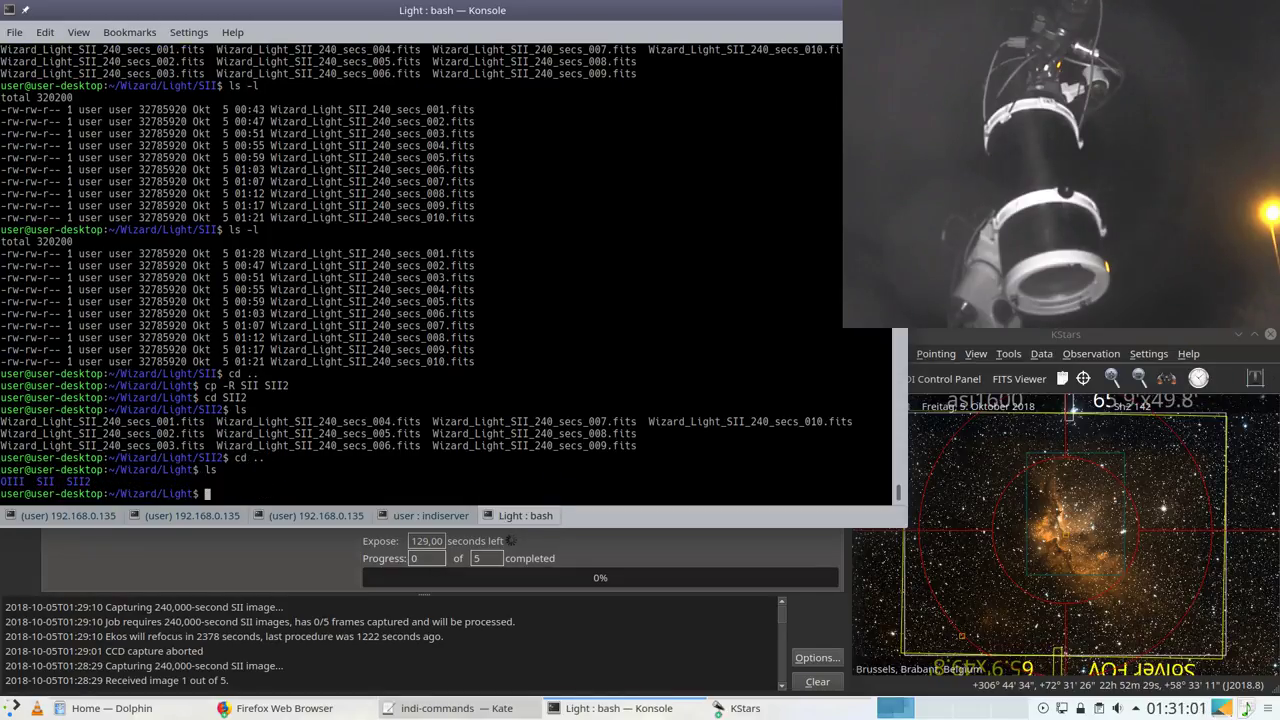
pyautogui.write('df -k')
pyautogui.press('Return')
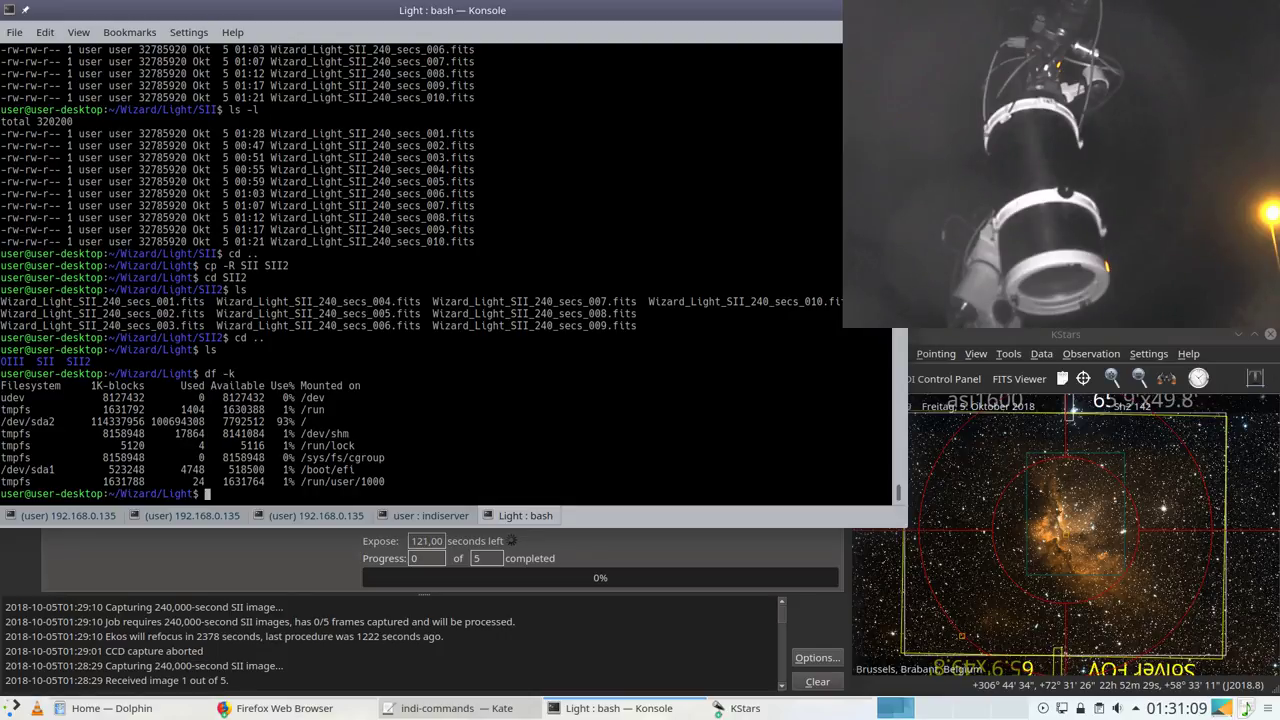
pyautogui.click(280, 556)
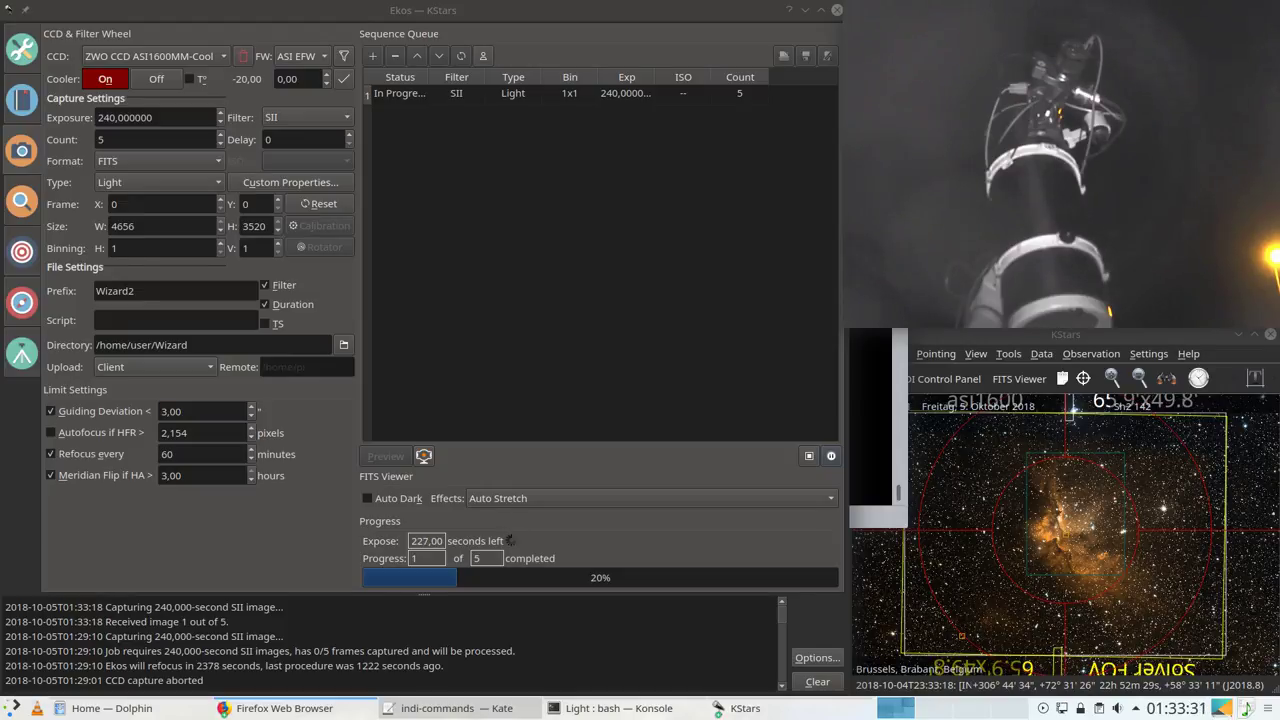
# Step: In Konsole, enter the SII folder and list its files to check for the new Wizard2 frame, then leave the terminal
pyautogui.click(606, 712)
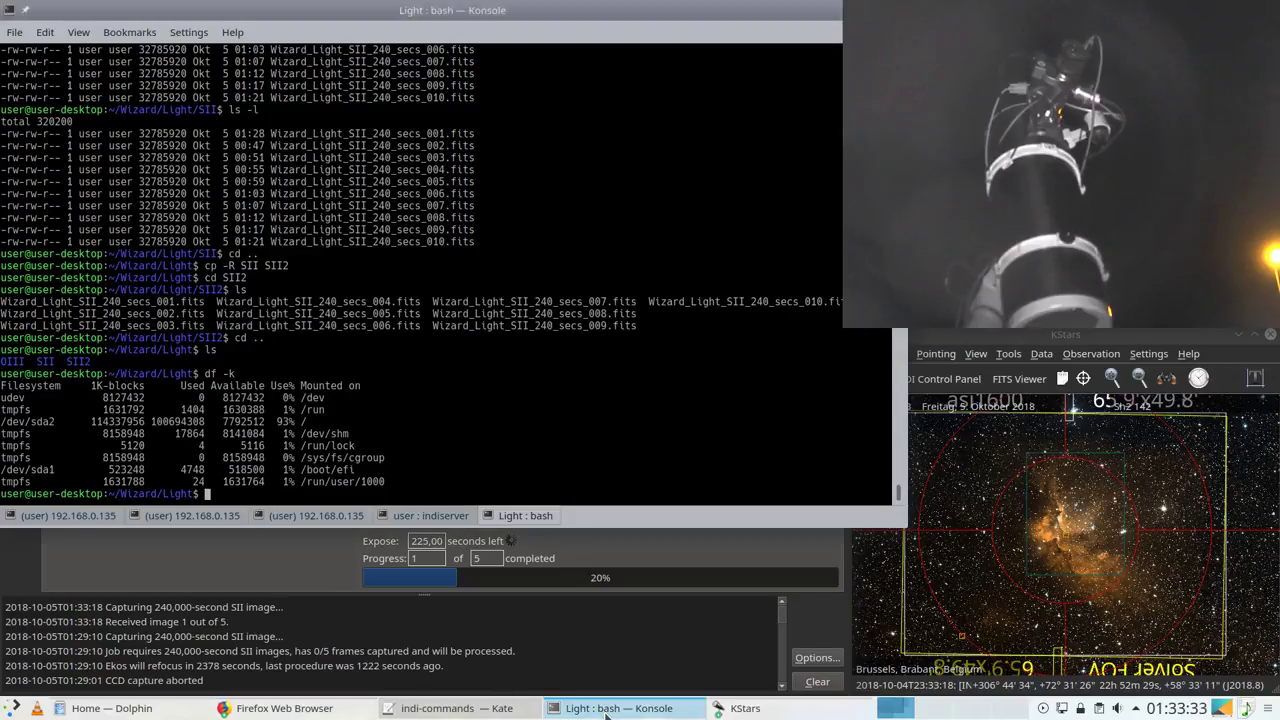
pyautogui.write('ls')
pyautogui.press('Return')
pyautogui.write('cd SII')
pyautogui.press('Return')
pyautogui.write('ls')
pyautogui.press('Return')
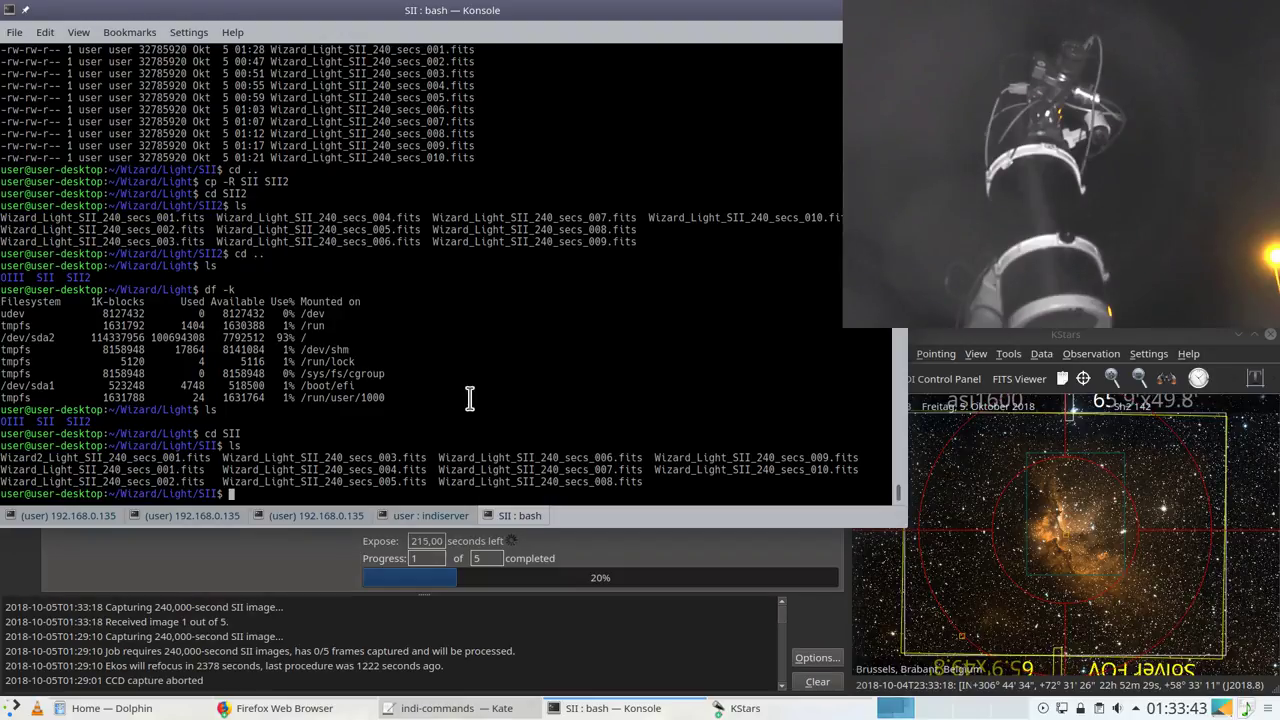
pyautogui.hotkey('alt', 'Tab')
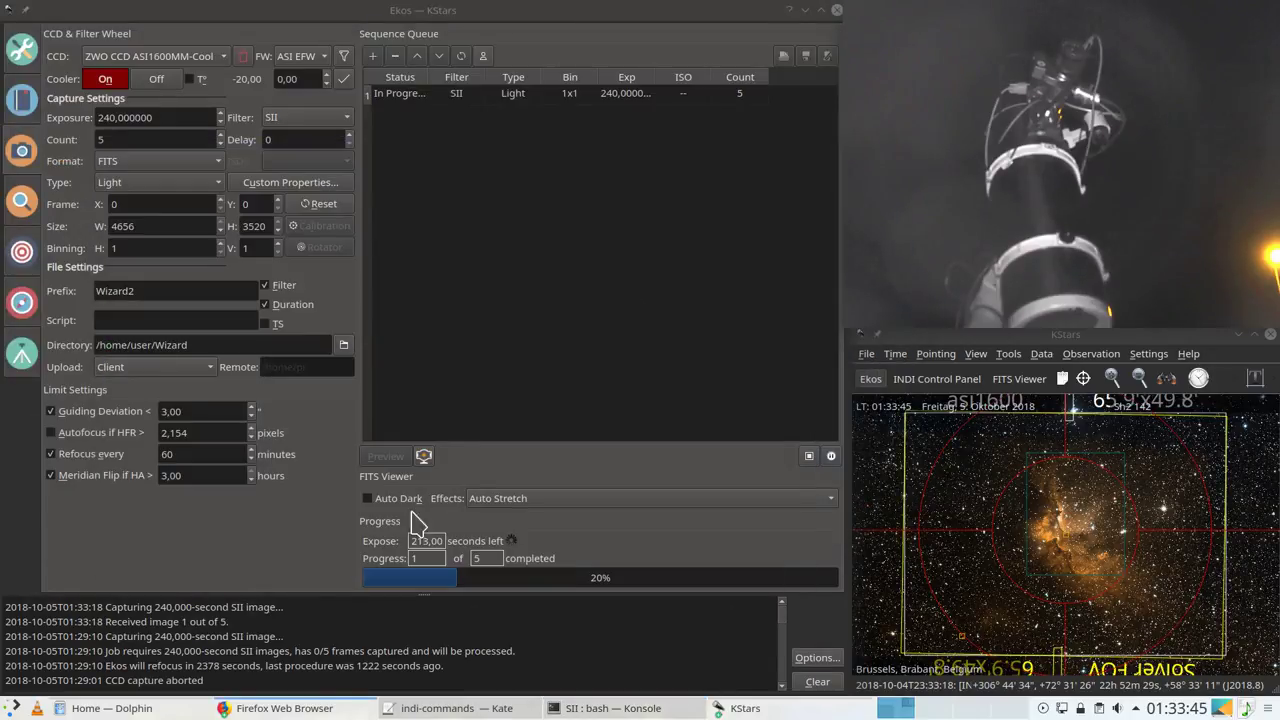
# Step: Stretch the contrast of Wizard2_Light_SII_240_secs_001.fits in the FITS Viewer, examine the nebula, and return to Ekos
pyautogui.click(768, 708)
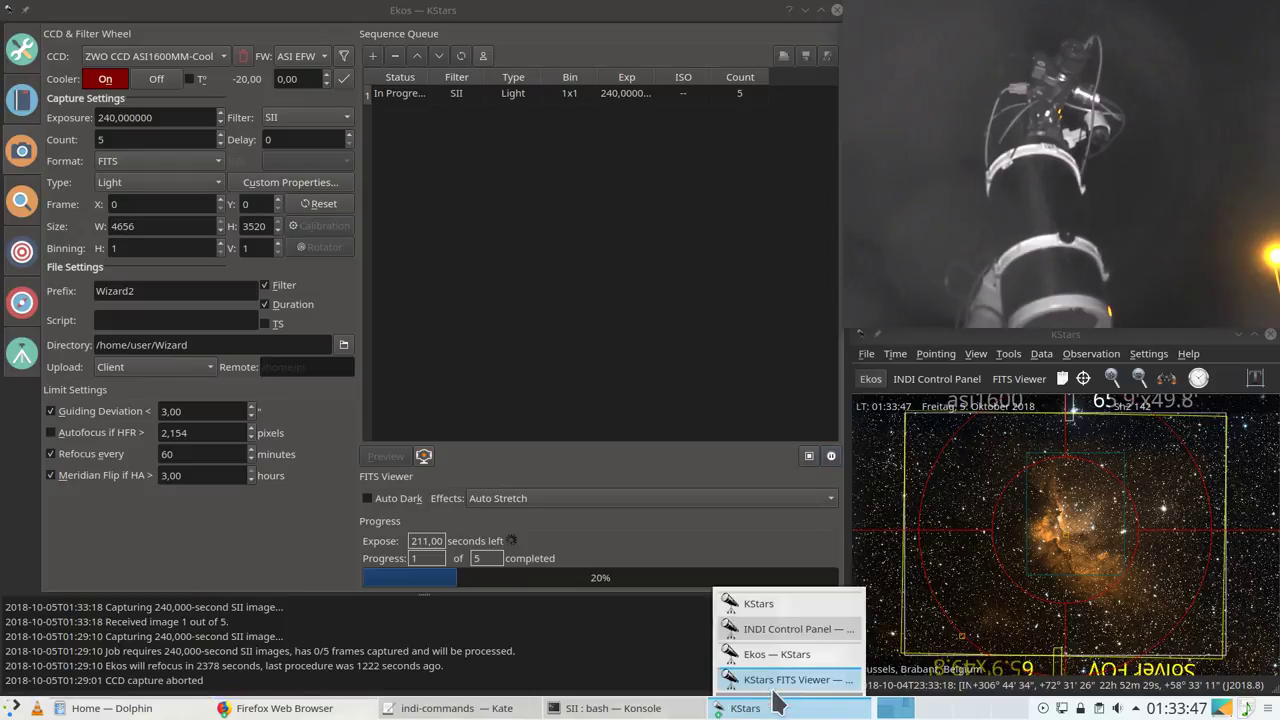
pyautogui.click(785, 680)
pyautogui.click(696, 52)
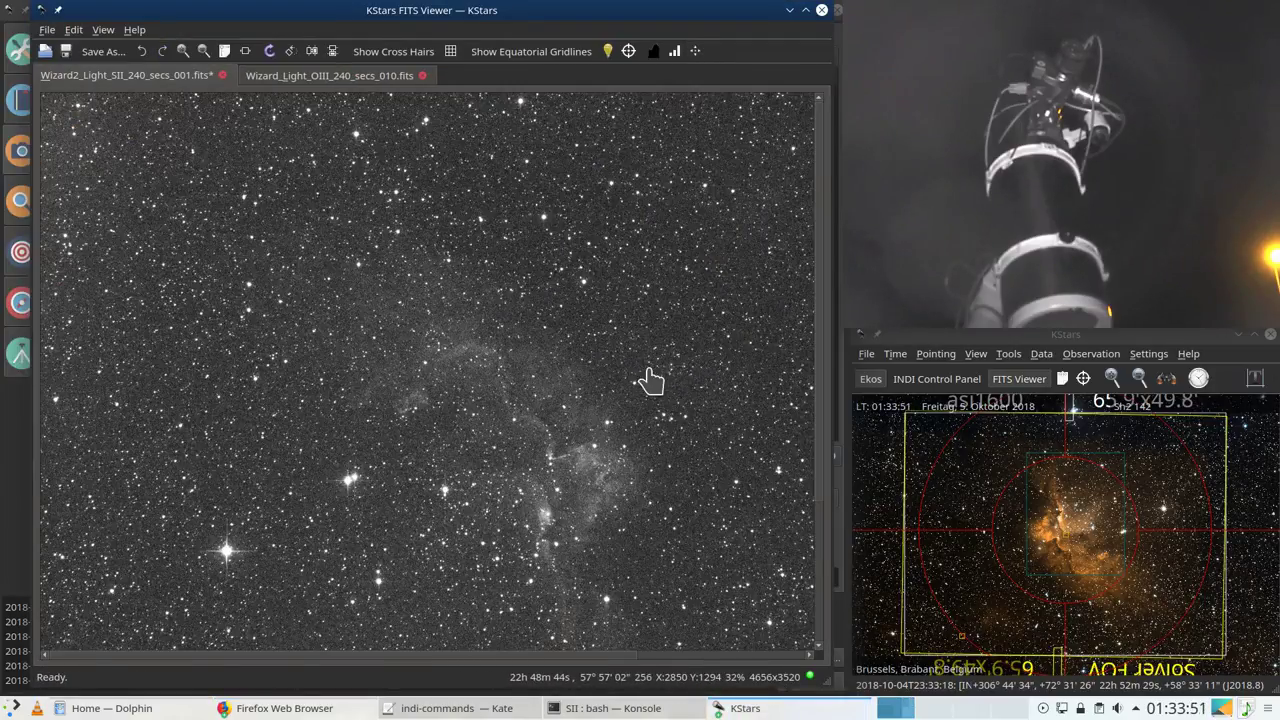
pyautogui.scroll(-1, 650, 380)
pyautogui.scroll(1, 650, 380)
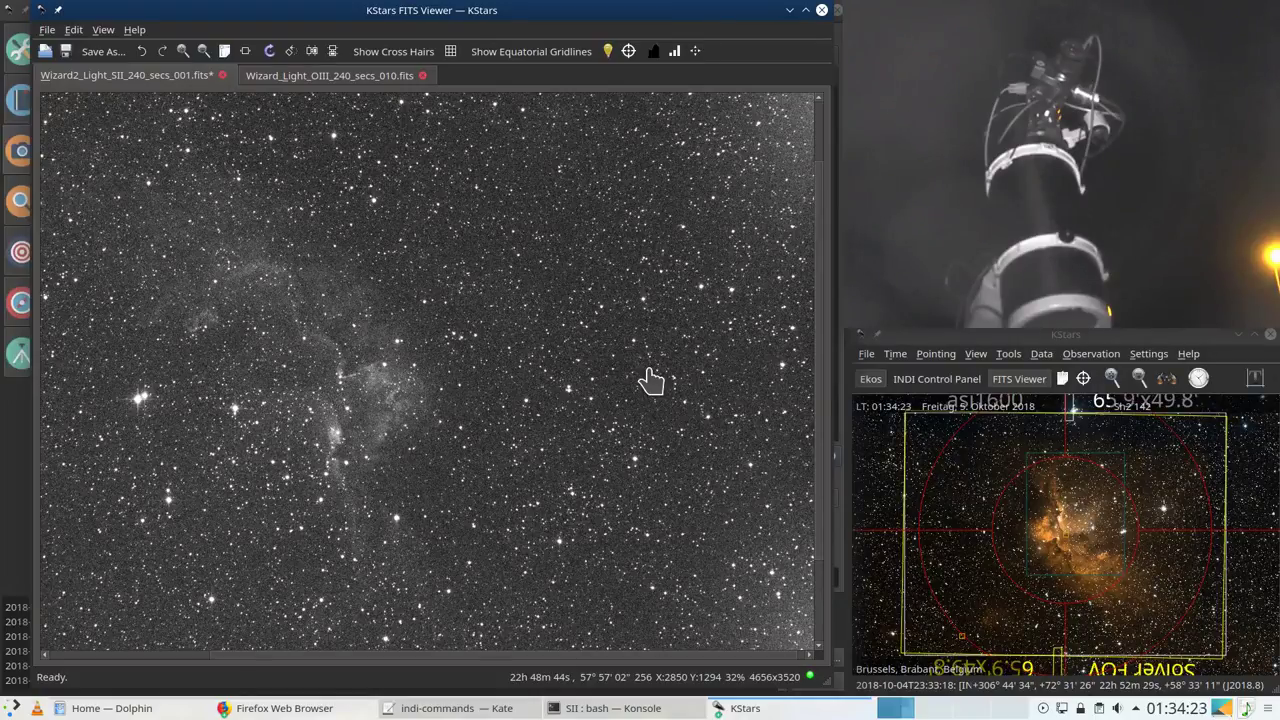
pyautogui.click(20, 432)
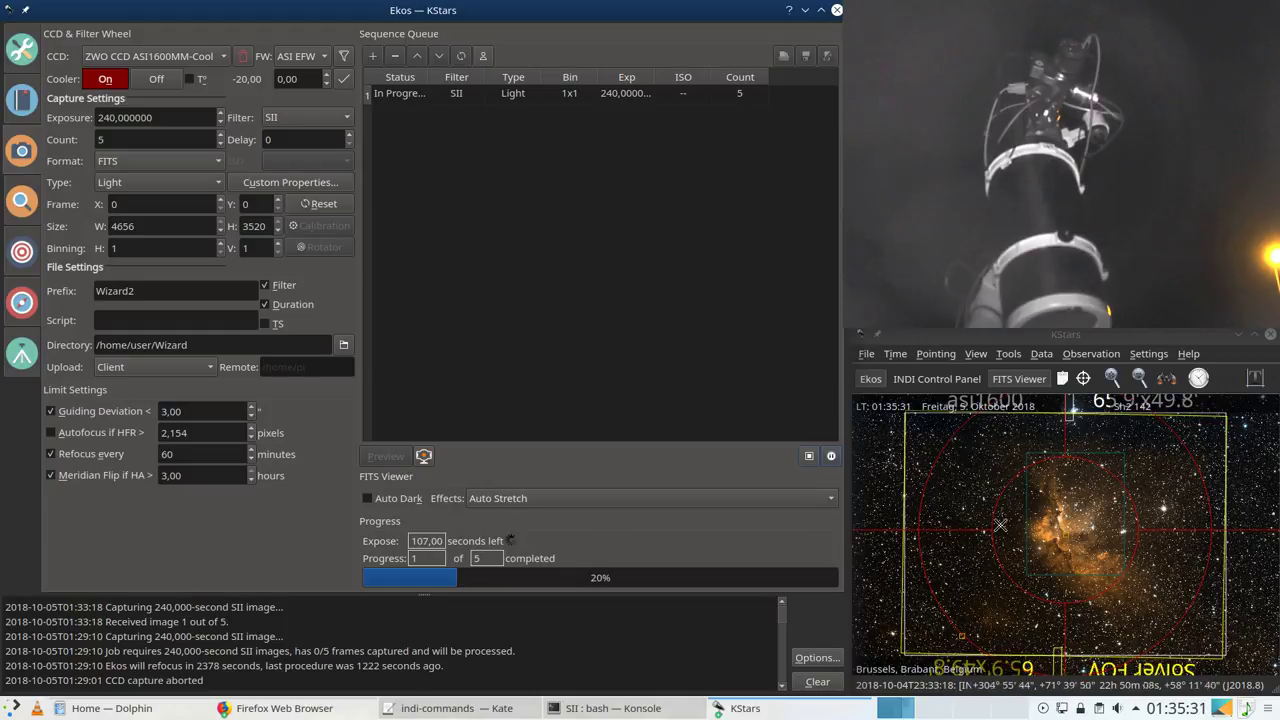
# Step: Open the KStars Observation Planner and move its window clear of the screen edge
pyautogui.click(975, 353)
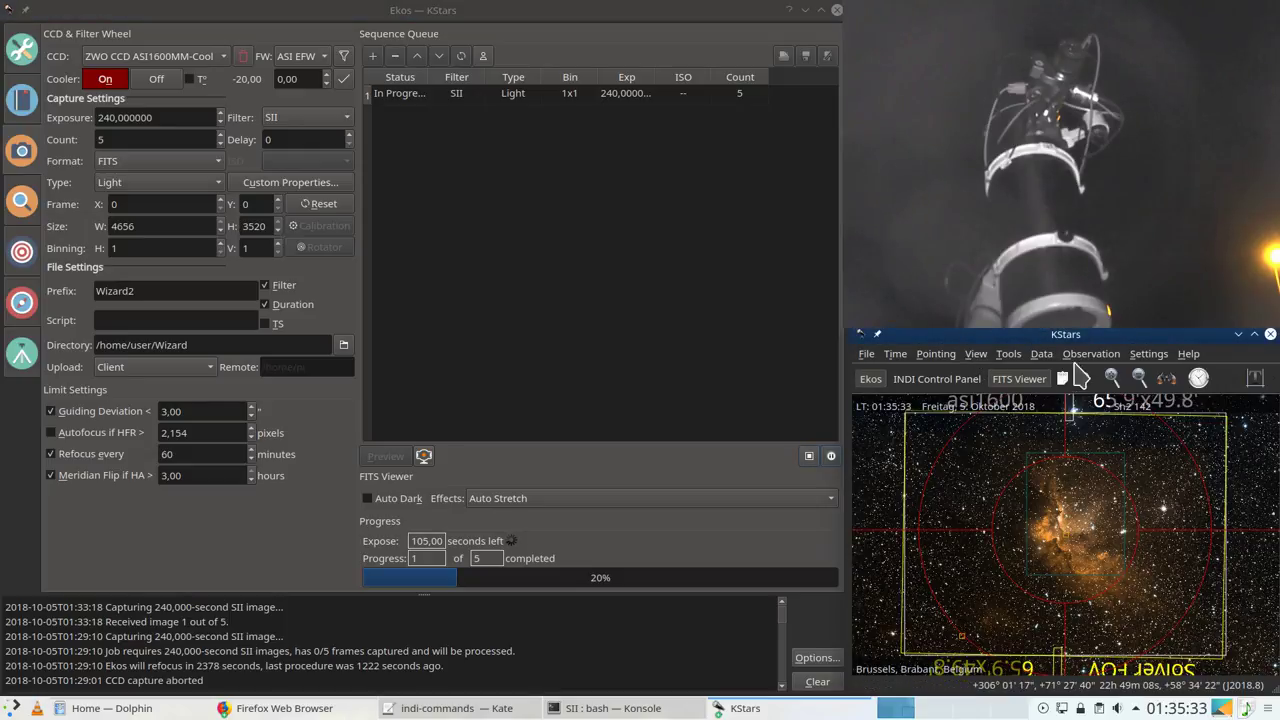
pyautogui.click(1091, 353)
pyautogui.click(1100, 375)
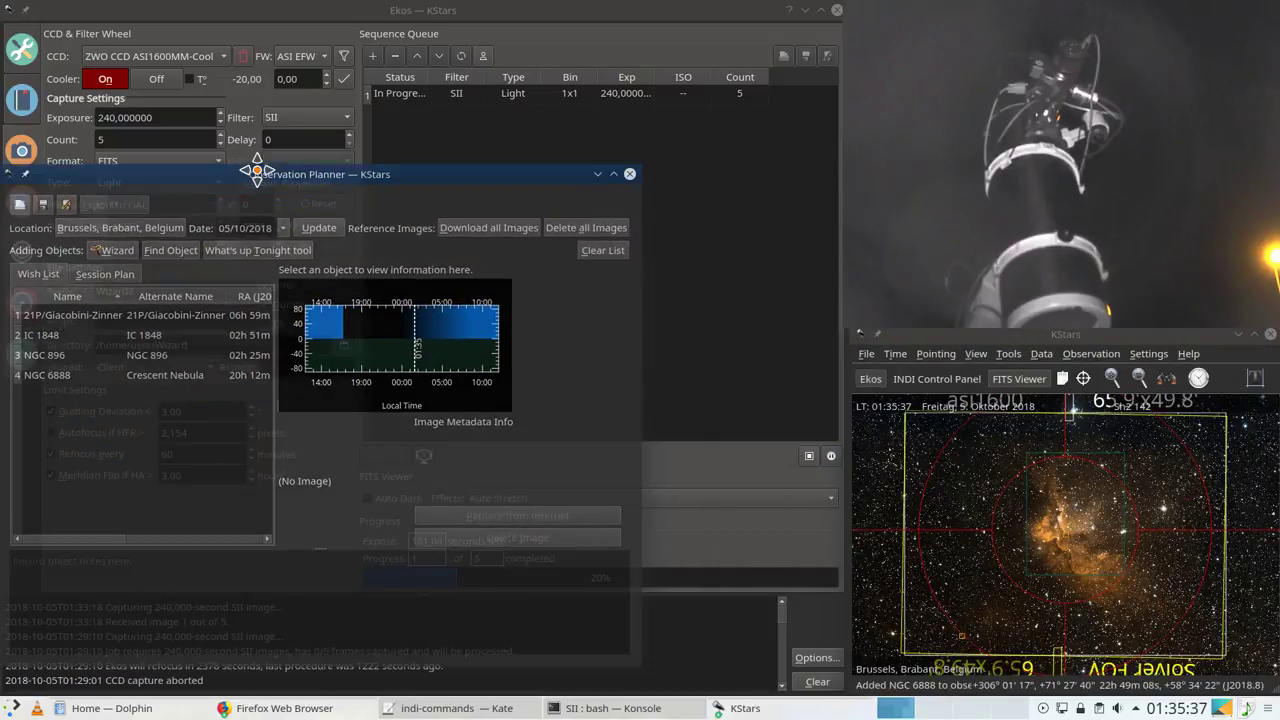
pyautogui.moveTo(276, 185); pyautogui.dragTo(378, 199)
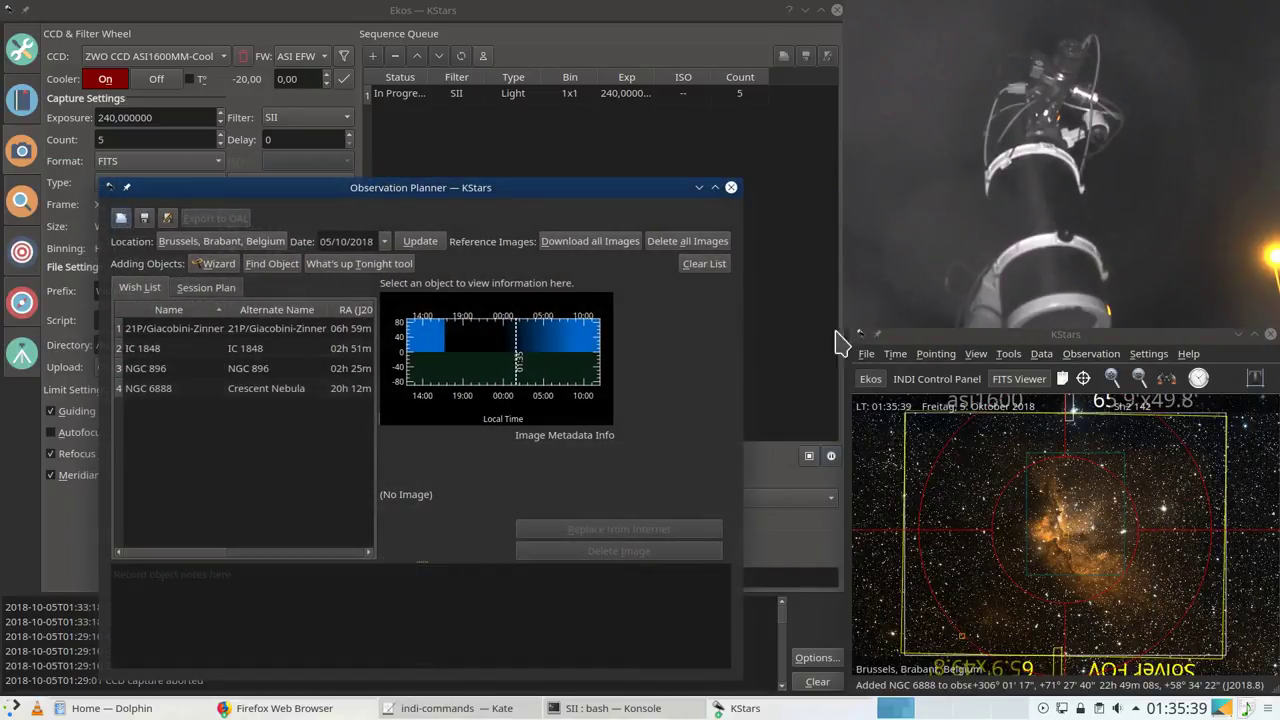
# Step: Show a wider field around Sh2 142 on the sky map, and select IC 1848 in the planner's wish list
pyautogui.click(1090, 390)
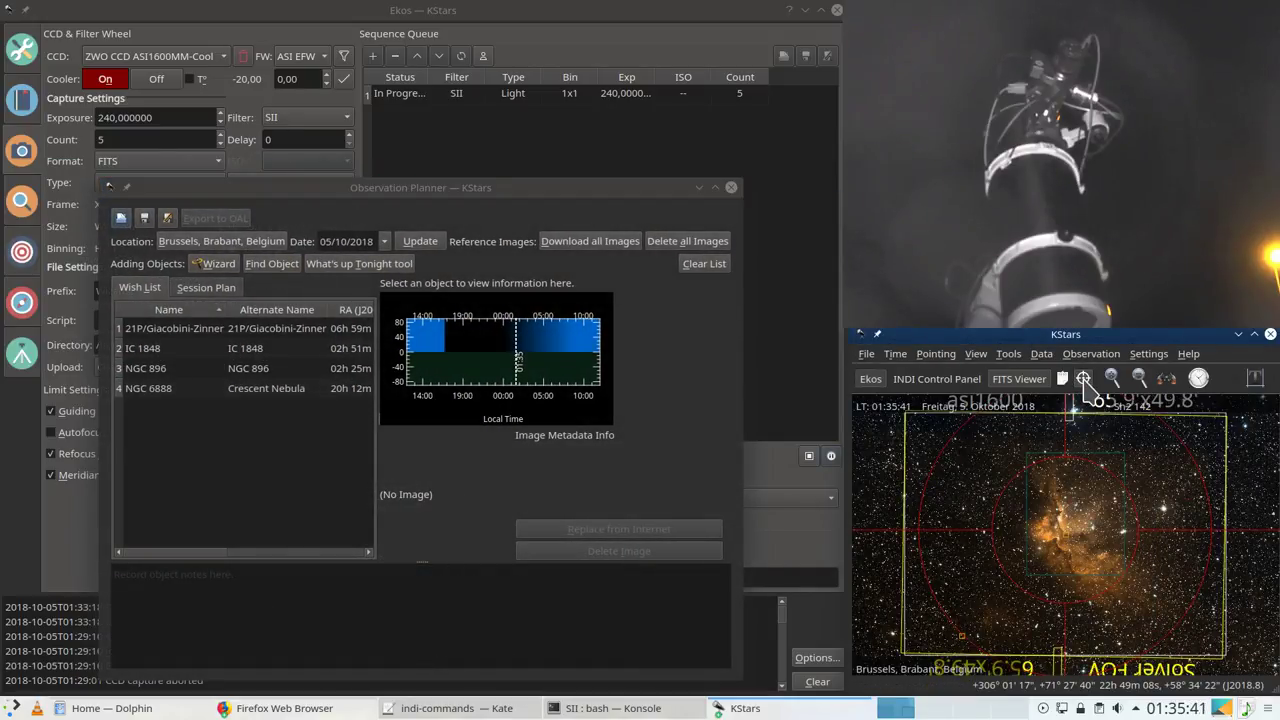
pyautogui.scroll(-1, 1068, 465)
pyautogui.scroll(-2, 1068, 465)
pyautogui.moveTo(1050, 520); pyautogui.dragTo(1128, 514)
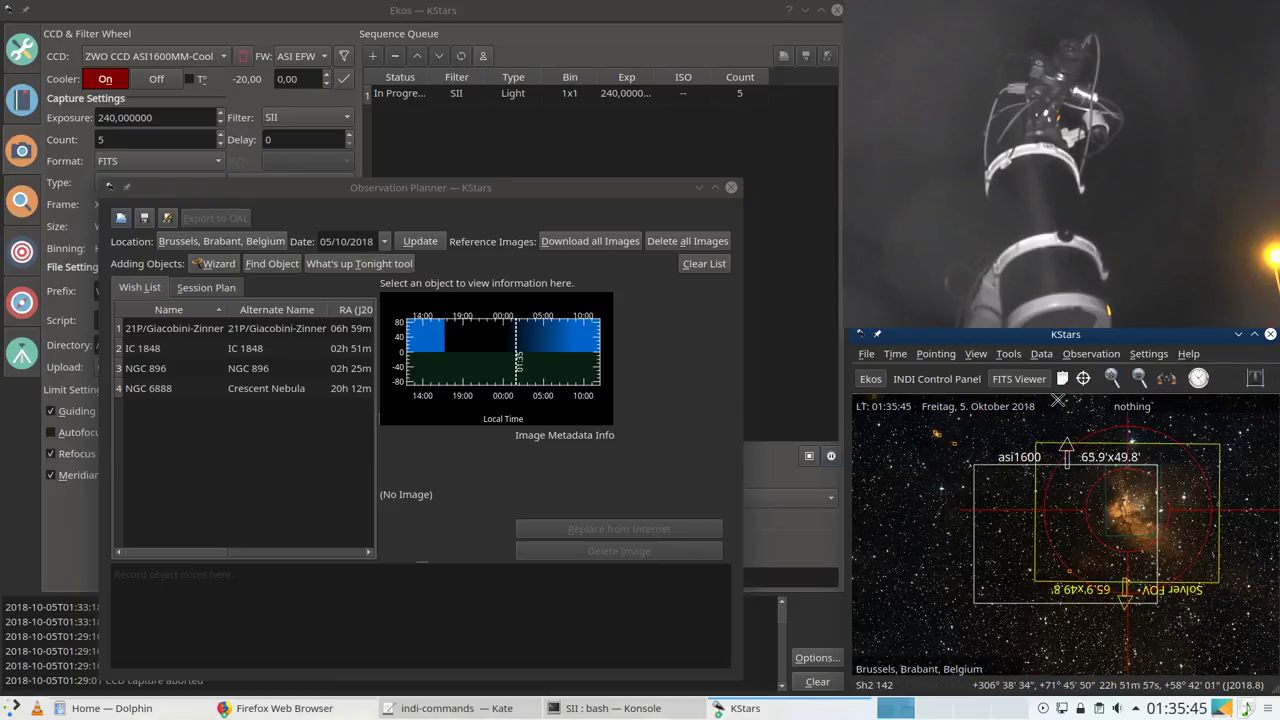
pyautogui.click(1083, 380)
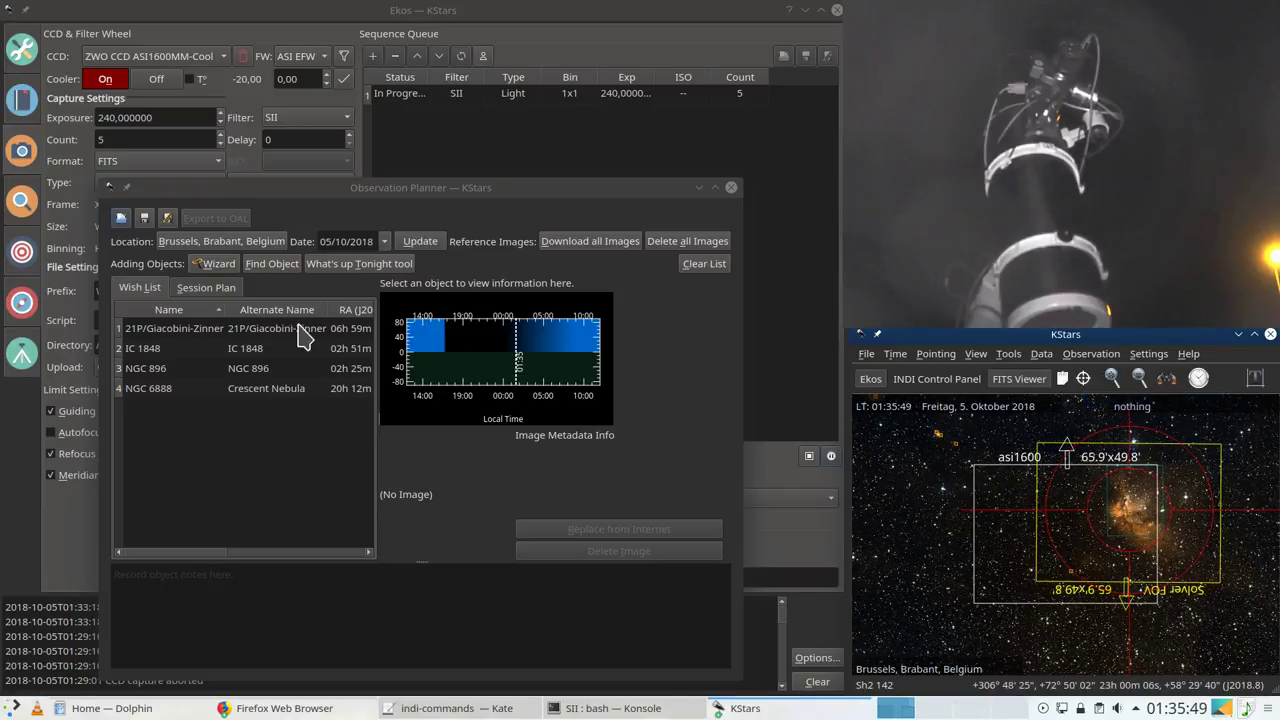
pyautogui.click(151, 350)
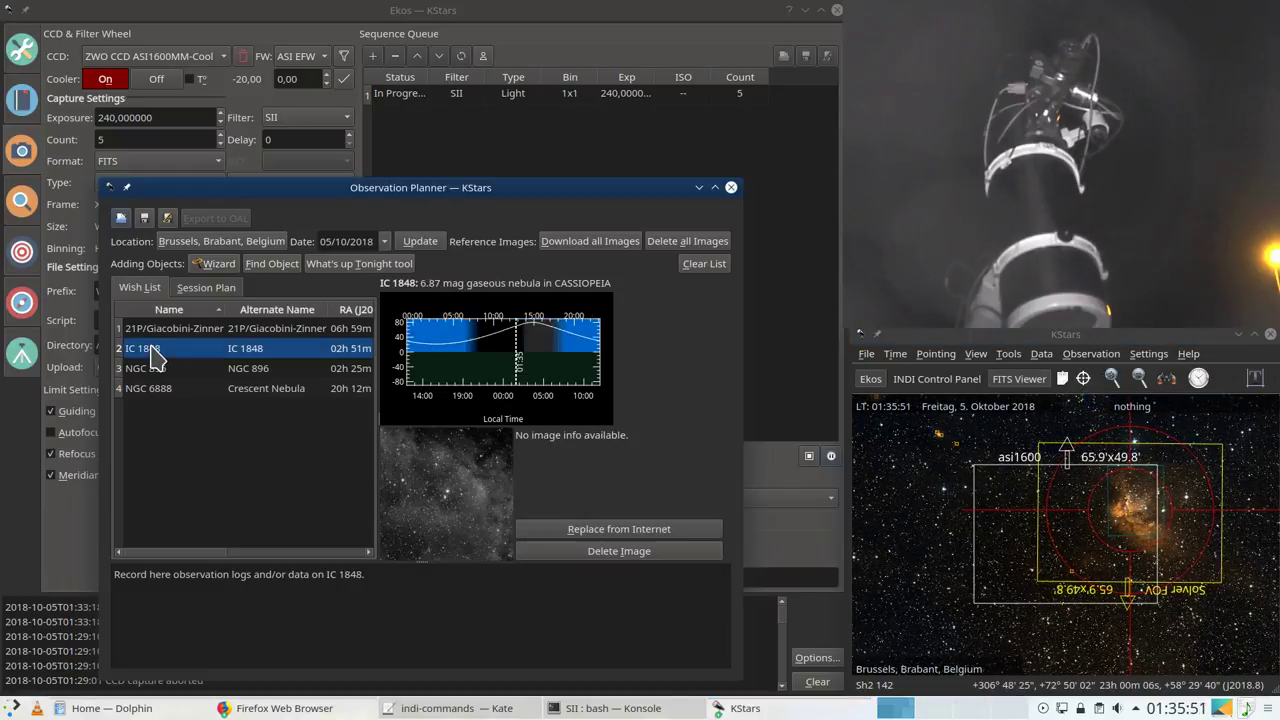
# Step: Center the sky map on IC 1848 and NGC 896 in turn to check their asi1600 framing, and compare NGC 6888 and IC 1848 in the planner
pyautogui.rightClick(155, 358)
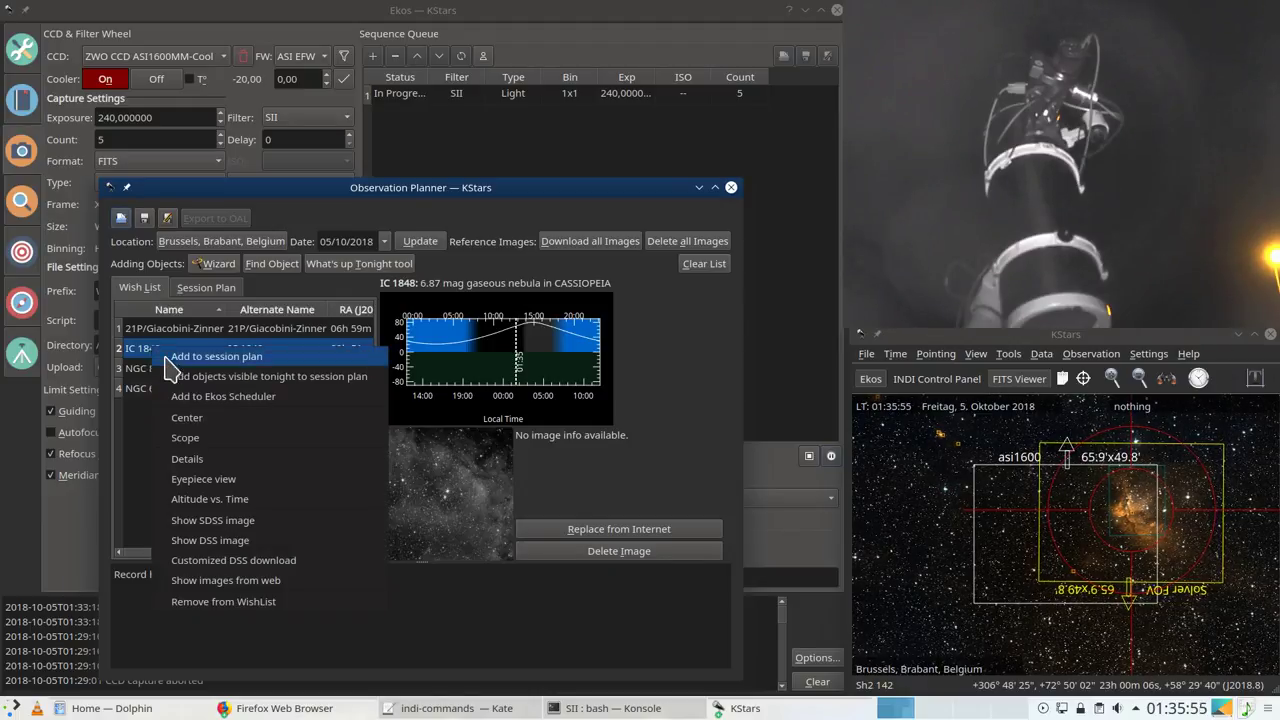
pyautogui.click(188, 418)
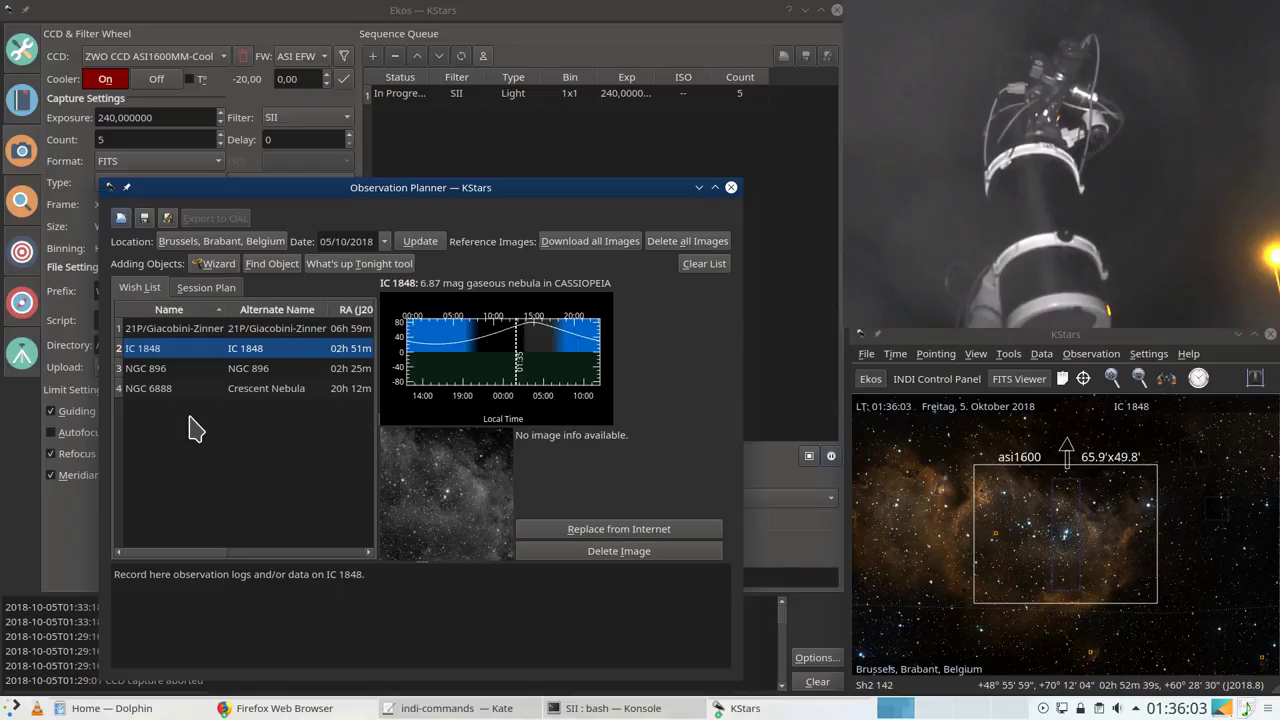
pyautogui.click(163, 369)
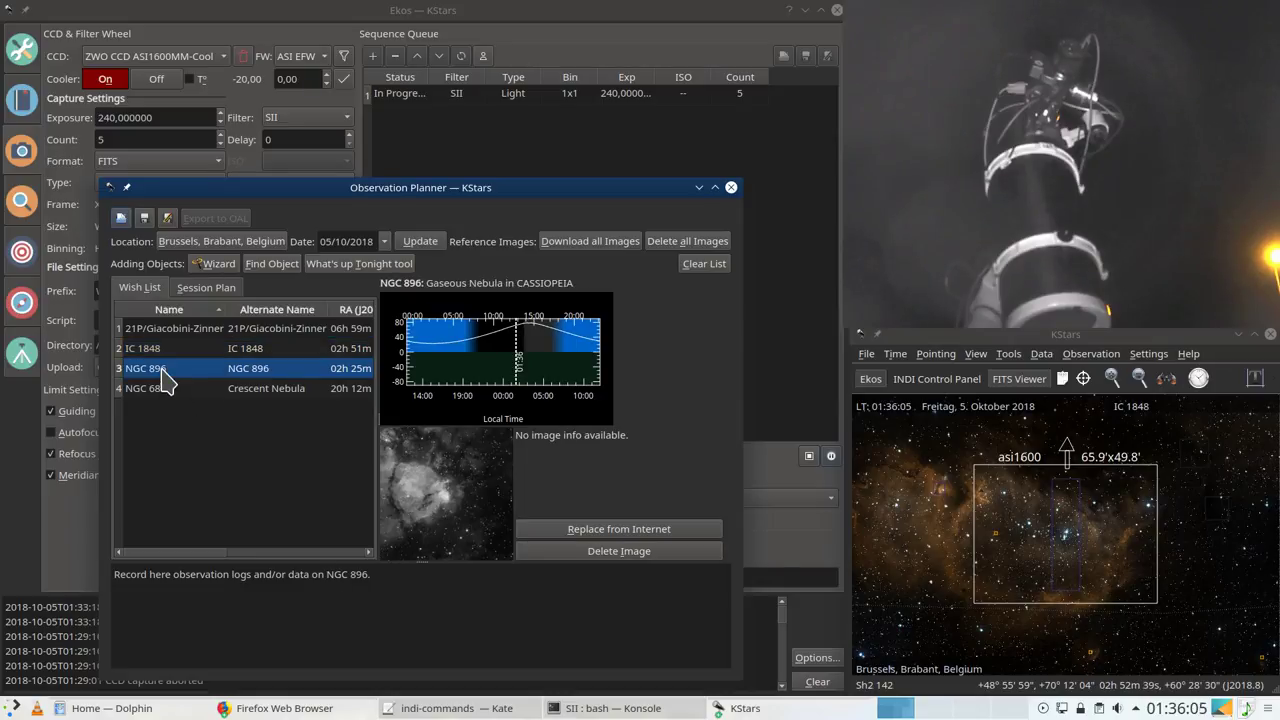
pyautogui.rightClick(162, 370)
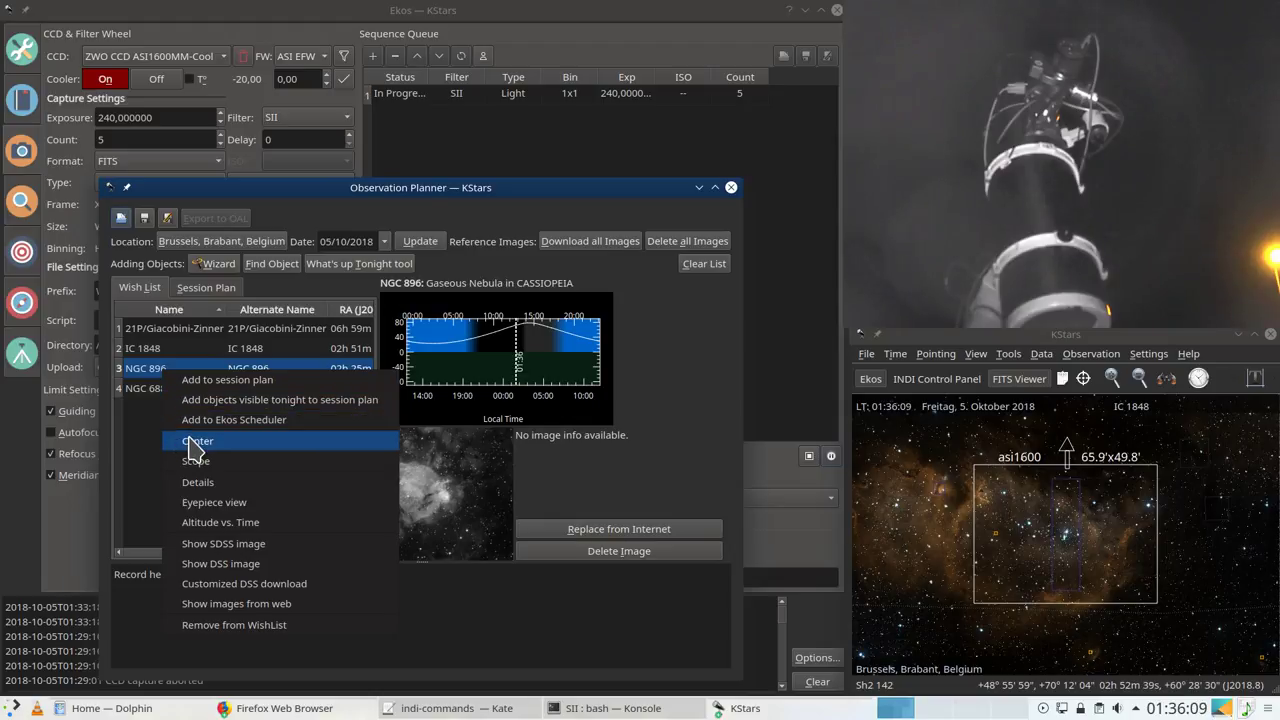
pyautogui.click(189, 440)
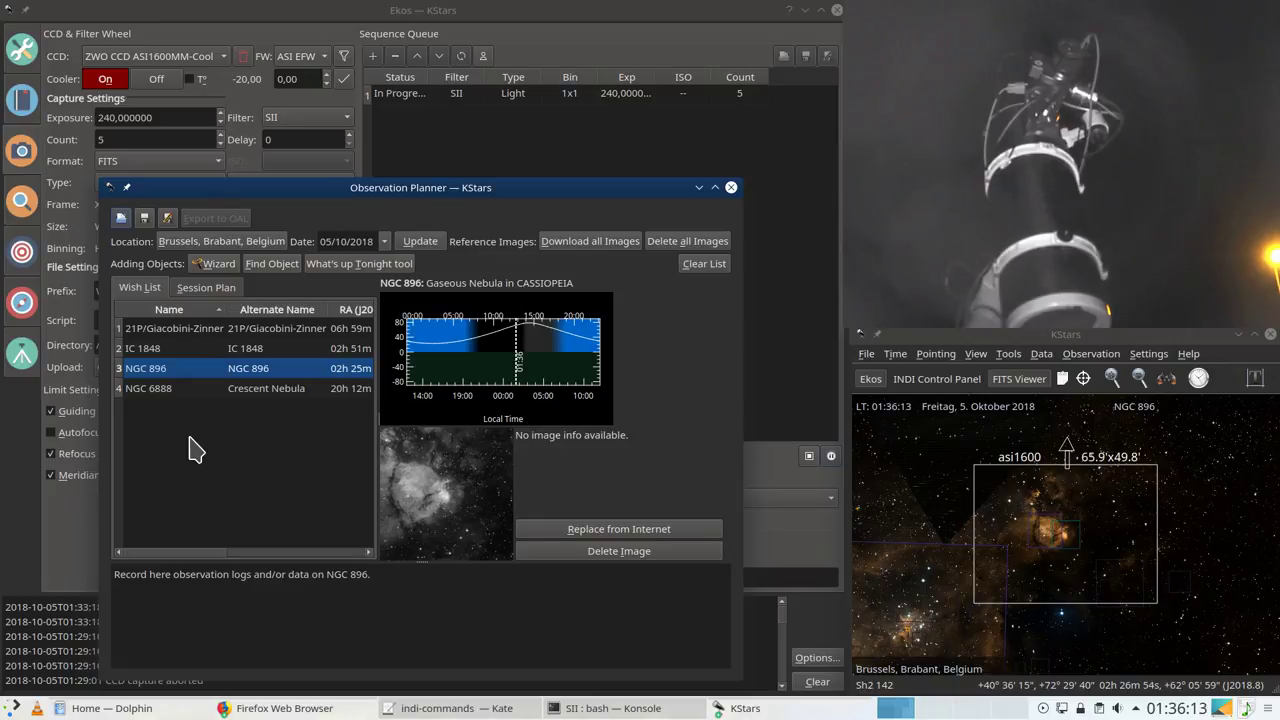
pyautogui.click(169, 395)
pyautogui.click(166, 352)
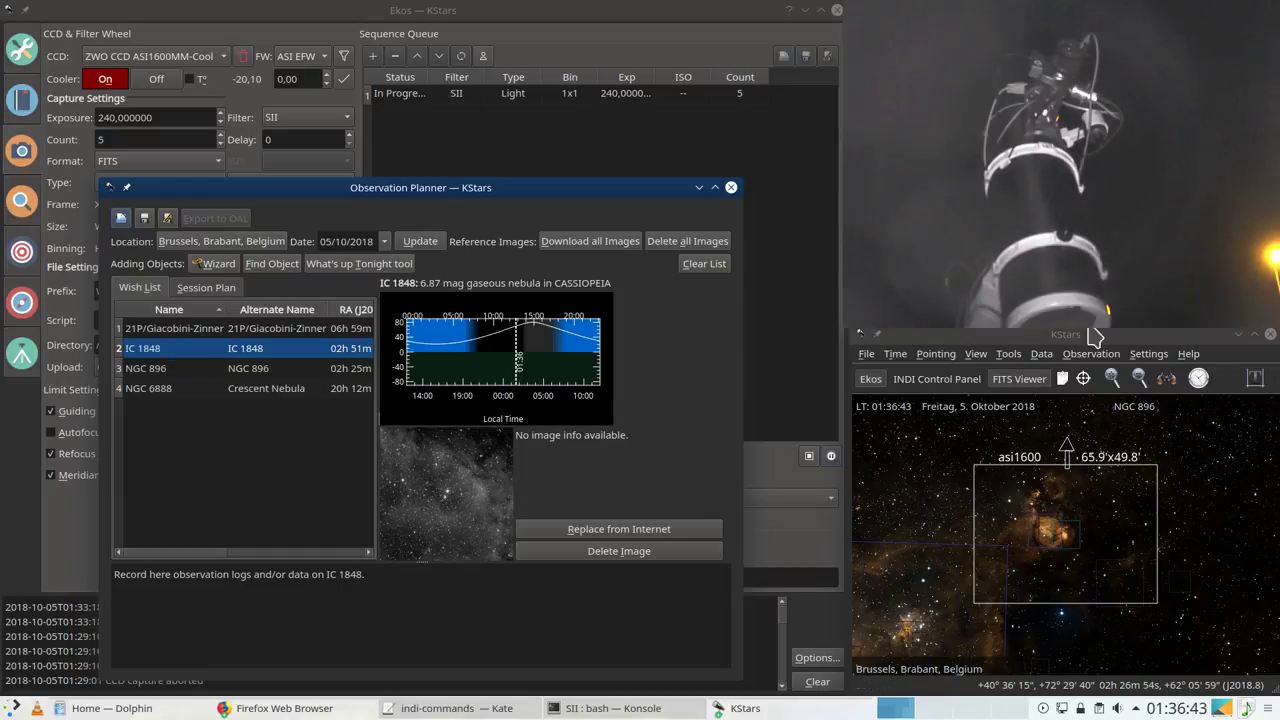
# Step: Examine the wider sky around NGC 896 and its position relative to the telescope mount marker and the neighbouring nebulae
pyautogui.click(1247, 707)
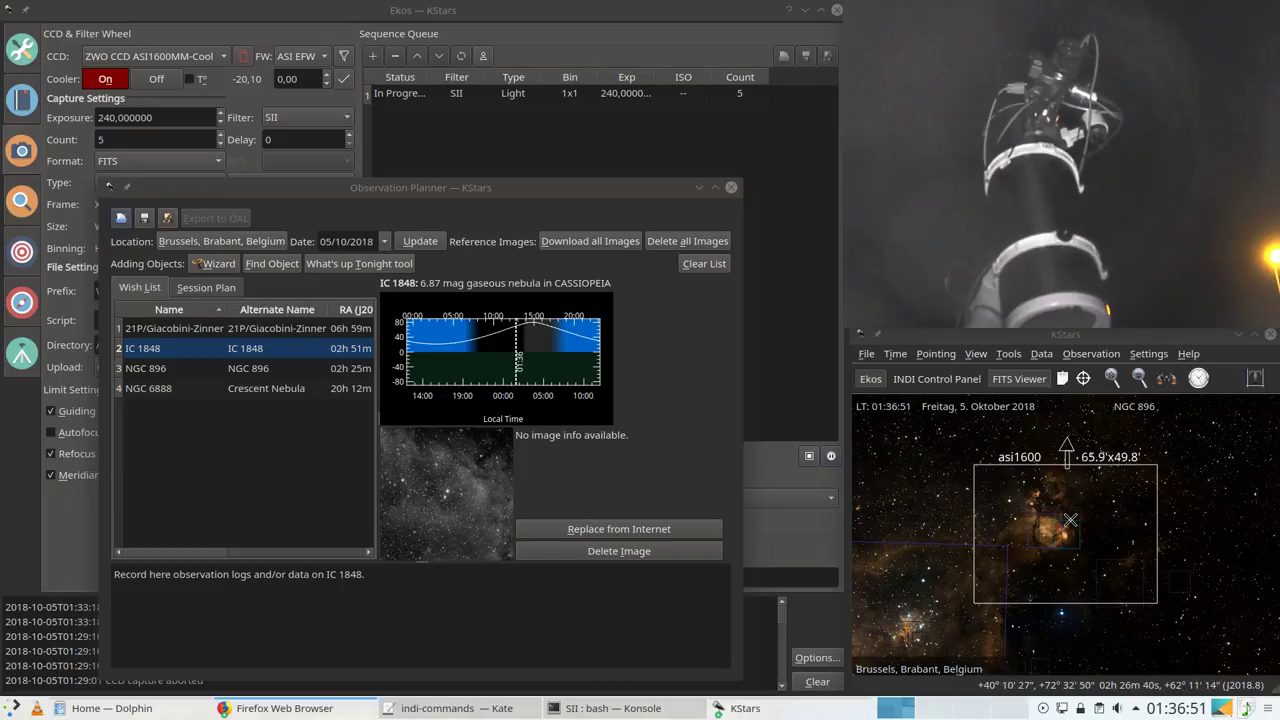
pyautogui.scroll(-3, 1070, 520)
pyautogui.scroll(-4, 1070, 520)
pyautogui.scroll(-5, 1071, 520)
pyautogui.scroll(-2, 1071, 520)
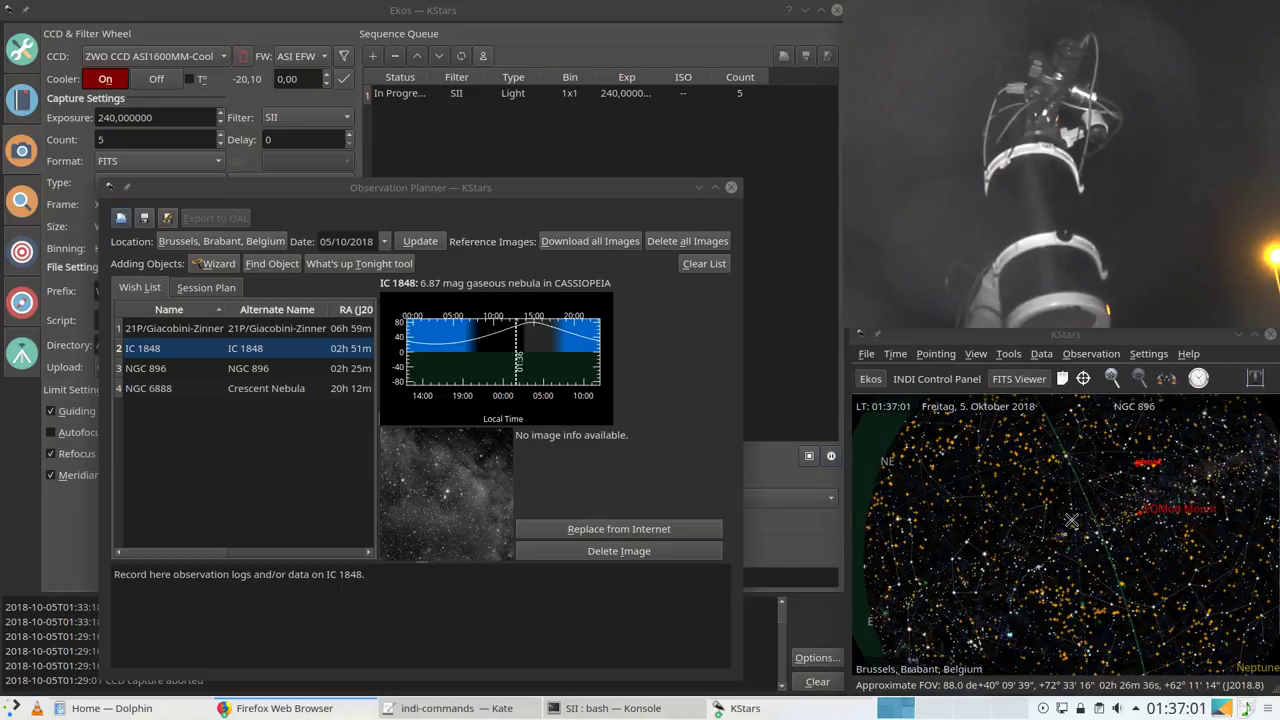
pyautogui.scroll(1, 1071, 520)
pyautogui.scroll(2, 1071, 520)
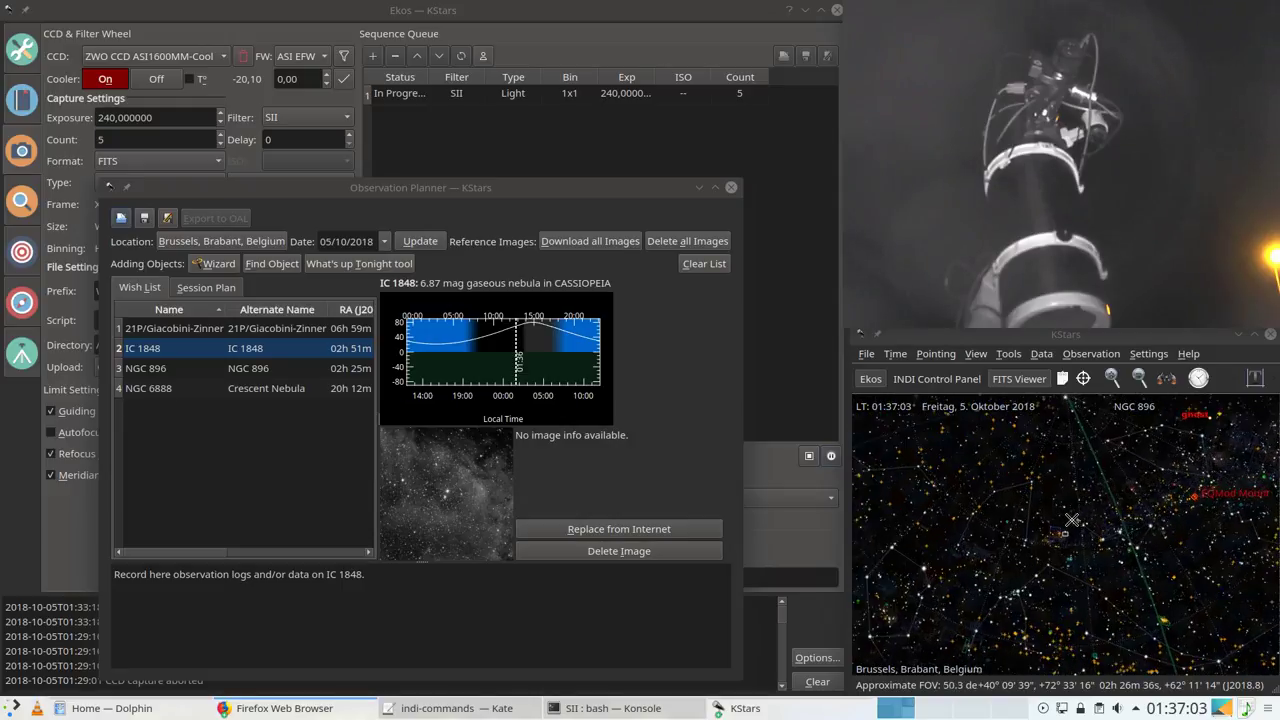
pyautogui.scroll(1, 1071, 520)
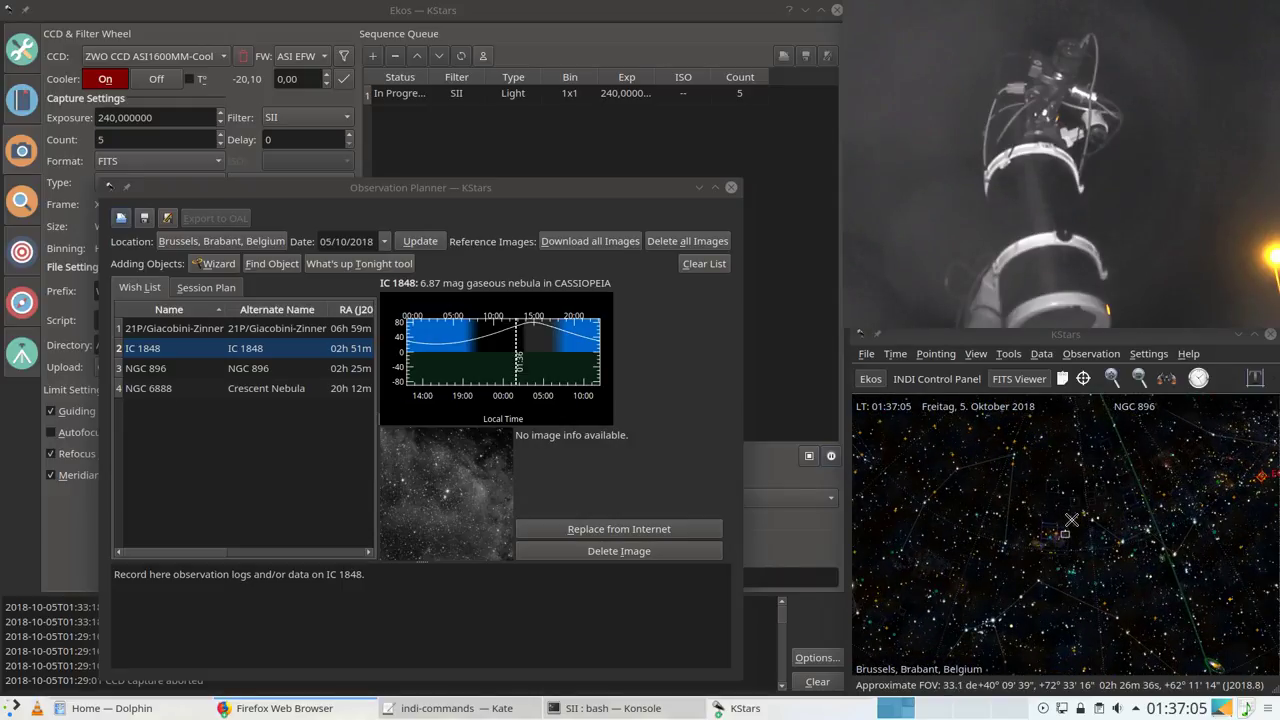
pyautogui.scroll(1, 1071, 520)
pyautogui.scroll(1, 1071, 520)
pyautogui.scroll(1, 1071, 520)
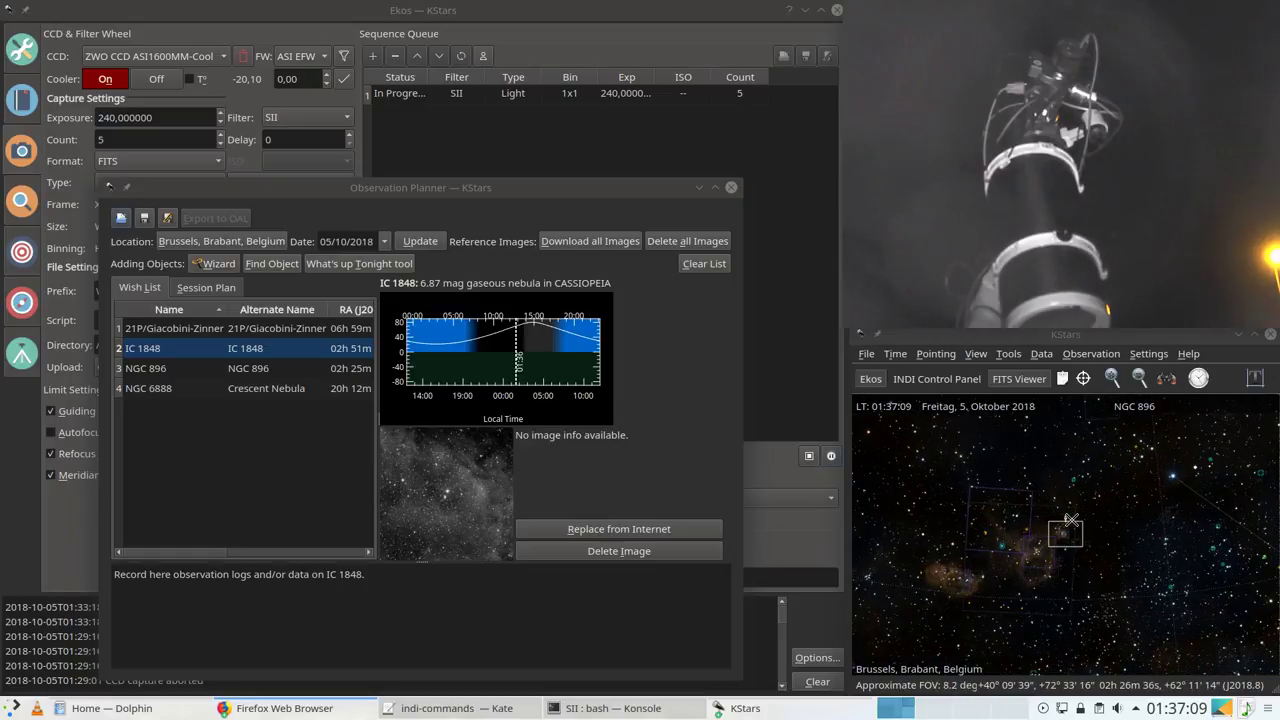
# Step: Review 21P/Giacobini-Zinner and NGC 896 in the wish list, and center the sky map on NGC 6888 with a wider field
pyautogui.click(168, 334)
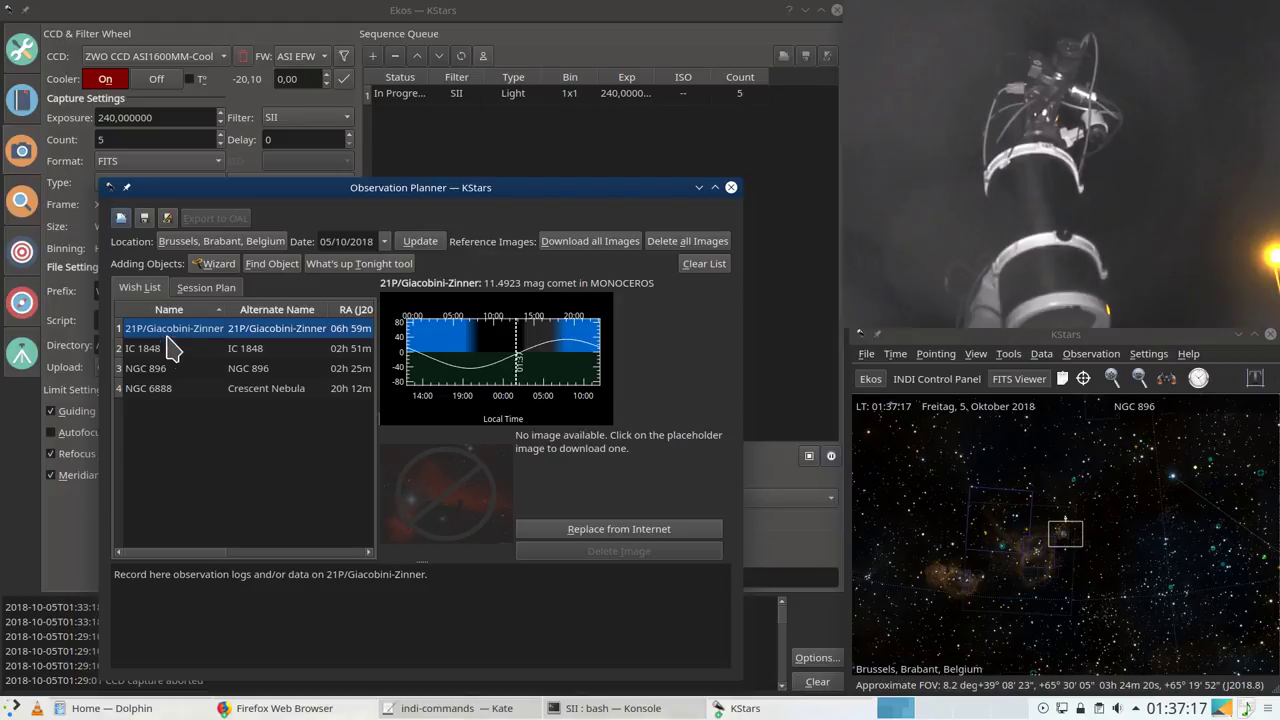
pyautogui.click(164, 368)
pyautogui.click(168, 396)
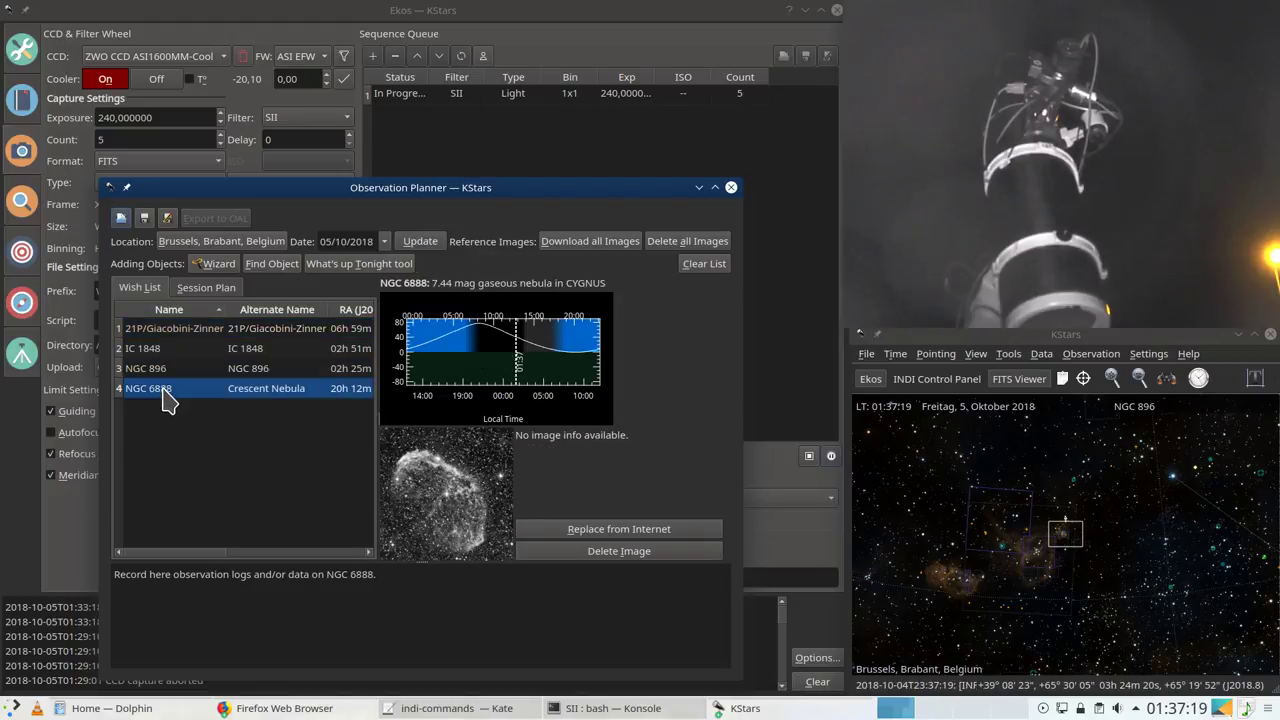
pyautogui.rightClick(168, 398)
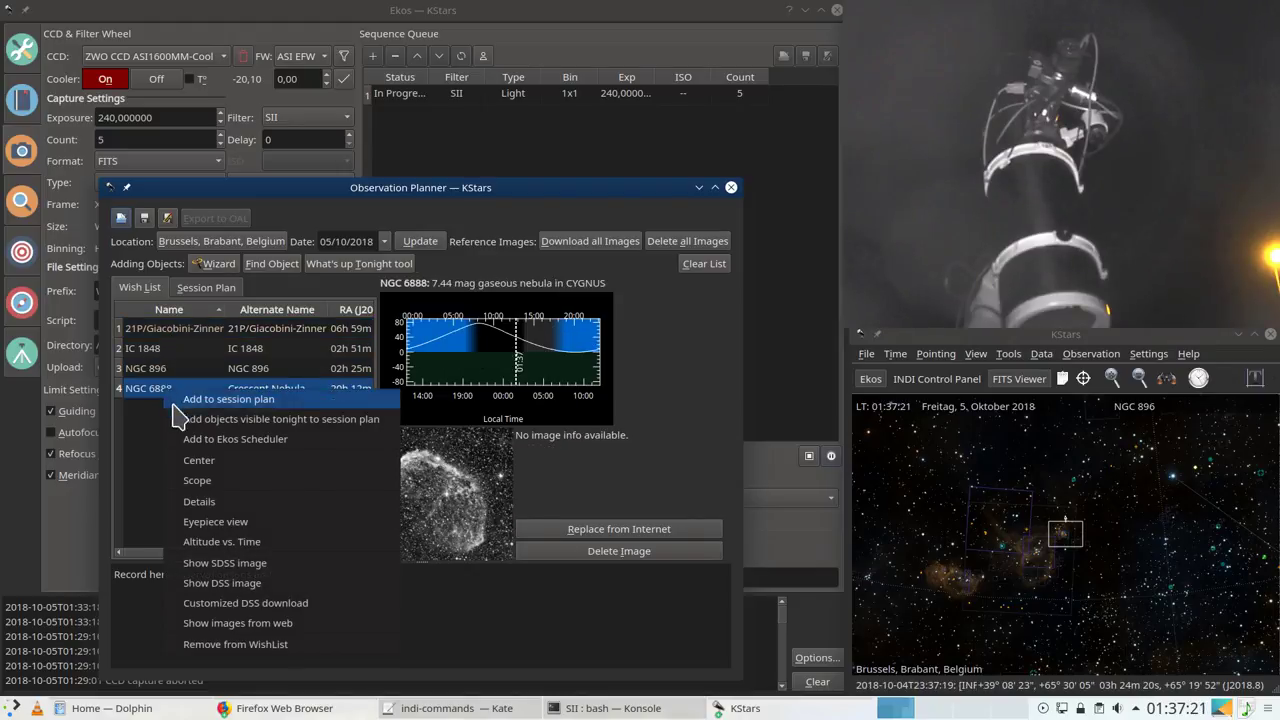
pyautogui.click(200, 464)
pyautogui.click(200, 464)
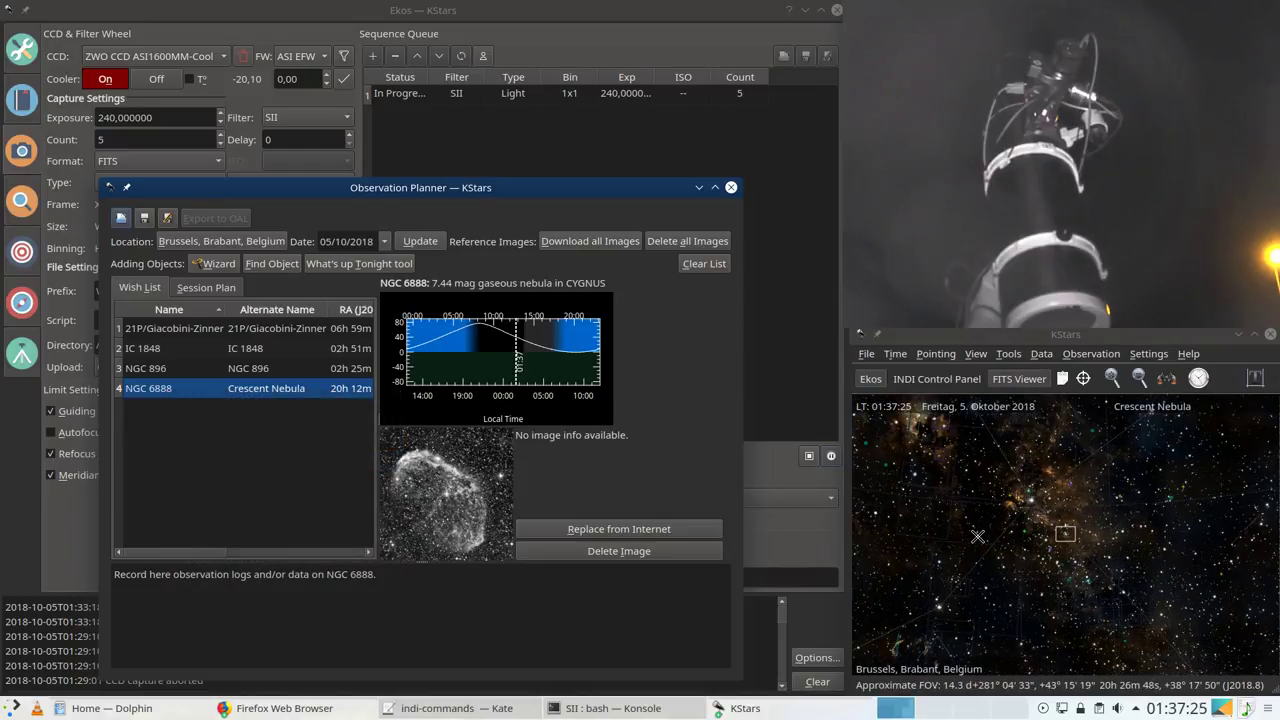
pyautogui.scroll(-2, 980, 536)
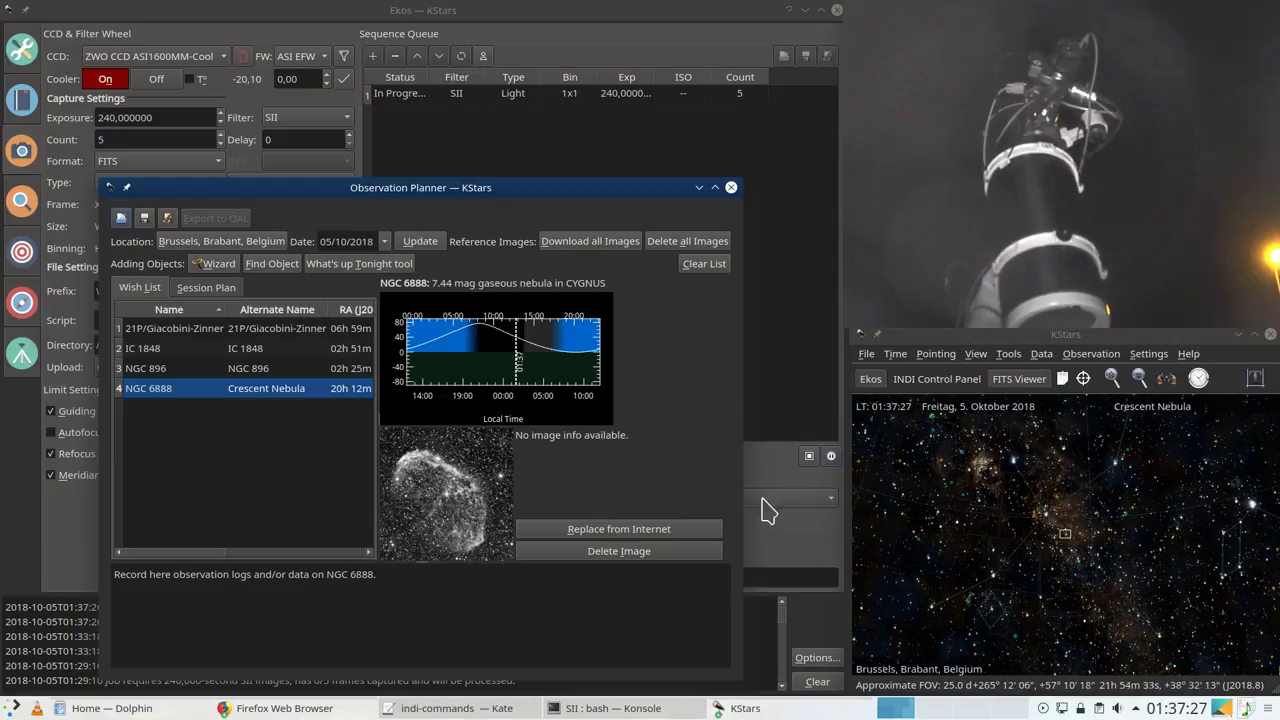
# Step: Bring up the FITS Viewer and stretch the contrast of Wizard2_Light_SII_240_secs_002.fits
pyautogui.click(765, 708)
pyautogui.click(760, 688)
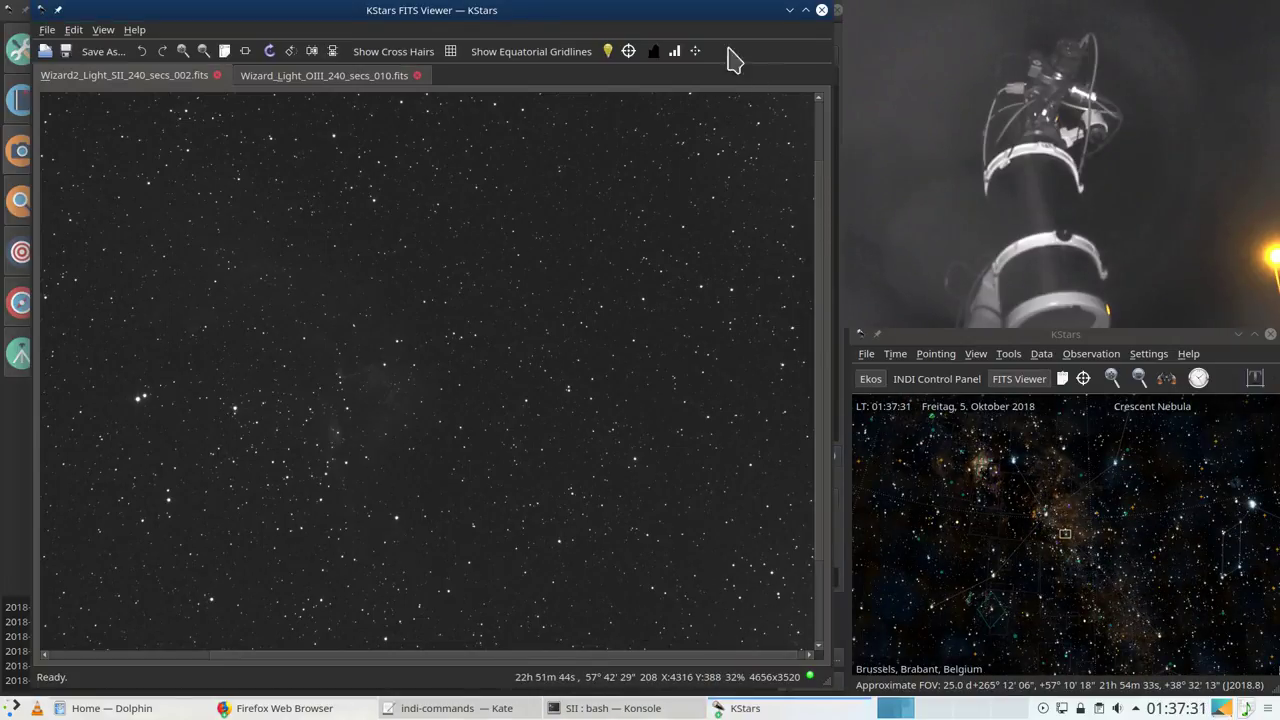
pyautogui.click(695, 51)
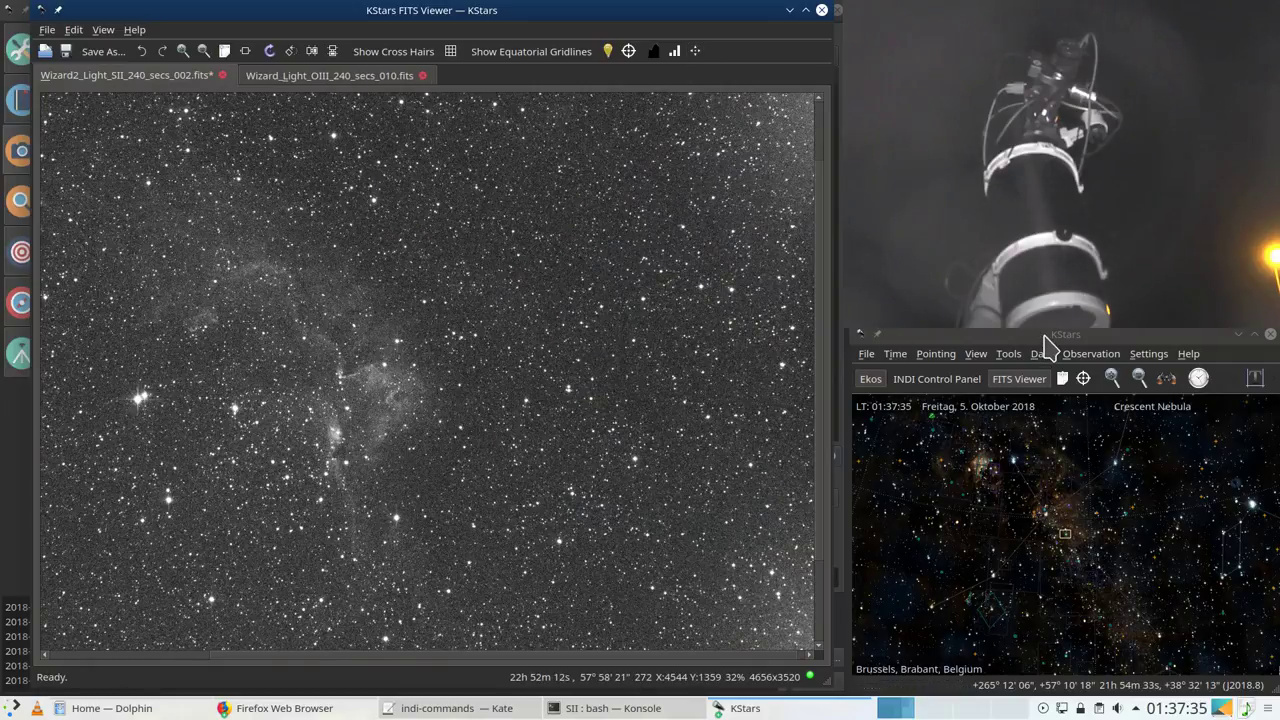
# Step: Reopen the Observation Planner, find cederblad 214 by name, and add it to the wish list
pyautogui.hotkey('ctrl', '2')
pyautogui.scroll(-2, 1098, 558)
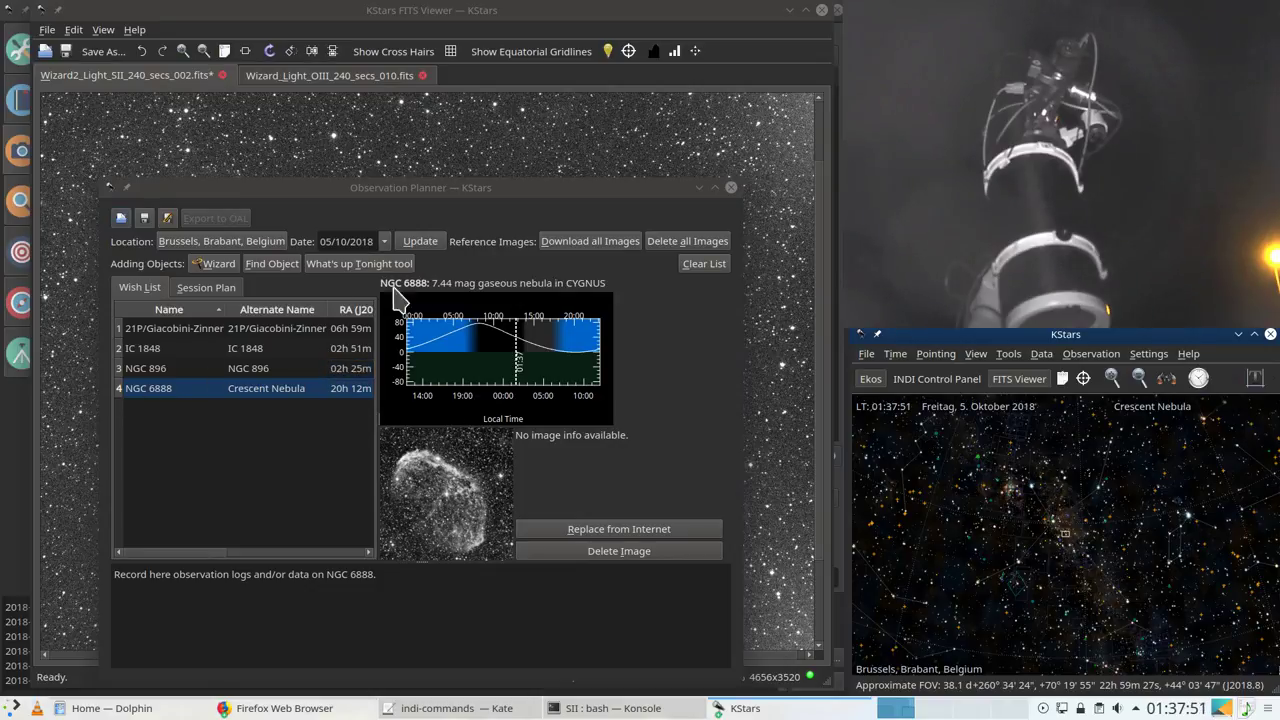
pyautogui.click(283, 267)
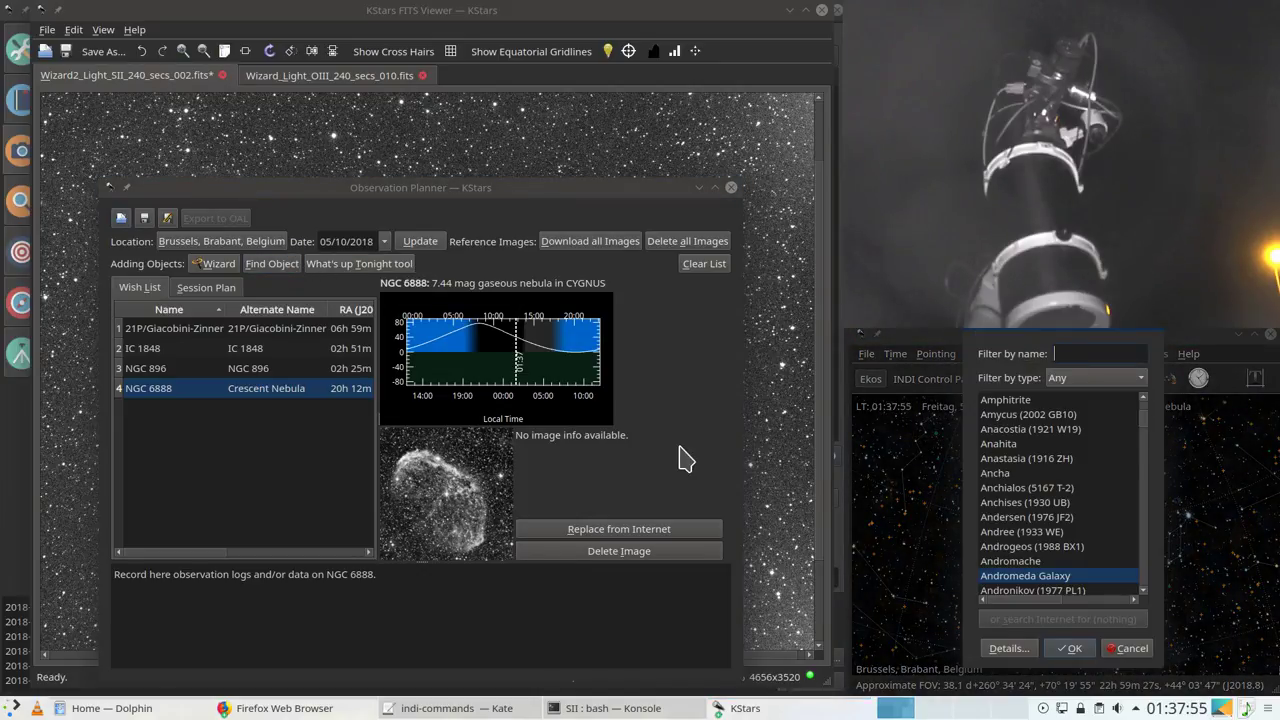
pyautogui.write('ceder')
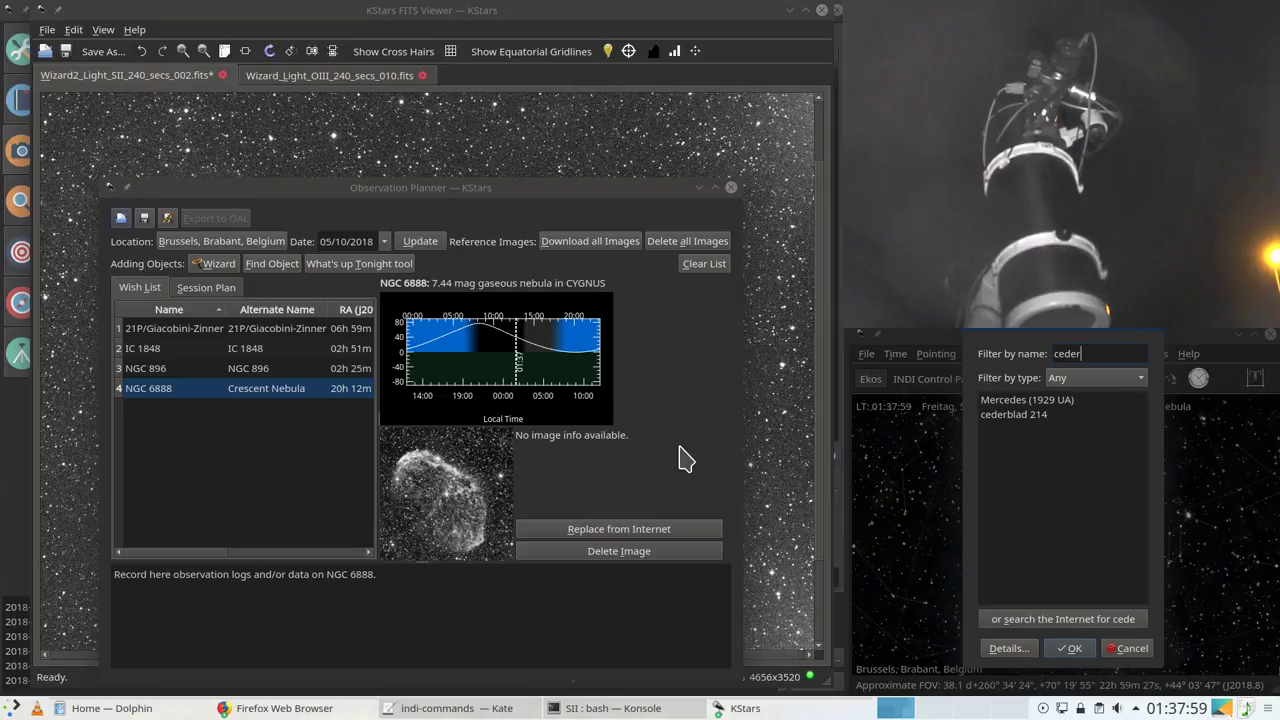
pyautogui.write('blad')
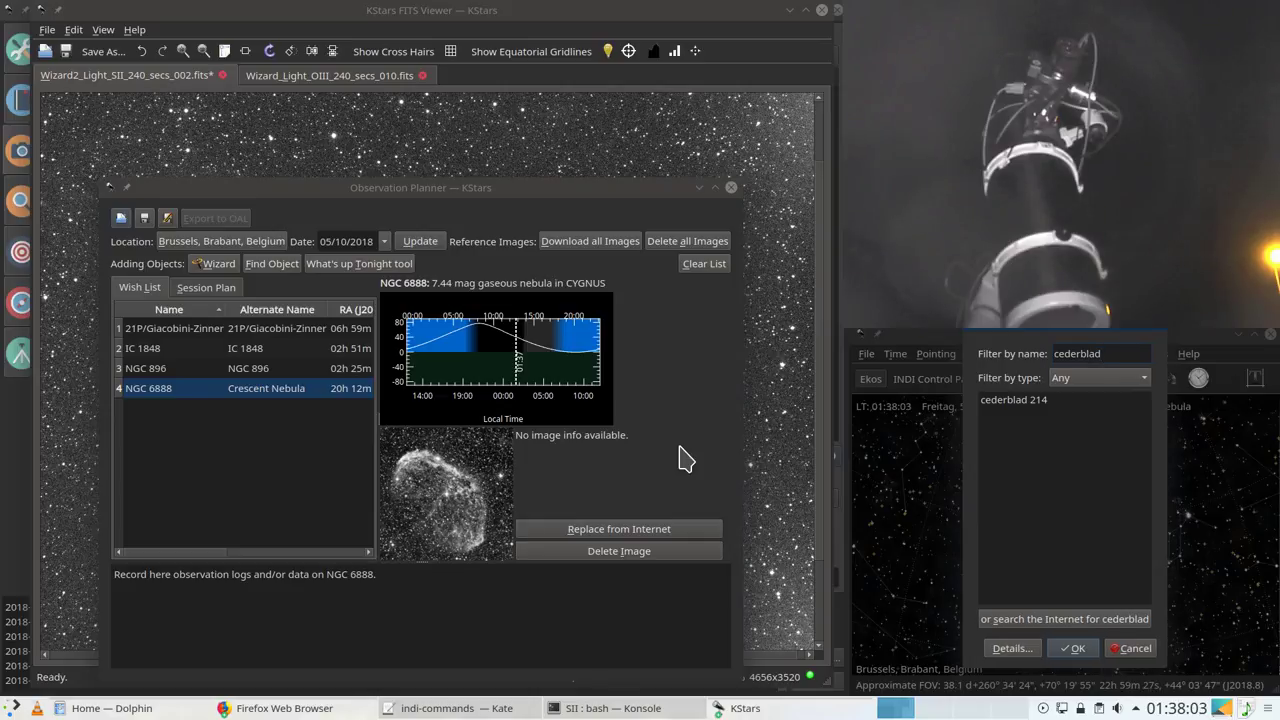
pyautogui.click(1001, 402)
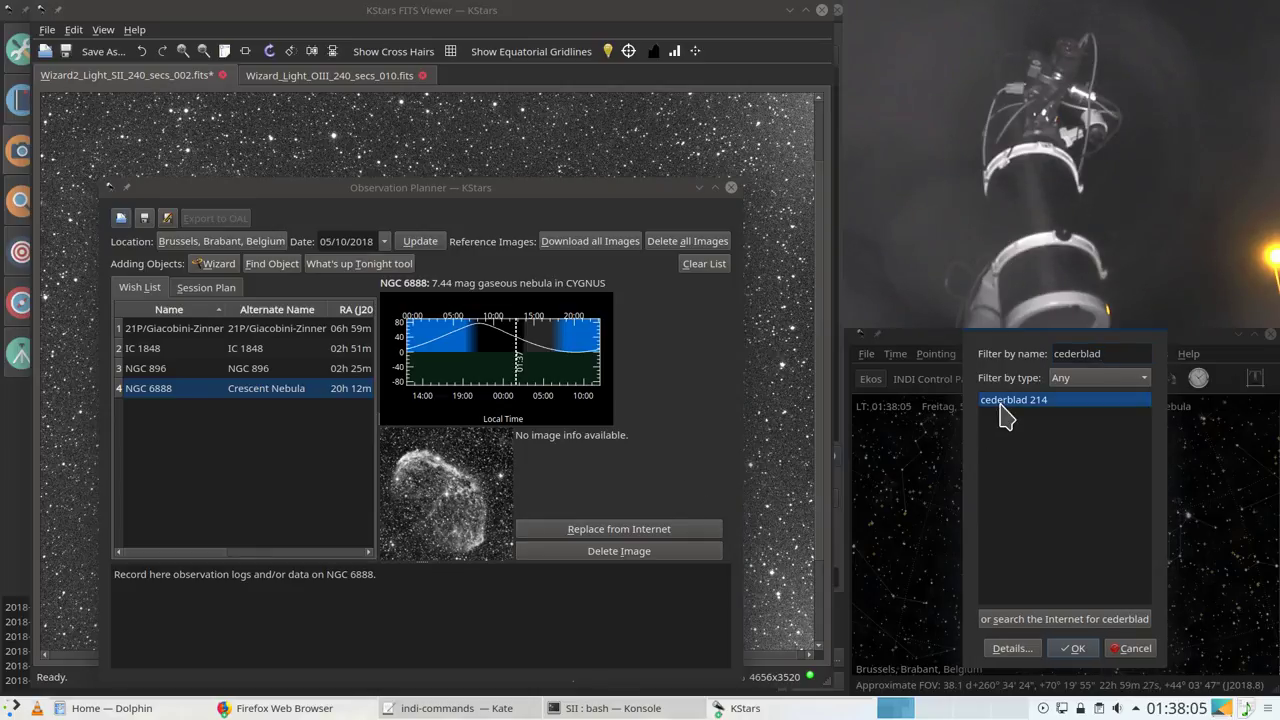
pyautogui.click(1072, 648)
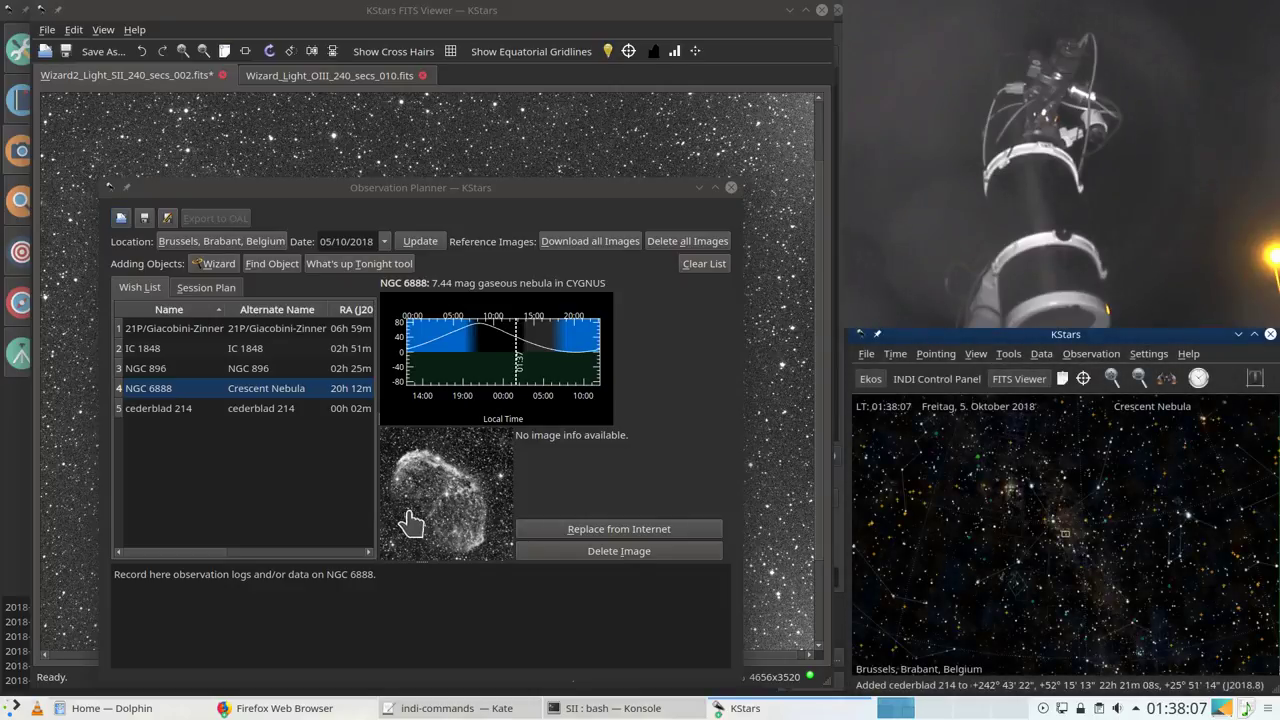
# Step: Center the sky map on cederblad 214 and examine its framing in the asi1600 field and its wider surroundings
pyautogui.click(148, 412)
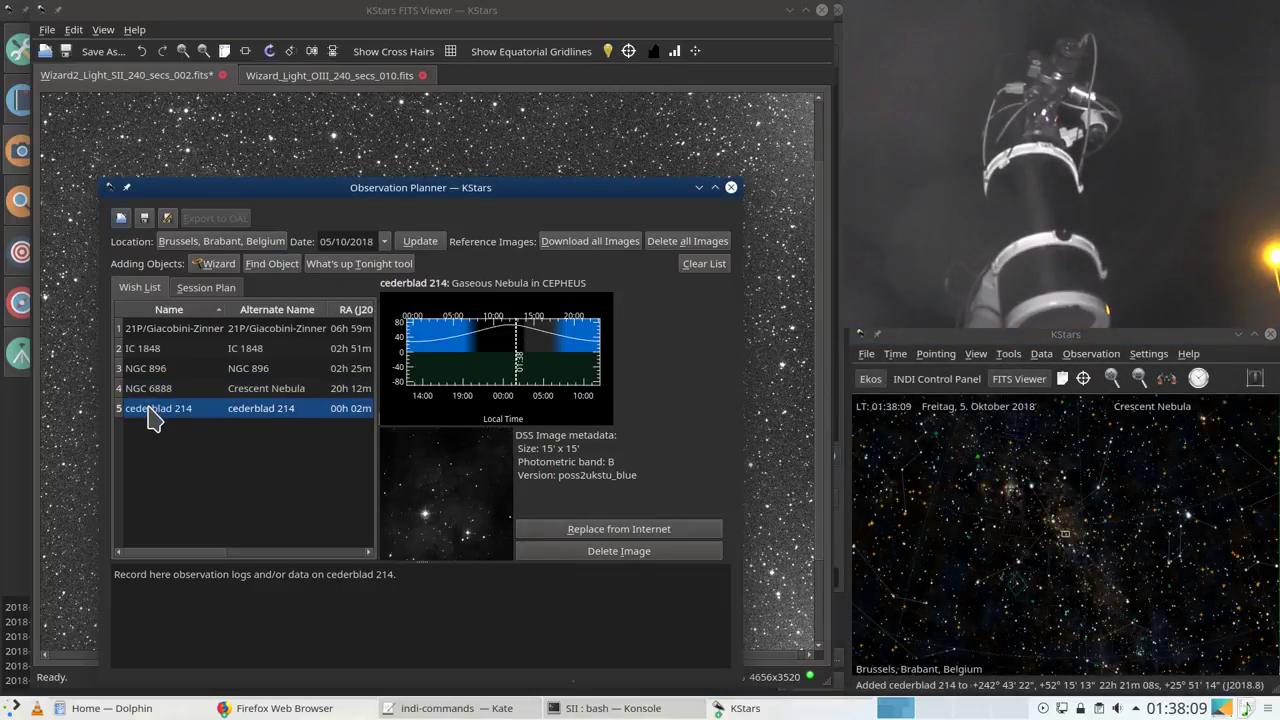
pyautogui.rightClick(148, 407)
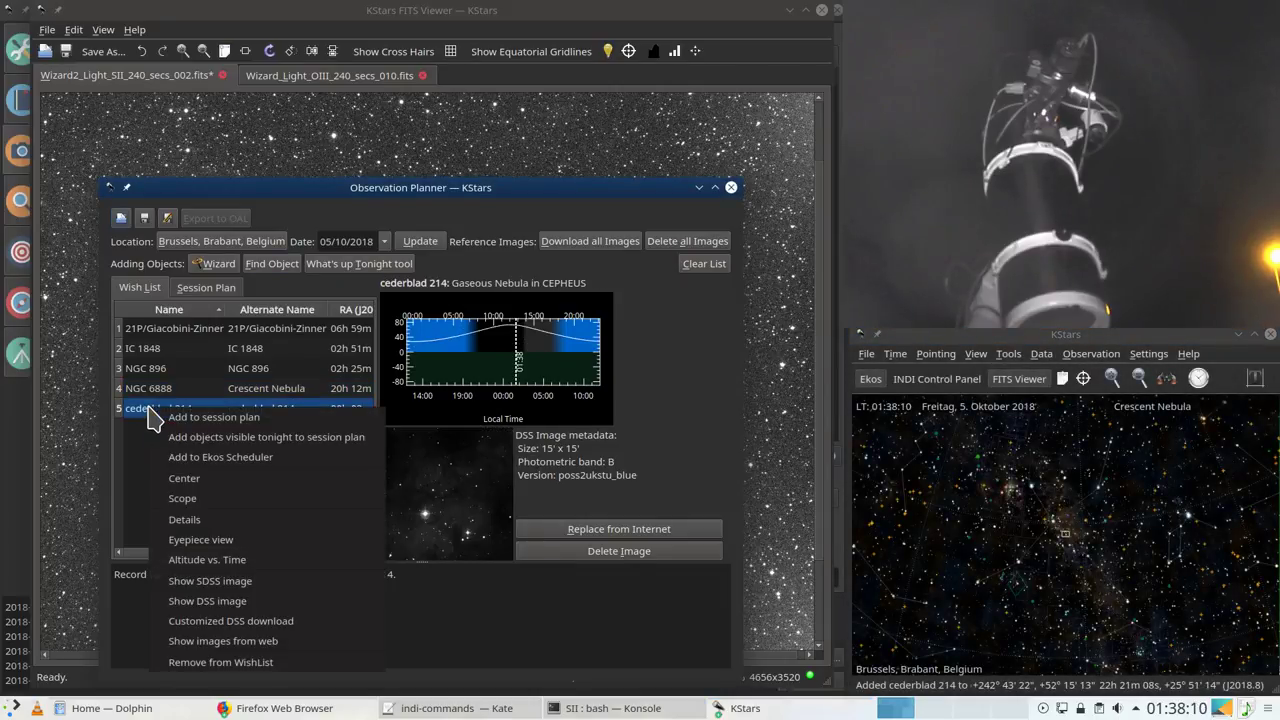
pyautogui.click(184, 482)
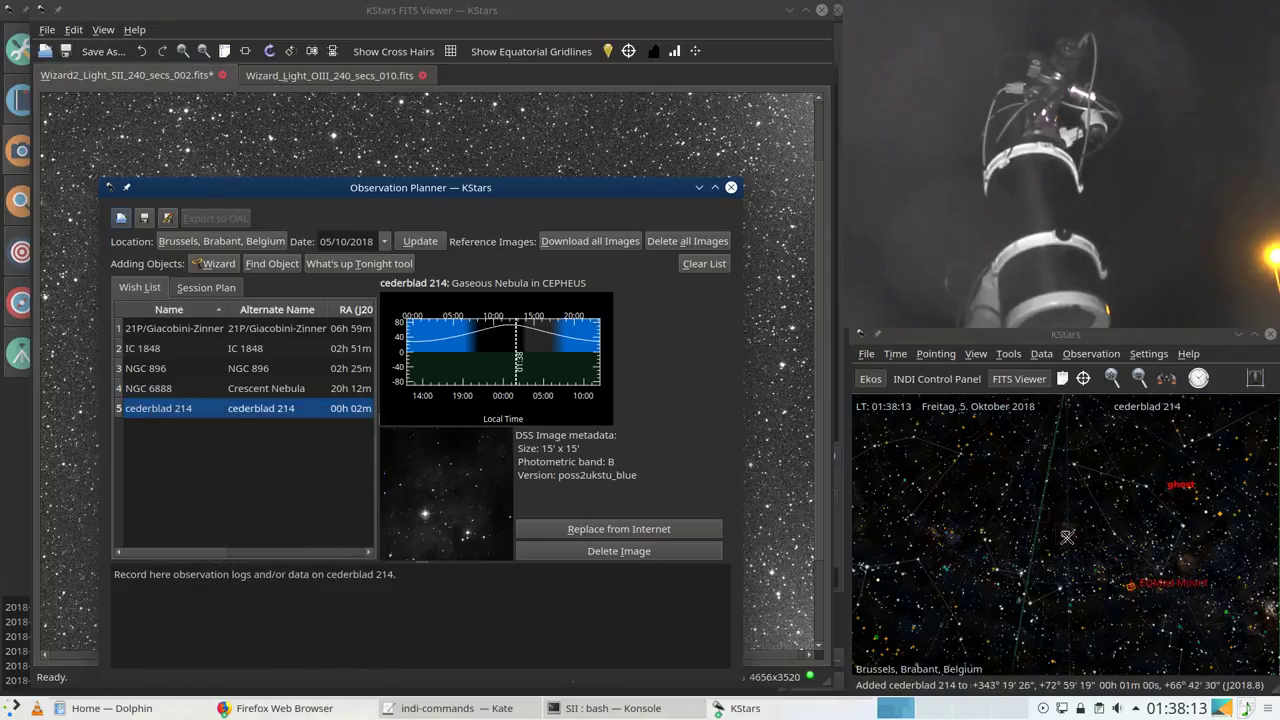
pyautogui.scroll(5, 1061, 536)
pyautogui.scroll(4, 1059, 537)
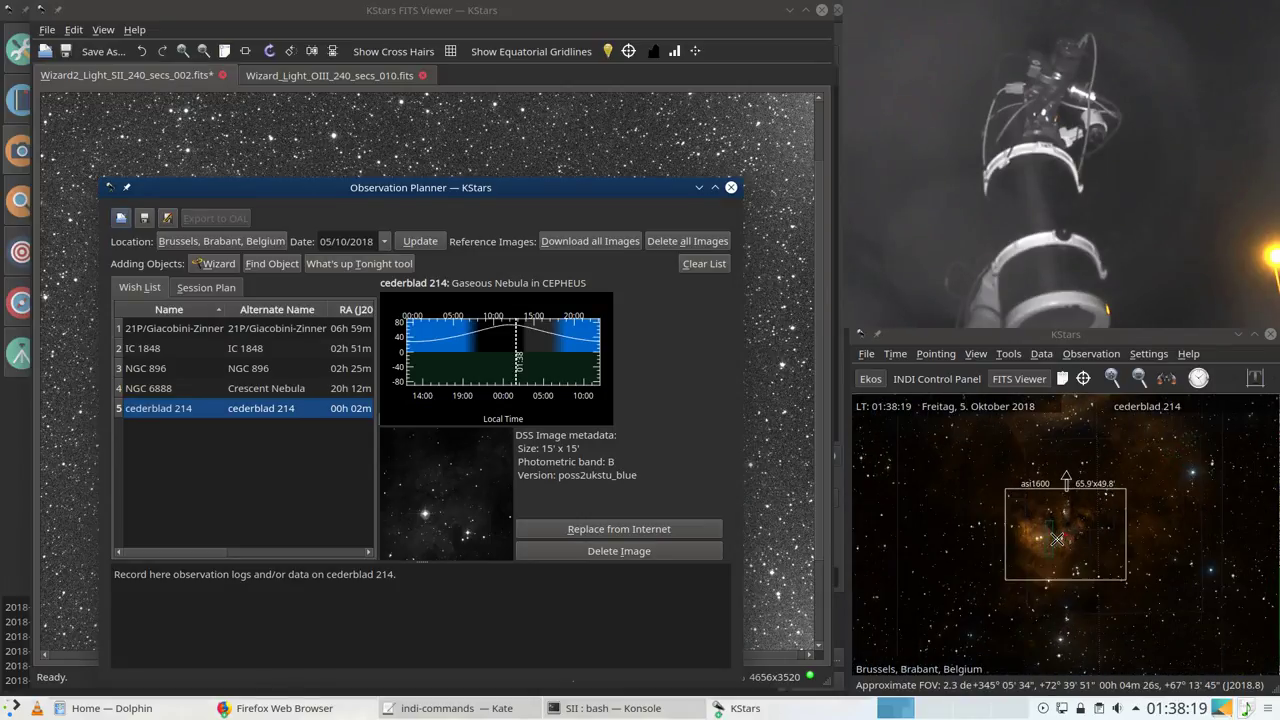
pyautogui.scroll(3, 1057, 540)
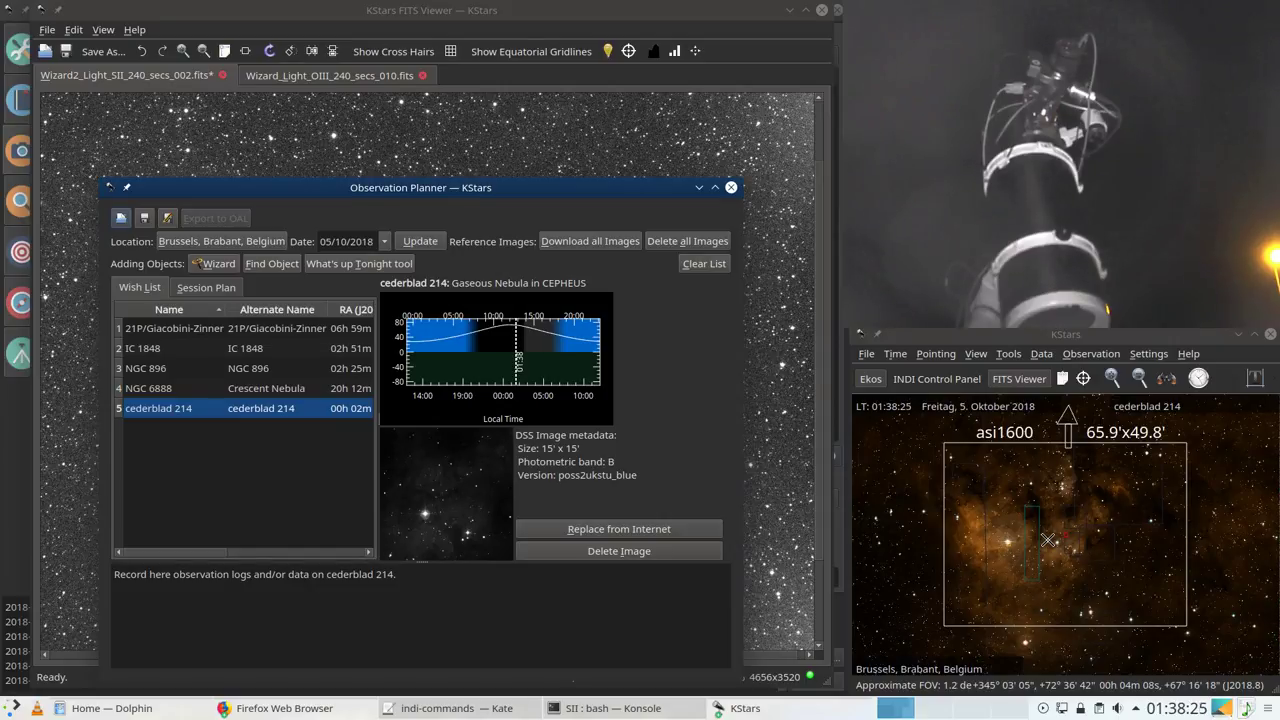
pyautogui.scroll(-3, 1047, 540)
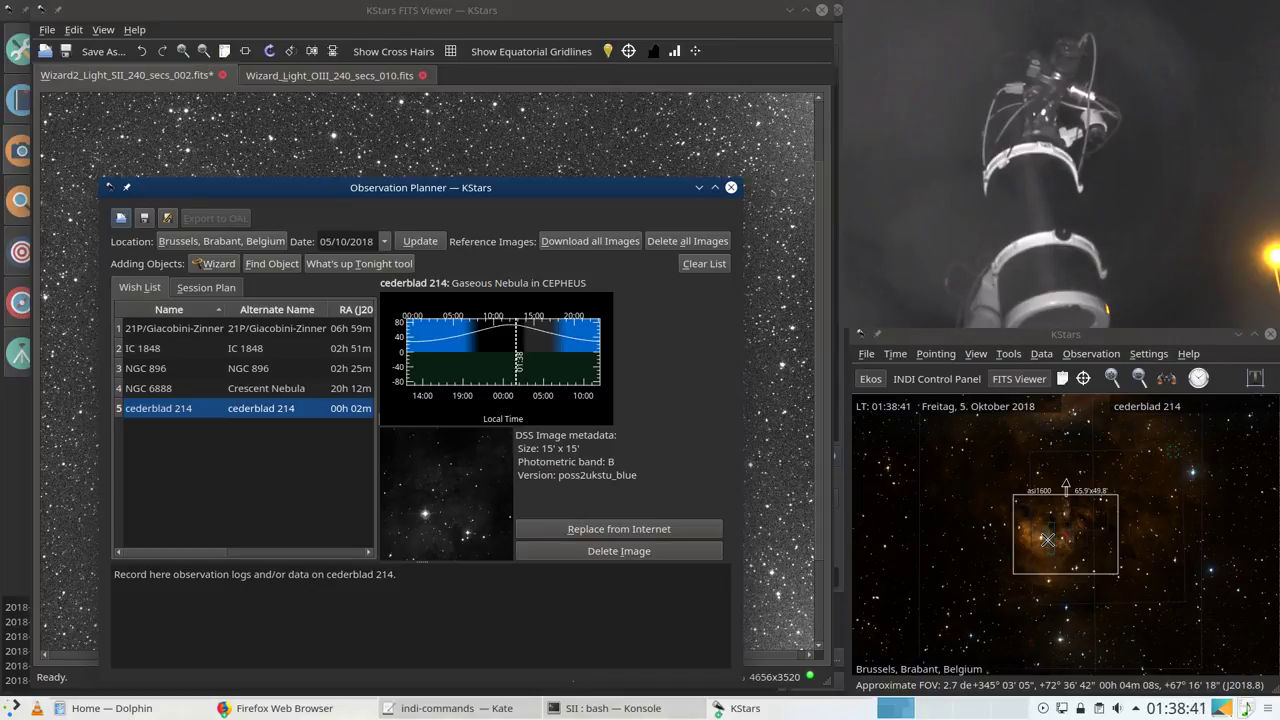
pyautogui.scroll(-4, 1047, 540)
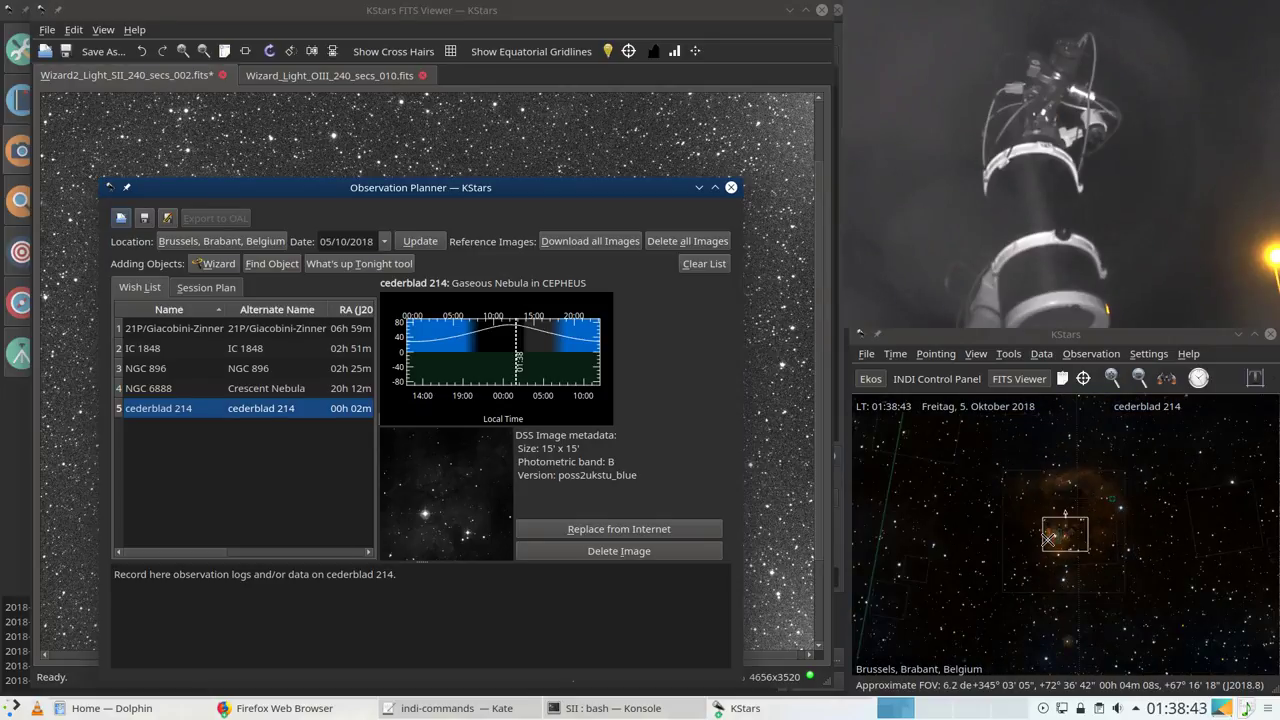
pyautogui.scroll(-6, 1047, 539)
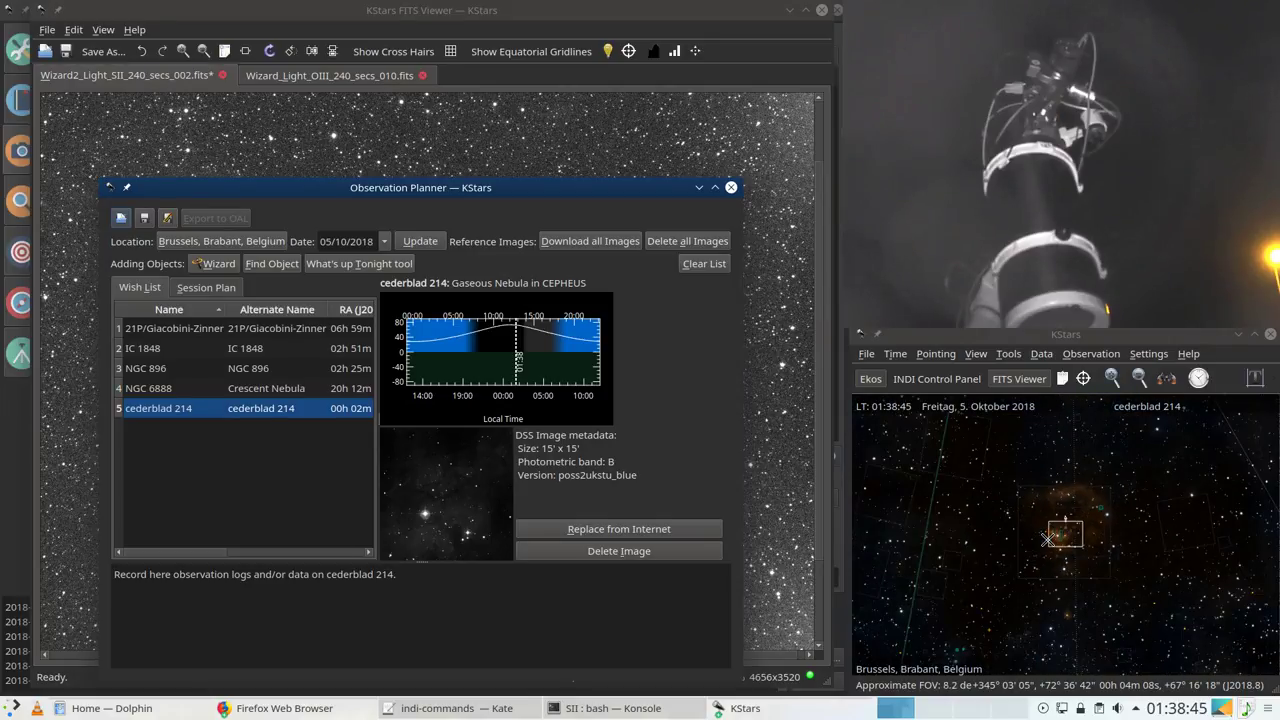
pyautogui.scroll(-2, 1047, 540)
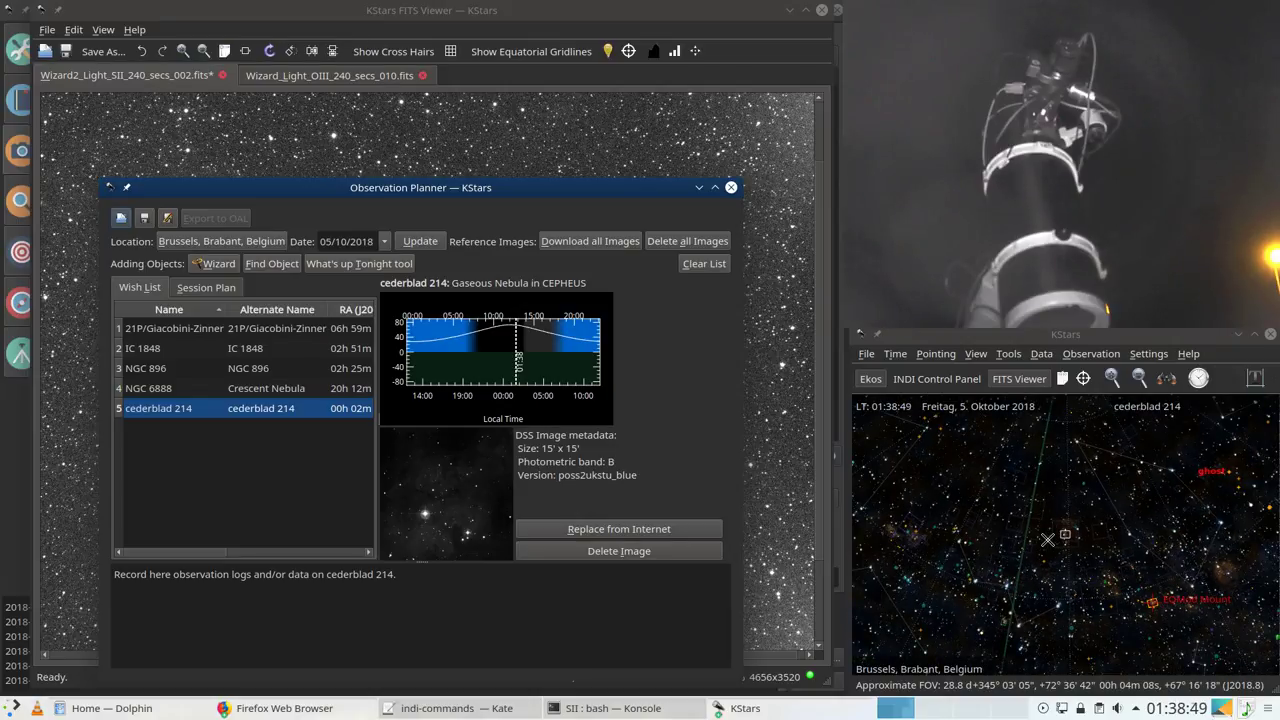
# Step: Return to the FITS Viewer and view the whole Wizard2_Light_SII_240_secs_002.fits frame
pyautogui.click(160, 85)
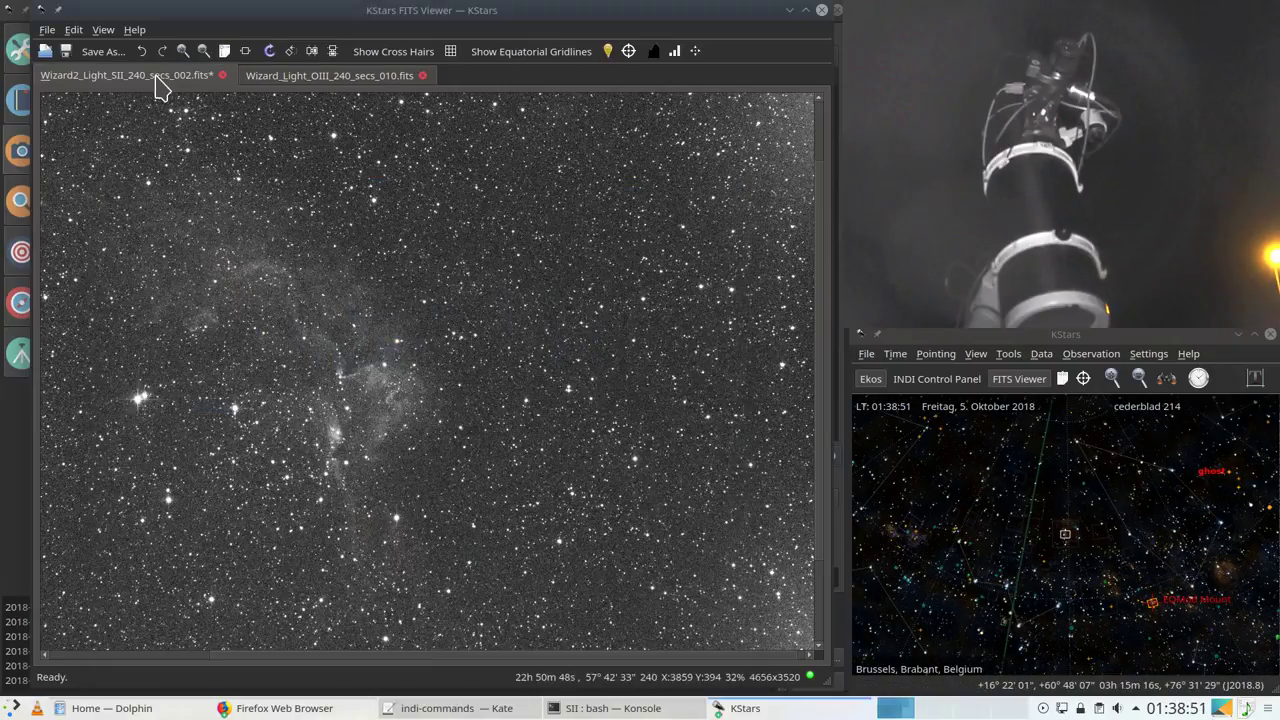
pyautogui.scroll(-3, 394, 289)
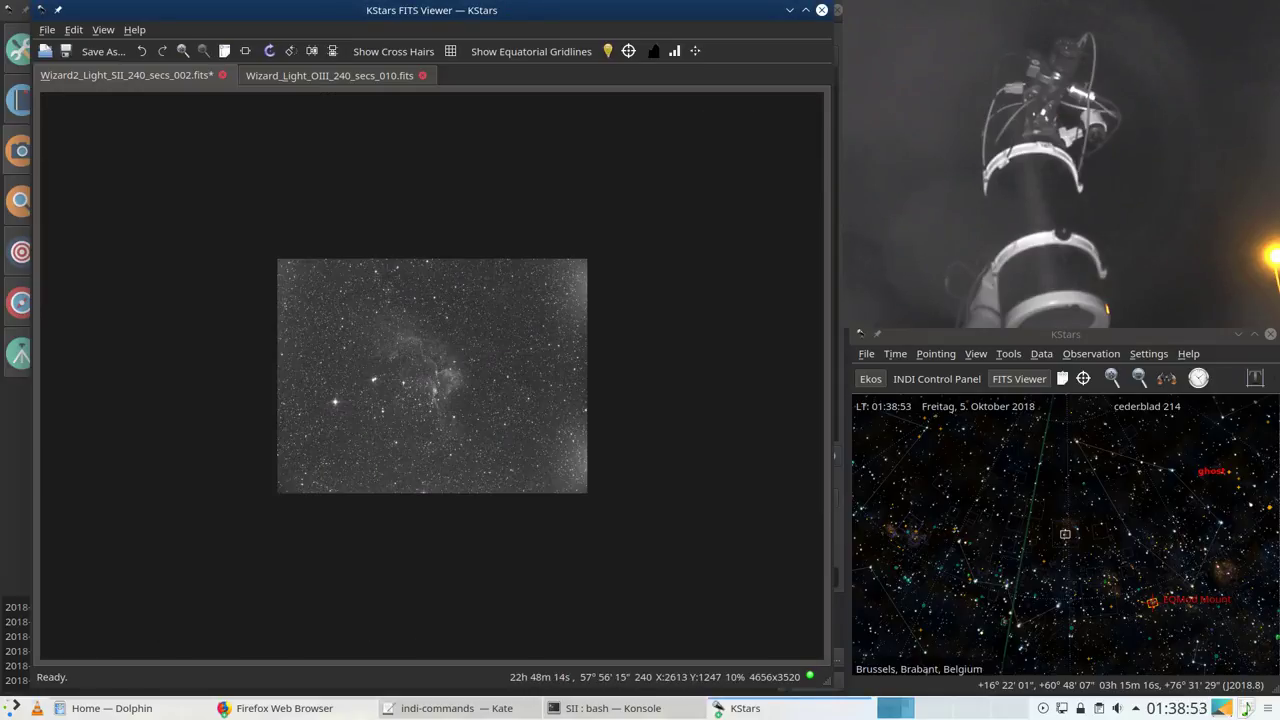
# Step: Examine the nebula in Wizard2_Light_SII_240_secs_002.fits at a closer magnification
pyautogui.scroll(3, 390, 289)
pyautogui.scroll(-3, 390, 289)
pyautogui.scroll(3, 390, 289)
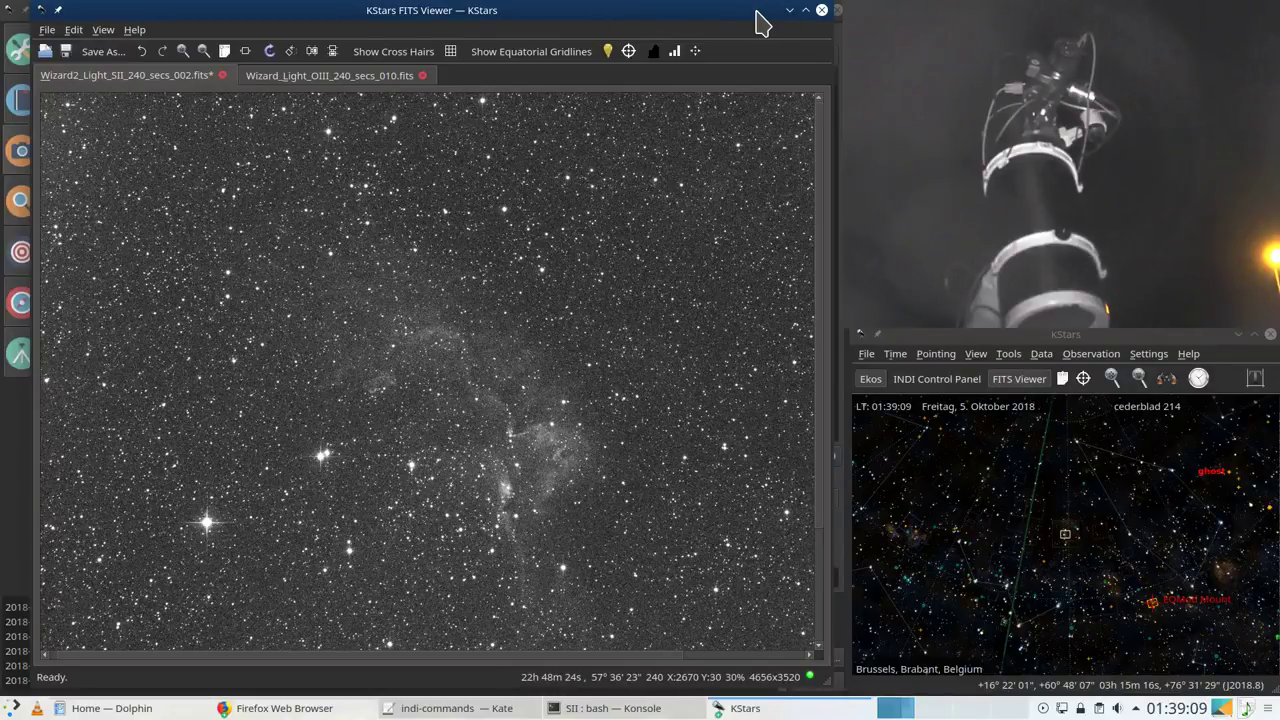
# Step: Move the FITS Viewer window out of the way and uncover the Observation Planner
pyautogui.click(760, 707)
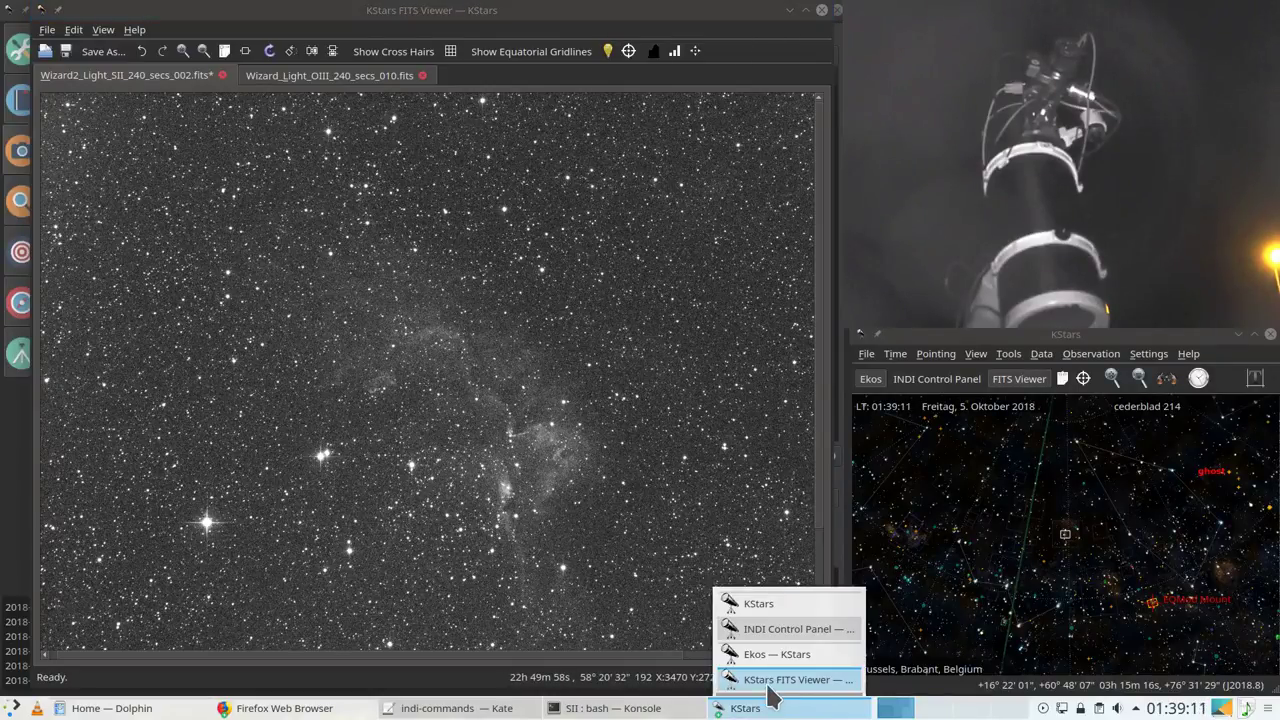
pyautogui.moveTo(548, 27); pyautogui.dragTo(540, 357)
pyautogui.moveTo(430, 186); pyautogui.dragTo(424, 37)
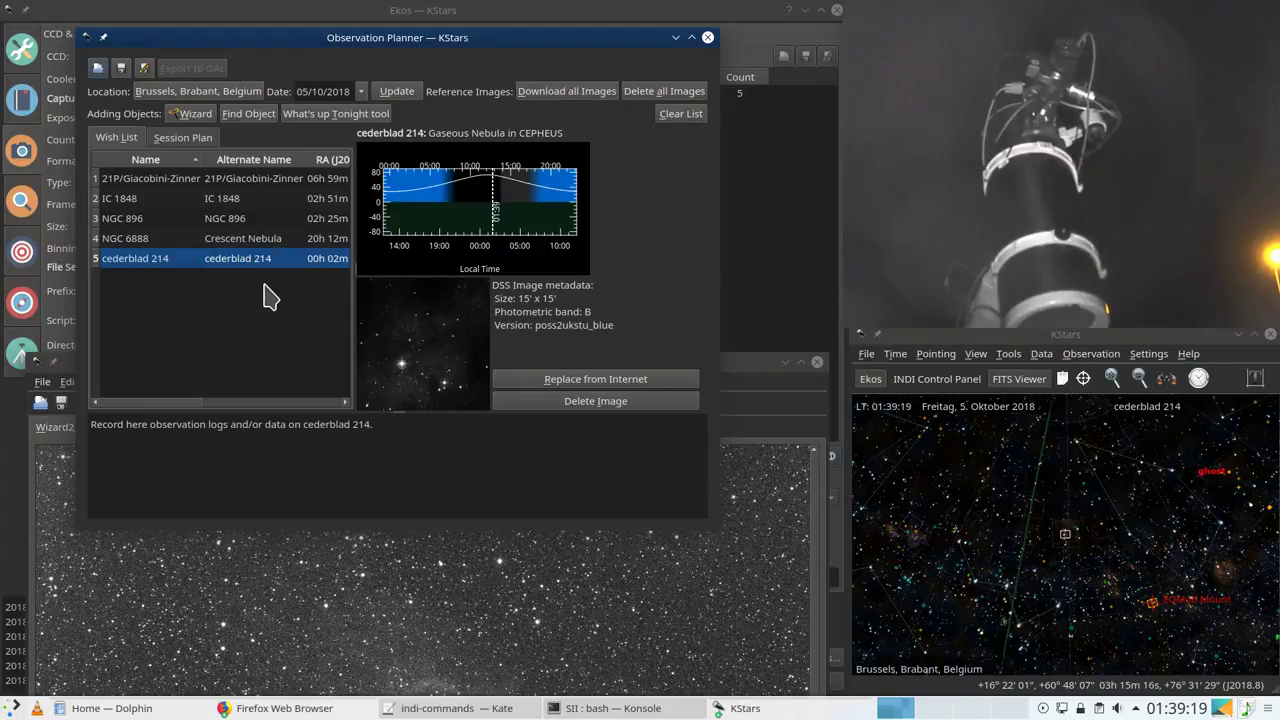
# Step: Find Sh2 132 by name in the Observation Planner and add it to the wish list
pyautogui.click(258, 115)
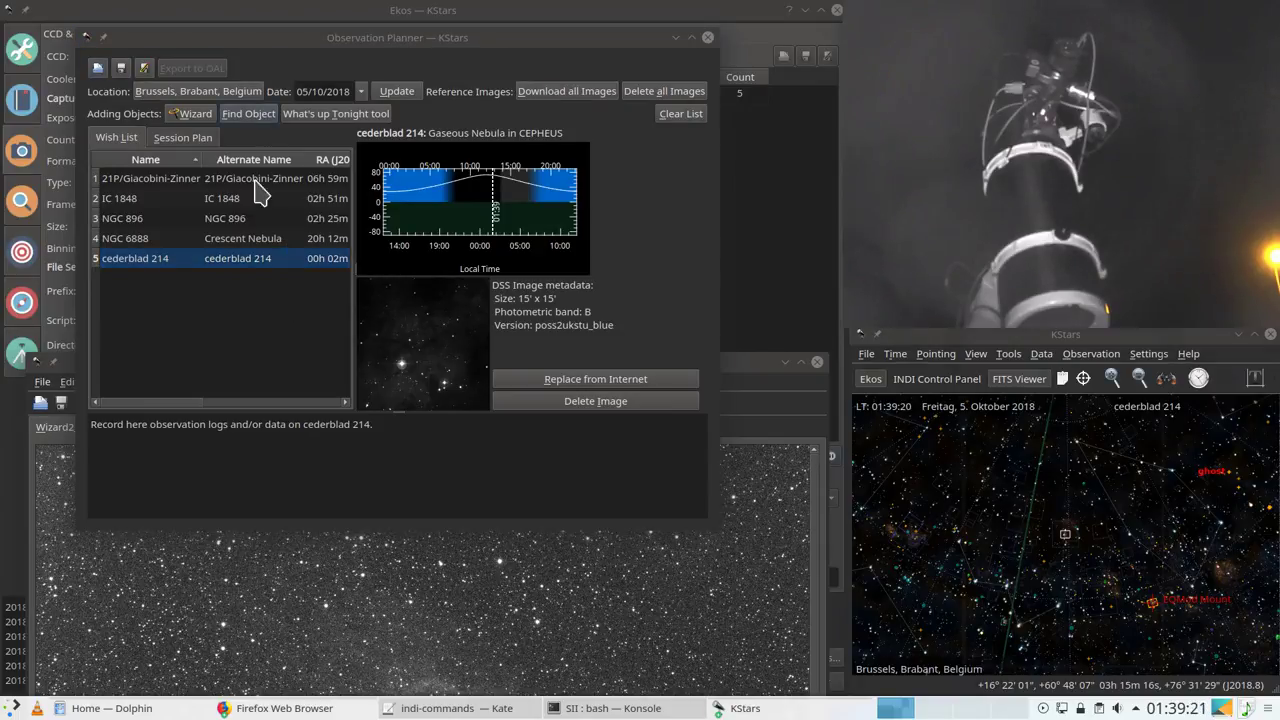
pyautogui.moveTo(1037, 335); pyautogui.dragTo(322, 245)
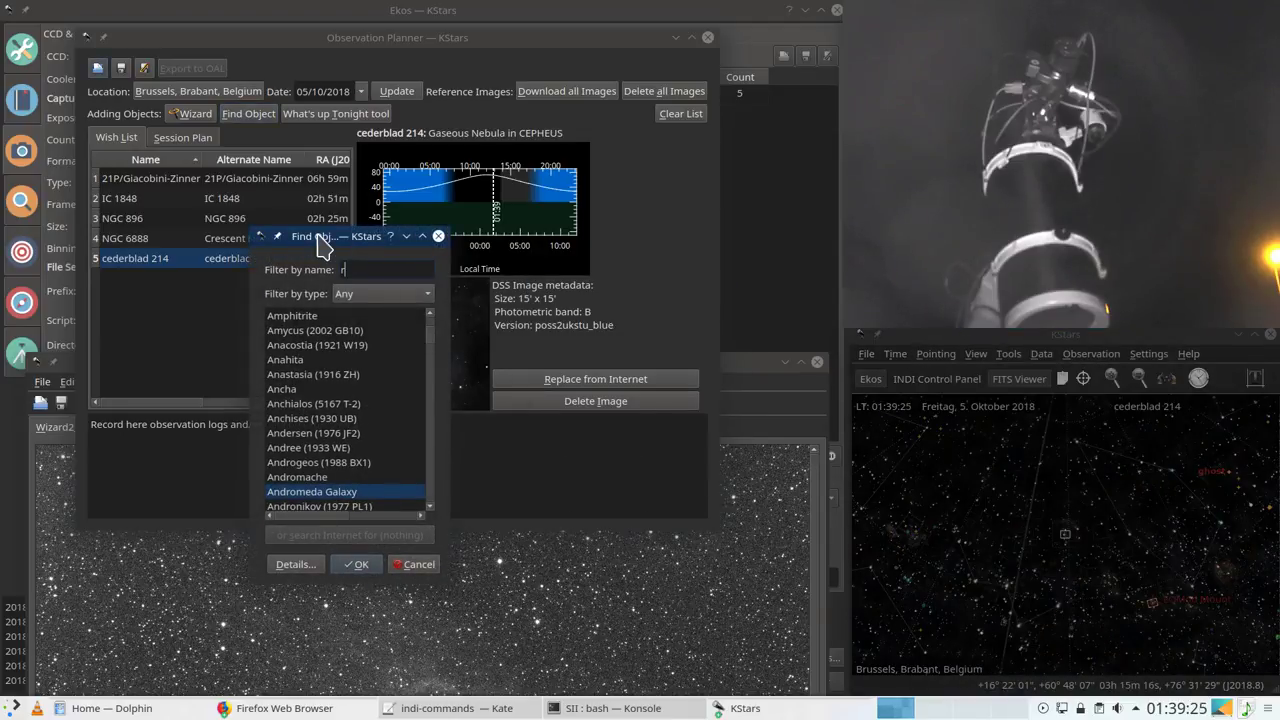
pyautogui.write('sh')
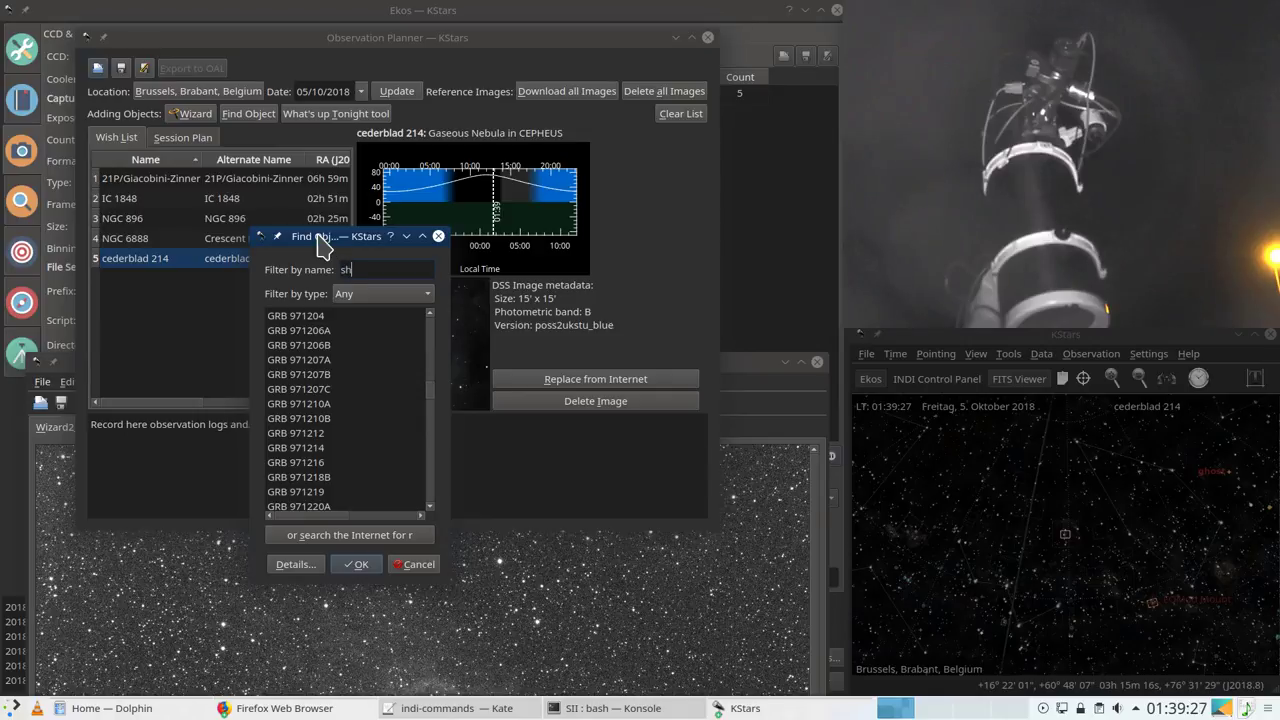
pyautogui.write('2-')
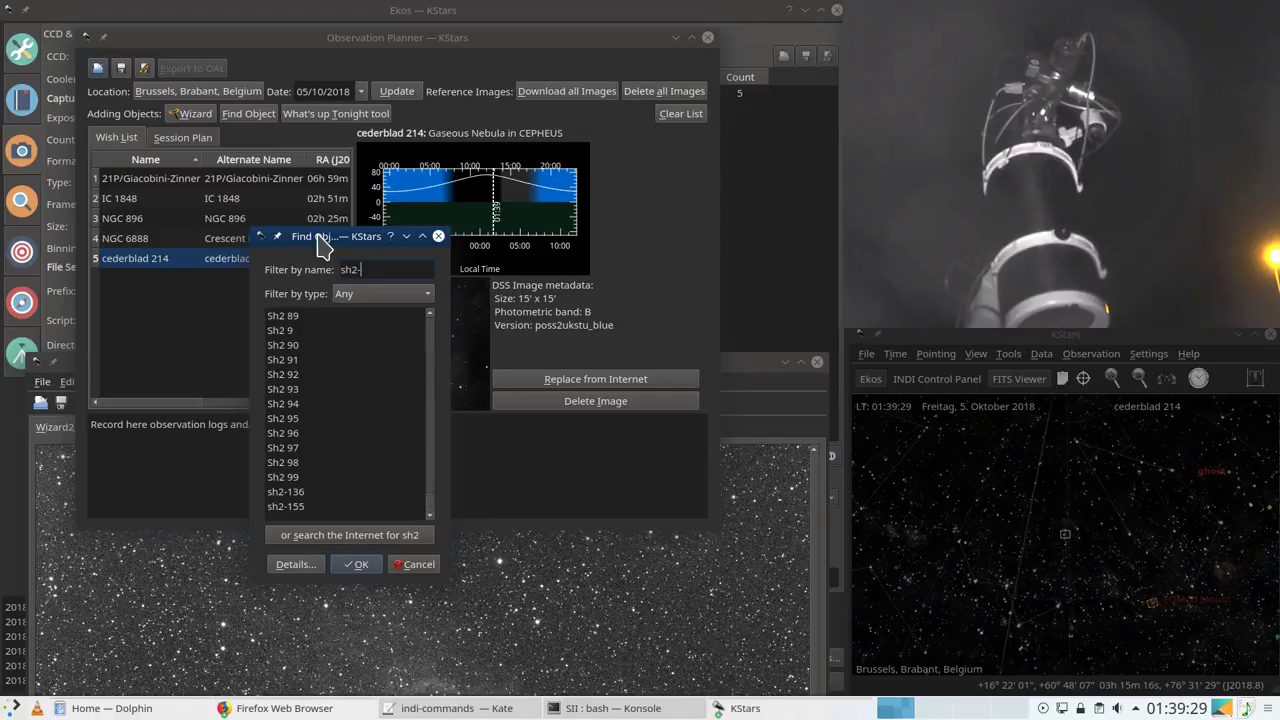
pyautogui.press('BackSpace')
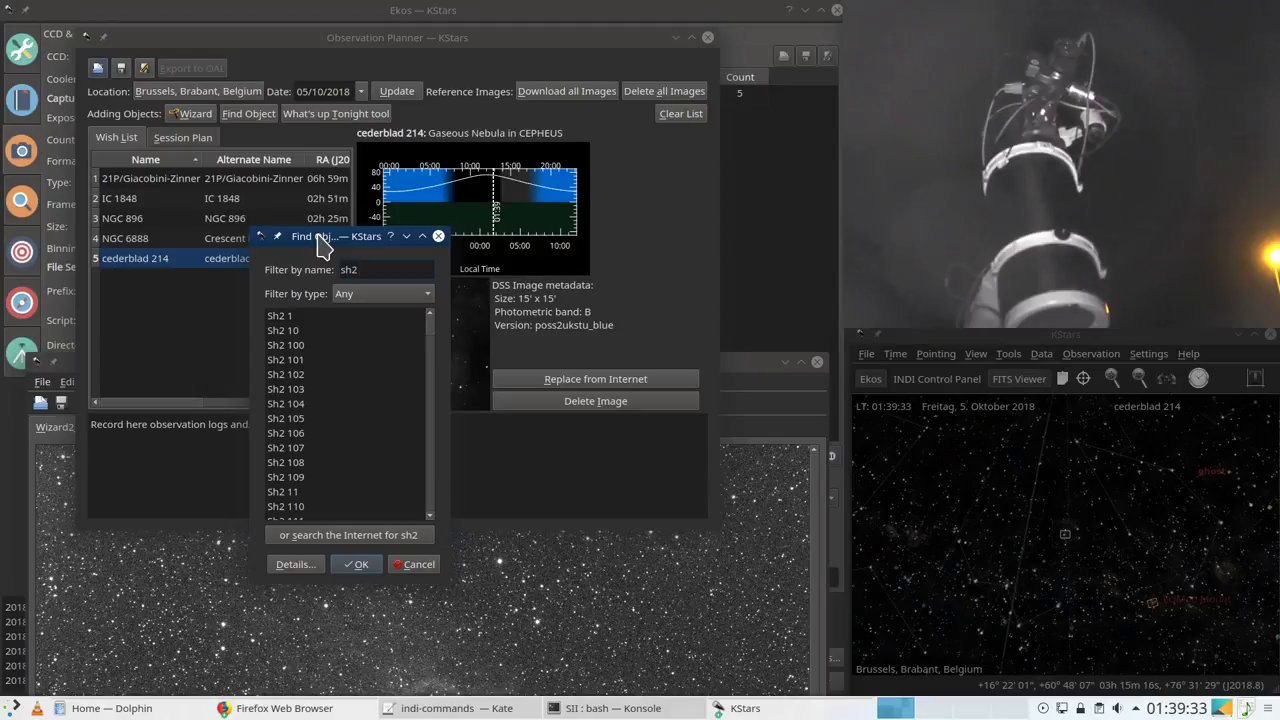
pyautogui.write('132')
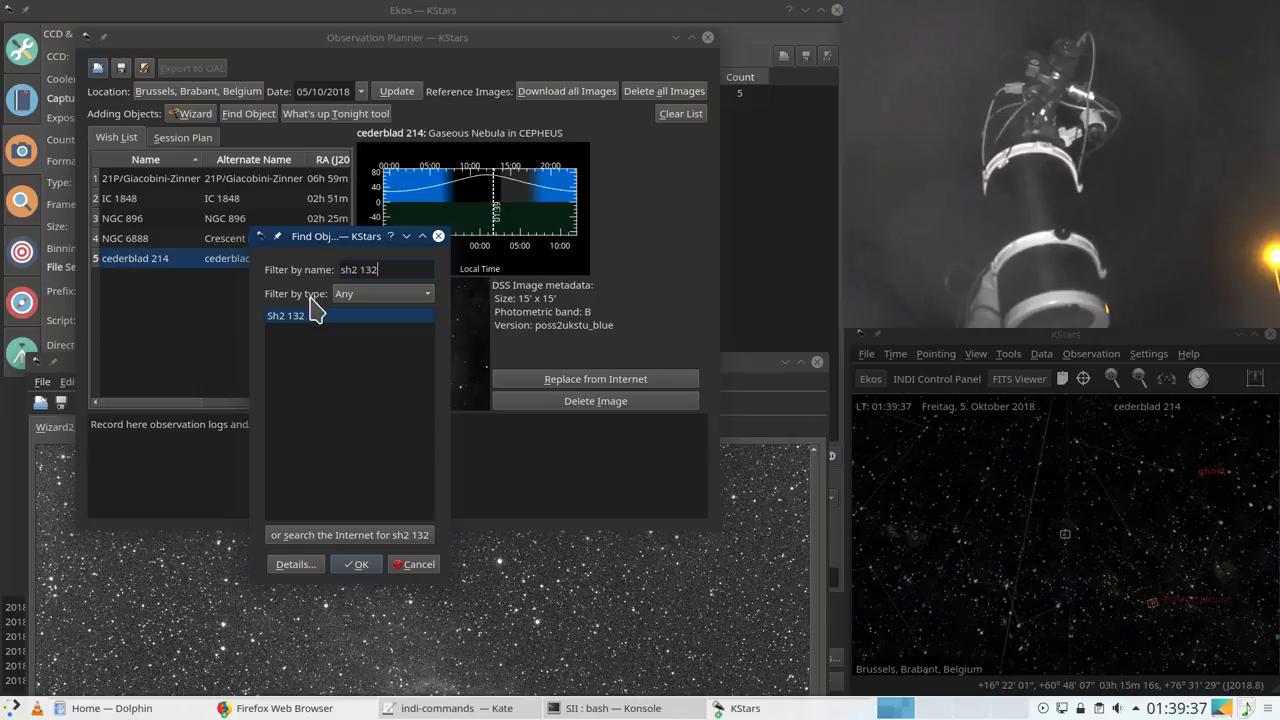
pyautogui.click(310, 320)
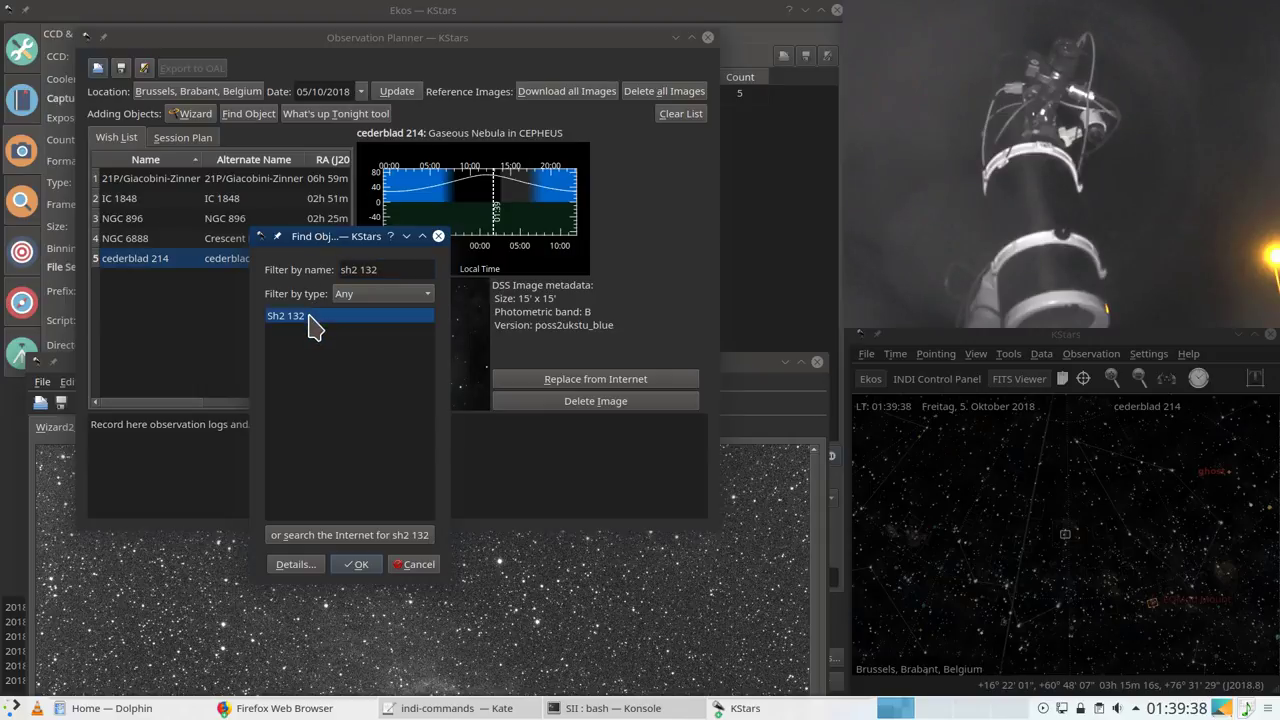
pyautogui.click(350, 564)
# Step: Select Sh2 132 in the wish list and center the sky map on it
pyautogui.click(162, 280)
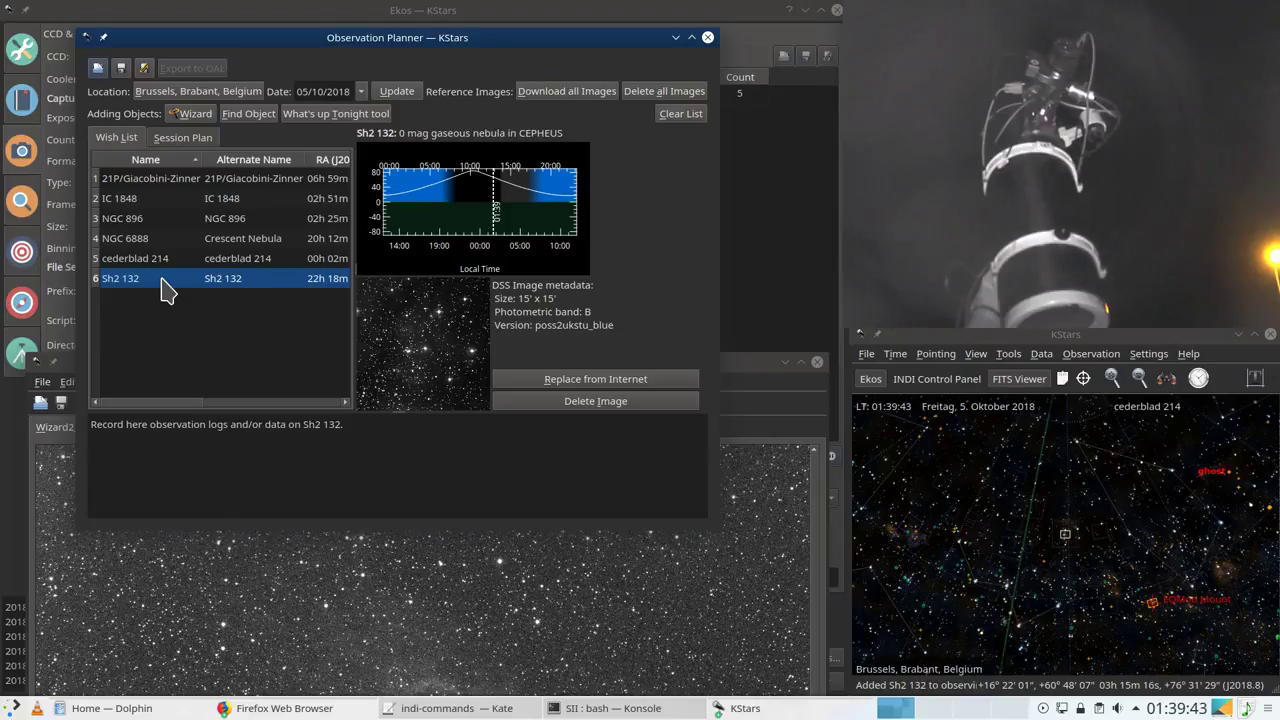
pyautogui.rightClick(165, 285)
pyautogui.click(213, 350)
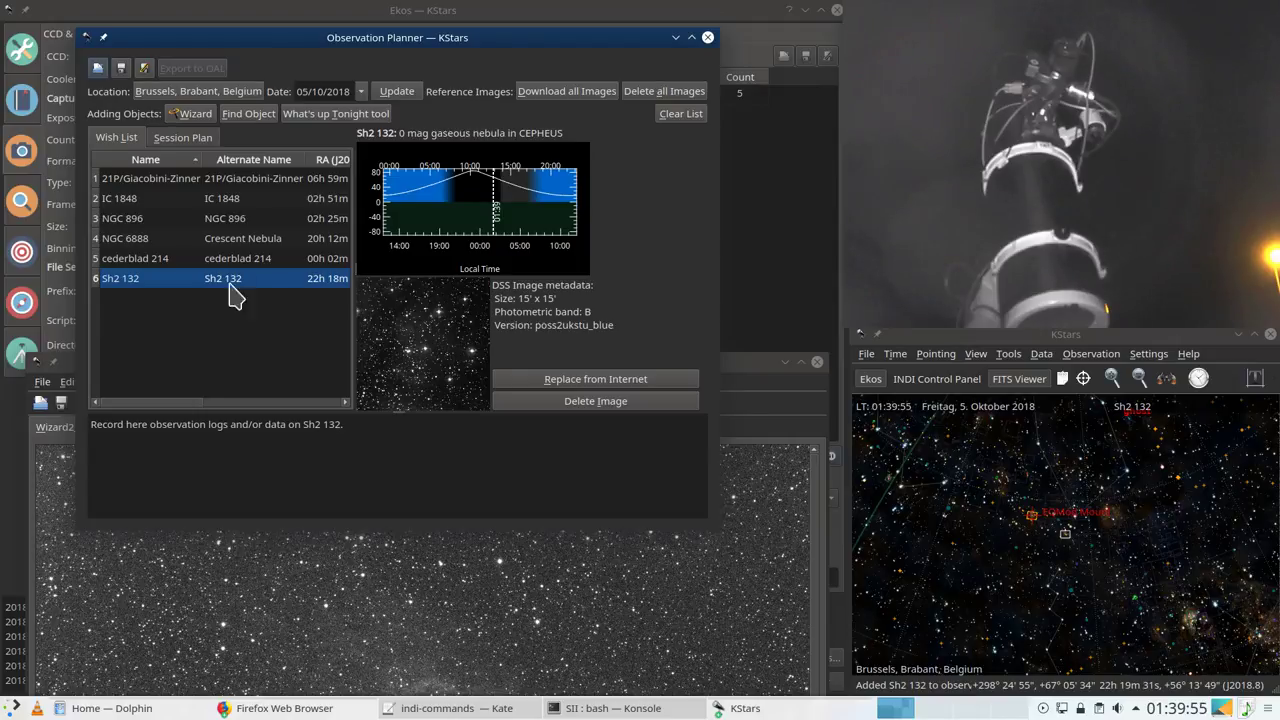
# Step: Find Sh2 155 by name in the Observation Planner and add it to the wish list
pyautogui.click(256, 115)
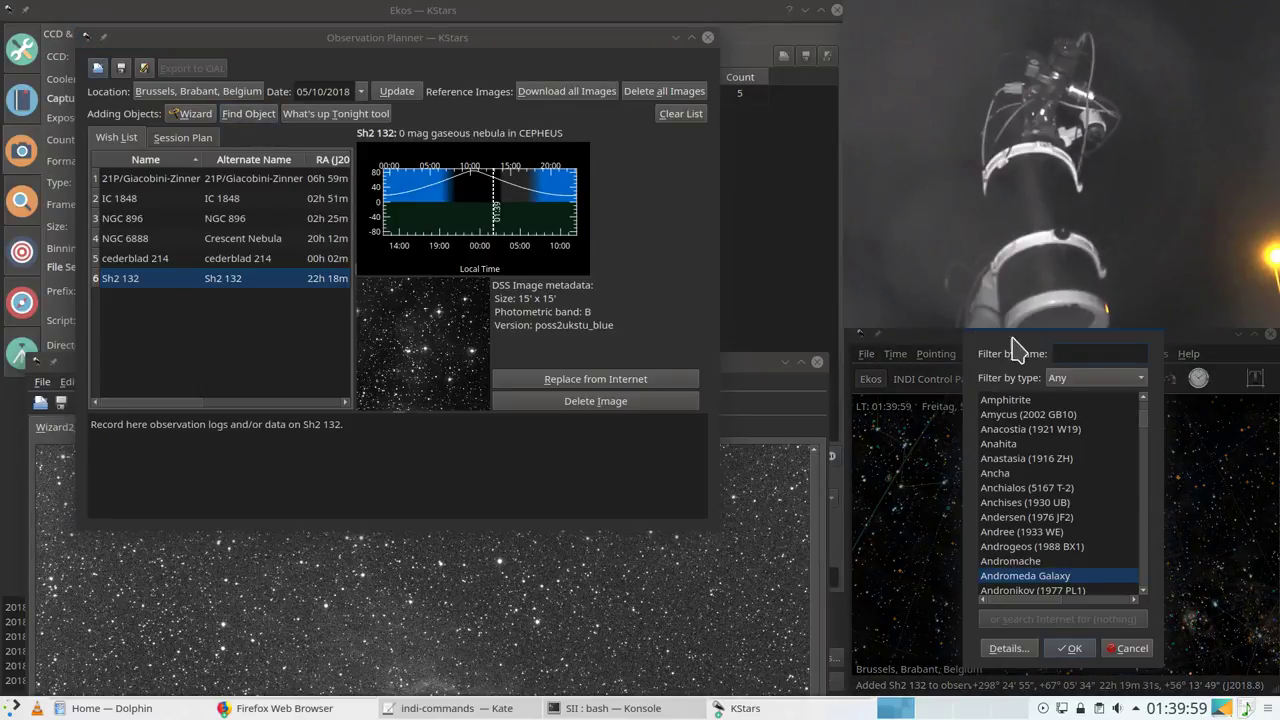
pyautogui.moveTo(1031, 338); pyautogui.dragTo(534, 290)
pyautogui.write('sh2')
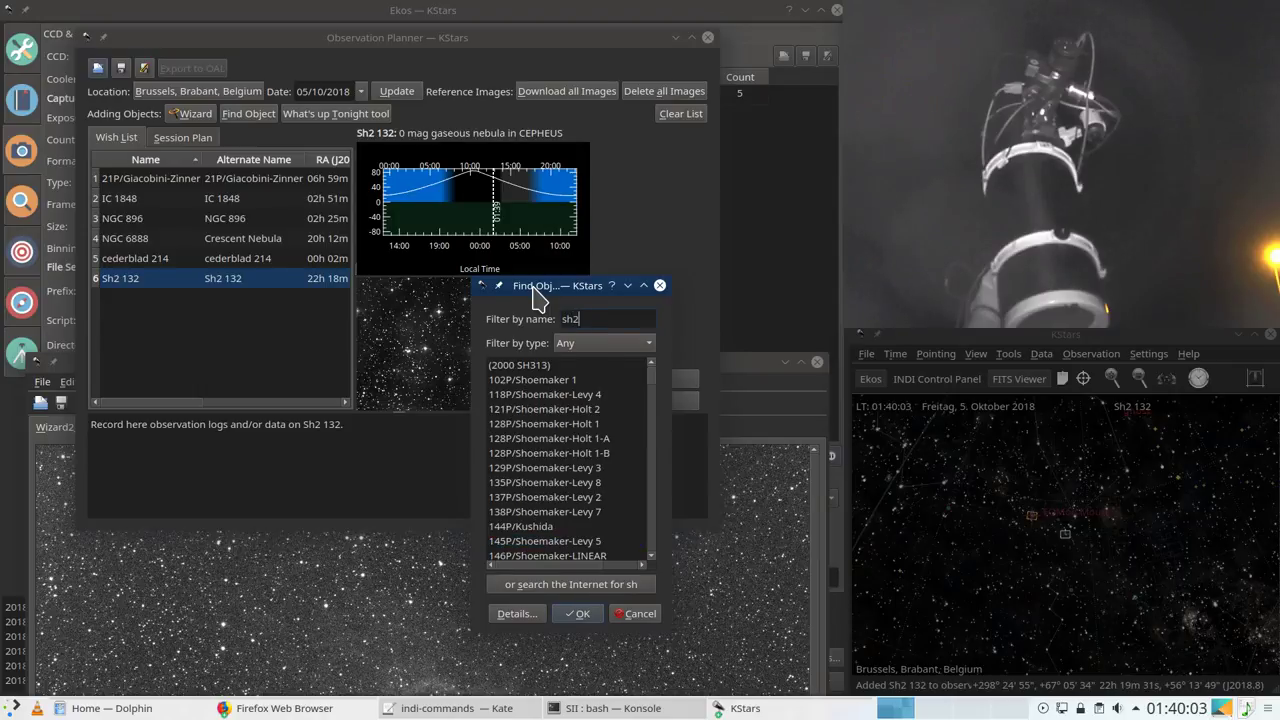
pyautogui.write(' 155')
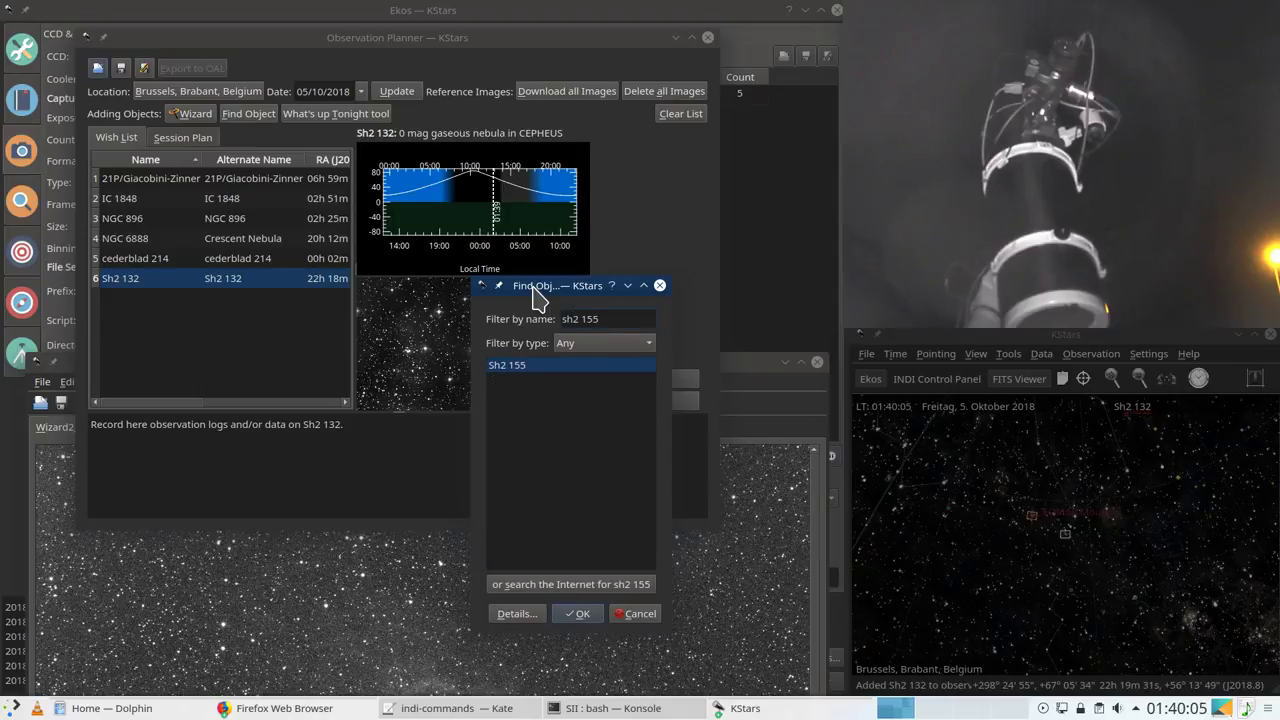
pyautogui.doubleClick(526, 367)
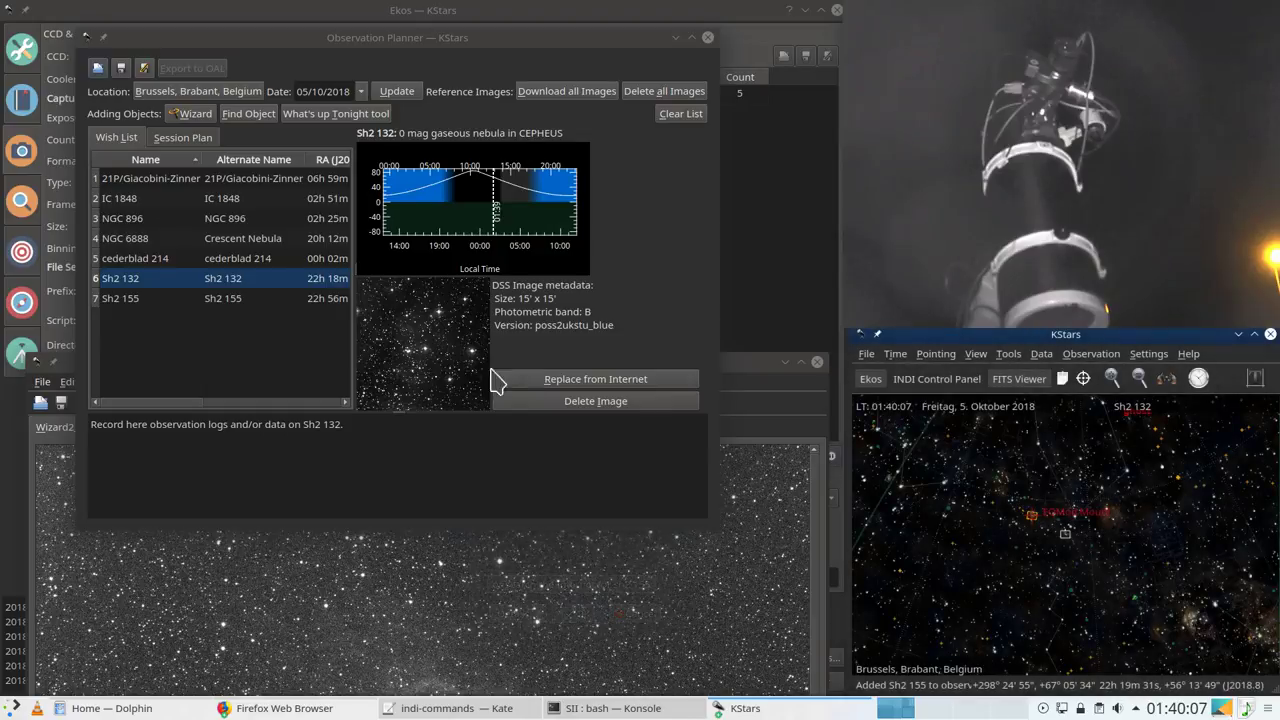
# Step: Center the sky map on Sh2 155 and examine its framing in the asi1600 field and its wider surroundings
pyautogui.click(167, 300)
pyautogui.rightClick(167, 312)
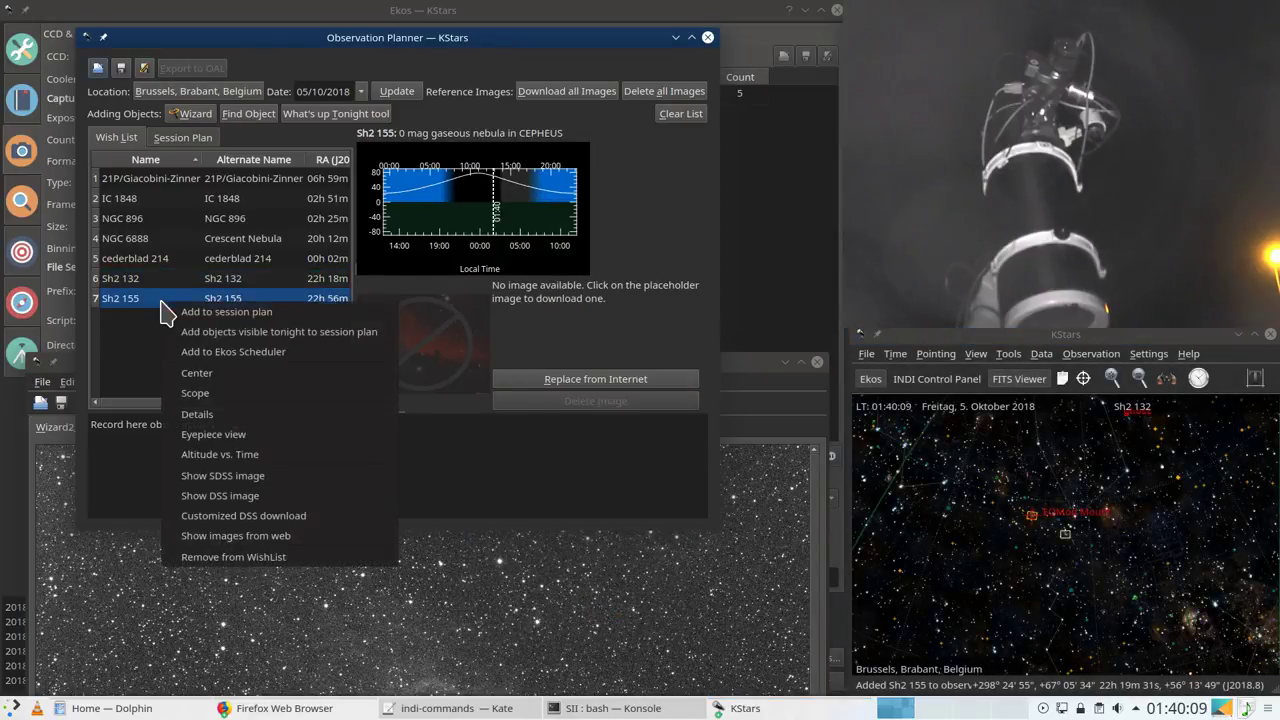
pyautogui.click(196, 372)
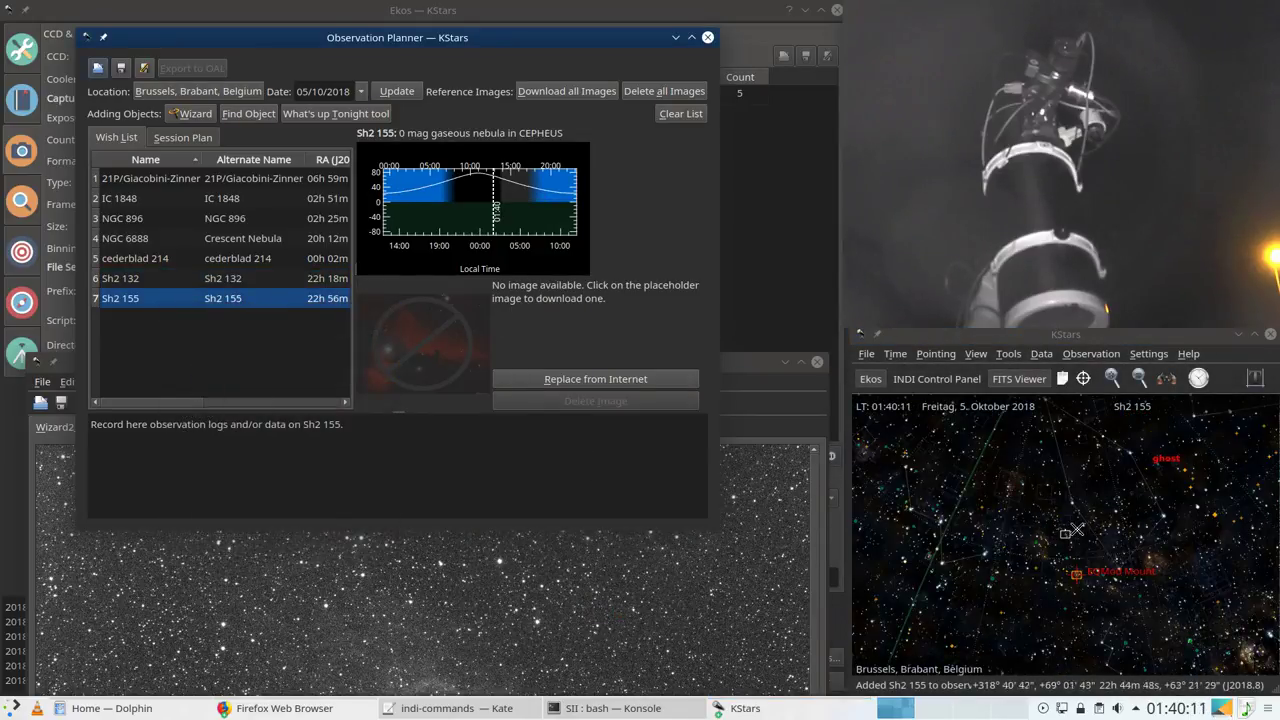
pyautogui.scroll(2, 1063, 535)
pyautogui.scroll(4, 1063, 535)
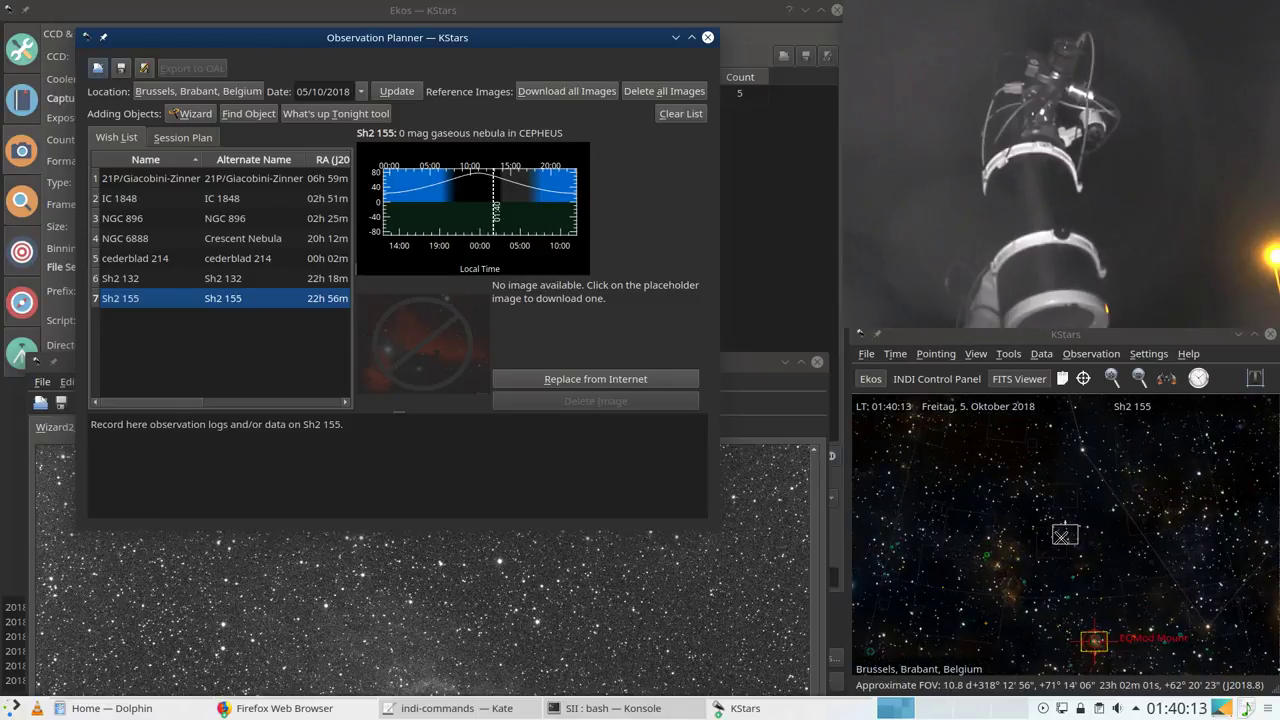
pyautogui.scroll(5, 1062, 537)
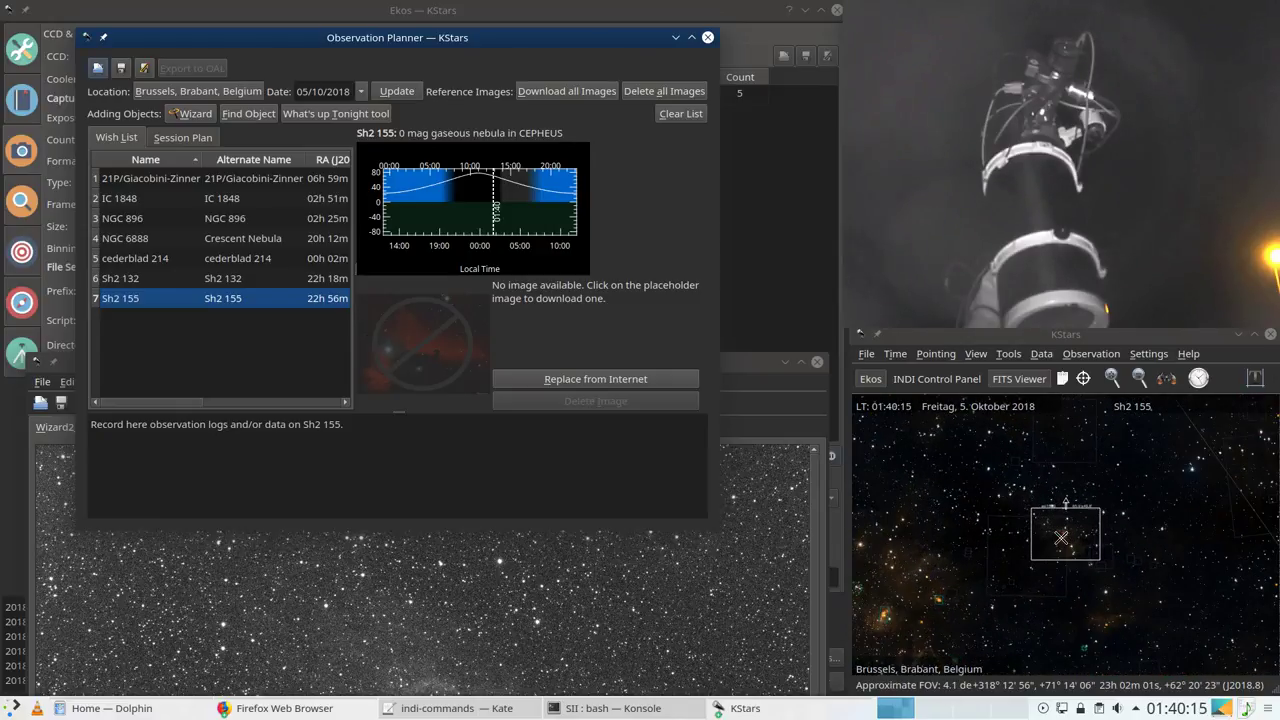
pyautogui.scroll(4, 1061, 537)
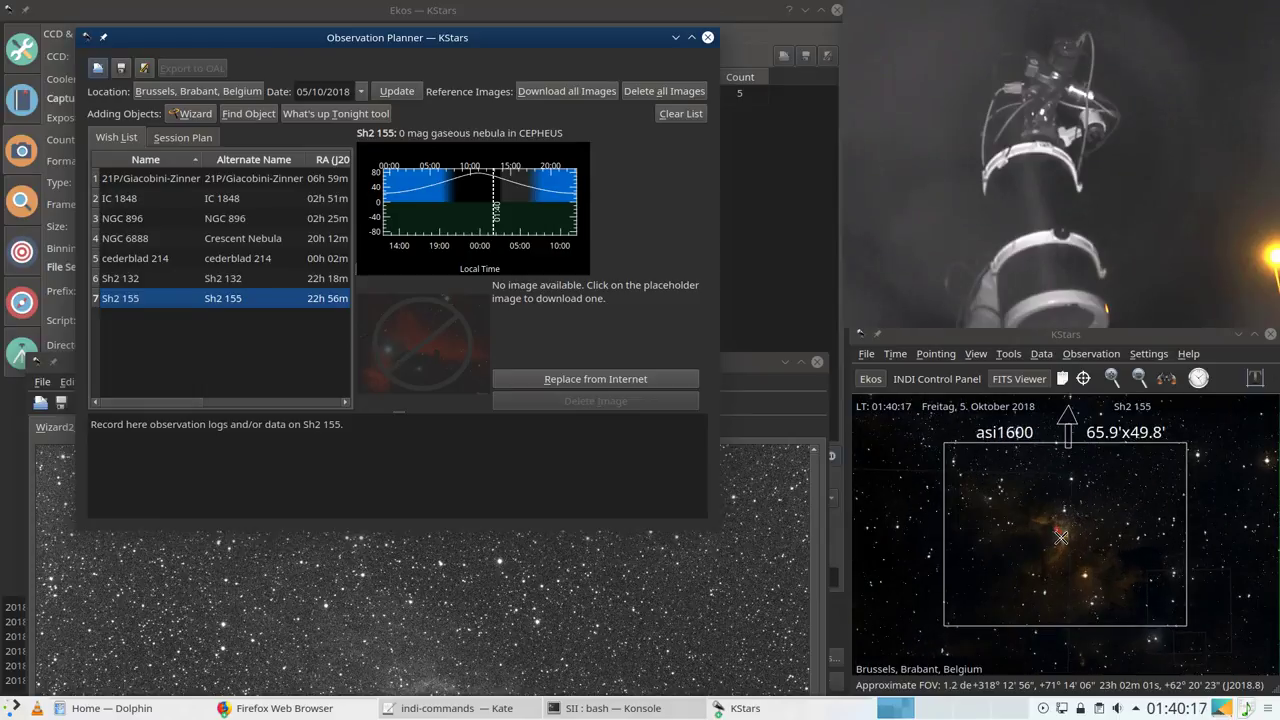
pyautogui.scroll(-5, 1127, 536)
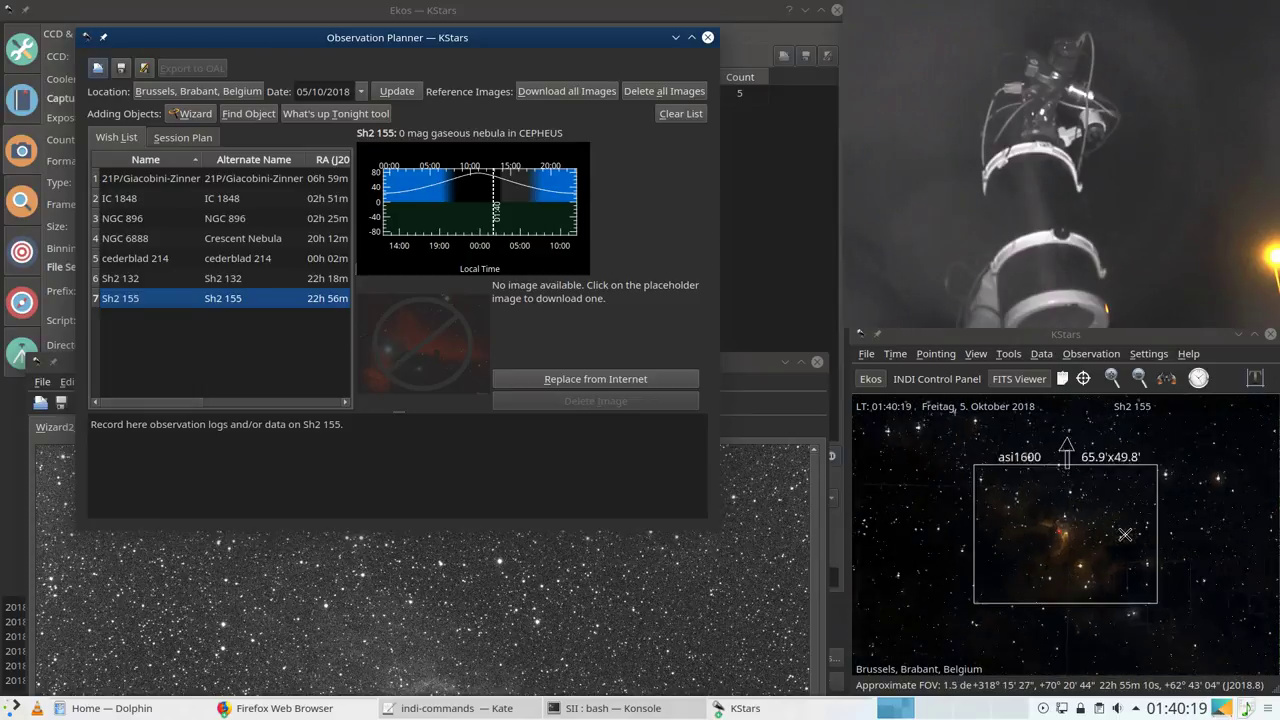
pyautogui.scroll(-3, 1125, 535)
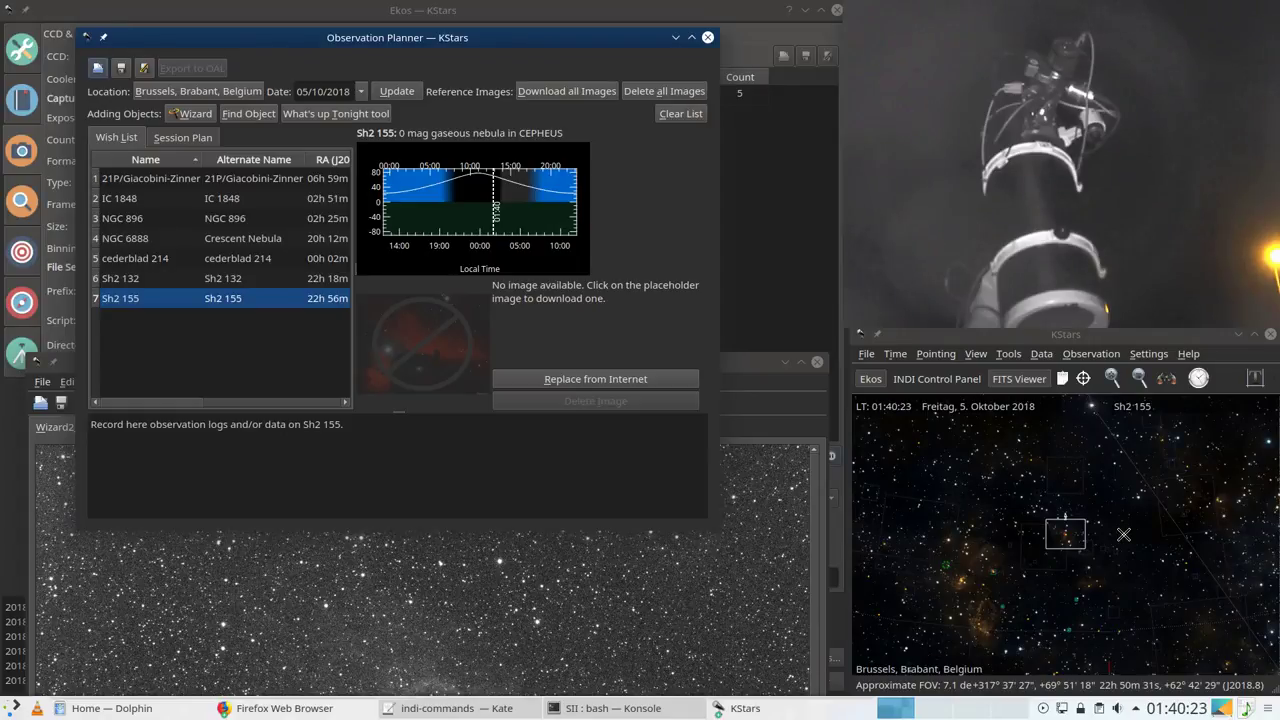
pyautogui.scroll(-4, 1124, 535)
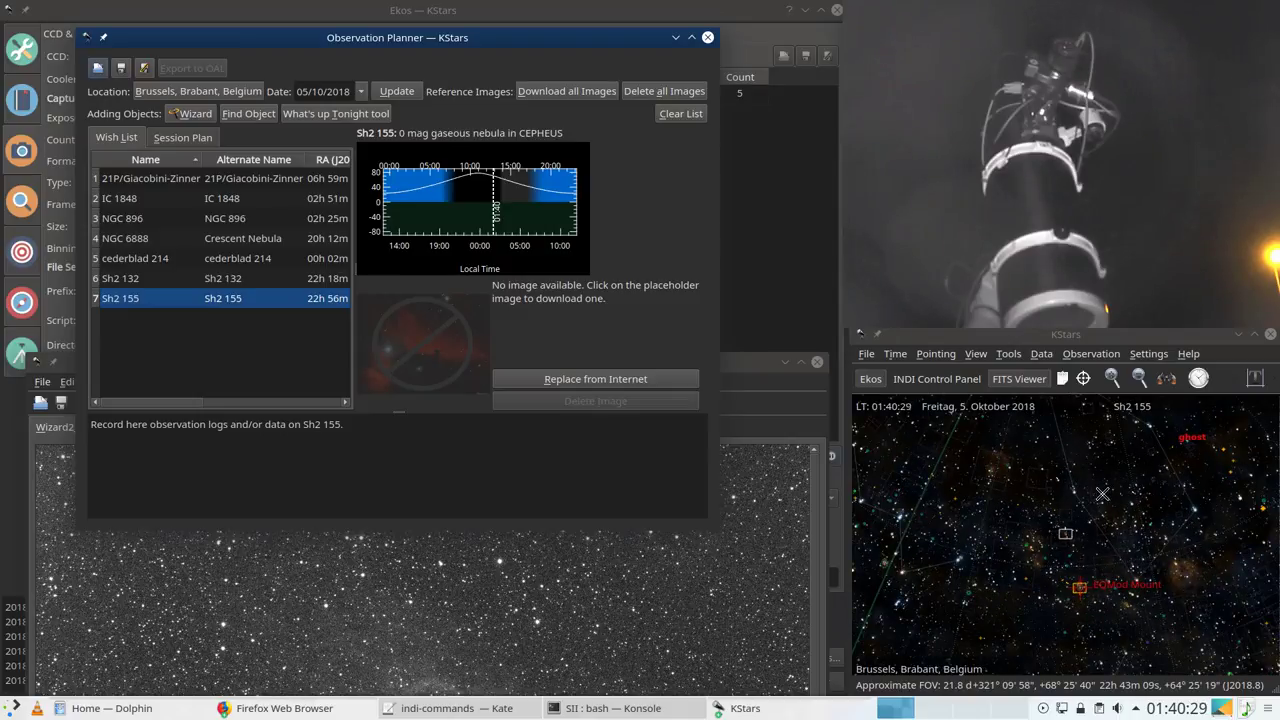
# Step: Close the Observation Planner and move the FITS Viewer back up to inspect Wizard2_Light_SII_240_secs_002.fits
pyautogui.click(708, 40)
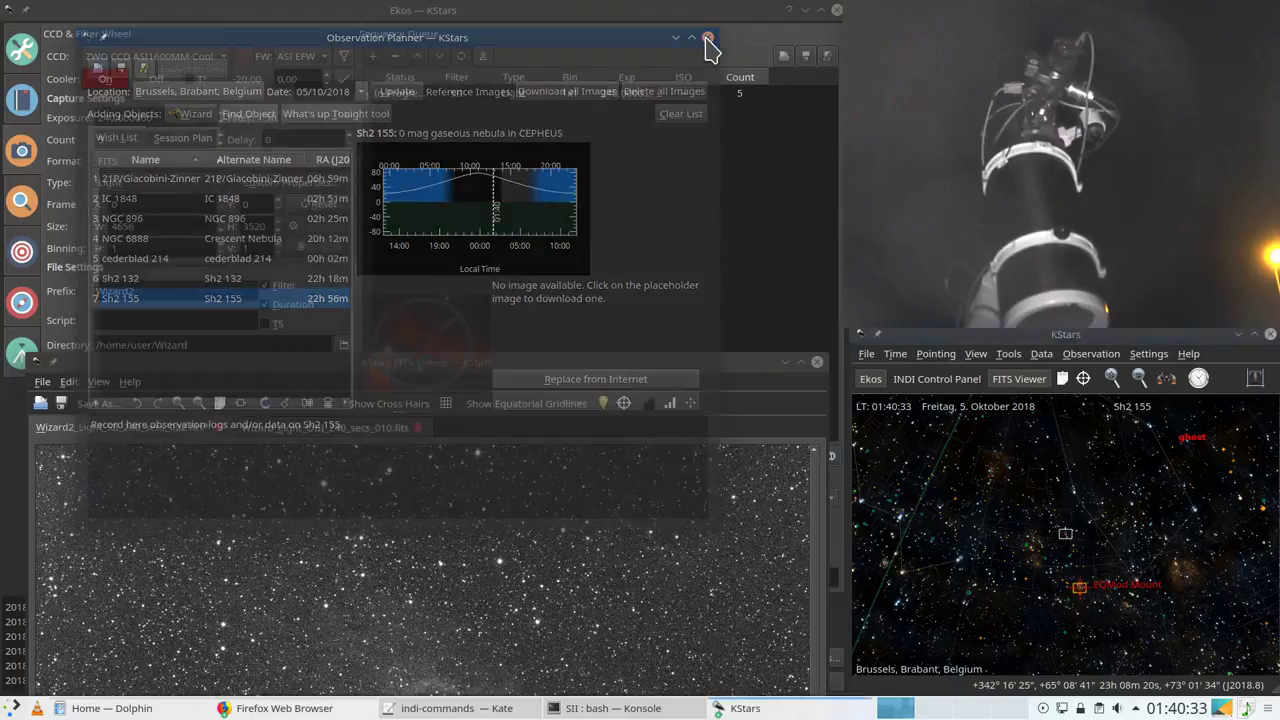
pyautogui.moveTo(557, 369); pyautogui.dragTo(556, 12)
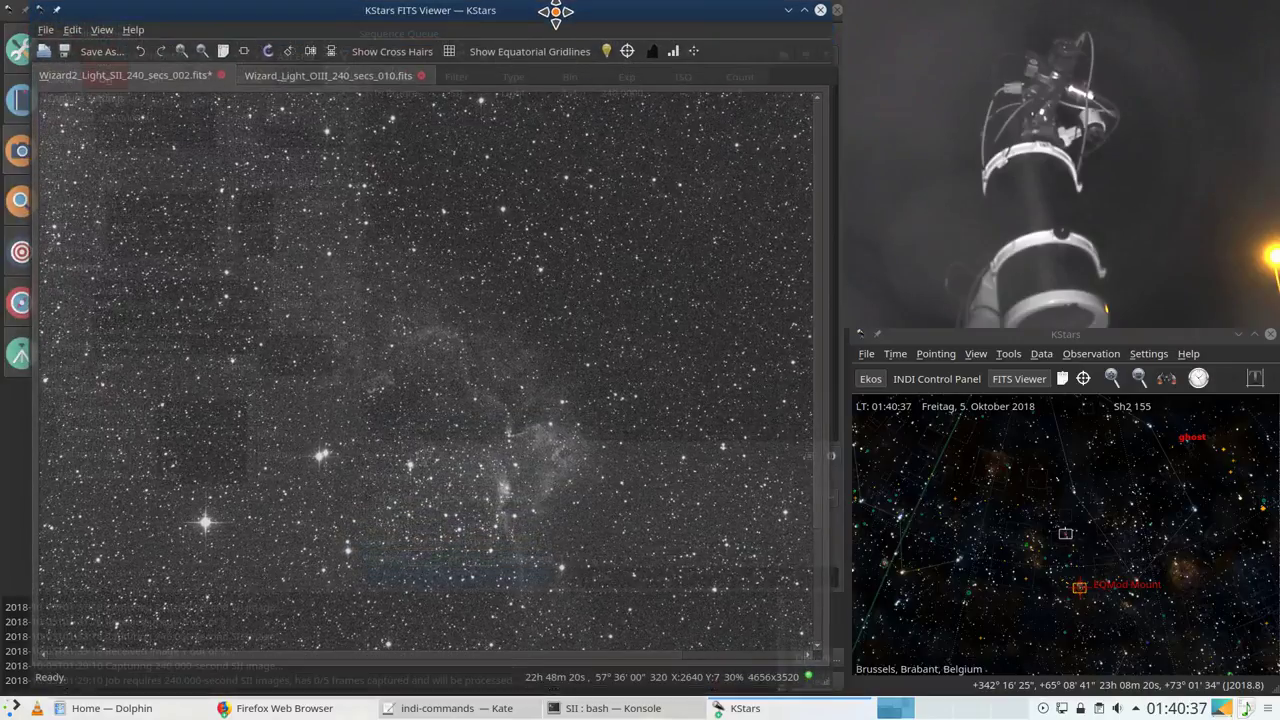
pyautogui.scroll(-1, 557, 309)
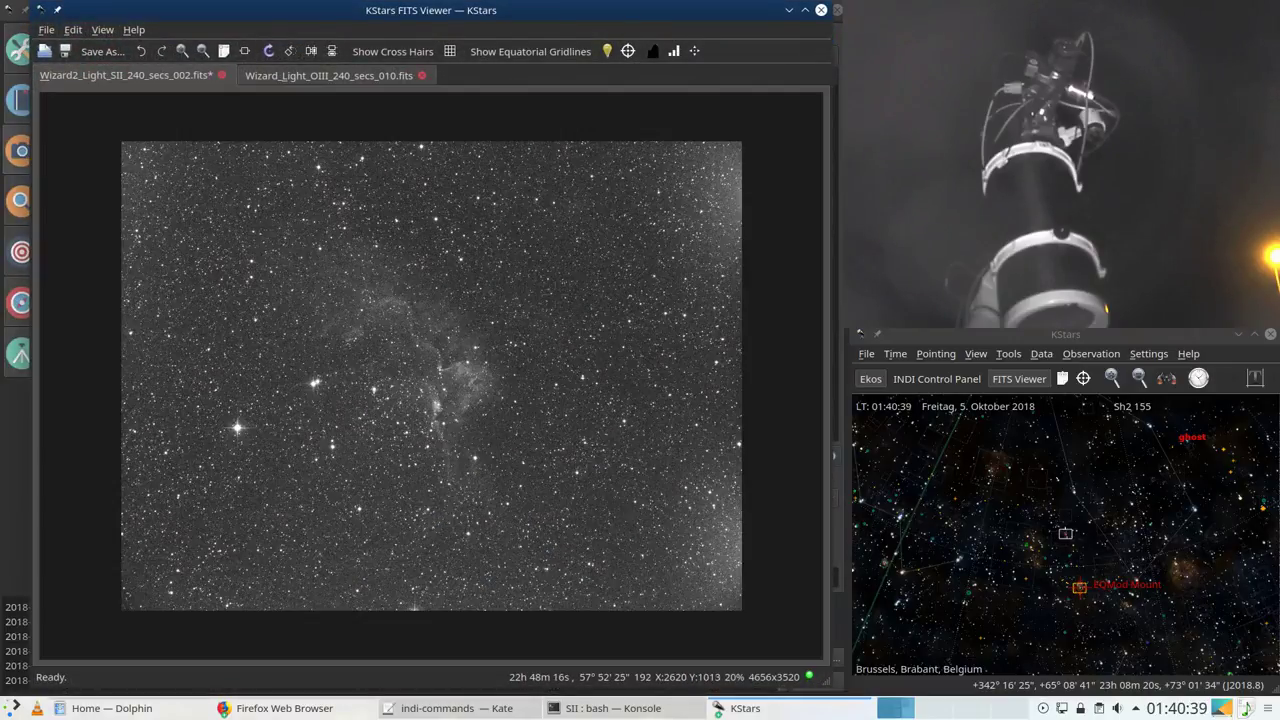
pyautogui.scroll(1, 558, 308)
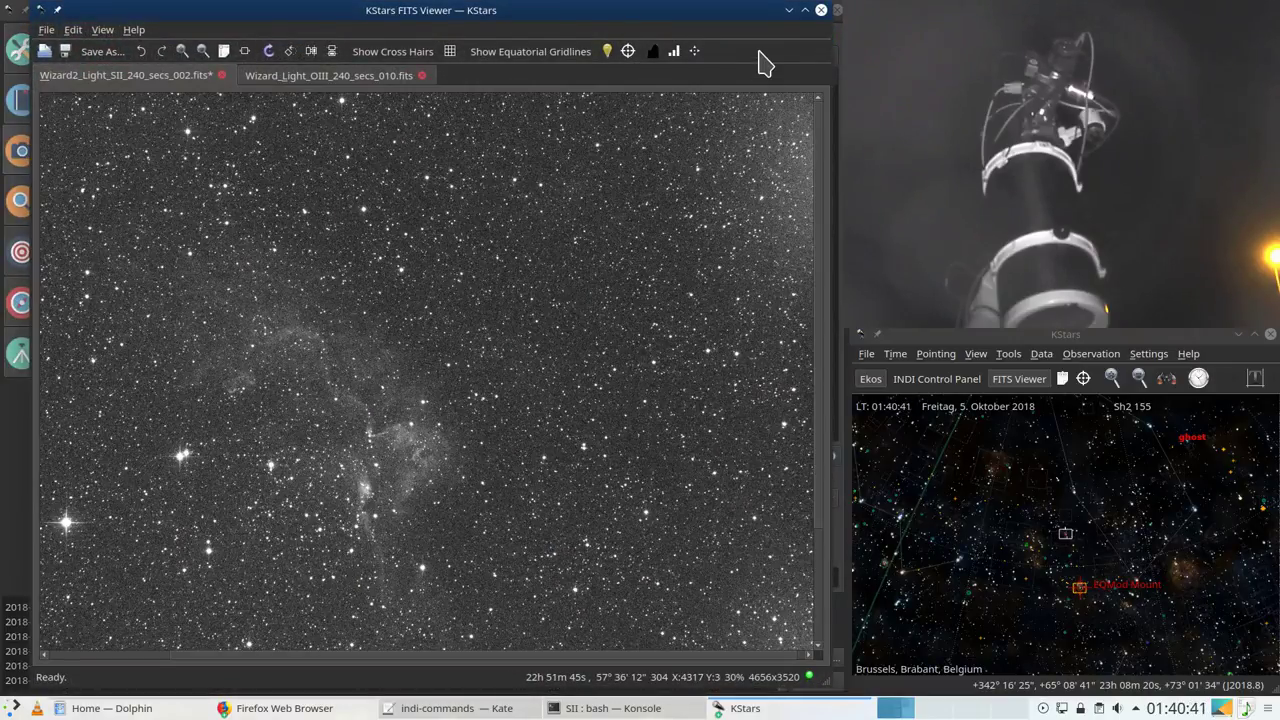
# Step: Minimize the FITS Viewer and check the autoguiding drift graph in Ekos over longer and shorter time spans
pyautogui.click(789, 10)
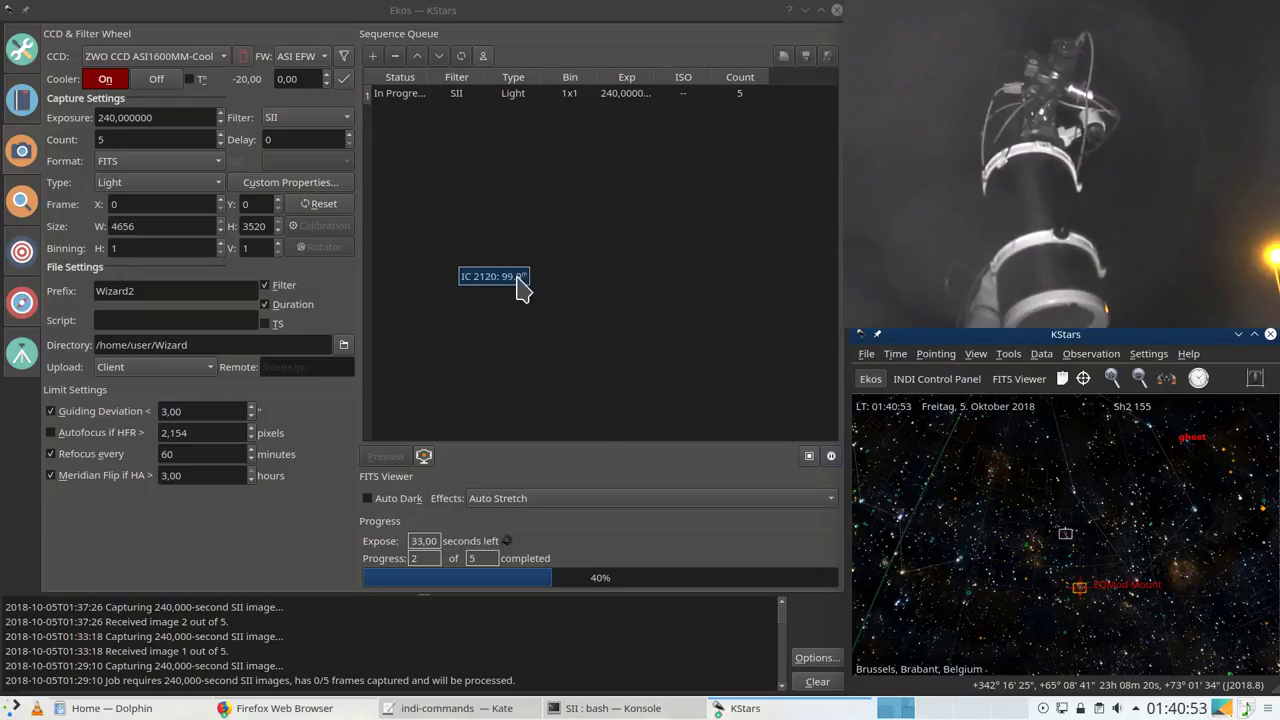
pyautogui.moveTo(322, 707)
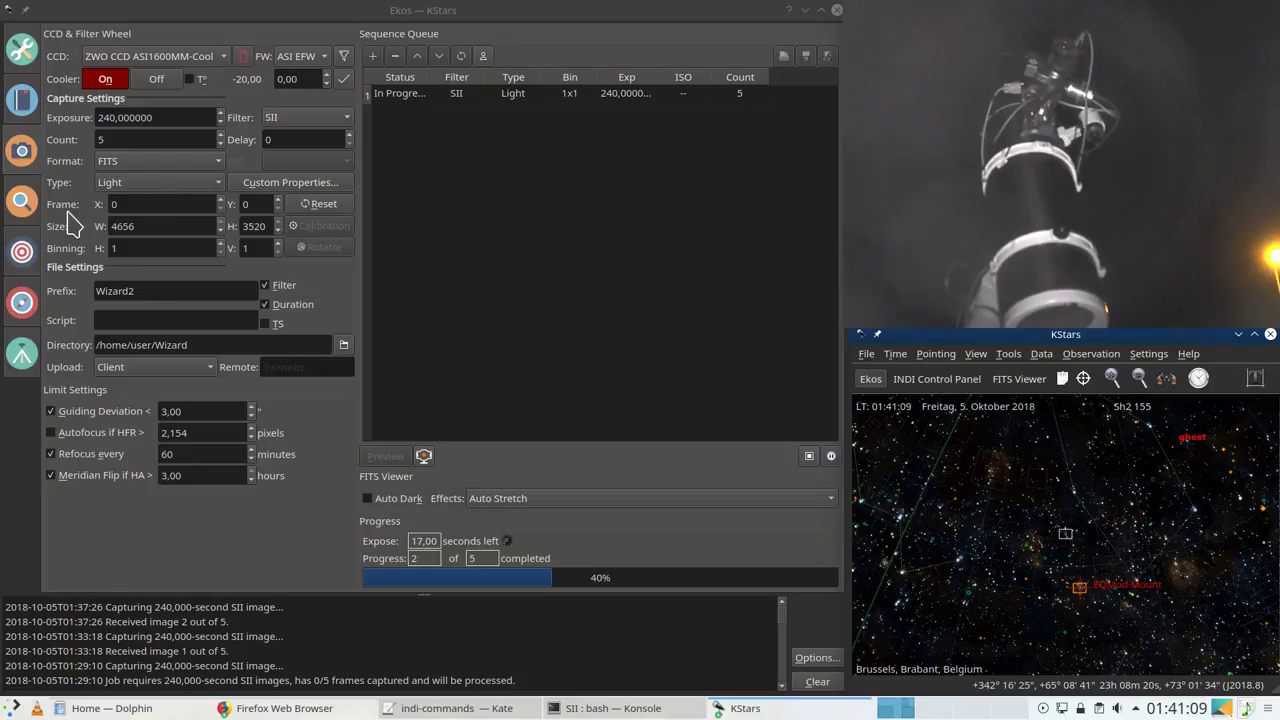
pyautogui.click(24, 303)
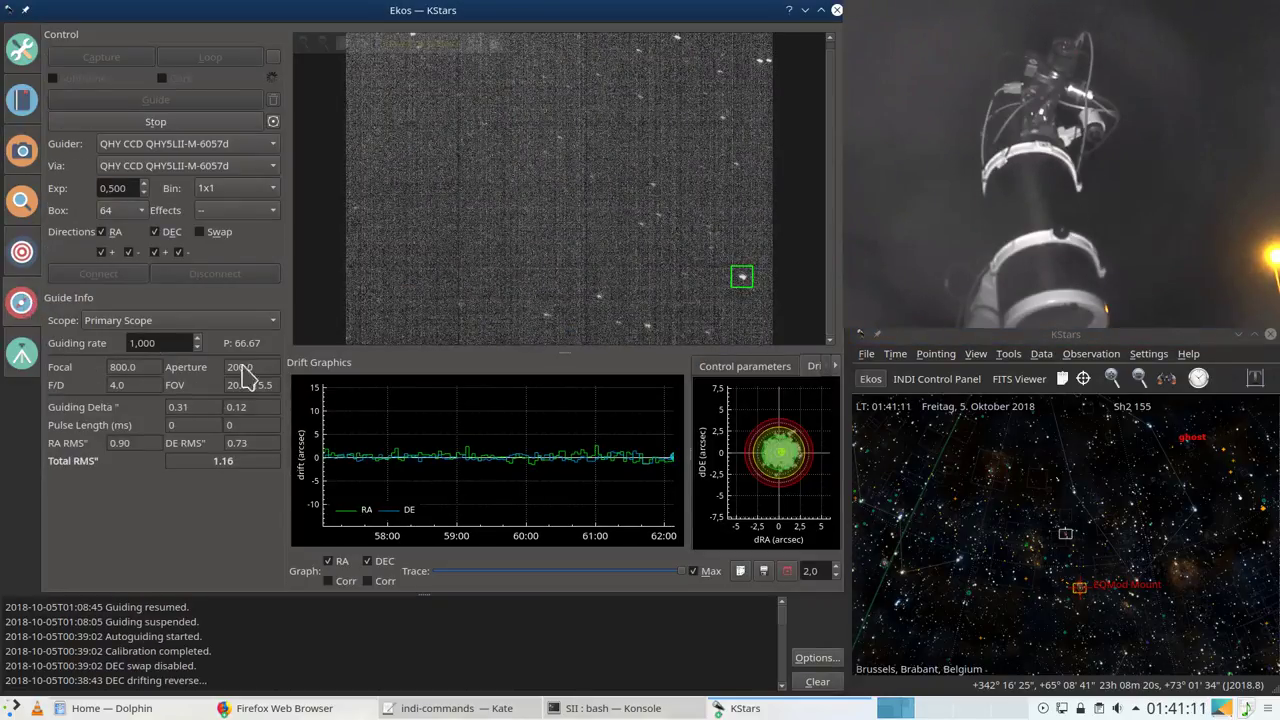
pyautogui.scroll(-3, 478, 458)
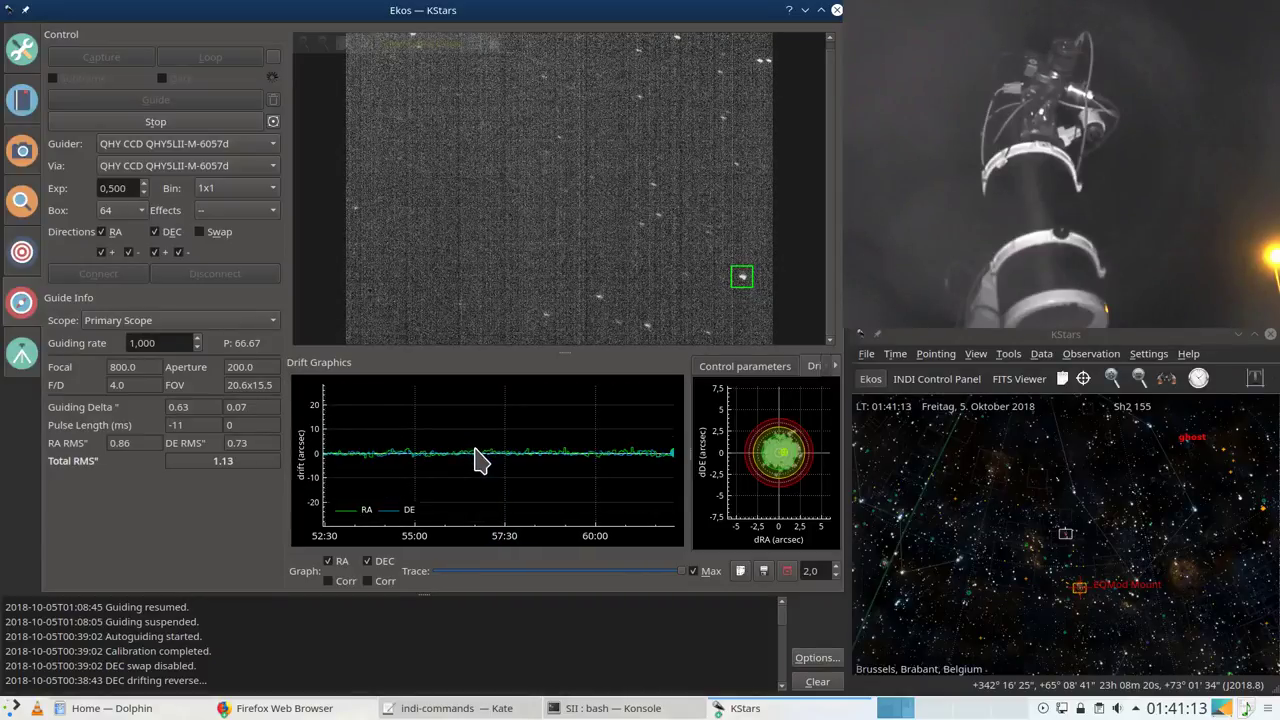
pyautogui.scroll(3, 655, 460)
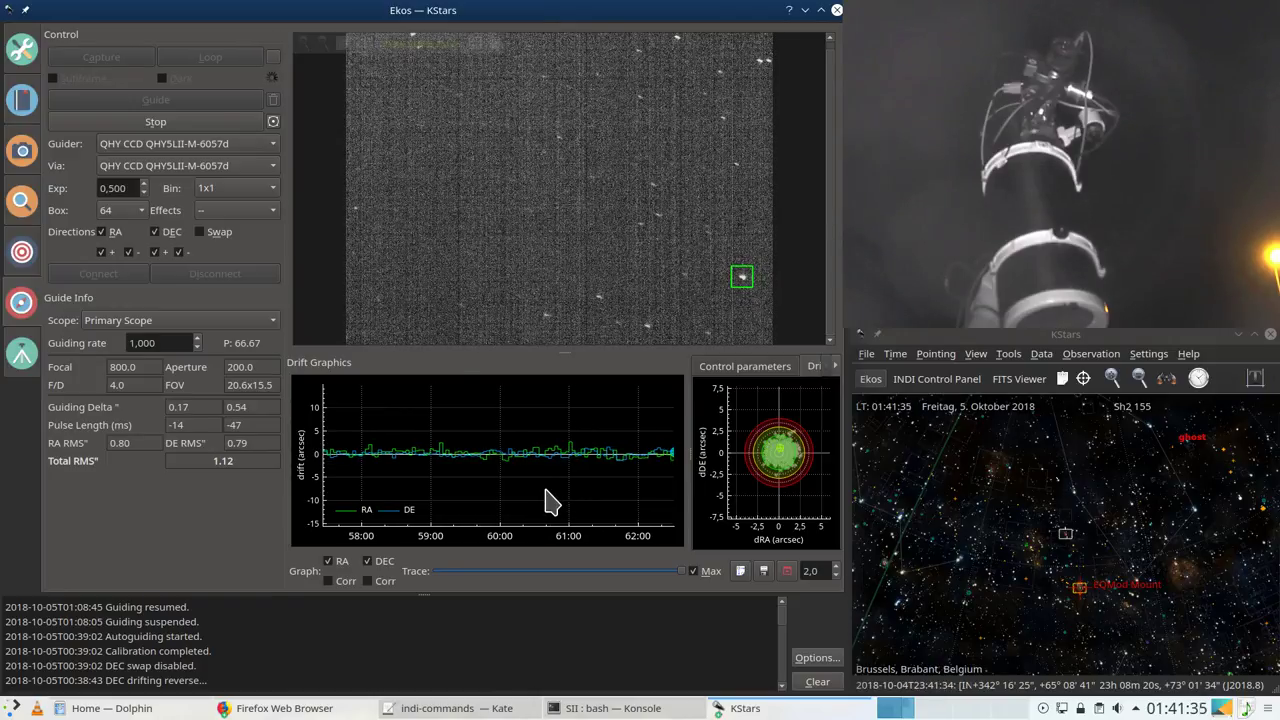
# Step: Check the Ekos session summary and bring up the FITS Viewer with Wizard2_Light_SII_240_secs_003.fits
pyautogui.click(21, 52)
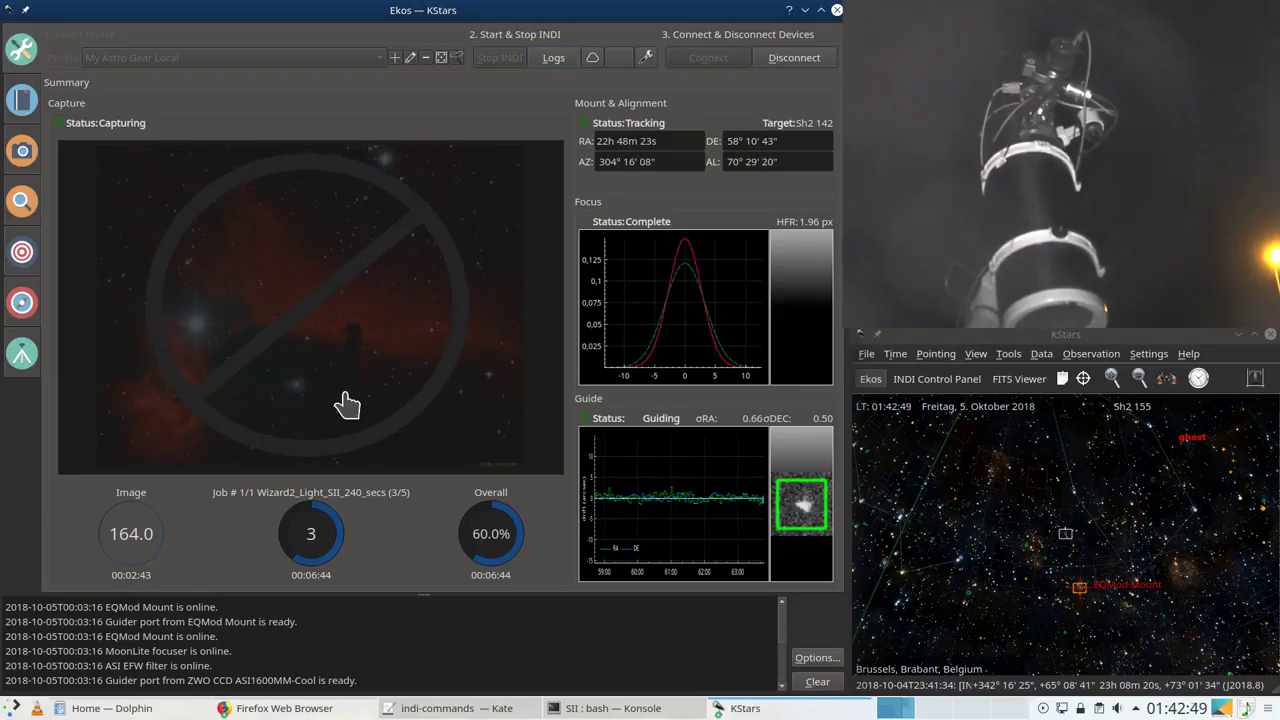
pyautogui.click(740, 705)
pyautogui.click(758, 679)
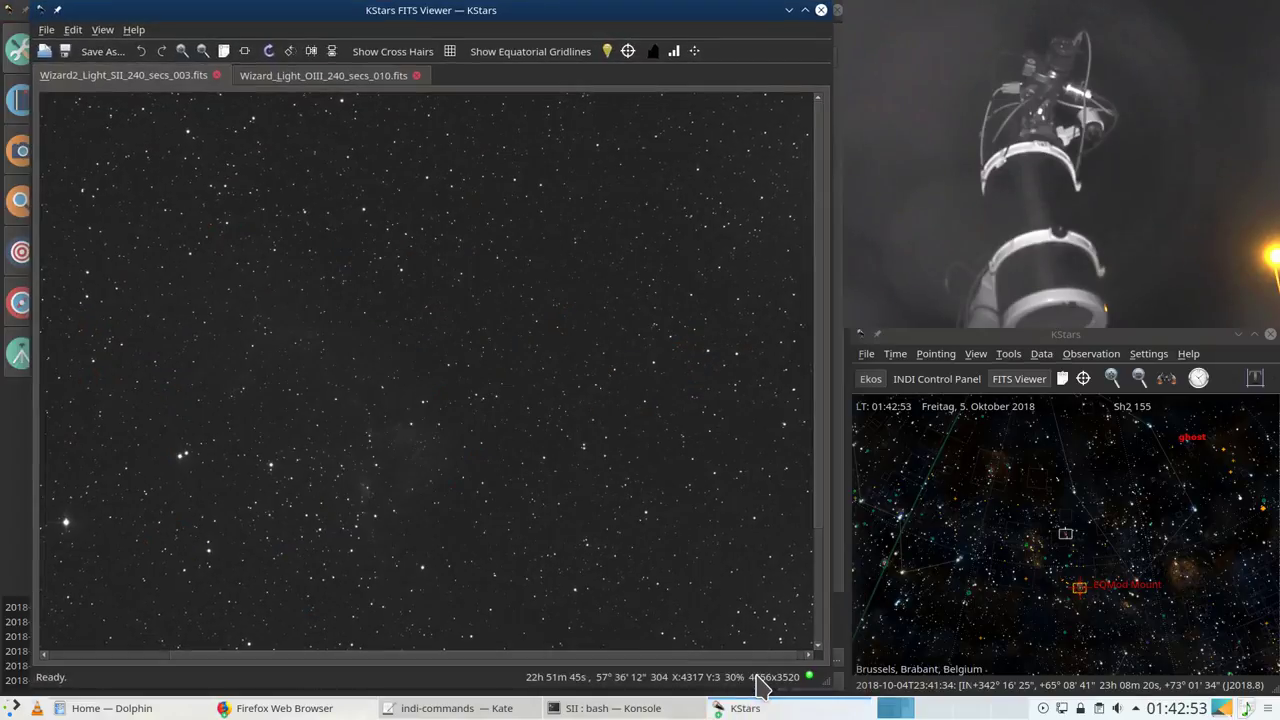
# Step: Apply Auto Stretch to Wizard2_Light_SII_240_secs_003.fits and examine the nebula in the full frame and at up to 50% zoom
pyautogui.click(694, 51)
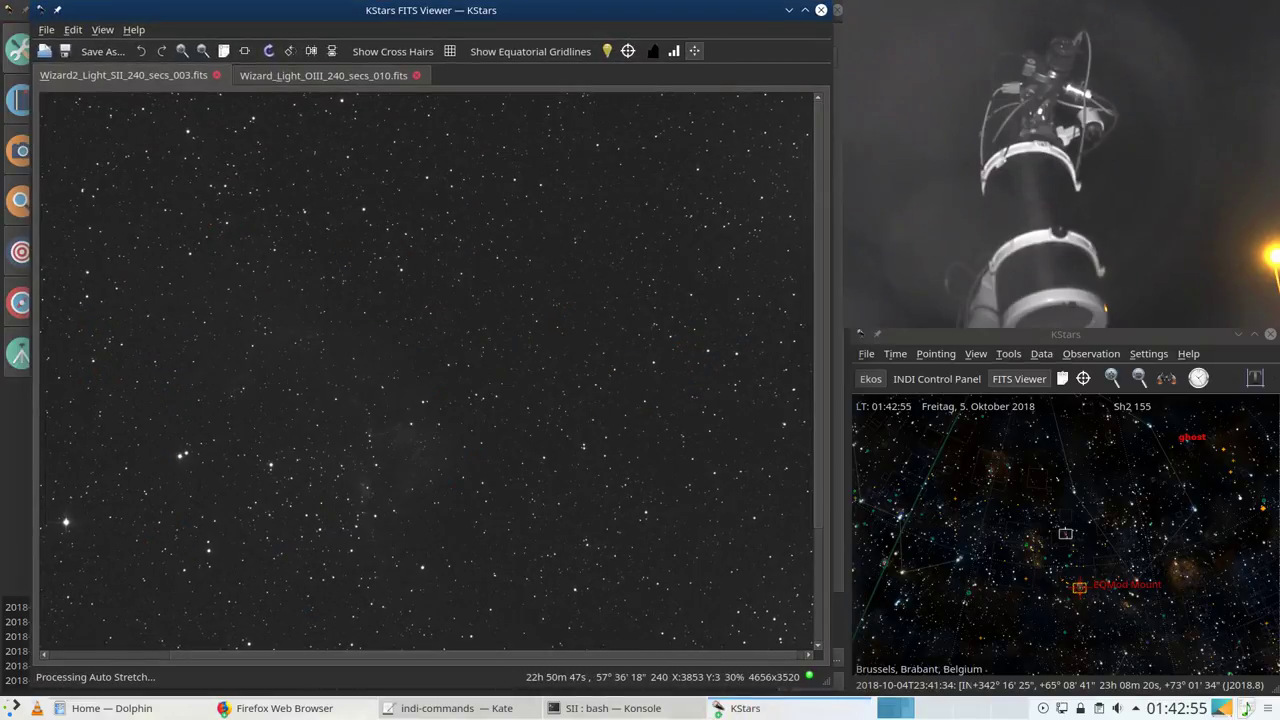
pyautogui.scroll(-1, 551, 263)
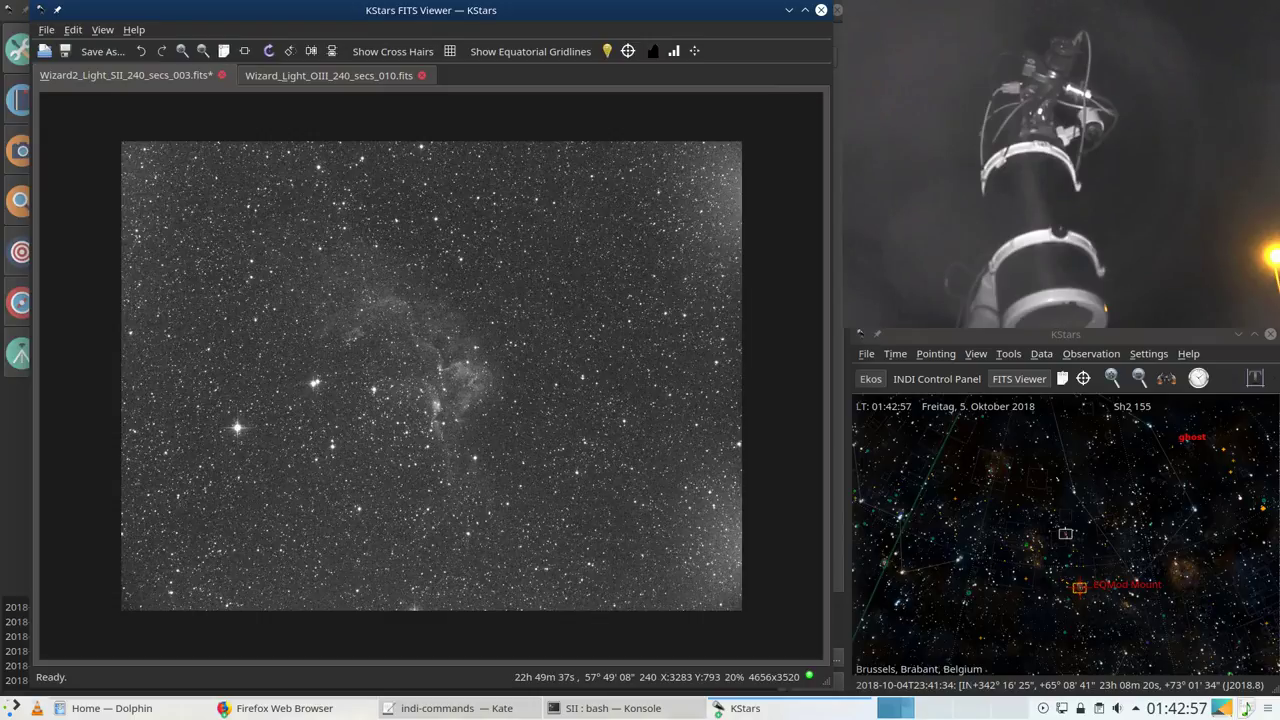
pyautogui.scroll(1, 551, 263)
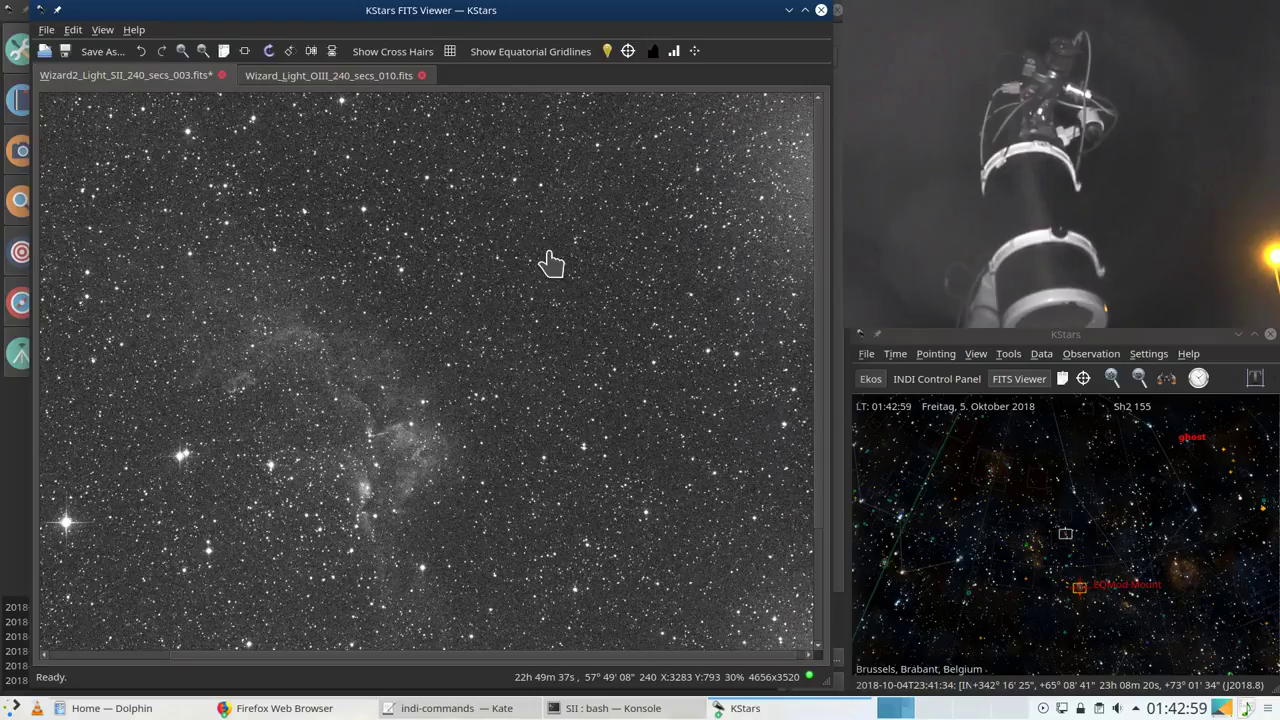
pyautogui.moveTo(414, 386); pyautogui.dragTo(487, 312)
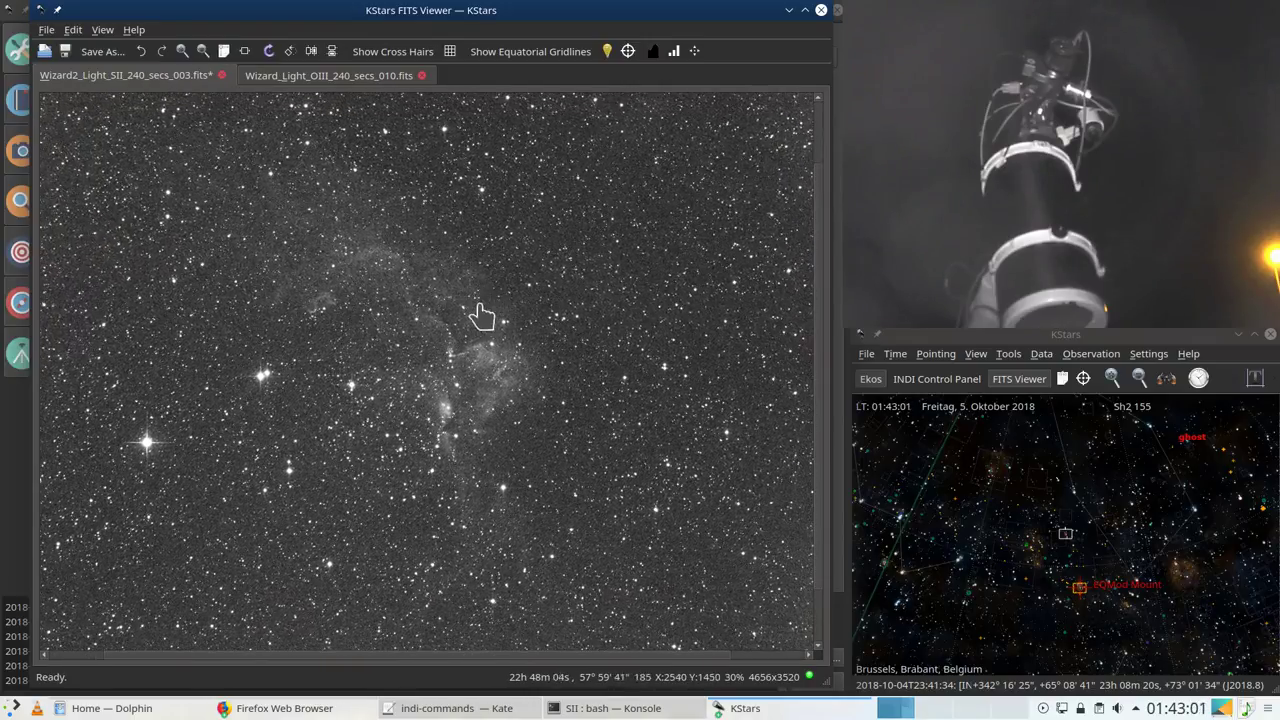
pyautogui.scroll(1, 443, 323)
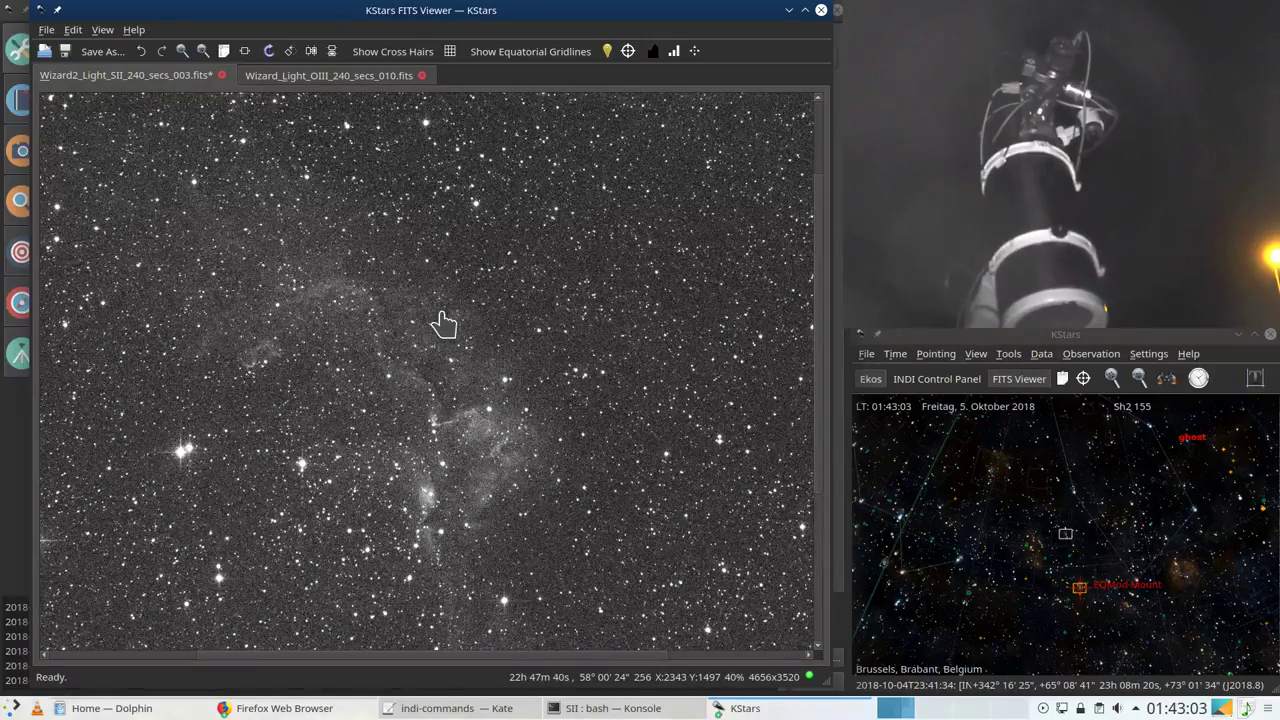
pyautogui.scroll(-1, 443, 323)
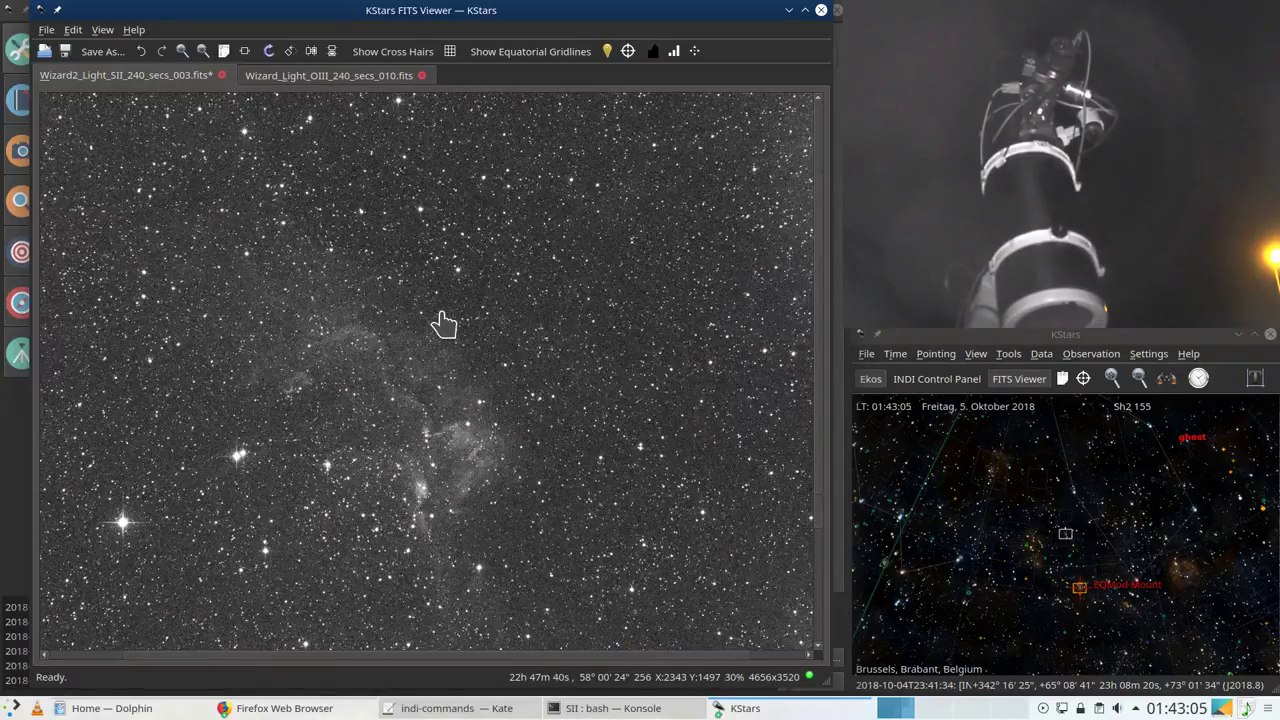
pyautogui.moveTo(414, 357); pyautogui.dragTo(440, 323)
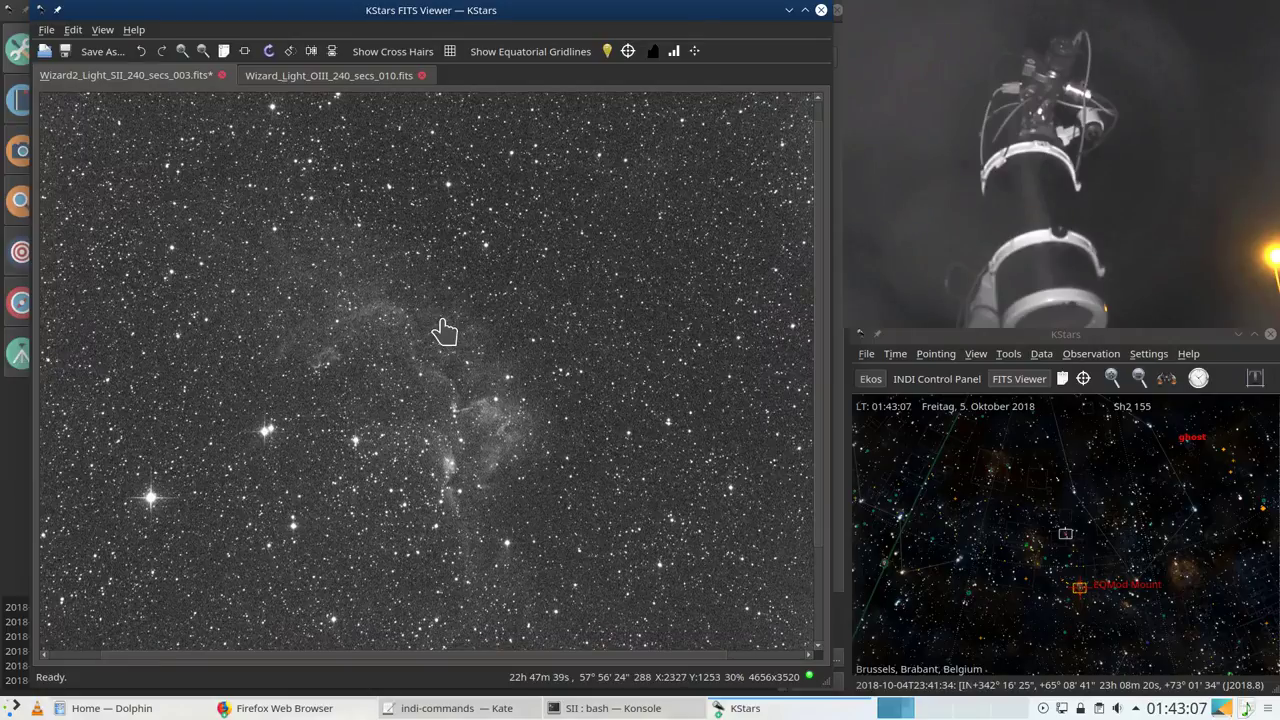
pyautogui.scroll(-1, 445, 332)
pyautogui.scroll(1, 443, 329)
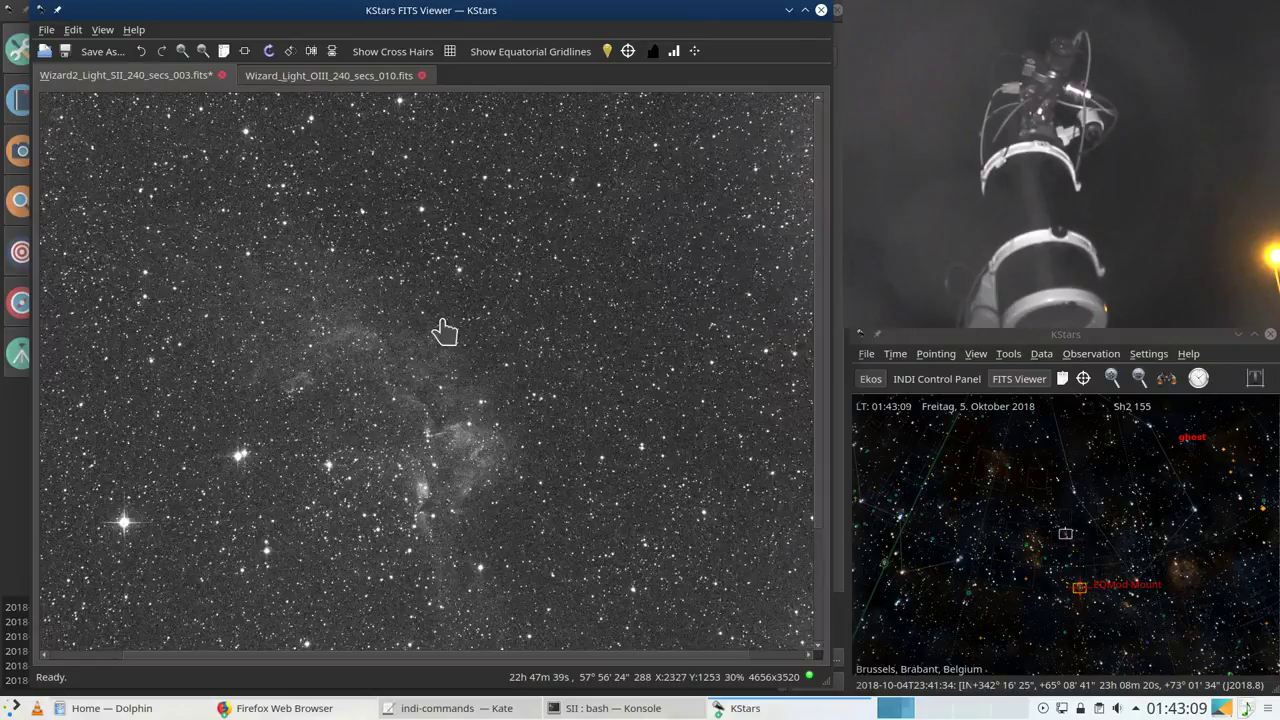
pyautogui.scroll(2, 400, 414)
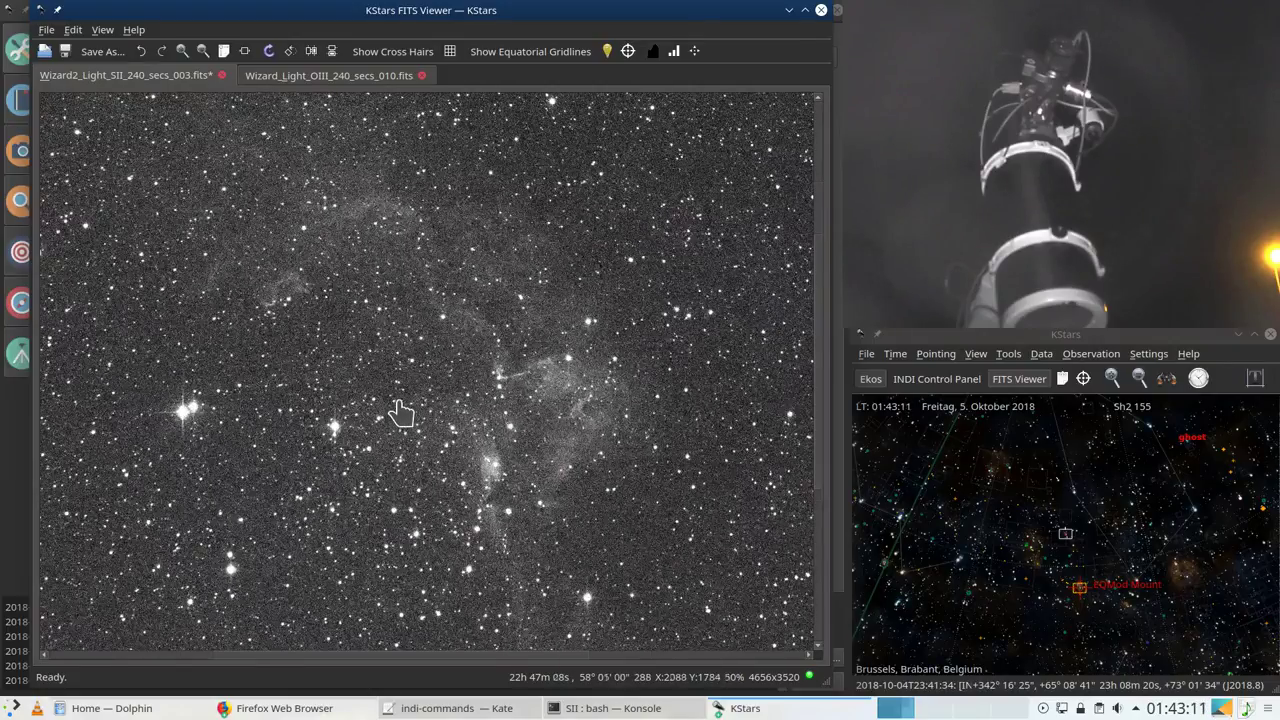
pyautogui.moveTo(457, 337); pyautogui.dragTo(440, 362)
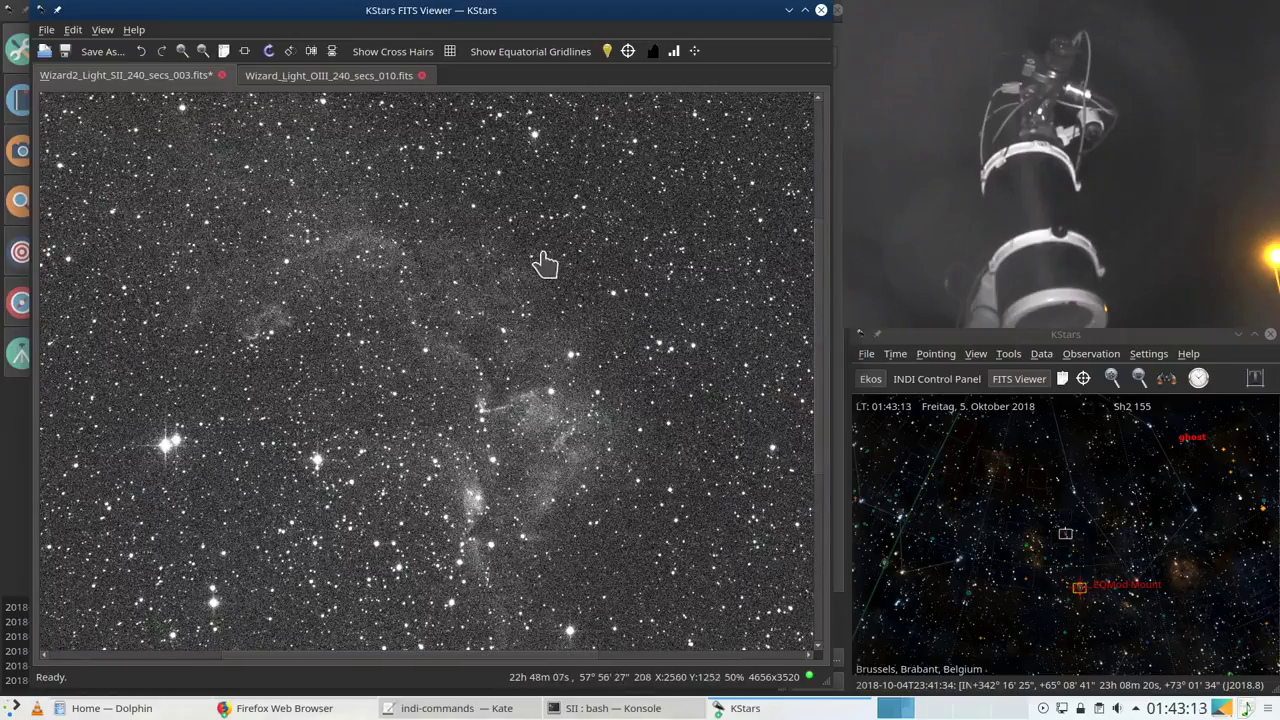
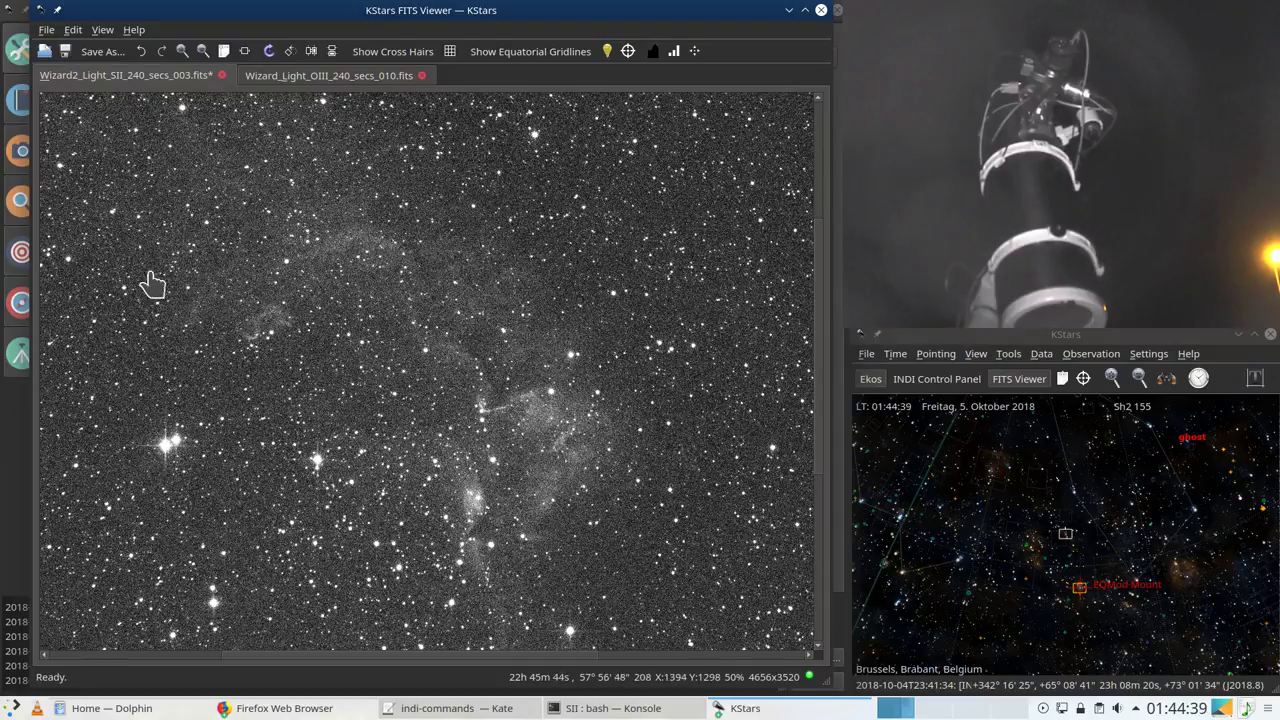
# Step: Check the capture and guiding status in the Ekos summary, and re-examine the whole stretched SII frame 003 in the FITS Viewer
pyautogui.click(3, 421)
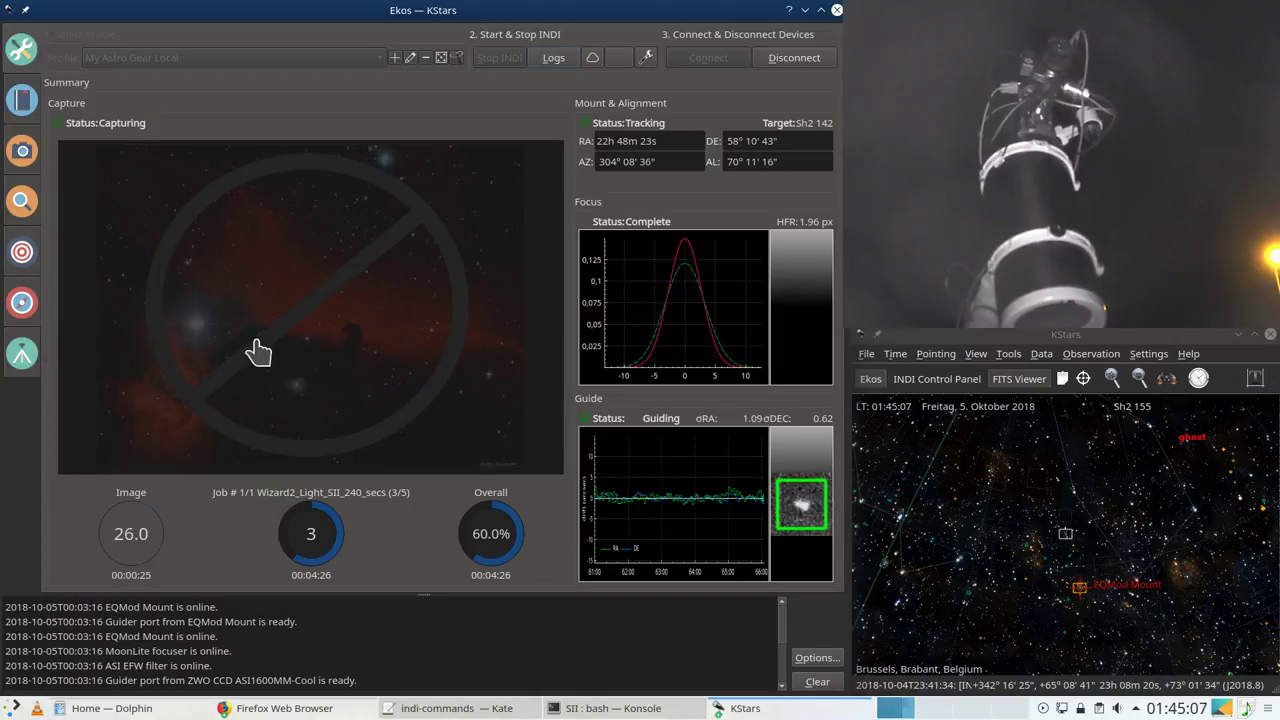
pyautogui.click(746, 709)
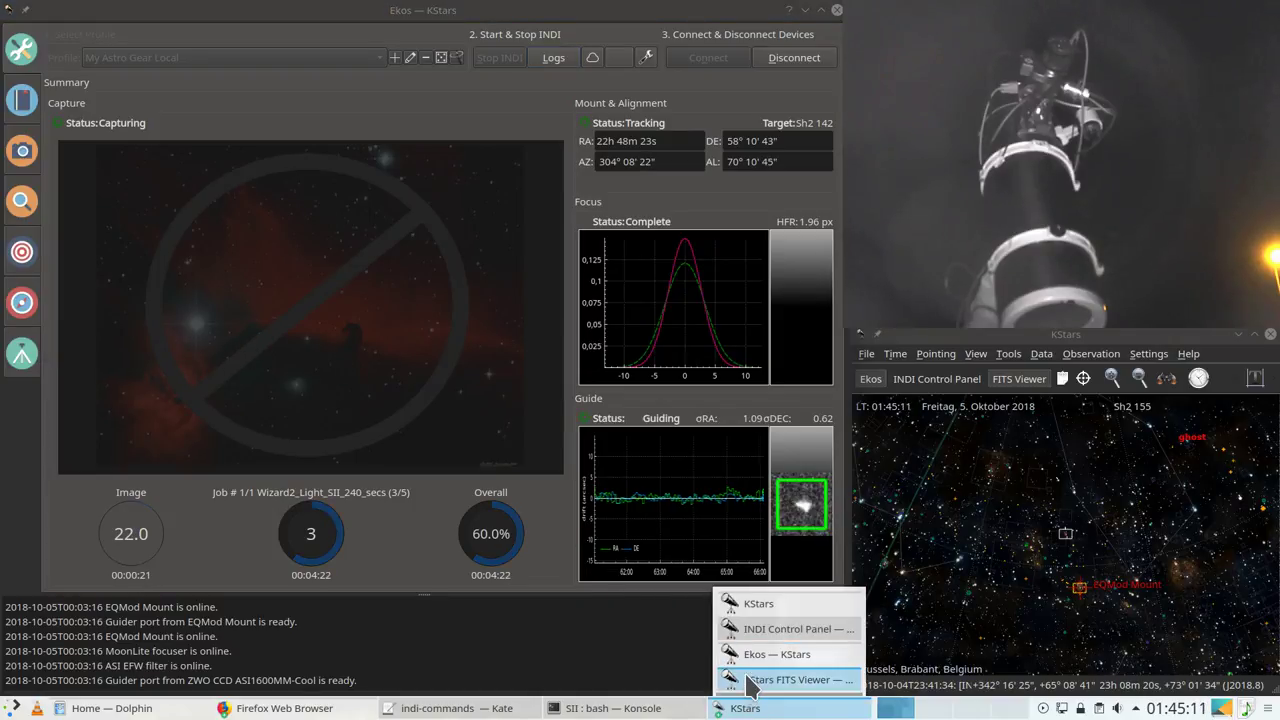
pyautogui.click(785, 679)
pyautogui.scroll(-1, 422, 378)
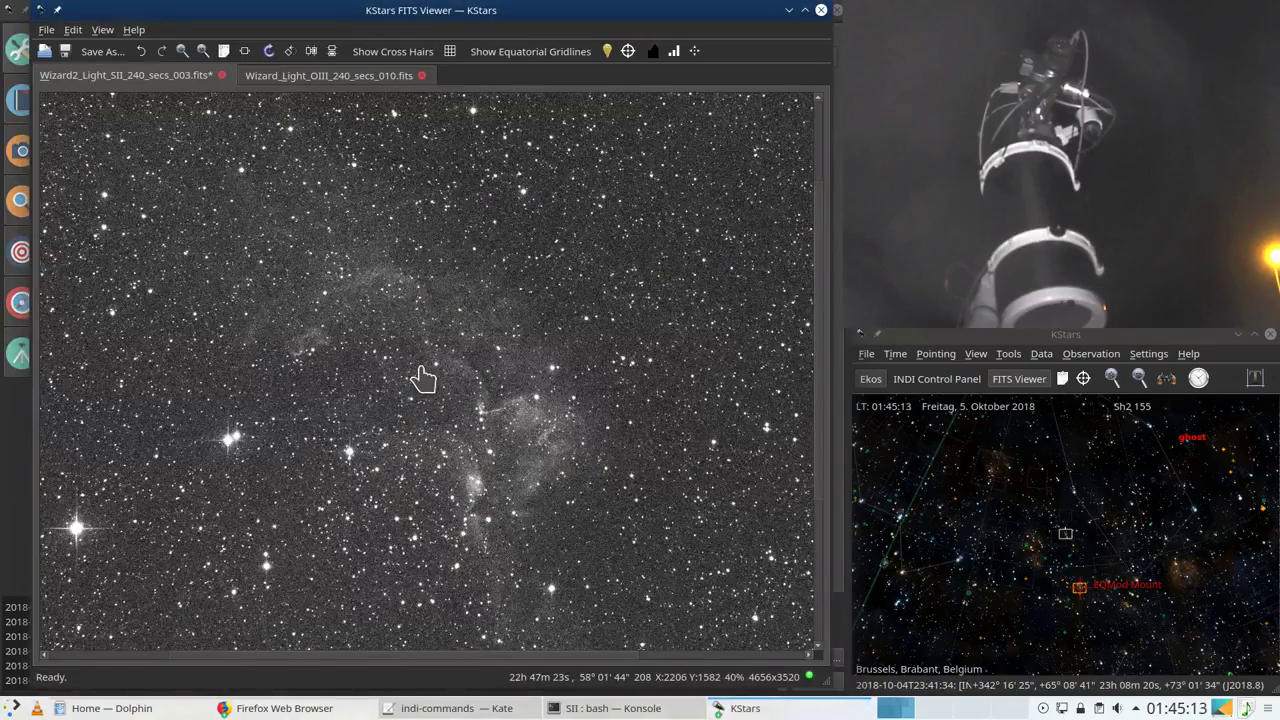
pyautogui.scroll(-2, 422, 378)
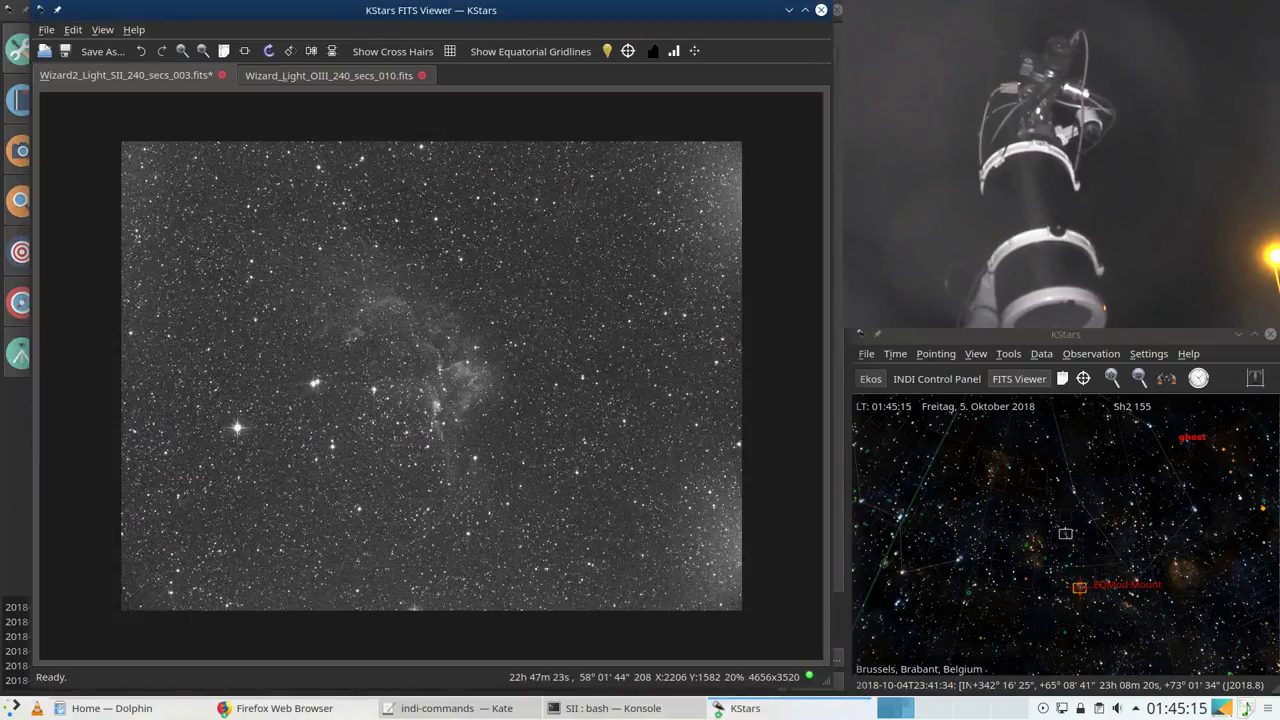
pyautogui.scroll(1, 422, 378)
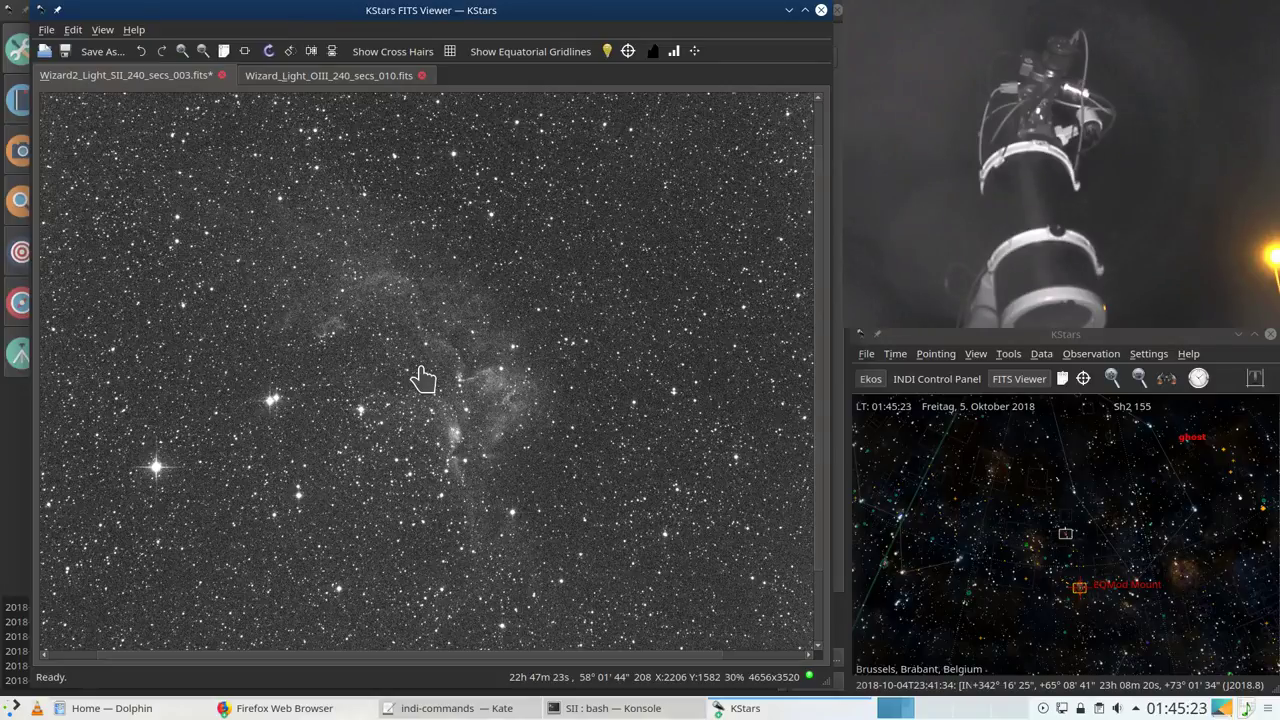
# Step: Check the exposure countdown in Ekos, bring up Wizard2_Light_SII_240_secs_004.fits in the FITS Viewer and apply Auto Stretch to it
pyautogui.click(10, 432)
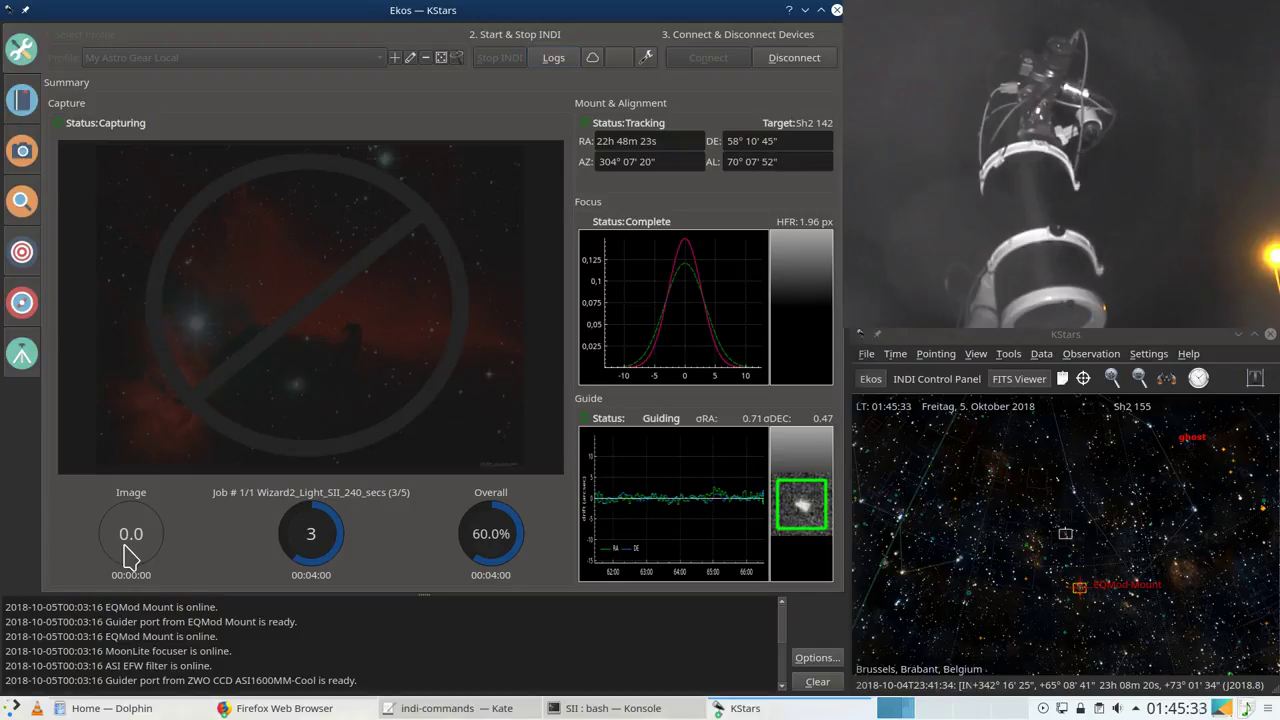
pyautogui.click(749, 710)
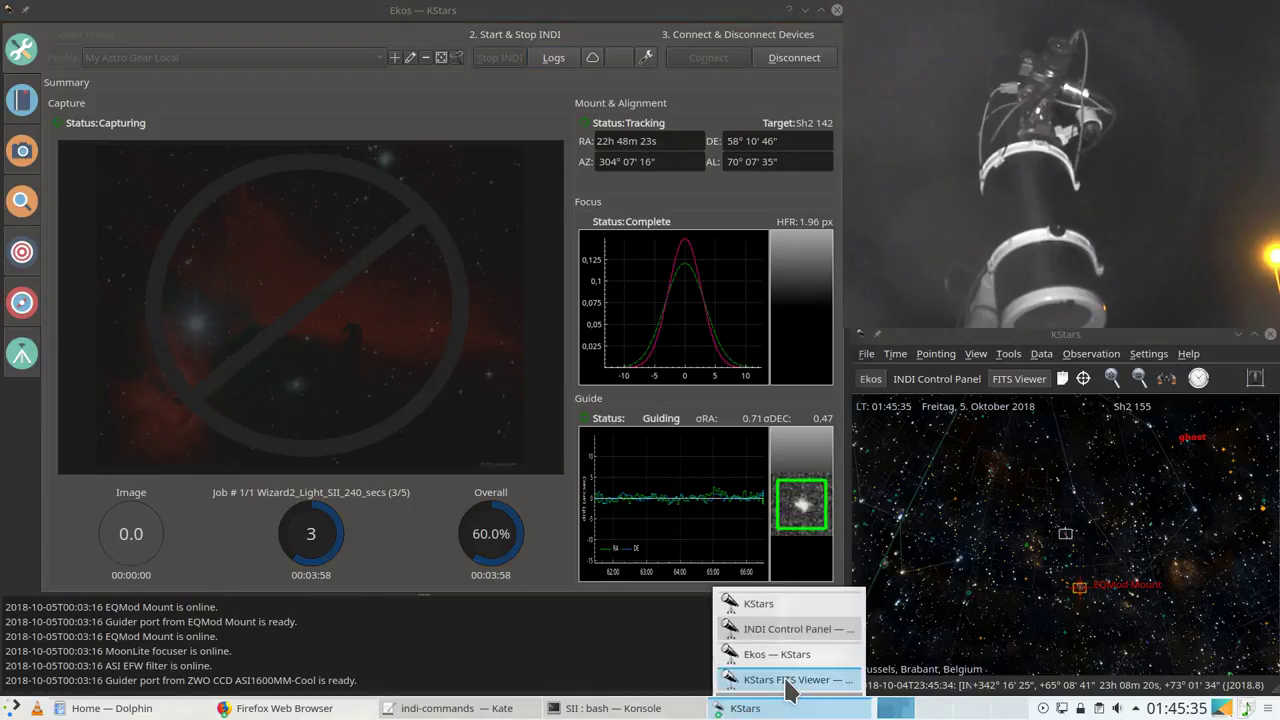
pyautogui.click(740, 679)
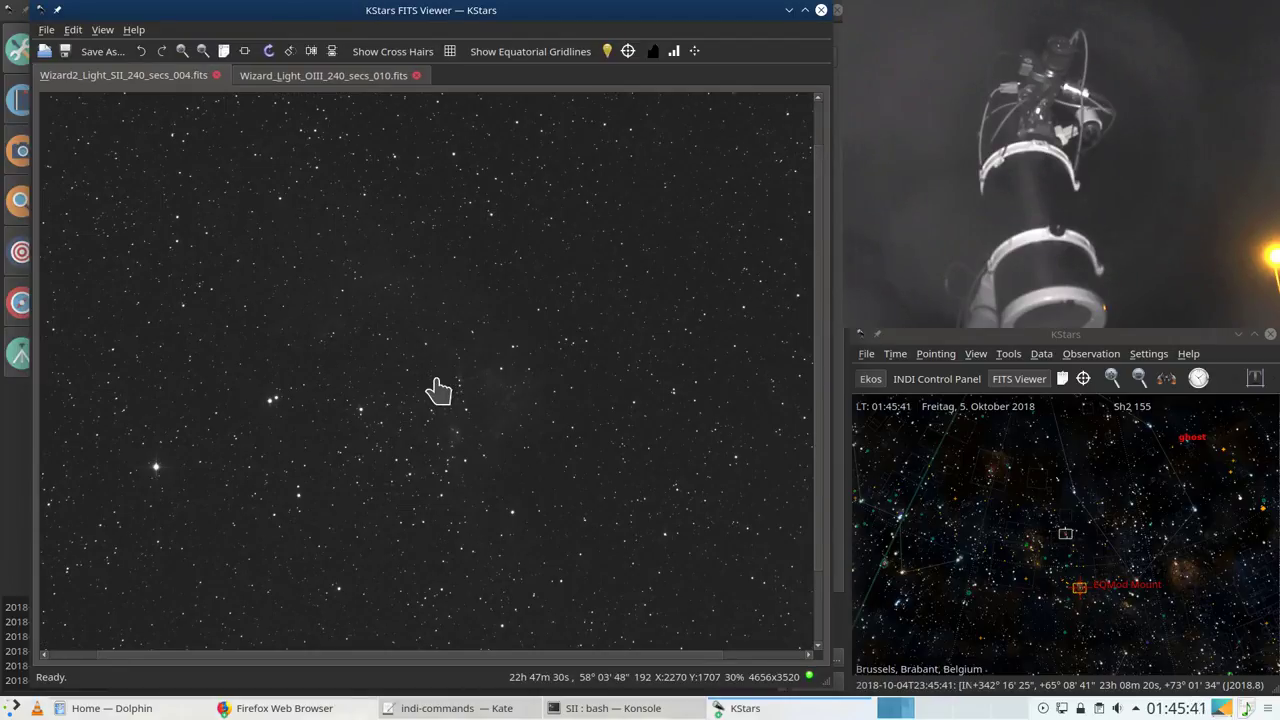
pyautogui.click(695, 52)
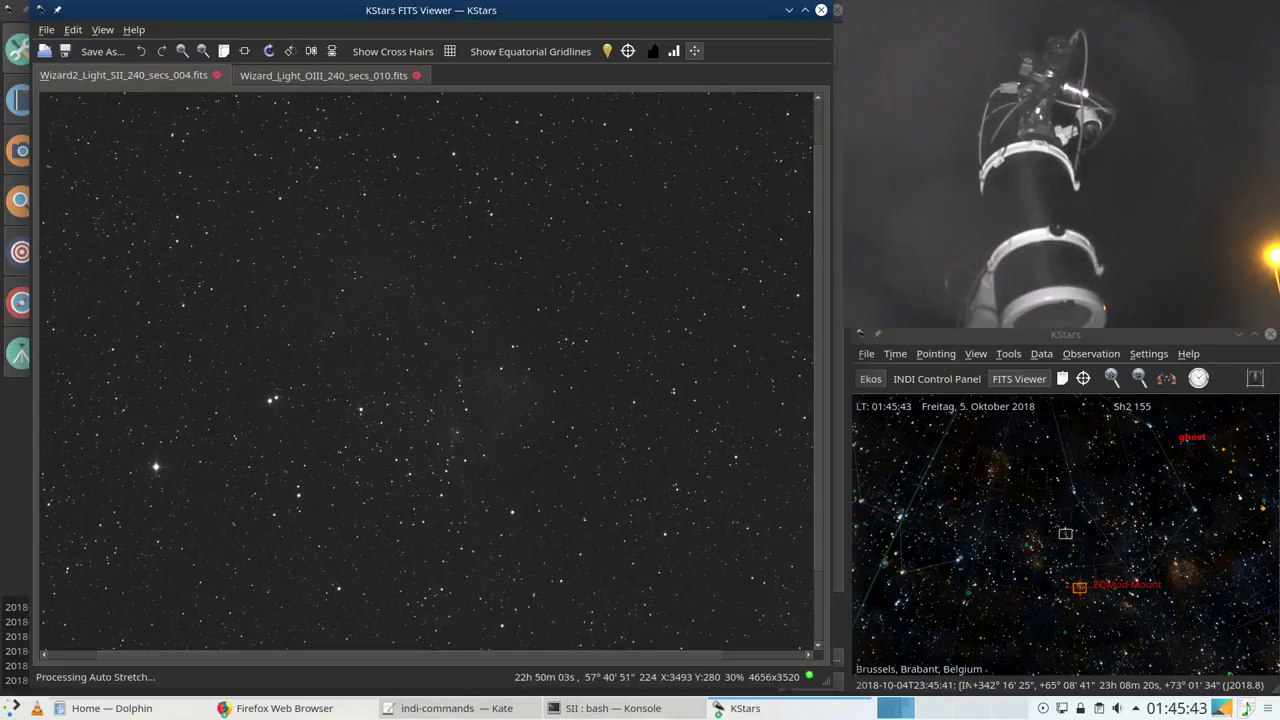
# Step: Compare the auto-stretched Wizard2 SII frame with the Wizard OIII frame, both viewed in full
pyautogui.scroll(-3, 471, 371)
pyautogui.scroll(1, 445, 359)
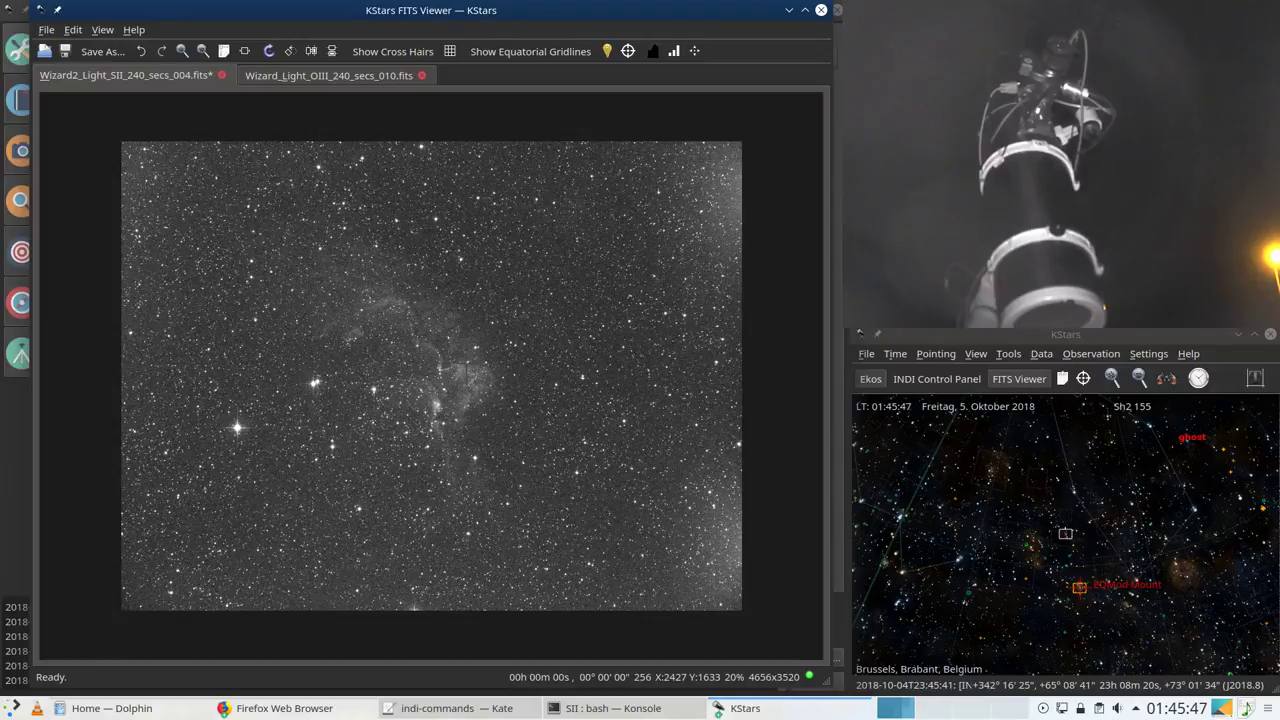
pyautogui.click(360, 77)
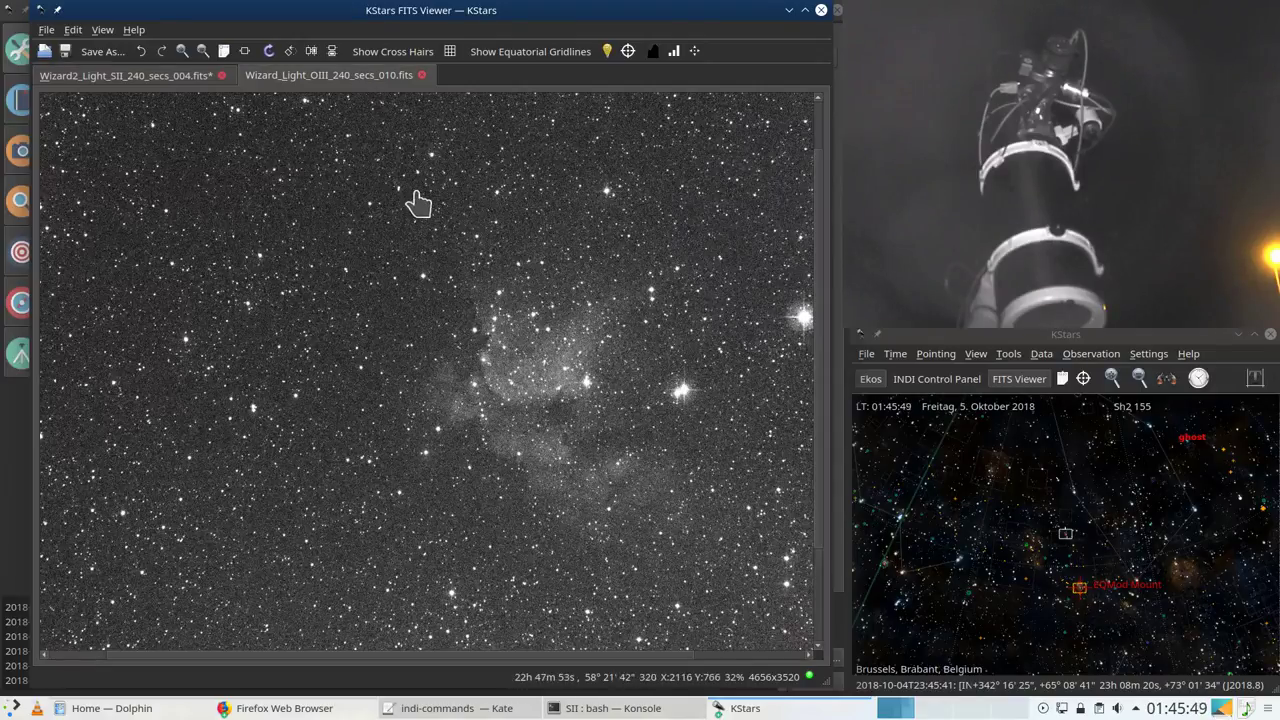
pyautogui.scroll(-1, 380, 108)
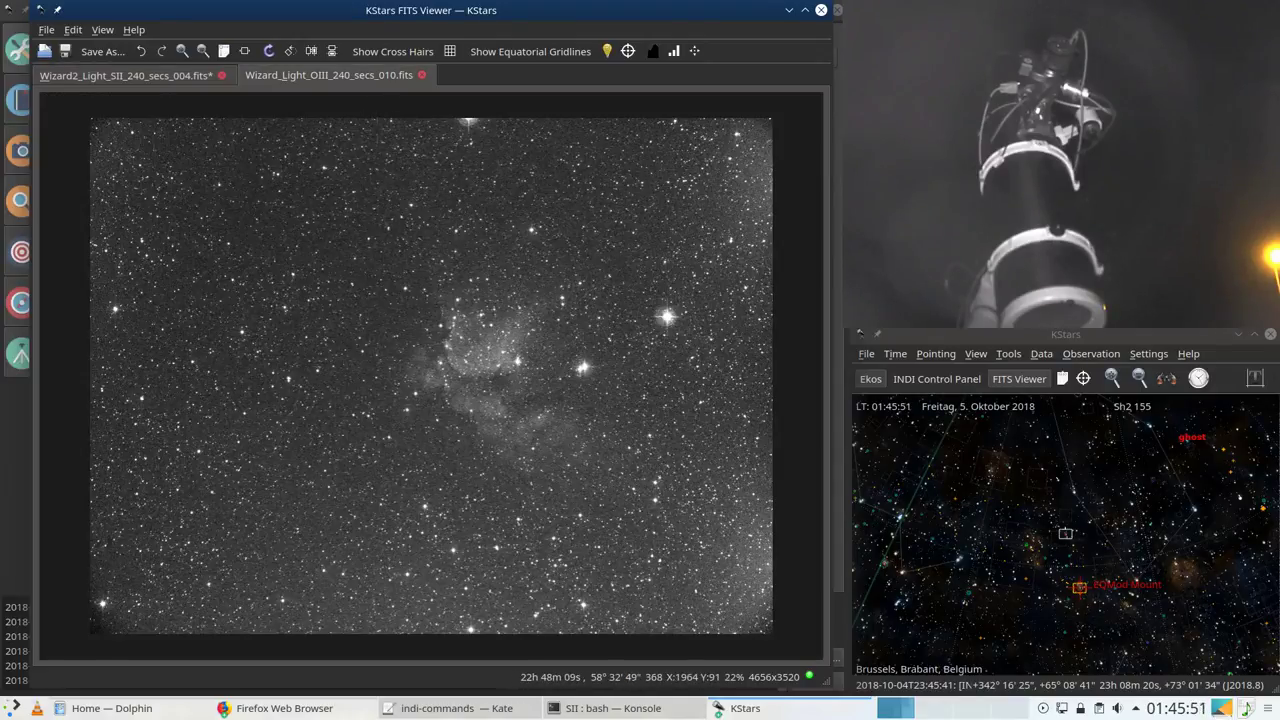
pyautogui.click(172, 74)
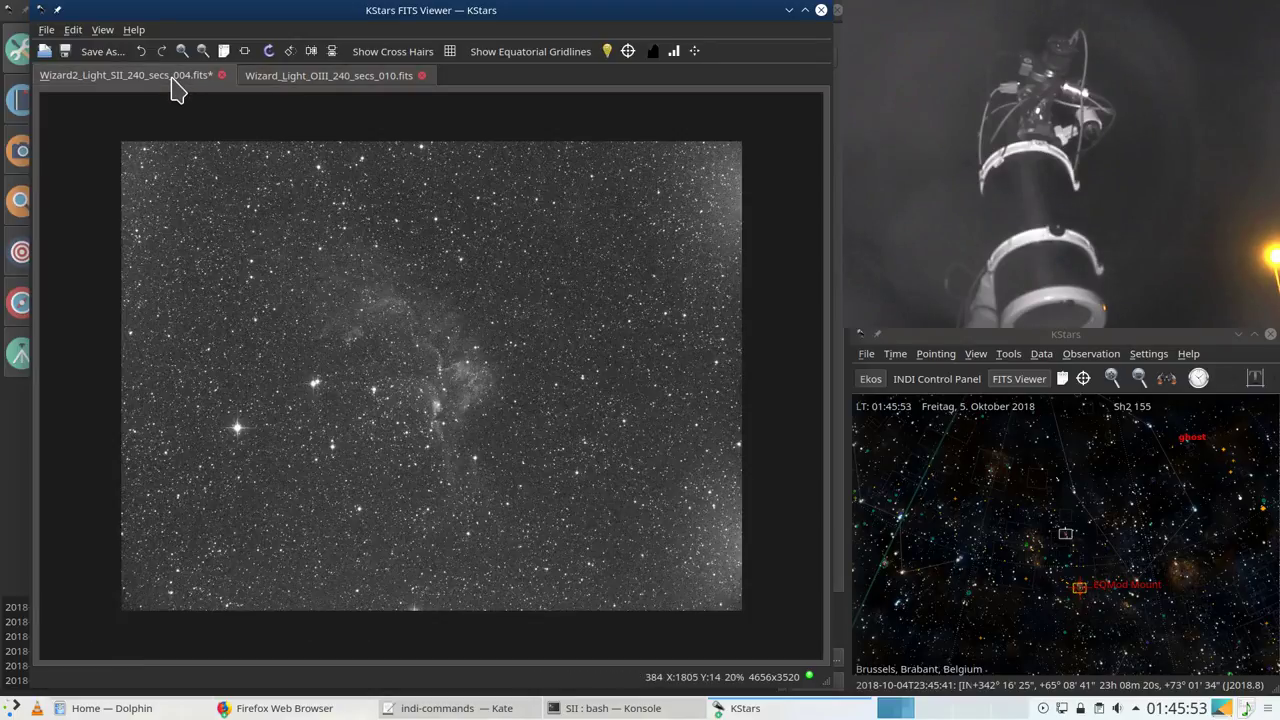
pyautogui.click(318, 82)
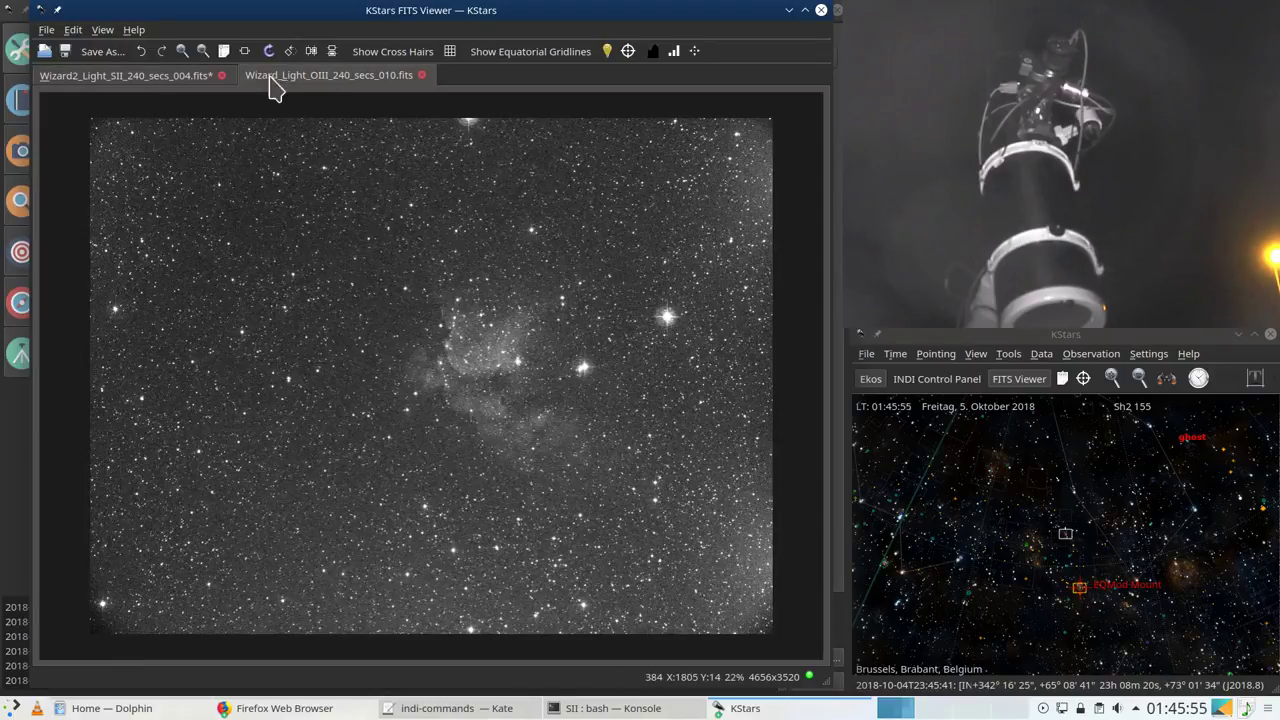
# Step: Rotate the Wizard2 SII frame by 180 degrees to match the orientation of the OIII frame
pyautogui.click(183, 87)
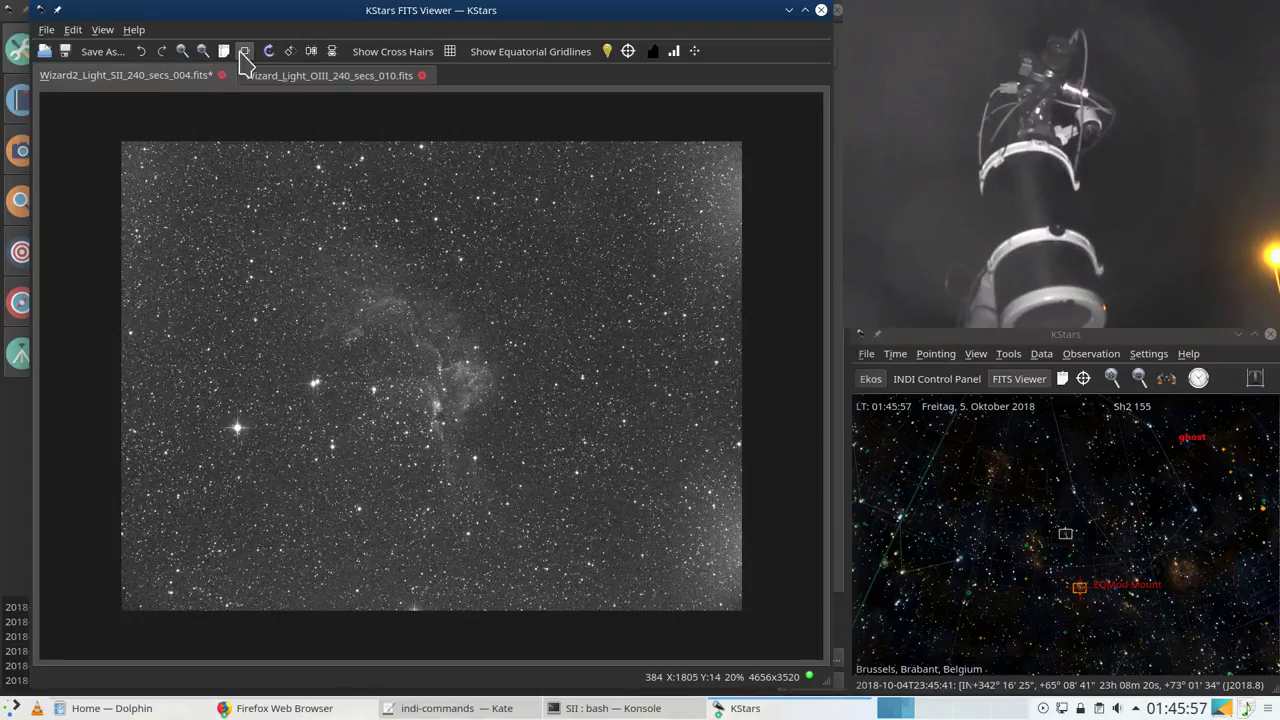
pyautogui.click(289, 51)
pyautogui.click(289, 51)
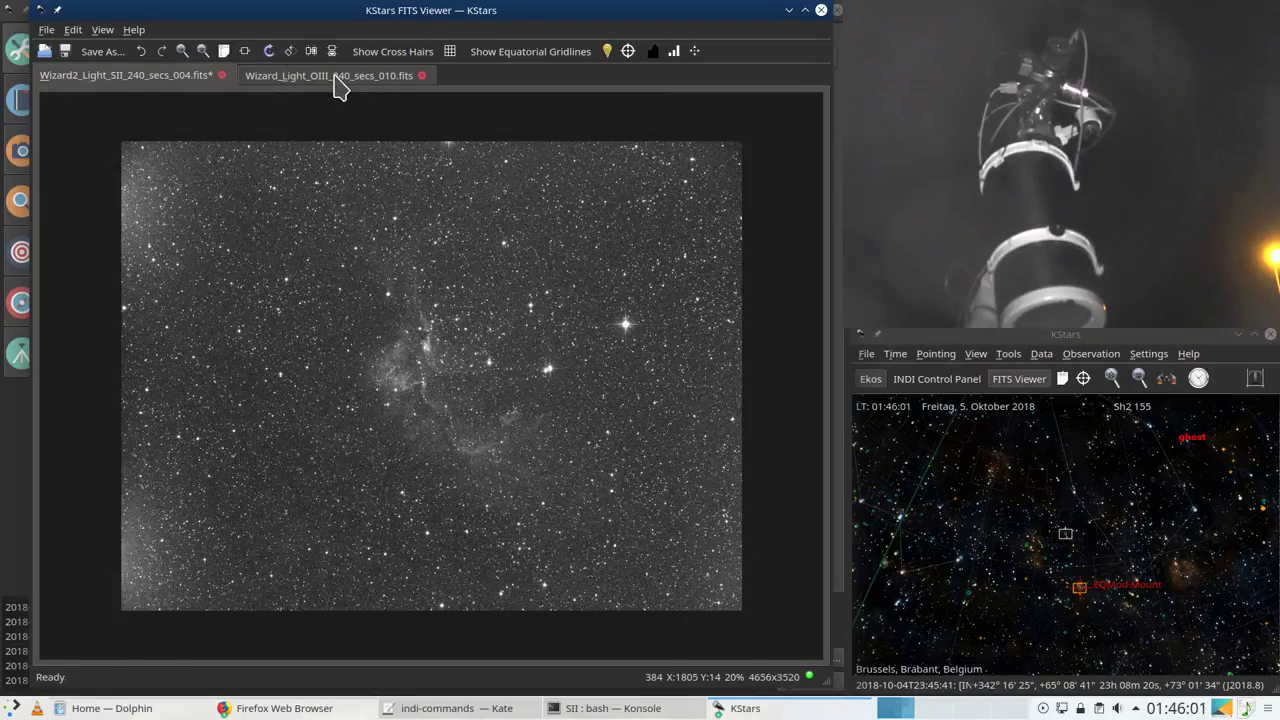
# Step: Compare the rotated SII frame with the OIII frame by alternating between the two images
pyautogui.click(335, 80)
pyautogui.click(190, 82)
pyautogui.click(292, 78)
pyautogui.click(204, 80)
pyautogui.click(296, 84)
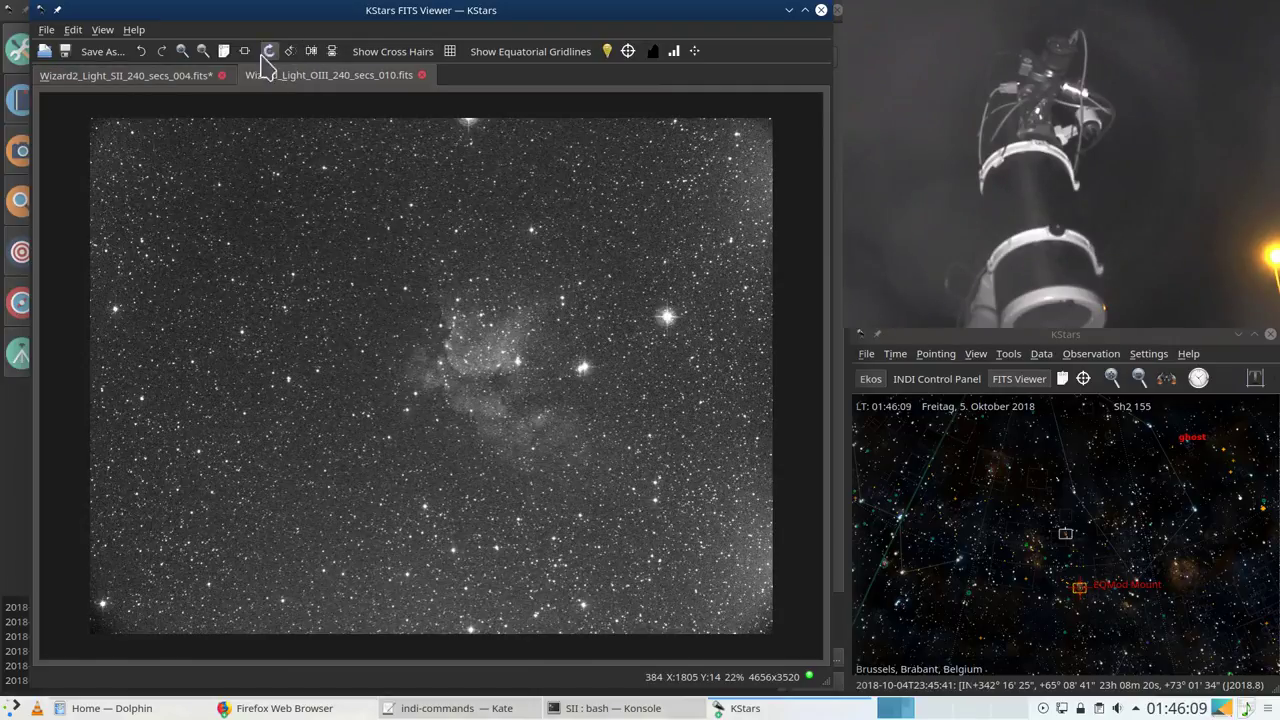
# Step: Fit the SII frame to the window and repeatedly compare its nebula structure and framing with the OIII frame
pyautogui.click(177, 76)
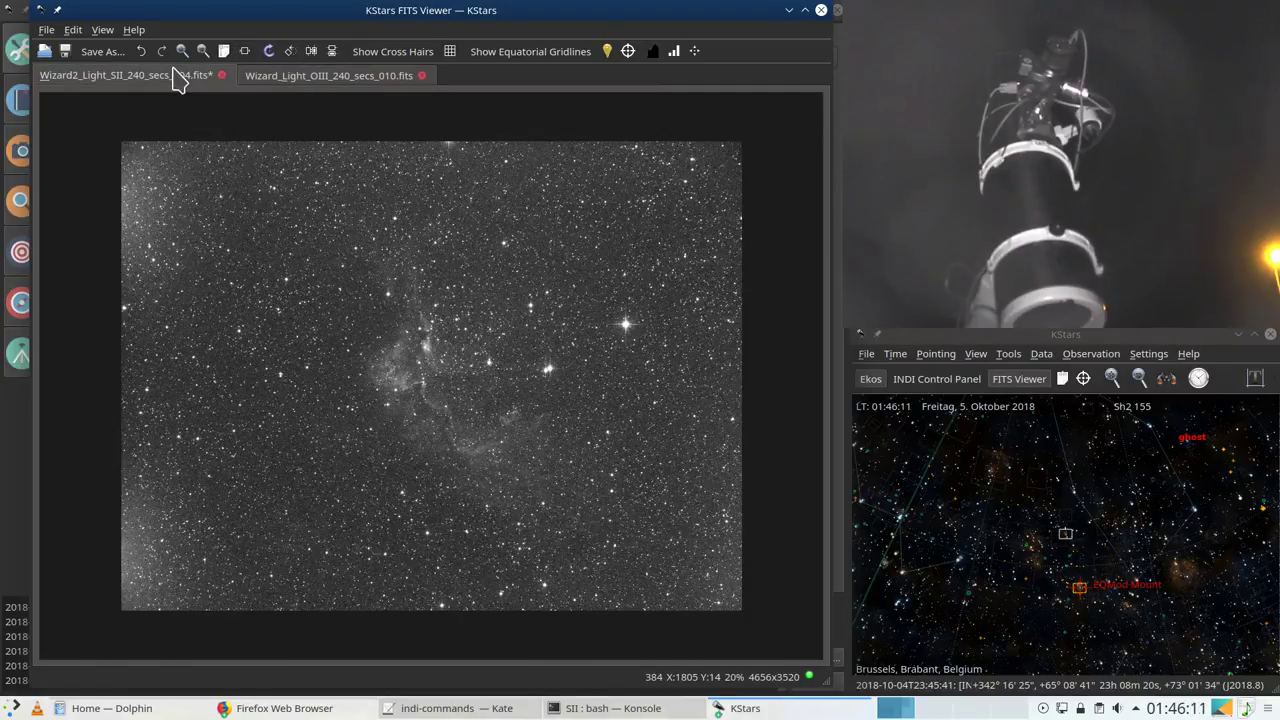
pyautogui.click(244, 53)
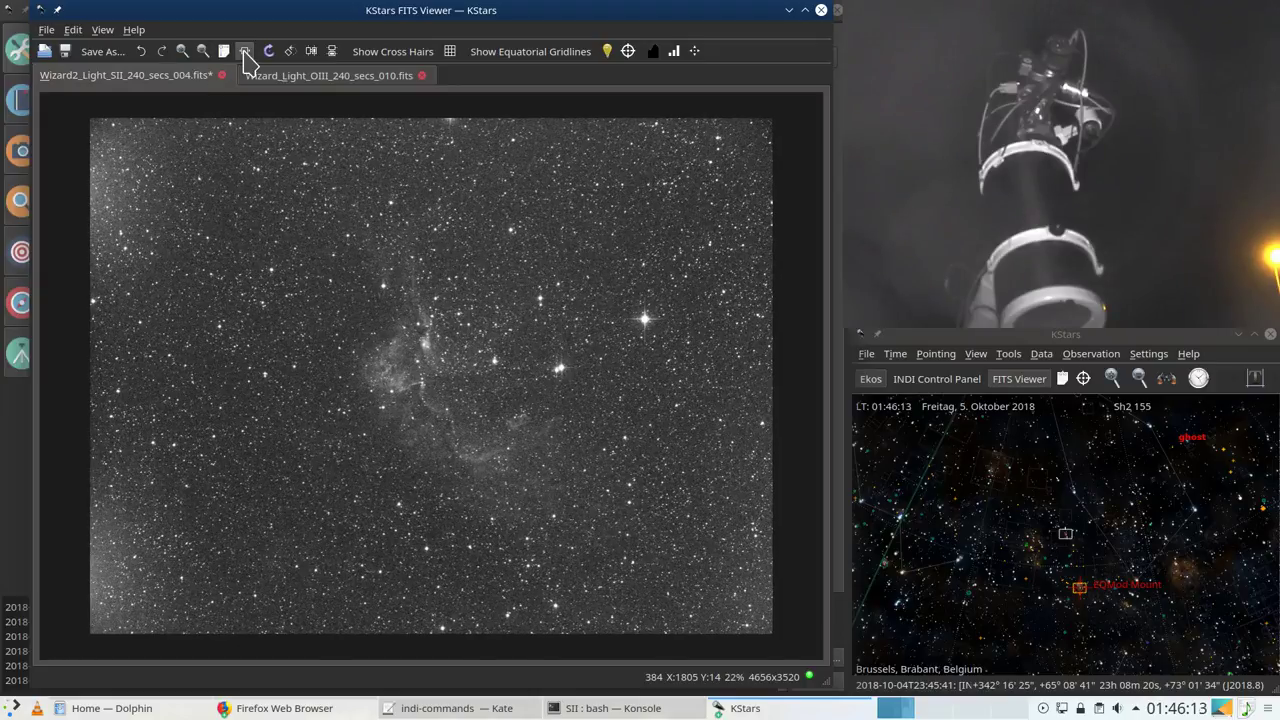
pyautogui.click(325, 82)
pyautogui.click(177, 84)
pyautogui.click(300, 80)
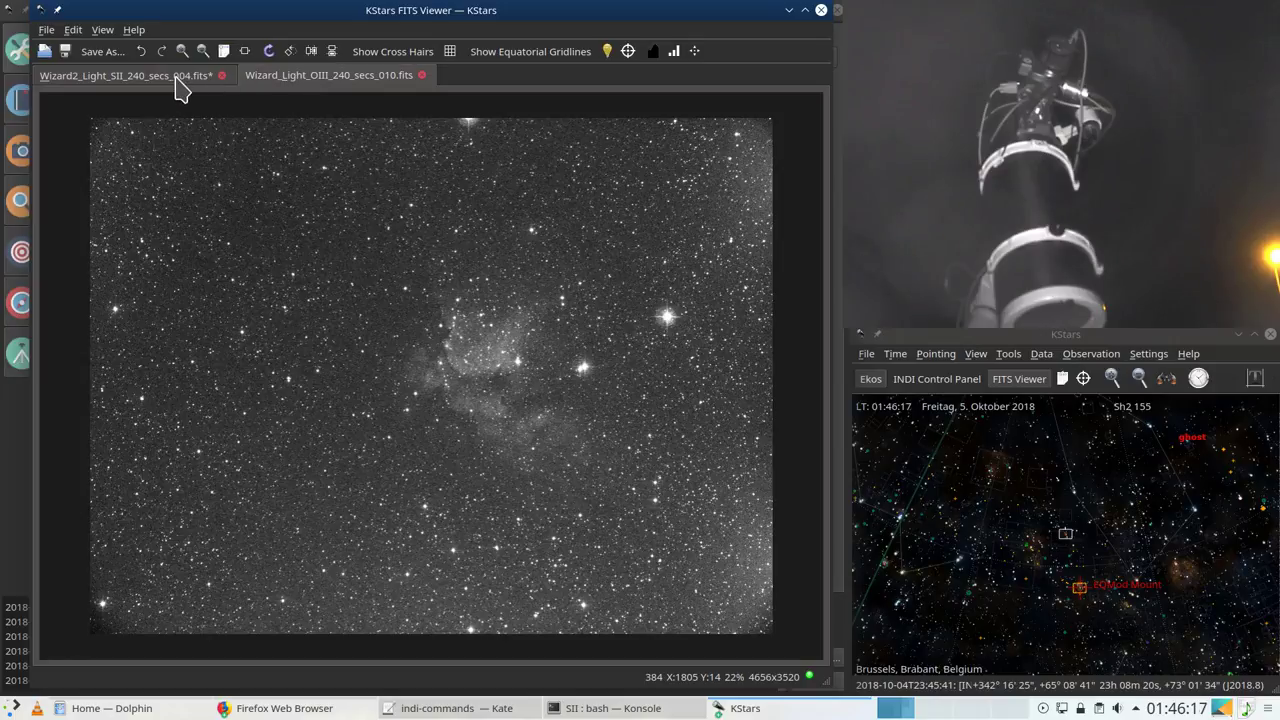
pyautogui.click(177, 87)
pyautogui.click(329, 90)
pyautogui.click(203, 83)
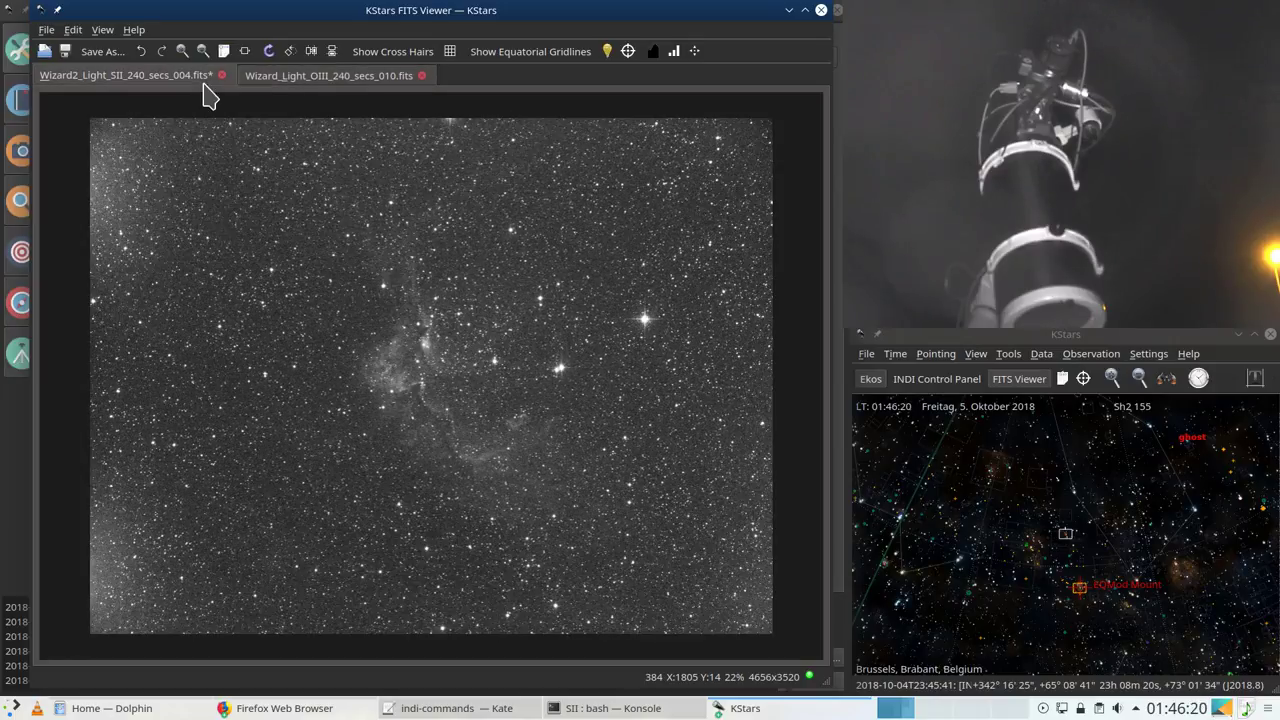
pyautogui.click(290, 85)
pyautogui.click(158, 82)
pyautogui.click(276, 86)
pyautogui.click(163, 88)
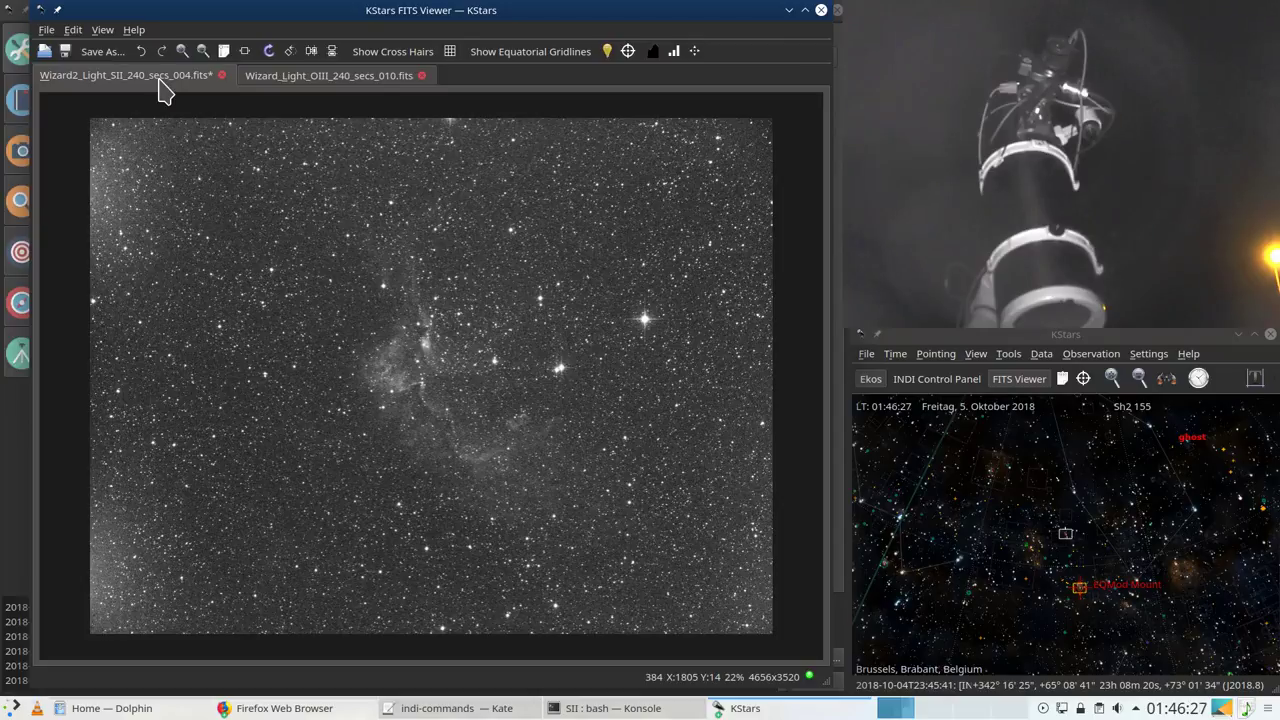
pyautogui.click(287, 85)
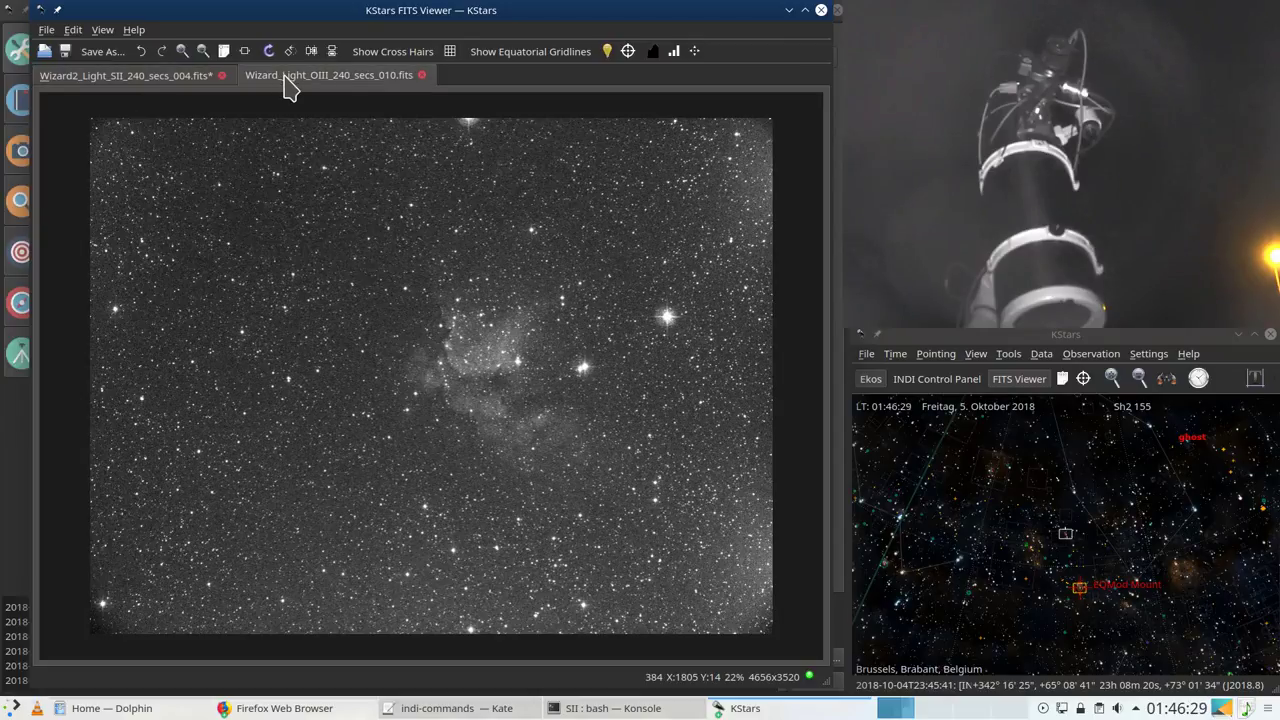
pyautogui.click(120, 80)
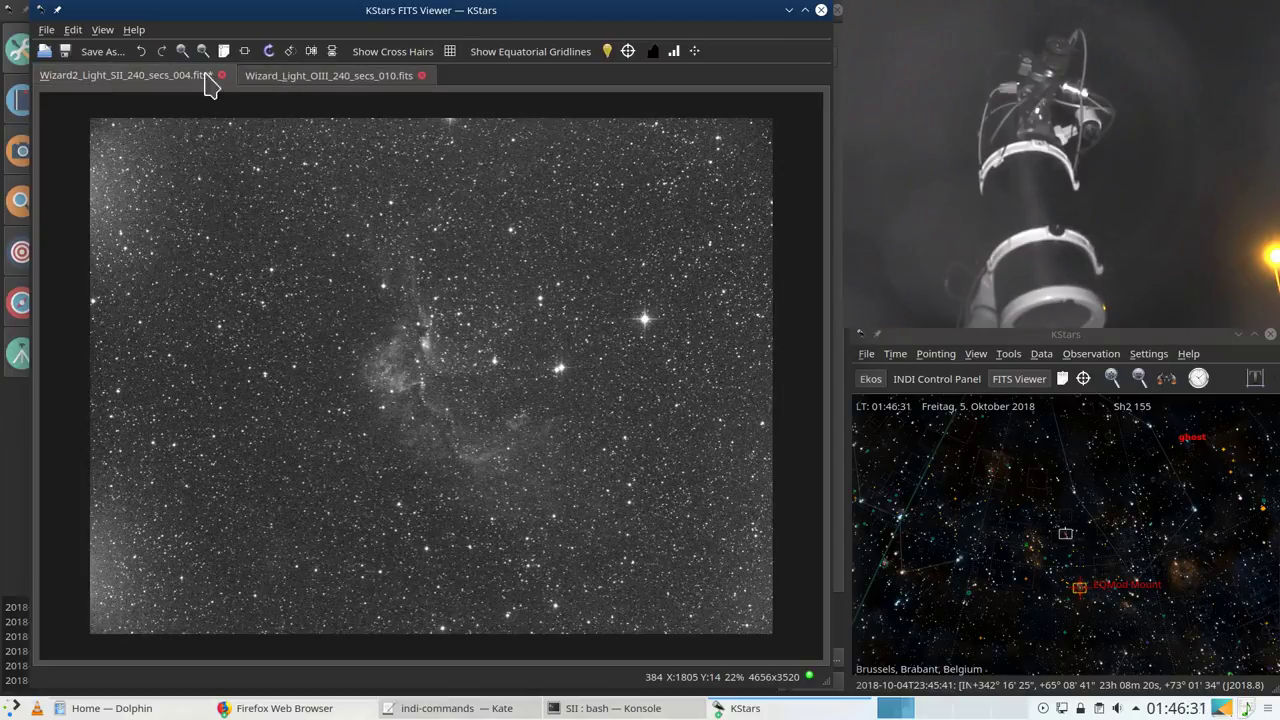
pyautogui.click(262, 80)
pyautogui.click(130, 82)
pyautogui.click(306, 82)
pyautogui.click(172, 86)
pyautogui.click(288, 86)
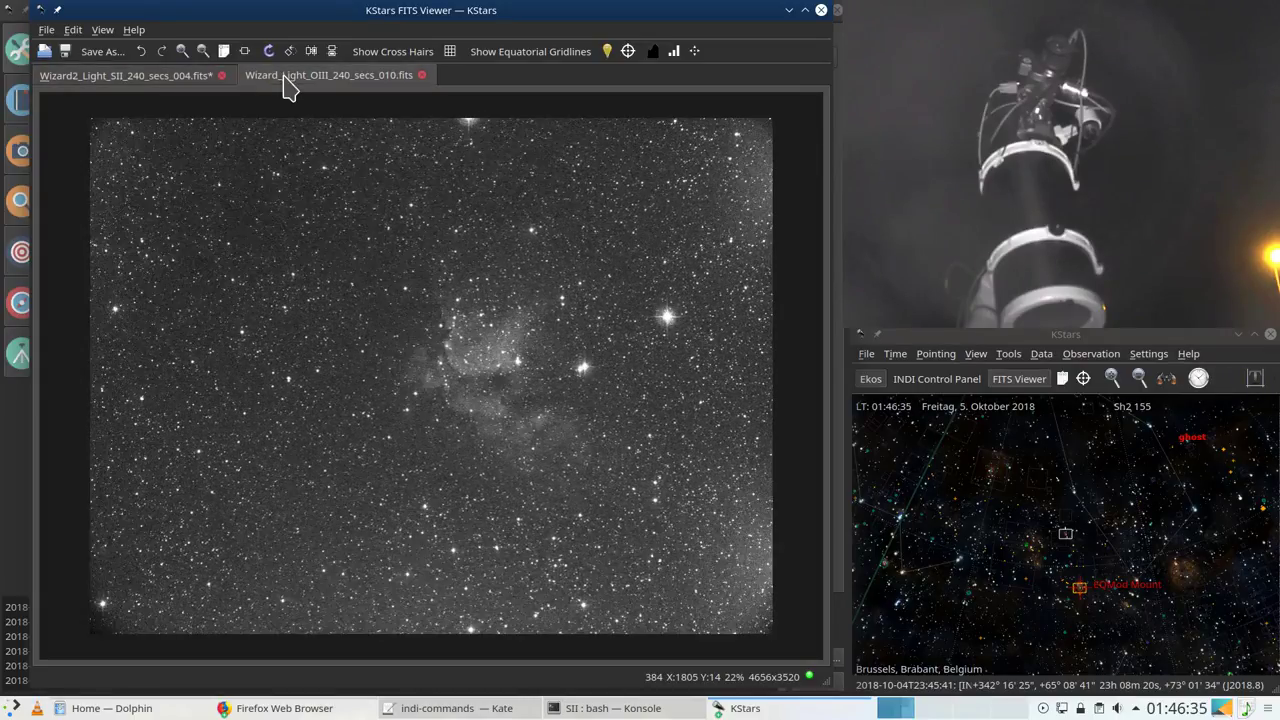
pyautogui.click(188, 86)
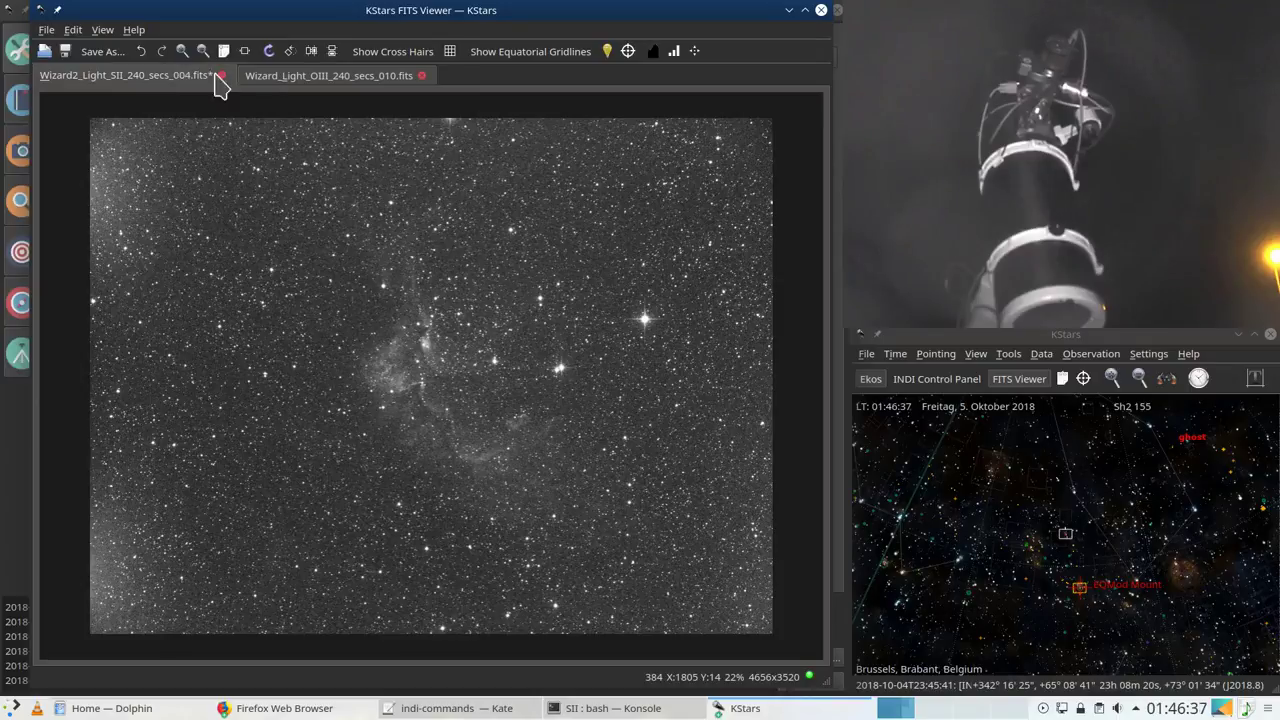
pyautogui.click(272, 82)
pyautogui.click(170, 86)
pyautogui.click(304, 84)
pyautogui.click(171, 86)
pyautogui.click(280, 88)
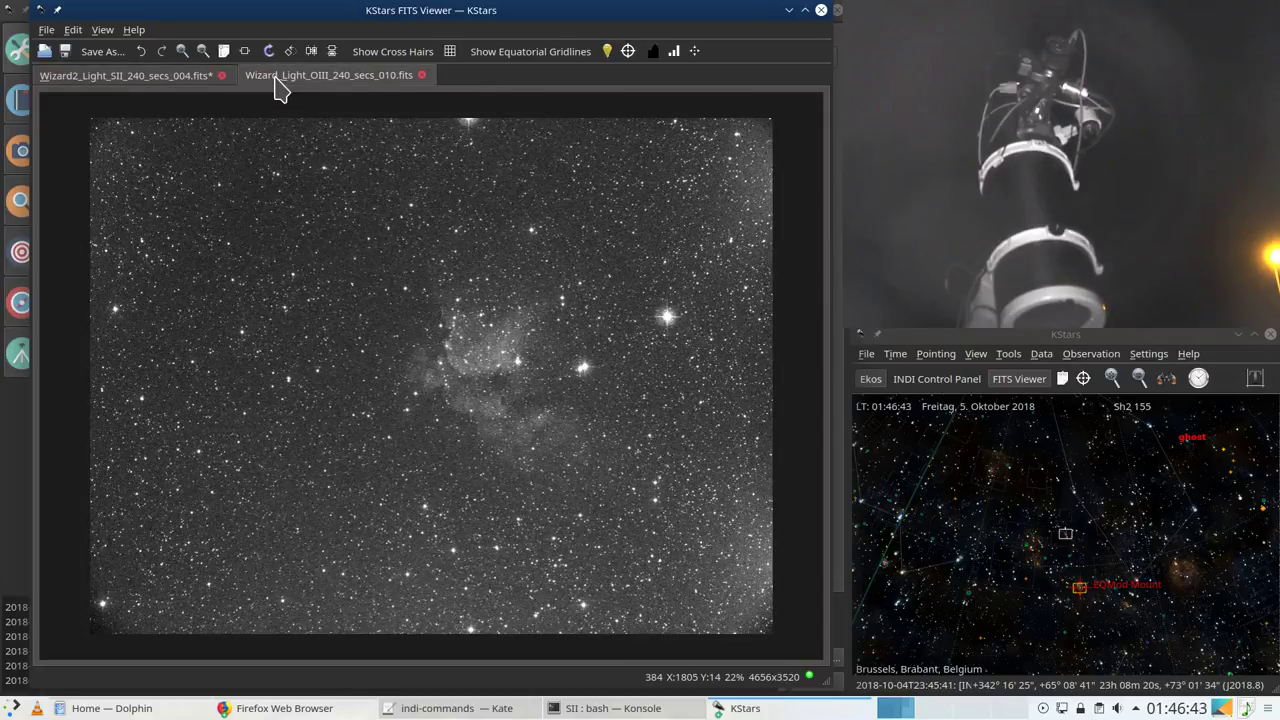
pyautogui.click(180, 86)
pyautogui.click(323, 86)
pyautogui.click(178, 84)
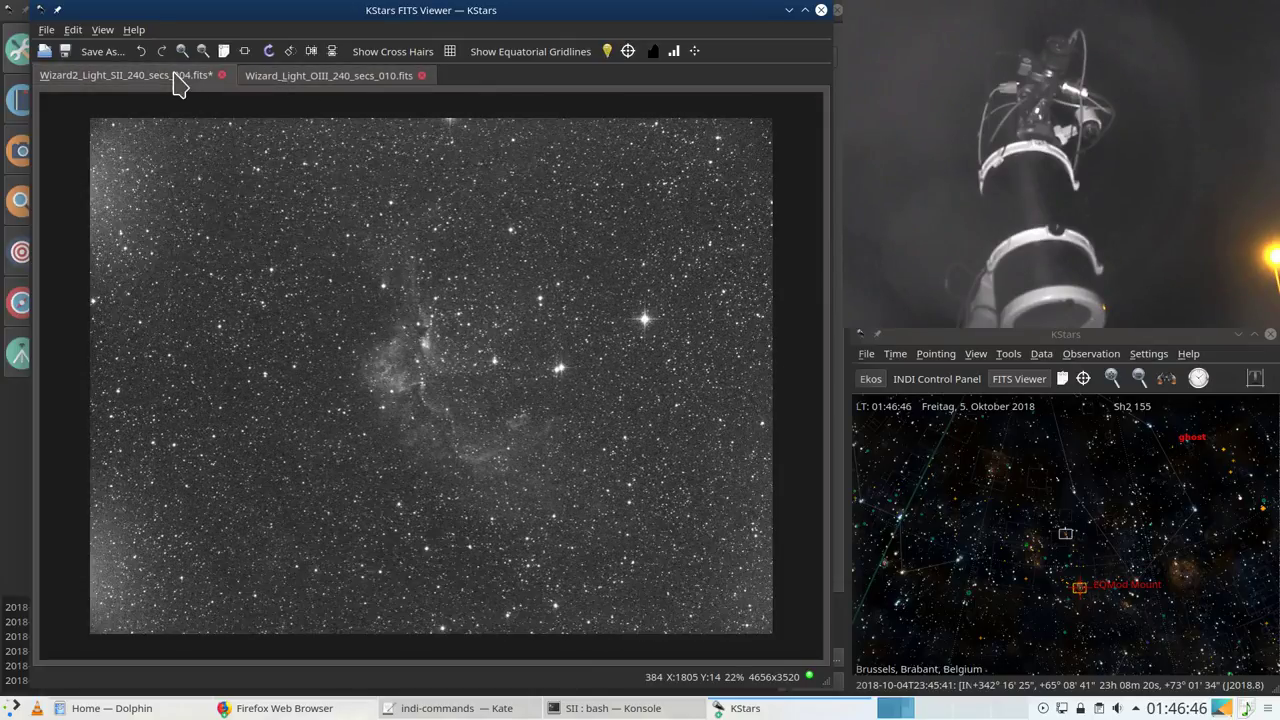
pyautogui.click(336, 87)
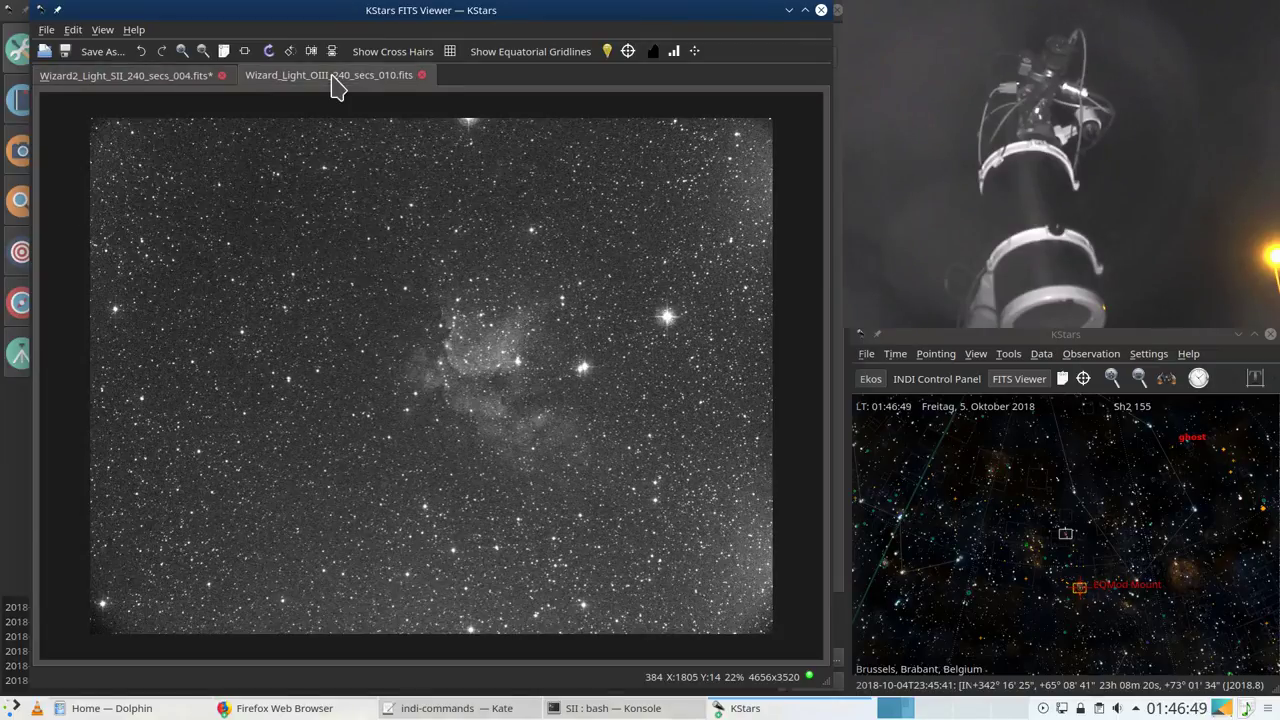
pyautogui.click(166, 86)
pyautogui.click(320, 87)
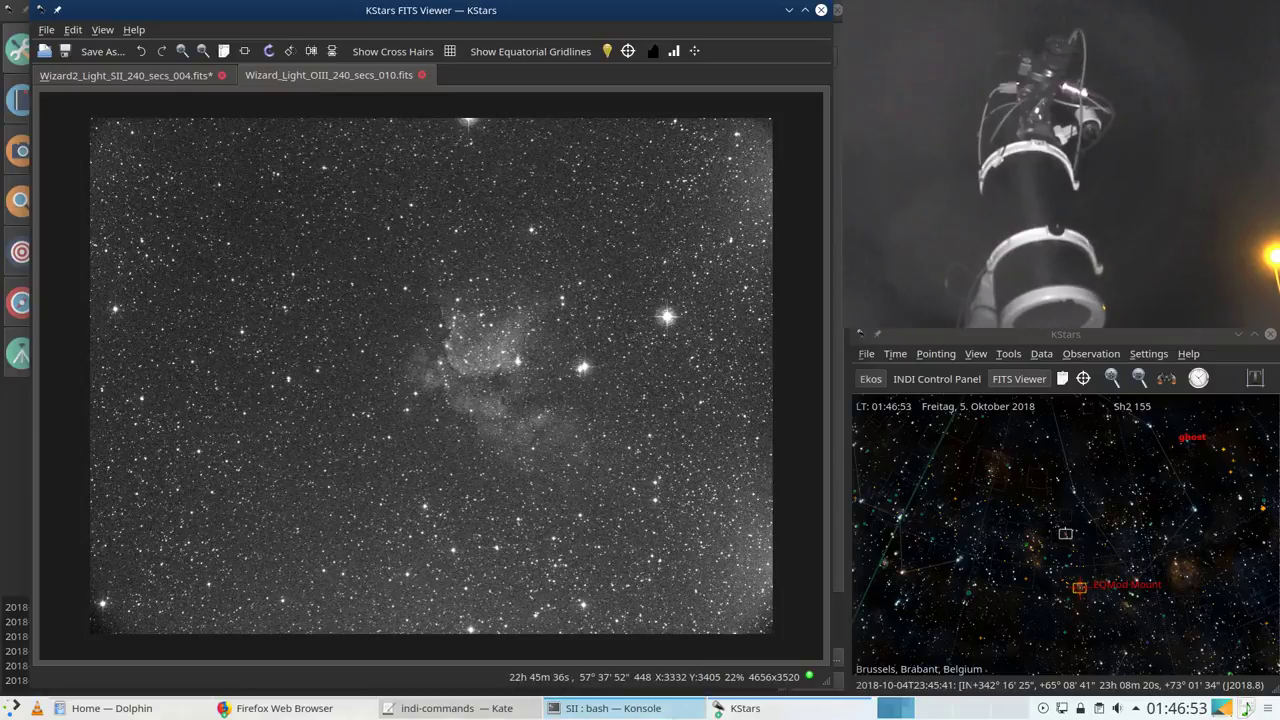
# Step: Centre the sky map on the EQMod Mount marker and examine the nebula within the asi1600 and Solver FOV frames
pyautogui.moveTo(714, 710)
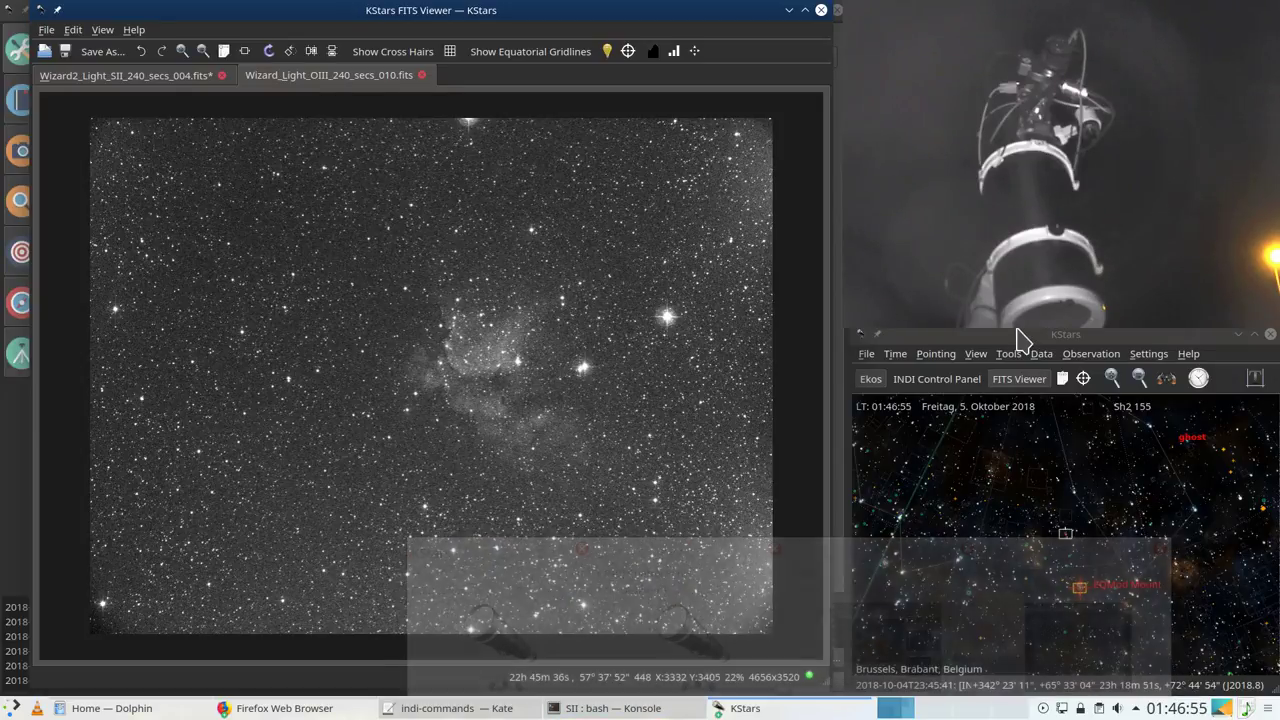
pyautogui.click(1024, 340)
pyautogui.scroll(-2, 1091, 595)
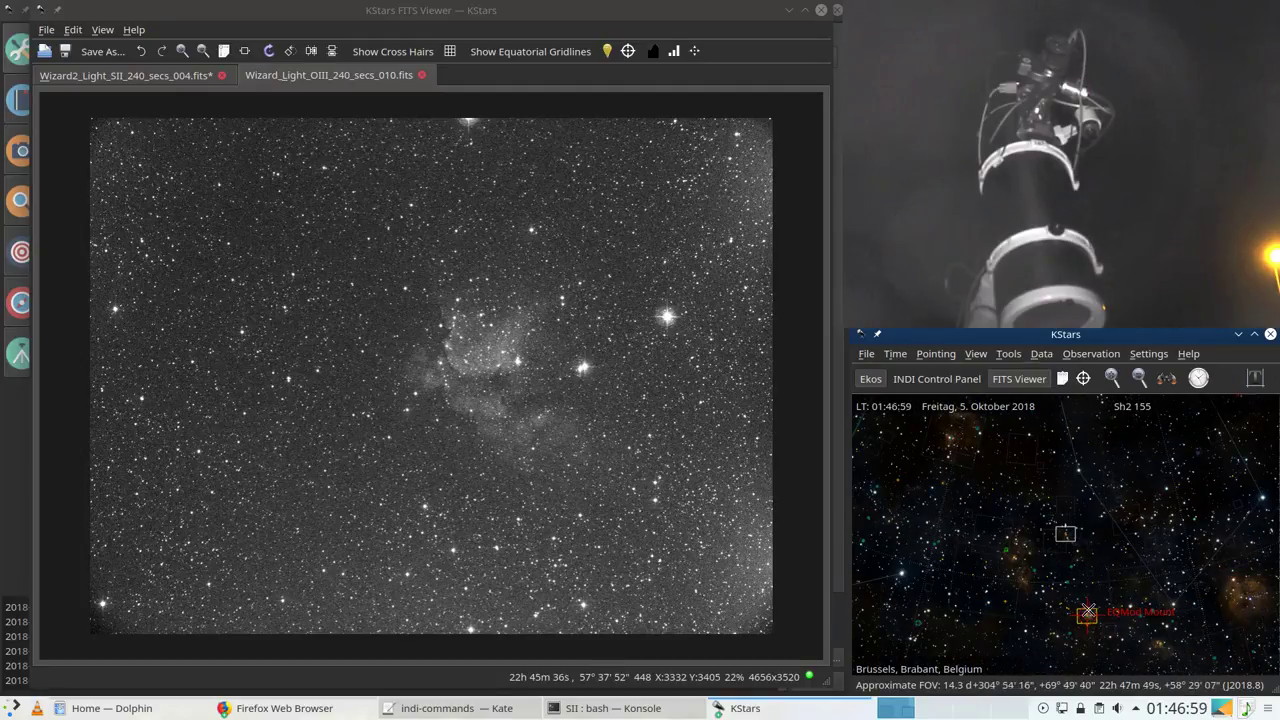
pyautogui.scroll(2, 1085, 600)
pyautogui.moveTo(1086, 560); pyautogui.dragTo(1072, 525)
pyautogui.scroll(3, 1068, 532)
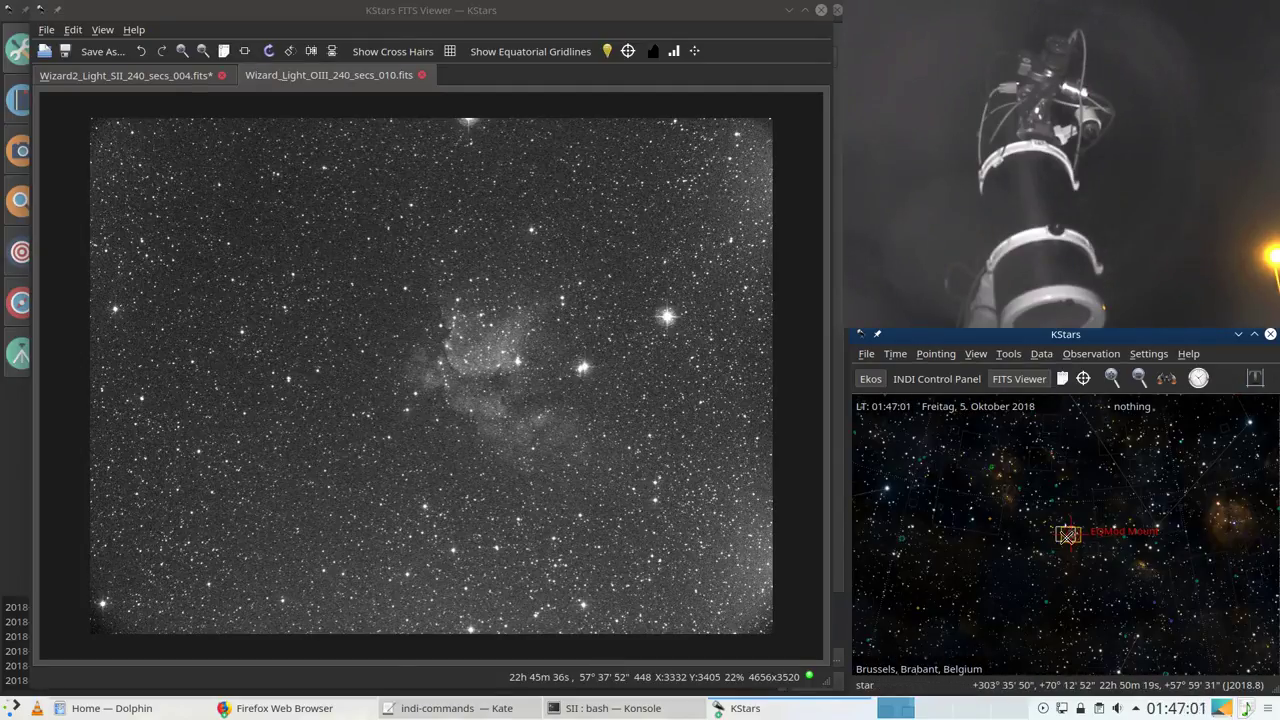
pyautogui.scroll(4, 1066, 537)
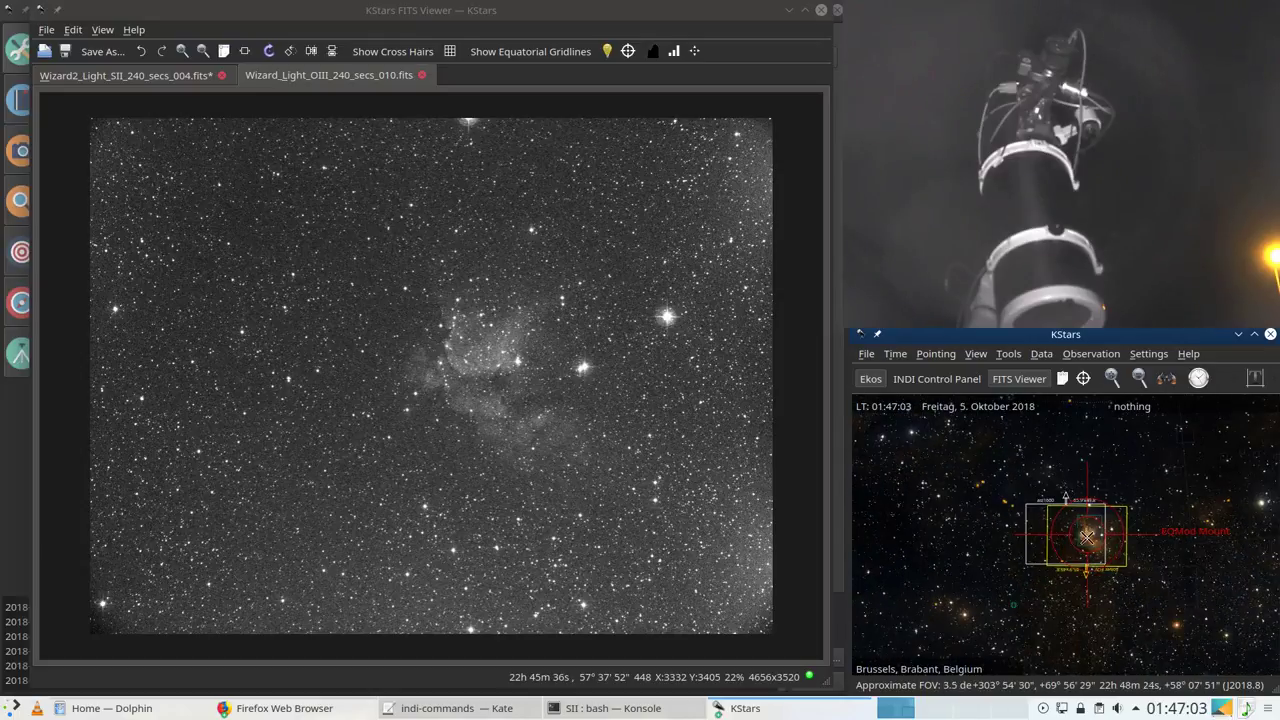
pyautogui.moveTo(1096, 540); pyautogui.dragTo(1067, 535)
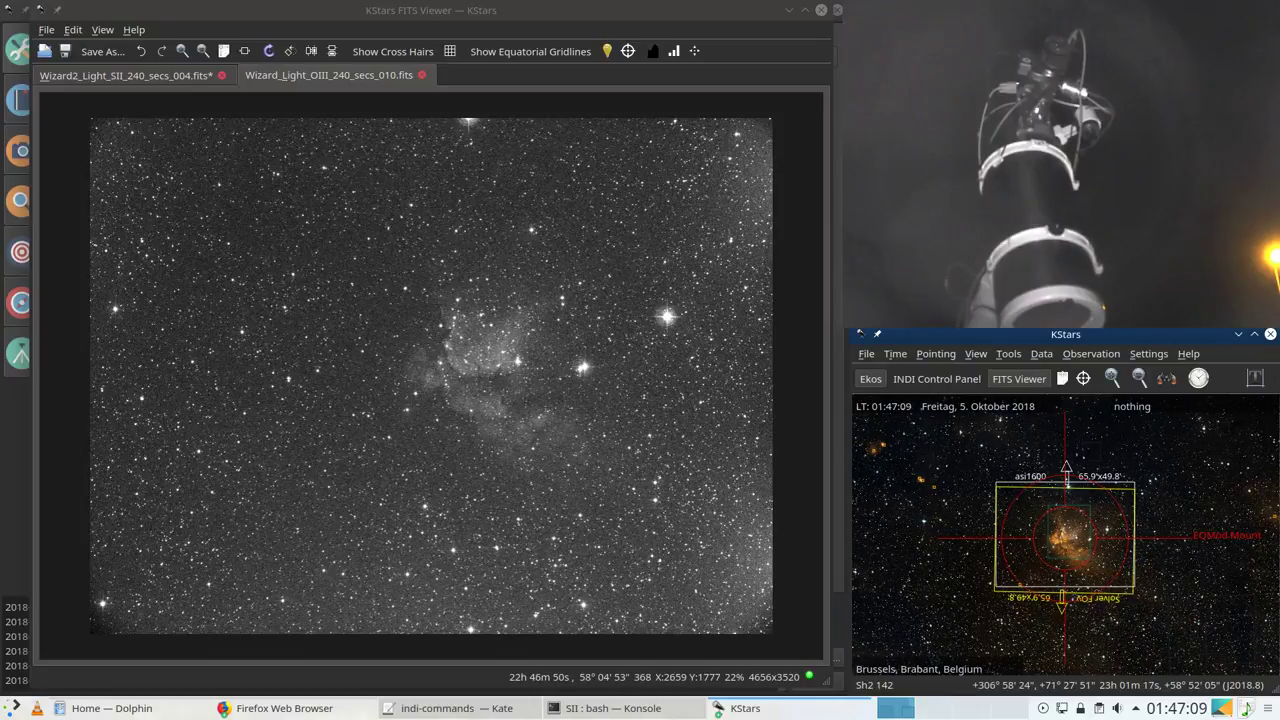
pyautogui.scroll(4, 481, 391)
pyautogui.scroll(-4, 481, 391)
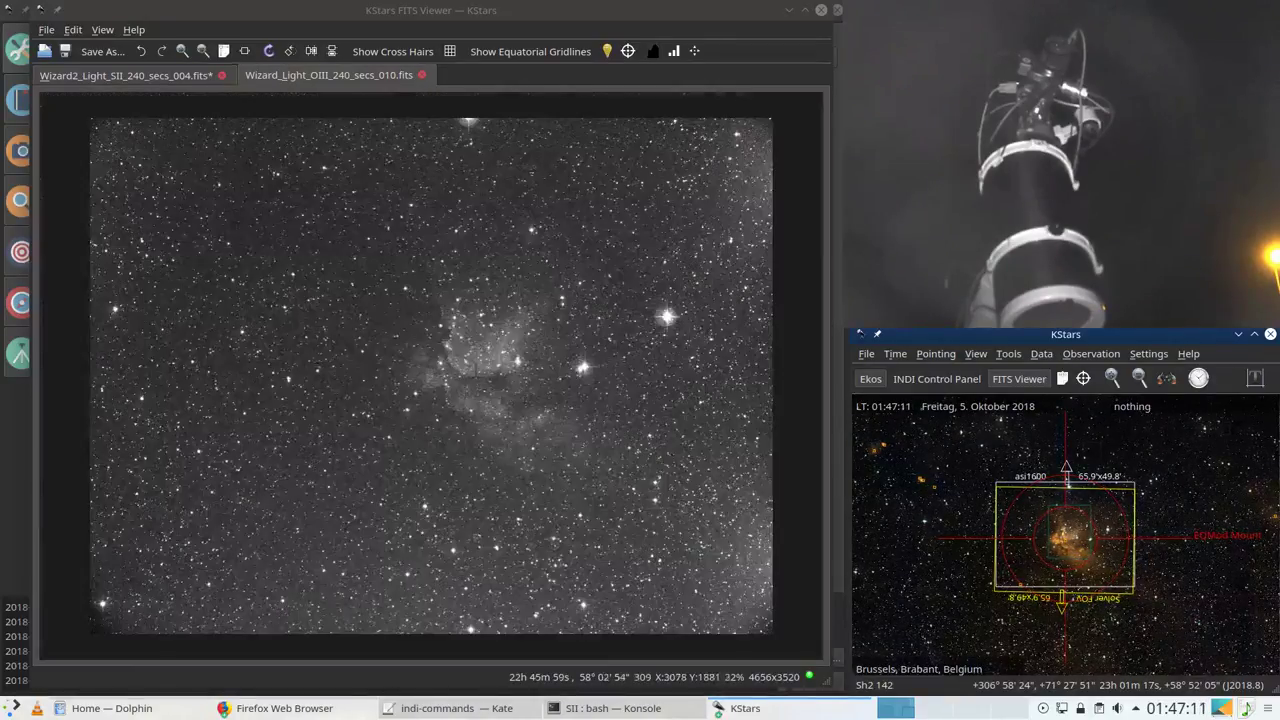
# Step: Check the OIII and SII frames against the nebula shown in the sky map, ending on the SII frame
pyautogui.click(150, 85)
pyautogui.click(307, 88)
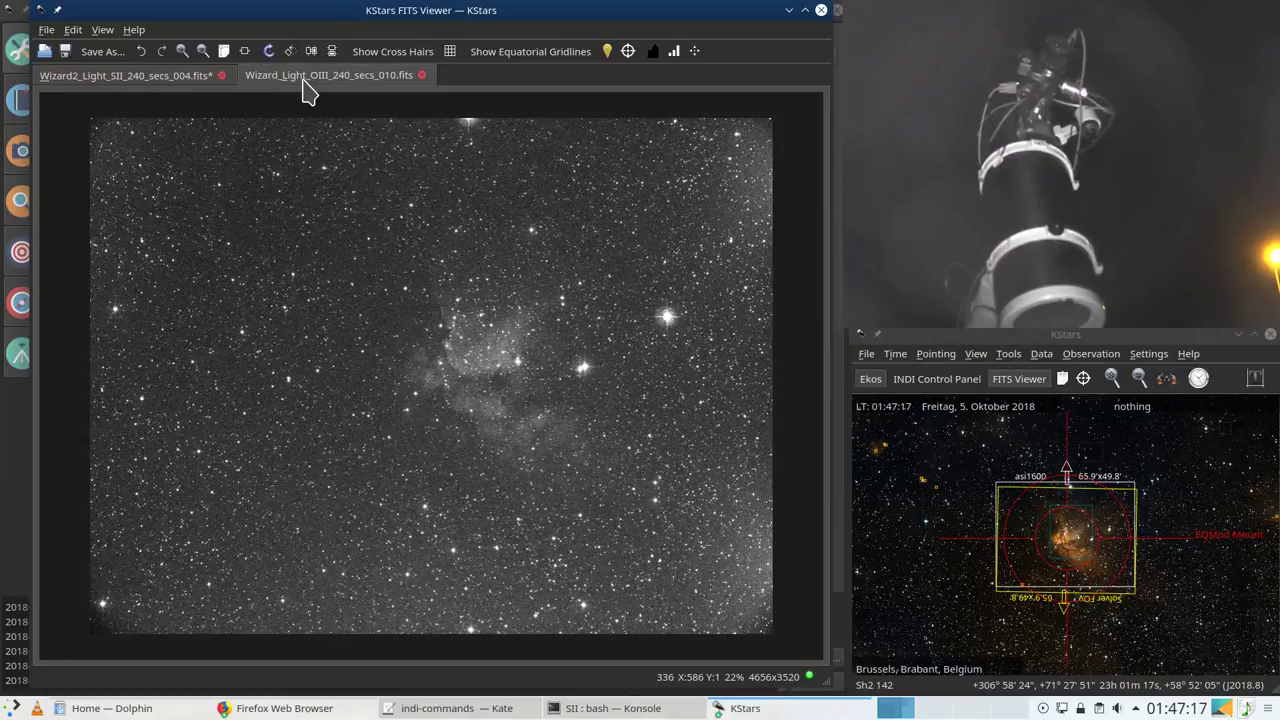
pyautogui.click(178, 88)
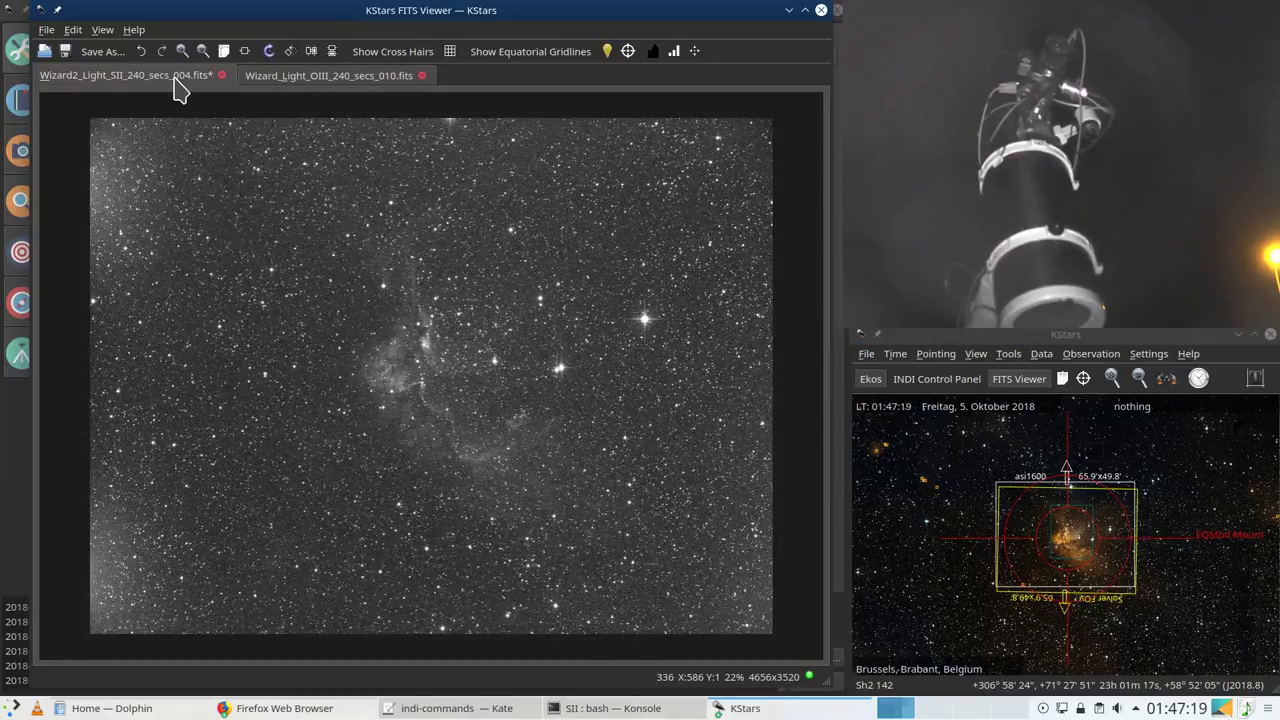
pyautogui.click(281, 86)
pyautogui.click(194, 86)
pyautogui.click(303, 86)
pyautogui.click(182, 88)
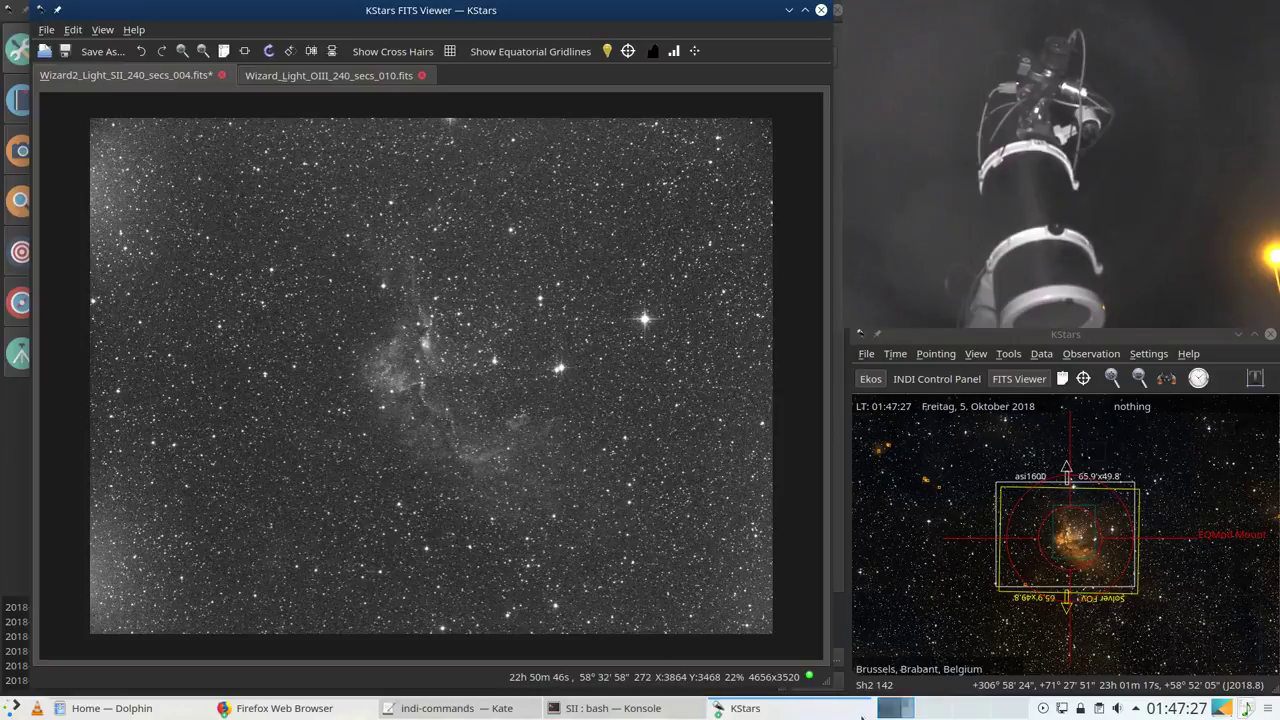
# Step: Bring up the Ekos window and examine the alignment module's plate-solving results and solver log
pyautogui.click(806, 713)
pyautogui.click(798, 682)
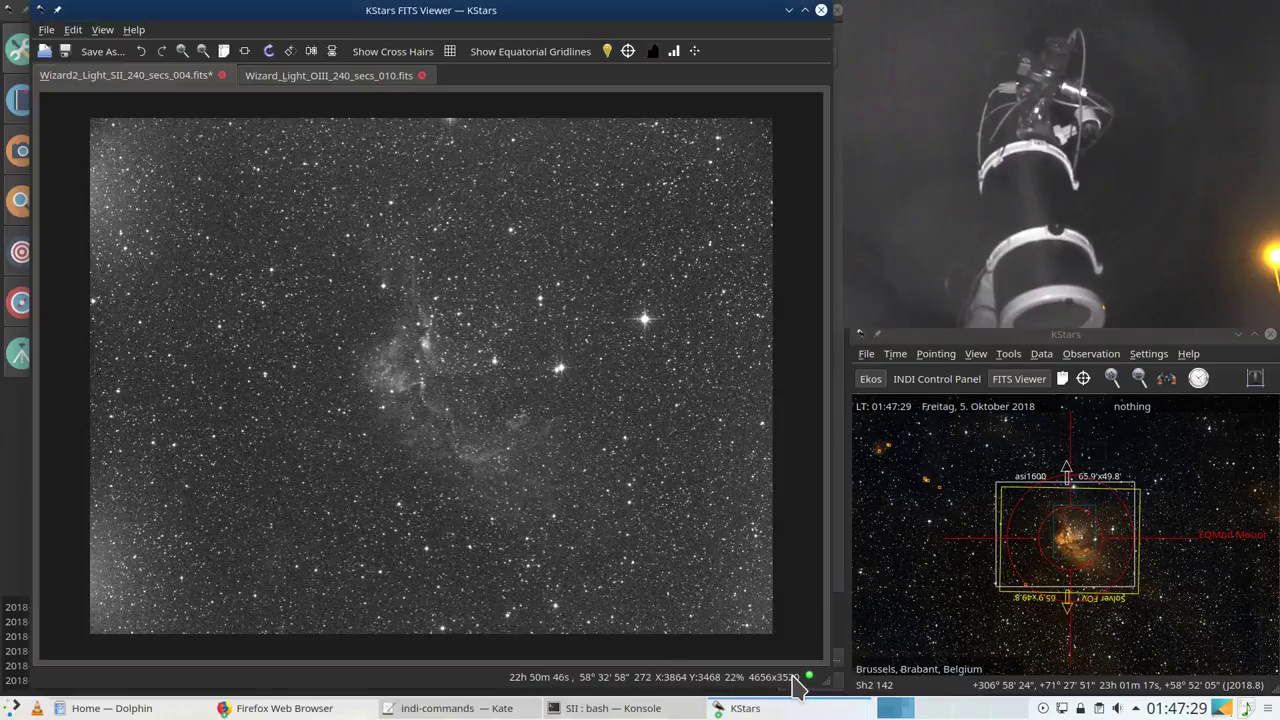
pyautogui.click(797, 712)
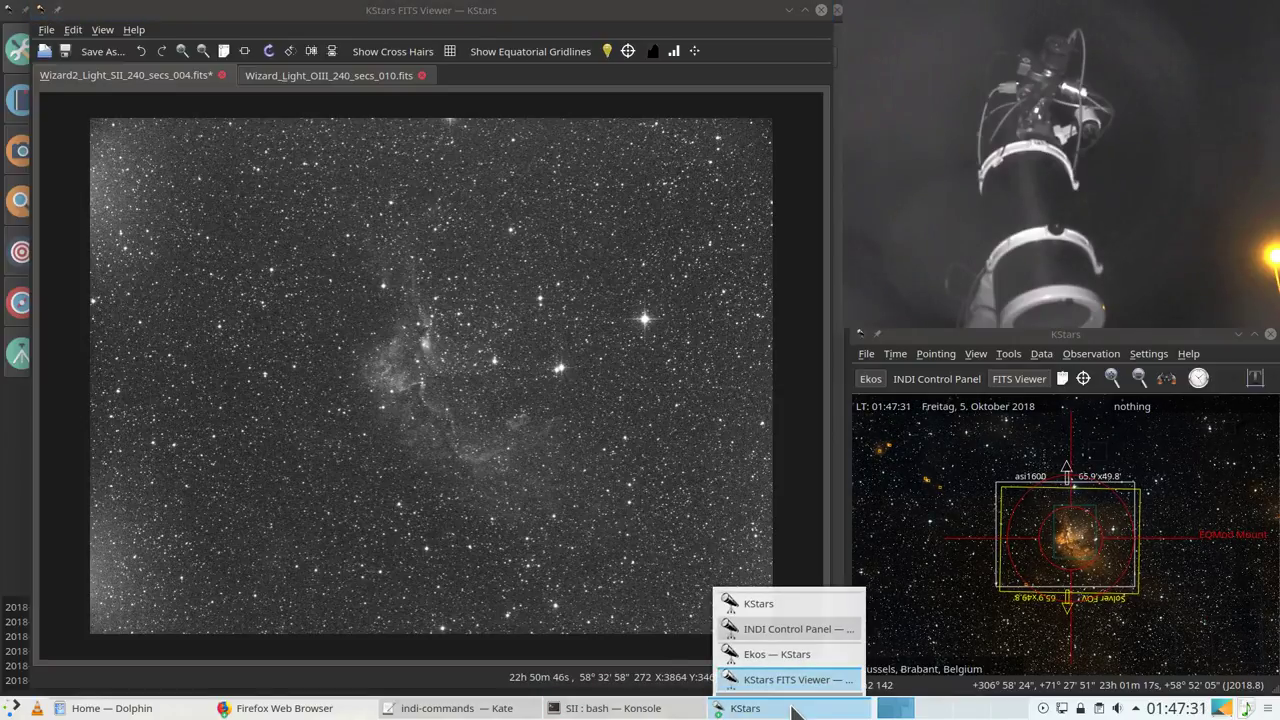
pyautogui.click(775, 655)
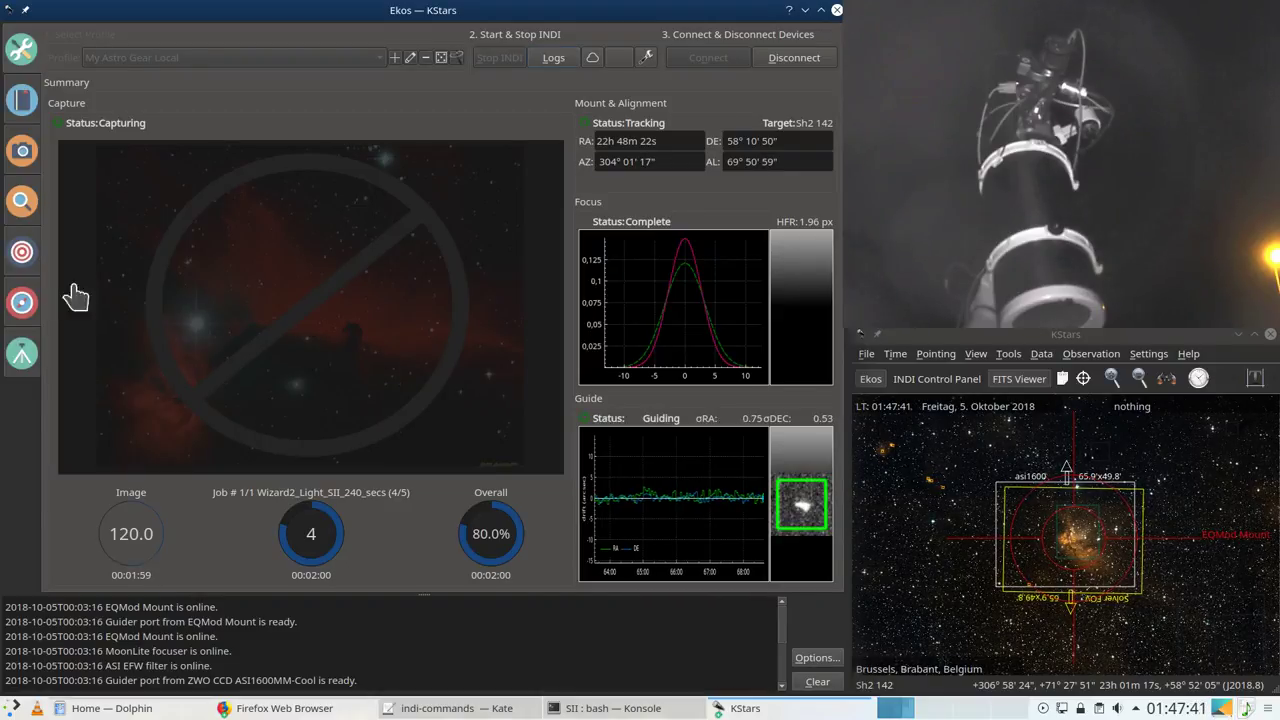
pyautogui.click(23, 260)
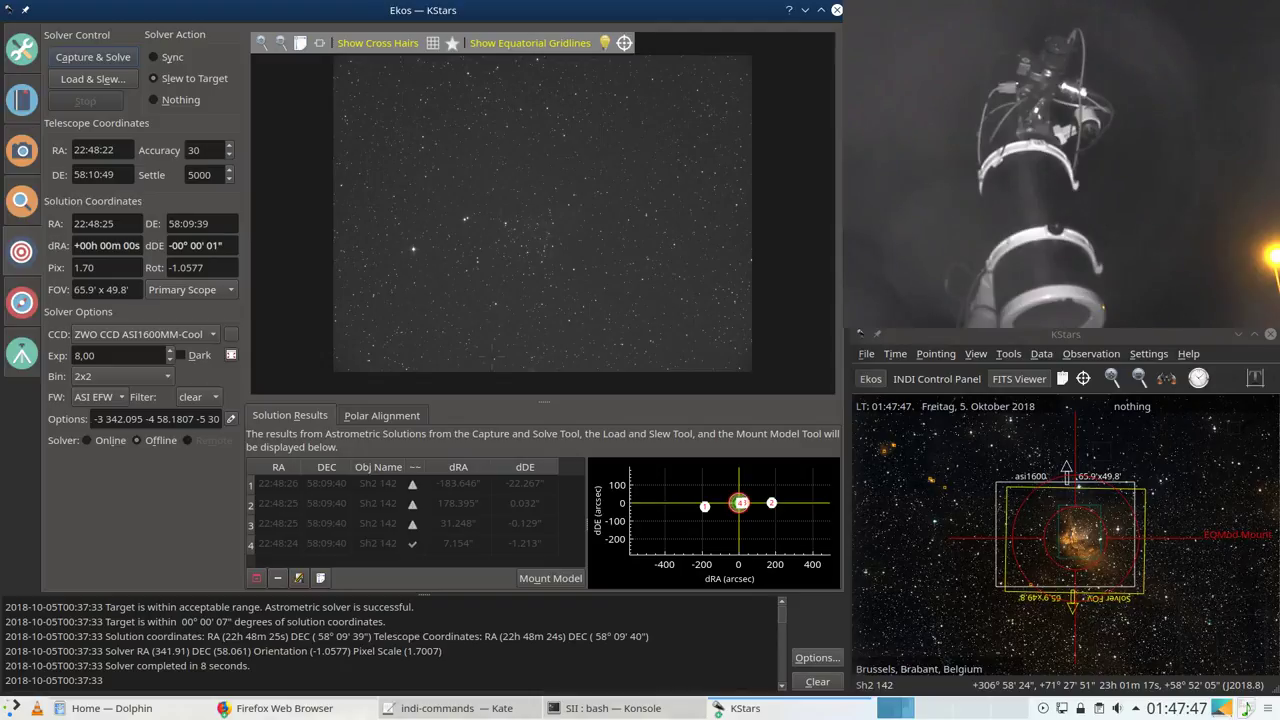
pyautogui.moveTo(181, 606); pyautogui.dragTo(405, 628)
pyautogui.click(405, 628)
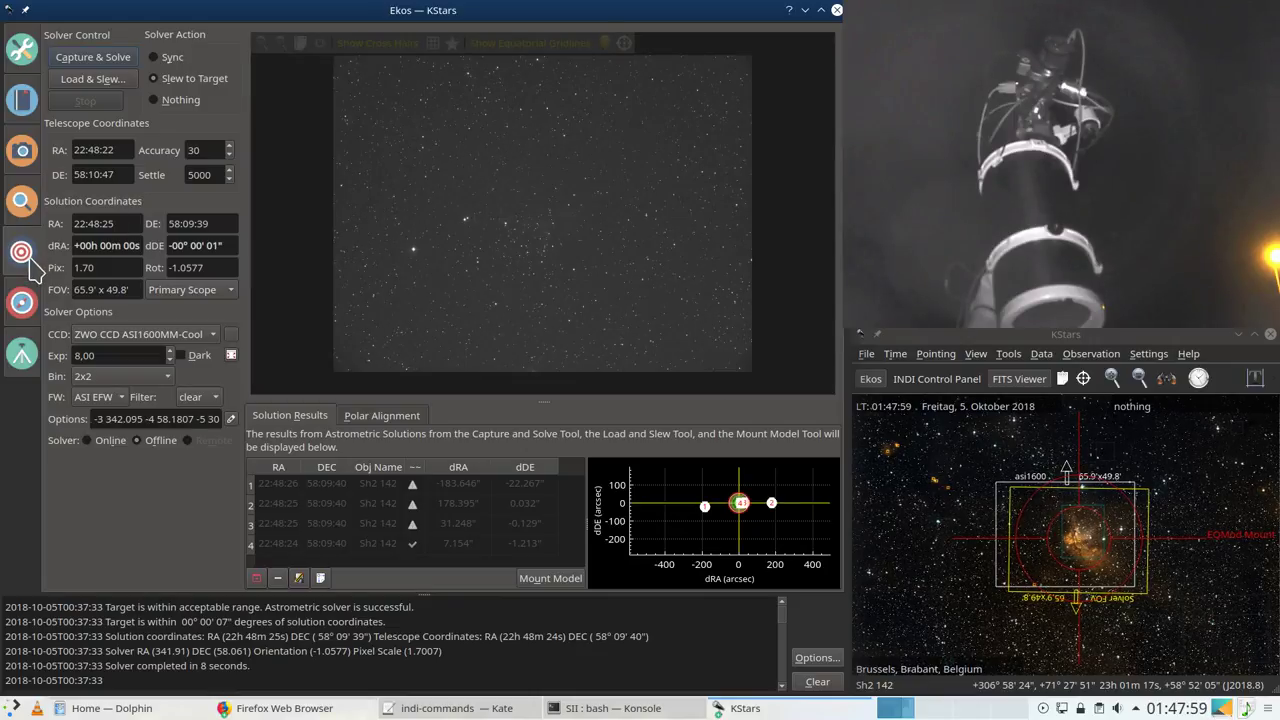
# Step: Rotate the SII frame left twice in the FITS Viewer to turn it 180 degrees, and minimize the viewer
pyautogui.click(735, 713)
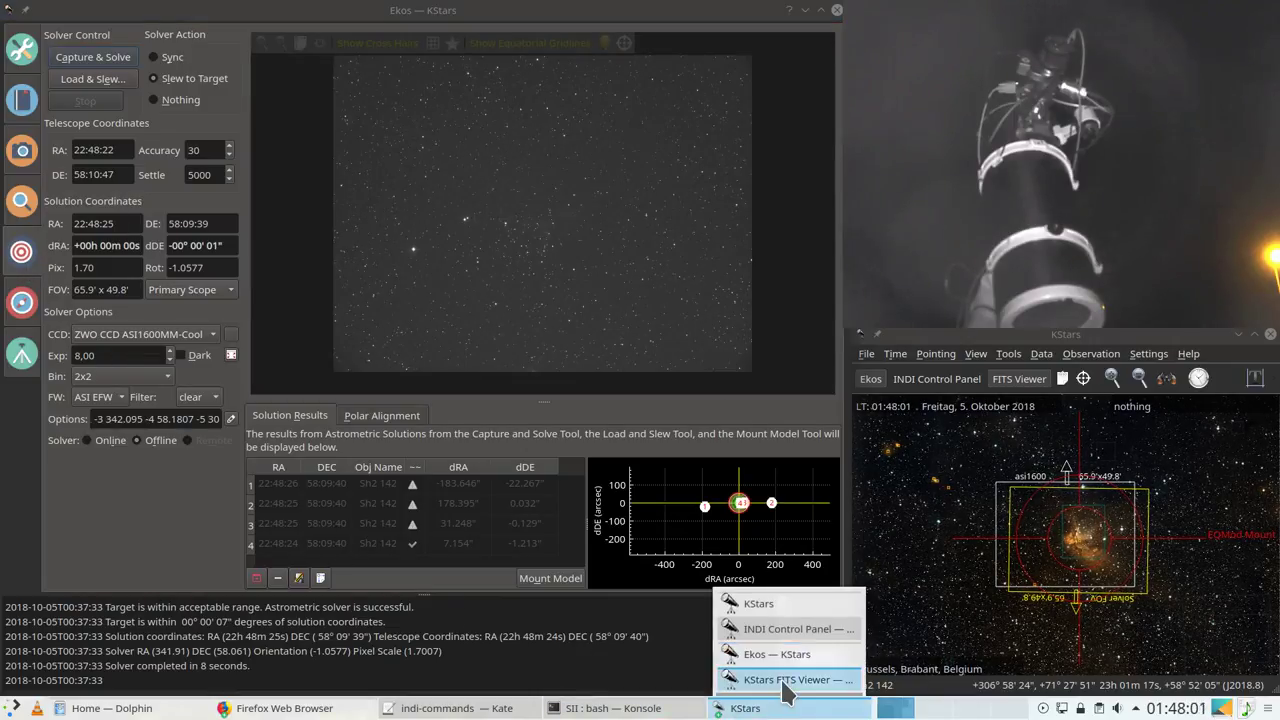
pyautogui.click(771, 680)
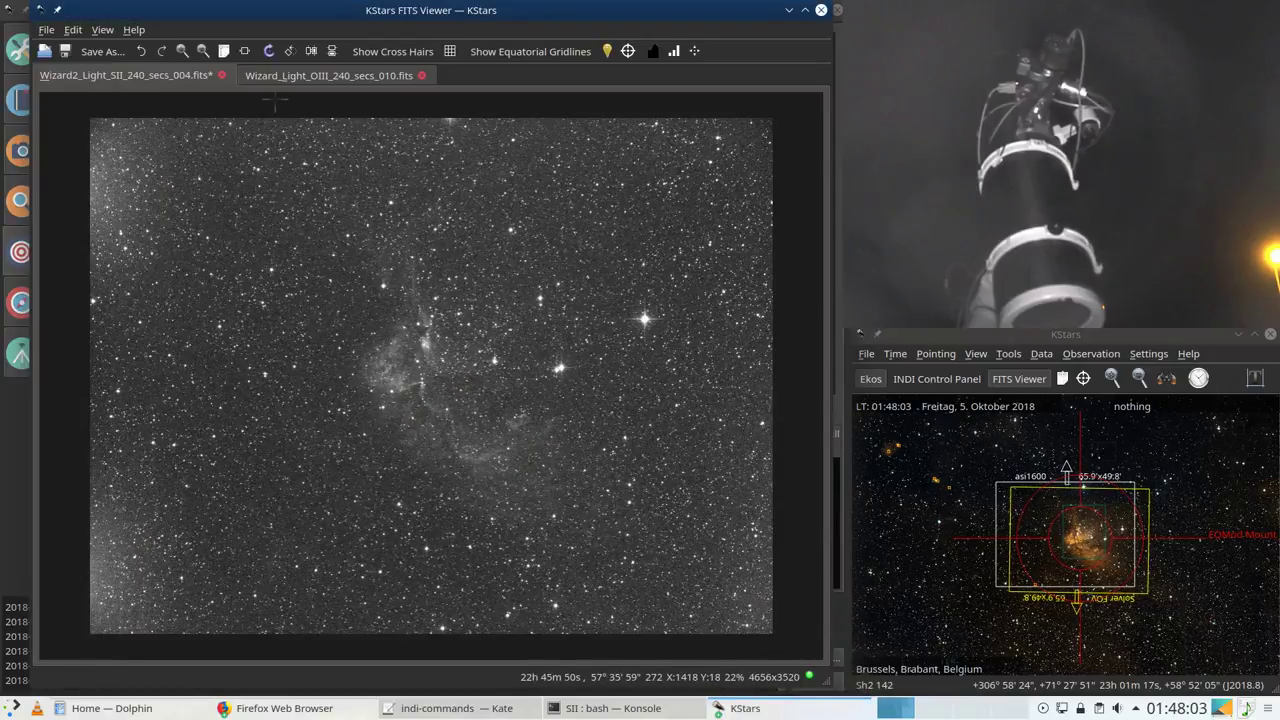
pyautogui.click(288, 53)
pyautogui.click(289, 52)
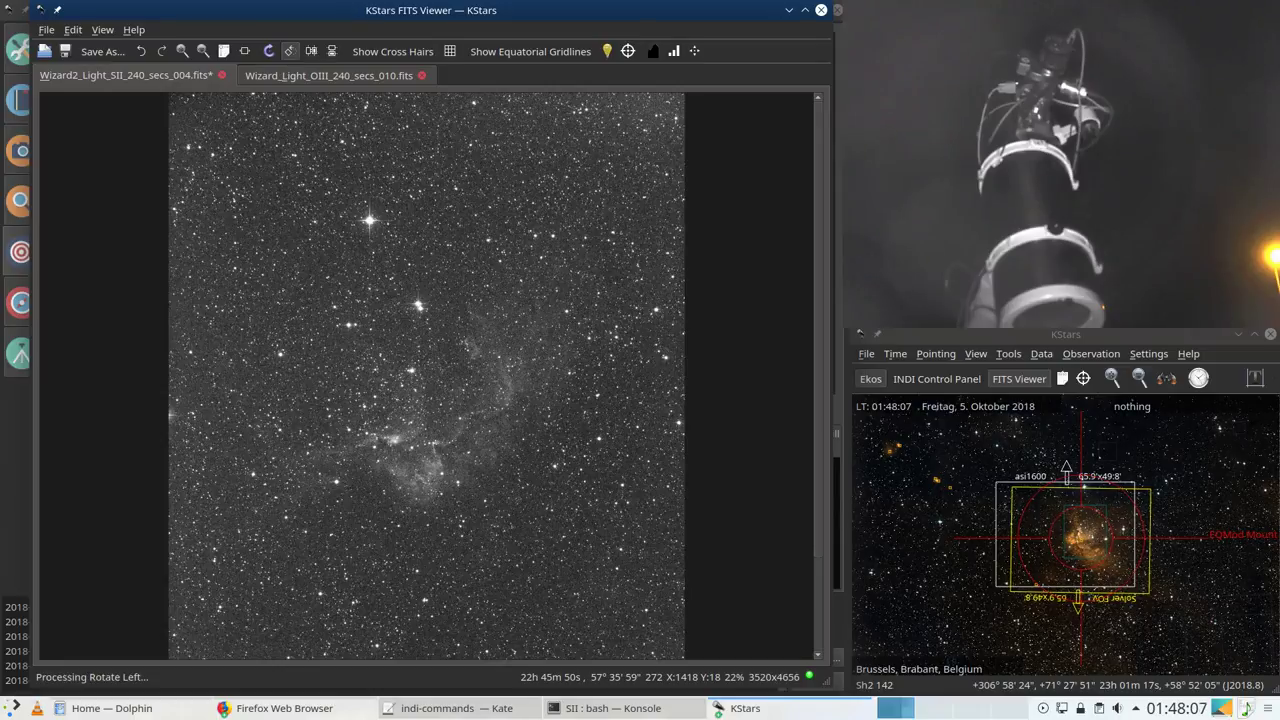
pyautogui.moveTo(393, 22); pyautogui.dragTo(225, 97)
pyautogui.moveTo(336, 88); pyautogui.dragTo(507, 55)
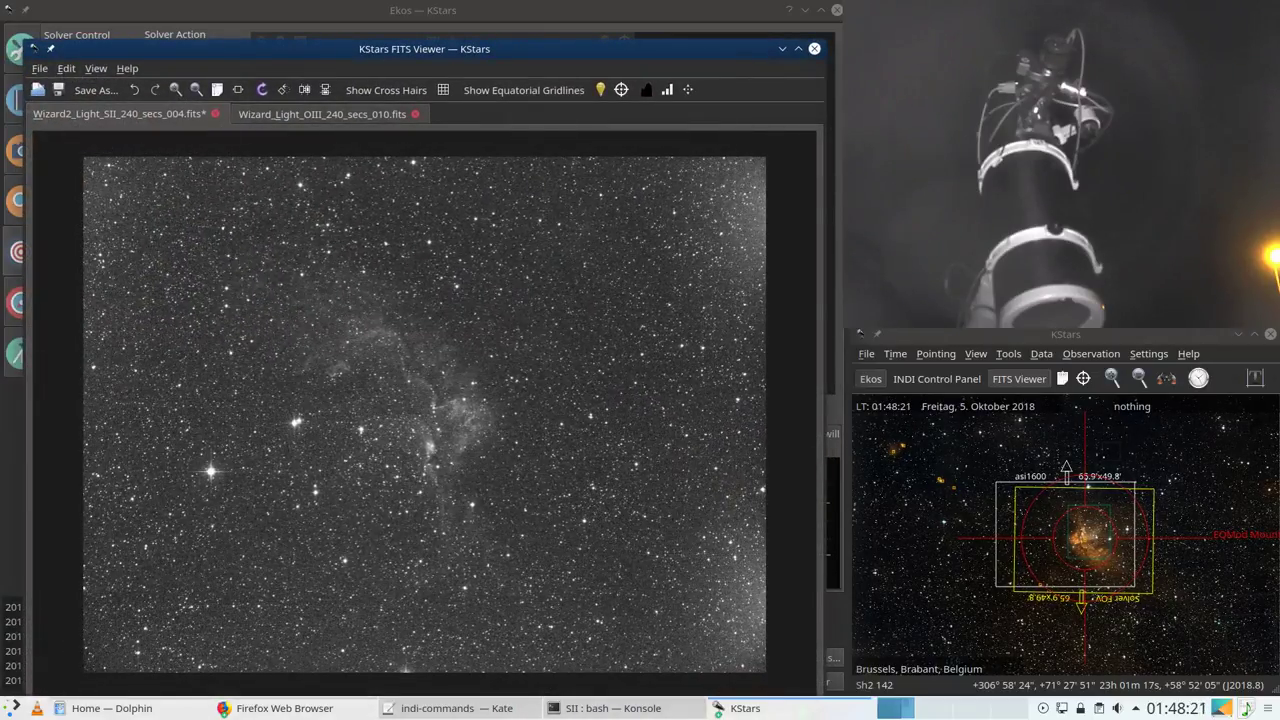
pyautogui.click(783, 49)
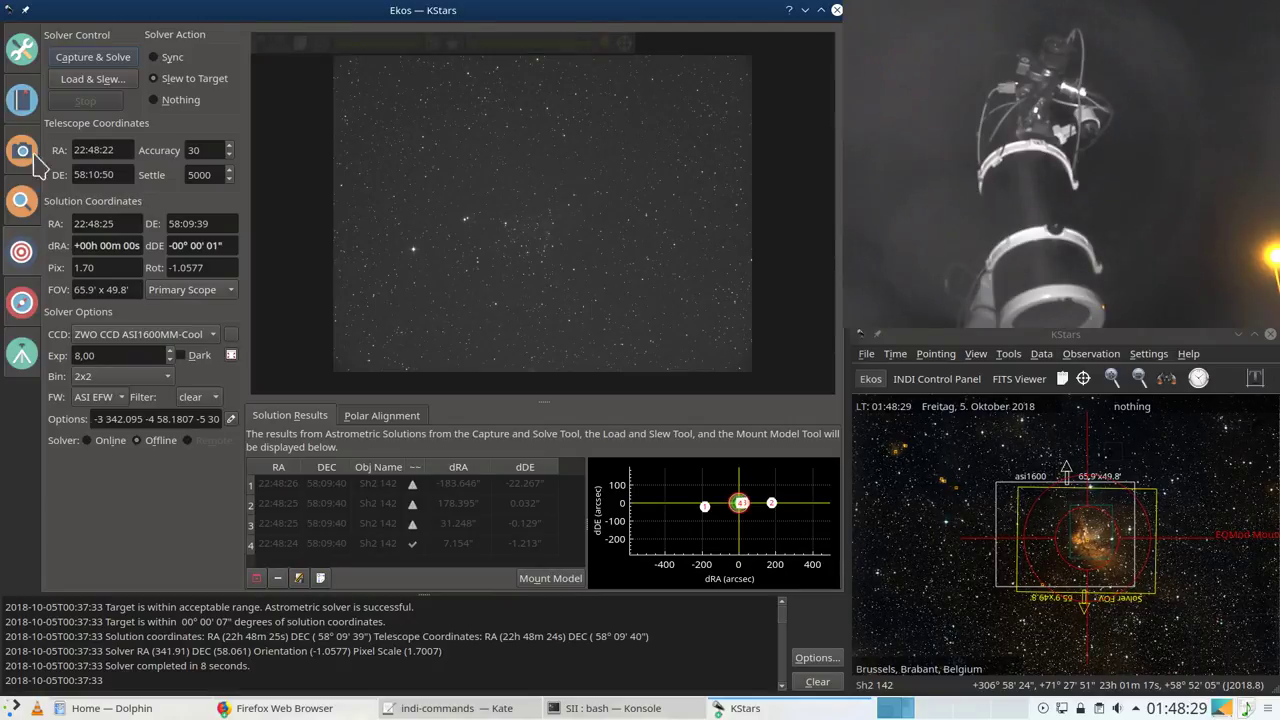
# Step: Check the capture, focus and guiding status in the Ekos setup summary alongside a wider view of the sky map
pyautogui.click(22, 49)
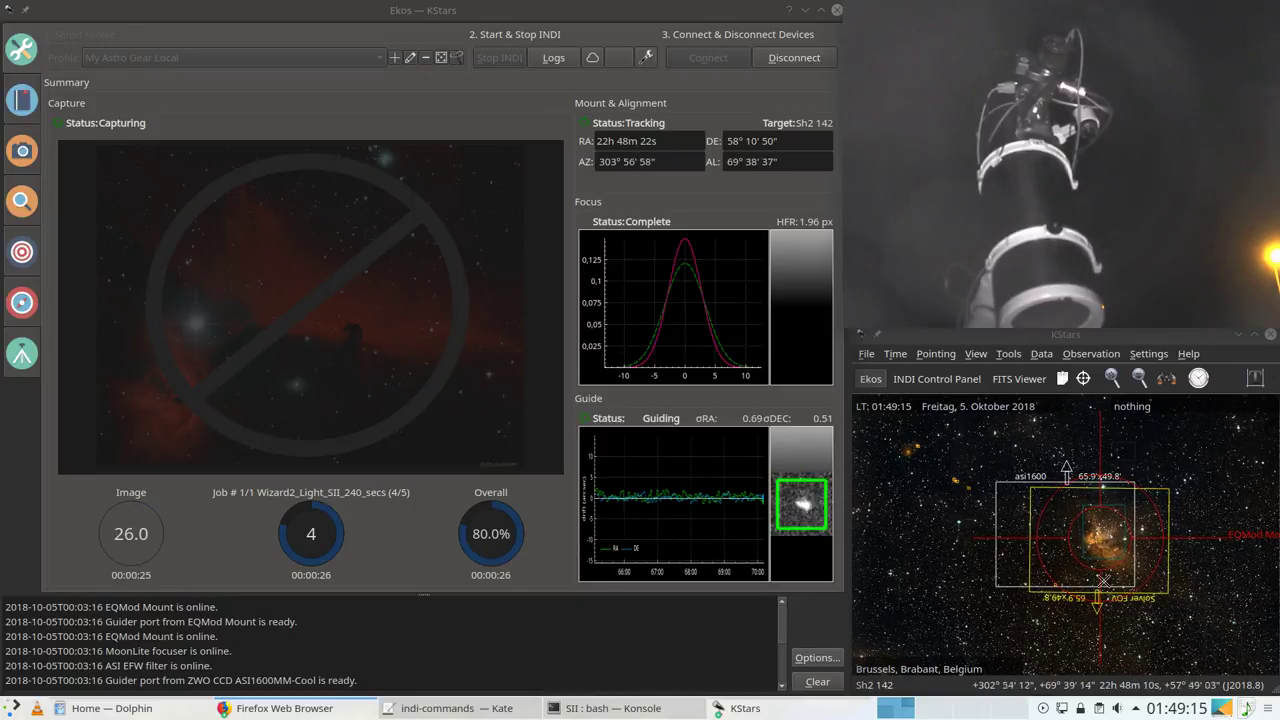
pyautogui.scroll(-5, 1075, 543)
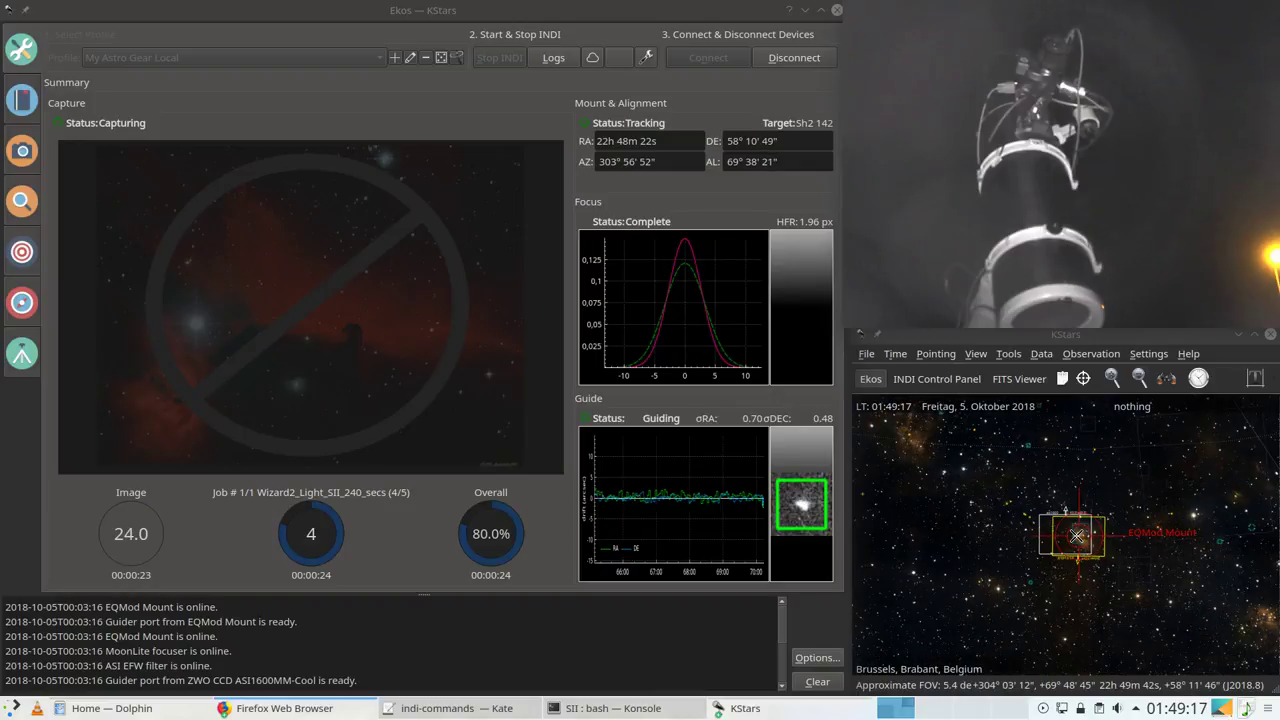
pyautogui.scroll(-2, 1076, 535)
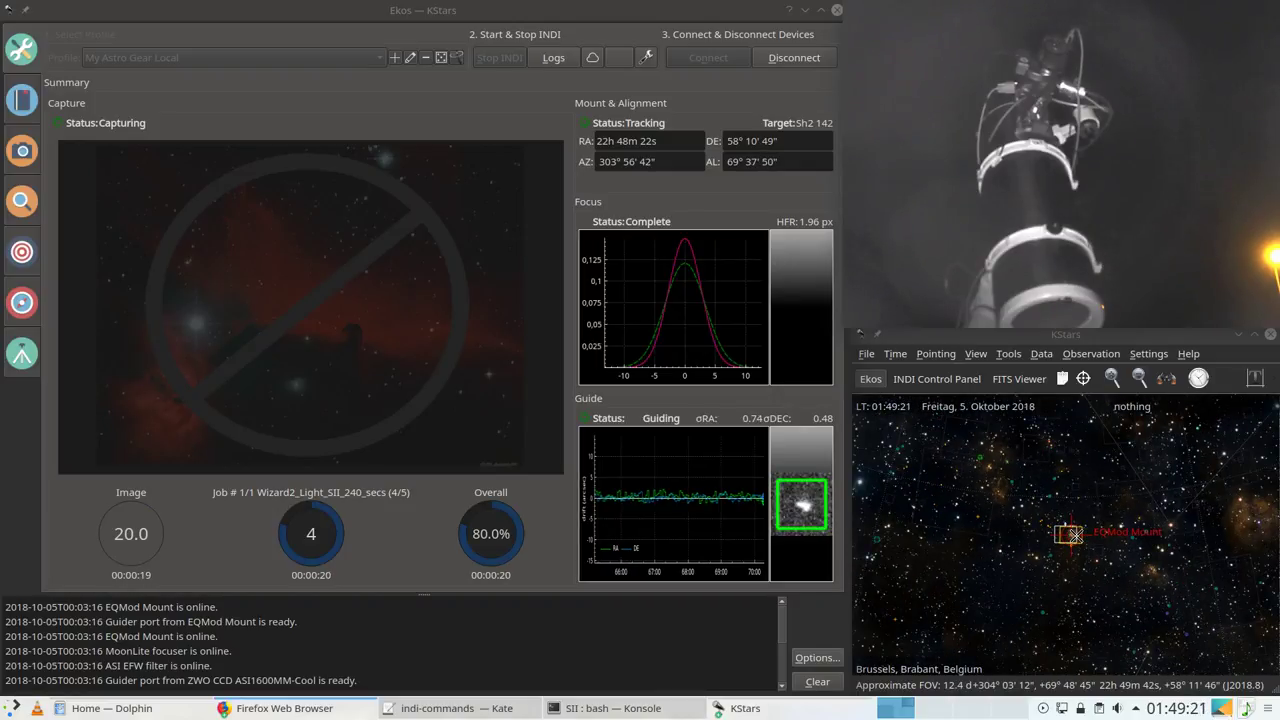
pyautogui.moveTo(766, 710)
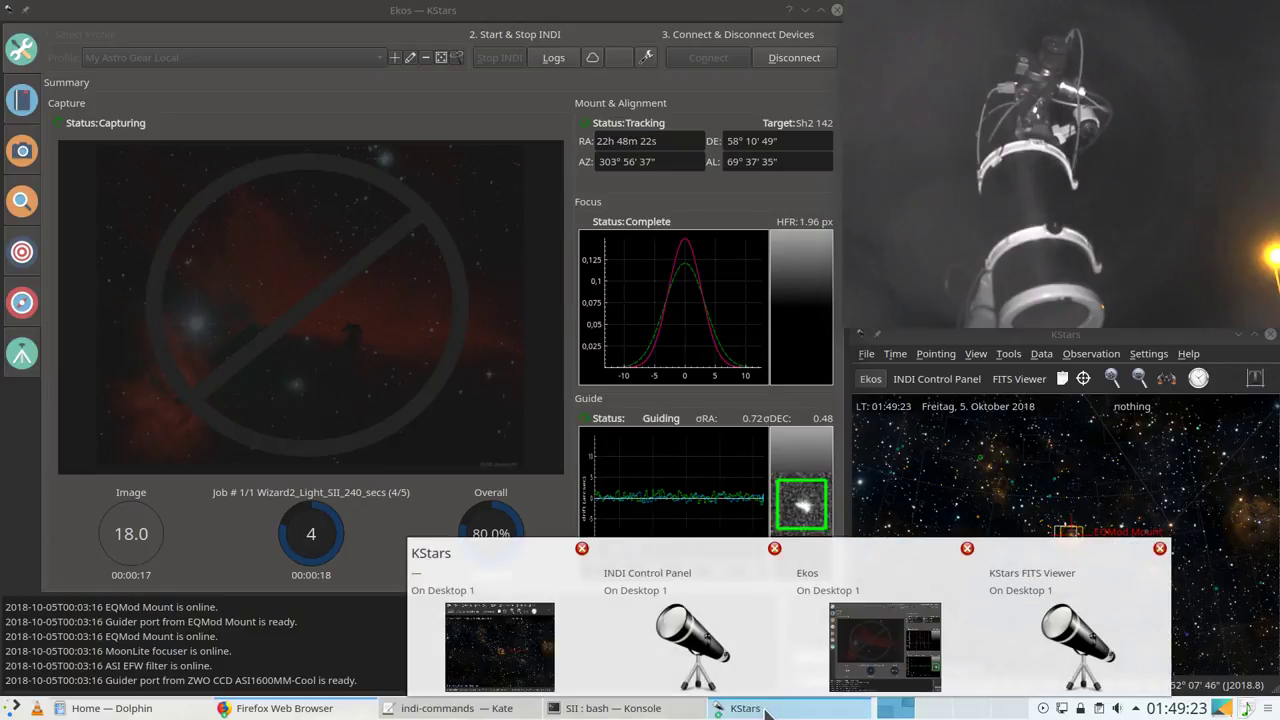
pyautogui.click(406, 506)
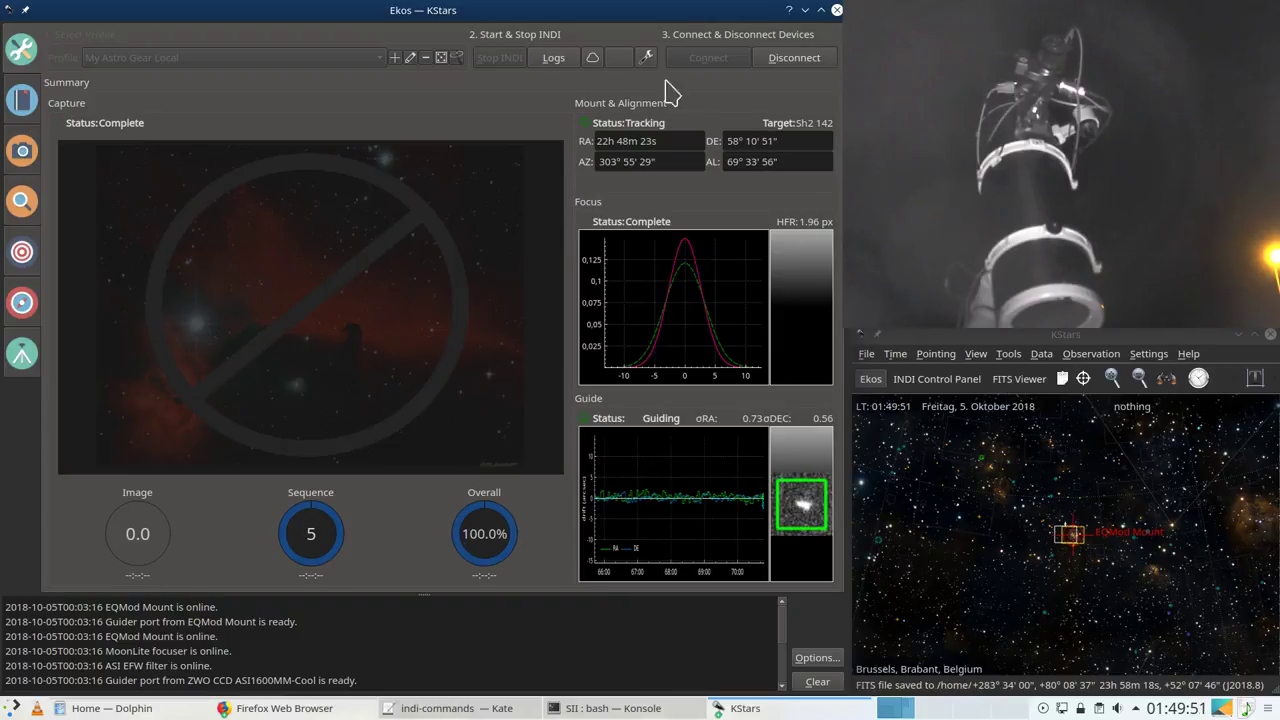
# Step: Remove the completed SII job from the camera module's sequence queue
pyautogui.click(21, 153)
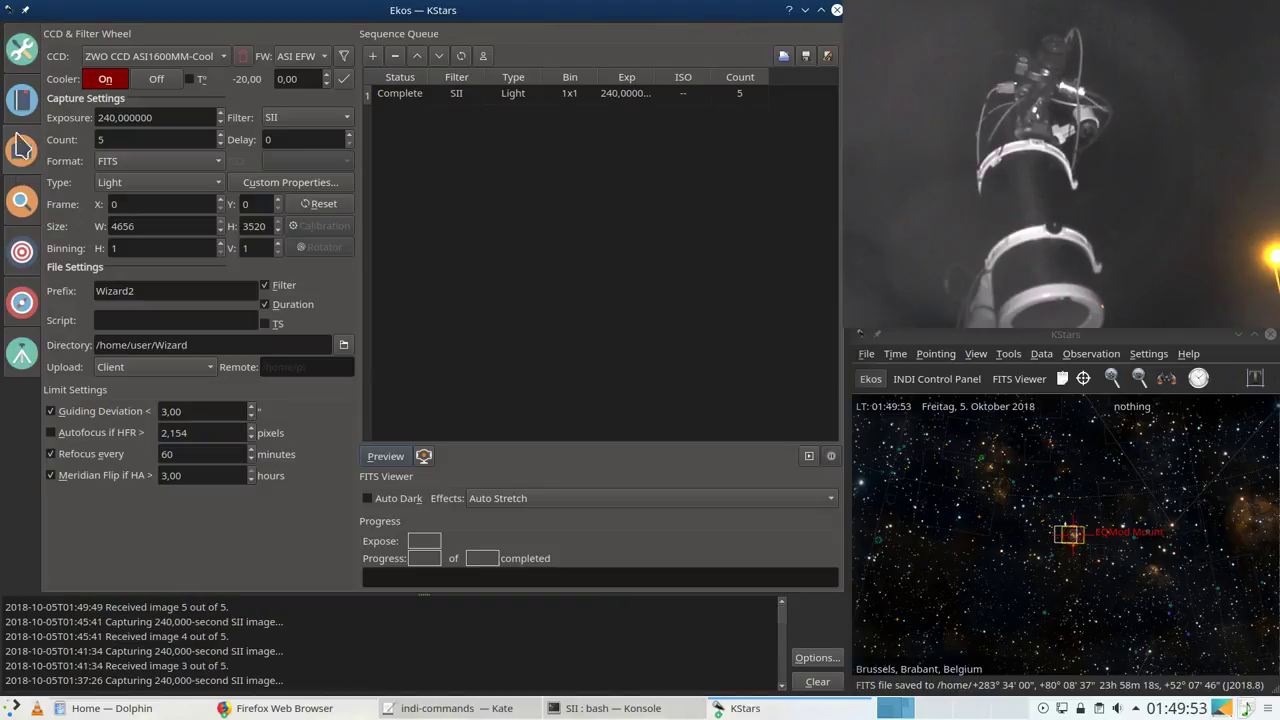
pyautogui.click(406, 95)
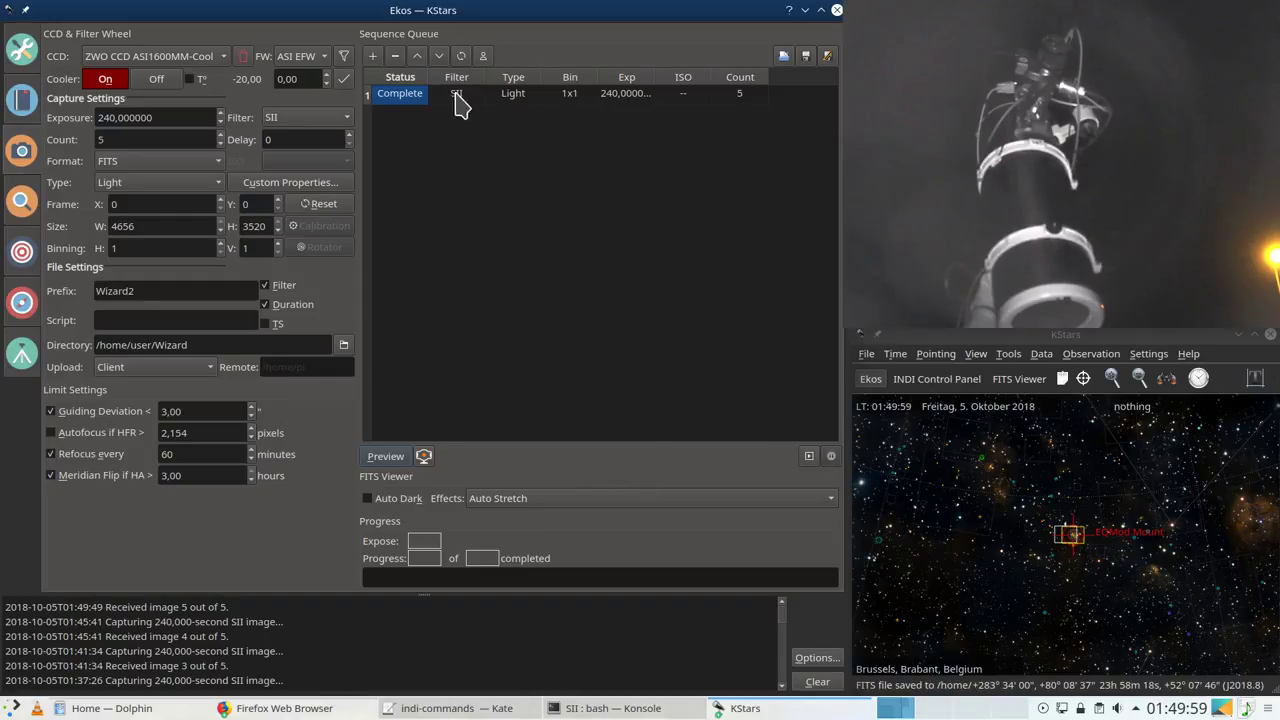
pyautogui.click(394, 57)
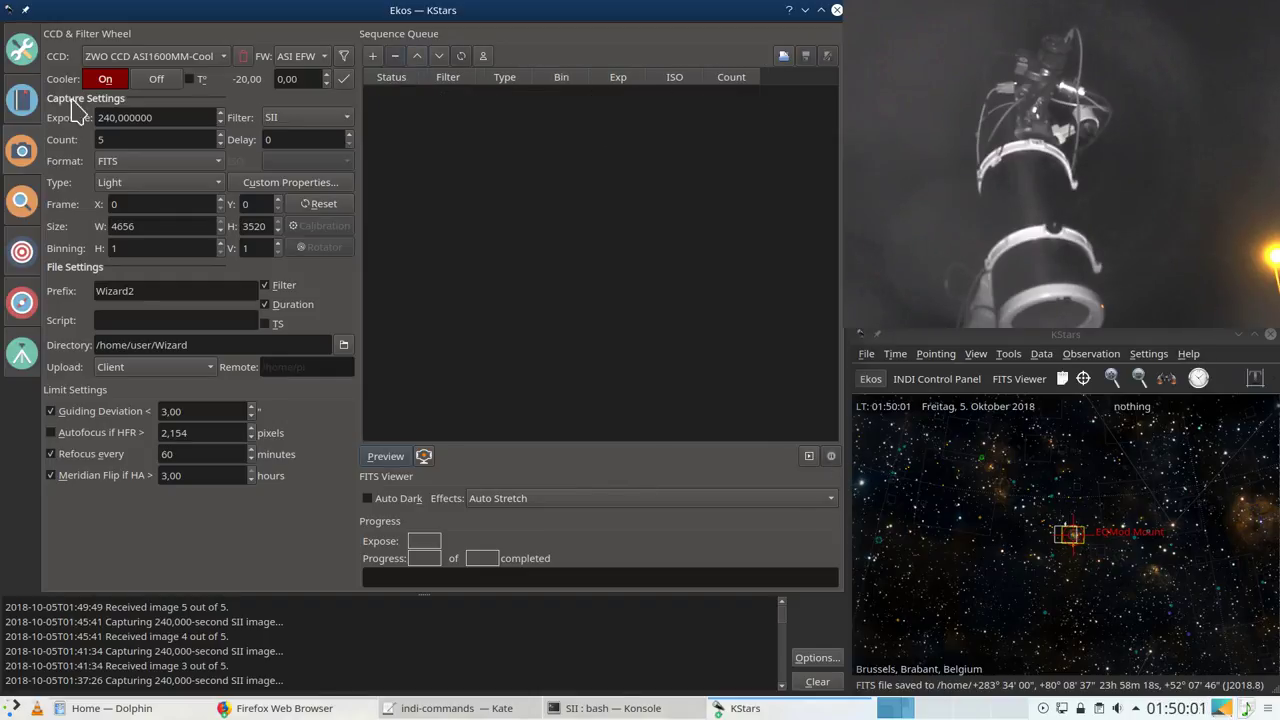
# Step: Delete the aborted Sh2 142 job from the scheduler and clear the target name
pyautogui.click(21, 113)
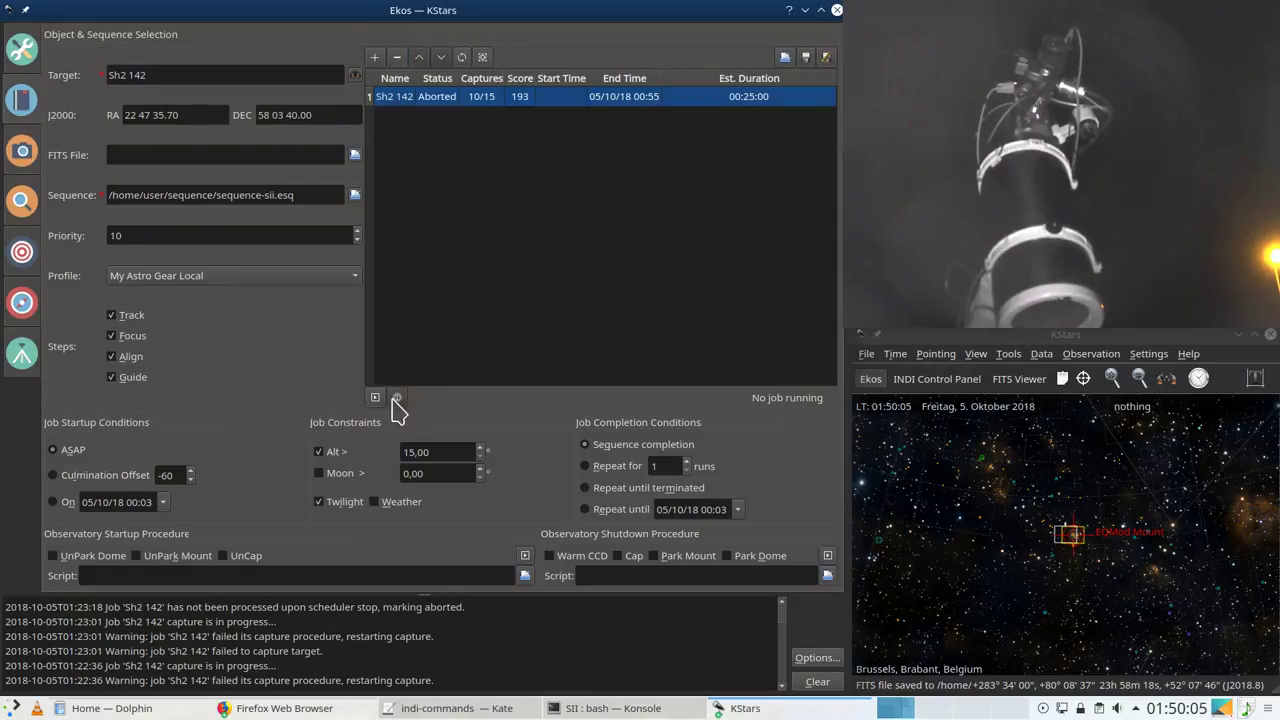
pyautogui.click(397, 57)
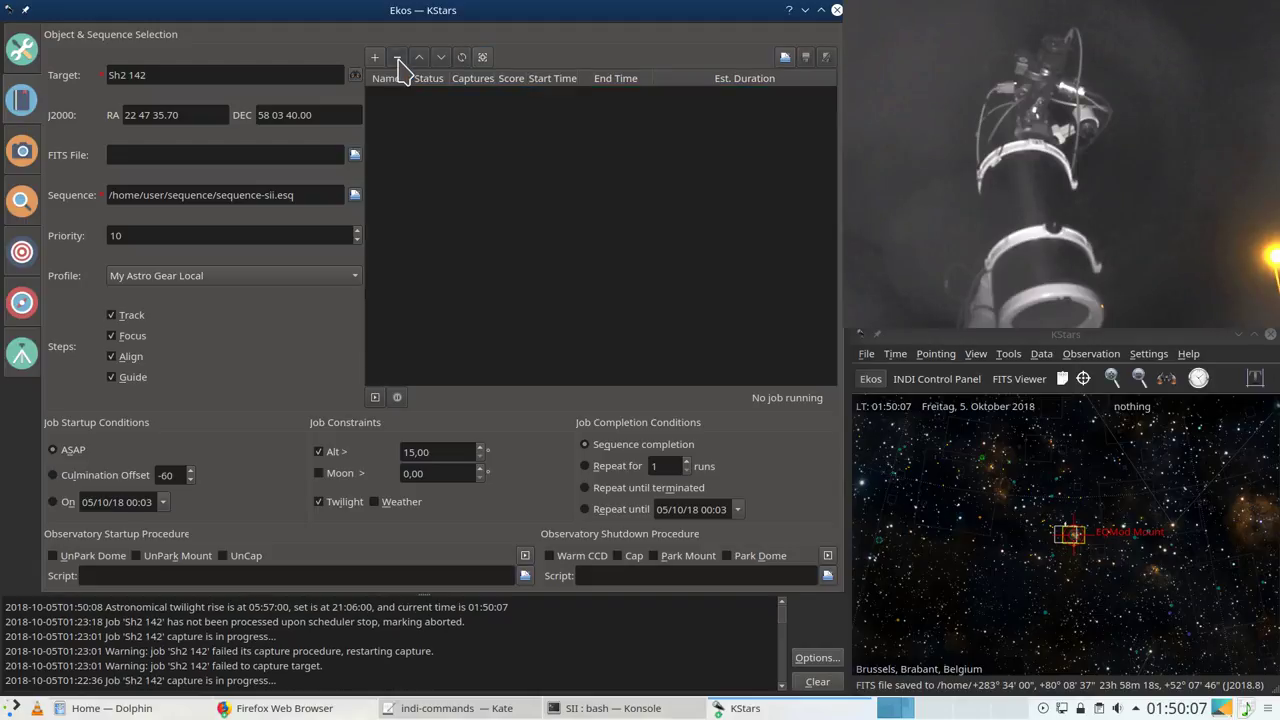
pyautogui.tripleClick(217, 73)
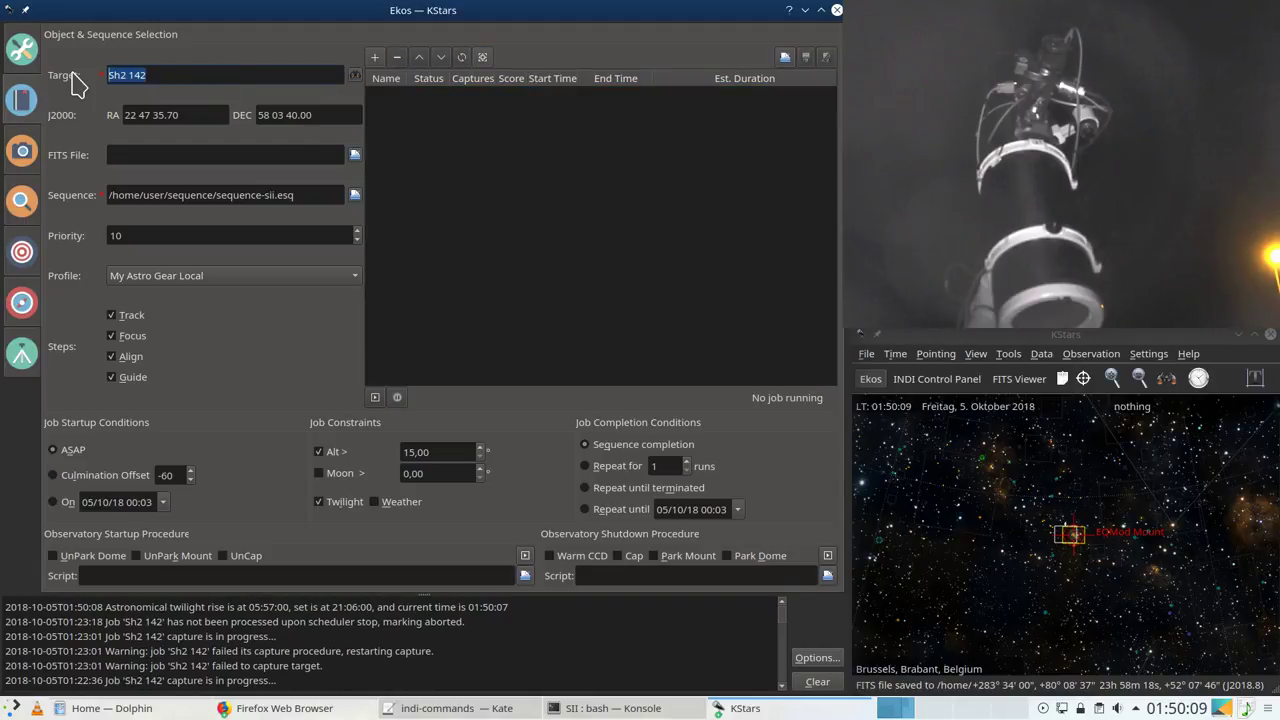
pyautogui.press('BackSpace')
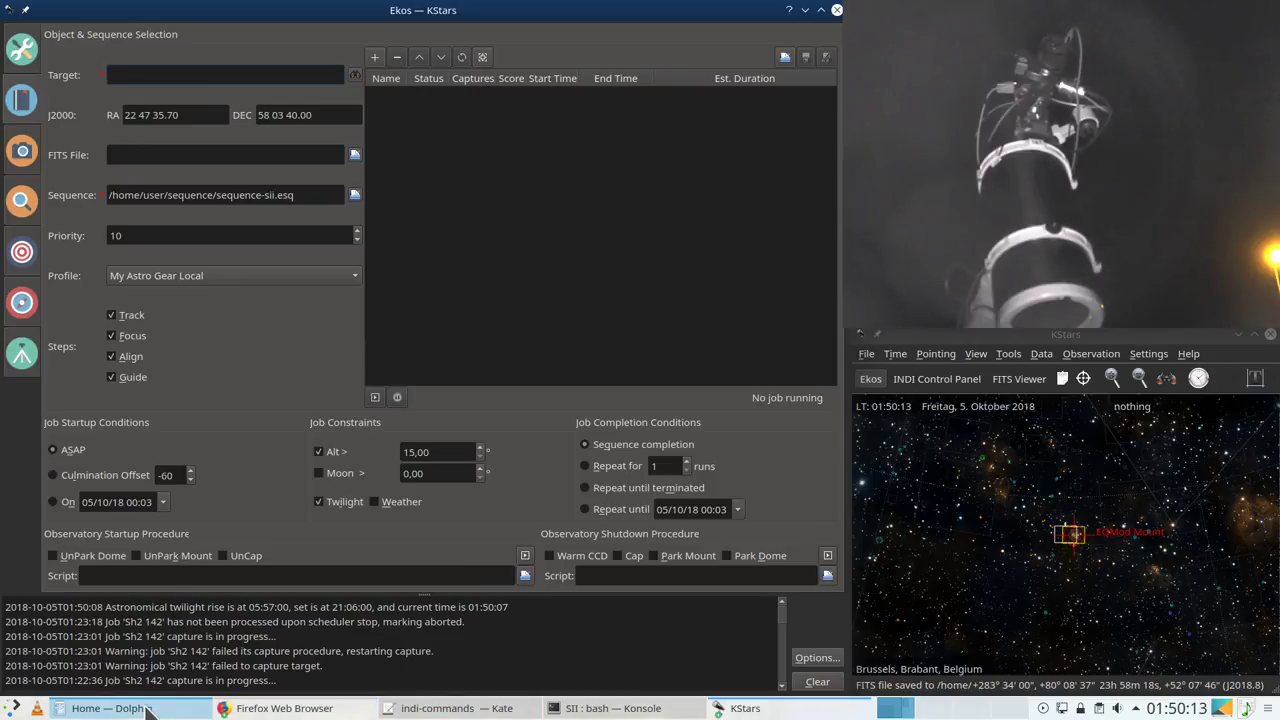
# Step: Slew the mount to cederblad 214 from the Observation Planner's wish list and turn on tracking in the sky map
pyautogui.click(758, 711)
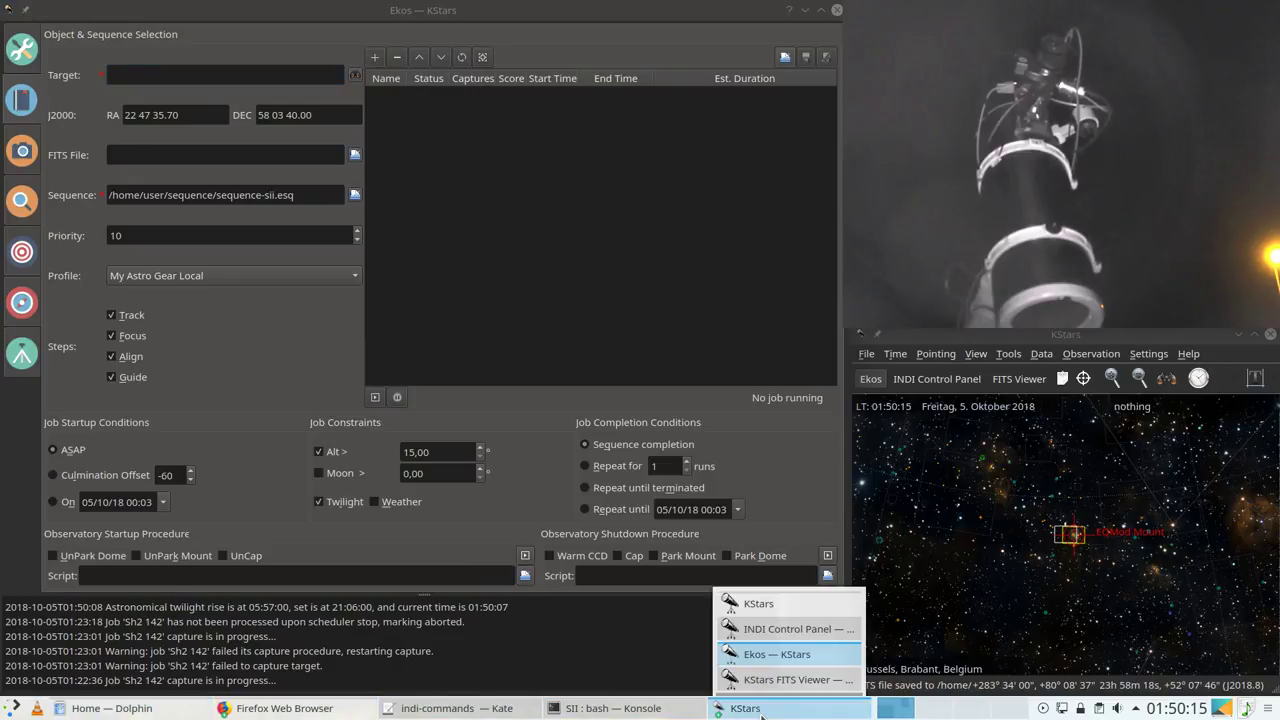
pyautogui.click(578, 610)
pyautogui.click(1094, 358)
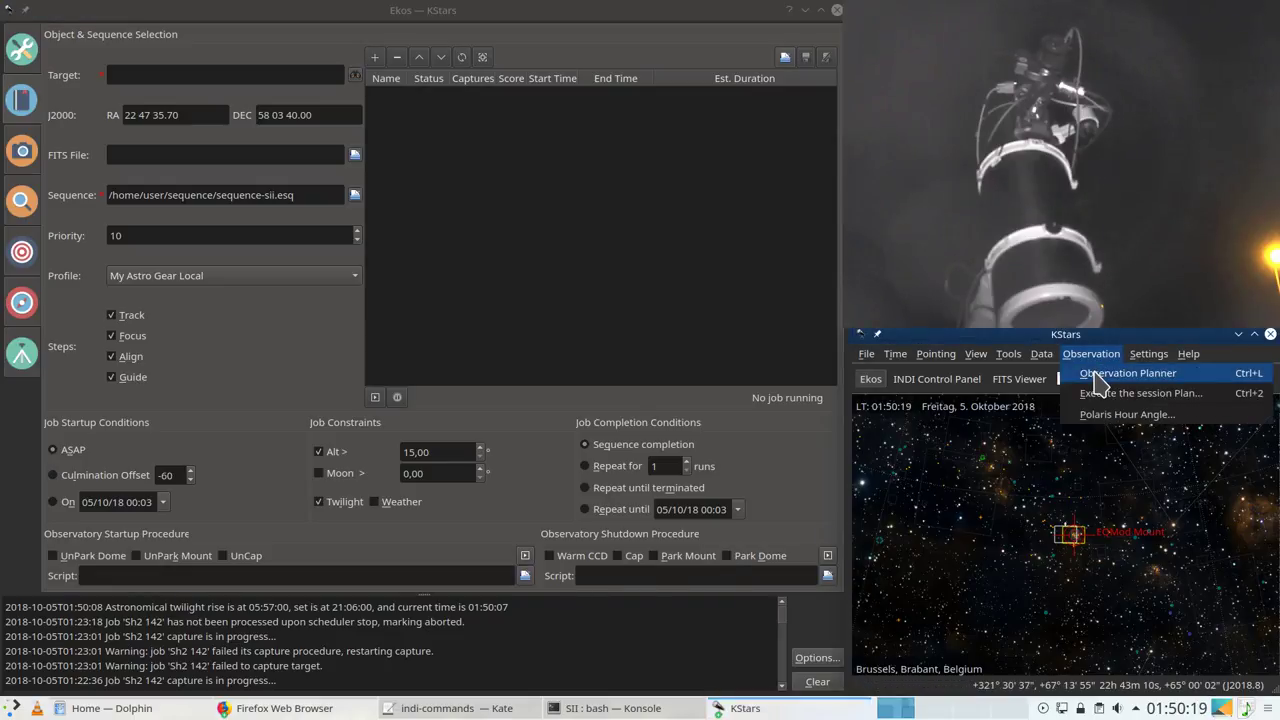
pyautogui.click(1100, 374)
pyautogui.moveTo(820, 222); pyautogui.dragTo(210, 167)
pyautogui.click(125, 381)
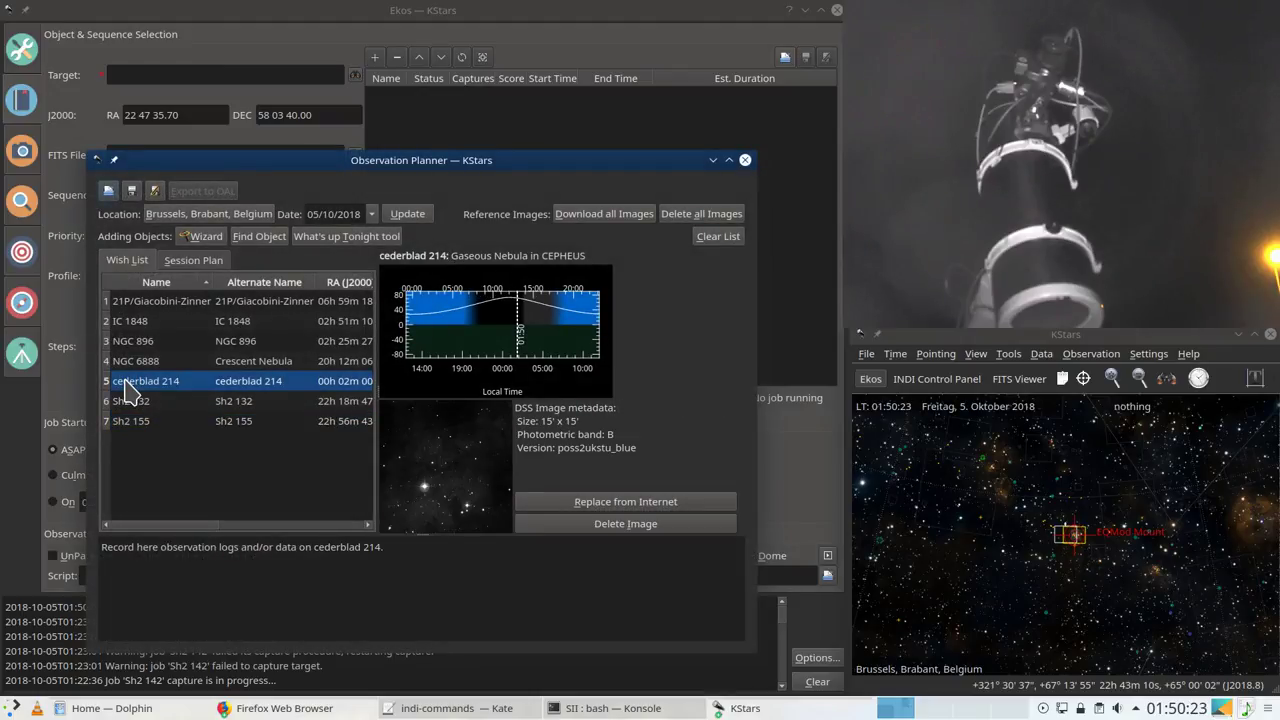
pyautogui.rightClick(125, 381)
pyautogui.click(247, 484)
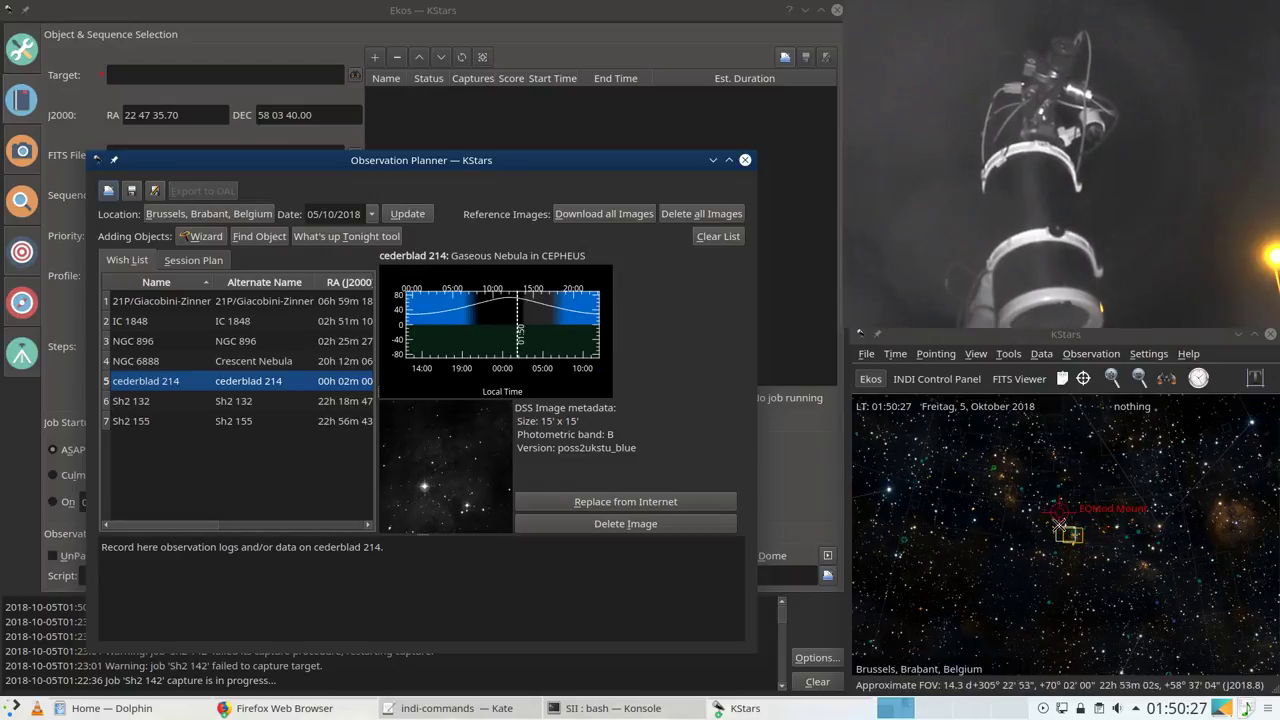
pyautogui.click(1084, 380)
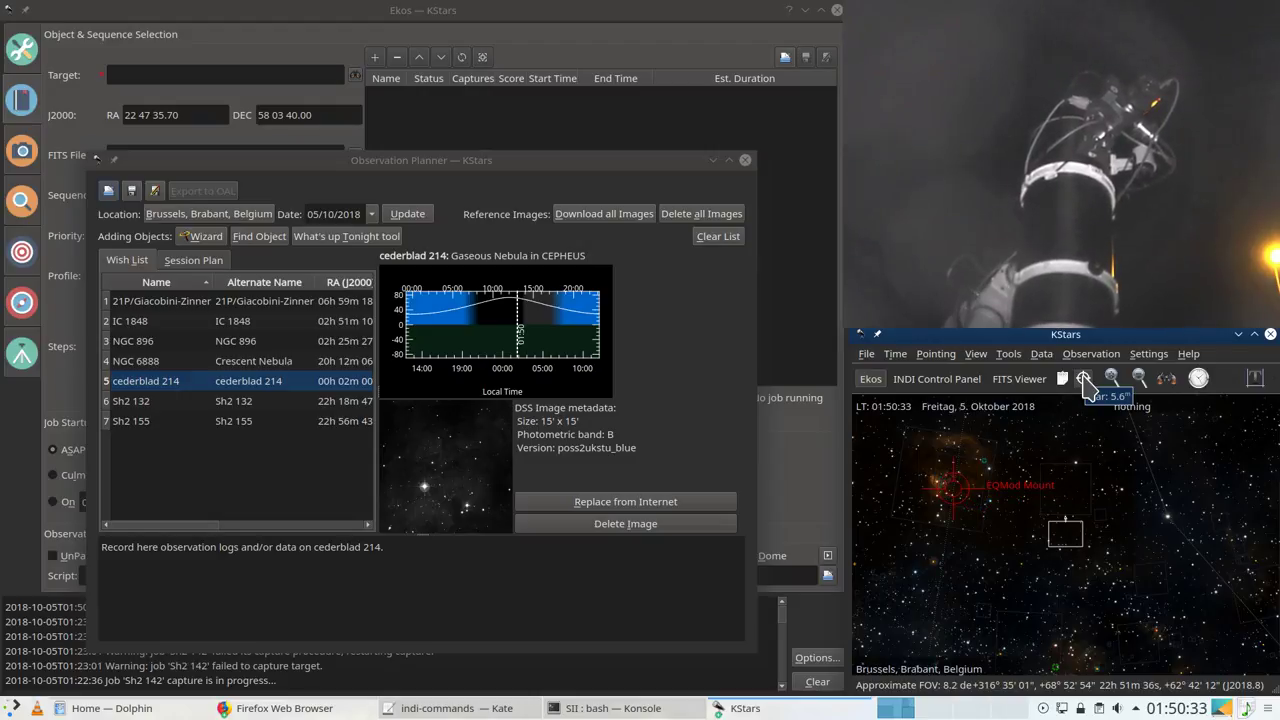
pyautogui.click(1082, 377)
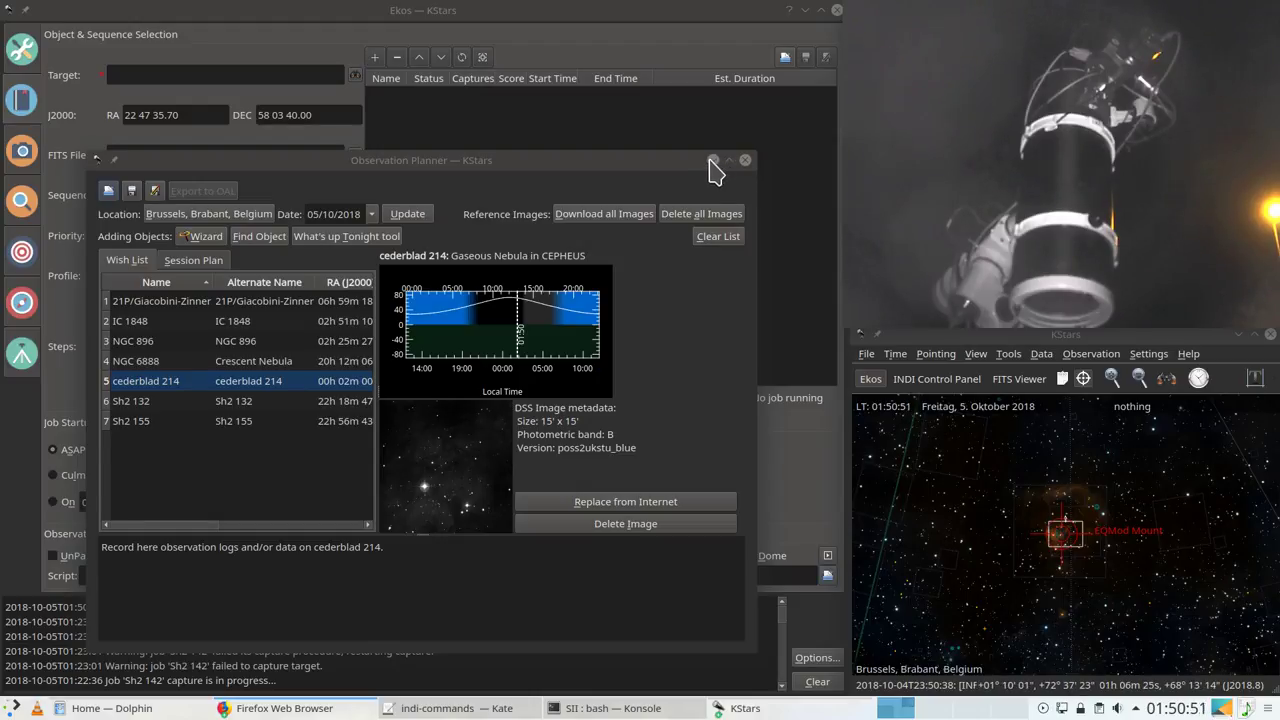
# Step: Add cederblad 214 from the wish list to the Ekos Scheduler and minimize the Observation Planner
pyautogui.rightClick(182, 387)
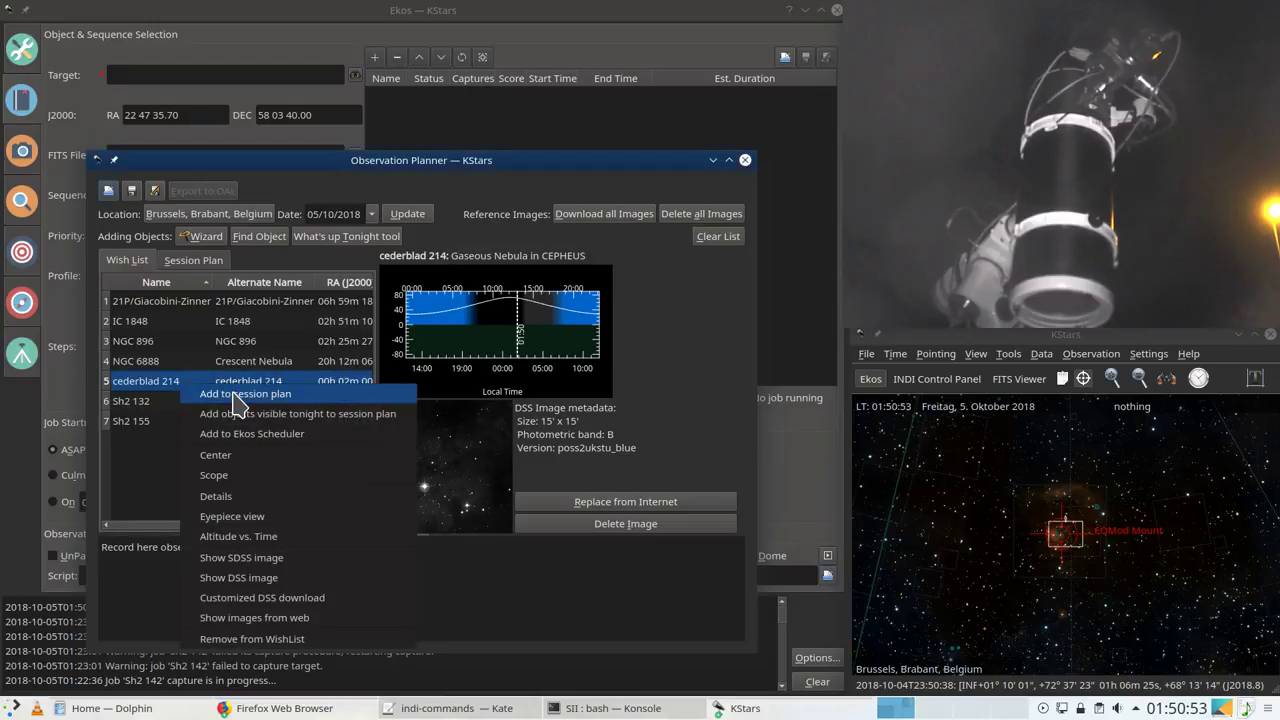
pyautogui.click(243, 434)
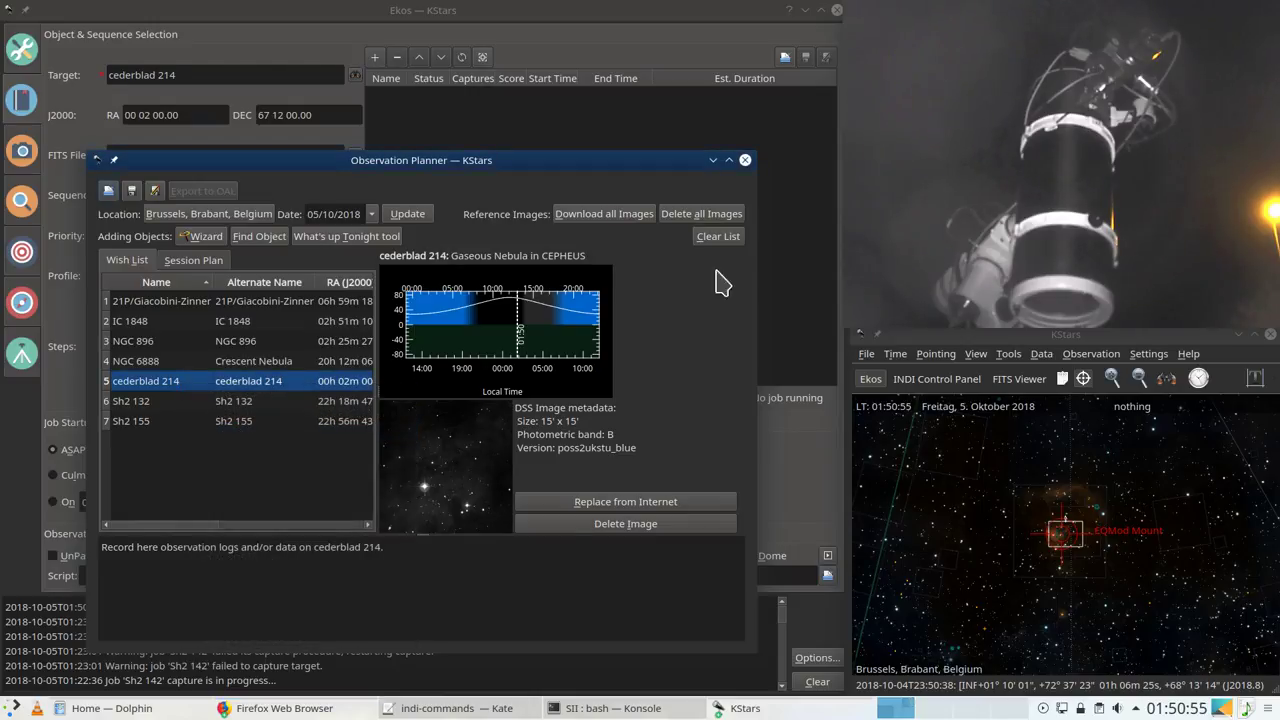
pyautogui.click(713, 160)
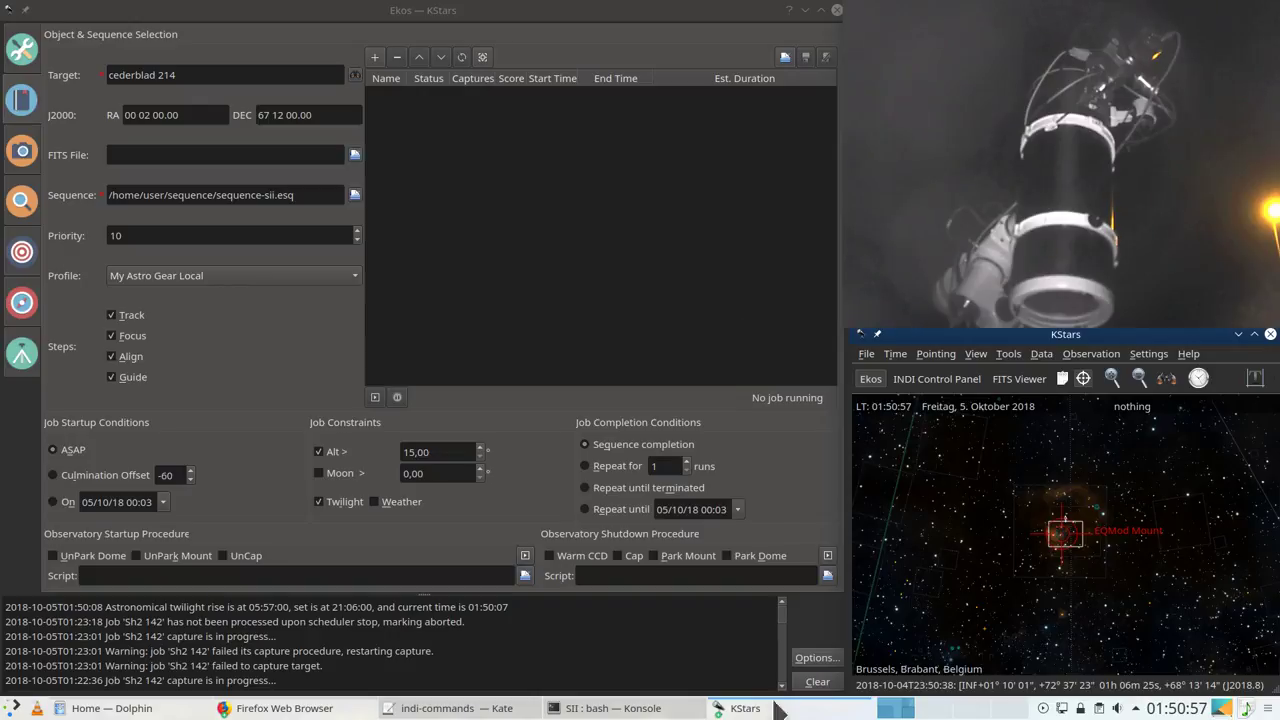
# Step: Try to bring the Observation Planner back up, moving the Ekos window aside to look for it
pyautogui.click(1088, 354)
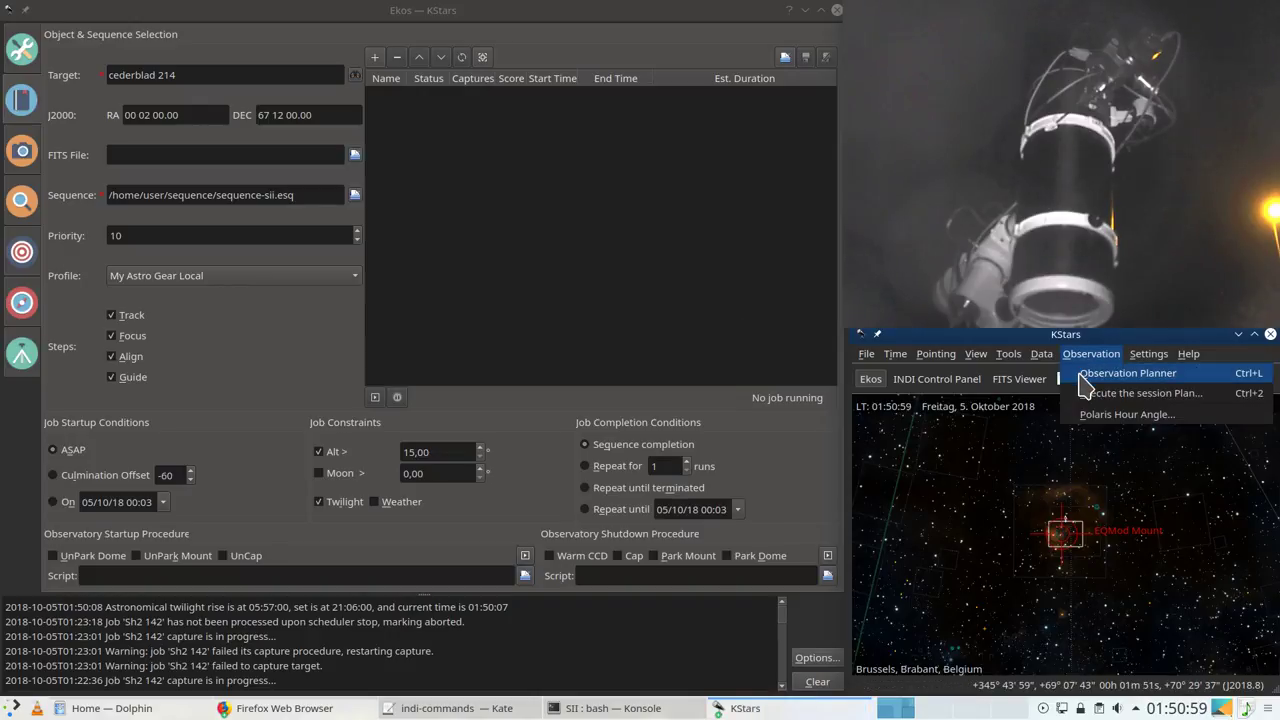
pyautogui.click(1090, 358)
pyautogui.click(1092, 360)
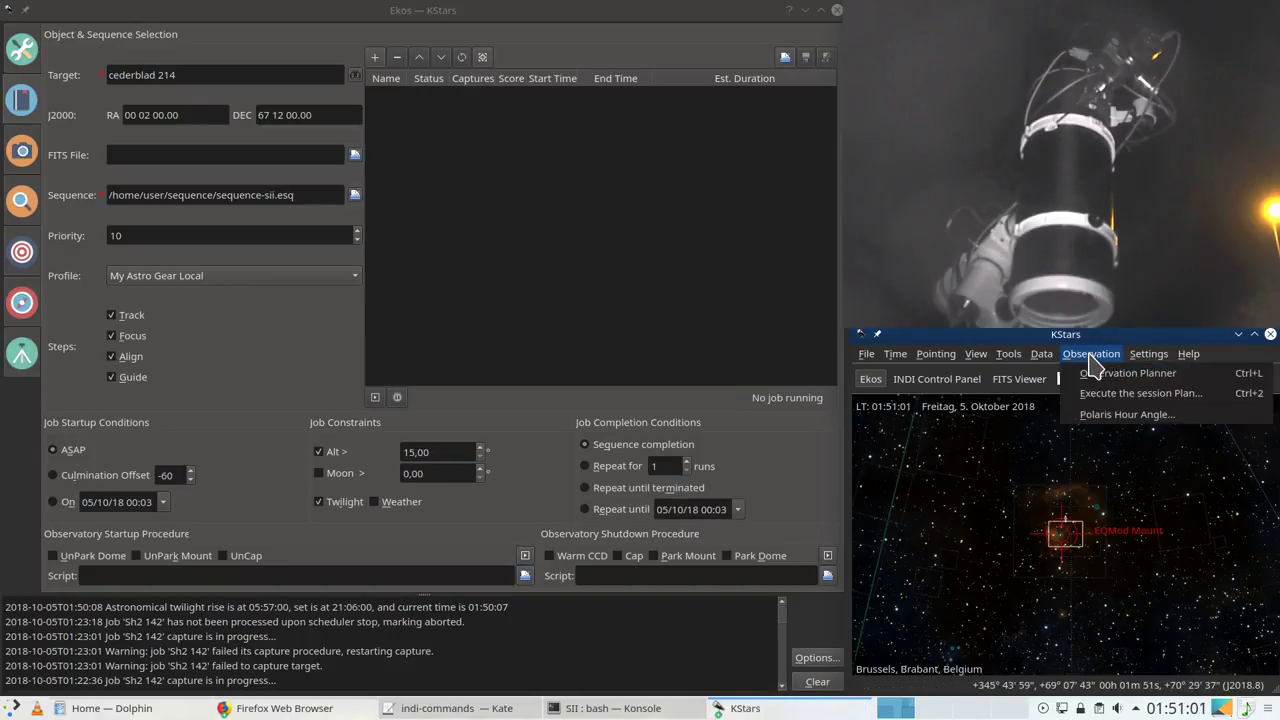
pyautogui.click(1092, 374)
pyautogui.moveTo(740, 10); pyautogui.dragTo(618, 22)
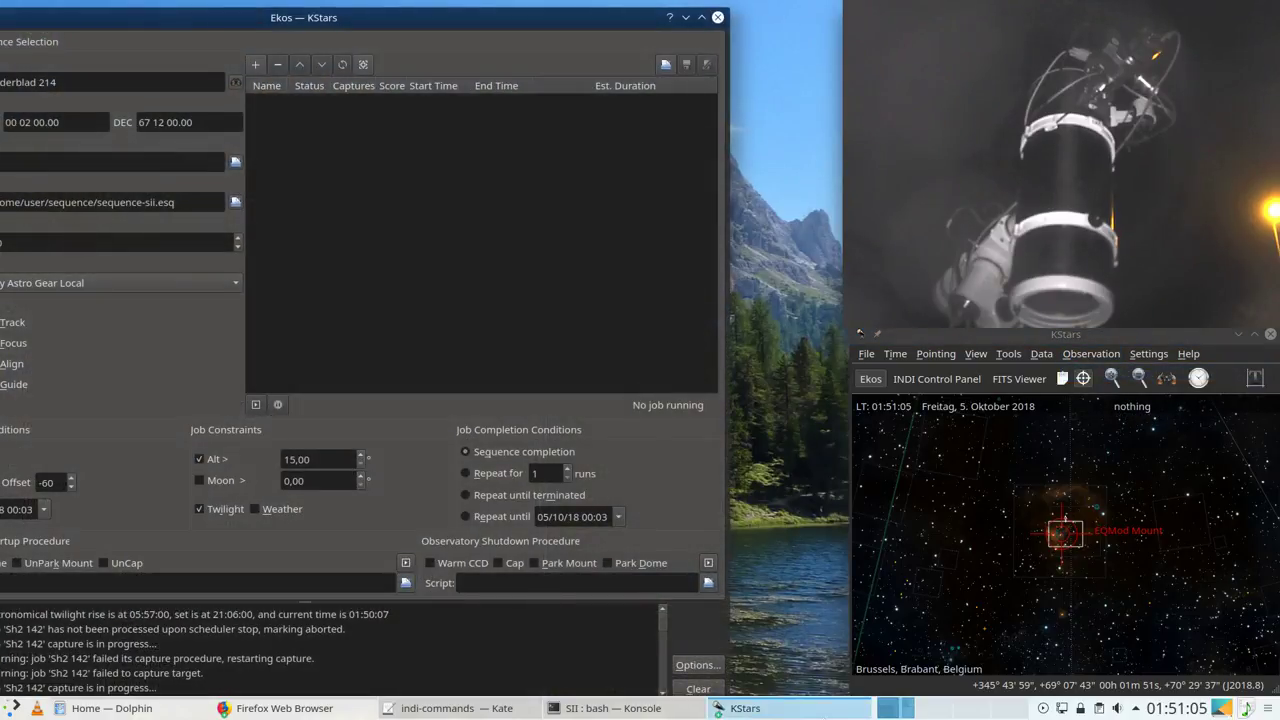
pyautogui.click(815, 708)
pyautogui.click(815, 708)
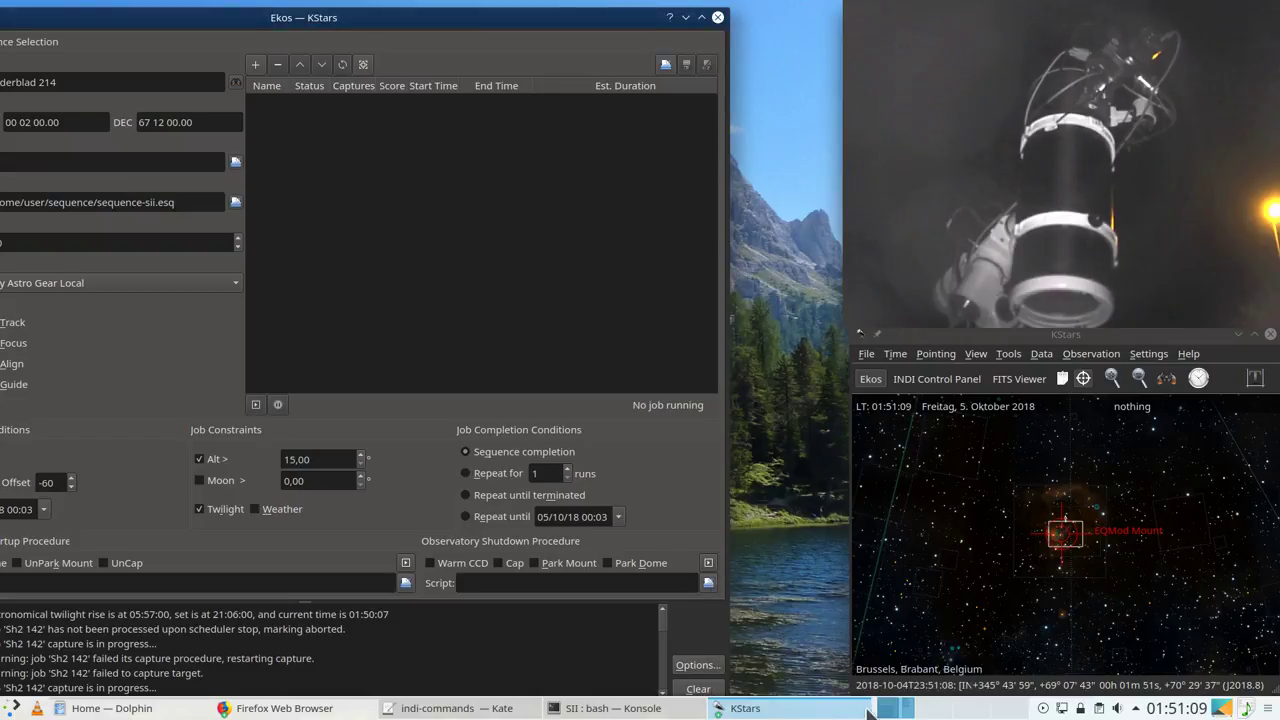
pyautogui.rightClick(805, 710)
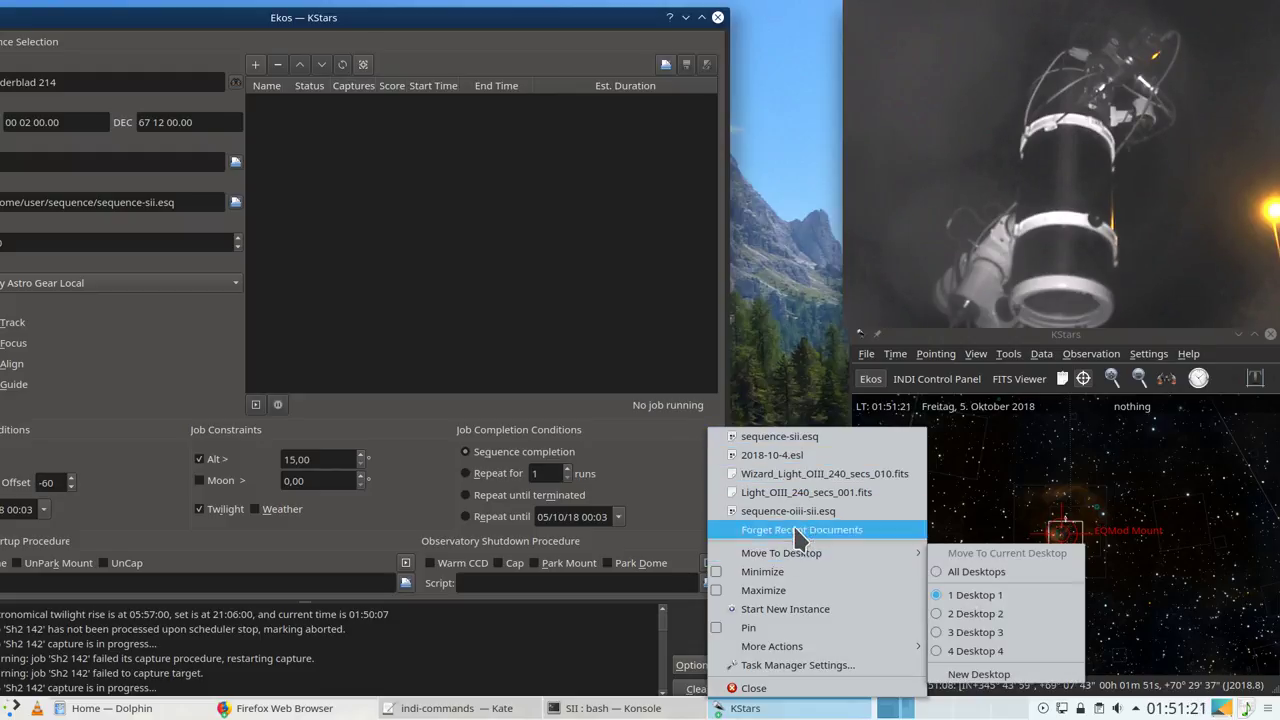
pyautogui.click(775, 408)
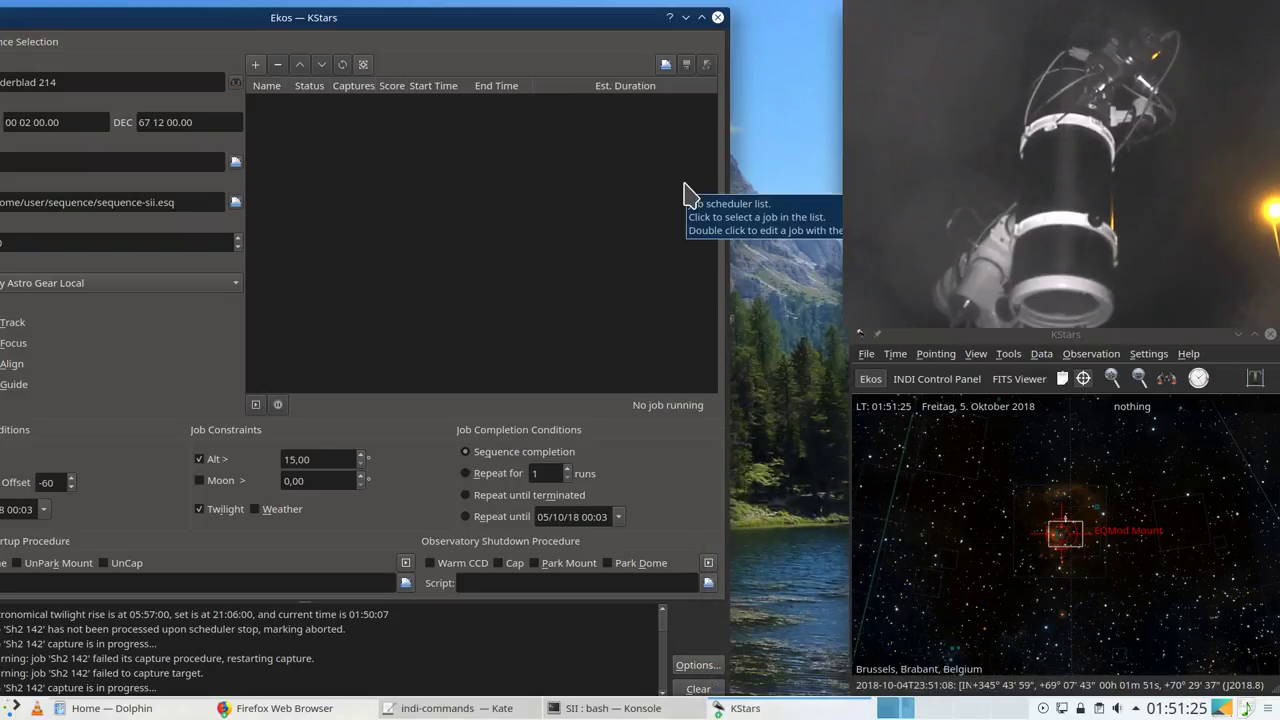
# Step: Close the Ekos window and the KStars sky map window
pyautogui.click(718, 17)
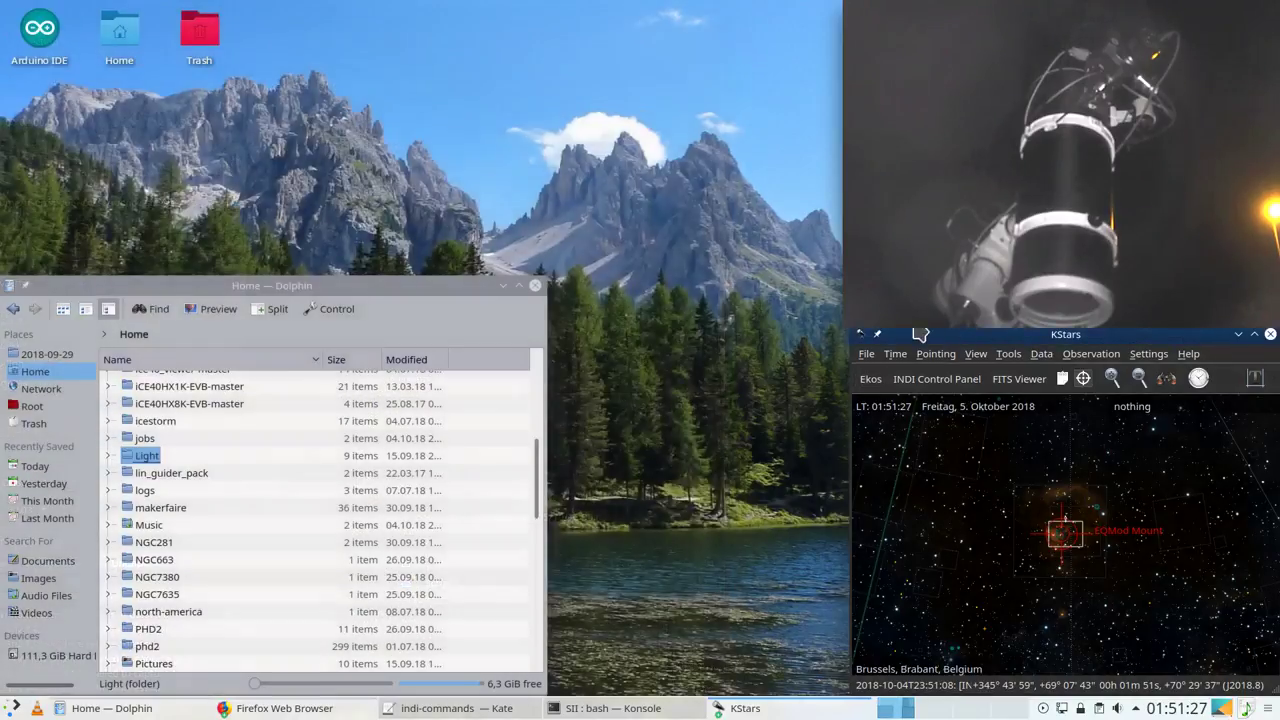
pyautogui.moveTo(1011, 336); pyautogui.dragTo(540, 250)
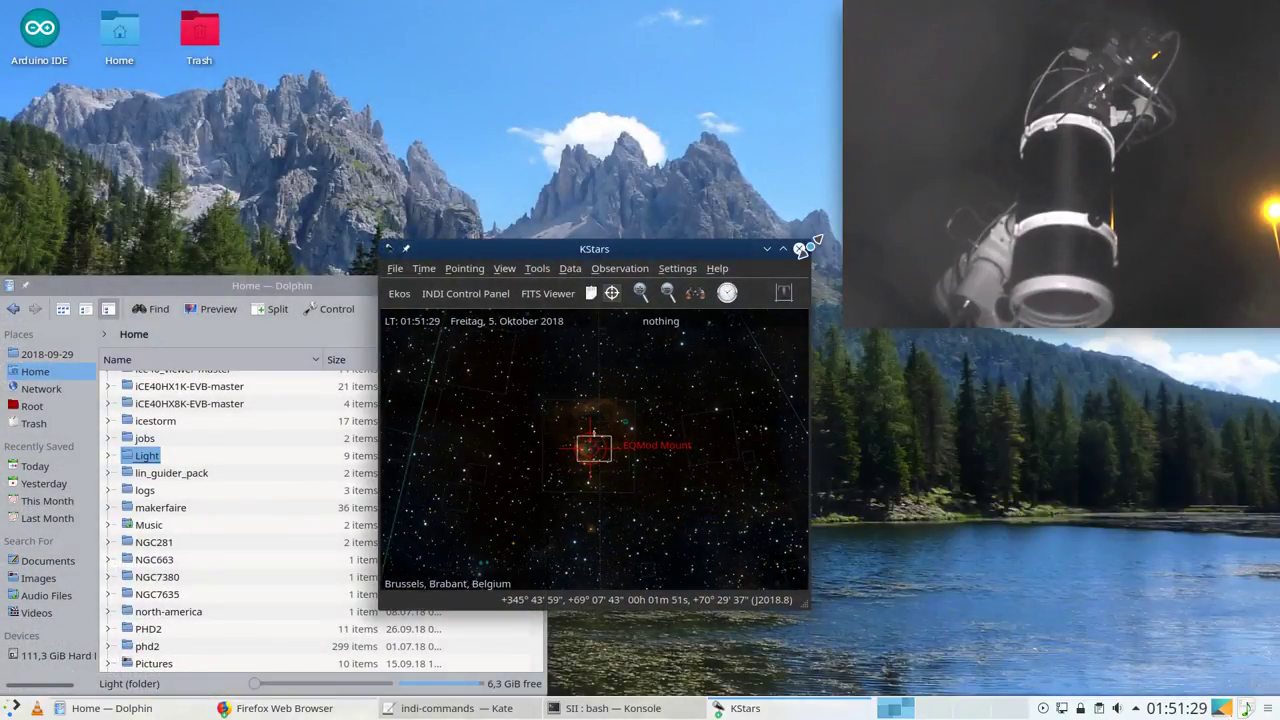
pyautogui.click(799, 249)
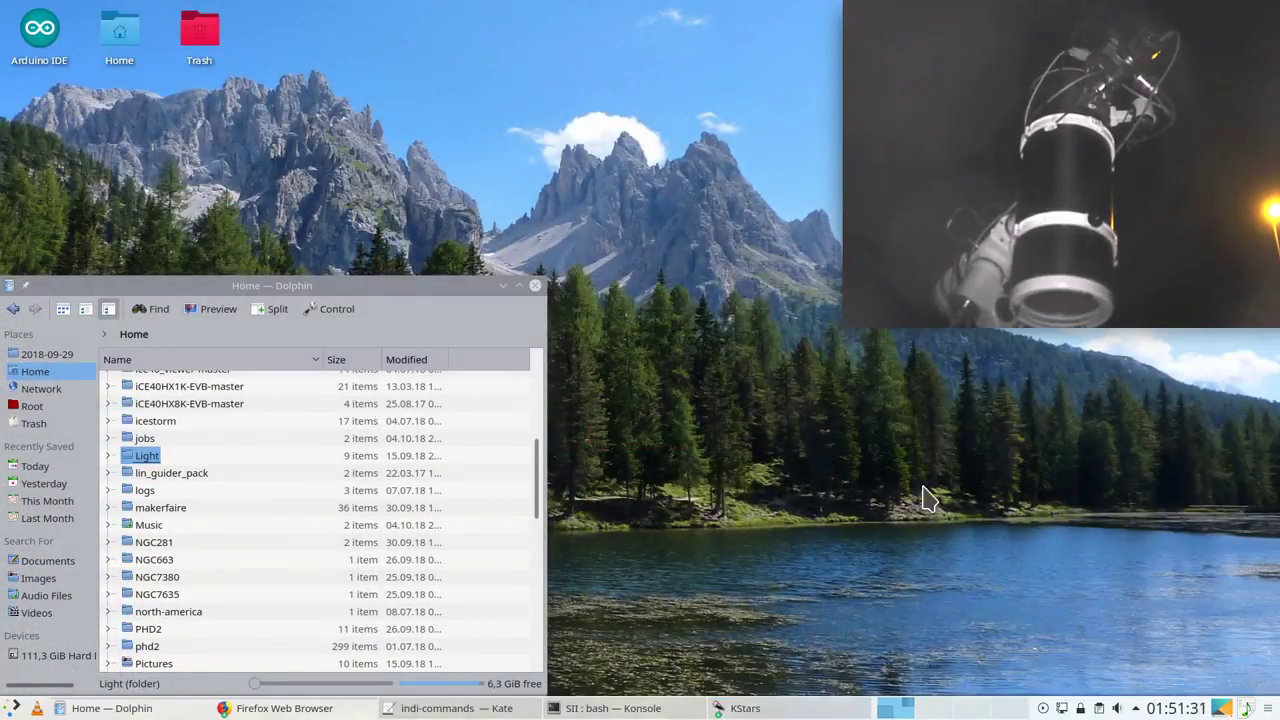
# Step: Dismiss the crash notification, relaunch KStars and narrow its sky map window
pyautogui.click(14, 704)
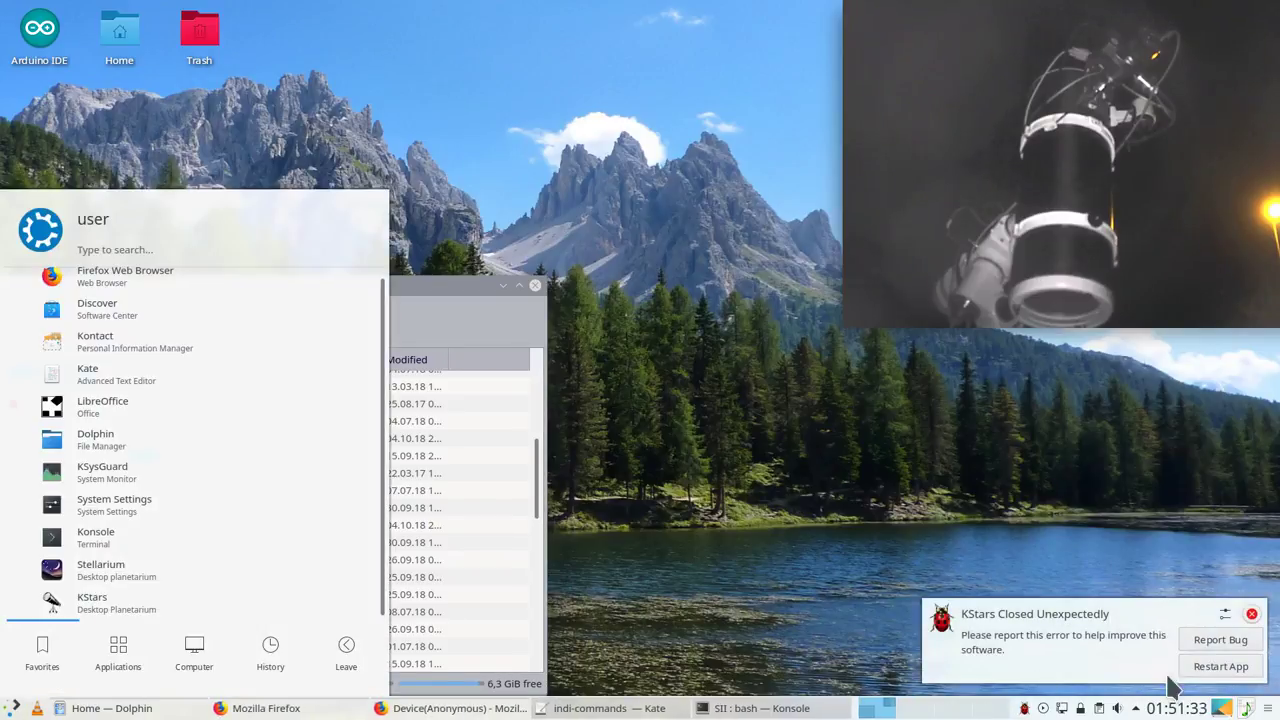
pyautogui.click(1252, 614)
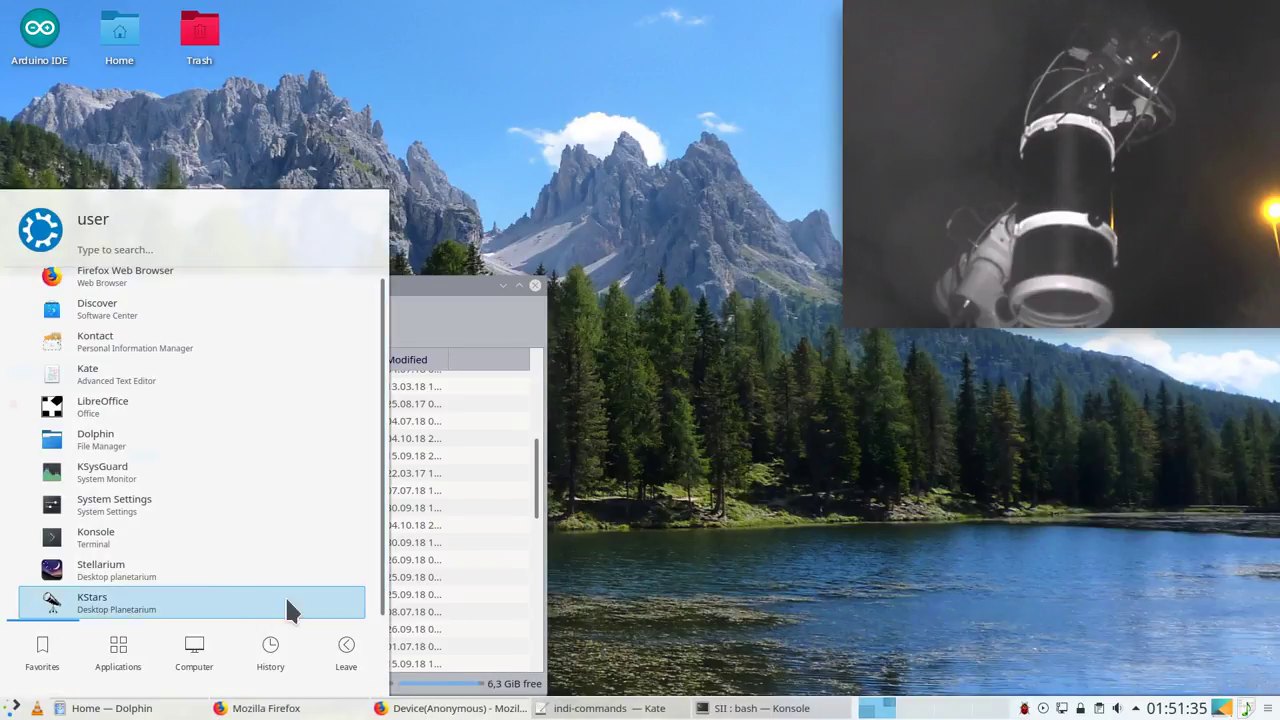
pyautogui.click(217, 606)
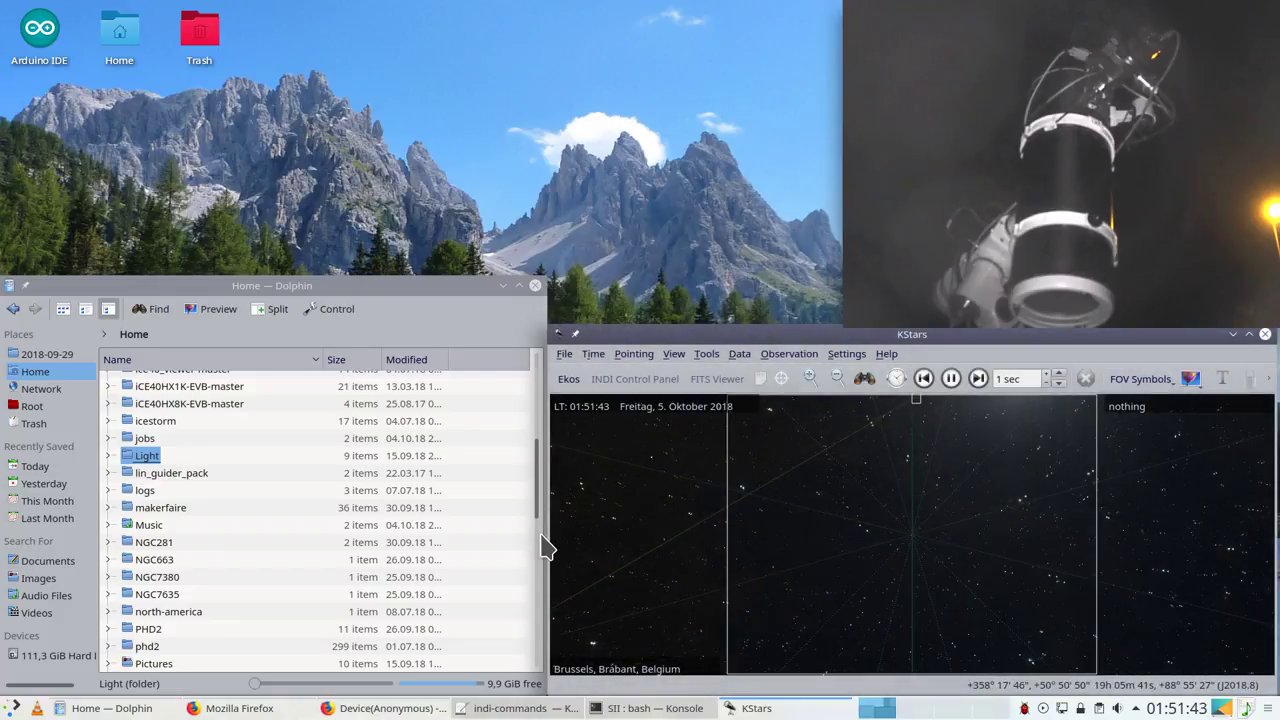
pyautogui.moveTo(546, 537); pyautogui.dragTo(849, 538)
# Step: Open Ekos, move its window clear of the sky map and start INDI with the My Astro Gear Local profile
pyautogui.click(1043, 354)
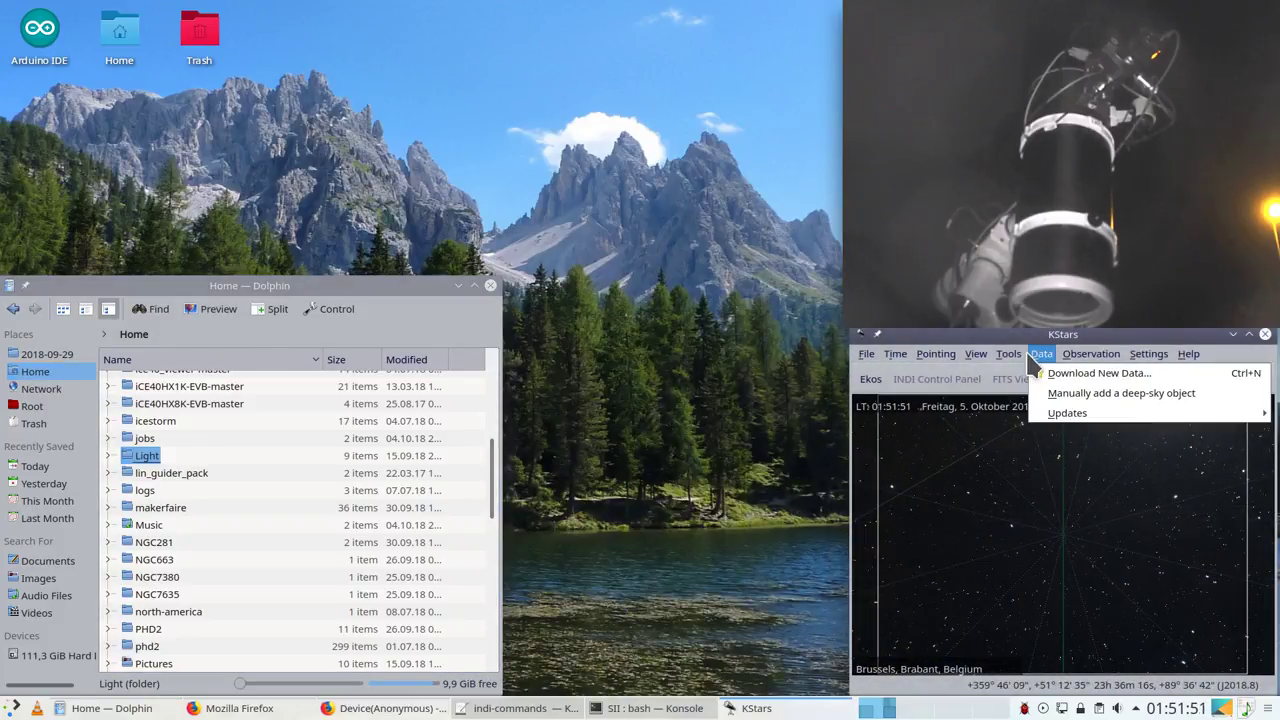
pyautogui.moveTo(1008, 354)
pyautogui.click(1022, 556)
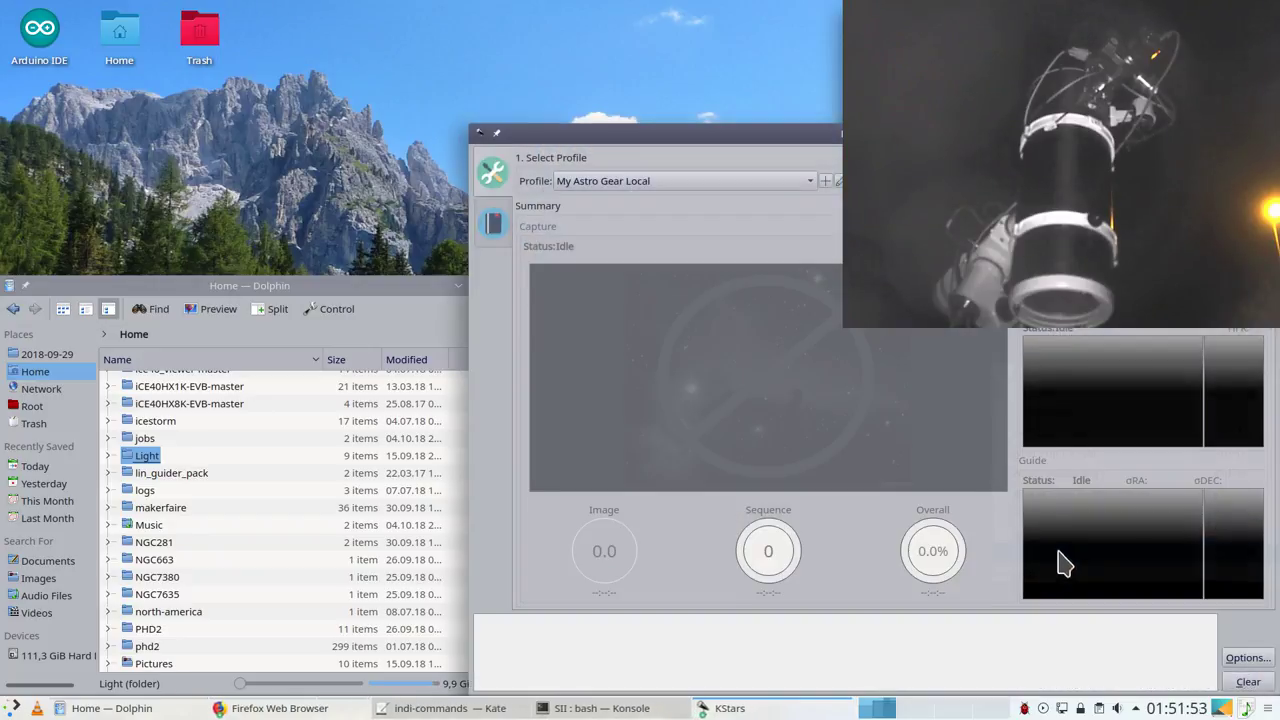
pyautogui.moveTo(849, 138); pyautogui.dragTo(389, 14)
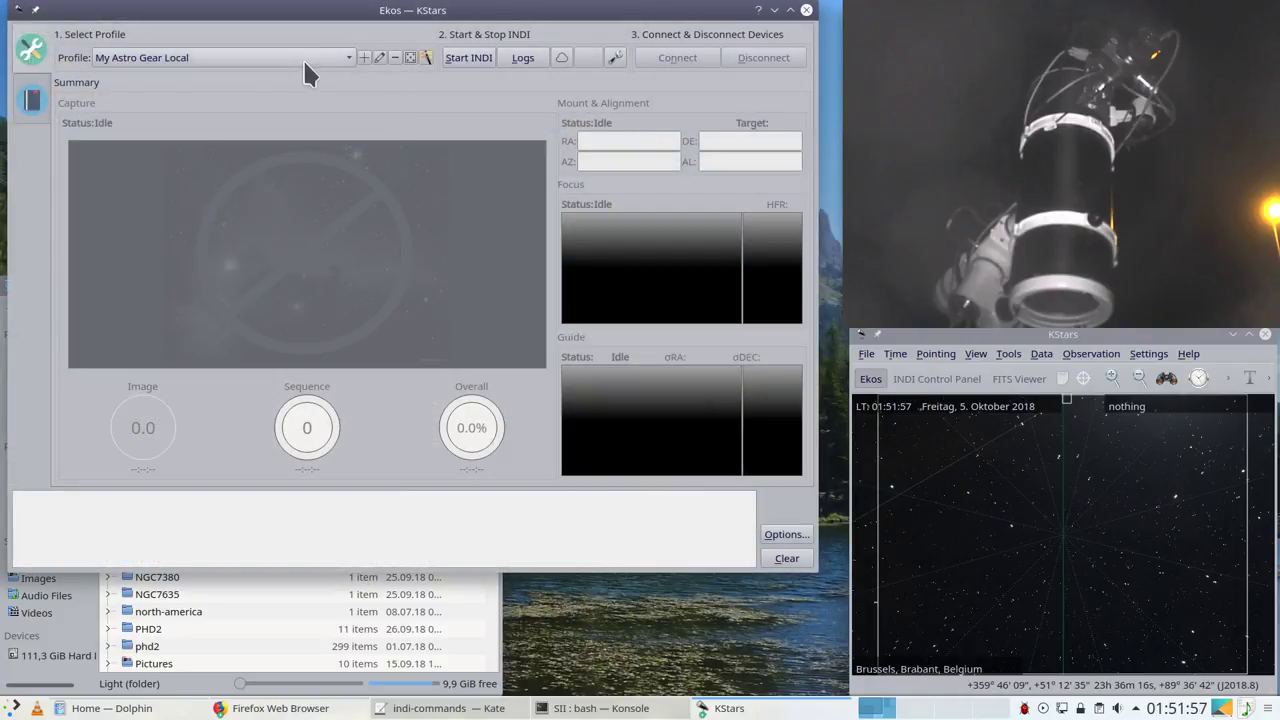
pyautogui.click(299, 58)
pyautogui.click(299, 60)
pyautogui.click(467, 58)
# Step: Check the ZWO camera and EQMod mount in the INDI Control Panel and set the ASI EFW filter wheel to slot 1
pyautogui.moveTo(724, 216); pyautogui.dragTo(366, 140)
pyautogui.click(559, 169)
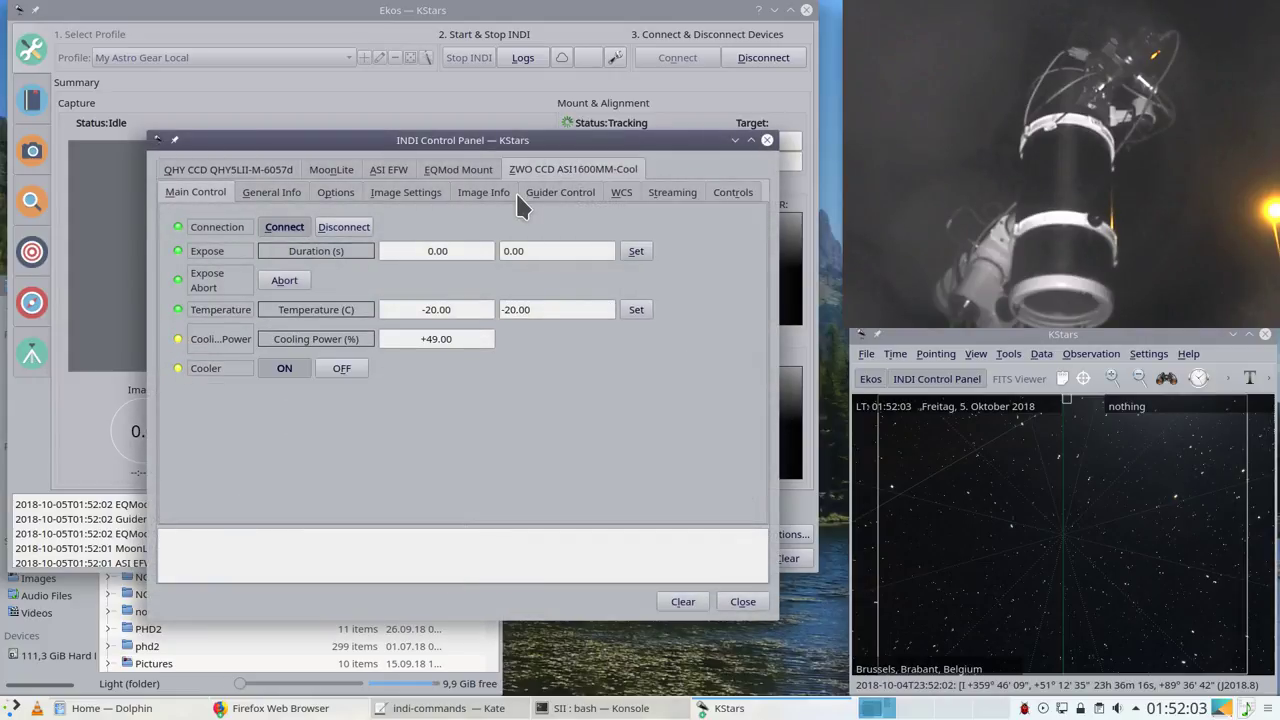
pyautogui.click(458, 170)
pyautogui.click(389, 169)
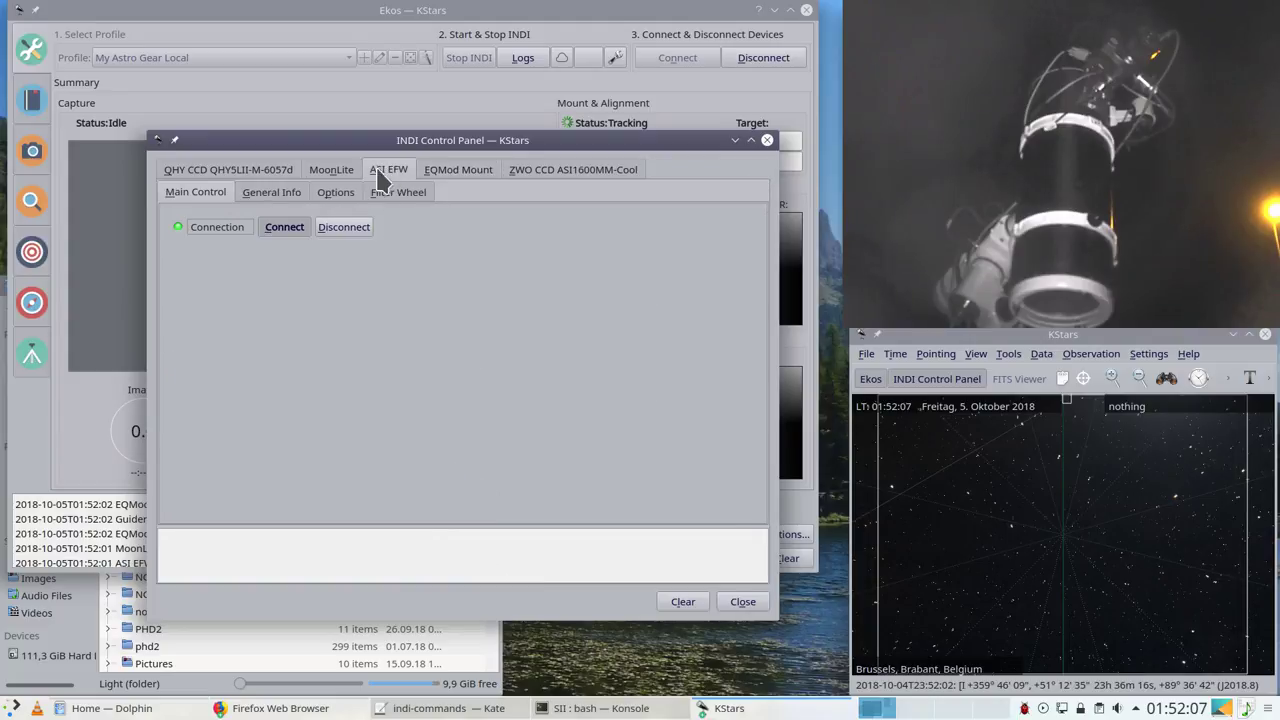
pyautogui.click(406, 196)
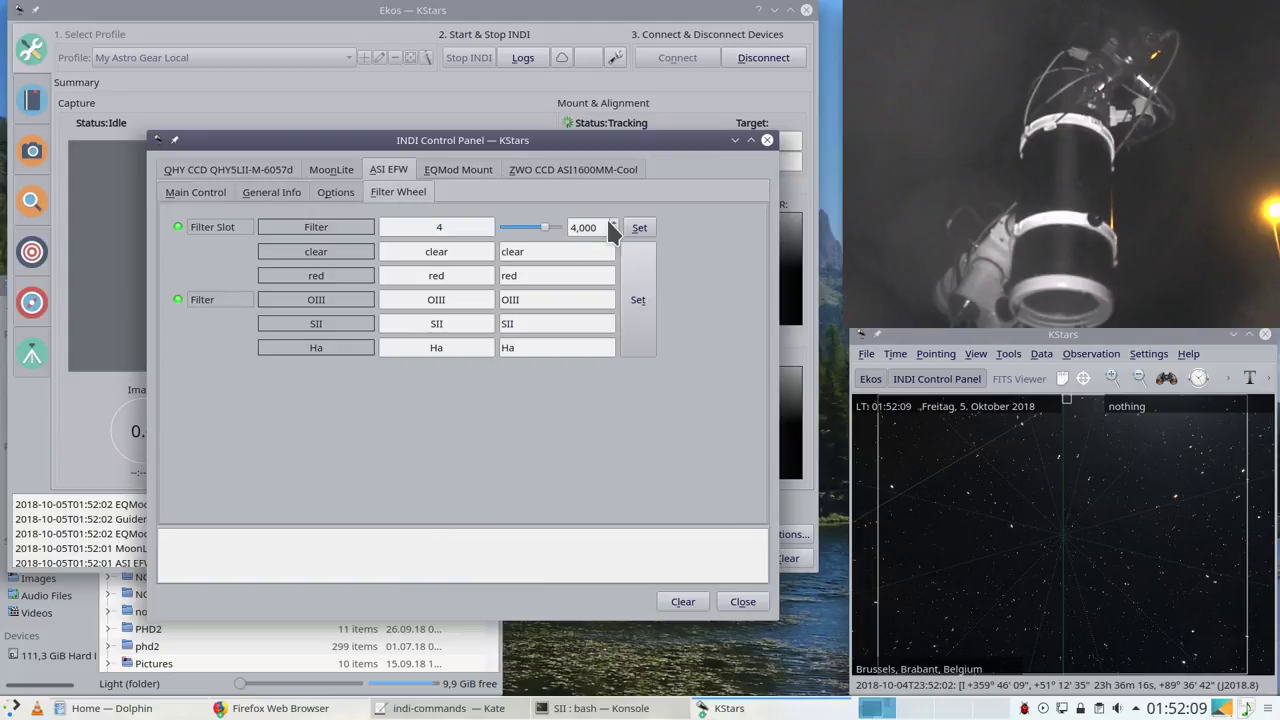
pyautogui.moveTo(604, 228); pyautogui.dragTo(554, 226)
pyautogui.write('1')
pyautogui.click(639, 228)
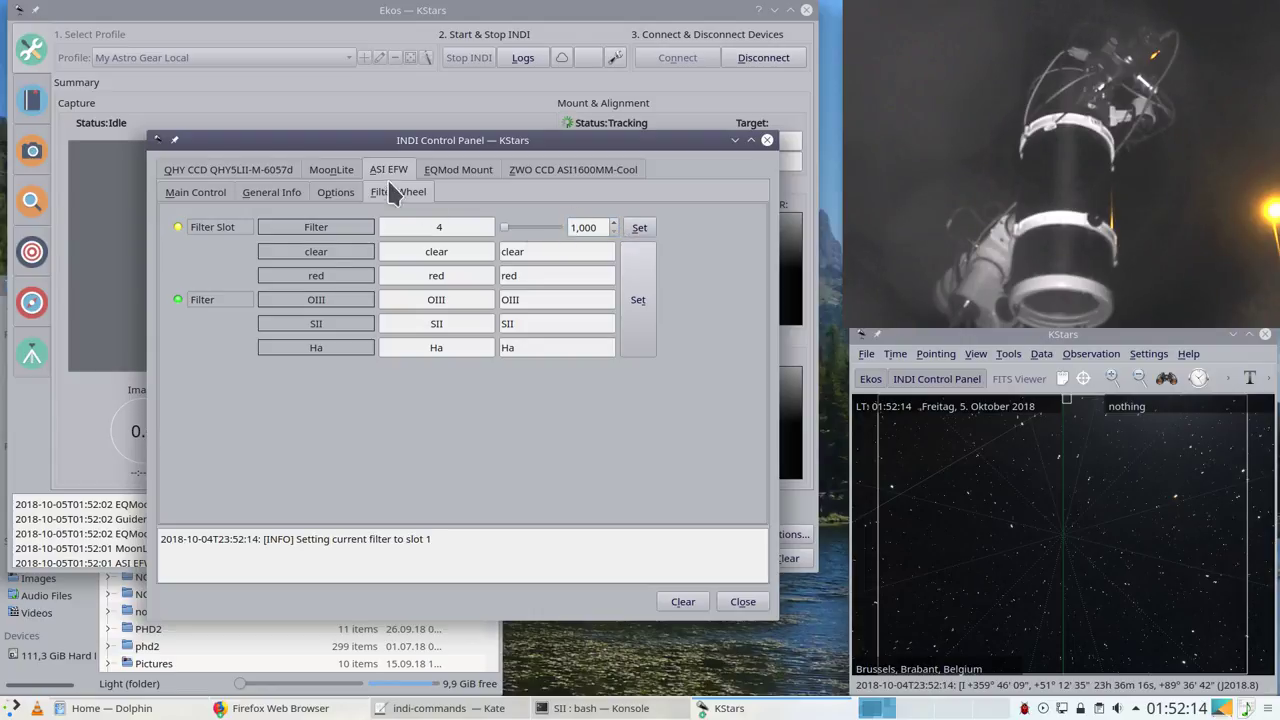
# Step: Check the MoonLite focuser and QHY camera settings, minimize the INDI Control Panel and show the Ekos scheduler module
pyautogui.click(331, 172)
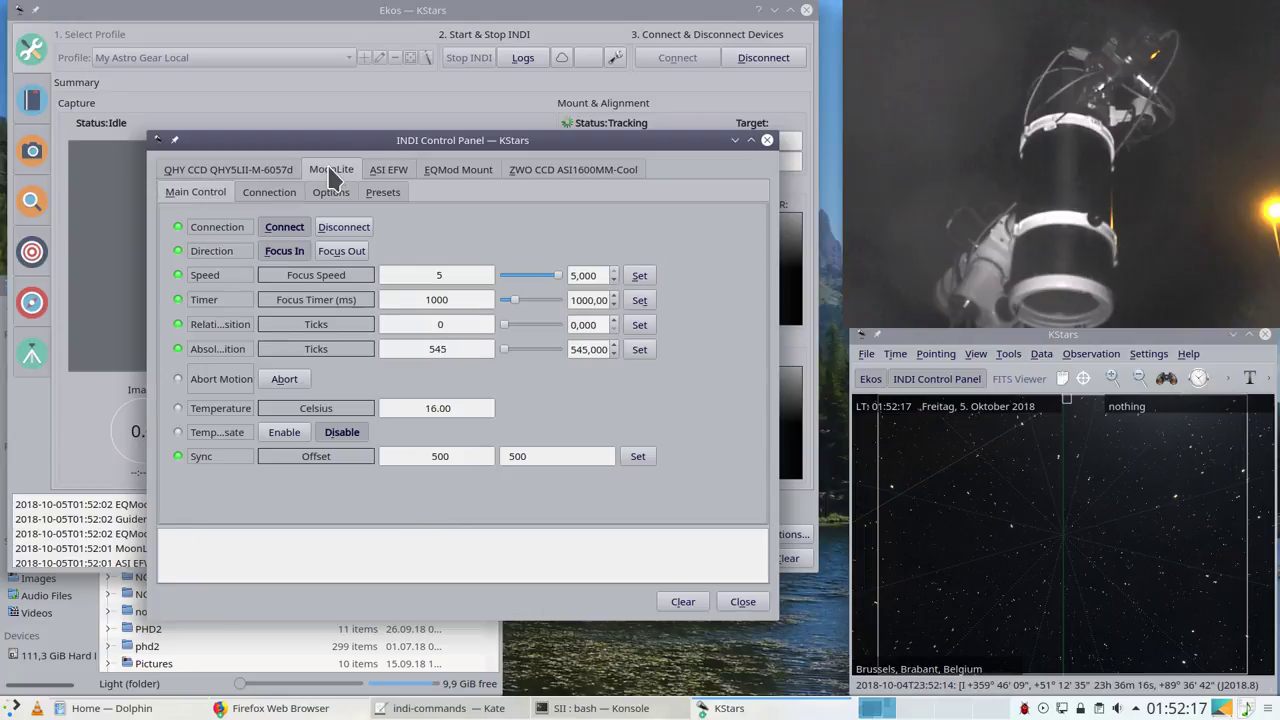
pyautogui.click(255, 173)
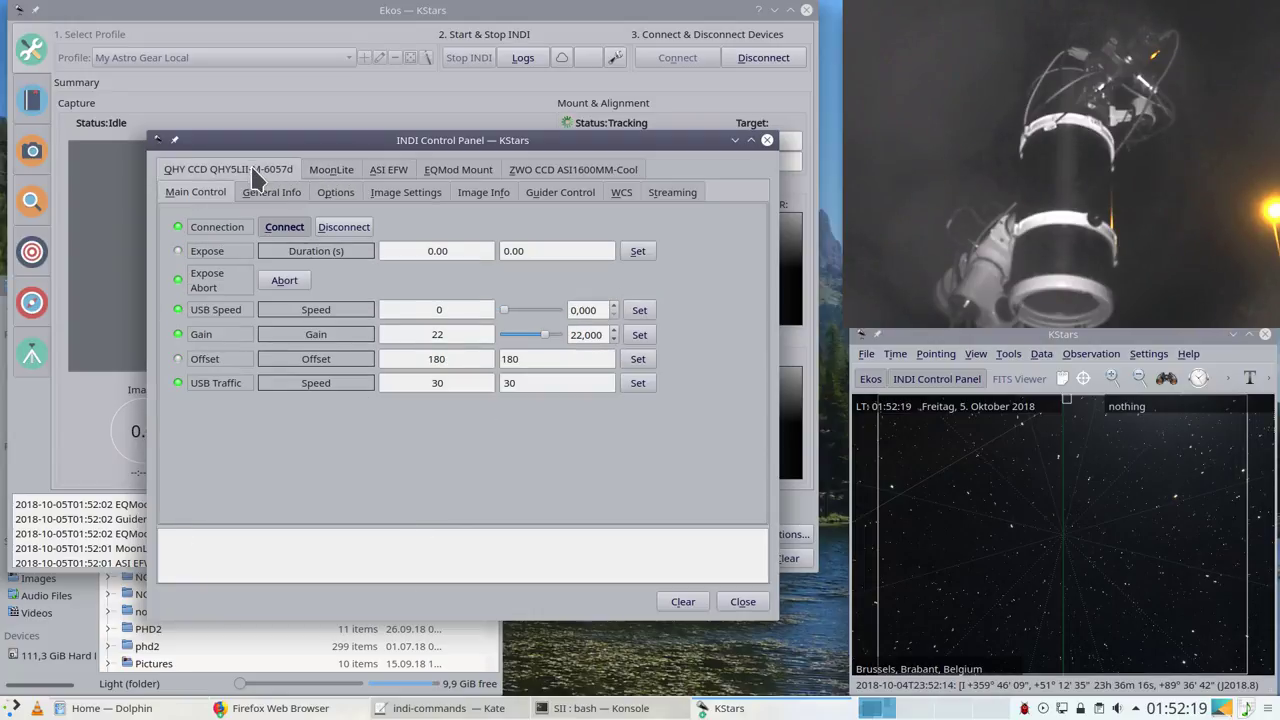
pyautogui.click(736, 141)
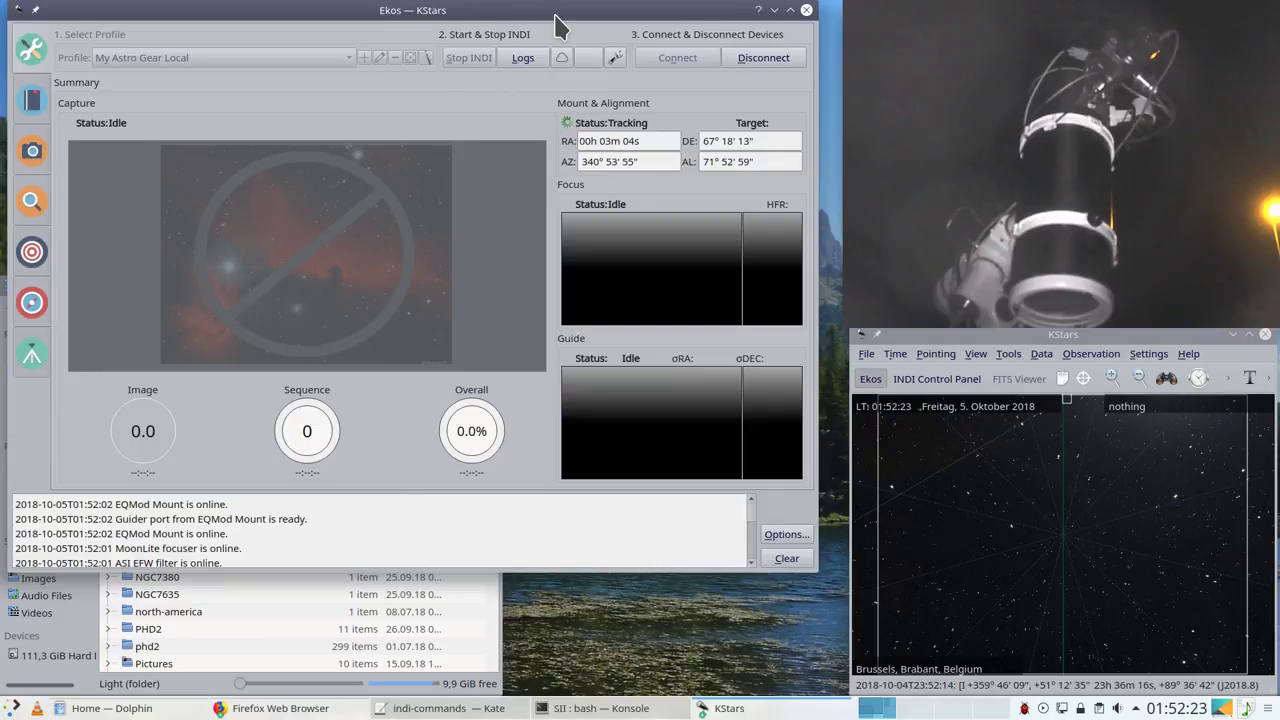
pyautogui.click(38, 97)
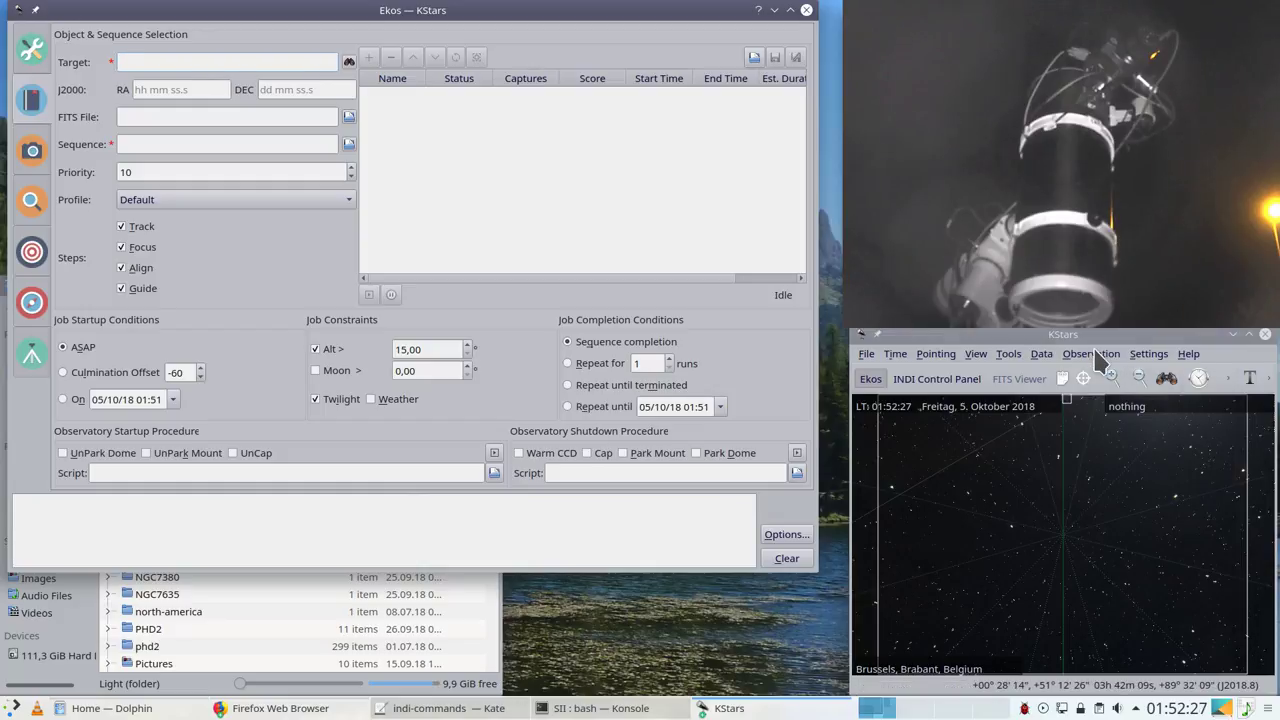
# Step: Switch the KStars theme to GrayCard
pyautogui.click(1091, 354)
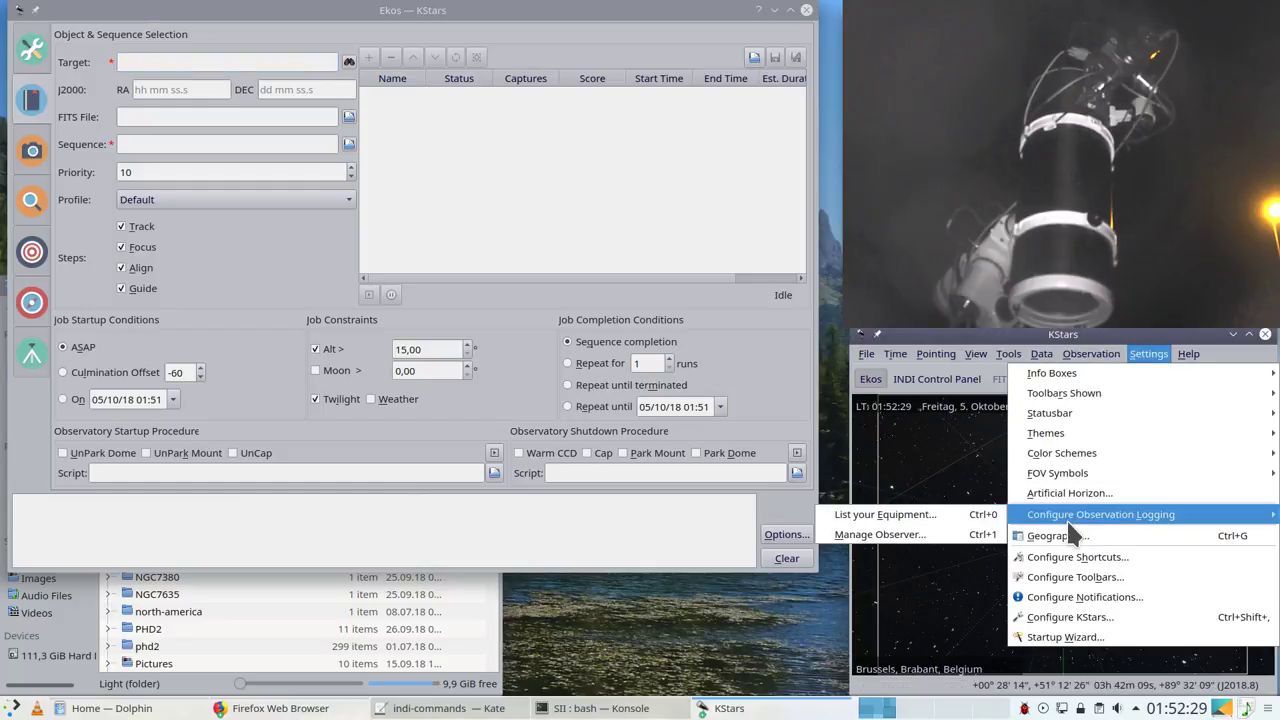
pyautogui.moveTo(1055, 433)
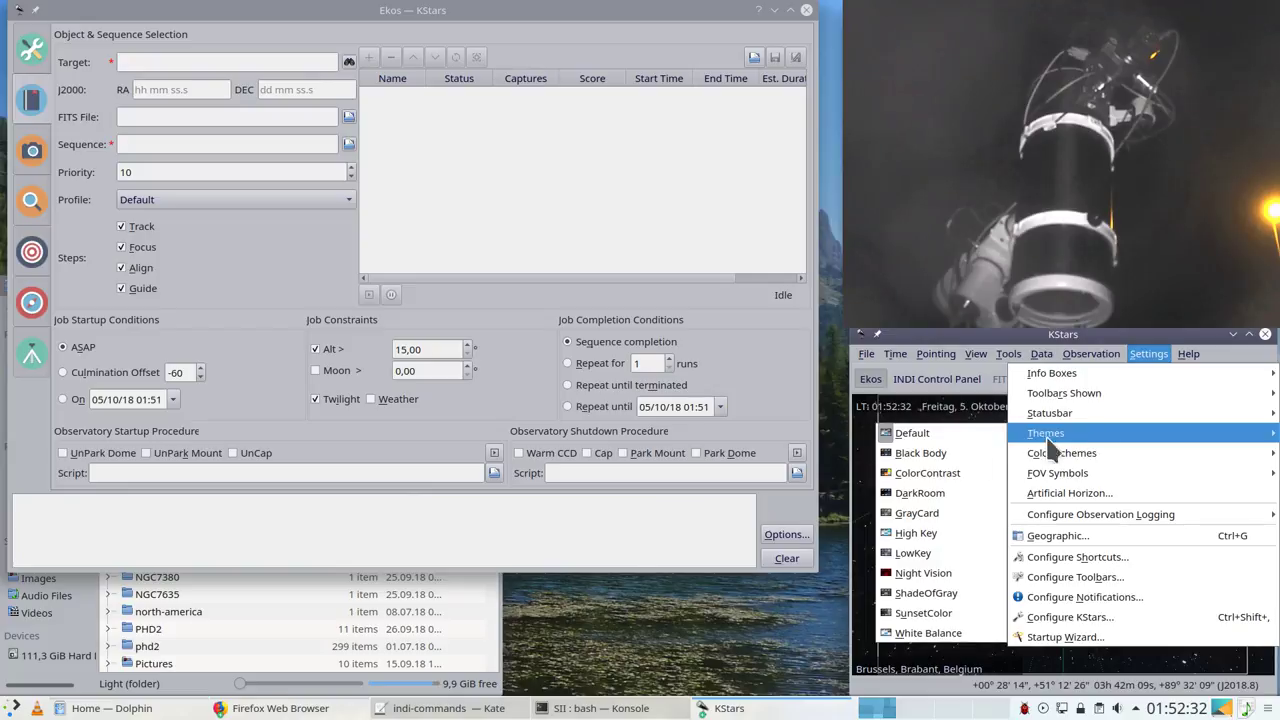
pyautogui.click(904, 515)
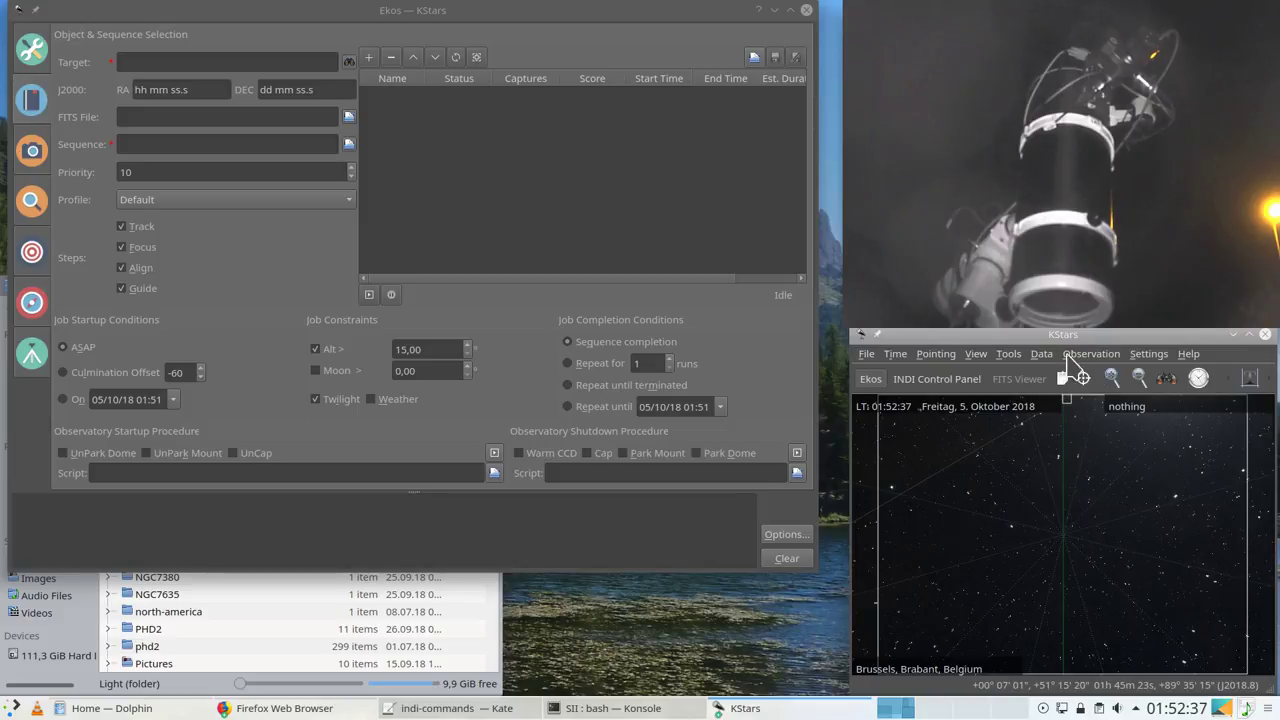
# Step: Switch the KStars theme to Black Body
pyautogui.click(1078, 356)
pyautogui.moveTo(1148, 355)
pyautogui.moveTo(1097, 433)
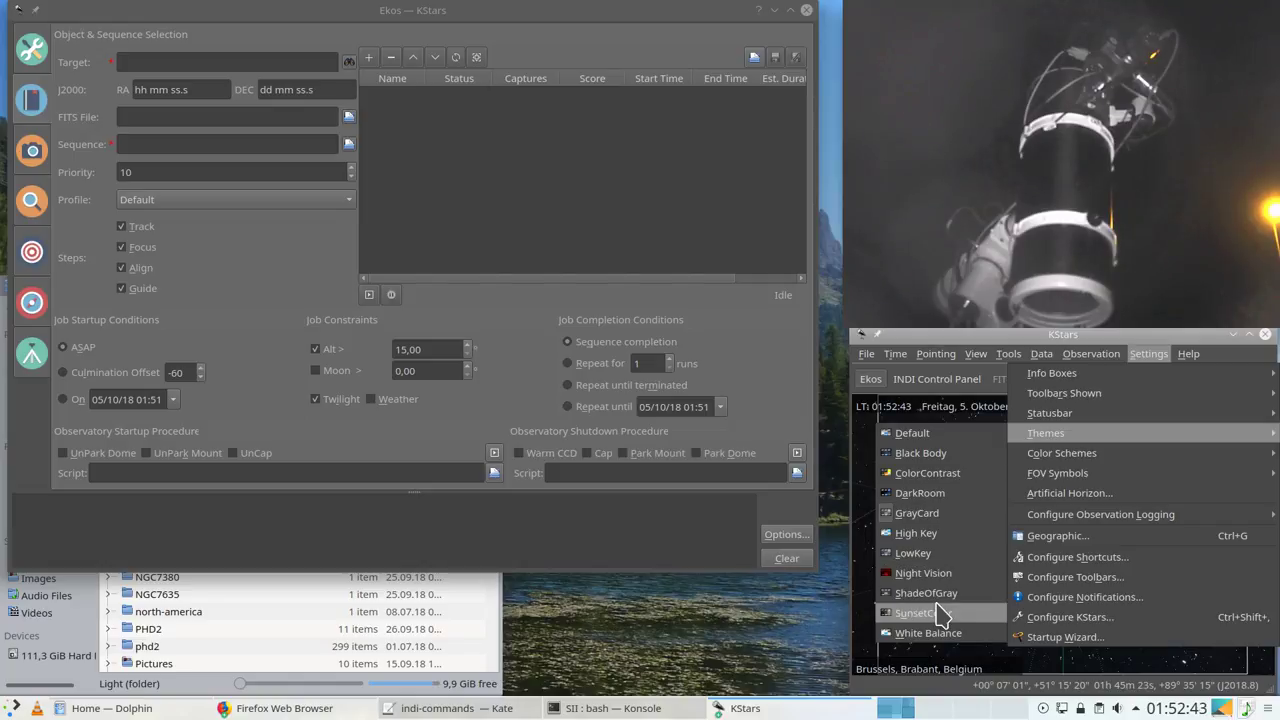
pyautogui.click(950, 462)
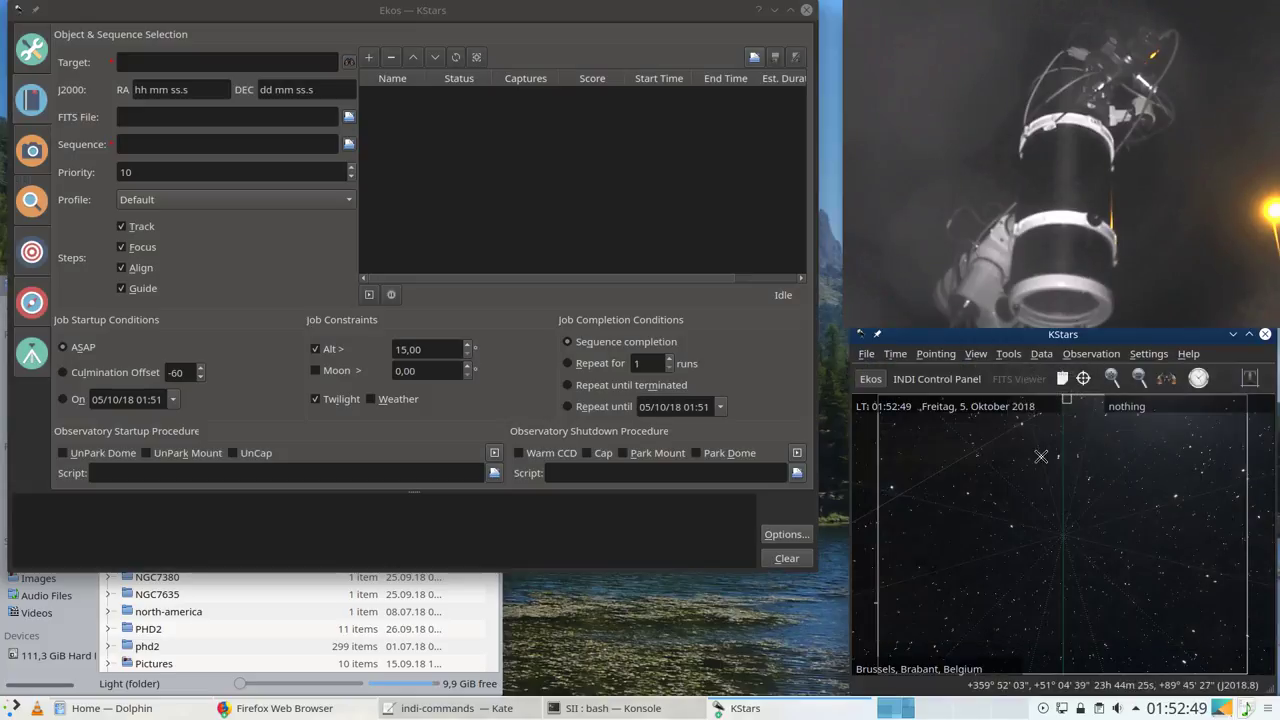
# Step: Open the Observation Planner and move its window over the Ekos window so it is fully accessible
pyautogui.click(1106, 356)
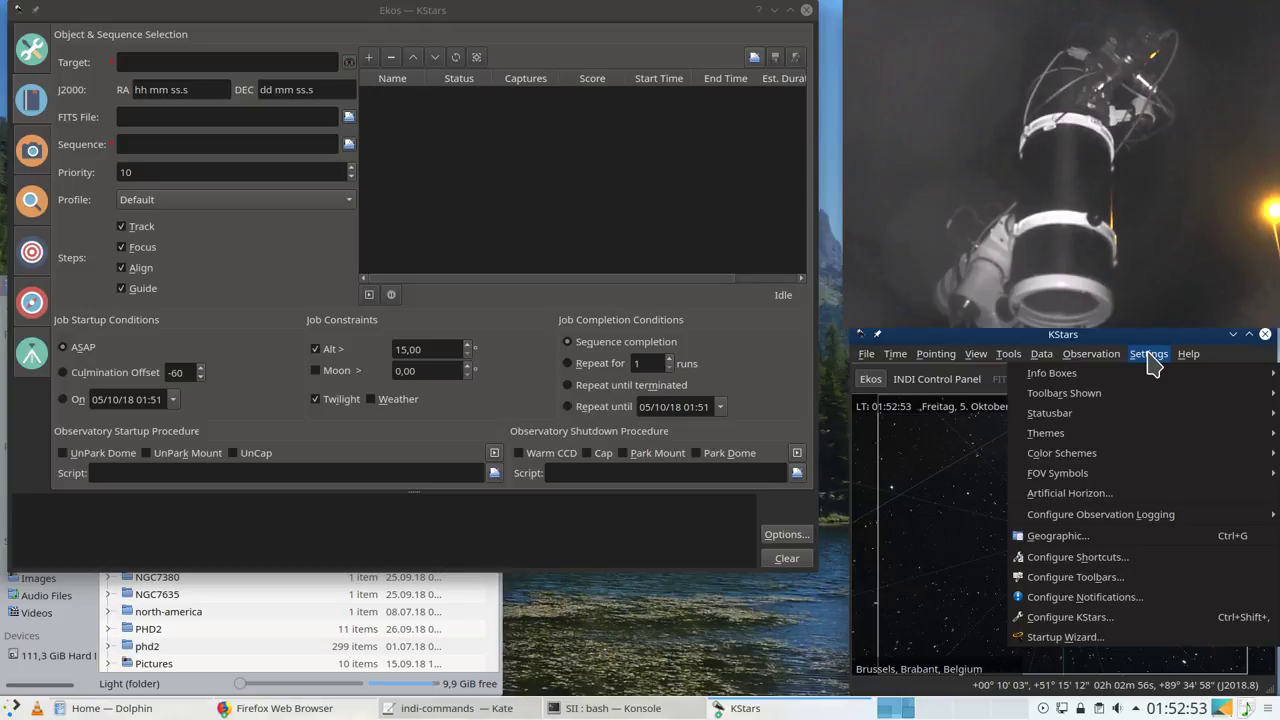
pyautogui.press('Escape')
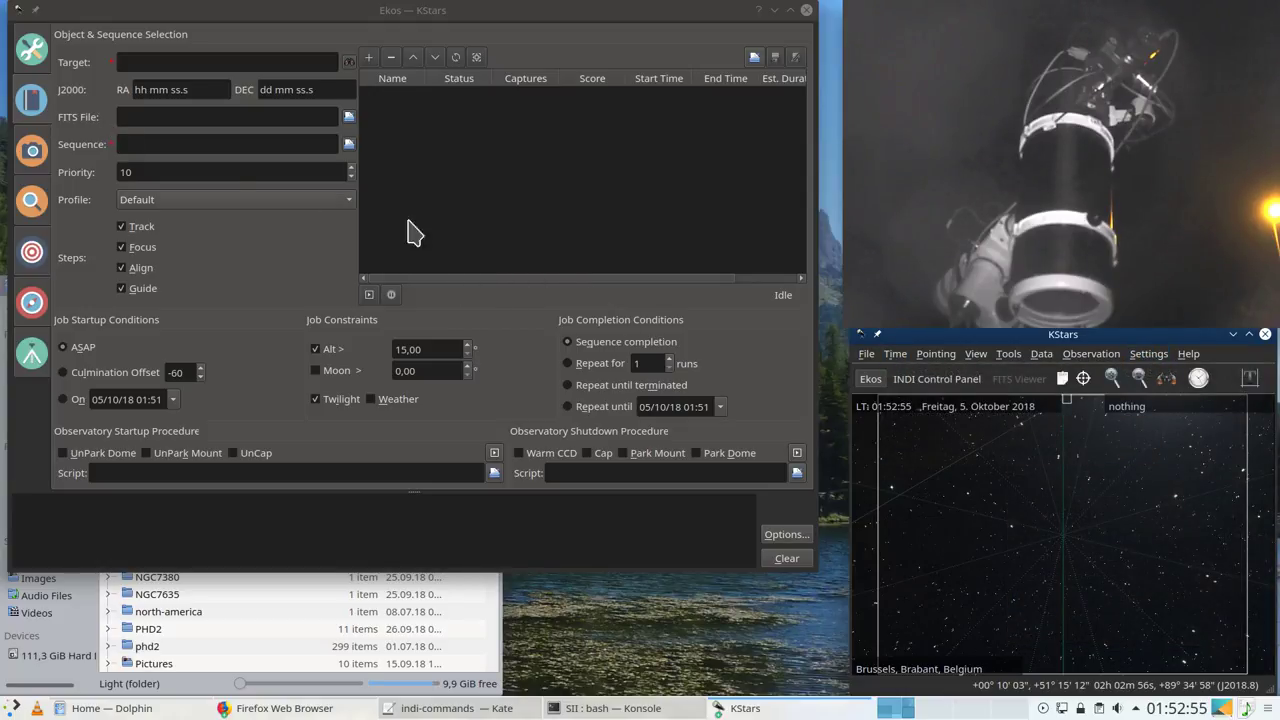
pyautogui.click(1090, 354)
pyautogui.click(1100, 367)
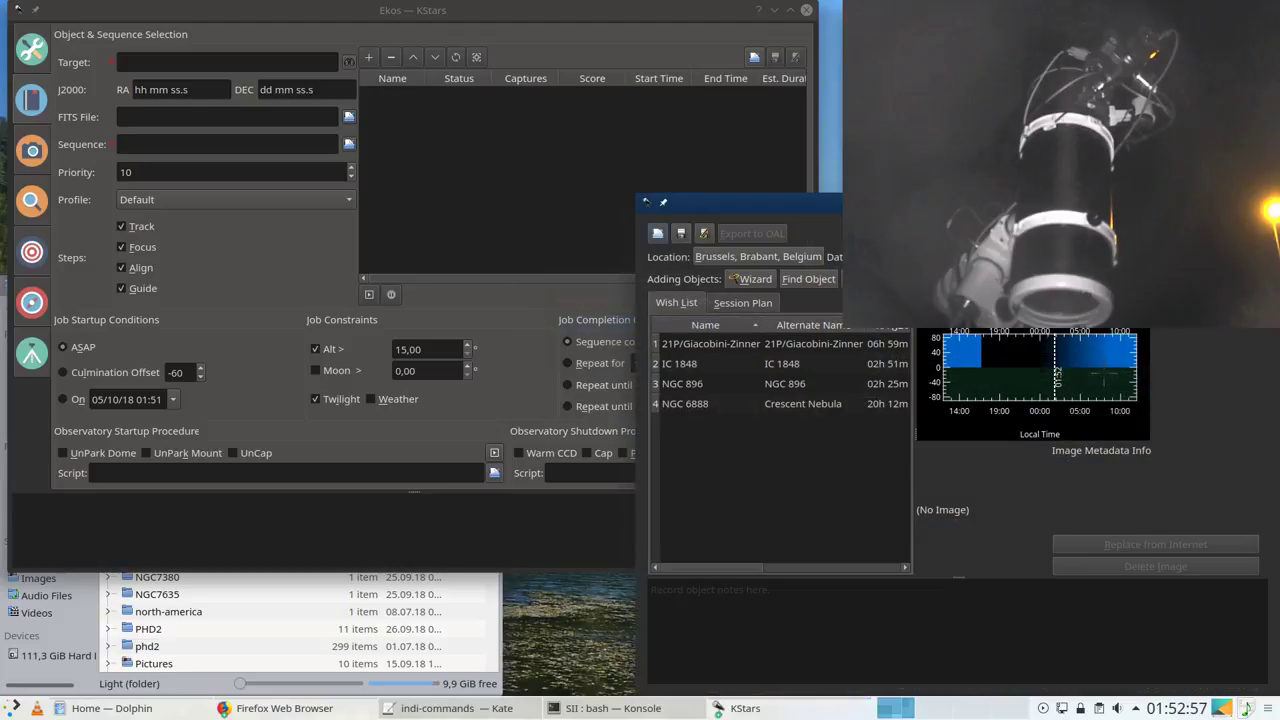
pyautogui.moveTo(815, 205); pyautogui.dragTo(393, 151)
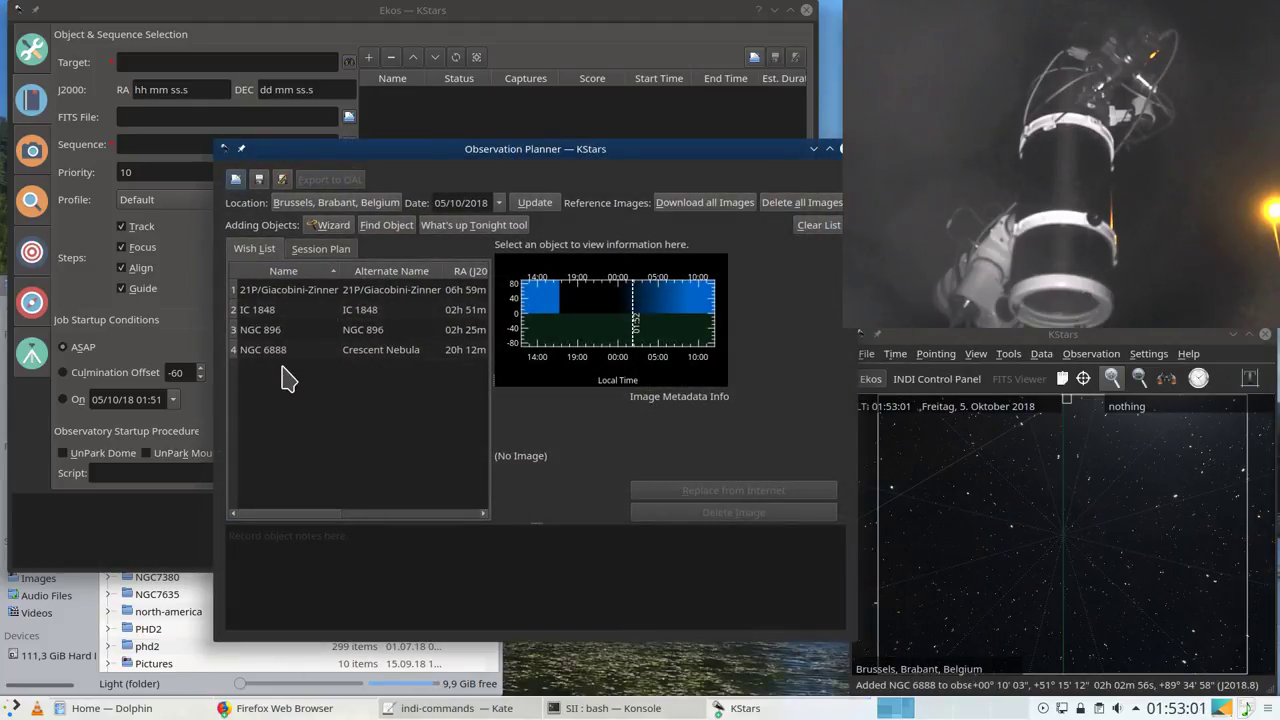
# Step: Find cederblad 214 by name and add it to the Observation Planner's wish list
pyautogui.click(386, 225)
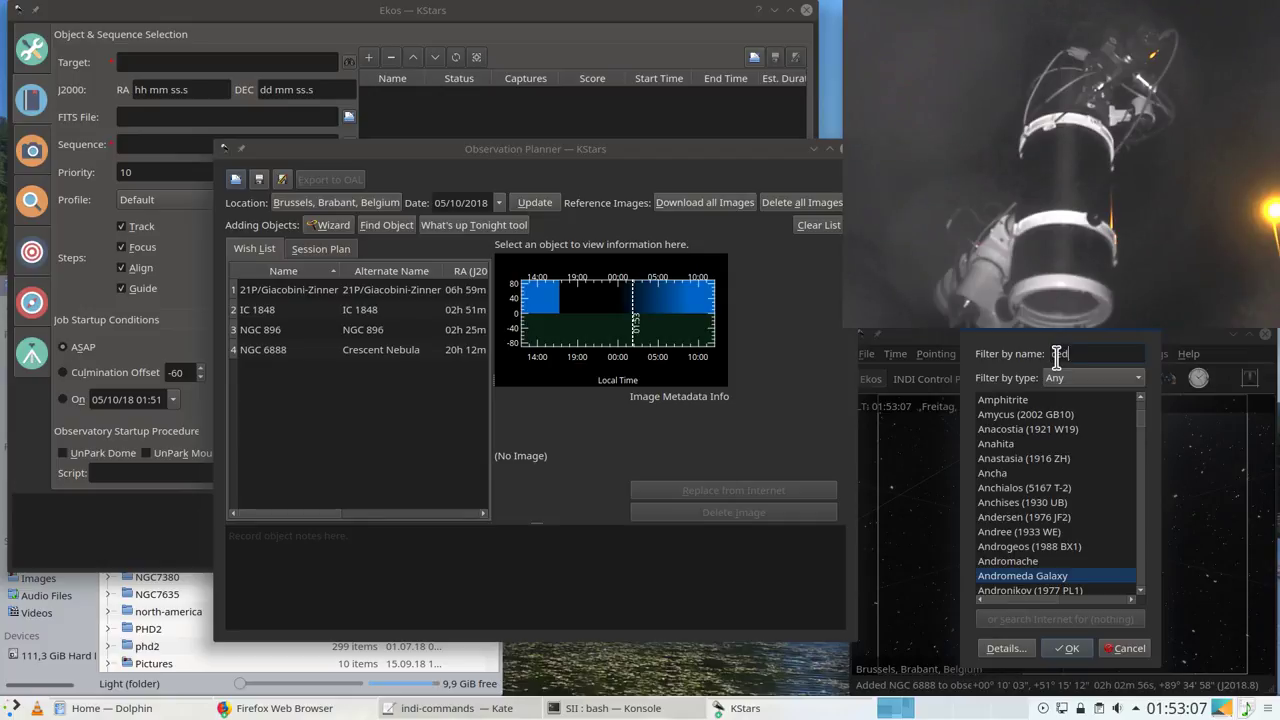
pyautogui.write('cederblad')
pyautogui.doubleClick(1030, 400)
# Step: Send cederblad 214 from the wish list to the Ekos Scheduler and close the Observation Planner
pyautogui.click(297, 372)
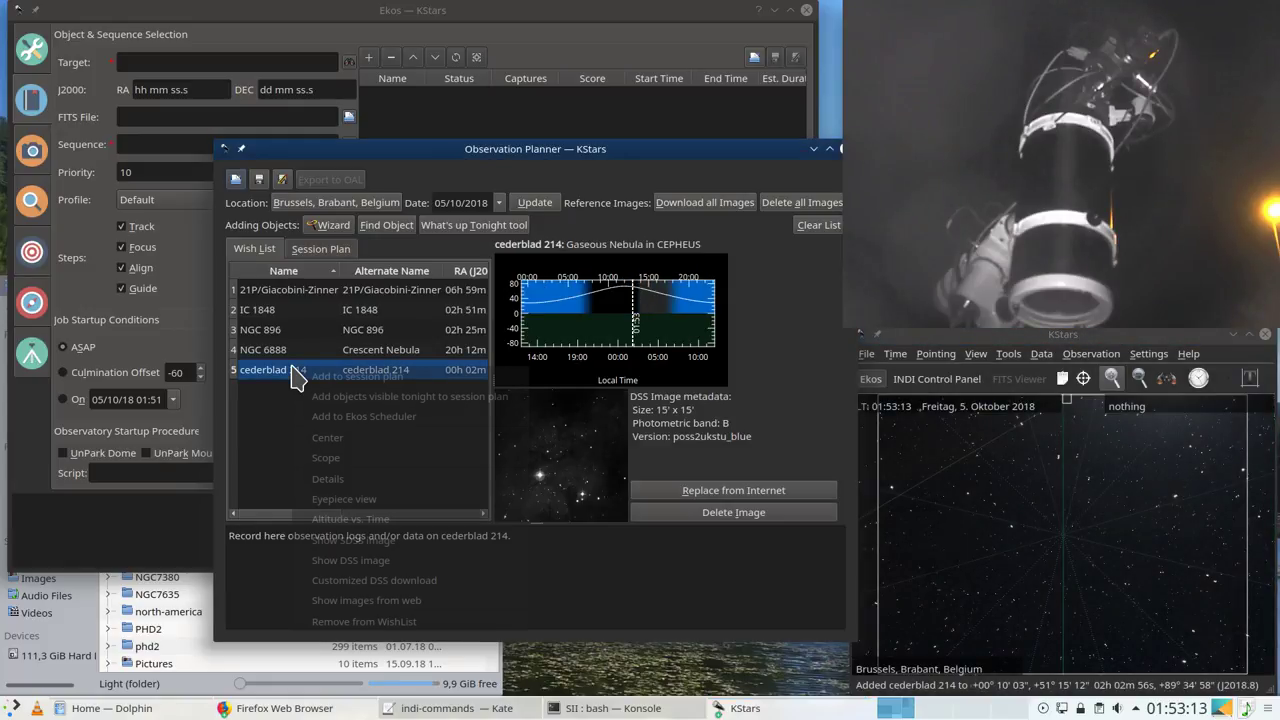
pyautogui.click(399, 416)
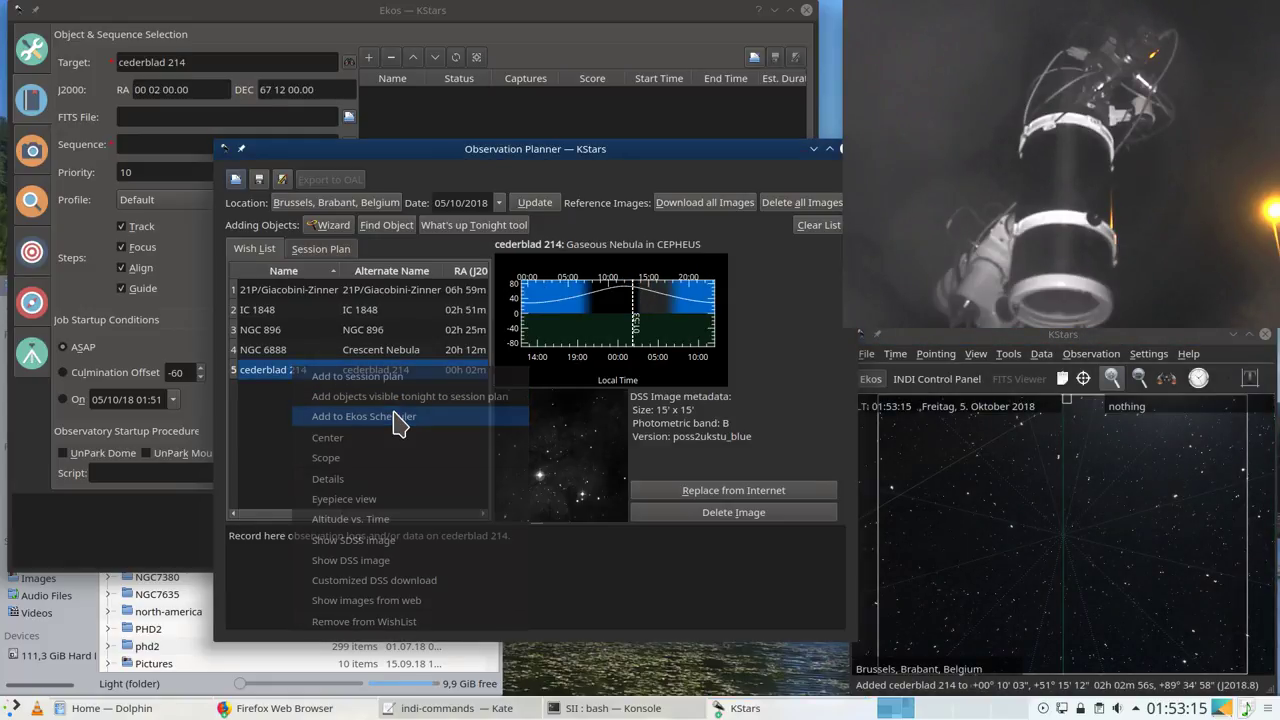
pyautogui.click(840, 149)
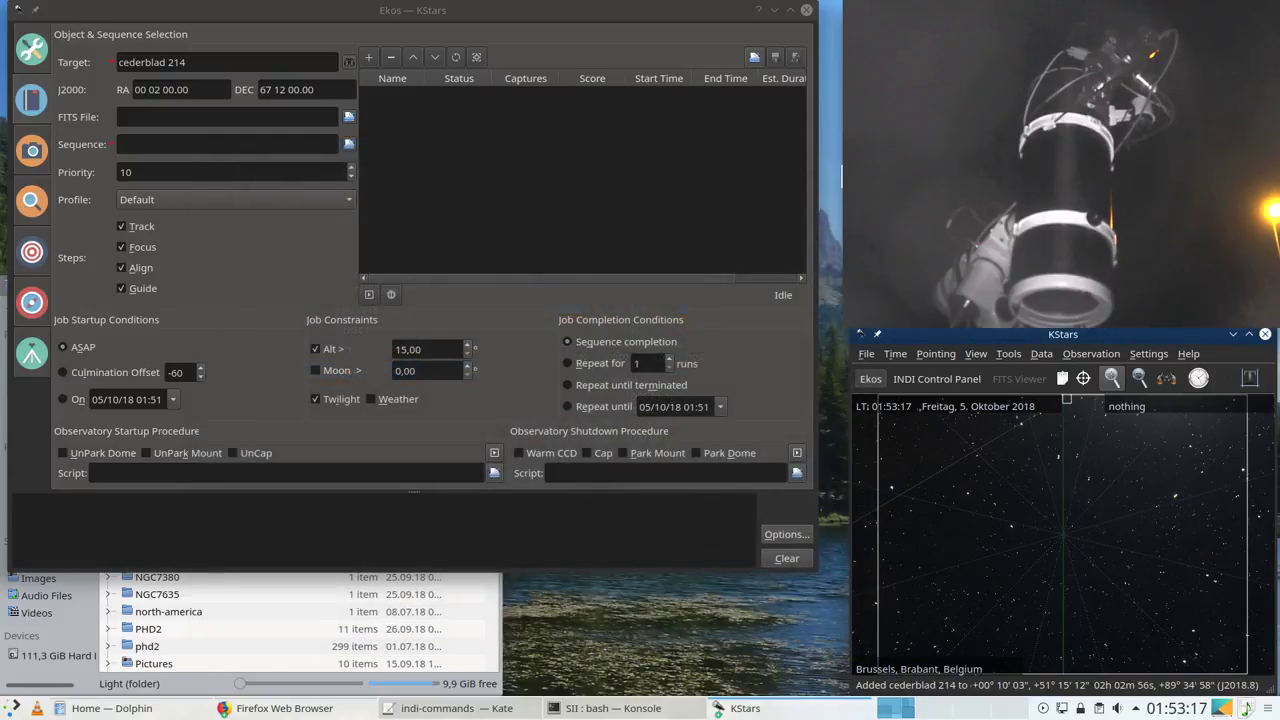
# Step: Reopen the Observation Planner to check that its wish list is still accessible, and close it again
pyautogui.click(1088, 355)
pyautogui.click(1115, 373)
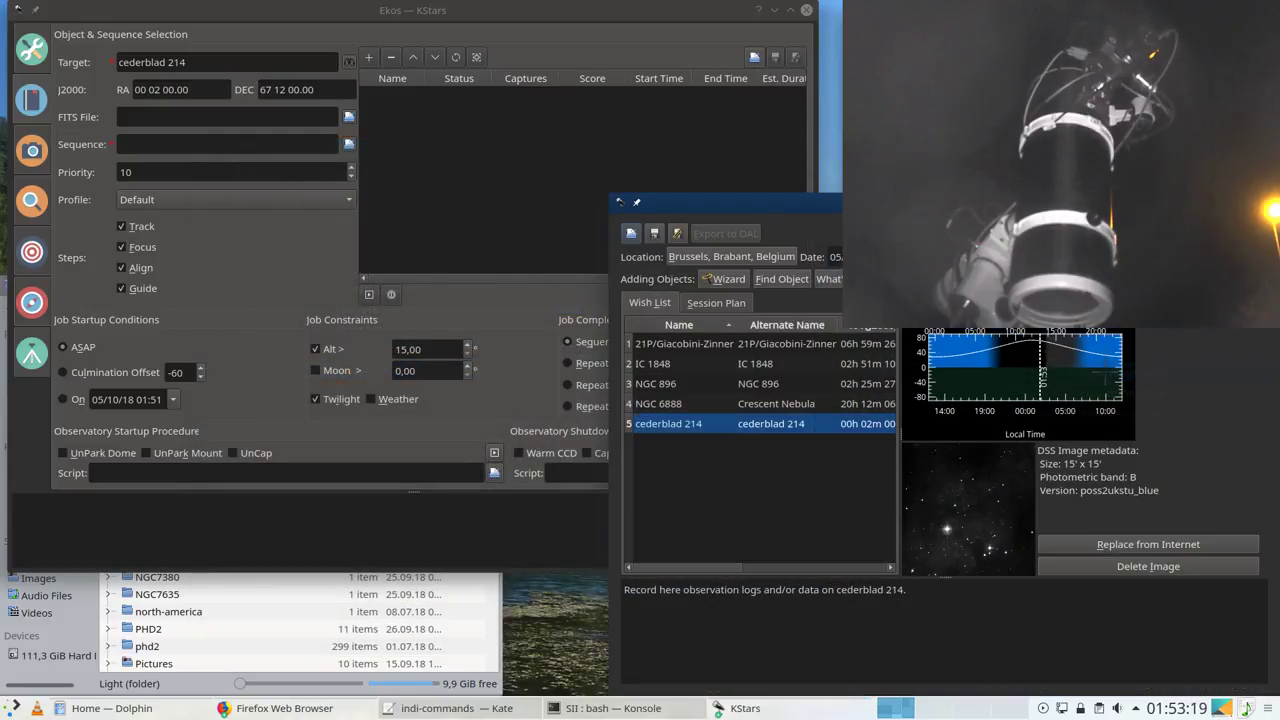
pyautogui.press('Escape')
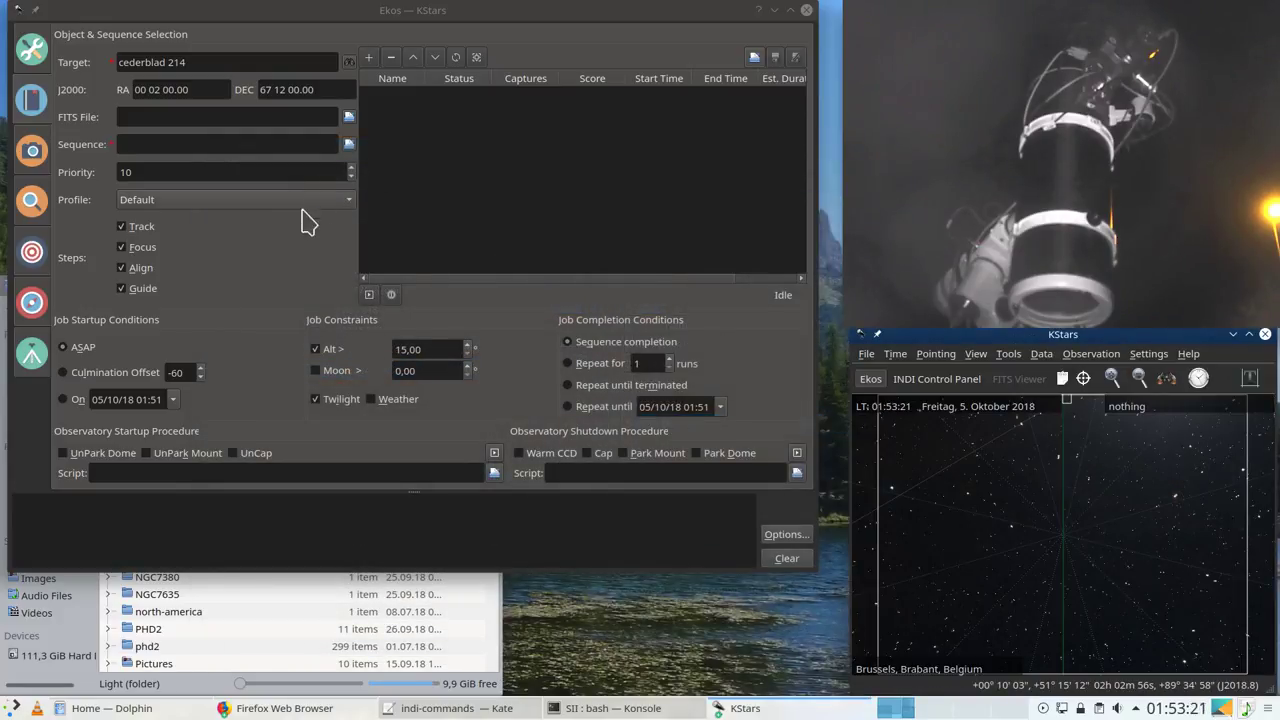
# Step: Rename the scheduler target to cederblad-214 and copy the name
pyautogui.moveTo(206, 60); pyautogui.dragTo(88, 65)
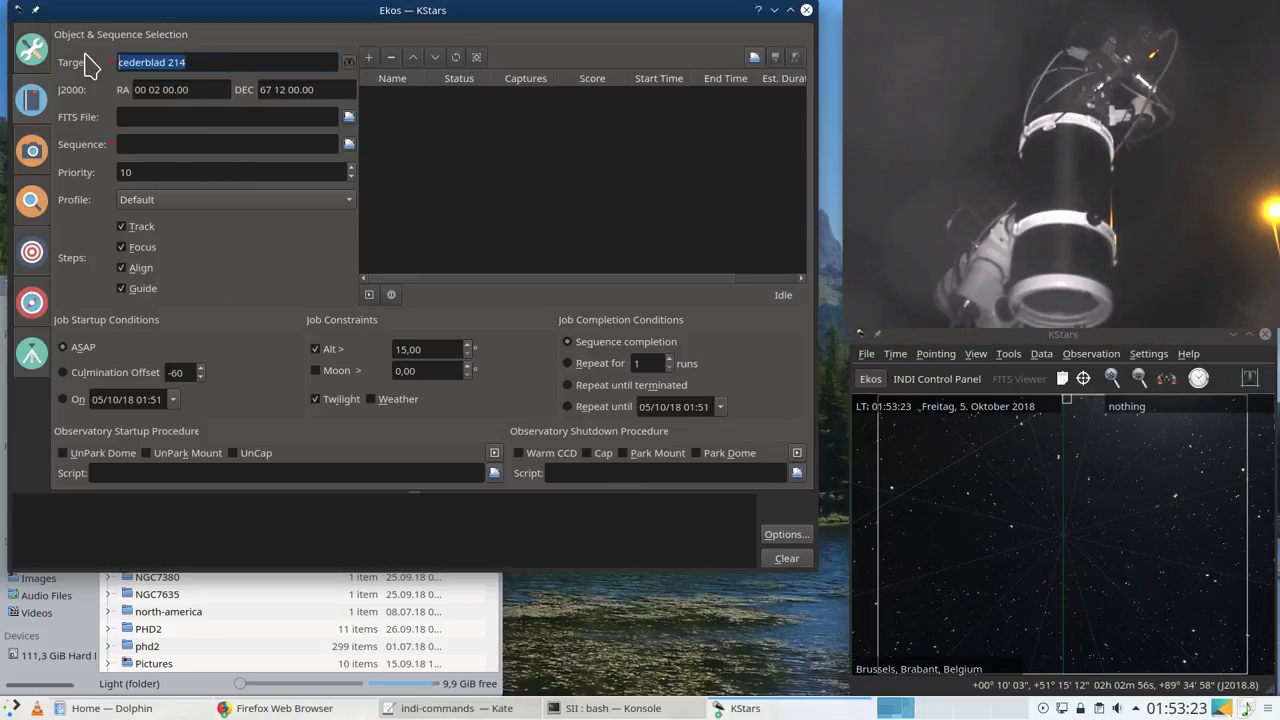
pyautogui.click(171, 62)
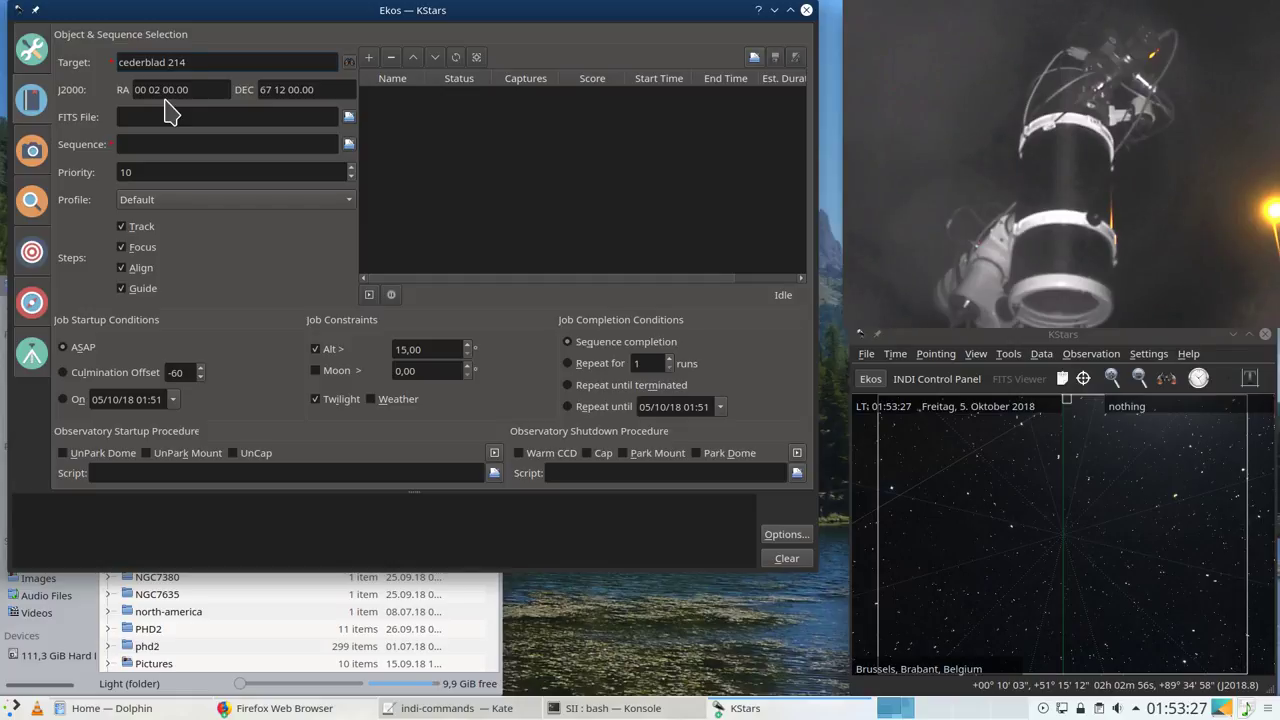
pyautogui.moveTo(200, 60); pyautogui.dragTo(82, 66)
pyautogui.hotkey('ctrl', 'c')
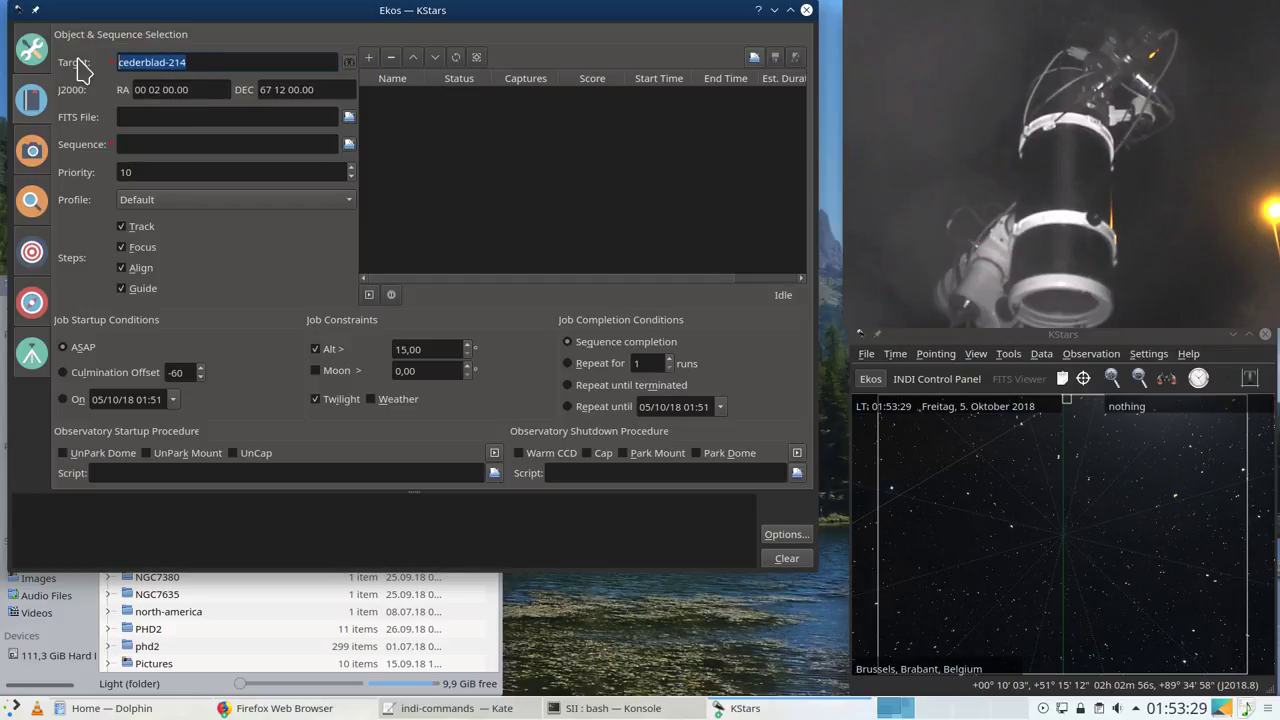
# Step: Set the file prefix in the capture module to cederblad-214 using the copied target name
pyautogui.click(33, 150)
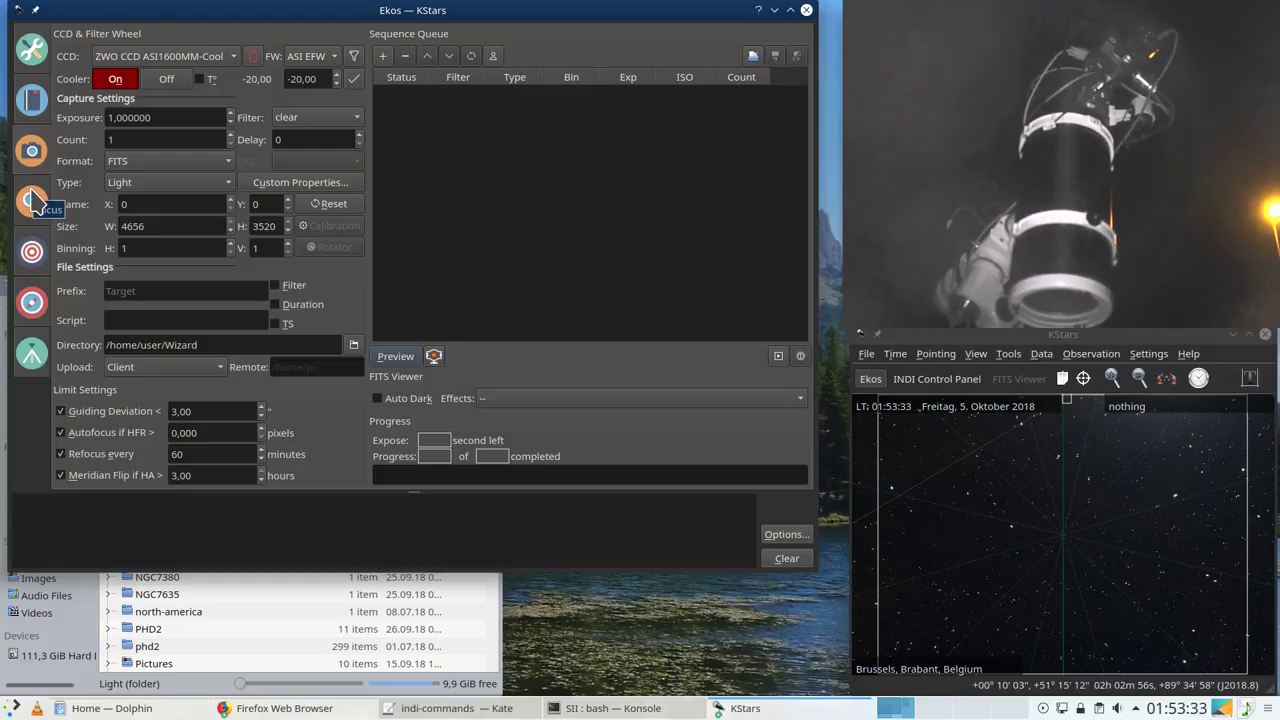
pyautogui.click(166, 290)
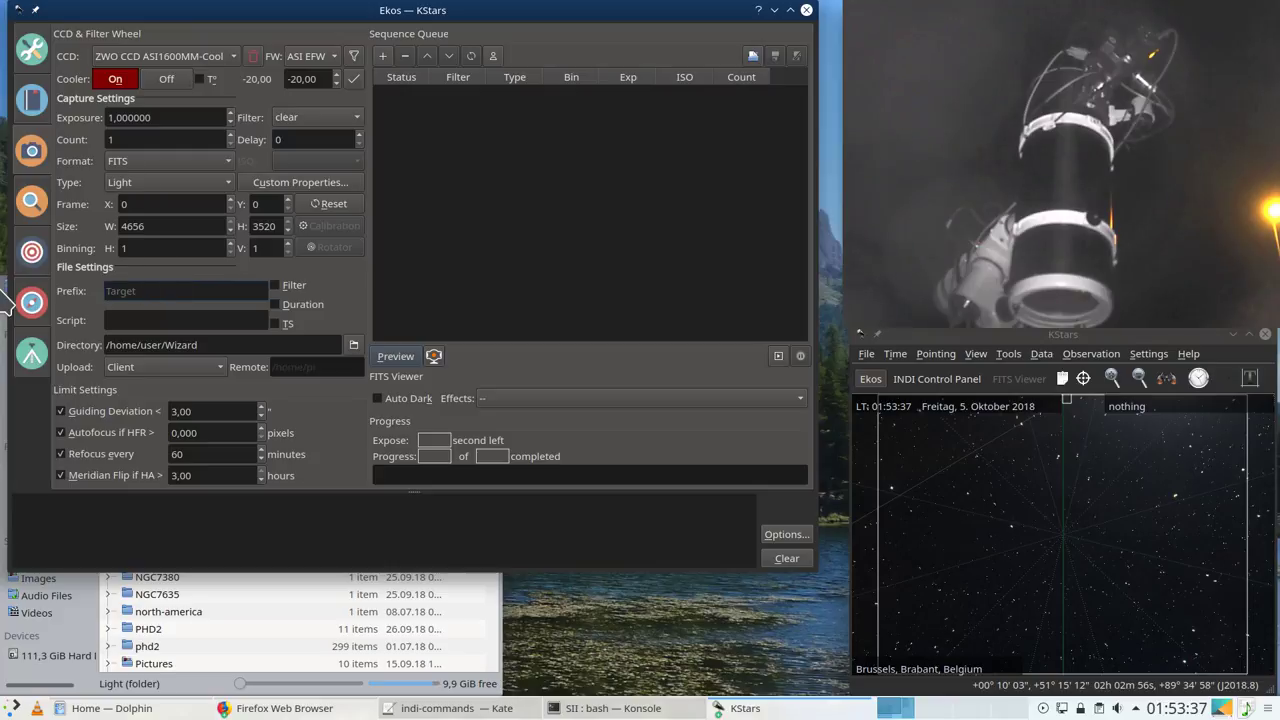
pyautogui.hotkey('ctrl', 'v')
# Step: Set the capture save directory to /home/user/cederblad-214, checking the subfolders inside its Light folder
pyautogui.click(223, 345)
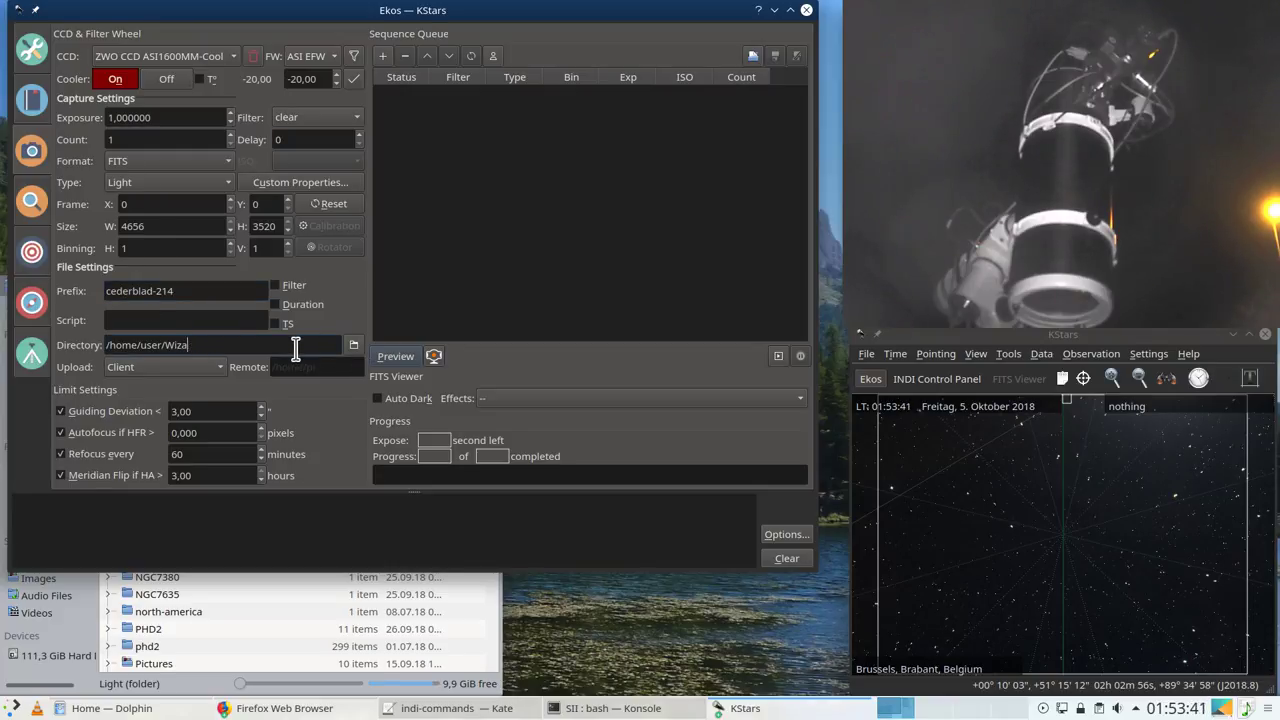
pyautogui.write('/')
pyautogui.click(354, 346)
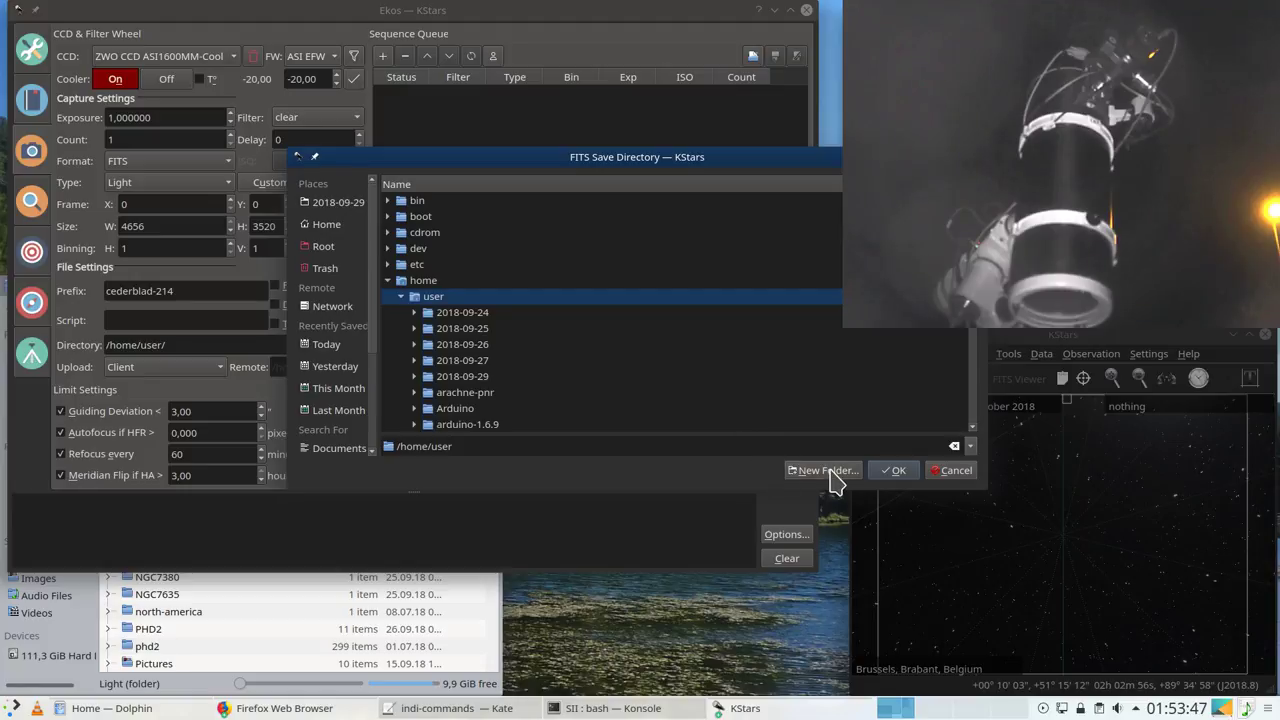
pyautogui.scroll(-3, 765, 362)
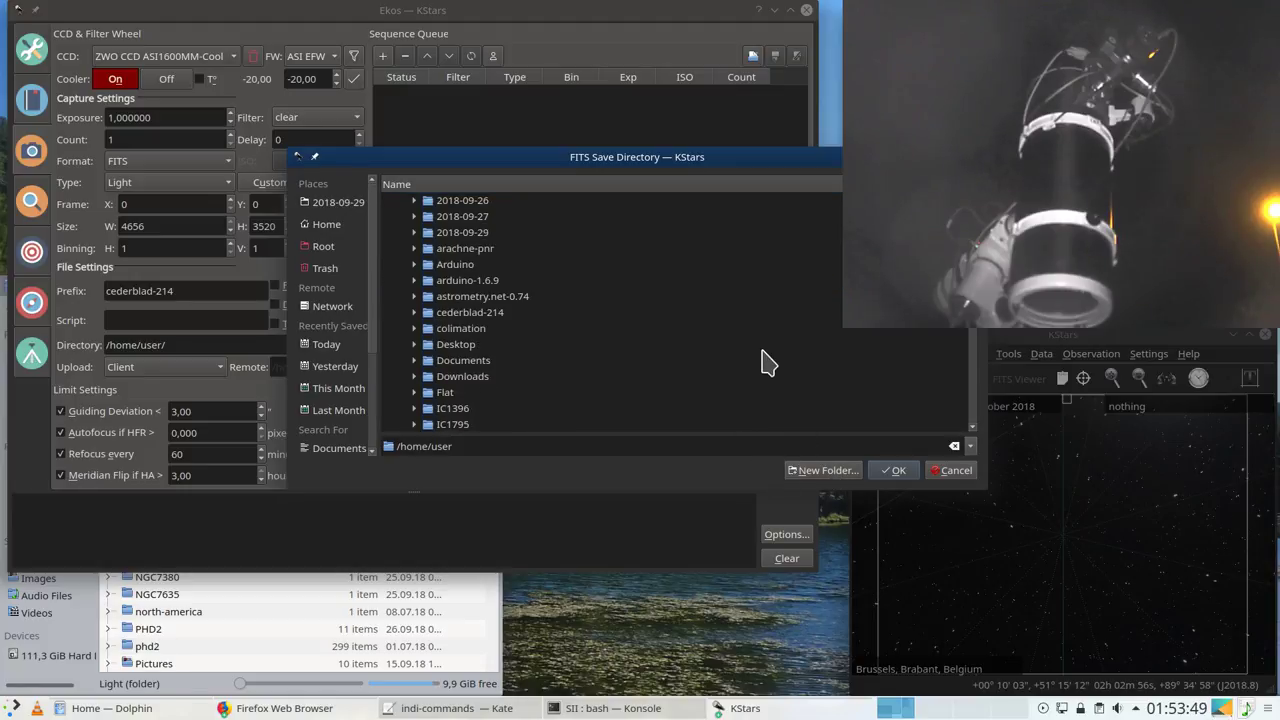
pyautogui.click(490, 314)
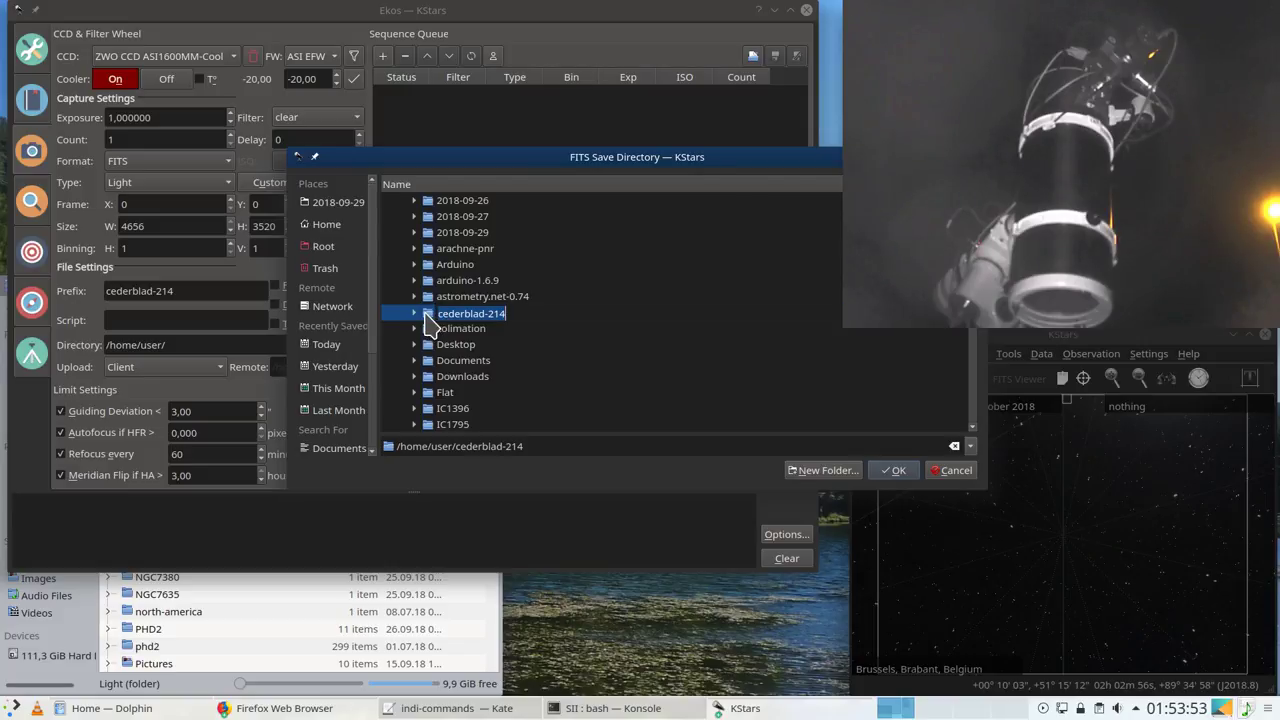
pyautogui.click(414, 312)
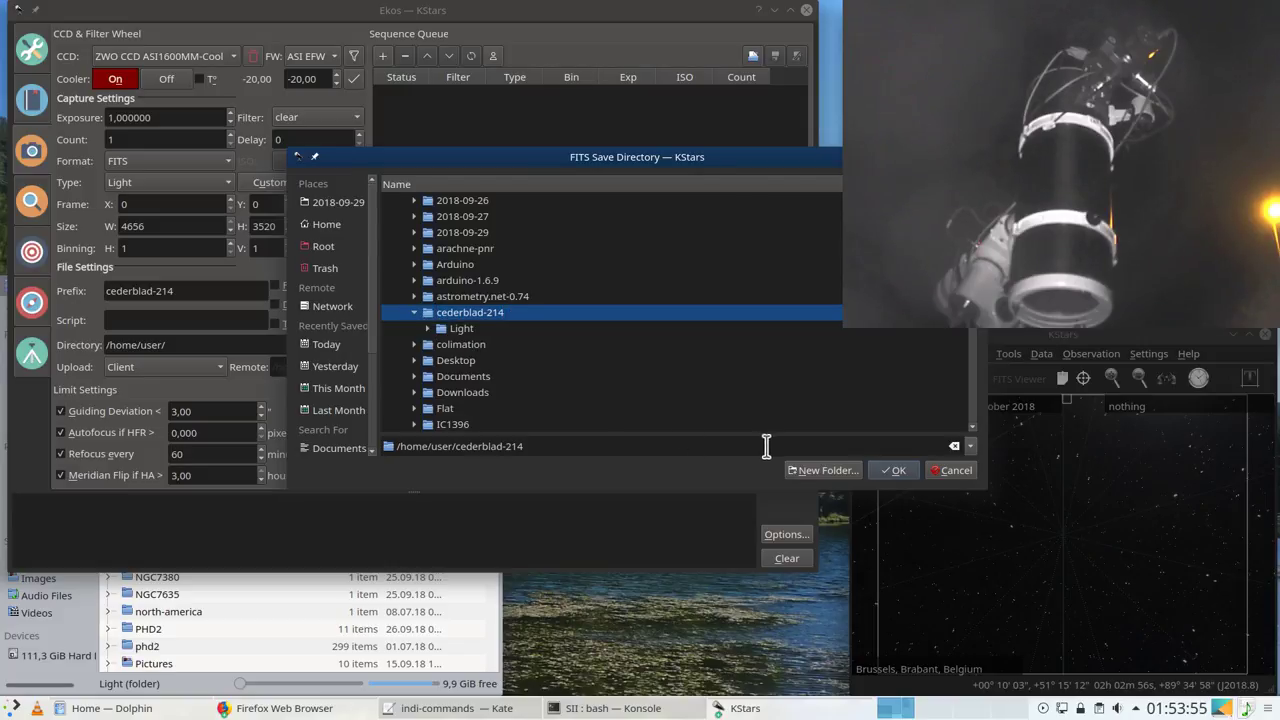
pyautogui.click(429, 328)
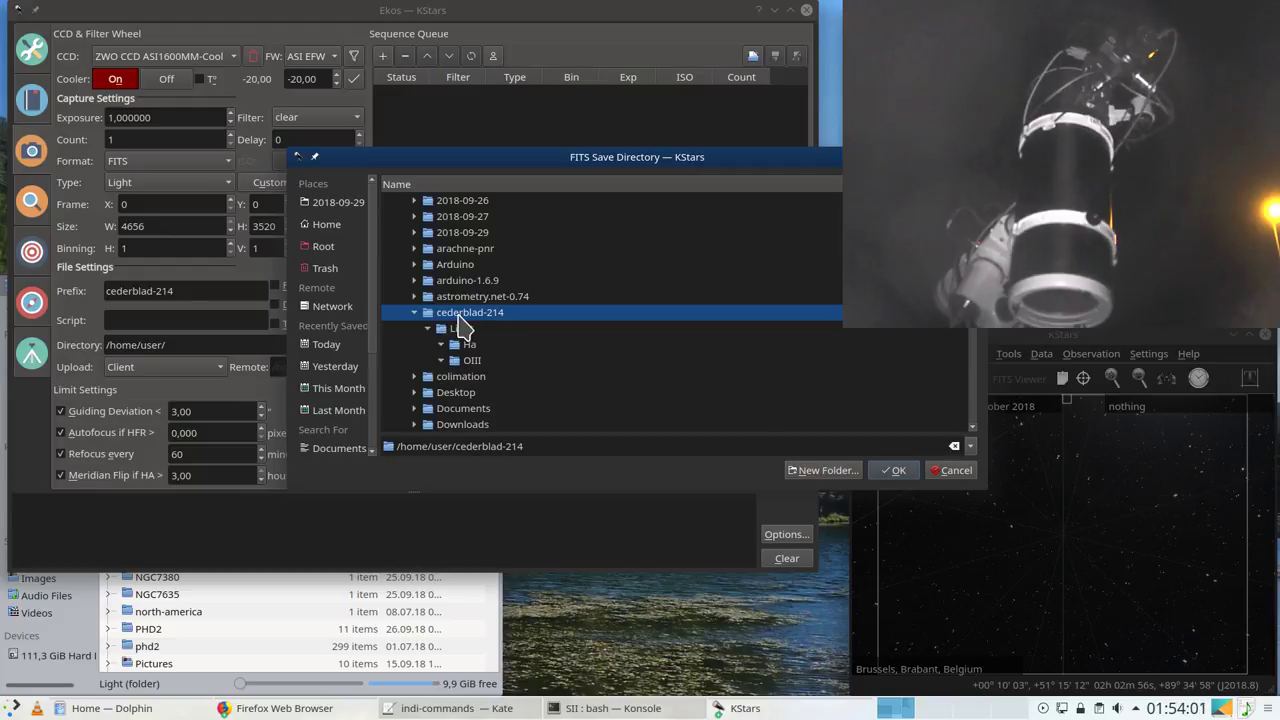
pyautogui.click(895, 471)
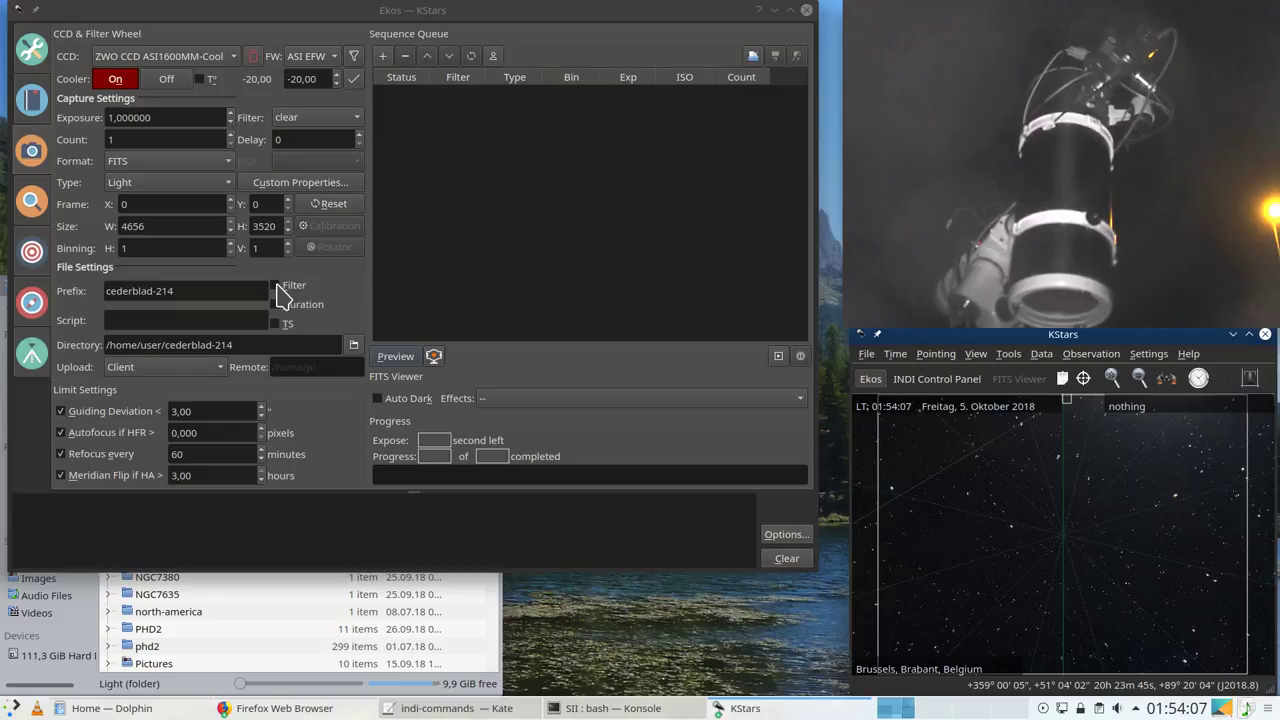
# Step: Include the filter and duration in the file names, and set the exposure to 240 seconds and the count to 15
pyautogui.click(275, 286)
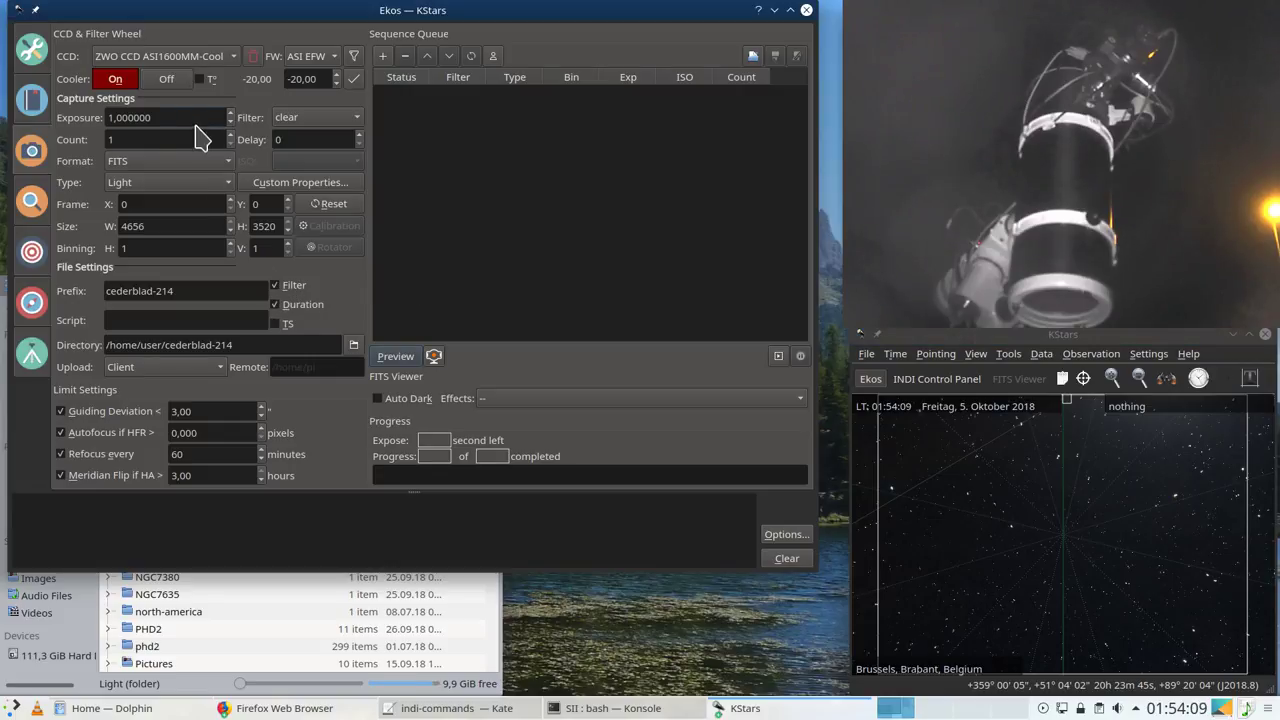
pyautogui.doubleClick(160, 117)
pyautogui.write('240')
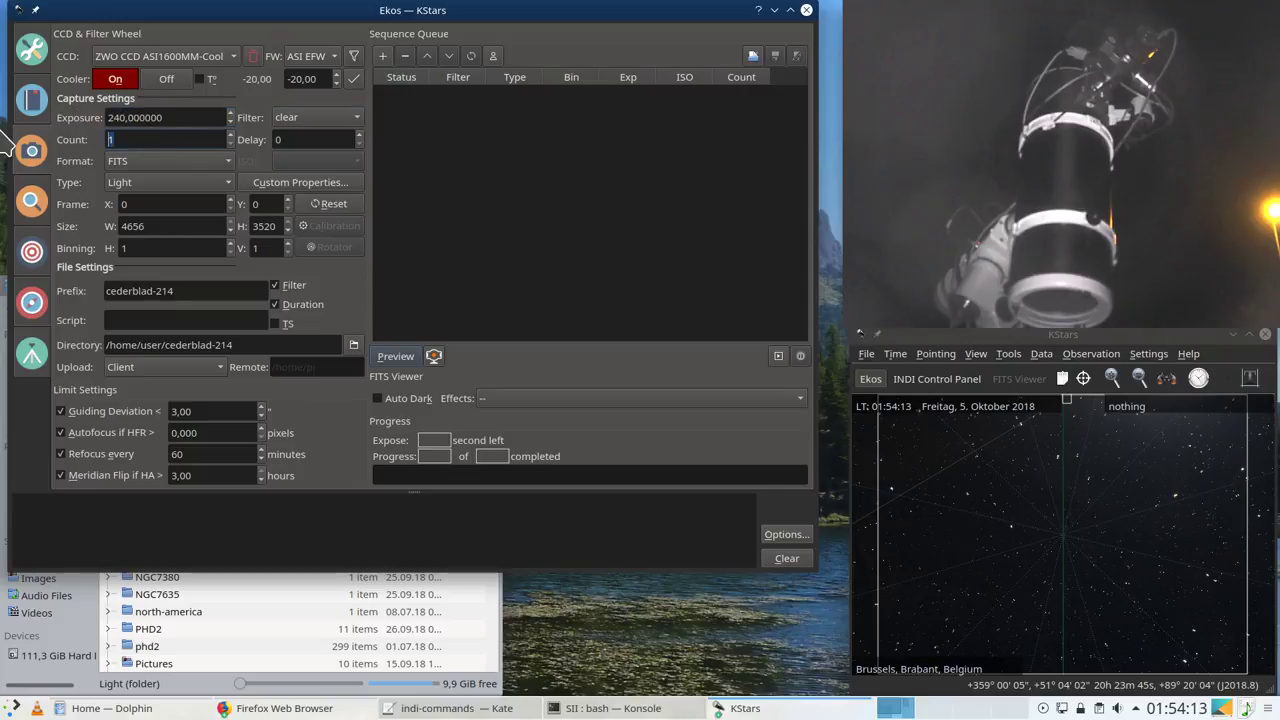
pyautogui.write('5')
pyautogui.press('Tab')
pyautogui.click(335, 118)
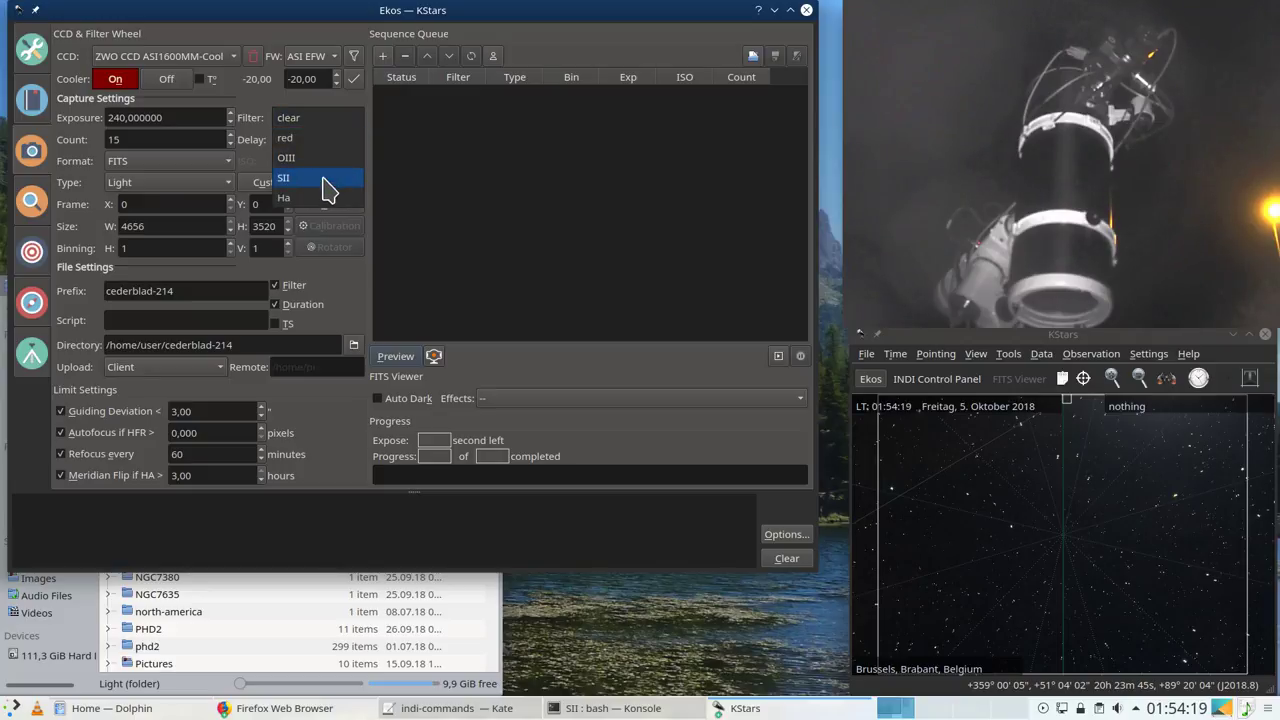
pyautogui.click(324, 183)
pyautogui.click(383, 57)
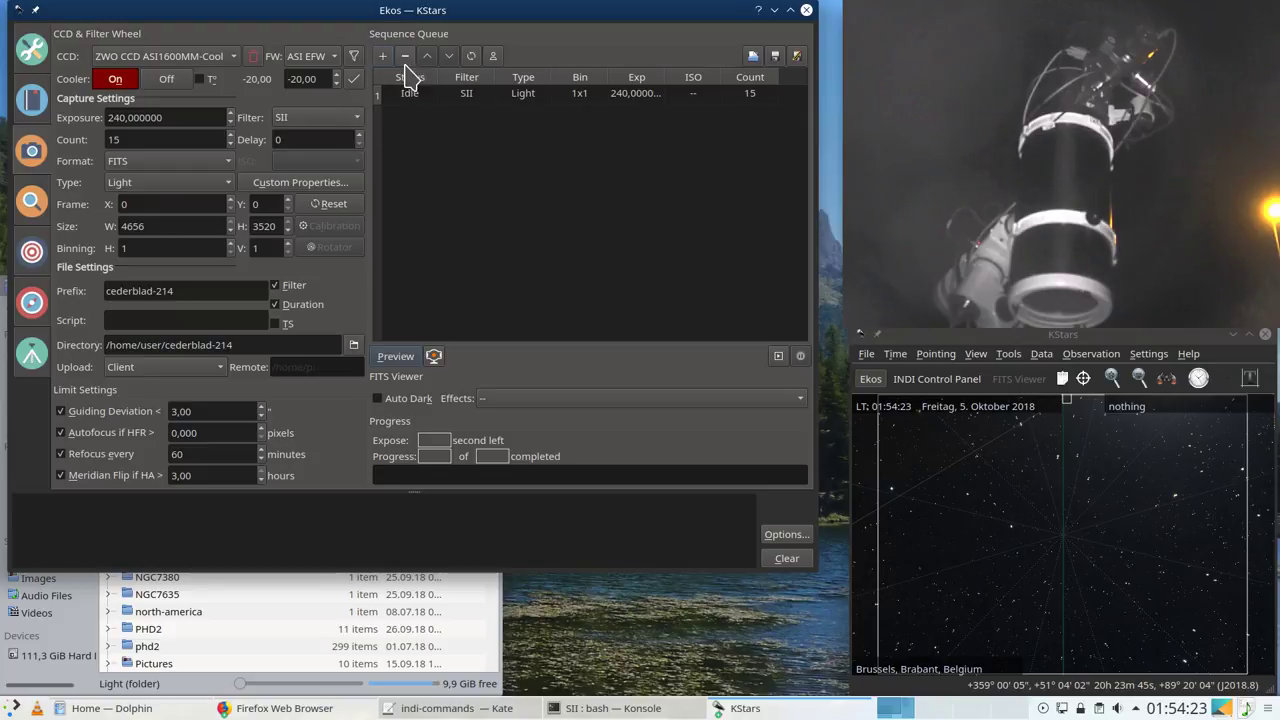
pyautogui.click(405, 57)
pyautogui.click(349, 121)
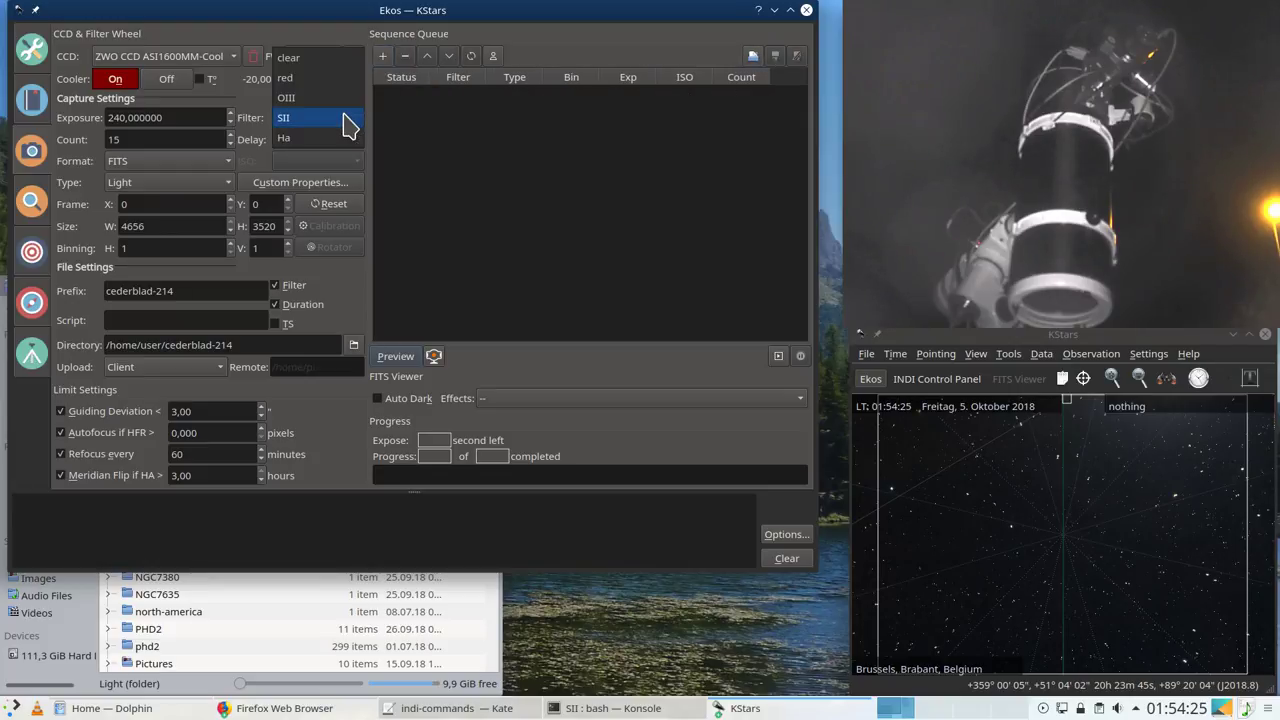
pyautogui.click(340, 120)
# Step: Queue one single-frame 240-second light job for the OIII filter and another for the SII filter
pyautogui.doubleClick(199, 136)
pyautogui.write('1')
pyautogui.click(343, 120)
pyautogui.click(338, 113)
pyautogui.click(383, 56)
pyautogui.click(338, 118)
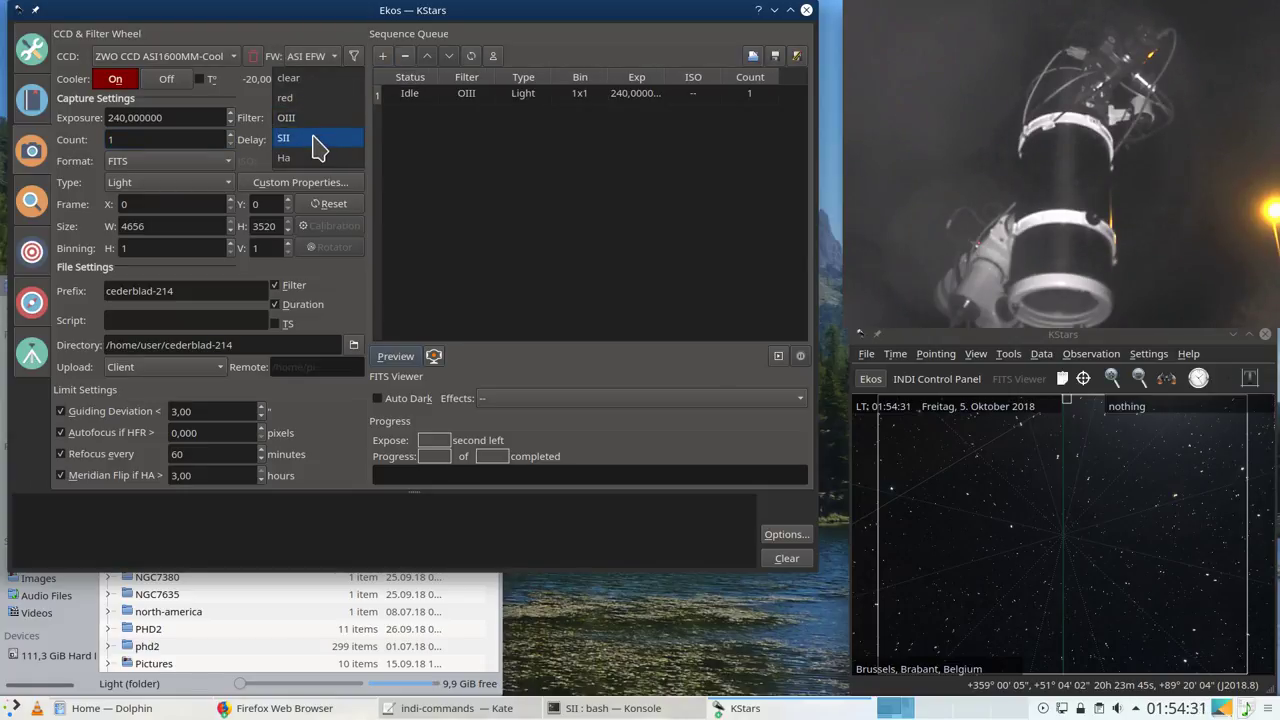
pyautogui.click(313, 139)
pyautogui.click(383, 56)
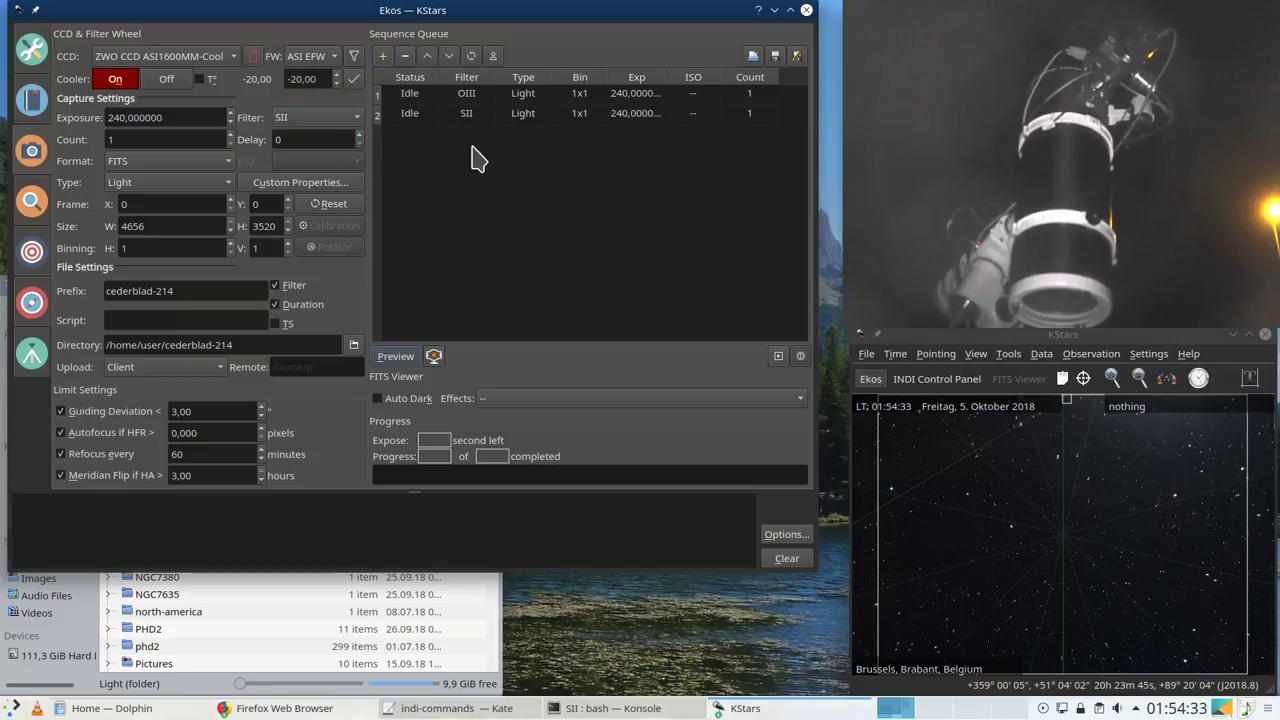
# Step: Set the count to 14 and queue 240-second light jobs for the OIII and SII filters
pyautogui.doubleClick(194, 134)
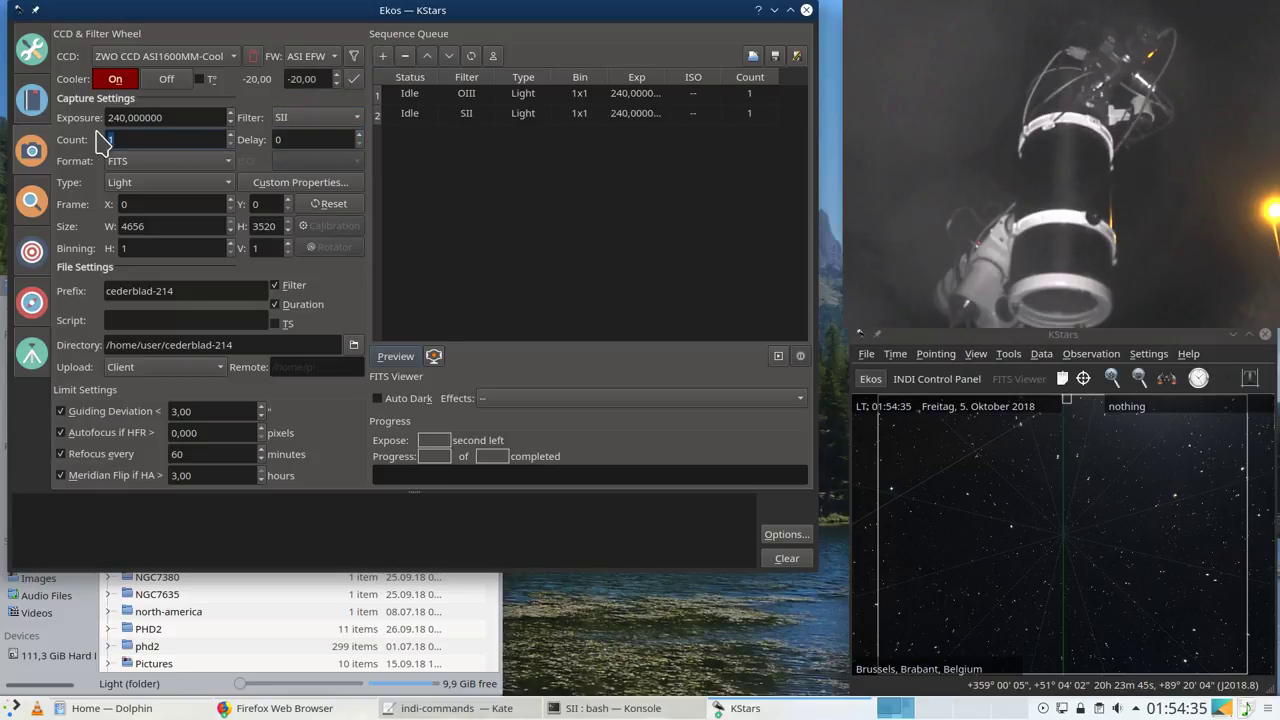
pyautogui.write('4')
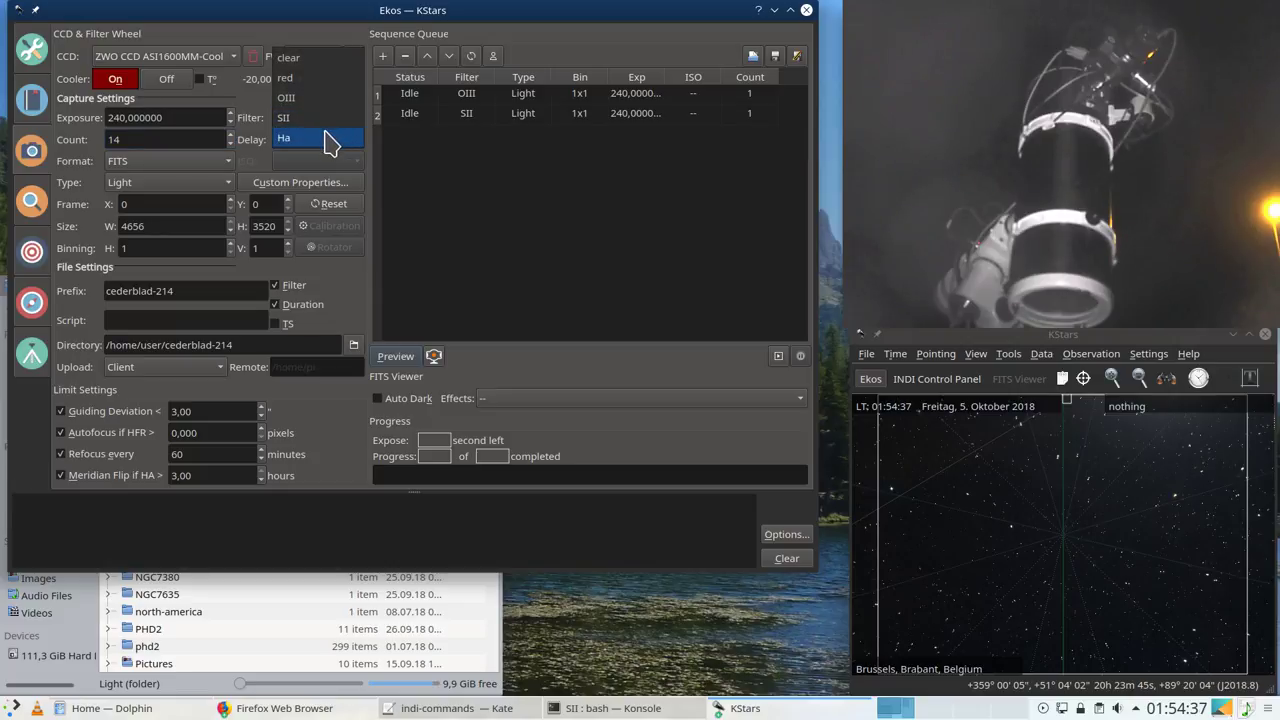
pyautogui.click(330, 113)
pyautogui.click(382, 56)
pyautogui.click(316, 122)
pyautogui.click(318, 146)
pyautogui.click(382, 57)
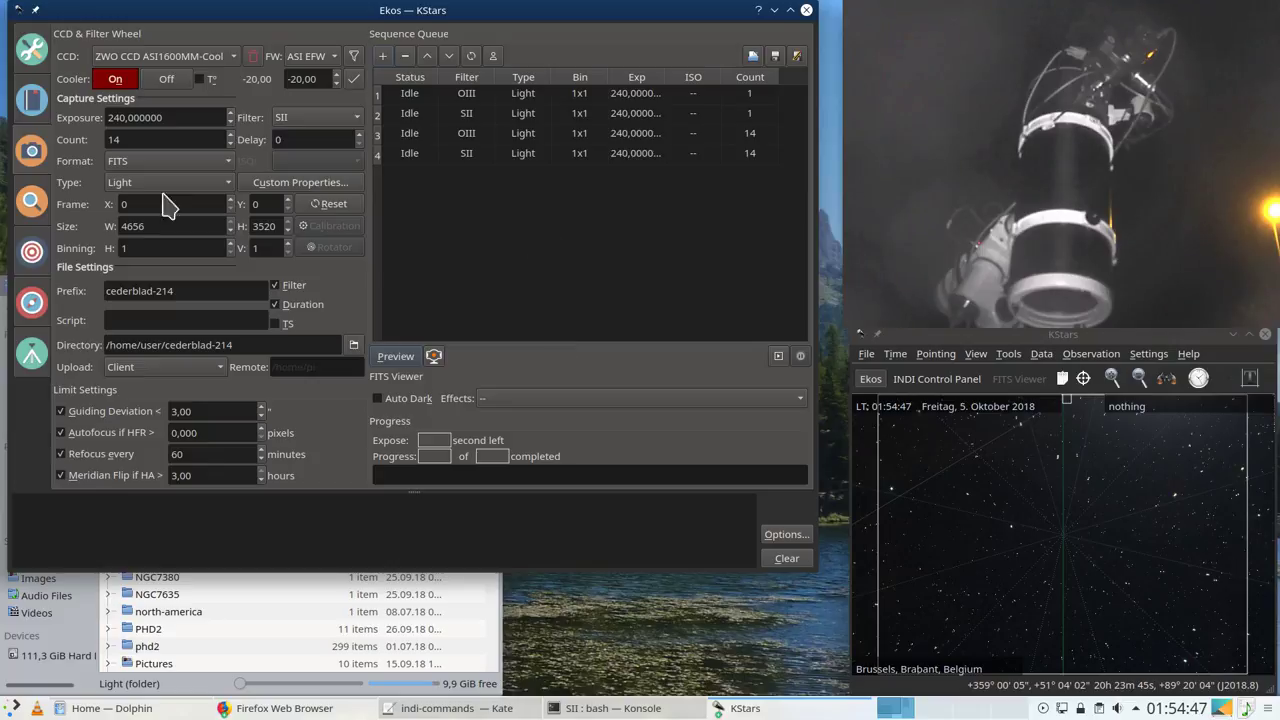
# Step: Start an autofocus run in the focus module with the MoonLite focuser and the clear filter
pyautogui.click(43, 204)
pyautogui.click(36, 252)
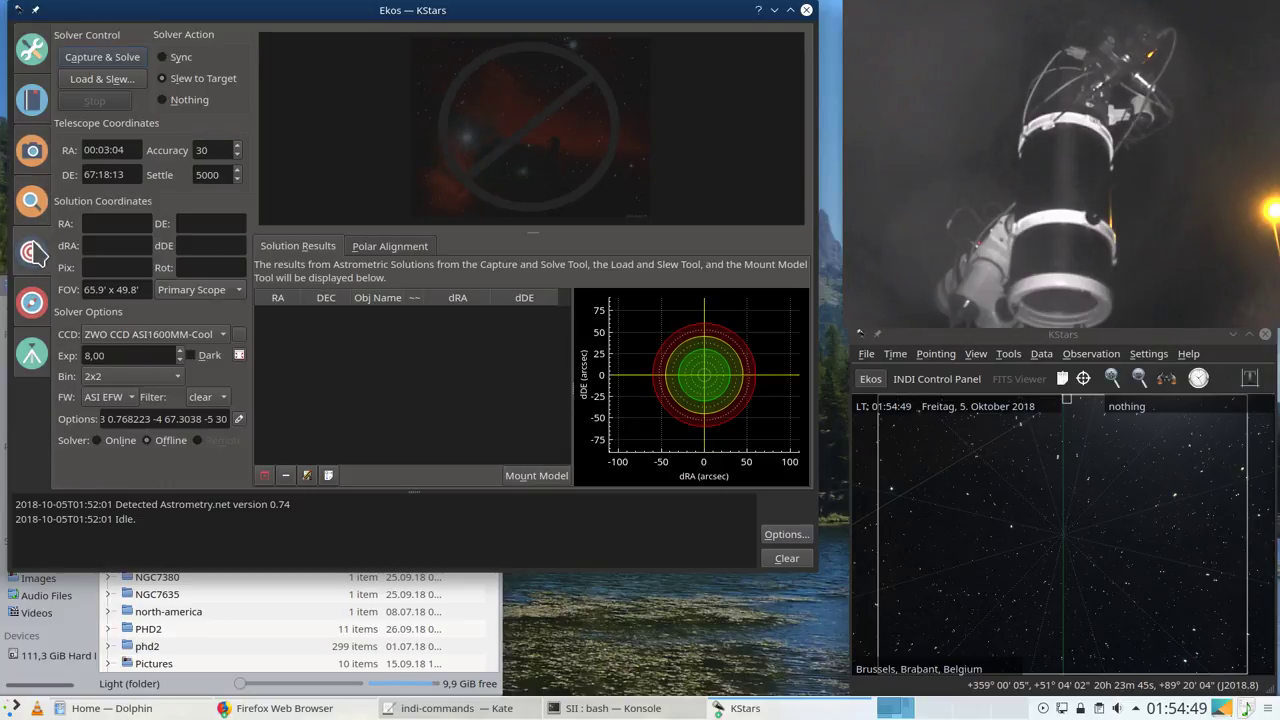
pyautogui.click(33, 210)
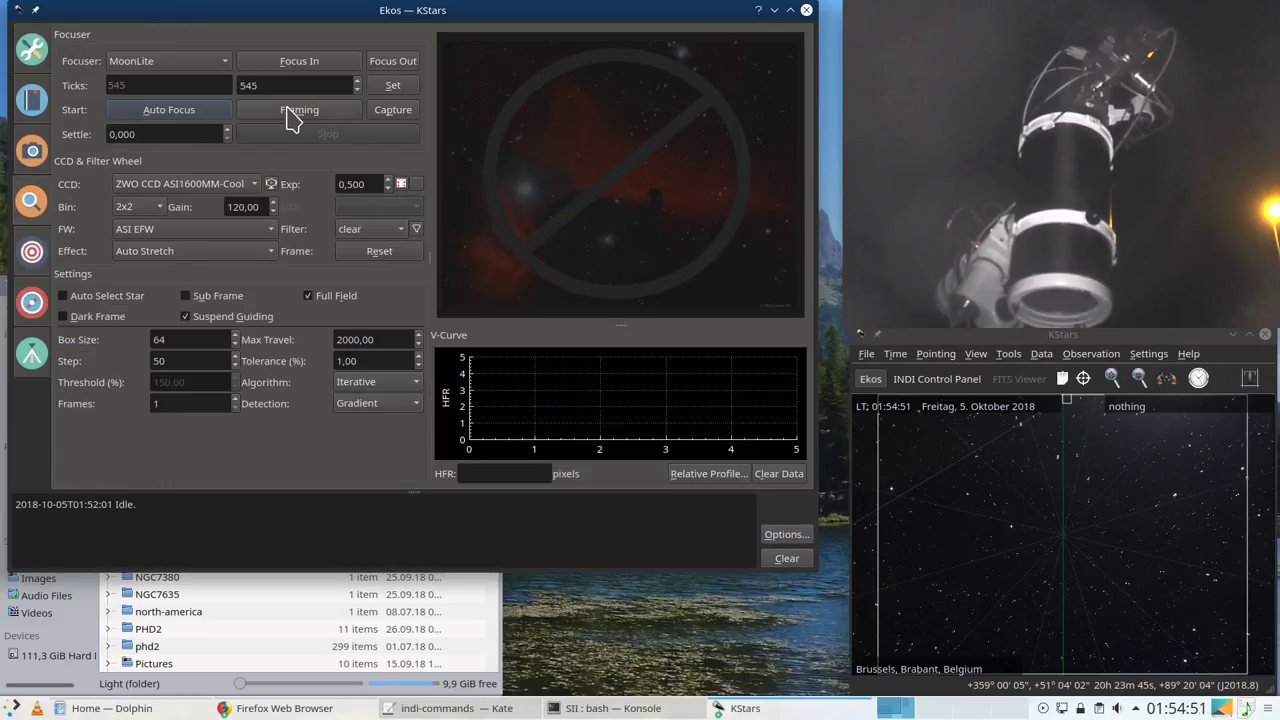
pyautogui.click(206, 112)
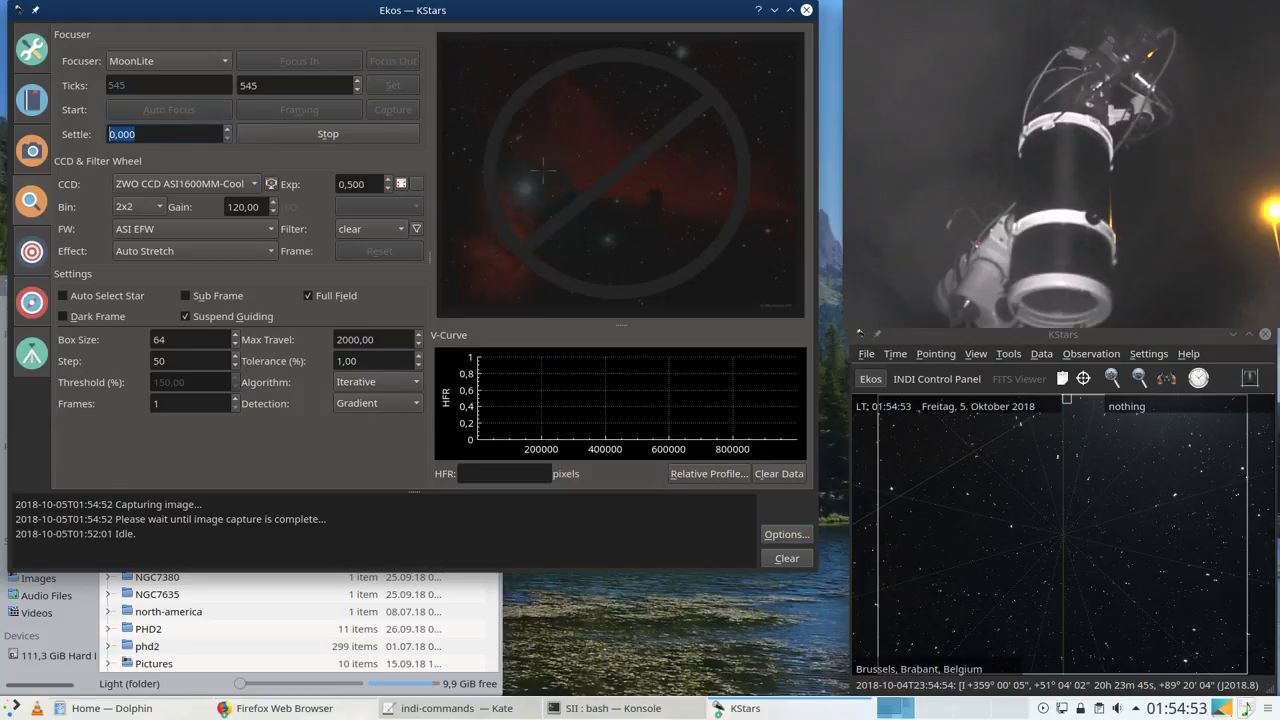
# Step: Center the sky map on the telescope's position and show the whole asi1600 field of view
pyautogui.click(1083, 378)
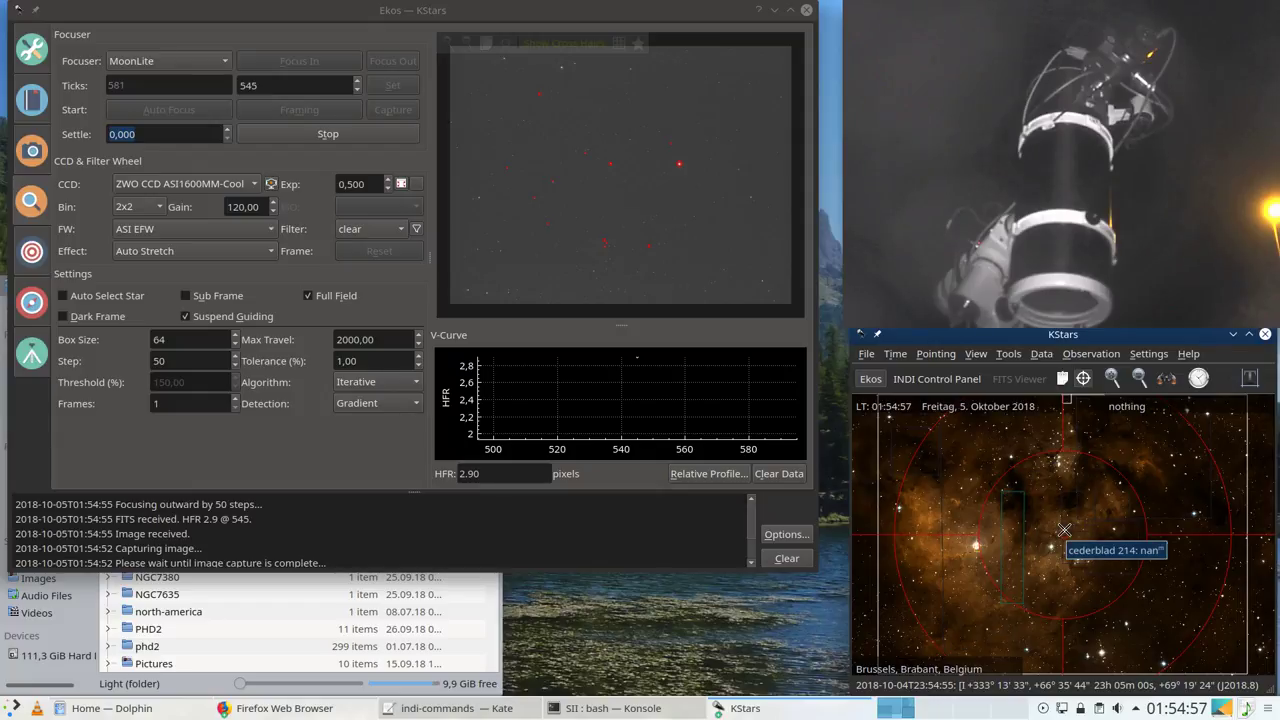
pyautogui.scroll(-2, 1064, 530)
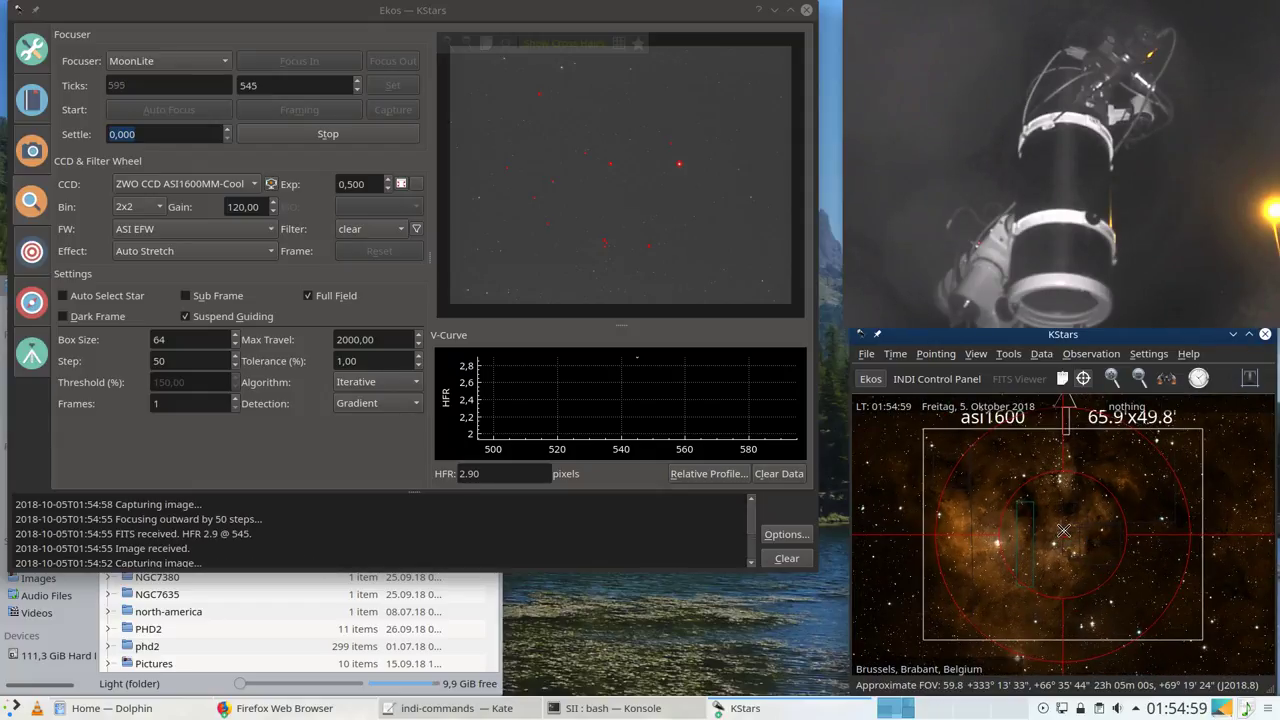
# Step: Enlarge the Ekos window in width and height for a bigger focus image and V-curve
pyautogui.click(826, 581)
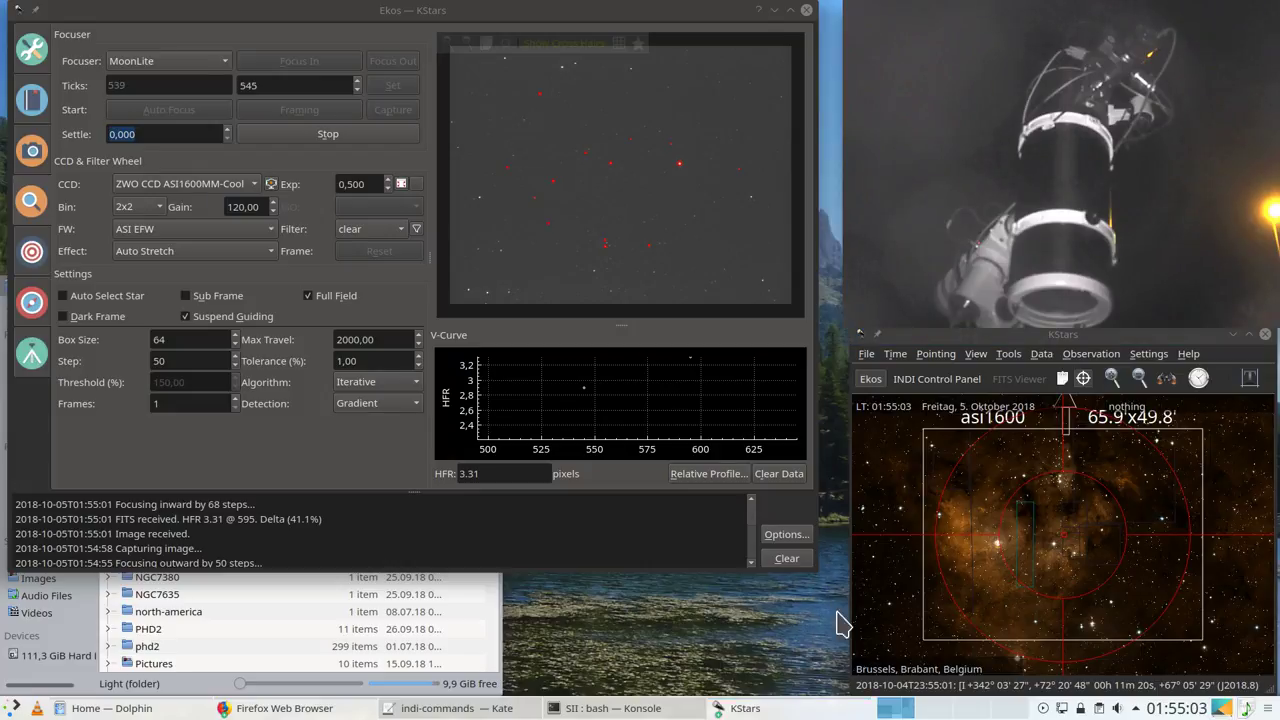
pyautogui.moveTo(818, 503); pyautogui.dragTo(850, 507)
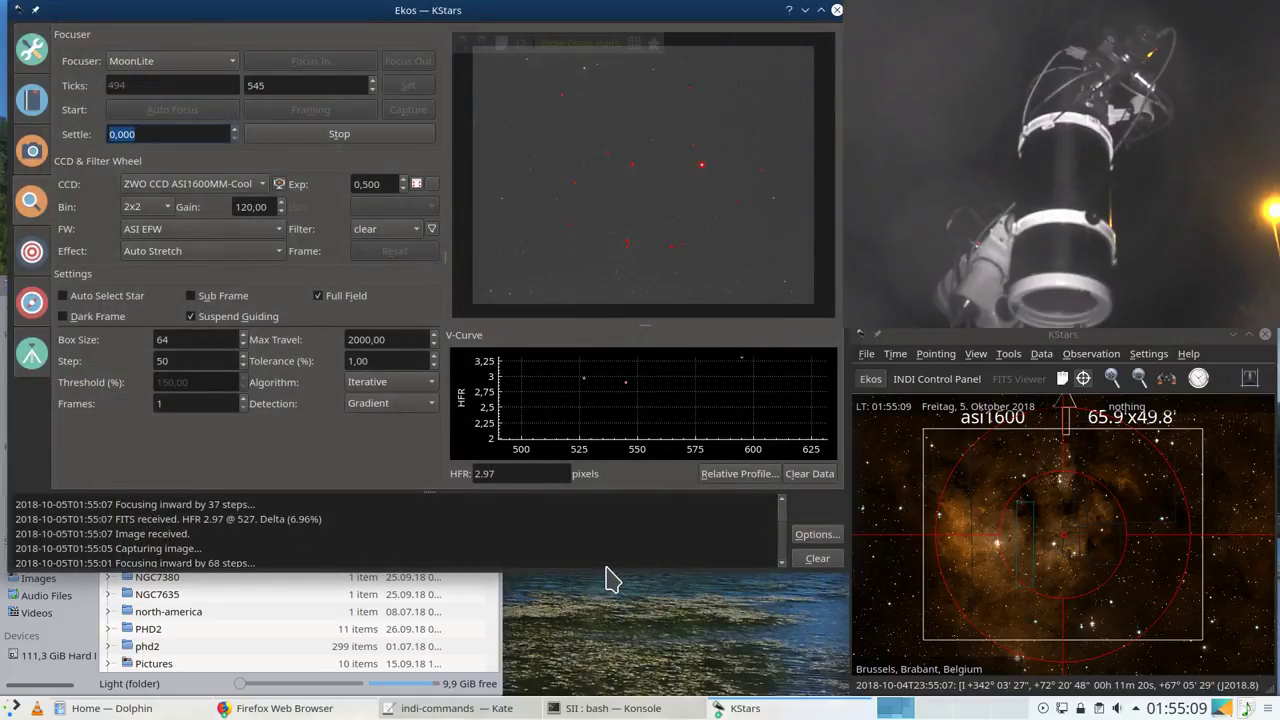
pyautogui.moveTo(606, 569); pyautogui.dragTo(614, 688)
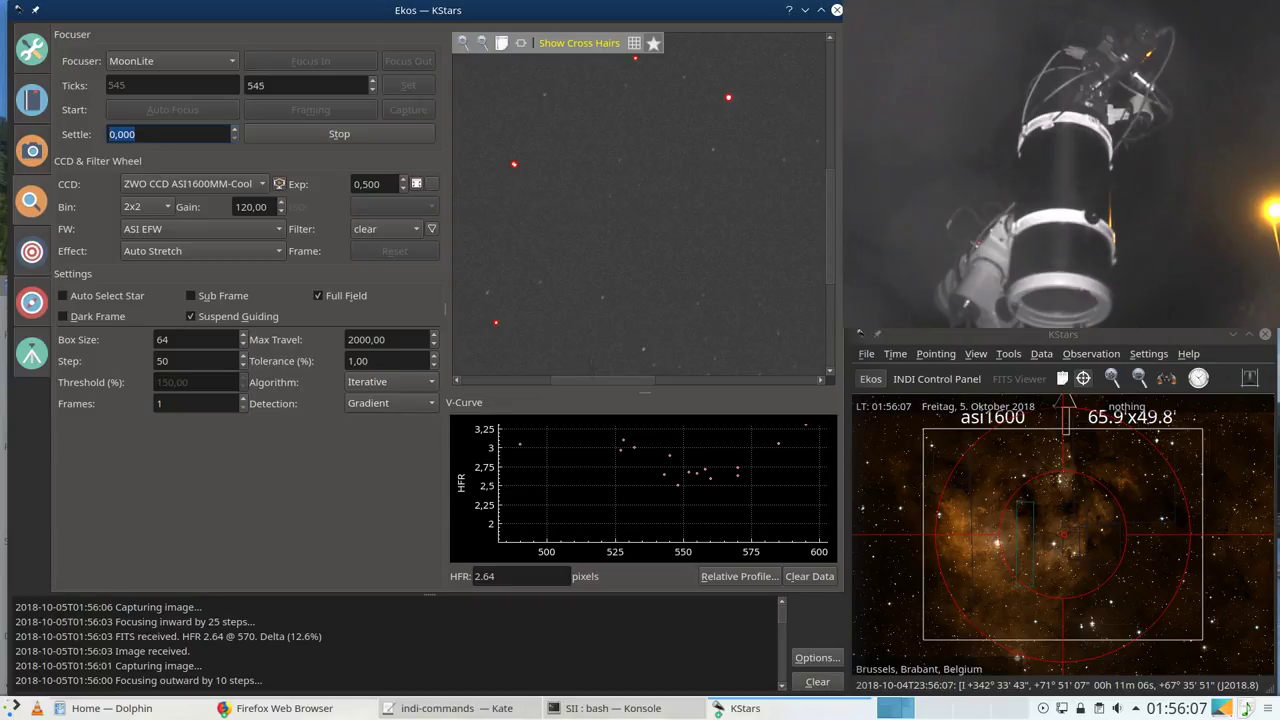
# Step: Examine the star shapes in the corners of the focus image while autofocus runs
pyautogui.moveTo(600, 380); pyautogui.dragTo(789, 389)
pyautogui.moveTo(831, 291); pyautogui.dragTo(823, 110)
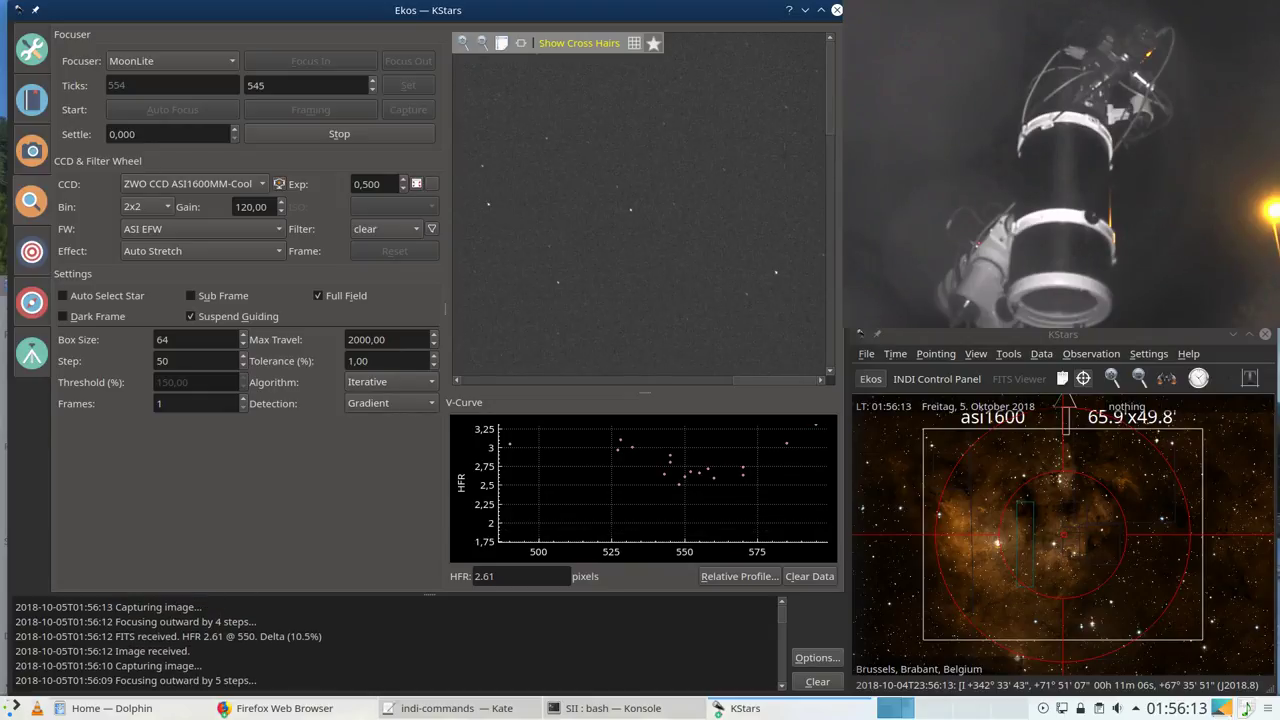
pyautogui.moveTo(831, 126); pyautogui.dragTo(845, 362)
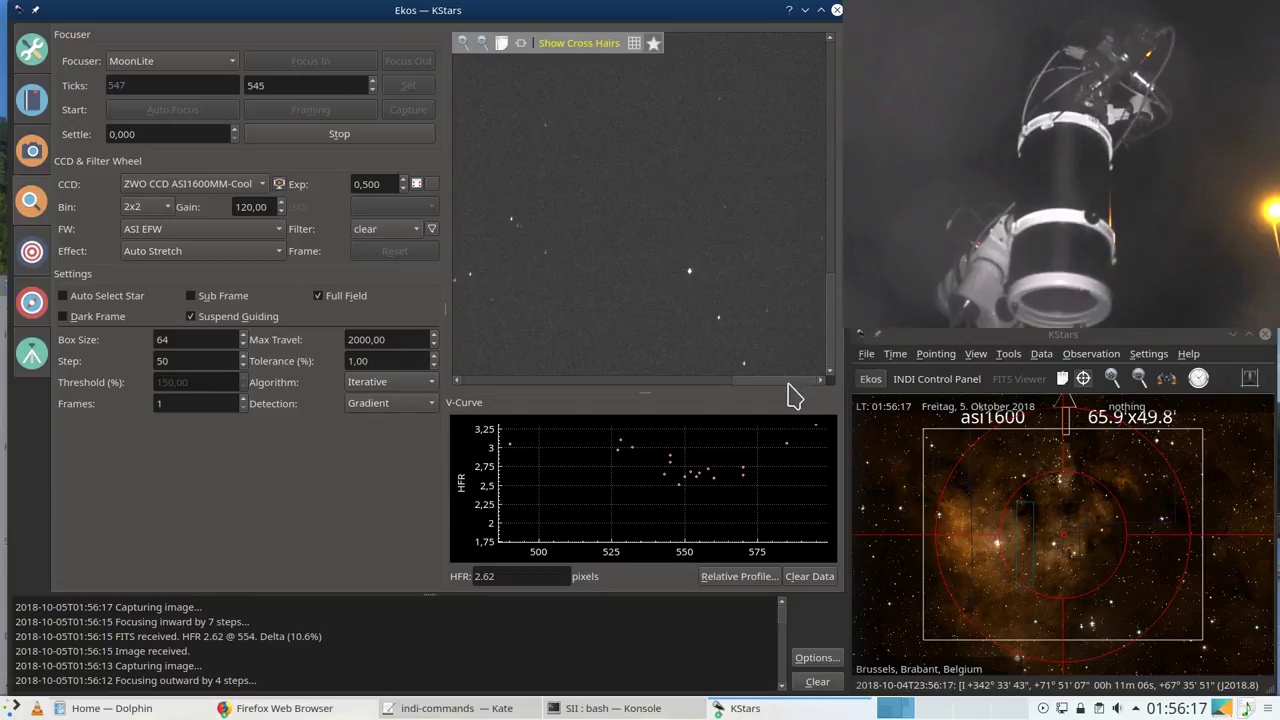
pyautogui.moveTo(788, 382); pyautogui.dragTo(510, 380)
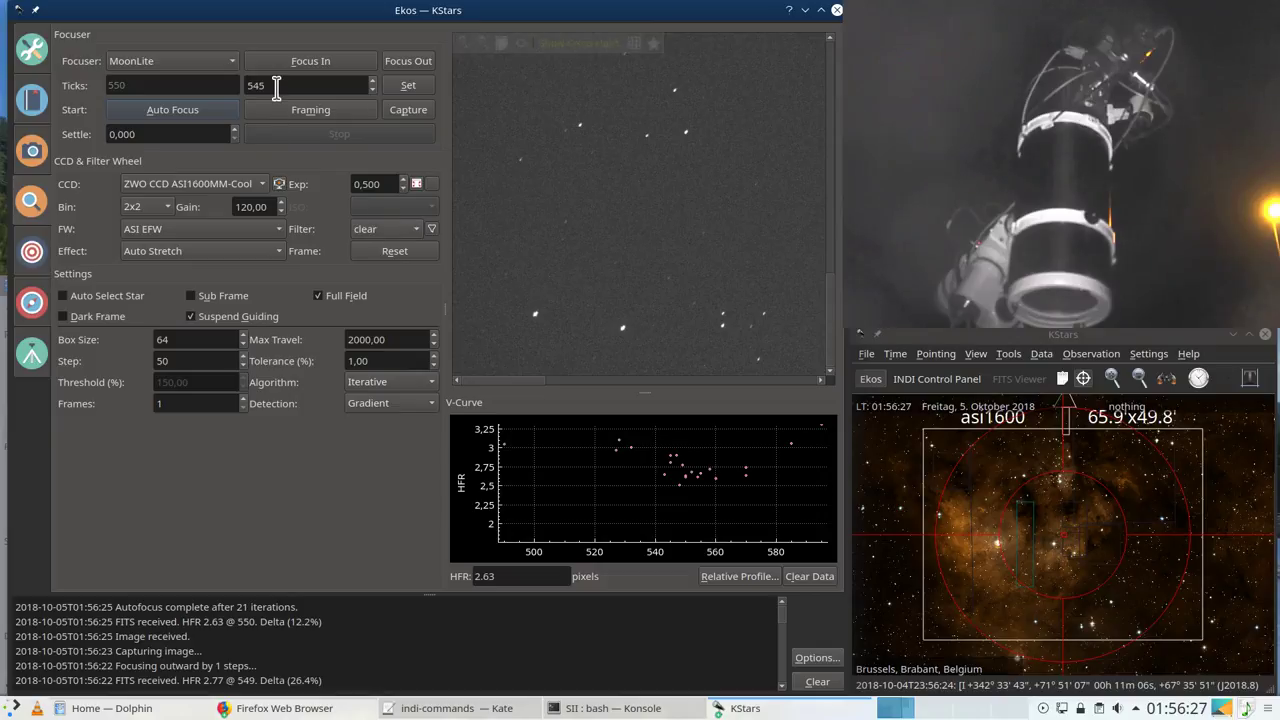
# Step: Move the focuser to 555 ticks and start continuous framing exposures
pyautogui.moveTo(289, 86); pyautogui.dragTo(240, 86)
pyautogui.write('555')
pyautogui.click(408, 86)
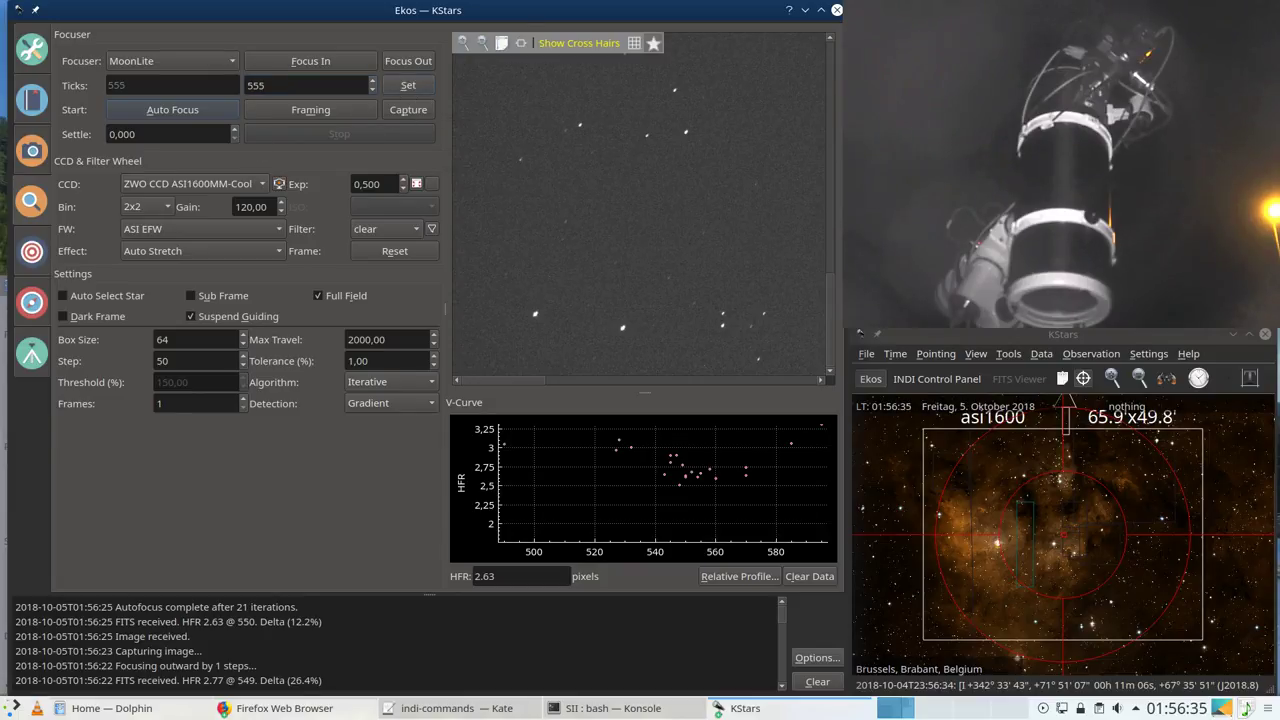
pyautogui.click(318, 111)
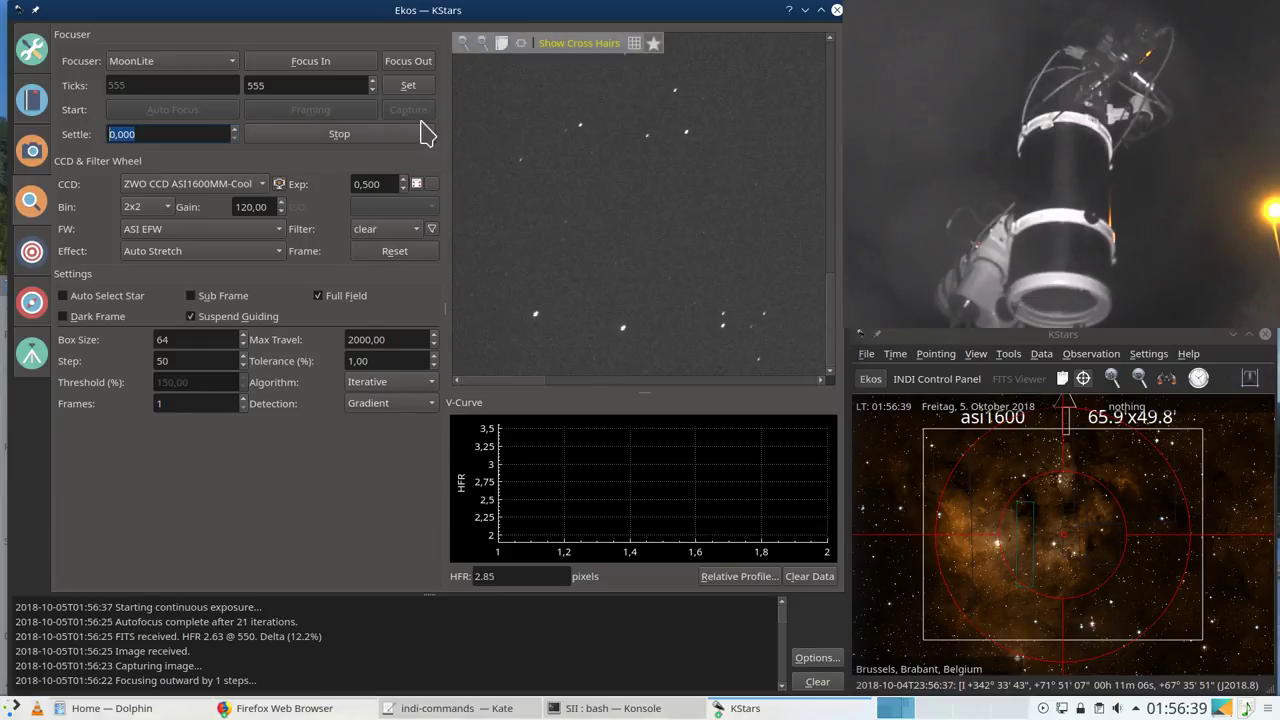
# Step: Move the focuser to 540 ticks while framing continues
pyautogui.doubleClick(310, 85)
pyautogui.write('54')
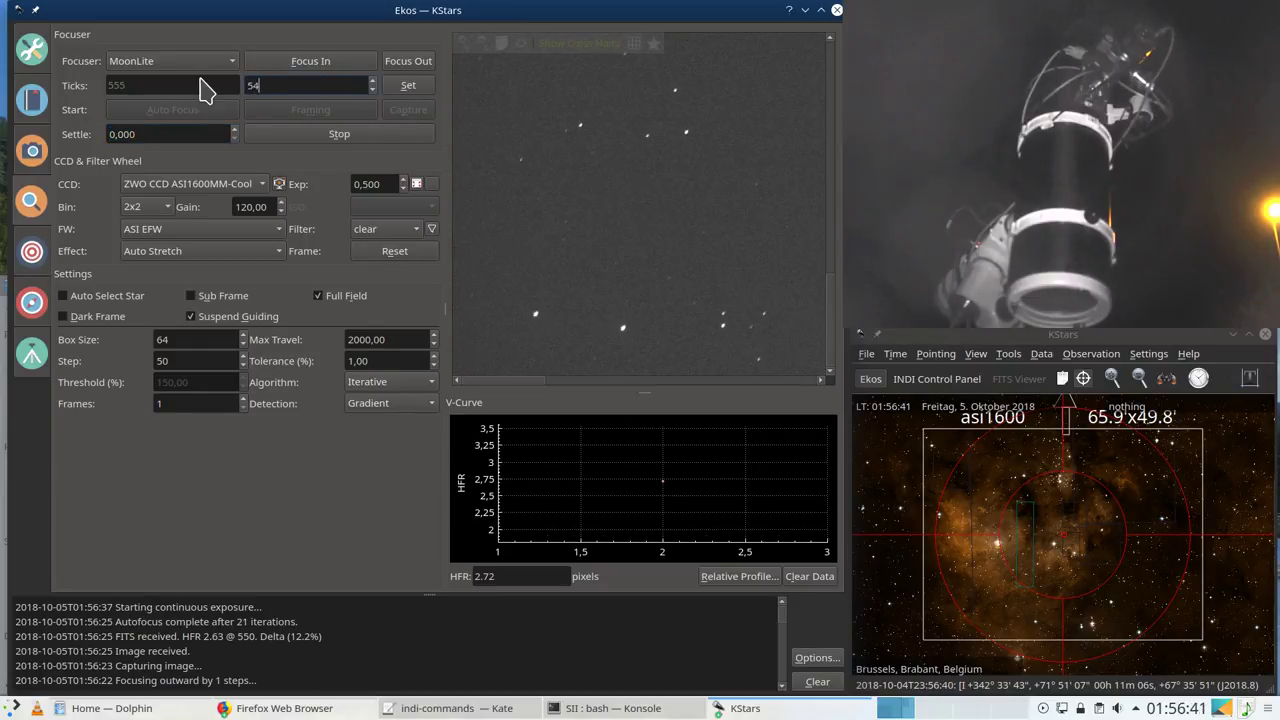
pyautogui.write('0')
pyautogui.click(404, 86)
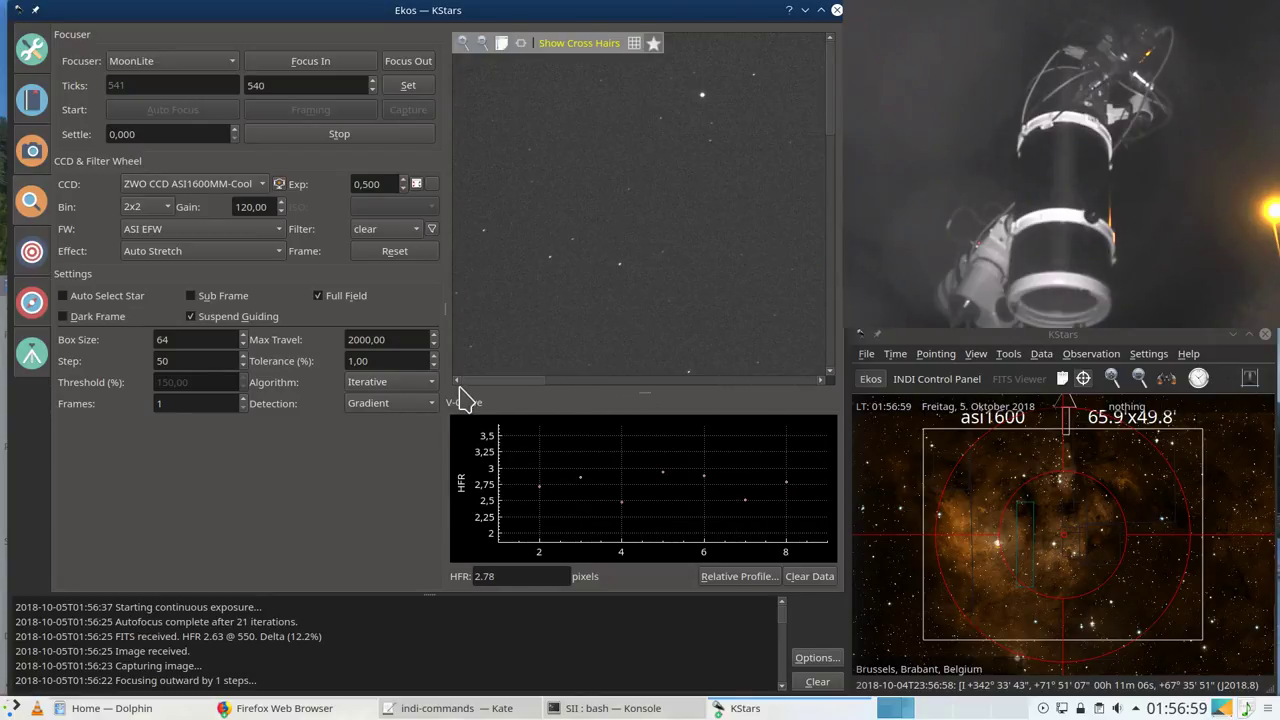
# Step: Move the focuser to 530 ticks while the framing exposures continue
pyautogui.moveTo(284, 85); pyautogui.dragTo(224, 84)
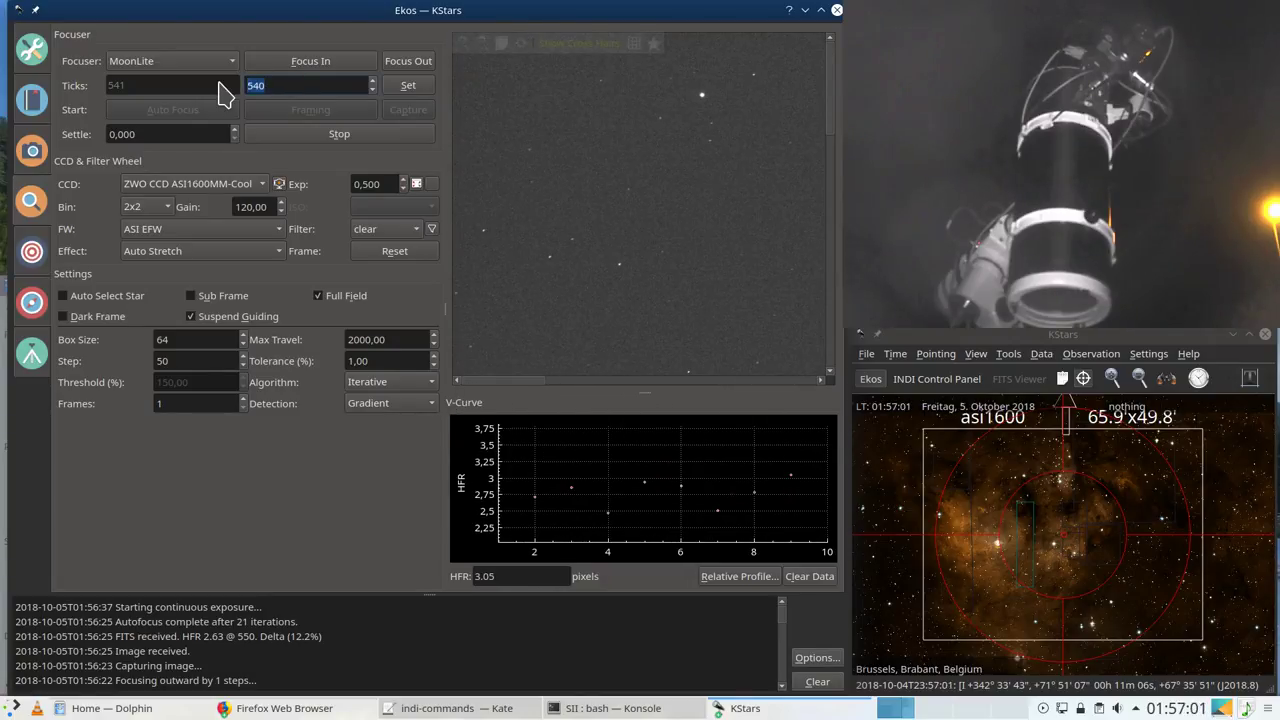
pyautogui.write('5')
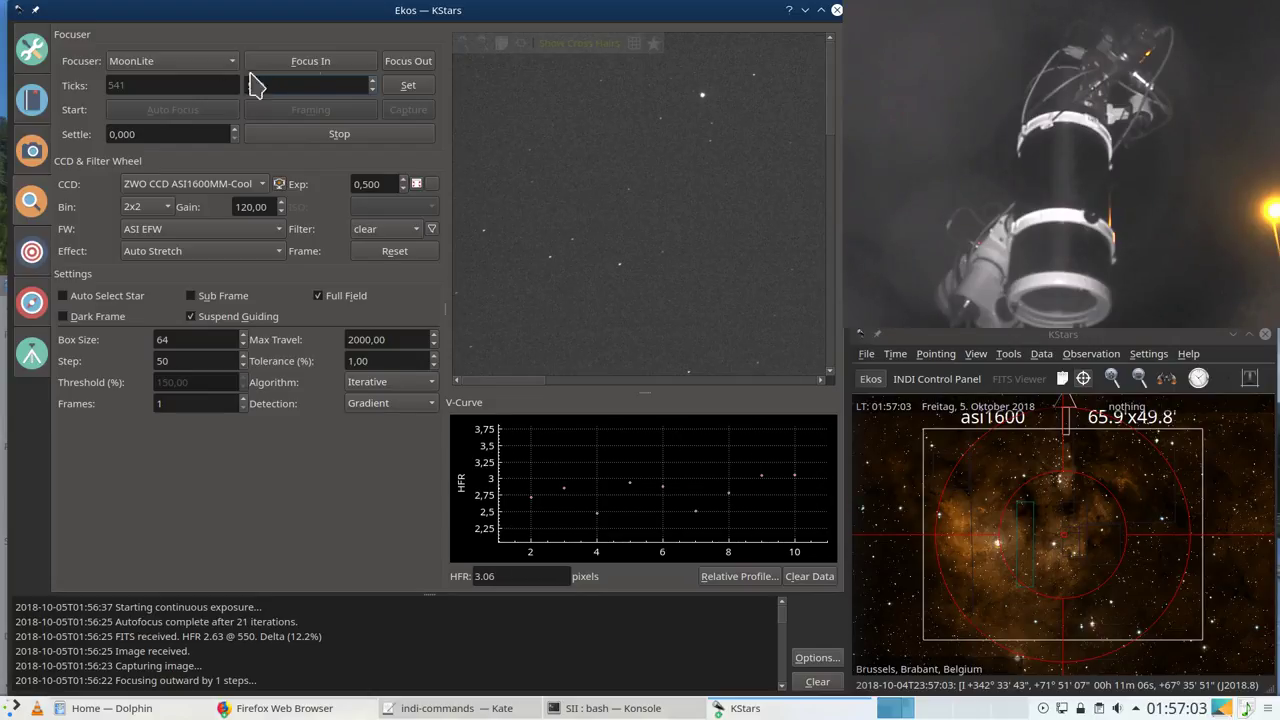
pyautogui.click(408, 85)
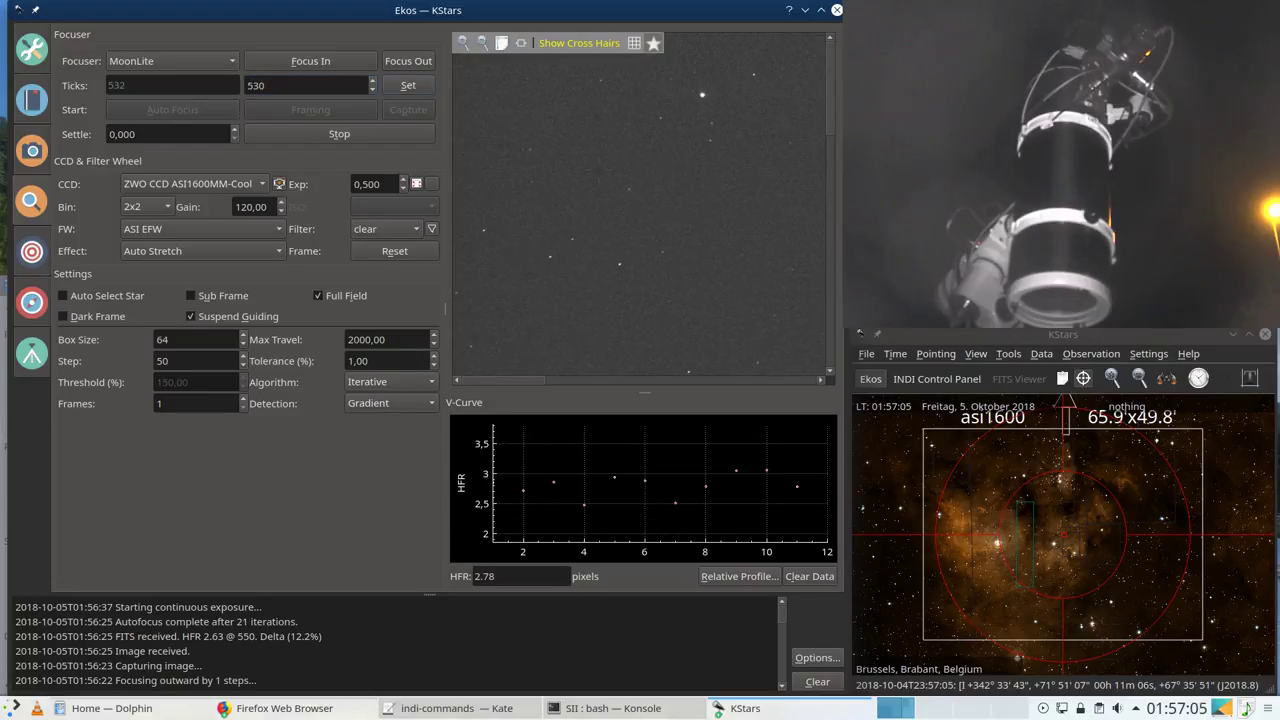
# Step: Check the star shapes in the corners and centre of the focus image, and stop the framing exposures
pyautogui.moveTo(829, 100); pyautogui.dragTo(840, 340)
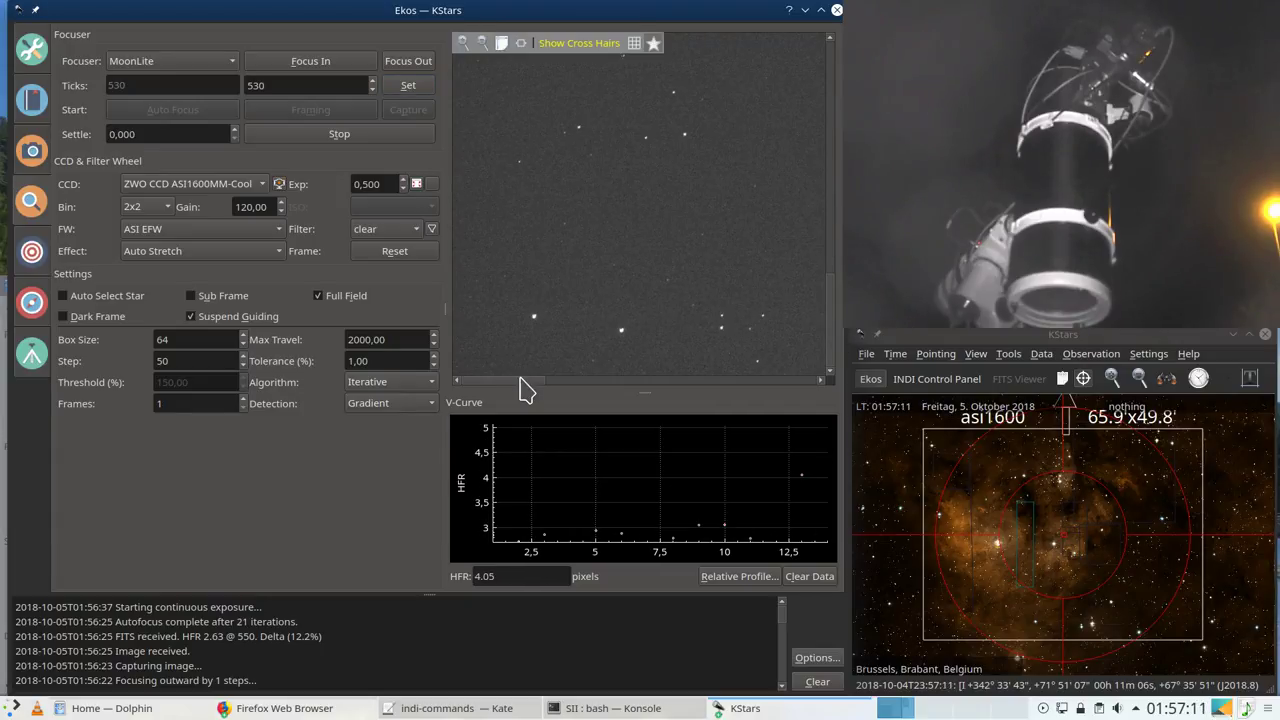
pyautogui.moveTo(571, 383); pyautogui.dragTo(822, 108)
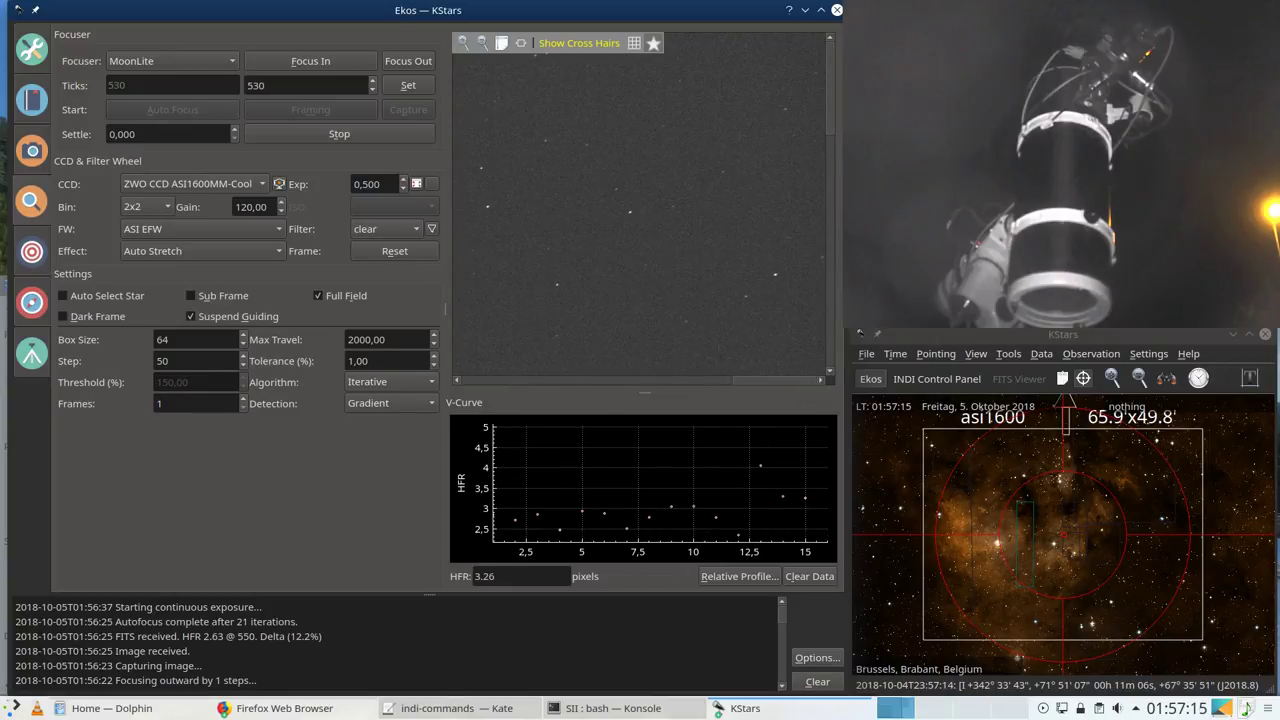
pyautogui.moveTo(745, 380); pyautogui.dragTo(431, 390)
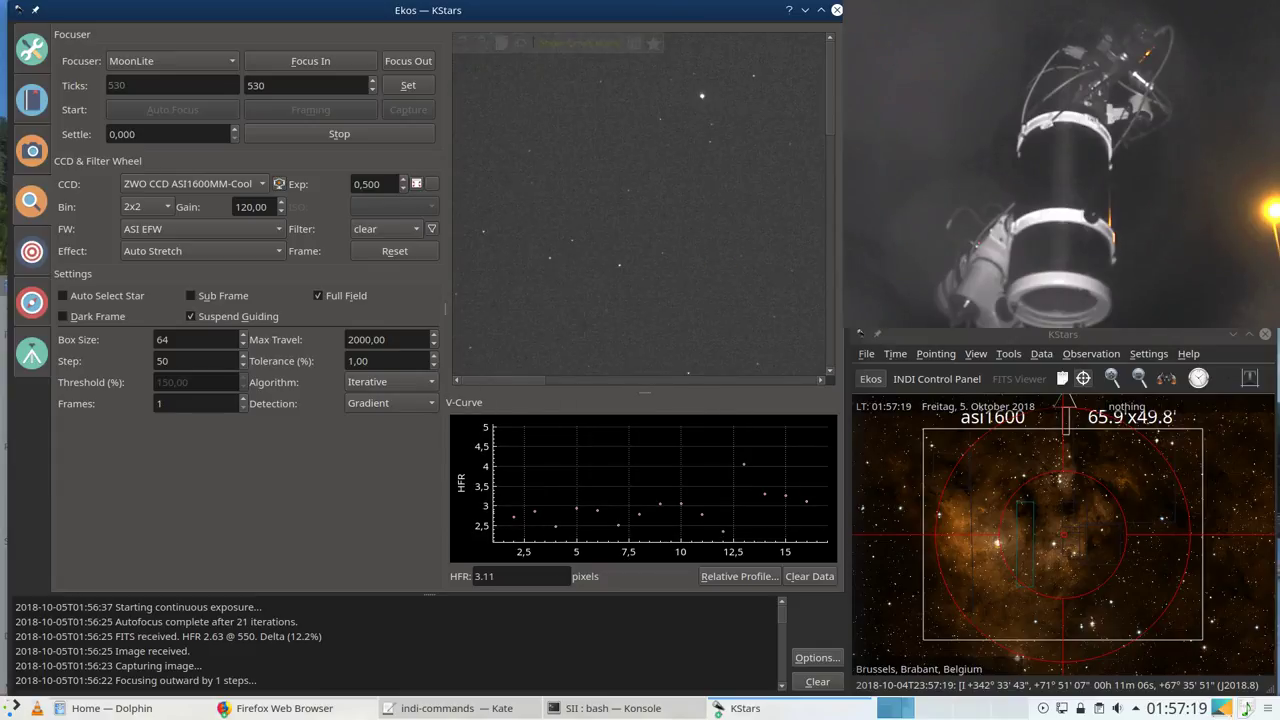
pyautogui.moveTo(537, 381); pyautogui.dragTo(646, 382)
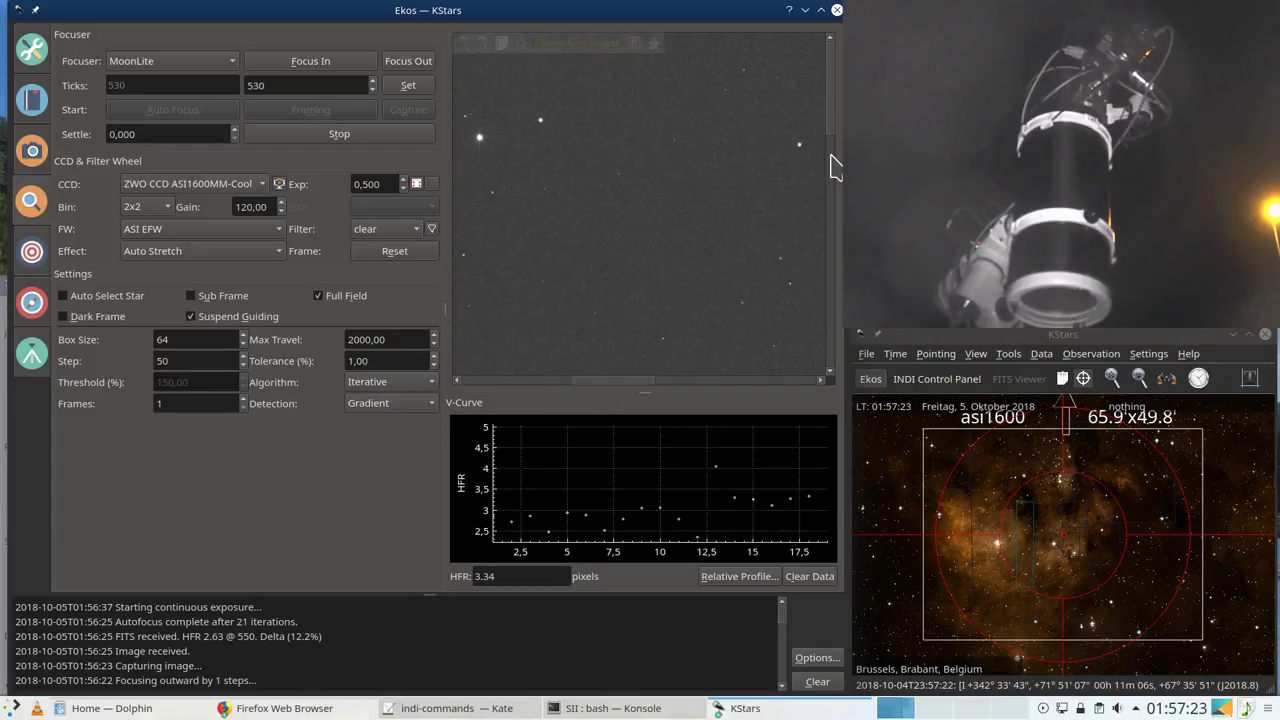
pyautogui.moveTo(829, 134); pyautogui.dragTo(835, 230)
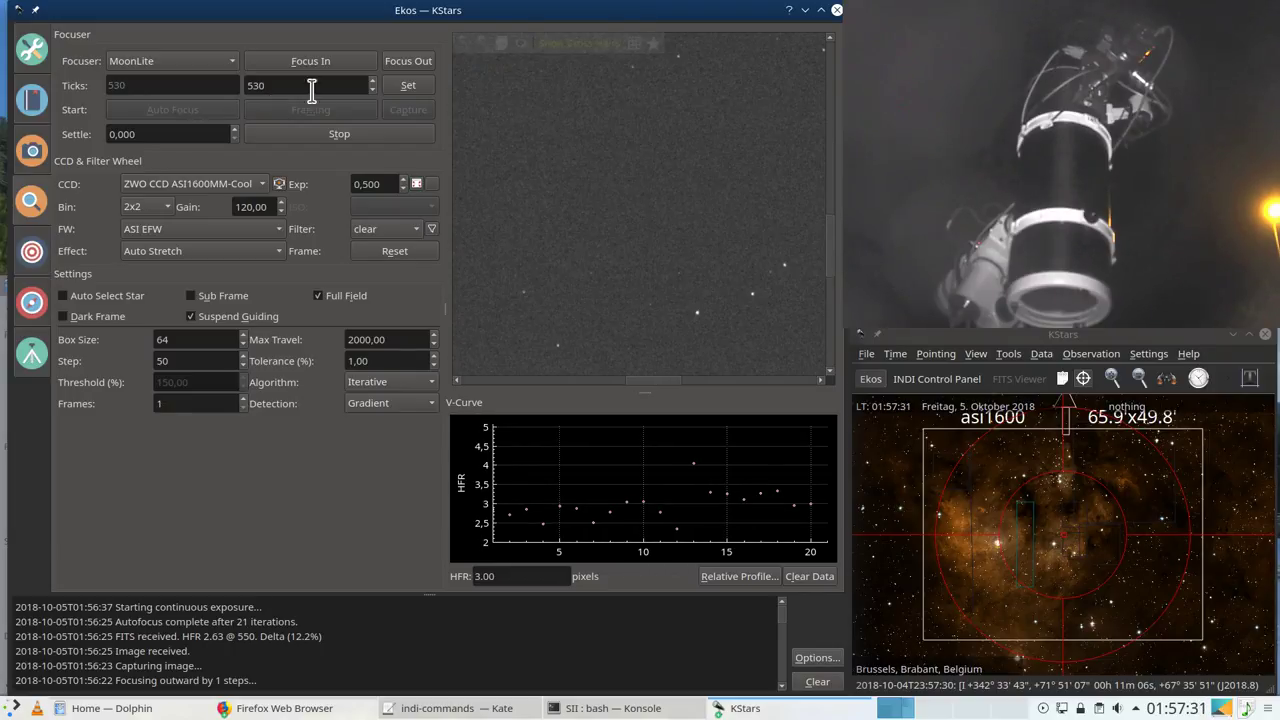
pyautogui.click(334, 136)
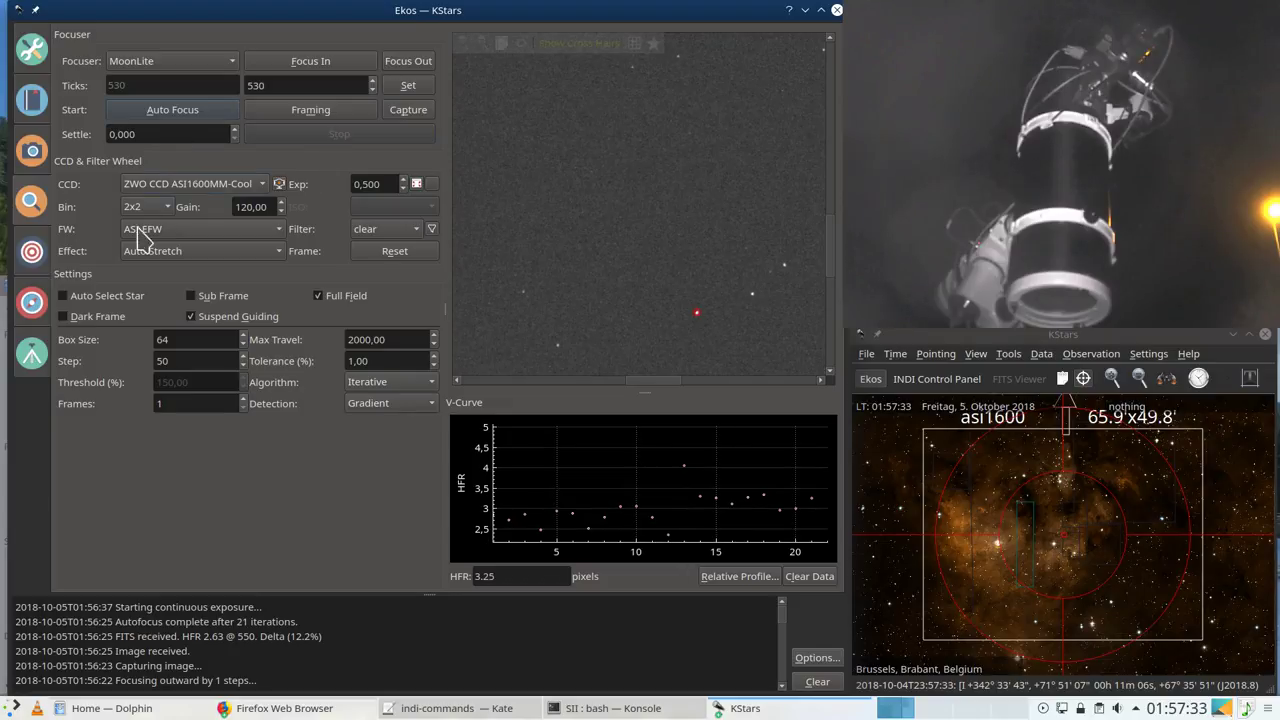
# Step: In the Align module, load cederblad-214_Light_Ha_240_secs_007.fits from the cederblad-214 Light/Ha folder to solve it and slew there
pyautogui.click(33, 251)
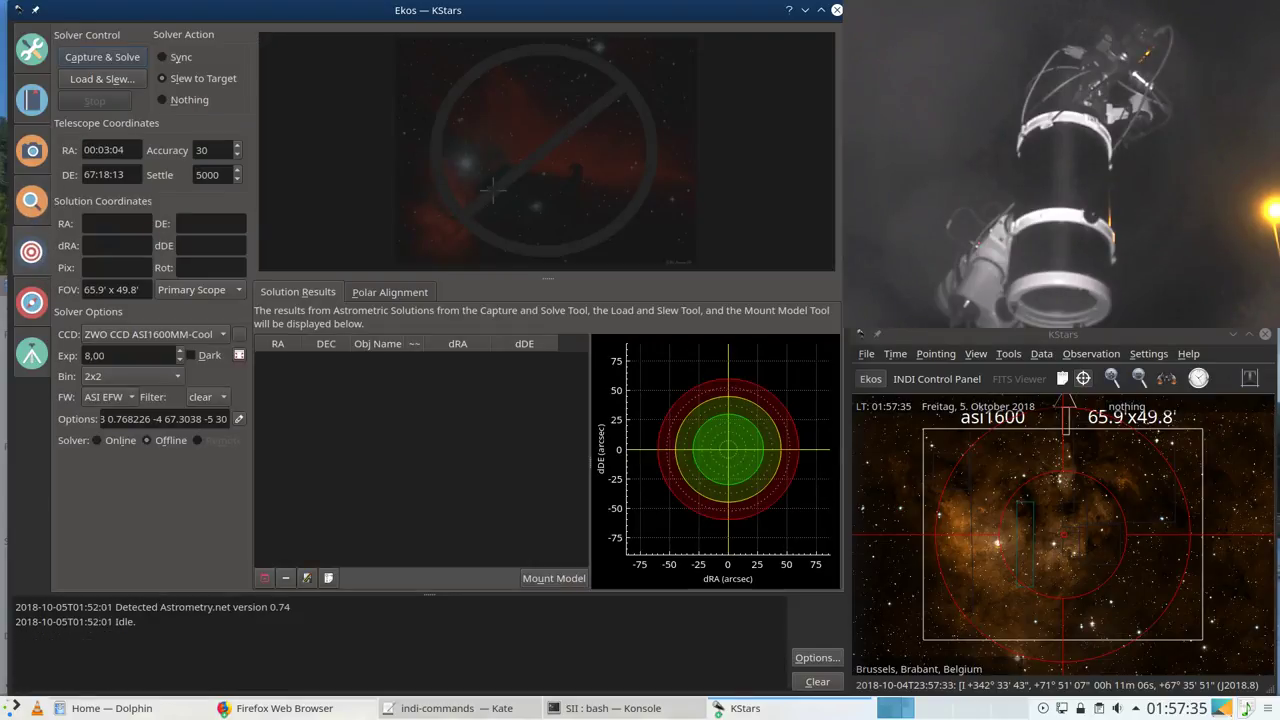
pyautogui.click(108, 80)
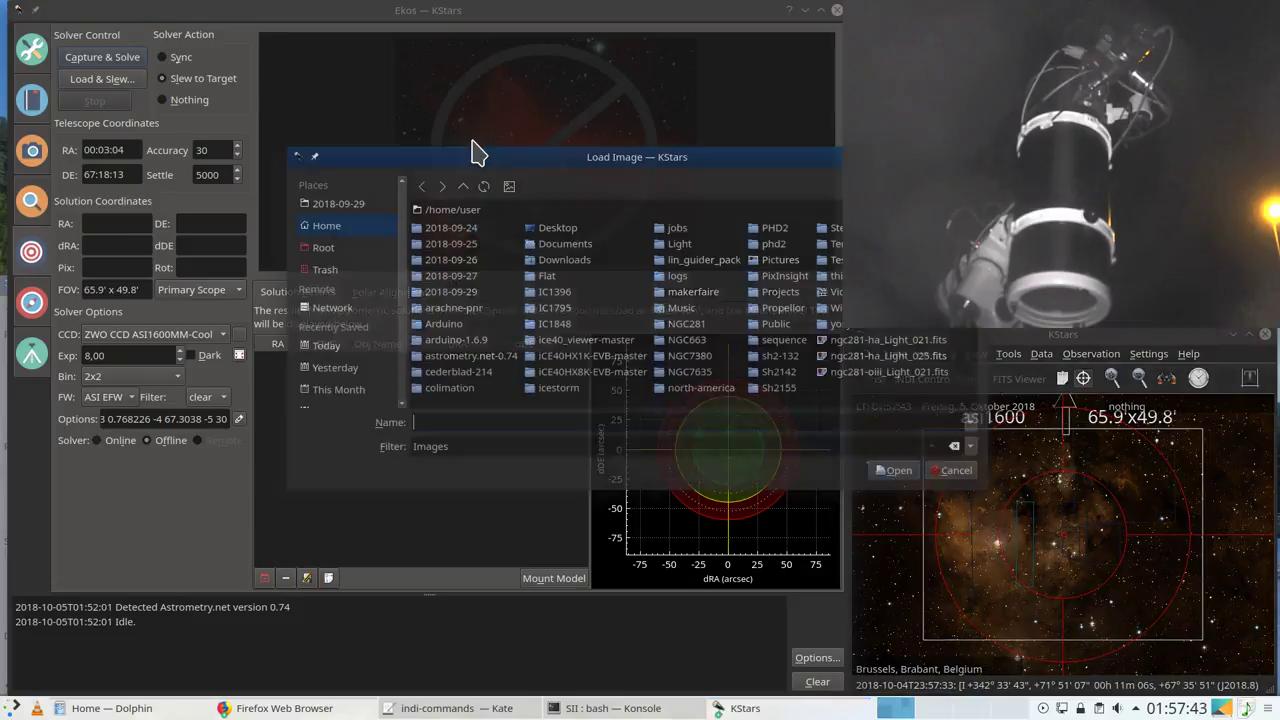
pyautogui.click(484, 373)
pyautogui.click(438, 229)
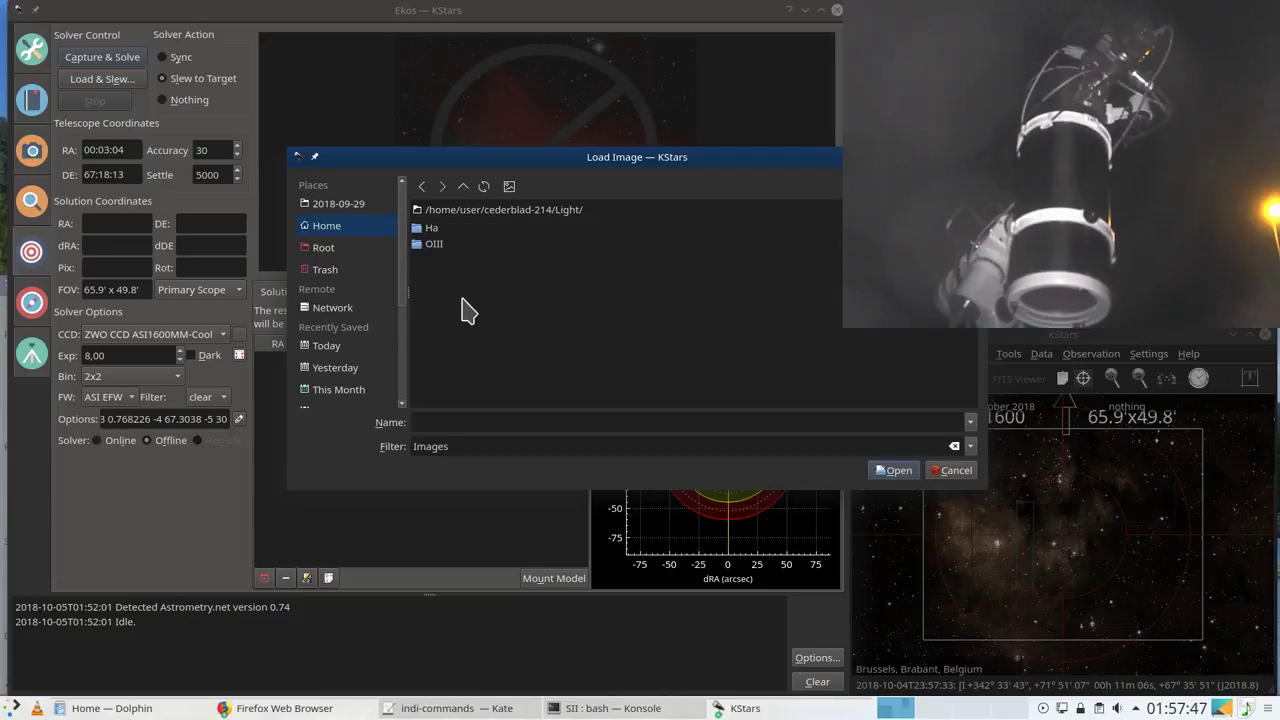
pyautogui.click(432, 232)
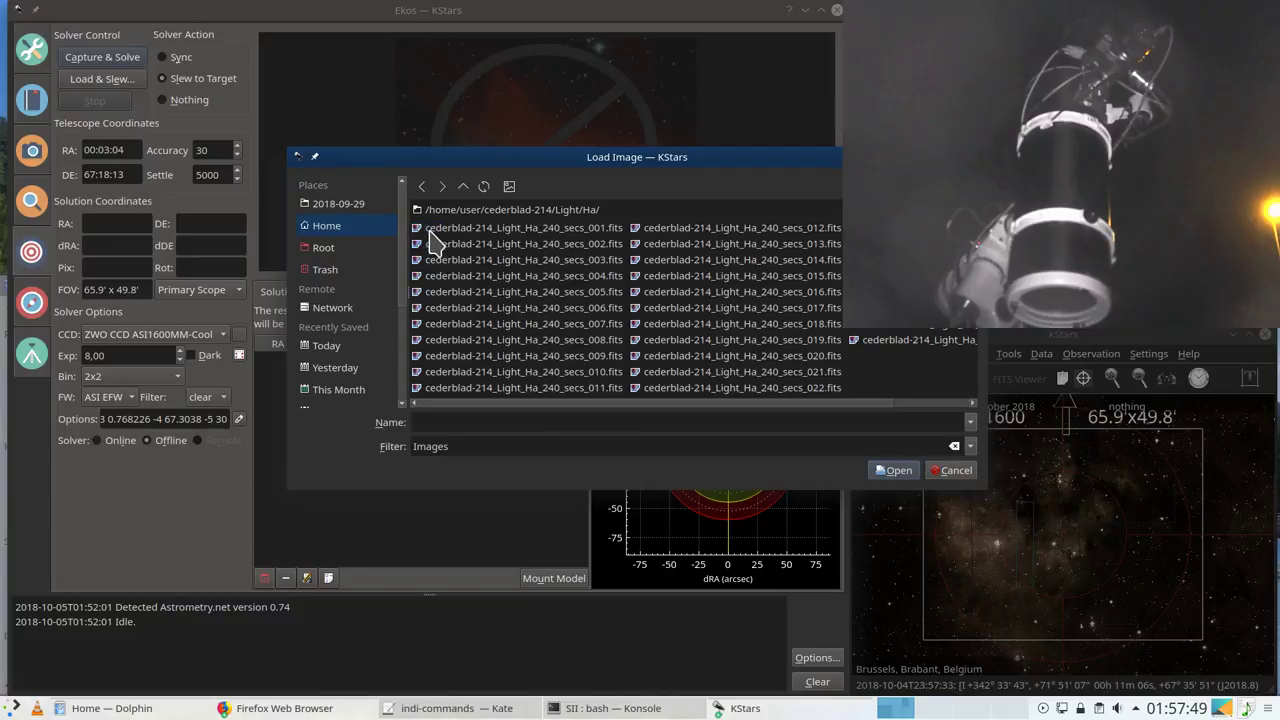
pyautogui.doubleClick(540, 330)
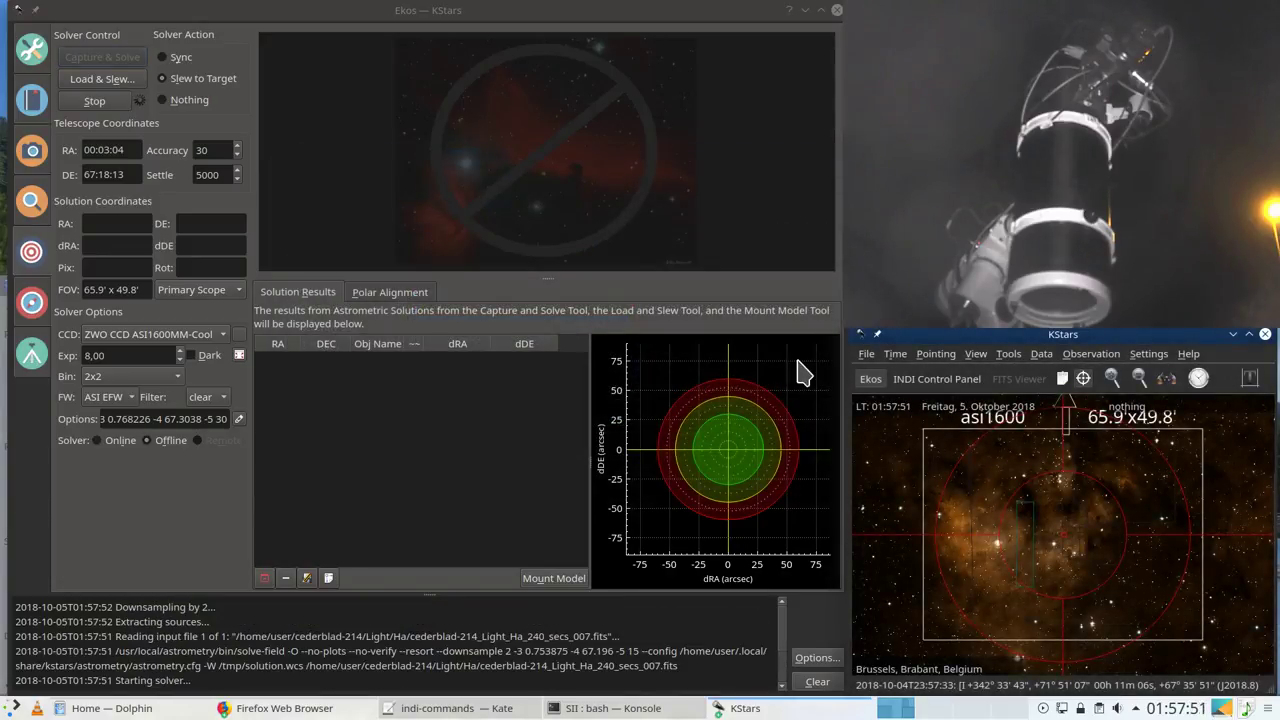
# Step: Examine on the sky map how the solver's field of view lines up with the nebula while solving runs
pyautogui.scroll(-2, 1070, 530)
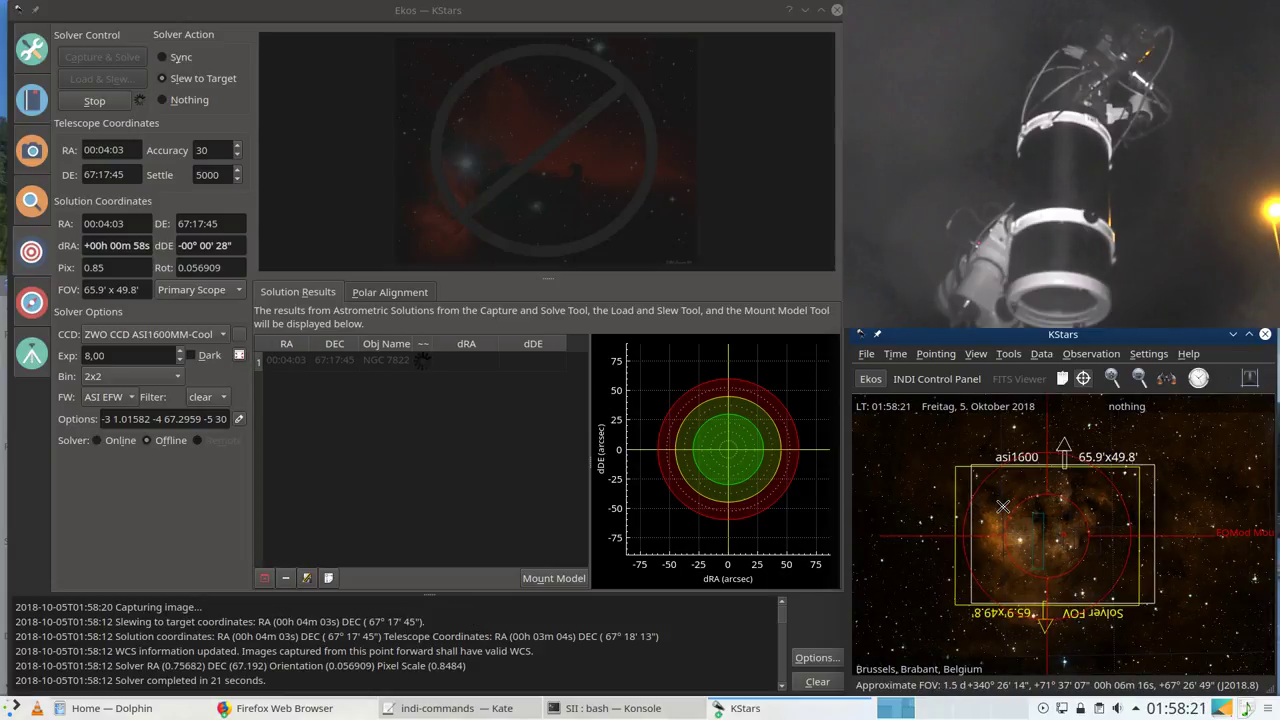
pyautogui.moveTo(1025, 515); pyautogui.dragTo(1040, 515)
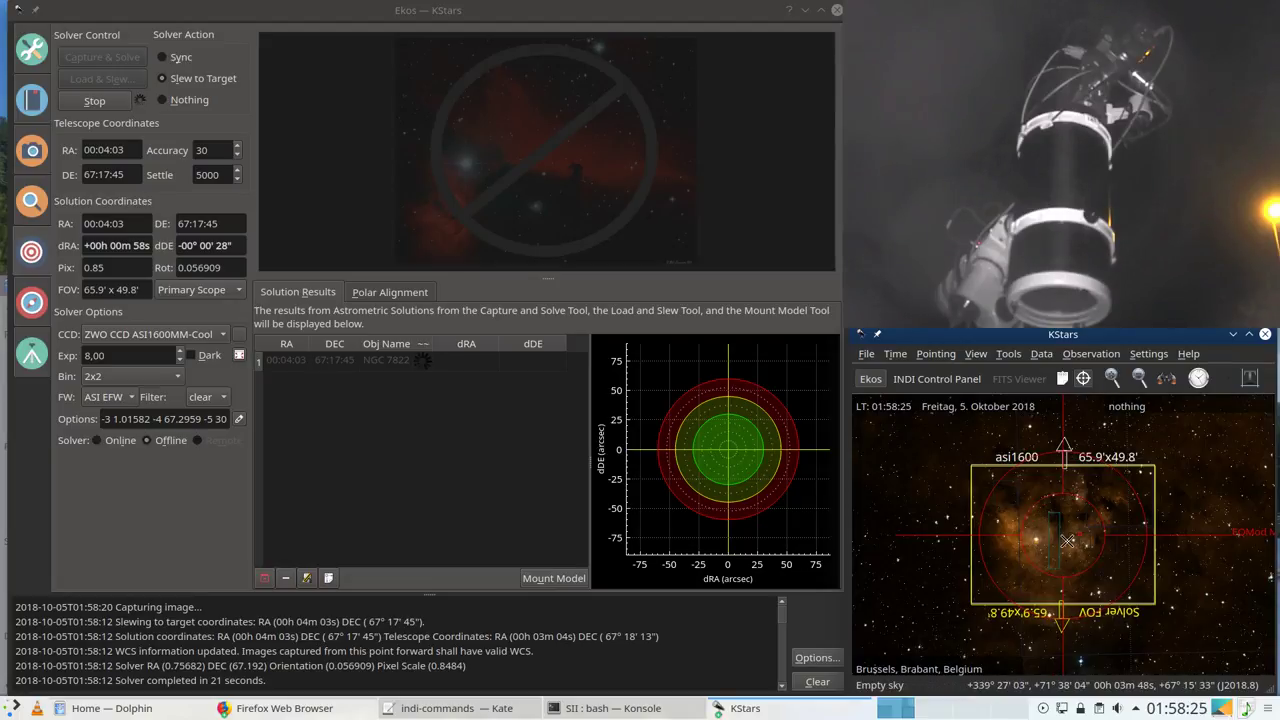
pyautogui.rightClick(1064, 540)
pyautogui.click(1093, 530)
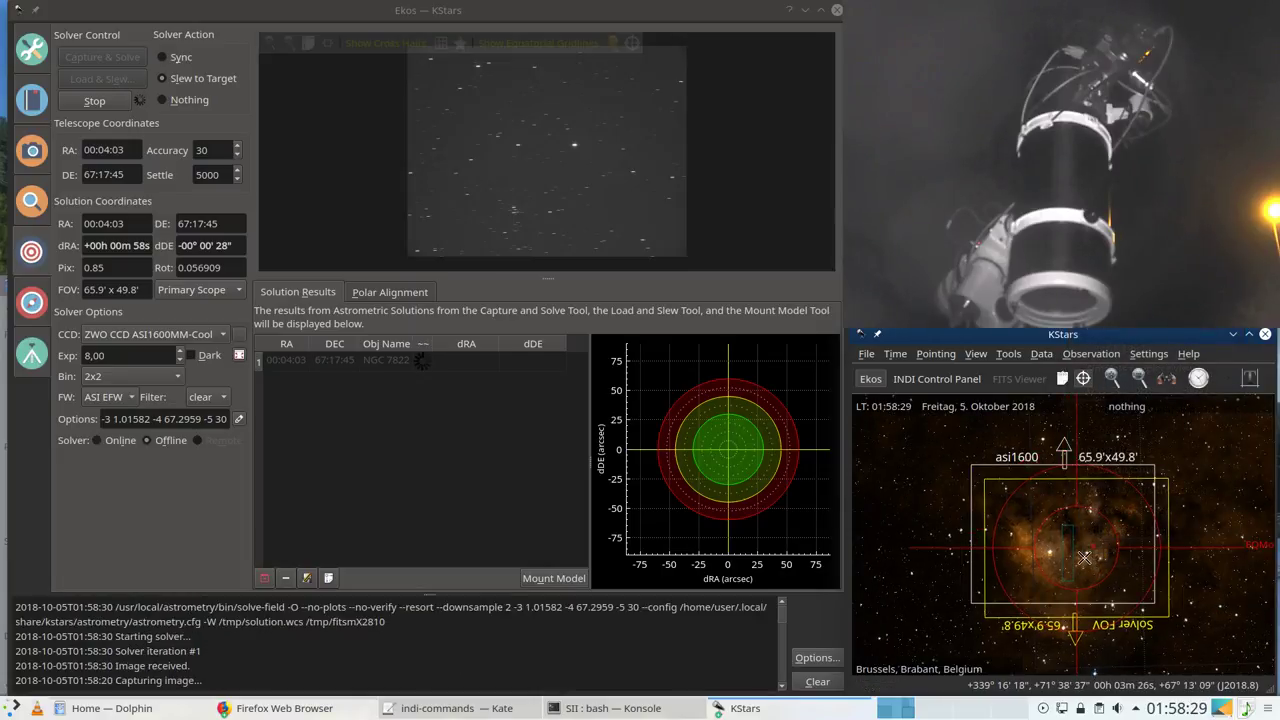
pyautogui.scroll(3, 1085, 557)
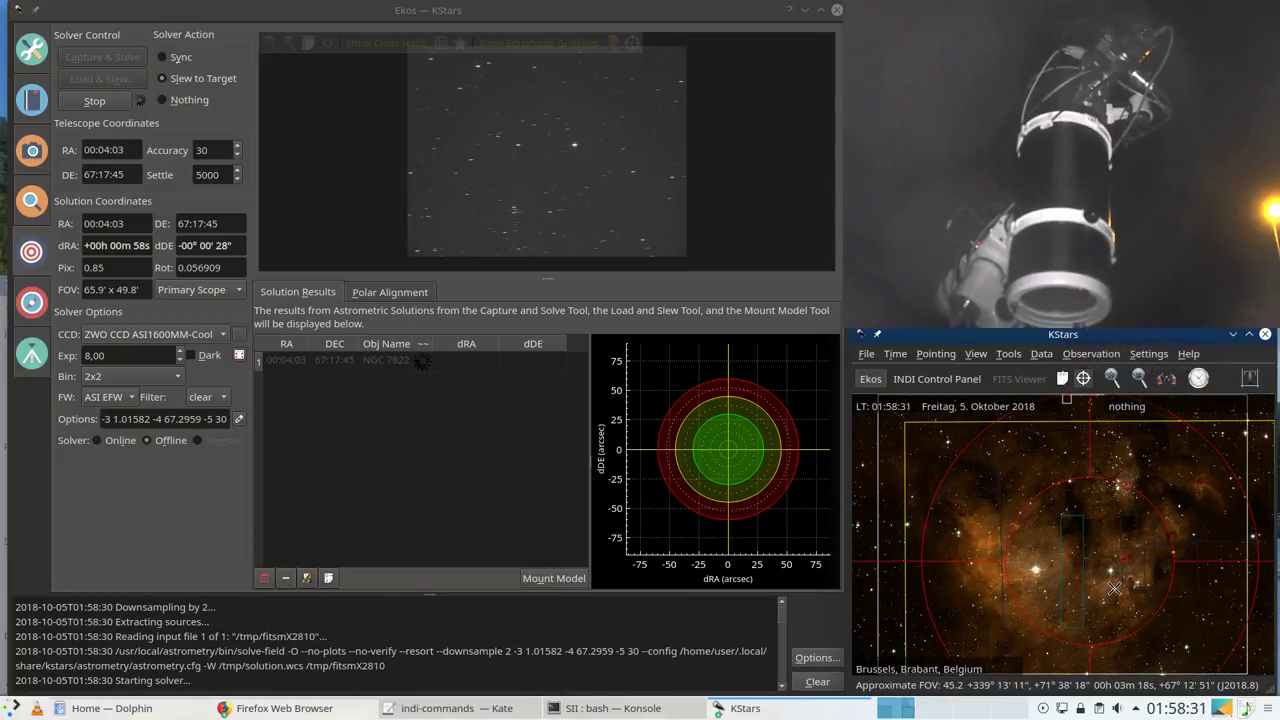
pyautogui.rightClick(1114, 588)
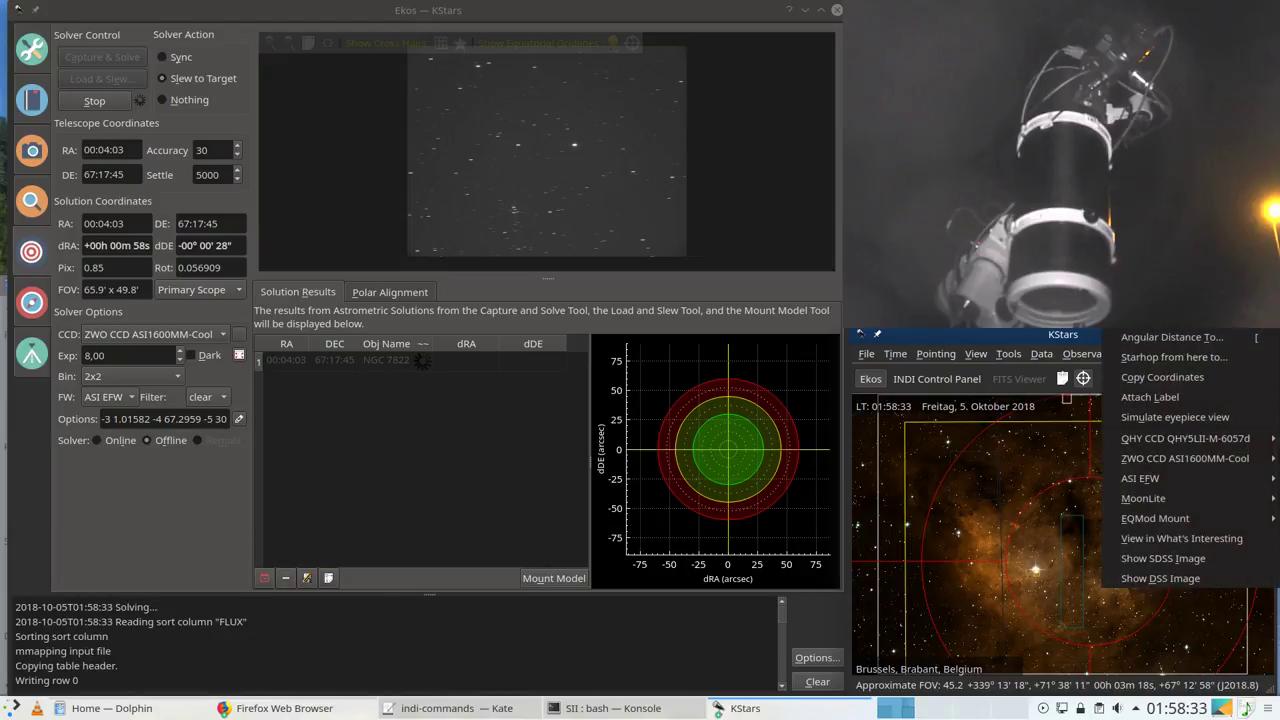
pyautogui.click(1160, 578)
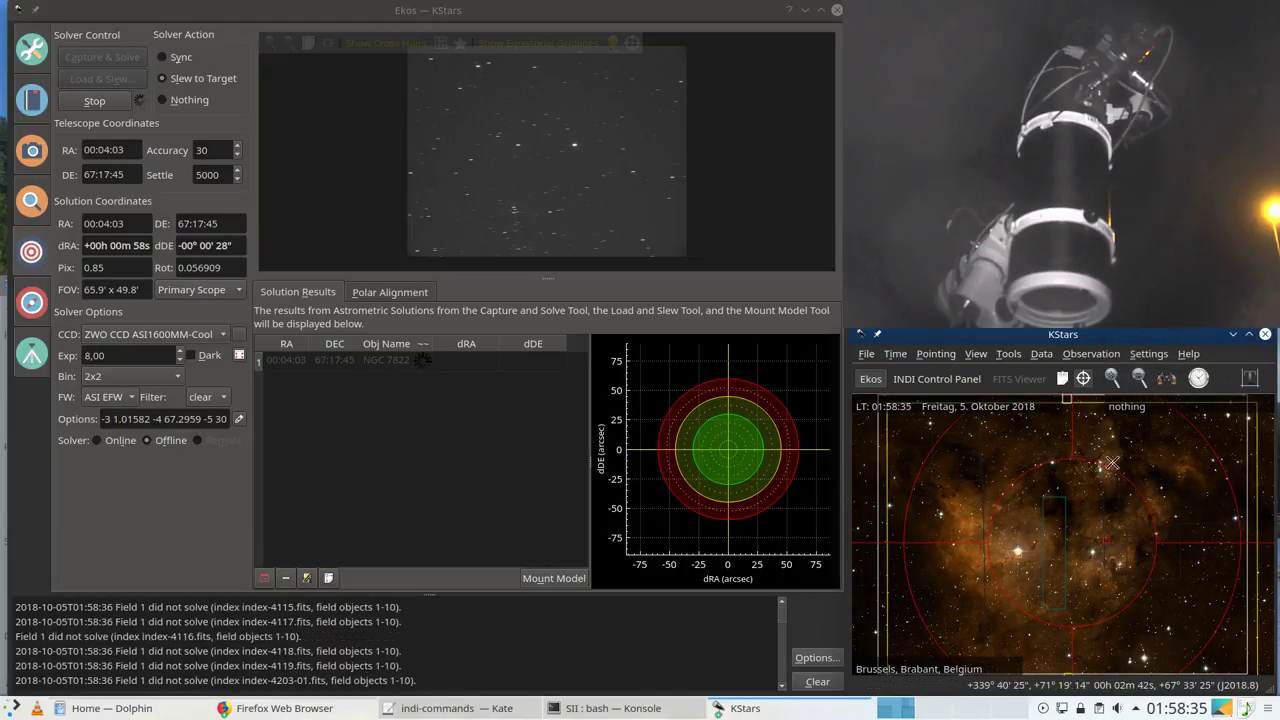
pyautogui.rightClick(1112, 576)
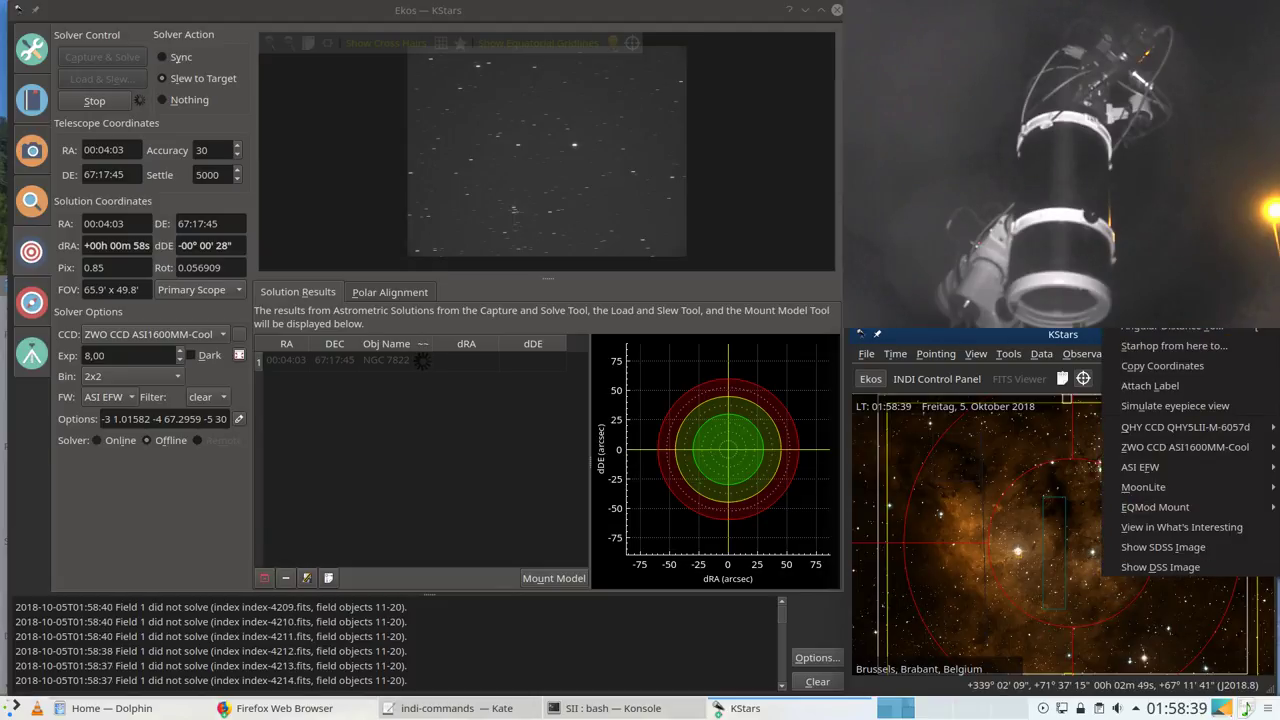
pyautogui.scroll(-2, 1110, 545)
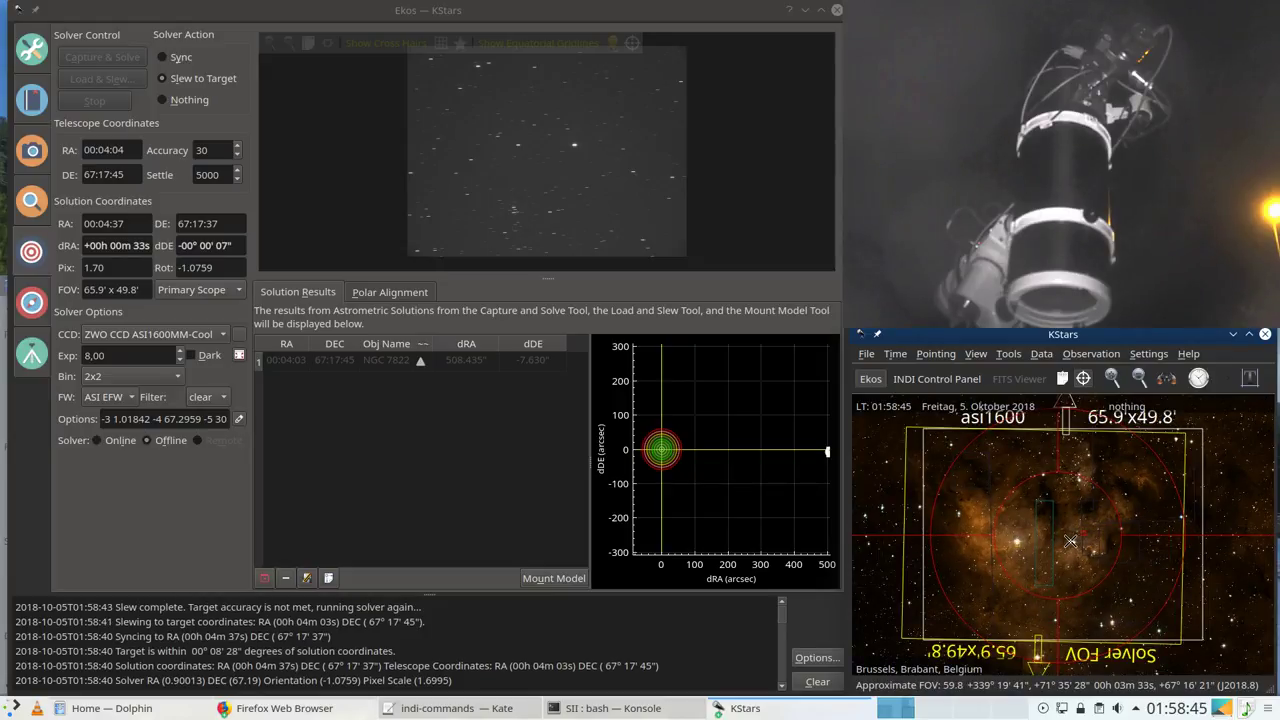
pyautogui.rightClick(1066, 544)
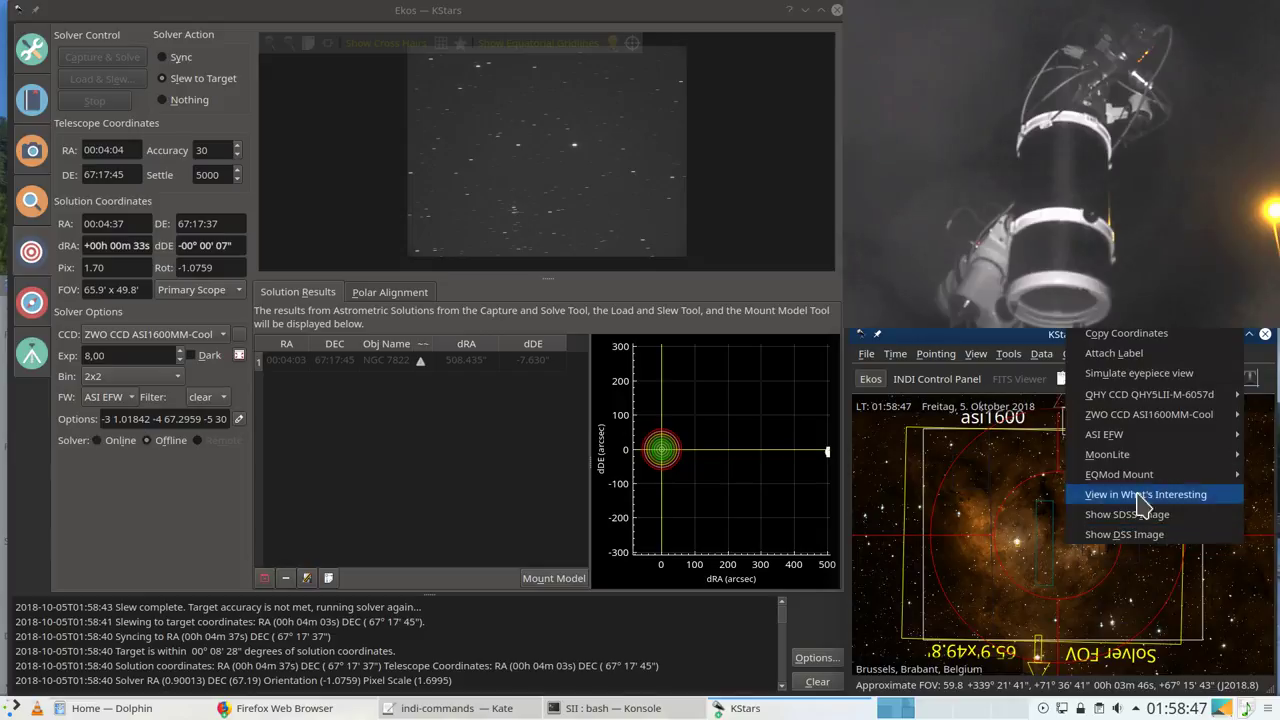
pyautogui.click(1113, 353)
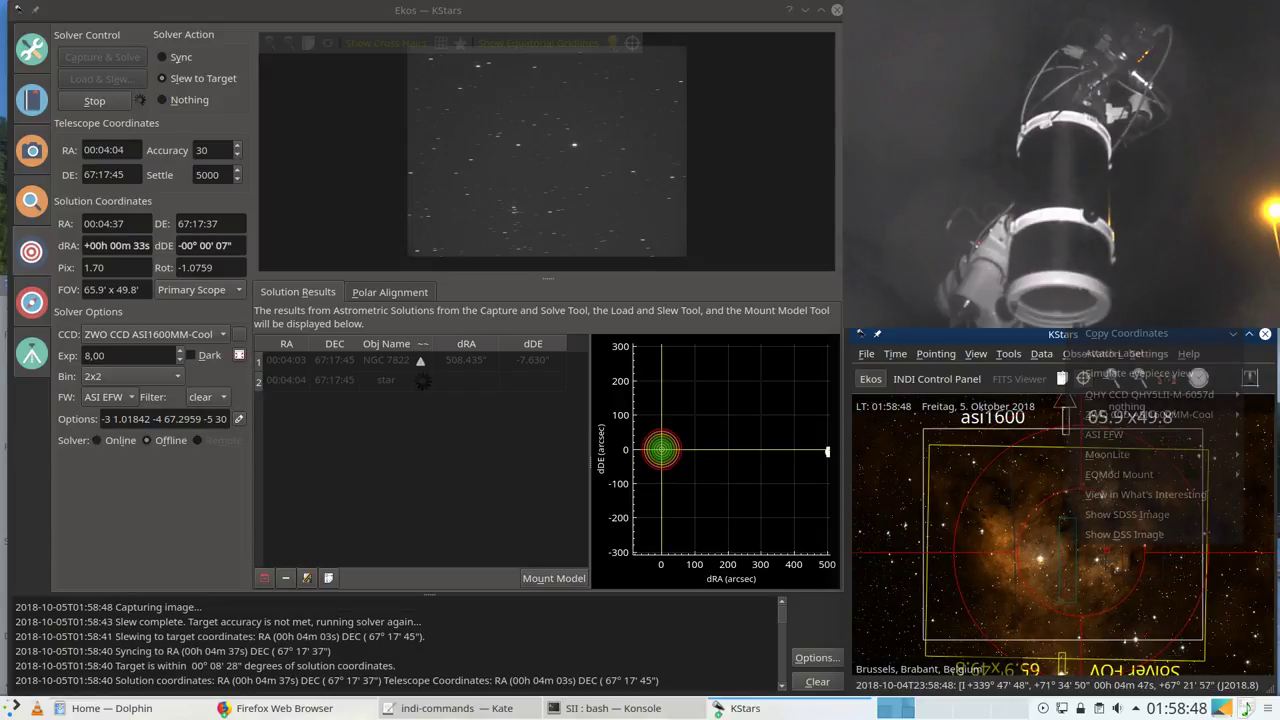
pyautogui.rightClick(1100, 578)
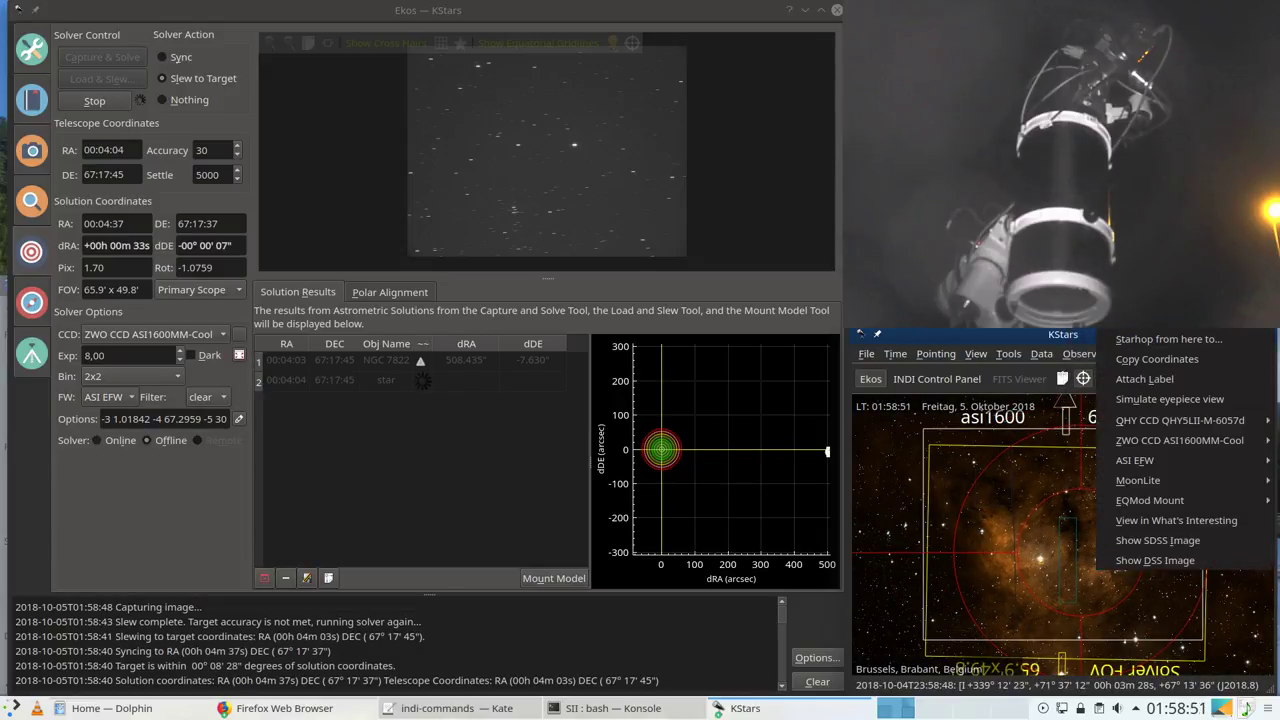
pyautogui.press('Escape')
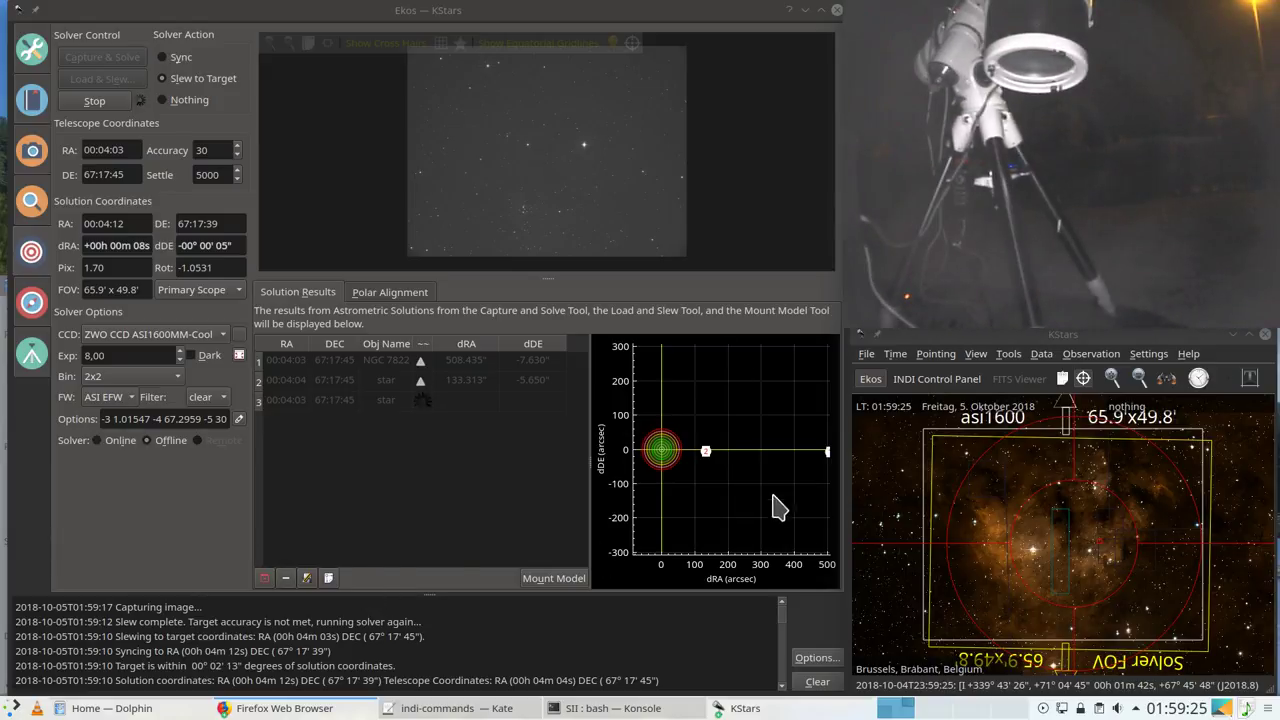
# Step: Stop the running plate solve and clear the stored alignment points of the EQMod Mount in the INDI Control Panel
pyautogui.click(97, 104)
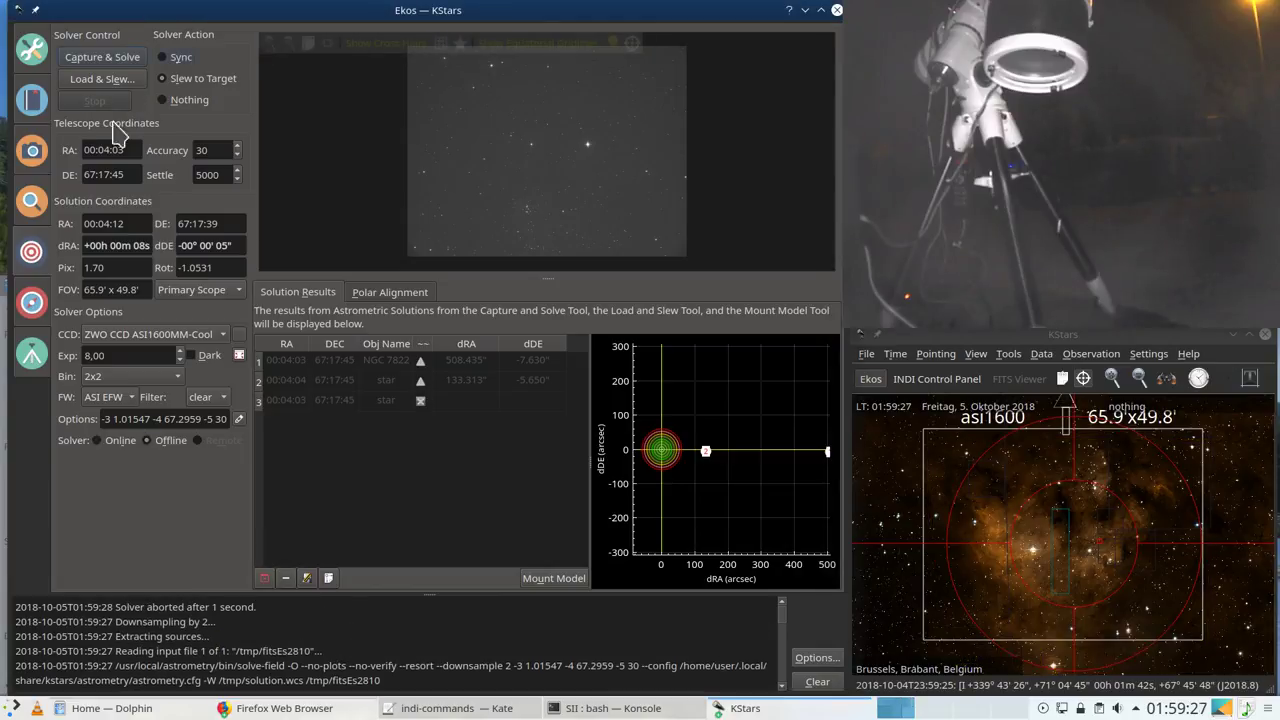
pyautogui.click(745, 708)
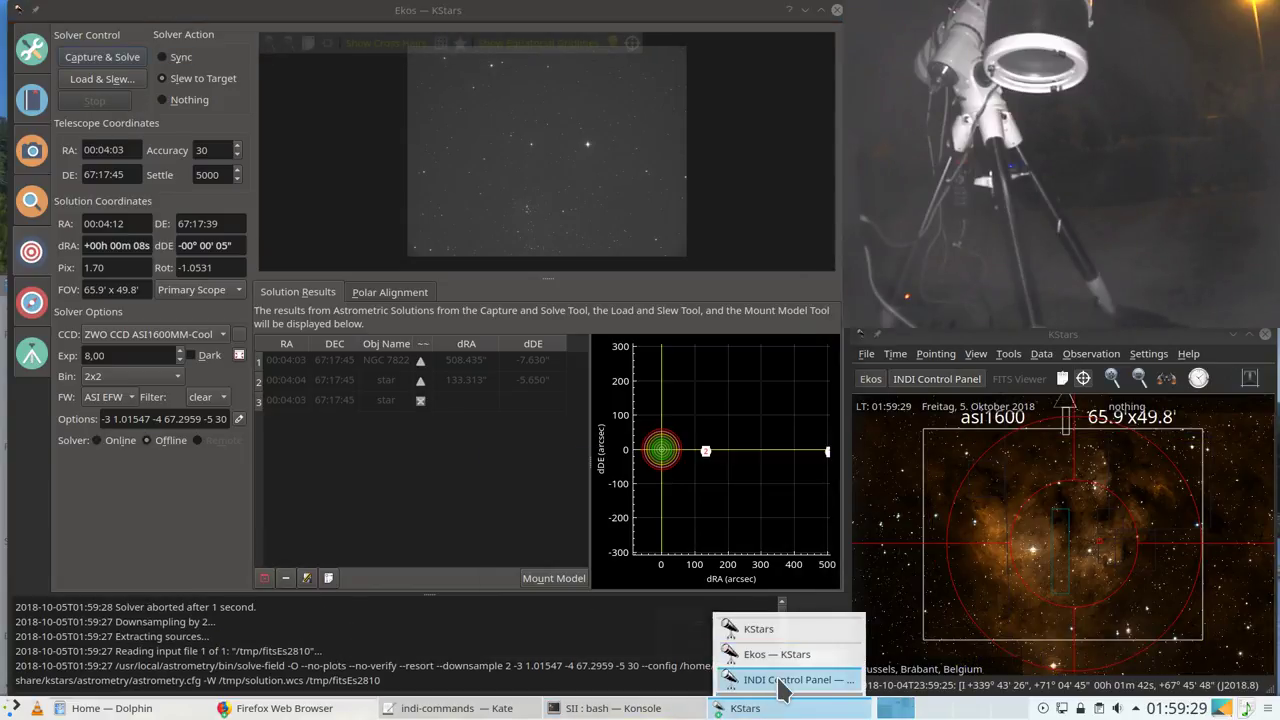
pyautogui.click(782, 685)
pyautogui.click(457, 172)
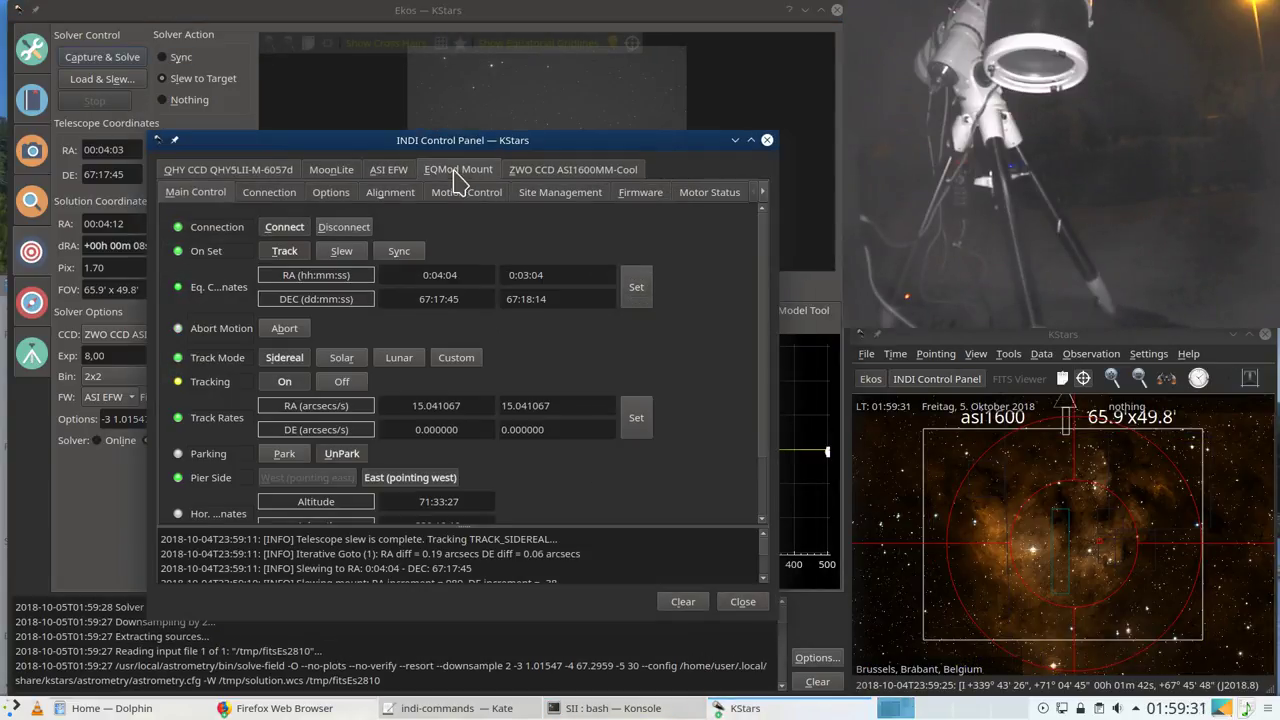
pyautogui.scroll(-2, 500, 432)
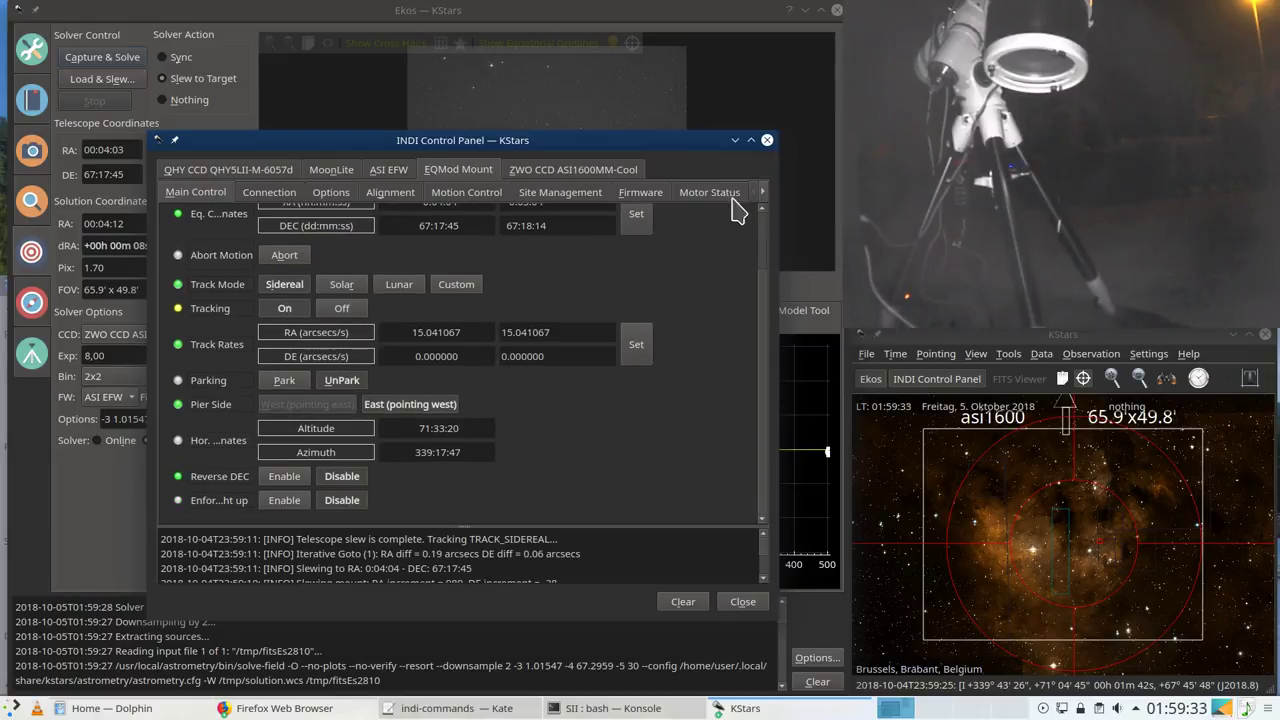
pyautogui.click(763, 191)
pyautogui.click(763, 191)
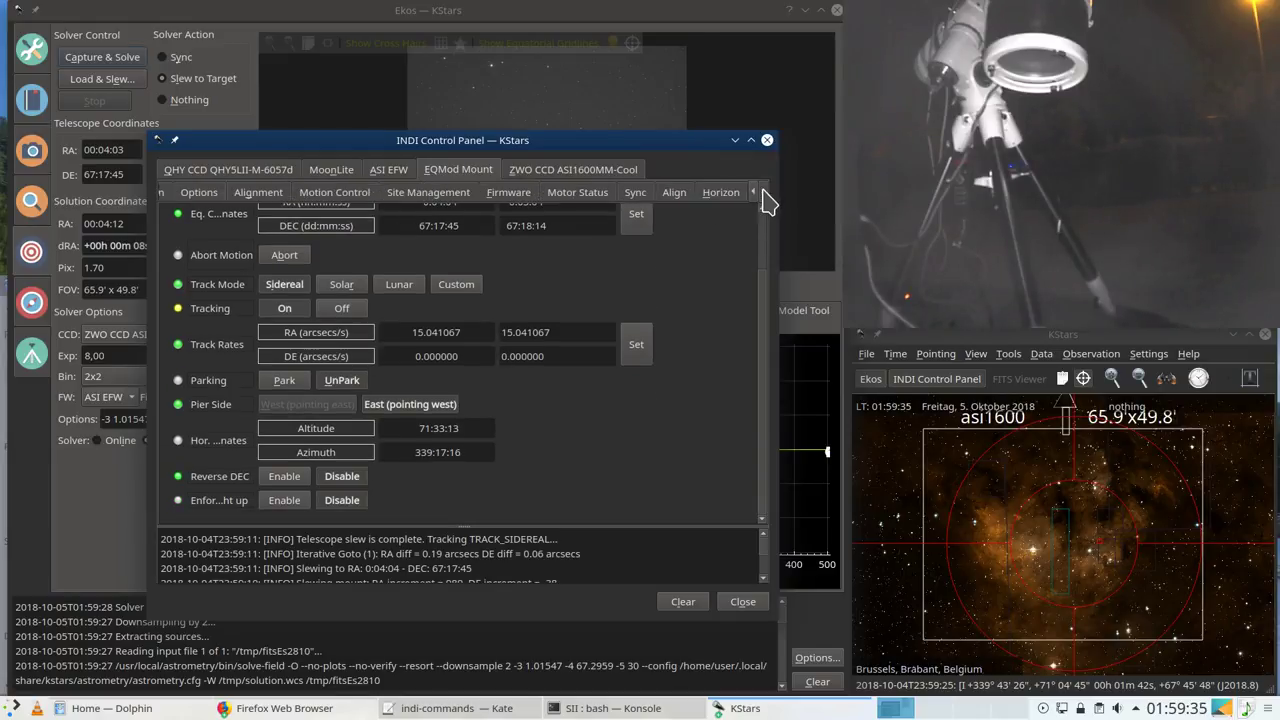
pyautogui.click(670, 192)
pyautogui.scroll(-2, 505, 450)
pyautogui.click(296, 374)
pyautogui.click(767, 140)
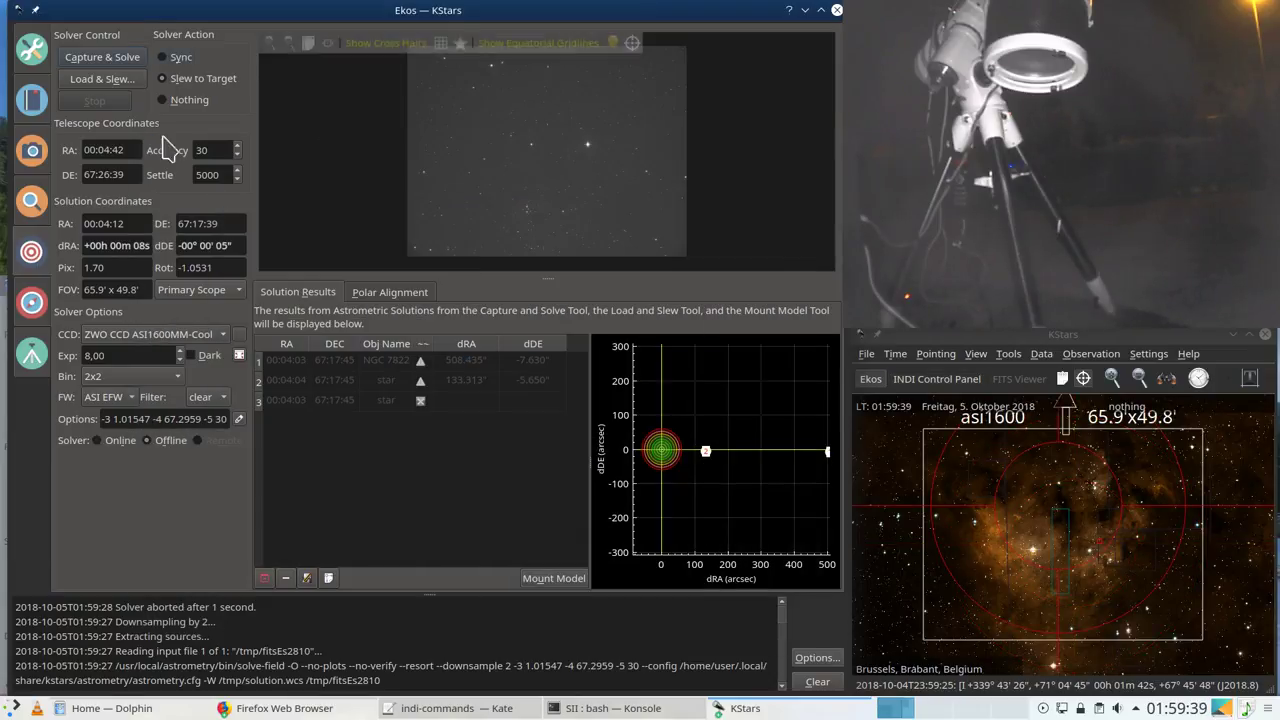
# Step: Load cederblad-214_Light_Ha_240_secs_008.fits to plate-solve it and slew the telescope to its coordinates again
pyautogui.click(118, 84)
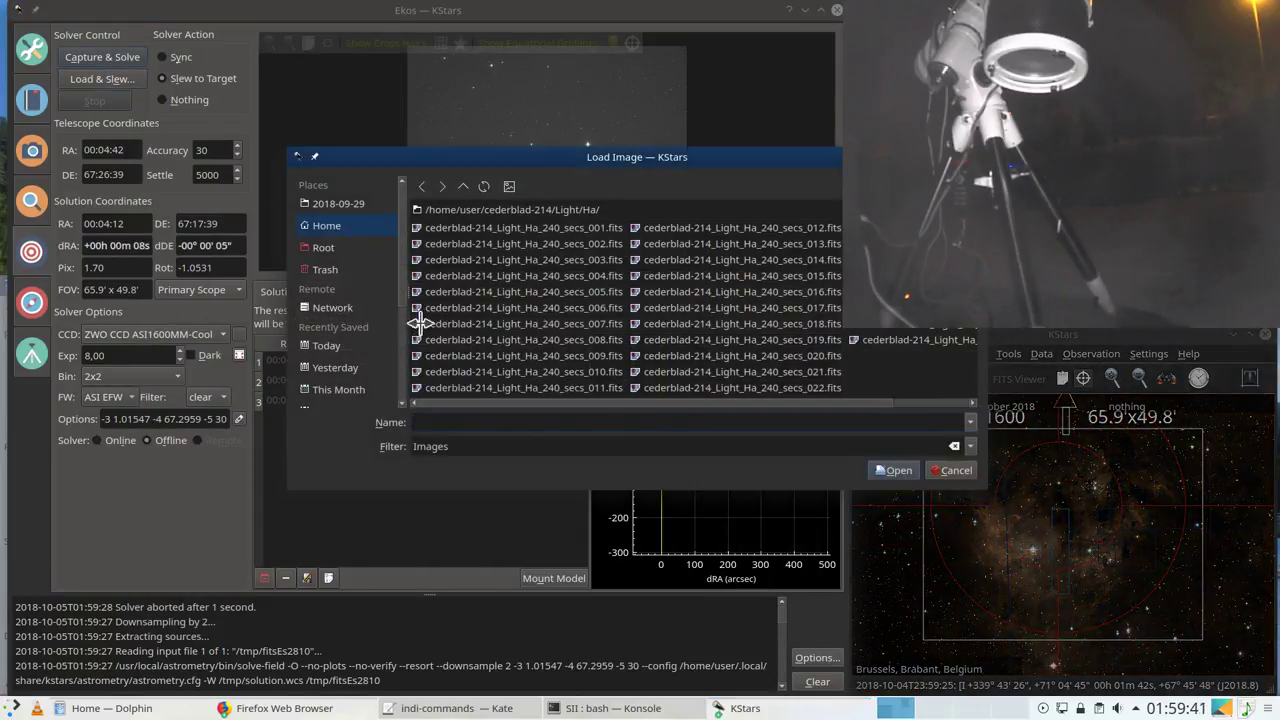
pyautogui.doubleClick(552, 340)
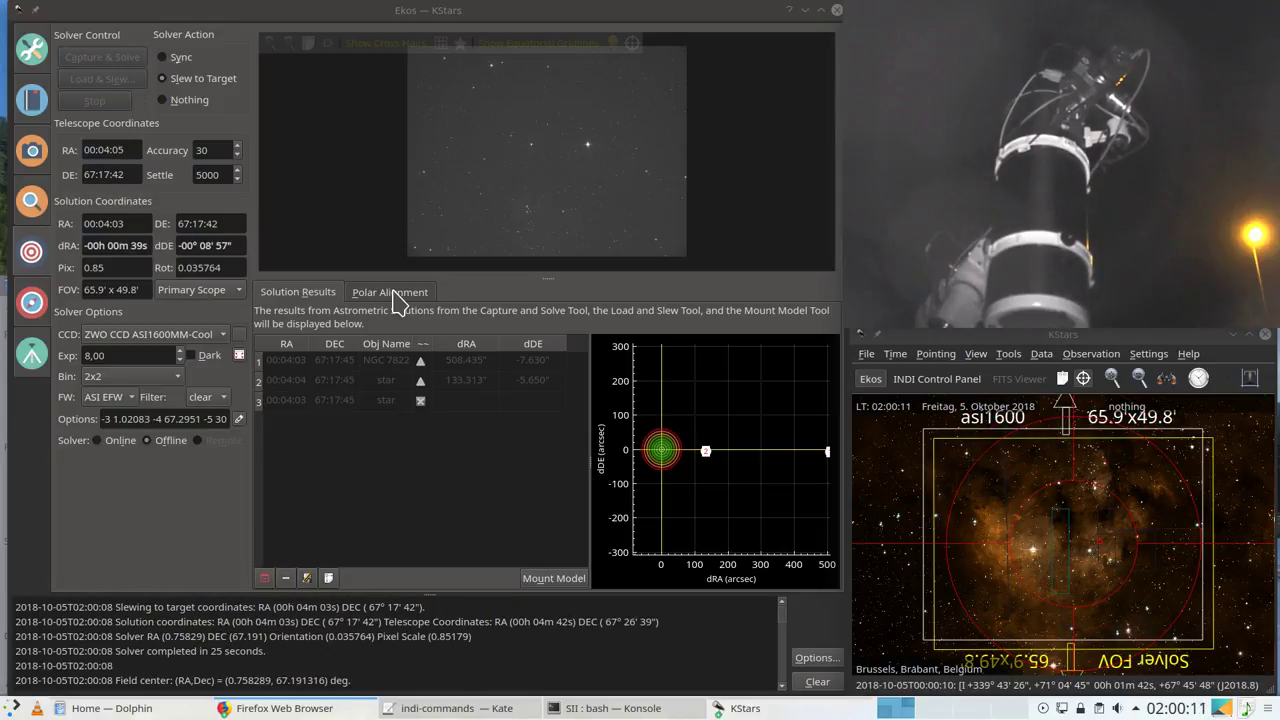
pyautogui.rightClick(1095, 568)
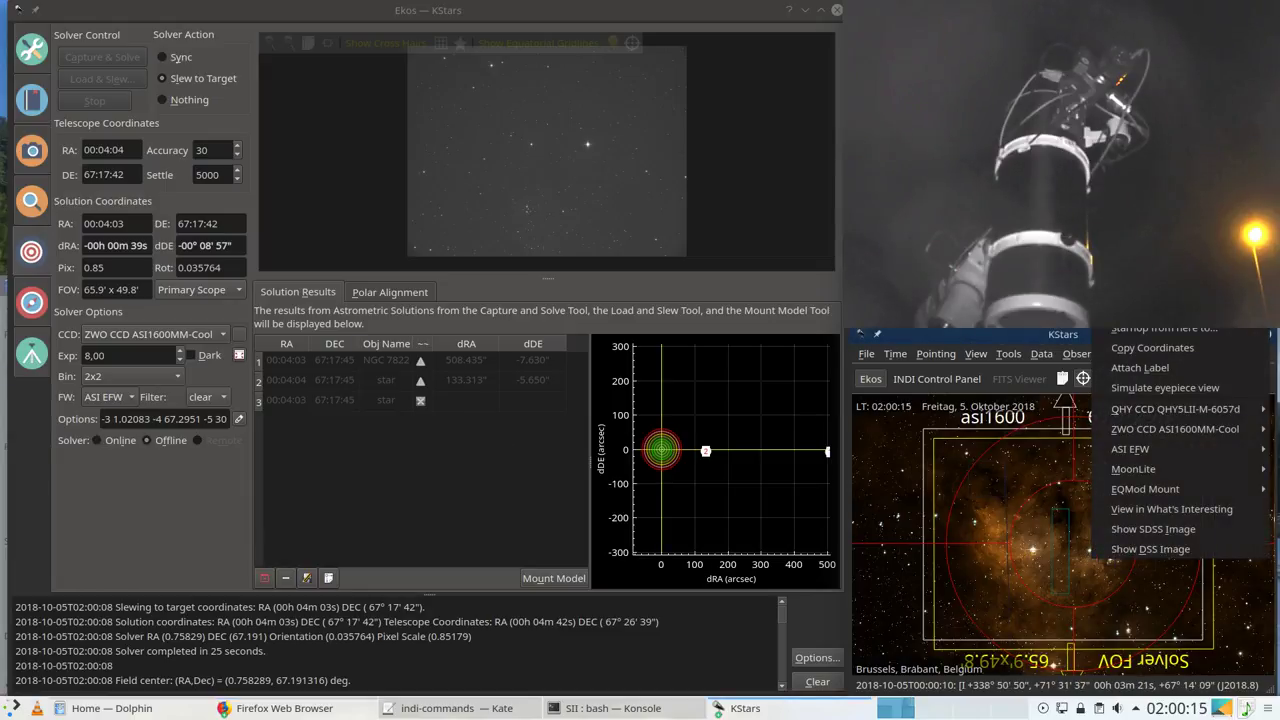
pyautogui.click(1088, 567)
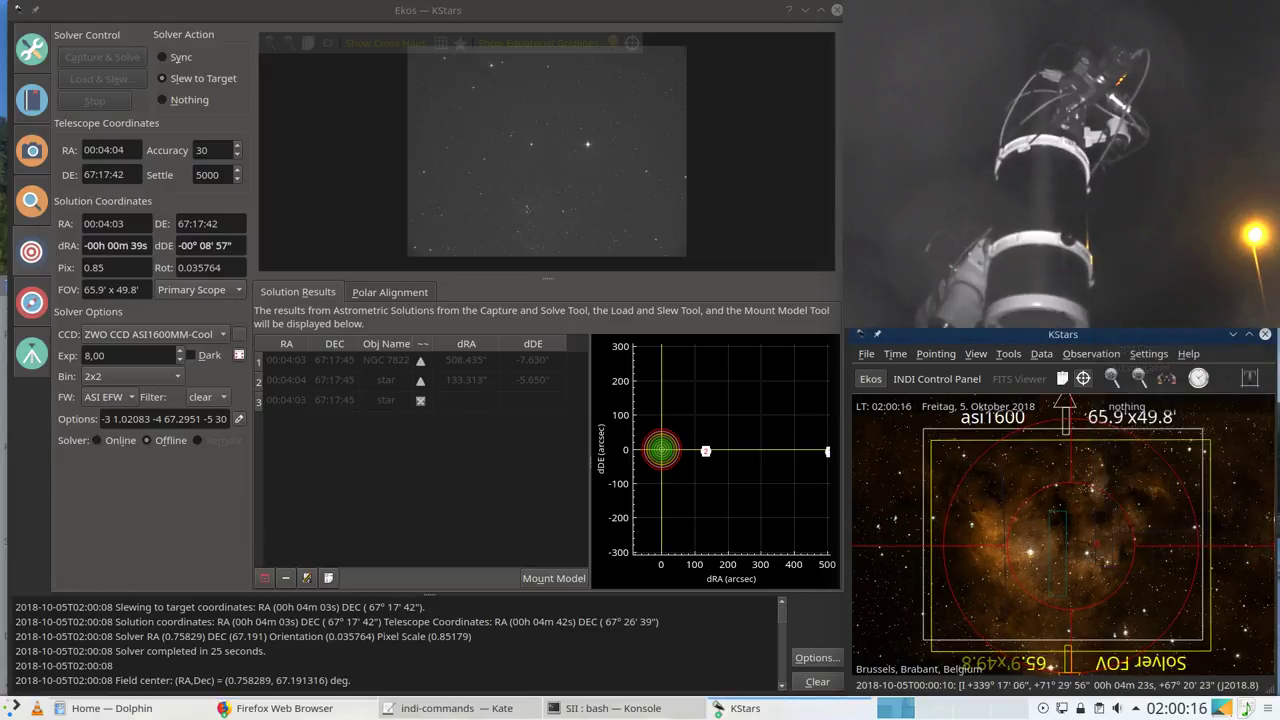
pyautogui.rightClick(1089, 570)
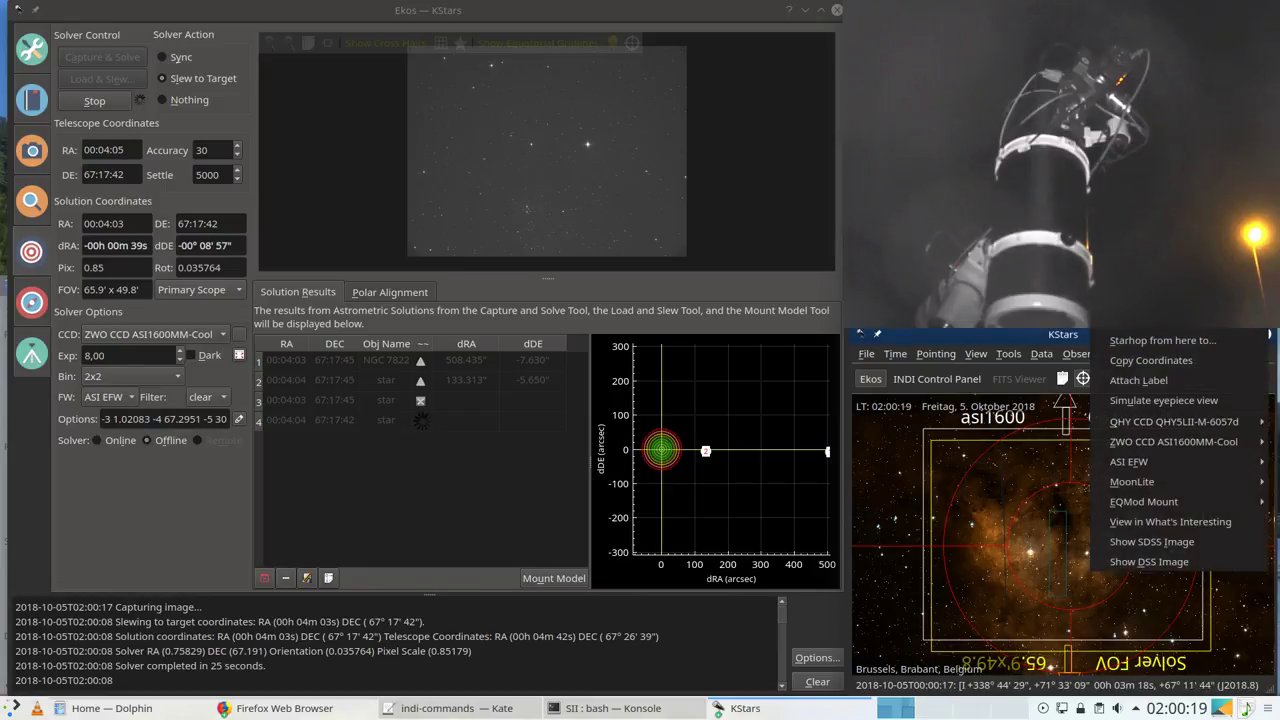
pyautogui.click(1090, 567)
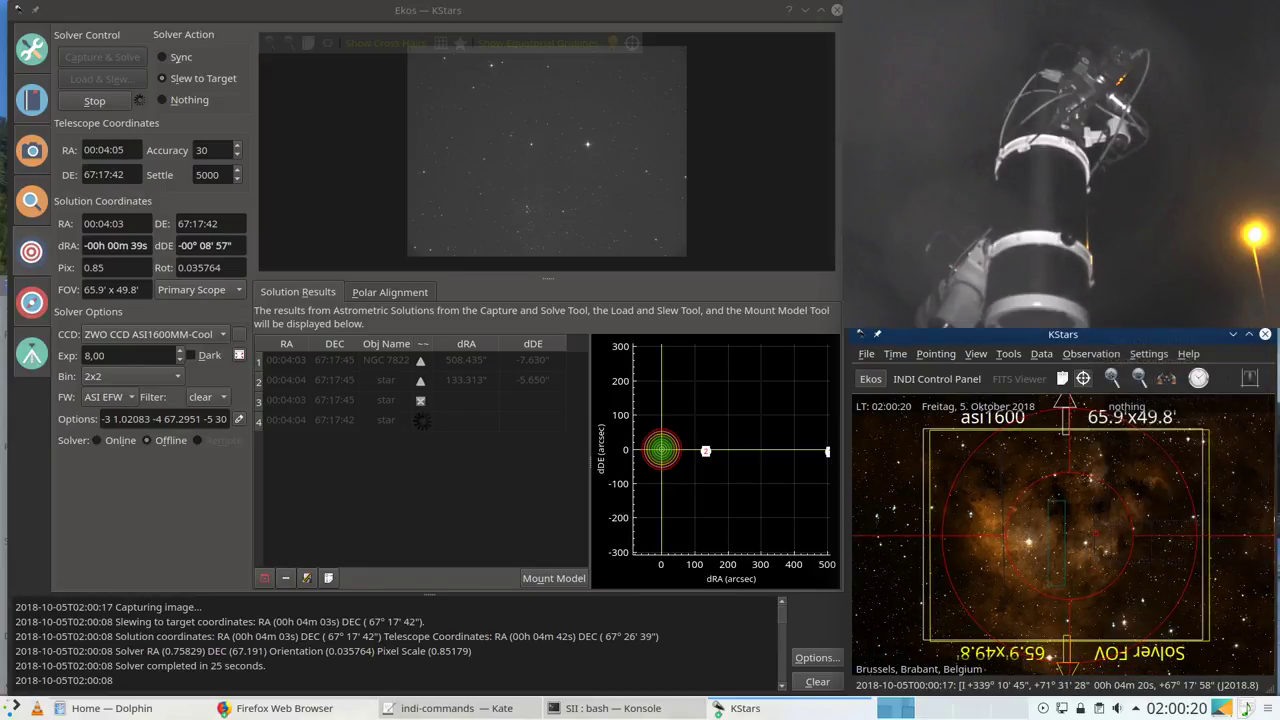
pyautogui.rightClick(1094, 562)
pyautogui.click(1150, 370)
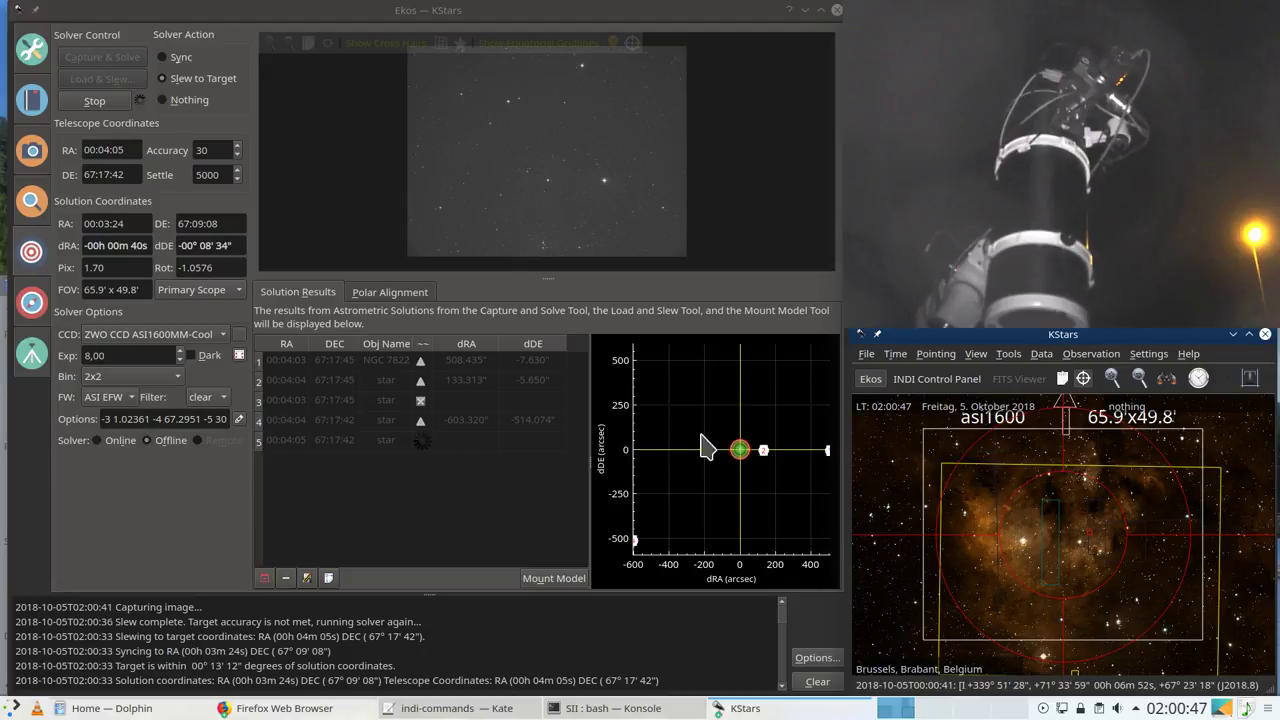
# Step: Delete the two oldest entries from the Align module's solution results
pyautogui.click(350, 361)
pyautogui.click(287, 578)
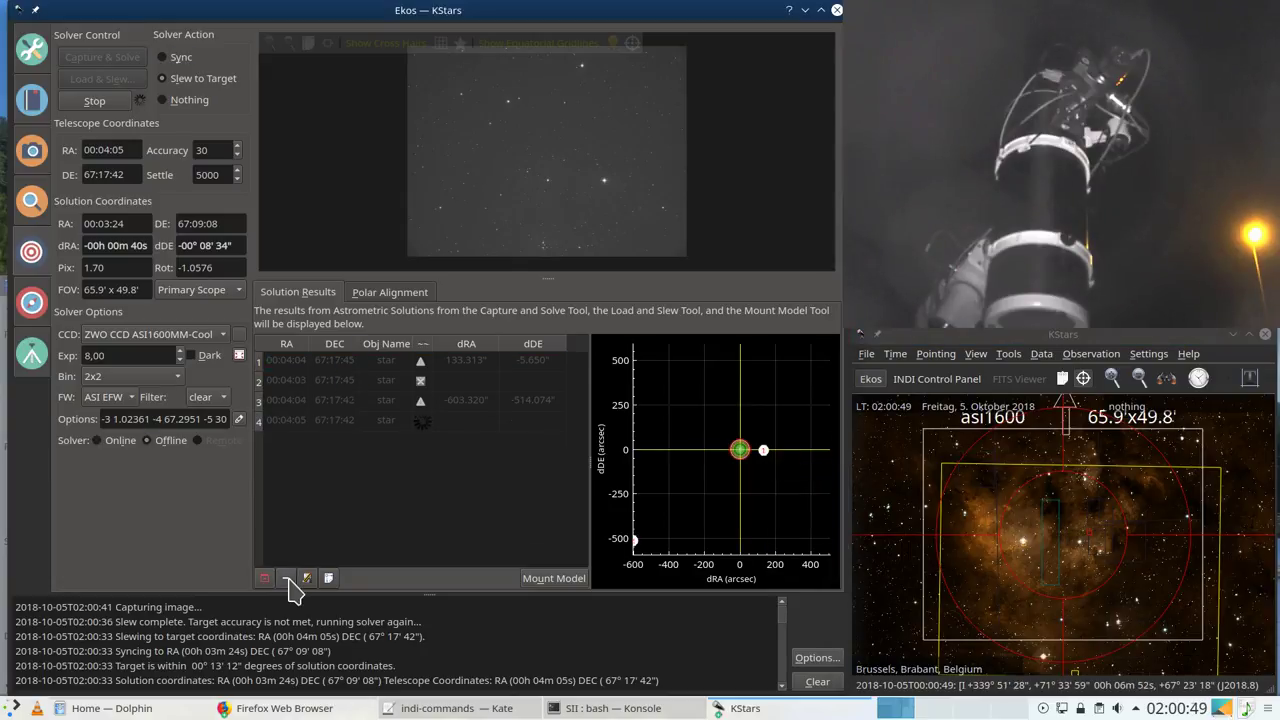
pyautogui.click(287, 578)
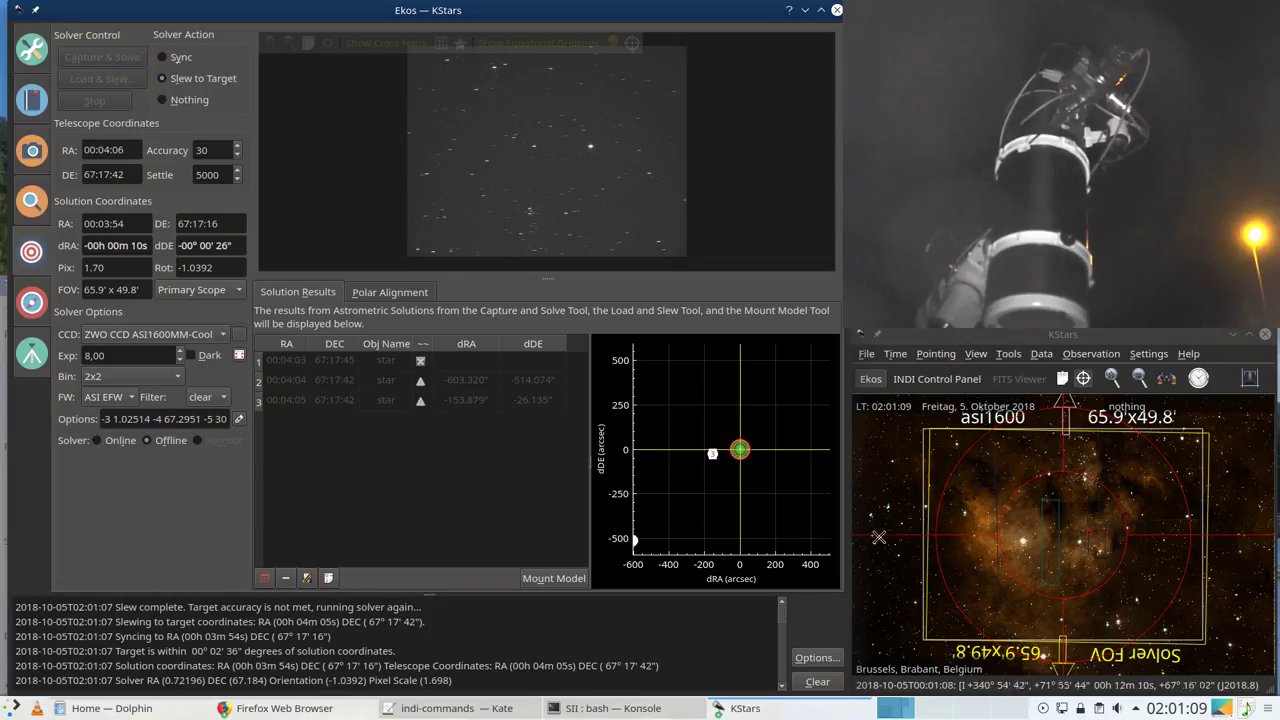
# Step: Compare the solver field of view with the target frame on the sky map and inspect each solution's position on the error plot
pyautogui.scroll(1, 1071, 537)
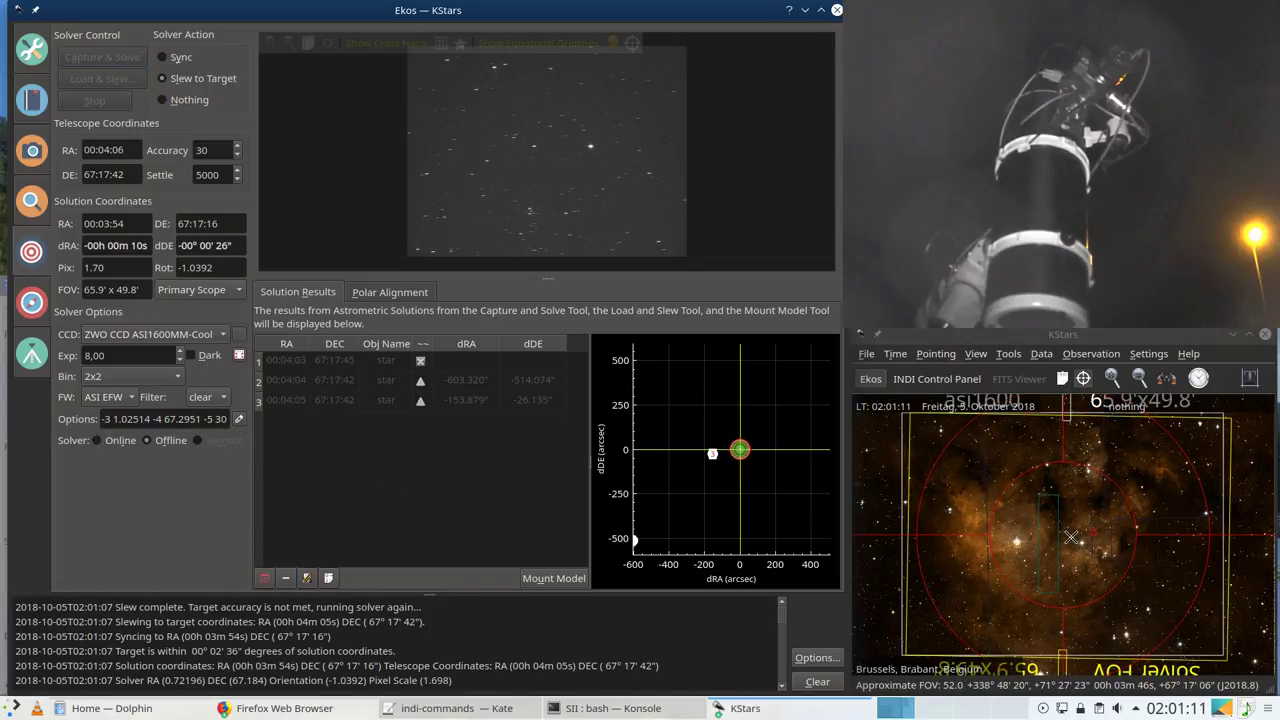
pyautogui.scroll(1, 1071, 537)
pyautogui.scroll(-1, 1071, 537)
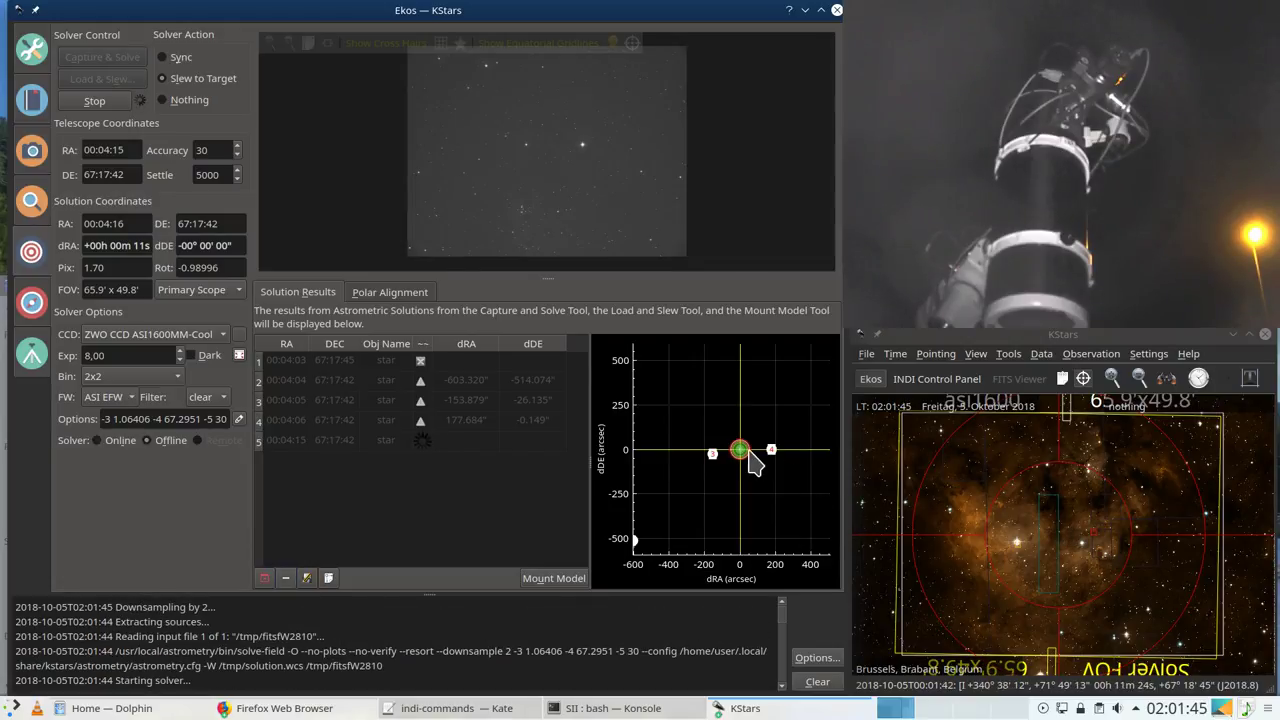
pyautogui.scroll(6, 754, 462)
pyautogui.scroll(-1, 754, 462)
pyautogui.click(281, 387)
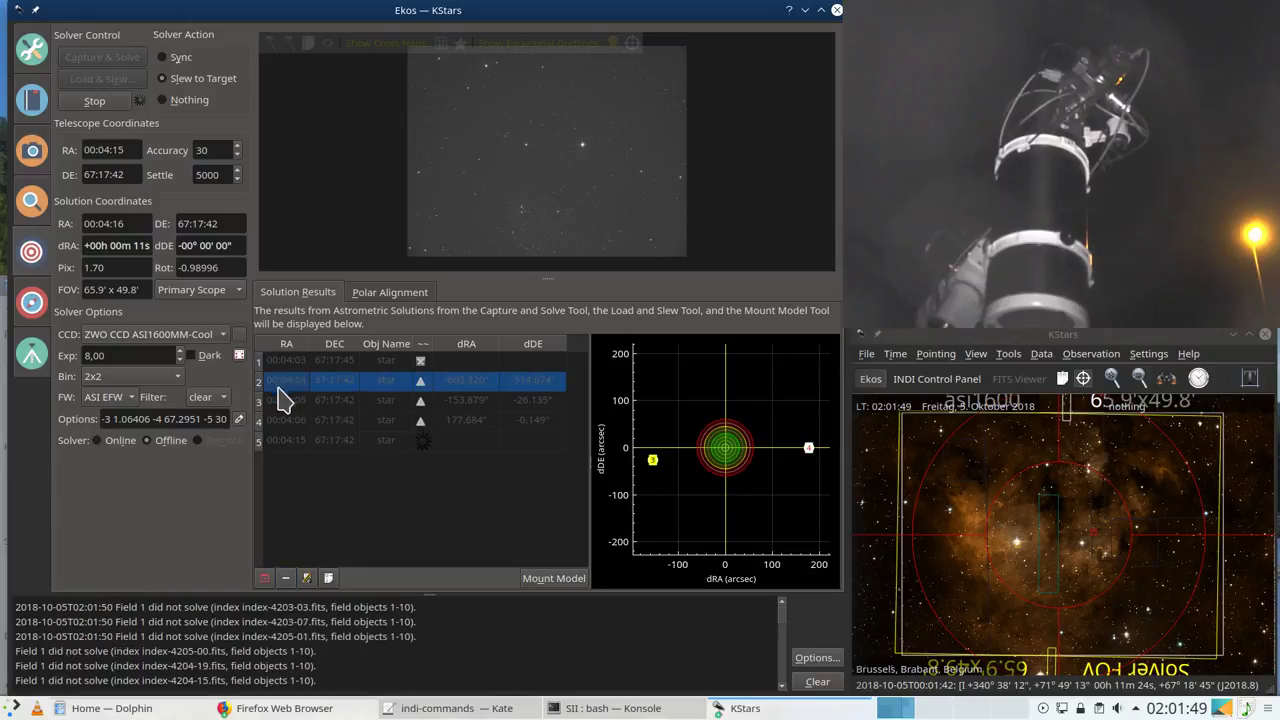
pyautogui.click(280, 405)
pyautogui.click(285, 366)
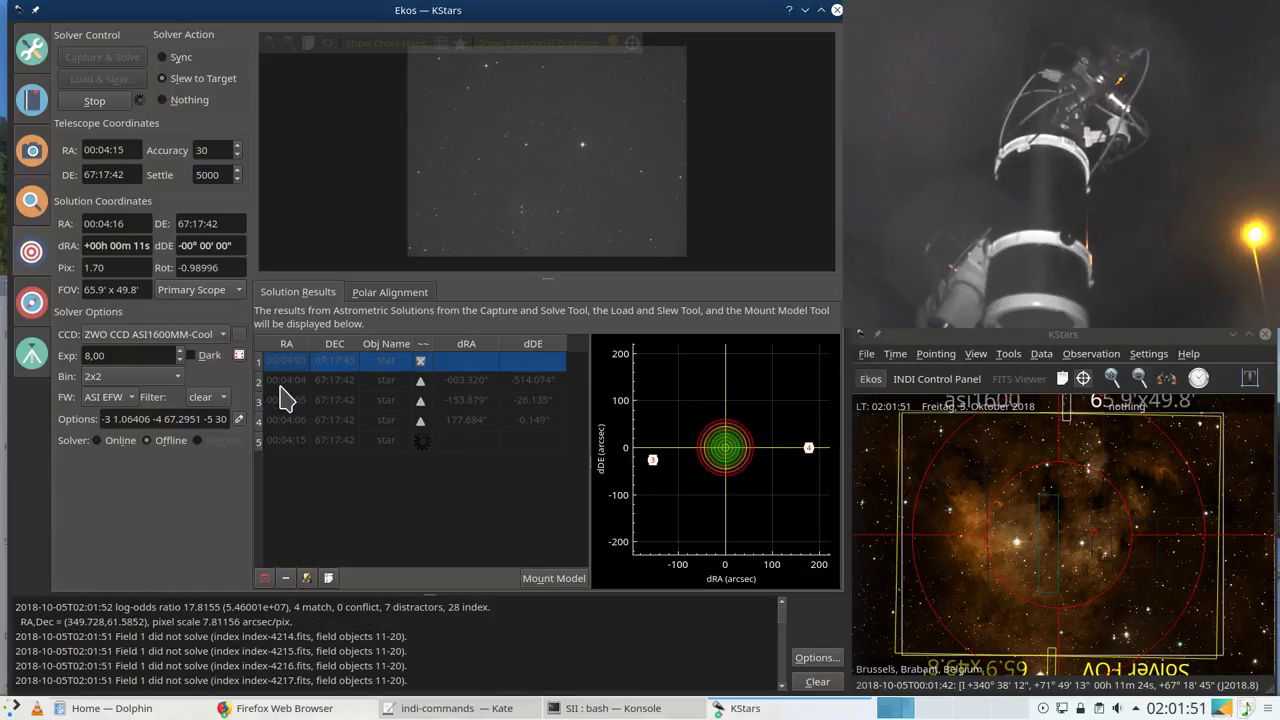
pyautogui.click(281, 387)
pyautogui.click(281, 399)
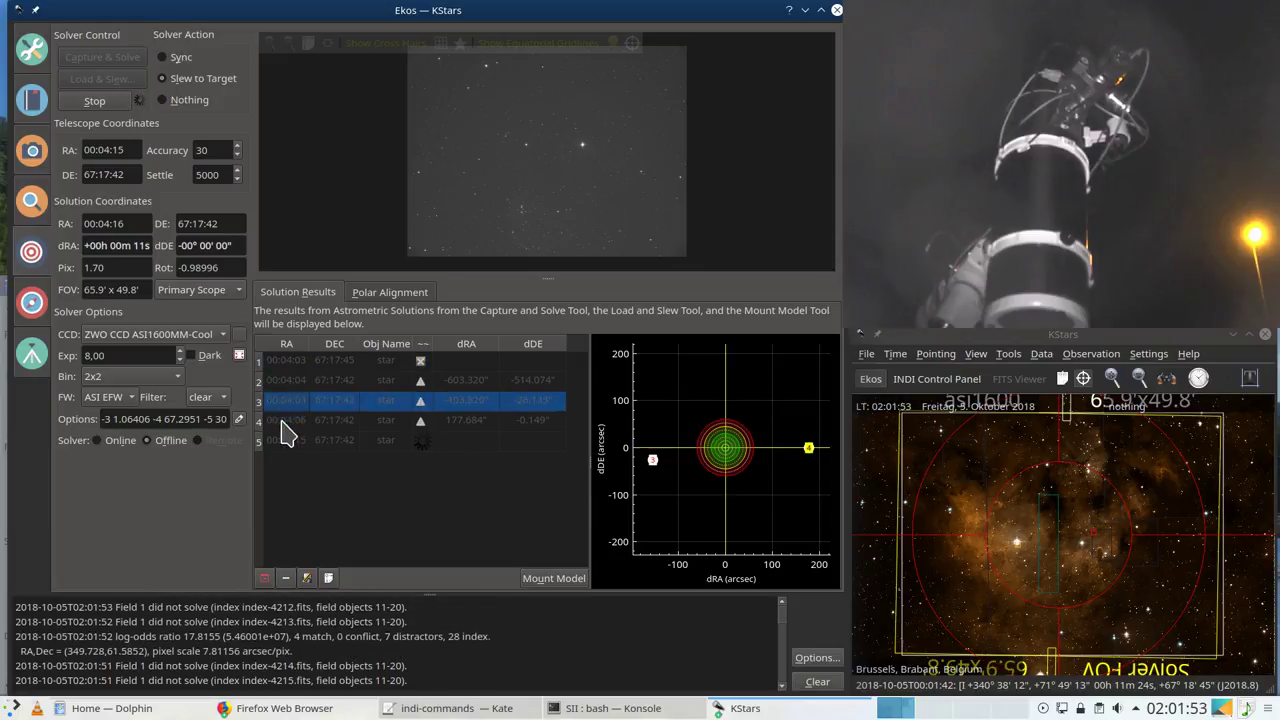
pyautogui.click(281, 421)
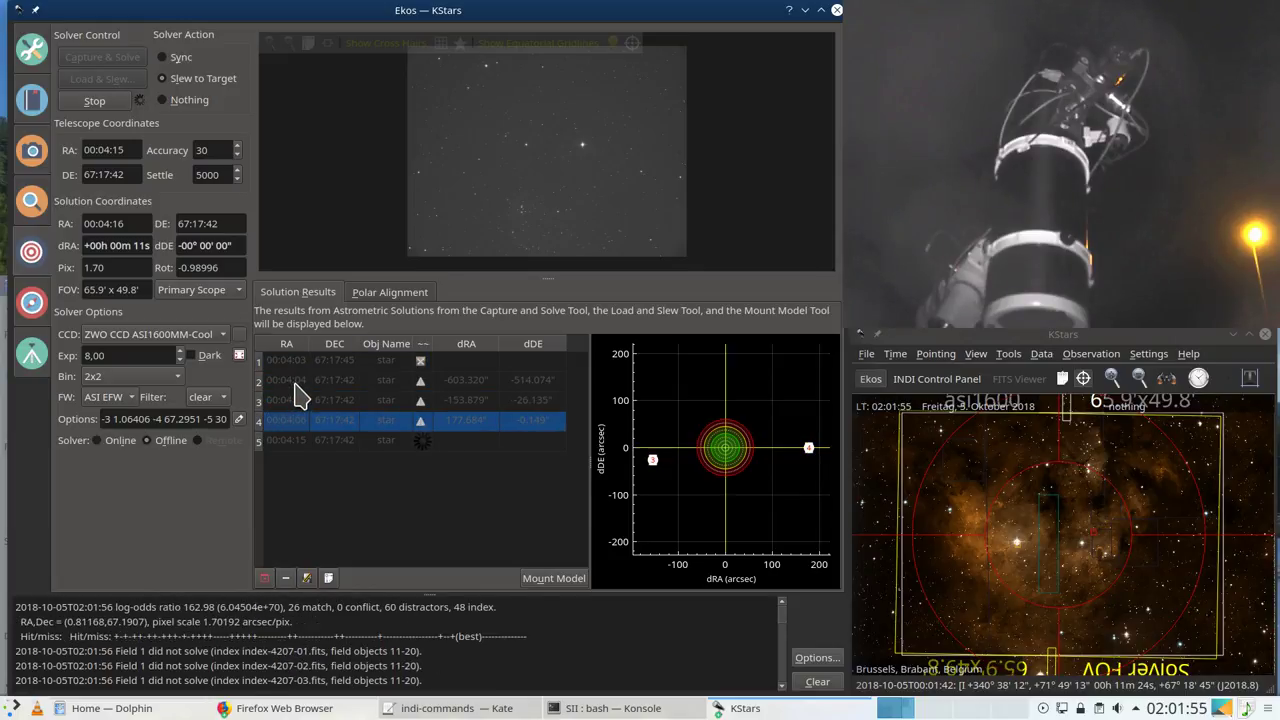
pyautogui.click(295, 383)
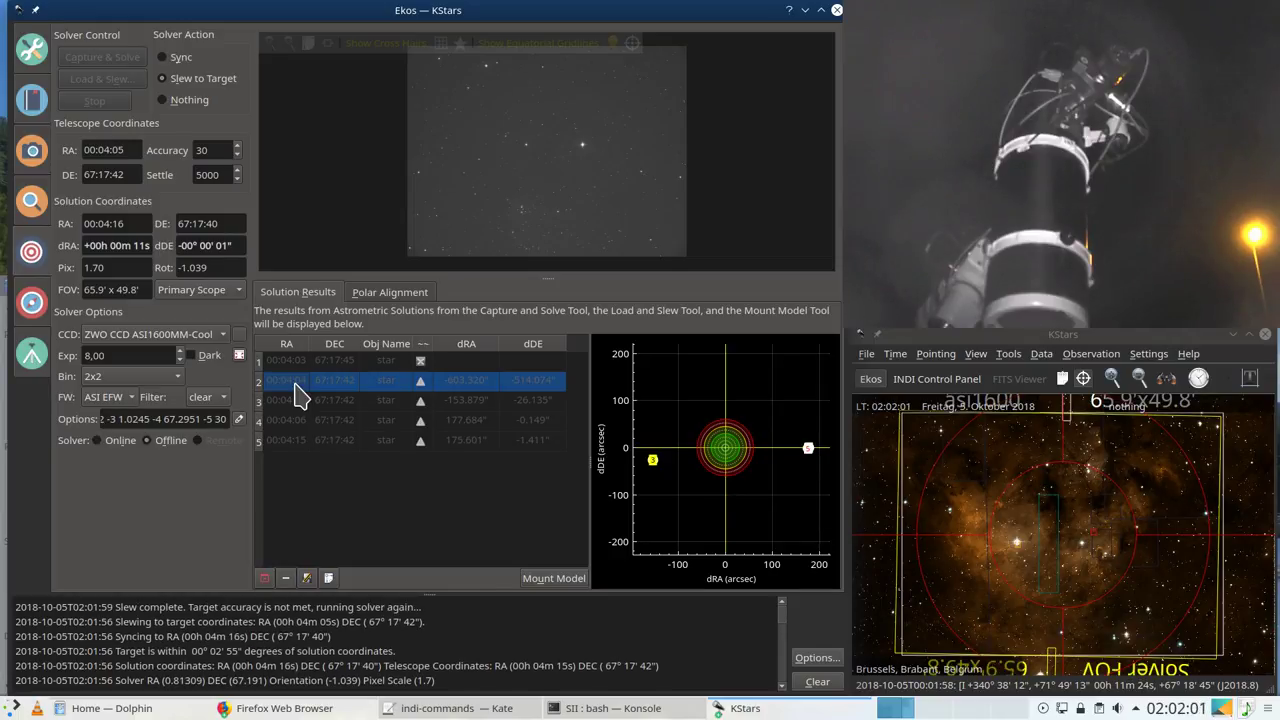
pyautogui.click(285, 444)
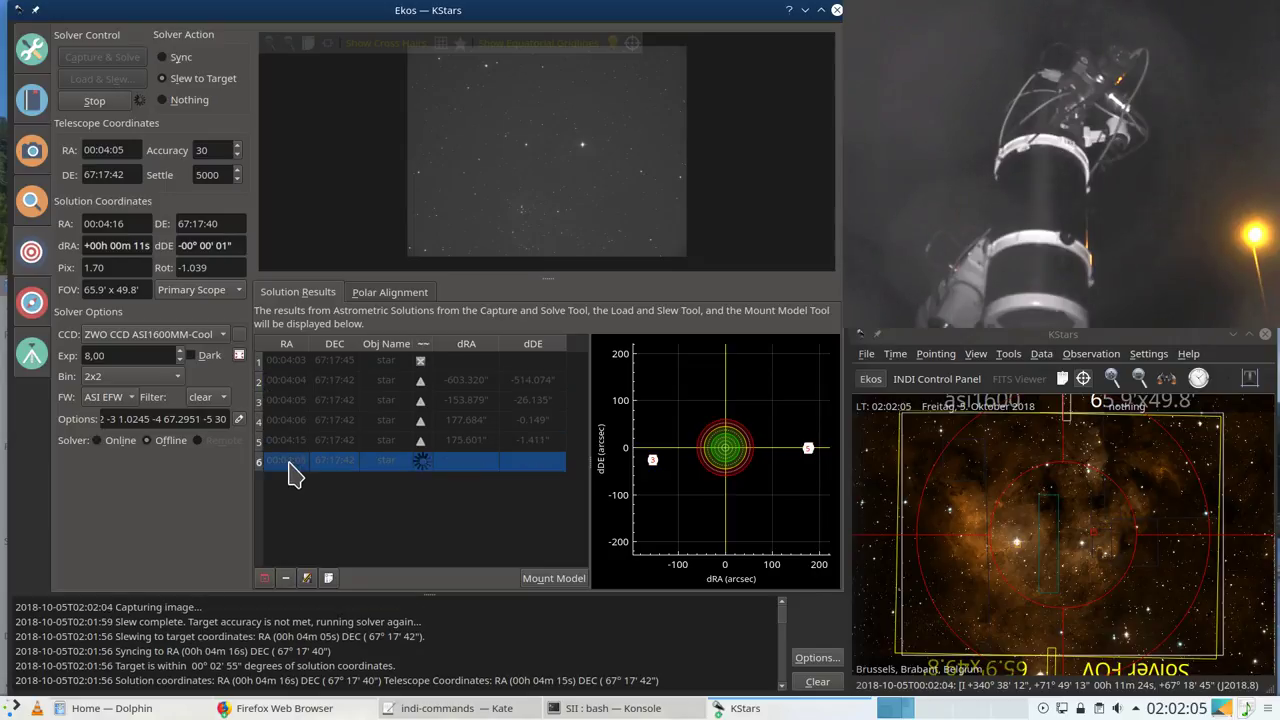
pyautogui.moveTo(658, 478)
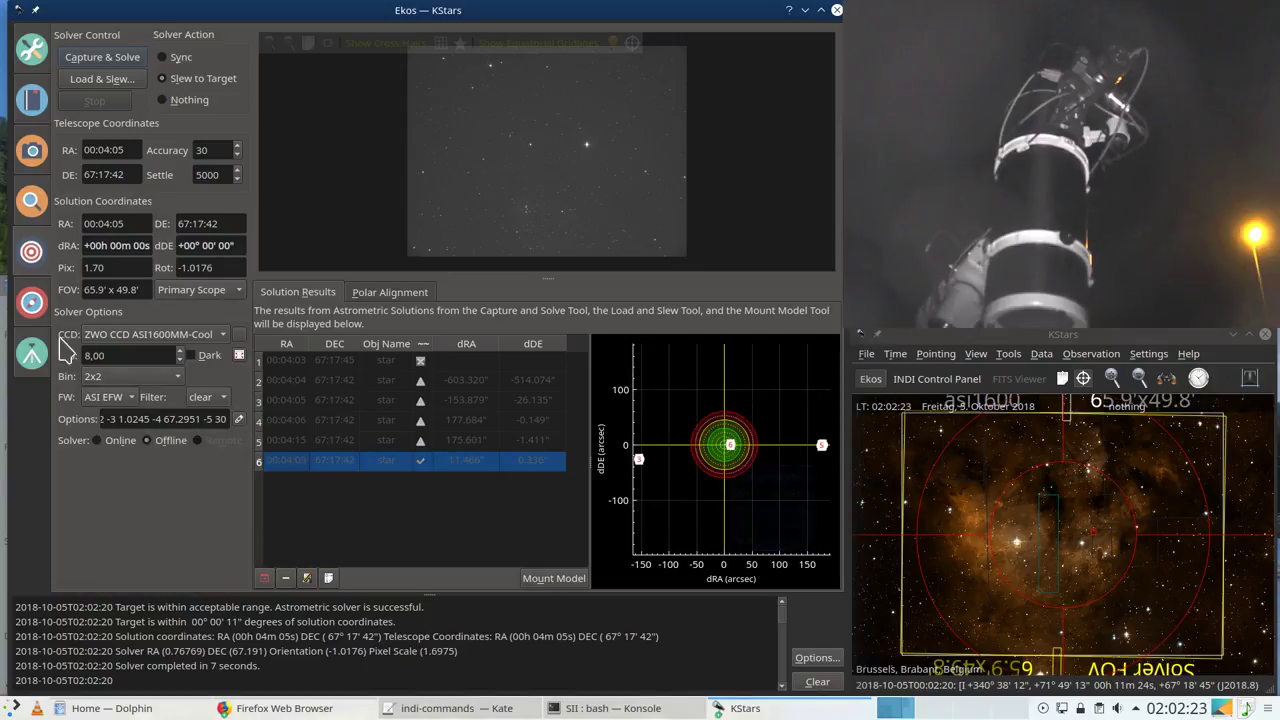
# Step: Try to calibrate autoguiding with the QHY5LII-M guide camera, then restart the calibration and abort it
pyautogui.click(30, 303)
pyautogui.click(189, 103)
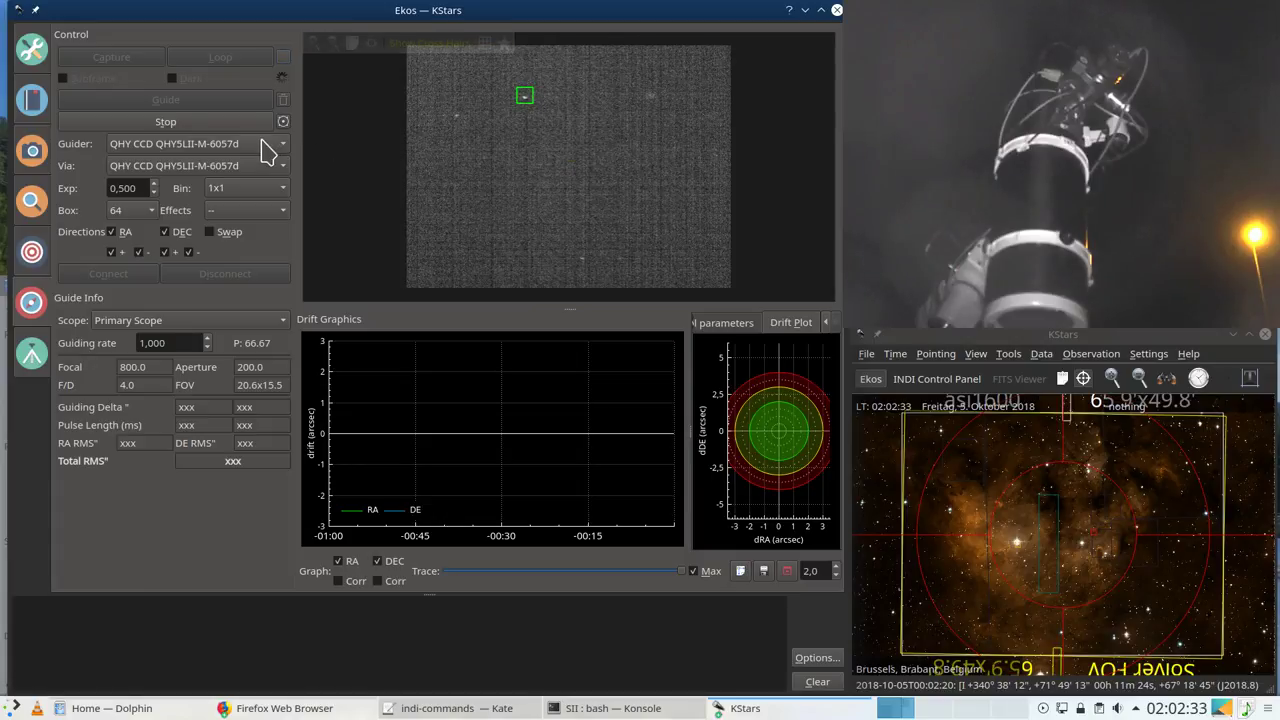
pyautogui.click(222, 121)
pyautogui.click(214, 106)
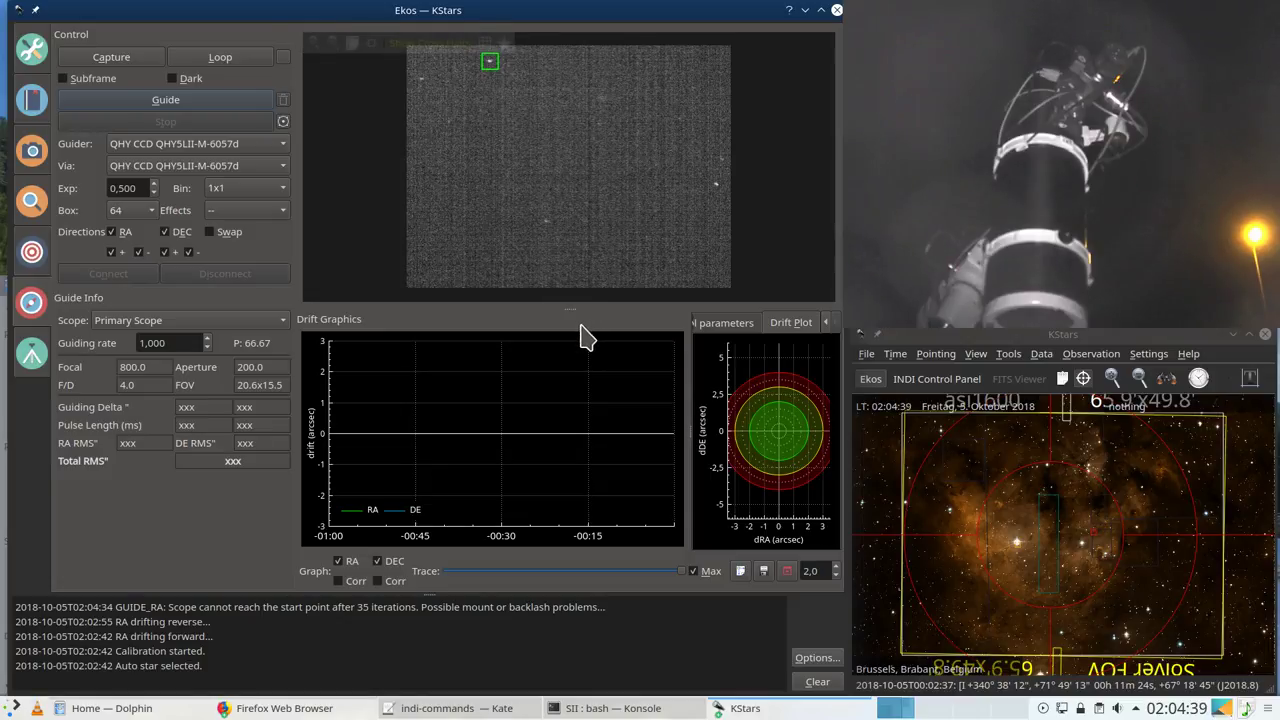
pyautogui.click(166, 101)
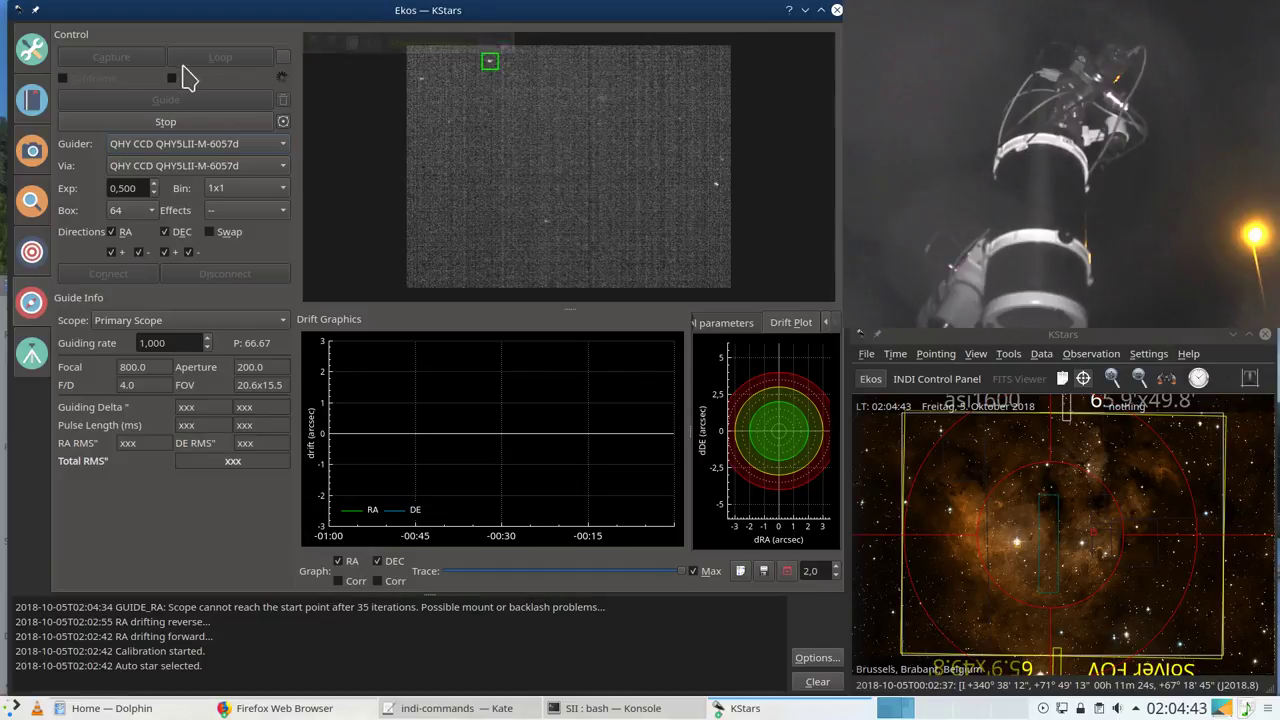
pyautogui.click(176, 123)
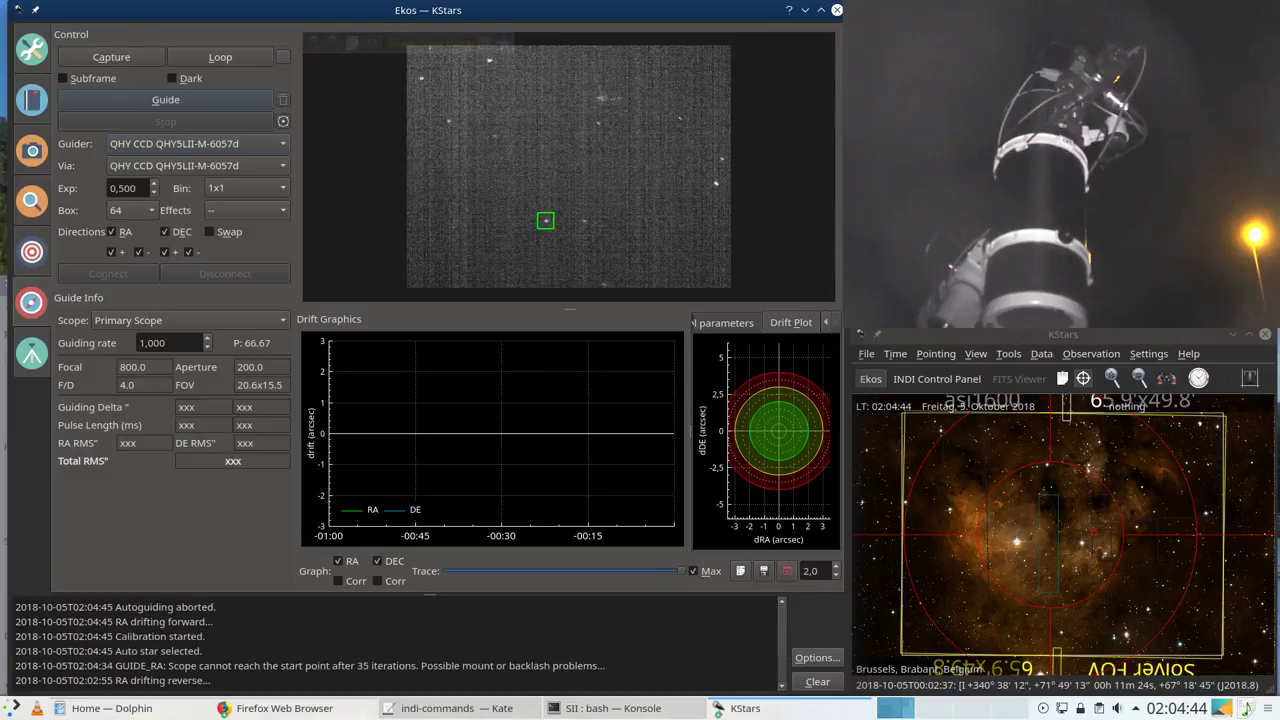
# Step: In the Align module, load cederblad-214_Light_Ha_240_secs_017.fits to solve it and slew the telescope back to that framing
pyautogui.click(32, 205)
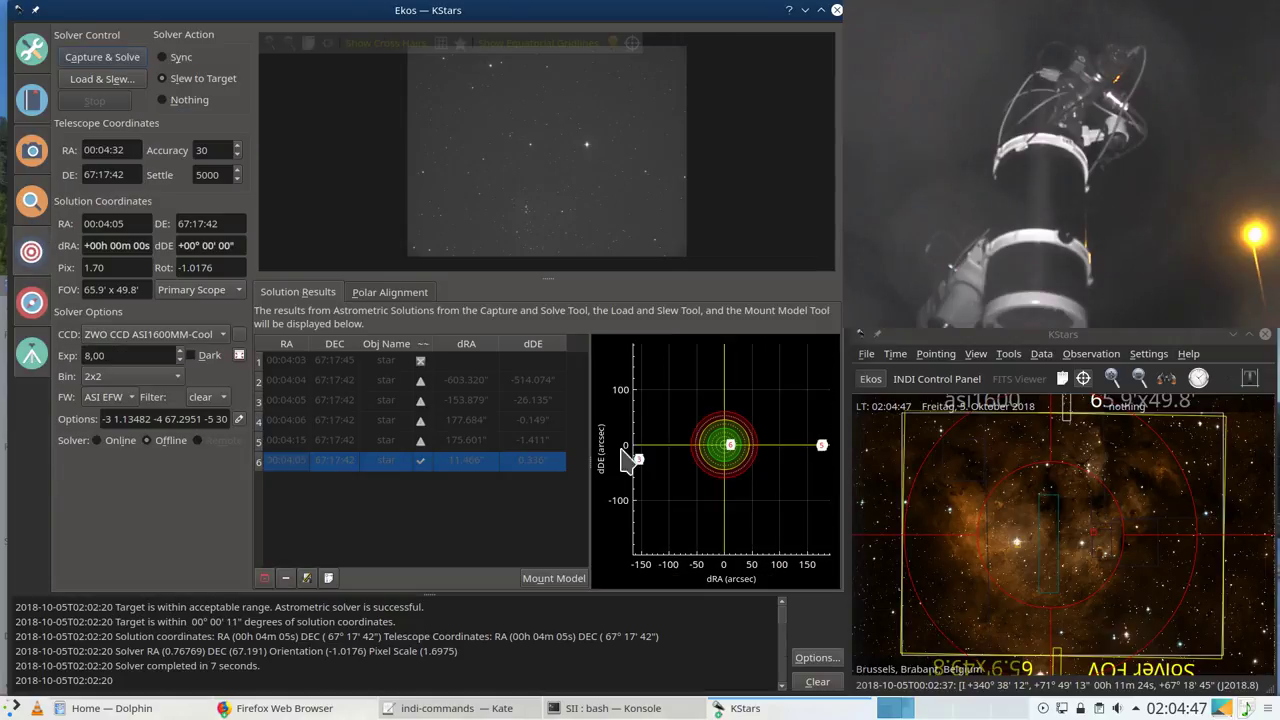
pyautogui.click(113, 80)
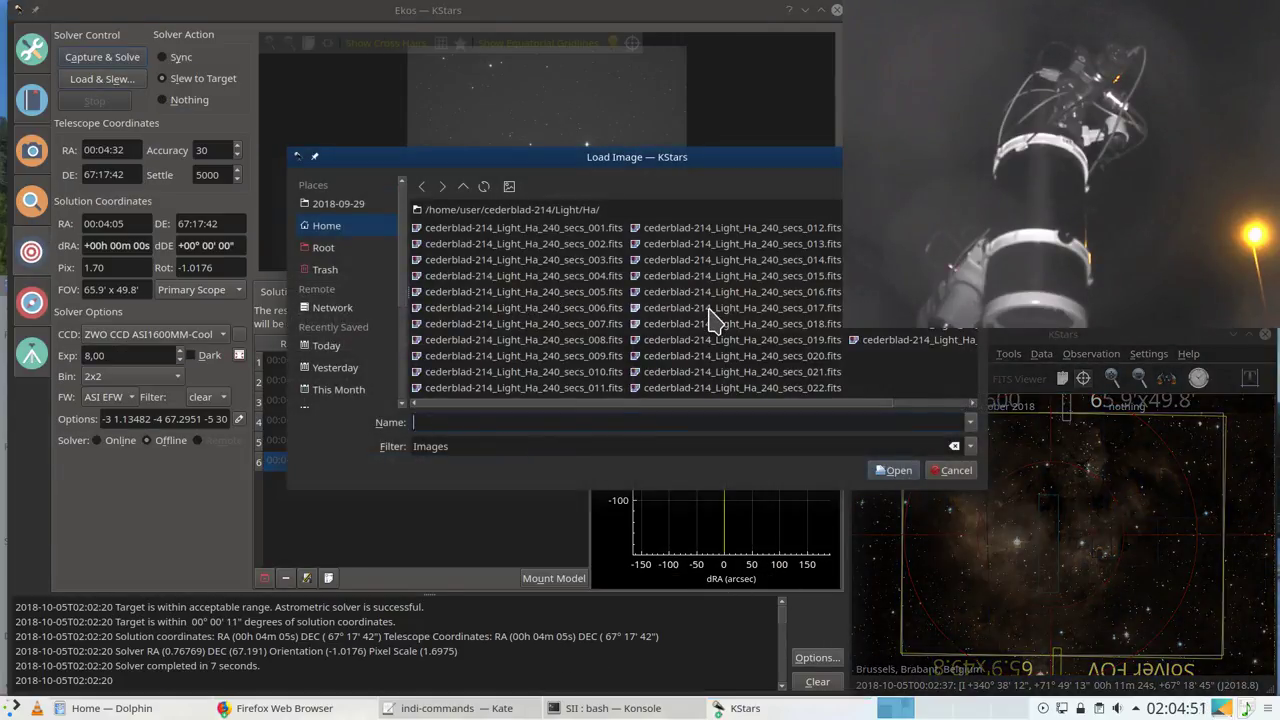
pyautogui.doubleClick(709, 308)
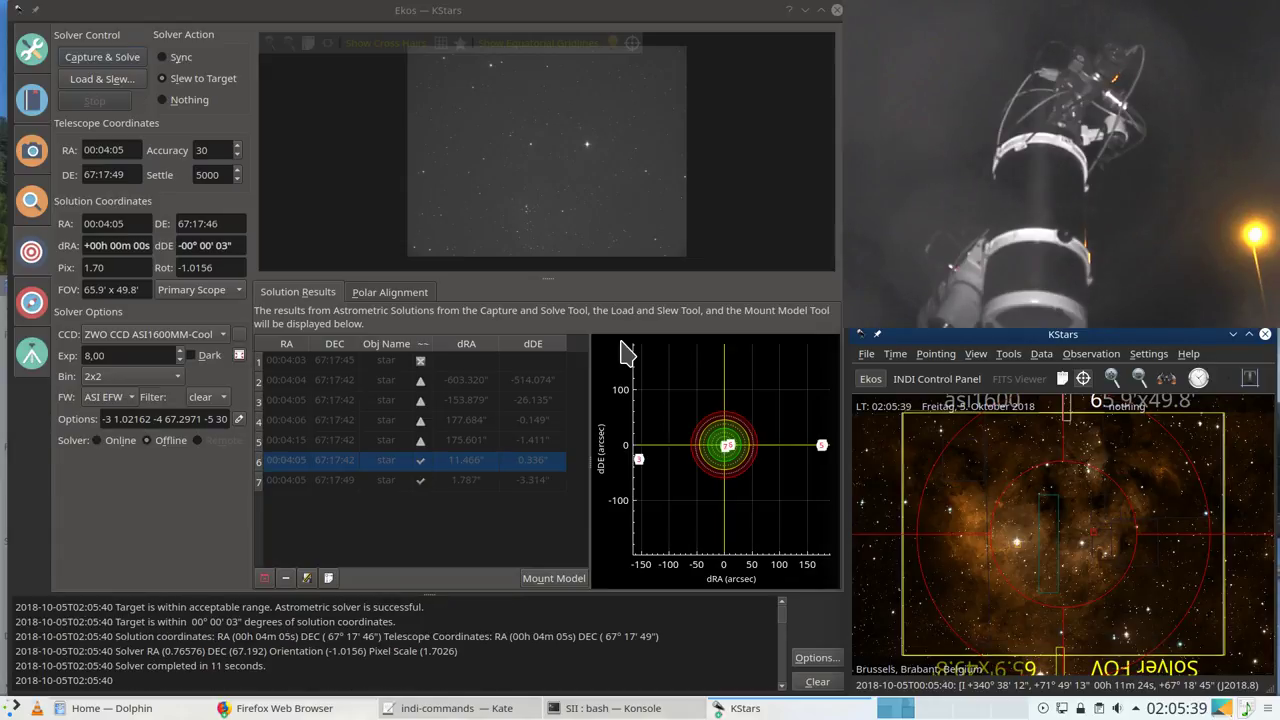
# Step: Rerun the guiding calibration in the Guide module with the QHY5LII-M camera and start autoguiding
pyautogui.click(32, 303)
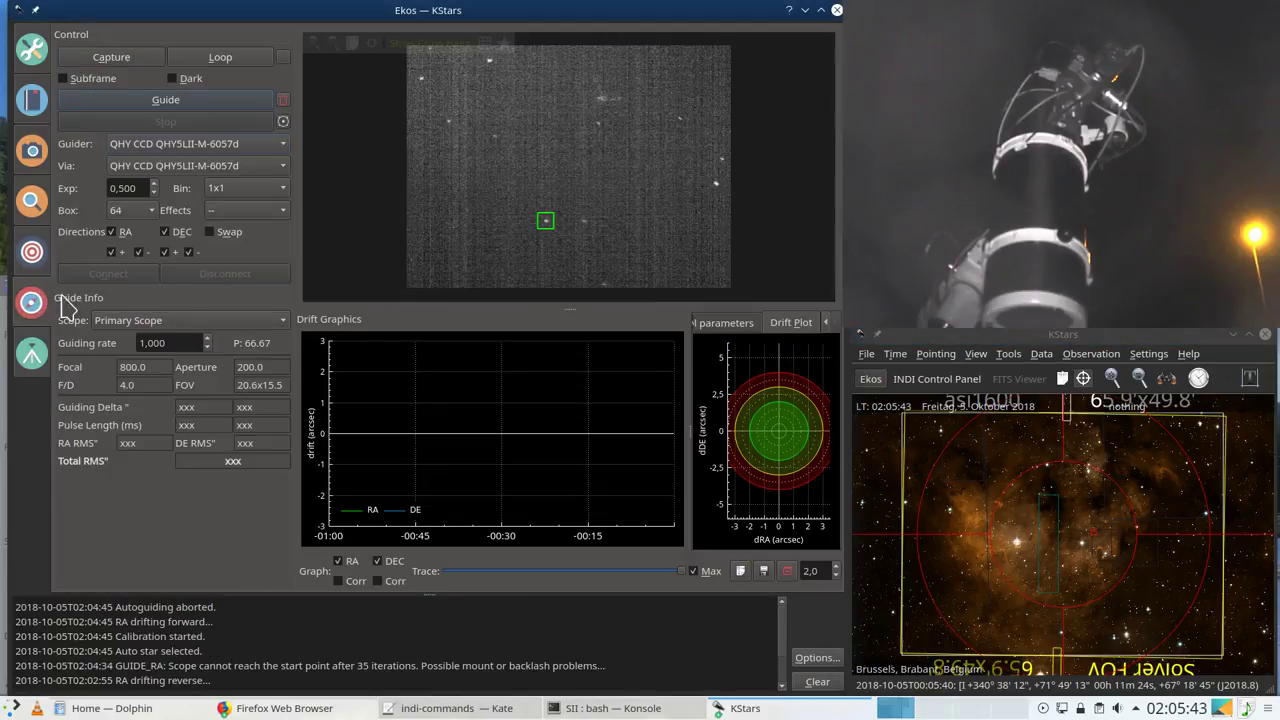
pyautogui.click(264, 106)
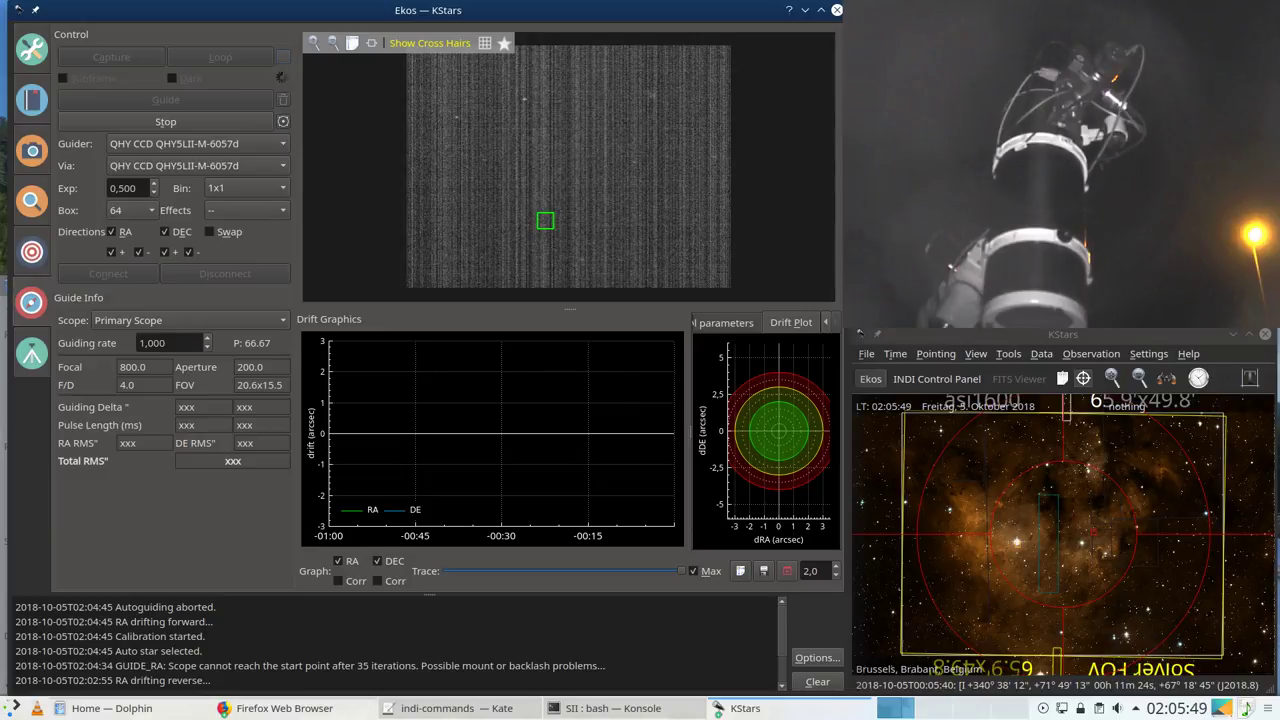
pyautogui.click(224, 121)
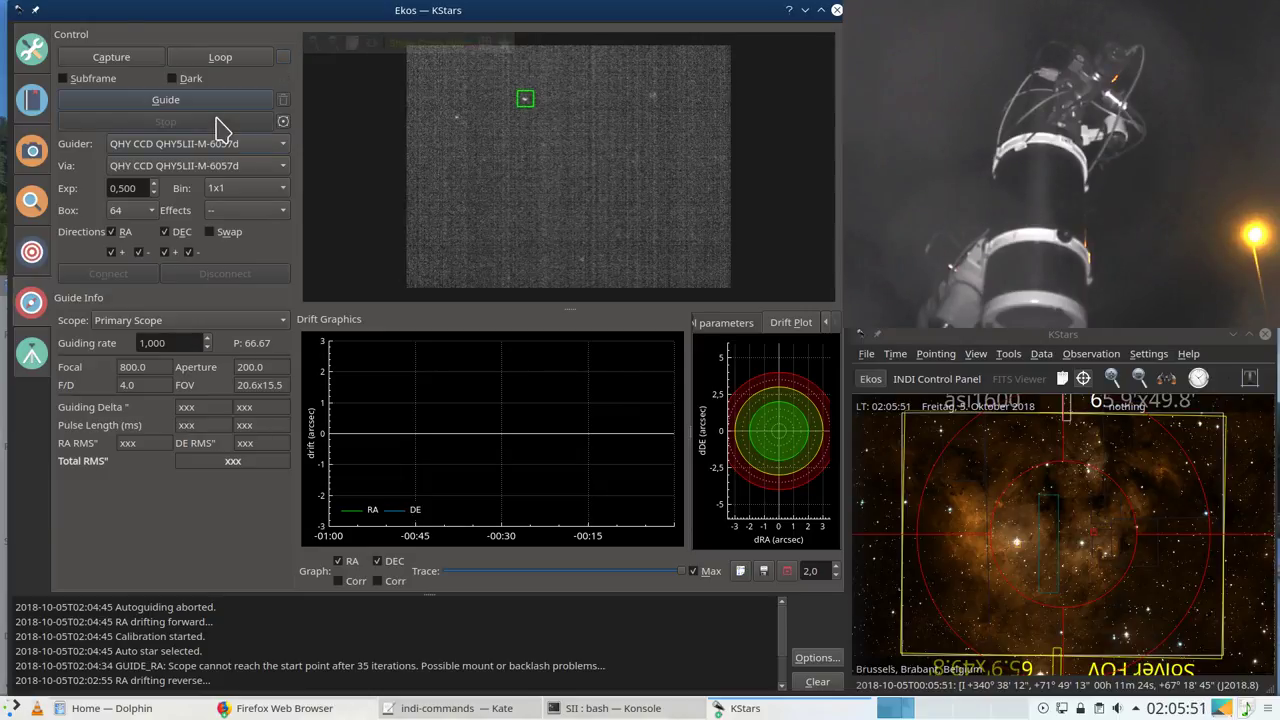
pyautogui.click(209, 103)
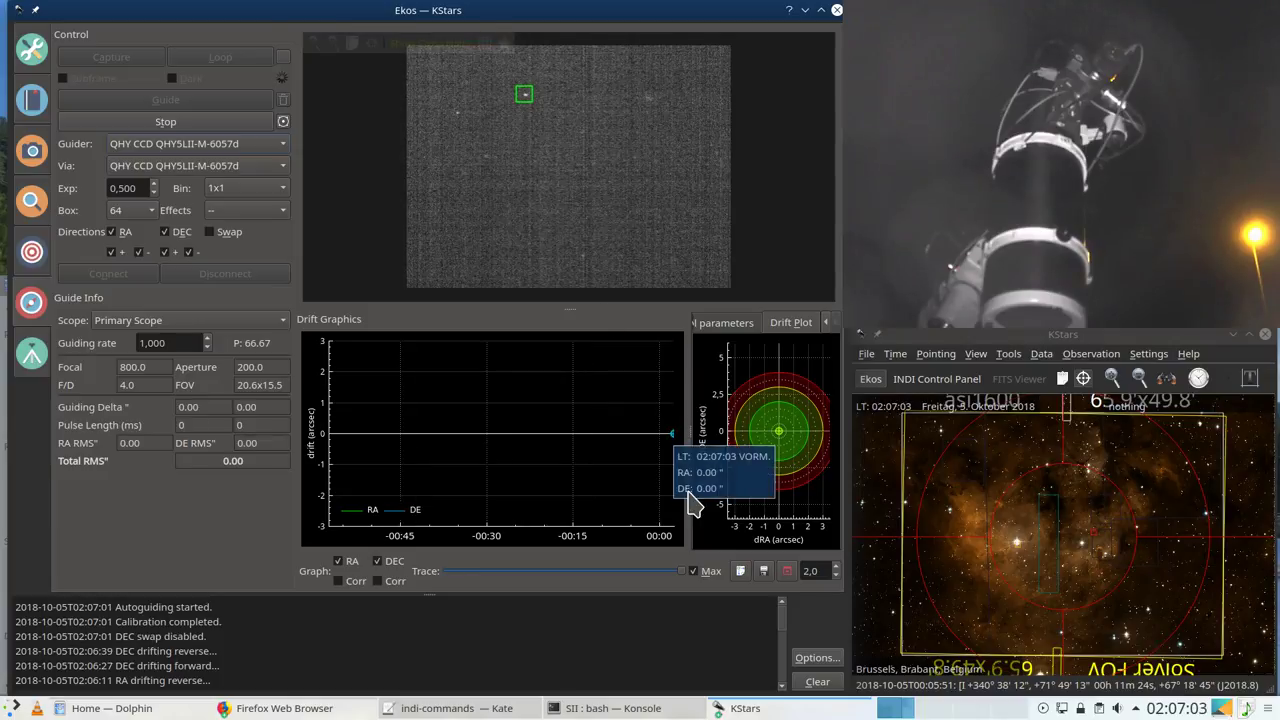
# Step: Auto-scale the guiding drift graphs and set the DEC proportional gain to 50 in the guiding control parameters
pyautogui.click(740, 571)
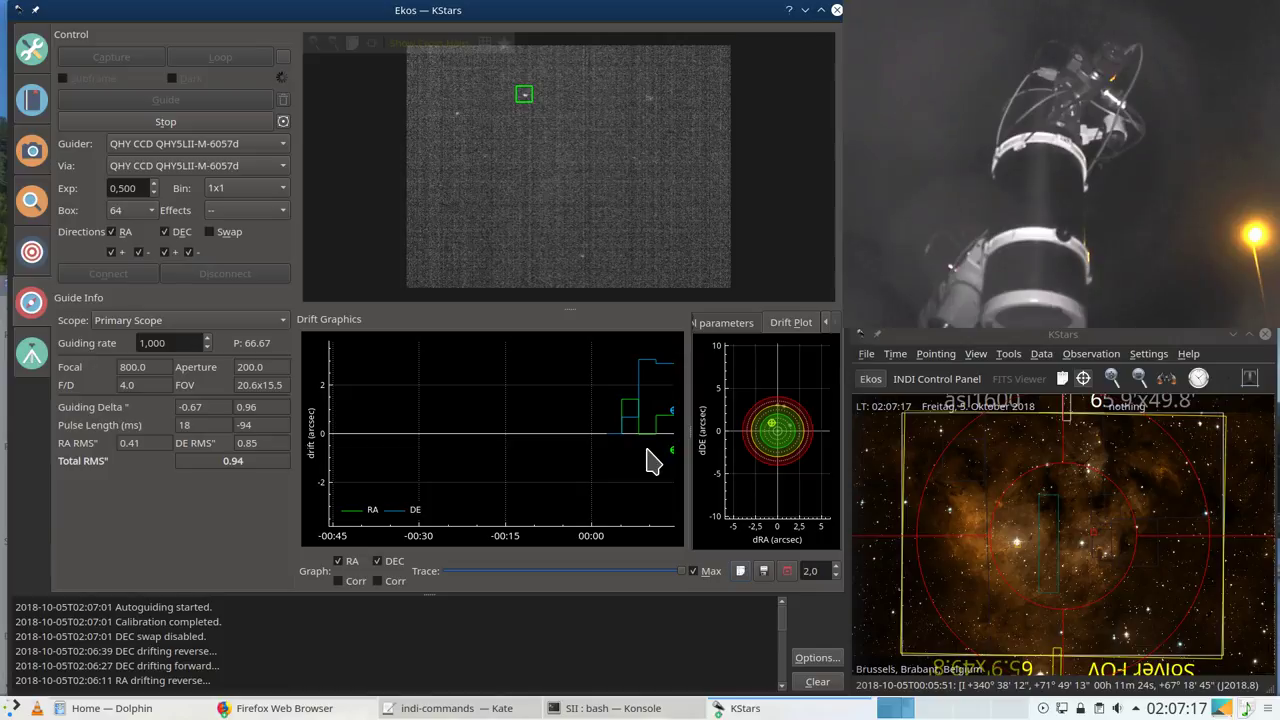
pyautogui.click(740, 323)
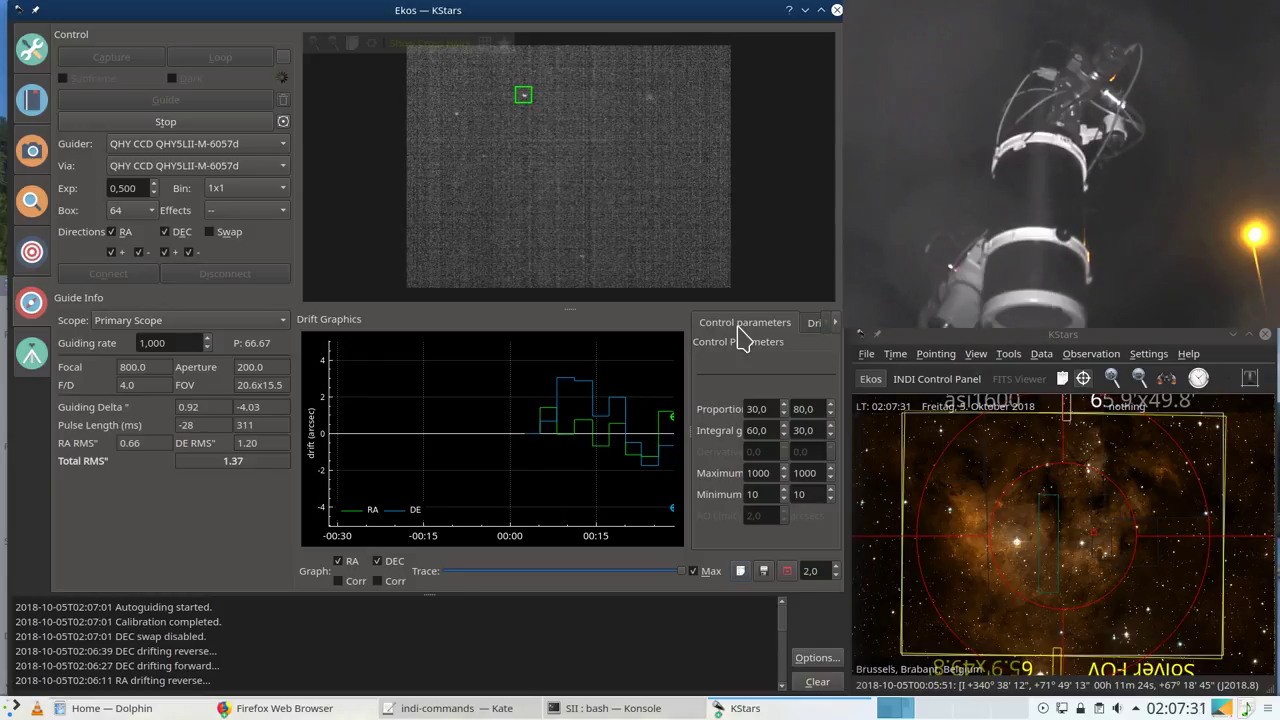
pyautogui.moveTo(665, 494)
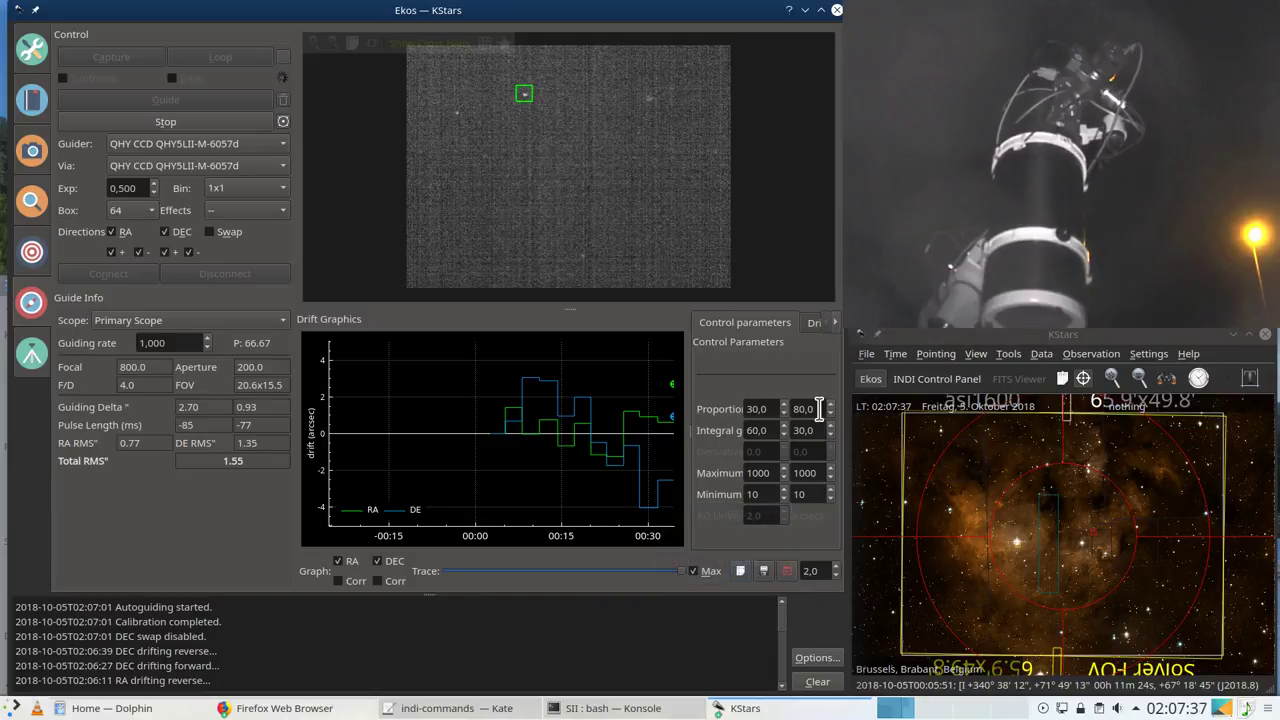
pyautogui.moveTo(818, 408); pyautogui.dragTo(741, 417)
pyautogui.write('50')
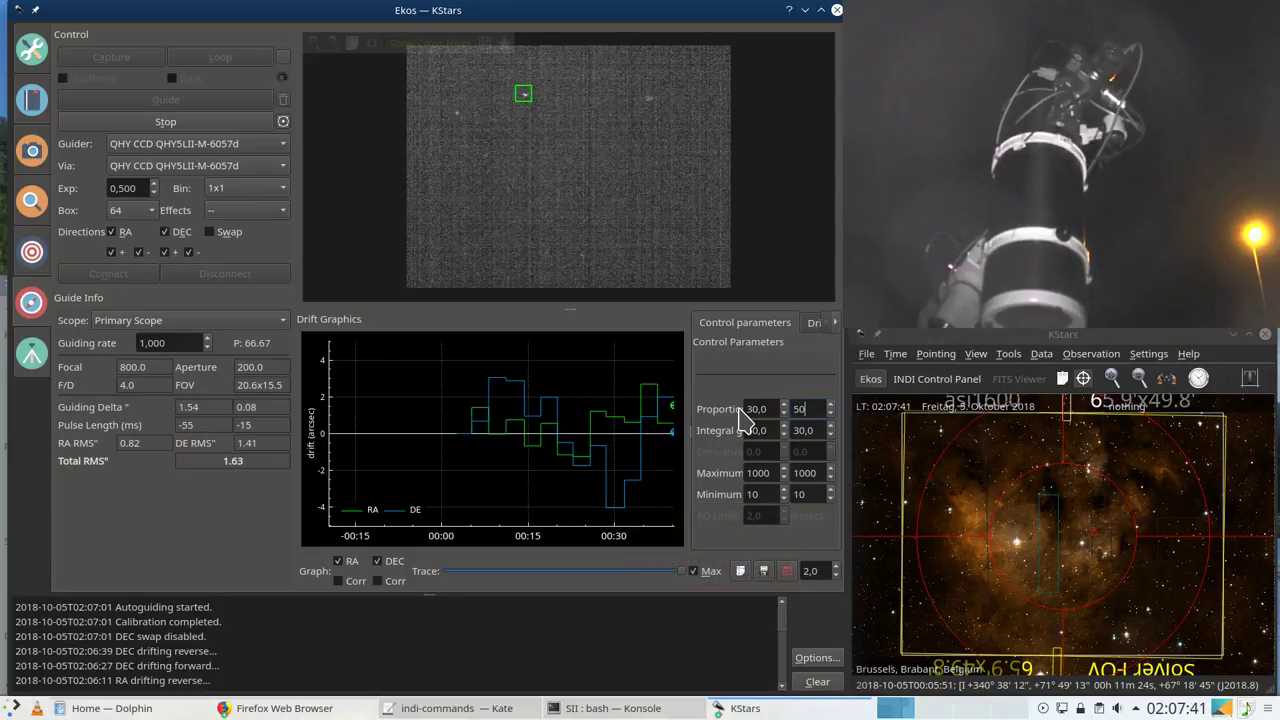
pyautogui.press('Tab')
pyautogui.press('Tab')
pyautogui.press('Tab')
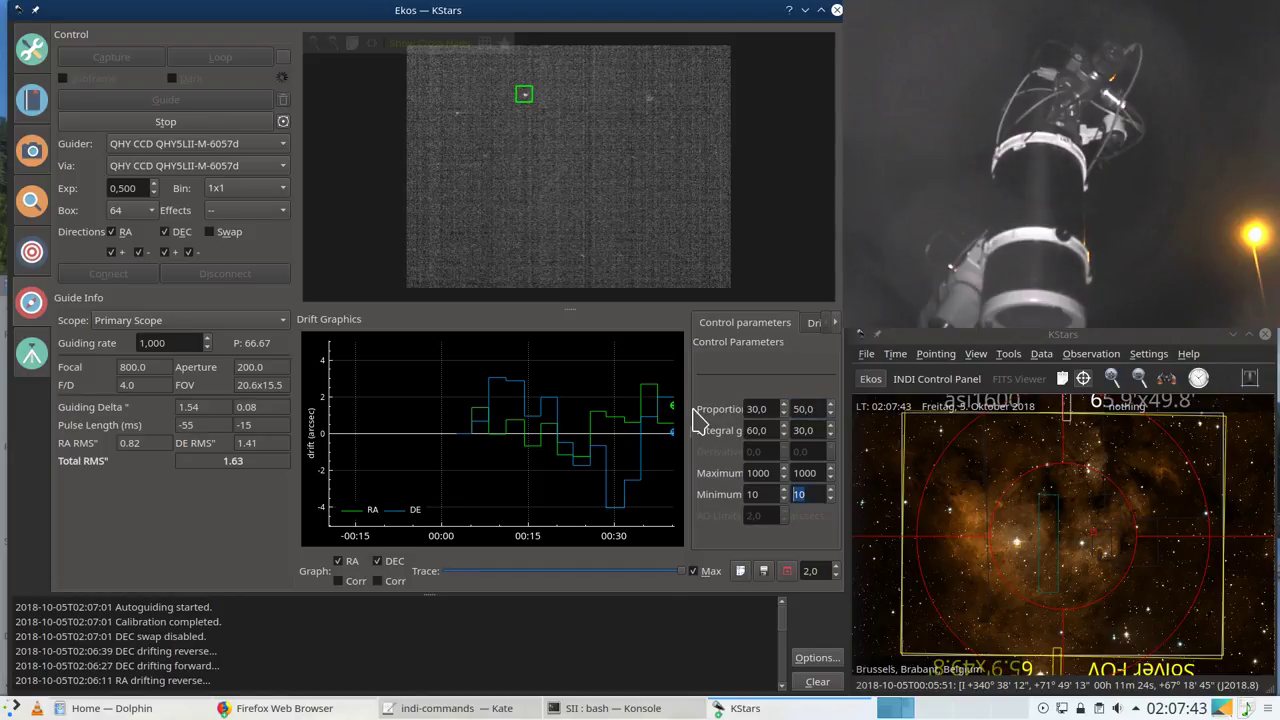
pyautogui.moveTo(672, 430)
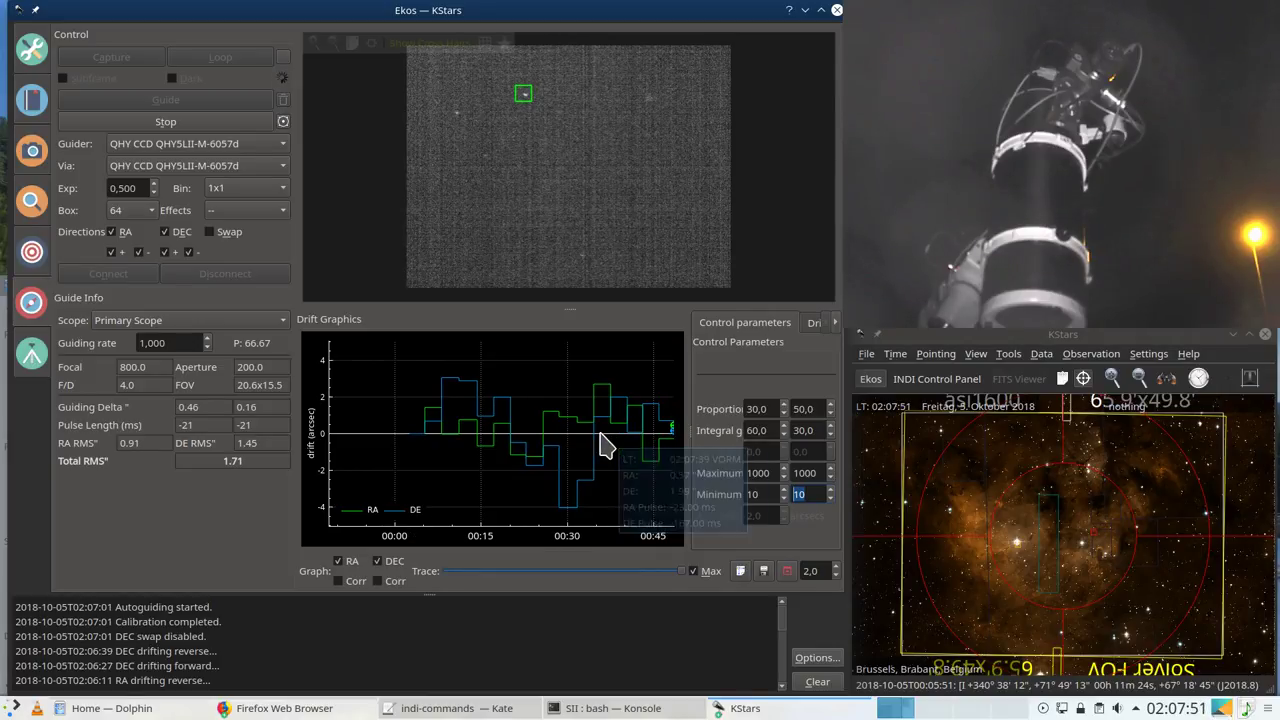
# Step: Start the queued 240-second OIII and SII light sequence in the Capture module and go back to the guiding graphs
pyautogui.click(41, 158)
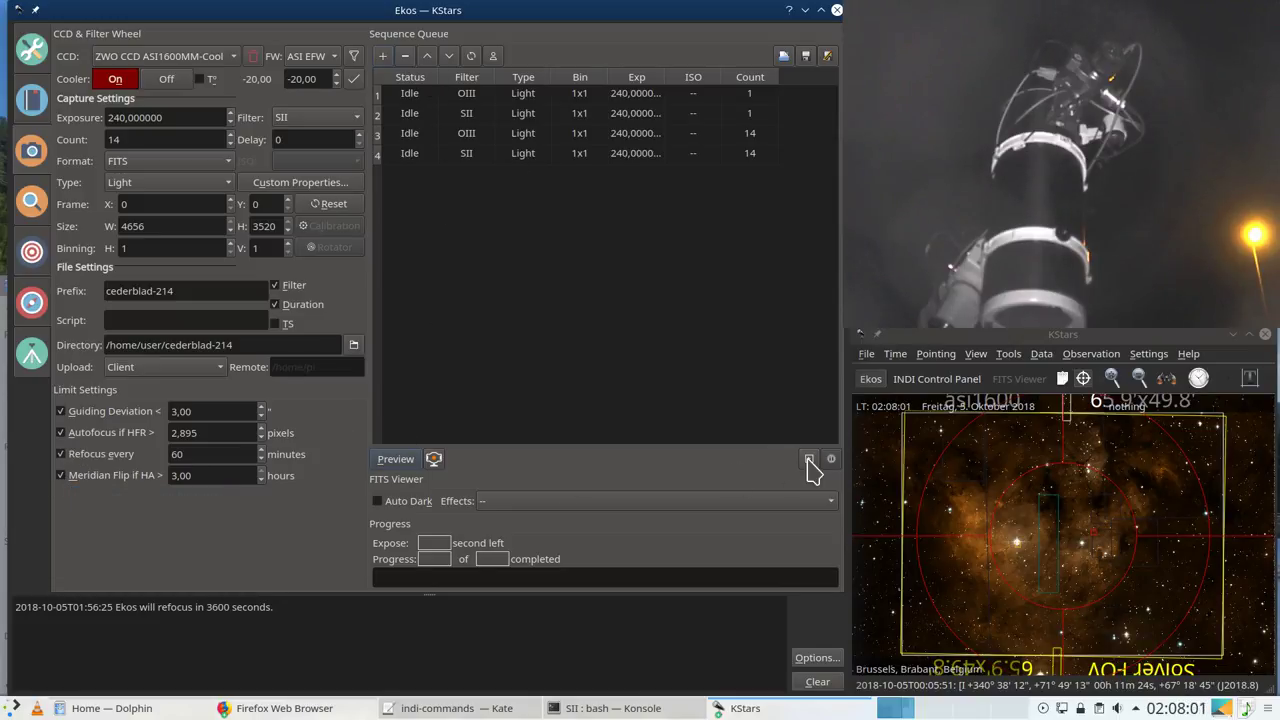
pyautogui.click(809, 460)
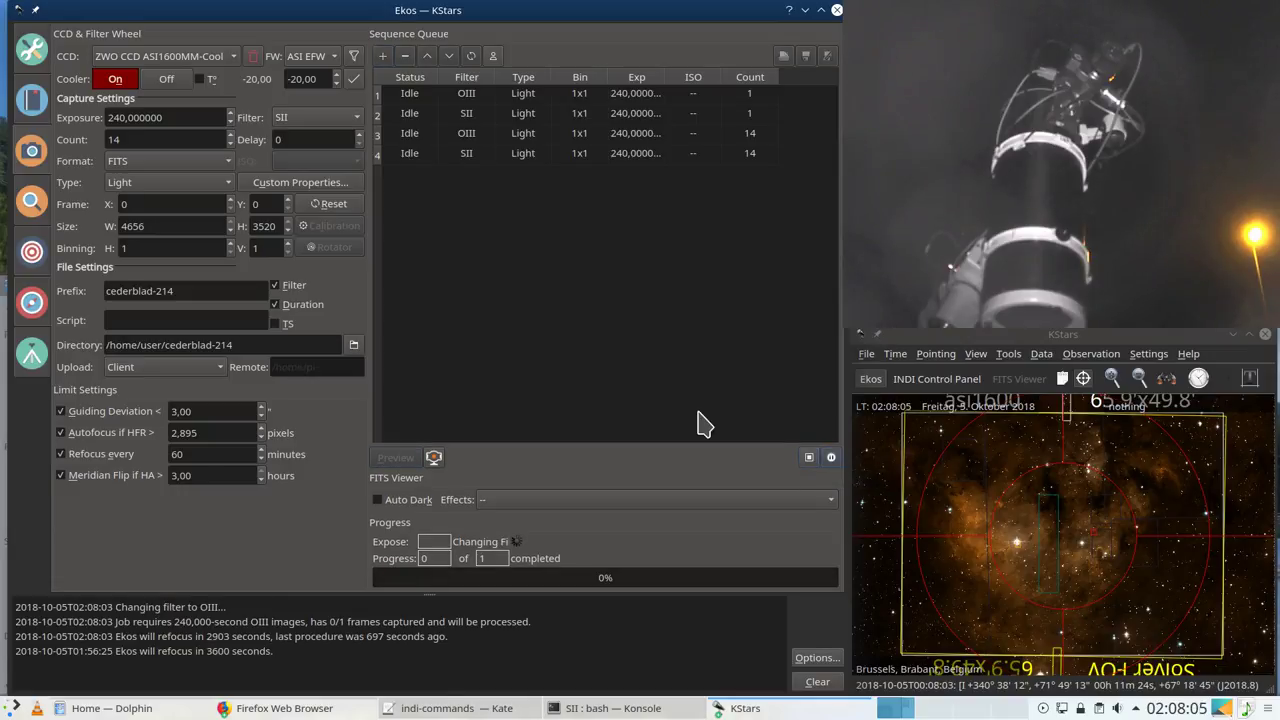
pyautogui.click(34, 306)
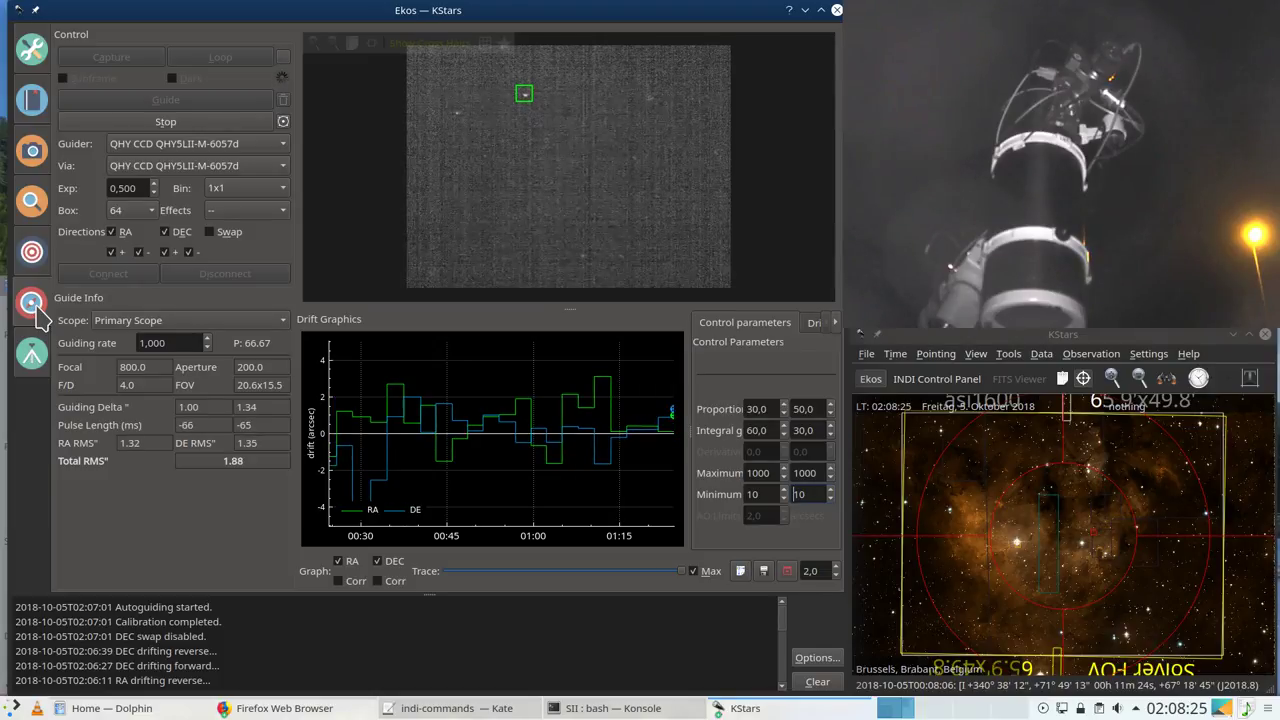
# Step: Set the Guiding Deviation limit to 4,00 arcseconds in the Capture module and go back to the guiding graphs
pyautogui.click(32, 204)
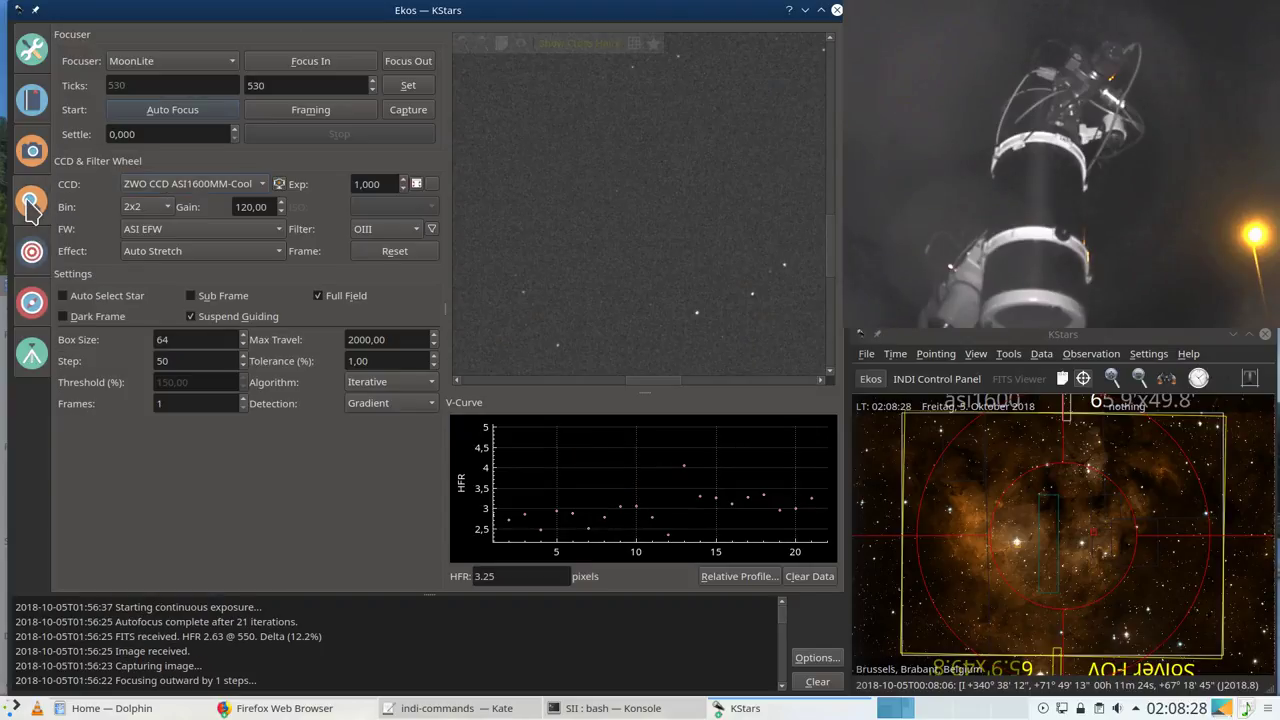
pyautogui.click(32, 152)
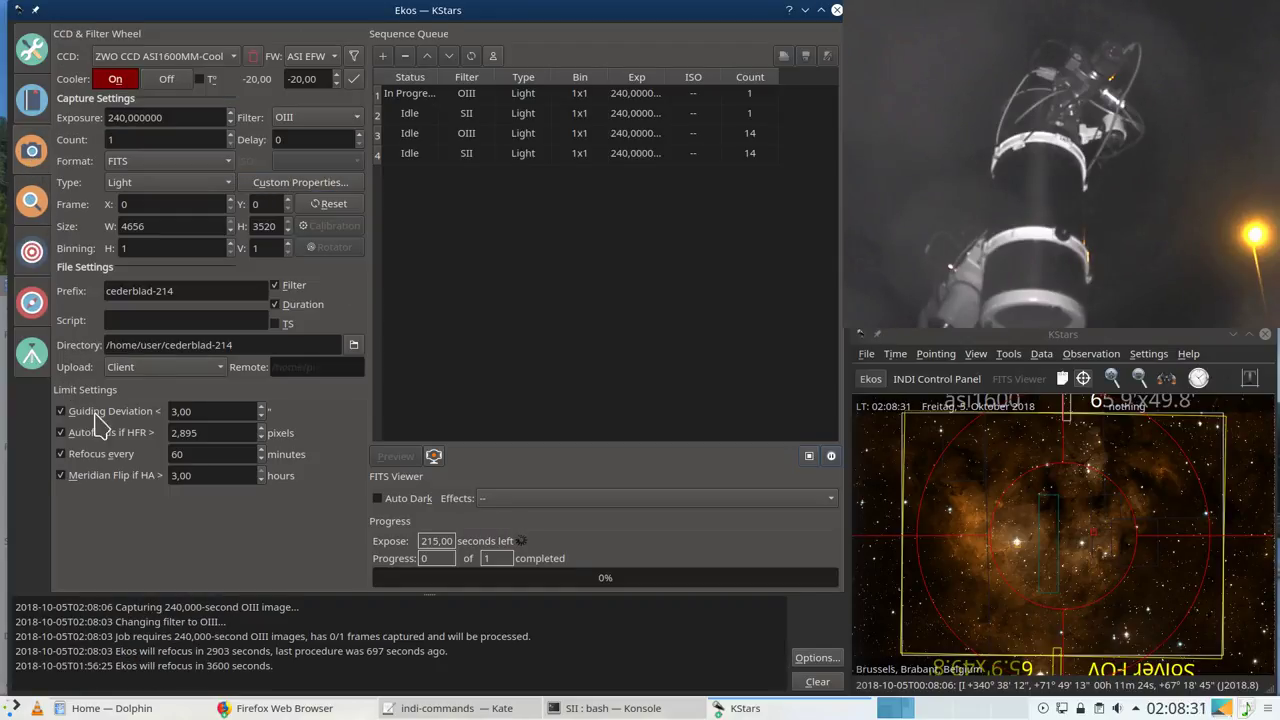
pyautogui.moveTo(206, 409); pyautogui.dragTo(108, 398)
pyautogui.write('4,00')
pyautogui.click(38, 208)
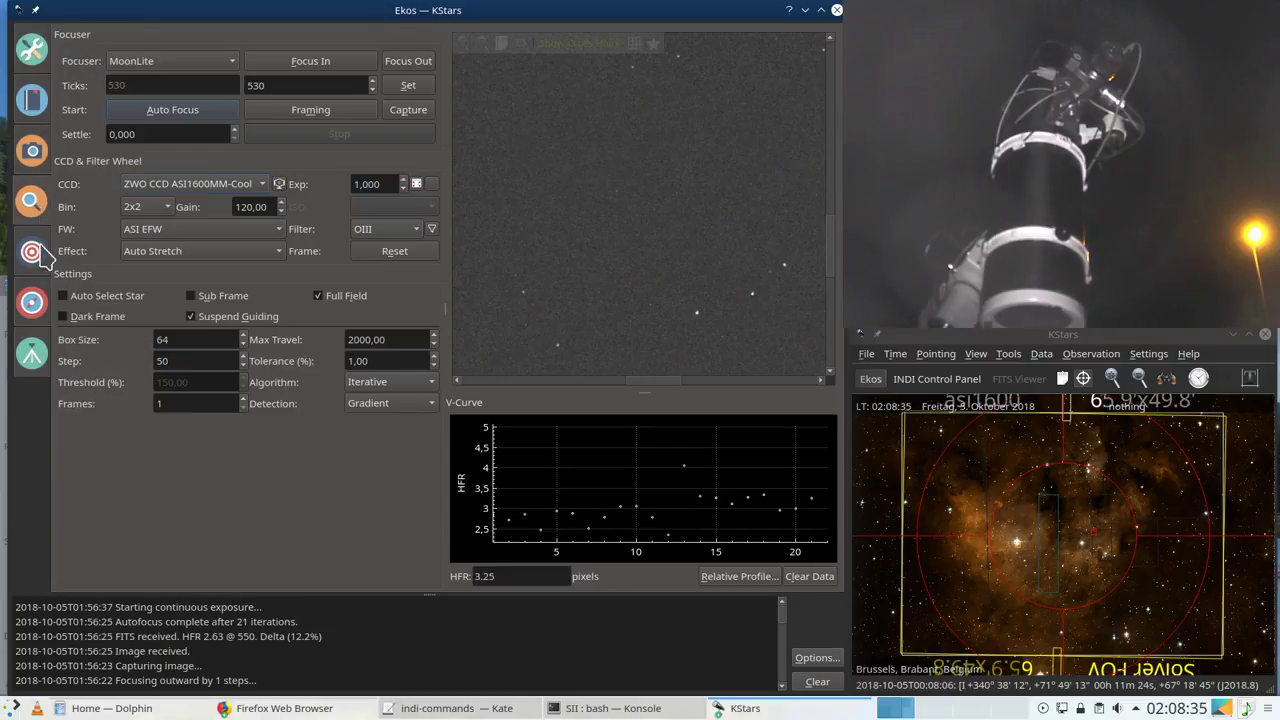
pyautogui.click(36, 254)
pyautogui.click(38, 308)
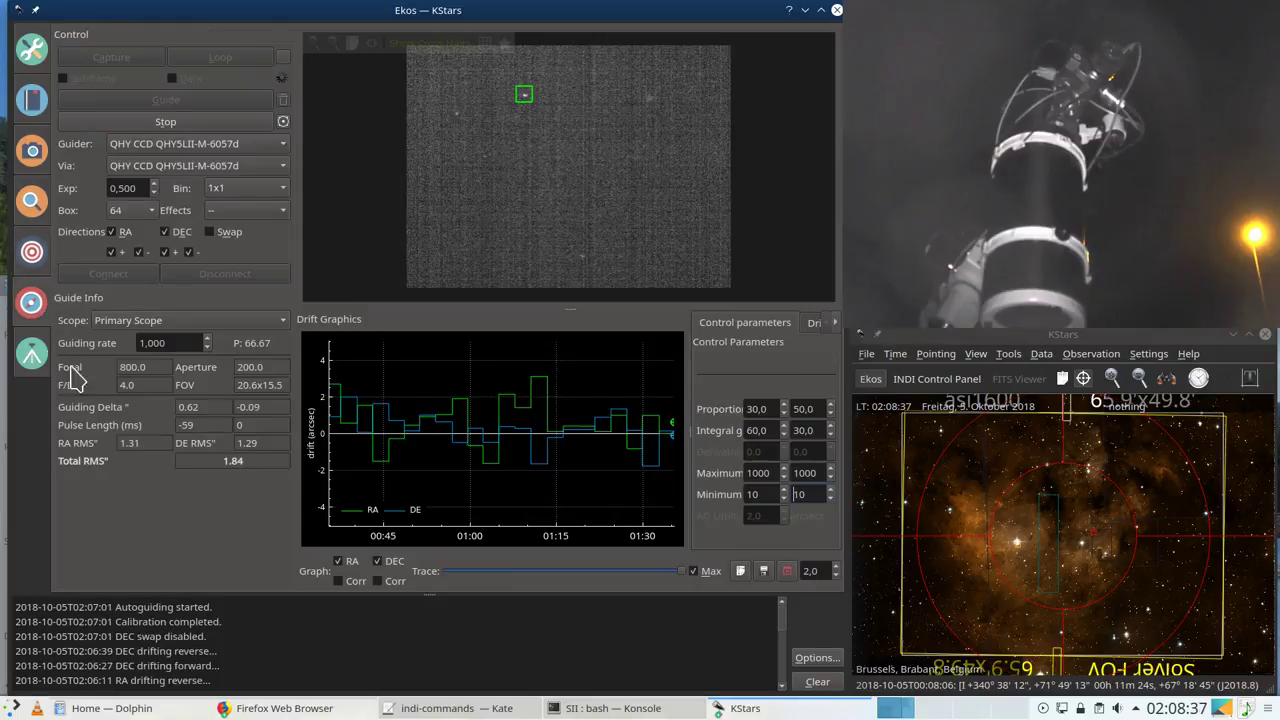
pyautogui.moveTo(575, 449)
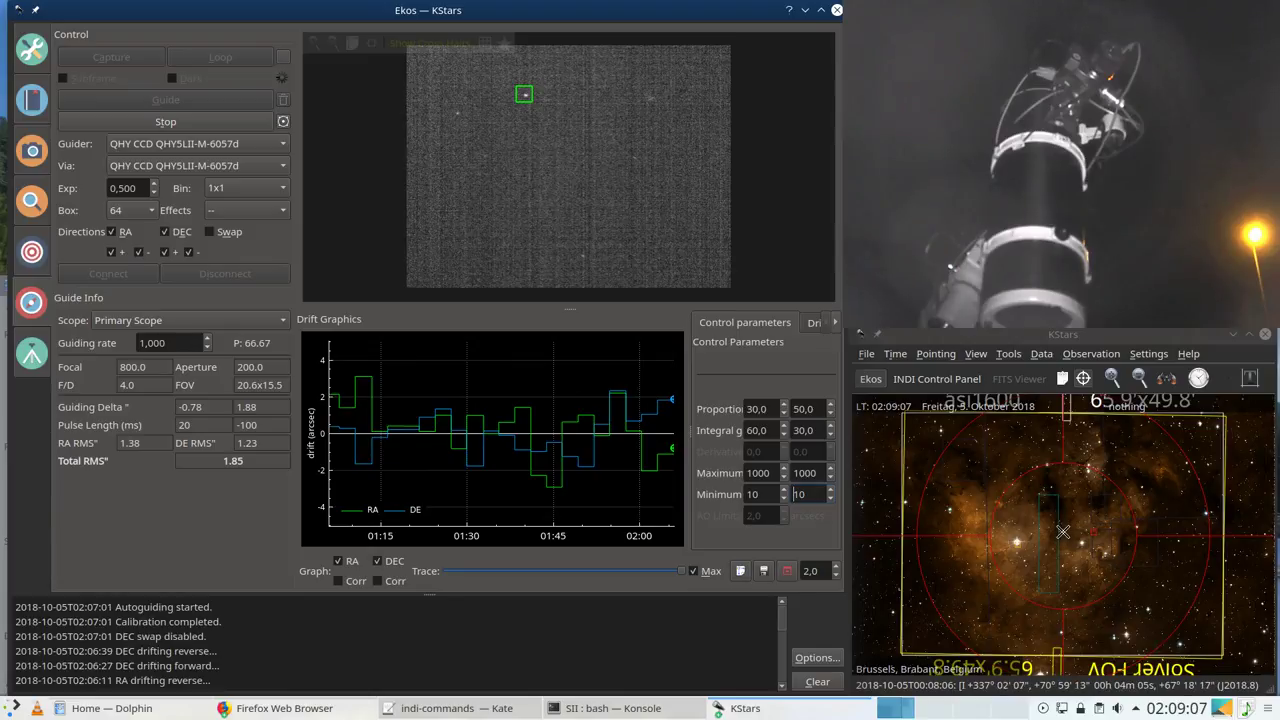
# Step: Examine the wider sky around the mount's position on the KStars map, ending back on the camera's framing of the nebula
pyautogui.scroll(-2, 1063, 535)
pyautogui.scroll(-4, 1063, 533)
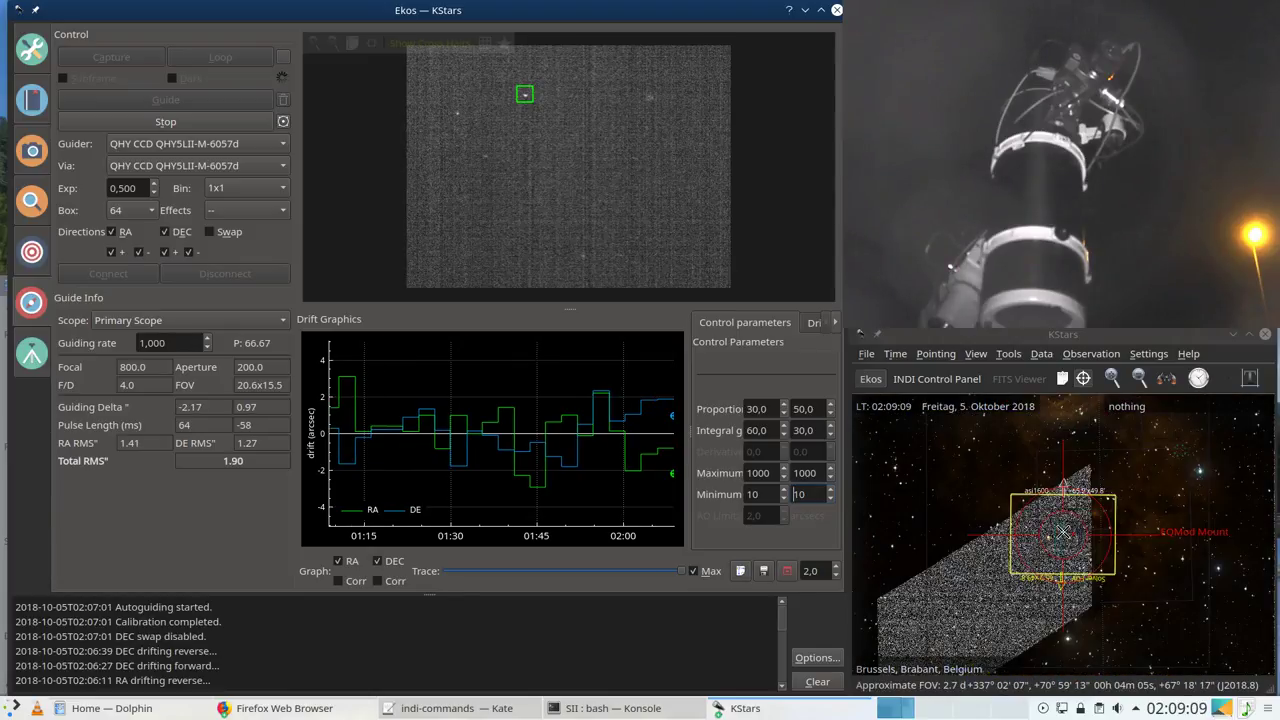
pyautogui.scroll(-4, 1063, 533)
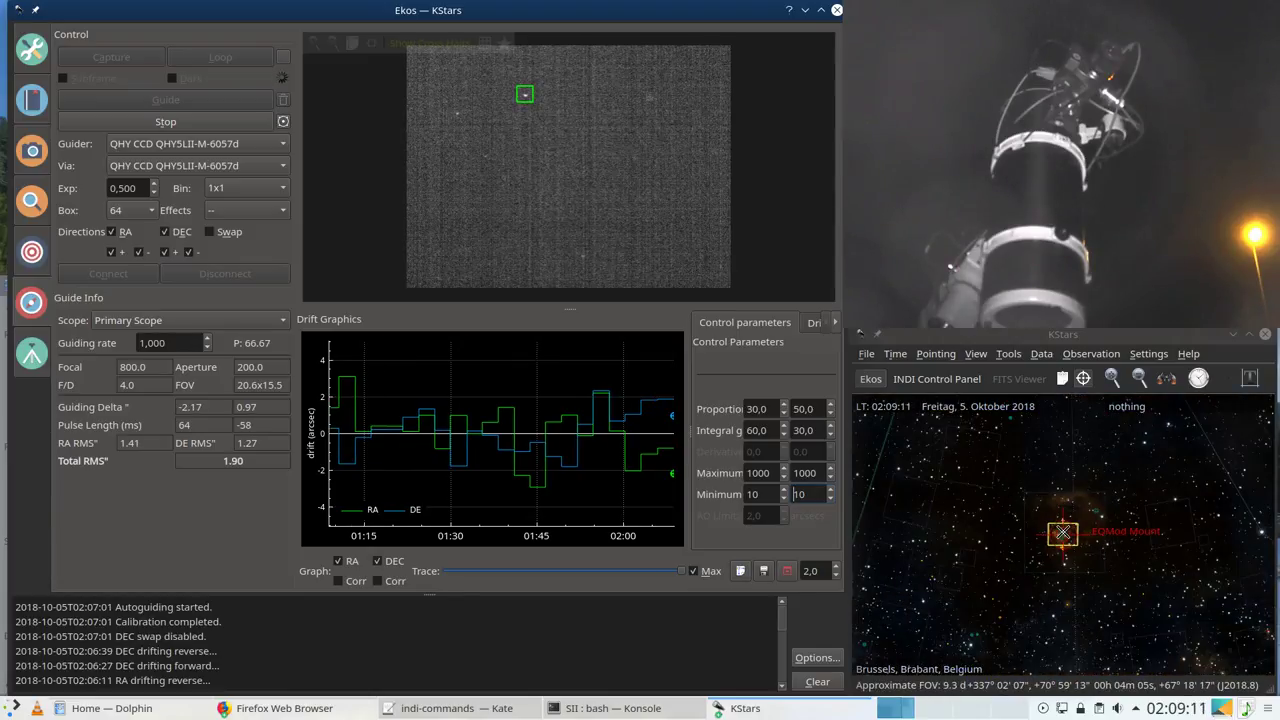
pyautogui.scroll(-4, 1063, 533)
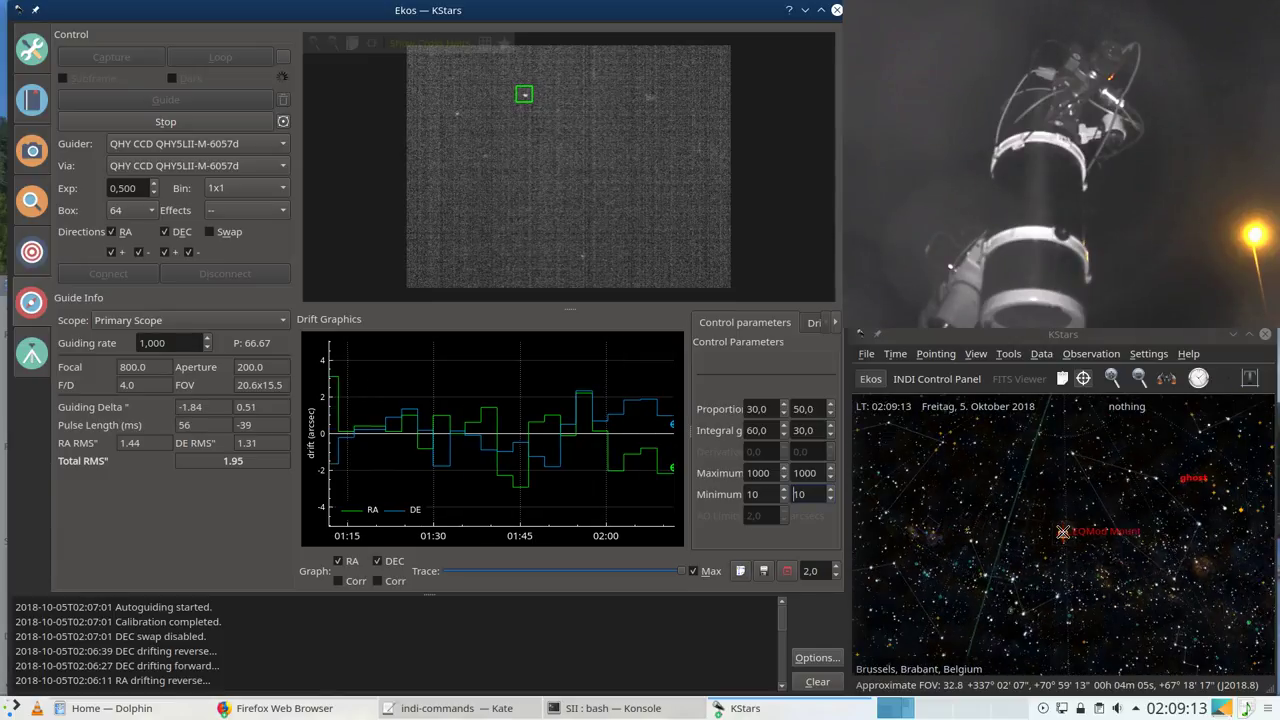
pyautogui.scroll(-1, 1063, 533)
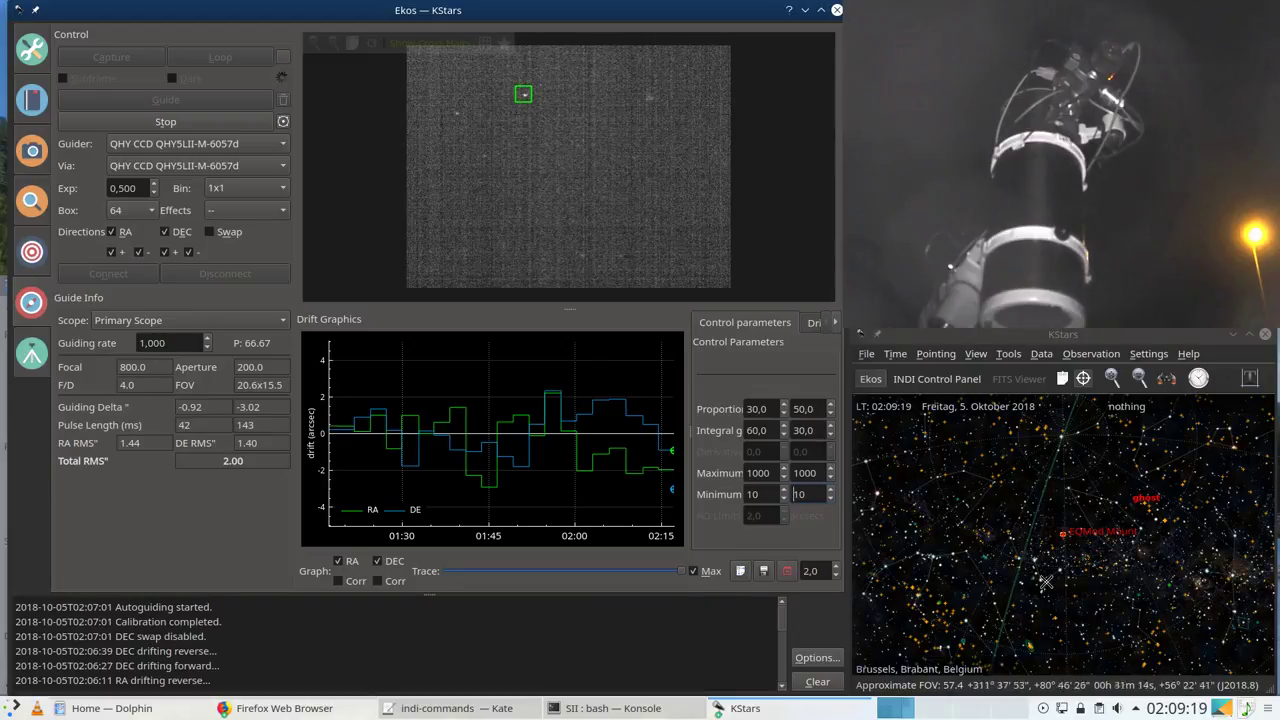
pyautogui.scroll(-1, 1063, 533)
pyautogui.click(1084, 378)
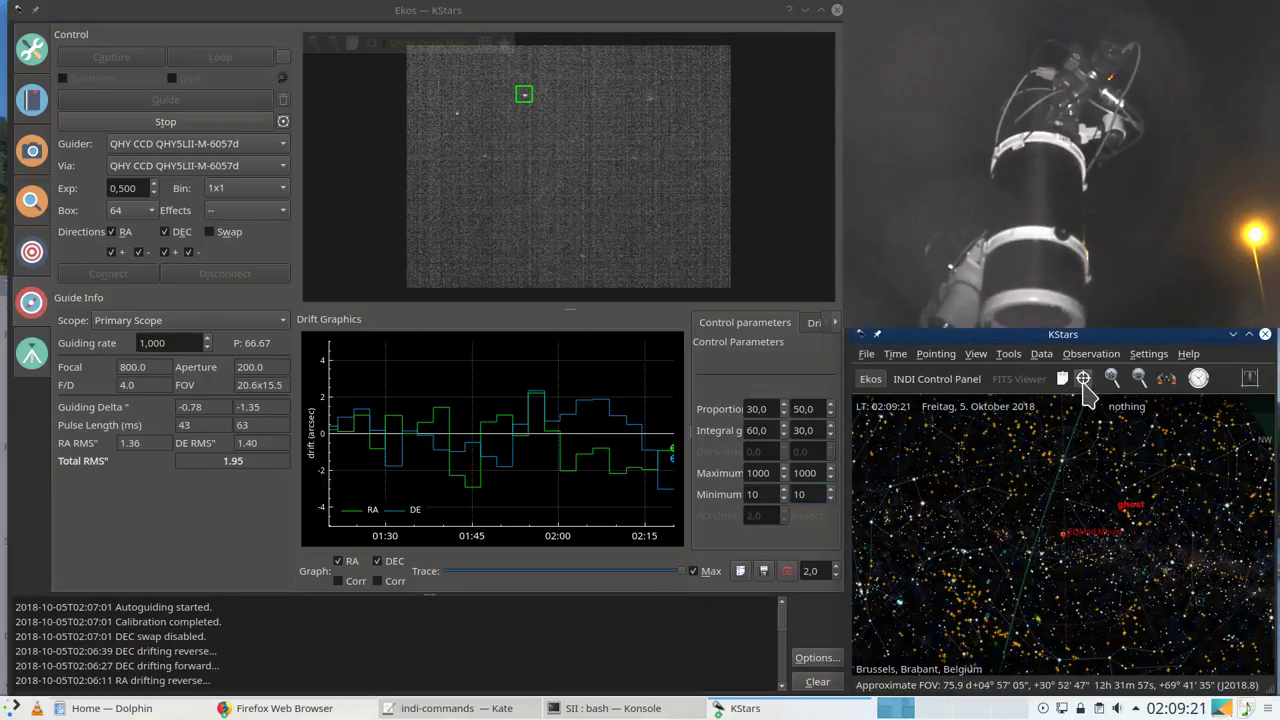
pyautogui.moveTo(1018, 634); pyautogui.dragTo(1094, 563)
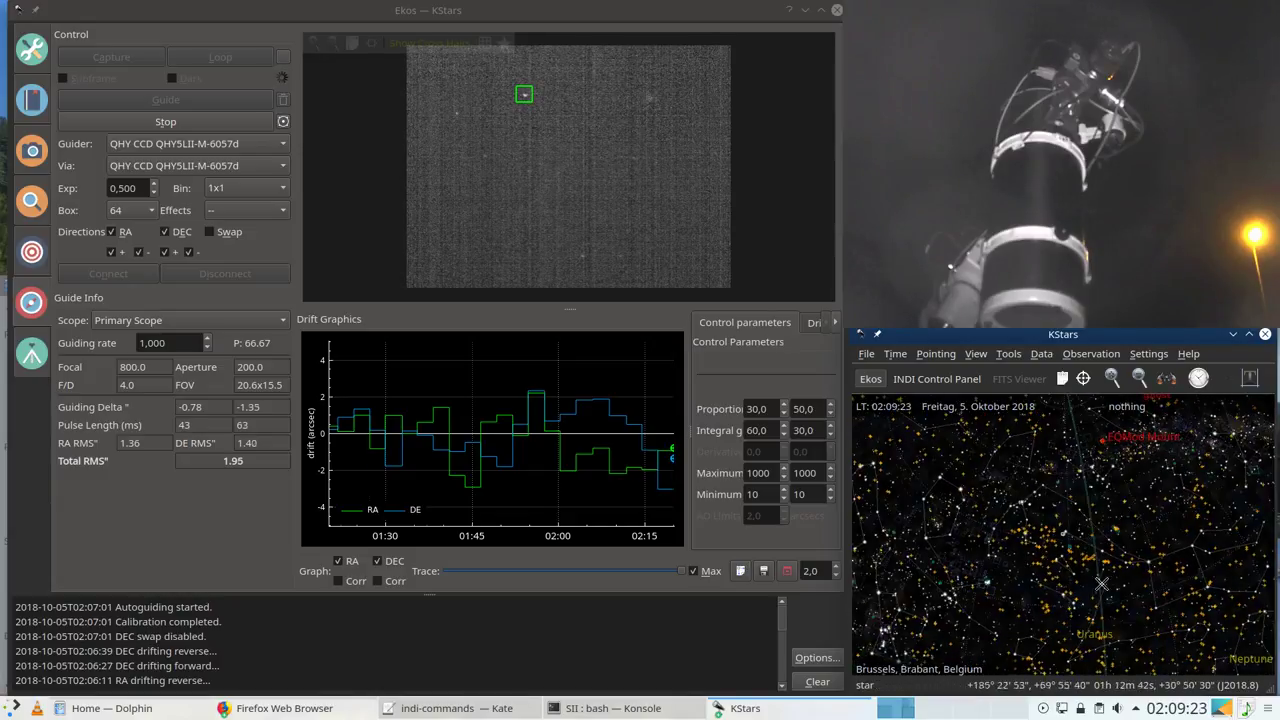
pyautogui.scroll(-1, 1099, 604)
pyautogui.moveTo(1099, 604); pyautogui.dragTo(1033, 581)
pyautogui.moveTo(1053, 476); pyautogui.dragTo(1057, 529)
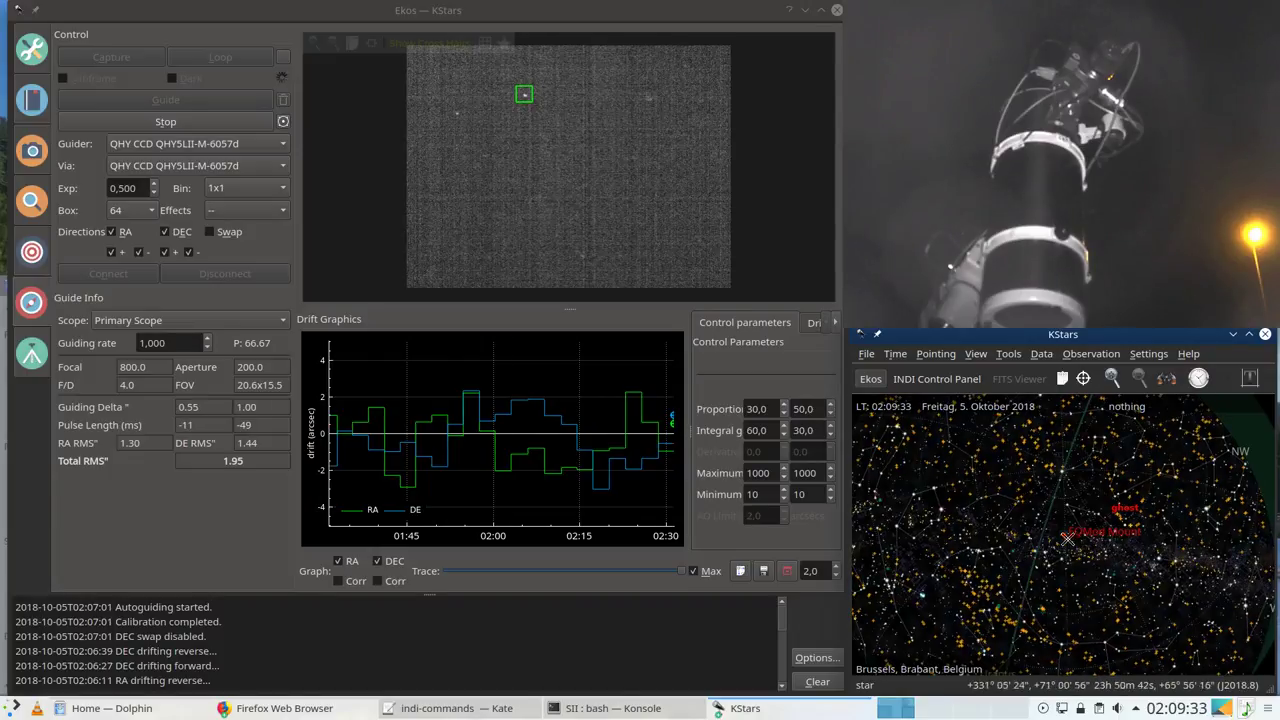
pyautogui.scroll(6, 1066, 537)
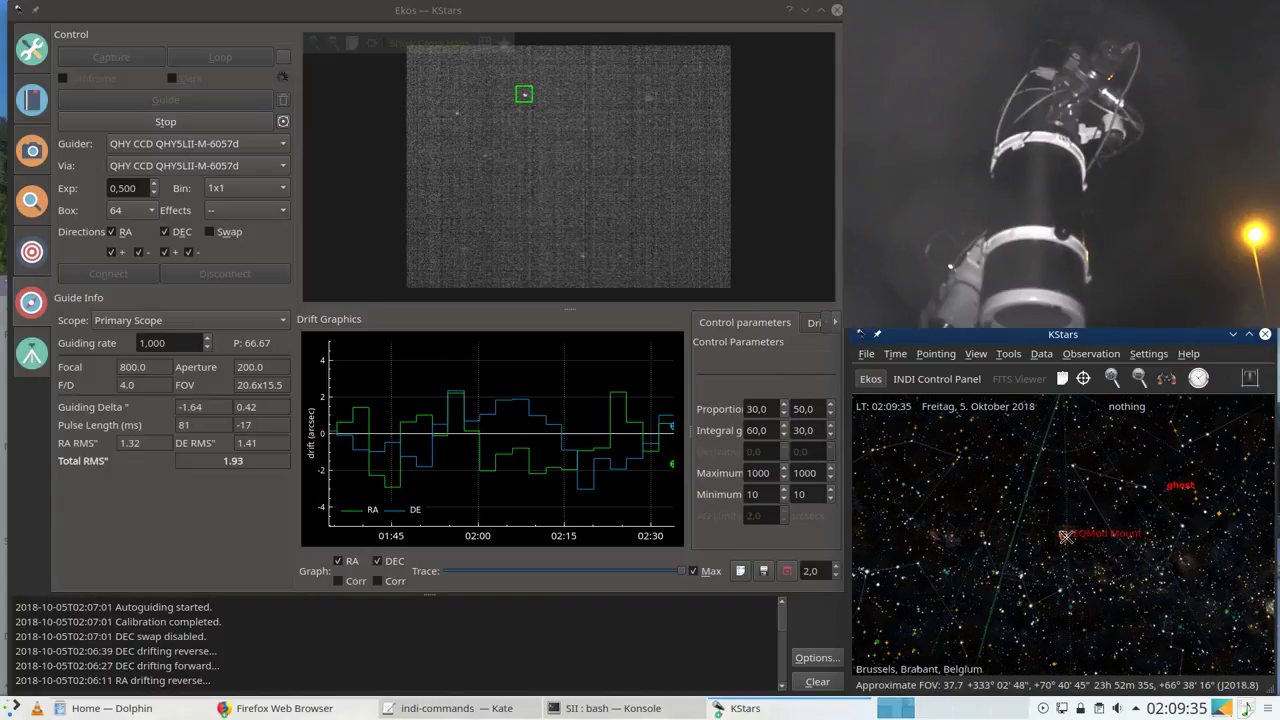
pyautogui.scroll(4, 1066, 537)
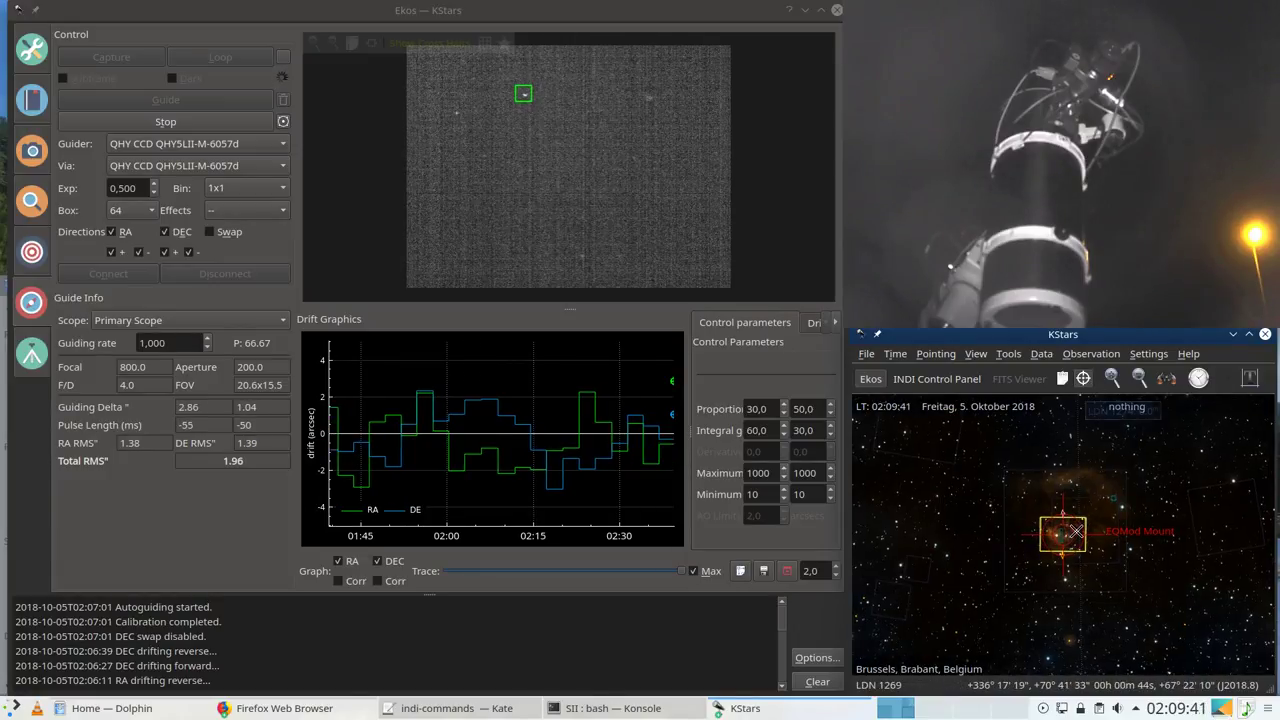
pyautogui.scroll(2, 1076, 531)
pyautogui.scroll(5, 1076, 531)
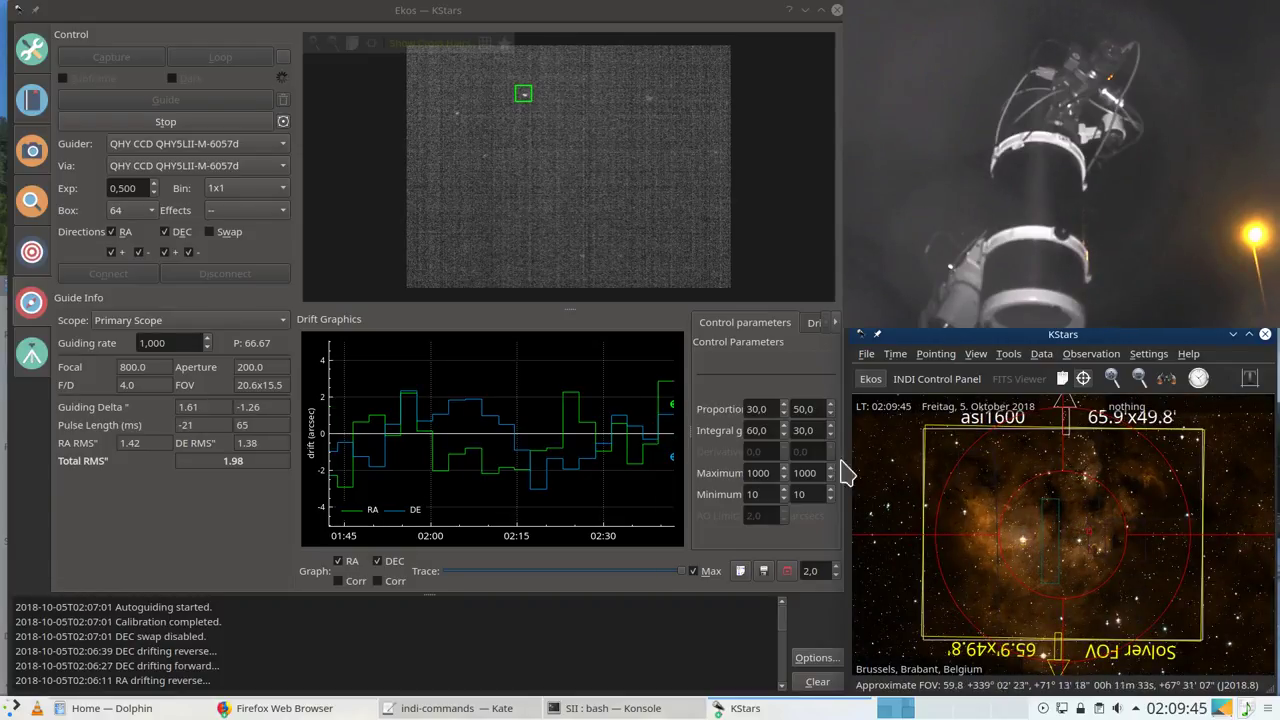
# Step: Switch to the Konsole terminal, change from the Wizard SII folder to ~/cederblad-214 and list its contents
pyautogui.click(32, 158)
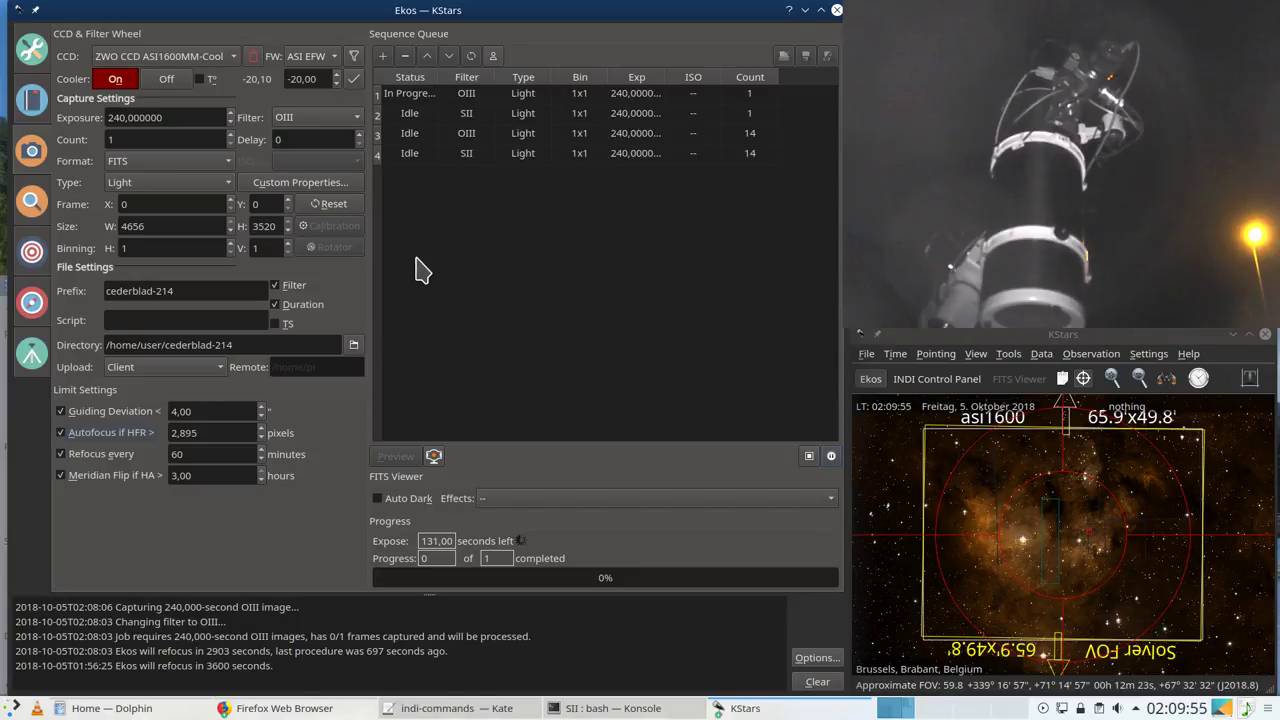
pyautogui.click(553, 707)
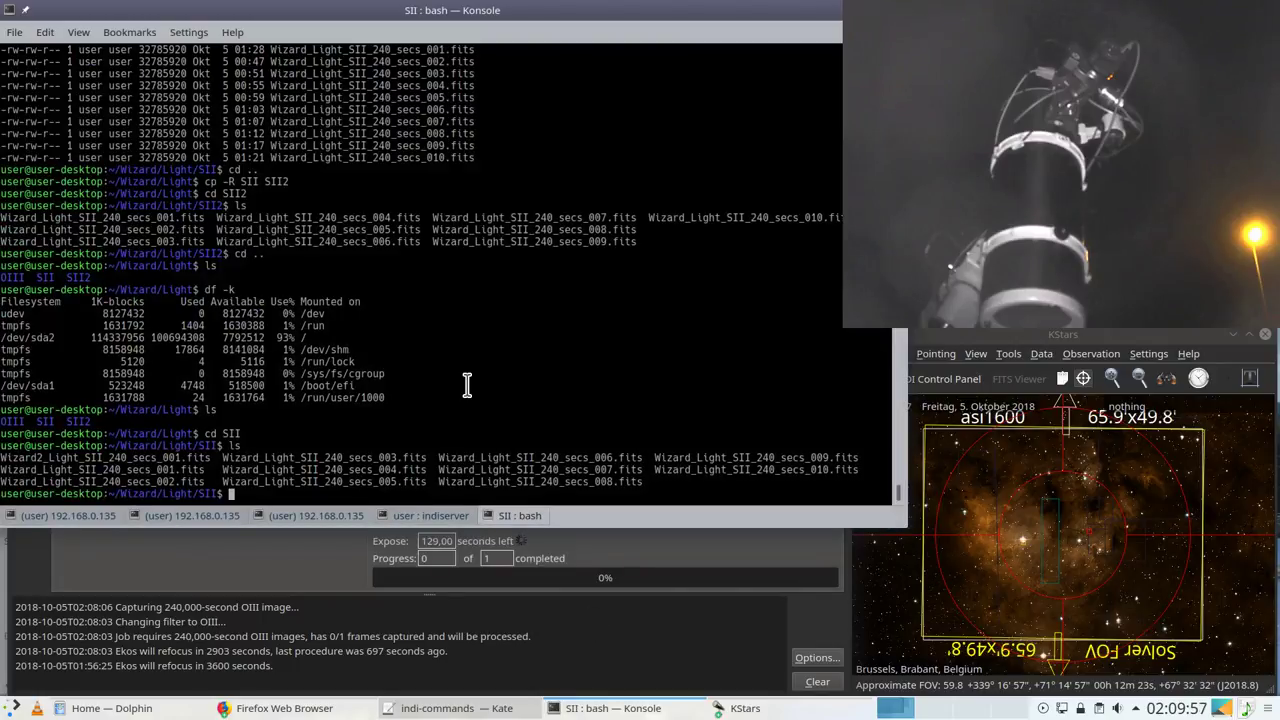
pyautogui.write('cd ..')
pyautogui.press('Return')
pyautogui.write('cd ..')
pyautogui.press('Return')
pyautogui.write('cd ..')
pyautogui.press('Return')
pyautogui.write('cd cederblad-214/')
pyautogui.press('Return')
pyautogui.write('ls')
pyautogui.press('Return')
# Step: List the contents of the Light folder, enter its OIII subfolder and list the files there
pyautogui.write('cd ')
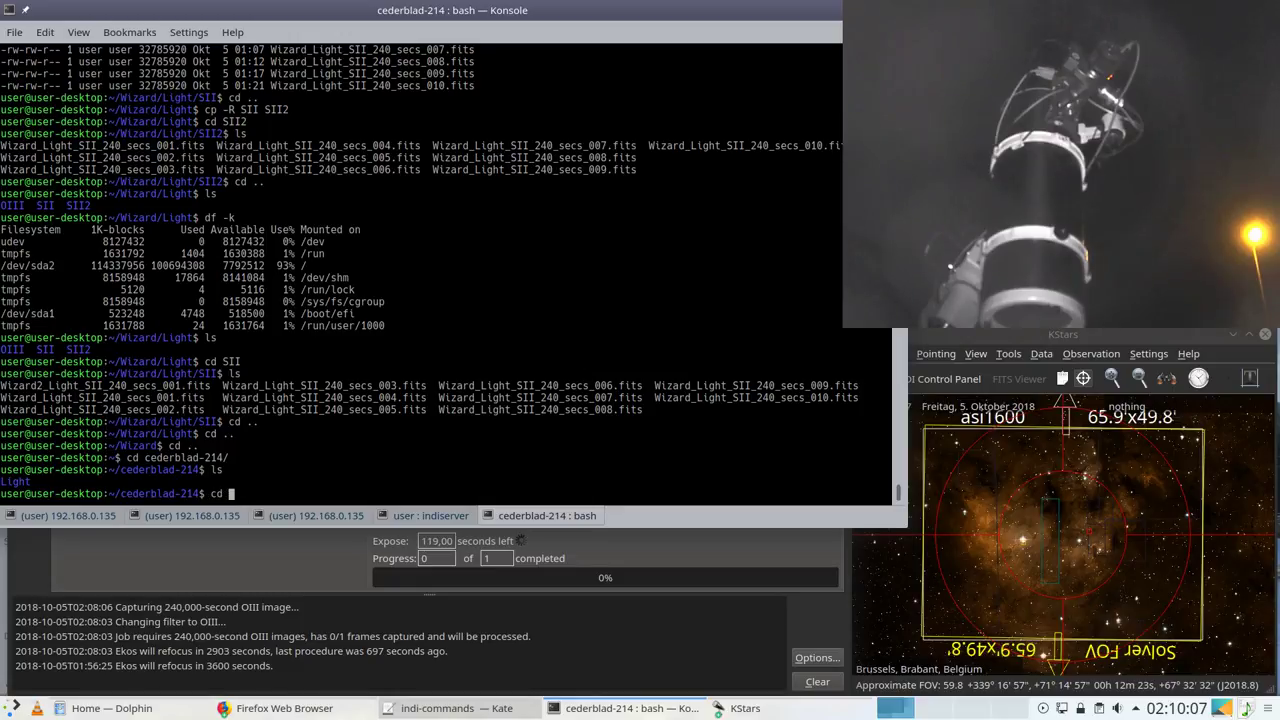
pyautogui.write('L')
pyautogui.press('Tab')
pyautogui.press('Return')
pyautogui.write('ls')
pyautogui.press('Return')
pyautogui.write('cd OIII')
pyautogui.press('Return')
pyautogui.write('ls')
pyautogui.press('Return')
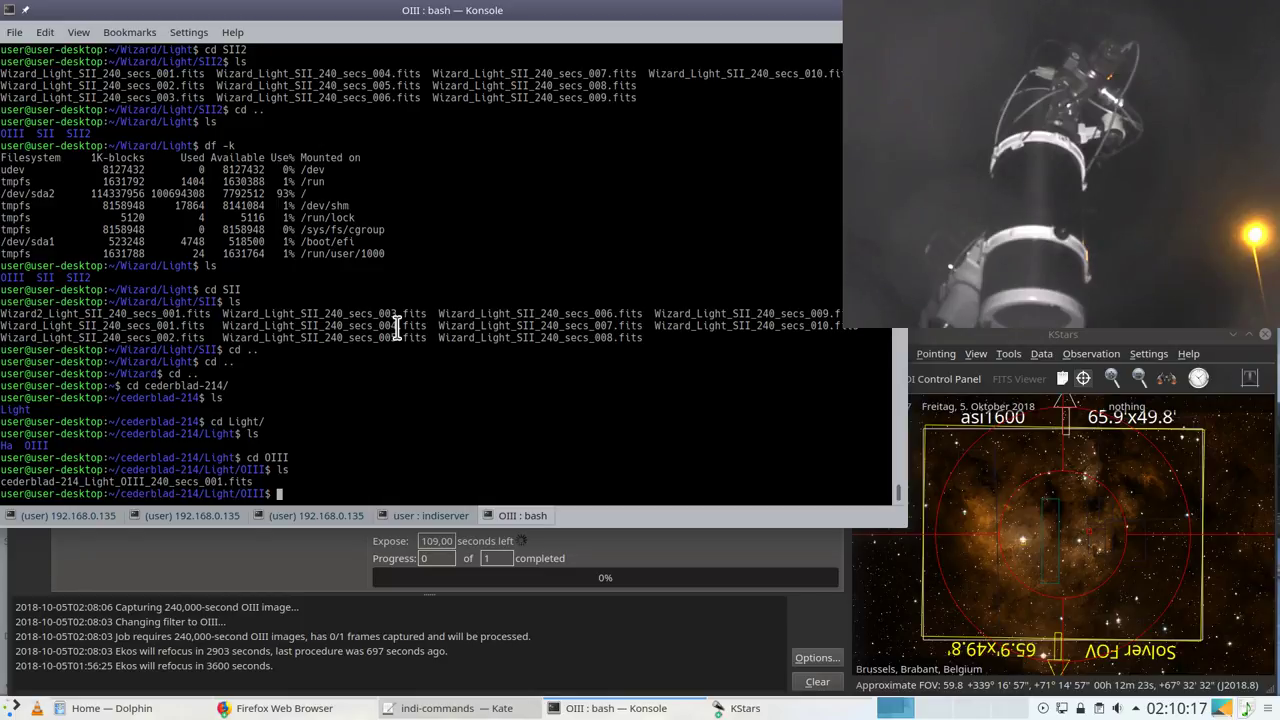
# Step: Go back up to the Light folder and copy the OIII folder recursively as OIII2
pyautogui.write('cd ..')
pyautogui.press('Return')
pyautogui.write('cp -R ce')
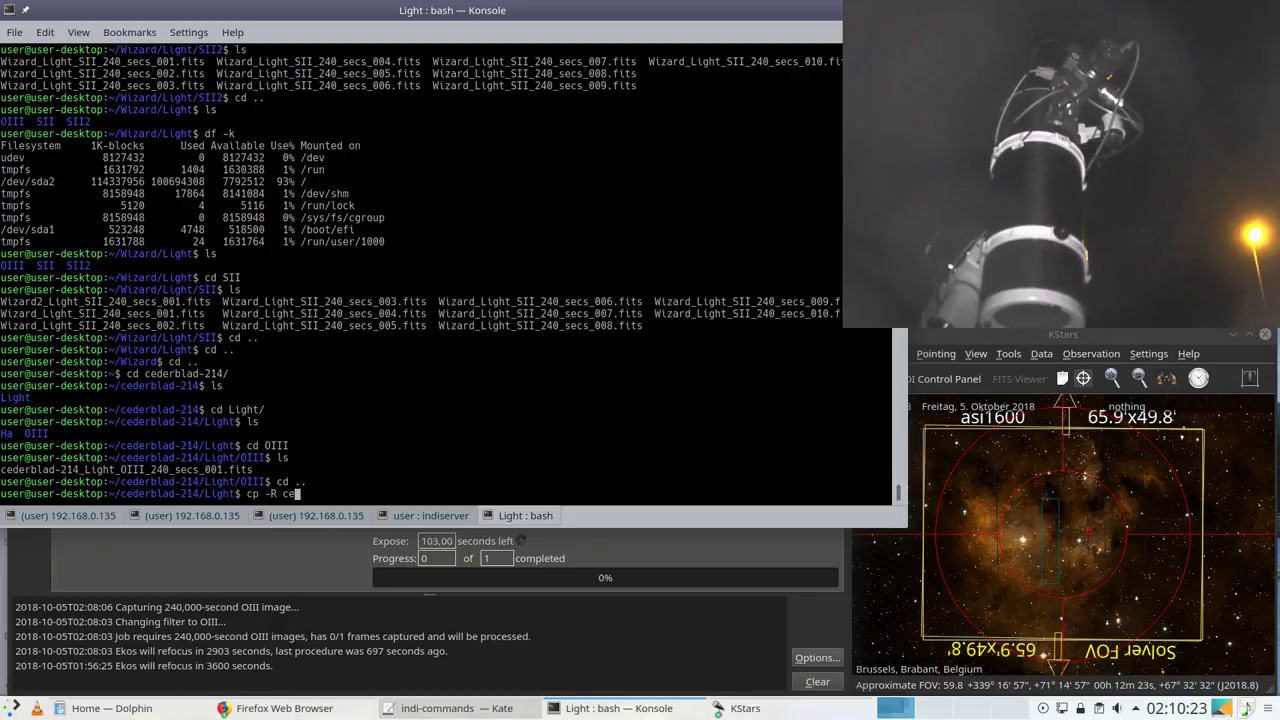
pyautogui.press('BackSpace')
pyautogui.press('BackSpace')
pyautogui.write('OIII')
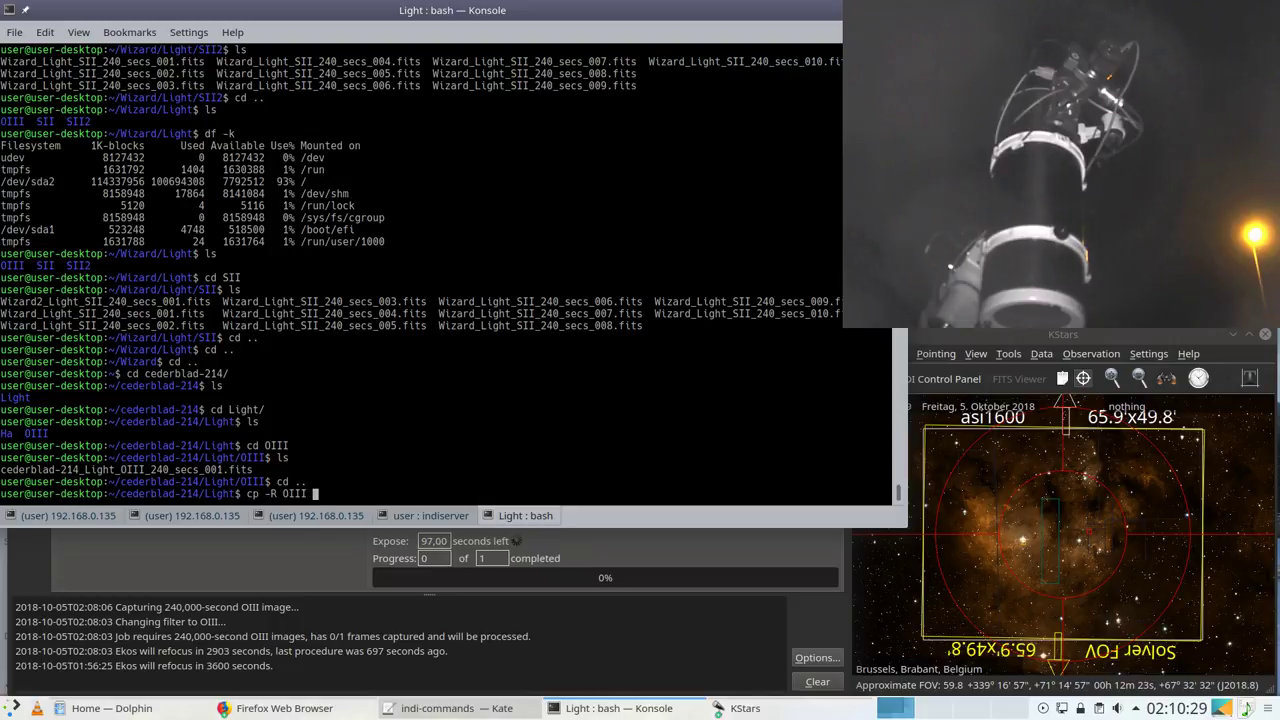
pyautogui.scroll(6, 397, 327)
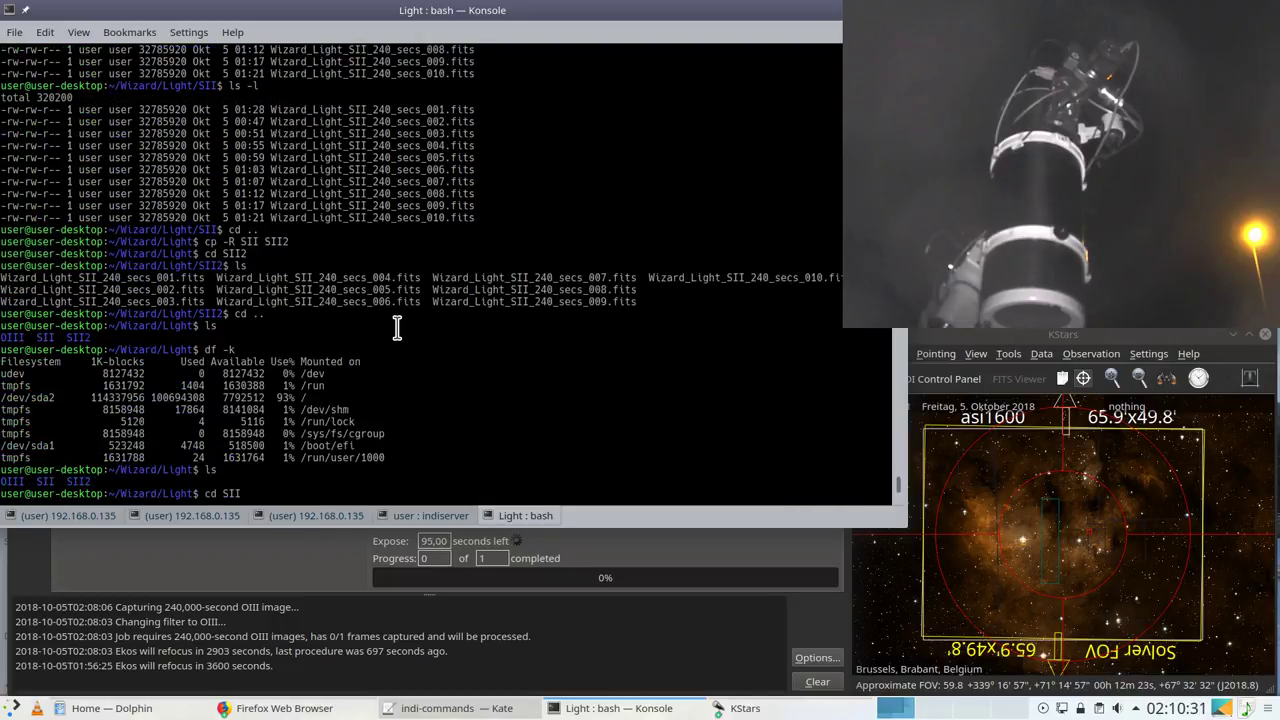
pyautogui.scroll(-6, 397, 327)
pyautogui.write('OIII OIII2')
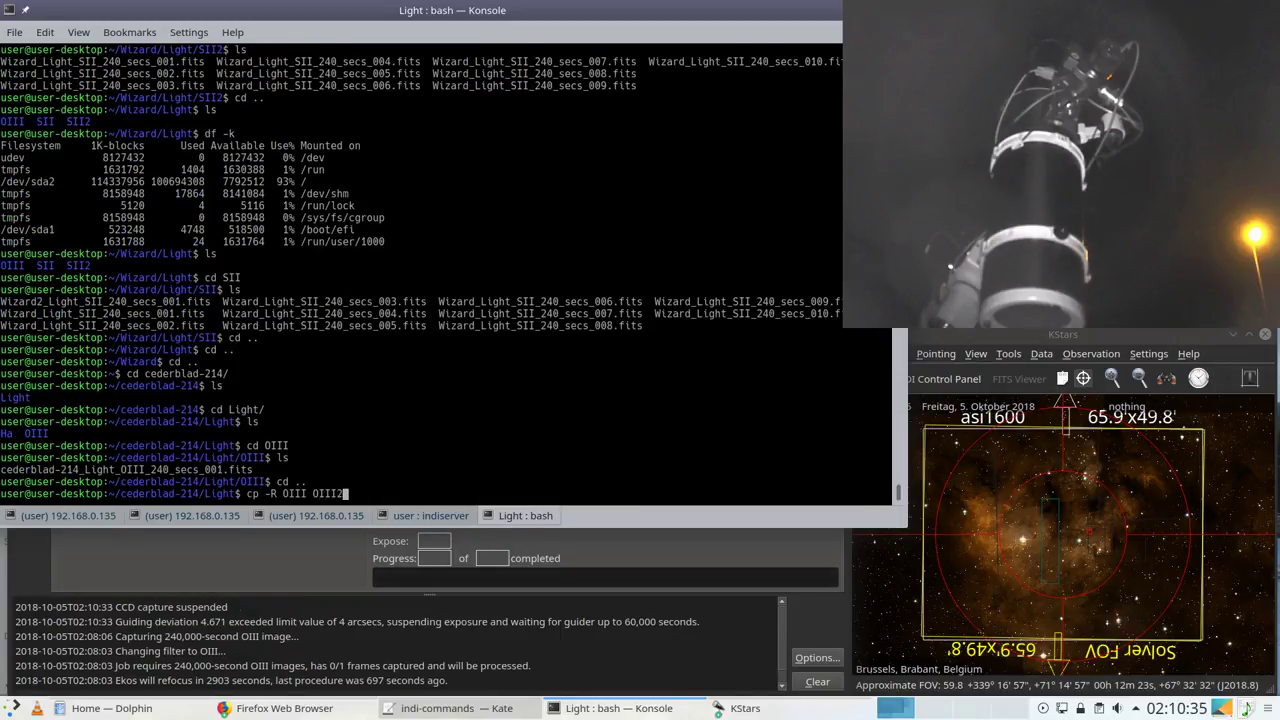
pyautogui.press('Return')
# Step: Switch back to Ekos, stop autoguiding, set the guide camera to 2x2 binning and 1,000-second exposure, and restart guiding
pyautogui.click(282, 568)
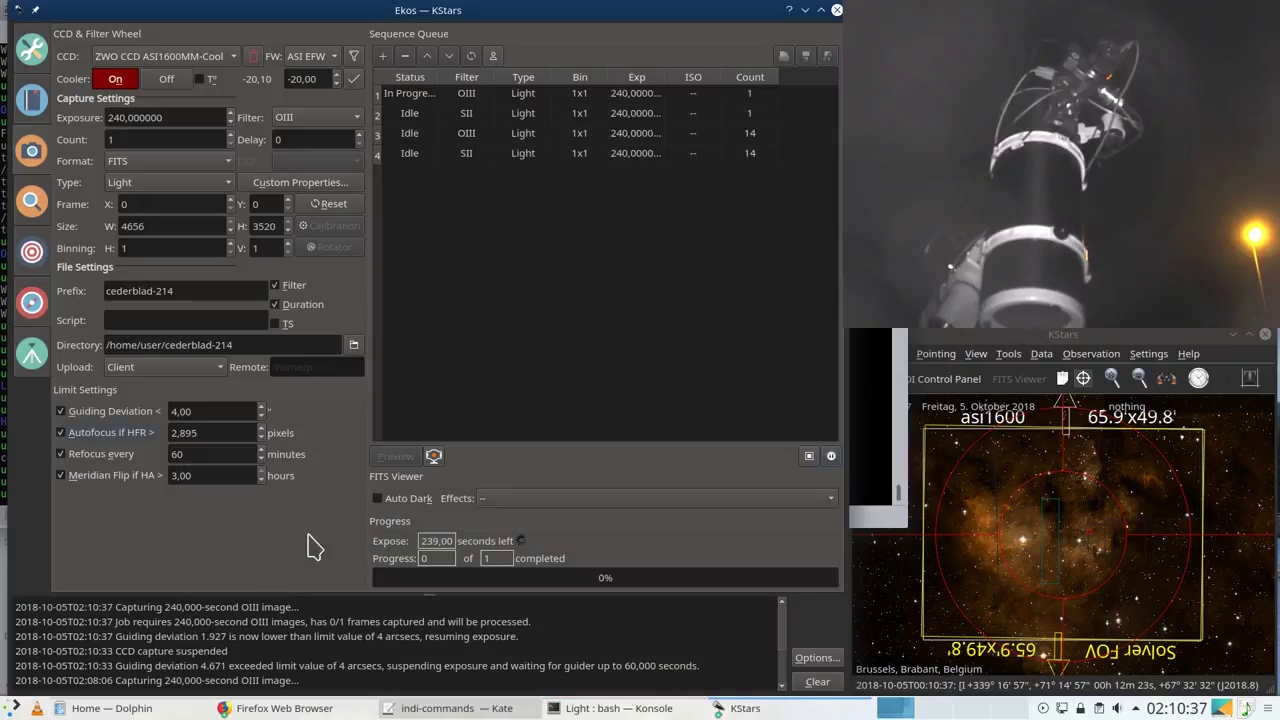
pyautogui.click(30, 306)
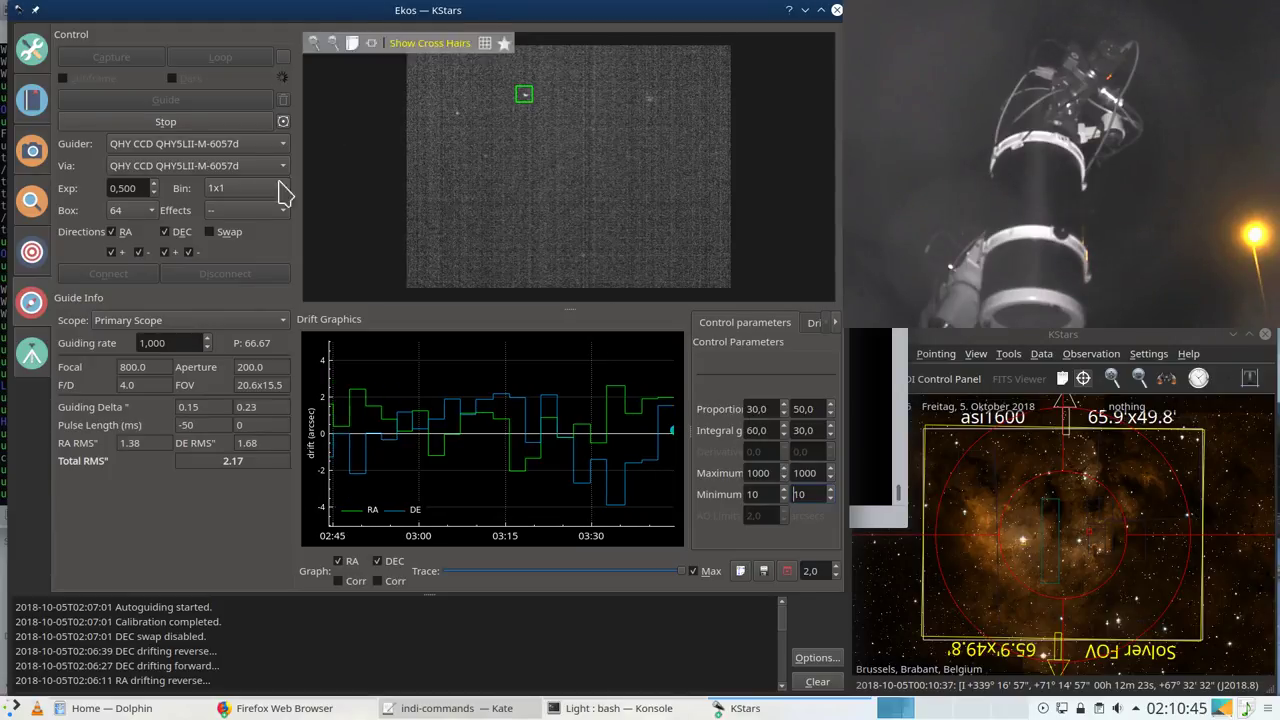
pyautogui.click(200, 122)
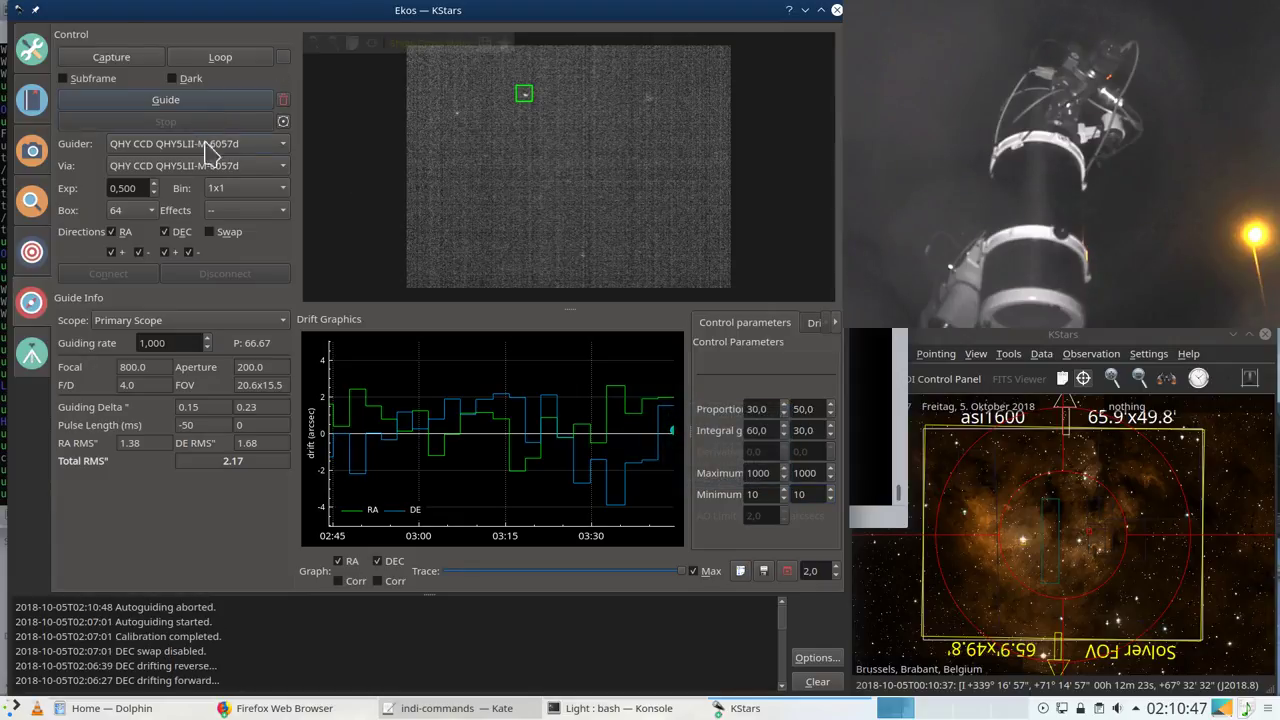
pyautogui.click(248, 190)
pyautogui.click(246, 210)
pyautogui.click(154, 185)
pyautogui.click(196, 100)
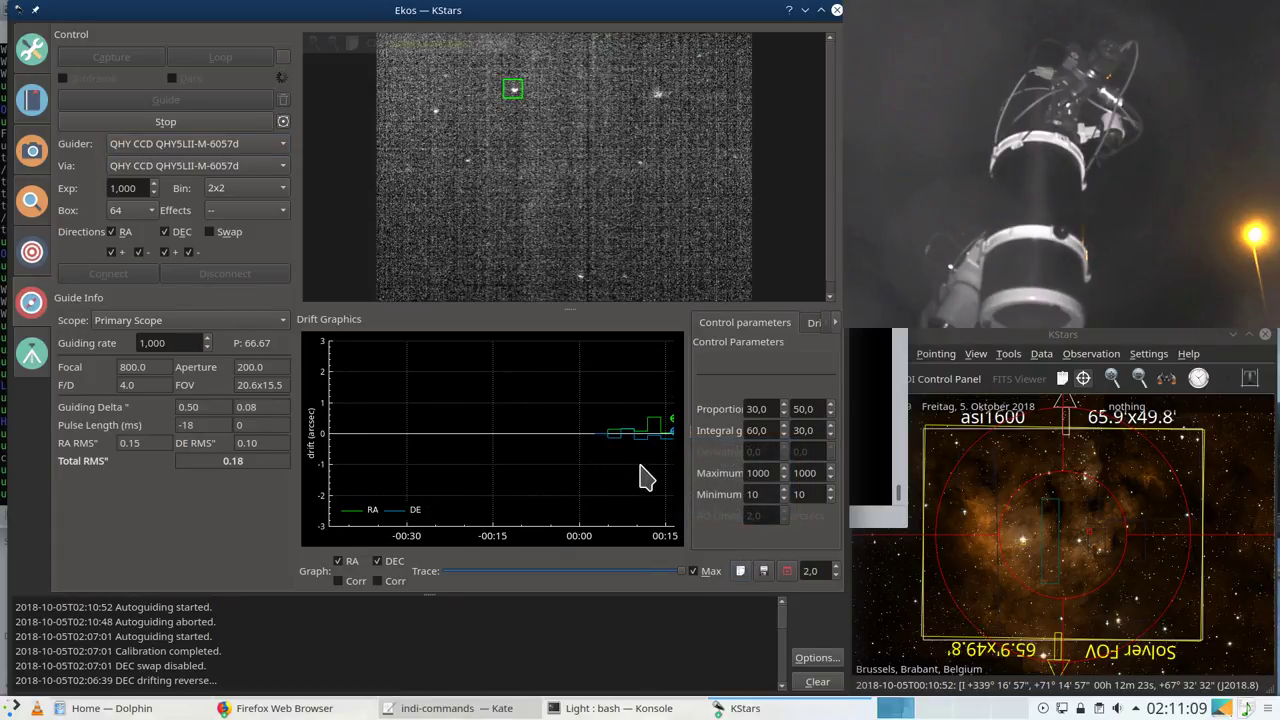
# Step: Examine the scatter of the guiding errors around the centre of the Drift Plot
pyautogui.click(814, 324)
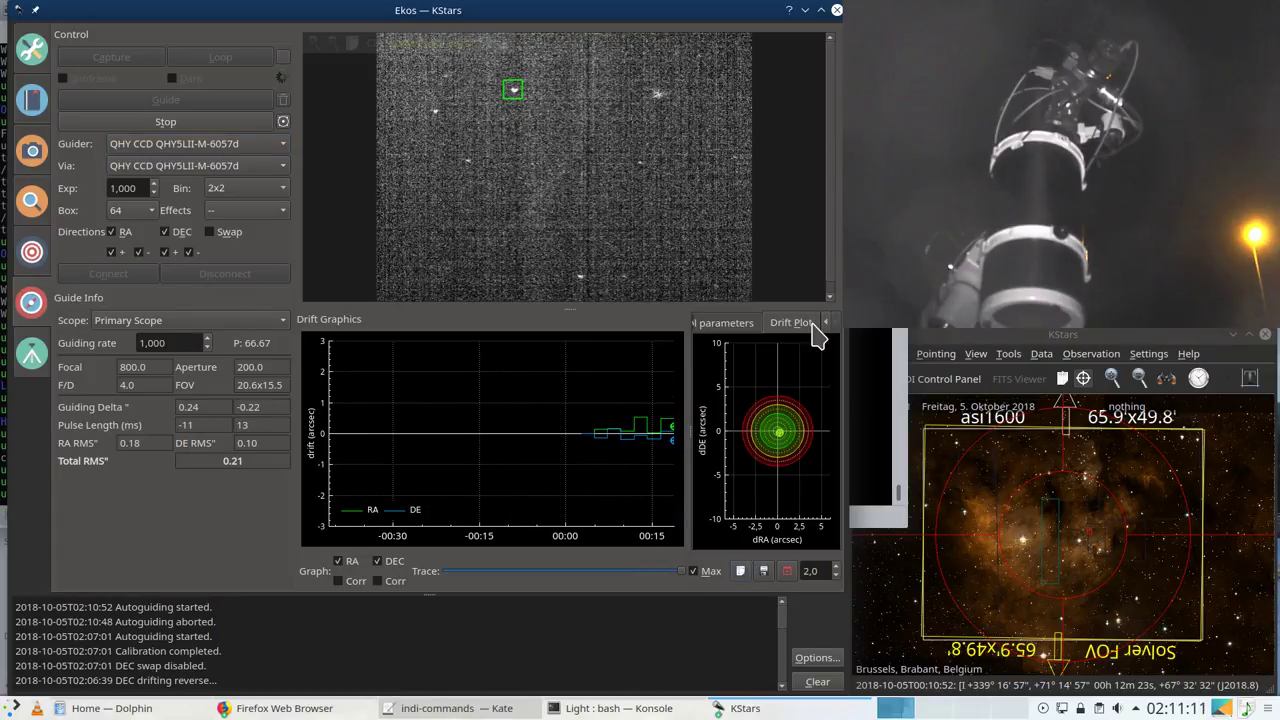
pyautogui.scroll(4, 787, 460)
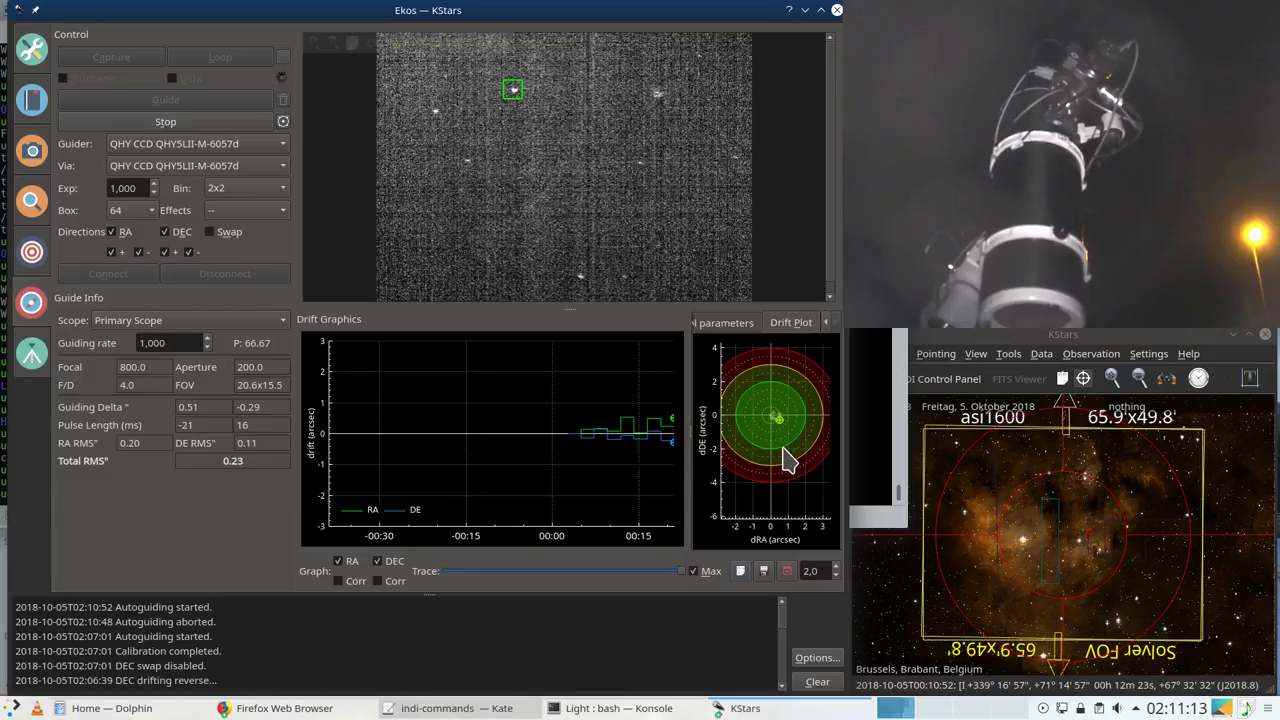
pyautogui.moveTo(775, 436); pyautogui.dragTo(785, 458)
pyautogui.scroll(2, 787, 460)
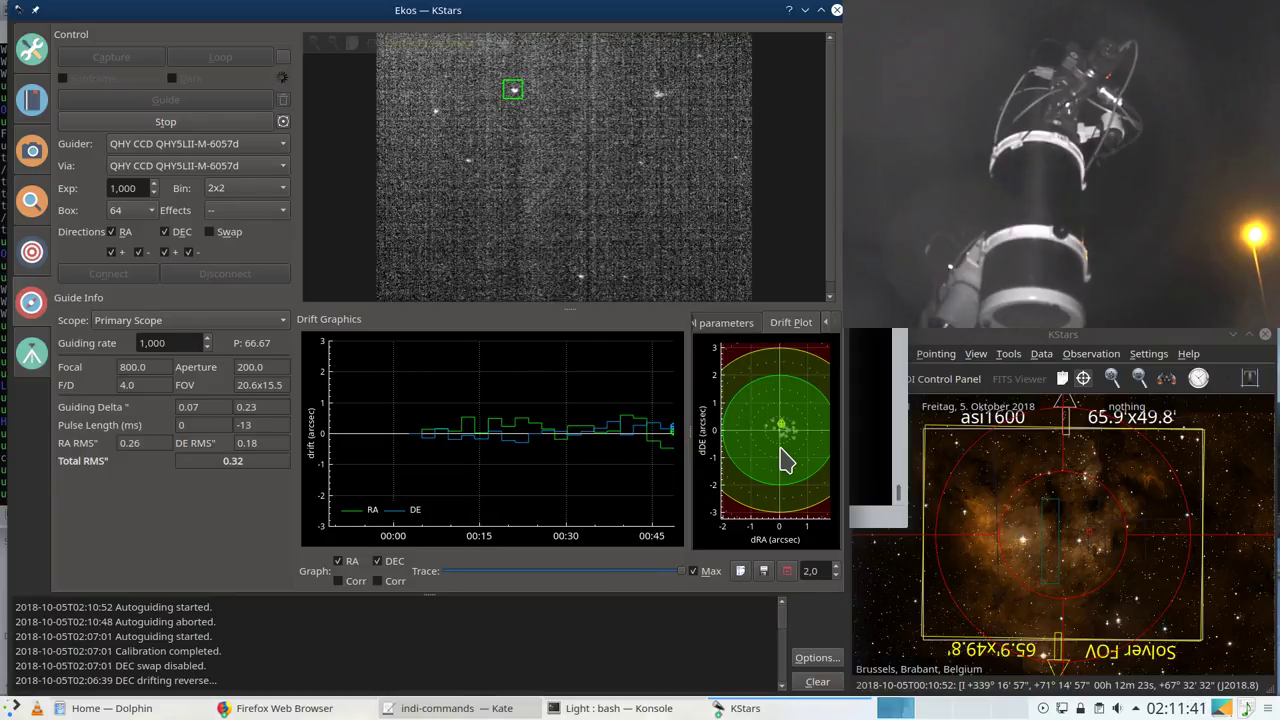
pyautogui.scroll(-1, 785, 460)
pyautogui.scroll(-1, 785, 460)
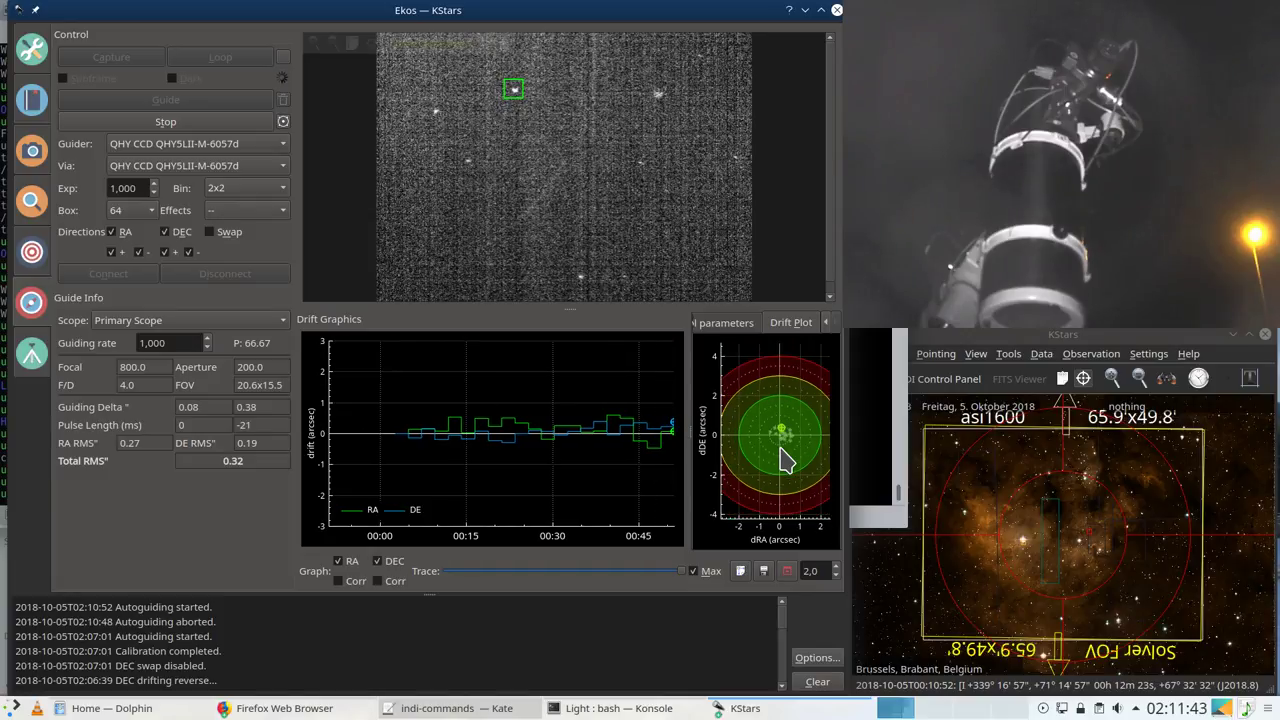
pyautogui.scroll(2, 785, 460)
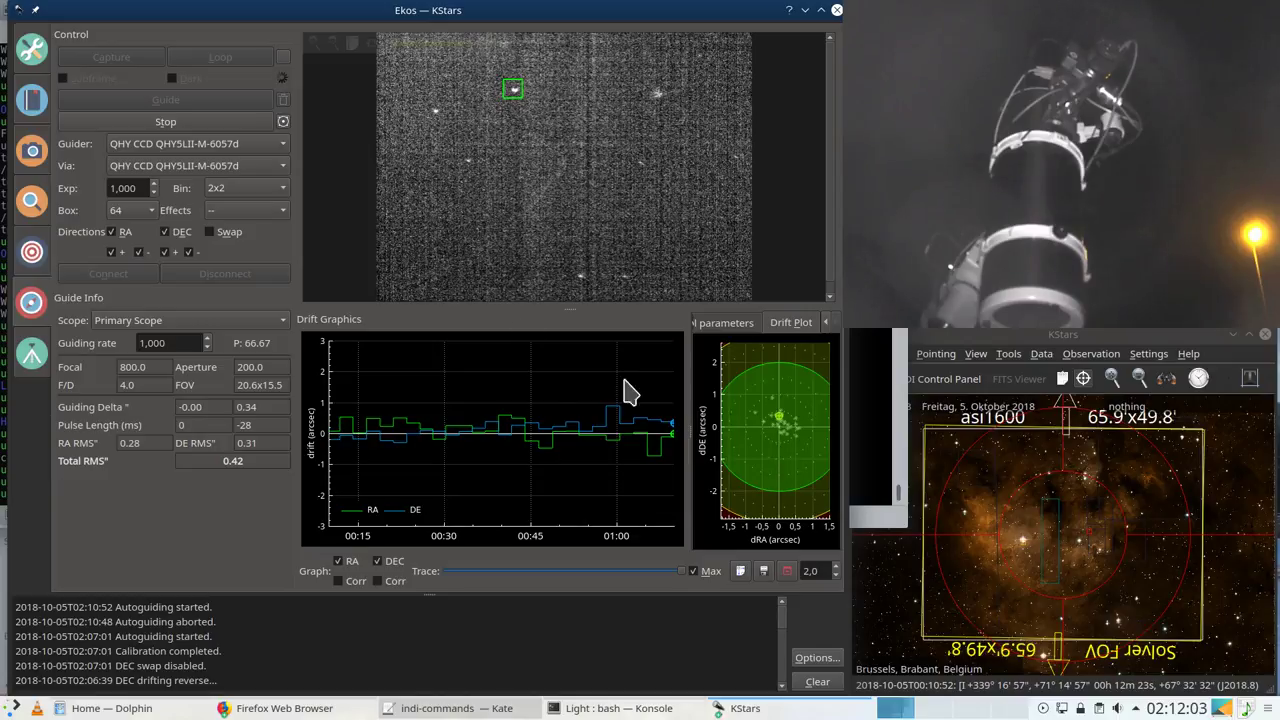
# Step: Check the capture queue's progress, the Ekos session summary and the Focus module
pyautogui.click(40, 150)
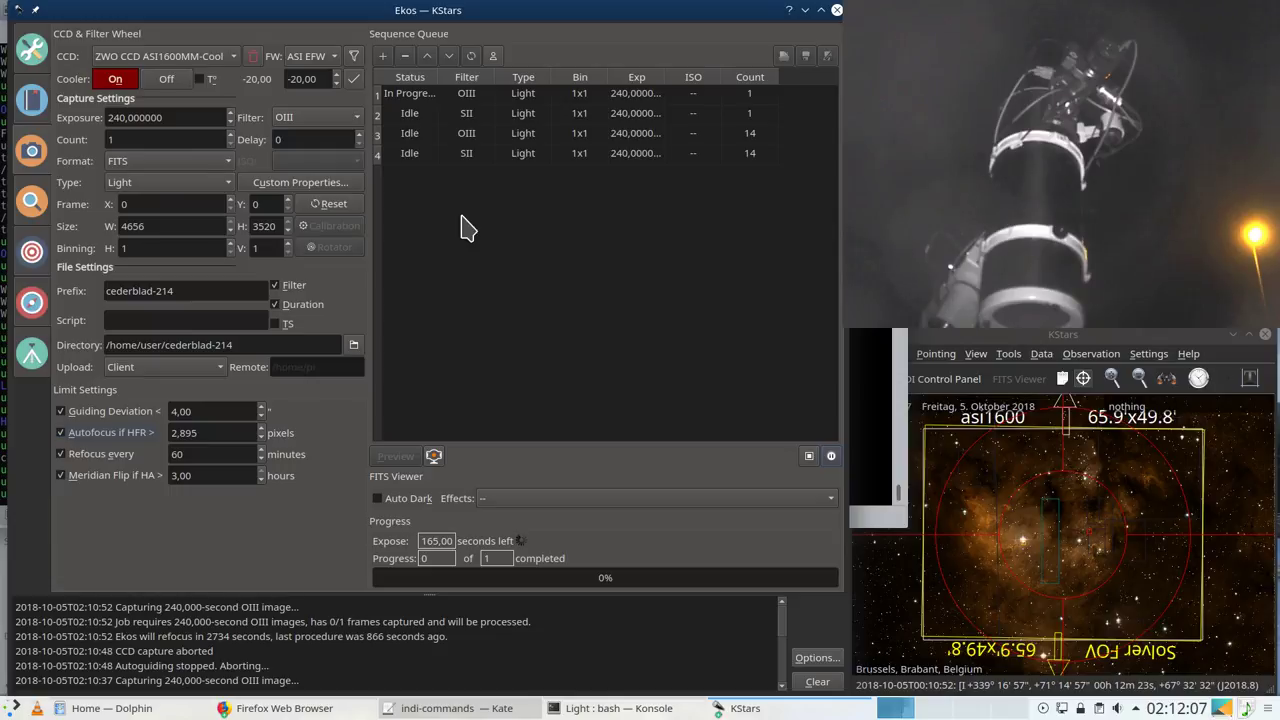
pyautogui.click(40, 60)
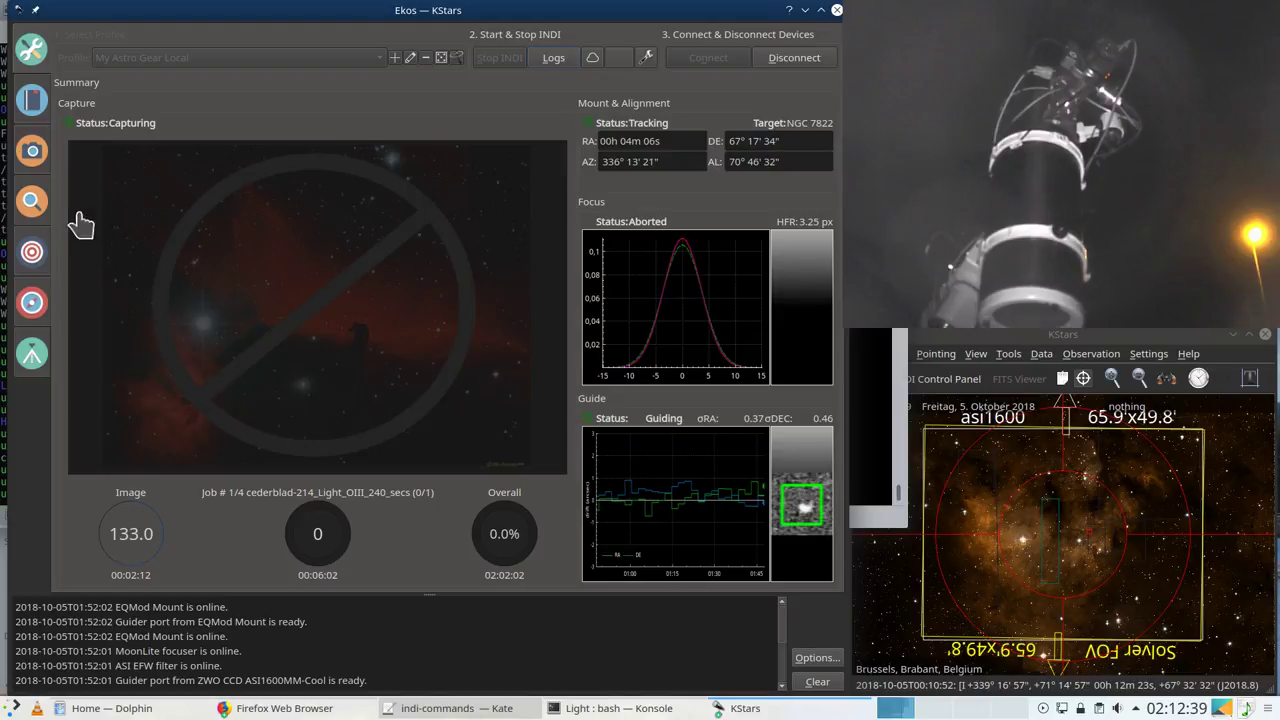
pyautogui.click(32, 204)
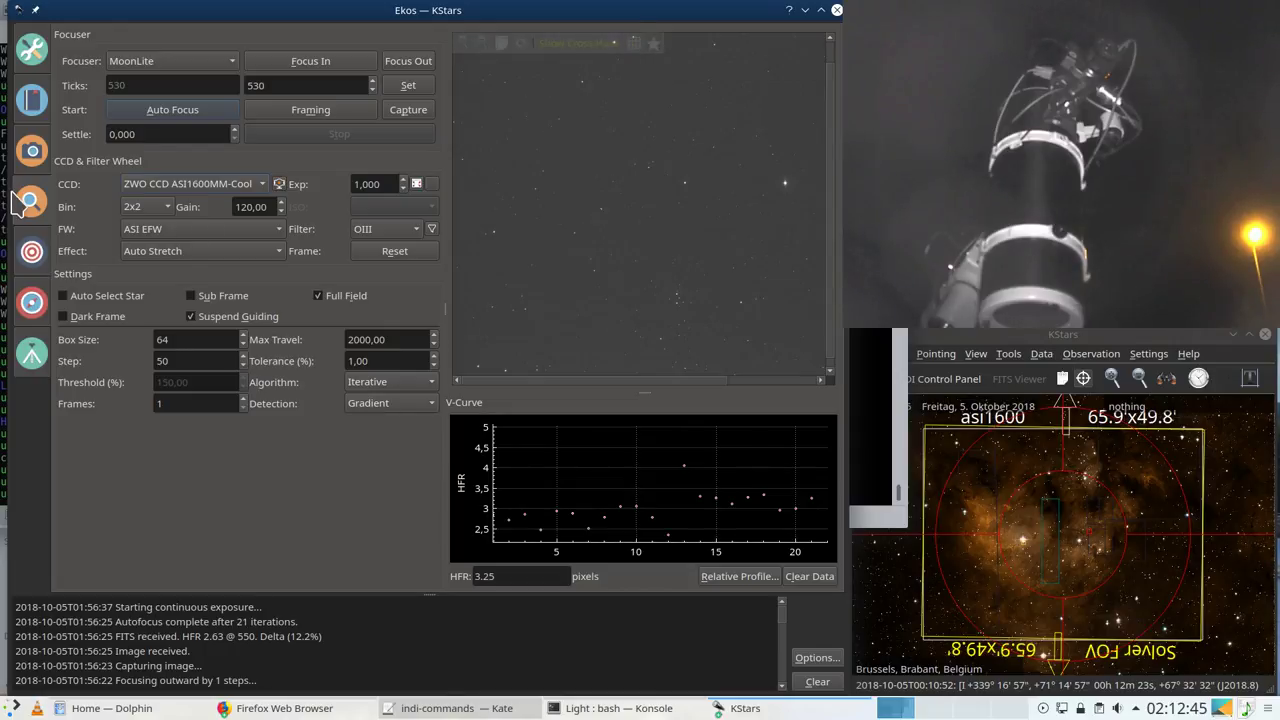
# Step: Return to the Capture module to check the progress of the OIII and SII sequence queue
pyautogui.click(32, 150)
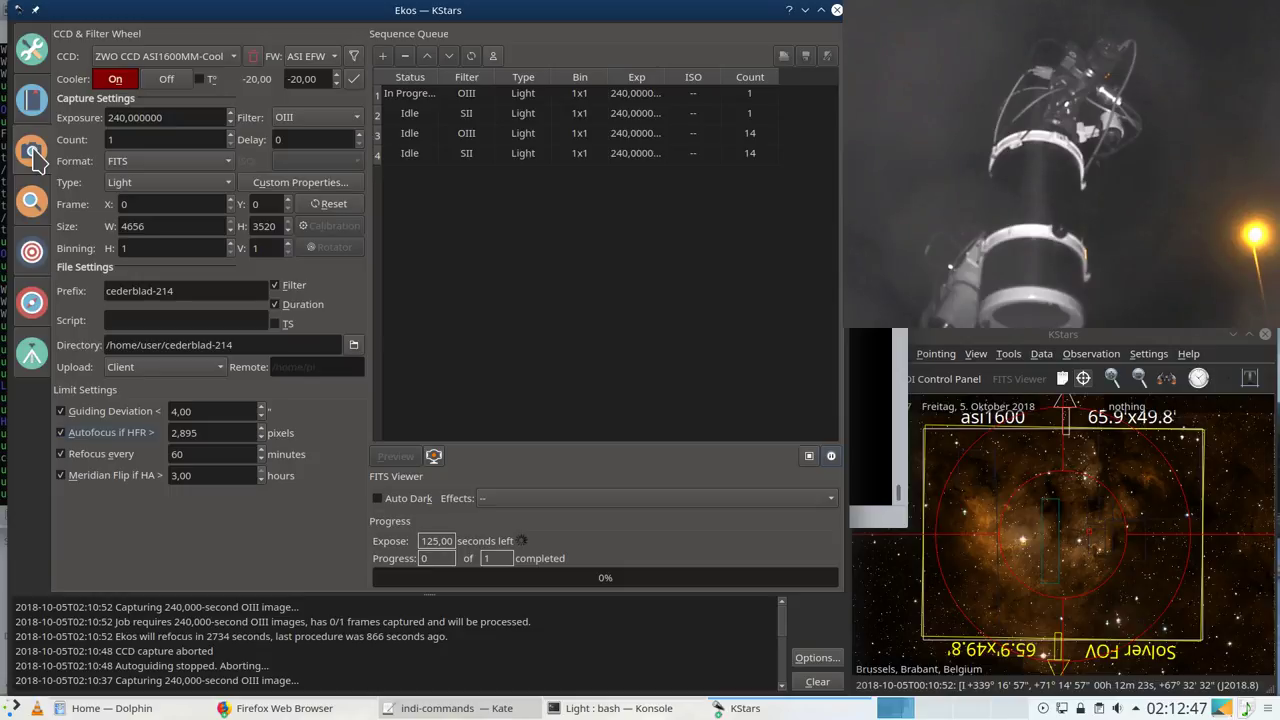
pyautogui.moveTo(334, 12); pyautogui.dragTo(327, 10)
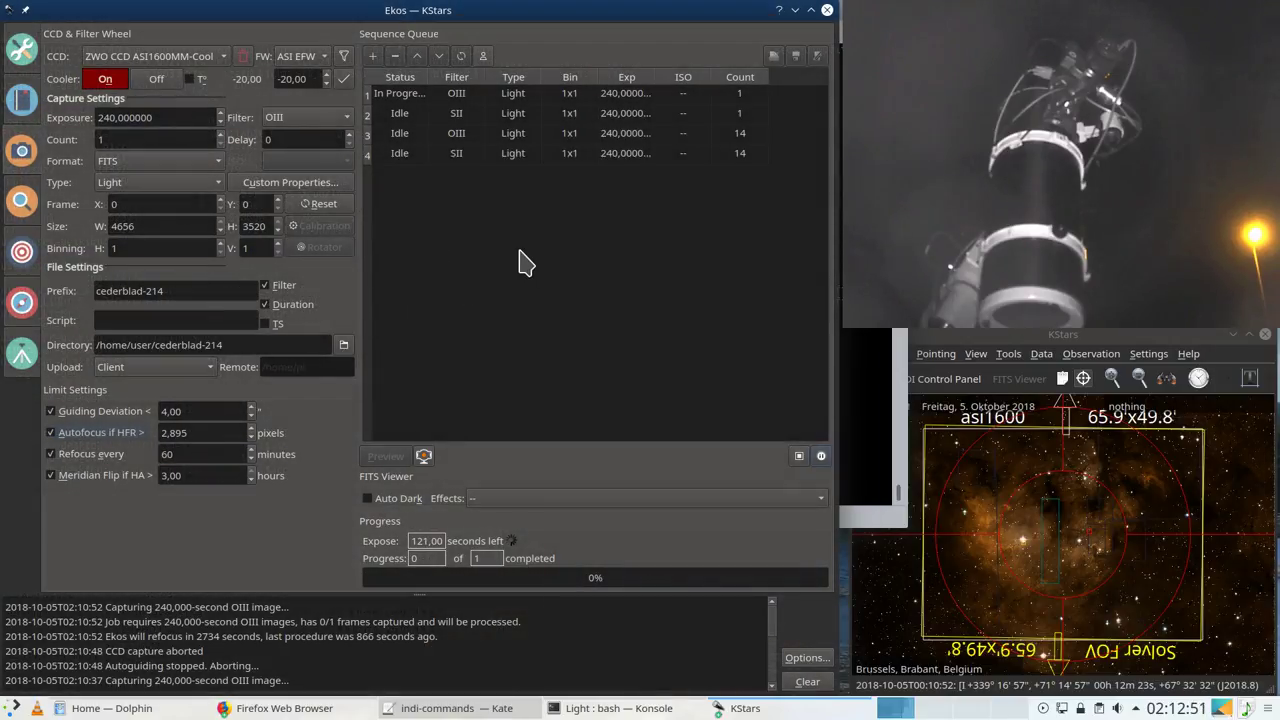
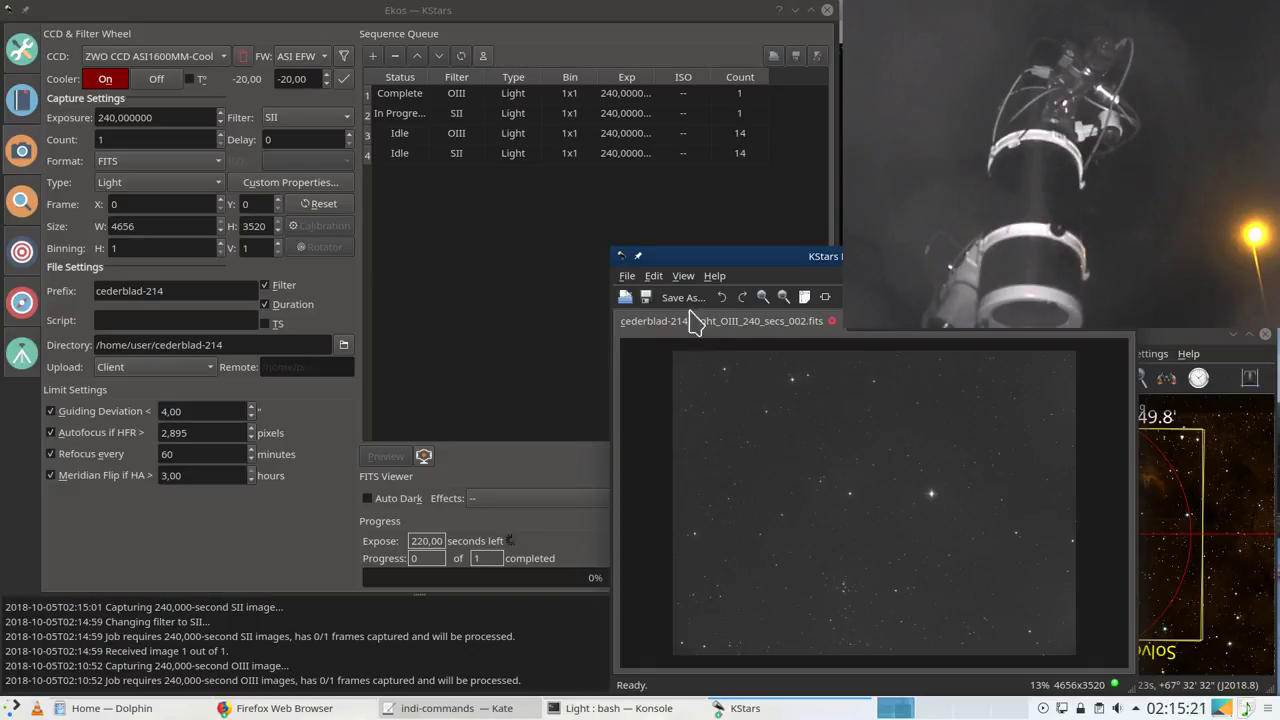
# Step: Move and enlarge the FITS Viewer, auto-stretch the new OIII frame 002 and fit it to the window
pyautogui.moveTo(911, 251); pyautogui.dragTo(460, 216)
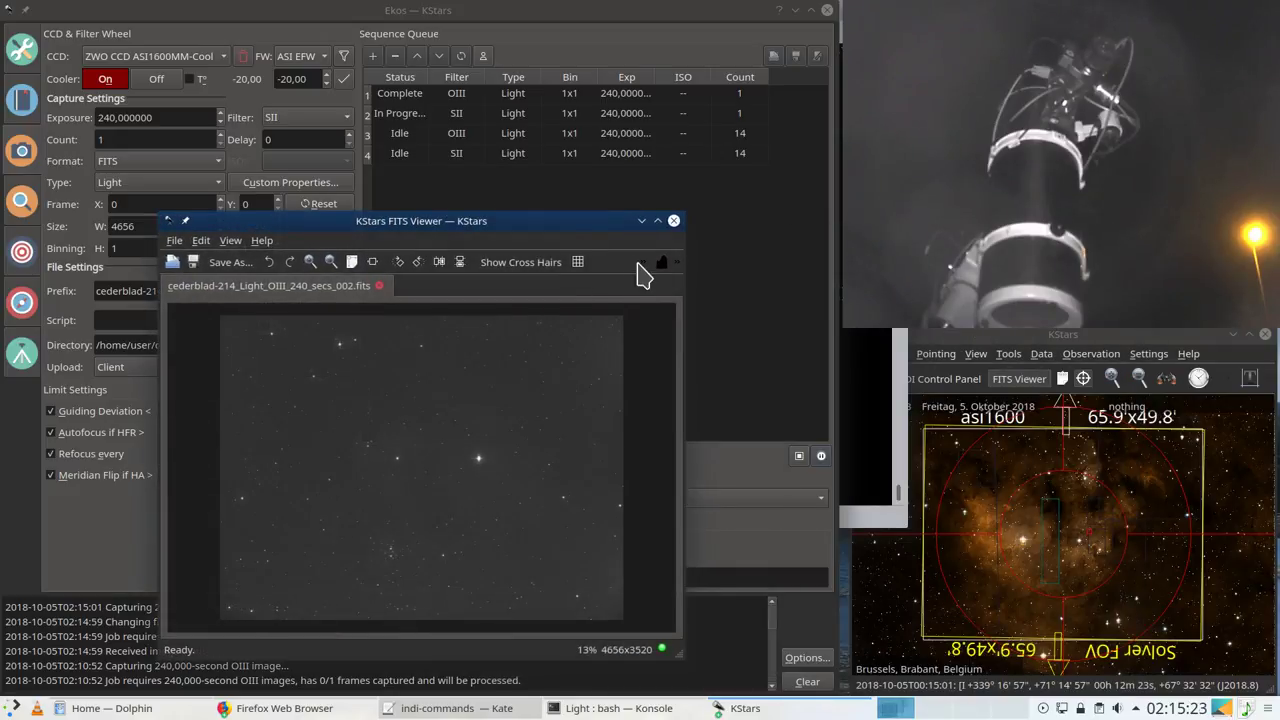
pyautogui.moveTo(600, 233); pyautogui.dragTo(503, 44)
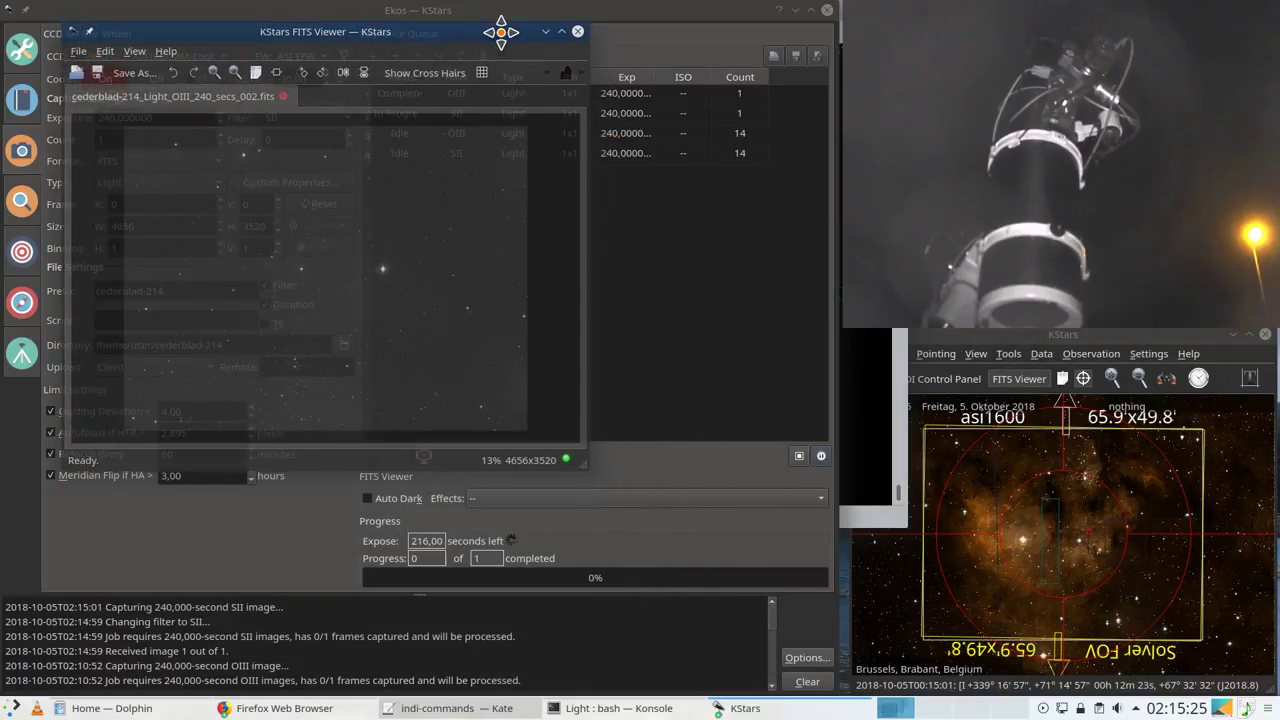
pyautogui.moveTo(580, 457); pyautogui.dragTo(838, 650)
pyautogui.click(729, 74)
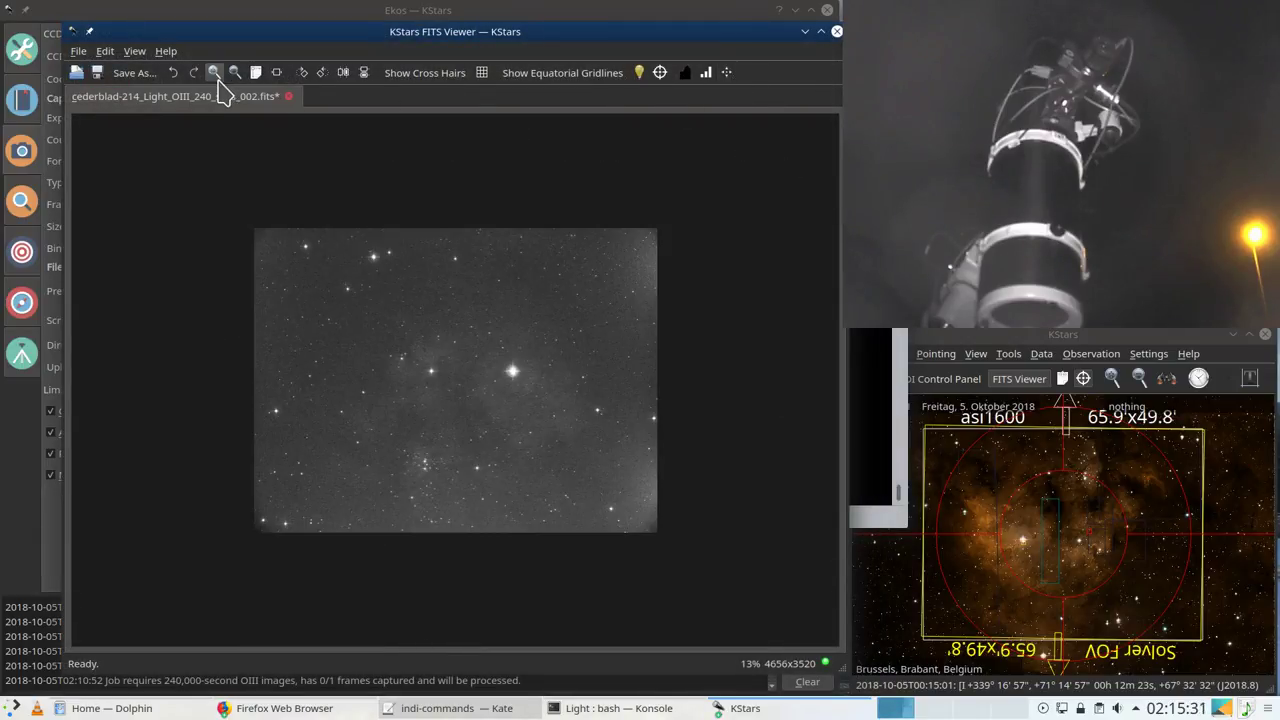
pyautogui.click(279, 76)
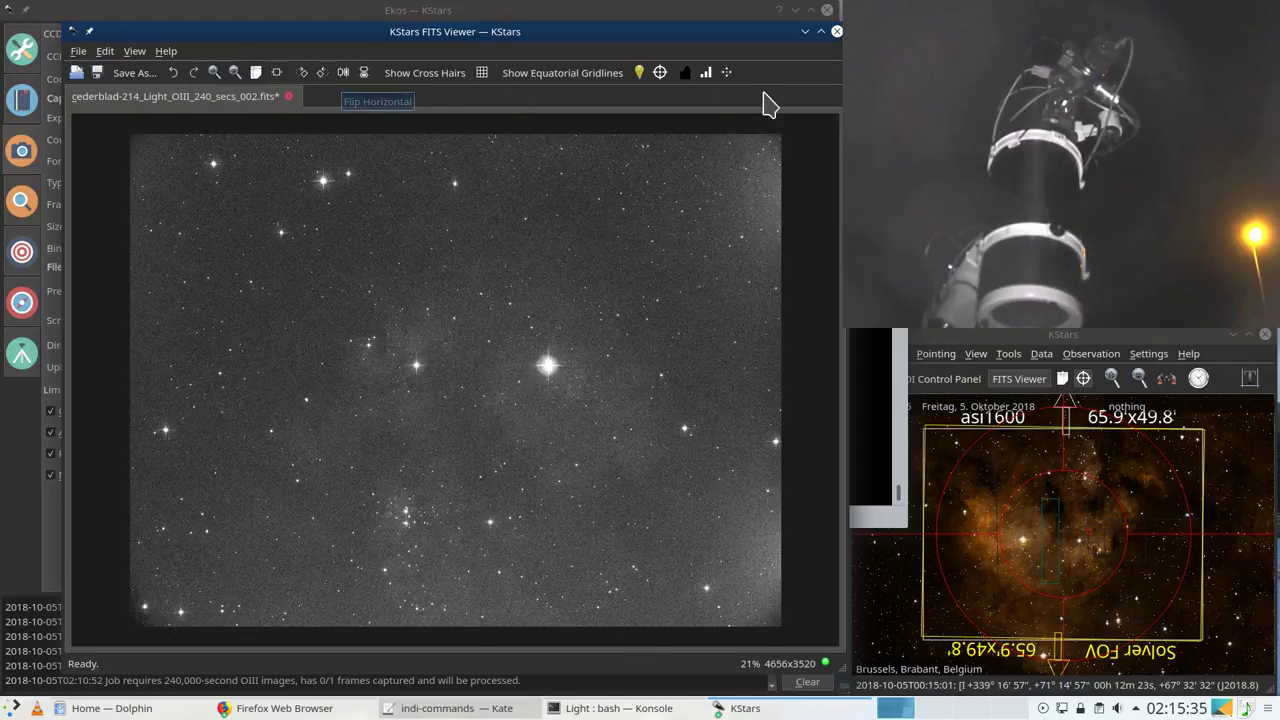
pyautogui.click(729, 75)
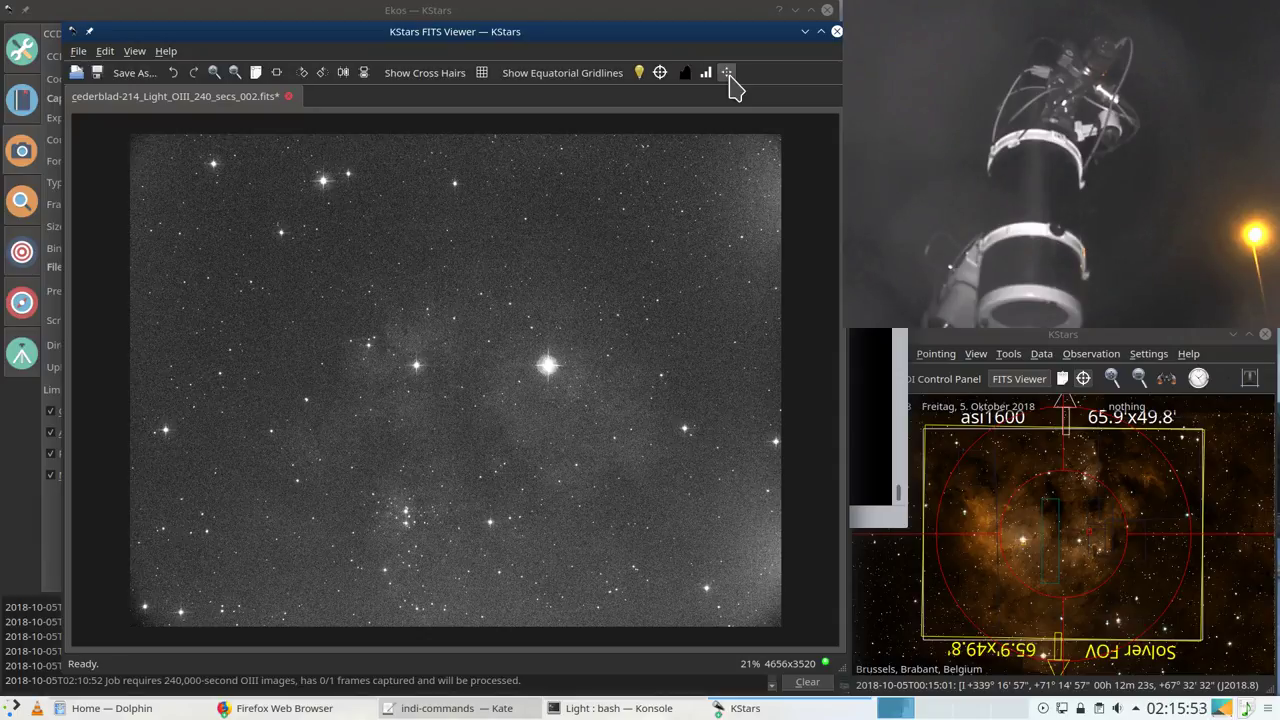
# Step: Open cederblad-214_Light_OIII_240_secs_001.fits alongside frame 002, auto-stretch it and fit it to the window
pyautogui.click(77, 72)
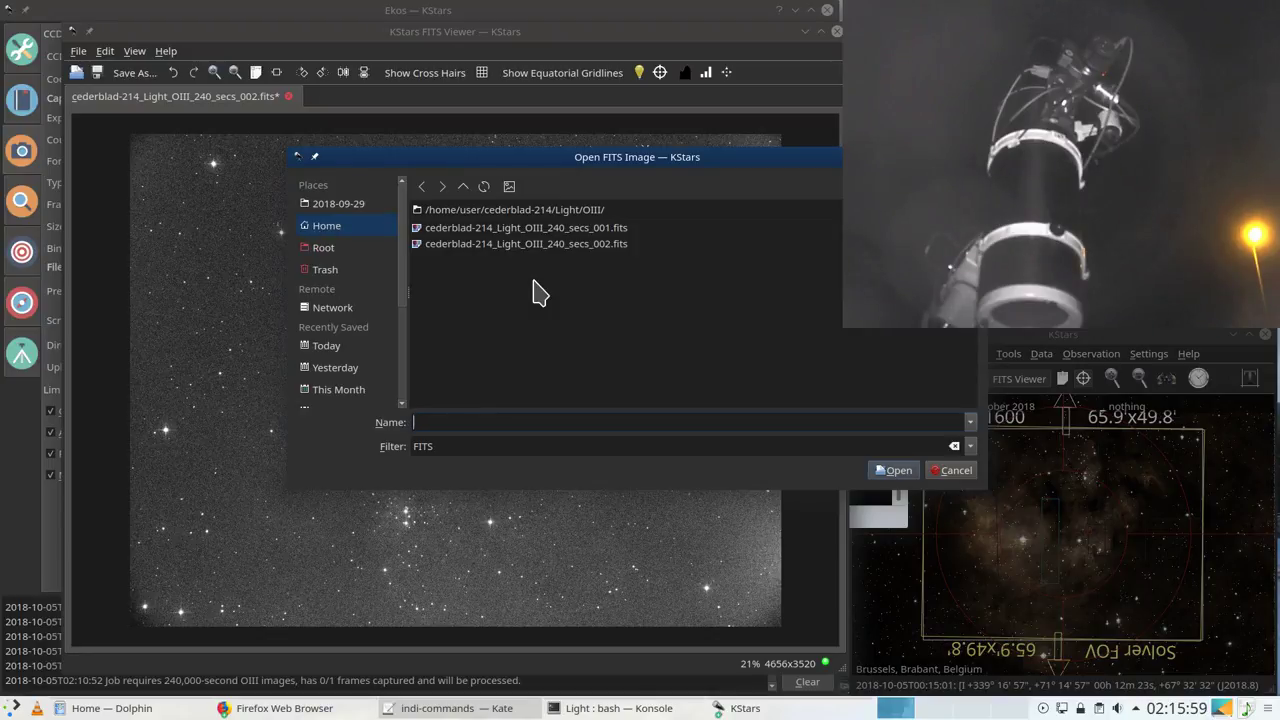
pyautogui.doubleClick(489, 228)
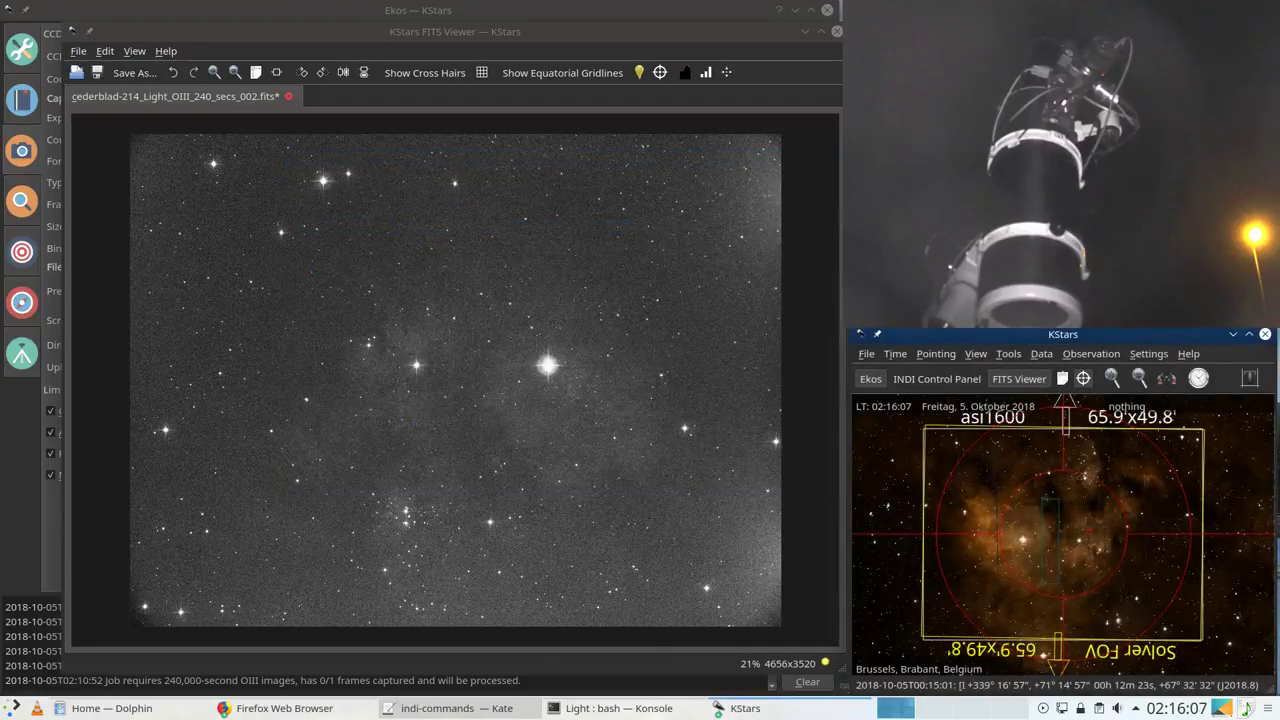
pyautogui.click(727, 72)
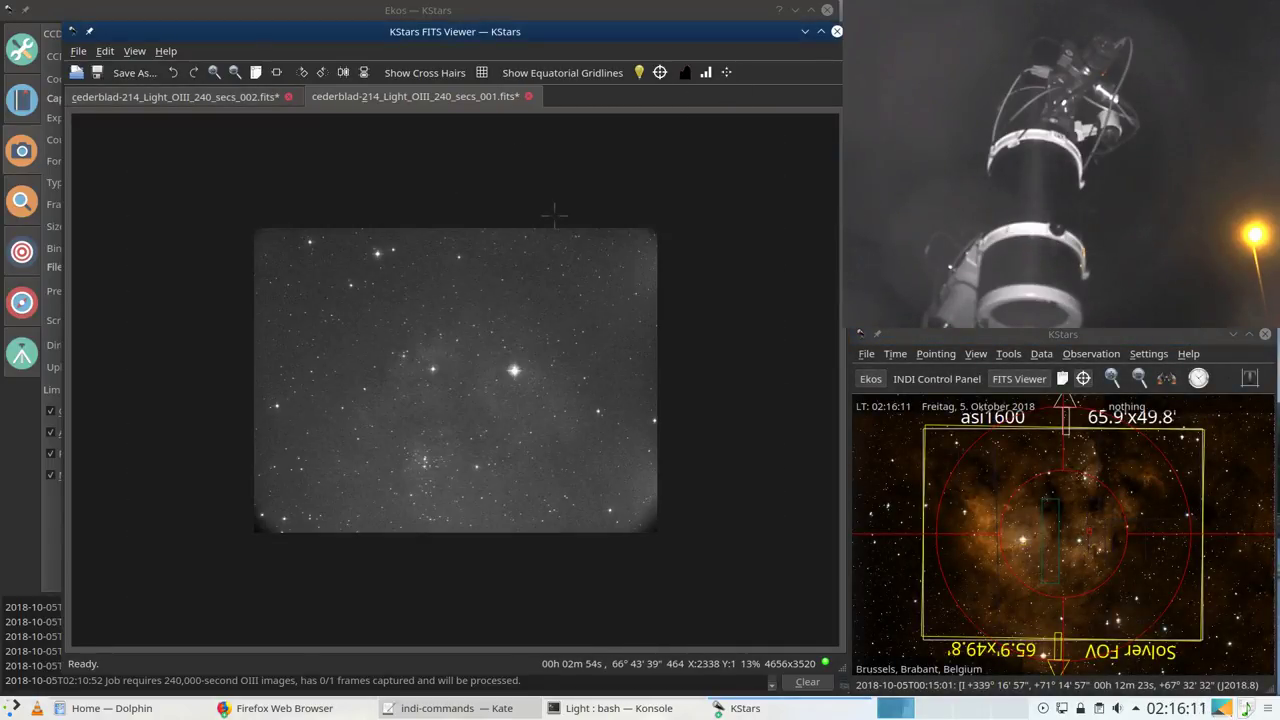
pyautogui.click(193, 113)
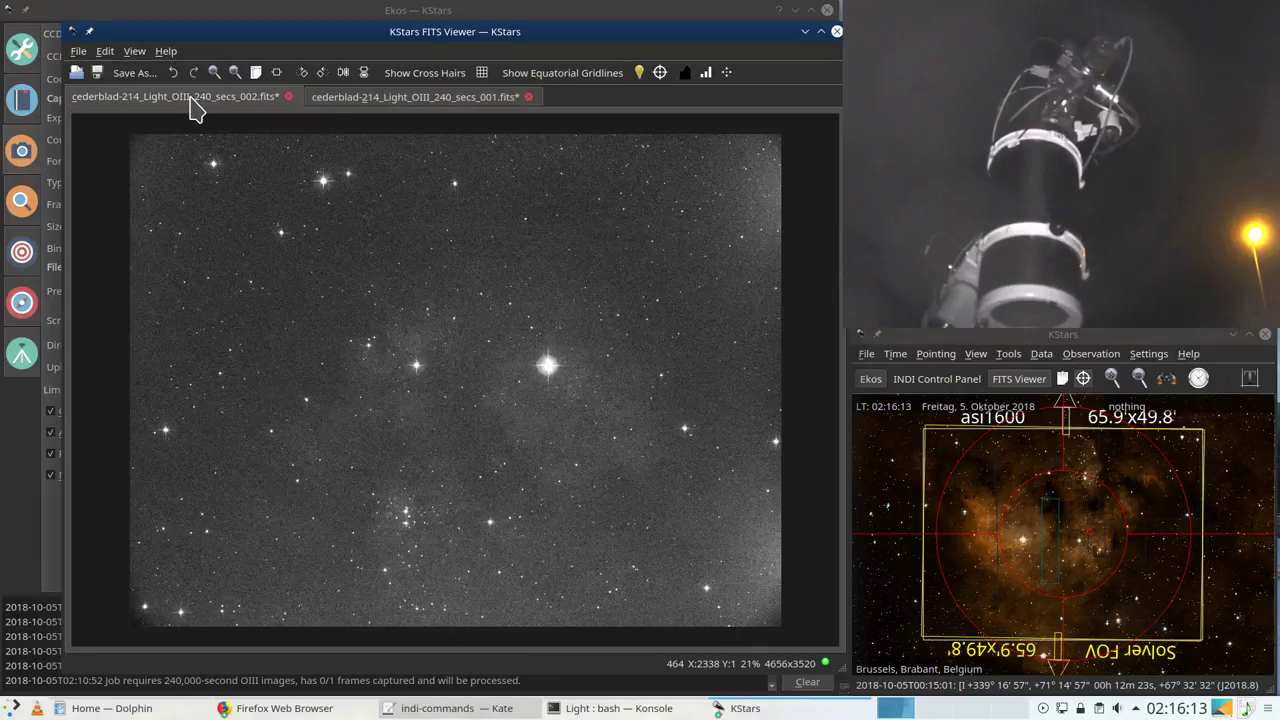
pyautogui.click(347, 109)
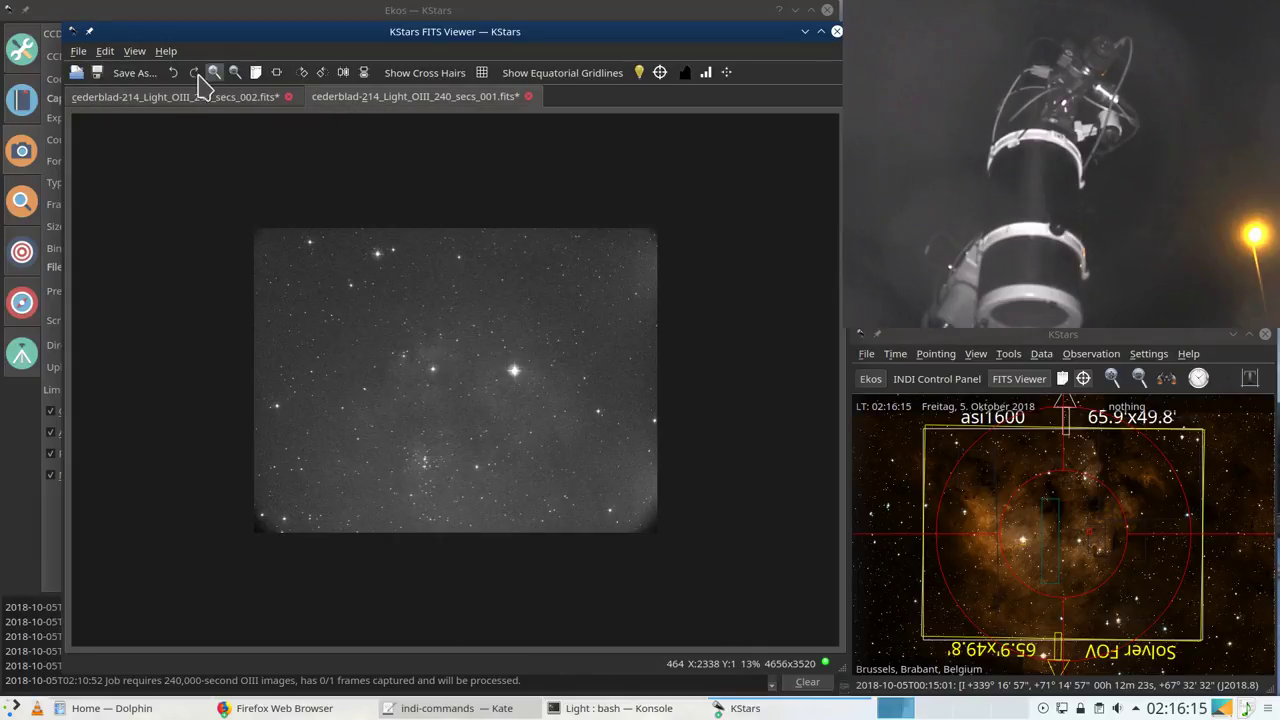
pyautogui.click(277, 76)
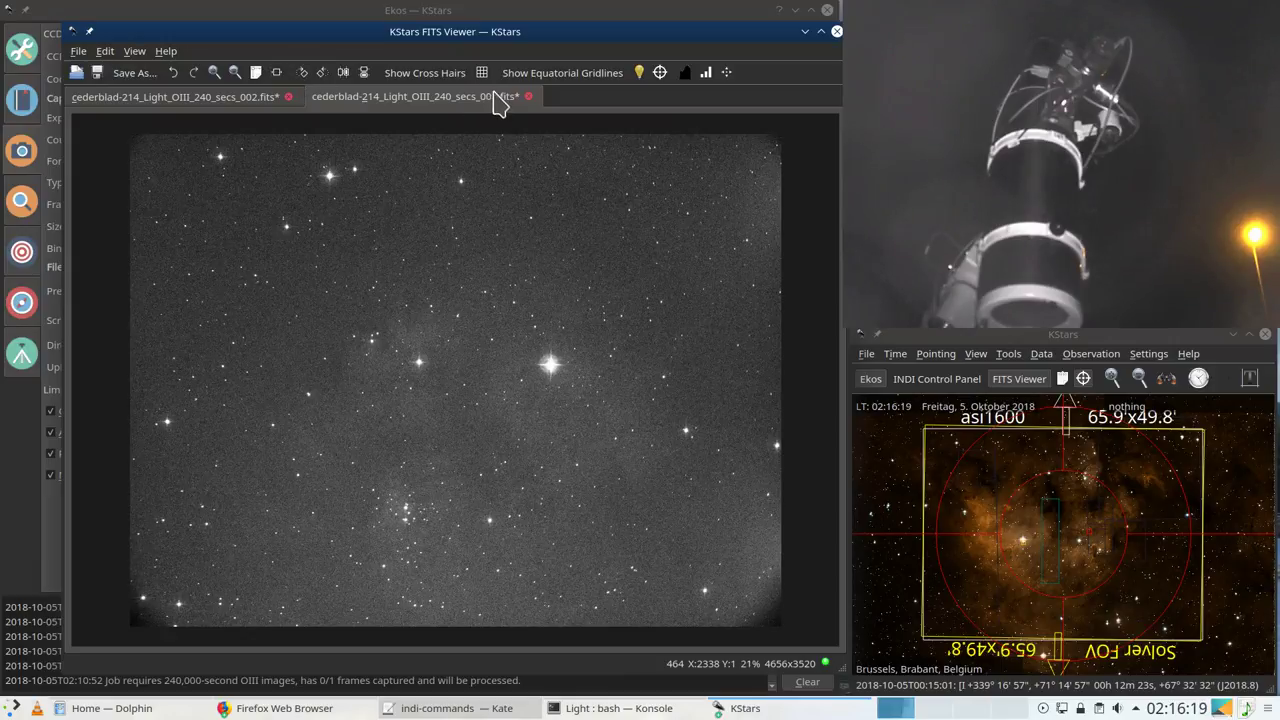
# Step: Compare the framing of OIII frames 001 and 002 by alternating between them
pyautogui.click(219, 104)
pyautogui.click(352, 100)
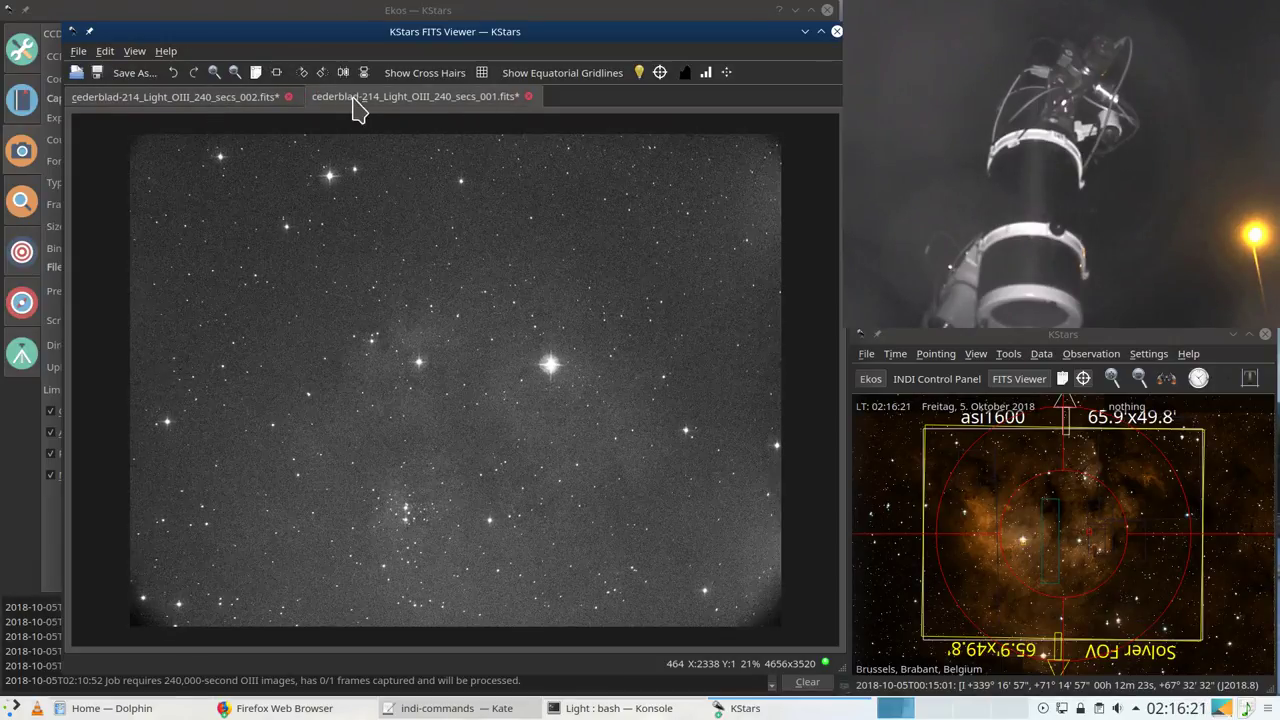
pyautogui.click(209, 104)
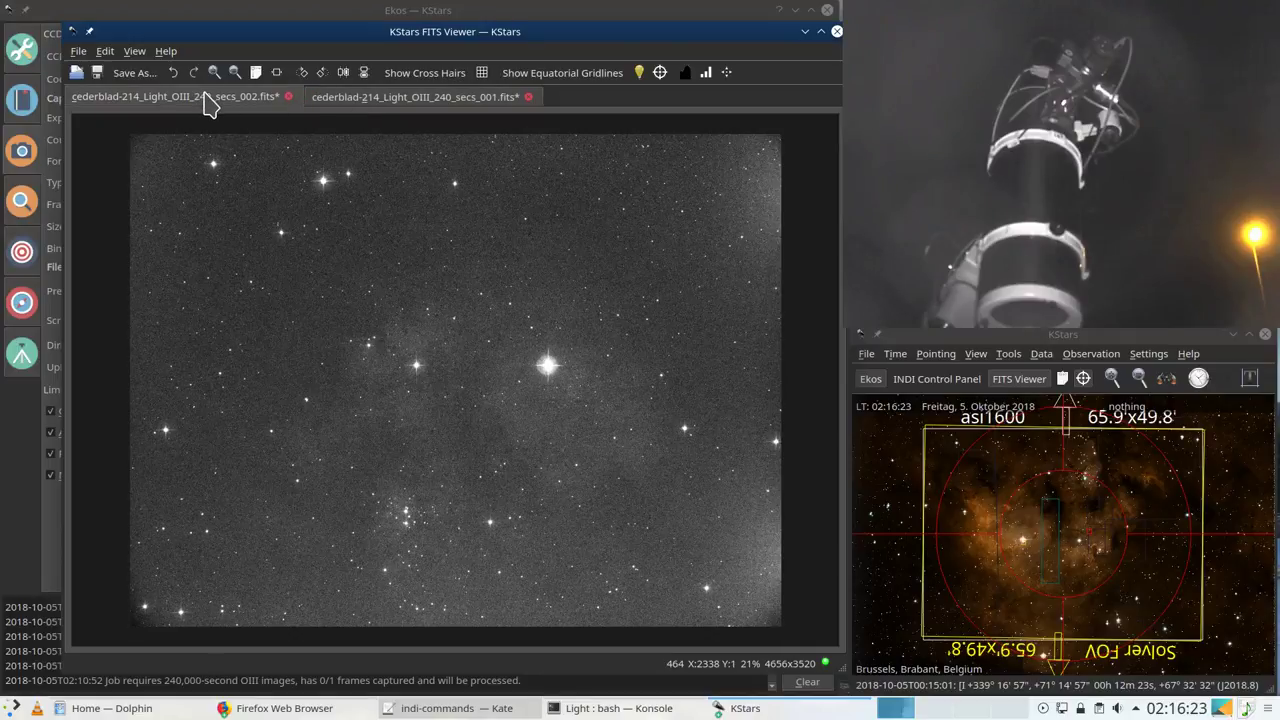
pyautogui.click(395, 112)
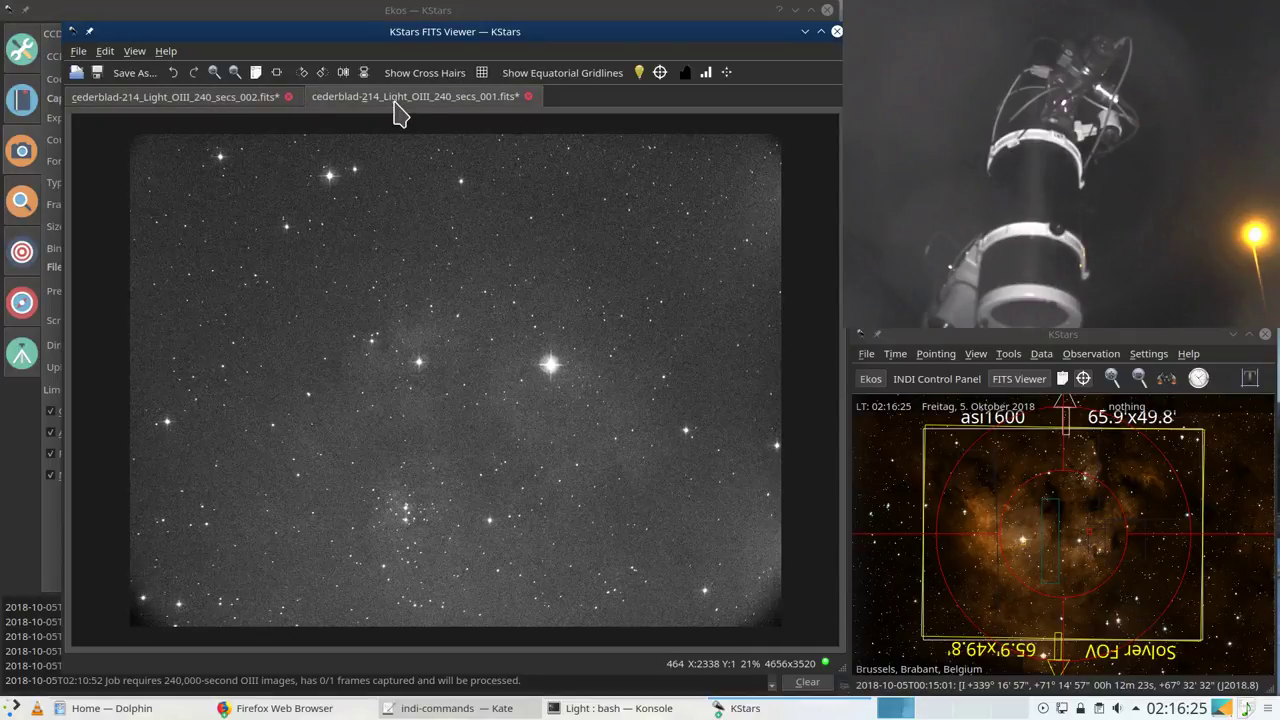
pyautogui.click(205, 108)
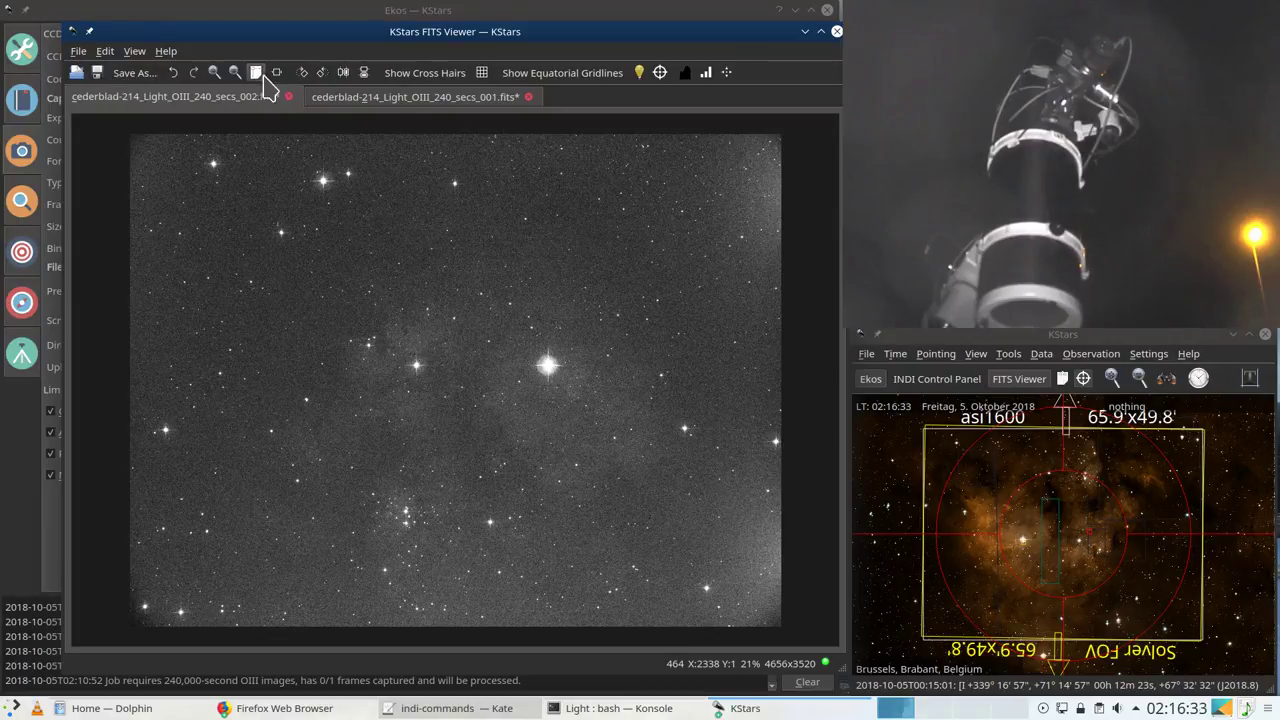
# Step: Open cederblad-214_Light_Ha_240_secs_005.fits from the Ha folder, auto-stretch it and fit it to the window
pyautogui.click(76, 72)
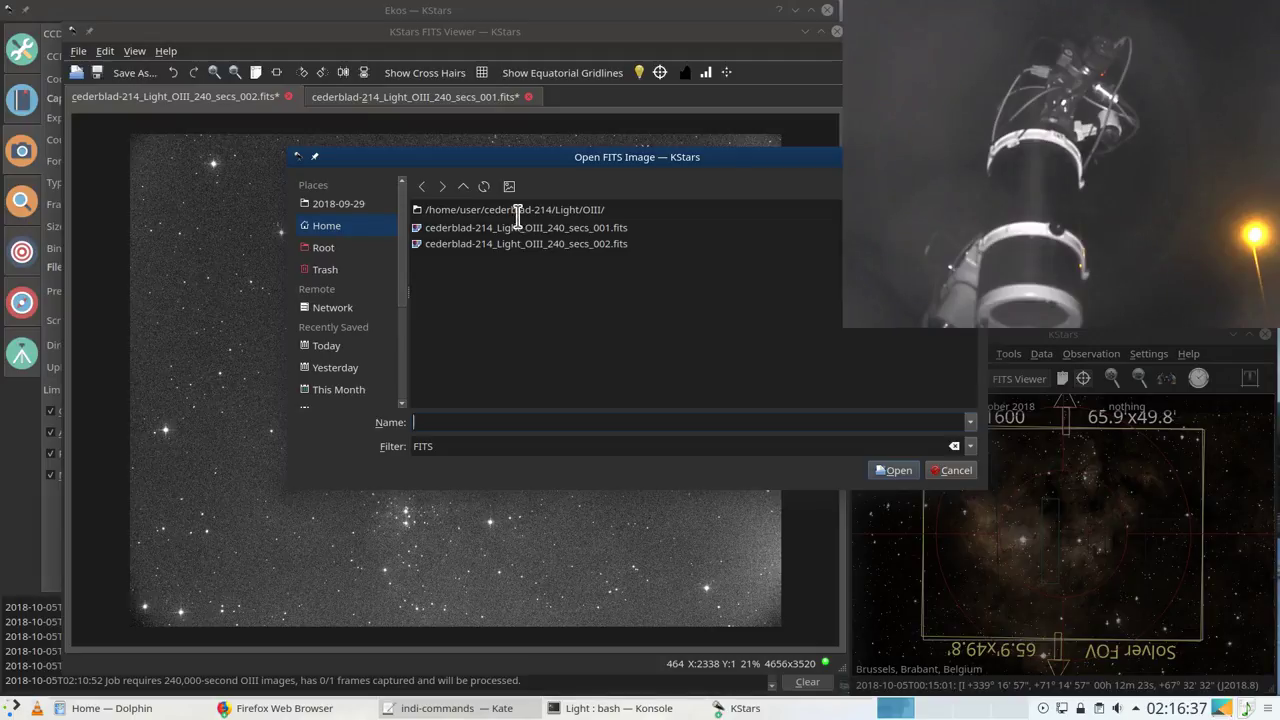
pyautogui.click(463, 187)
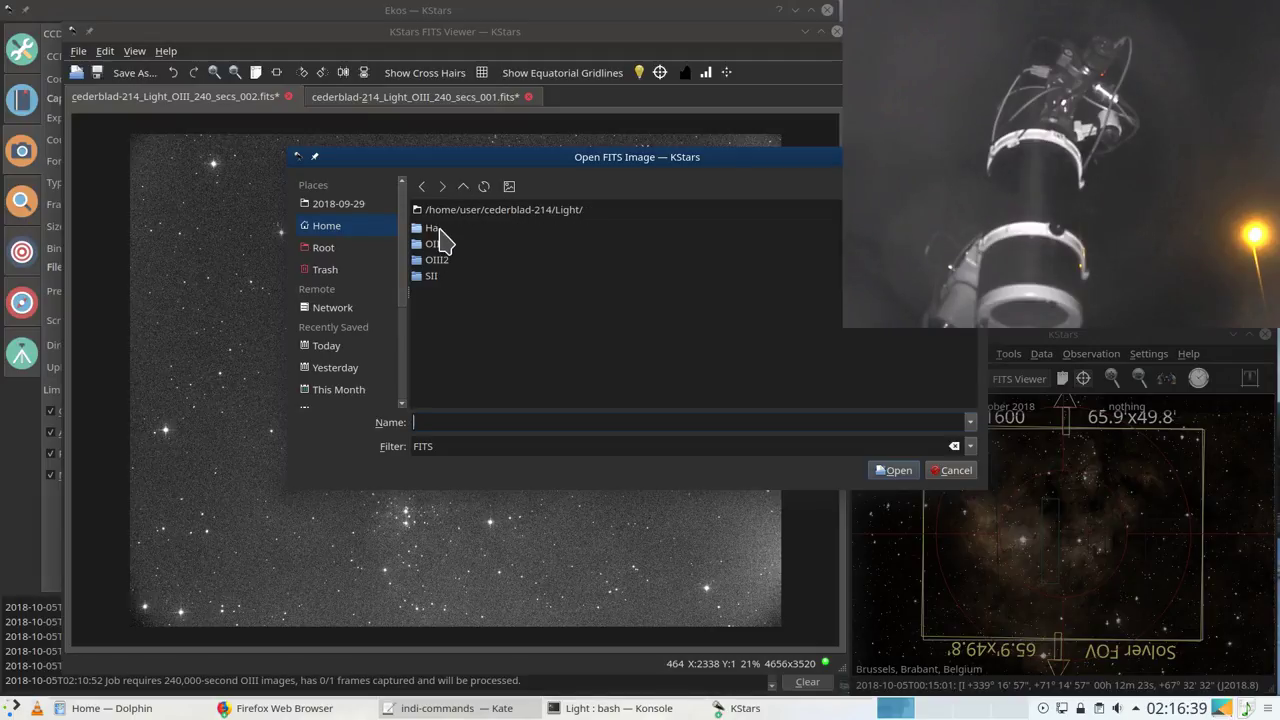
pyautogui.click(439, 231)
pyautogui.doubleClick(596, 293)
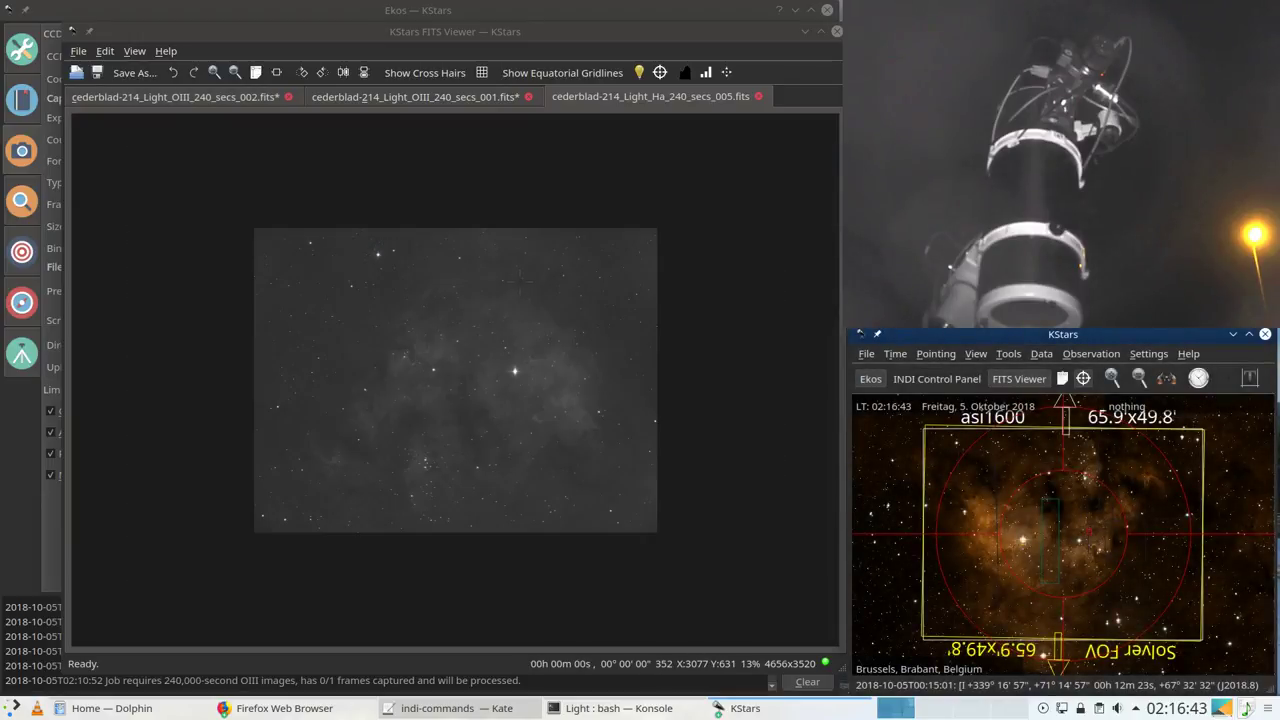
pyautogui.click(727, 72)
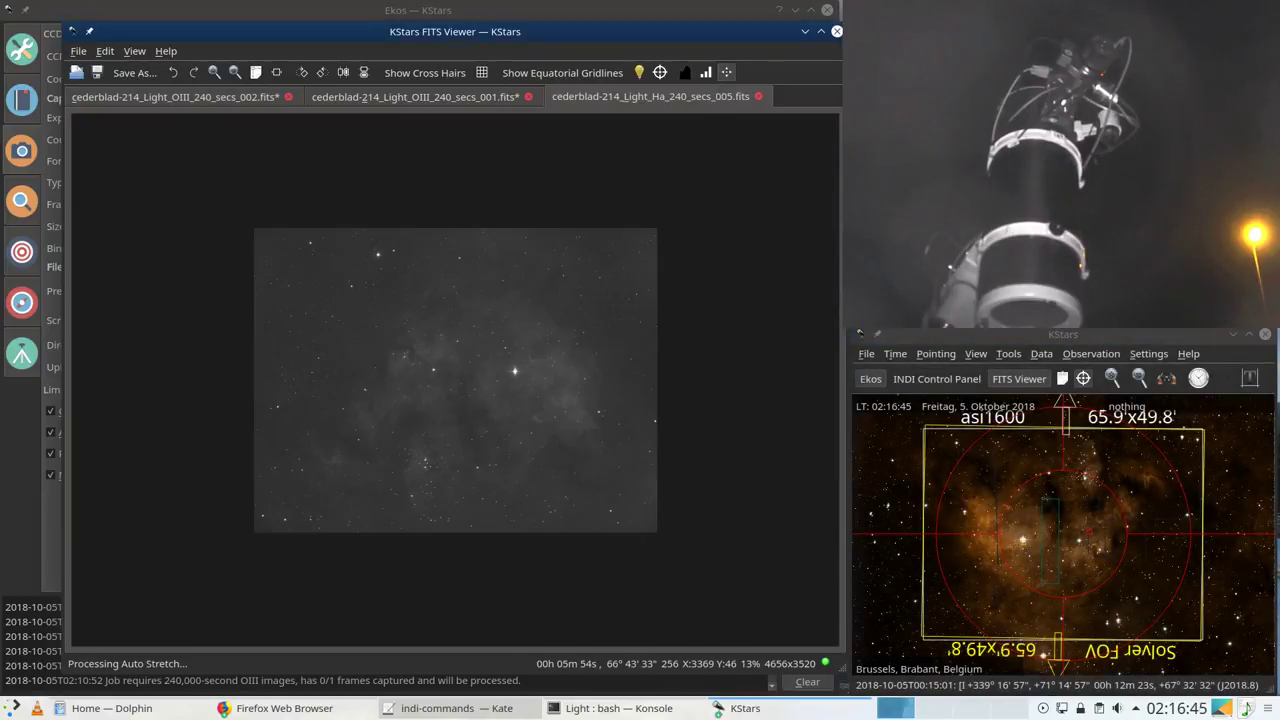
pyautogui.click(278, 74)
# Step: Compare the star positions and nebula signal of the Ha frame with both OIII frames
pyautogui.click(491, 100)
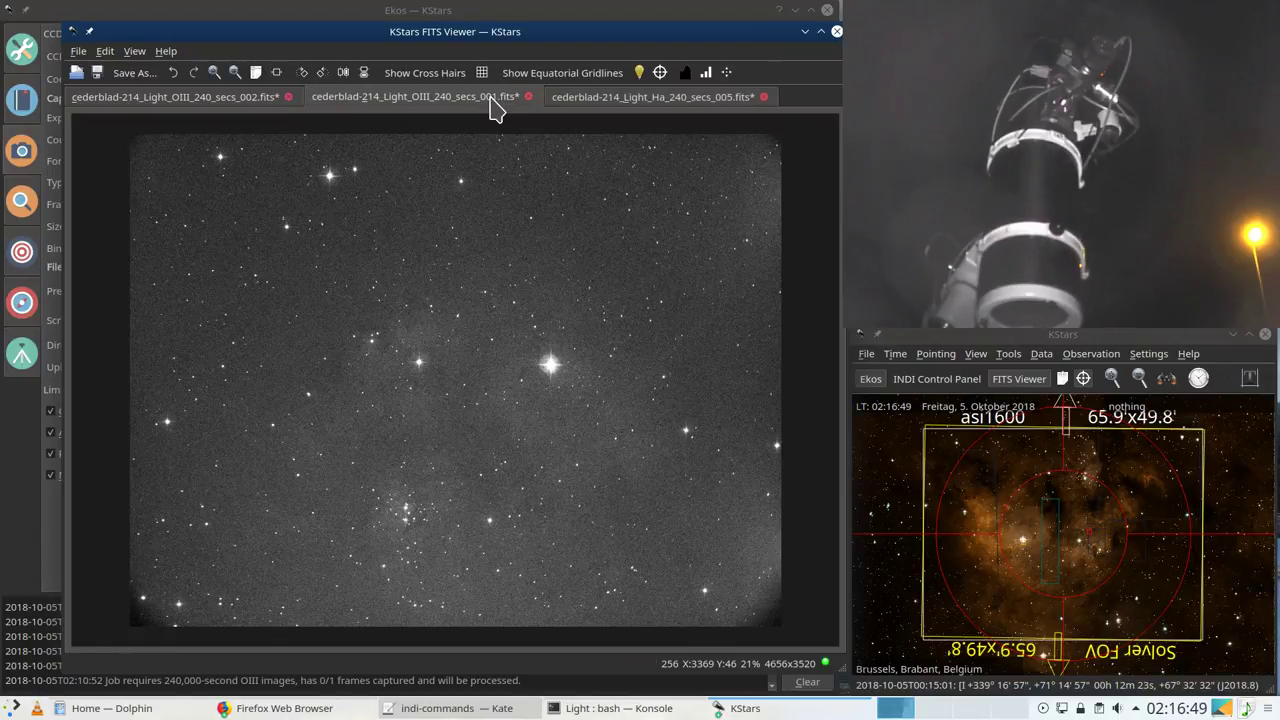
pyautogui.click(645, 108)
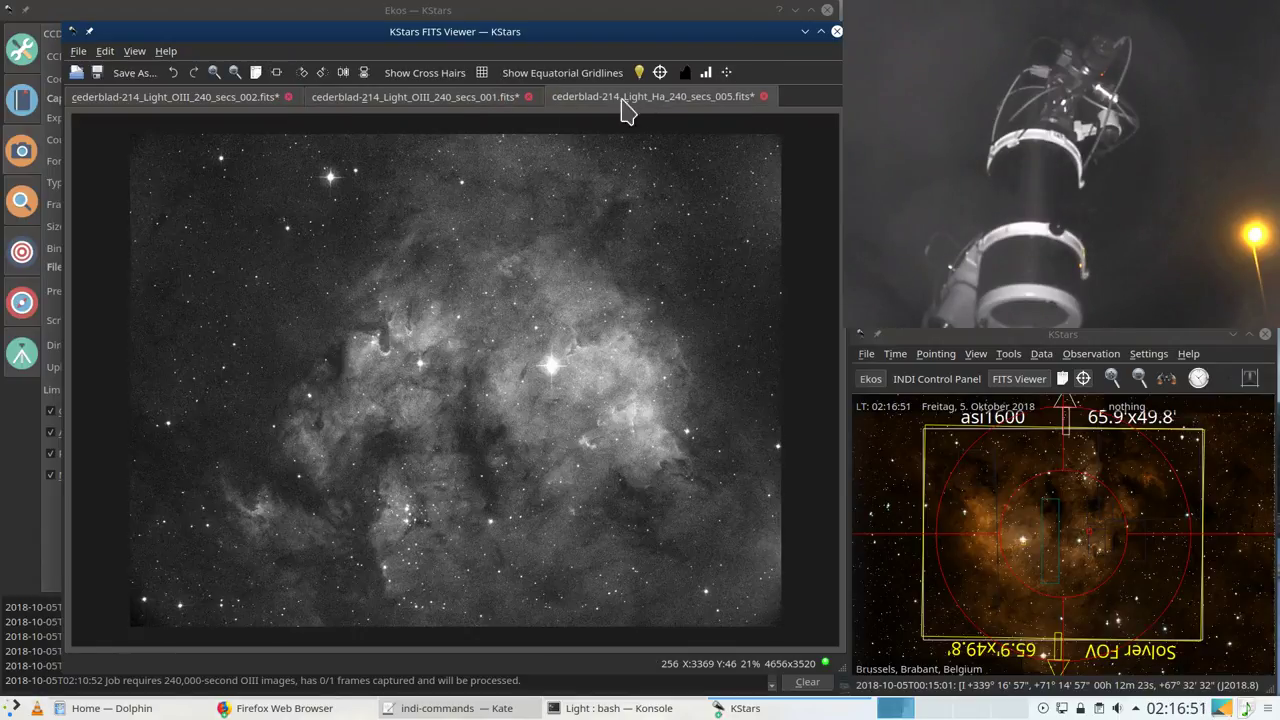
pyautogui.click(410, 108)
pyautogui.click(627, 108)
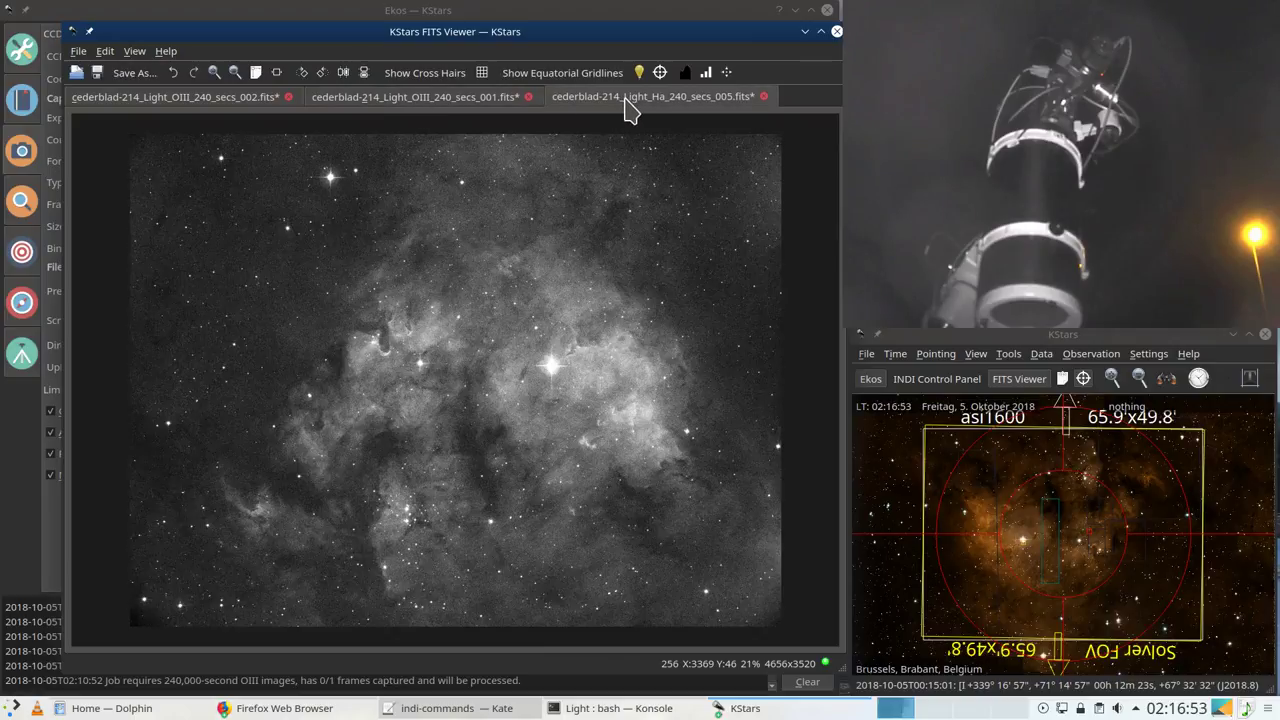
pyautogui.click(476, 109)
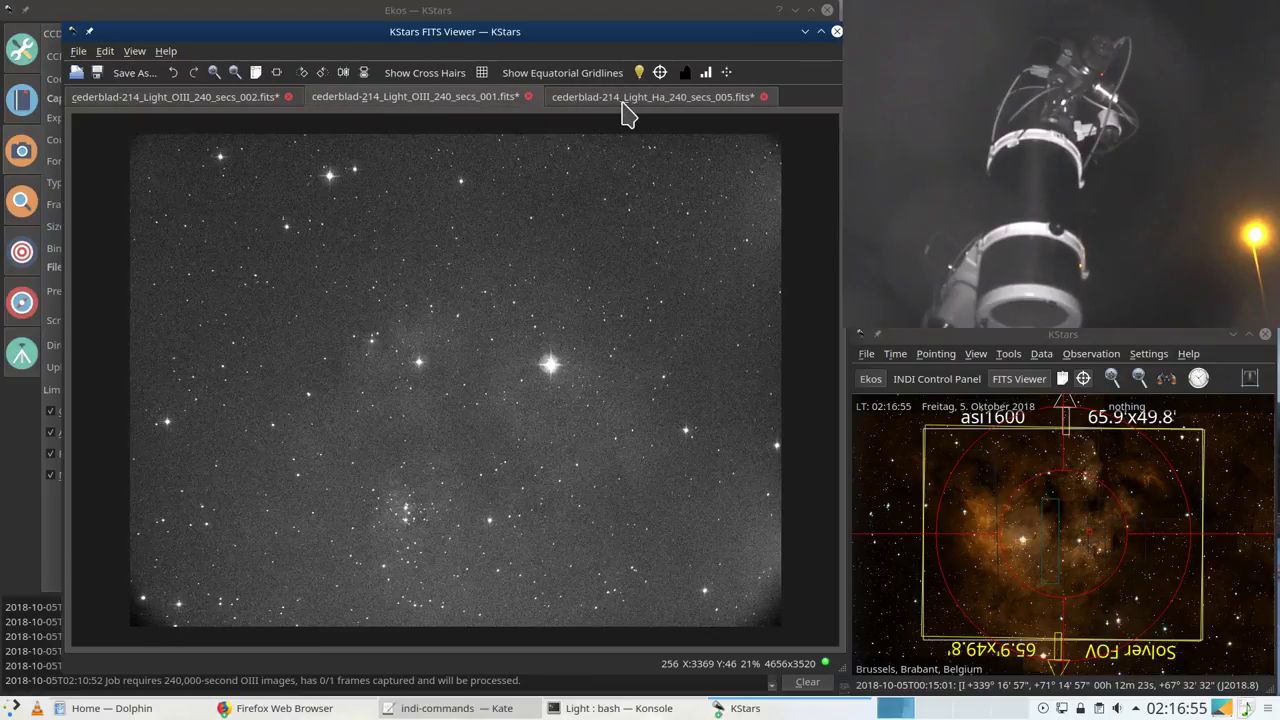
pyautogui.click(168, 108)
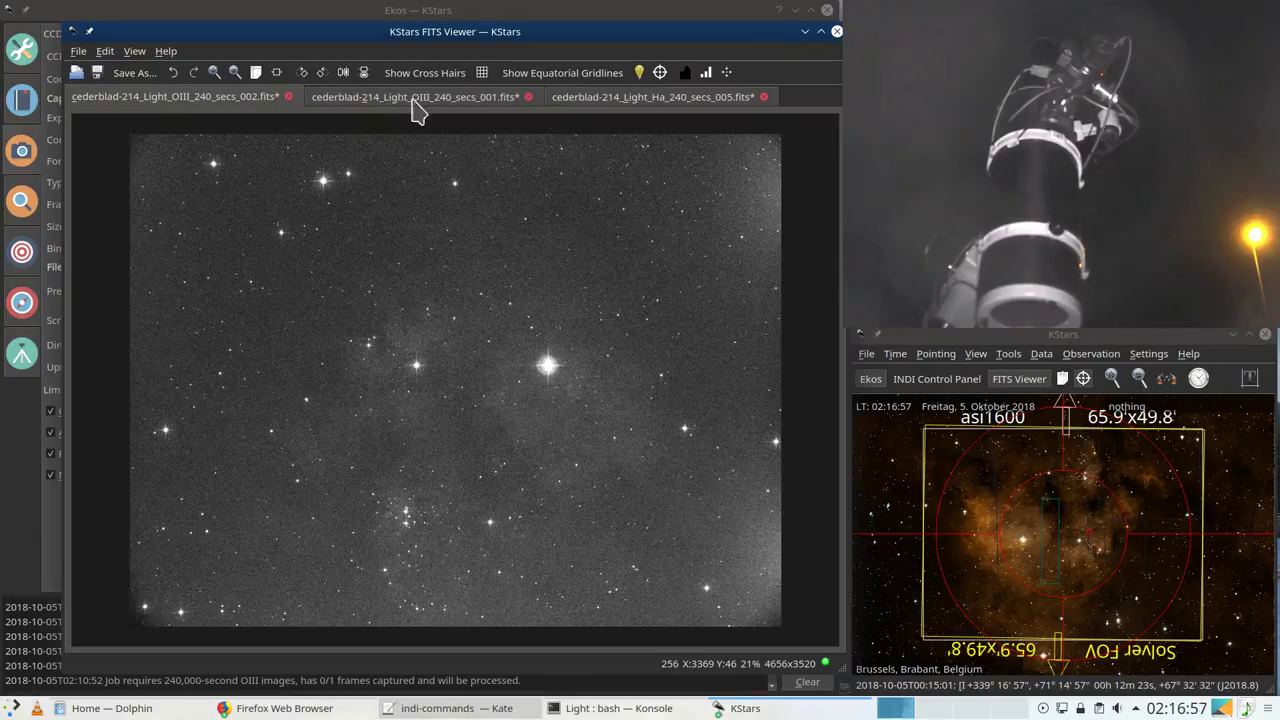
pyautogui.click(592, 110)
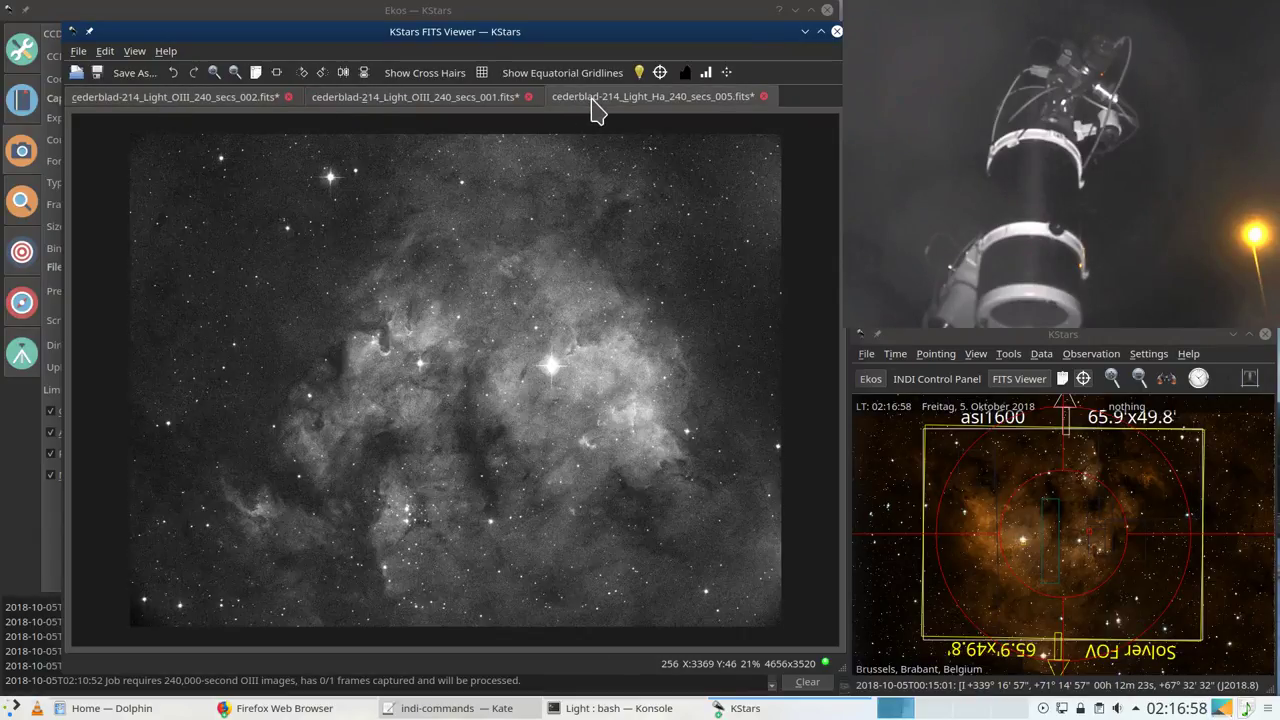
pyautogui.click(213, 108)
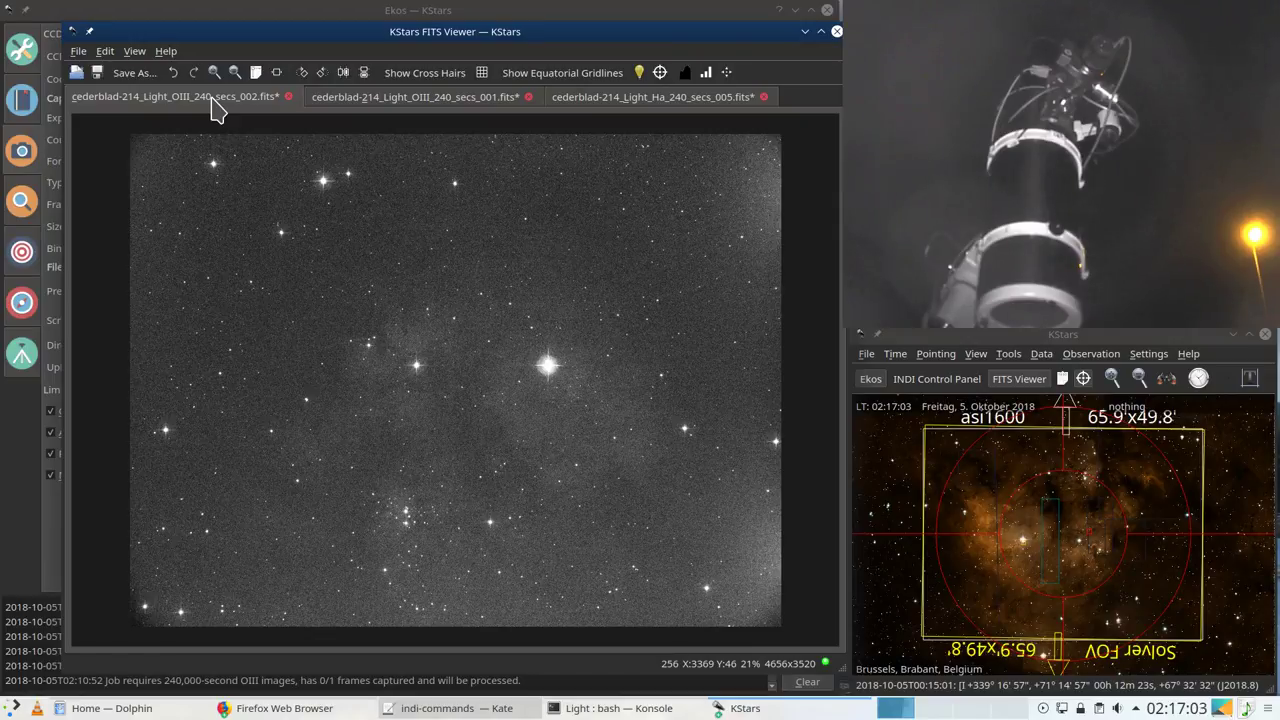
pyautogui.click(476, 102)
pyautogui.click(617, 106)
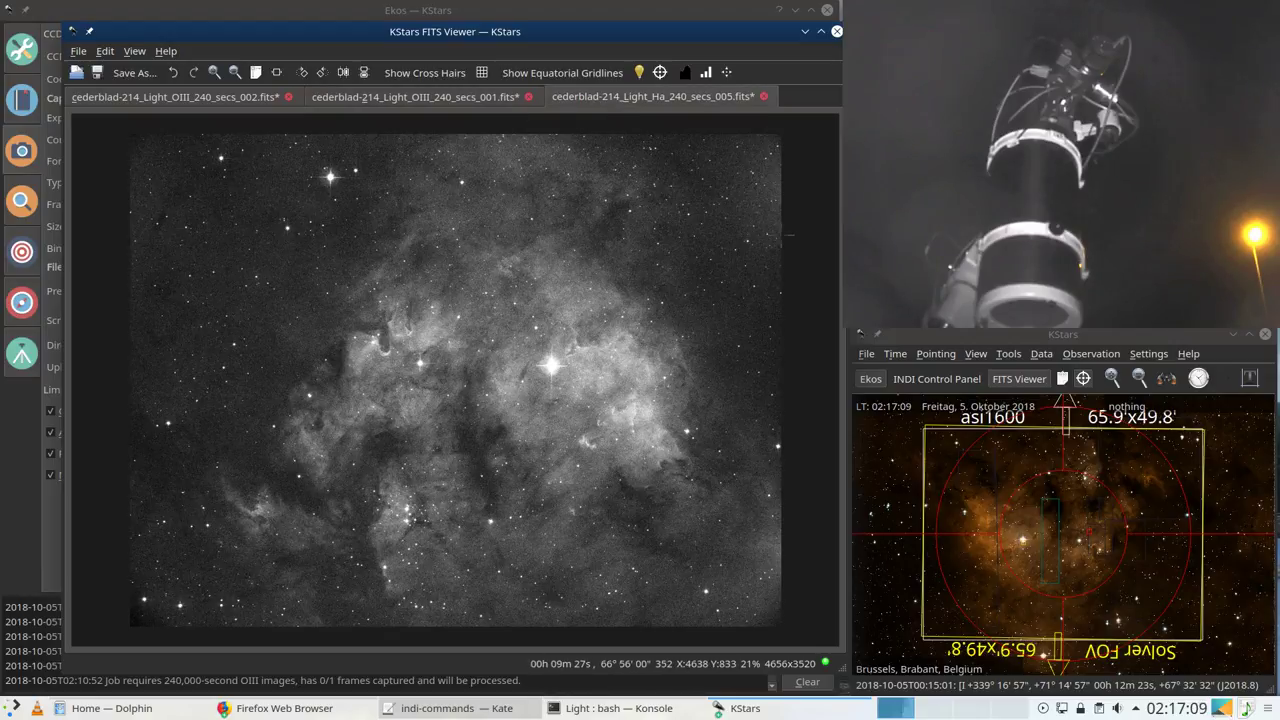
# Step: Minimise the FITS Viewer and inspect the guiding errors on a zoomed-out Drift Plot in the Guide module
pyautogui.click(805, 33)
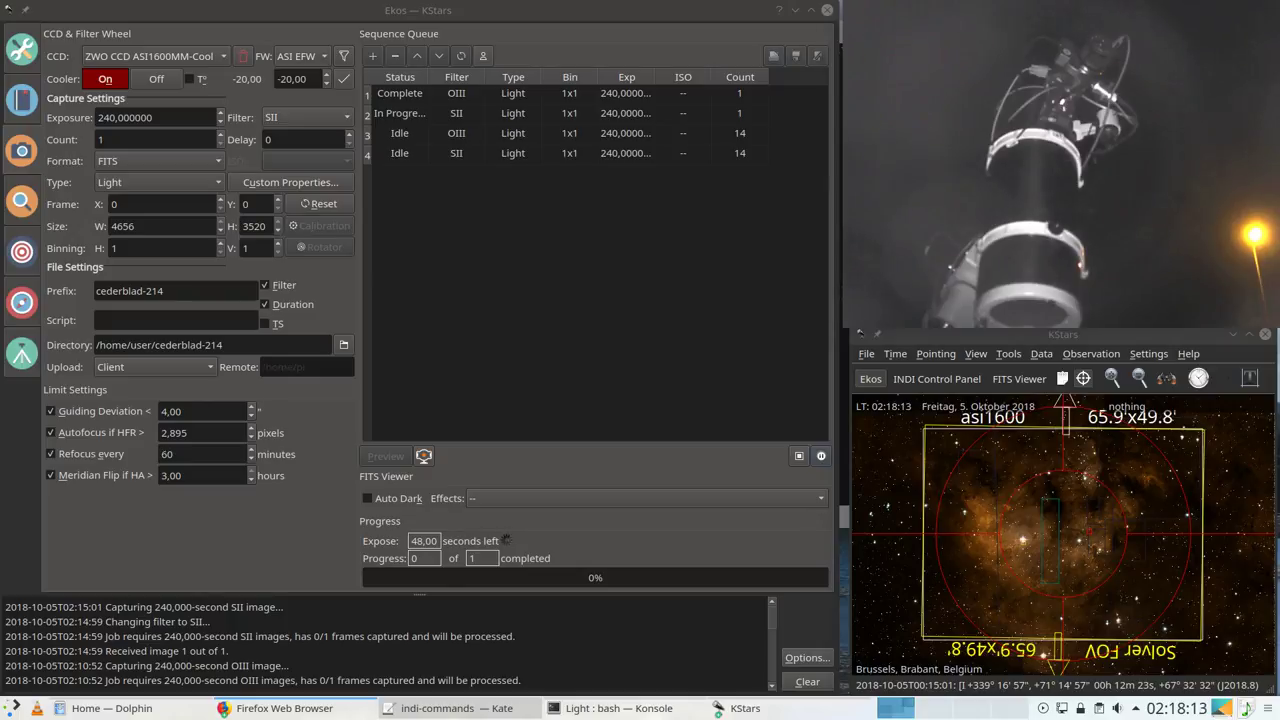
pyautogui.moveTo(440, 714)
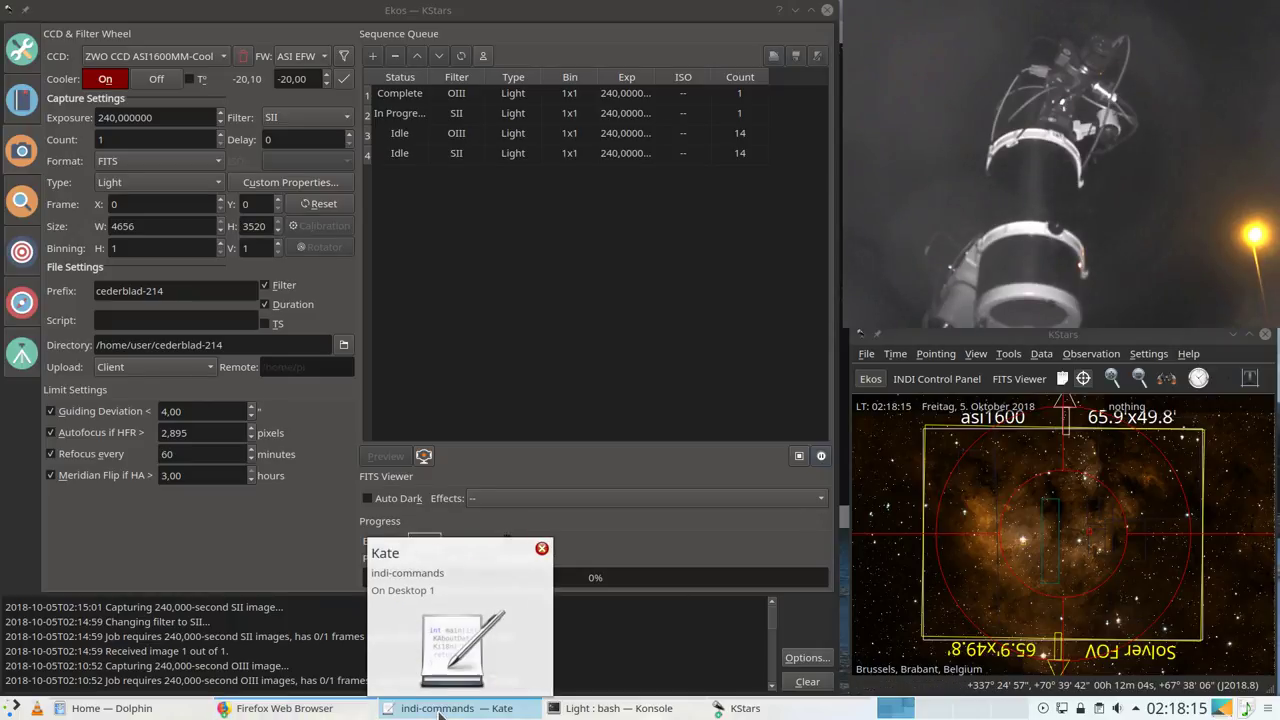
pyautogui.moveTo(315, 706)
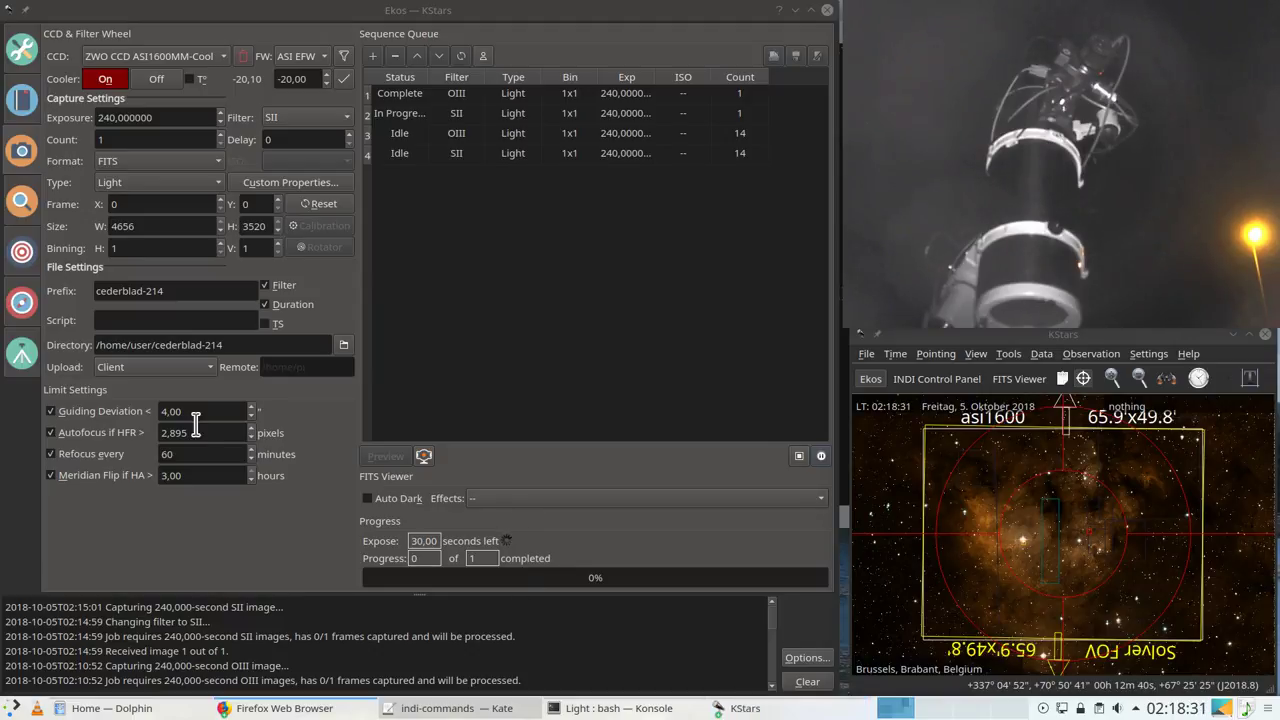
pyautogui.click(20, 304)
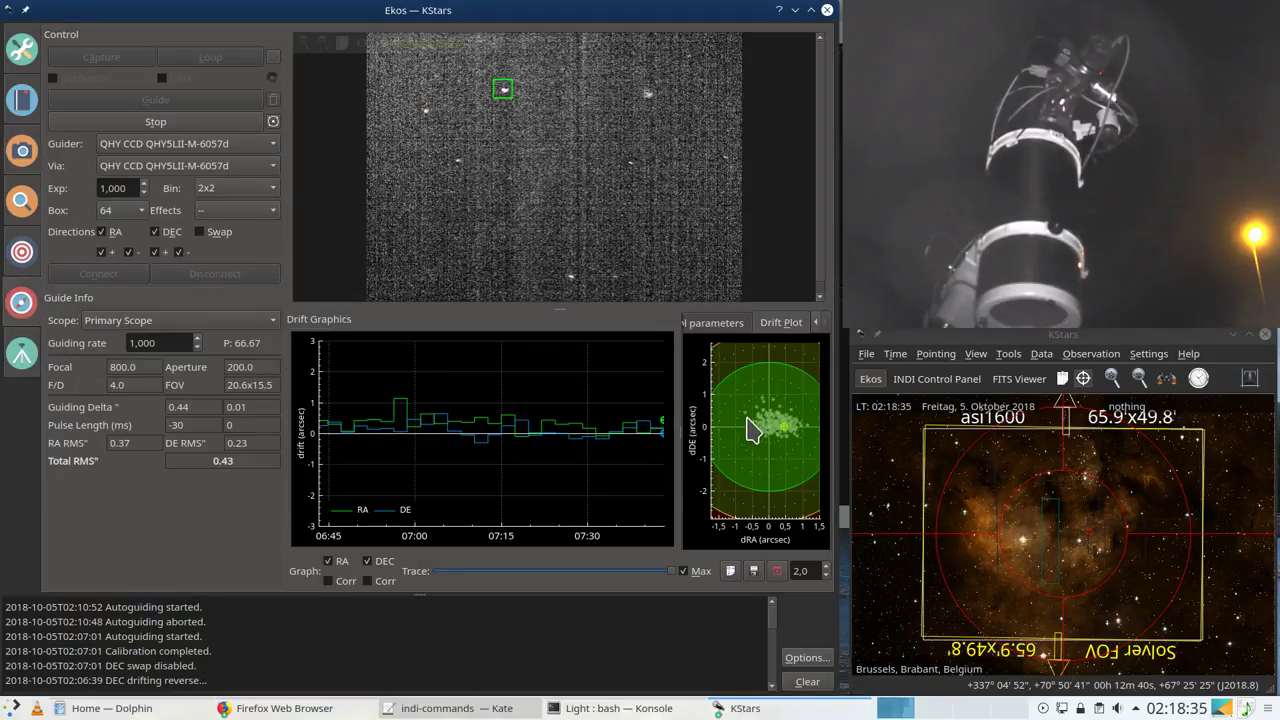
pyautogui.scroll(-3, 758, 424)
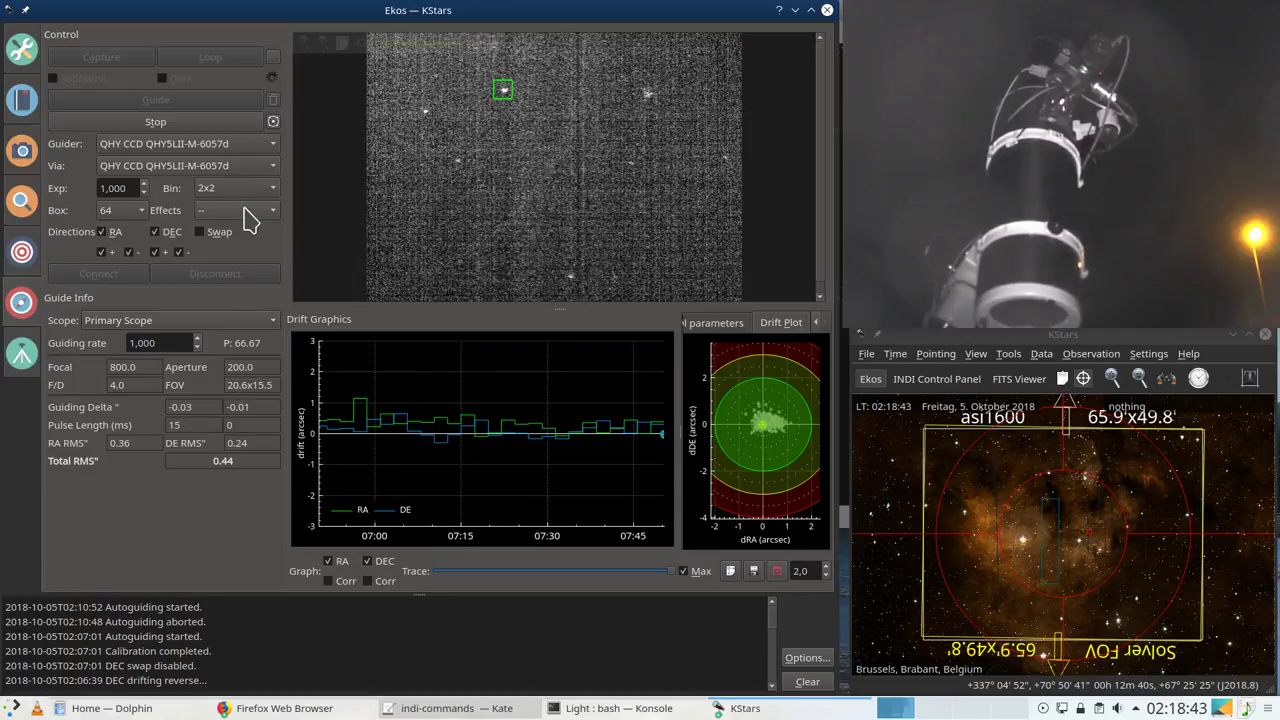
# Step: Check the session summary in Ekos and the progress of the sequence queue in the Capture module
pyautogui.click(21, 48)
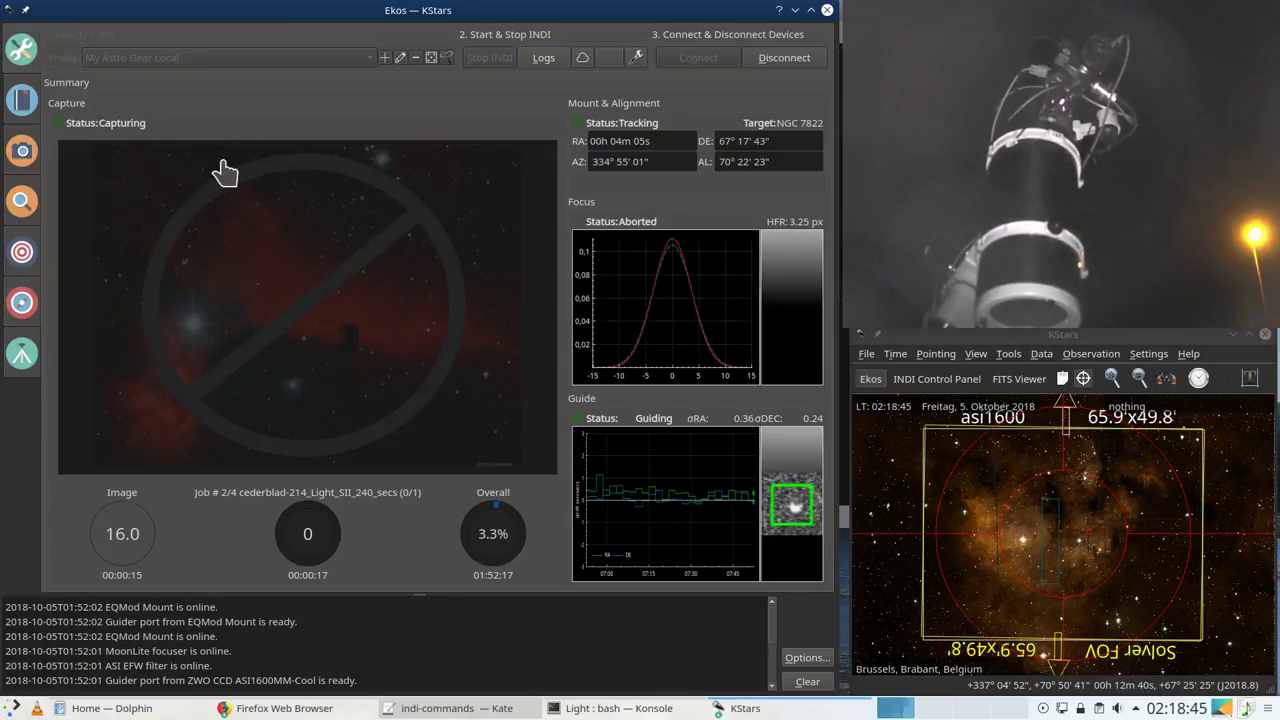
pyautogui.click(18, 106)
pyautogui.click(22, 151)
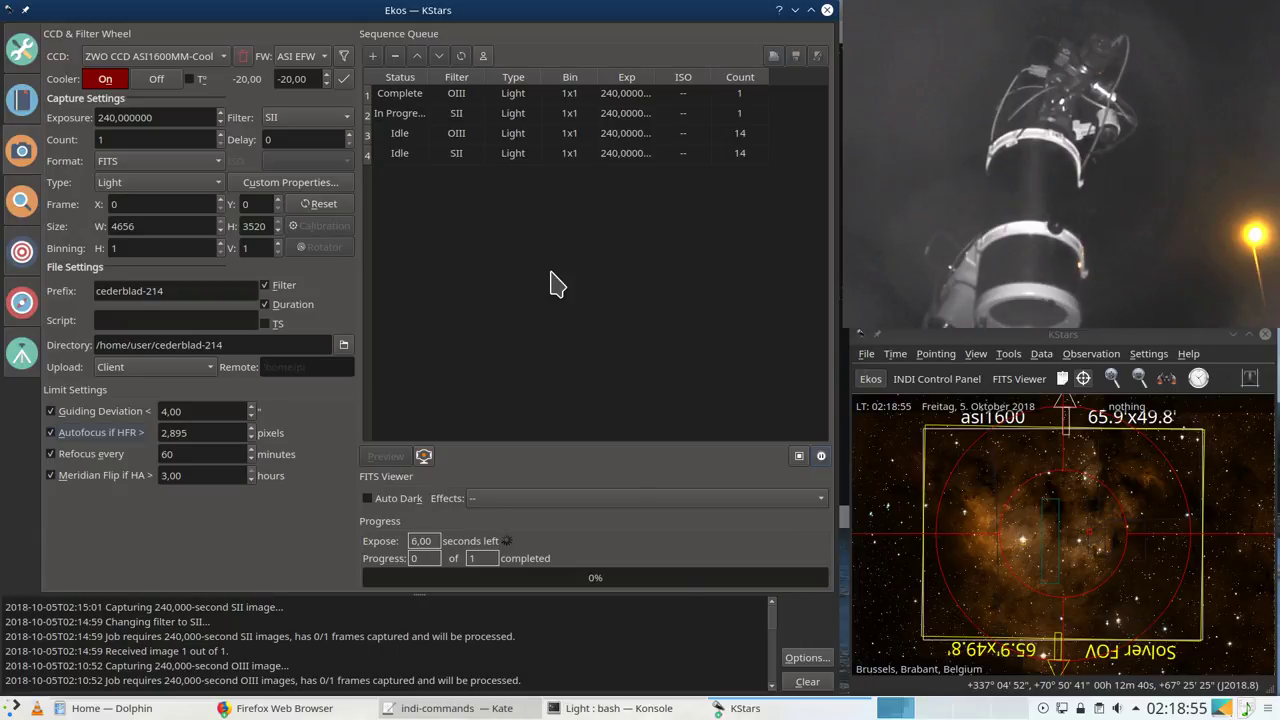
# Step: Bring back the FITS Viewer, show cederblad-214_Light_SII_240_secs_001.fits and auto-stretch it
pyautogui.click(745, 707)
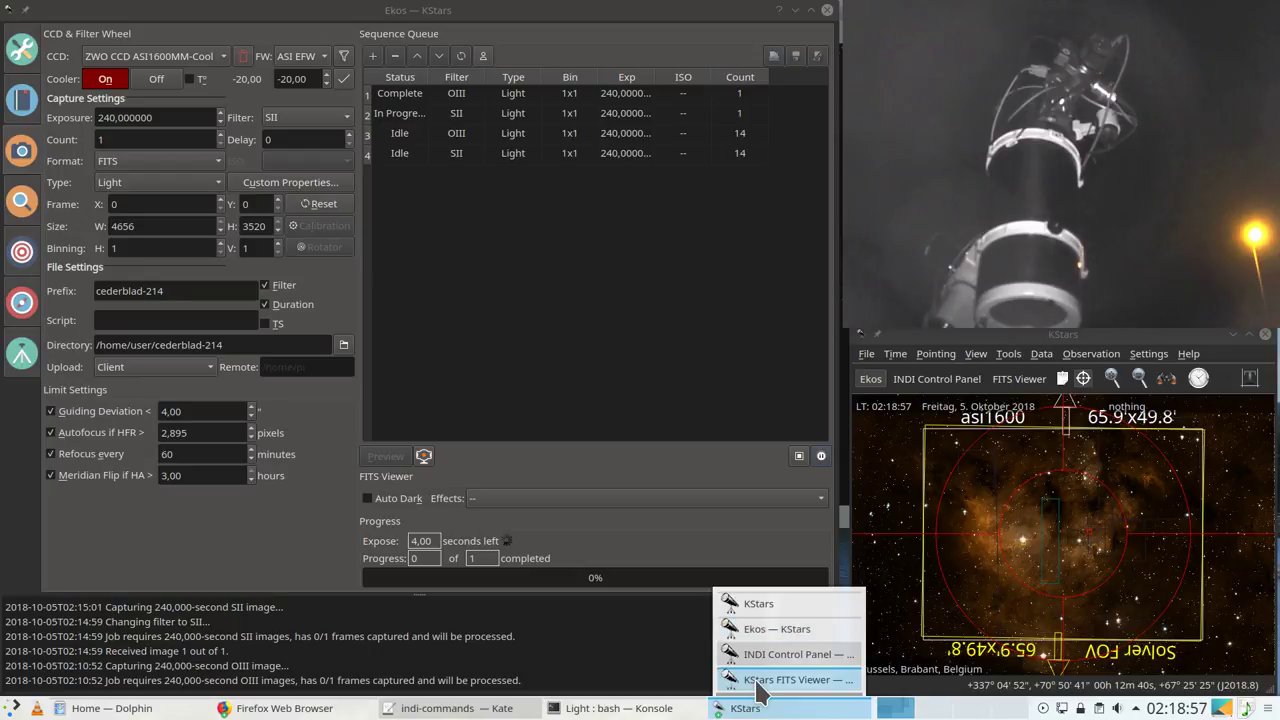
pyautogui.click(757, 680)
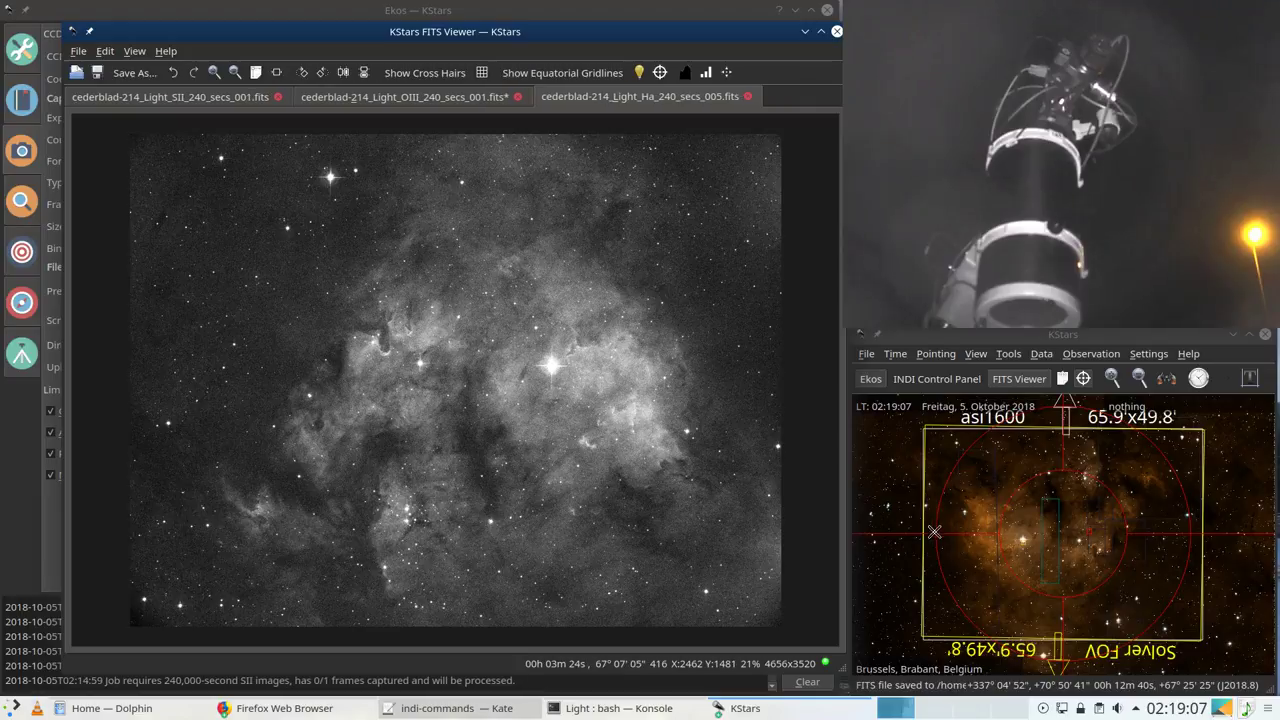
pyautogui.click(209, 104)
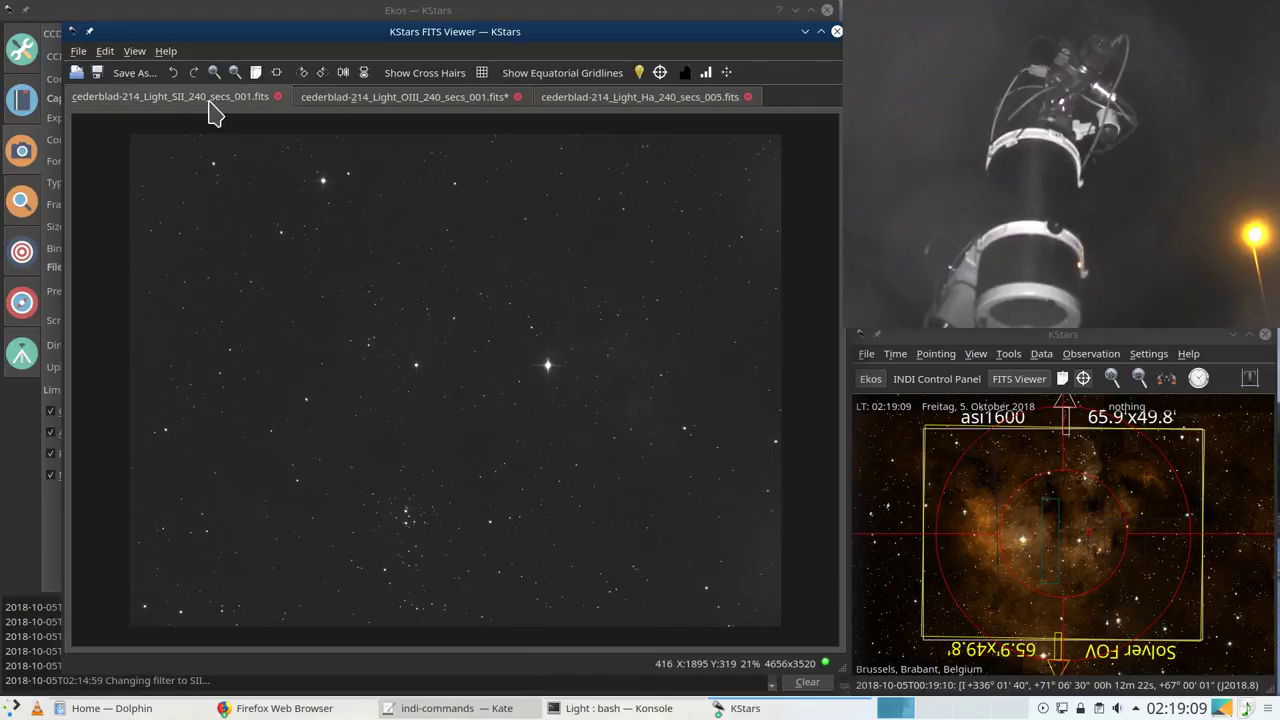
pyautogui.click(727, 72)
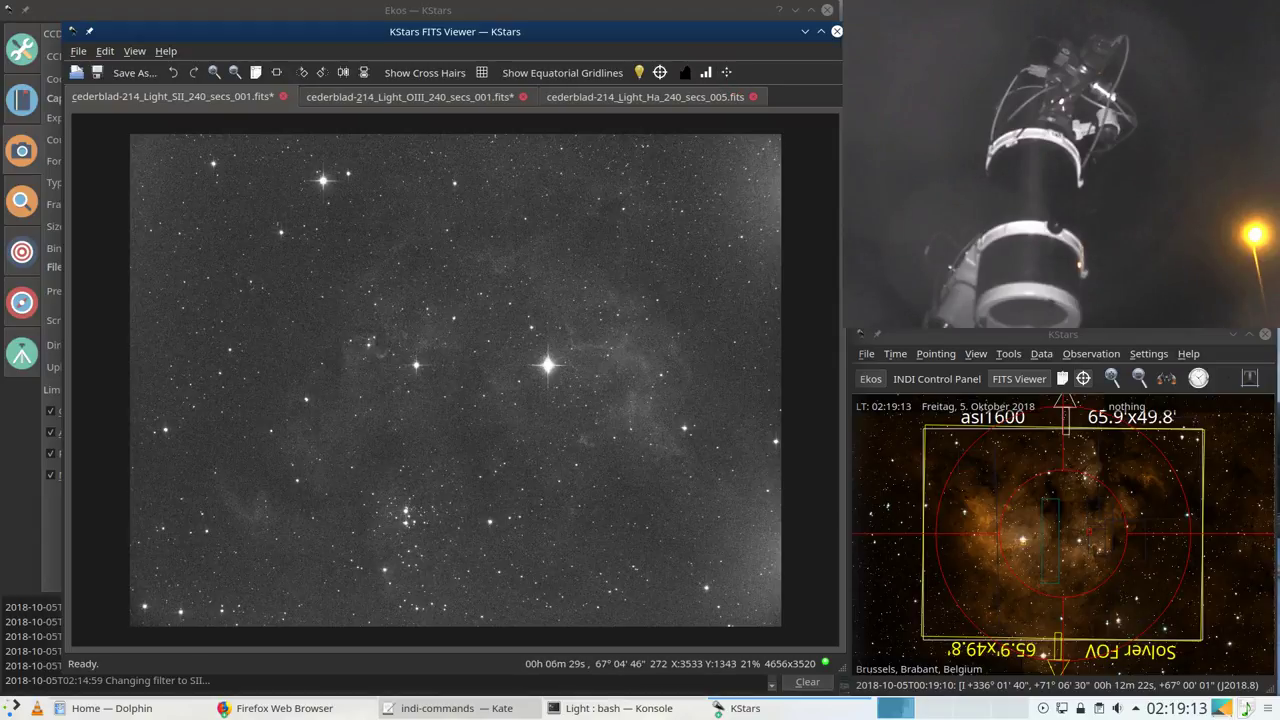
# Step: Examine the nebula signal and stars in the SII frame at several magnifications and compare it with the OIII frame
pyautogui.scroll(-2, 623, 320)
pyautogui.scroll(3, 623, 320)
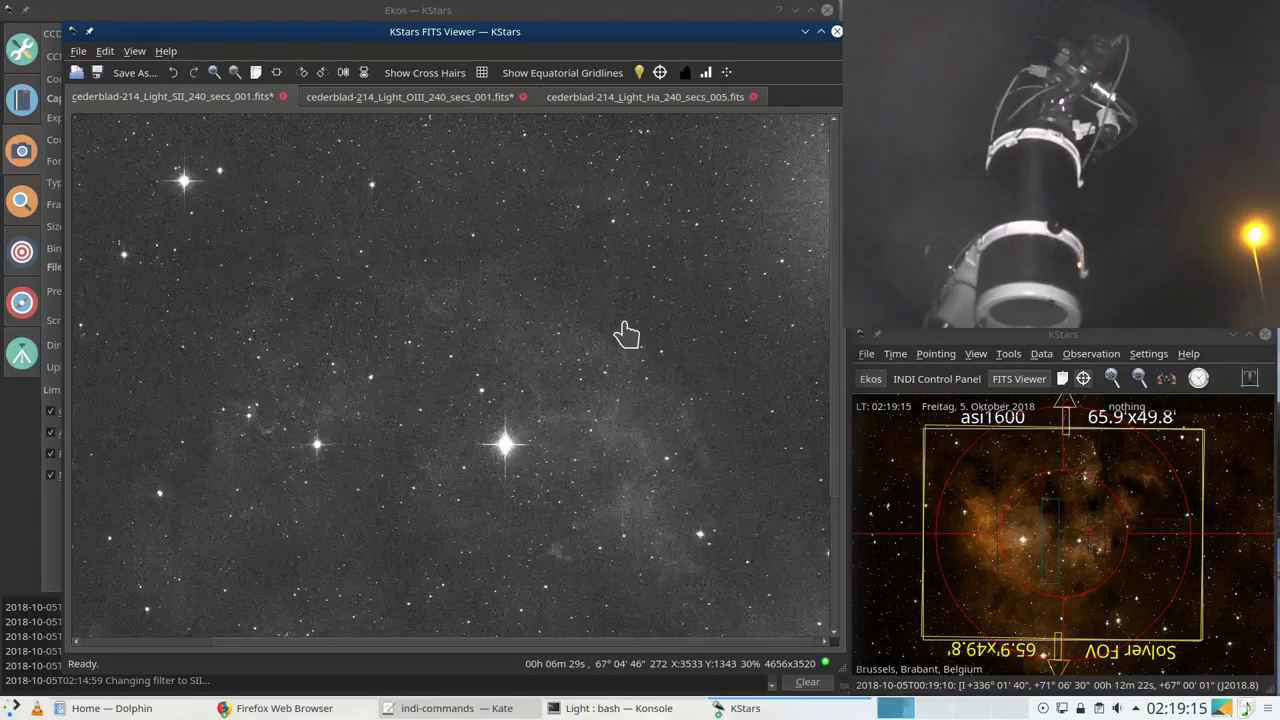
pyautogui.scroll(-1, 623, 330)
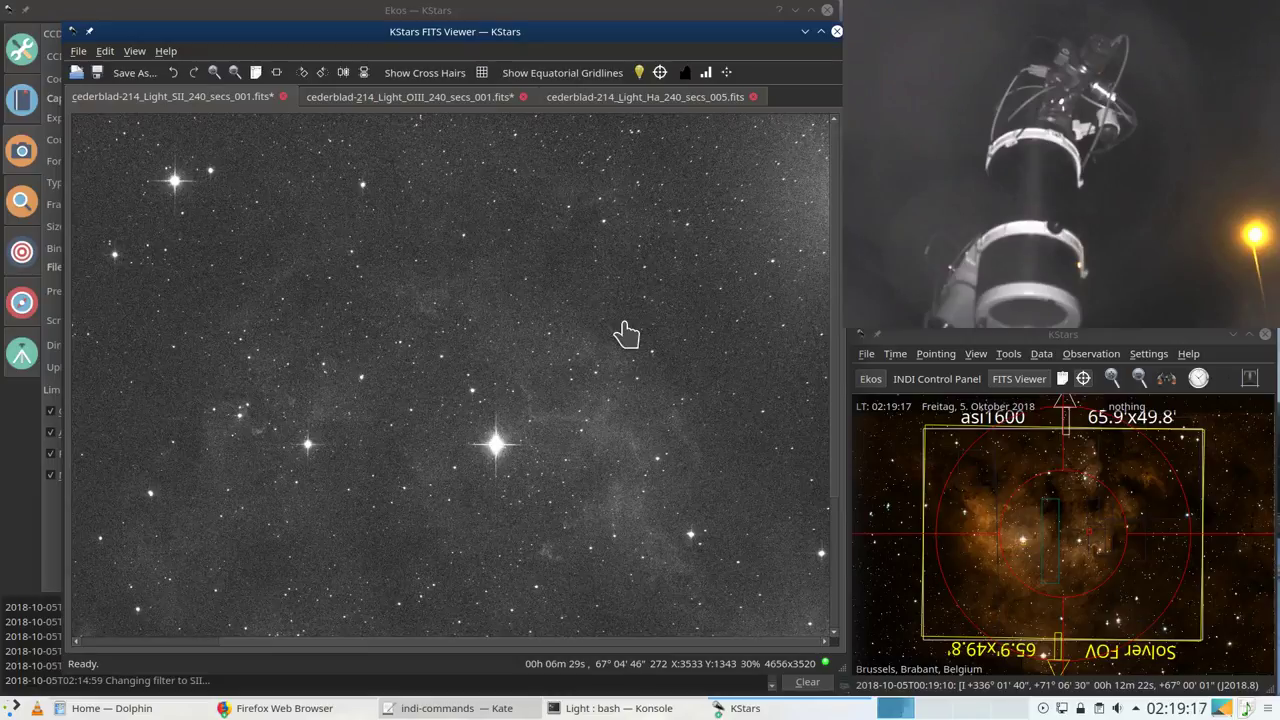
pyautogui.click(455, 104)
pyautogui.click(243, 106)
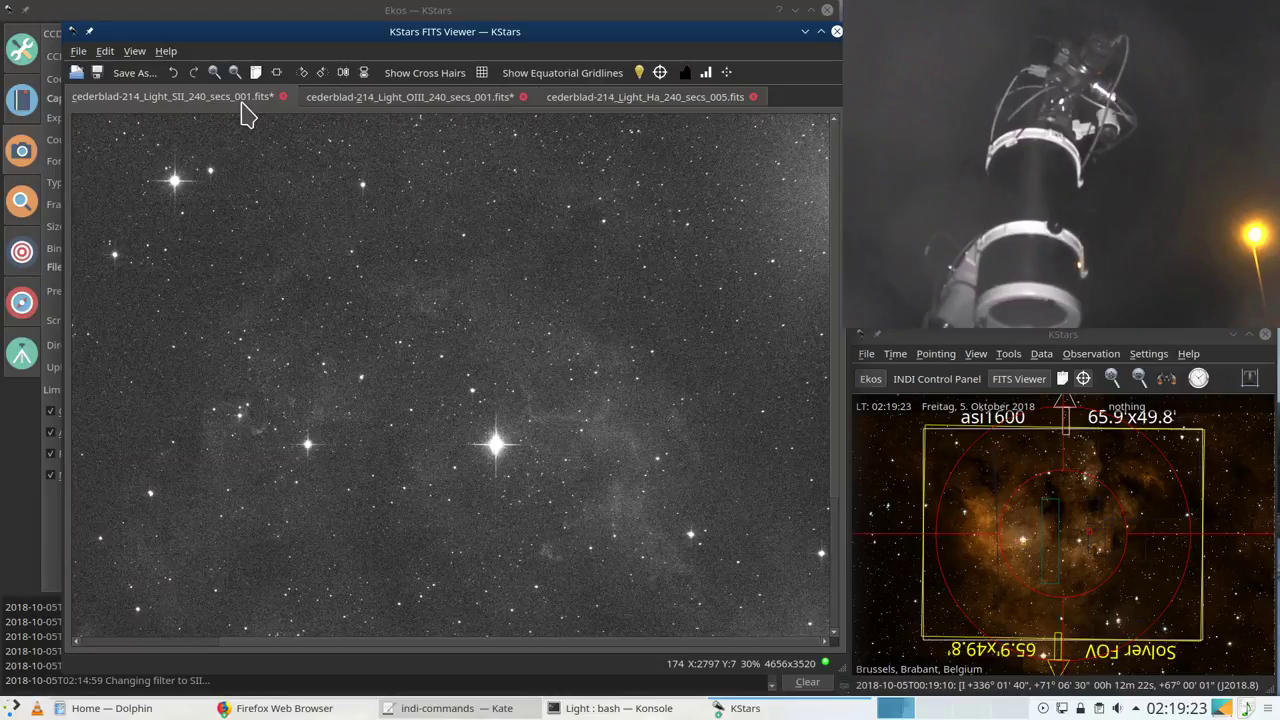
pyautogui.scroll(-1, 443, 380)
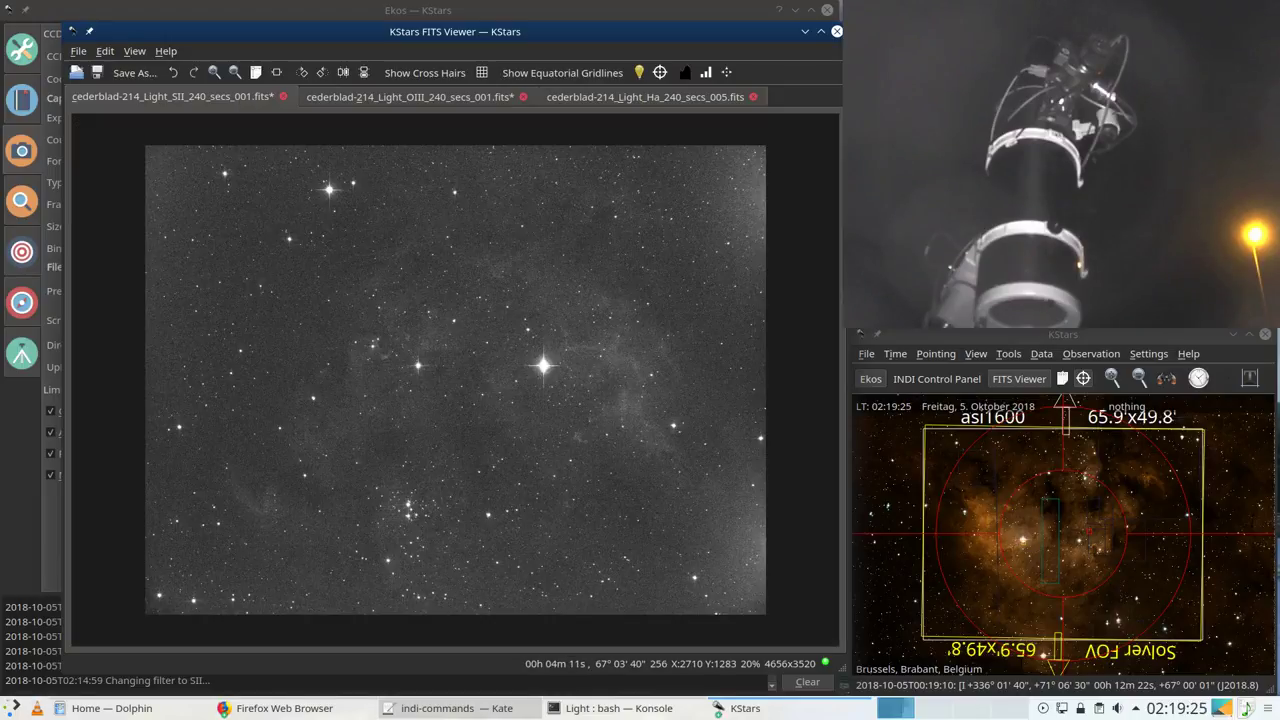
pyautogui.scroll(1, 441, 383)
pyautogui.scroll(1, 443, 383)
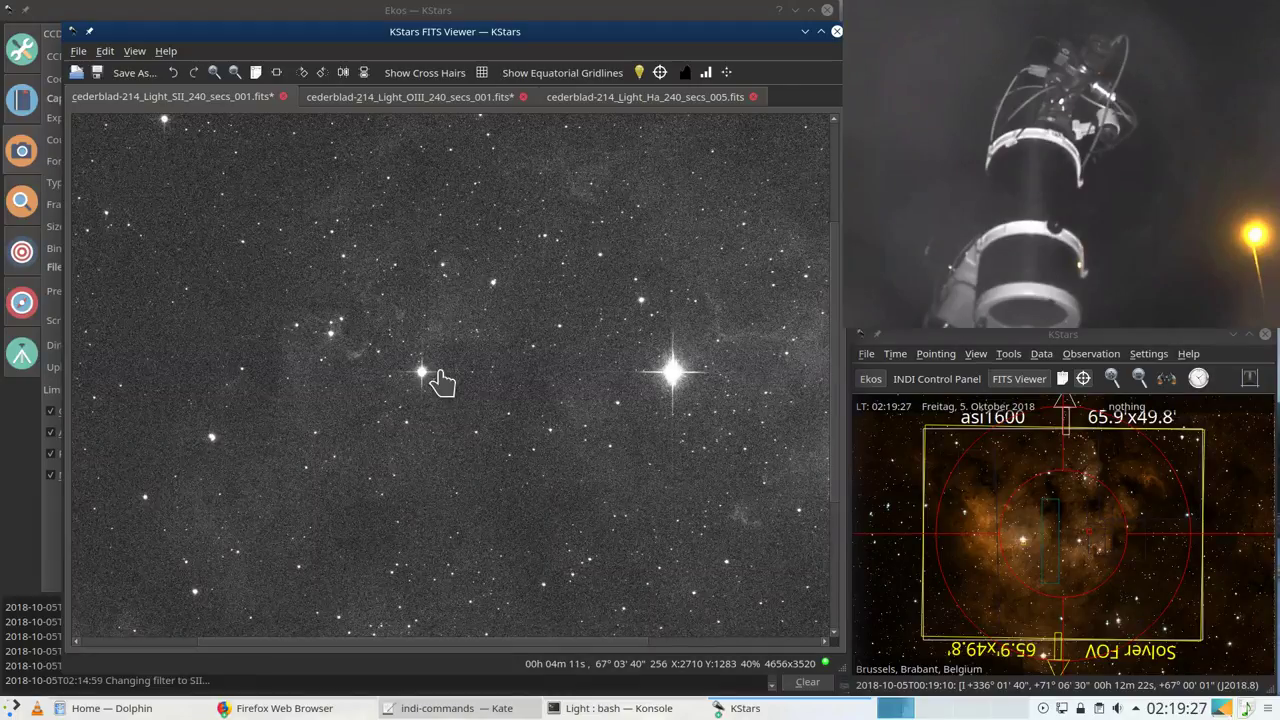
pyautogui.scroll(-1, 443, 383)
pyautogui.scroll(-1, 443, 383)
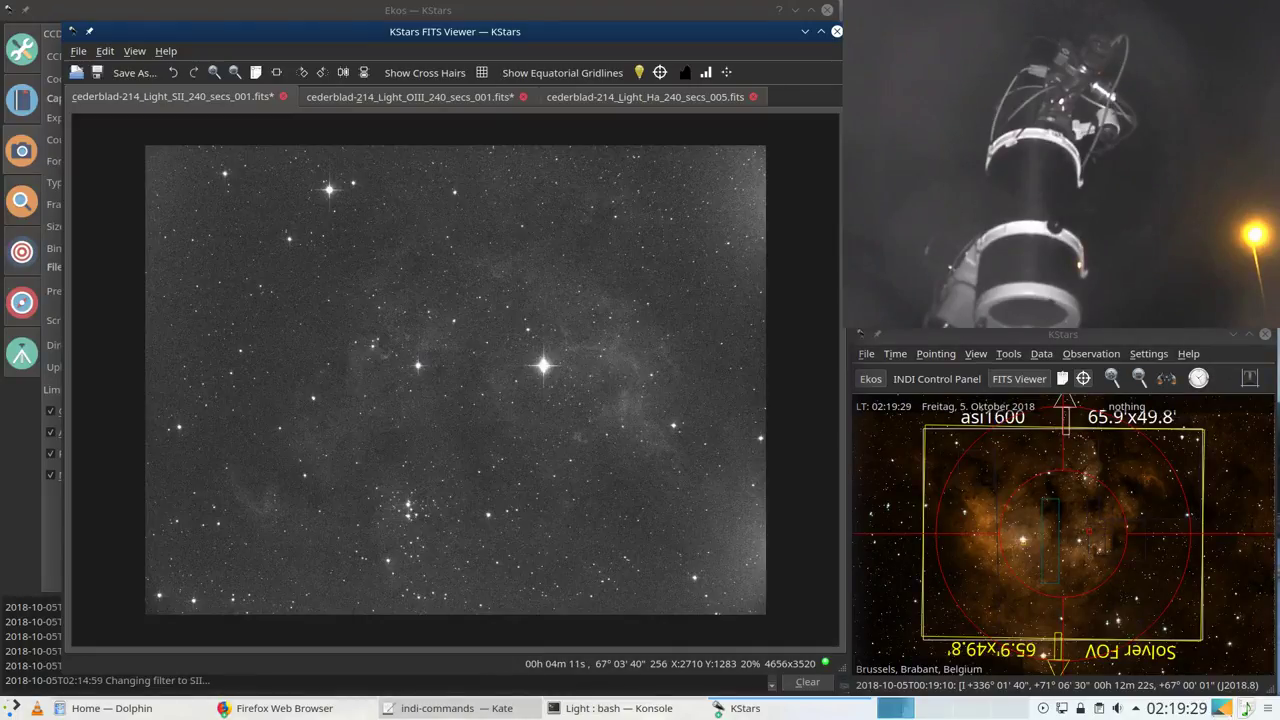
pyautogui.scroll(1, 443, 383)
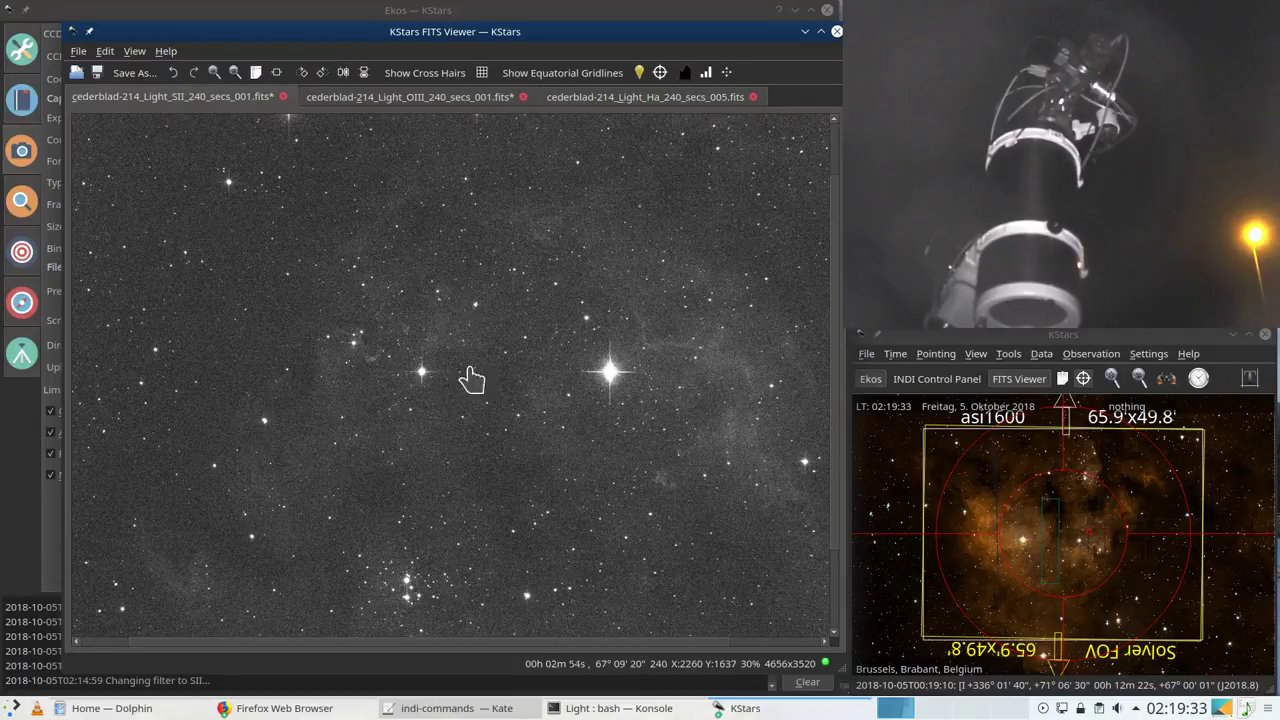
# Step: Minimise the FITS Viewer and abort the running capture sequence
pyautogui.click(805, 31)
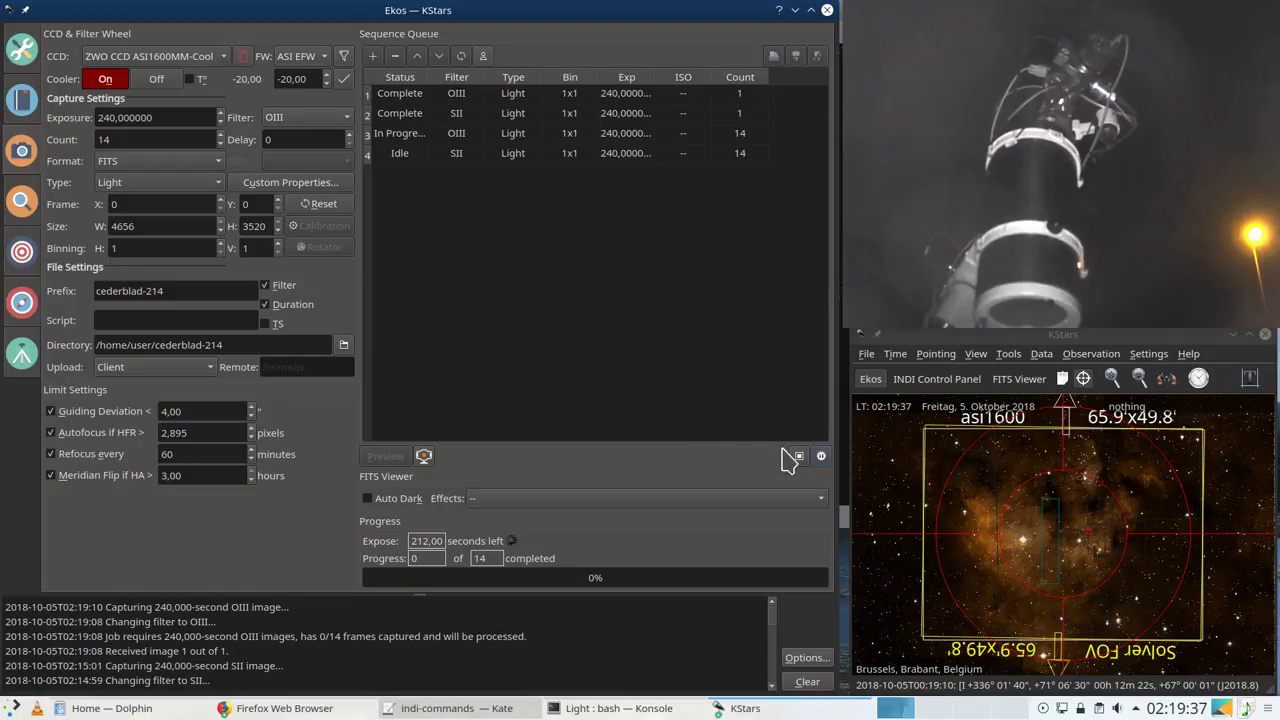
pyautogui.click(818, 456)
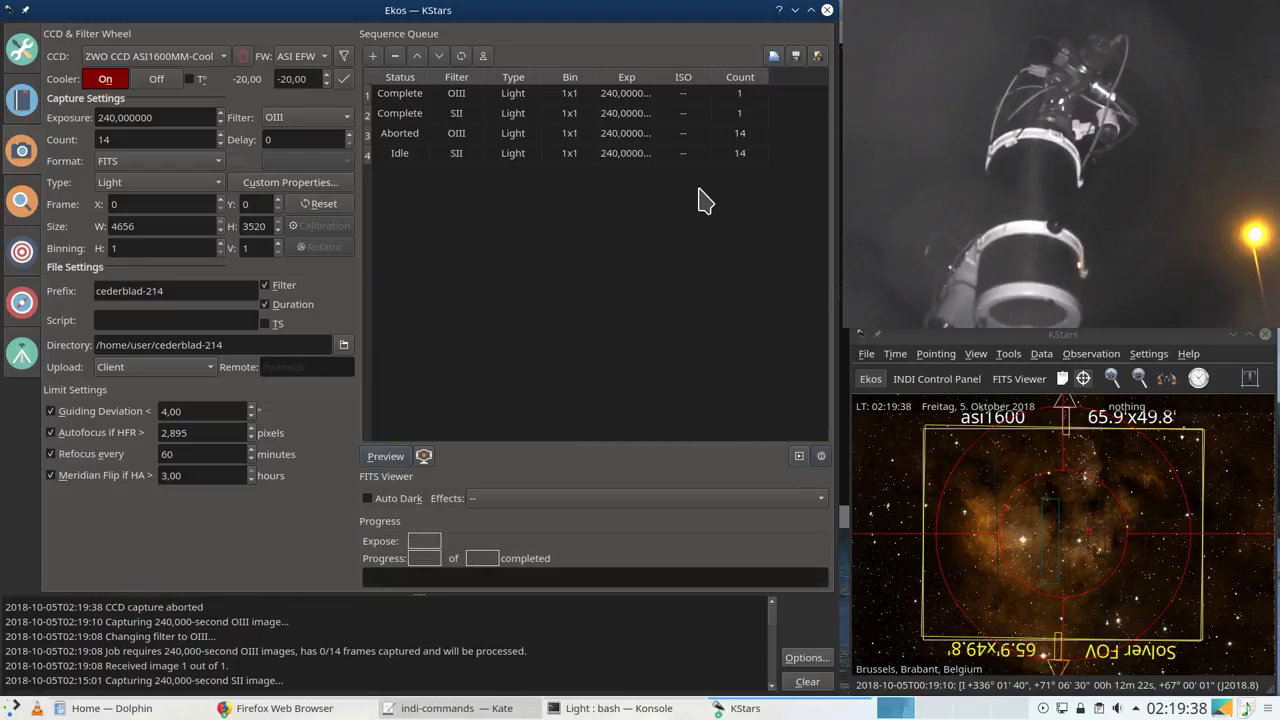
# Step: Open the Observation Planner, move it clear of the sky map and select NGC 896 in the wish list
pyautogui.click(1160, 338)
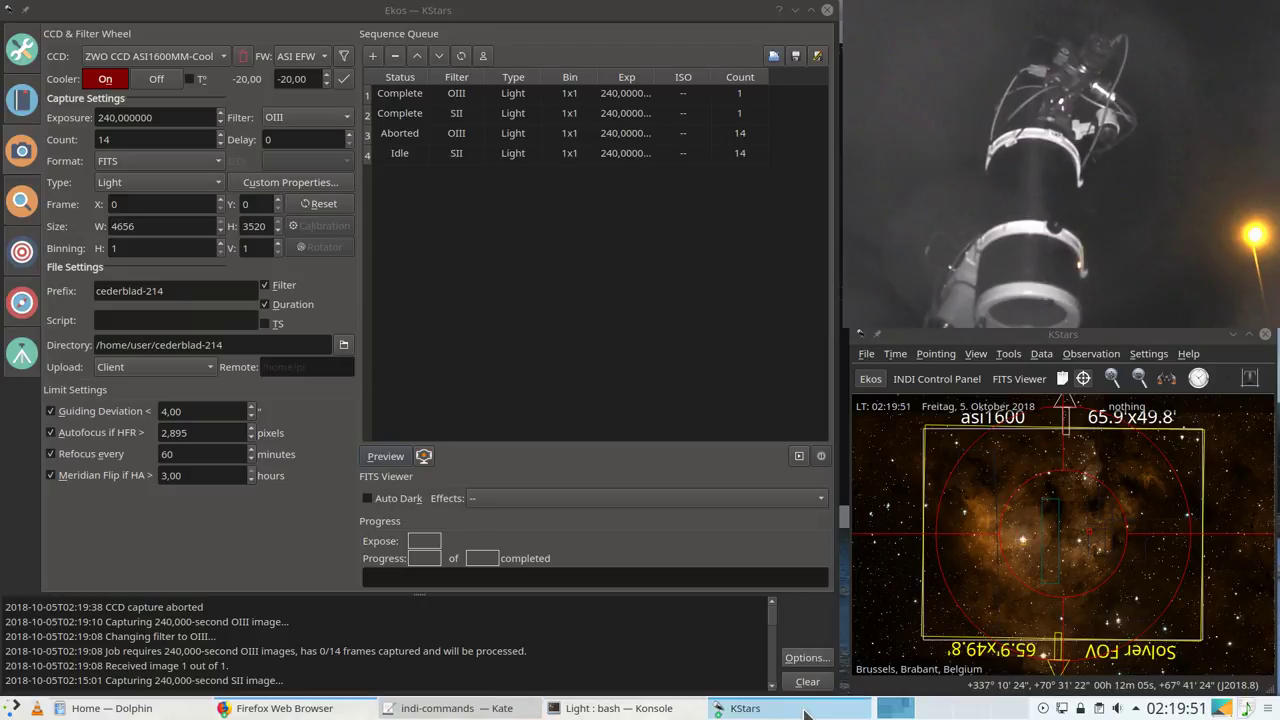
pyautogui.click(742, 708)
pyautogui.click(1095, 354)
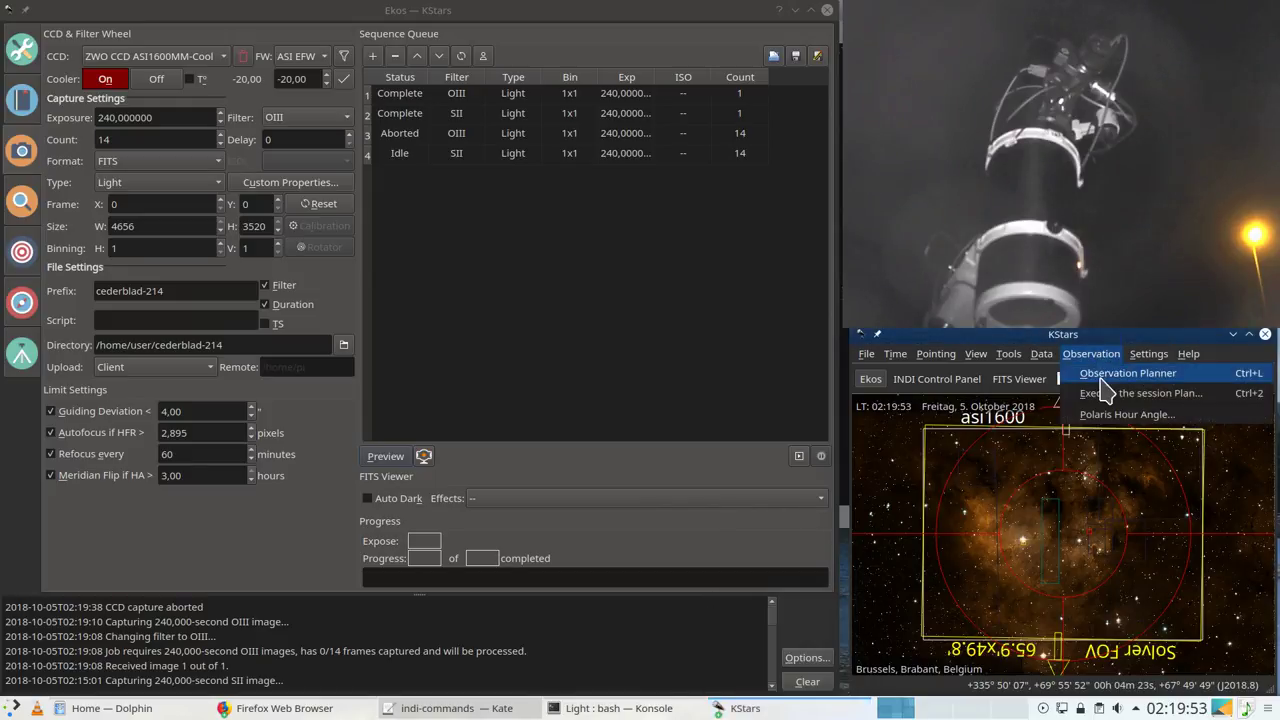
pyautogui.click(1100, 376)
pyautogui.moveTo(835, 201); pyautogui.dragTo(345, 158)
pyautogui.click(133, 340)
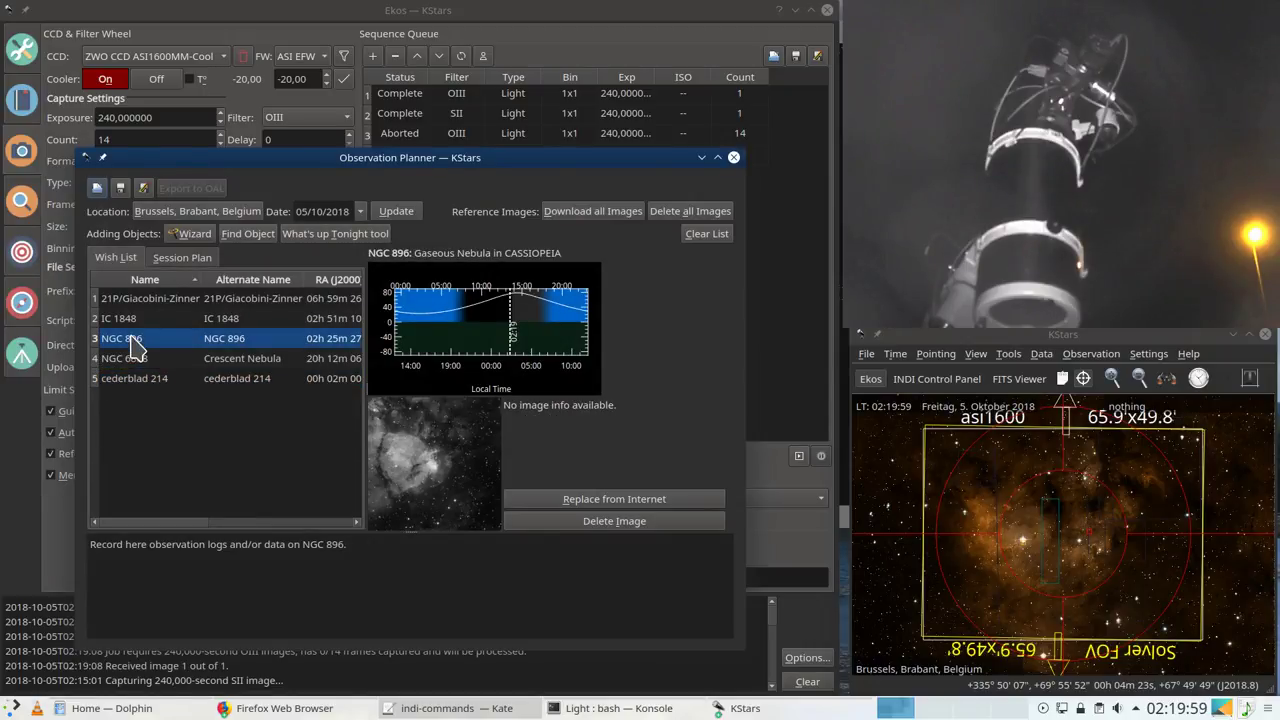
# Step: Survey the wider sky around the current mount position on the sky map to locate the NGC 896 region
pyautogui.scroll(-5, 1028, 544)
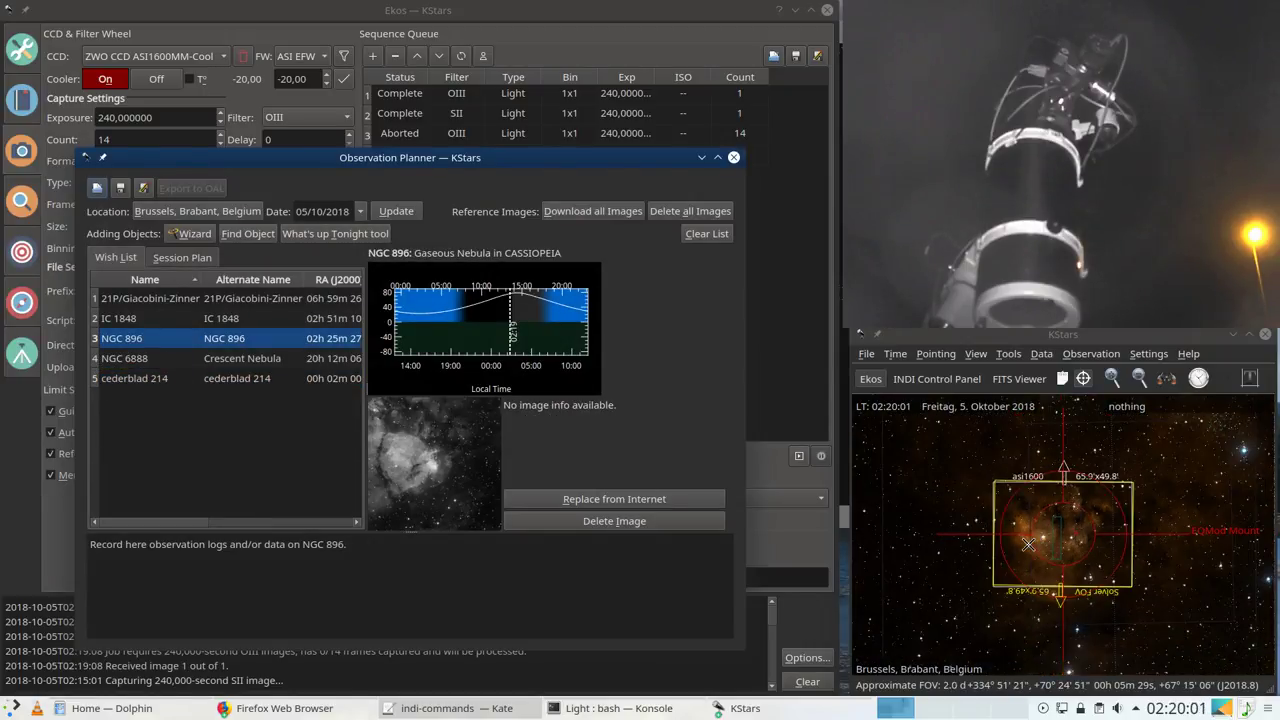
pyautogui.scroll(-8, 1028, 544)
pyautogui.scroll(-3, 1028, 544)
pyautogui.moveTo(1023, 537)
pyautogui.mouseDown()
pyautogui.moveTo(997, 583)
pyautogui.moveTo(1057, 572)
pyautogui.moveTo(1051, 560)
pyautogui.mouseUp()
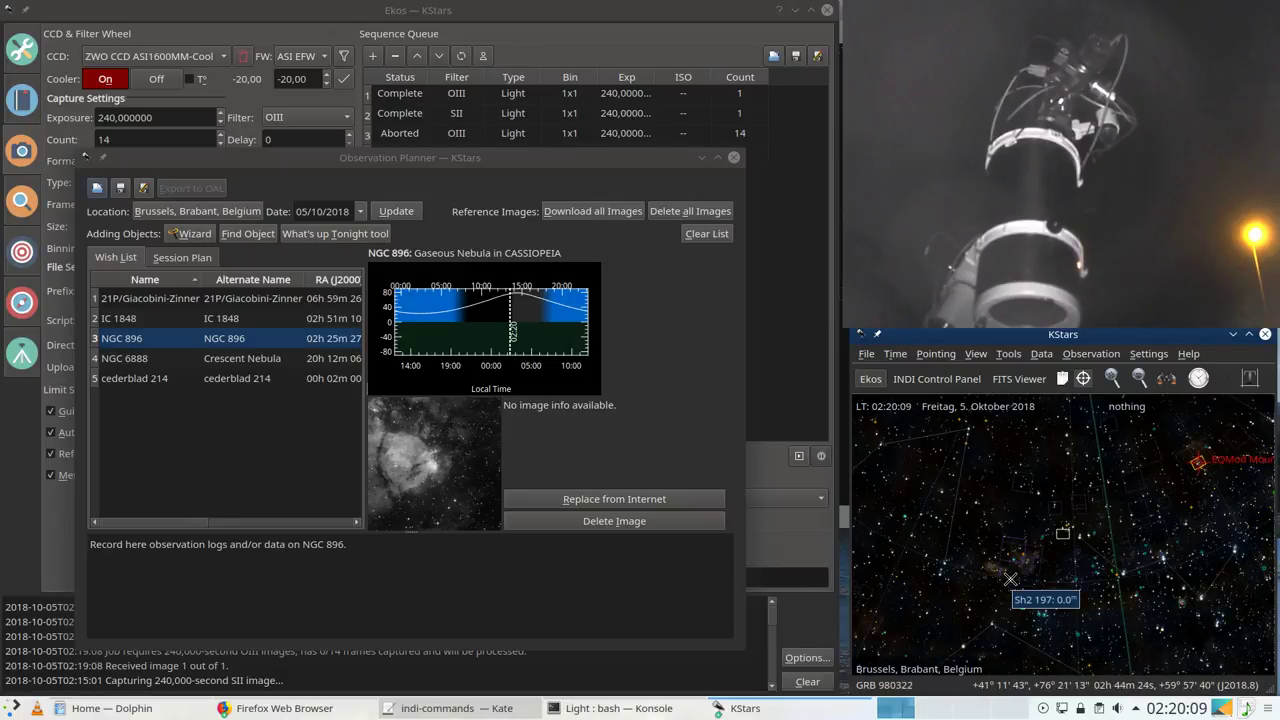
pyautogui.scroll(-2, 1010, 580)
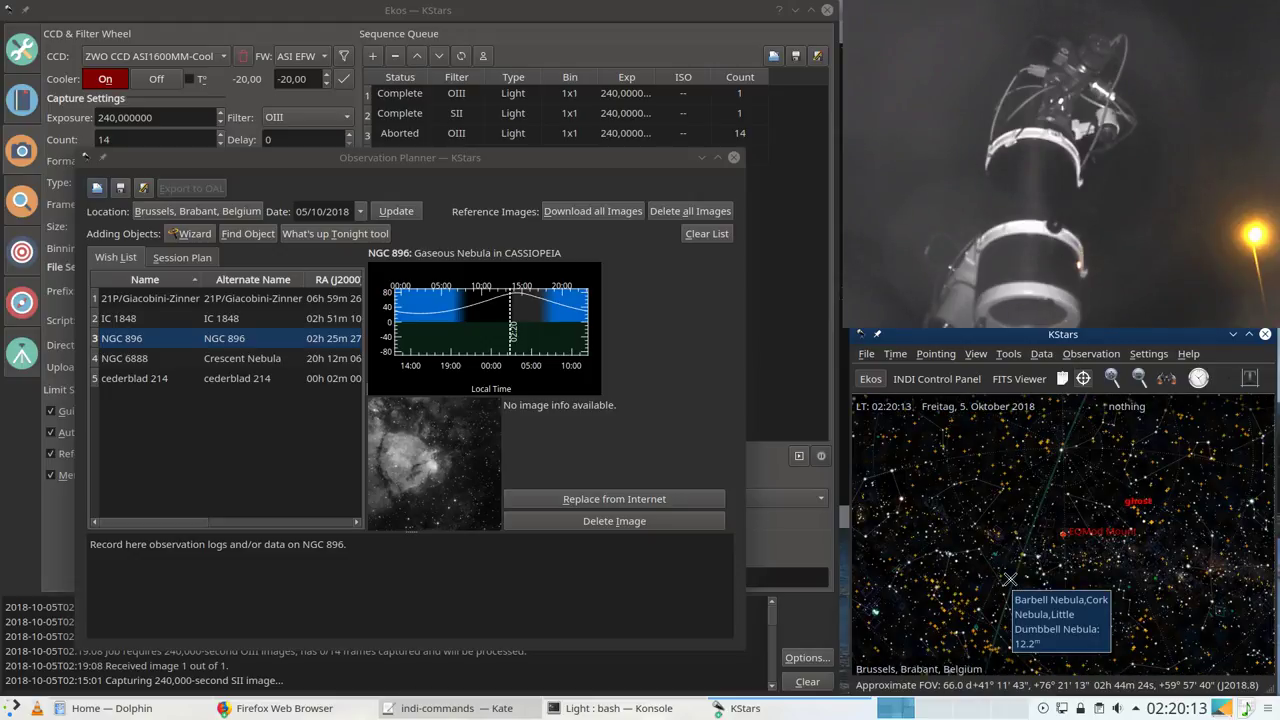
# Step: Compare the wish-list entries IC 1848 and NGC 896, and slew the telescope to NGC 896
pyautogui.click(157, 320)
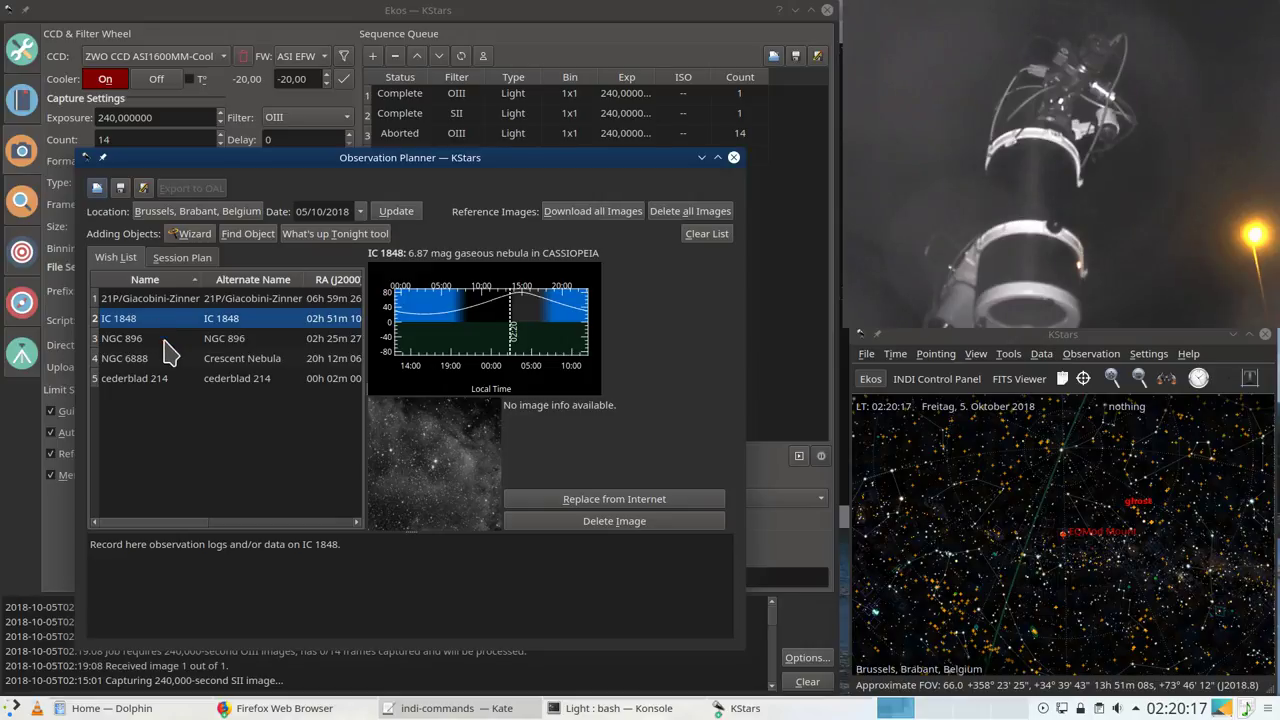
pyautogui.click(166, 341)
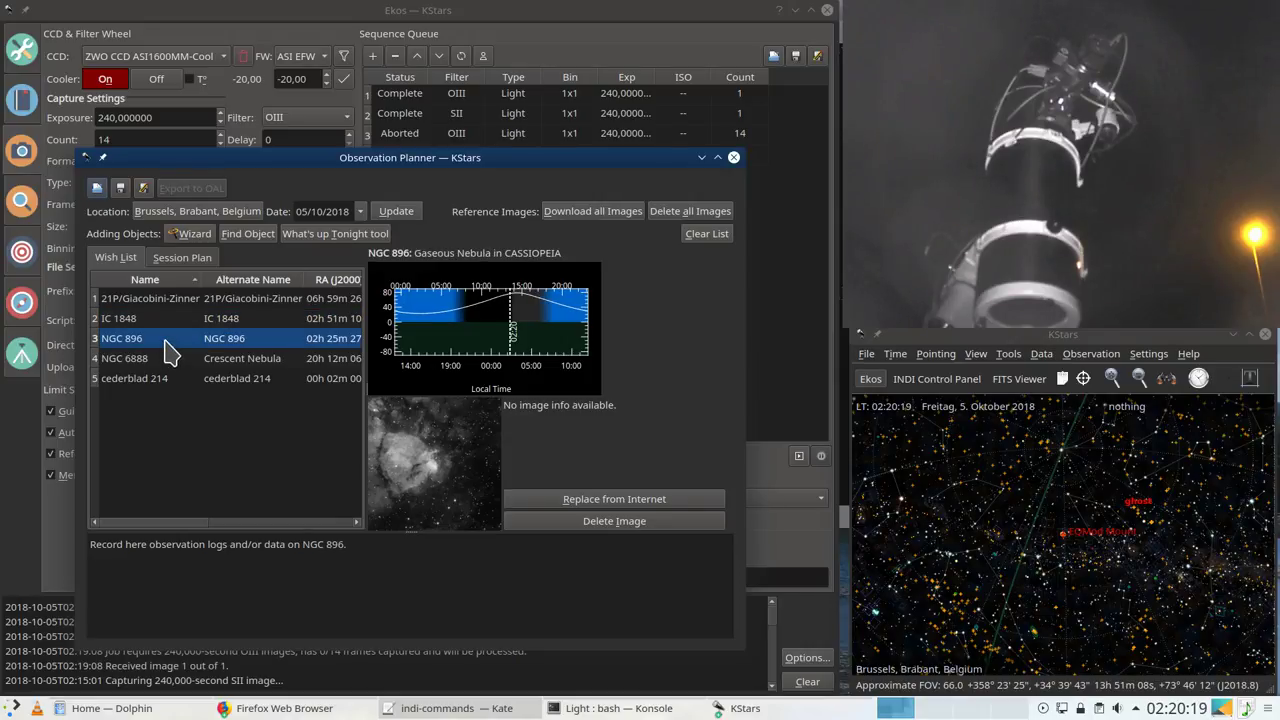
pyautogui.rightClick(170, 350)
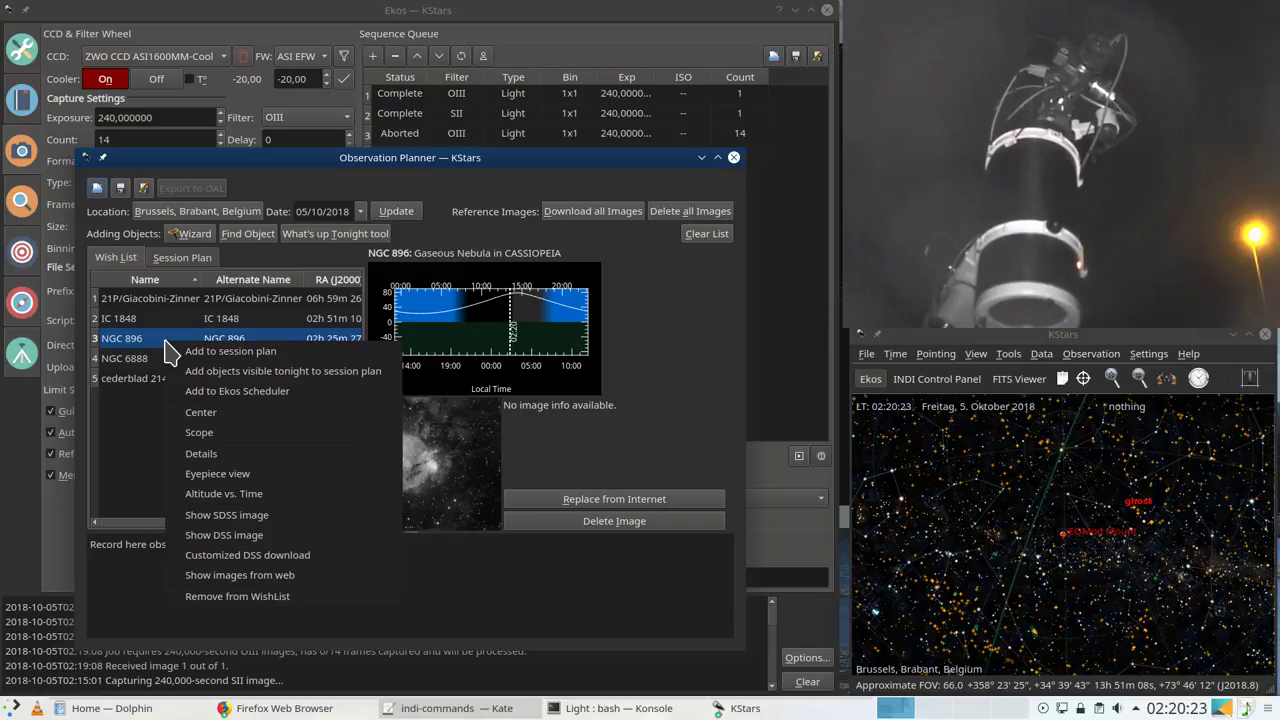
pyautogui.click(199, 432)
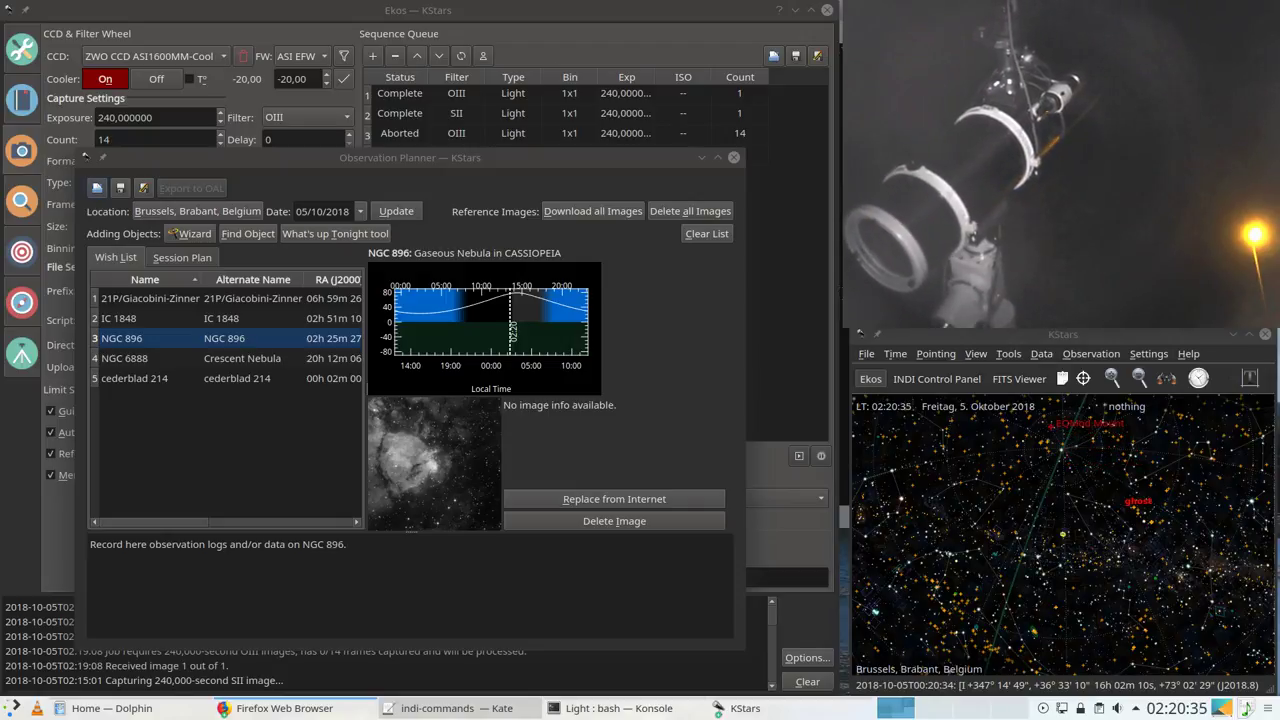
# Step: Centre the sky map on the telescope, check the asi1600 field against NGC 896 and close the Observation Planner
pyautogui.scroll(-2, 1035, 497)
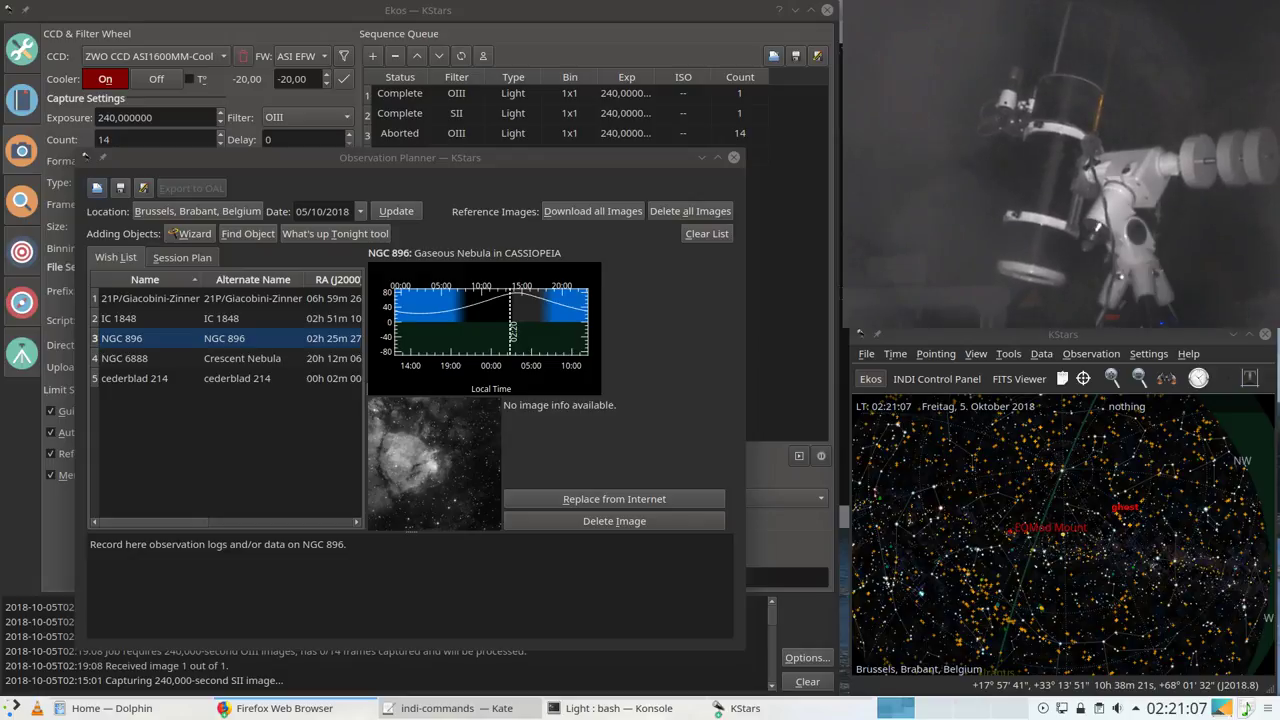
pyautogui.scroll(3, 1009, 532)
pyautogui.click(1083, 378)
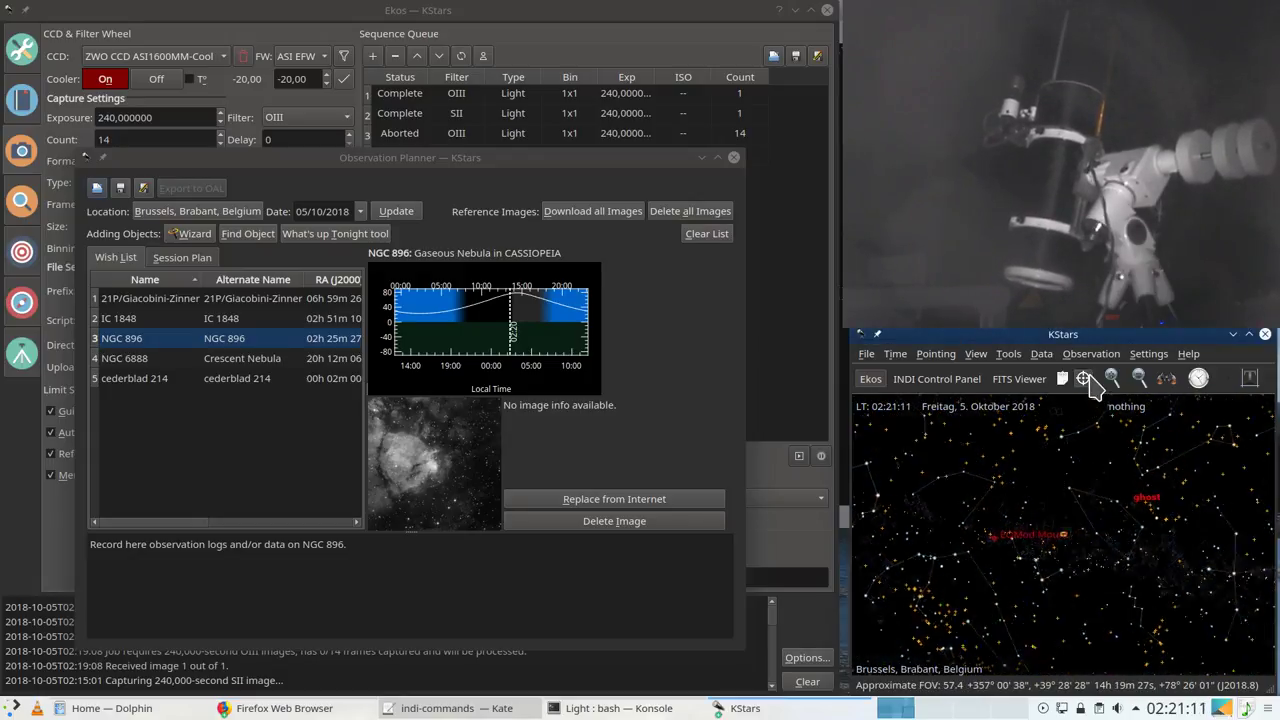
pyautogui.scroll(2, 1047, 563)
pyautogui.scroll(10, 1047, 563)
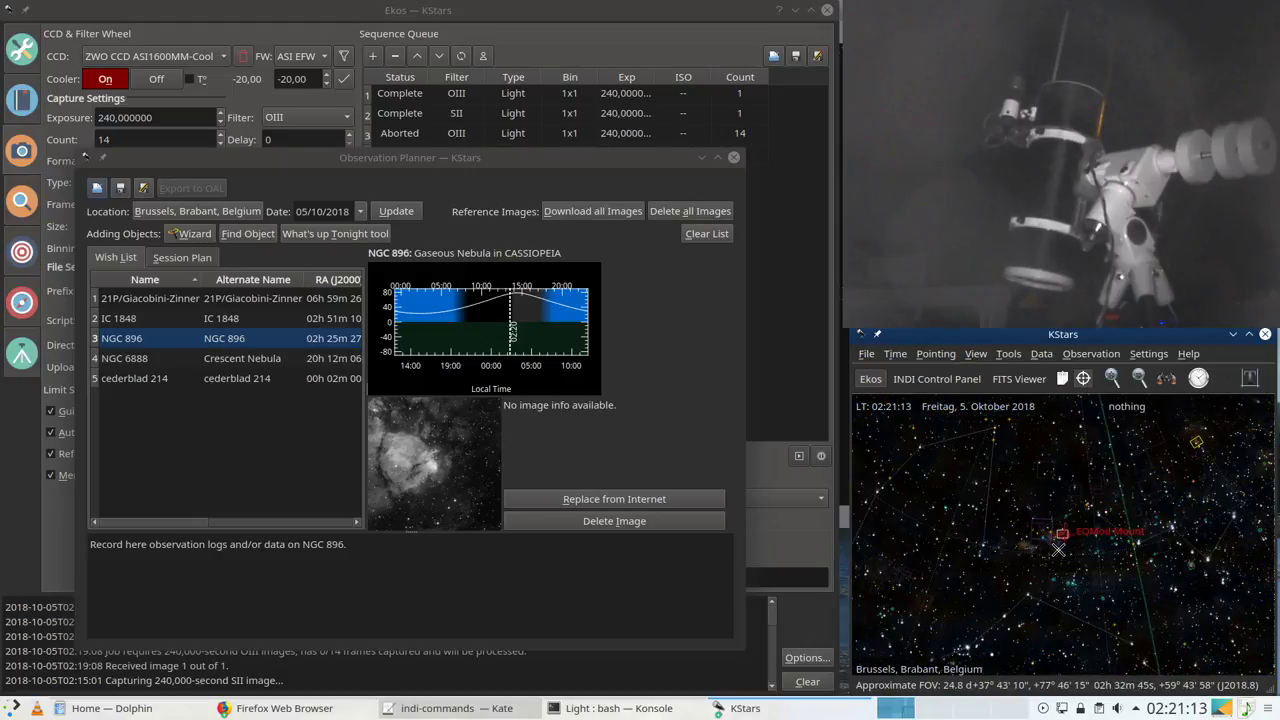
pyautogui.scroll(5, 1058, 549)
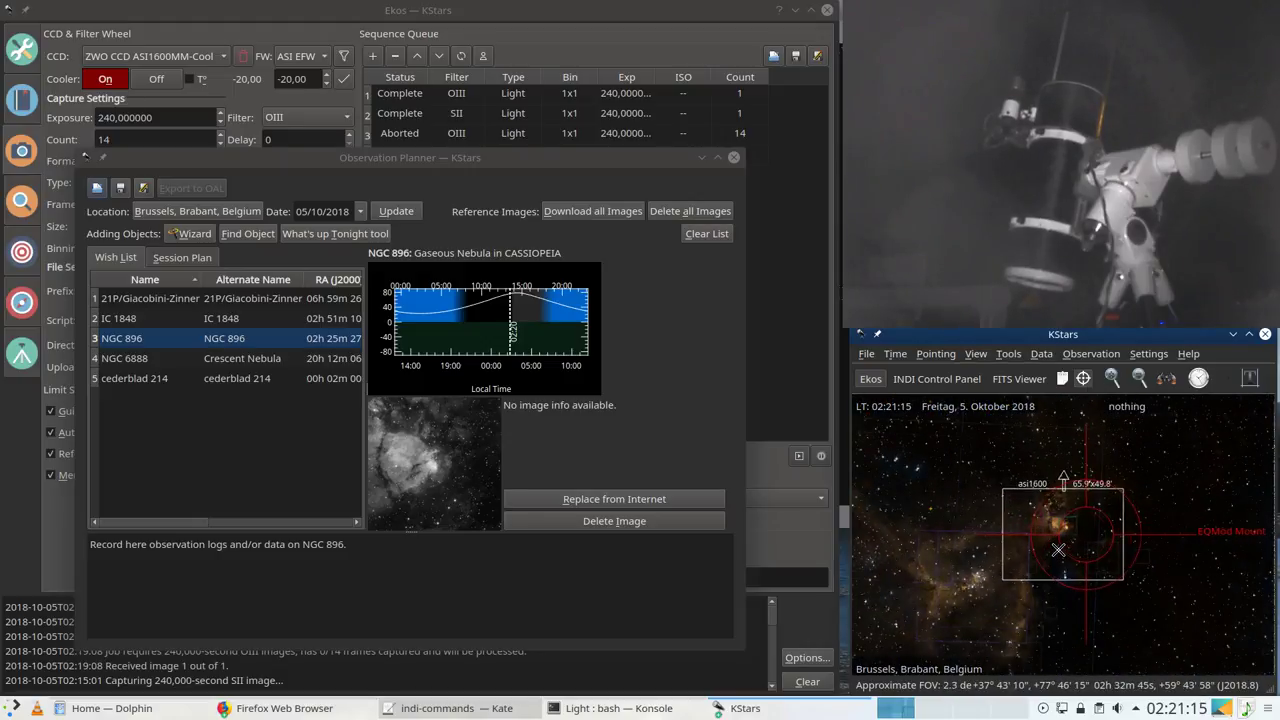
pyautogui.scroll(3, 1058, 550)
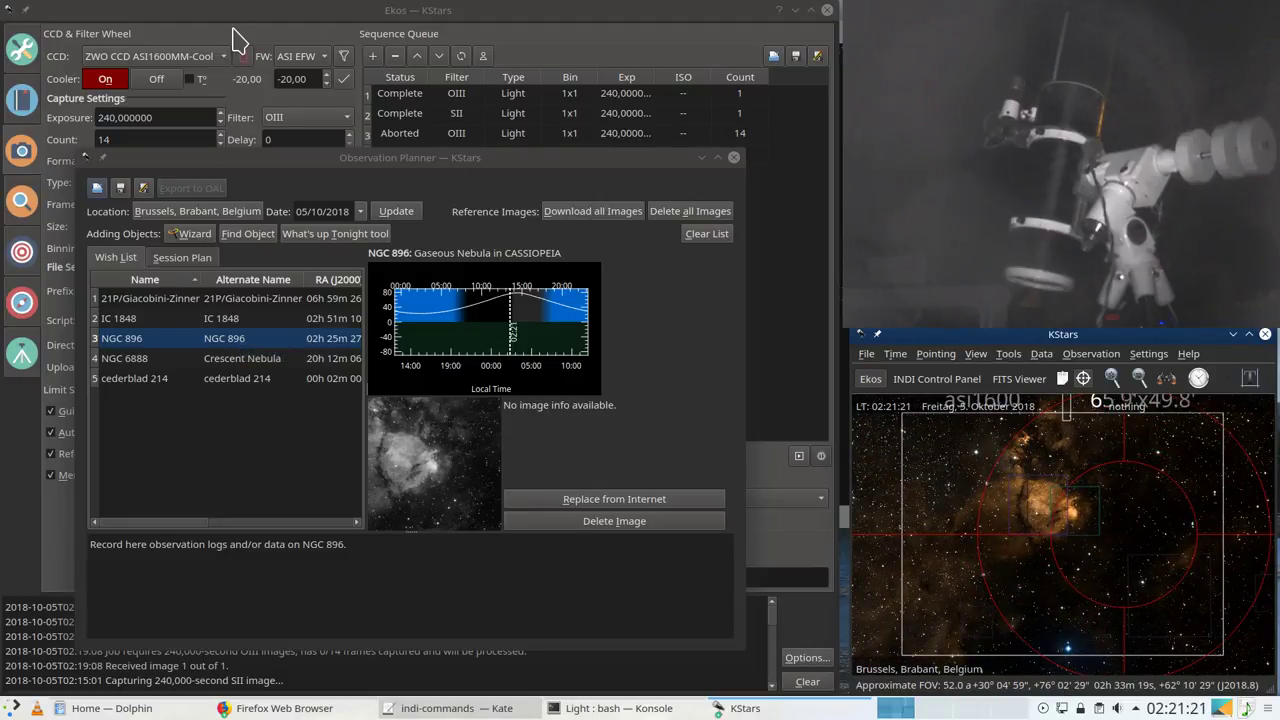
pyautogui.click(734, 157)
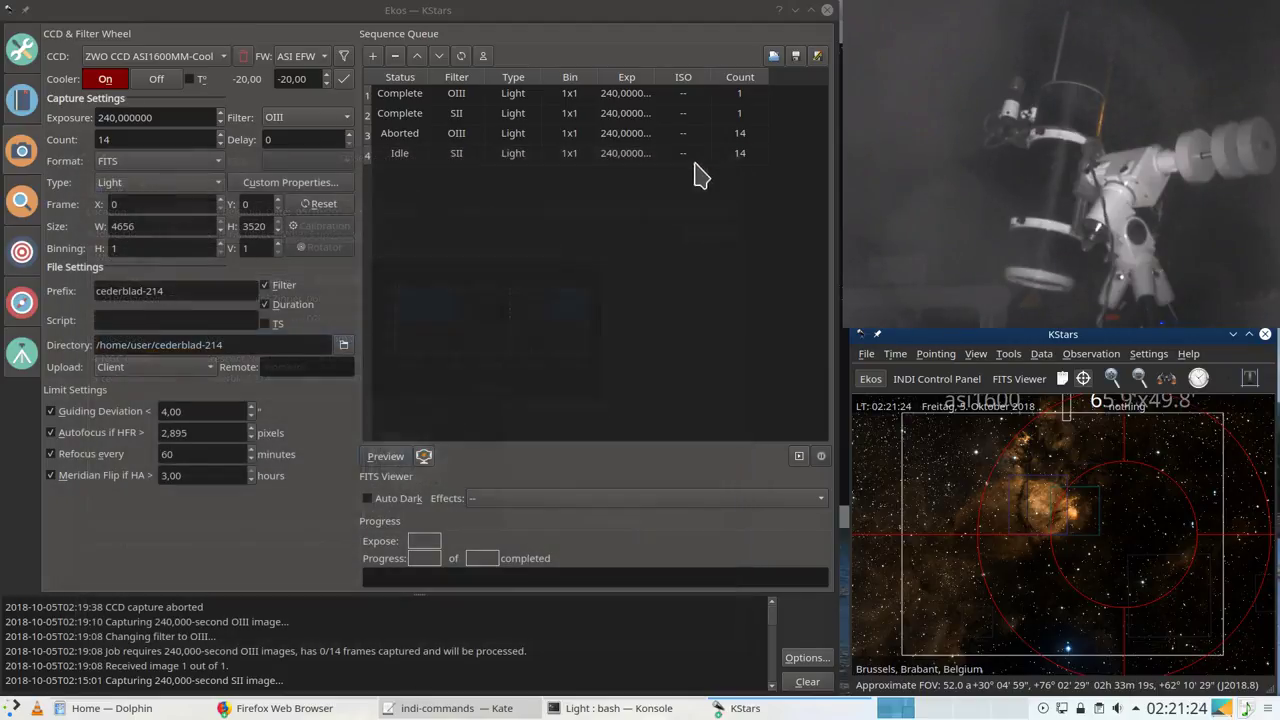
# Step: Run Auto Focus with the MoonLite focuser in the Focus module and inspect the stars across the focus image
pyautogui.click(33, 208)
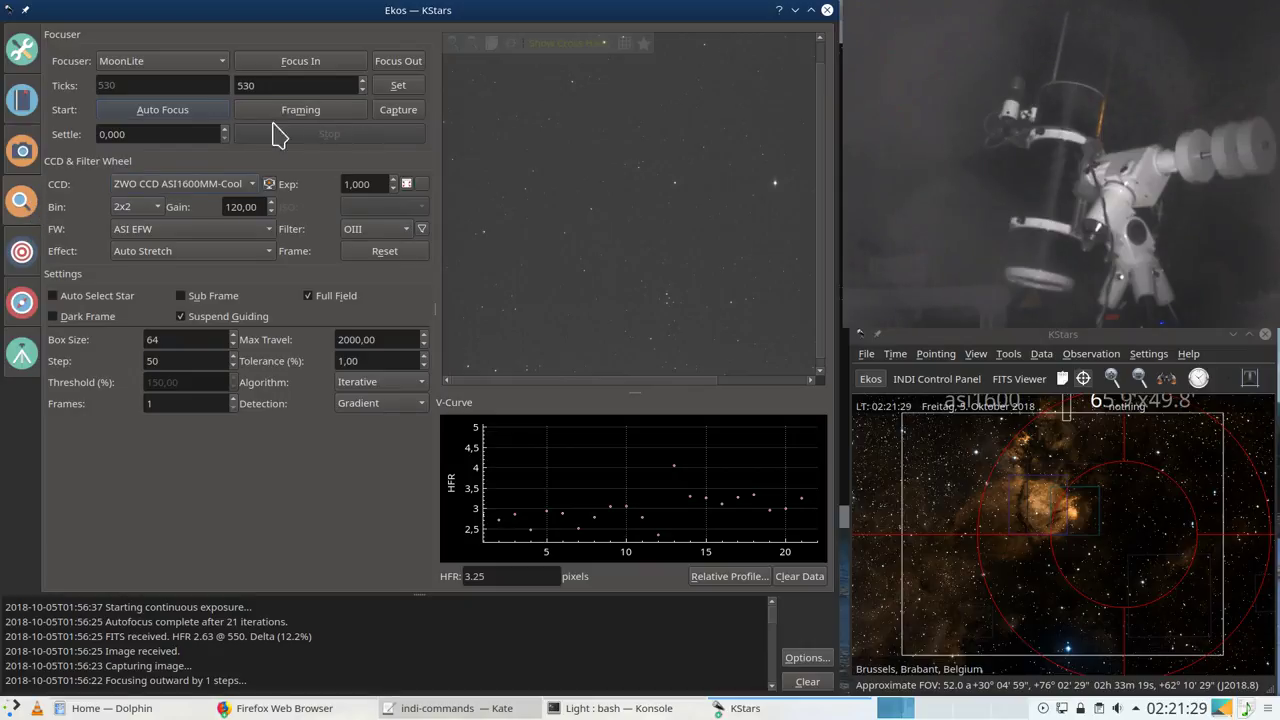
pyautogui.click(208, 116)
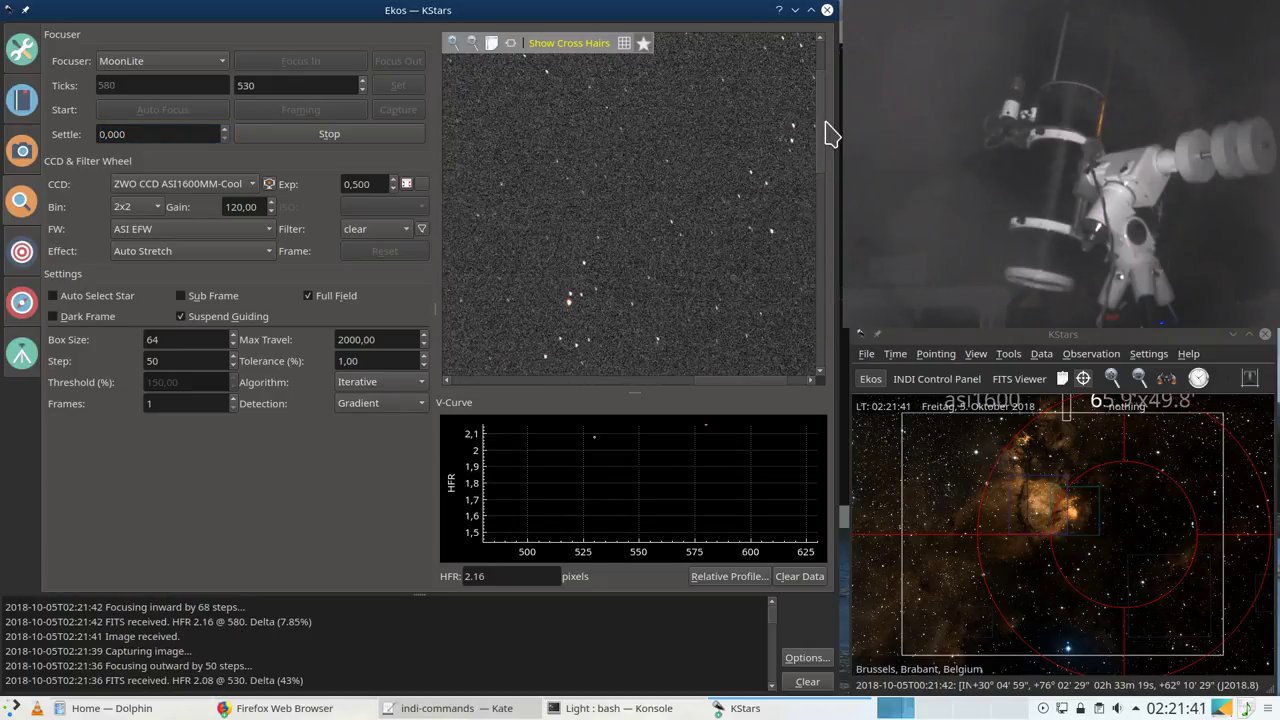
pyautogui.moveTo(826, 133); pyautogui.dragTo(828, 143)
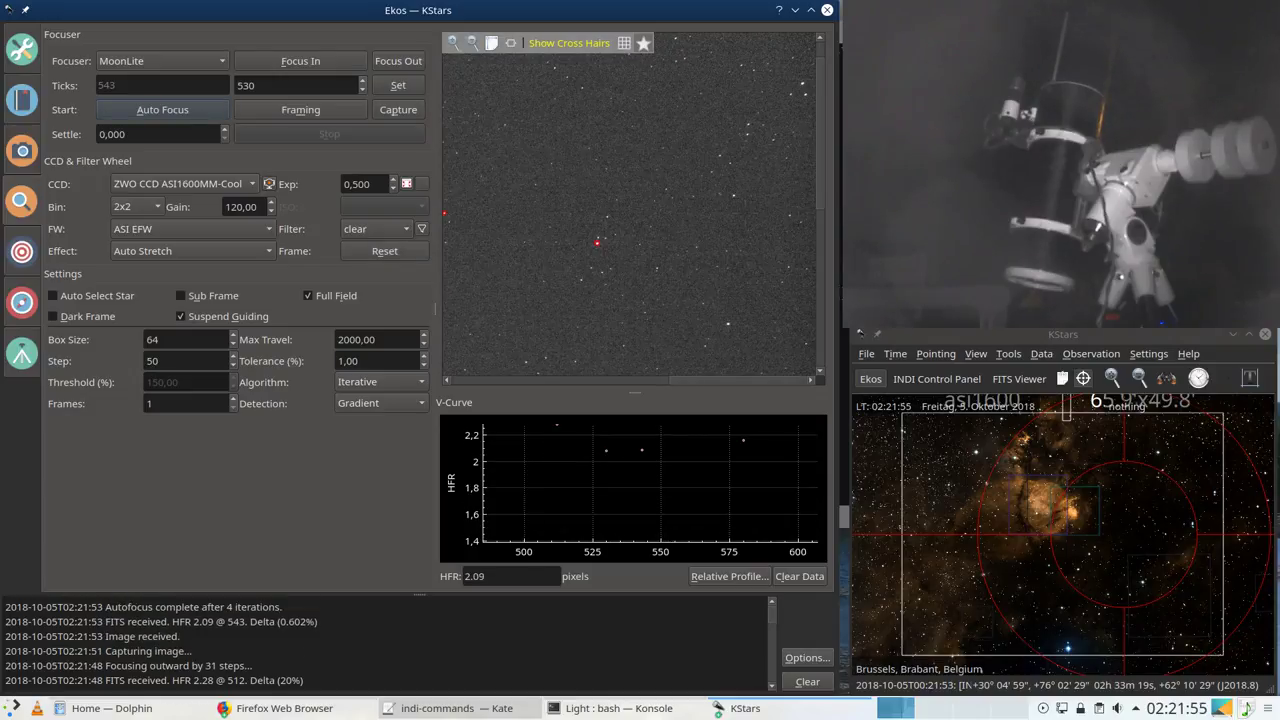
pyautogui.moveTo(823, 129); pyautogui.dragTo(822, 325)
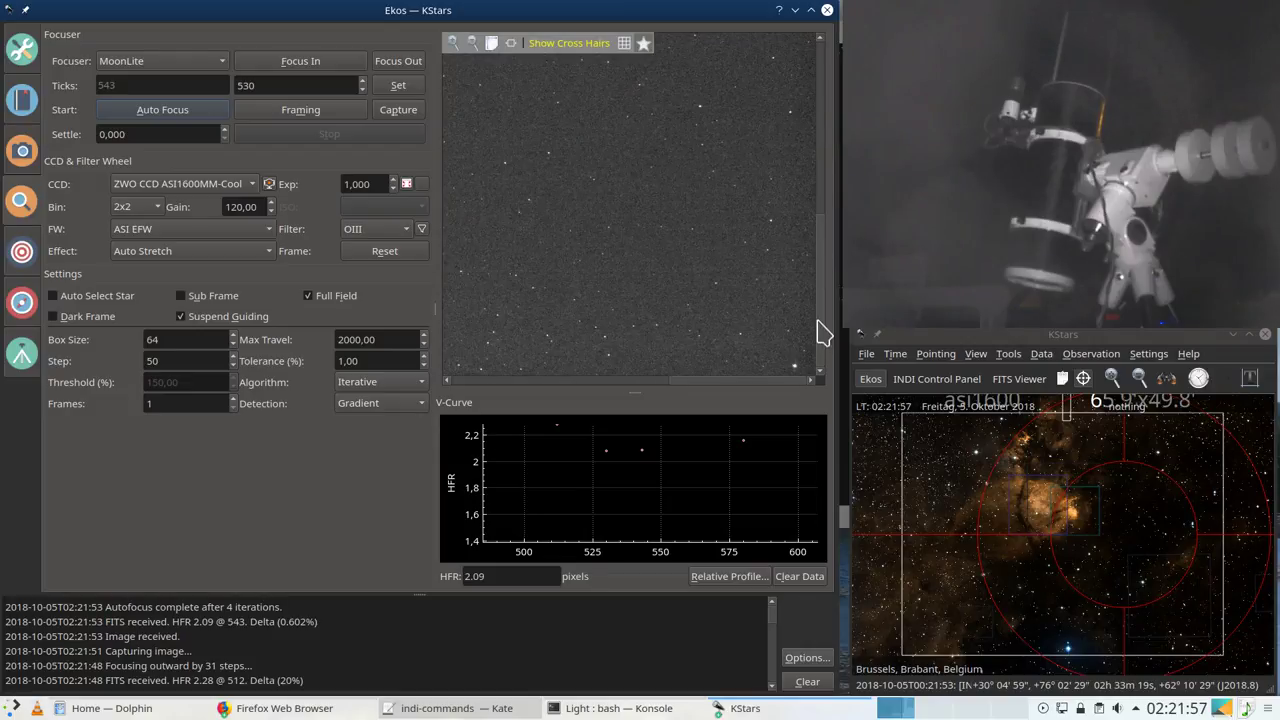
# Step: Compare the star shapes in the corners and along the edges of the latest focus image
pyautogui.moveTo(772, 382); pyautogui.dragTo(545, 382)
pyautogui.moveTo(828, 310); pyautogui.dragTo(831, 120)
pyautogui.moveTo(586, 384); pyautogui.dragTo(748, 382)
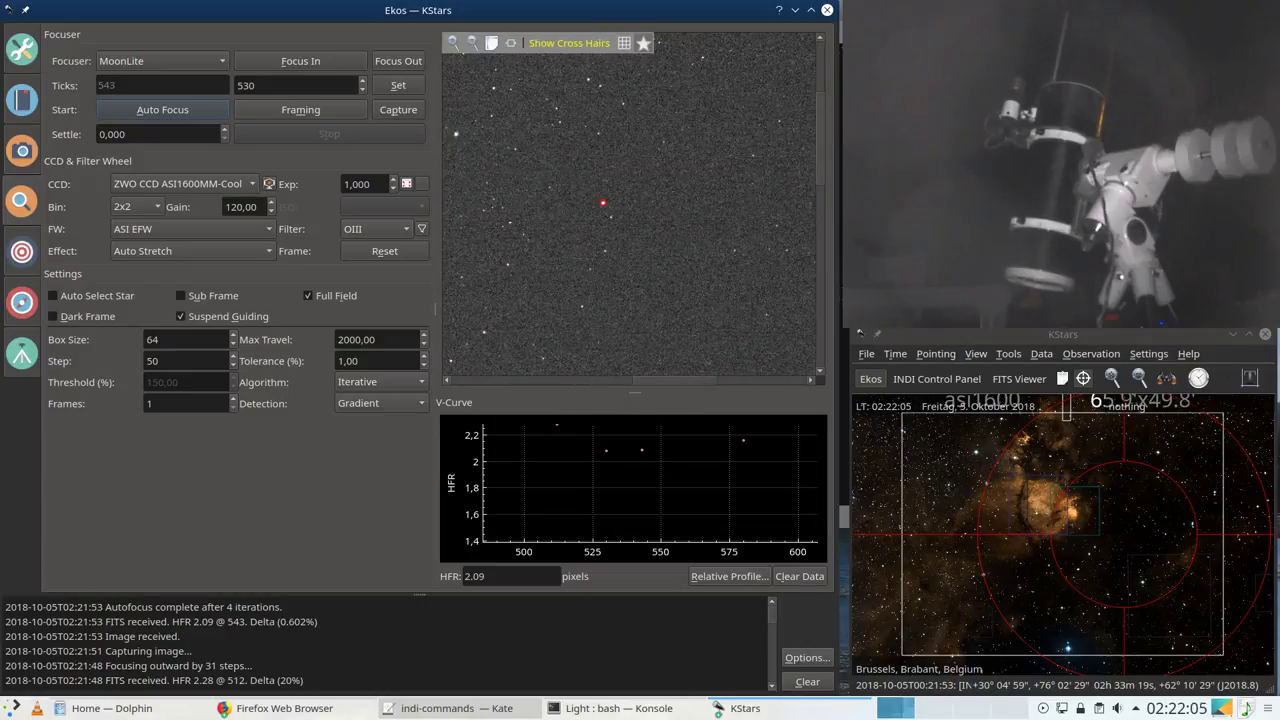
pyautogui.moveTo(829, 186); pyautogui.dragTo(835, 303)
pyautogui.moveTo(730, 381); pyautogui.dragTo(504, 383)
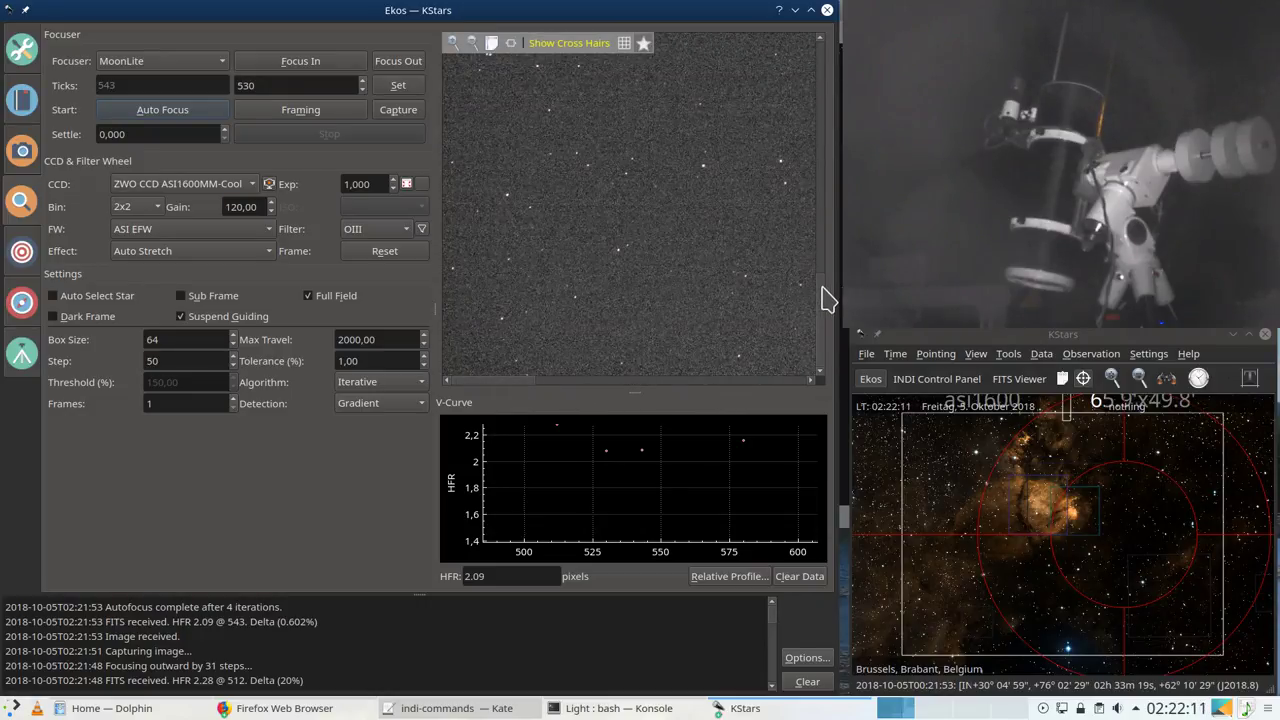
pyautogui.moveTo(823, 300); pyautogui.dragTo(831, 80)
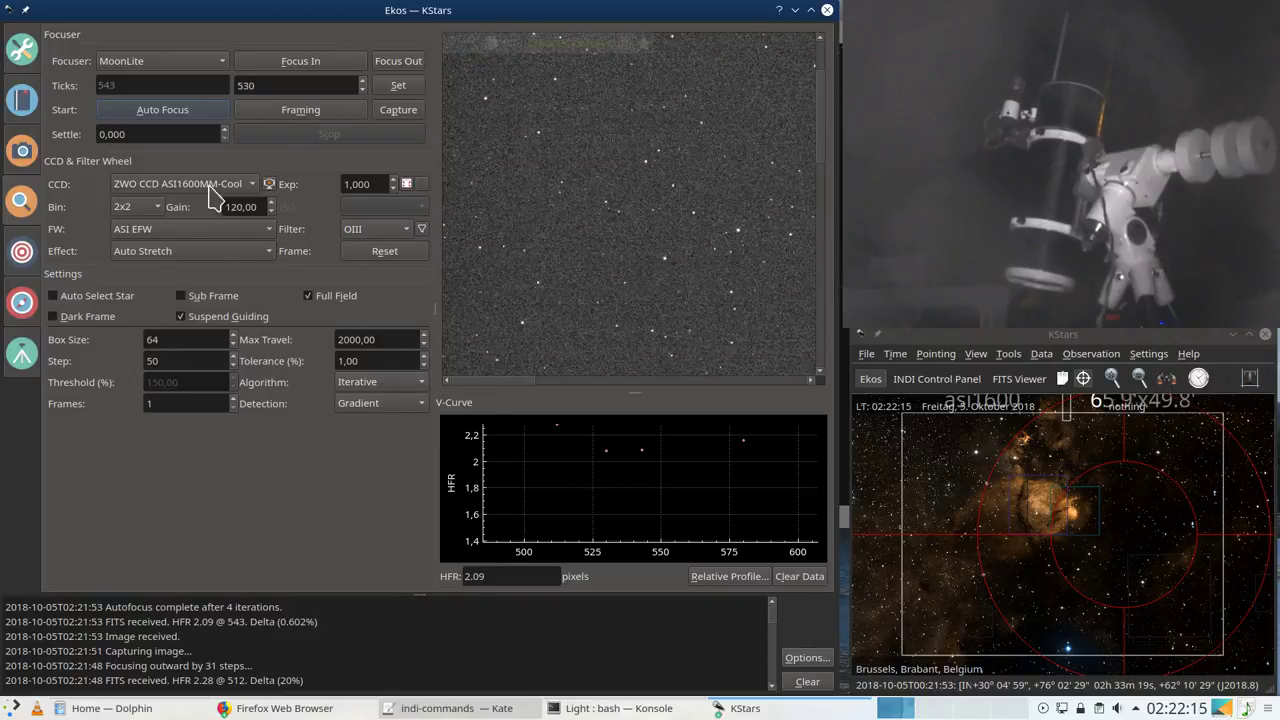
# Step: Browse the /home/user/Light/Ha folder through the Align module's Load & Slew for an earlier target image, and cancel the selection
pyautogui.click(22, 255)
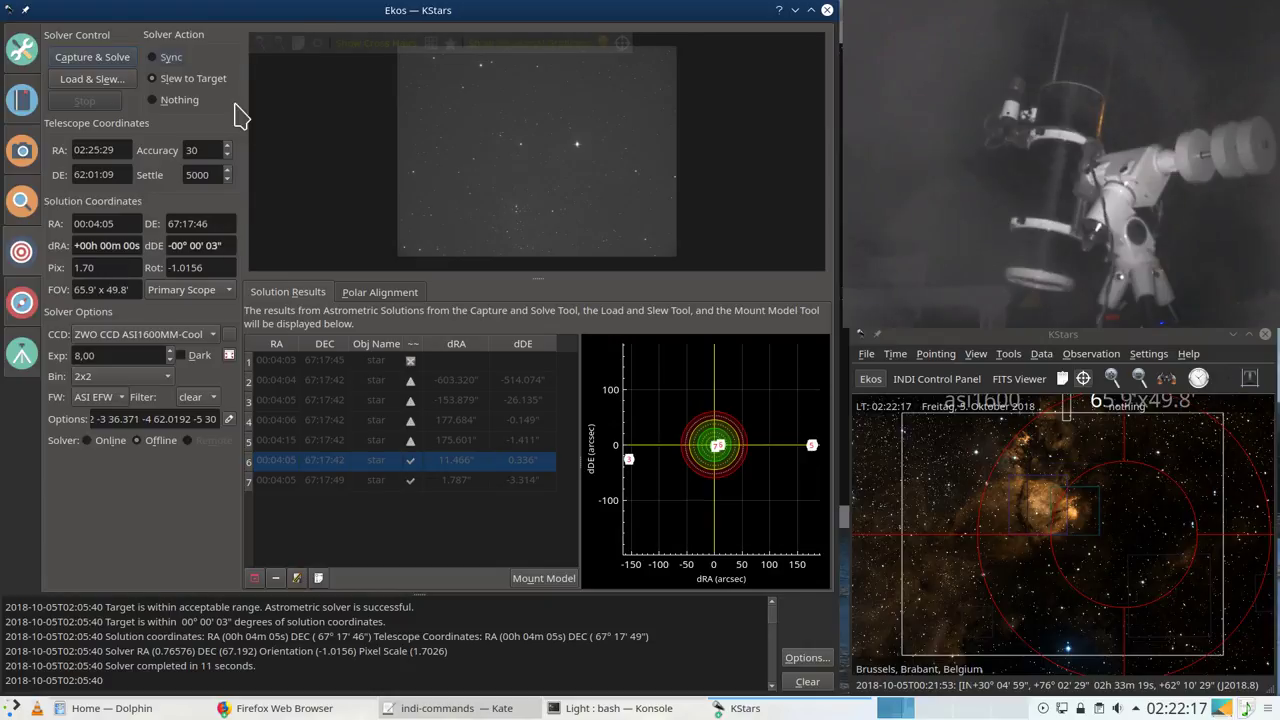
pyautogui.click(112, 79)
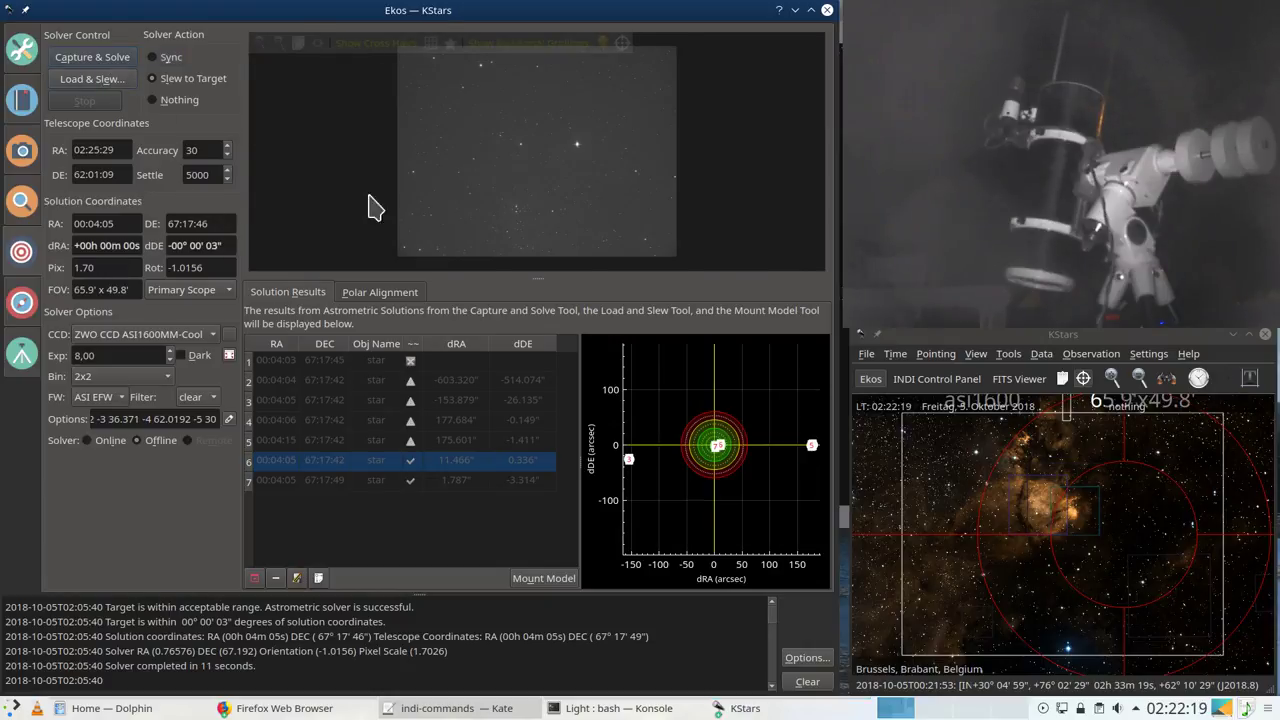
pyautogui.click(463, 186)
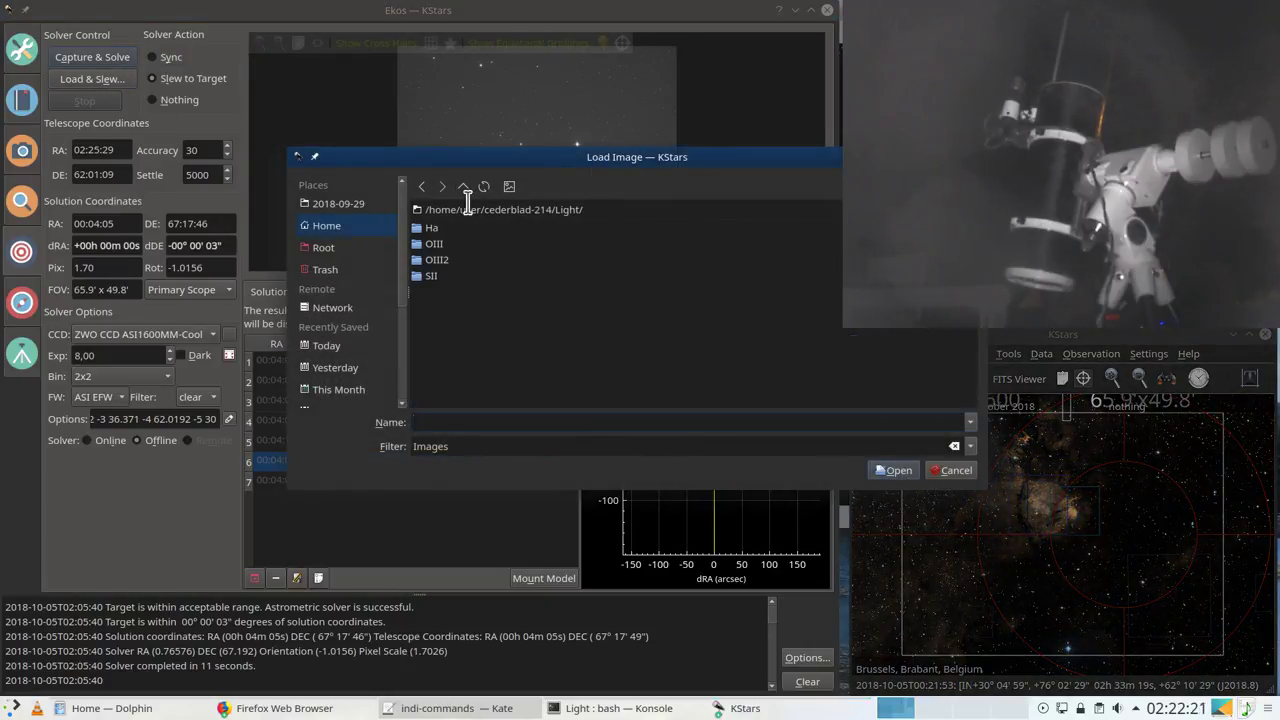
pyautogui.click(463, 186)
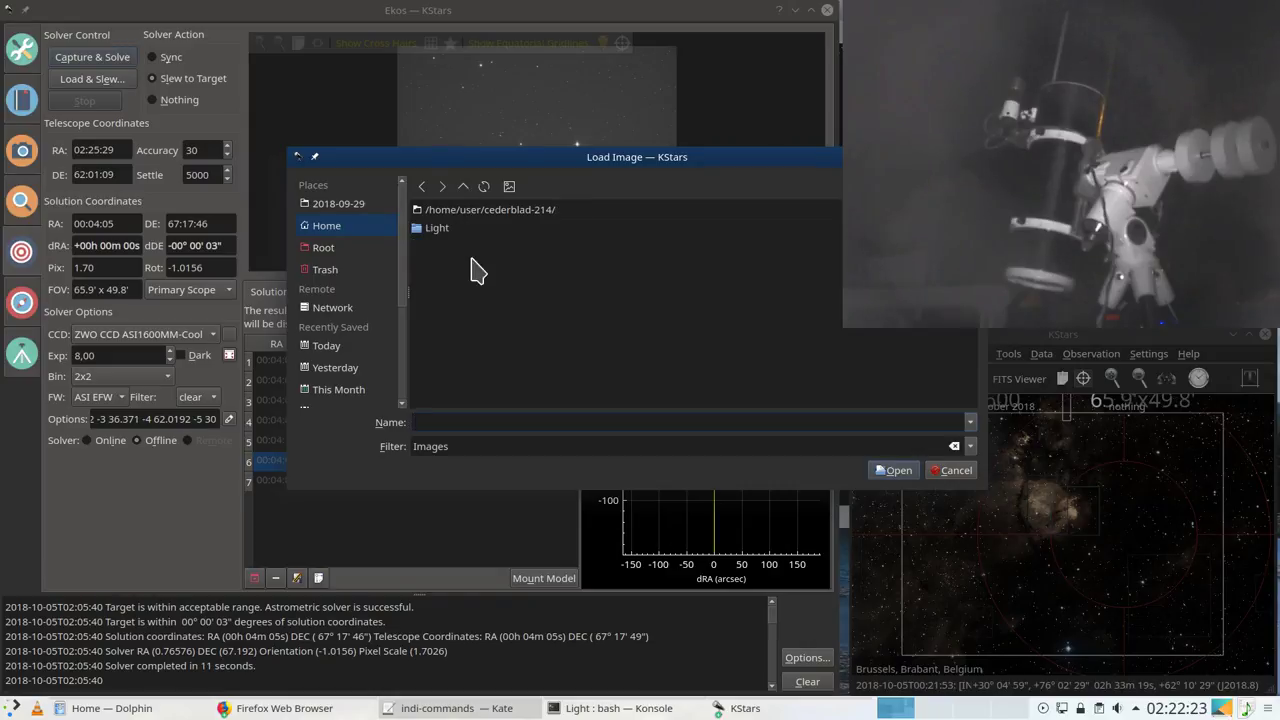
pyautogui.click(463, 186)
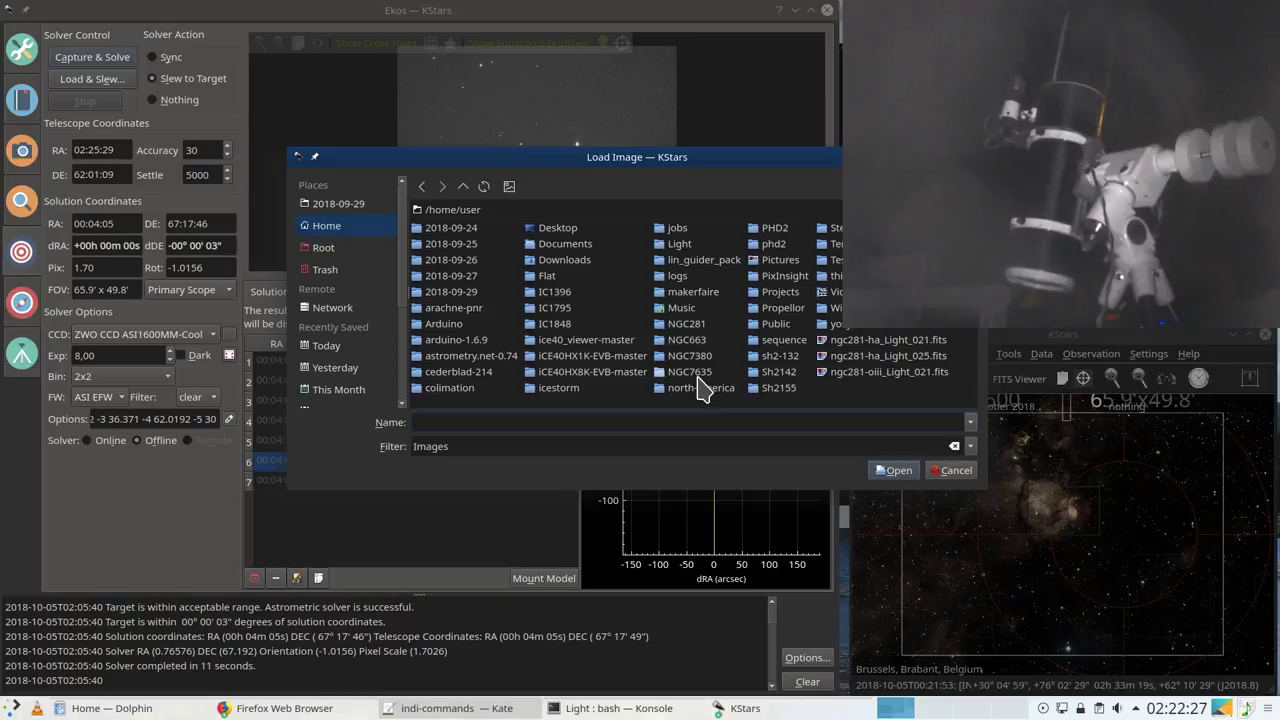
pyautogui.moveTo(816, 158); pyautogui.dragTo(645, 162)
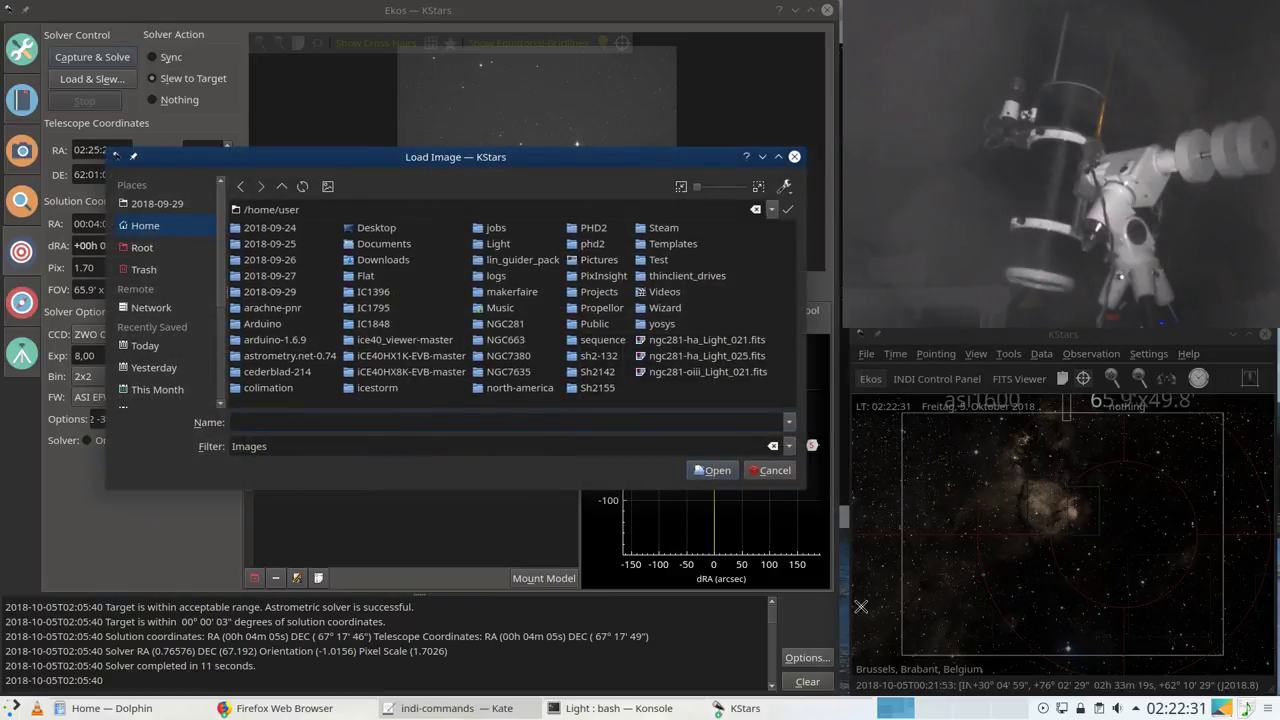
pyautogui.click(498, 245)
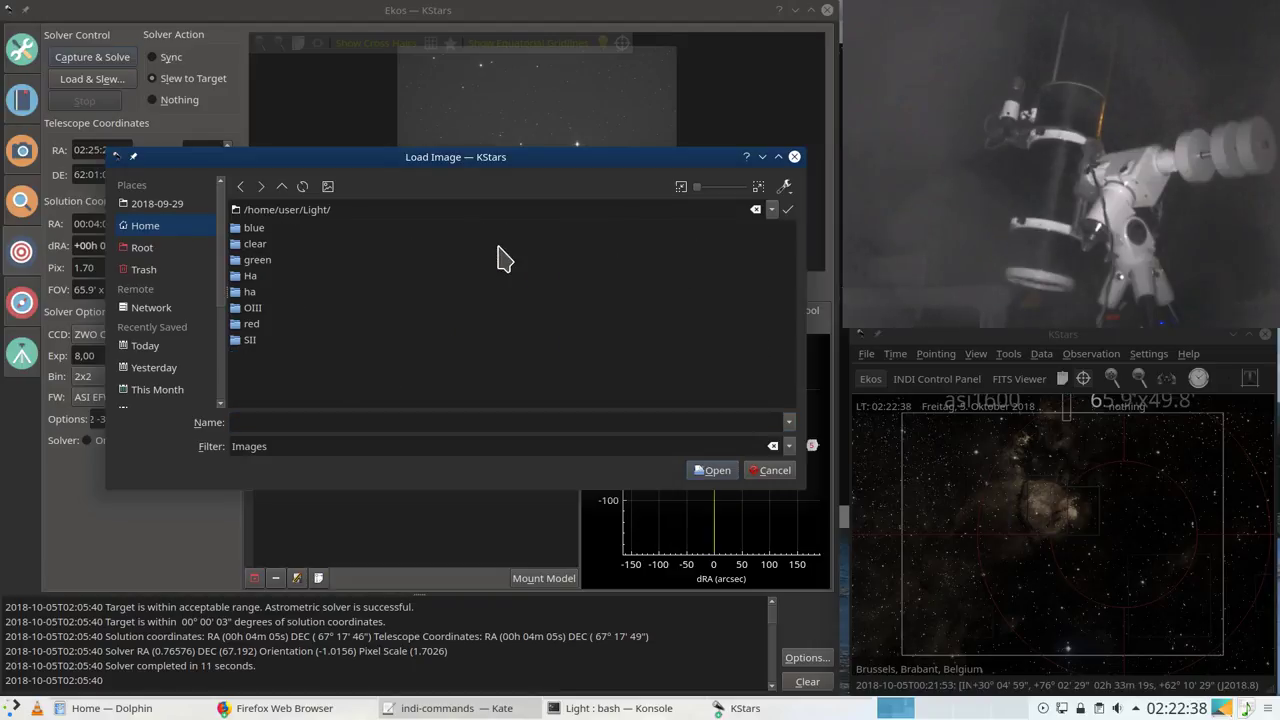
pyautogui.click(252, 277)
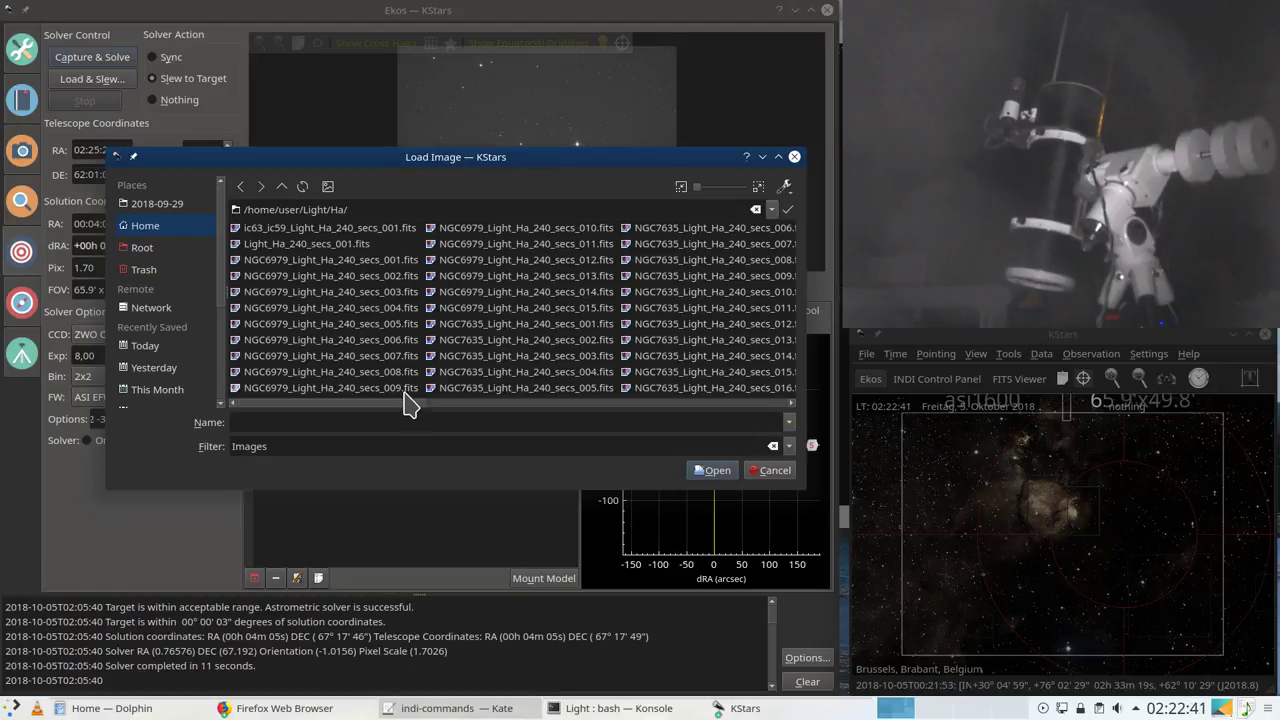
pyautogui.moveTo(409, 400); pyautogui.dragTo(300, 393)
pyautogui.click(770, 476)
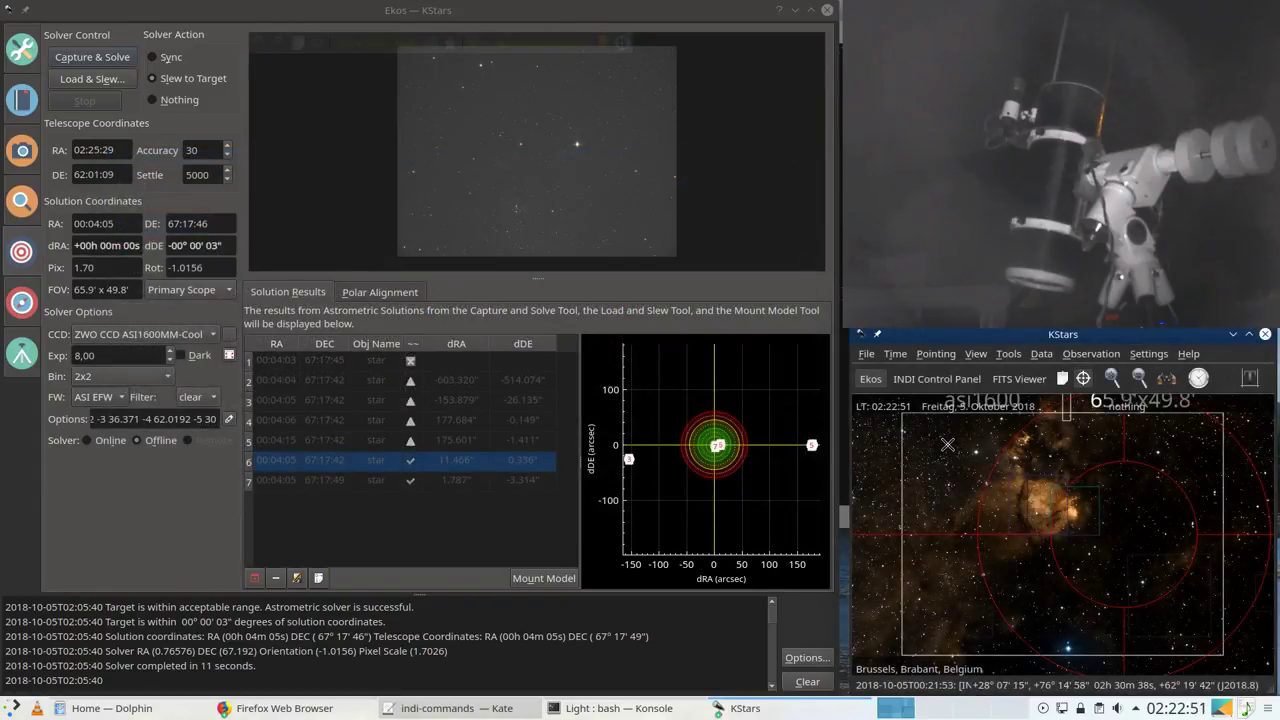
# Step: Check the nebula's identity on the sky map and the NGC 896 wish-list entry in the Observation Planner
pyautogui.rightClick(1044, 512)
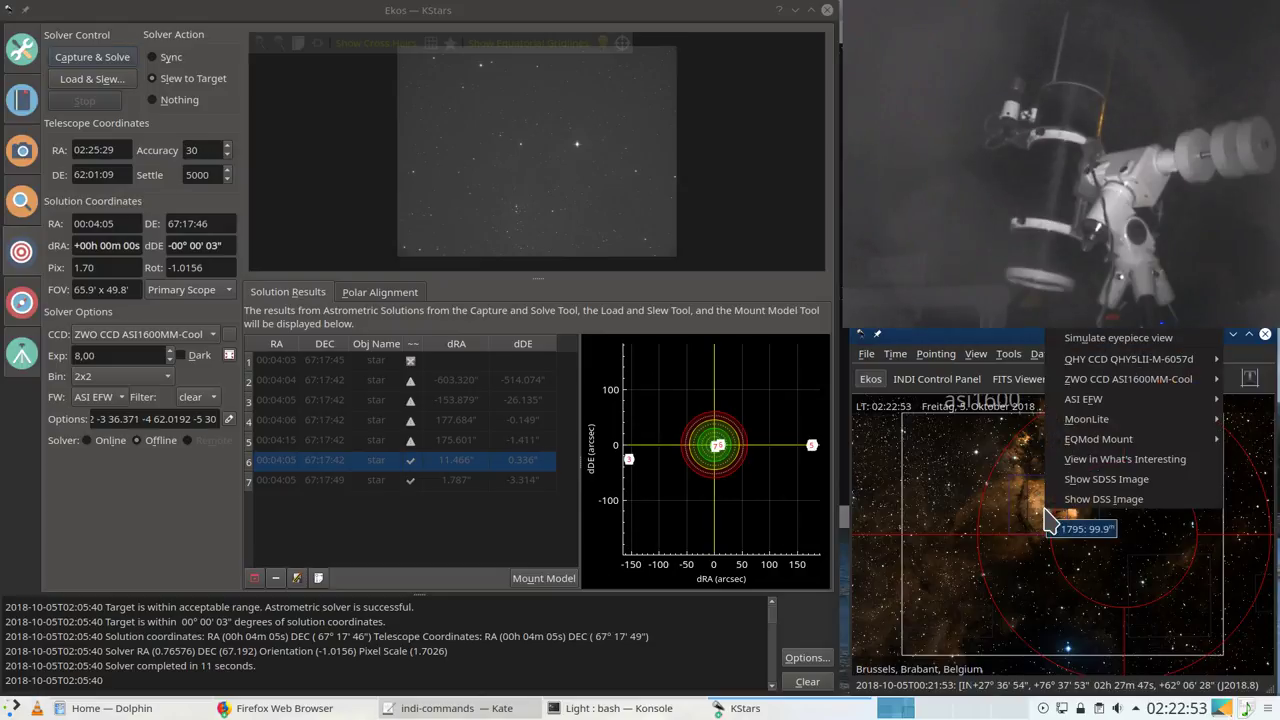
pyautogui.click(1040, 510)
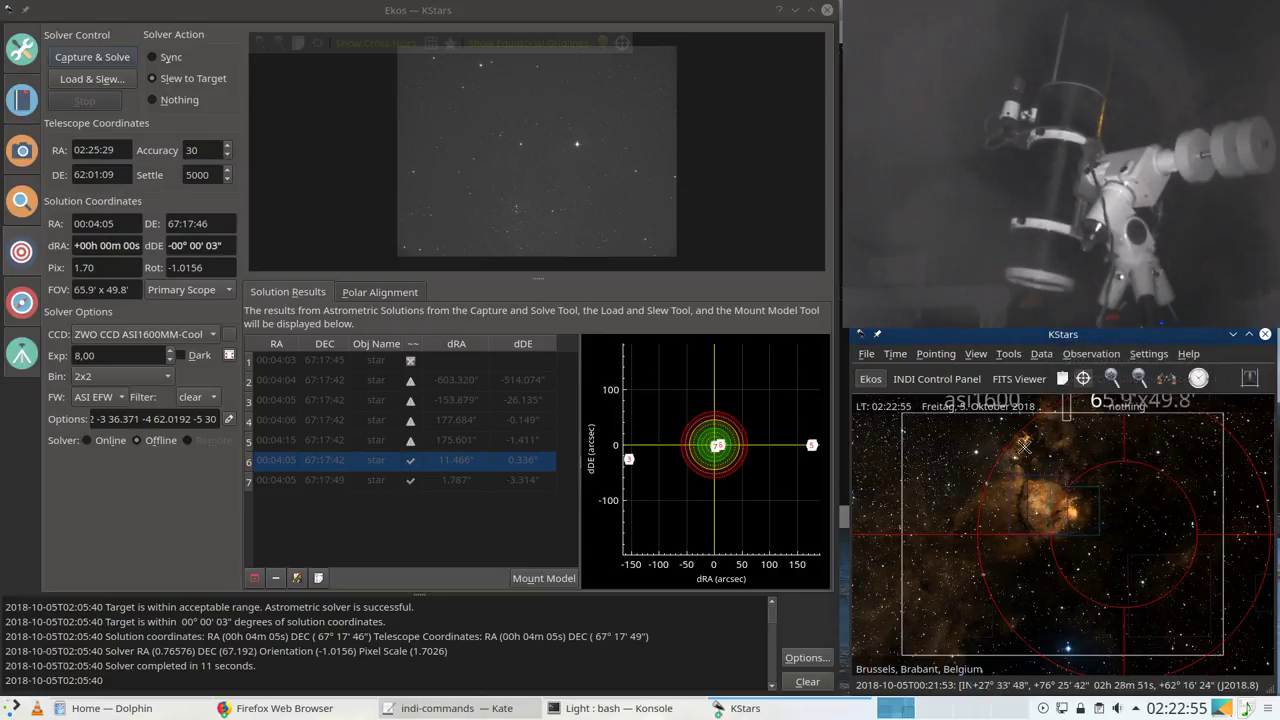
pyautogui.click(1095, 356)
pyautogui.click(1100, 373)
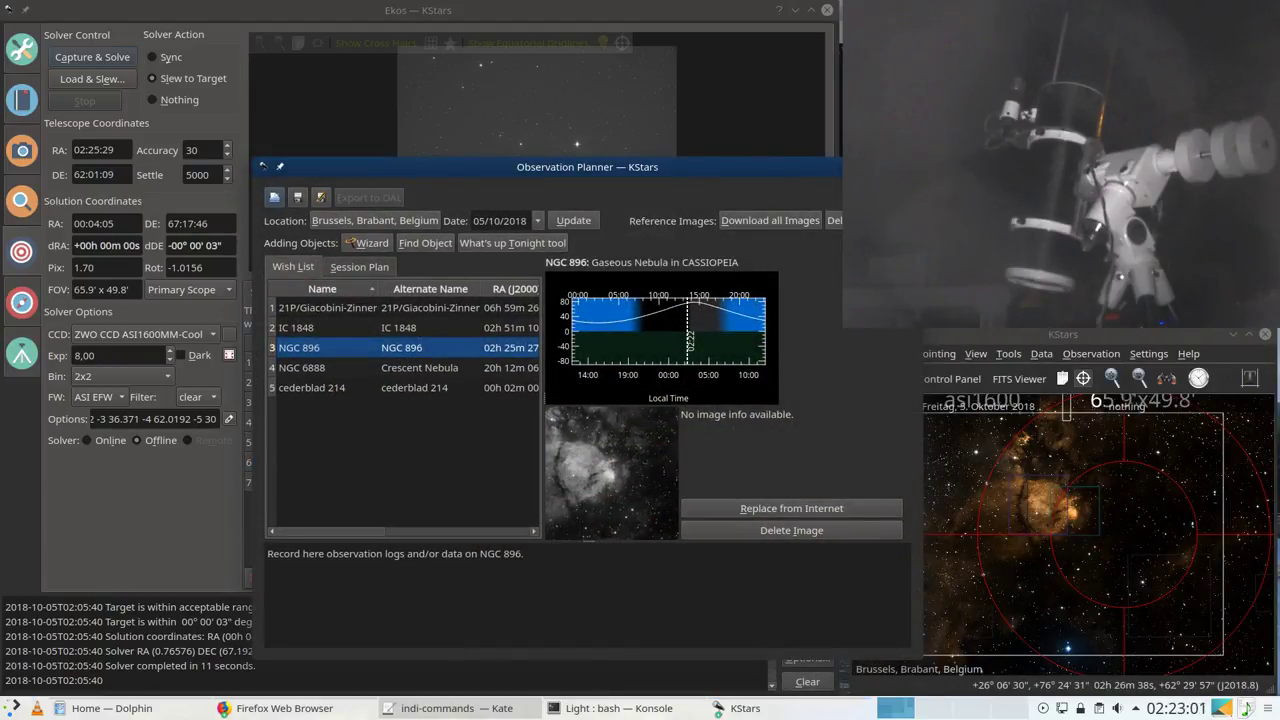
pyautogui.click(252, 117)
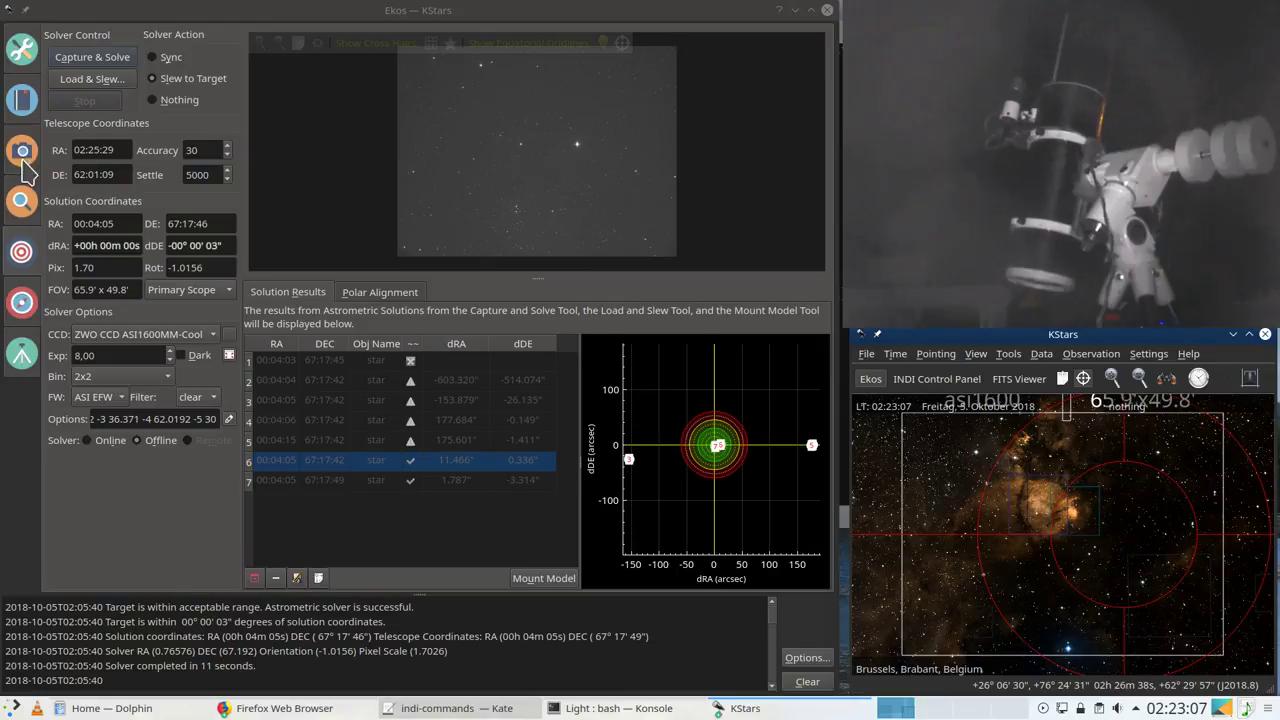
pyautogui.click(325, 709)
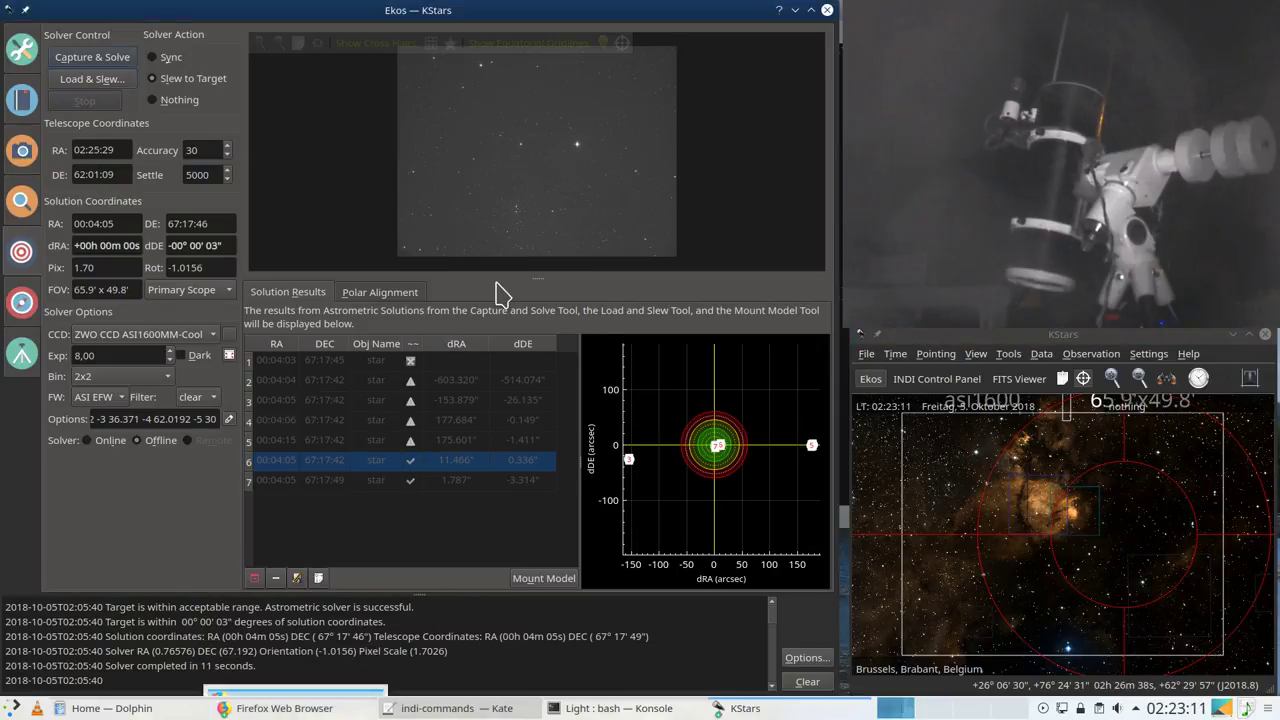
# Step: Reopen the Load & Slew image selection and go up to the /home/user folder
pyautogui.click(80, 79)
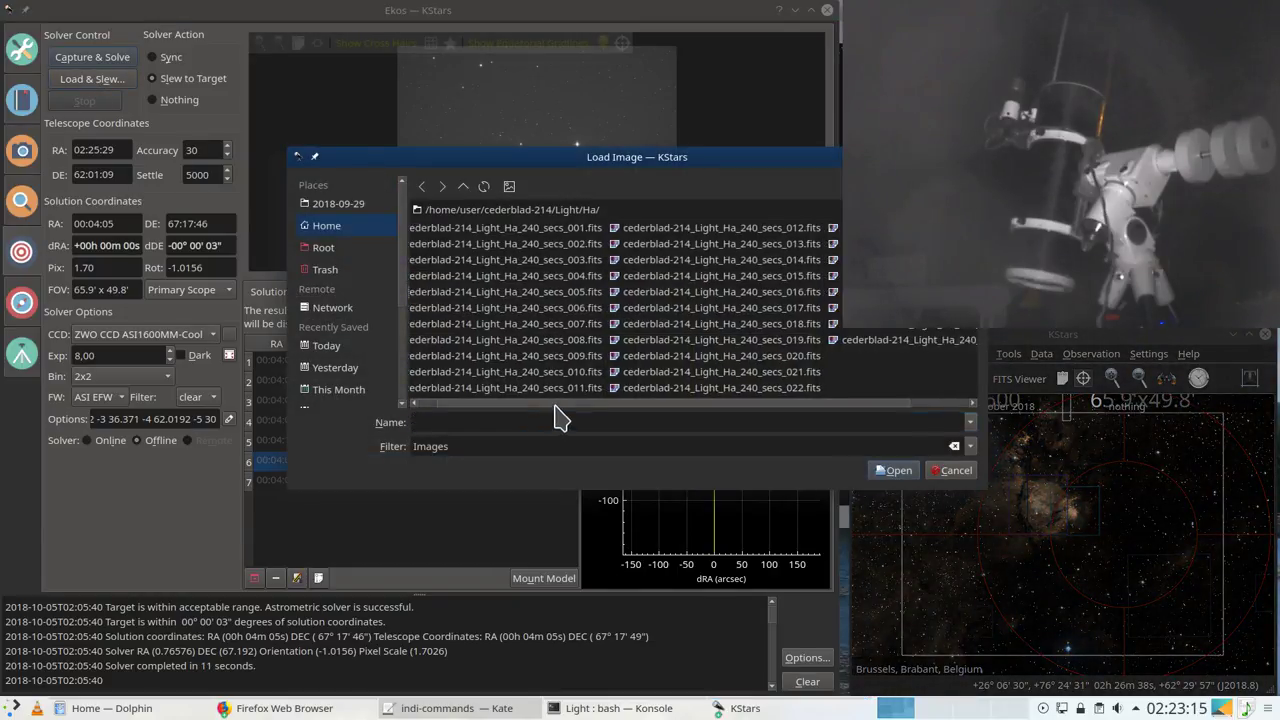
pyautogui.click(462, 190)
pyautogui.click(462, 187)
pyautogui.click(462, 187)
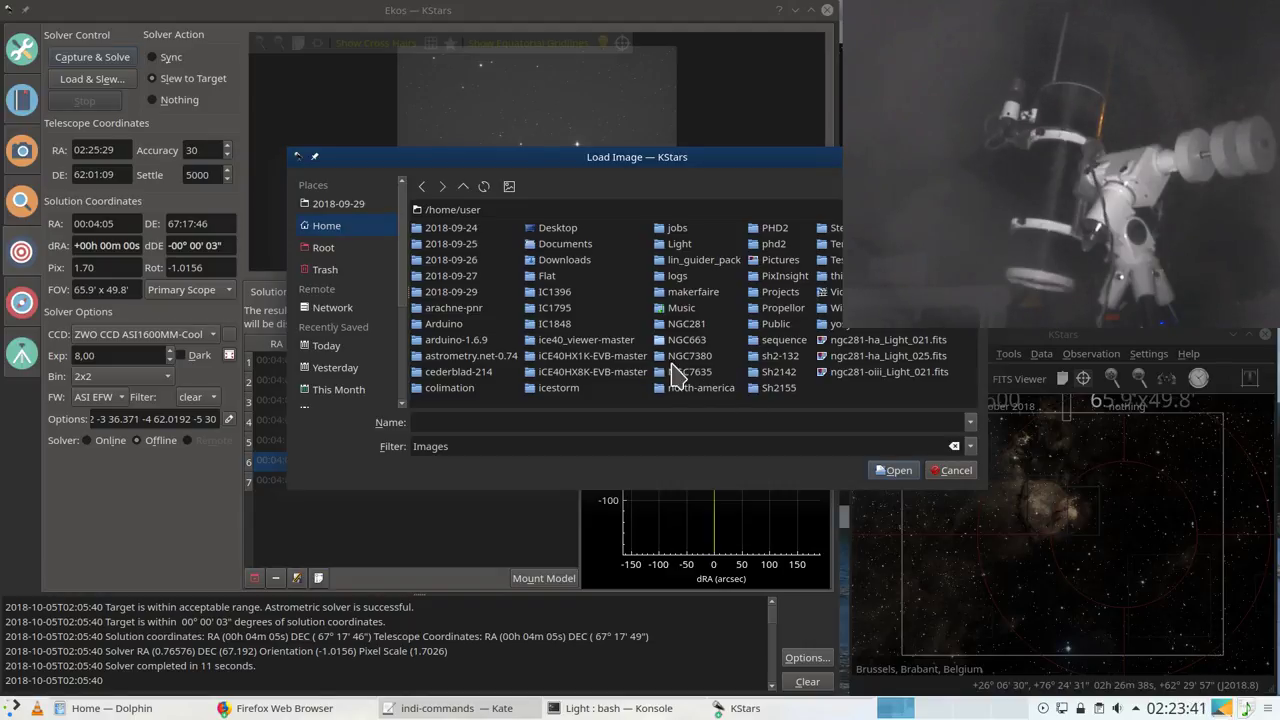
# Step: Switch to Konsole, change to the home directory and use find to search for file names containing 896
pyautogui.click(565, 708)
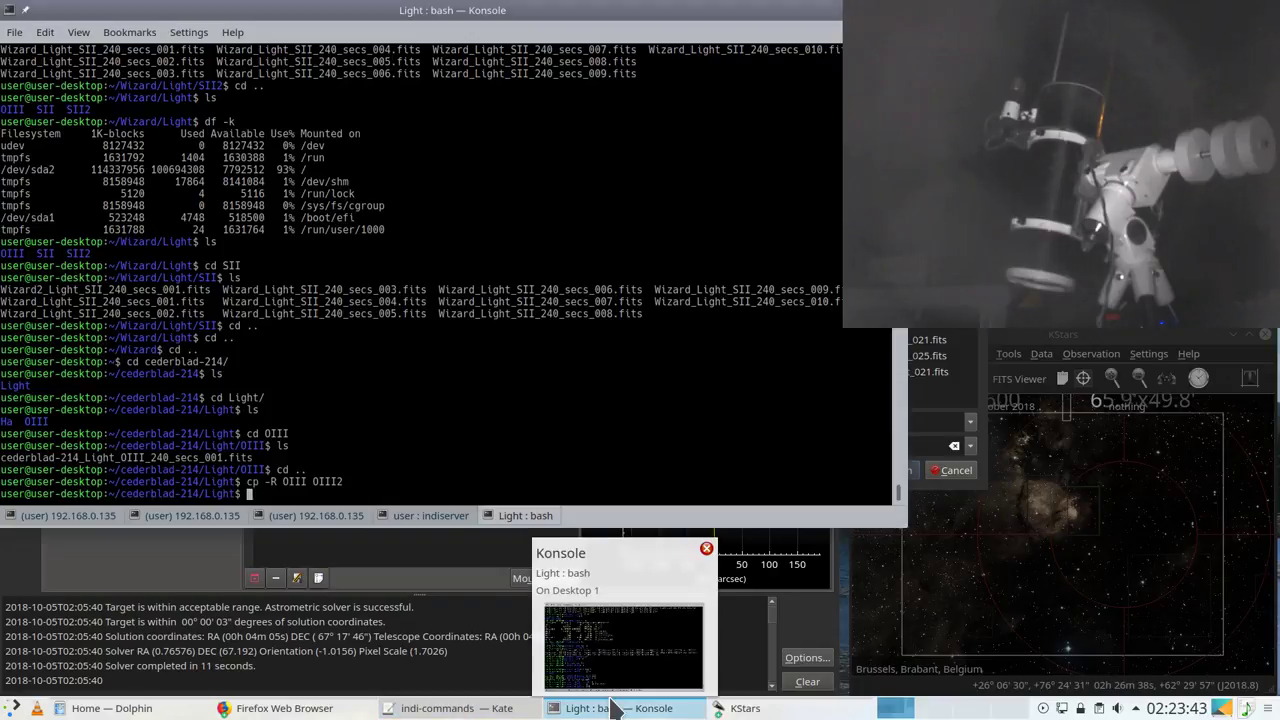
pyautogui.write('f')
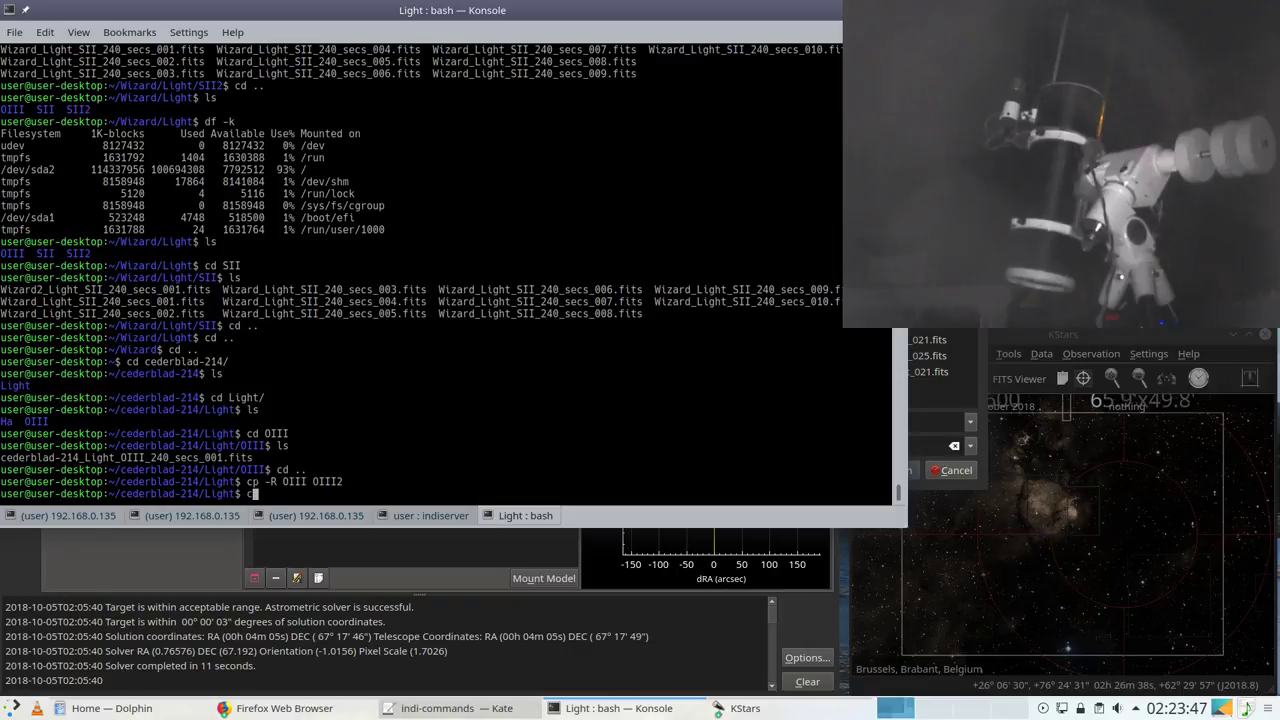
pyautogui.write('d')
pyautogui.press('Return')
pyautogui.write('f')
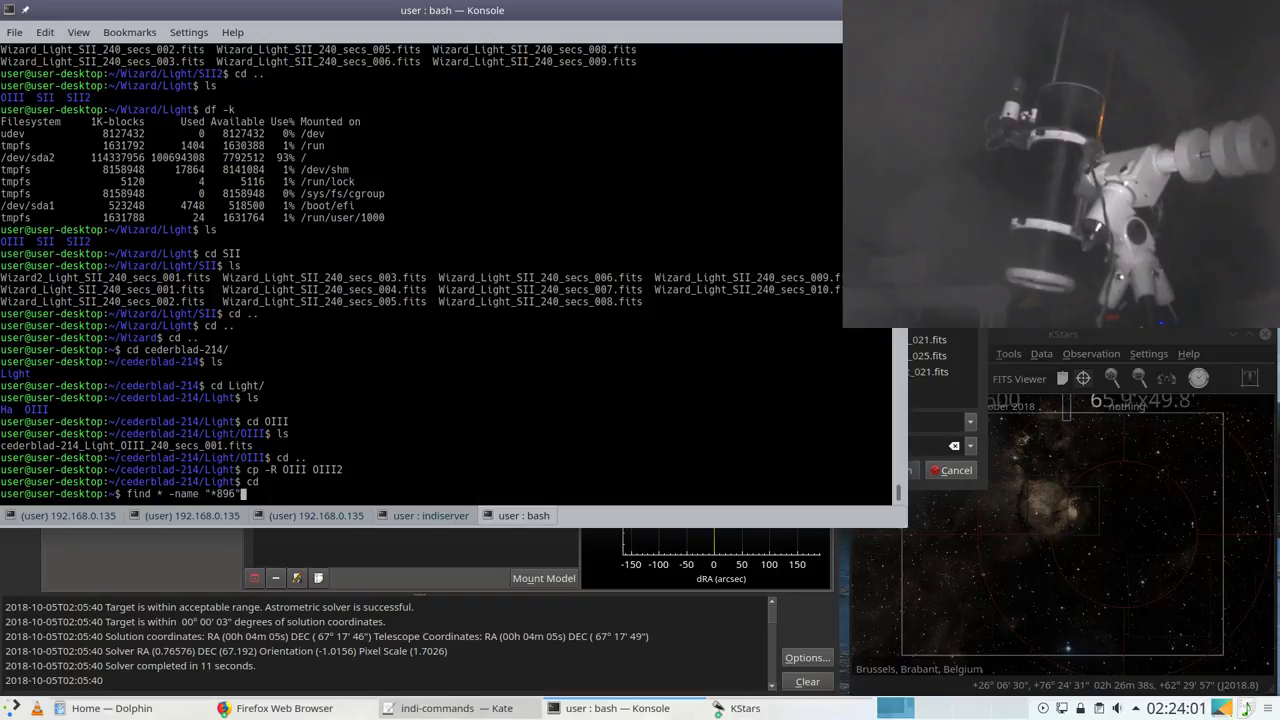
pyautogui.press('Return')
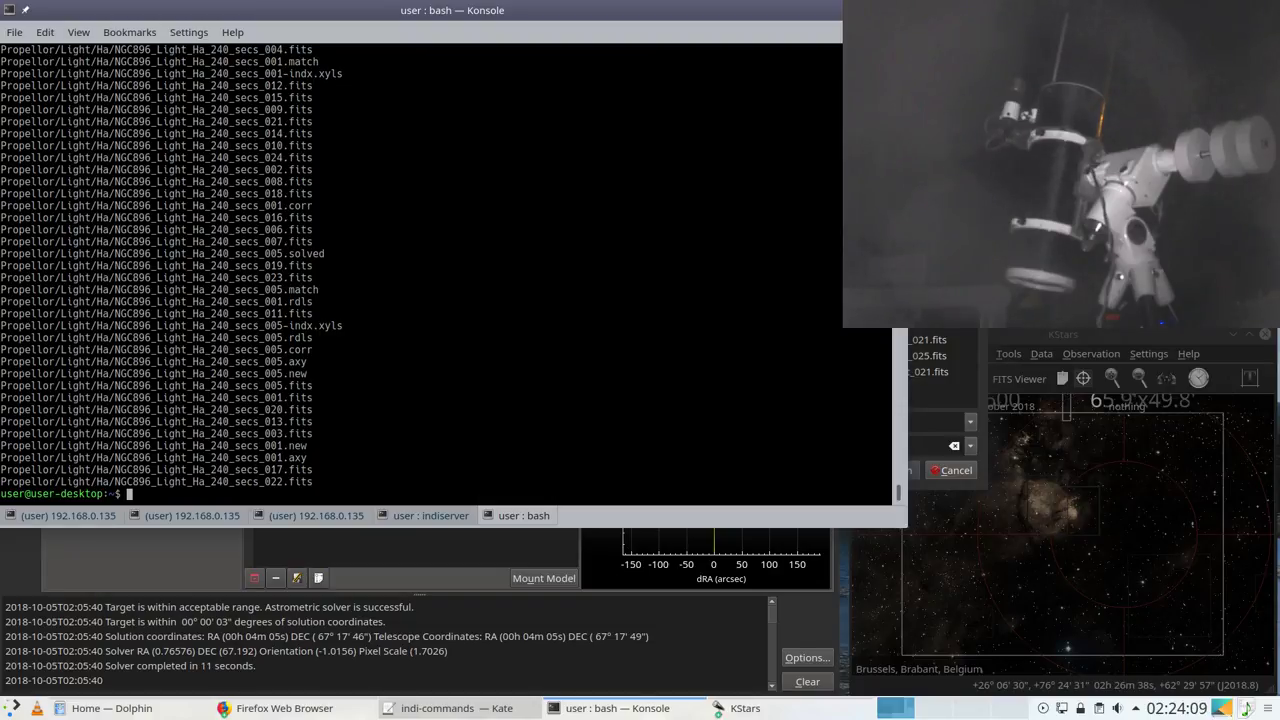
# Step: Load NGC896_Light_Ha_240_secs_009.fits from Propellor/Light/Ha into Load & Slew to solve it and slew to its position
pyautogui.click(210, 565)
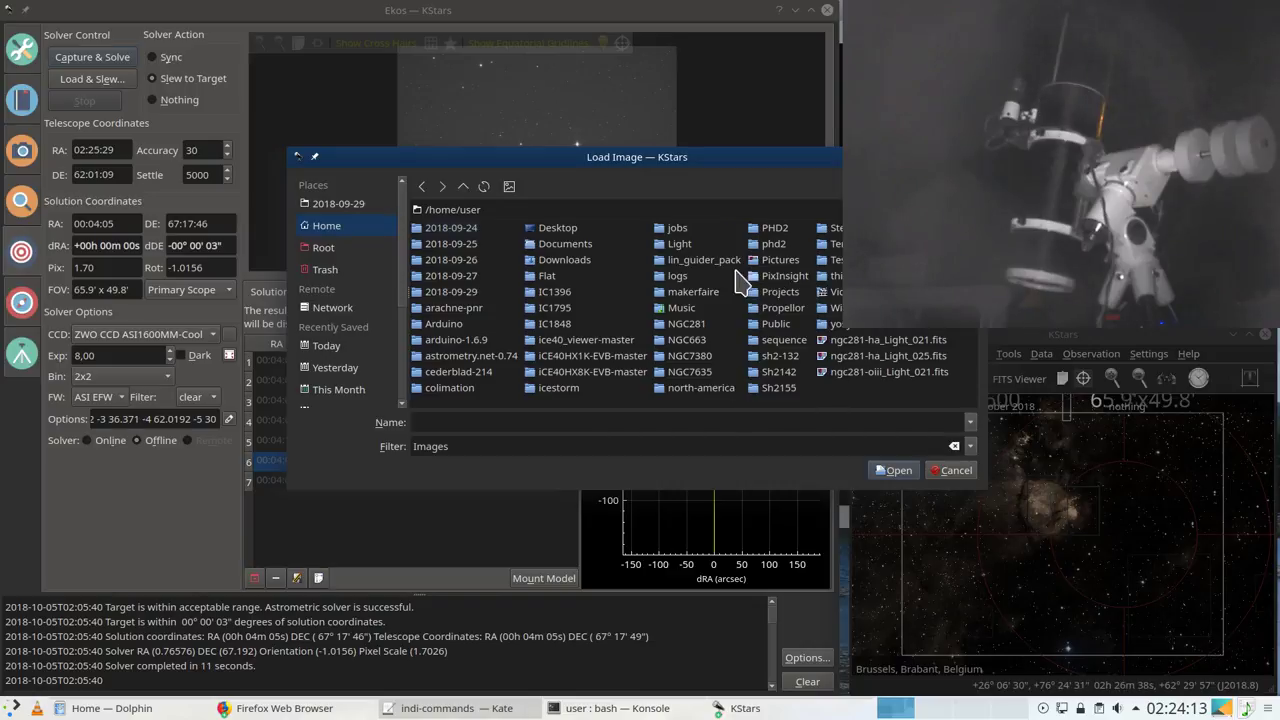
pyautogui.doubleClick(780, 307)
pyautogui.doubleClick(428, 243)
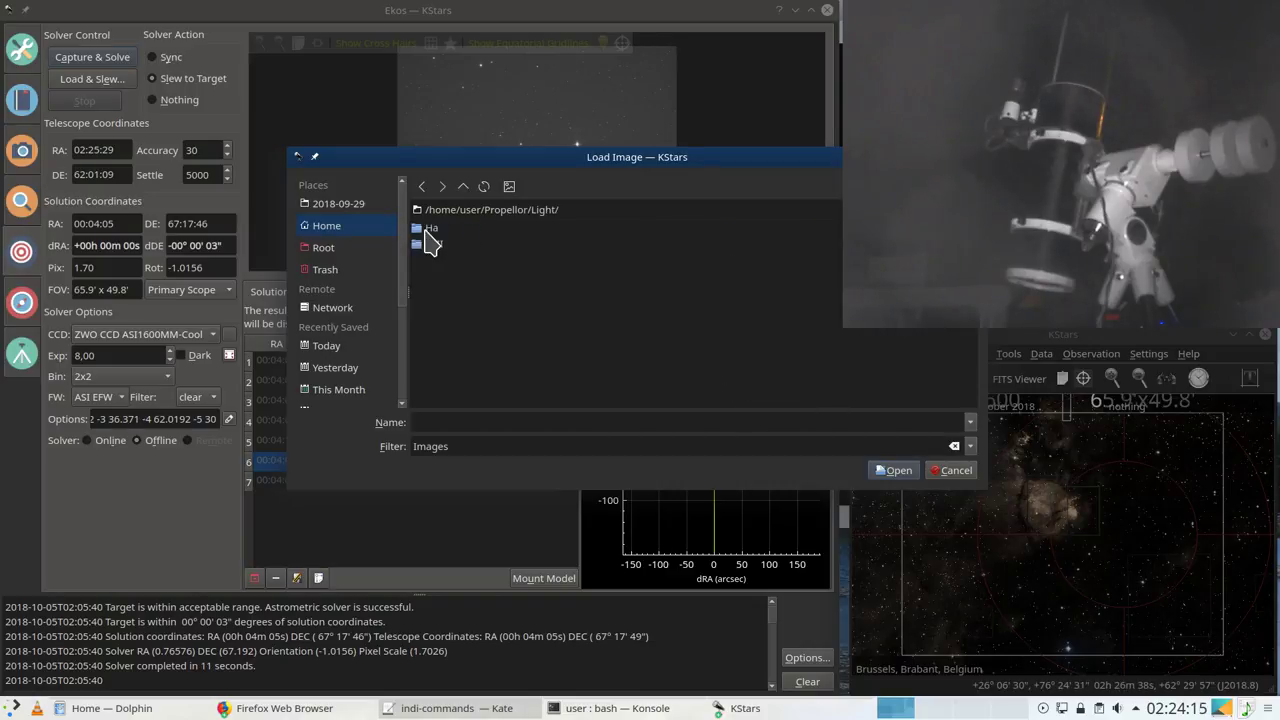
pyautogui.doubleClick(428, 229)
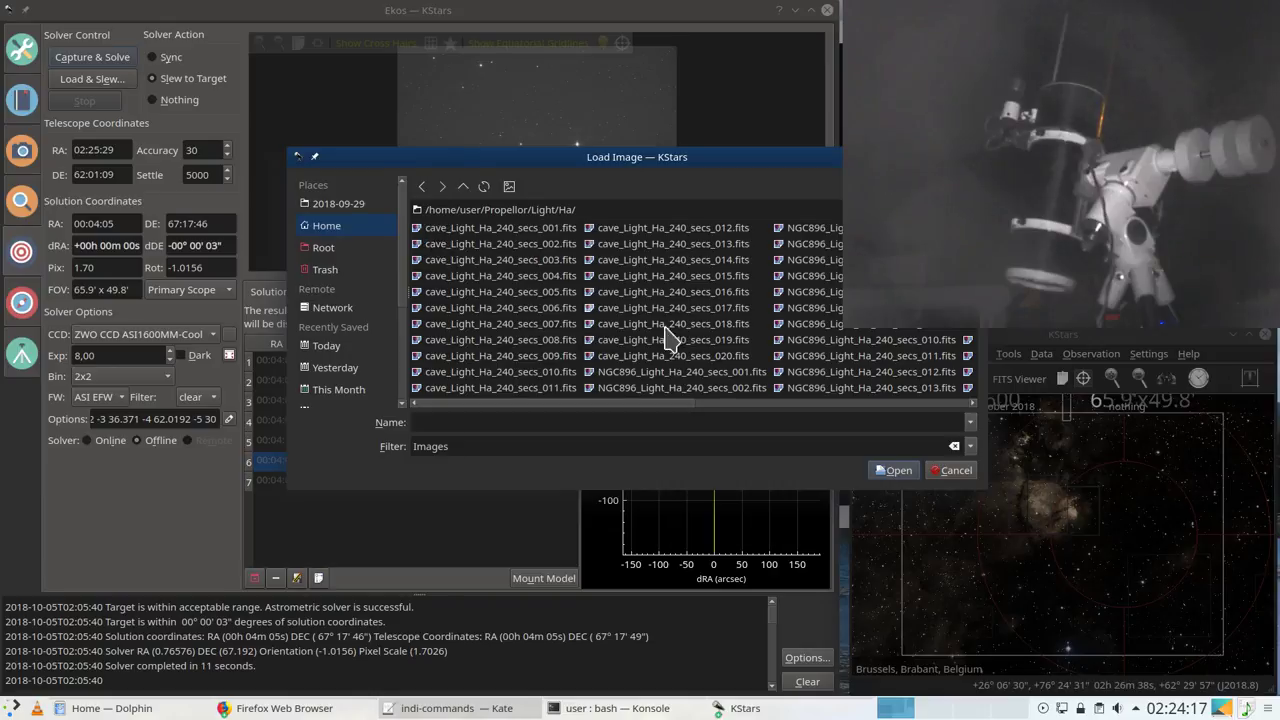
pyautogui.doubleClick(832, 324)
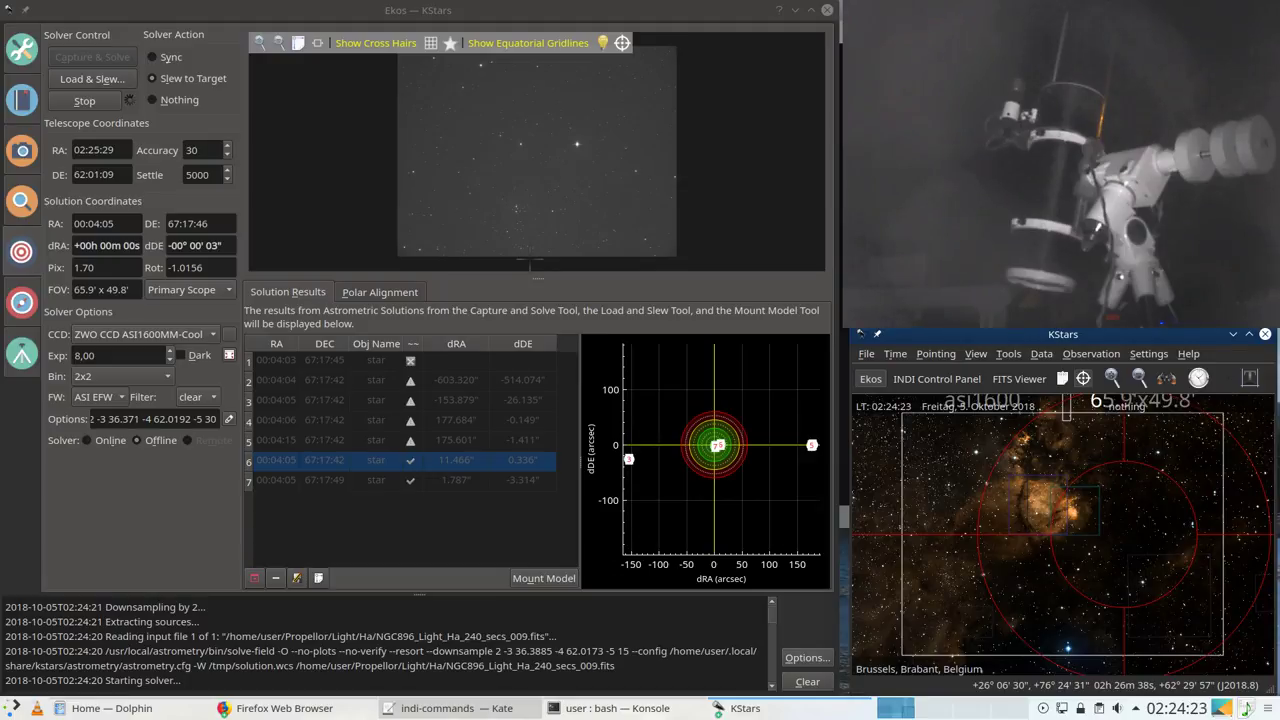
# Step: Compare the Solver FOV and asi1600 frames around NGC 896 on the sky map while the solver runs
pyautogui.scroll(-2, 1046, 517)
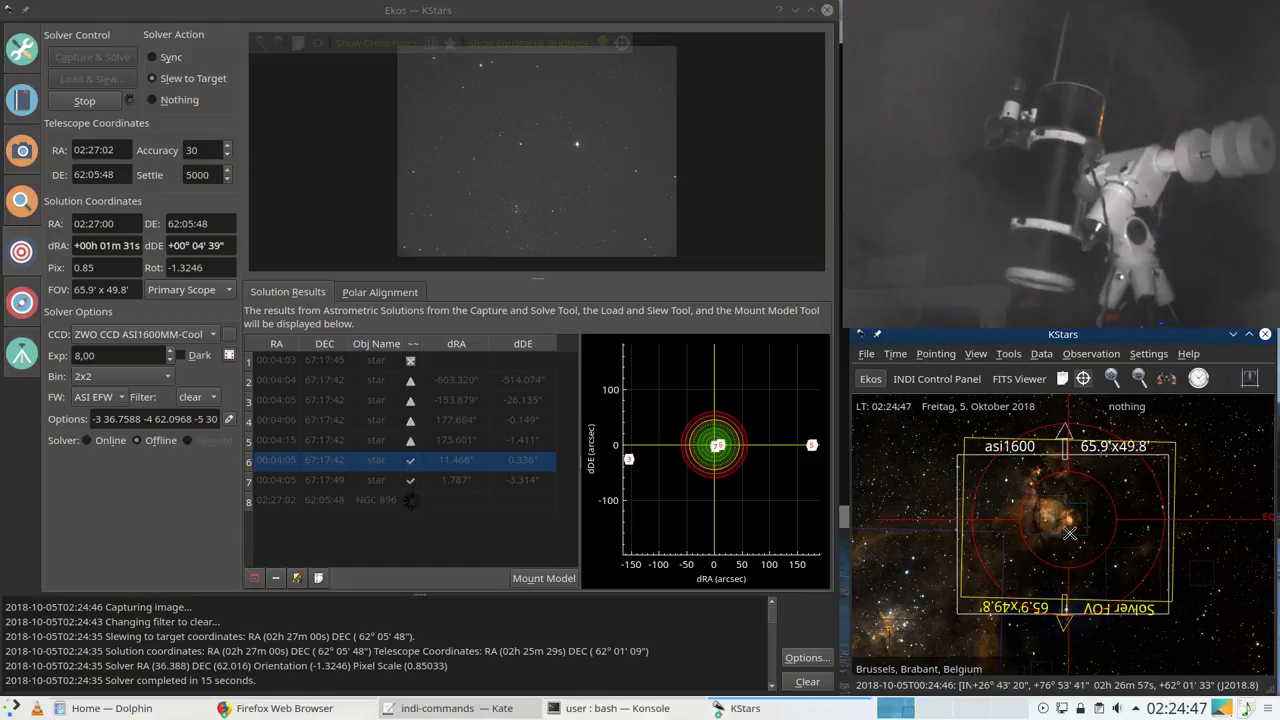
pyautogui.scroll(3, 1070, 530)
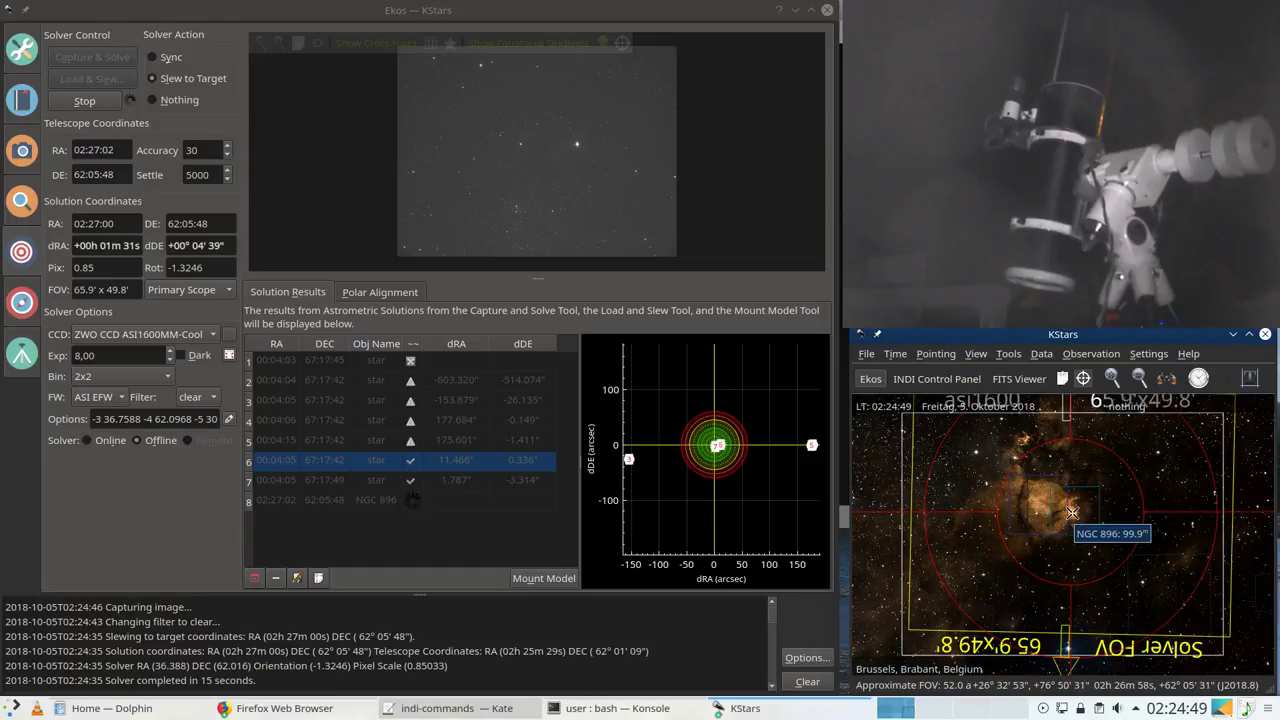
pyautogui.rightClick(1072, 520)
pyautogui.press('Escape')
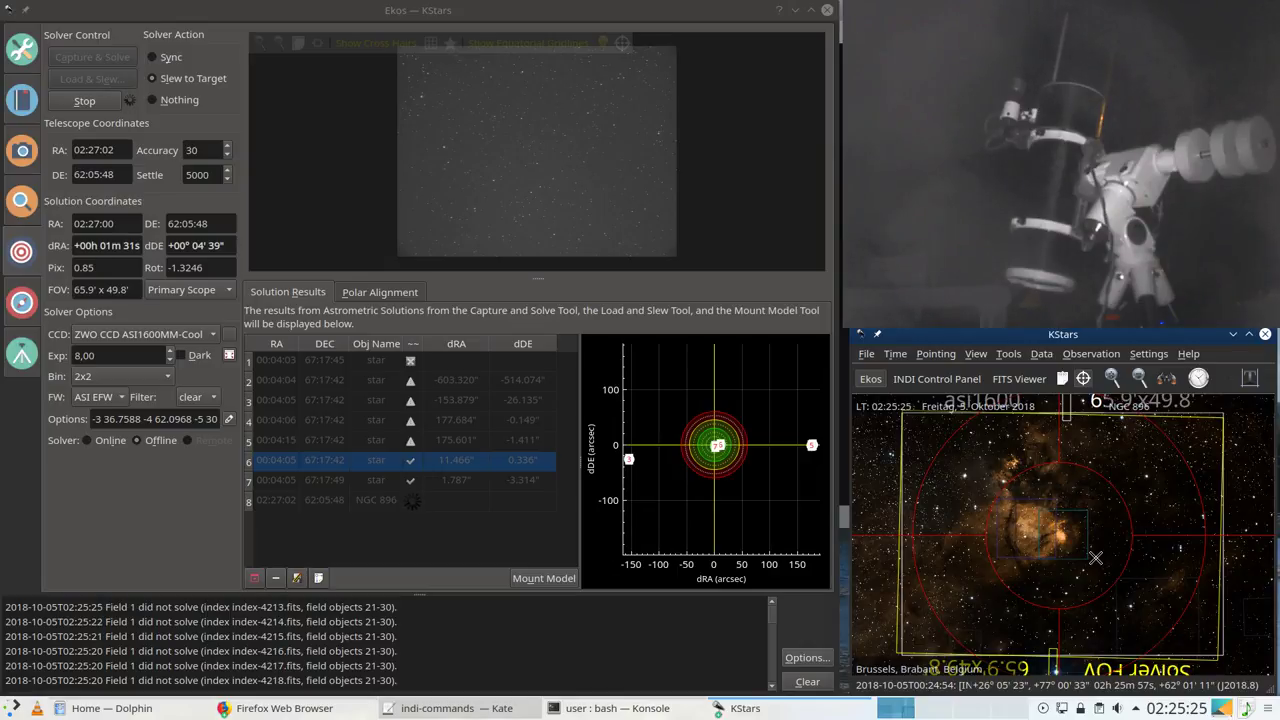
pyautogui.scroll(-1, 1090, 596)
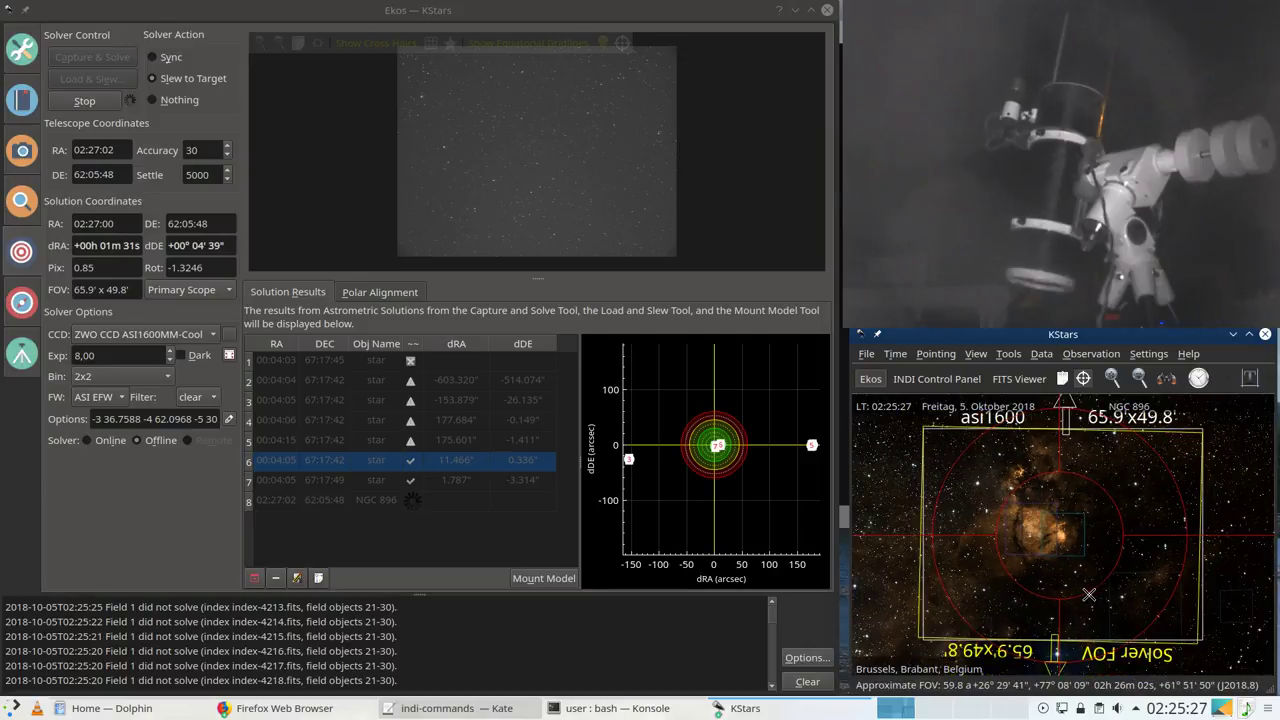
pyautogui.scroll(2, 1089, 594)
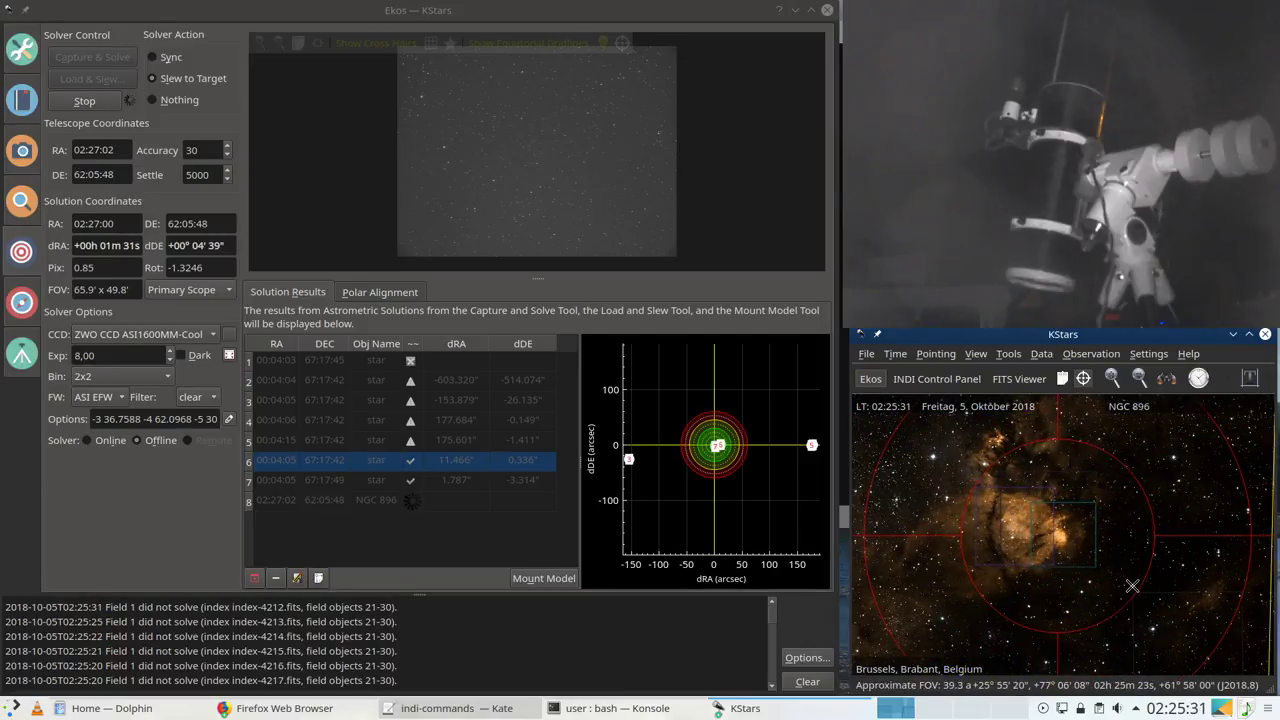
pyautogui.scroll(-1, 1132, 586)
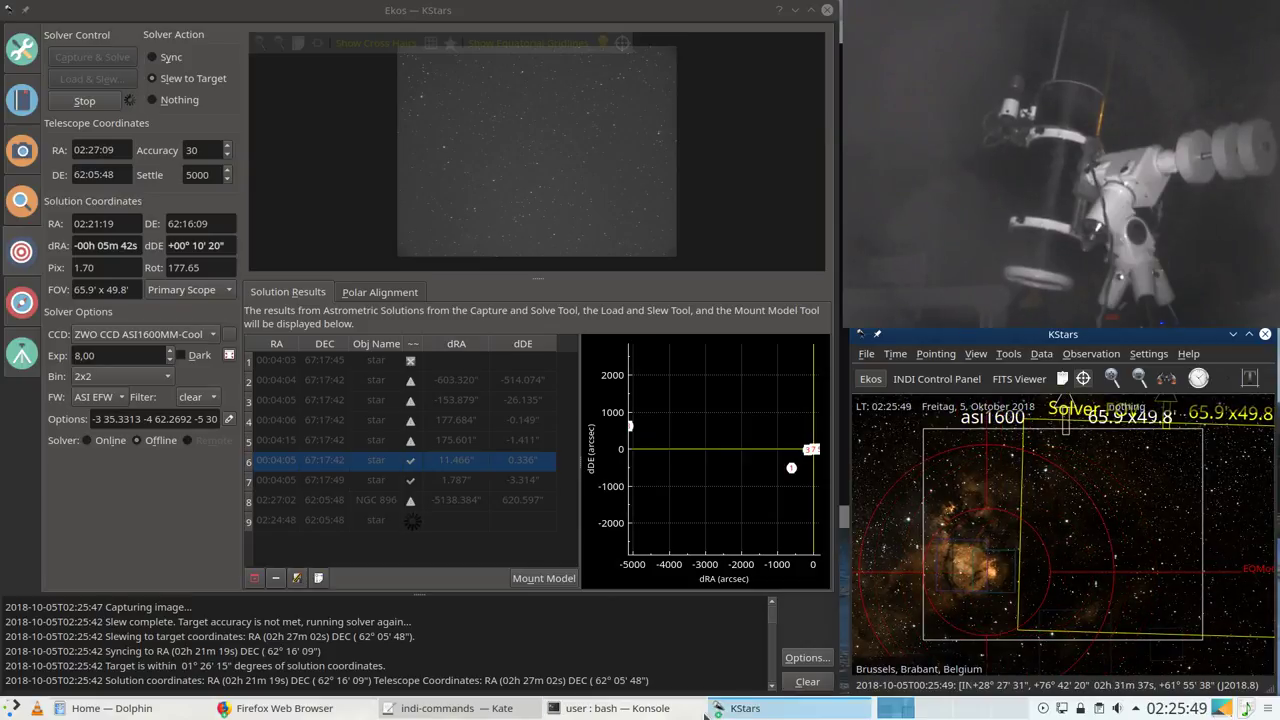
# Step: Clear the EQMod Mount's alignment point list in the INDI Control Panel and minimize the panel
pyautogui.click(745, 708)
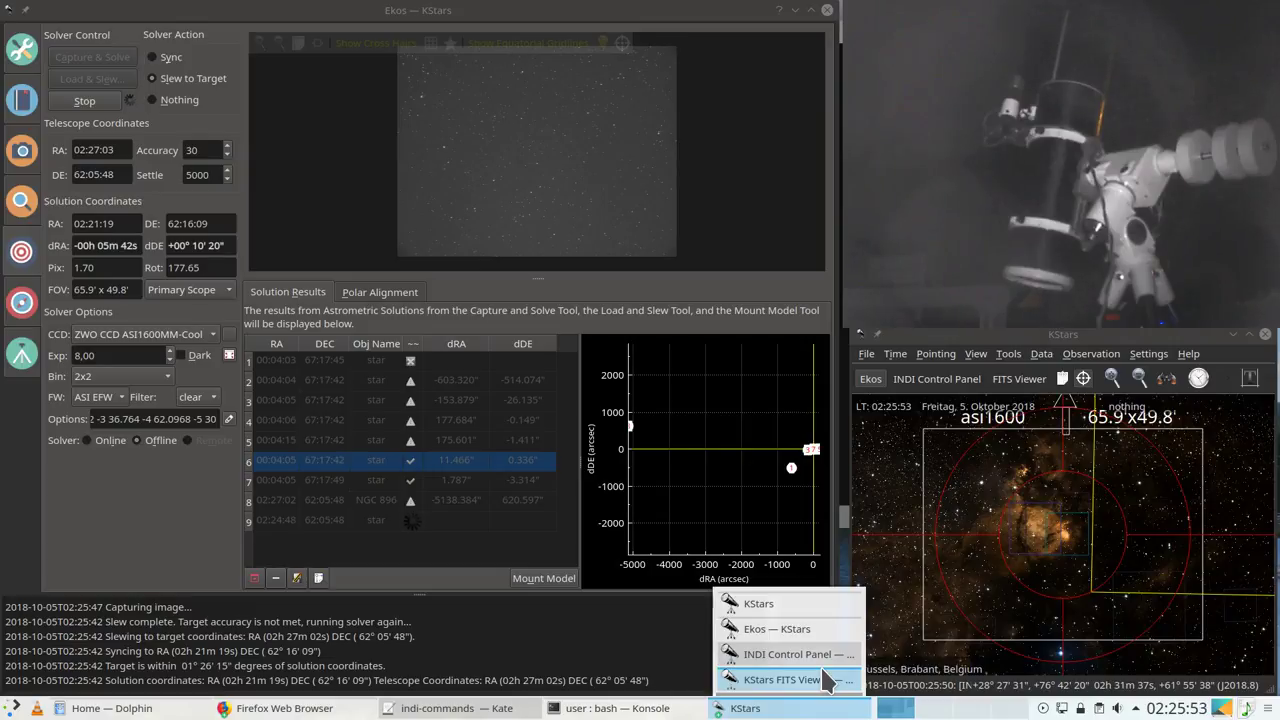
pyautogui.click(820, 660)
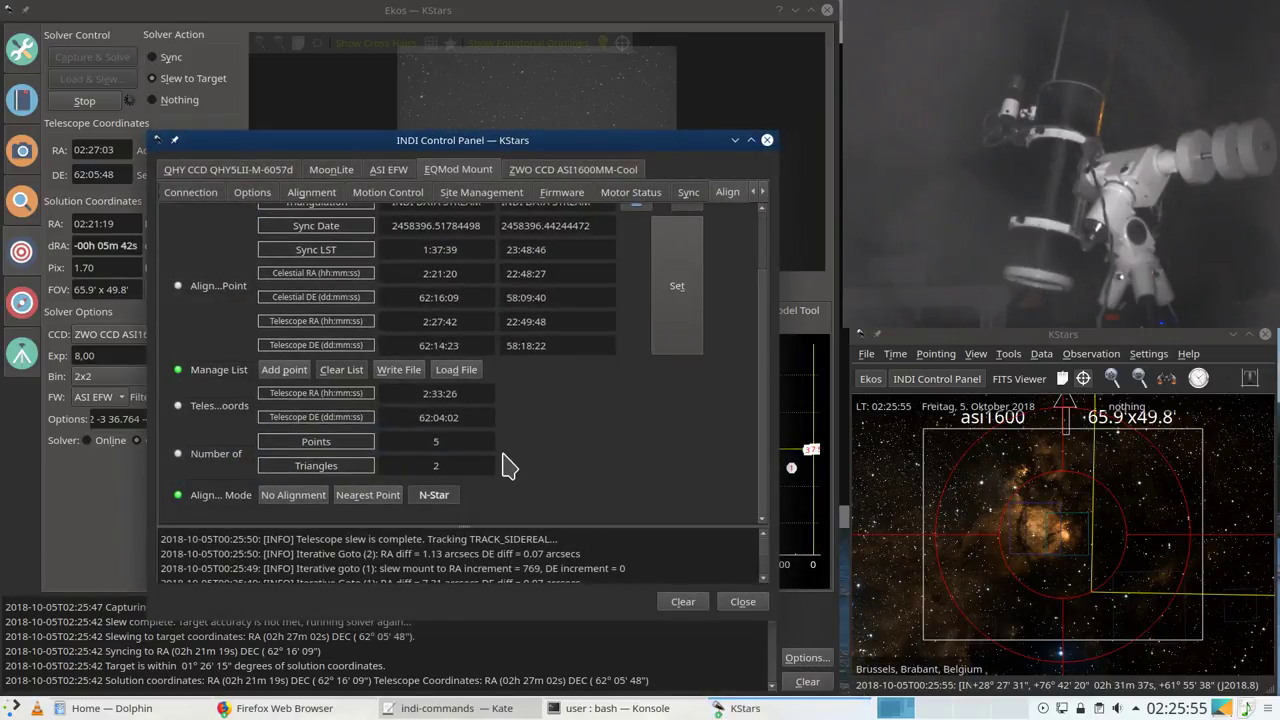
pyautogui.click(330, 370)
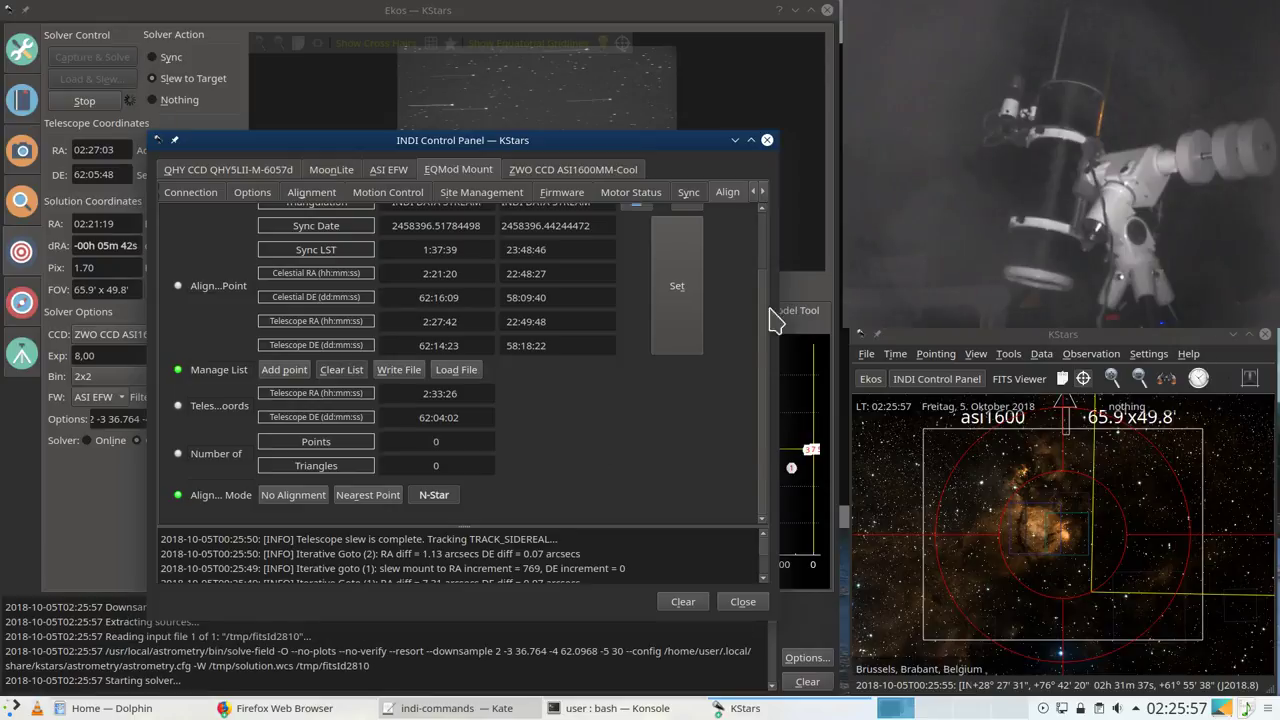
pyautogui.click(735, 140)
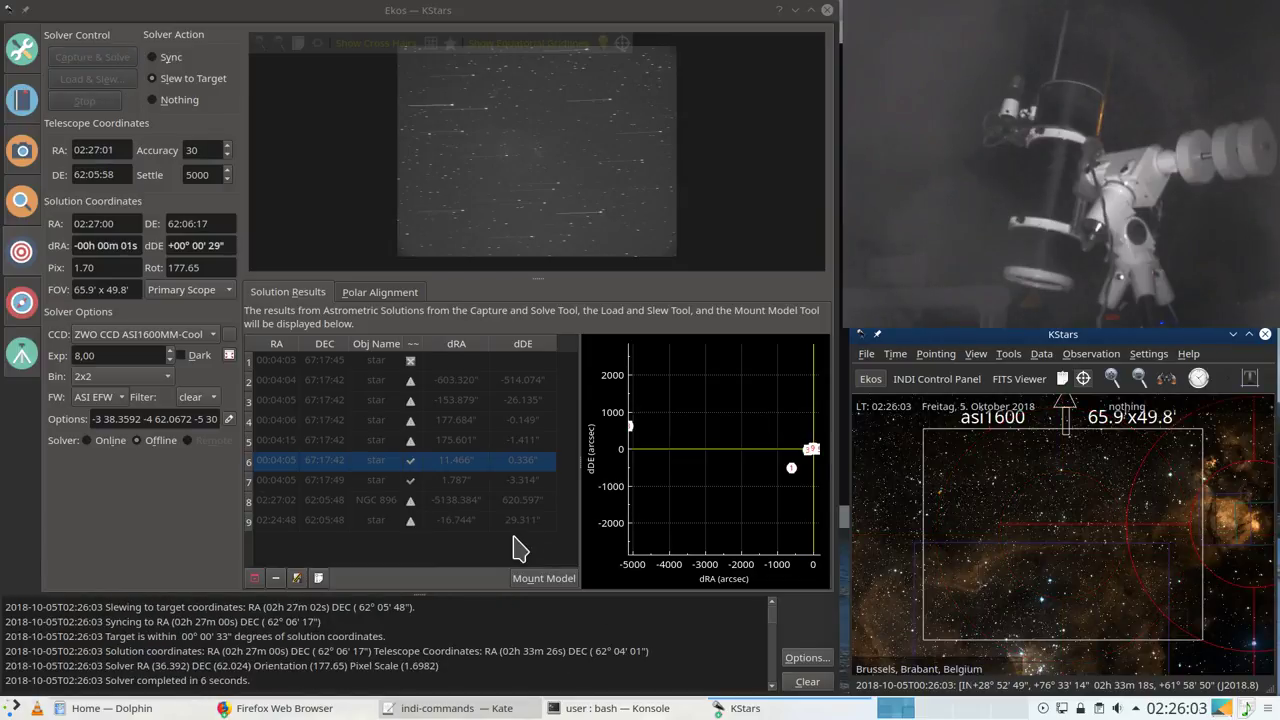
# Step: Check the solver frame against the asi1600 frame in a wider sky map view and enlarge the captured image preview in the alignment module
pyautogui.scroll(-3, 948, 545)
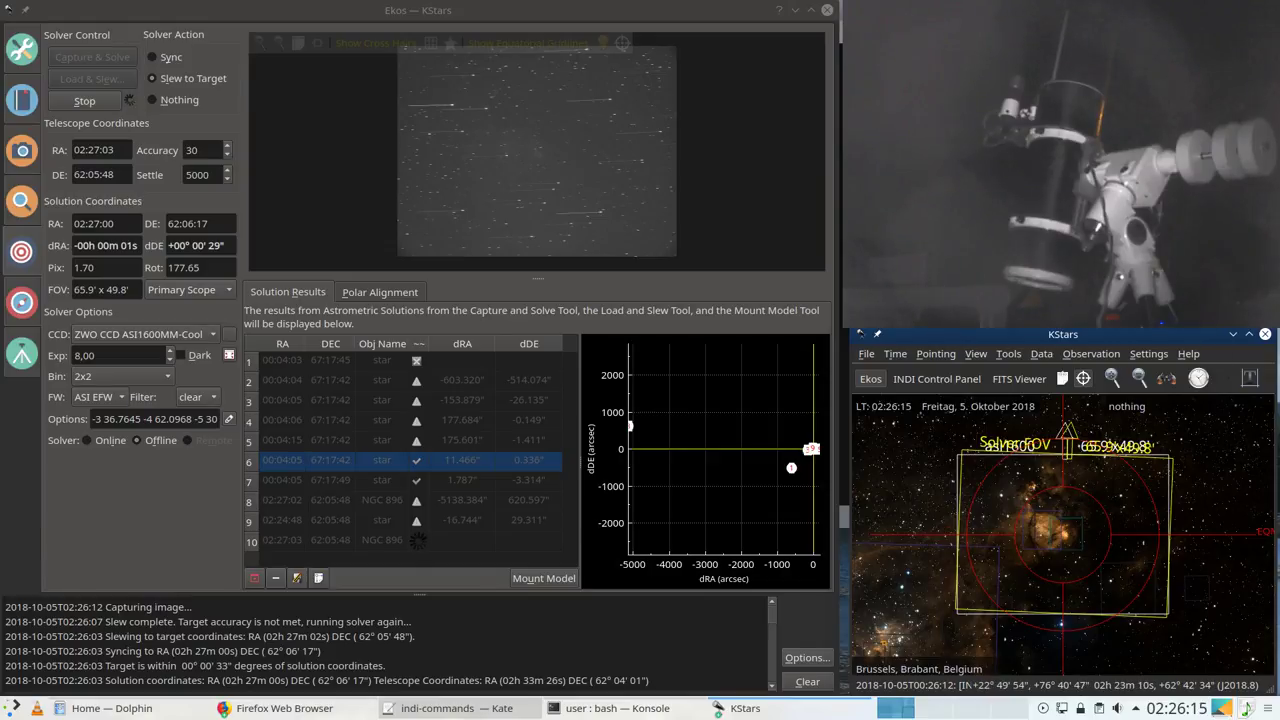
pyautogui.hotkey('alt', 'Tab')
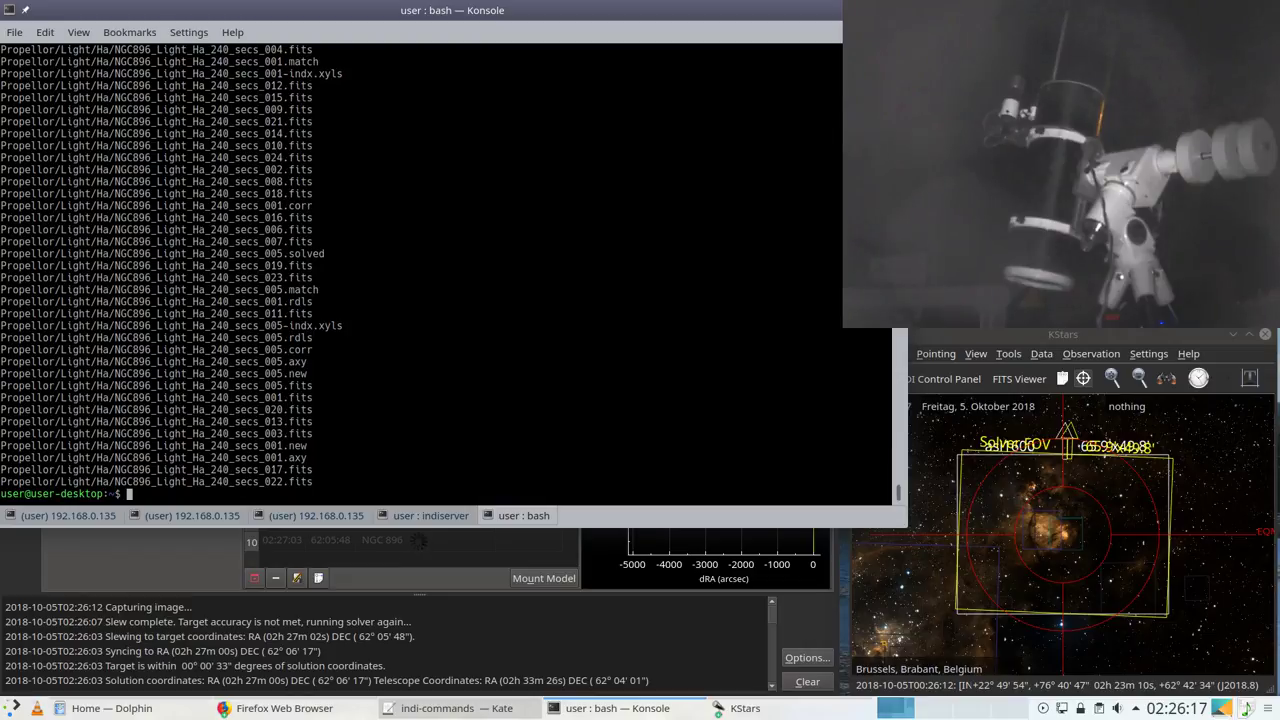
pyautogui.hotkey('alt', 'Tab')
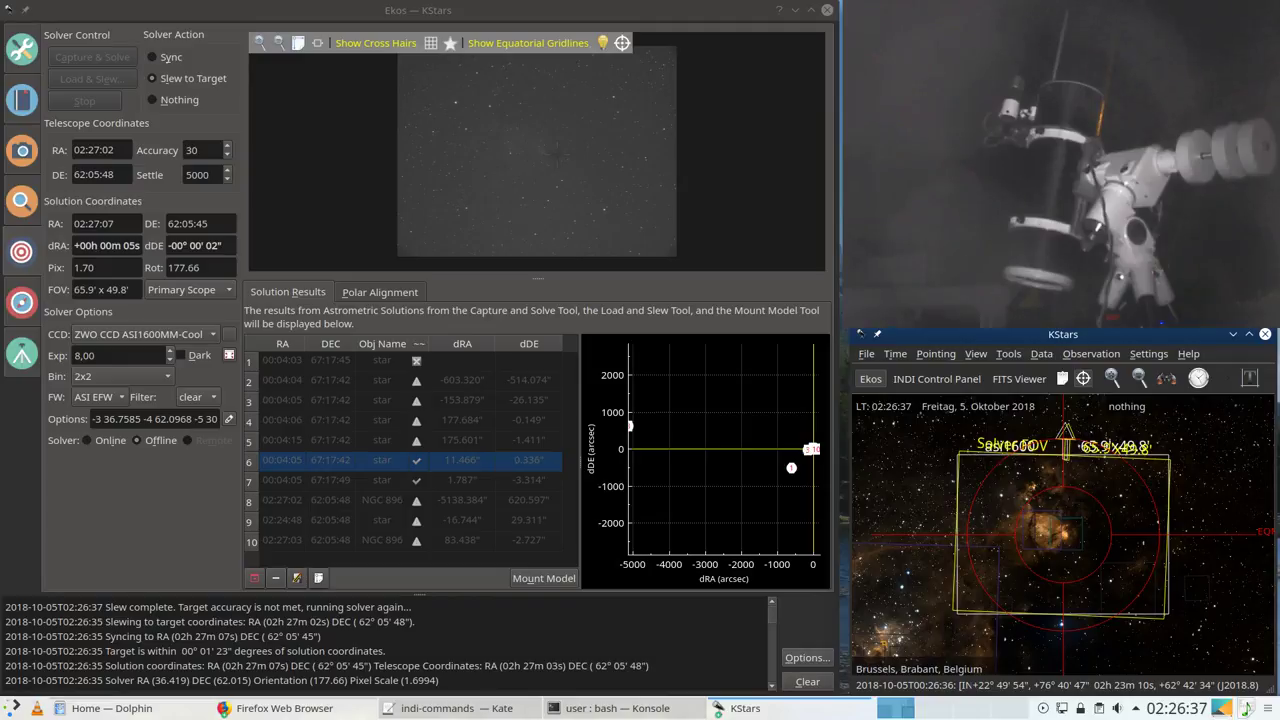
pyautogui.click(541, 278)
pyautogui.moveTo(541, 278); pyautogui.dragTo(541, 327)
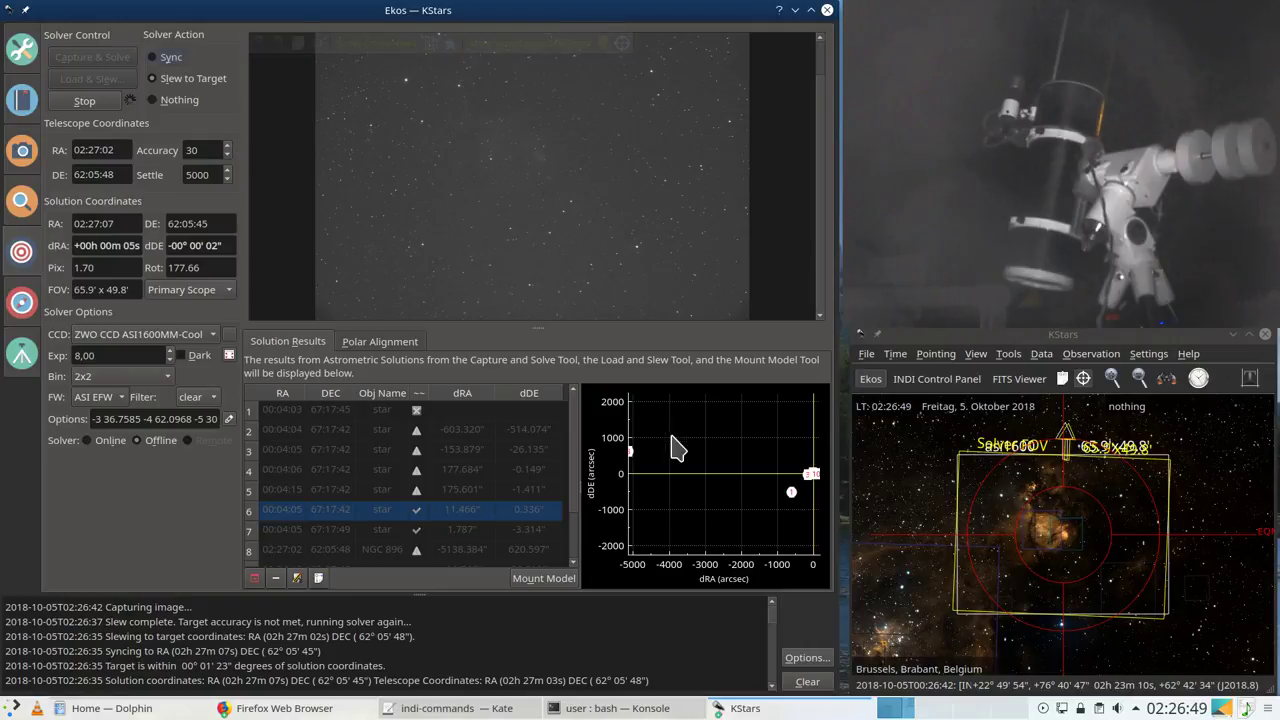
# Step: Remove the outlying NGC 896 result, the 67:17:49 star result and the first result from the solution table, and enlarge the error plot's scale
pyautogui.moveTo(633, 455)
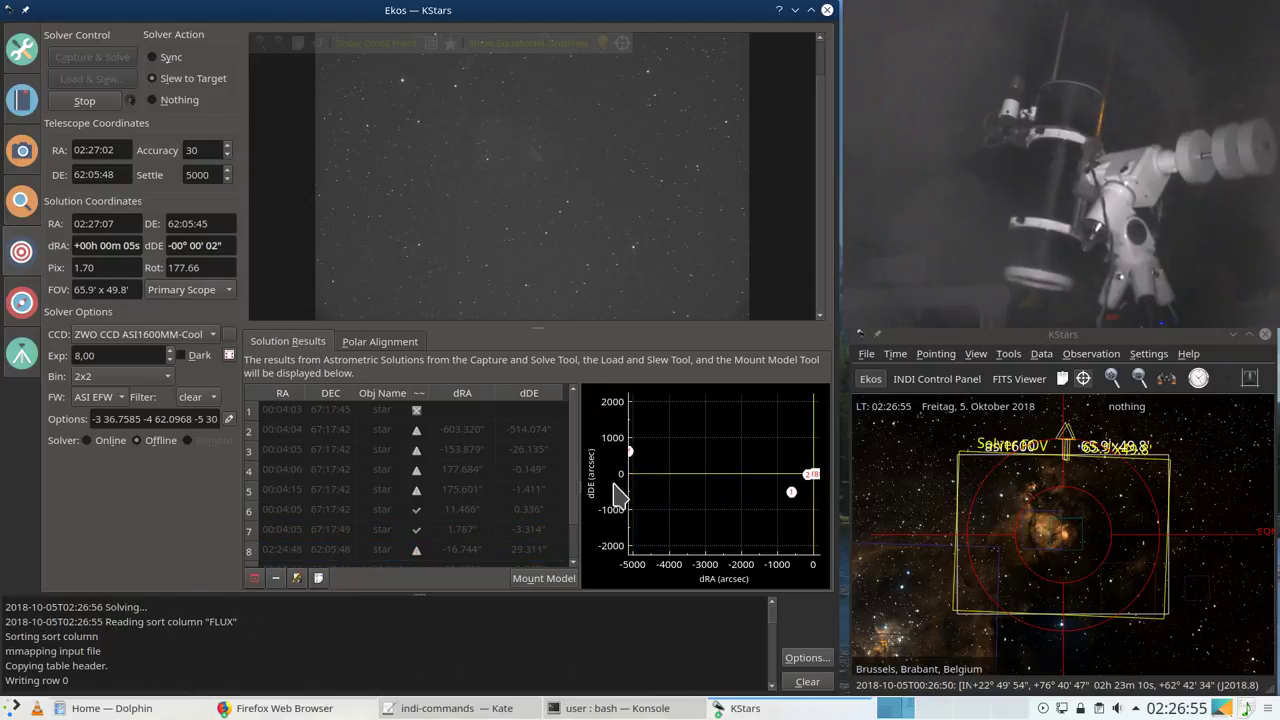
pyautogui.click(310, 530)
pyautogui.click(276, 578)
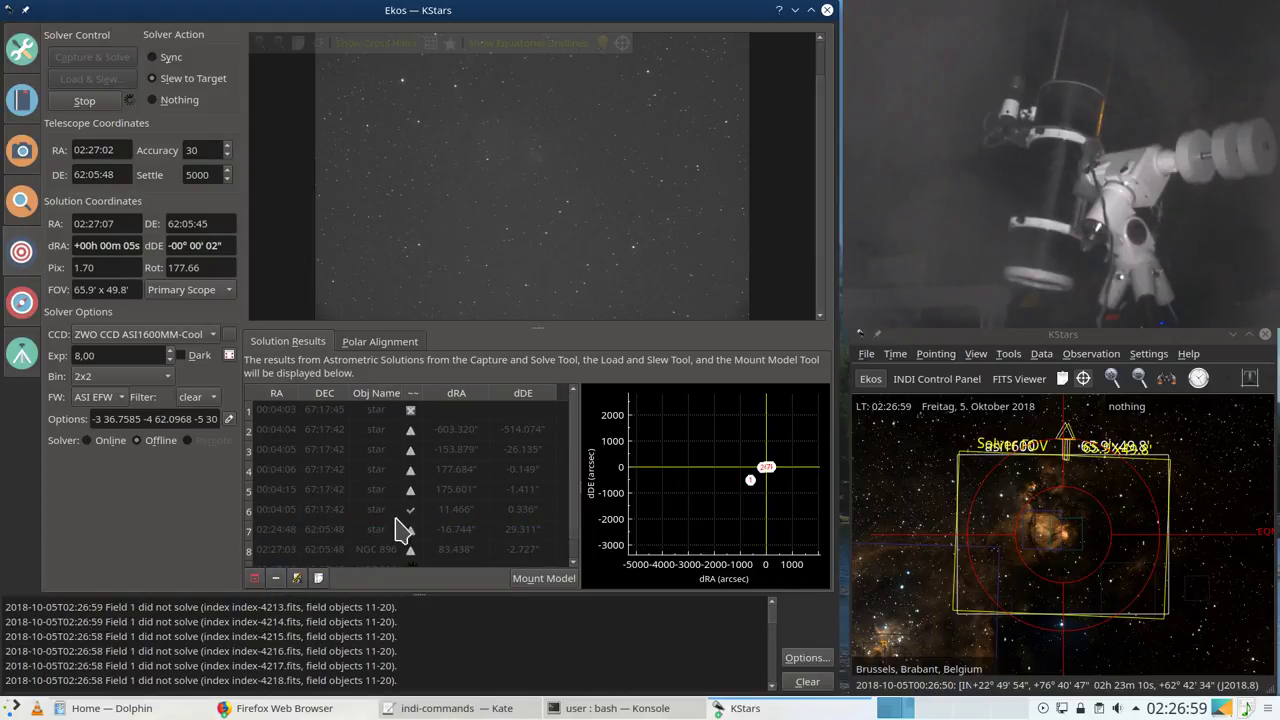
pyautogui.click(281, 412)
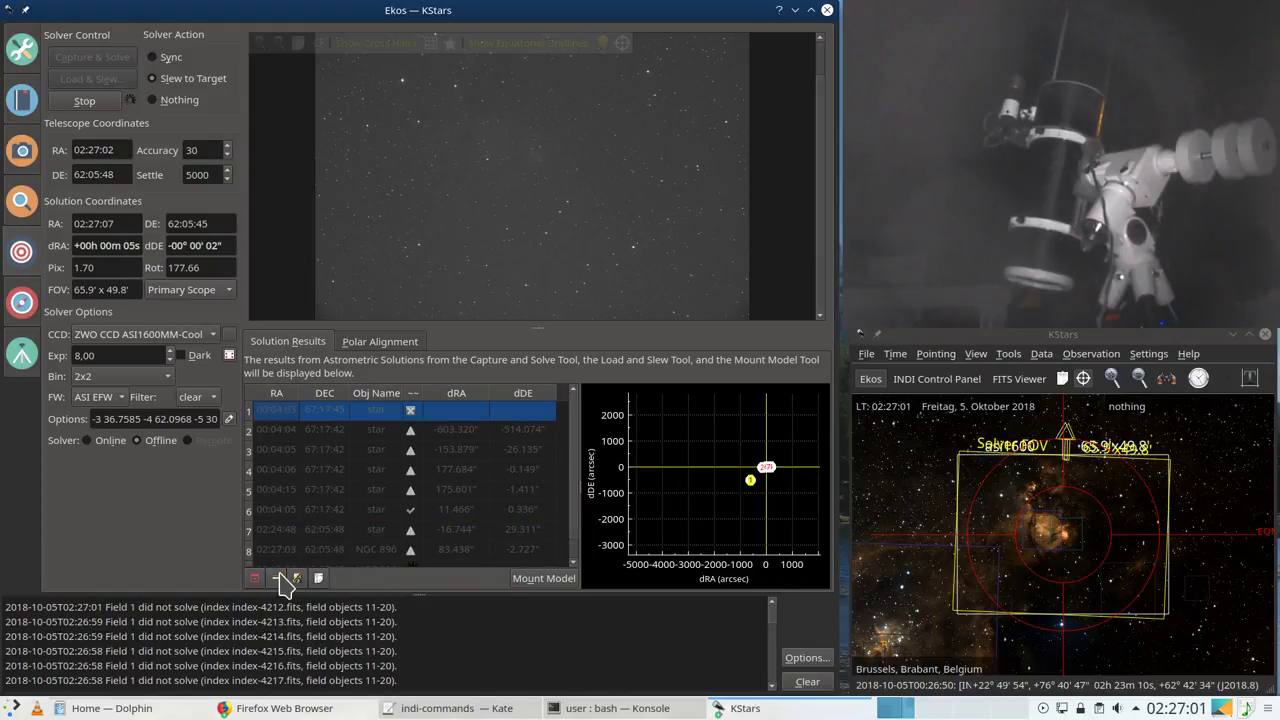
pyautogui.click(276, 578)
pyautogui.scroll(5, 748, 505)
pyautogui.scroll(1, 737, 490)
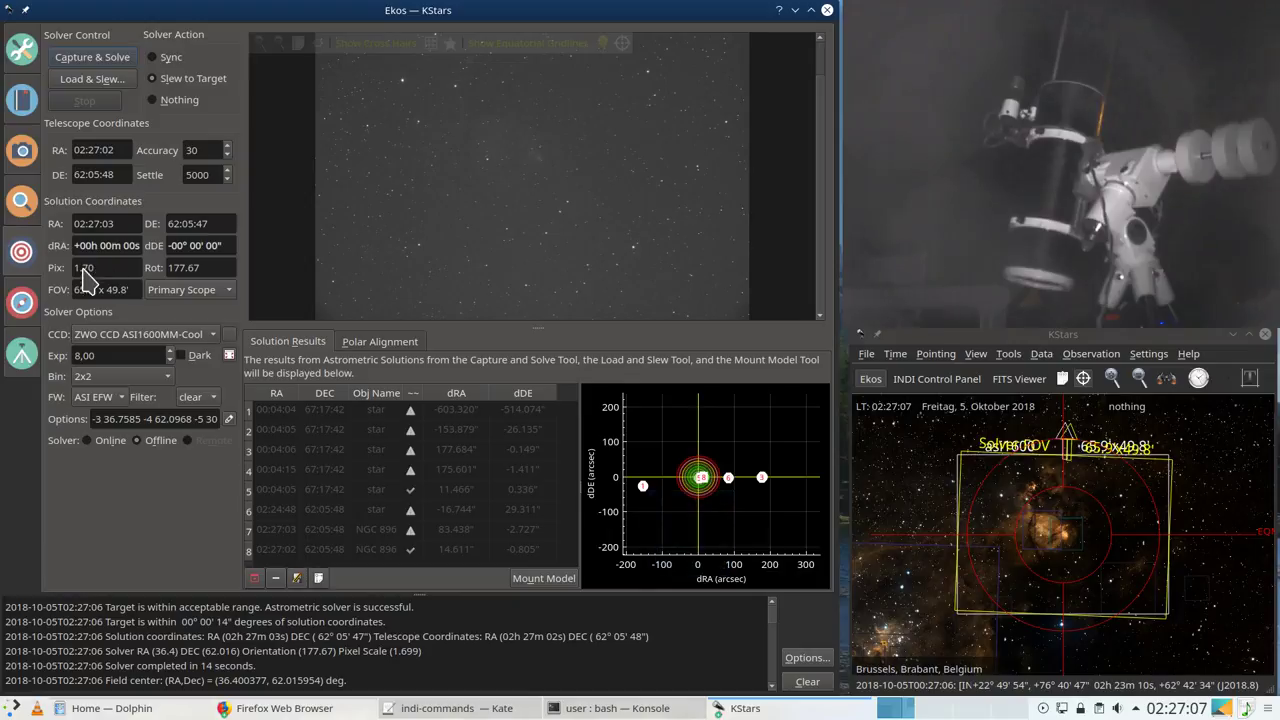
# Step: Start autoguiding in the guide module with the QHY CCD QHY5LII-M-6057d guider
pyautogui.click(22, 302)
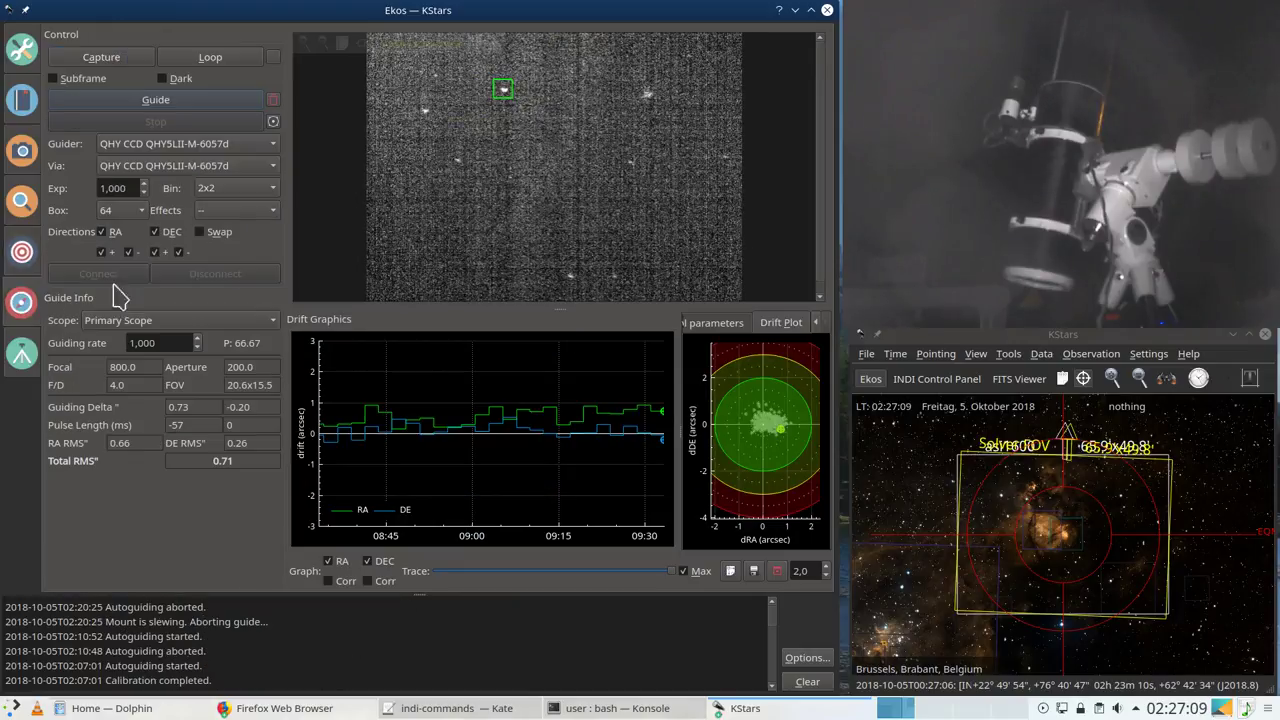
pyautogui.click(210, 59)
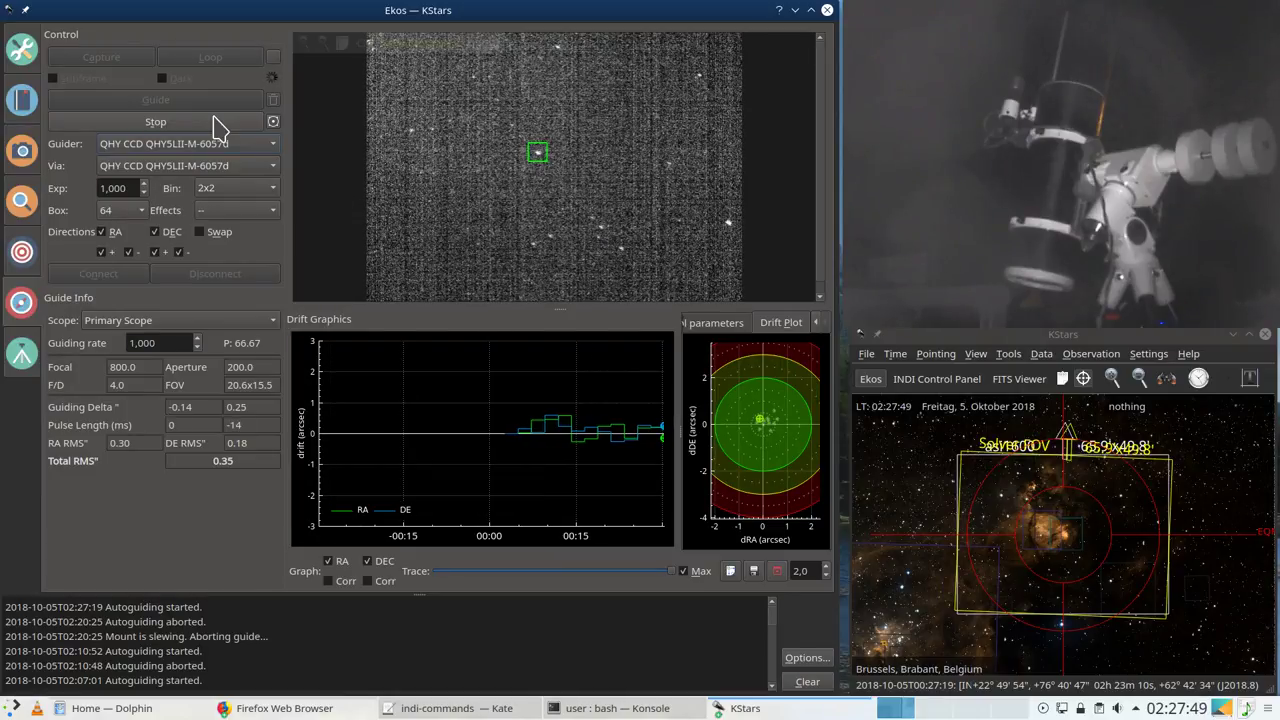
# Step: Set the capture file prefix to NGC896, checking the naming of the earlier files in the Konsole listing
pyautogui.click(24, 146)
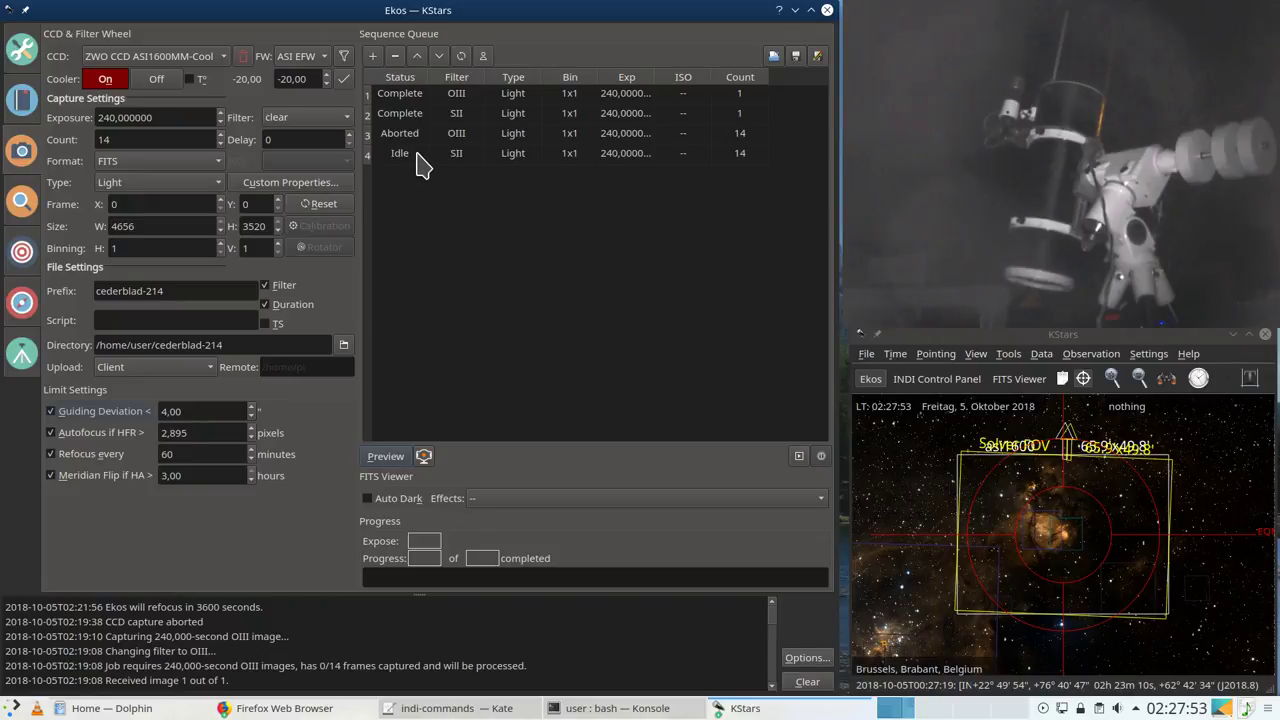
pyautogui.moveTo(194, 287); pyautogui.dragTo(3, 289)
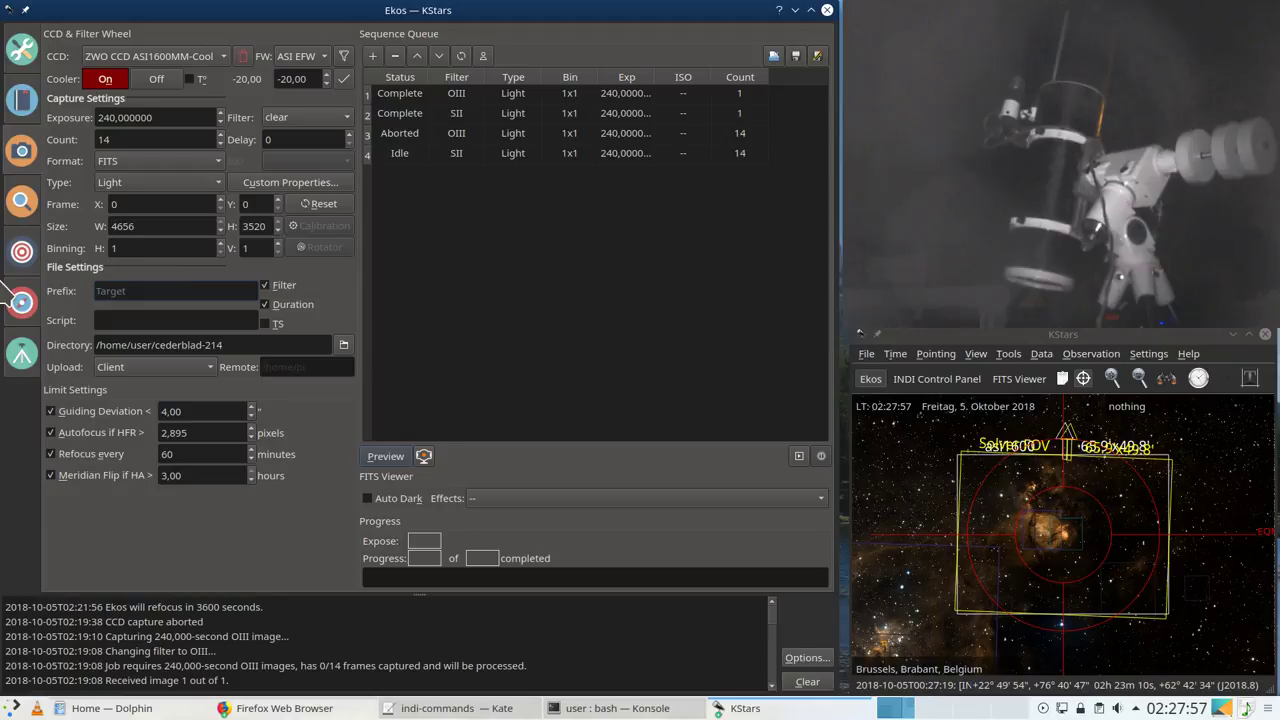
pyautogui.click(588, 708)
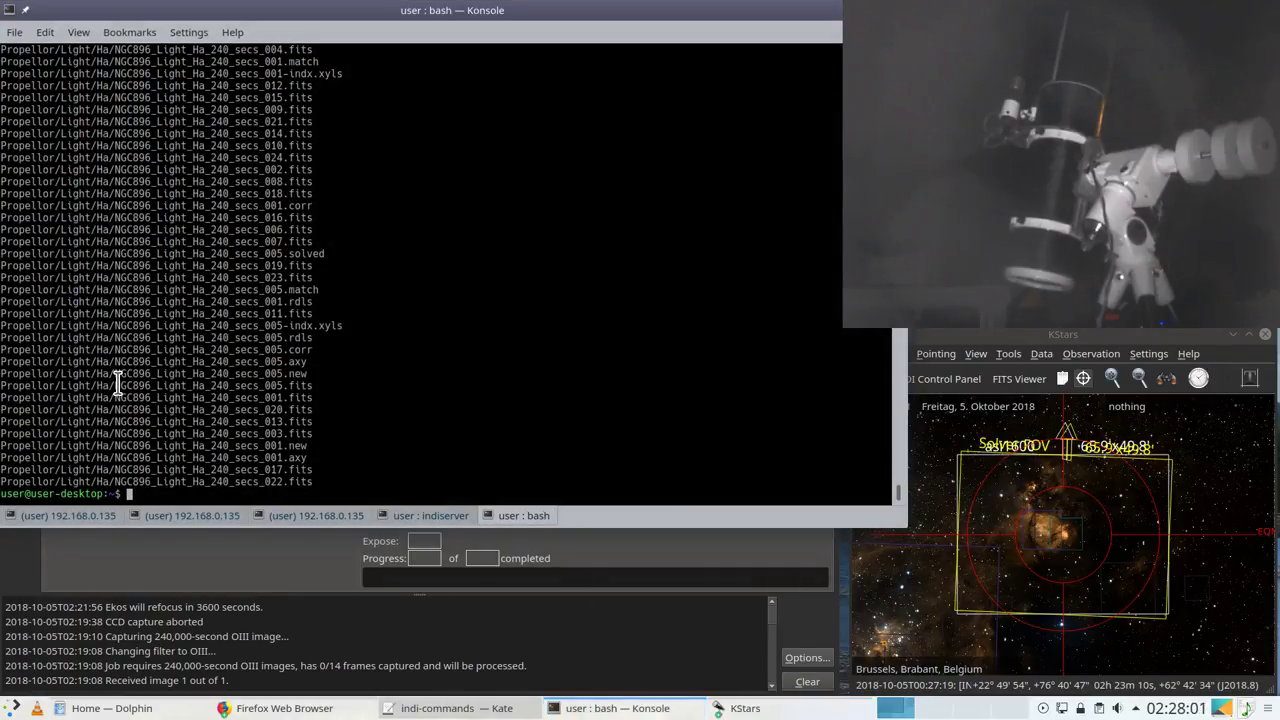
pyautogui.moveTo(114, 385); pyautogui.dragTo(152, 391)
pyautogui.hotkey('alt', 'Tab')
pyautogui.click(157, 291)
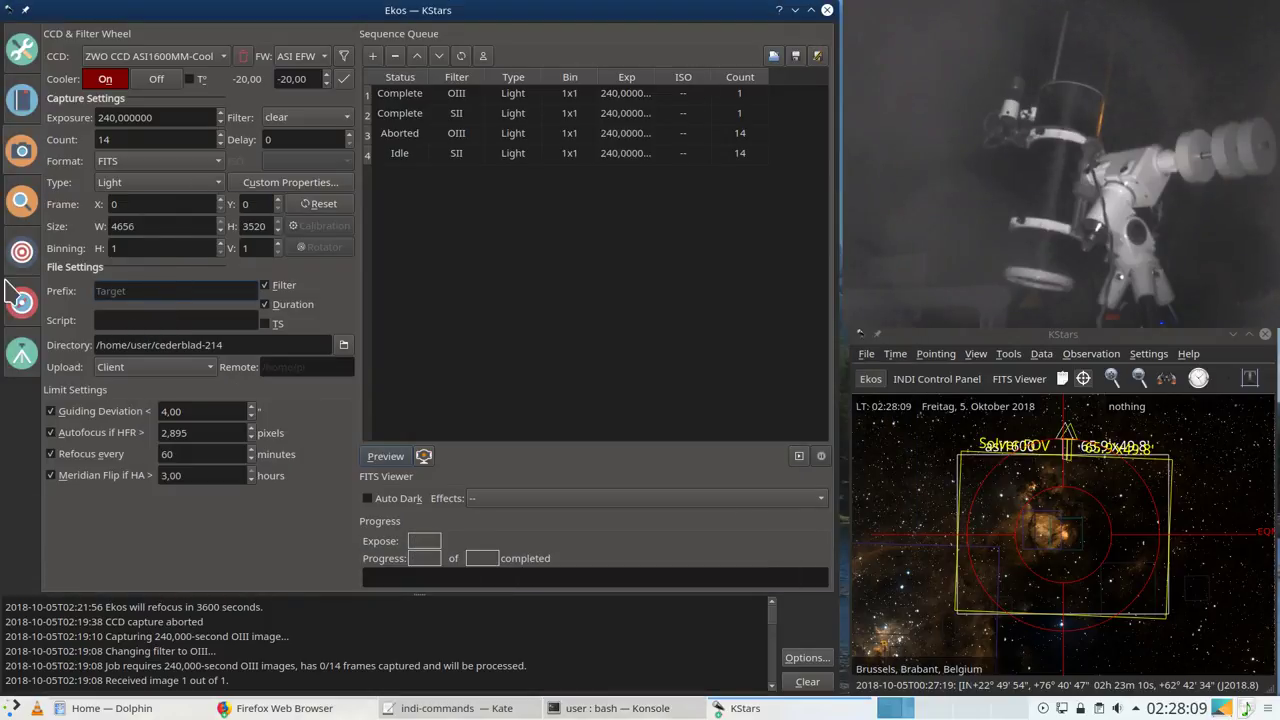
pyautogui.write('NGC896')
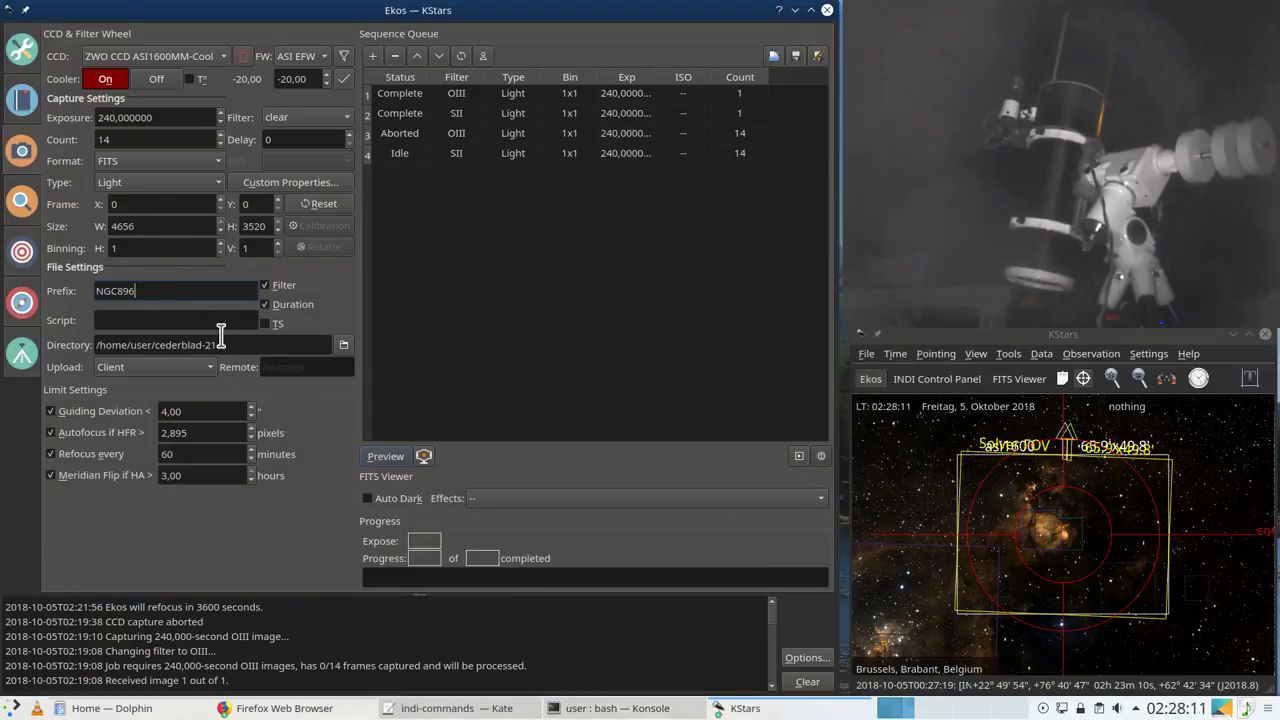
# Step: Replace cederblad-214 in the capture save directory by creating a new folder named NGC896 in /home/user
pyautogui.moveTo(228, 345); pyautogui.dragTo(160, 345)
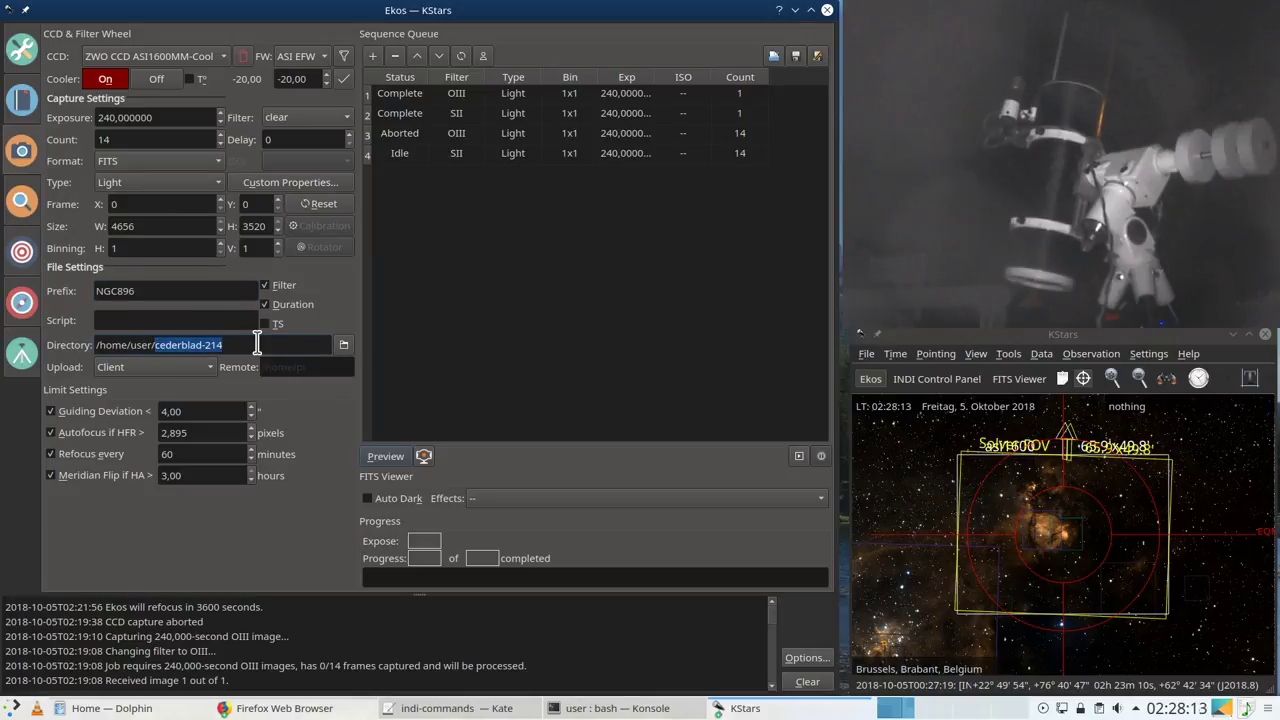
pyautogui.write('NGC896')
pyautogui.moveTo(318, 345); pyautogui.dragTo(158, 352)
pyautogui.hotkey('ctrl', 'c')
pyautogui.press('BackSpace')
pyautogui.click(344, 346)
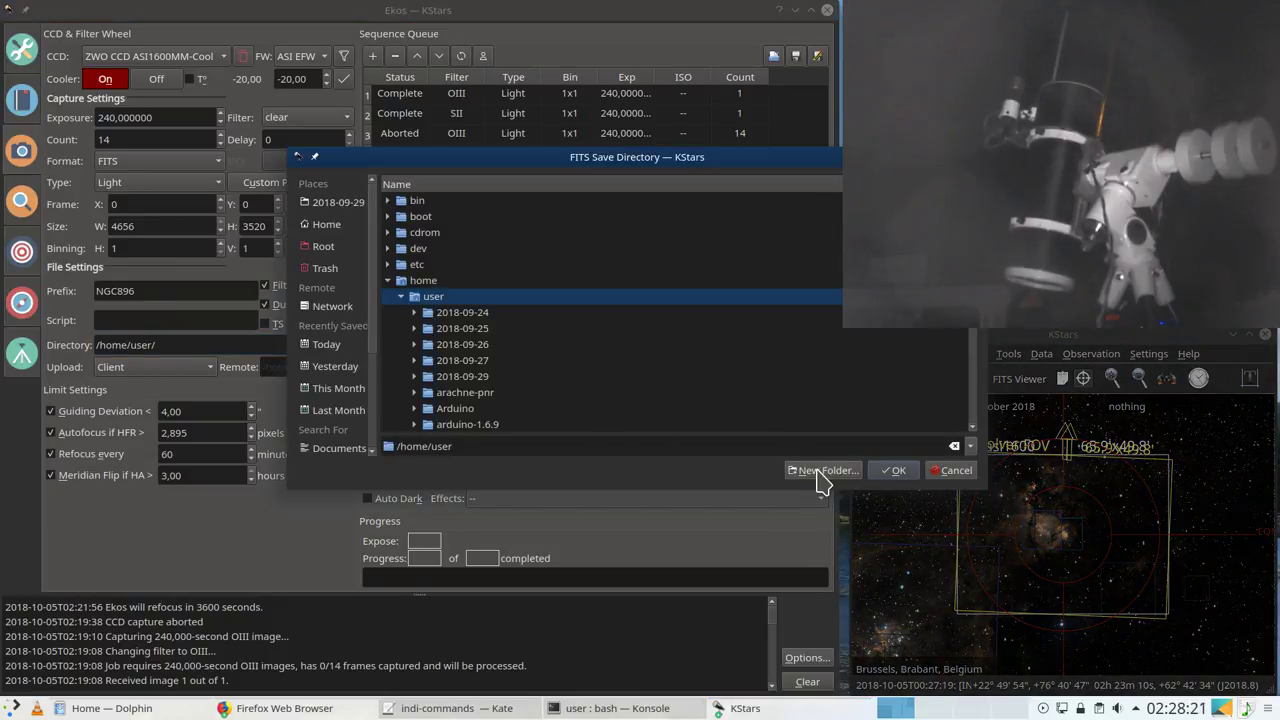
pyautogui.click(822, 470)
pyautogui.hotkey('ctrl', 'v')
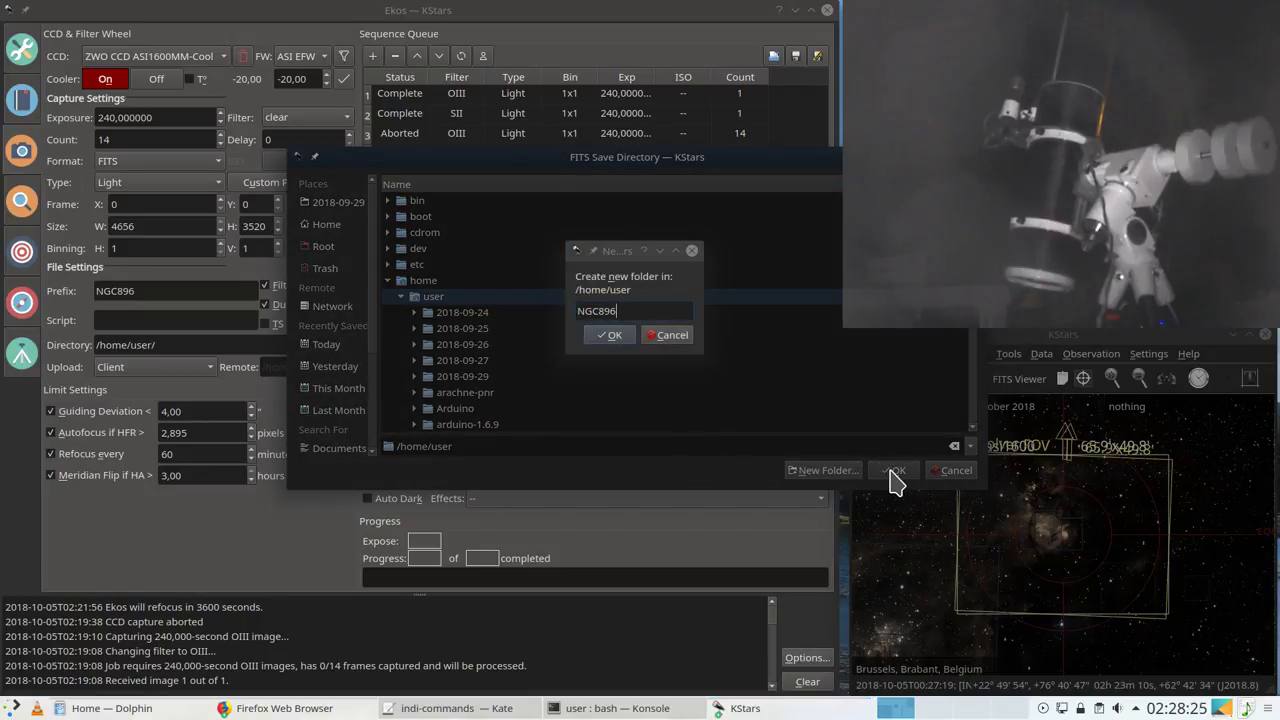
# Step: Create a folder named NGC896 in /home/user and choose it as the FITS save directory
pyautogui.click(609, 335)
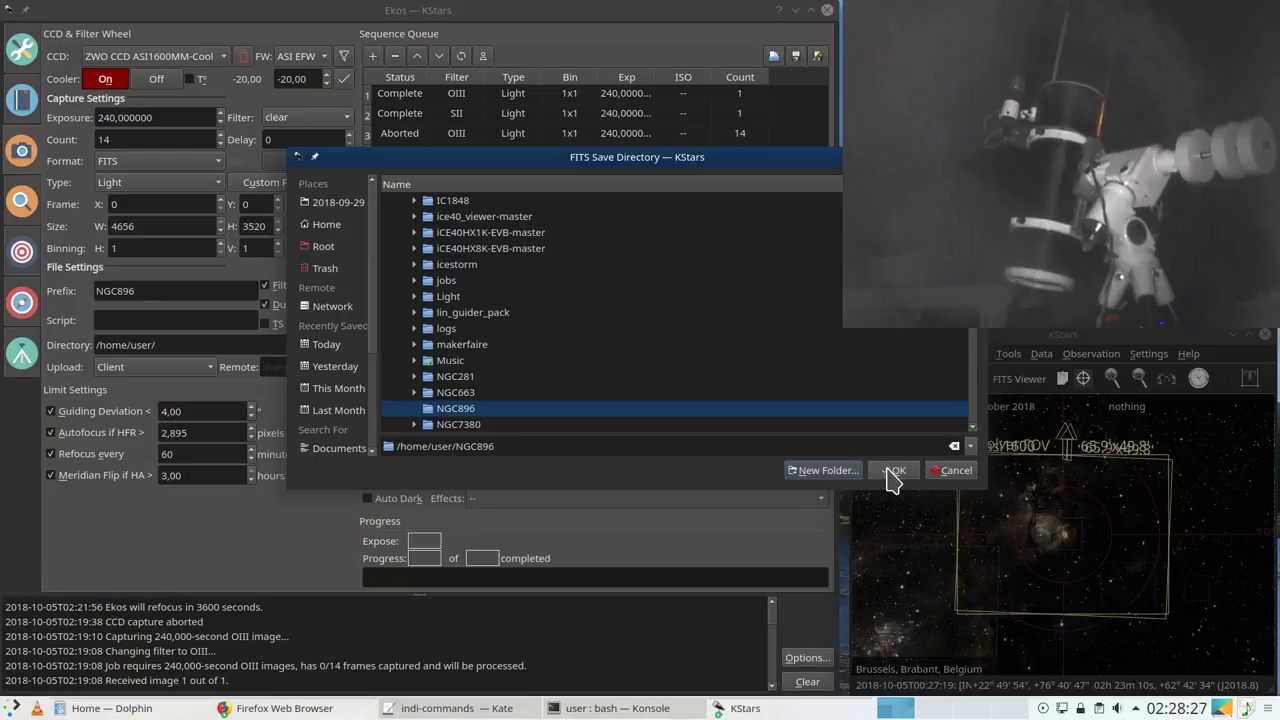
pyautogui.click(890, 474)
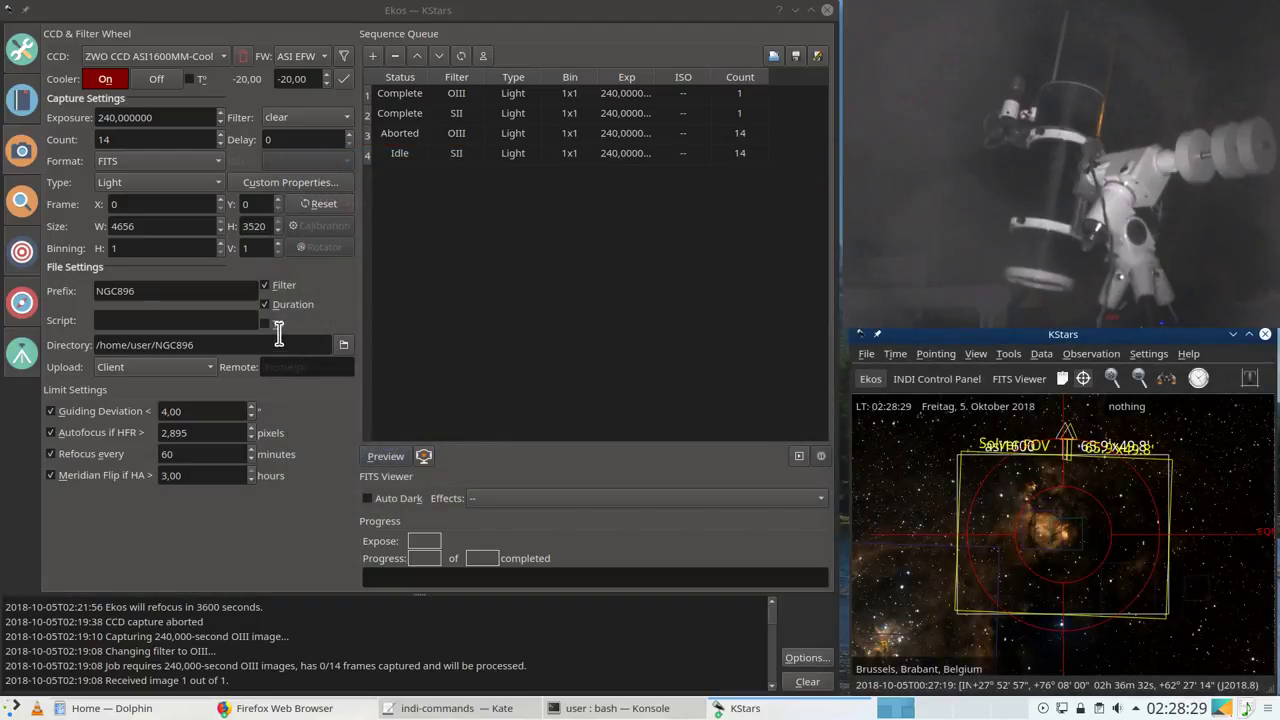
# Step: Remove all four old OIII and SII jobs from the sequence queue
pyautogui.click(395, 153)
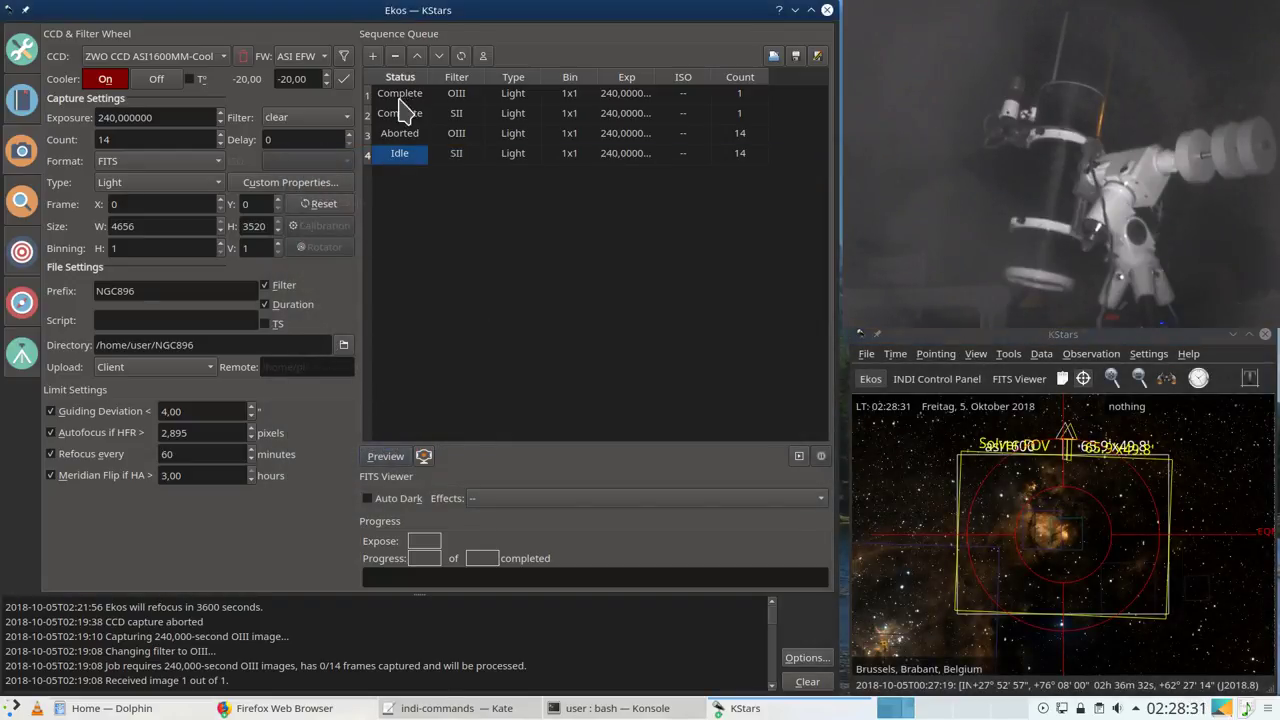
pyautogui.click(396, 56)
pyautogui.click(396, 56)
pyautogui.click(396, 56)
pyautogui.click(396, 56)
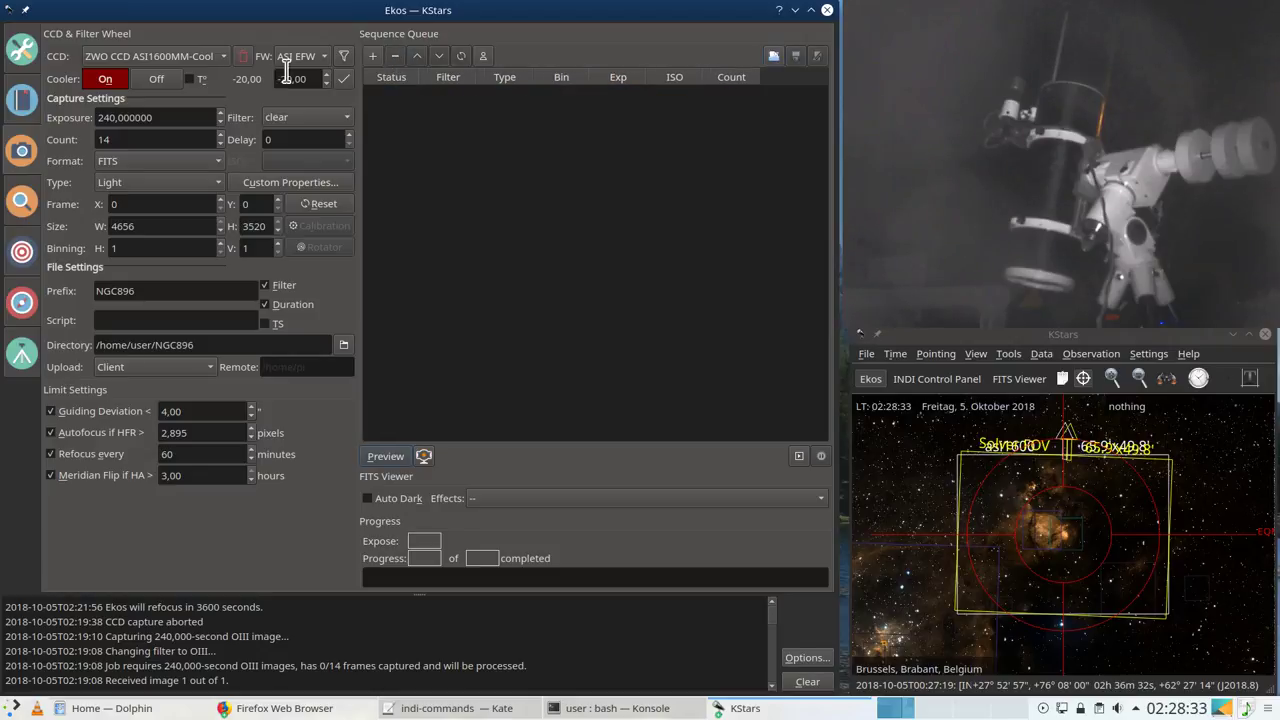
# Step: Add two 240-second Light jobs with a count of 1 to the queue, one for OIII and one for SII
pyautogui.moveTo(189, 139); pyautogui.dragTo(72, 140)
pyautogui.write('1')
pyautogui.doubleClick(282, 139)
pyautogui.click(330, 117)
pyautogui.click(295, 158)
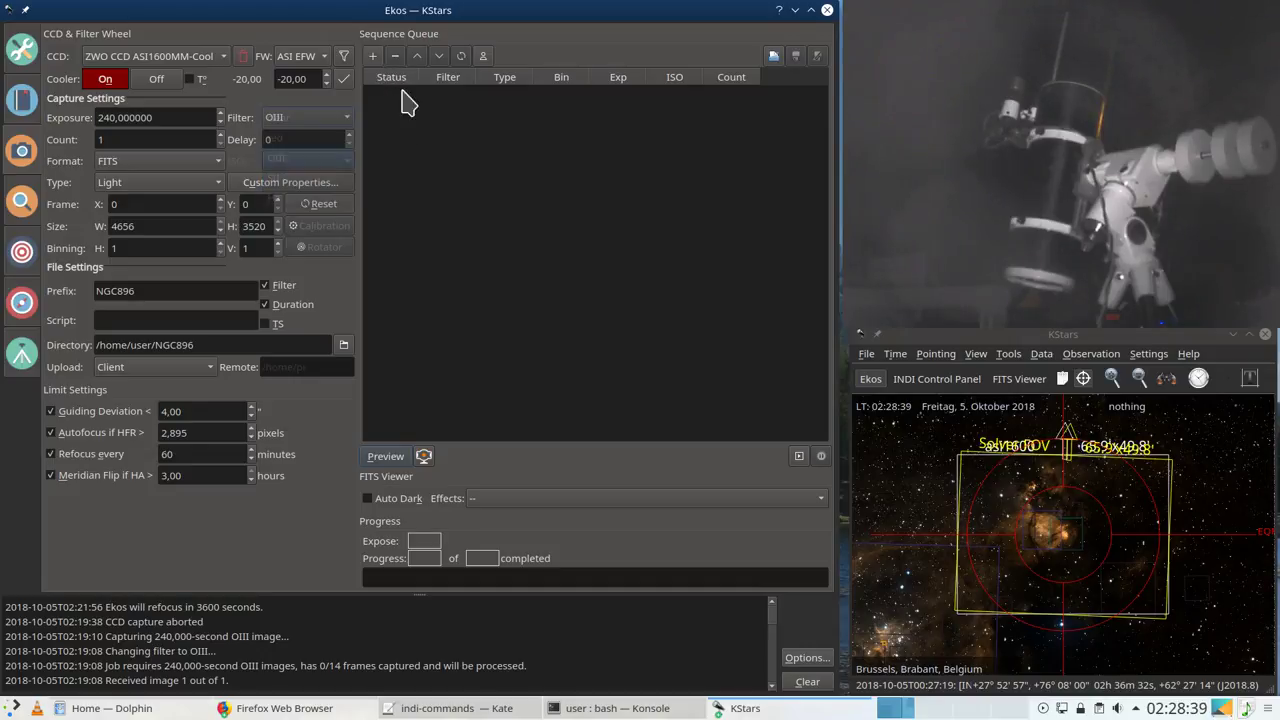
pyautogui.click(372, 56)
pyautogui.click(308, 118)
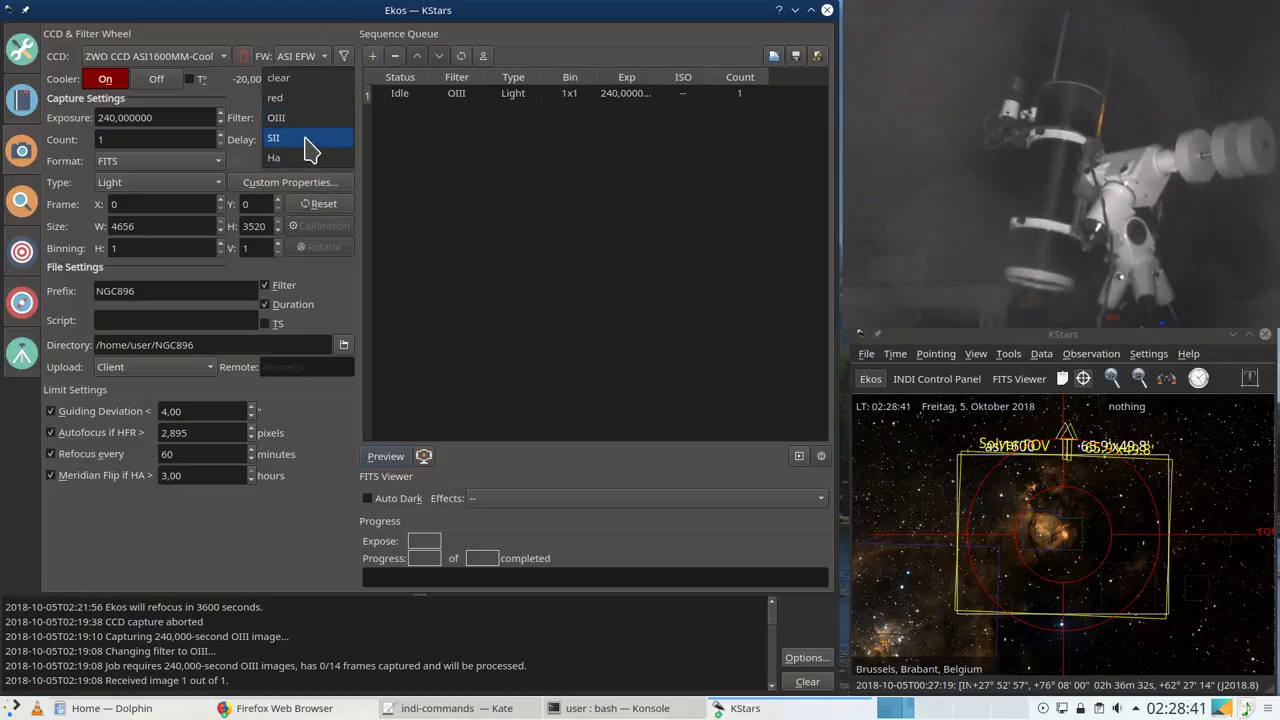
pyautogui.click(302, 139)
pyautogui.click(372, 56)
# Step: Add two more 240-second Light jobs with a count of 14, one for OIII and one for SII
pyautogui.doubleClick(98, 140)
pyautogui.write('14')
pyautogui.press('Tab')
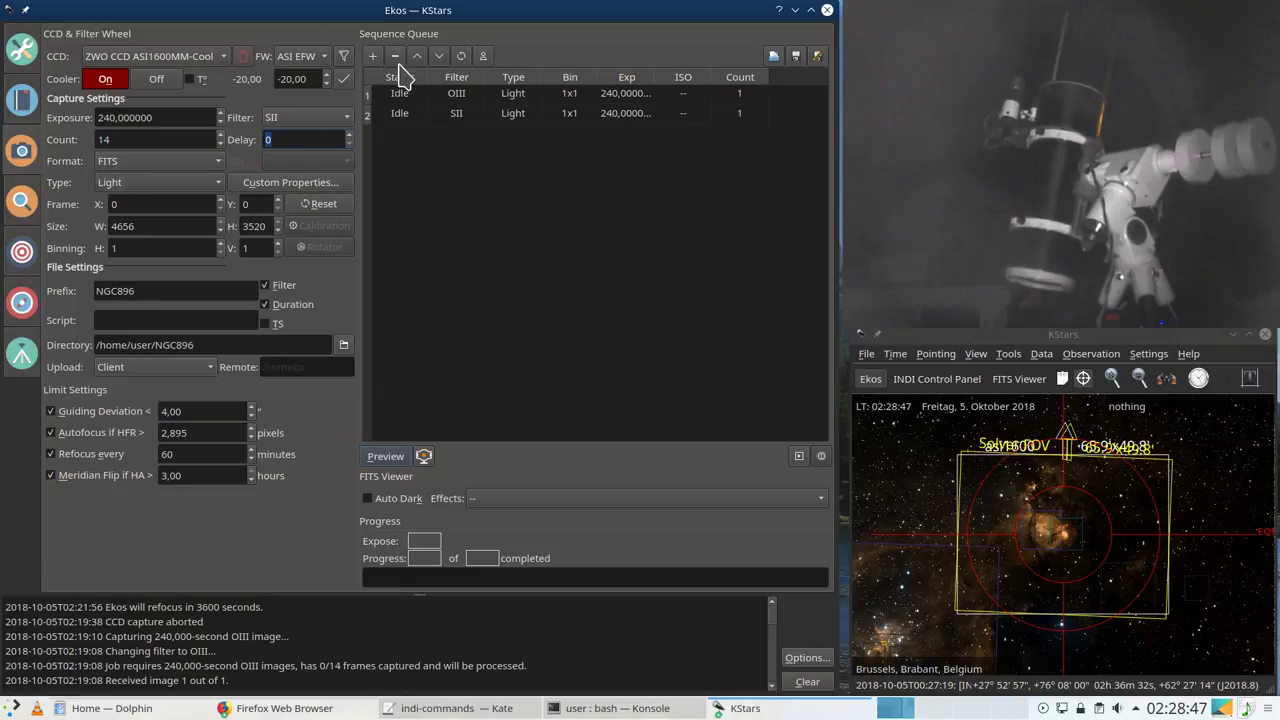
pyautogui.click(323, 125)
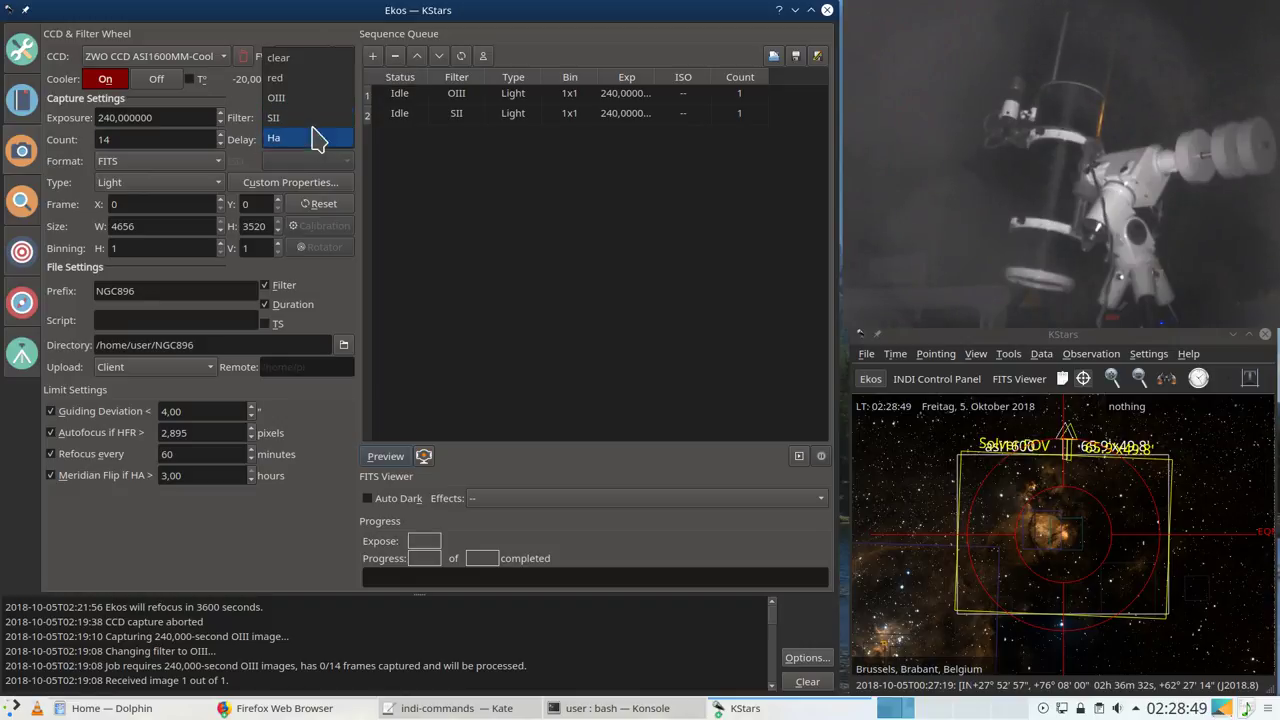
pyautogui.click(320, 96)
pyautogui.click(372, 56)
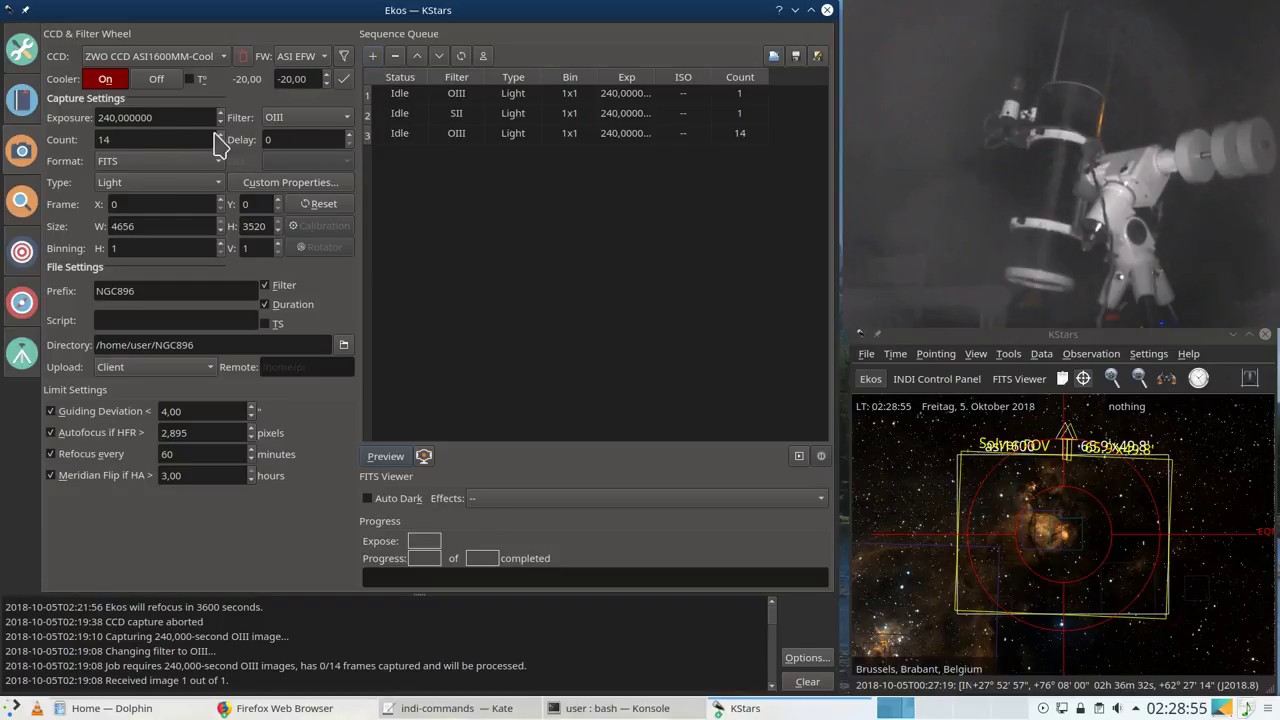
pyautogui.click(305, 120)
pyautogui.click(305, 140)
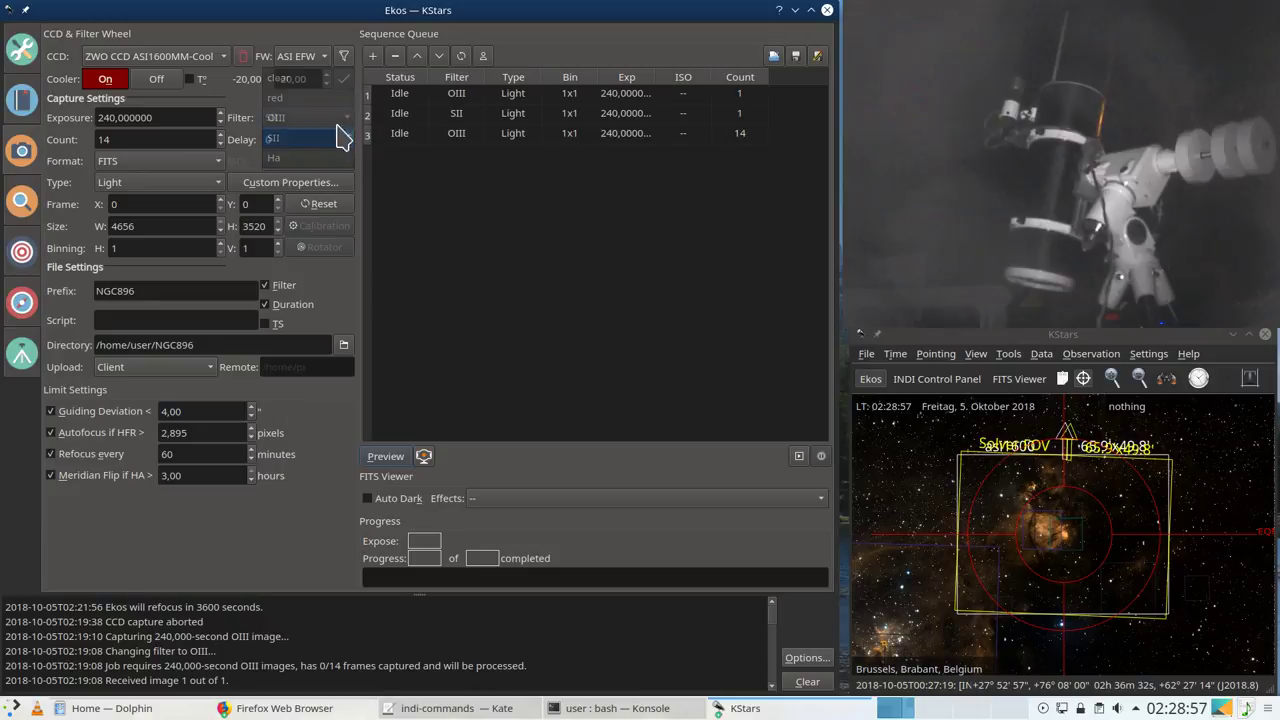
pyautogui.click(372, 56)
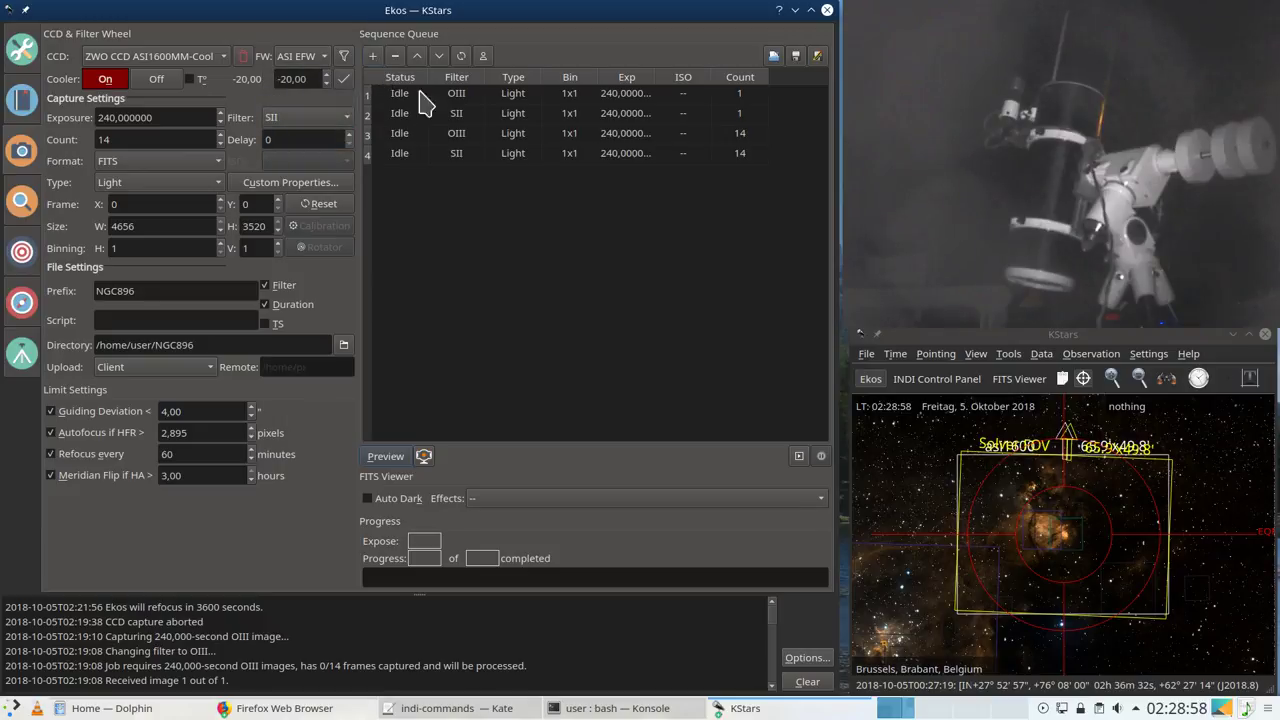
# Step: Stop autoguiding and slew the mount to the plate-solved position of NGC896_Light_Ha_240_secs_010.fits
pyautogui.click(21, 305)
pyautogui.click(229, 124)
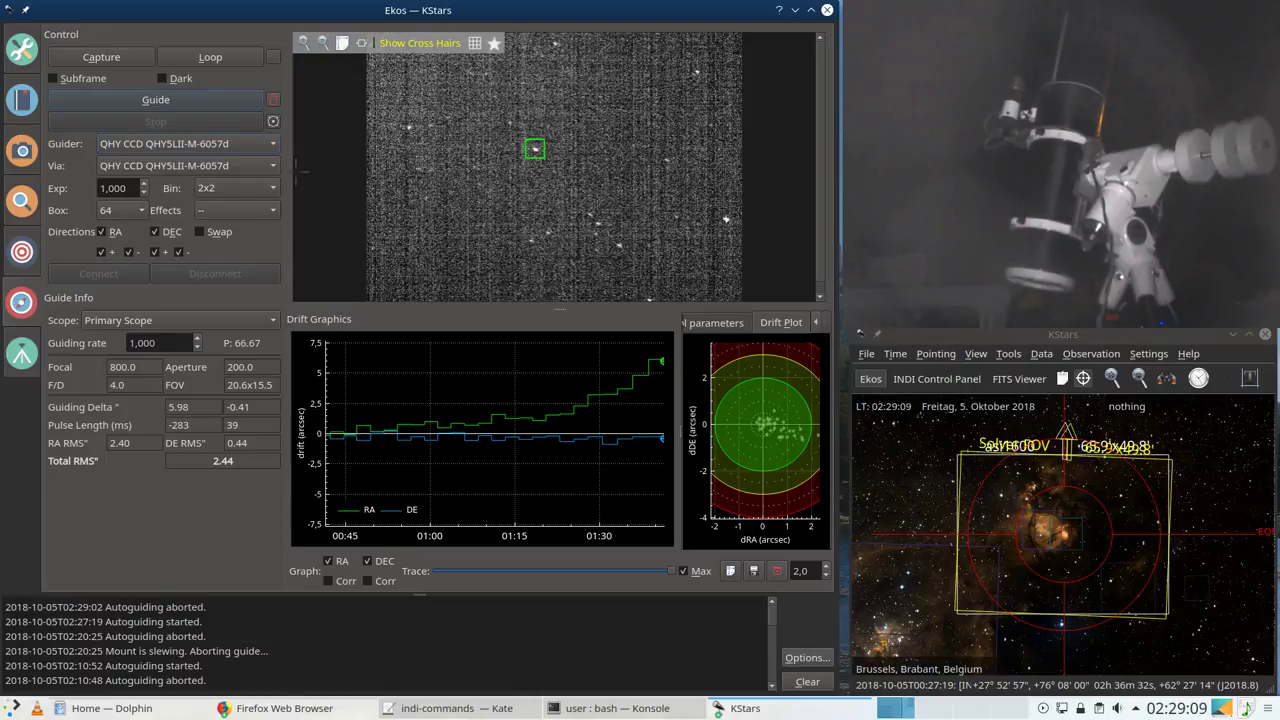
pyautogui.click(29, 255)
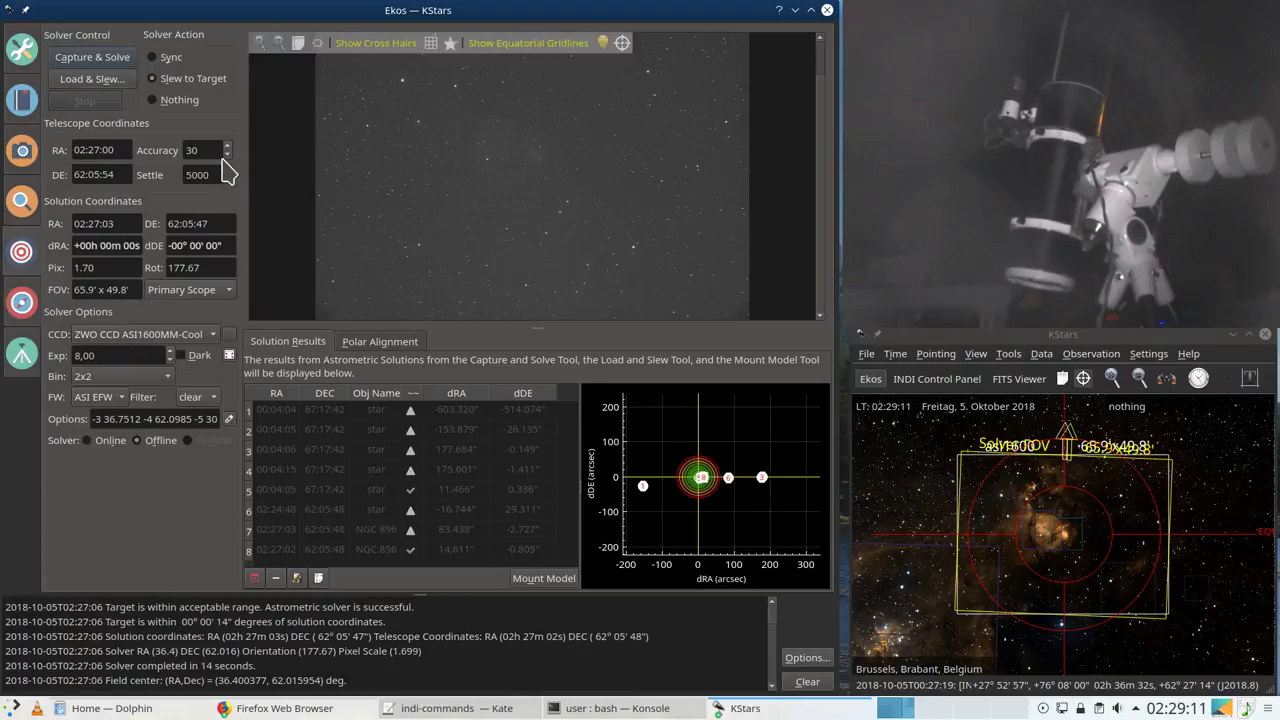
pyautogui.click(92, 79)
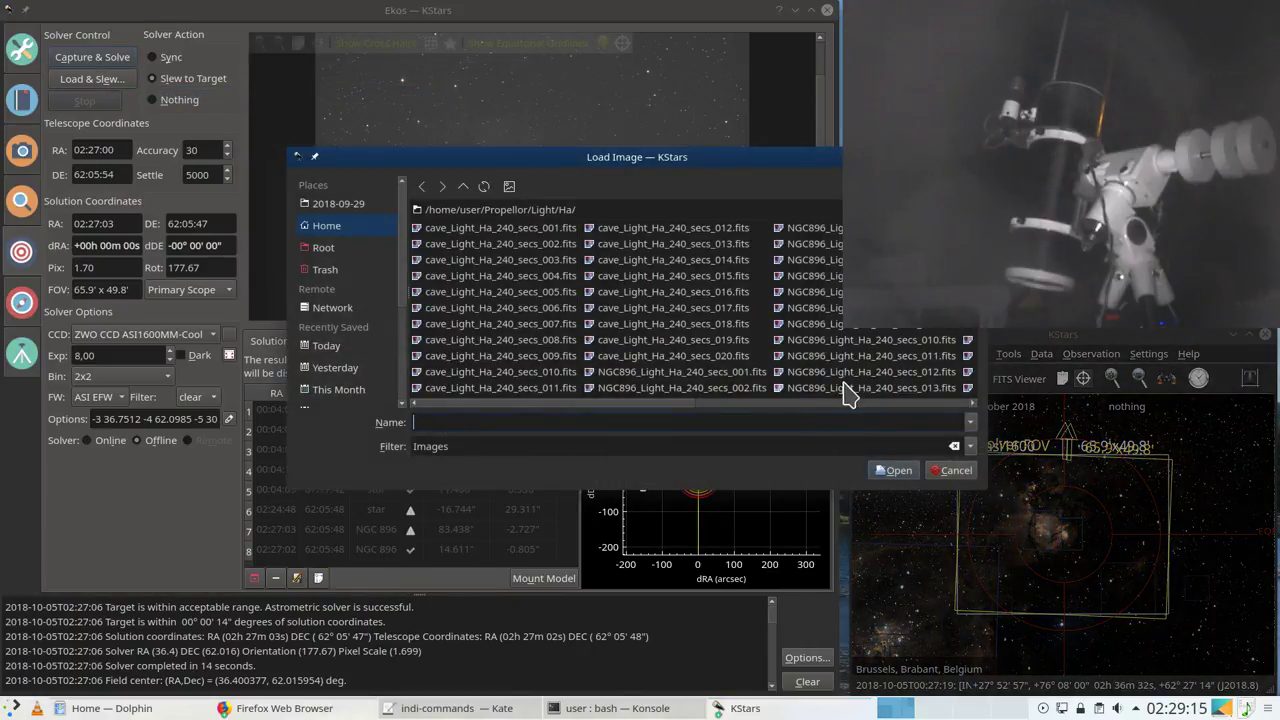
pyautogui.doubleClick(866, 340)
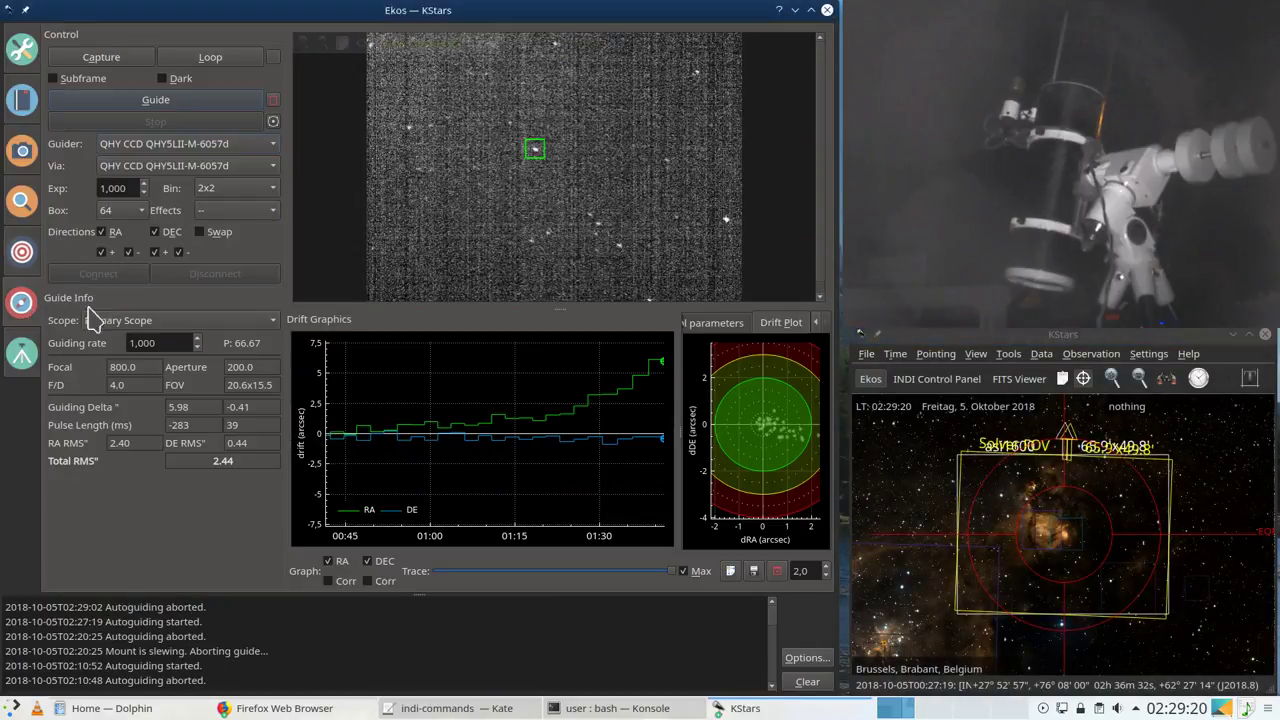
# Step: Clear the existing guider calibration
pyautogui.click(22, 301)
pyautogui.click(272, 101)
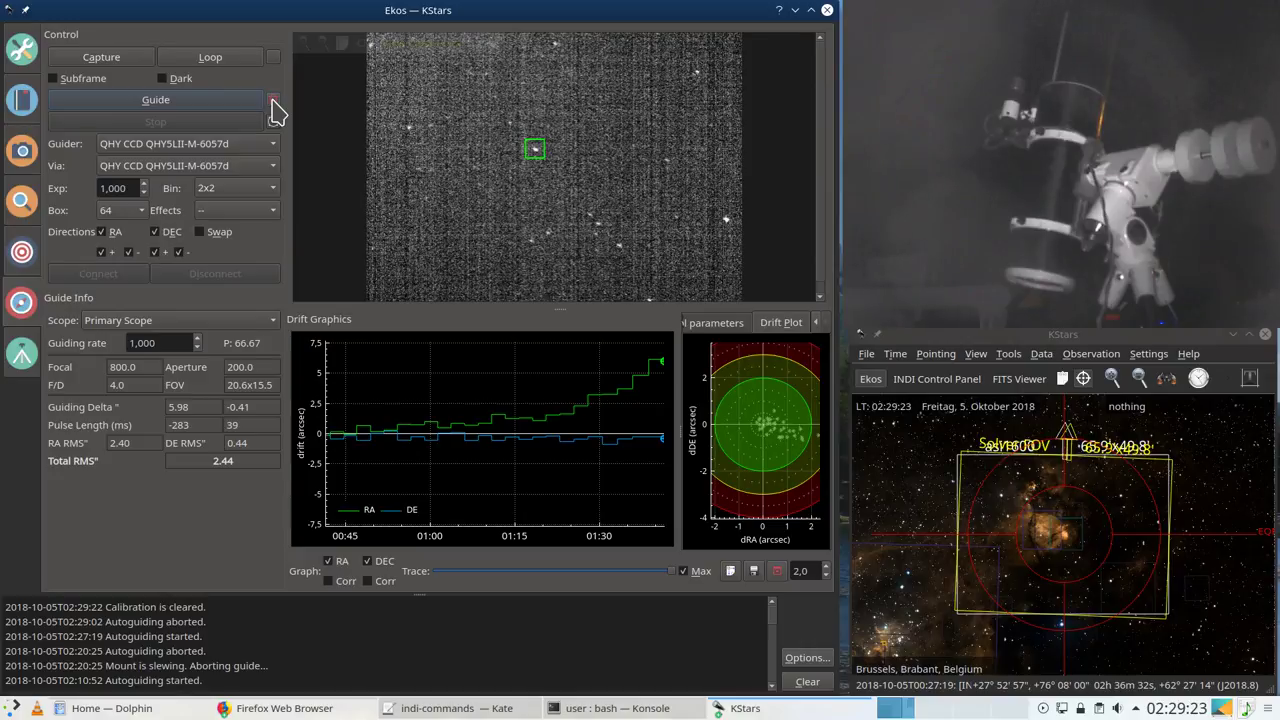
pyautogui.moveTo(500, 430)
pyautogui.scroll(-2, 786, 422)
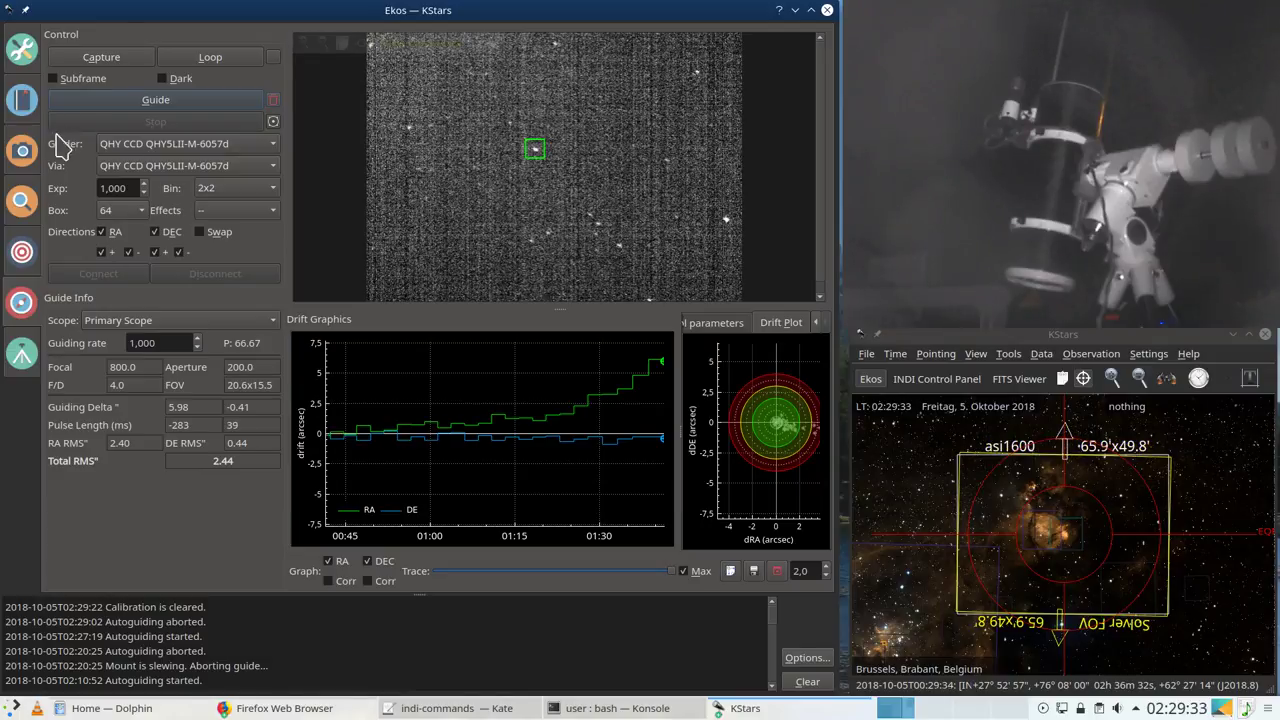
# Step: Check the plate-solving result in the Align module, and restart autoguiding with a fresh calibration
pyautogui.click(21, 150)
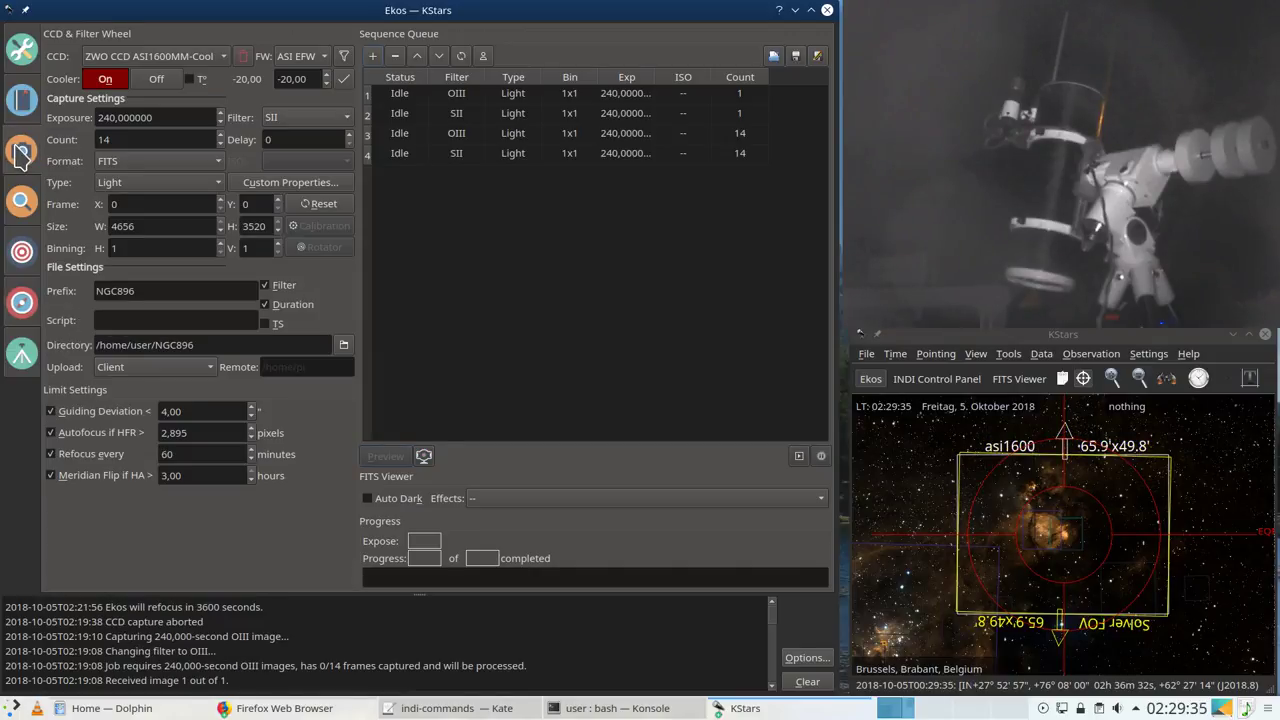
pyautogui.click(22, 200)
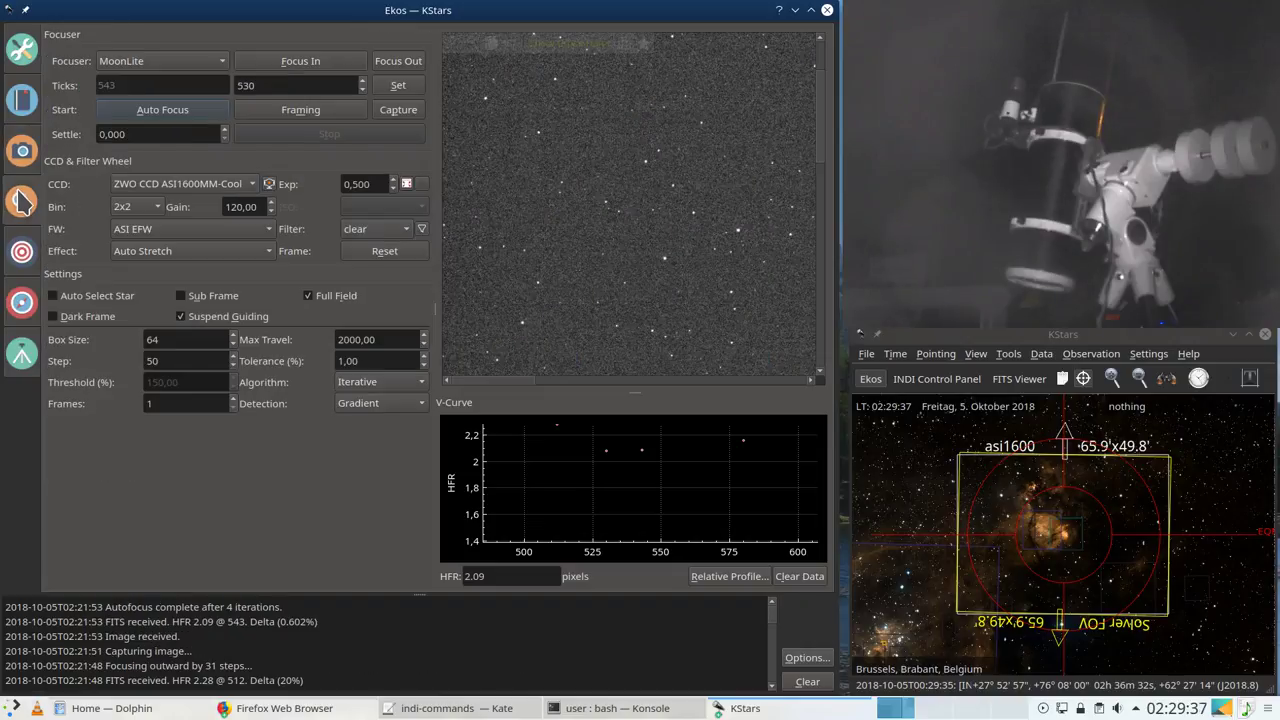
pyautogui.click(21, 253)
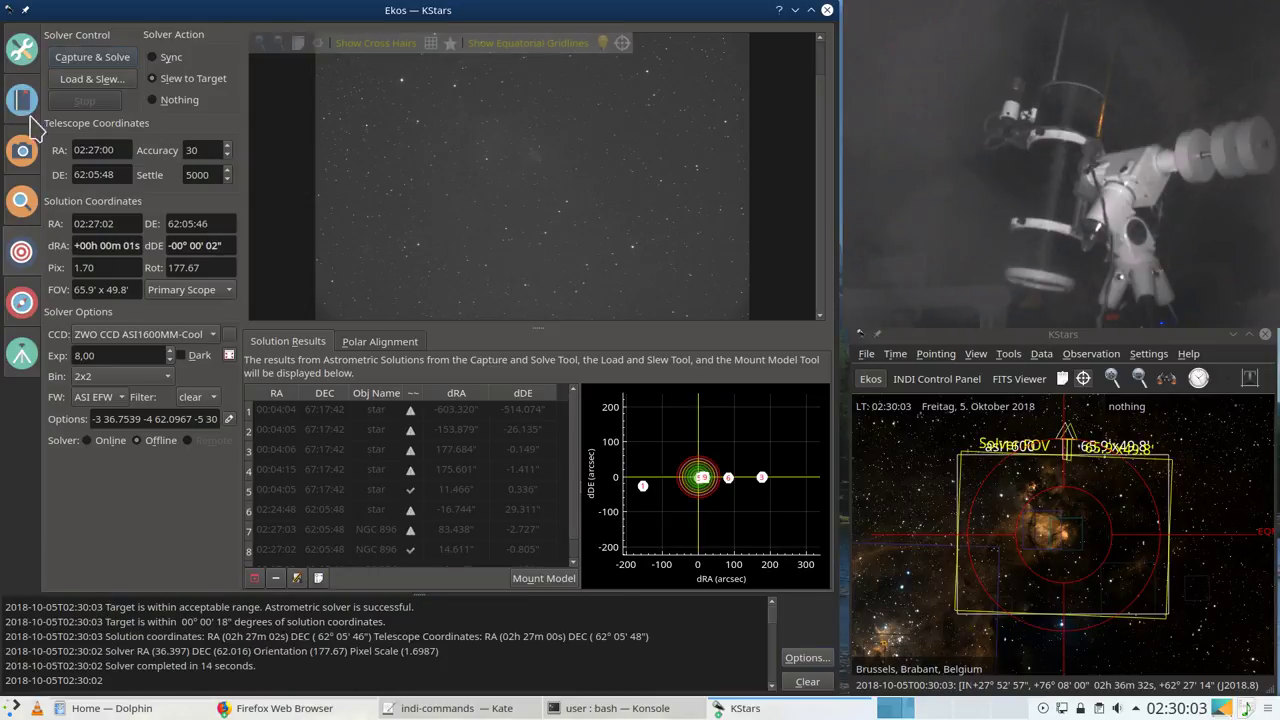
pyautogui.click(21, 301)
pyautogui.click(183, 101)
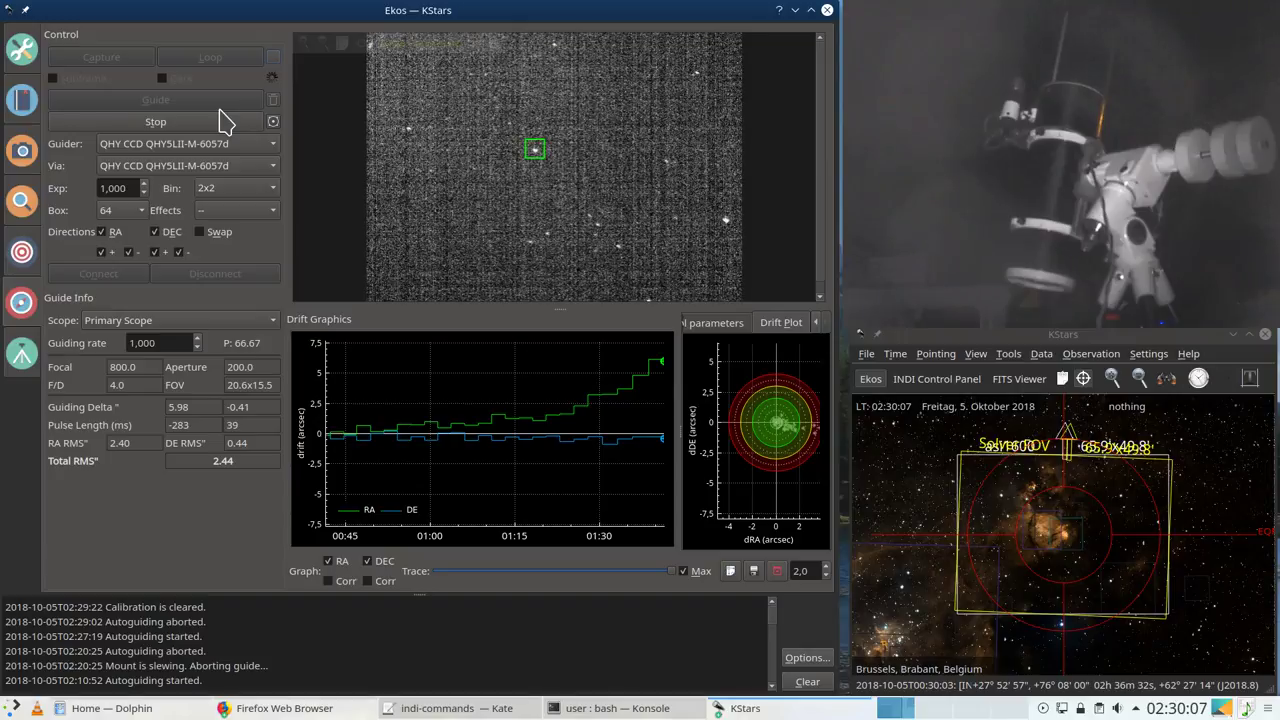
pyautogui.click(222, 121)
pyautogui.click(212, 101)
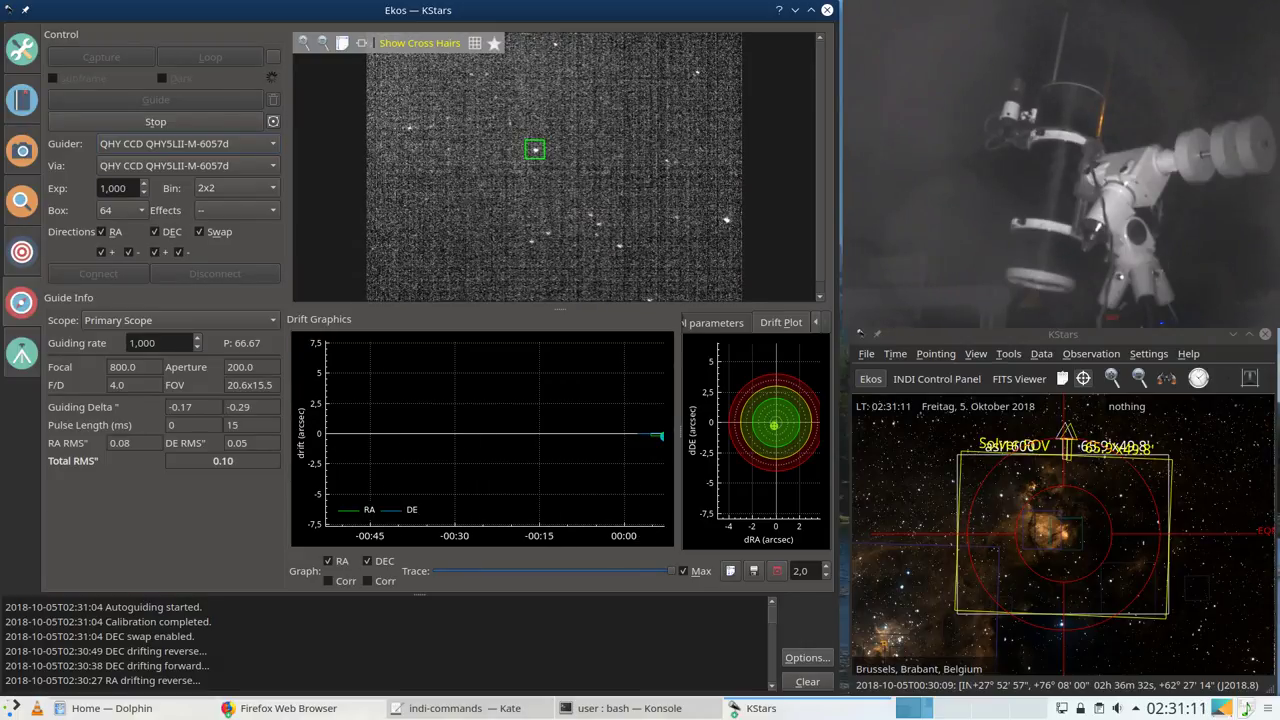
# Step: Rescale the guiding drift graph and enlarge the drift plot to examine the current guiding error
pyautogui.click(731, 570)
pyautogui.scroll(3, 766, 445)
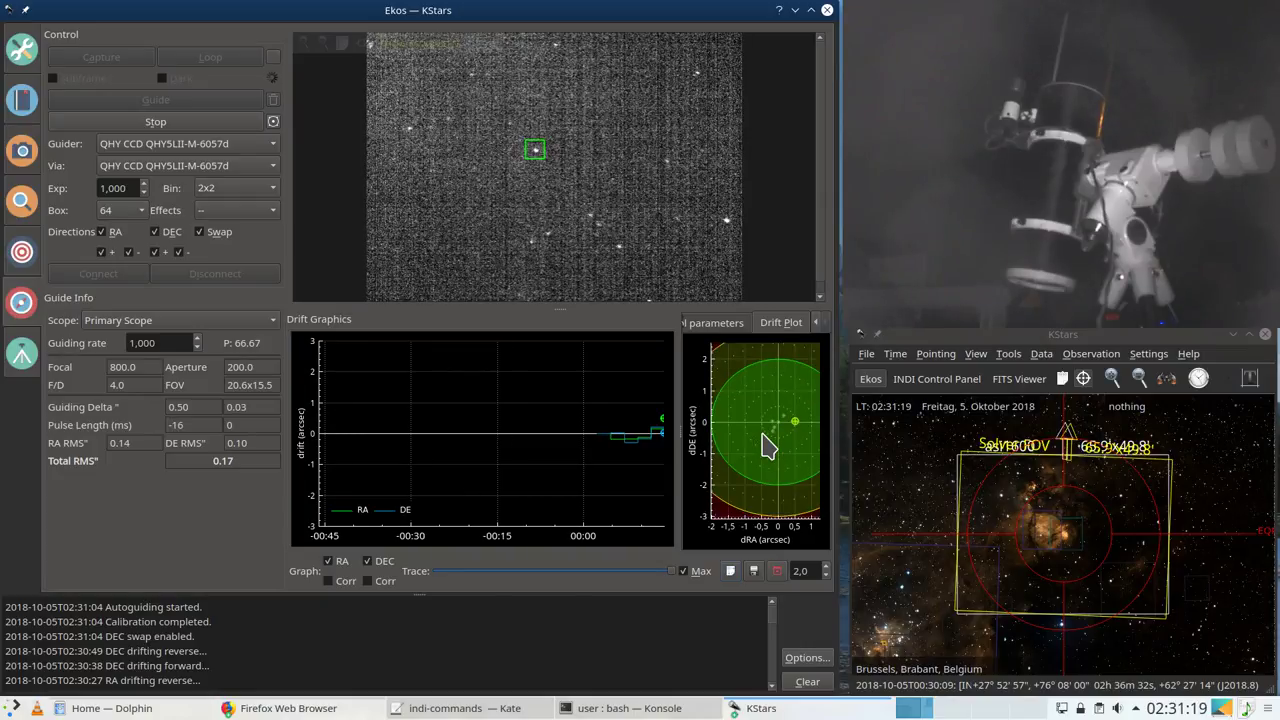
pyautogui.moveTo(664, 440)
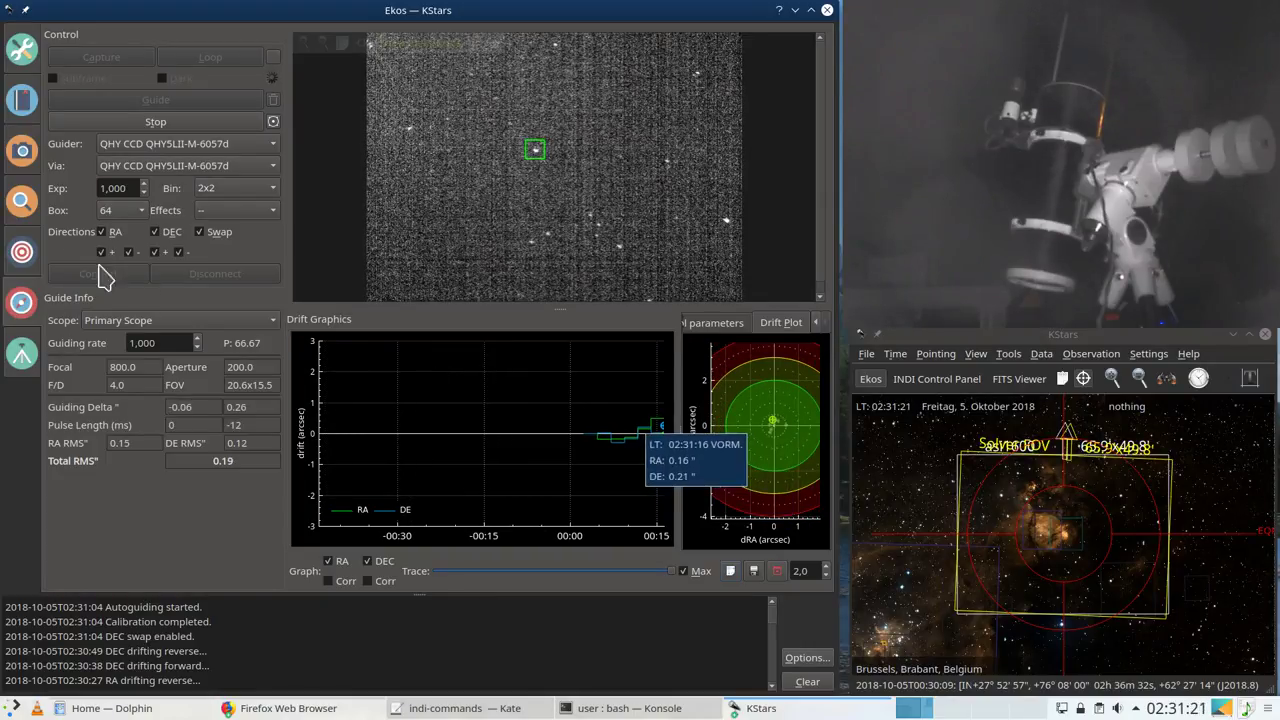
# Step: Set the FITS viewer effect in the Capture module to Auto Stretch
pyautogui.click(20, 201)
pyautogui.click(14, 162)
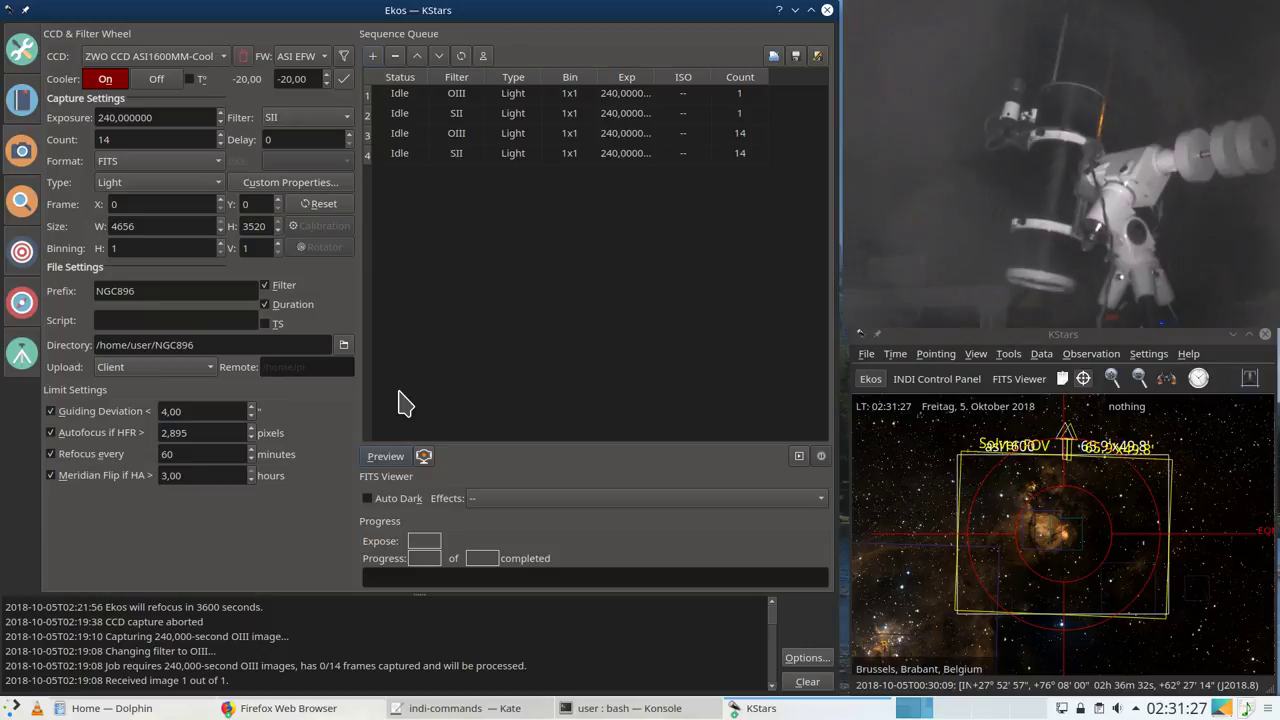
pyautogui.click(503, 500)
pyautogui.click(580, 519)
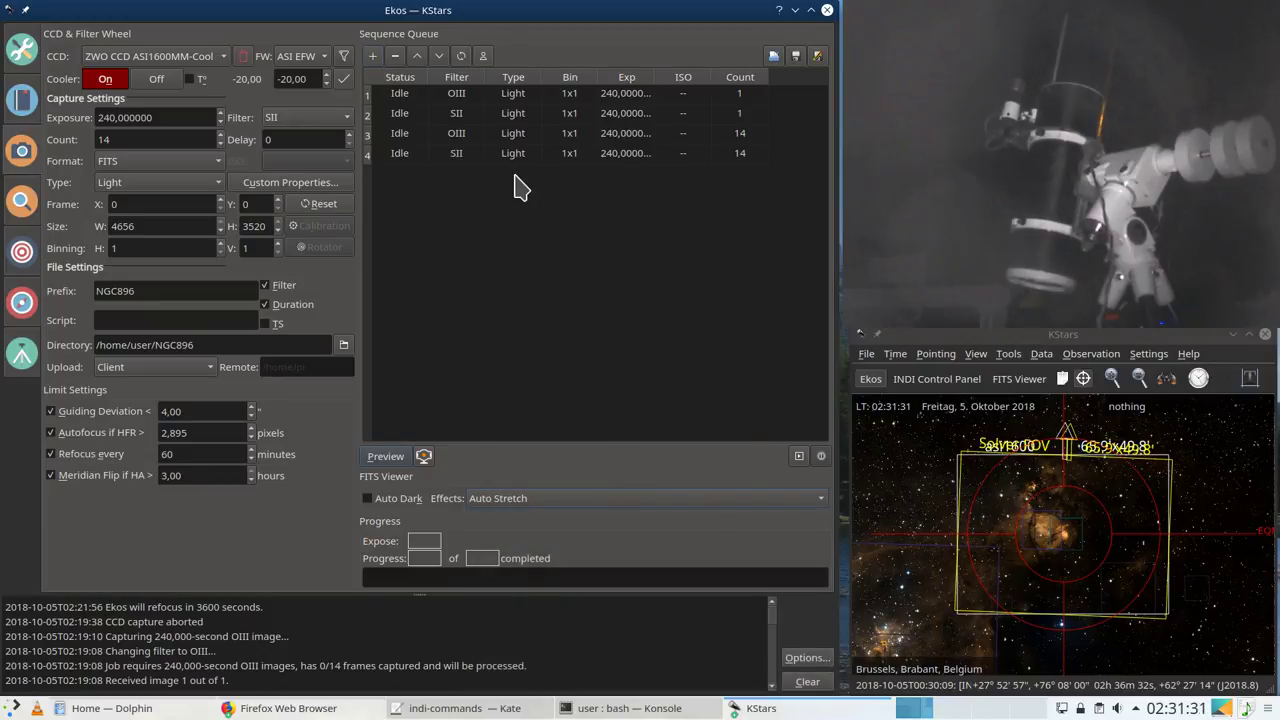
# Step: Delete all four idle jobs from the sequence queue
pyautogui.click(408, 100)
pyautogui.click(395, 55)
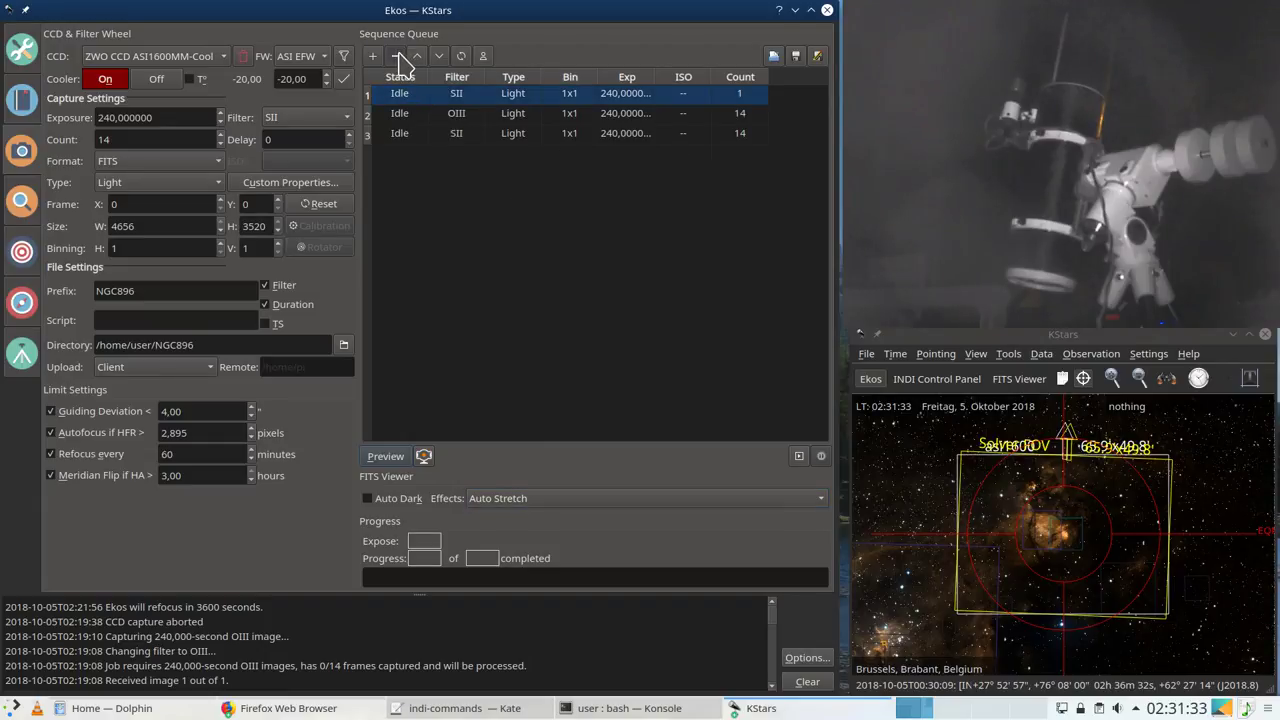
pyautogui.click(395, 55)
pyautogui.click(395, 55)
pyautogui.click(395, 55)
# Step: Queue a single 240-second Light frame for the OIII filter and another for the SII filter
pyautogui.click(148, 139)
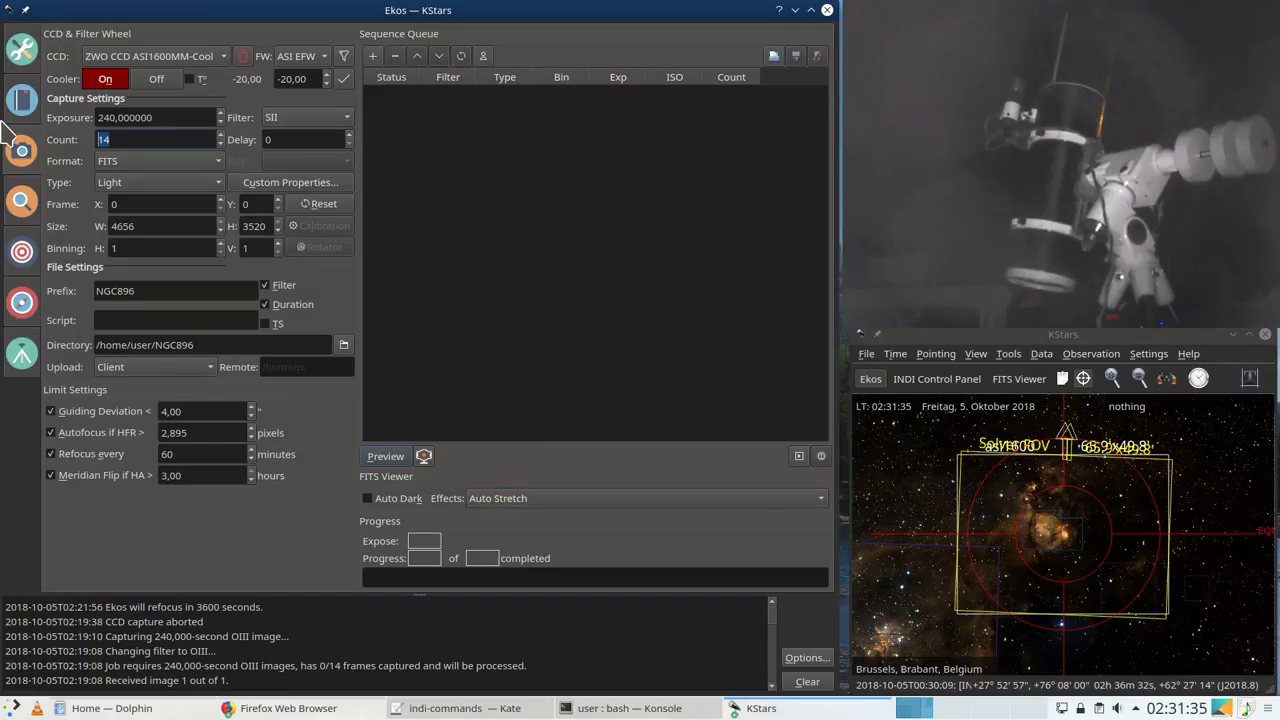
pyautogui.press('BackSpace')
pyautogui.press('BackSpace')
pyautogui.write('1')
pyautogui.click(330, 118)
pyautogui.click(320, 117)
pyautogui.click(372, 55)
pyautogui.click(337, 117)
pyautogui.click(330, 137)
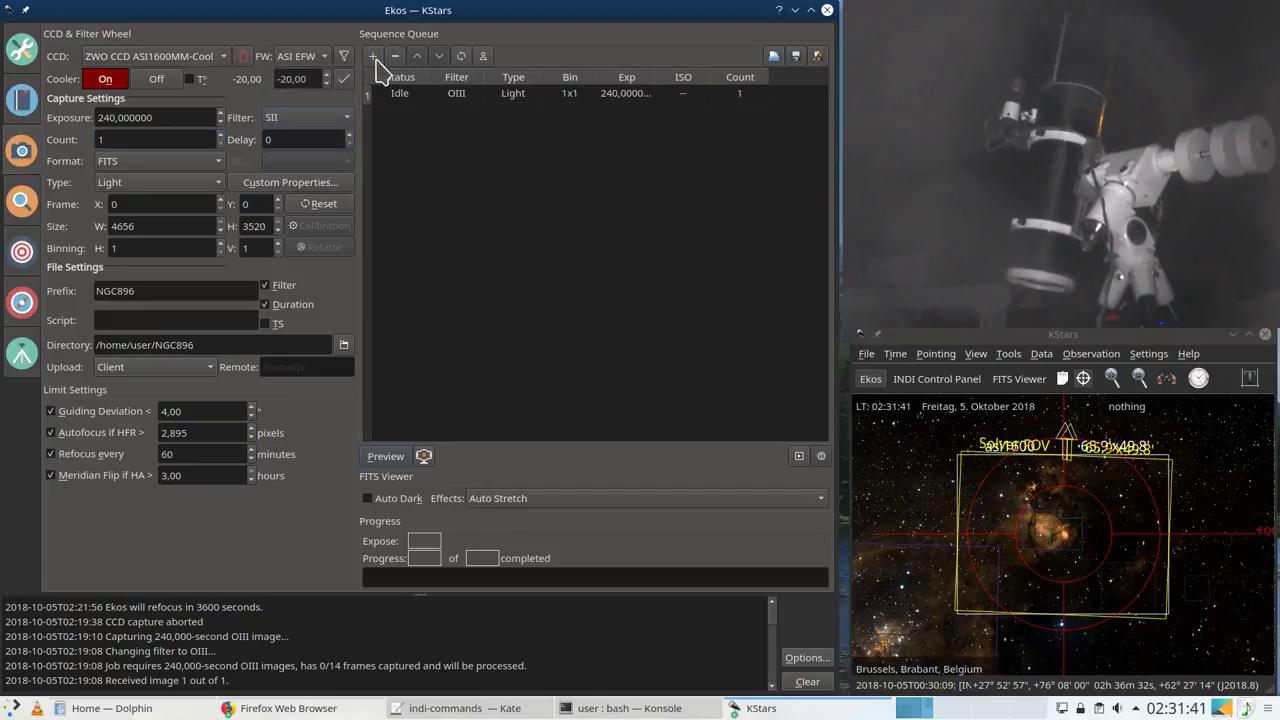
pyautogui.click(372, 55)
# Step: Queue 14 further 240-second Light frames for the OIII filter and 14 for the SII filter
pyautogui.click(148, 140)
pyautogui.write('4')
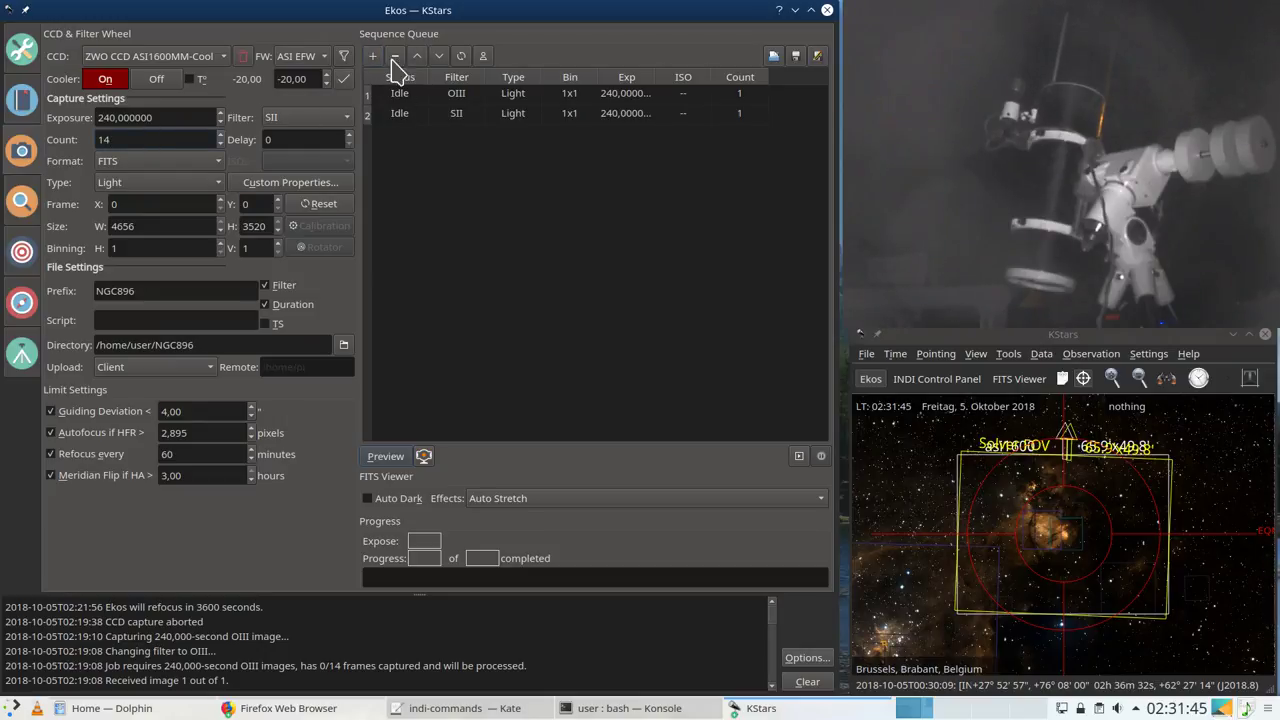
pyautogui.click(330, 120)
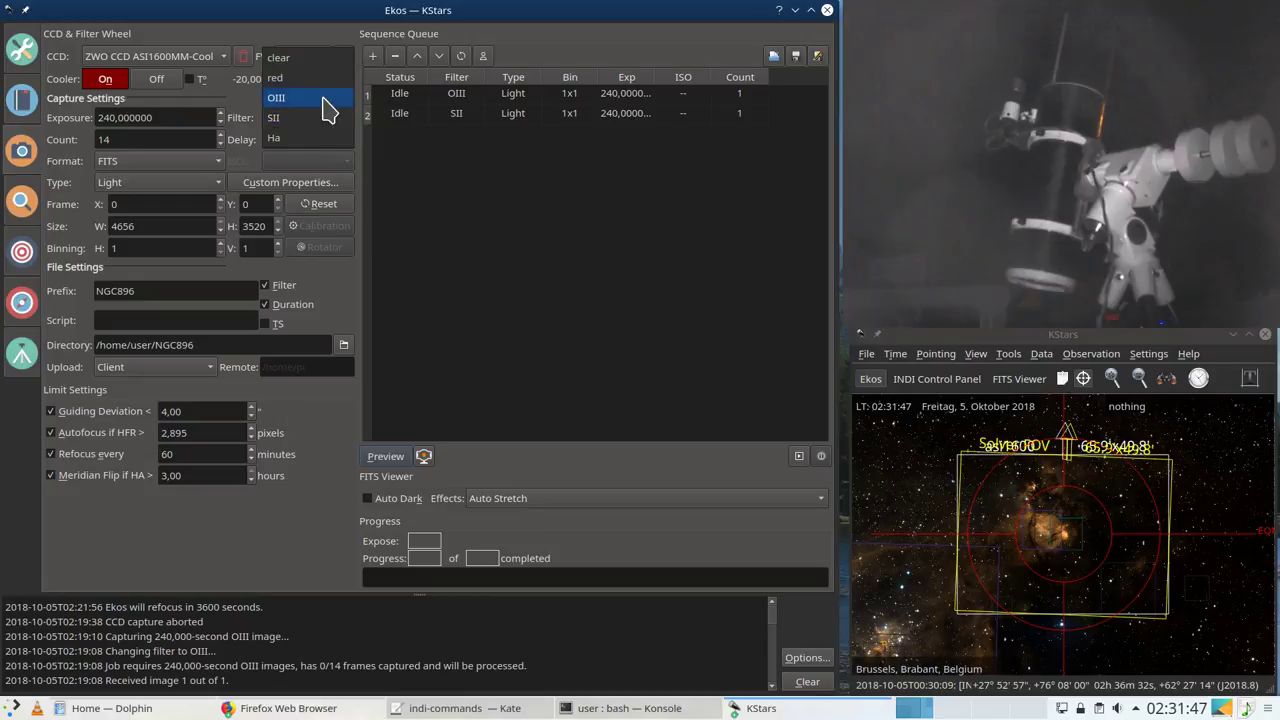
pyautogui.click(372, 55)
pyautogui.click(325, 119)
pyautogui.click(336, 137)
pyautogui.click(378, 57)
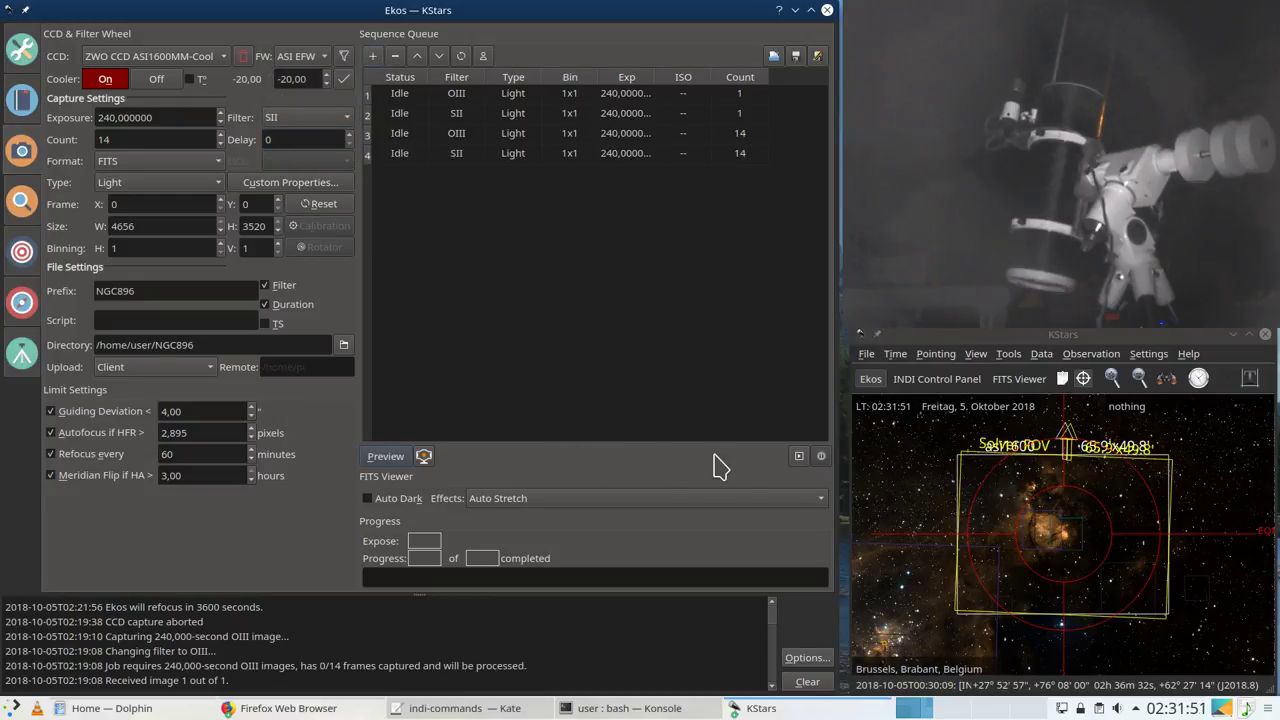
# Step: Start the capture sequence, and check the overall session status and the guiding performance
pyautogui.click(799, 457)
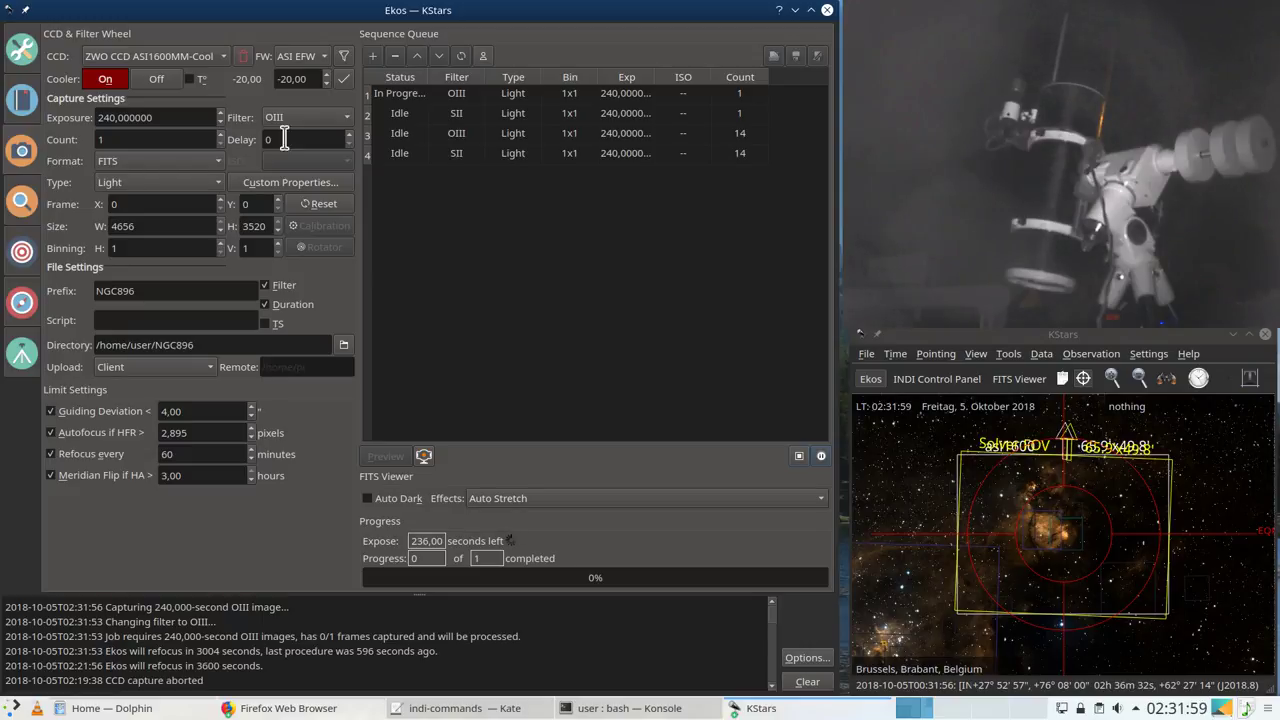
pyautogui.click(15, 48)
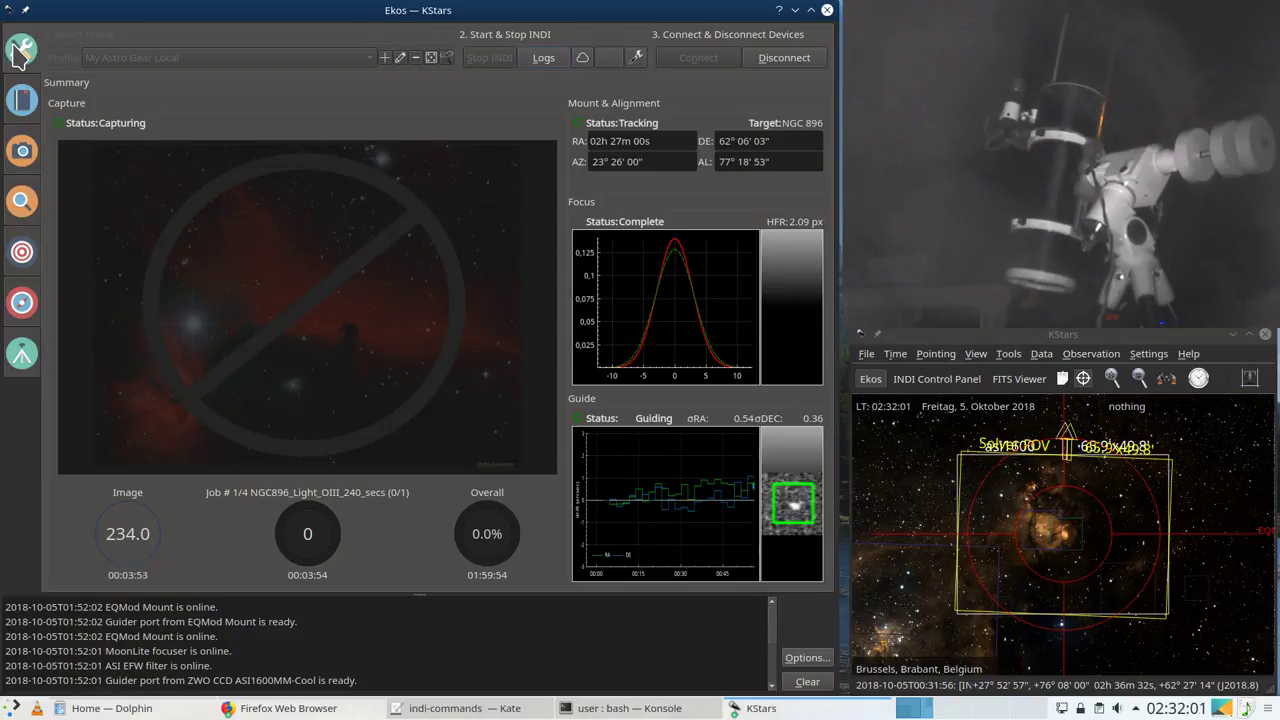
pyautogui.click(22, 303)
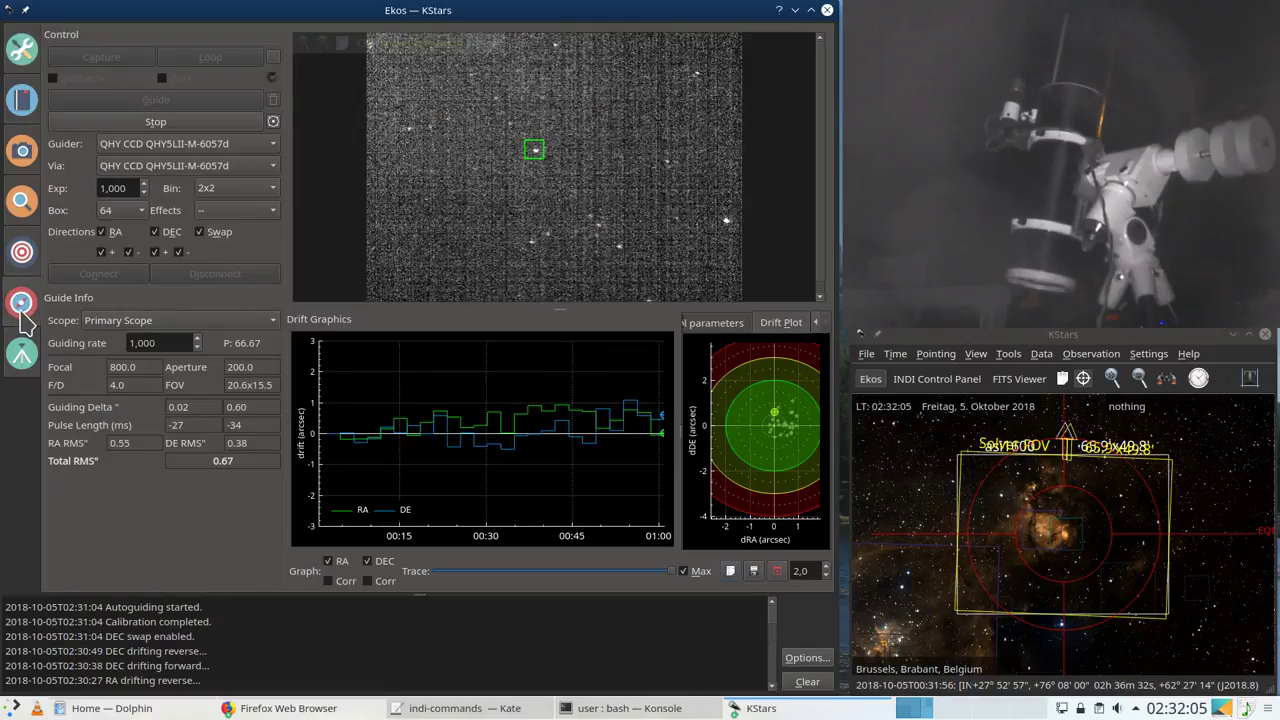
# Step: Set the guiding deviation limit for the capture sequence to 3.00 arcseconds
pyautogui.click(24, 252)
pyautogui.click(28, 197)
pyautogui.click(24, 152)
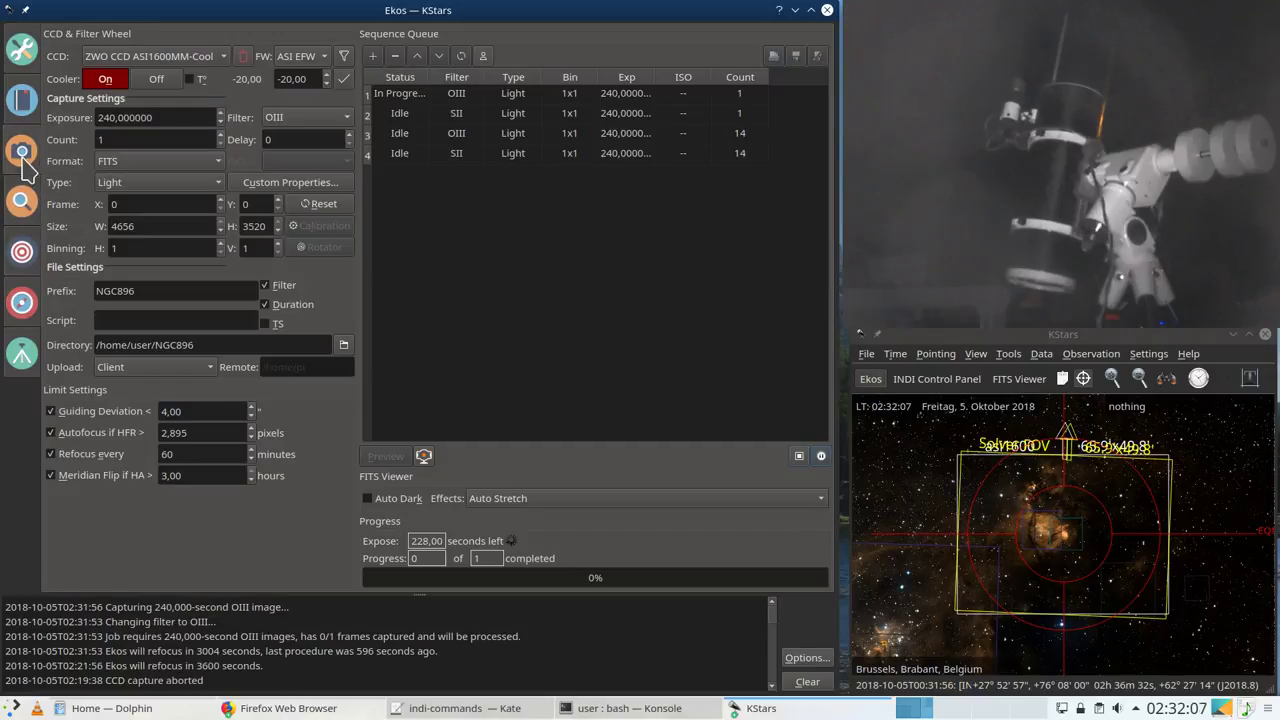
pyautogui.doubleClick(164, 411)
pyautogui.write('3')
pyautogui.press('Tab')
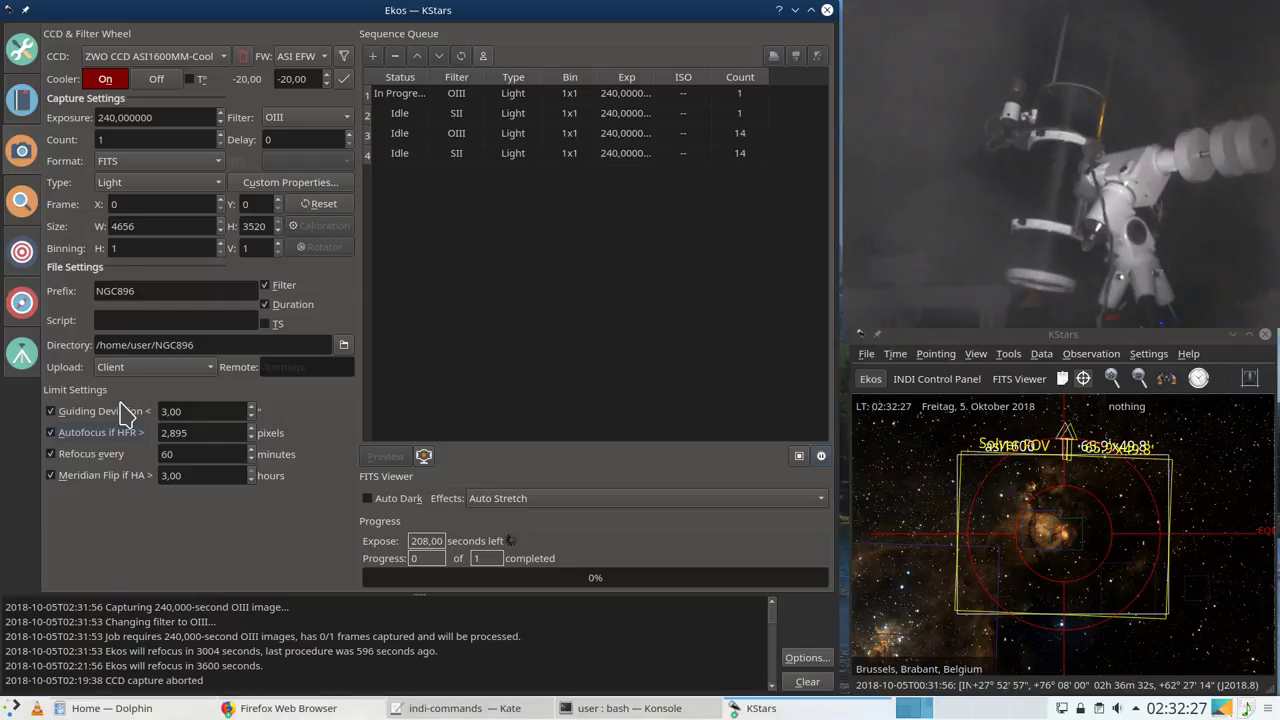
# Step: Start the ambient space music in the media player, and return to the session summary in Ekos
pyautogui.click(1252, 710)
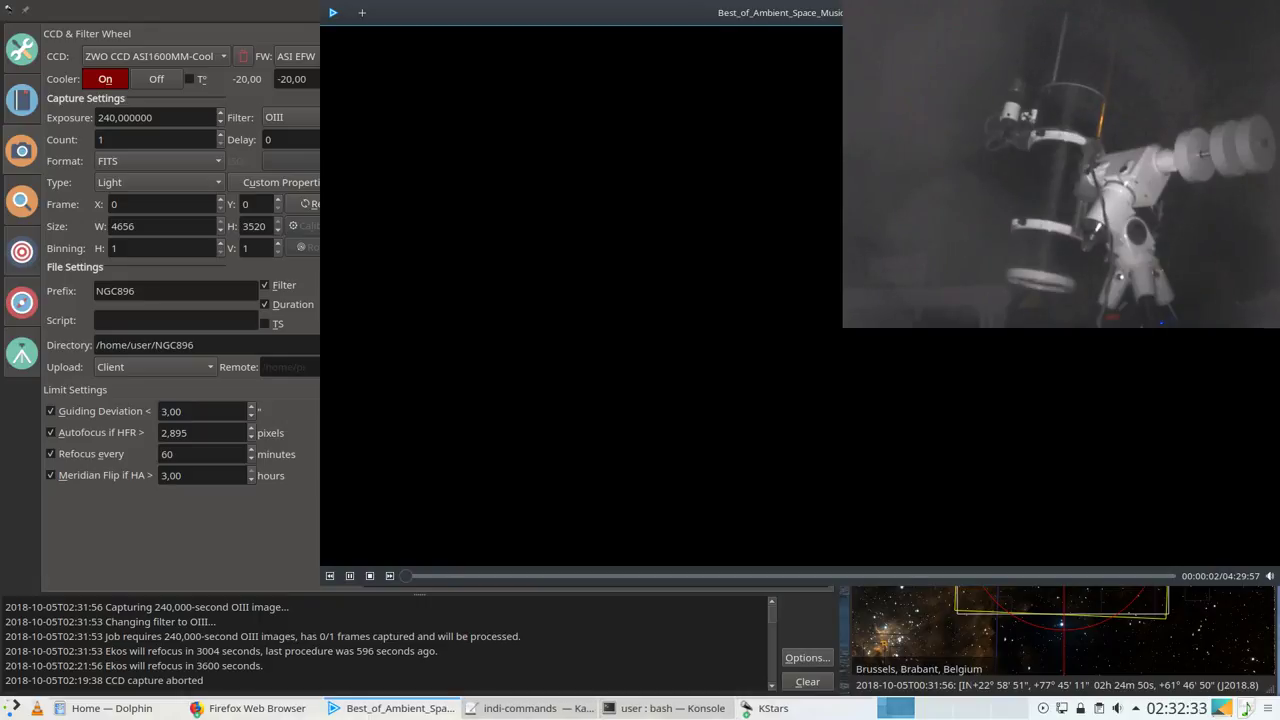
pyautogui.hotkey('alt', 'Tab')
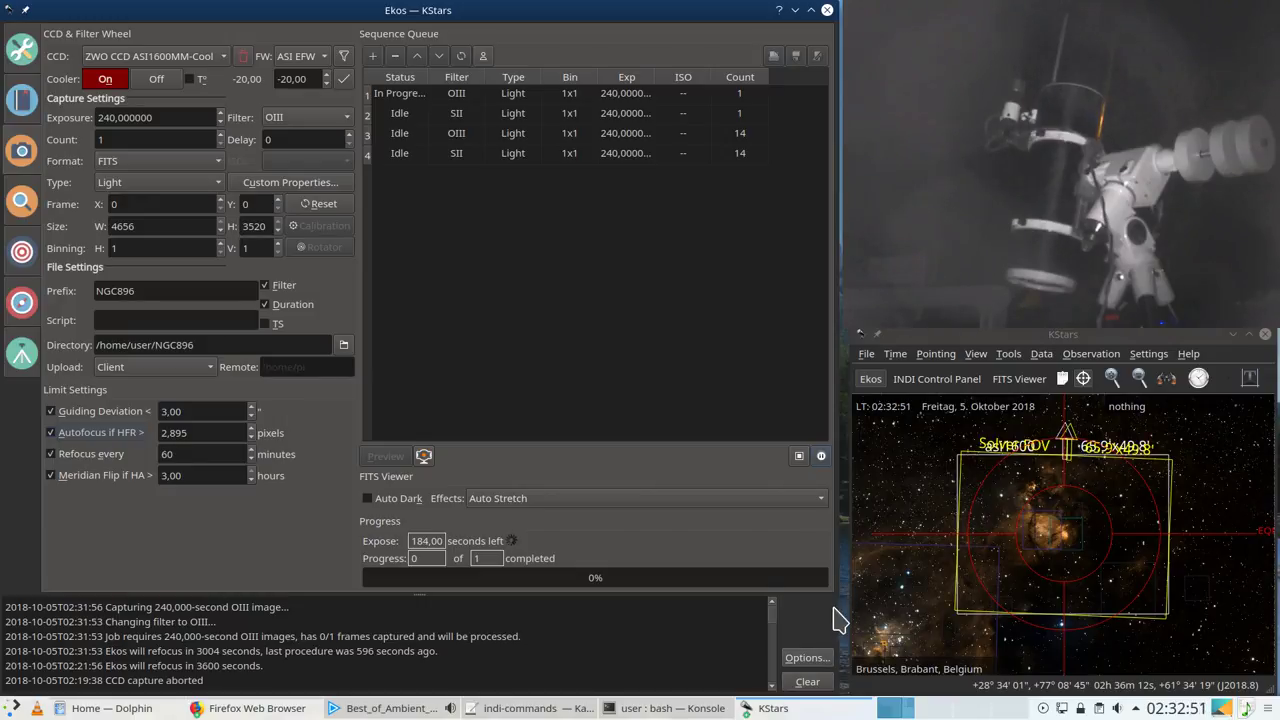
pyautogui.moveTo(838, 611); pyautogui.dragTo(843, 612)
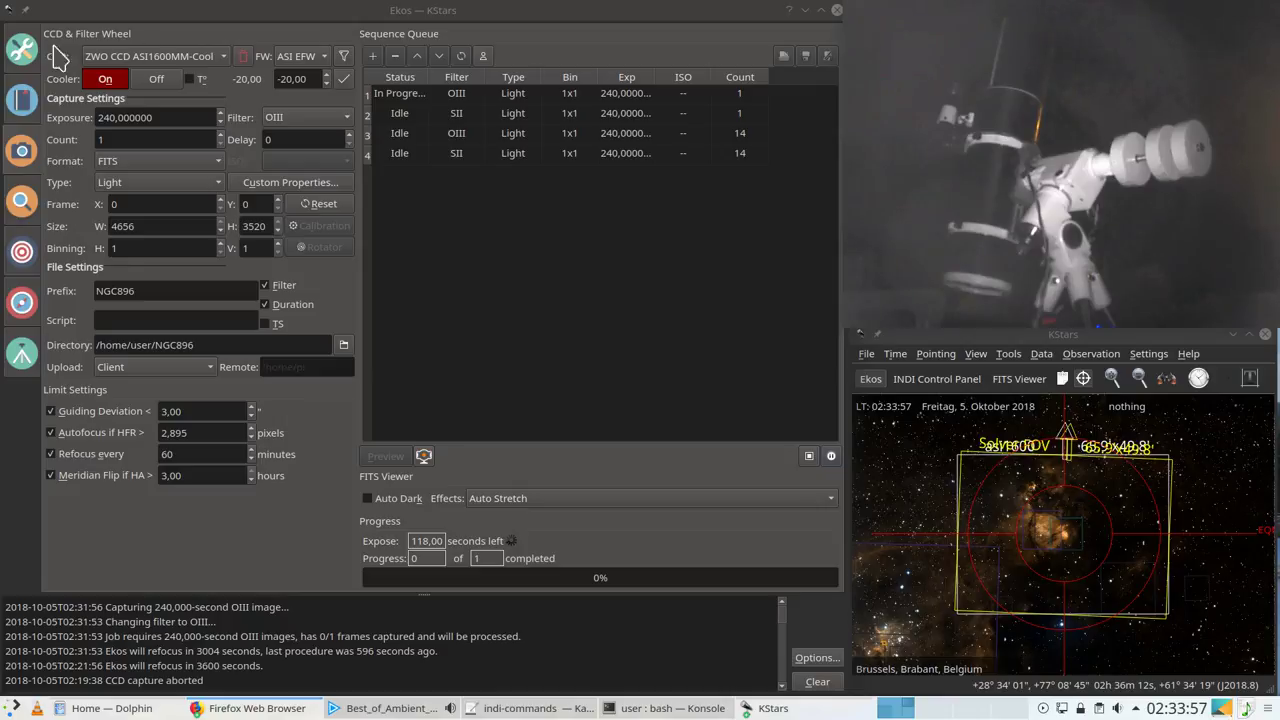
pyautogui.click(18, 55)
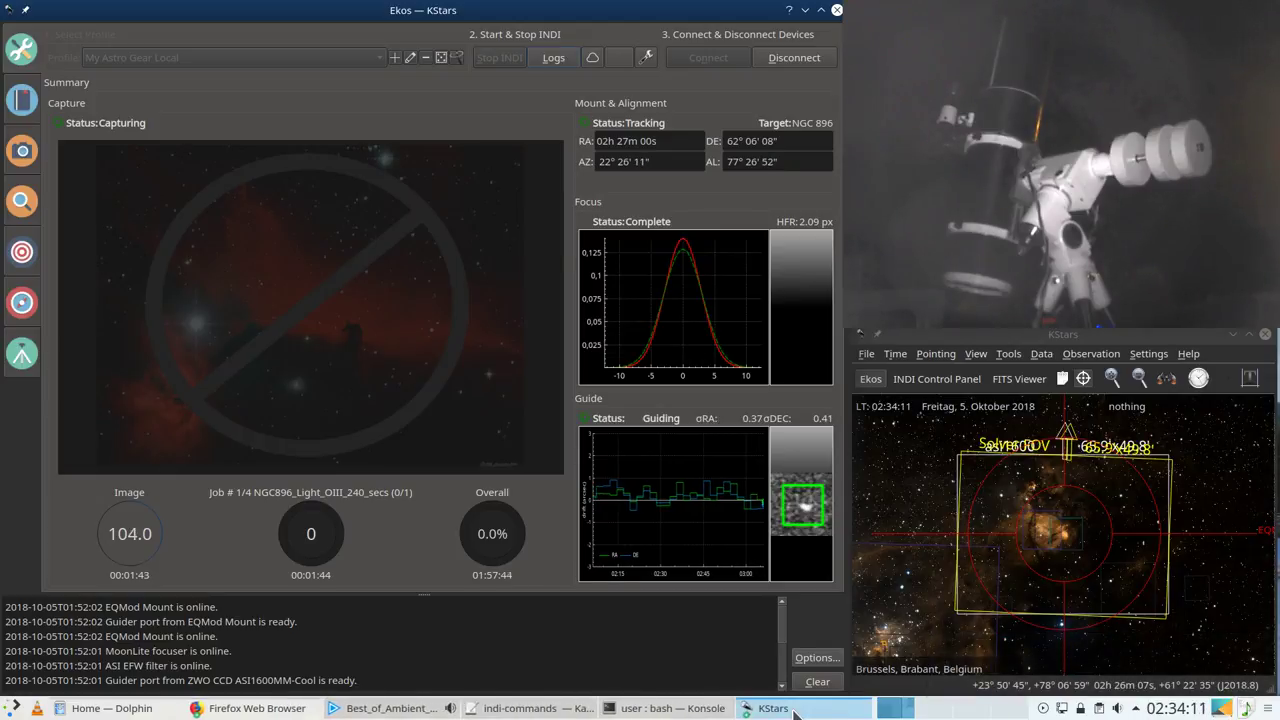
# Step: Skip the ambient music ahead to about 1:25 in the media player and return to Ekos
pyautogui.click(392, 708)
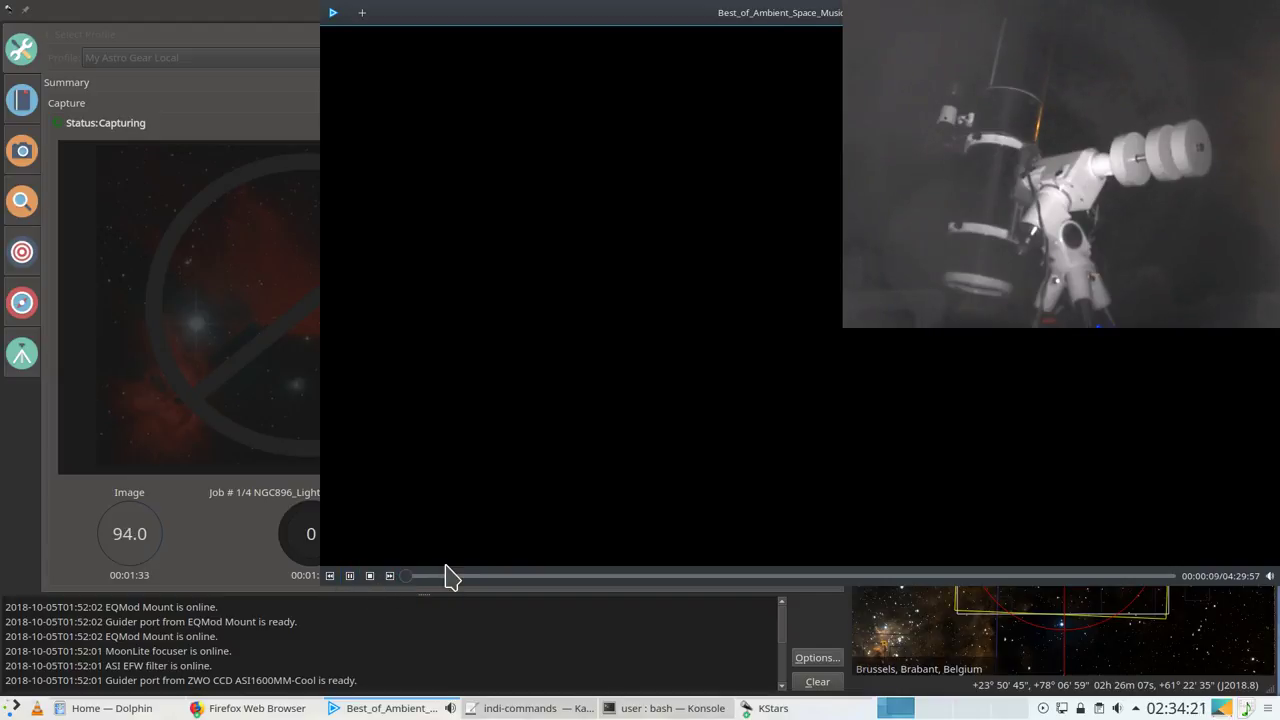
pyautogui.click(410, 577)
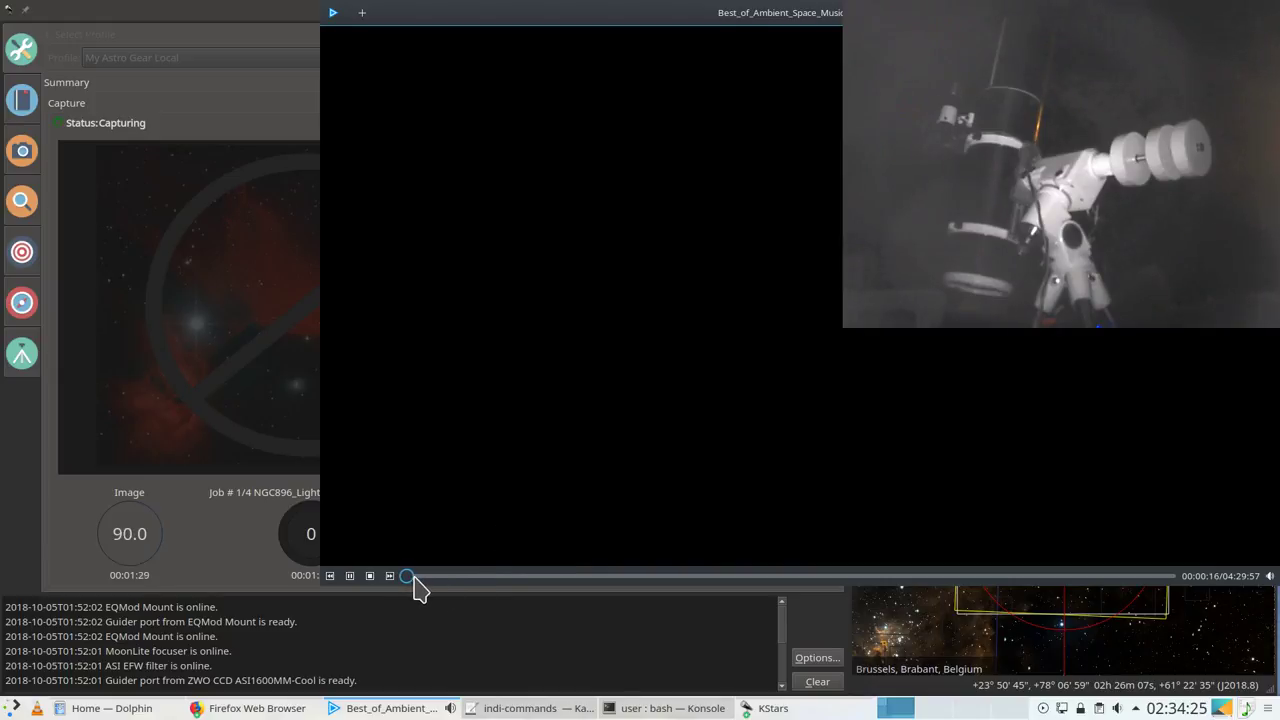
pyautogui.moveTo(399, 578); pyautogui.dragTo(417, 580)
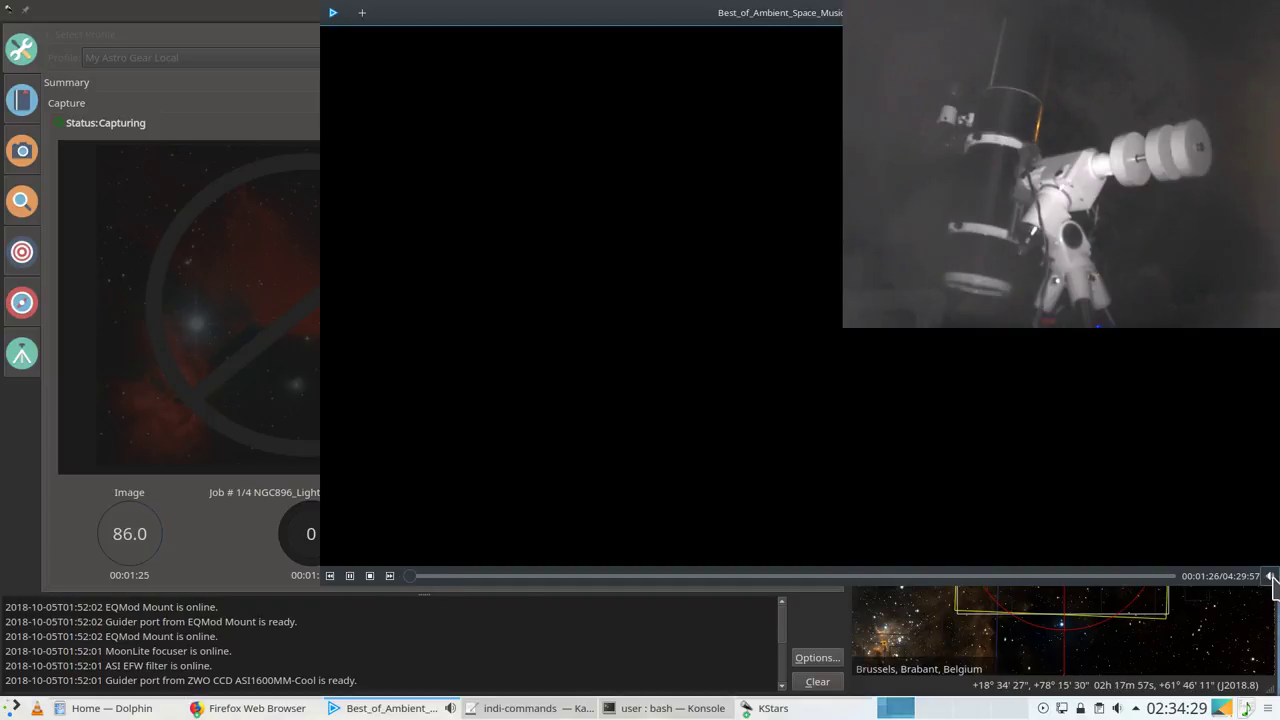
pyautogui.moveTo(1270, 577)
pyautogui.hotkey('alt', 'Tab')
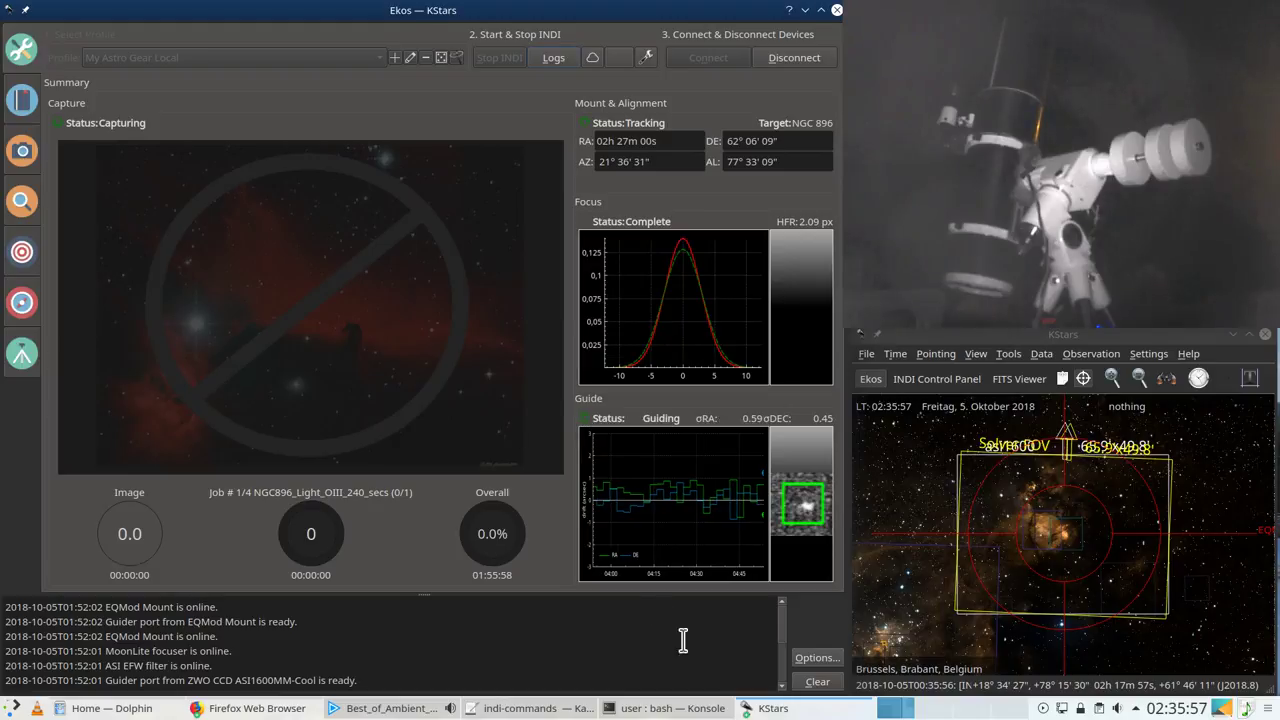
# Step: Open the new NGC896 OIII frame in the FITS Viewer and stretch its contrast
pyautogui.moveTo(777, 712)
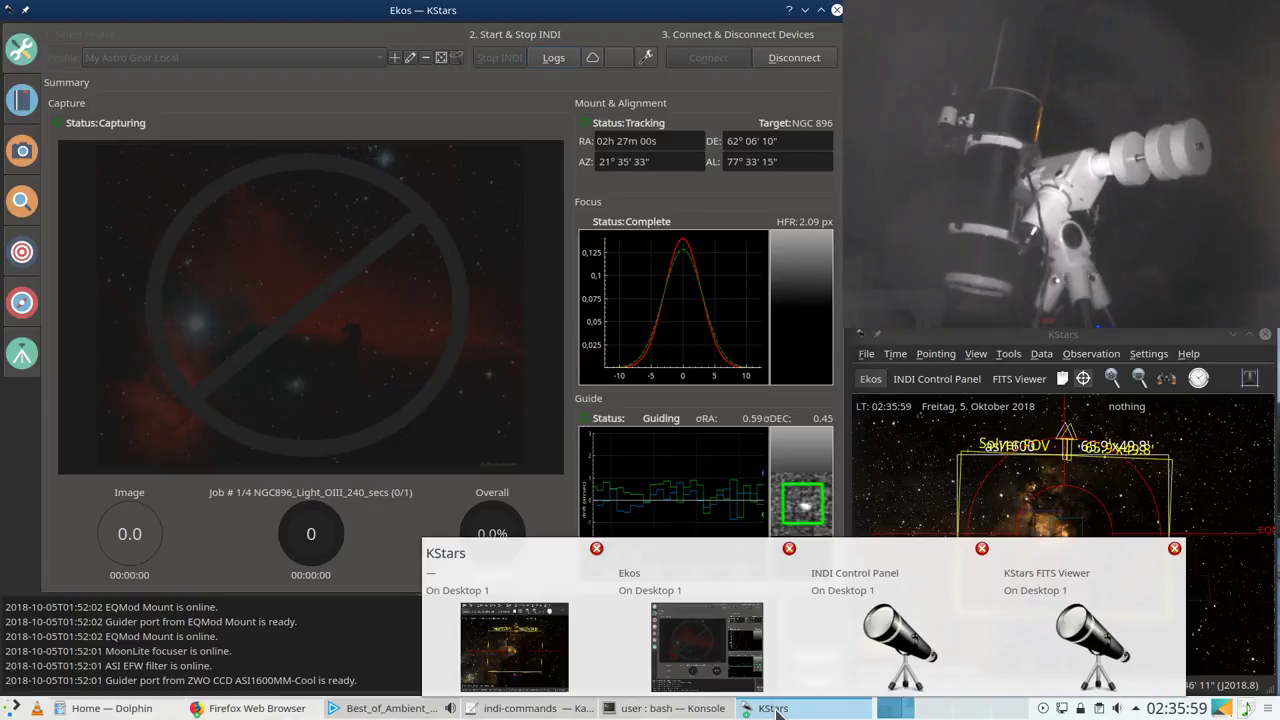
pyautogui.click(1094, 647)
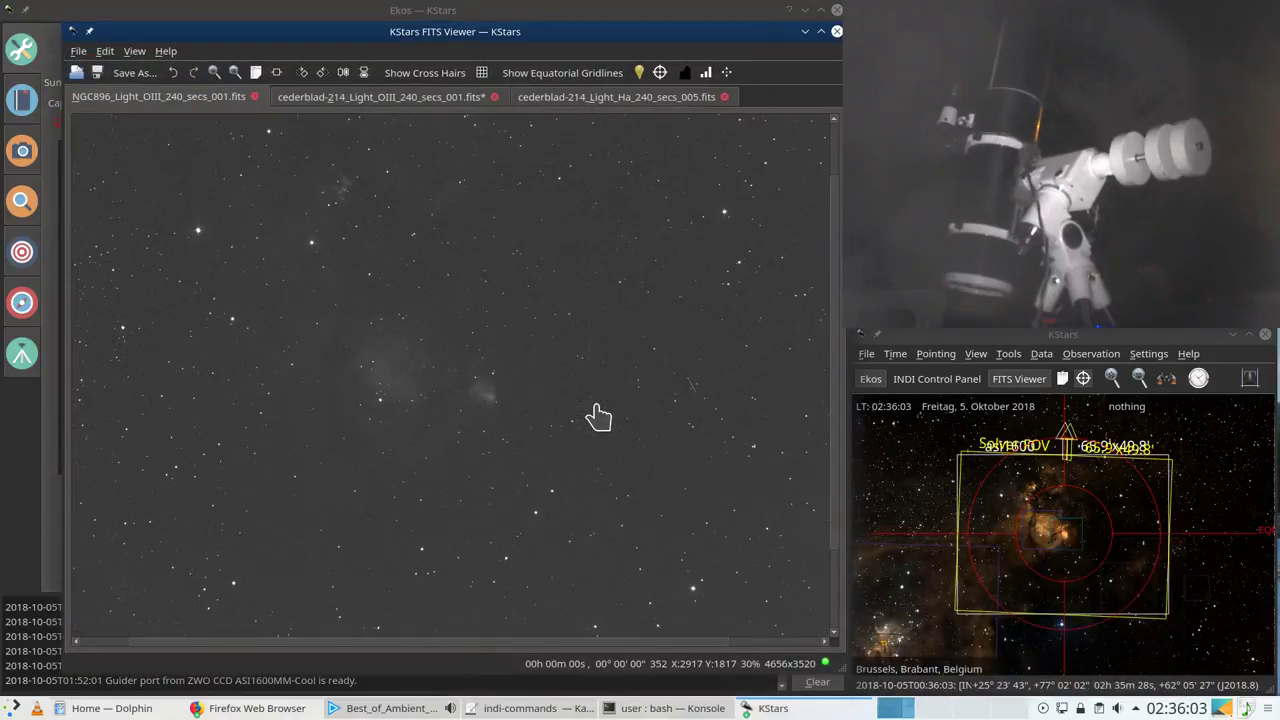
pyautogui.click(727, 72)
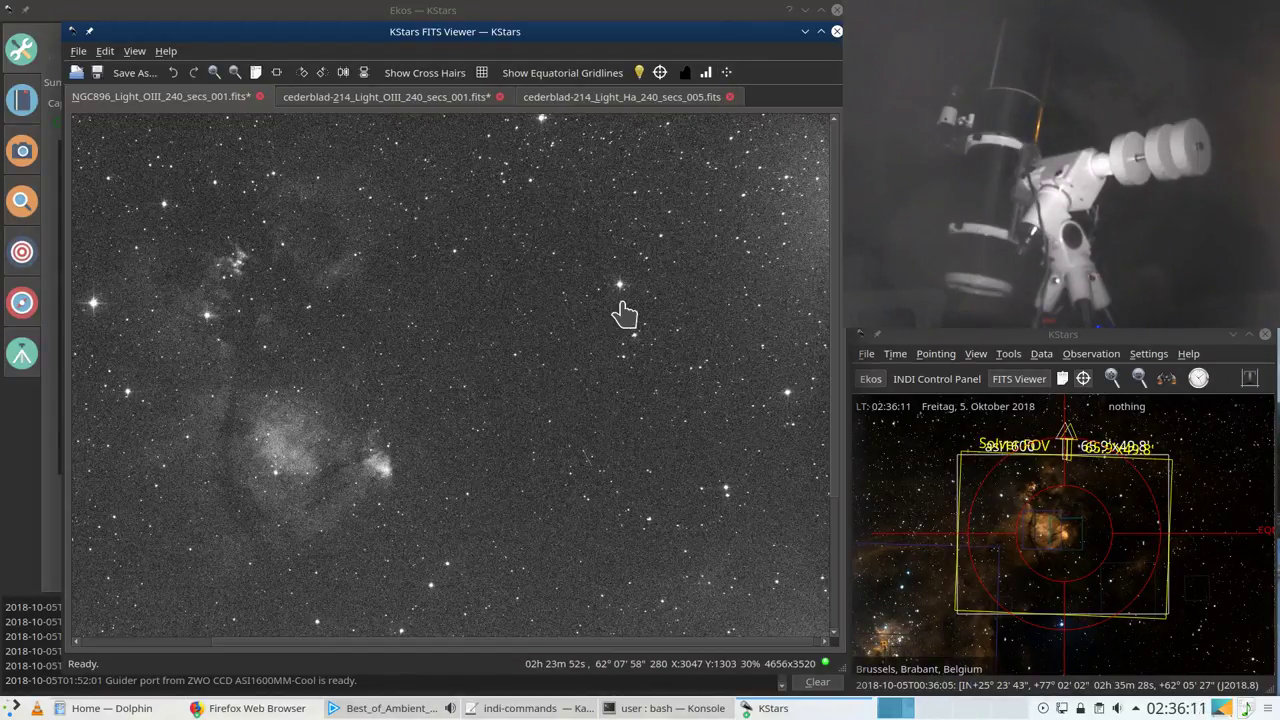
# Step: Examine the nebula and the stars across the NGC896 OIII frame up close, and put the FITS Viewer away
pyautogui.scroll(-1, 624, 313)
pyautogui.scroll(1, 624, 313)
pyautogui.scroll(3, 624, 313)
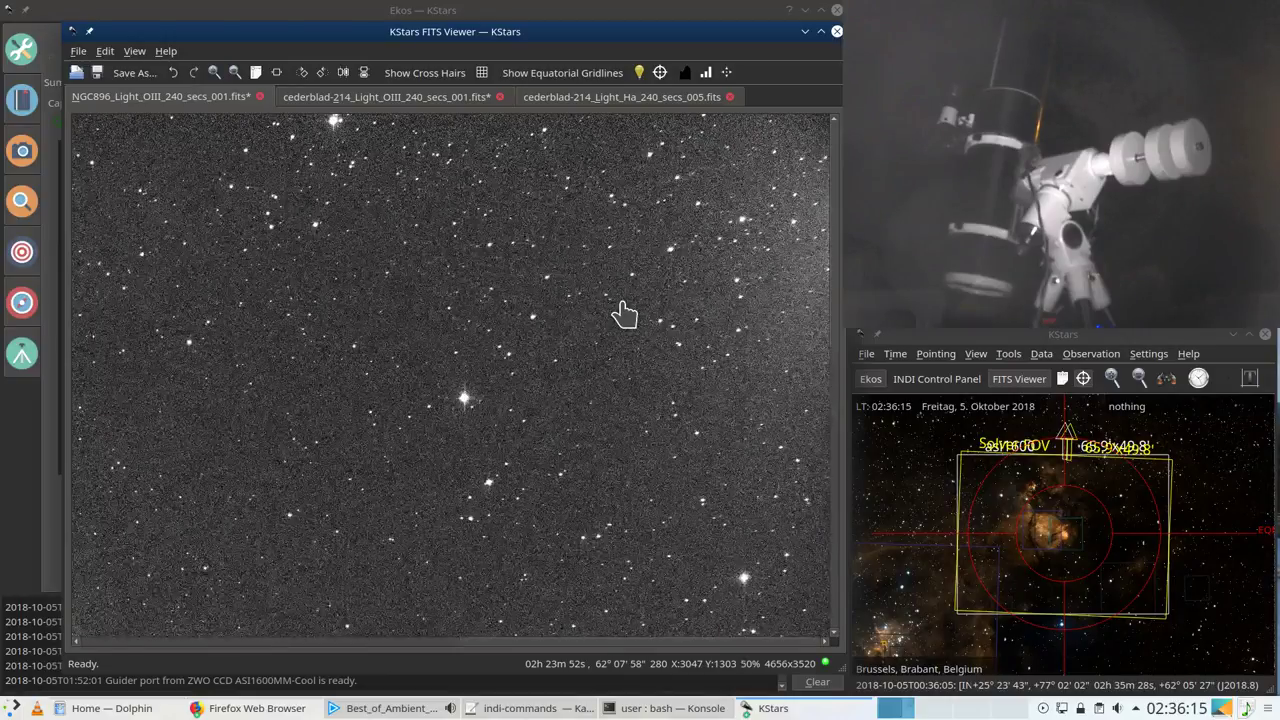
pyautogui.scroll(-1, 838, 228)
pyautogui.moveTo(838, 228); pyautogui.dragTo(837, 491)
pyautogui.moveTo(640, 637); pyautogui.dragTo(150, 622)
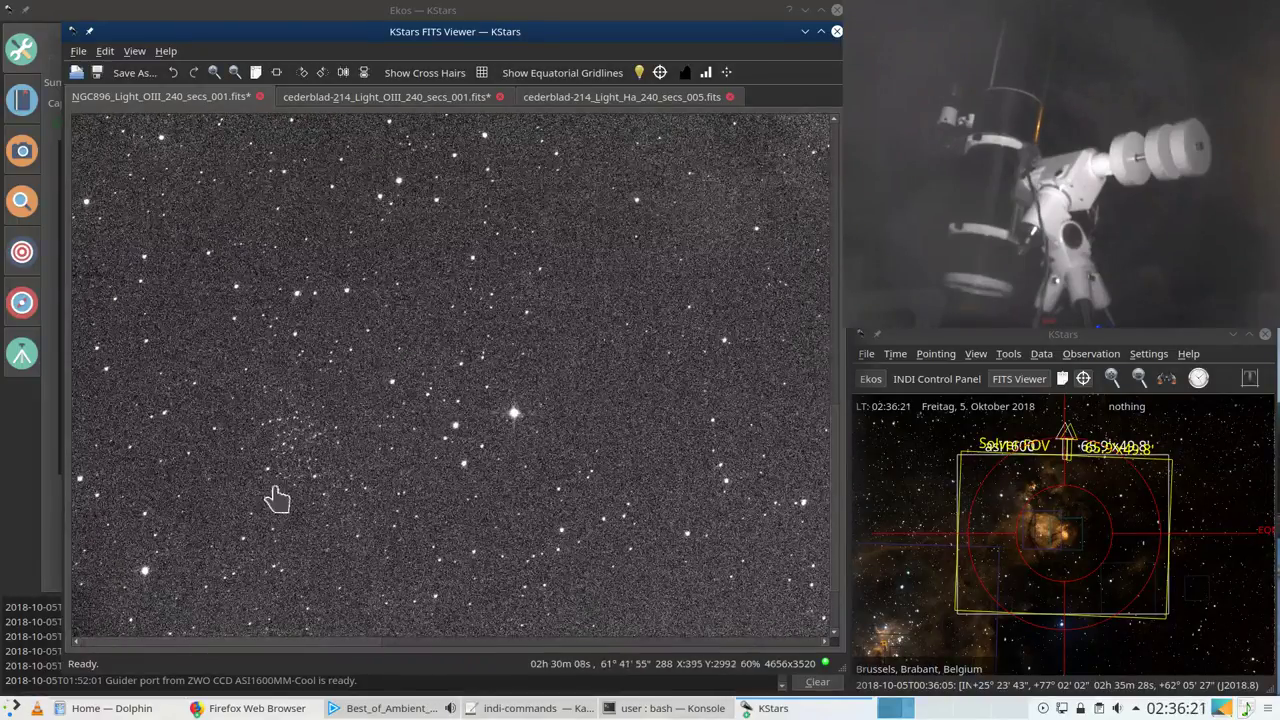
pyautogui.moveTo(838, 478); pyautogui.dragTo(829, 318)
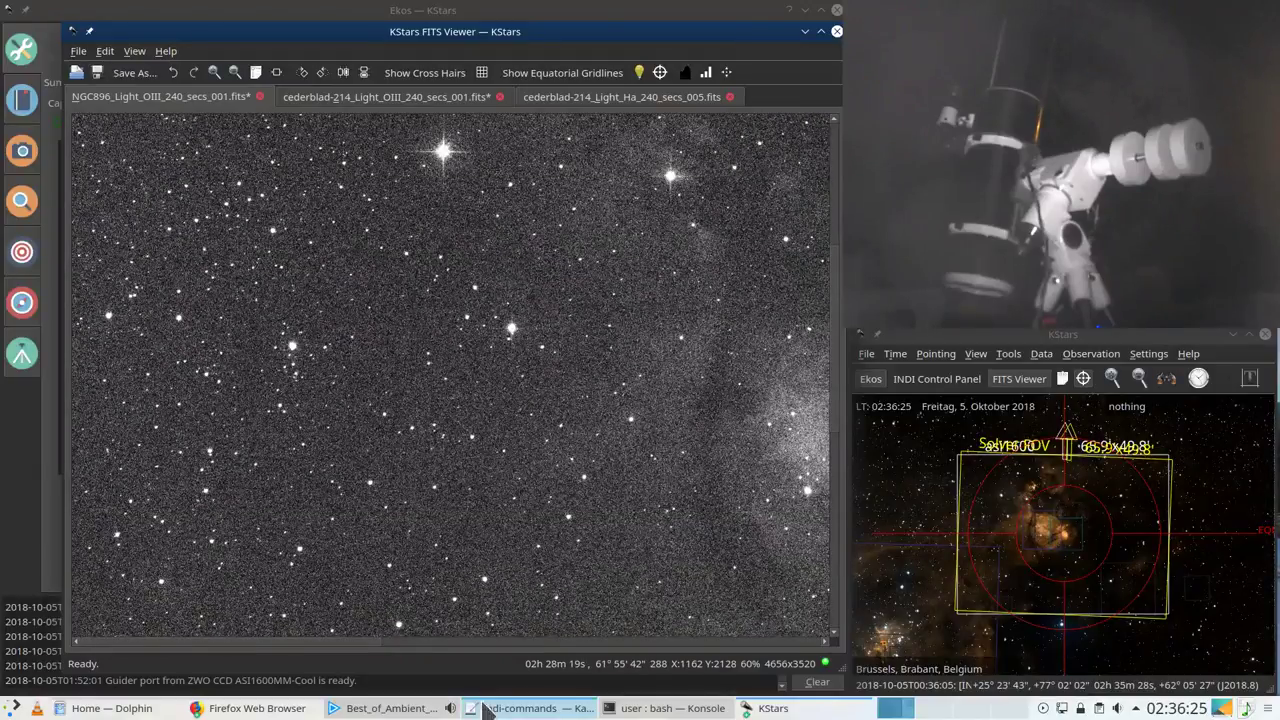
pyautogui.moveTo(346, 649); pyautogui.dragTo(523, 651)
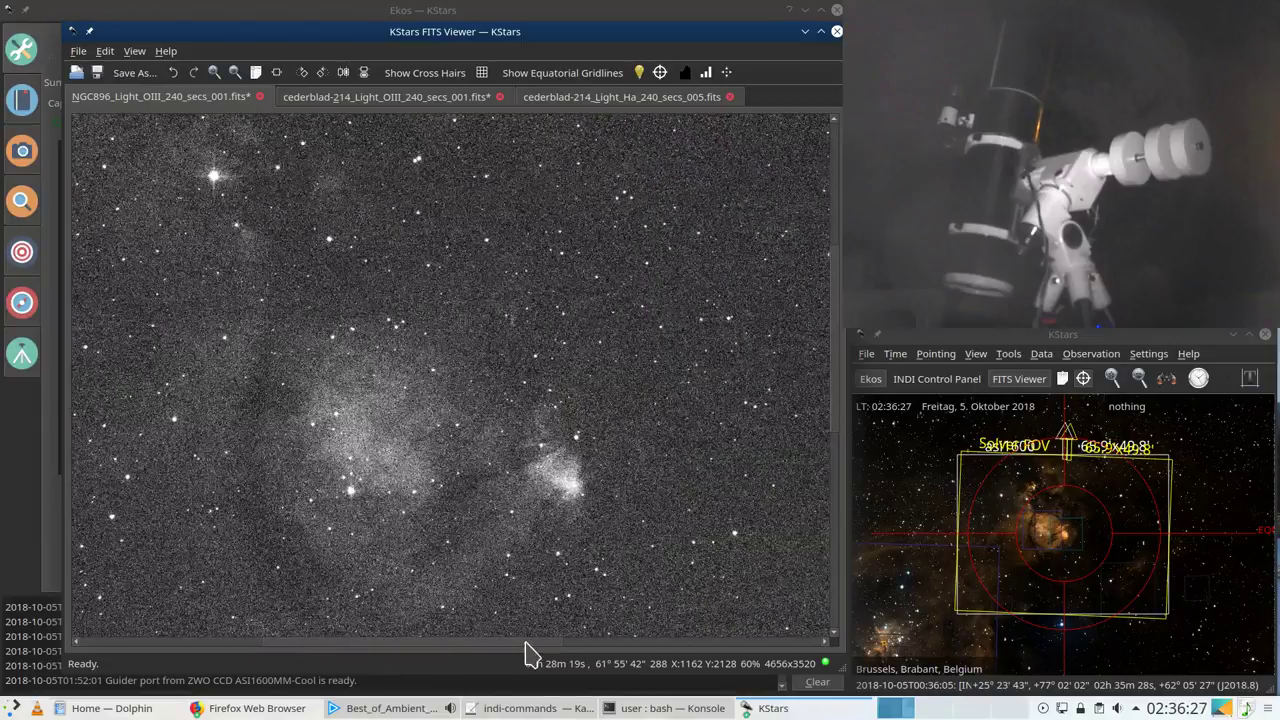
pyautogui.scroll(-1, 451, 554)
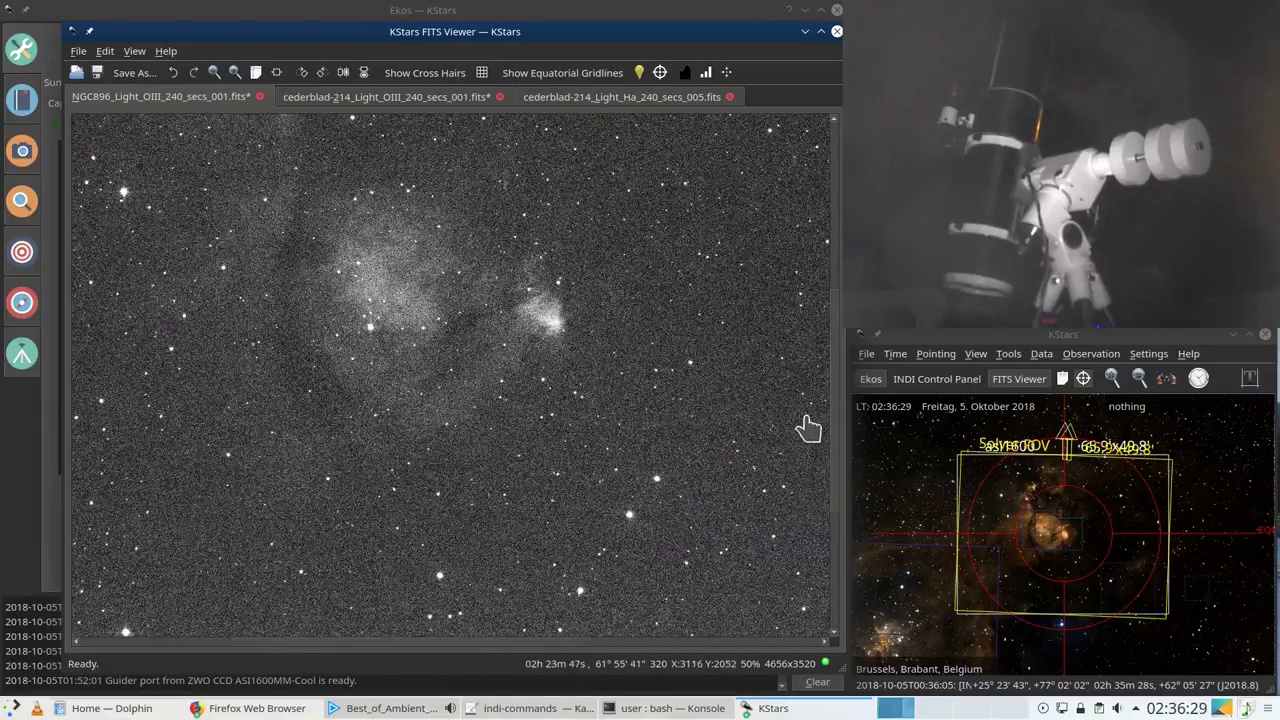
pyautogui.moveTo(834, 434); pyautogui.dragTo(838, 363)
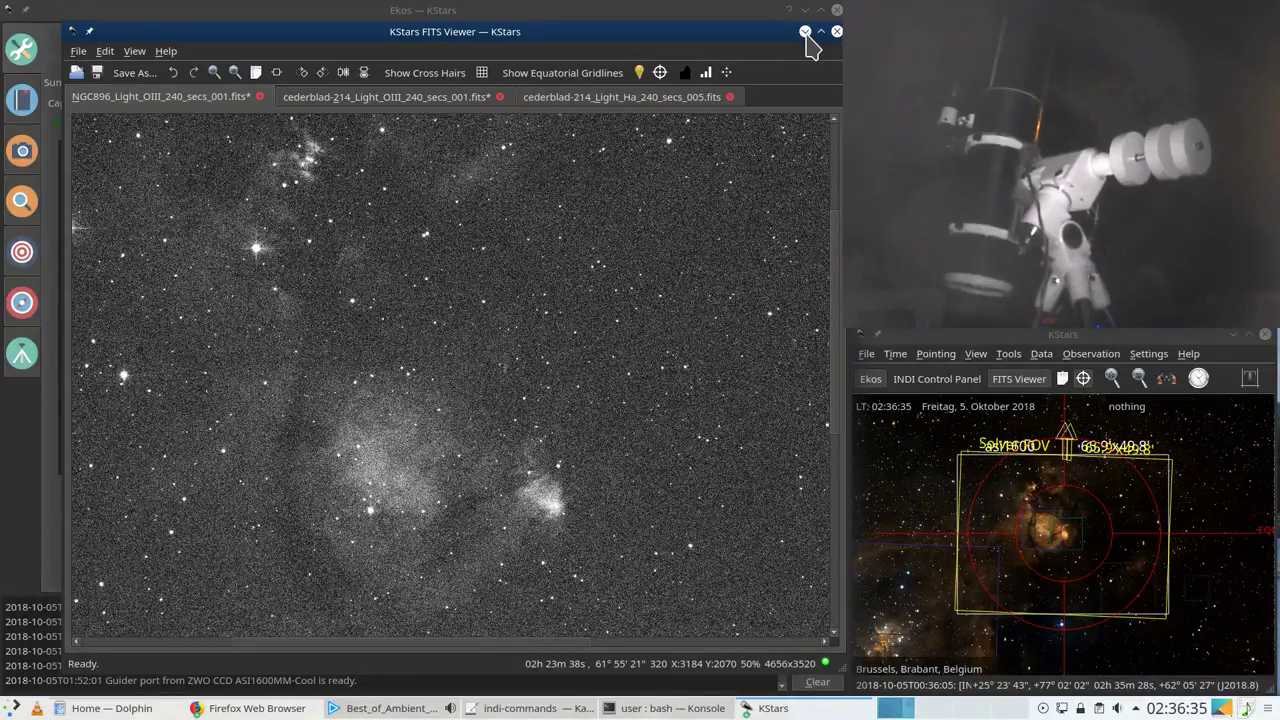
pyautogui.moveTo(831, 240); pyautogui.dragTo(838, 207)
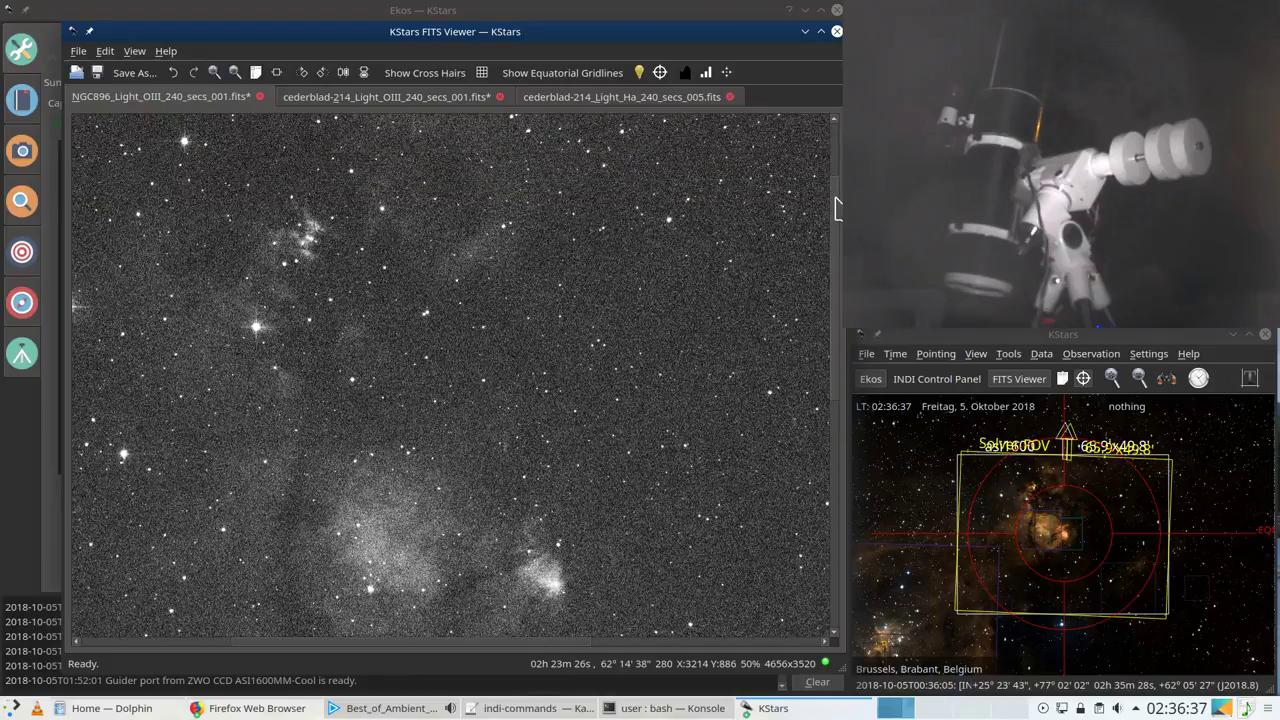
pyautogui.click(805, 32)
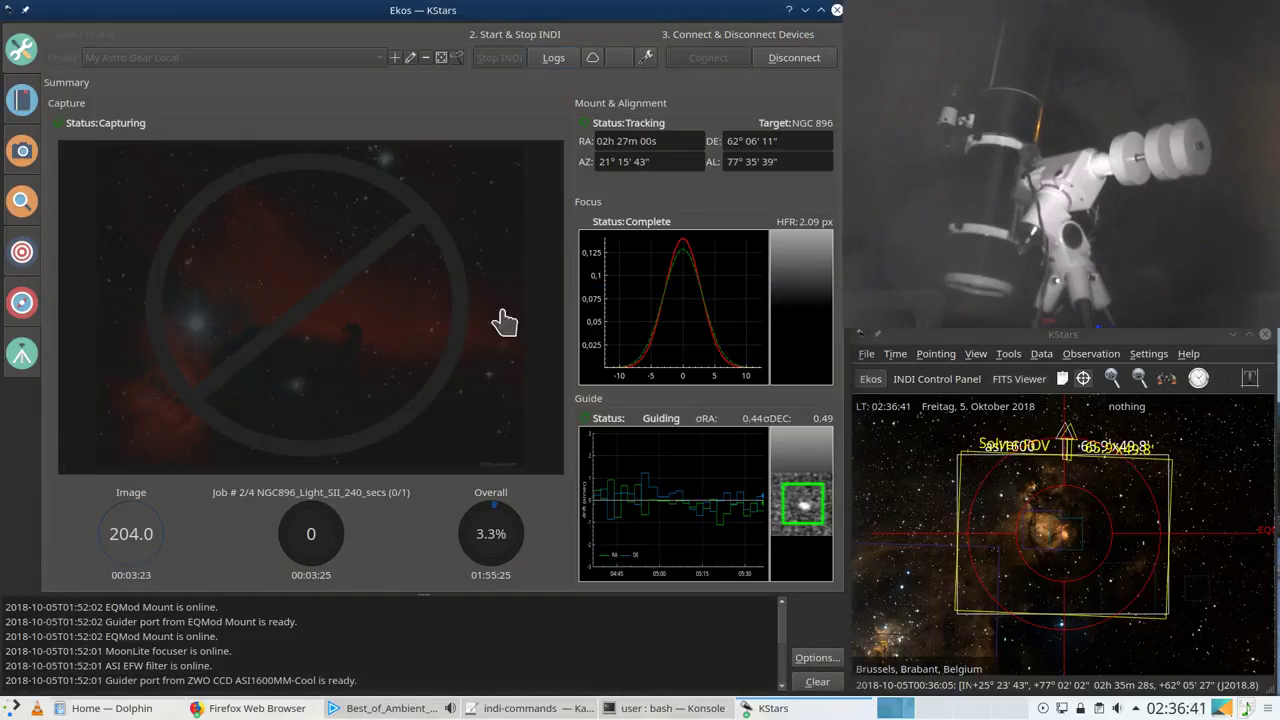
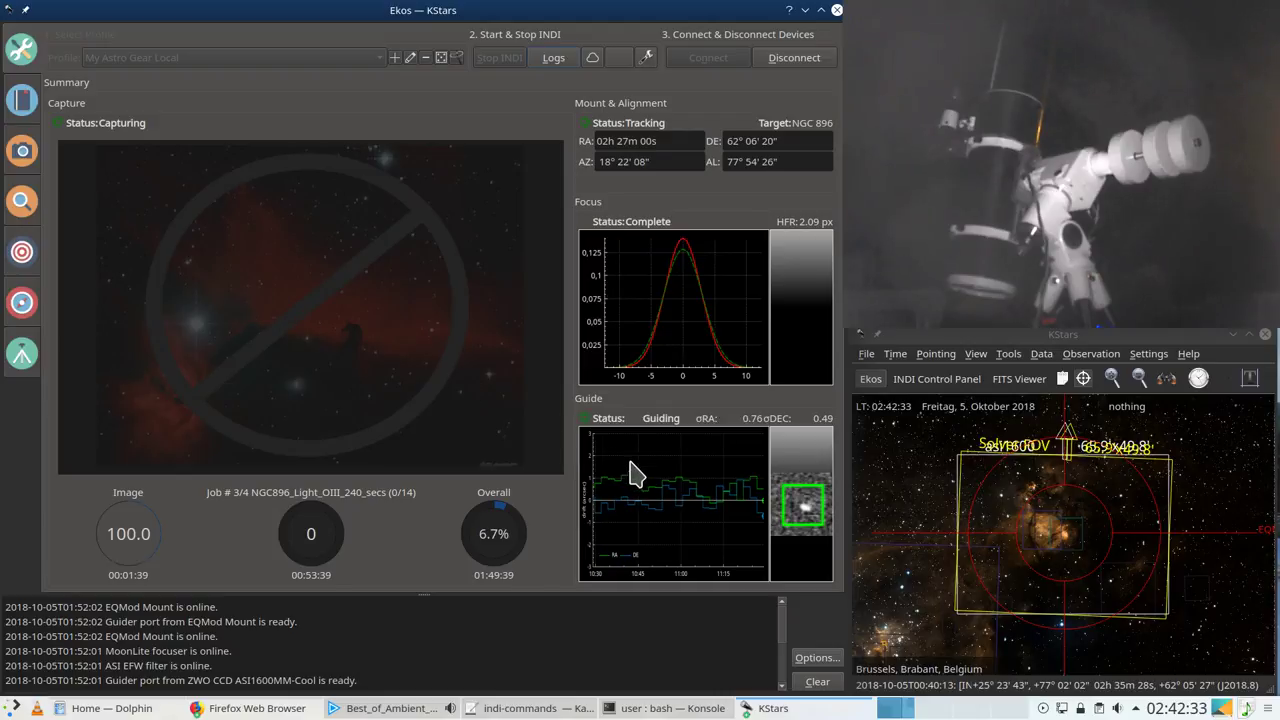
# Step: Open the new NGC896 SII frame in the FITS Viewer, stretch its contrast and inspect the nebula and stars up close
pyautogui.click(790, 708)
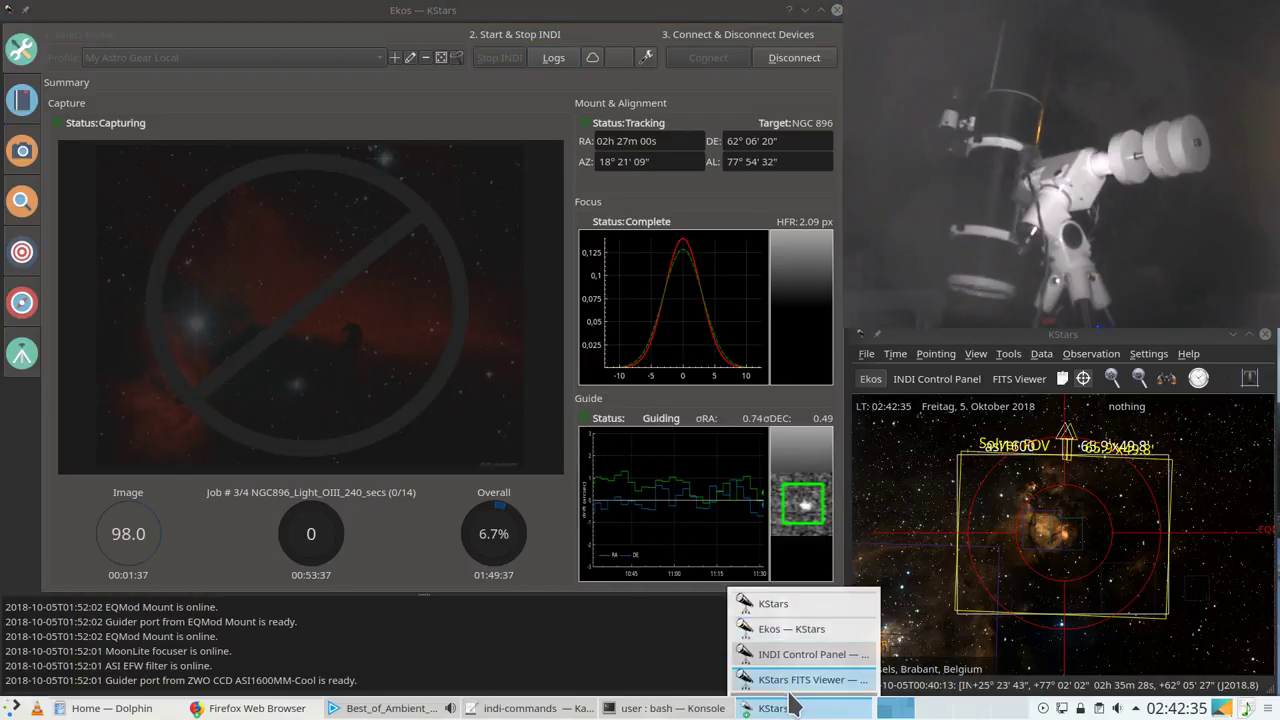
pyautogui.click(795, 680)
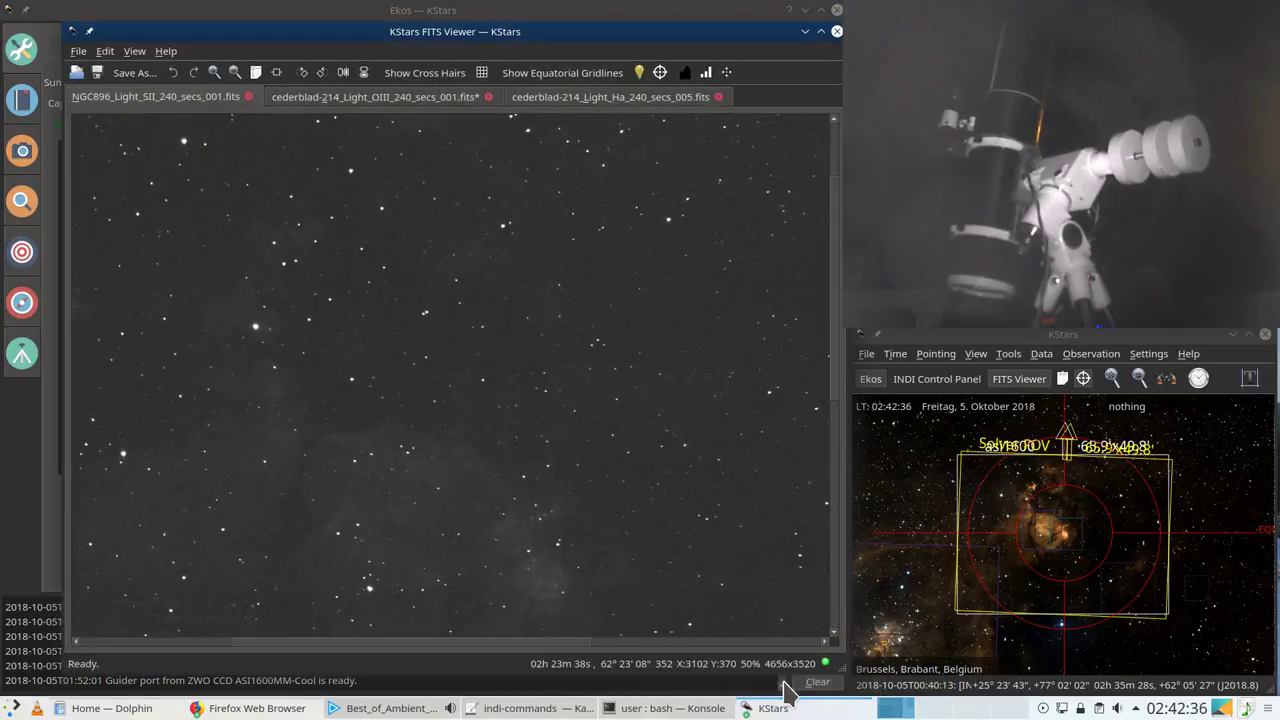
pyautogui.click(727, 72)
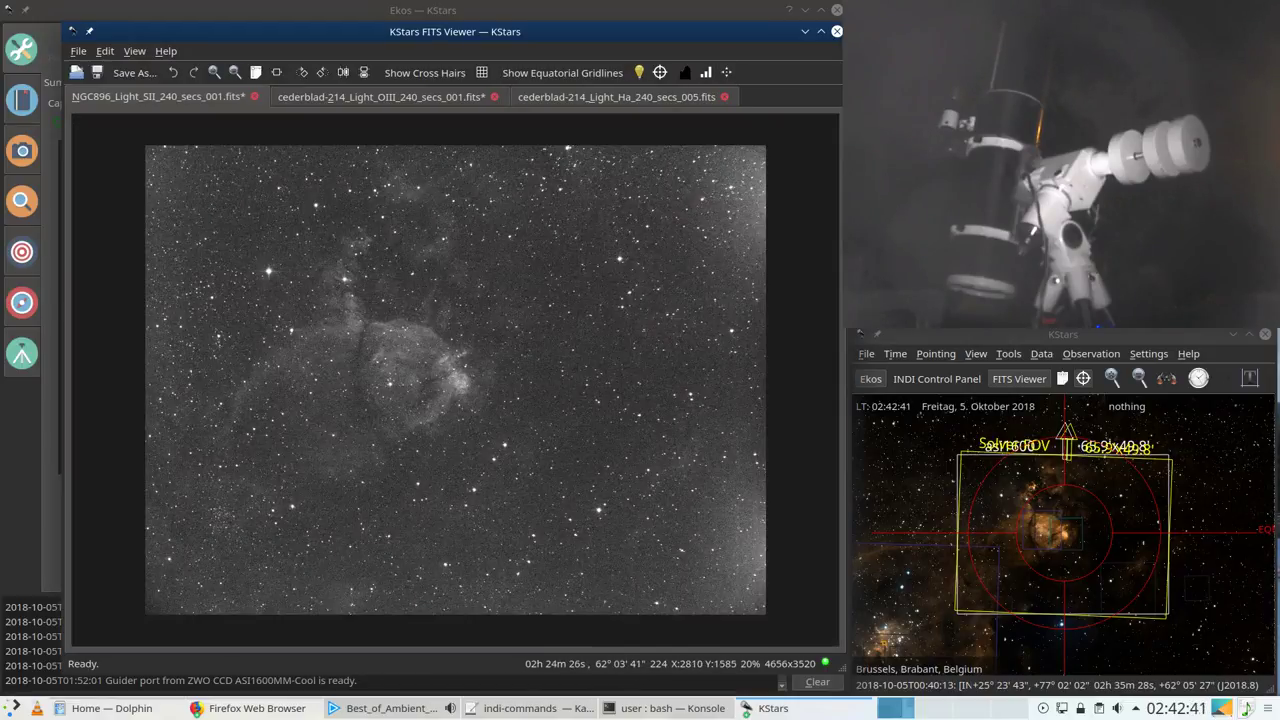
pyautogui.scroll(1, 522, 368)
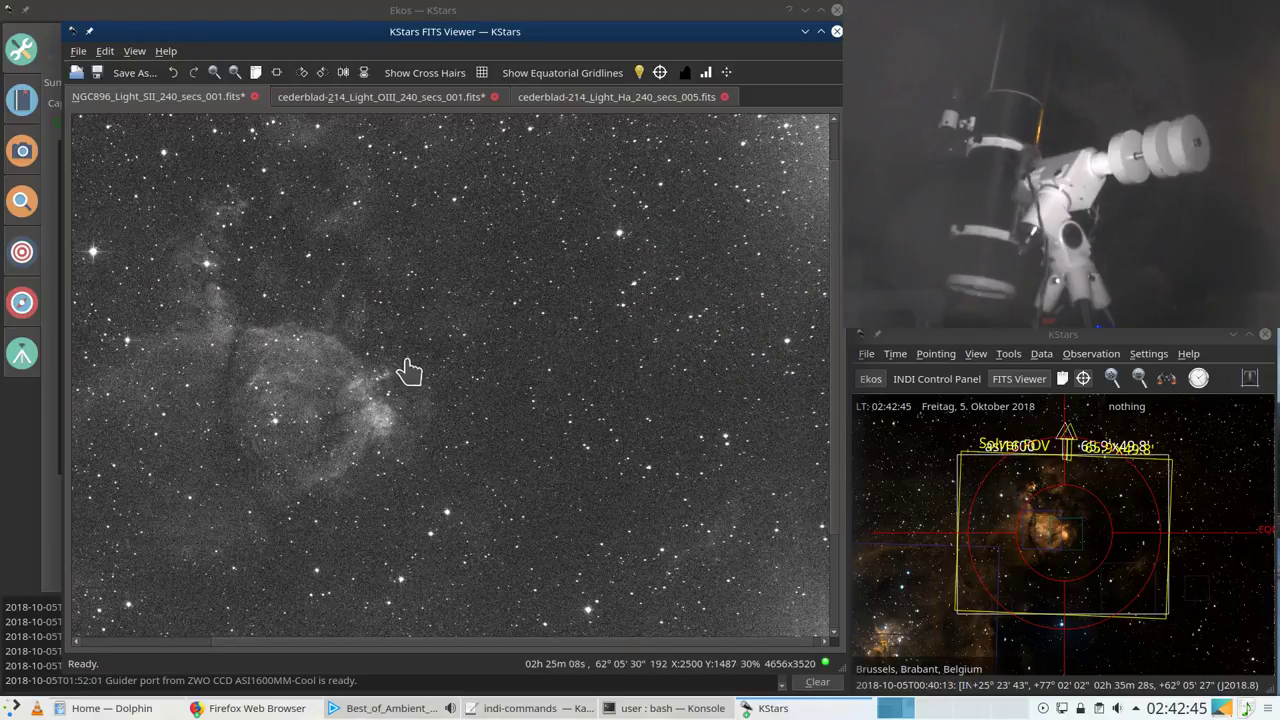
pyautogui.scroll(2, 387, 362)
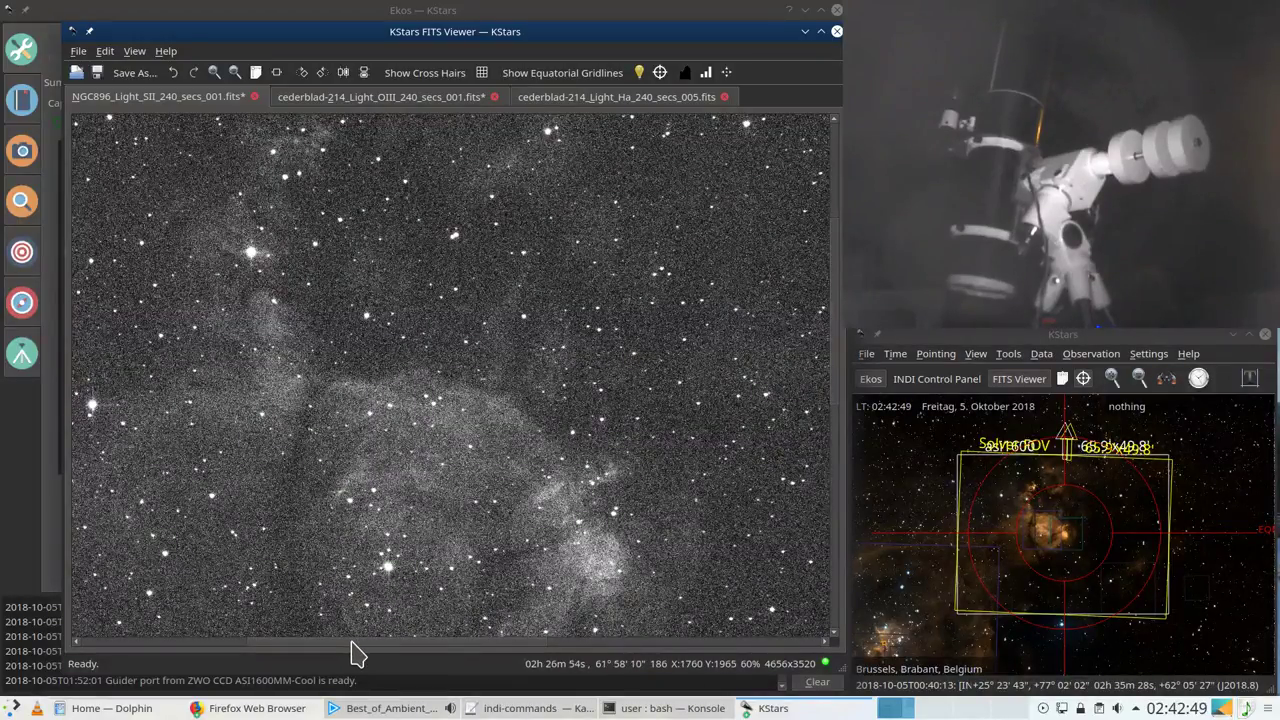
pyautogui.moveTo(351, 645); pyautogui.dragTo(629, 649)
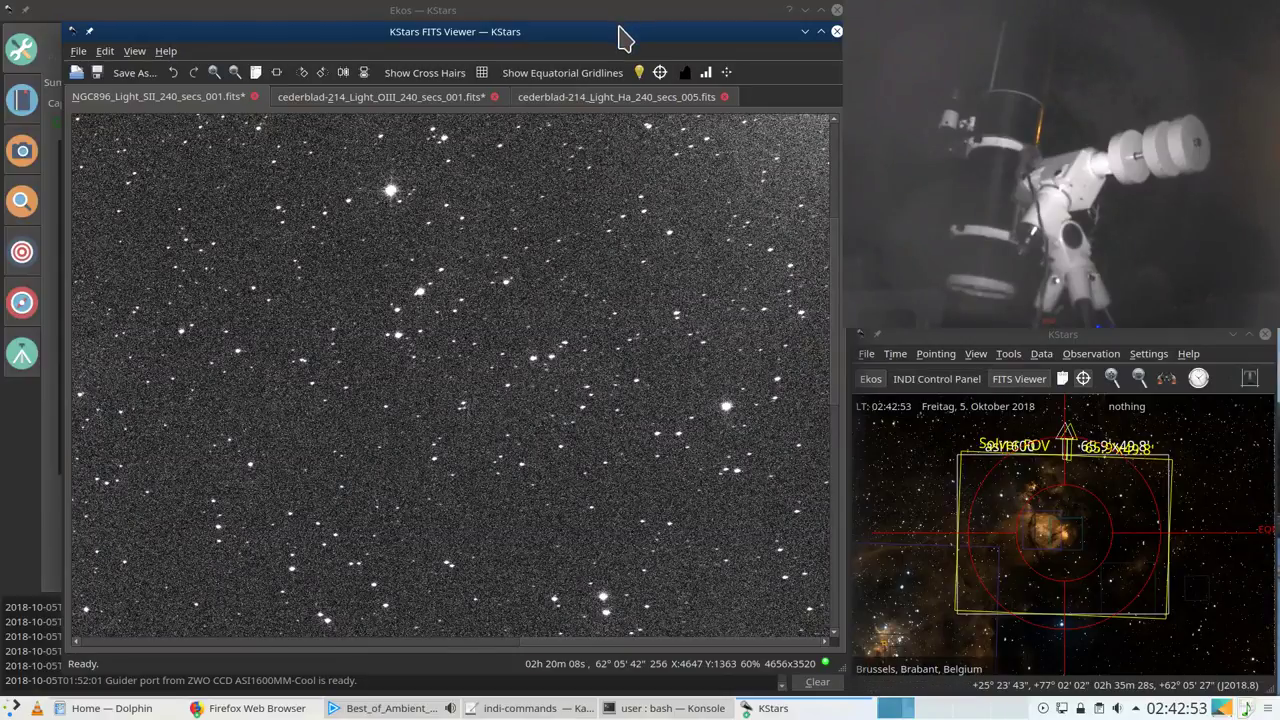
pyautogui.moveTo(616, 24); pyautogui.dragTo(650, 65)
pyautogui.click(650, 65)
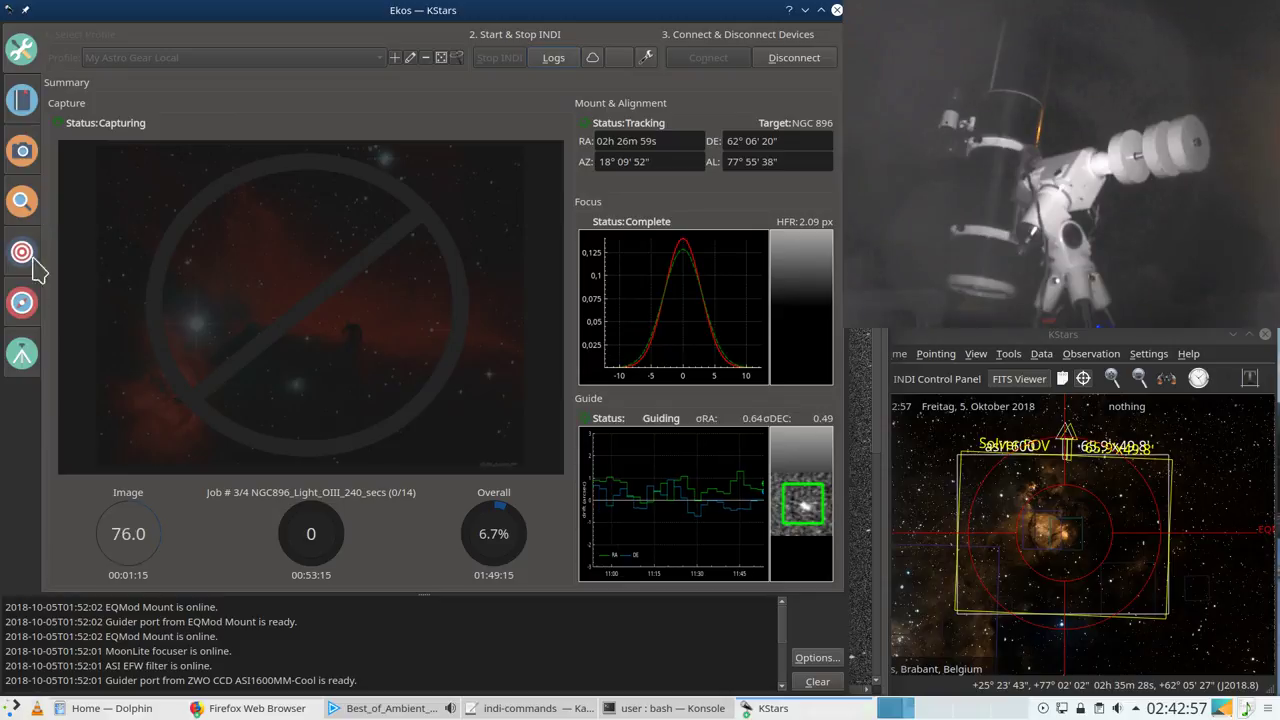
# Step: Stop the running capture sequence and delete the two completed single-frame OIII and SII jobs from the queue
pyautogui.click(22, 207)
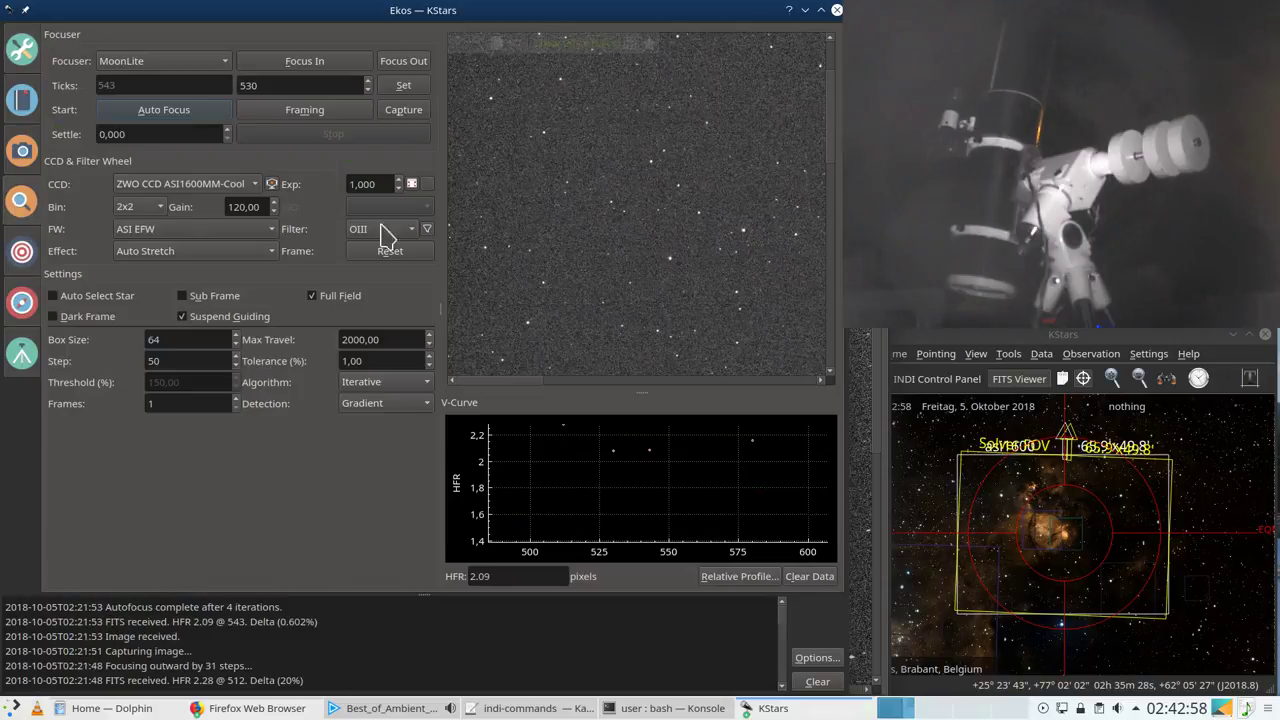
pyautogui.click(20, 155)
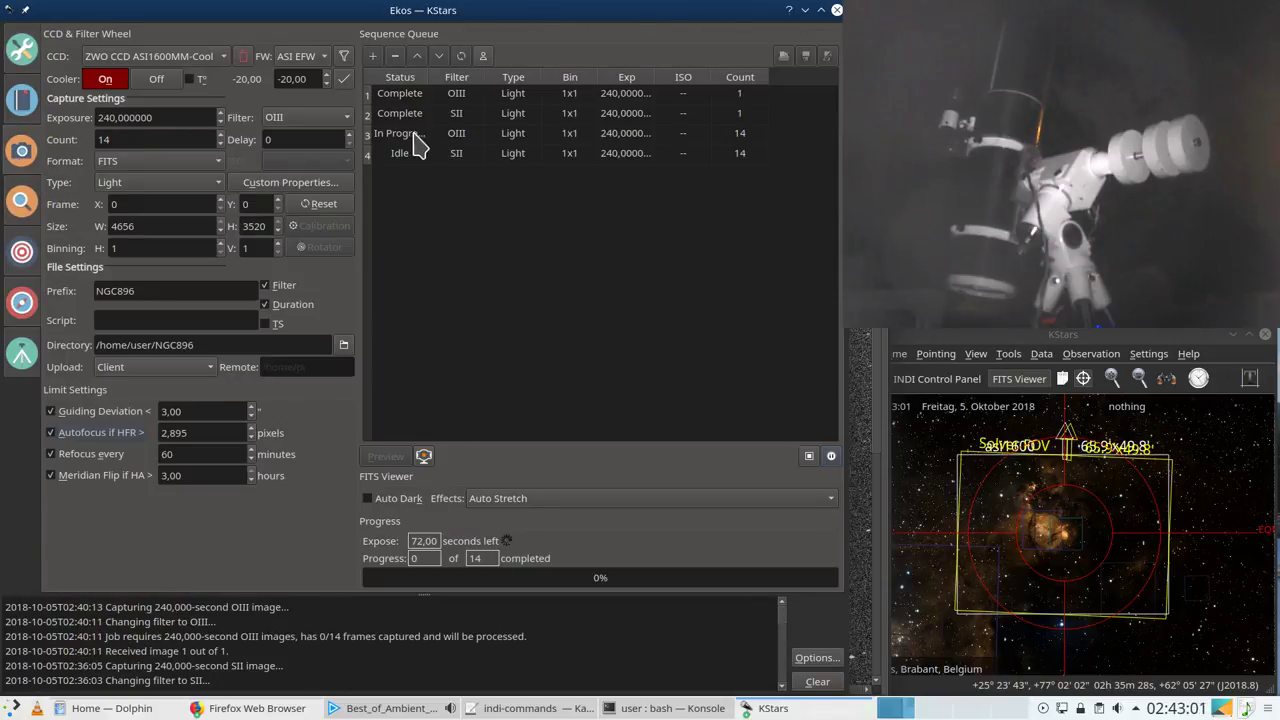
pyautogui.click(809, 455)
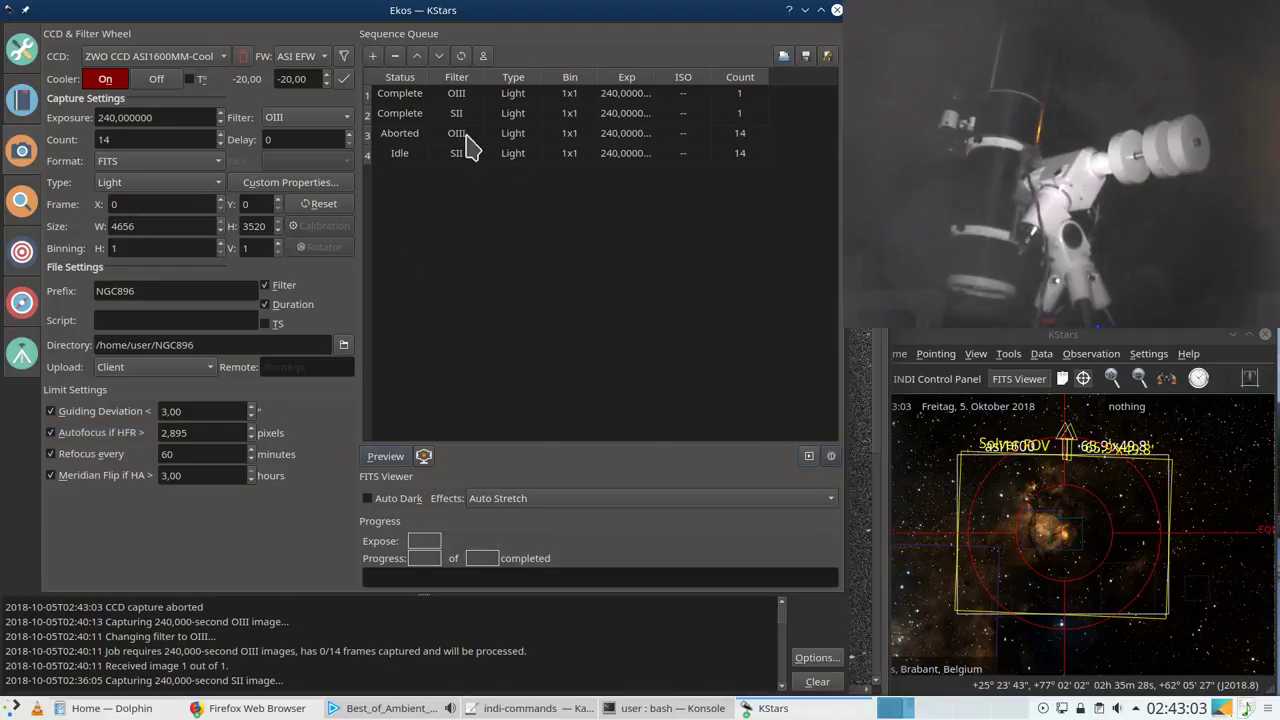
pyautogui.click(403, 113)
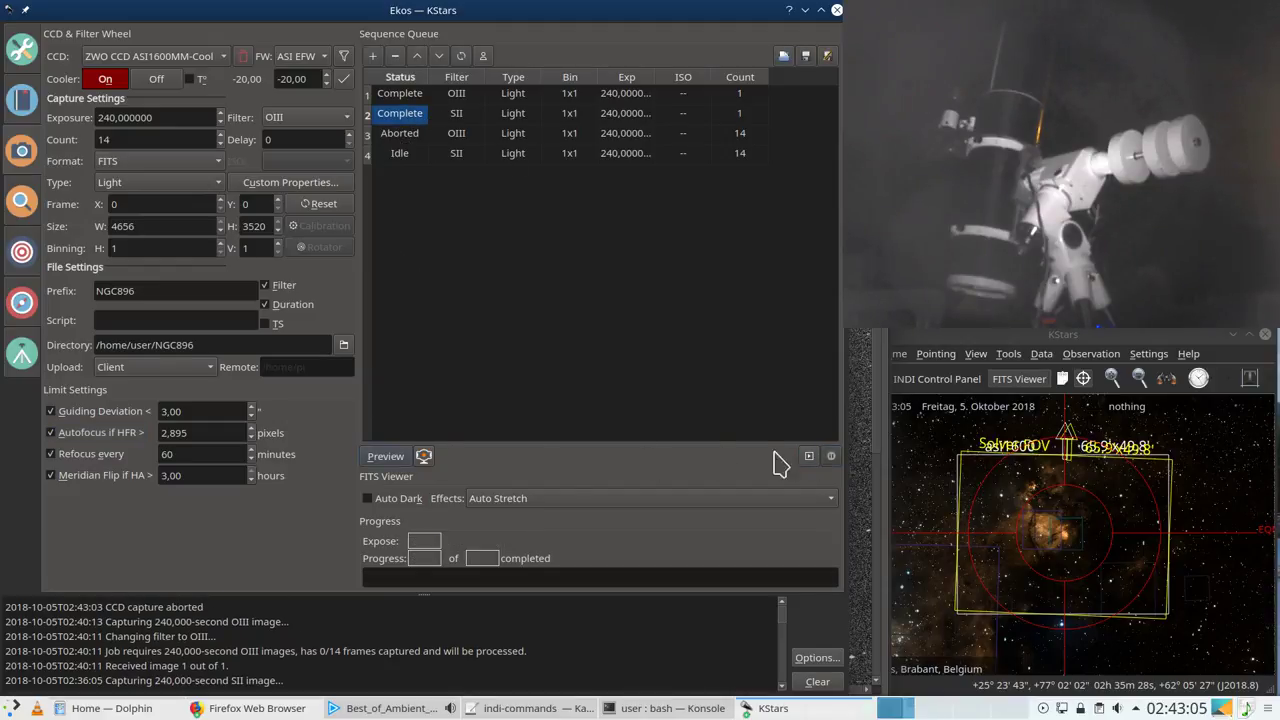
pyautogui.click(396, 56)
pyautogui.click(396, 56)
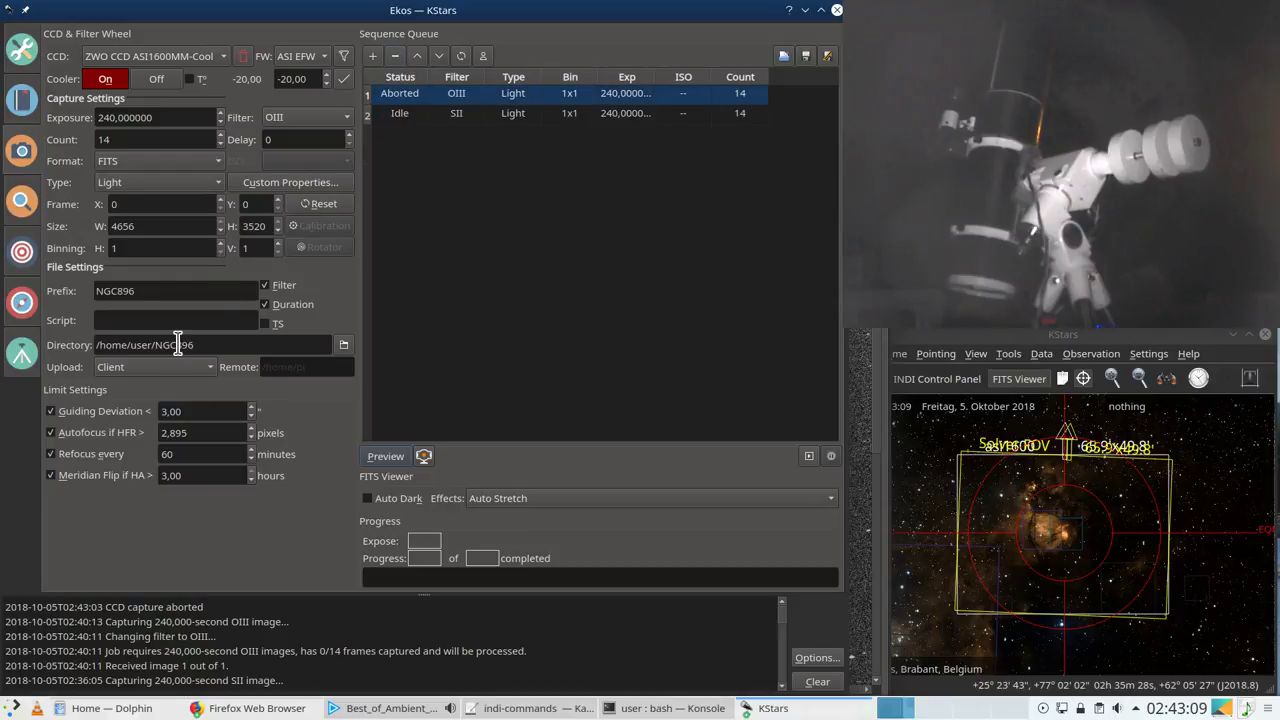
# Step: Start continuous framing exposures in the focus module and move the focuser to position 550
pyautogui.click(22, 203)
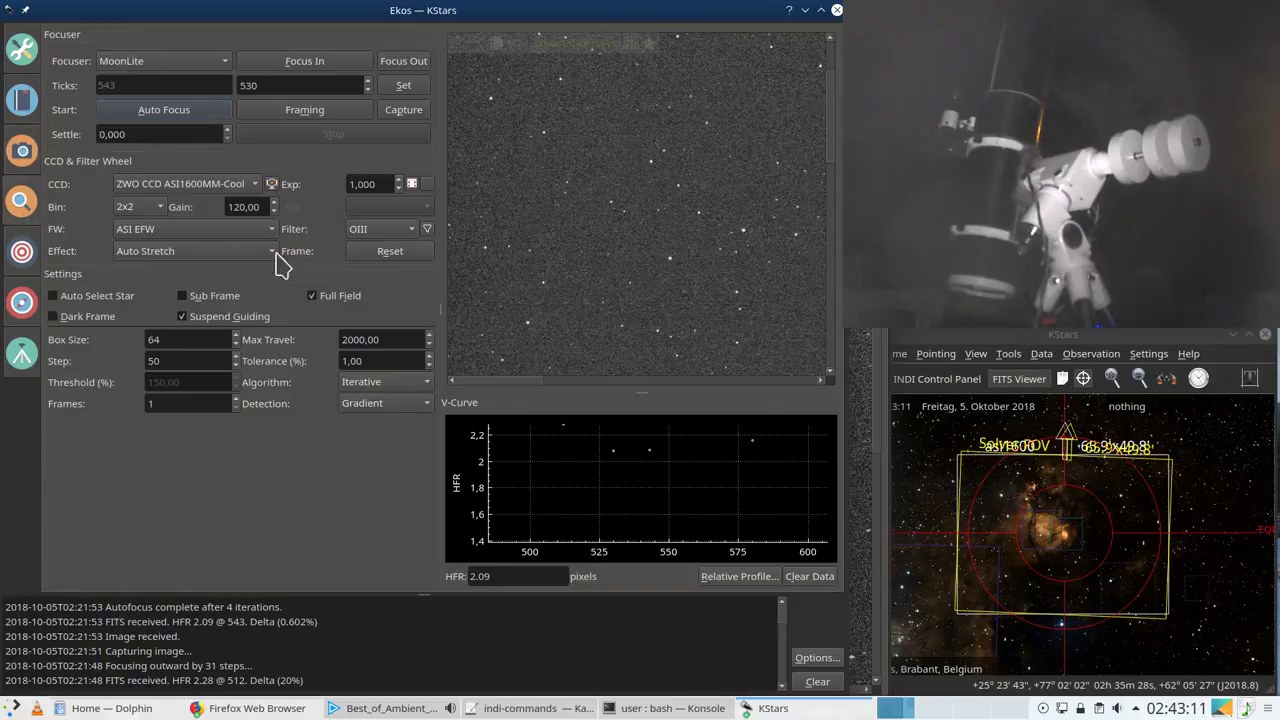
pyautogui.click(321, 111)
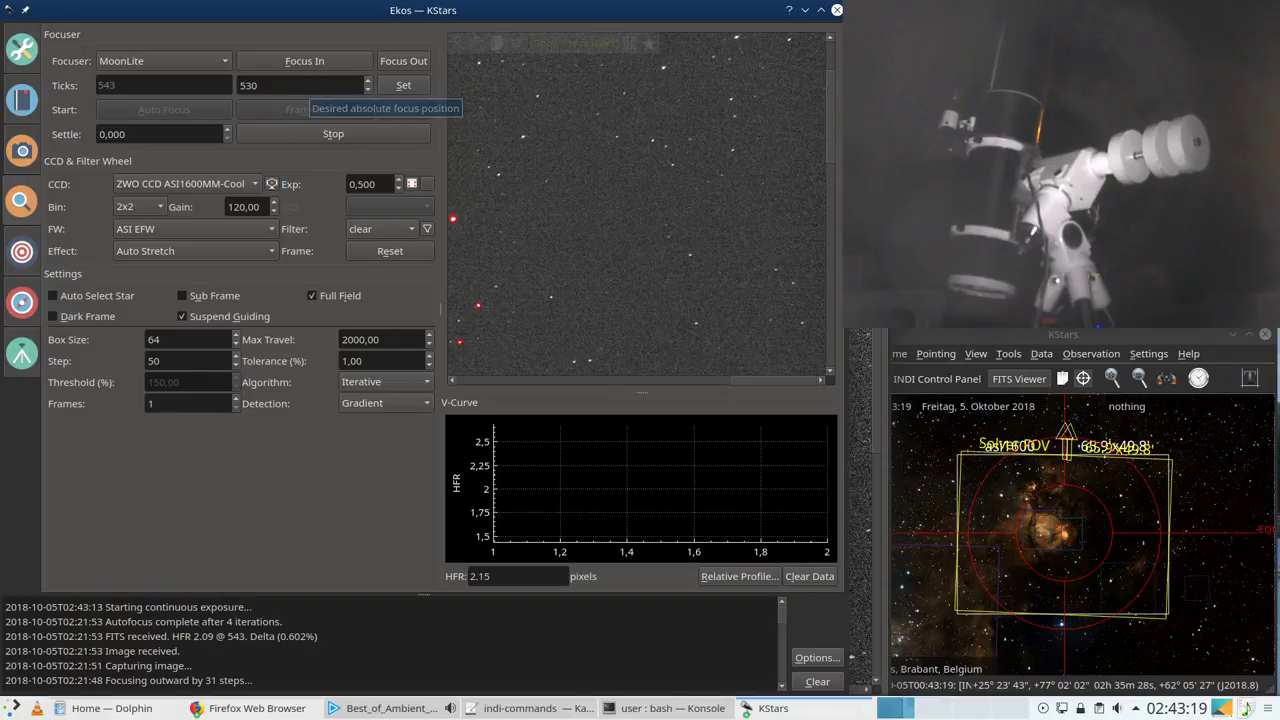
pyautogui.doubleClick(278, 84)
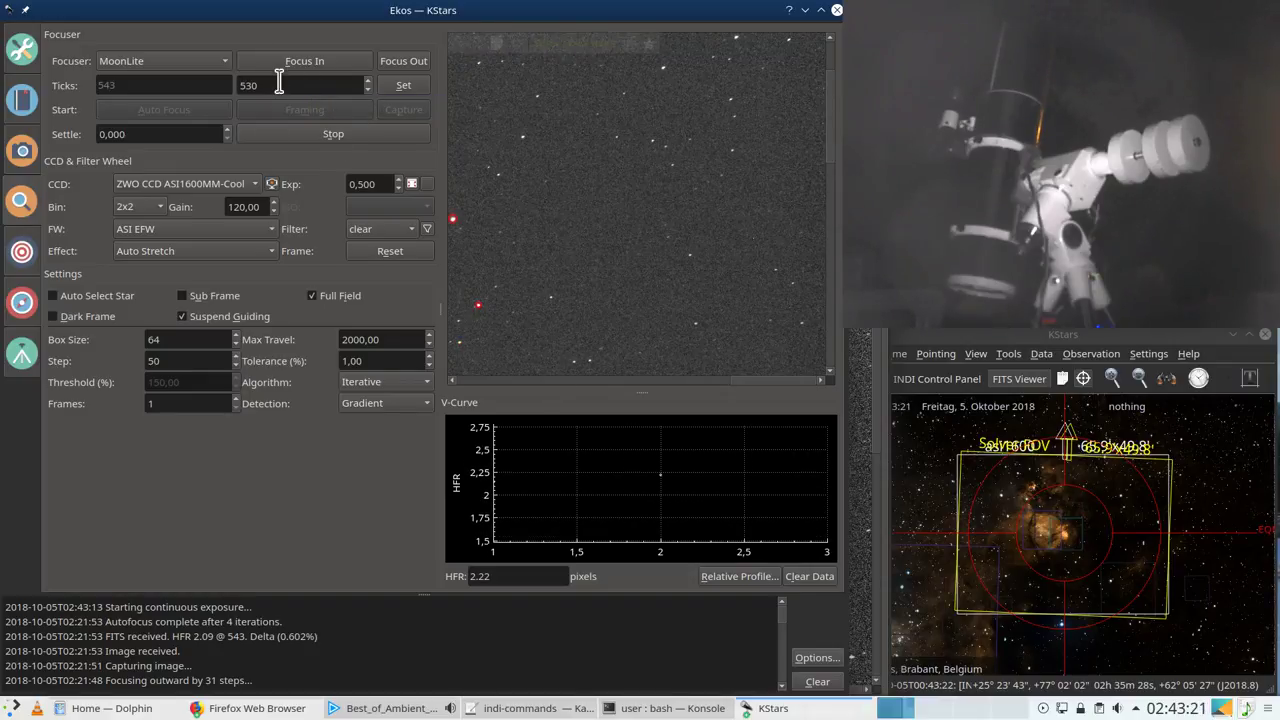
pyautogui.press('BackSpace')
pyautogui.write('55')
pyautogui.click(405, 88)
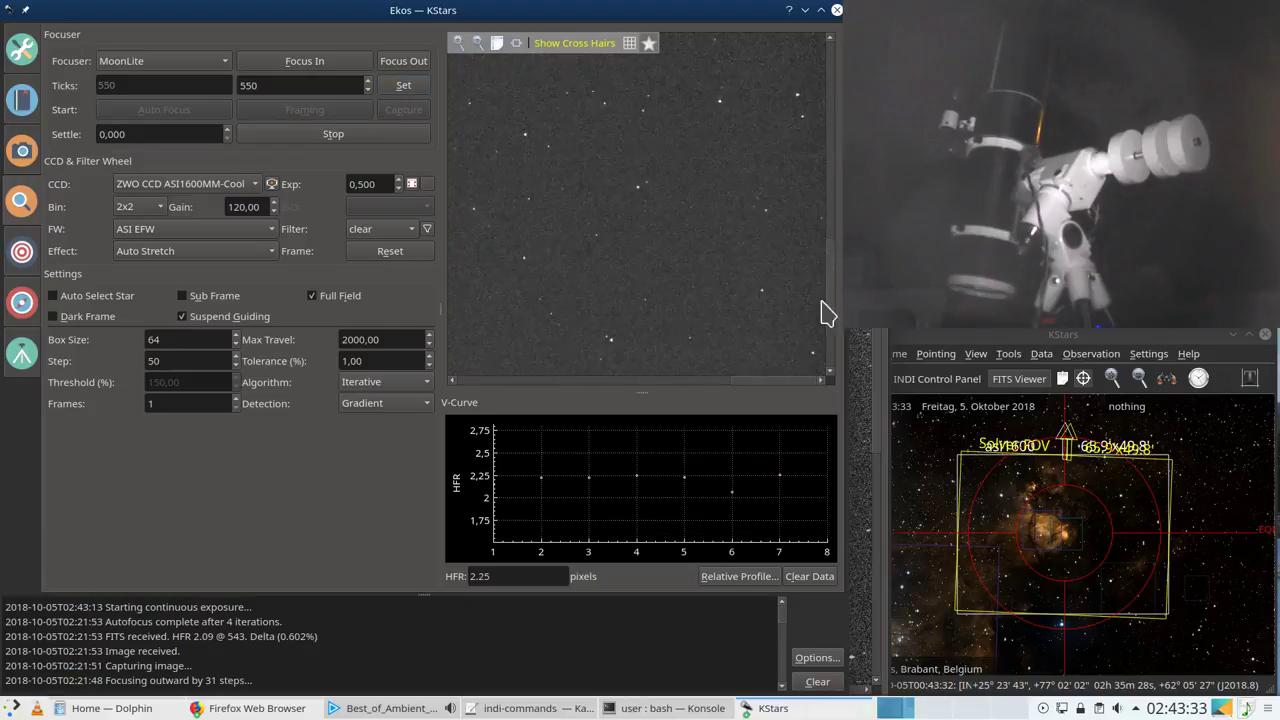
# Step: Inspect the stars in another part of the focus frame and try focuser position 560
pyautogui.moveTo(771, 379); pyautogui.dragTo(466, 397)
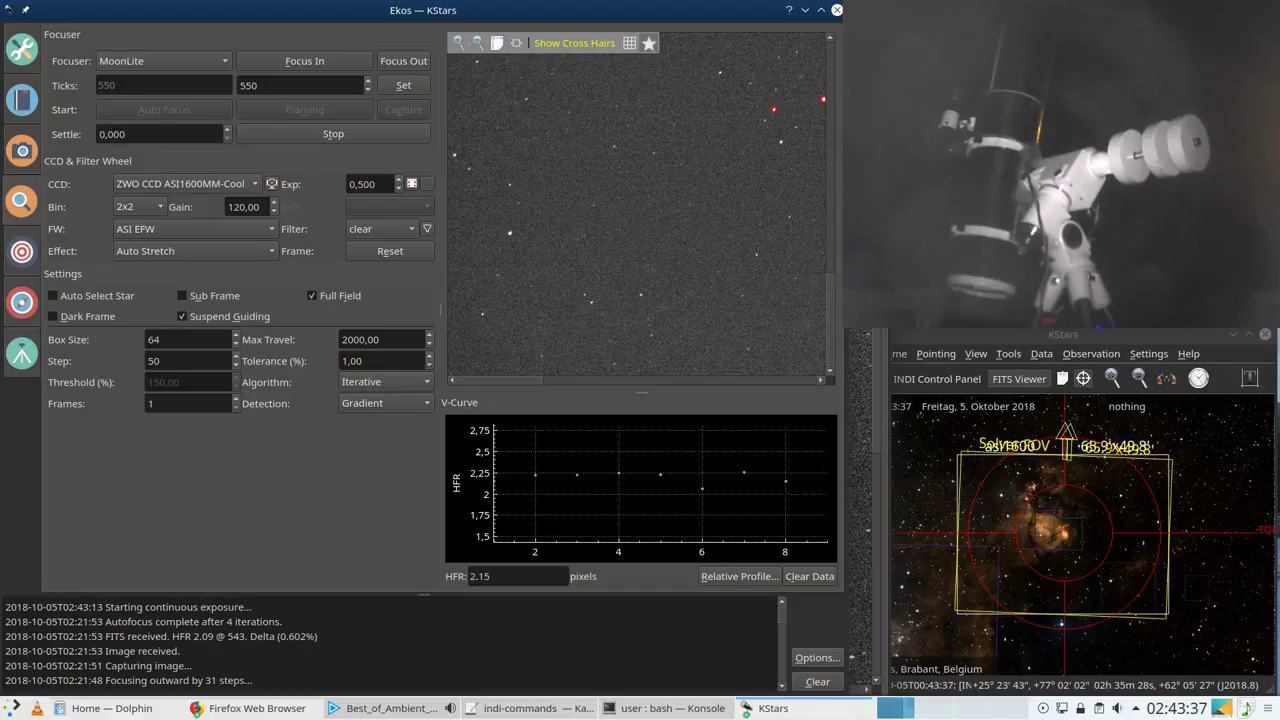
pyautogui.moveTo(830, 322); pyautogui.dragTo(828, 50)
pyautogui.moveTo(290, 89); pyautogui.dragTo(226, 86)
pyautogui.press('BackSpace')
pyautogui.write('56')
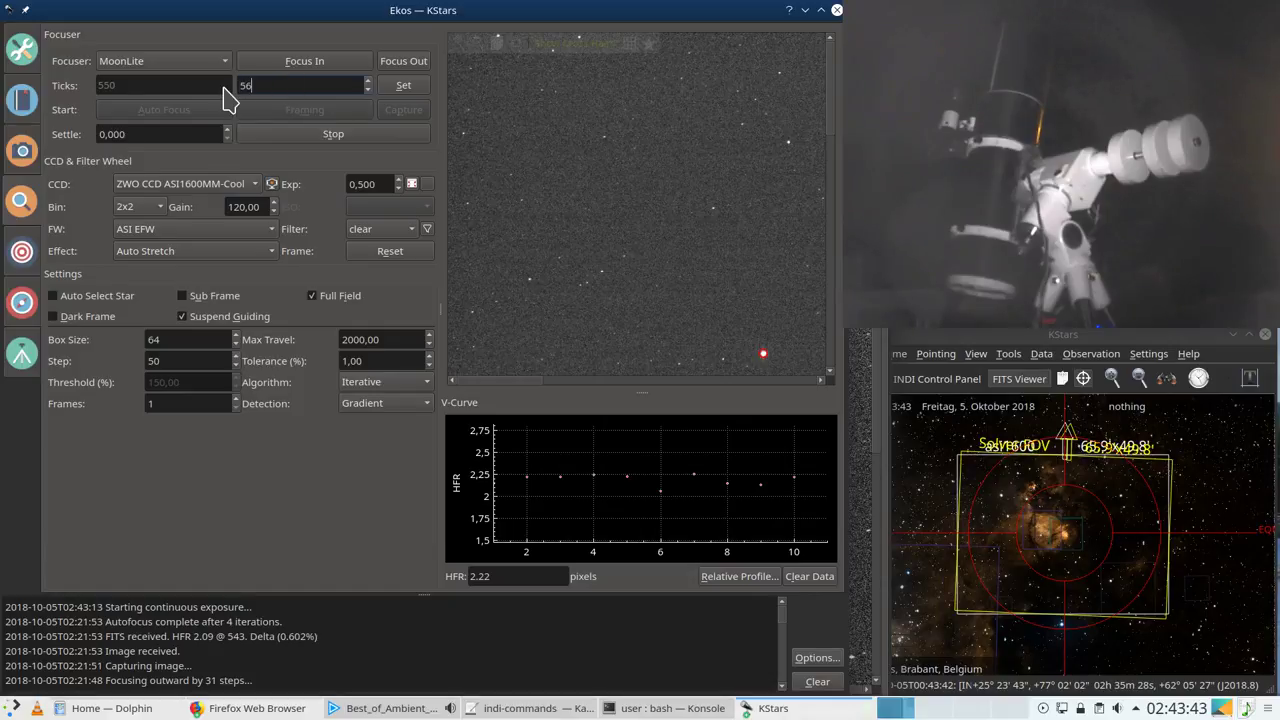
pyautogui.write('0')
pyautogui.click(404, 88)
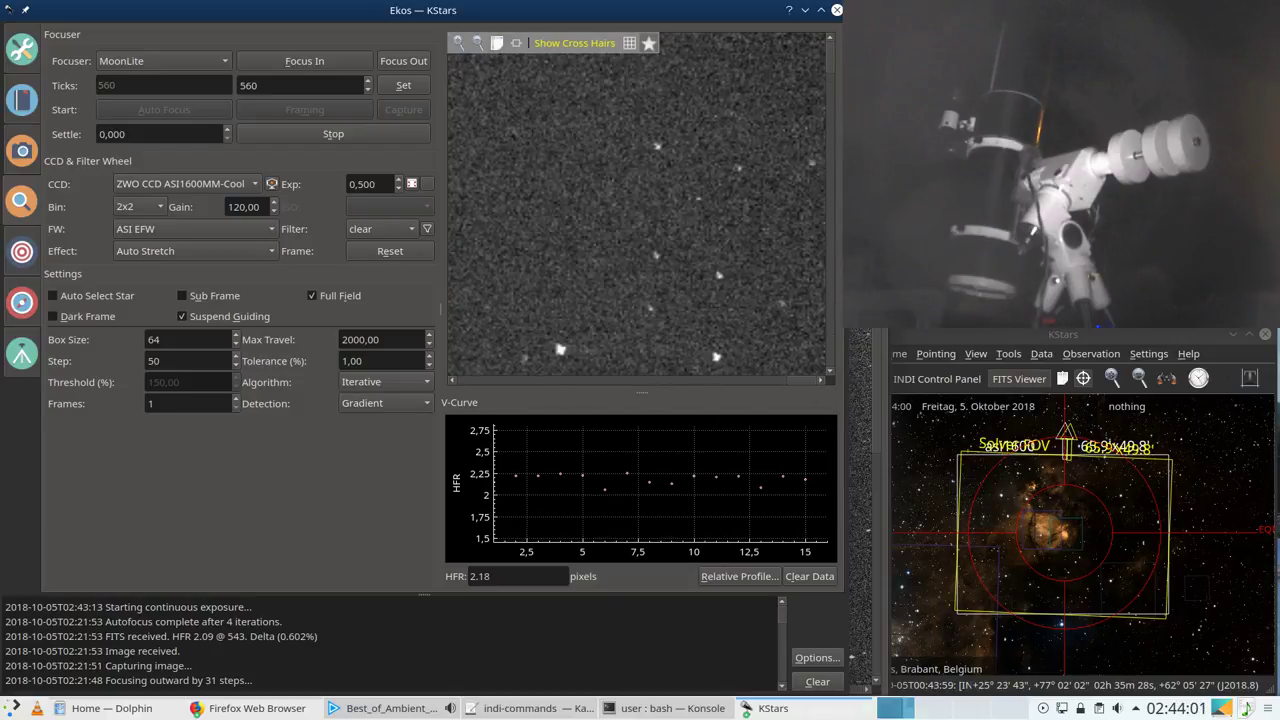
# Step: Return the focuser to position 550
pyautogui.click(316, 85)
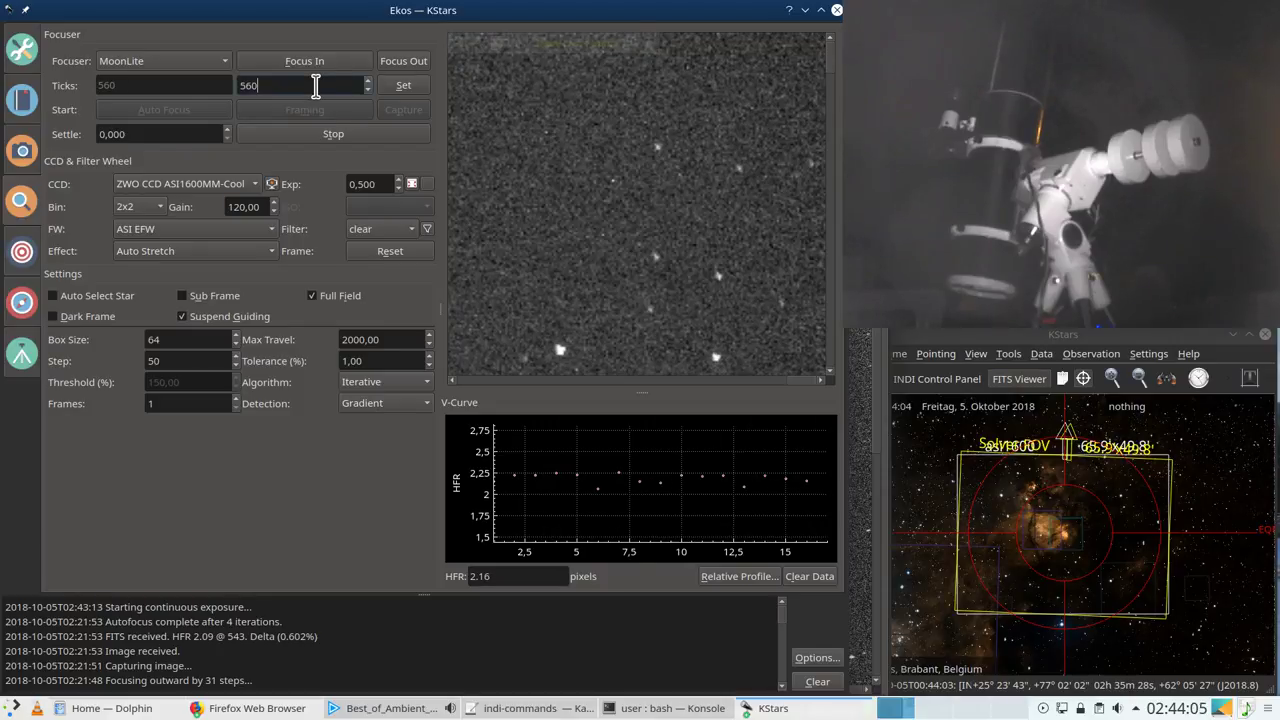
pyautogui.press('BackSpace')
pyautogui.press('BackSpace')
pyautogui.write('5')
pyautogui.click(403, 86)
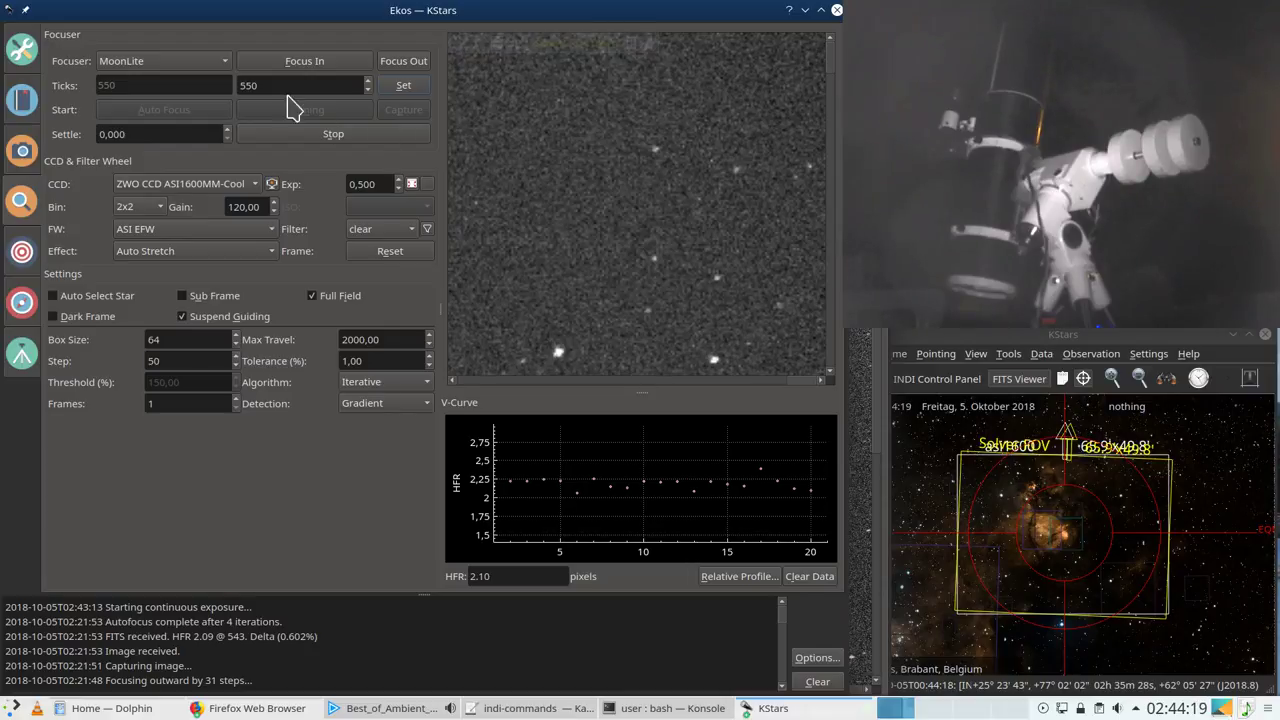
# Step: Try focuser position 530 to compare the star shapes in the live focus frames
pyautogui.doubleClick(241, 85)
pyautogui.press('BackSpace')
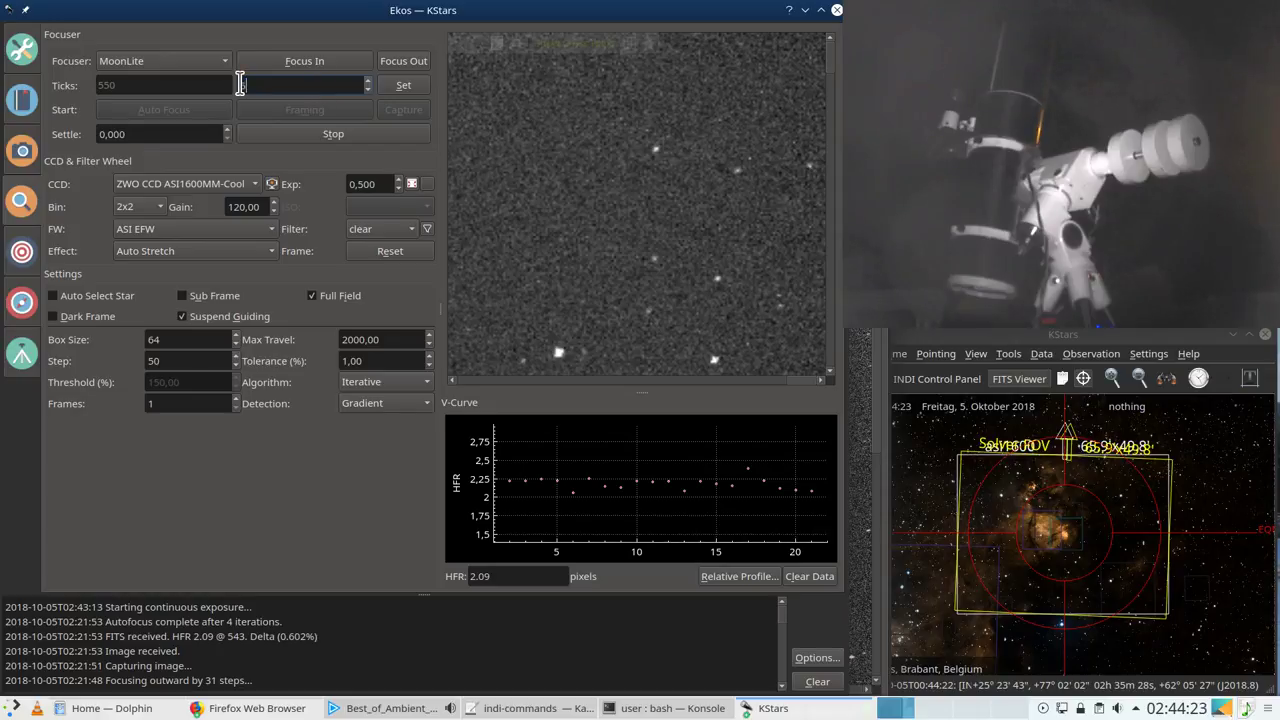
pyautogui.write('530')
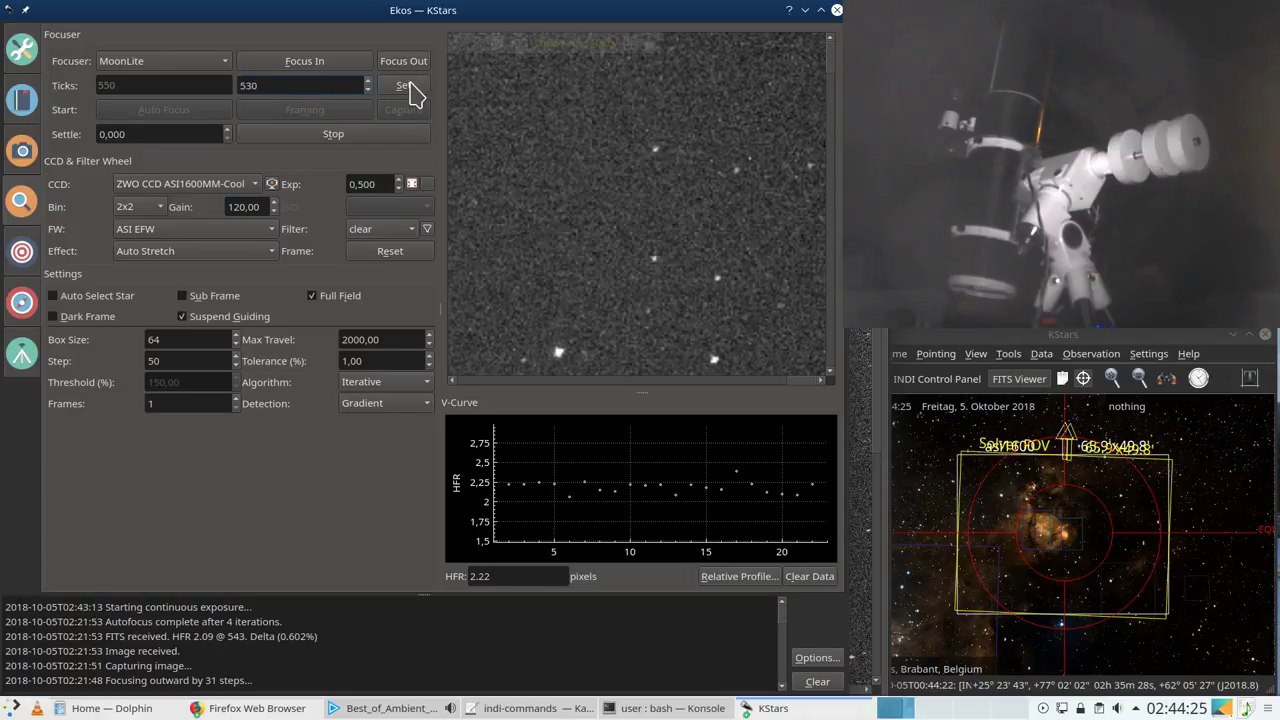
pyautogui.click(403, 85)
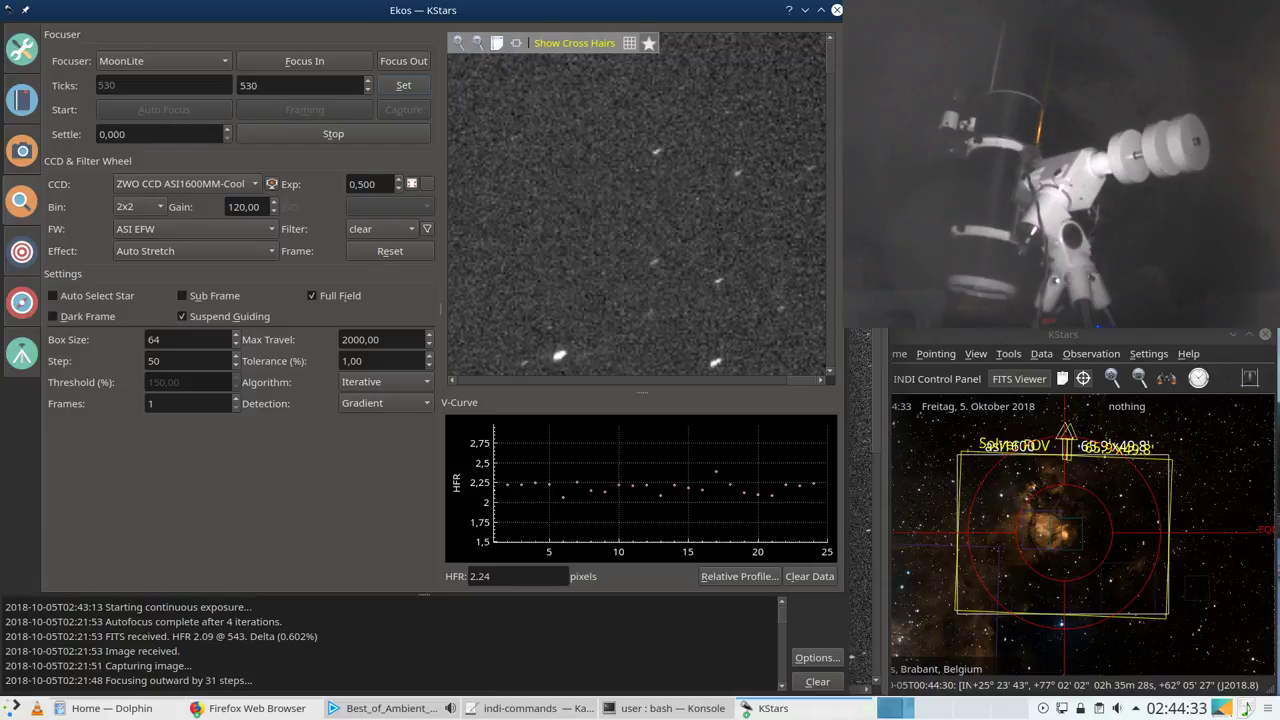
# Step: Move the focuser back to position 550 and stop the continuous framing exposures
pyautogui.click(275, 85)
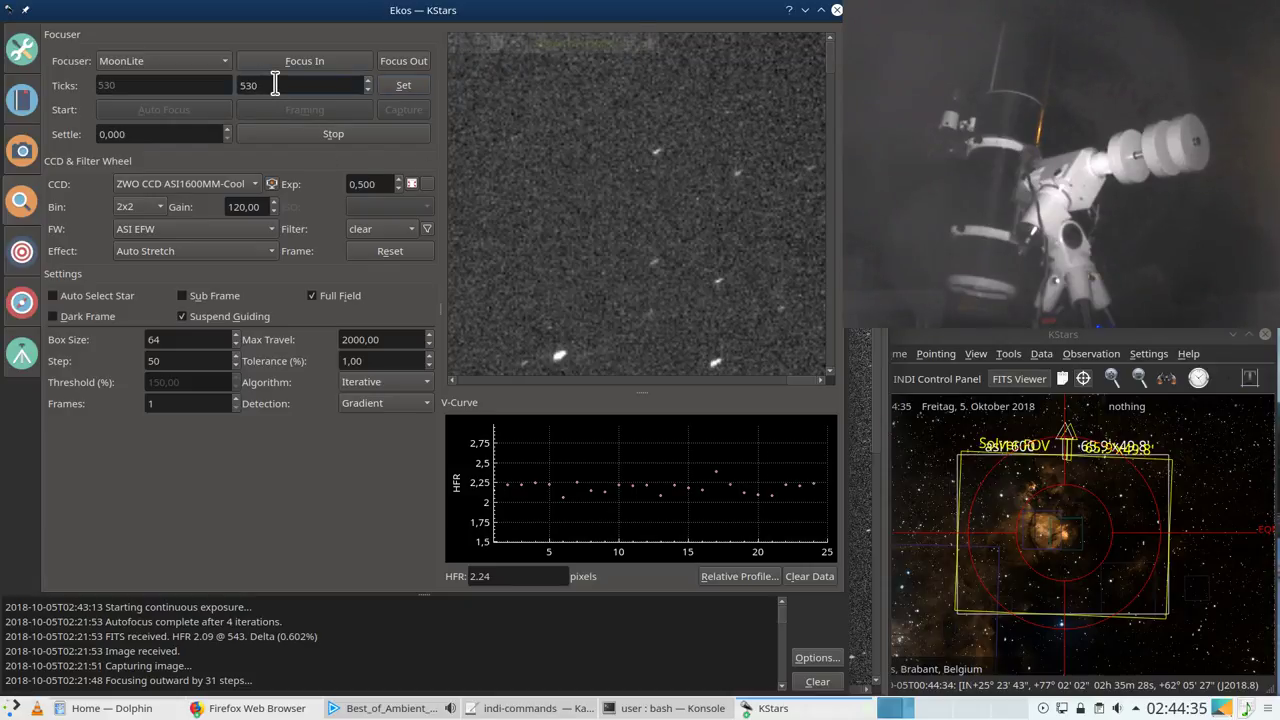
pyautogui.write('50')
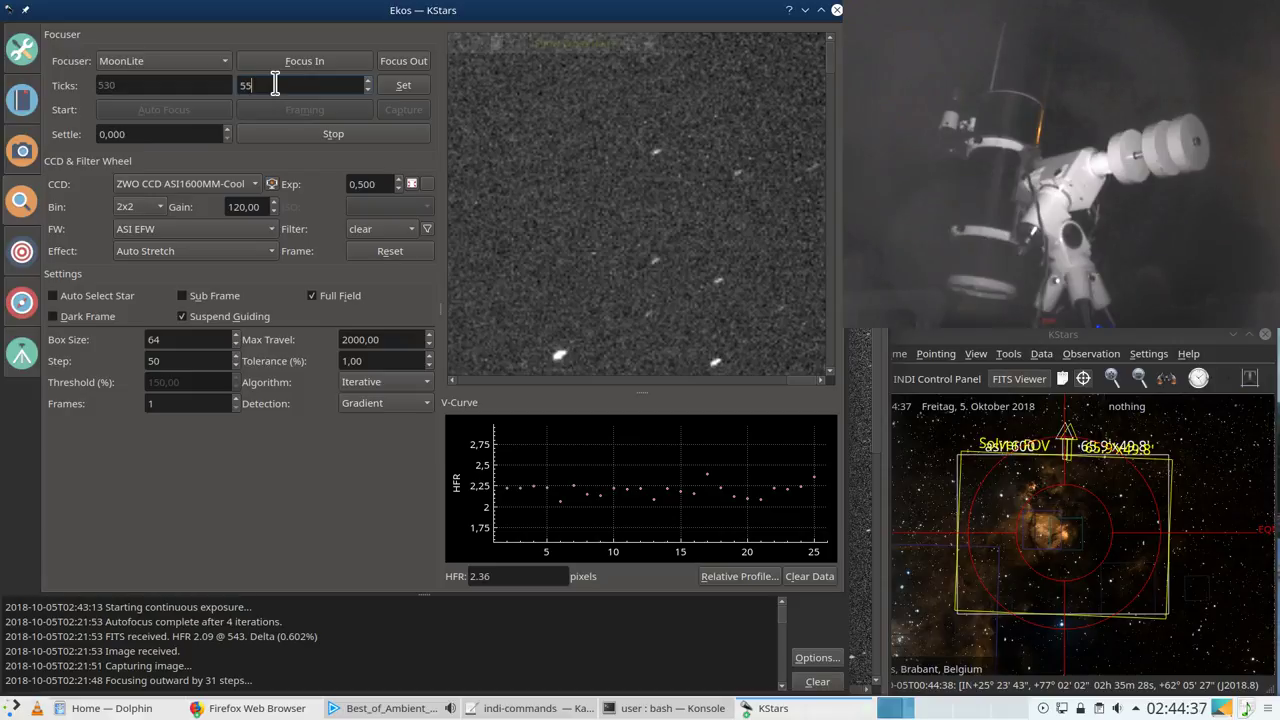
pyautogui.click(397, 90)
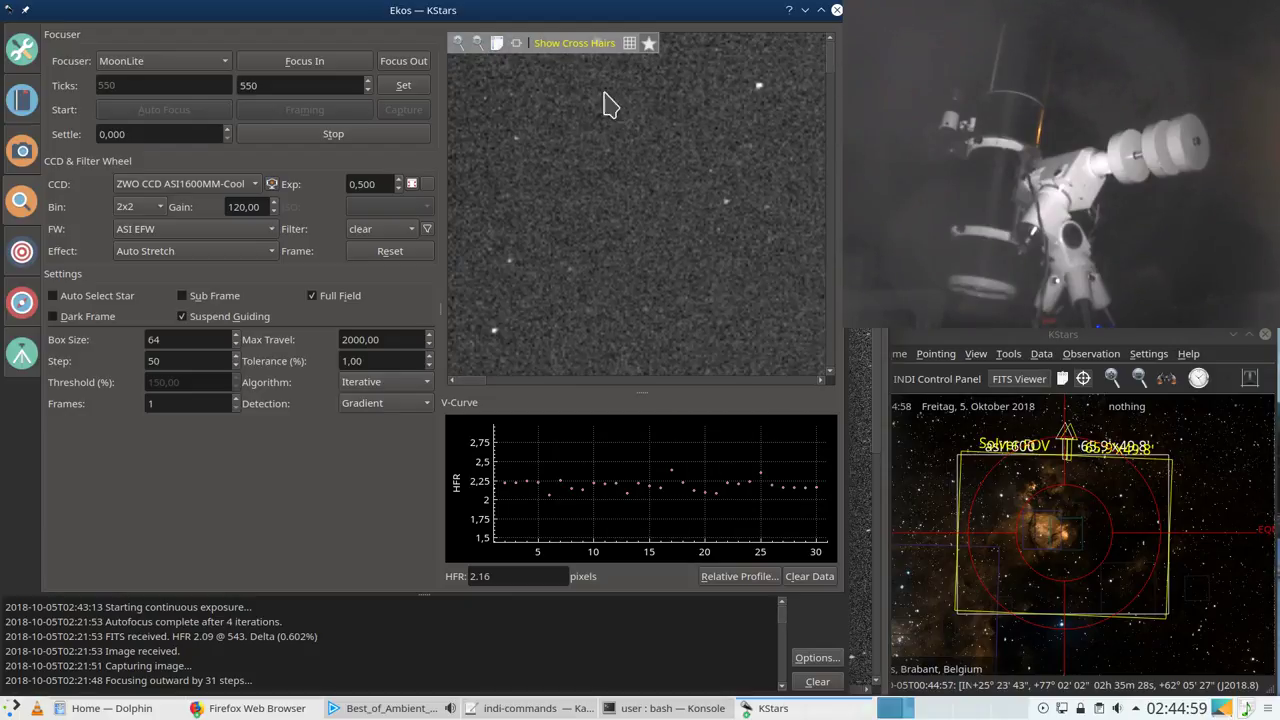
pyautogui.click(336, 133)
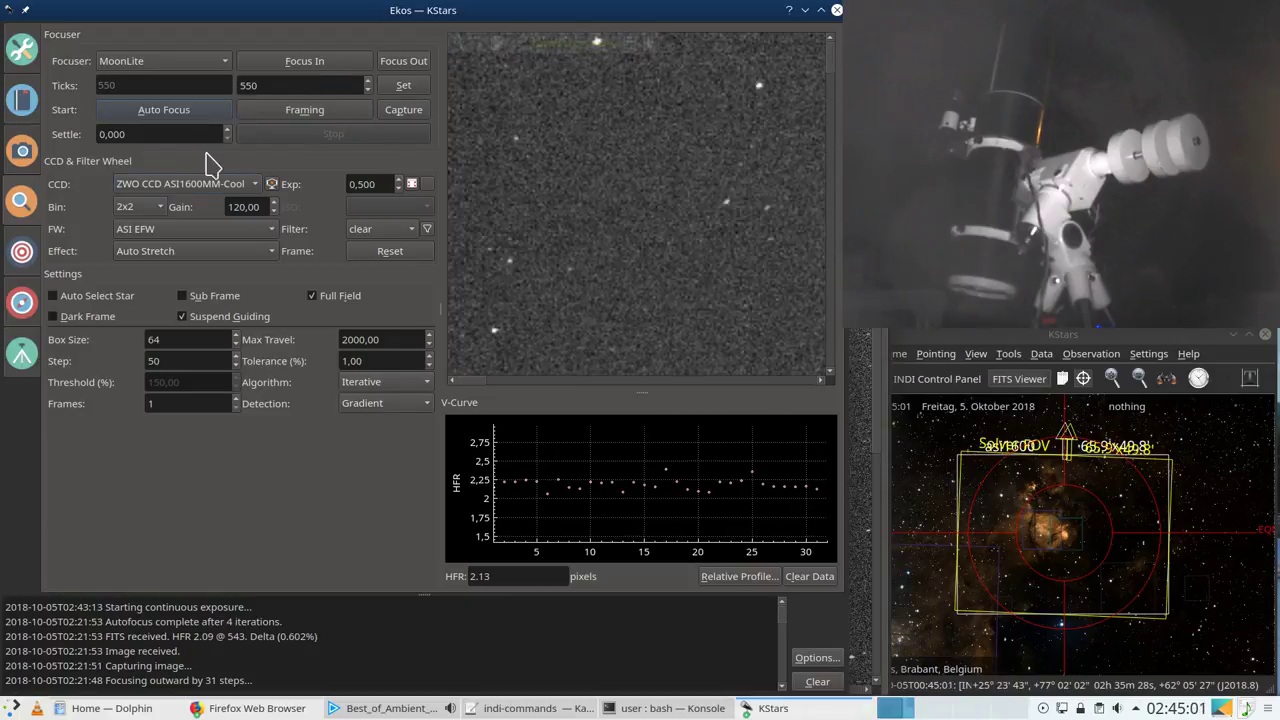
# Step: Check the guiding graphs and restart the OIII and SII capture sequence
pyautogui.click(22, 152)
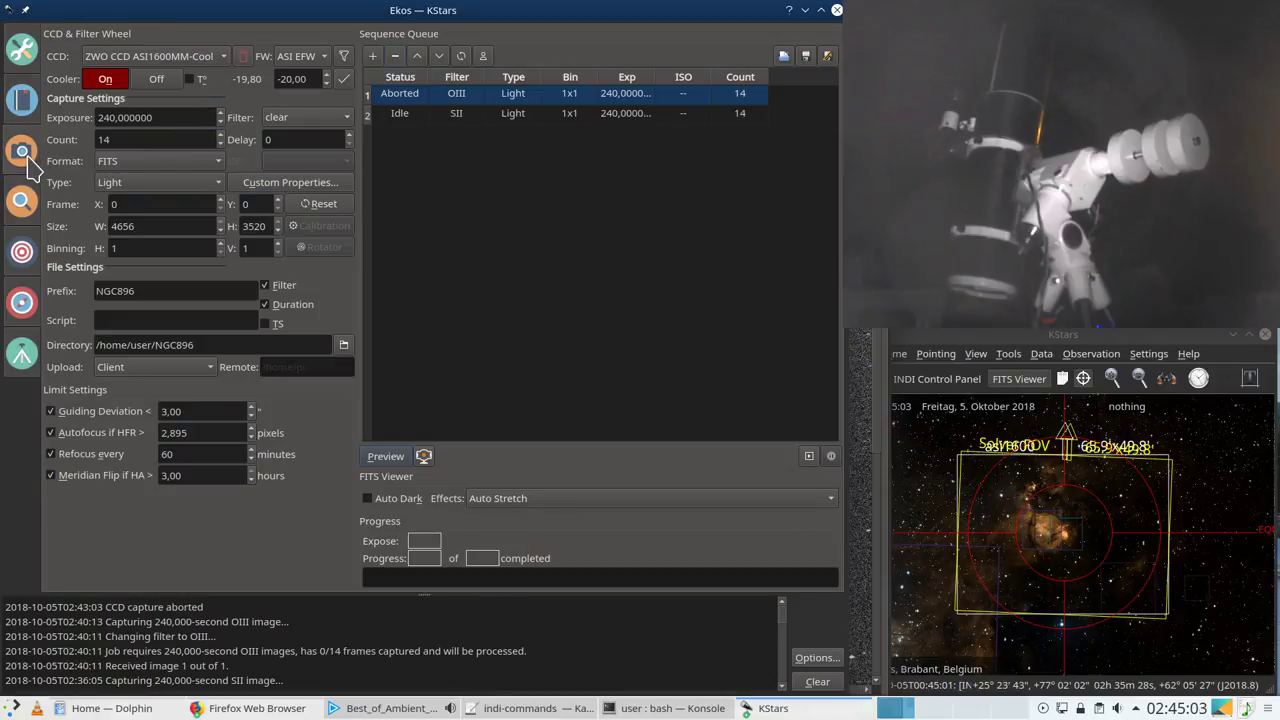
pyautogui.click(26, 308)
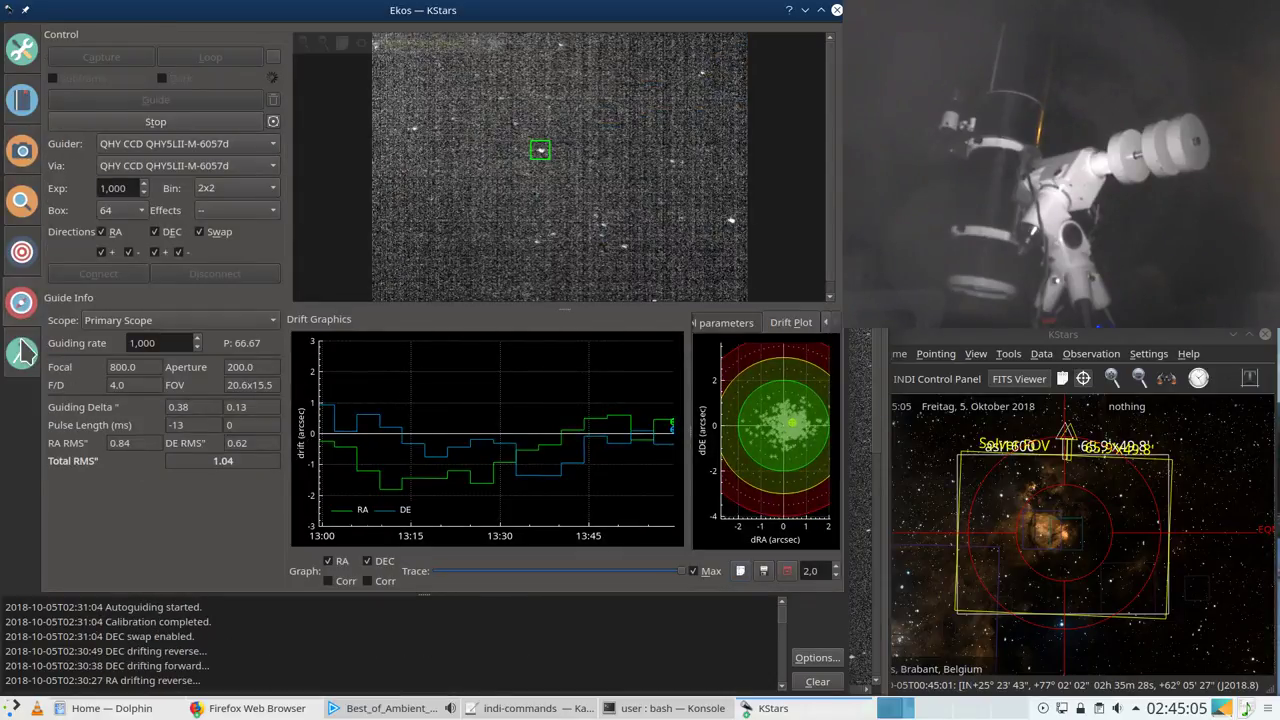
pyautogui.click(27, 163)
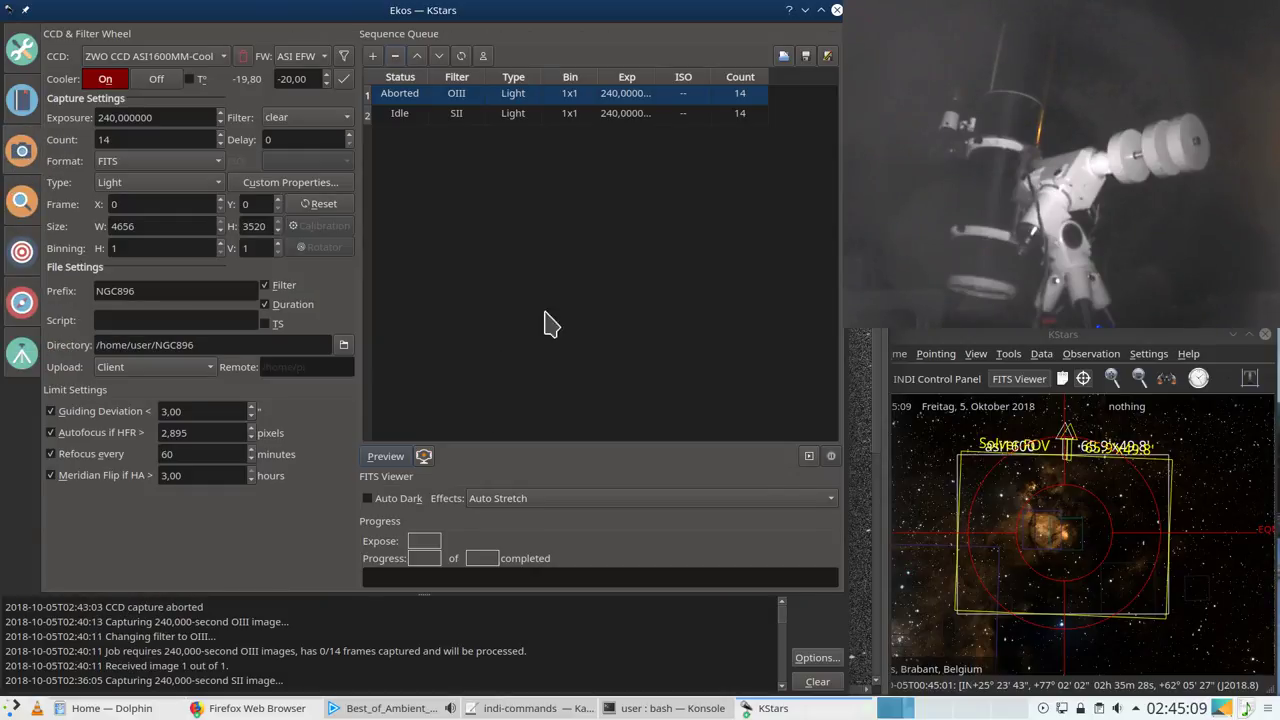
pyautogui.click(809, 456)
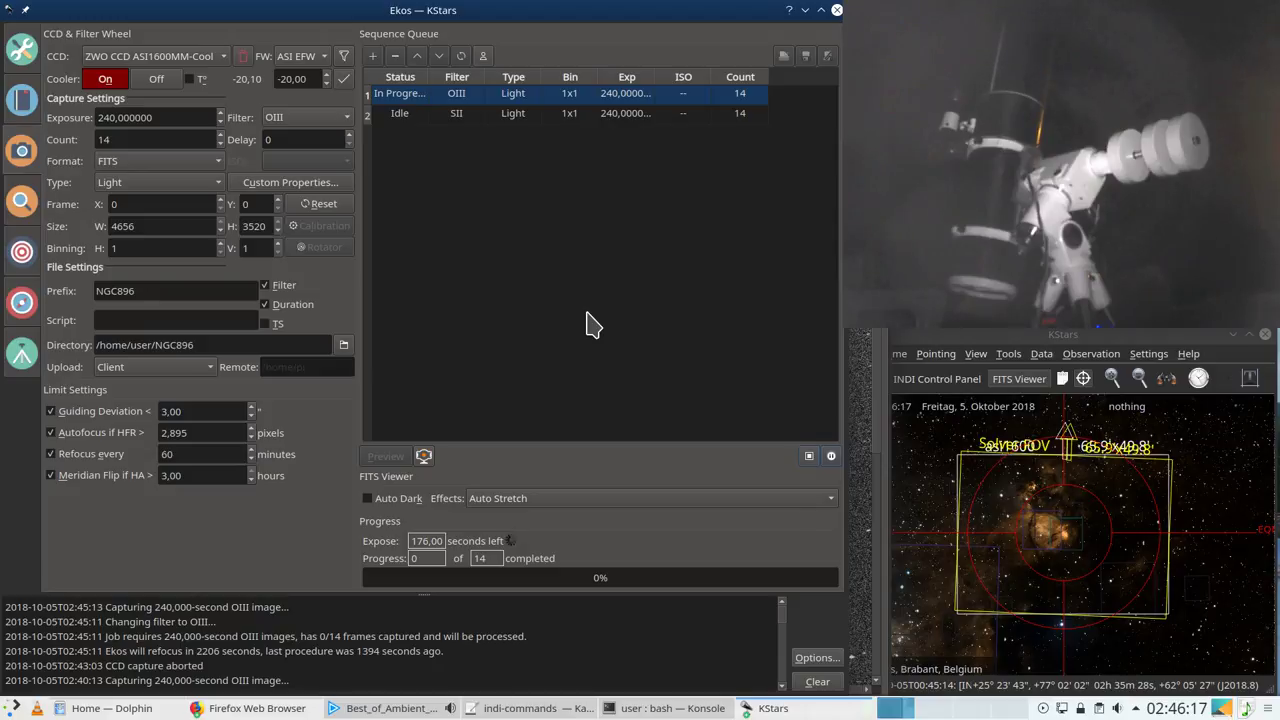
# Step: Review the session's summary page and examine the wider sky around the camera field on the sky map
pyautogui.click(21, 48)
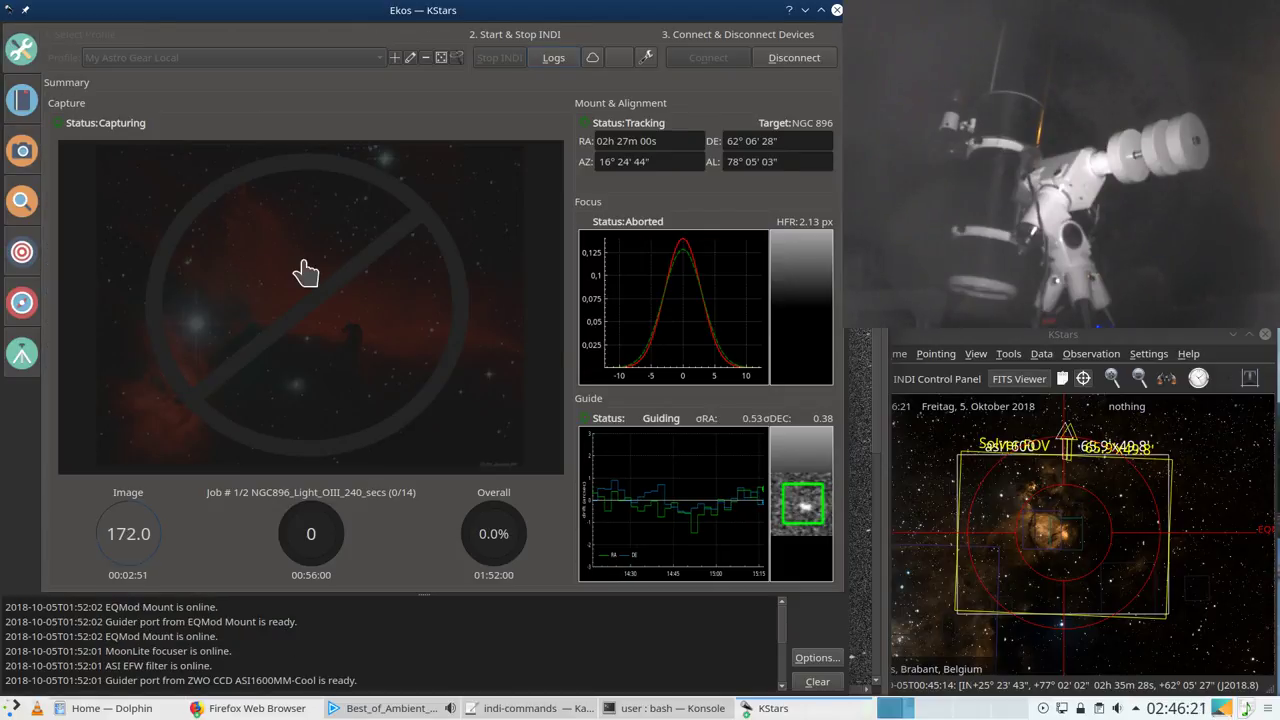
pyautogui.scroll(-3, 1055, 528)
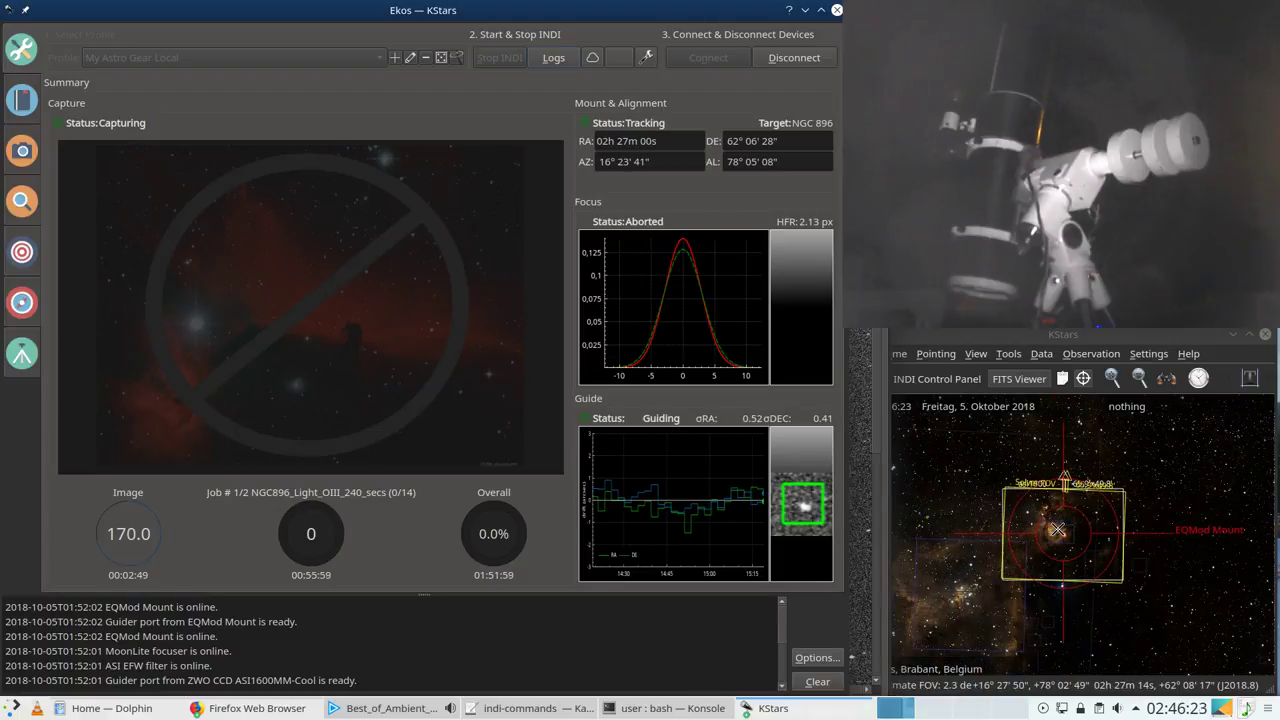
pyautogui.scroll(-2, 1057, 529)
pyautogui.scroll(-2, 1057, 529)
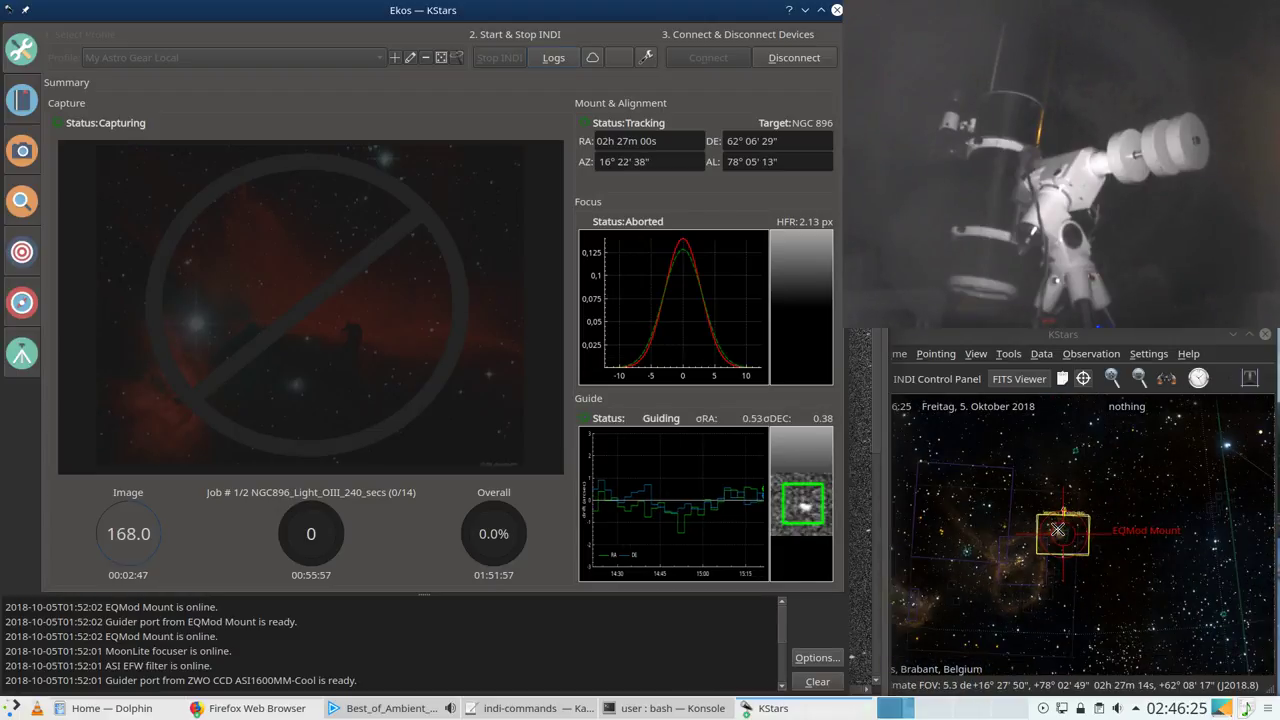
pyautogui.scroll(-1, 1057, 529)
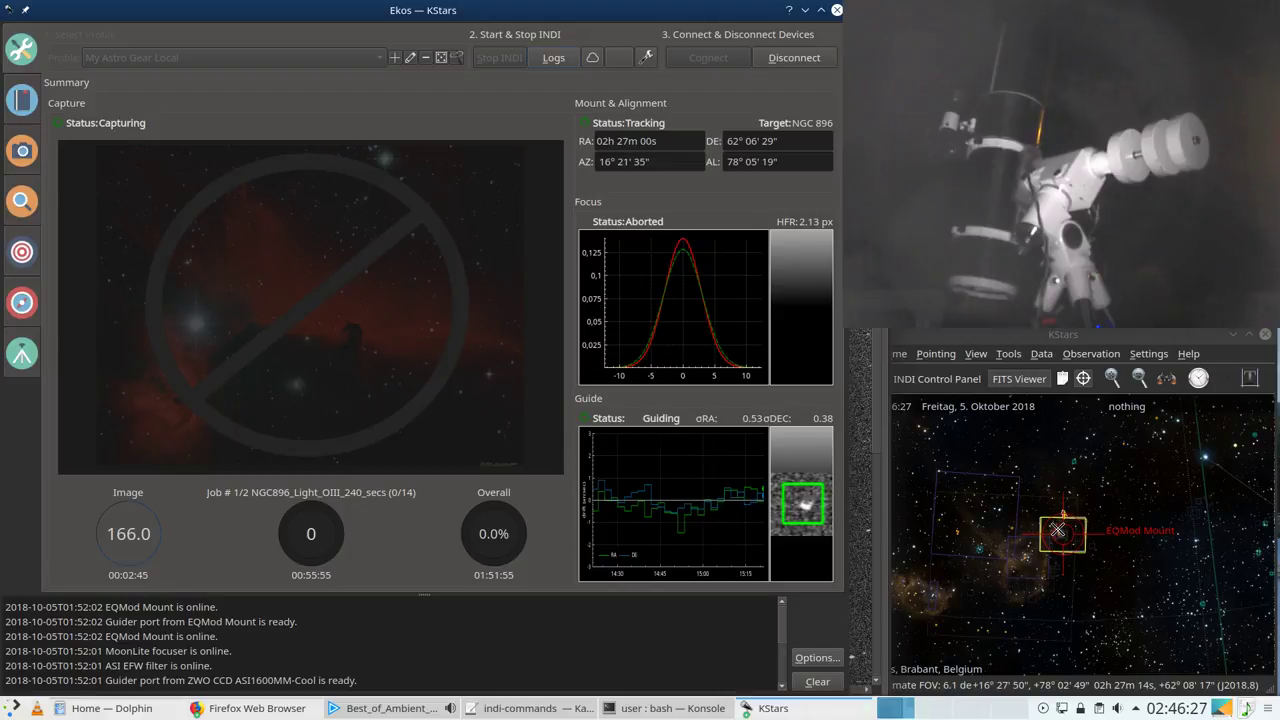
pyautogui.scroll(5, 1057, 529)
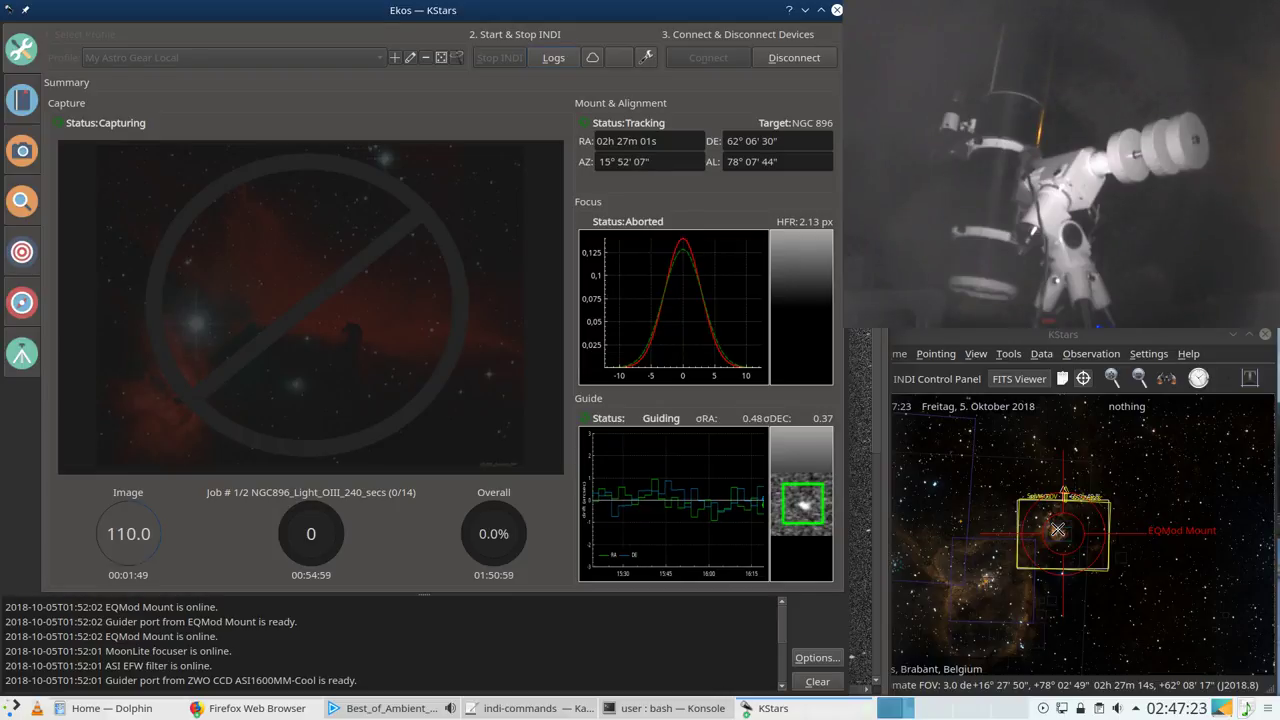
# Step: Examine the nebula and stars in the NGC896 SII frame and reposition the FITS Viewer window
pyautogui.click(879, 428)
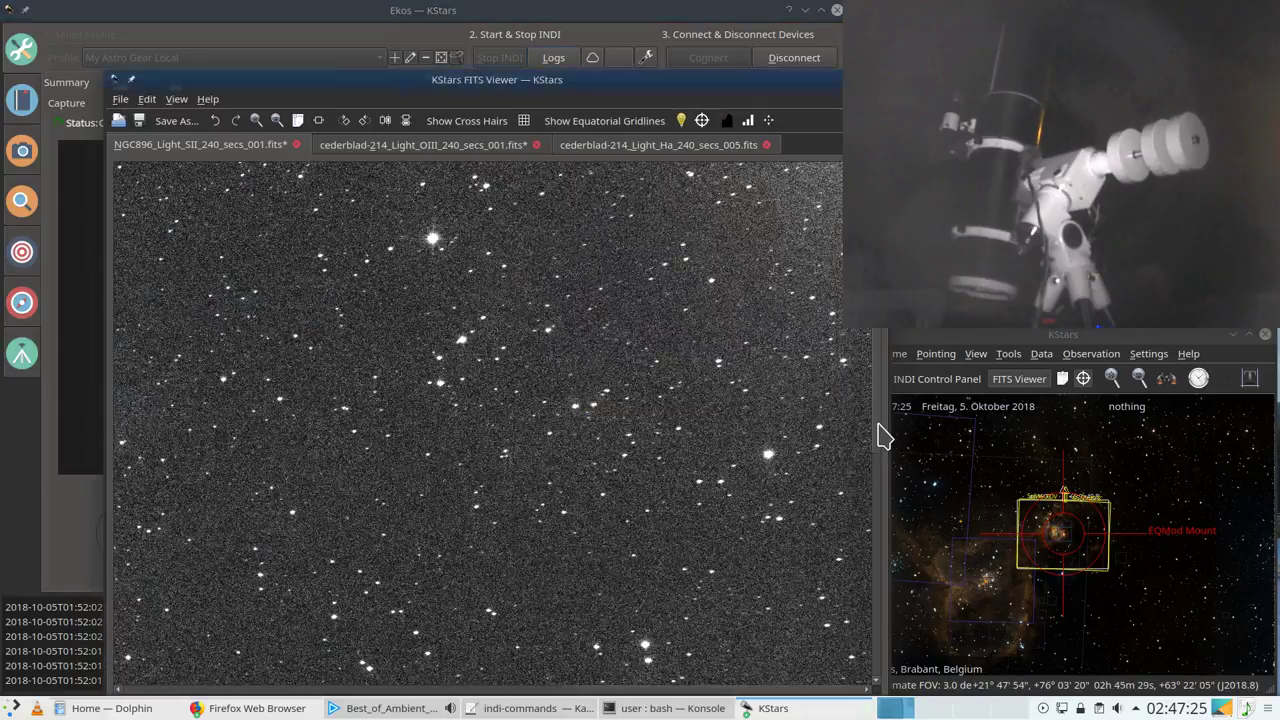
pyautogui.scroll(1, 703, 323)
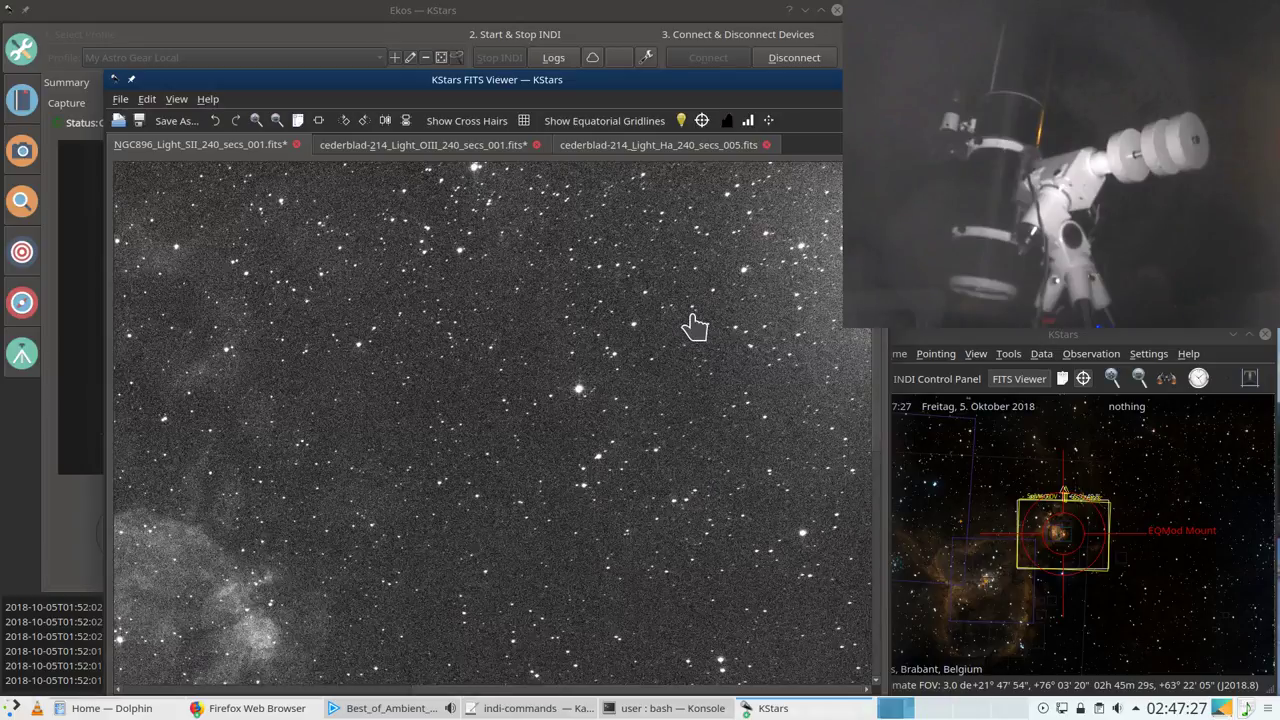
pyautogui.scroll(-2, 695, 327)
pyautogui.scroll(1, 695, 327)
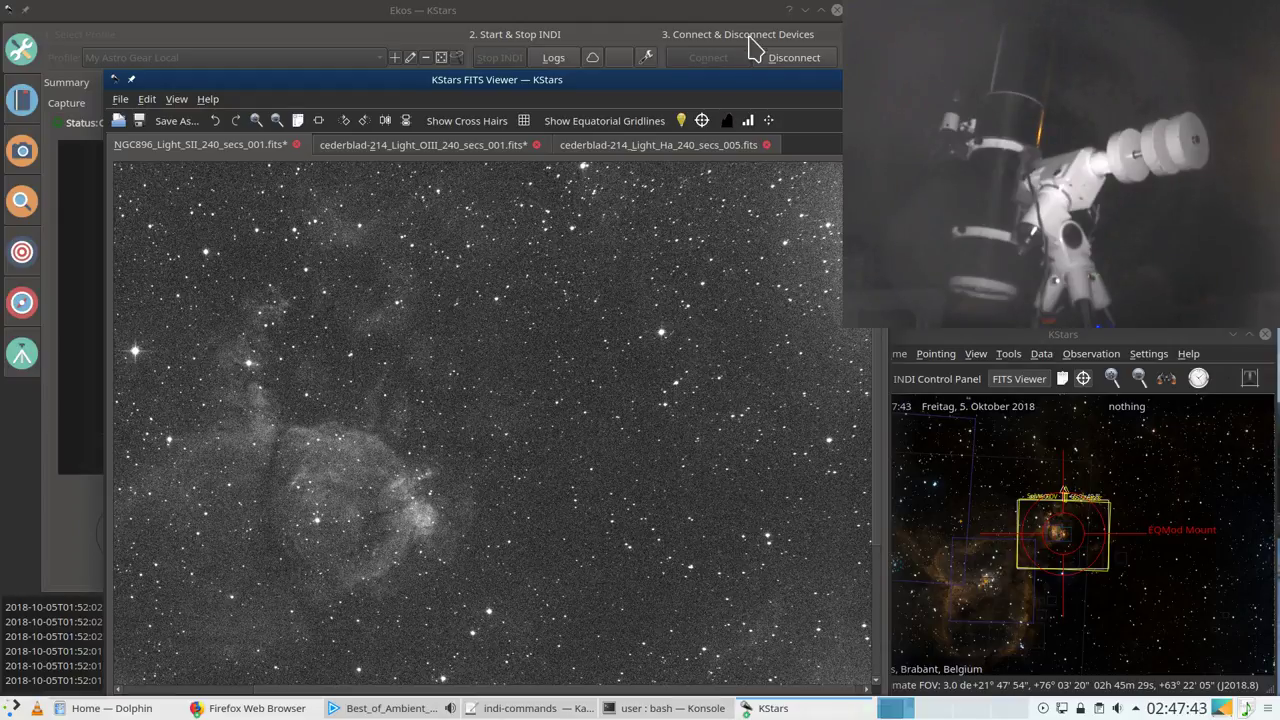
pyautogui.moveTo(757, 80)
pyautogui.mouseDown()
pyautogui.moveTo(694, 36)
pyautogui.moveTo(606, 34)
pyautogui.mouseUp()
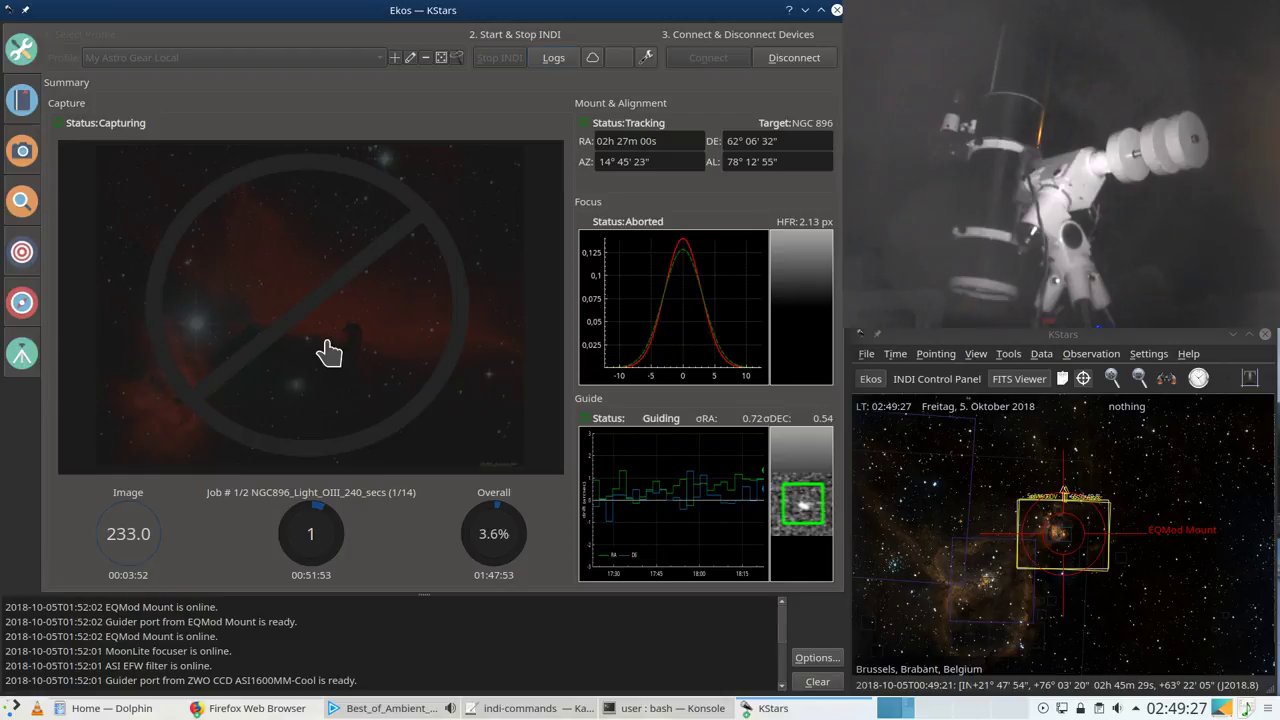
# Step: Bring up the new frame NGC896_Light_OIII_240_secs_002.fits in the FITS Viewer and auto-stretch its contrast
pyautogui.click(765, 708)
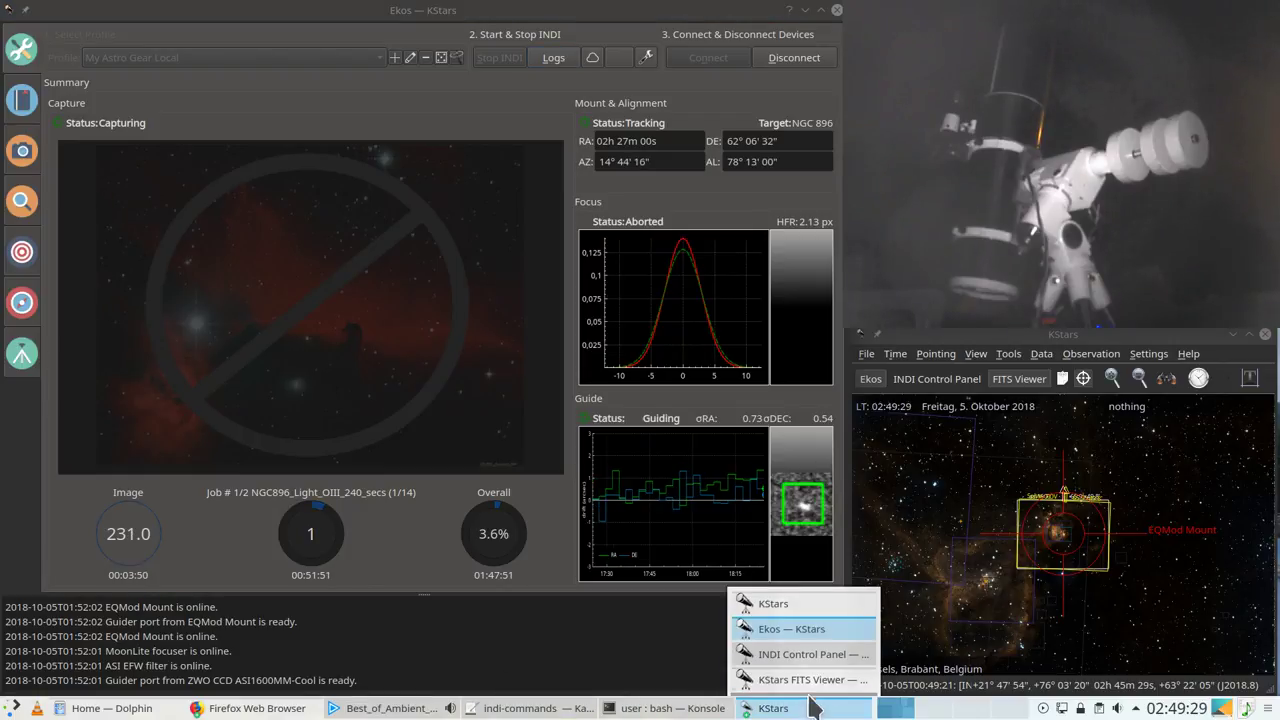
pyautogui.click(800, 672)
pyautogui.click(704, 75)
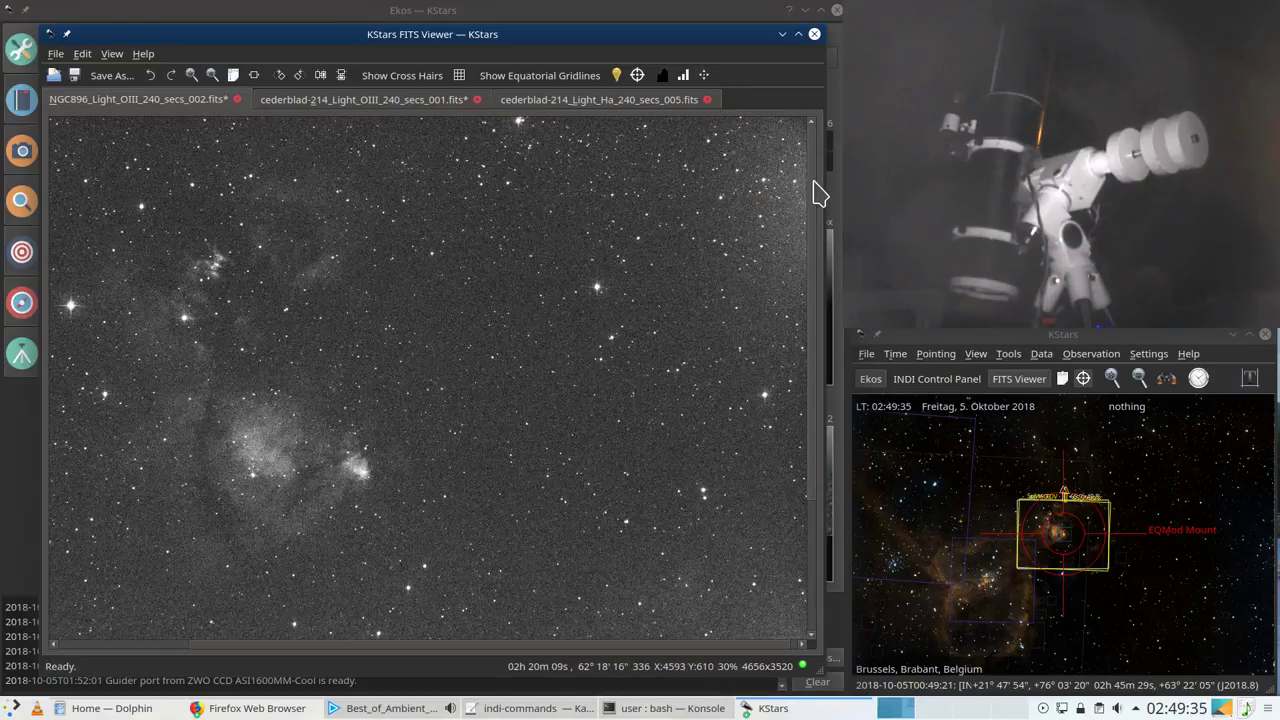
# Step: Examine the nebula and the star shapes across the second NGC896 OIII frame up close
pyautogui.moveTo(813, 190); pyautogui.dragTo(820, 349)
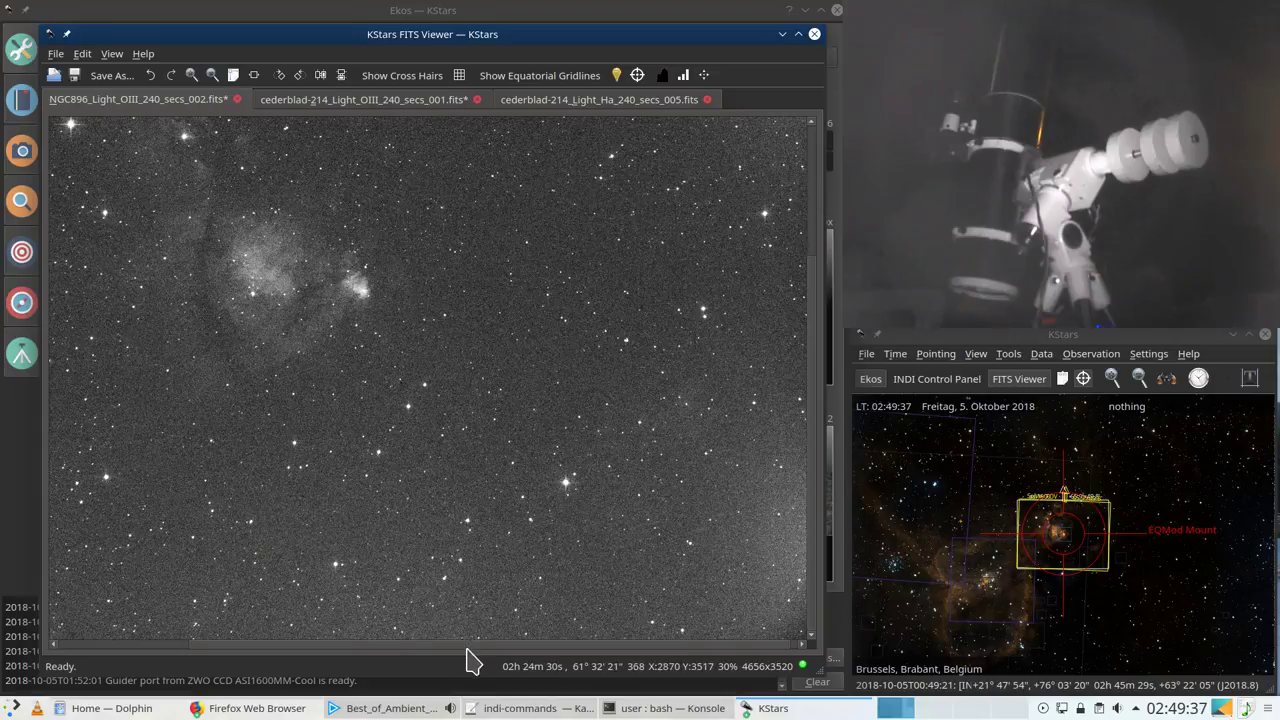
pyautogui.moveTo(552, 650); pyautogui.dragTo(414, 650)
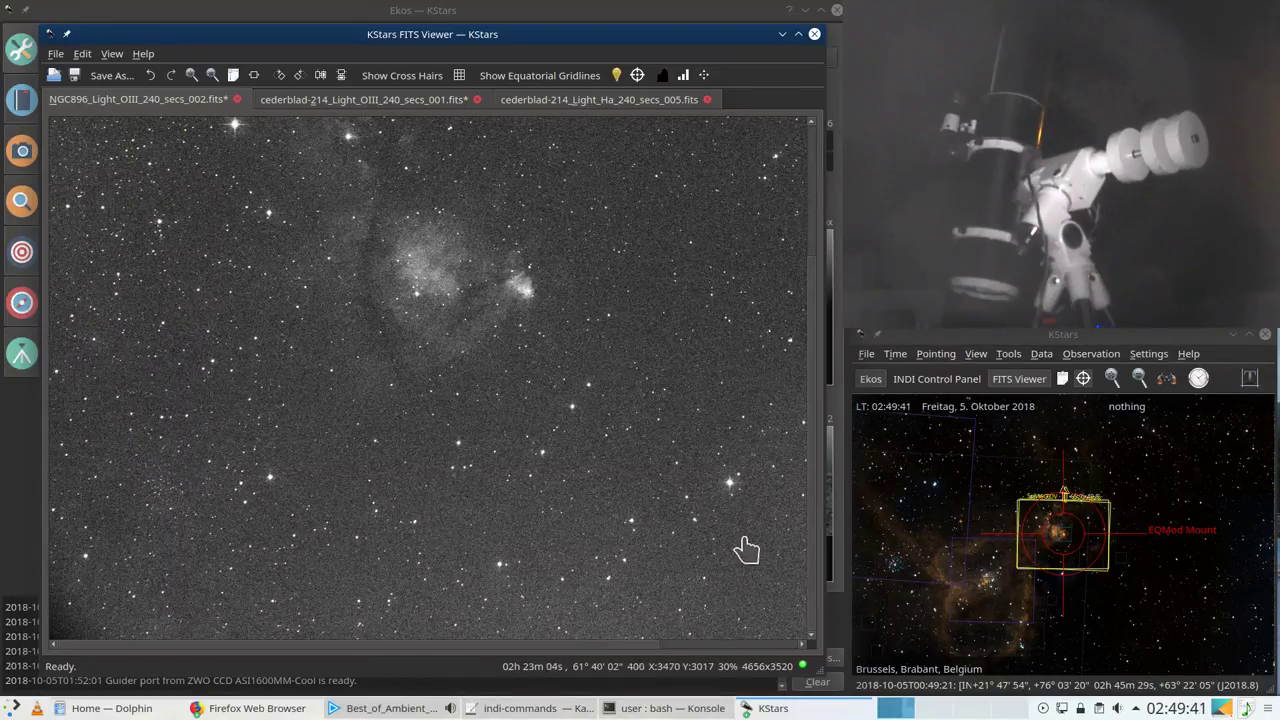
pyautogui.moveTo(812, 527); pyautogui.dragTo(808, 395)
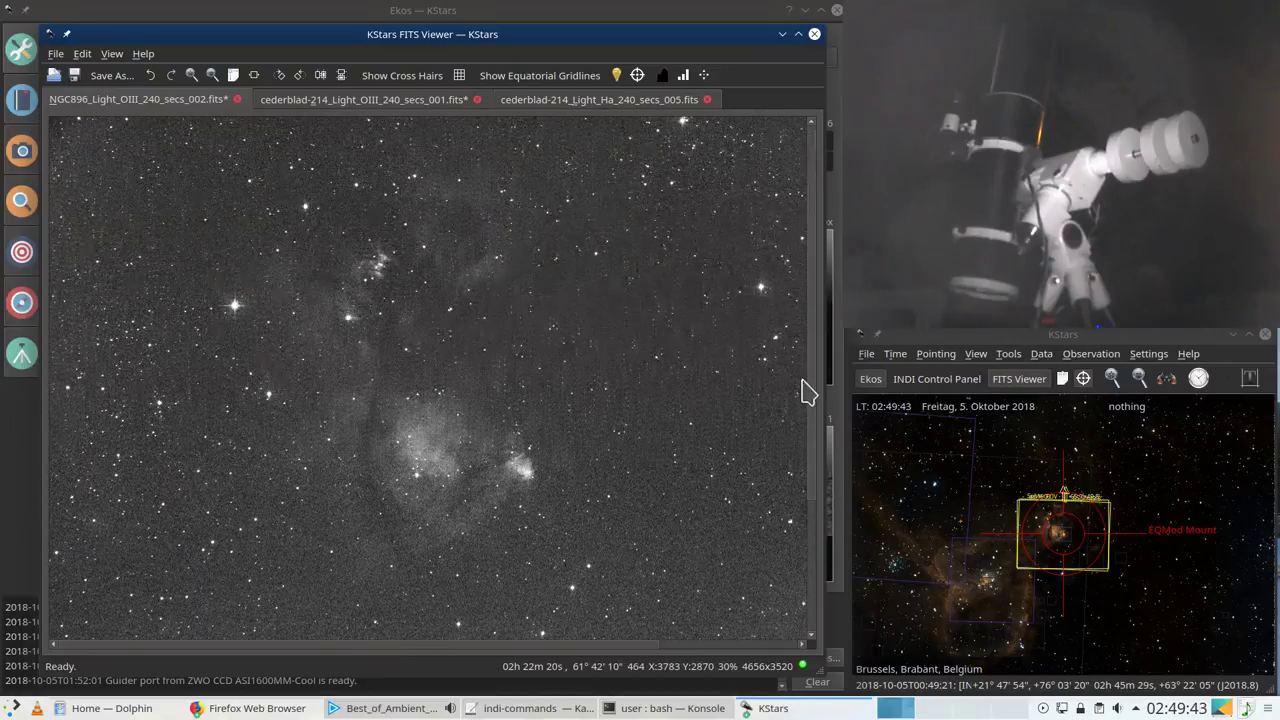
pyautogui.scroll(2, 183, 229)
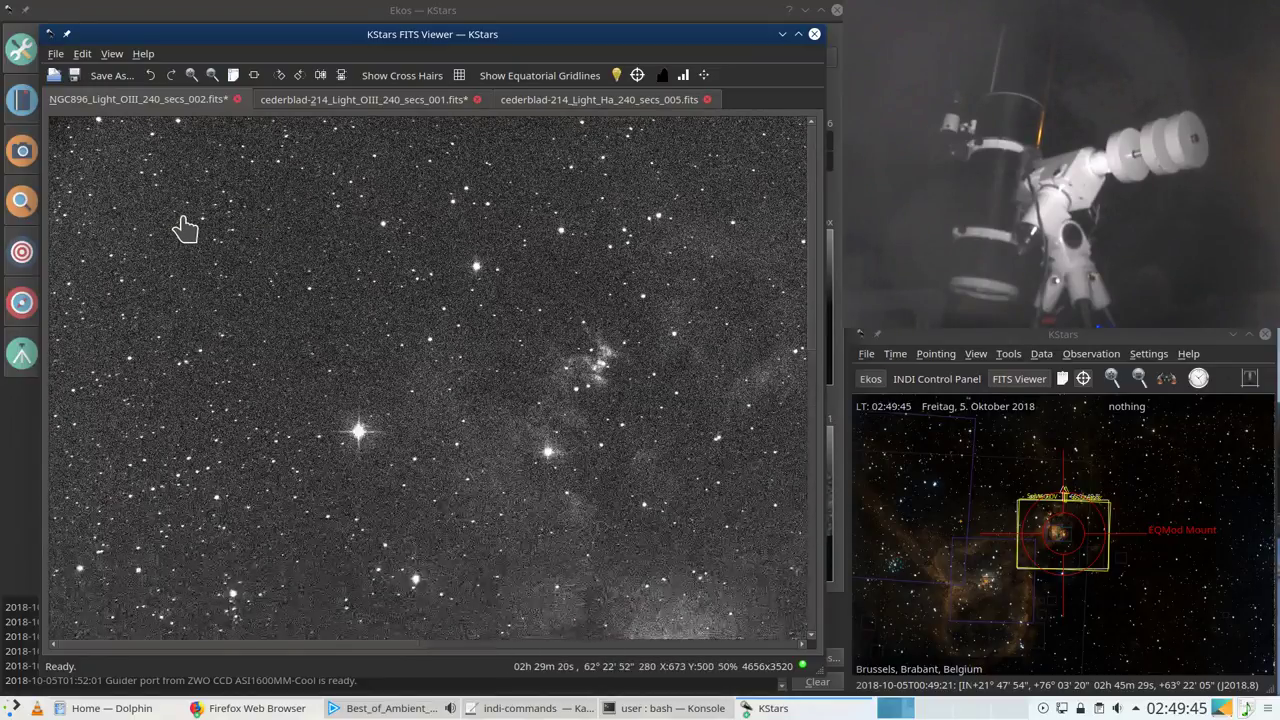
# Step: Check the star shapes toward the corners of the NGC896_Light_OIII_240_secs_002.fits frame and return to the nebula
pyautogui.moveTo(207, 646); pyautogui.dragTo(614, 647)
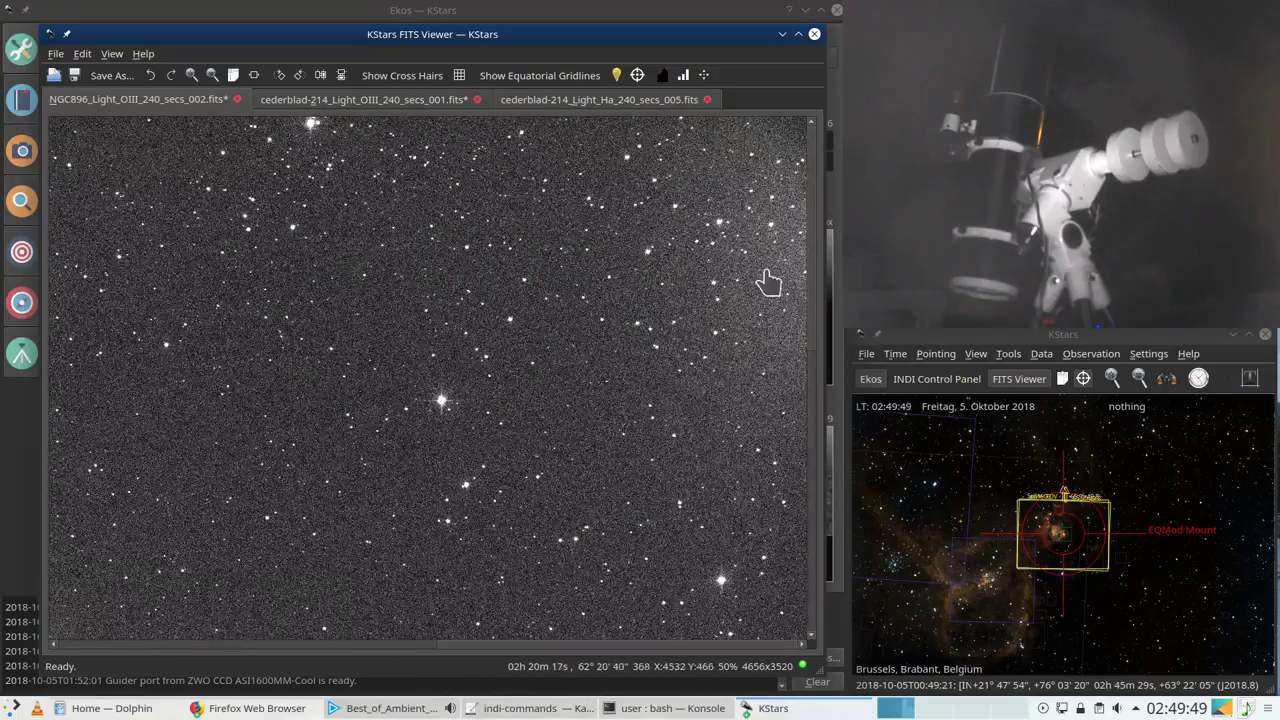
pyautogui.moveTo(814, 240); pyautogui.dragTo(822, 518)
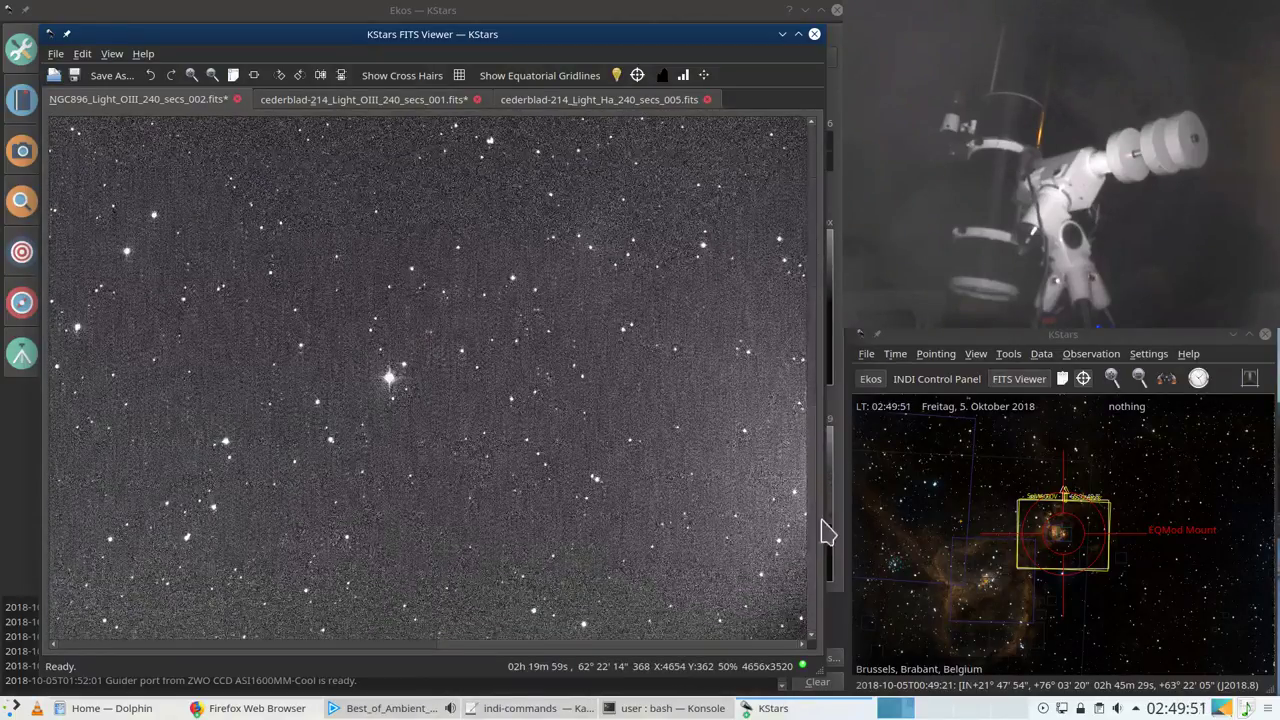
pyautogui.moveTo(737, 651); pyautogui.dragTo(300, 669)
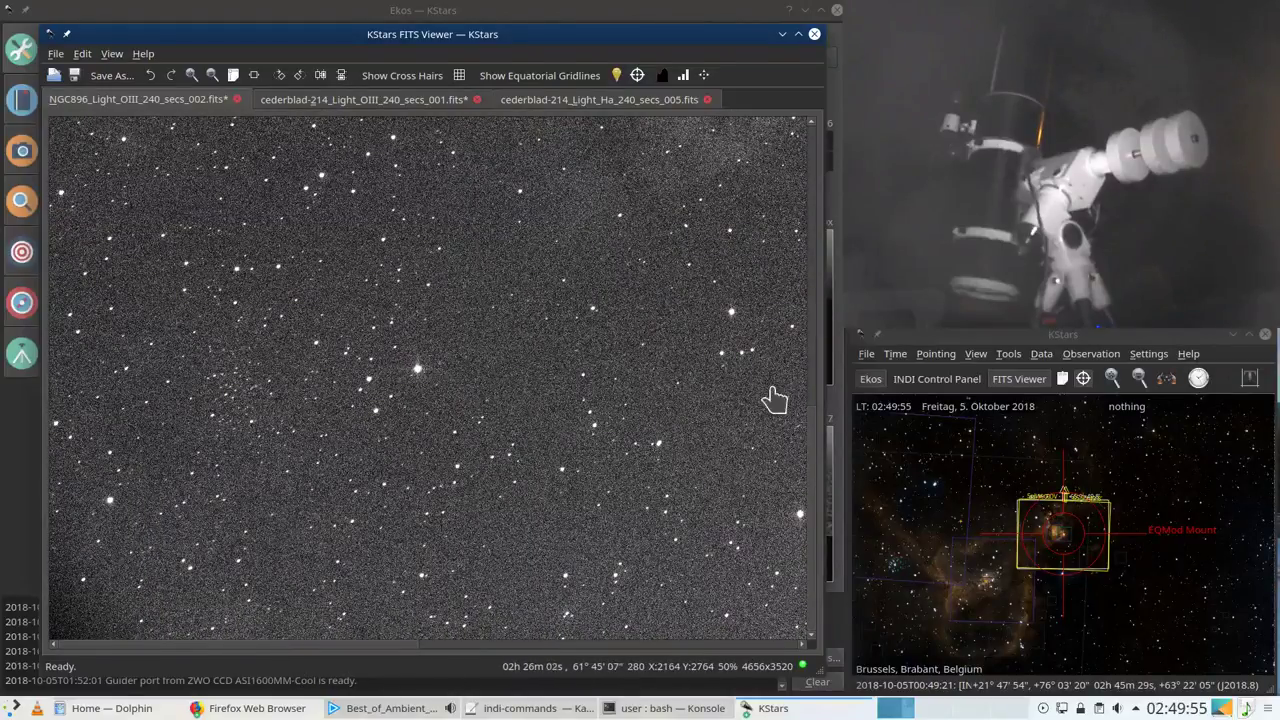
pyautogui.moveTo(813, 420); pyautogui.dragTo(789, 200)
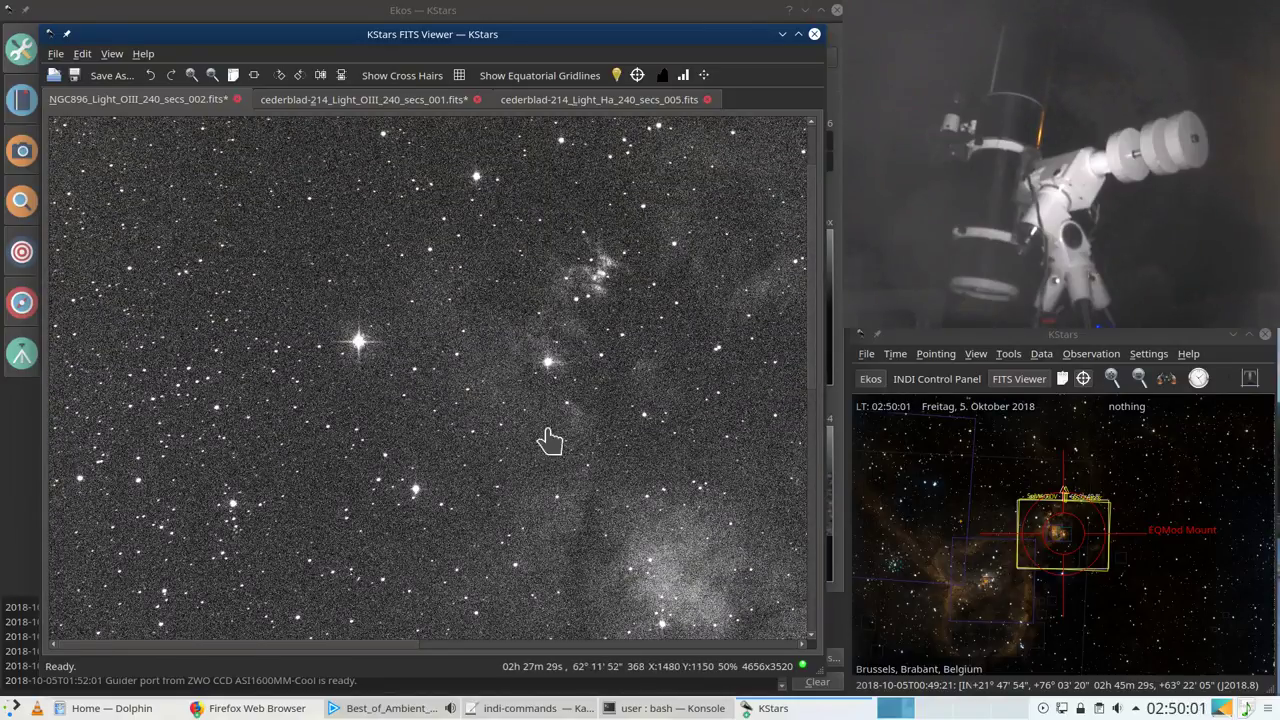
# Step: Bring up the Mozilla Firefox window, view the second OIII frame at 30% zoom and minimize the FITS Viewer
pyautogui.click(272, 710)
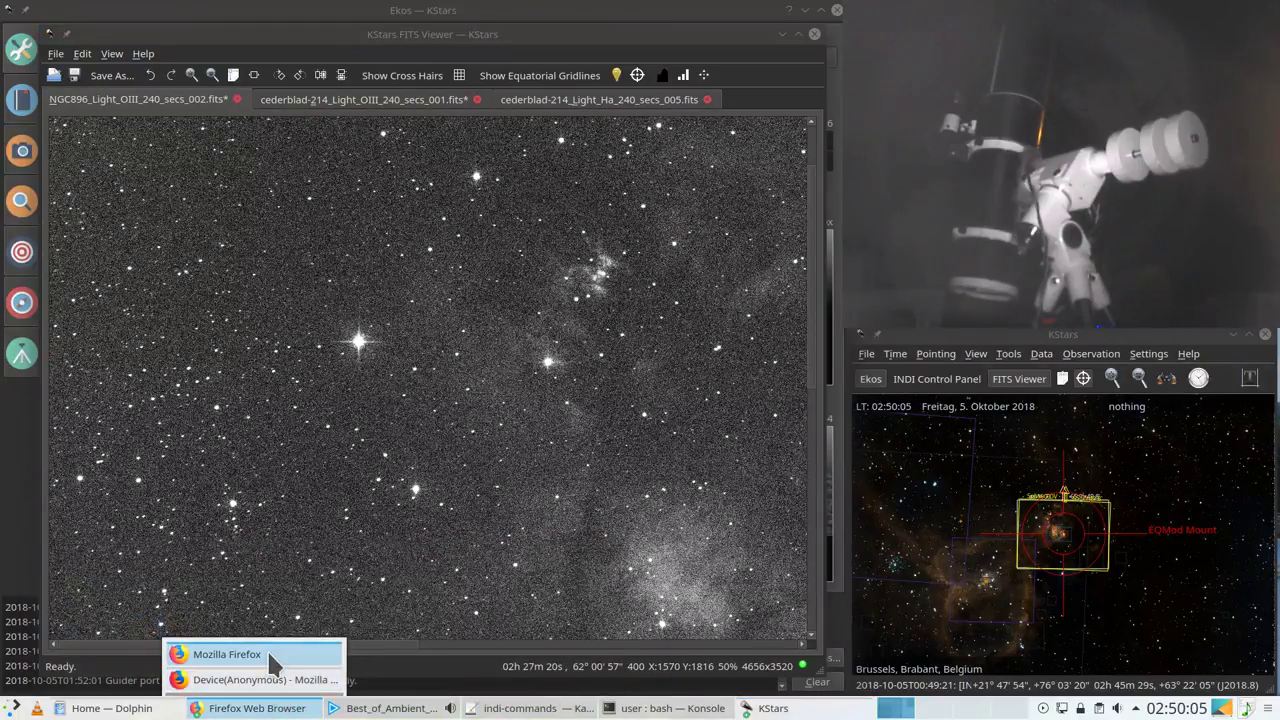
pyautogui.click(271, 663)
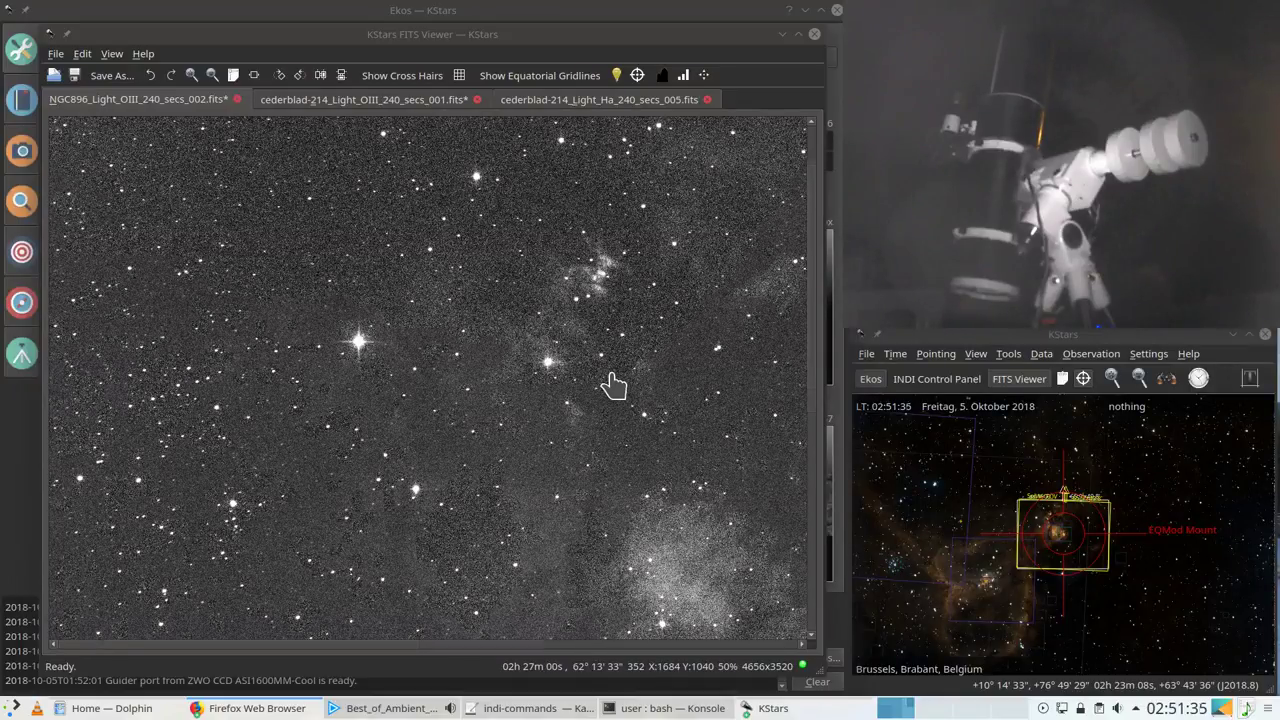
pyautogui.scroll(-2, 613, 383)
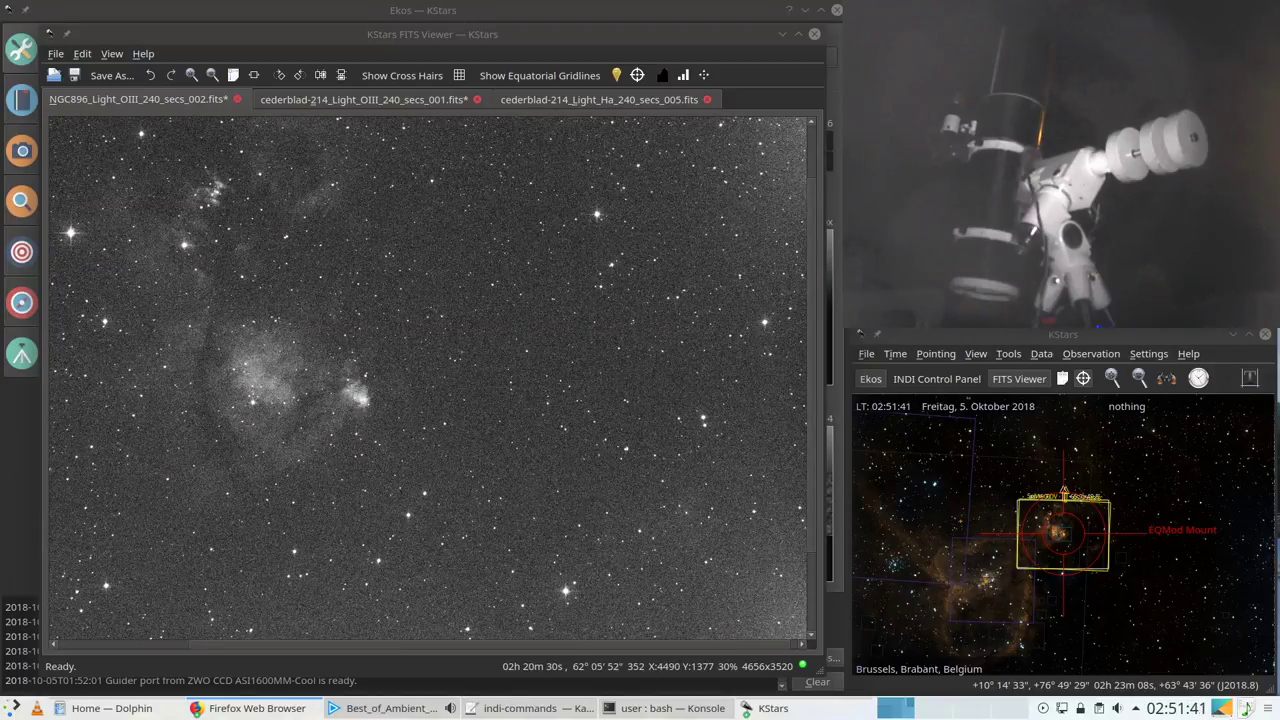
pyautogui.click(784, 35)
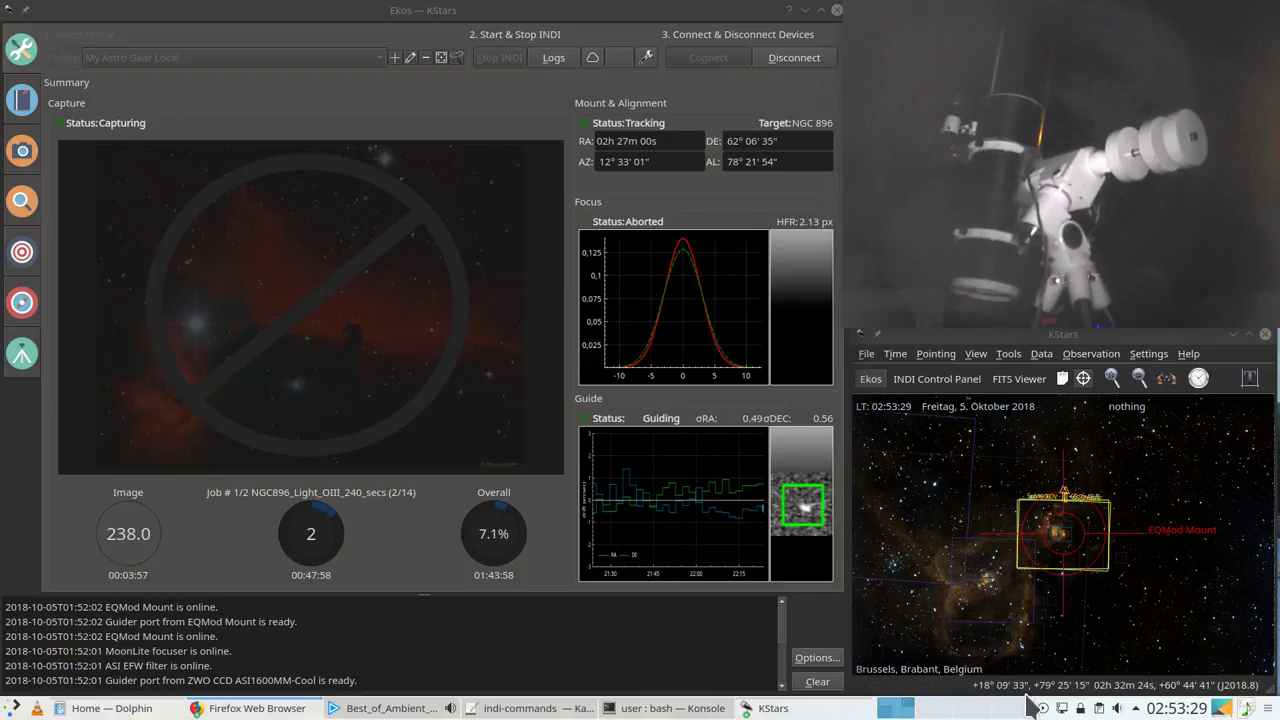
# Step: Bring up the new frame NGC896_Light_OIII_240_secs_003.fits in the FITS Viewer and auto-stretch its contrast
pyautogui.click(798, 706)
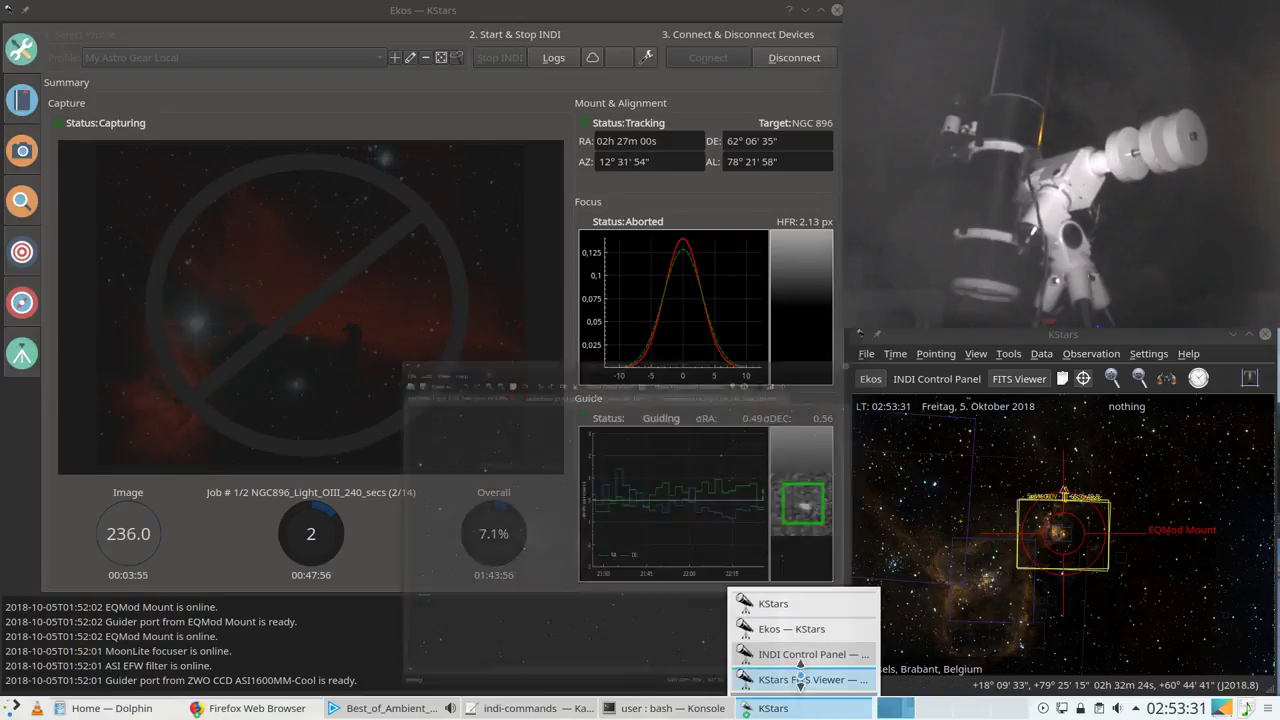
pyautogui.click(806, 680)
pyautogui.click(704, 75)
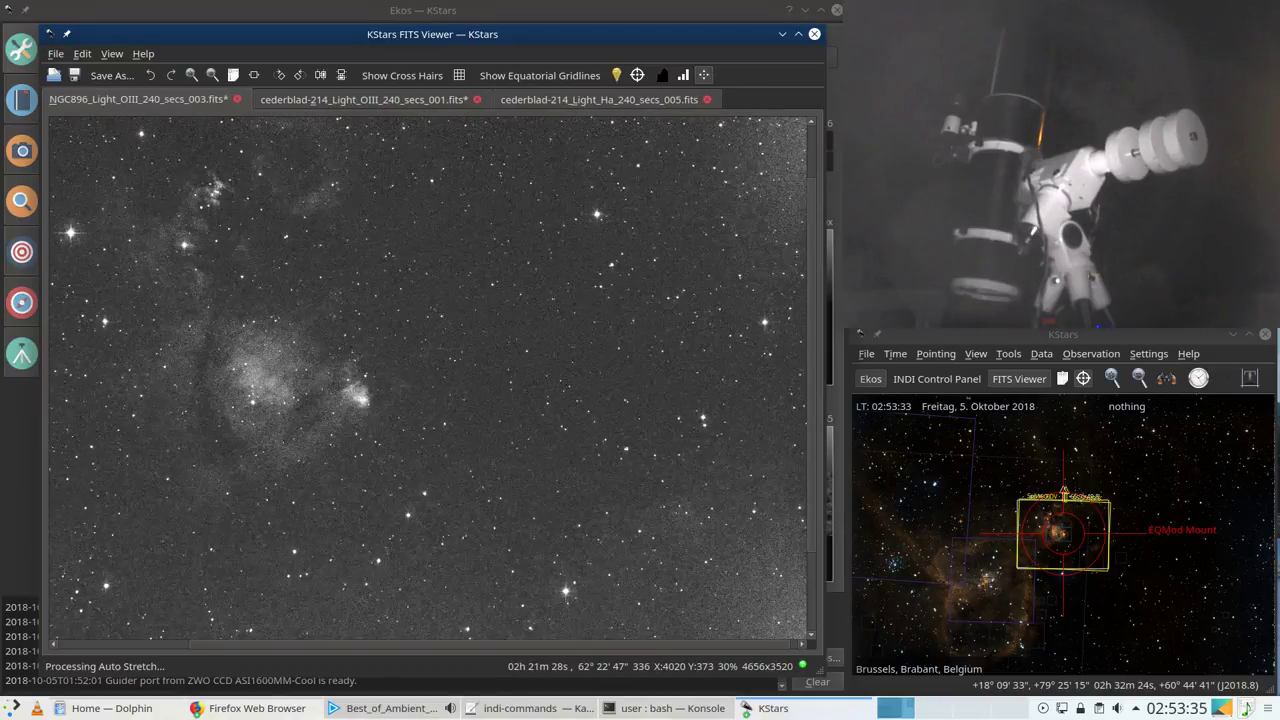
# Step: Examine the star shapes in the corners and the nebula of the third NGC896 OIII frame at 50% and 30% zoom
pyautogui.scroll(2, 646, 320)
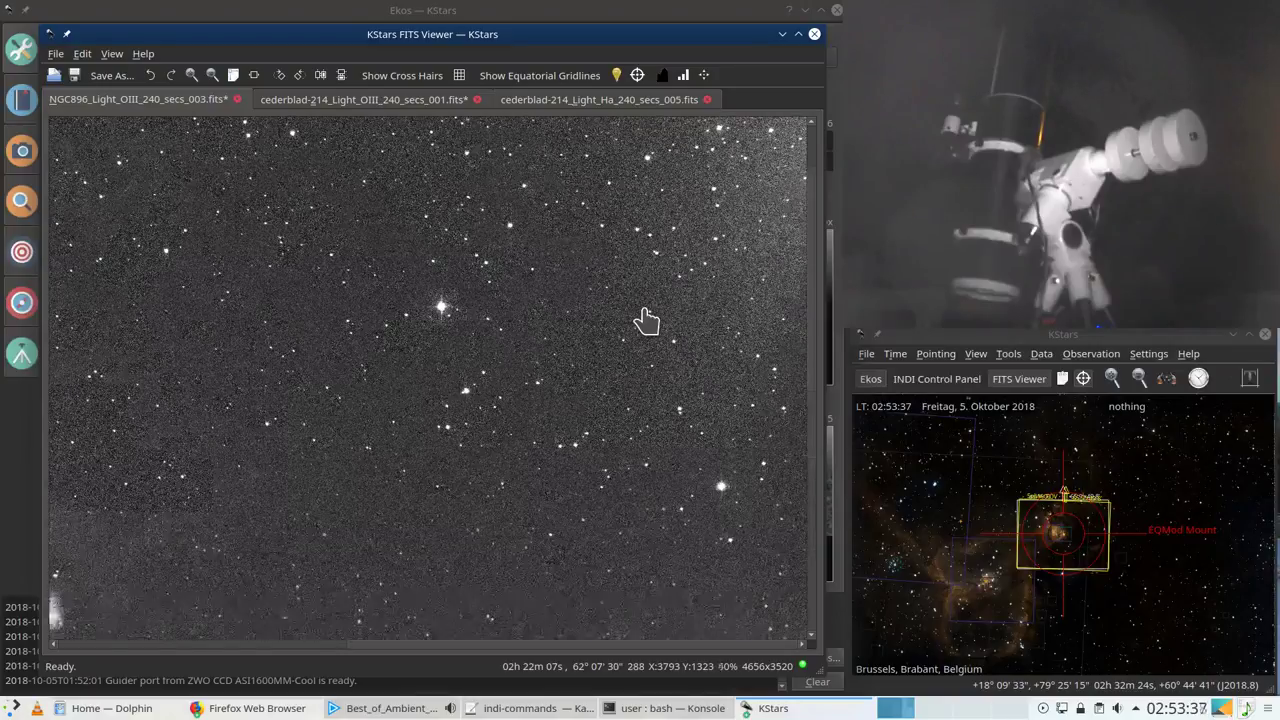
pyautogui.scroll(-1, 646, 320)
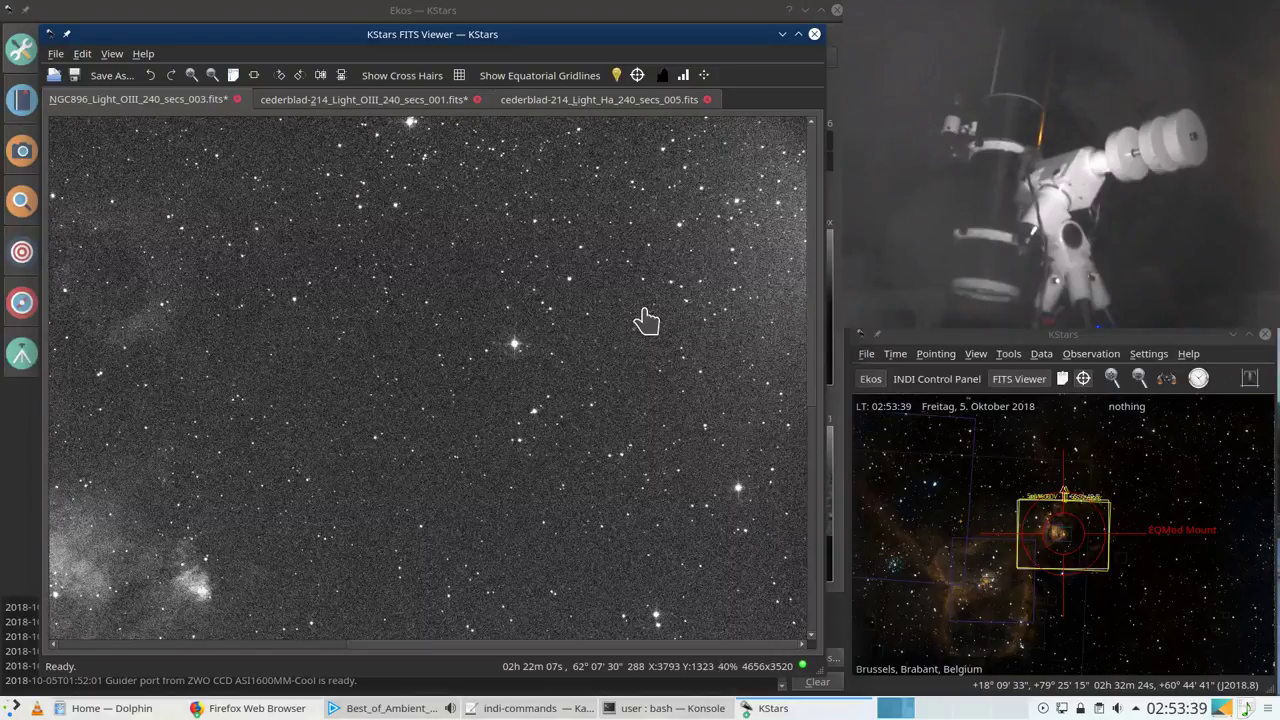
pyautogui.scroll(1, 646, 320)
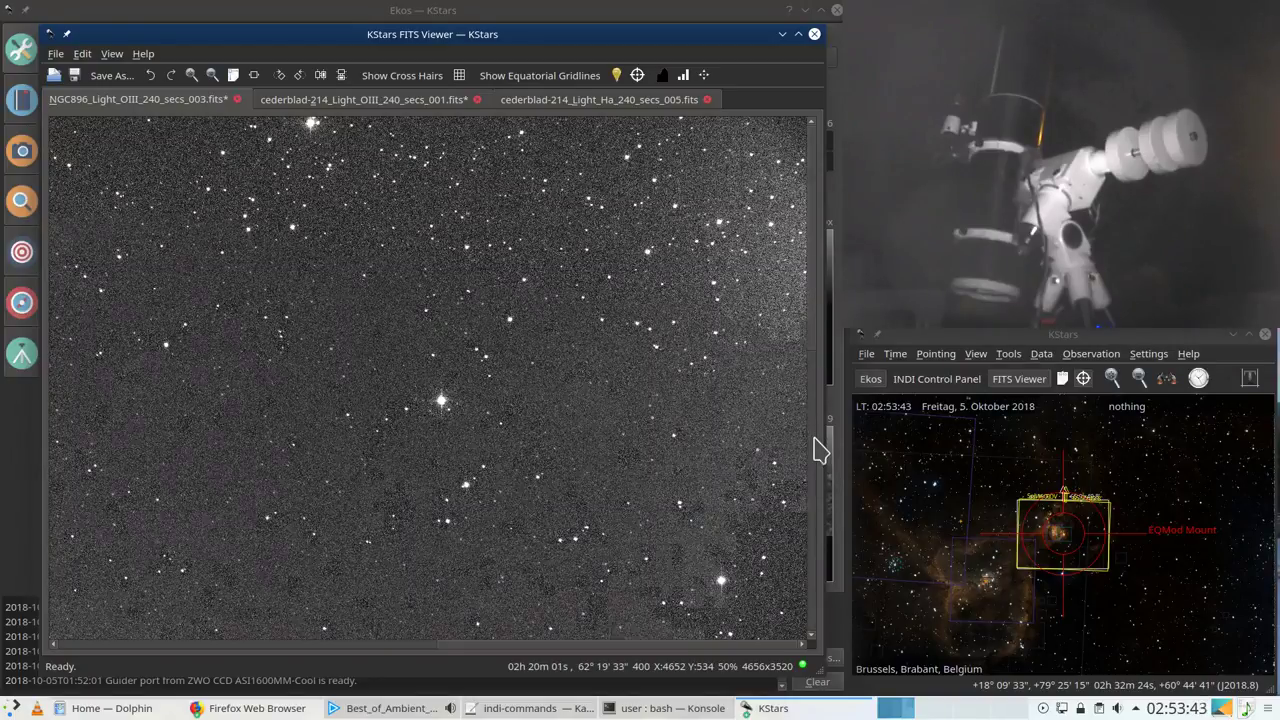
pyautogui.scroll(-4, 813, 440)
pyautogui.moveTo(813, 340); pyautogui.dragTo(805, 493)
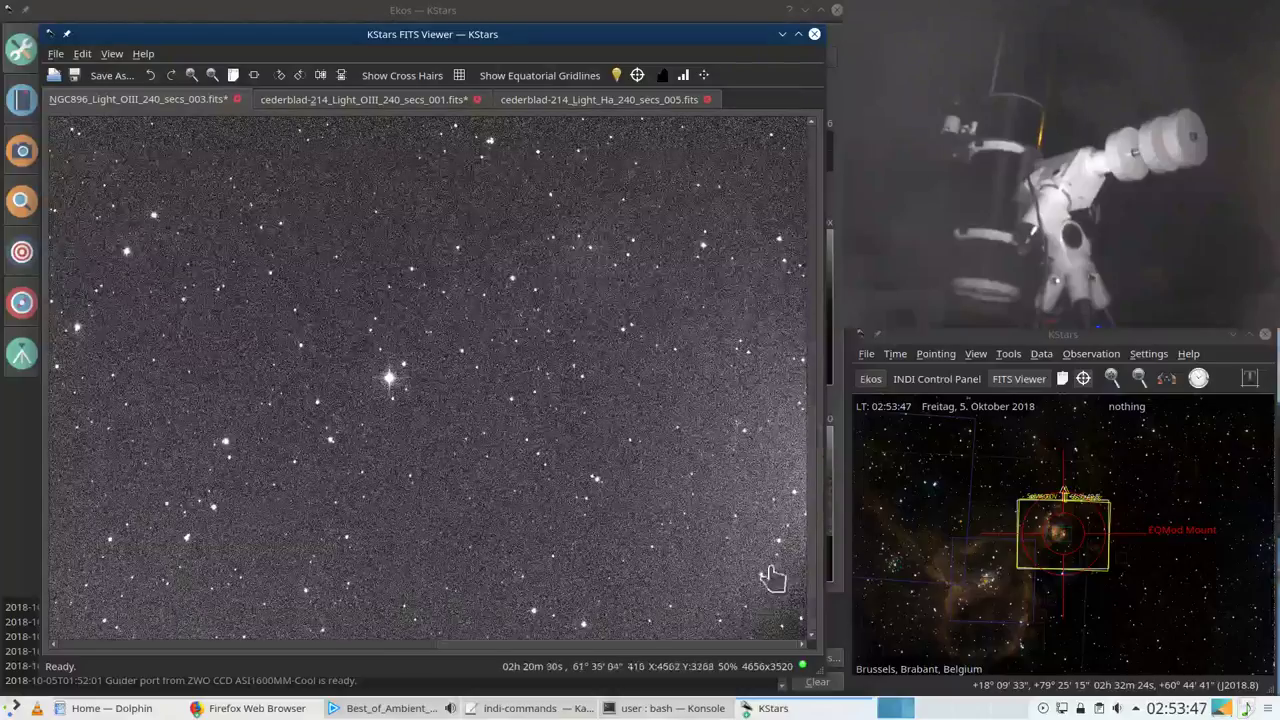
pyautogui.moveTo(734, 648); pyautogui.dragTo(294, 609)
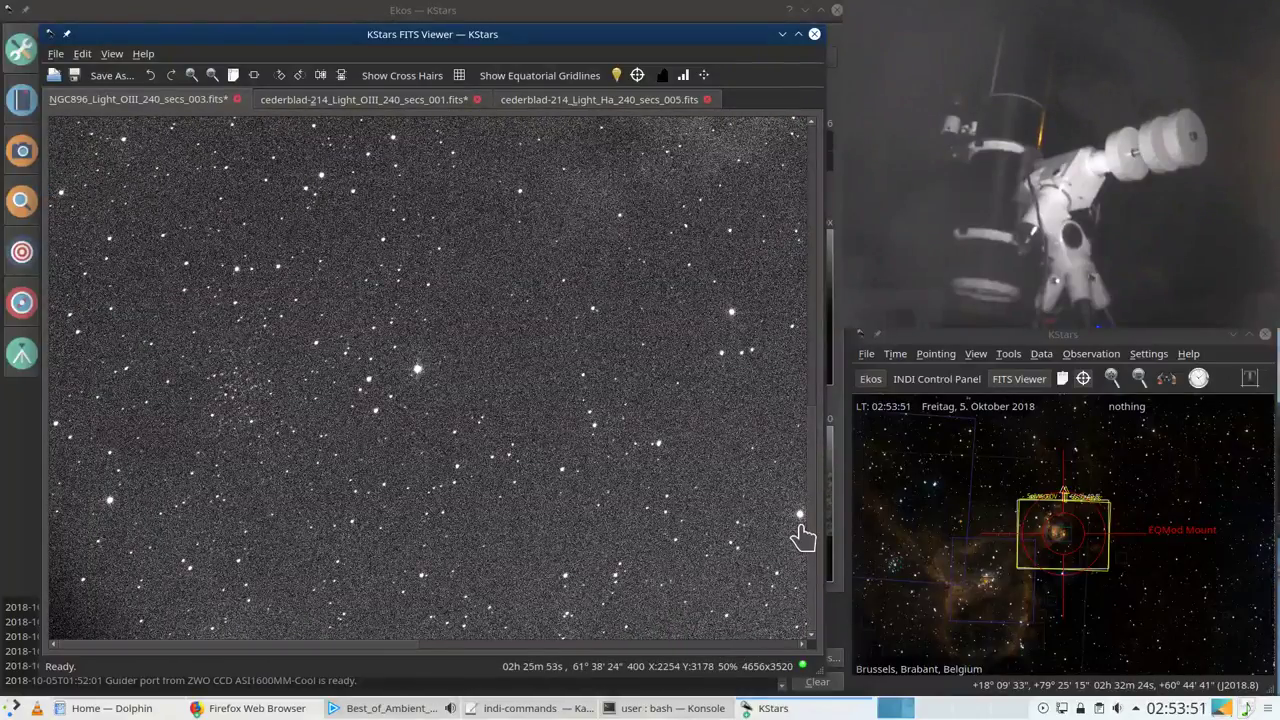
pyautogui.moveTo(820, 568); pyautogui.dragTo(809, 257)
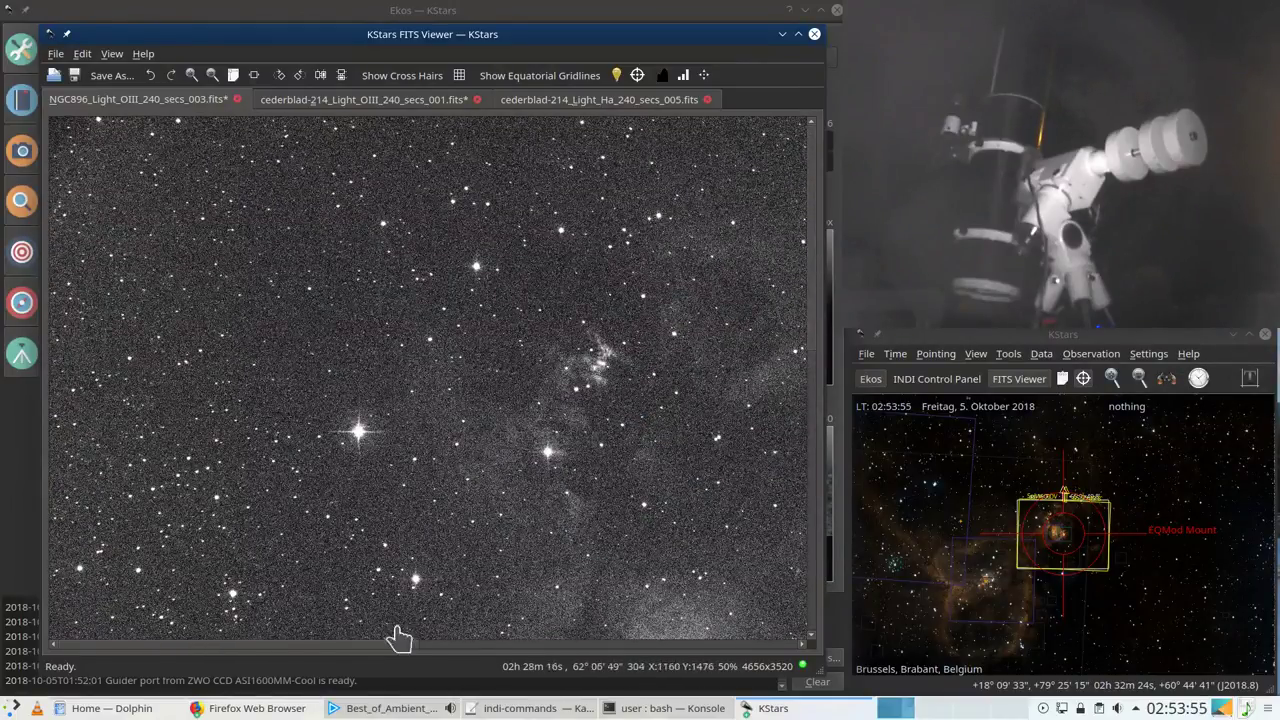
pyautogui.moveTo(320, 650); pyautogui.dragTo(494, 655)
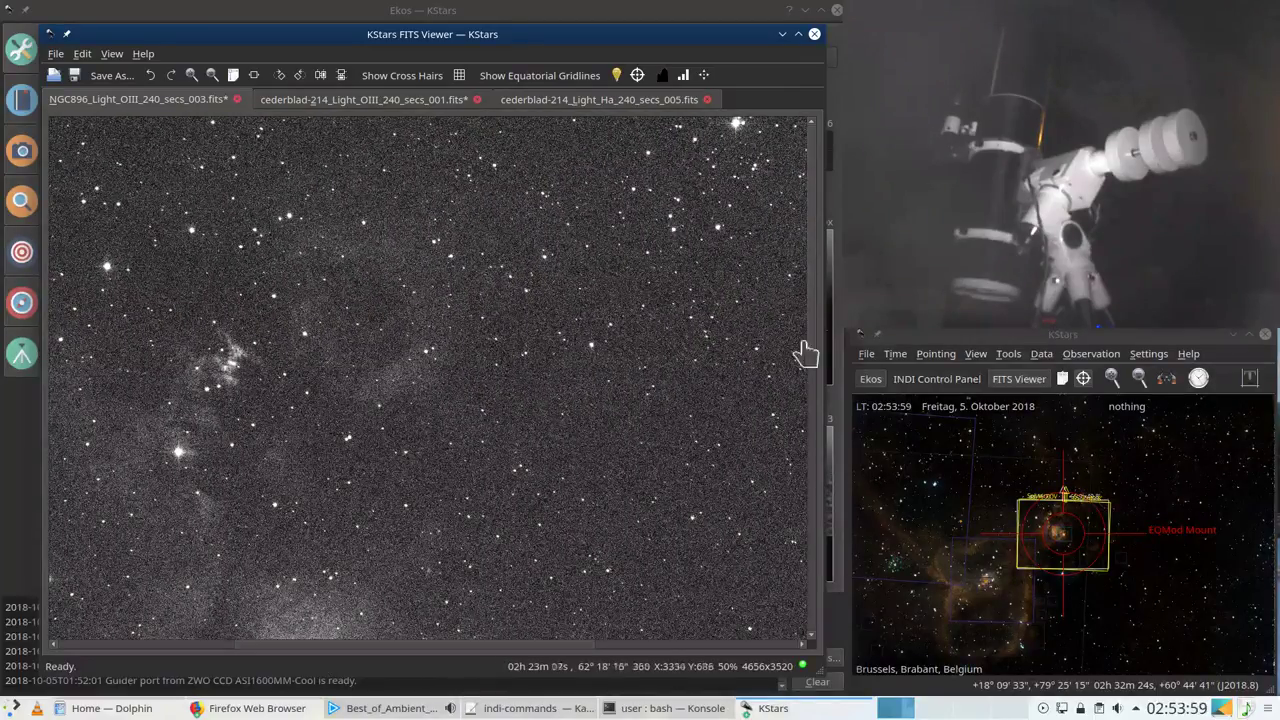
pyautogui.moveTo(820, 277); pyautogui.dragTo(808, 352)
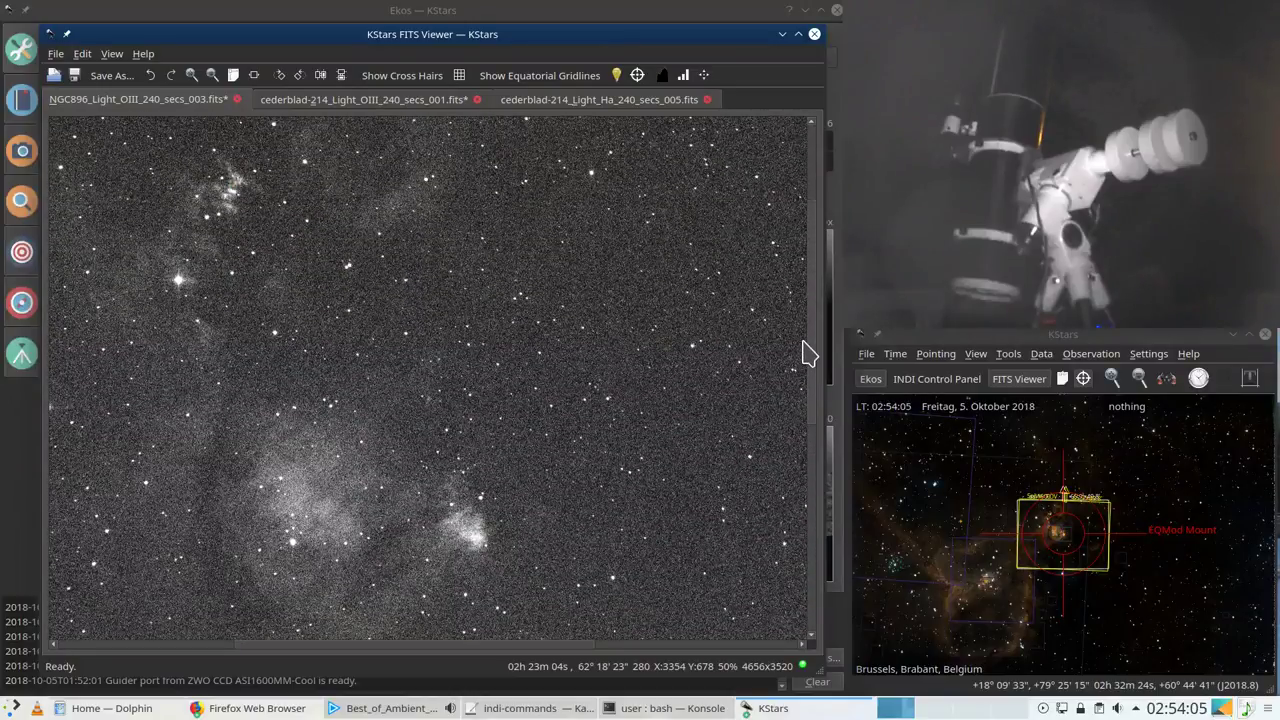
pyautogui.scroll(-1, 532, 408)
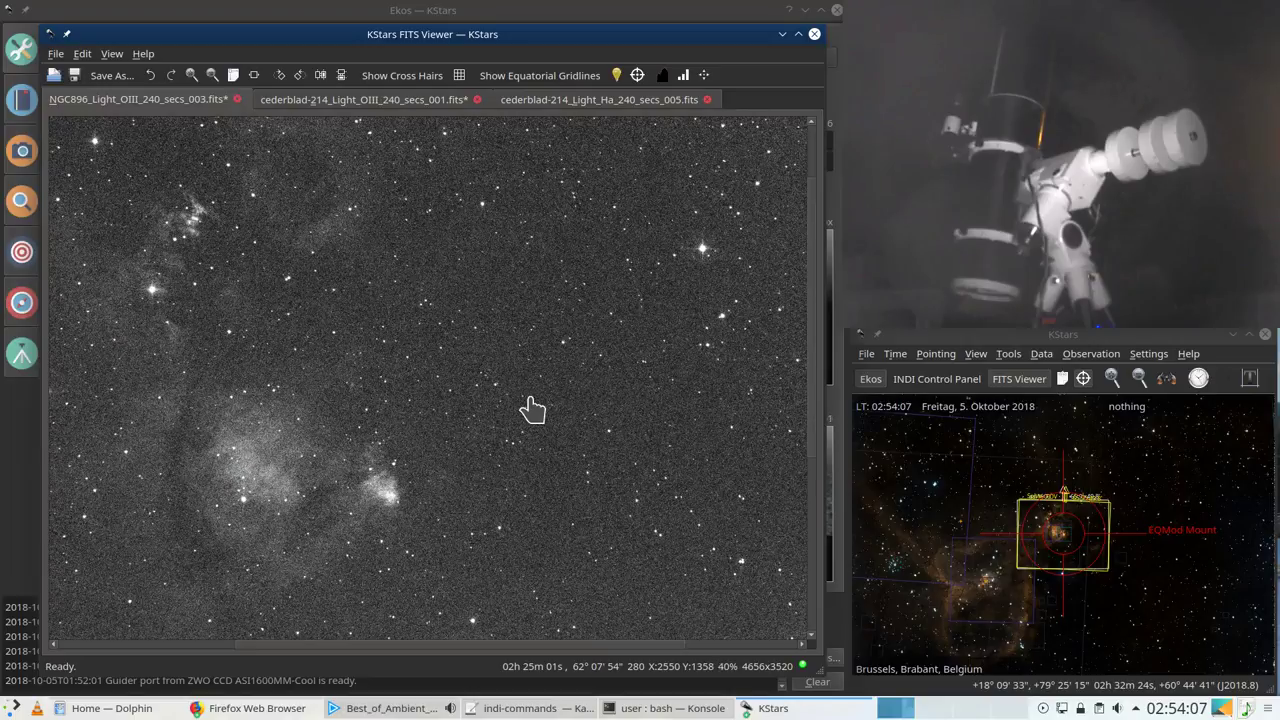
pyautogui.scroll(-1, 532, 408)
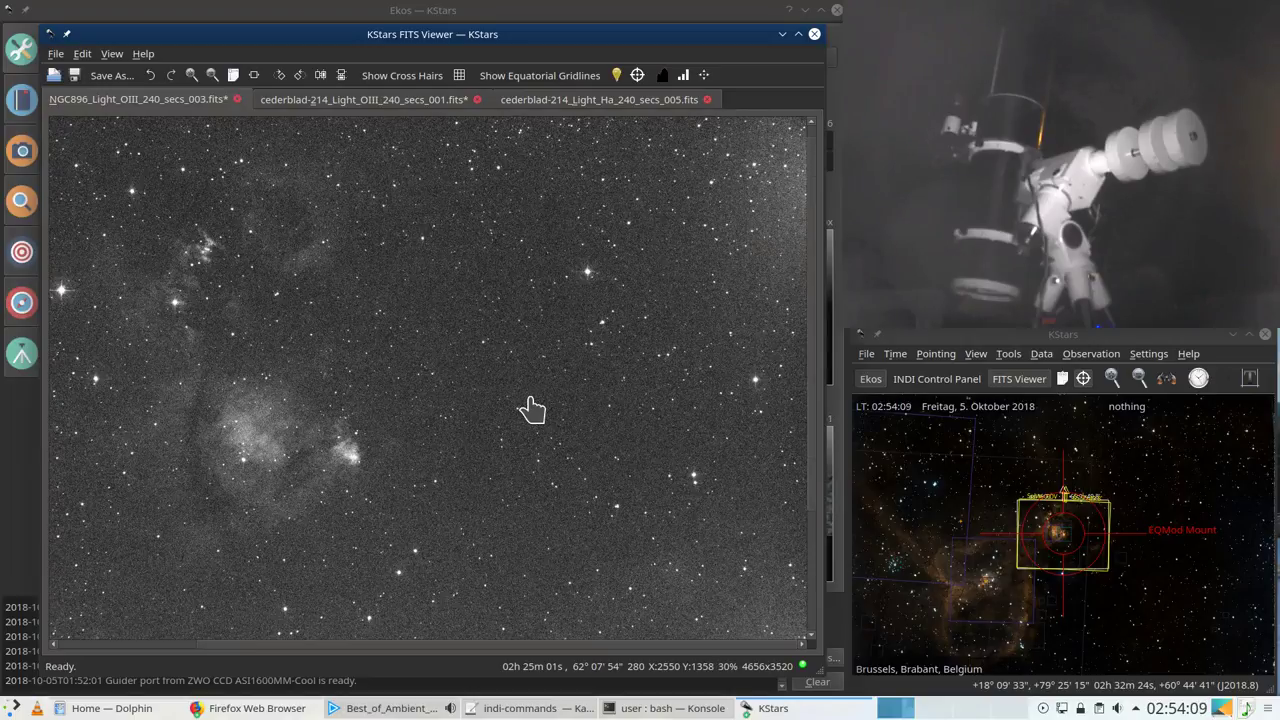
pyautogui.moveTo(488, 645); pyautogui.dragTo(374, 643)
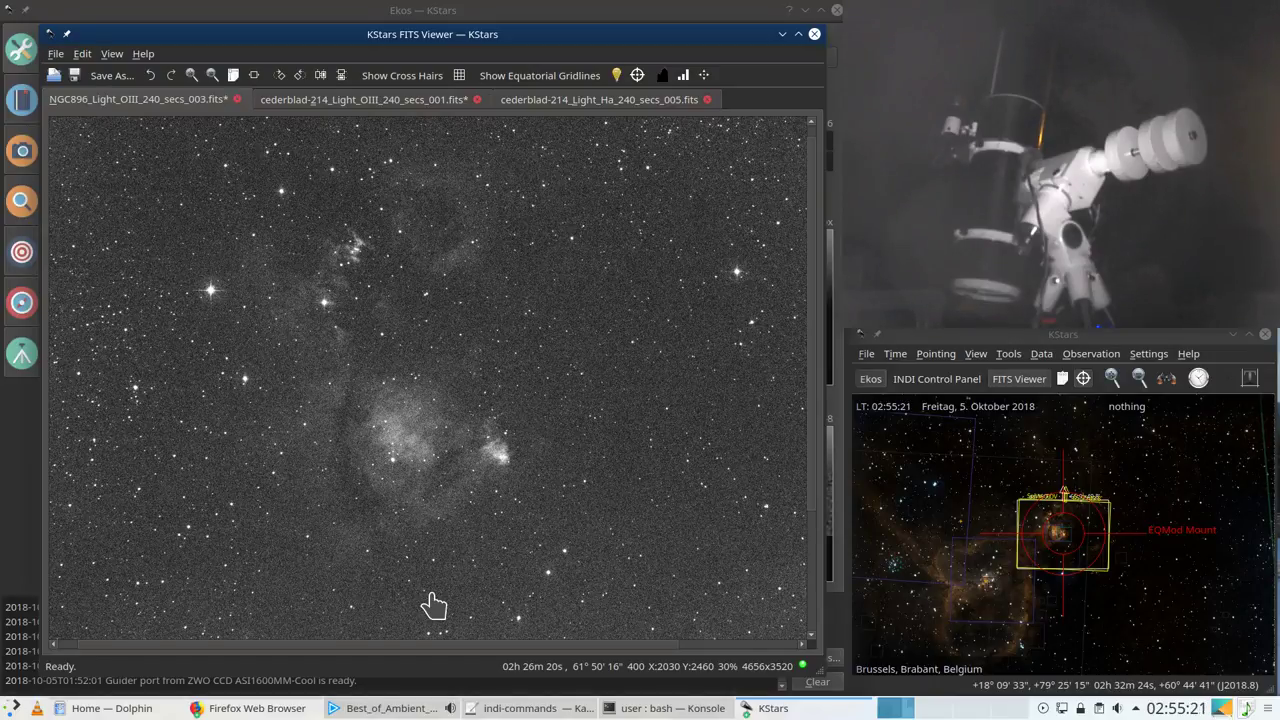
# Step: Check the capture summary, bring up the new frame NGC896_Light_OIII_240_secs_004.fits and auto-stretch its contrast
pyautogui.click(15, 560)
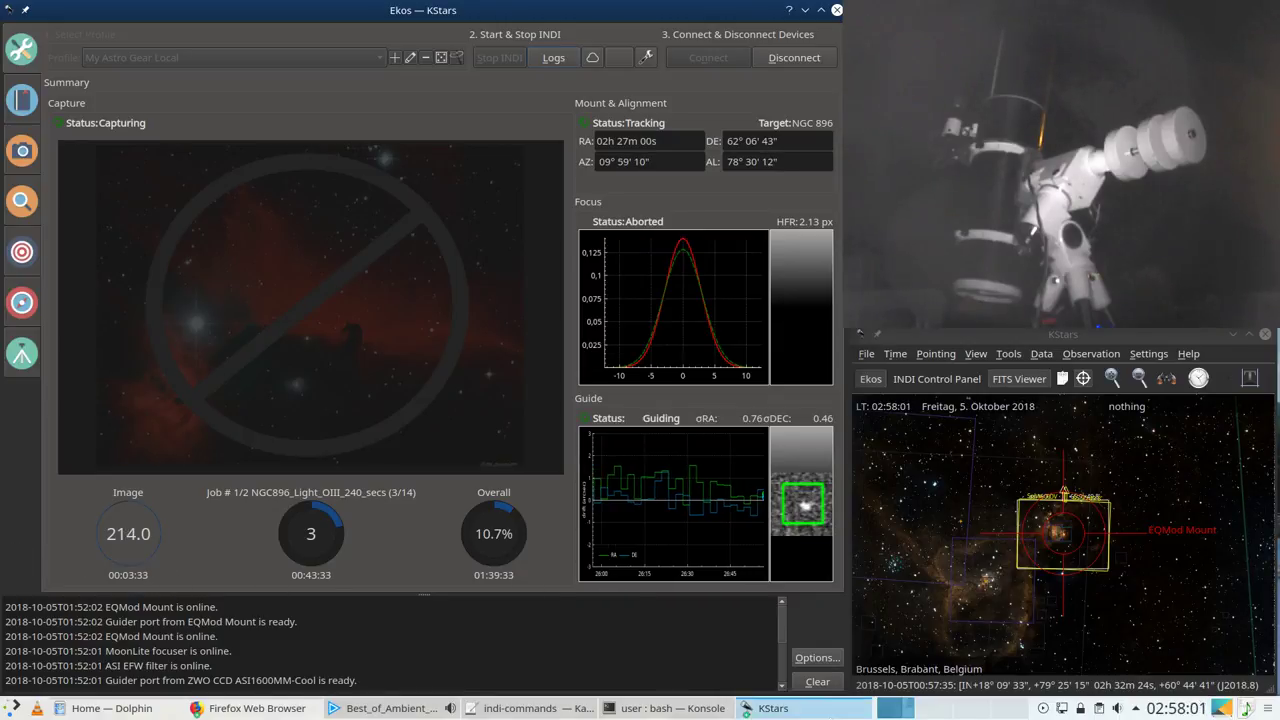
pyautogui.click(773, 708)
pyautogui.click(800, 686)
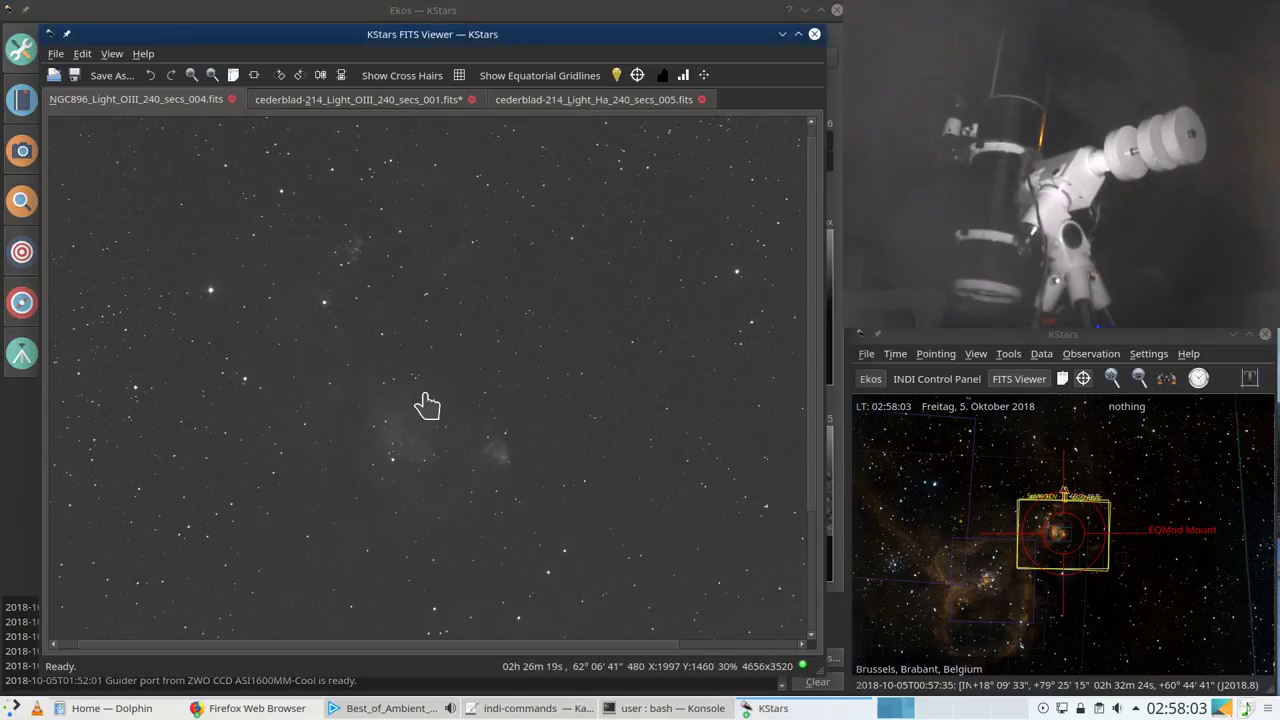
pyautogui.click(704, 75)
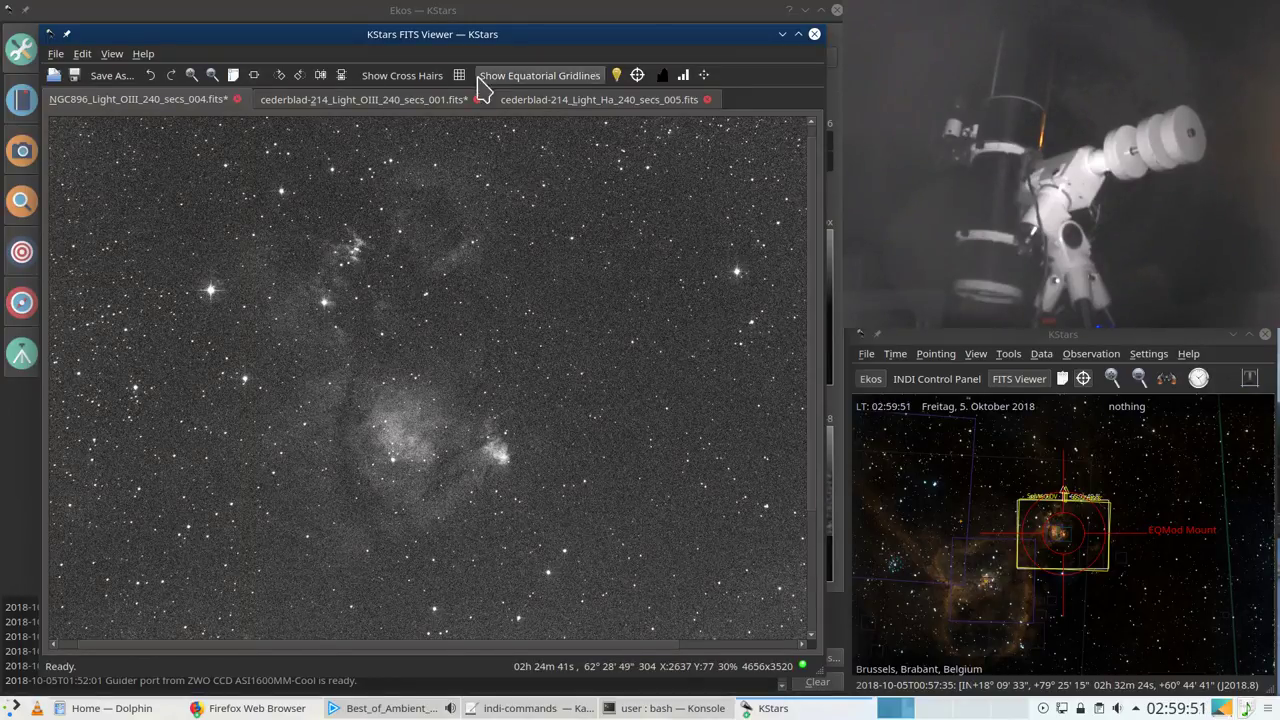
# Step: Check the sequence progress in the Ekos summary and view the whole fourth OIII frame at 20% zoom
pyautogui.click(342, 13)
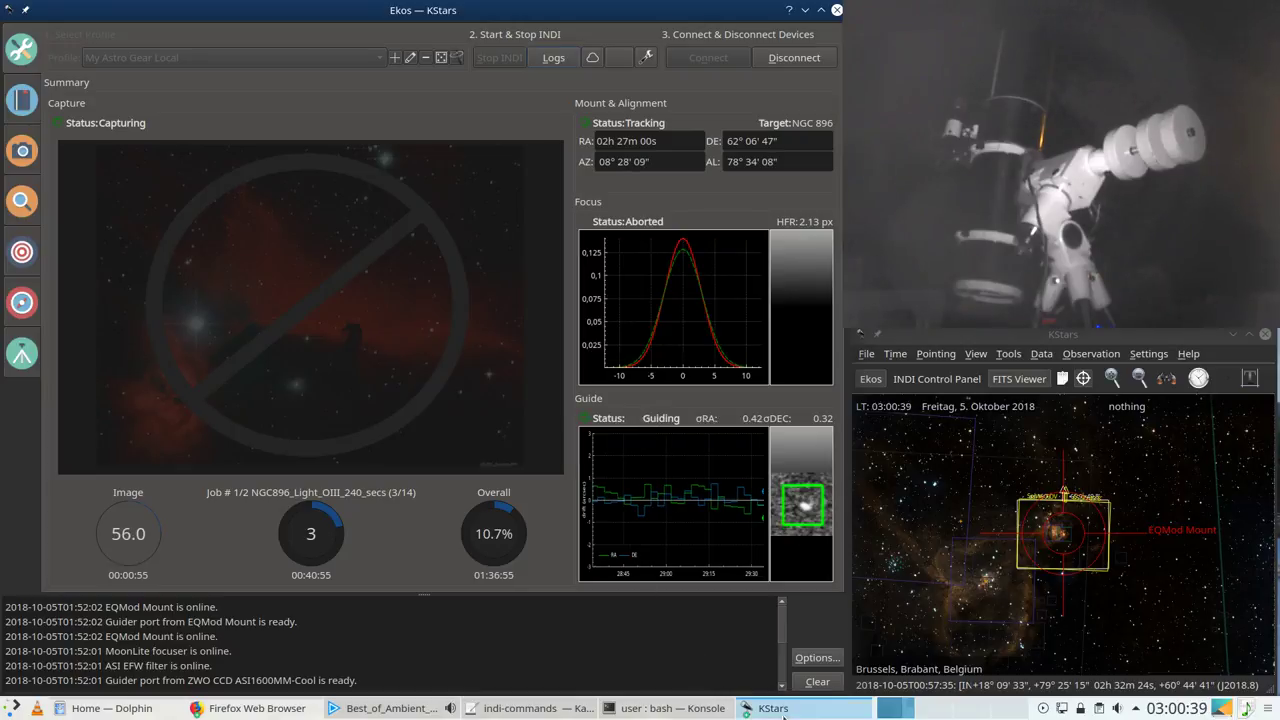
pyautogui.moveTo(778, 710)
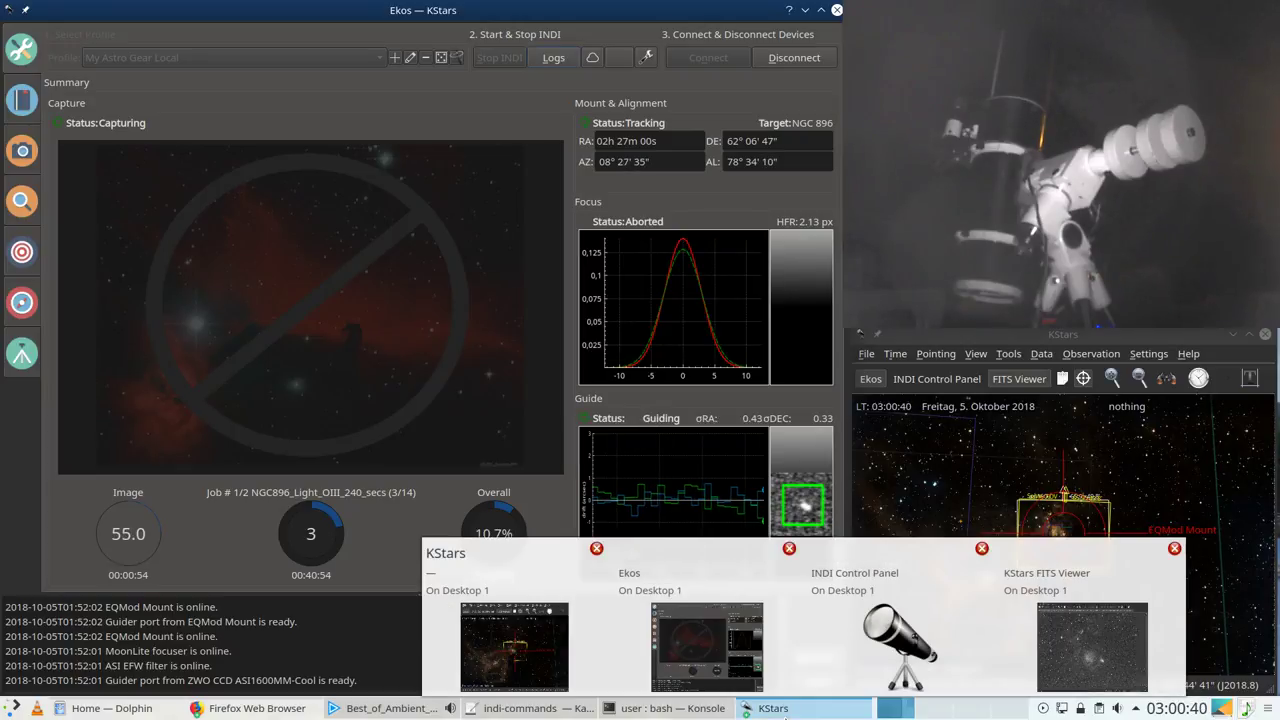
pyautogui.click(1060, 648)
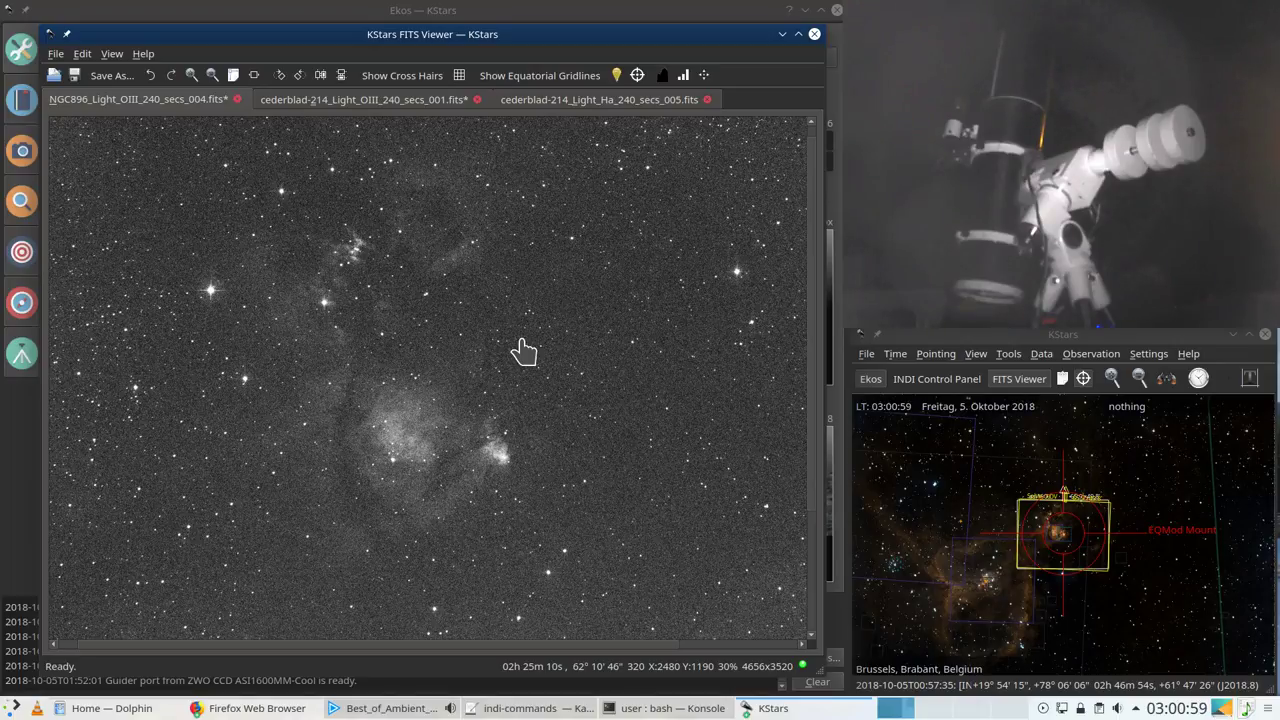
pyautogui.scroll(-1, 524, 350)
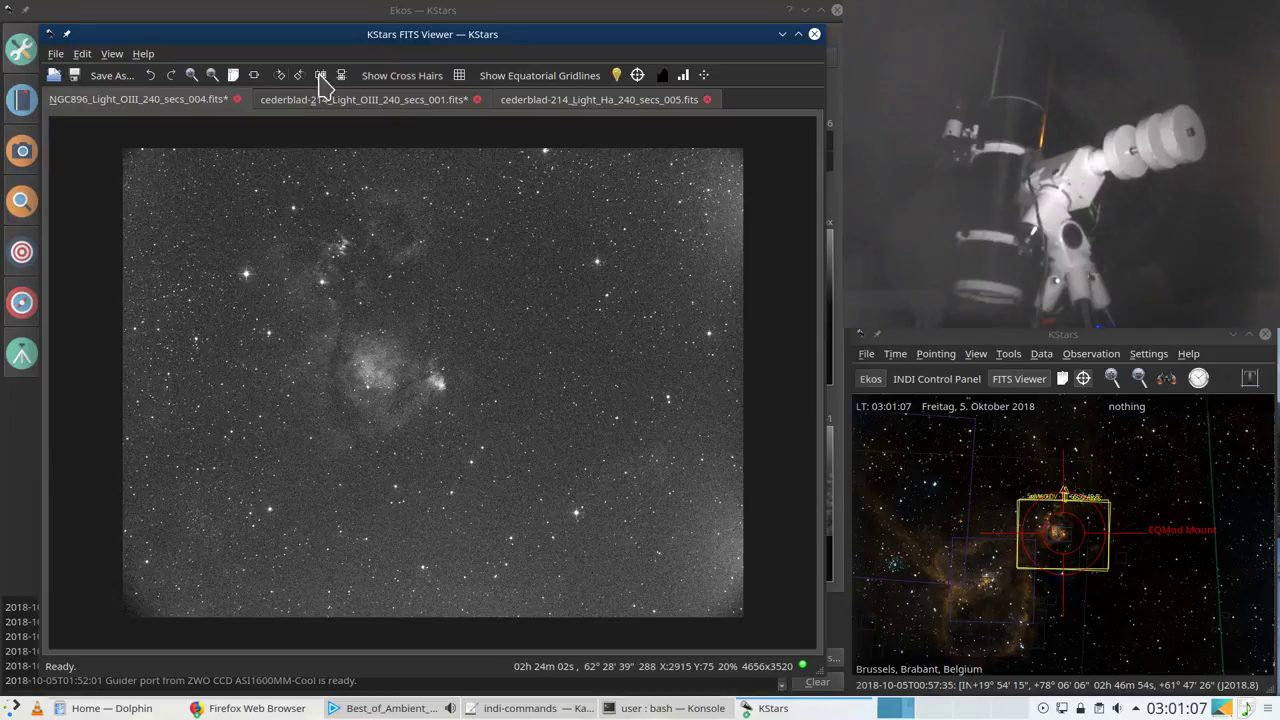
# Step: Open the earlier Ha frame NGC896_Light_Ha_240_secs_019.fits from the Propellor/Light/Ha folder in the home directory
pyautogui.click(56, 76)
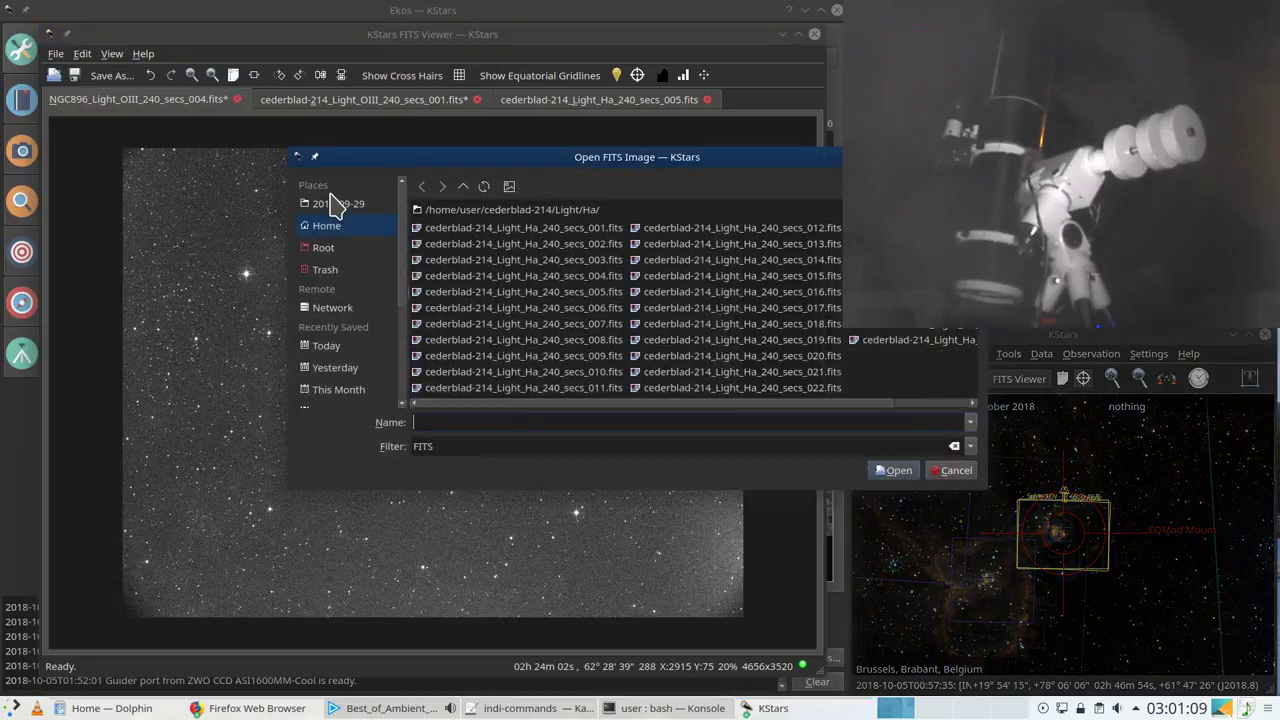
pyautogui.click(463, 186)
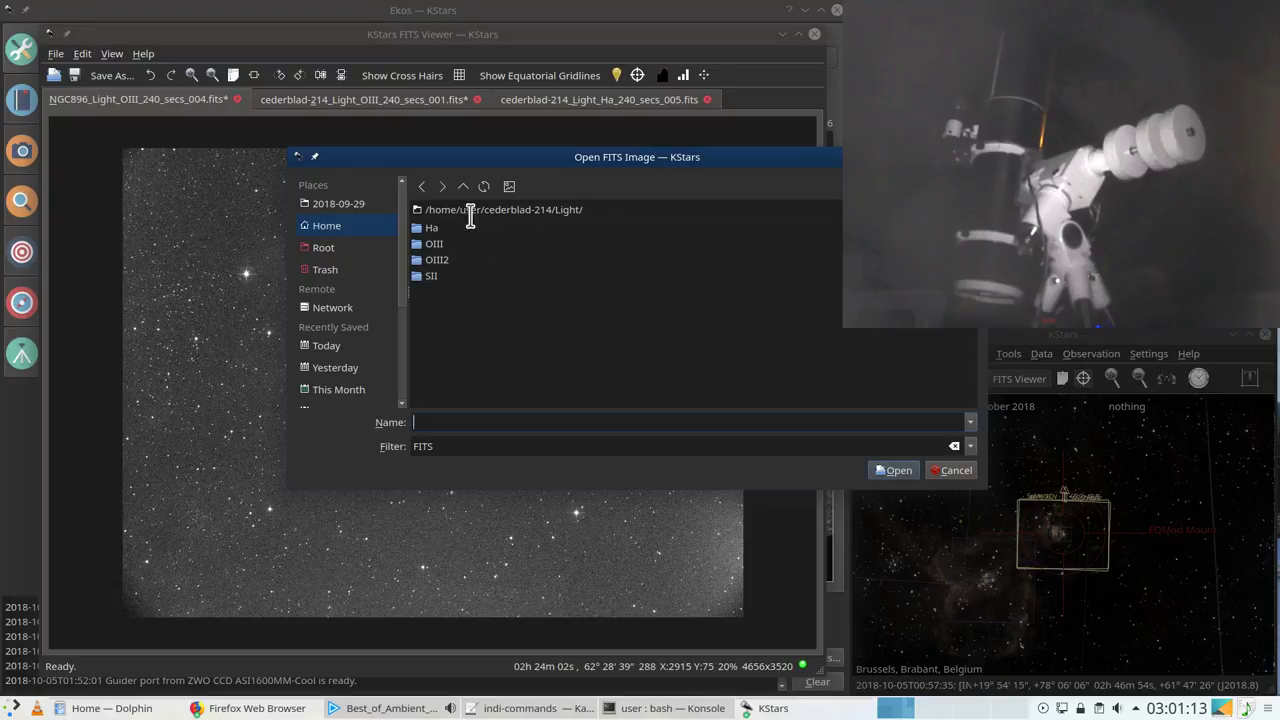
pyautogui.click(463, 186)
pyautogui.click(463, 186)
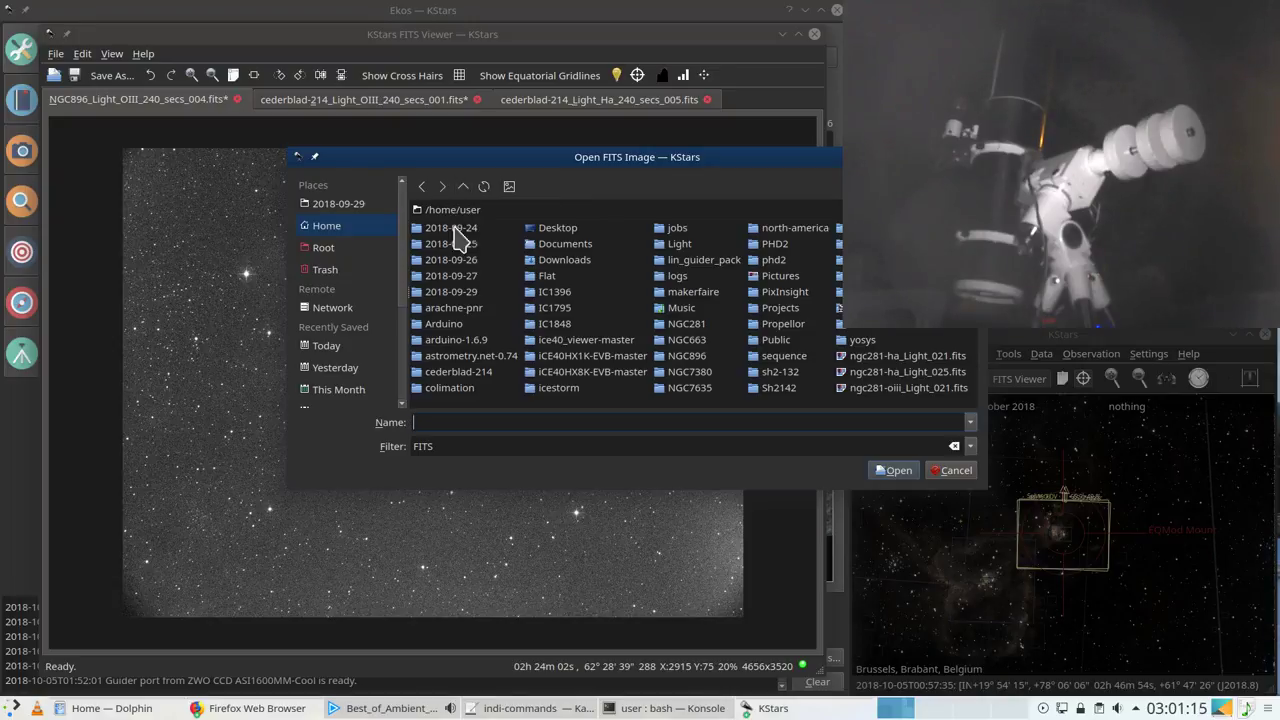
pyautogui.click(780, 324)
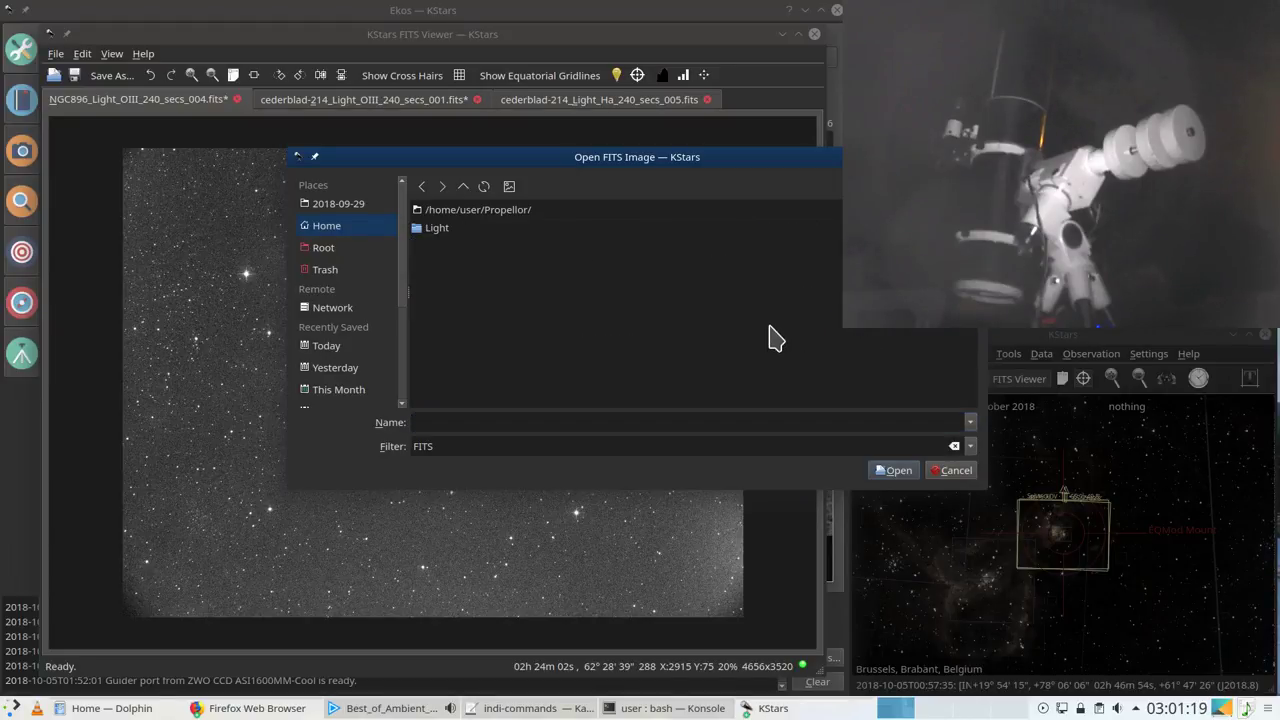
pyautogui.click(437, 229)
pyautogui.click(431, 230)
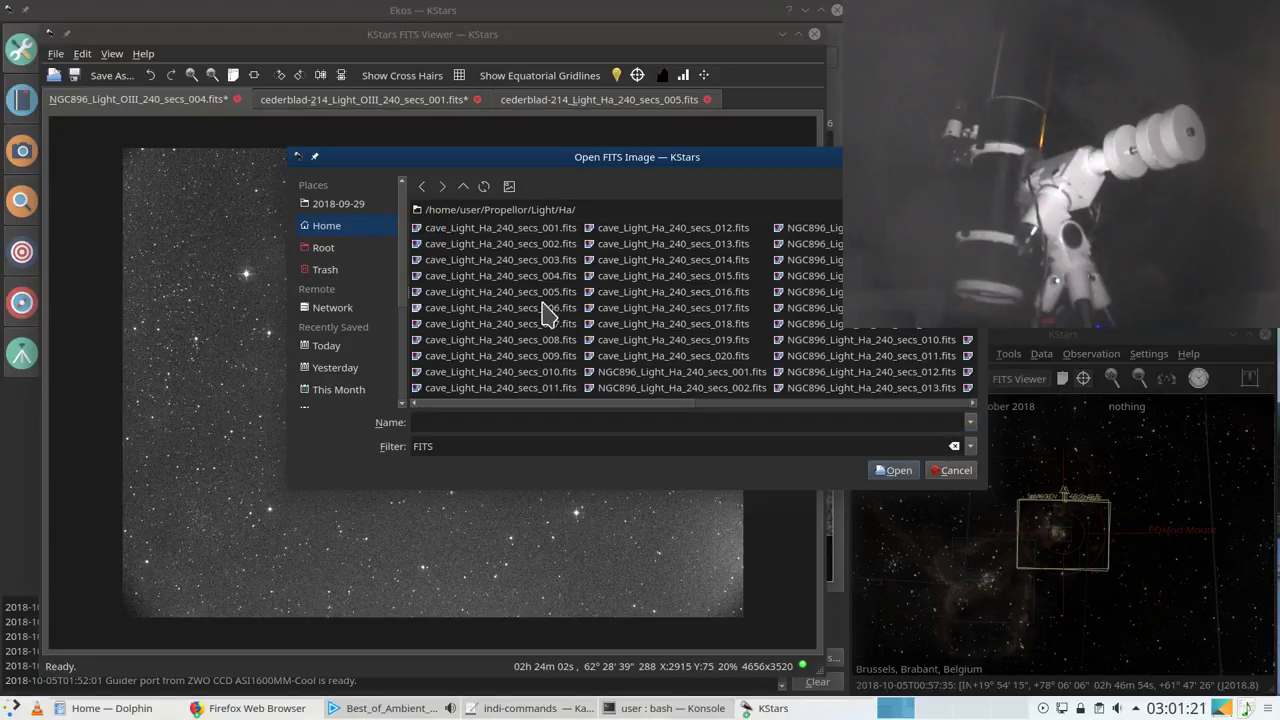
pyautogui.click(847, 403)
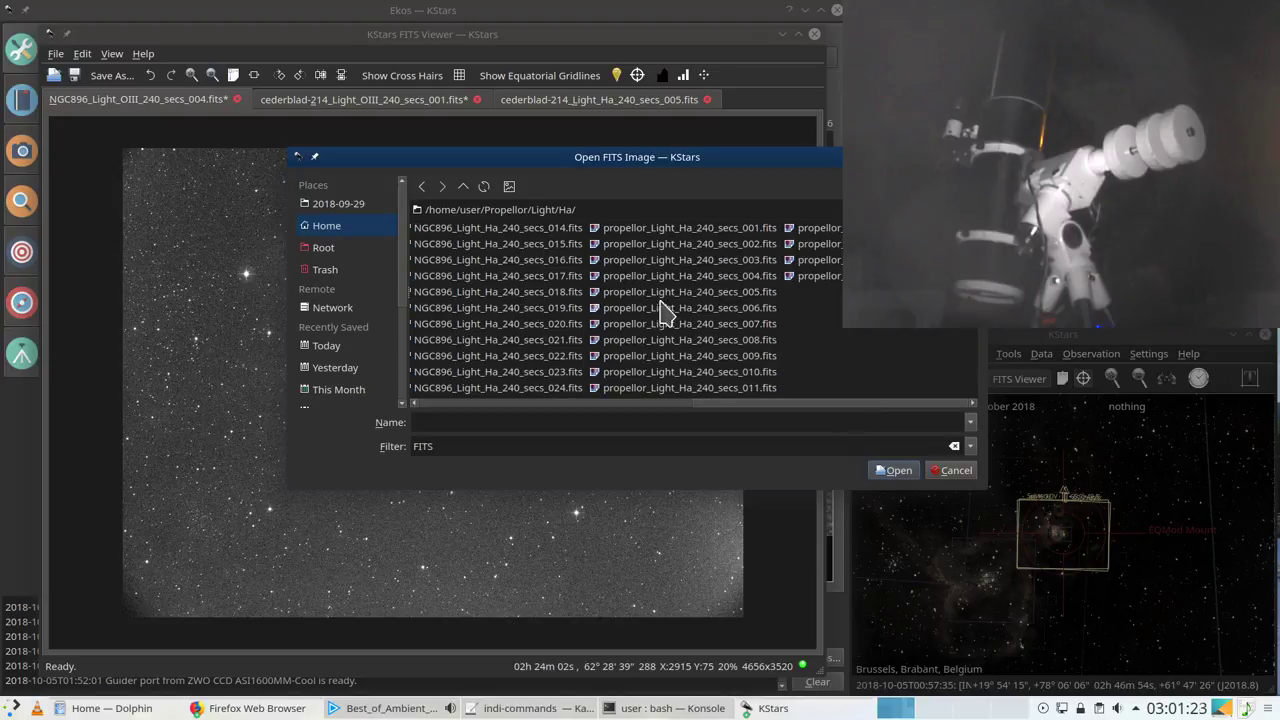
pyautogui.click(425, 309)
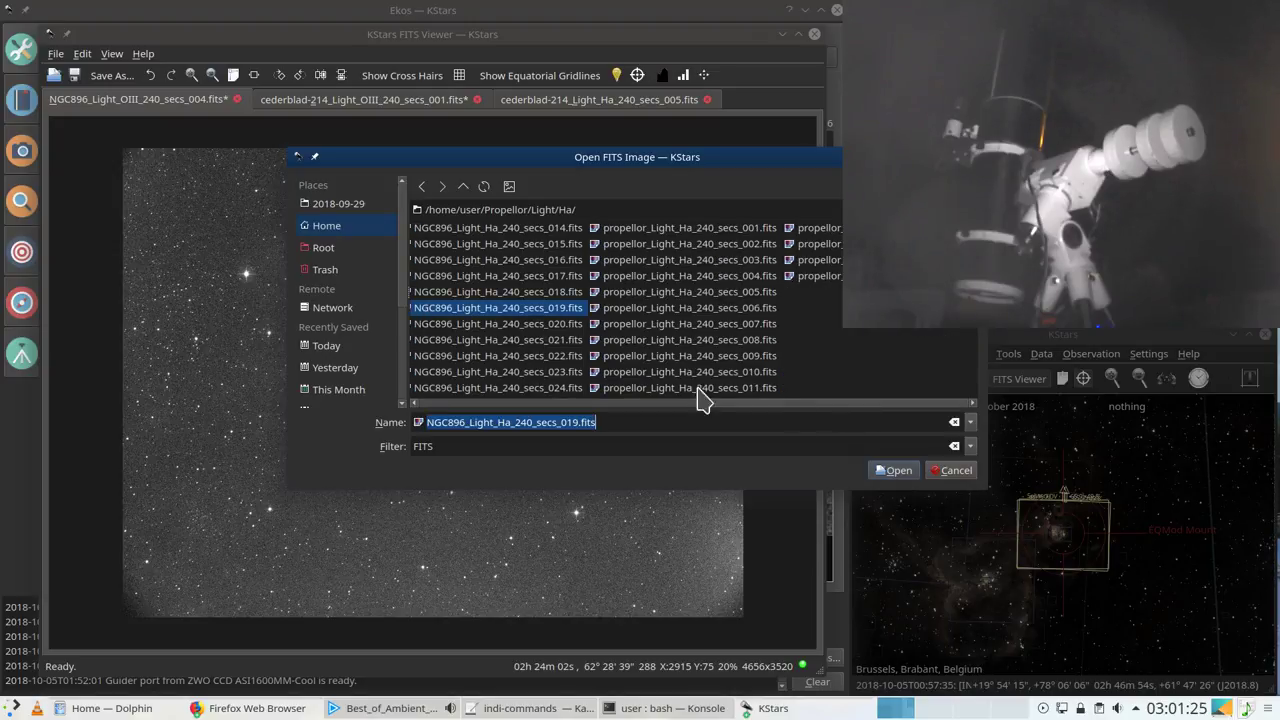
pyautogui.click(894, 474)
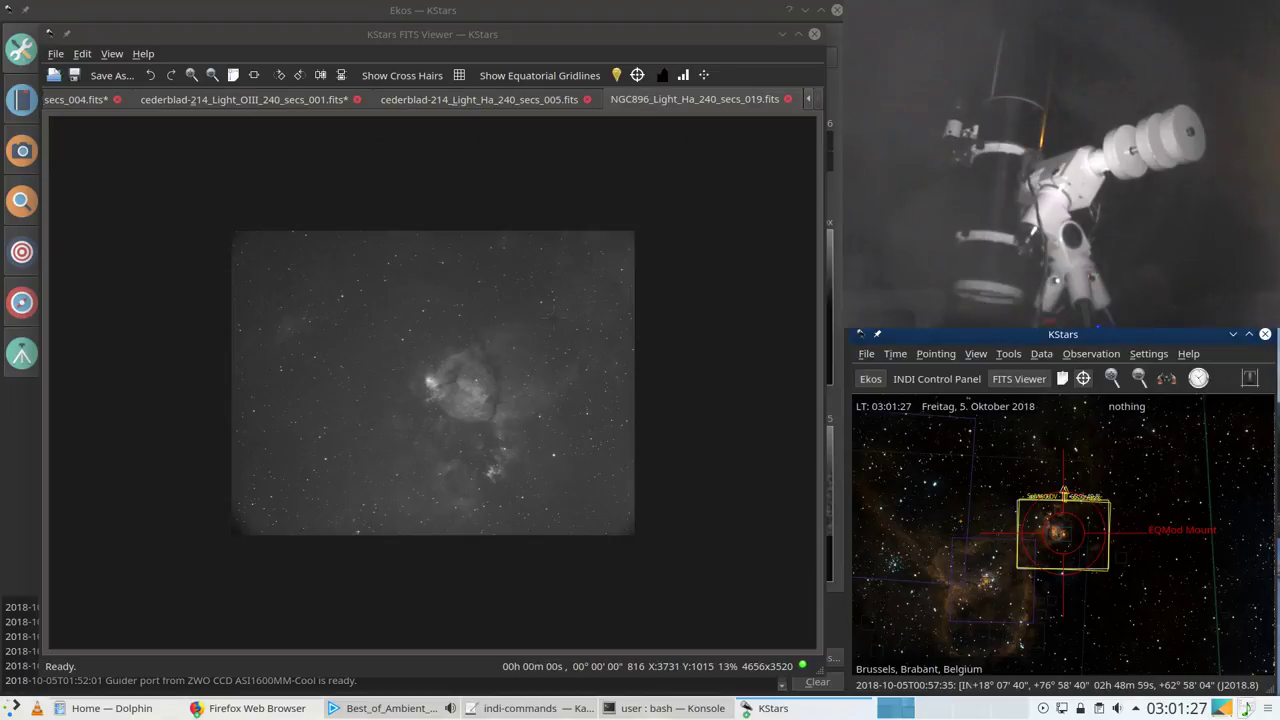
# Step: Rotate the NGC896 Ha frame by 180 degrees in two quarter turns and fit it to the window
pyautogui.click(298, 76)
pyautogui.click(298, 76)
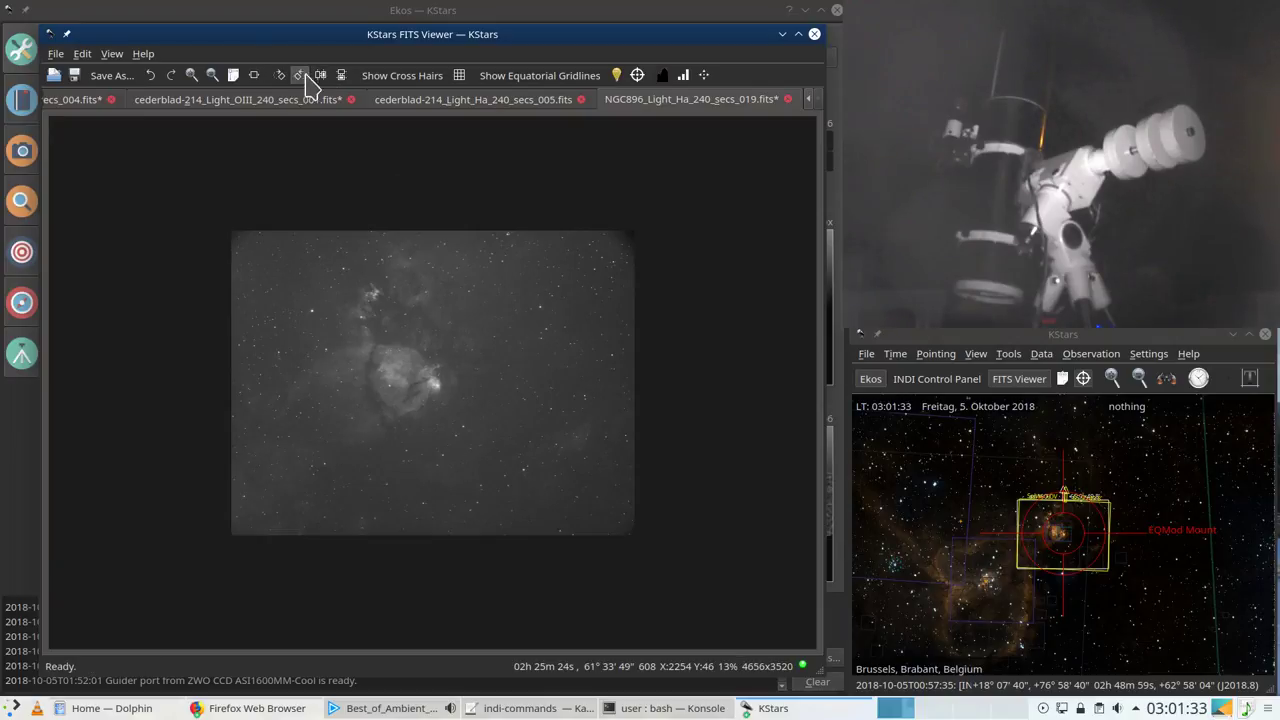
pyautogui.click(255, 77)
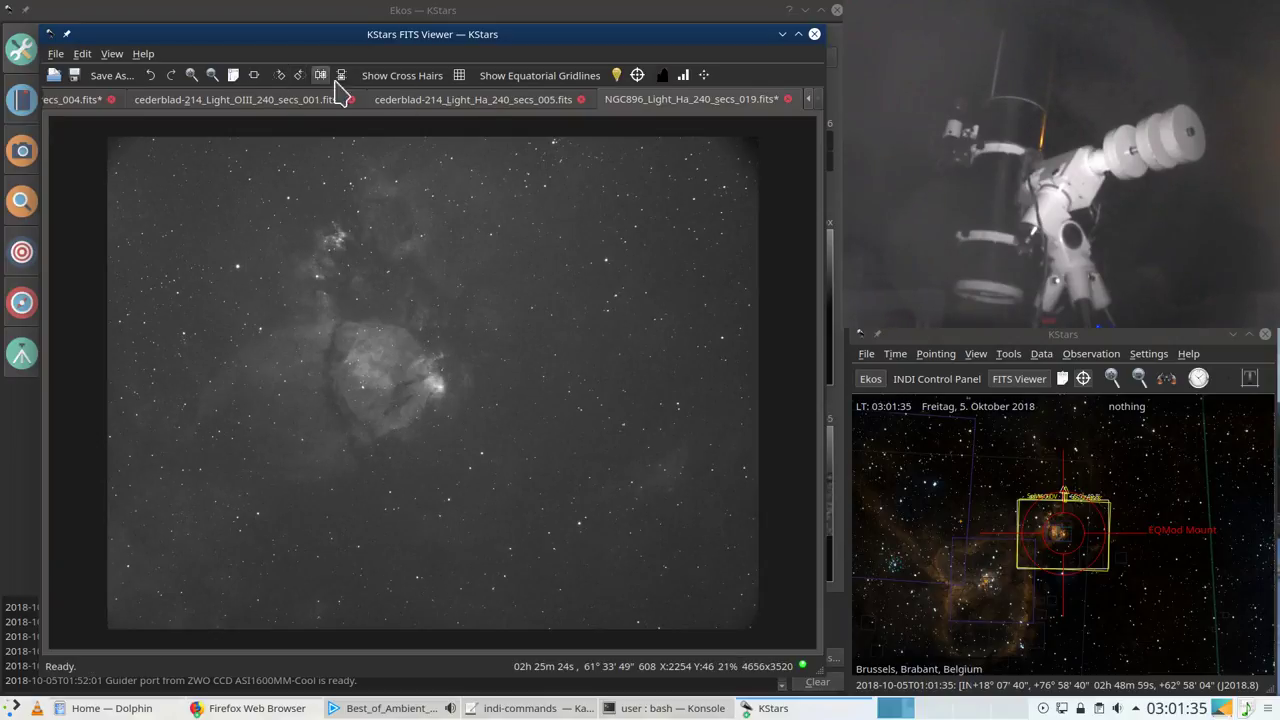
# Step: Glance at the two cederblad-214 frames, bring up the new frame NGC896_Light_OIII_240_secs_005.fits and auto-stretch its contrast
pyautogui.click(474, 104)
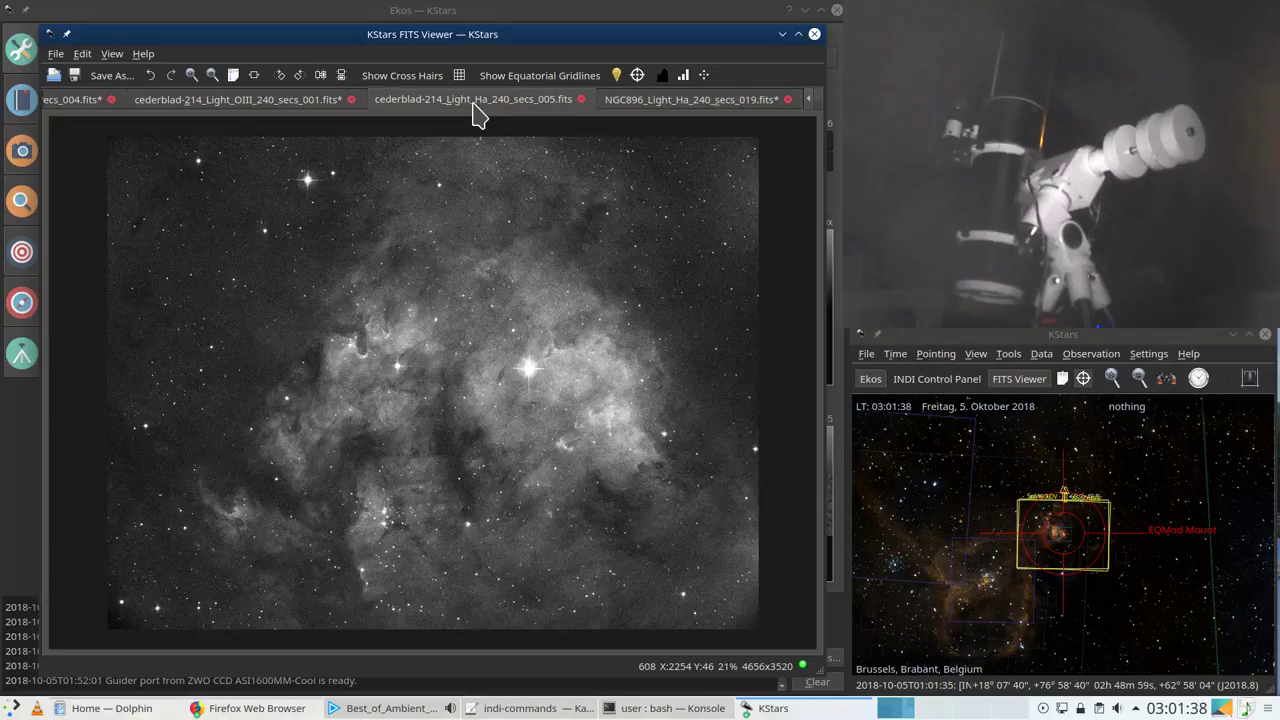
pyautogui.click(307, 103)
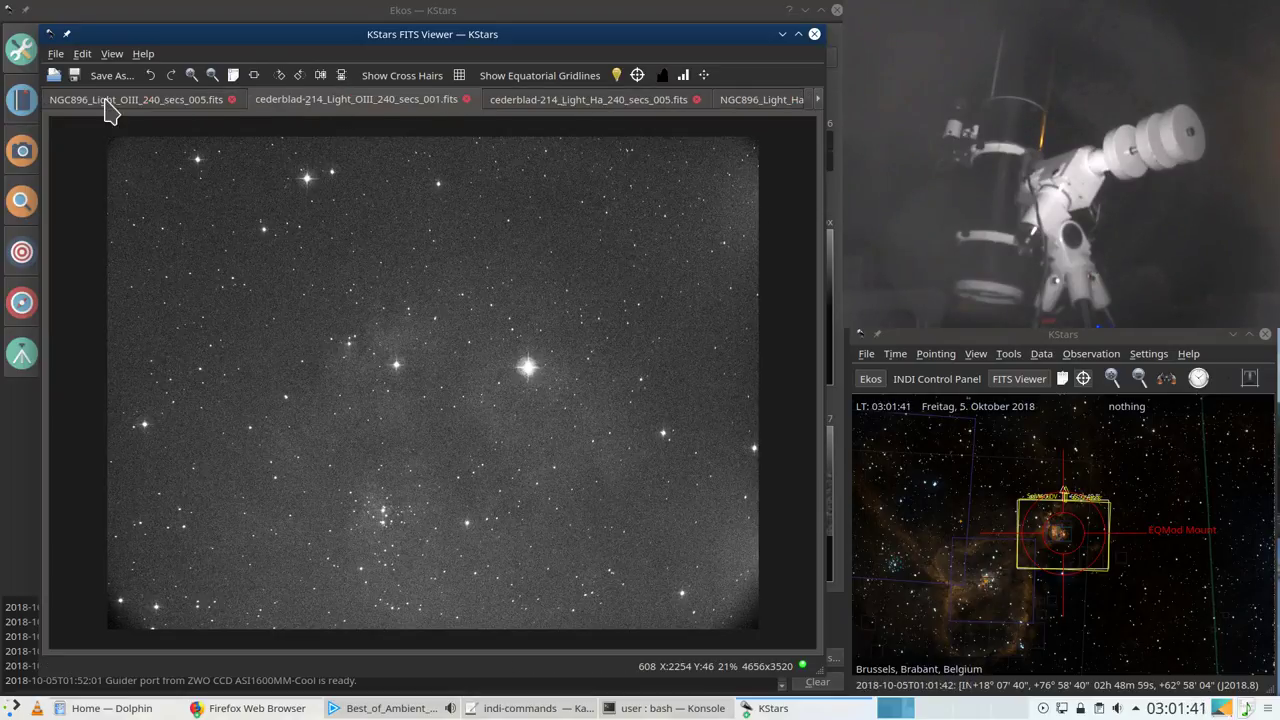
pyautogui.click(90, 104)
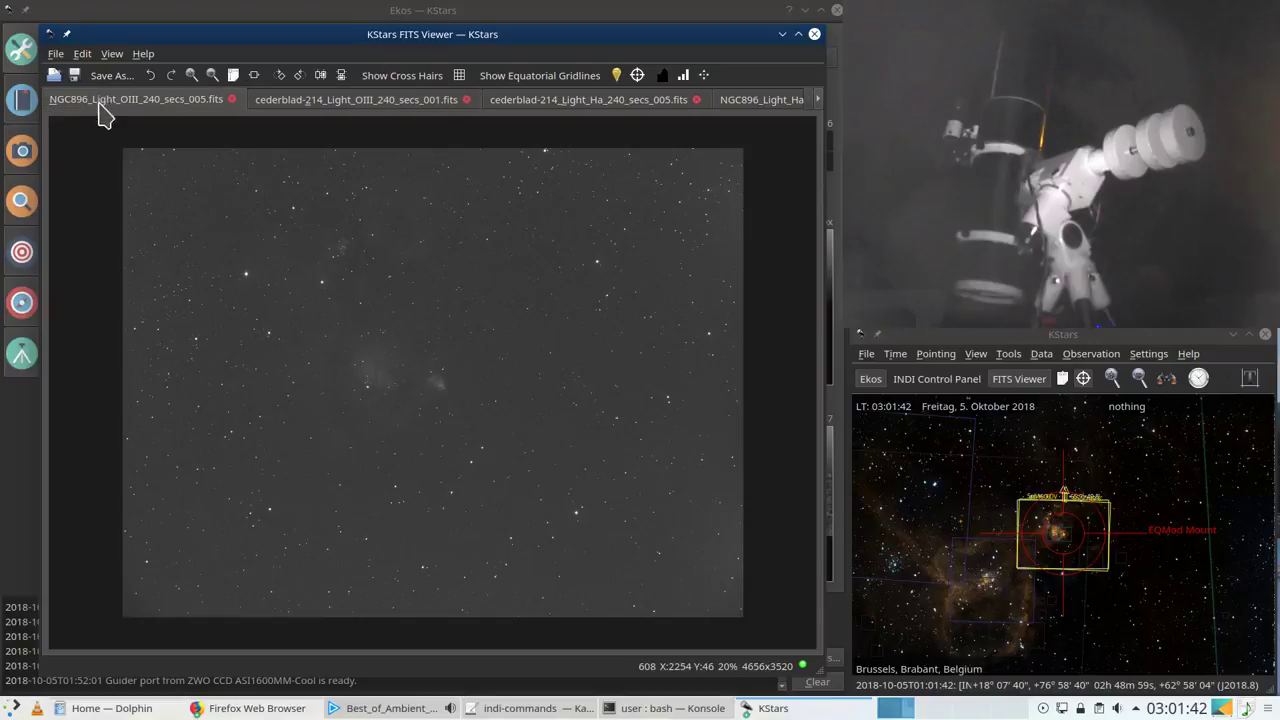
pyautogui.click(704, 76)
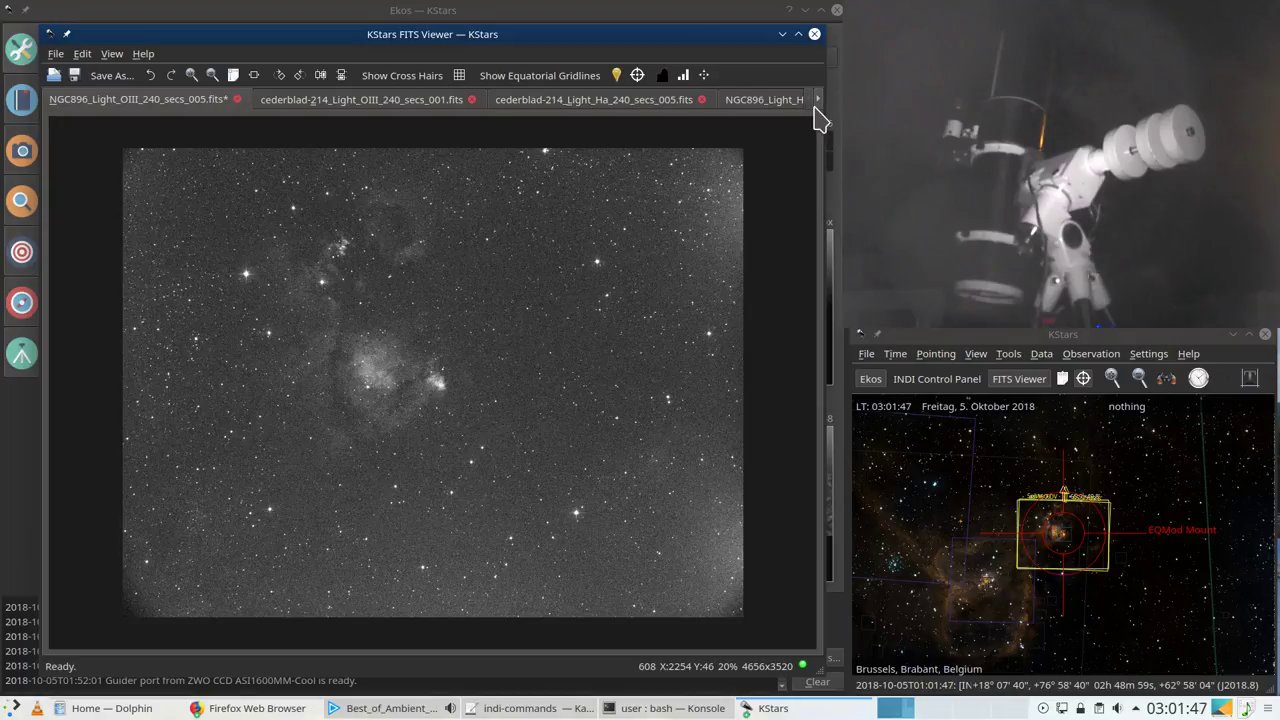
# Step: Close both cederblad-214 frames, compare the NGC896 OIII and Ha frames, and auto-stretch the Ha frame's contrast
pyautogui.click(470, 100)
pyautogui.click(470, 100)
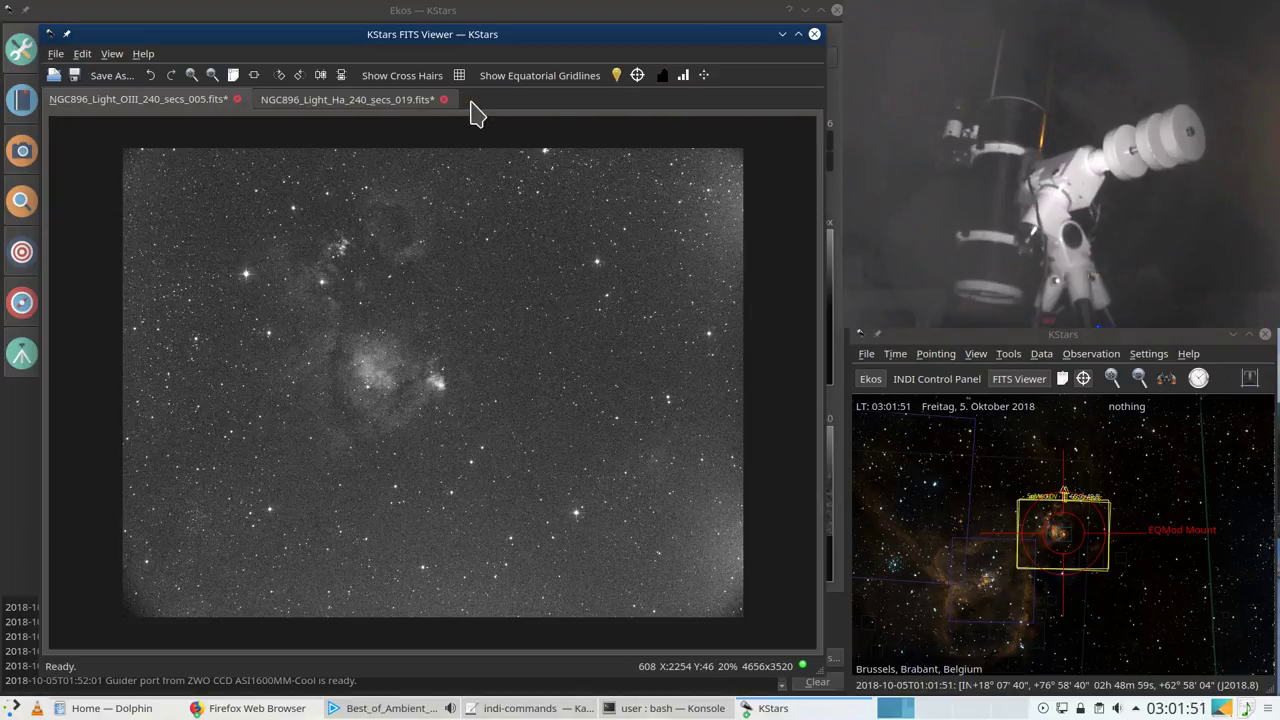
pyautogui.click(360, 112)
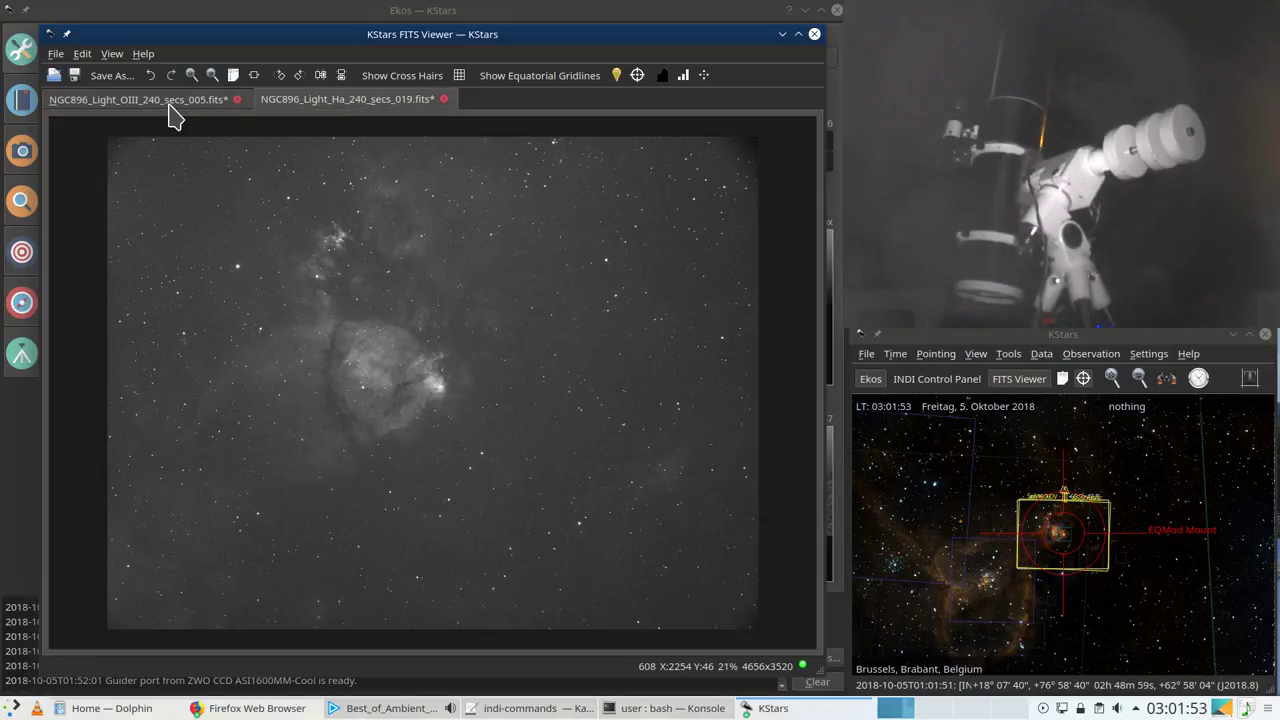
pyautogui.click(170, 106)
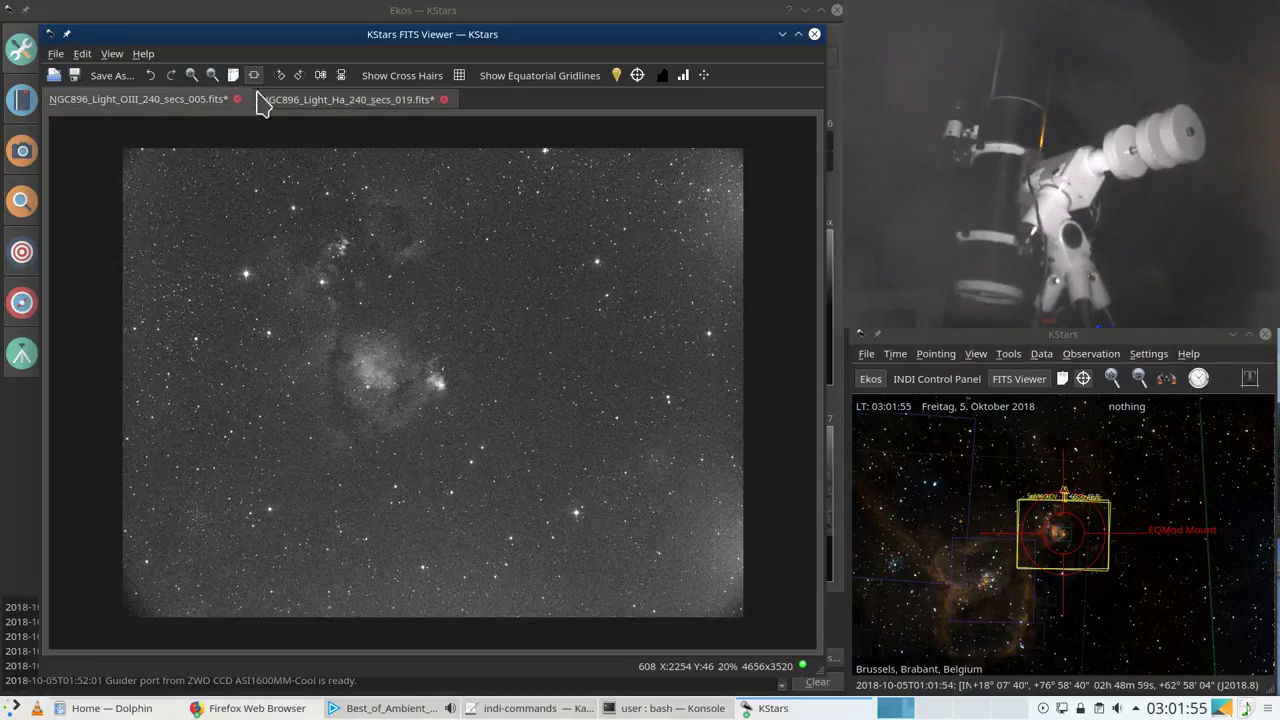
pyautogui.click(317, 106)
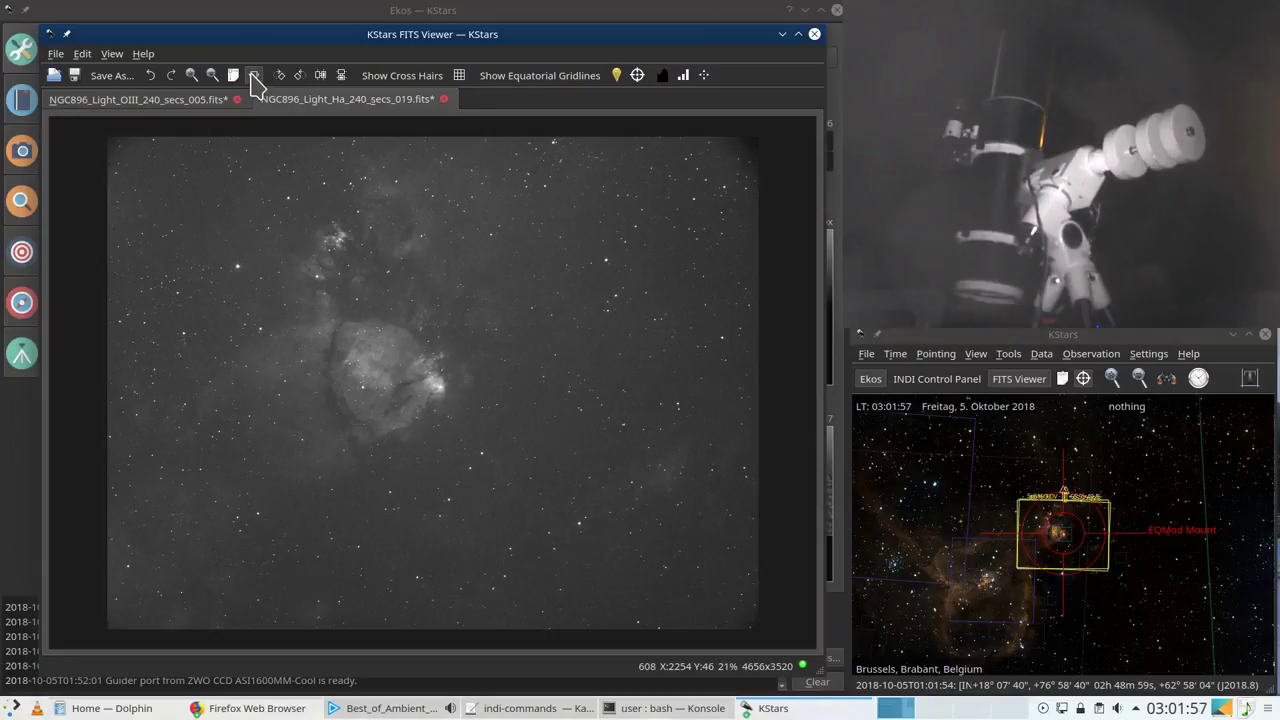
pyautogui.click(704, 76)
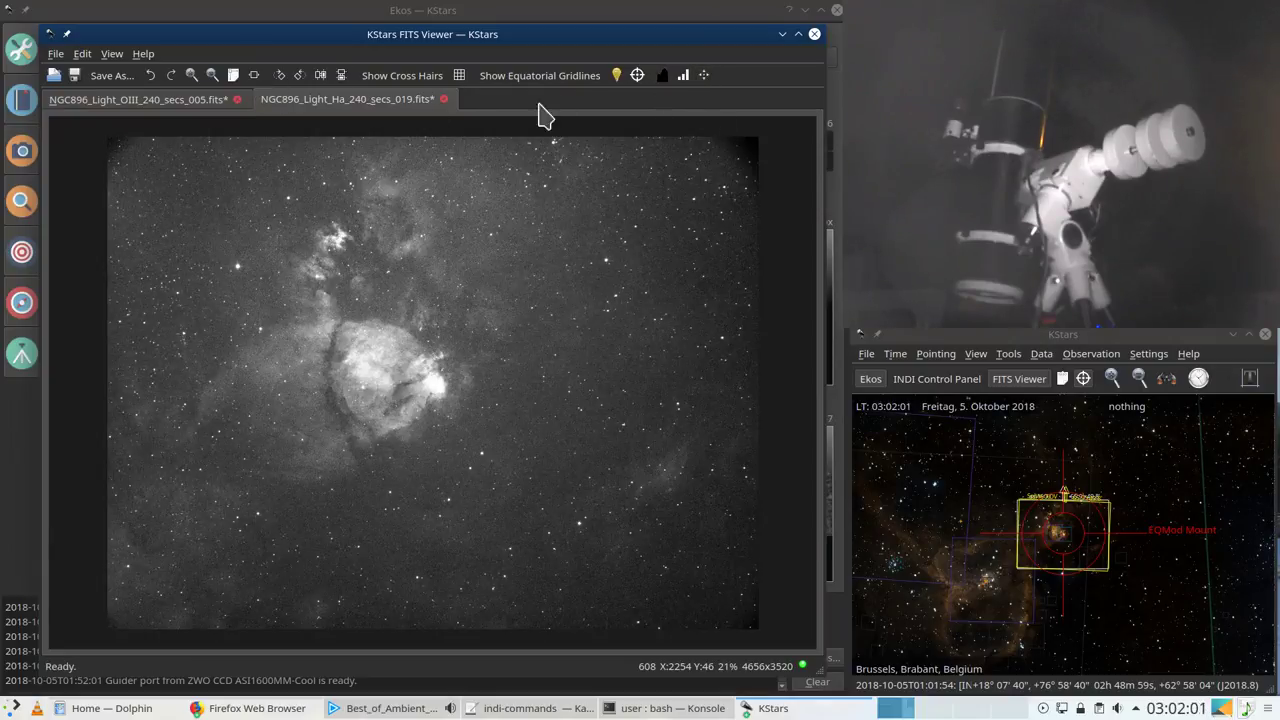
# Step: Compare the nebula structure in the stretched NGC896 OIII and Ha frames by alternating between them
pyautogui.click(188, 102)
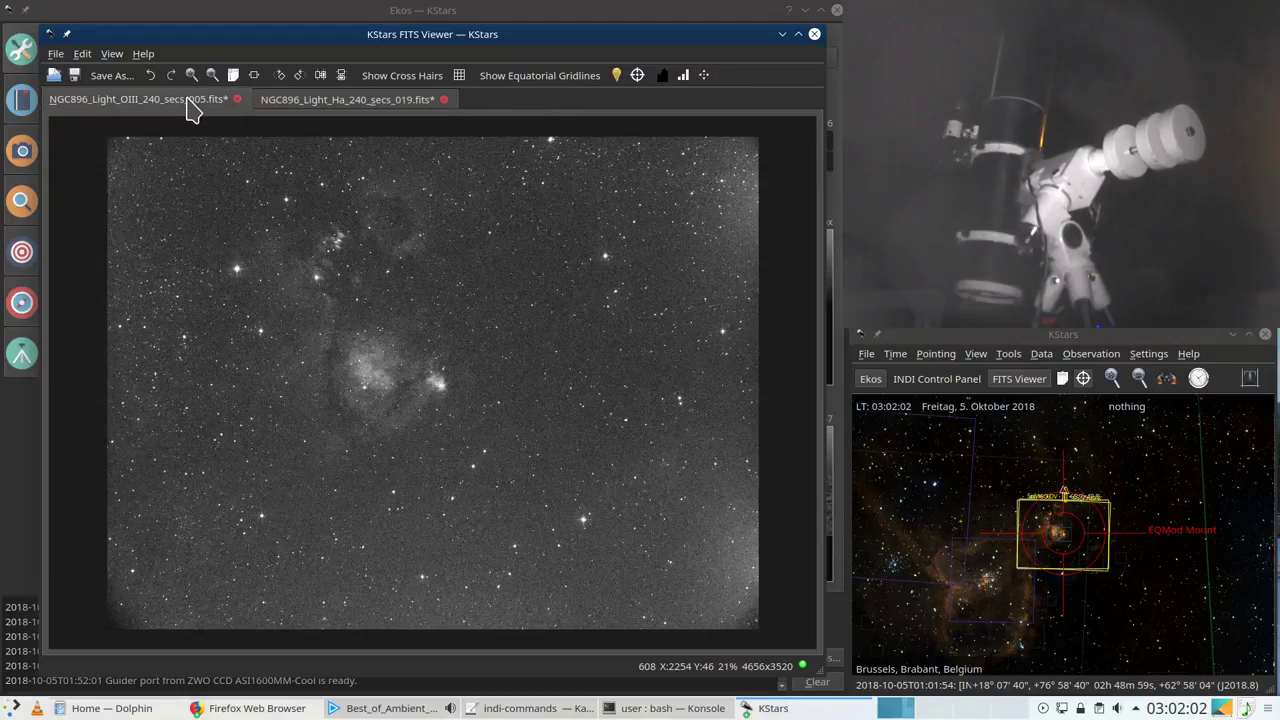
pyautogui.click(370, 104)
pyautogui.click(178, 104)
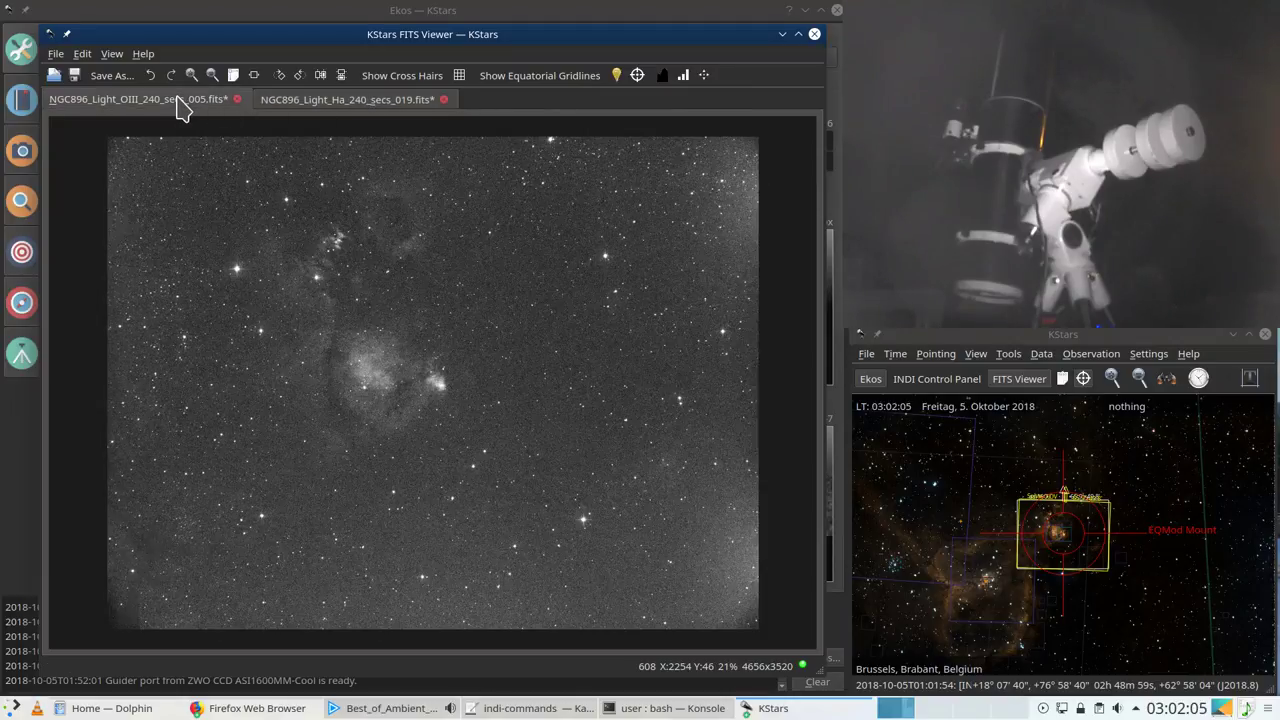
pyautogui.click(358, 104)
pyautogui.click(191, 113)
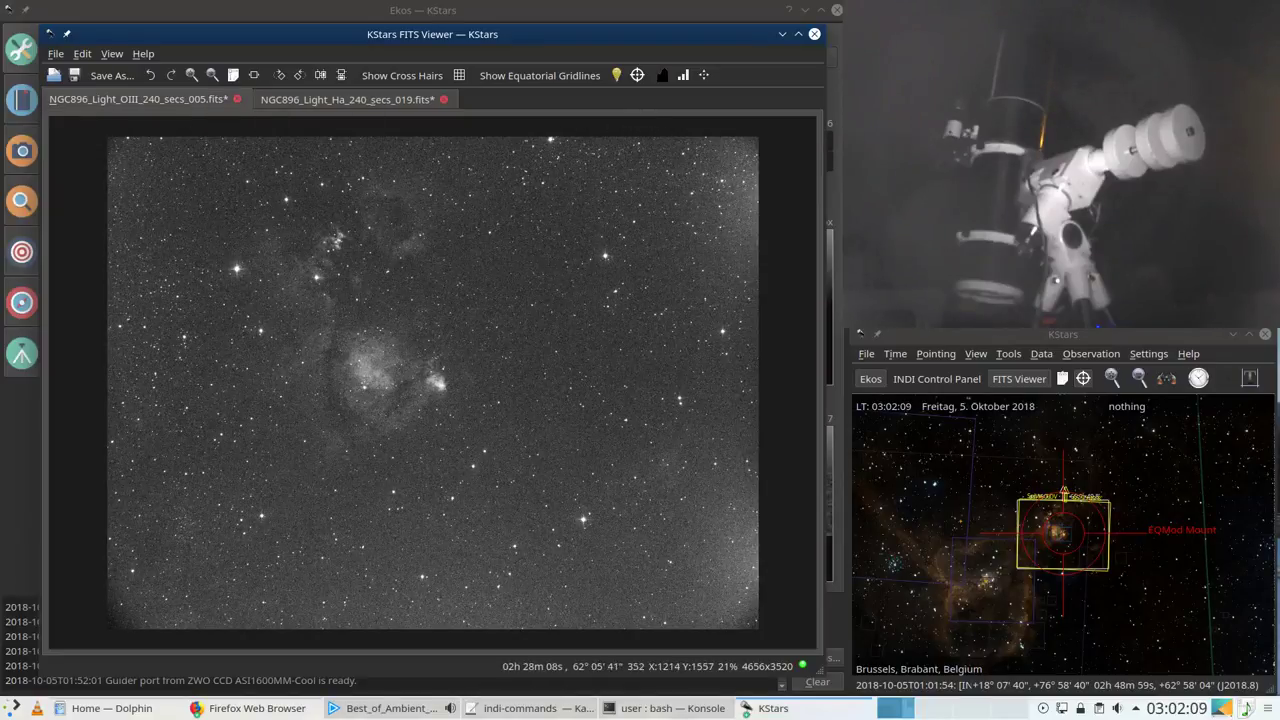
# Step: Check the sequence progress in the Ekos summary and capture queue, and examine the star shapes in the last focus image
pyautogui.click(22, 447)
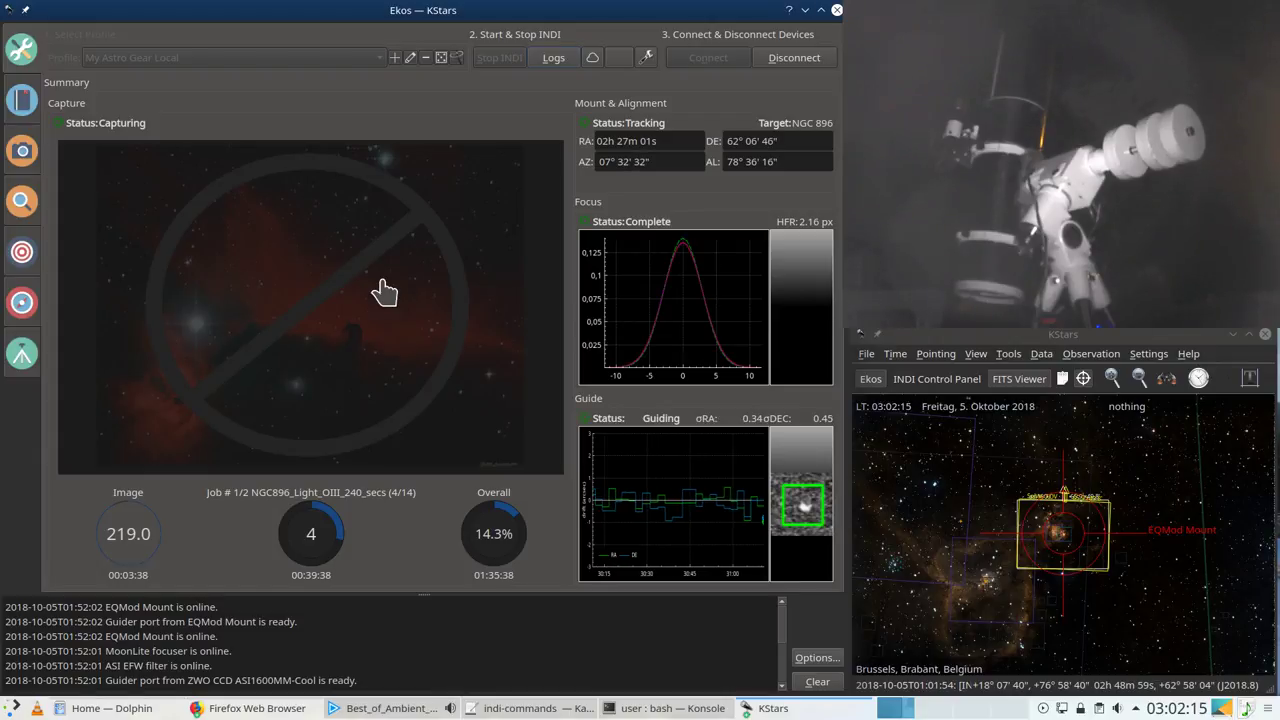
pyautogui.click(15, 205)
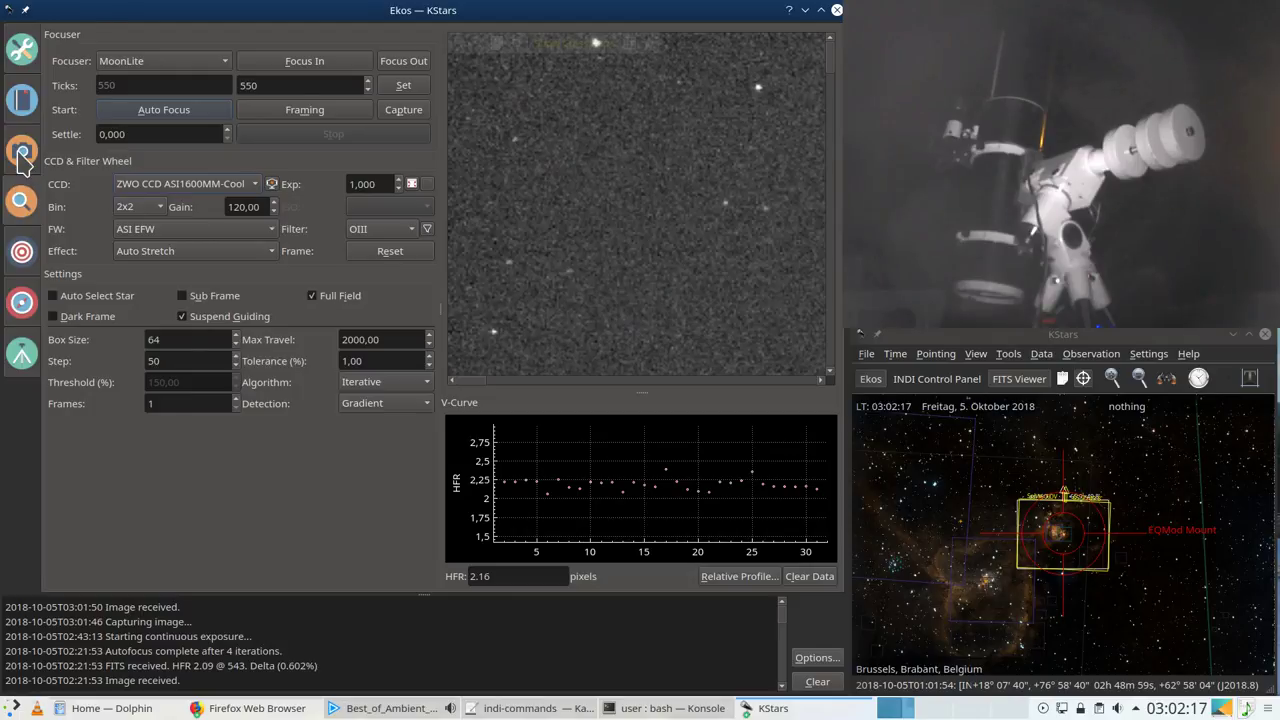
pyautogui.click(22, 152)
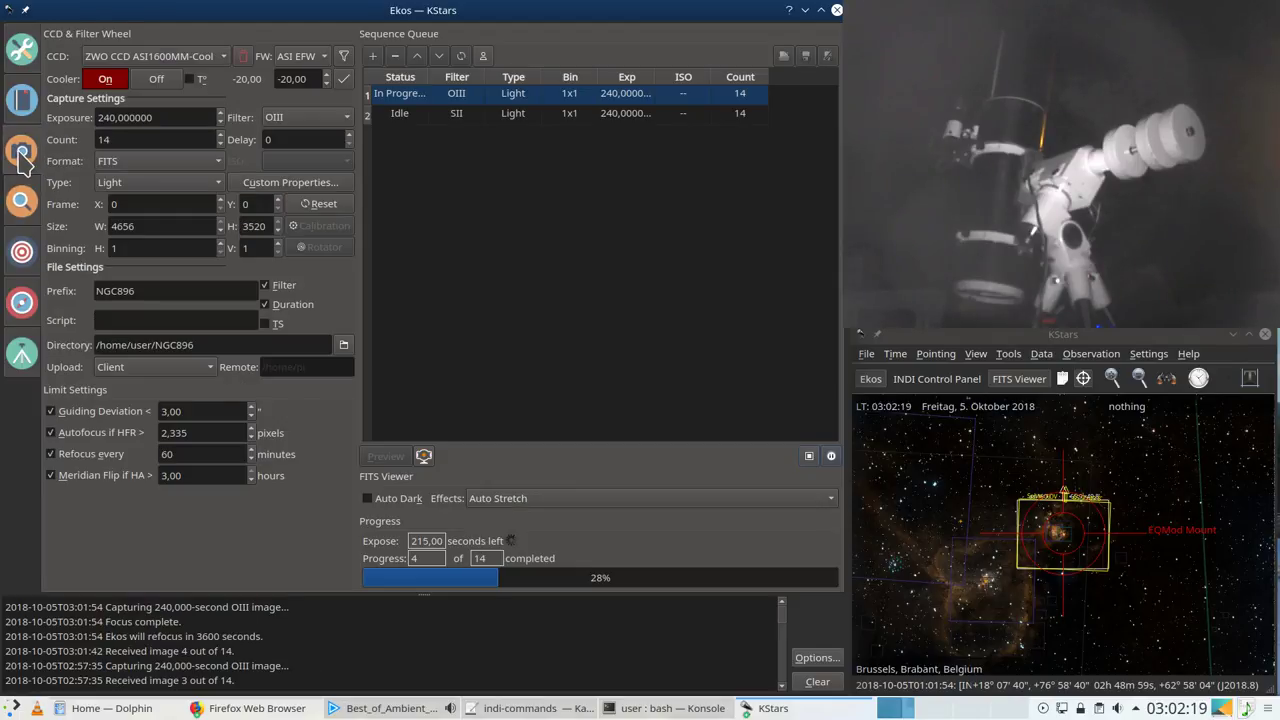
pyautogui.click(22, 203)
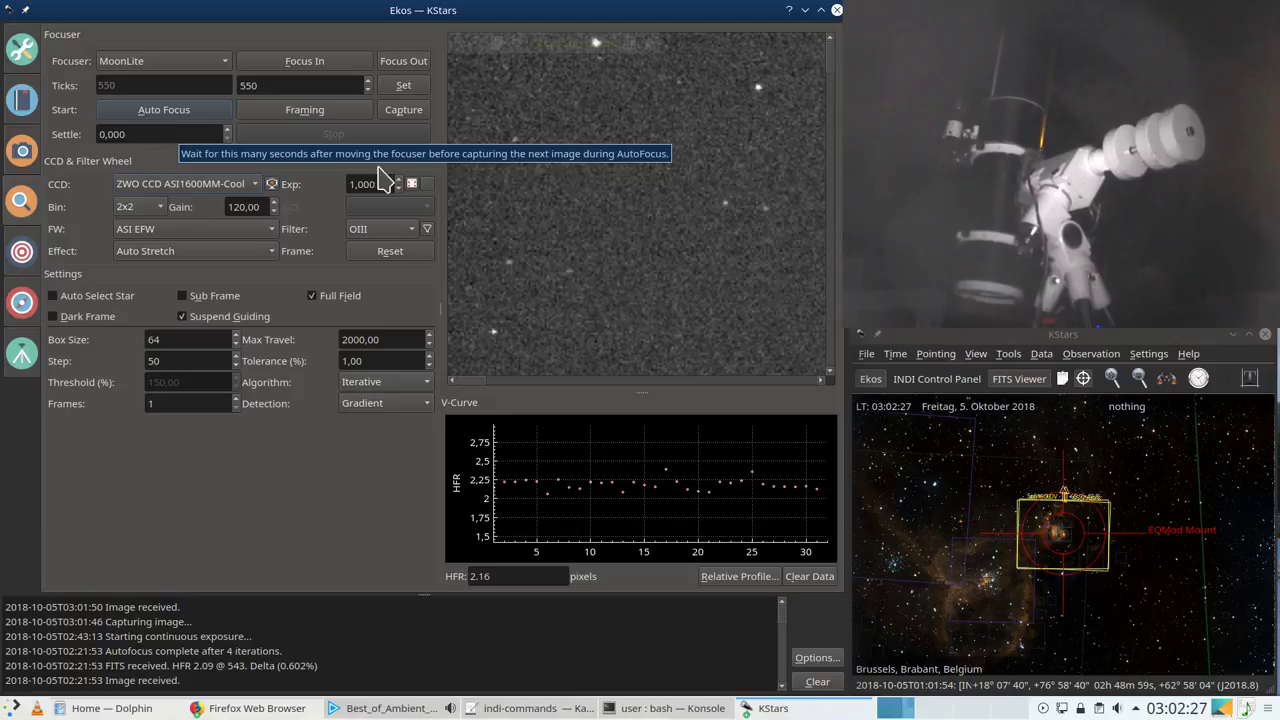
pyautogui.moveTo(486, 382); pyautogui.dragTo(797, 385)
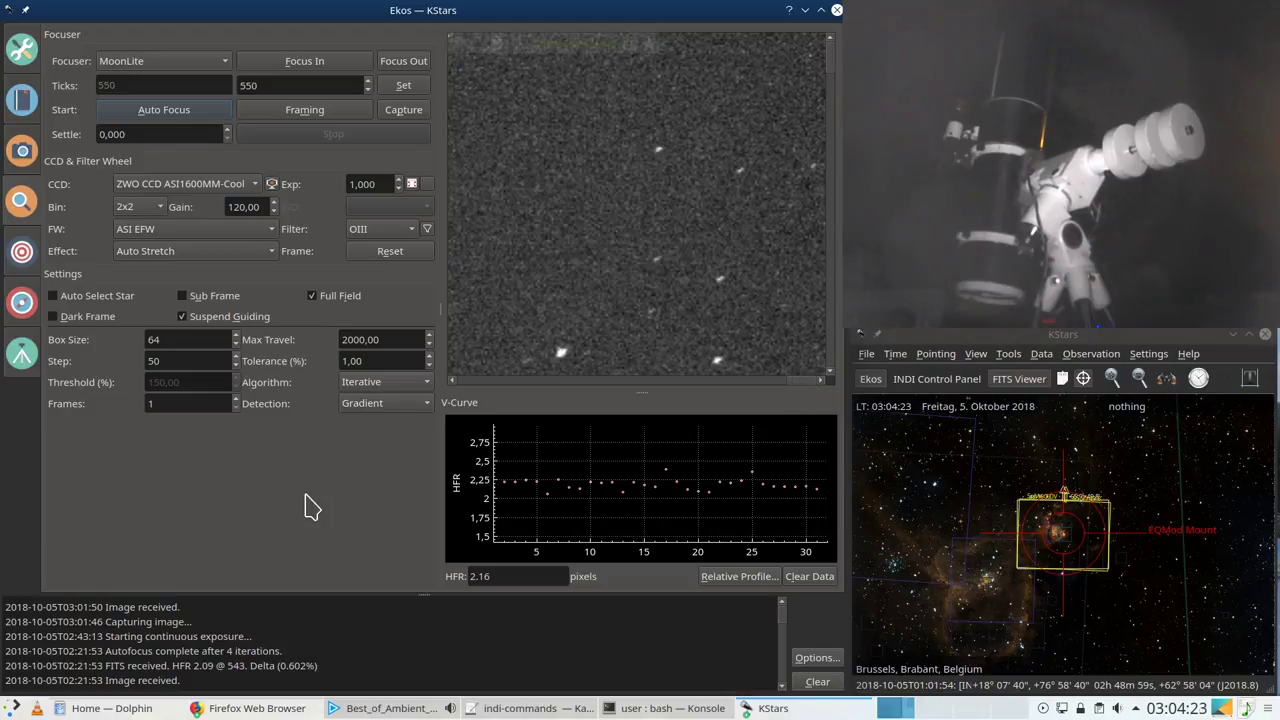
# Step: Abort the running OIII capture sequence and start continuous framing exposures in the focus module with the clear filter at 0.5 s
pyautogui.click(22, 148)
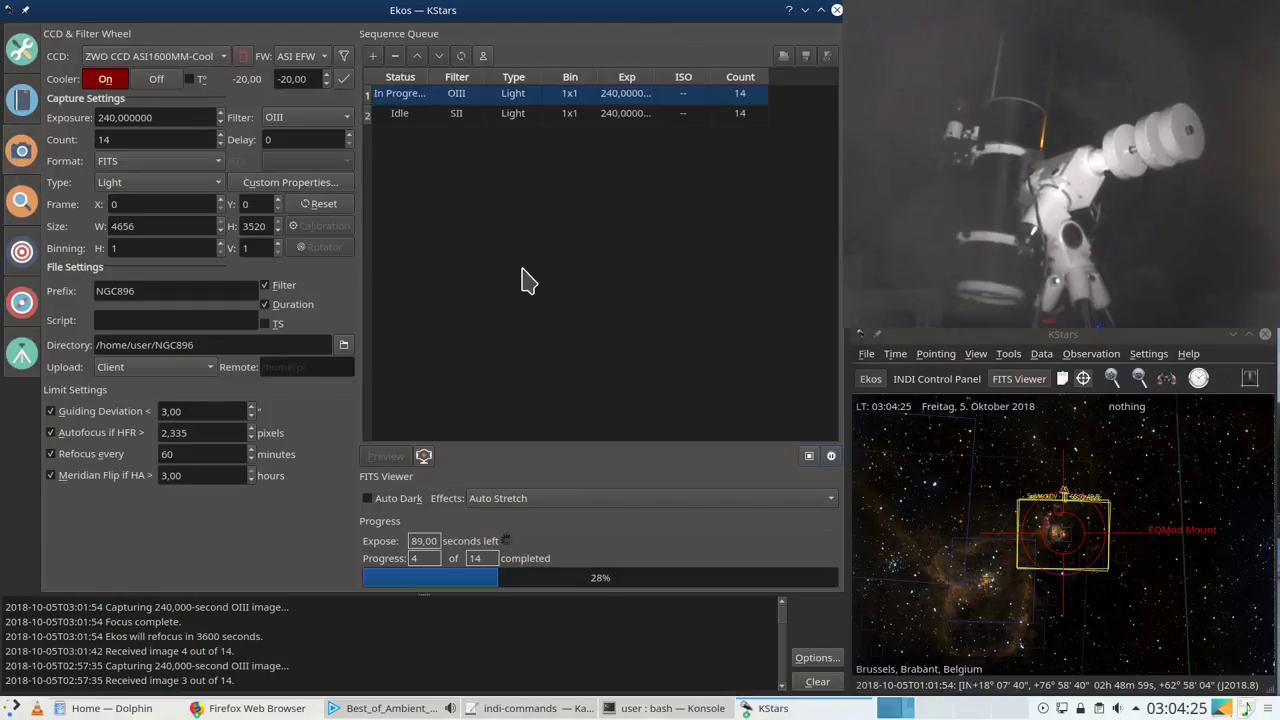
pyautogui.click(809, 456)
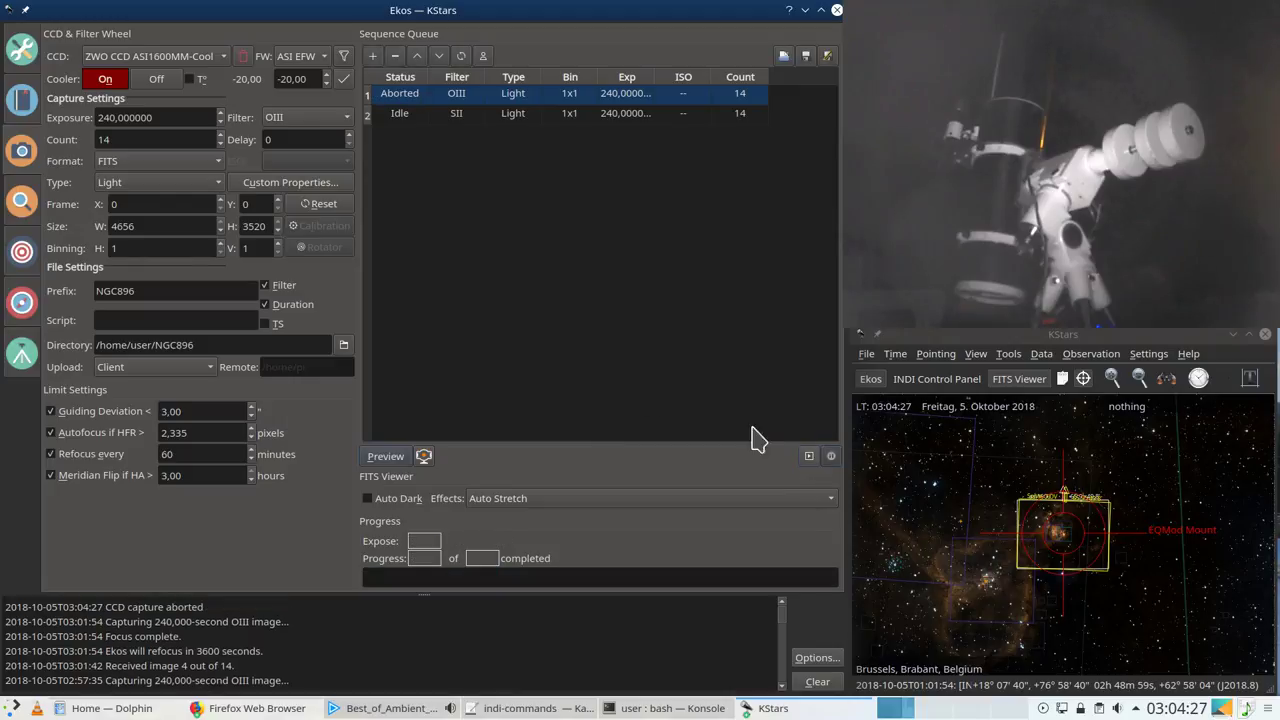
pyautogui.click(22, 201)
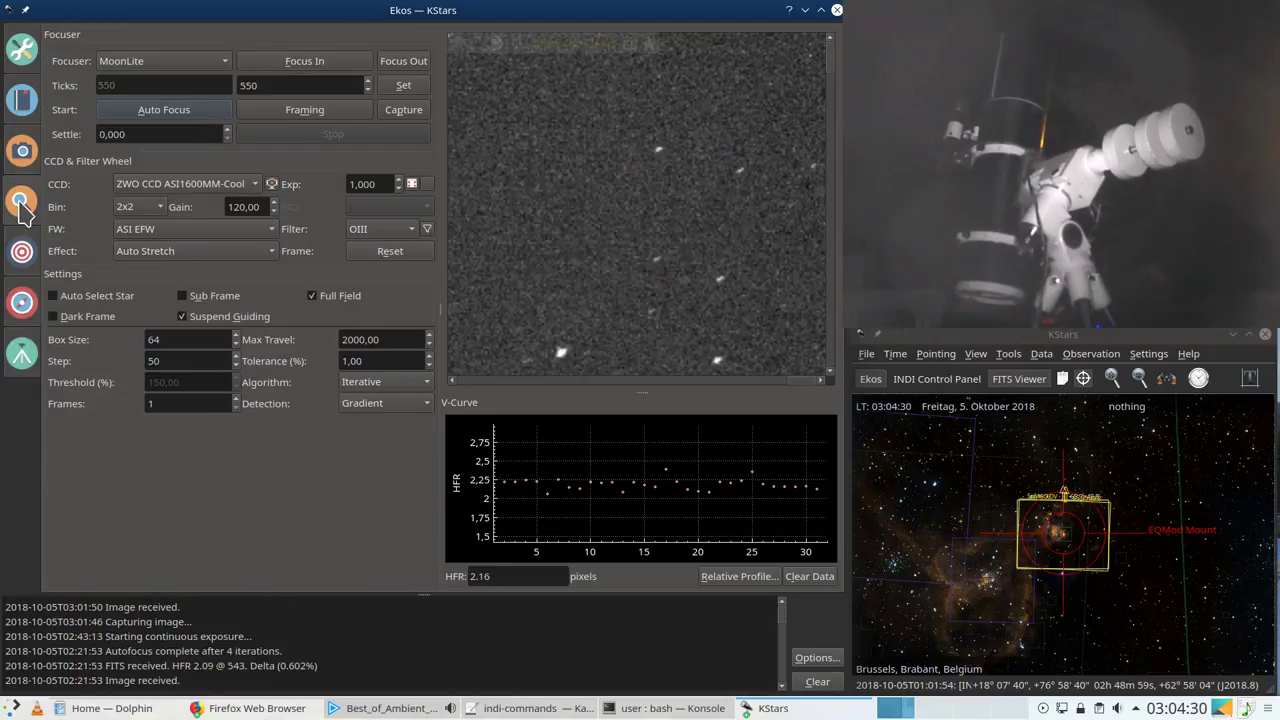
pyautogui.click(318, 112)
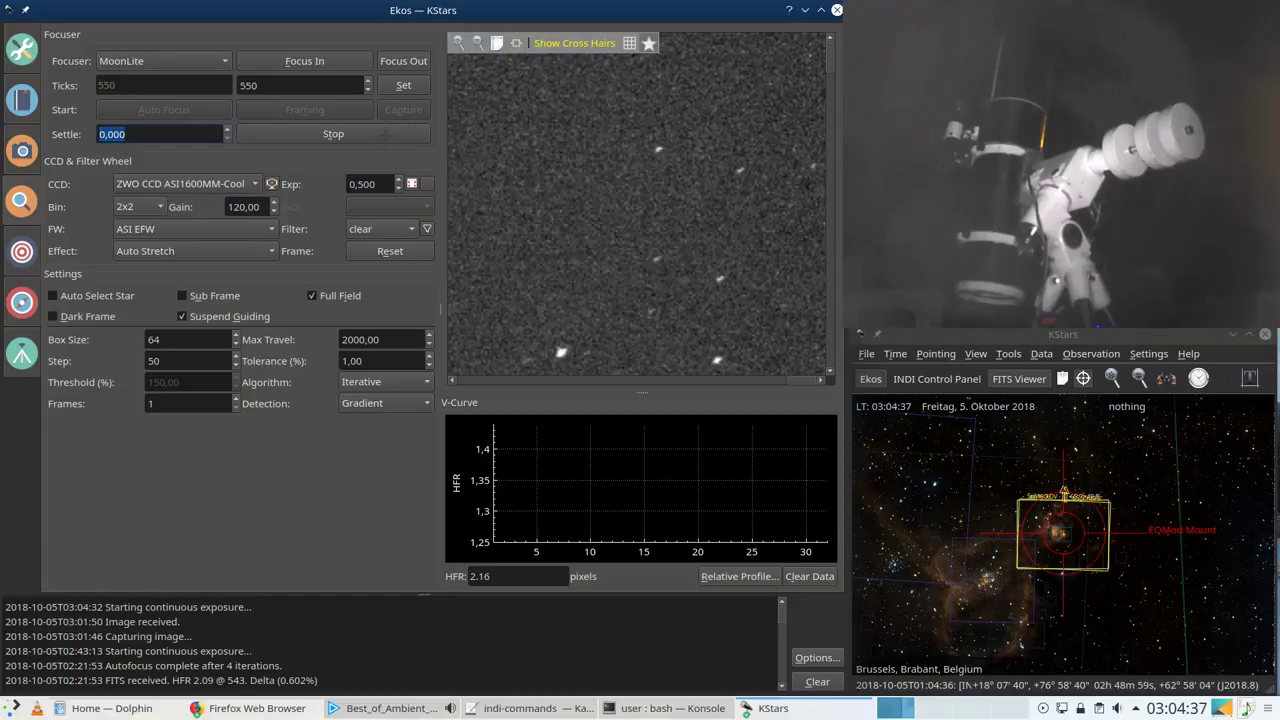
# Step: Move the MoonLite focuser to absolute position 560 while the framing exposures run
pyautogui.moveTo(304, 86); pyautogui.dragTo(186, 92)
pyautogui.press('BackSpace')
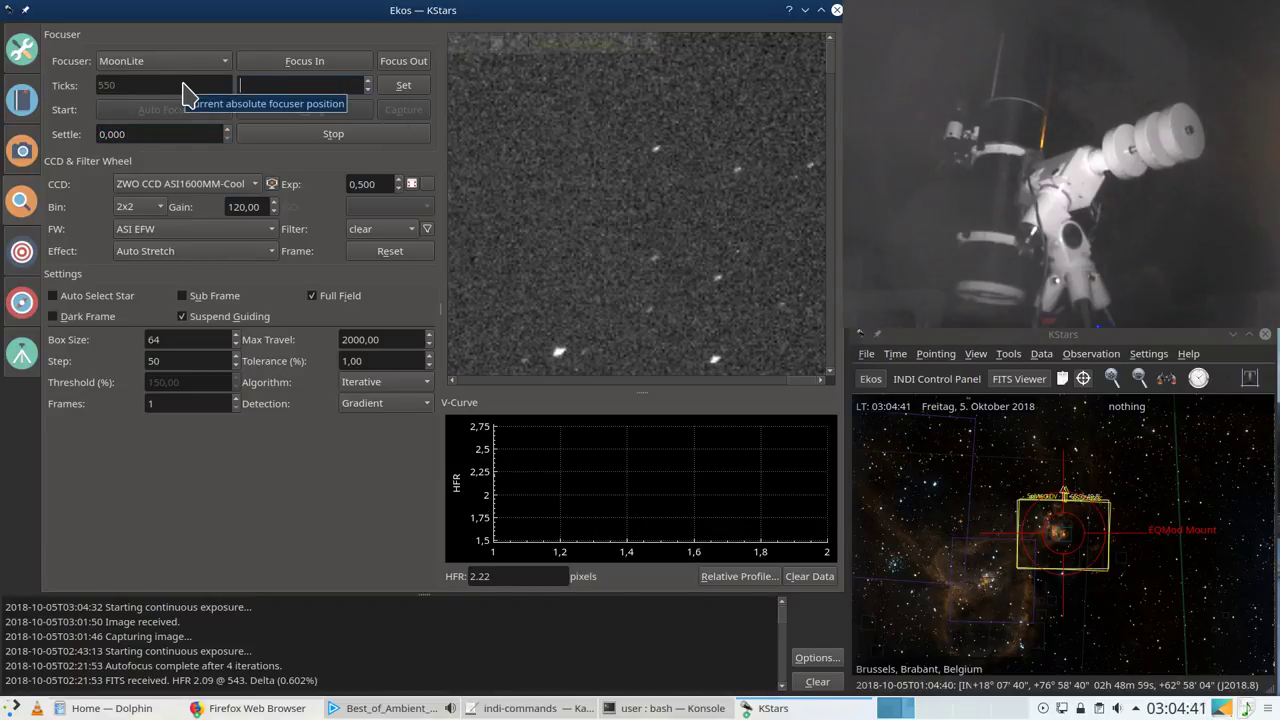
pyautogui.write('5600')
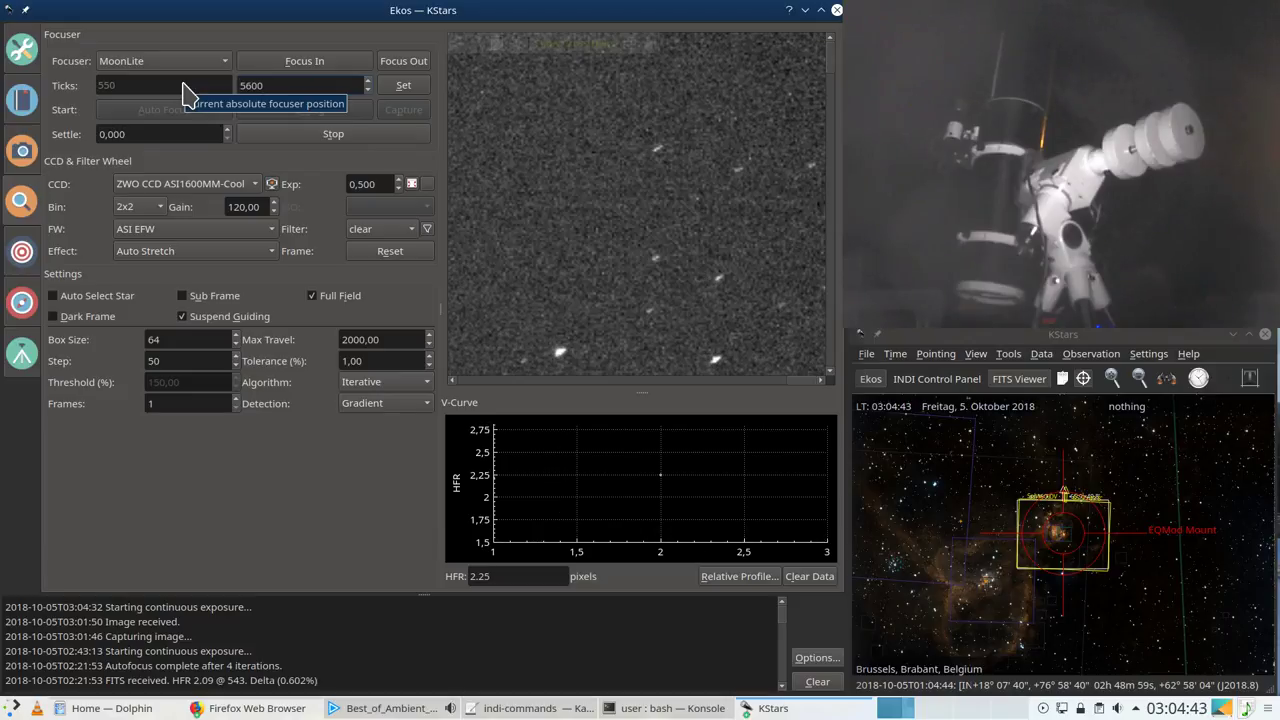
pyautogui.click(406, 92)
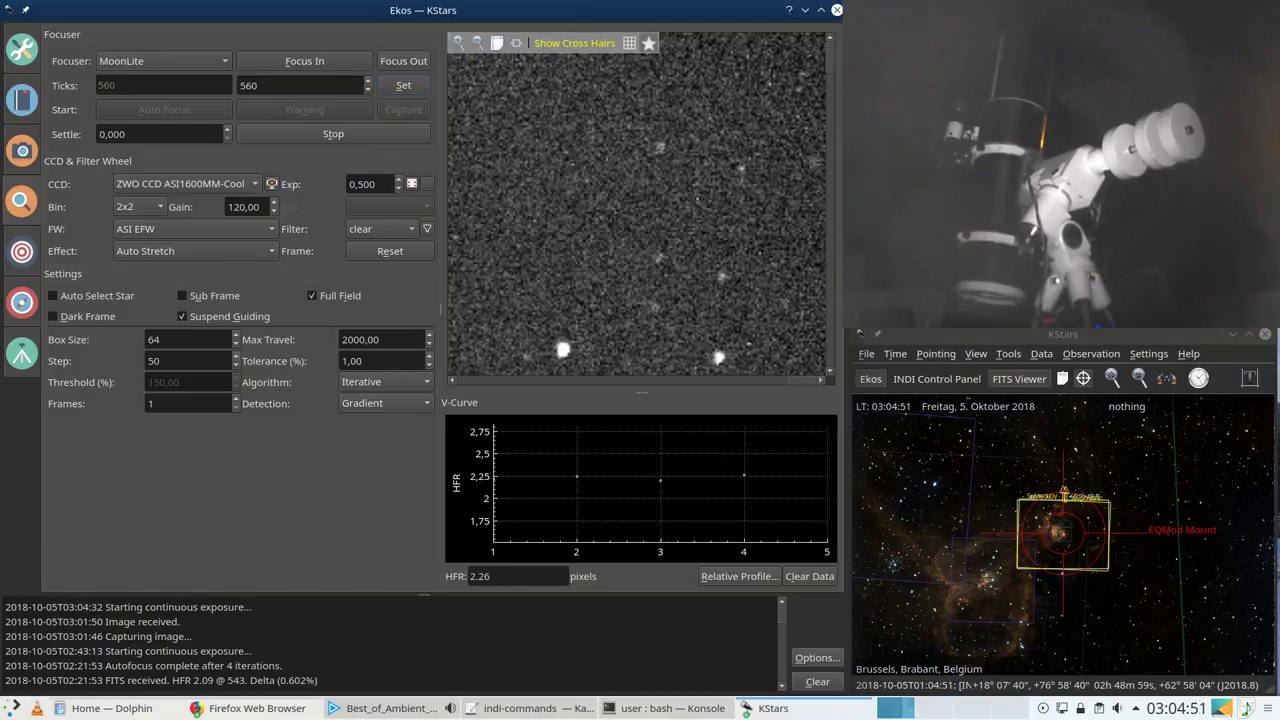
pyautogui.click(310, 85)
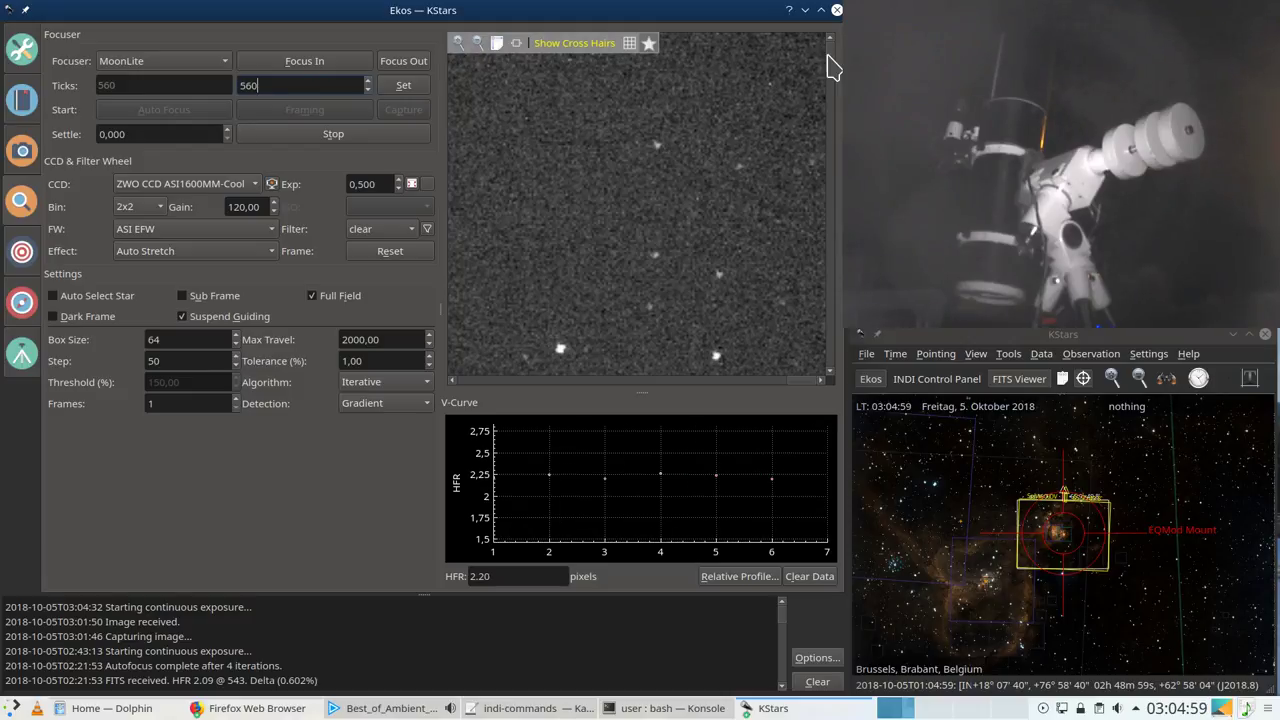
# Step: Examine the star shapes across the framing image and move the MoonLite focuser to absolute position 550
pyautogui.scroll(-5, 829, 63)
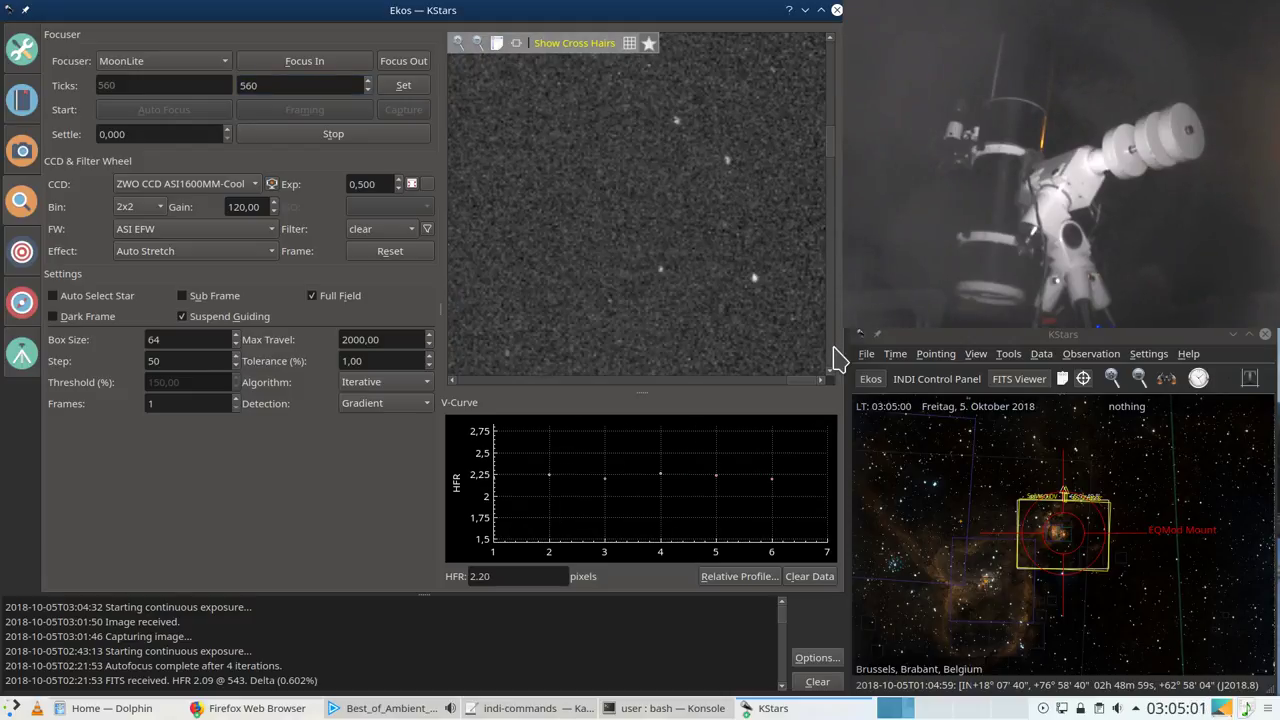
pyautogui.moveTo(829, 350)
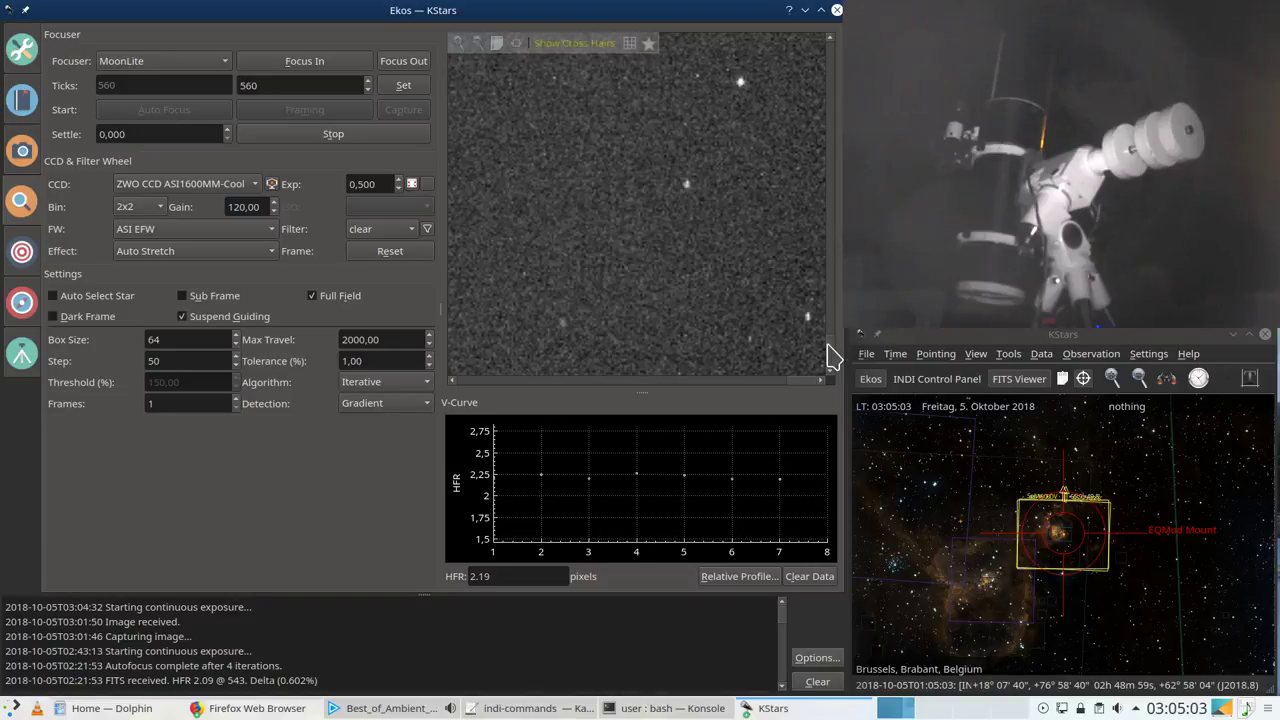
pyautogui.scroll(1, 827, 341)
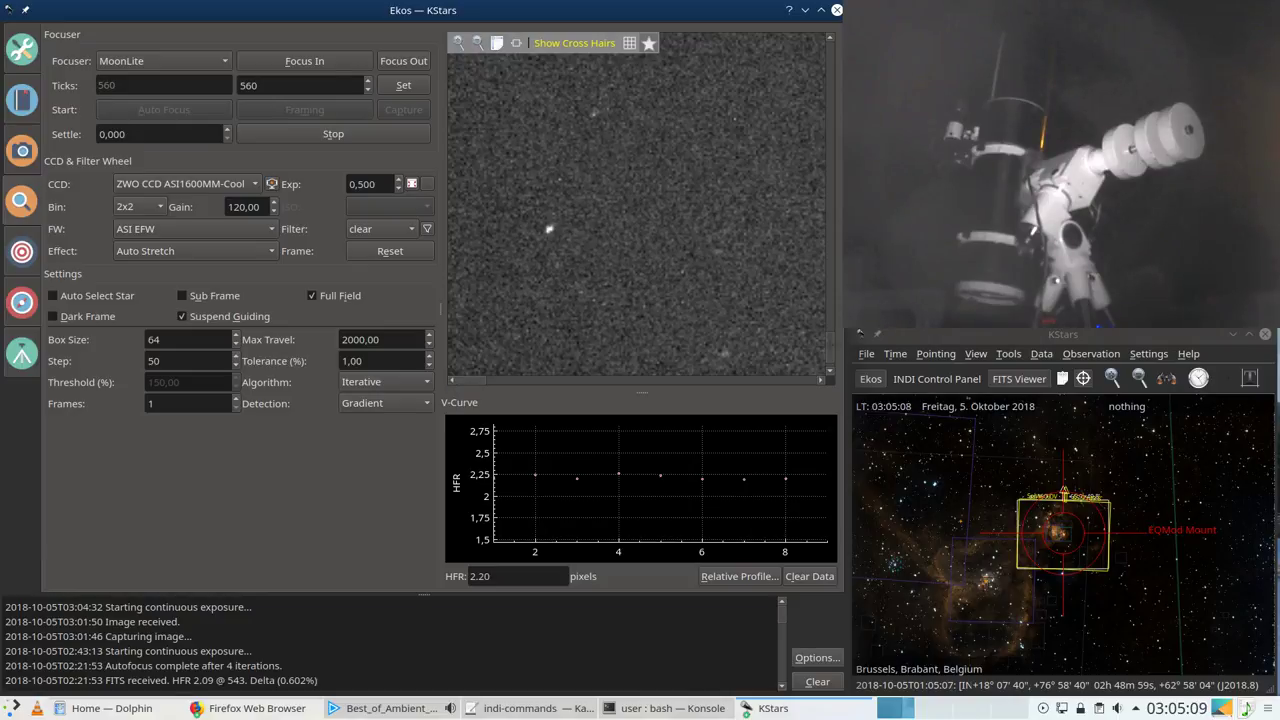
pyautogui.scroll(5, 835, 308)
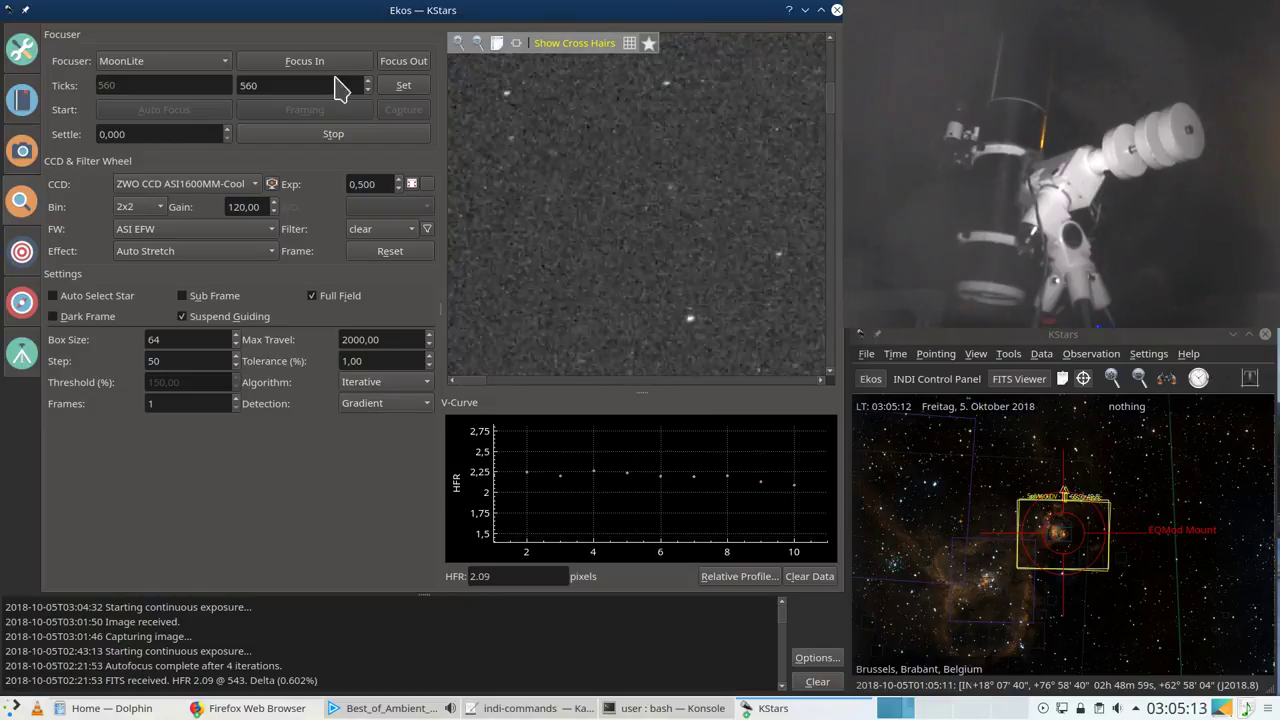
pyautogui.press('BackSpace')
pyautogui.press('BackSpace')
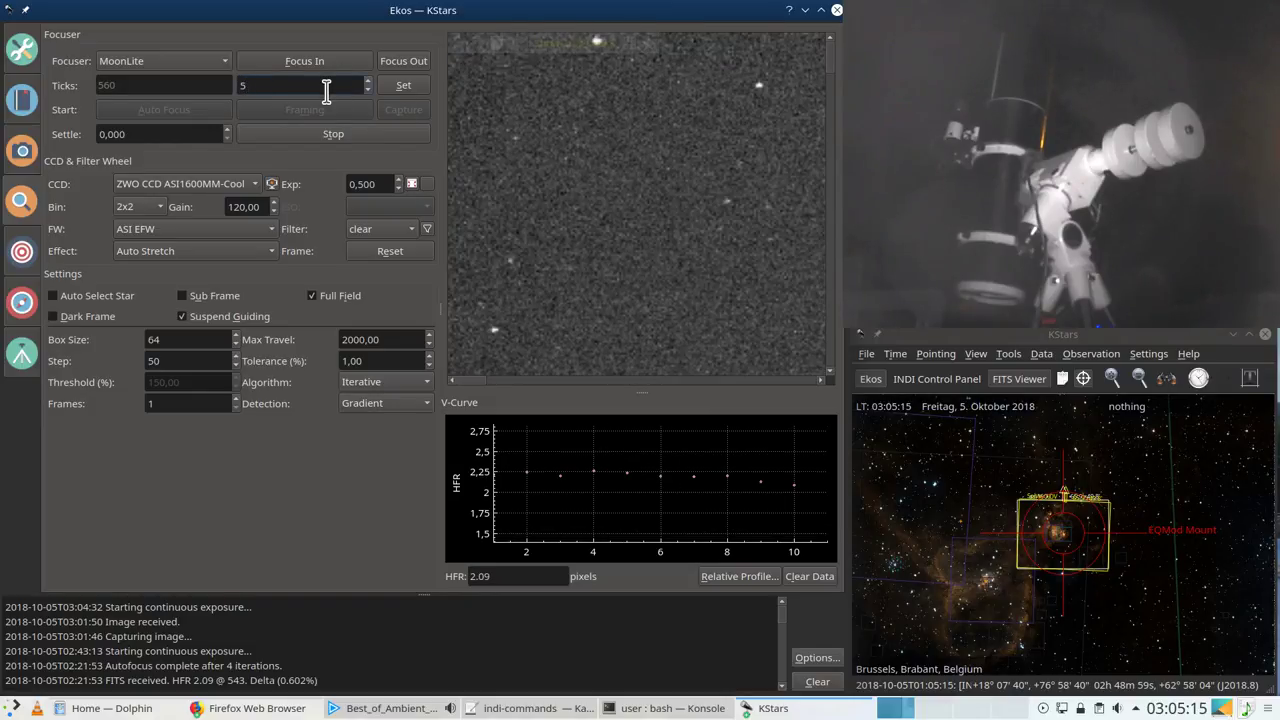
pyautogui.write('50')
pyautogui.click(402, 88)
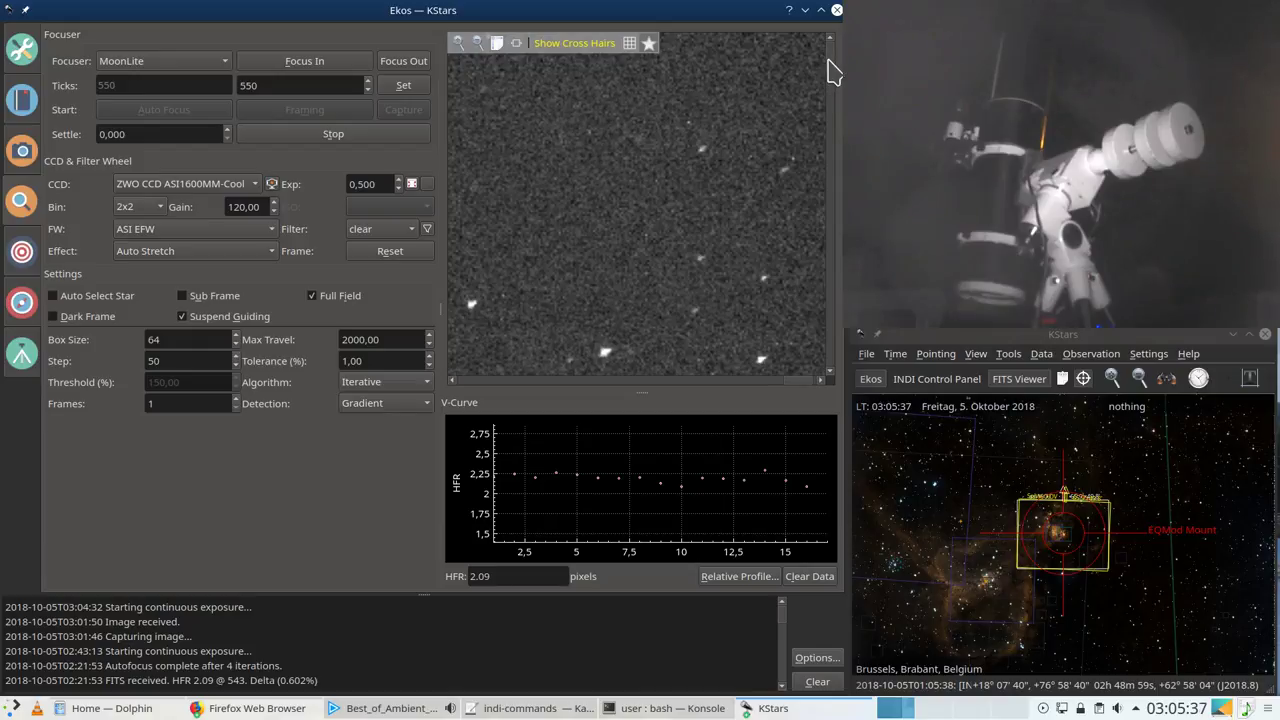
# Step: Move the MoonLite focuser to absolute position 540 while the framing exposures continue
pyautogui.click(330, 86)
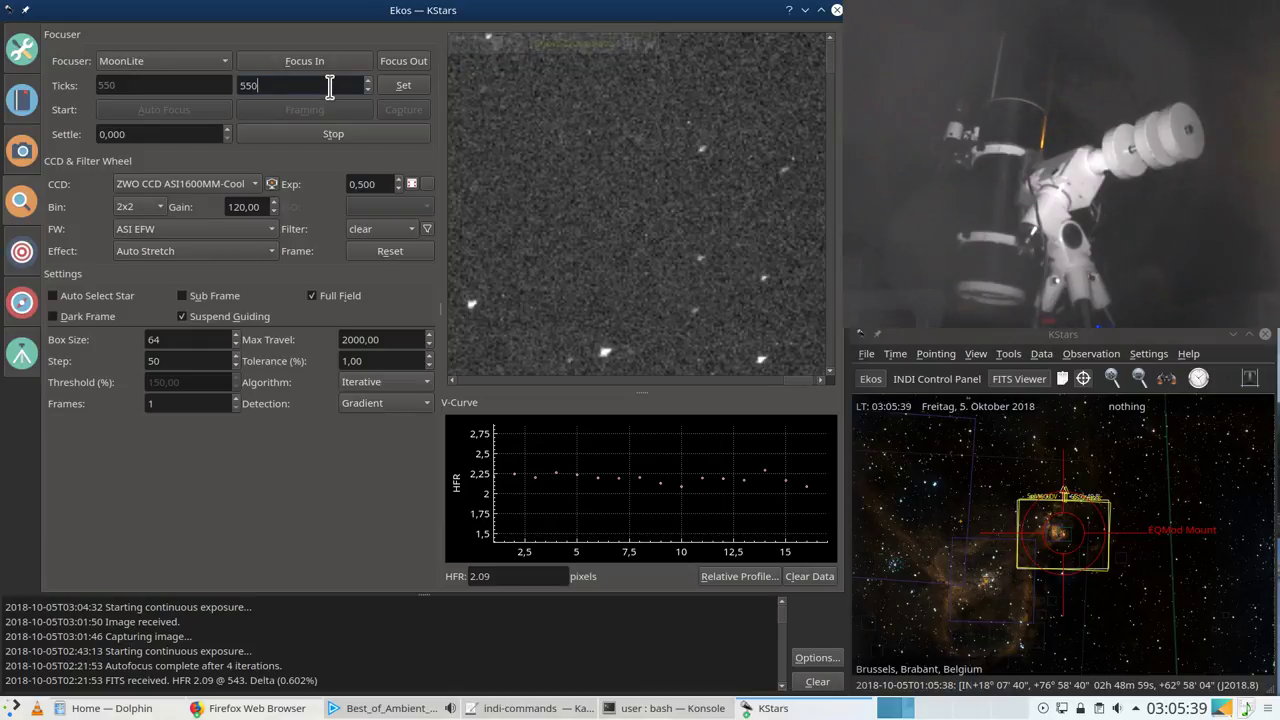
pyautogui.press('BackSpace')
pyautogui.press('BackSpace')
pyautogui.write('40')
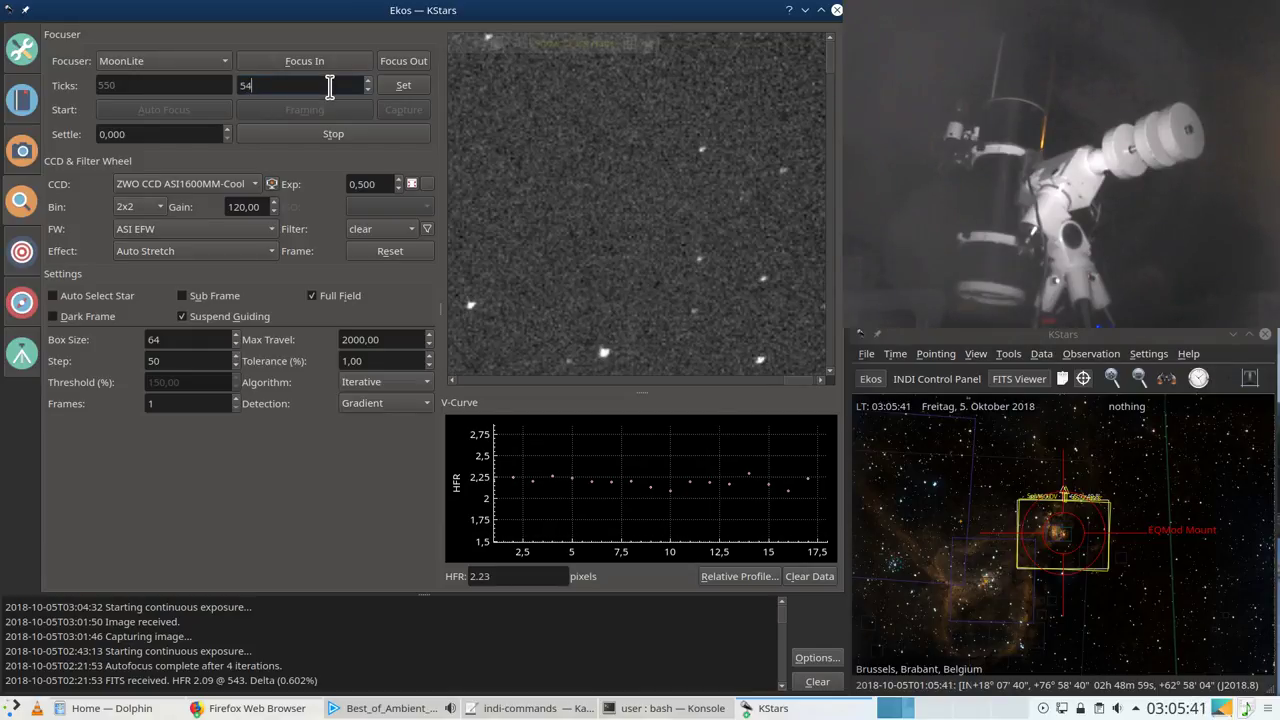
pyautogui.click(415, 89)
pyautogui.click(410, 85)
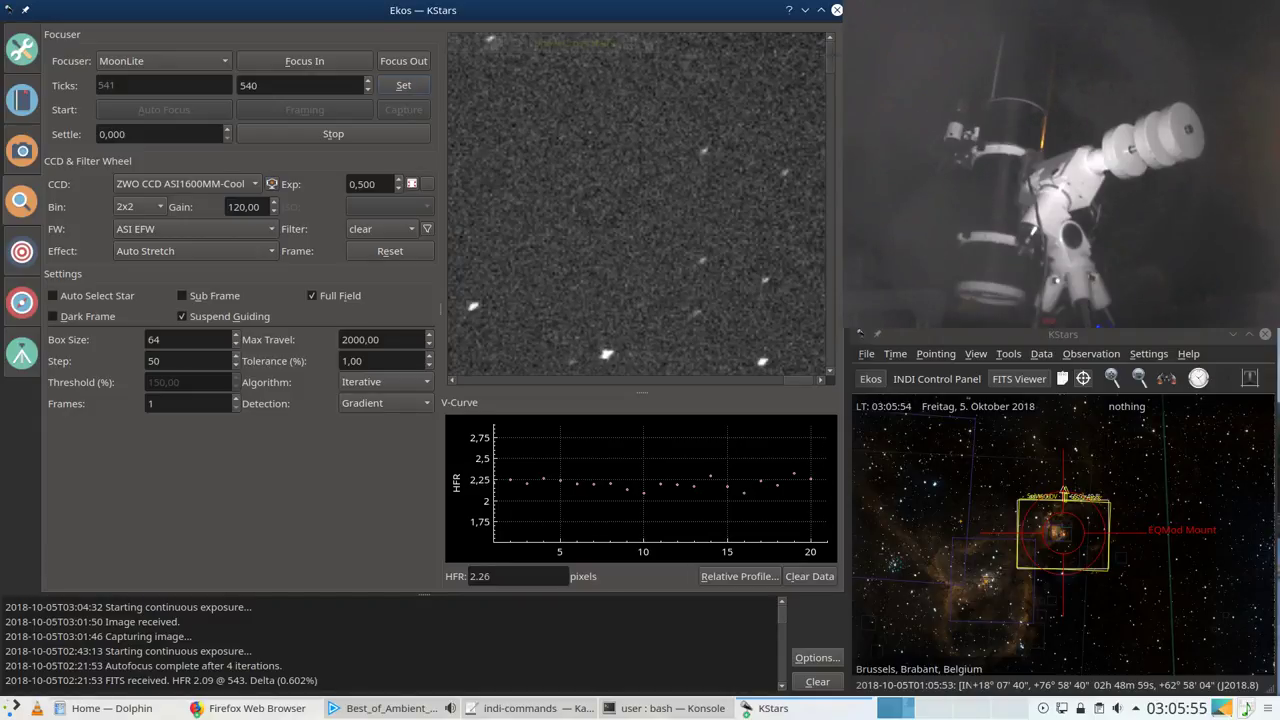
# Step: Inspect the stars in different areas of the framing image and move the MoonLite focuser to absolute position 555
pyautogui.scroll(-2, 833, 80)
pyautogui.moveTo(833, 80); pyautogui.dragTo(833, 283)
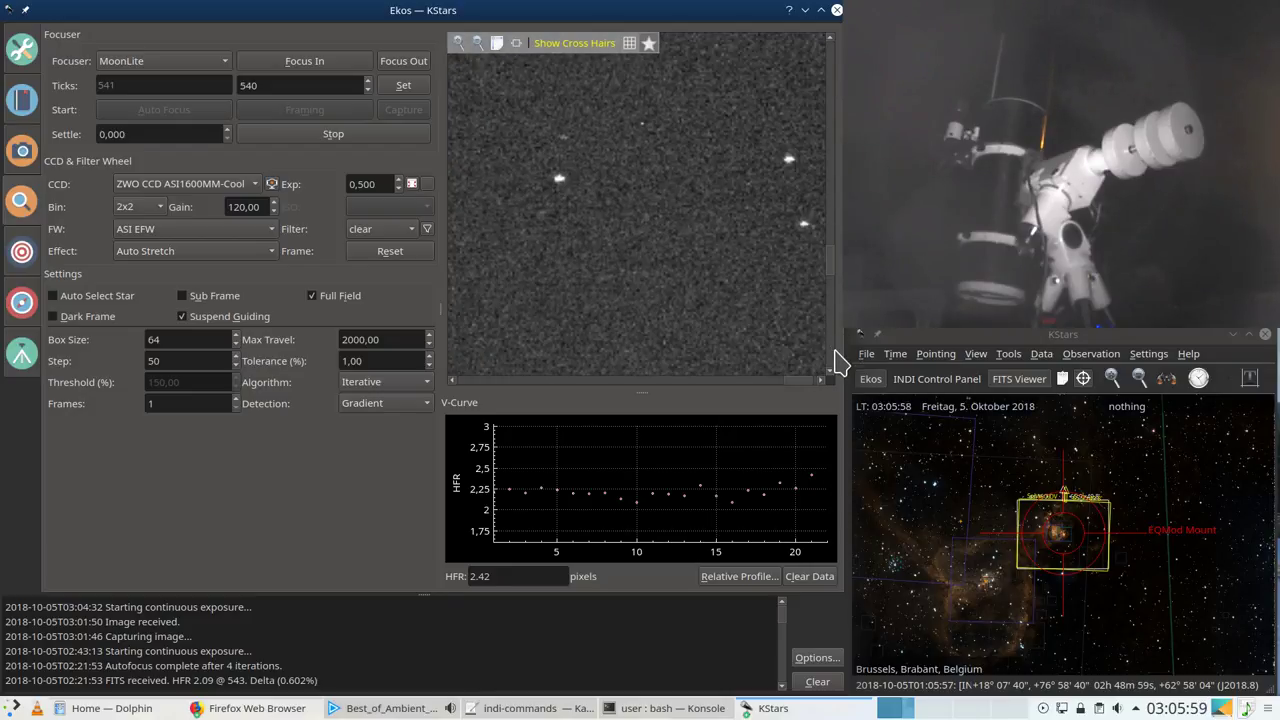
pyautogui.click(318, 88)
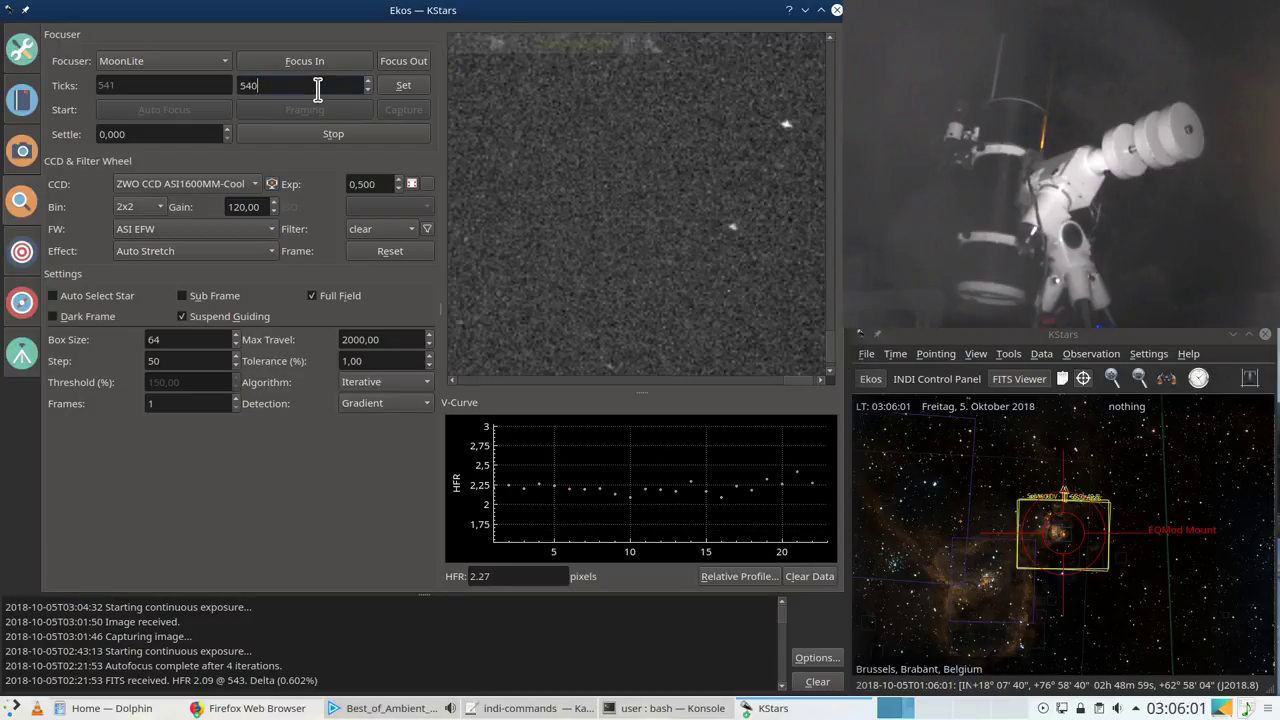
pyautogui.press('BackSpace')
pyautogui.press('BackSpace')
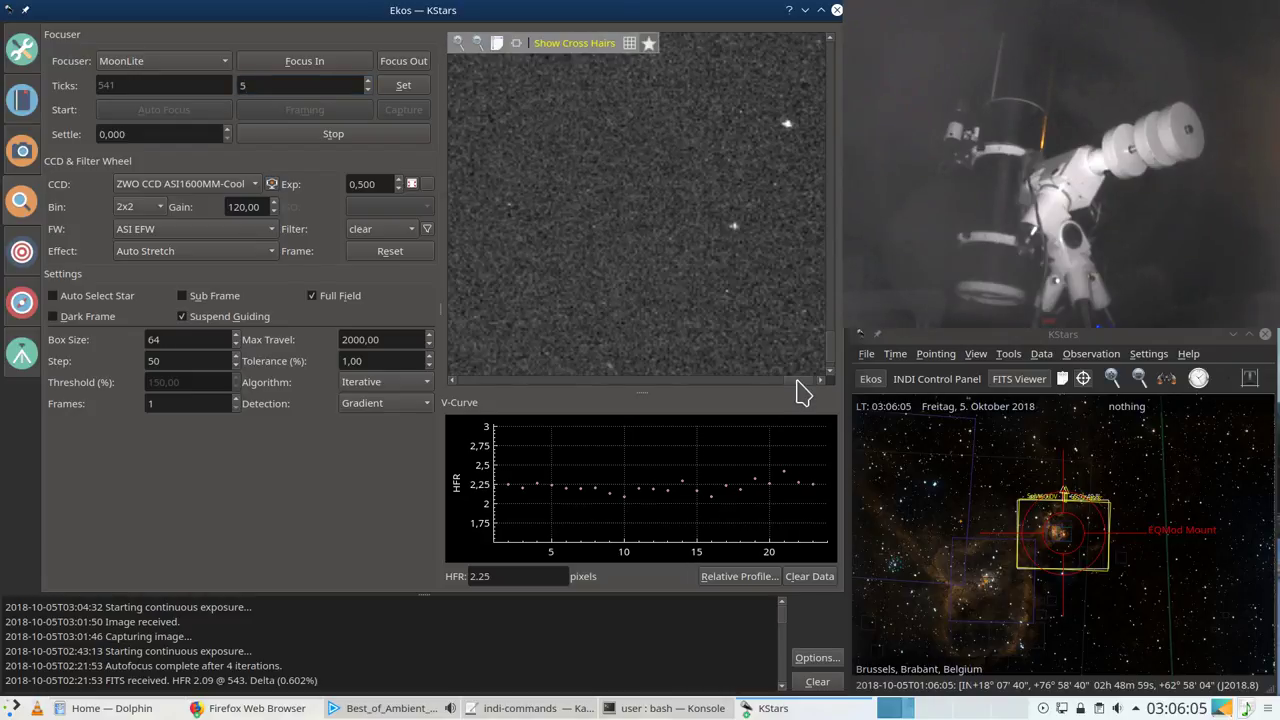
pyautogui.moveTo(798, 381); pyautogui.dragTo(610, 383)
pyautogui.click(470, 382)
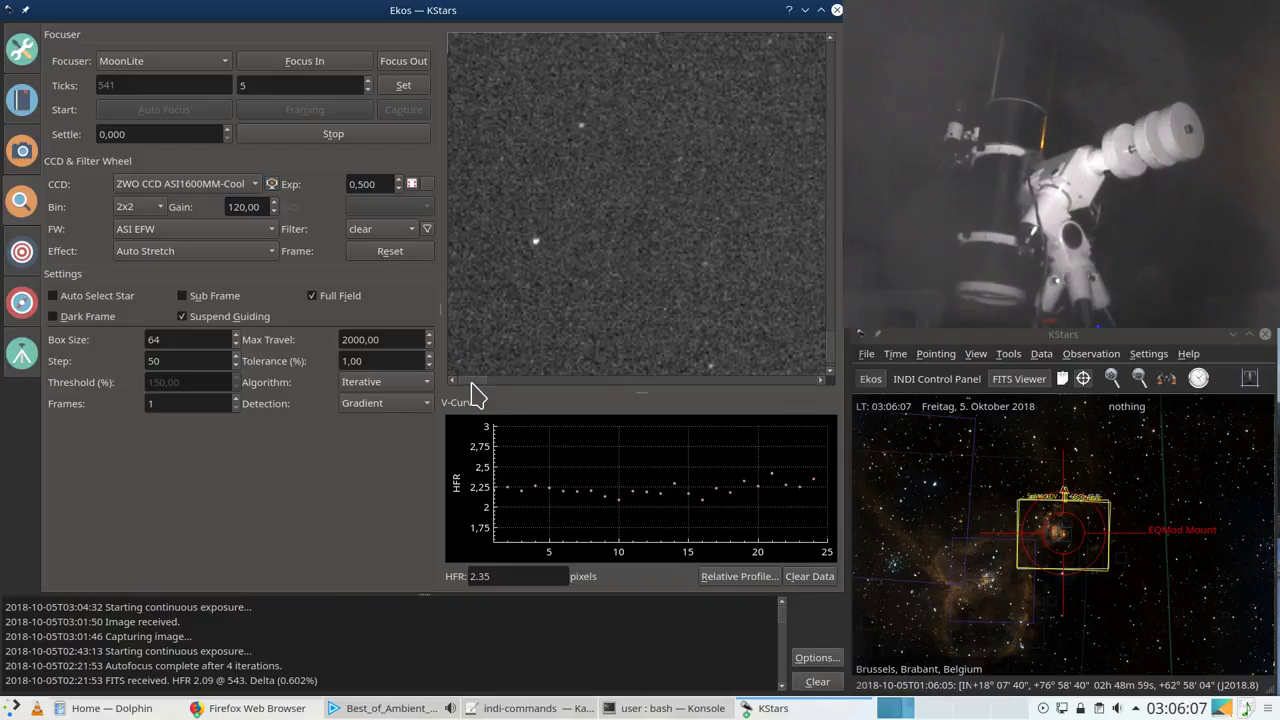
pyautogui.moveTo(465, 381); pyautogui.dragTo(518, 382)
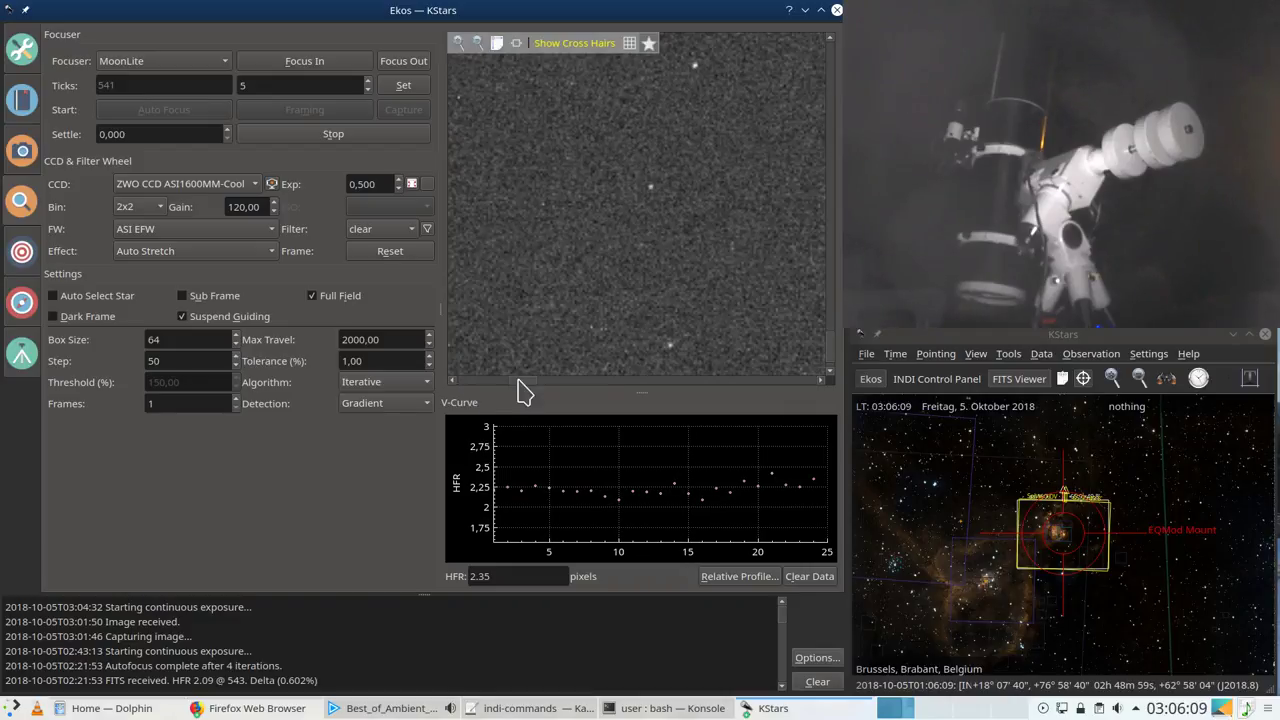
pyautogui.click(275, 87)
pyautogui.write('55')
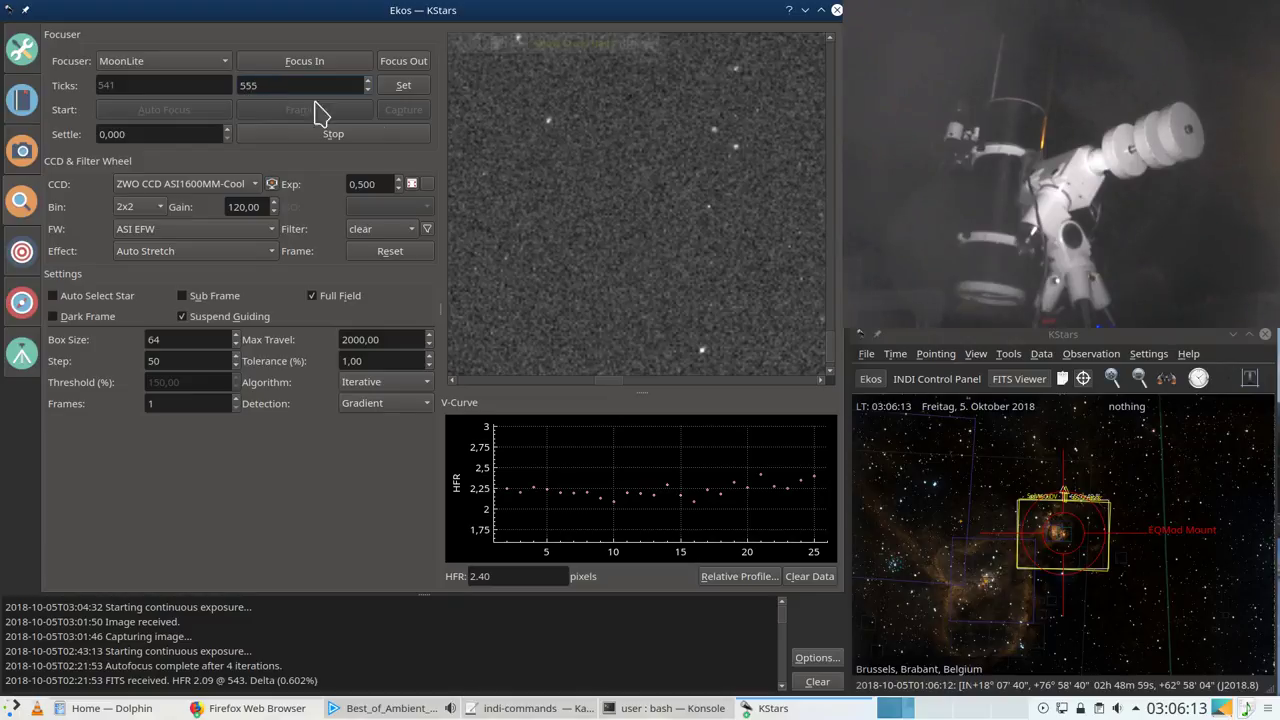
pyautogui.click(405, 88)
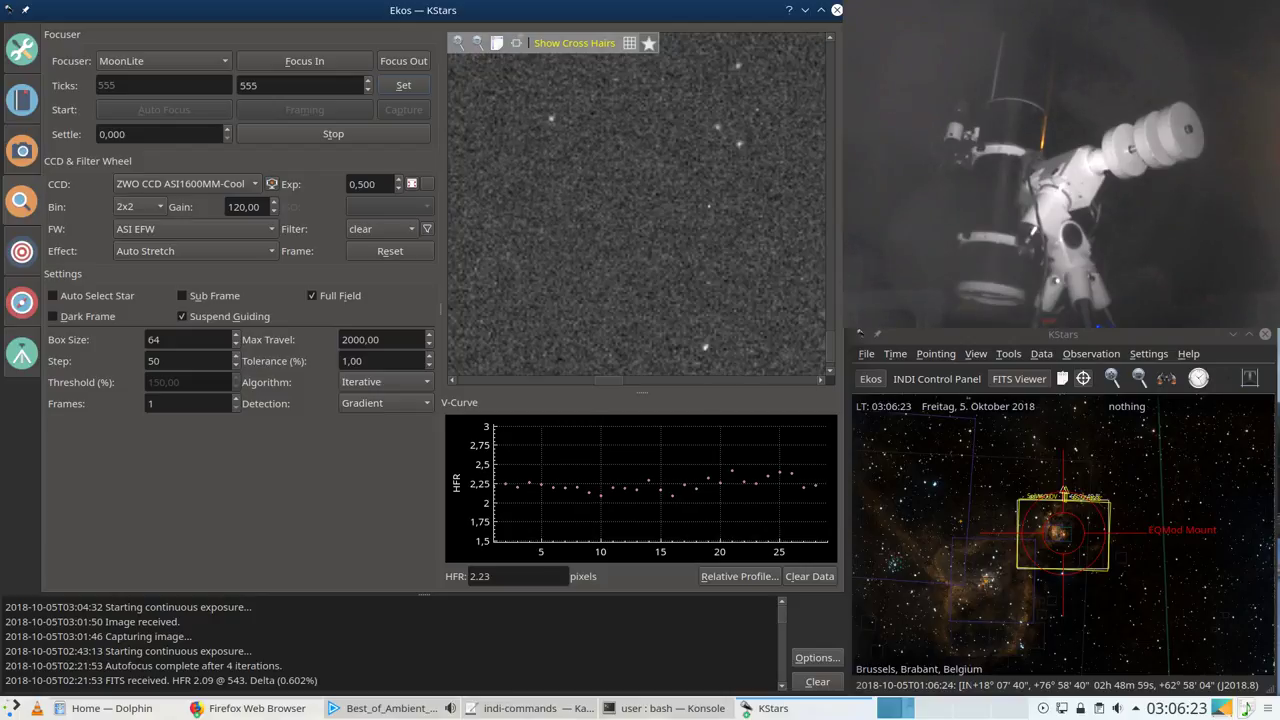
# Step: Check the star shapes toward the corners of the framing image and stop the continuous exposures
pyautogui.moveTo(606, 381); pyautogui.dragTo(749, 381)
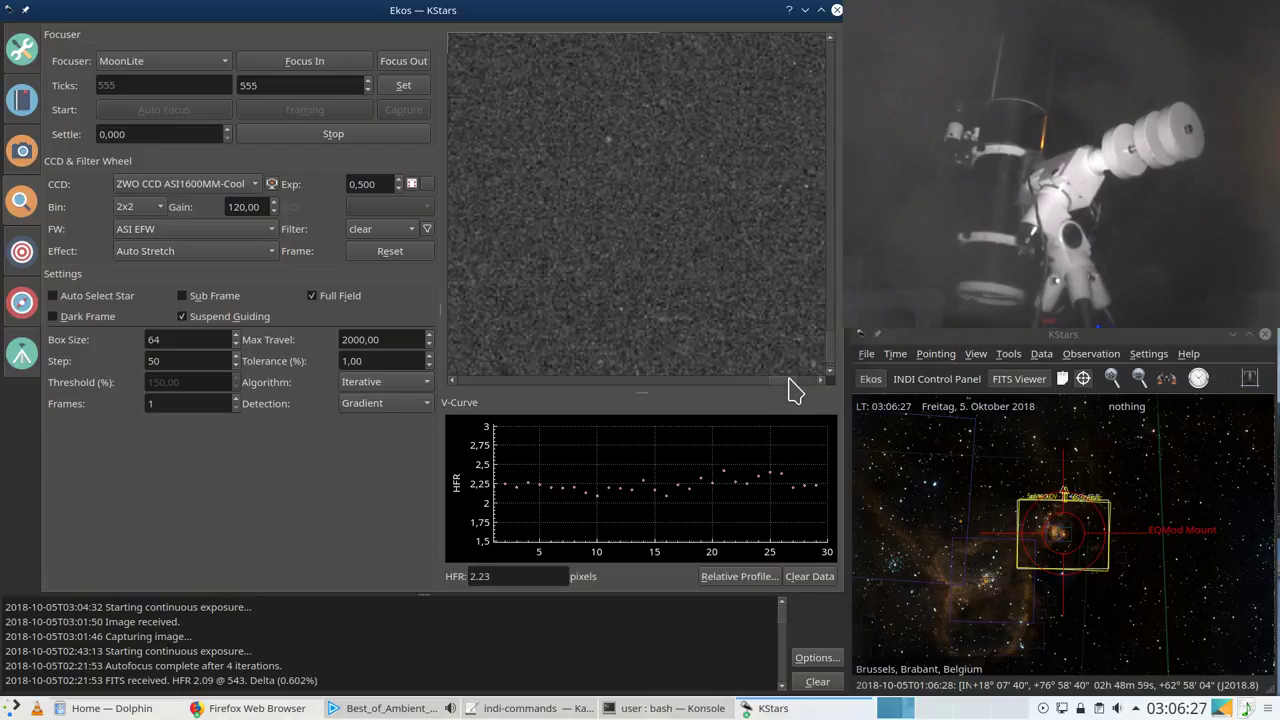
pyautogui.moveTo(777, 391)
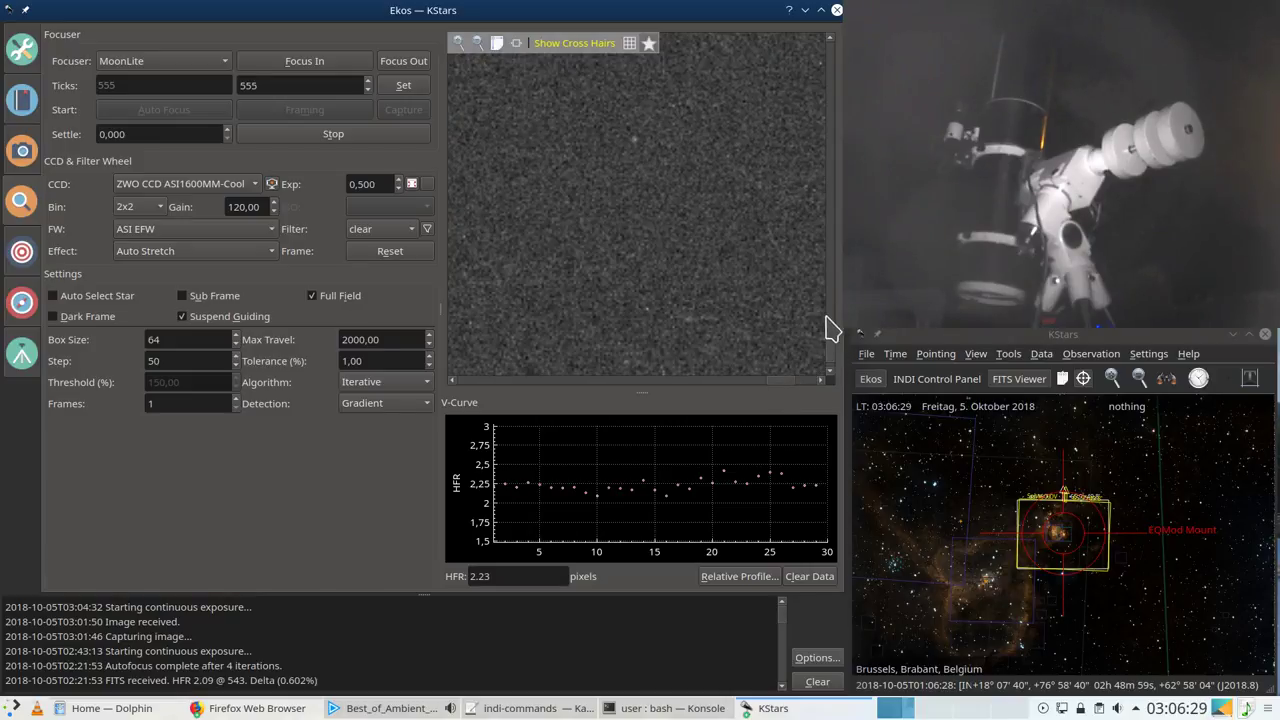
pyautogui.moveTo(834, 346); pyautogui.dragTo(829, 86)
pyautogui.moveTo(779, 382); pyautogui.dragTo(480, 383)
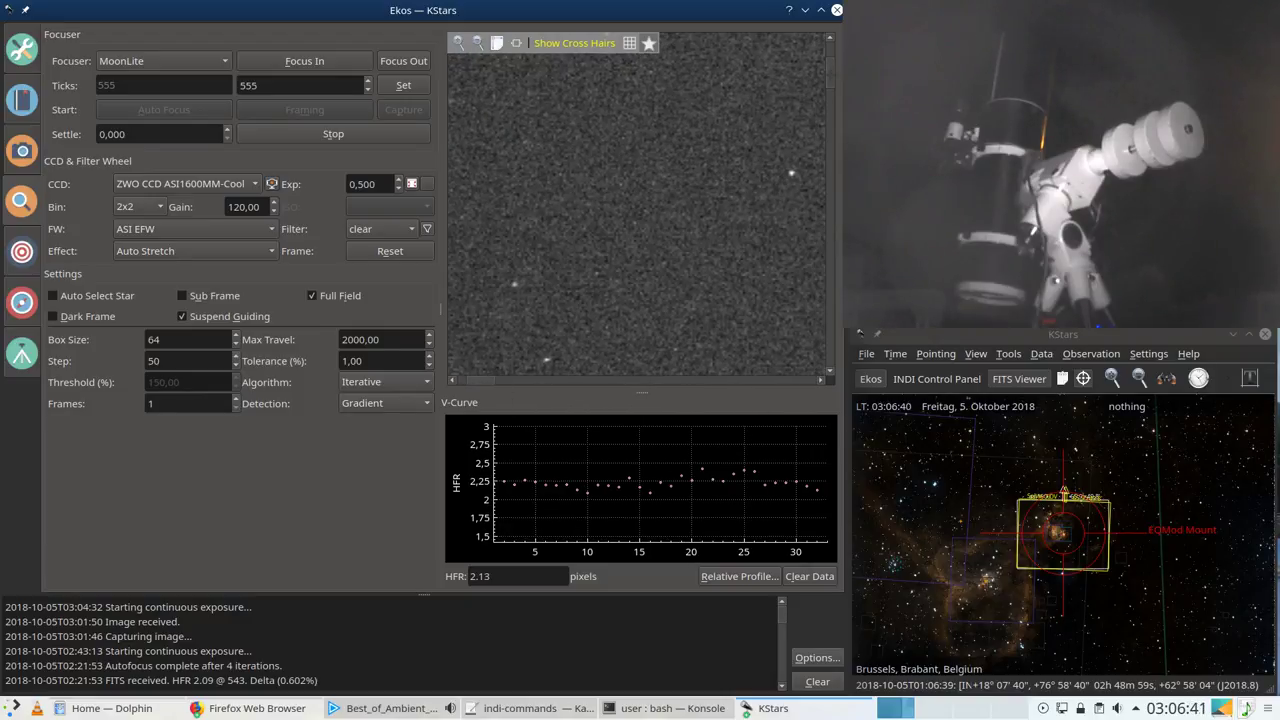
pyautogui.moveTo(829, 88); pyautogui.dragTo(848, 337)
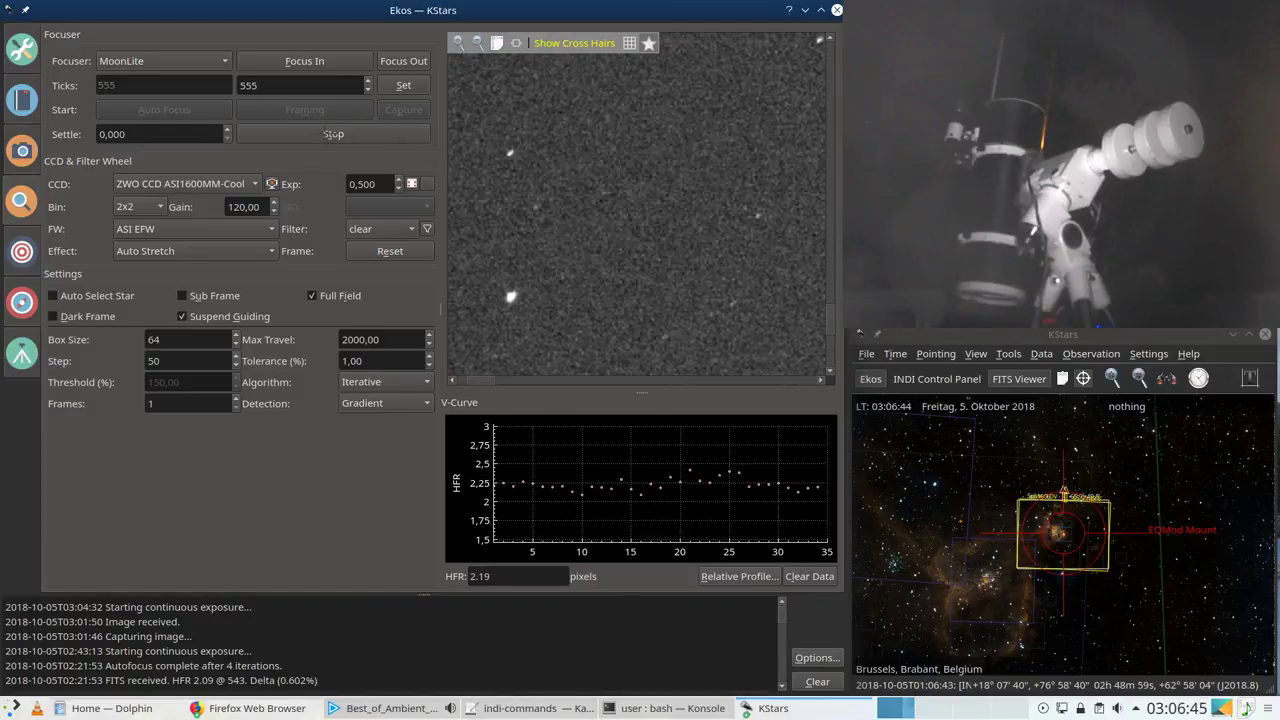
pyautogui.click(333, 134)
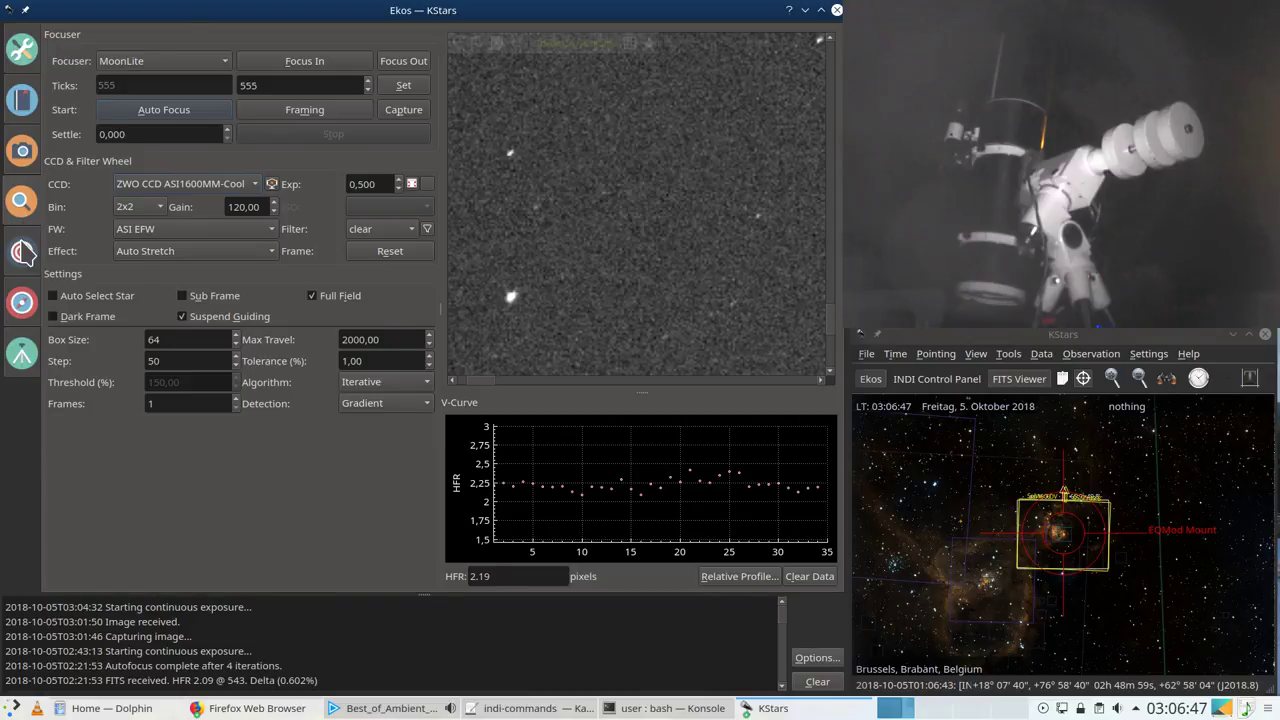
# Step: Disable the HFR-based autofocus and timed refocus limits in the capture module and restart the OIII sequence
pyautogui.click(23, 252)
pyautogui.click(24, 160)
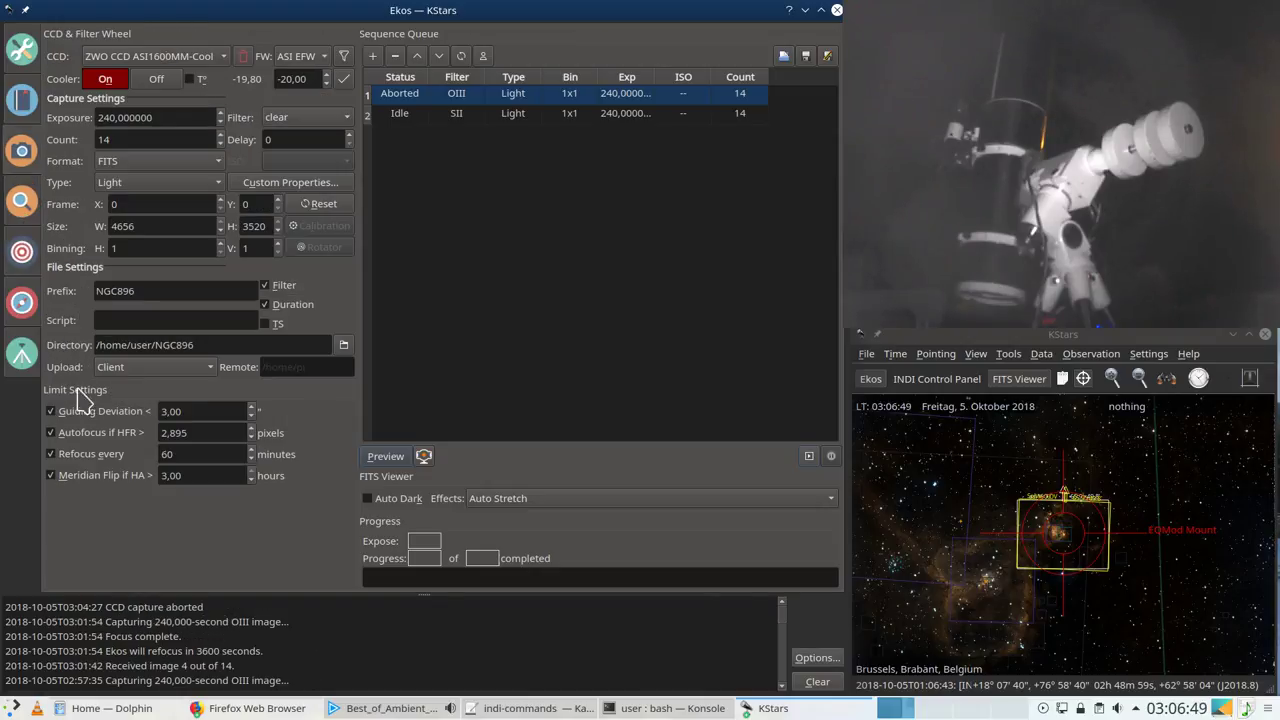
pyautogui.click(51, 433)
pyautogui.click(51, 455)
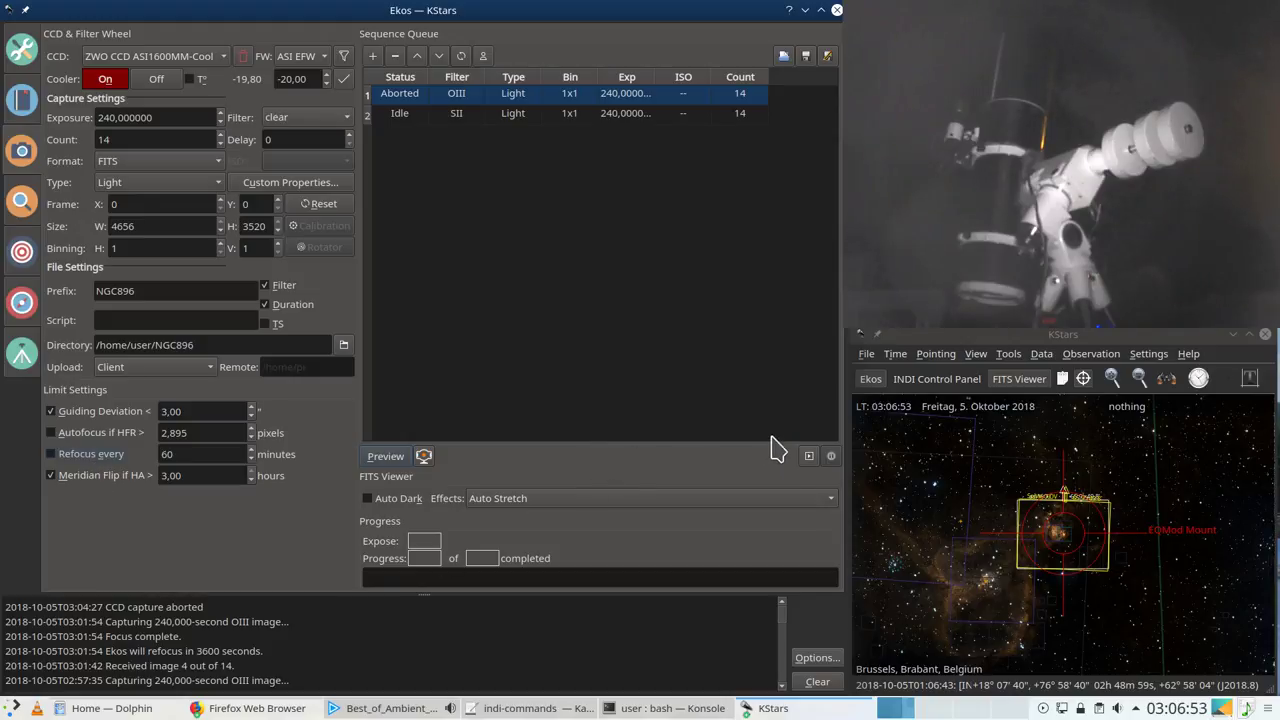
pyautogui.click(811, 456)
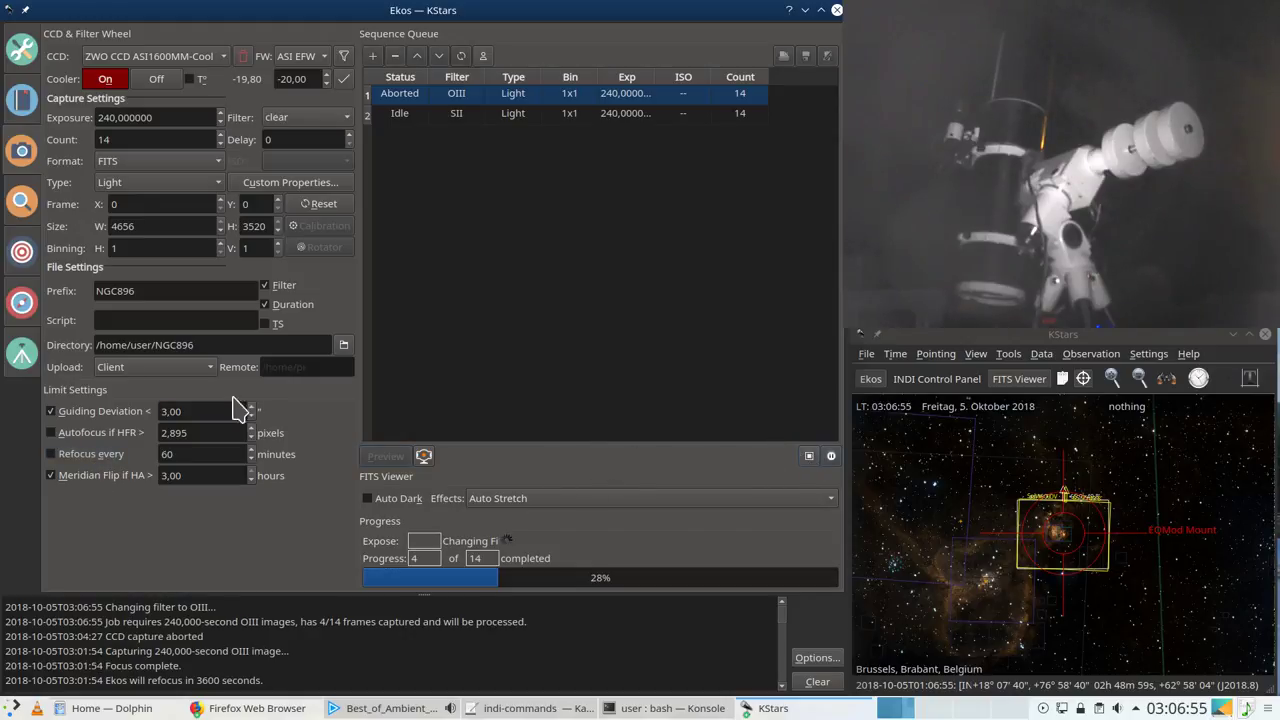
# Step: Review the guiding drift history over a longer time span, autoscale the drift graphs and inspect a recent guiding data point
pyautogui.click(16, 308)
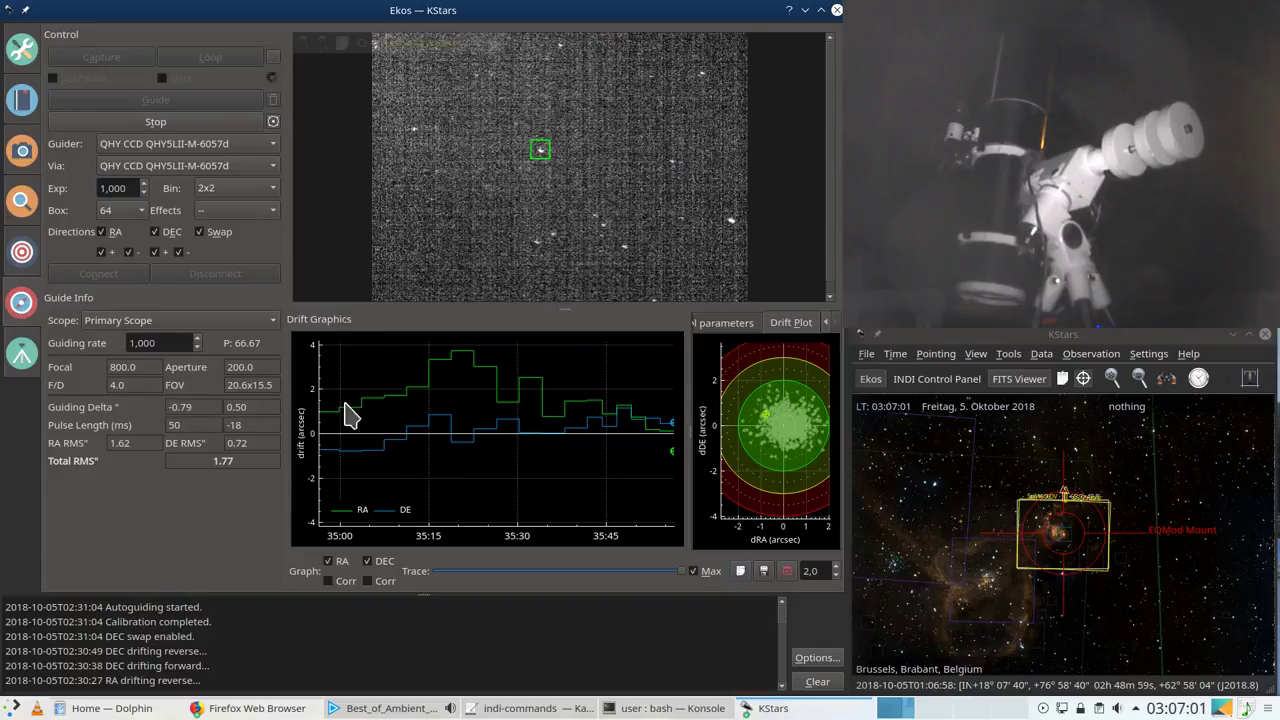
pyautogui.scroll(-5, 463, 424)
pyautogui.scroll(-3, 463, 424)
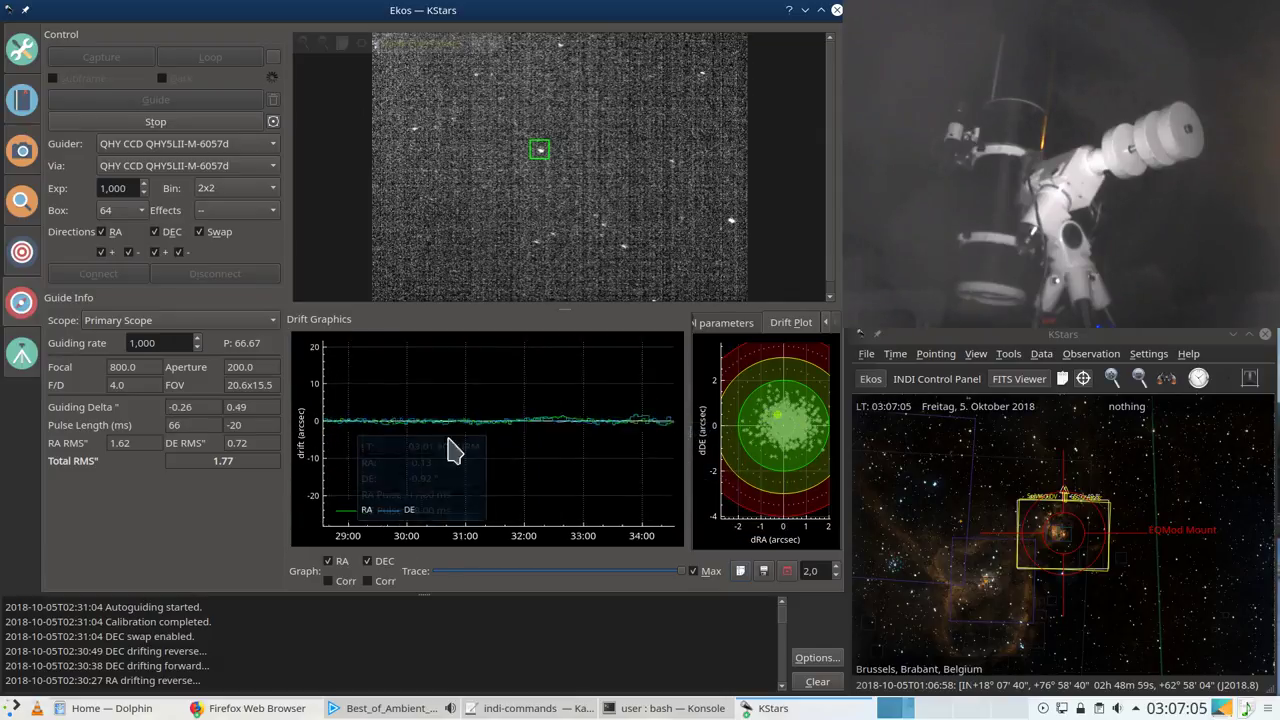
pyautogui.scroll(-4, 608, 447)
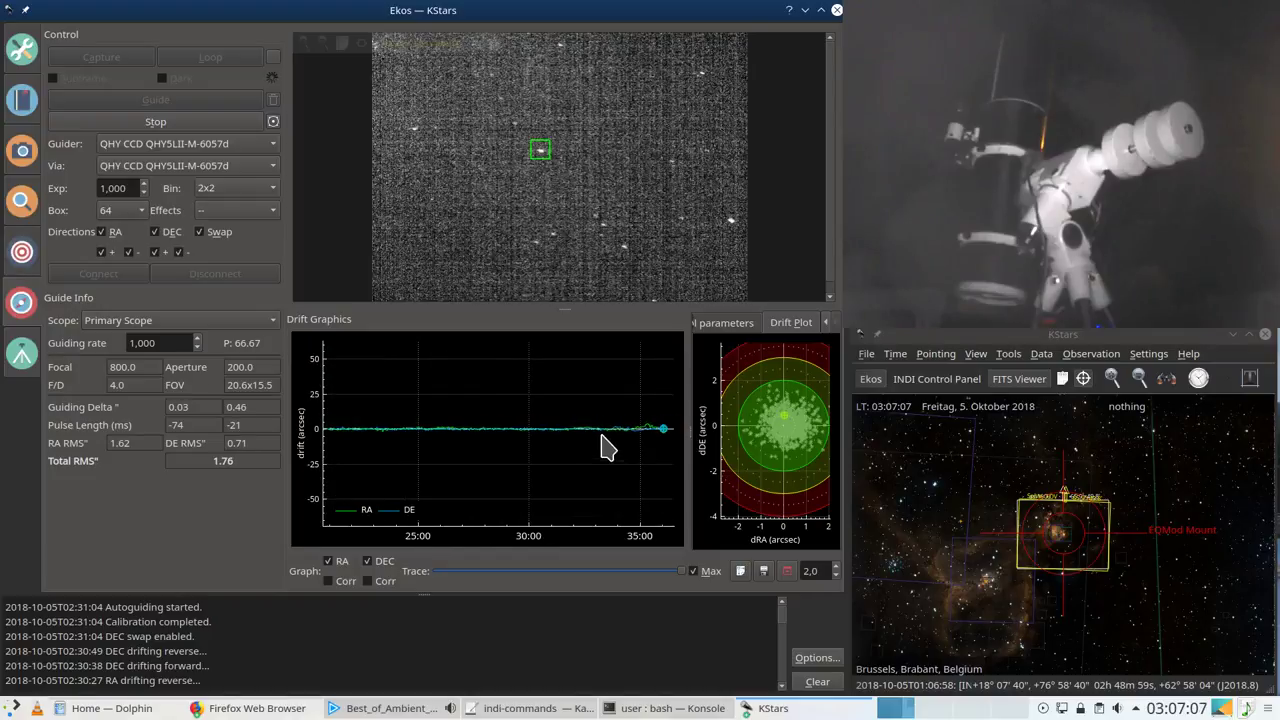
pyautogui.scroll(4, 571, 440)
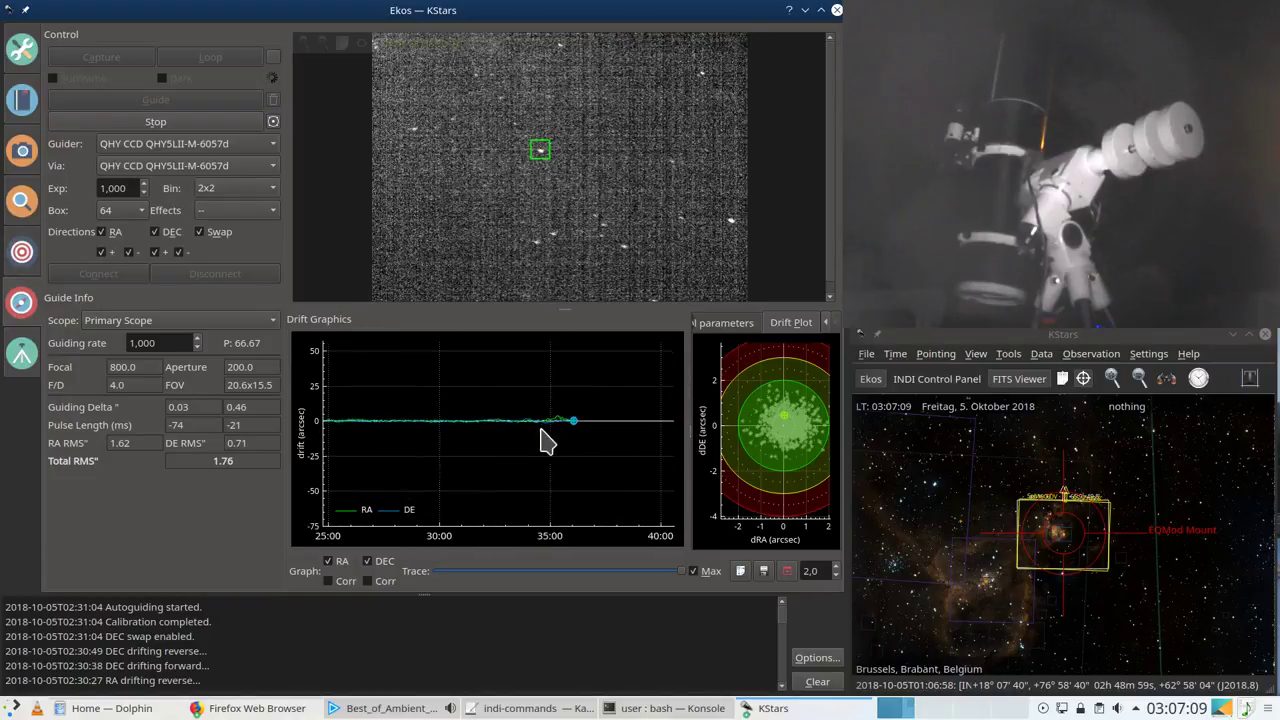
pyautogui.click(739, 572)
pyautogui.moveTo(592, 491)
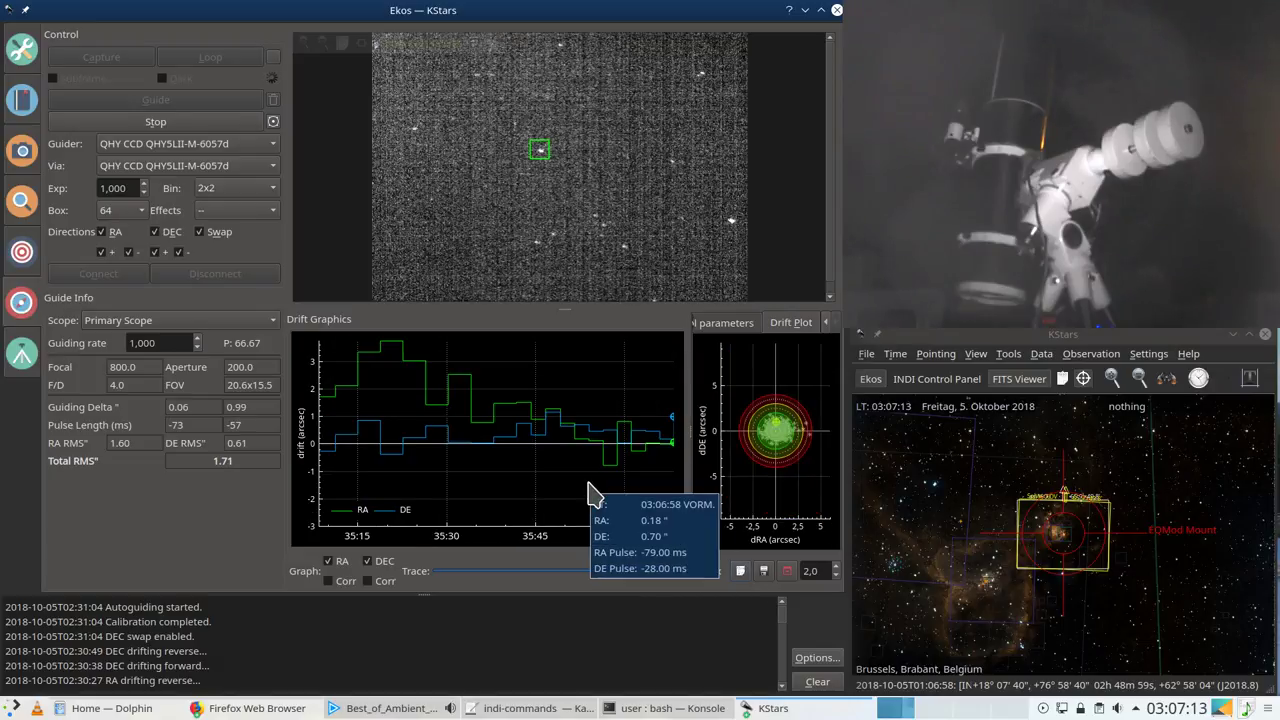
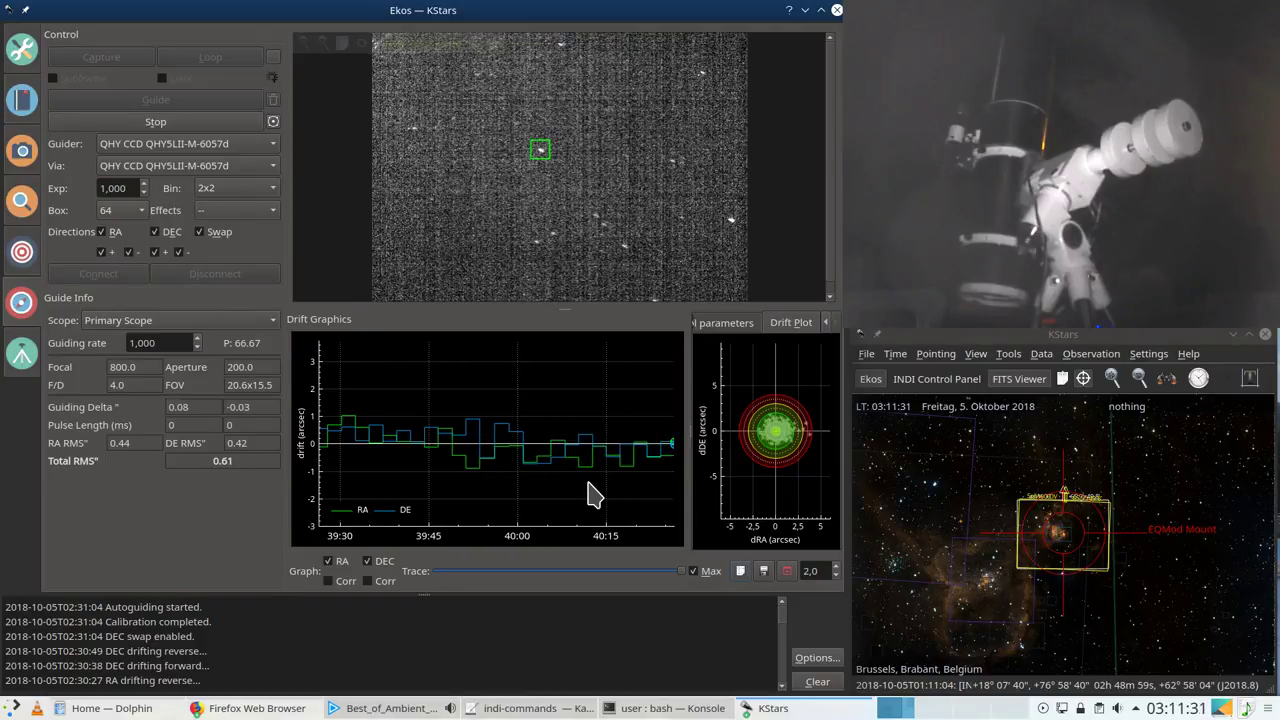
# Step: Bring up the NGC896_Light_OIII_240_secs_006 frame in the FITS Viewer and apply an auto stretch
pyautogui.moveTo(810, 716)
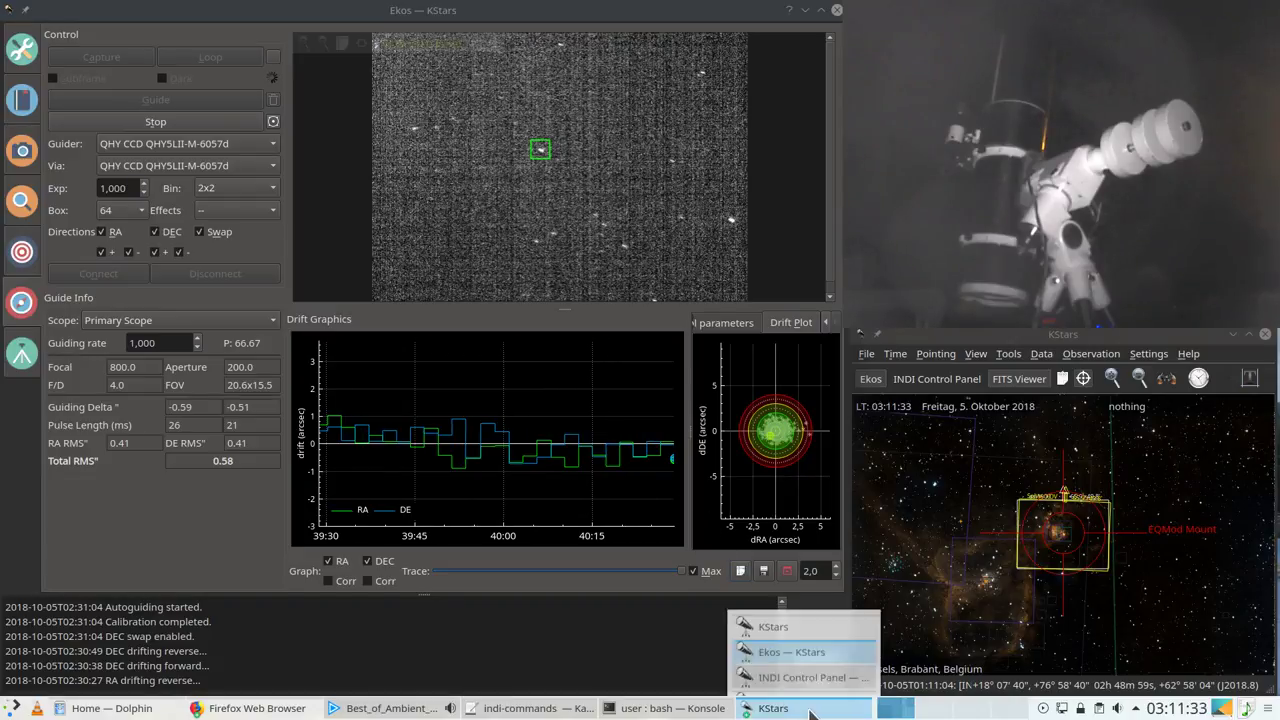
pyautogui.click(790, 680)
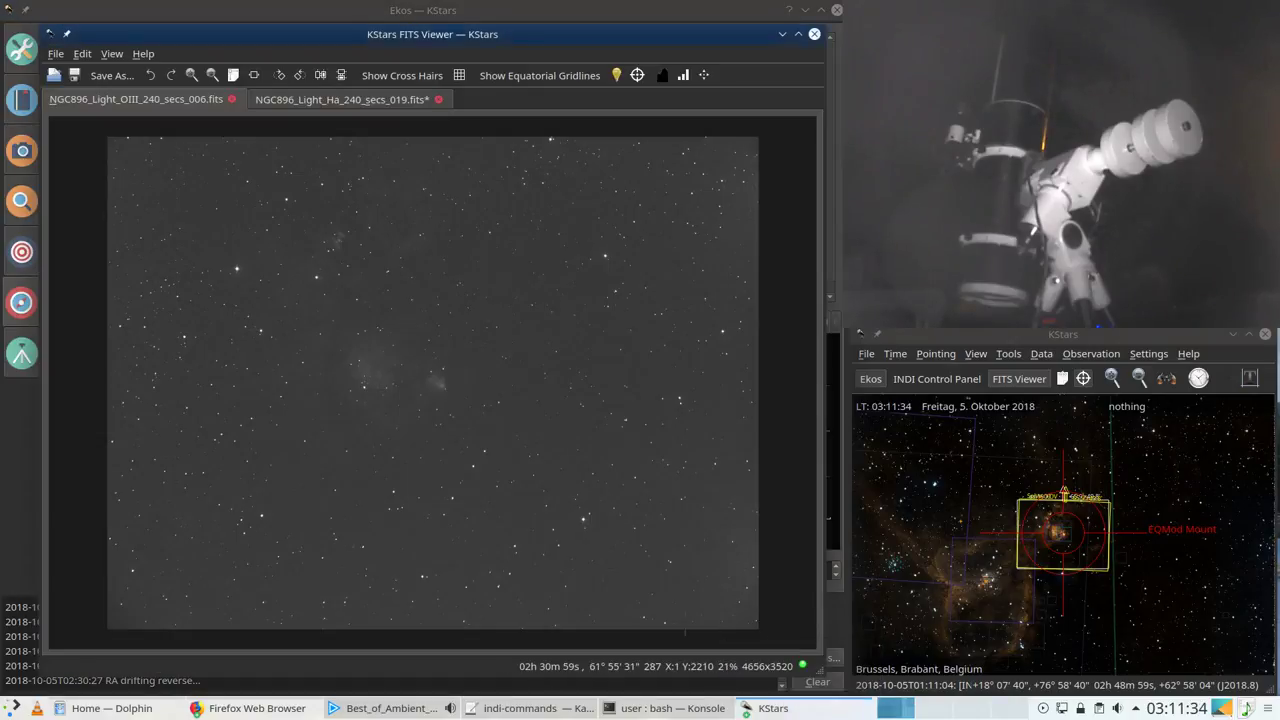
pyautogui.click(704, 75)
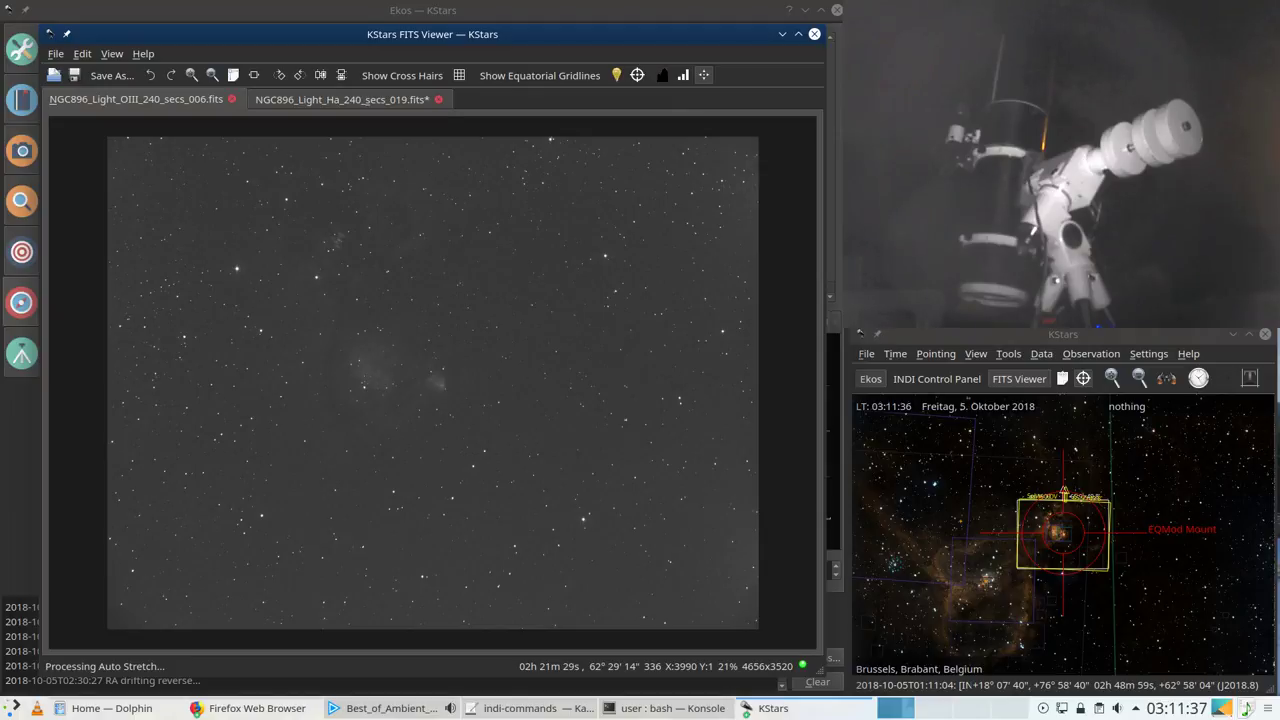
# Step: Inspect the star shapes along the edges, in the corners and around the nebula of the stretched OIII 006 frame
pyautogui.scroll(3, 677, 318)
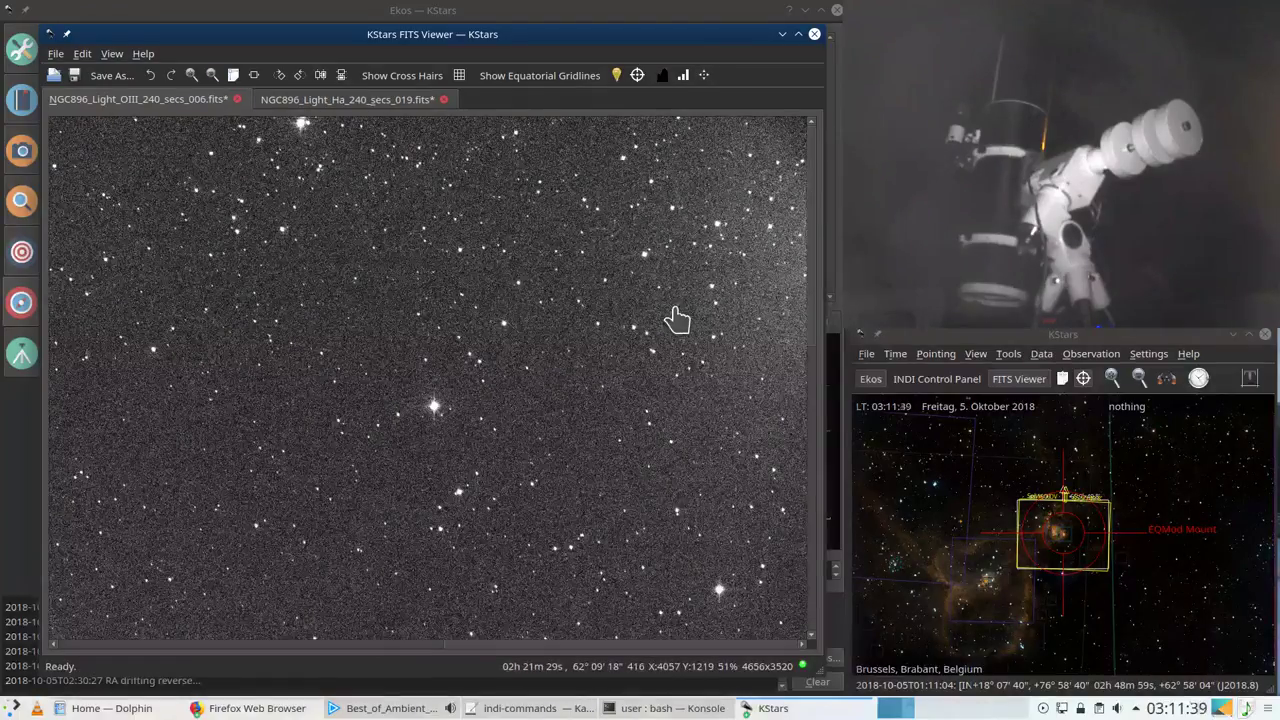
pyautogui.moveTo(812, 175); pyautogui.dragTo(809, 457)
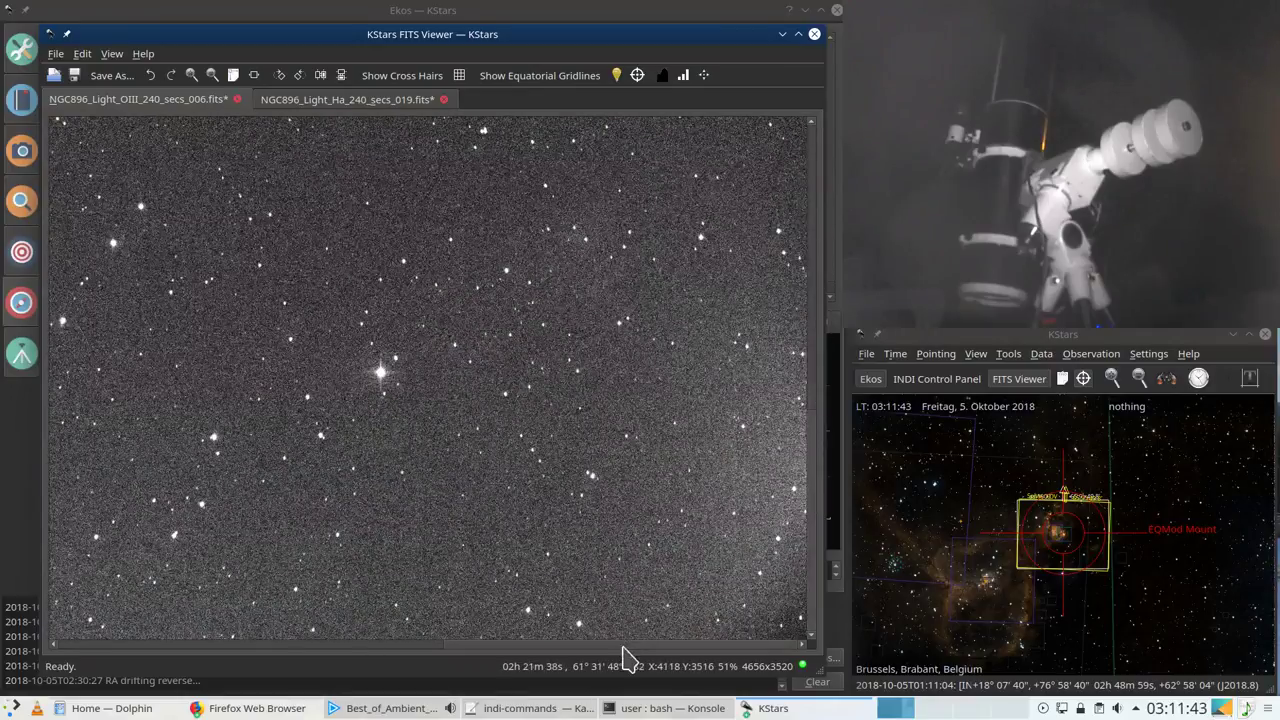
pyautogui.moveTo(501, 647); pyautogui.dragTo(100, 636)
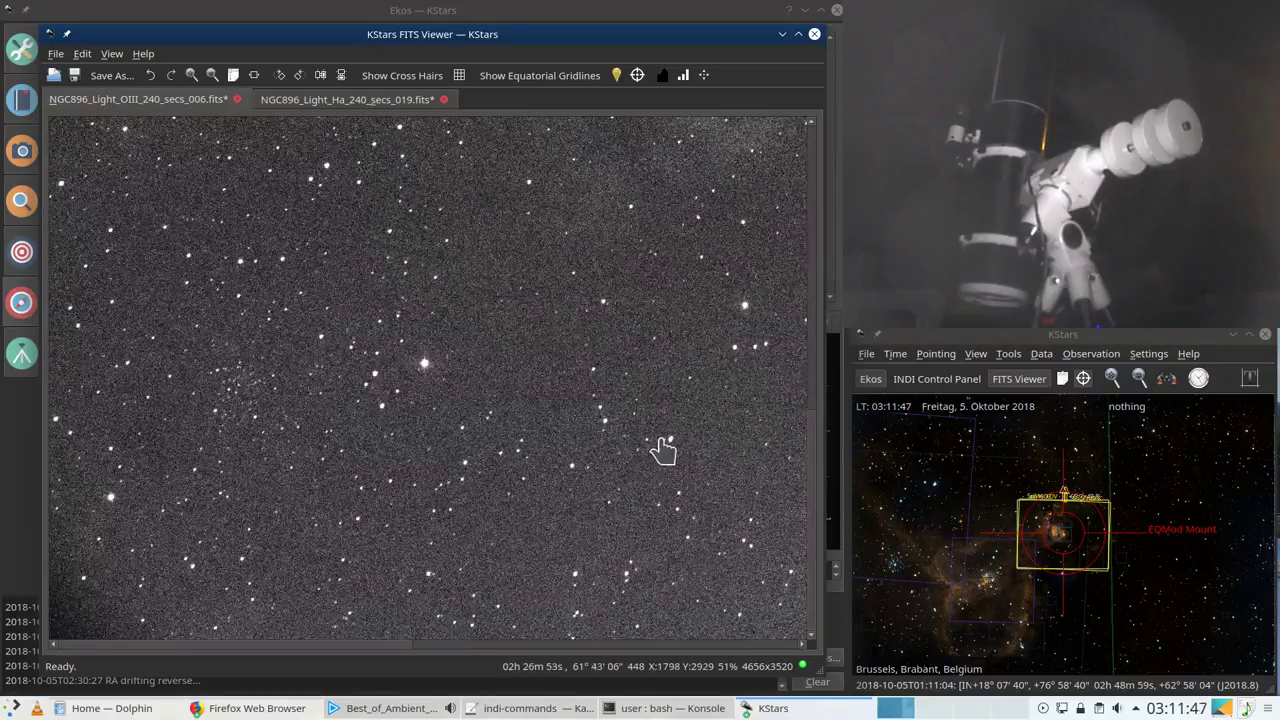
pyautogui.moveTo(814, 530); pyautogui.dragTo(823, 314)
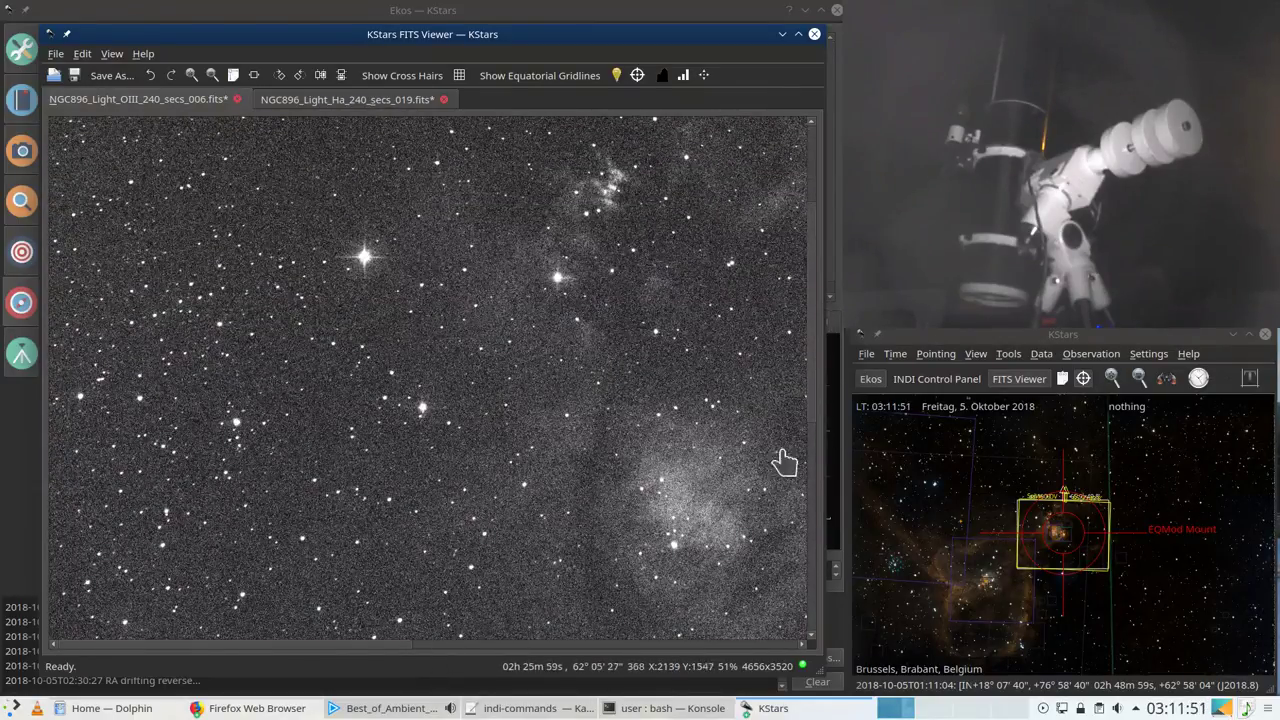
pyautogui.moveTo(820, 352)
pyautogui.mouseDown()
pyautogui.moveTo(815, 272)
pyautogui.moveTo(837, 349)
pyautogui.mouseUp()
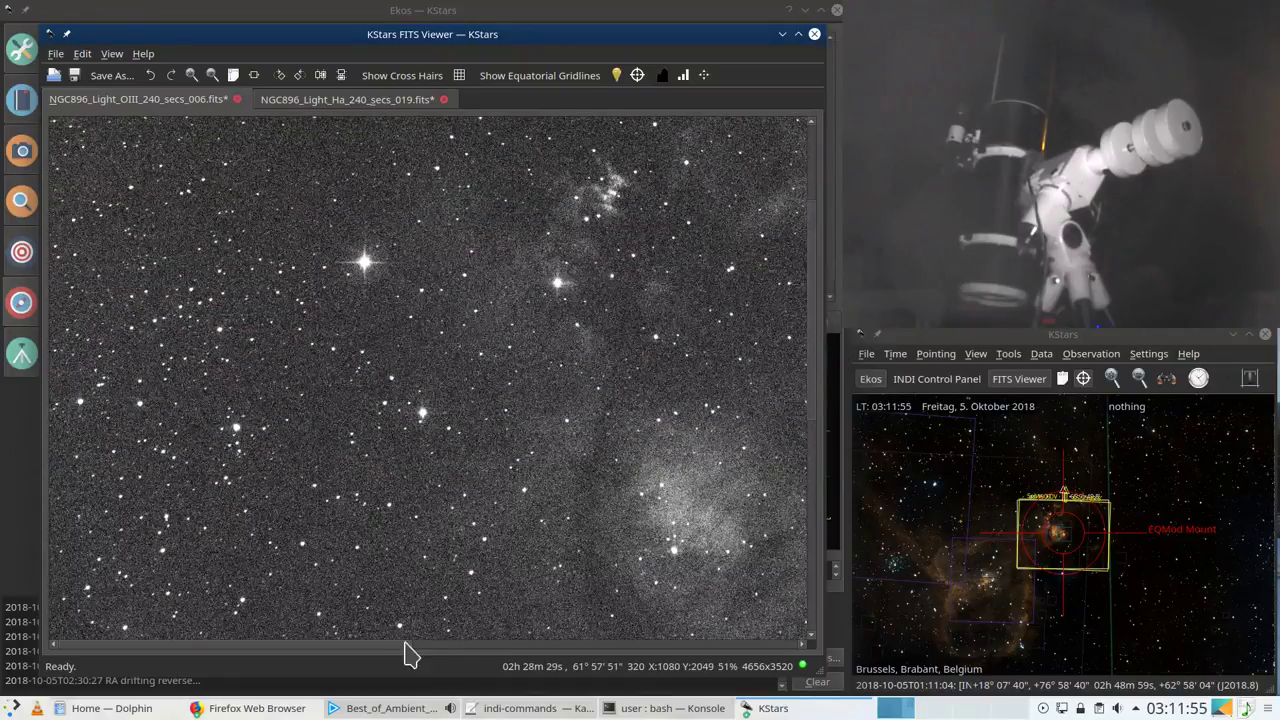
pyautogui.moveTo(386, 647); pyautogui.dragTo(506, 647)
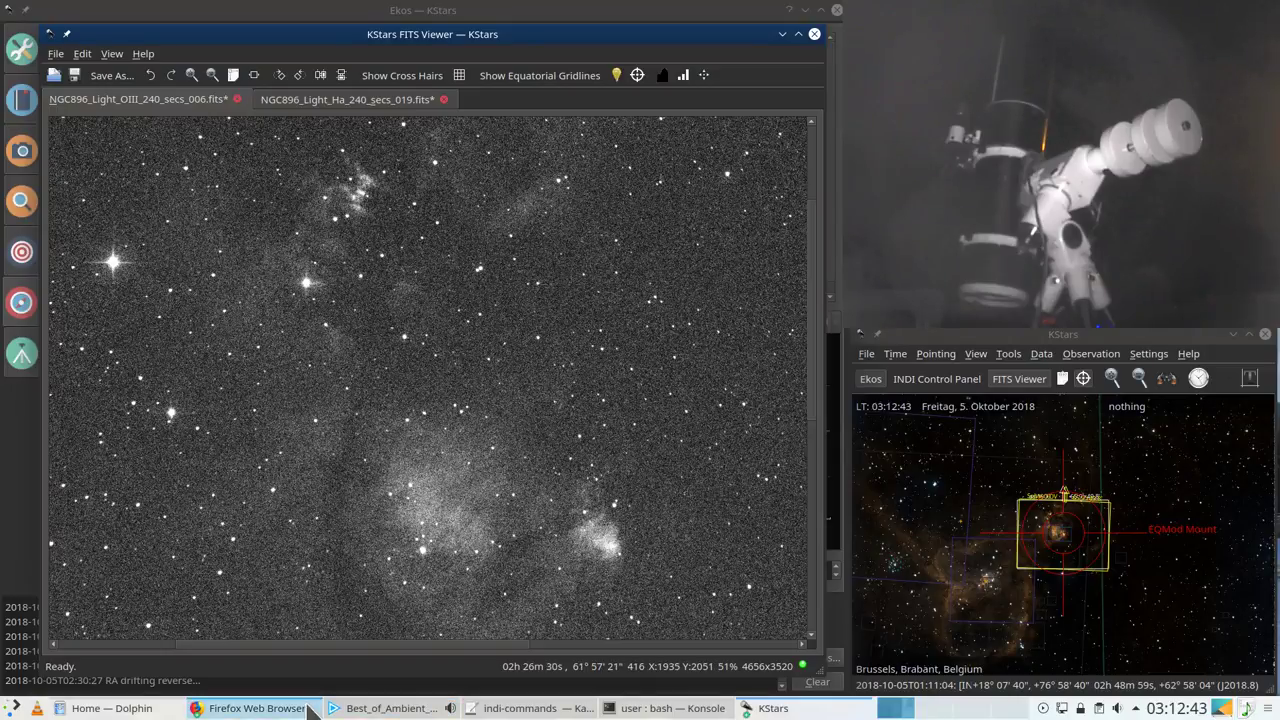
pyautogui.click(272, 709)
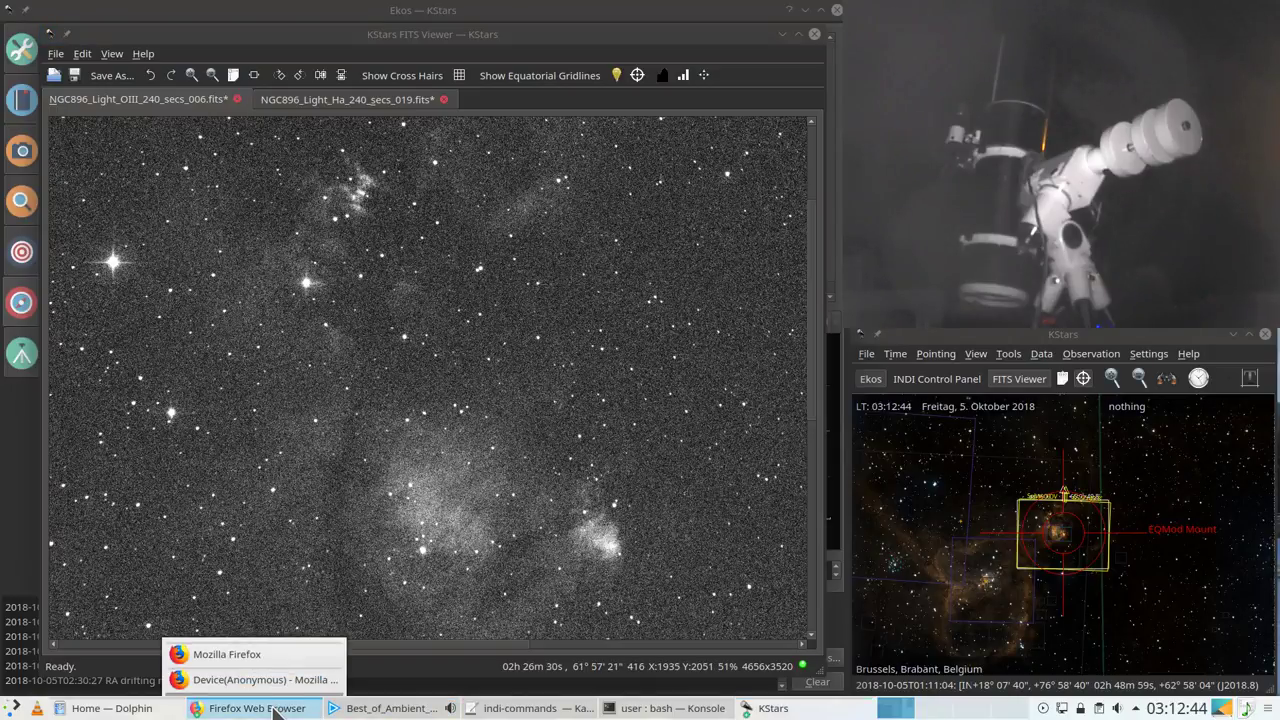
pyautogui.click(254, 648)
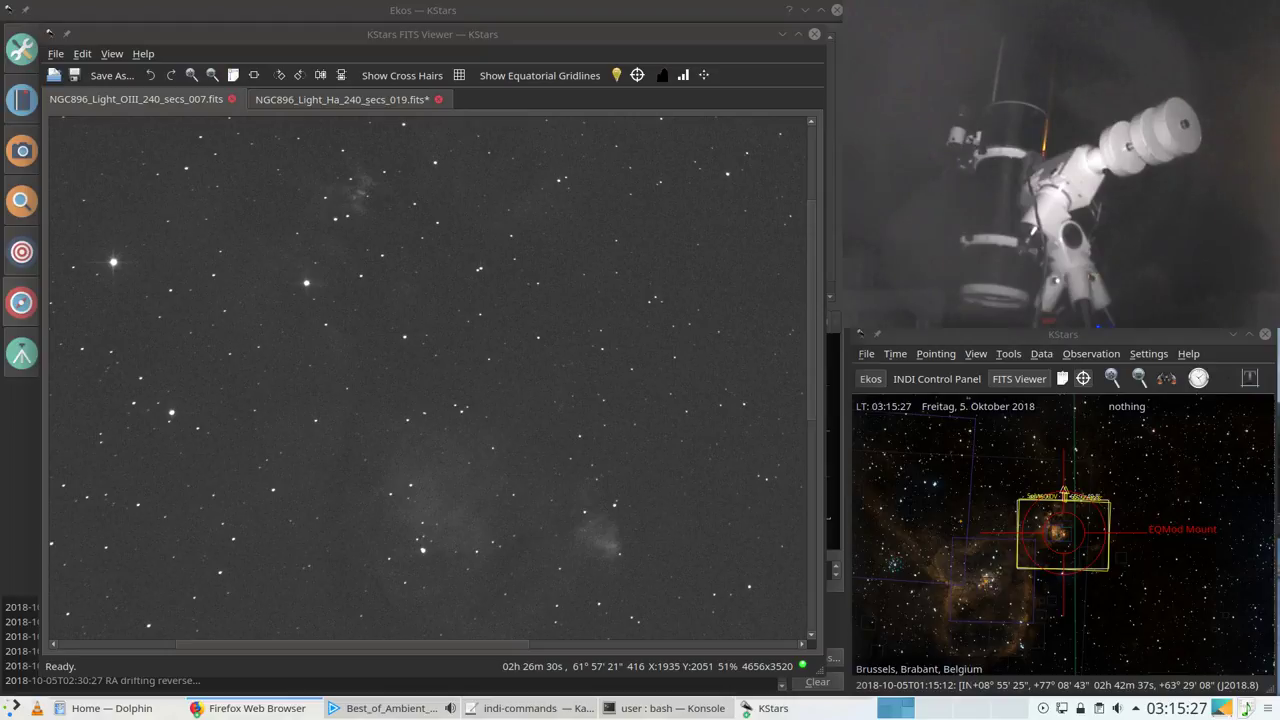
# Step: Auto-stretch the new OIII 007 frame and compare its full view with the Ha 019 frame
pyautogui.click(704, 75)
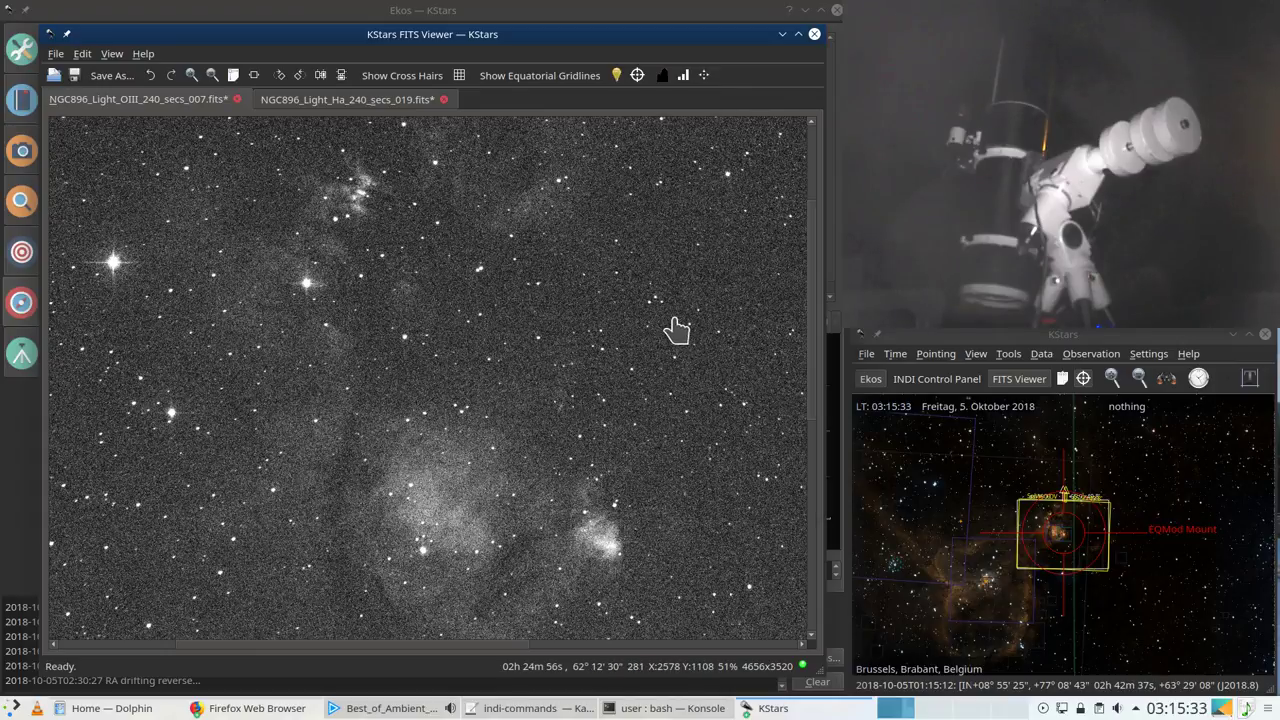
pyautogui.scroll(-2, 663, 337)
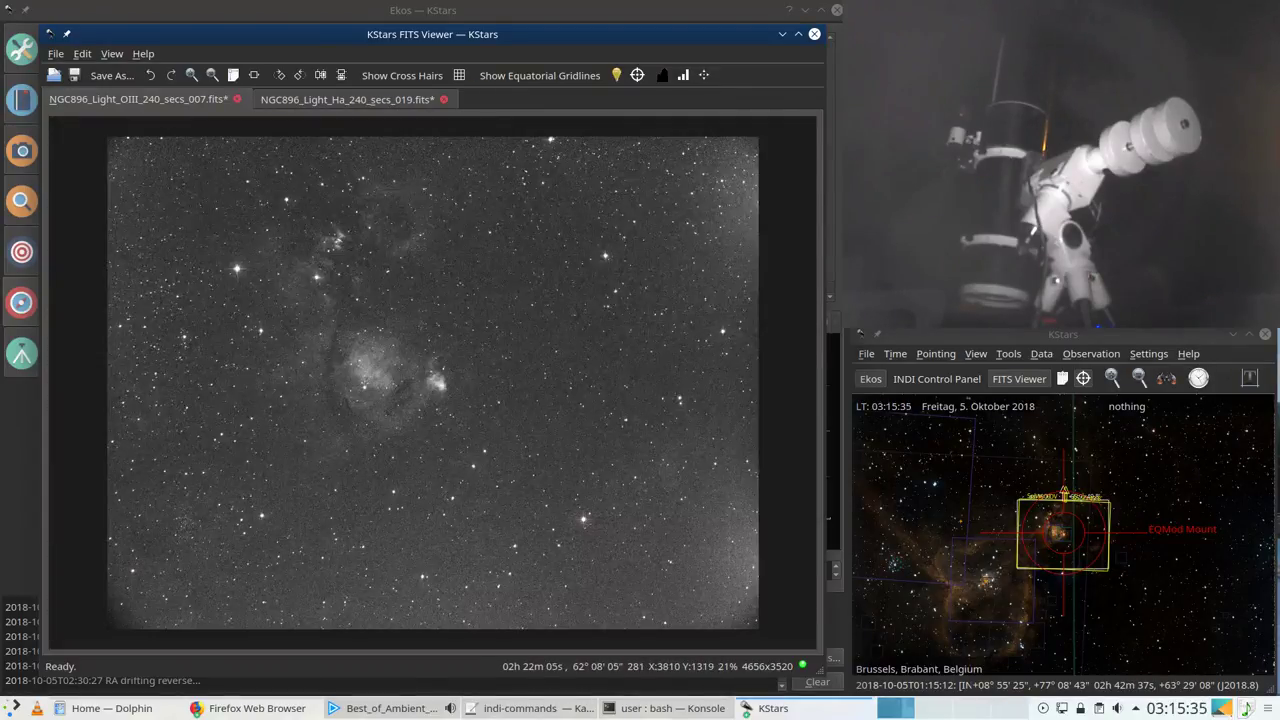
pyautogui.scroll(-1, 522, 330)
pyautogui.click(316, 100)
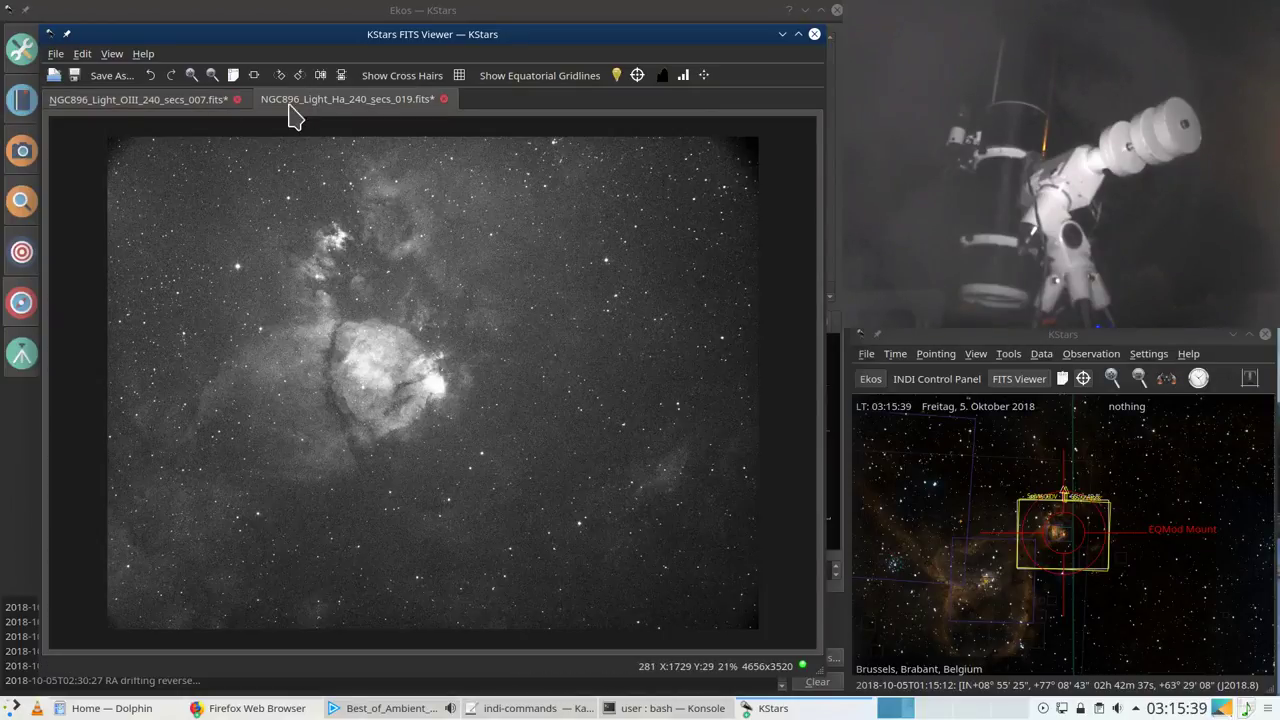
pyautogui.click(130, 104)
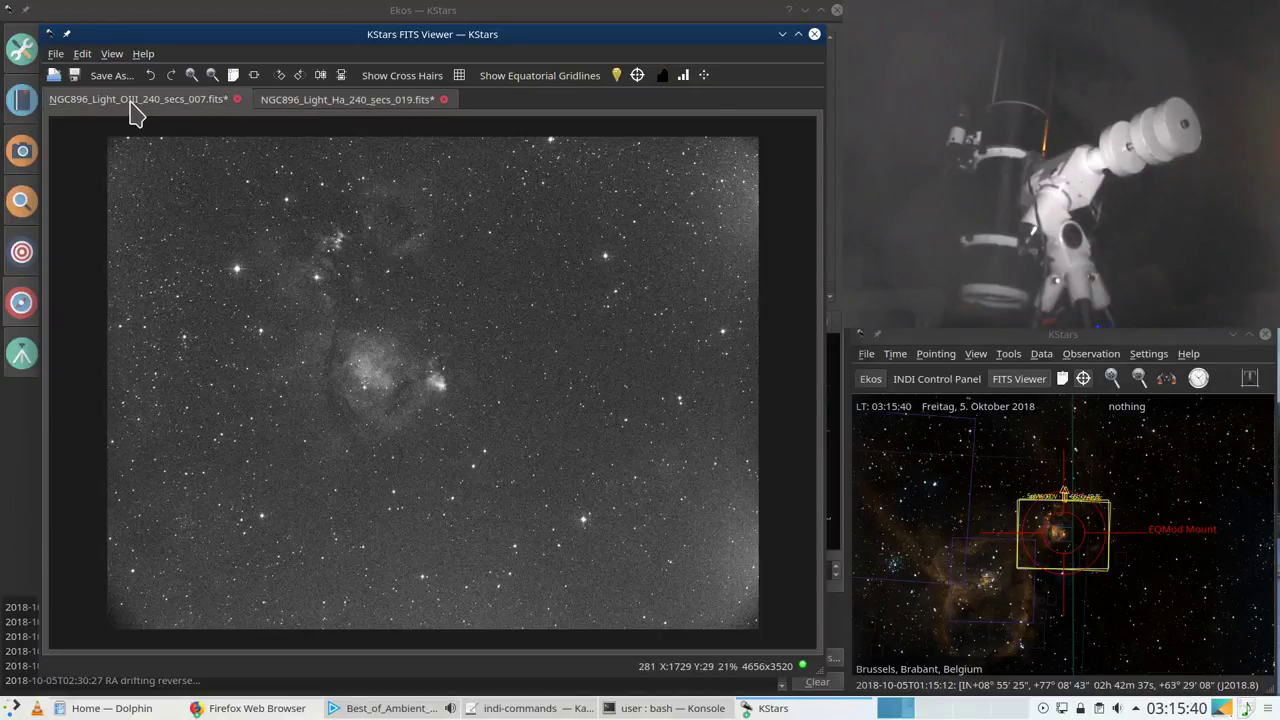
pyautogui.click(337, 104)
# Step: Check the guiding errors and the capture progress of the OIII job in the Ekos summary
pyautogui.click(10, 488)
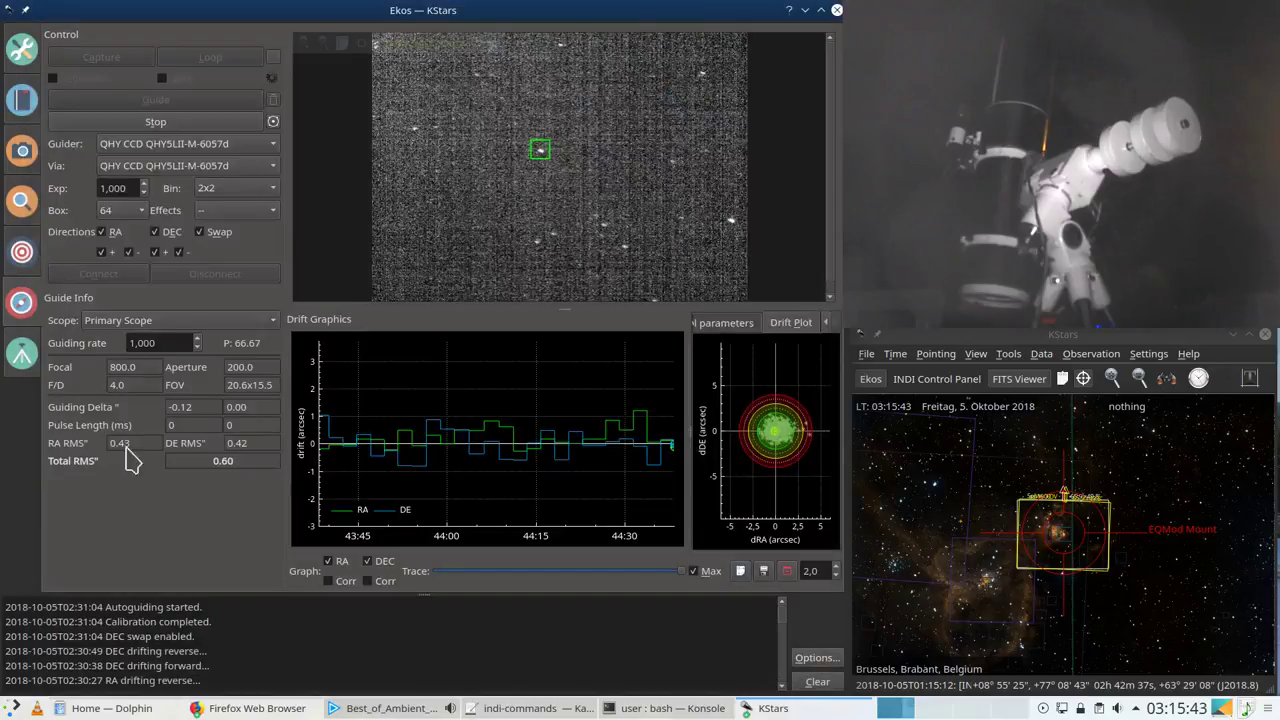
pyautogui.click(24, 50)
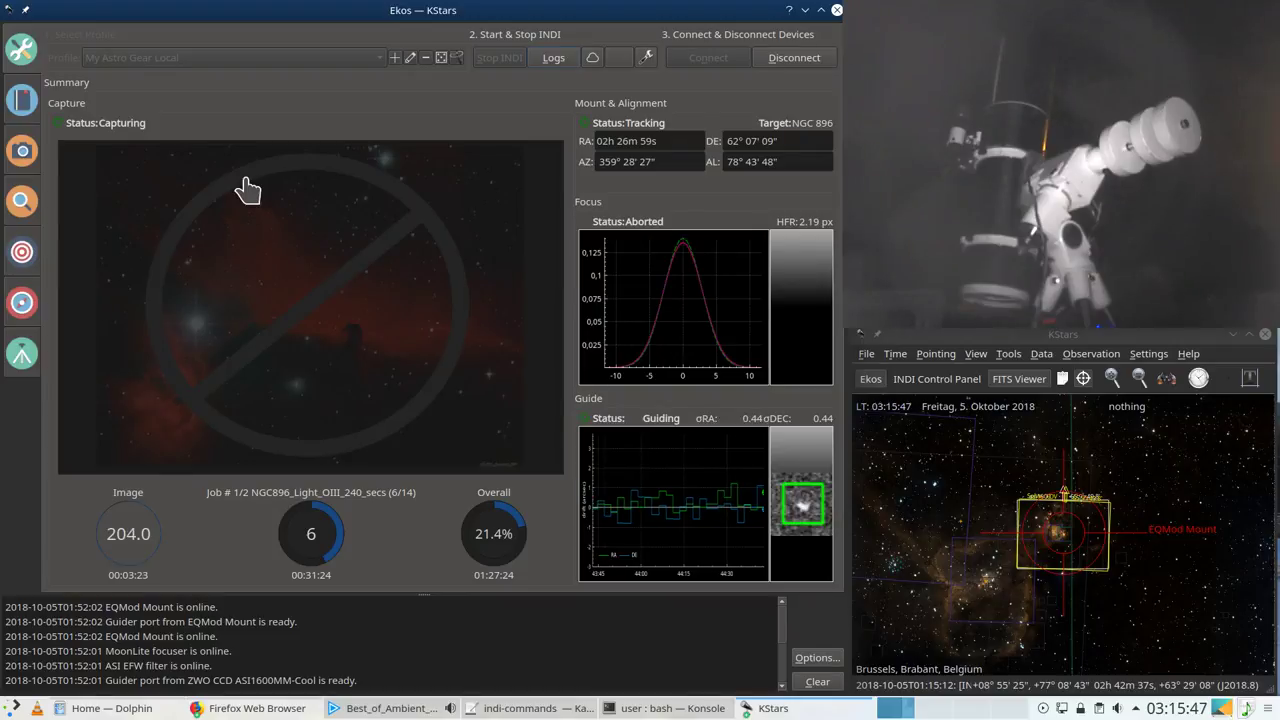
# Step: Return to the FITS Viewer and alternate between the OIII 007 and Ha 019 frames to compare the nebula's extent
pyautogui.click(770, 708)
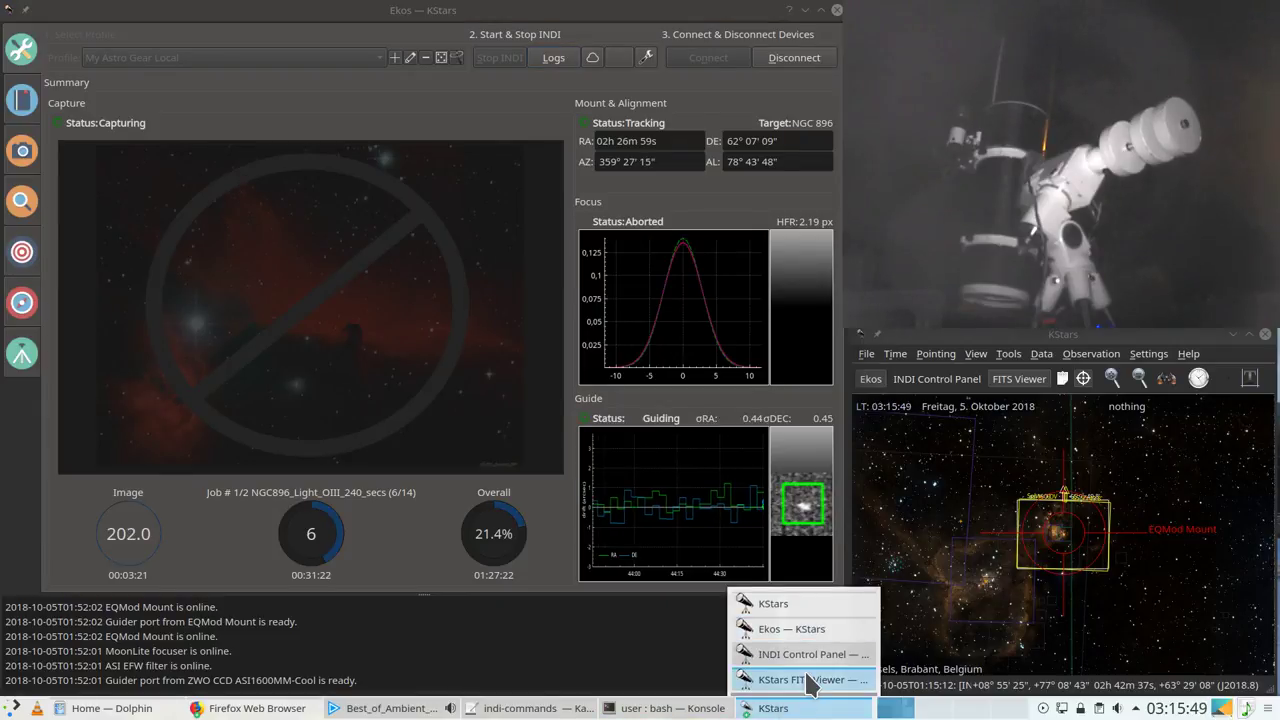
pyautogui.click(811, 680)
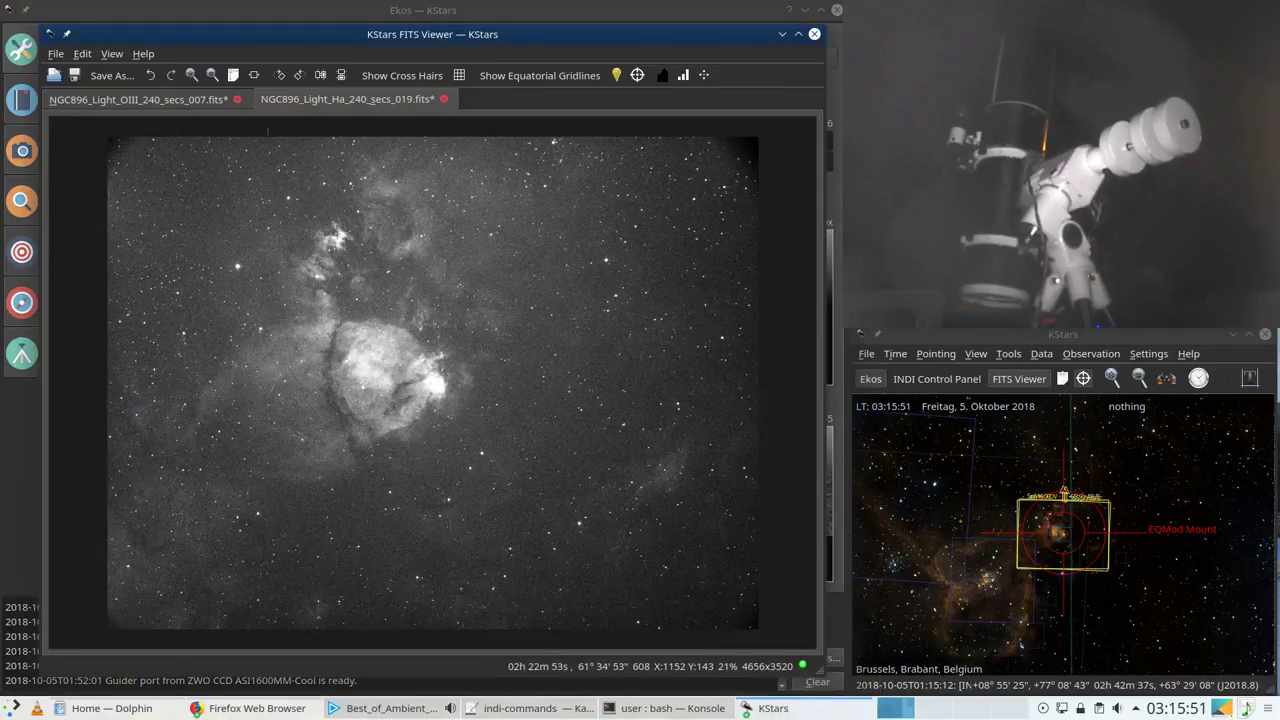
pyautogui.click(170, 102)
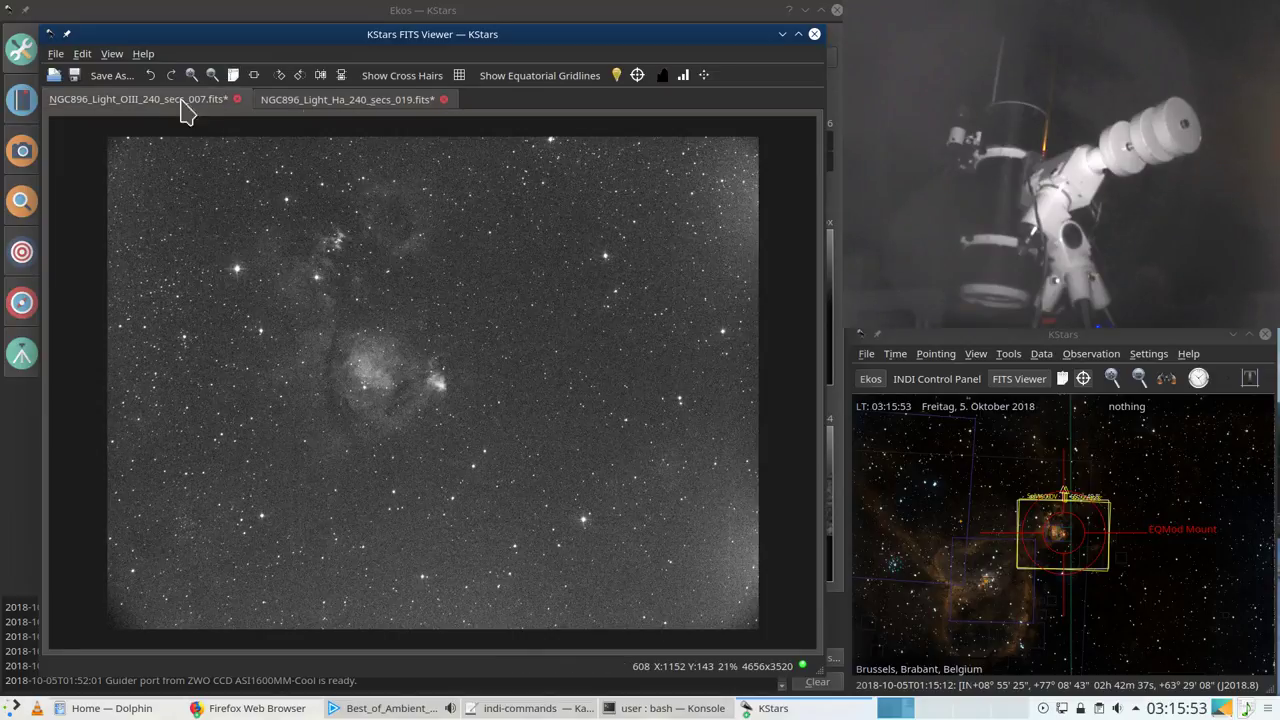
pyautogui.click(343, 104)
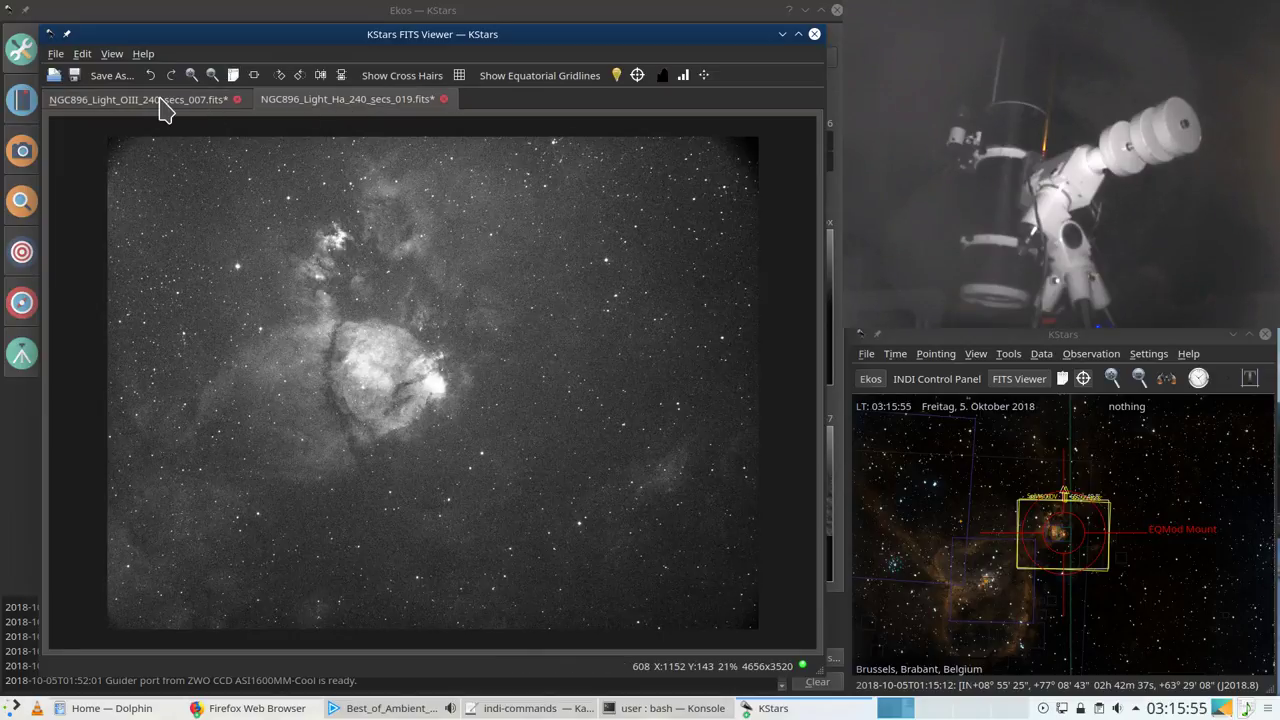
pyautogui.click(165, 107)
pyautogui.click(330, 110)
pyautogui.click(188, 108)
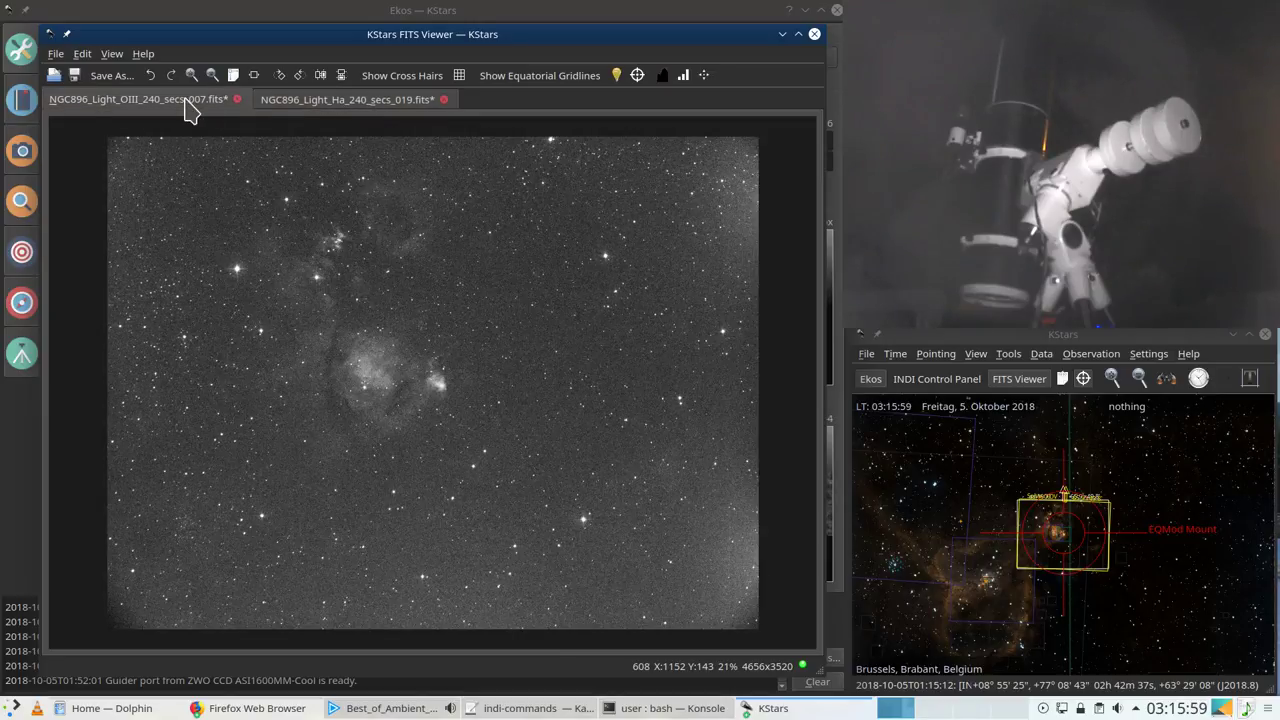
pyautogui.click(341, 106)
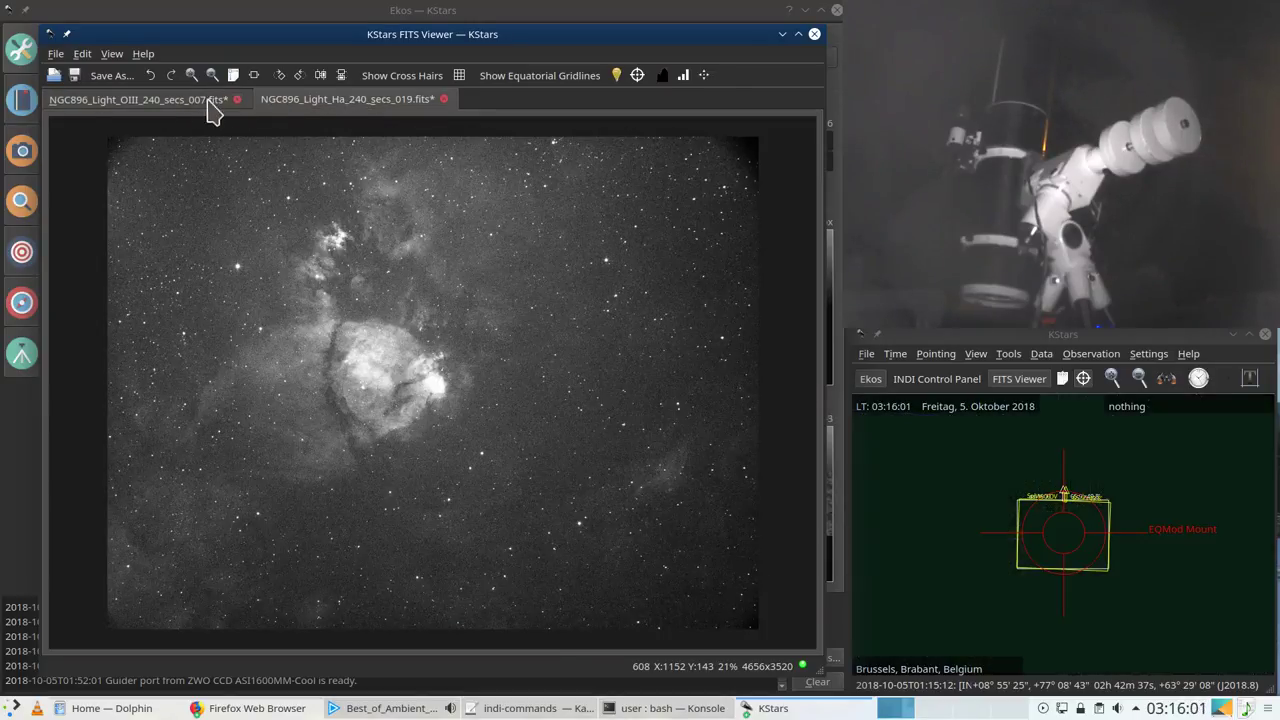
pyautogui.click(185, 108)
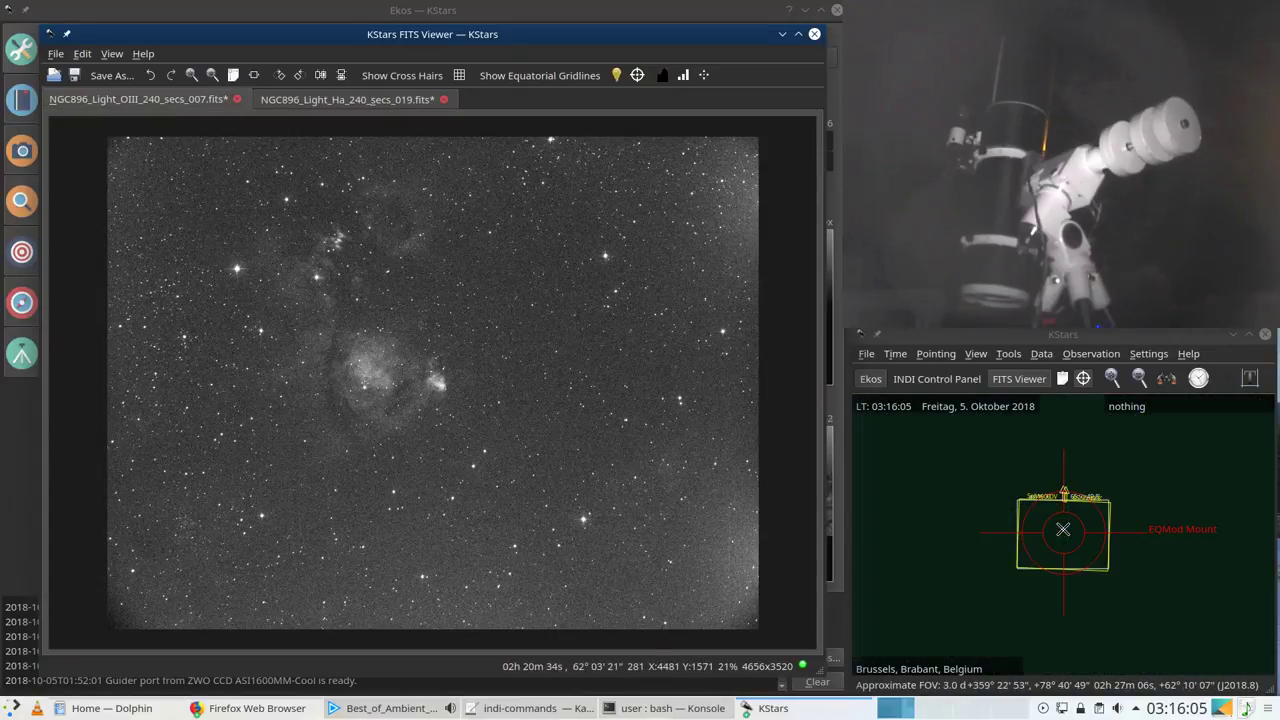
# Step: Examine the camera's field-of-view frame on the sky map up close and in its wider surroundings
pyautogui.scroll(1, 1063, 529)
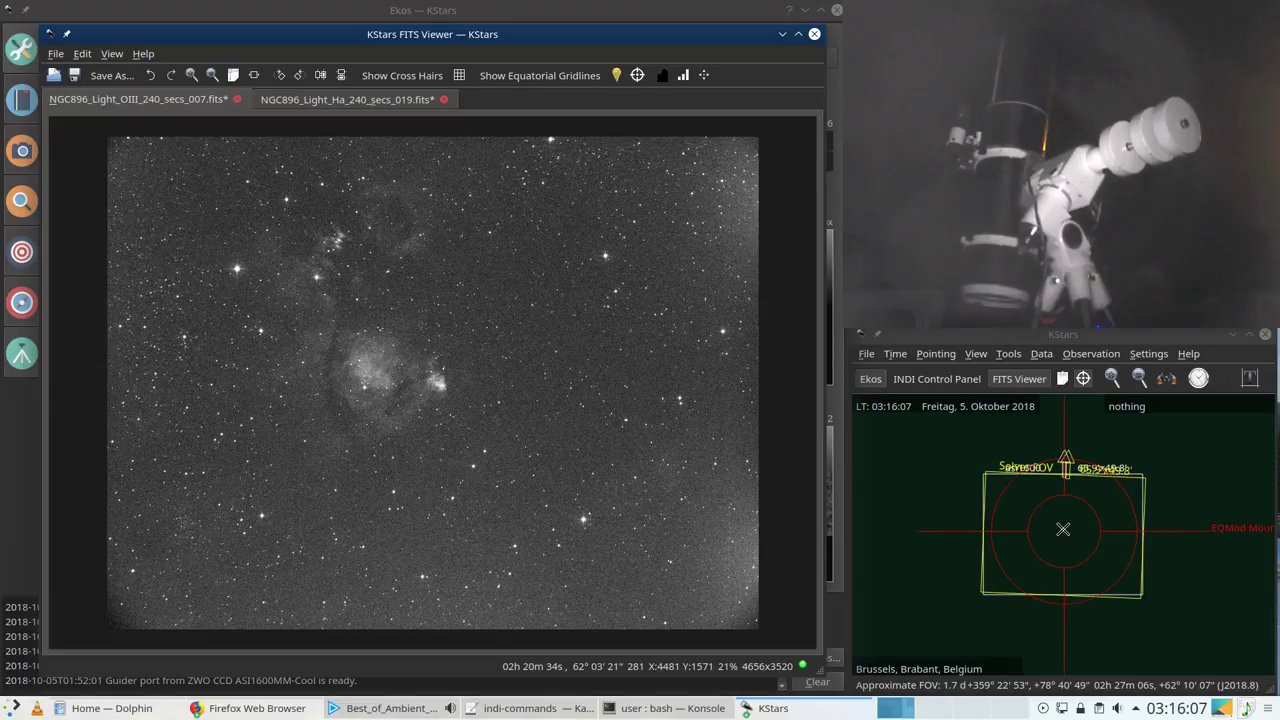
pyautogui.scroll(9, 1063, 529)
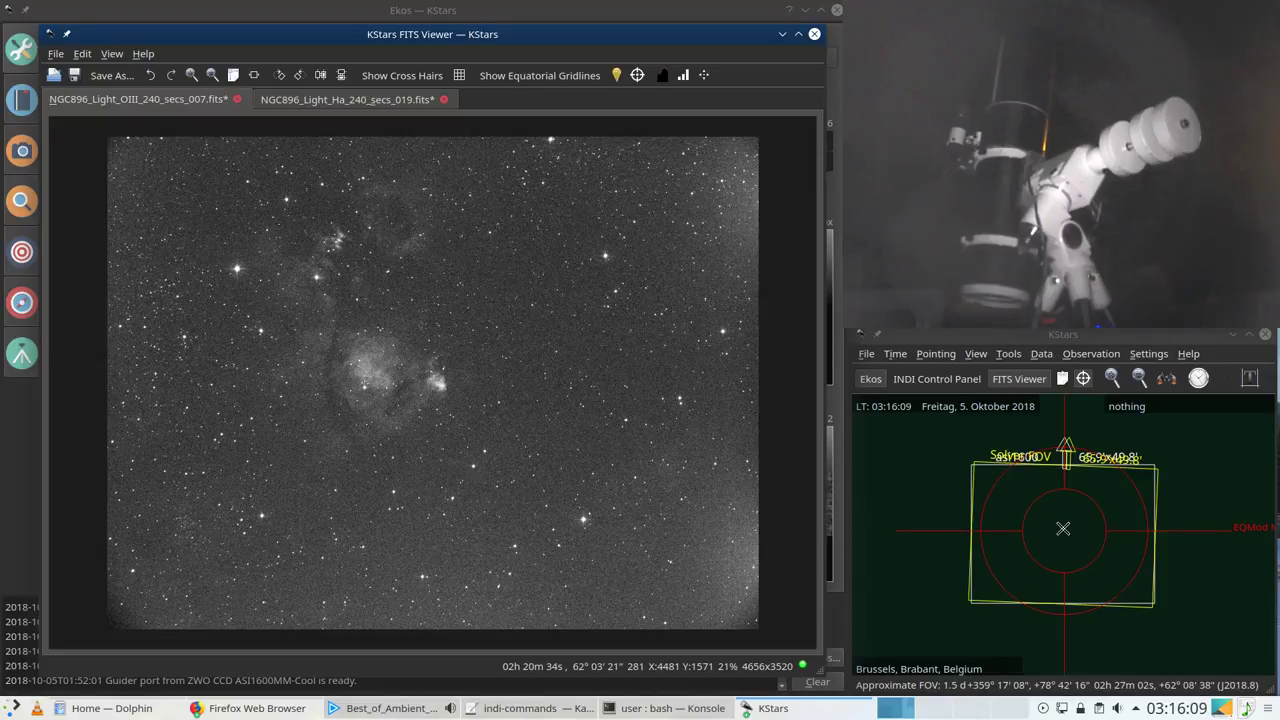
pyautogui.scroll(-10, 1063, 526)
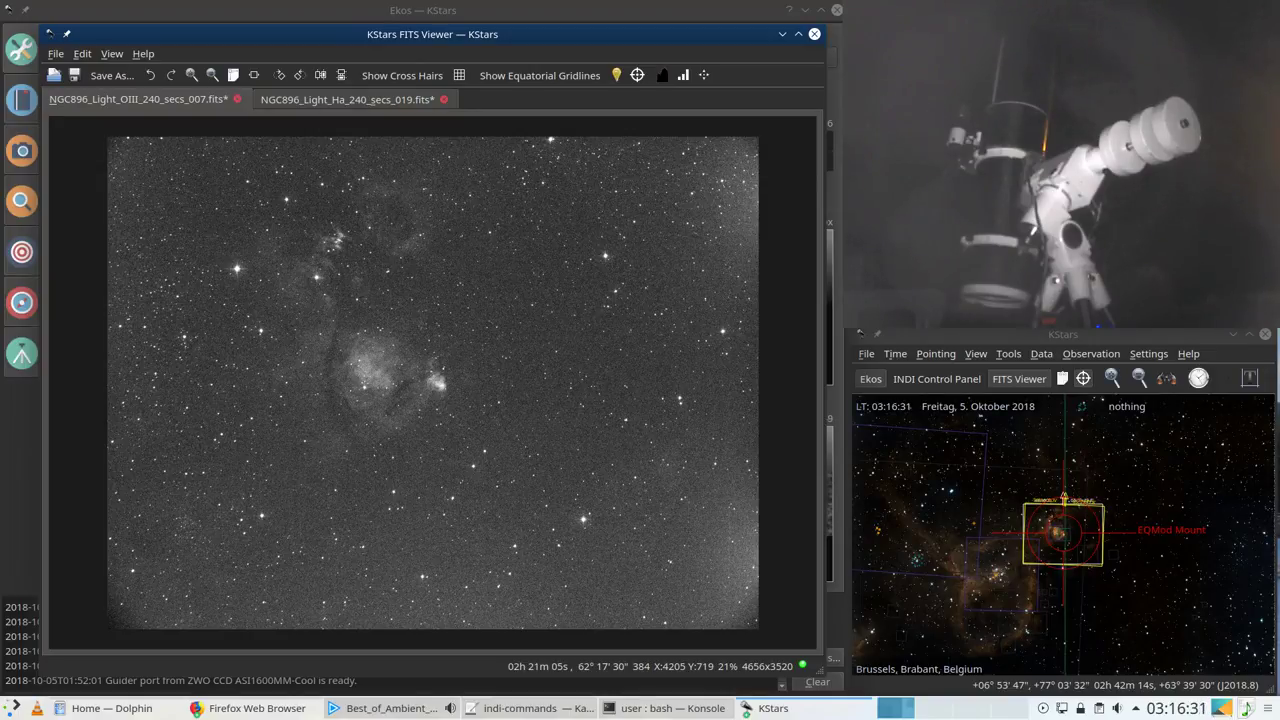
# Step: Review the imaging sequence status and the current guiding drift graphs in Ekos
pyautogui.click(22, 470)
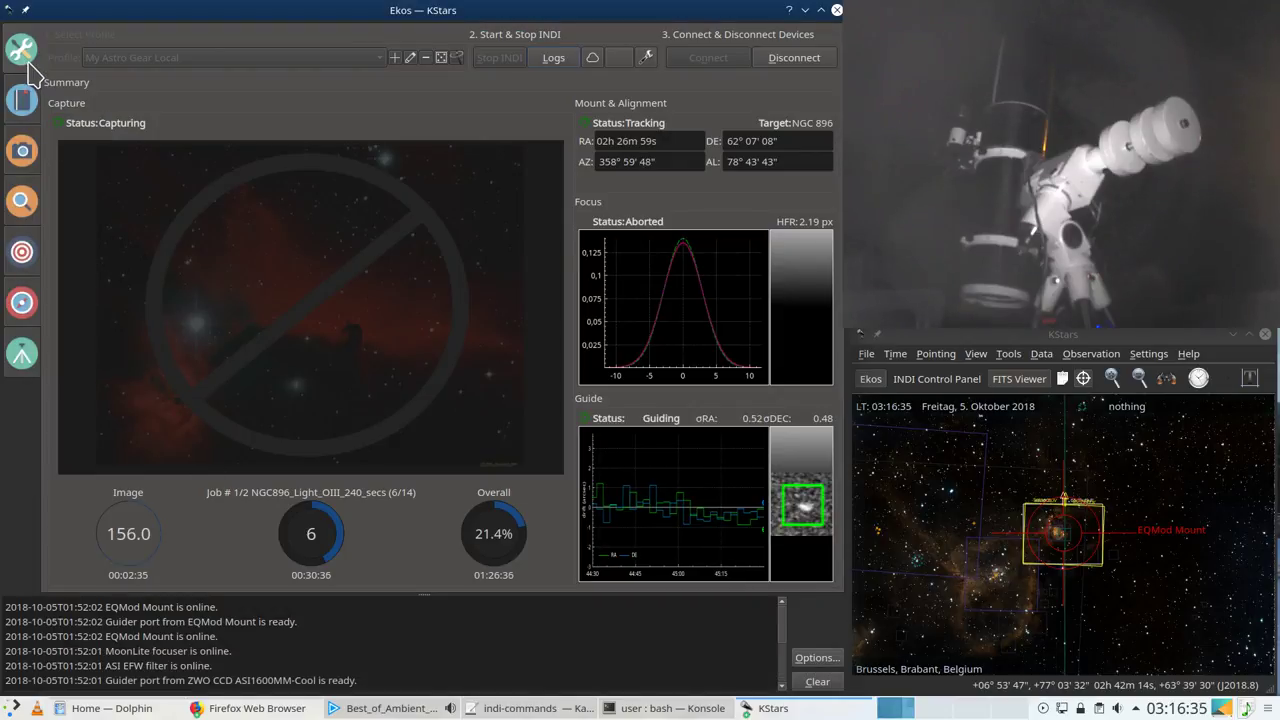
pyautogui.click(25, 308)
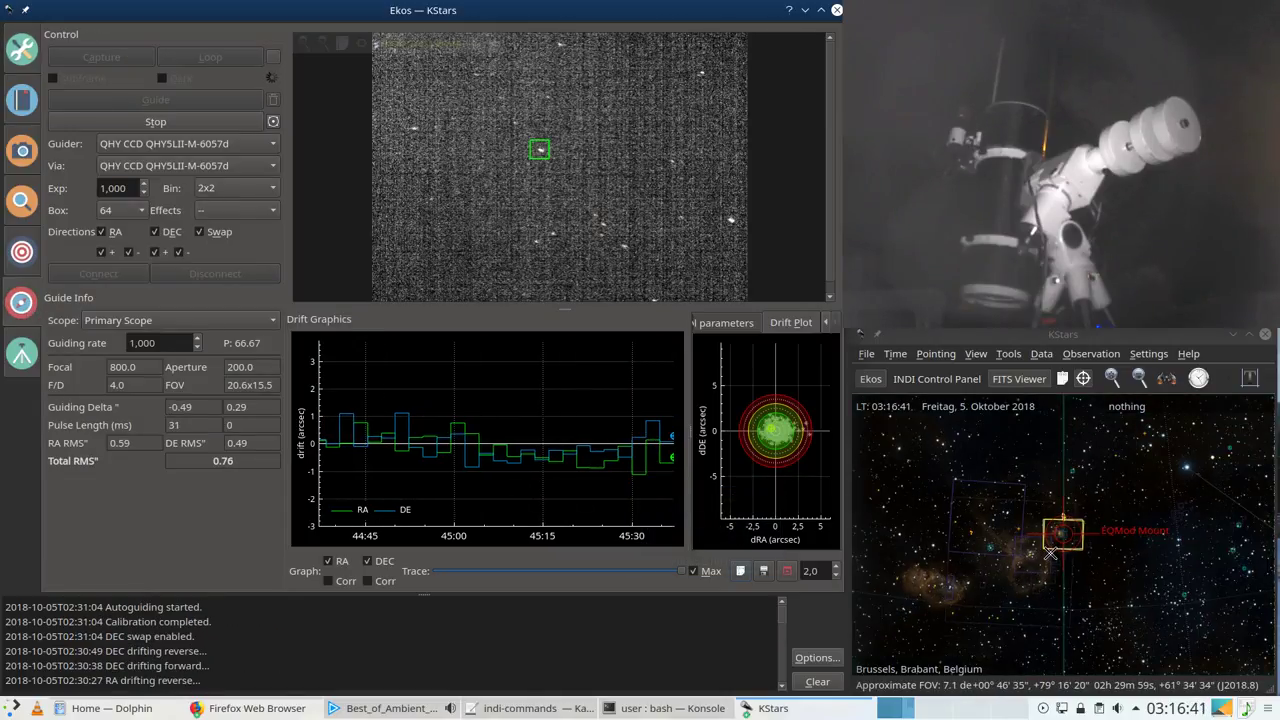
# Step: Zoom the sky map in on the camera's field-of-view frame to an approximate field of about 1.3 degrees
pyautogui.scroll(3, 1050, 553)
pyautogui.scroll(4, 1050, 553)
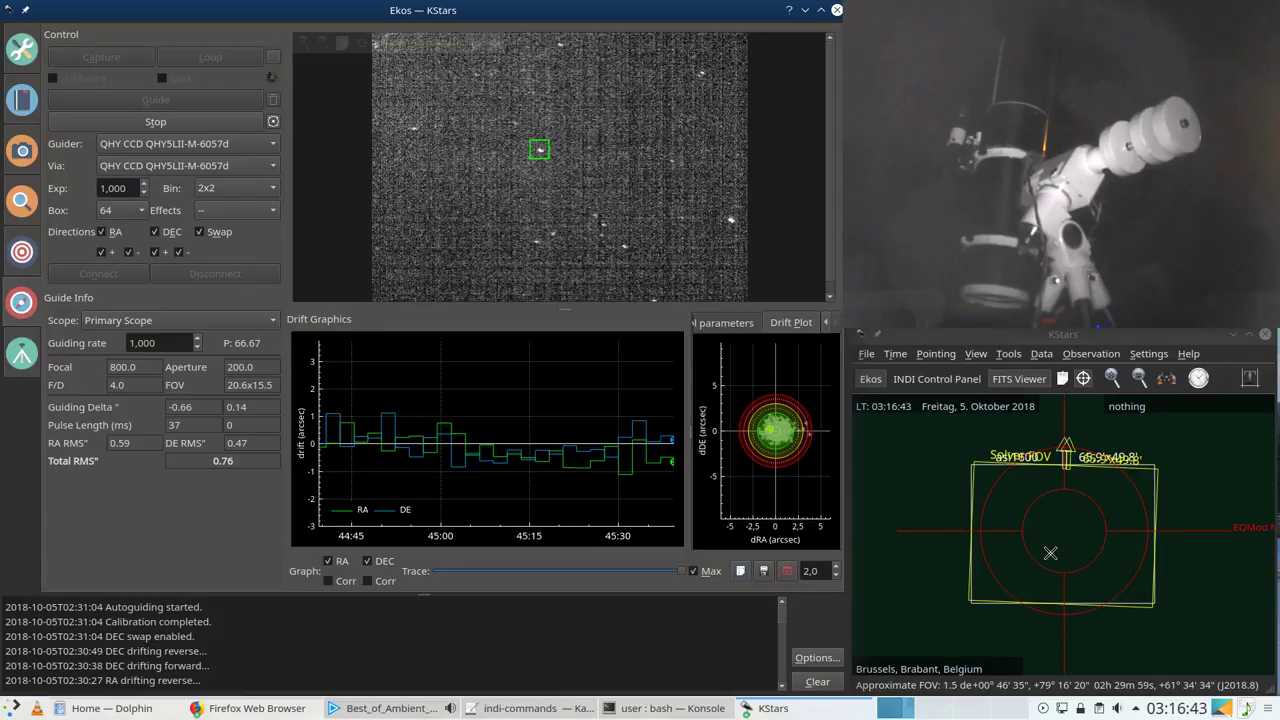
pyautogui.scroll(-1, 1047, 552)
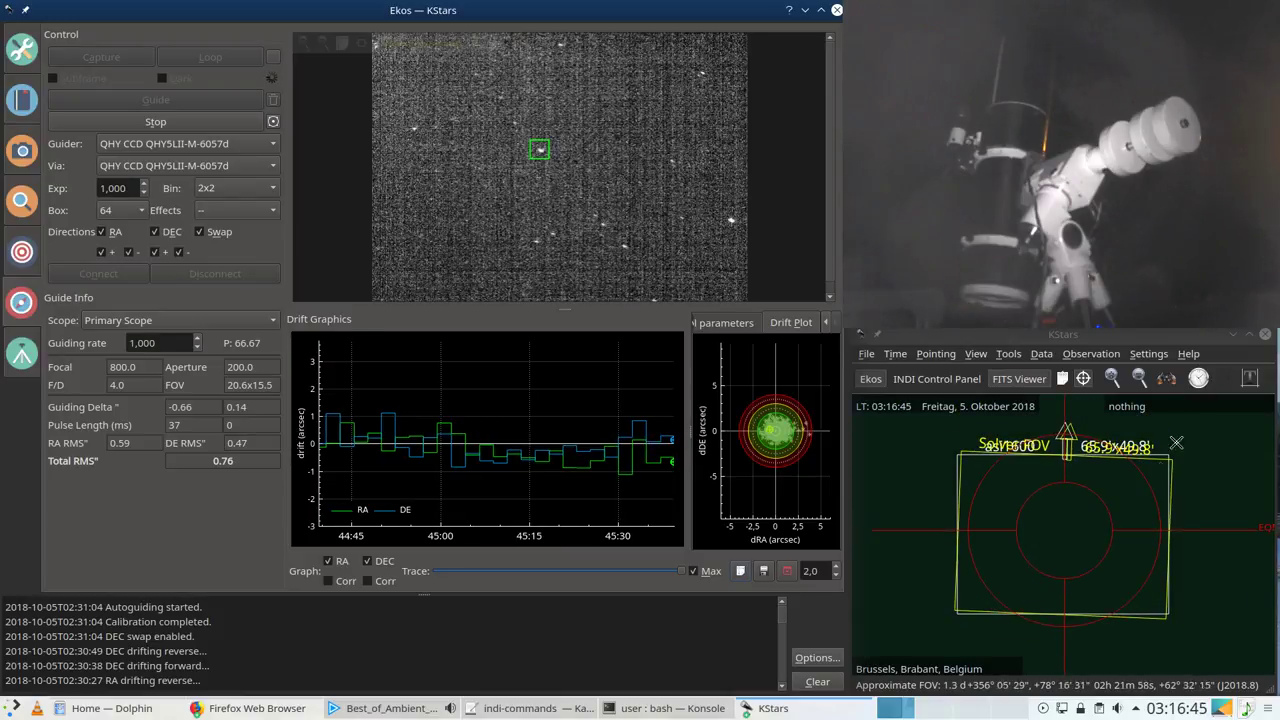
# Step: Narrow the Ekos window and widen the sky map window to about twice its width
pyautogui.click(1108, 338)
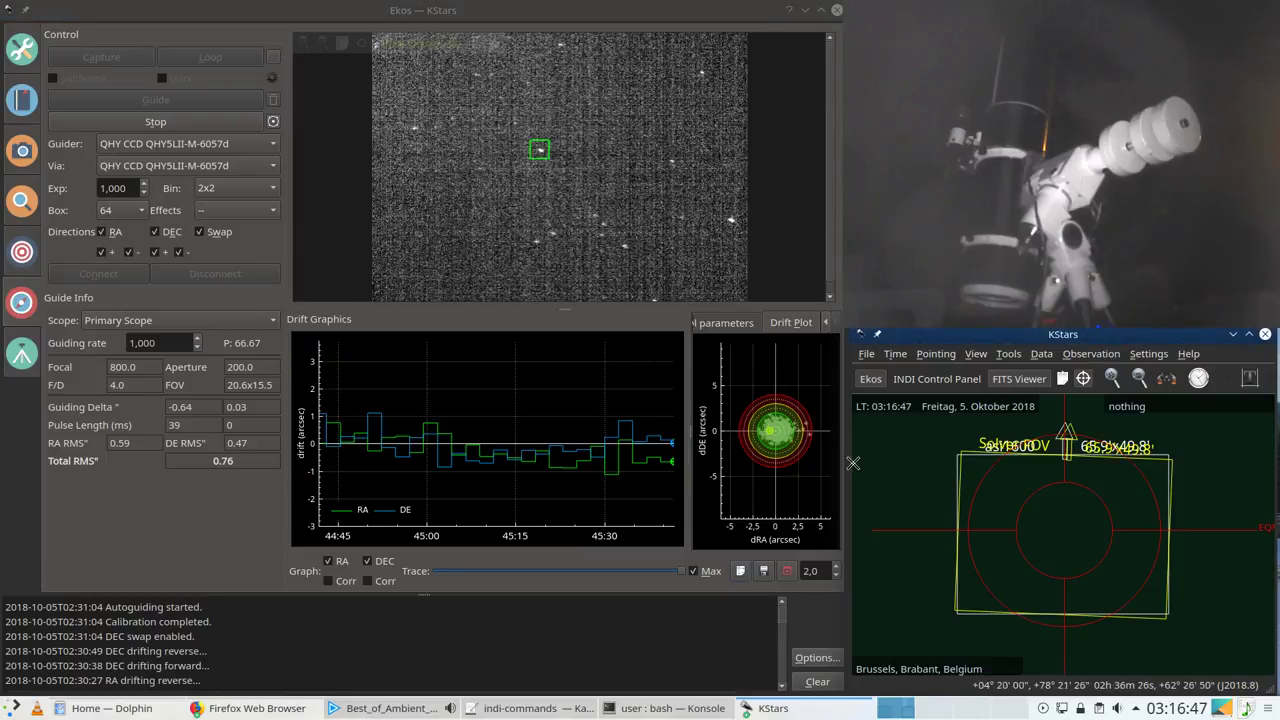
pyautogui.moveTo(848, 469); pyautogui.dragTo(750, 464)
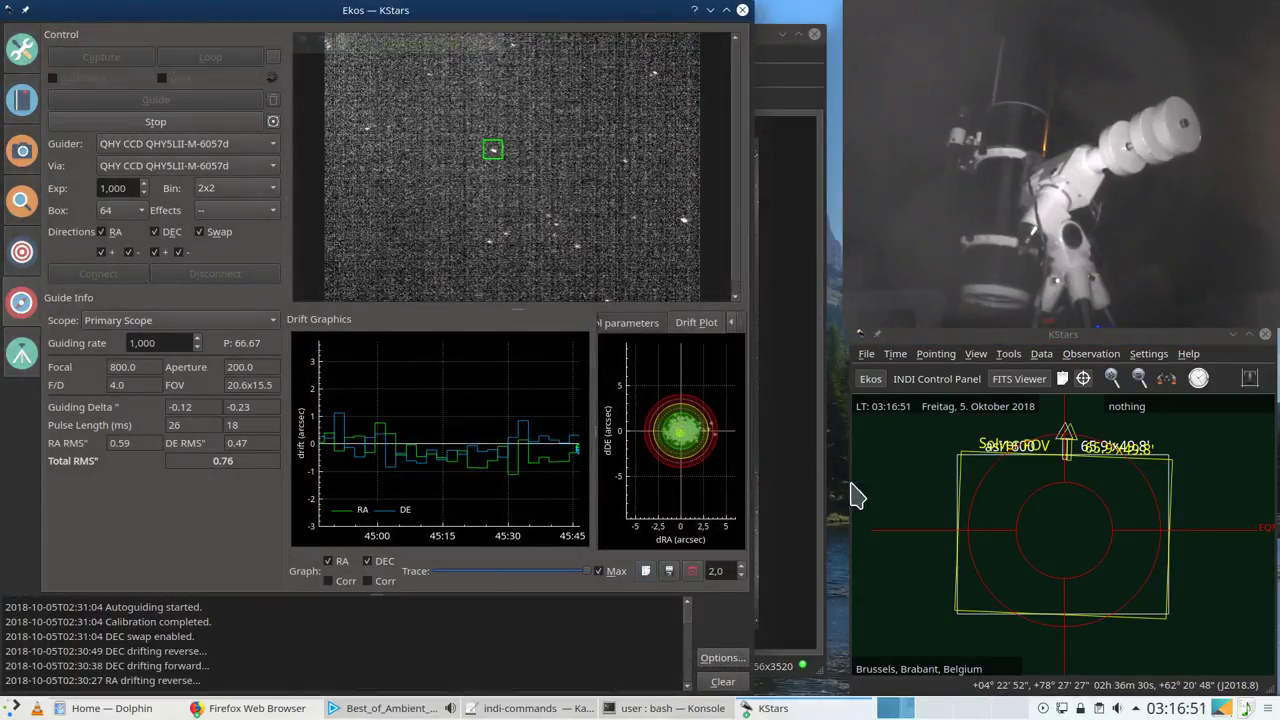
pyautogui.moveTo(852, 482); pyautogui.dragTo(428, 466)
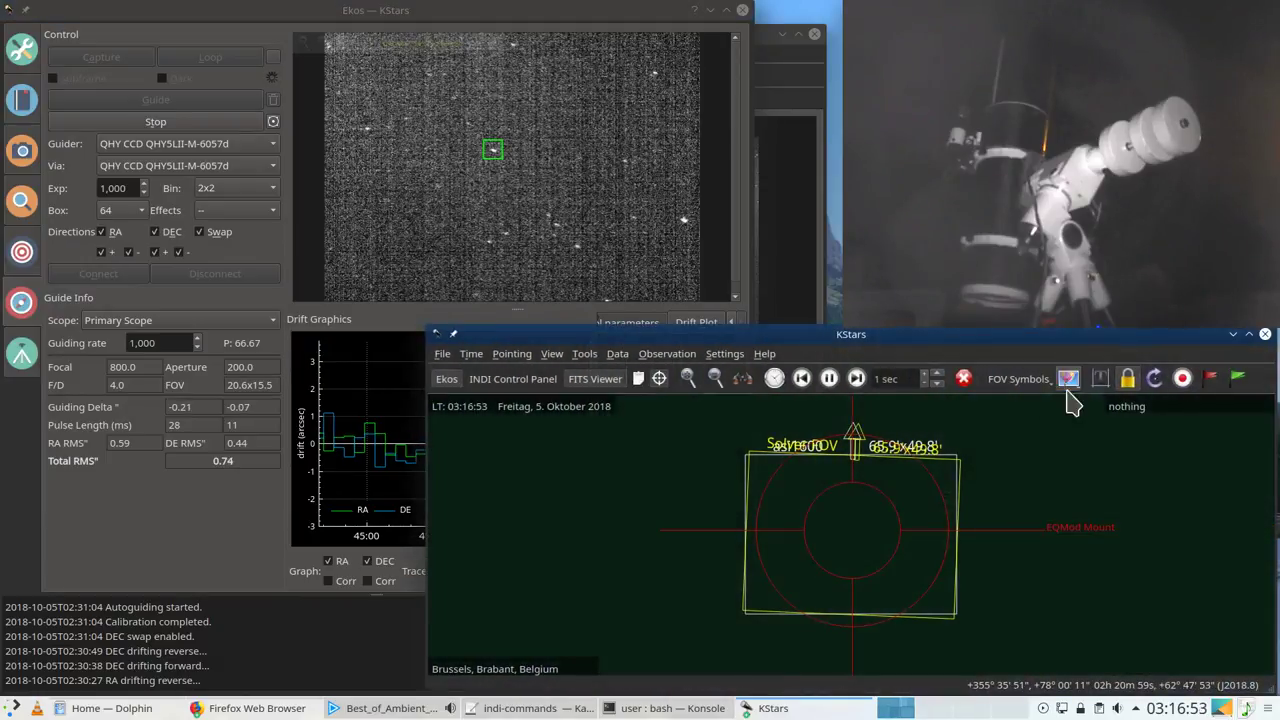
# Step: Show the view toolbar with the deep-sky, constellation, Milky Way and coordinate-grid toggles beside the sky map
pyautogui.click(665, 358)
pyautogui.moveTo(620, 358)
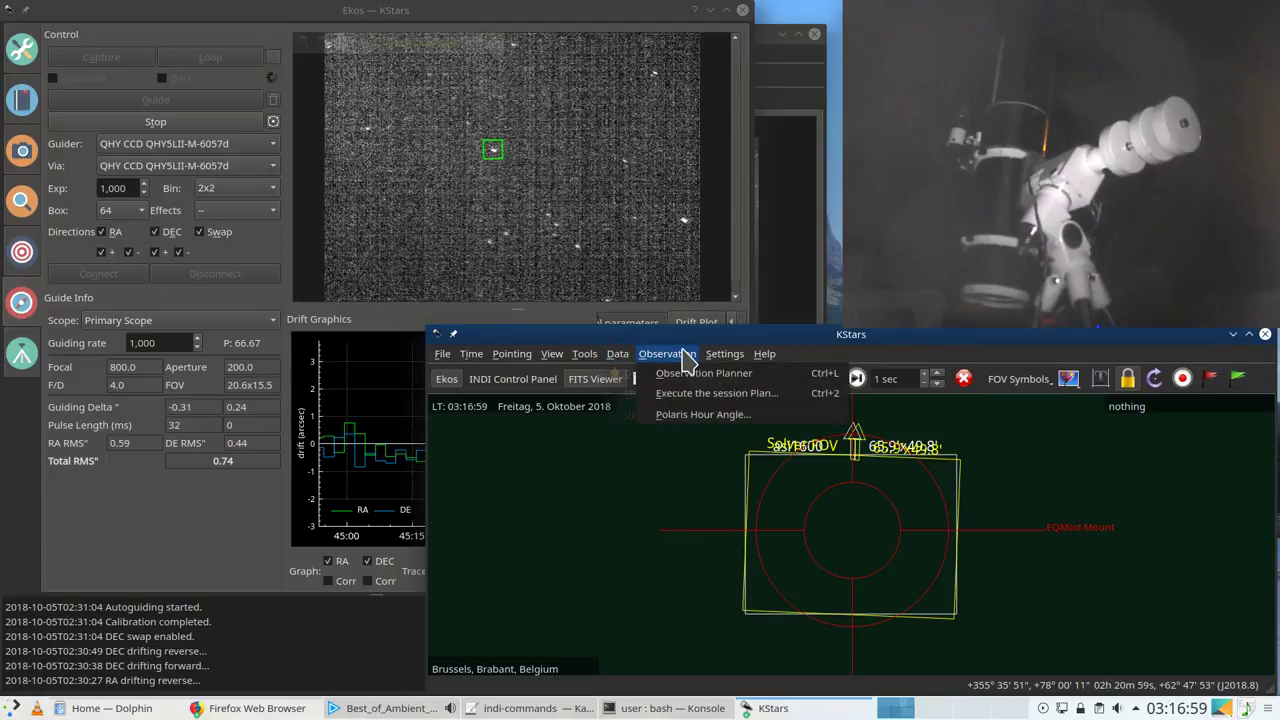
pyautogui.moveTo(729, 366)
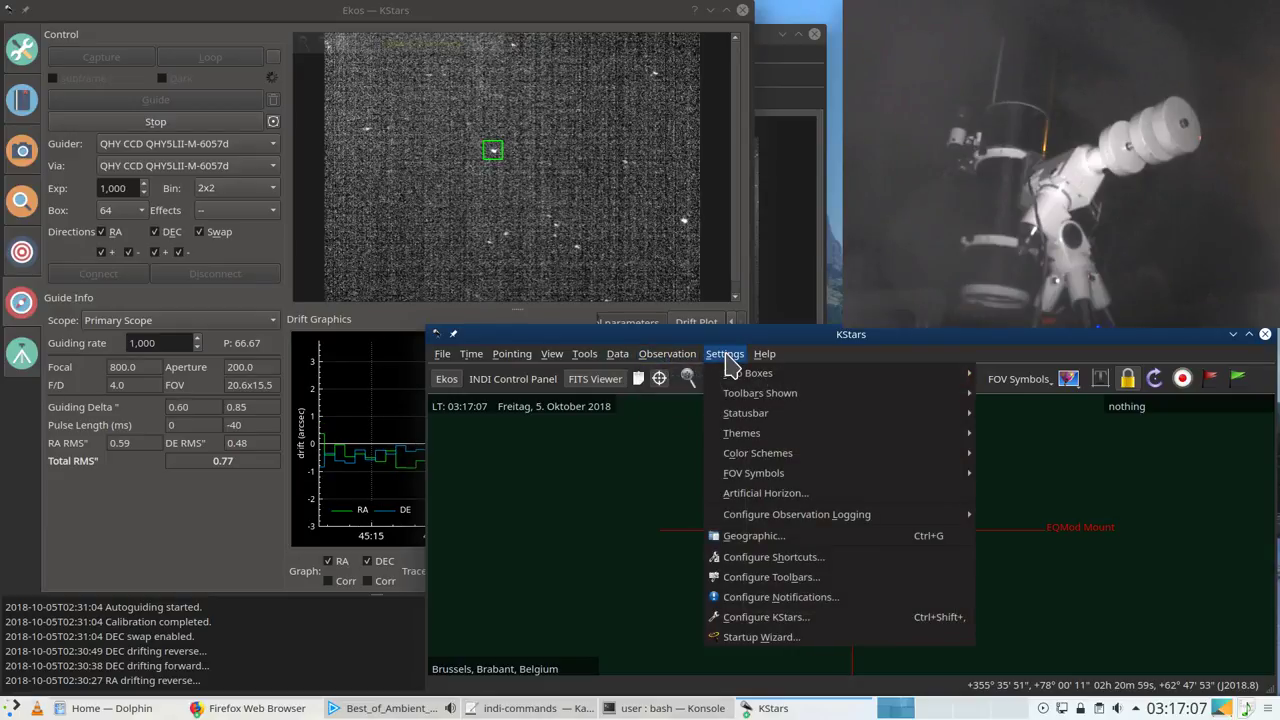
pyautogui.moveTo(758, 416)
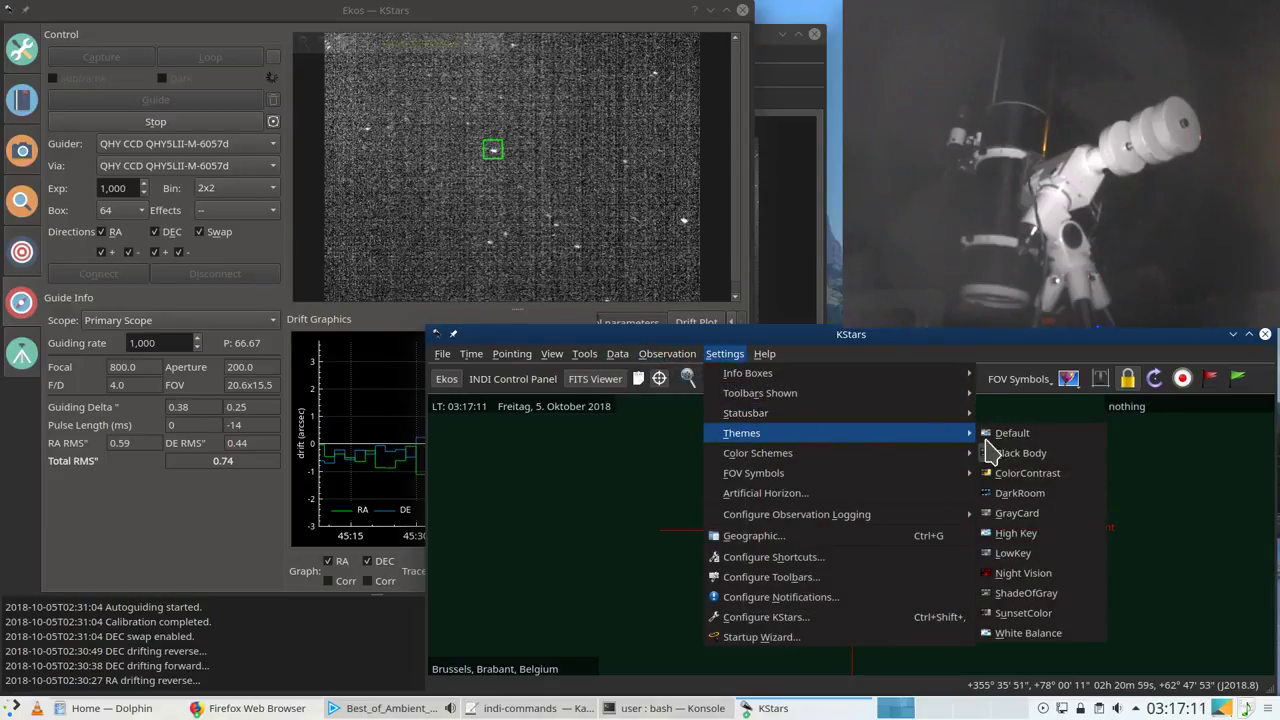
pyautogui.moveTo(872, 452)
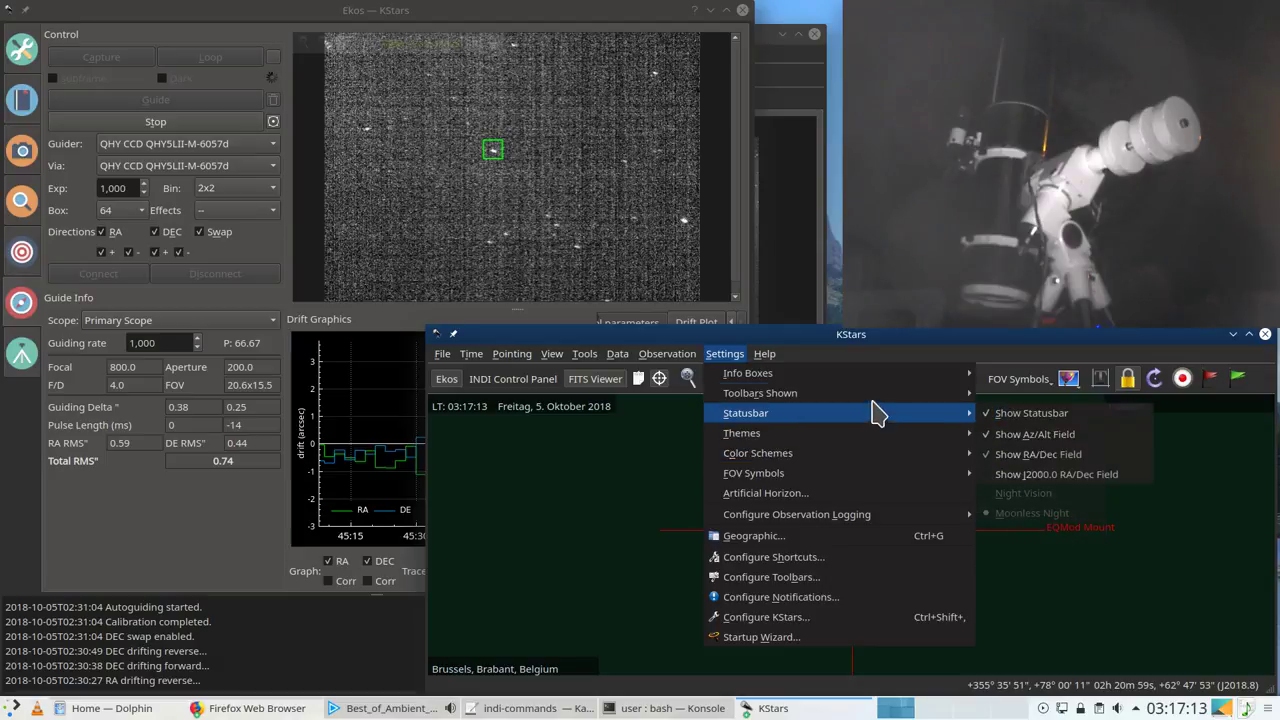
pyautogui.moveTo(875, 397)
pyautogui.click(1022, 413)
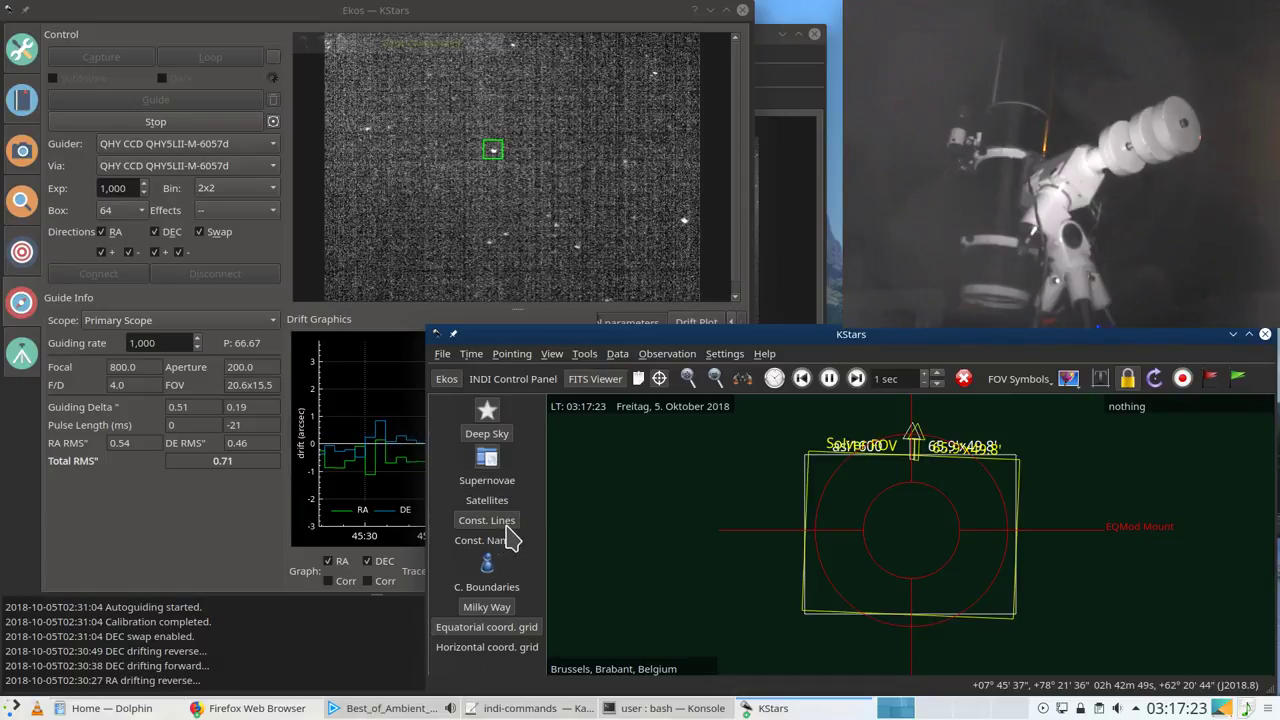
pyautogui.click(507, 521)
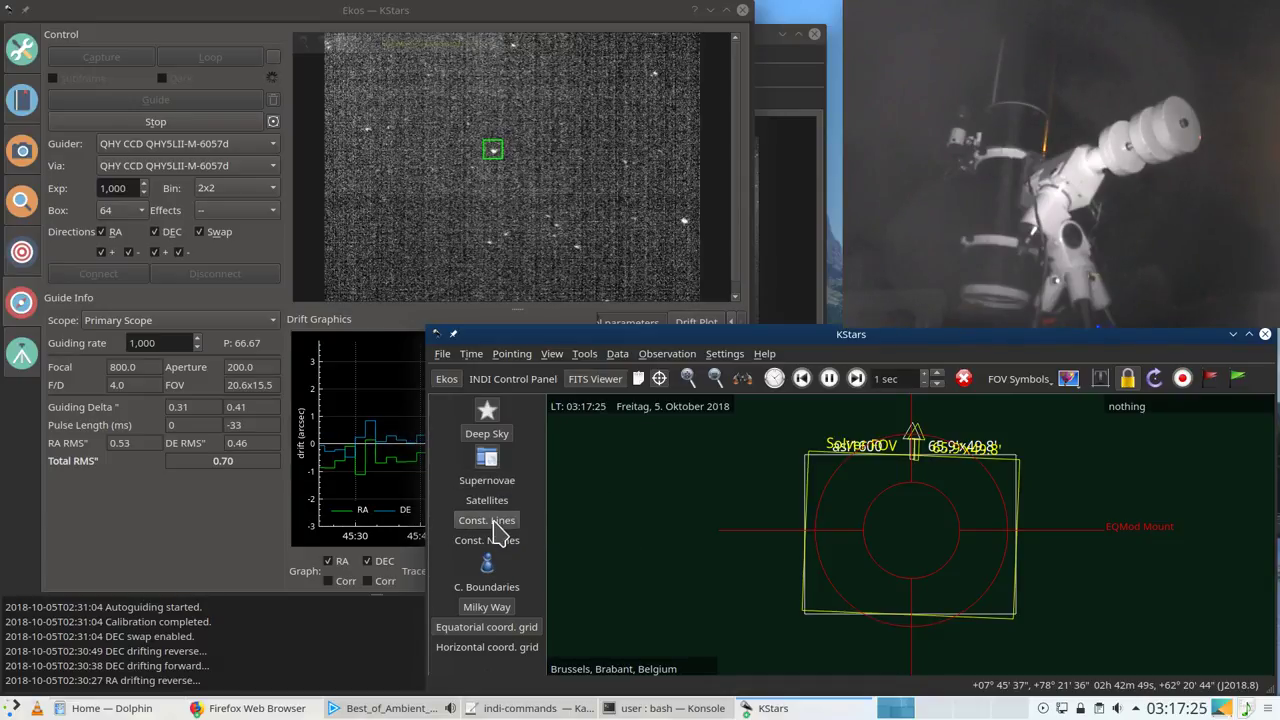
pyautogui.click(510, 607)
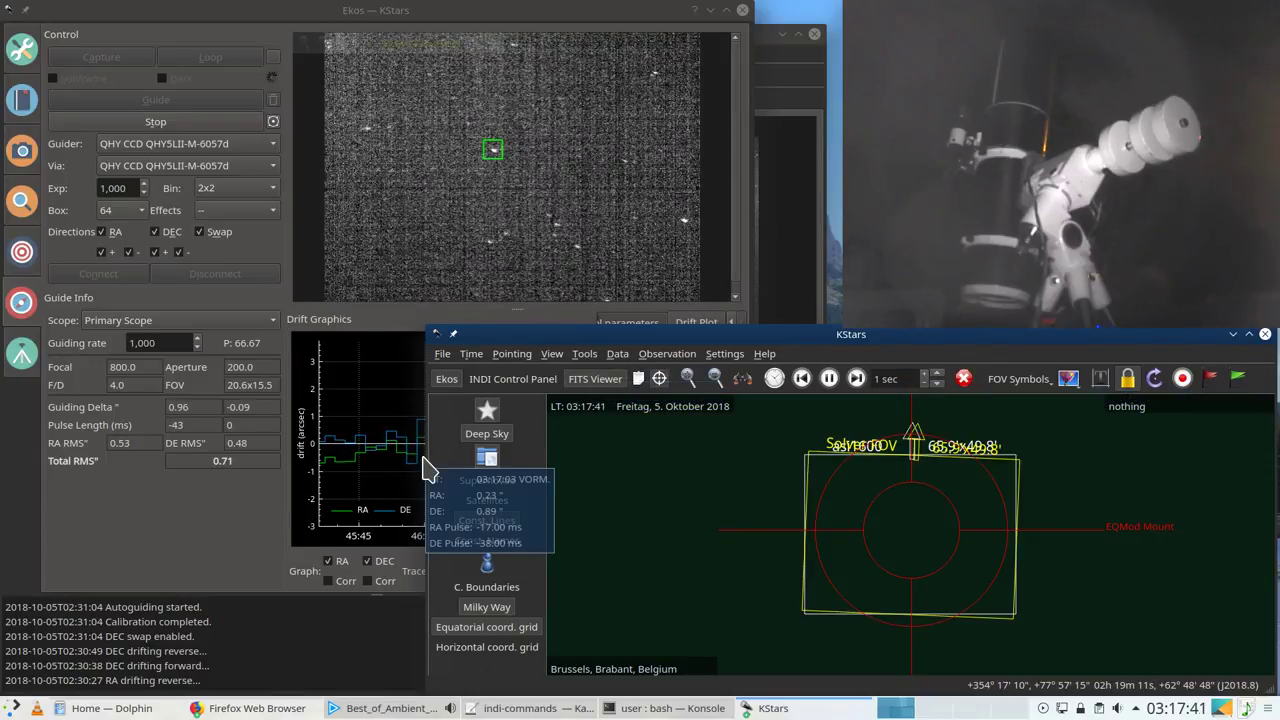
# Step: Widen the sky map window, move it up over the Ekos window and increase its height by about half
pyautogui.moveTo(427, 457); pyautogui.dragTo(194, 457)
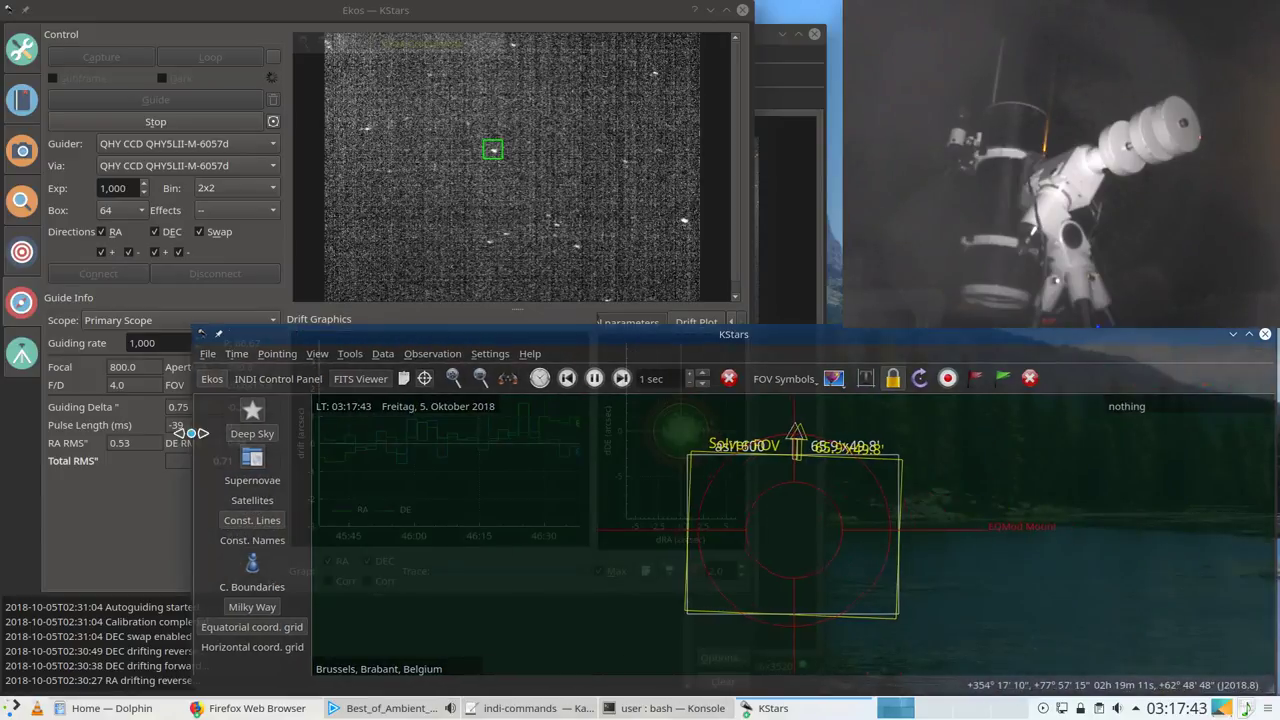
pyautogui.moveTo(637, 322); pyautogui.dragTo(500, 100)
pyautogui.moveTo(587, 464); pyautogui.dragTo(606, 668)
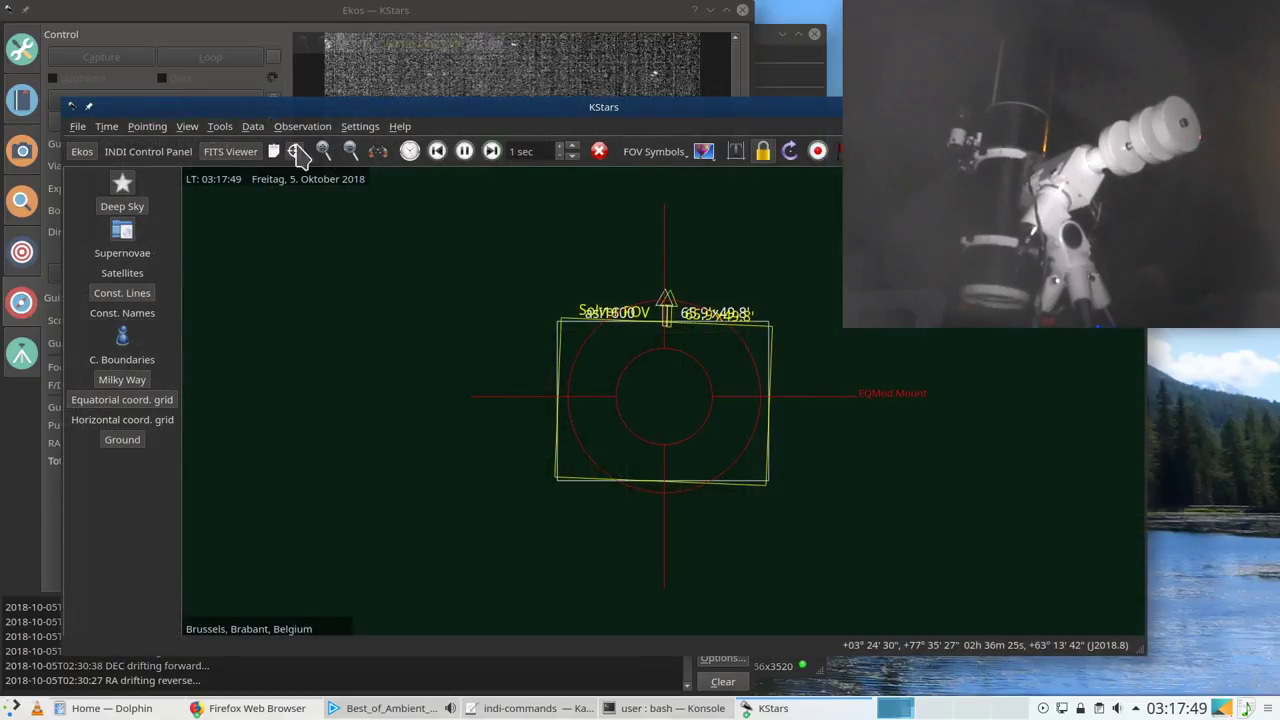
# Step: Open the Artificial Horizon Manager, view the points defined for Region 1, and close it
pyautogui.click(252, 127)
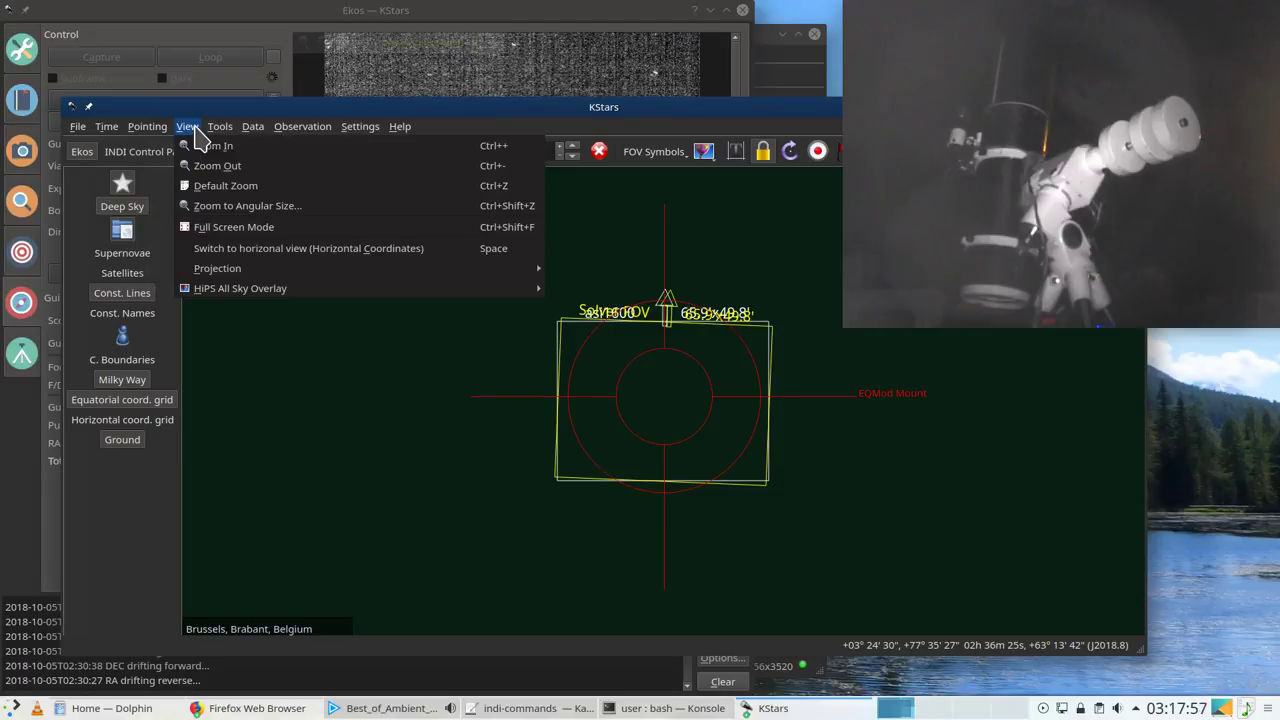
pyautogui.moveTo(222, 134)
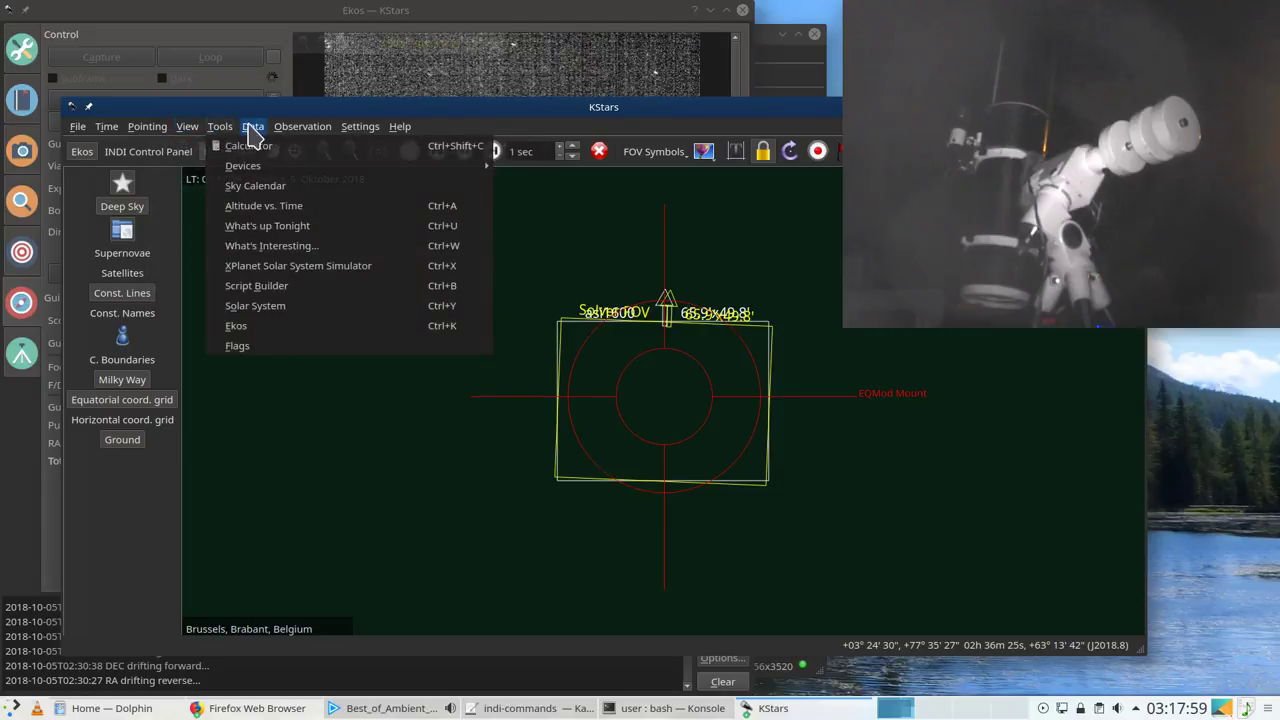
pyautogui.moveTo(305, 126)
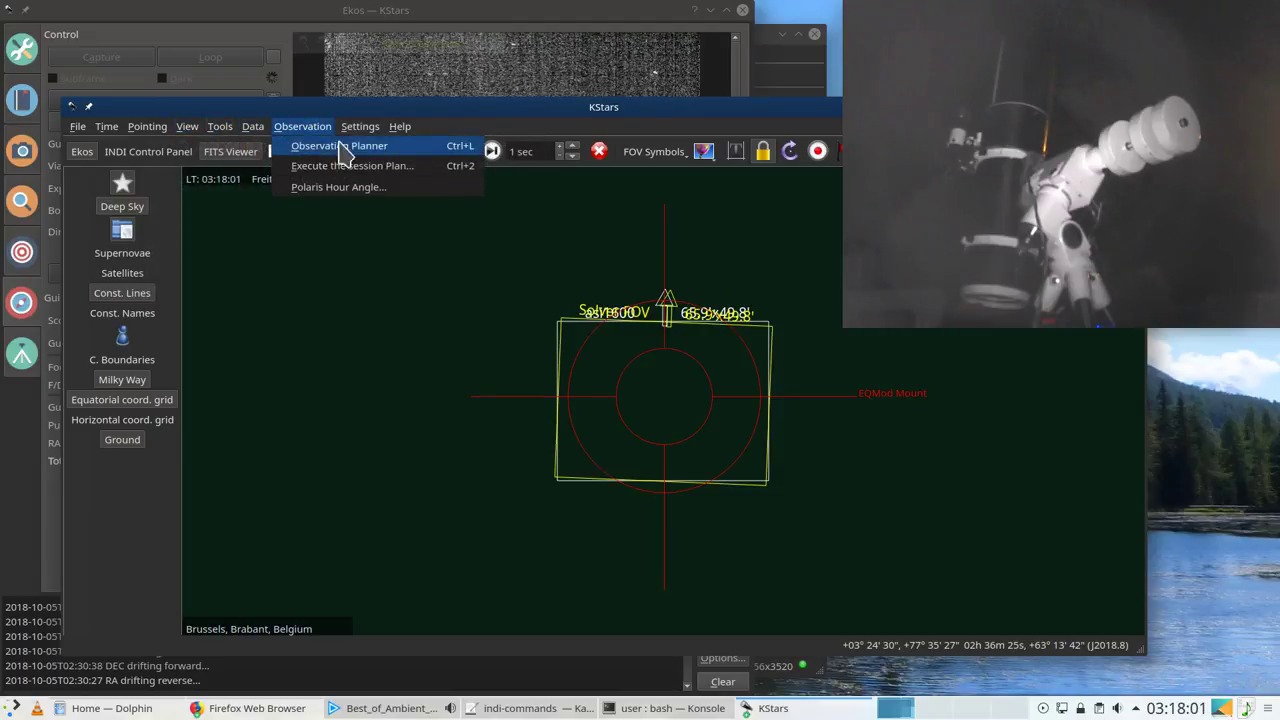
pyautogui.moveTo(362, 127)
pyautogui.moveTo(507, 225)
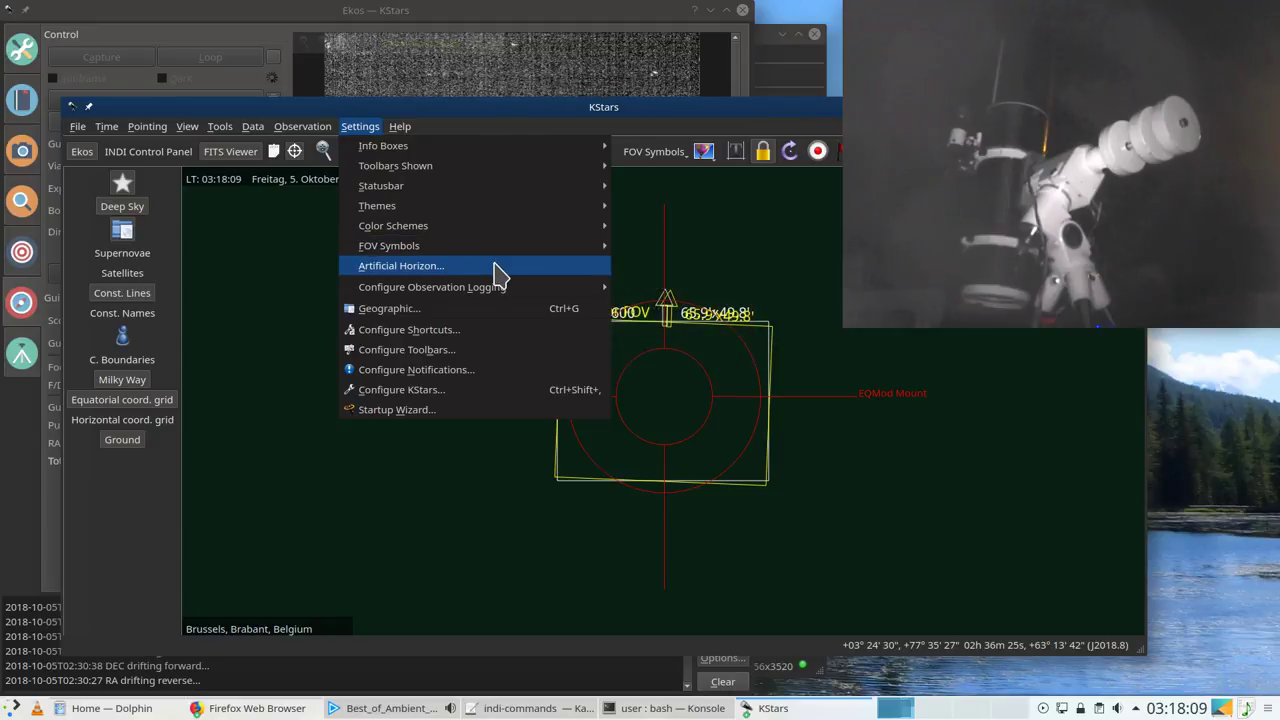
pyautogui.click(495, 270)
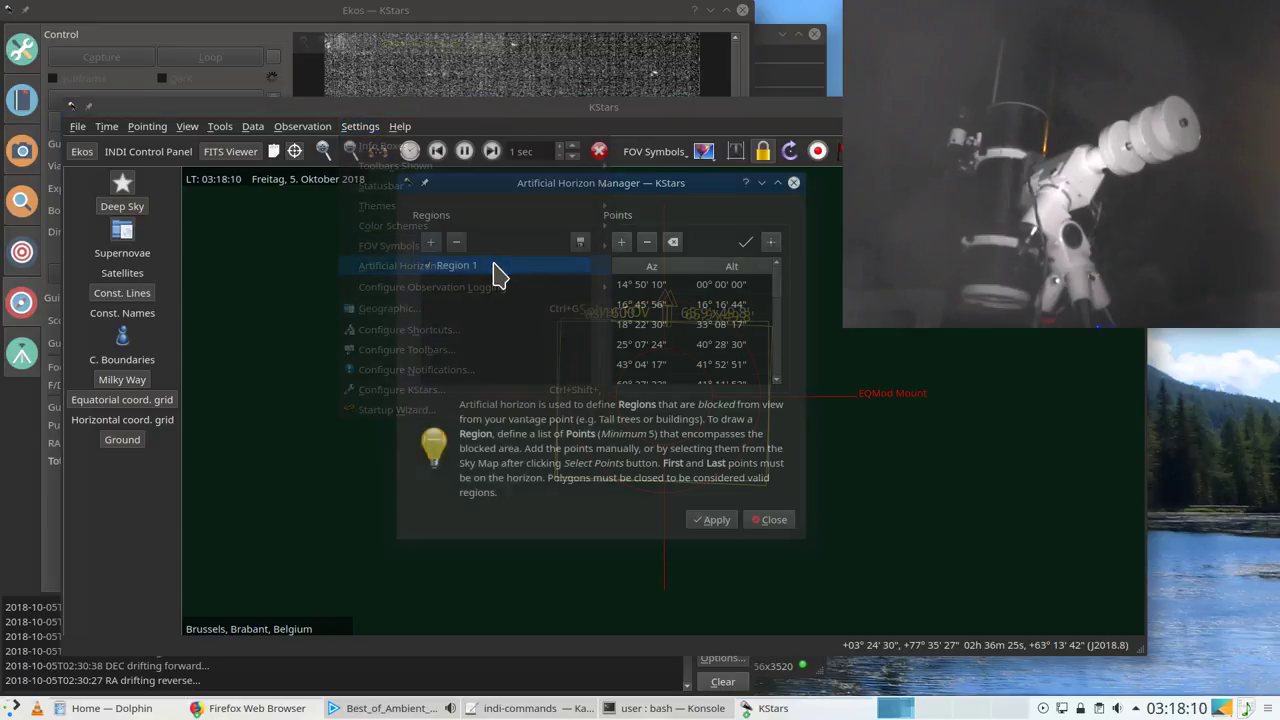
pyautogui.click(768, 520)
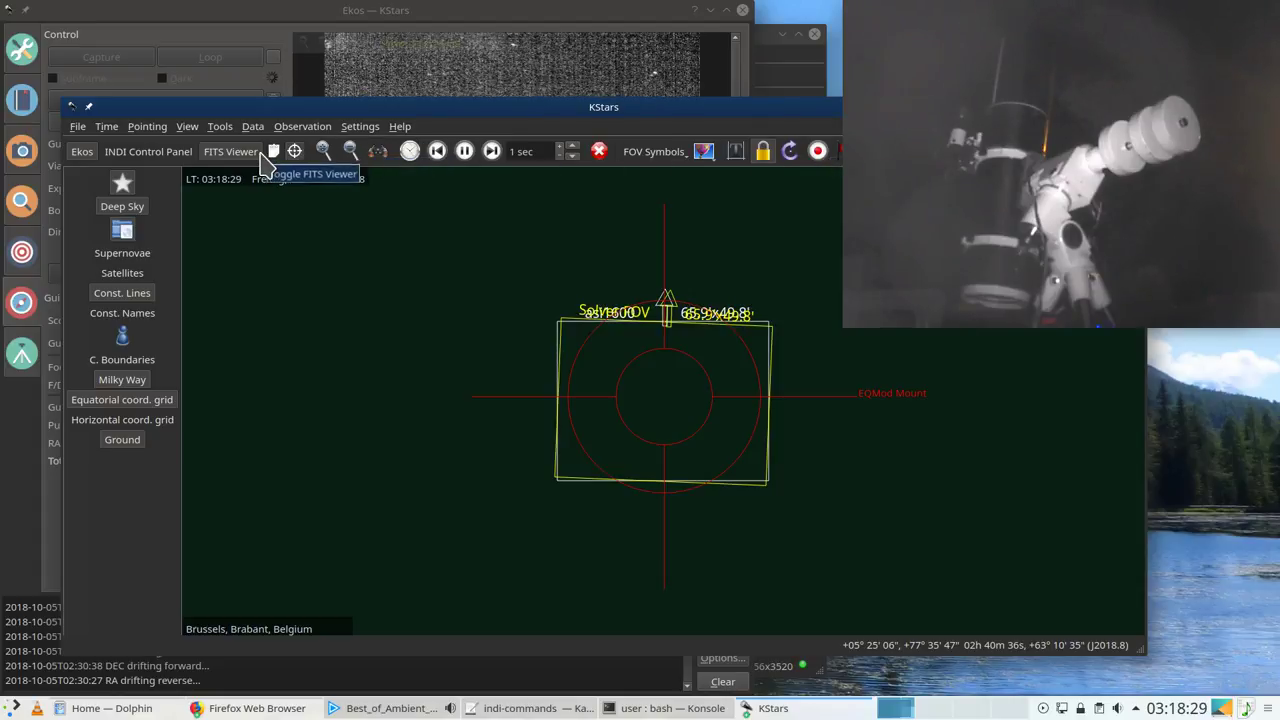
# Step: Hide the Ekos window, show it again, and bring the sky map window back to the front
pyautogui.click(81, 155)
pyautogui.click(81, 155)
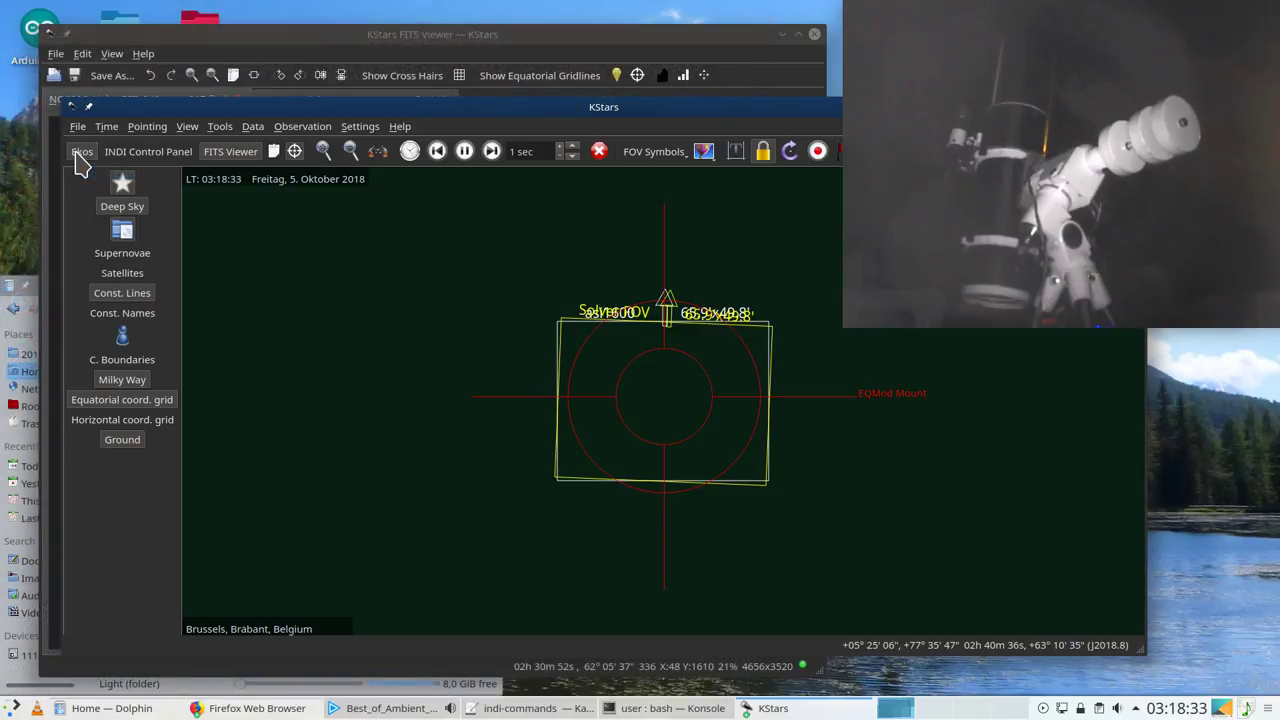
pyautogui.moveTo(686, 20); pyautogui.dragTo(425, 22)
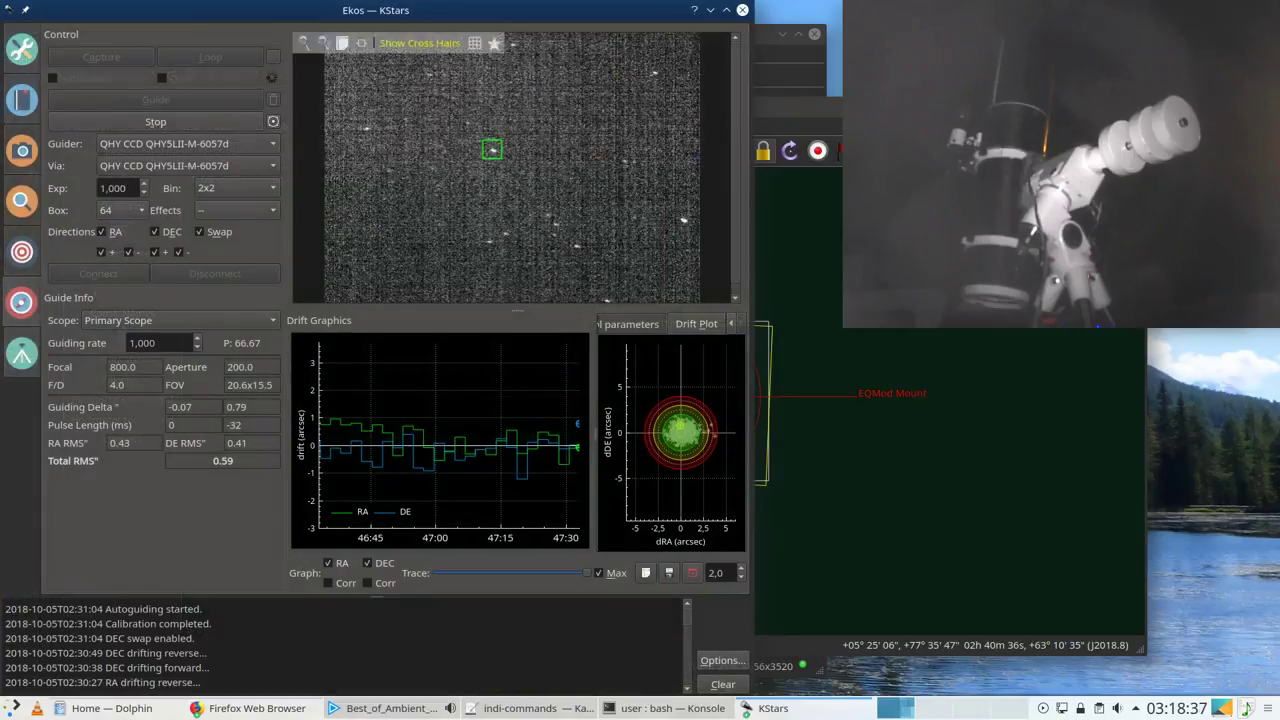
pyautogui.click(800, 106)
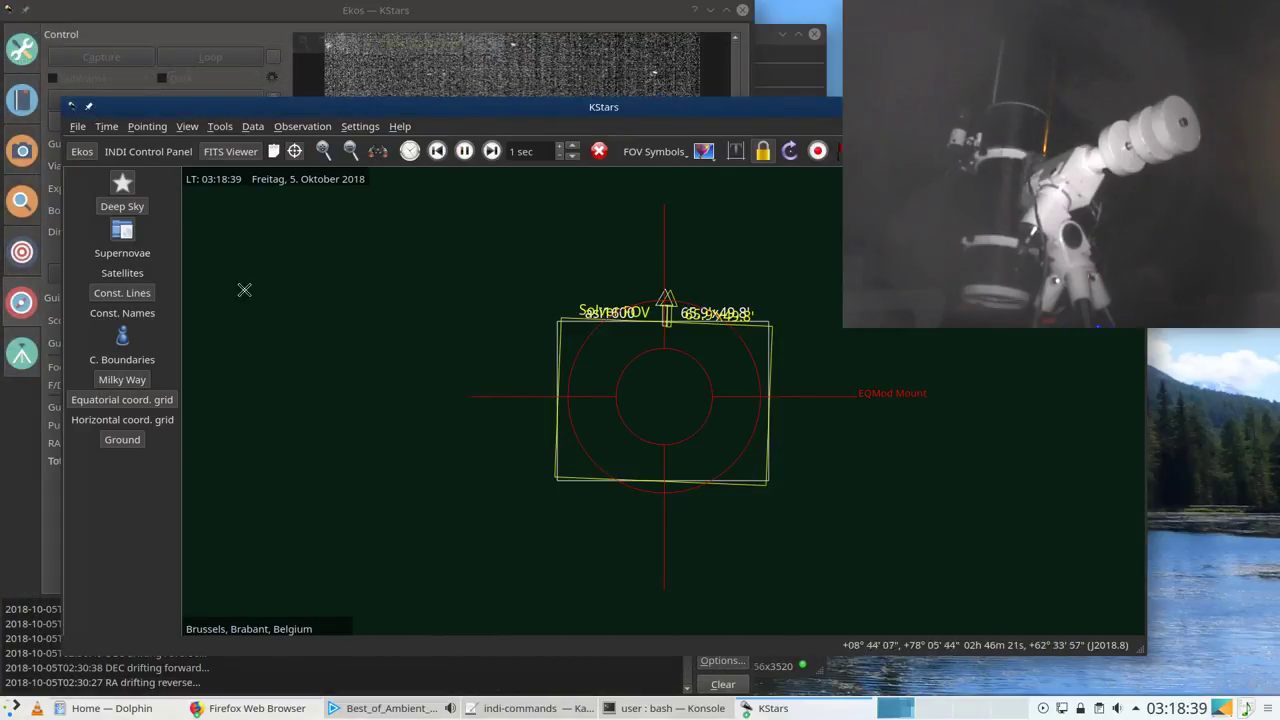
pyautogui.click(187, 126)
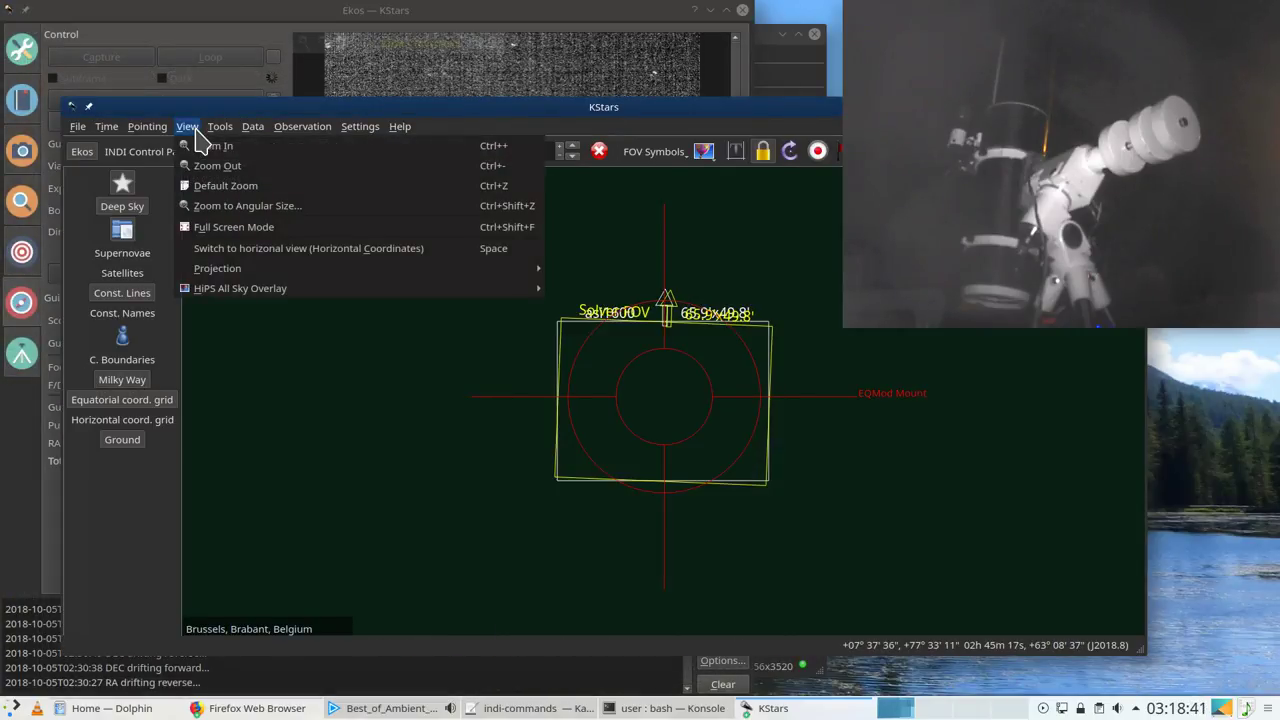
pyautogui.click(651, 236)
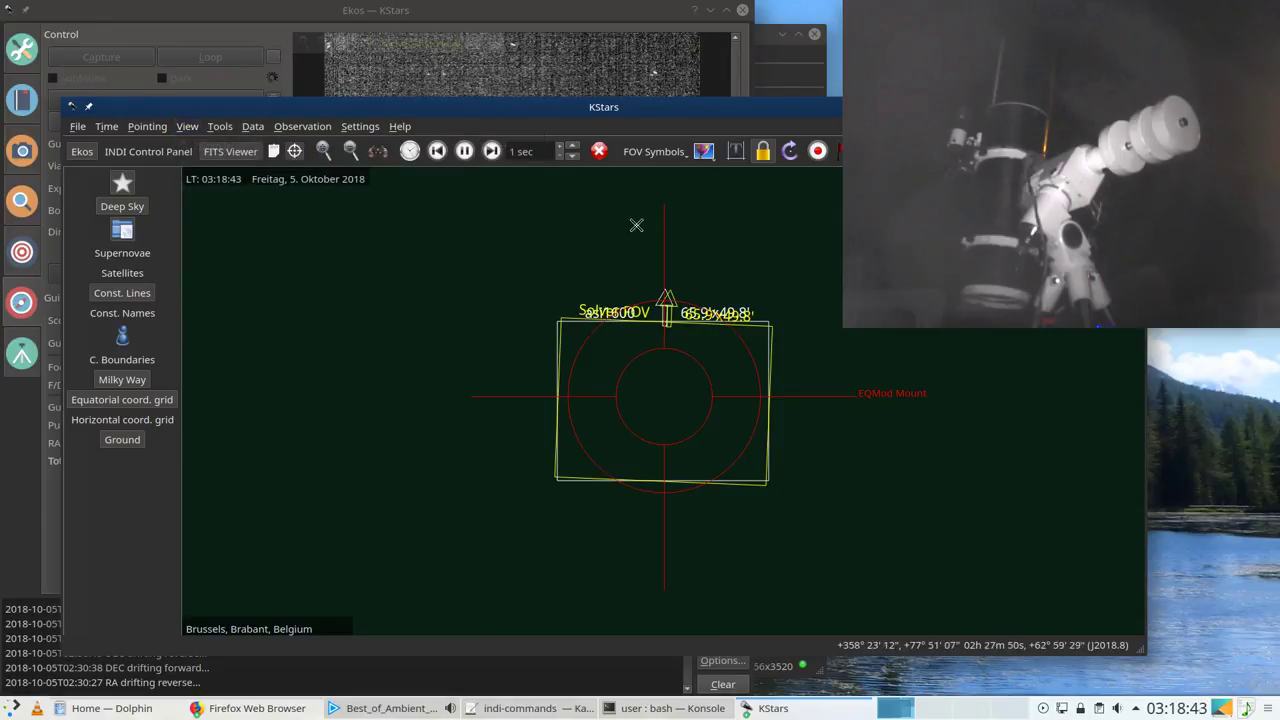
pyautogui.rightClick(594, 220)
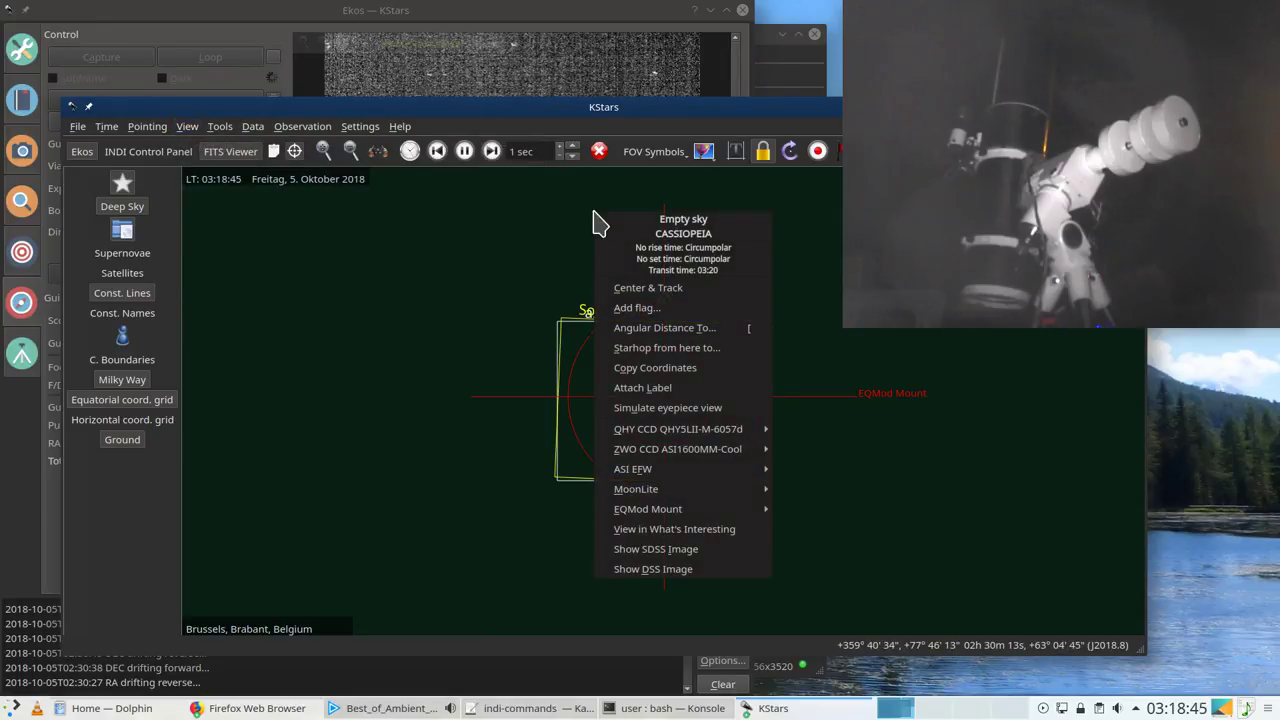
pyautogui.press('Escape')
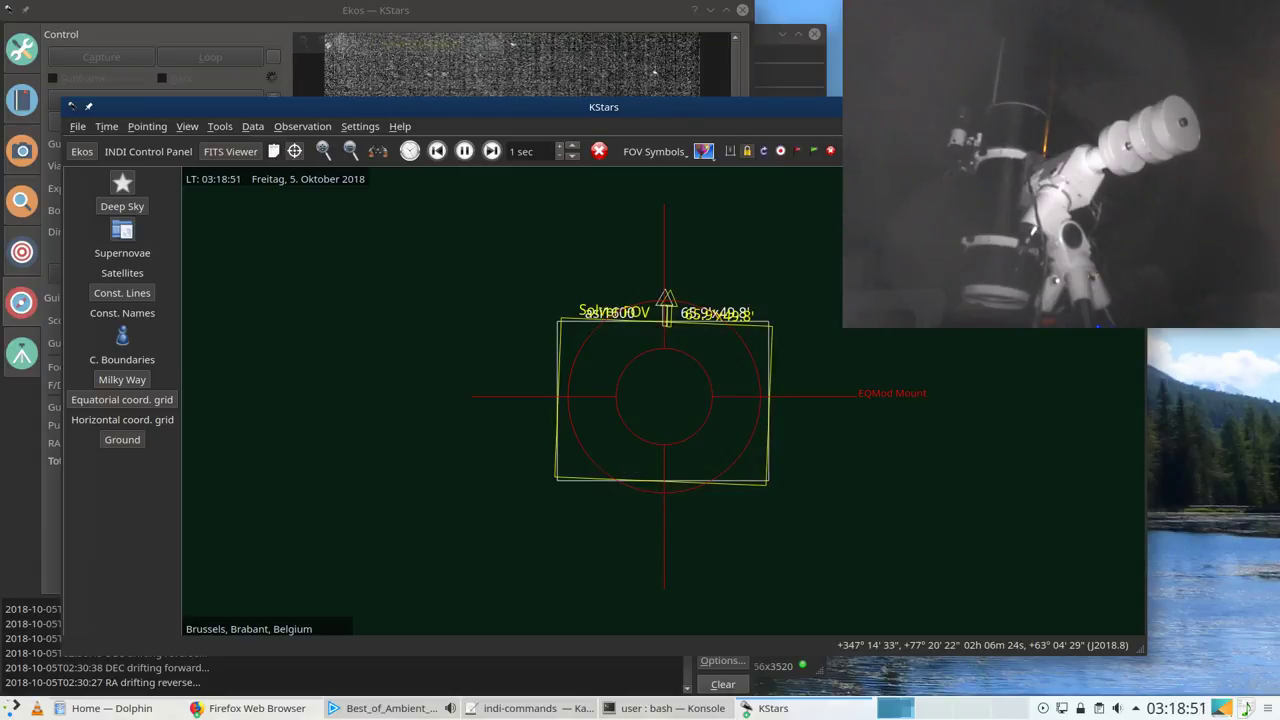
# Step: Set the icon size to Small (16x16) for the zoom and time toolbar and for the toolbar holding the FITS Viewer toggle
pyautogui.rightClick(607, 153)
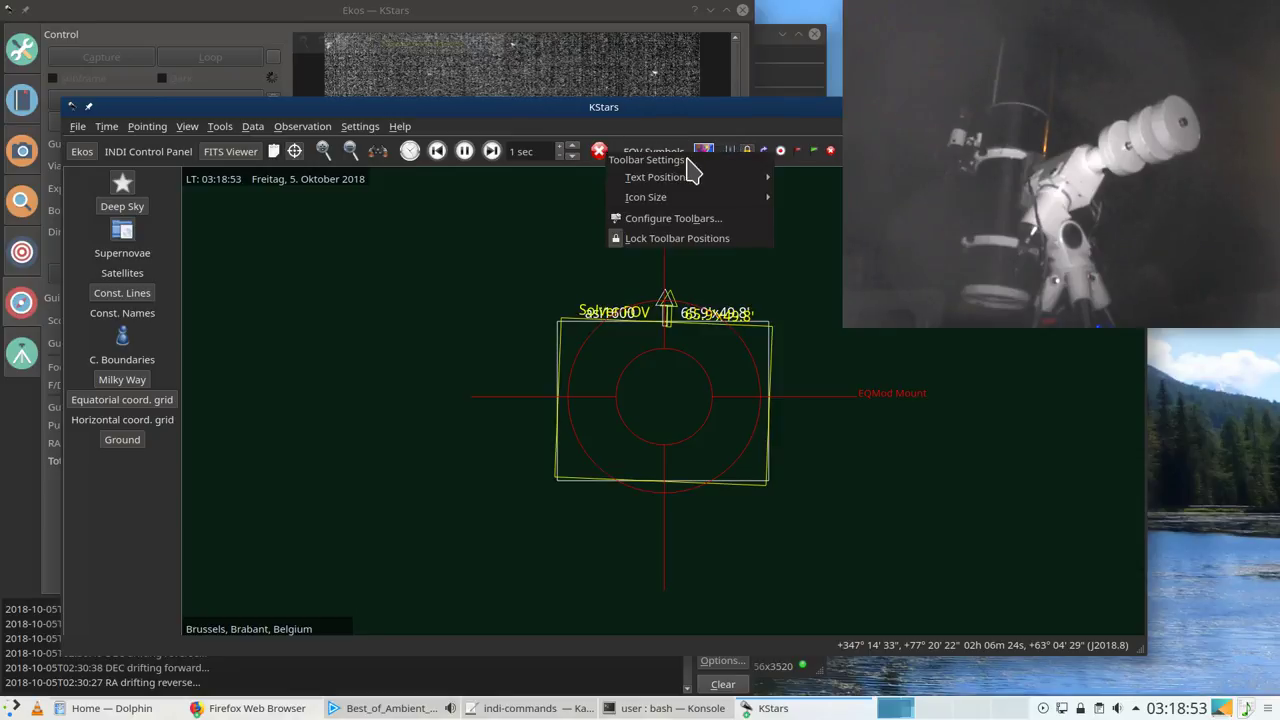
pyautogui.moveTo(672, 197)
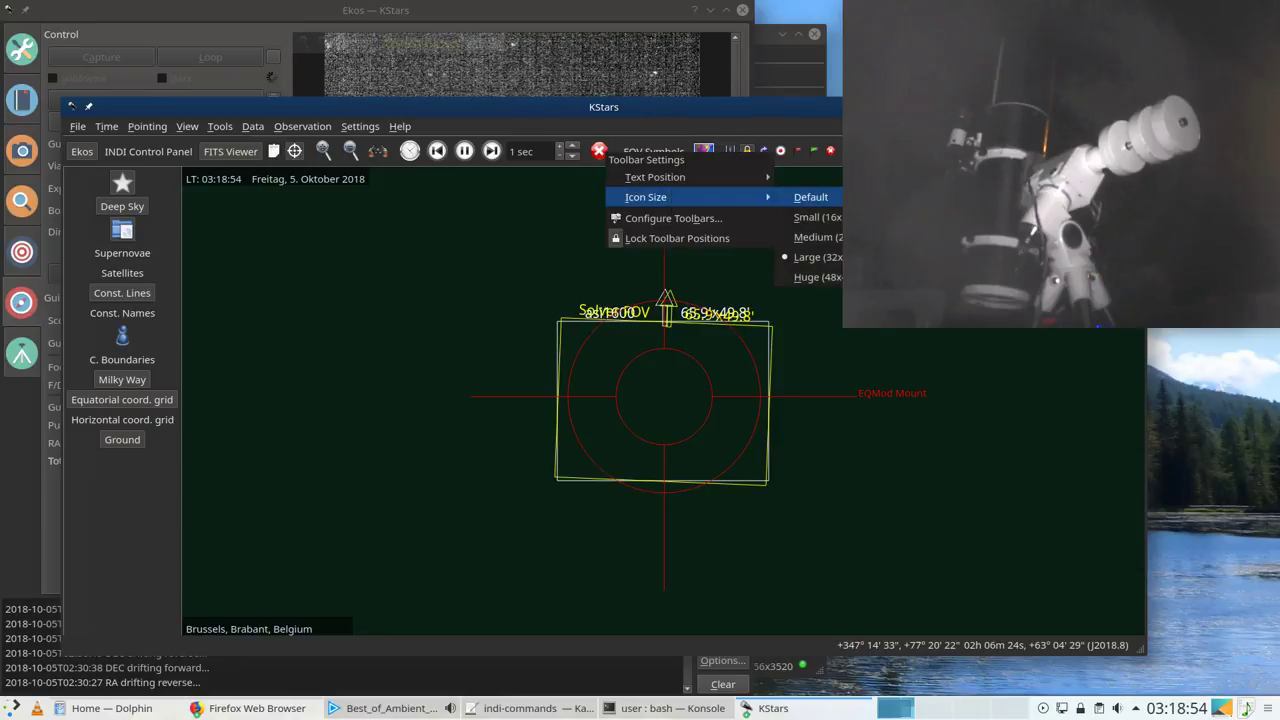
pyautogui.click(805, 217)
pyautogui.rightClick(294, 154)
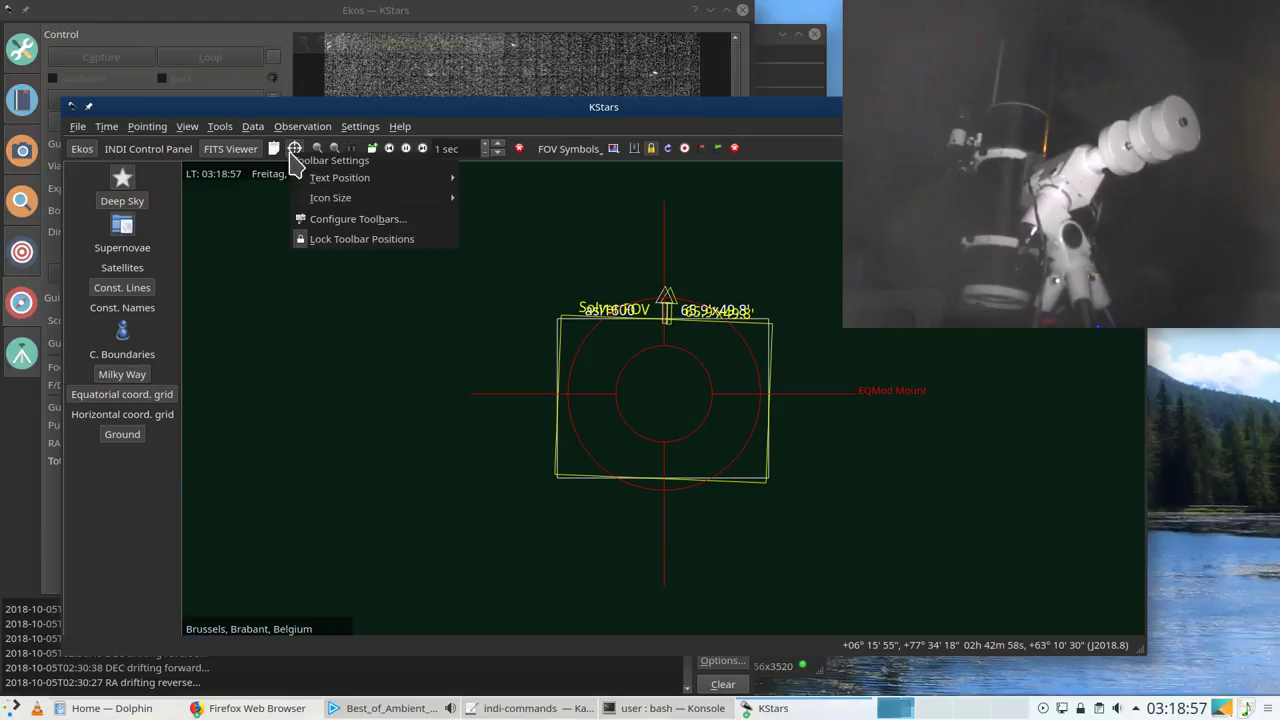
pyautogui.moveTo(329, 198)
pyautogui.click(497, 222)
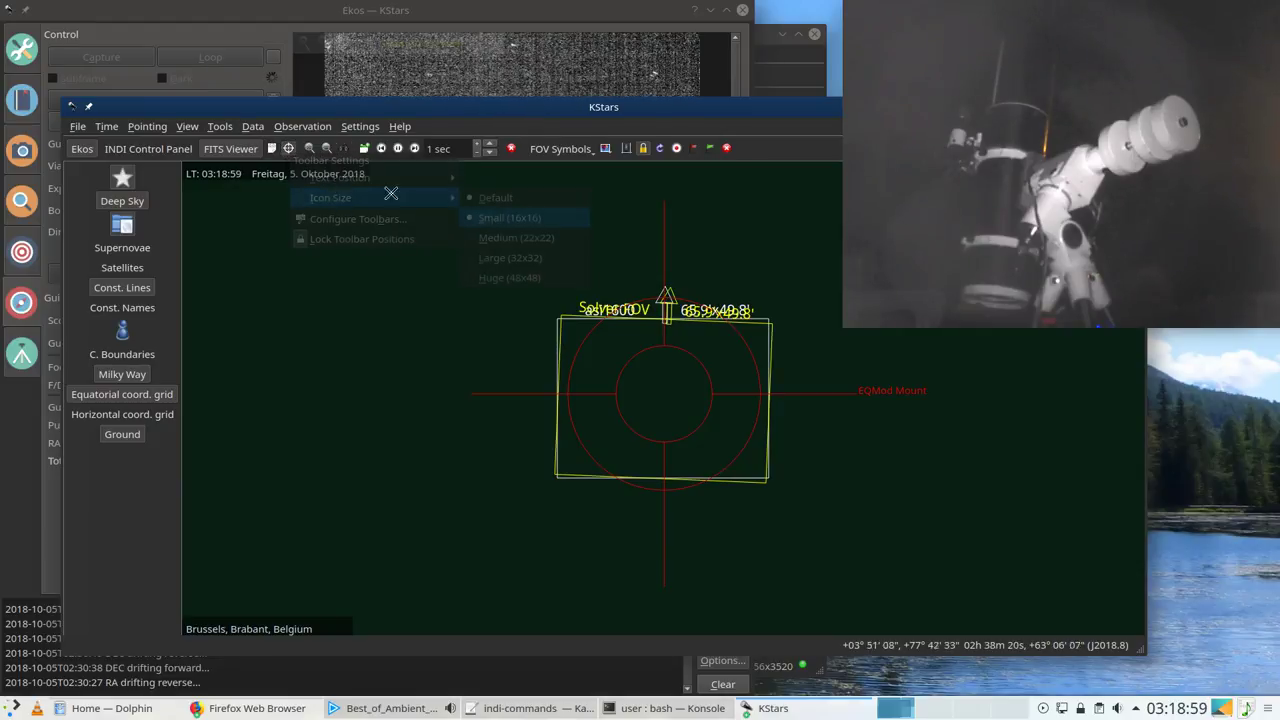
# Step: Try the Text Only display on the toolbar holding the FITS Viewer toggle, and restore Icons Only
pyautogui.rightClick(168, 150)
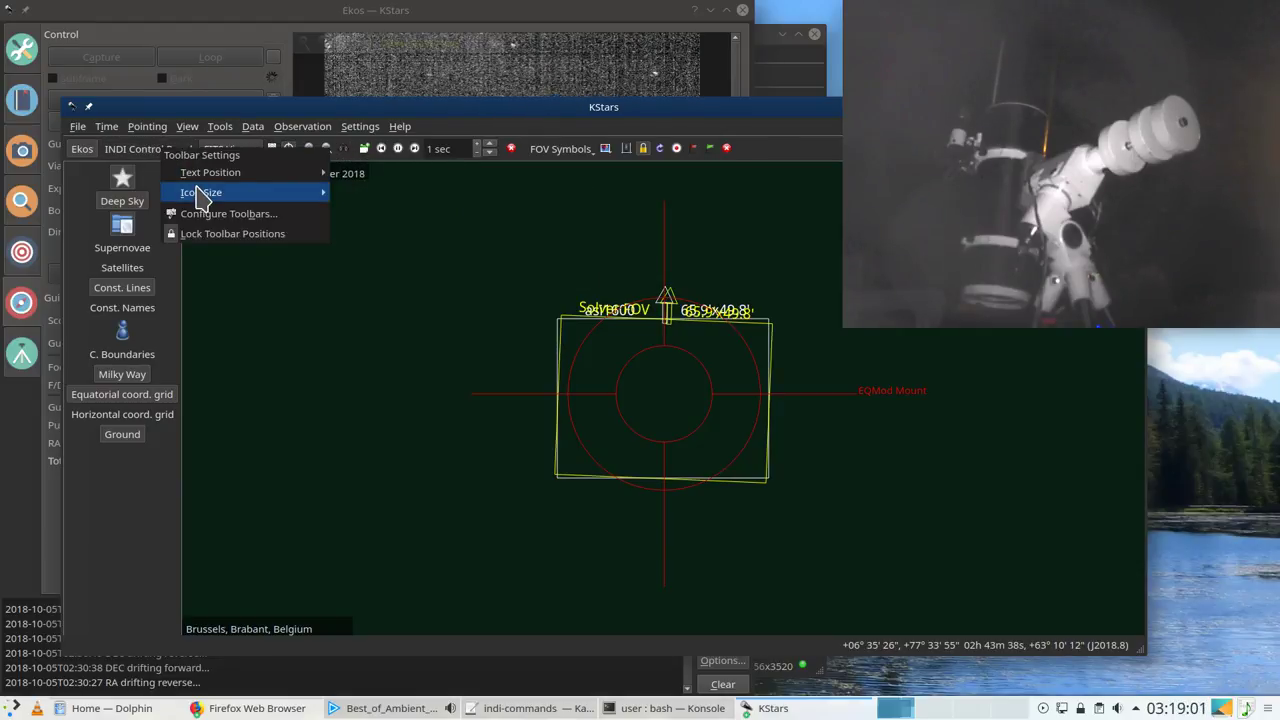
pyautogui.moveTo(194, 175)
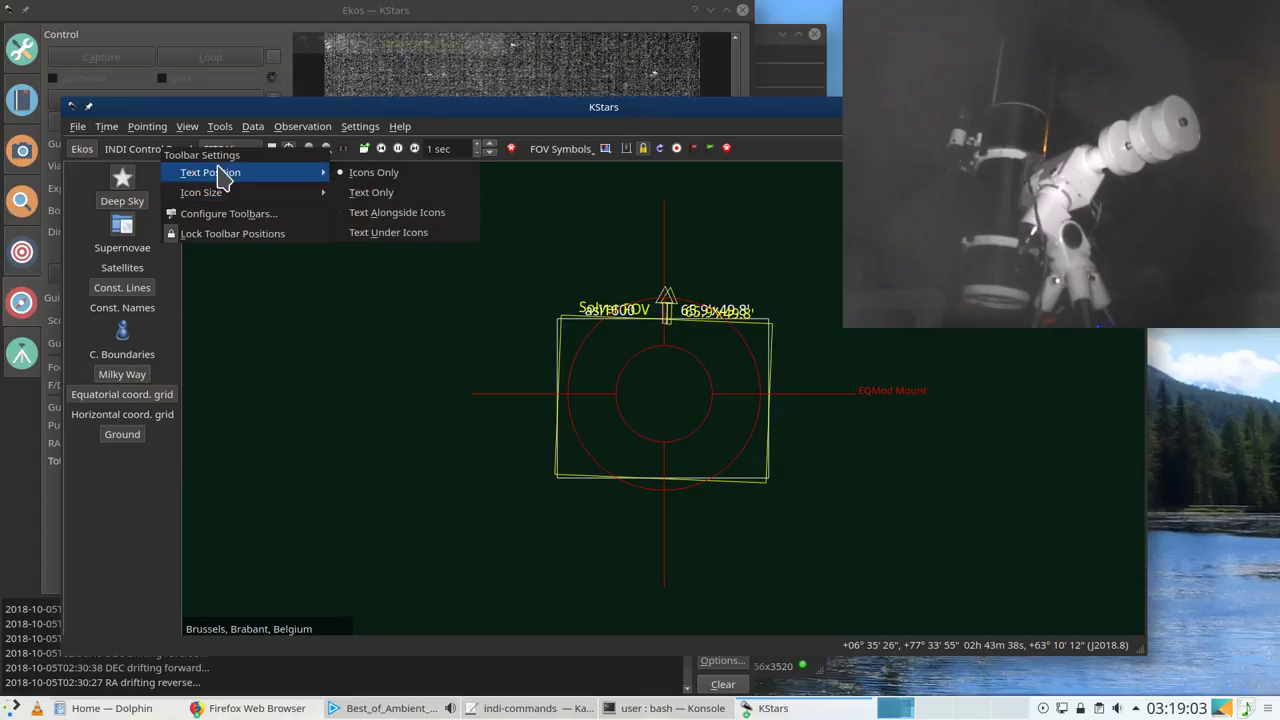
pyautogui.click(383, 190)
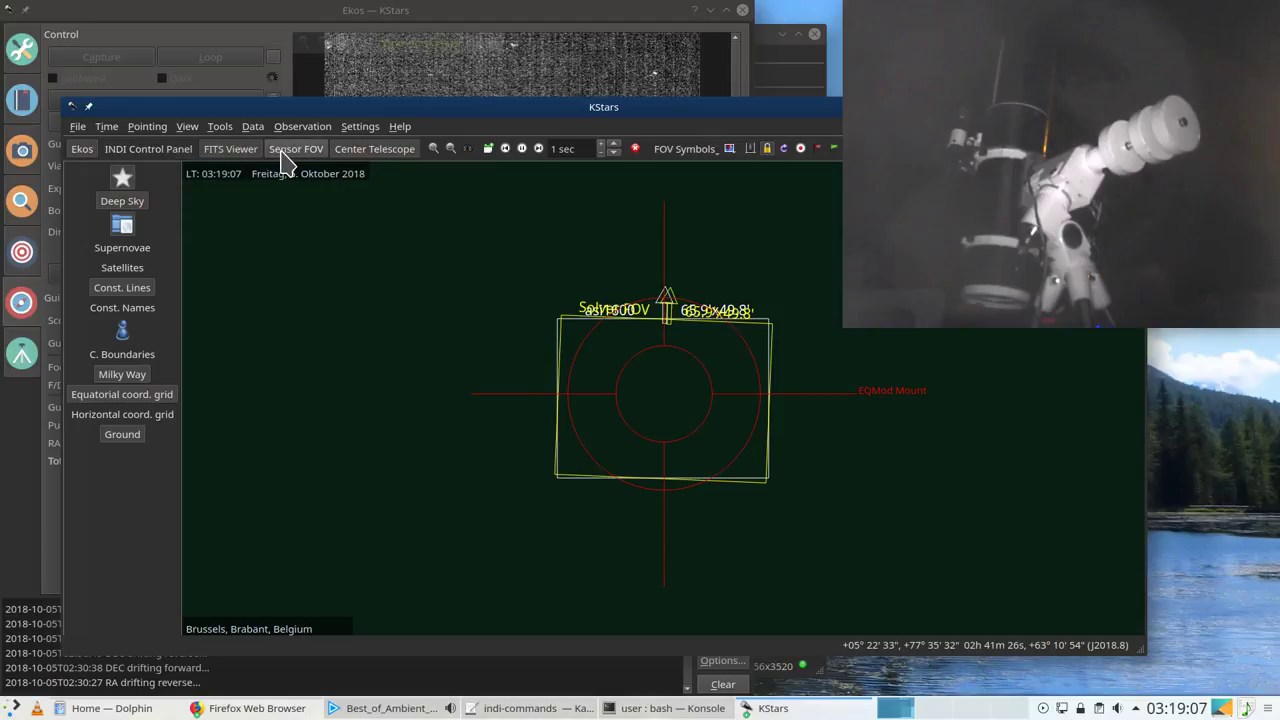
pyautogui.rightClick(281, 152)
pyautogui.moveTo(368, 182)
pyautogui.click(493, 176)
pyautogui.rightClick(152, 146)
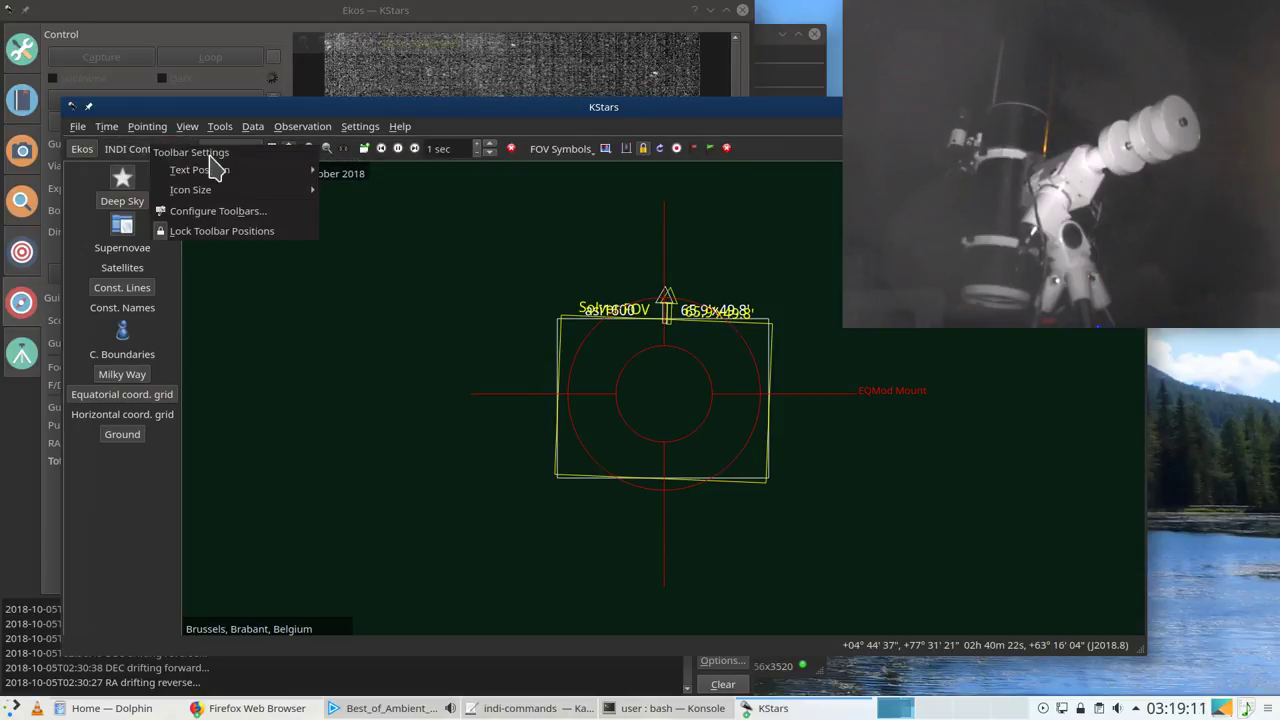
pyautogui.moveTo(212, 169)
pyautogui.click(382, 191)
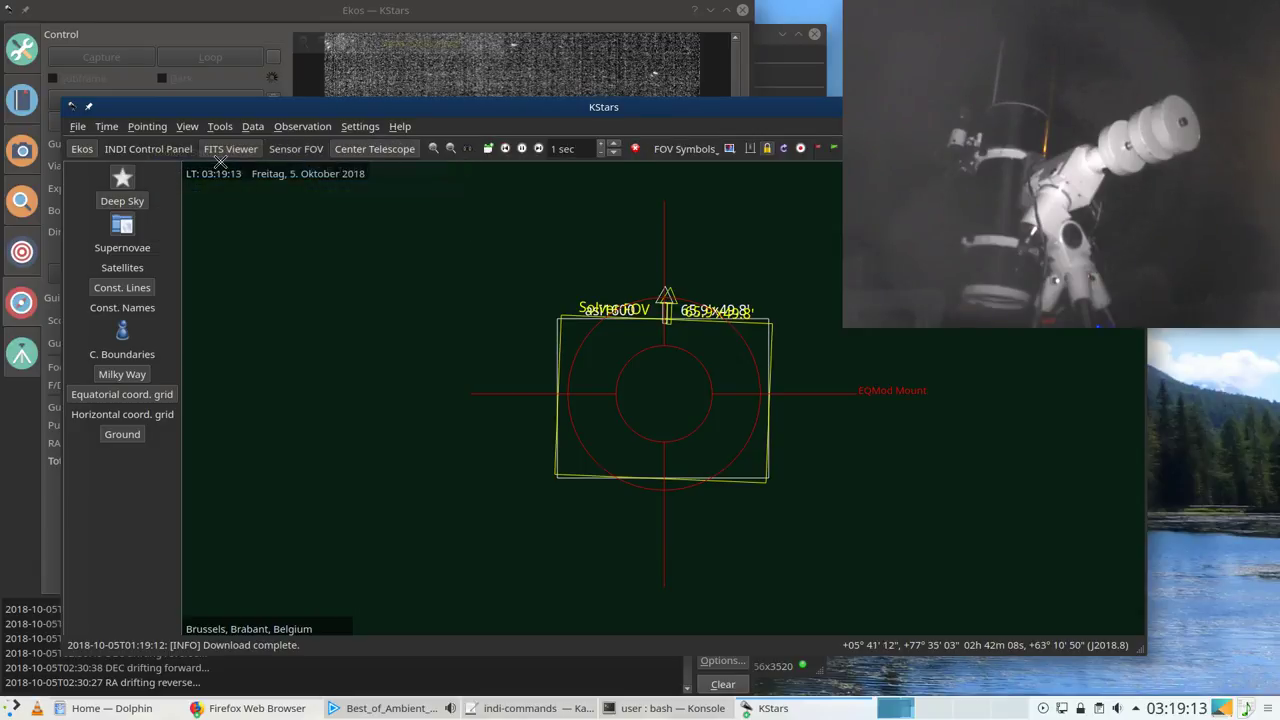
pyautogui.rightClick(229, 160)
pyautogui.moveTo(296, 182)
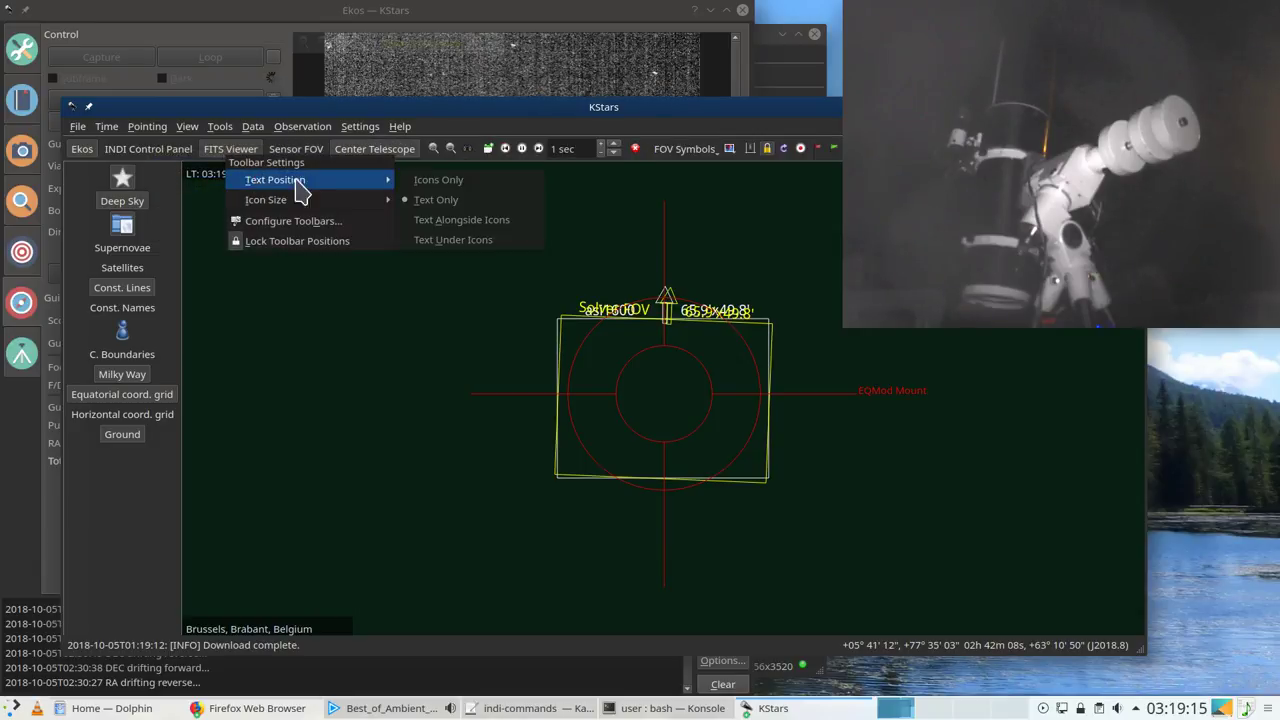
pyautogui.click(467, 187)
pyautogui.rightClick(78, 148)
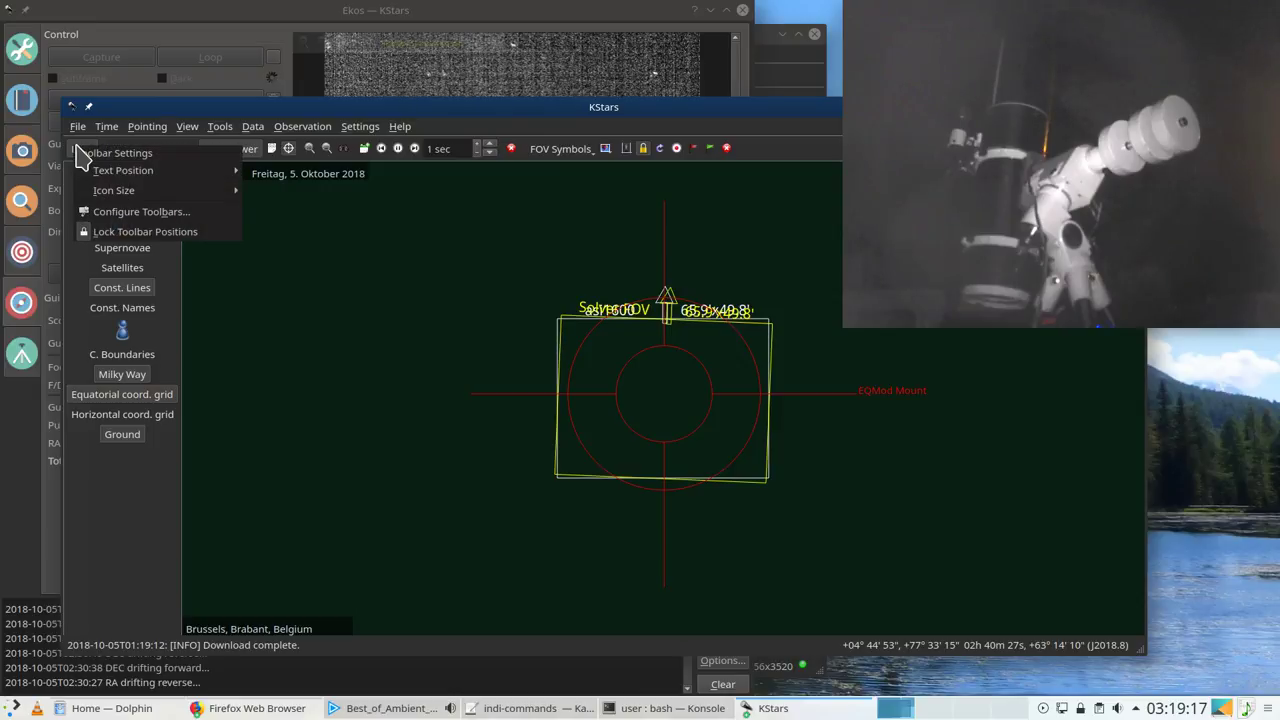
pyautogui.moveTo(102, 170)
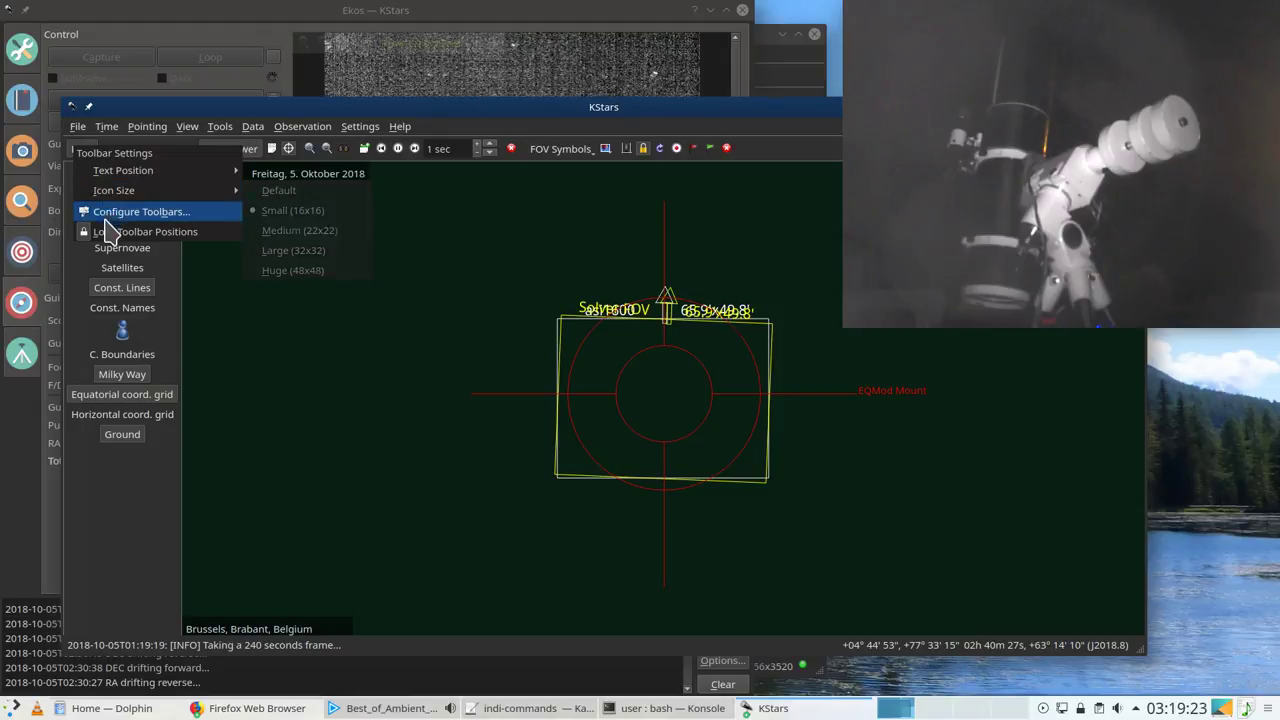
pyautogui.click(185, 115)
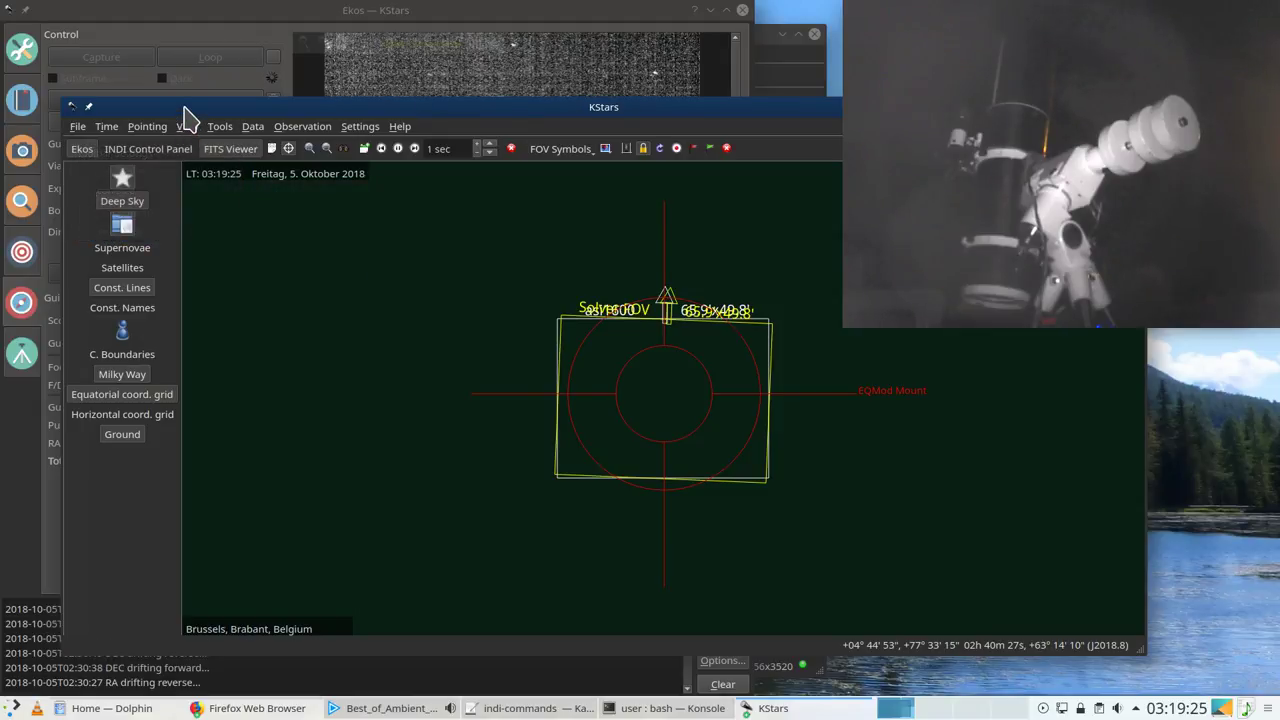
# Step: Set the icon size of the View toolbar beside the sky map to Small (16x16)
pyautogui.rightClick(123, 407)
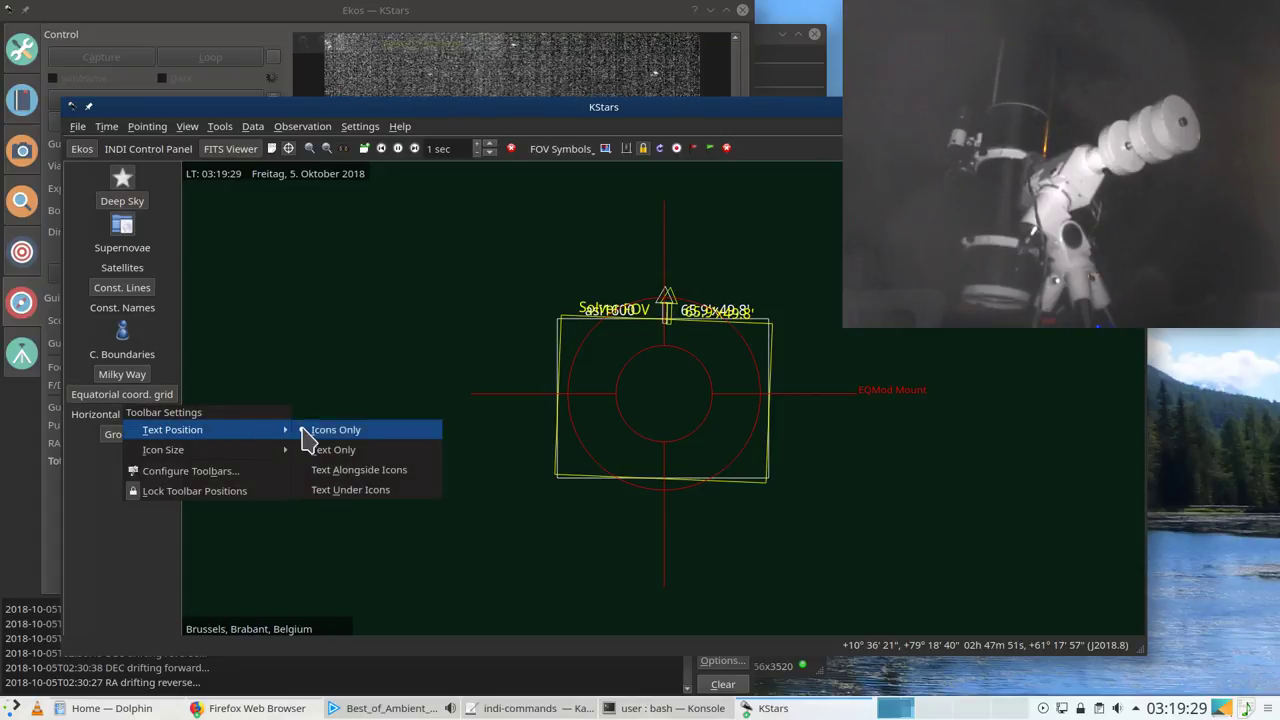
pyautogui.moveTo(217, 452)
pyautogui.click(340, 469)
# Step: Try the Text Only and Text Under Icons displays on the View toolbar
pyautogui.rightClick(128, 281)
pyautogui.moveTo(200, 305)
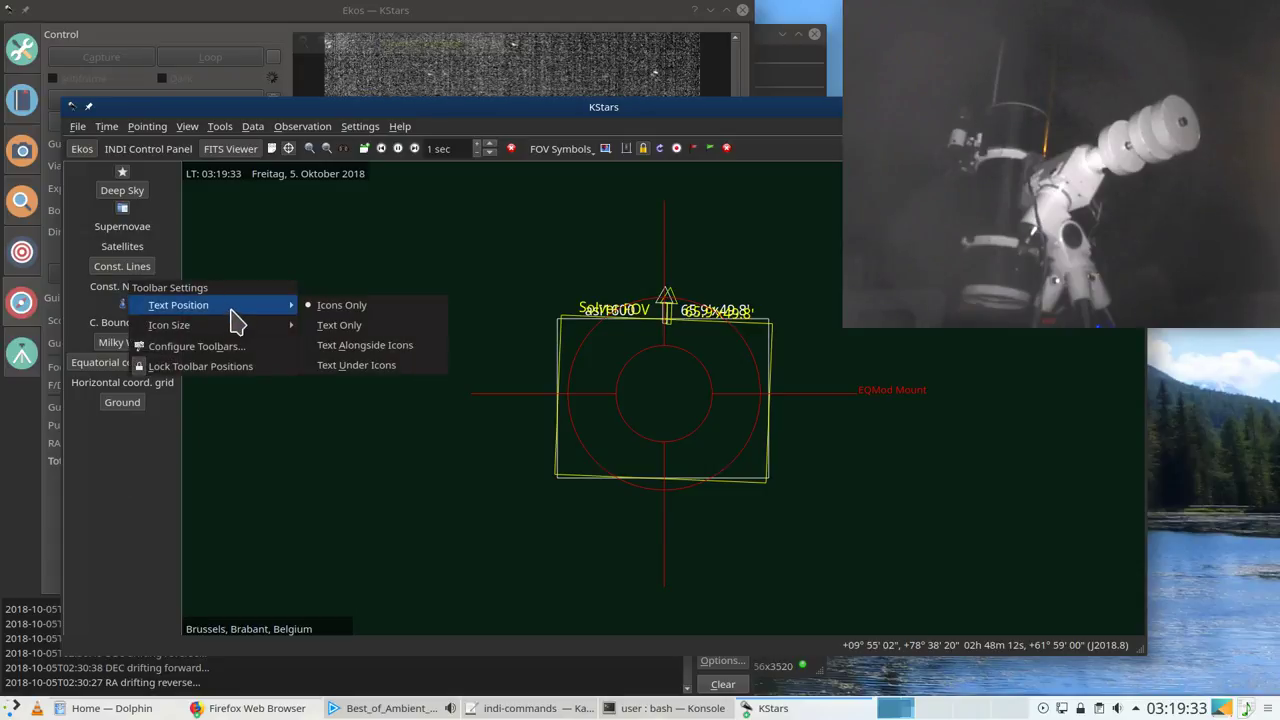
pyautogui.click(318, 325)
pyautogui.rightClick(120, 291)
pyautogui.moveTo(280, 325)
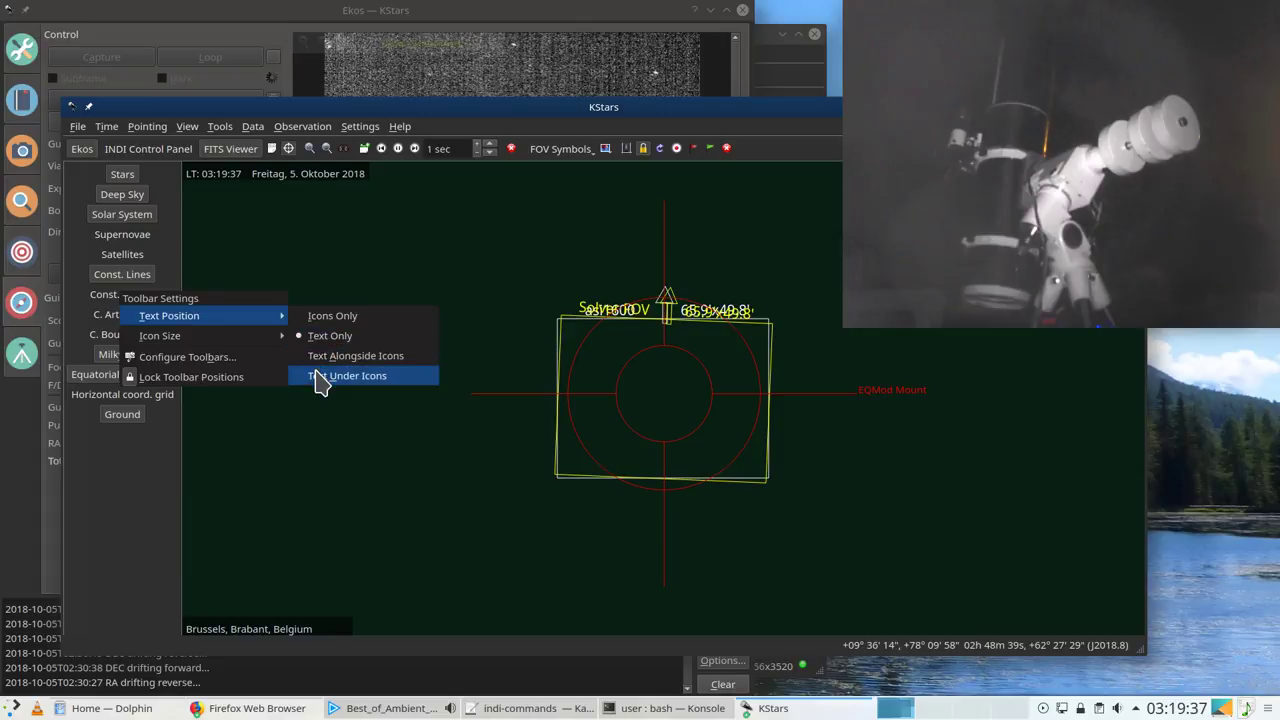
pyautogui.click(320, 376)
# Step: Set the View toolbar's icon size to Default and its text position to Icons Only
pyautogui.rightClick(113, 303)
pyautogui.moveTo(194, 347)
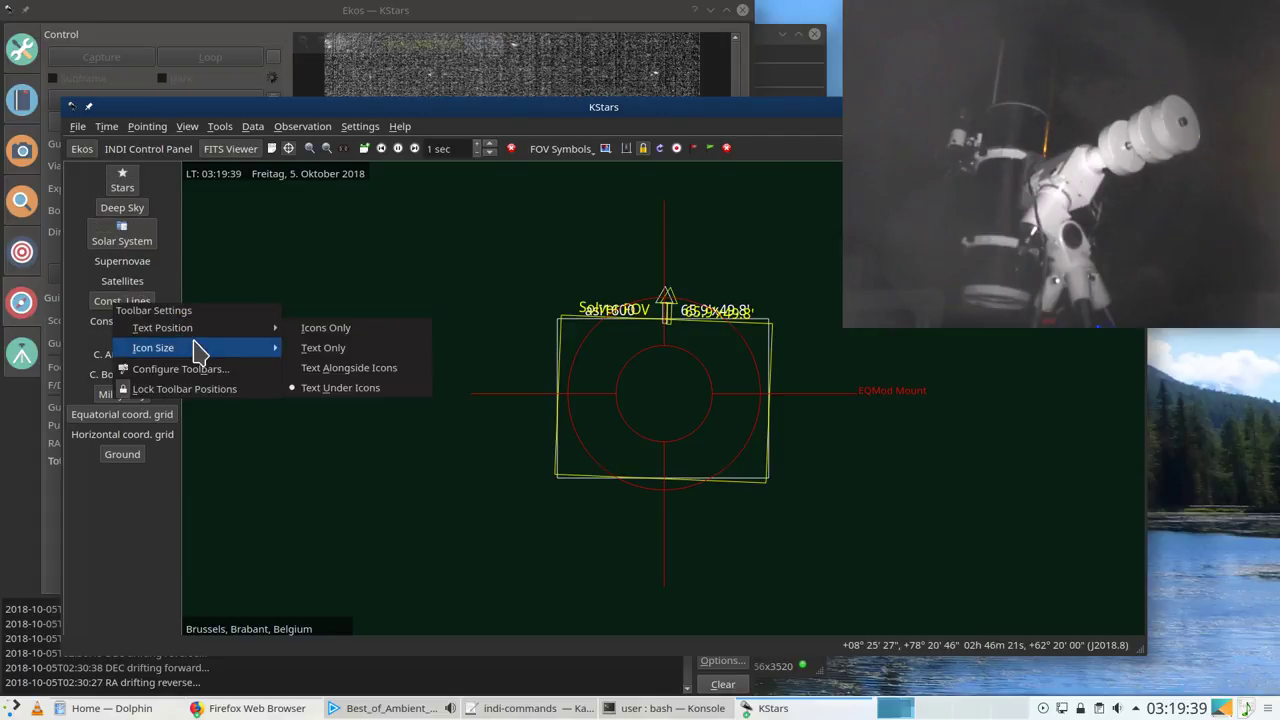
pyautogui.click(296, 350)
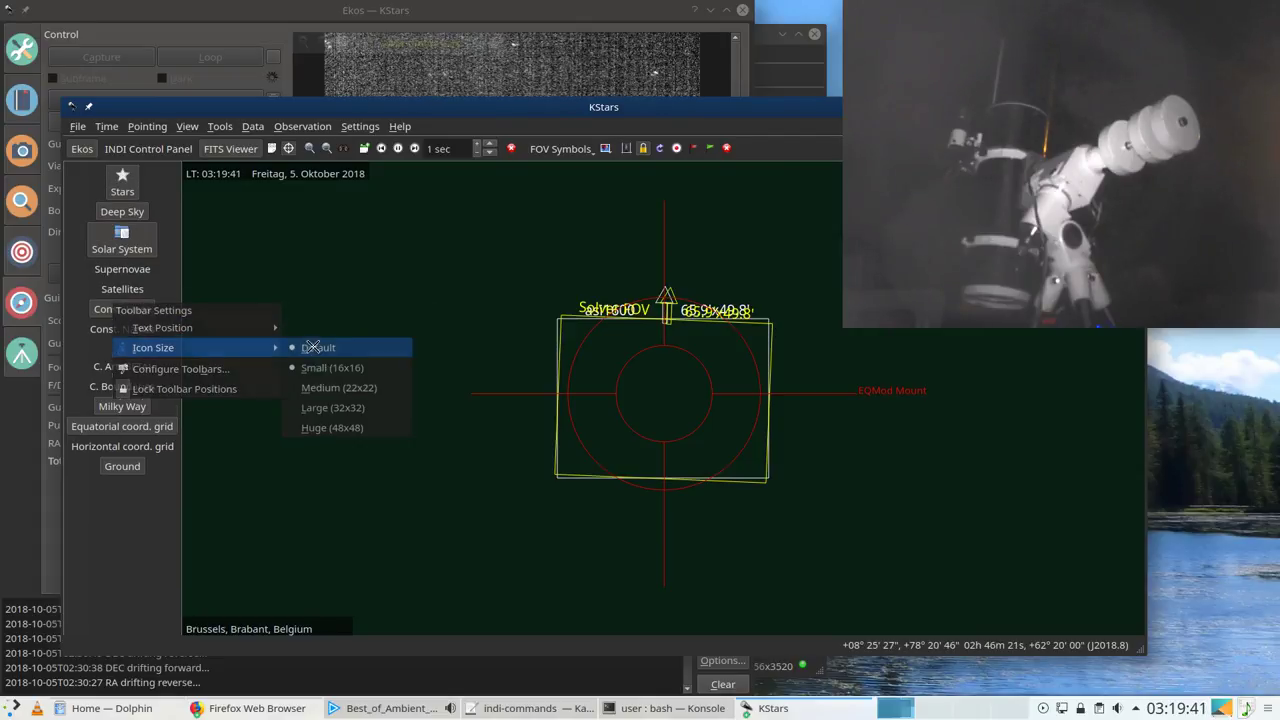
pyautogui.rightClick(136, 233)
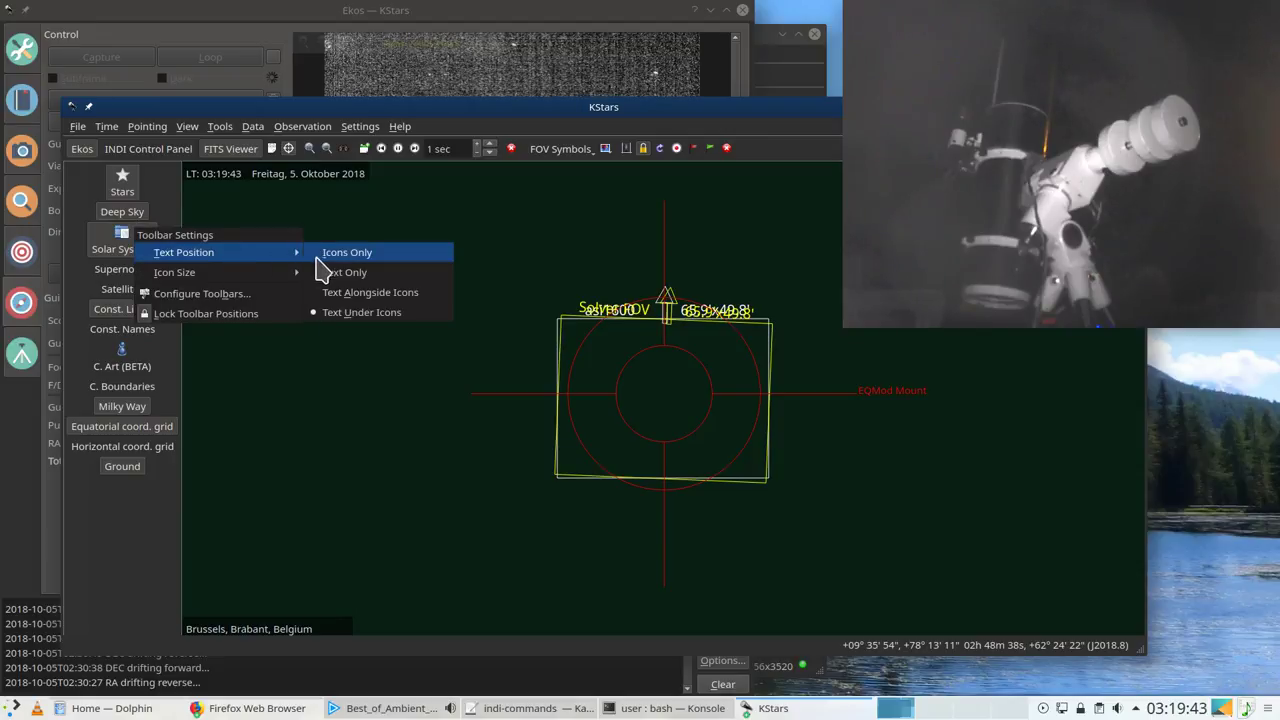
pyautogui.click(330, 254)
# Step: Open the toolbar configuration for the View Toolbar and filter its available actions by "horiz"
pyautogui.rightClick(115, 364)
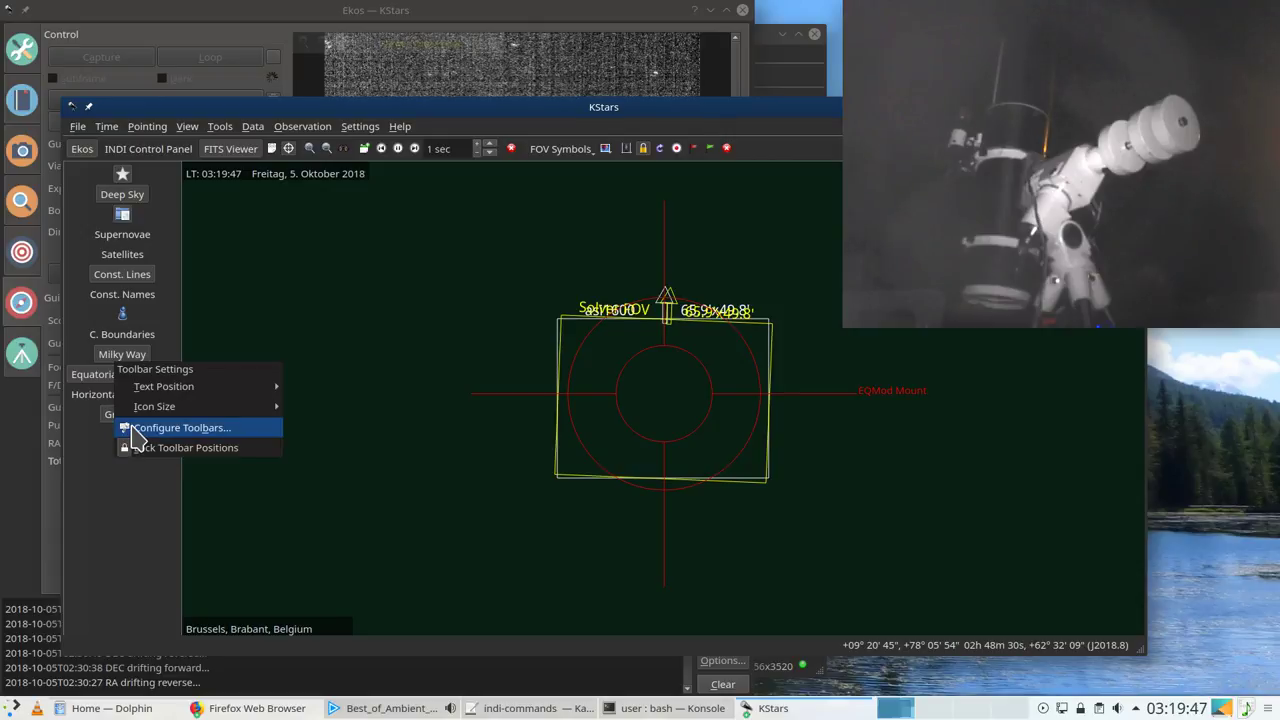
pyautogui.click(137, 430)
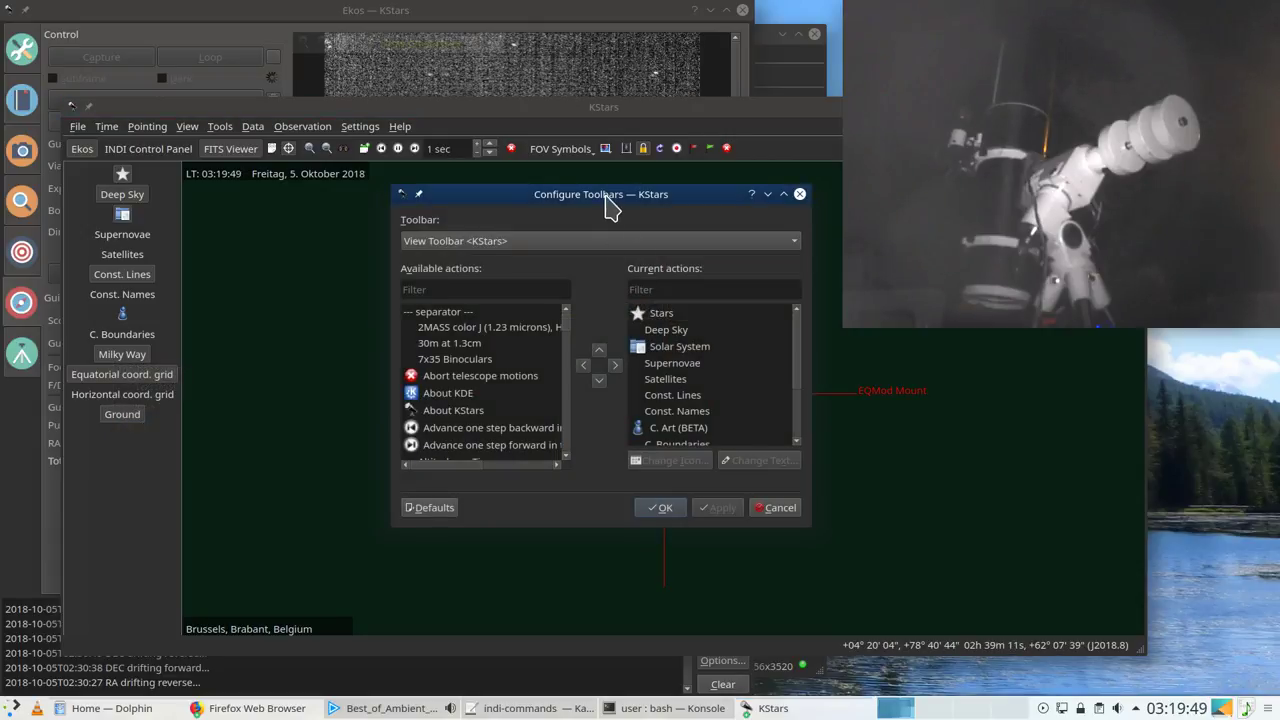
pyautogui.moveTo(612, 204); pyautogui.dragTo(393, 254)
pyautogui.scroll(-6, 309, 414)
pyautogui.scroll(-2, 310, 419)
pyautogui.scroll(-2, 309, 418)
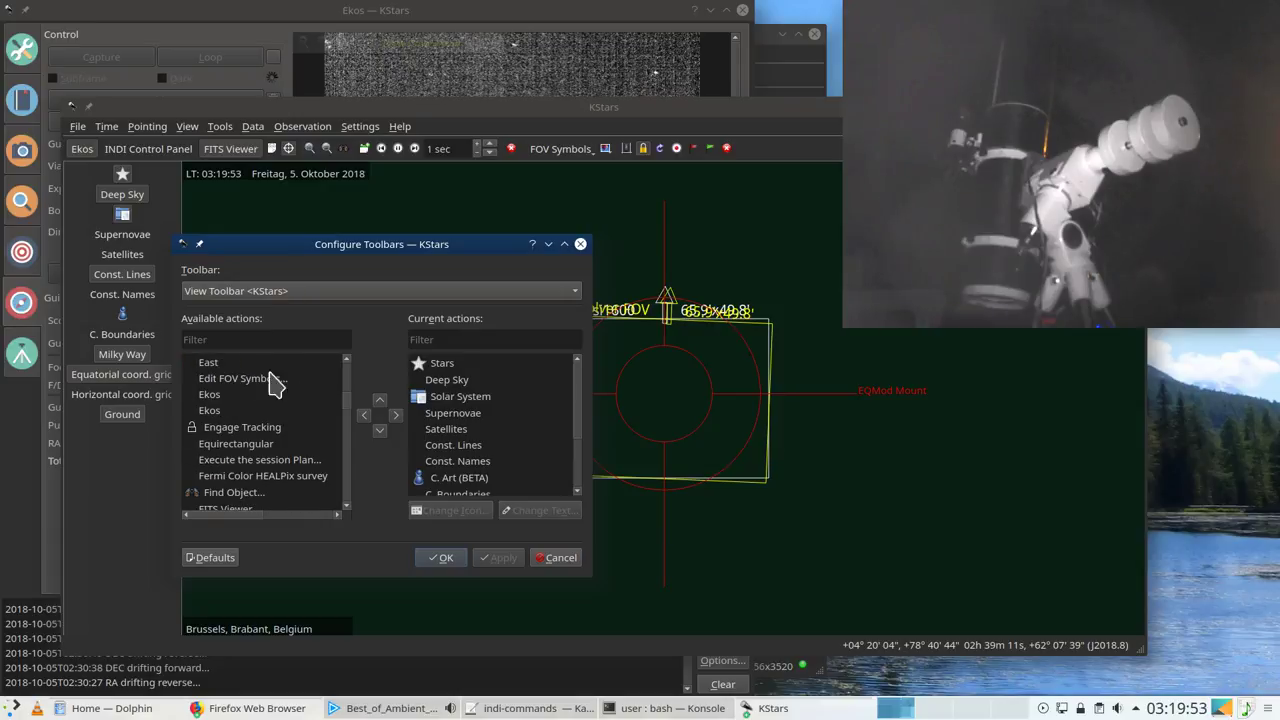
pyautogui.write('horiz')
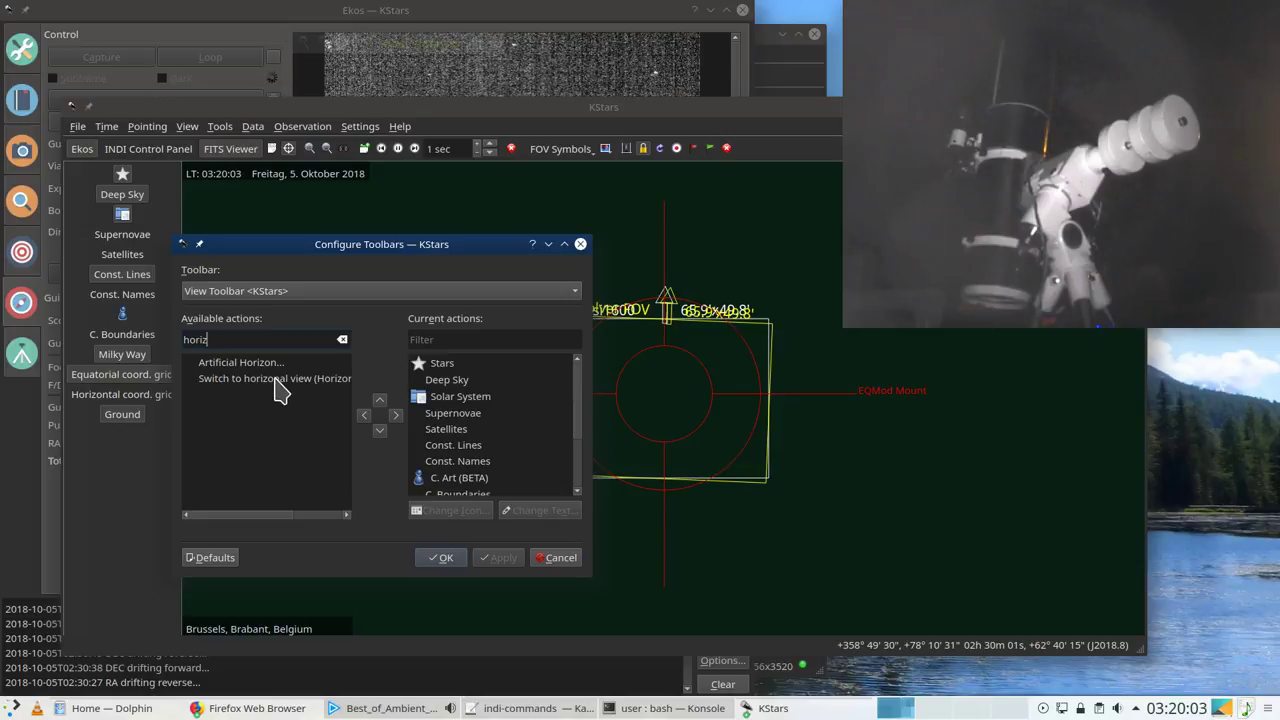
# Step: Clear the filter and look through the full list of available actions for the View Toolbar
pyautogui.click(343, 339)
pyautogui.scroll(-5, 290, 430)
pyautogui.scroll(-3, 283, 438)
pyautogui.scroll(-4, 283, 438)
pyautogui.scroll(-1, 283, 438)
pyautogui.scroll(-1, 283, 438)
pyautogui.scroll(-3, 283, 438)
pyautogui.scroll(-1, 283, 438)
pyautogui.scroll(-1, 283, 438)
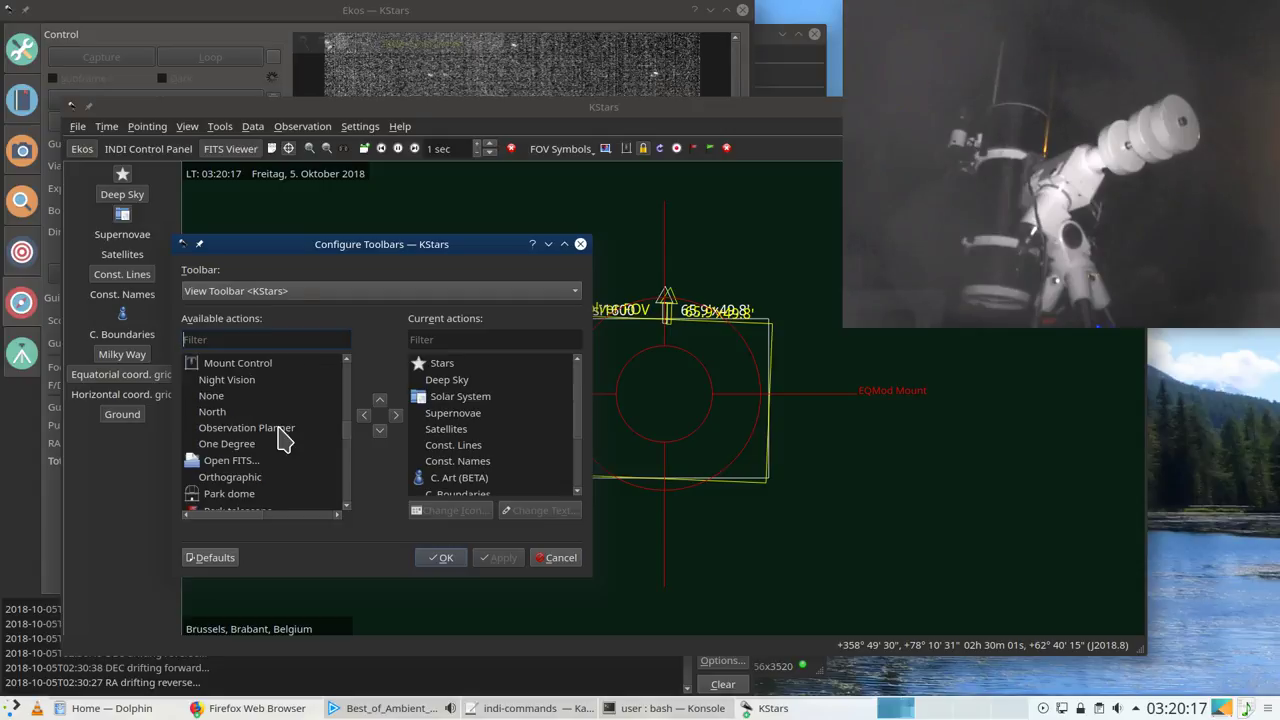
pyautogui.scroll(-2, 283, 438)
pyautogui.scroll(-2, 283, 438)
pyautogui.scroll(-1, 283, 438)
pyautogui.scroll(-5, 283, 438)
pyautogui.scroll(-2, 283, 438)
pyautogui.scroll(-3, 283, 438)
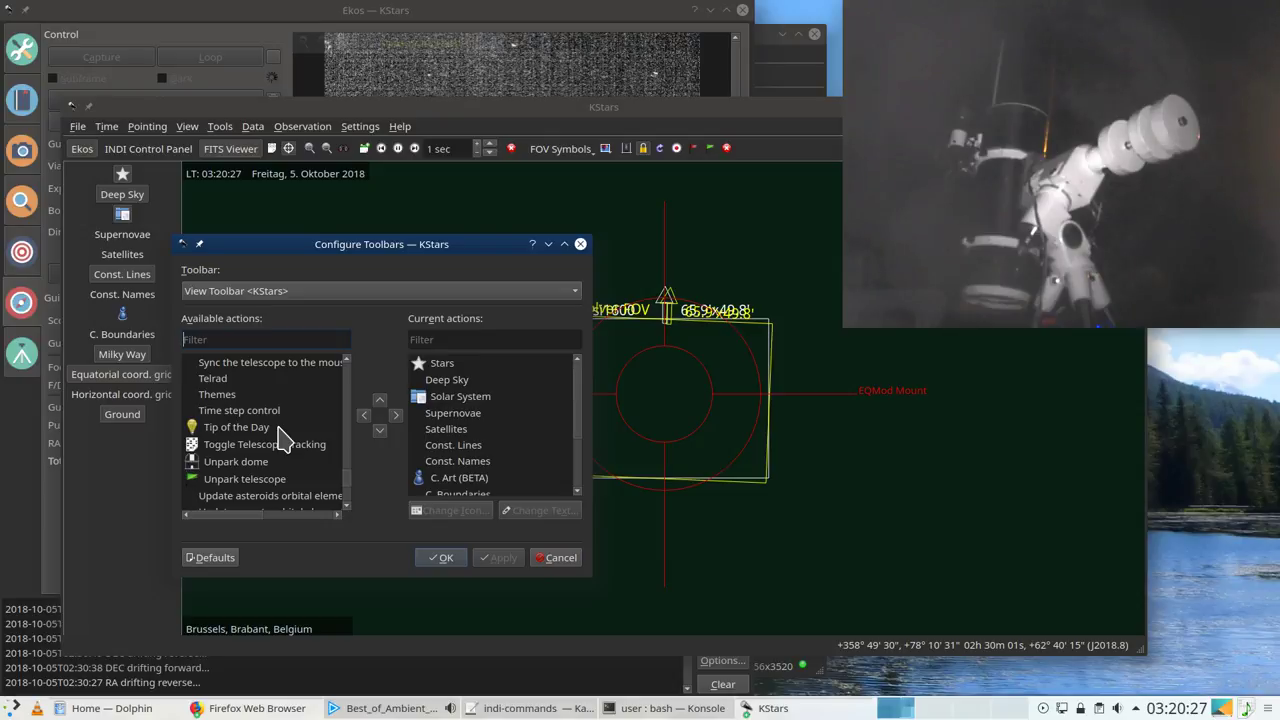
pyautogui.scroll(-3, 283, 438)
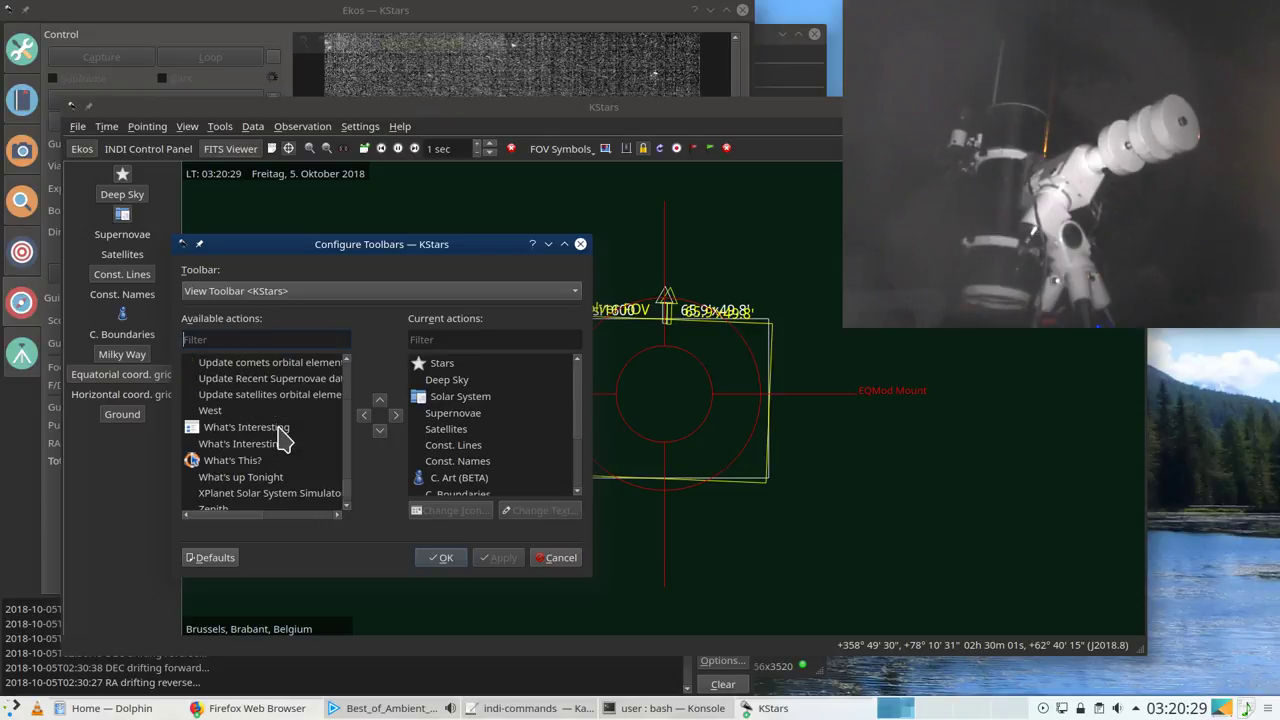
pyautogui.scroll(-1, 283, 438)
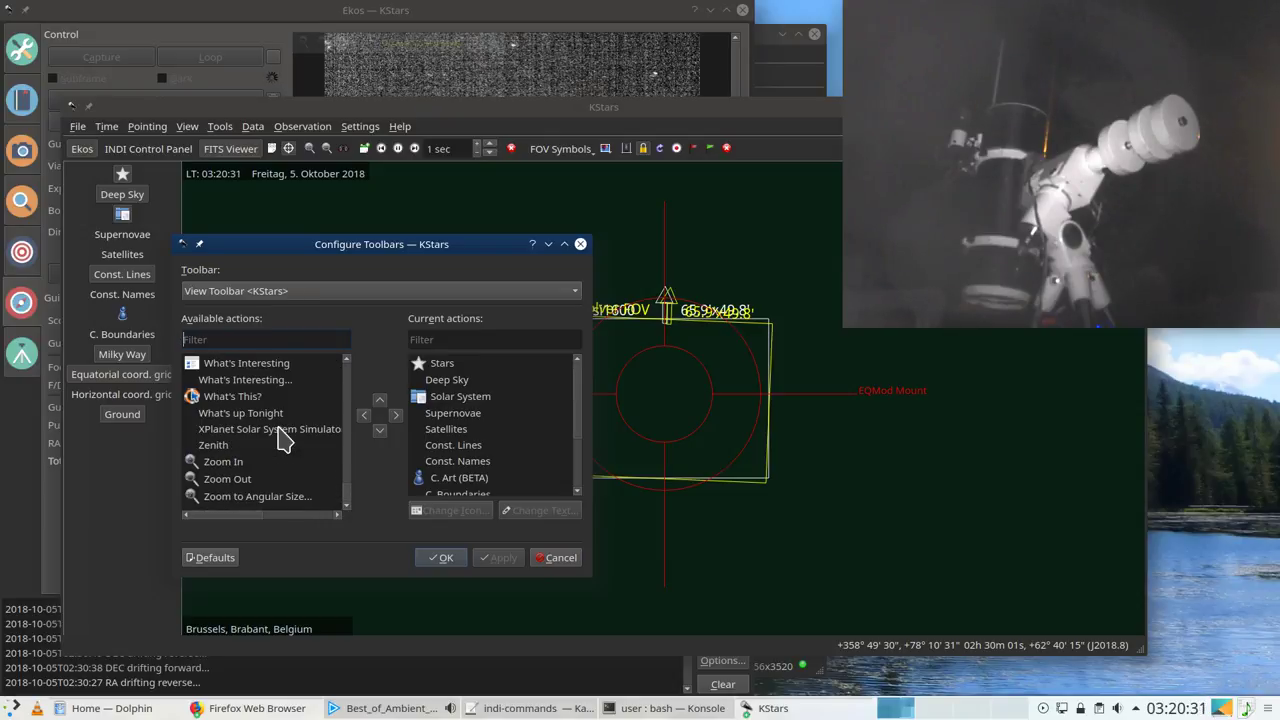
pyautogui.scroll(2, 283, 438)
pyautogui.scroll(5, 283, 438)
pyautogui.scroll(-2, 466, 416)
# Step: Review the current actions of the Main, INDI, Telescope and Dome toolbars in the toolbar configuration
pyautogui.click(418, 291)
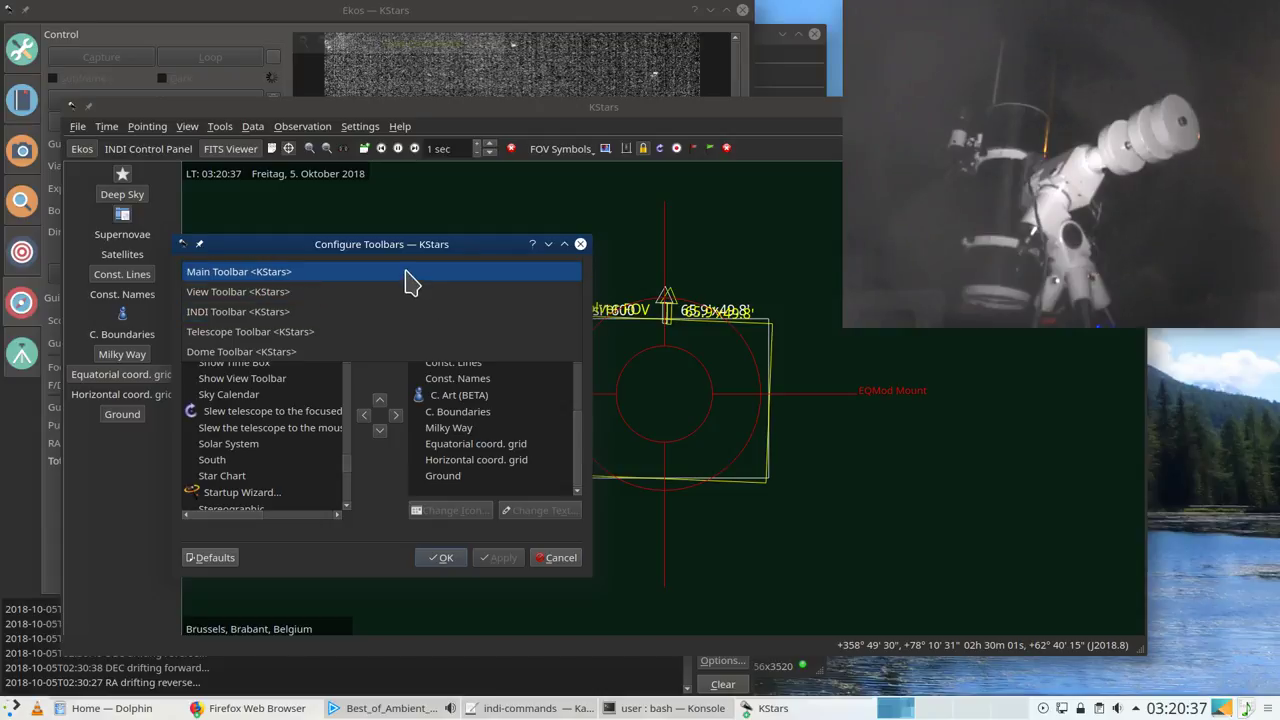
pyautogui.click(410, 282)
pyautogui.scroll(-1, 513, 402)
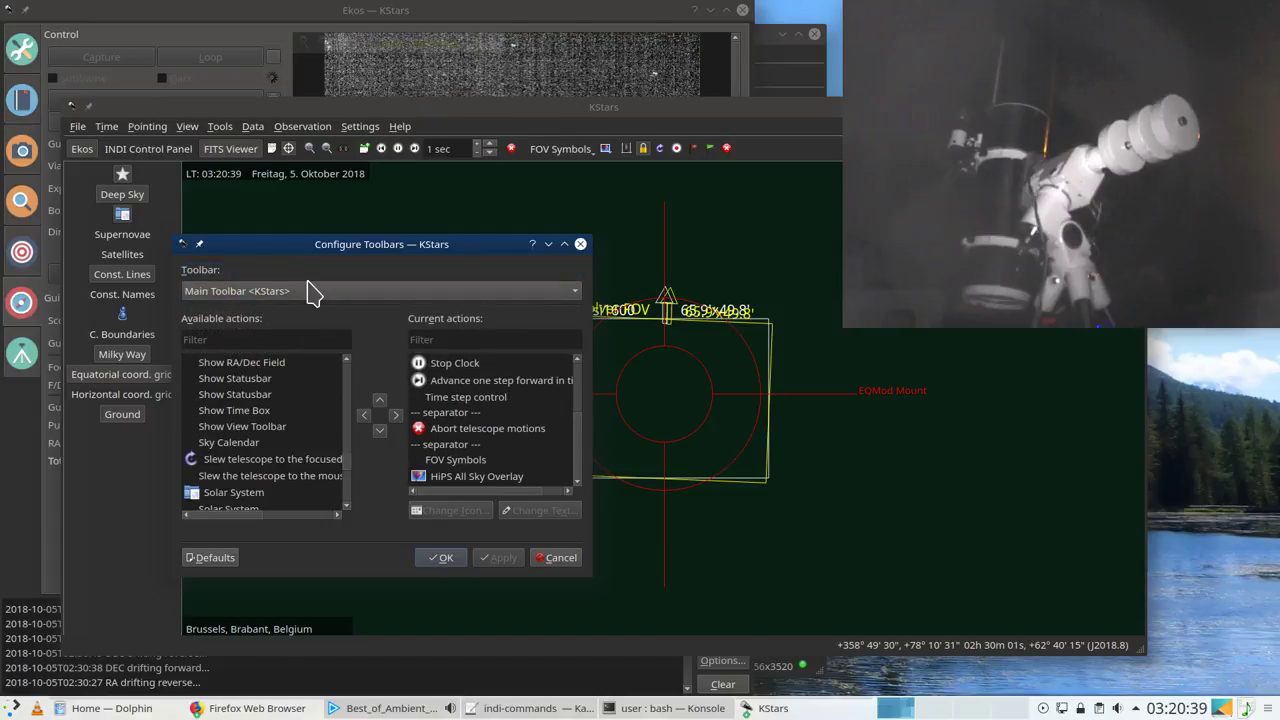
pyautogui.click(312, 290)
pyautogui.click(317, 333)
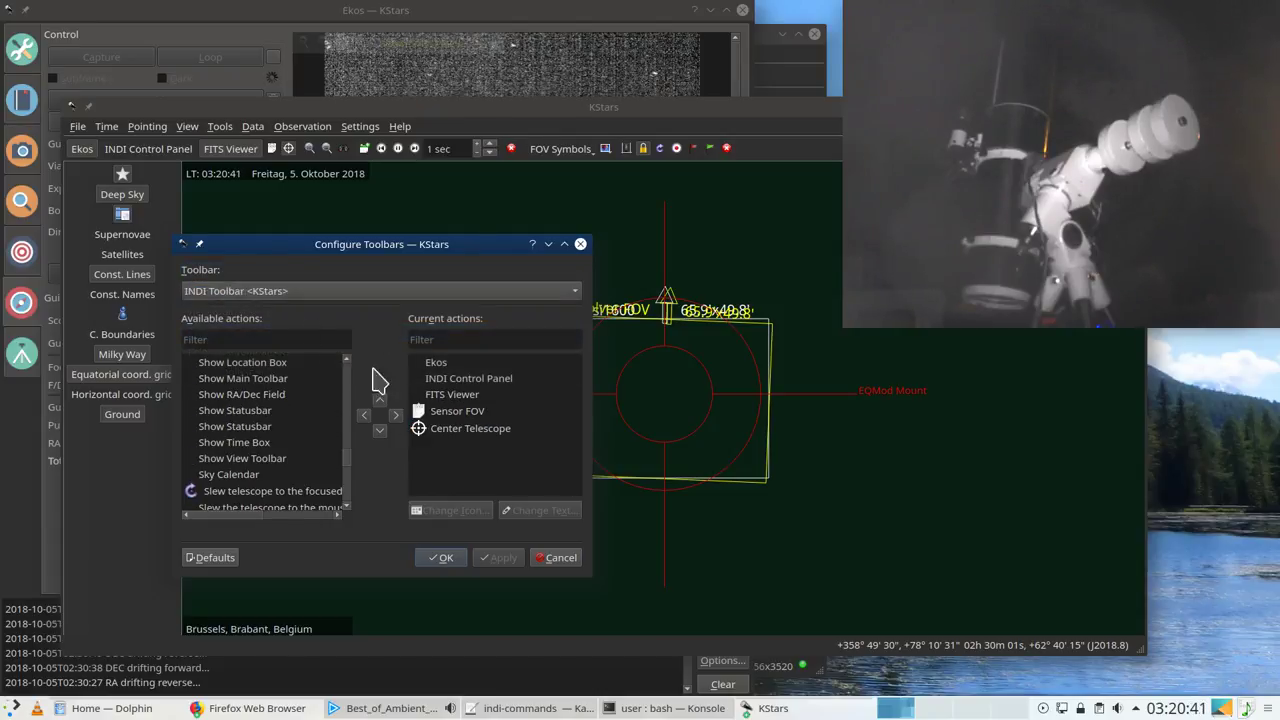
pyautogui.click(250, 291)
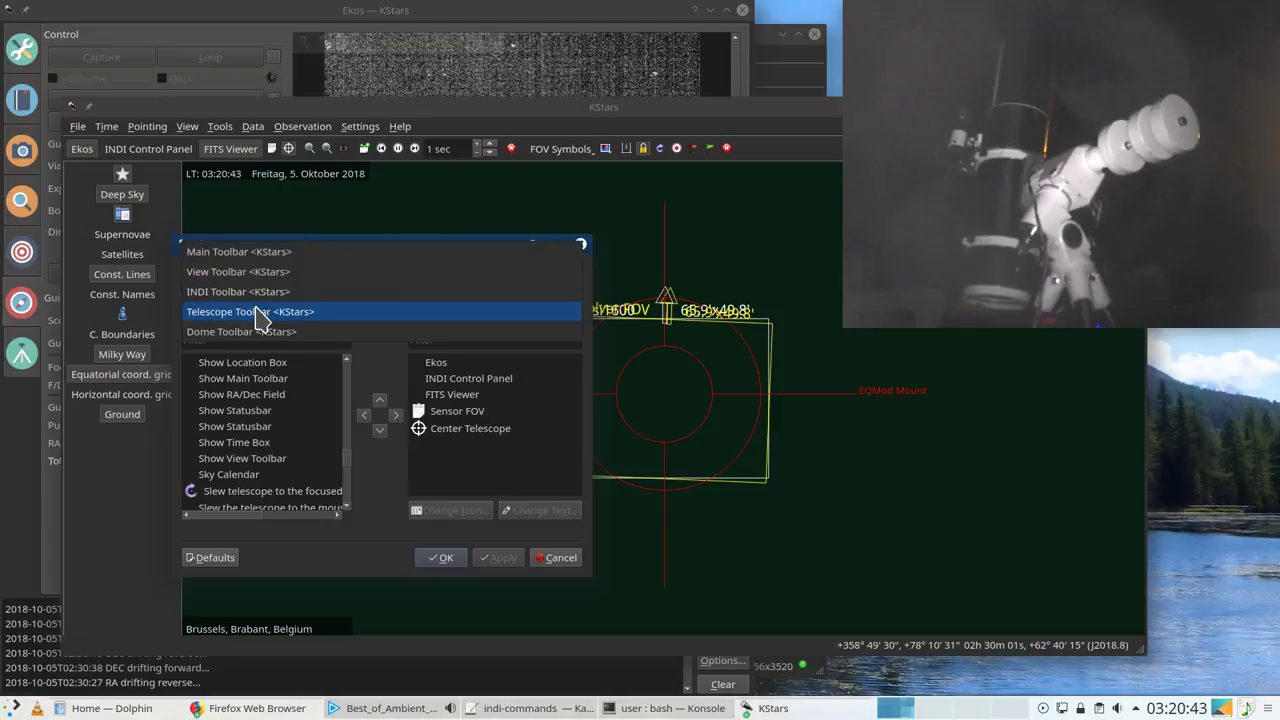
pyautogui.click(266, 313)
pyautogui.click(298, 291)
pyautogui.click(298, 313)
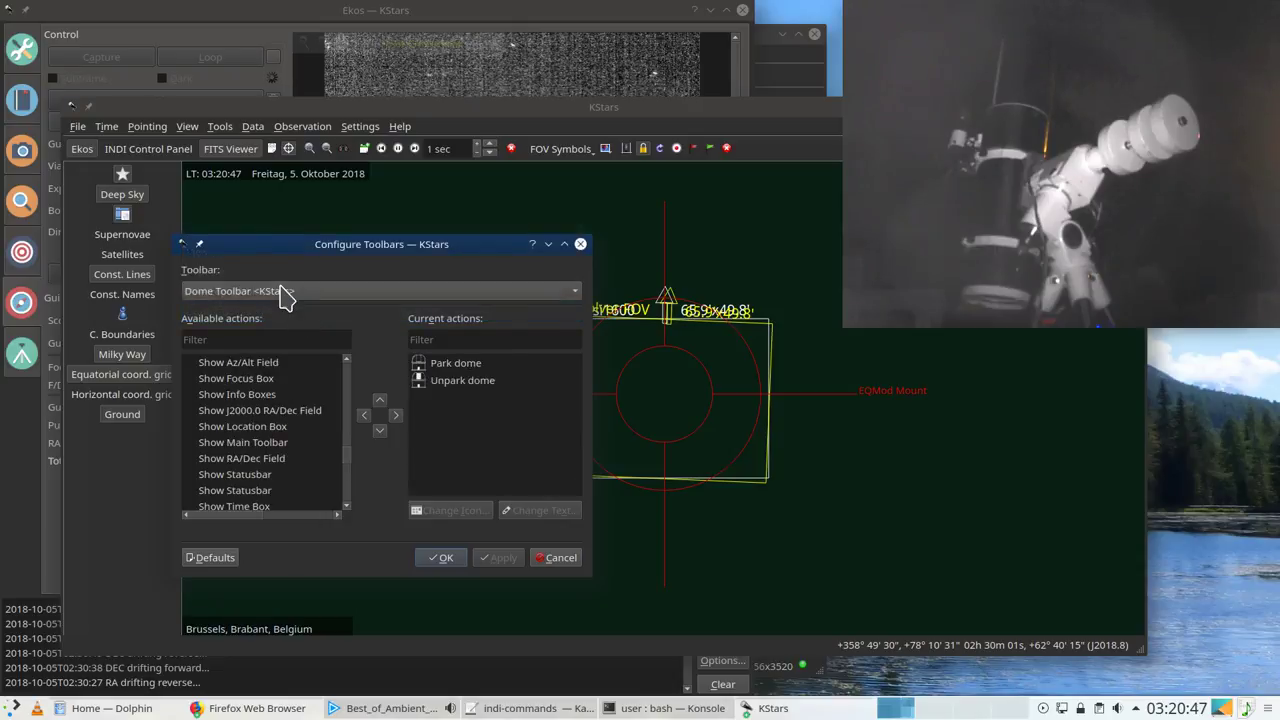
# Step: Return to the View Toolbar, open the icon choices for its Ground action, and cancel
pyautogui.click(288, 291)
pyautogui.click(280, 251)
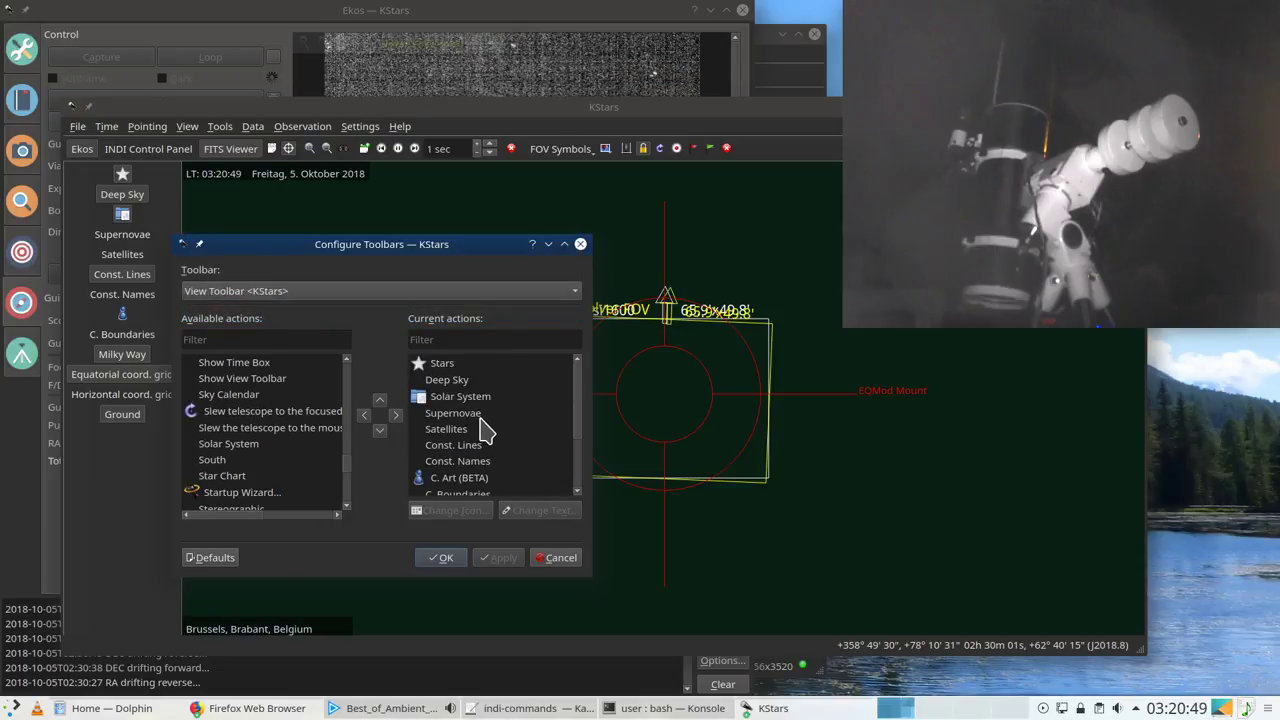
pyautogui.scroll(-1, 485, 428)
pyautogui.scroll(-1, 490, 432)
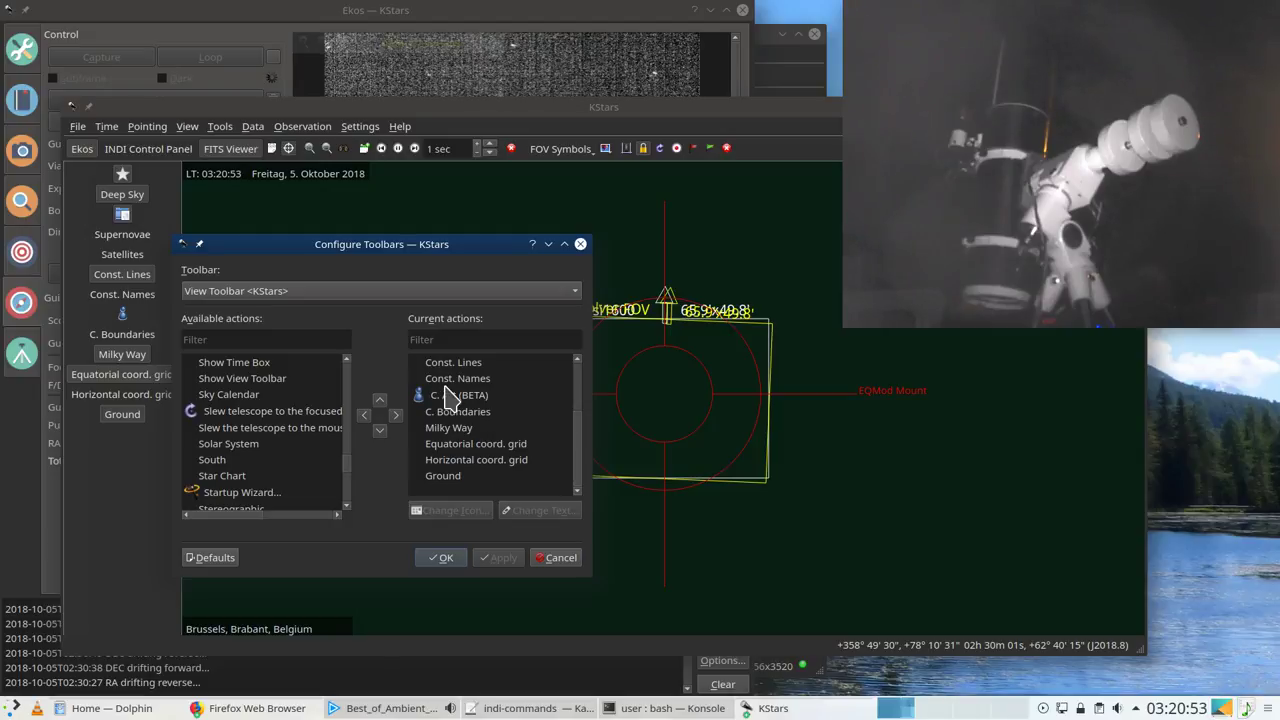
pyautogui.click(455, 396)
pyautogui.click(445, 478)
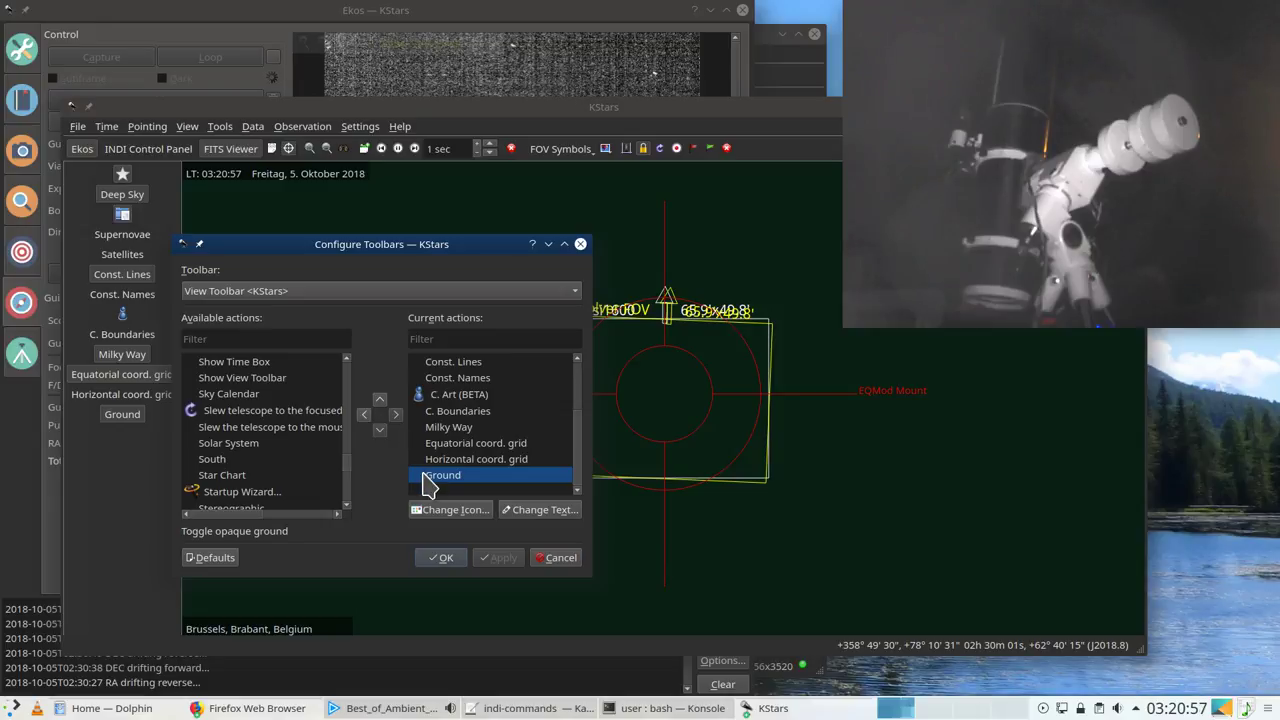
pyautogui.click(461, 510)
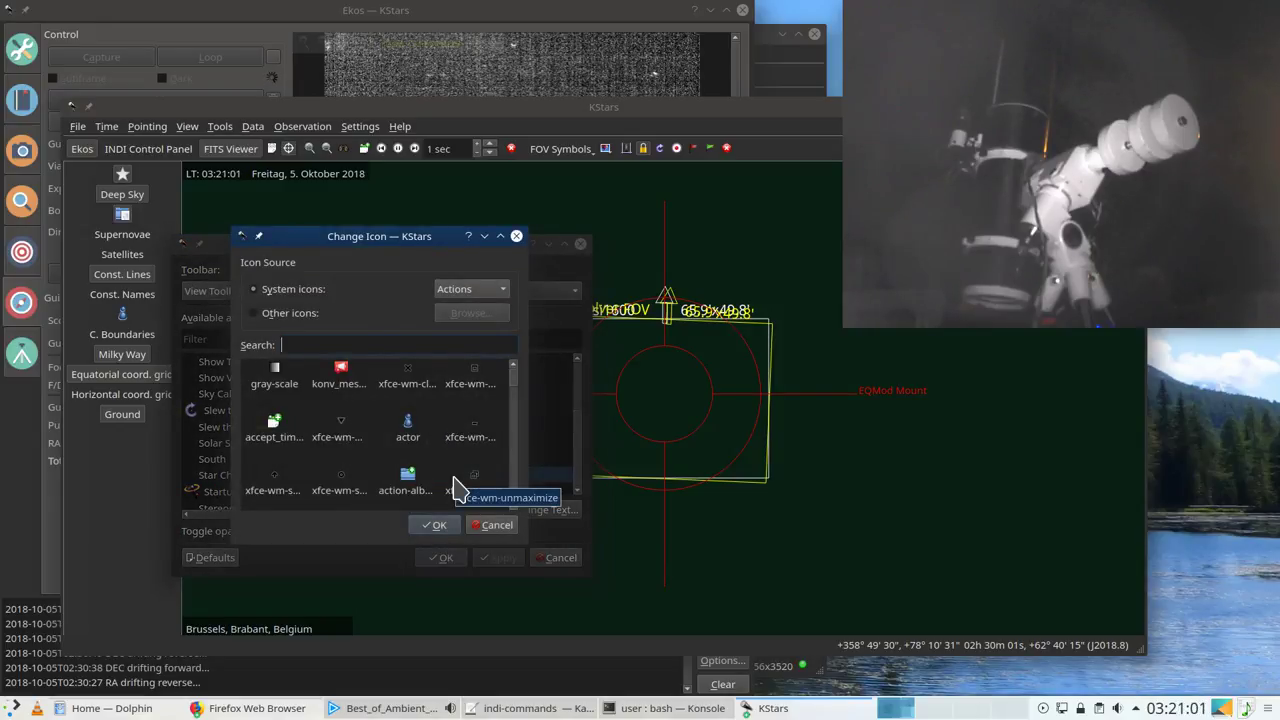
pyautogui.click(489, 526)
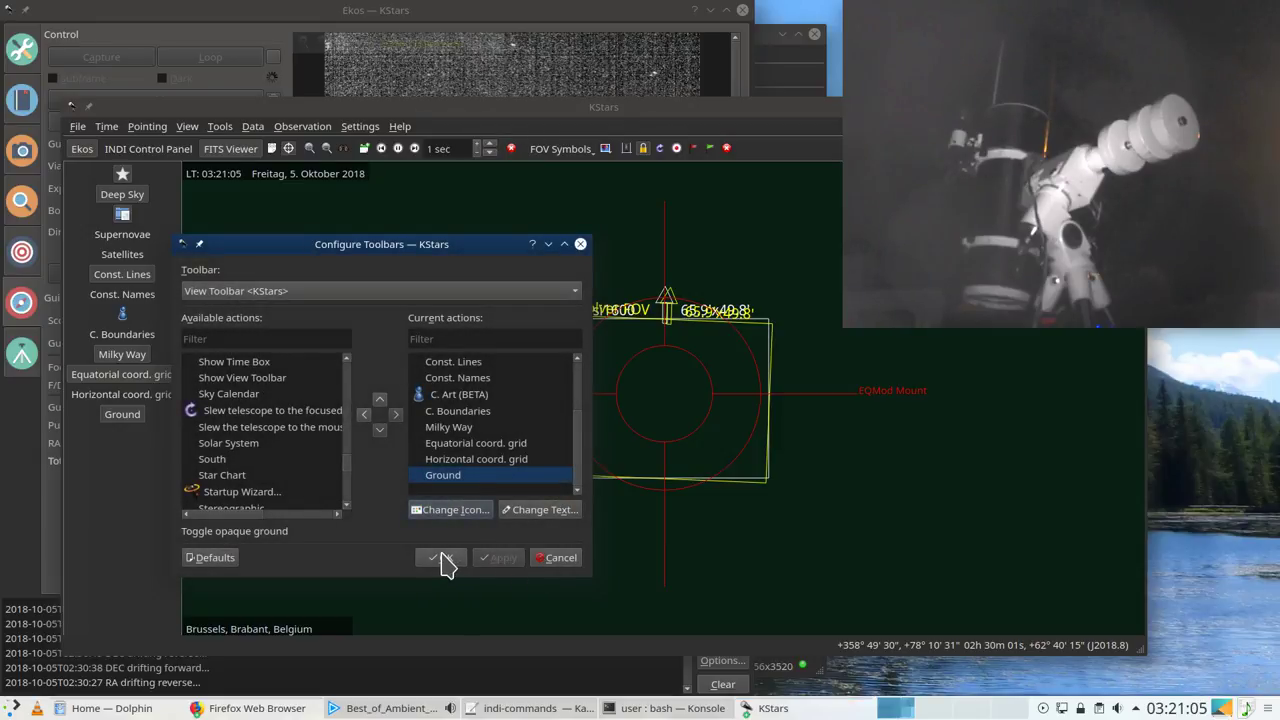
# Step: Browse the system action icons offered for Ground, cancel the icon selection, and close the toolbar configuration
pyautogui.click(451, 505)
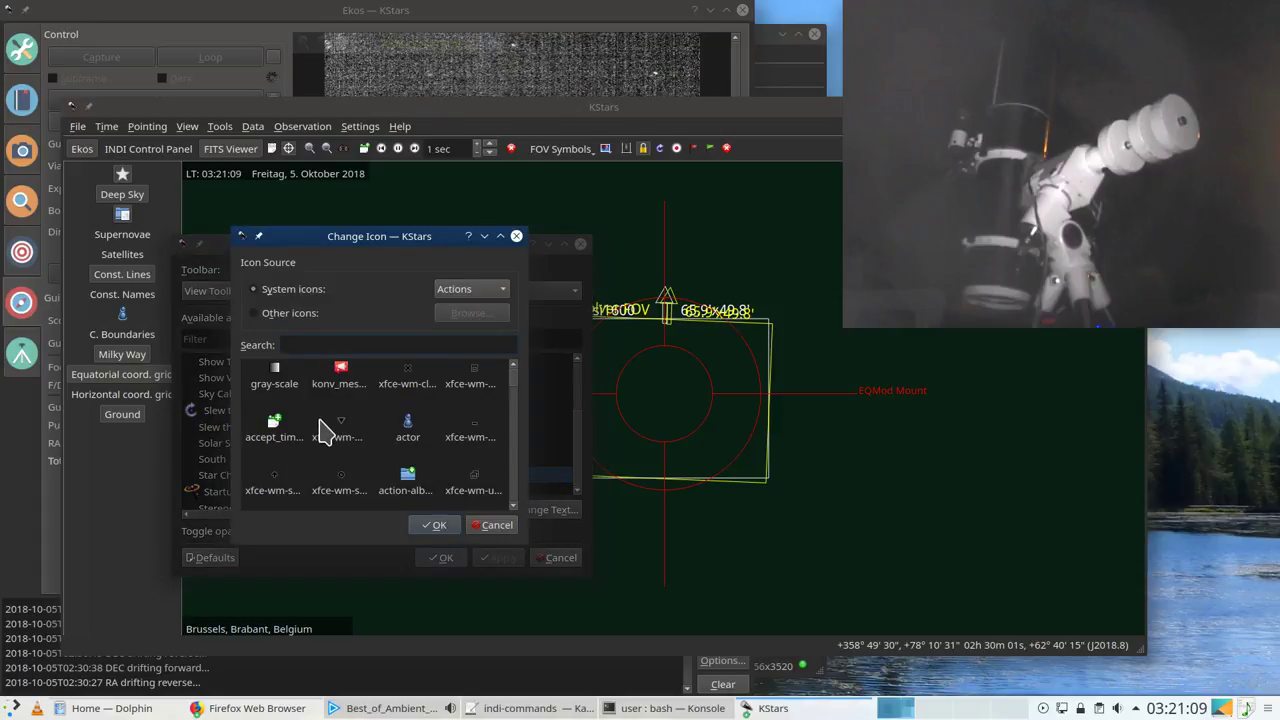
pyautogui.scroll(-3, 318, 437)
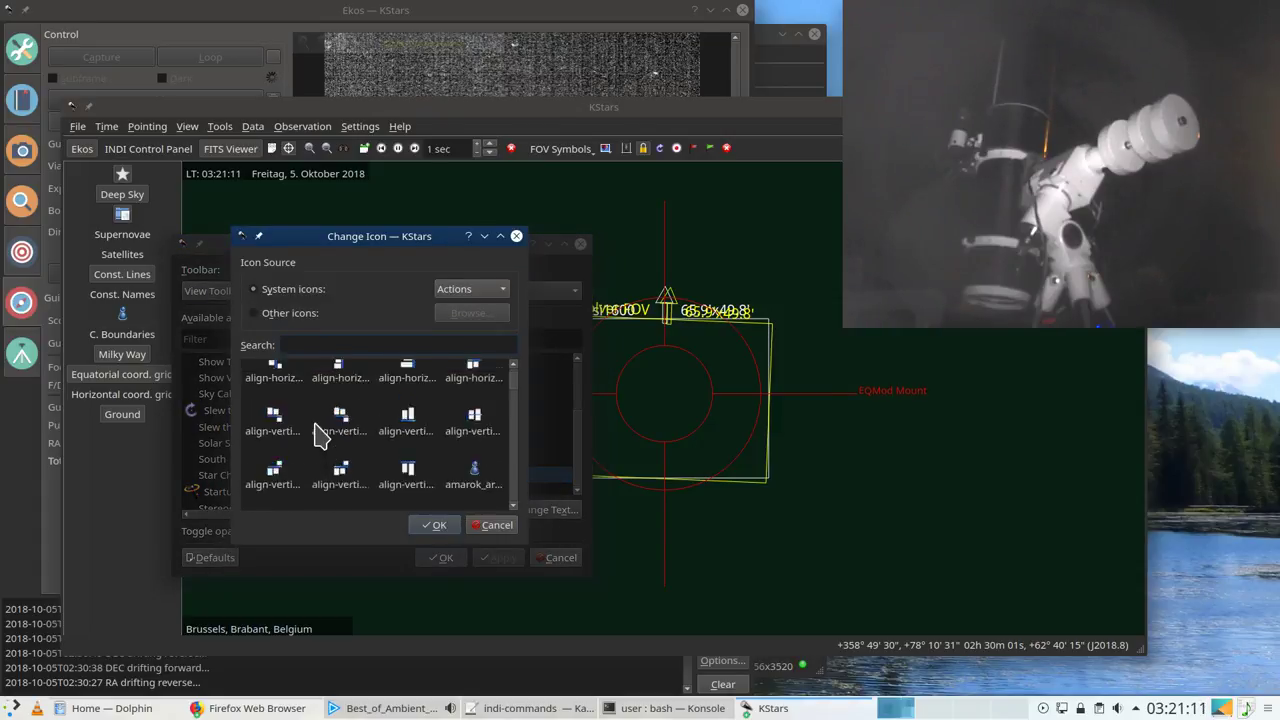
pyautogui.scroll(-5, 318, 437)
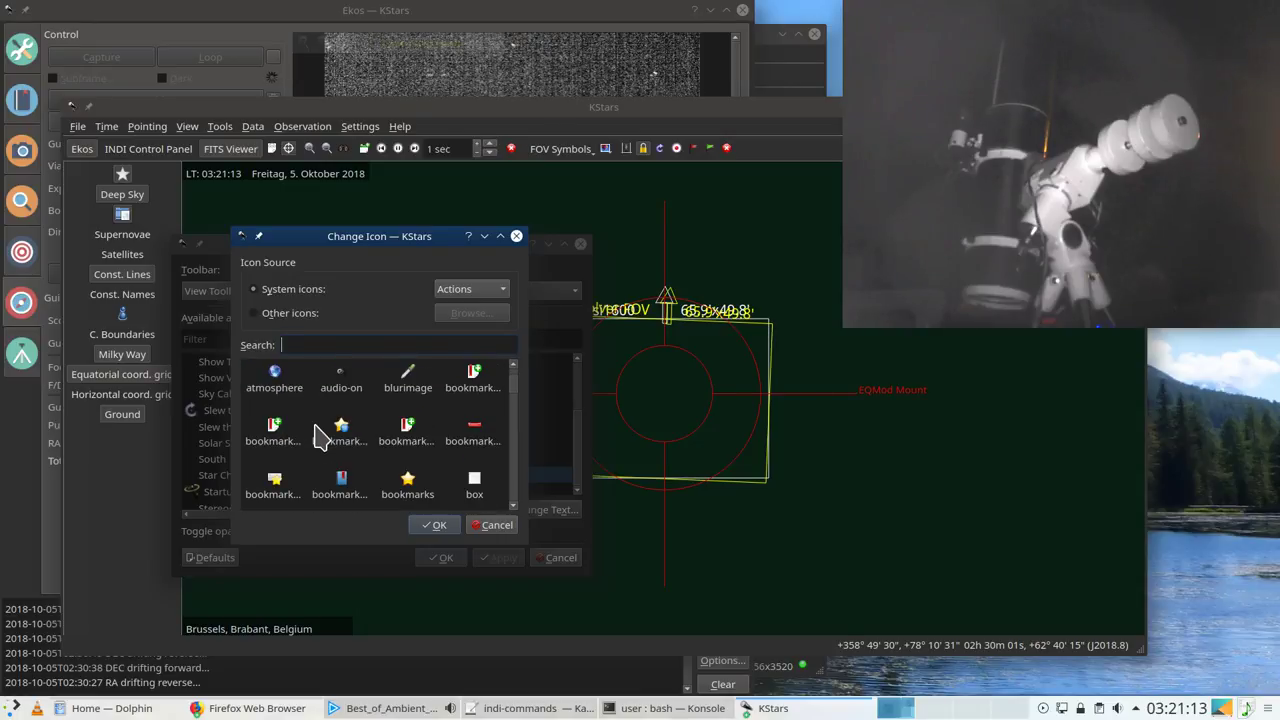
pyautogui.click(490, 525)
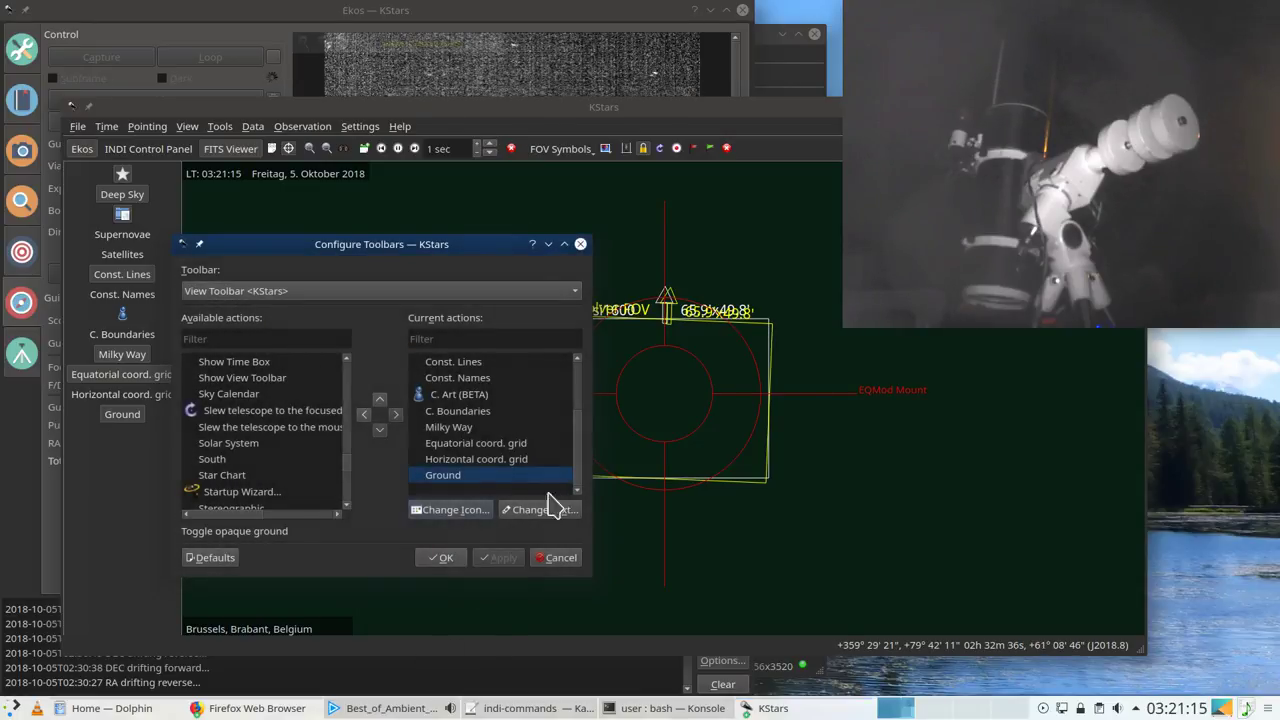
pyautogui.click(581, 245)
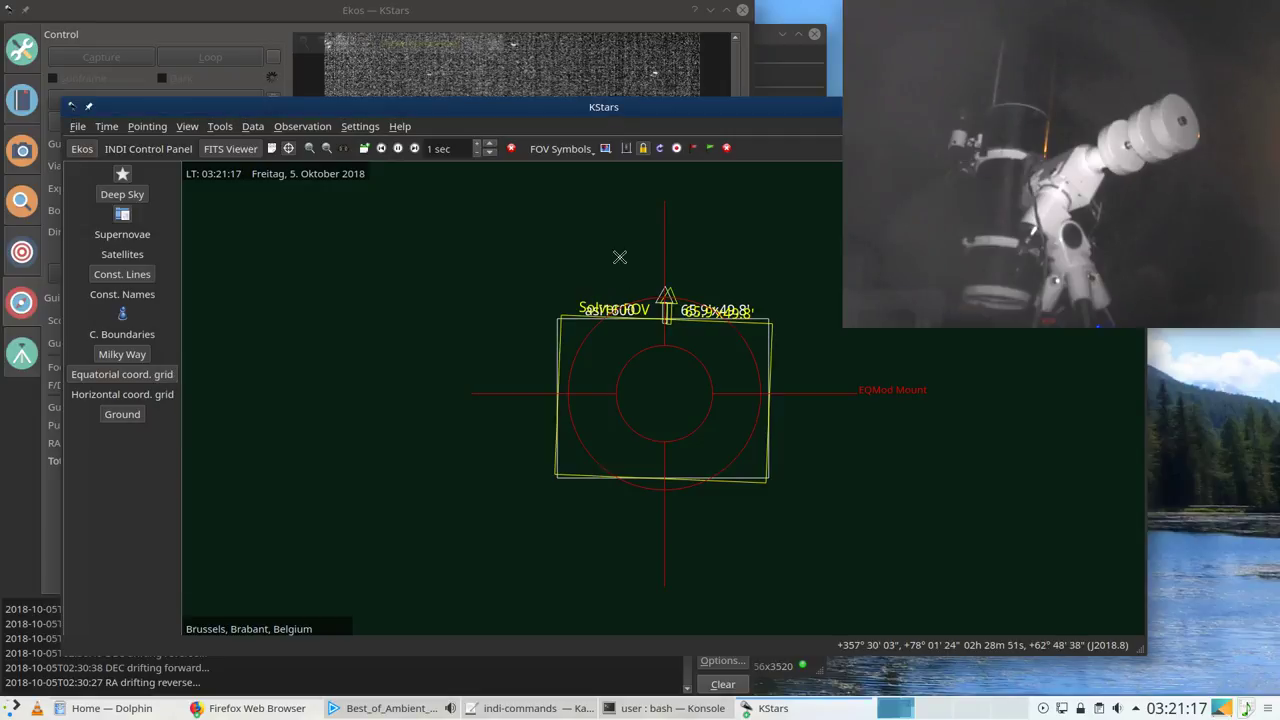
# Step: Center and track the gaseous nebula LDN 1359 inside the camera frame on the sky map
pyautogui.scroll(-5, 627, 437)
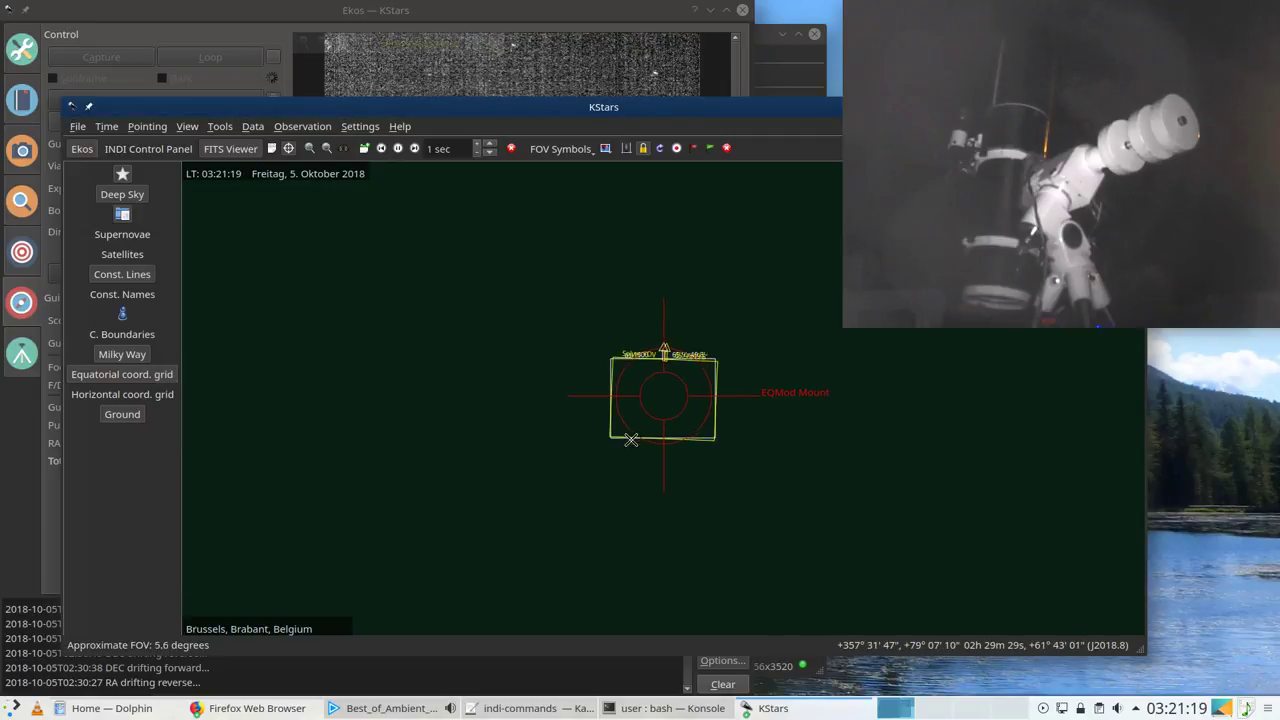
pyautogui.moveTo(597, 306)
pyautogui.mouseDown()
pyautogui.moveTo(634, 457)
pyautogui.moveTo(616, 357)
pyautogui.mouseUp()
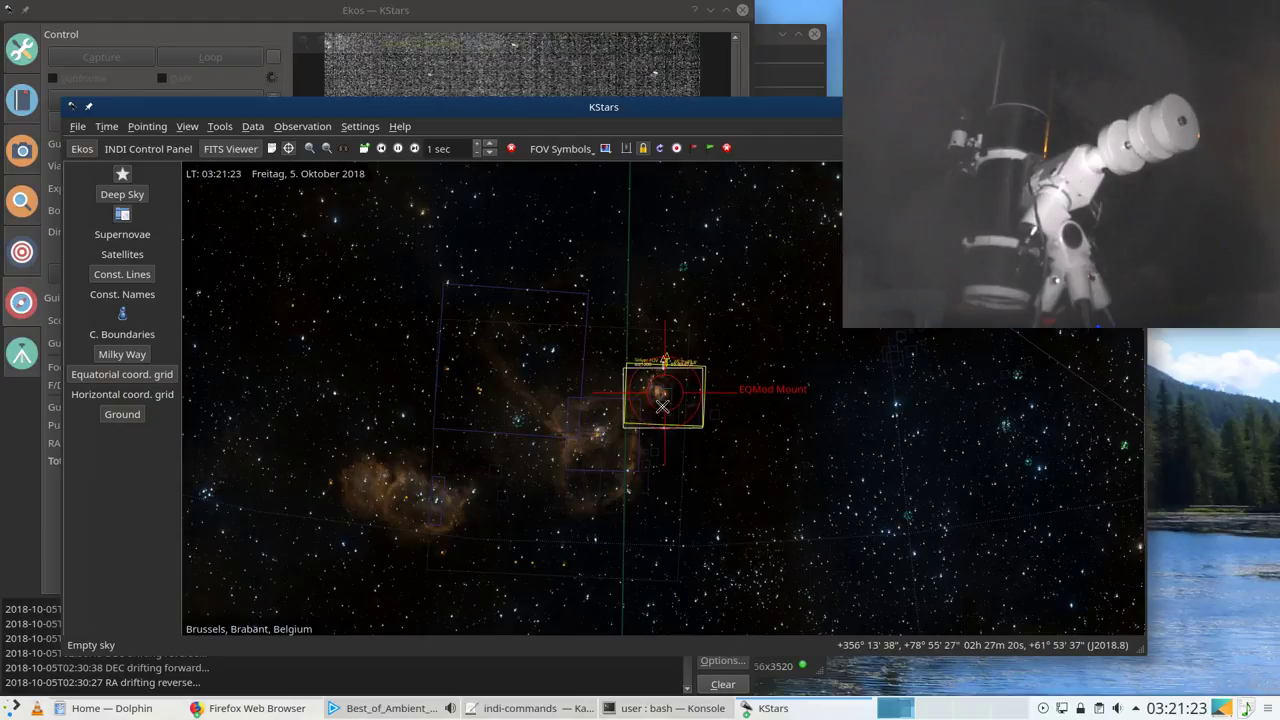
pyautogui.rightClick(659, 390)
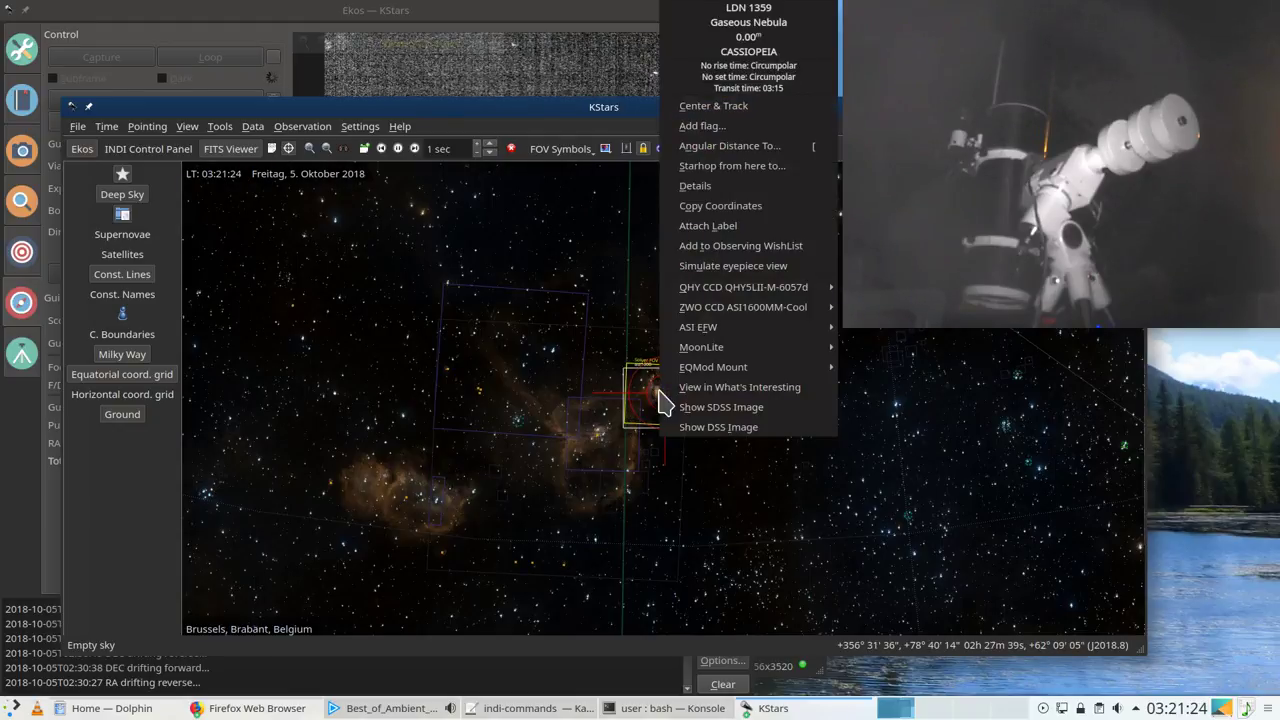
pyautogui.click(785, 108)
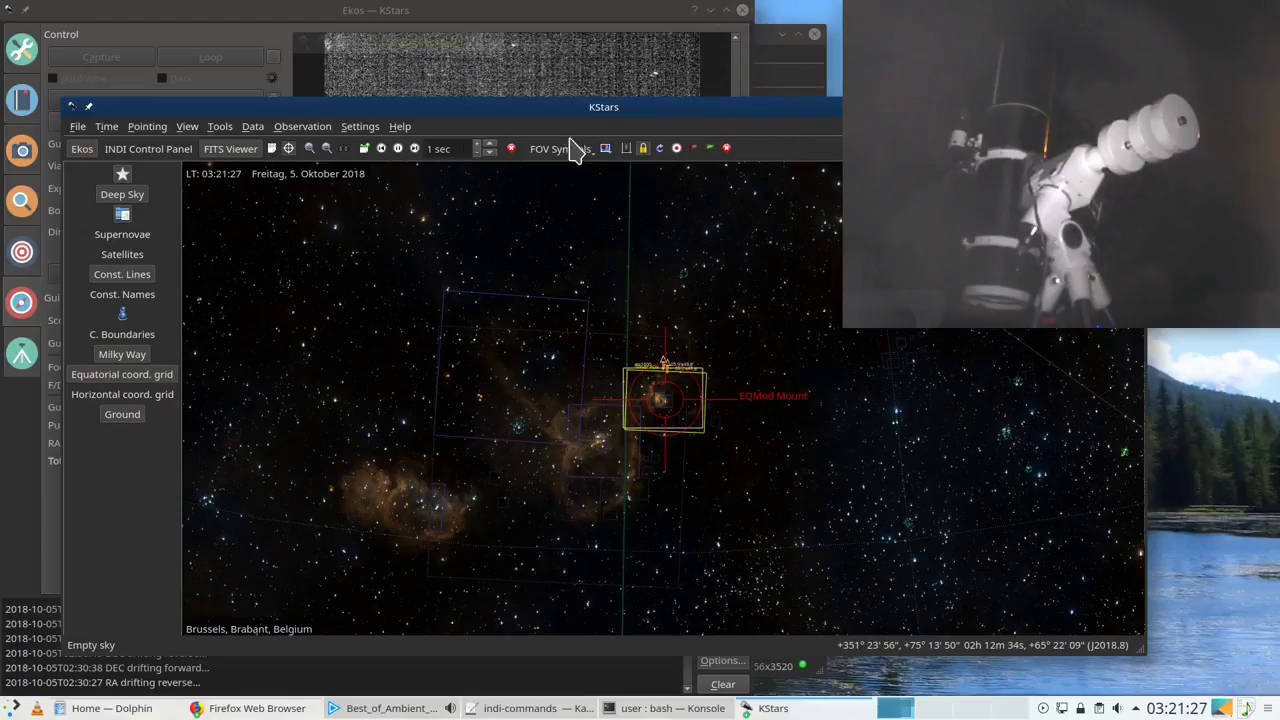
# Step: Launch the desktop's System Settings from the Settings category of the installed applications
pyautogui.moveTo(396, 106); pyautogui.dragTo(460, 82)
pyautogui.click(15, 708)
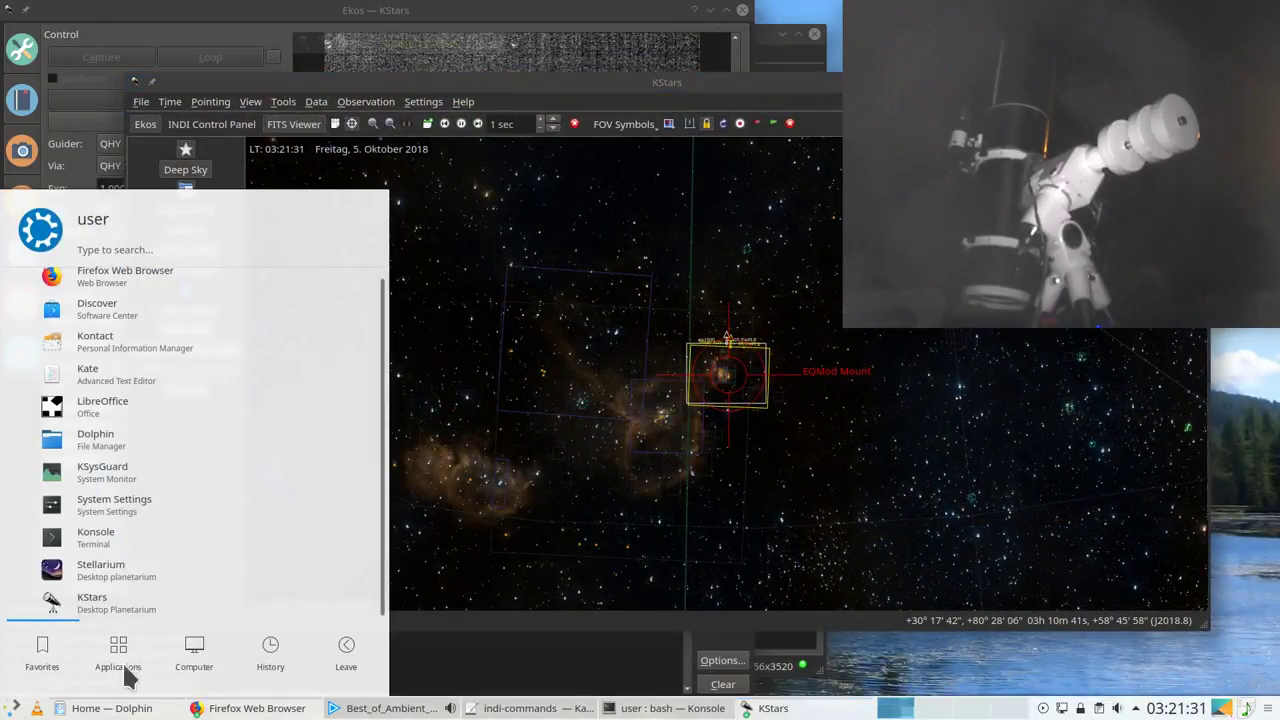
pyautogui.click(110, 660)
pyautogui.scroll(-3, 109, 566)
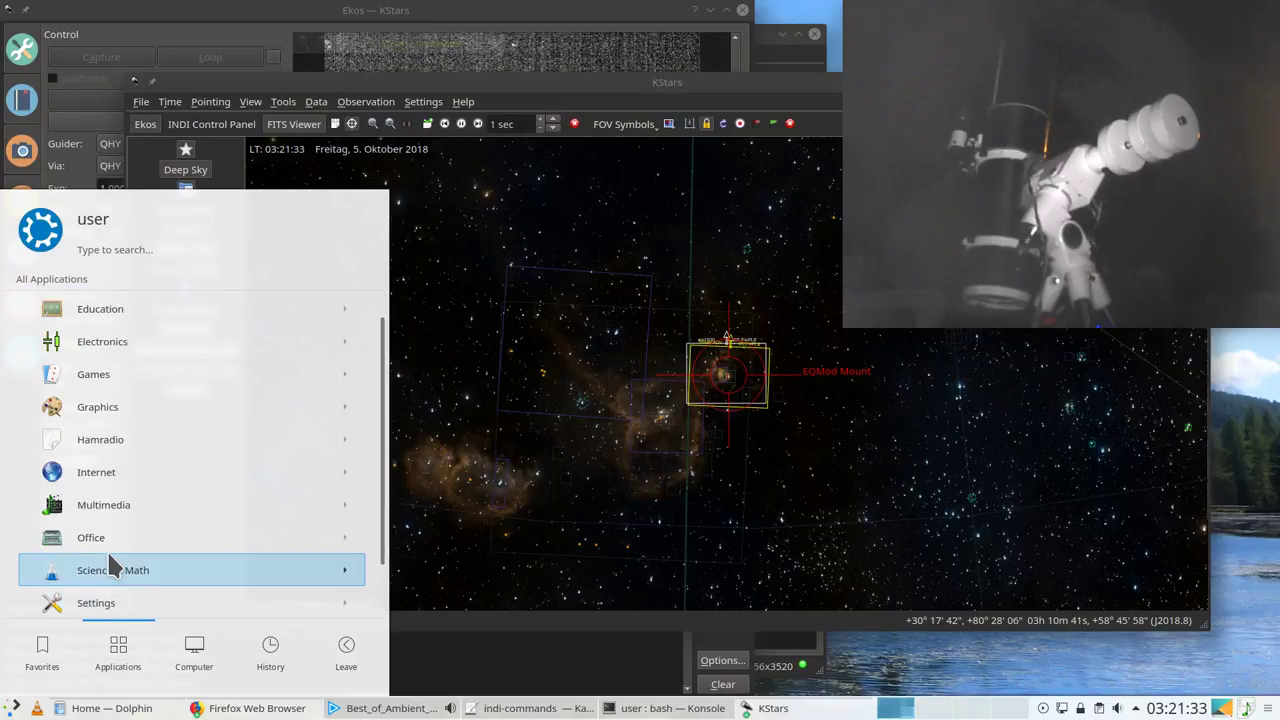
pyautogui.click(126, 536)
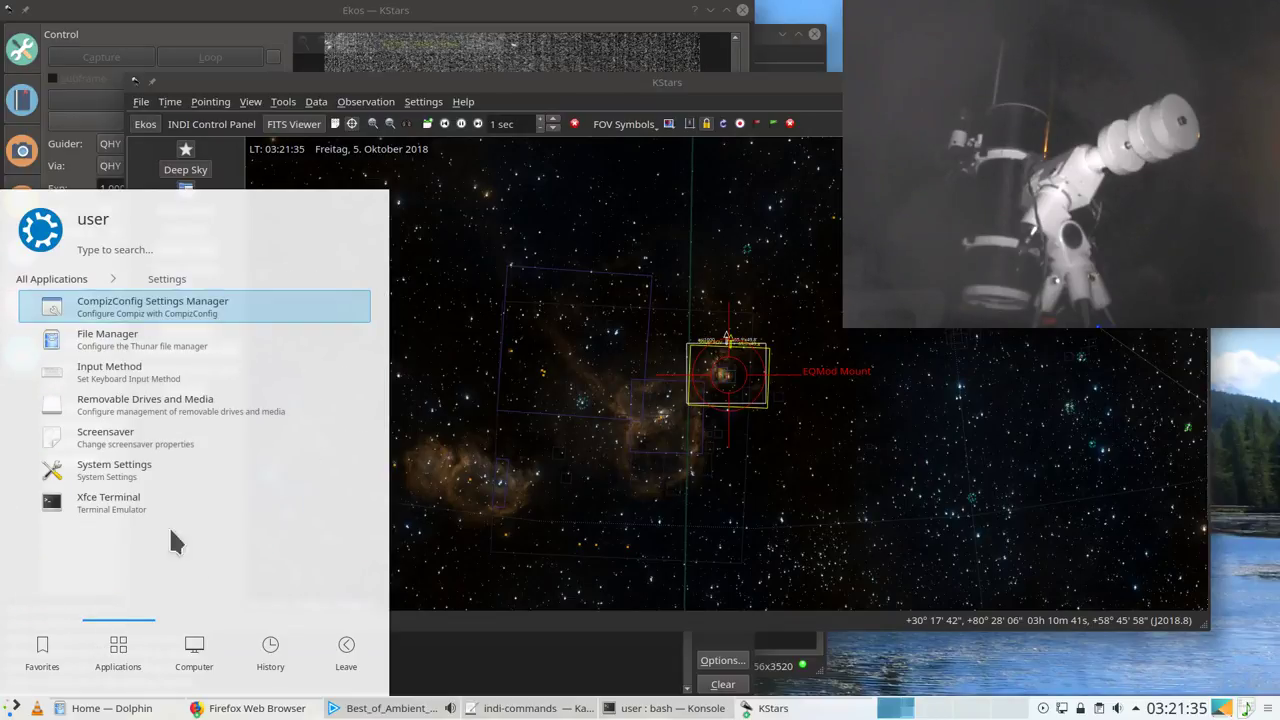
pyautogui.click(148, 476)
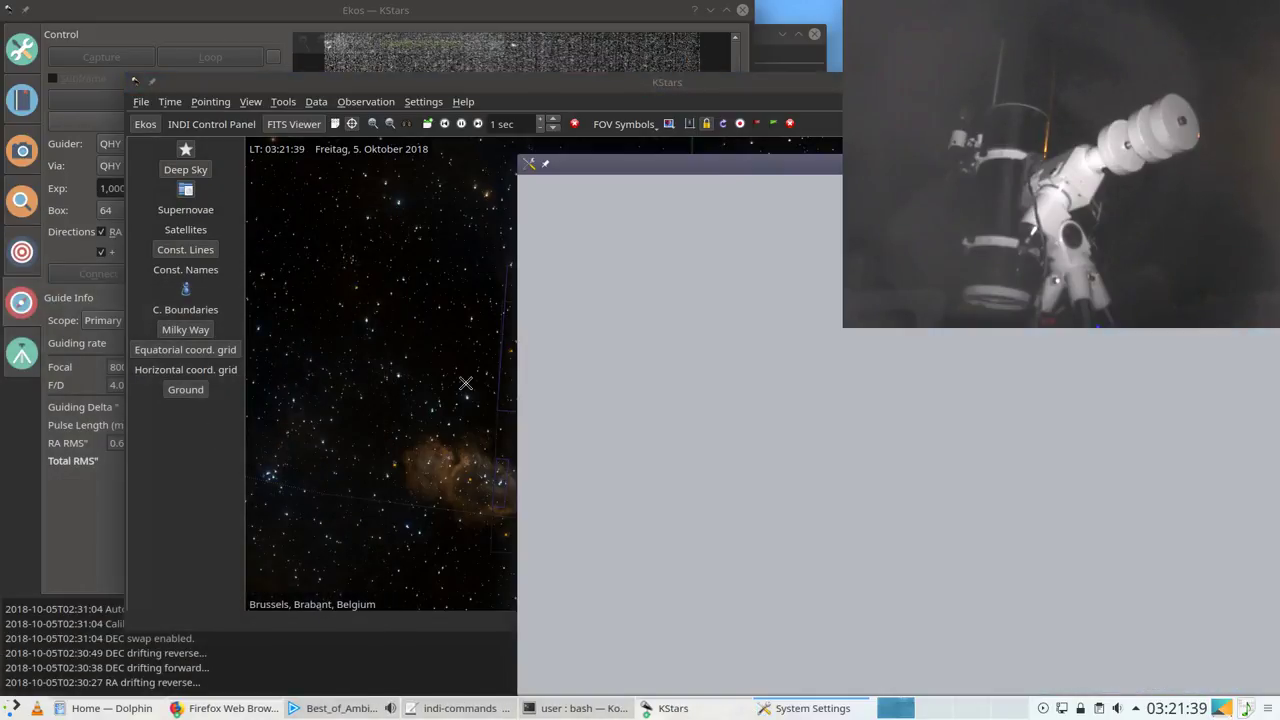
# Step: Apply the Breeze icon theme to the desktop and close System Settings
pyautogui.moveTo(720, 165); pyautogui.dragTo(218, 148)
pyautogui.click(70, 320)
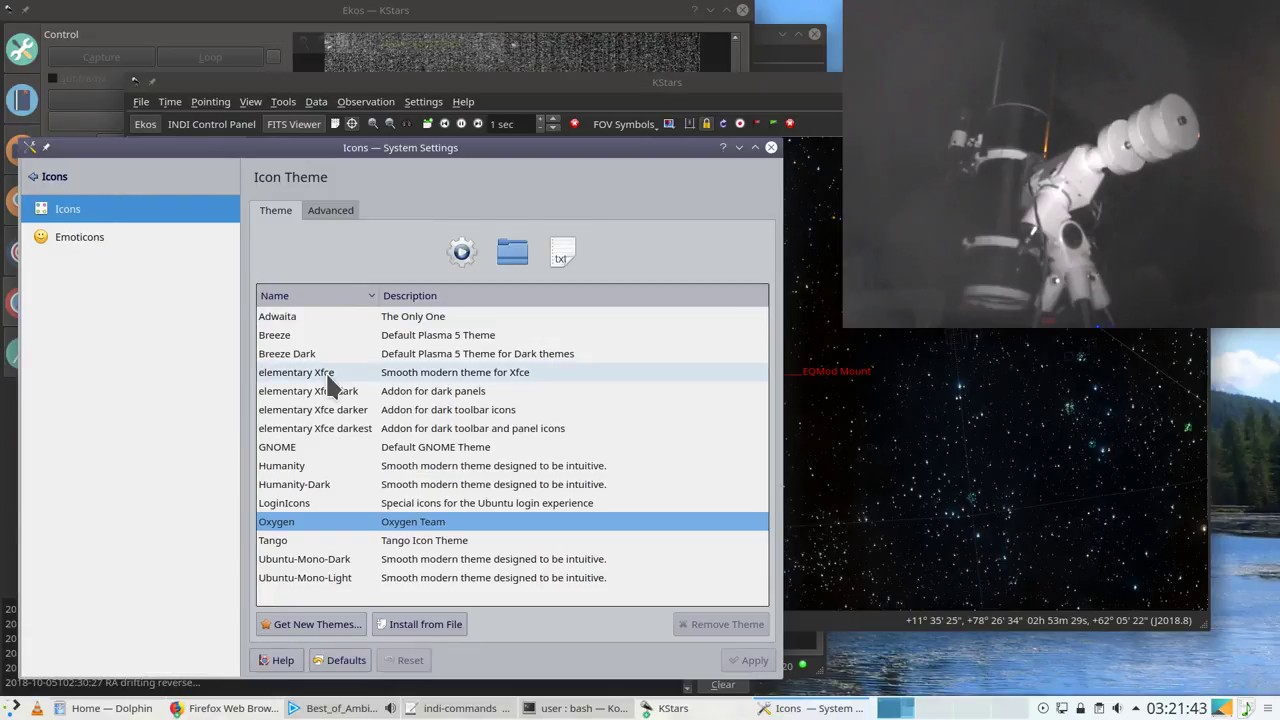
pyautogui.click(282, 340)
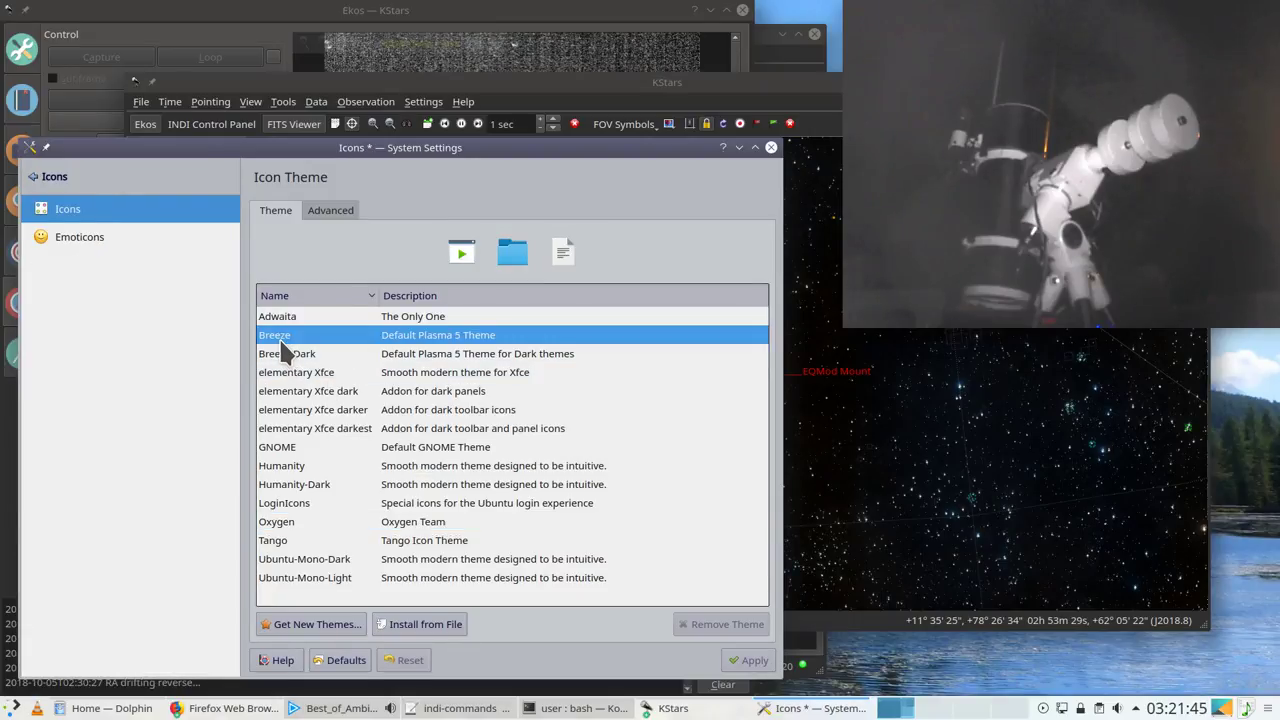
pyautogui.click(735, 663)
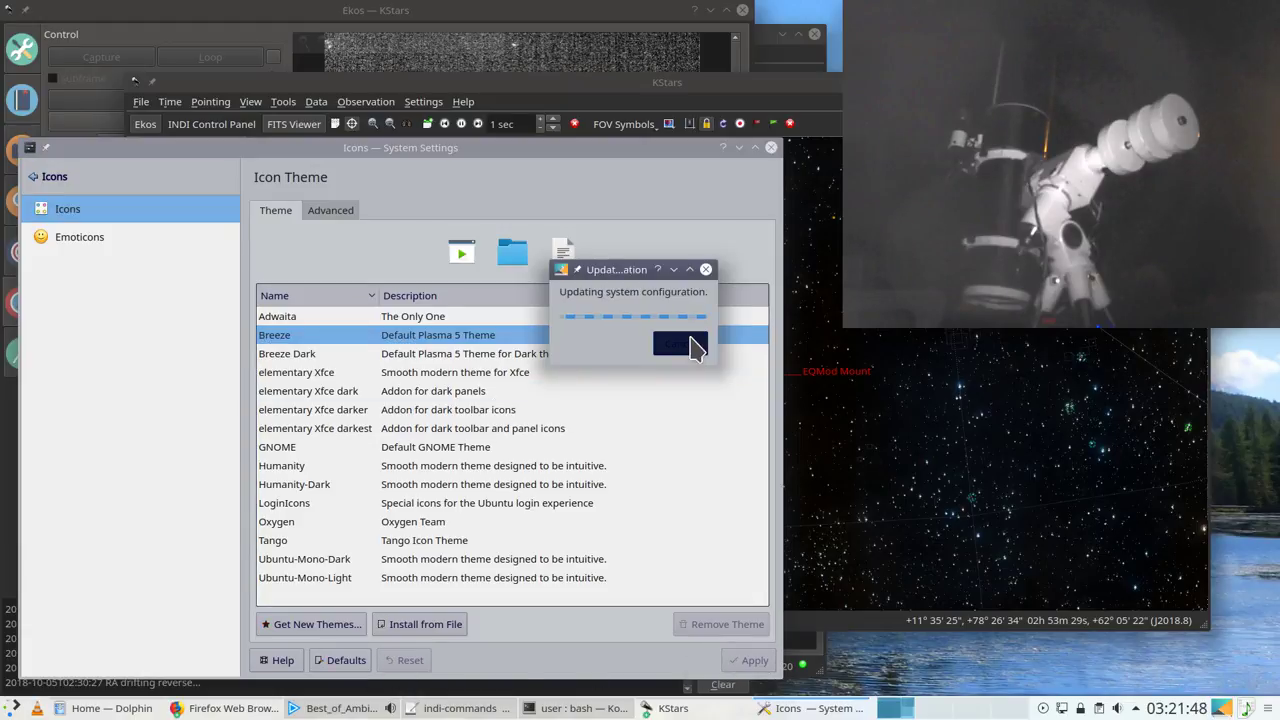
pyautogui.click(770, 147)
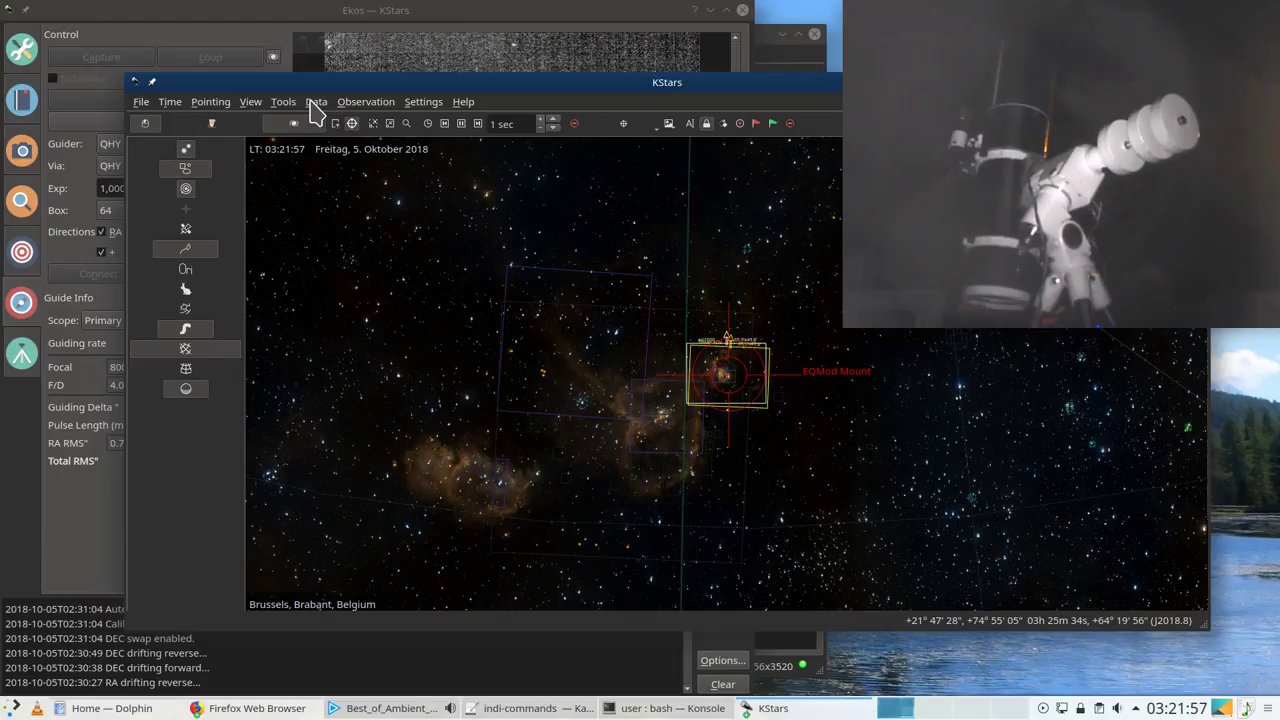
# Step: Set the icon size of the horizontal KStars toolbars above the sky map to Medium (22x22)
pyautogui.moveTo(393, 80); pyautogui.dragTo(349, 111)
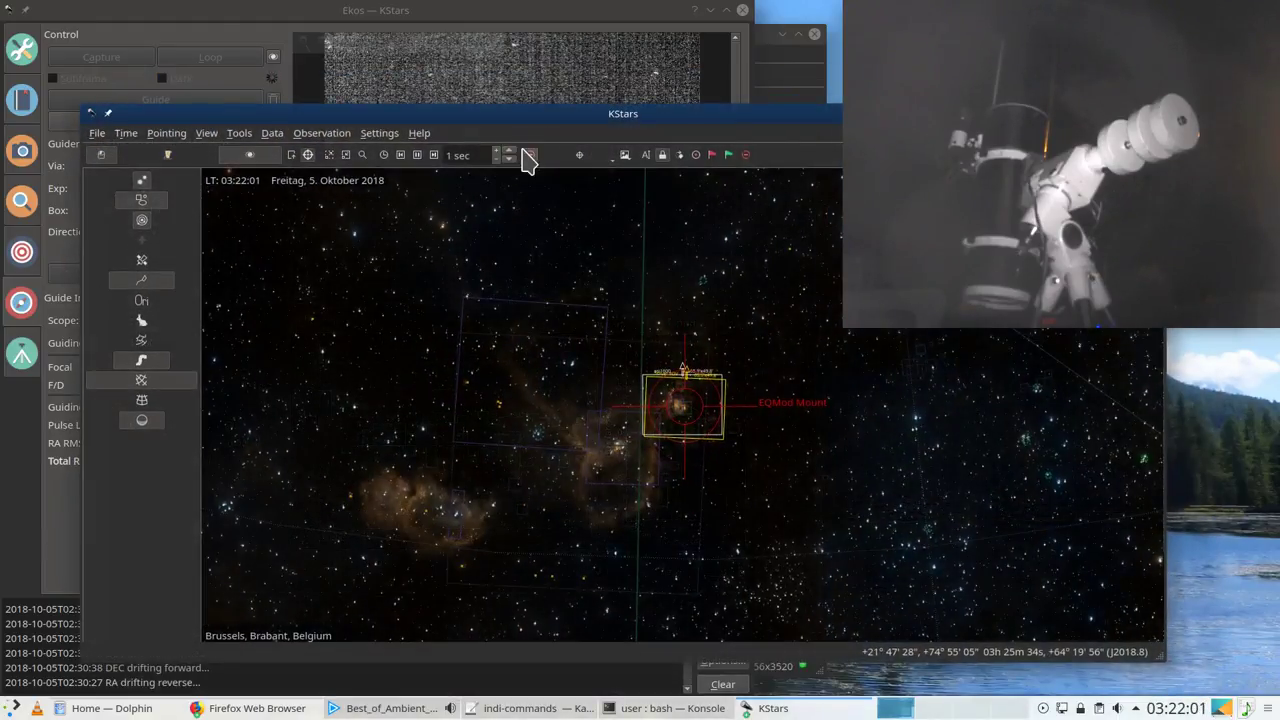
pyautogui.rightClick(790, 160)
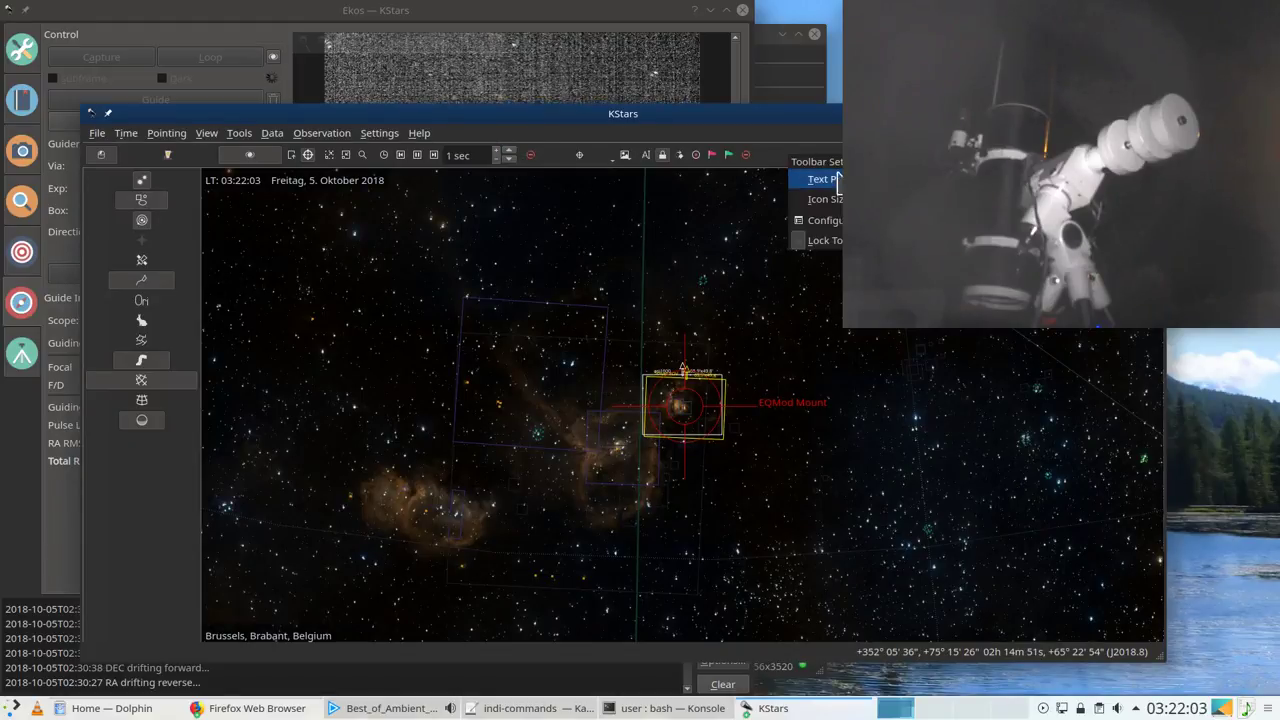
pyautogui.press('Escape')
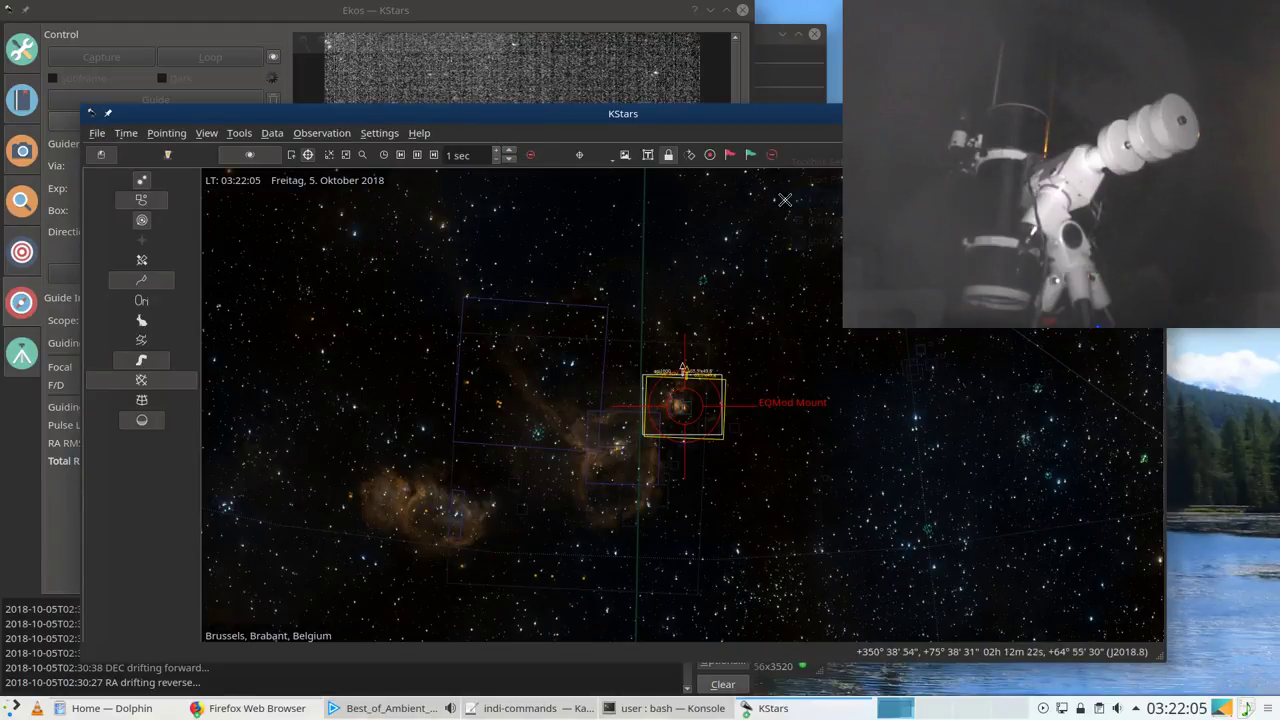
pyautogui.rightClick(560, 158)
pyautogui.moveTo(614, 204)
pyautogui.click(751, 244)
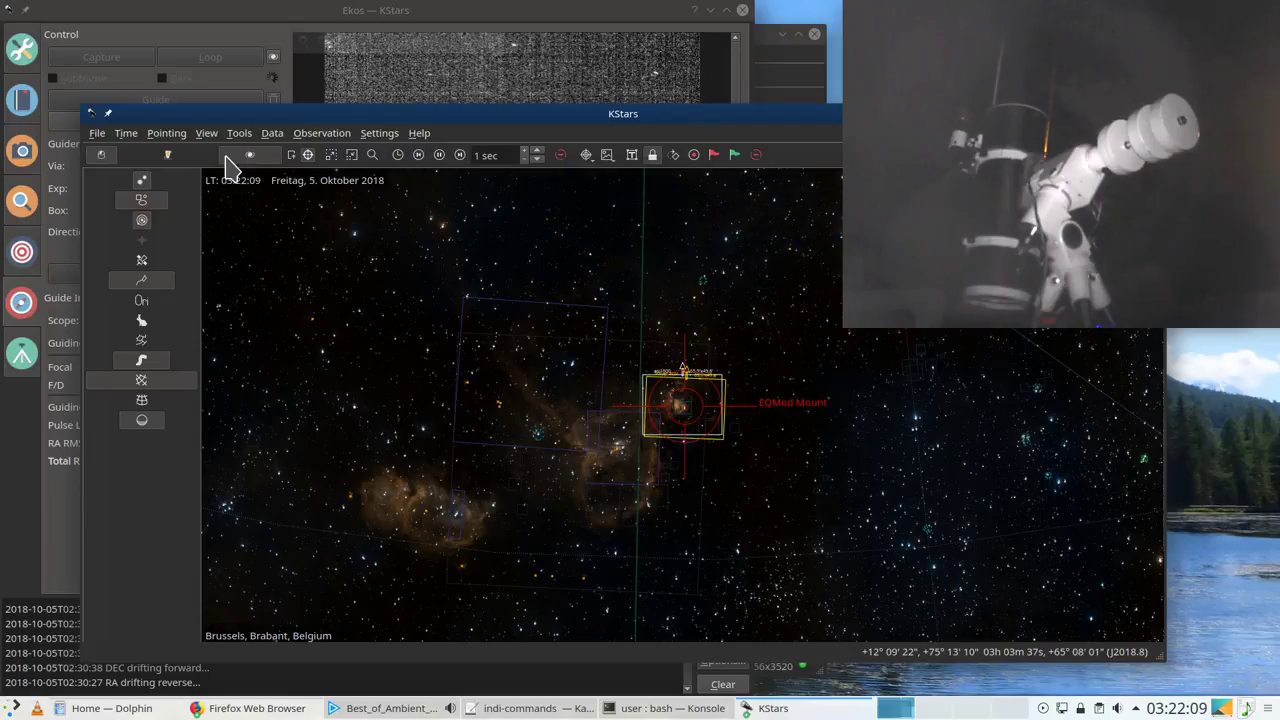
pyautogui.rightClick(191, 159)
pyautogui.moveTo(251, 202)
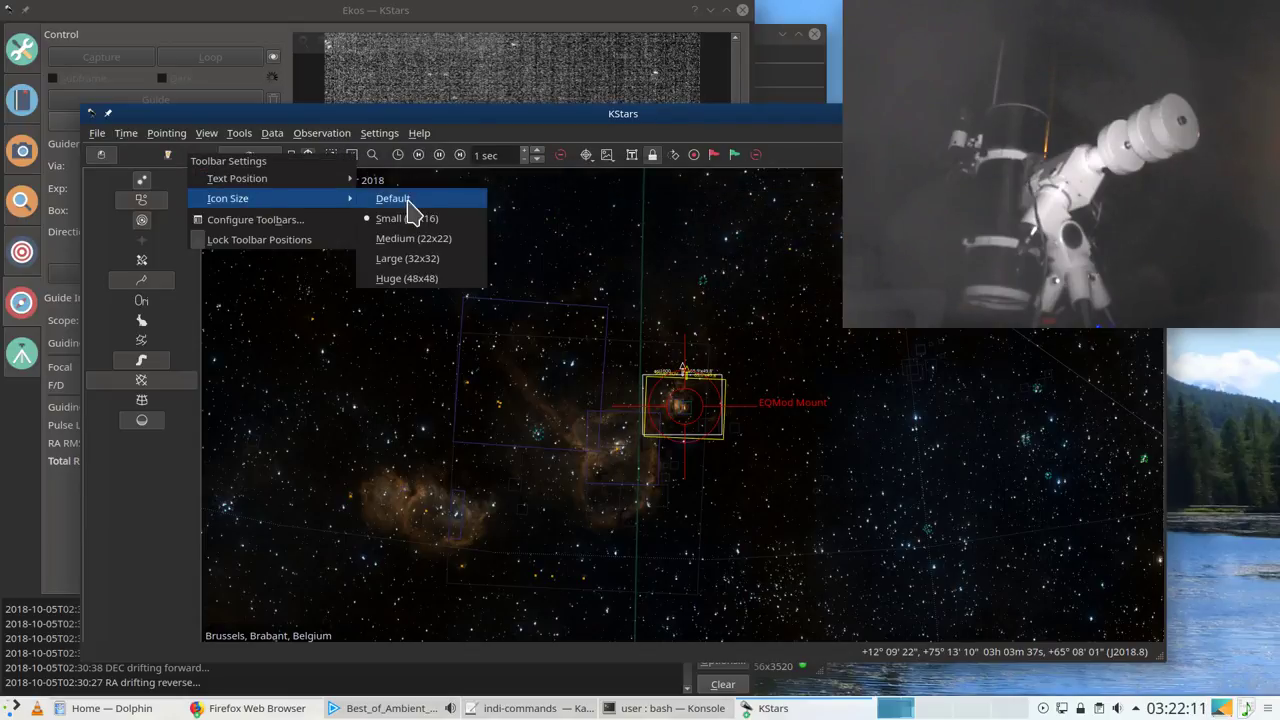
pyautogui.click(398, 240)
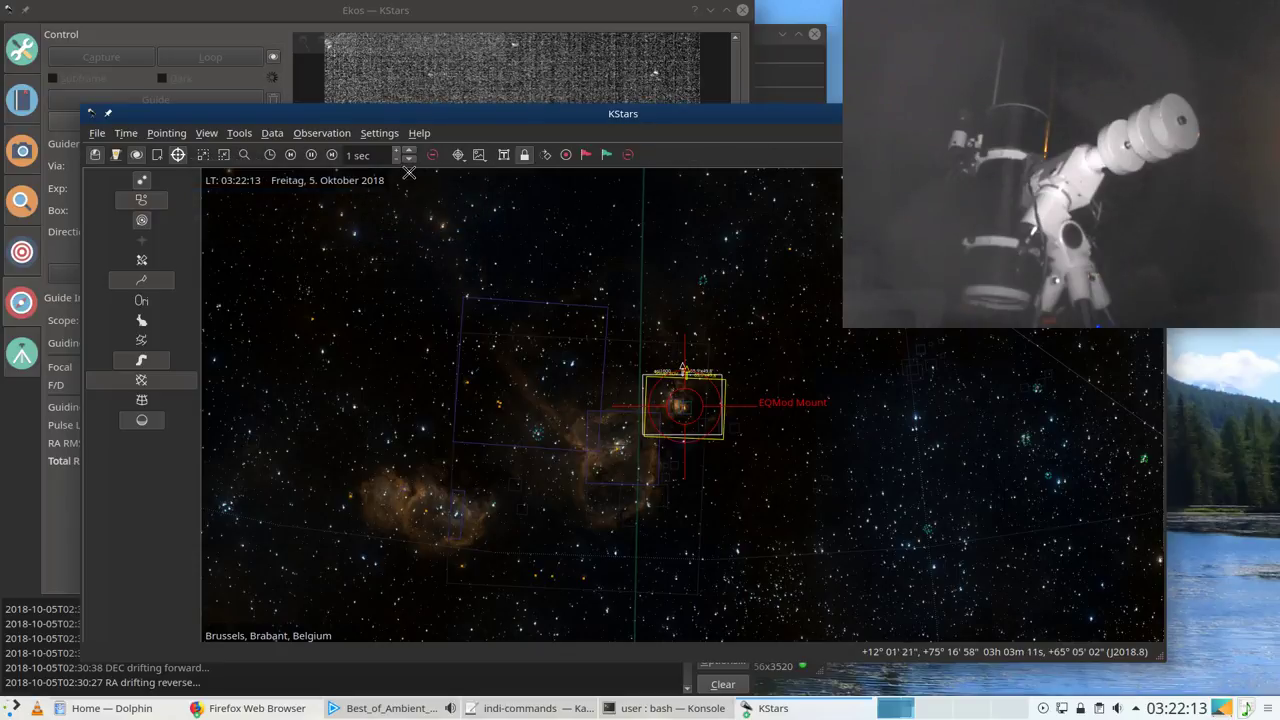
# Step: Switch the vertical View Toolbar's icon size to Small (16x16) and back to Medium (22x22)
pyautogui.rightClick(191, 210)
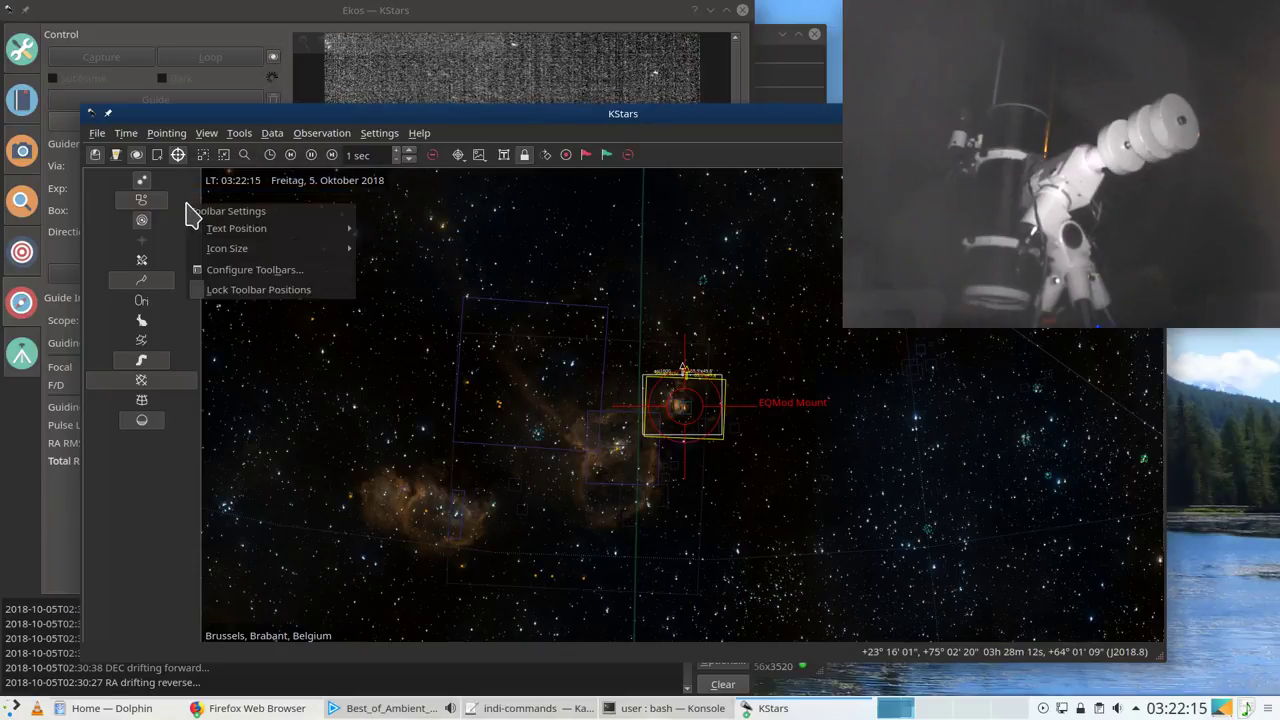
pyautogui.moveTo(218, 255)
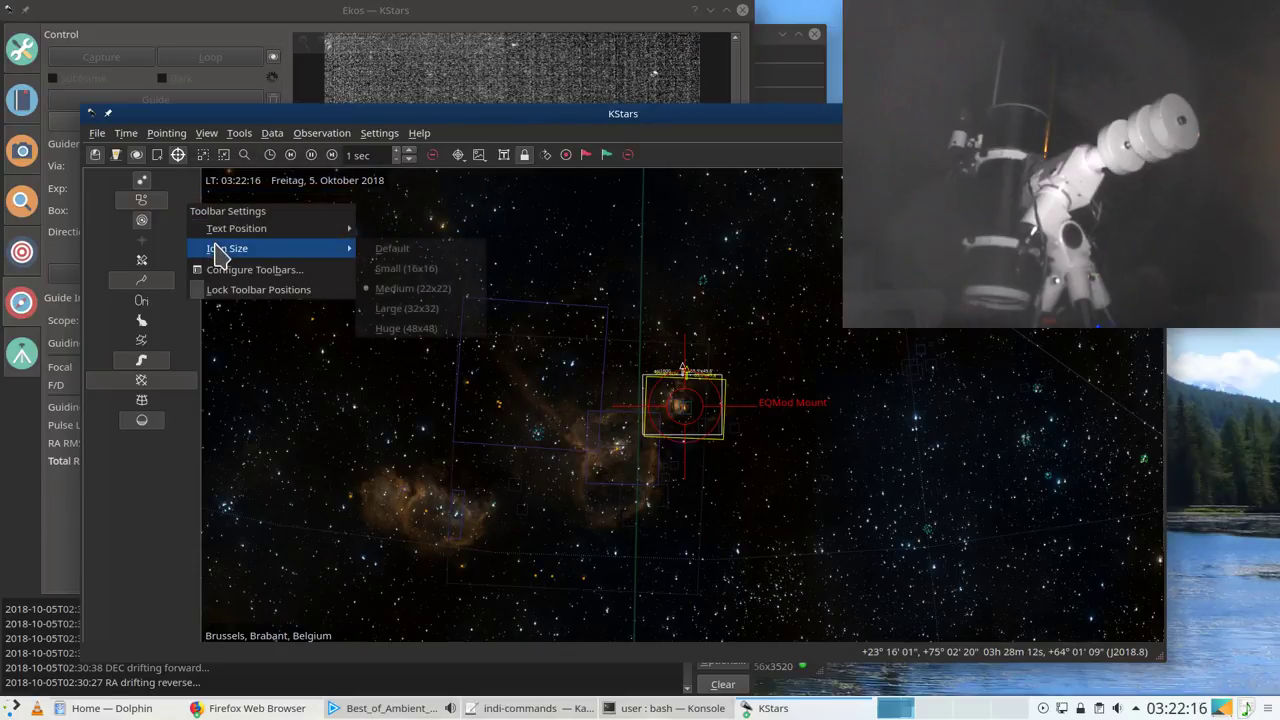
pyautogui.click(380, 268)
pyautogui.rightClick(97, 226)
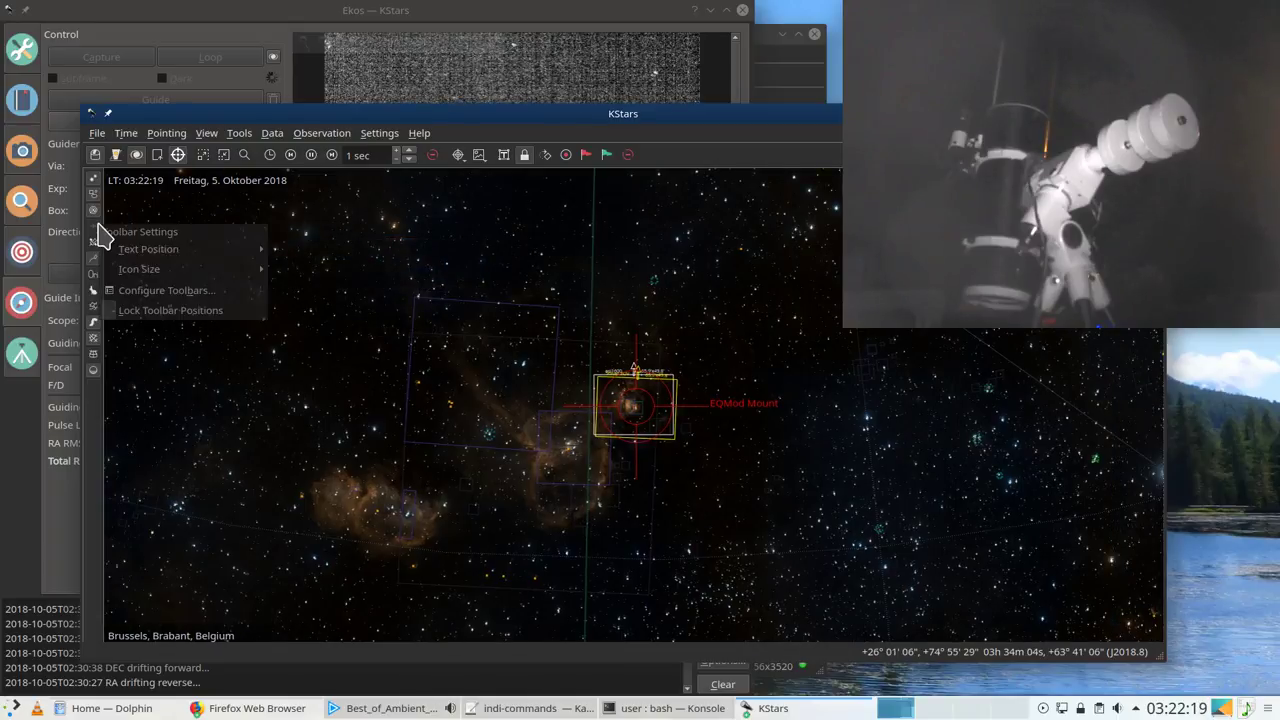
pyautogui.moveTo(150, 270)
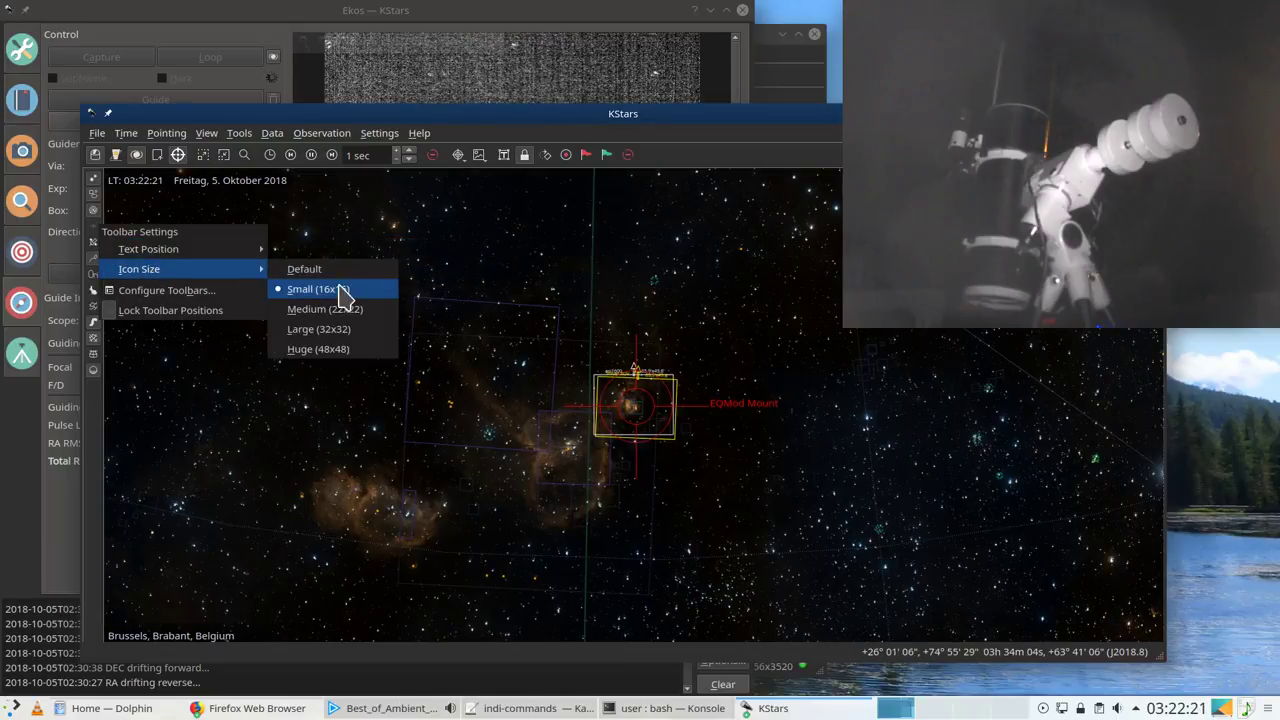
pyautogui.click(325, 314)
# Step: Shrink the KStars sky map window and place it beside the Ekos window, and widen Ekos to meet it
pyautogui.moveTo(300, 116); pyautogui.dragTo(353, 149)
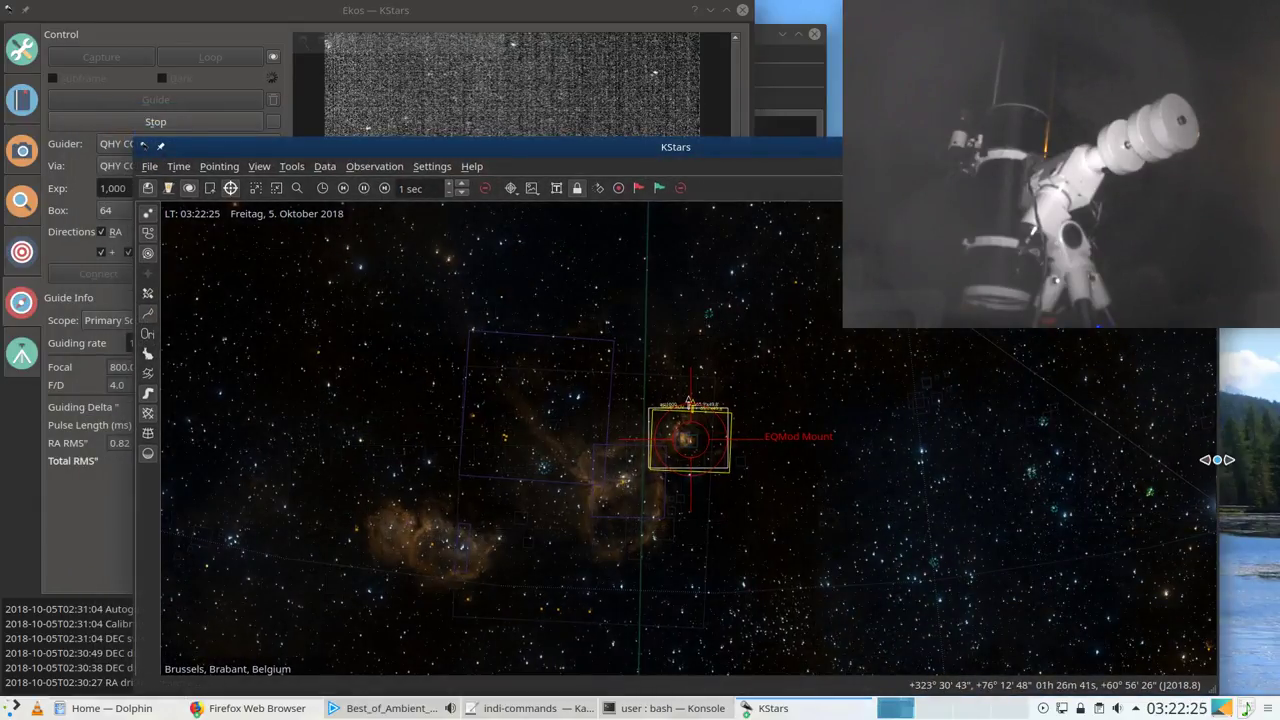
pyautogui.moveTo(1217, 457); pyautogui.dragTo(652, 420)
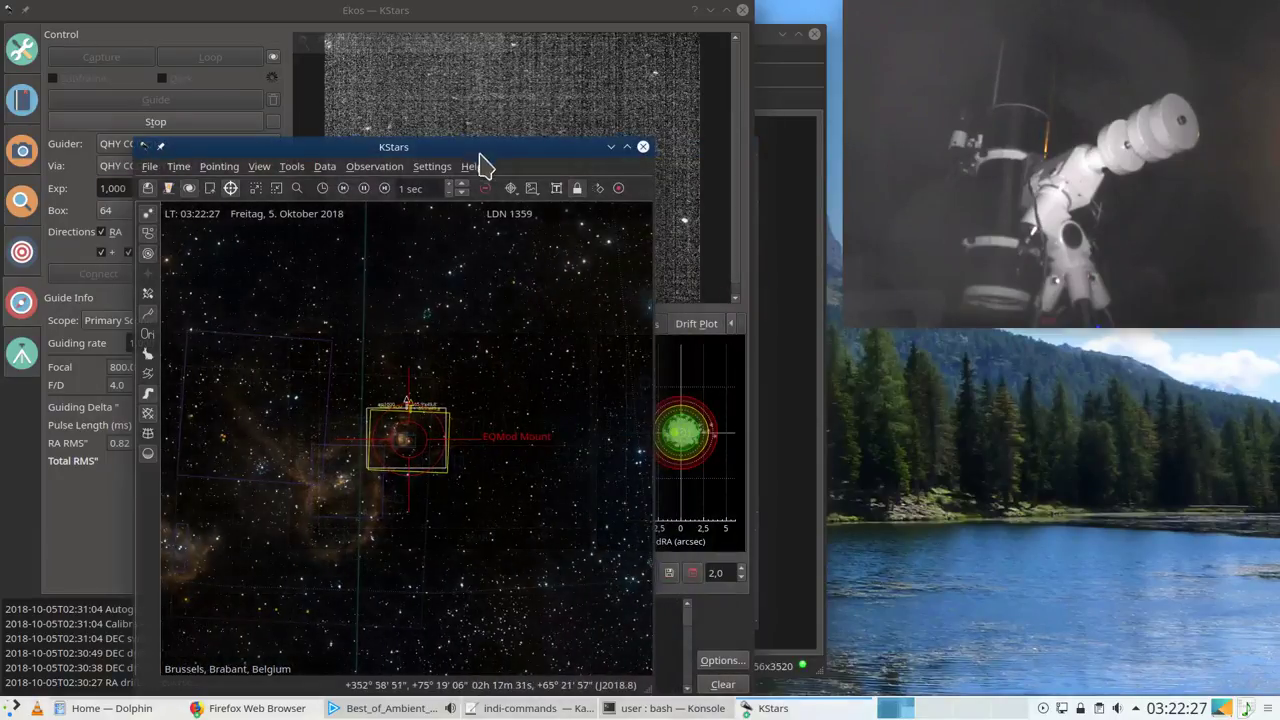
pyautogui.moveTo(484, 138); pyautogui.dragTo(1162, 330)
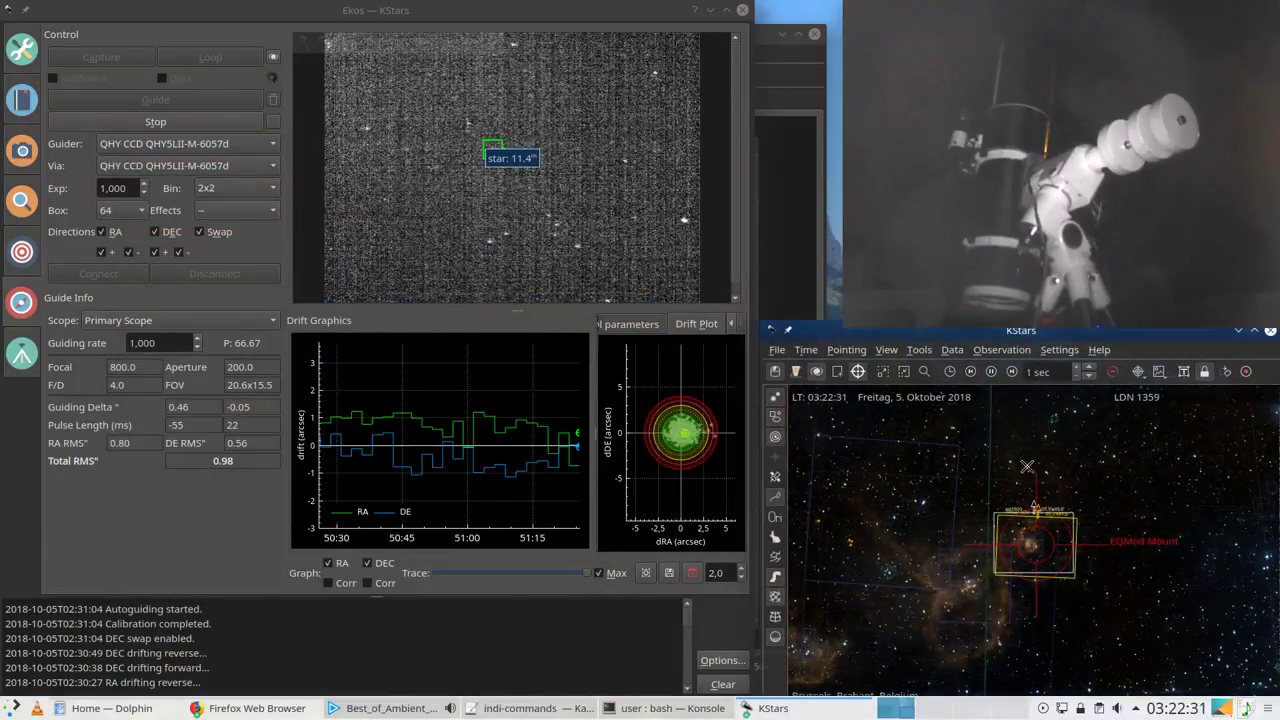
pyautogui.moveTo(762, 524); pyautogui.dragTo(835, 526)
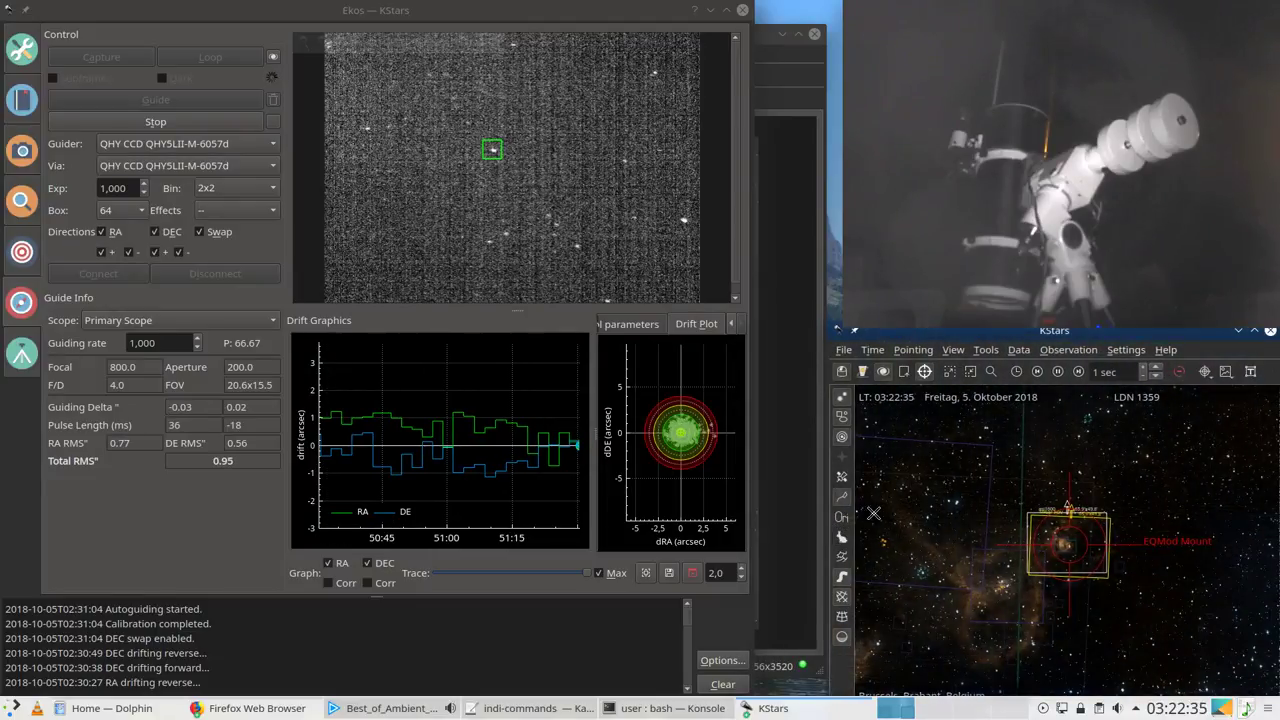
pyautogui.moveTo(829, 445); pyautogui.dragTo(860, 447)
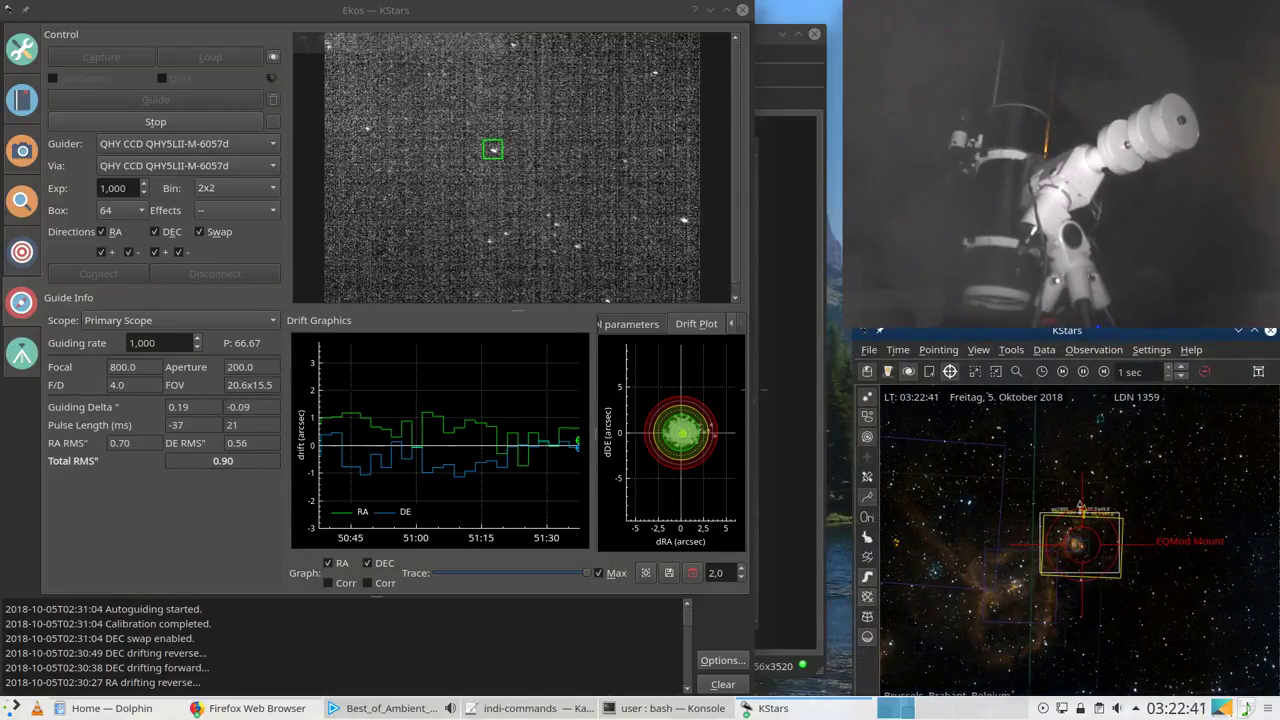
pyautogui.click(755, 403)
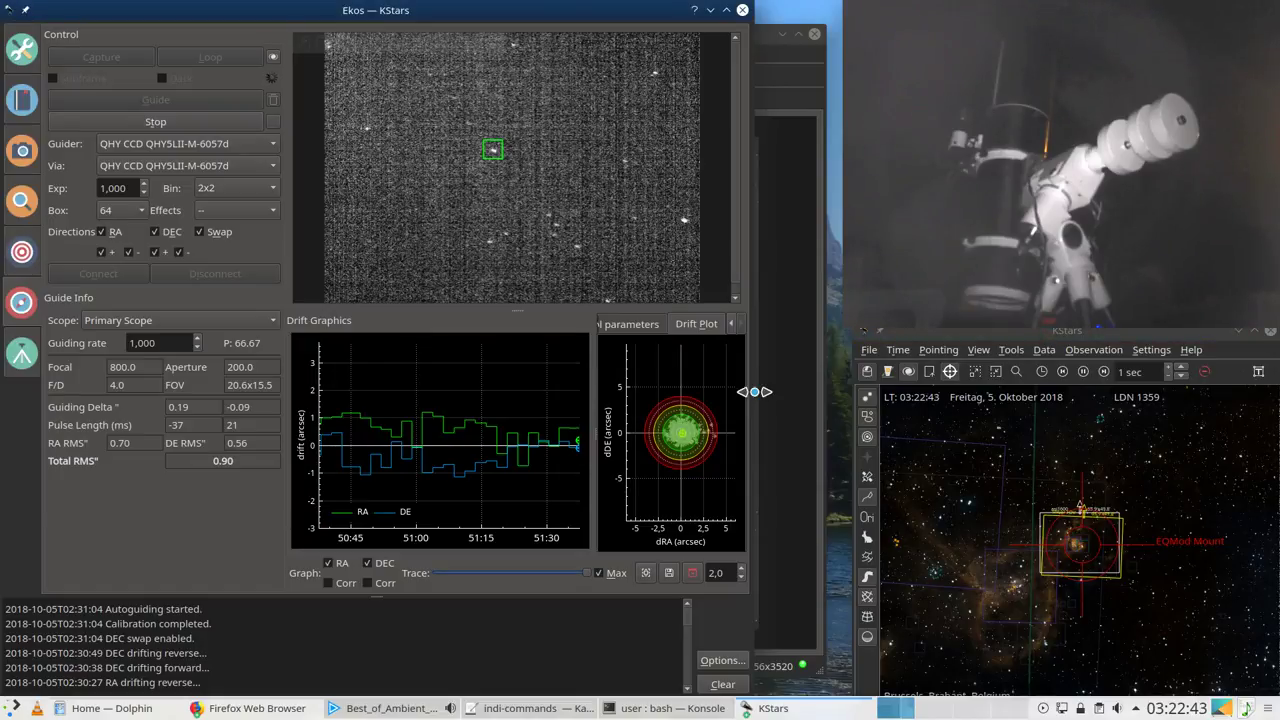
pyautogui.moveTo(755, 391); pyautogui.dragTo(852, 396)
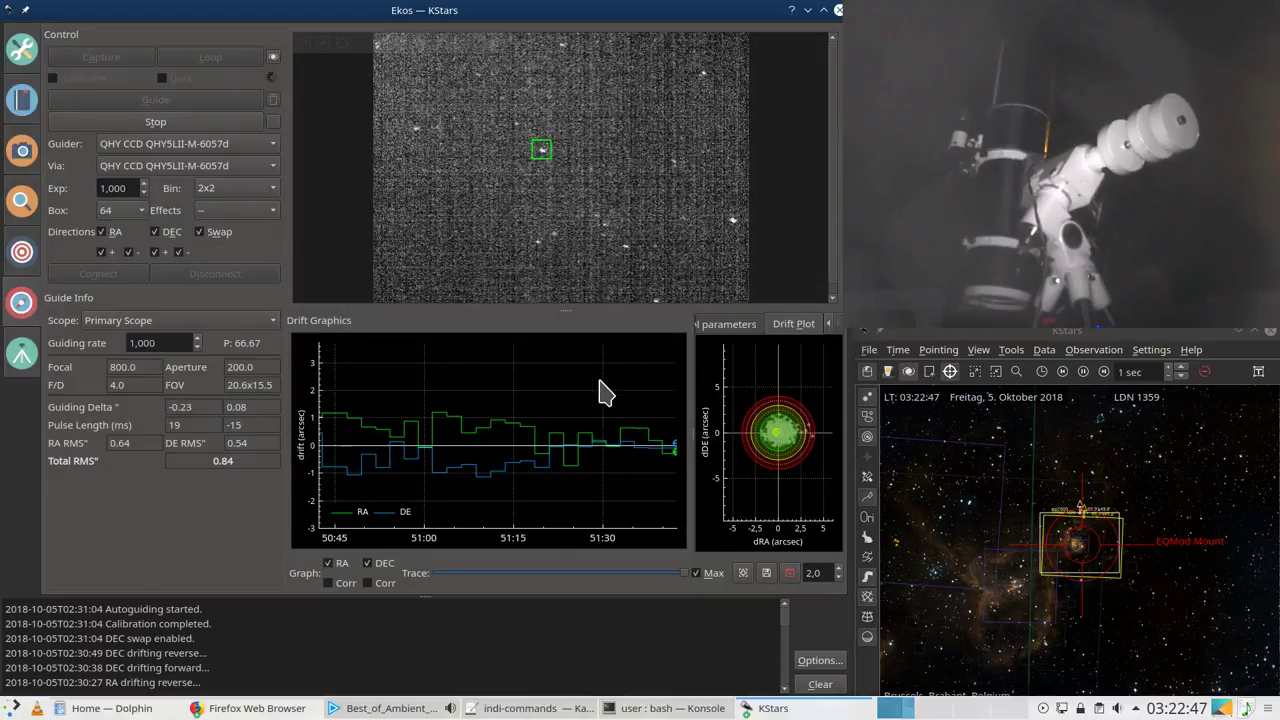
# Step: Bring the KStars FITS Viewer window to the front
pyautogui.click(785, 708)
pyautogui.click(790, 681)
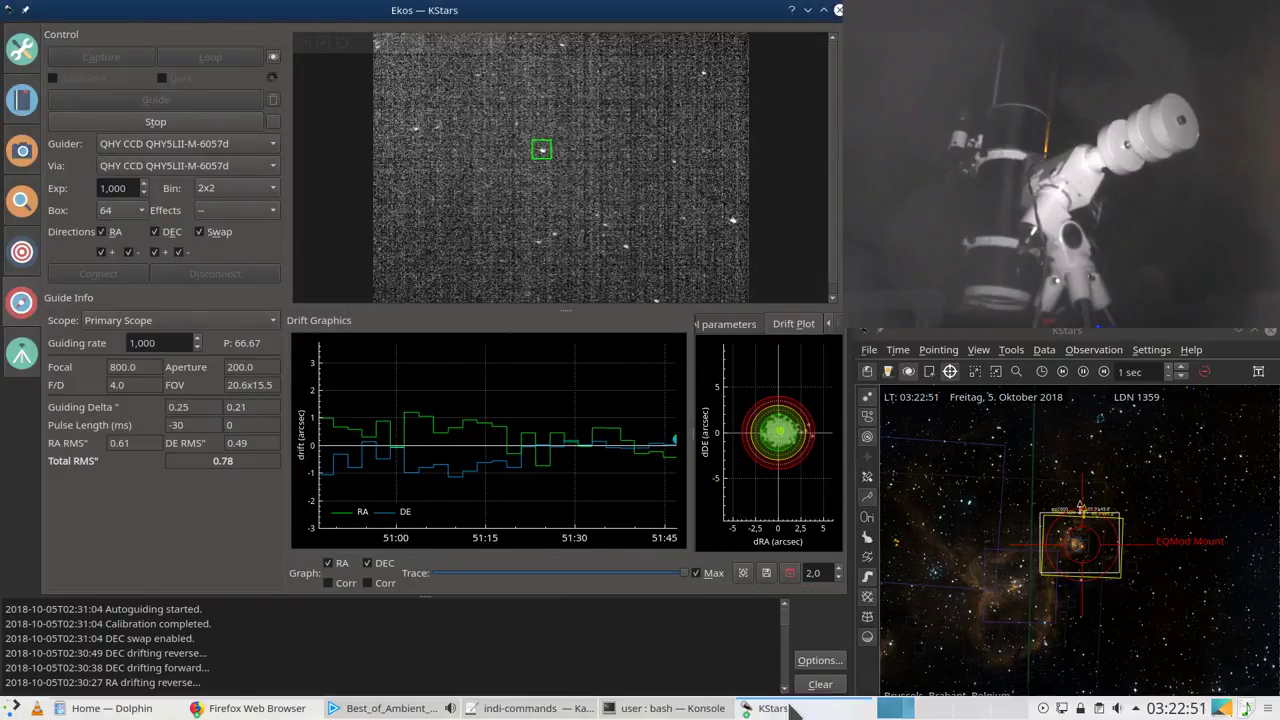
pyautogui.click(820, 710)
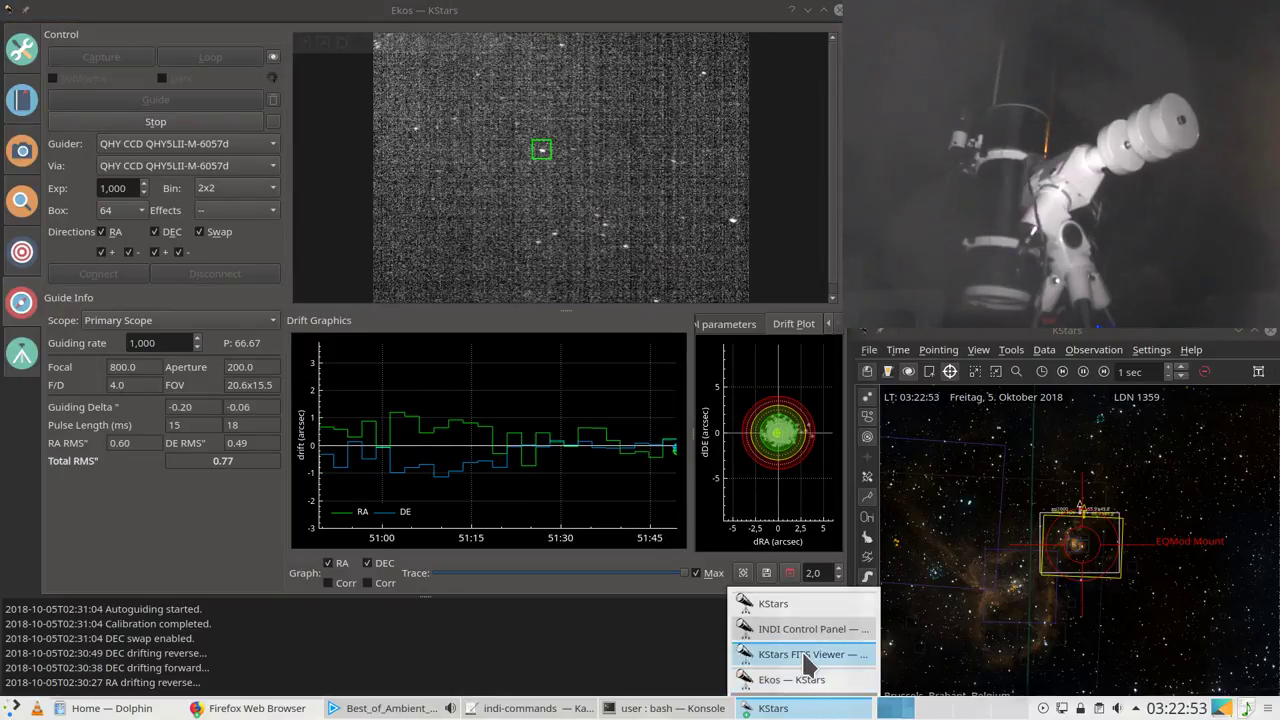
pyautogui.click(801, 651)
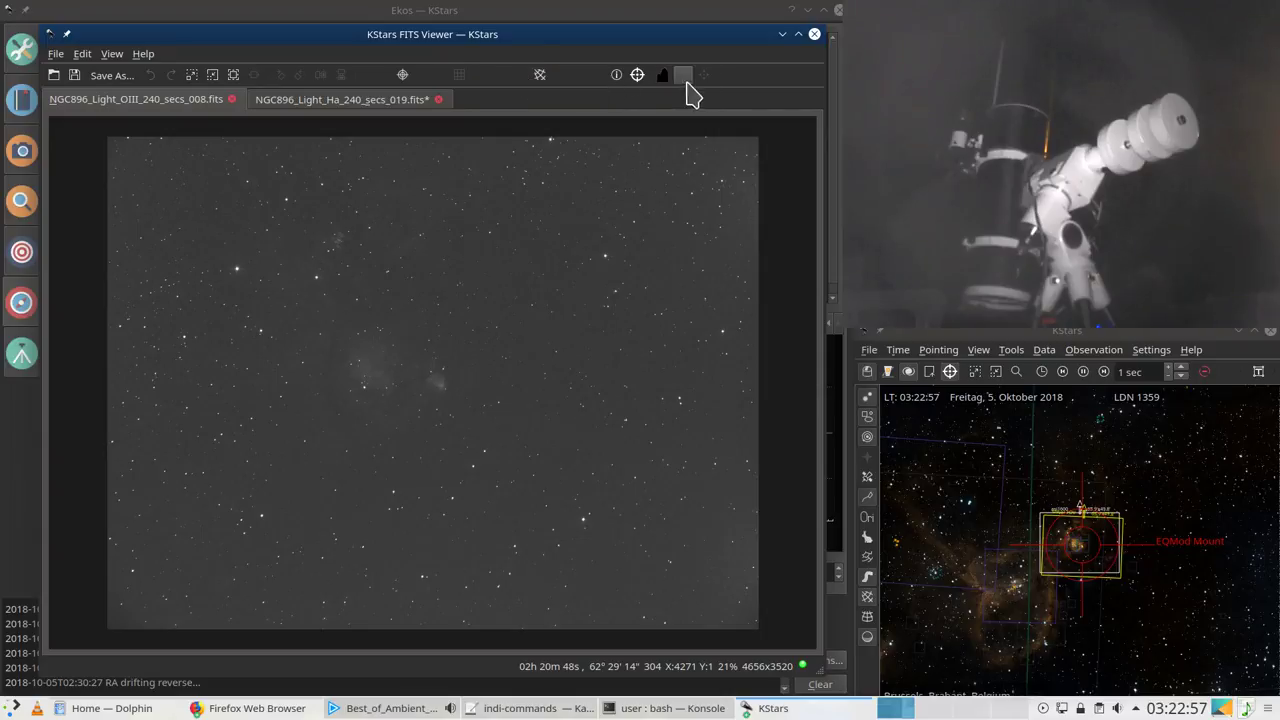
# Step: Reduce the FITS Viewer's toolbar icons to Small (16x16)
pyautogui.rightClick(739, 77)
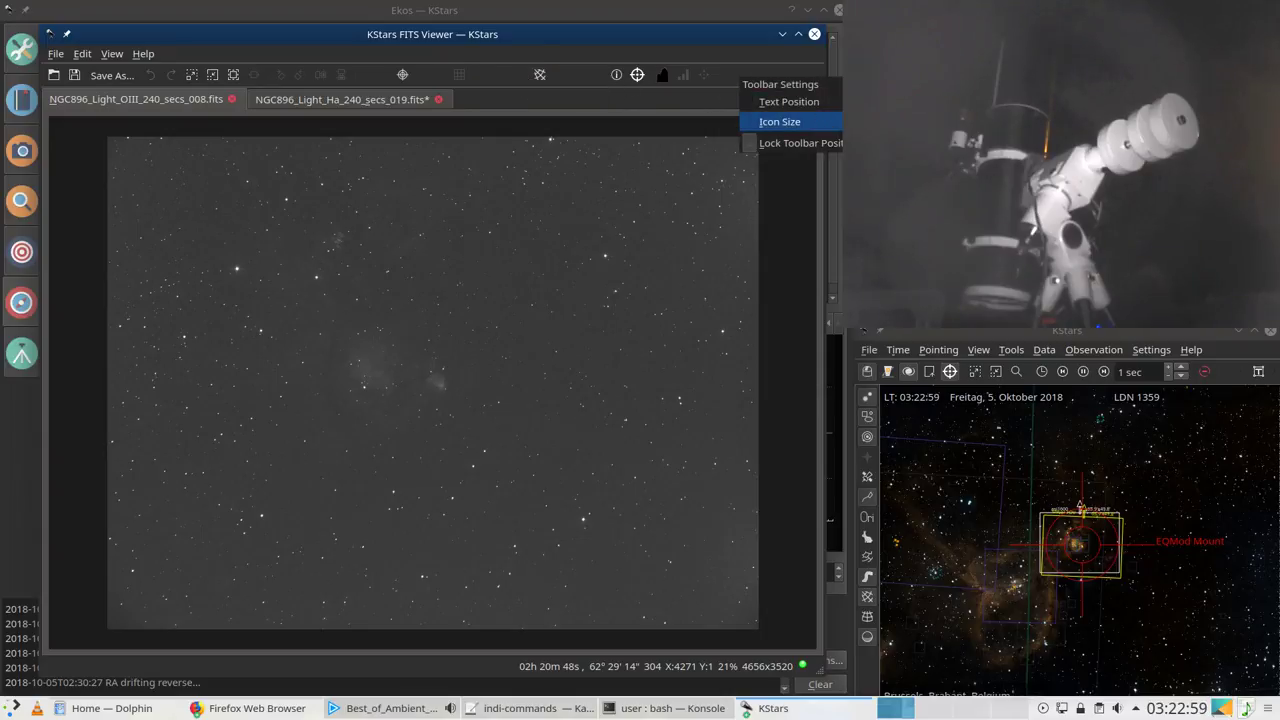
pyautogui.click(800, 94)
pyautogui.rightClick(771, 78)
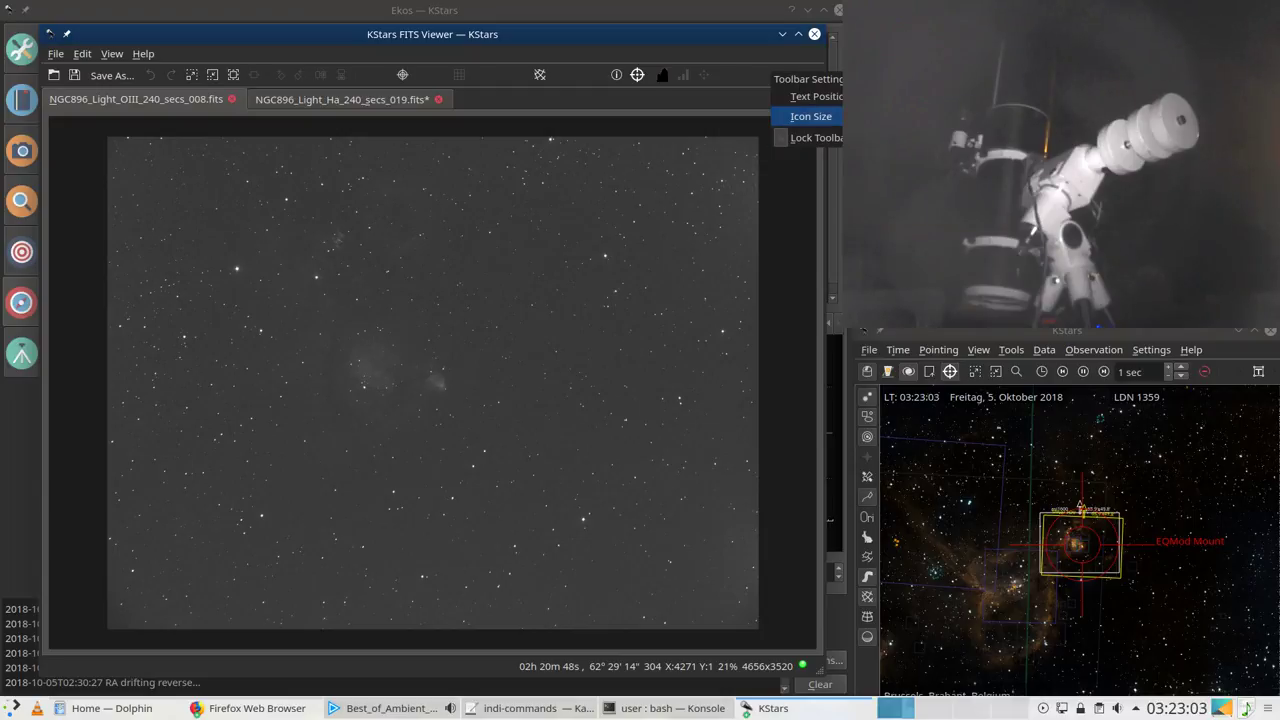
pyautogui.press('Escape')
pyautogui.rightClick(584, 78)
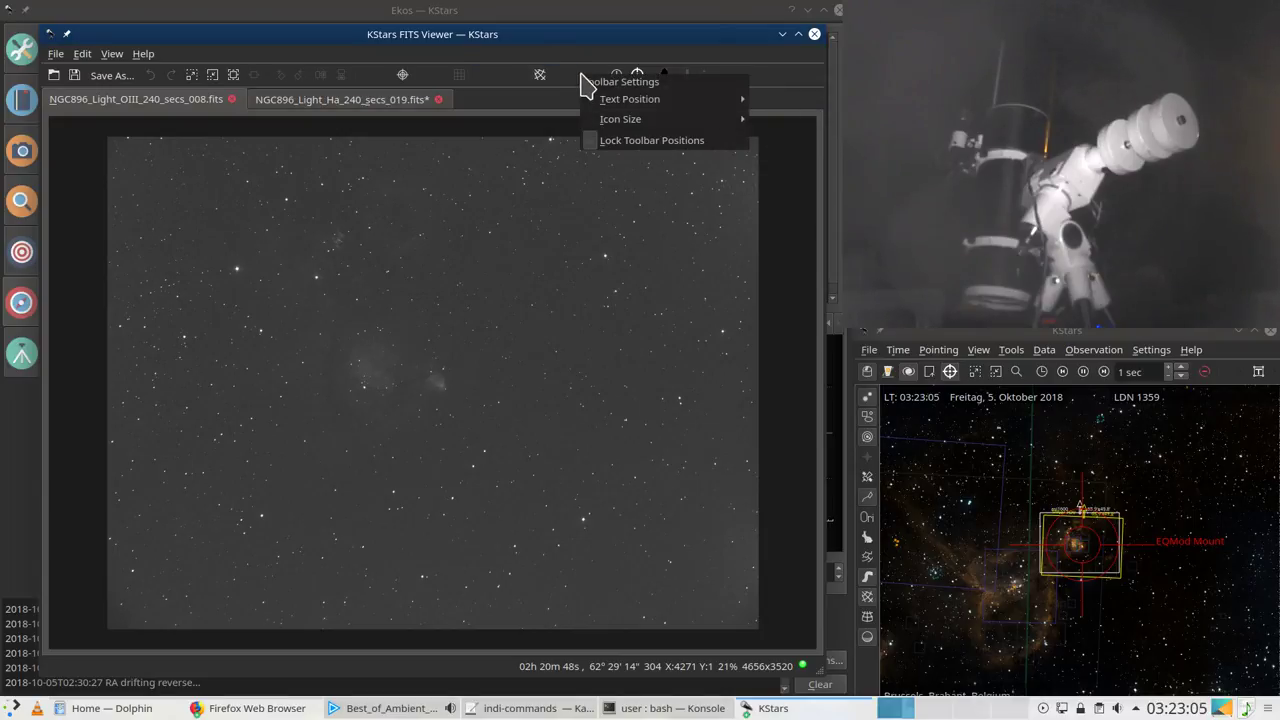
pyautogui.moveTo(634, 121)
pyautogui.click(800, 142)
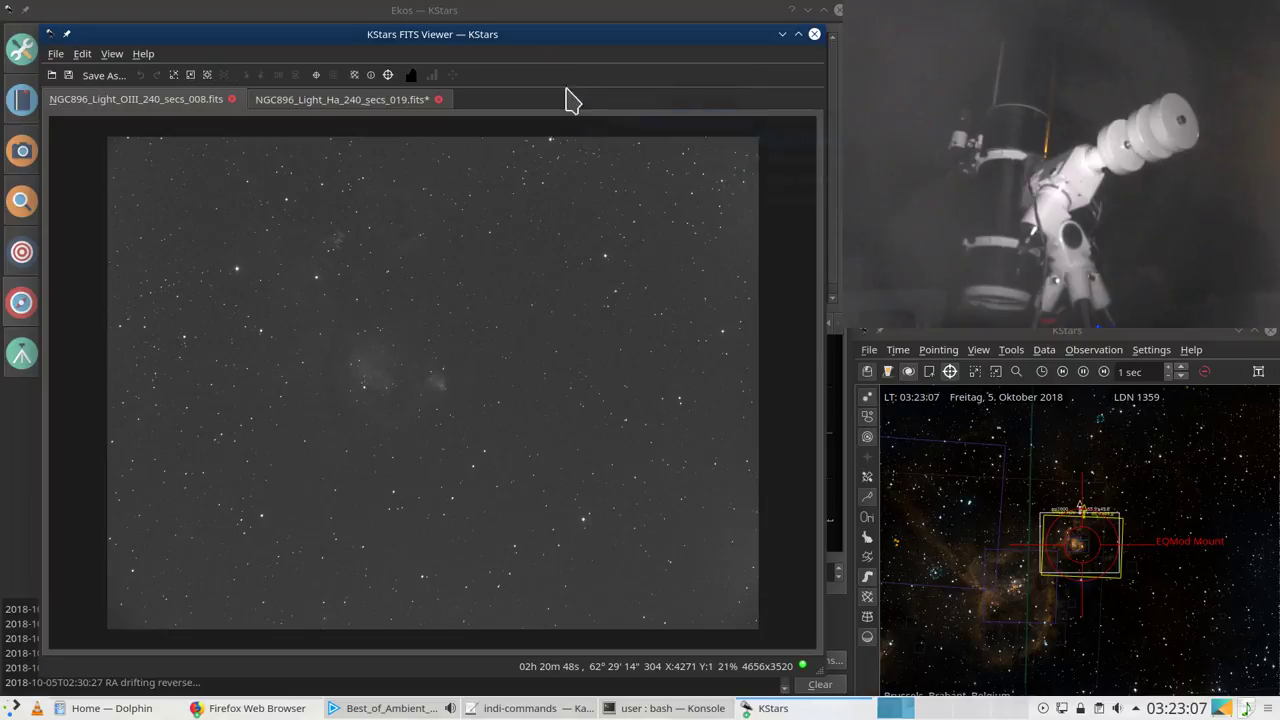
# Step: Set the FITS Viewer's toolbar icon size to Medium (22x22)
pyautogui.rightClick(432, 80)
pyautogui.moveTo(490, 120)
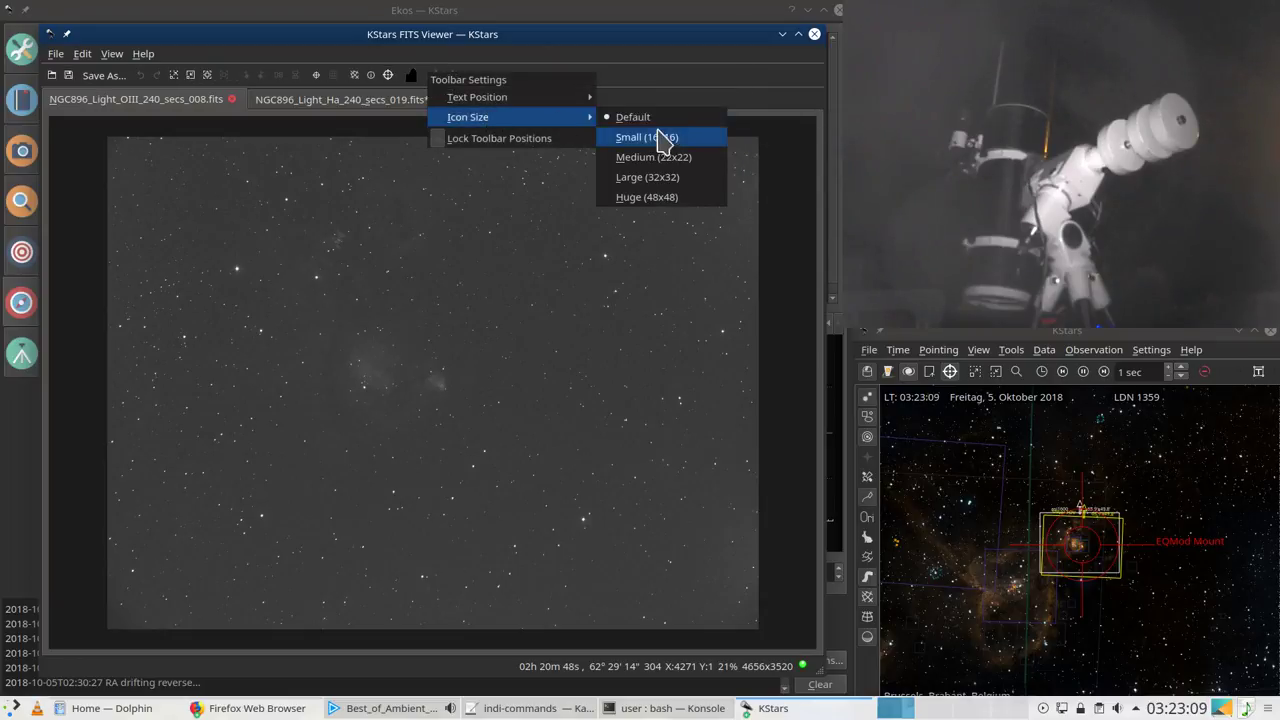
pyautogui.click(652, 158)
pyautogui.rightClick(372, 84)
pyautogui.moveTo(450, 124)
pyautogui.click(575, 162)
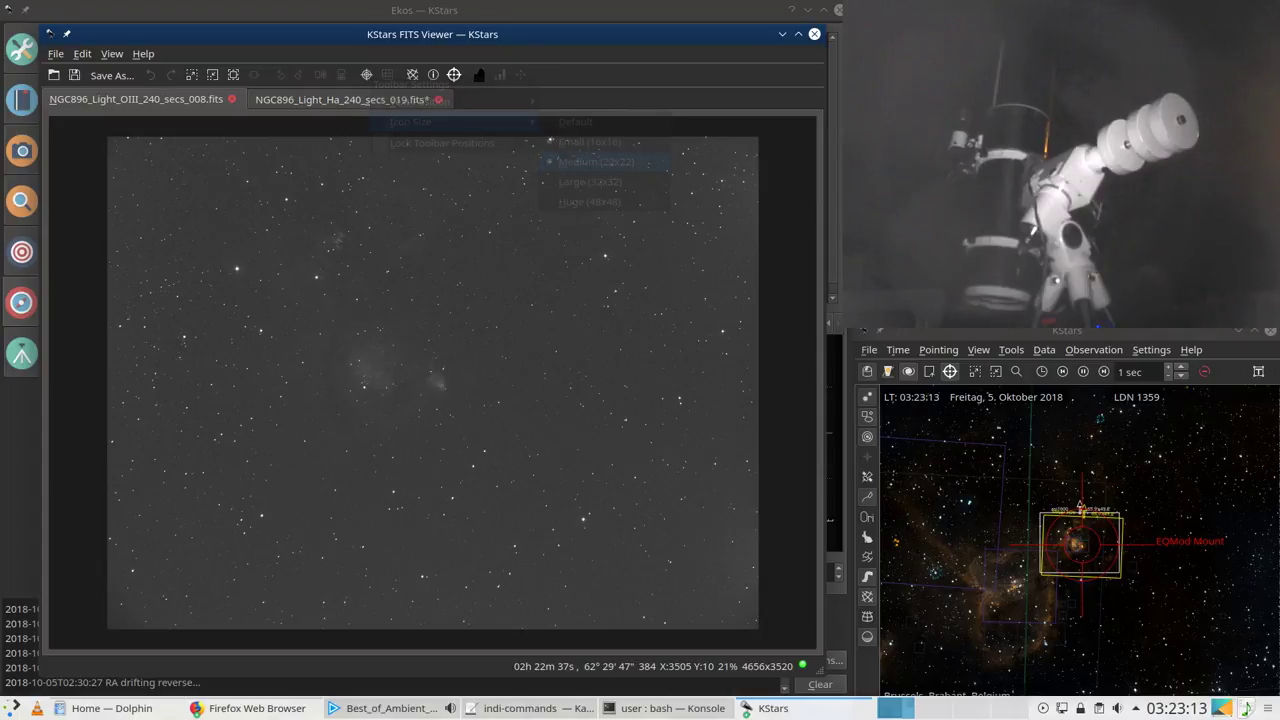
pyautogui.rightClick(265, 76)
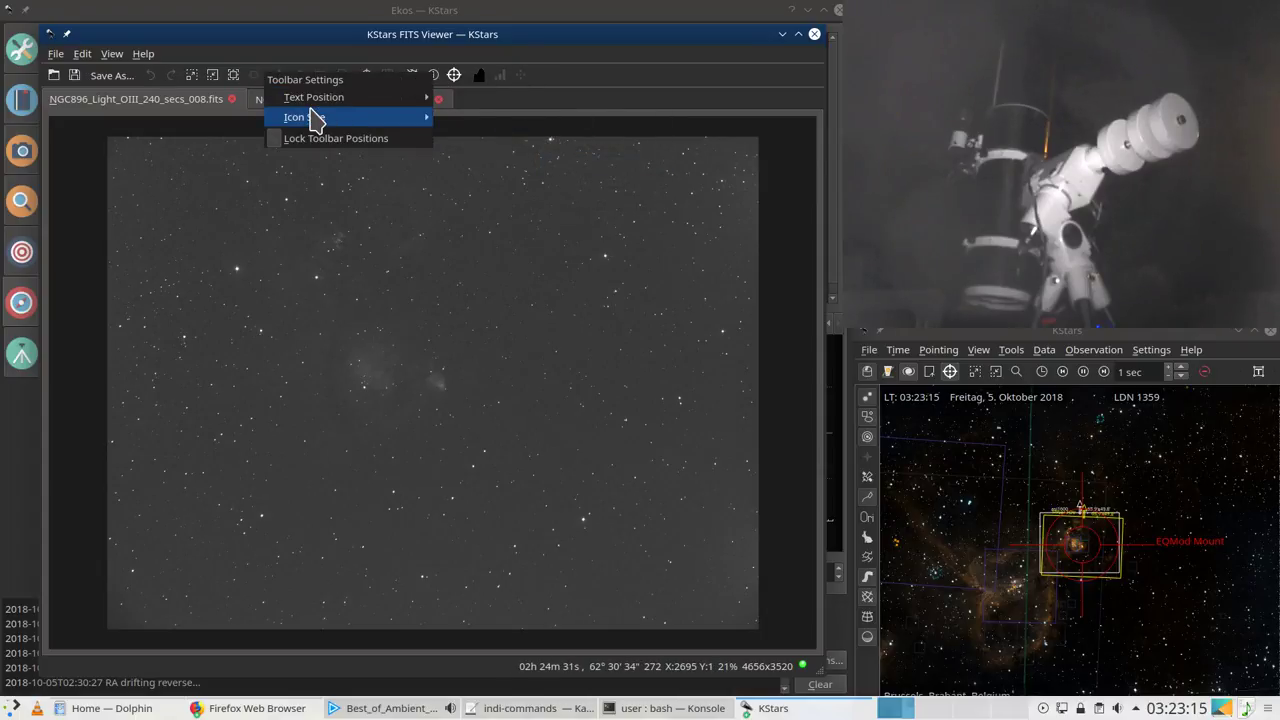
pyautogui.click(200, 80)
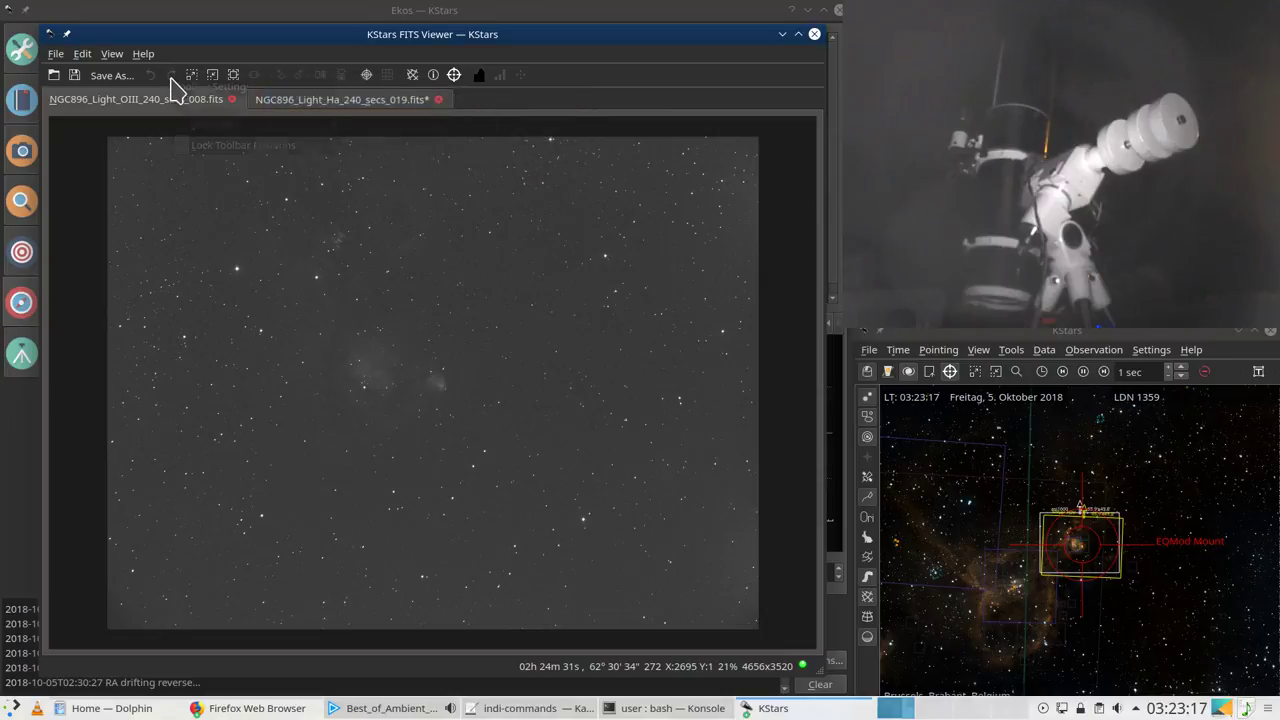
pyautogui.rightClick(172, 86)
pyautogui.moveTo(271, 124)
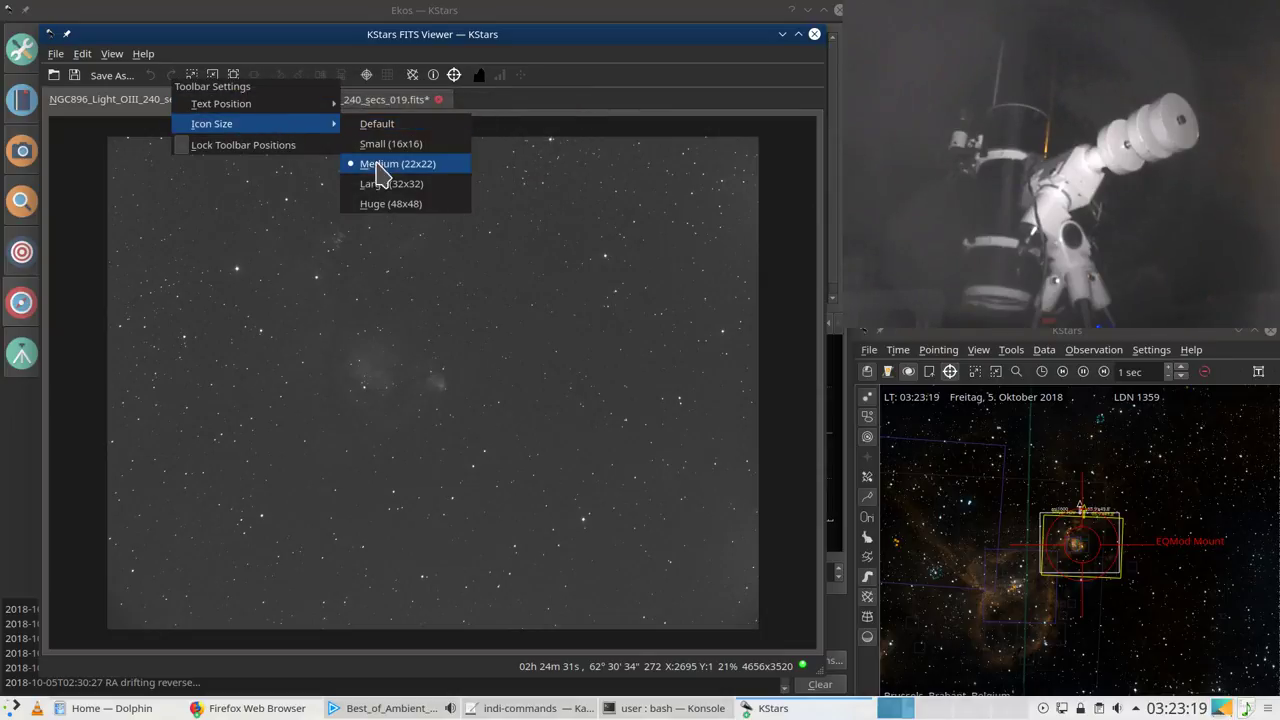
pyautogui.click(615, 95)
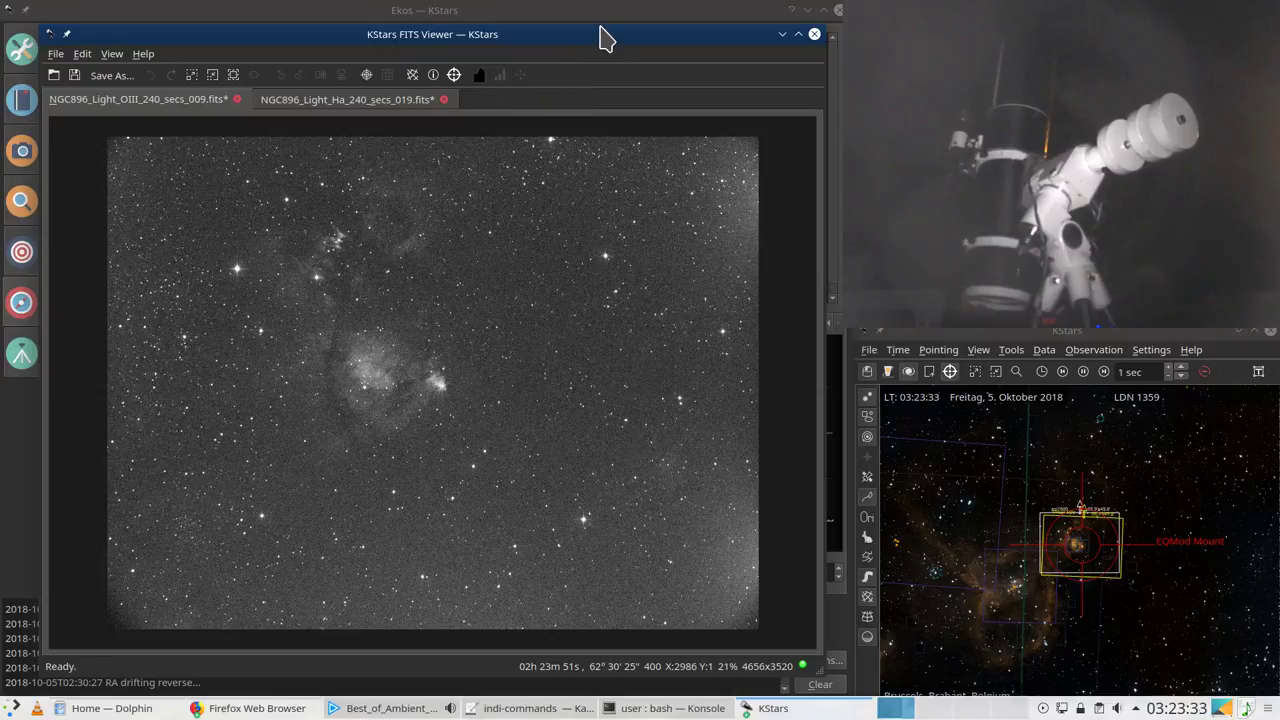
# Step: Try the ColorContrast theme in KStars, shift the FITS Viewer window slightly, and return to the Black Body theme
pyautogui.moveTo(658, 36); pyautogui.dragTo(657, 30)
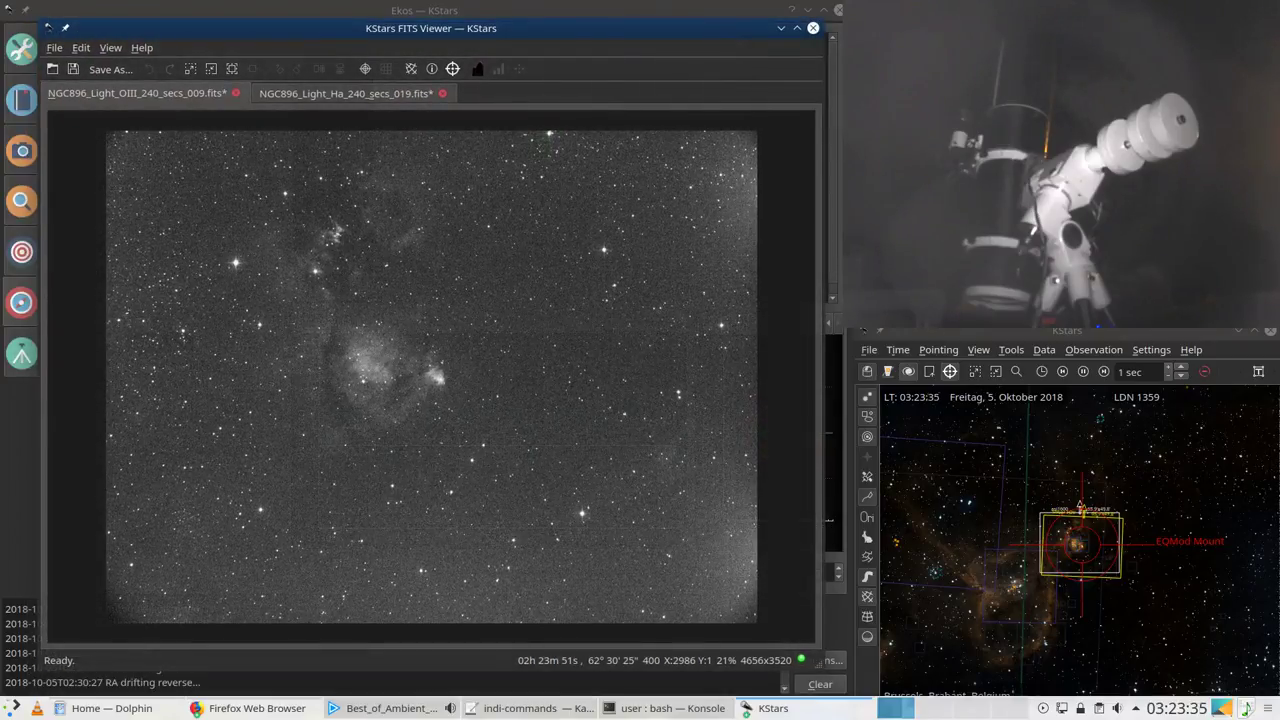
pyautogui.click(1148, 350)
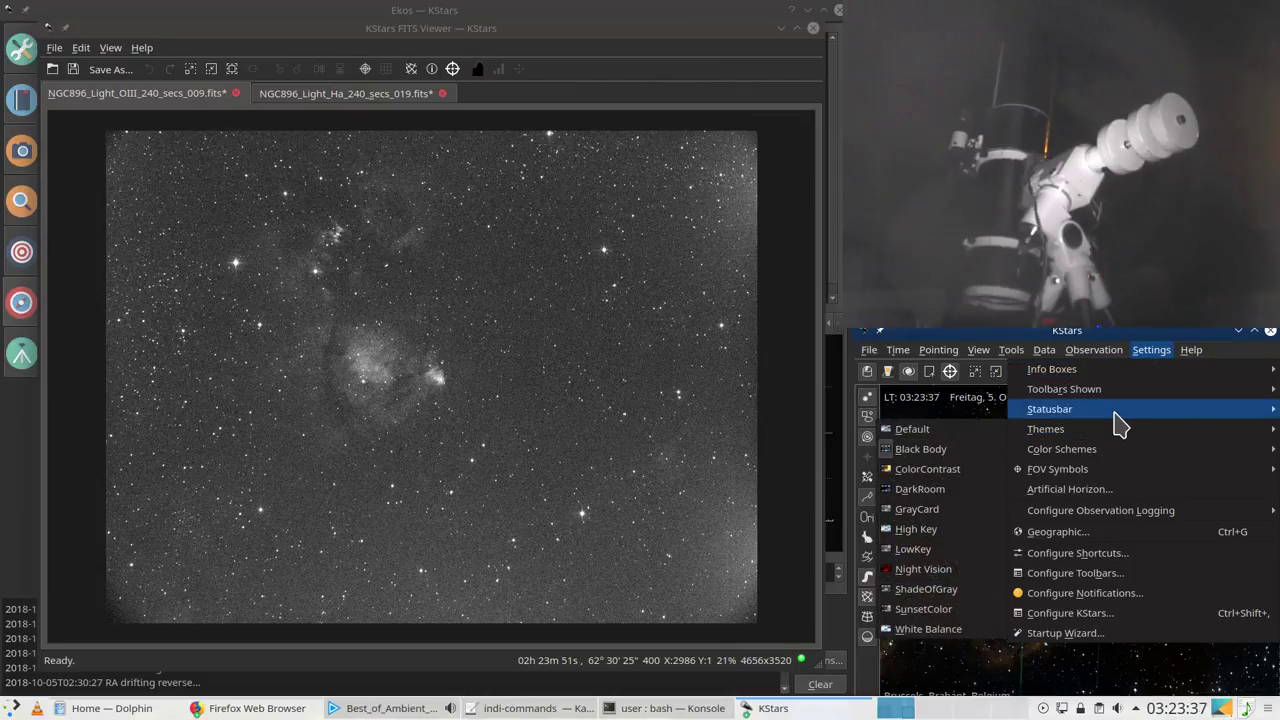
pyautogui.moveTo(1110, 434)
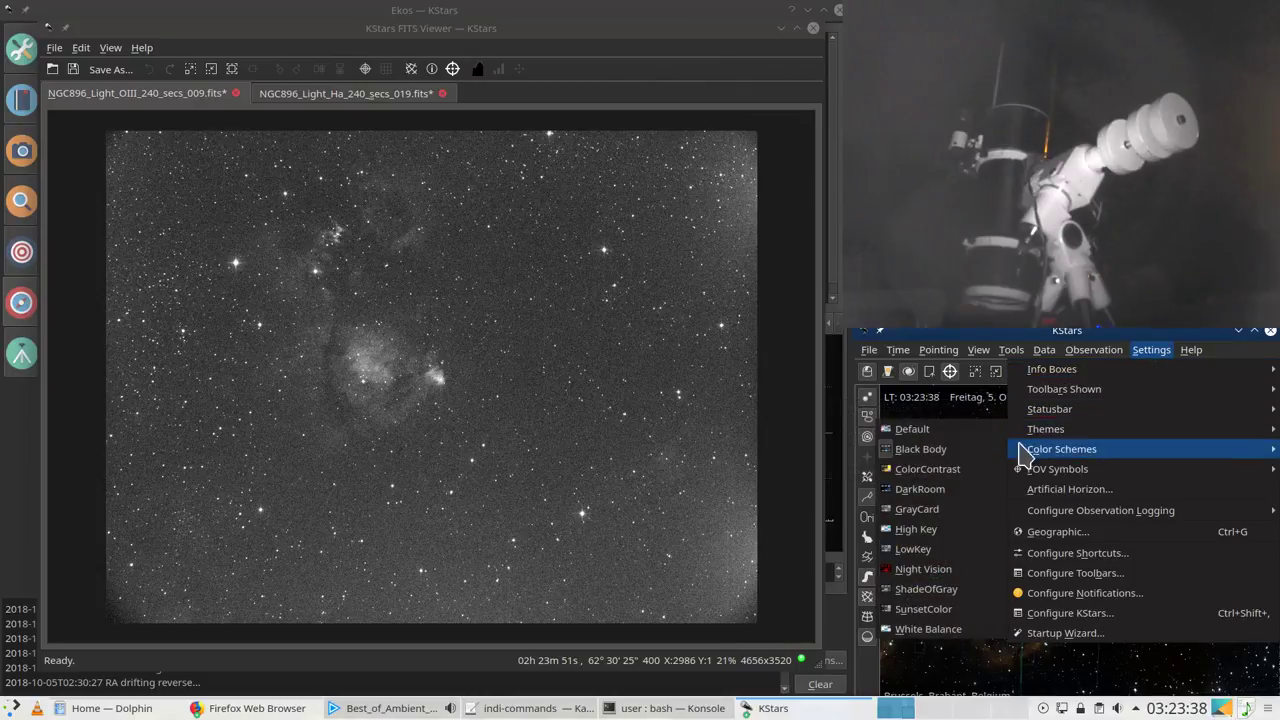
pyautogui.click(953, 470)
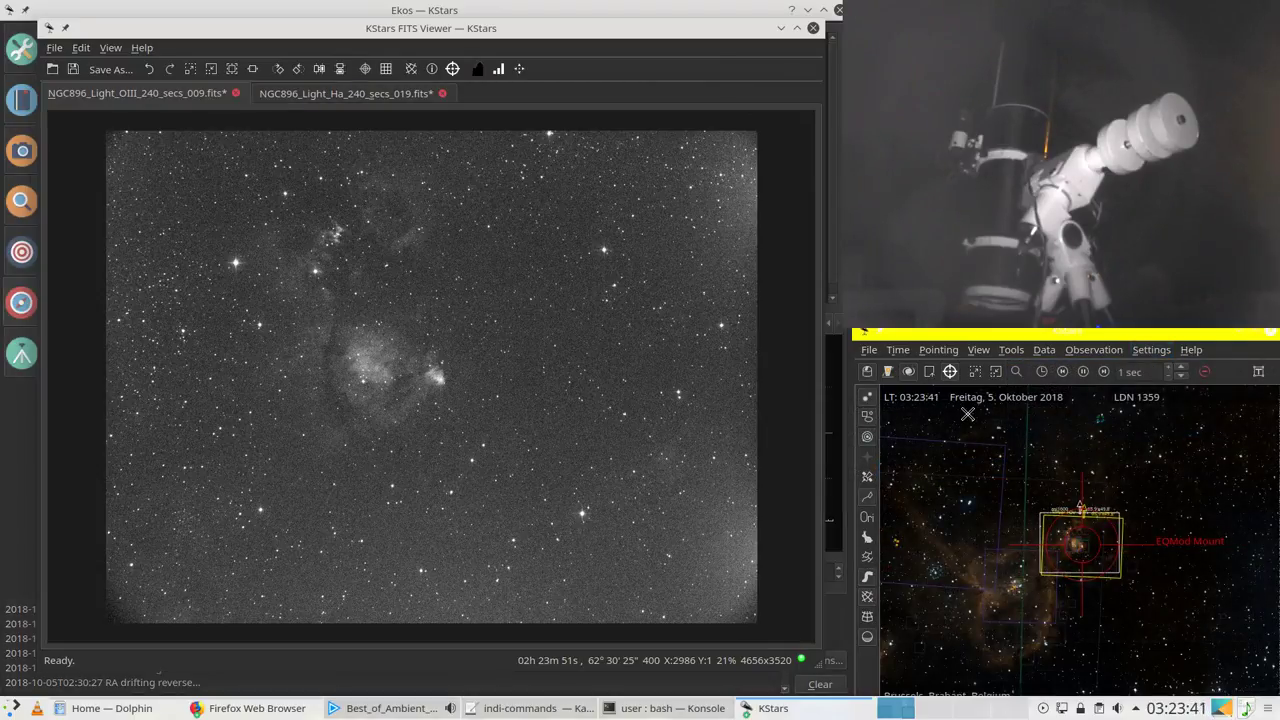
pyautogui.moveTo(365, 40)
pyautogui.mouseDown()
pyautogui.moveTo(734, 234)
pyautogui.moveTo(340, 20)
pyautogui.moveTo(352, 45)
pyautogui.mouseUp()
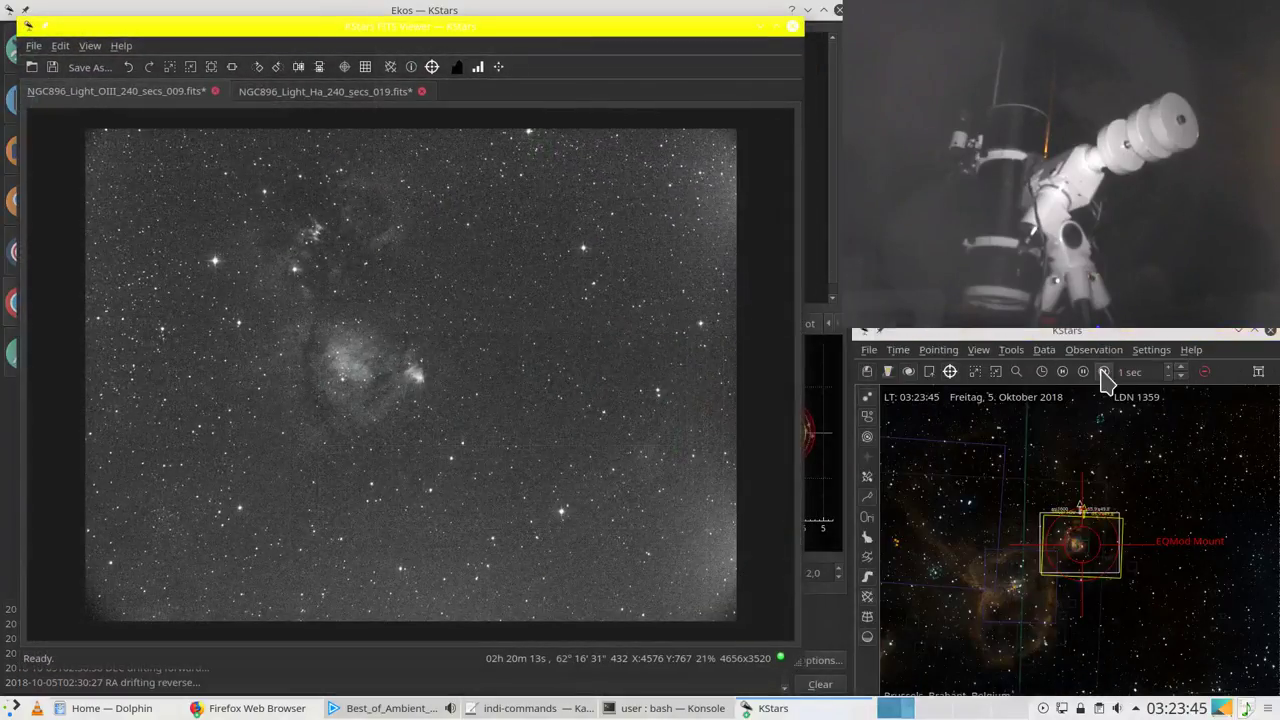
pyautogui.click(1150, 351)
pyautogui.moveTo(1100, 434)
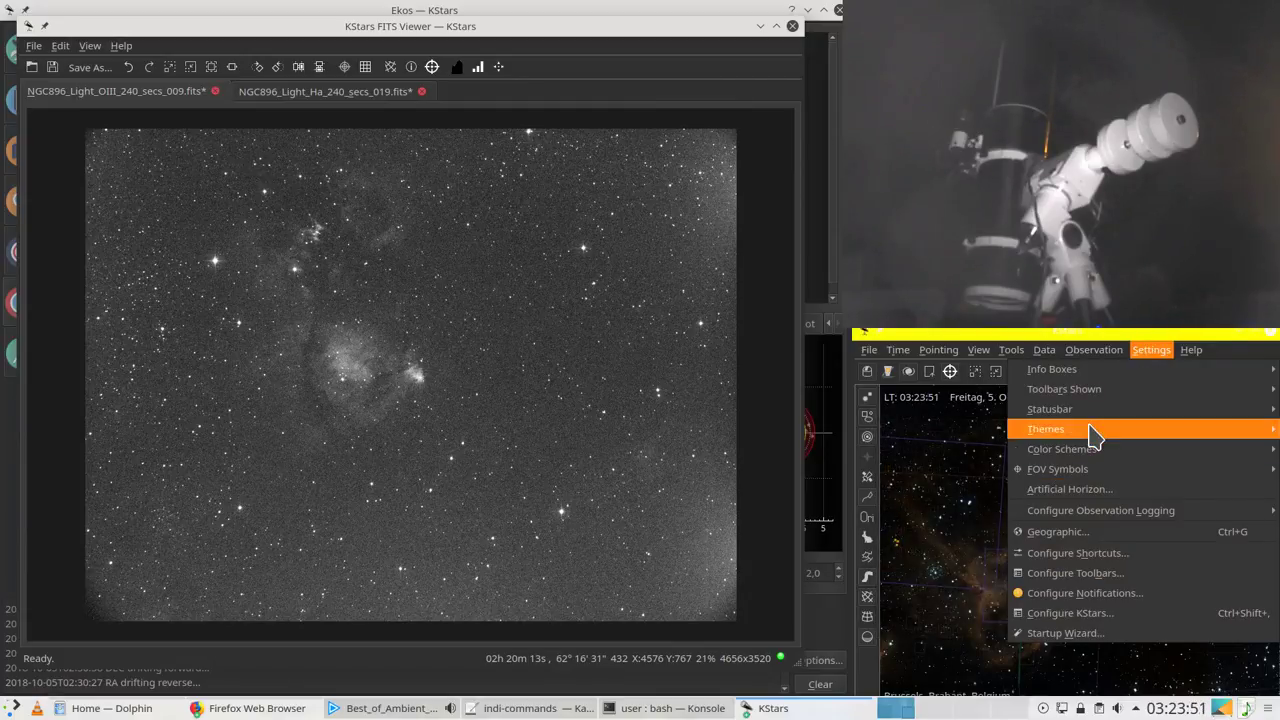
pyautogui.click(978, 452)
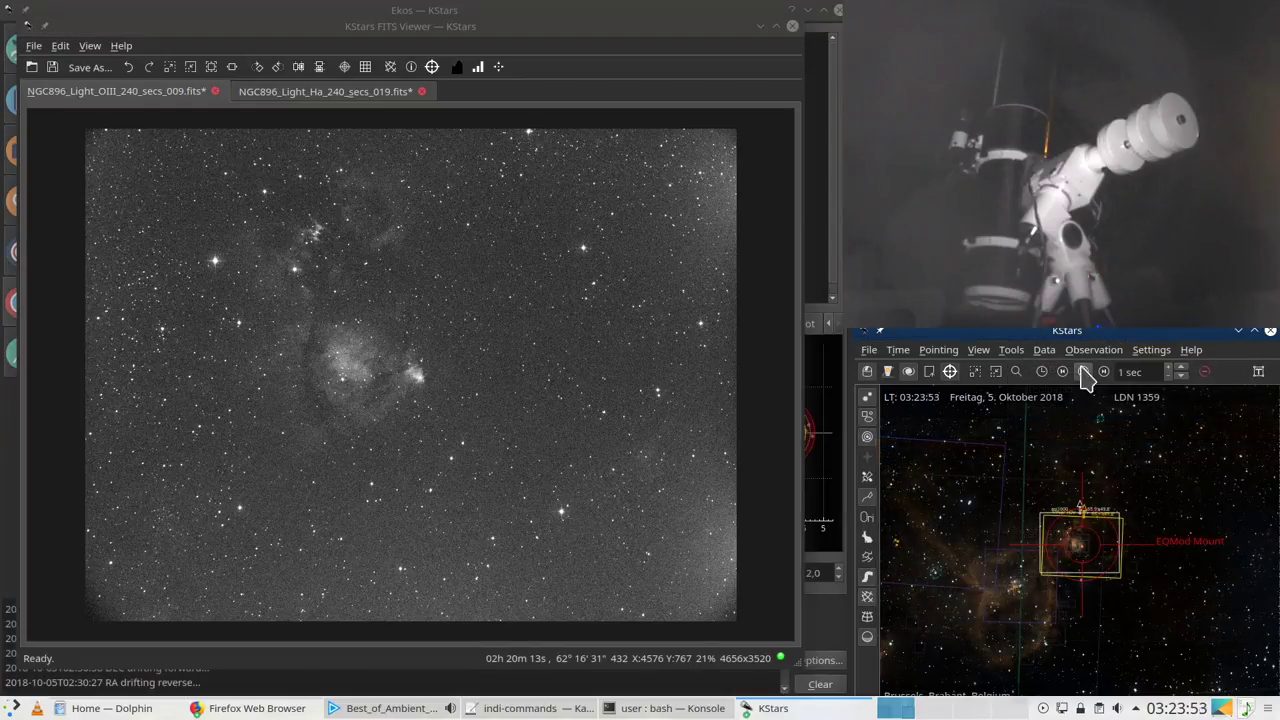
# Step: Try the GrayCard theme and the LowKey theme in KStars
pyautogui.click(1146, 352)
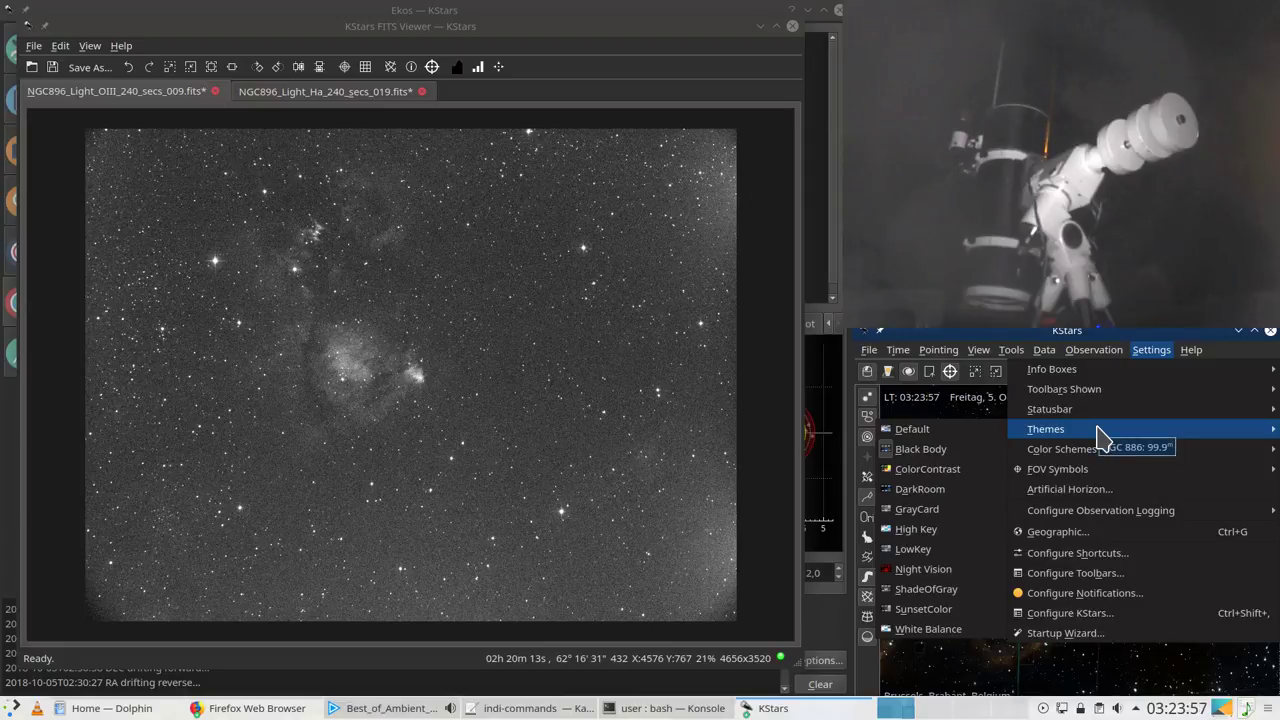
pyautogui.moveTo(1098, 457)
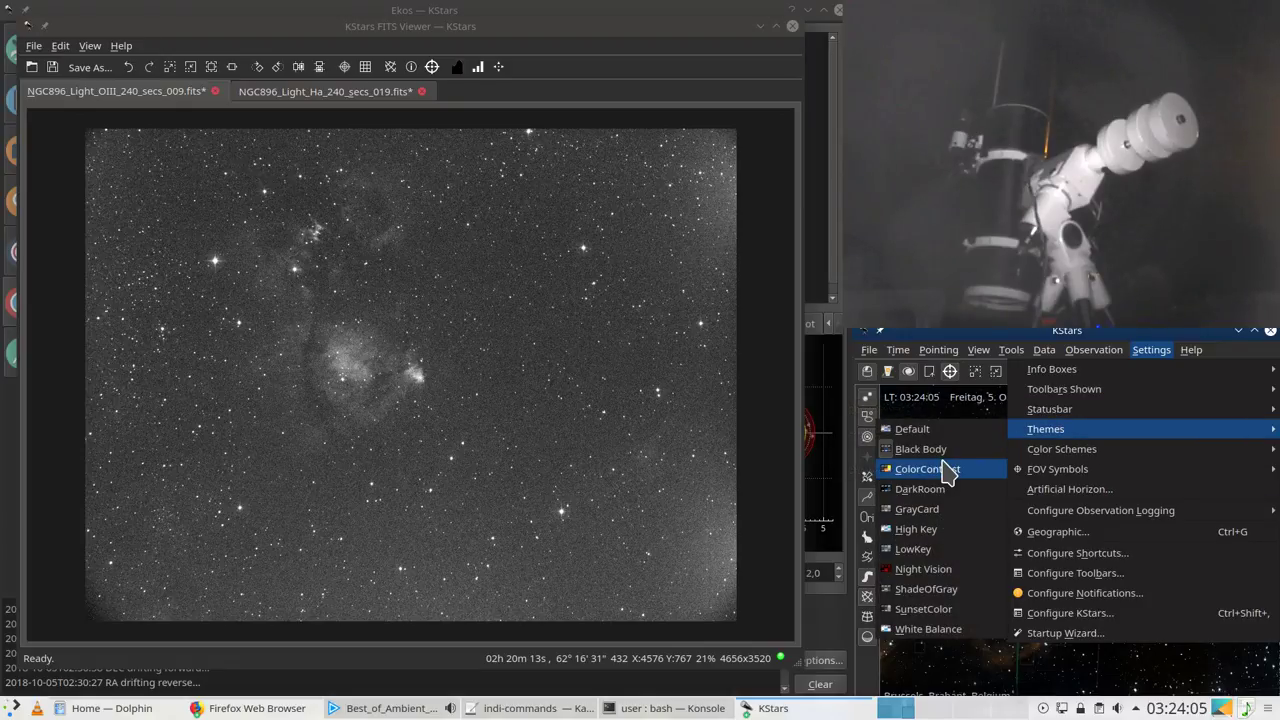
pyautogui.click(937, 509)
pyautogui.click(1102, 353)
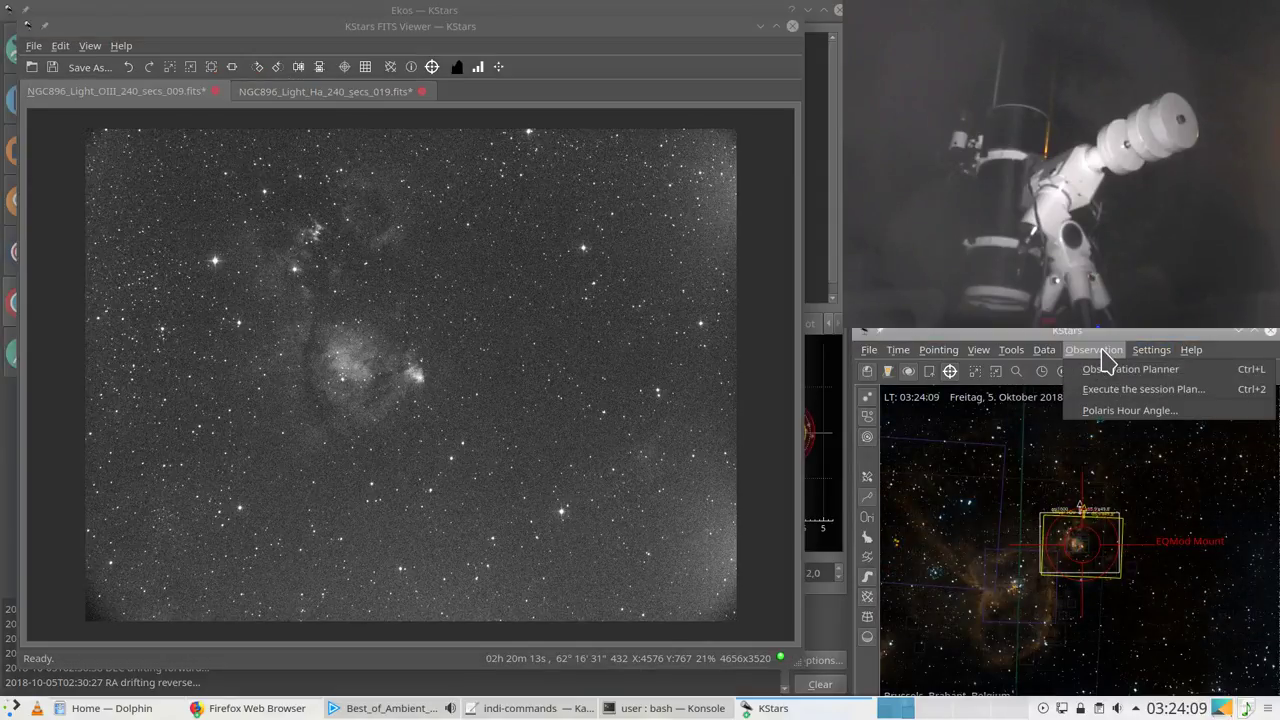
pyautogui.moveTo(1151, 350)
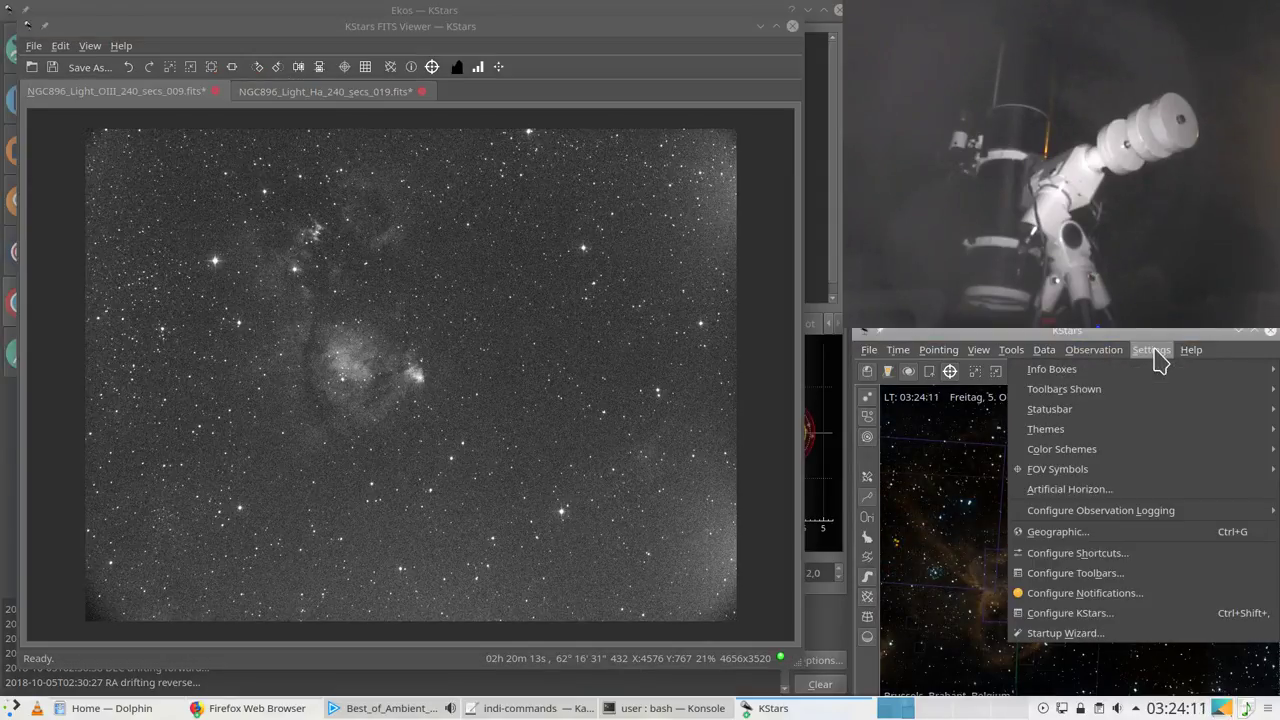
pyautogui.moveTo(1055, 429)
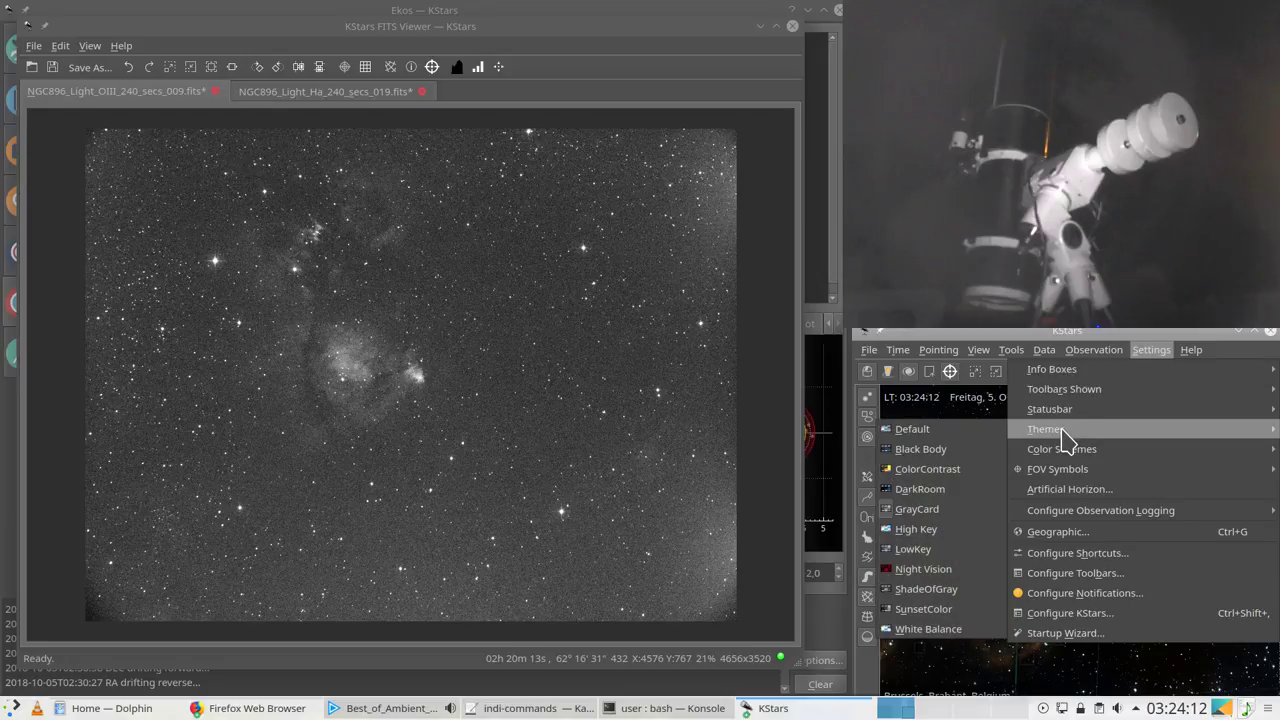
pyautogui.click(952, 550)
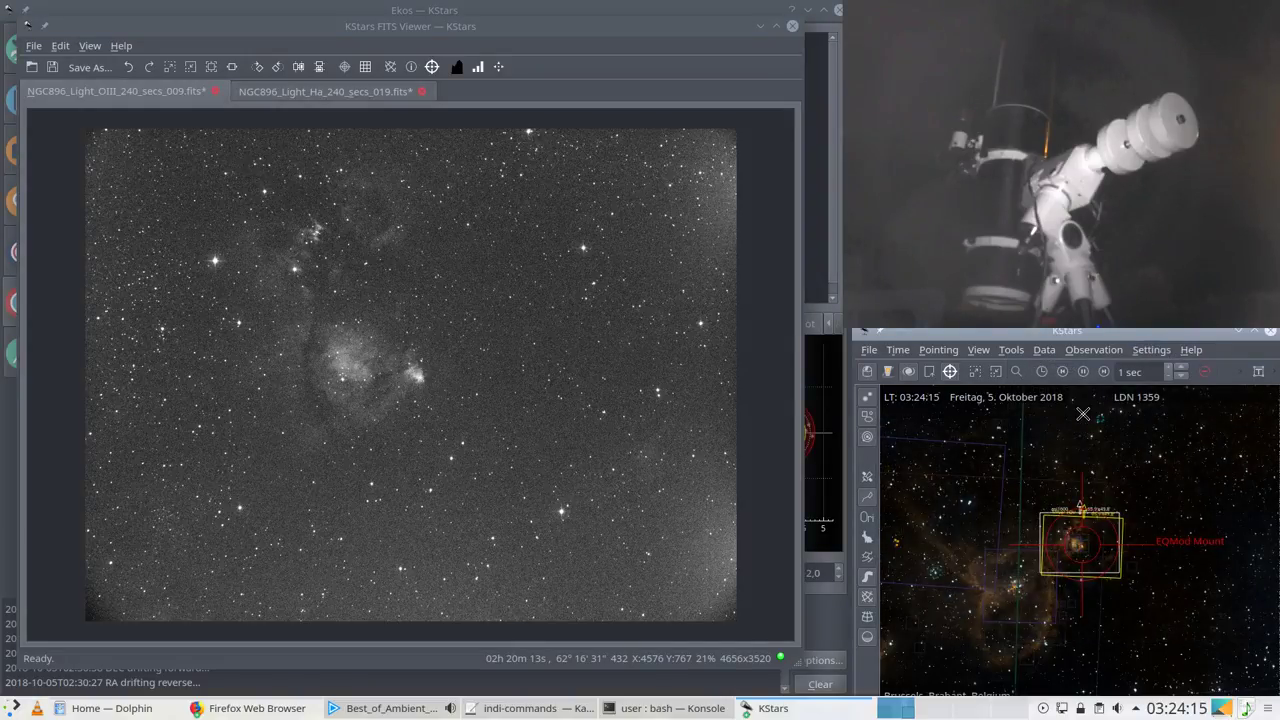
# Step: Apply the SunsetColor theme to KStars
pyautogui.click(1146, 351)
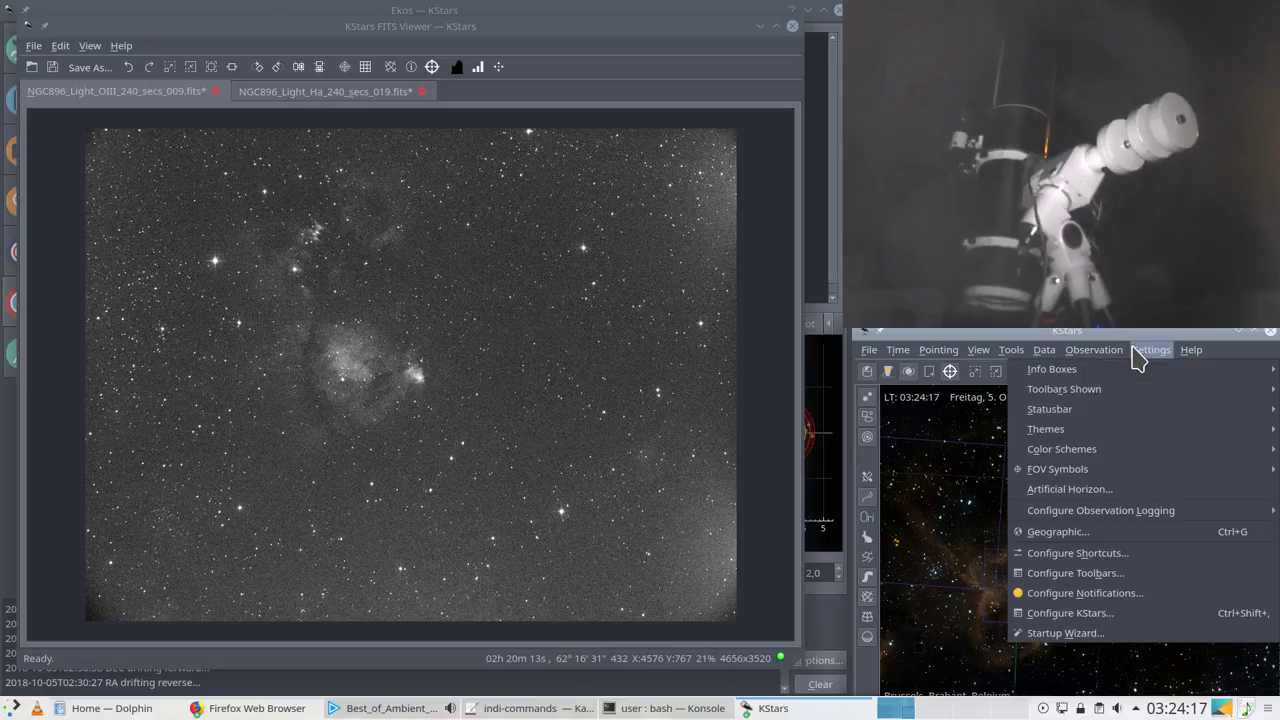
pyautogui.moveTo(1075, 440)
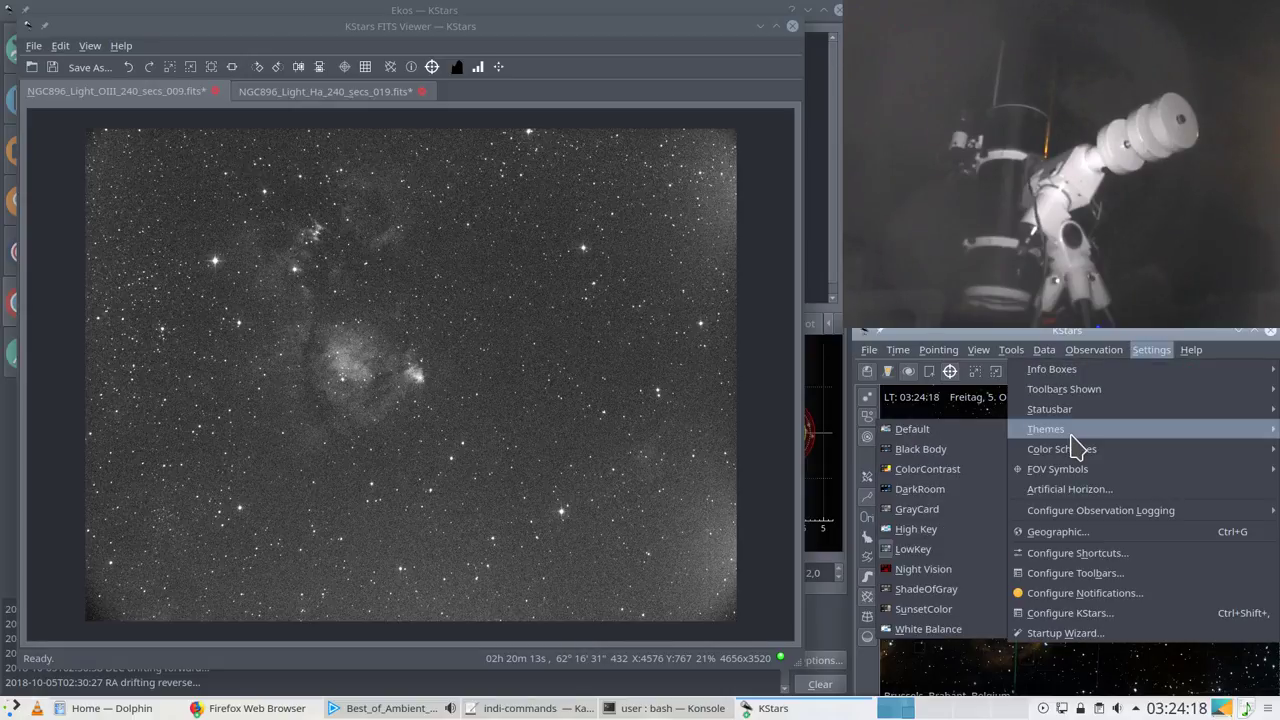
pyautogui.click(957, 608)
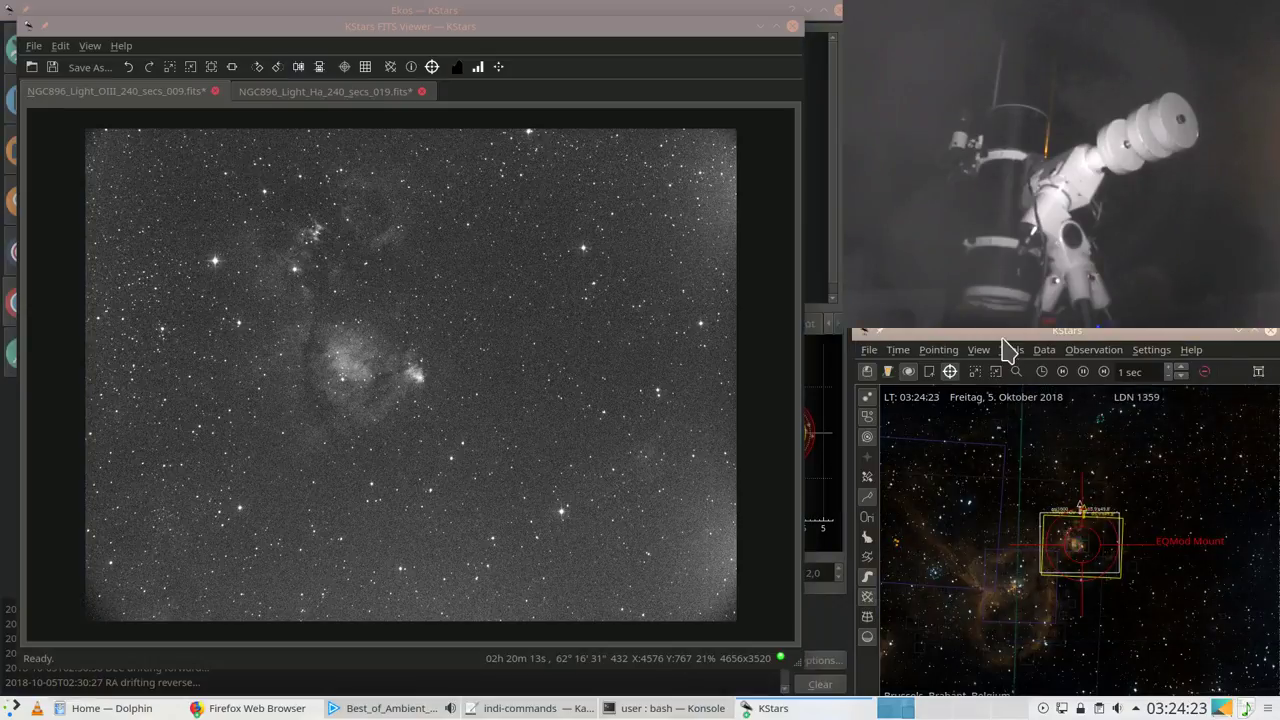
# Step: Clear the FITS Viewer from view and show the capture module with its sequence queue in Ekos
pyautogui.click(468, 30)
pyautogui.moveTo(475, 42); pyautogui.dragTo(503, 15)
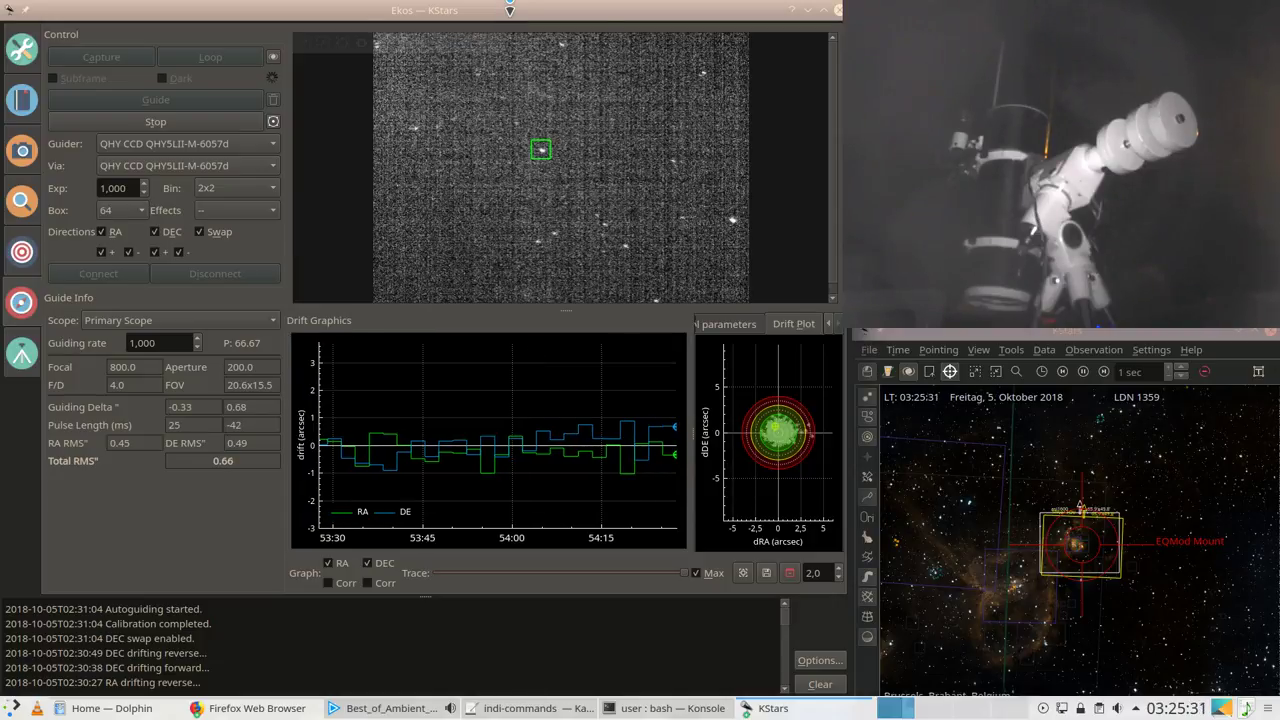
pyautogui.click(1030, 338)
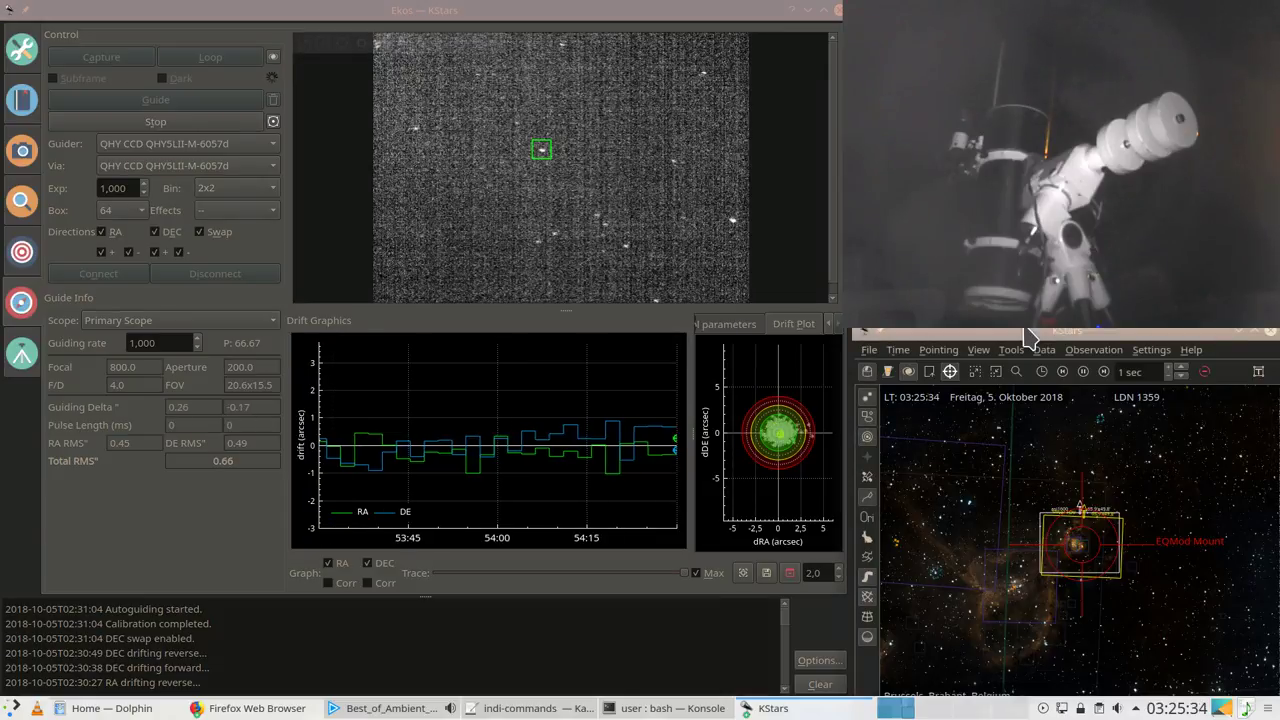
pyautogui.click(128, 545)
pyautogui.click(23, 151)
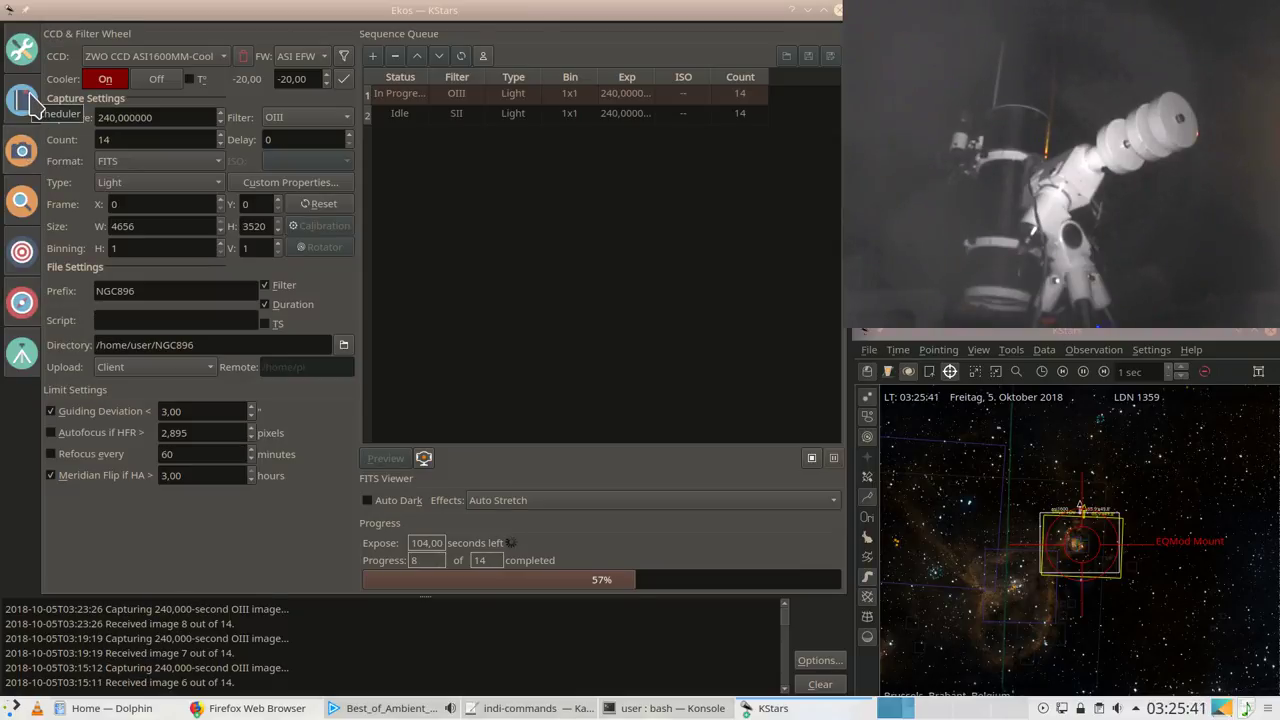
# Step: Bring the FITS Viewer to the front and move it clear of the telescope camera picture
pyautogui.click(780, 708)
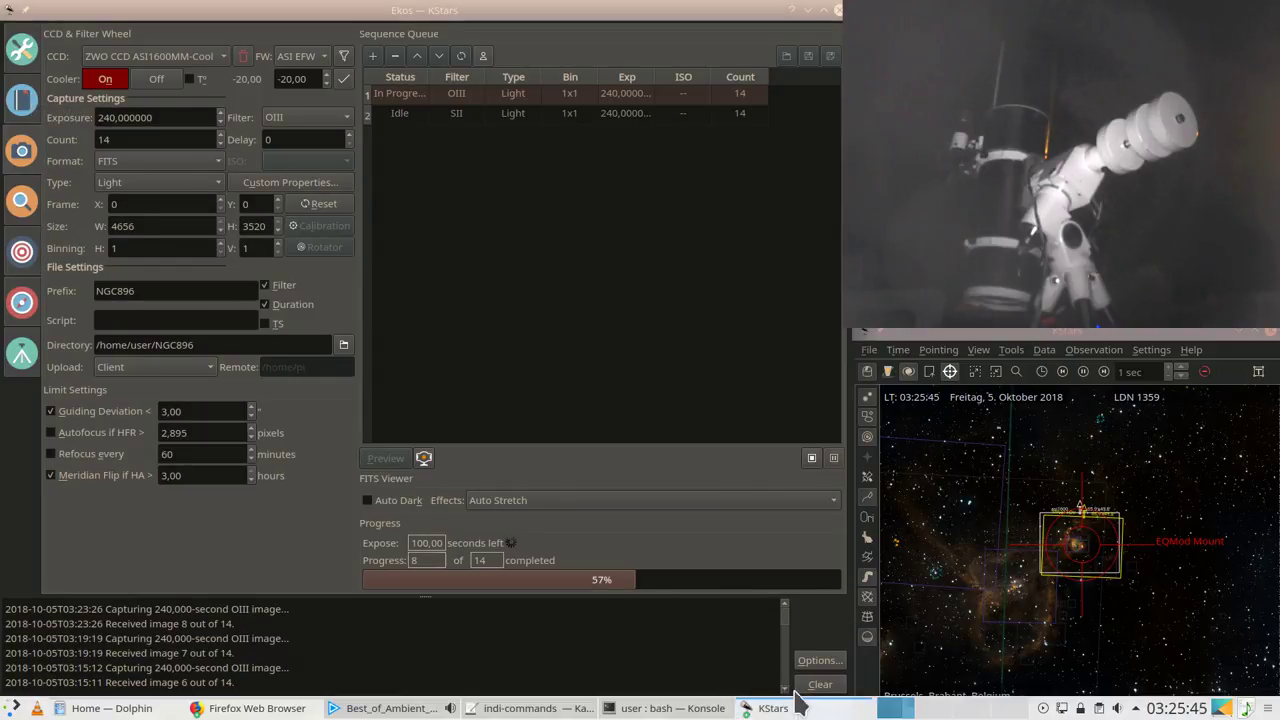
pyautogui.click(803, 657)
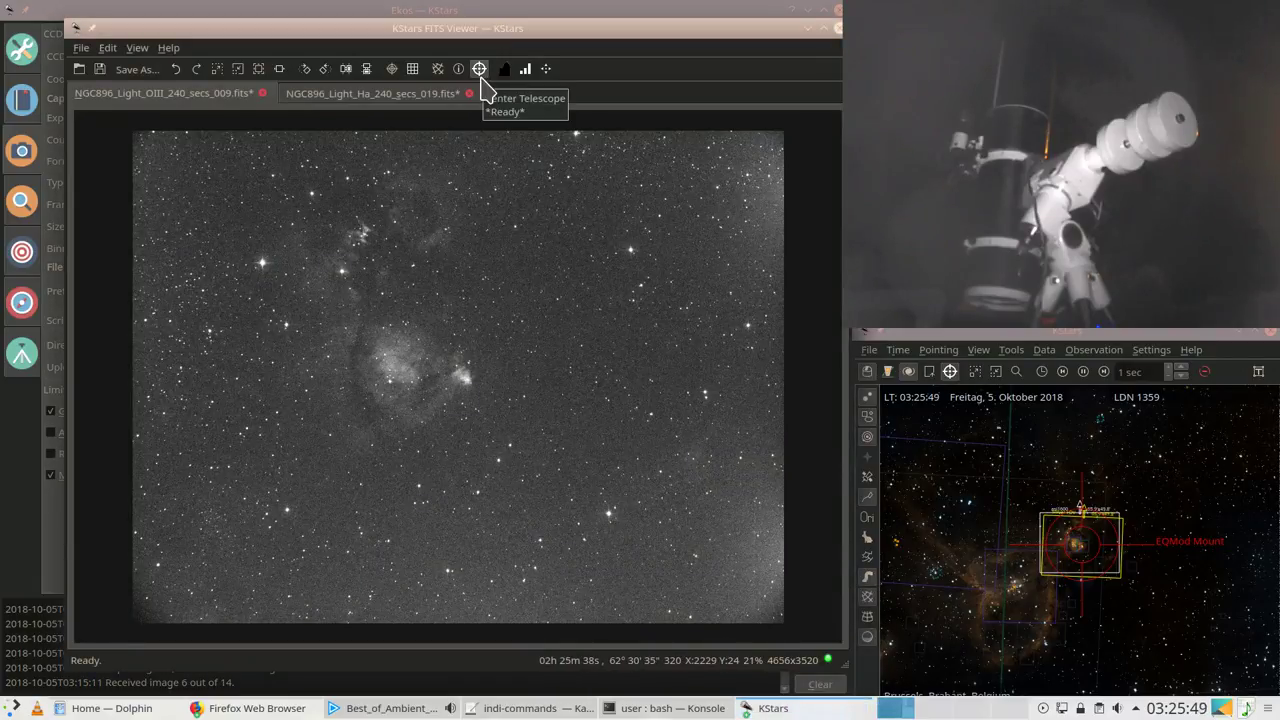
pyautogui.moveTo(480, 30); pyautogui.dragTo(448, 28)
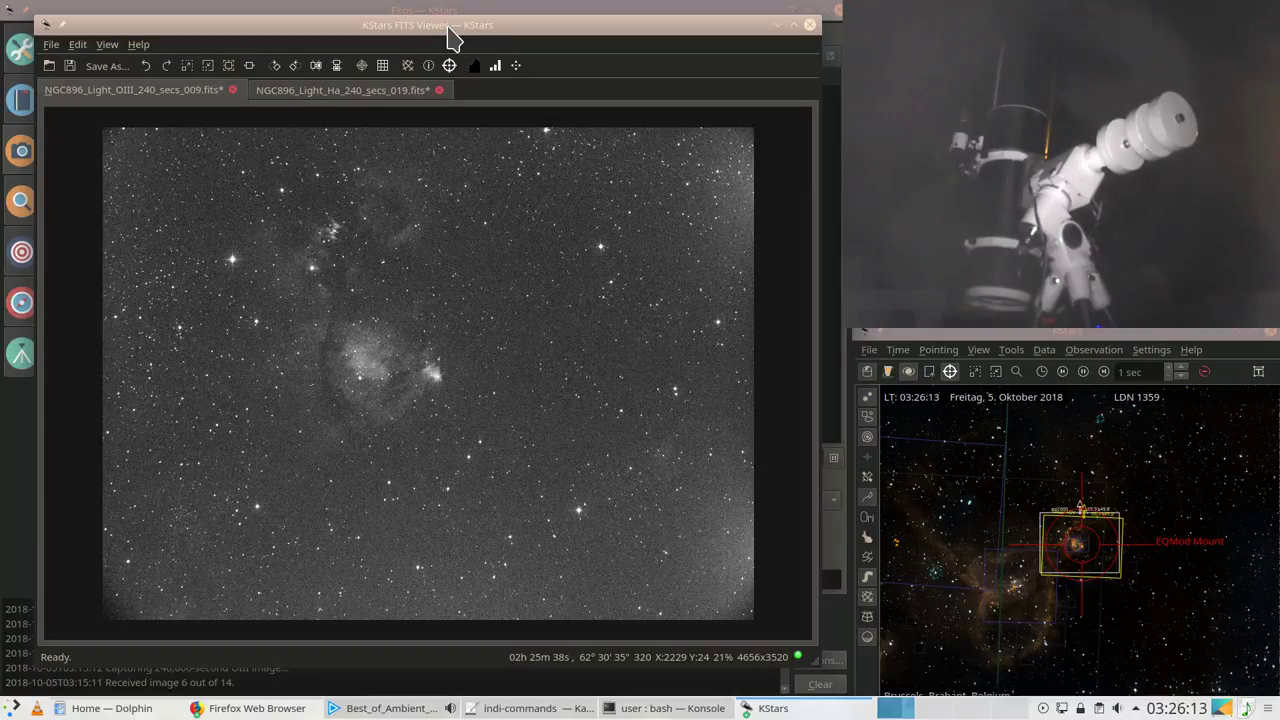
pyautogui.click(285, 716)
pyautogui.click(257, 665)
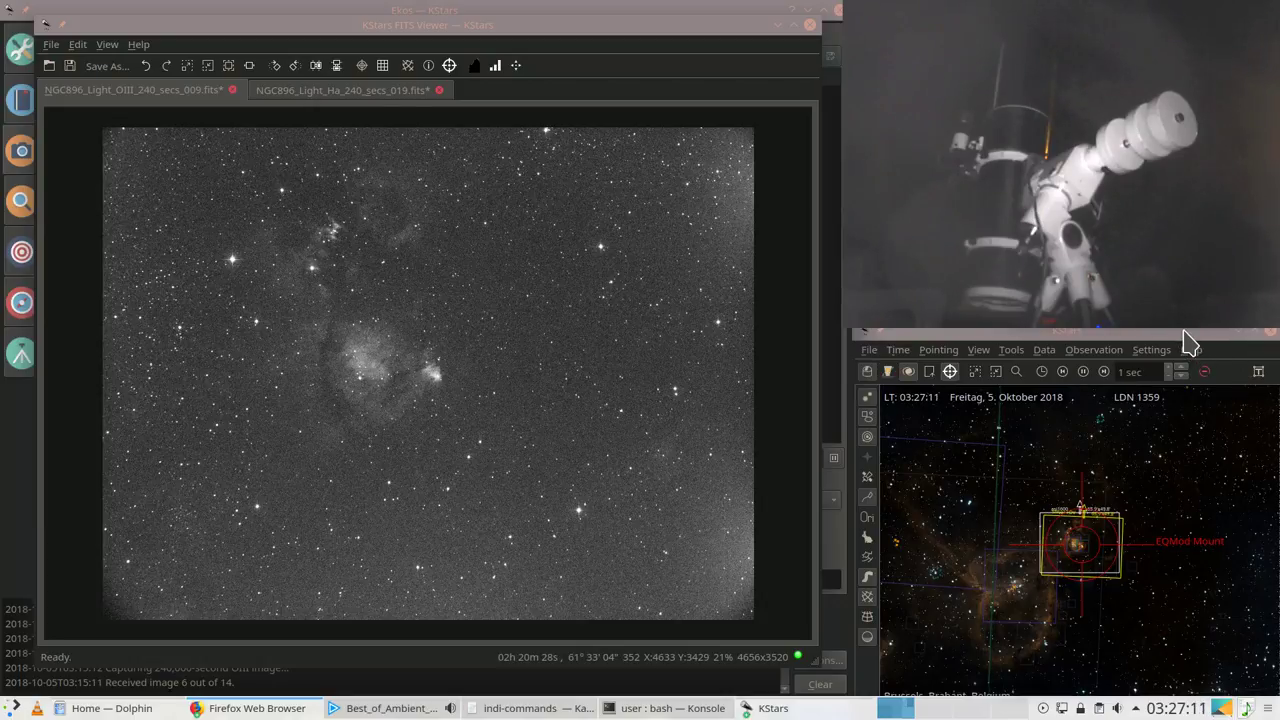
# Step: Inspect the camera field of view around the nebula on the sky map and the wider star field around the mount position
pyautogui.scroll(2, 1084, 549)
pyautogui.scroll(3, 1084, 549)
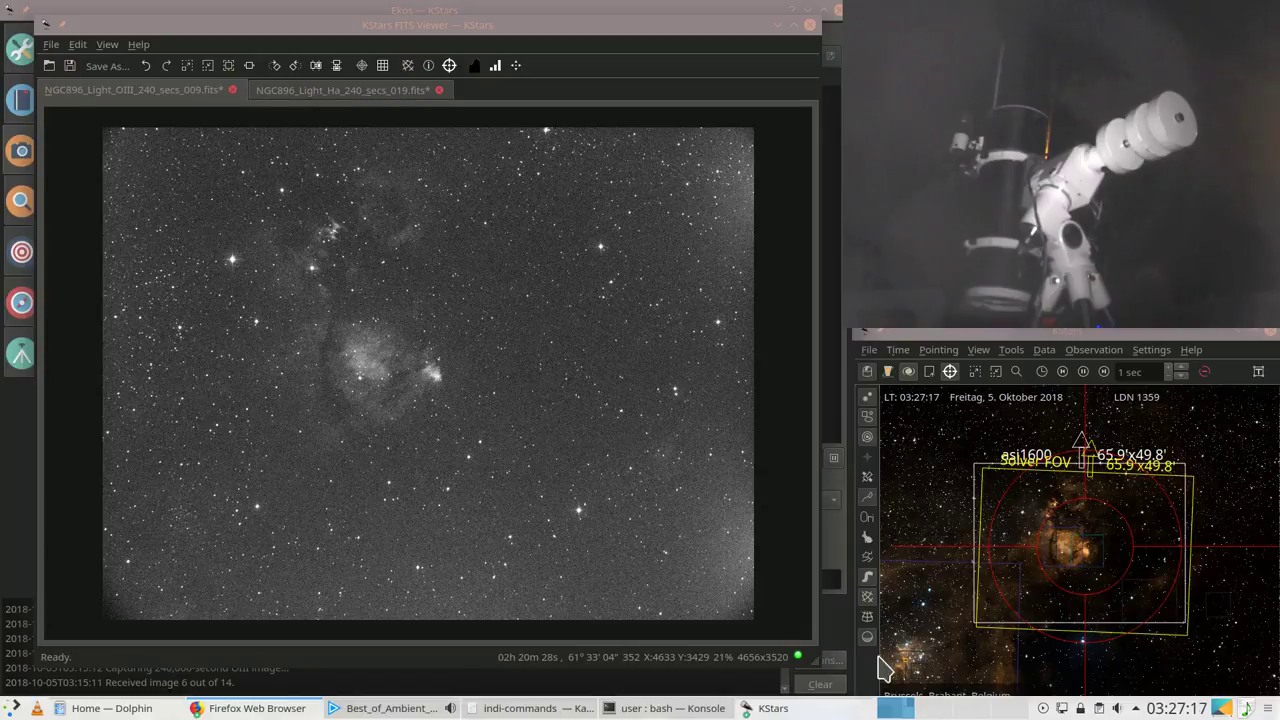
pyautogui.scroll(-1, 1008, 543)
pyautogui.scroll(-8, 1008, 543)
pyautogui.scroll(-6, 1007, 545)
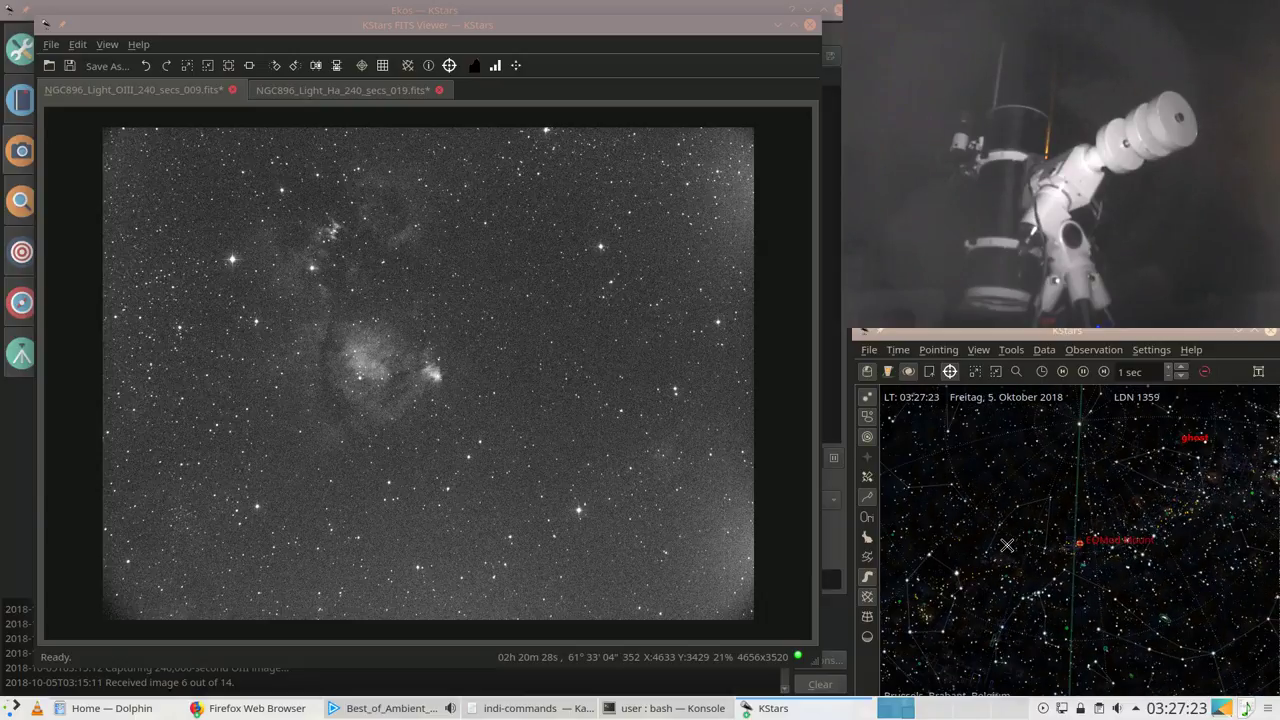
pyautogui.scroll(2, 1007, 545)
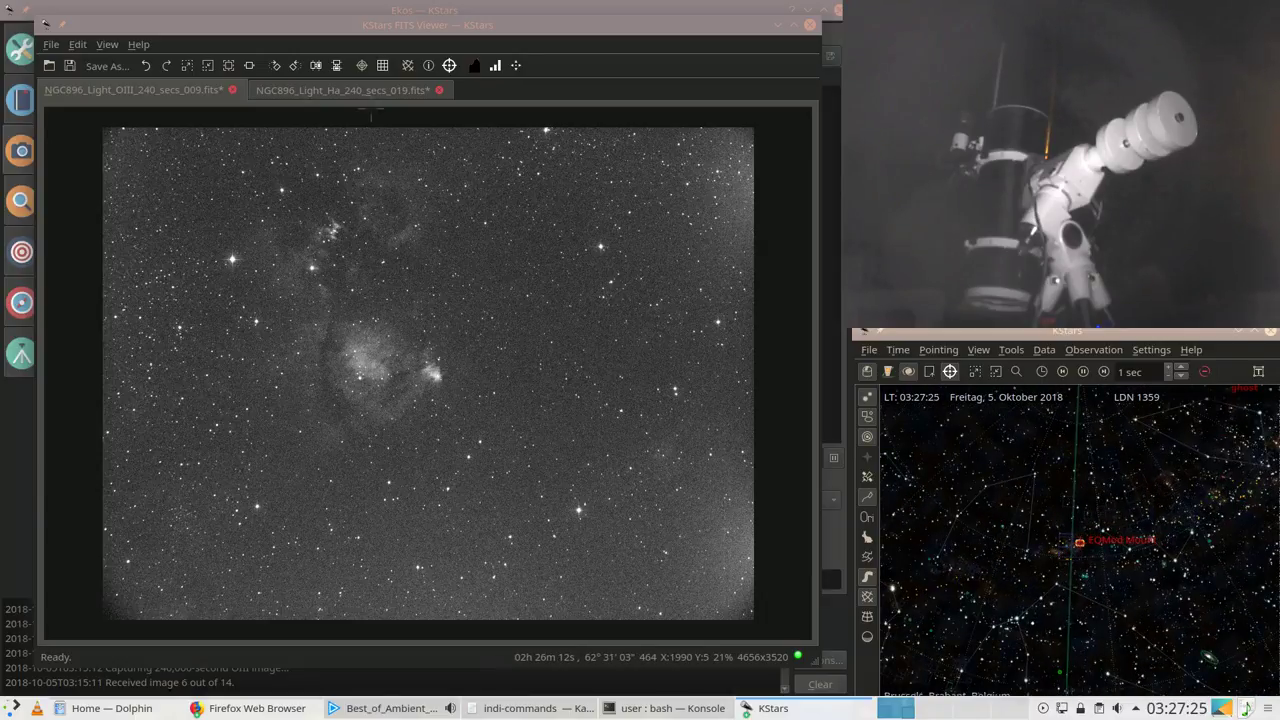
# Step: Minimize the FITS Viewer and restore the Ekos capture window to the front
pyautogui.click(782, 25)
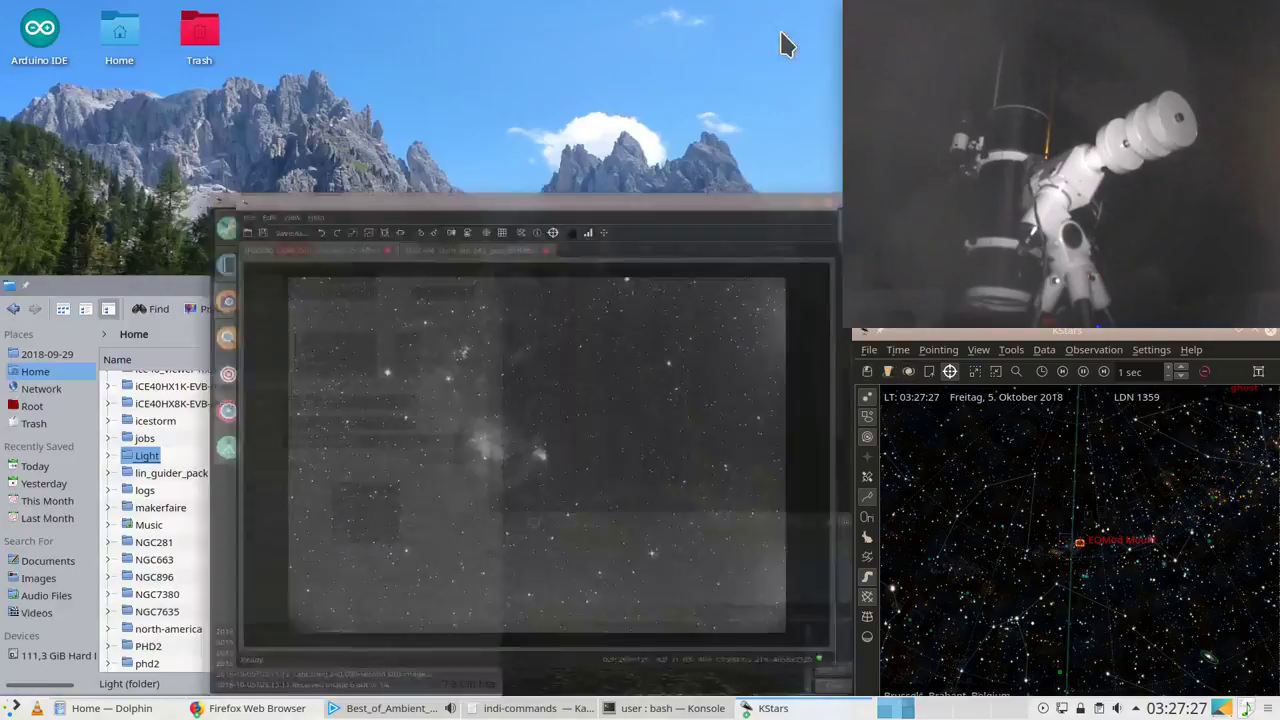
pyautogui.click(818, 707)
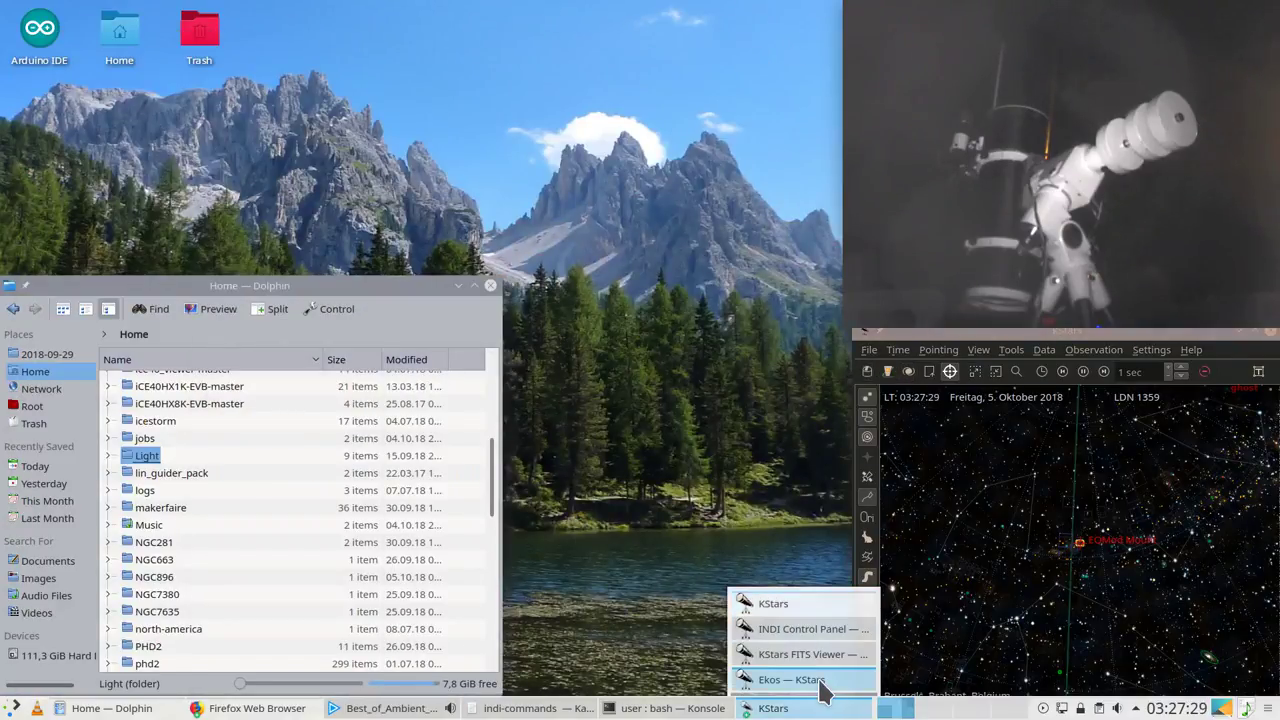
pyautogui.click(822, 682)
pyautogui.click(805, 708)
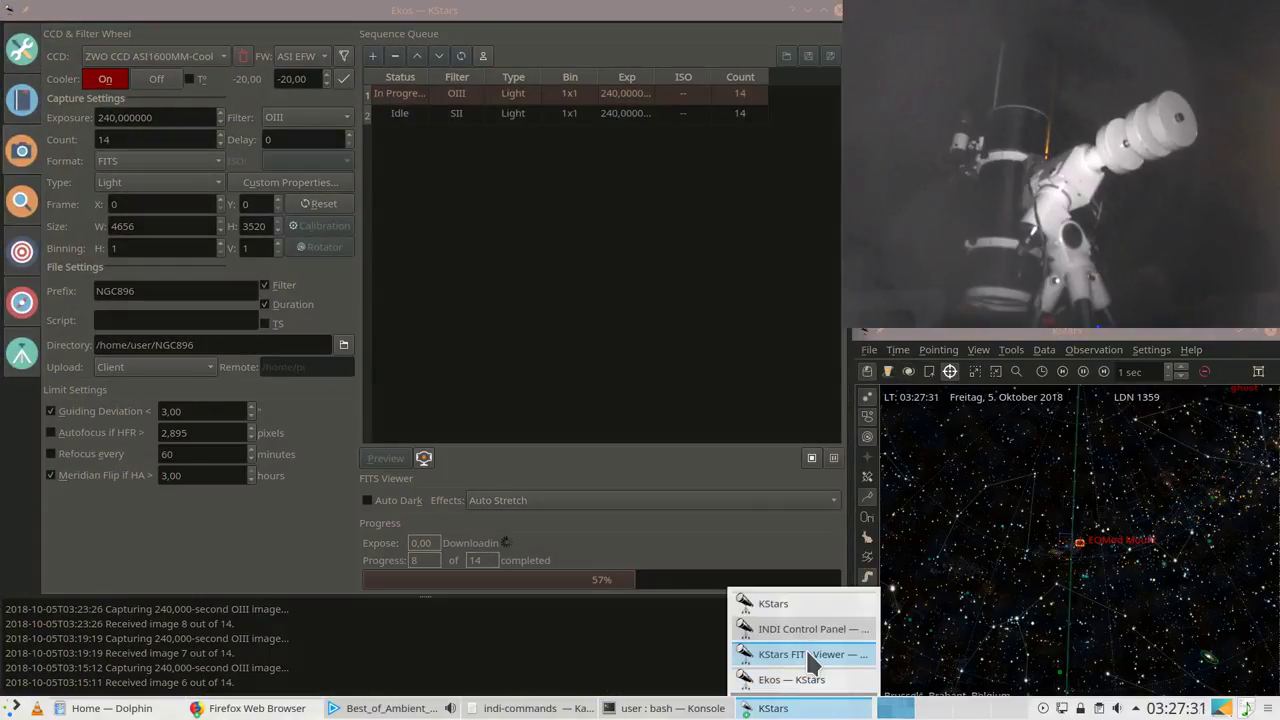
pyautogui.click(805, 688)
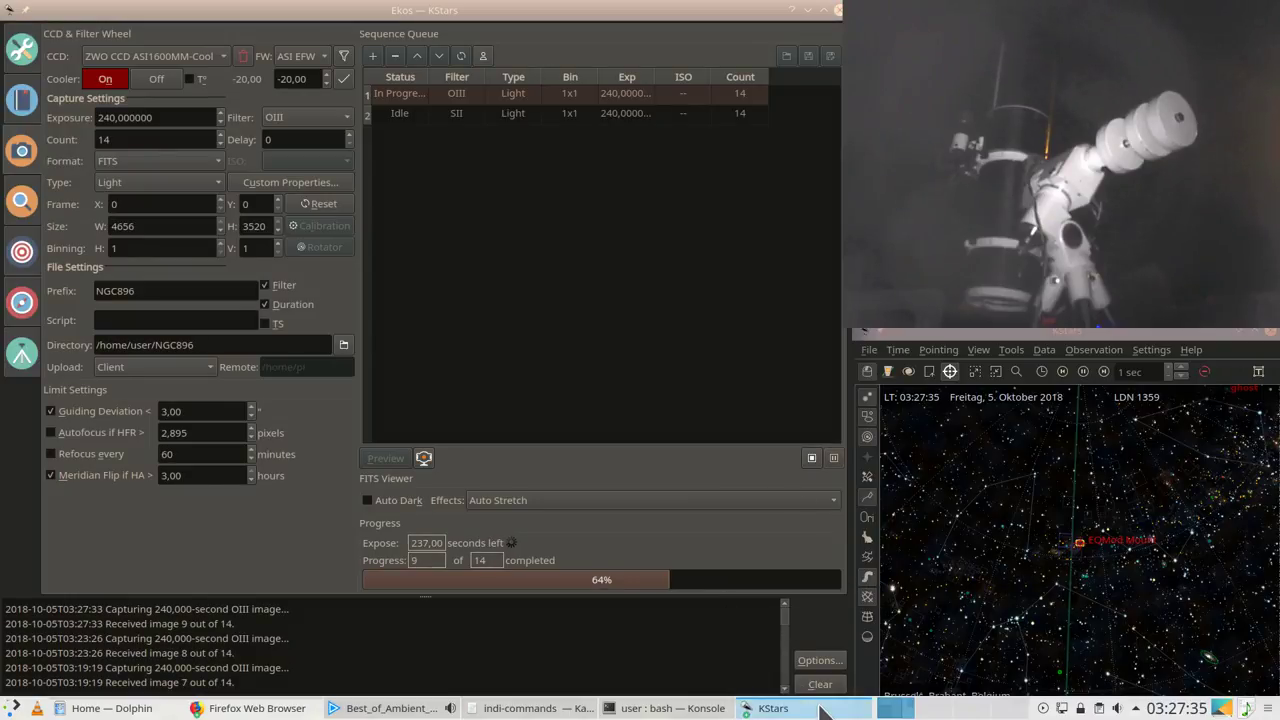
# Step: Bring up the FITS Viewer and auto-stretch the frame NGC896_Light_OIII_240_secs_010.fits
pyautogui.click(820, 708)
pyautogui.click(825, 646)
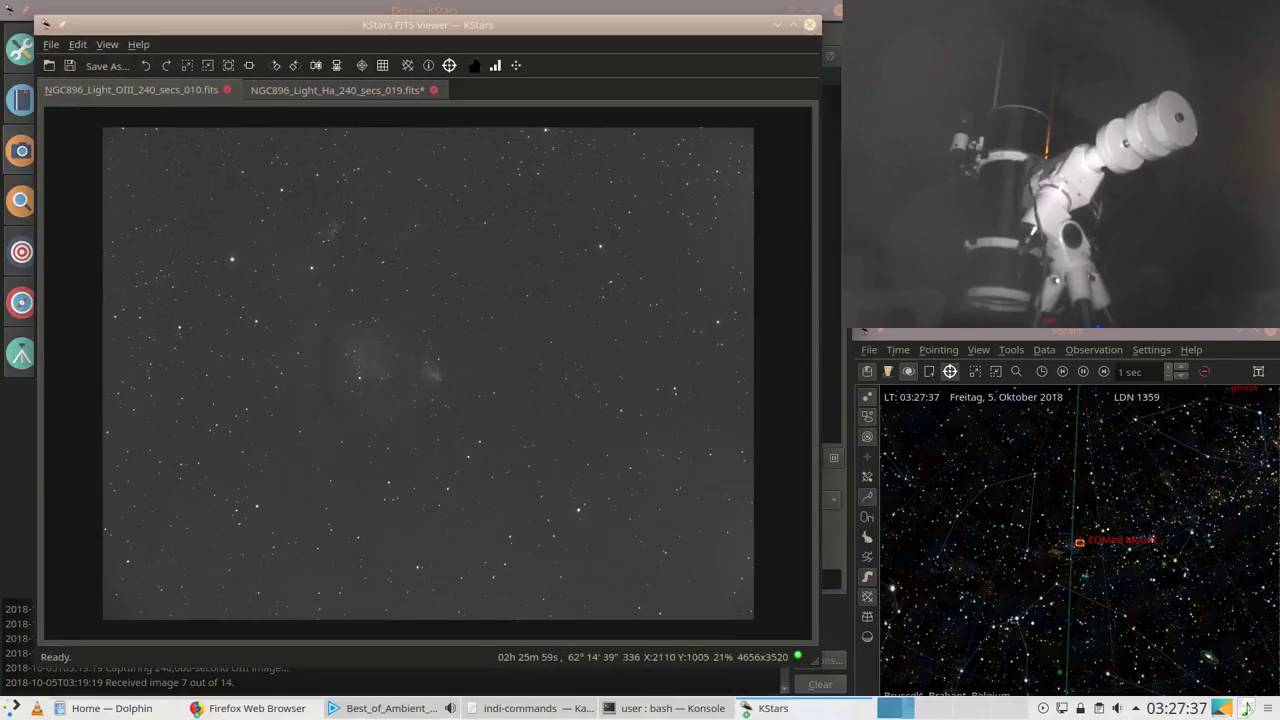
pyautogui.click(516, 65)
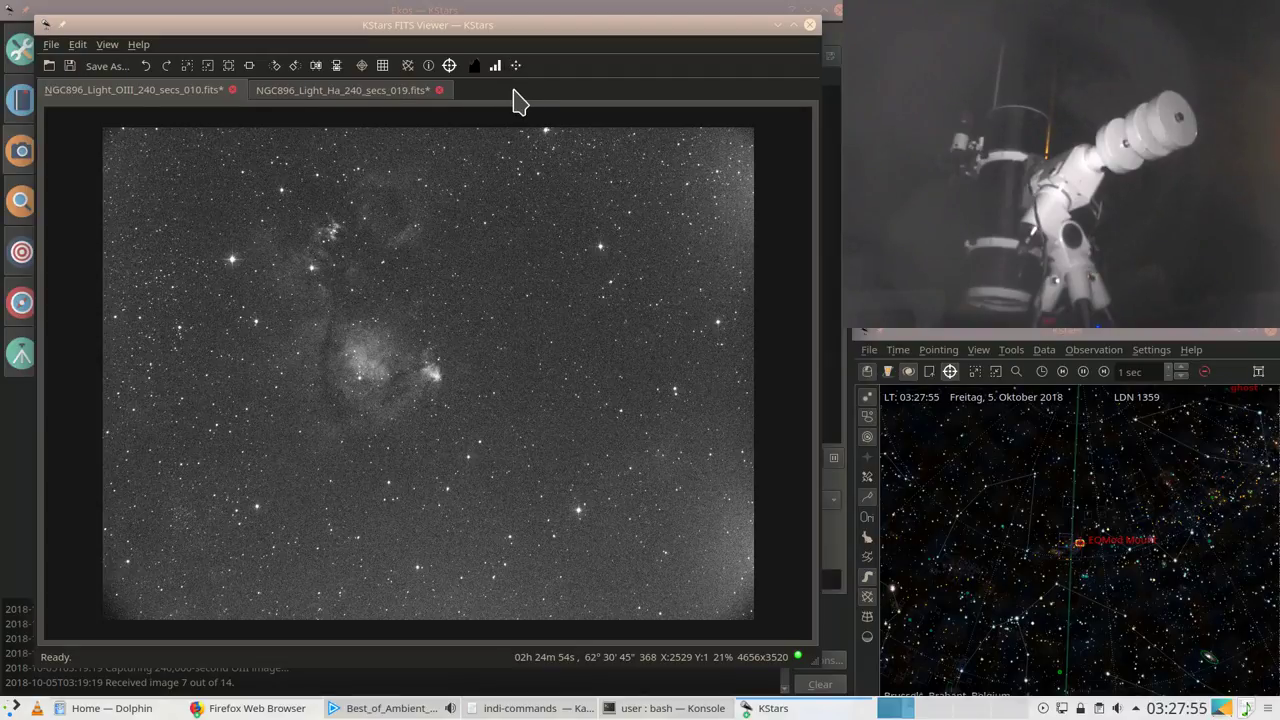
# Step: Bring Ekos forward, adjust the adjoining edges of the Ekos and sky map windows, and move the sky map up against the telescope camera view
pyautogui.click(842, 409)
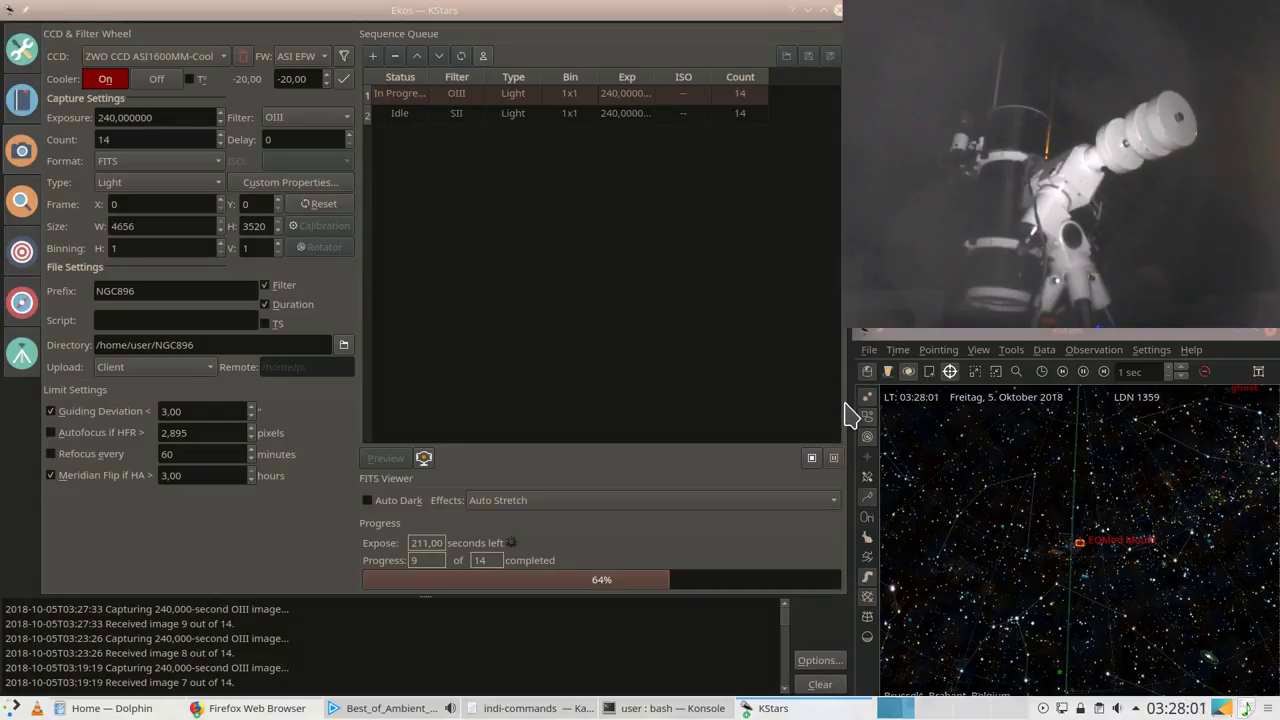
pyautogui.click(852, 629)
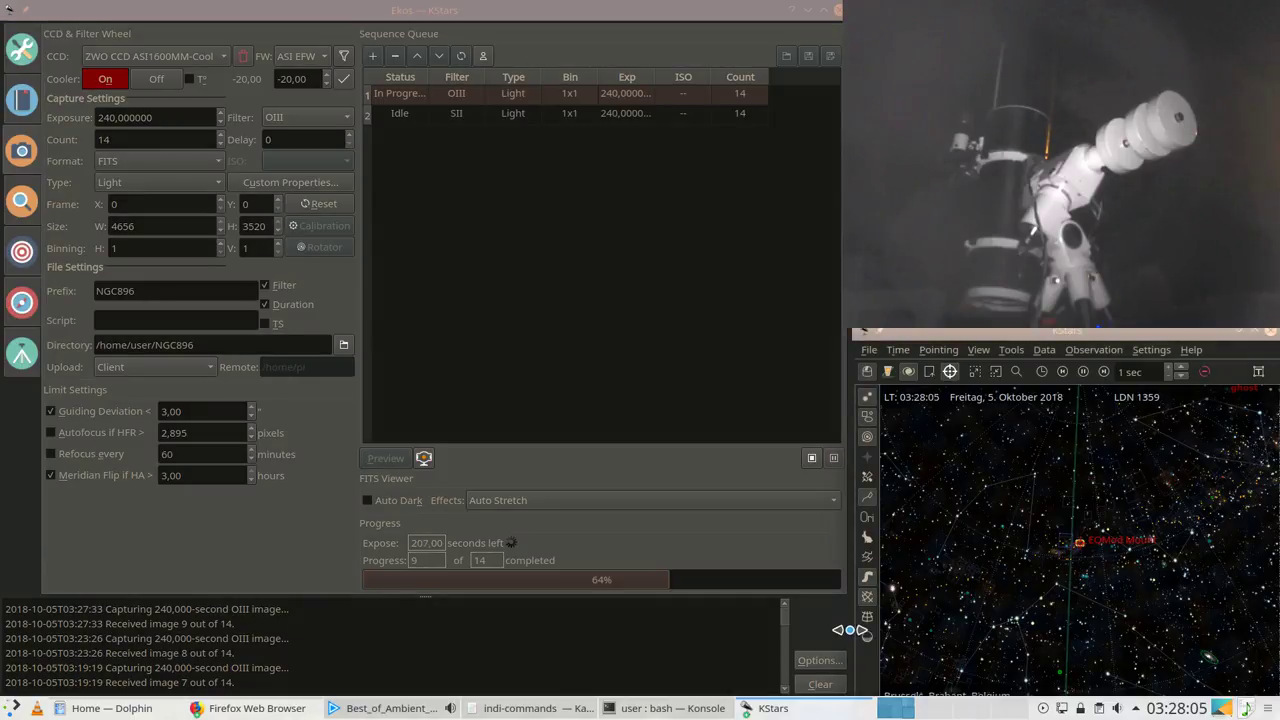
pyautogui.moveTo(857, 629); pyautogui.dragTo(876, 630)
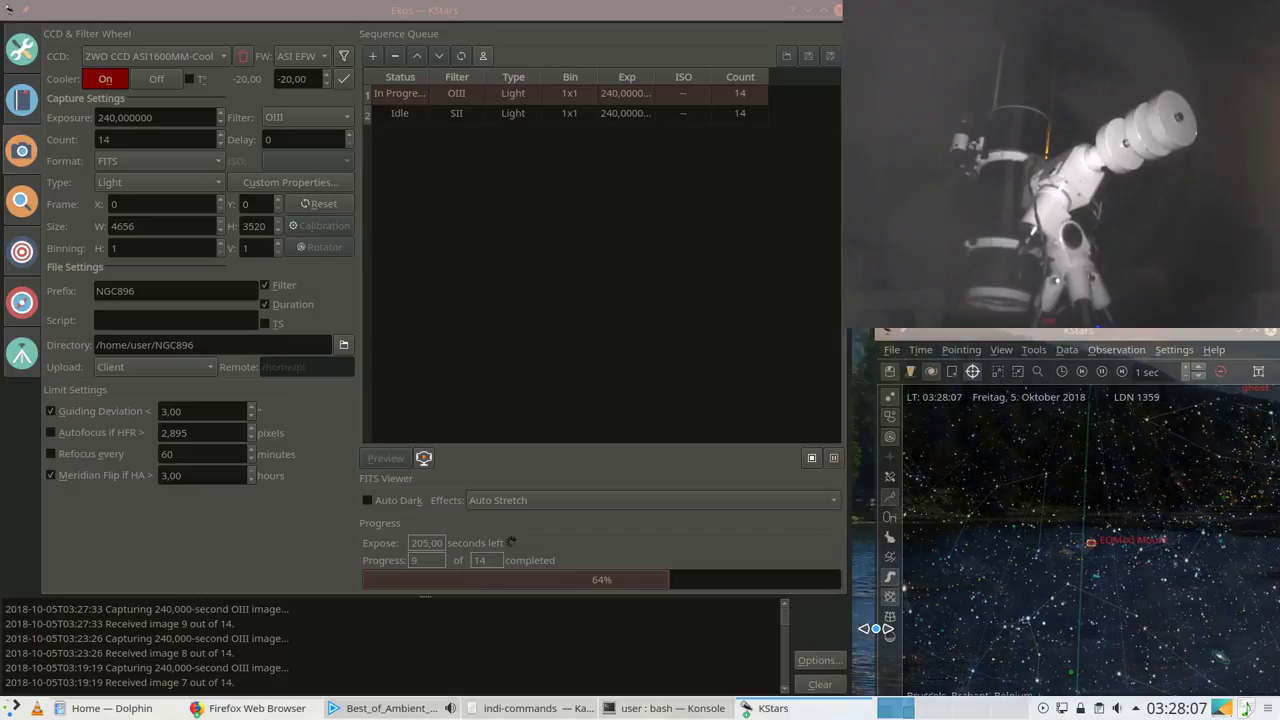
pyautogui.click(850, 627)
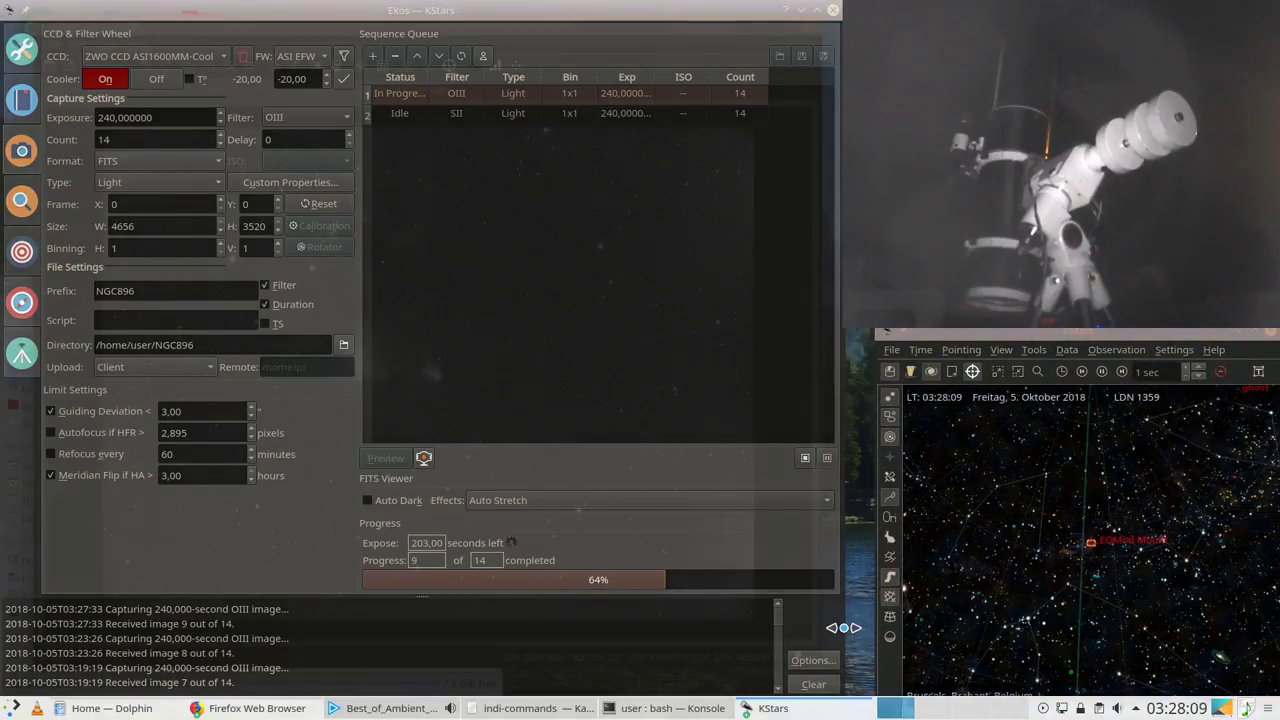
pyautogui.moveTo(851, 623); pyautogui.dragTo(843, 623)
pyautogui.moveTo(871, 469); pyautogui.dragTo(845, 476)
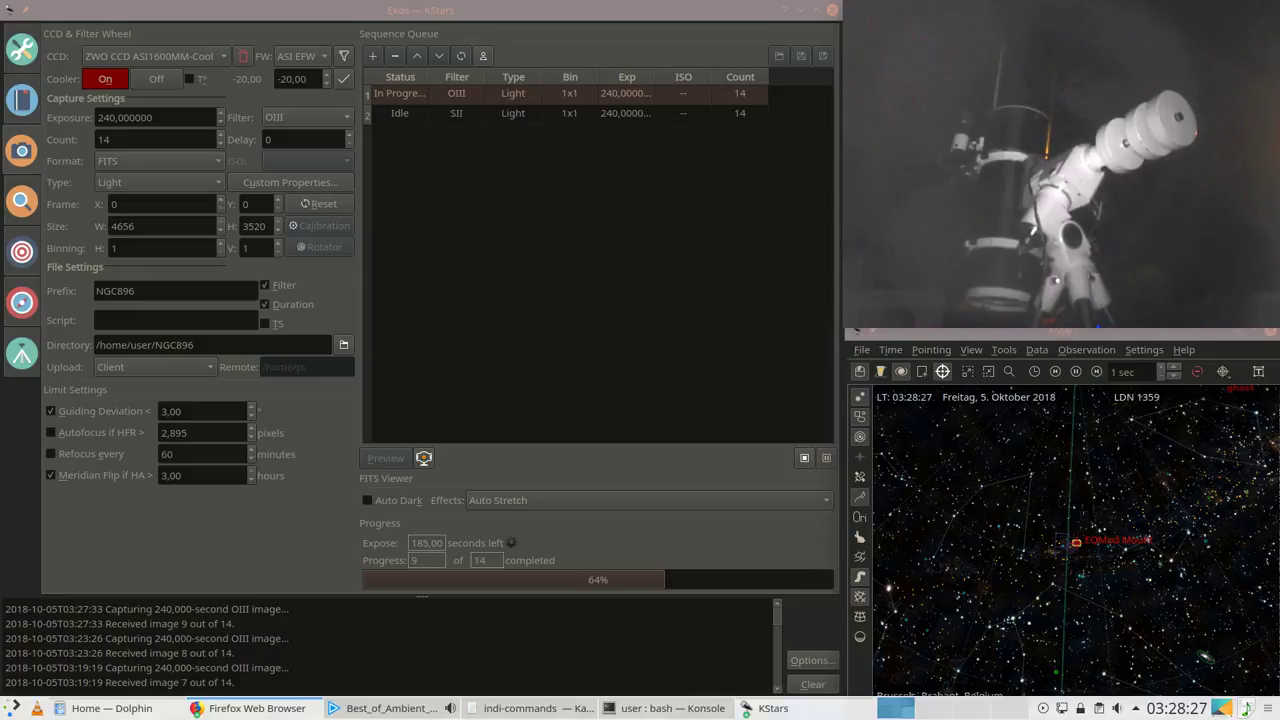
pyautogui.moveTo(966, 334); pyautogui.dragTo(938, 326)
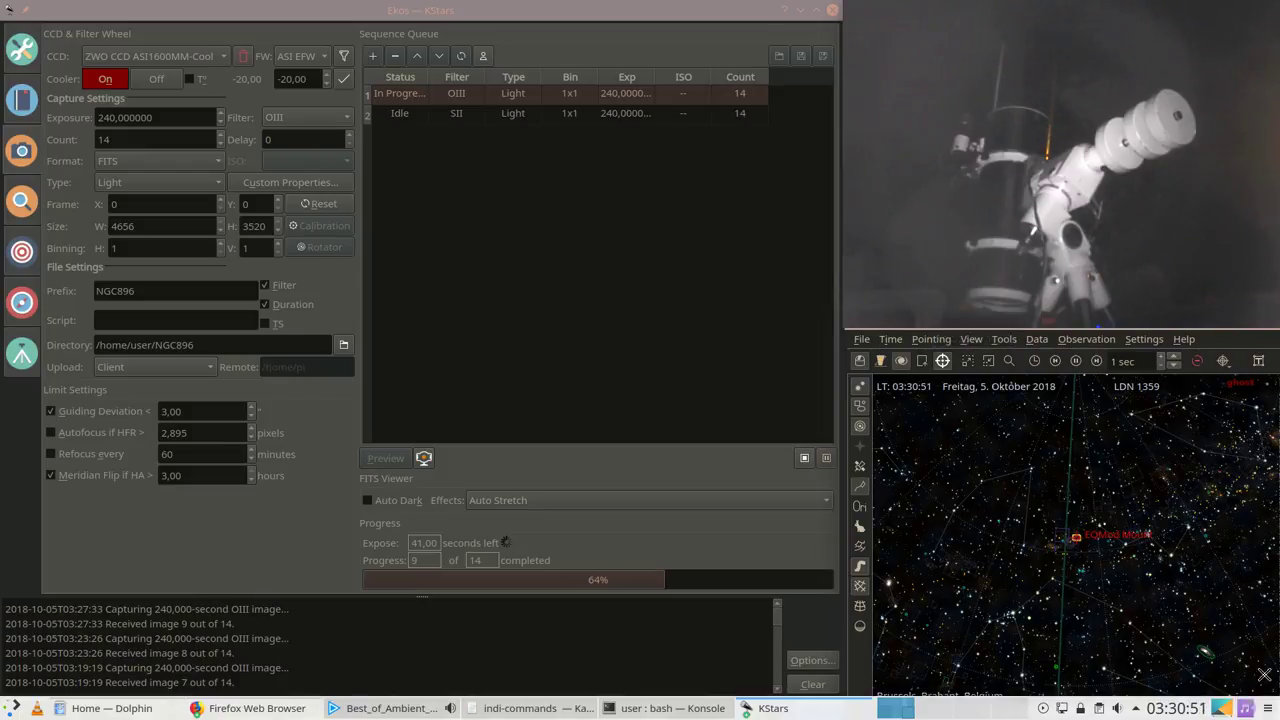
# Step: Review the stretched OIII frame 010 in the FITS Viewer and return to the Ekos capture sequence
pyautogui.click(820, 697)
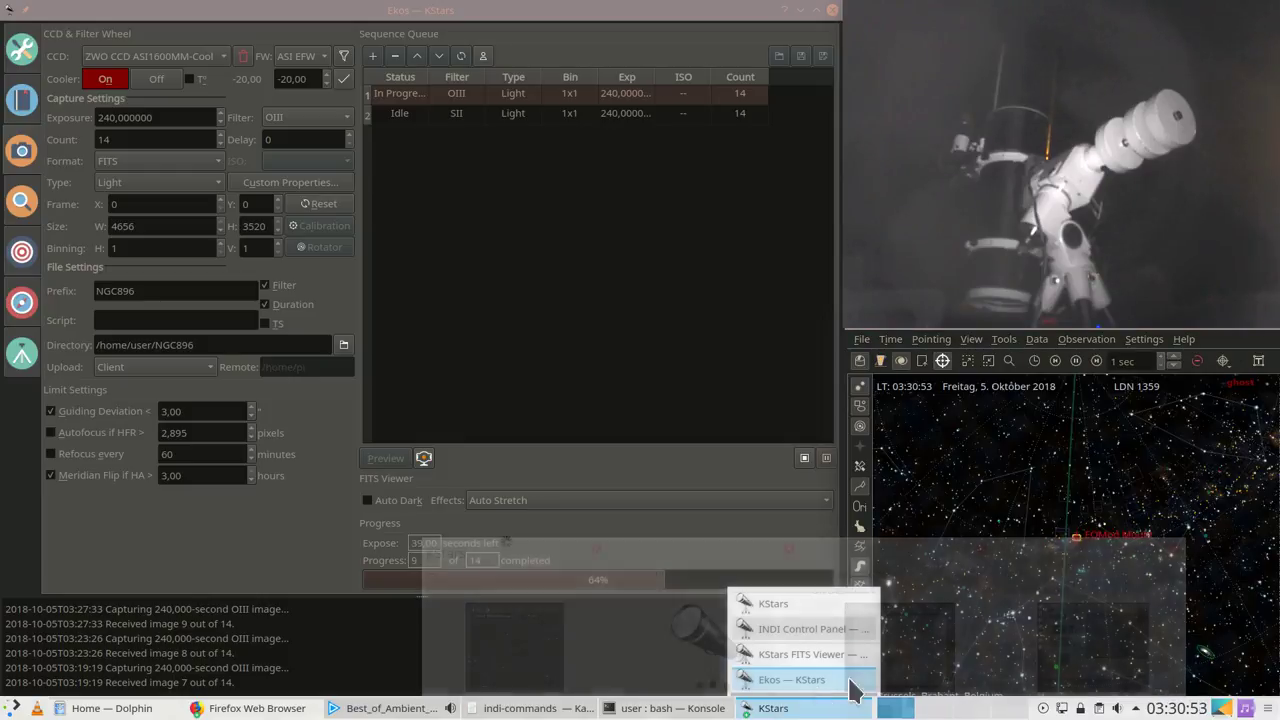
pyautogui.click(822, 654)
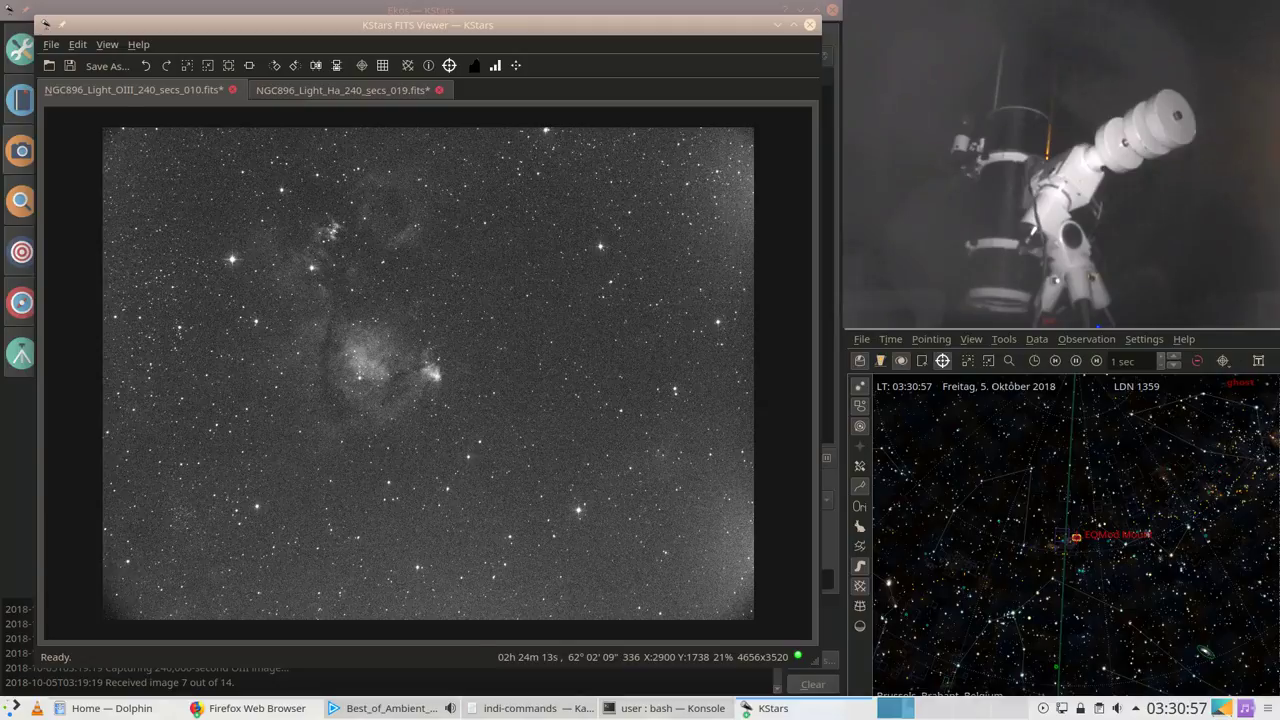
pyautogui.click(300, 13)
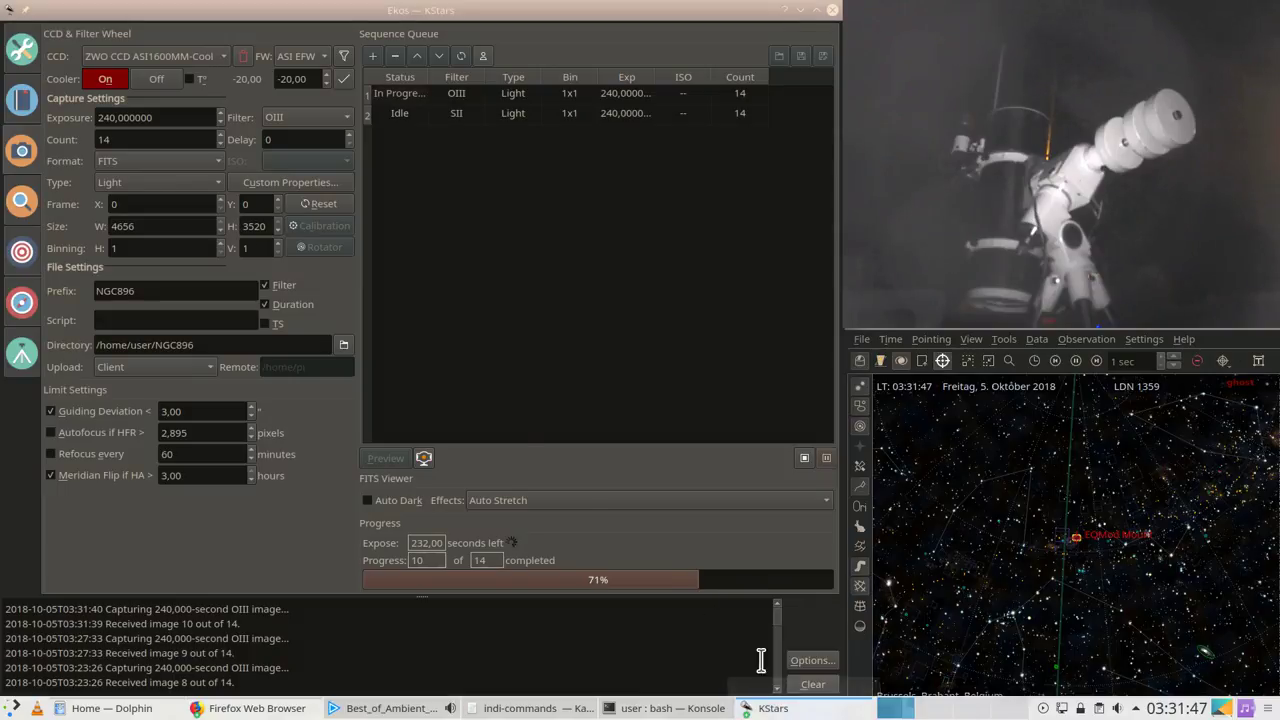
# Step: Auto-stretch OIII frame 011 in the FITS Viewer and zoom the sky map in around the mount's imaging field
pyautogui.moveTo(792, 710)
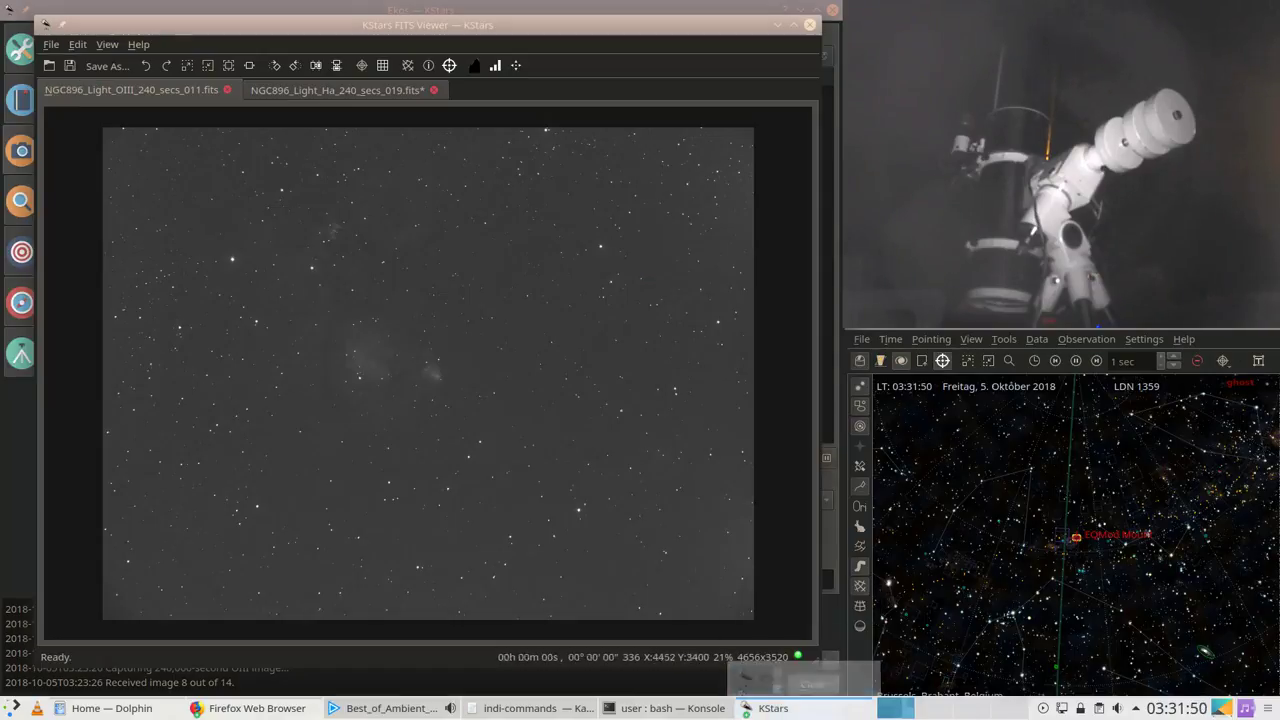
pyautogui.click(786, 654)
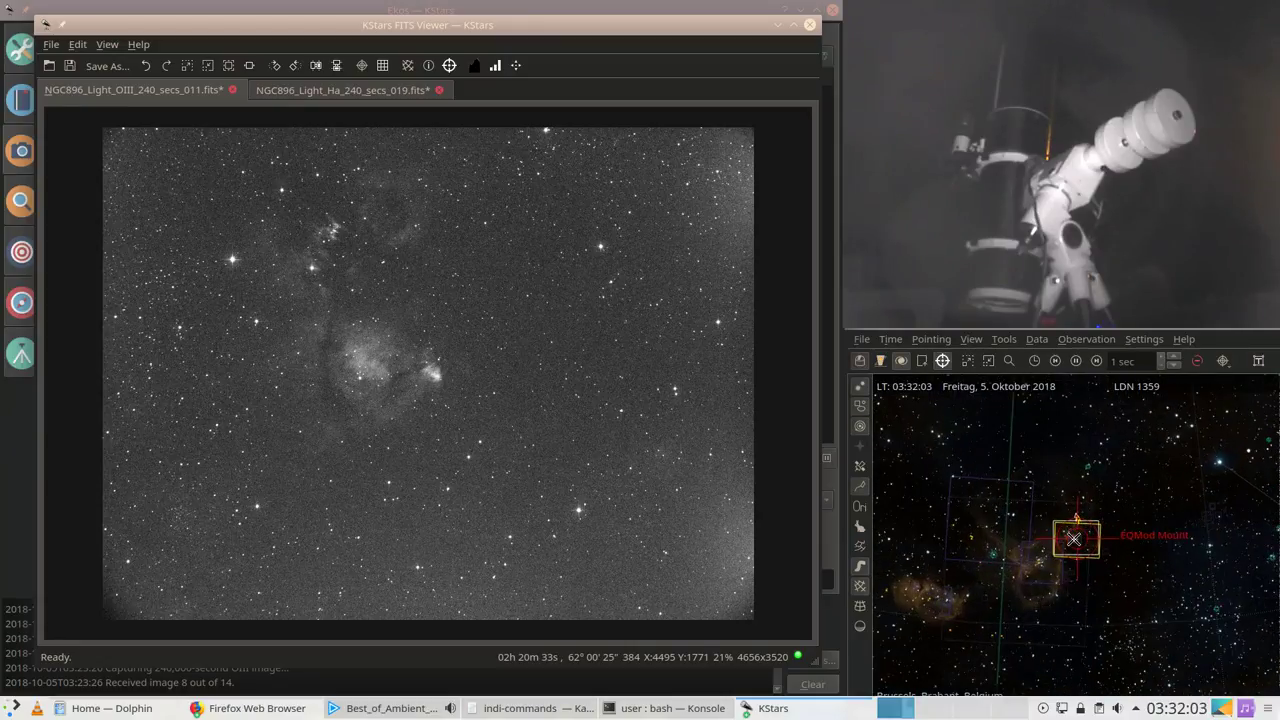
pyautogui.scroll(3, 1073, 539)
pyautogui.scroll(4, 1073, 539)
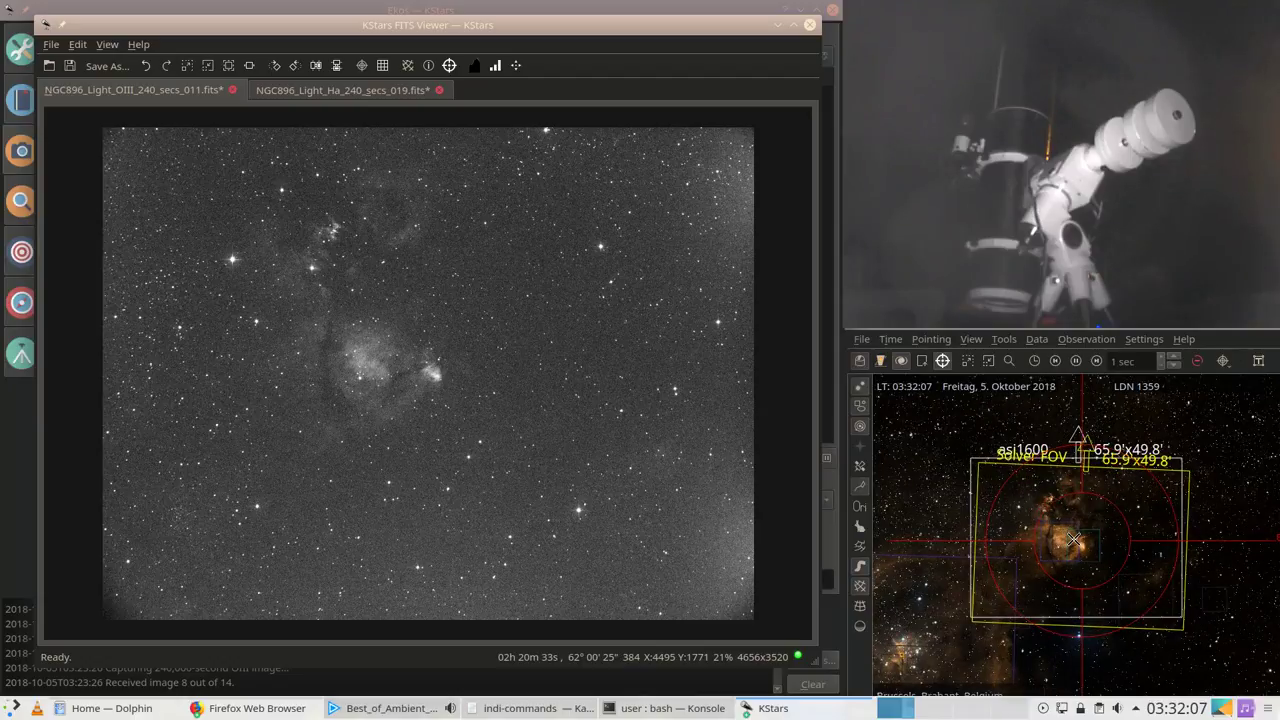
pyautogui.scroll(-4, 1073, 539)
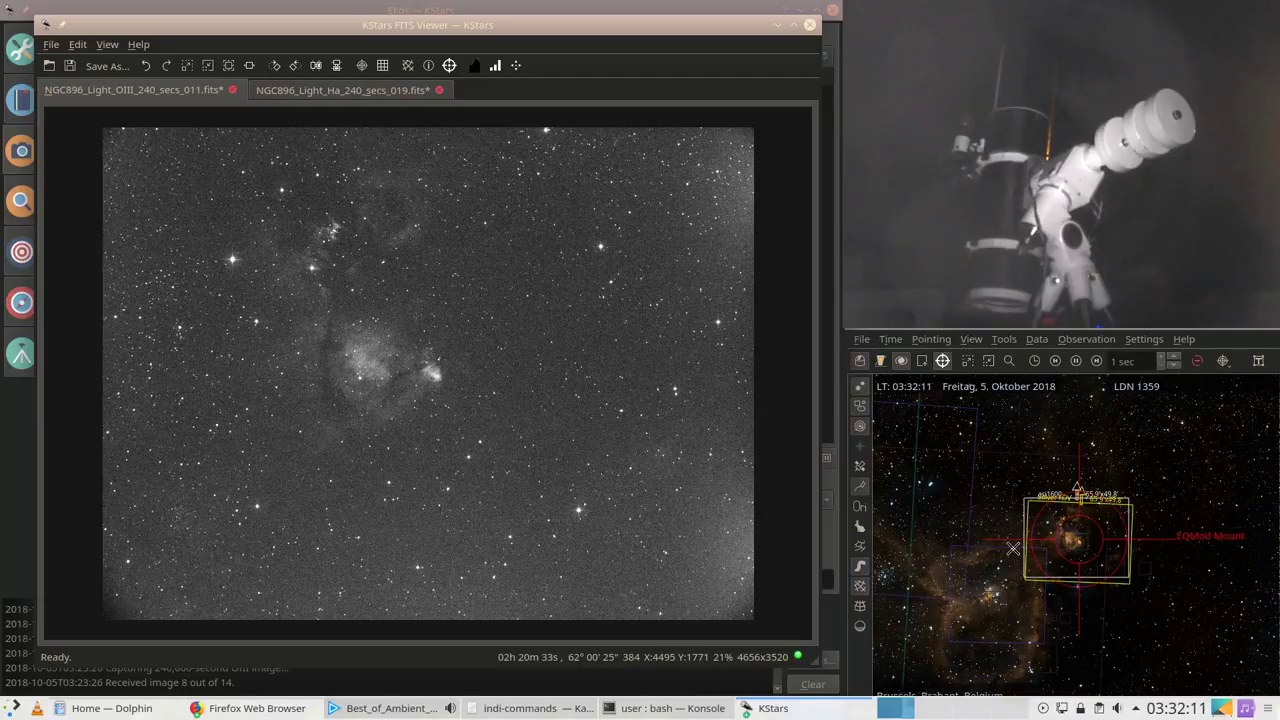
pyautogui.click(260, 707)
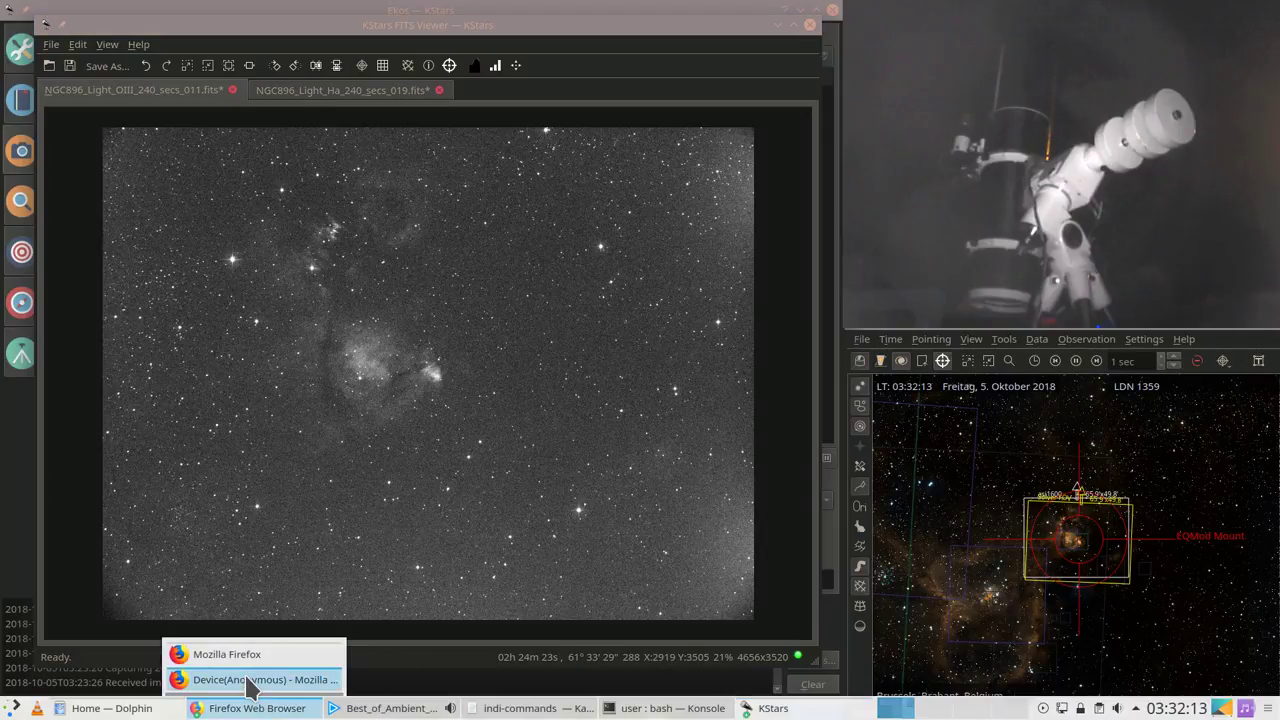
pyautogui.click(249, 667)
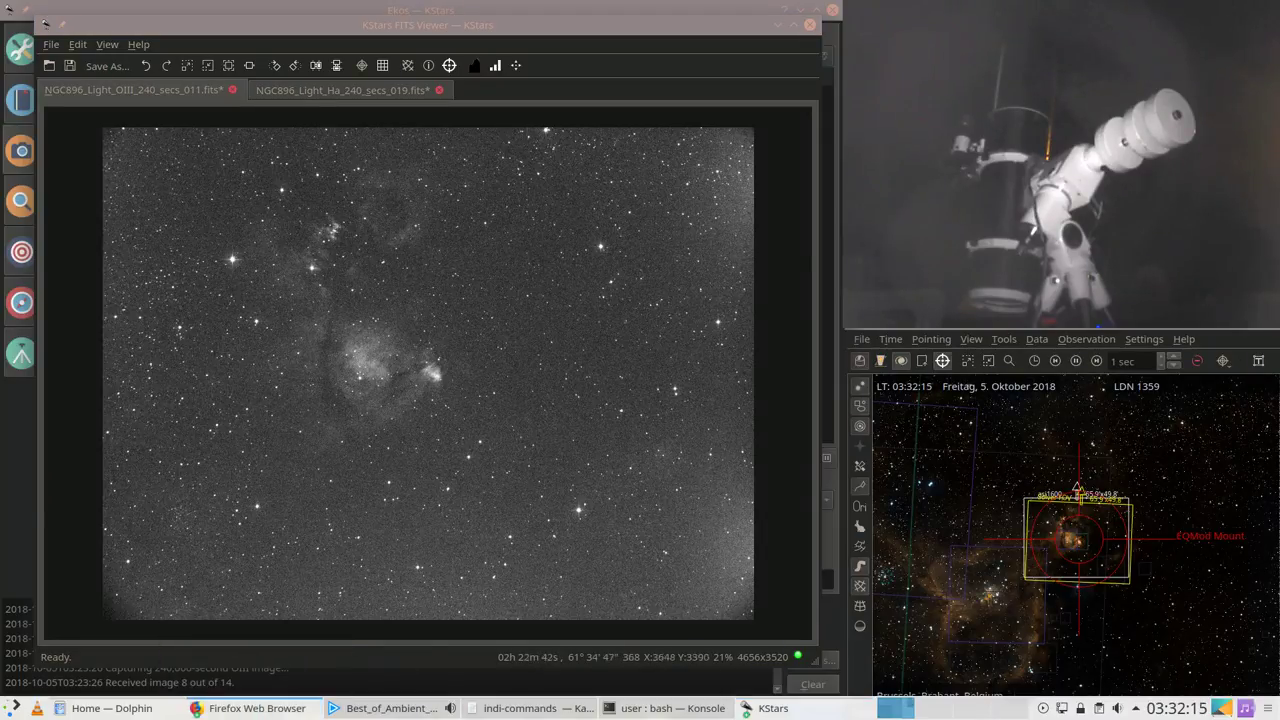
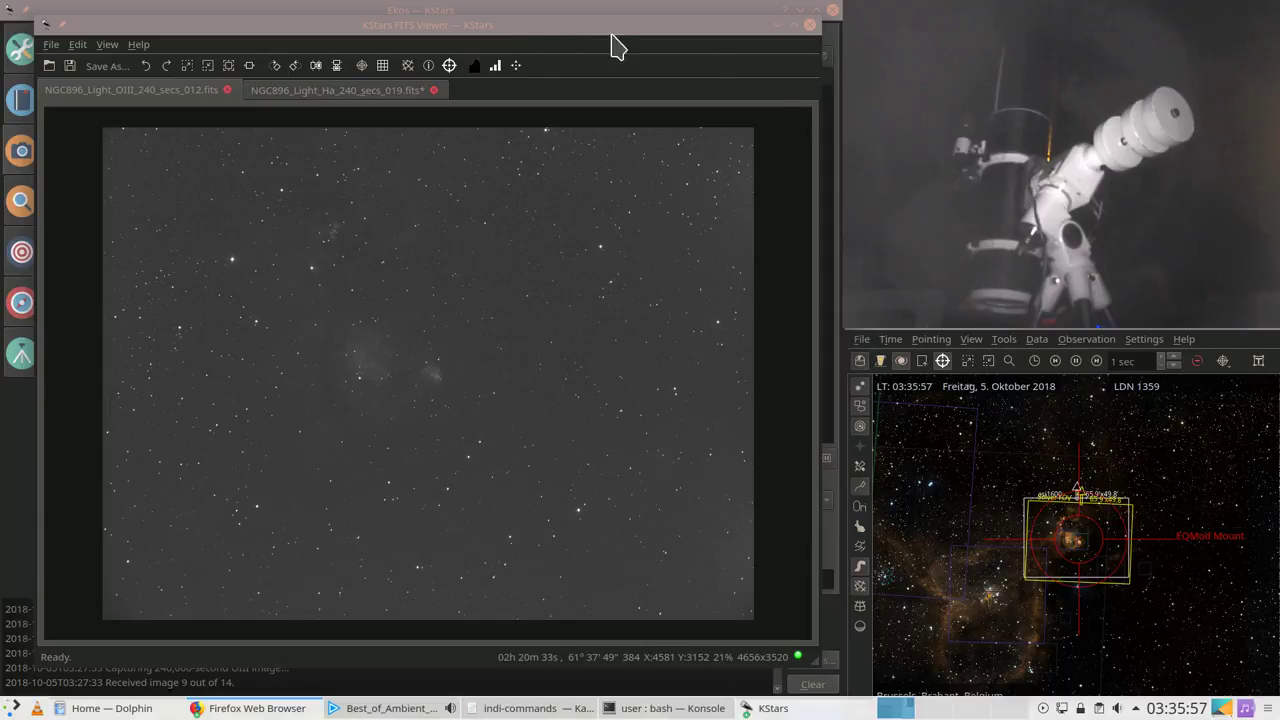
# Step: Auto-stretch OIII frame 012 and return to the Ekos capture sequence
pyautogui.click(514, 66)
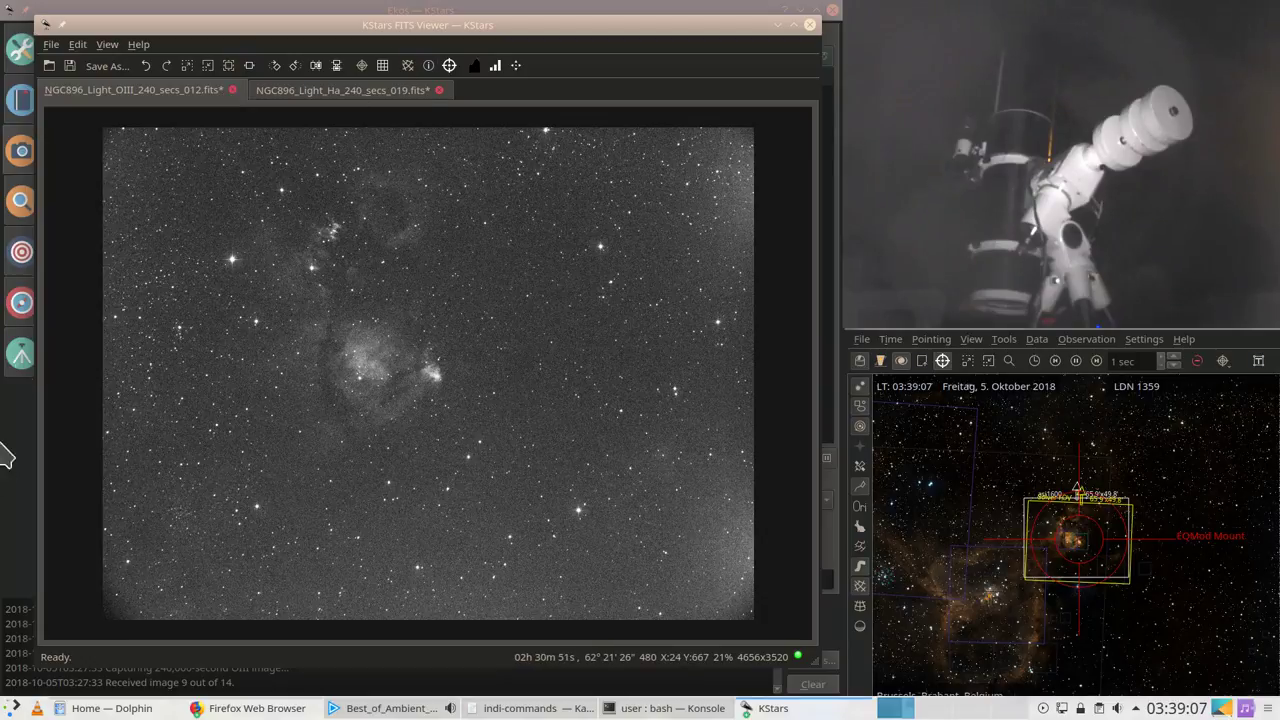
pyautogui.click(16, 468)
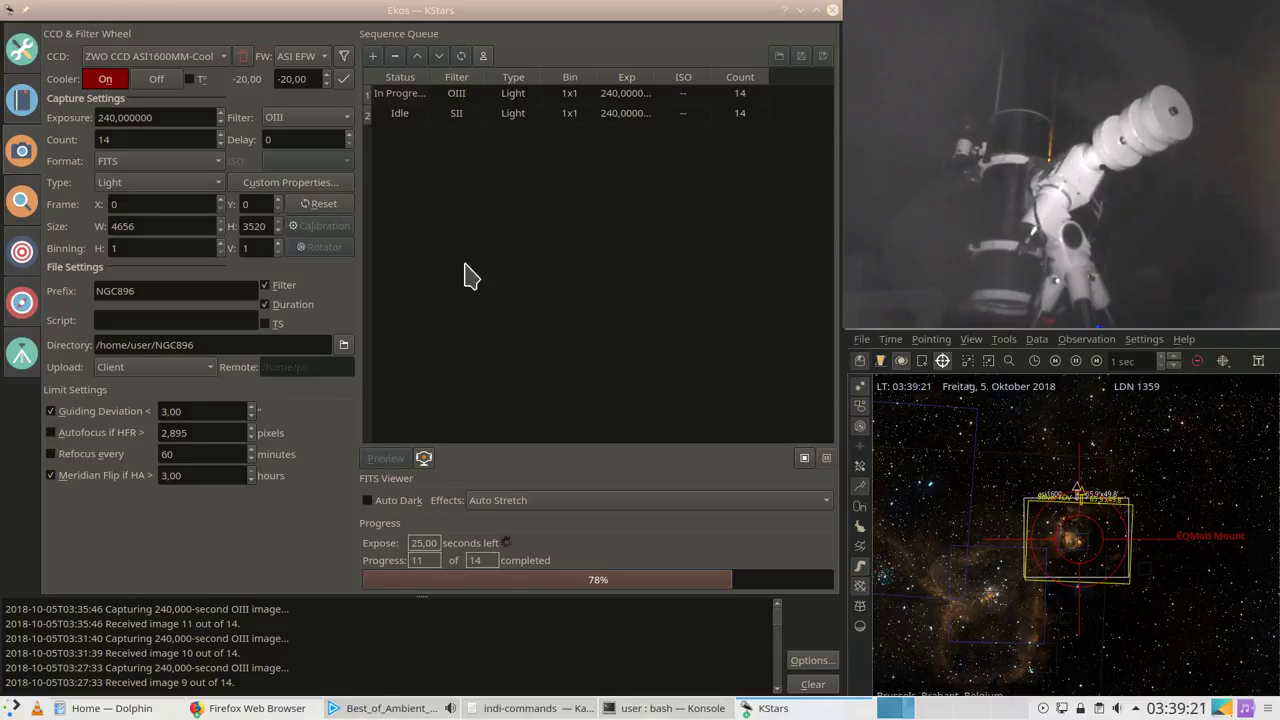
# Step: Reopen the FITS Viewer and auto-stretch the incoming OIII frame 013
pyautogui.click(765, 706)
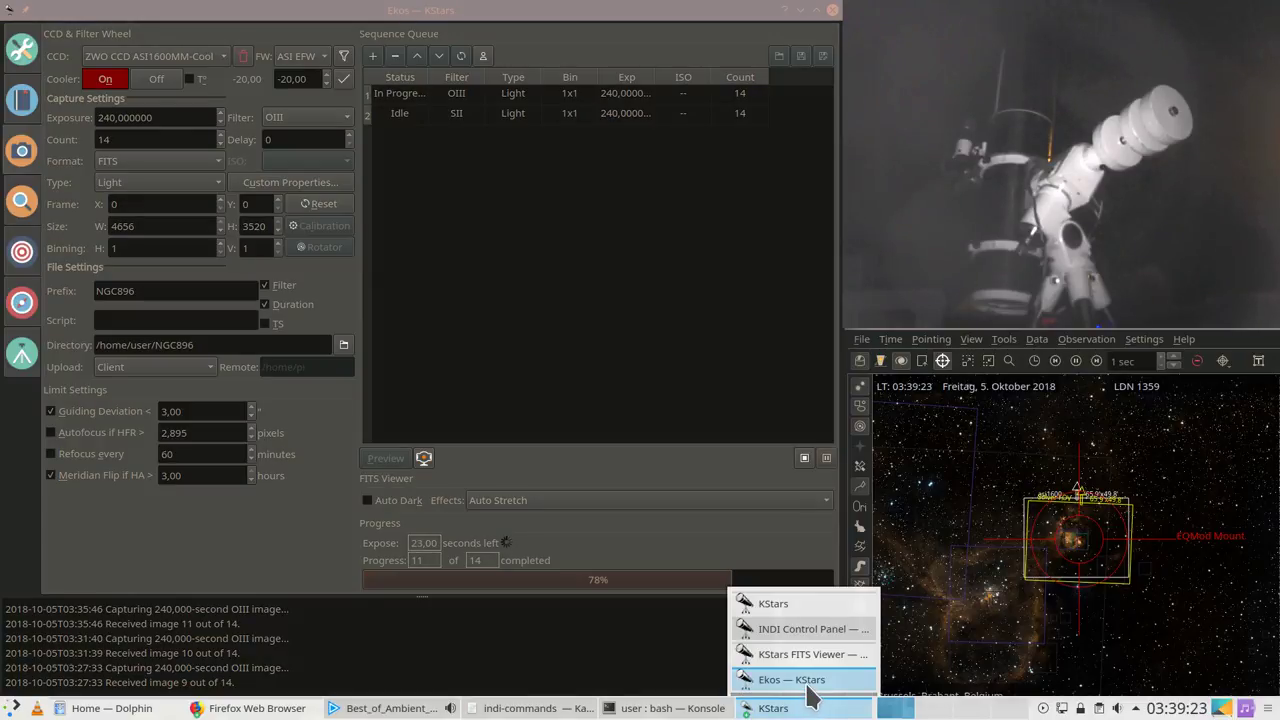
pyautogui.click(806, 654)
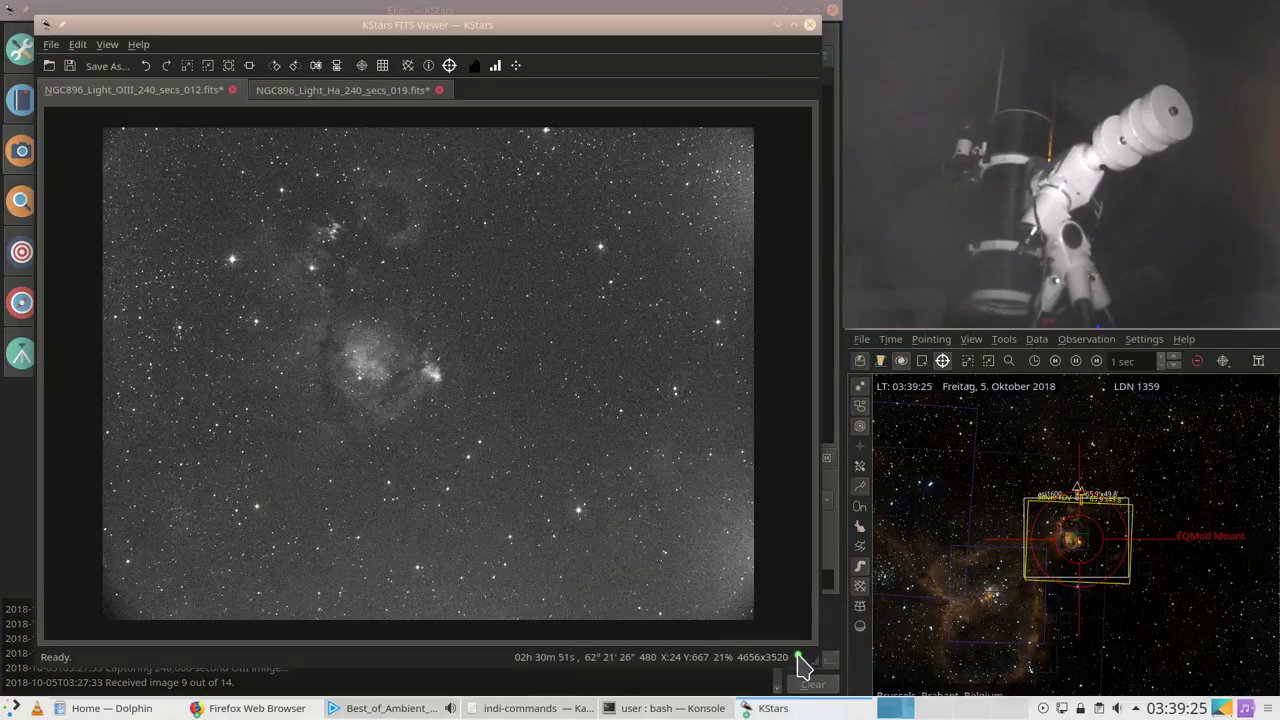
pyautogui.click(516, 65)
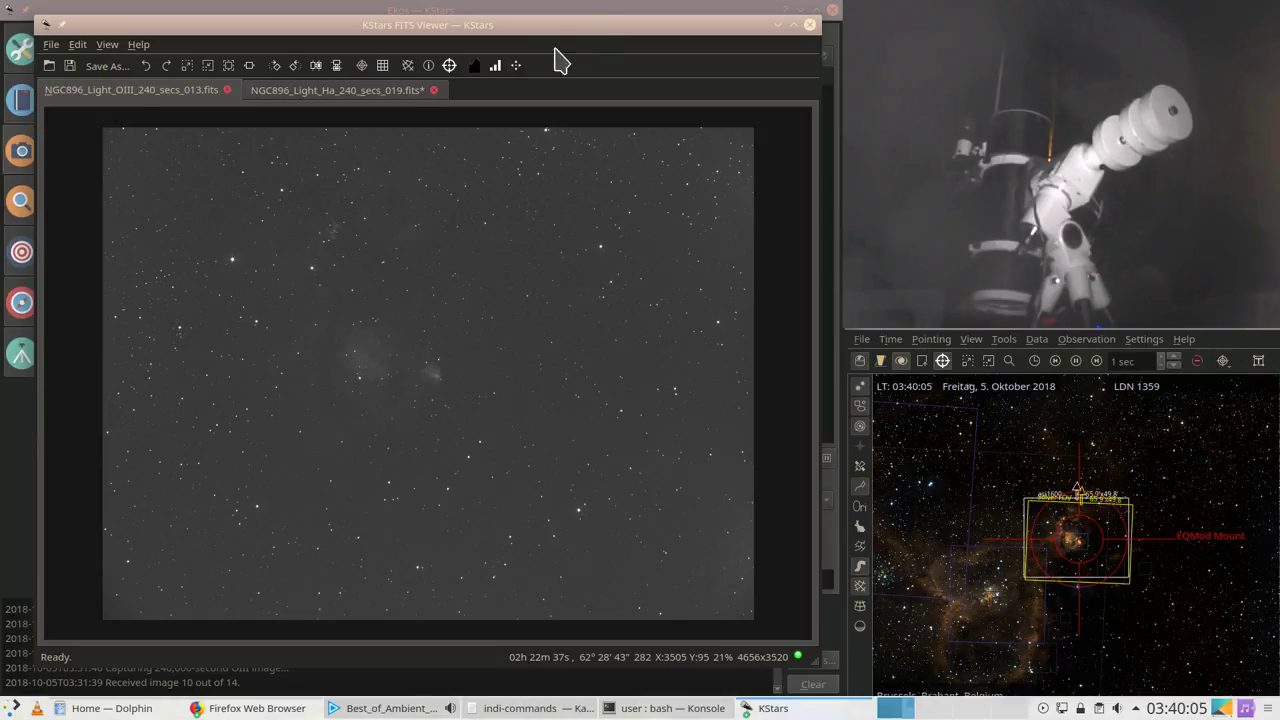
pyautogui.click(518, 68)
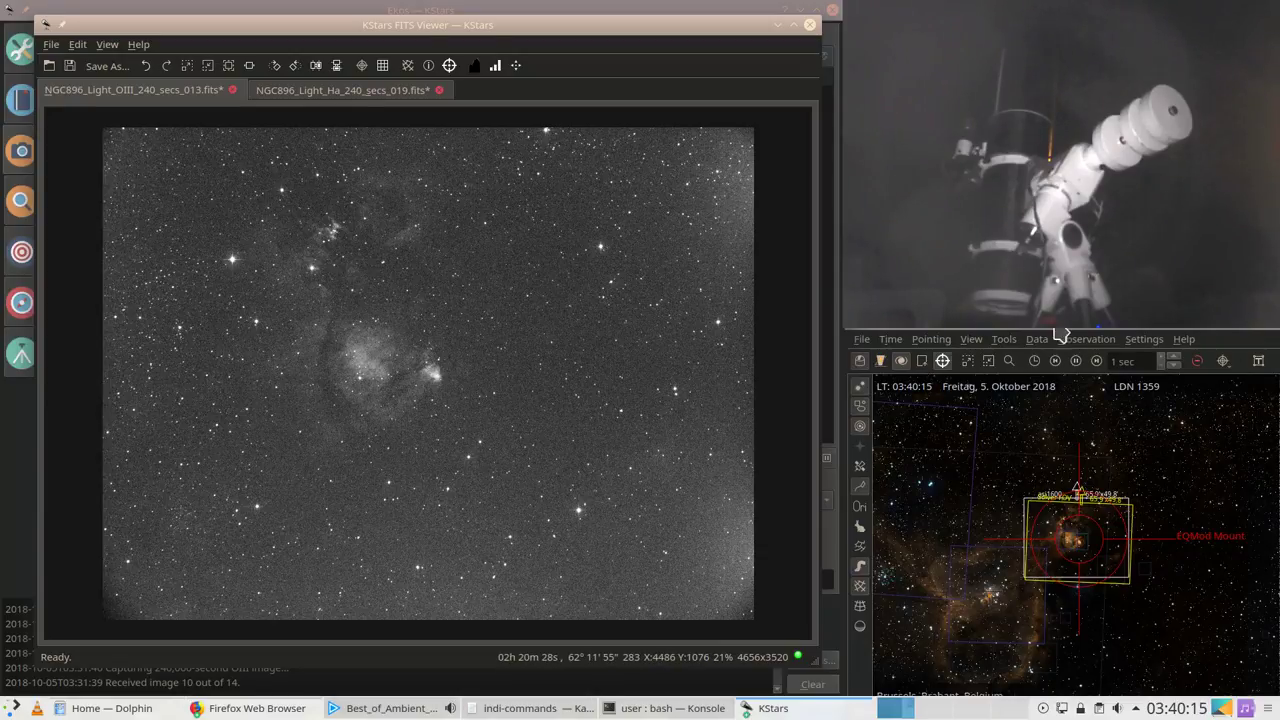
# Step: Compare the Ha frame NGC896_Light_Ha_240_secs_019.fits with OIII frame 013 in the FITS Viewer
pyautogui.click(997, 333)
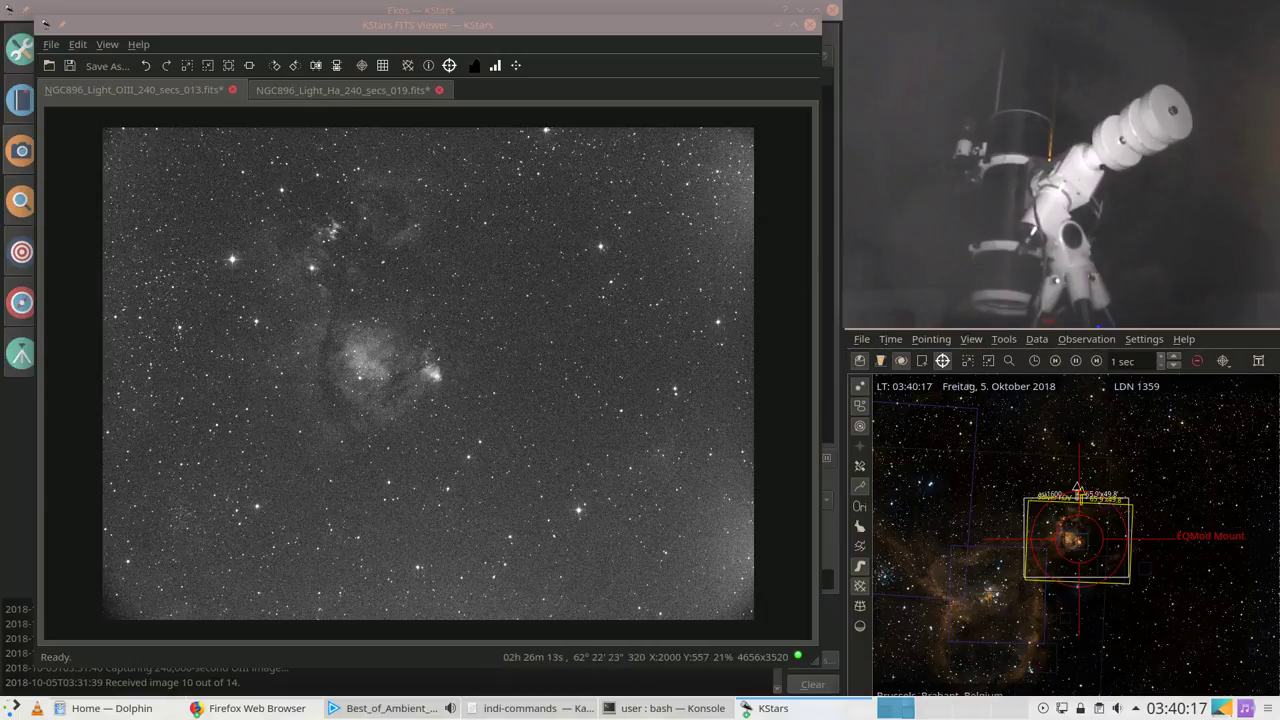
pyautogui.click(306, 96)
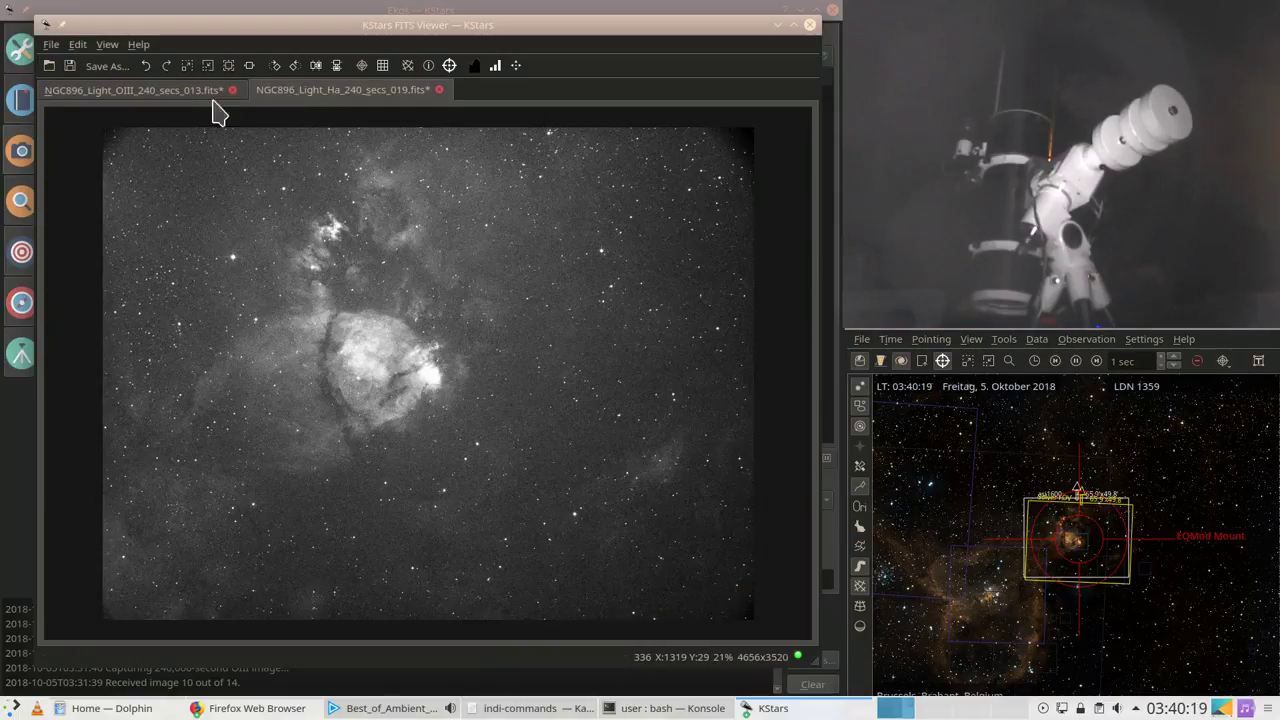
pyautogui.click(178, 101)
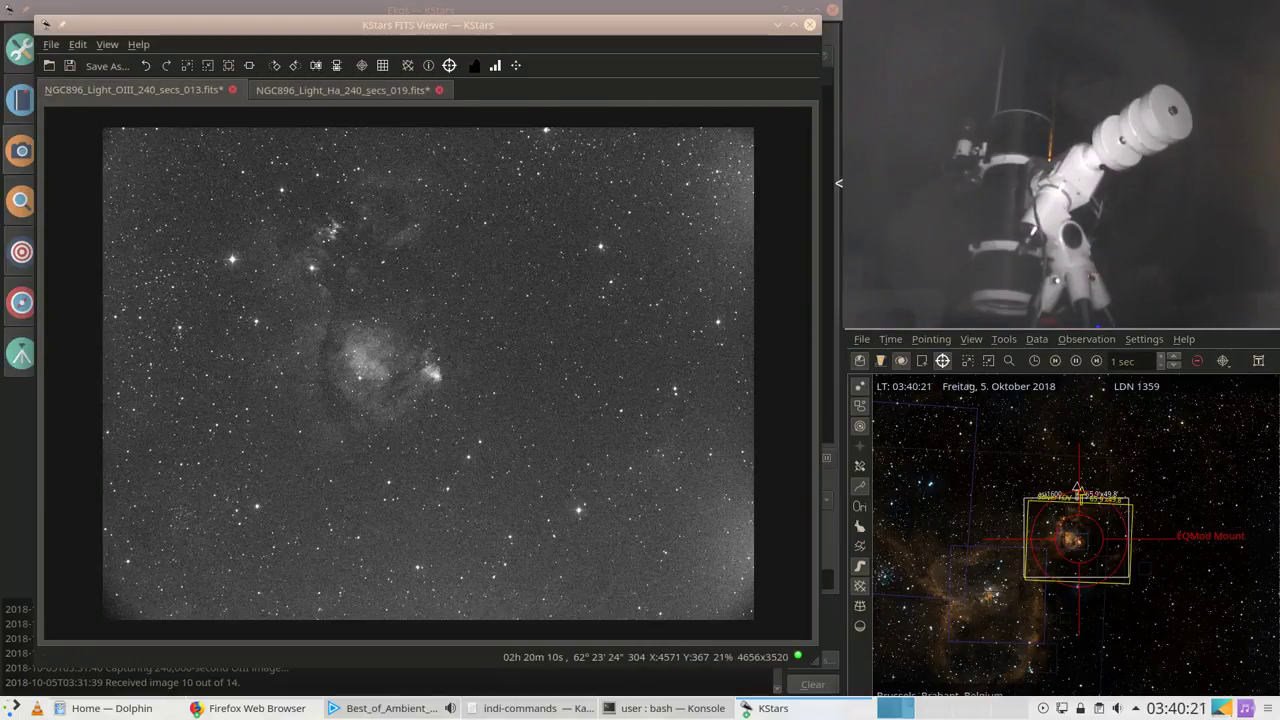
# Step: Move the FITS Viewer window slightly downward and bring the Ekos capture sequence to the front
pyautogui.moveTo(434, 29)
pyautogui.mouseDown()
pyautogui.moveTo(434, 77)
pyautogui.moveTo(417, 32)
pyautogui.mouseUp()
pyautogui.click(407, 16)
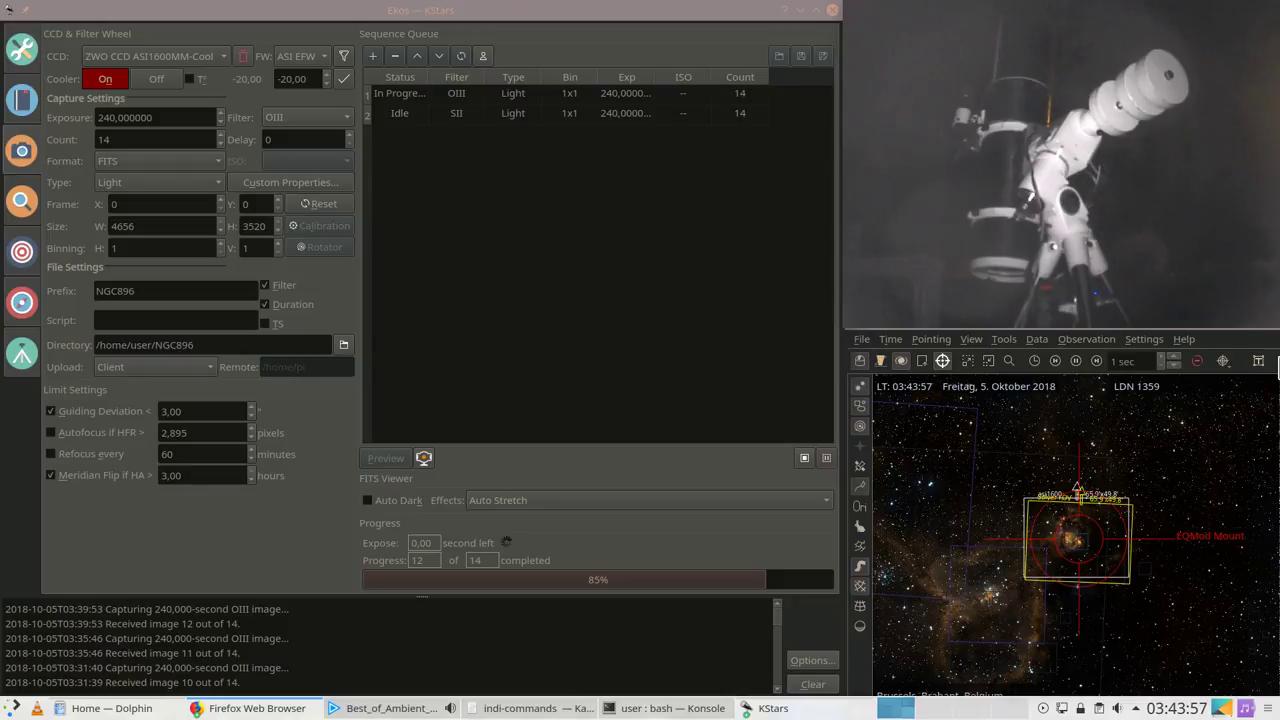
pyautogui.click(815, 710)
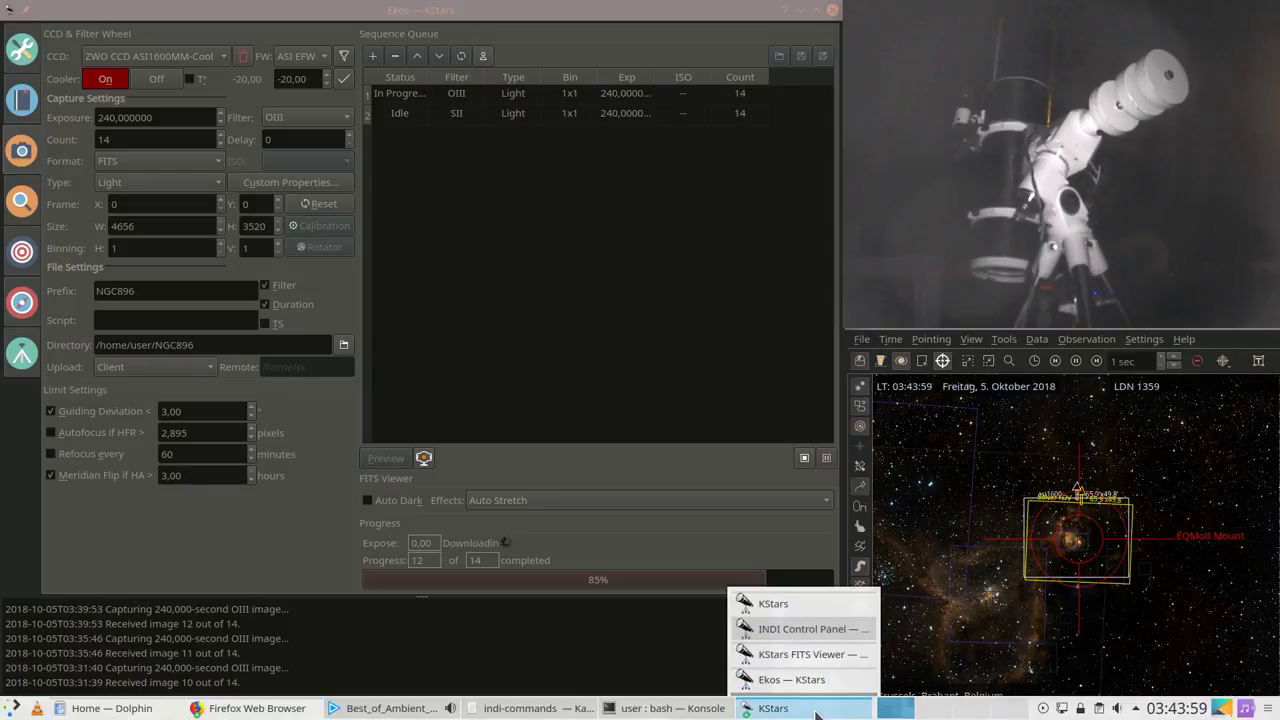
pyautogui.click(812, 682)
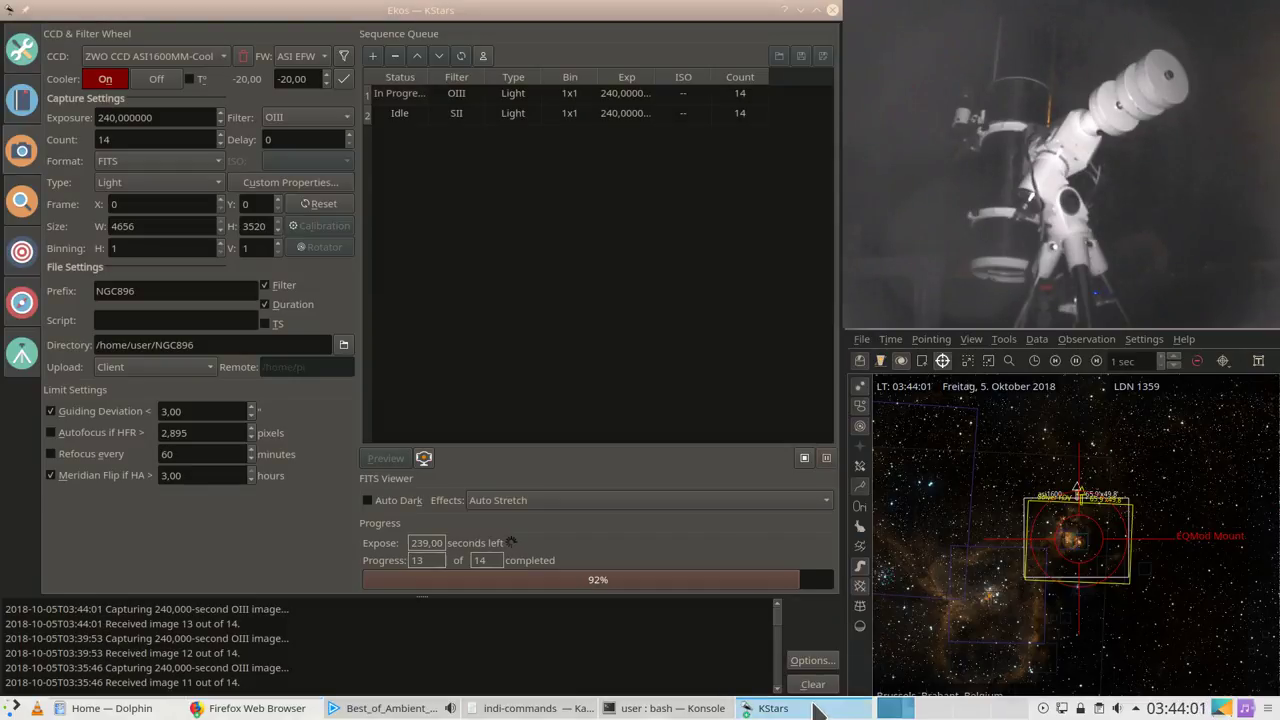
# Step: Show the FITS Viewer again and auto-stretch the new frame NGC896_Light_OIII_240_secs_014.fits
pyautogui.click(815, 710)
pyautogui.click(826, 660)
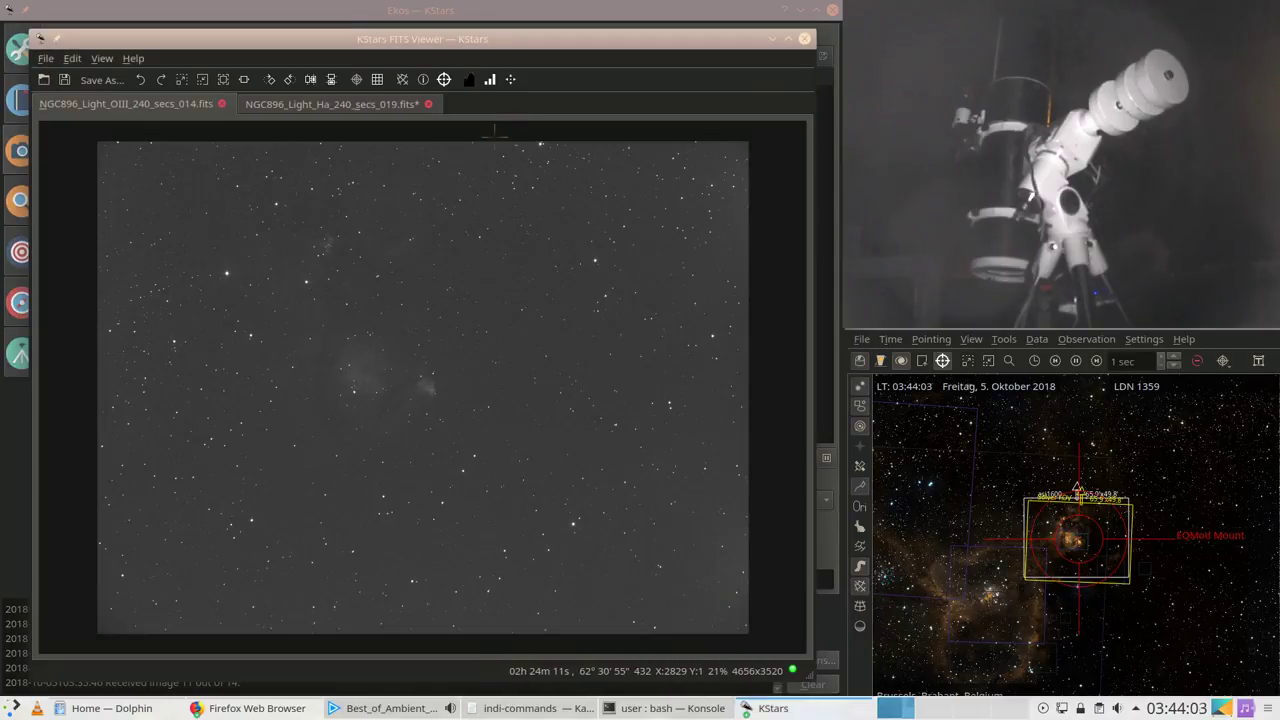
pyautogui.click(510, 79)
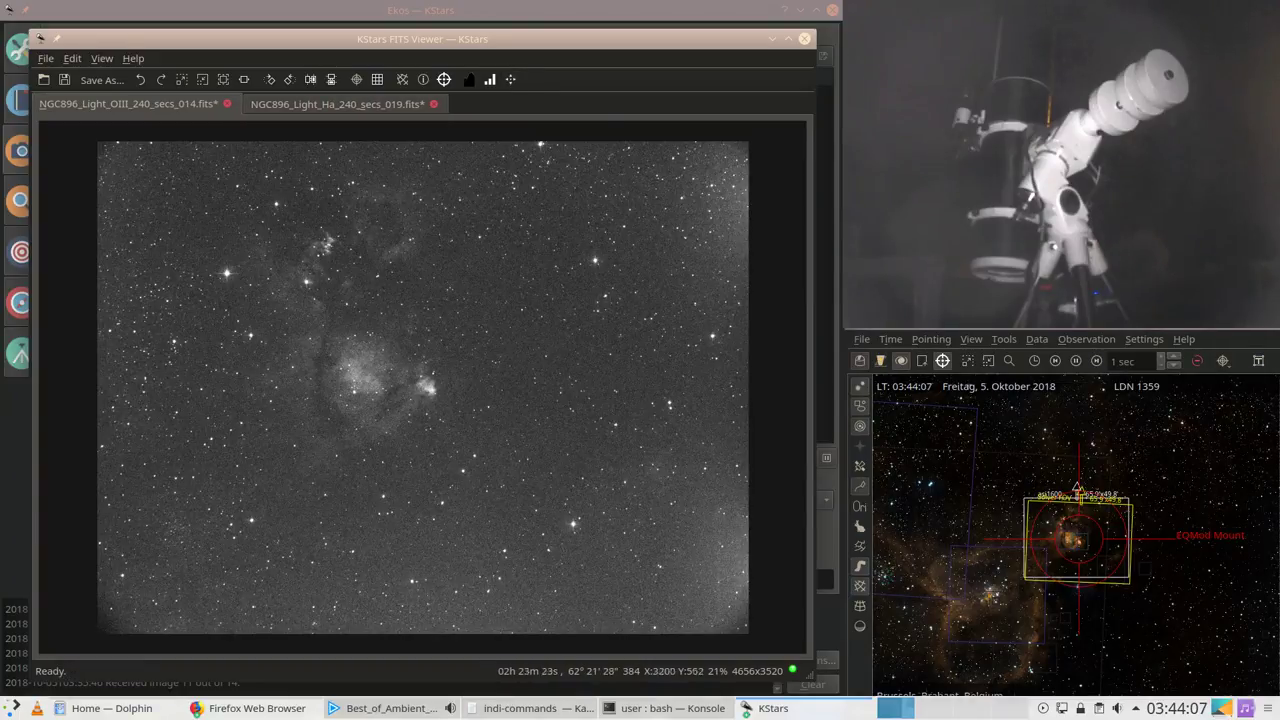
# Step: Check the capture progress in Ekos and return to the stretched OIII frame 014 in the FITS Viewer
pyautogui.click(540, 22)
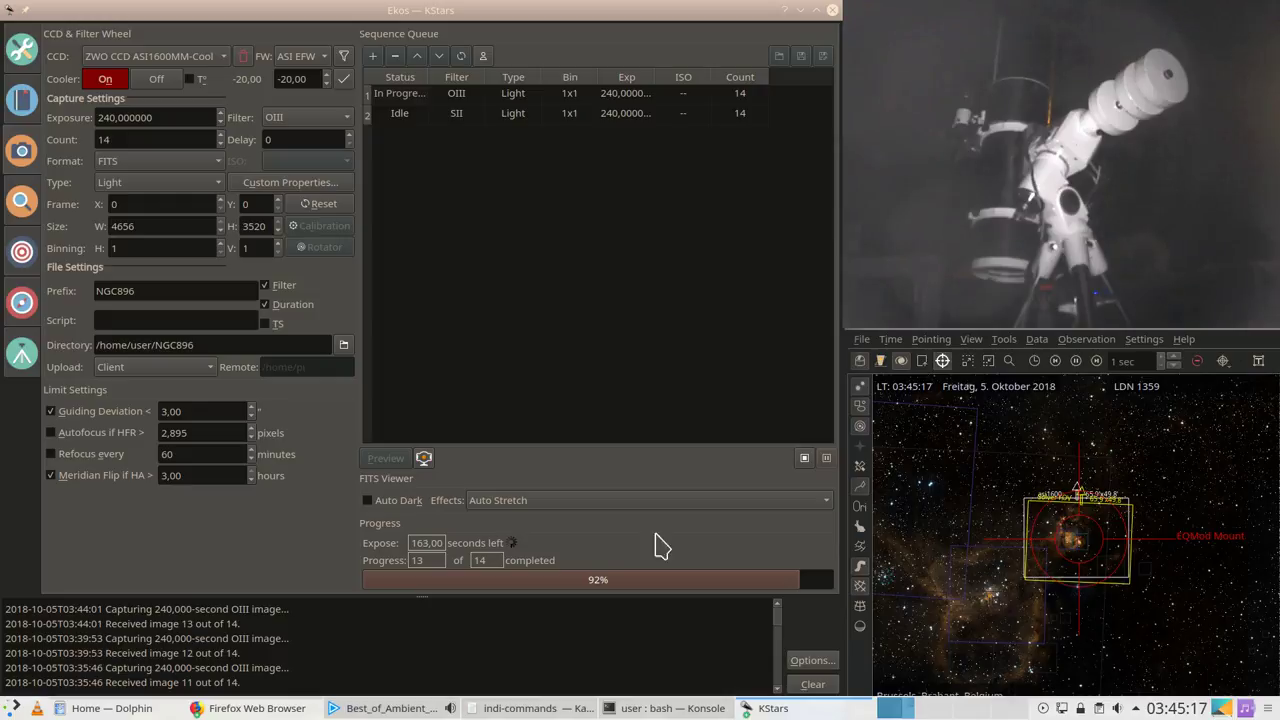
pyautogui.click(799, 716)
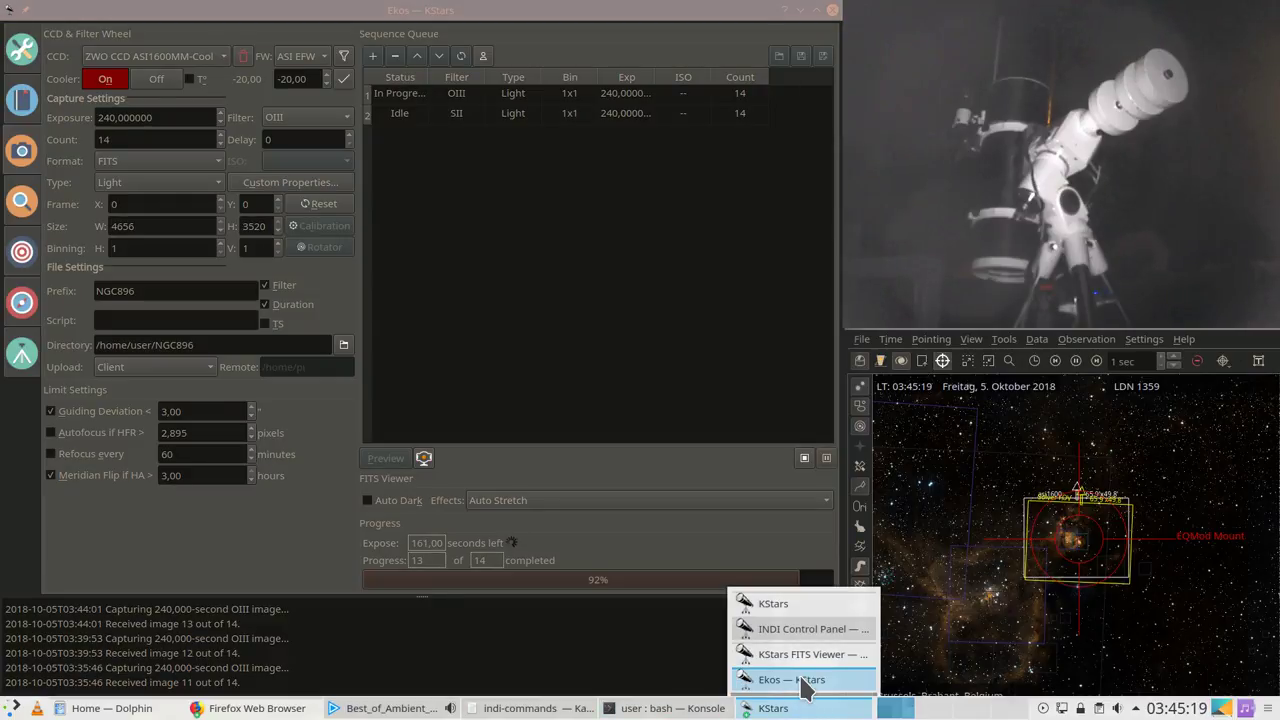
pyautogui.click(799, 654)
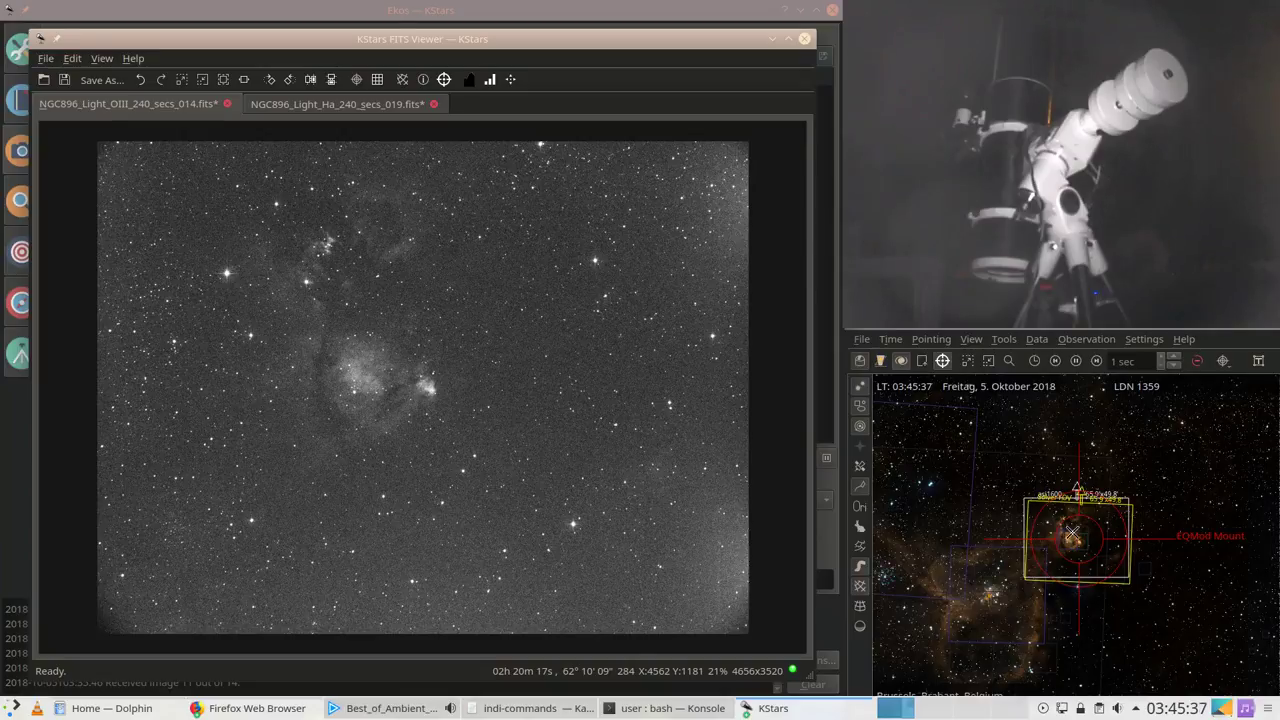
# Step: Shift the KStars sky map window slightly upward, just beneath the telescope camera view
pyautogui.click(1003, 338)
pyautogui.moveTo(1003, 338)
pyautogui.mouseDown()
pyautogui.moveTo(966, 287)
pyautogui.moveTo(781, 255)
pyautogui.moveTo(776, 271)
pyautogui.moveTo(774, 229)
pyautogui.moveTo(784, 283)
pyautogui.moveTo(942, 284)
pyautogui.moveTo(1004, 316)
pyautogui.mouseUp()
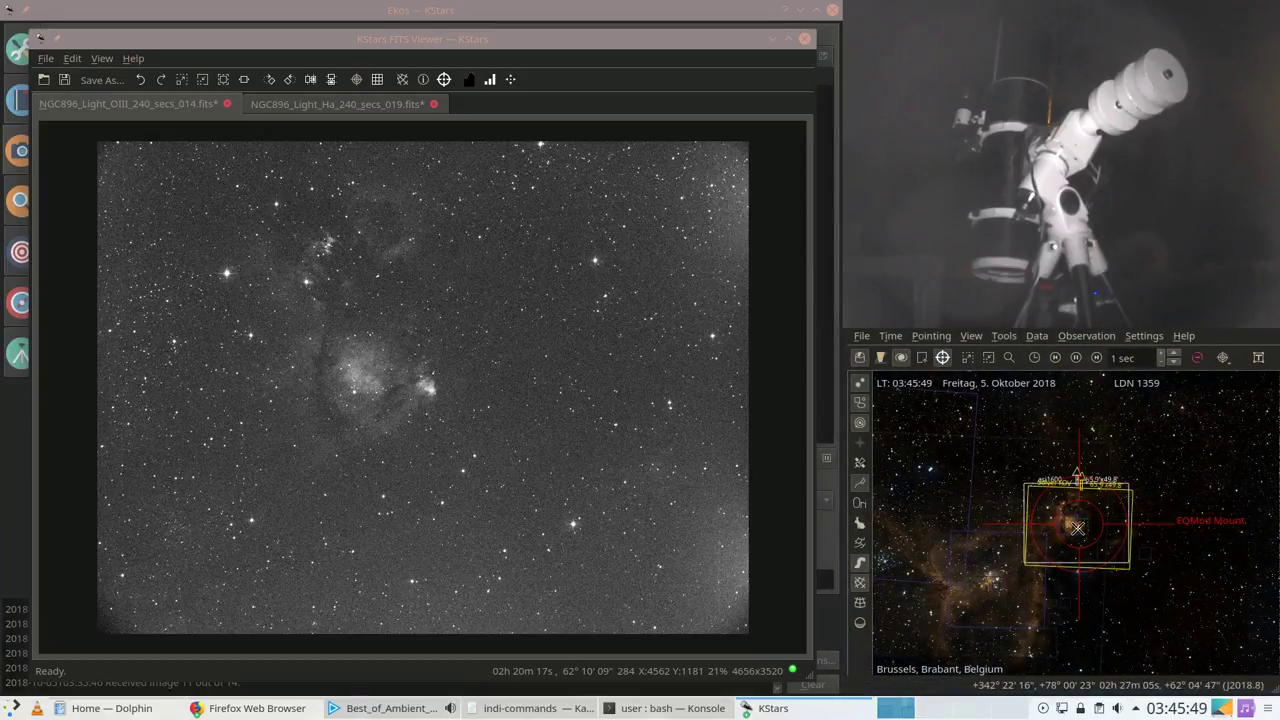
pyautogui.moveTo(1078, 528)
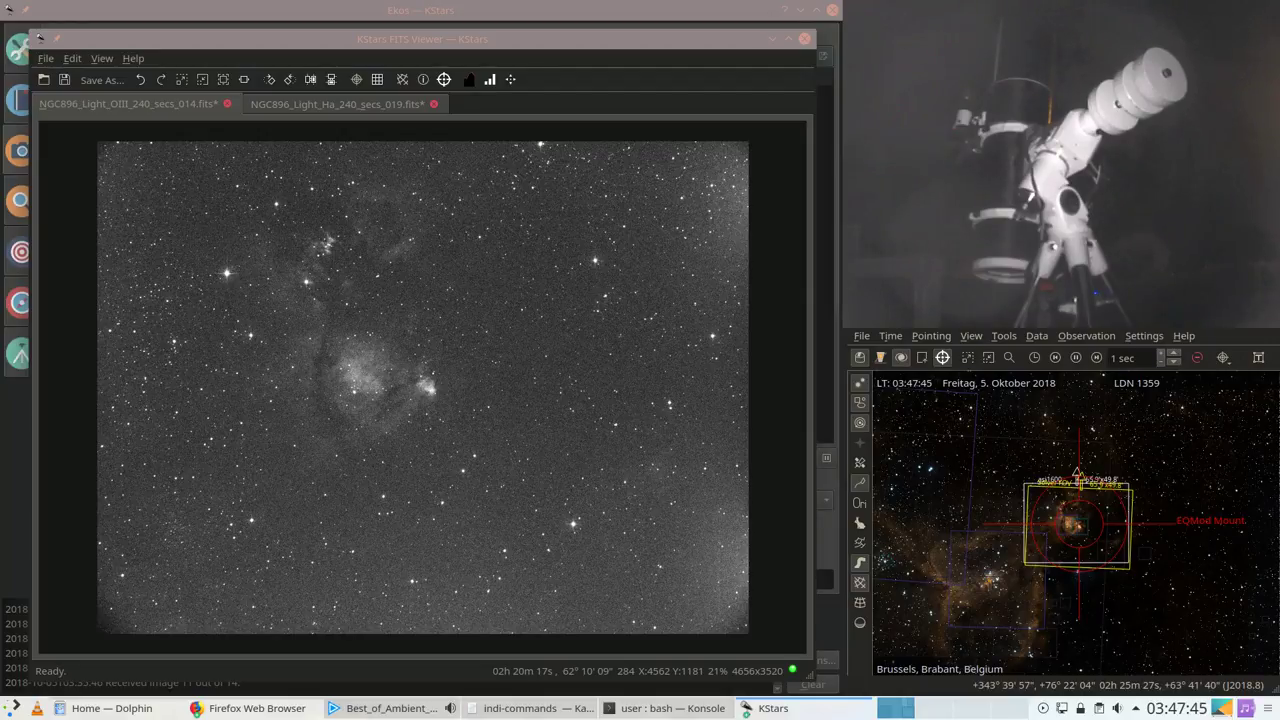
# Step: Check the capture sequence progress in Ekos and switch to the bash session in Konsole
pyautogui.click(431, 24)
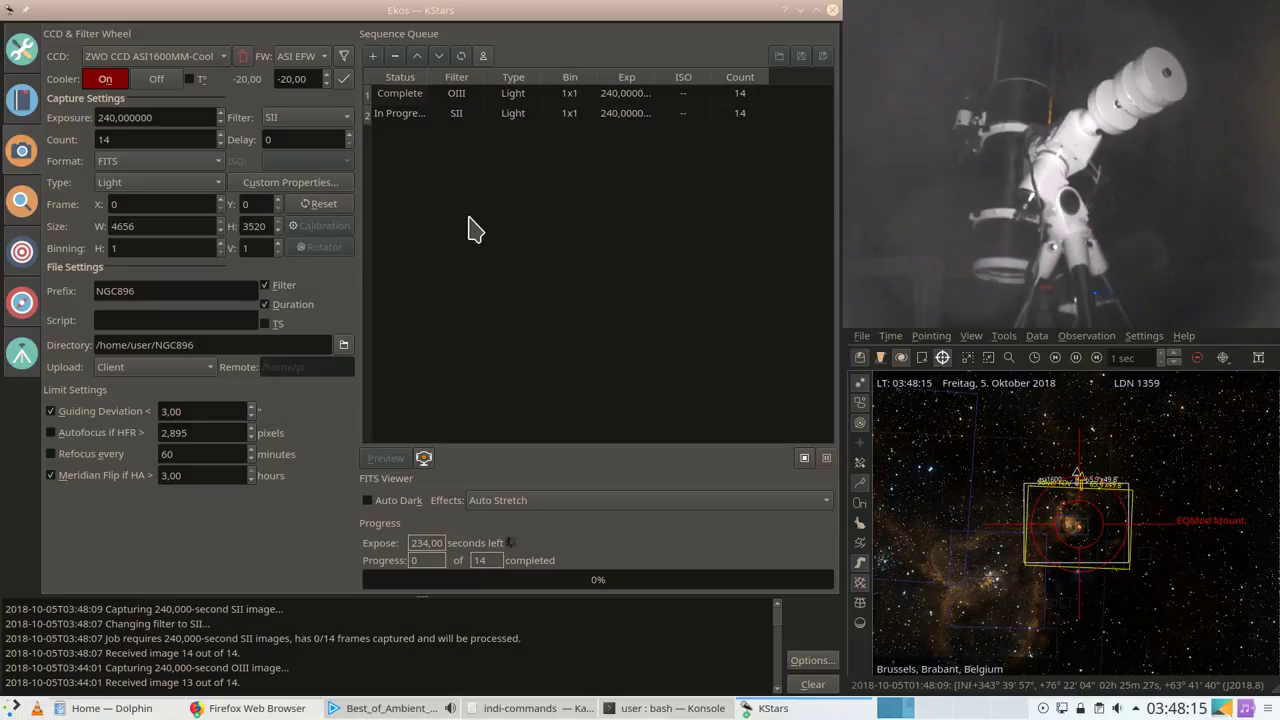
pyautogui.click(610, 708)
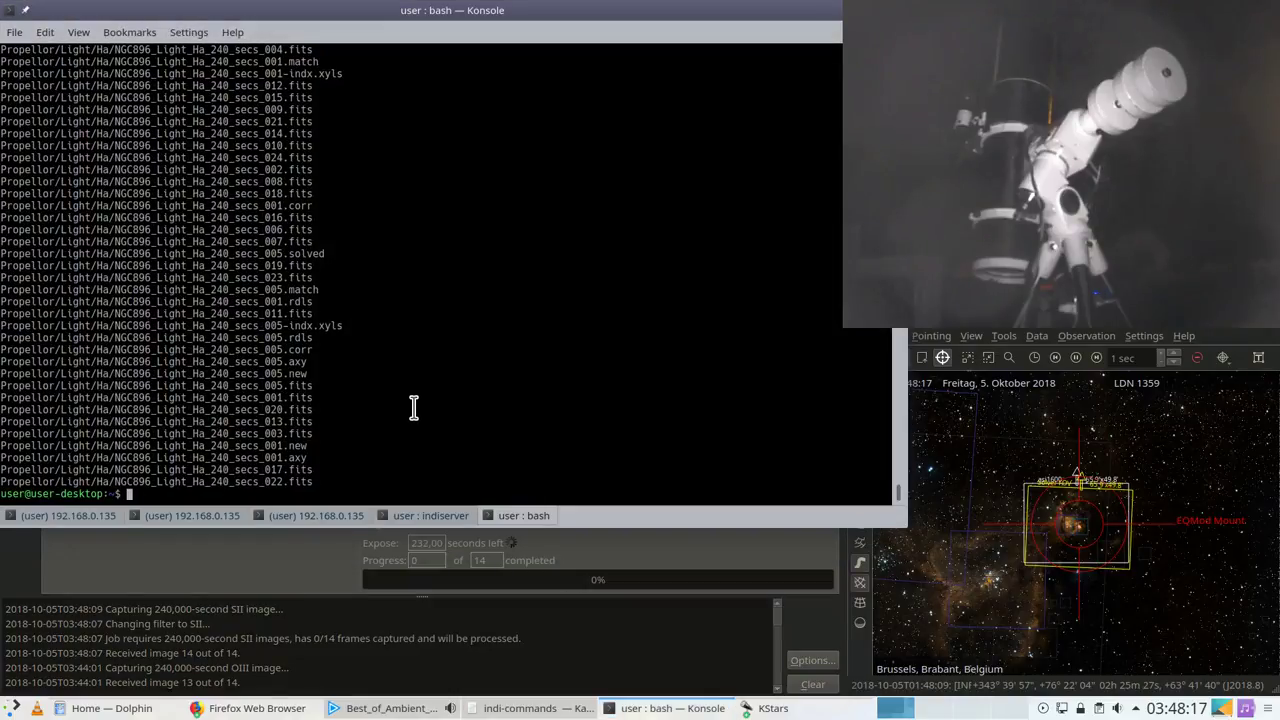
pyautogui.press('Up')
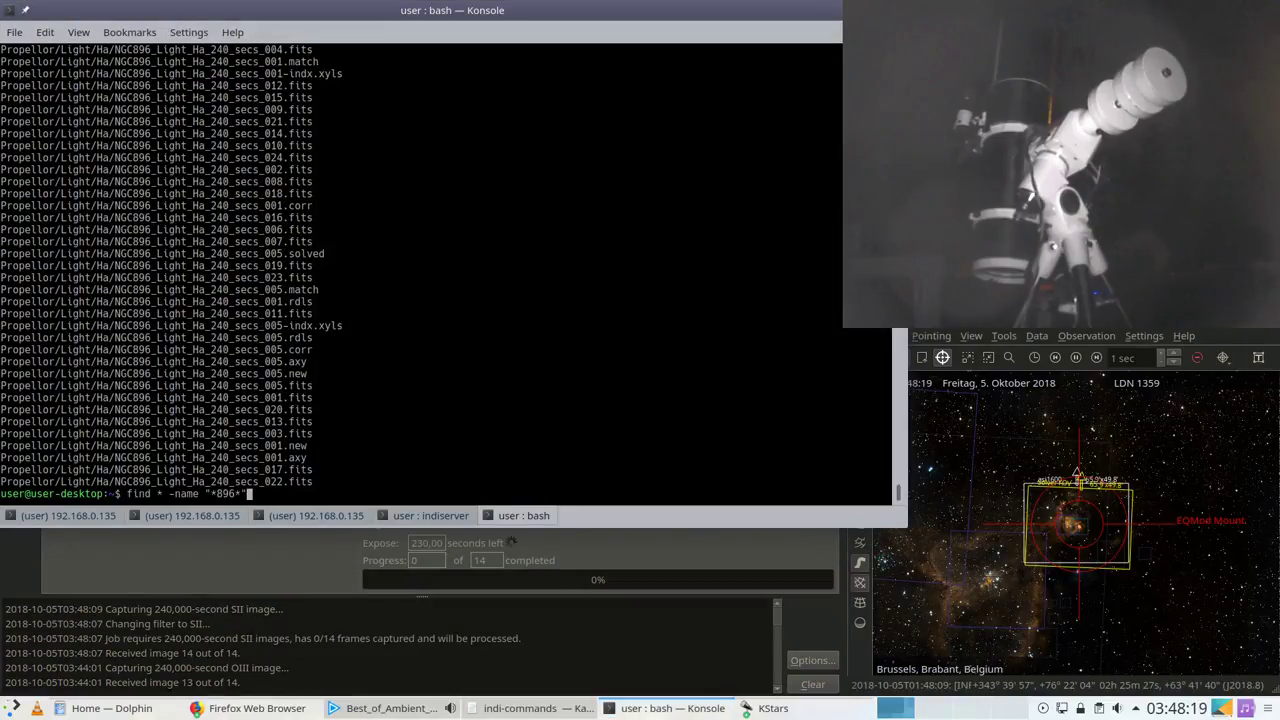
pyautogui.hotkey('ctrl', 'w')
pyautogui.write('ce')
pyautogui.press('Tab')
pyautogui.hotkey('ctrl', 'w')
pyautogui.hotkey('ctrl', 'w')
pyautogui.write('ls')
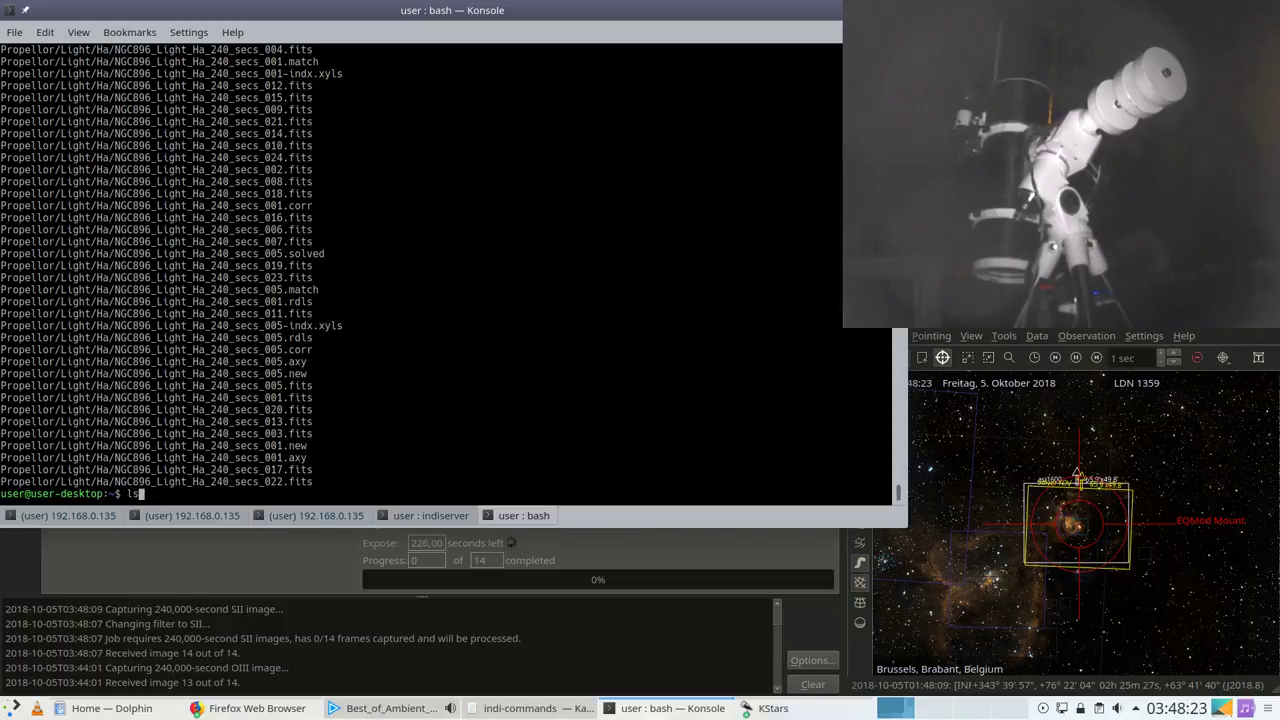
pyautogui.press('Up')
pyautogui.hotkey('ctrl', 'c')
pyautogui.hotkey('ctrl', 'r')
pyautogui.write('fin')
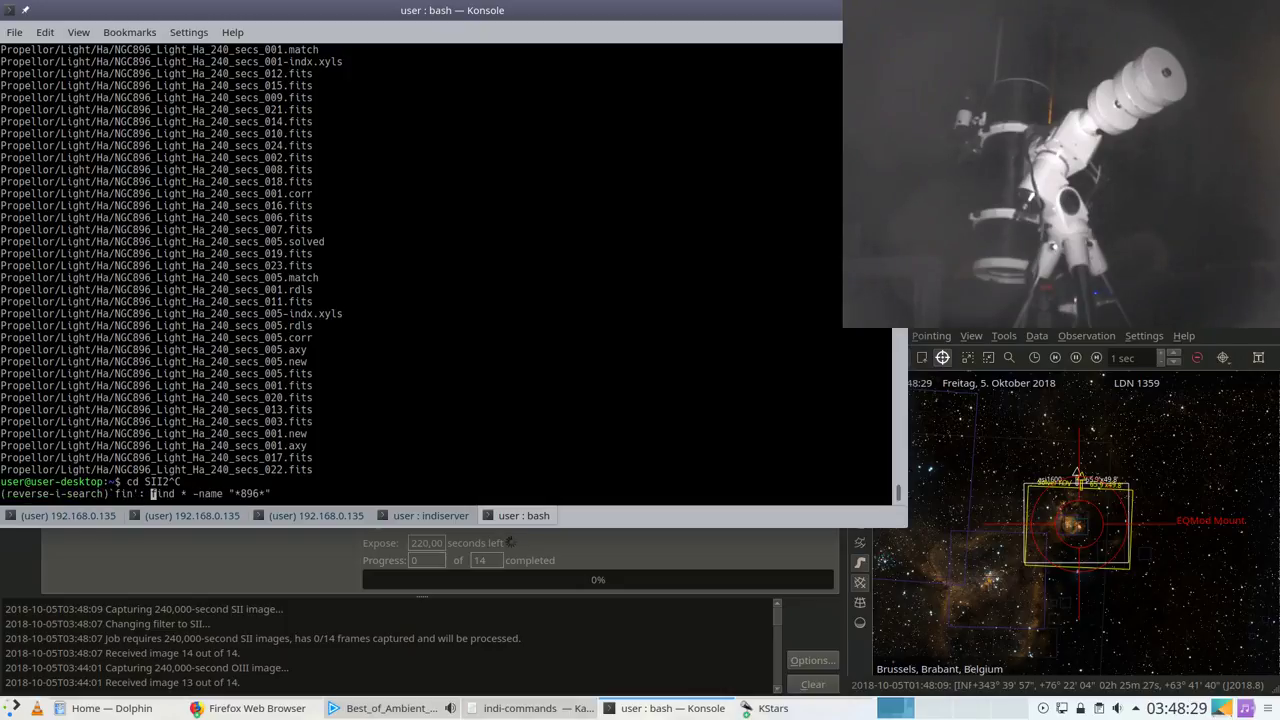
pyautogui.hotkey('ctrl', 'g')
pyautogui.write('cd')
pyautogui.press('Up')
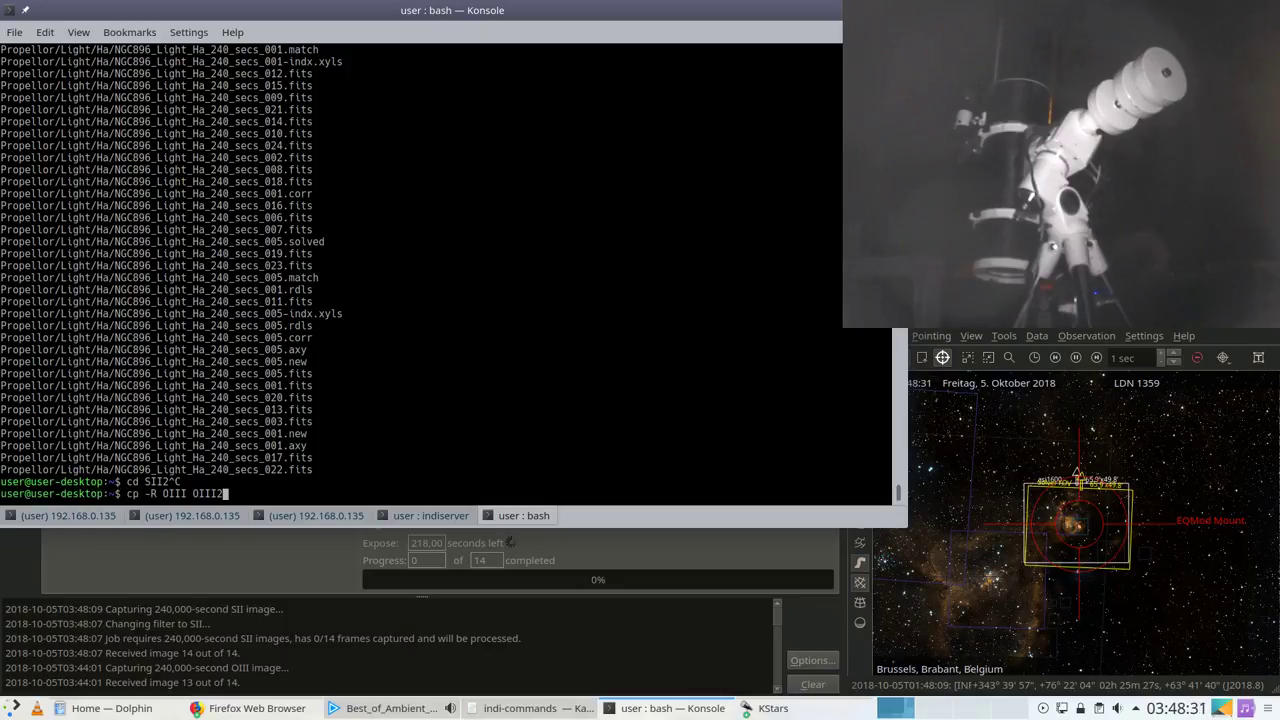
pyautogui.hotkey('ctrl', 'c')
# Step: List everything changed within the last day with find * -ctime -1 and look through the Wizard and NGC896 entries
pyautogui.write('find ')
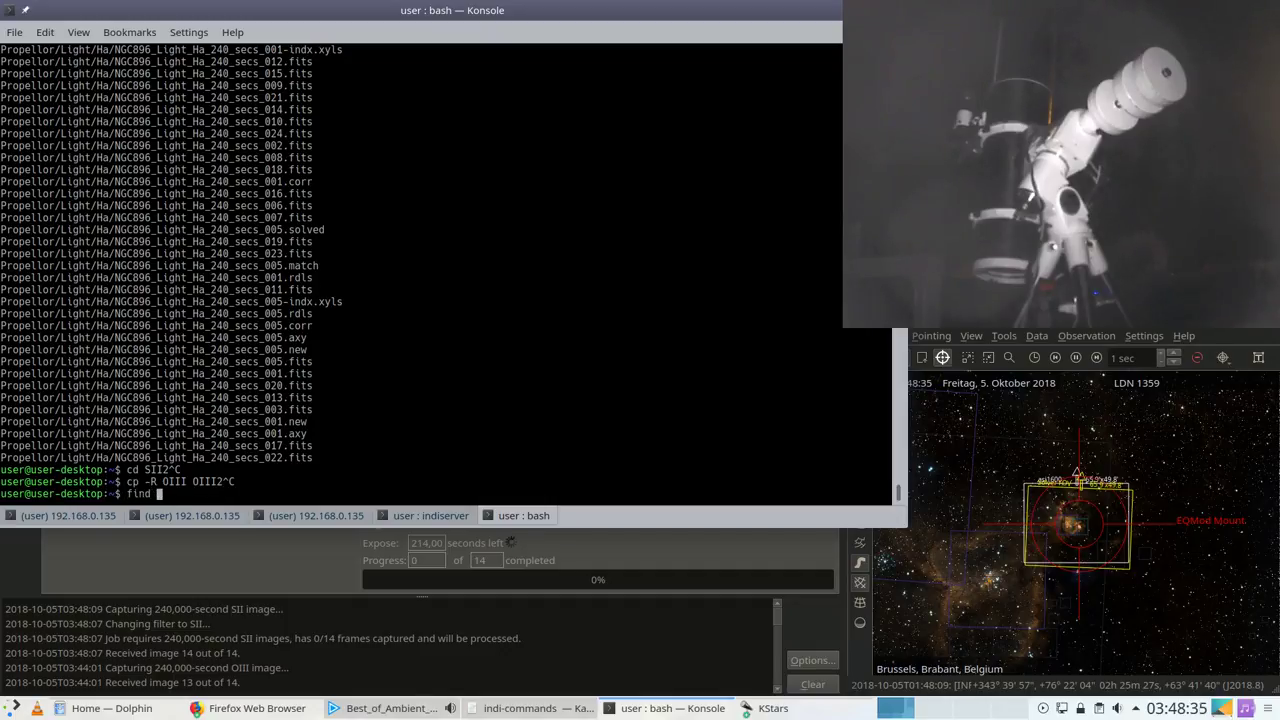
pyautogui.write('* -ctime -2')
pyautogui.press('BackSpace')
pyautogui.write('1')
pyautogui.press('Return')
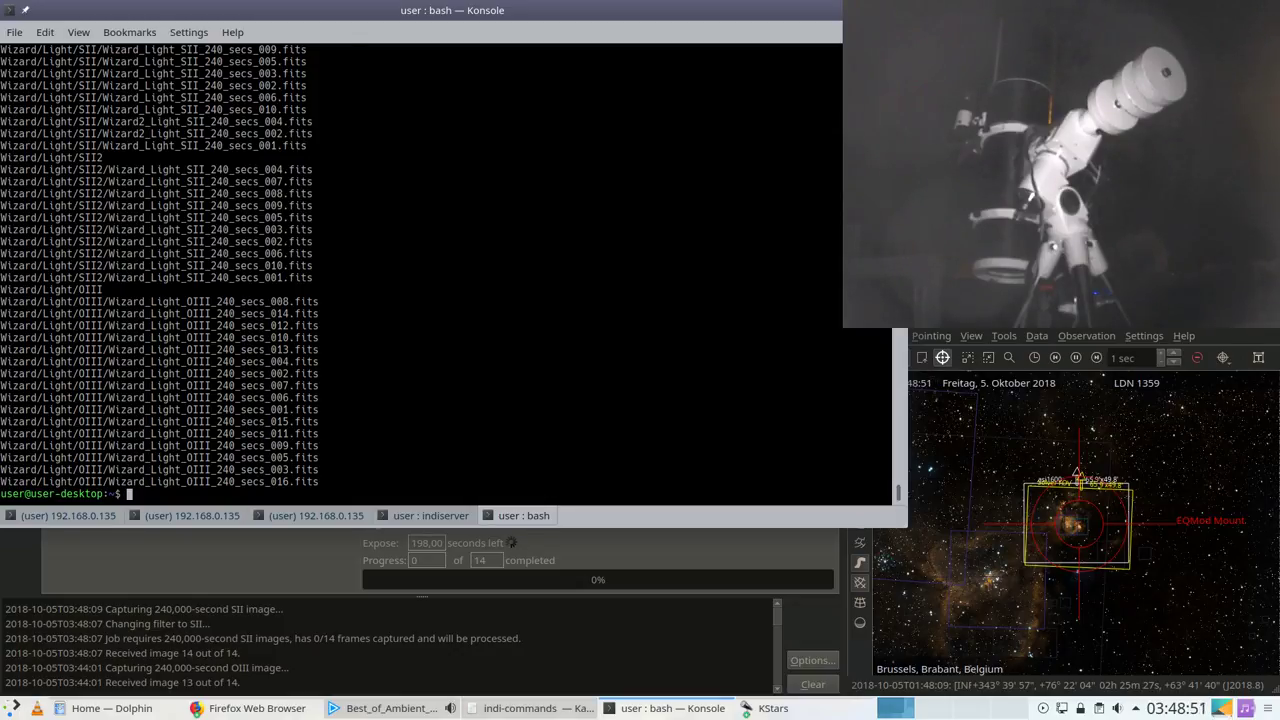
pyautogui.scroll(4, 414, 406)
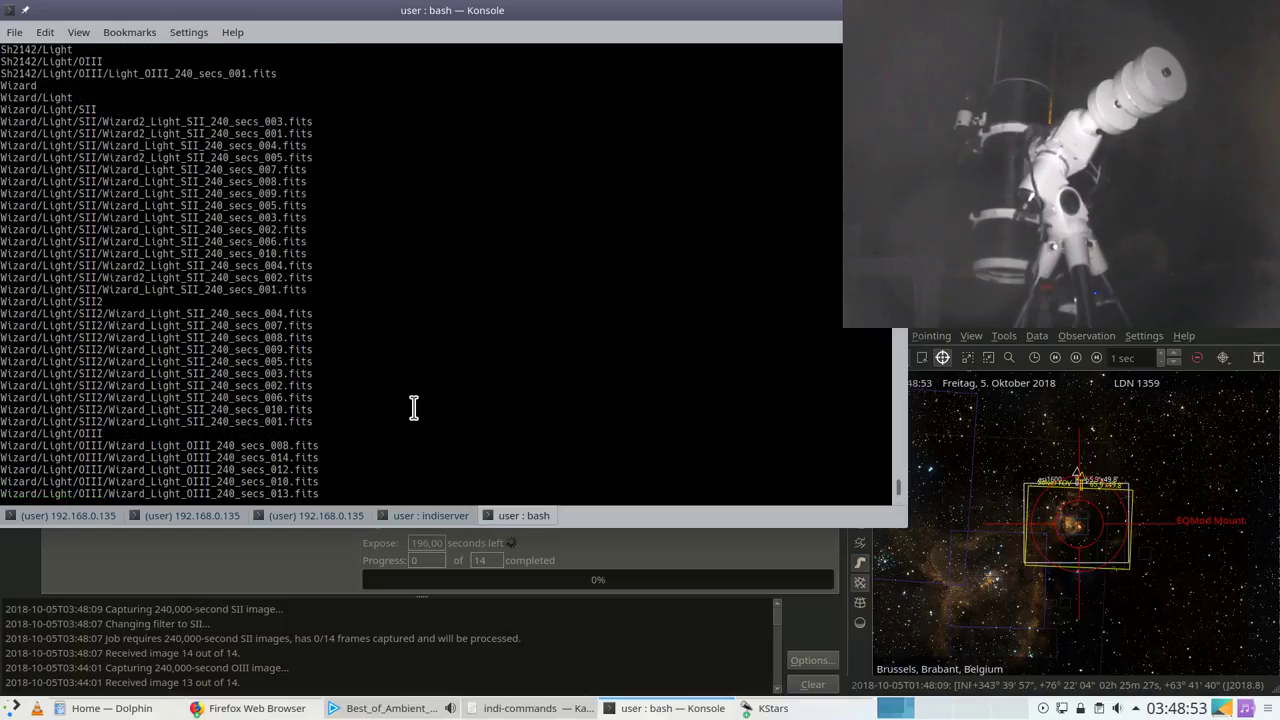
pyautogui.scroll(8, 414, 406)
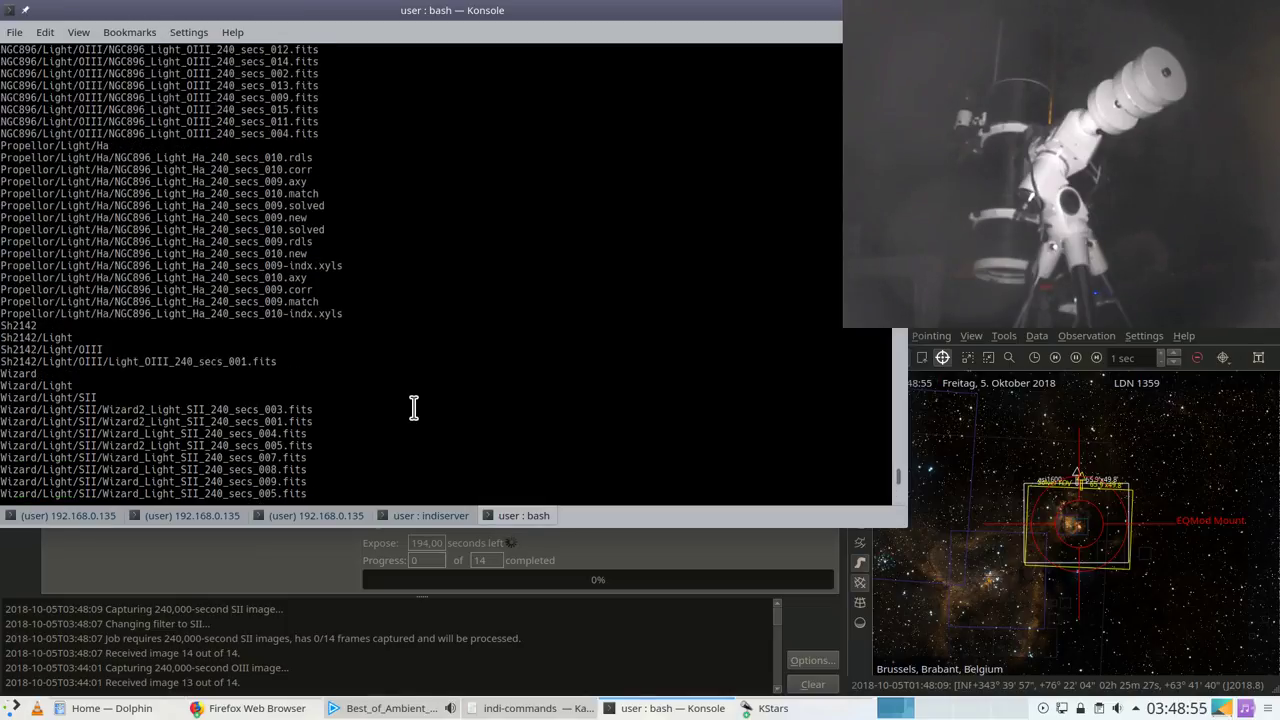
pyautogui.scroll(4, 414, 406)
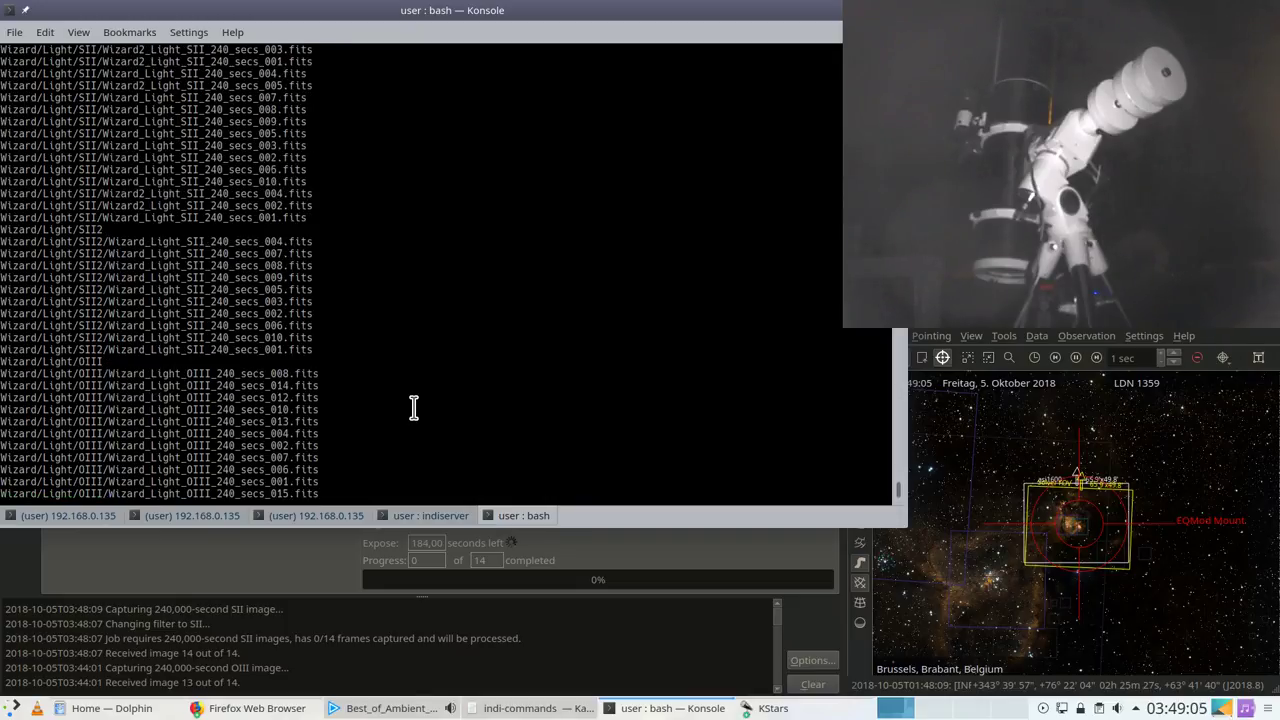
pyautogui.scroll(2, 413, 407)
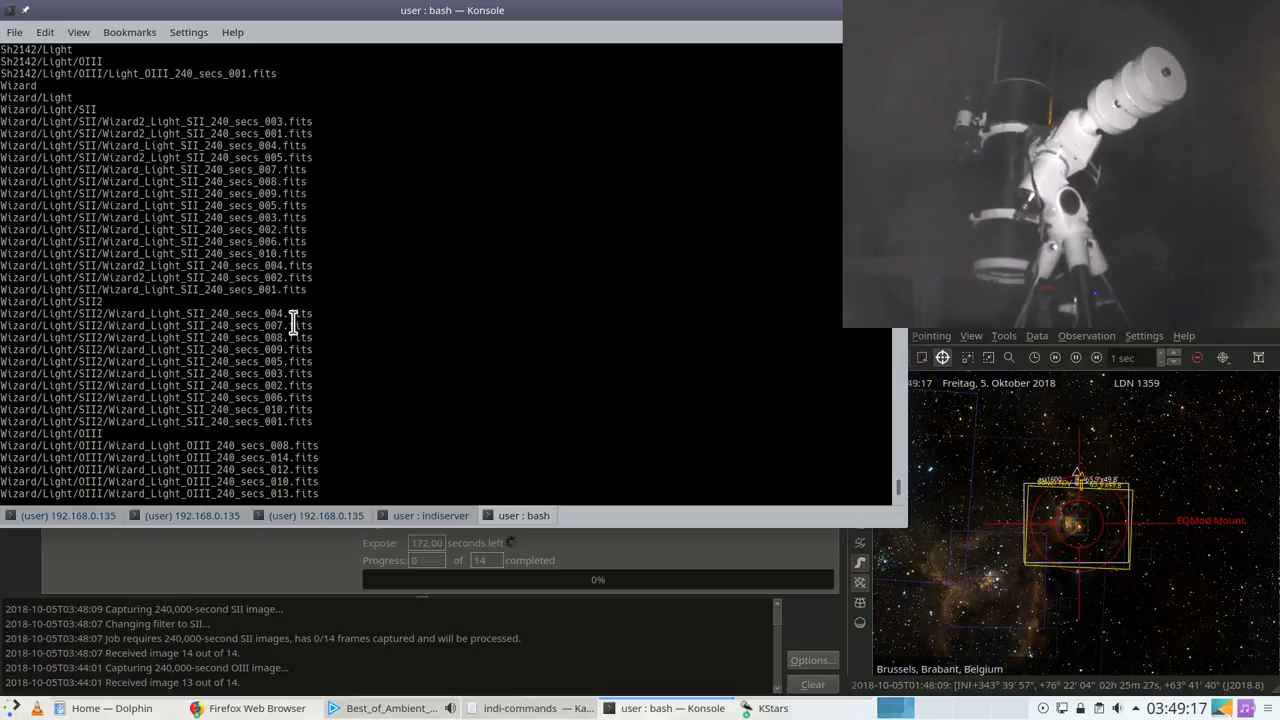
# Step: Copy the path Wizard/Light/SII2 from the listing and change into that directory
pyautogui.moveTo(4, 300); pyautogui.dragTo(103, 301)
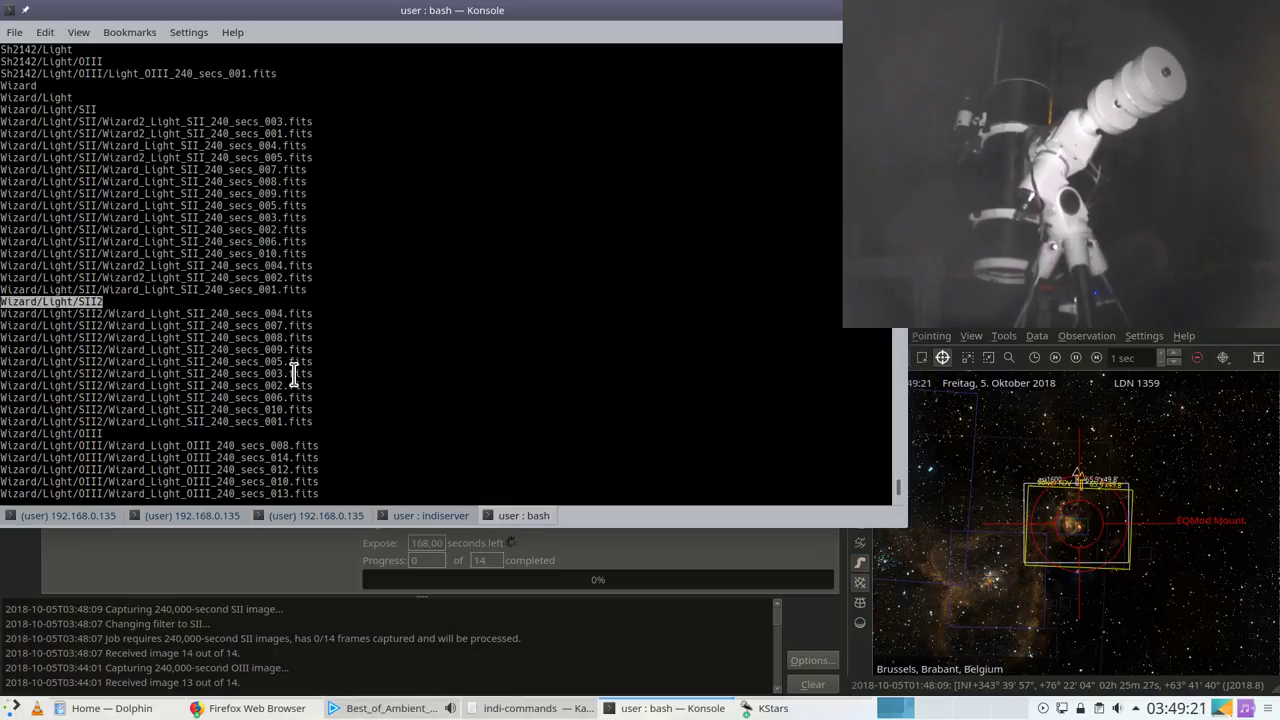
pyautogui.scroll(-4, 294, 373)
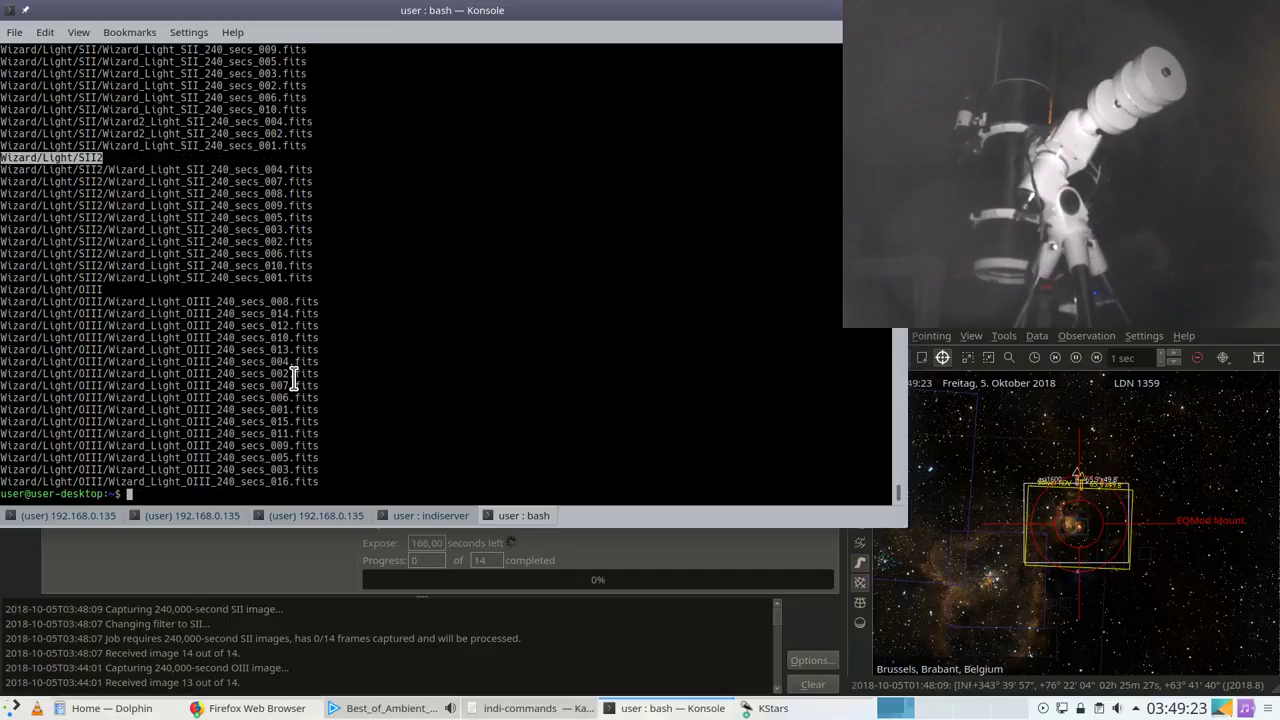
pyautogui.write('cd')
pyautogui.press('shift+Insert')
pyautogui.press('Return')
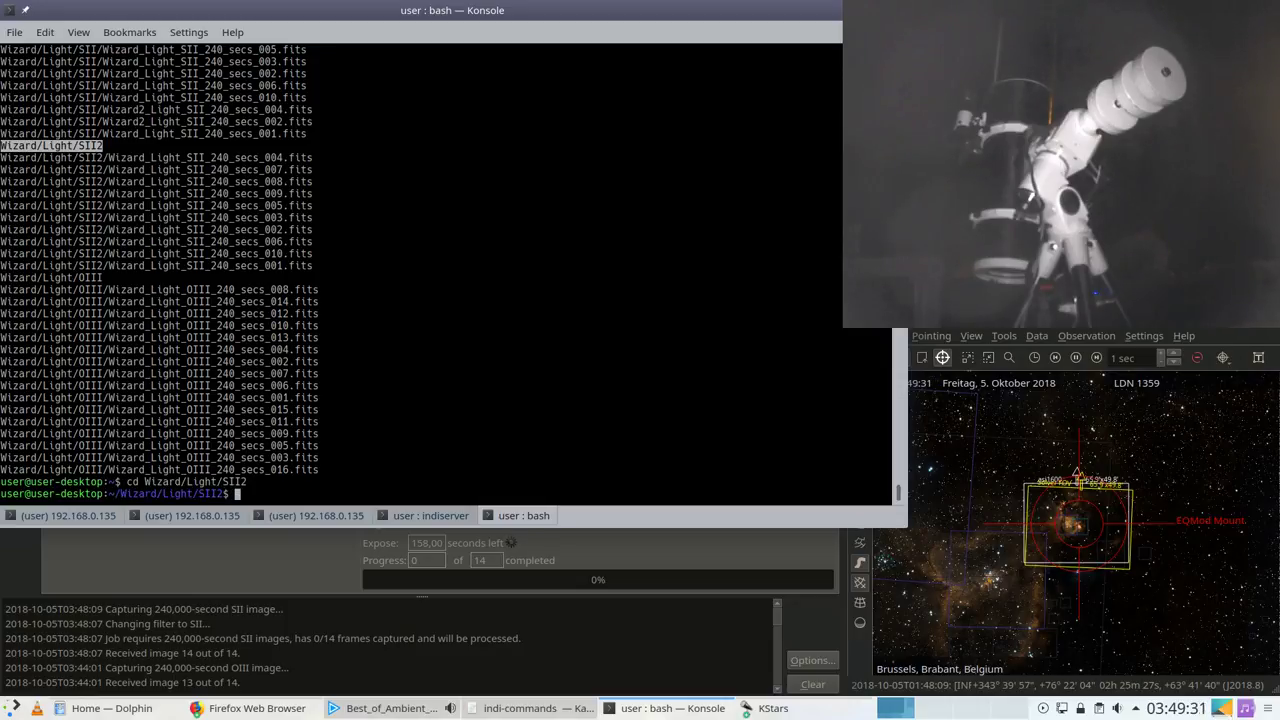
# Step: List the files in SII2, go up to Wizard/Light and list the SII folder for comparison
pyautogui.write('ls')
pyautogui.press('Return')
pyautogui.write('cd ..')
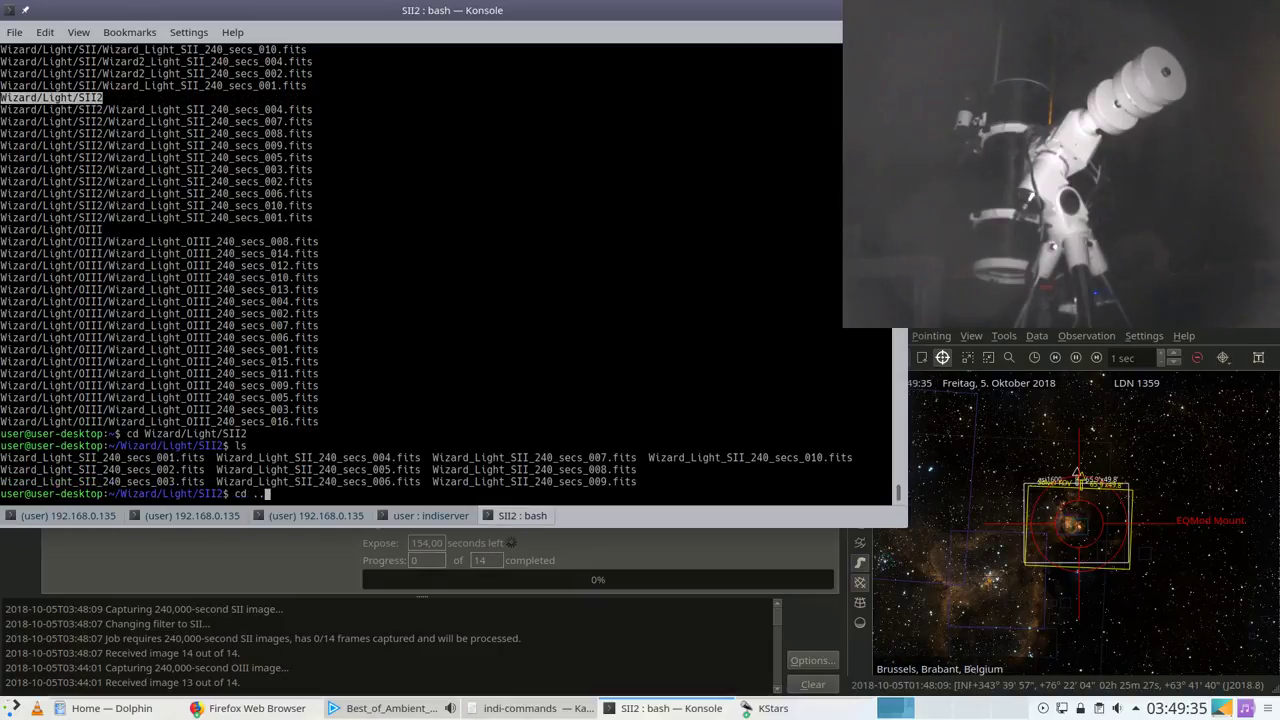
pyautogui.press('Return')
pyautogui.write('ls SII')
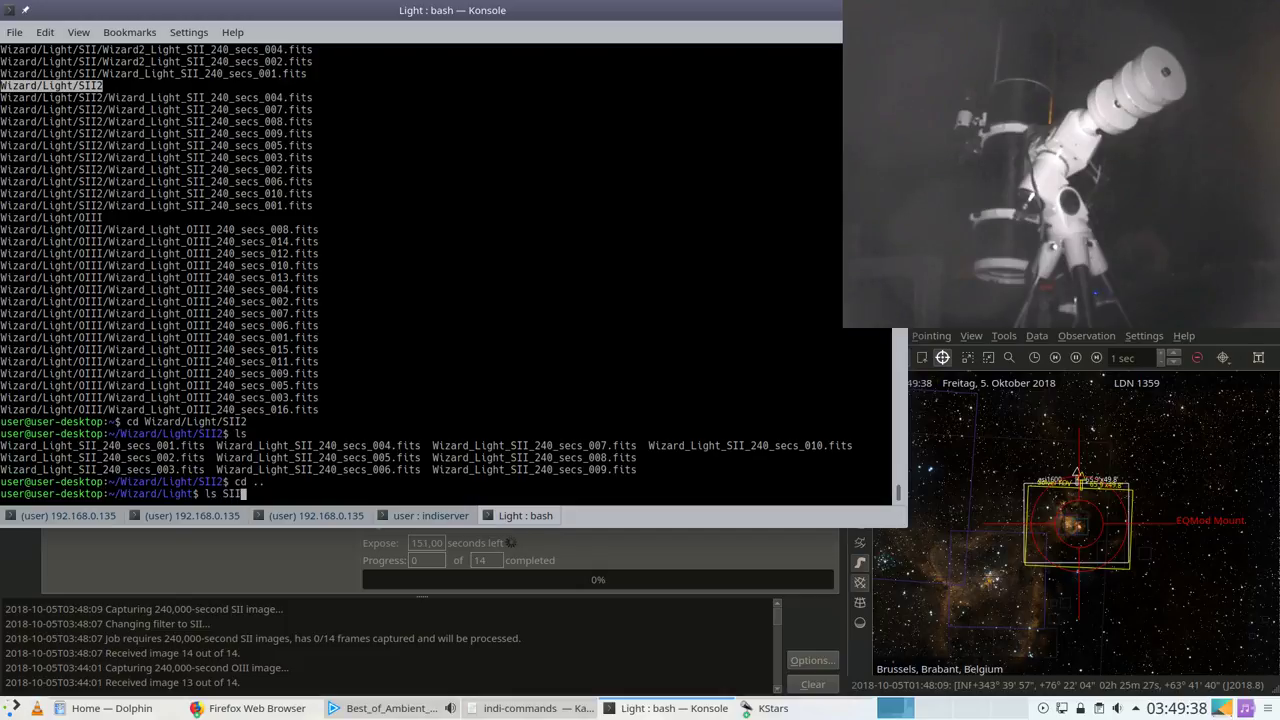
pyautogui.press('Return')
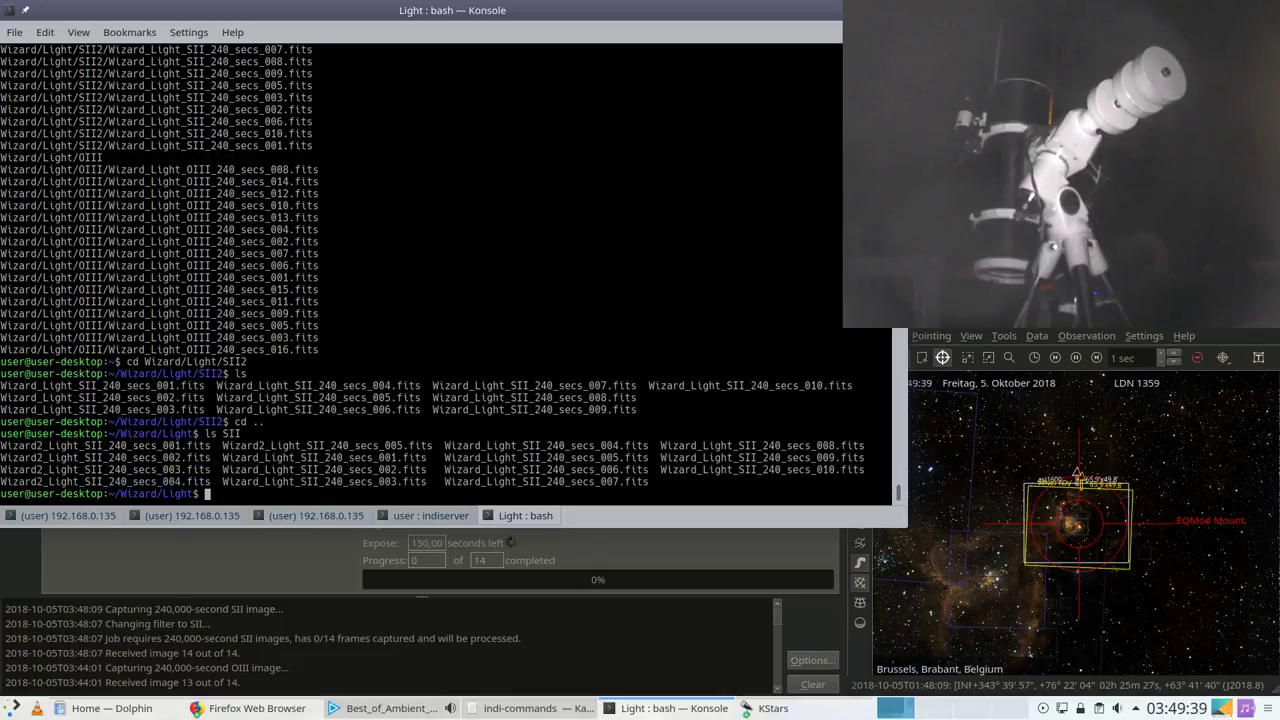
# Step: Delete the SII2 folder with all its contents using rm -rf, and glance at the indiserver session's log
pyautogui.write('rm -rf SII2/')
pyautogui.press('Return')
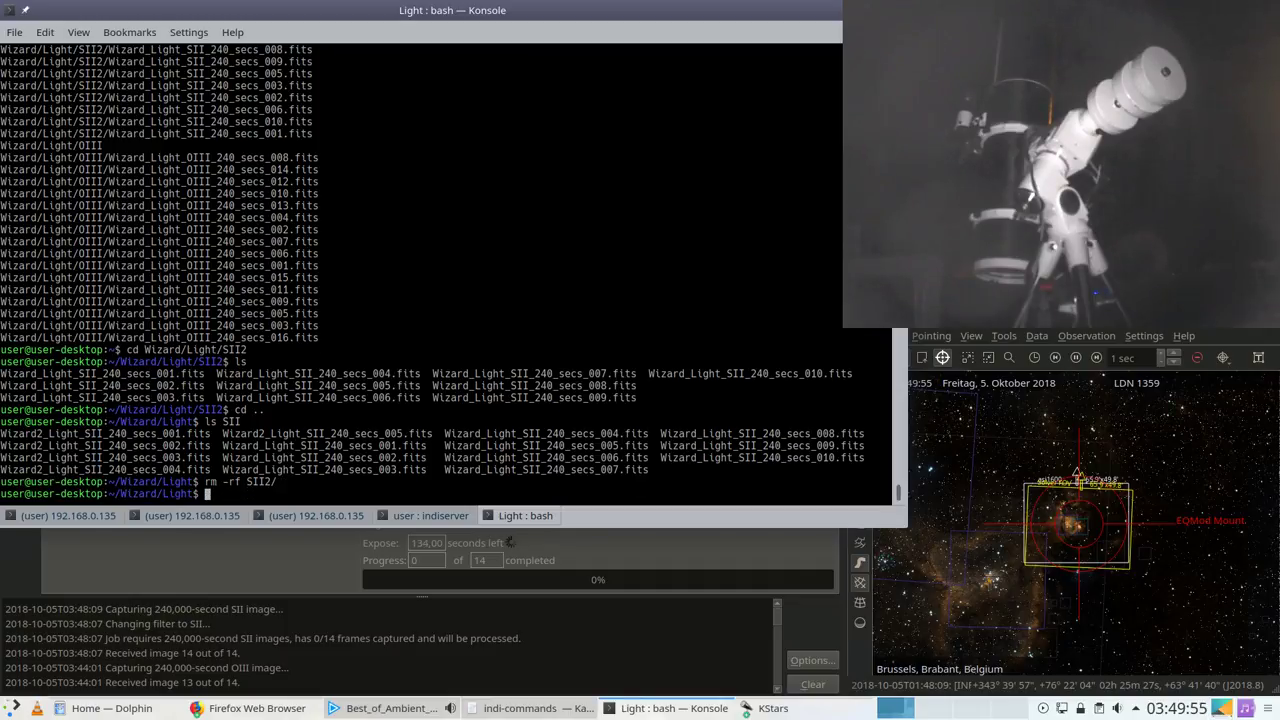
pyautogui.click(445, 515)
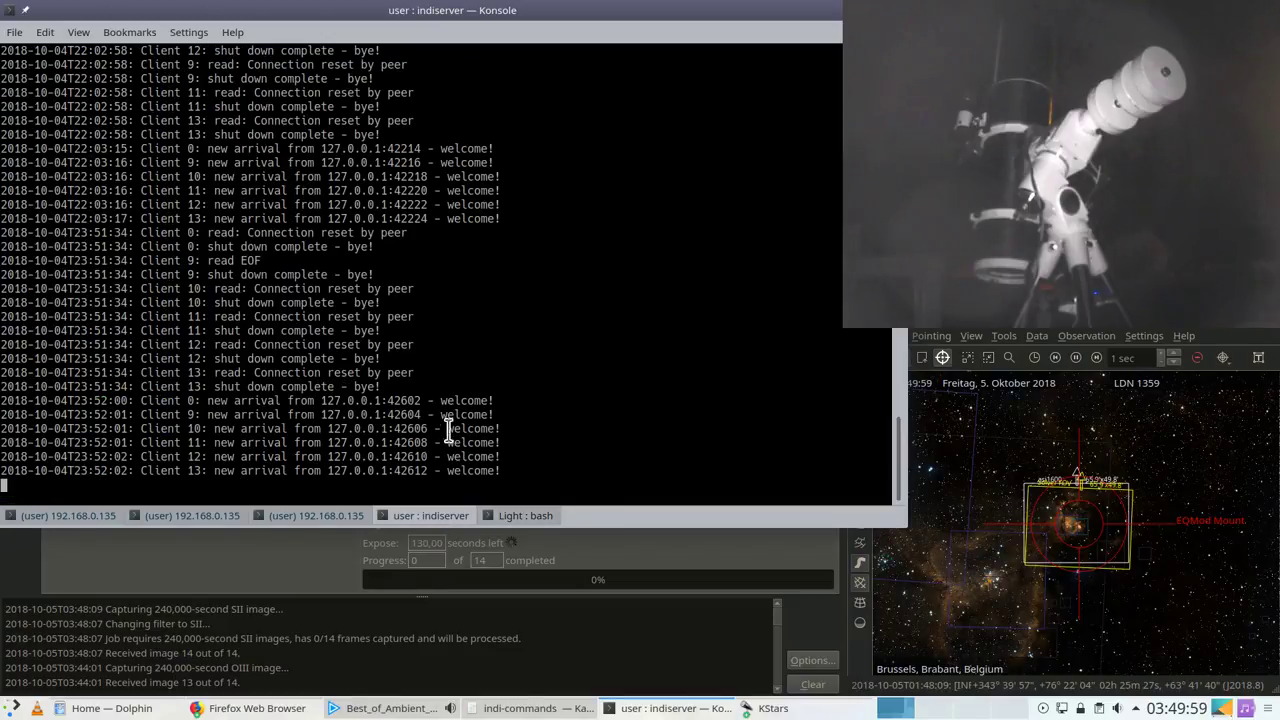
pyautogui.click(510, 518)
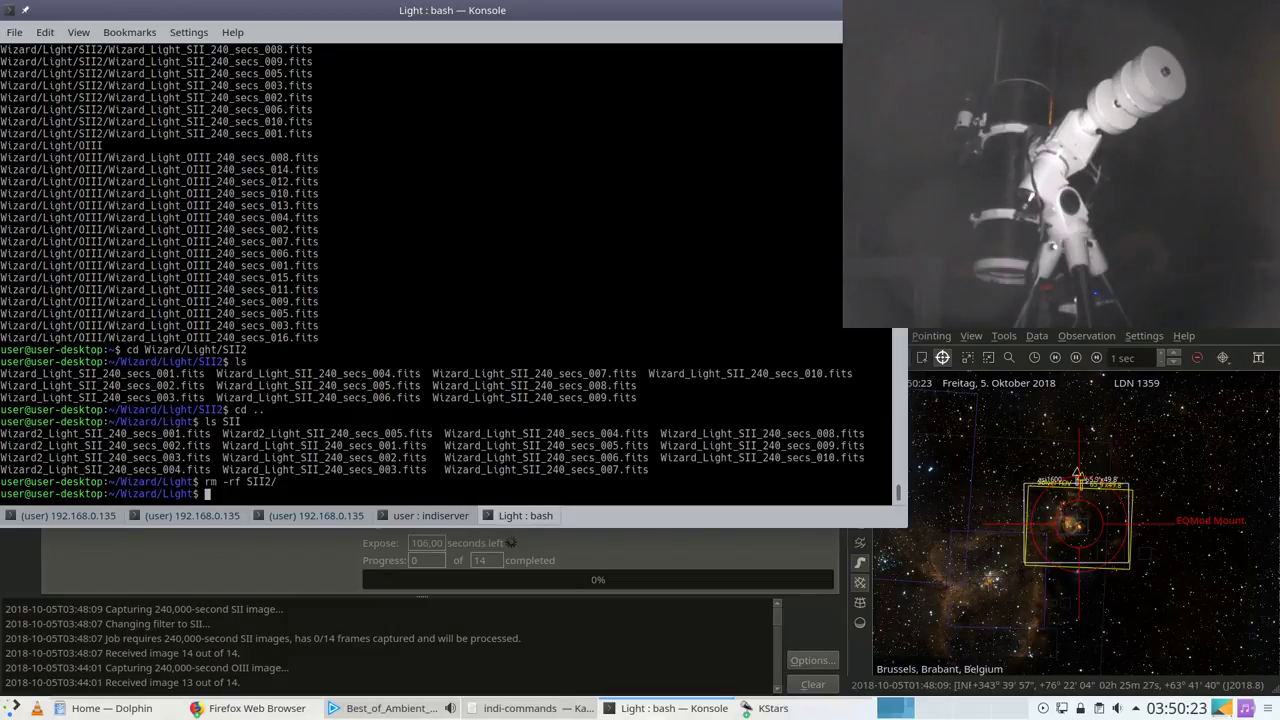
# Step: Return to the home directory, rerun find * -ctime -1 and look through the Propellor and NGC896 entries
pyautogui.write('cd ..')
pyautogui.press('Return')
pyautogui.write('cd ..')
pyautogui.press('Return')
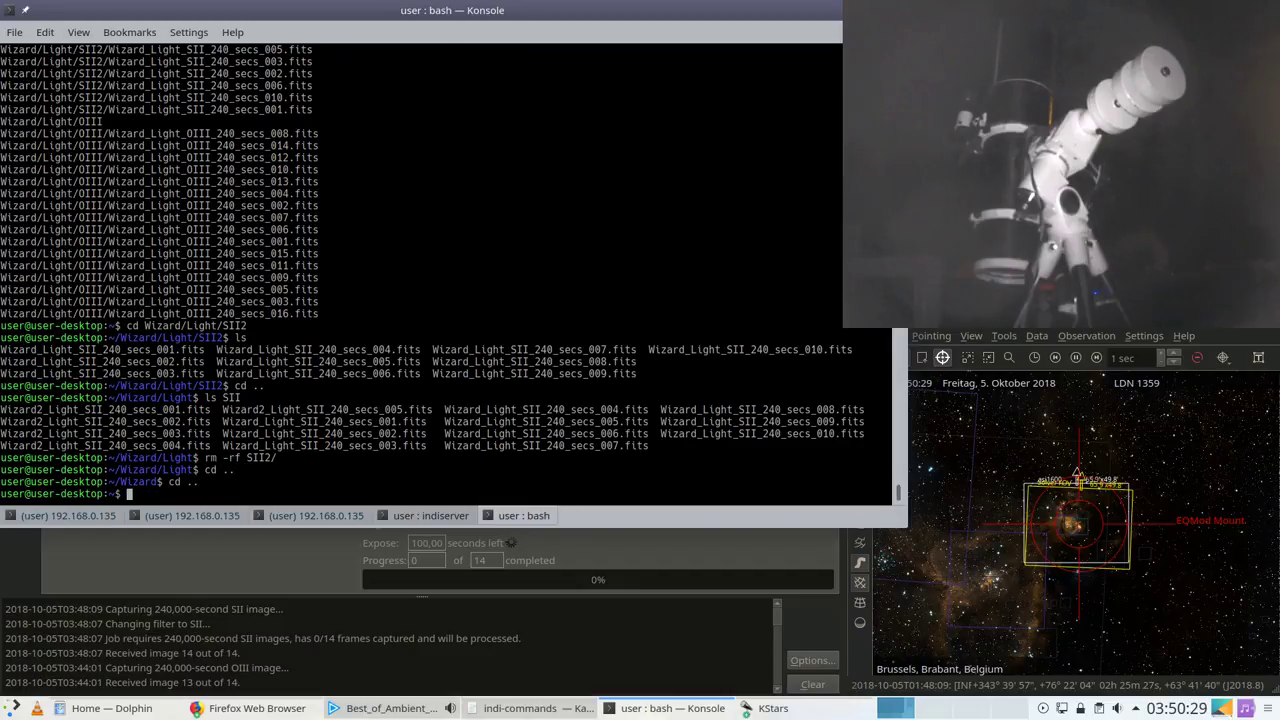
pyautogui.hotkey('ctrl', 'r')
pyautogui.write('fin')
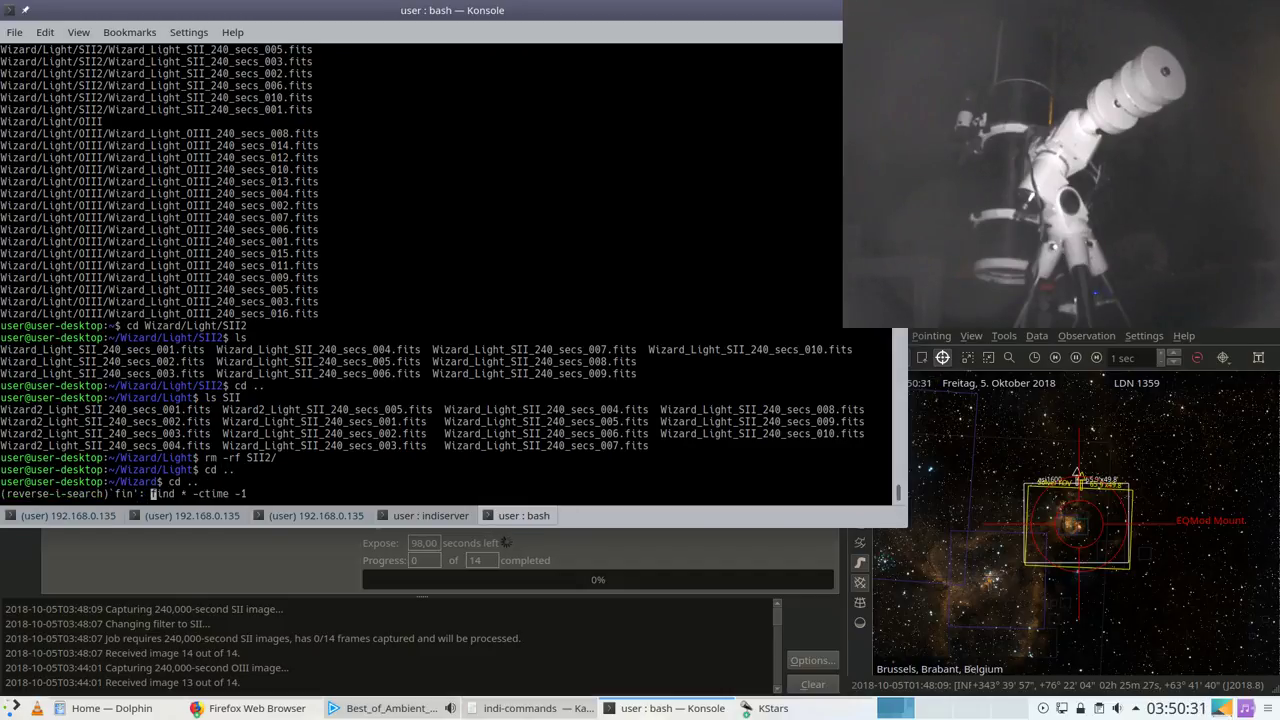
pyautogui.press('Return')
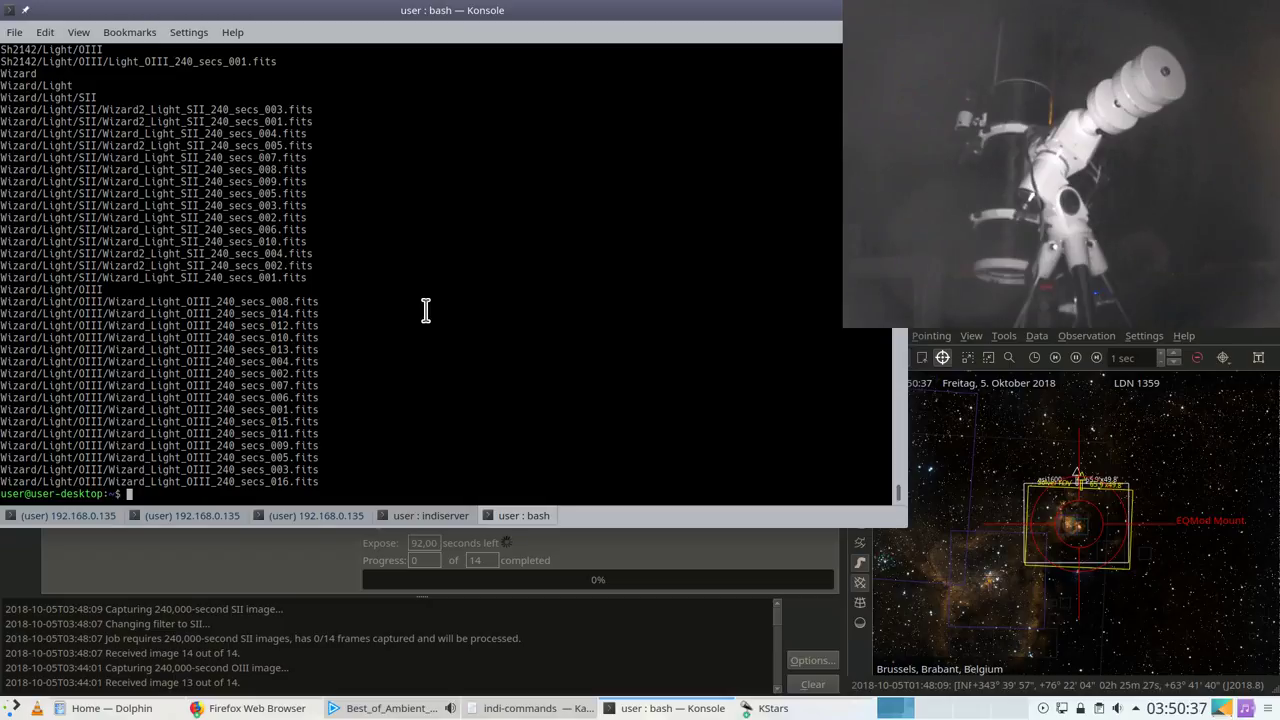
pyautogui.scroll(8, 425, 311)
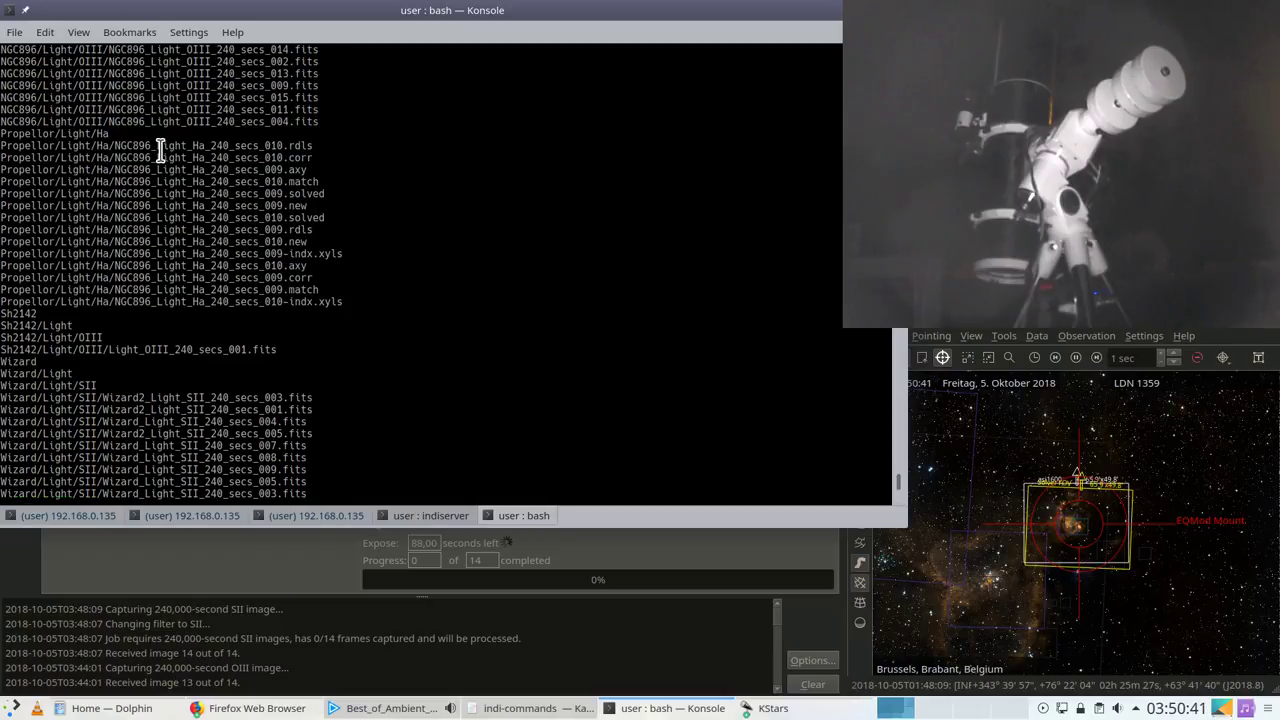
pyautogui.scroll(3, 160, 150)
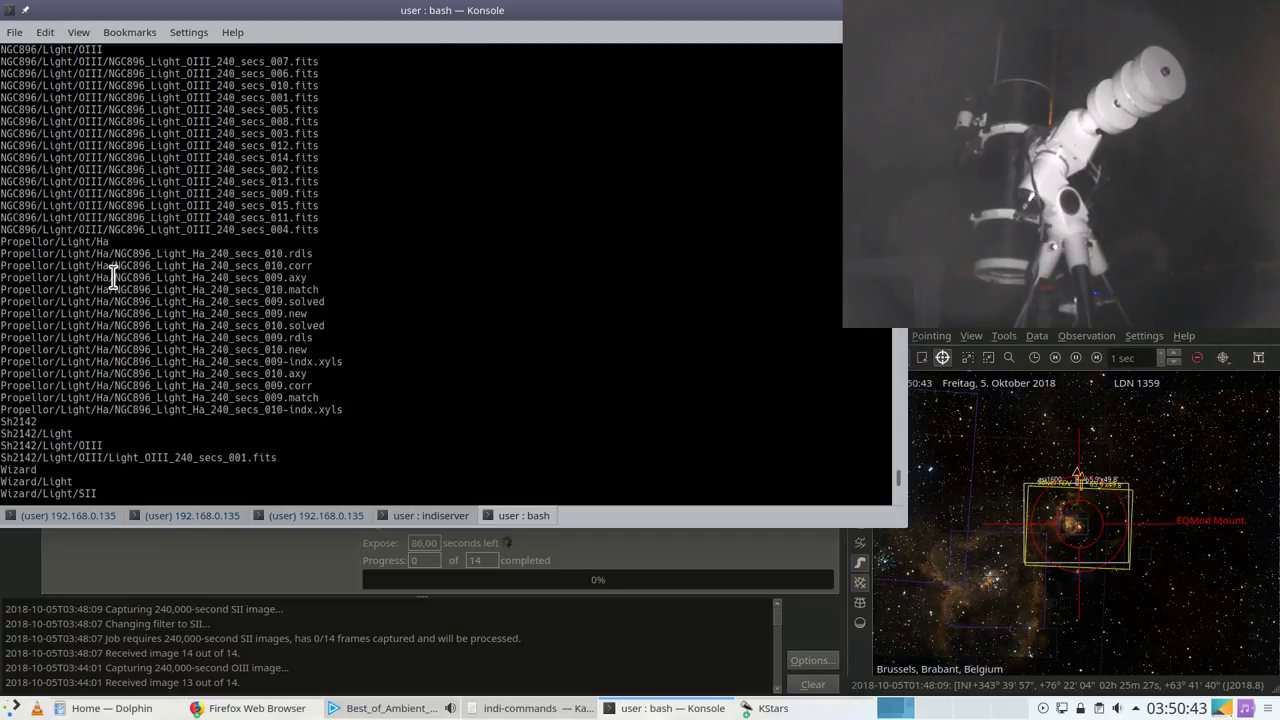
# Step: Begin a mkdir command with the path NGC896/Light/, taken from the OIII entries in the file listing
pyautogui.moveTo(2, 277); pyautogui.dragTo(106, 278)
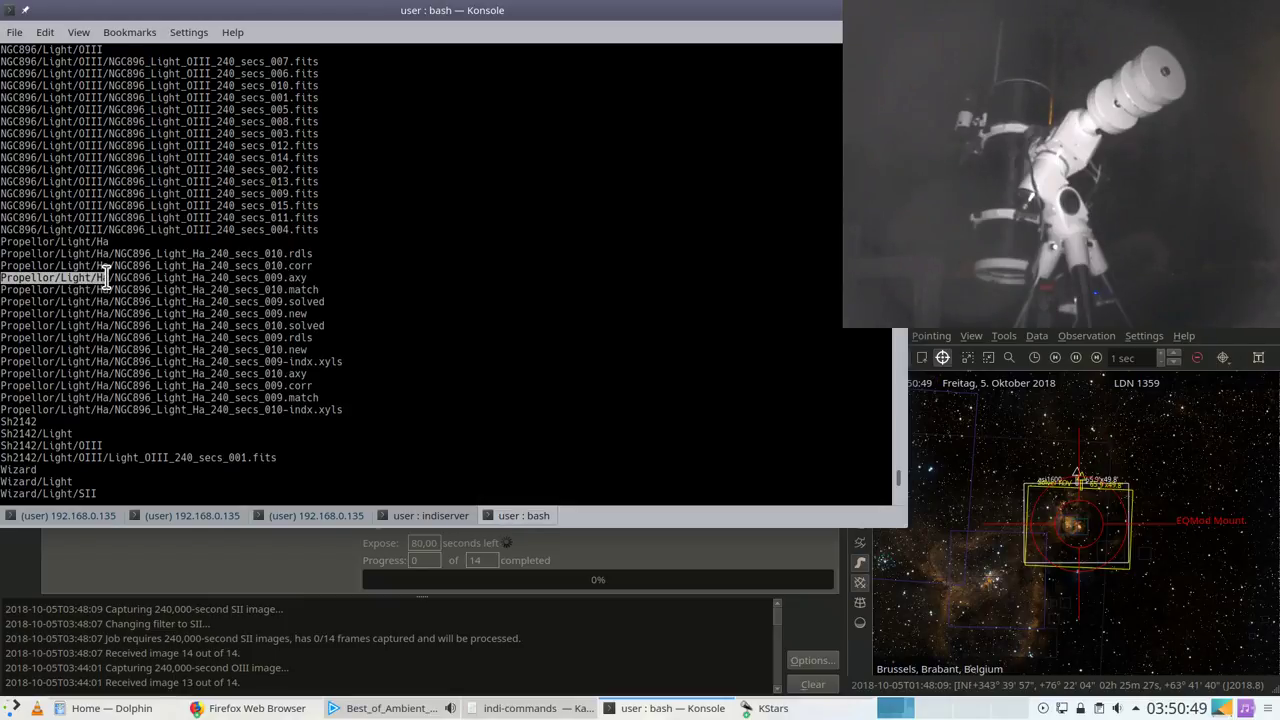
pyautogui.moveTo(2, 229); pyautogui.dragTo(104, 229)
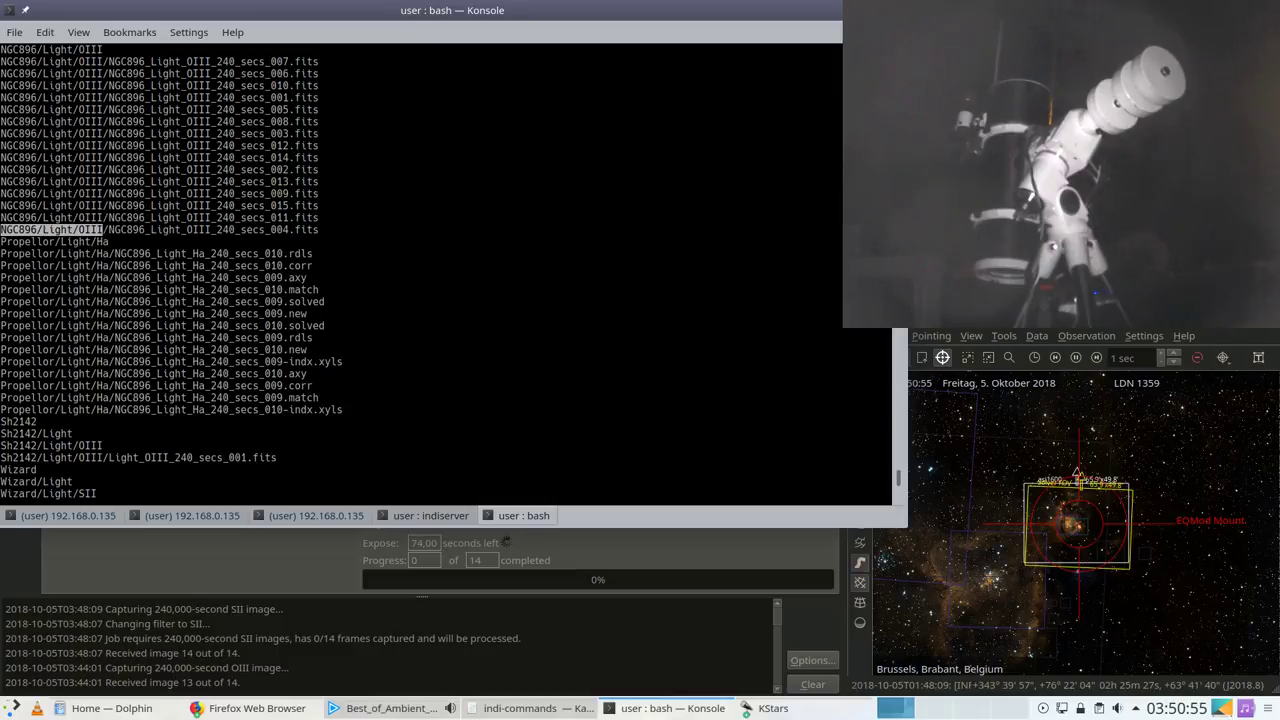
pyautogui.press('Return')
pyautogui.write('mkdir')
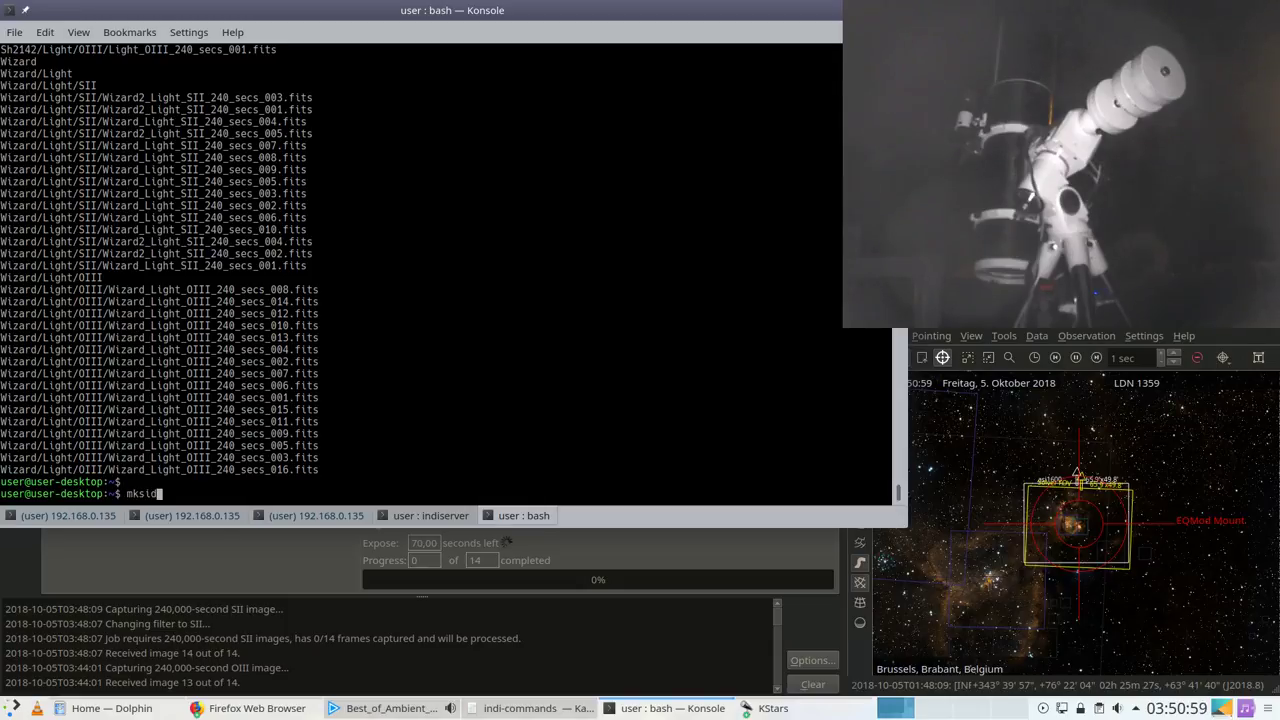
pyautogui.press('BackSpace')
pyautogui.press('BackSpace')
pyautogui.press('BackSpace')
pyautogui.write('dir')
pyautogui.write('NGC896/Light/OIII')
pyautogui.press('BackSpace')
pyautogui.press('BackSpace')
pyautogui.press('BackSpace')
pyautogui.press('BackSpace')
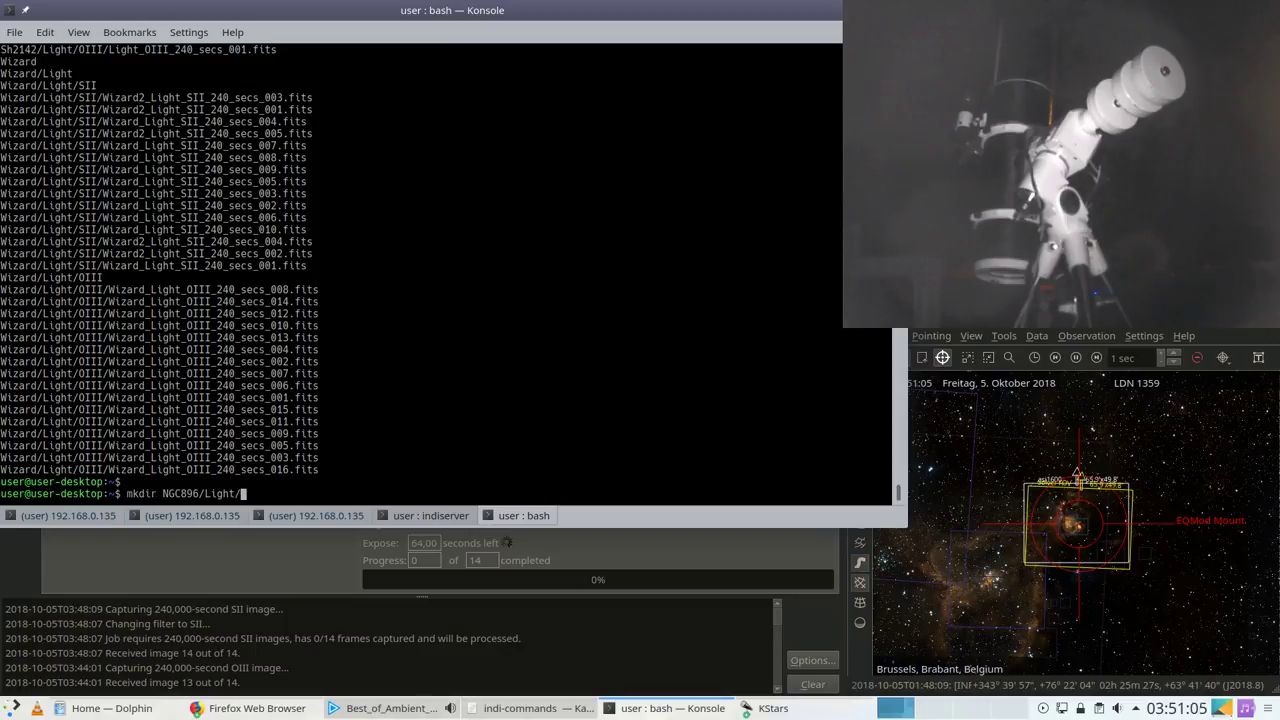
pyautogui.write('SII')
pyautogui.scroll(8, 328, 198)
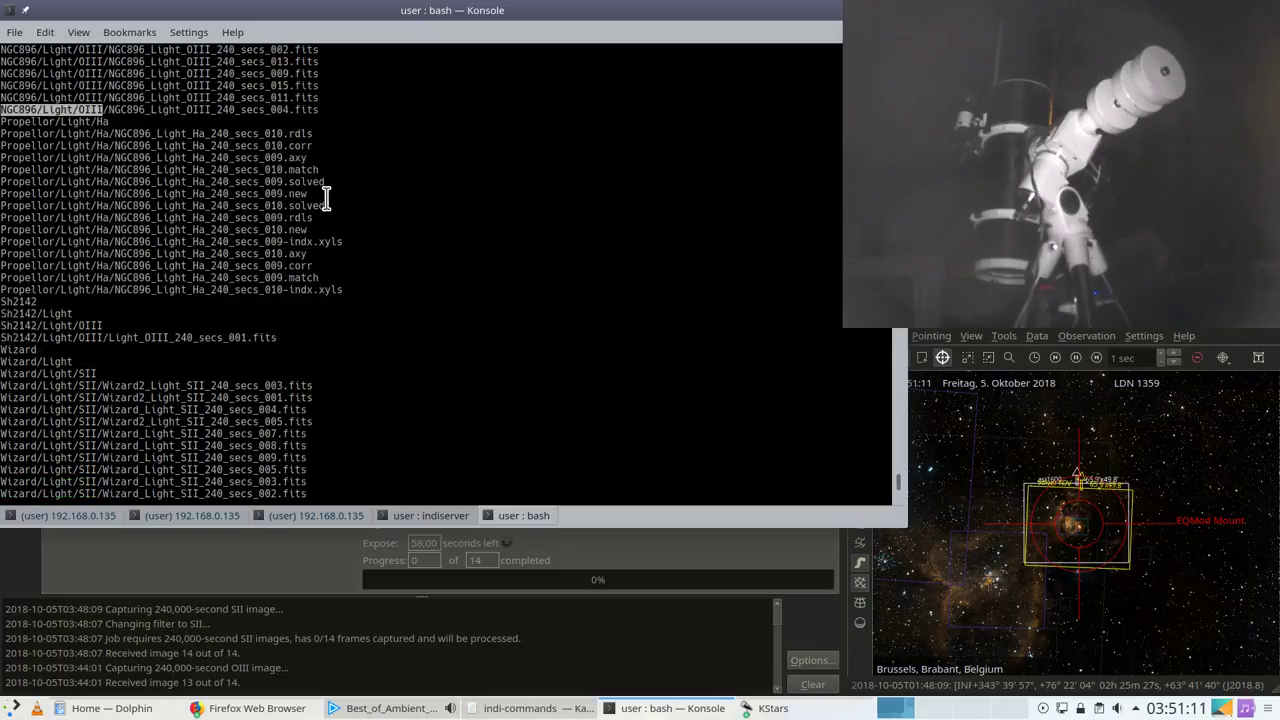
pyautogui.scroll(-10, 326, 198)
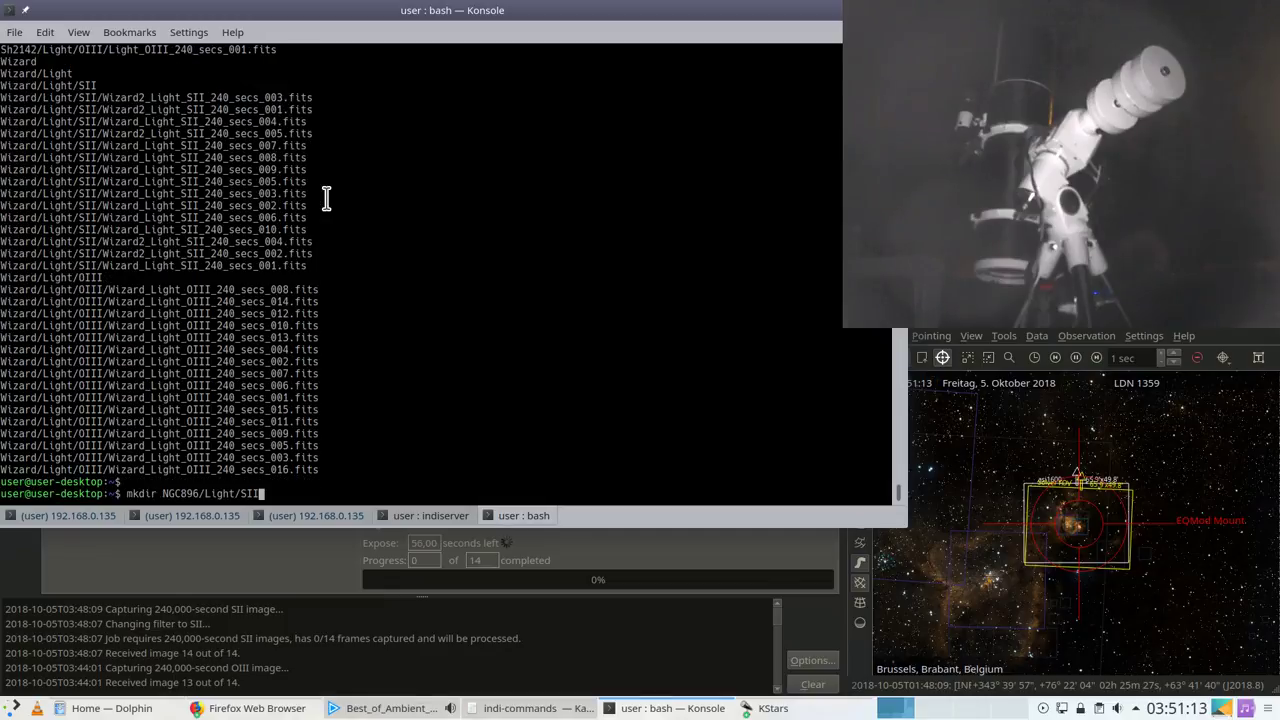
pyautogui.scroll(5, 326, 198)
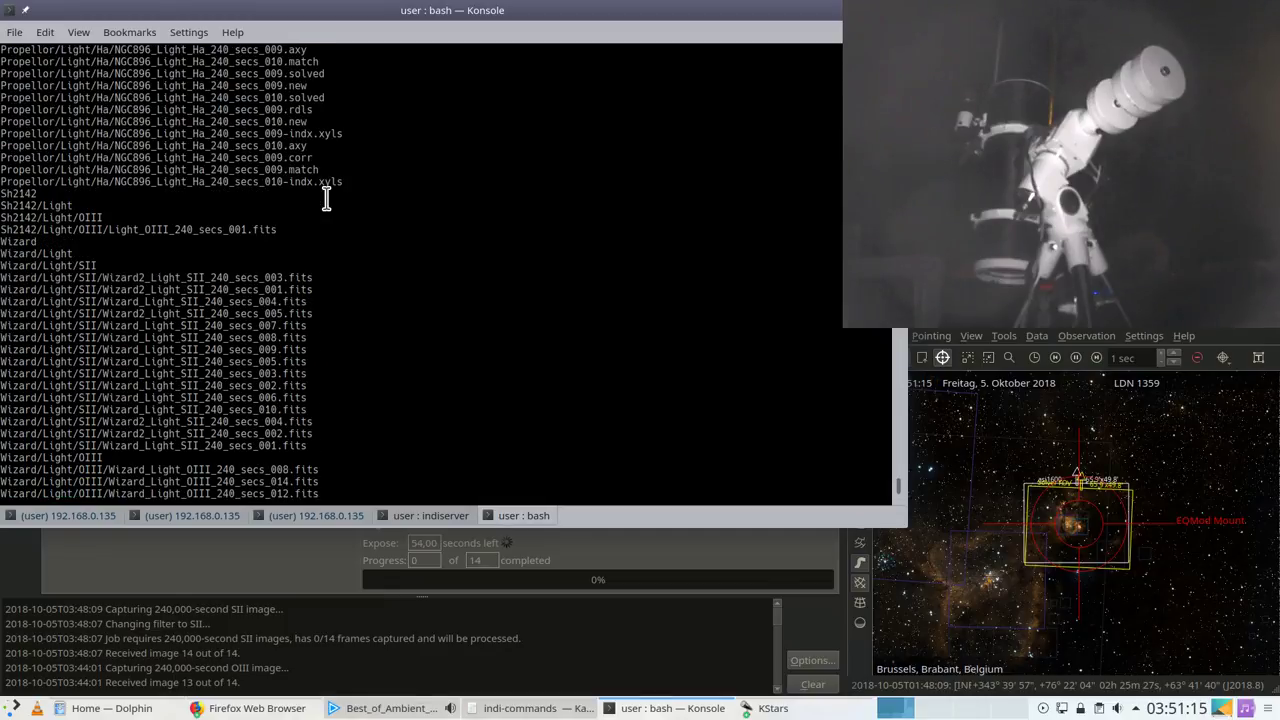
pyautogui.scroll(-5, 326, 198)
pyautogui.press('BackSpace')
pyautogui.press('BackSpace')
pyautogui.press('BackSpace')
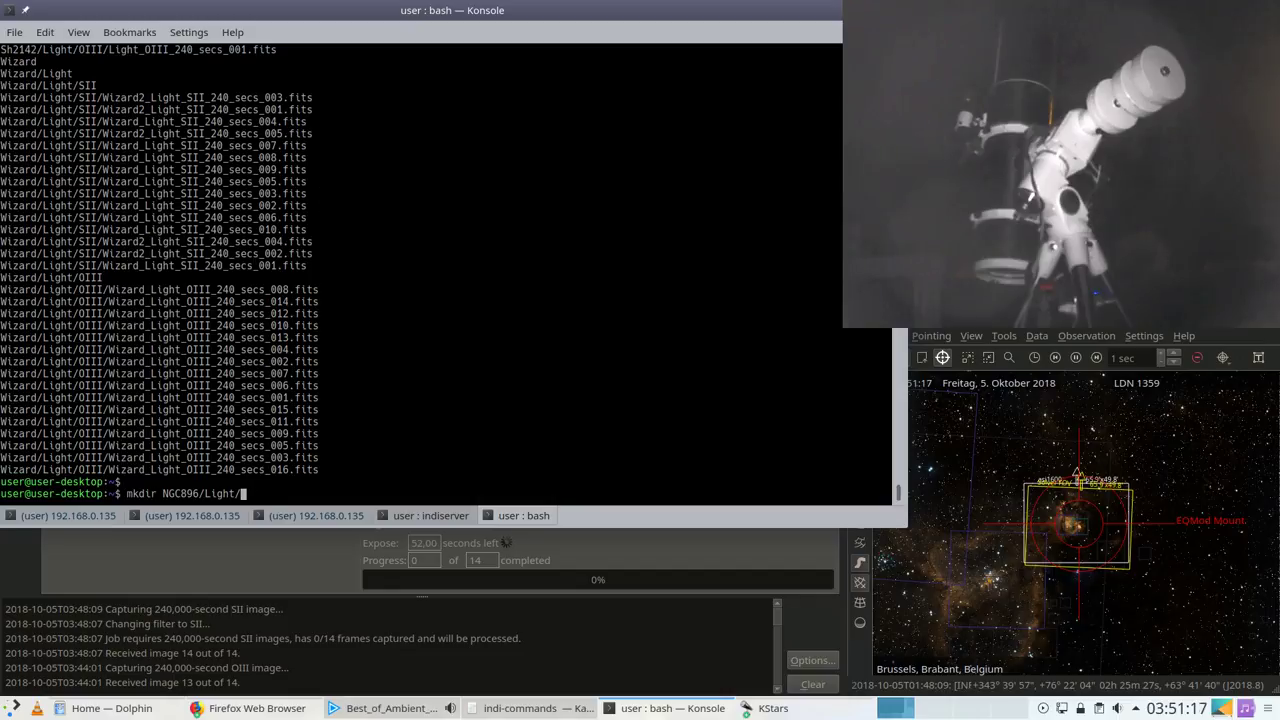
# Step: Complete the command with Ha after checking the existing NGC896 folders in the listing, and create the directory NGC896/Light/Ha
pyautogui.write('Ha')
pyautogui.scroll(4, 313, 145)
pyautogui.scroll(4, 313, 145)
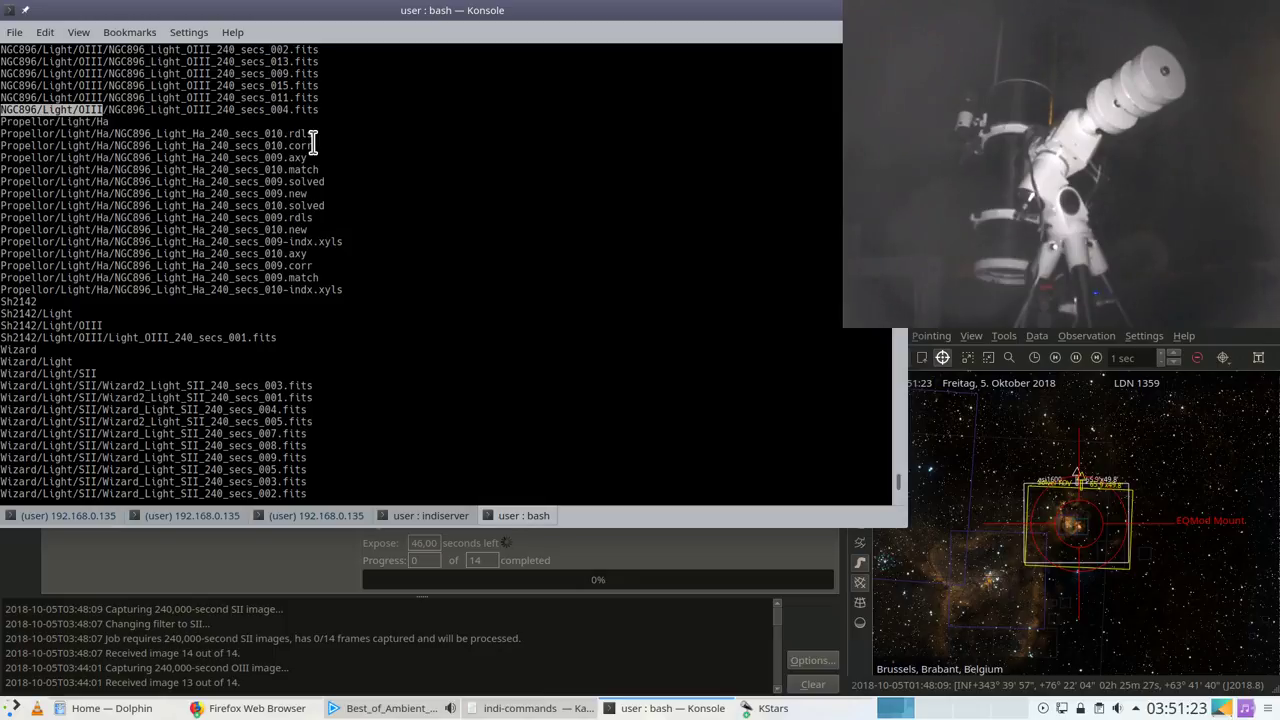
pyautogui.scroll(4, 313, 145)
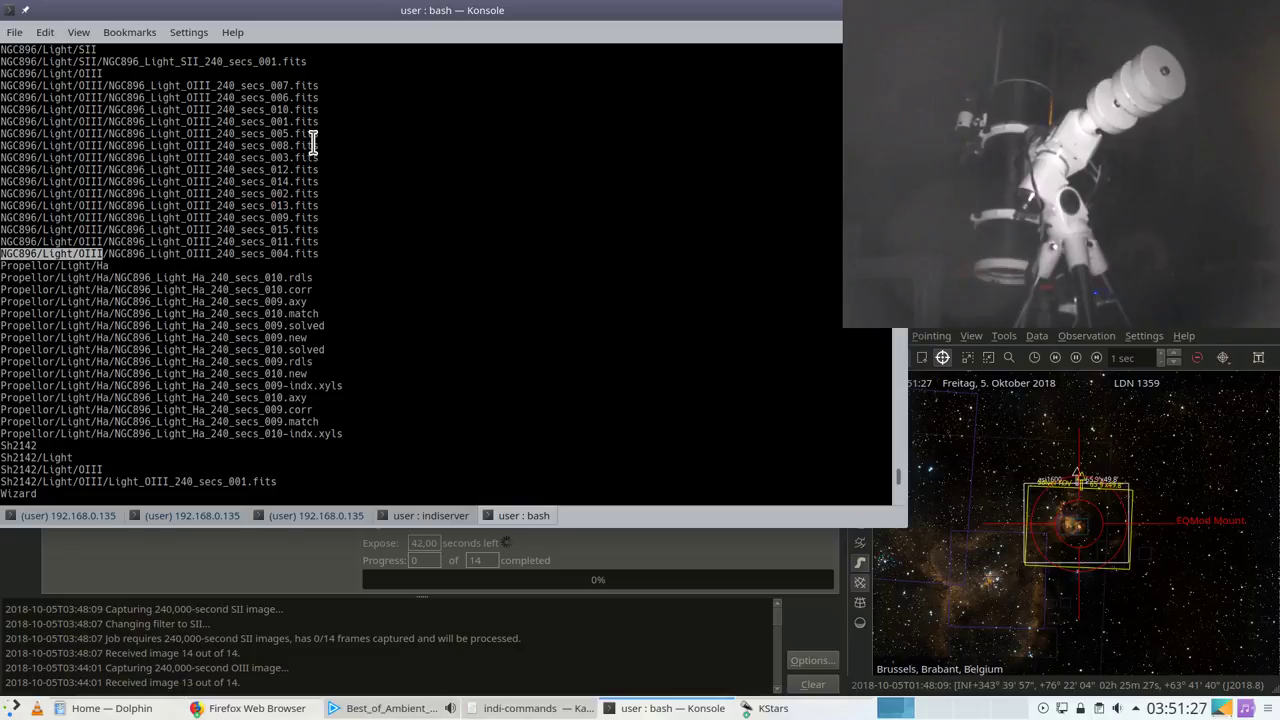
pyautogui.scroll(-12, 313, 145)
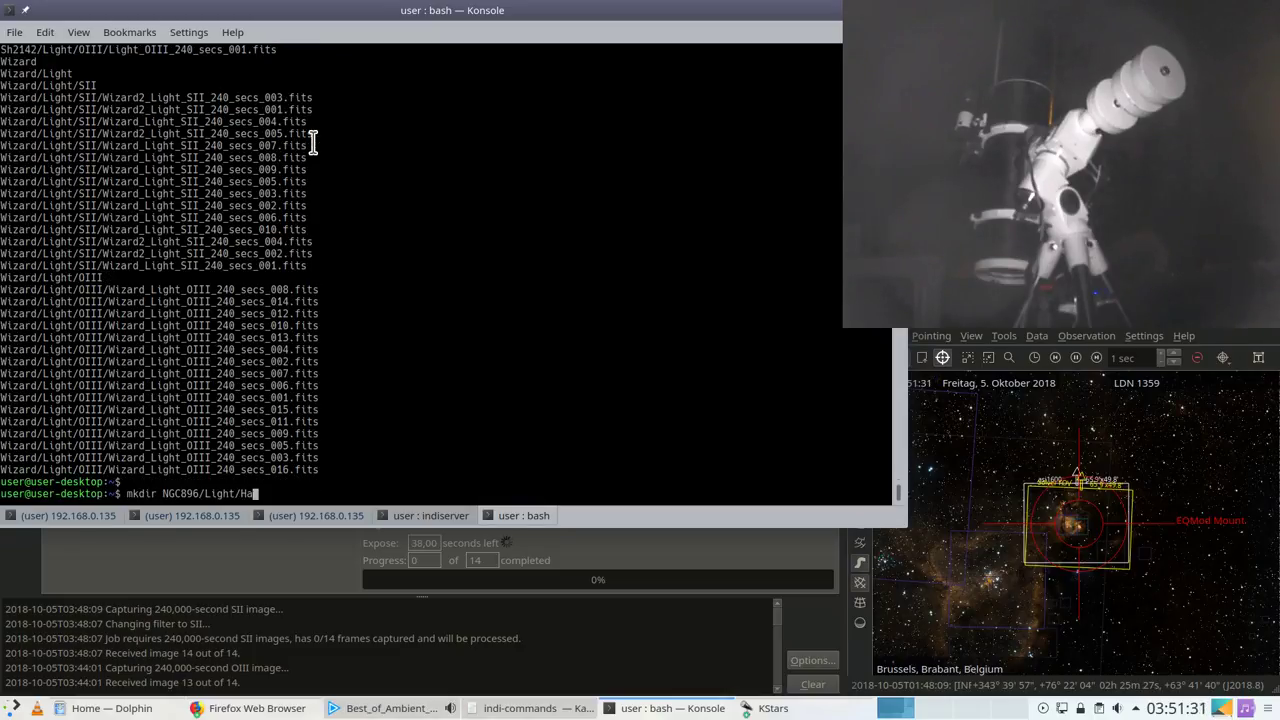
pyautogui.press('Return')
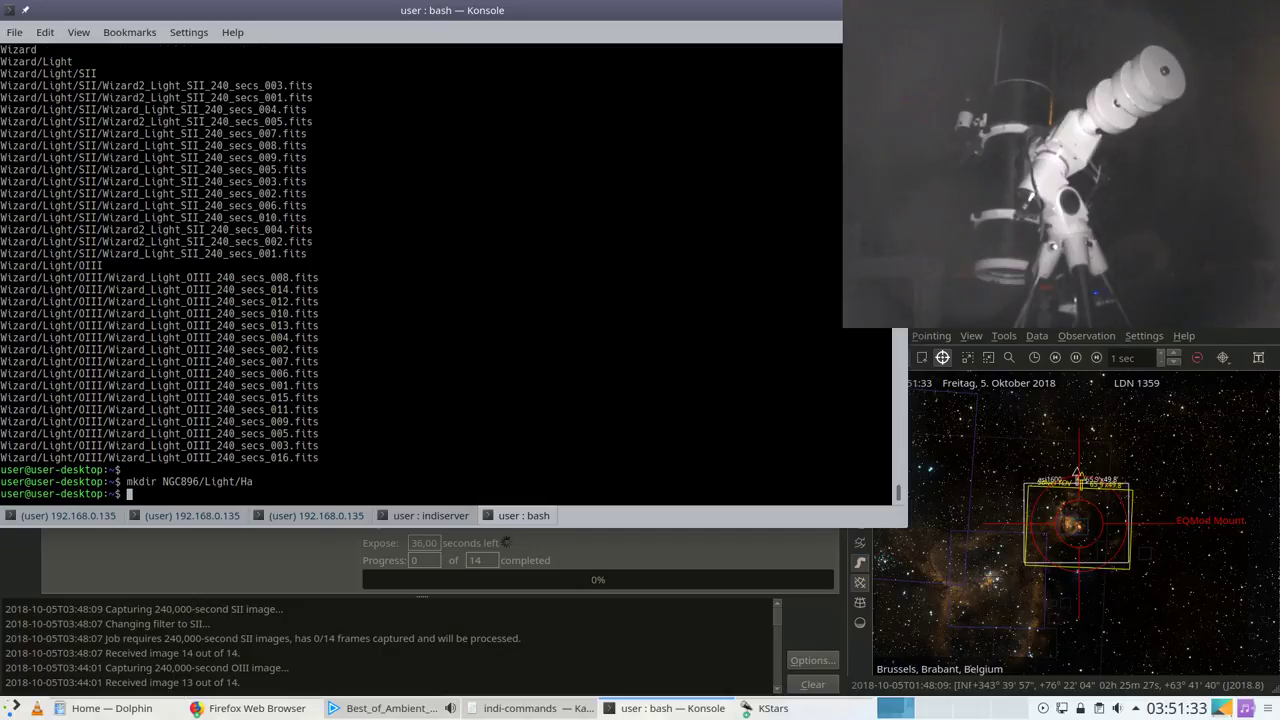
pyautogui.write('cd P')
pyautogui.press('BackSpace')
pyautogui.press('BackSpace')
pyautogui.press('BackSpace')
pyautogui.press('BackSpace')
# Step: Move all files matching Propellor/Light/Ha/NGC896_Light_Ha_240_secs_0* into NGC896/Light/Ha/
pyautogui.write('mv Prop')
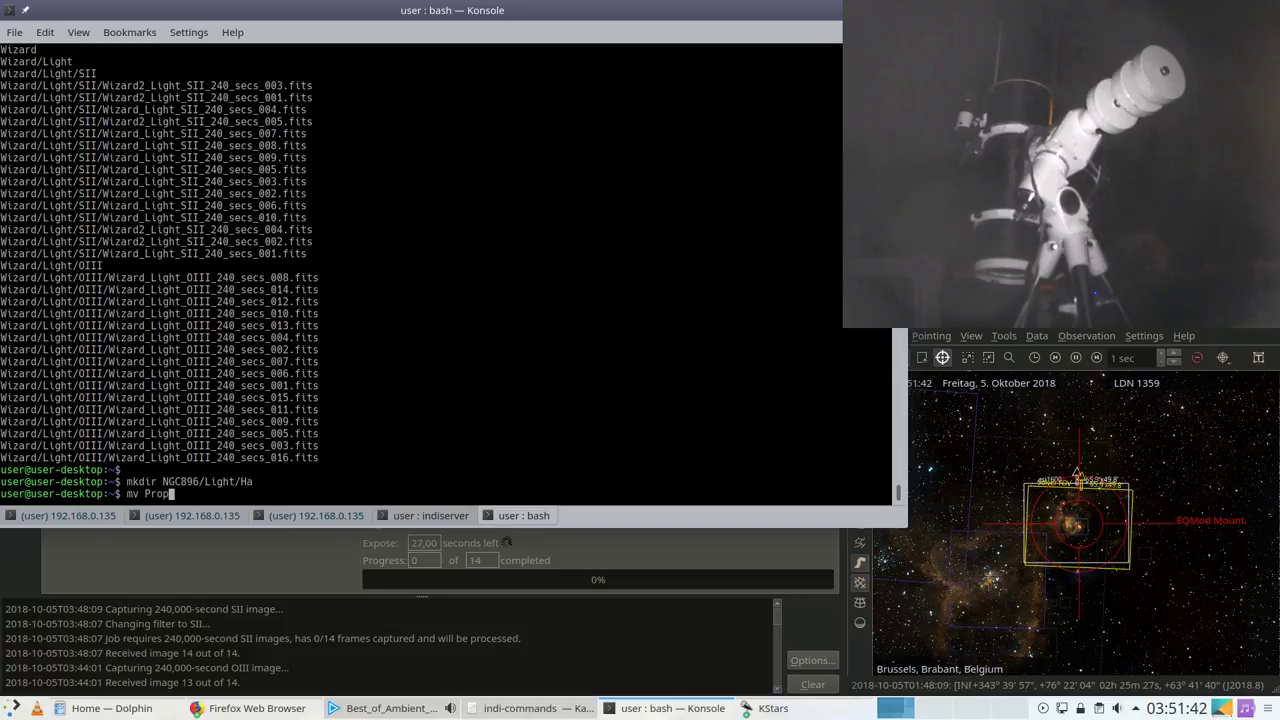
pyautogui.press('Tab')
pyautogui.write('li')
pyautogui.press('BackSpace')
pyautogui.press('BackSpace')
pyautogui.write('L')
pyautogui.press('Tab')
pyautogui.write('Ha/')
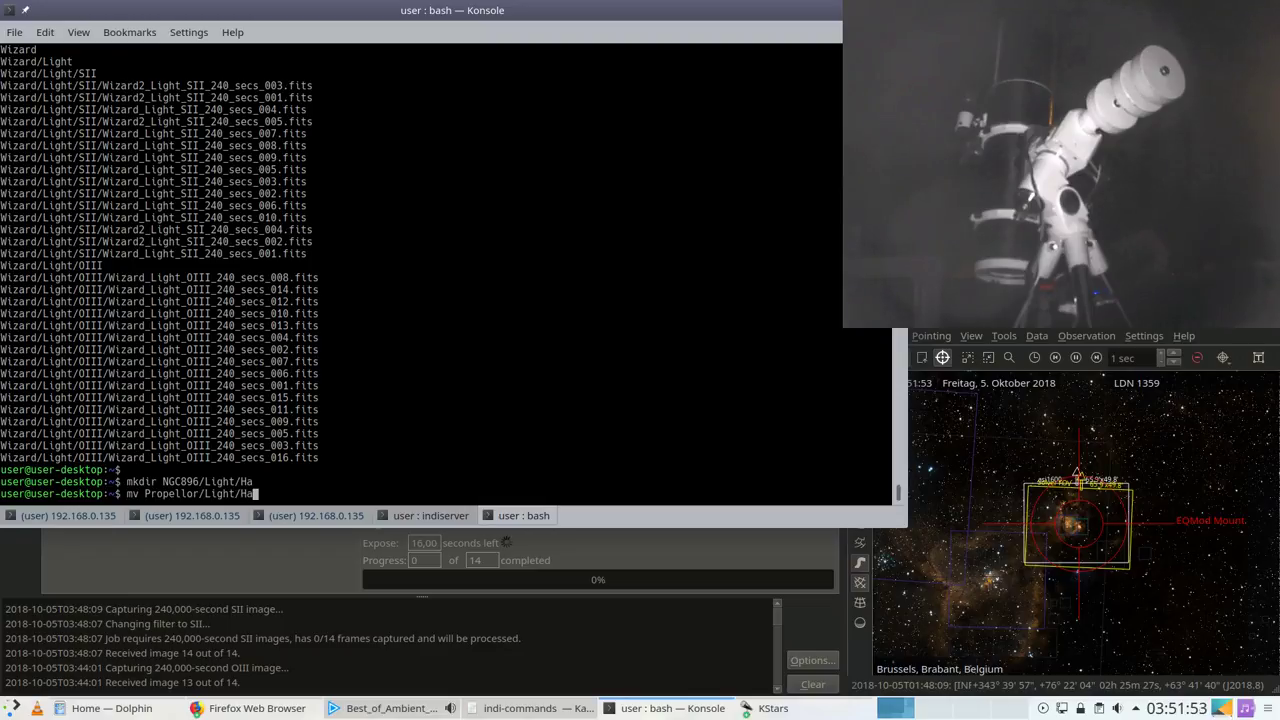
pyautogui.write('NGC')
pyautogui.press('Tab')
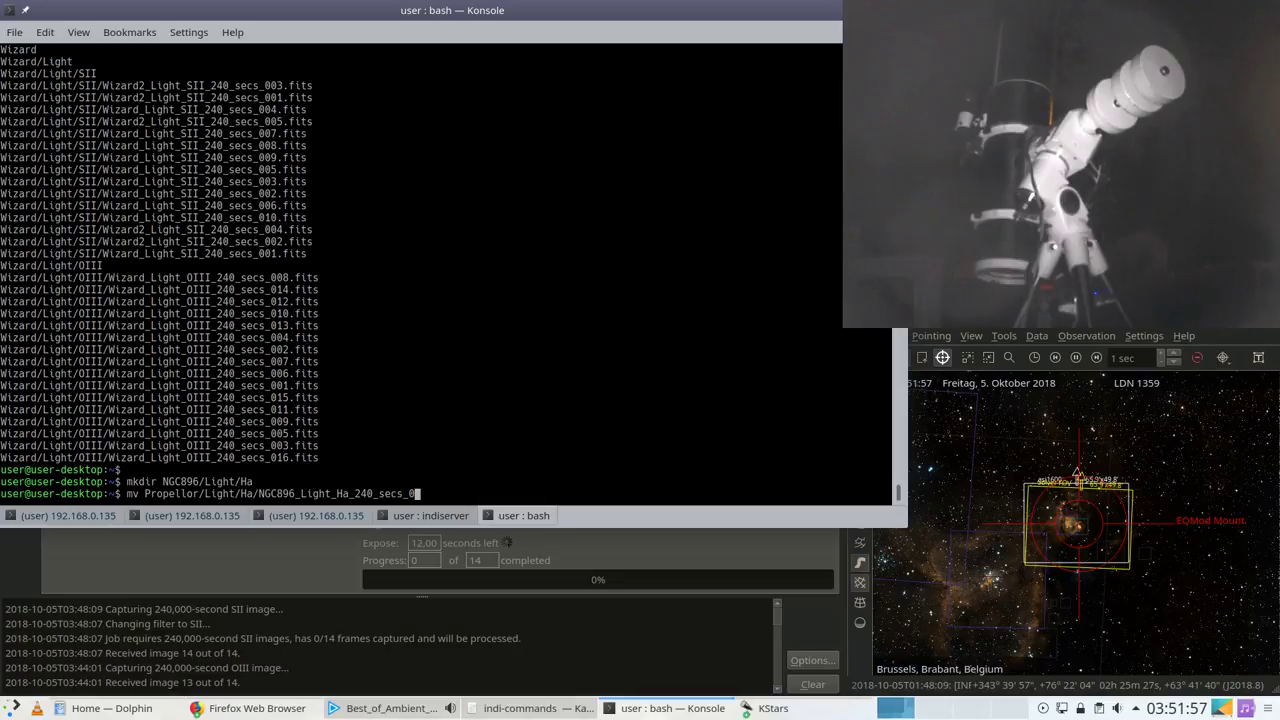
pyautogui.write('* NGC896/Light/')
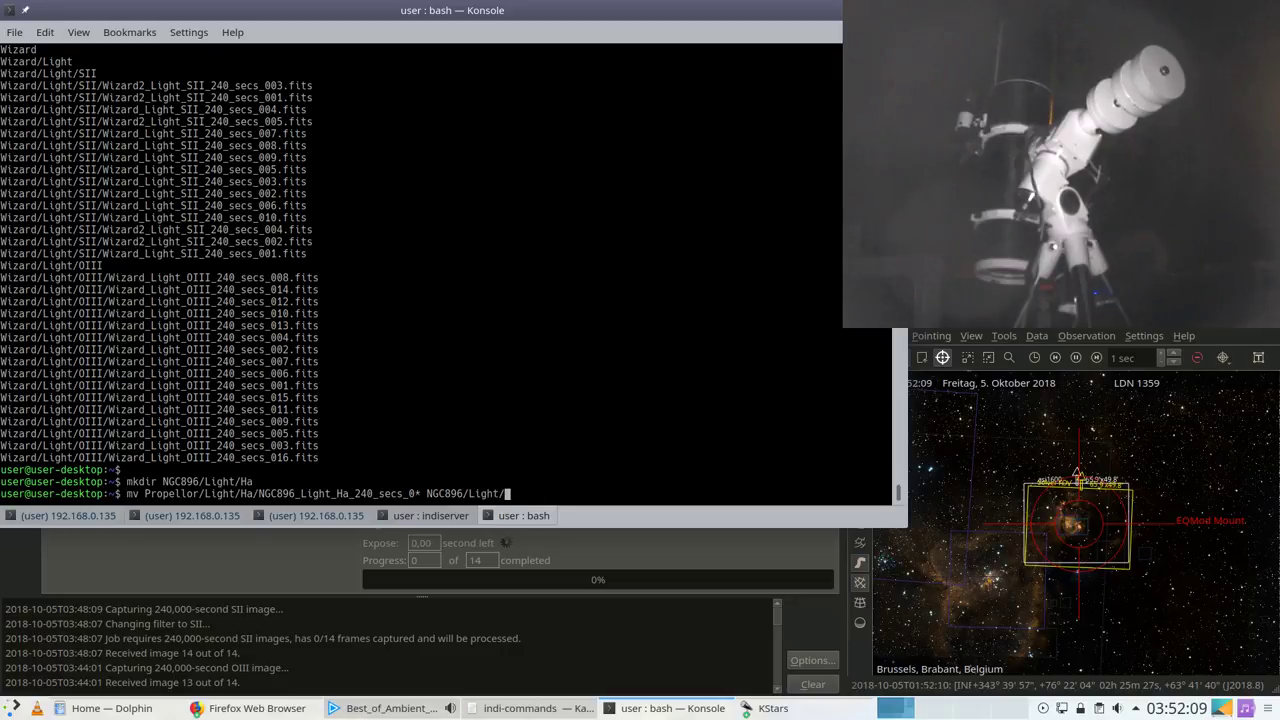
pyautogui.write('Ha/')
pyautogui.press('Return')
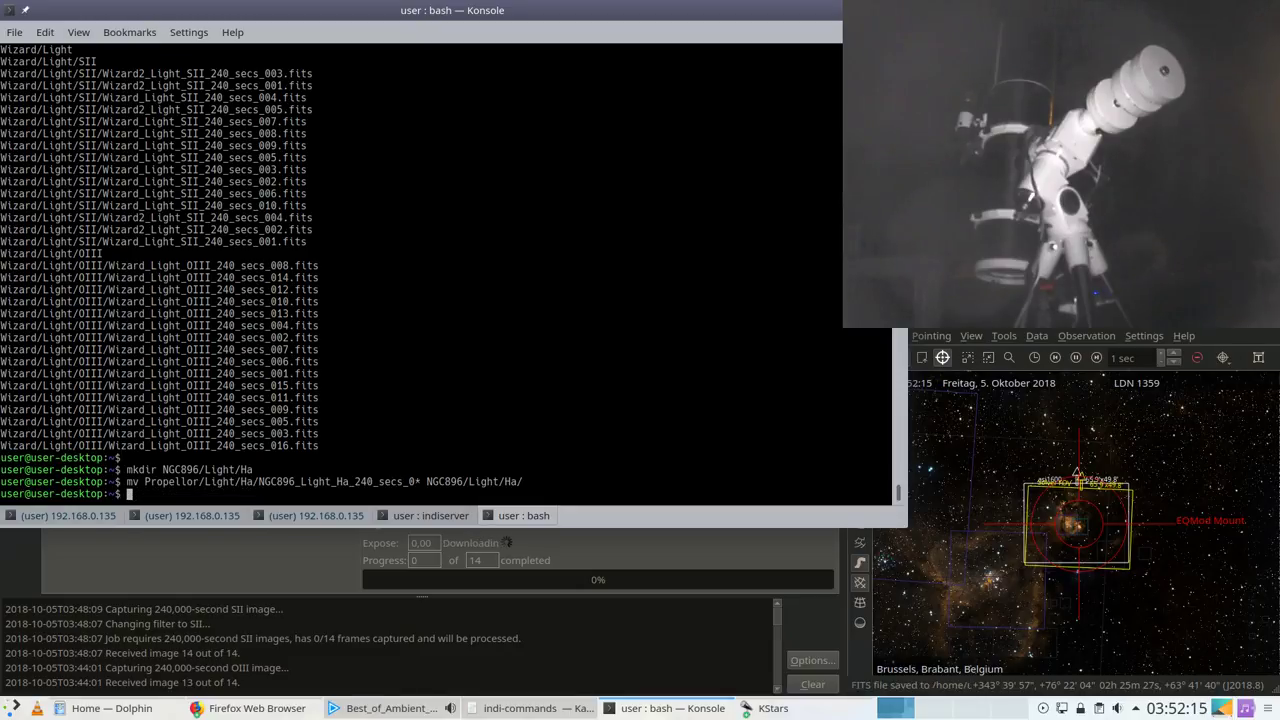
# Step: Rerun find * -ctime -1 to list the recently changed files again
pyautogui.press('Up')
pyautogui.press('Up')
pyautogui.press('Up')
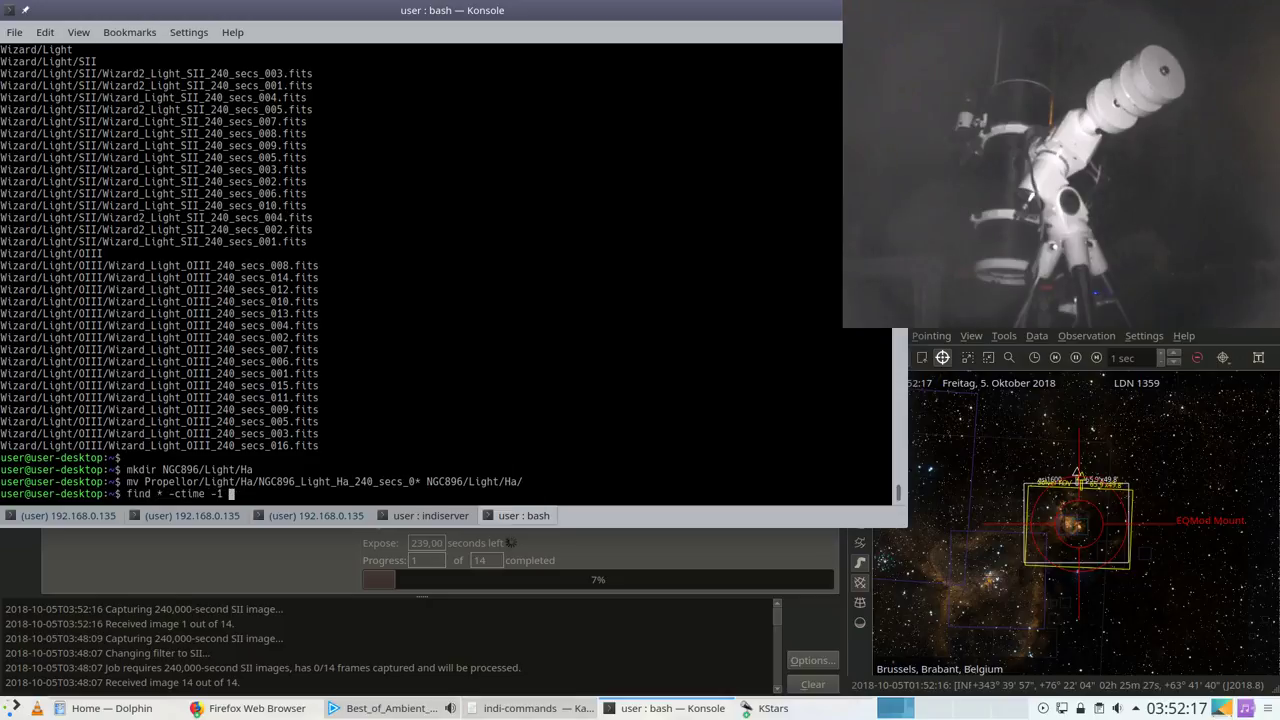
pyautogui.press('Return')
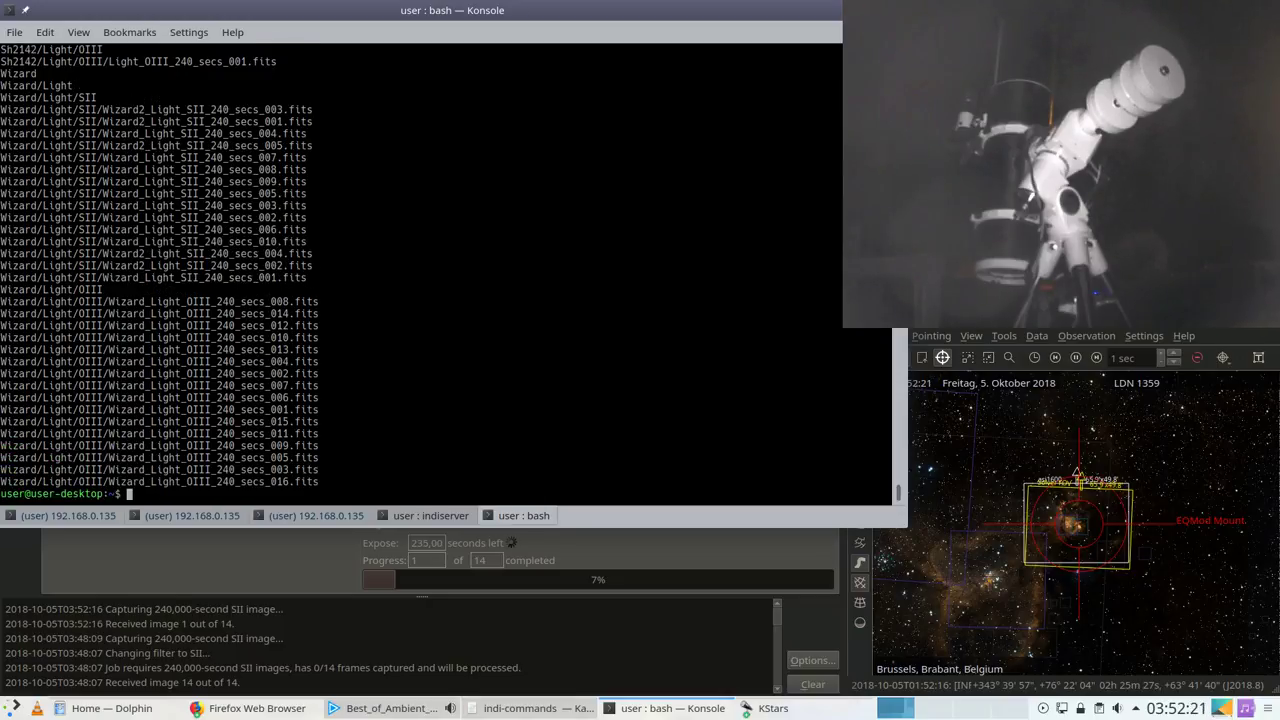
# Step: Switch to the KStars FITS Viewer and apply Auto Stretch to NGC896_Light_SII_240_secs_002.fits
pyautogui.click(243, 563)
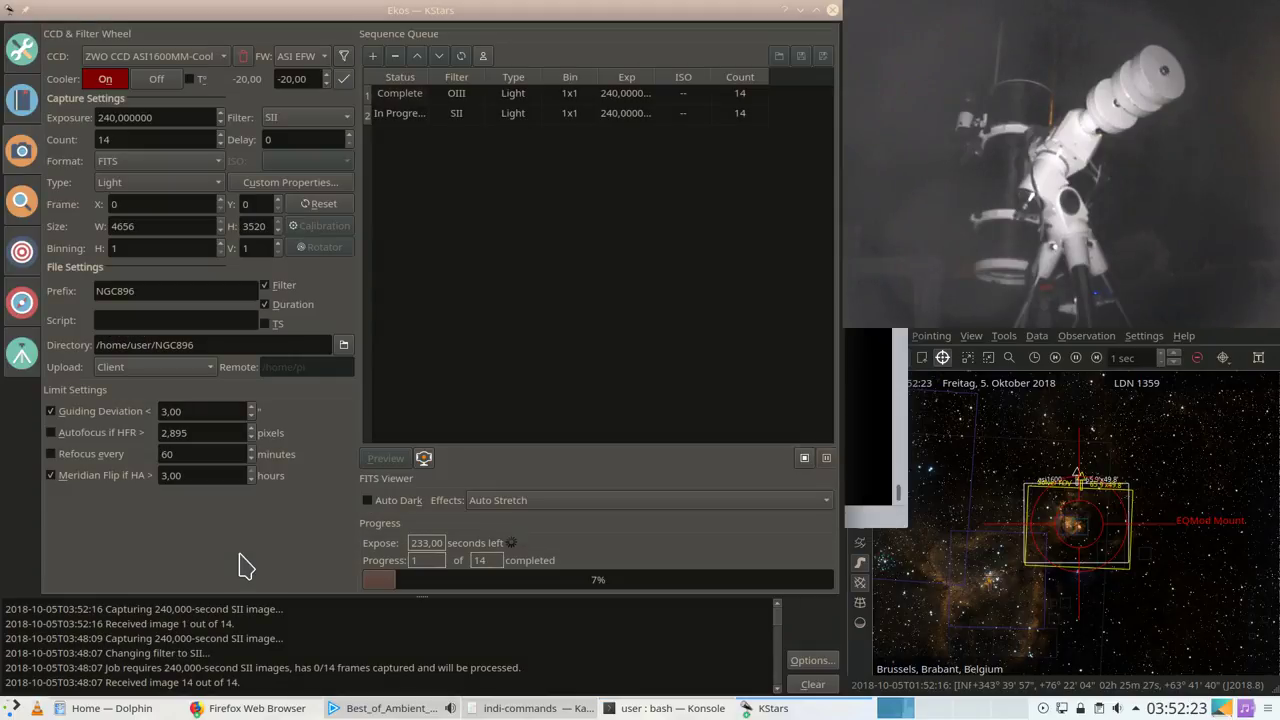
pyautogui.click(766, 708)
pyautogui.click(769, 654)
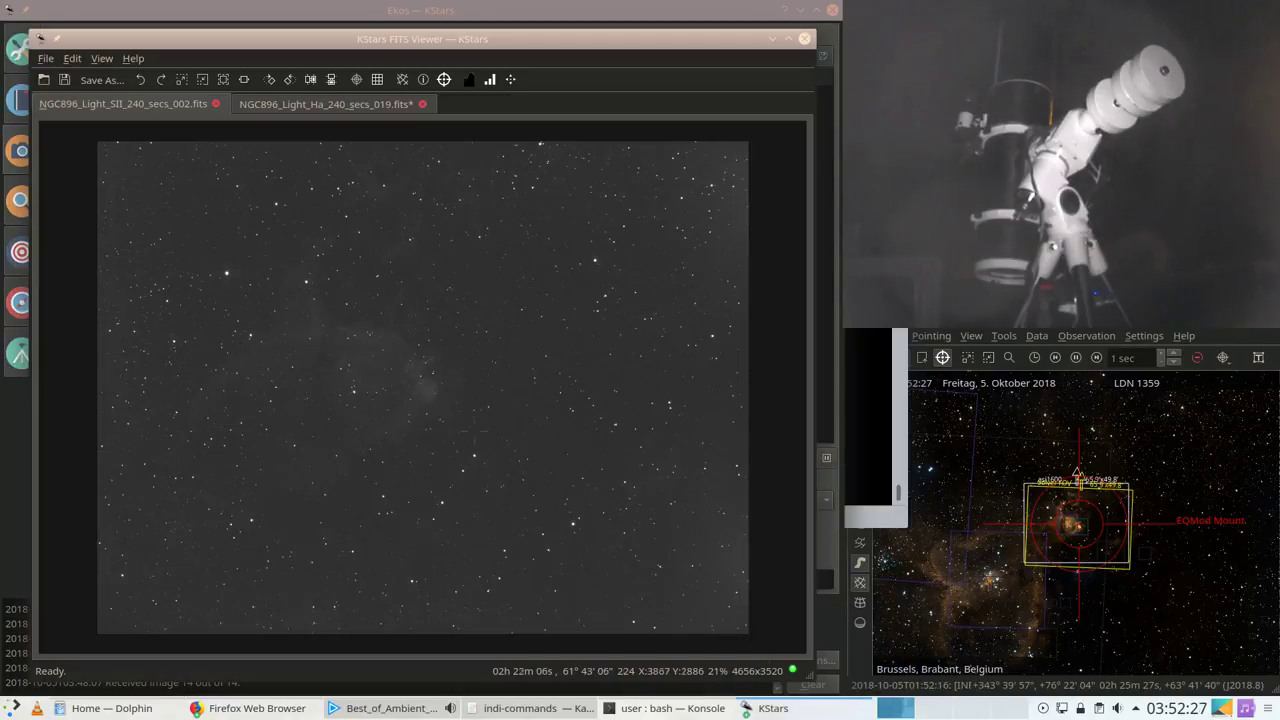
pyautogui.click(509, 80)
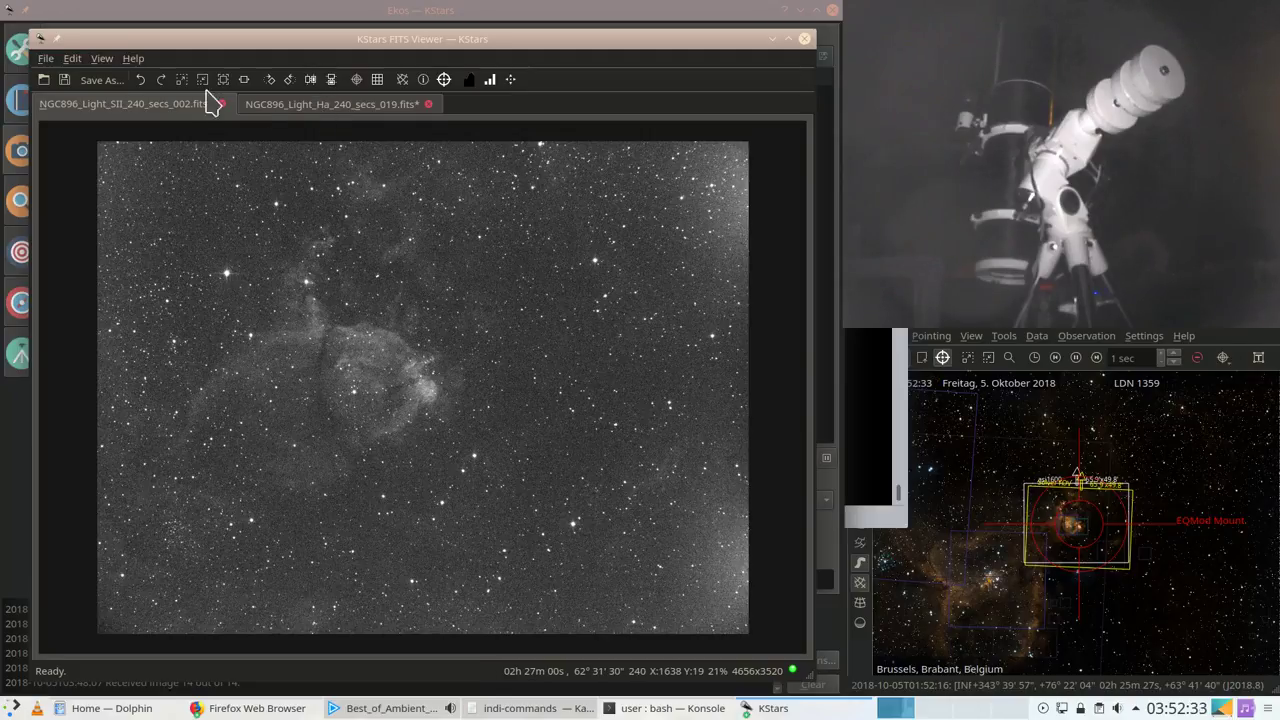
# Step: Start opening another FITS image, browse from Propellor/Light/Ha up to /home/user, and move the dialog fully into view
pyautogui.click(43, 80)
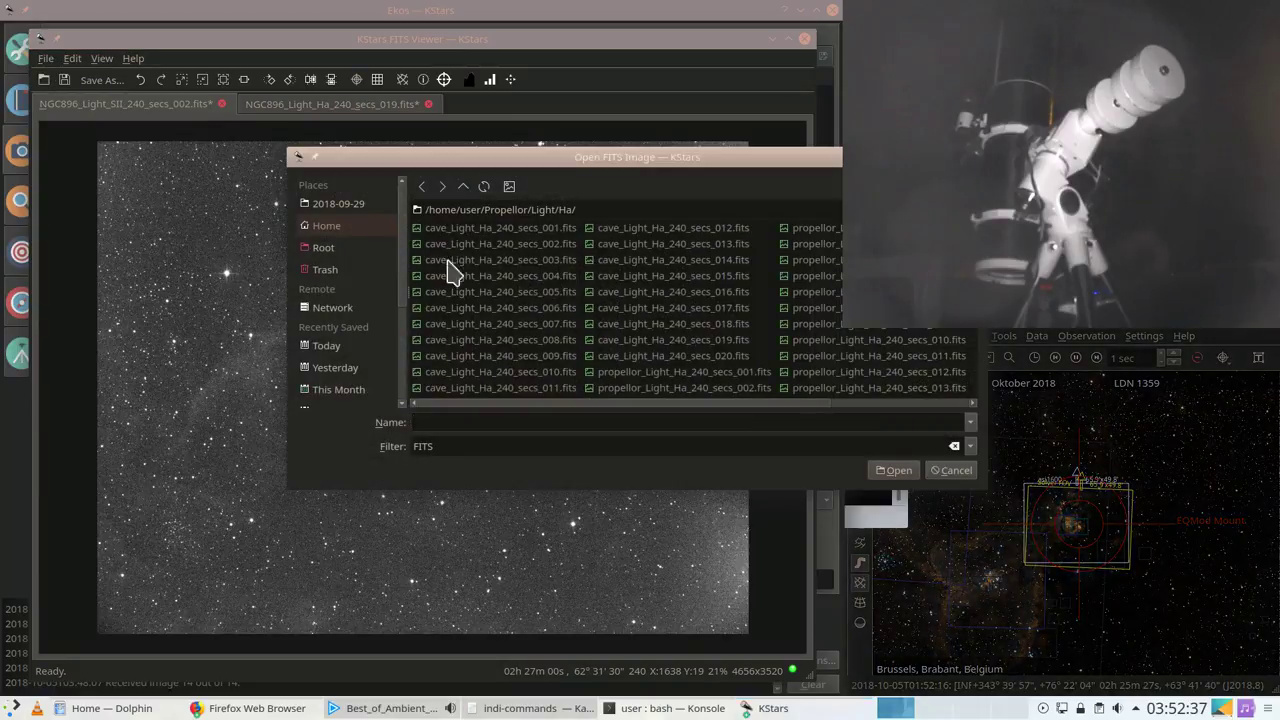
pyautogui.click(463, 187)
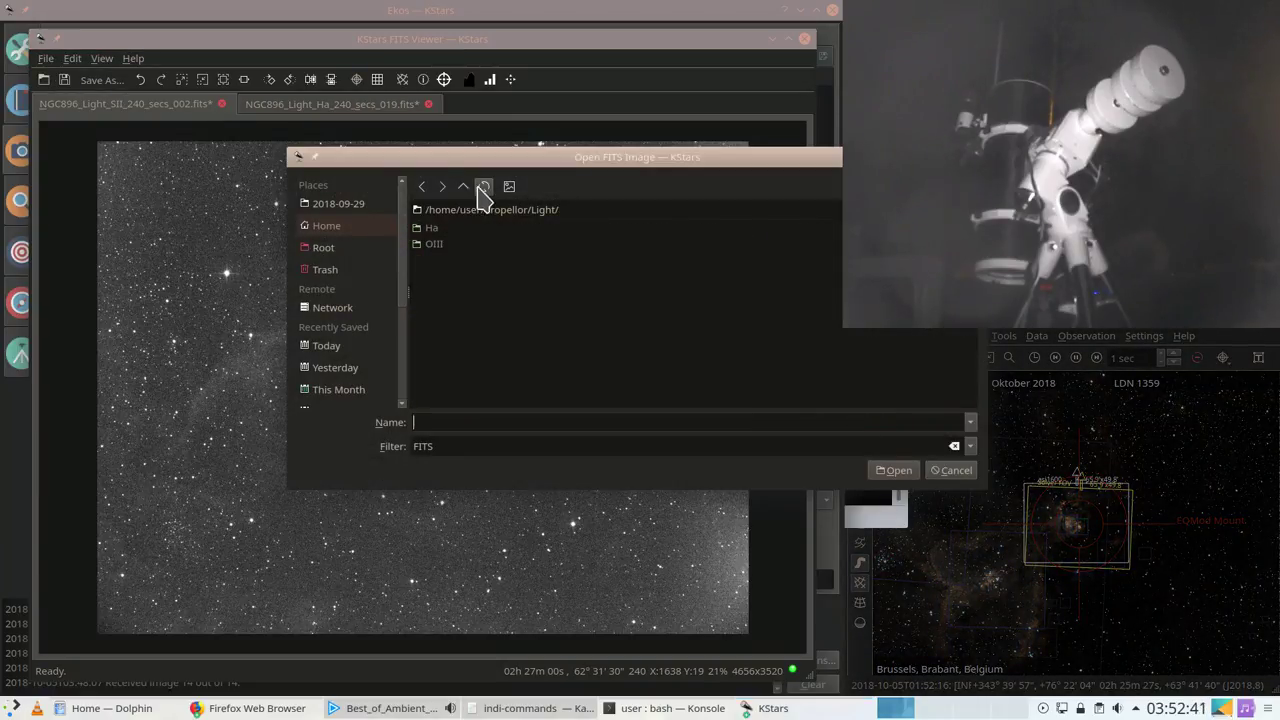
pyautogui.click(421, 187)
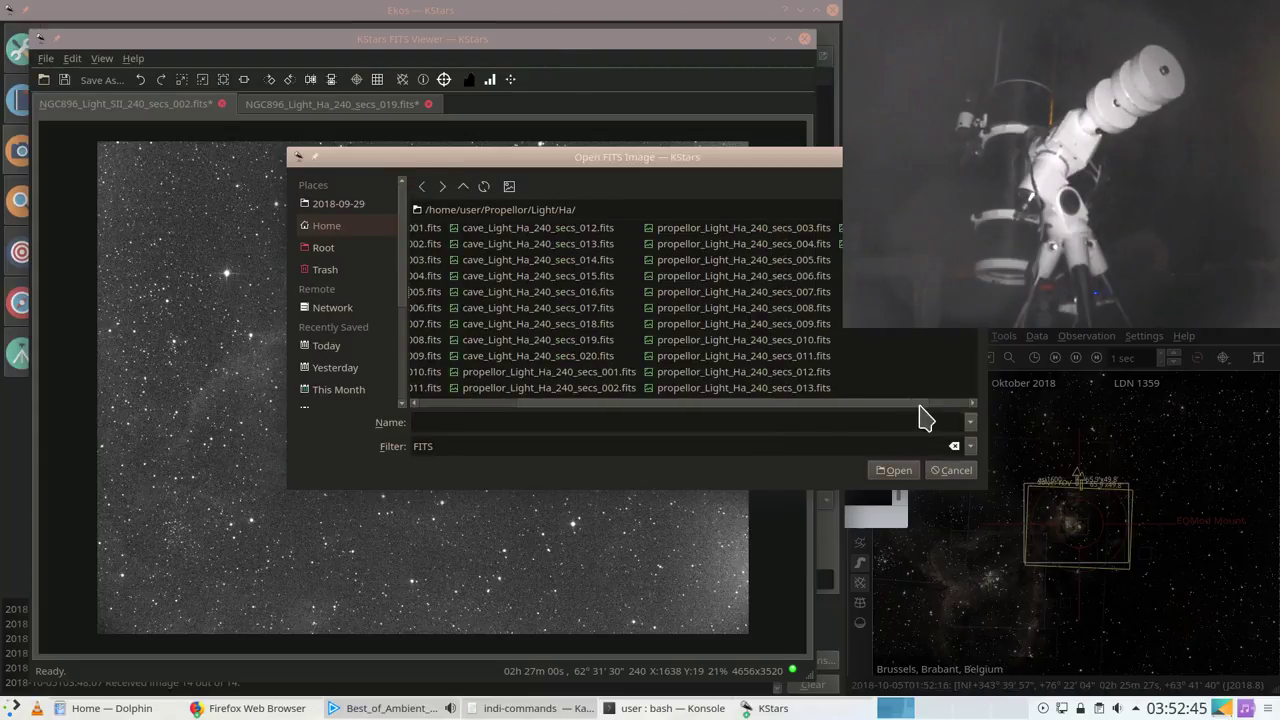
pyautogui.click(463, 190)
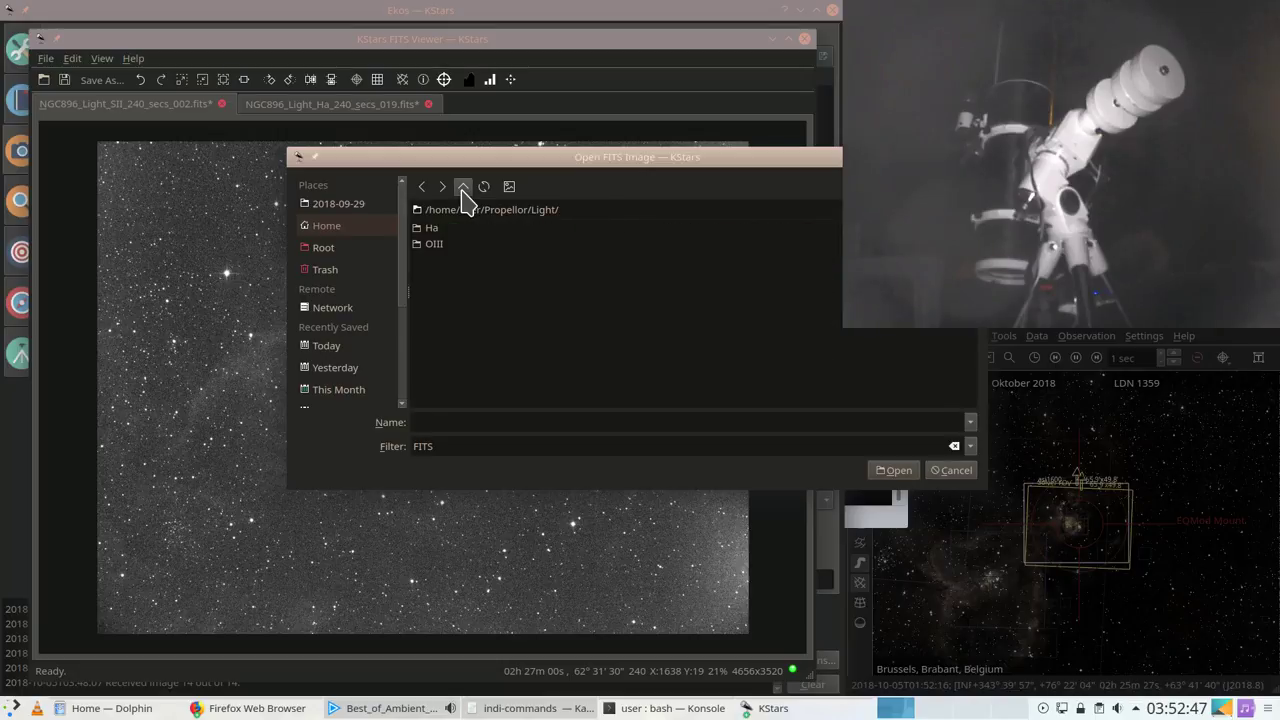
pyautogui.click(463, 188)
pyautogui.click(463, 188)
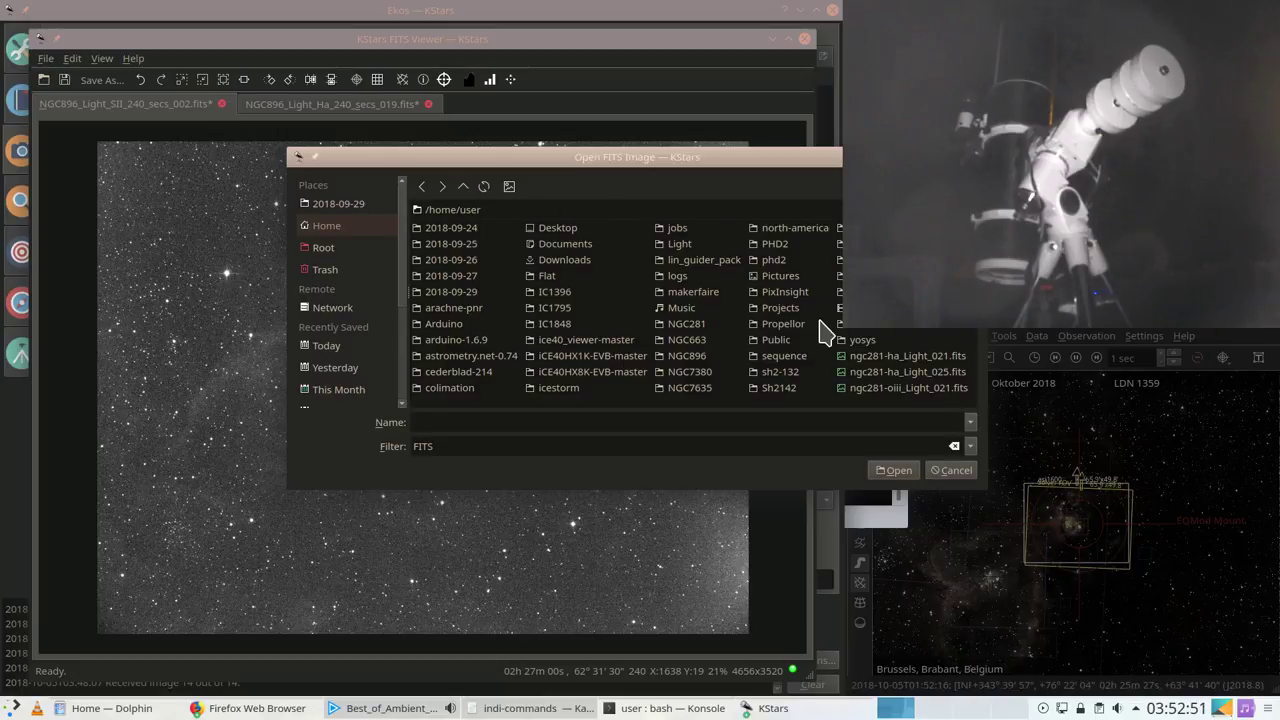
pyautogui.moveTo(572, 157); pyautogui.dragTo(398, 215)
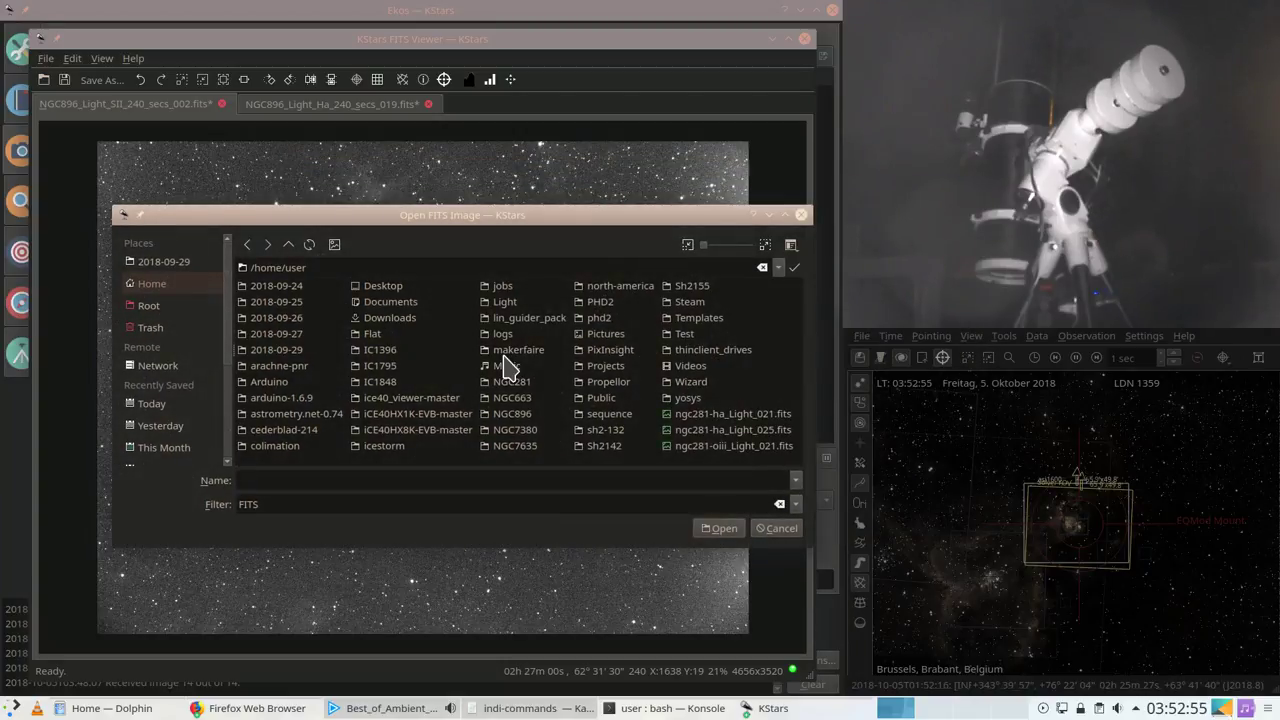
# Step: Look into NGC896/Light/SII, go to the neighbouring OIII folder and open NGC896_Light_OIII_240_secs_005.fits
pyautogui.click(497, 414)
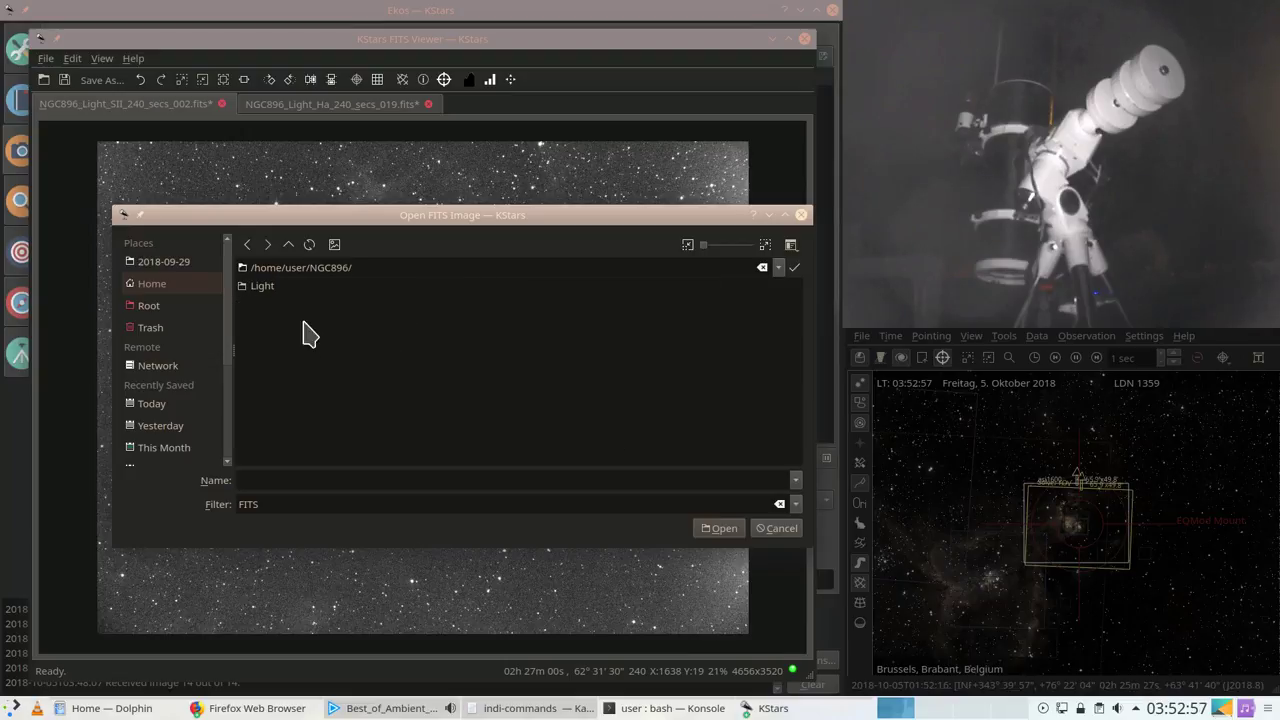
pyautogui.click(260, 290)
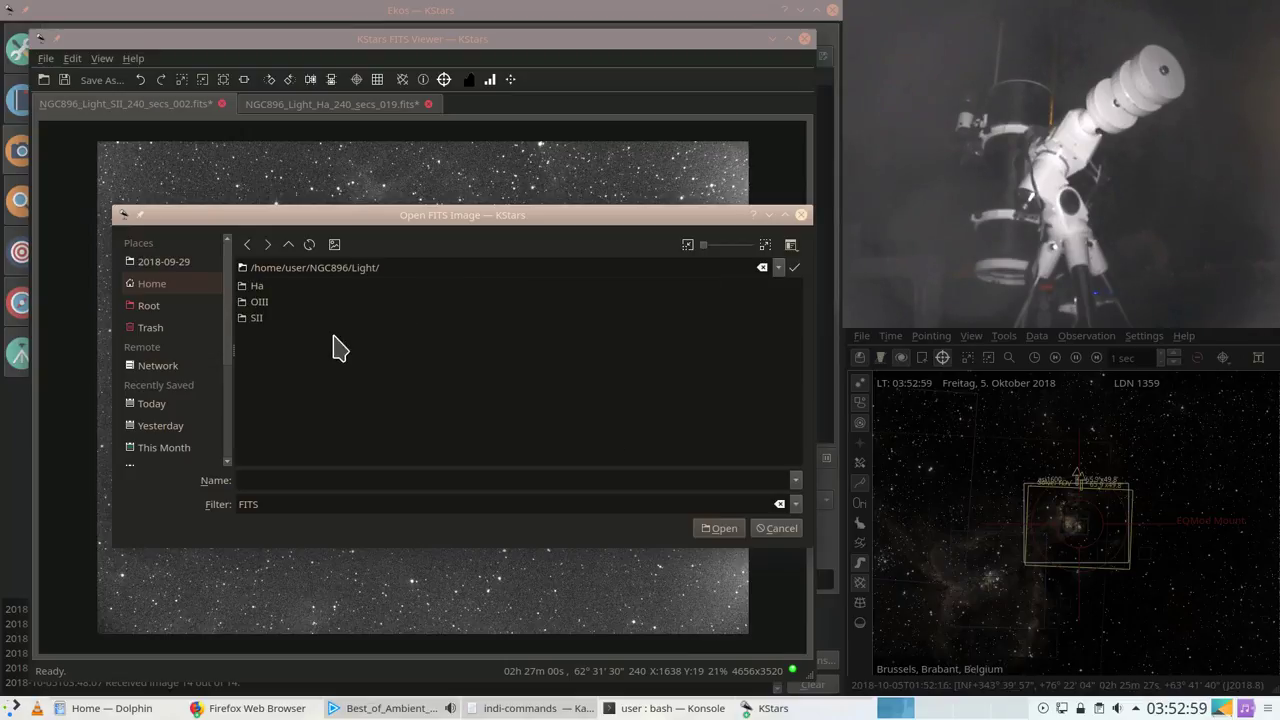
pyautogui.click(254, 320)
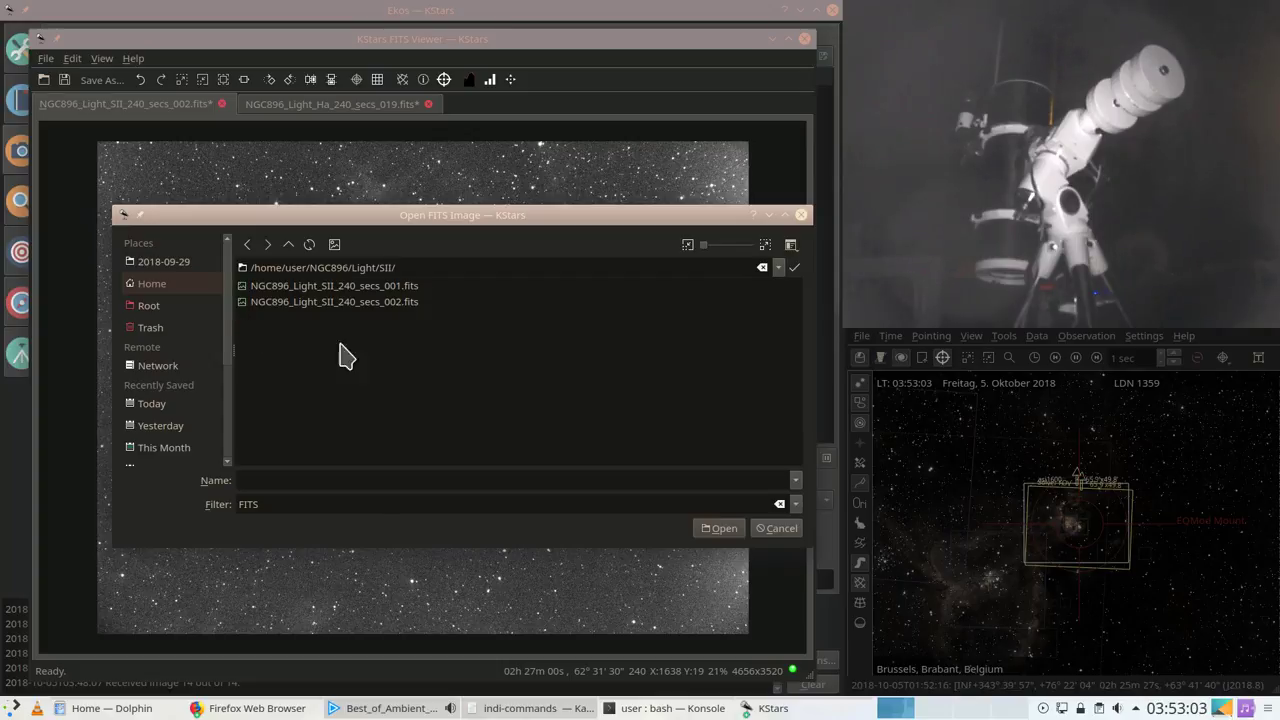
pyautogui.click(289, 245)
pyautogui.click(273, 304)
pyautogui.click(373, 352)
pyautogui.doubleClick(373, 352)
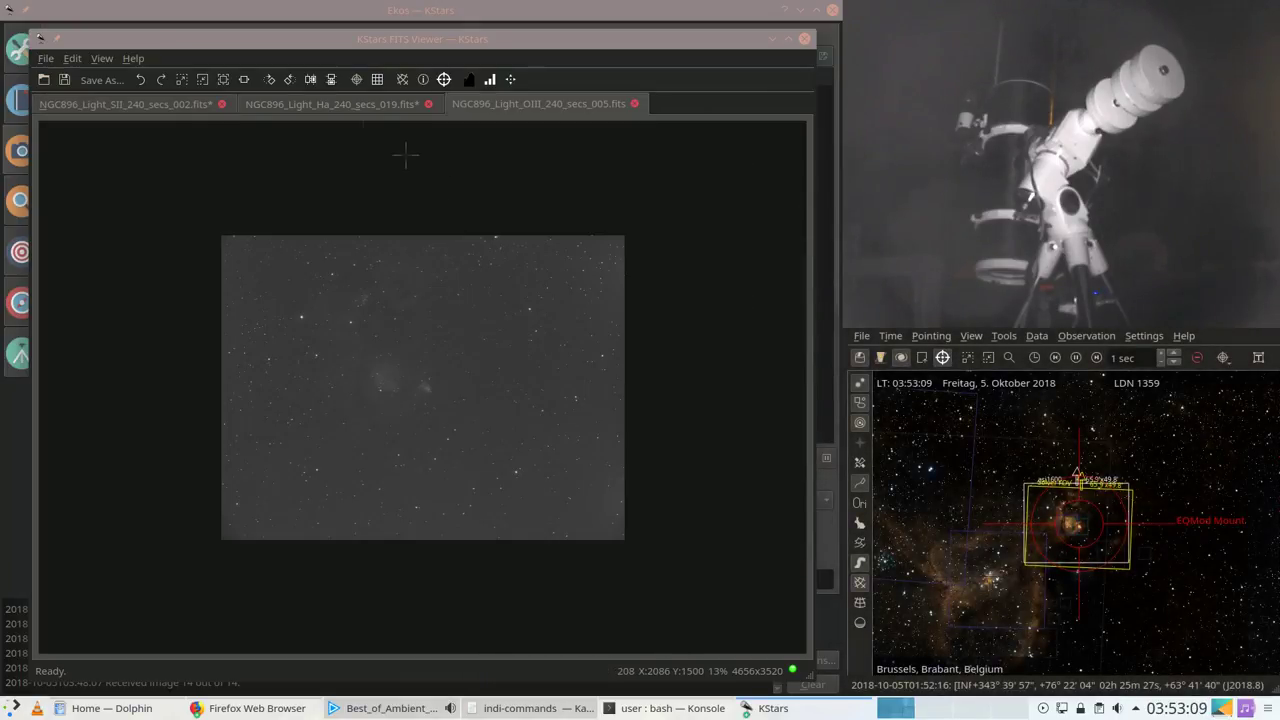
# Step: Fit the OIII image to the viewer, apply Auto Stretch, and switch to the SII image for comparison
pyautogui.click(500, 110)
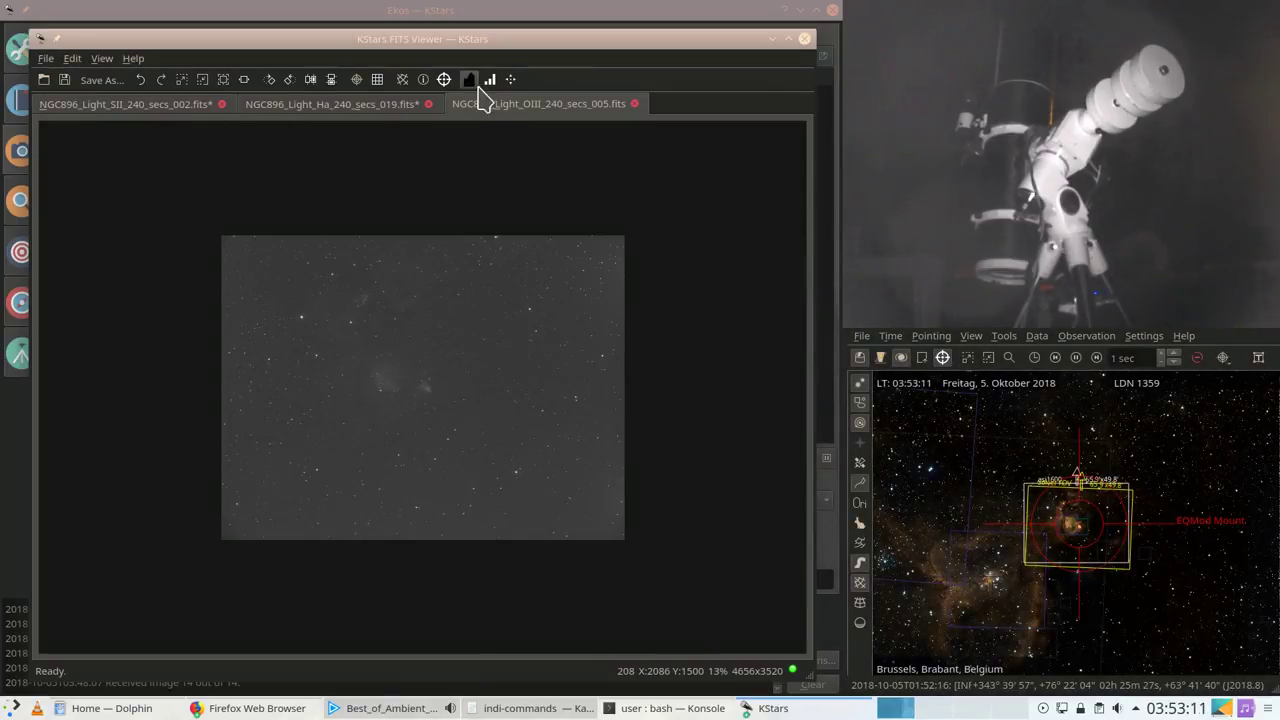
pyautogui.click(244, 80)
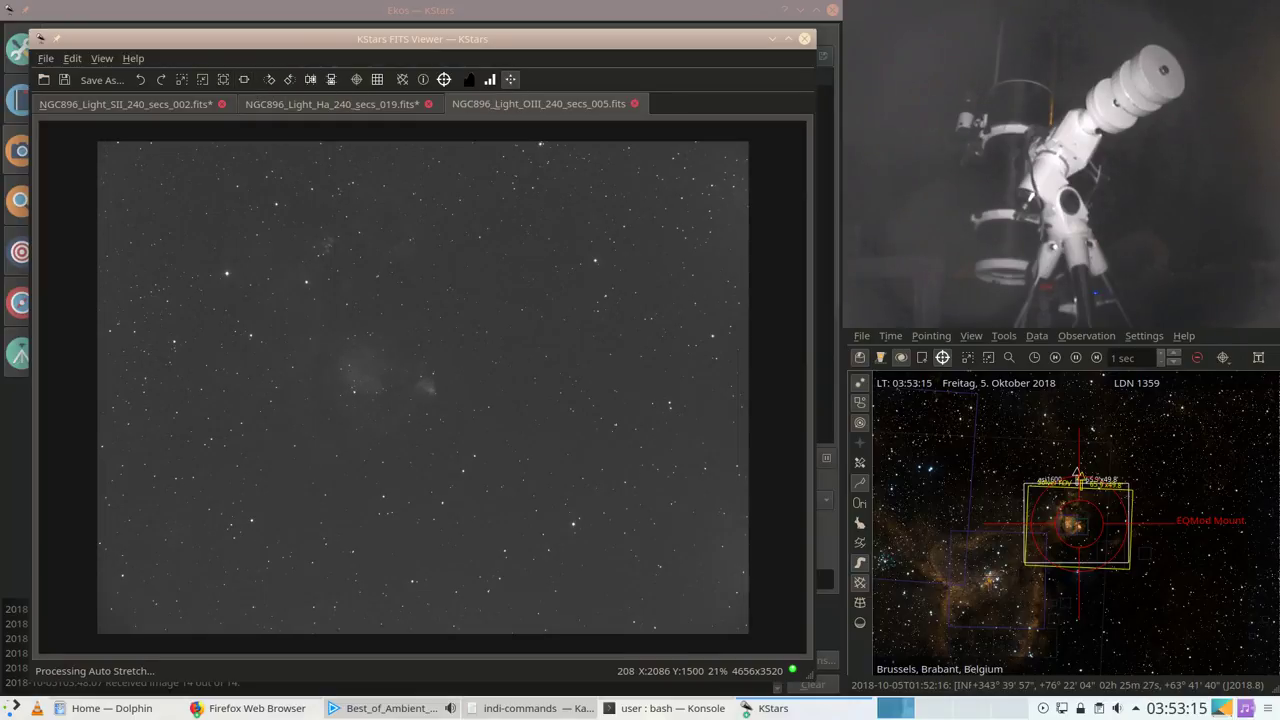
pyautogui.click(174, 110)
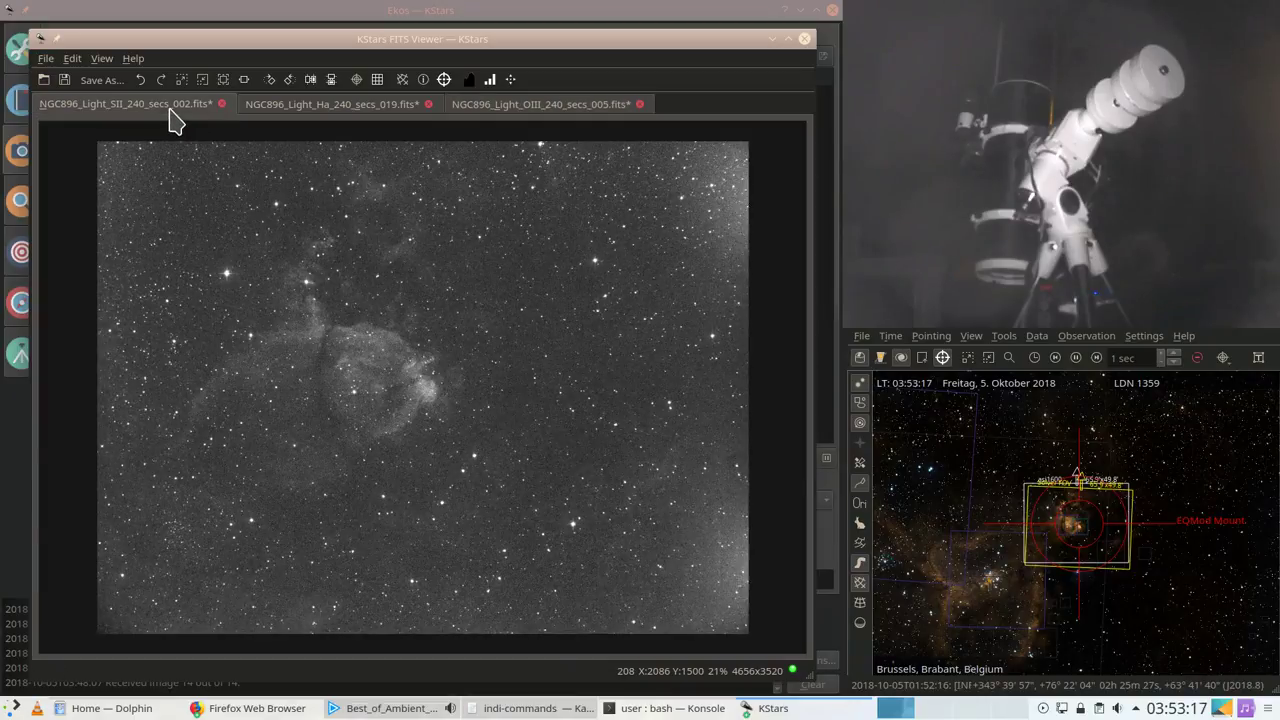
# Step: Compare the SII, OIII and Ha images of NGC896 by switching repeatedly between them, ending on the Ha image
pyautogui.click(491, 106)
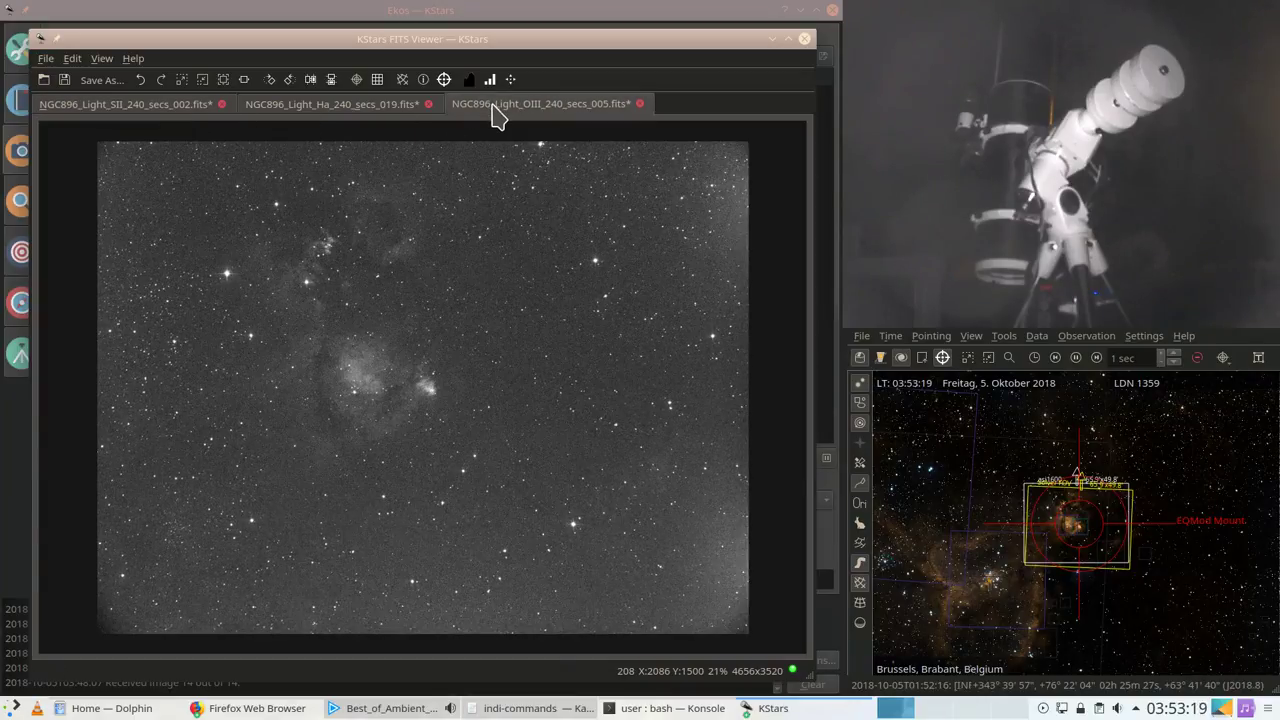
pyautogui.click(133, 112)
pyautogui.click(503, 112)
pyautogui.click(130, 106)
pyautogui.click(483, 106)
pyautogui.click(362, 115)
pyautogui.click(527, 118)
pyautogui.click(138, 118)
pyautogui.click(491, 118)
pyautogui.click(345, 118)
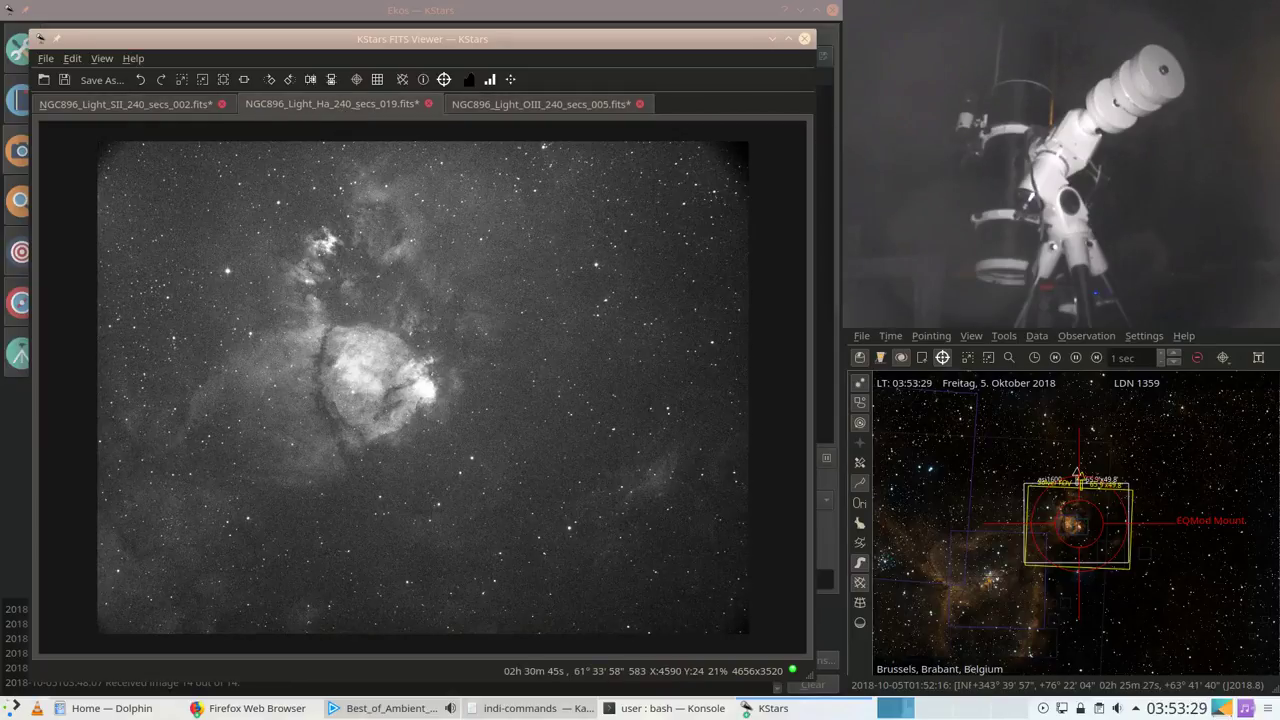
# Step: Minimize the FITS Viewer, switch to the Konsole terminal, change into Wizard/Light/SII/ and list its files
pyautogui.click(773, 38)
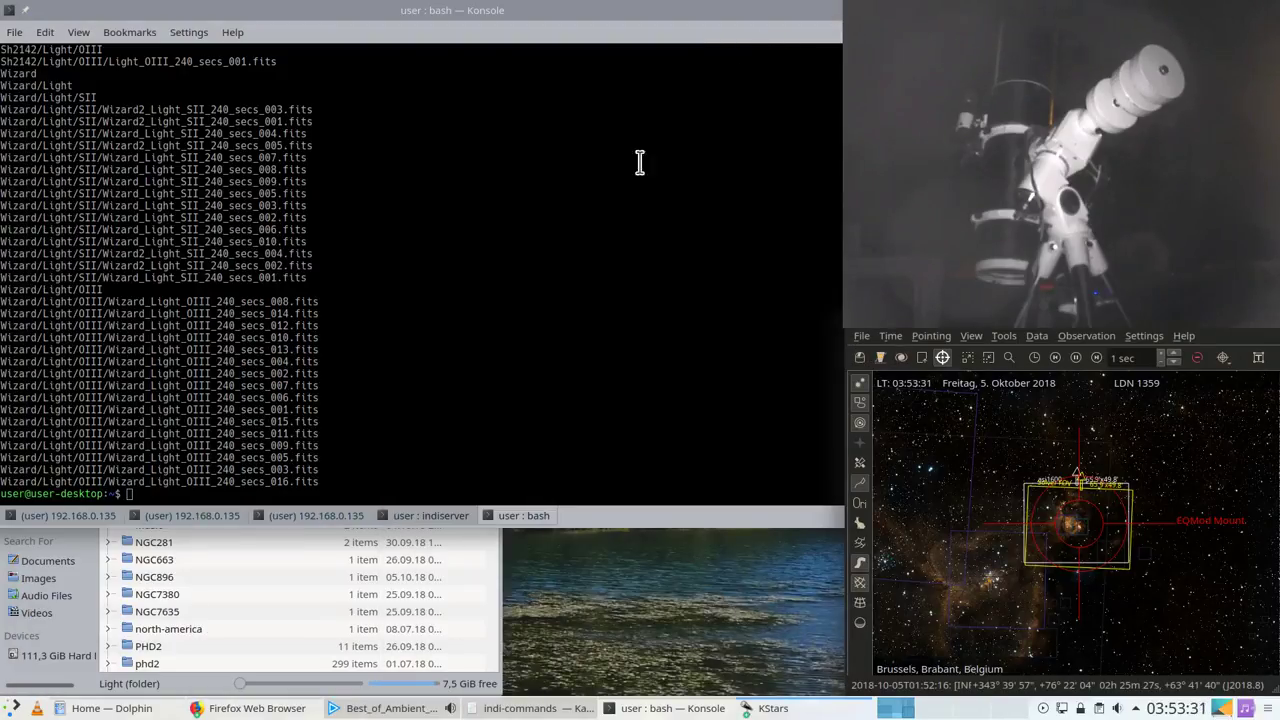
pyautogui.click(494, 277)
pyautogui.scroll(1, 494, 277)
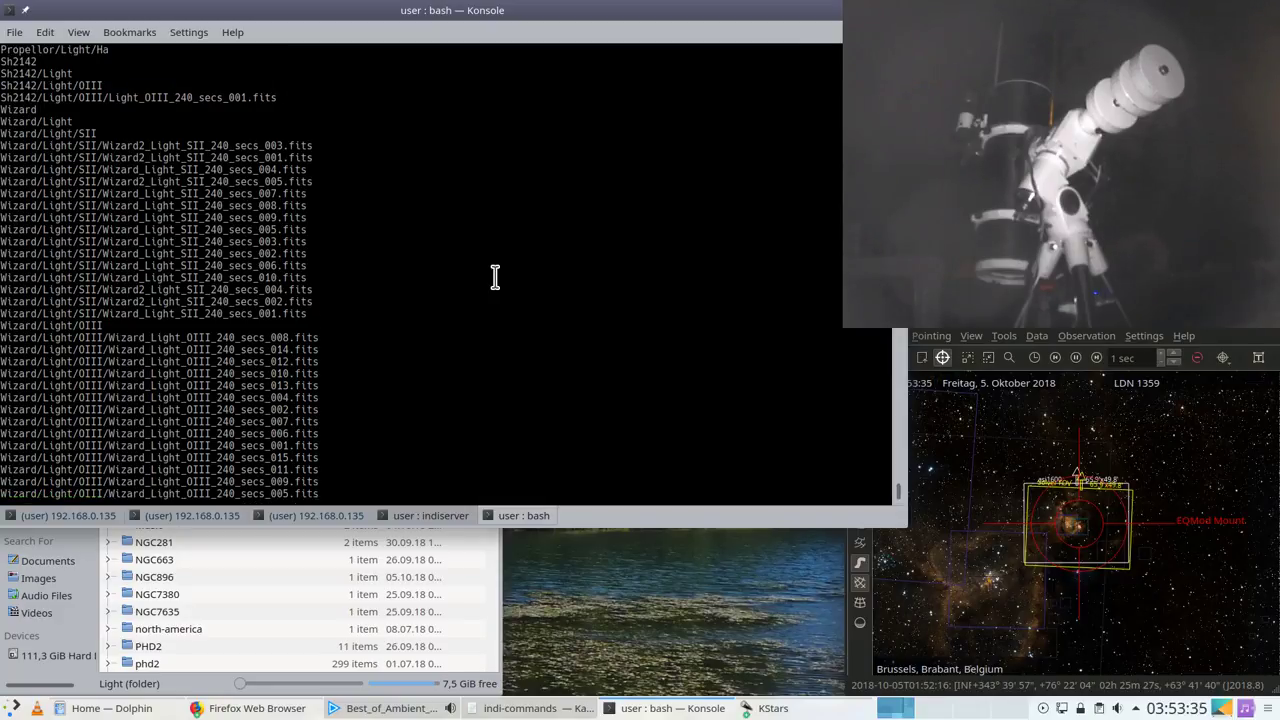
pyautogui.moveTo(1, 205); pyautogui.dragTo(104, 205)
pyautogui.scroll(-1, 416, 261)
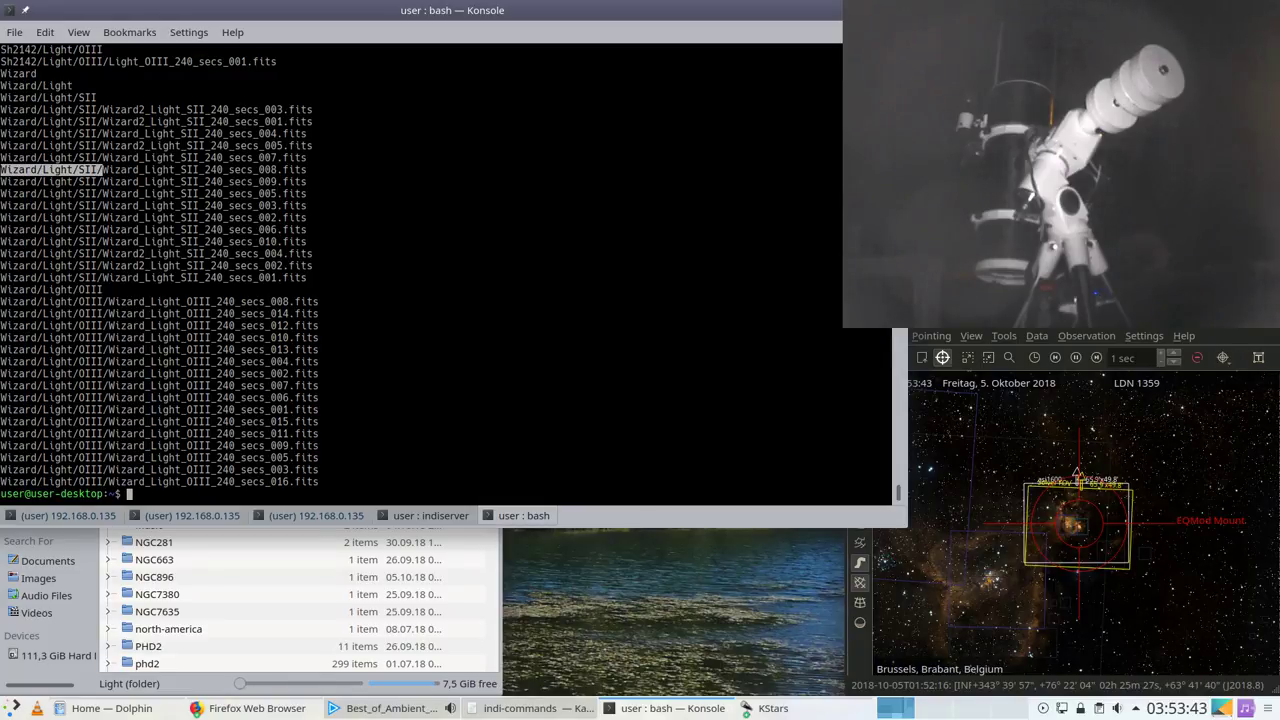
pyautogui.write('cd')
pyautogui.write('Wizard/Light/SII/')
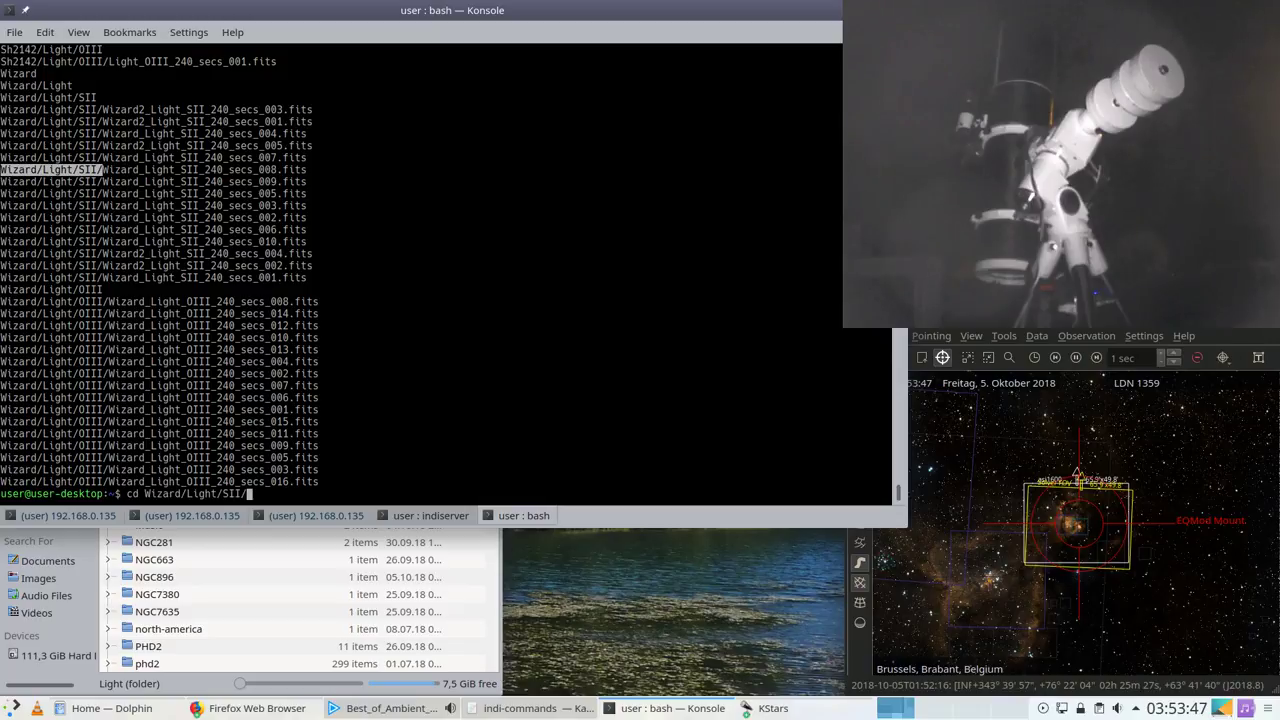
pyautogui.press('Return')
pyautogui.write('ls')
pyautogui.press('Return')
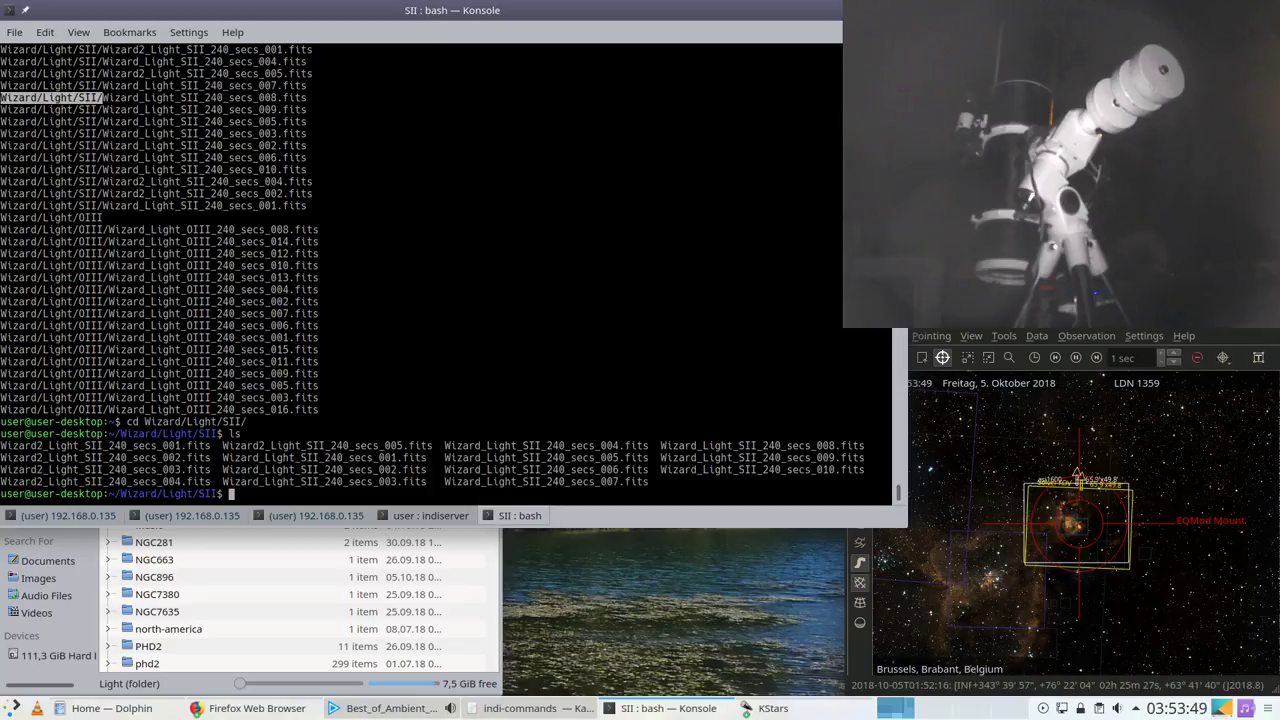
# Step: Rename Wizard2_Light_SII_240_secs_001.fits to Wizard_Light_SII_240_secs_011.fits with mv
pyautogui.write('mv Wi')
pyautogui.press('Tab')
pyautogui.write('2')
pyautogui.press('Tab')
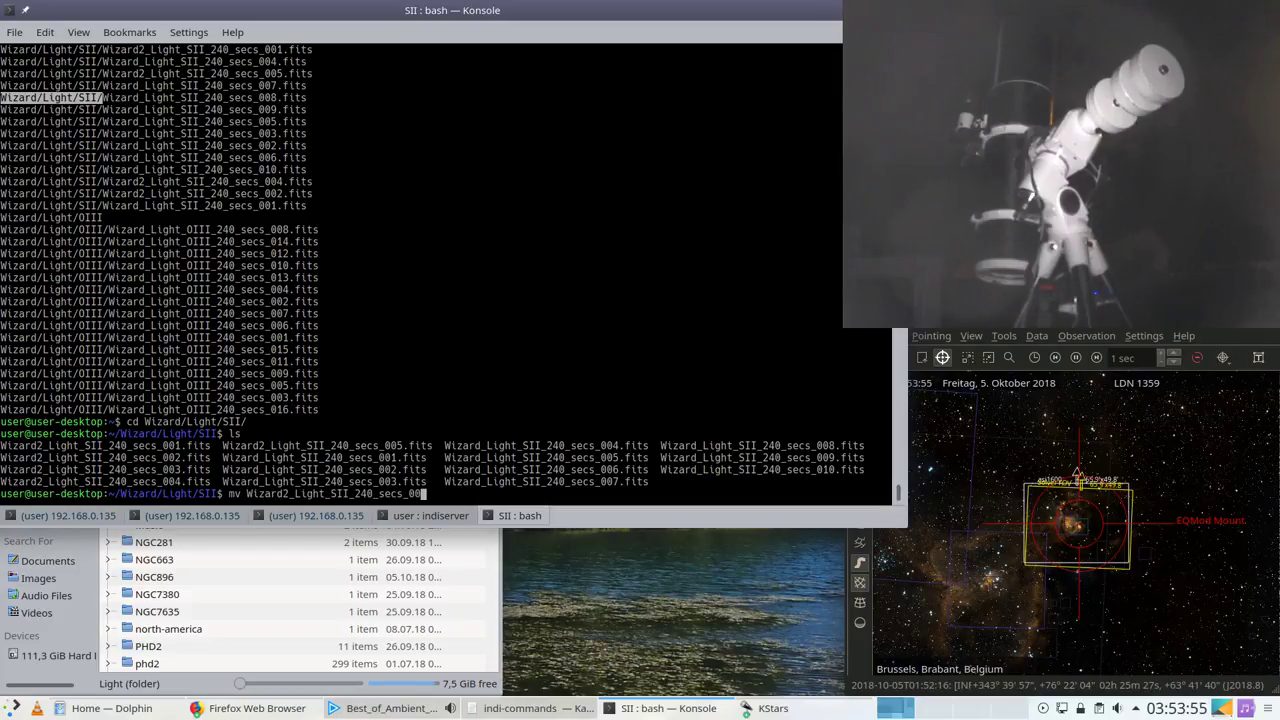
pyautogui.write('1 ')
pyautogui.write('W')
pyautogui.press('Tab')
pyautogui.write('_')
pyautogui.press('Tab')
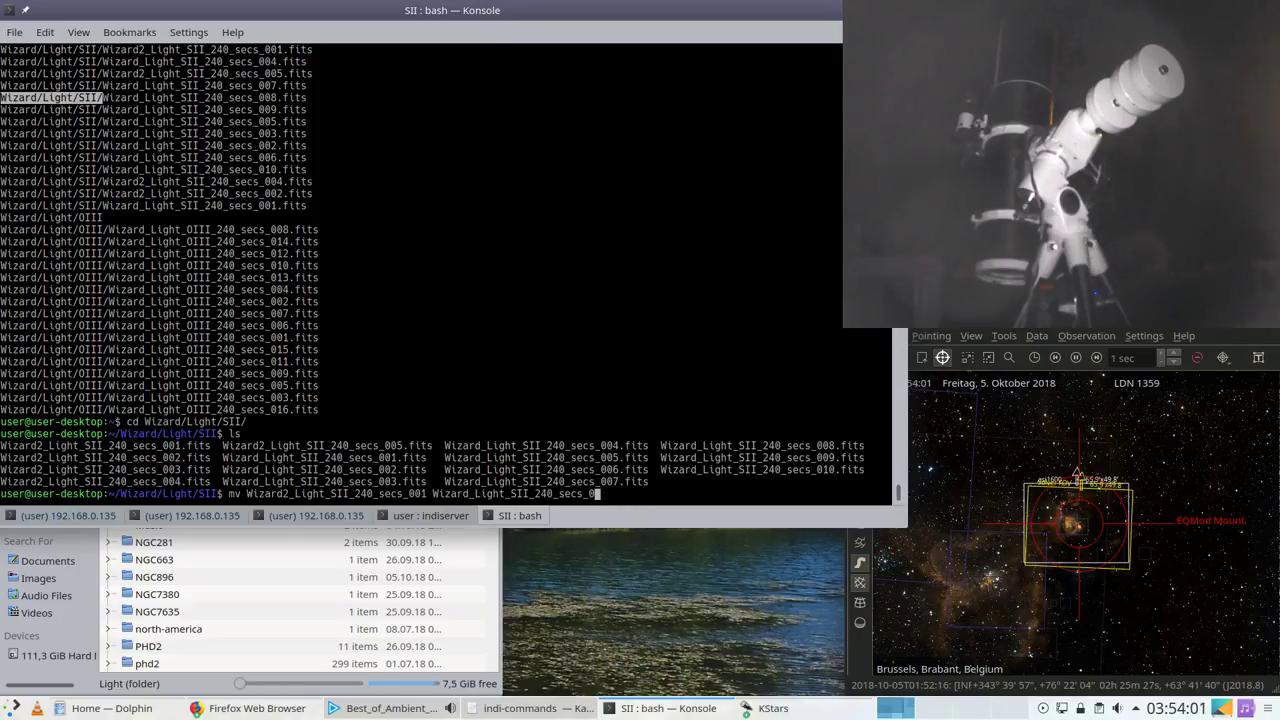
pyautogui.write('11.fits')
pyautogui.hotkey('ctrl', 'Left')
pyautogui.hotkey('ctrl', 'Left')
pyautogui.hotkey('ctrl', 'Left')
pyautogui.hotkey('ctrl', 'Left')
pyautogui.hotkey('ctrl', 'Left')
pyautogui.hotkey('ctrl', 'Left')
pyautogui.hotkey('ctrl', 'Left')
pyautogui.press('Left')
pyautogui.write('.fits')
pyautogui.press('Right')
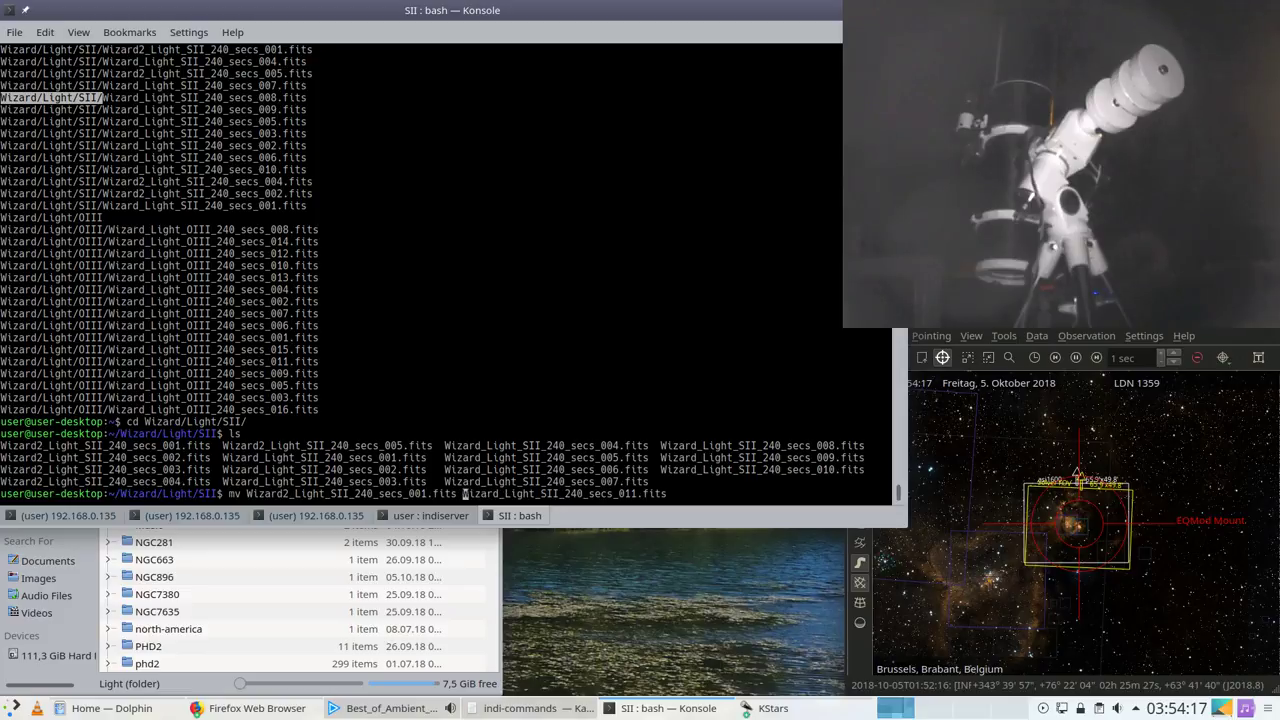
pyautogui.press('Return')
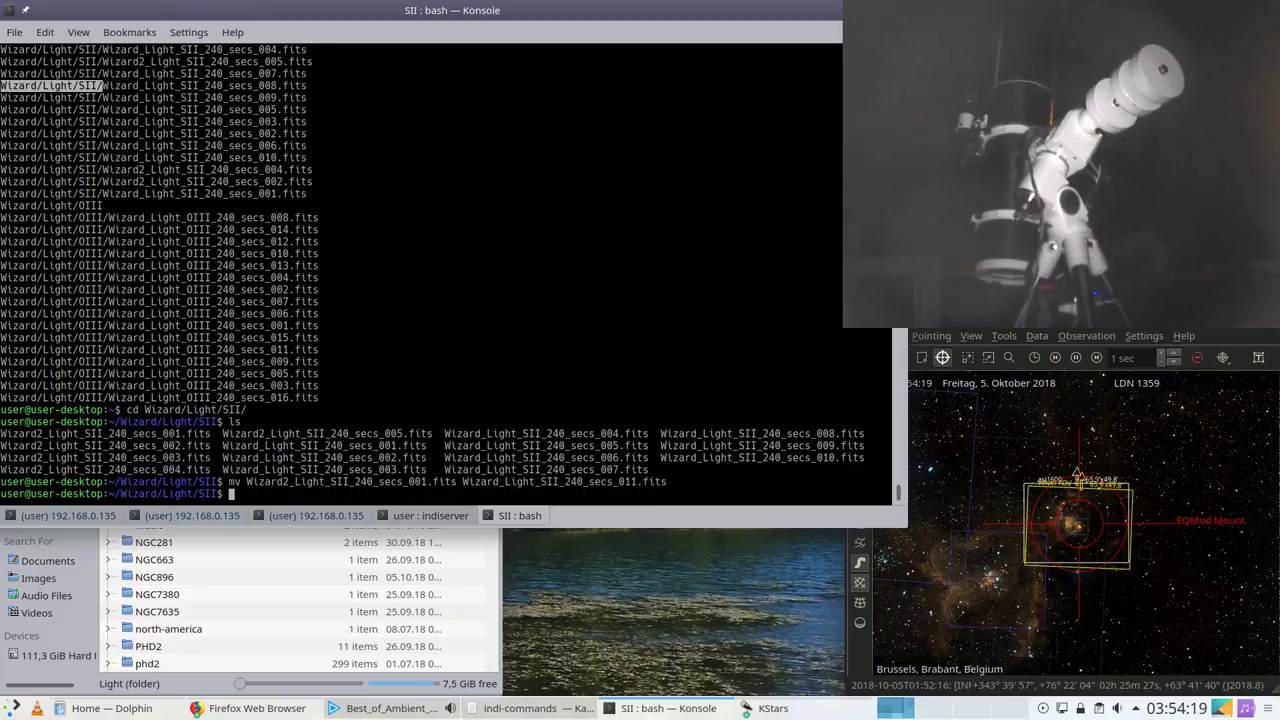
# Step: Reuse the mv command to rename Wizard2_Light_SII_240_secs_002.fits to Wizard_Light_SII_240_secs_012.fits
pyautogui.press('Up')
pyautogui.press('Left')
pyautogui.press('Left')
pyautogui.press('Left')
pyautogui.press('Left')
pyautogui.press('Left')
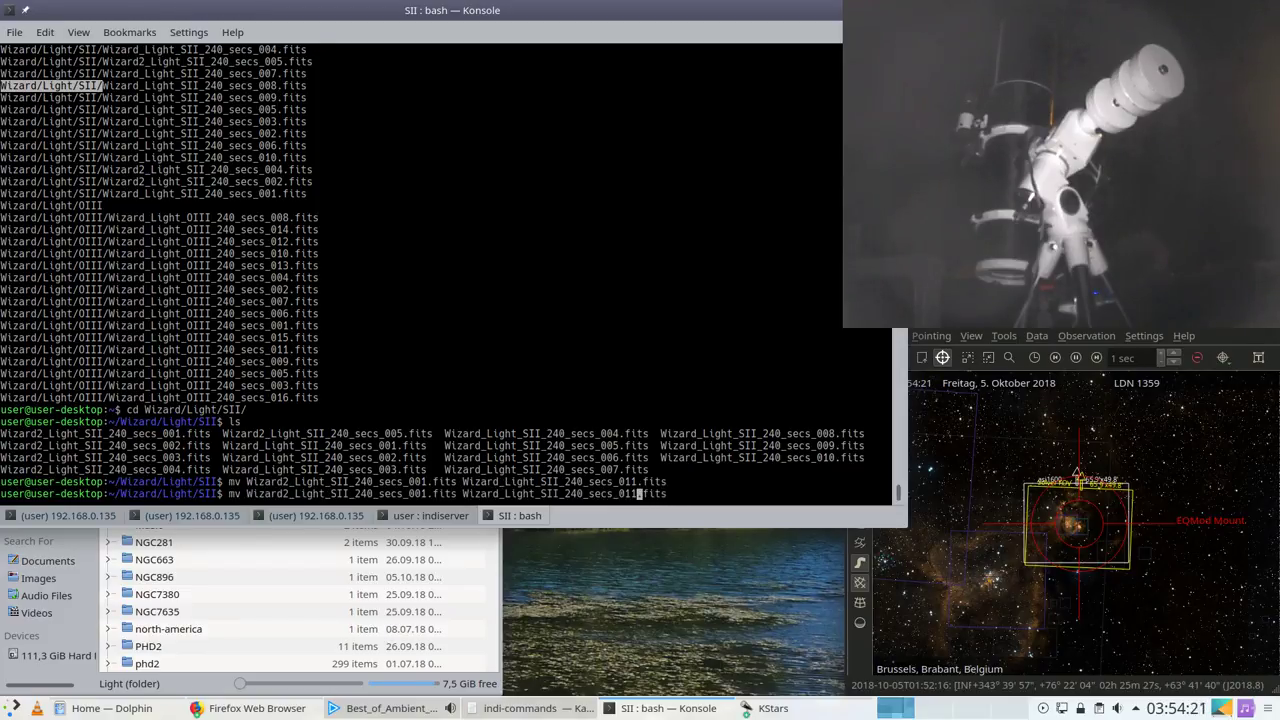
pyautogui.press('BackSpace')
pyautogui.write('2')
pyautogui.press('Left')
pyautogui.press('Left')
pyautogui.press('Left')
pyautogui.press('Left')
pyautogui.press('Left')
pyautogui.press('Left')
pyautogui.press('Left')
pyautogui.press('Left')
pyautogui.press('Left')
pyautogui.press('Left')
pyautogui.press('Left')
pyautogui.press('Left')
pyautogui.press('Left')
pyautogui.press('Left')
pyautogui.press('Left')
pyautogui.press('Left')
pyautogui.press('Left')
pyautogui.press('Left')
pyautogui.press('Left')
pyautogui.press('Left')
pyautogui.press('BackSpace')
pyautogui.press('BackSpace')
pyautogui.write('2.')
pyautogui.press('BackSpace')
pyautogui.press('Return')
# Step: Reuse the mv command to rename Wizard2_Light_SII_240_secs_003.fits to Wizard_Light_SII_240_secs_013.fits
pyautogui.press('Up')
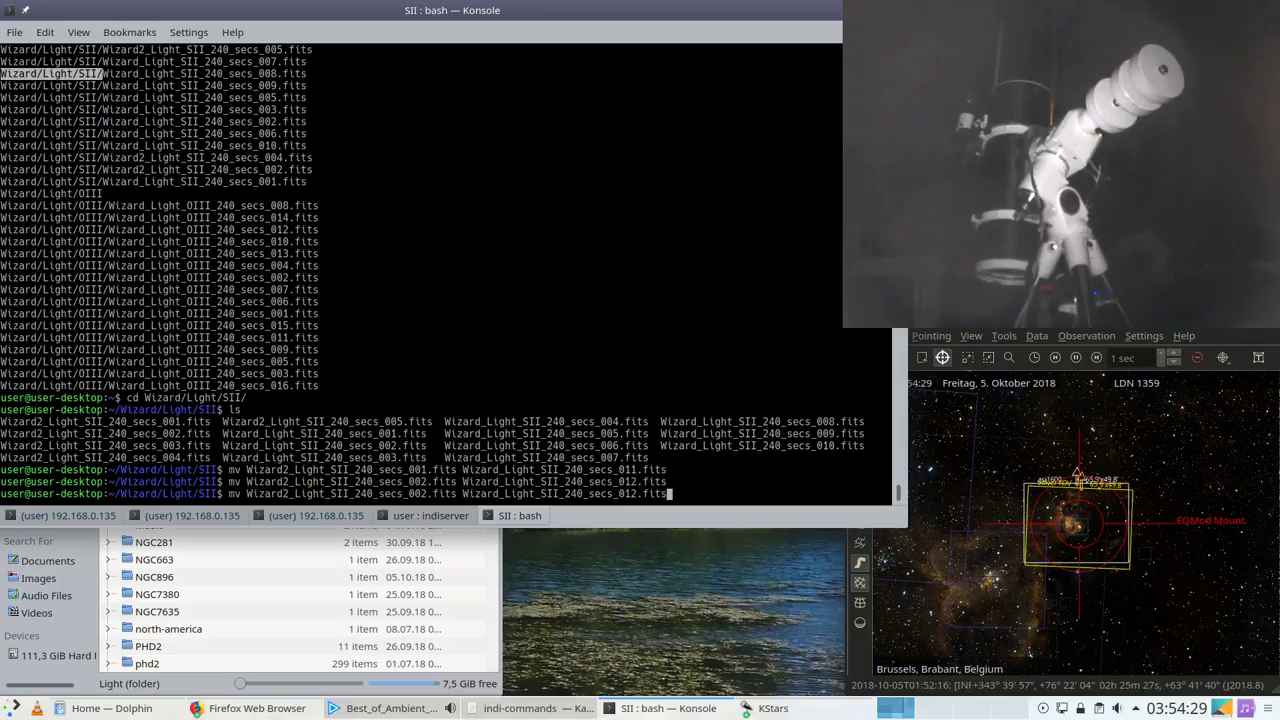
pyautogui.press('BackSpace')
pyautogui.press('BackSpace')
pyautogui.press('BackSpace')
pyautogui.press('BackSpace')
pyautogui.press('BackSpace')
pyautogui.press('BackSpace')
pyautogui.write('3.fits')
pyautogui.hotkey('ctrl', 'Left')
pyautogui.hotkey('ctrl', 'Left')
pyautogui.hotkey('ctrl', 'Left')
pyautogui.hotkey('ctrl', 'Left')
pyautogui.press('Left')
pyautogui.press('Left')
pyautogui.press('Left')
pyautogui.press('Left')
pyautogui.press('Left')
pyautogui.press('Left')
pyautogui.press('BackSpace')
pyautogui.write('3')
pyautogui.press('Return')
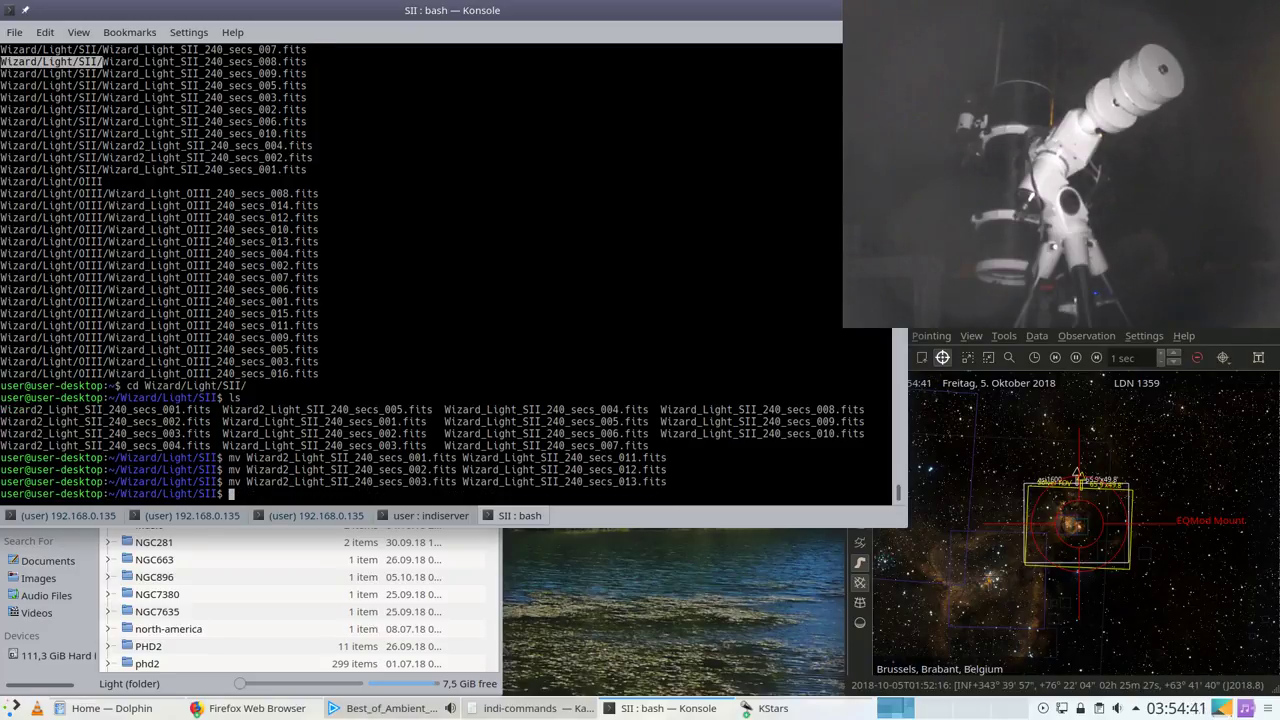
# Step: Reuse the mv command to rename Wizard2_Light_SII_240_secs_004.fits to Wizard_Light_SII_240_secs_014.fits
pyautogui.press('Up')
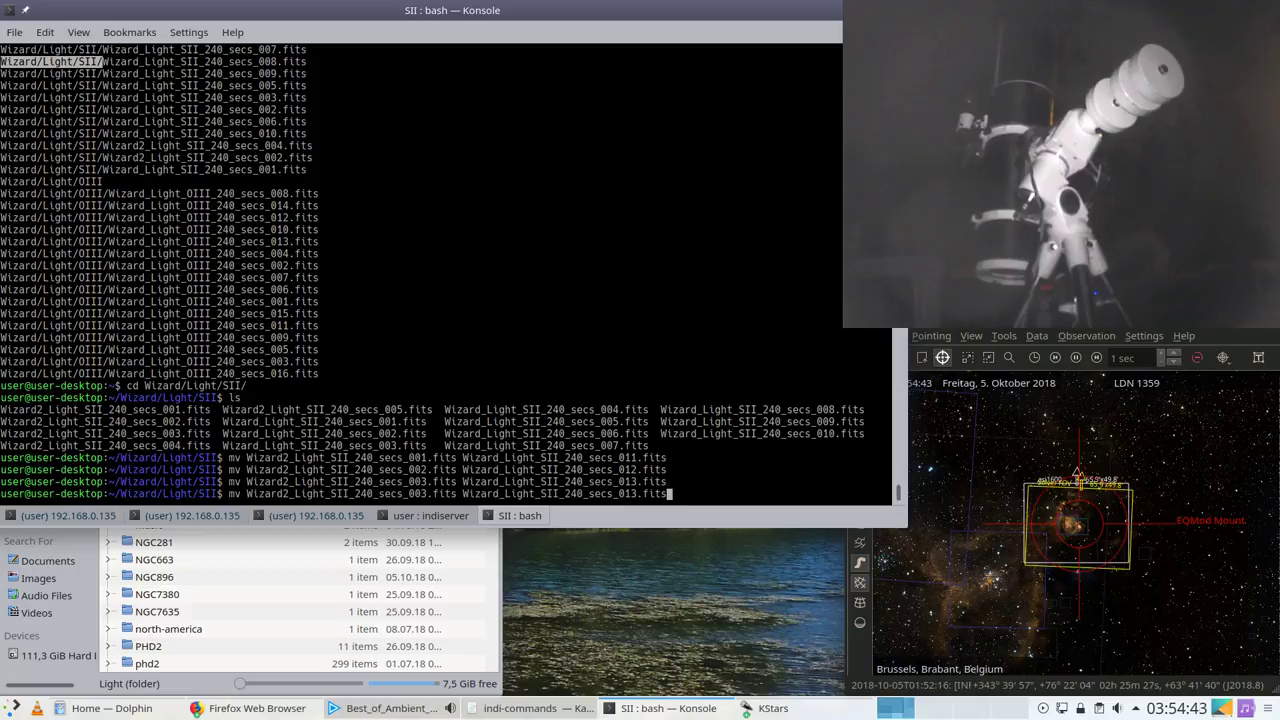
pyautogui.press('BackSpace')
pyautogui.press('BackSpace')
pyautogui.press('BackSpace')
pyautogui.press('BackSpace')
pyautogui.press('BackSpace')
pyautogui.press('BackSpace')
pyautogui.write('4.fits')
pyautogui.hotkey('ctrl', 'Left')
pyautogui.hotkey('ctrl', 'Left')
pyautogui.hotkey('ctrl', 'Left')
pyautogui.hotkey('ctrl', 'Left')
pyautogui.hotkey('ctrl', 'Left')
pyautogui.hotkey('ctrl', 'Left')
pyautogui.hotkey('ctrl', 'Left')
pyautogui.press('BackSpace')
pyautogui.press('BackSpace')
pyautogui.press('BackSpace')
pyautogui.press('BackSpace')
pyautogui.press('BackSpace')
pyautogui.press('BackSpace')
pyautogui.press('BackSpace')
pyautogui.write('4.fits')
pyautogui.press('Return')
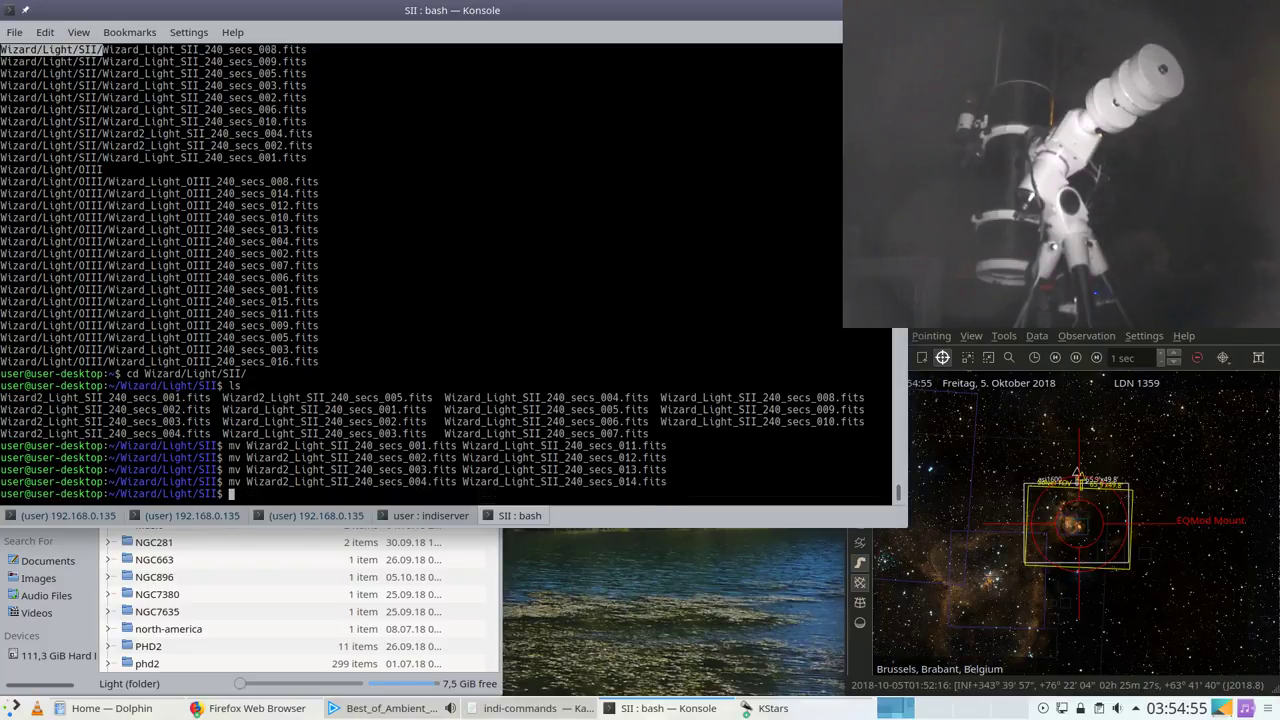
# Step: Reuse the mv command to rename Wizard2_Light_SII_240_secs_005.fits to Wizard_Light_SII_240_secs_015.fits
pyautogui.press('Up')
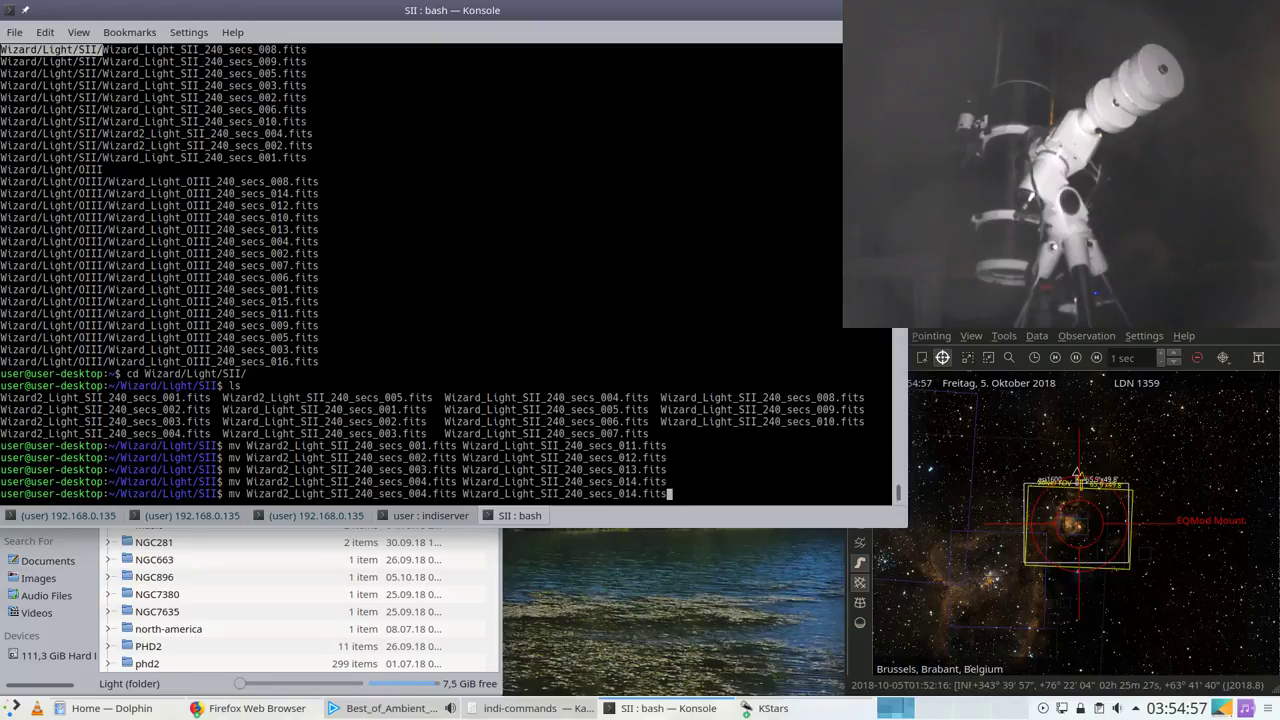
pyautogui.press('Left')
pyautogui.press('BackSpace')
pyautogui.press('BackSpace')
pyautogui.press('BackSpace')
pyautogui.press('BackSpace')
pyautogui.press('BackSpace')
pyautogui.write('5')
pyautogui.write('/')
pyautogui.press('BackSpace')
pyautogui.write('.fits')
pyautogui.hotkey('ctrl', 'Left')
pyautogui.hotkey('ctrl', 'Left')
pyautogui.hotkey('ctrl', 'Left')
pyautogui.hotkey('ctrl', 'Left')
pyautogui.hotkey('ctrl', 'Left')
pyautogui.hotkey('ctrl', 'Left')
pyautogui.hotkey('ctrl', 'Left')
pyautogui.hotkey('ctrl', 'Left')
pyautogui.press('BackSpace')
pyautogui.press('BackSpace')
pyautogui.write('5.fits')
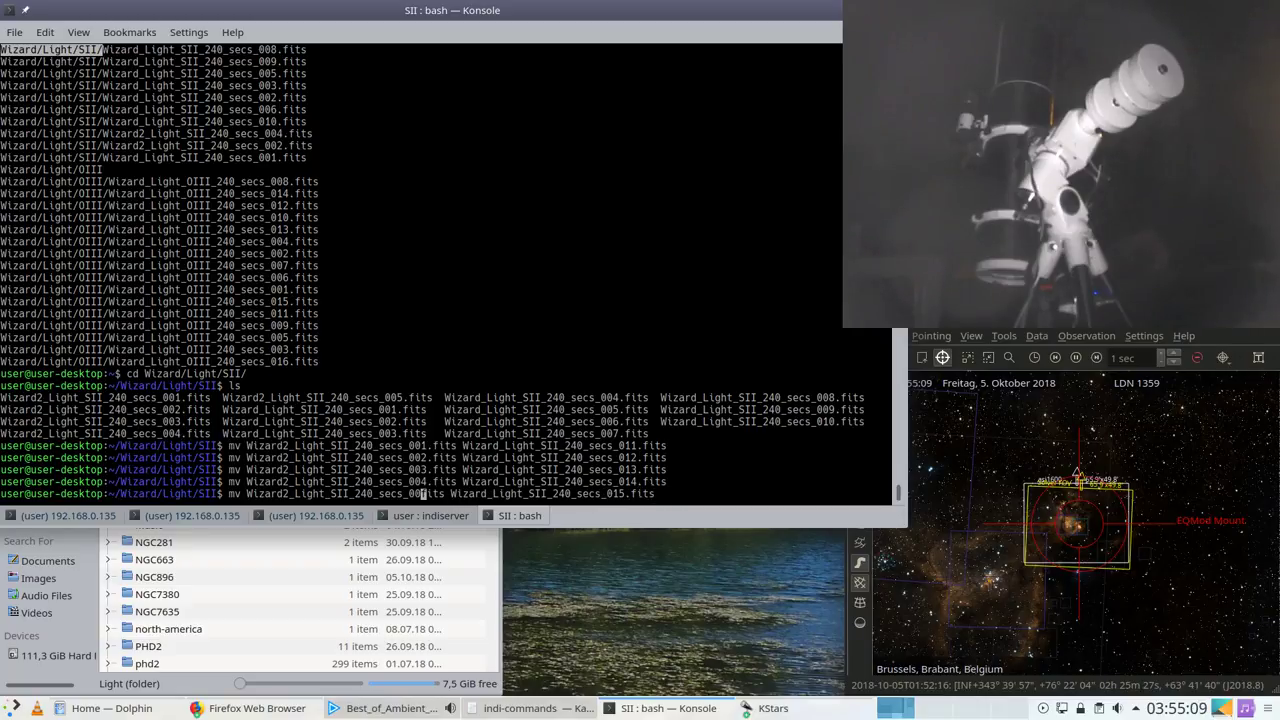
pyautogui.press('Delete')
pyautogui.press('Delete')
pyautogui.press('Delete')
pyautogui.press('Delete')
pyautogui.press('Return')
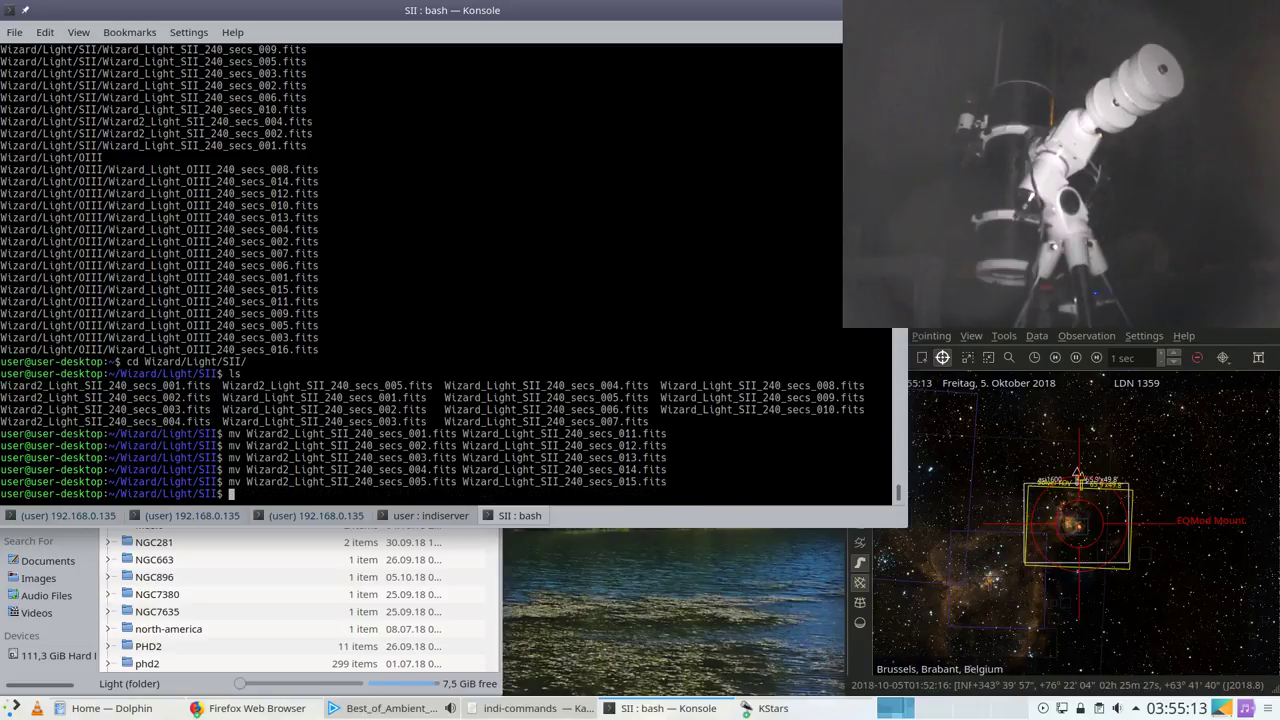
# Step: List the renamed files in the Wizard SII folder and return to the home directory
pyautogui.write('ls')
pyautogui.press('Return')
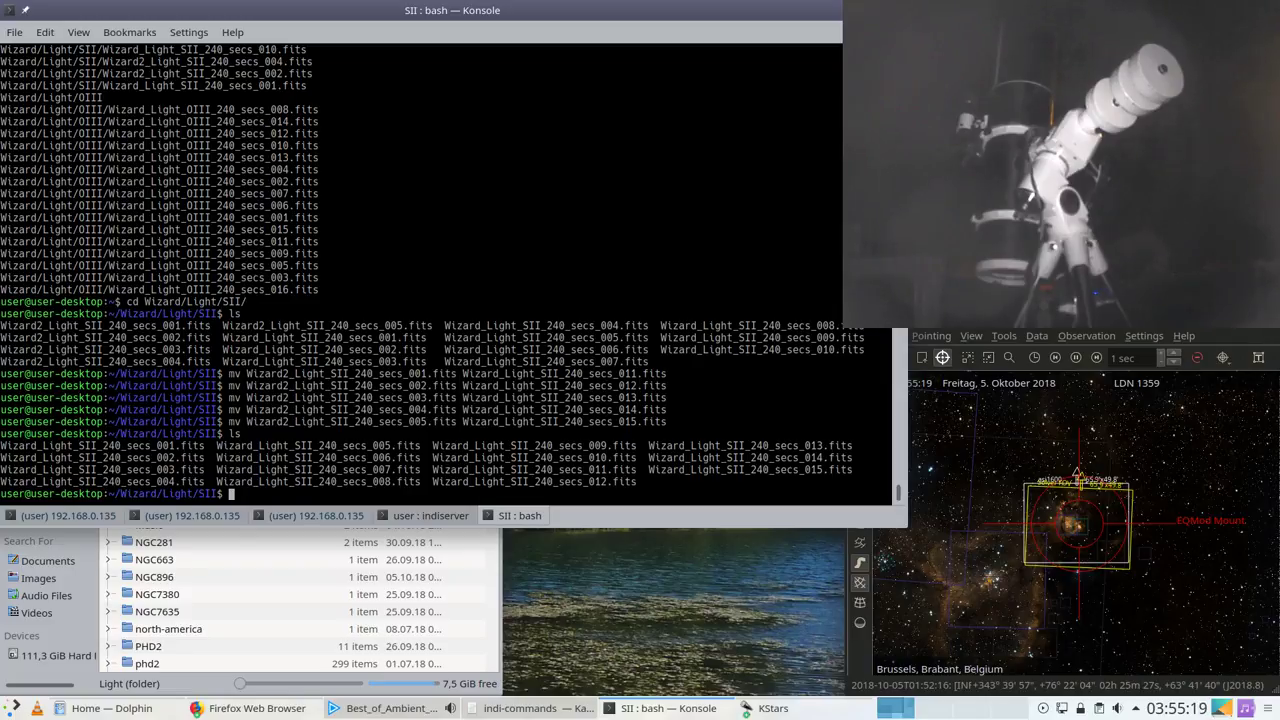
pyautogui.write('cd')
pyautogui.press('Return')
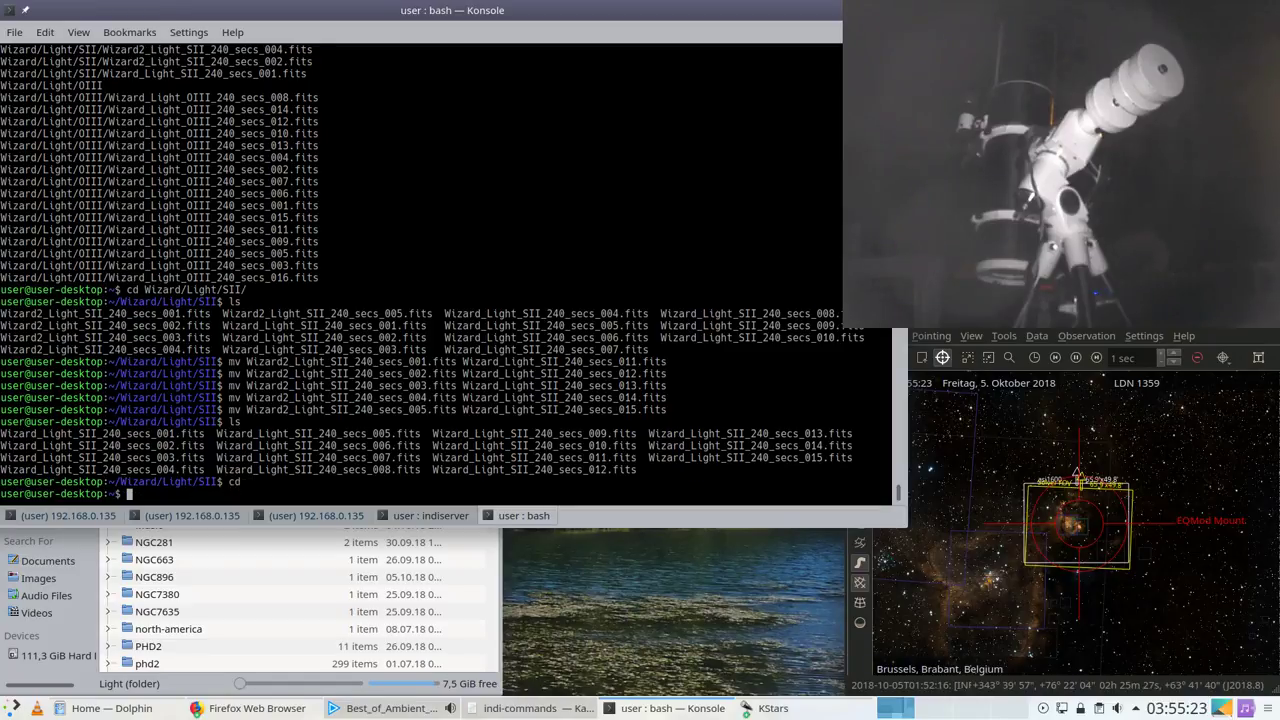
pyautogui.hotkey('ctrl', 'r')
pyautogui.write('fo')
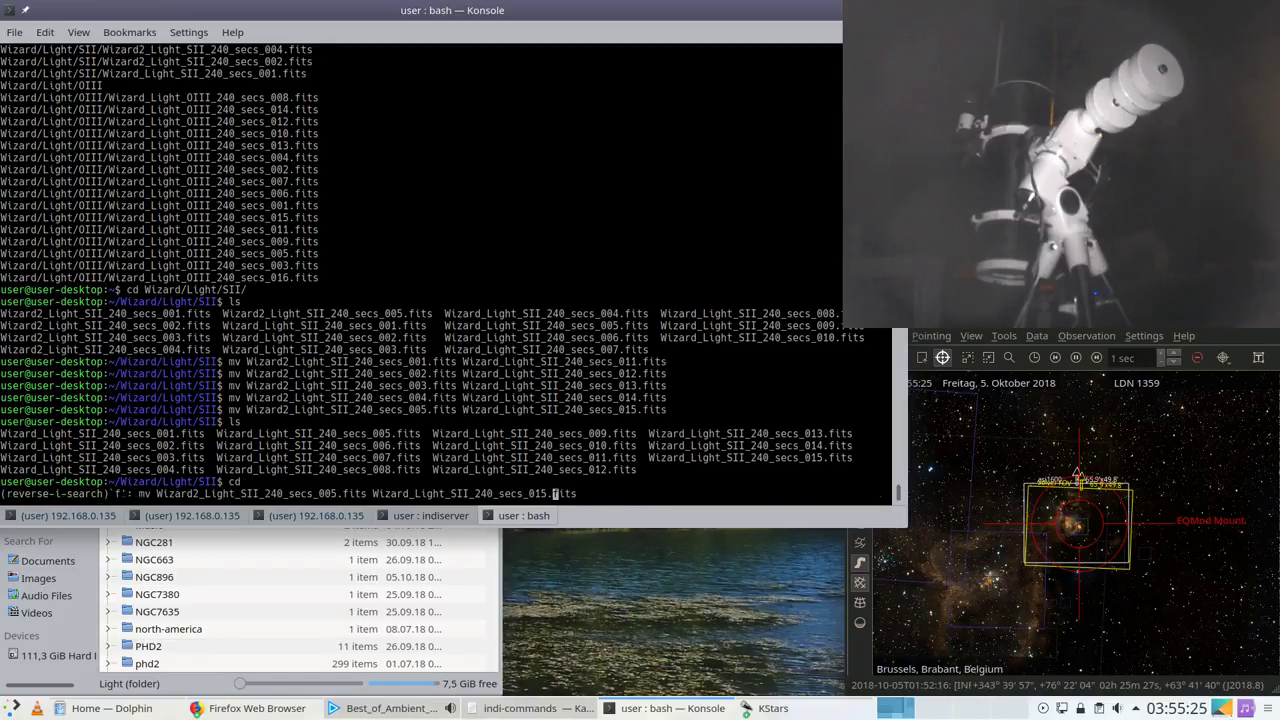
pyautogui.press('BackSpace')
pyautogui.write('in')
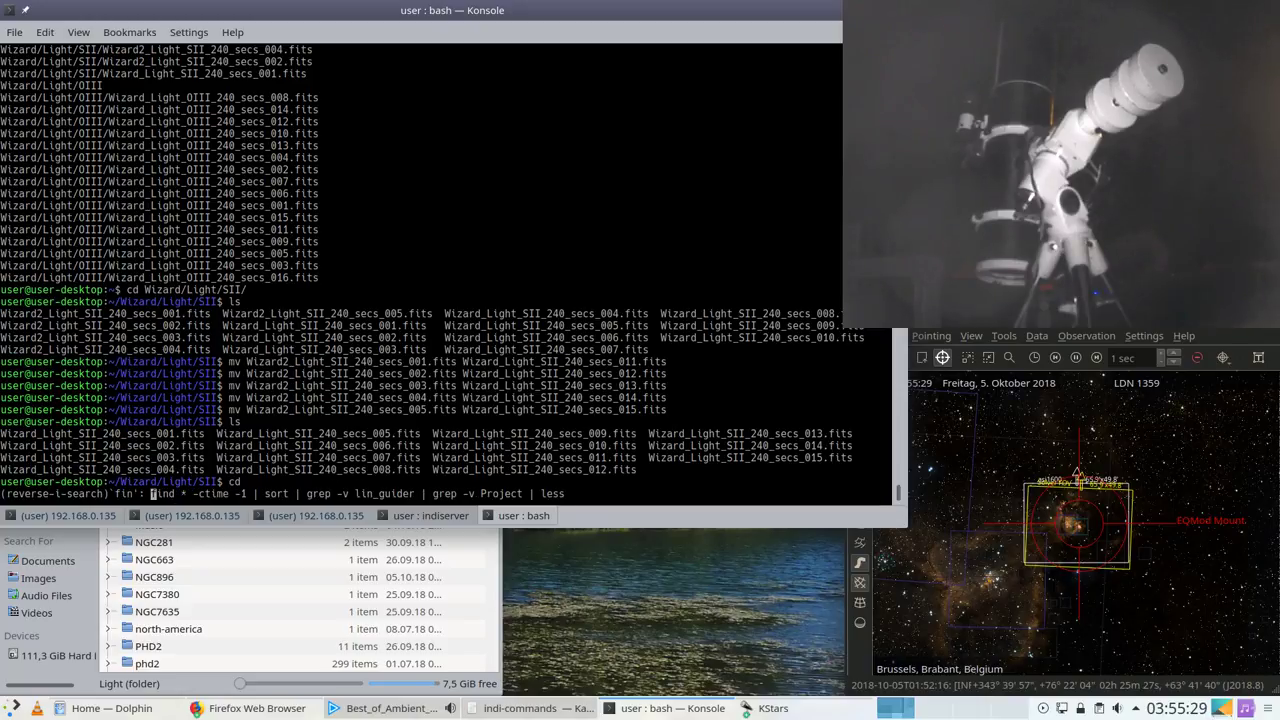
pyautogui.write('d')
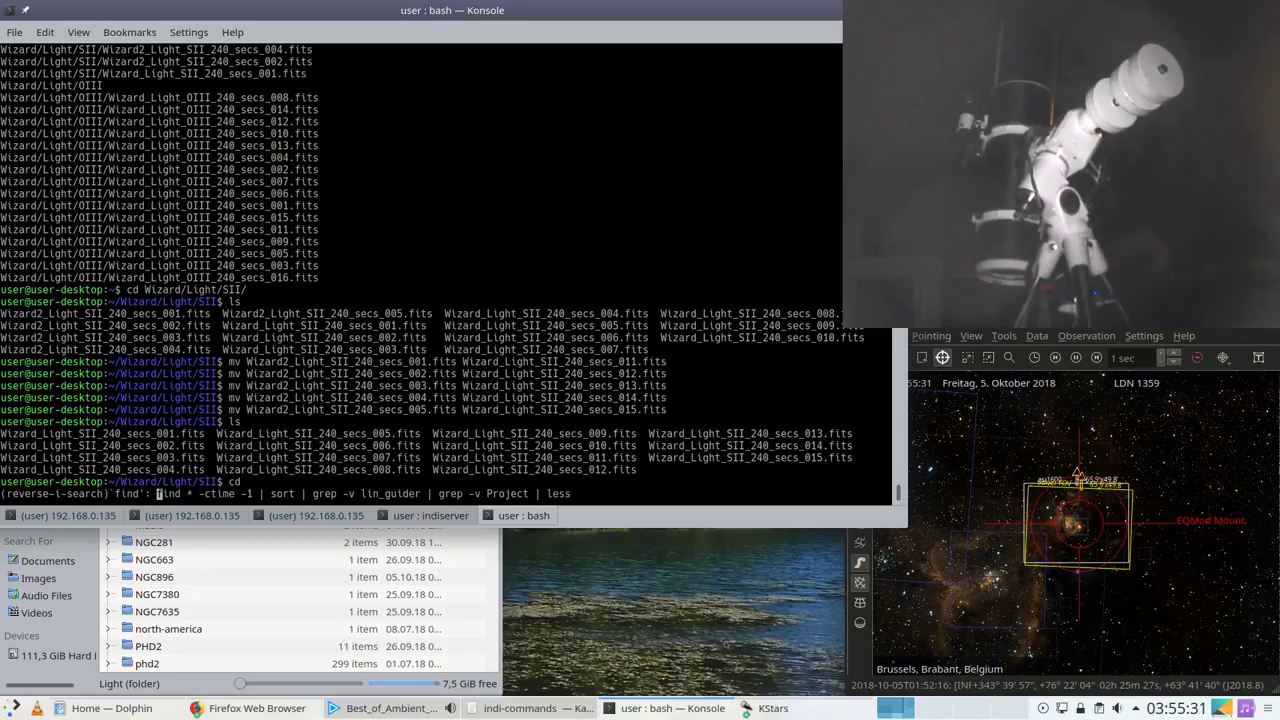
pyautogui.hotkey('ctrl', 'c')
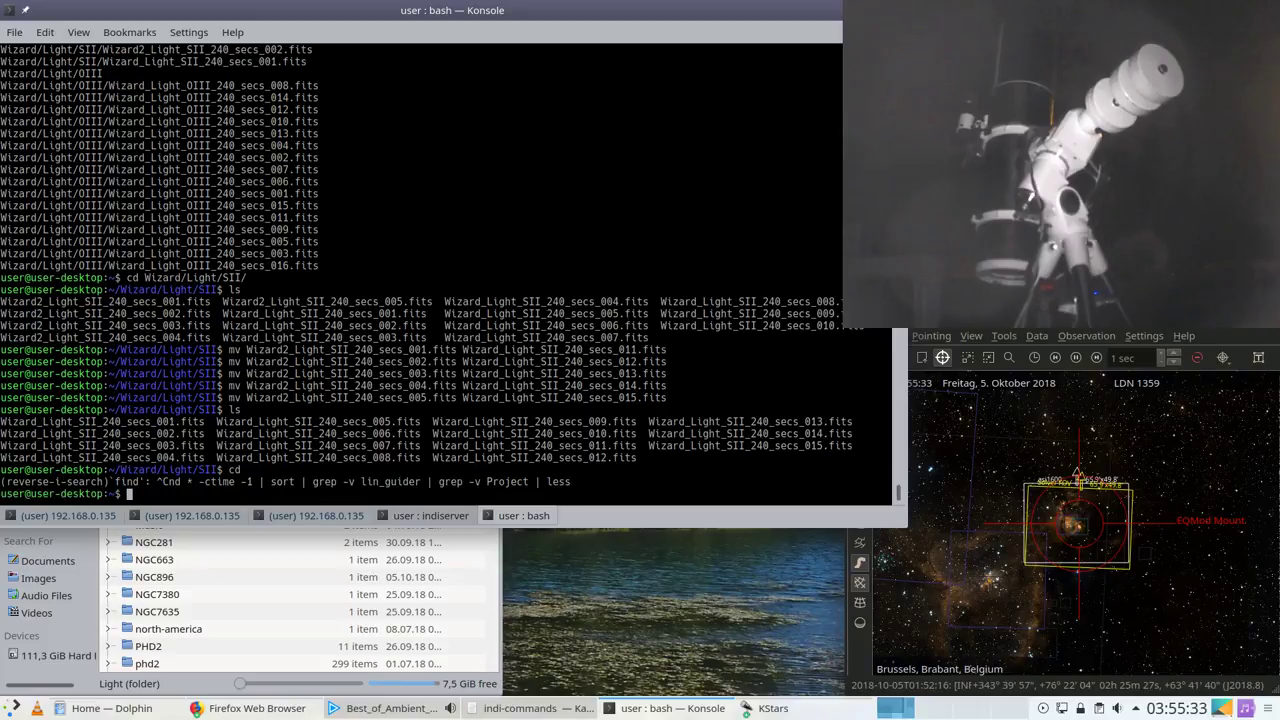
# Step: Rerun the earlier find command from the history to list the recently changed files under the home directory
pyautogui.press('Up')
pyautogui.press('Up')
pyautogui.press('Up')
pyautogui.press('Up')
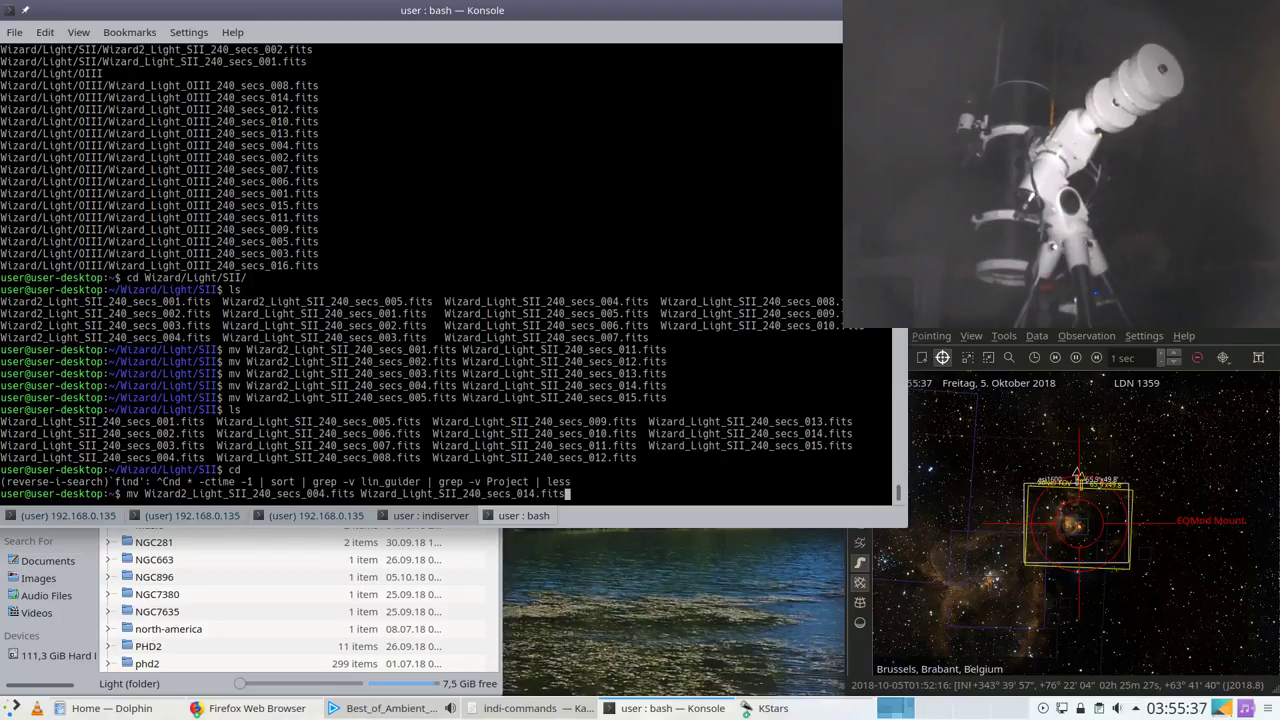
pyautogui.press('Up')
pyautogui.press('Up')
pyautogui.press('Up')
pyautogui.press('Up')
pyautogui.press('Up')
pyautogui.press('Up')
pyautogui.press('Return')
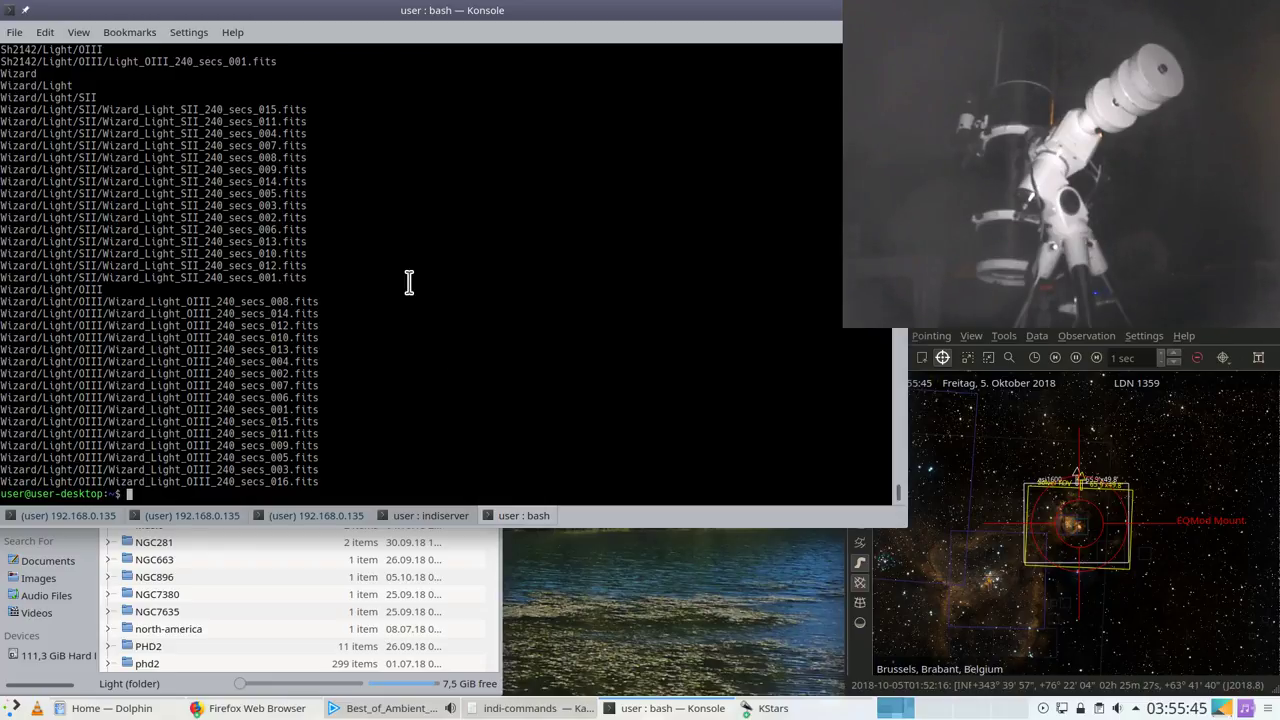
# Step: Review the file listing through the Wizard, NGC896 and cederblad-214 folders to check which frames exist per filter
pyautogui.scroll(1, 409, 282)
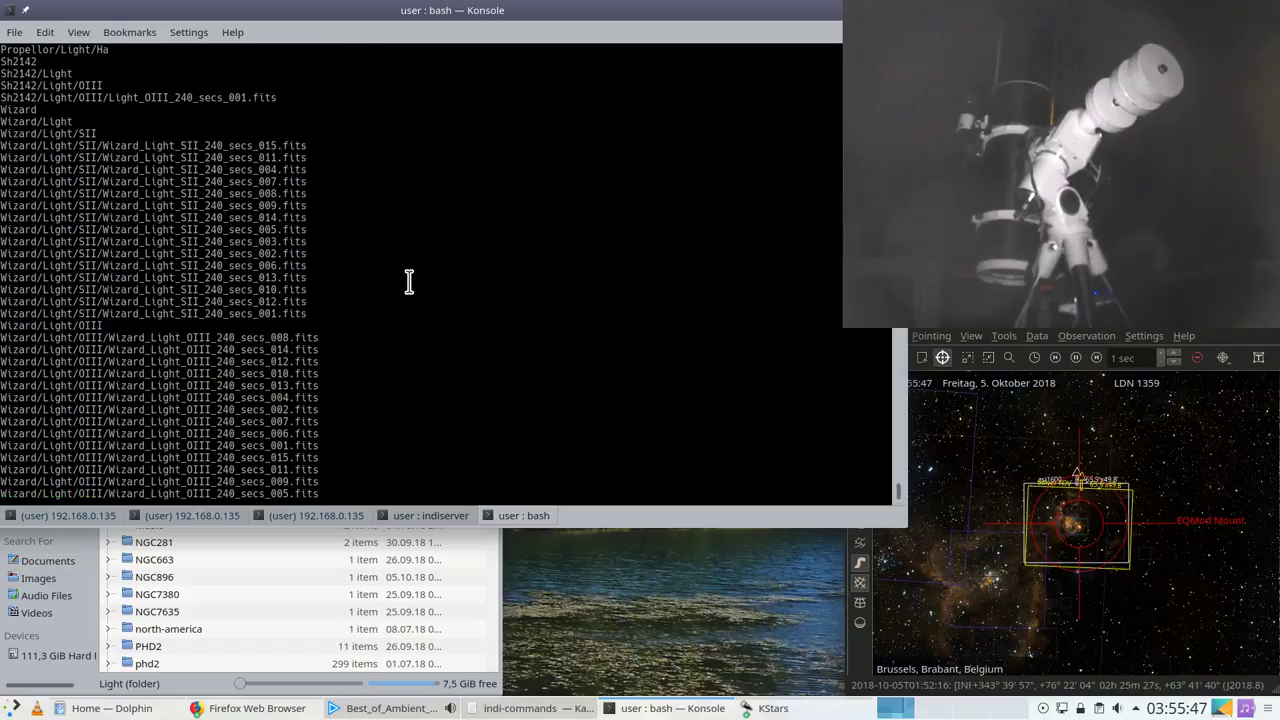
pyautogui.scroll(-1, 409, 282)
pyautogui.scroll(7, 409, 282)
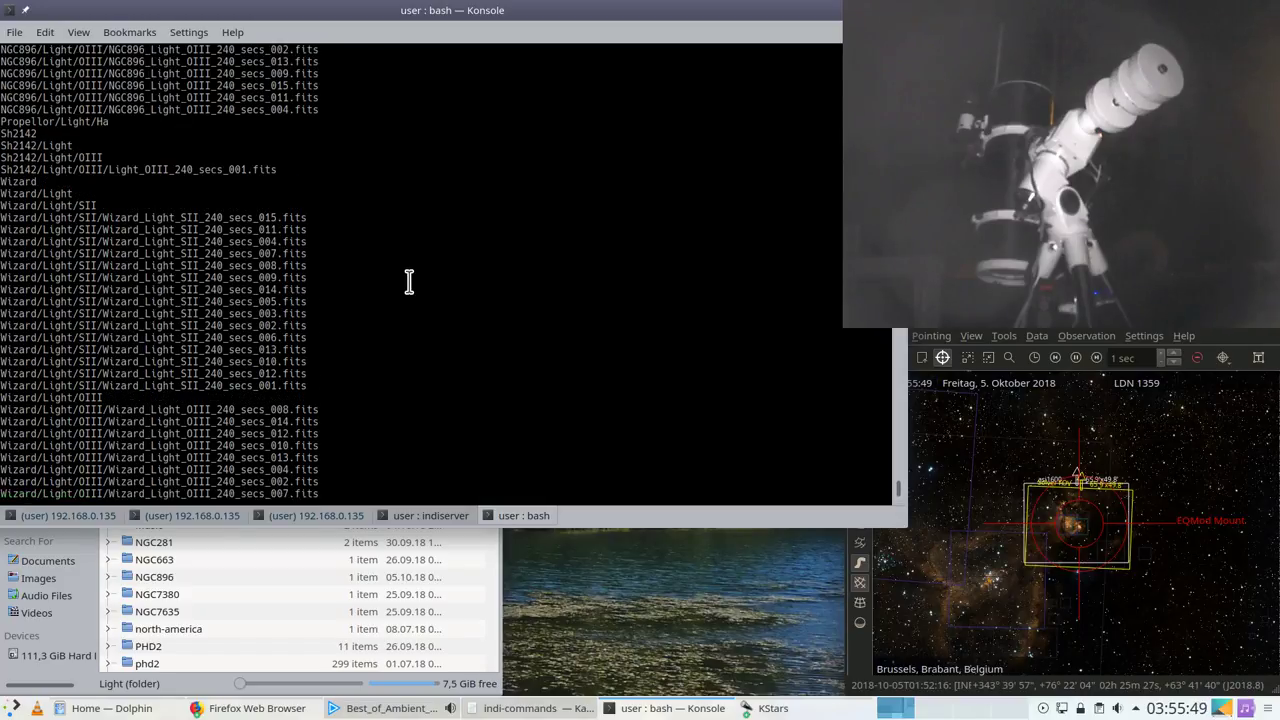
pyautogui.scroll(3, 409, 282)
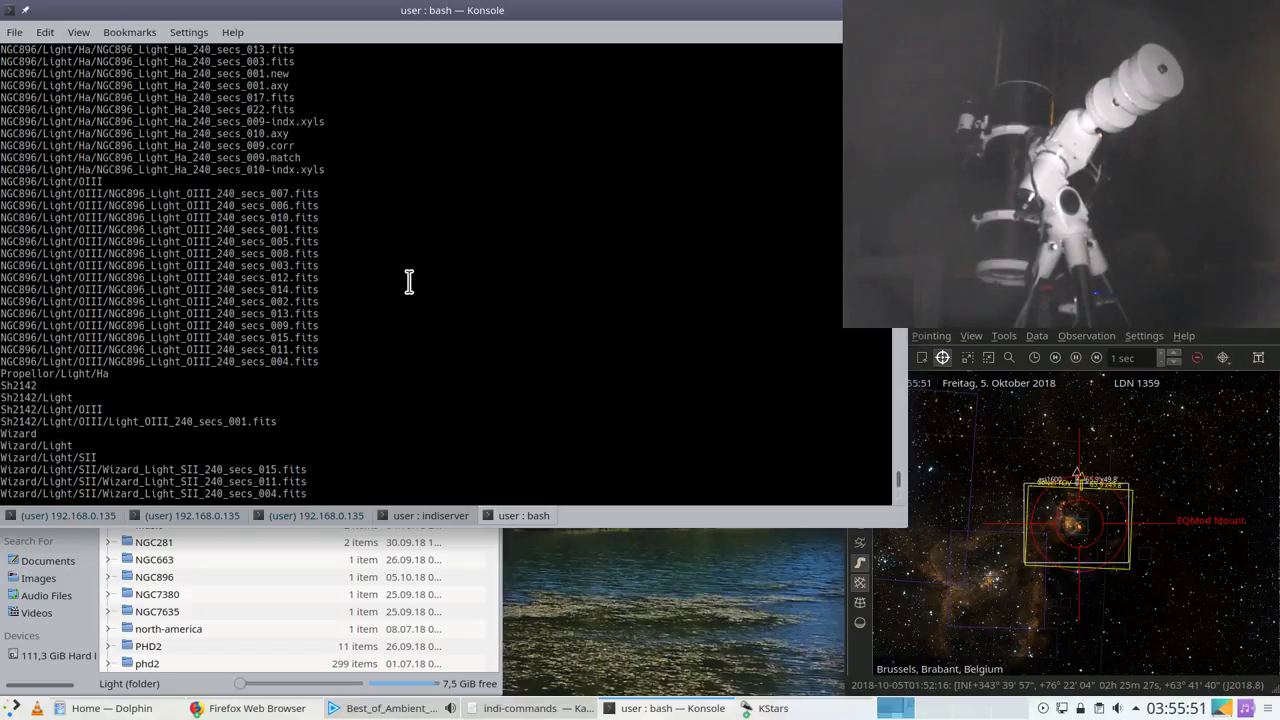
pyautogui.scroll(4, 409, 282)
pyautogui.scroll(1, 409, 282)
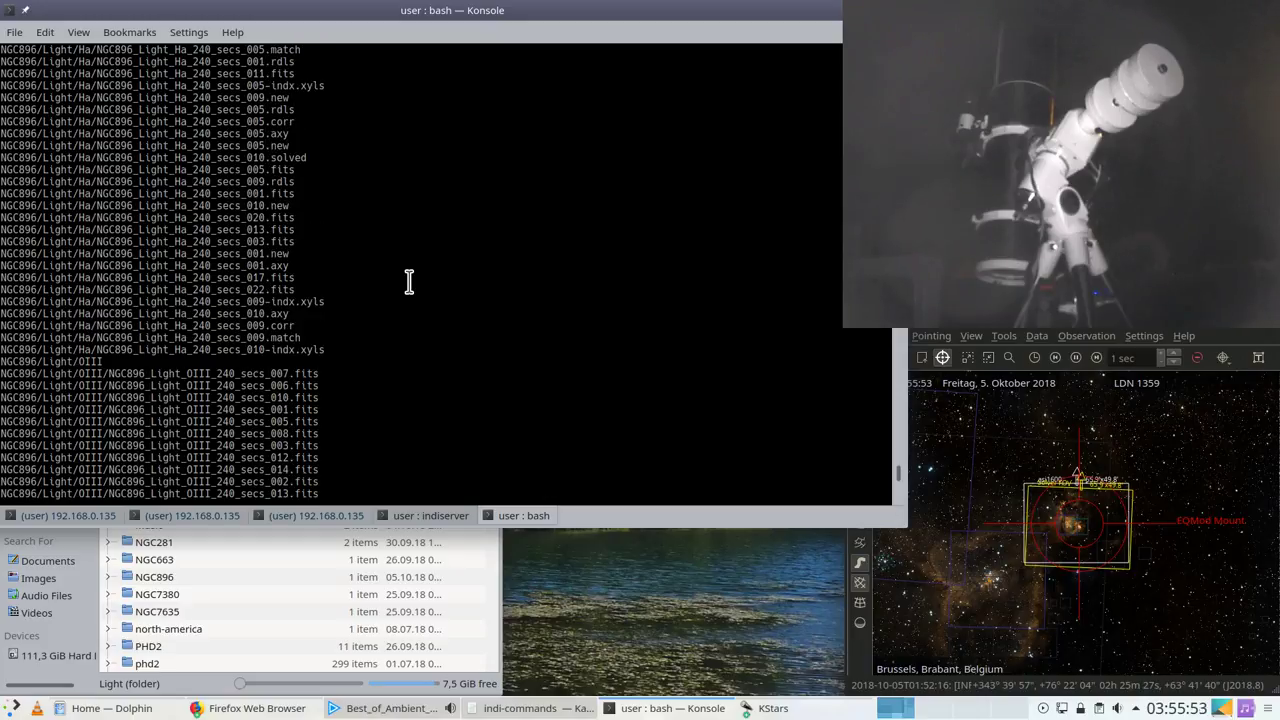
pyautogui.scroll(2, 409, 282)
pyautogui.scroll(12, 409, 282)
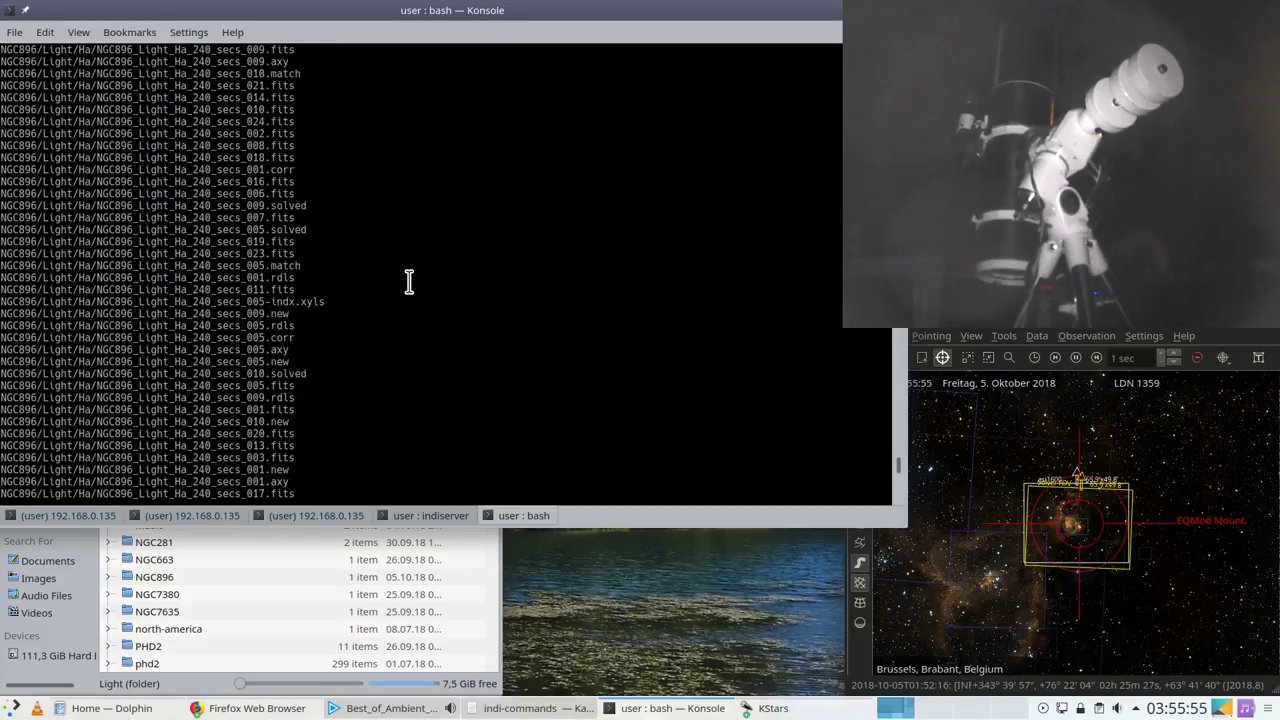
pyautogui.scroll(3, 409, 282)
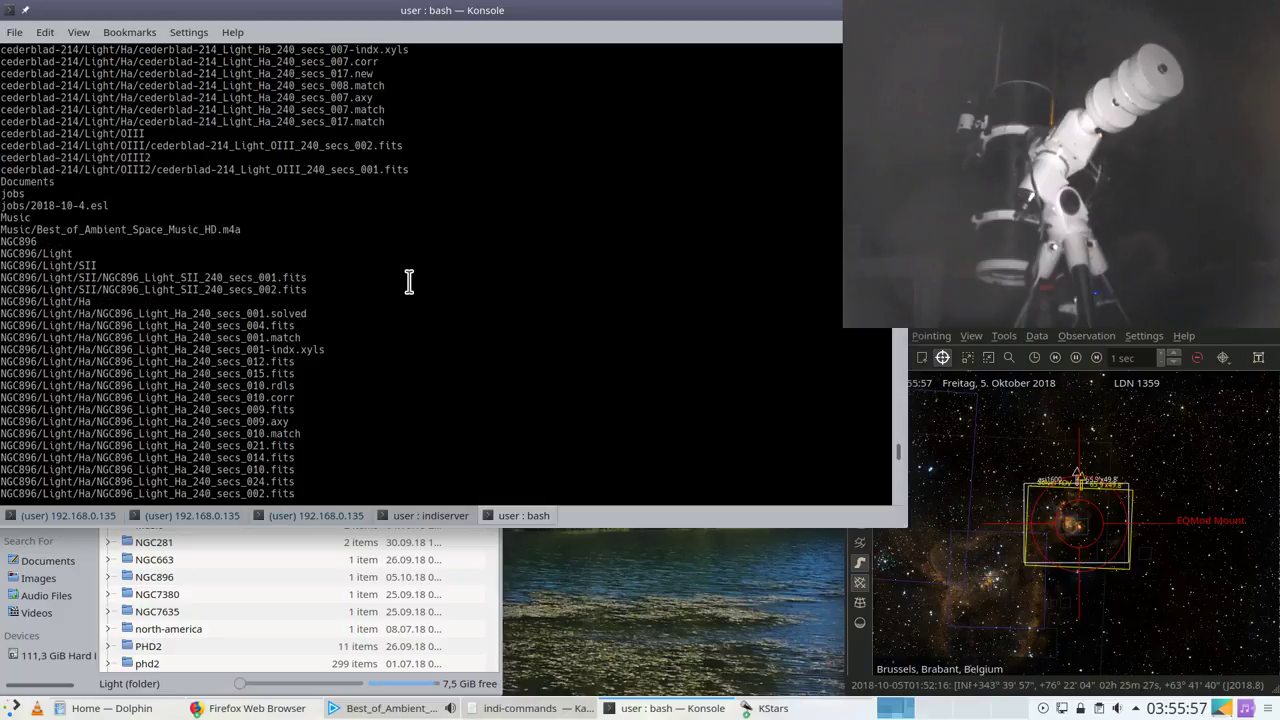
pyautogui.scroll(-3, 409, 282)
pyautogui.scroll(-14, 409, 282)
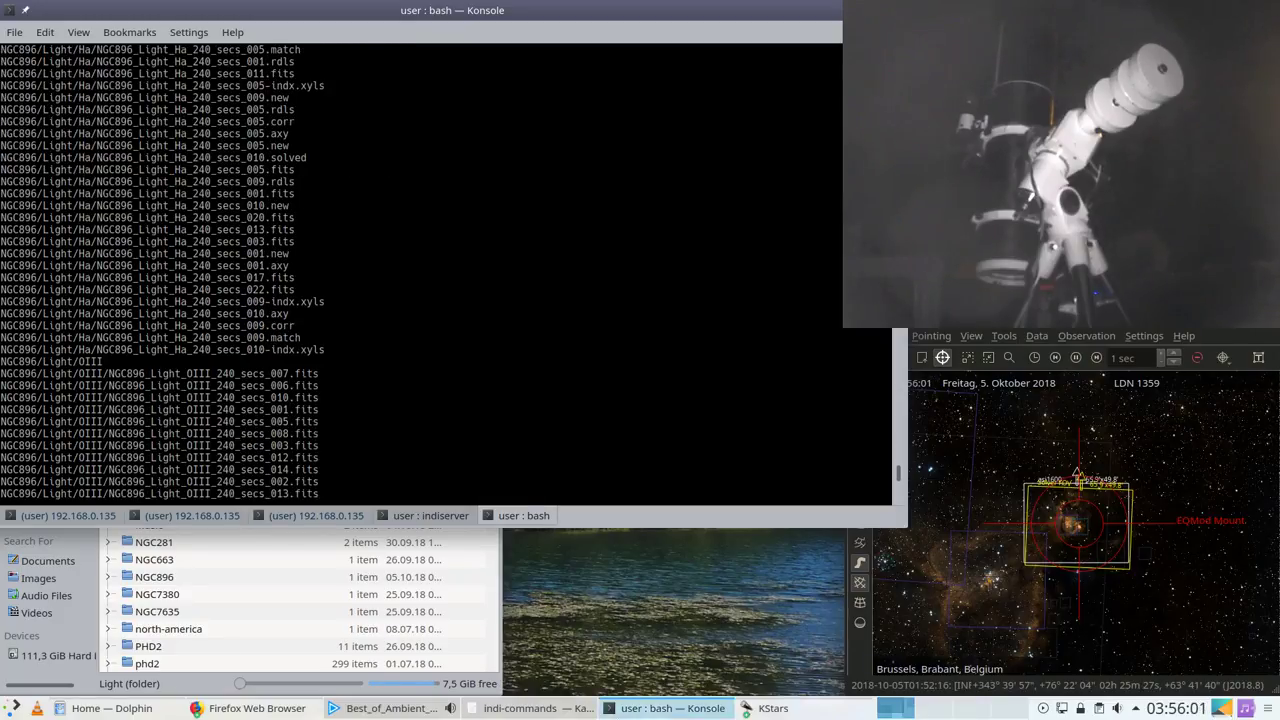
# Step: Switch to Ekos and show the summary page with the capture, mount, focus and guide status
pyautogui.click(775, 707)
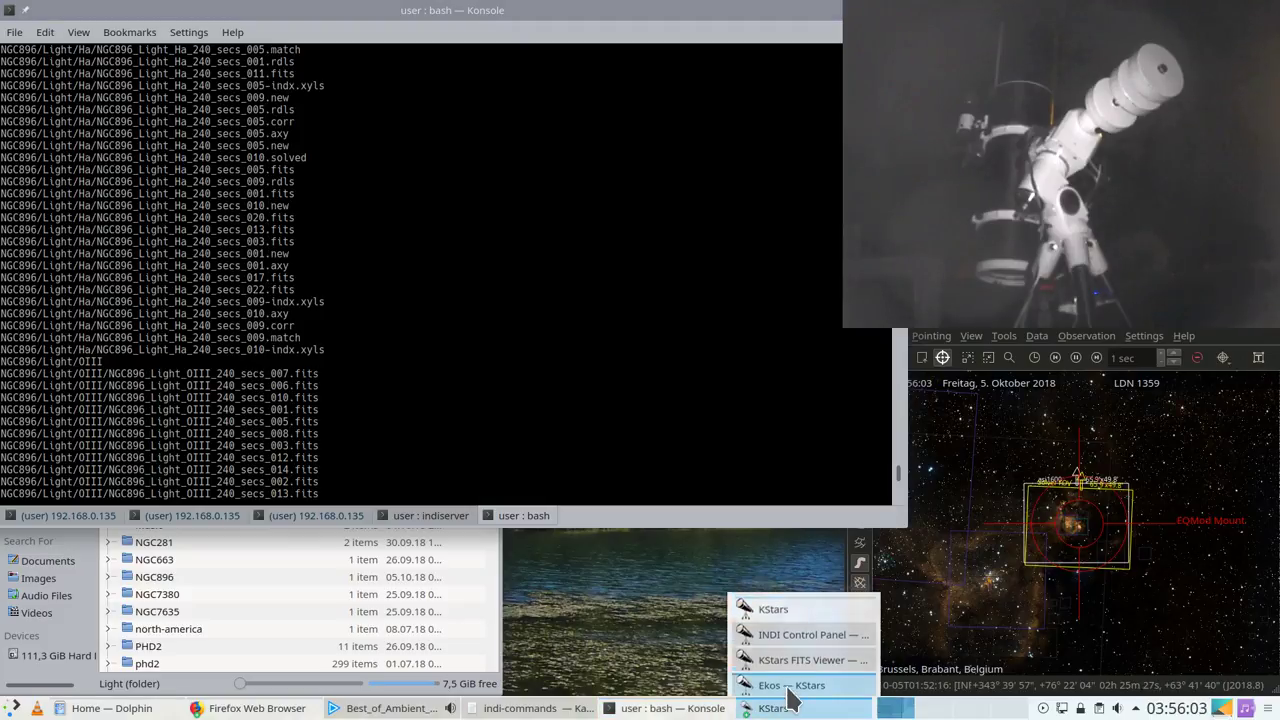
pyautogui.click(790, 680)
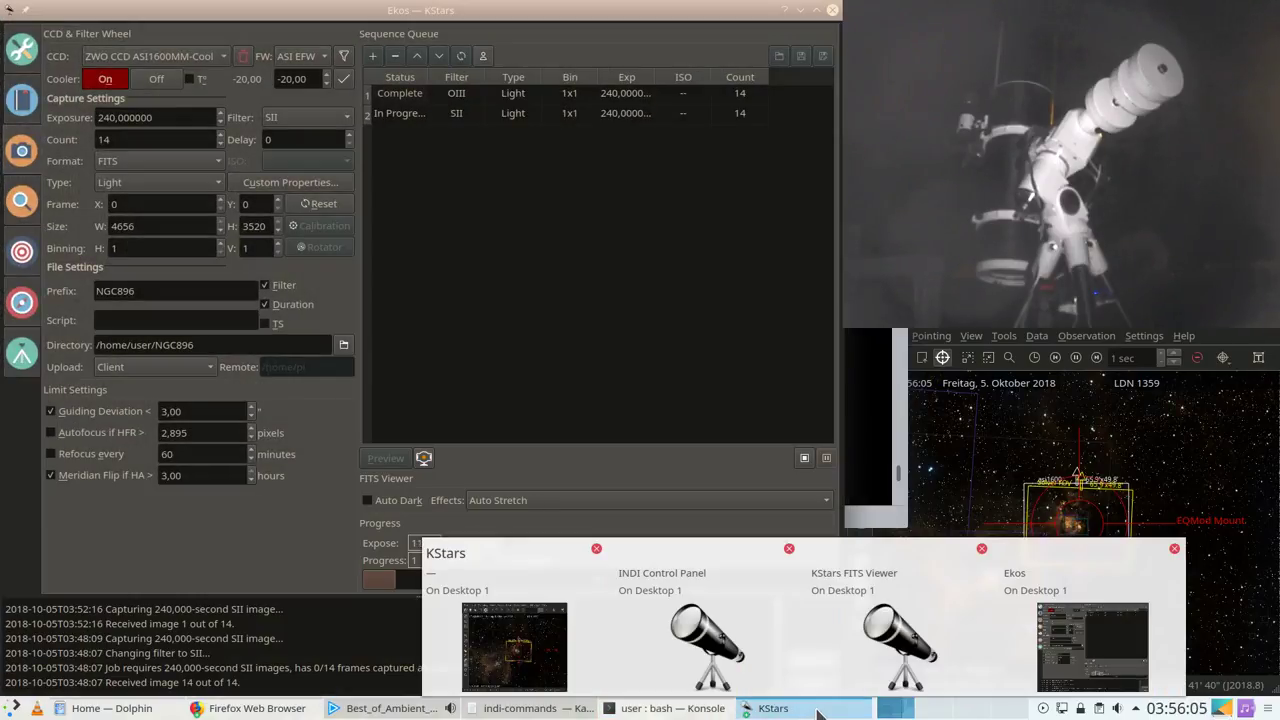
pyautogui.click(800, 710)
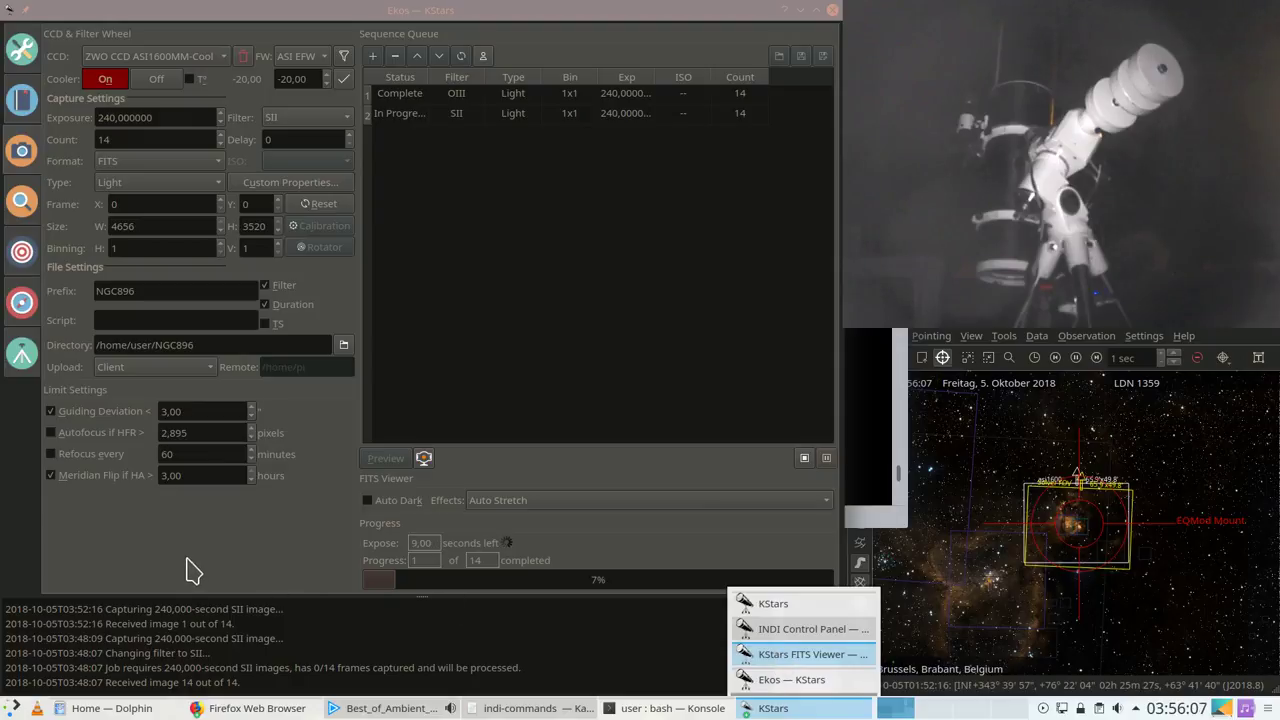
pyautogui.click(24, 52)
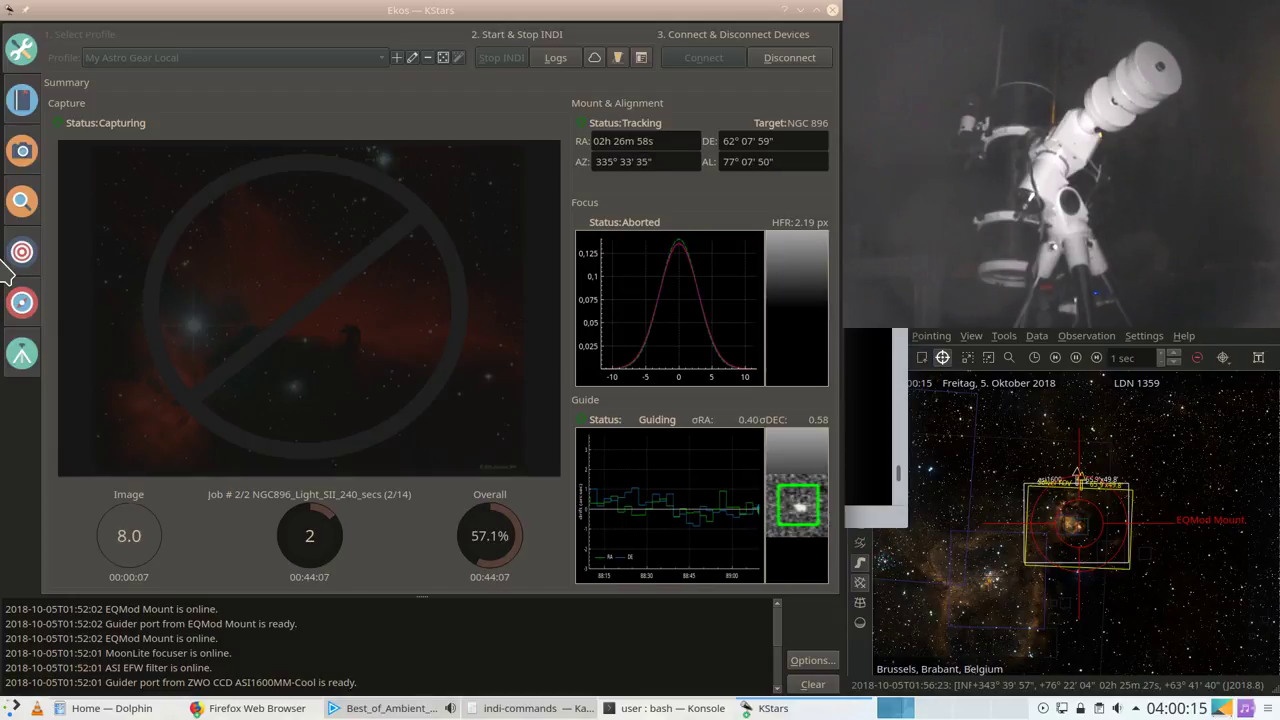
# Step: Narrow the Konsole window until it uncovers the KStars sky map and return to the Ekos window
pyautogui.hotkey('alt', 'Tab')
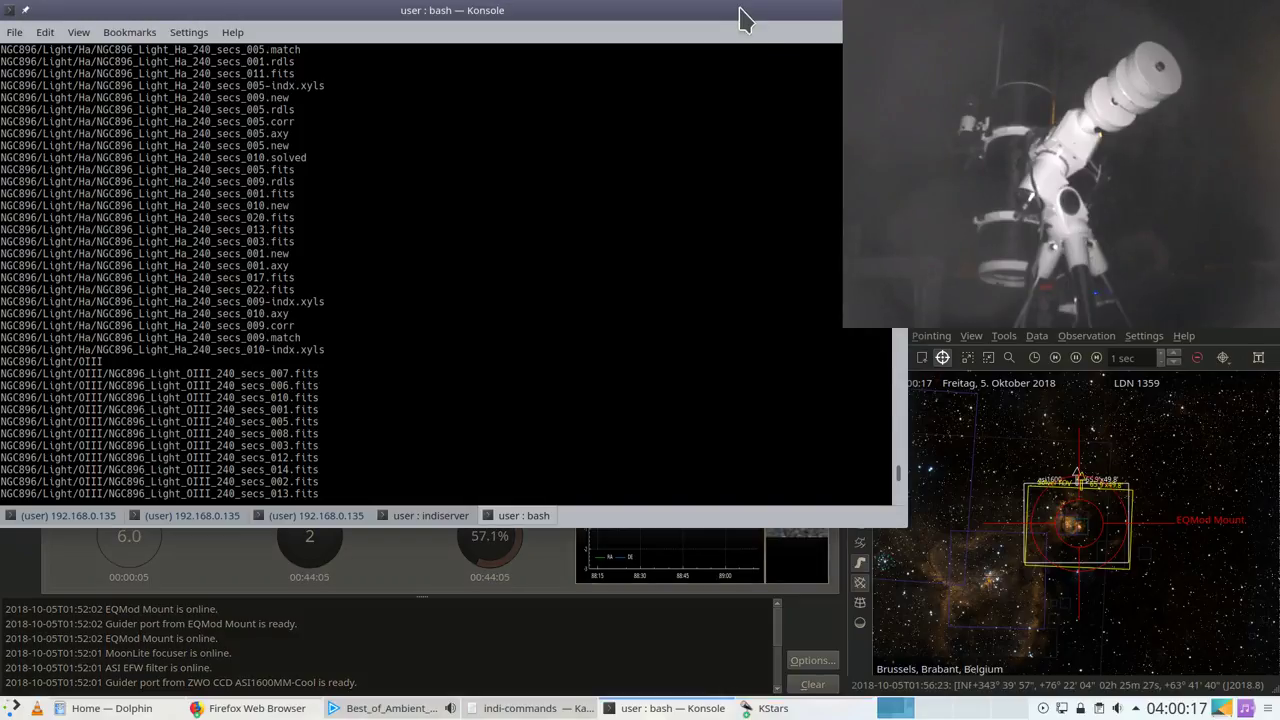
pyautogui.moveTo(906, 420); pyautogui.dragTo(804, 157)
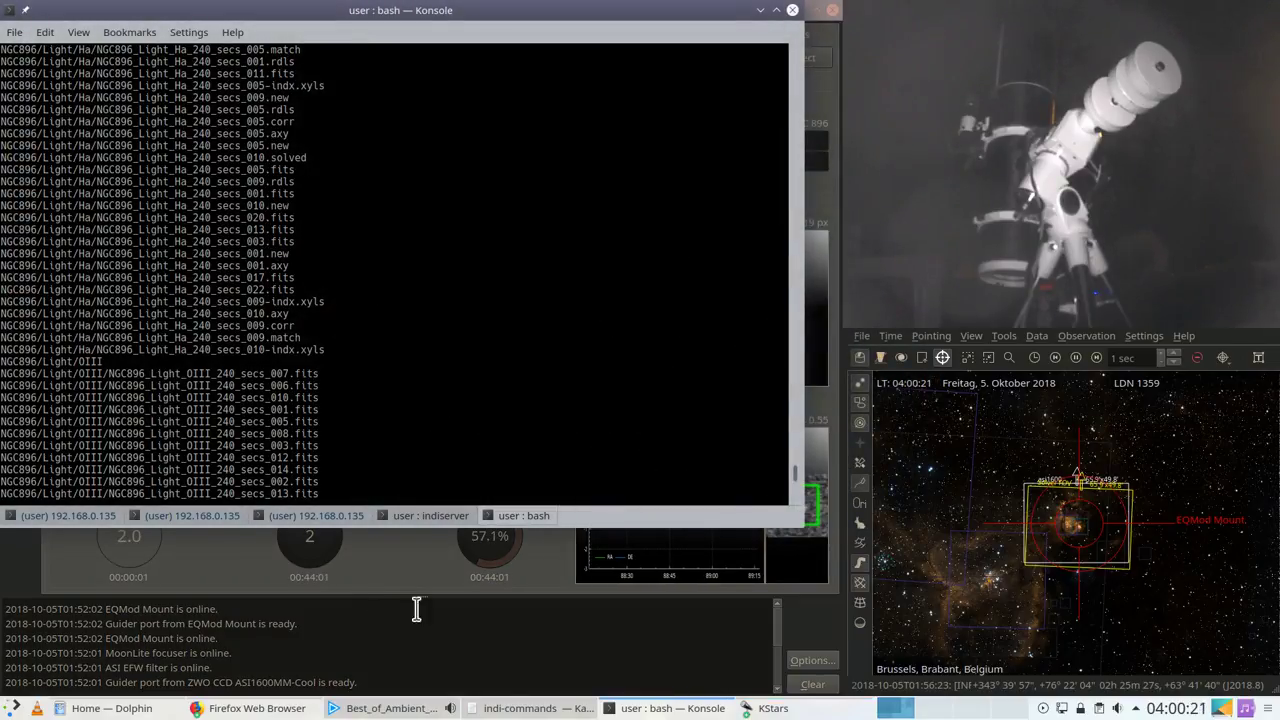
pyautogui.click(409, 604)
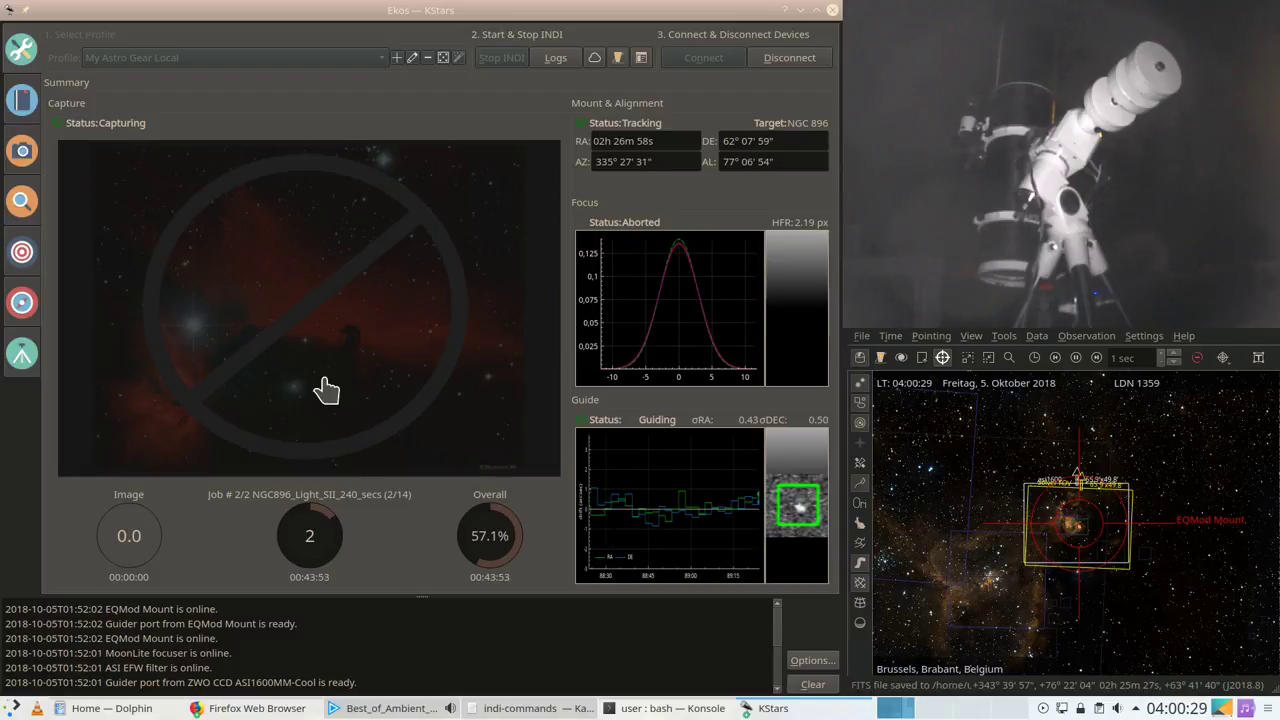
# Step: Show NGC896_Light_SII_240_secs_004.fits in the FITS Viewer and boost its contrast to bring out the faint nebula
pyautogui.click(765, 708)
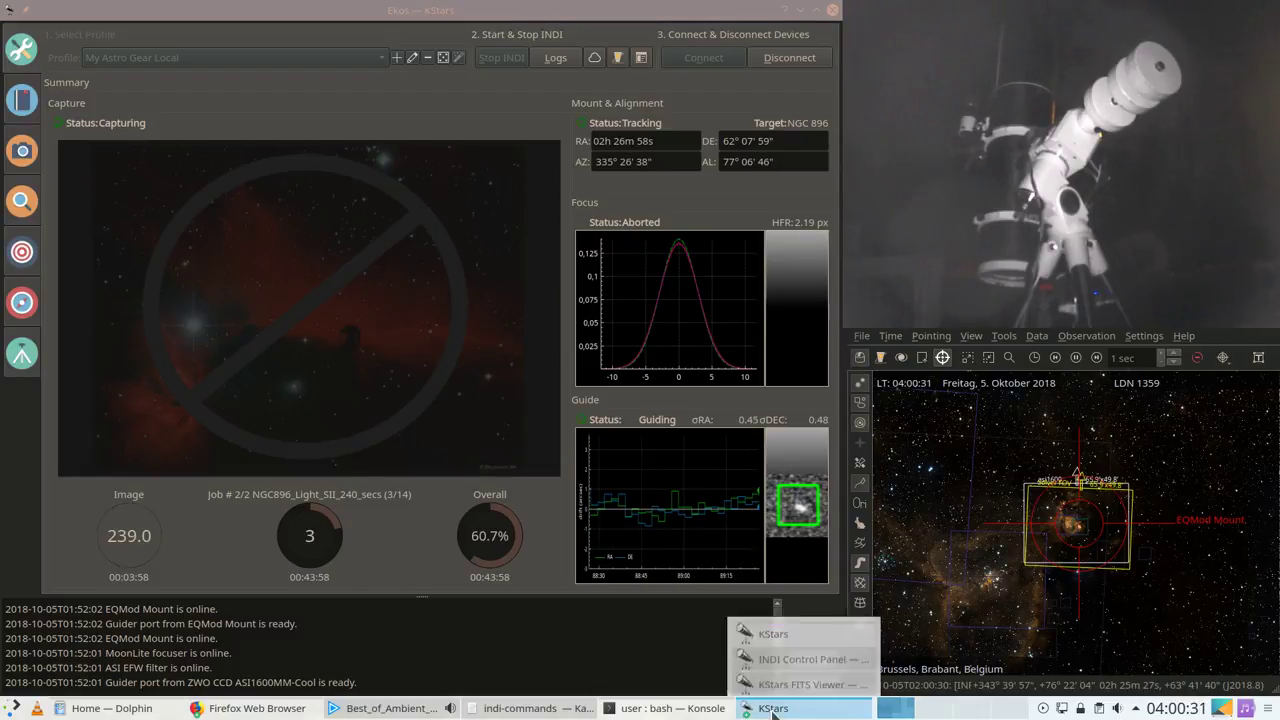
pyautogui.click(785, 652)
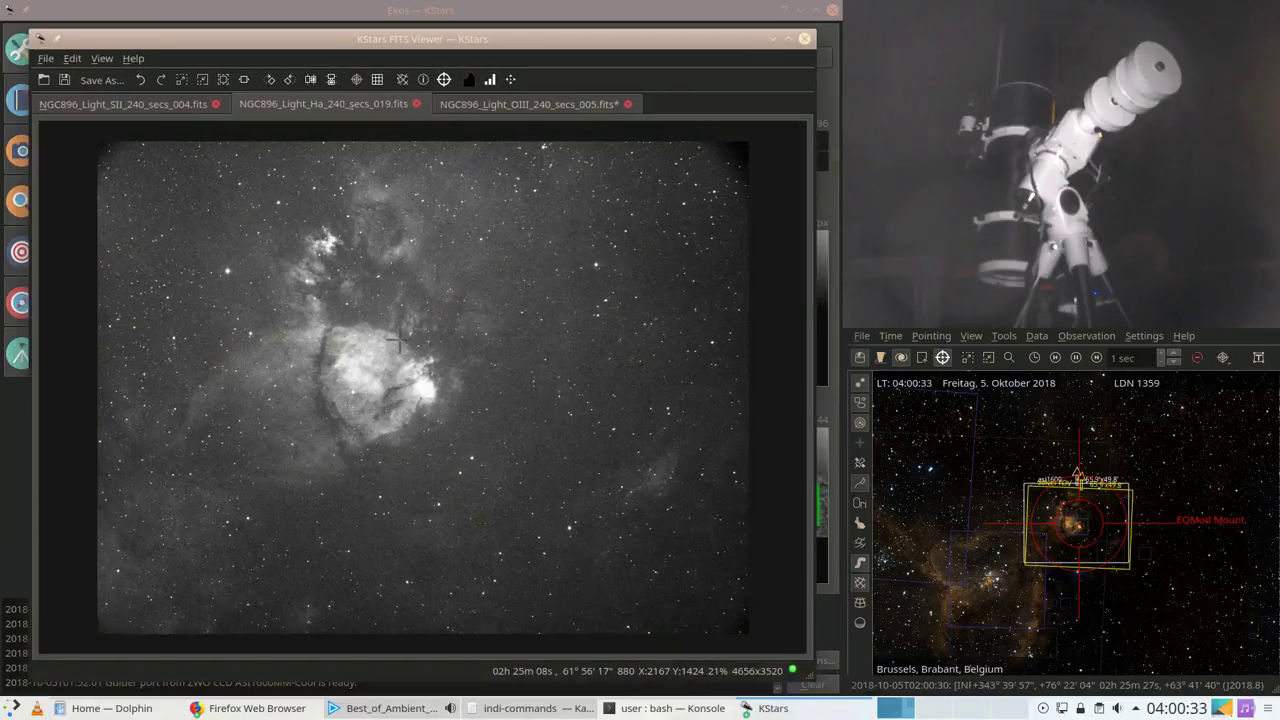
pyautogui.click(134, 106)
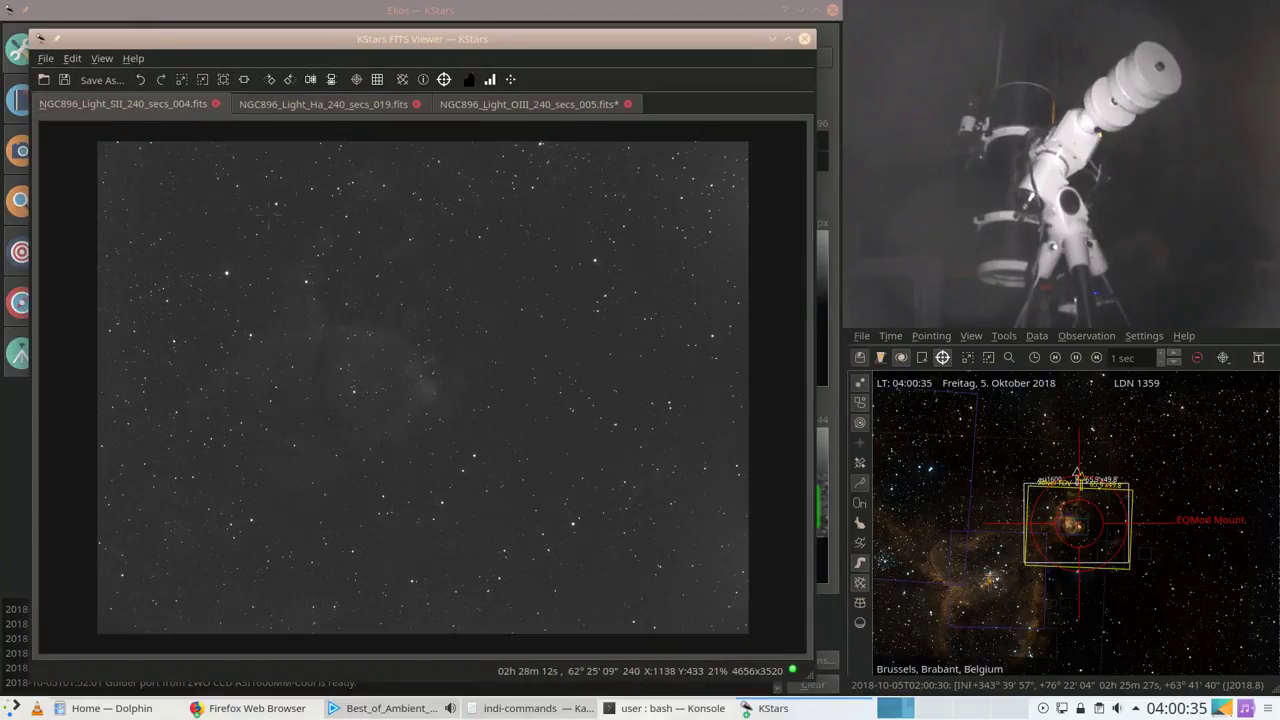
pyautogui.click(510, 79)
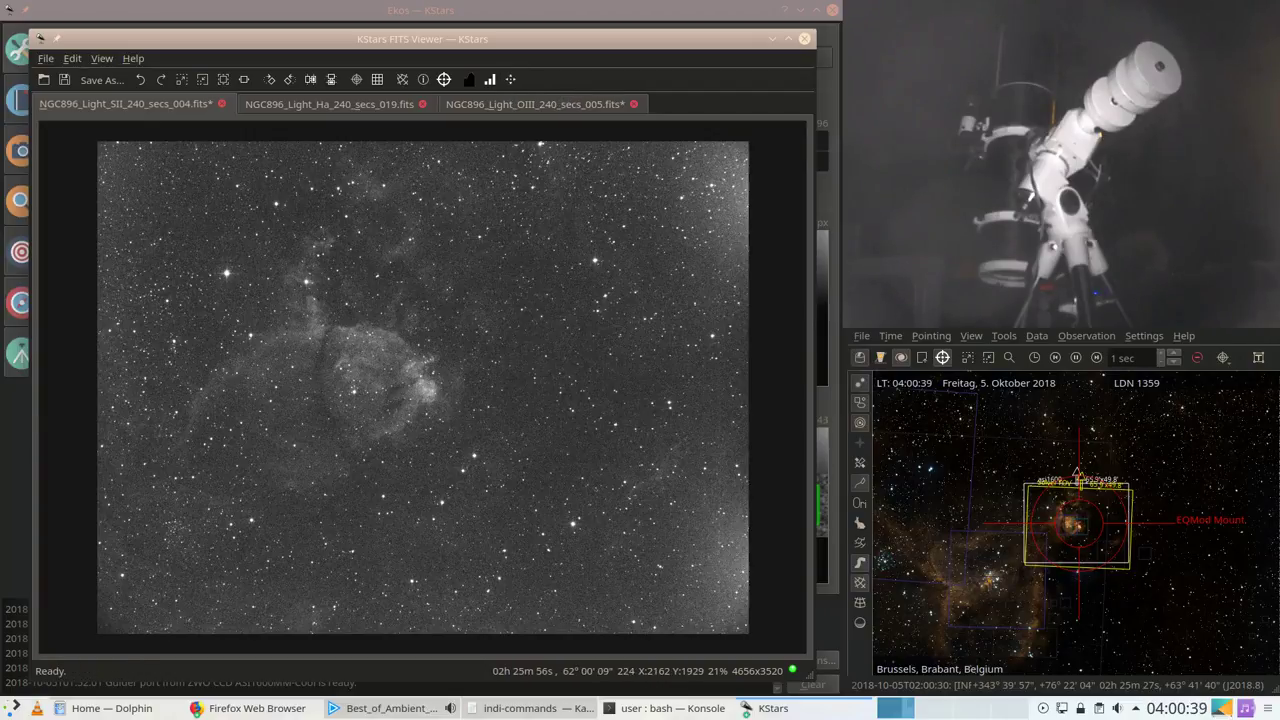
# Step: Inspect the nebula, star shapes and outer edges of the SII image at 51% zoom and return to Ekos
pyautogui.scroll(3, 346, 409)
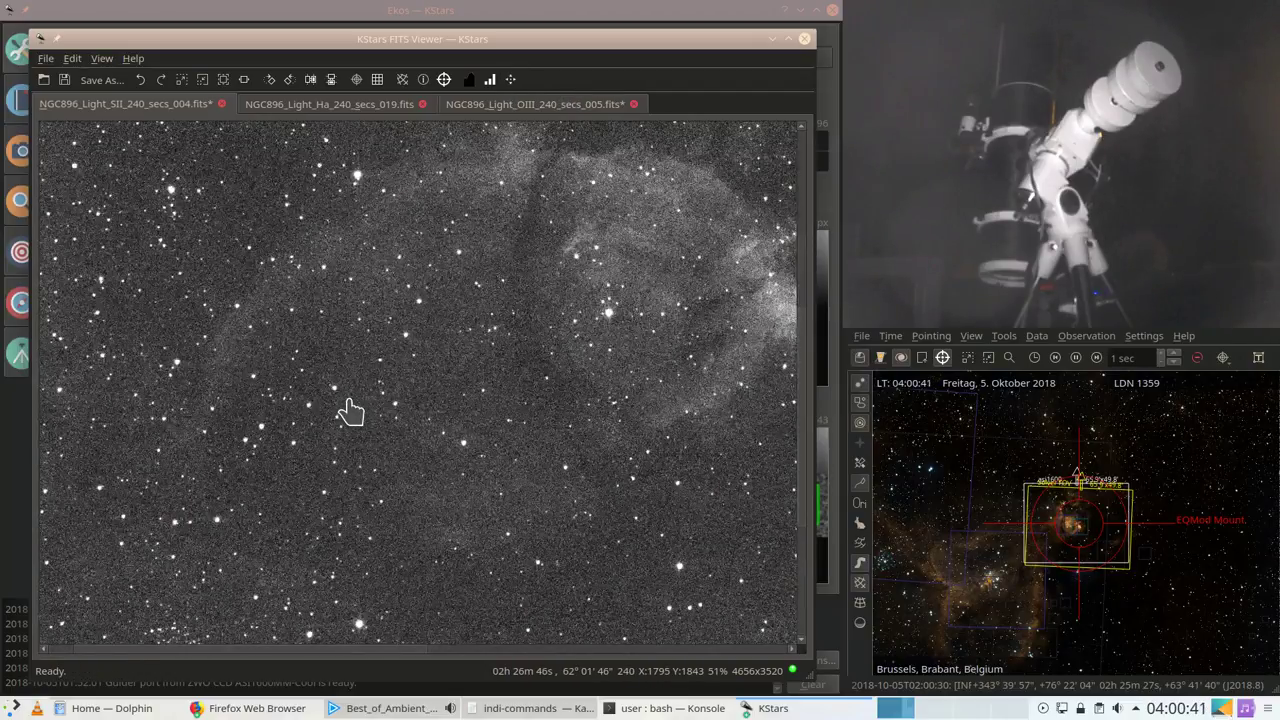
pyautogui.moveTo(803, 325); pyautogui.dragTo(826, 534)
pyautogui.moveTo(394, 650); pyautogui.dragTo(757, 651)
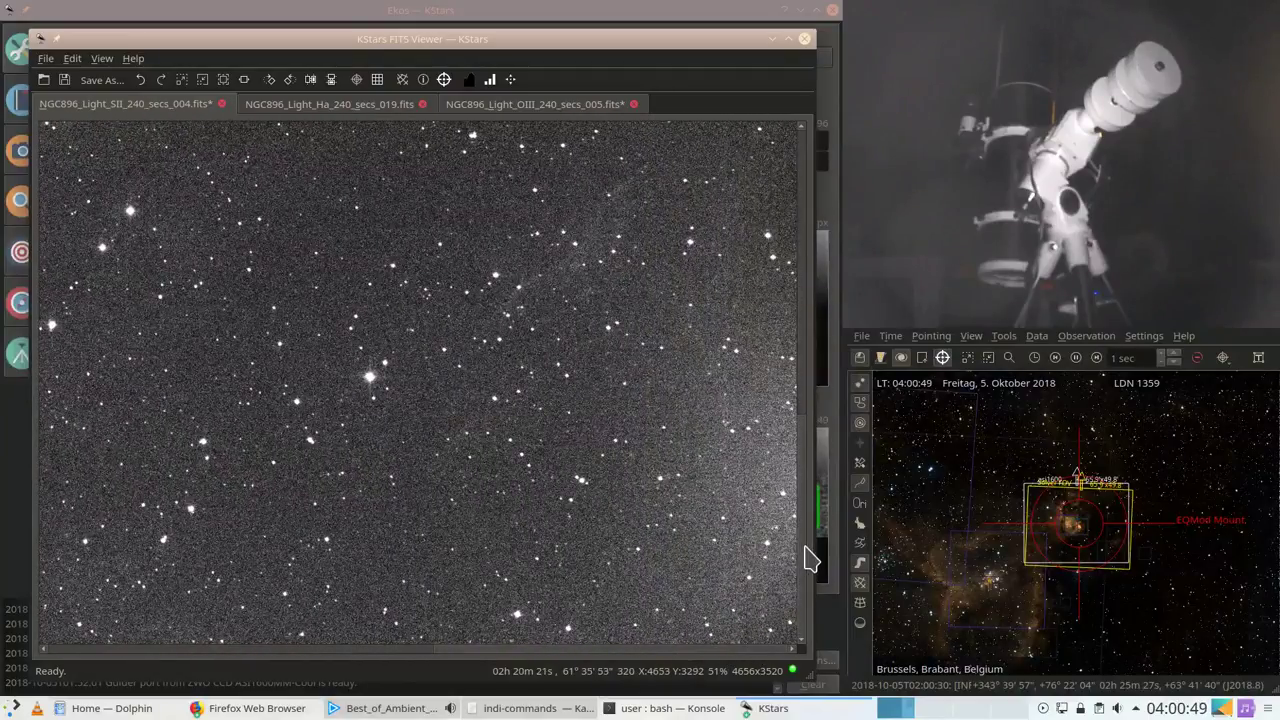
pyautogui.moveTo(809, 551); pyautogui.dragTo(830, 243)
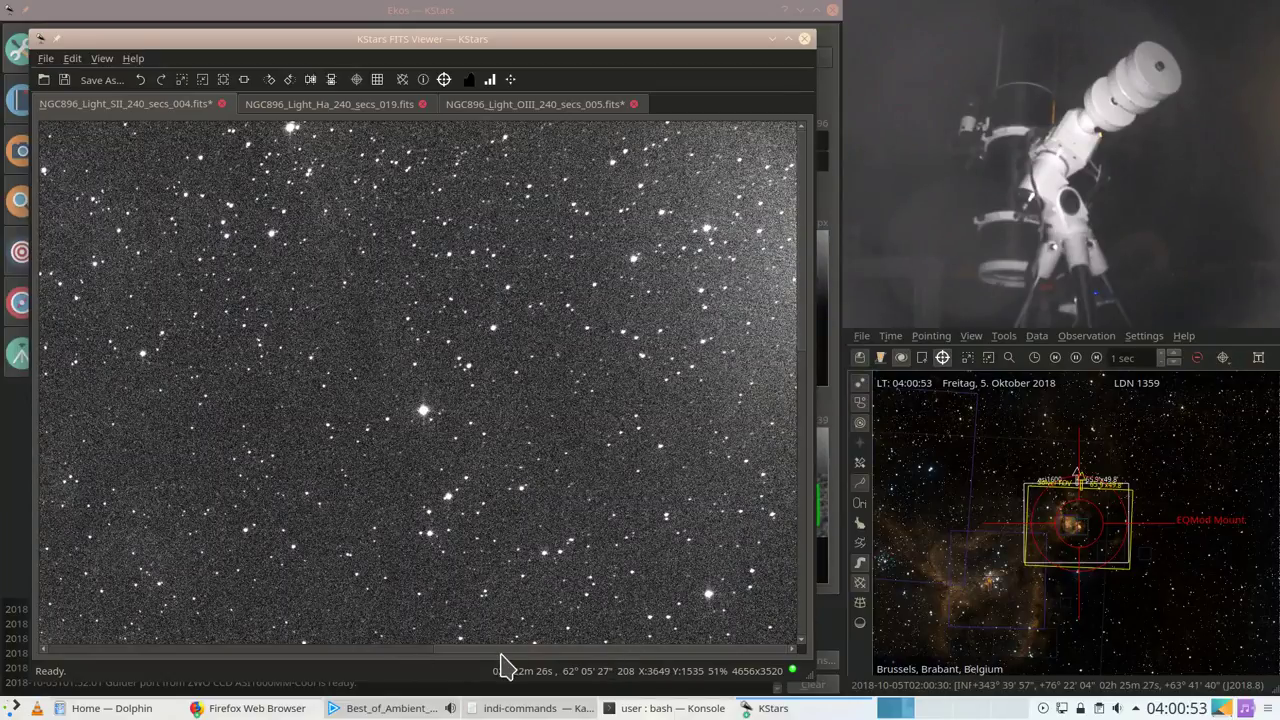
pyautogui.click(362, 651)
pyautogui.moveTo(808, 246); pyautogui.dragTo(818, 380)
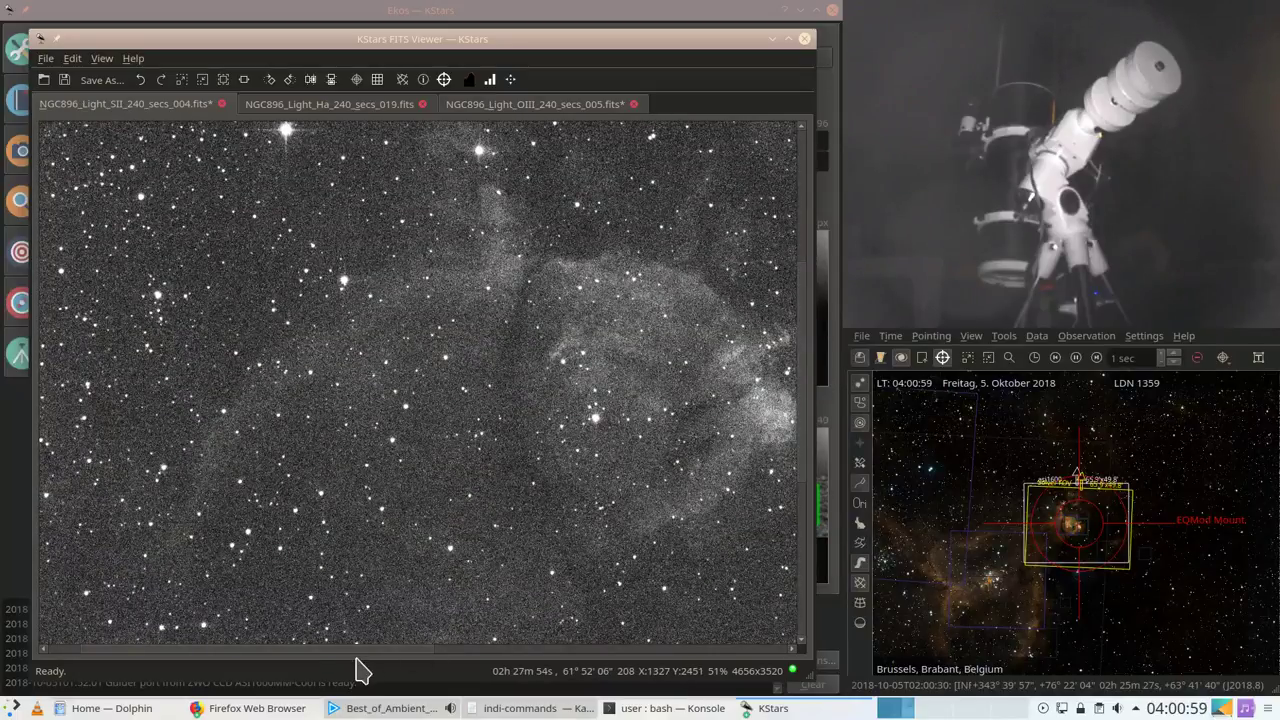
pyautogui.moveTo(362, 654); pyautogui.dragTo(418, 660)
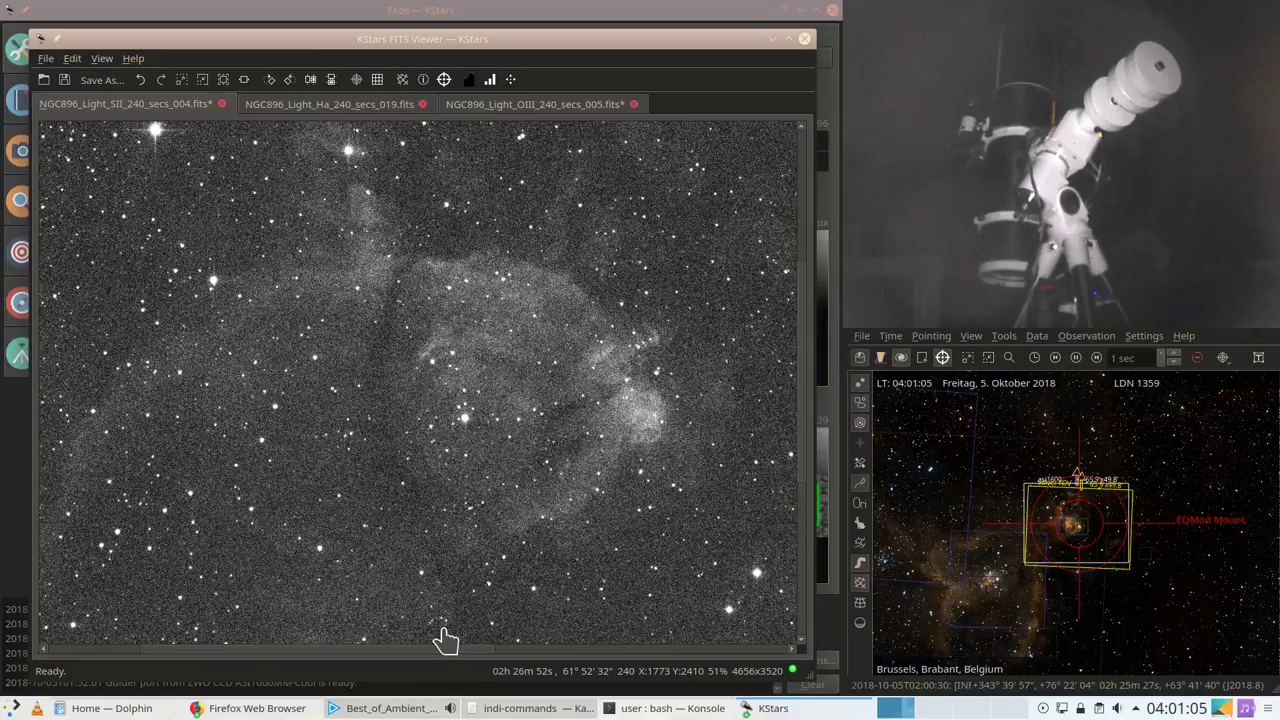
pyautogui.click(11, 486)
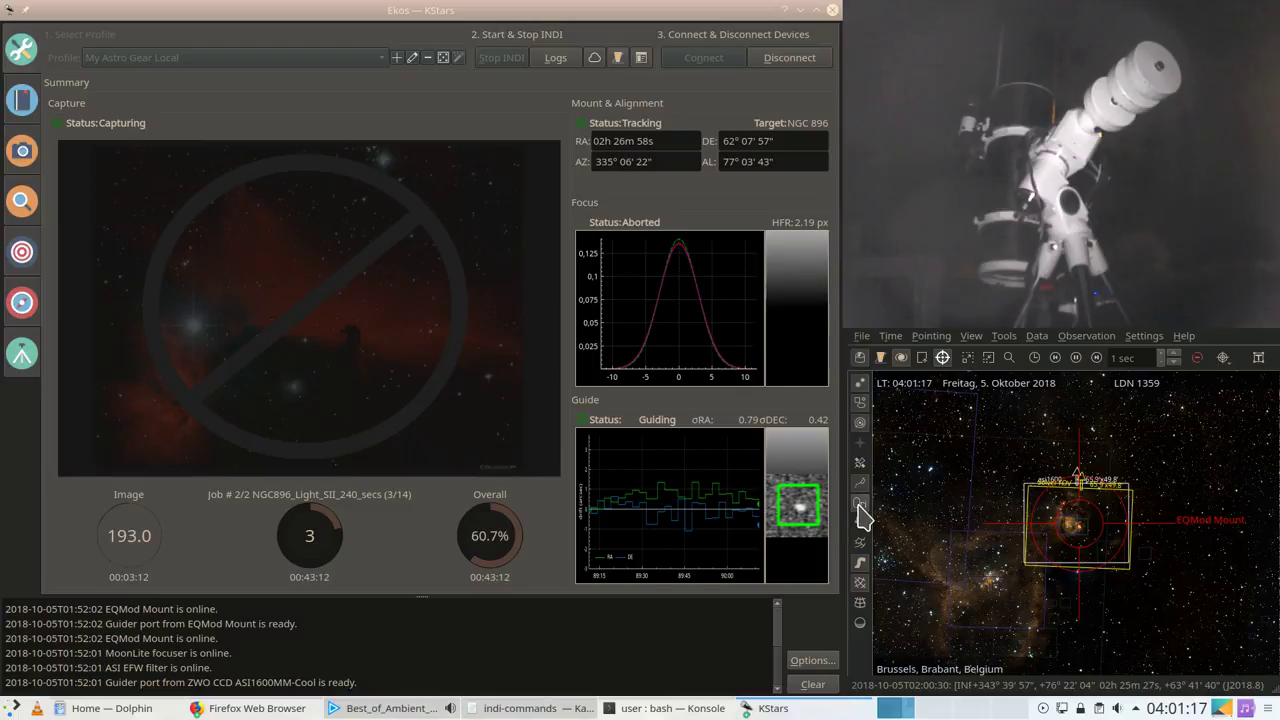
# Step: Open the Observation Planner, move it clear of the sky map, and select comet 21P/Giacobini-Zinner in the wish list
pyautogui.scroll(-2, 1087, 524)
pyautogui.scroll(-5, 1087, 524)
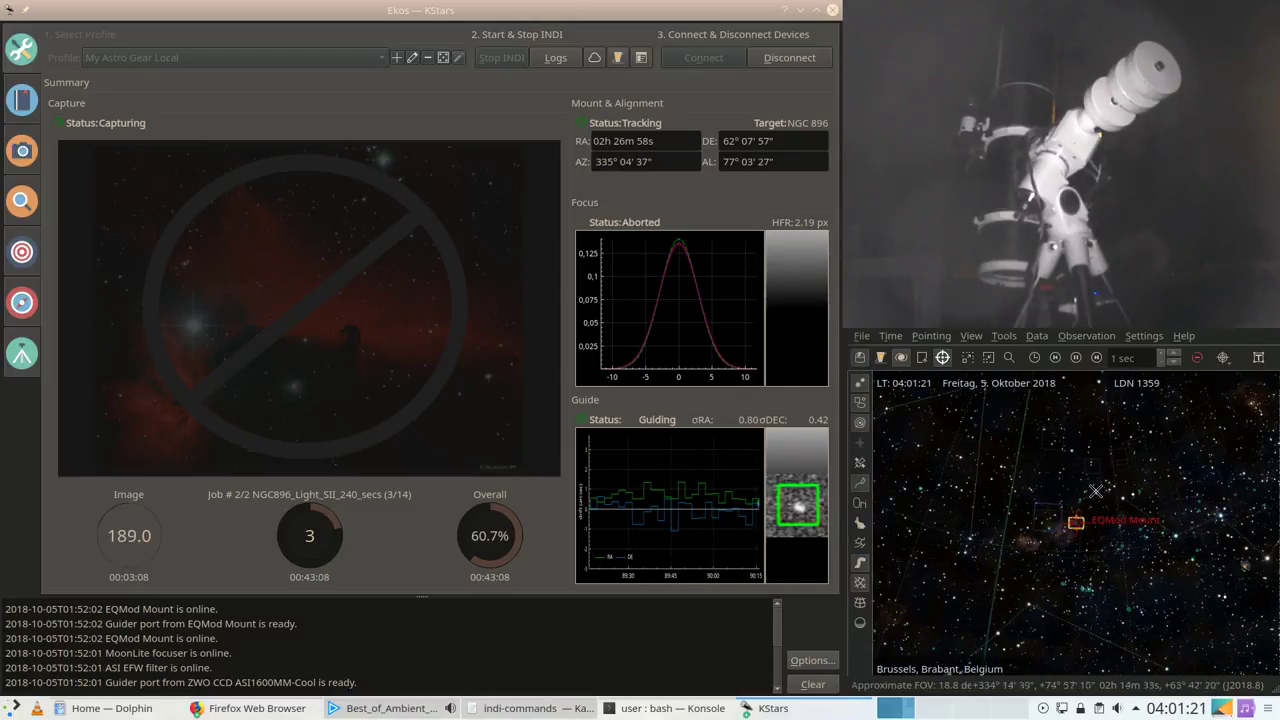
pyautogui.click(1108, 337)
pyautogui.click(1117, 356)
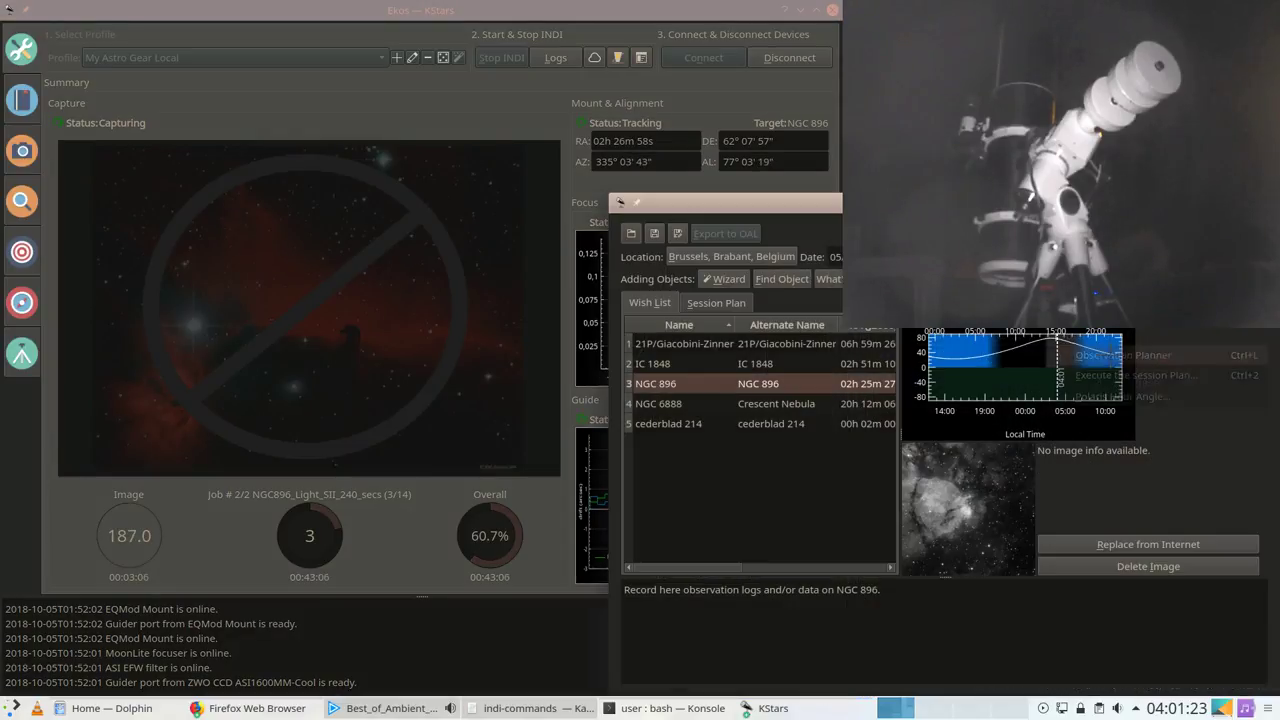
pyautogui.moveTo(943, 202); pyautogui.dragTo(426, 219)
pyautogui.click(209, 366)
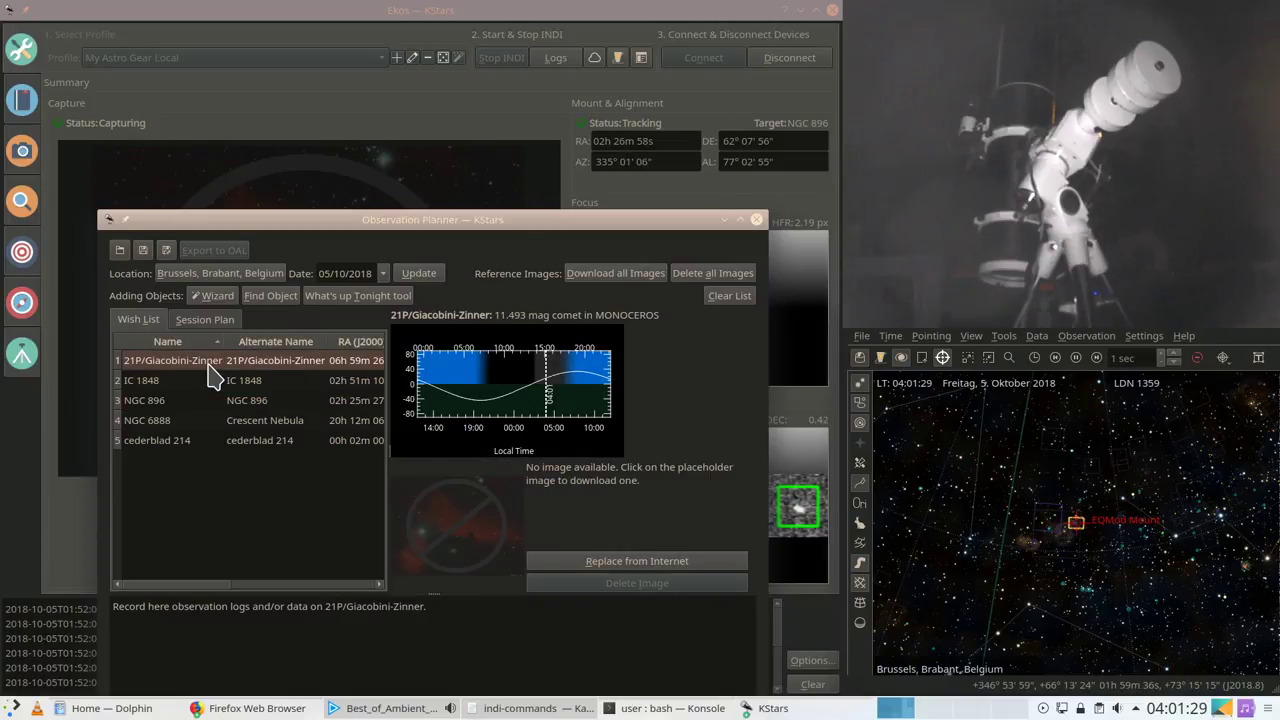
# Step: Dismiss the comet's options and release the sky map's lock on the telescope position
pyautogui.rightClick(209, 366)
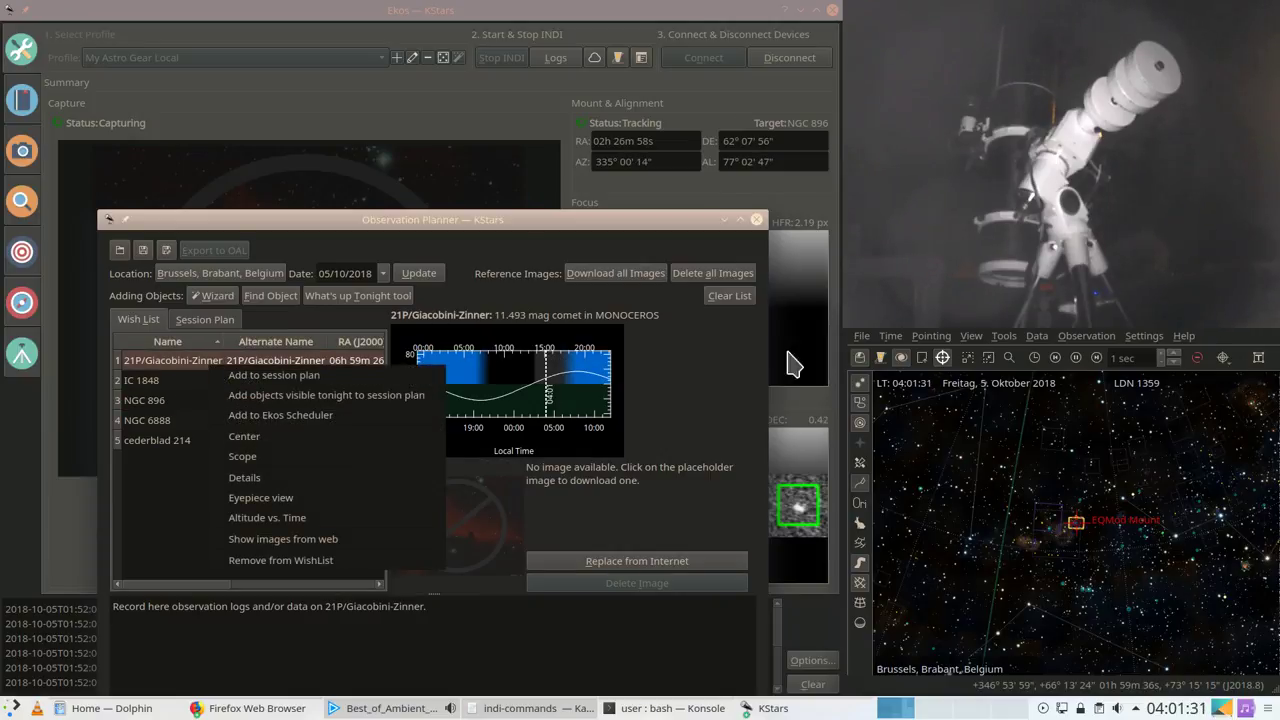
pyautogui.click(945, 368)
pyautogui.click(943, 360)
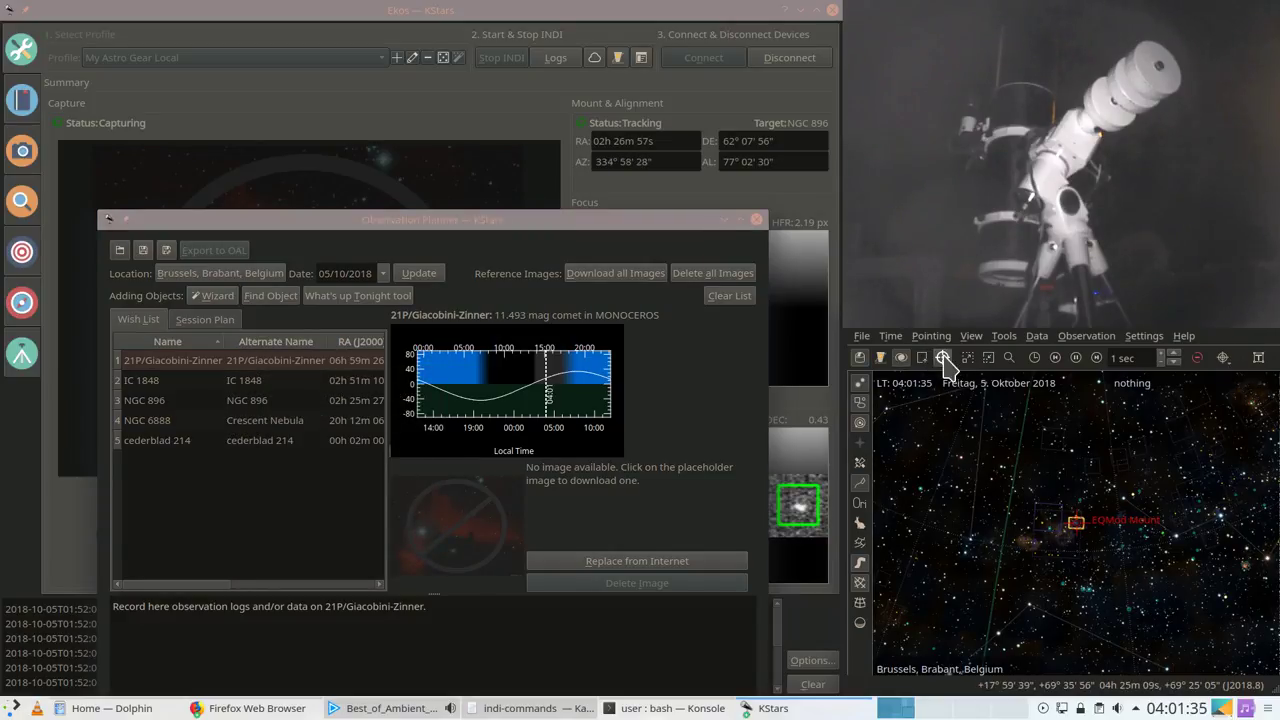
# Step: Center the sky map on 21P/Giacobini-Zinner and enlarge it until the asi1600 camera frame surrounds the comet
pyautogui.rightClick(260, 364)
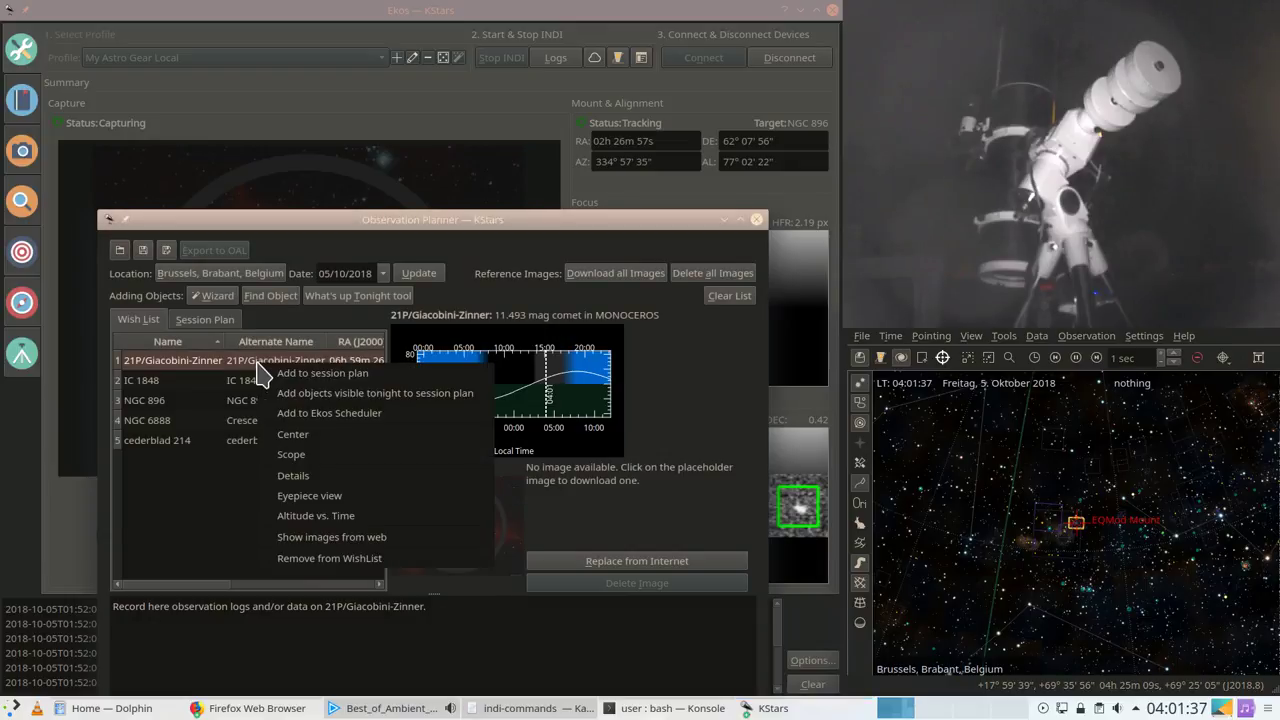
pyautogui.click(300, 438)
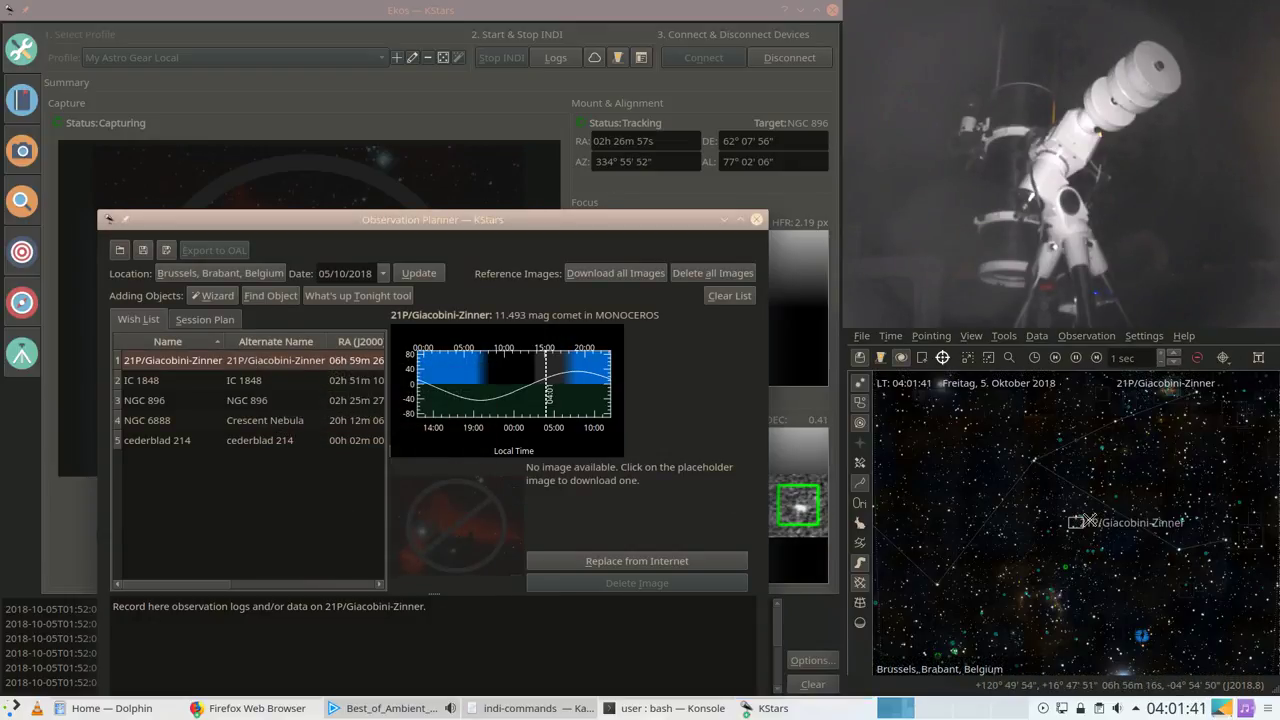
pyautogui.scroll(3, 1085, 531)
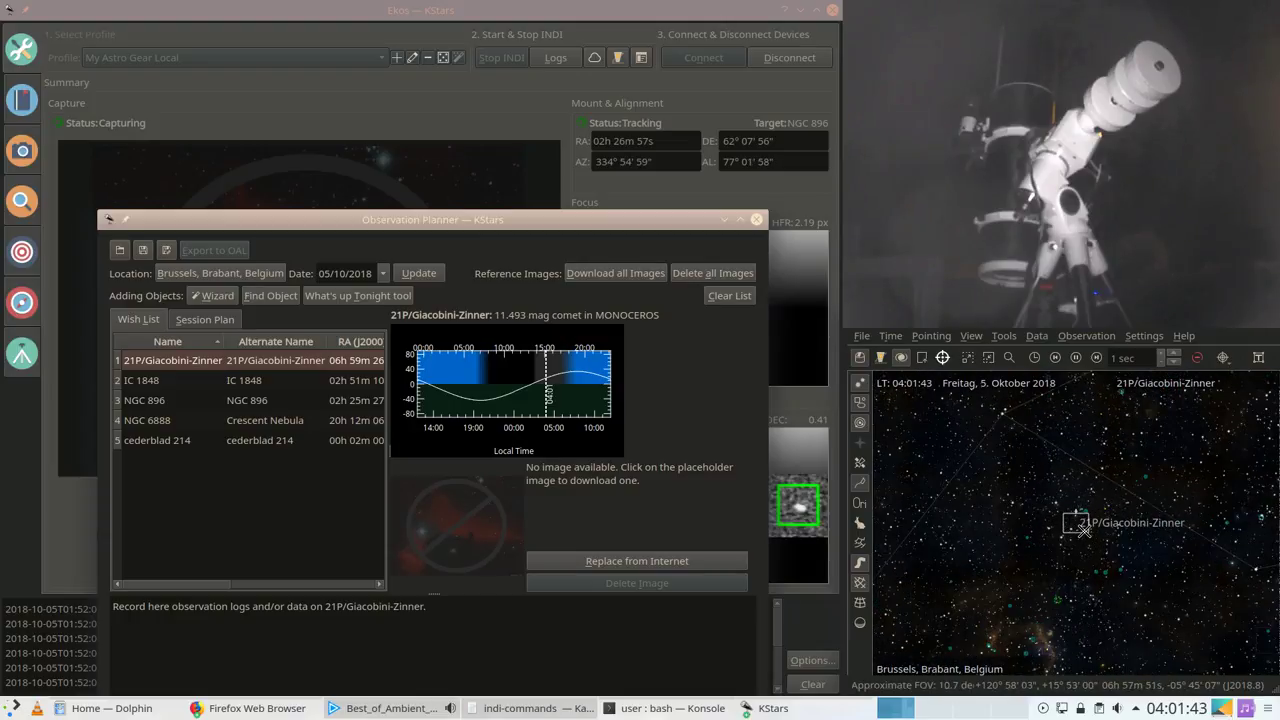
pyautogui.scroll(5, 1085, 531)
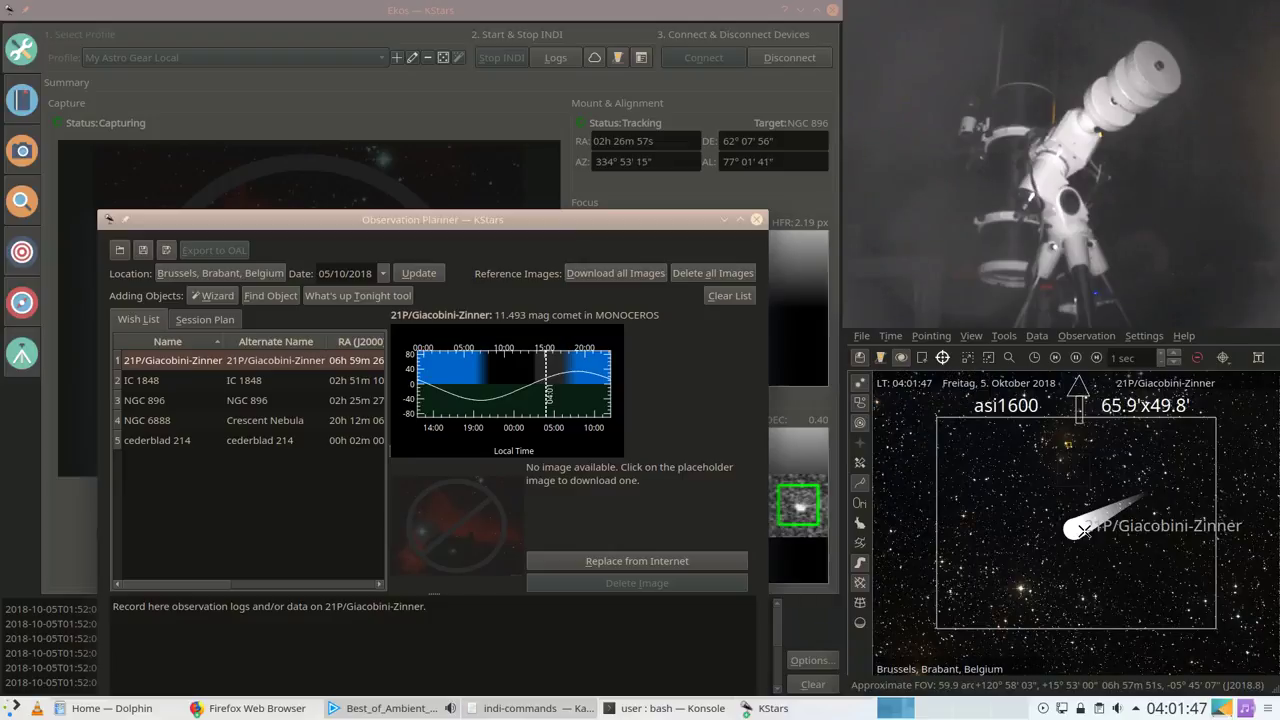
# Step: Examine the wider star field around comet 21P/Giacobini-Zinner for nearby deep-sky objects
pyautogui.scroll(-3, 1083, 530)
pyautogui.scroll(-7, 1083, 530)
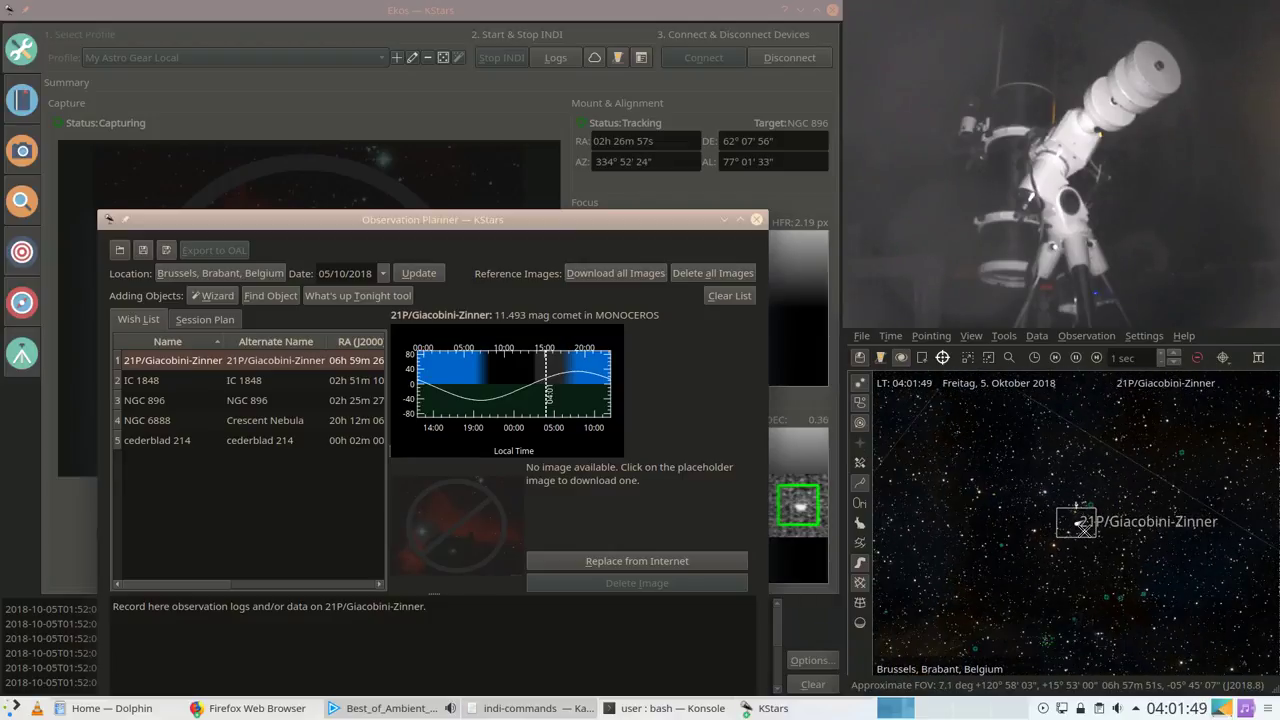
pyautogui.scroll(-3, 1085, 531)
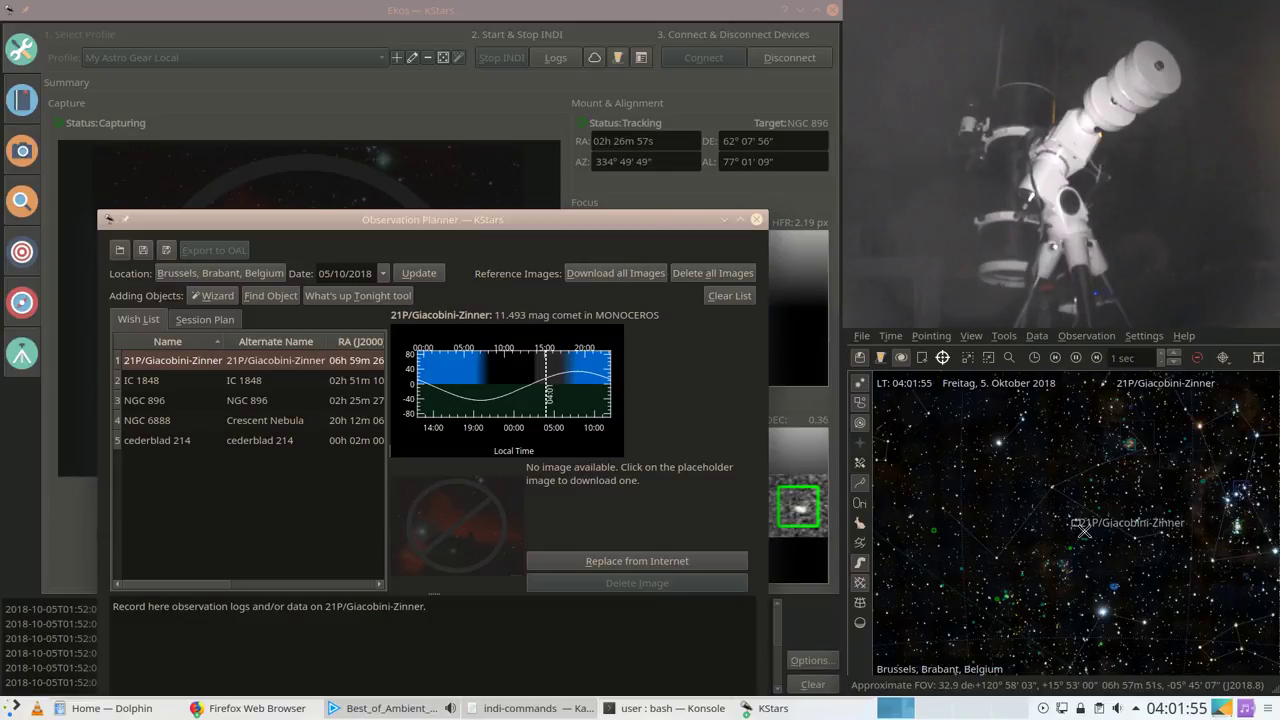
pyautogui.scroll(2, 1085, 531)
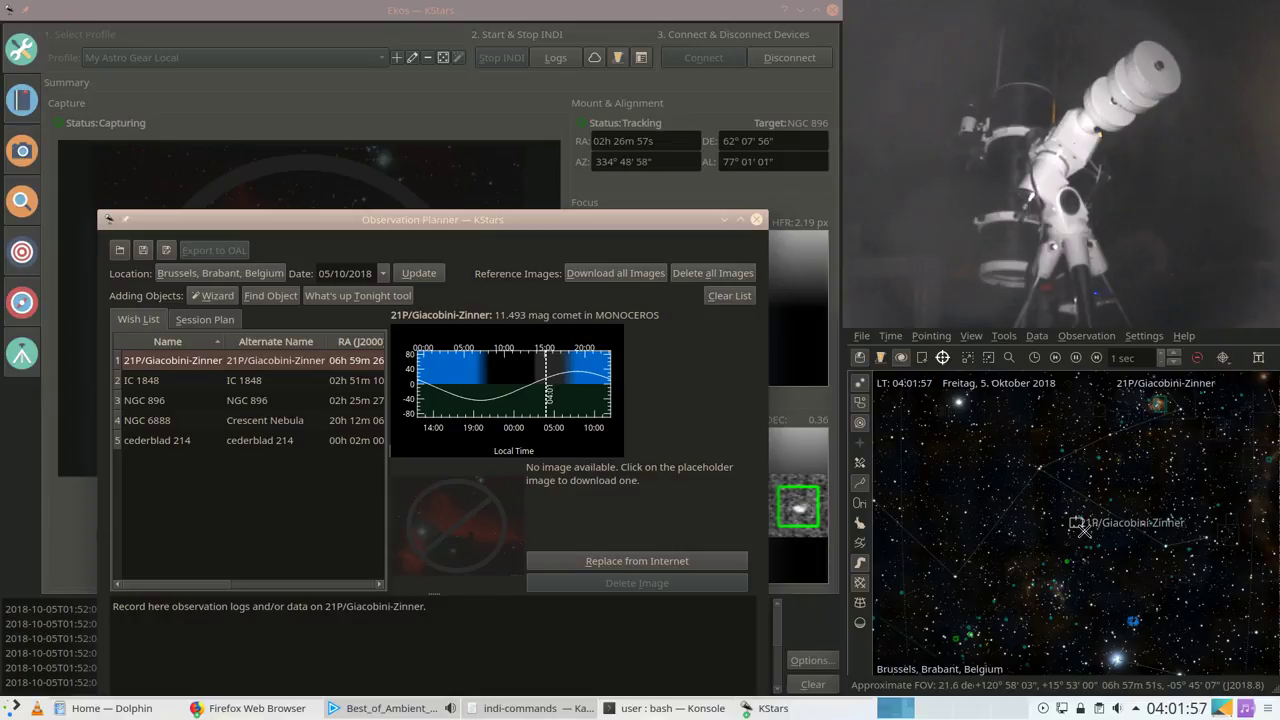
pyautogui.scroll(2, 1085, 531)
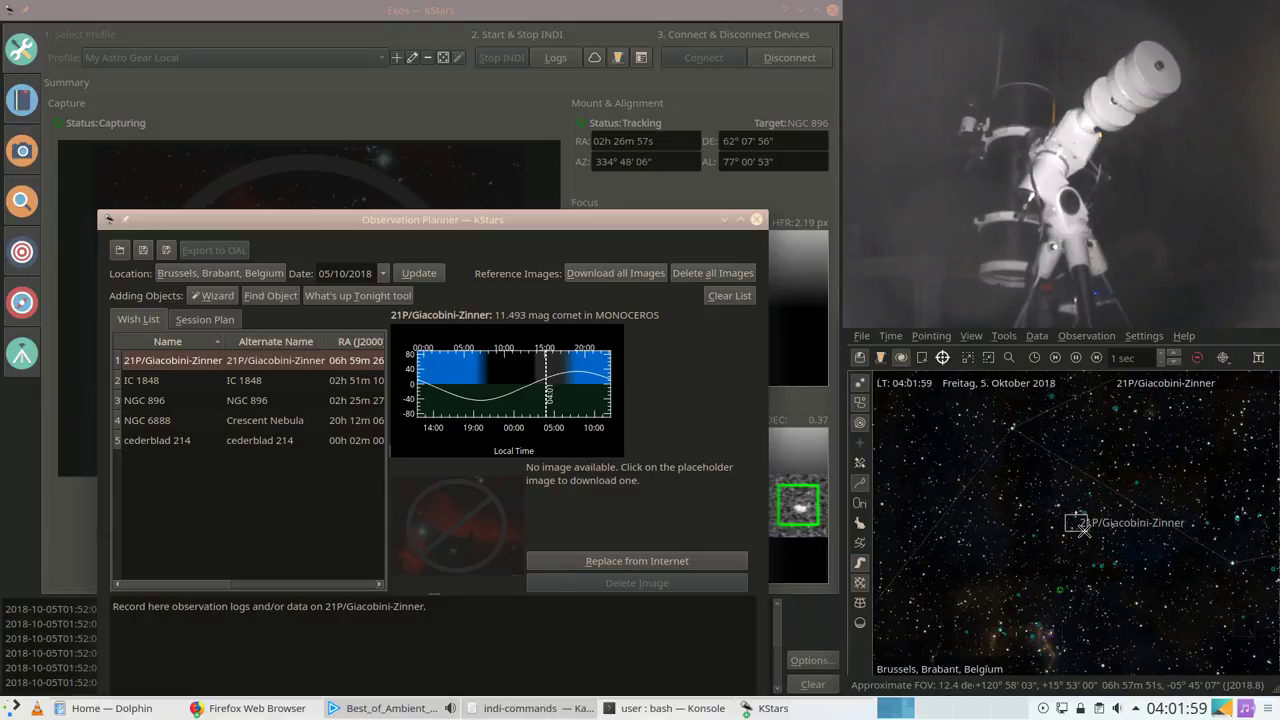
pyautogui.scroll(4, 1085, 531)
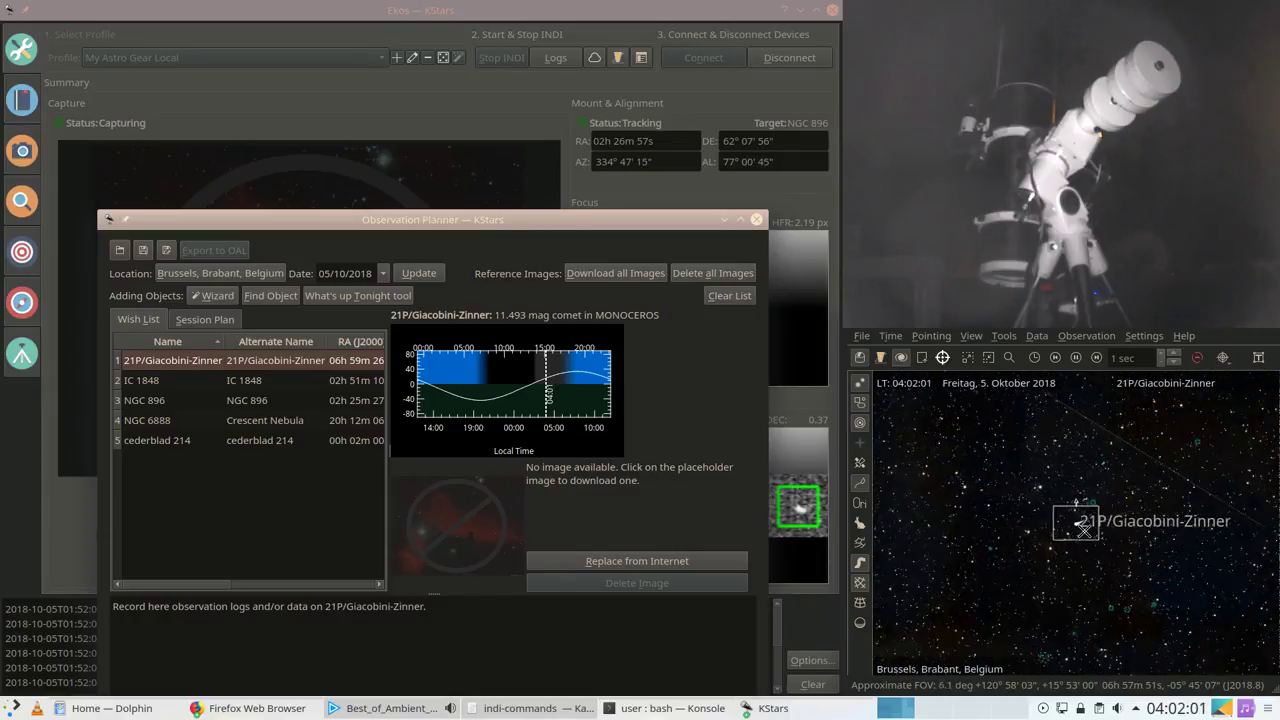
# Step: Move the sky map from the comet to the nearby orange nebula, fit the asi1600 camera frame in view and identify the nebula
pyautogui.moveTo(1052, 604); pyautogui.dragTo(1136, 467)
pyautogui.moveTo(1154, 561); pyautogui.dragTo(1158, 554)
pyautogui.scroll(10, 1158, 554)
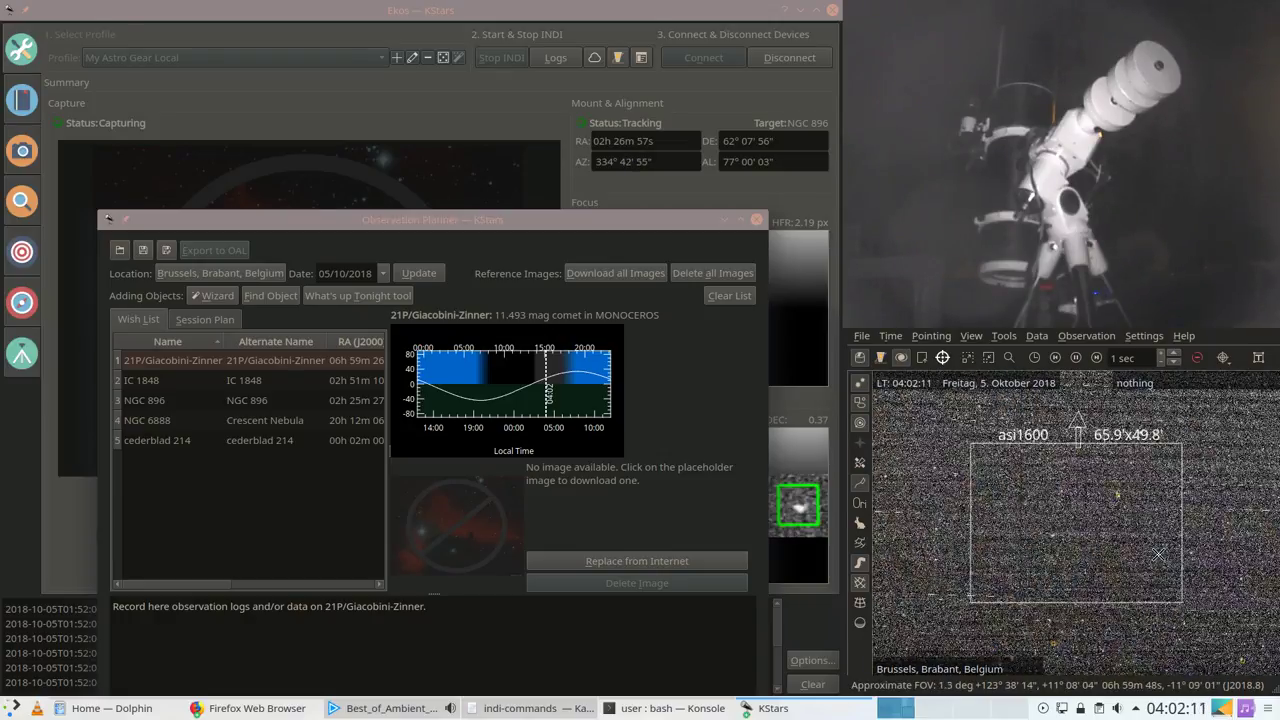
pyautogui.scroll(3, 1158, 554)
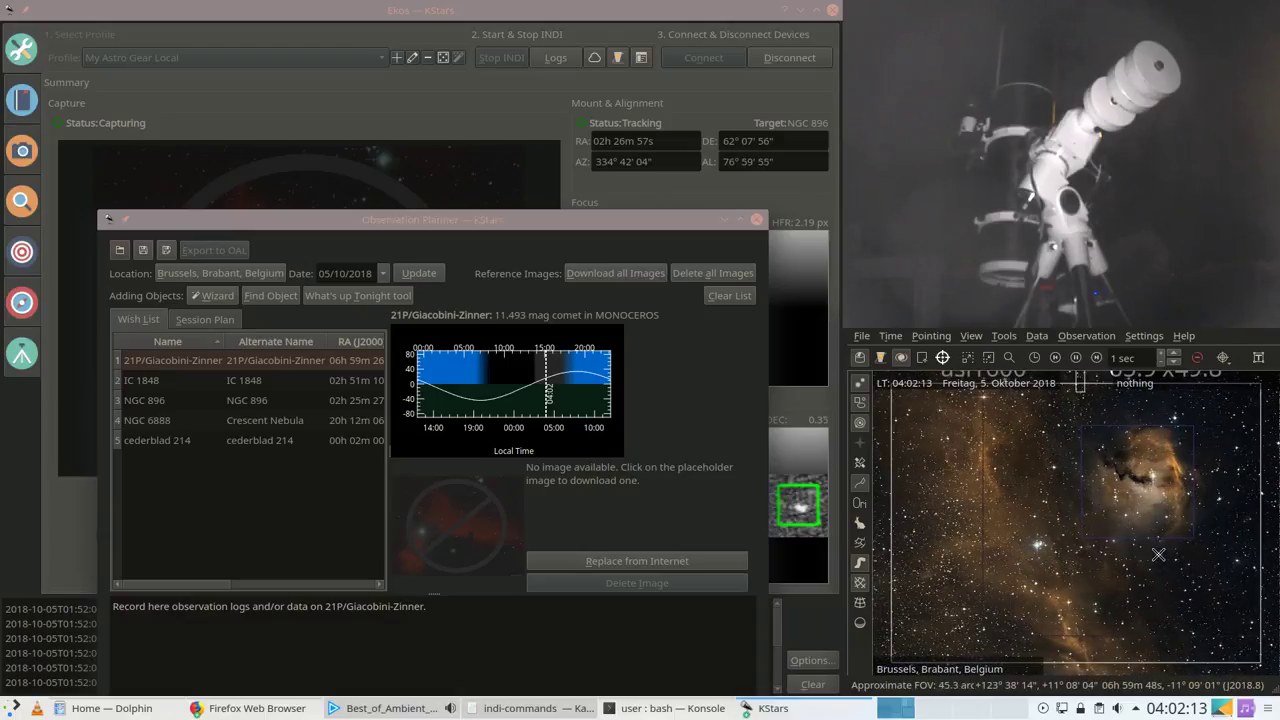
pyautogui.scroll(-2, 1158, 554)
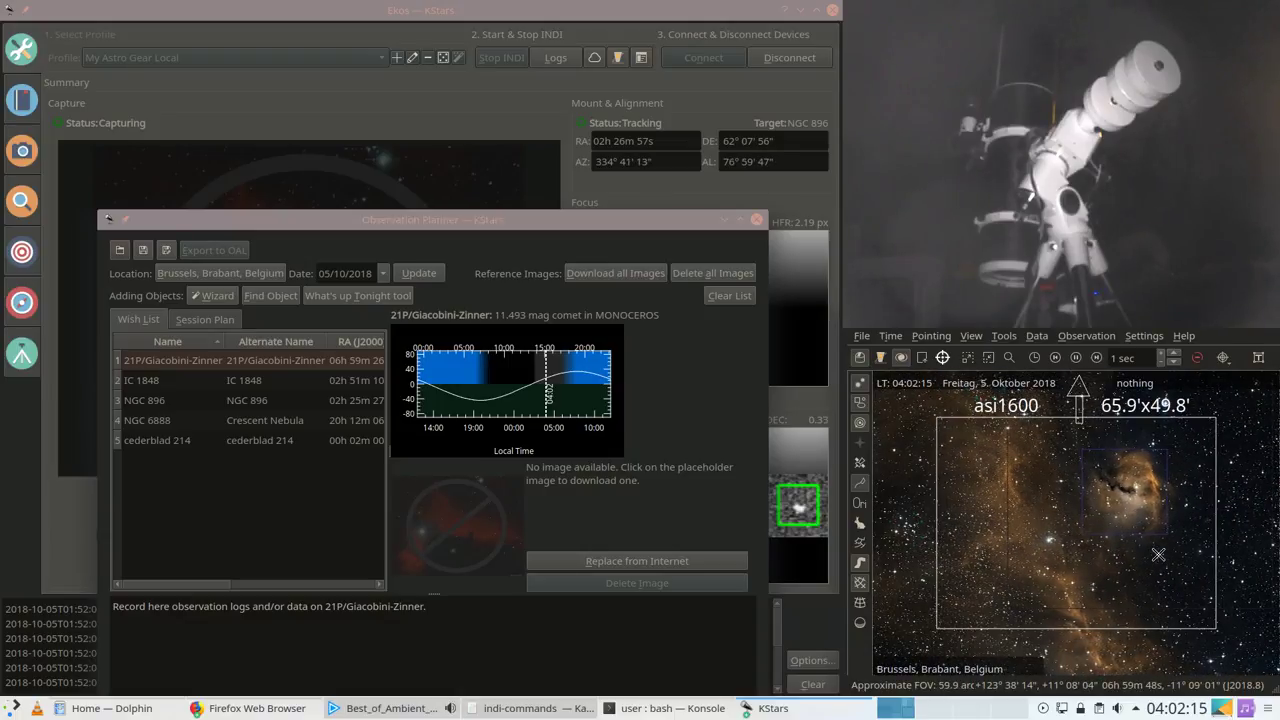
pyautogui.rightClick(1074, 523)
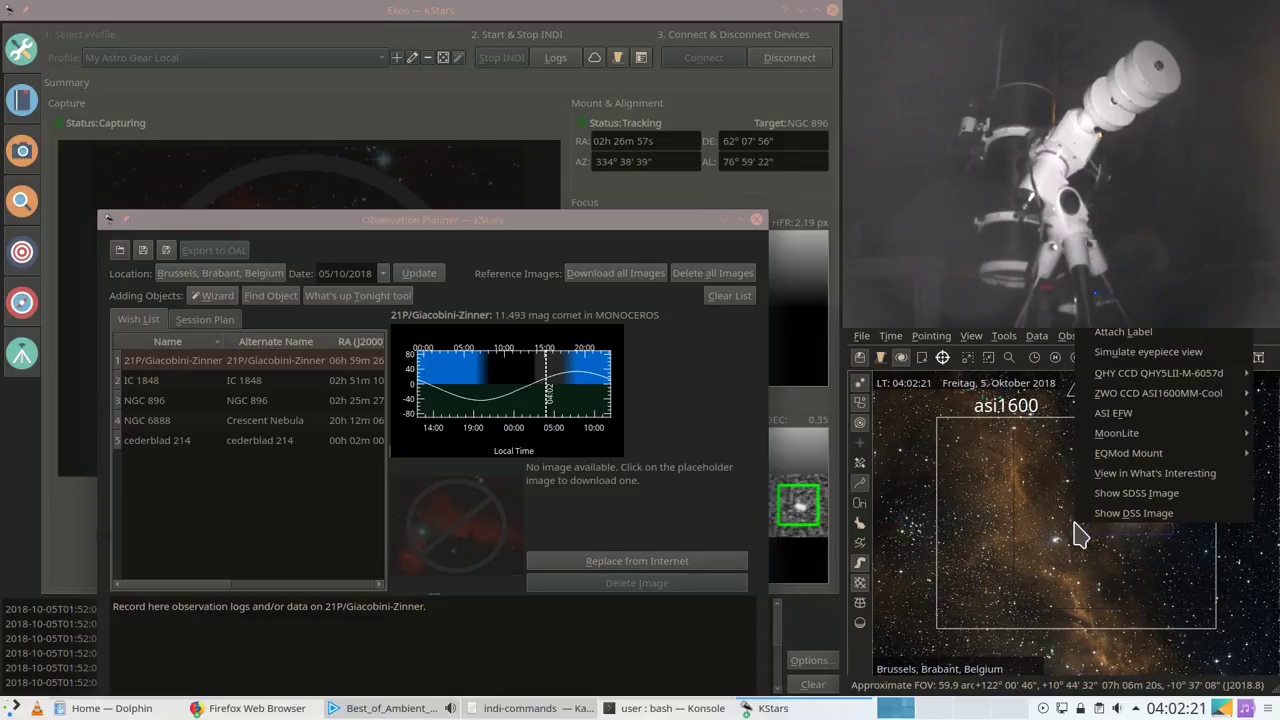
pyautogui.click(1054, 535)
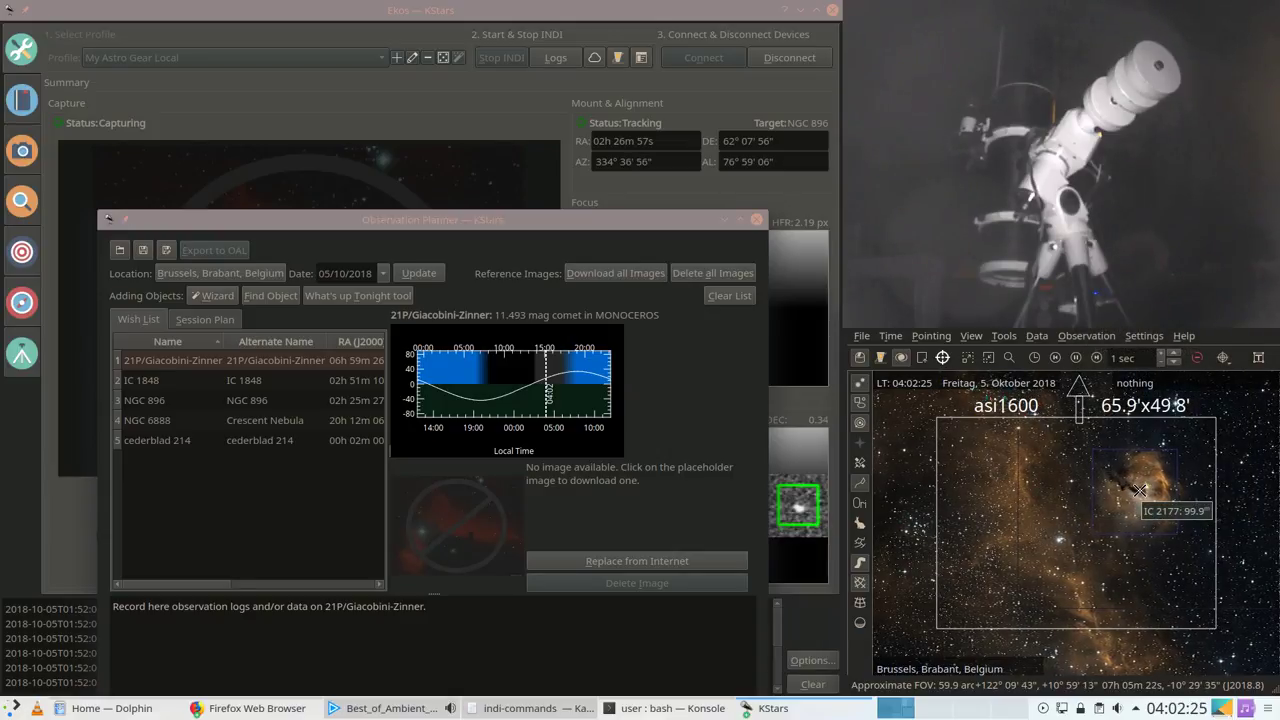
# Step: Find IC 2177 by name, add it to the observation wish list and select its entry
pyautogui.click(270, 296)
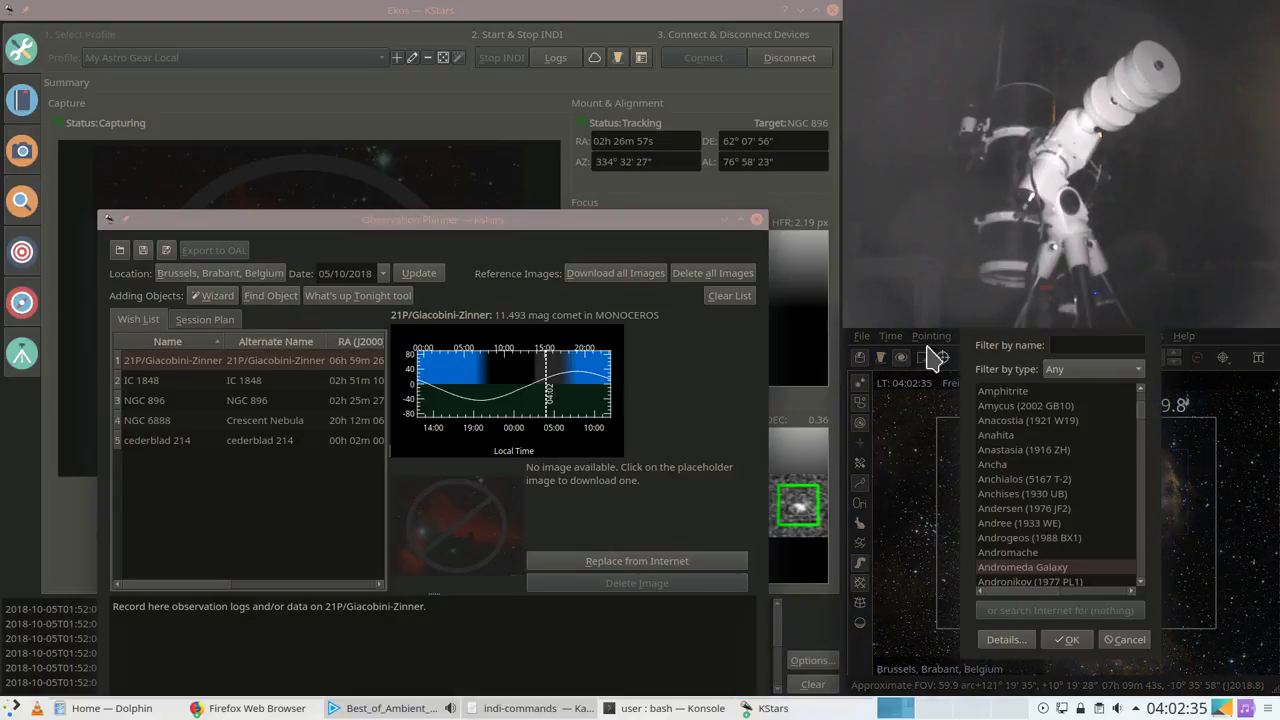
pyautogui.moveTo(1053, 332); pyautogui.dragTo(458, 300)
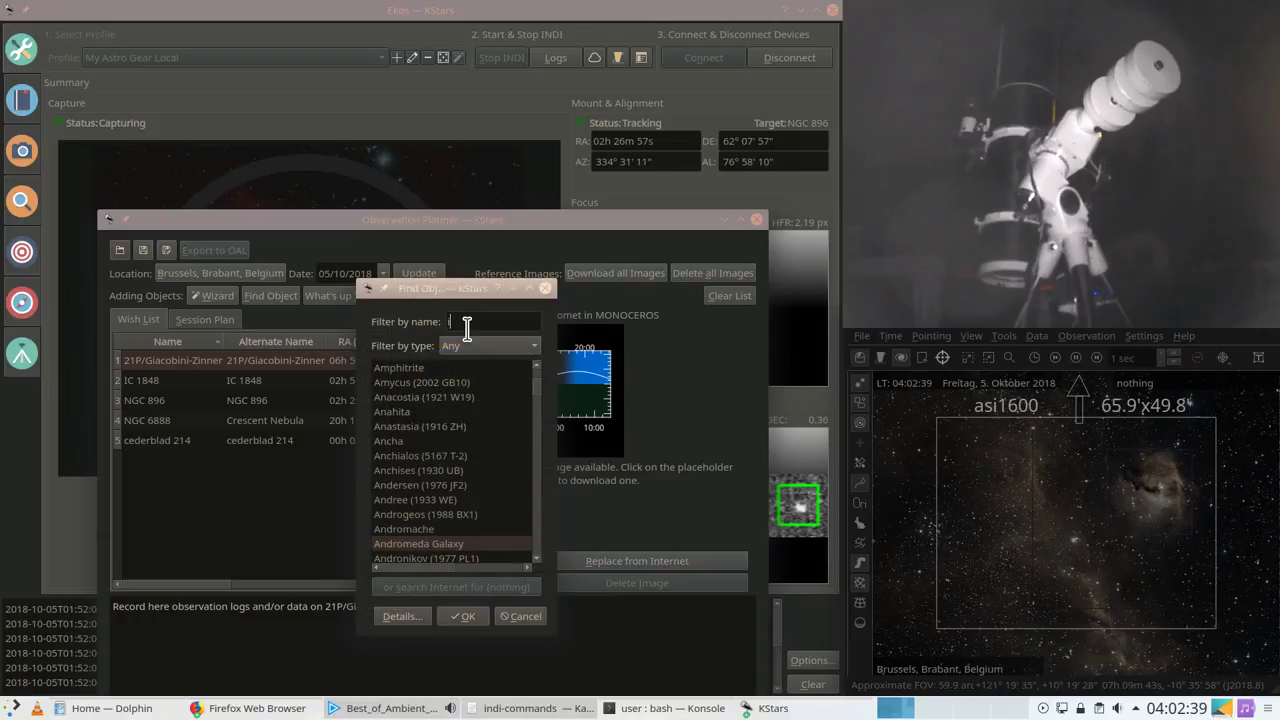
pyautogui.write('ic217')
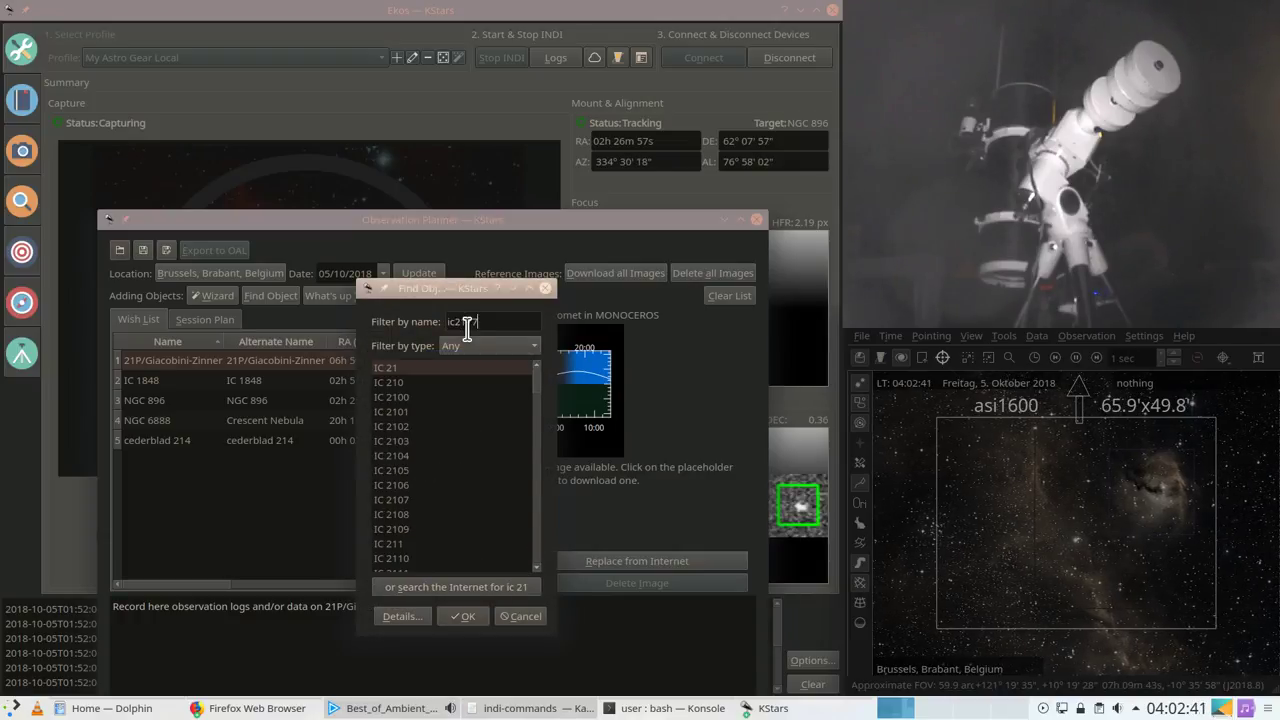
pyautogui.write('7')
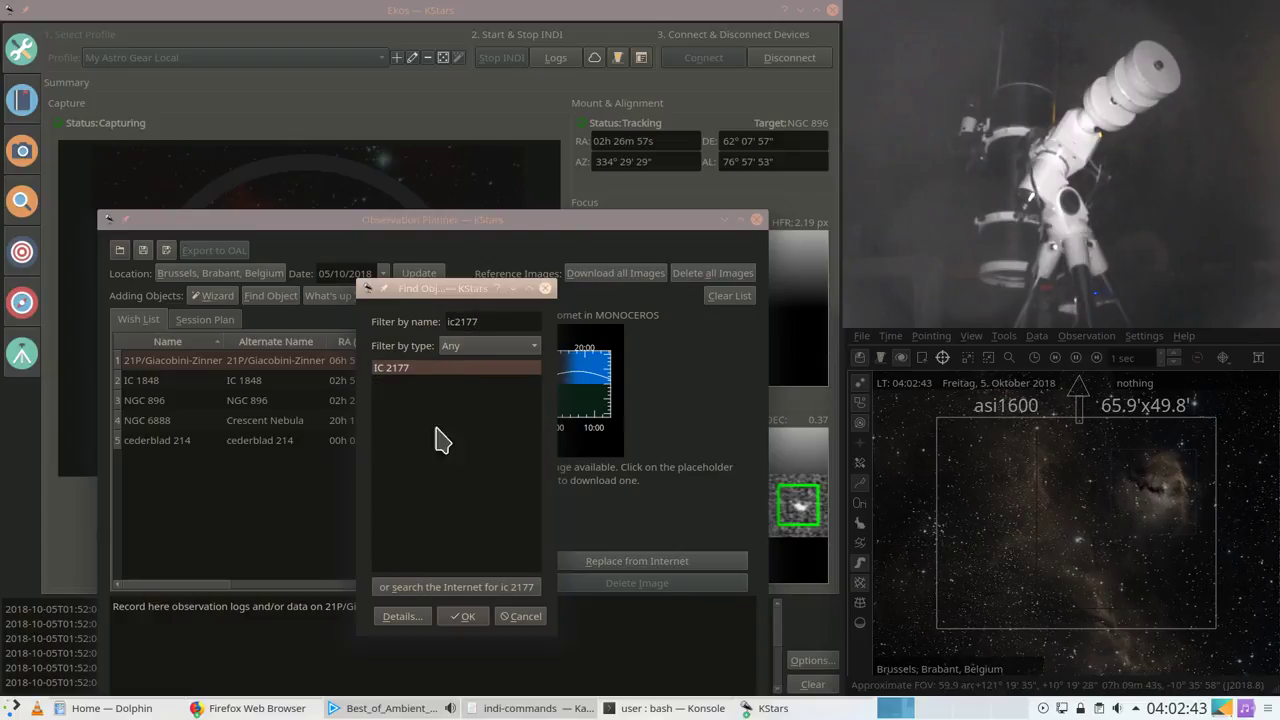
pyautogui.click(463, 616)
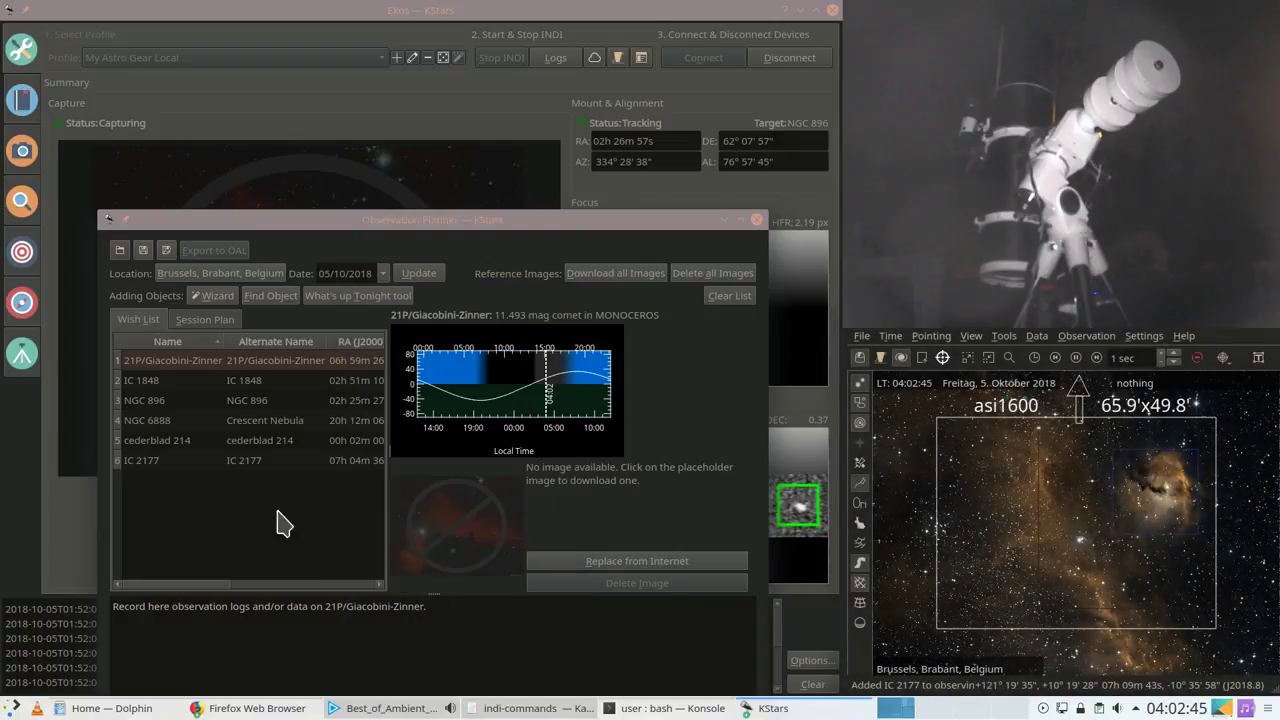
pyautogui.click(185, 472)
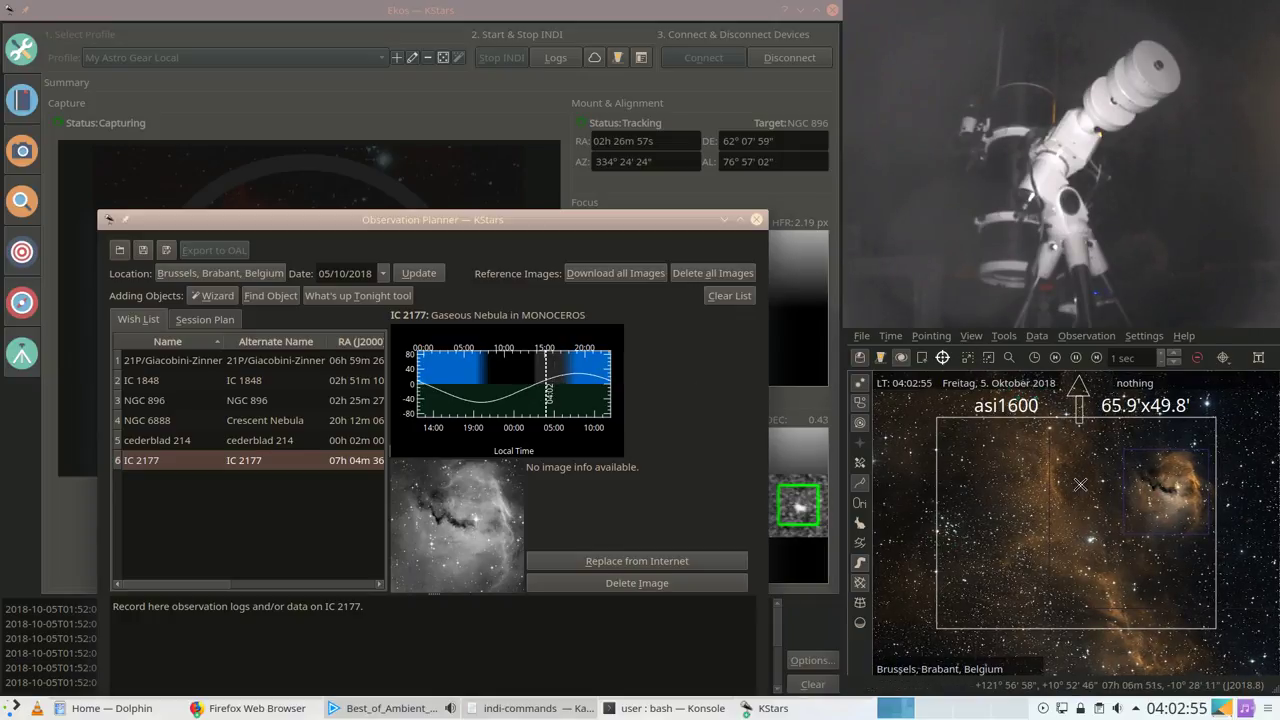
# Step: Examine where the IC 2177 region lies in the wider sky, including the Moon and horizon directions, and return to the camera-frame view
pyautogui.scroll(-2, 1080, 485)
pyautogui.scroll(-1, 1080, 485)
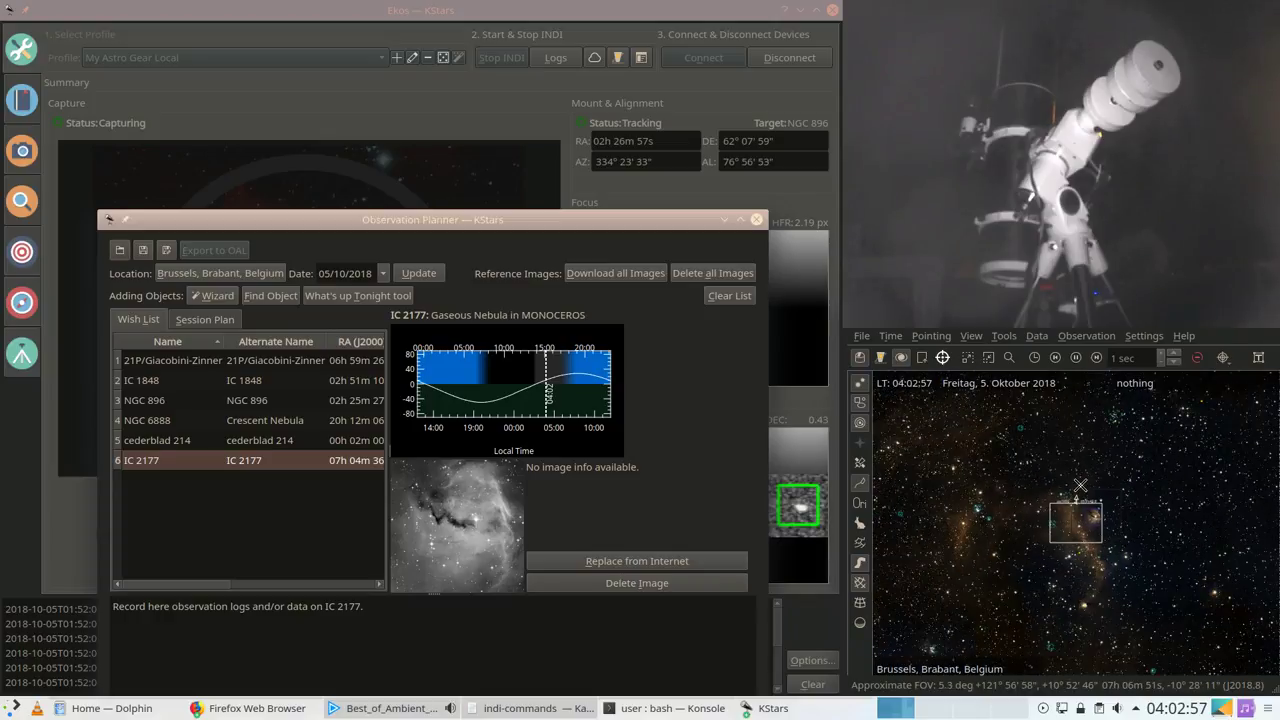
pyautogui.scroll(-2, 1080, 485)
pyautogui.scroll(-6, 1080, 485)
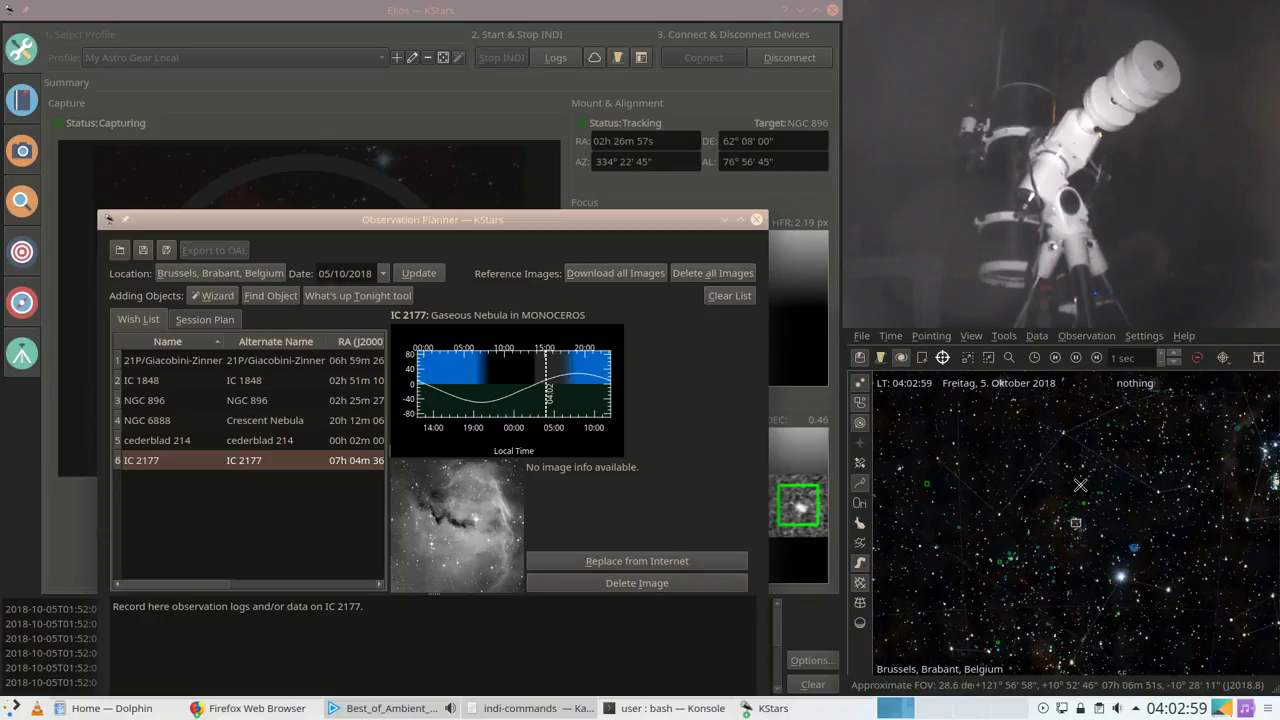
pyautogui.scroll(-2, 1080, 485)
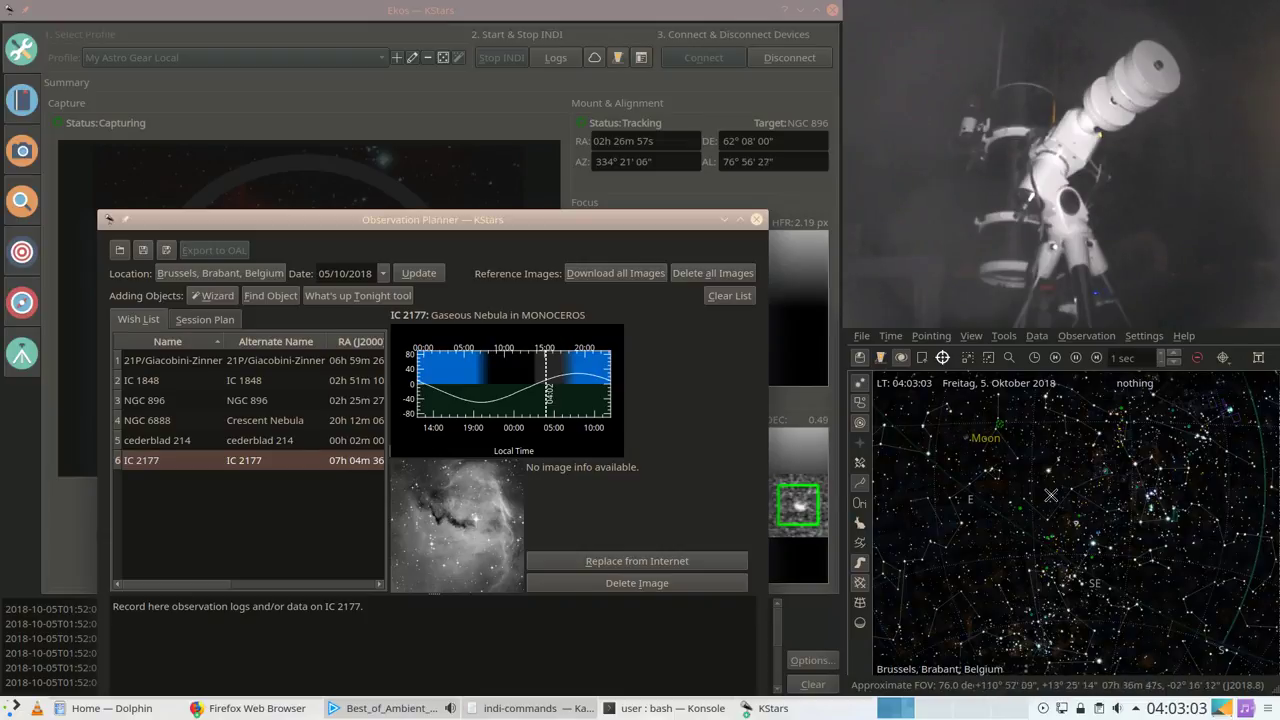
pyautogui.scroll(5, 1078, 508)
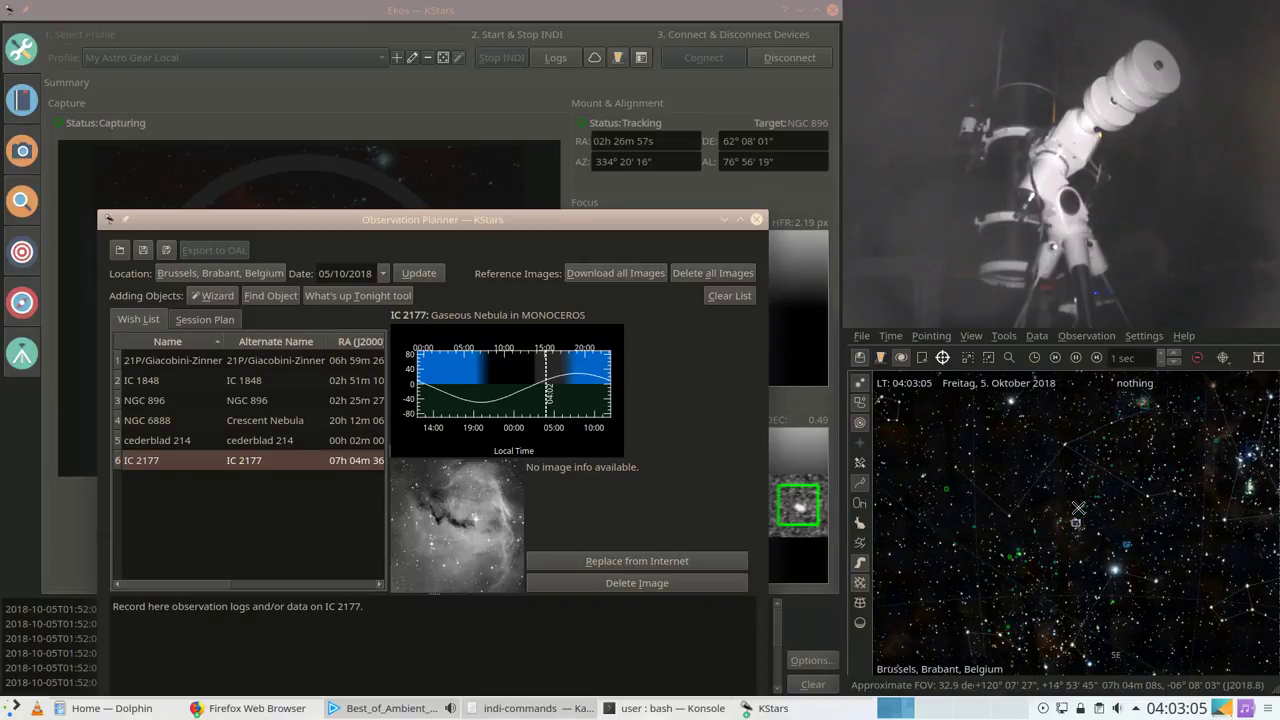
pyautogui.scroll(5, 1078, 508)
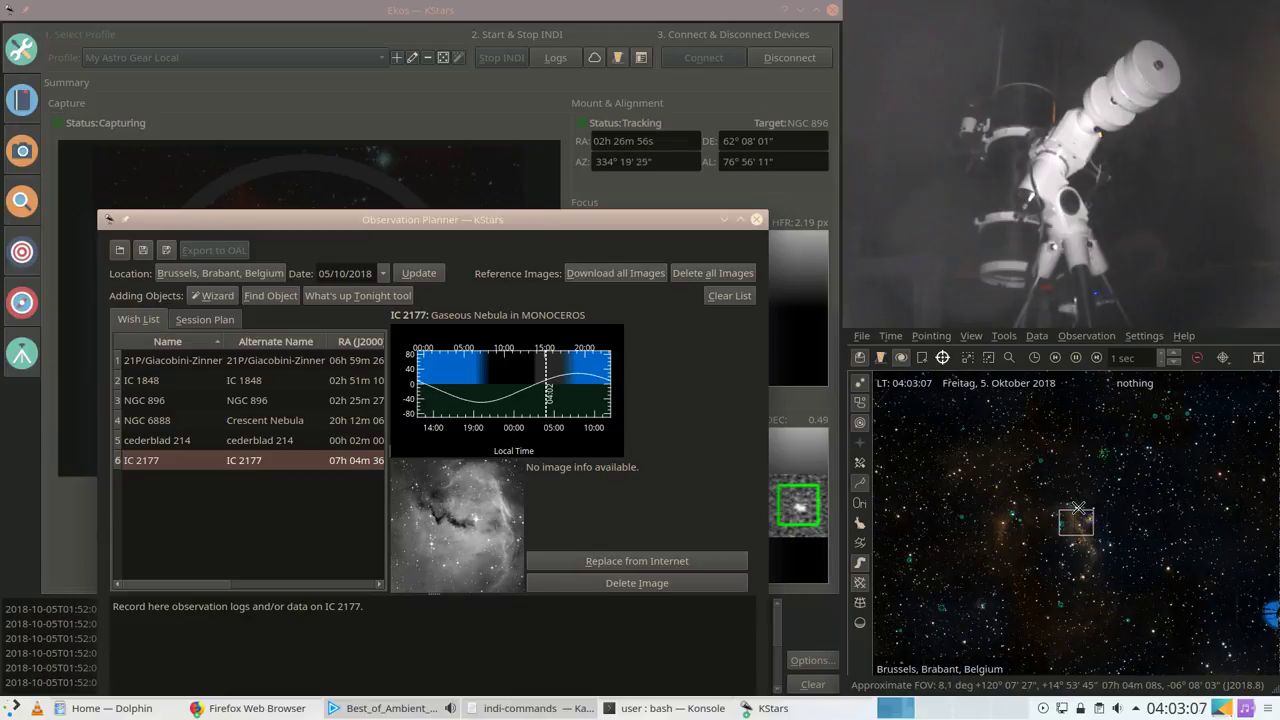
pyautogui.scroll(4, 1078, 508)
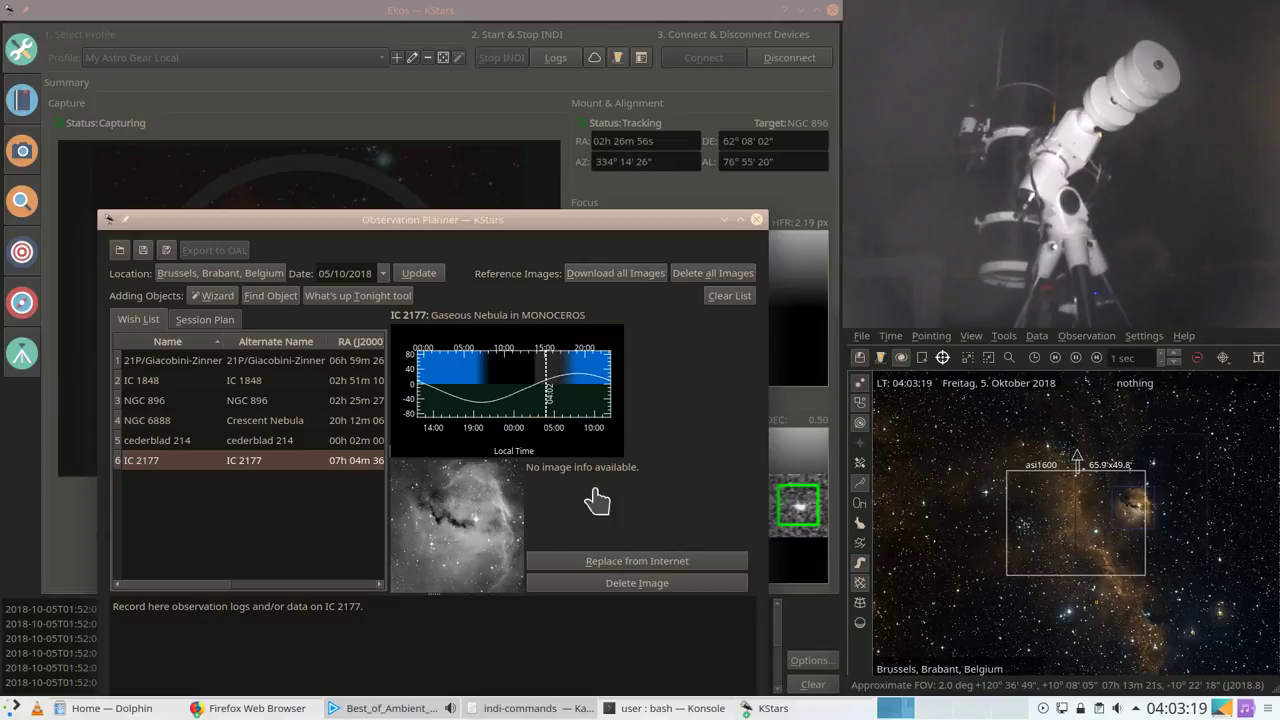
# Step: Set the sky map's simulation time to 05:03 on 5 October 2018
pyautogui.click(893, 337)
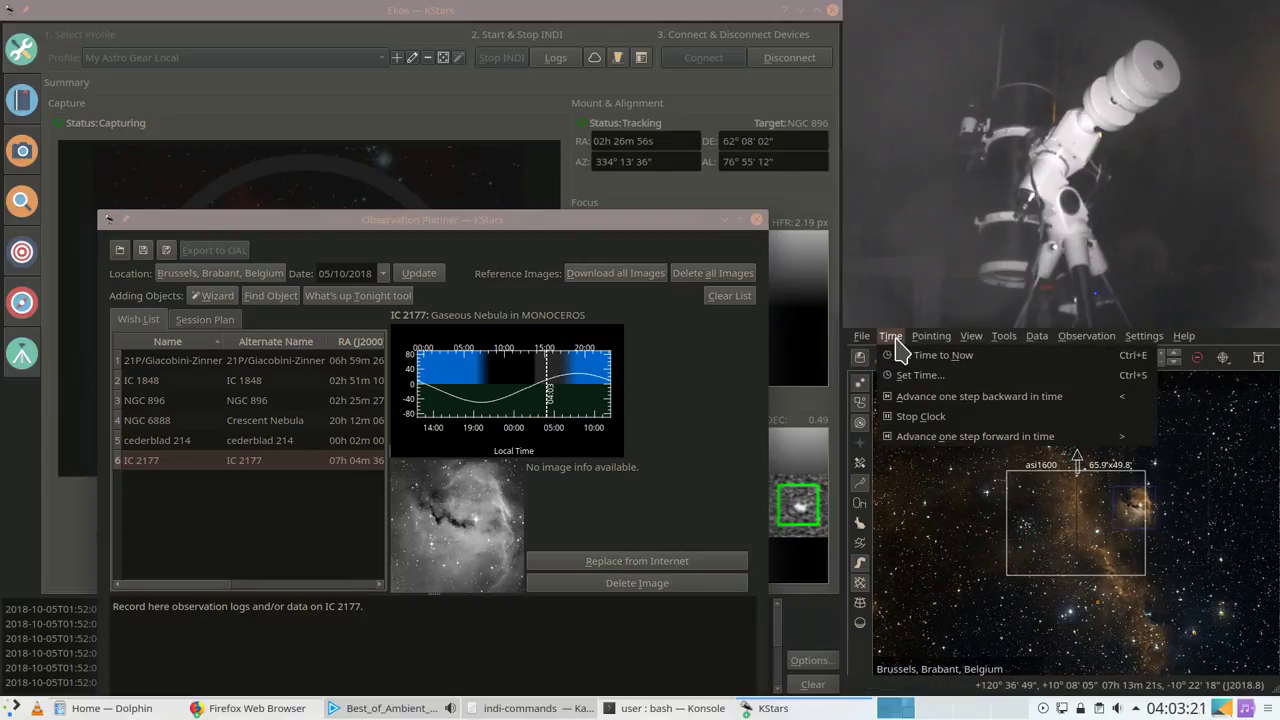
pyautogui.click(912, 376)
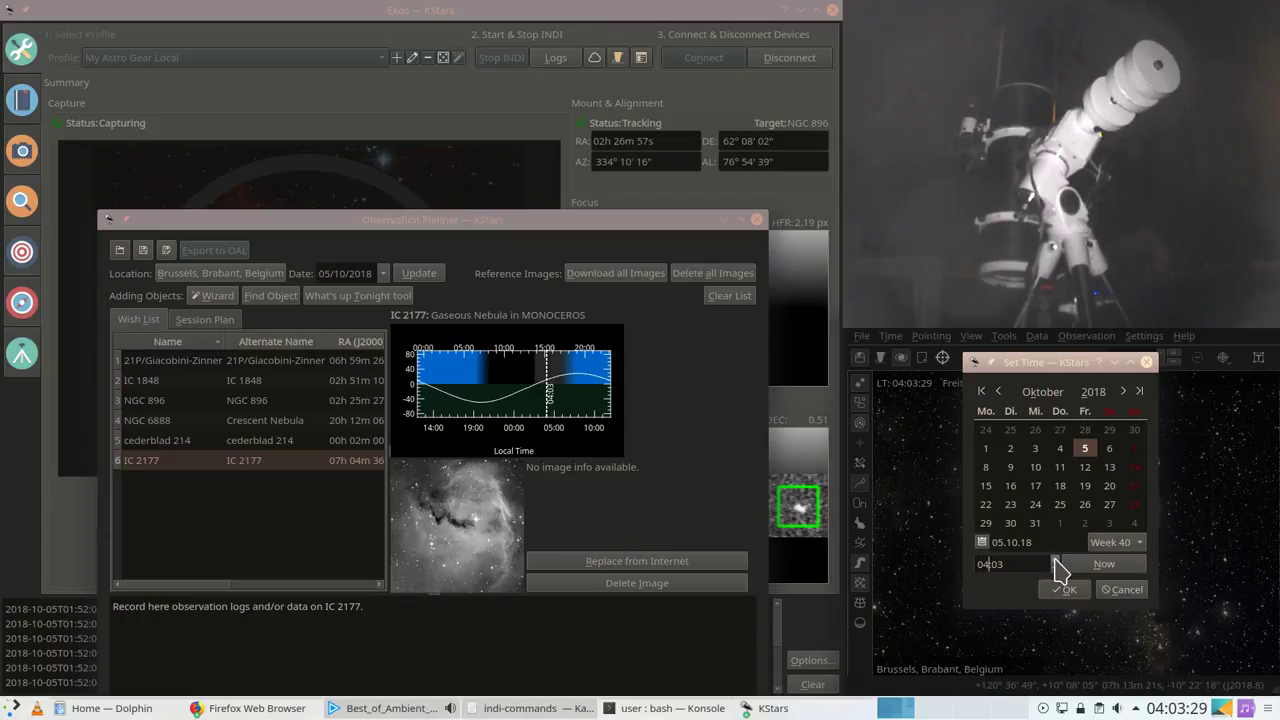
pyautogui.click(1066, 589)
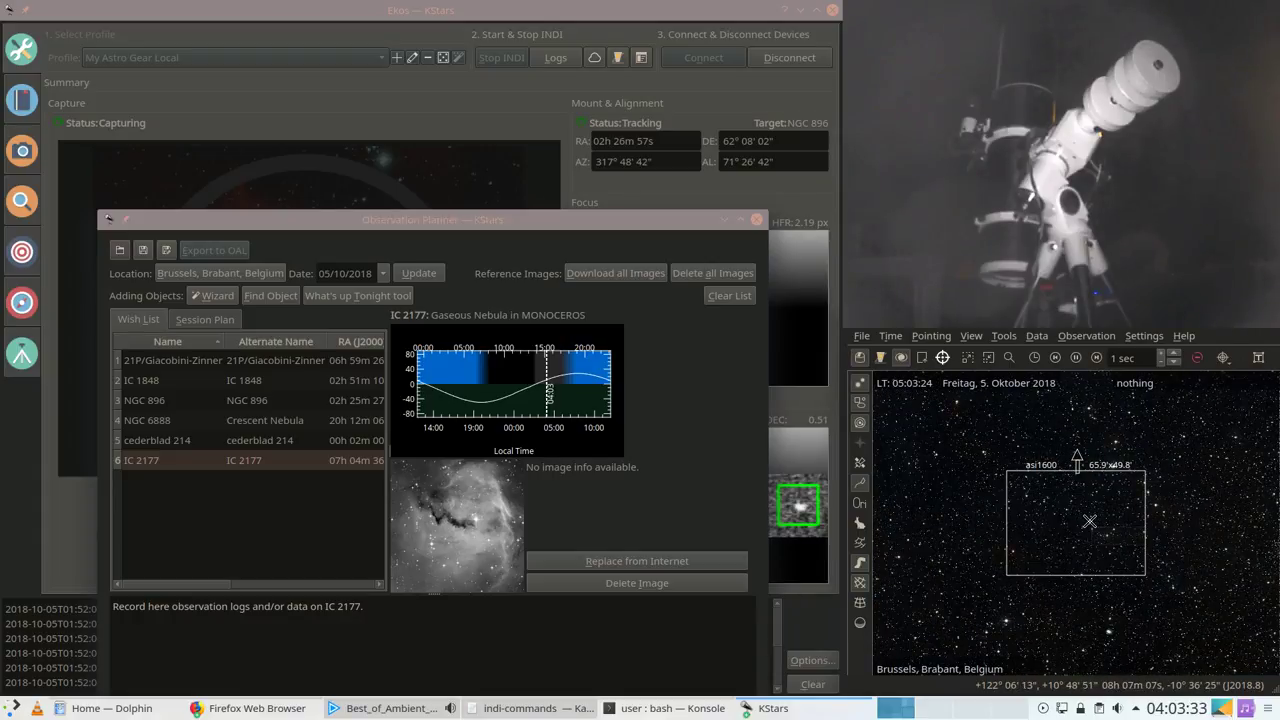
# Step: Center the sky map on IC 2177 from its wish list entry
pyautogui.click(208, 464)
pyautogui.rightClick(208, 464)
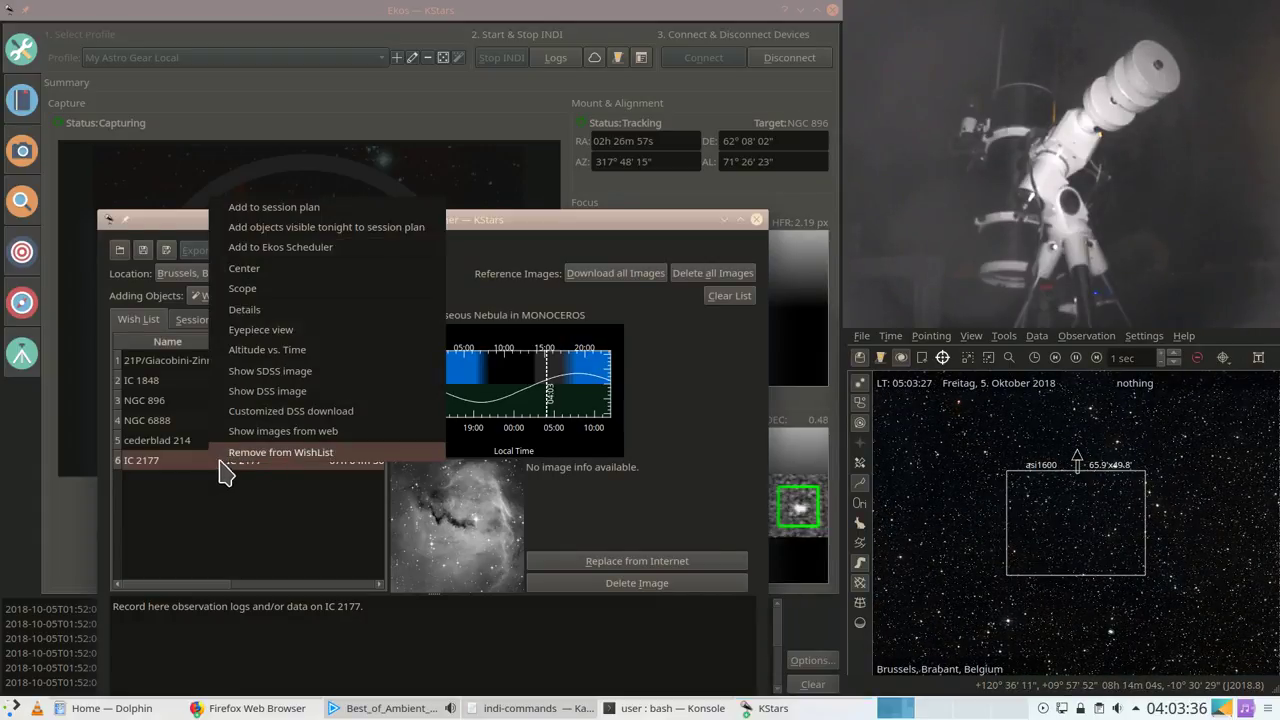
pyautogui.click(302, 280)
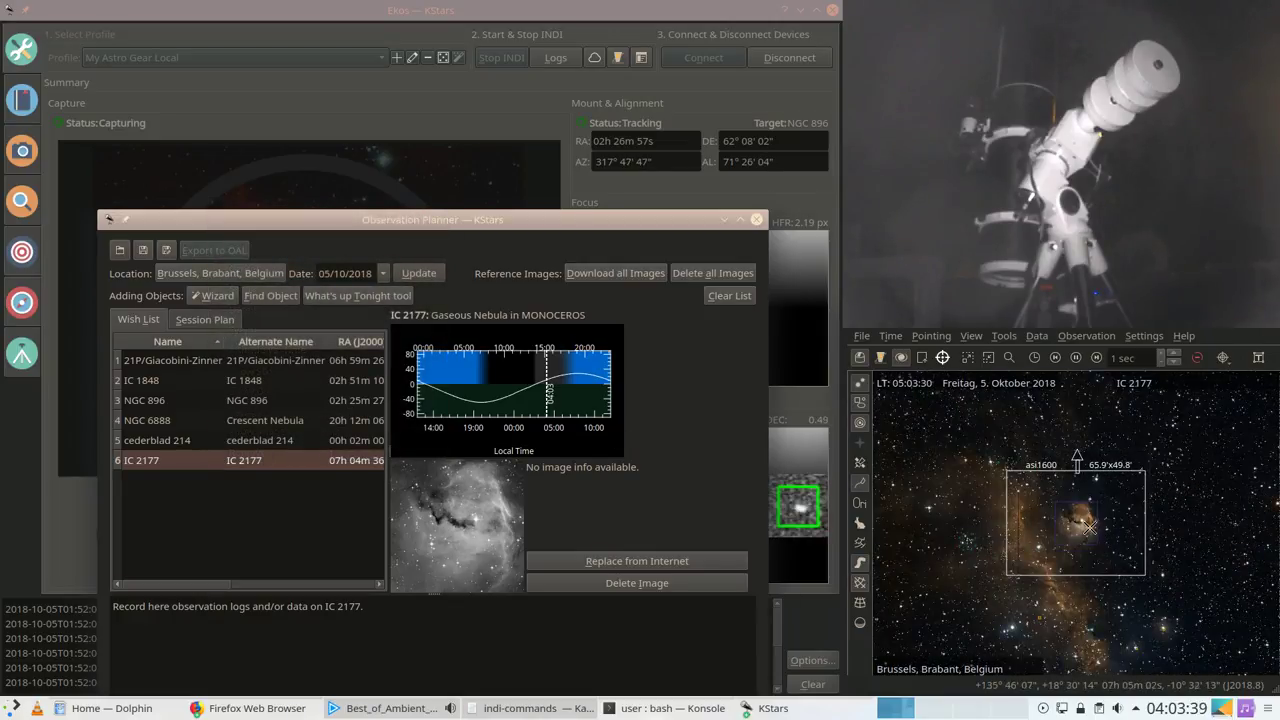
# Step: Examine the position of IC 2177 at the simulated time relative to the Moon, bright stars and horizon directions
pyautogui.scroll(-3, 1089, 527)
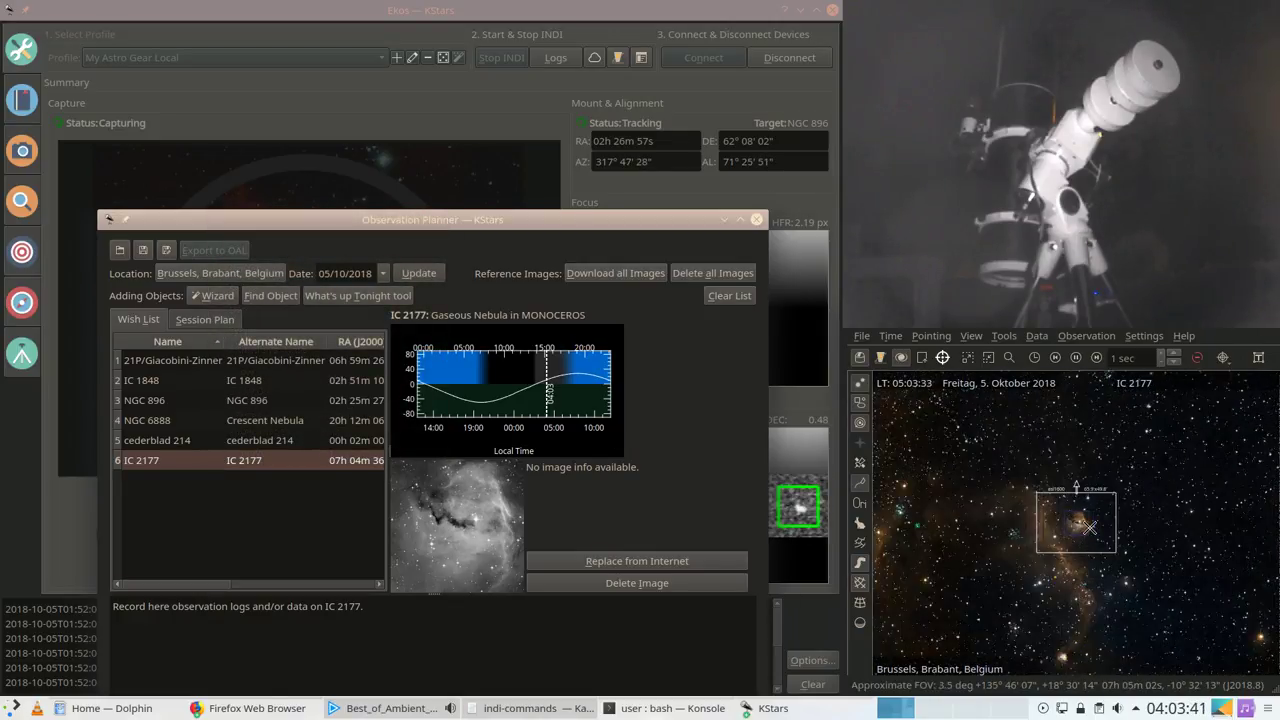
pyautogui.scroll(-5, 1089, 527)
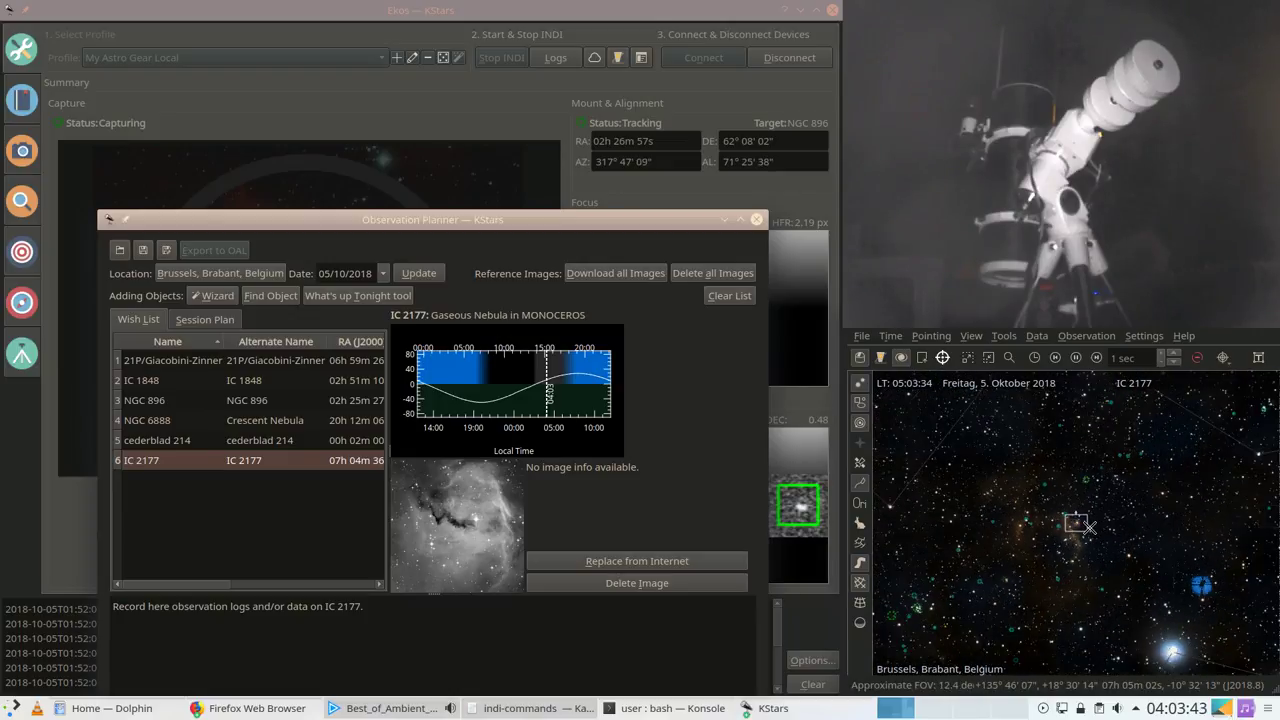
pyautogui.scroll(-3, 1089, 527)
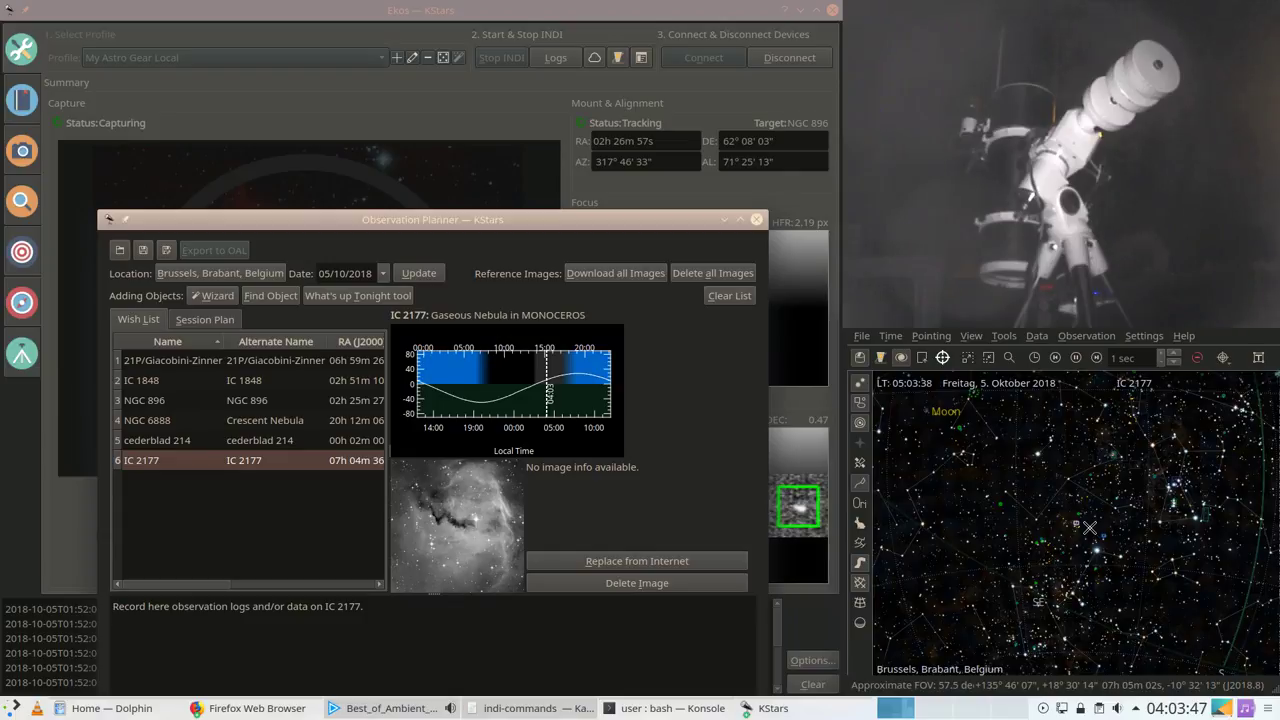
pyautogui.scroll(3, 1089, 527)
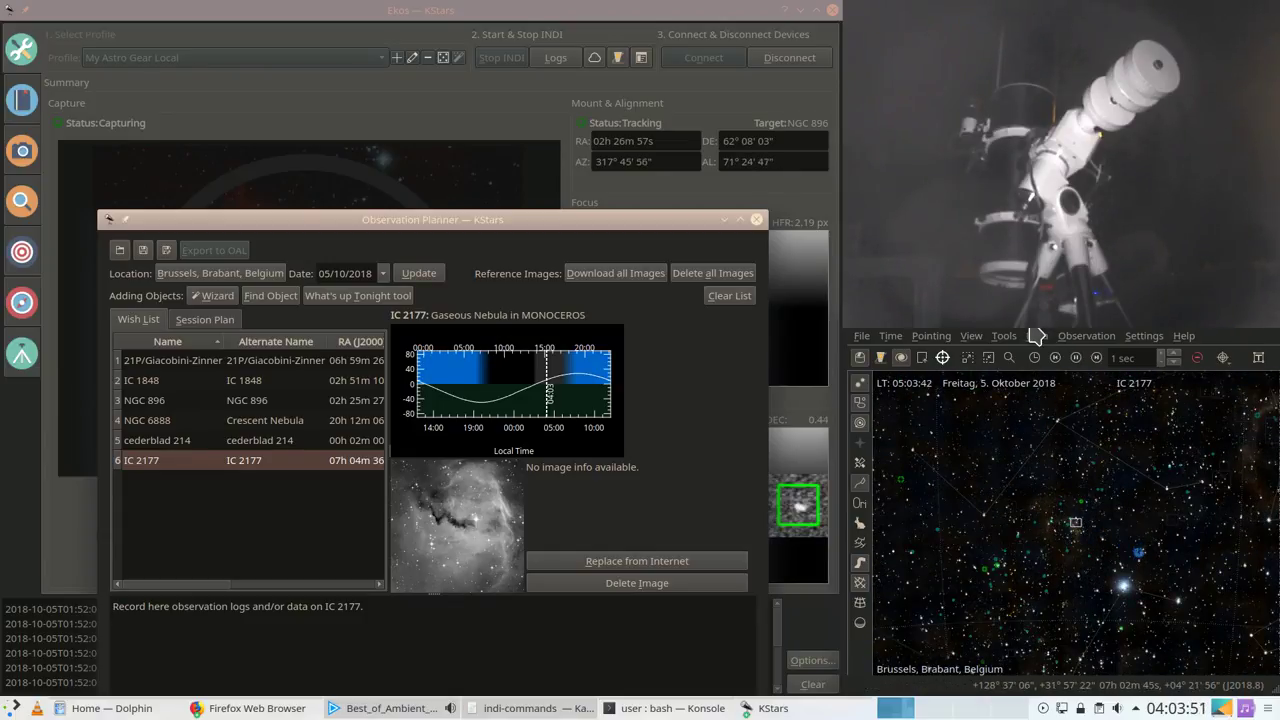
pyautogui.scroll(-5, 1094, 573)
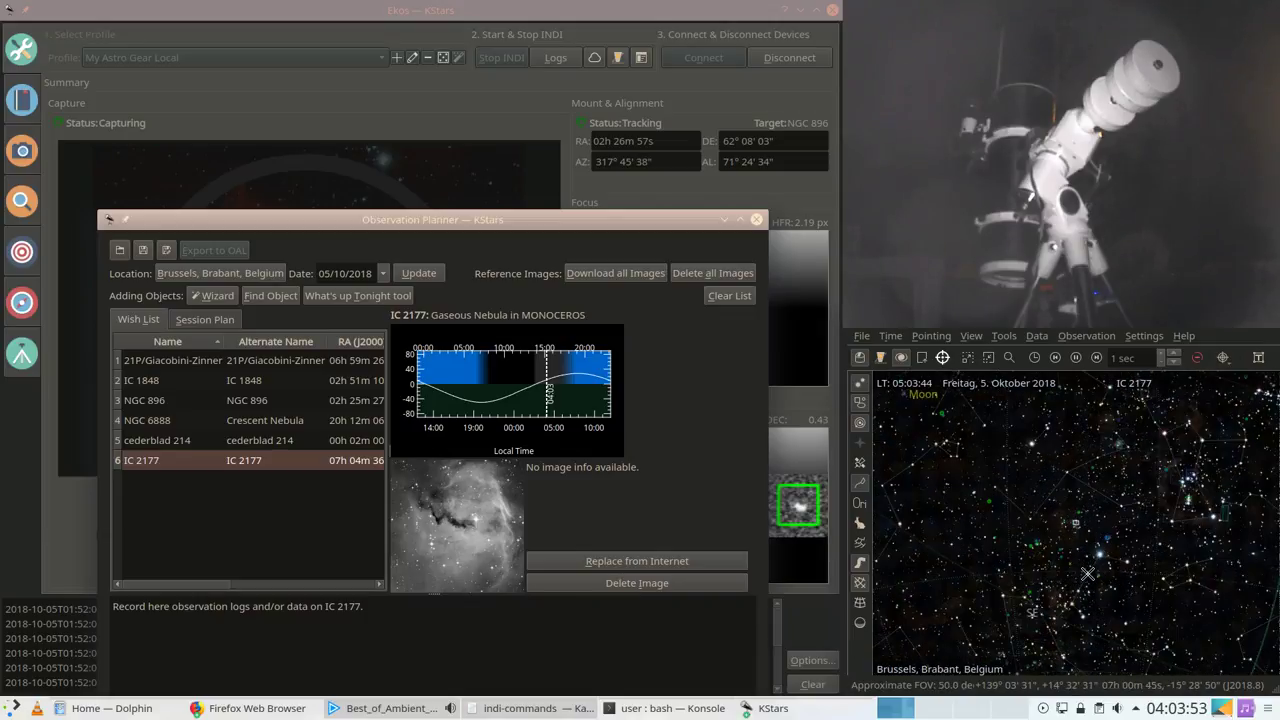
pyautogui.scroll(-1, 1087, 575)
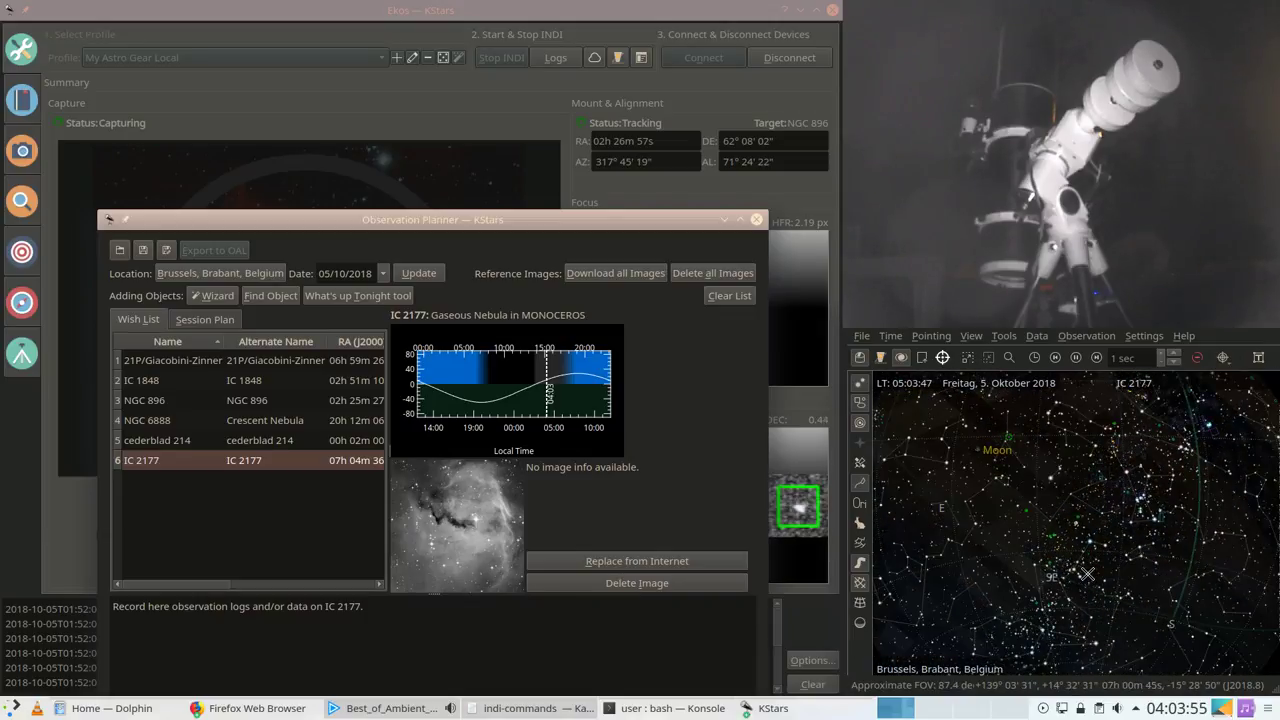
pyautogui.scroll(2, 1087, 575)
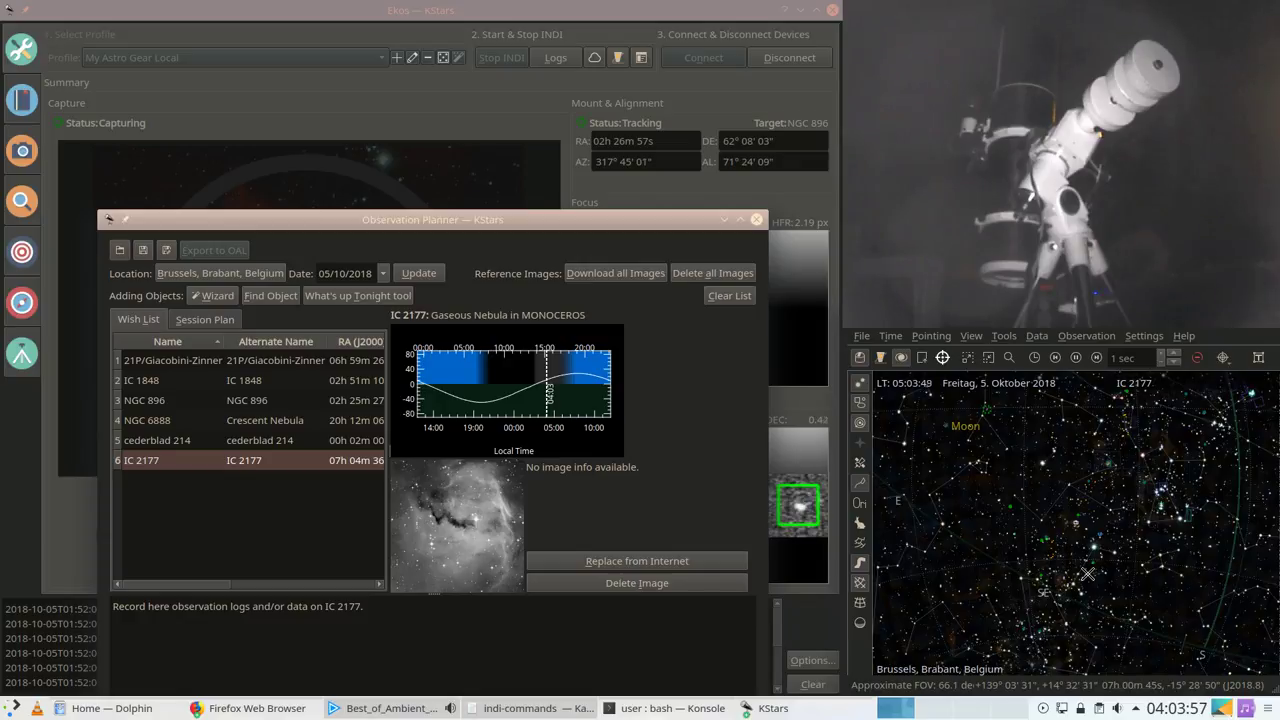
pyautogui.scroll(4, 1087, 575)
pyautogui.scroll(10, 1087, 575)
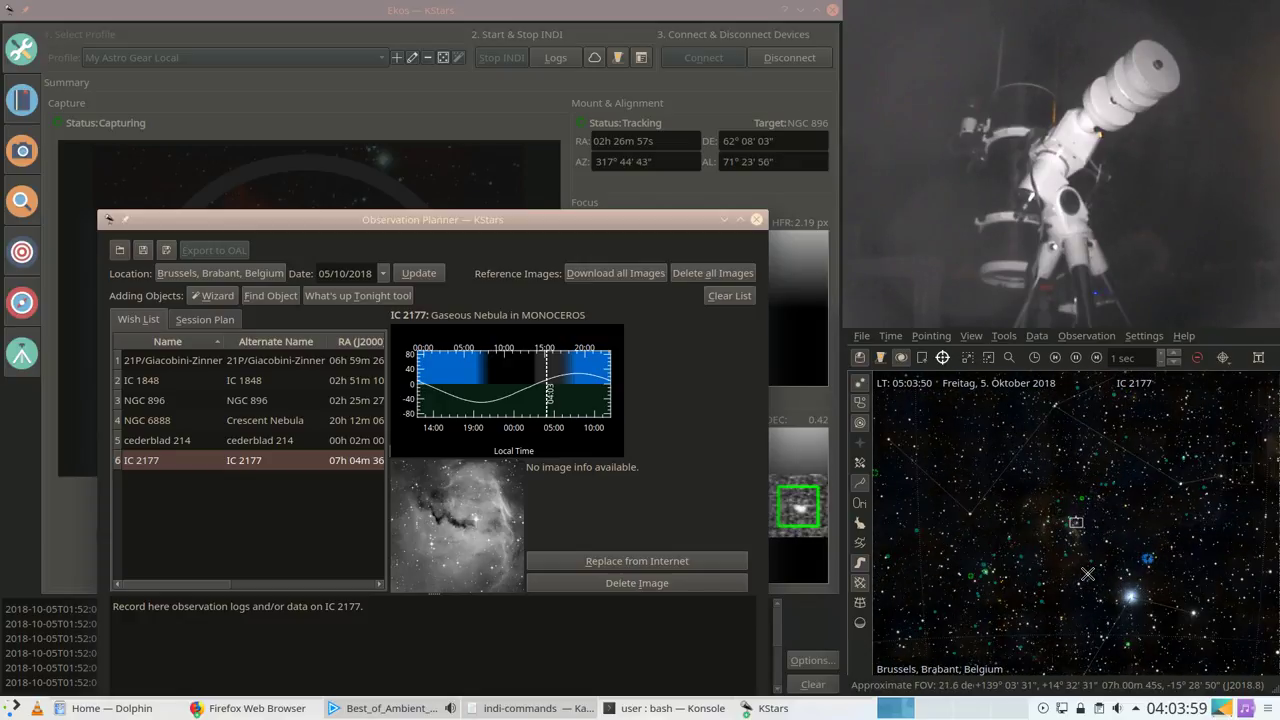
# Step: Examine IC 2177 within the camera frame, its distance from the Moon, and the sky region above it
pyautogui.scroll(2, 1087, 575)
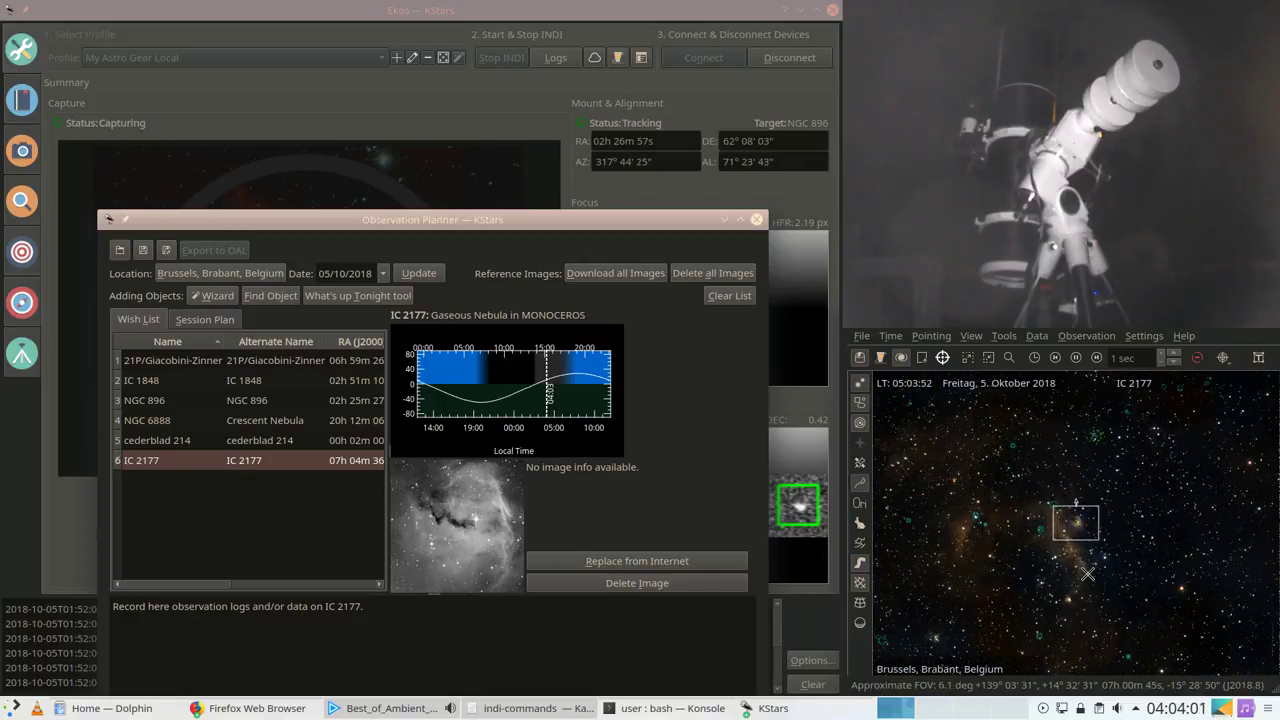
pyautogui.scroll(2, 1087, 575)
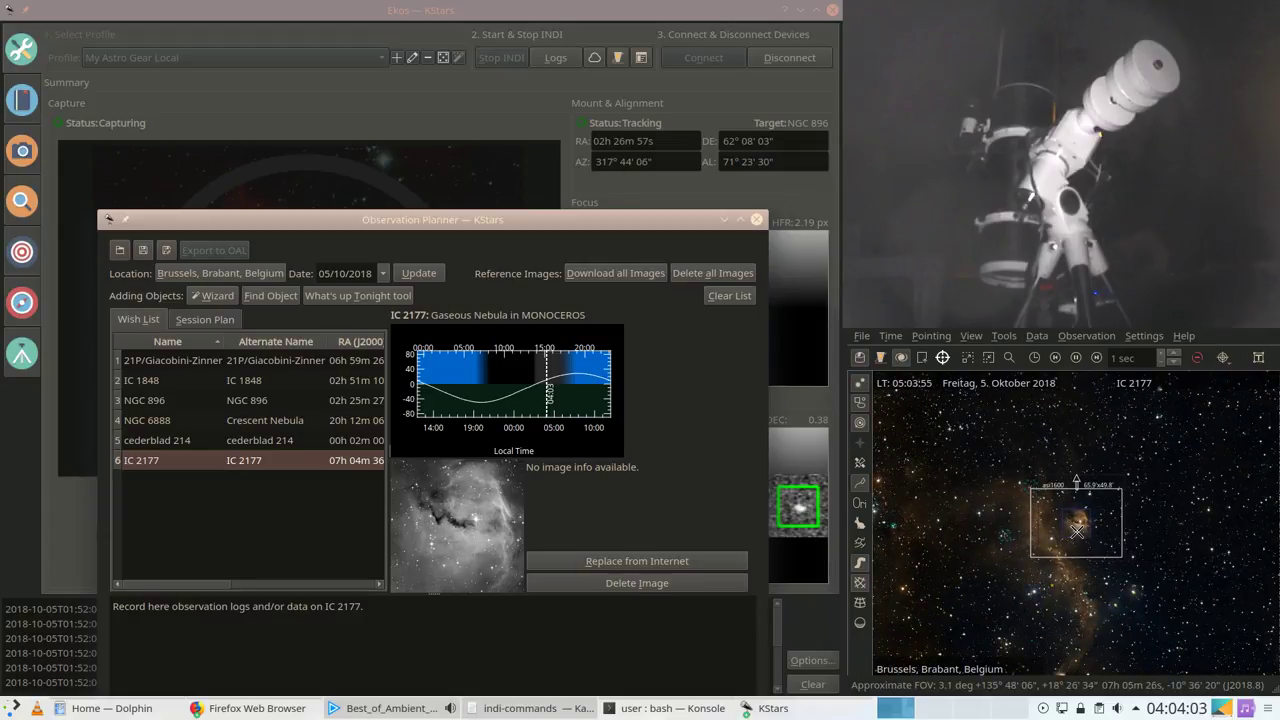
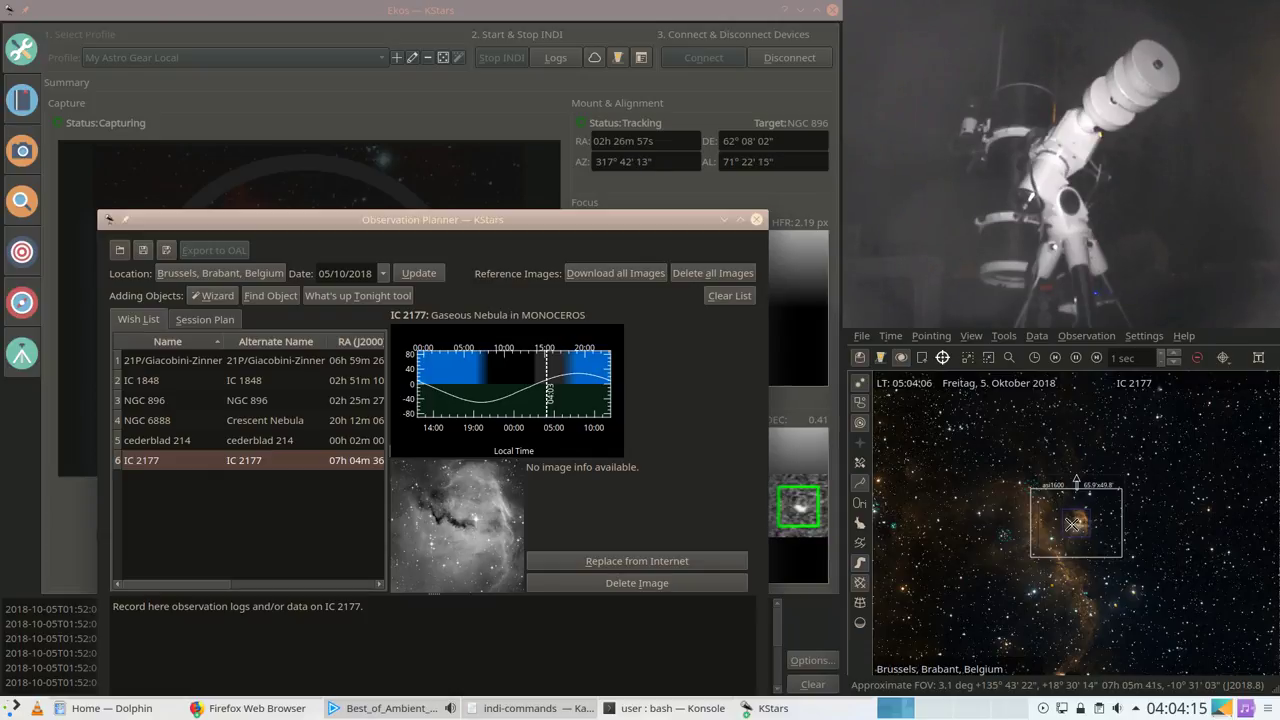
pyautogui.scroll(-5, 1070, 520)
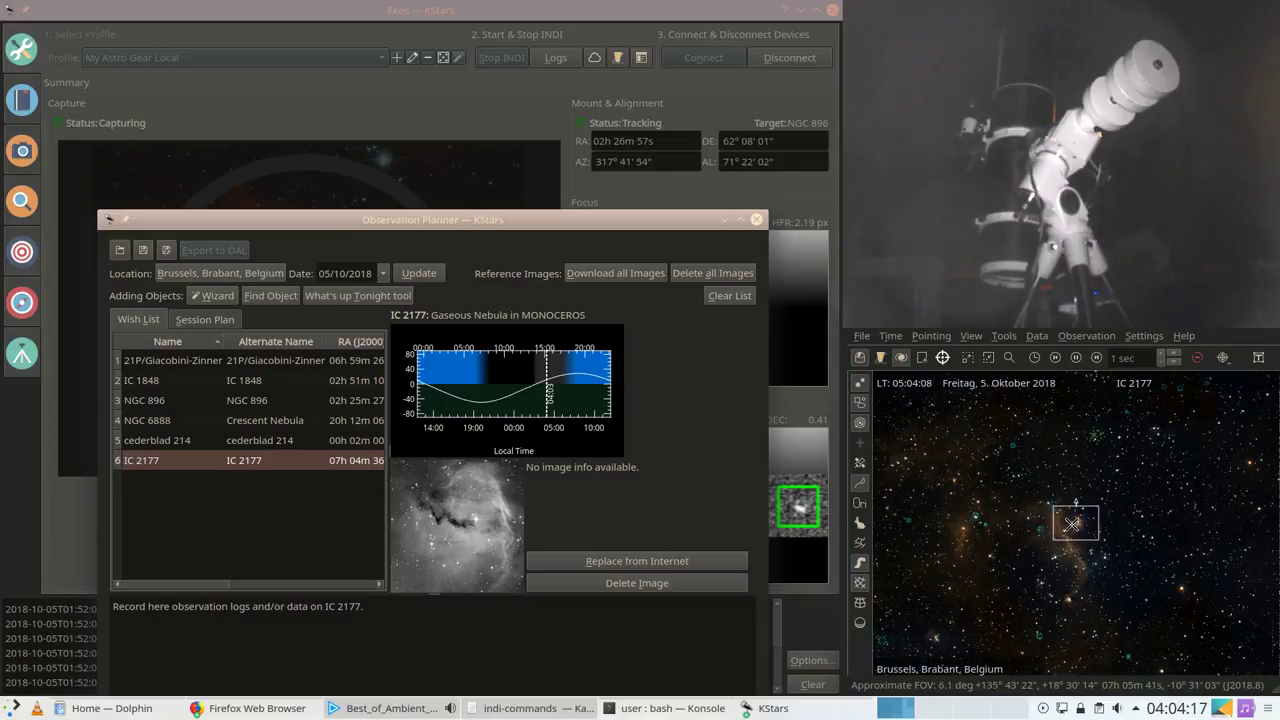
pyautogui.scroll(-5, 1072, 522)
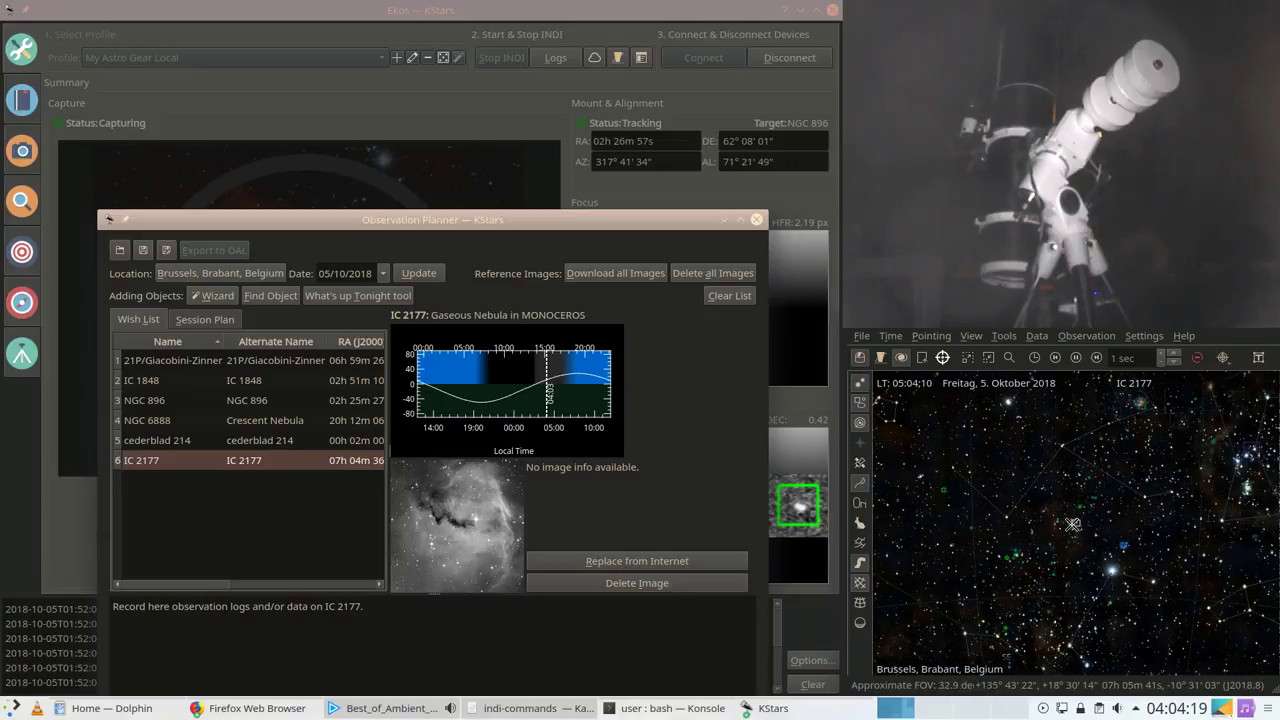
pyautogui.scroll(-2, 1072, 523)
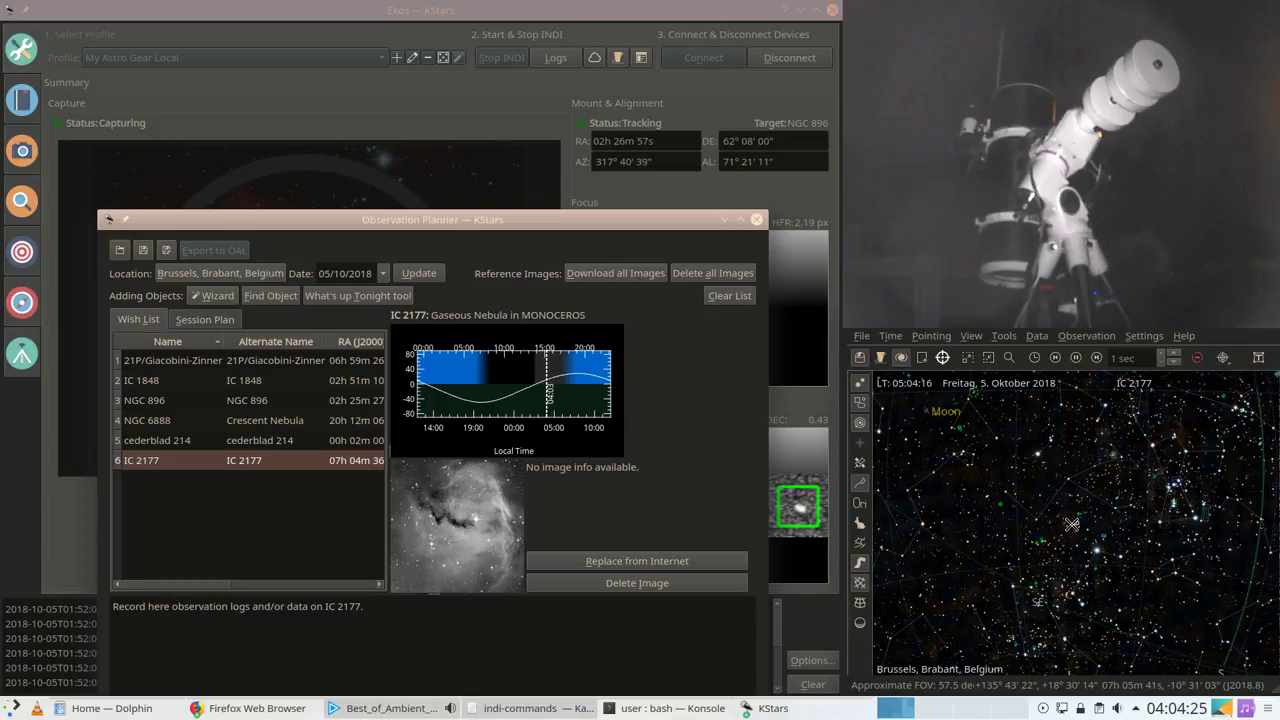
pyautogui.moveTo(1094, 494)
pyautogui.mouseDown()
pyautogui.moveTo(1111, 494)
pyautogui.moveTo(1097, 517)
pyautogui.mouseUp()
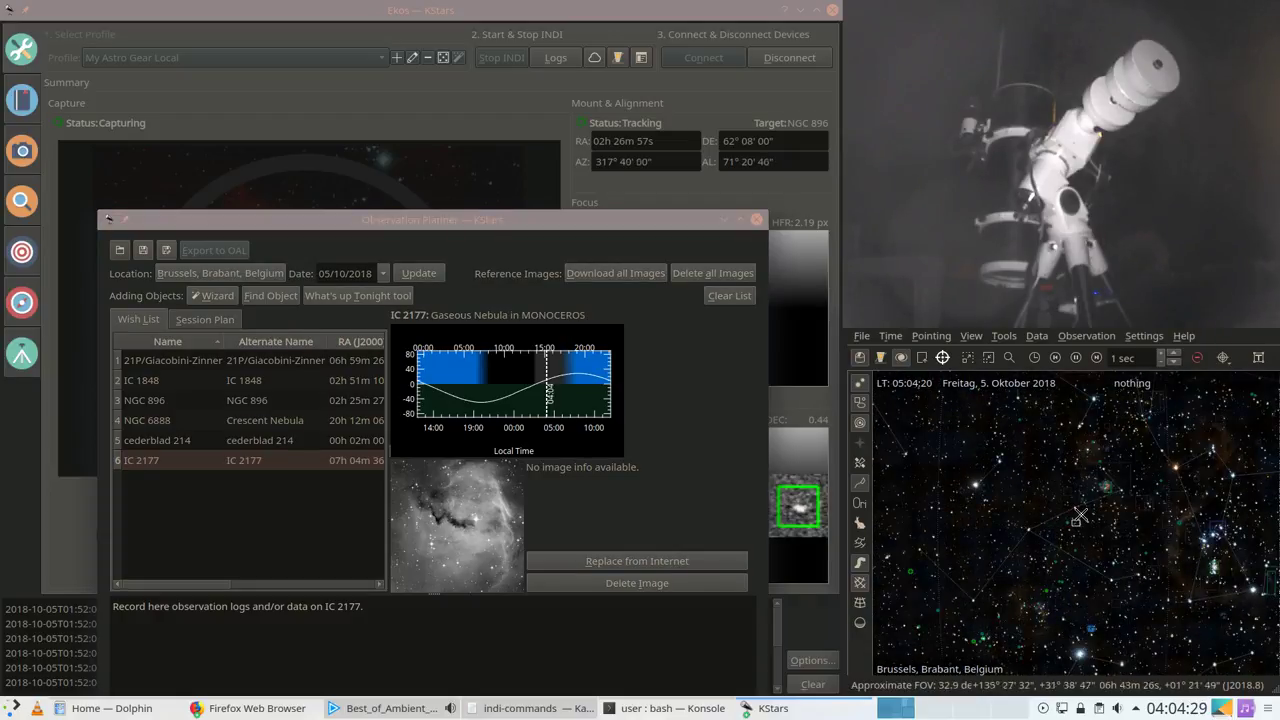
# Step: Center the sky map on comet 21P/Giacobini-Zinner from its wish list entry and examine its surroundings
pyautogui.click(180, 364)
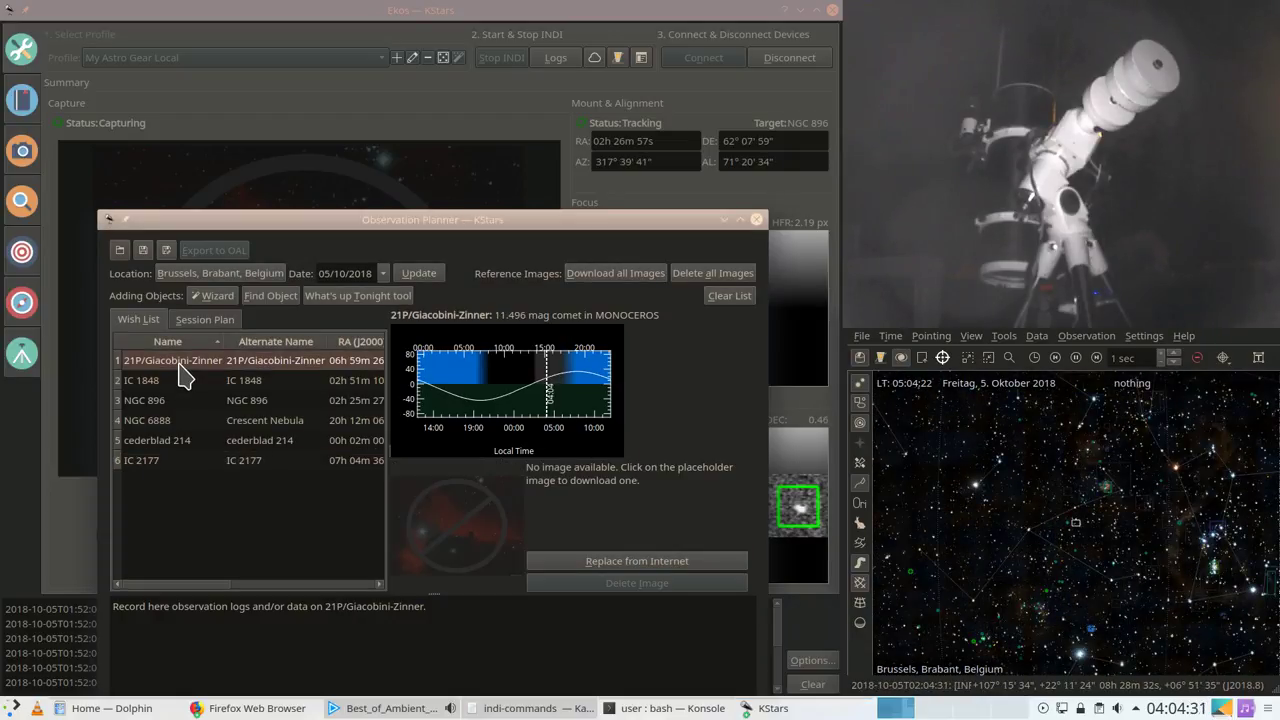
pyautogui.rightClick(181, 365)
pyautogui.click(236, 436)
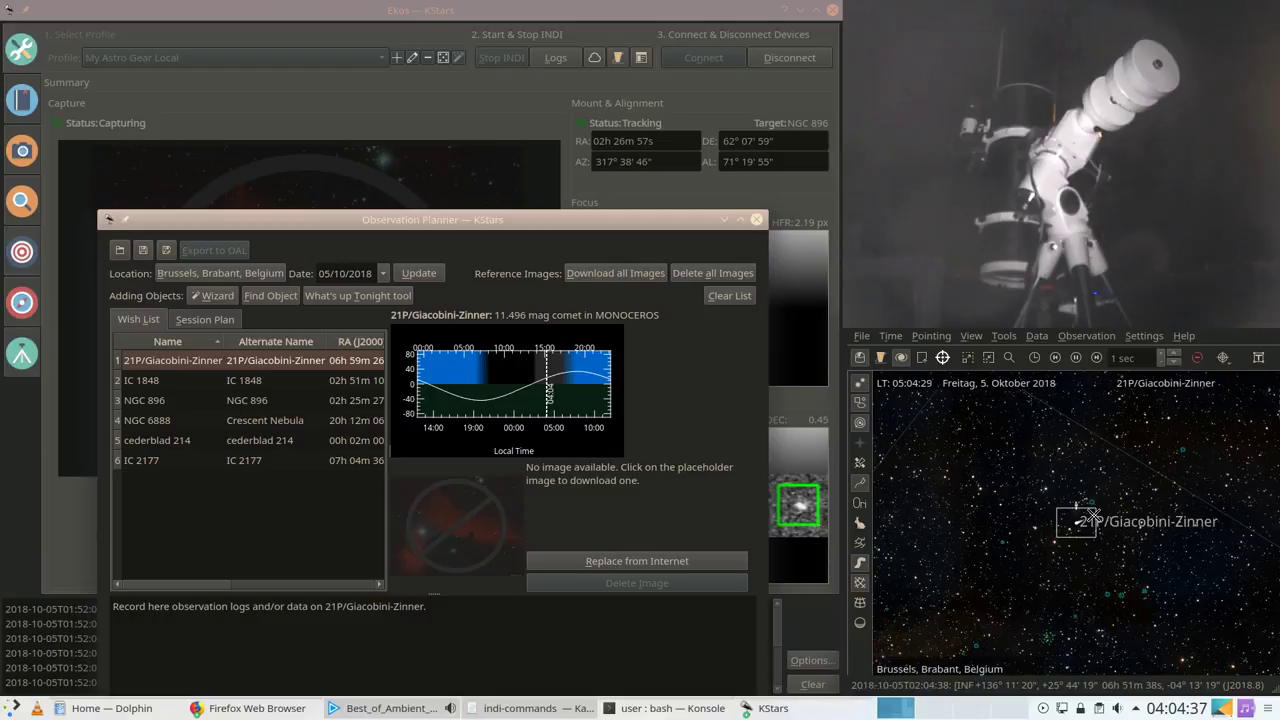
pyautogui.scroll(3, 1093, 515)
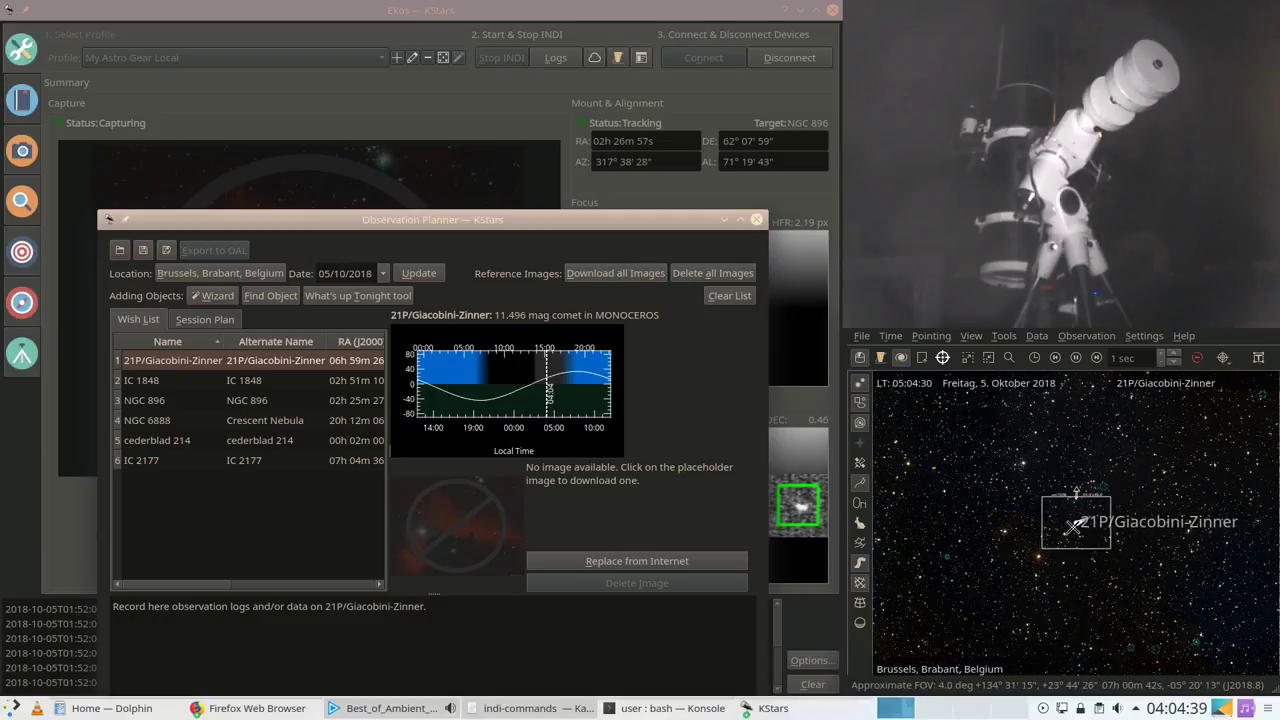
pyautogui.scroll(-4, 1073, 527)
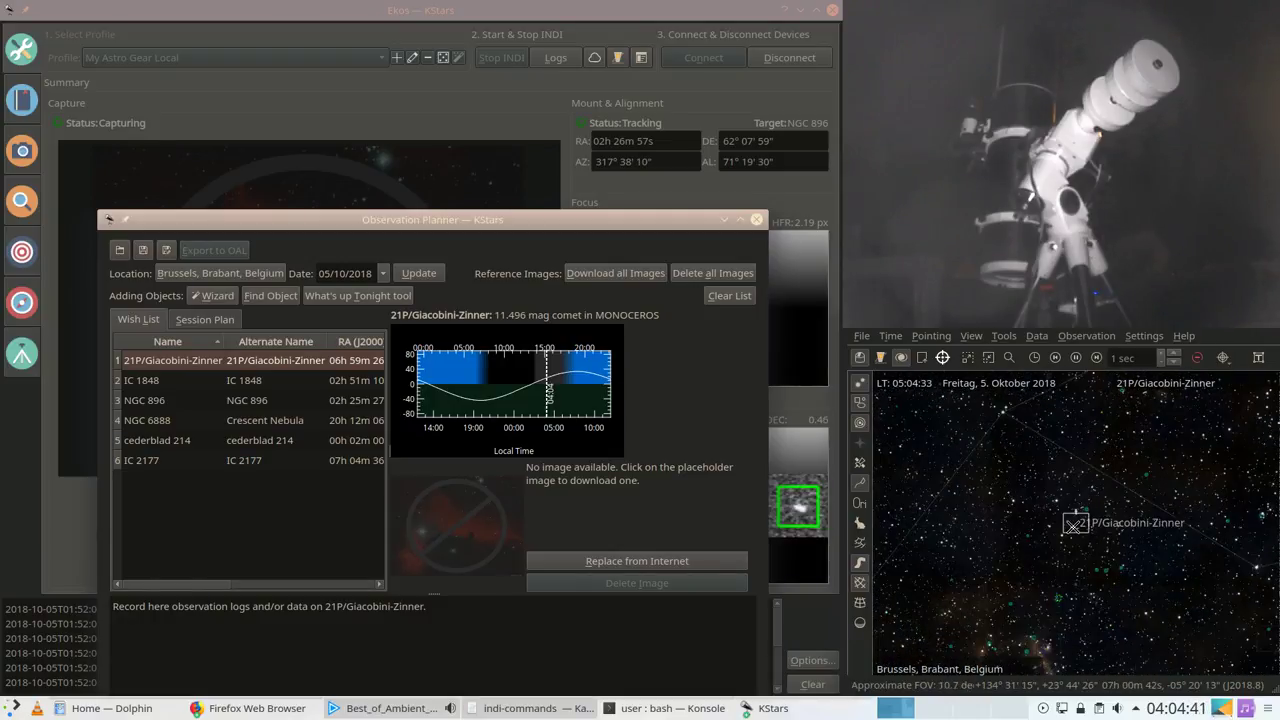
pyautogui.scroll(-1, 1073, 527)
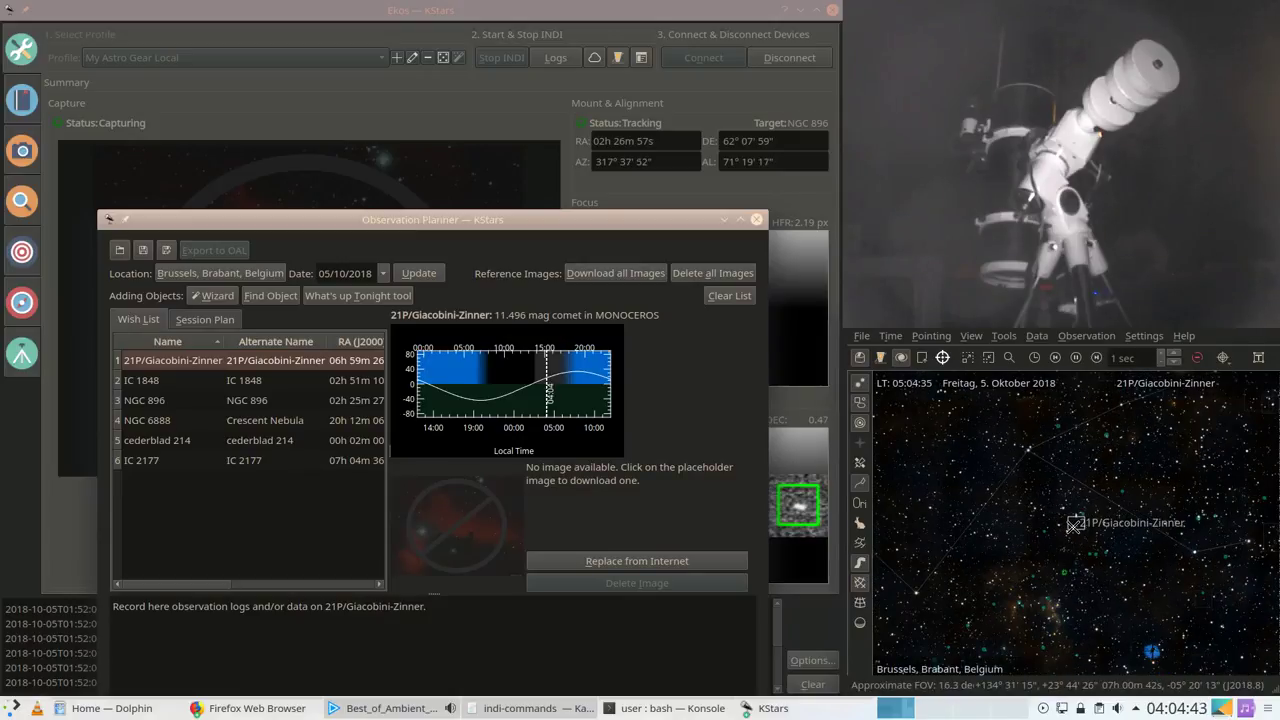
# Step: Examine how the large orange nebula near RA 06h 30m fits inside the asi1600 camera frame
pyautogui.moveTo(1073, 527)
pyautogui.mouseDown()
pyautogui.moveTo(1082, 500)
pyautogui.moveTo(1060, 530)
pyautogui.mouseUp()
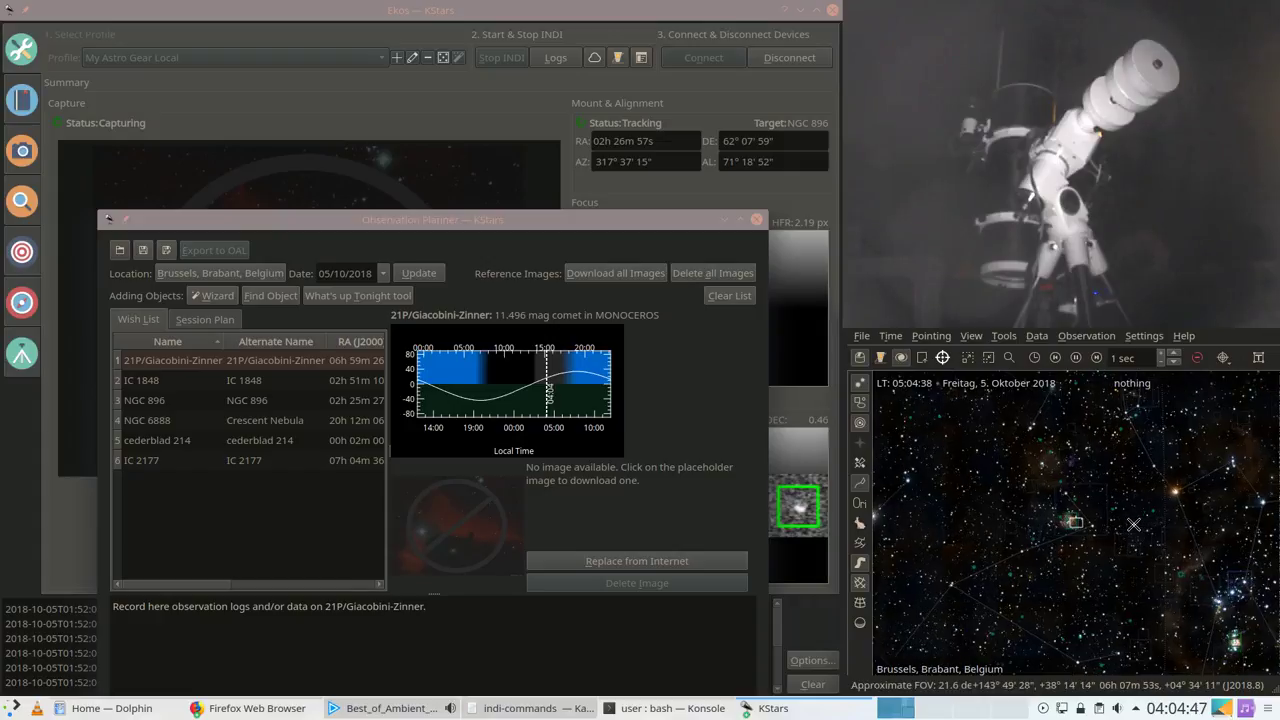
pyautogui.scroll(3, 1107, 529)
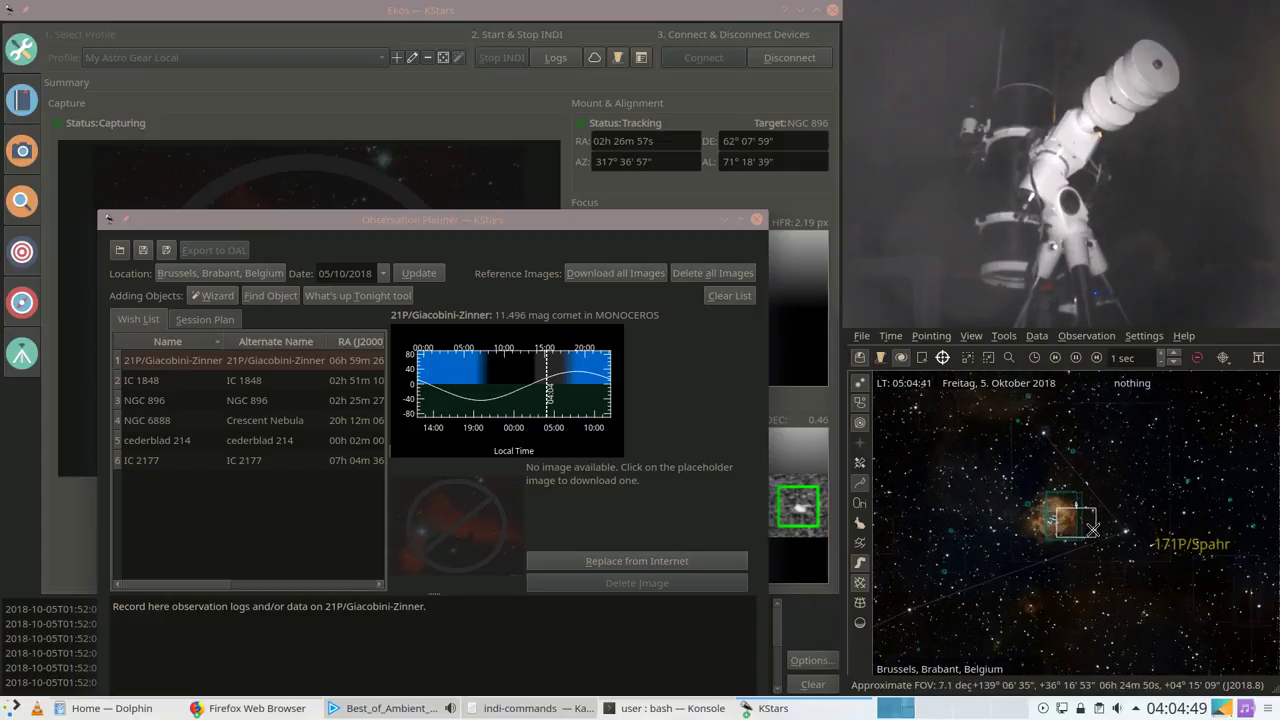
pyautogui.scroll(2, 1093, 529)
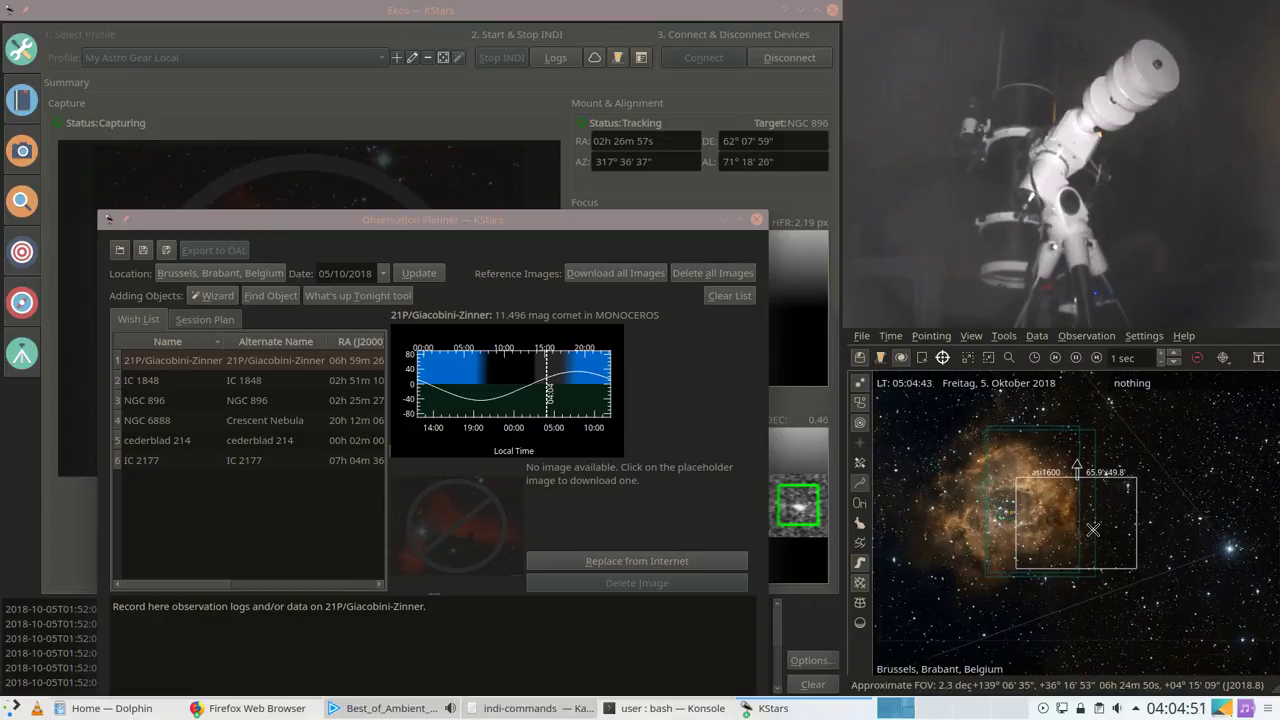
pyautogui.moveTo(1067, 523); pyautogui.dragTo(1137, 540)
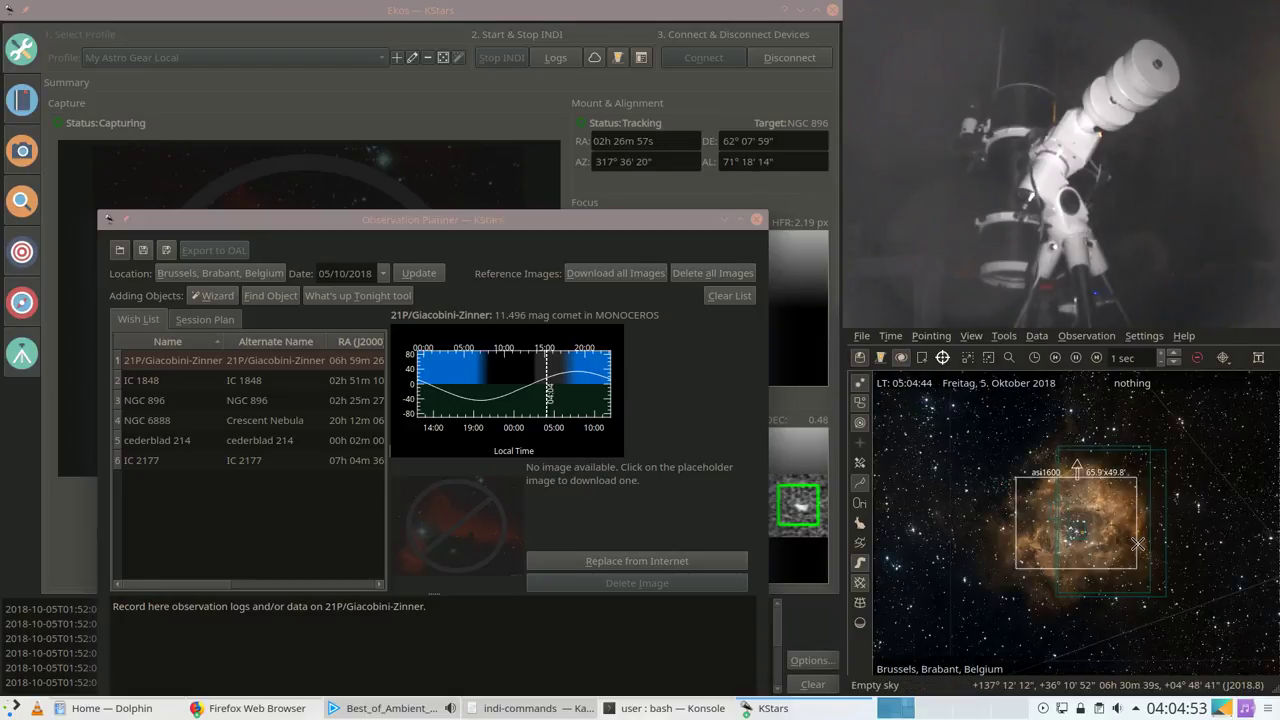
pyautogui.scroll(-4, 1137, 543)
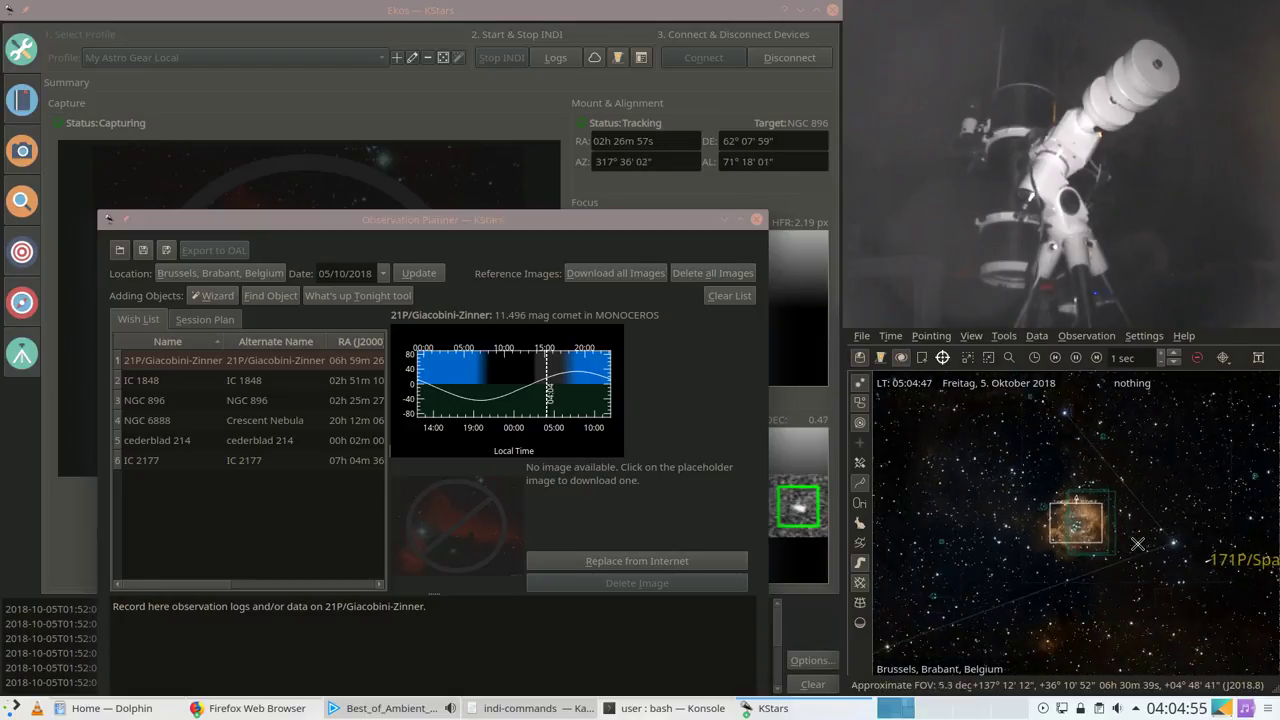
# Step: Examine the blue star cluster and its nebulosity near RA 06h 41m, framing it within the asi1600 camera field
pyautogui.moveTo(1108, 466); pyautogui.dragTo(1127, 550)
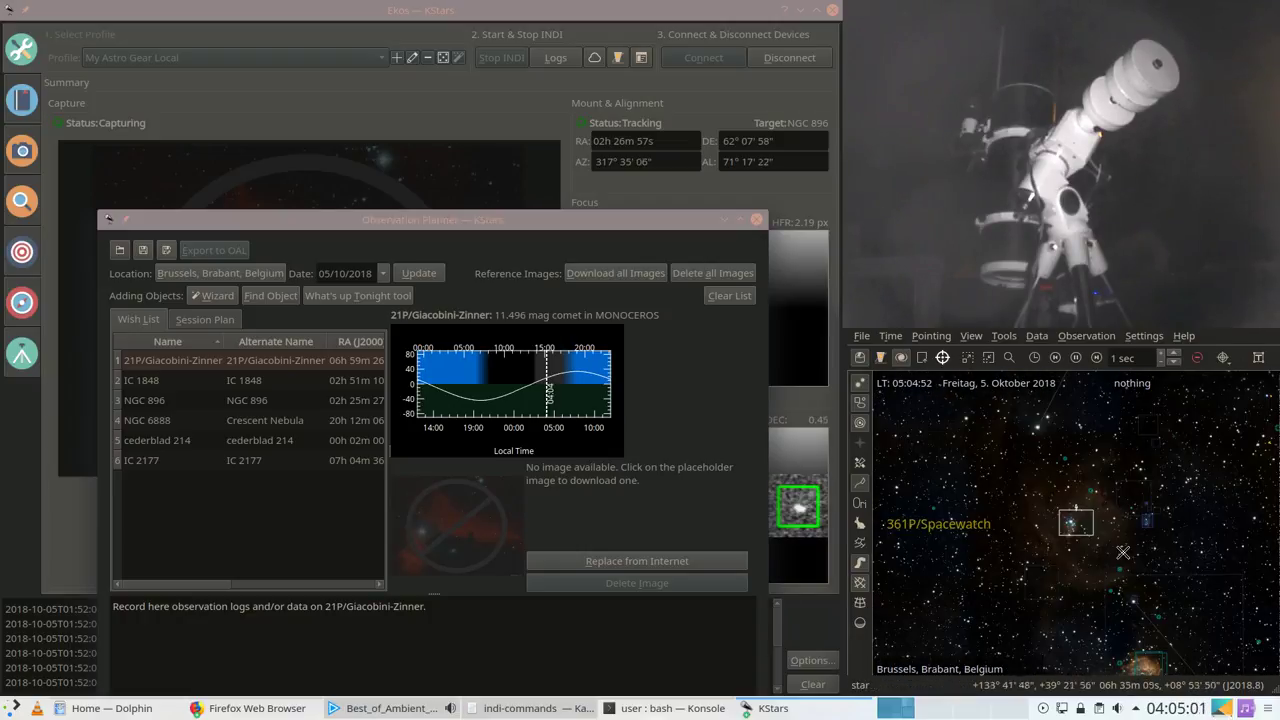
pyautogui.scroll(1, 1119, 552)
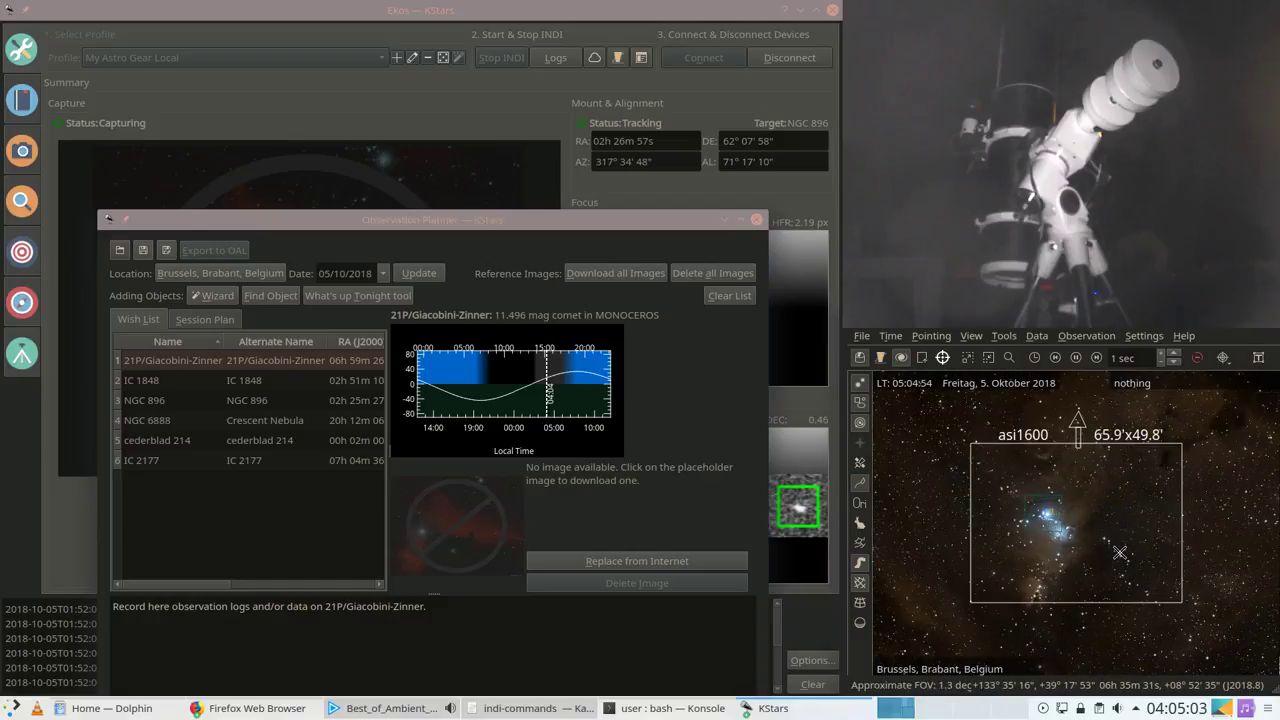
pyautogui.moveTo(1136, 512); pyautogui.dragTo(1137, 513)
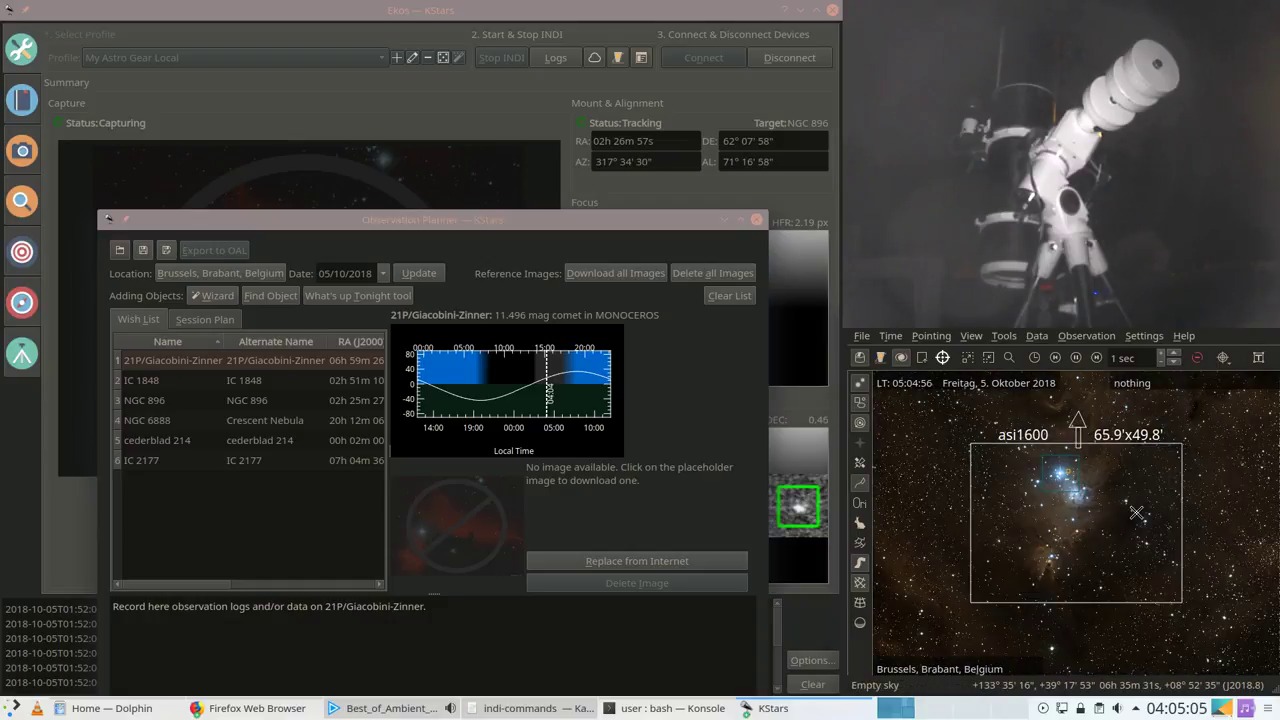
pyautogui.moveTo(1042, 641); pyautogui.dragTo(1072, 561)
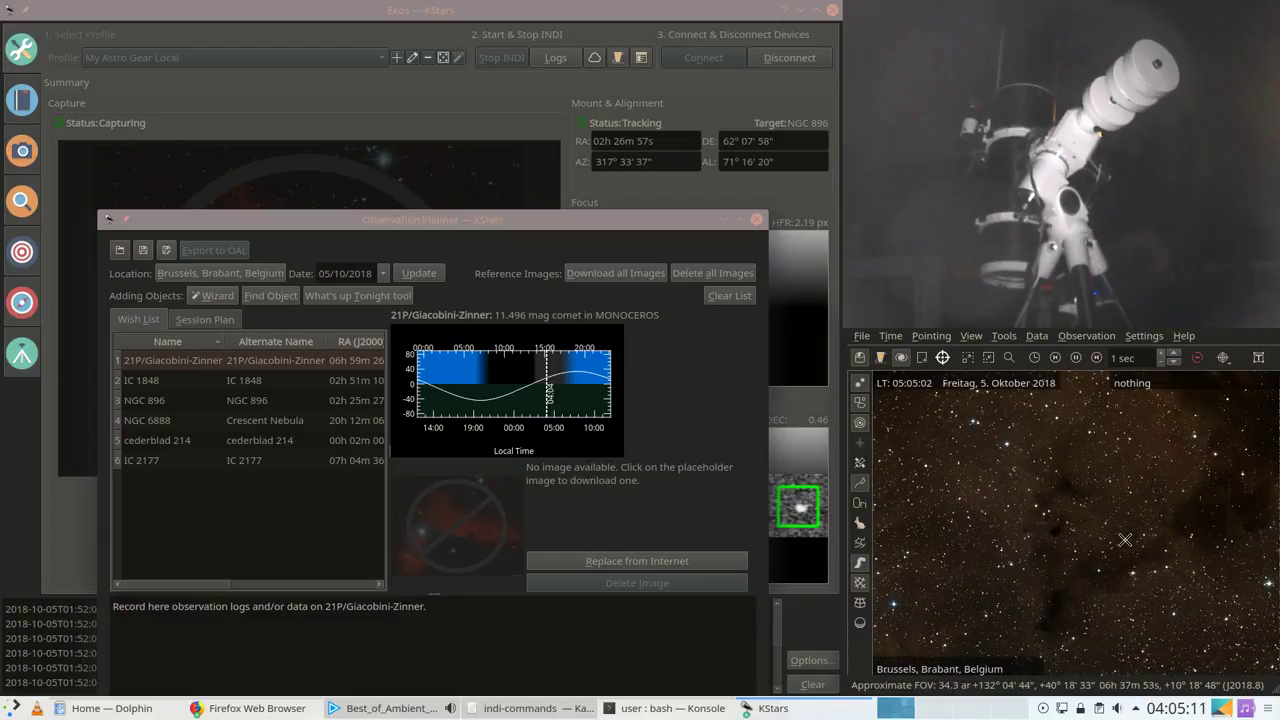
pyautogui.scroll(-2, 1125, 540)
pyautogui.moveTo(1152, 537); pyautogui.dragTo(1193, 528)
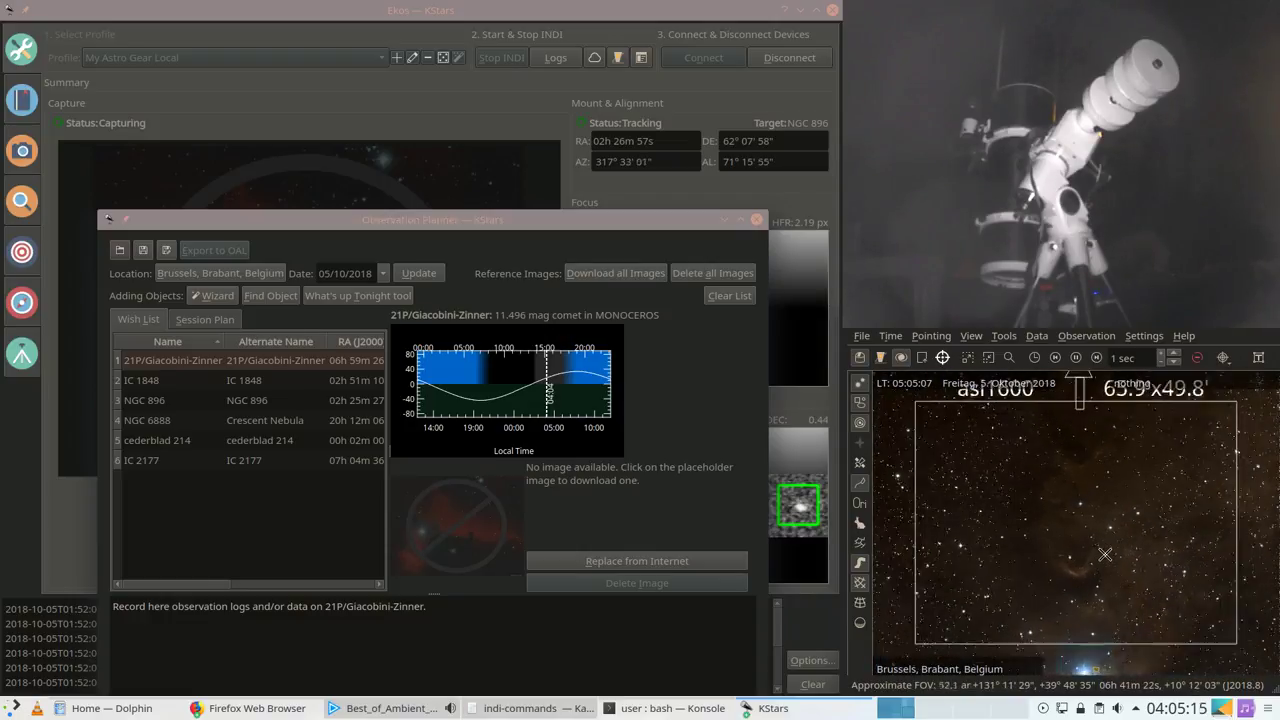
pyautogui.moveTo(1105, 554); pyautogui.dragTo(1116, 570)
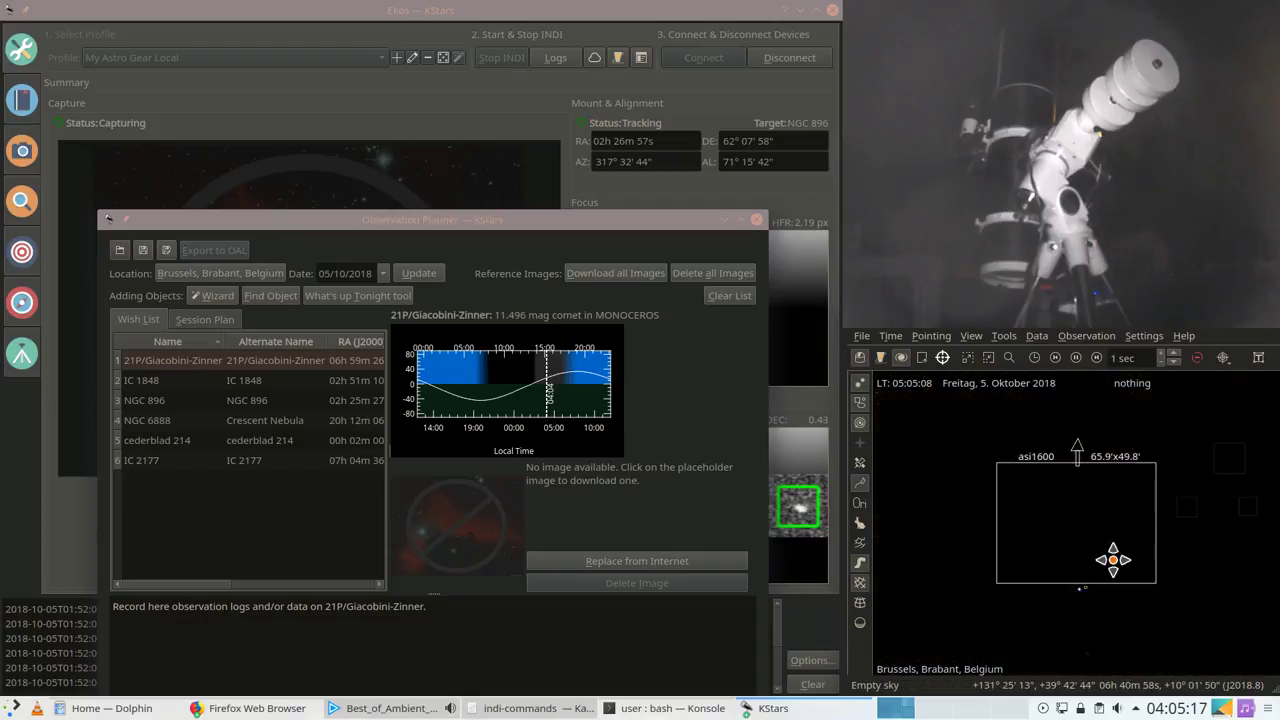
pyautogui.moveTo(1101, 504); pyautogui.dragTo(1117, 521)
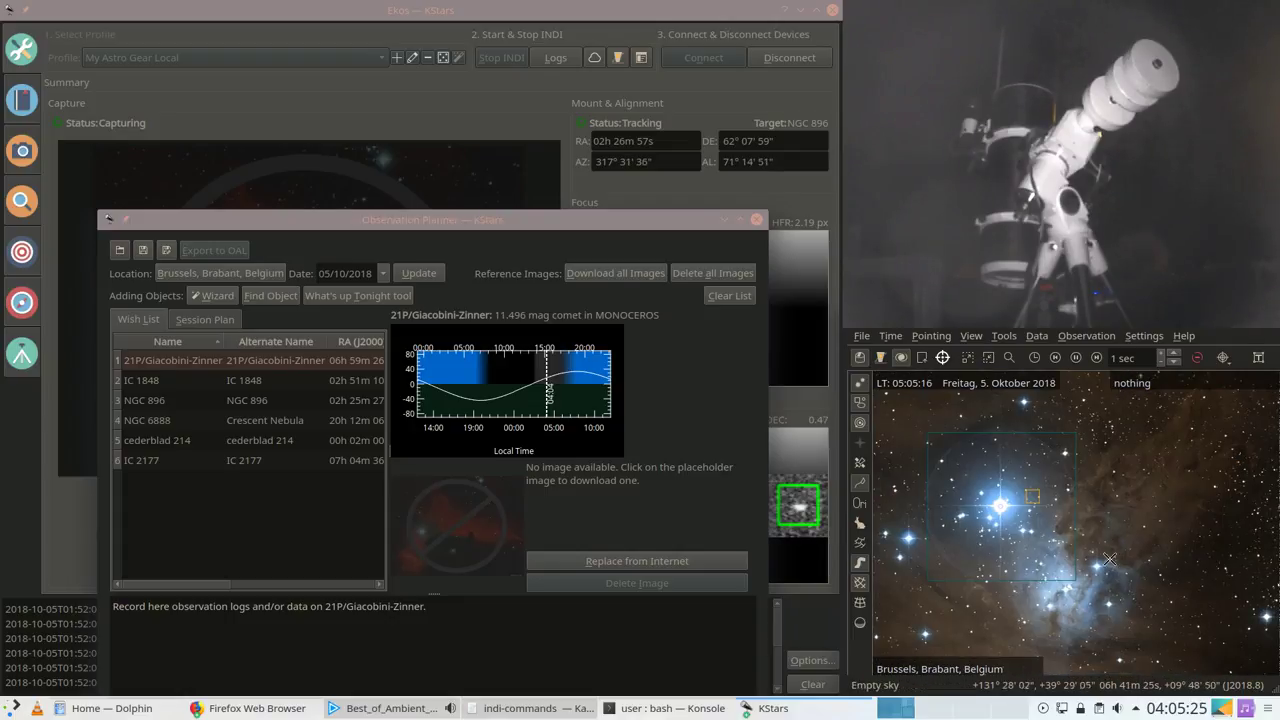
pyautogui.scroll(3, 1109, 566)
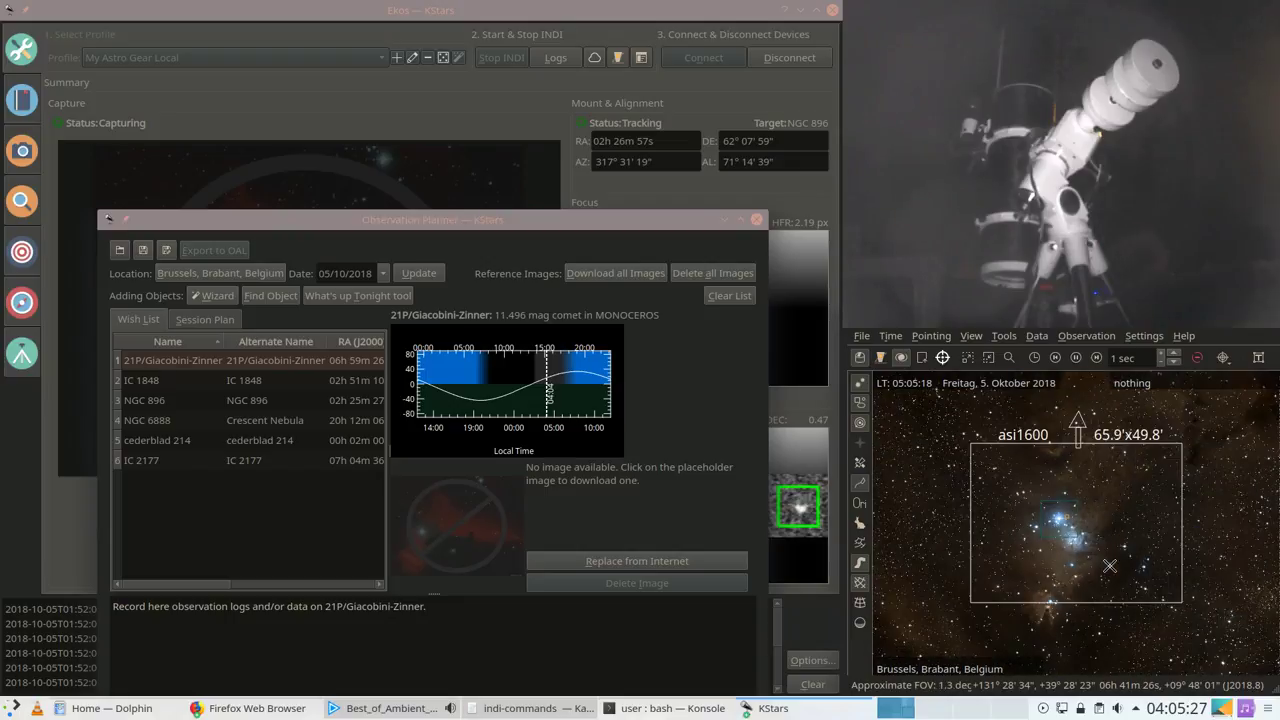
pyautogui.moveTo(1109, 566)
pyautogui.mouseDown()
pyautogui.moveTo(1083, 508)
pyautogui.moveTo(1116, 544)
pyautogui.mouseUp()
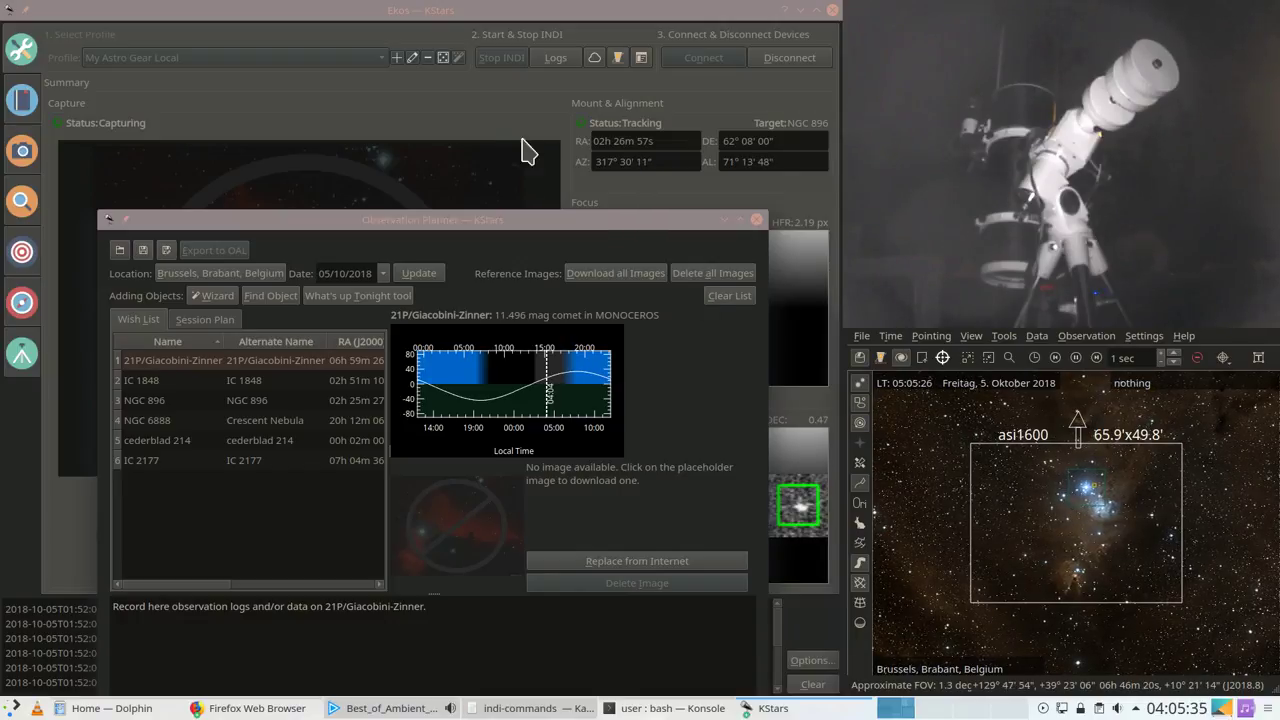
# Step: Reset the sky map's simulation time to now and center the map on NGC 896 from the wish list
pyautogui.click(891, 337)
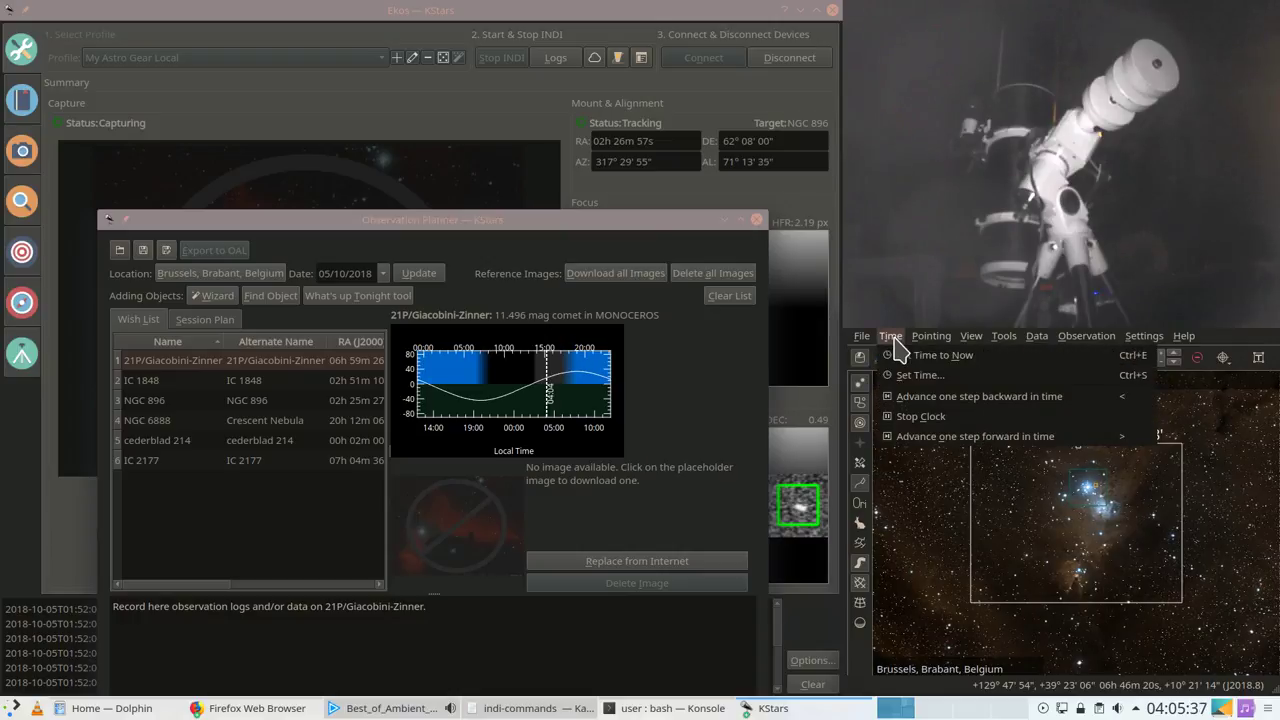
pyautogui.click(910, 355)
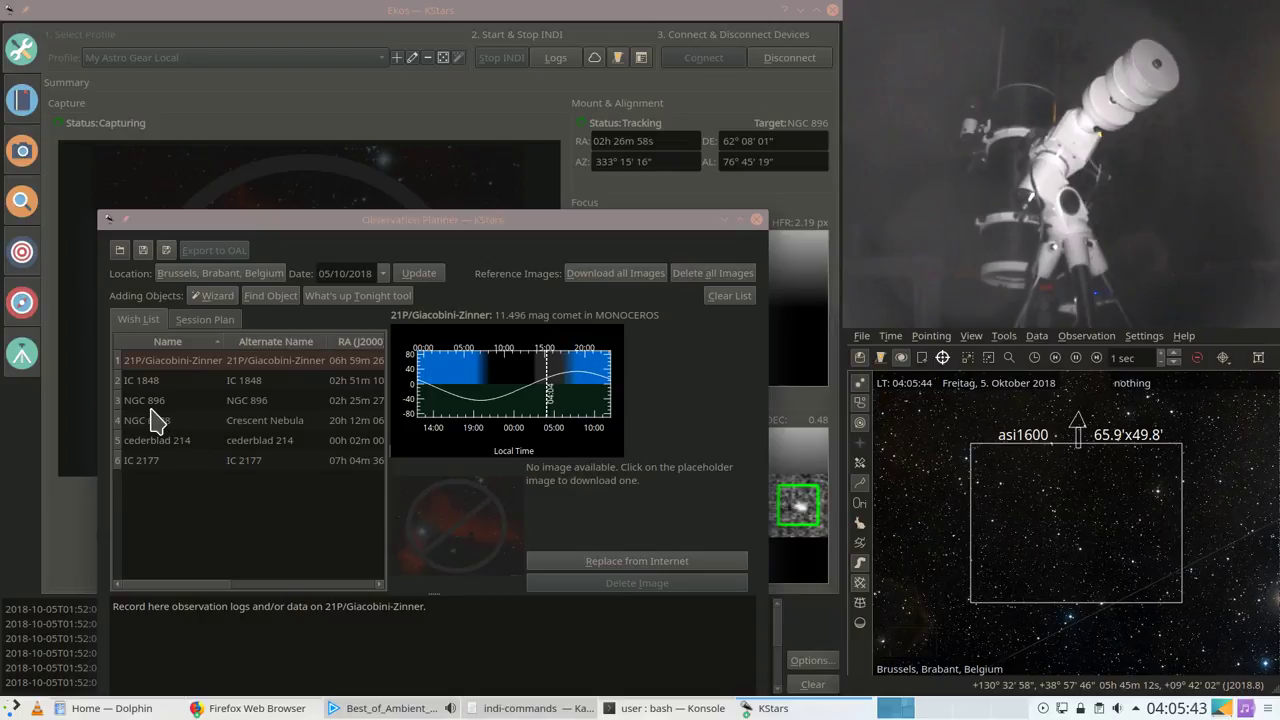
pyautogui.click(150, 402)
pyautogui.rightClick(150, 410)
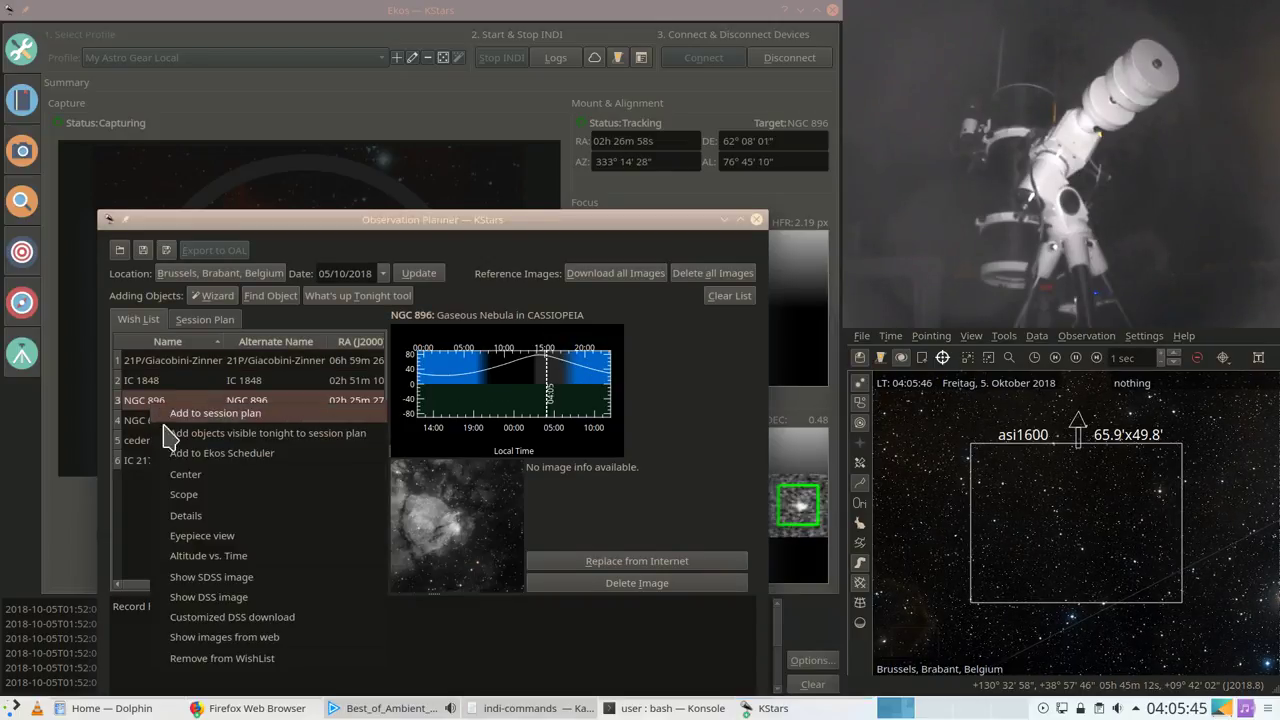
pyautogui.click(180, 475)
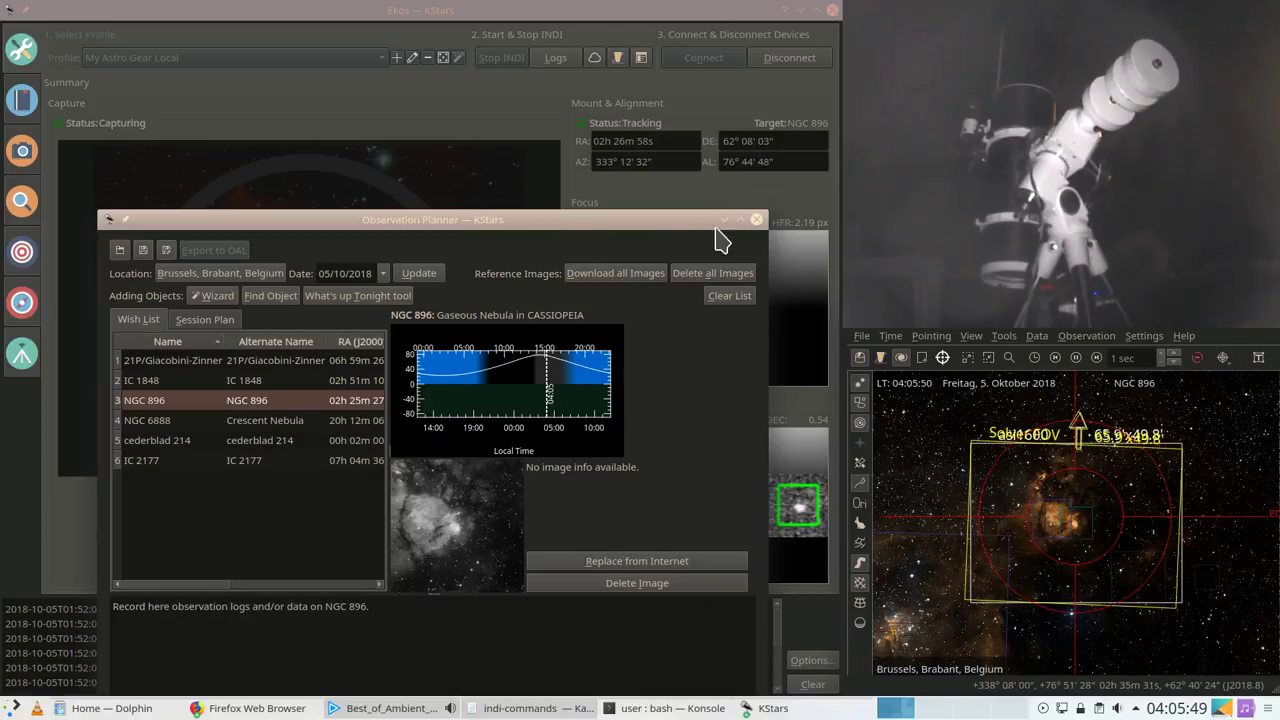
pyautogui.click(757, 220)
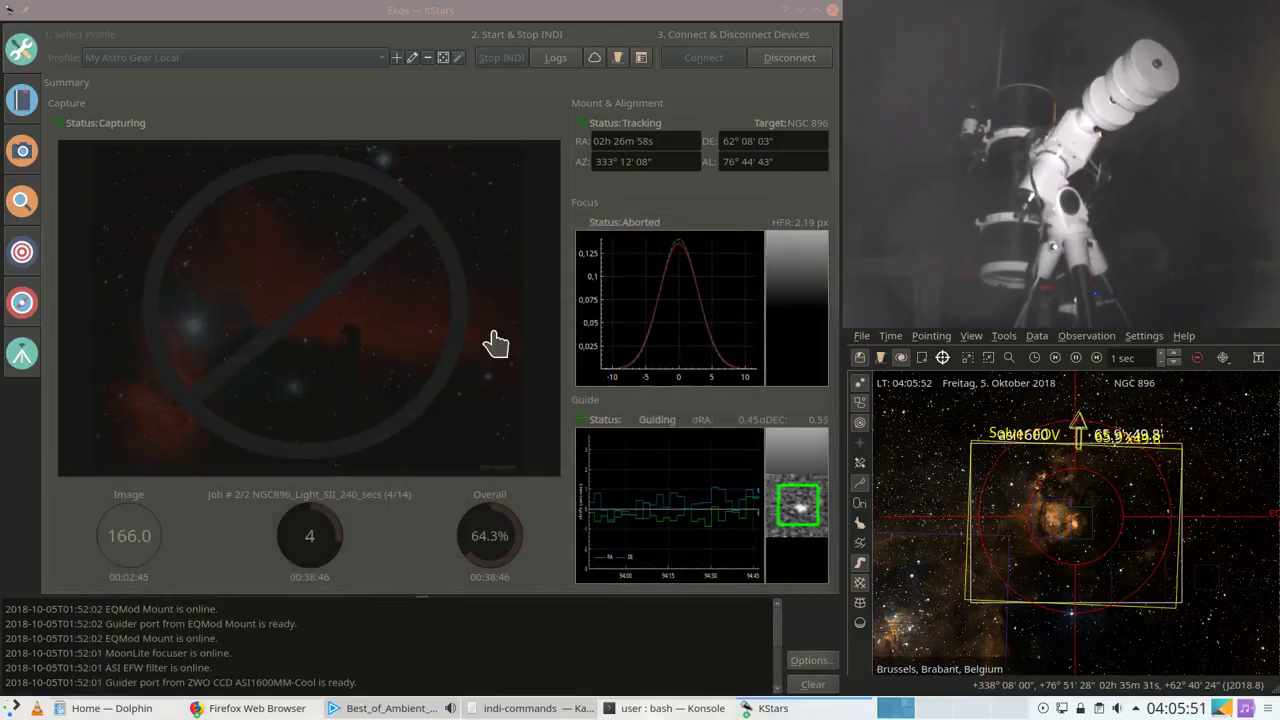
# Step: Switch to the FITS Viewer window and auto-stretch the image NGC896_Light_SII_240_secs_005.fits
pyautogui.click(820, 709)
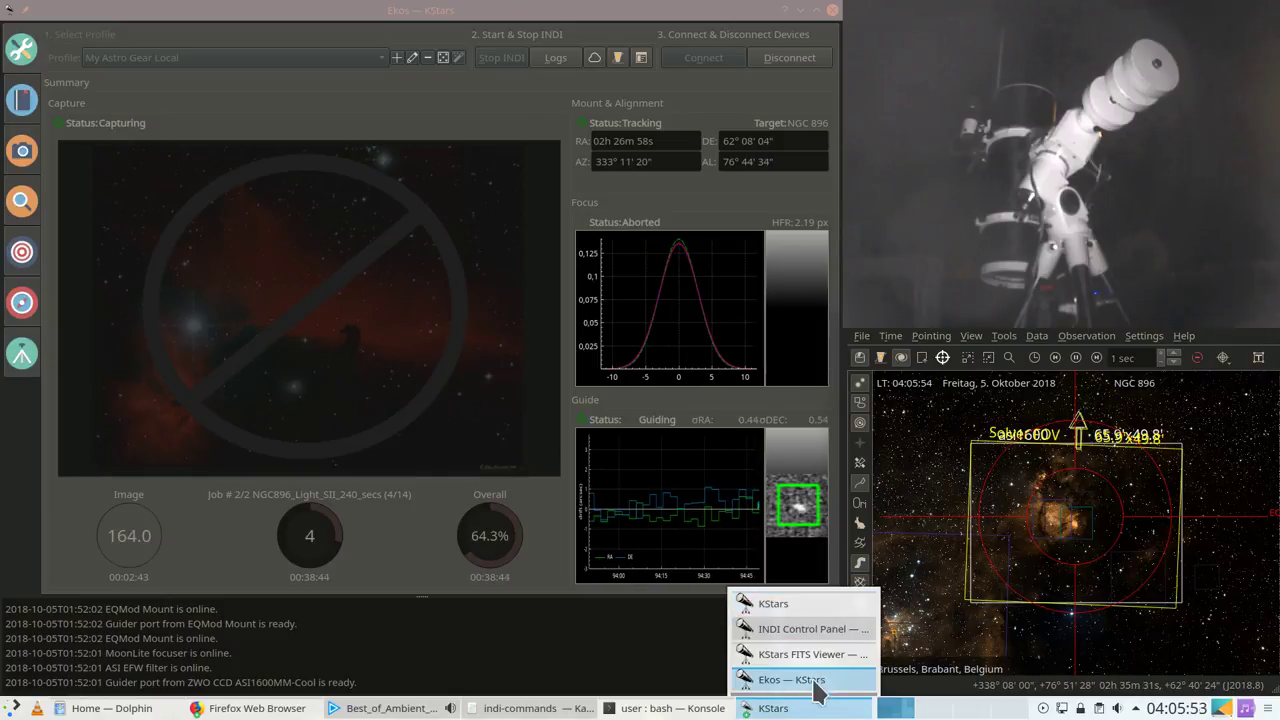
pyautogui.click(811, 686)
pyautogui.click(820, 709)
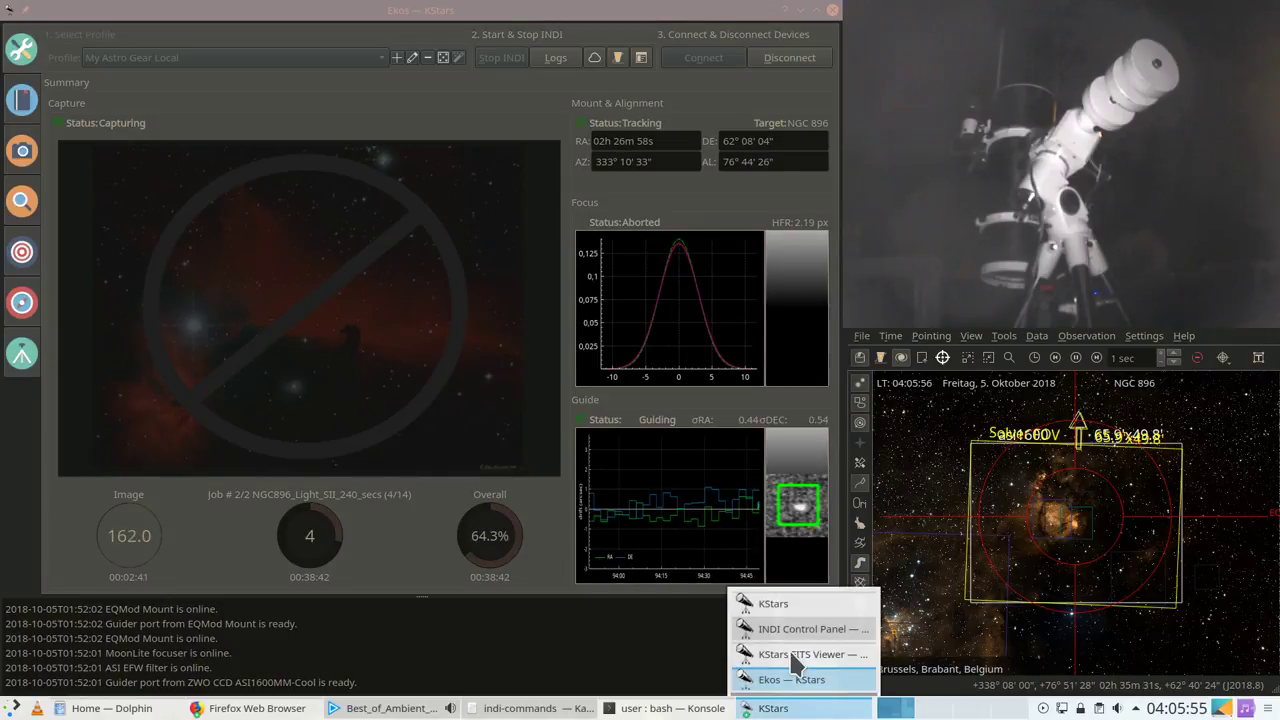
pyautogui.click(797, 655)
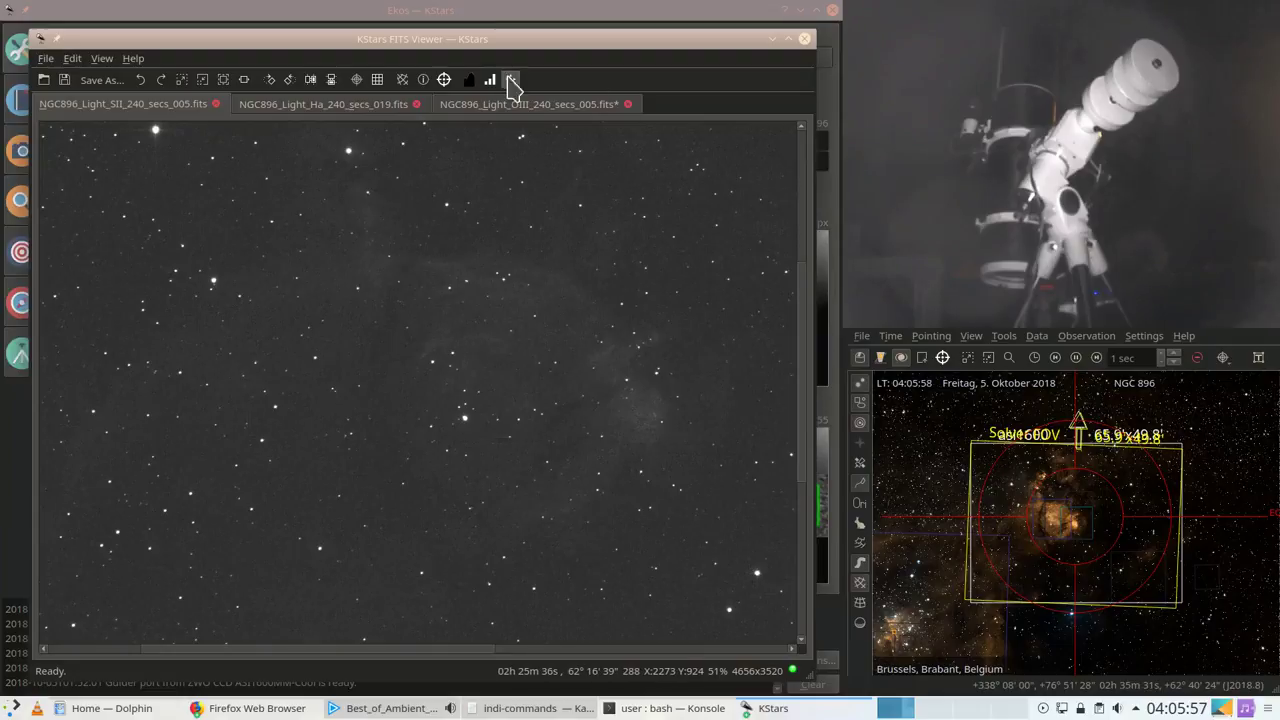
pyautogui.click(510, 79)
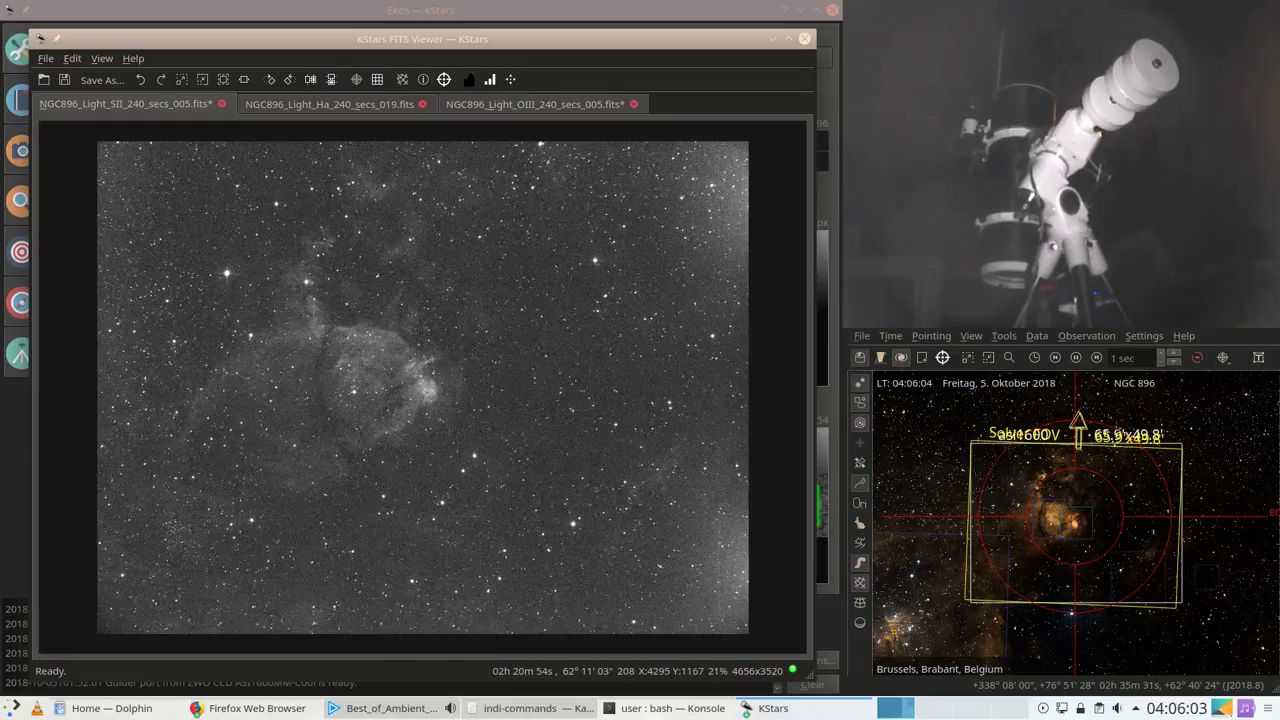
# Step: Set the KStars interface theme to Default
pyautogui.click(1163, 335)
pyautogui.moveTo(1120, 420)
pyautogui.click(980, 418)
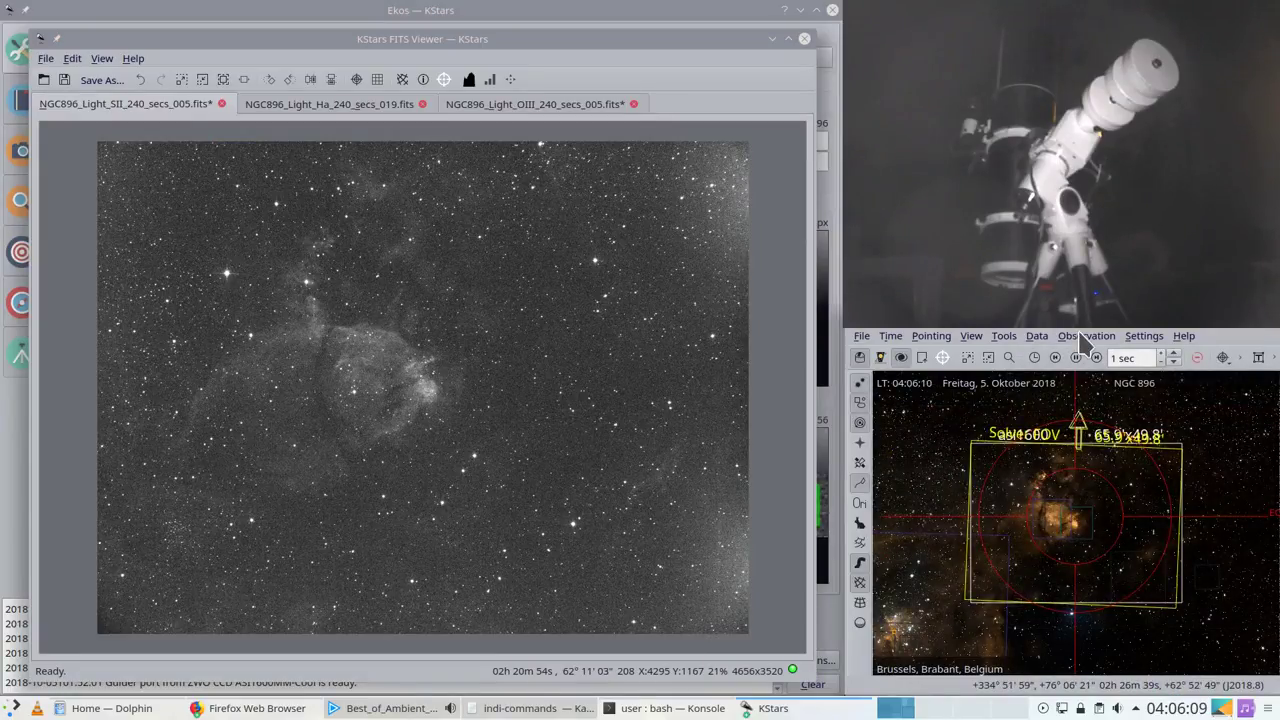
# Step: Switch the sky map's color scheme to Classic
pyautogui.click(1085, 338)
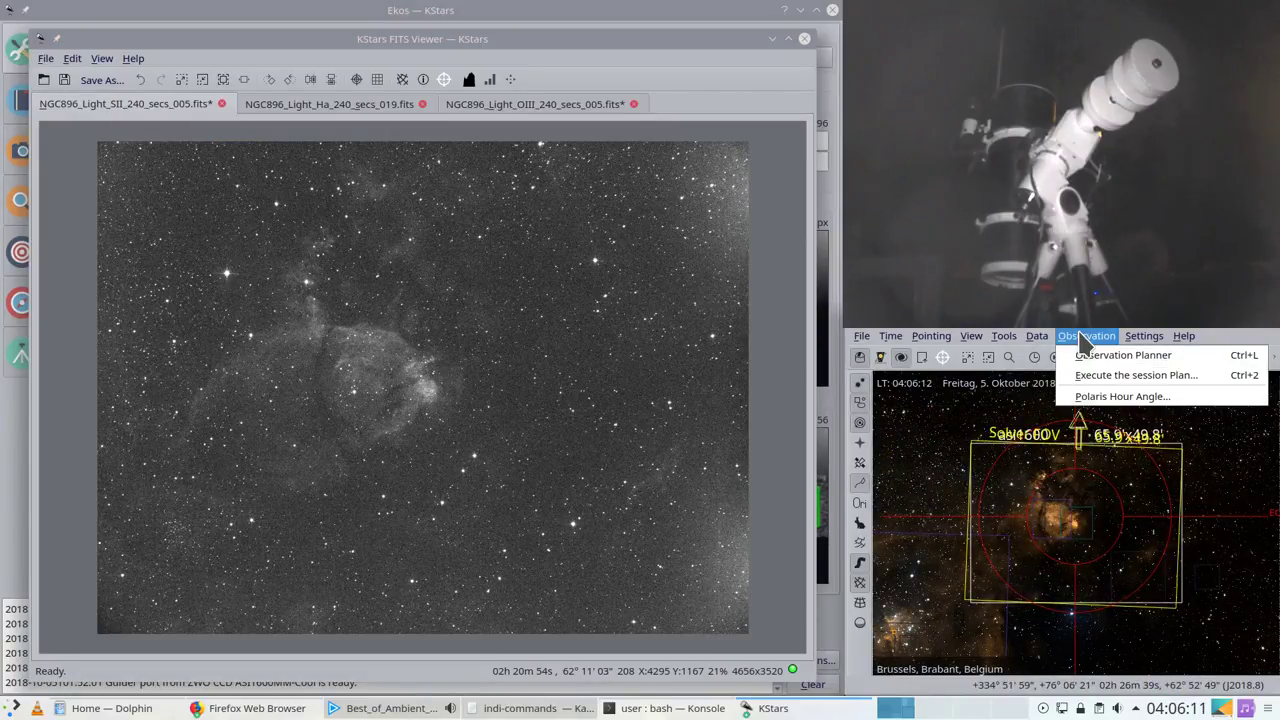
pyautogui.moveTo(1138, 338)
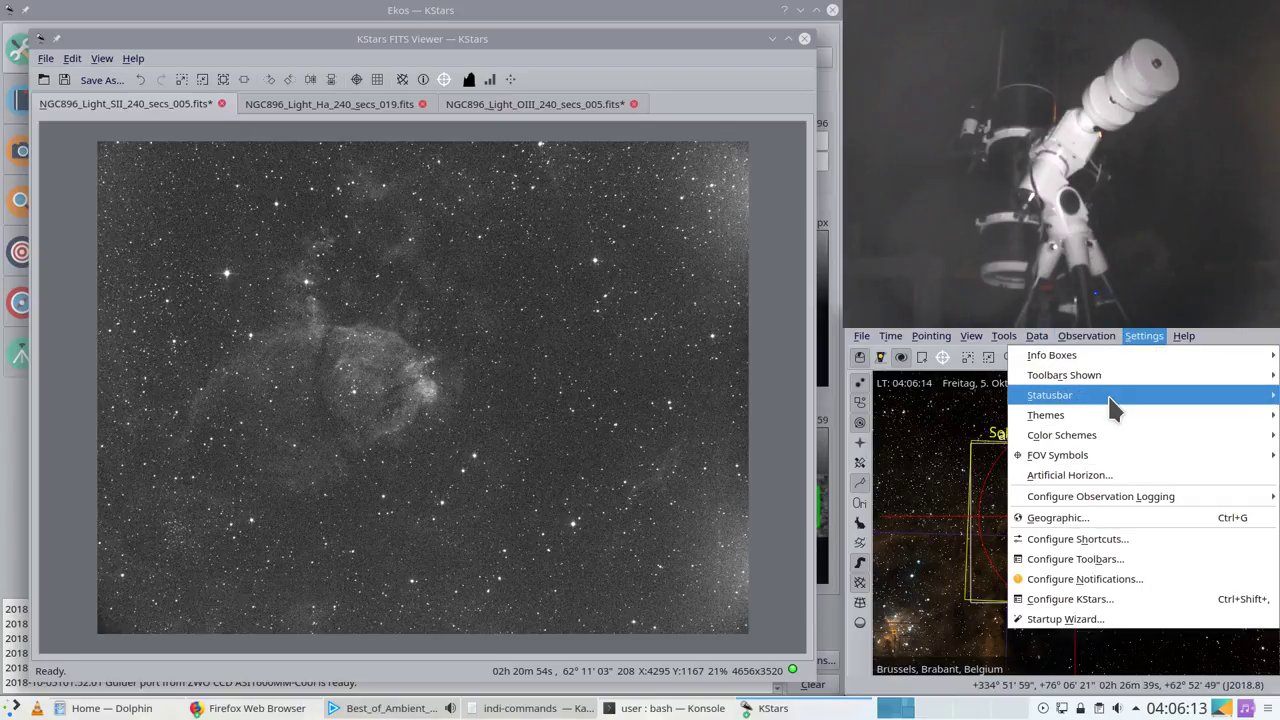
pyautogui.moveTo(1108, 418)
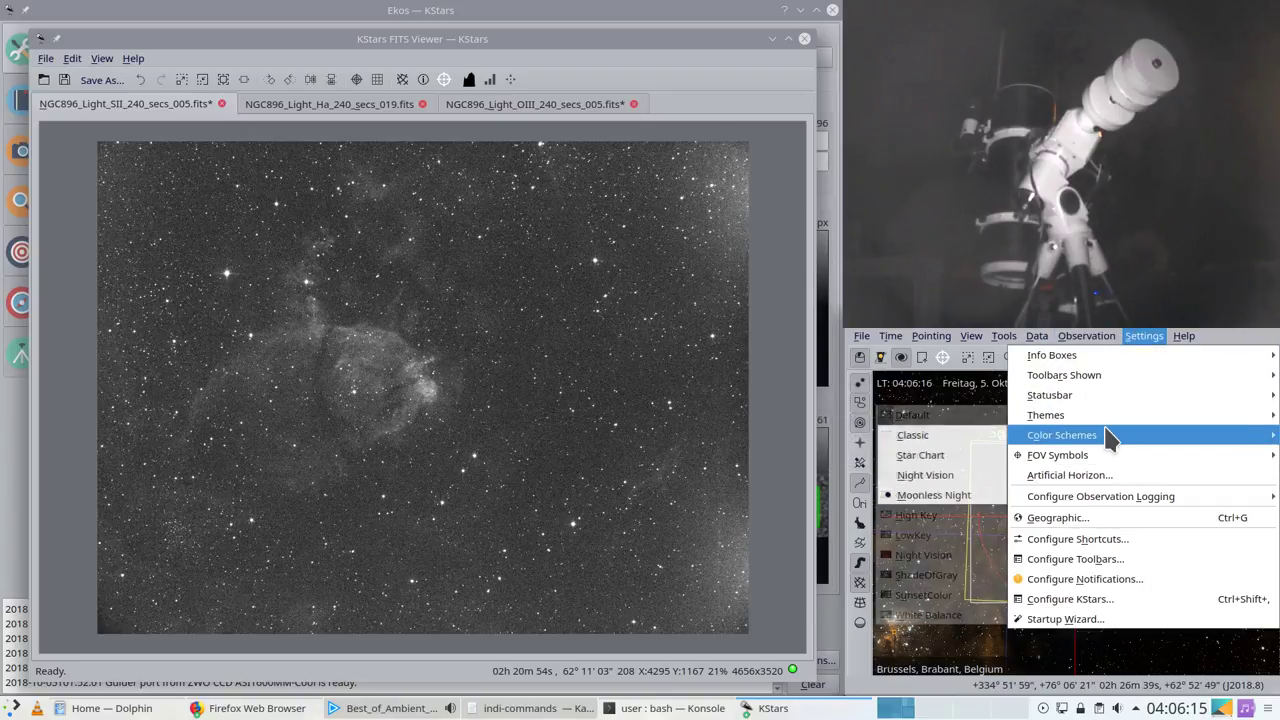
pyautogui.click(980, 443)
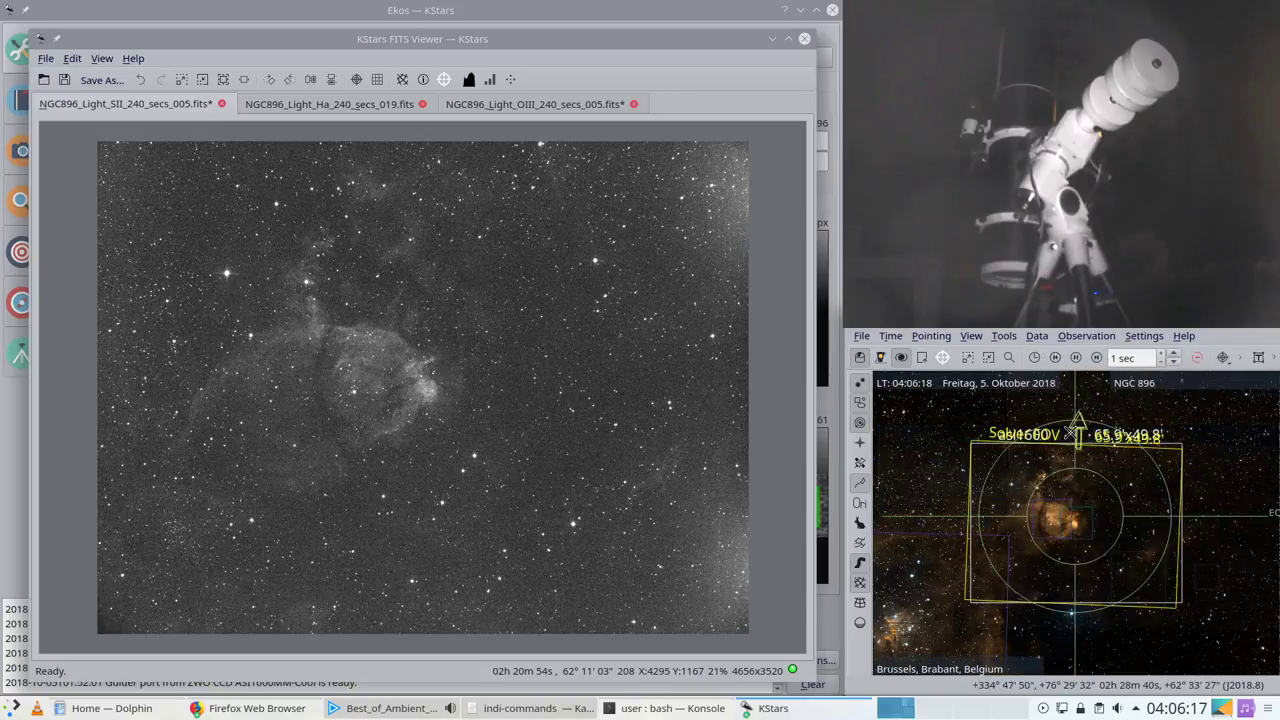
# Step: Return the sky map's color scheme to Moonless Night
pyautogui.click(1100, 337)
pyautogui.moveTo(1140, 338)
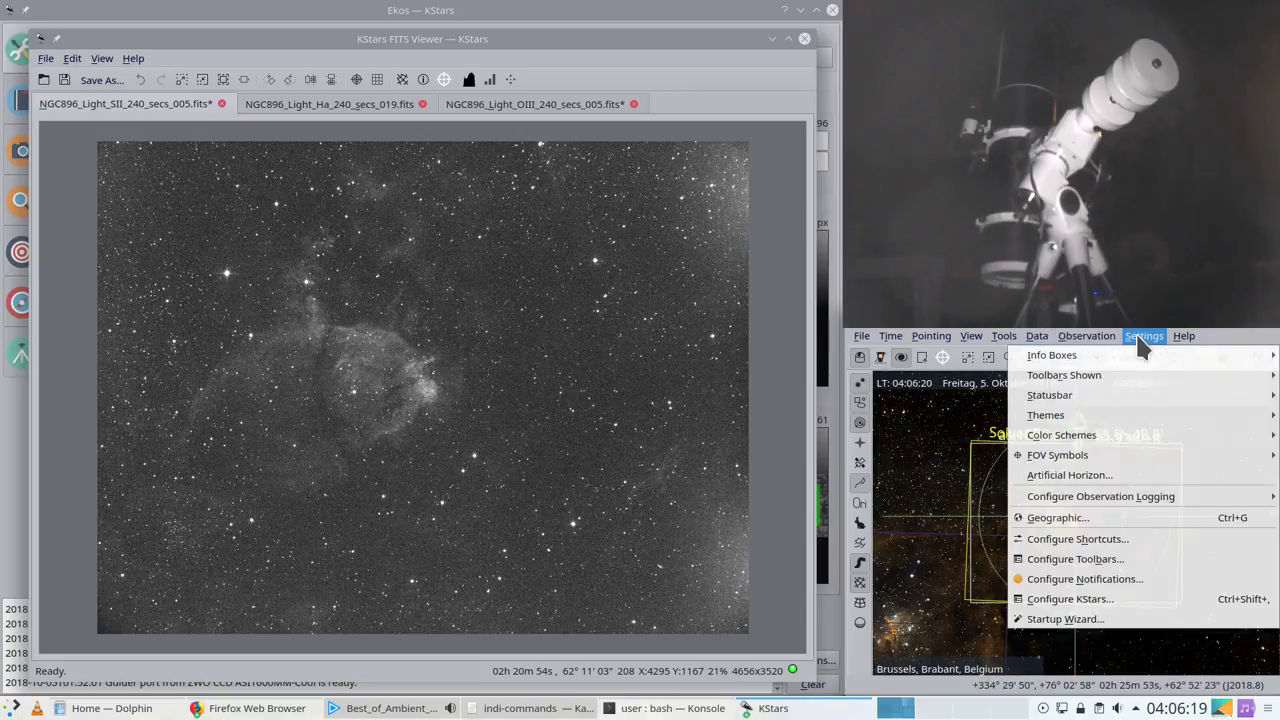
pyautogui.moveTo(1100, 416)
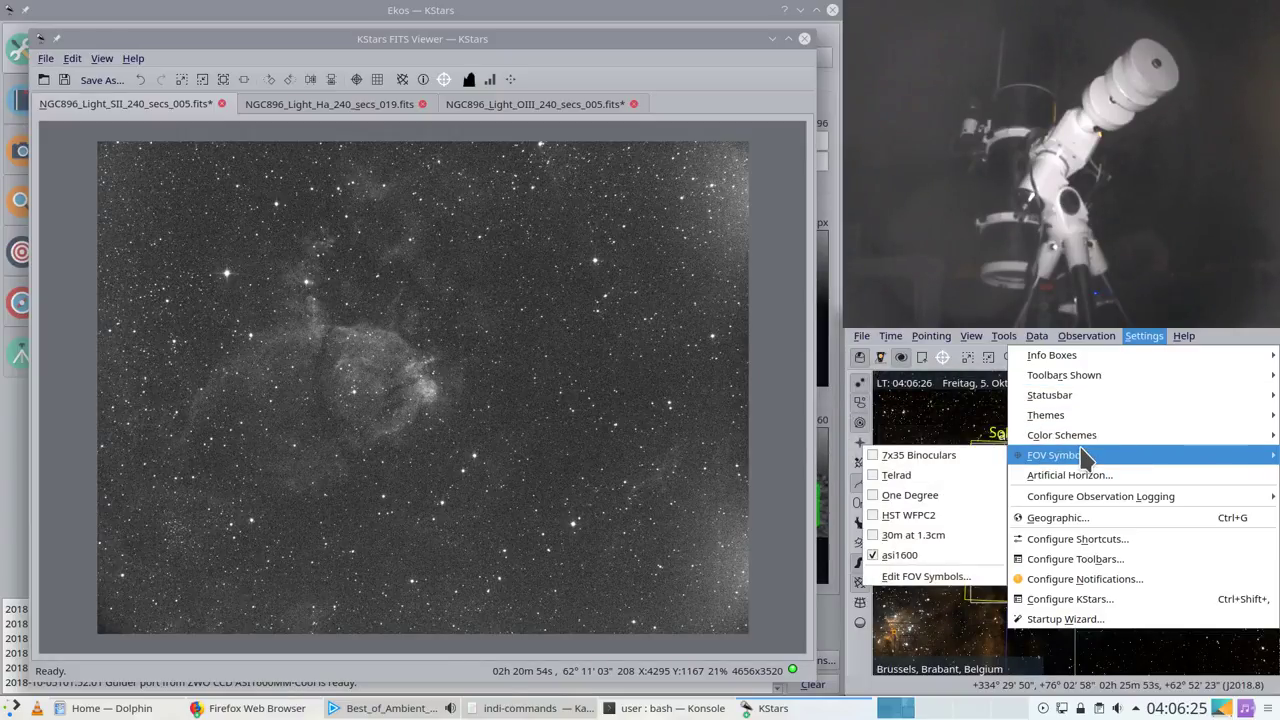
pyautogui.moveTo(1086, 447)
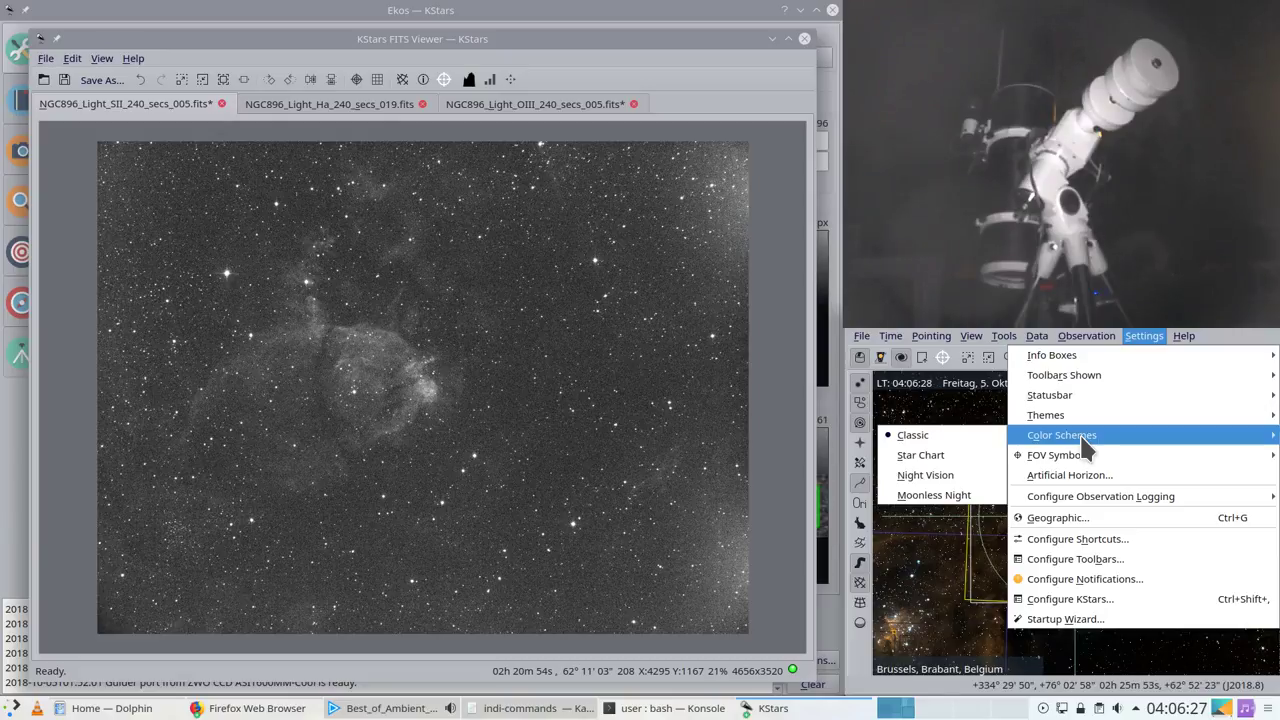
pyautogui.click(990, 495)
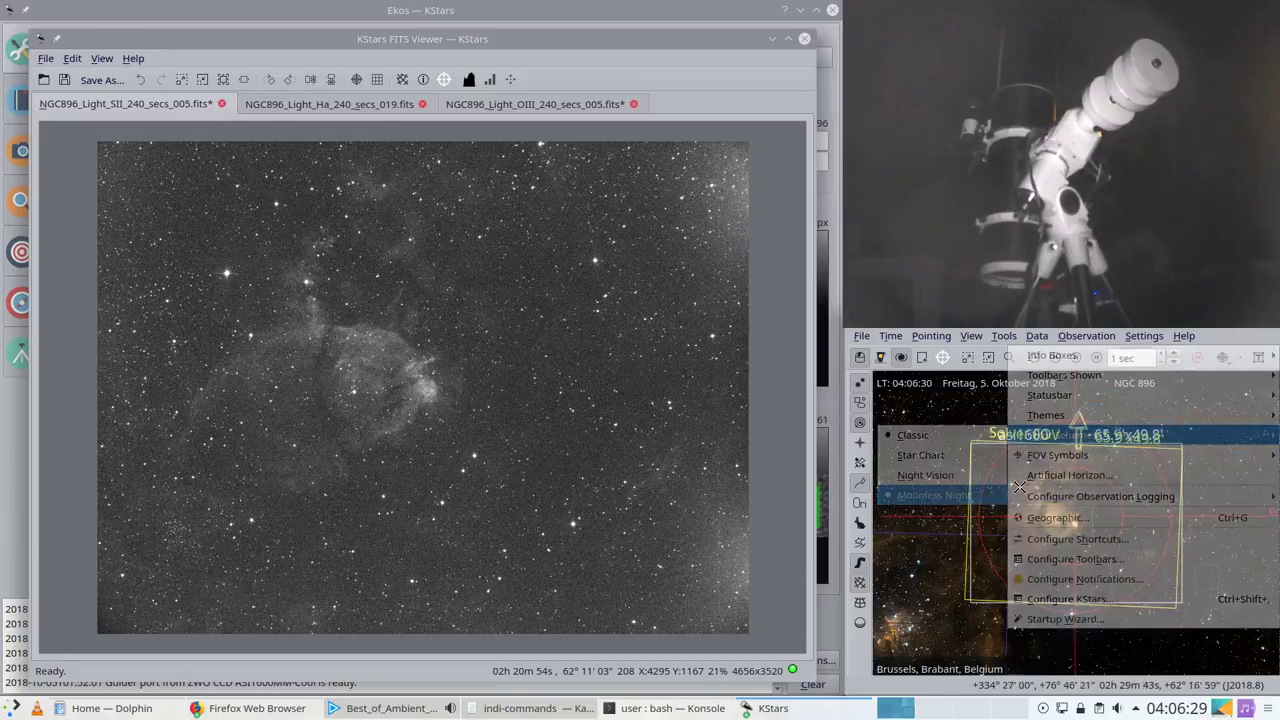
pyautogui.click(1100, 336)
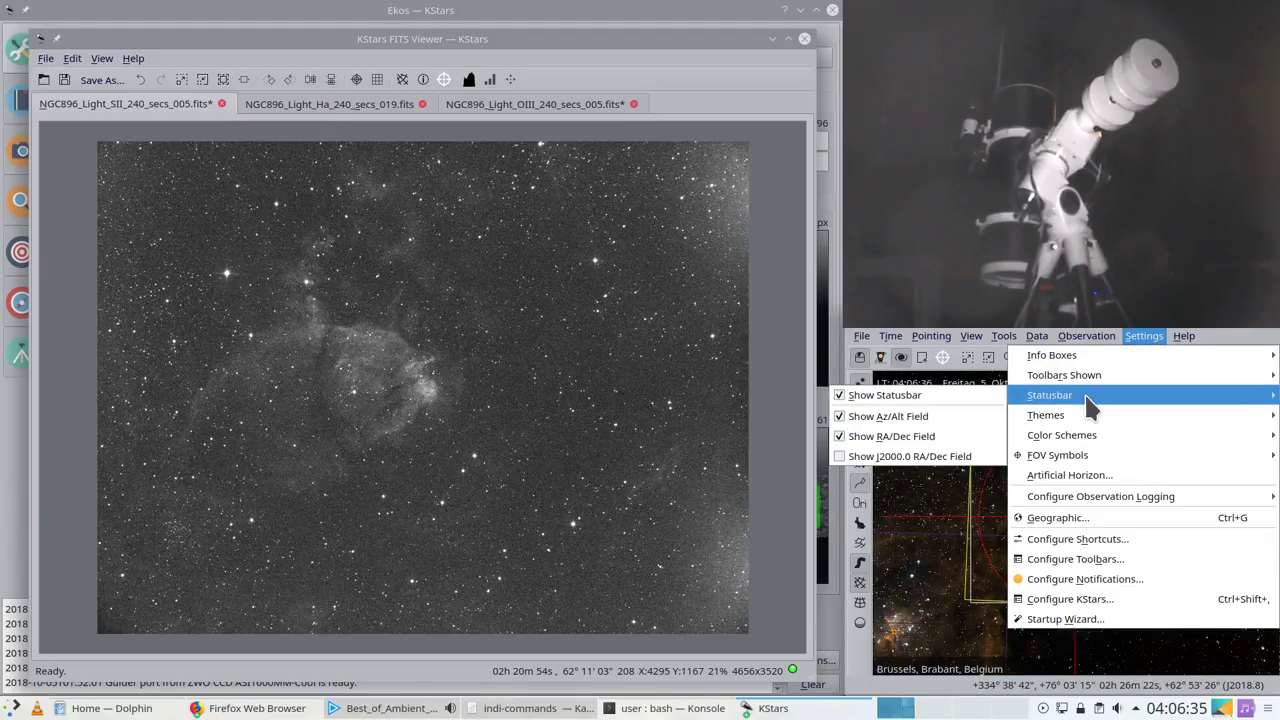
pyautogui.moveTo(1096, 362)
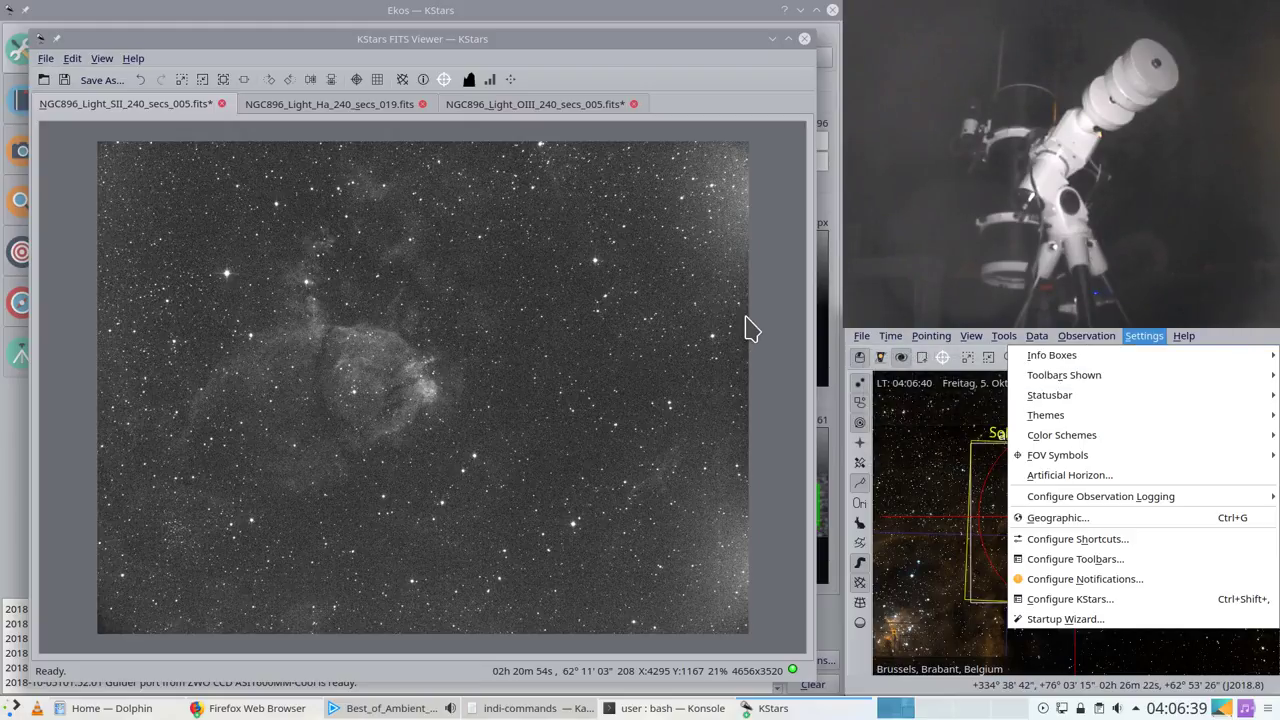
pyautogui.click(5, 467)
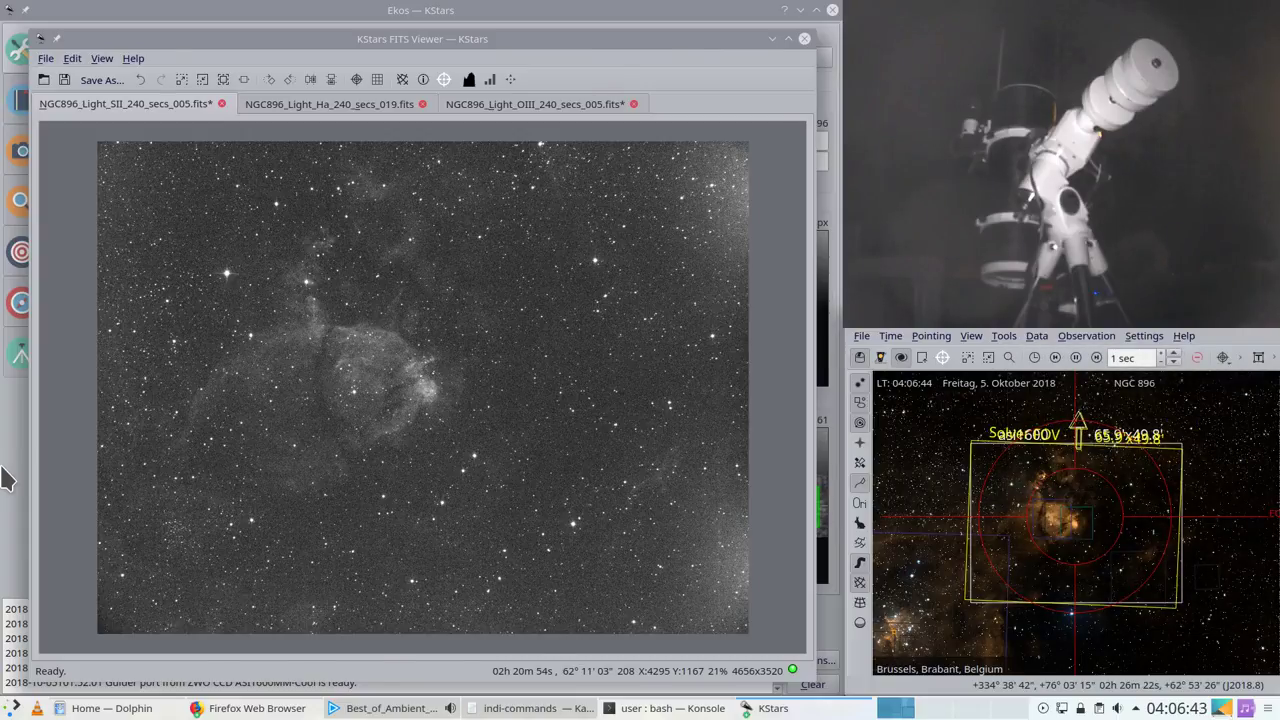
# Step: Check the capture progress in the Ekos window and auto-stretch the new frame NGC896_Light_SII_240_secs_006.fits in the FITS Viewer
pyautogui.click(5, 476)
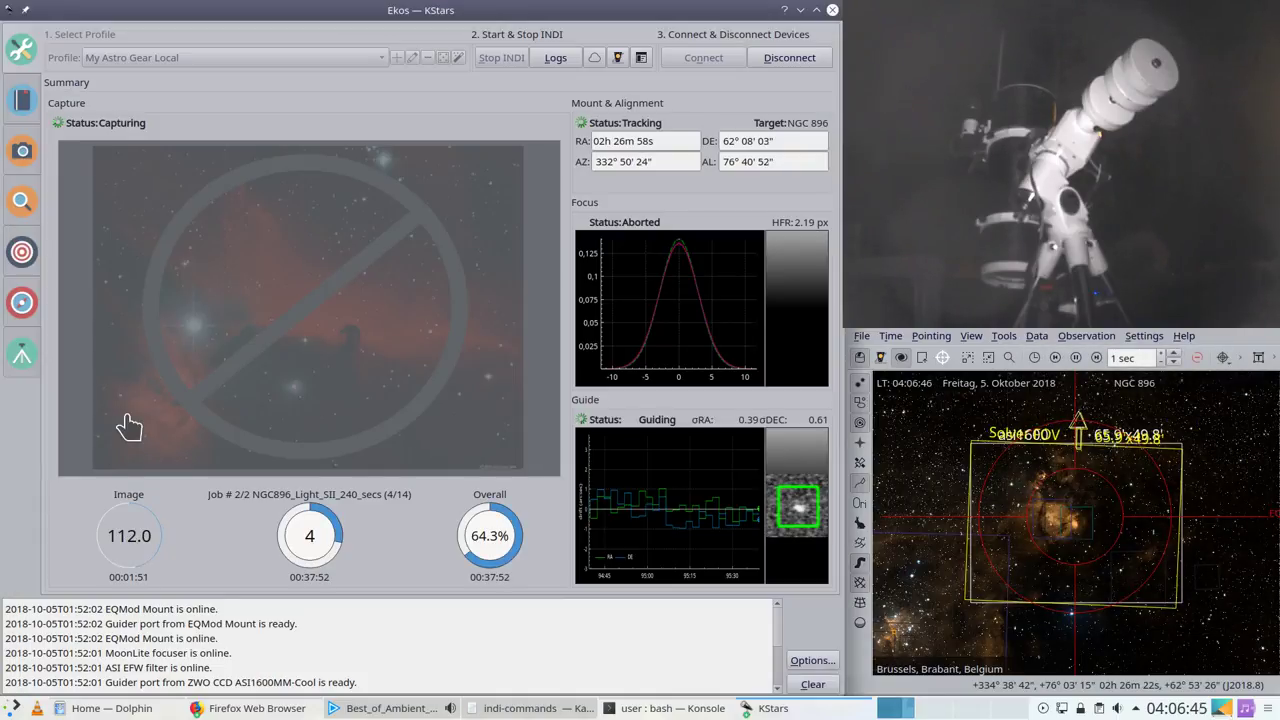
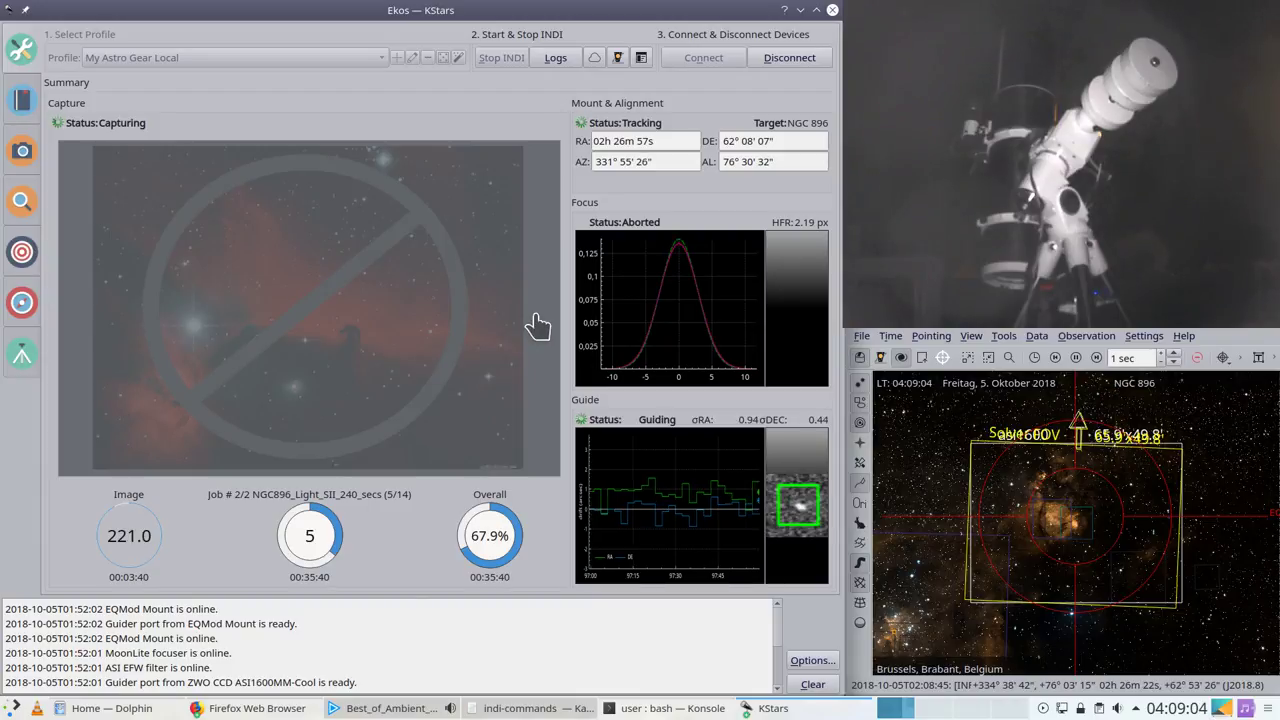
pyautogui.click(800, 705)
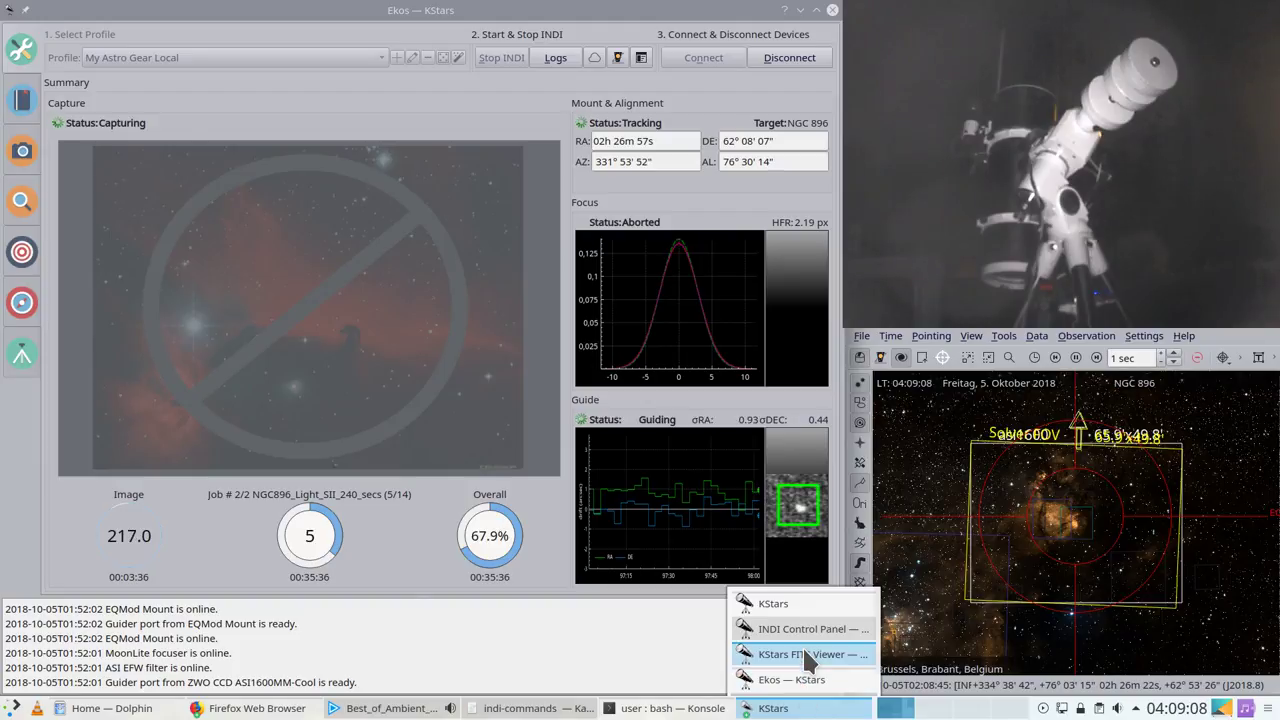
pyautogui.click(806, 656)
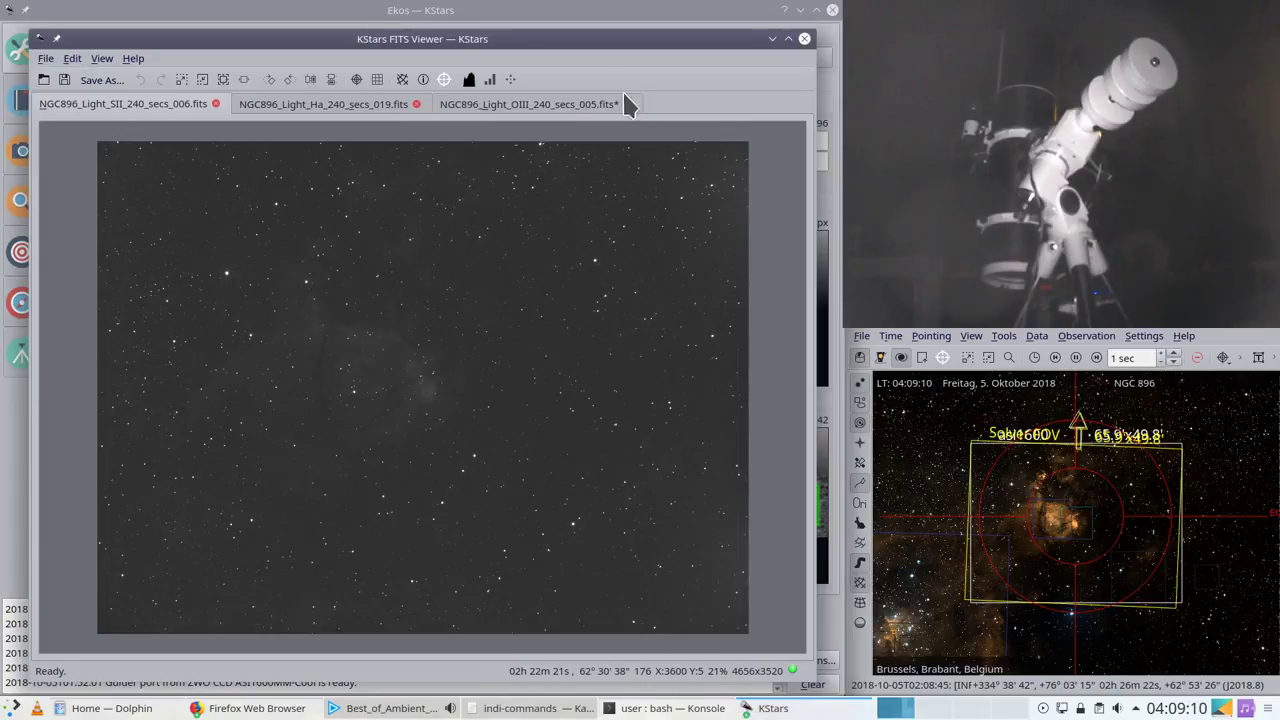
pyautogui.click(511, 80)
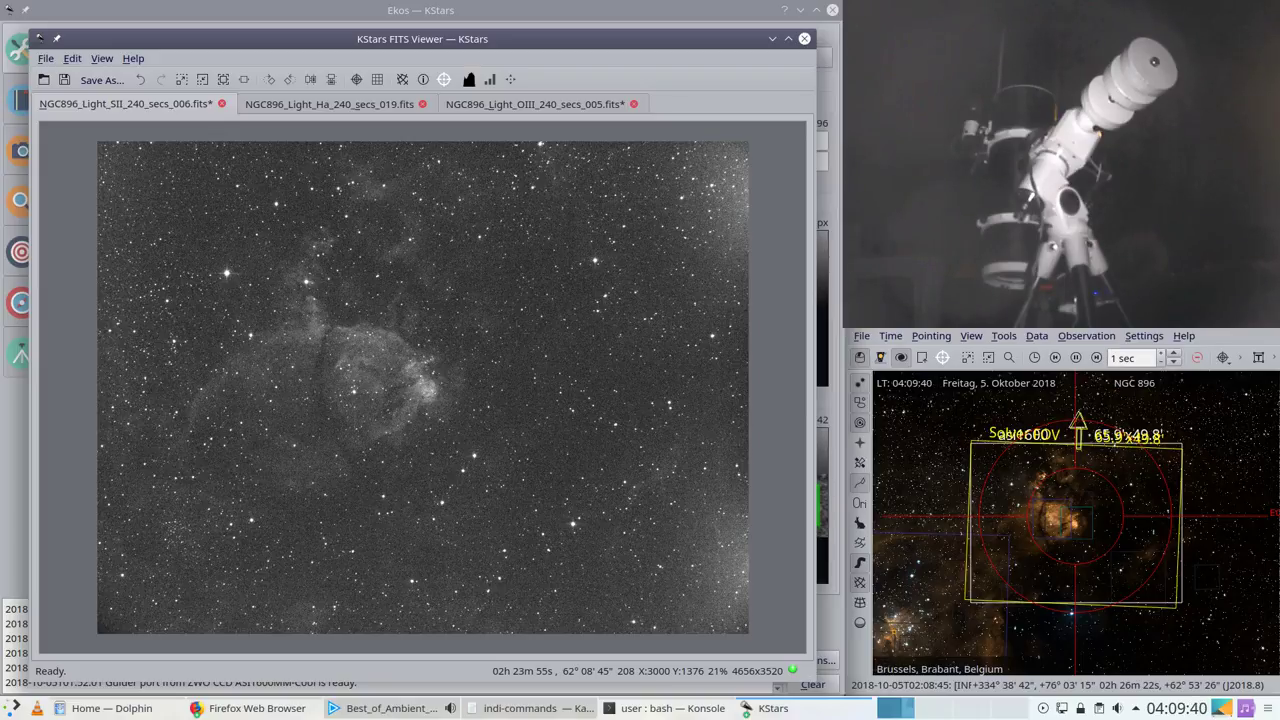
# Step: Return to the Ekos window and examine the scheduler setup and the OIII and SII jobs in the capture sequence queue
pyautogui.click(555, 15)
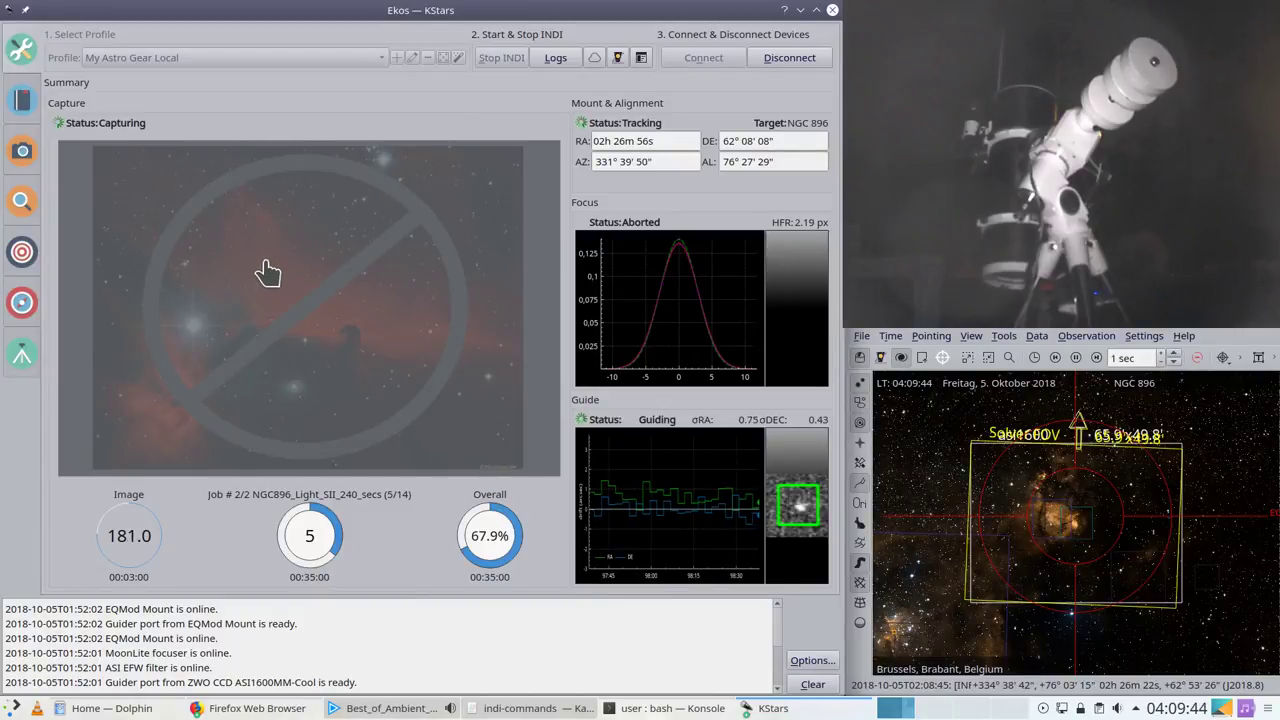
pyautogui.click(20, 102)
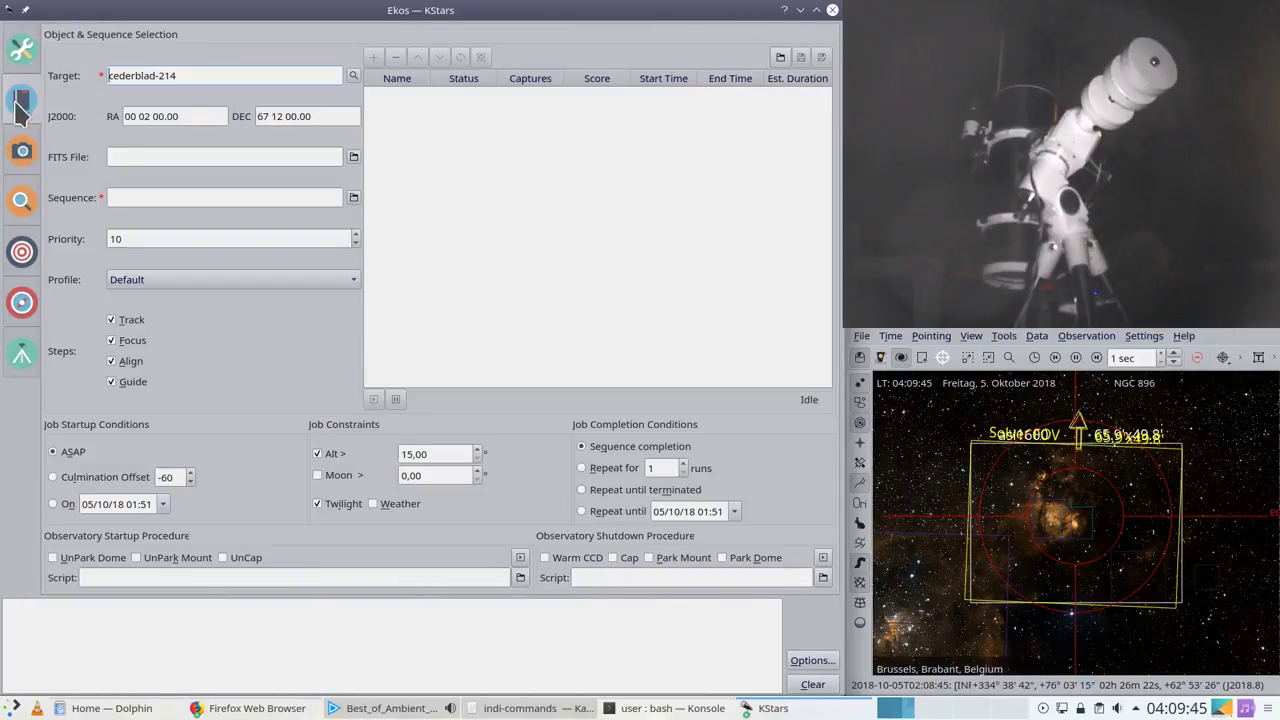
pyautogui.click(22, 152)
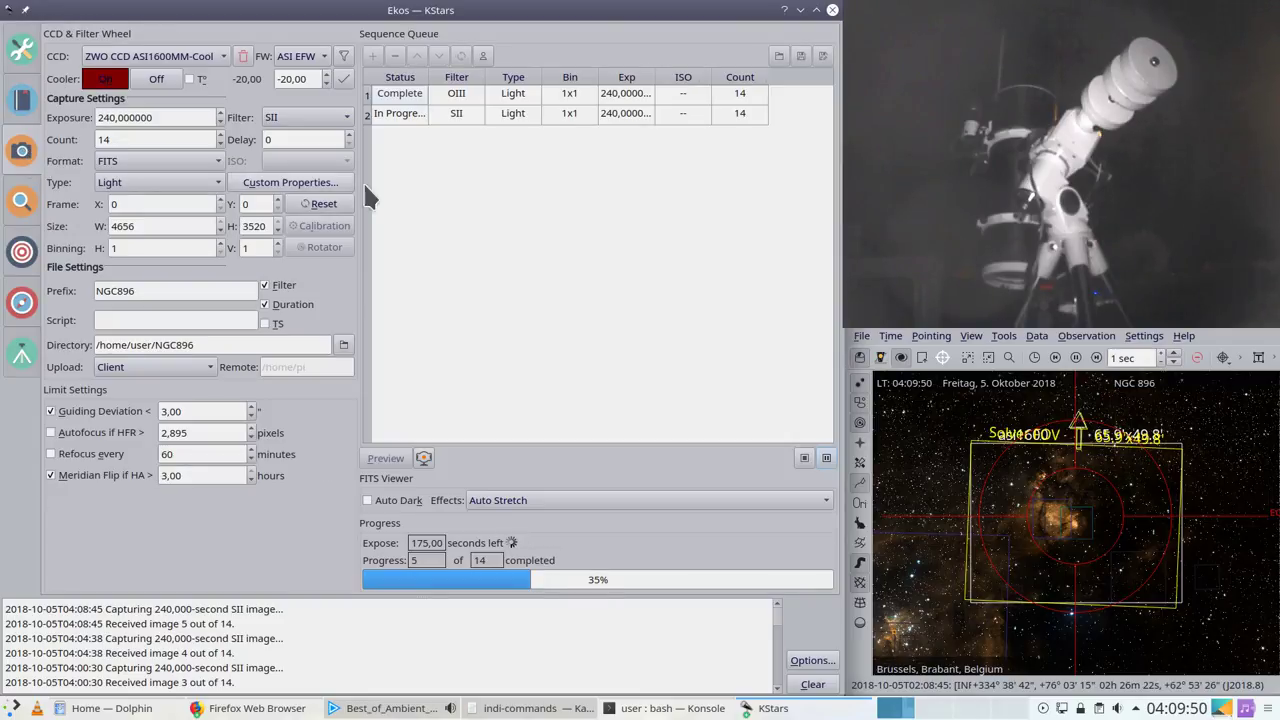
pyautogui.click(400, 93)
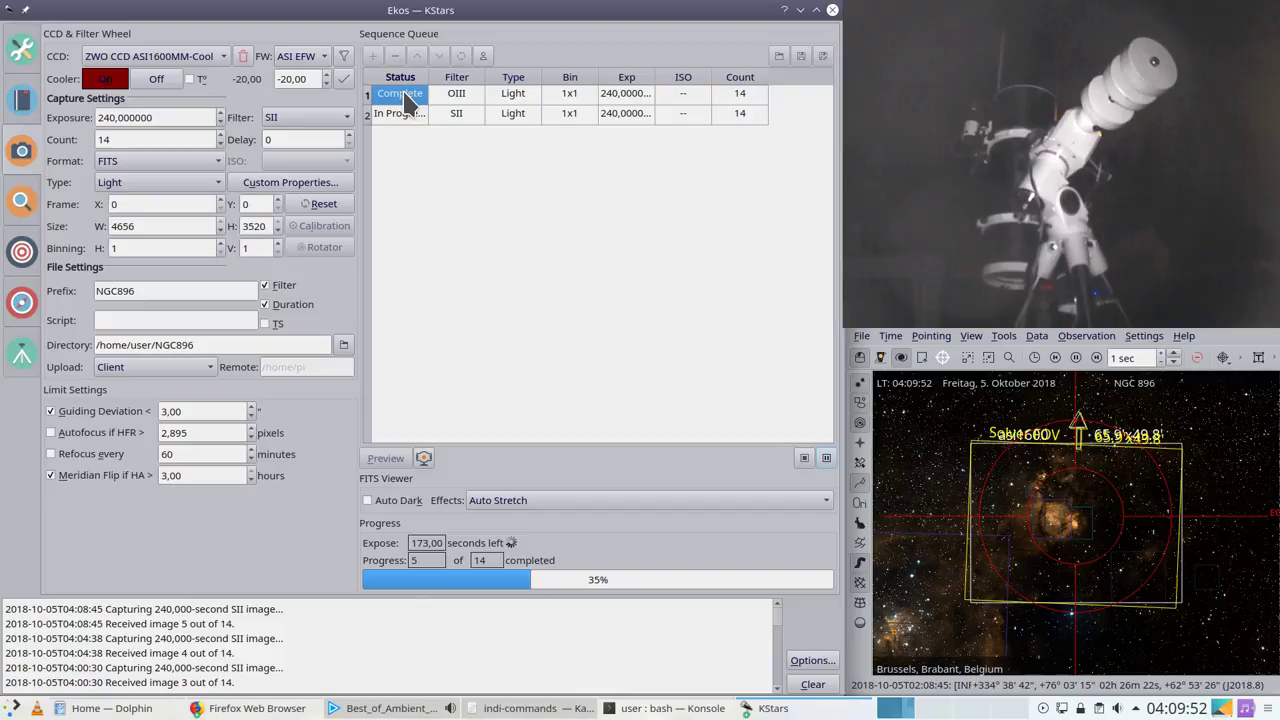
pyautogui.click(406, 115)
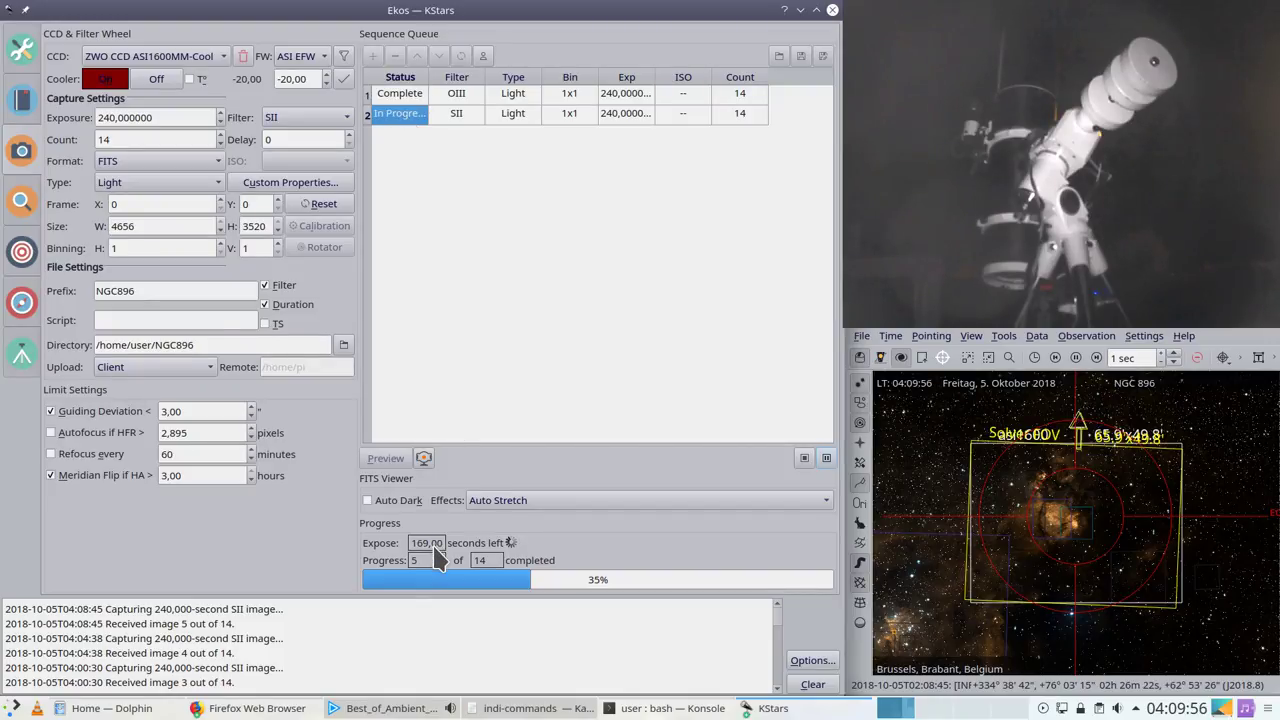
# Step: Review the focus curve, the alignment solution results and the guiding drift graphs in Ekos
pyautogui.click(22, 203)
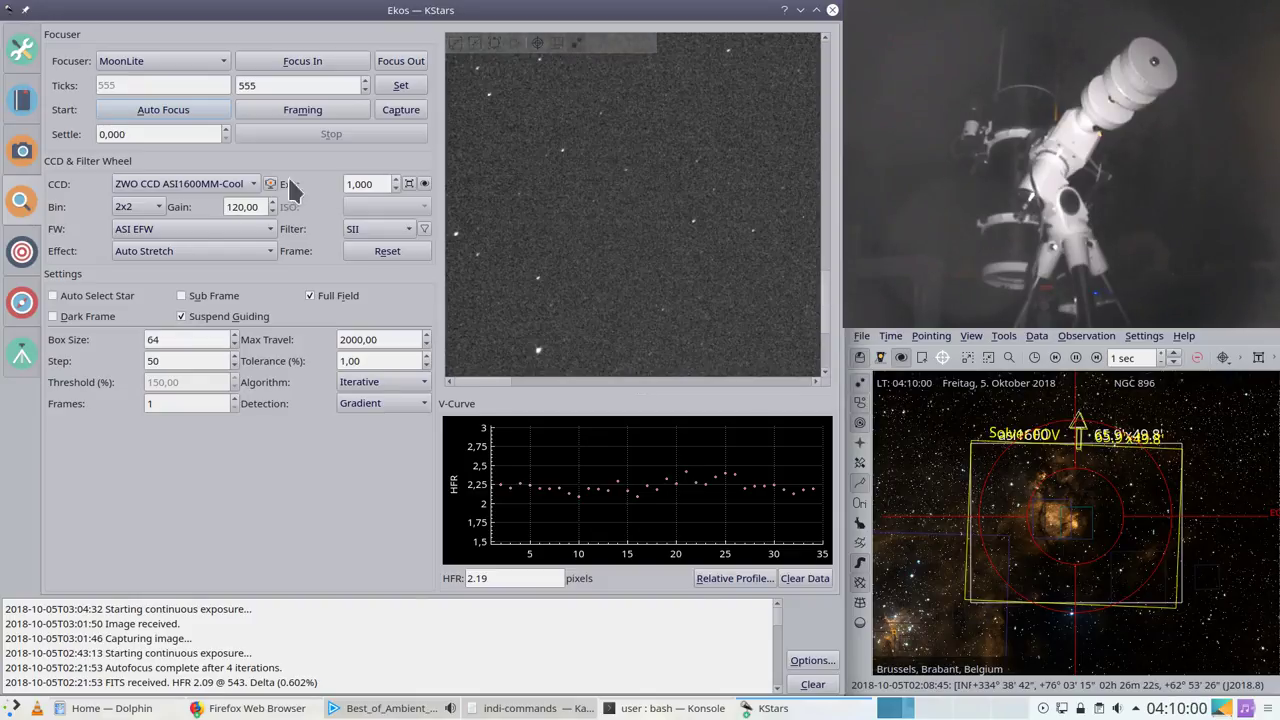
pyautogui.click(24, 255)
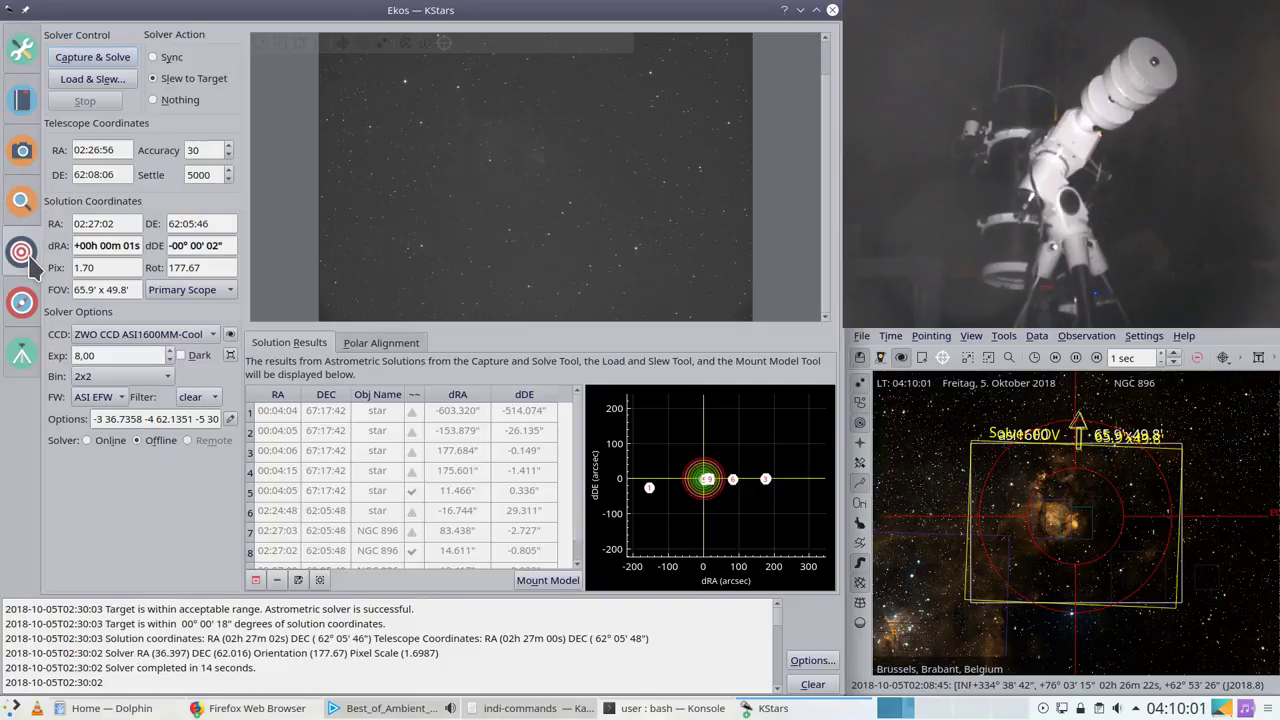
pyautogui.click(28, 304)
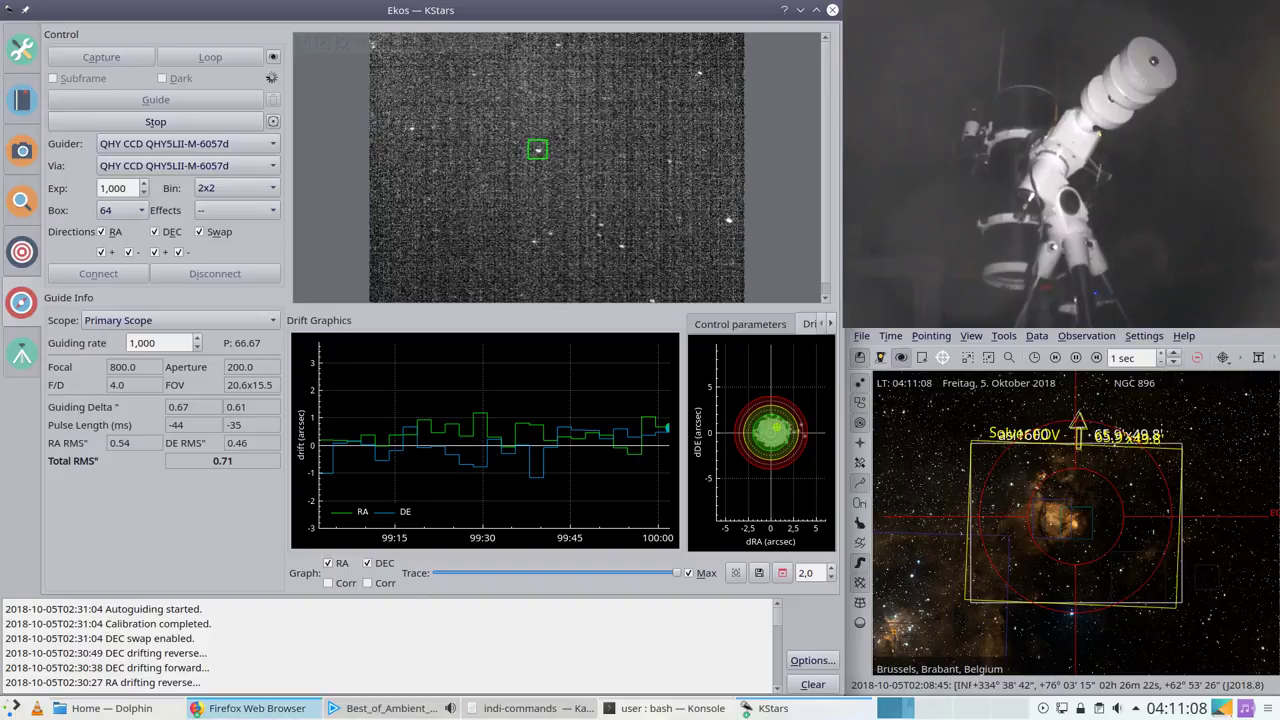
# Step: Switch to the FITS Viewer and examine NGC896_Light_SII_240_secs_006.fits up close, covering the nebula and the star shapes toward the frame's edges
pyautogui.moveTo(230, 716)
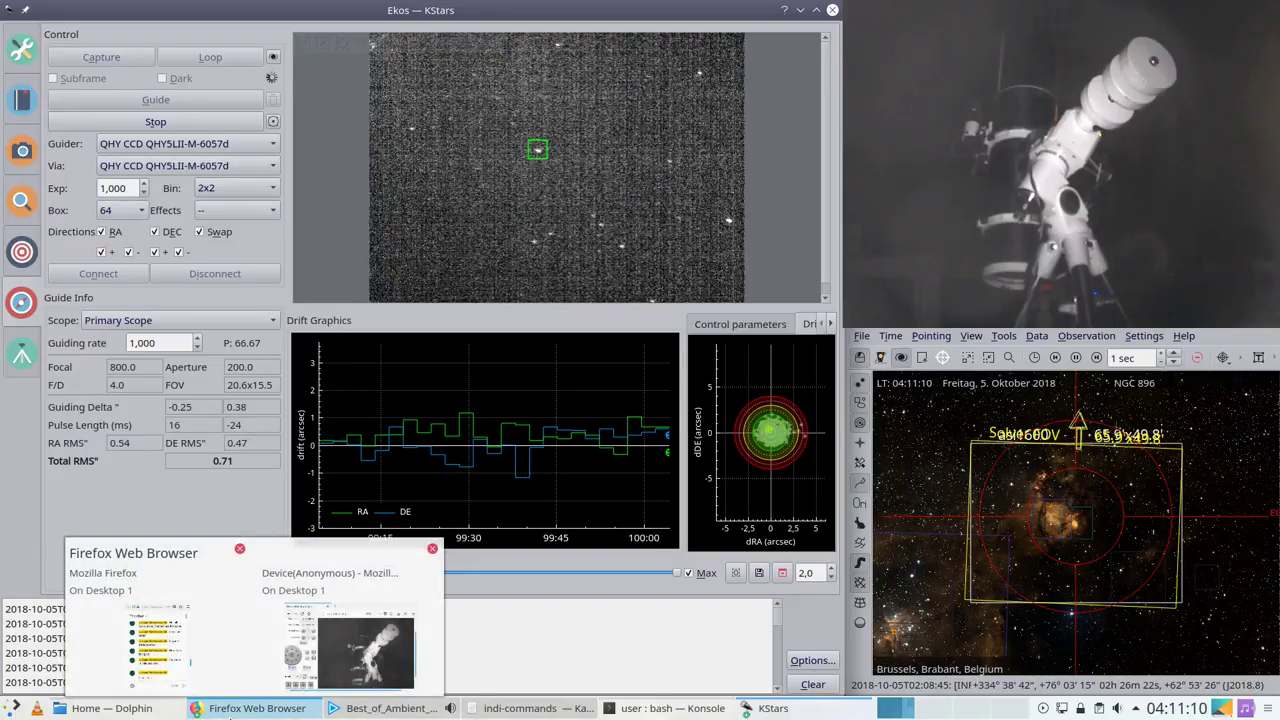
pyautogui.click(810, 710)
pyautogui.click(818, 680)
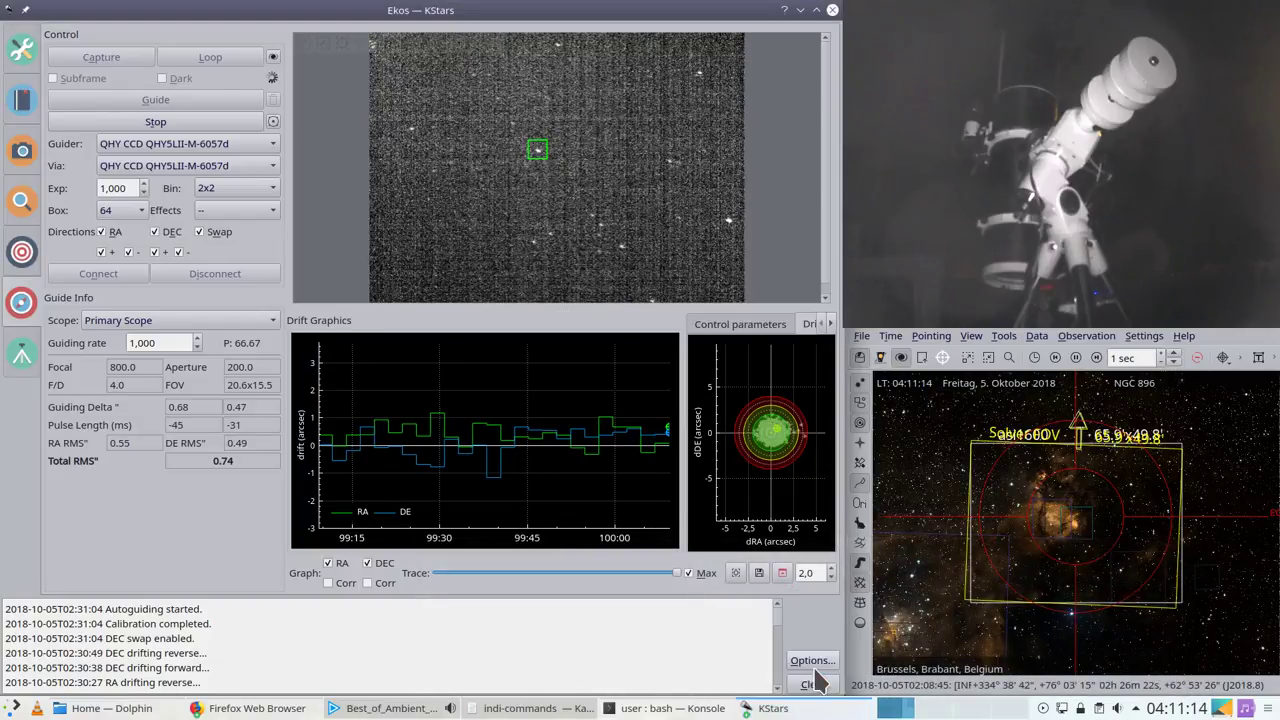
pyautogui.click(812, 708)
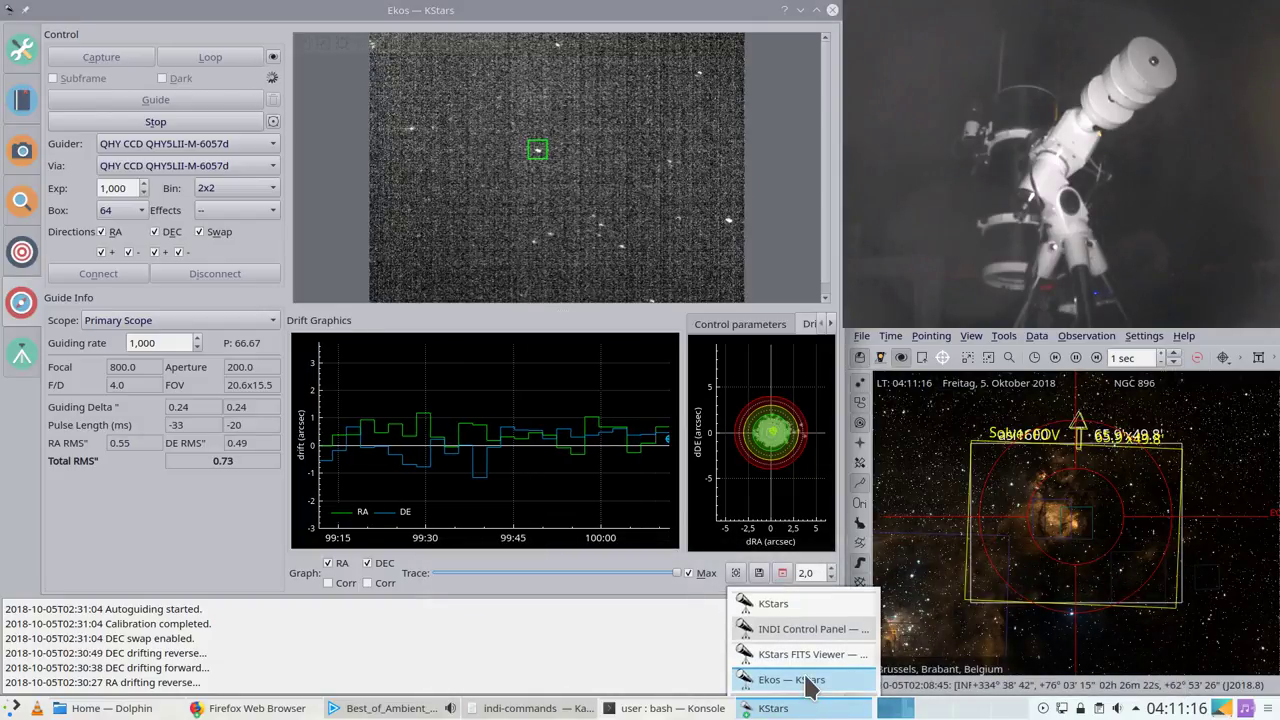
pyautogui.click(801, 652)
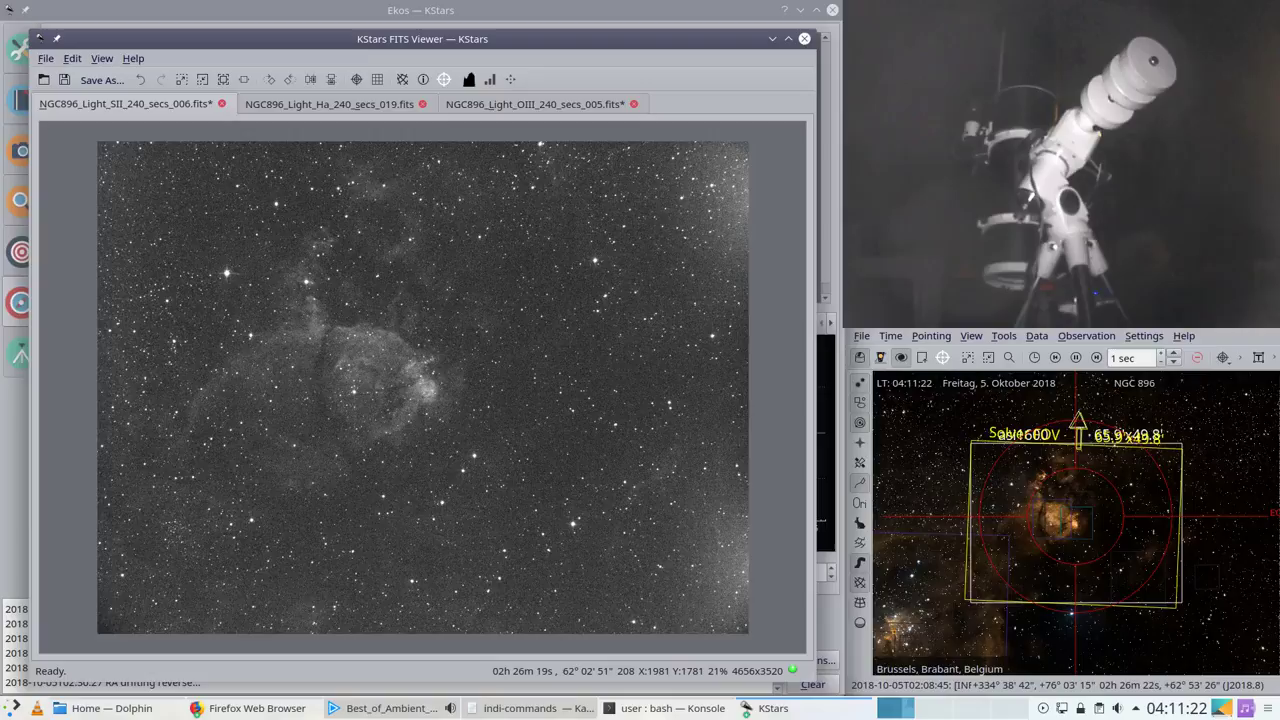
pyautogui.scroll(2, 437, 393)
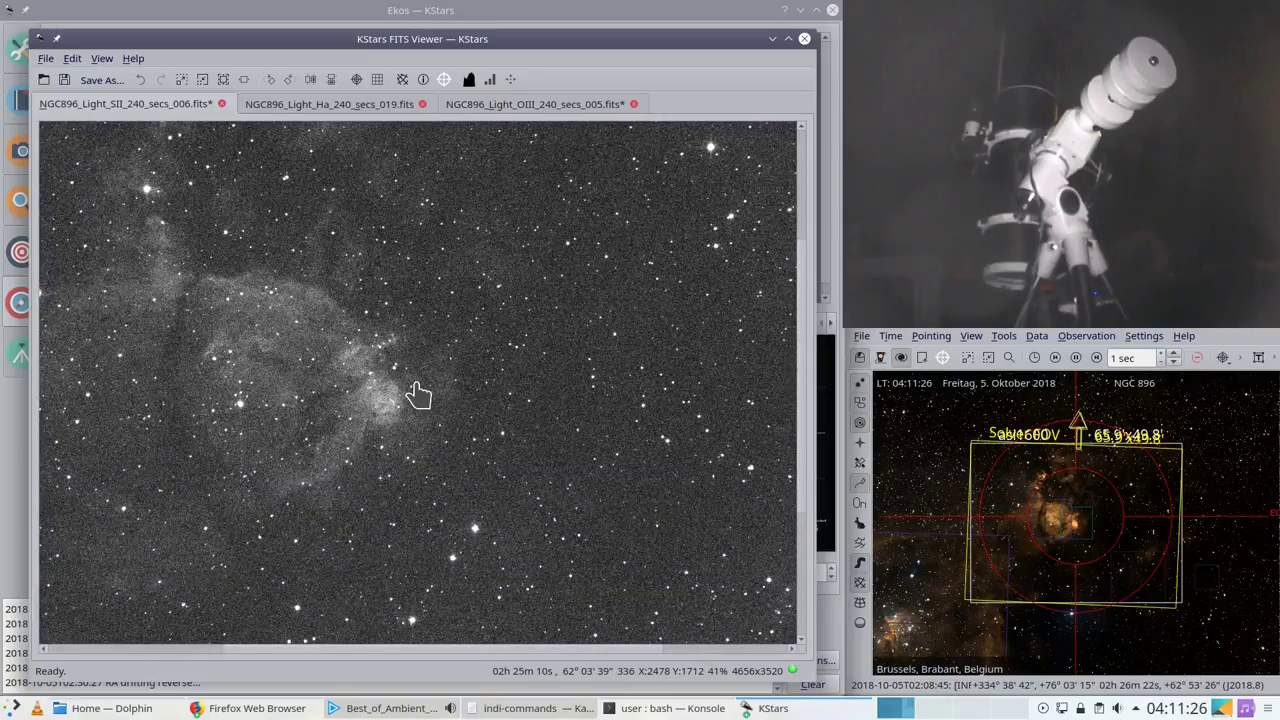
pyautogui.scroll(1, 418, 395)
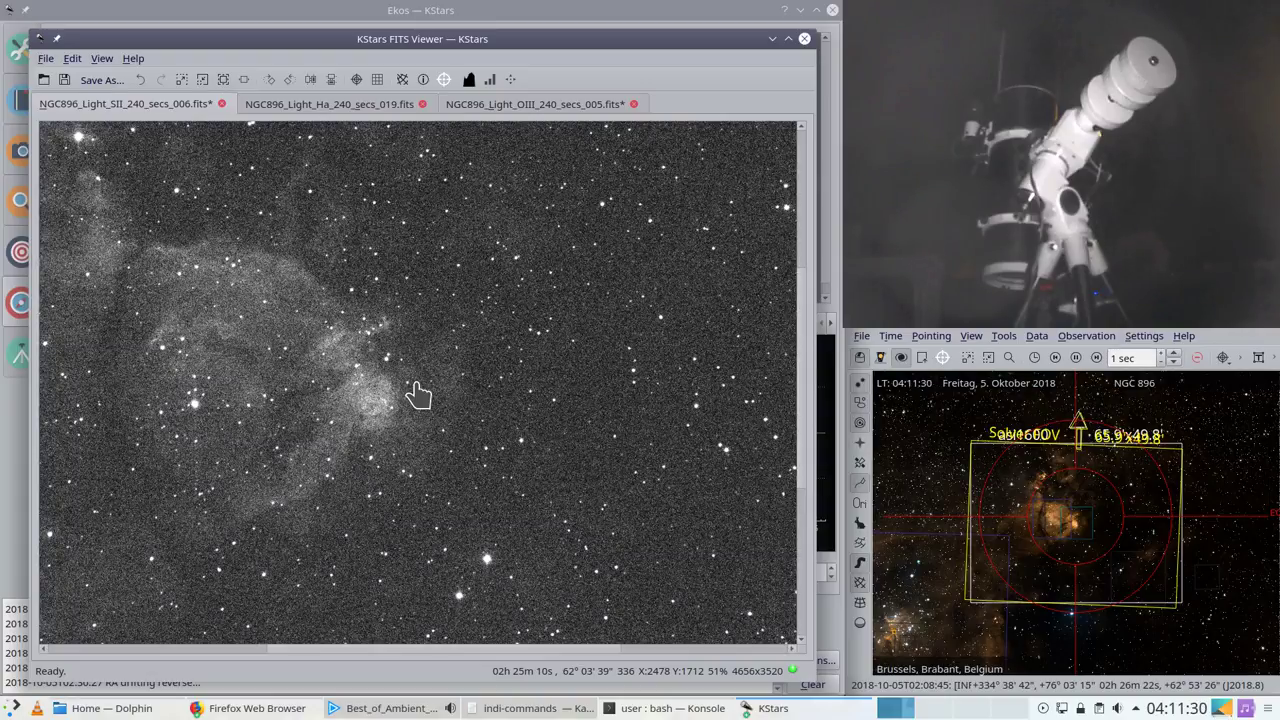
pyautogui.moveTo(379, 648); pyautogui.dragTo(120, 617)
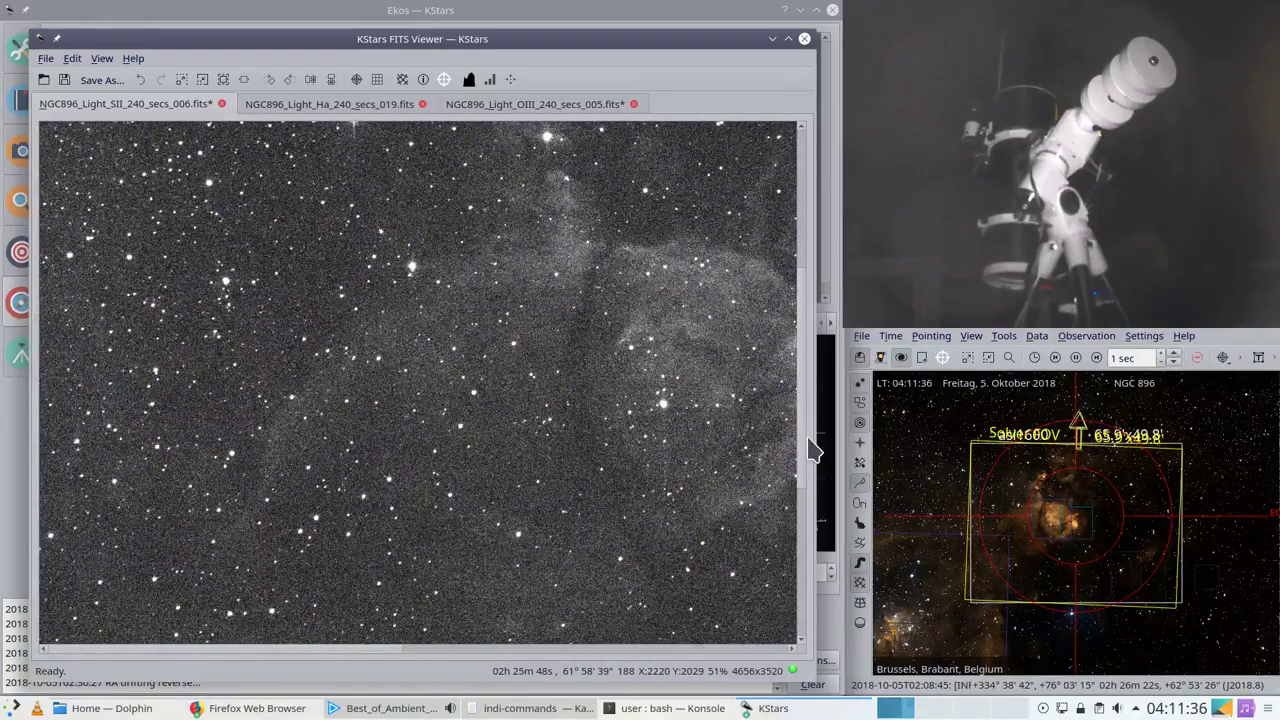
pyautogui.moveTo(803, 457); pyautogui.dragTo(808, 350)
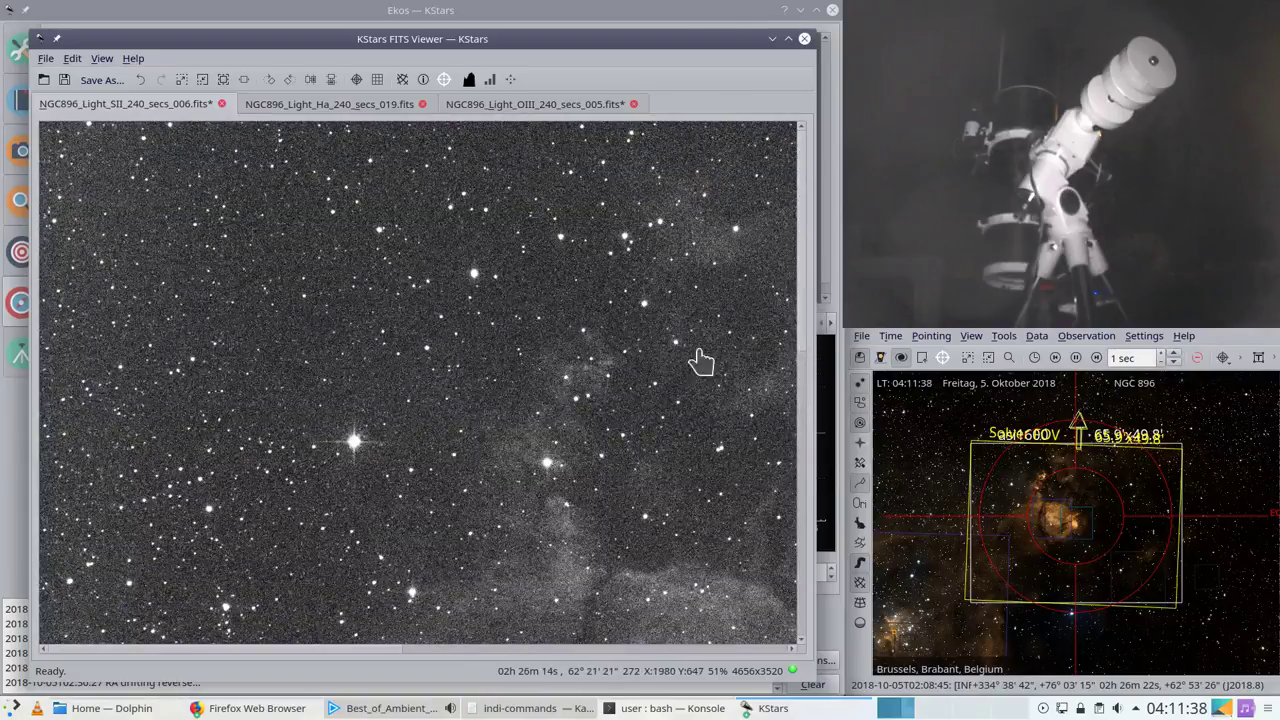
pyautogui.moveTo(250, 646); pyautogui.dragTo(680, 661)
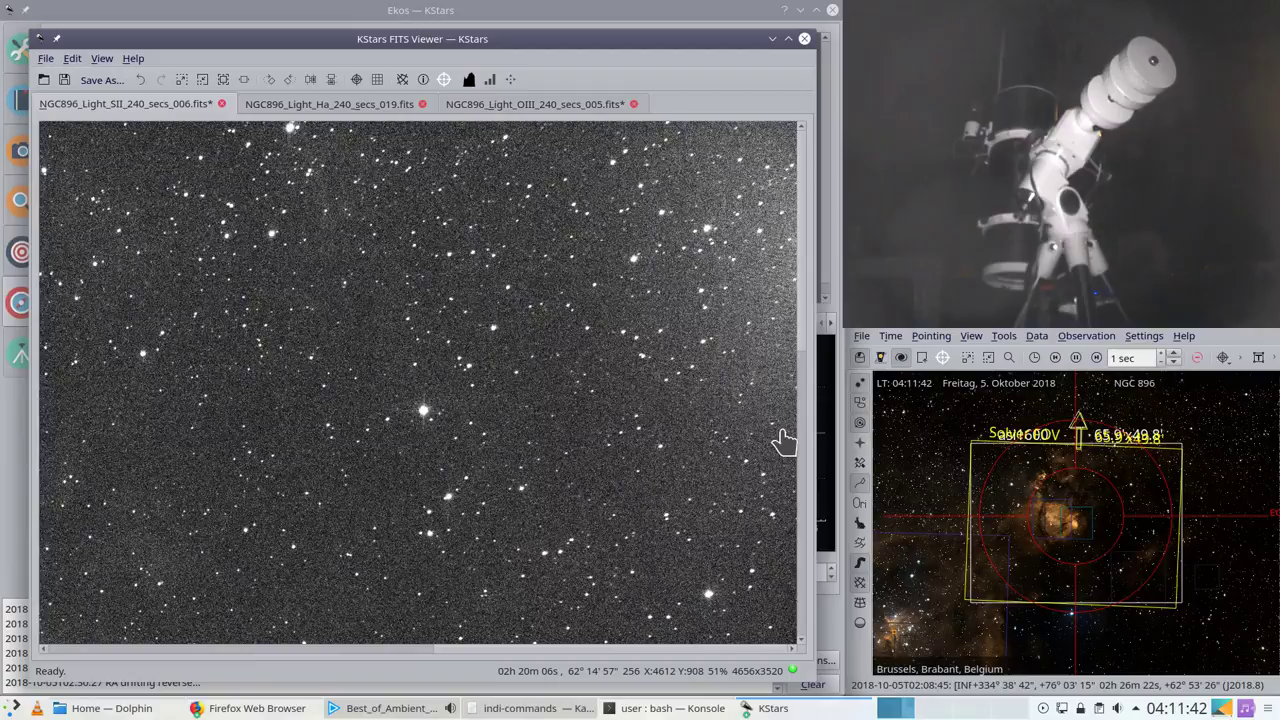
pyautogui.moveTo(805, 330); pyautogui.dragTo(777, 623)
pyautogui.moveTo(711, 650); pyautogui.dragTo(368, 632)
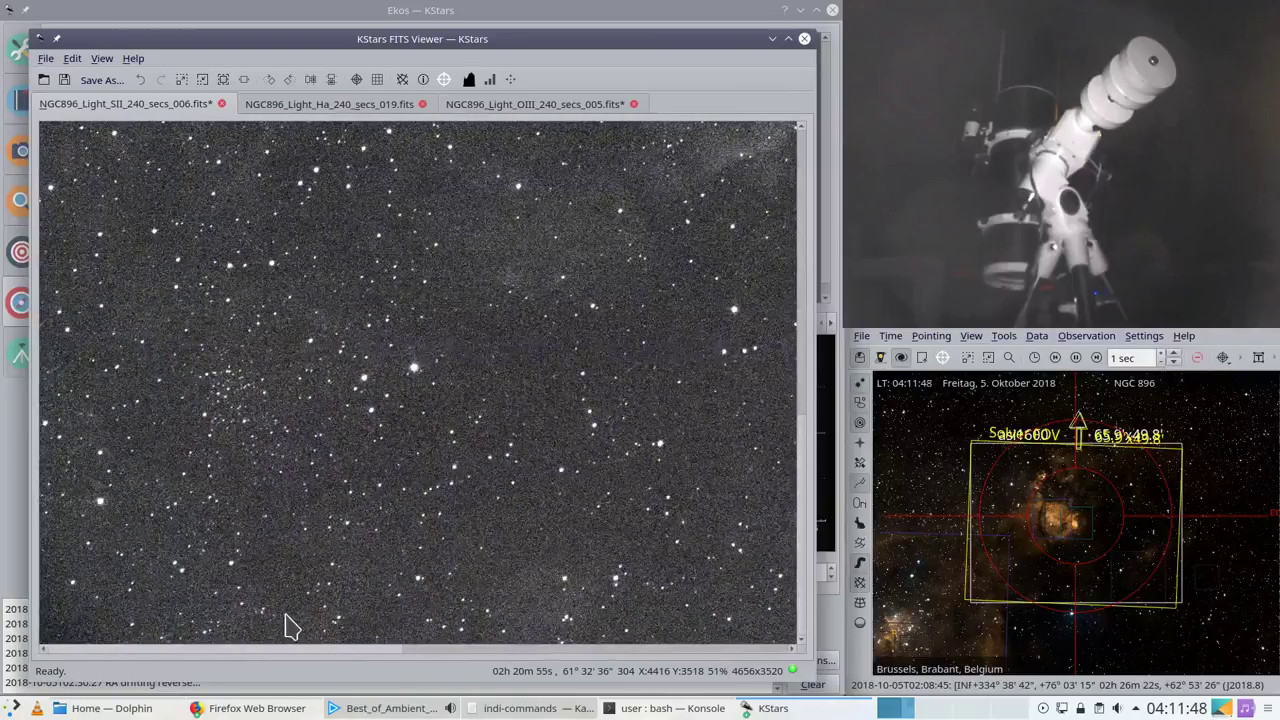
# Step: Examine the nebula and star field up close in the SII frames 006 and 007, then view the whole frame
pyautogui.moveTo(802, 510); pyautogui.dragTo(800, 362)
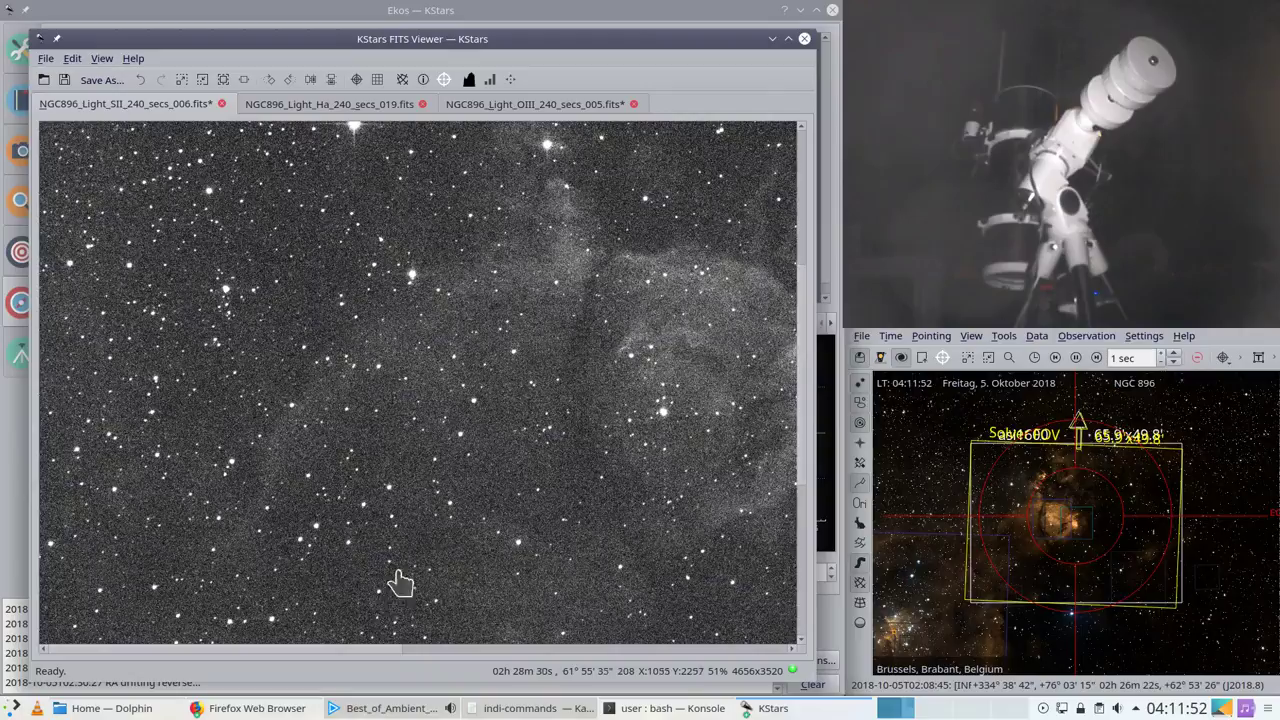
pyautogui.moveTo(354, 648); pyautogui.dragTo(437, 650)
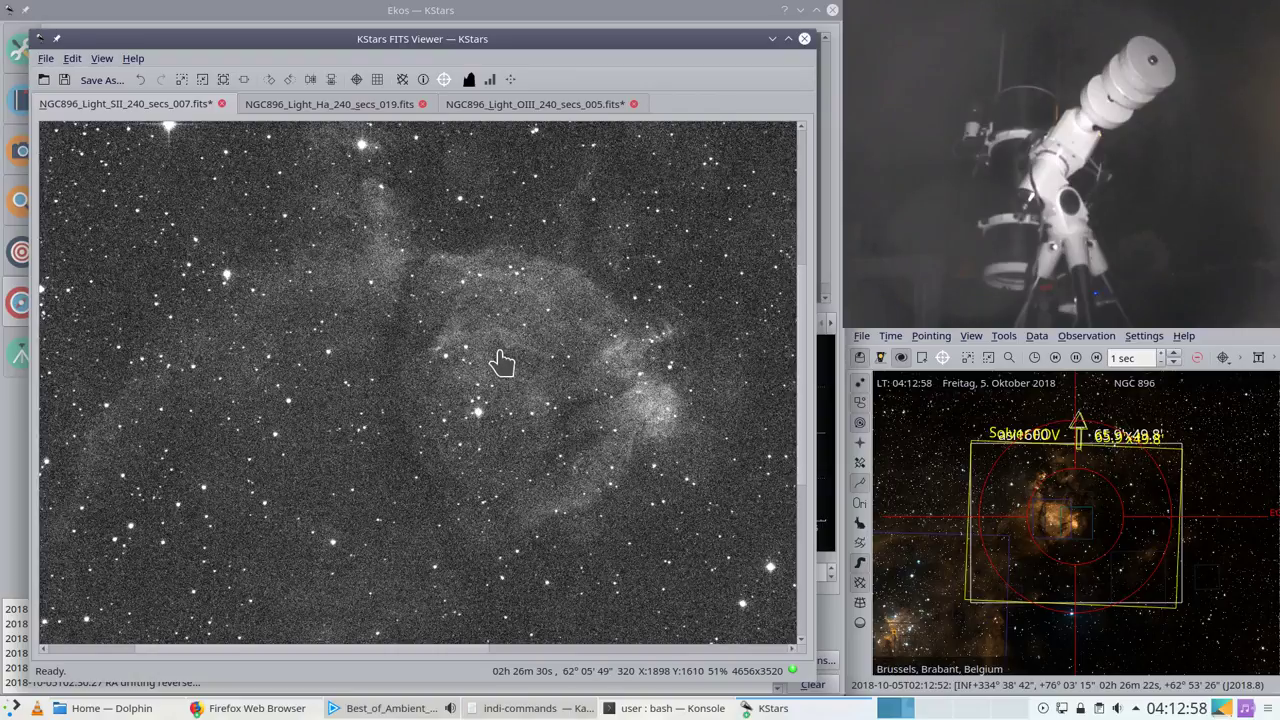
pyautogui.scroll(3, 501, 362)
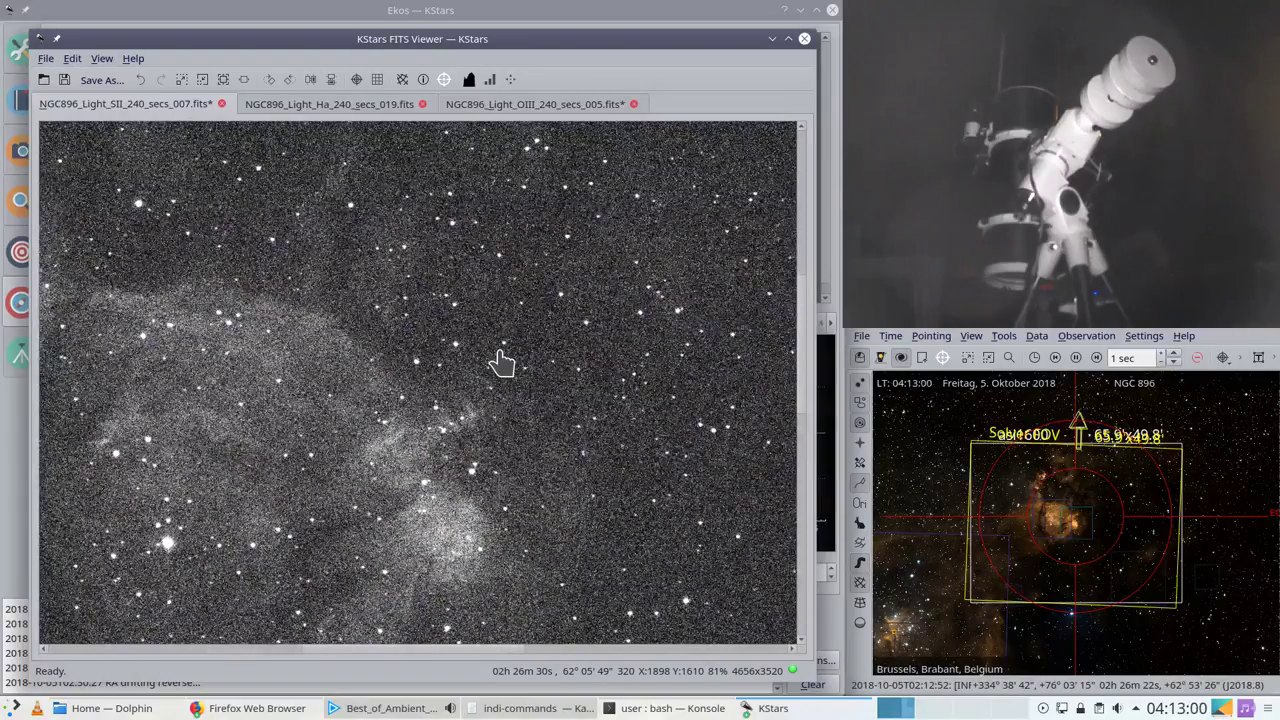
pyautogui.scroll(-3, 501, 362)
pyautogui.scroll(-3, 501, 362)
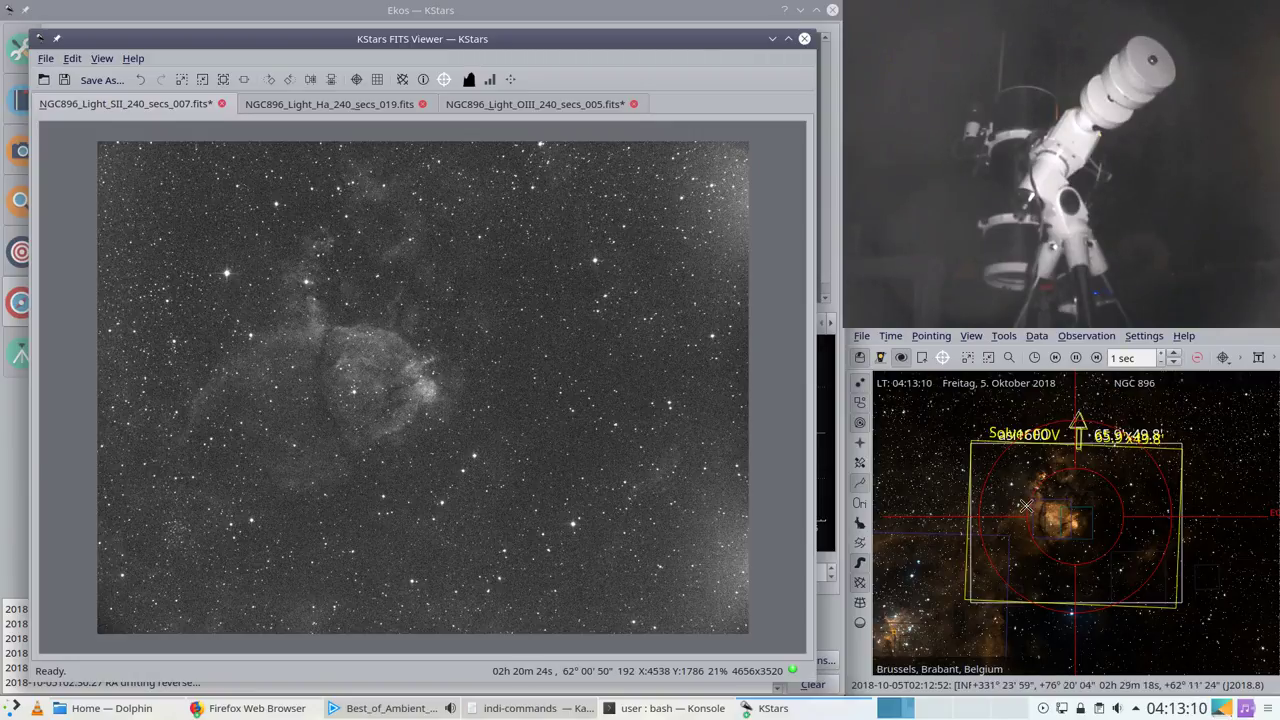
# Step: Survey the sky map around NGC 896, from a close view of the nebula out to the surrounding constellations and neighbouring nebulae
pyautogui.scroll(4, 1071, 519)
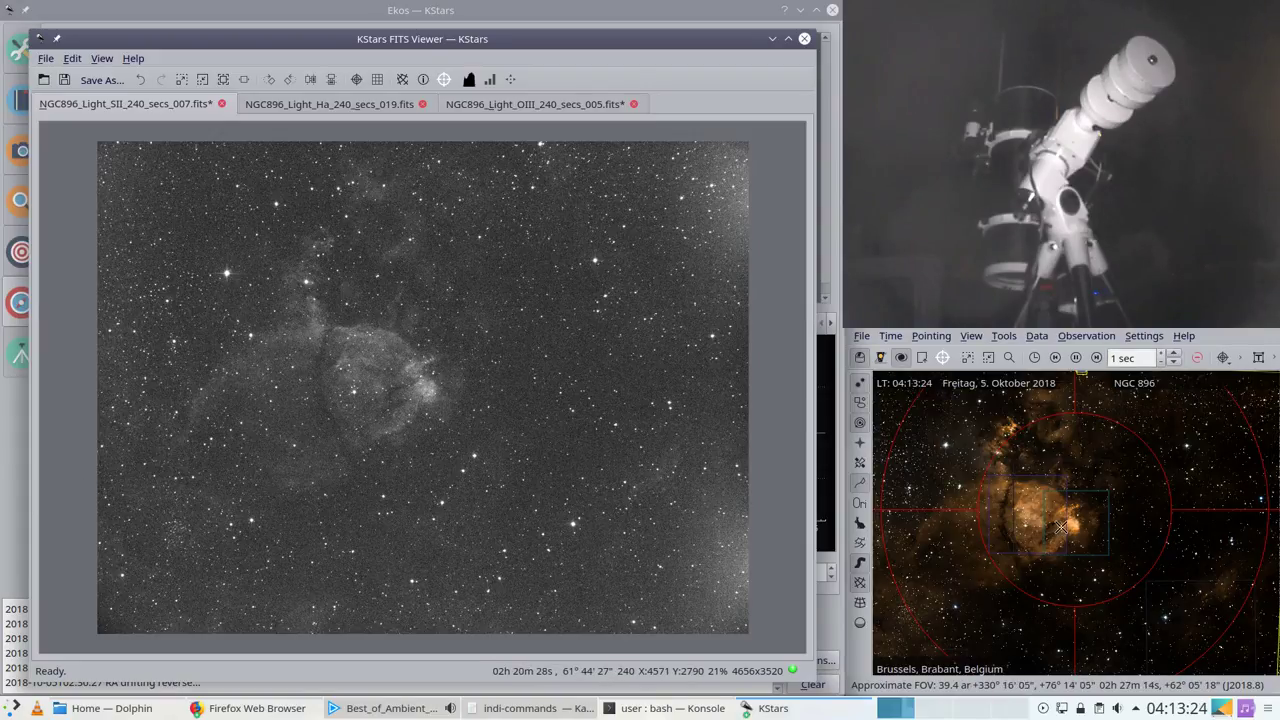
pyautogui.scroll(-5, 1058, 530)
pyautogui.scroll(-4, 1058, 530)
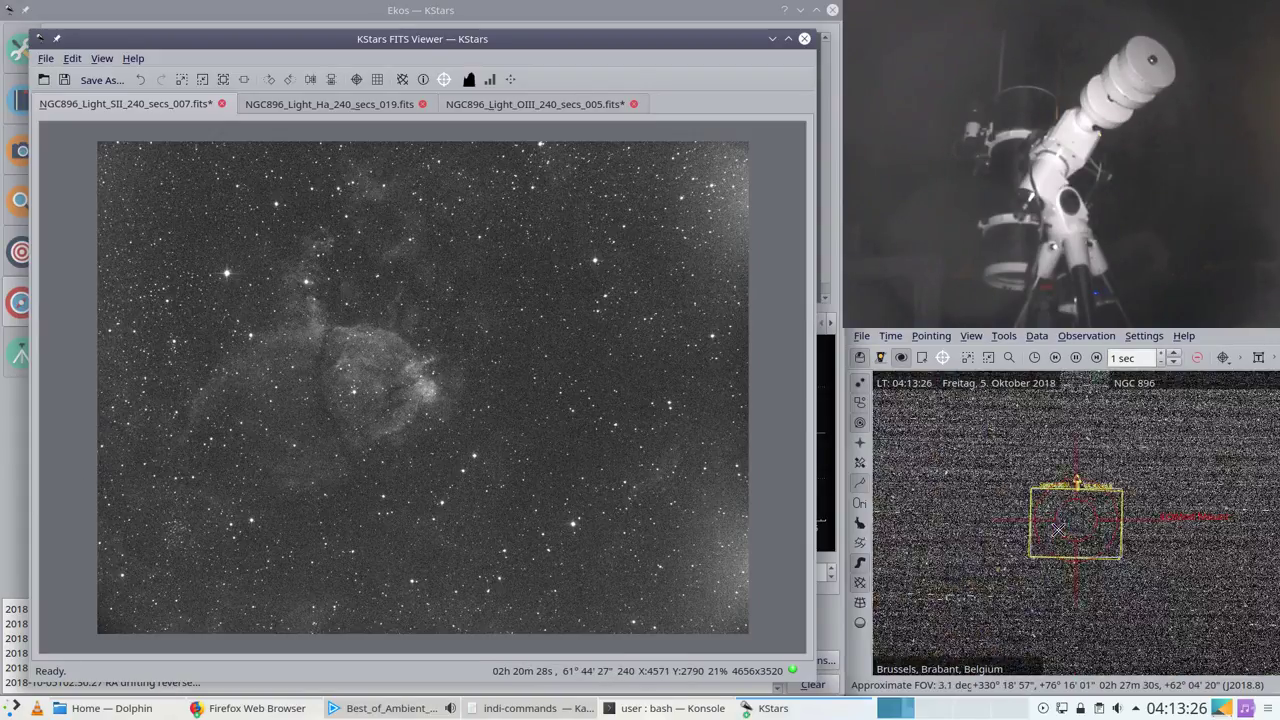
pyautogui.scroll(-3, 1058, 530)
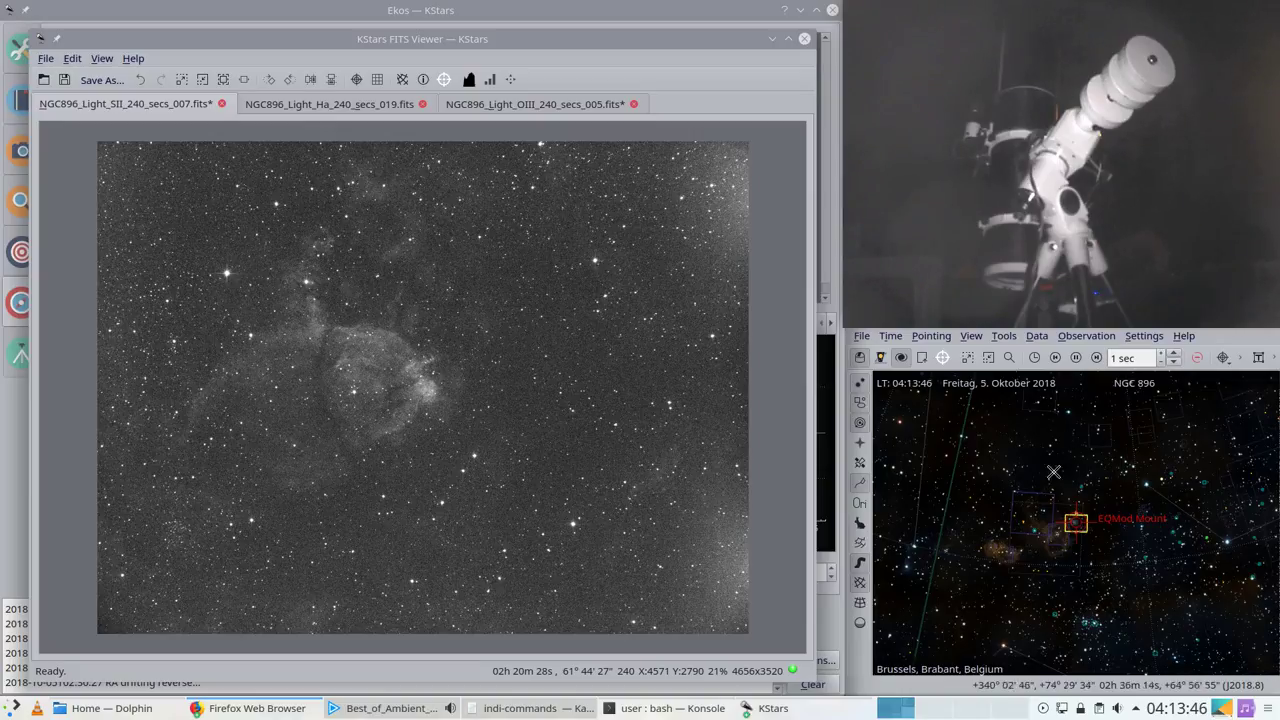
pyautogui.scroll(3, 1059, 511)
pyautogui.scroll(-3, 1059, 511)
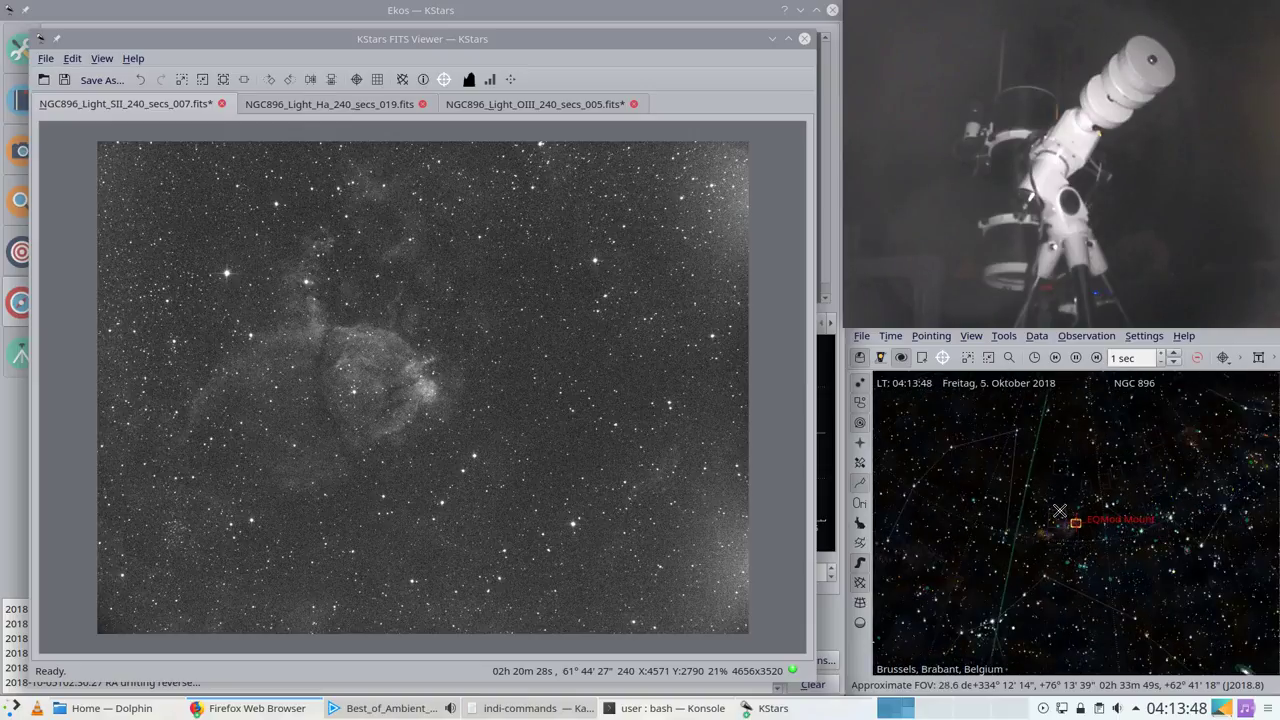
pyautogui.scroll(-3, 1059, 511)
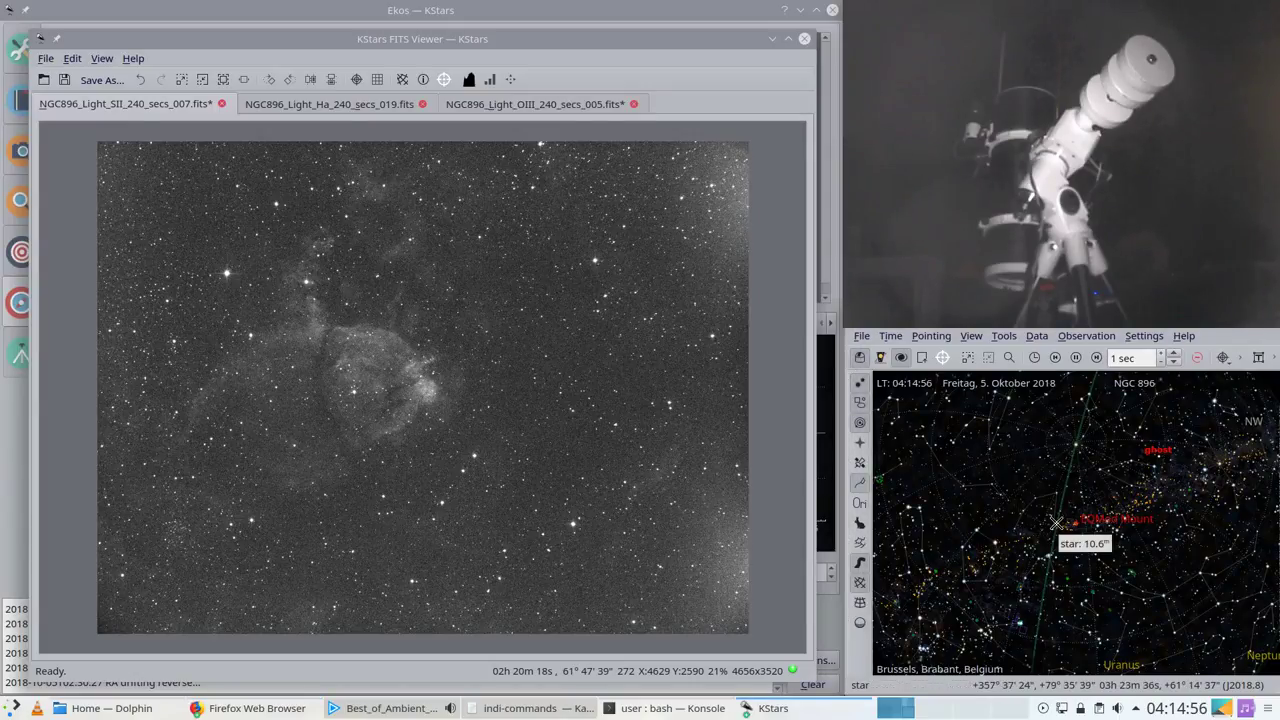
pyautogui.scroll(1, 1056, 522)
pyautogui.scroll(5, 1076, 525)
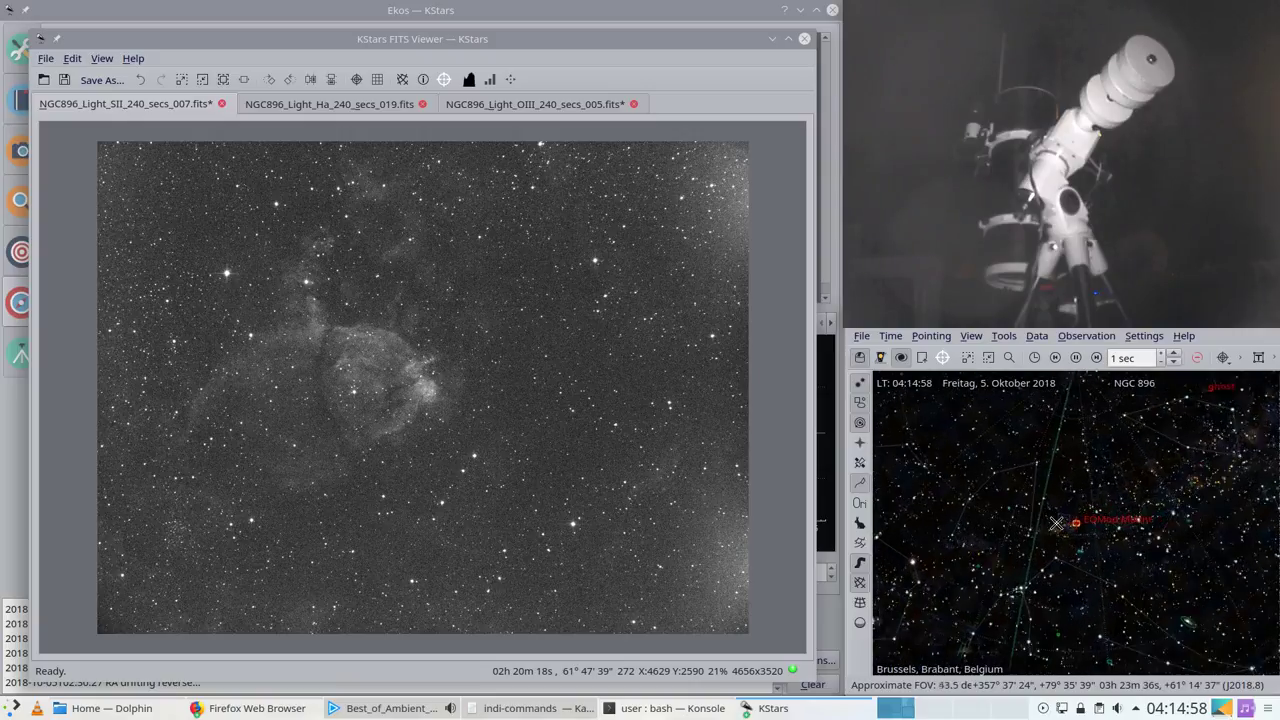
pyautogui.scroll(3, 1057, 522)
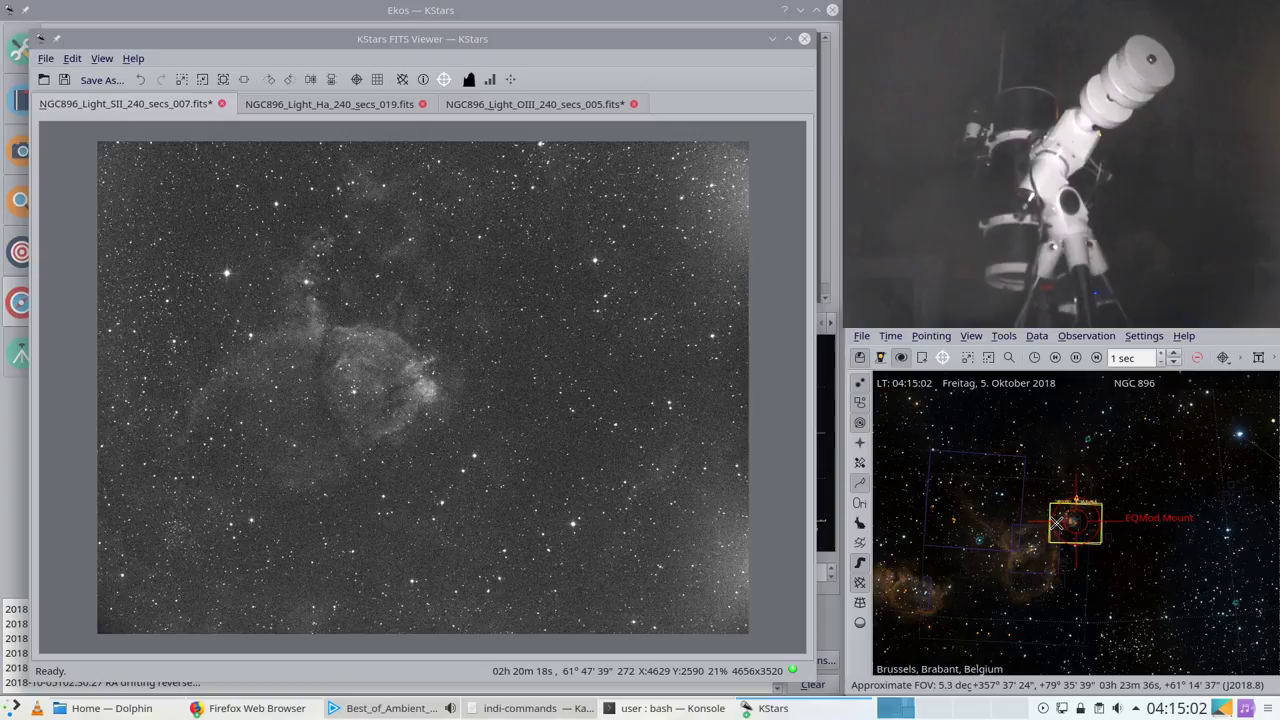
pyautogui.scroll(-2, 1057, 522)
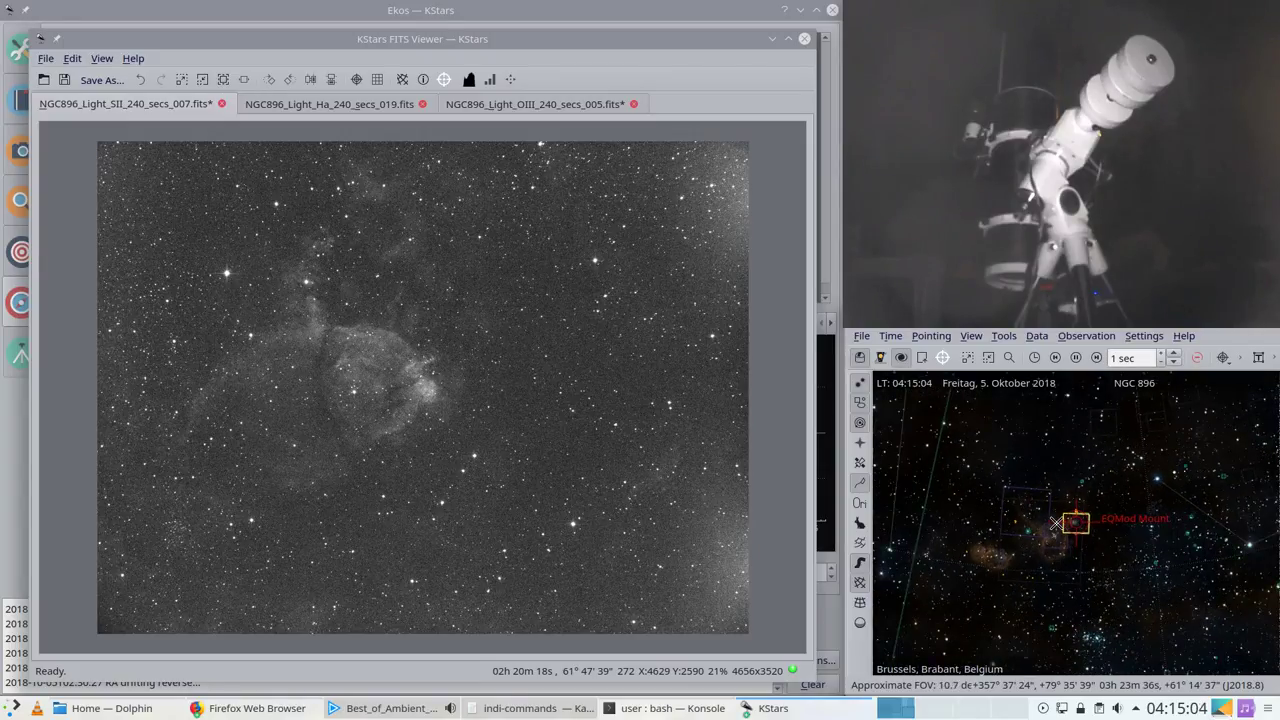
pyautogui.scroll(1, 1057, 522)
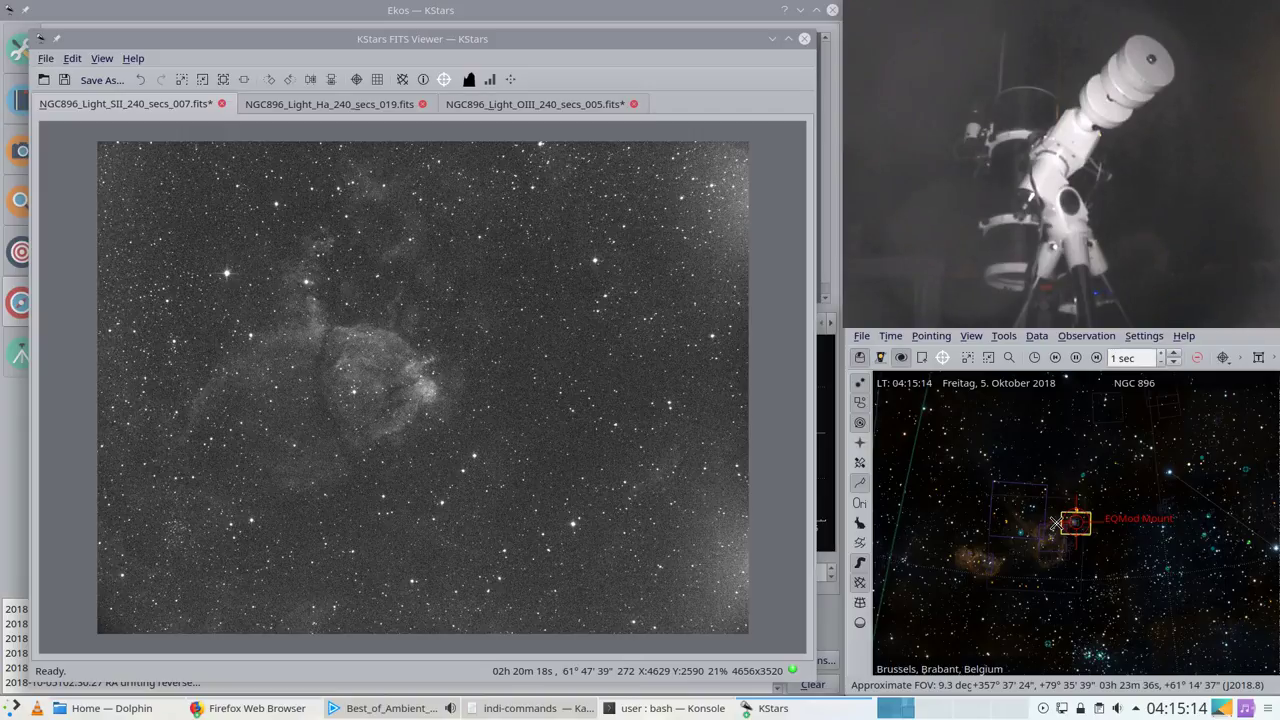
# Step: Review the guiding drift graphs in the Ekos window and open its summary page to check the capture progress
pyautogui.click(840, 615)
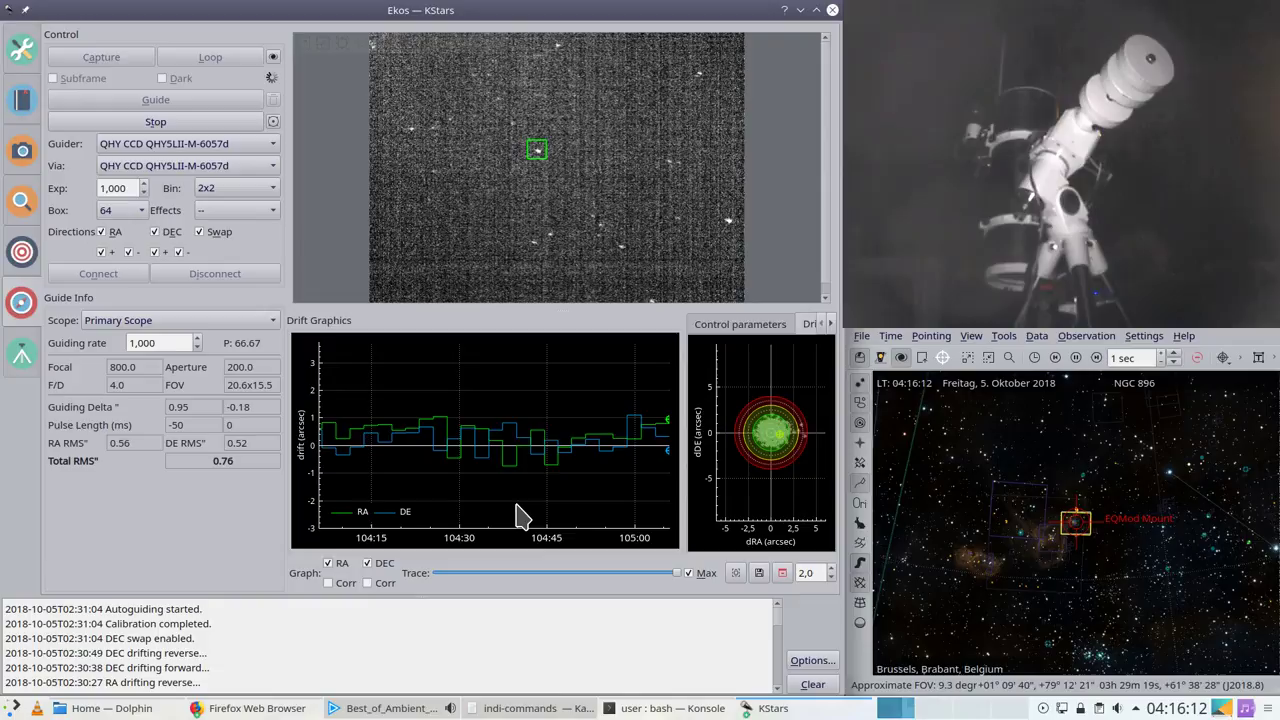
pyautogui.click(785, 710)
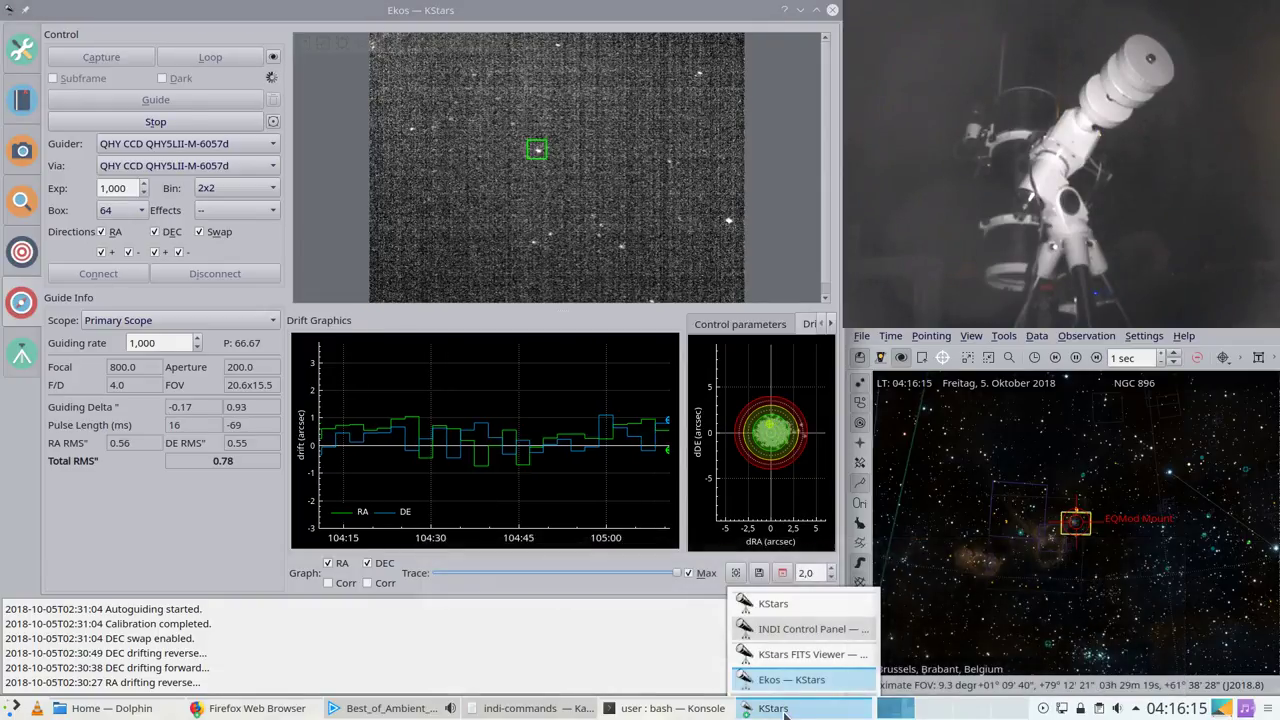
pyautogui.click(790, 654)
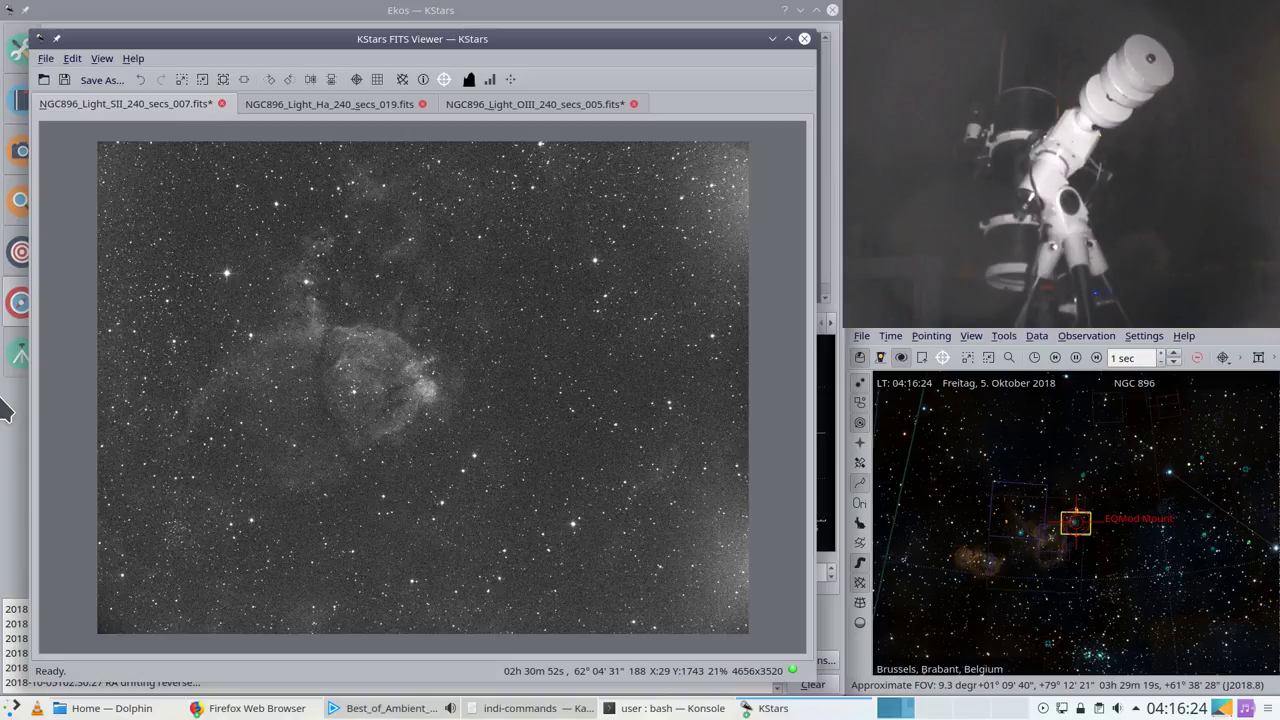
pyautogui.click(5, 445)
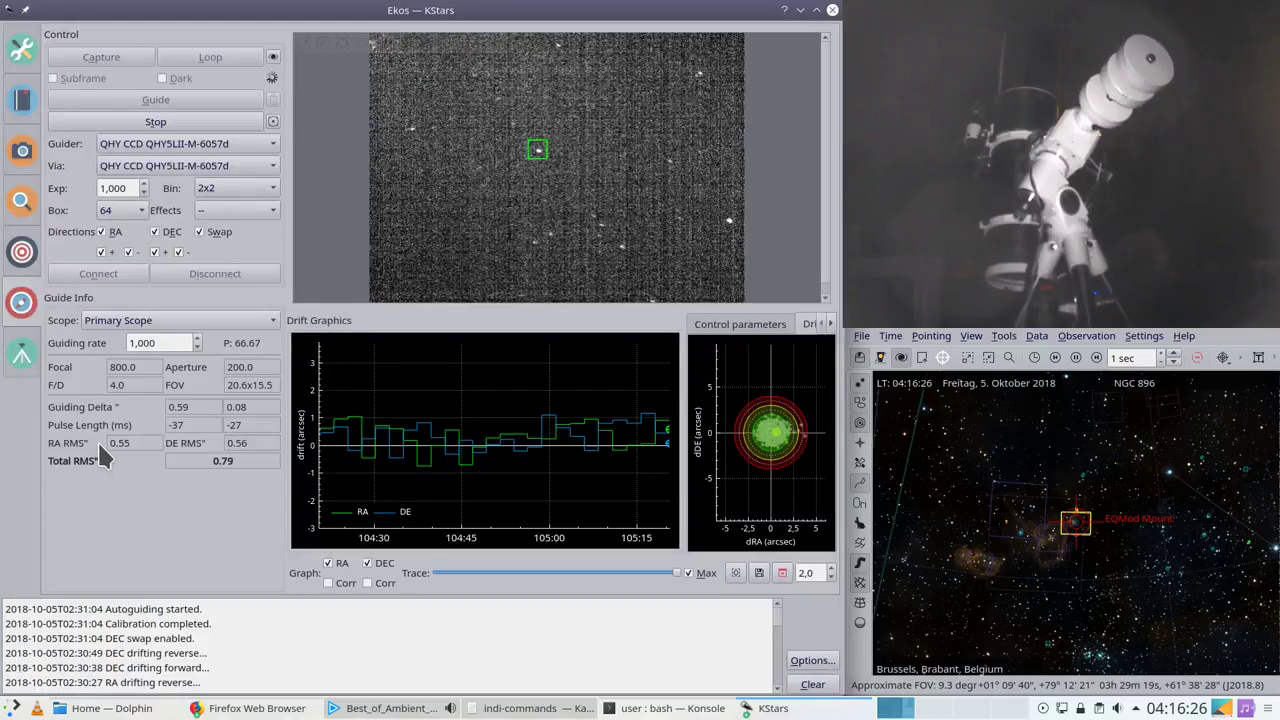
pyautogui.click(22, 52)
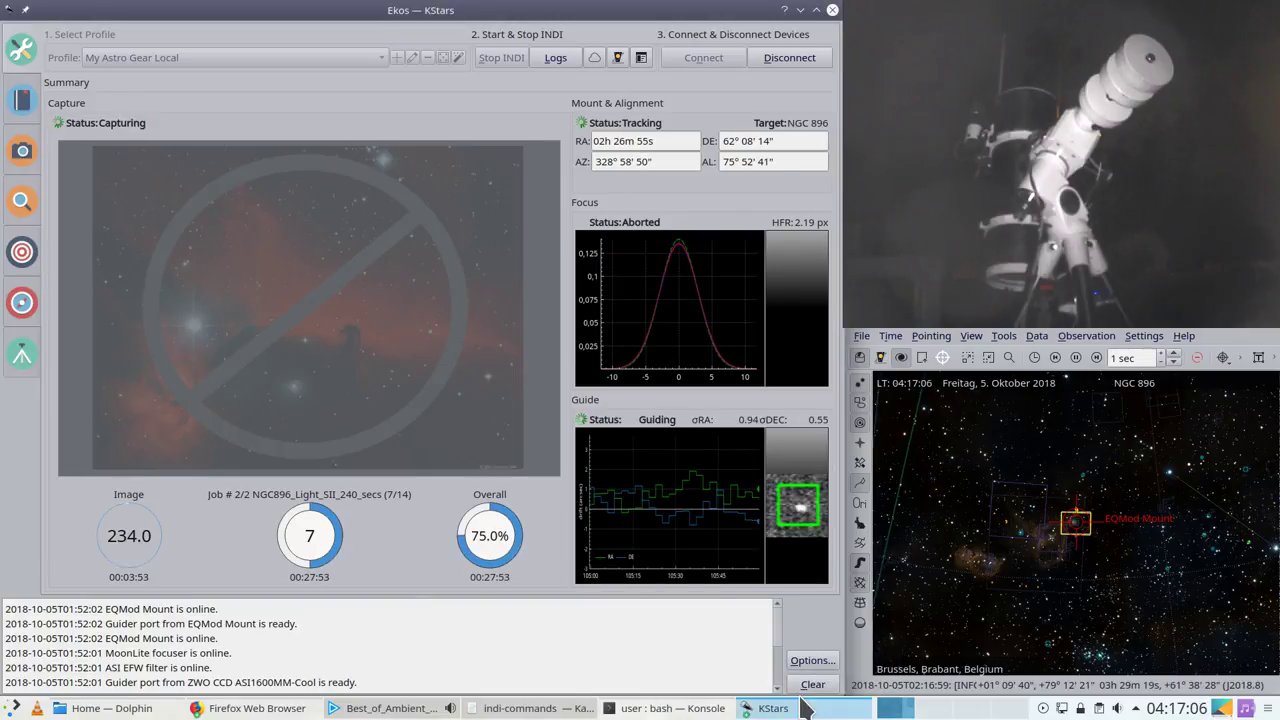
# Step: Switch to the FITS Viewer and auto-stretch the incoming NGC896 SII frames 008, 009 and 010
pyautogui.click(770, 708)
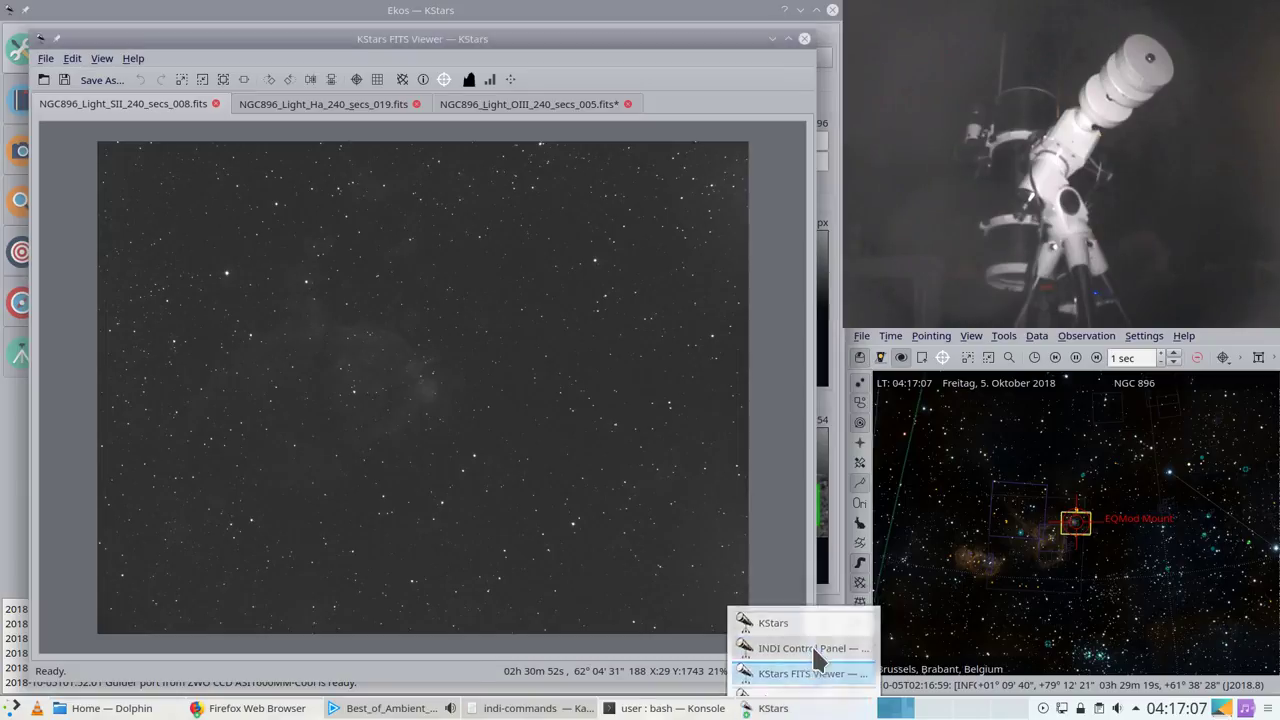
pyautogui.click(812, 672)
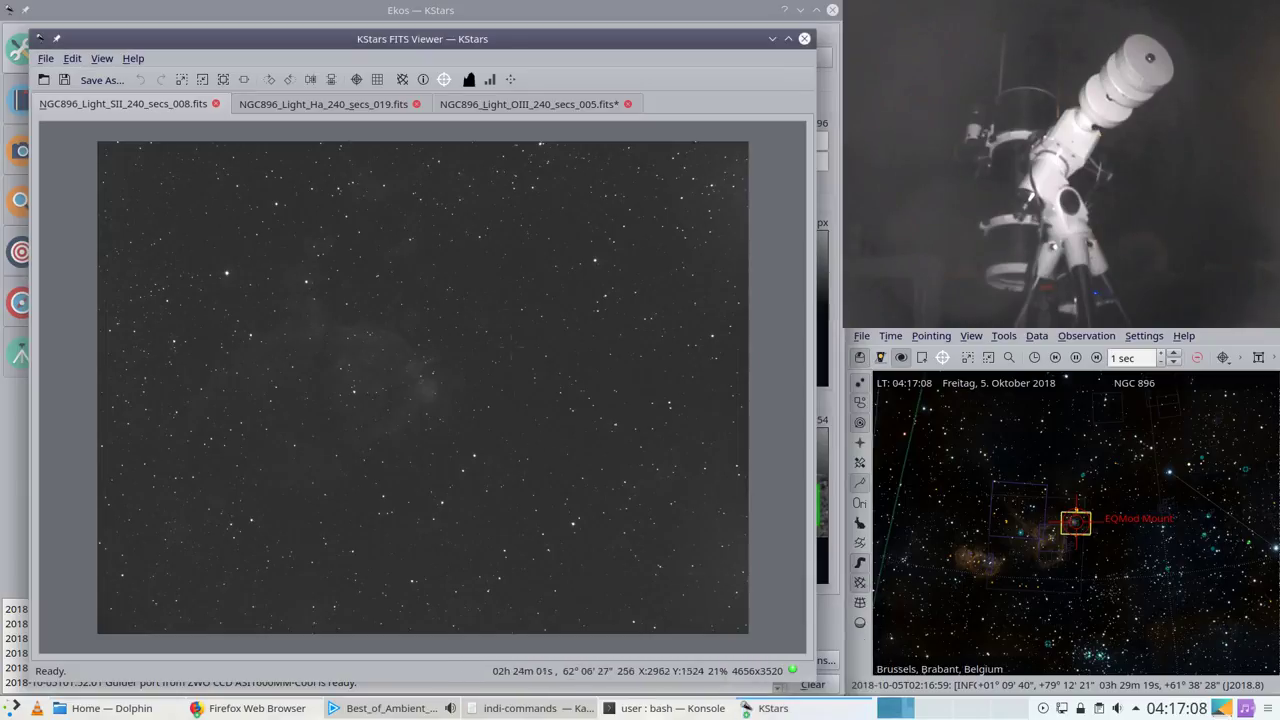
pyautogui.click(512, 80)
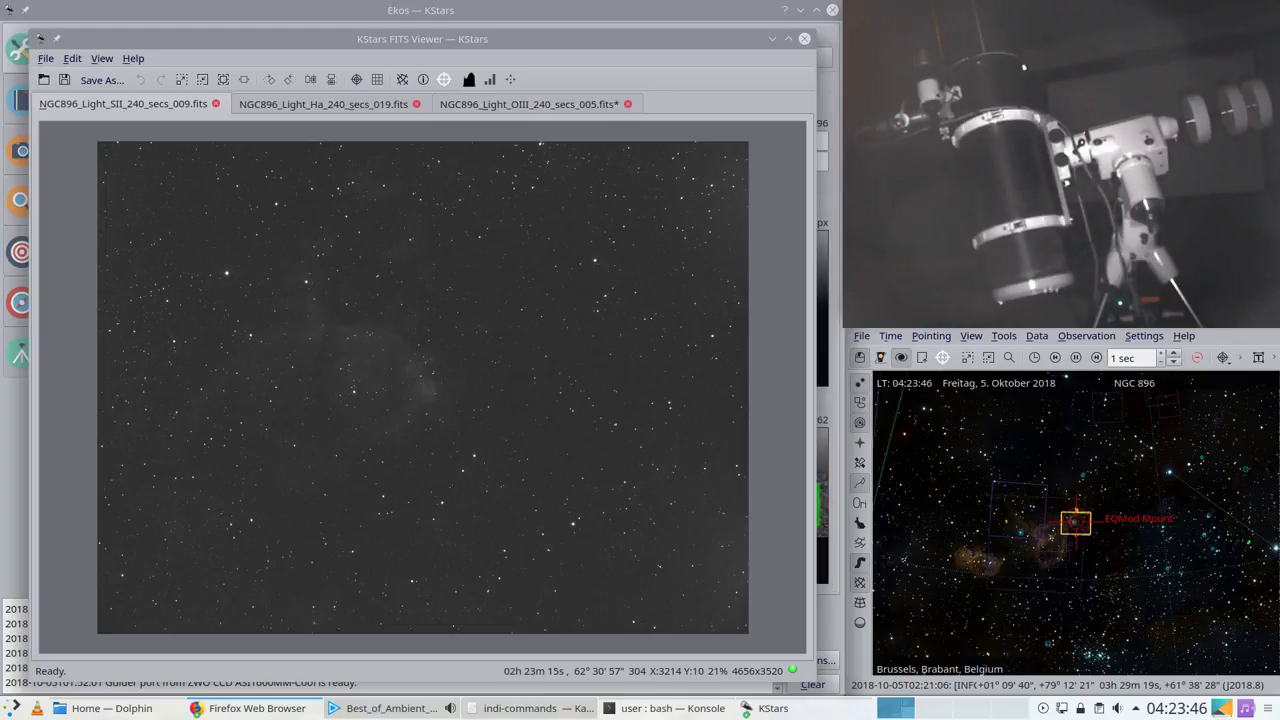
pyautogui.click(511, 80)
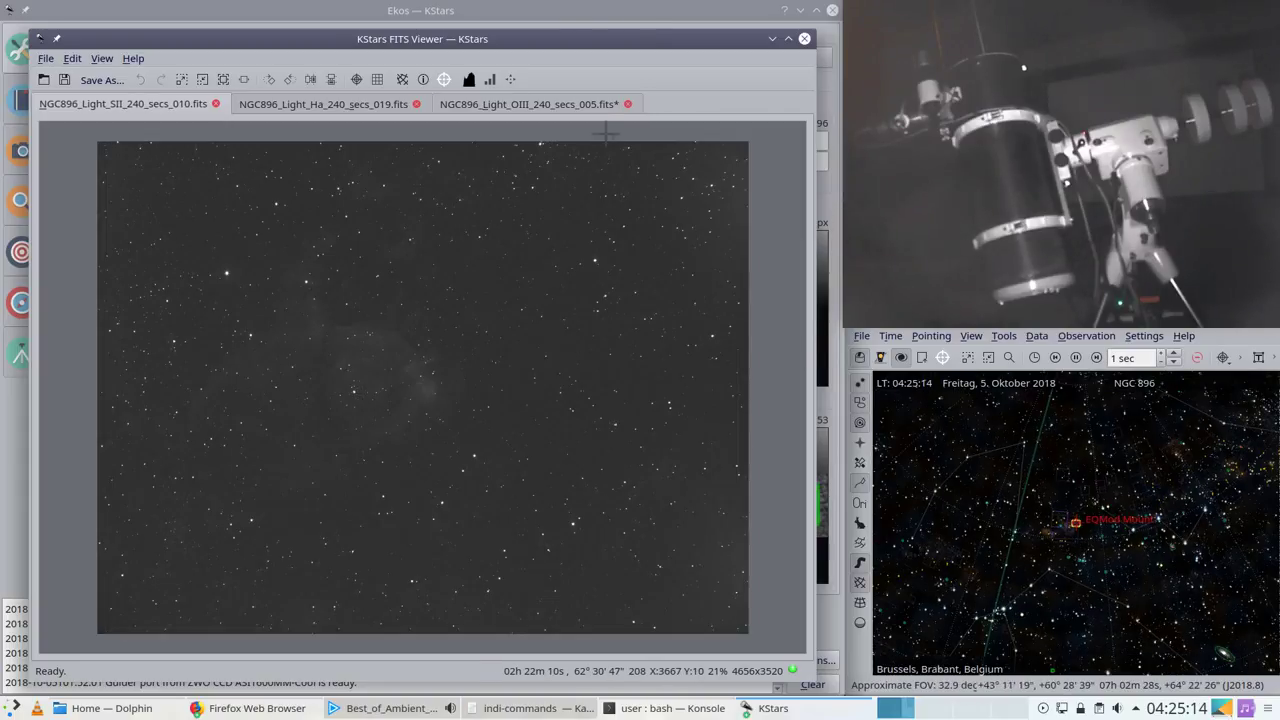
pyautogui.click(510, 79)
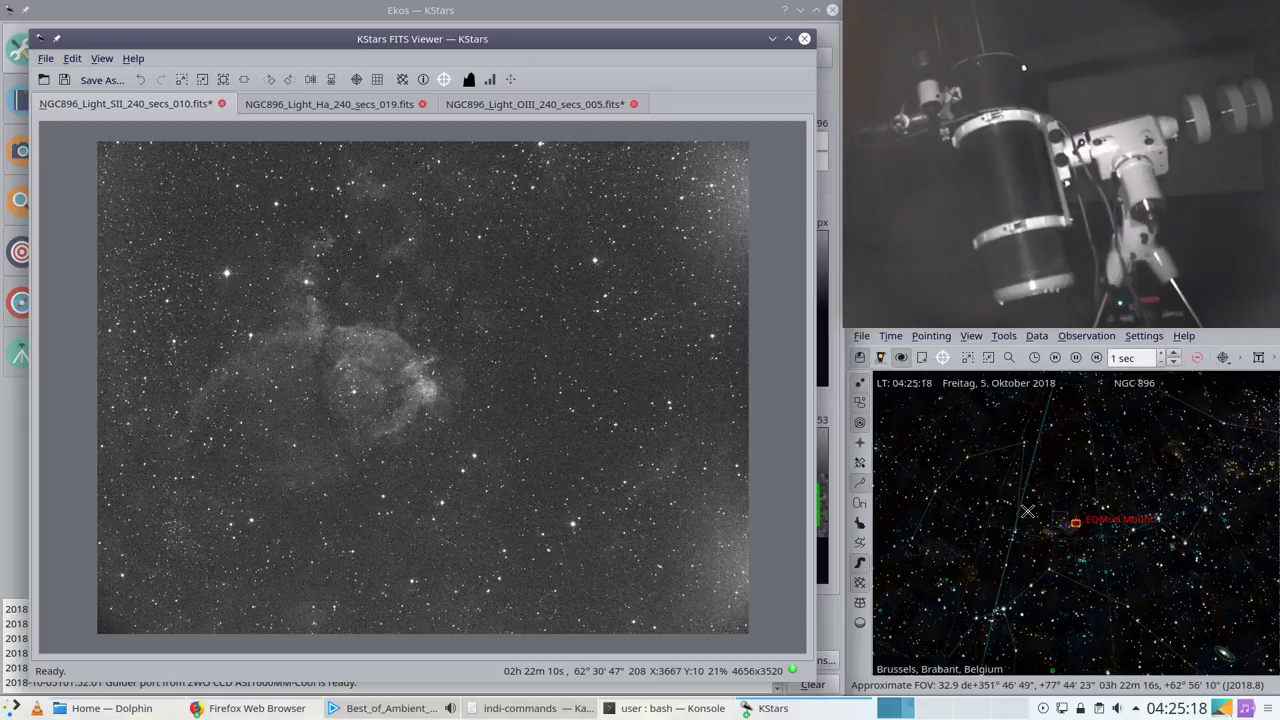
# Step: Scout the sky map away from NGC 896 and inspect the orange nebula near 05h 22m, +33° up close
pyautogui.moveTo(1027, 511); pyautogui.dragTo(1113, 515)
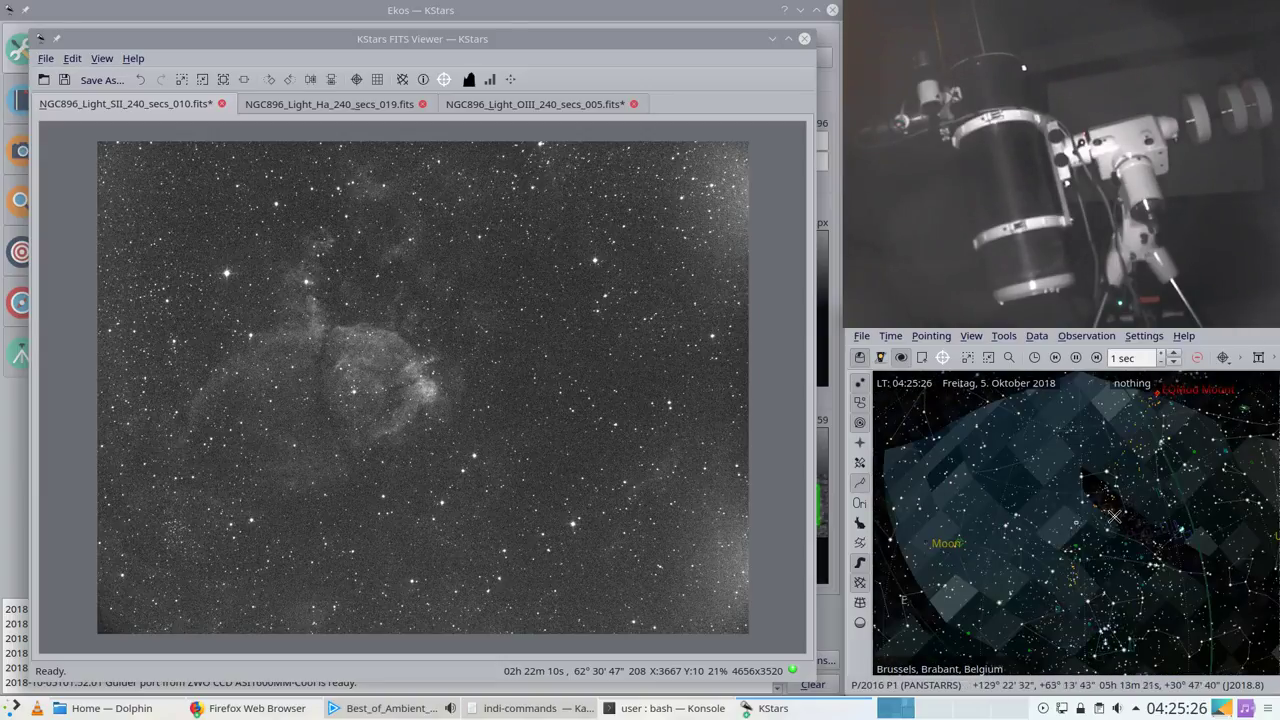
pyautogui.scroll(2, 1107, 508)
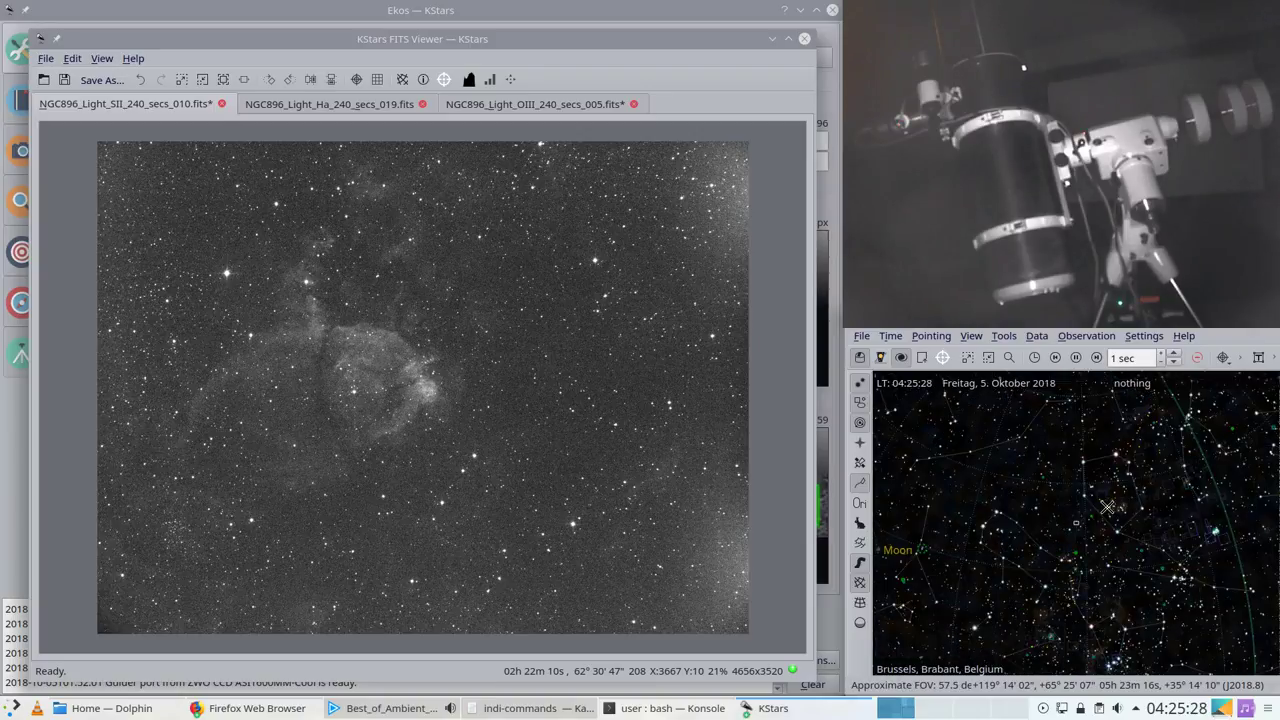
pyautogui.scroll(2, 1107, 508)
pyautogui.moveTo(1135, 499); pyautogui.dragTo(1100, 511)
pyautogui.scroll(2, 1099, 495)
pyautogui.moveTo(1086, 582); pyautogui.dragTo(1087, 581)
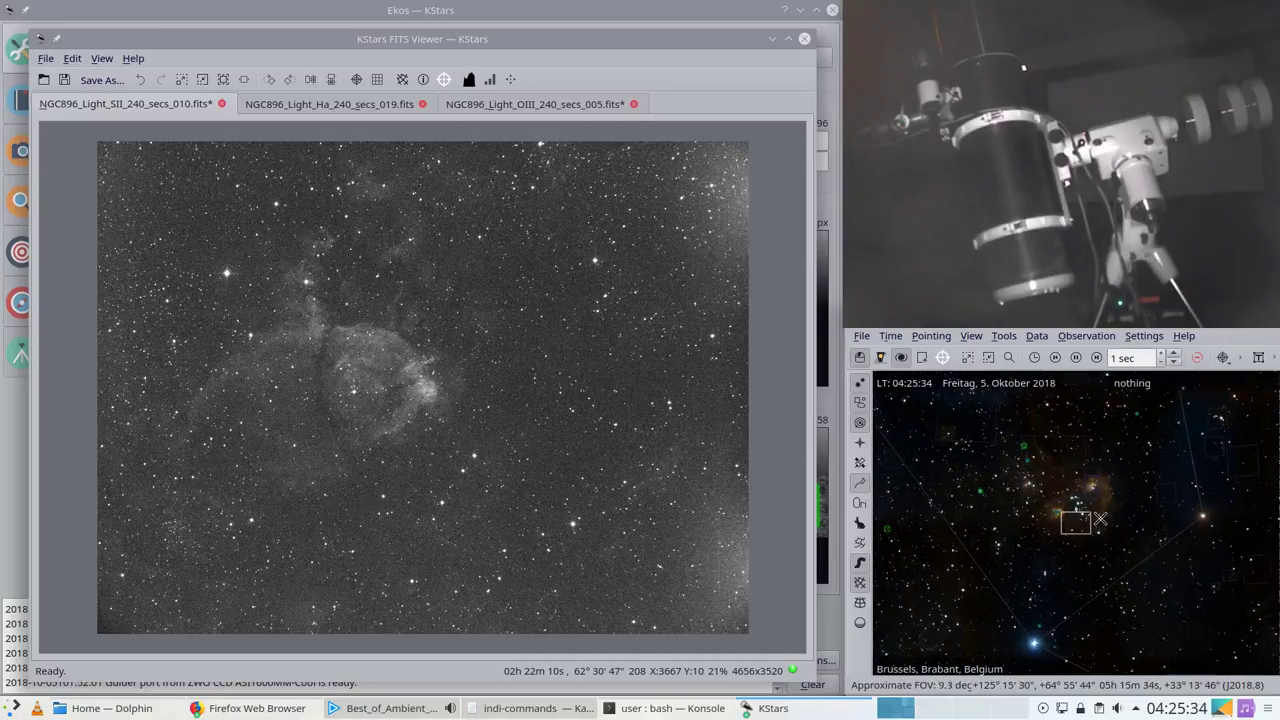
pyautogui.scroll(1, 1100, 517)
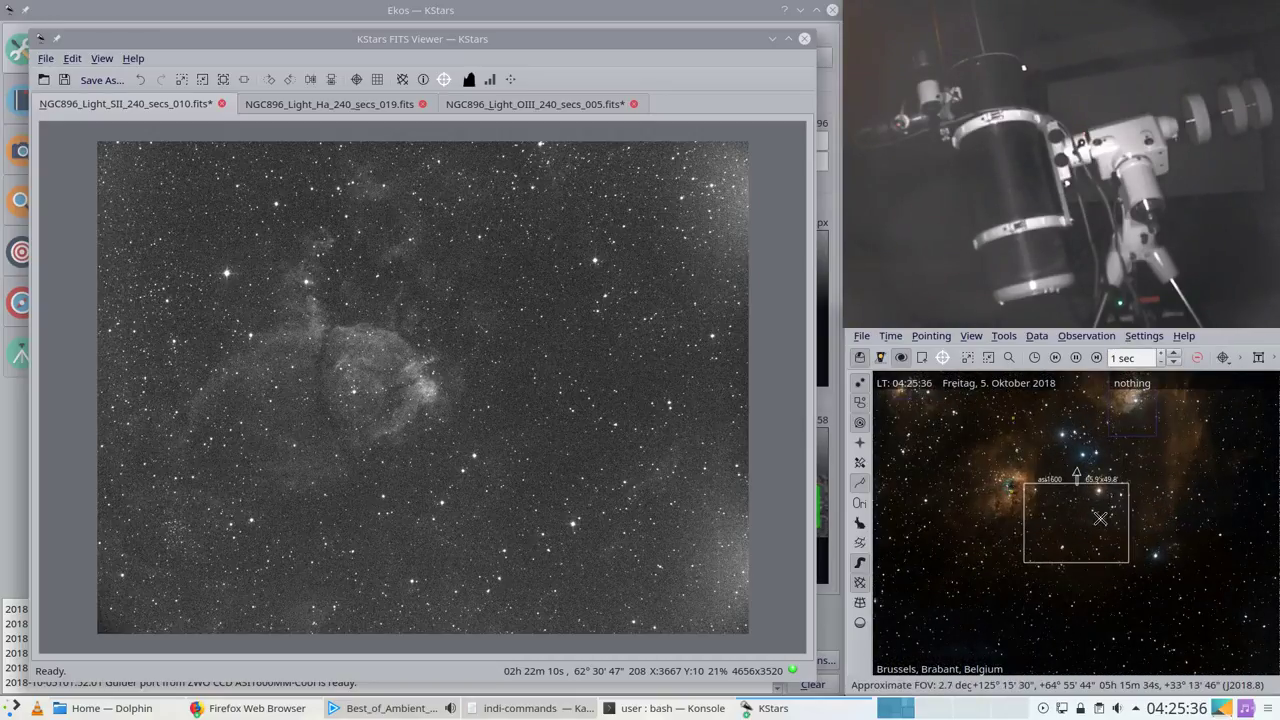
pyautogui.scroll(4, 1100, 517)
pyautogui.moveTo(1054, 500); pyautogui.dragTo(1133, 541)
pyautogui.scroll(2, 1132, 540)
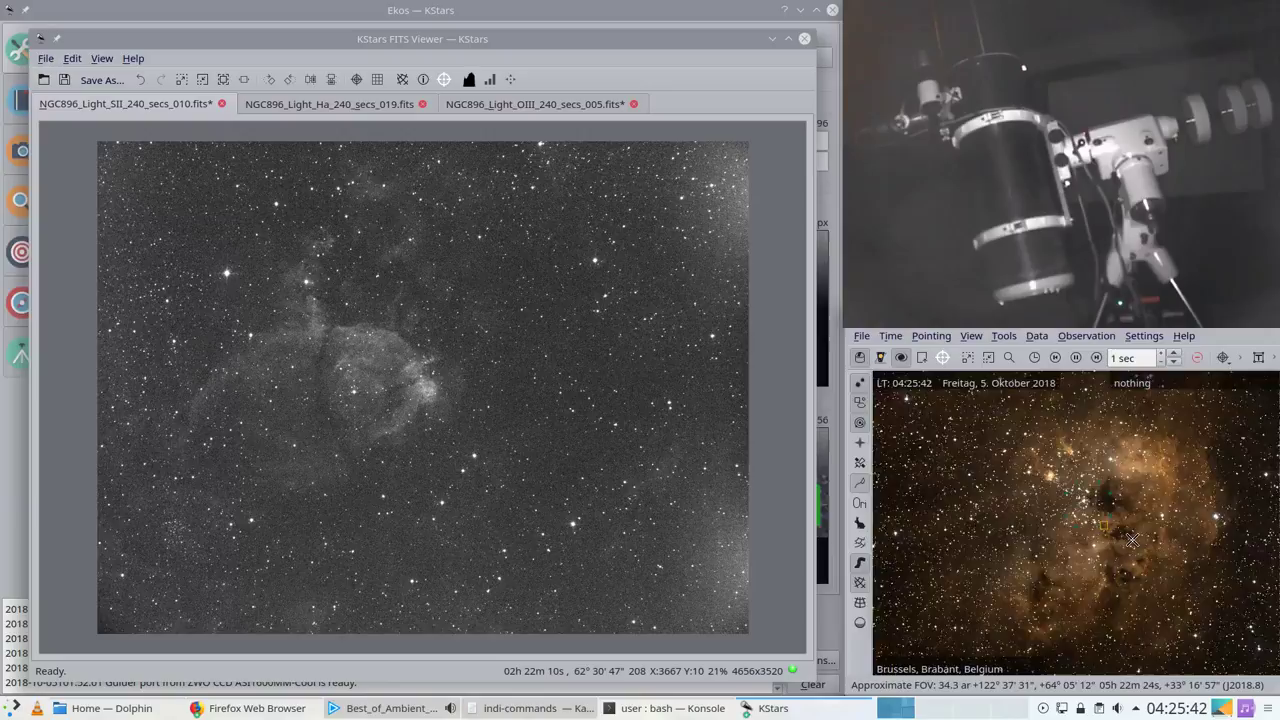
# Step: Frame the neighbouring nebula near 05h 17m, +34° inside the asi1600 field of view on the sky map
pyautogui.scroll(-3, 1132, 540)
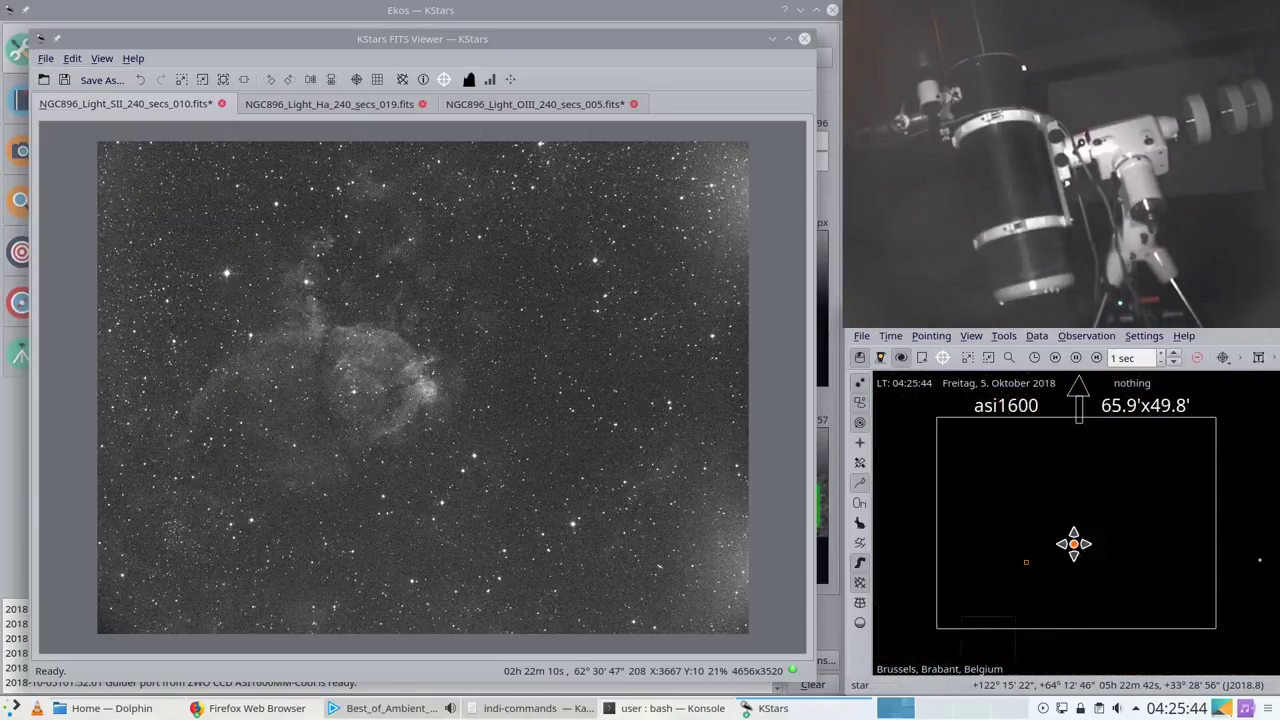
pyautogui.moveTo(1079, 549); pyautogui.dragTo(1110, 496)
pyautogui.moveTo(1033, 574); pyautogui.dragTo(1142, 481)
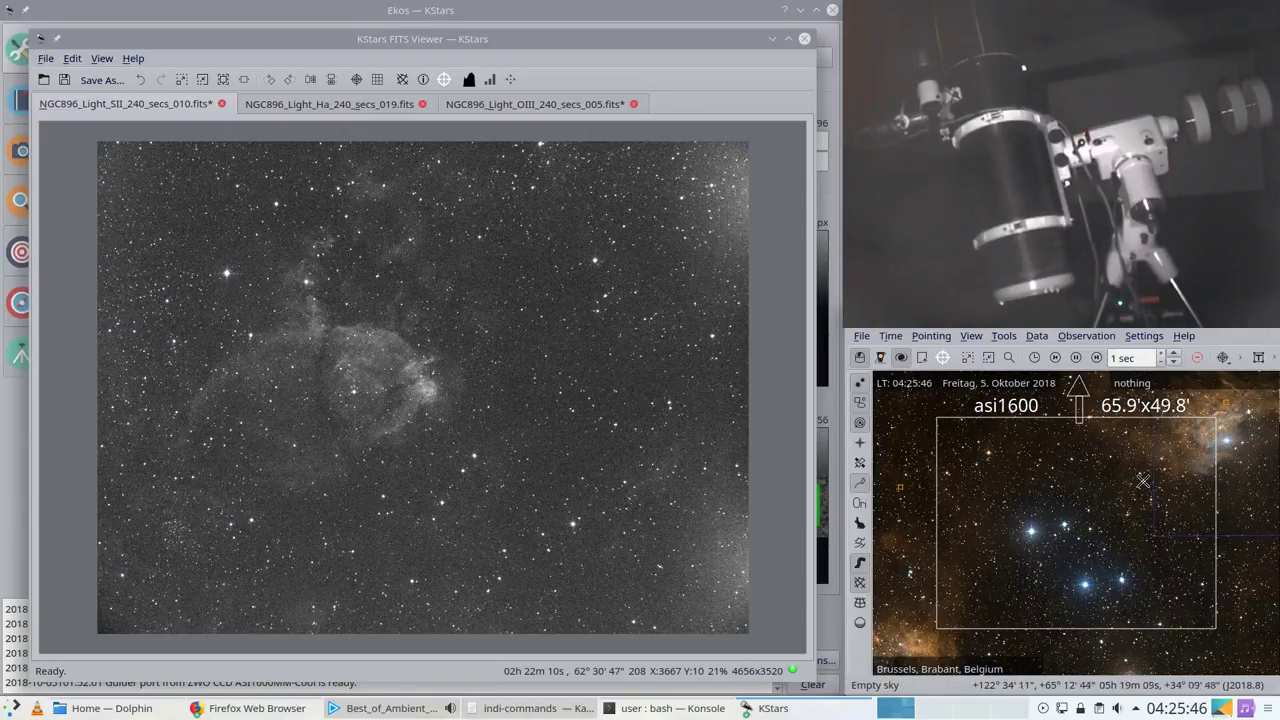
pyautogui.moveTo(1077, 530); pyautogui.dragTo(1035, 583)
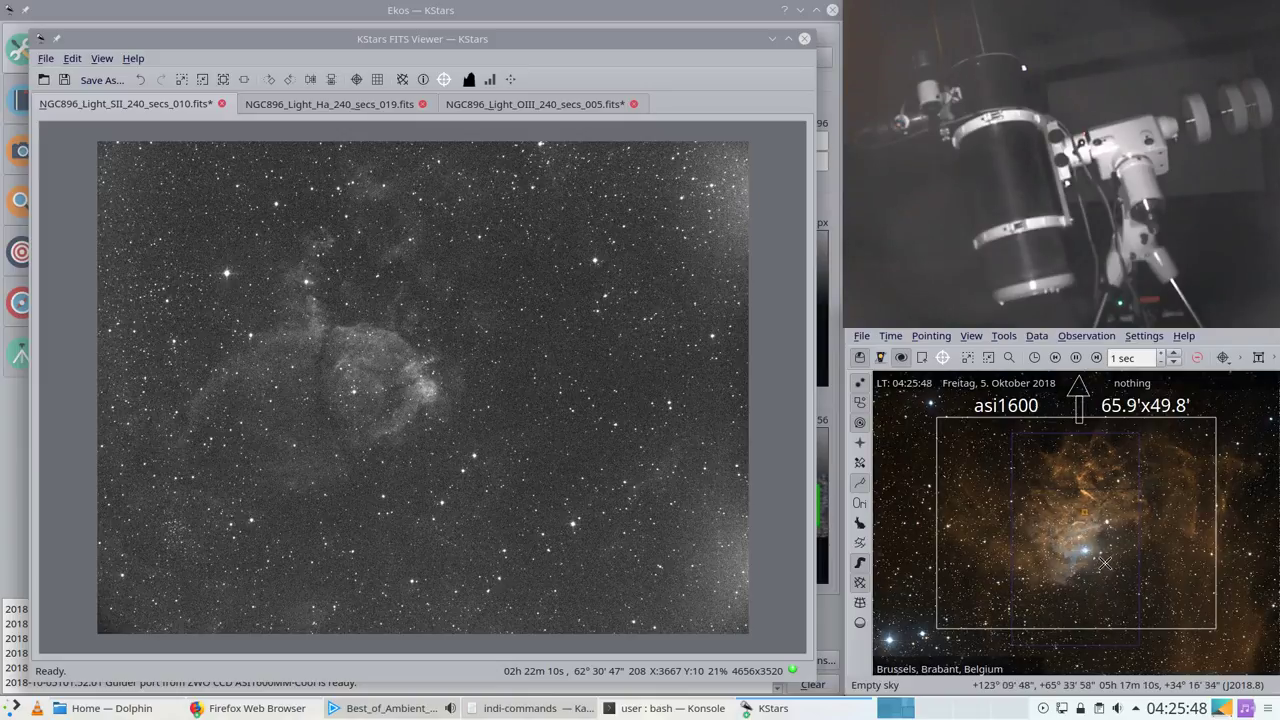
pyautogui.scroll(2, 1104, 563)
pyautogui.scroll(-2, 1116, 561)
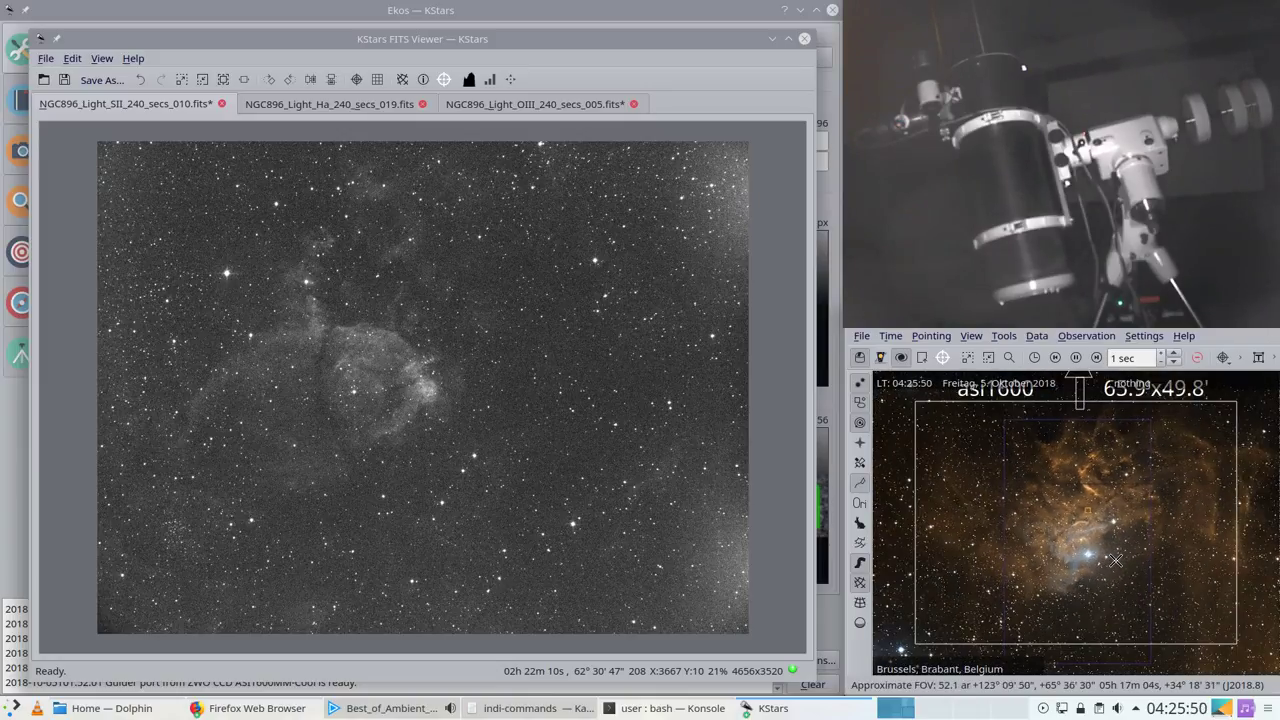
pyautogui.moveTo(1107, 543); pyautogui.dragTo(1106, 560)
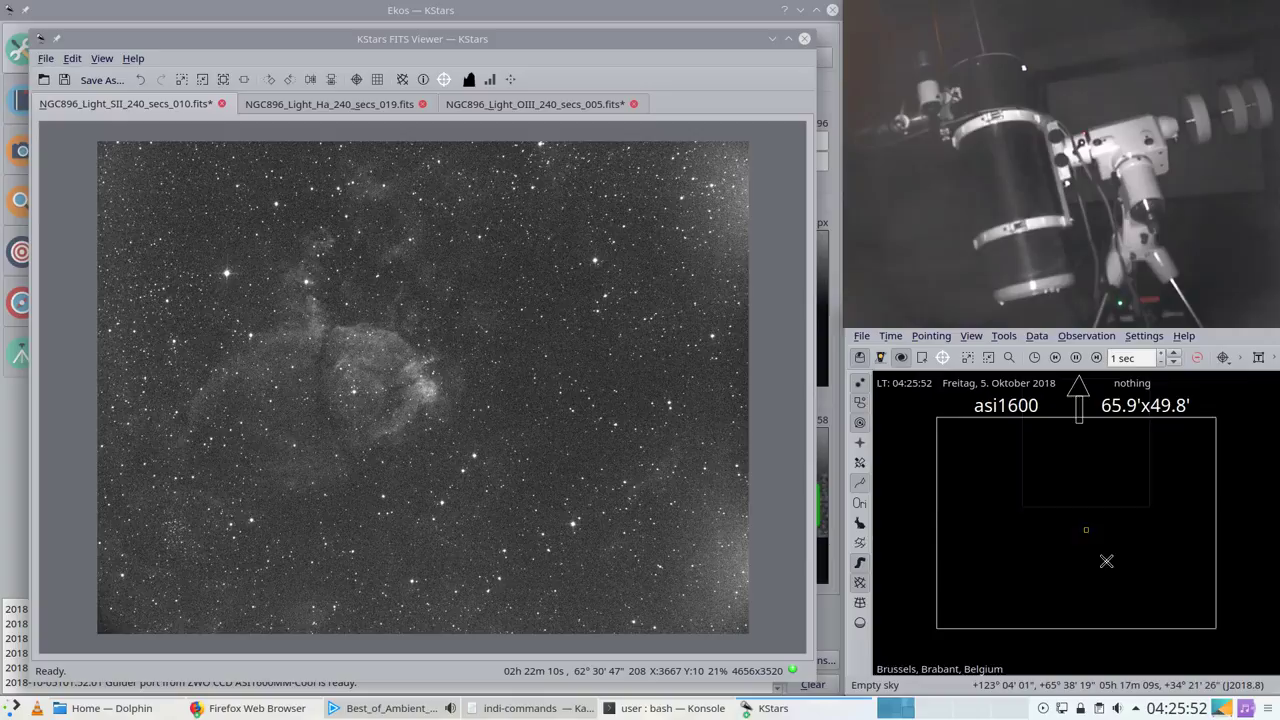
pyautogui.rightClick(1077, 528)
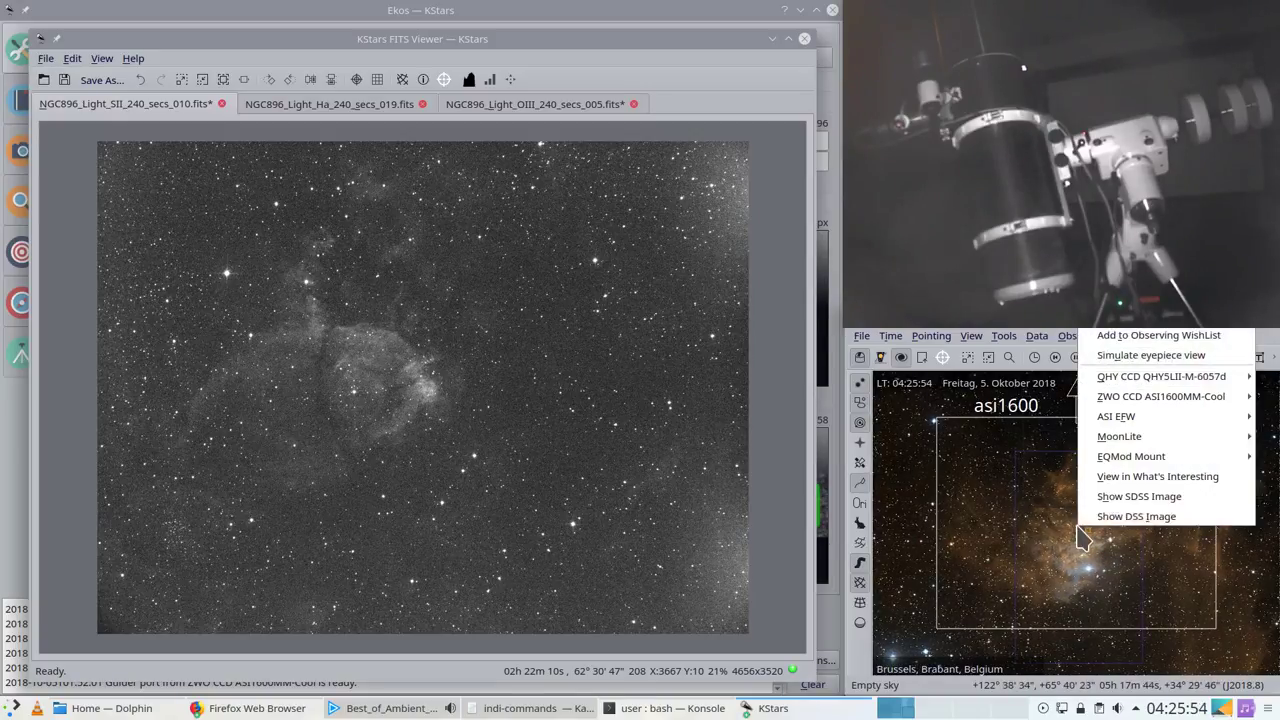
pyautogui.click(1061, 548)
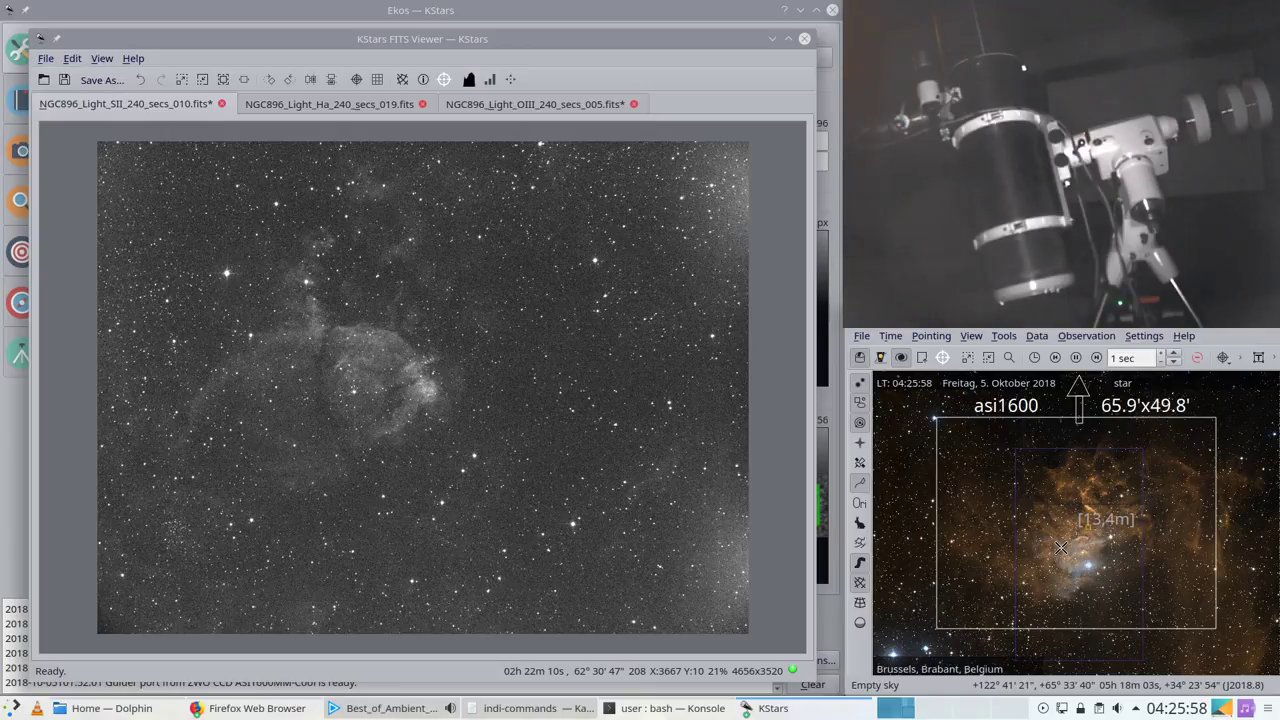
# Step: Scout the sky map from the framed nebula to the orange nebula near 05h 29m, +34° and inspect it up close
pyautogui.scroll(-2, 1061, 548)
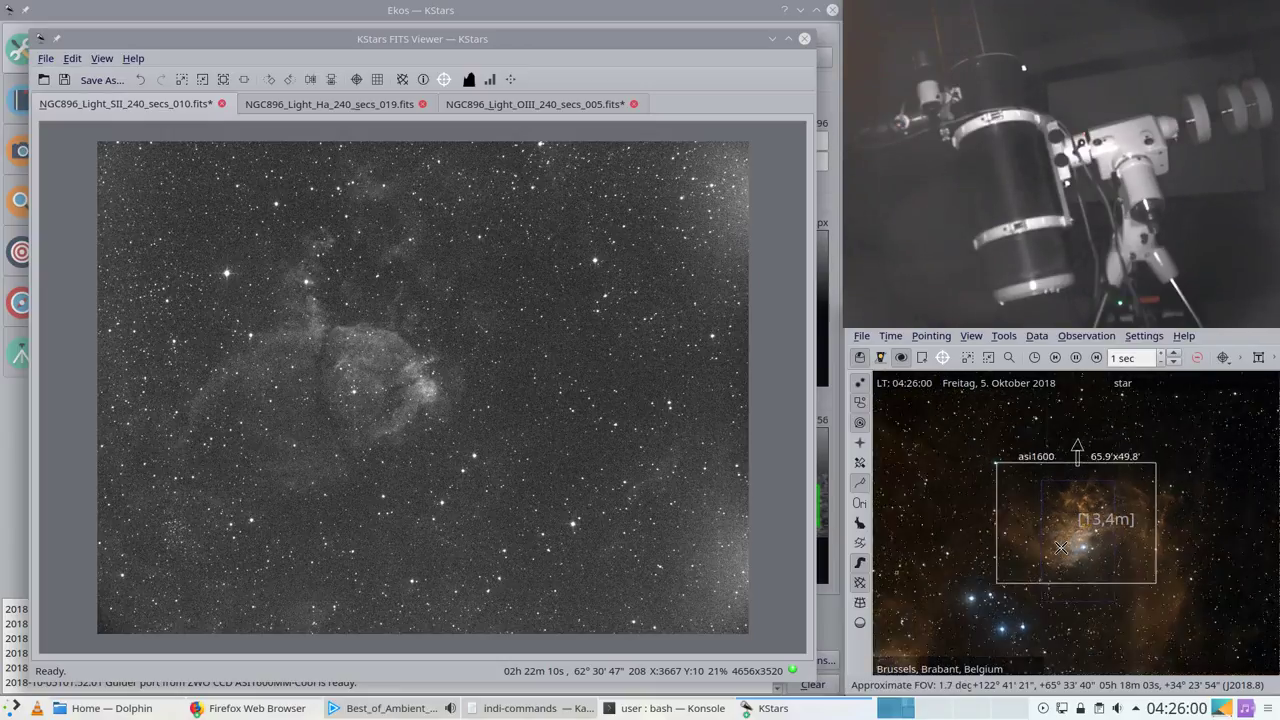
pyautogui.scroll(-2, 1061, 548)
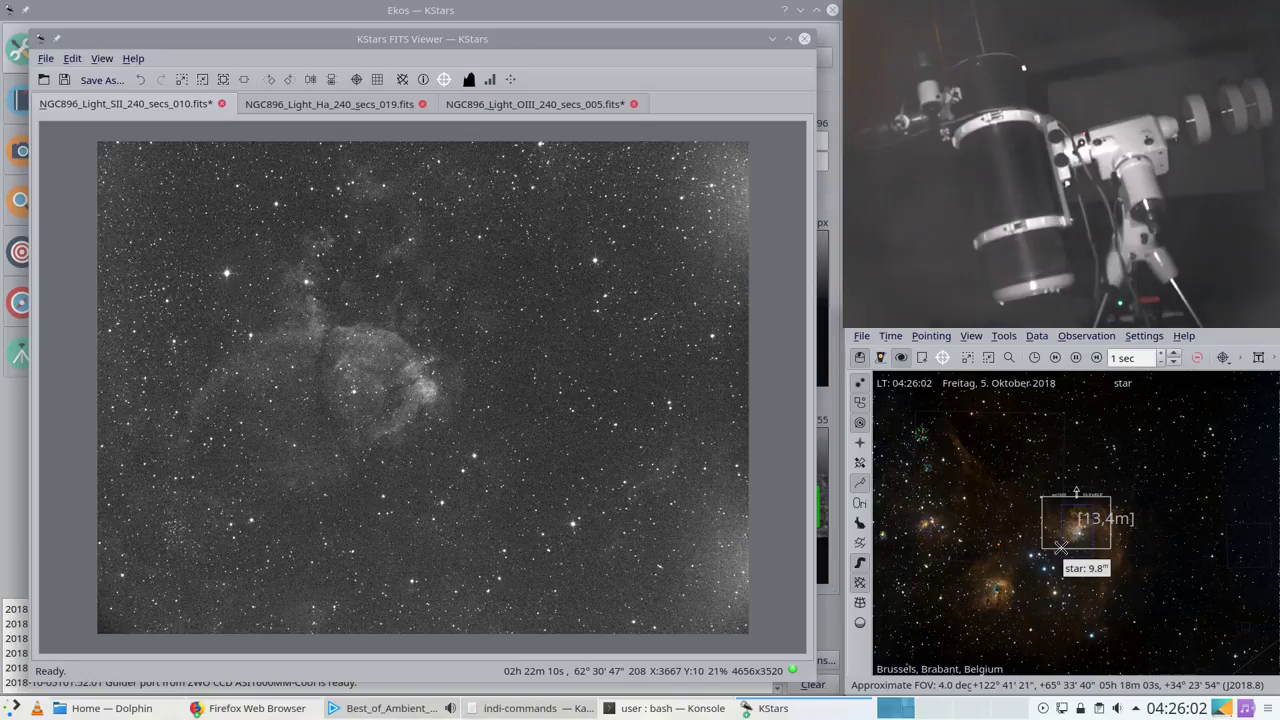
pyautogui.moveTo(1058, 550); pyautogui.dragTo(963, 485)
pyautogui.moveTo(1053, 478); pyautogui.dragTo(1080, 469)
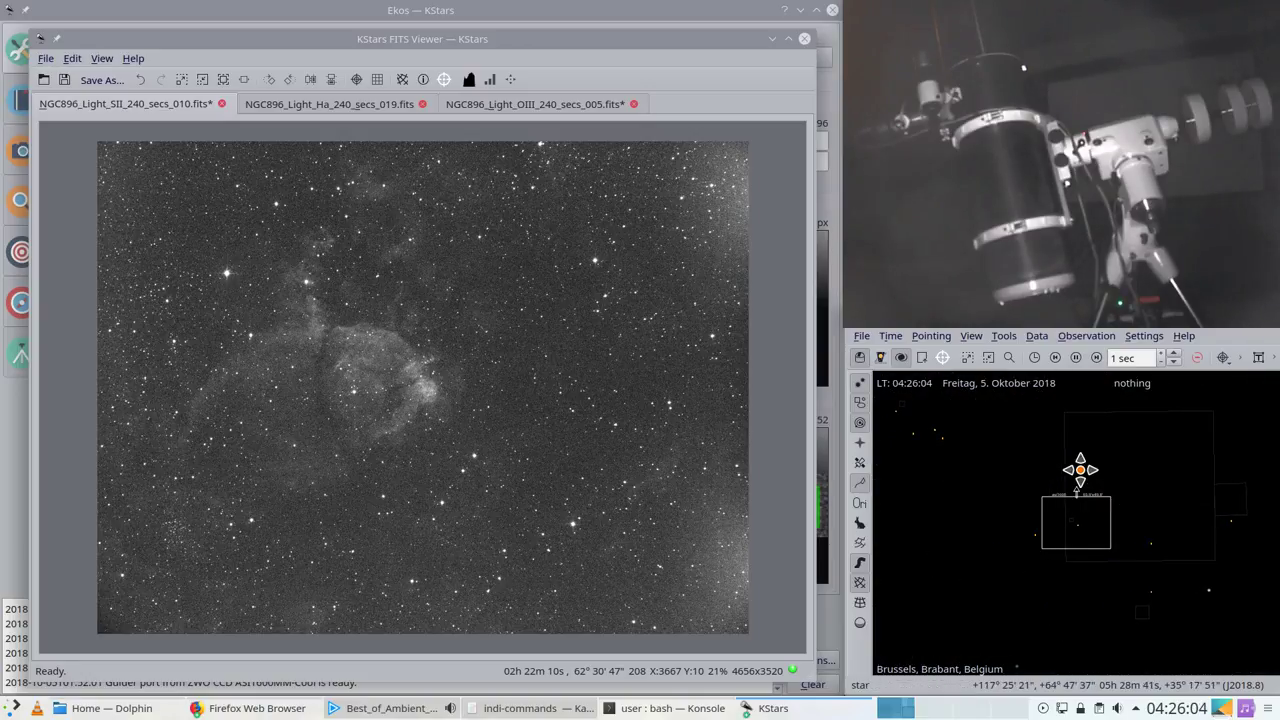
pyautogui.scroll(1, 1092, 534)
pyautogui.scroll(2, 1092, 534)
pyautogui.scroll(1, 1093, 539)
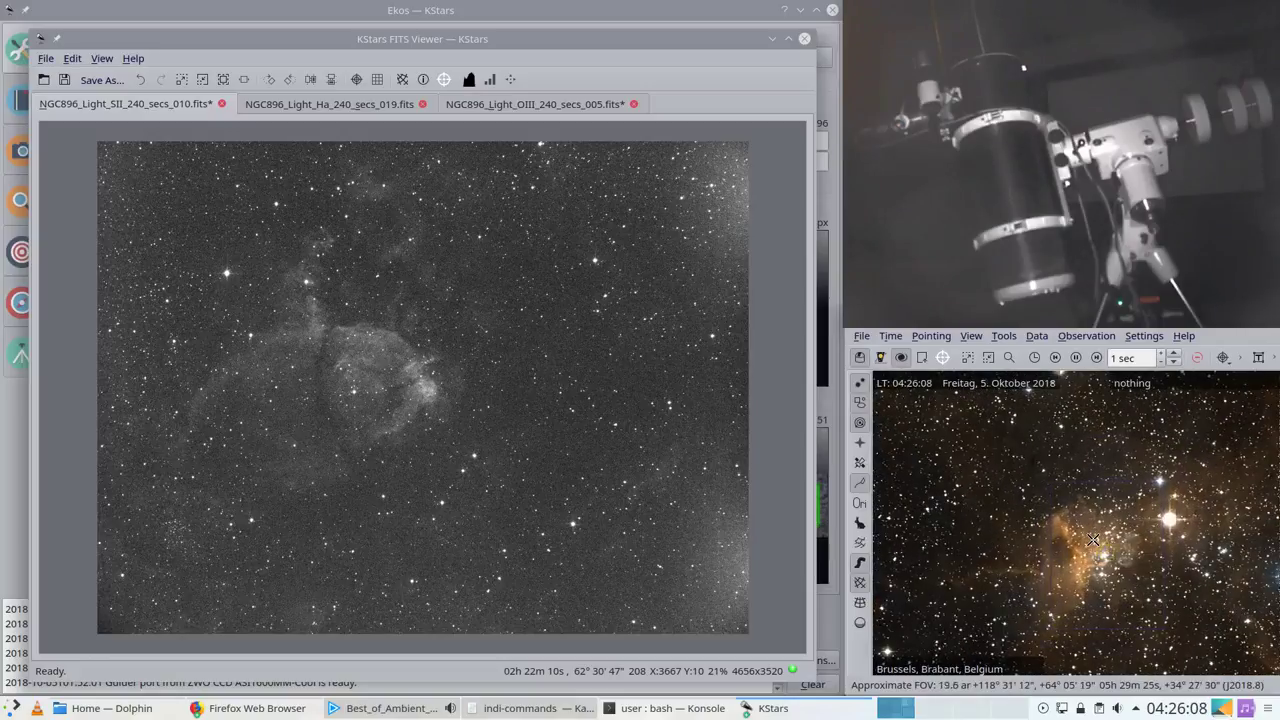
pyautogui.doubleClick(1093, 540)
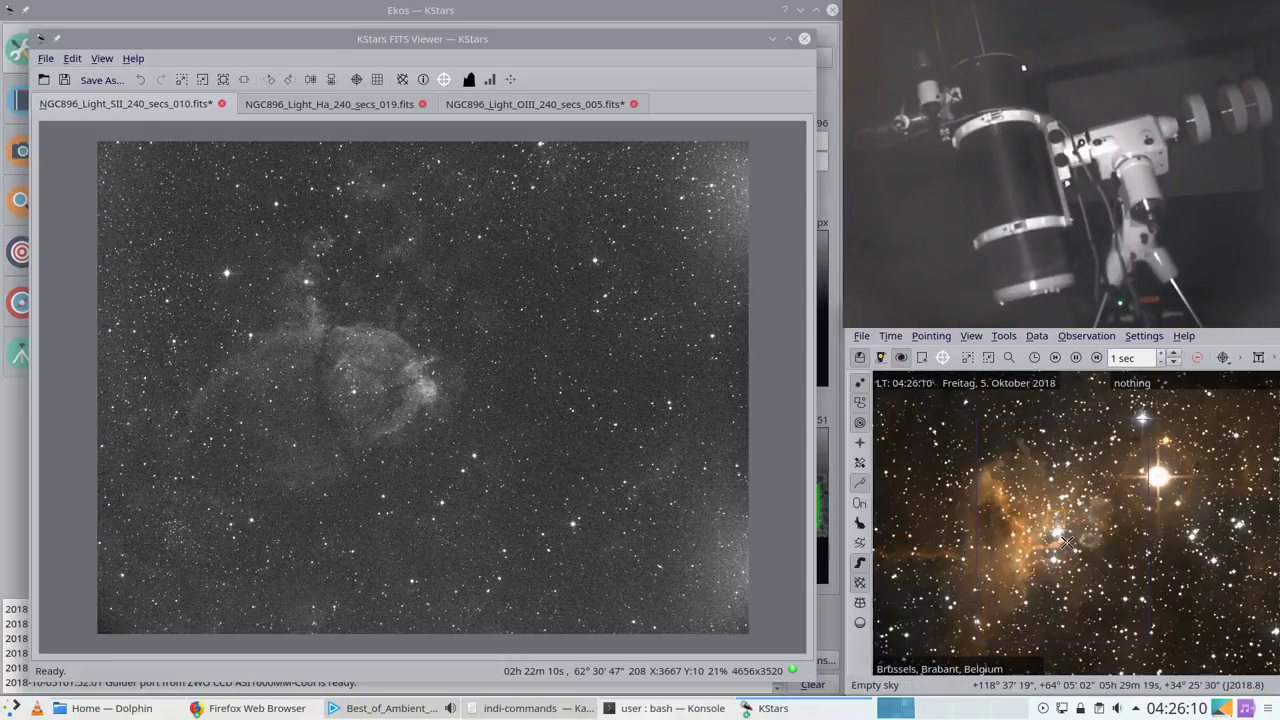
pyautogui.rightClick(1050, 500)
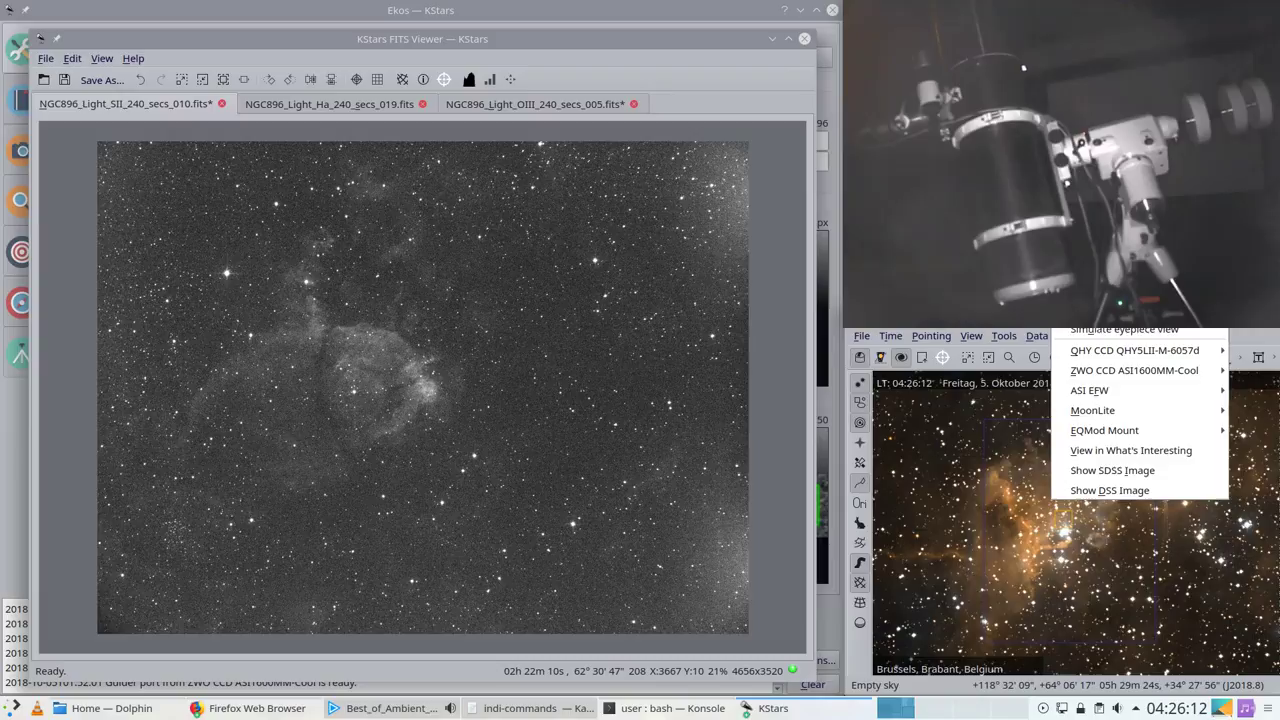
pyautogui.click(1110, 434)
pyautogui.moveTo(1197, 525); pyautogui.dragTo(946, 427)
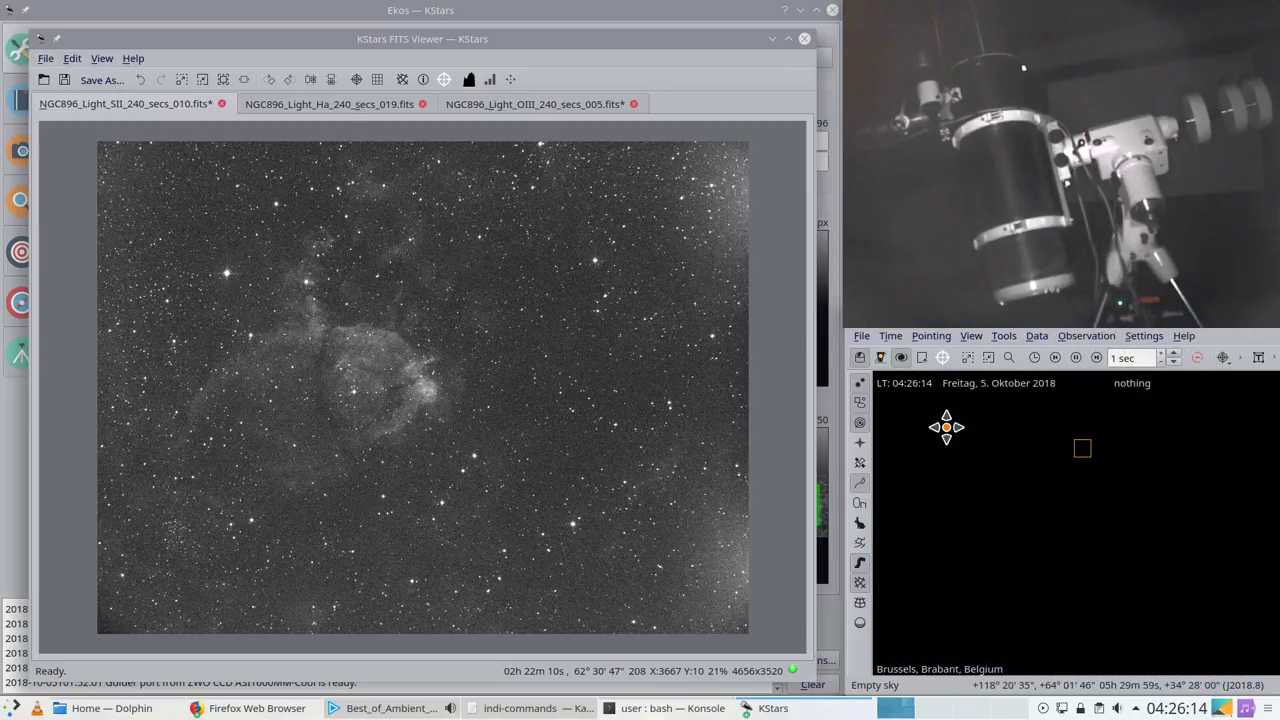
pyautogui.rightClick(1108, 527)
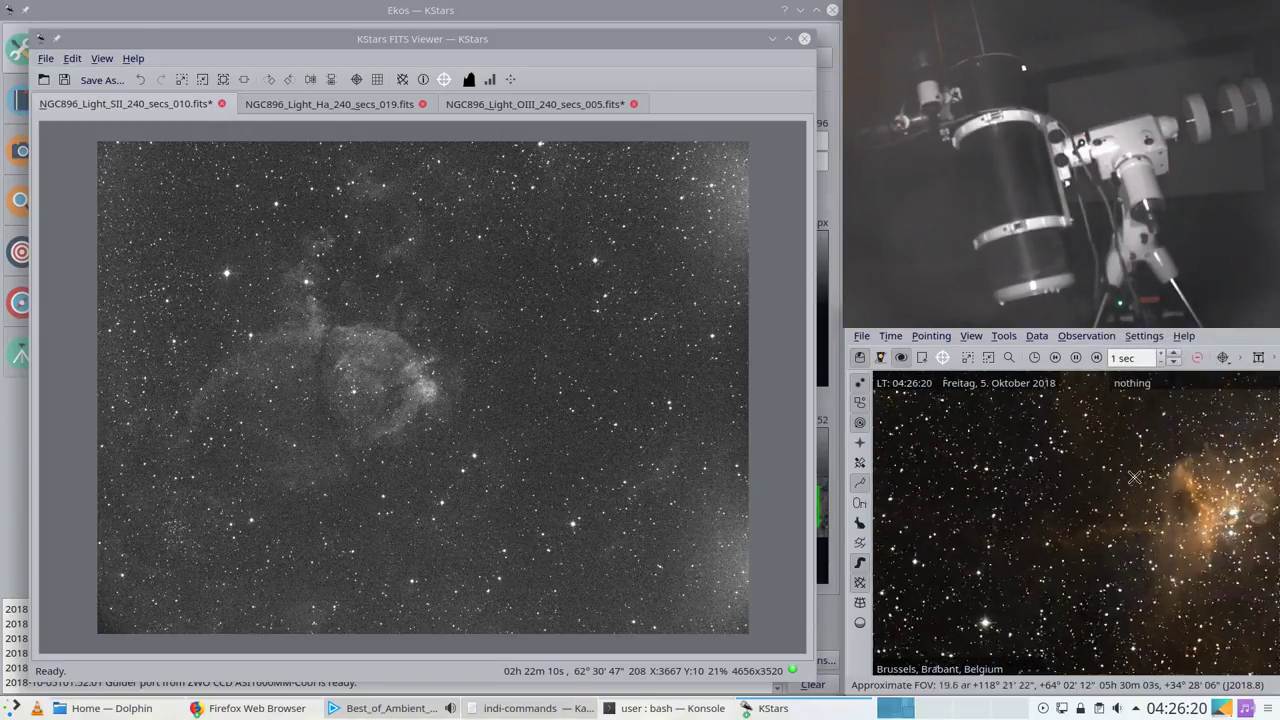
# Step: Centre the compact bright nebula near 05h 32m, +34° in the asi1600 field of view and inspect it up close
pyautogui.scroll(-3, 1134, 478)
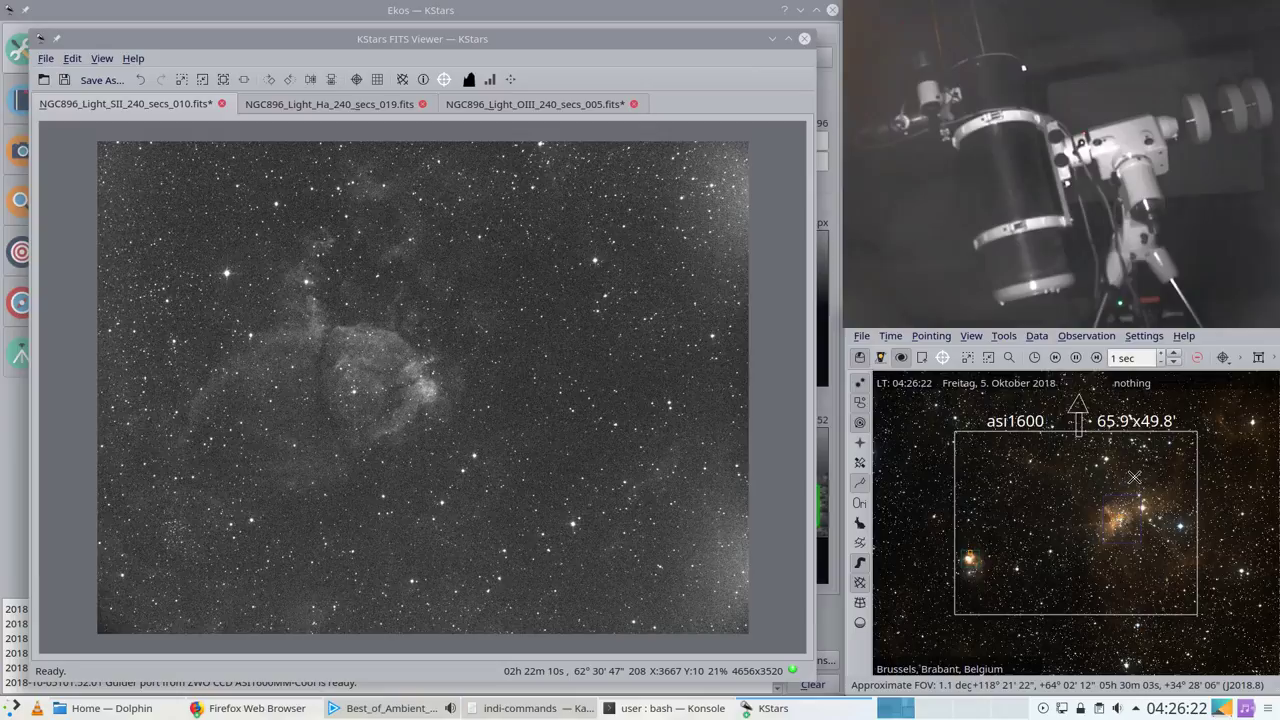
pyautogui.moveTo(1034, 548); pyautogui.dragTo(1147, 519)
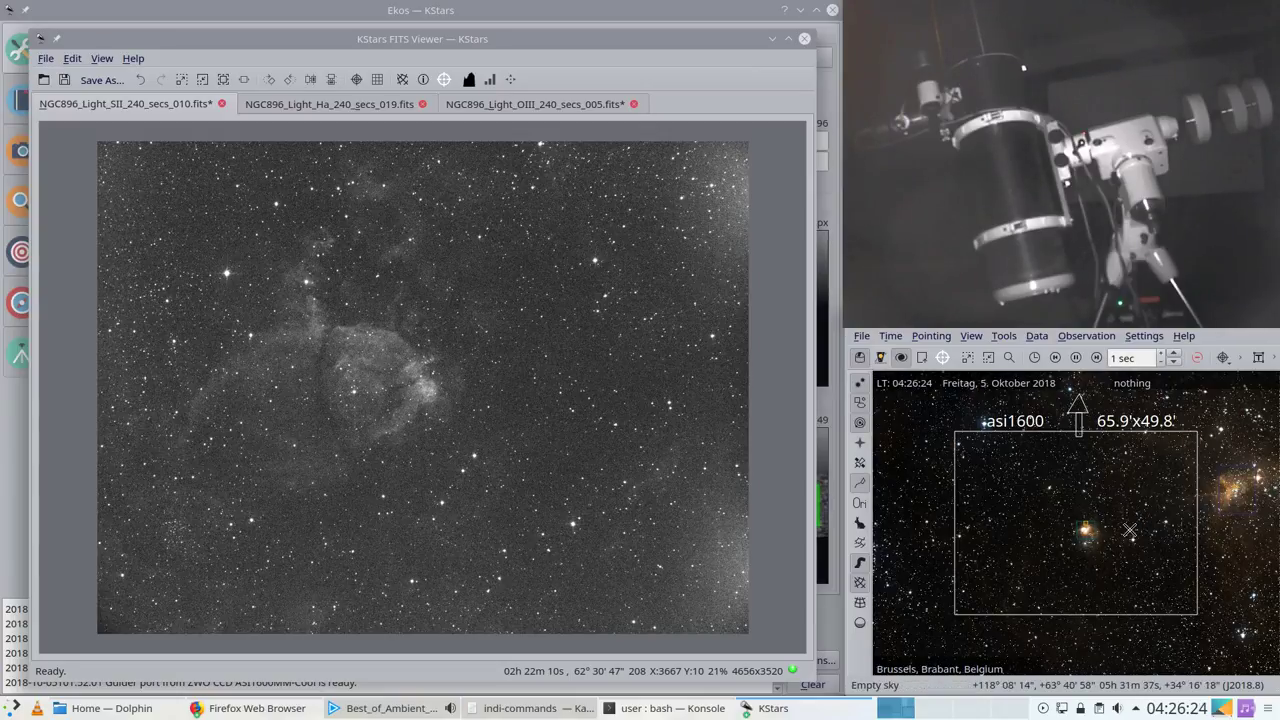
pyautogui.scroll(2, 1119, 533)
pyautogui.scroll(2, 1118, 548)
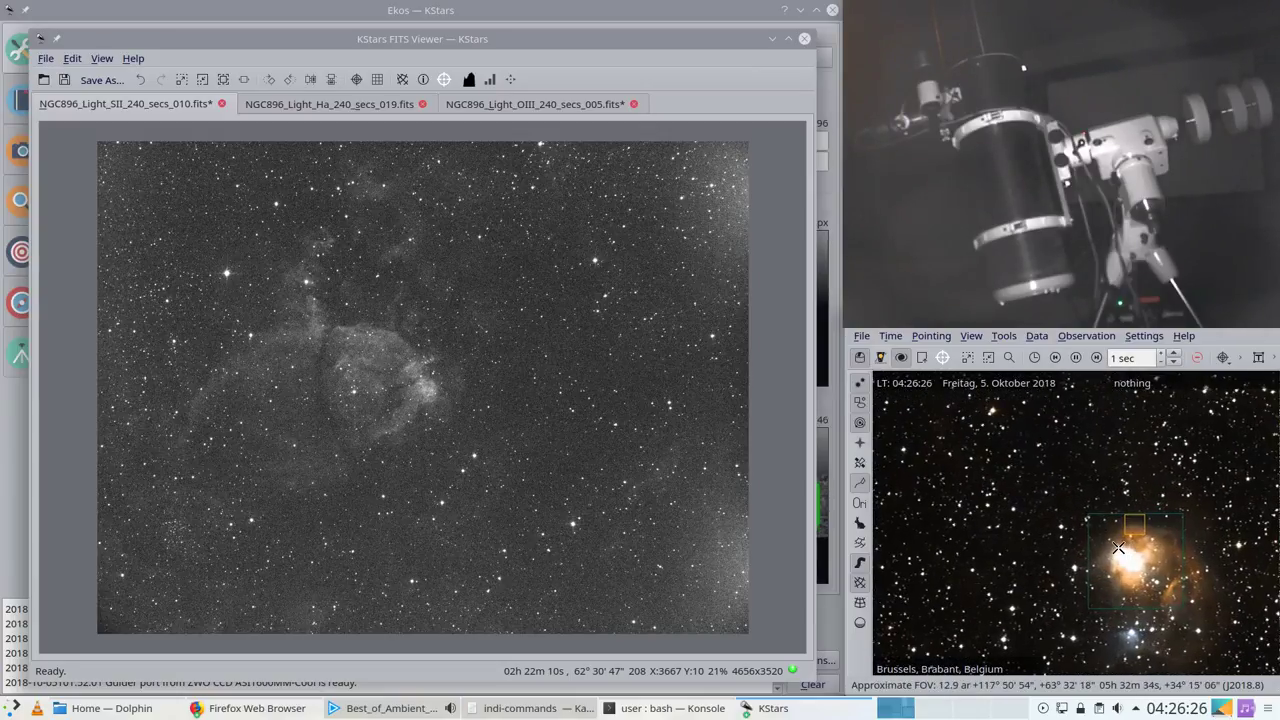
pyautogui.scroll(2, 1108, 538)
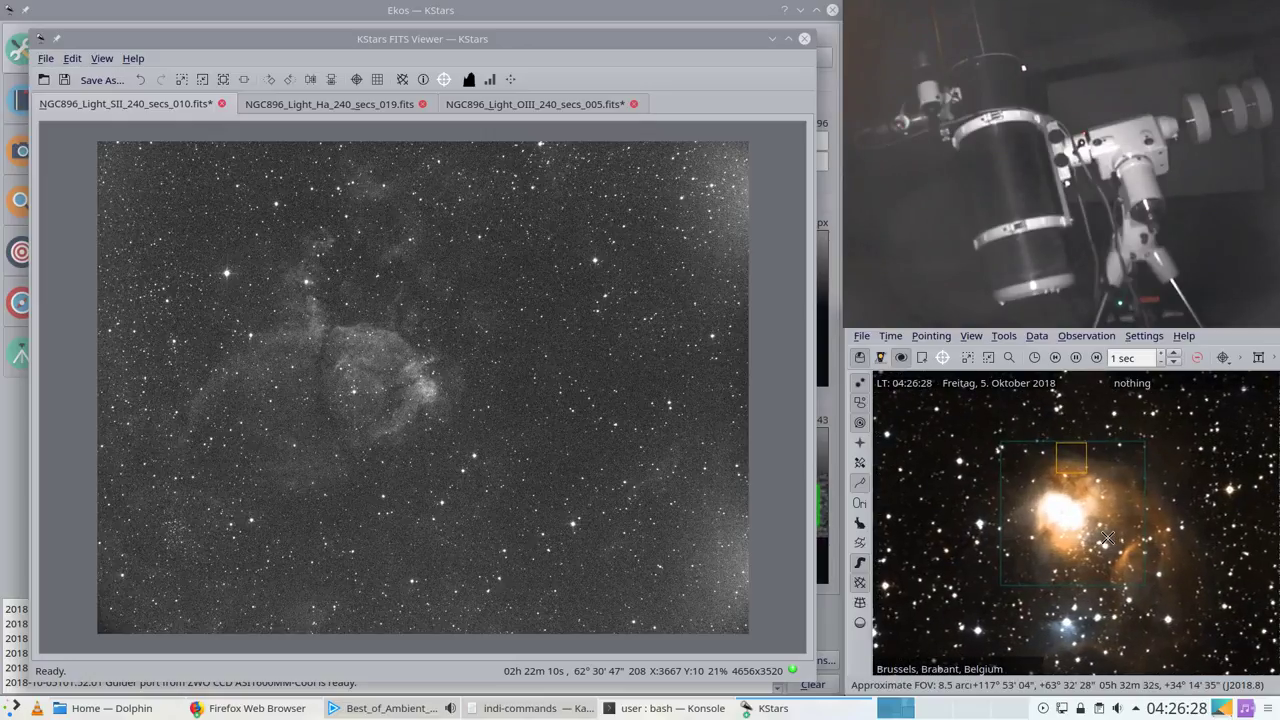
pyautogui.scroll(-3, 1108, 538)
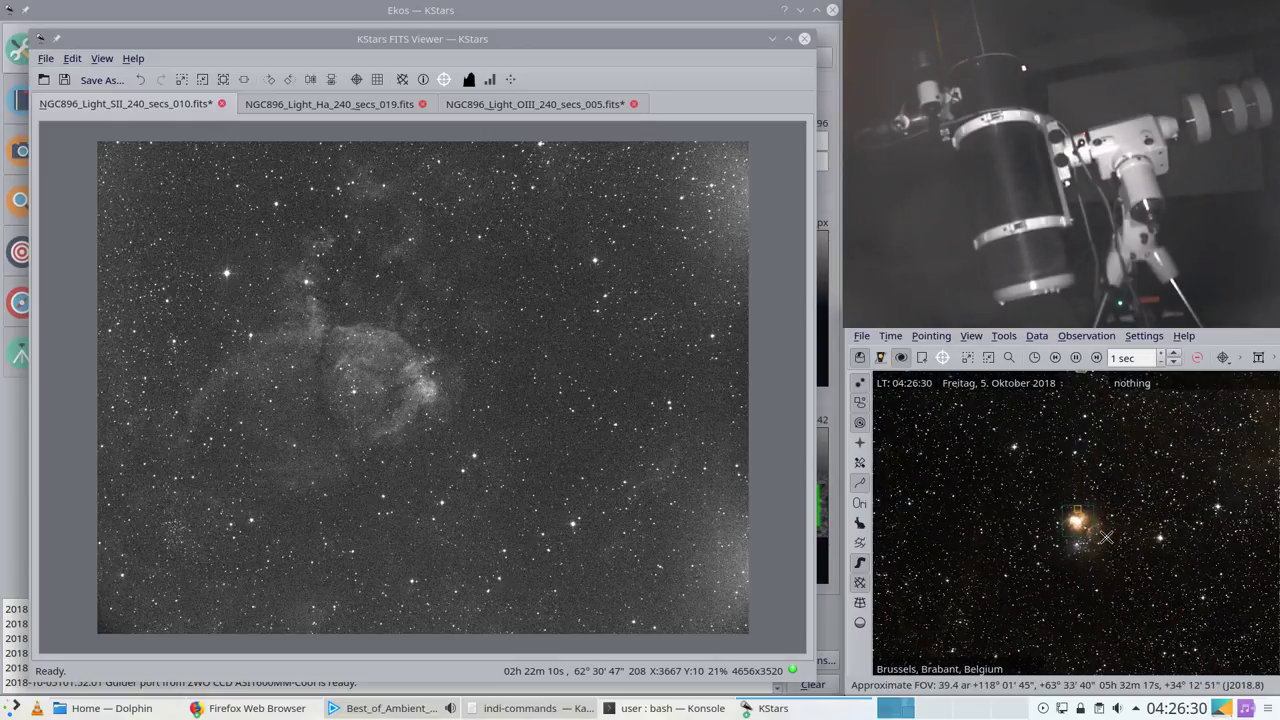
# Step: Survey the wider sky south of the Auriga nebulae and examine the bright nebula in Orion against the asi1600 field of view
pyautogui.scroll(-2, 1106, 537)
pyautogui.scroll(-4, 1135, 530)
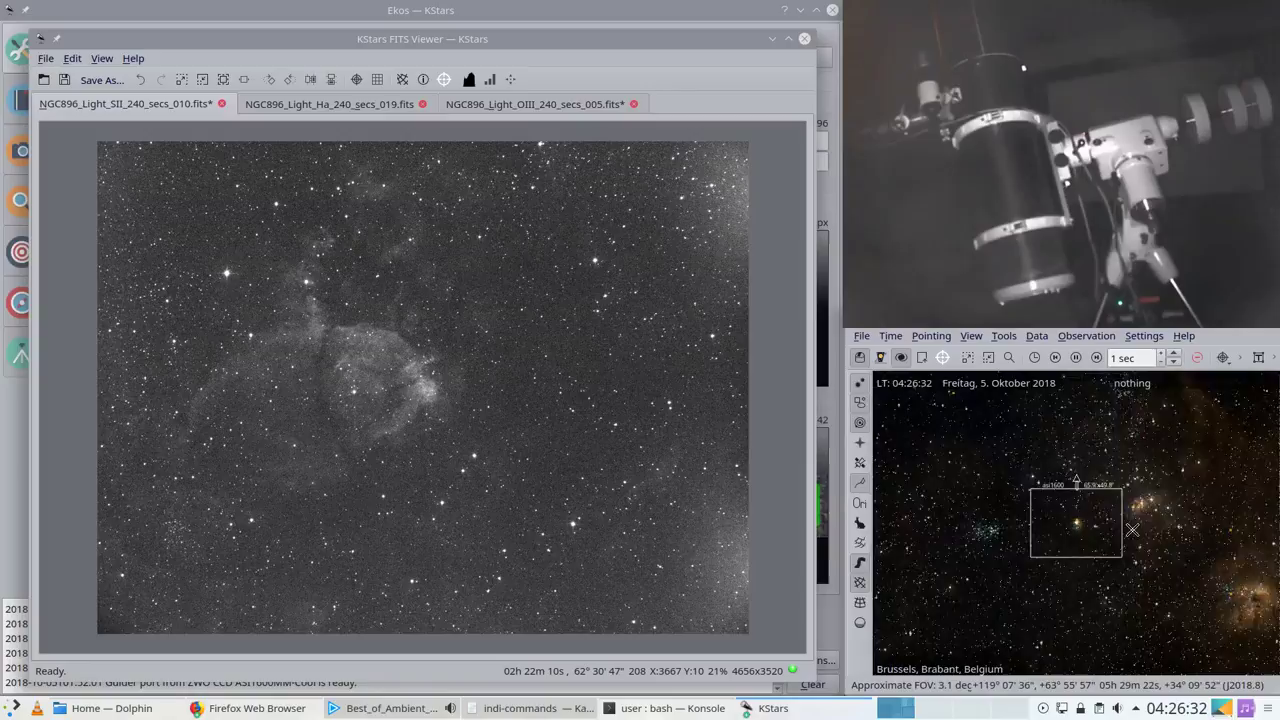
pyautogui.scroll(-1, 1133, 530)
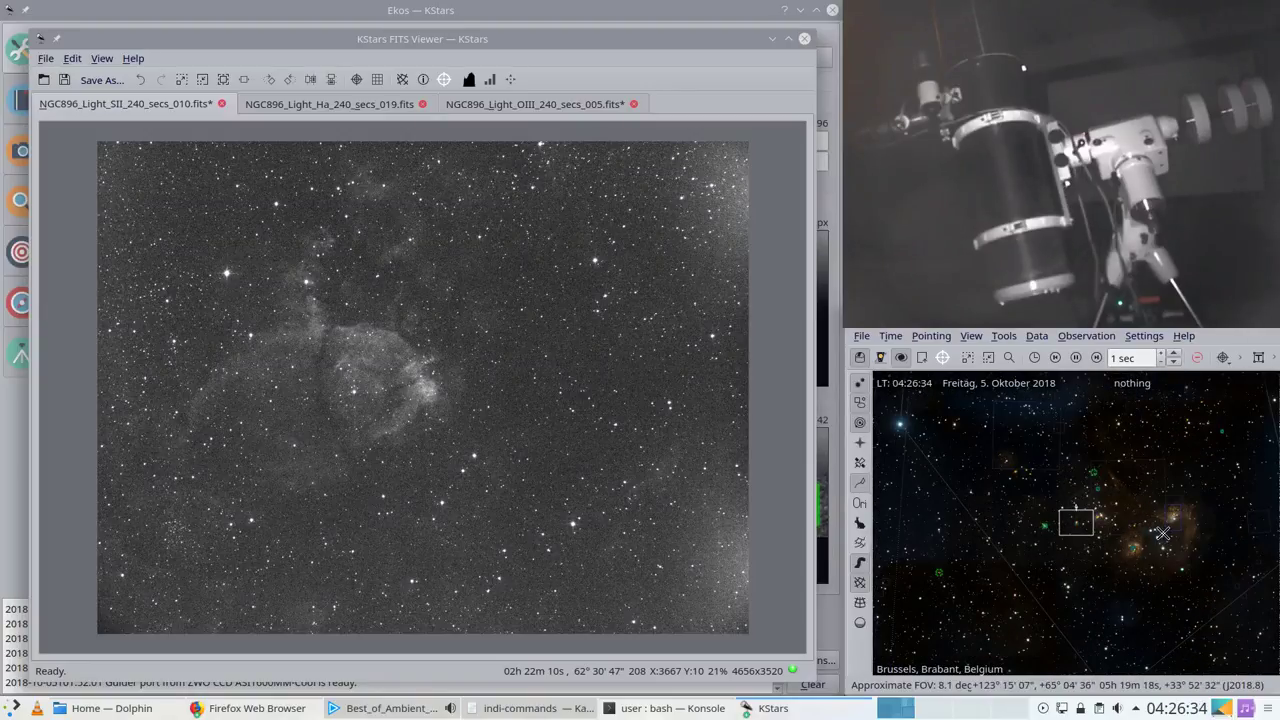
pyautogui.moveTo(1162, 533); pyautogui.dragTo(1137, 525)
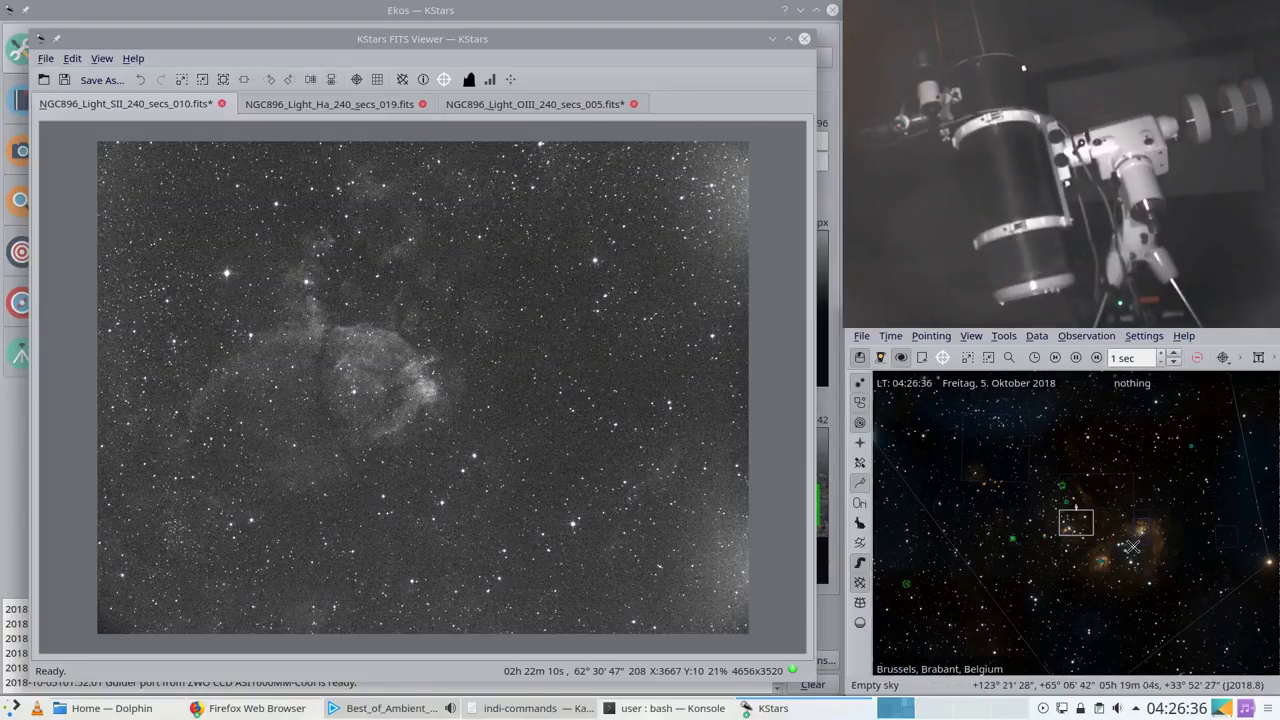
pyautogui.moveTo(1037, 505); pyautogui.dragTo(1050, 508)
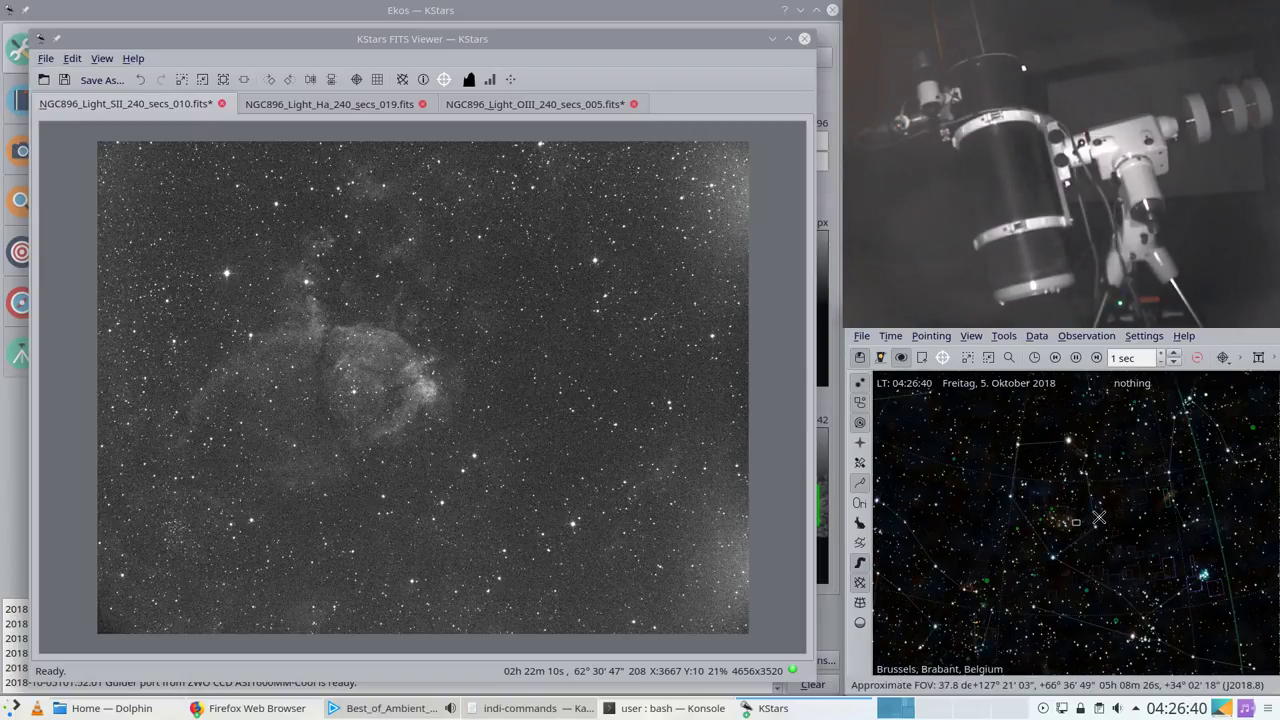
pyautogui.scroll(-2, 1099, 518)
pyautogui.moveTo(1064, 585); pyautogui.dragTo(1114, 494)
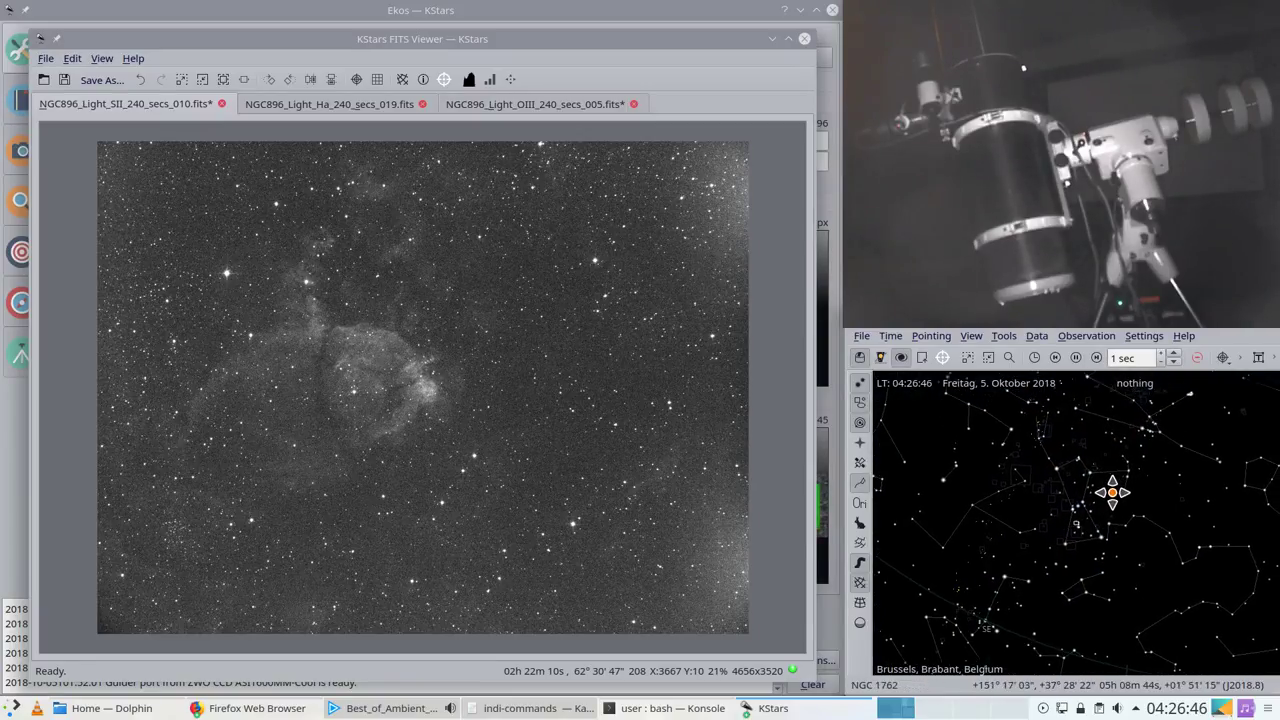
pyautogui.scroll(3, 1078, 540)
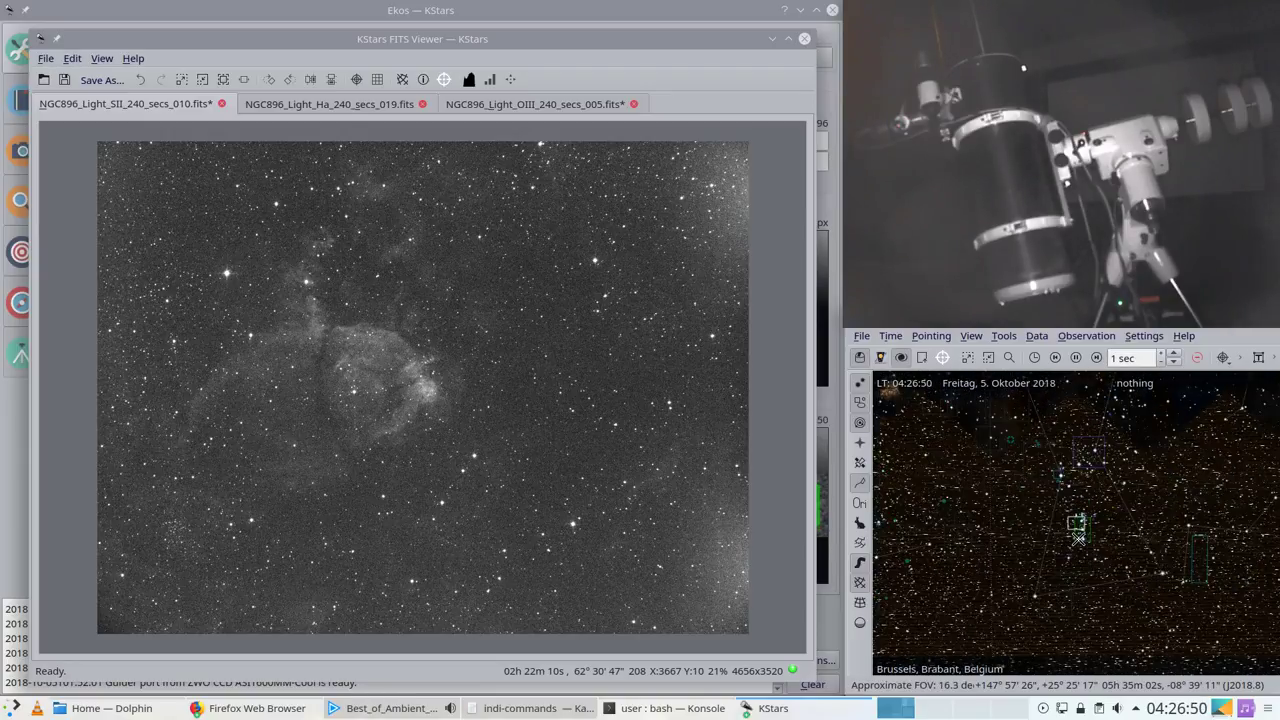
pyautogui.scroll(6, 1078, 540)
pyautogui.scroll(-3, 1078, 540)
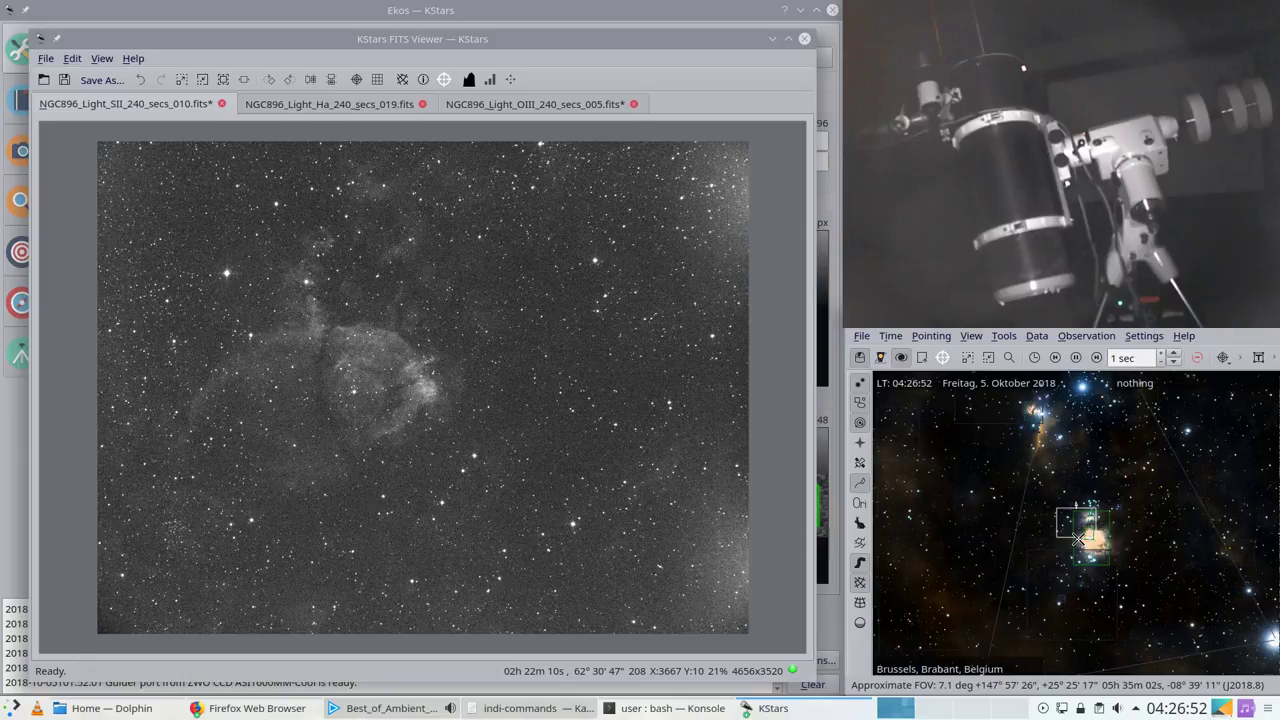
pyautogui.scroll(-2, 1078, 538)
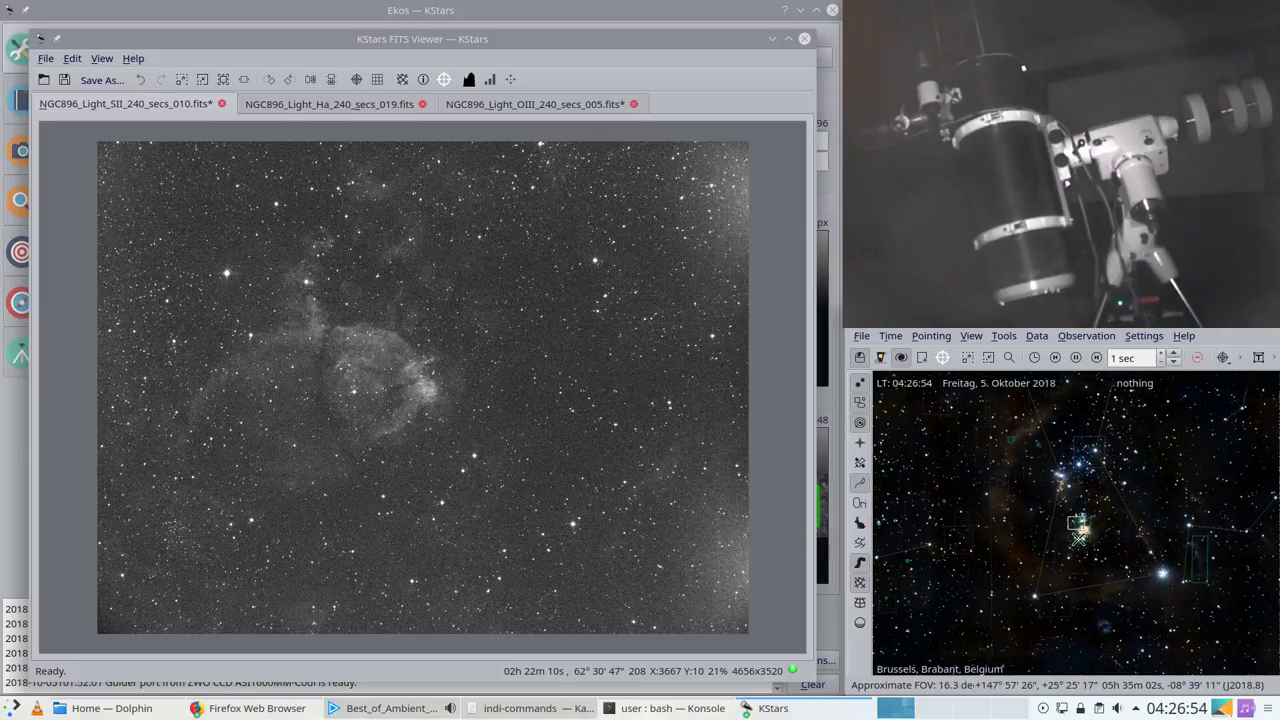
pyautogui.scroll(-1, 1078, 538)
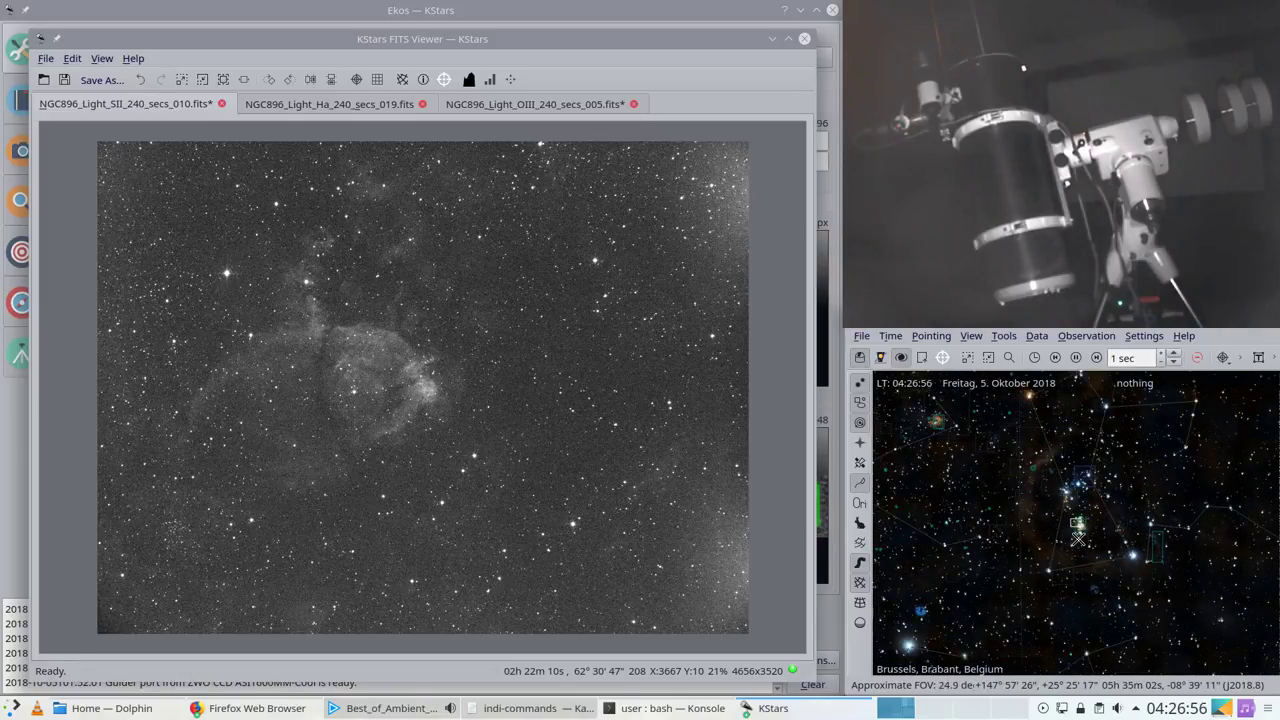
# Step: Scout the sky map east of Orion past β Monocerotis and examine the long reddish nebula near 07h 09m, -10°
pyautogui.moveTo(965, 479)
pyautogui.mouseDown()
pyautogui.moveTo(1050, 540)
pyautogui.moveTo(1092, 468)
pyautogui.mouseUp()
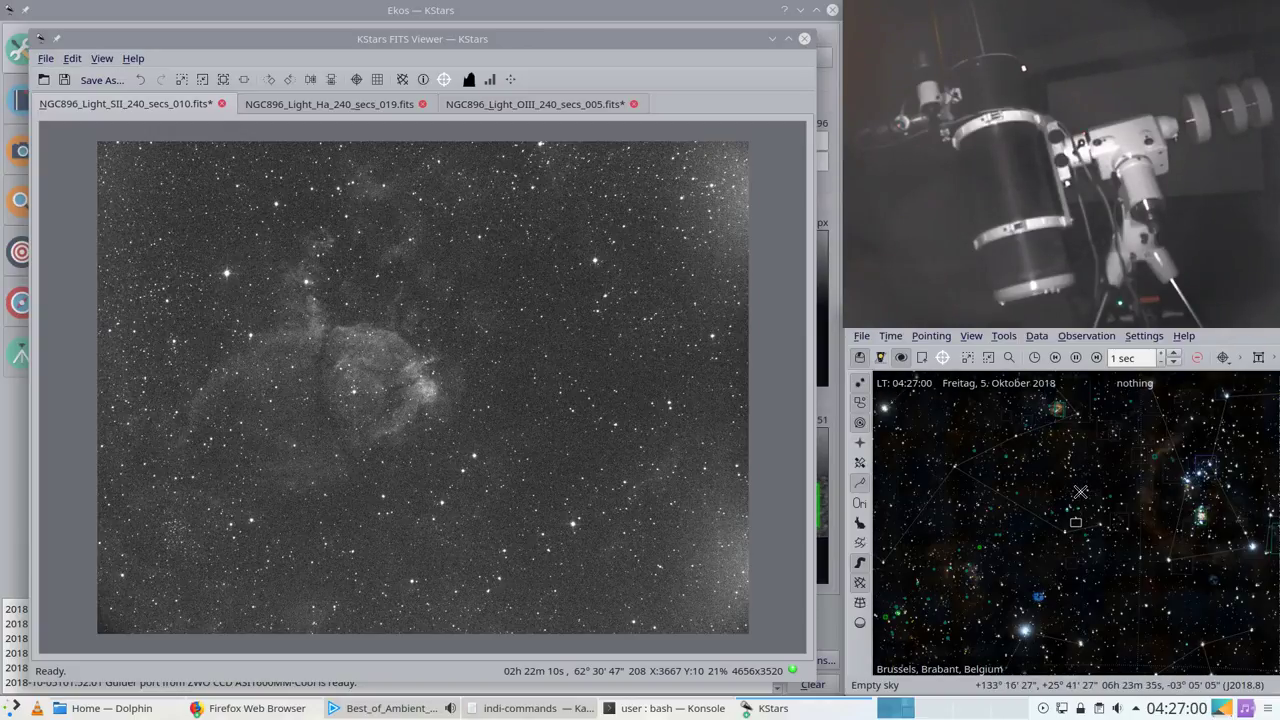
pyautogui.moveTo(1080, 516)
pyautogui.mouseDown()
pyautogui.moveTo(1123, 509)
pyautogui.moveTo(1163, 476)
pyautogui.mouseUp()
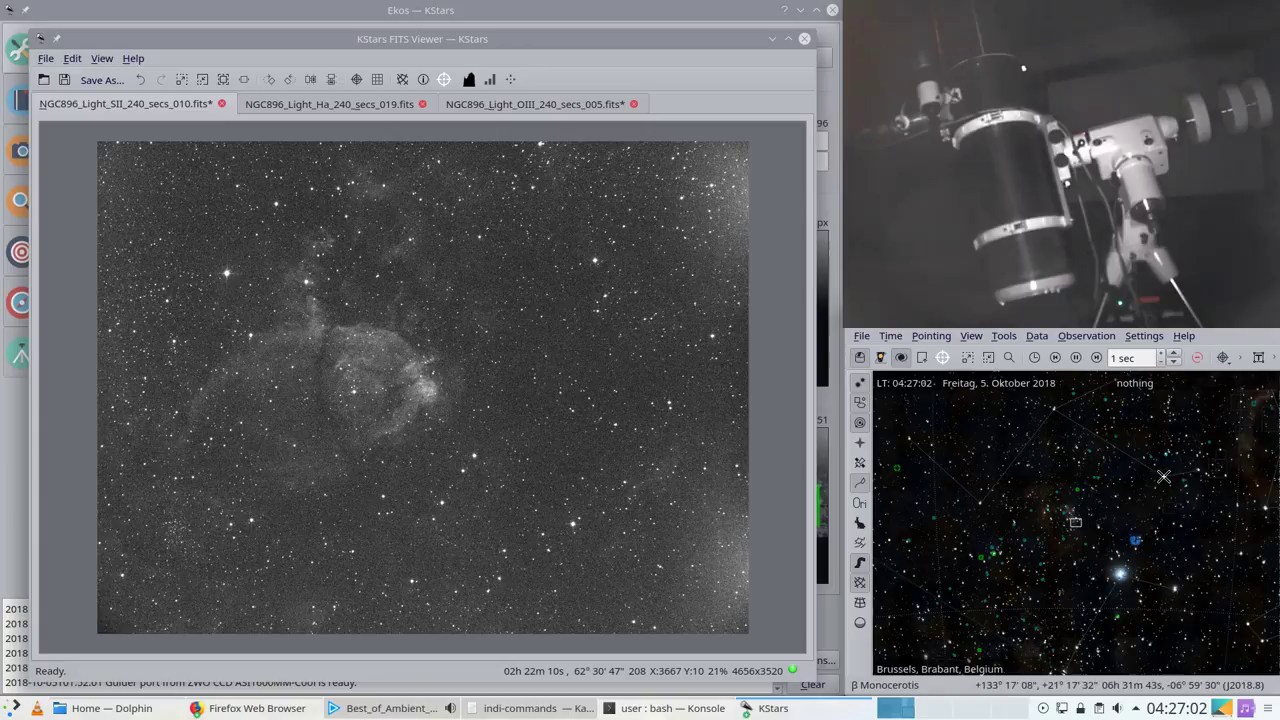
pyautogui.scroll(5, 1112, 517)
pyautogui.moveTo(971, 457); pyautogui.dragTo(1123, 520)
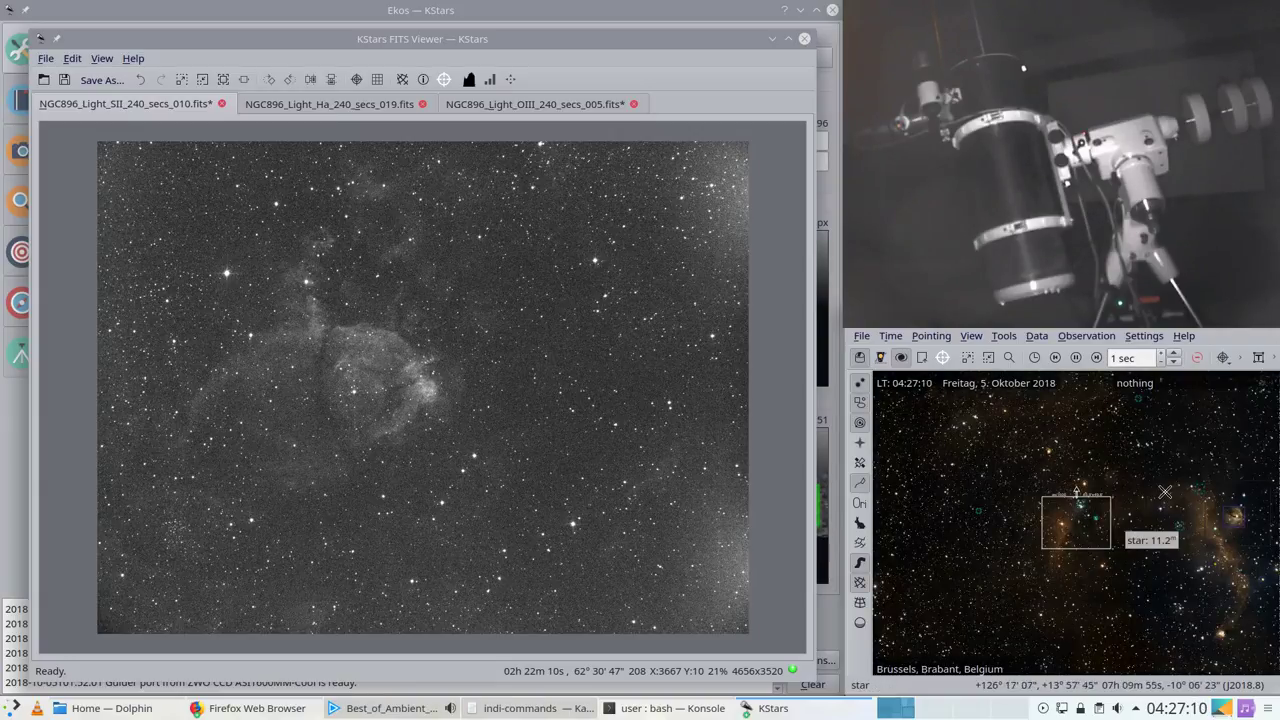
# Step: Scout the sky map back north and frame the round orange nebula near 06h 16m, +22° inside the asi1600 field of view
pyautogui.scroll(-3, 1104, 489)
pyautogui.scroll(-8, 1104, 489)
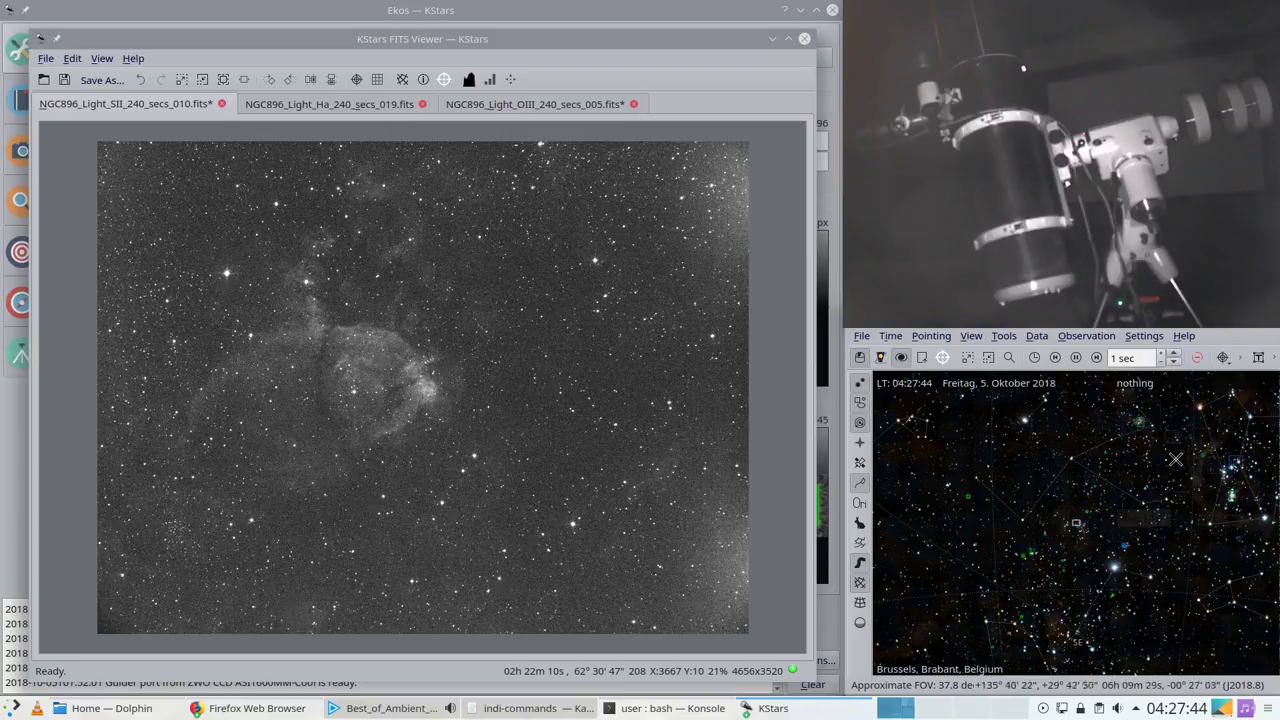
pyautogui.scroll(-3, 1170, 466)
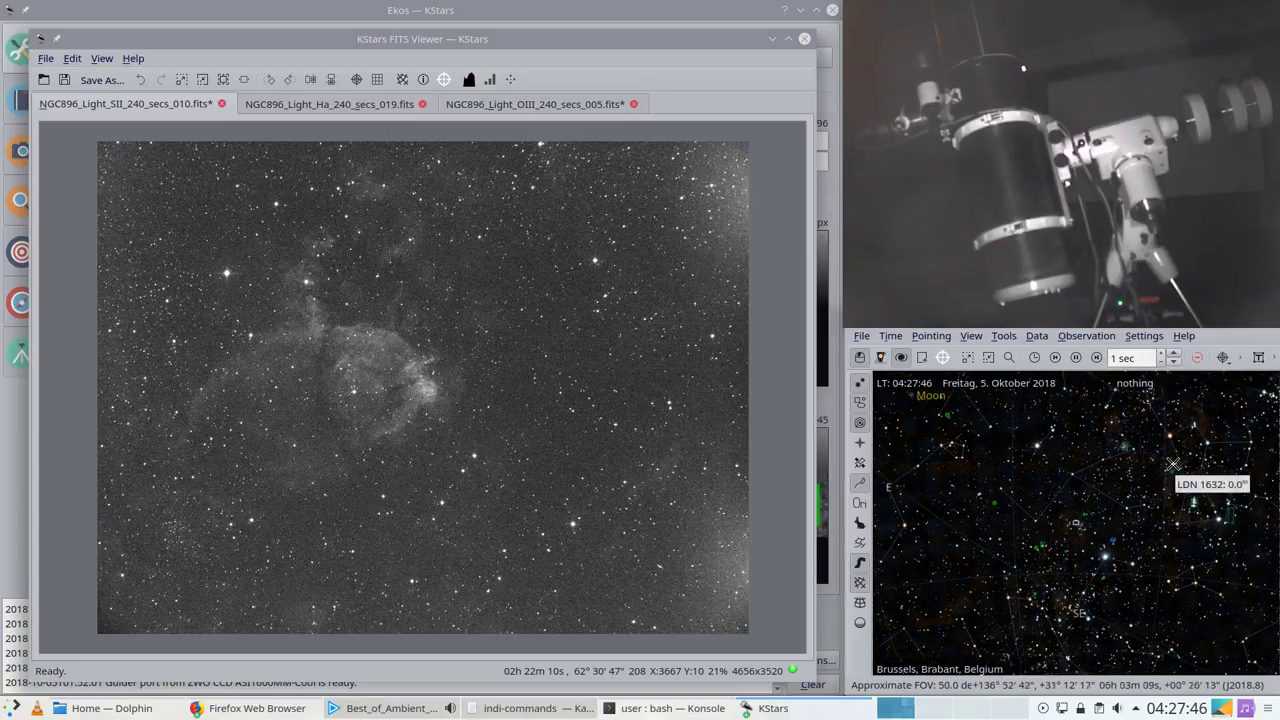
pyautogui.moveTo(1172, 464)
pyautogui.mouseDown()
pyautogui.moveTo(1143, 491)
pyautogui.moveTo(1141, 518)
pyautogui.mouseUp()
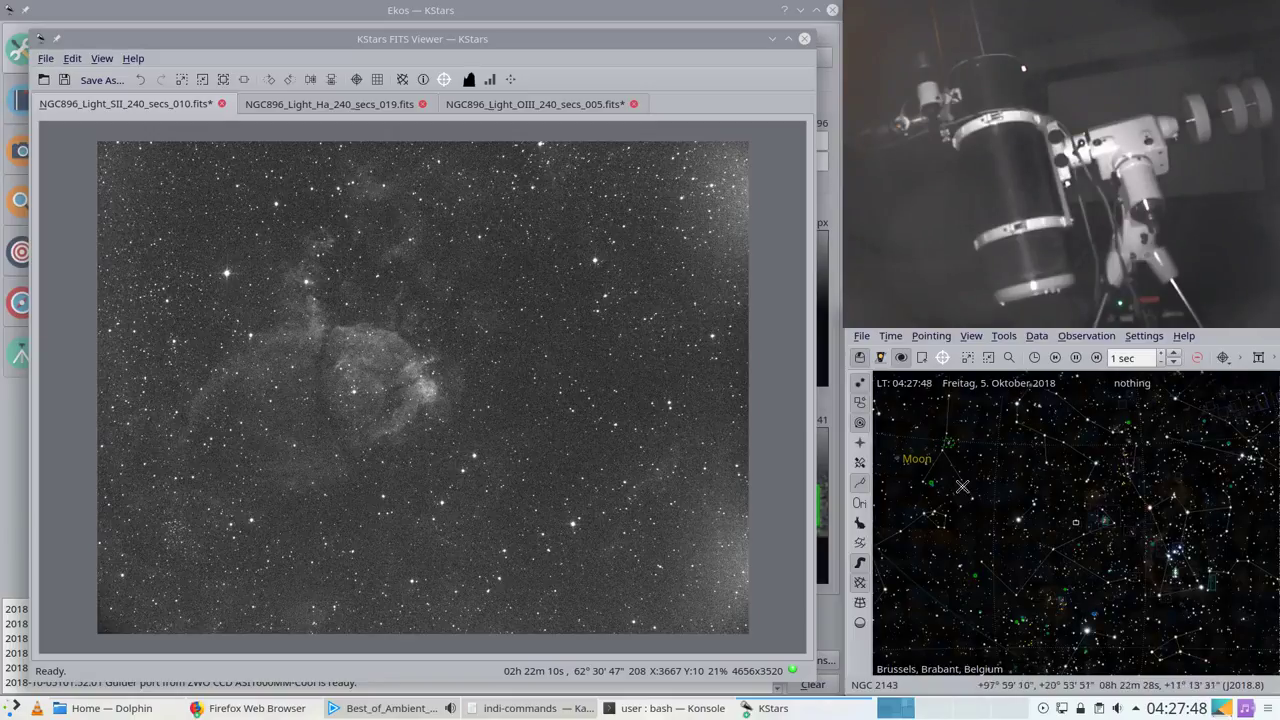
pyautogui.moveTo(1090, 455)
pyautogui.mouseDown()
pyautogui.moveTo(1108, 451)
pyautogui.moveTo(1071, 514)
pyautogui.mouseUp()
pyautogui.moveTo(1168, 474)
pyautogui.mouseDown()
pyautogui.moveTo(1123, 506)
pyautogui.moveTo(1094, 460)
pyautogui.moveTo(1071, 516)
pyautogui.mouseUp()
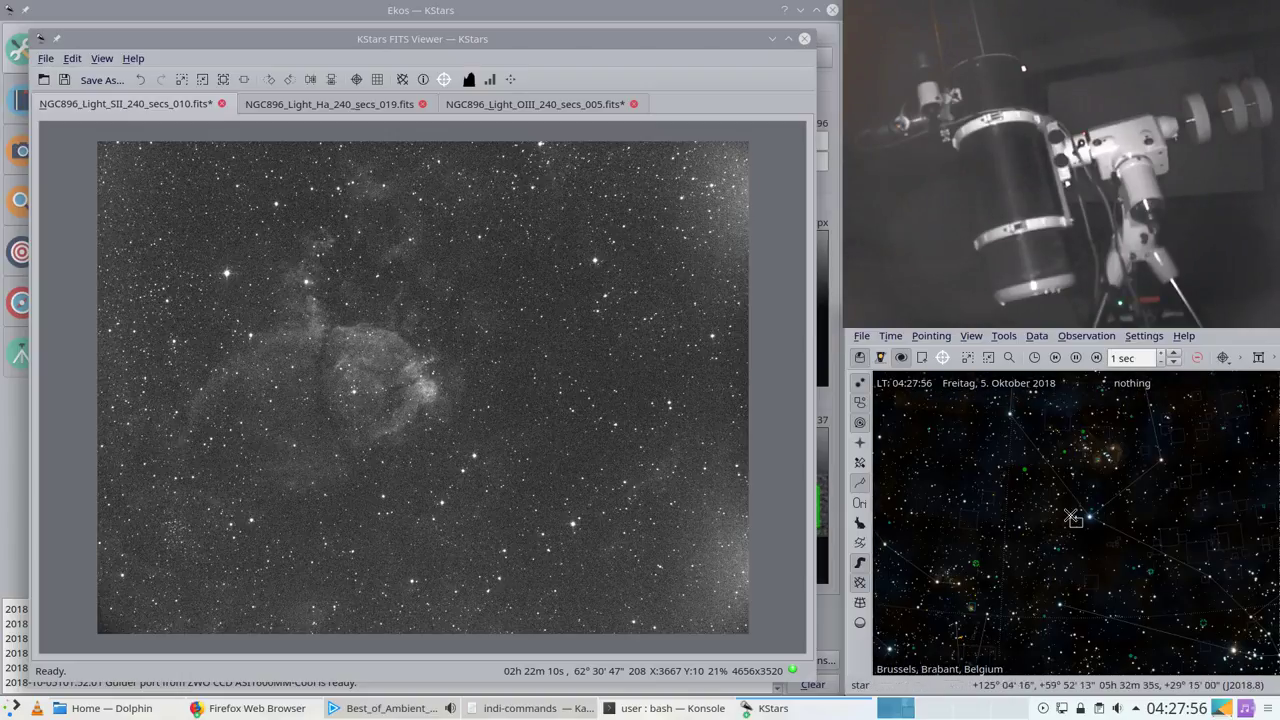
pyautogui.scroll(2, 1107, 523)
pyautogui.scroll(1, 1107, 523)
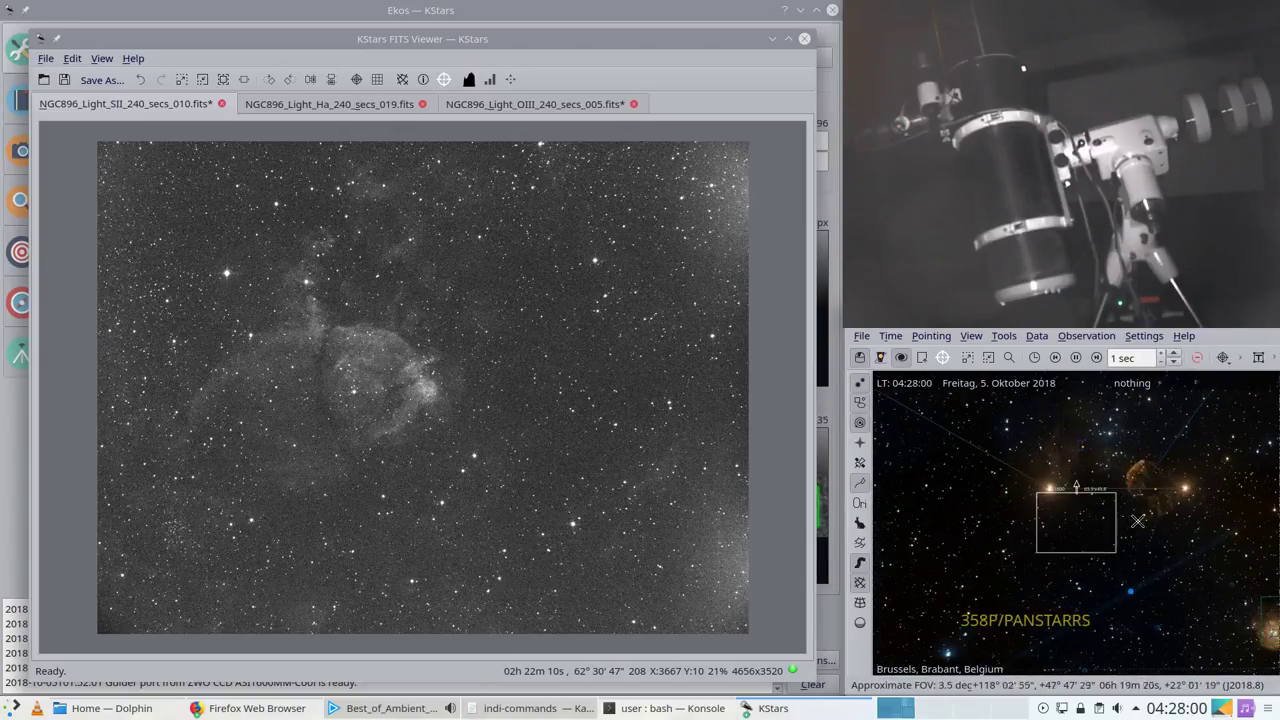
pyautogui.scroll(4, 1126, 541)
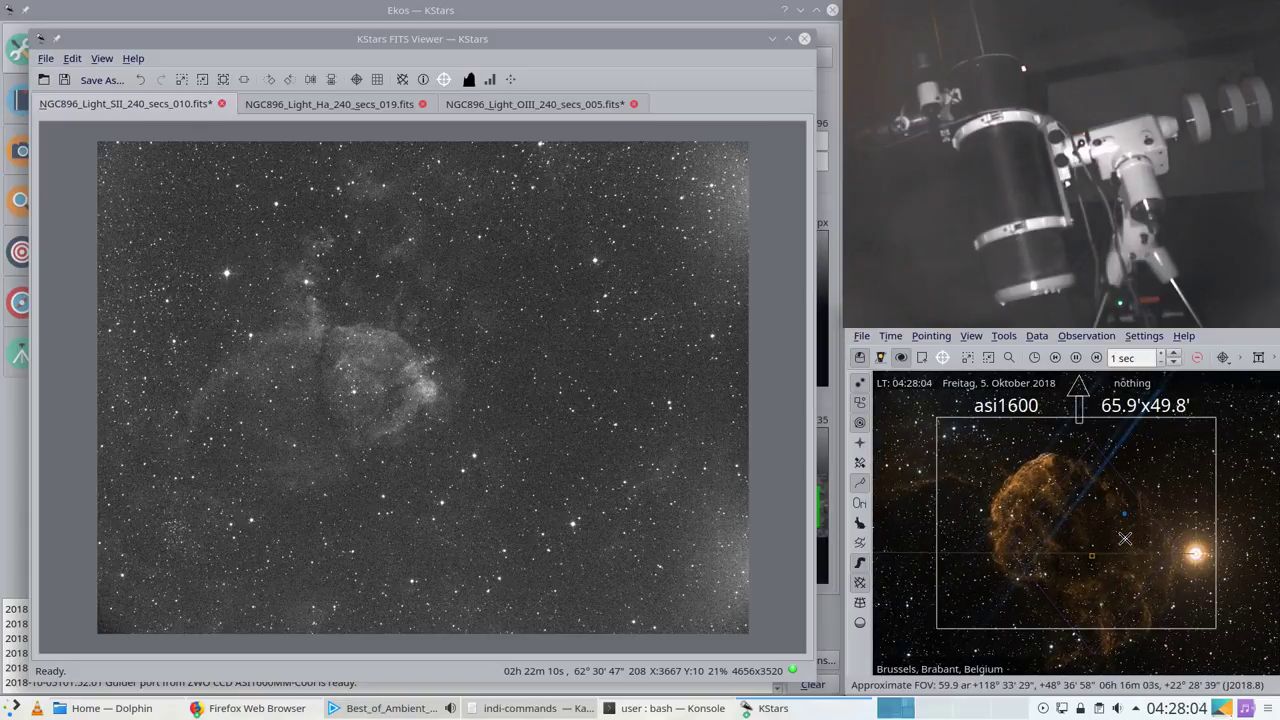
# Step: Inspect the star cluster pair near 06h 08m, +24° up close within the asi1600 field of view
pyautogui.scroll(-3, 1125, 539)
pyautogui.scroll(-3, 1131, 524)
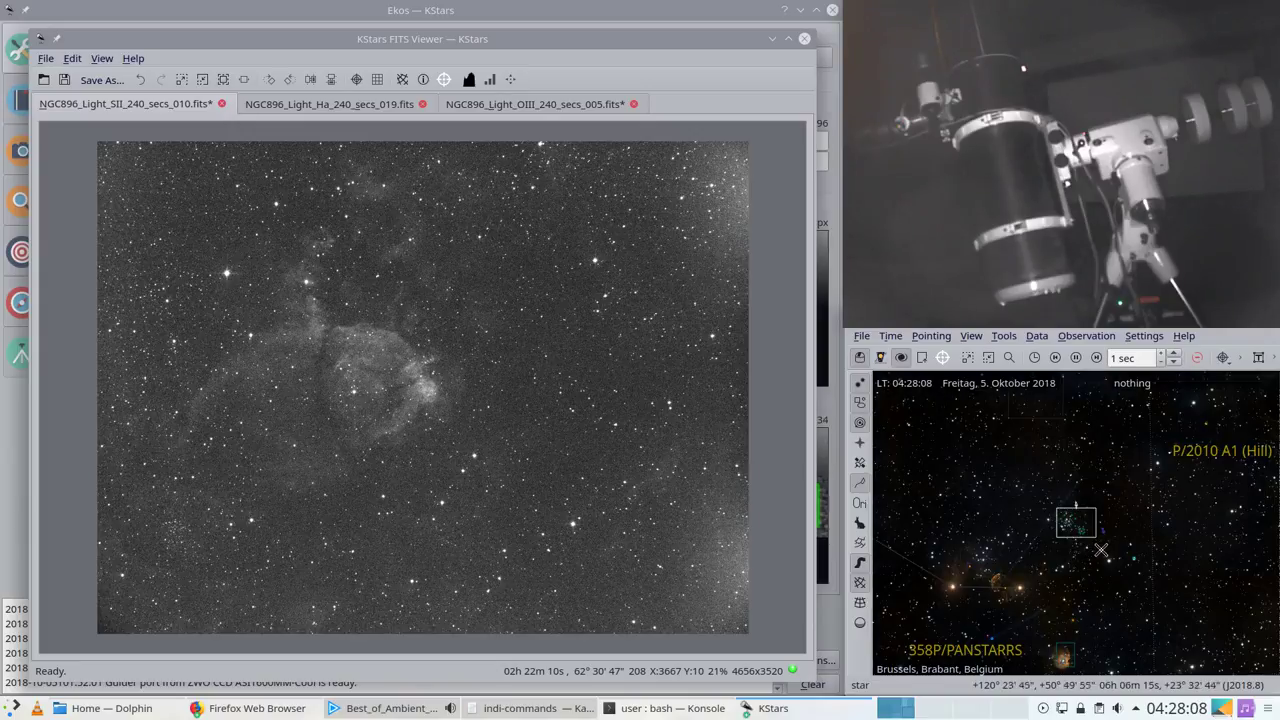
pyautogui.scroll(2, 1103, 549)
pyautogui.scroll(2, 1103, 549)
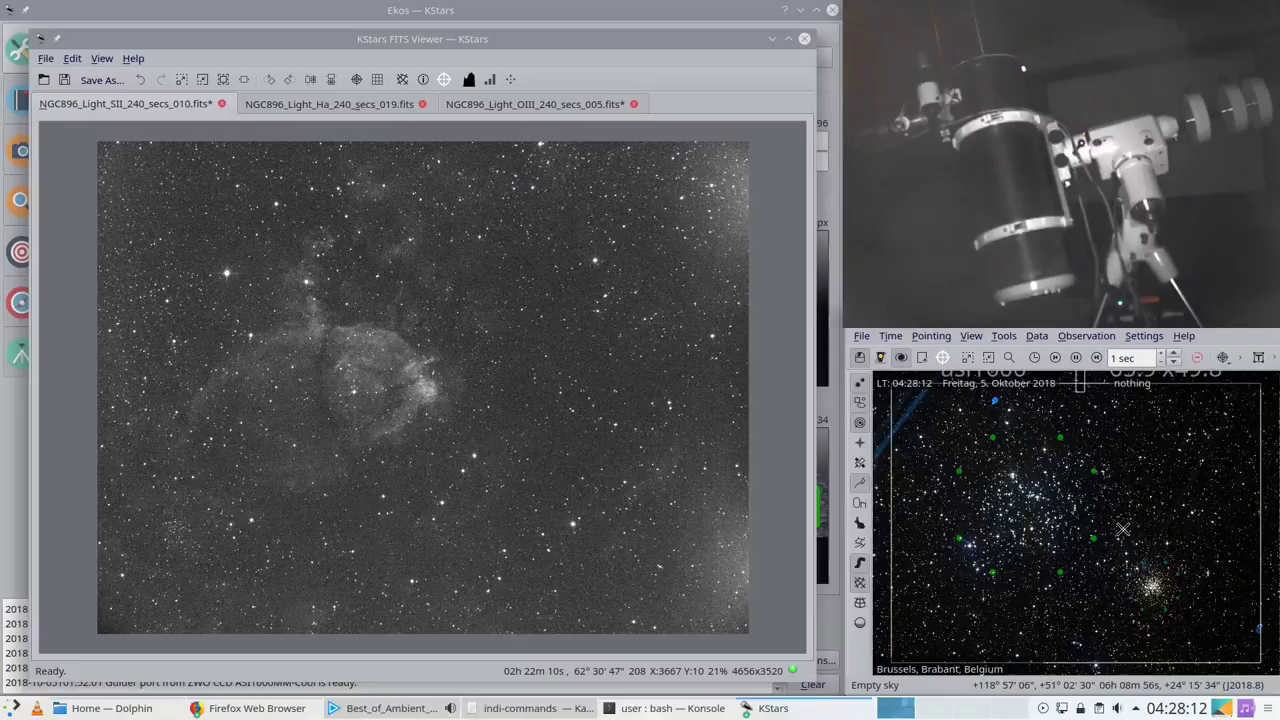
# Step: Move the sky map on to the area around comet P/2010 A1 (Hill) near 05h 56m, +26°
pyautogui.scroll(-2, 1123, 529)
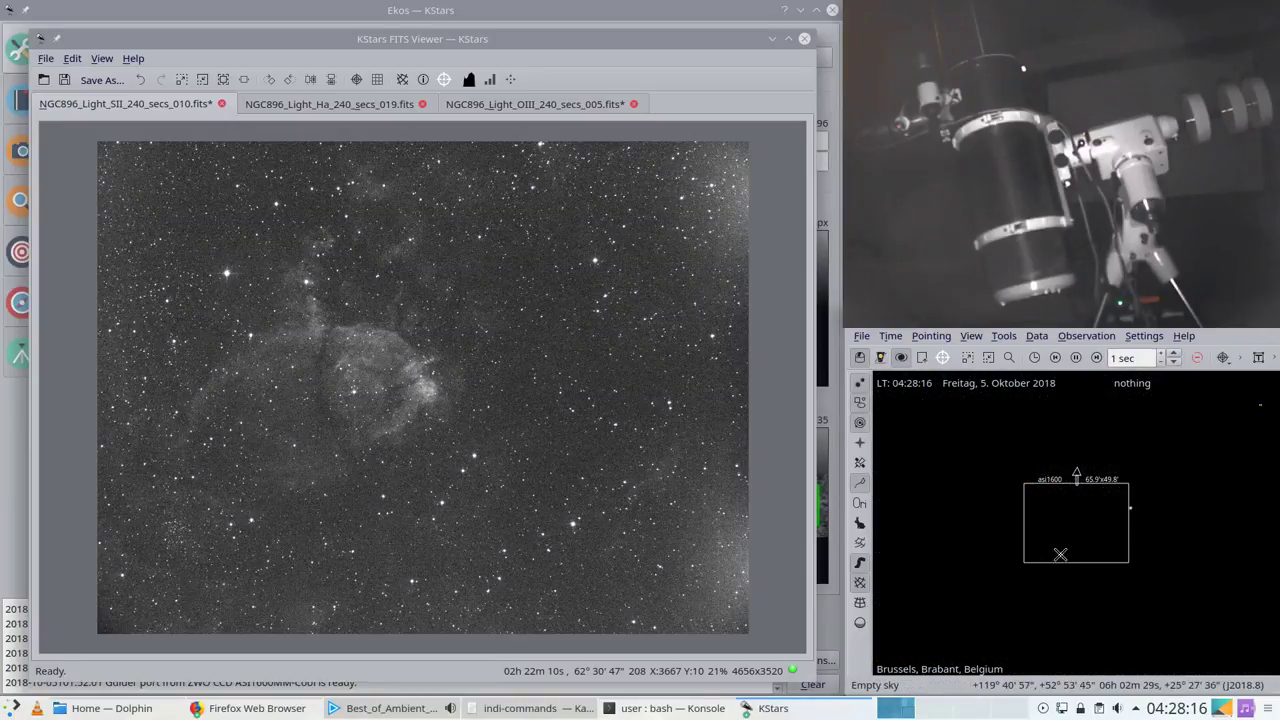
pyautogui.scroll(-2, 1100, 520)
pyautogui.moveTo(1110, 495); pyautogui.dragTo(1104, 519)
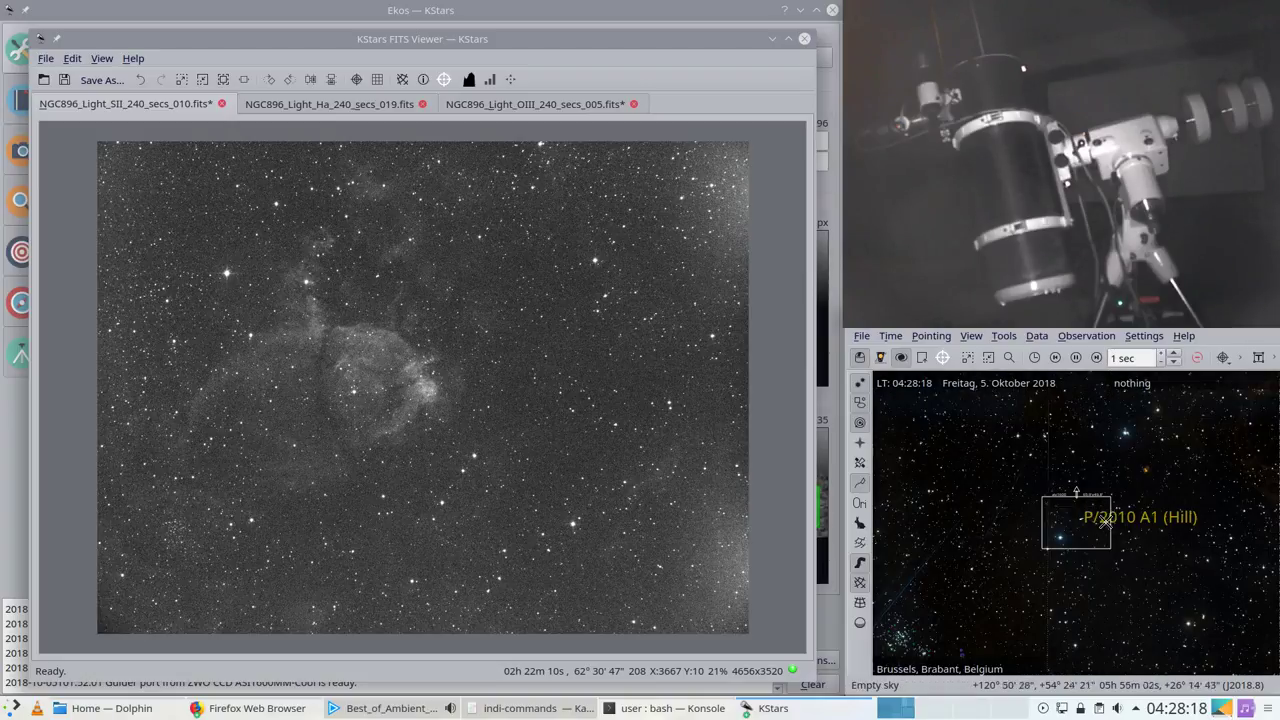
# Step: Examine comet P/2010 A1 (Hill) and the bright blue star beside it up close on the sky map
pyautogui.scroll(2, 1104, 525)
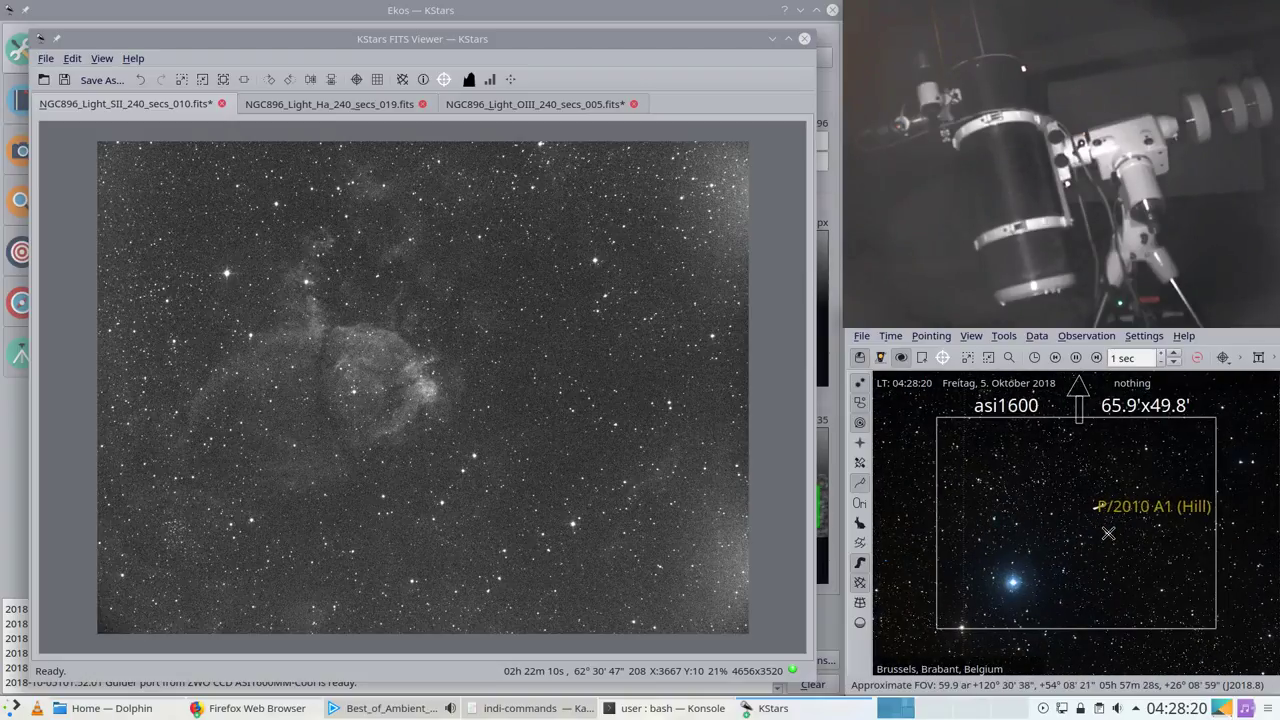
pyautogui.scroll(3, 1108, 533)
pyautogui.scroll(1, 1110, 533)
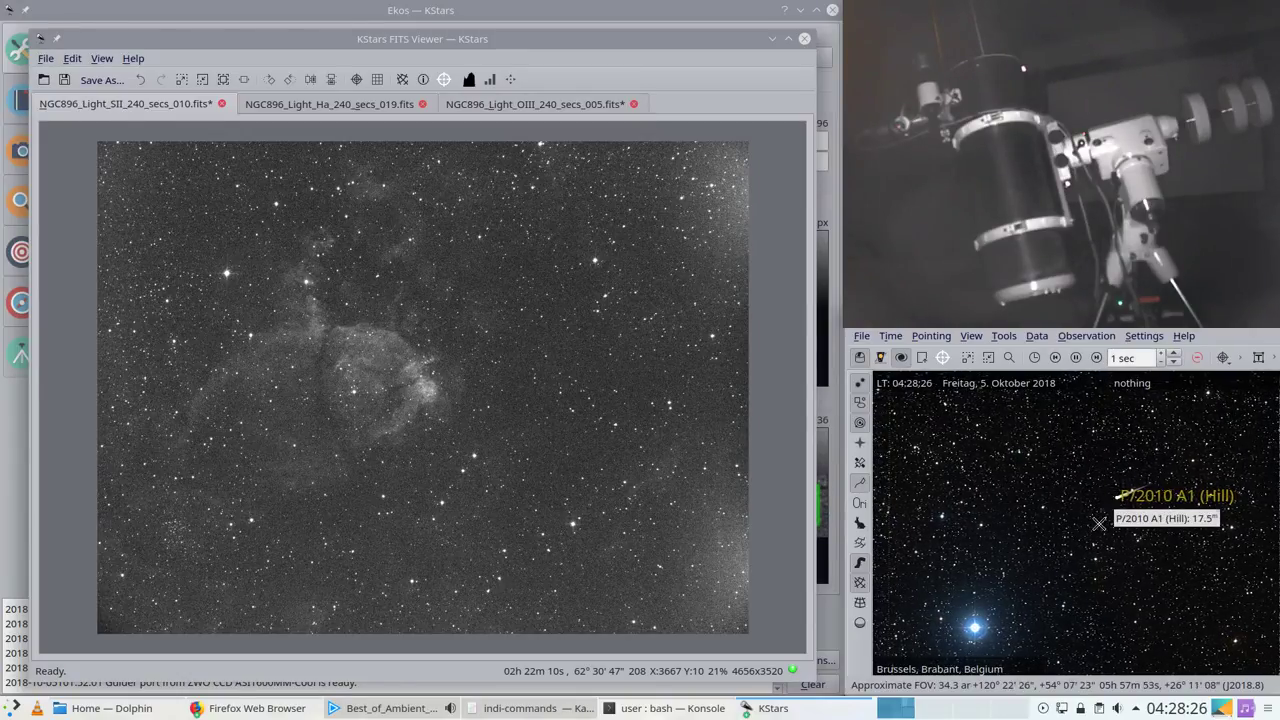
pyautogui.scroll(-3, 1099, 523)
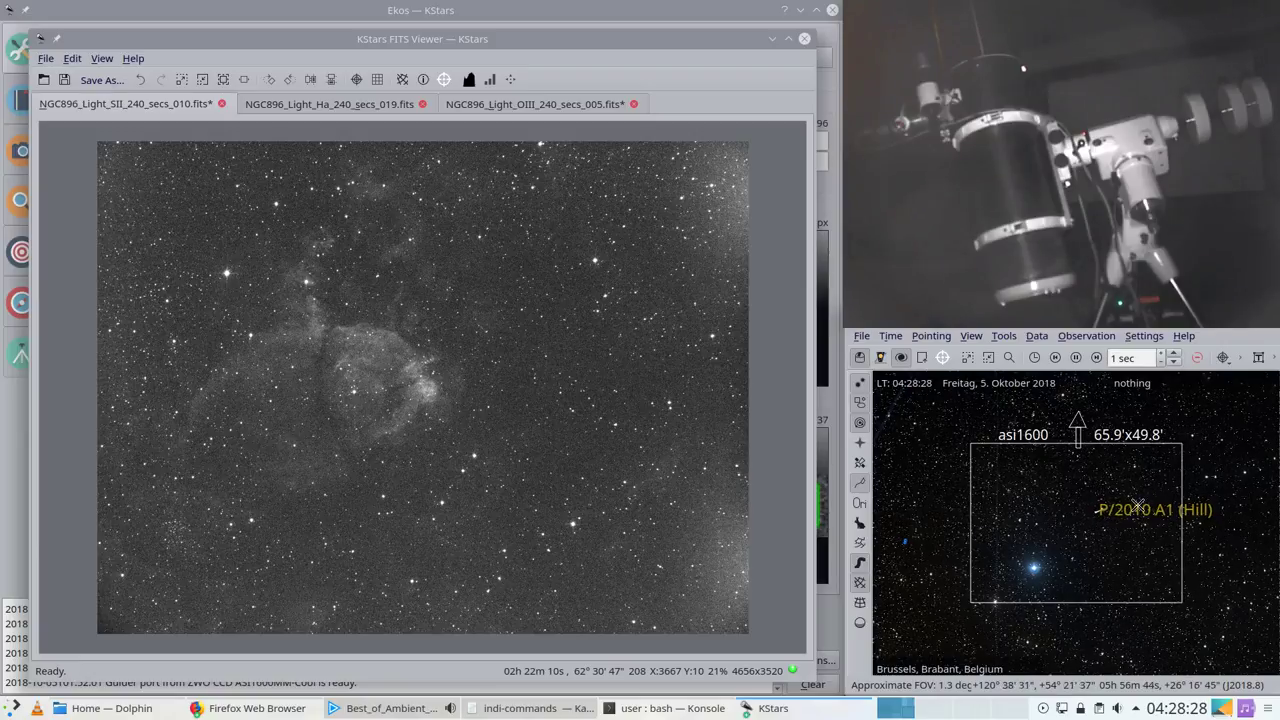
# Step: Scout the sky map just north of the comet and inspect the small orange nebula near 05h 53m, +27° up close
pyautogui.moveTo(1137, 507); pyautogui.dragTo(1068, 540)
pyautogui.scroll(-2, 1138, 498)
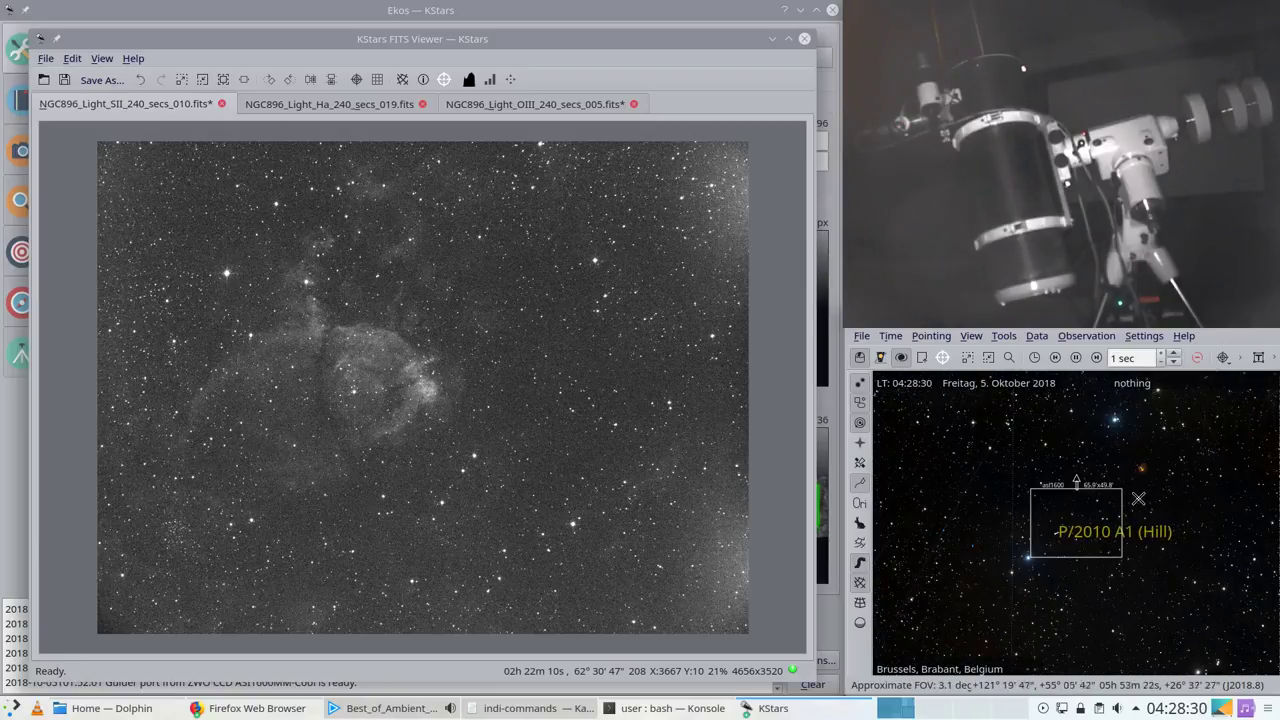
pyautogui.scroll(3, 1083, 545)
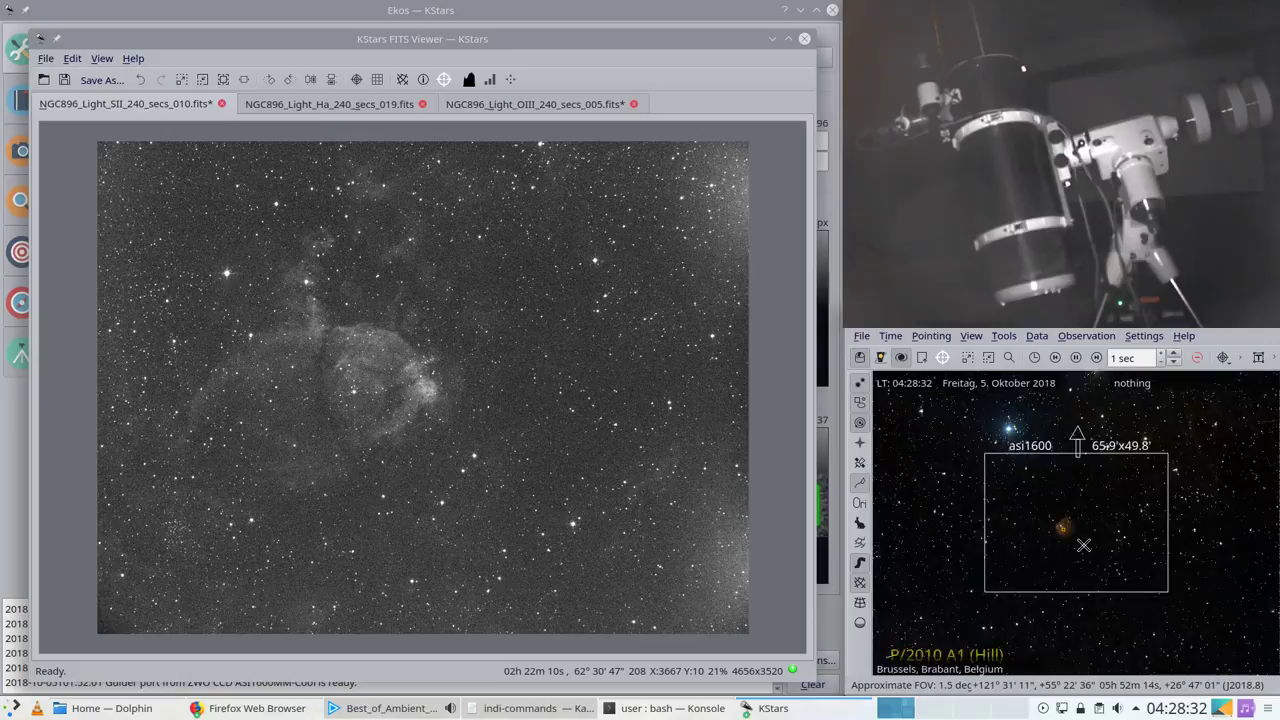
pyautogui.scroll(2, 1083, 545)
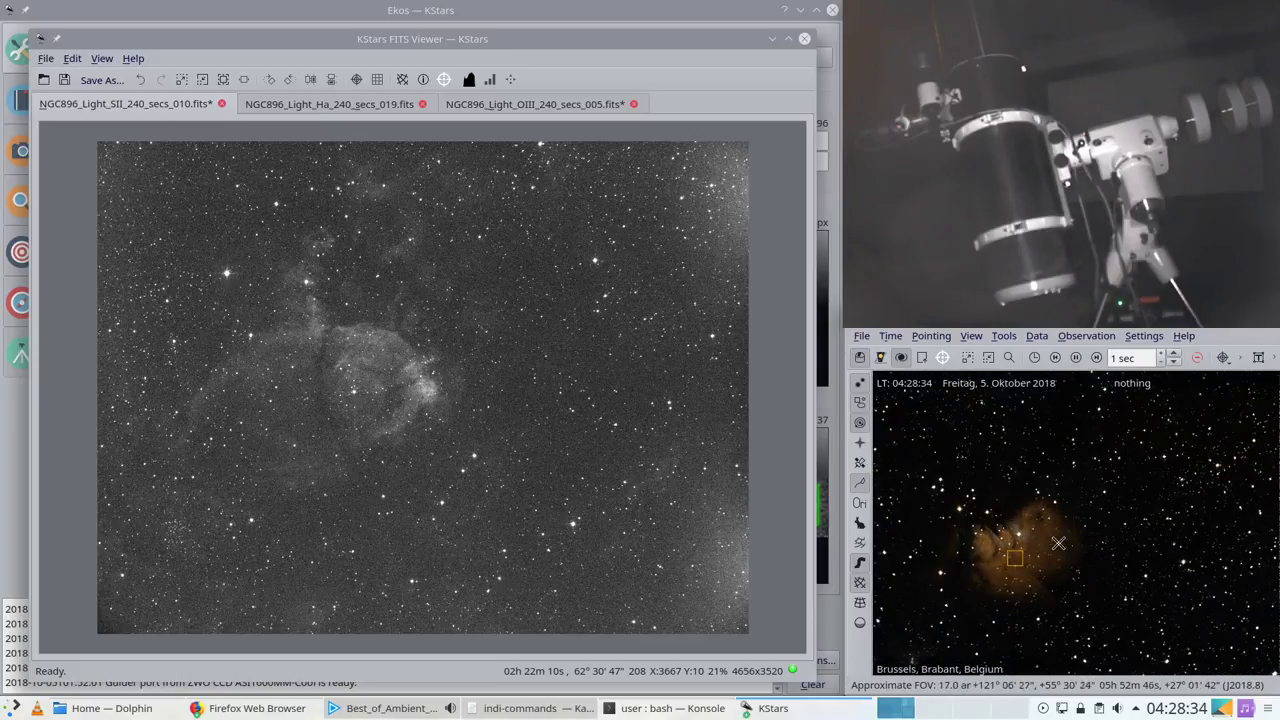
pyautogui.moveTo(1058, 543); pyautogui.dragTo(1117, 513)
pyautogui.scroll(1, 1081, 524)
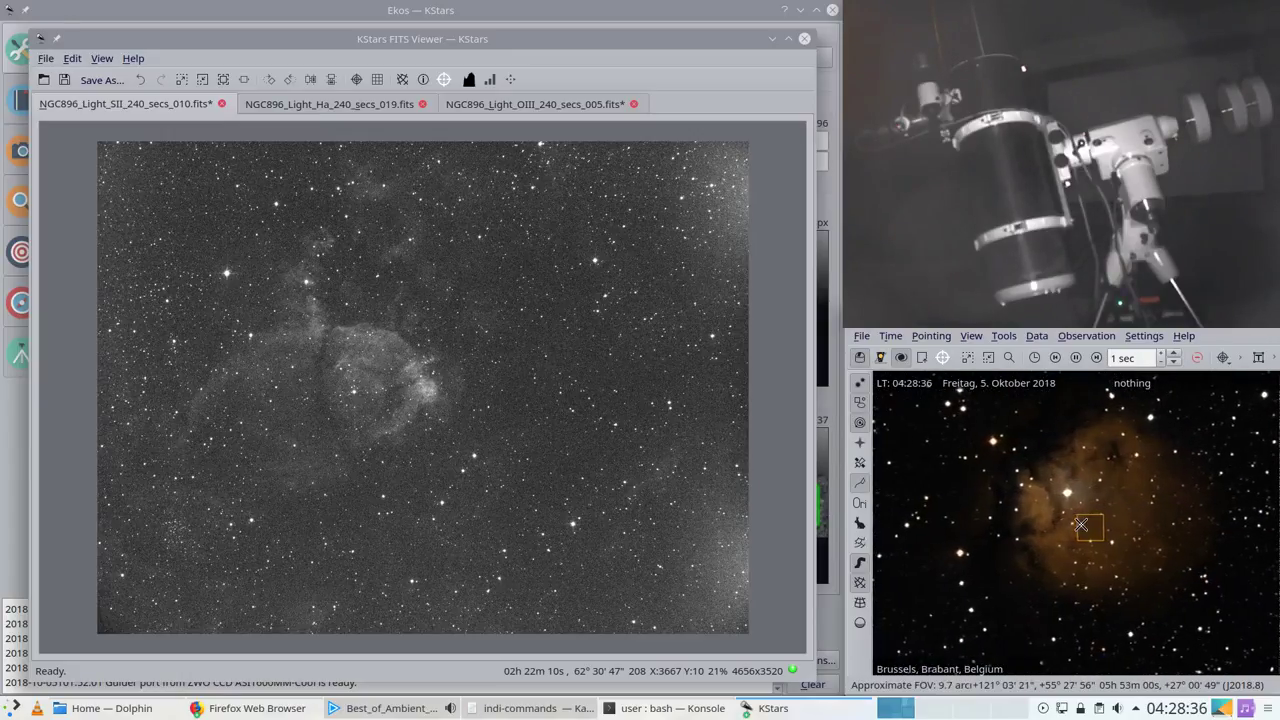
pyautogui.scroll(-3, 1081, 524)
pyautogui.scroll(-3, 1081, 524)
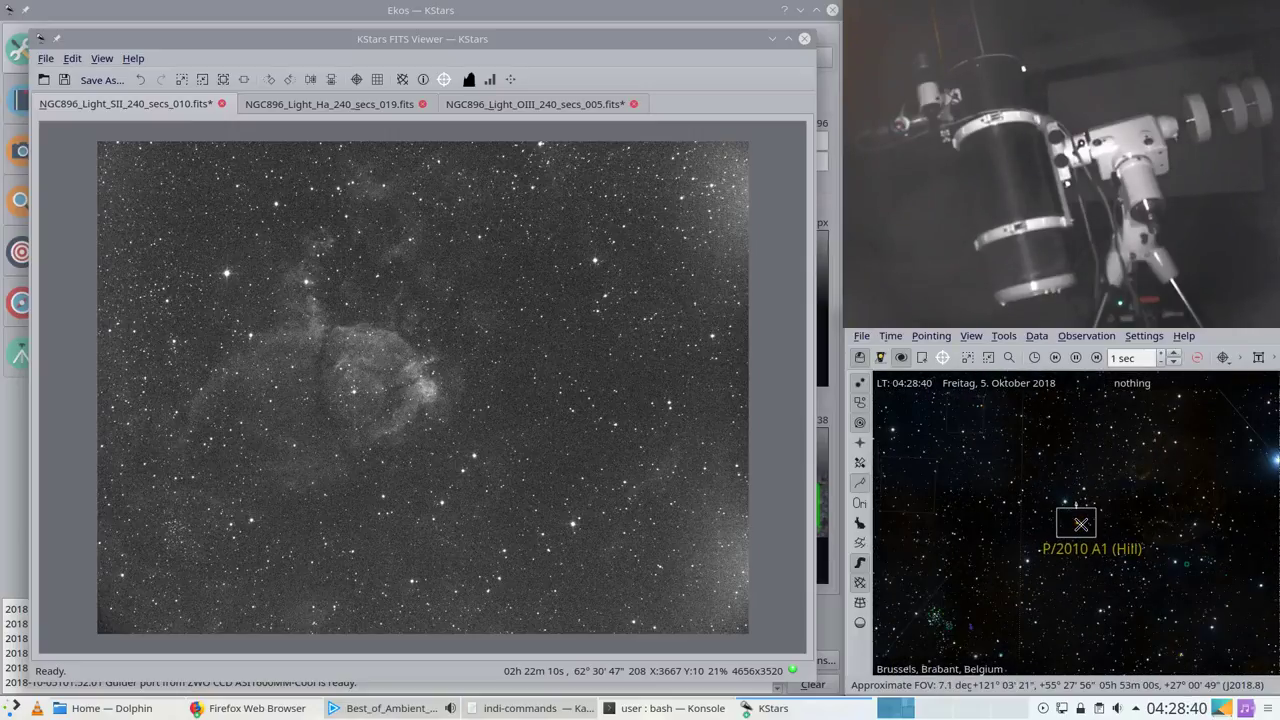
pyautogui.rightClick(1077, 524)
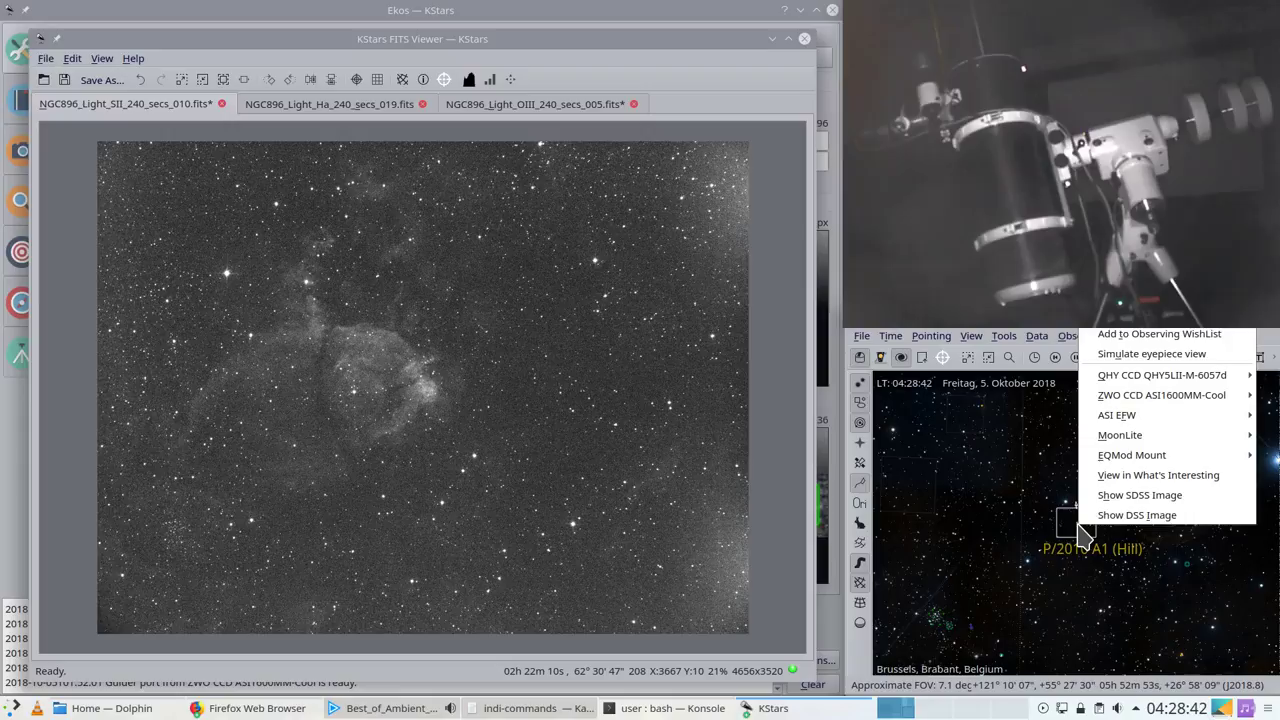
pyautogui.click(1064, 525)
# Step: Scout the sky map southeast and inspect the large orange nebula near 06h 09m, +20° within the asi1600 field of view
pyautogui.scroll(-3, 1066, 525)
pyautogui.scroll(-2, 1066, 525)
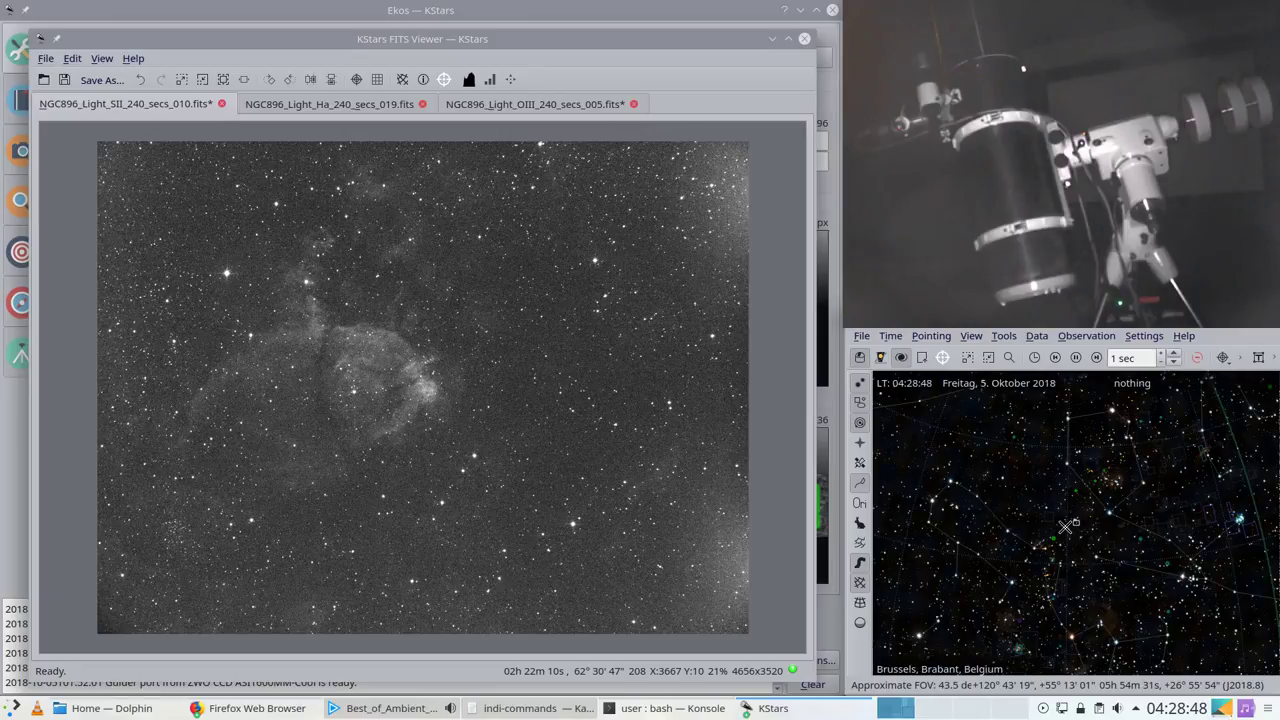
pyautogui.scroll(-1, 1068, 525)
pyautogui.moveTo(1054, 550); pyautogui.dragTo(1060, 500)
pyautogui.scroll(8, 1080, 525)
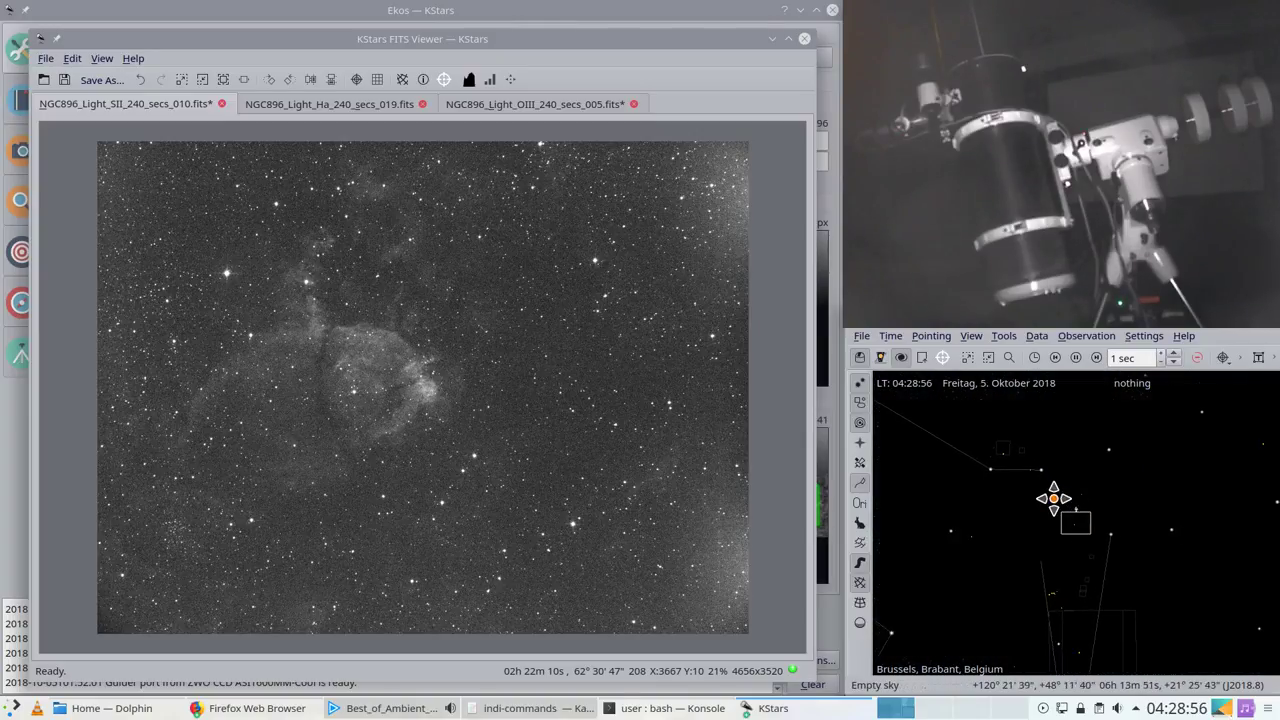
pyautogui.scroll(5, 1091, 530)
pyautogui.scroll(2, 1091, 530)
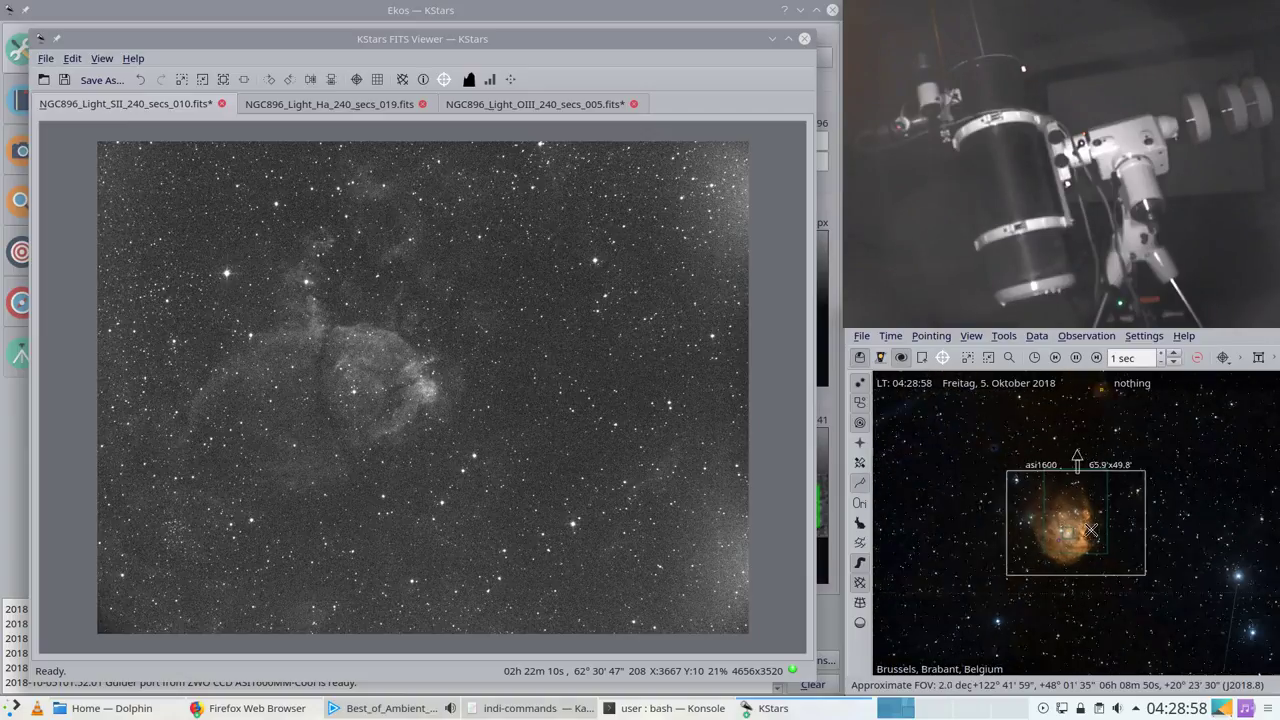
pyautogui.scroll(2, 1091, 530)
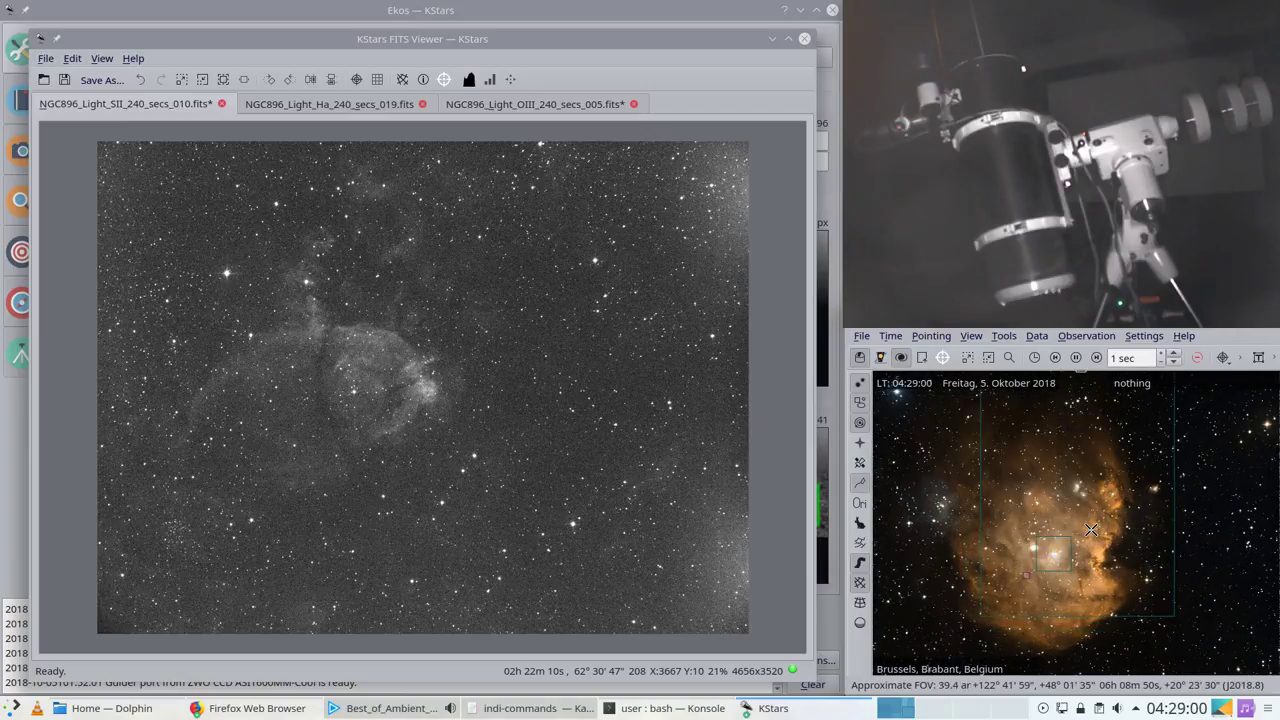
# Step: Return the sky map to the surroundings of comet P/2010 A1 (Hill) and check the star field near 05h 53m, +25°
pyautogui.scroll(-9, 1091, 530)
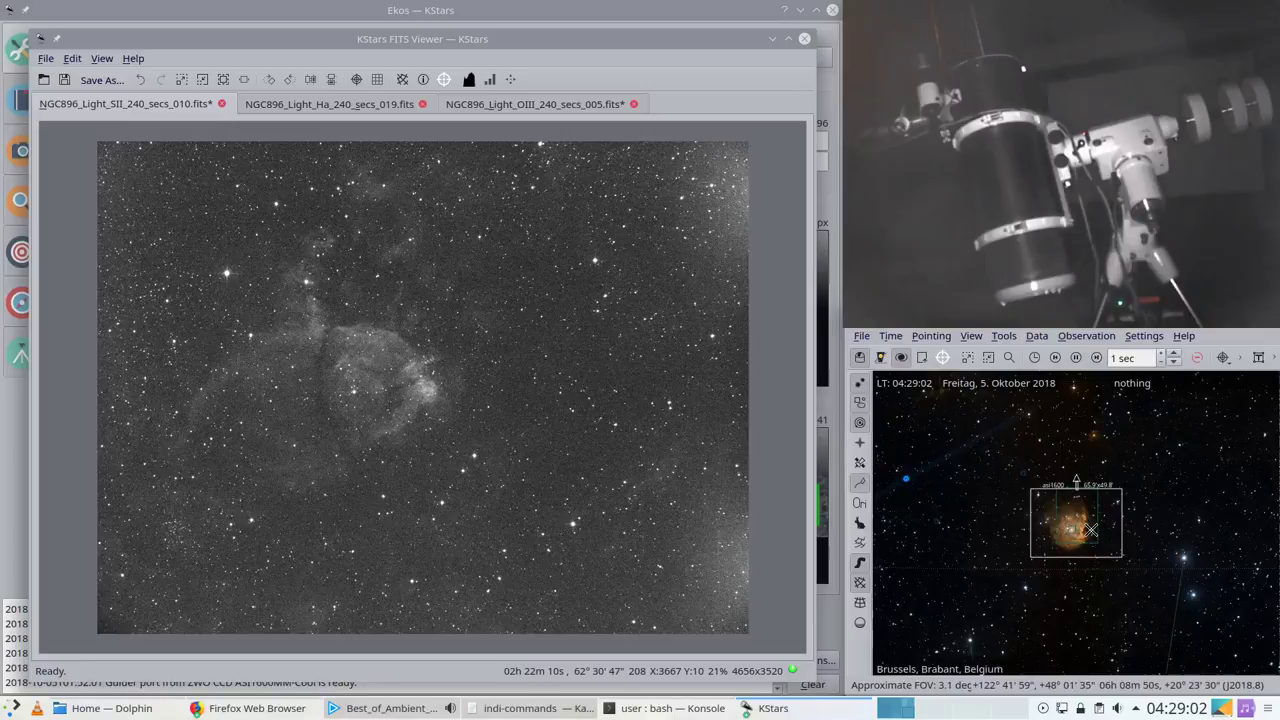
pyautogui.scroll(-2, 1091, 530)
pyautogui.moveTo(1091, 528)
pyautogui.mouseDown()
pyautogui.moveTo(1111, 486)
pyautogui.moveTo(1093, 530)
pyautogui.mouseUp()
pyautogui.moveTo(1127, 481); pyautogui.dragTo(1103, 522)
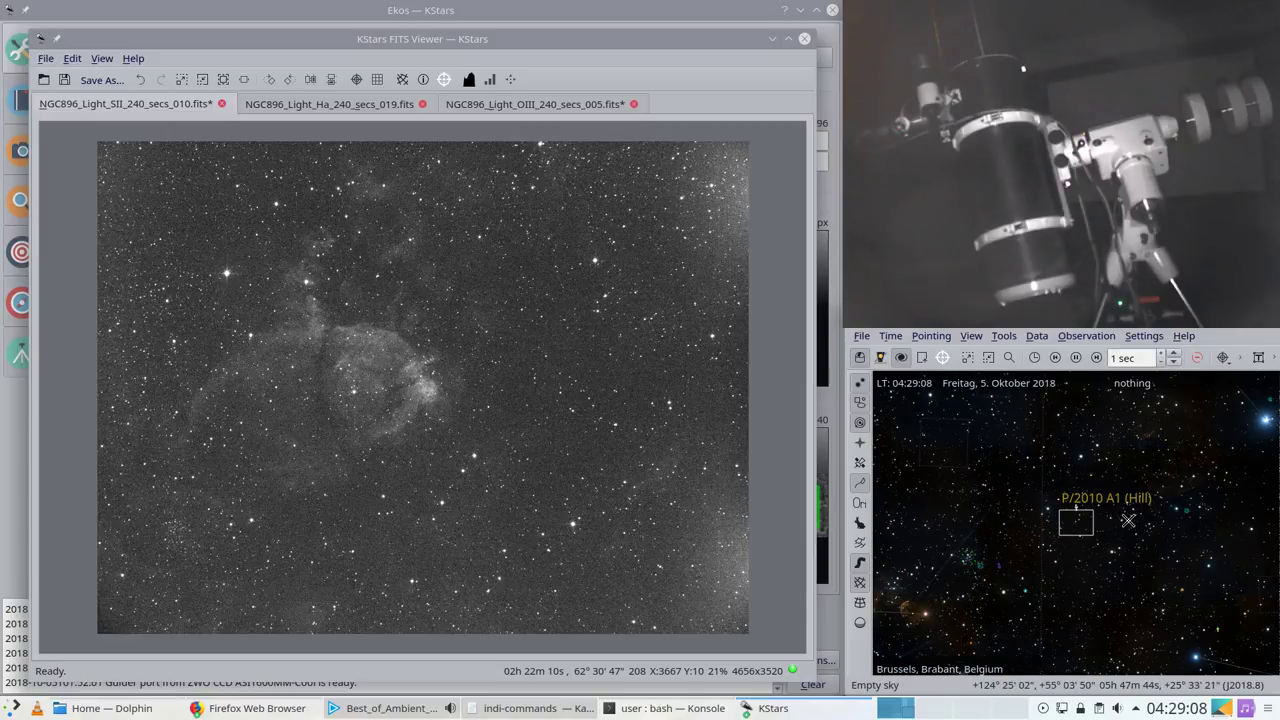
pyautogui.scroll(-3, 1128, 520)
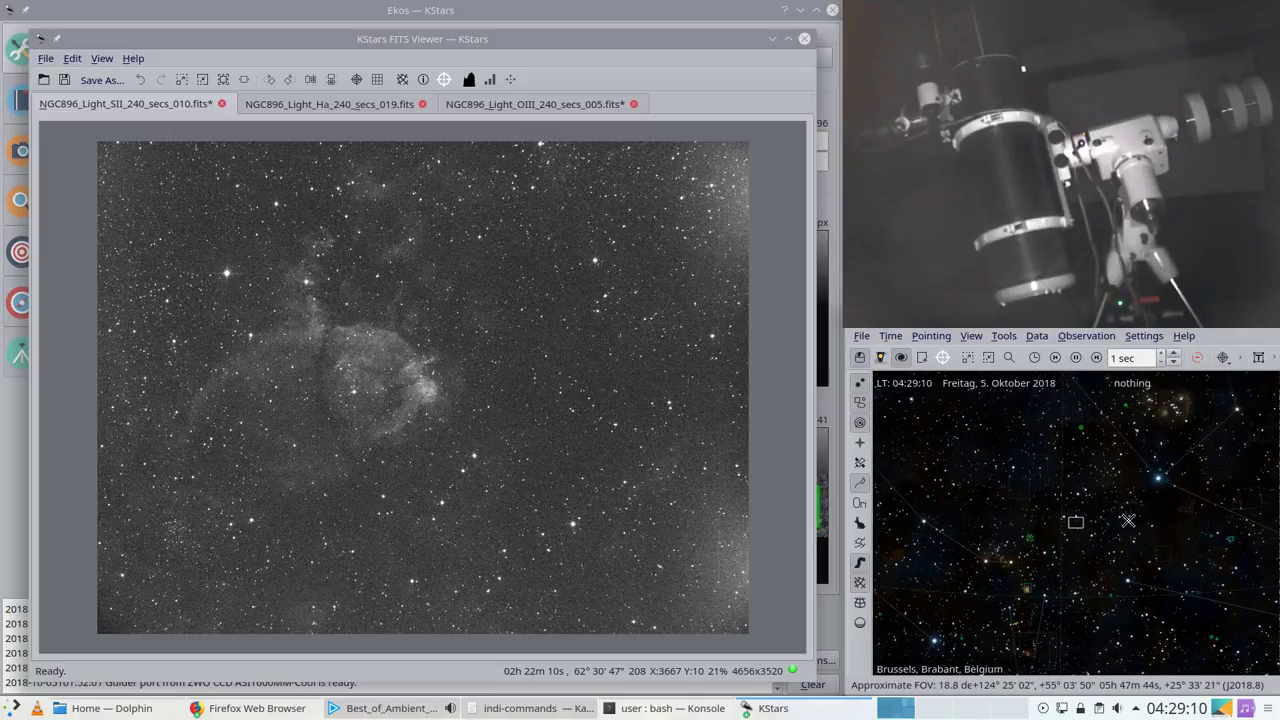
pyautogui.scroll(3, 1128, 520)
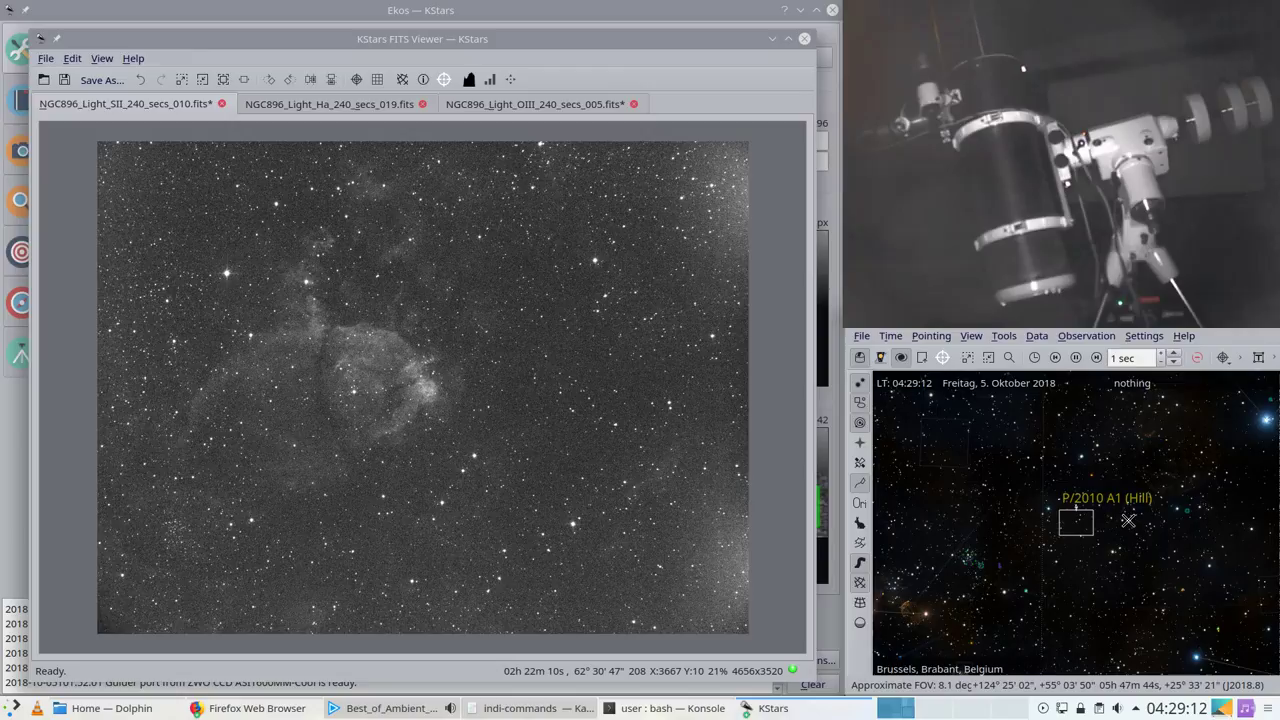
pyautogui.scroll(2, 1128, 520)
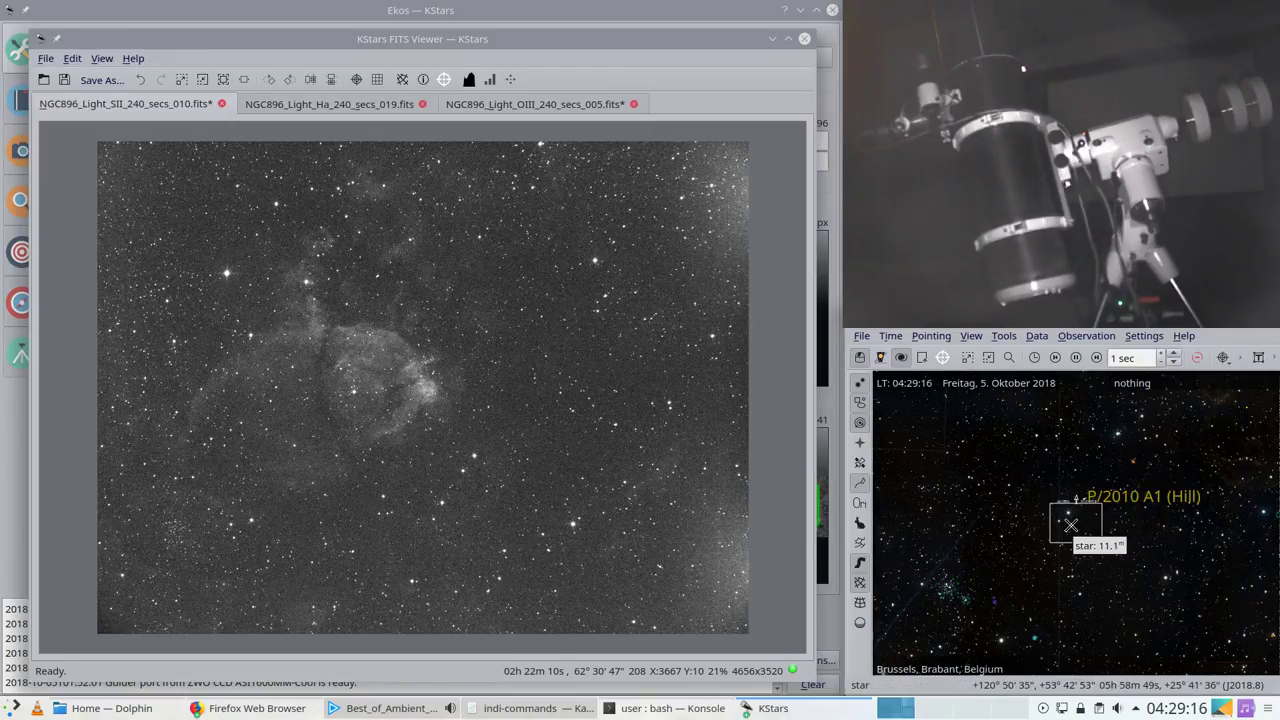
pyautogui.scroll(2, 1071, 524)
pyautogui.scroll(2, 1066, 523)
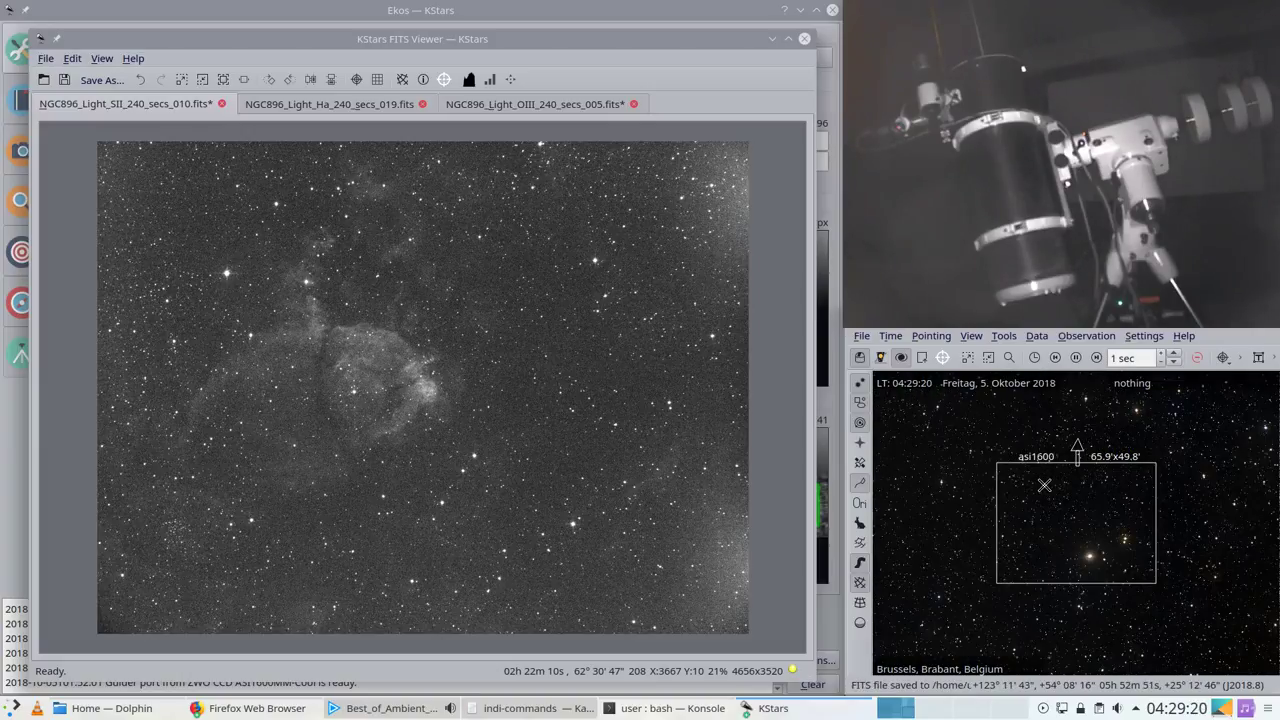
pyautogui.moveTo(1006, 470); pyautogui.dragTo(1037, 446)
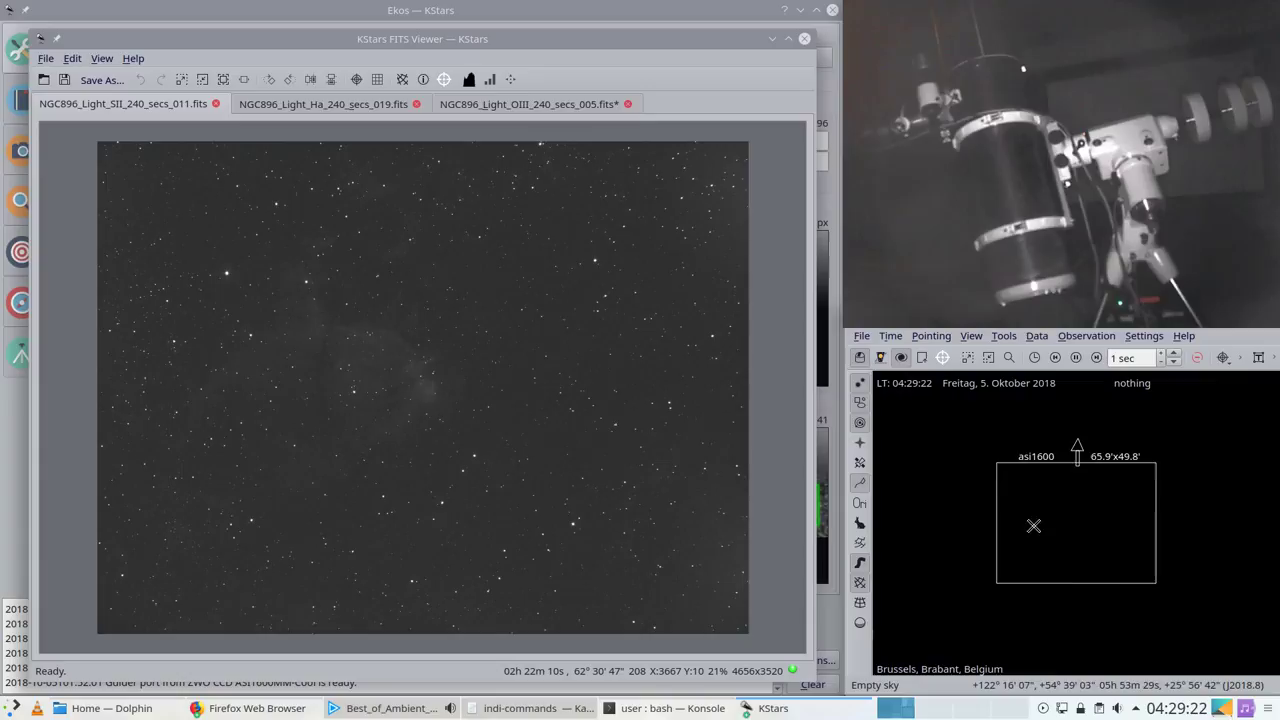
# Step: Auto-stretch the newly arrived frame NGC896_Light_SII_240_secs_011.fits
pyautogui.click(510, 79)
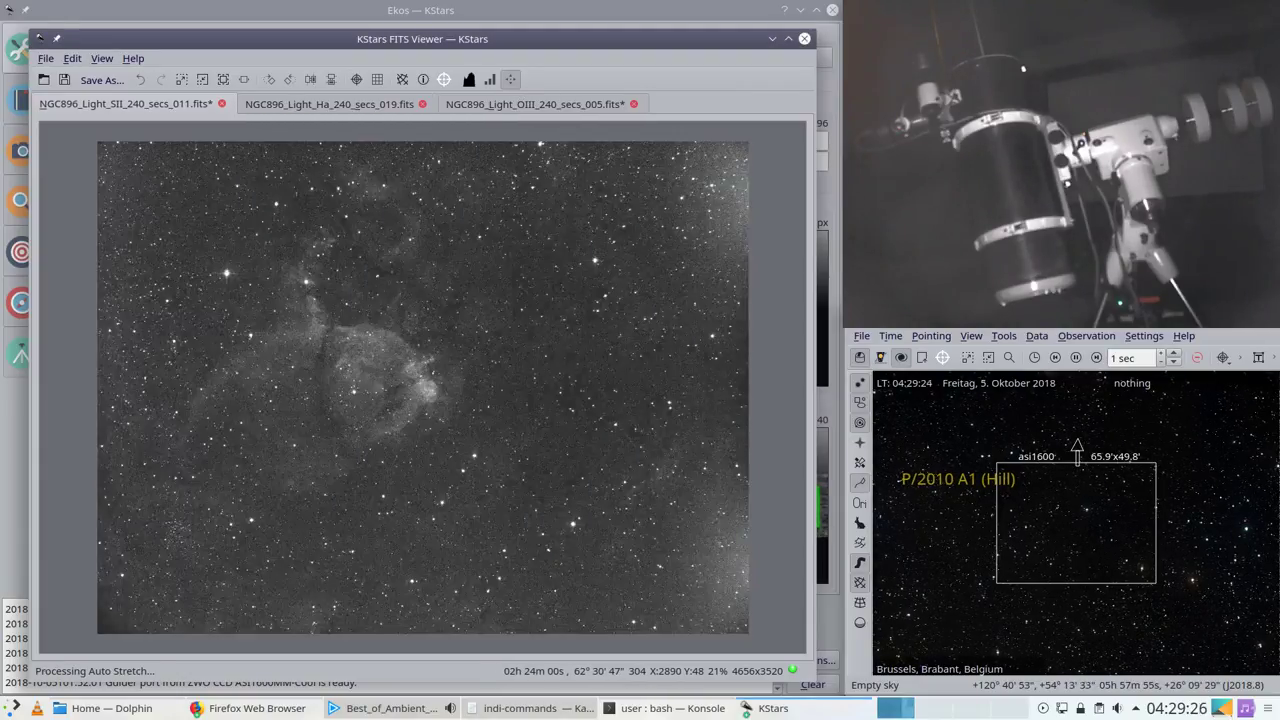
# Step: Frame the small orange nebula near 05h 53m, +27° inside the asi1600 field of view on the sky map
pyautogui.scroll(-3, 1037, 527)
pyautogui.scroll(-1, 1076, 511)
pyautogui.moveTo(1076, 511)
pyautogui.mouseDown()
pyautogui.moveTo(1148, 511)
pyautogui.moveTo(1032, 584)
pyautogui.mouseUp()
pyautogui.scroll(4, 1100, 531)
pyautogui.moveTo(1091, 531); pyautogui.dragTo(1042, 568)
pyautogui.scroll(6, 1072, 559)
pyautogui.scroll(-6, 1073, 553)
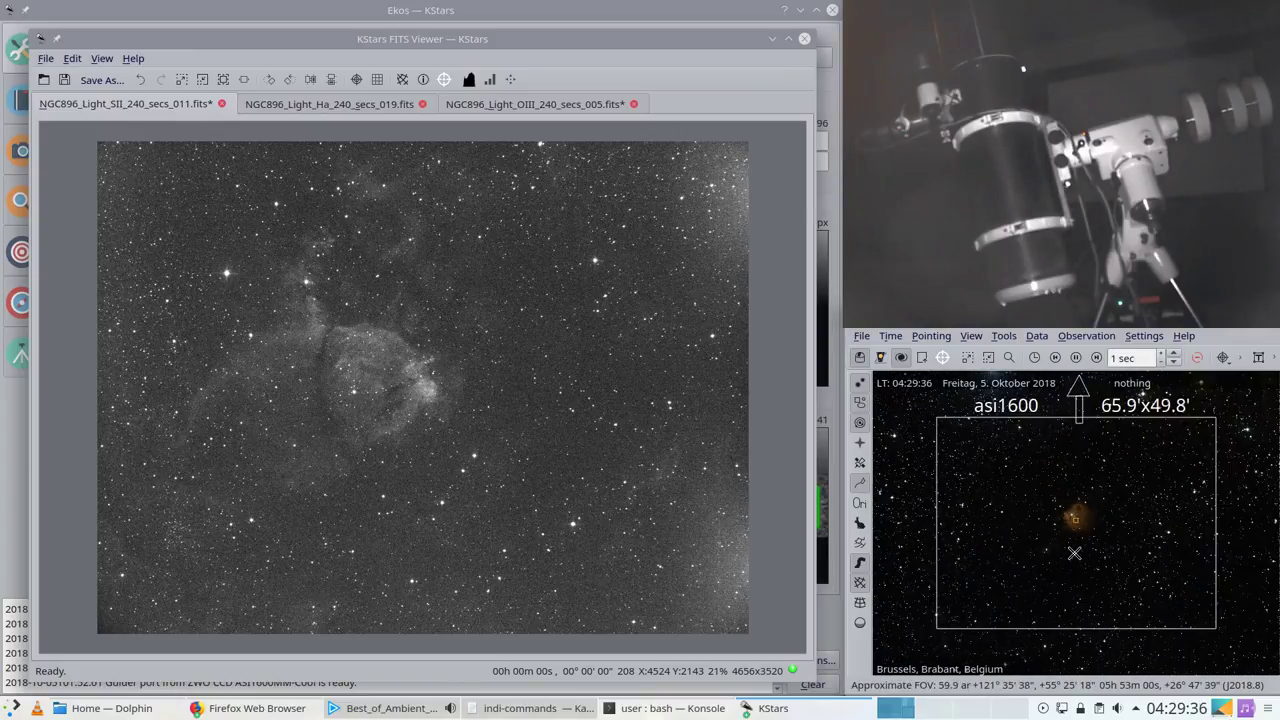
# Step: Scout the sky map northwest past the bright blue star near 05h 28m, +29° towards the nebula group in Auriga
pyautogui.moveTo(1118, 493); pyautogui.dragTo(1077, 531)
pyautogui.scroll(-5, 1073, 534)
pyautogui.moveTo(1195, 440); pyautogui.dragTo(1058, 546)
pyautogui.scroll(-2, 1058, 546)
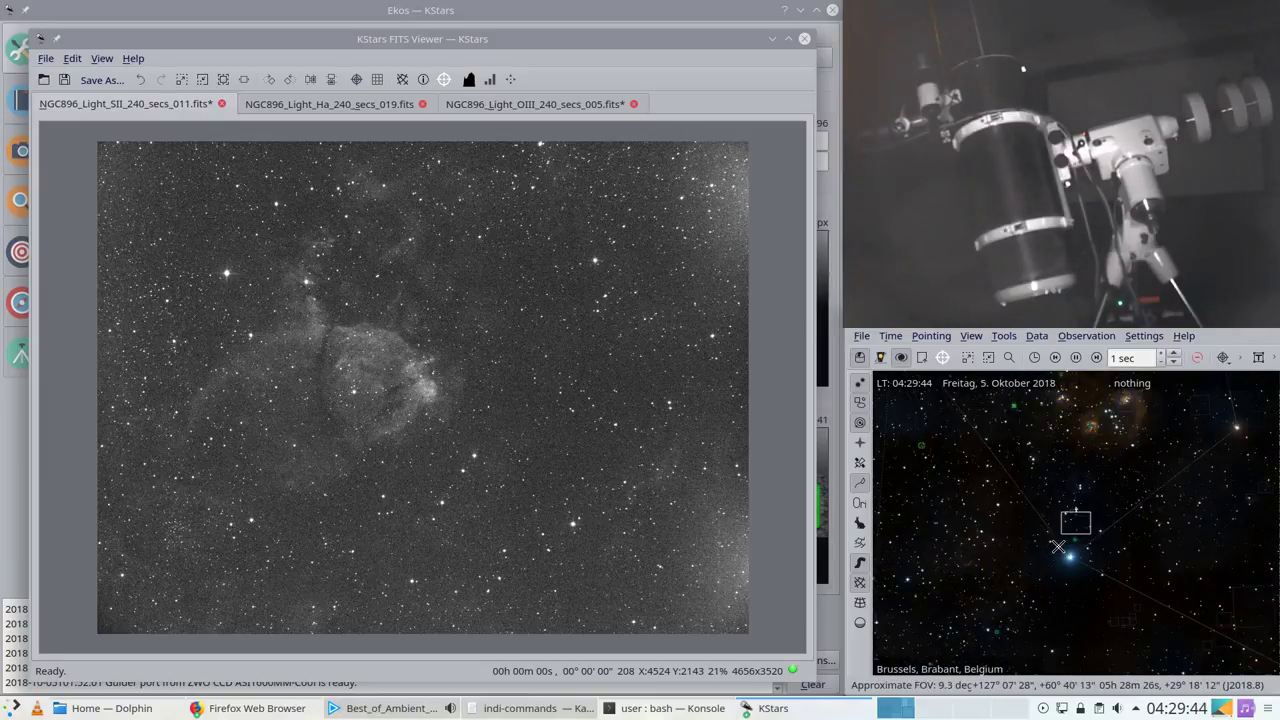
pyautogui.scroll(-2, 1102, 523)
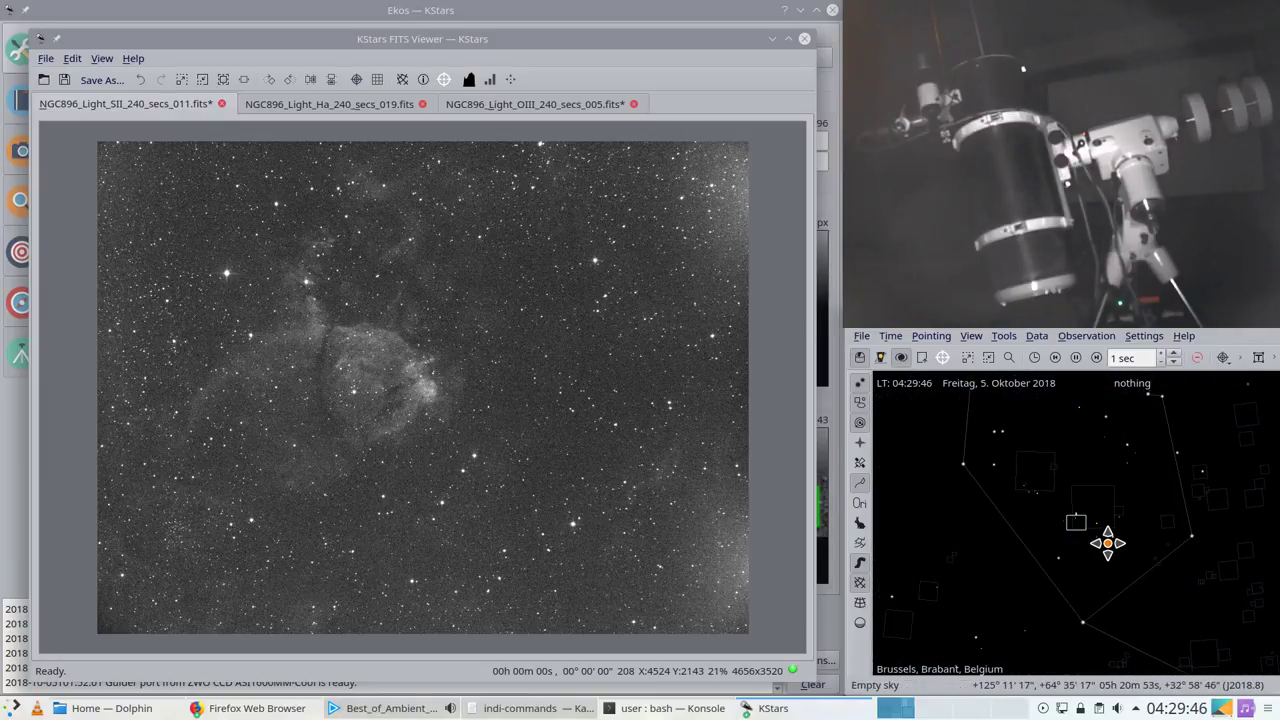
# Step: Inspect the orange nebula near 05h 28m, +34° and frame it with its small eastern neighbour in the asi1600 field
pyautogui.scroll(3, 1106, 537)
pyautogui.scroll(2, 1102, 551)
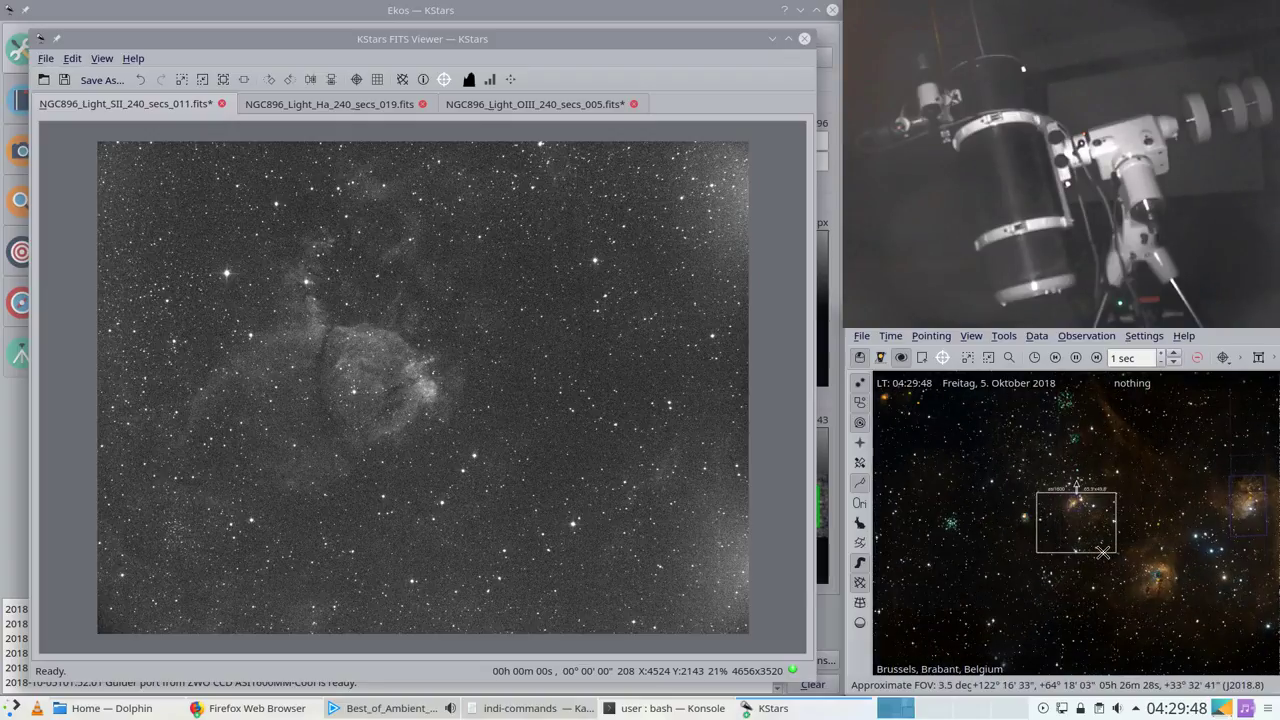
pyautogui.scroll(2, 1099, 554)
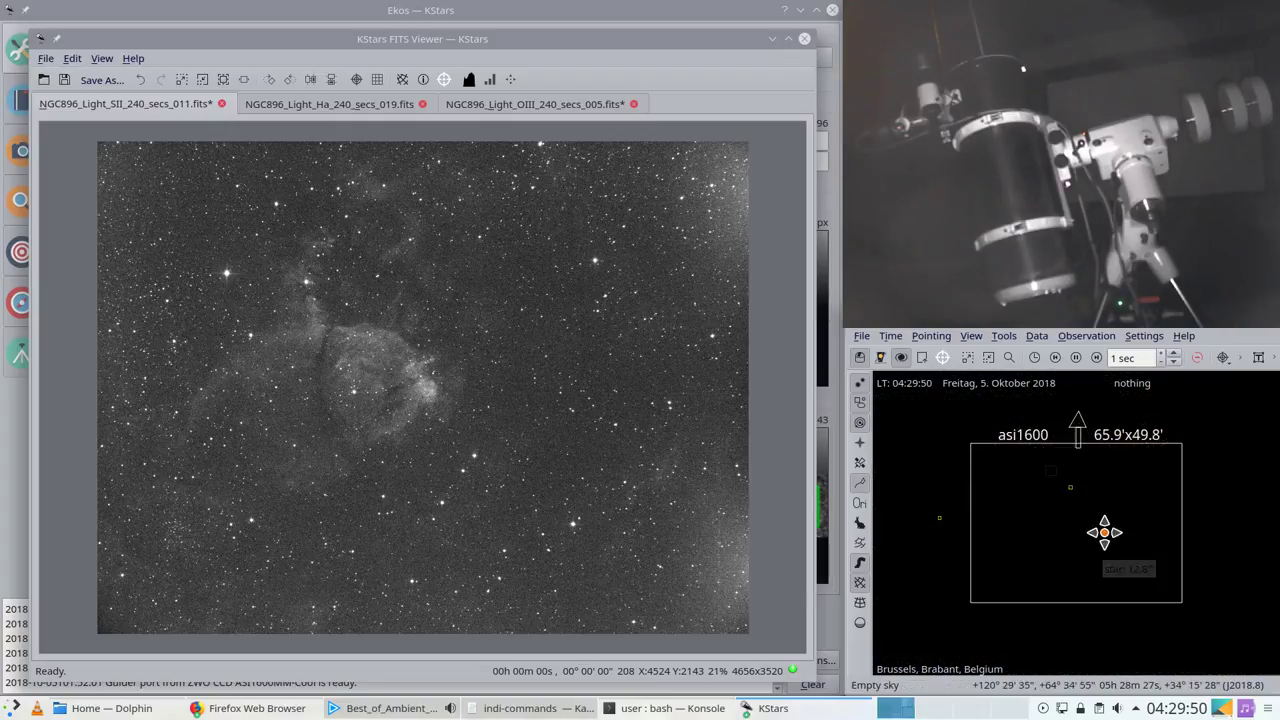
pyautogui.moveTo(1104, 532); pyautogui.dragTo(1098, 559)
pyautogui.scroll(2, 1101, 560)
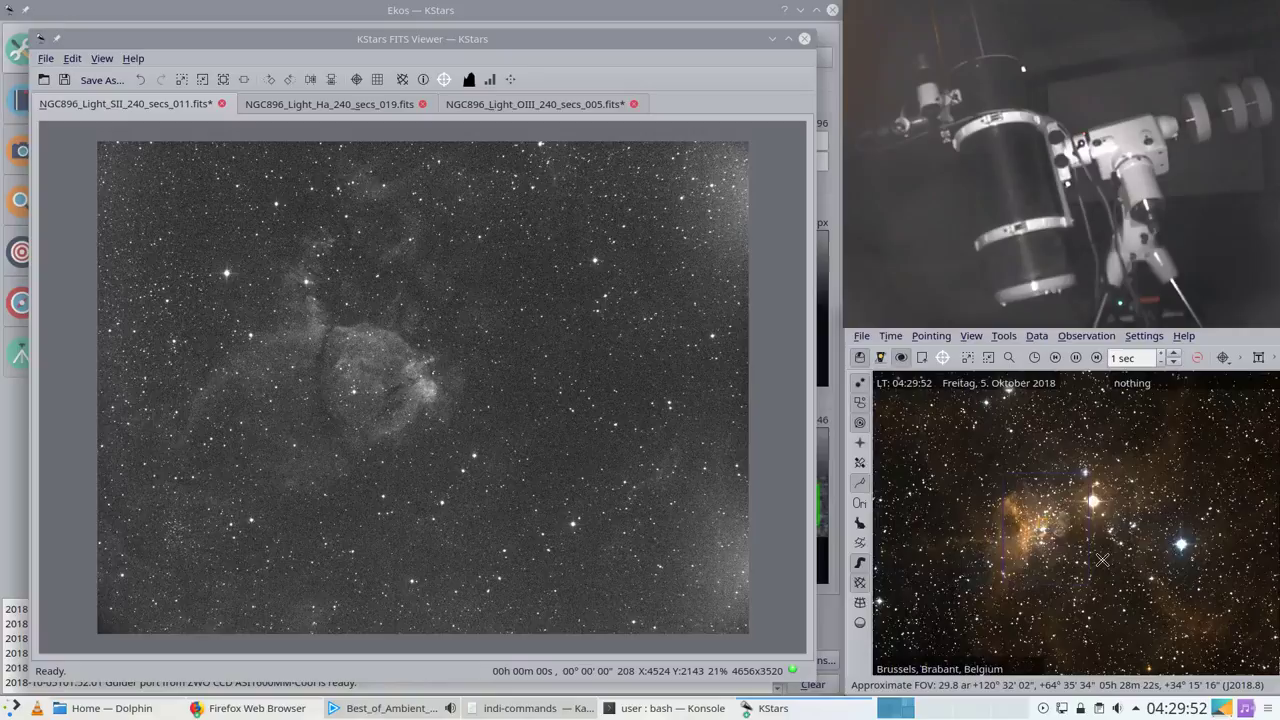
pyautogui.scroll(1, 1101, 560)
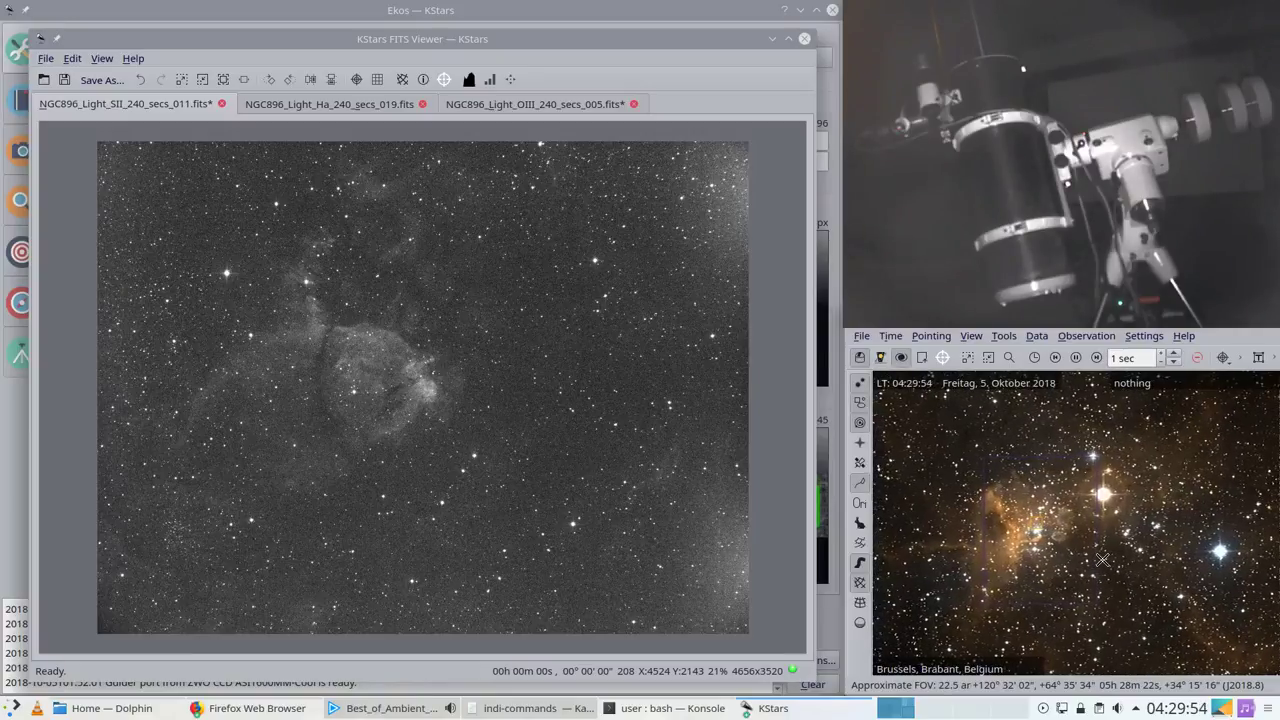
pyautogui.moveTo(1103, 553)
pyautogui.mouseDown()
pyautogui.moveTo(1134, 534)
pyautogui.moveTo(1096, 541)
pyautogui.mouseUp()
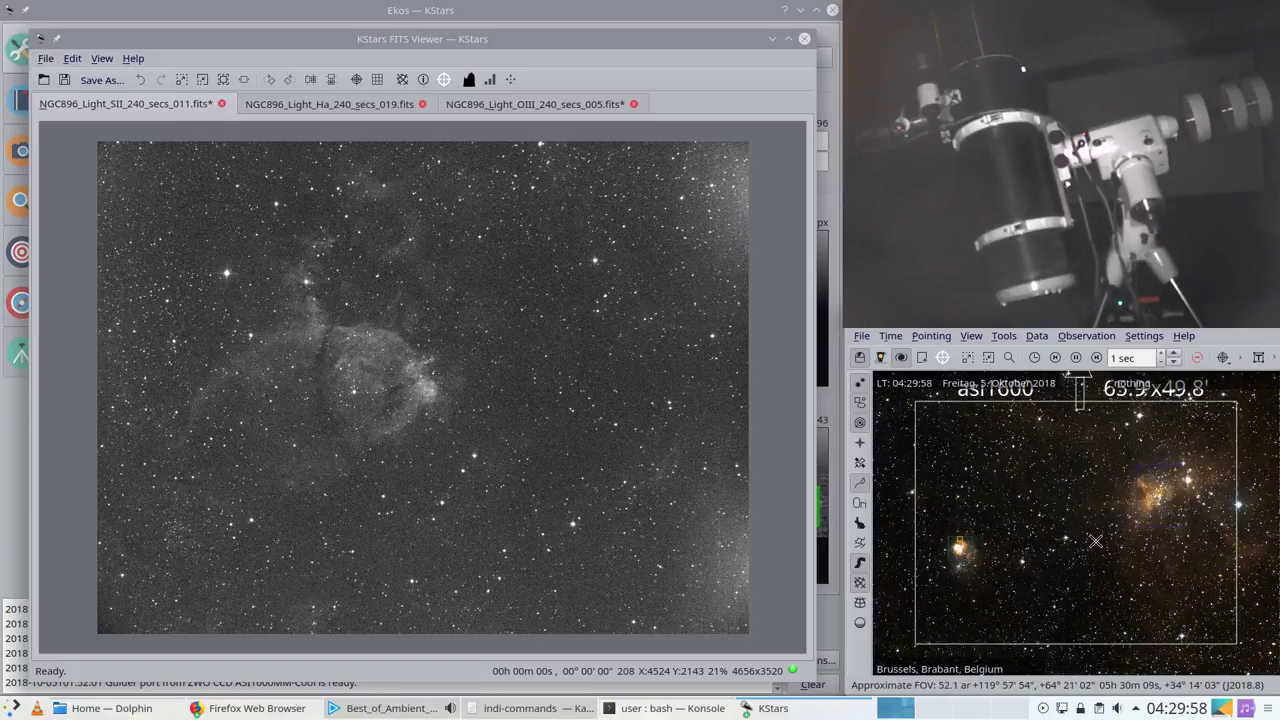
# Step: Examine the orange nebula with dark lanes near 05h 23m, +33° up close and framed in the asi1600 field of view
pyautogui.scroll(-2, 1096, 543)
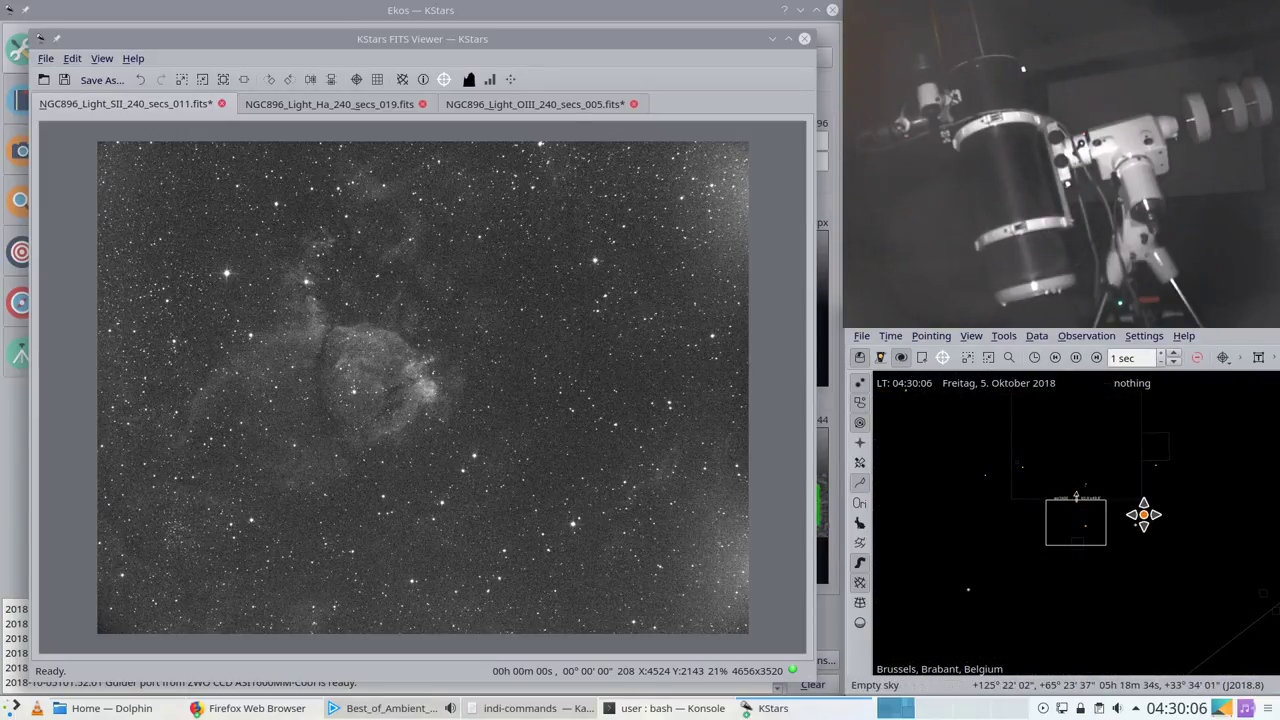
pyautogui.scroll(3, 1120, 545)
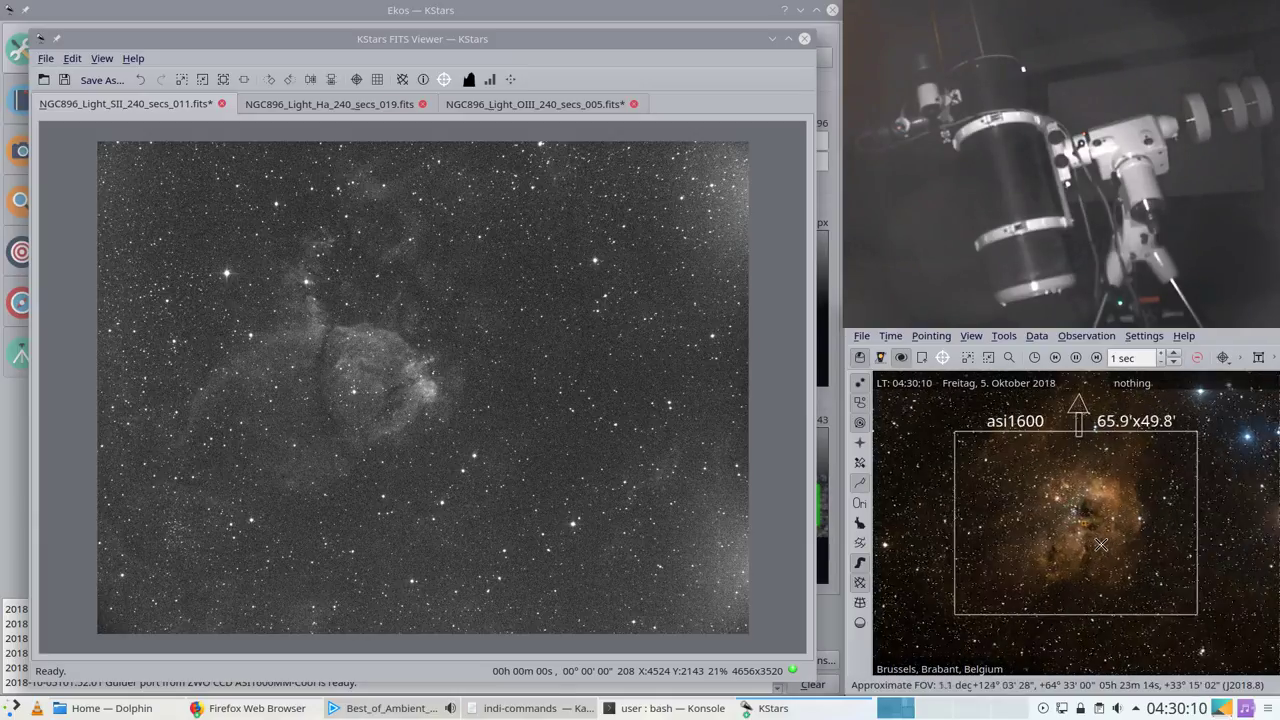
pyautogui.scroll(1, 1101, 545)
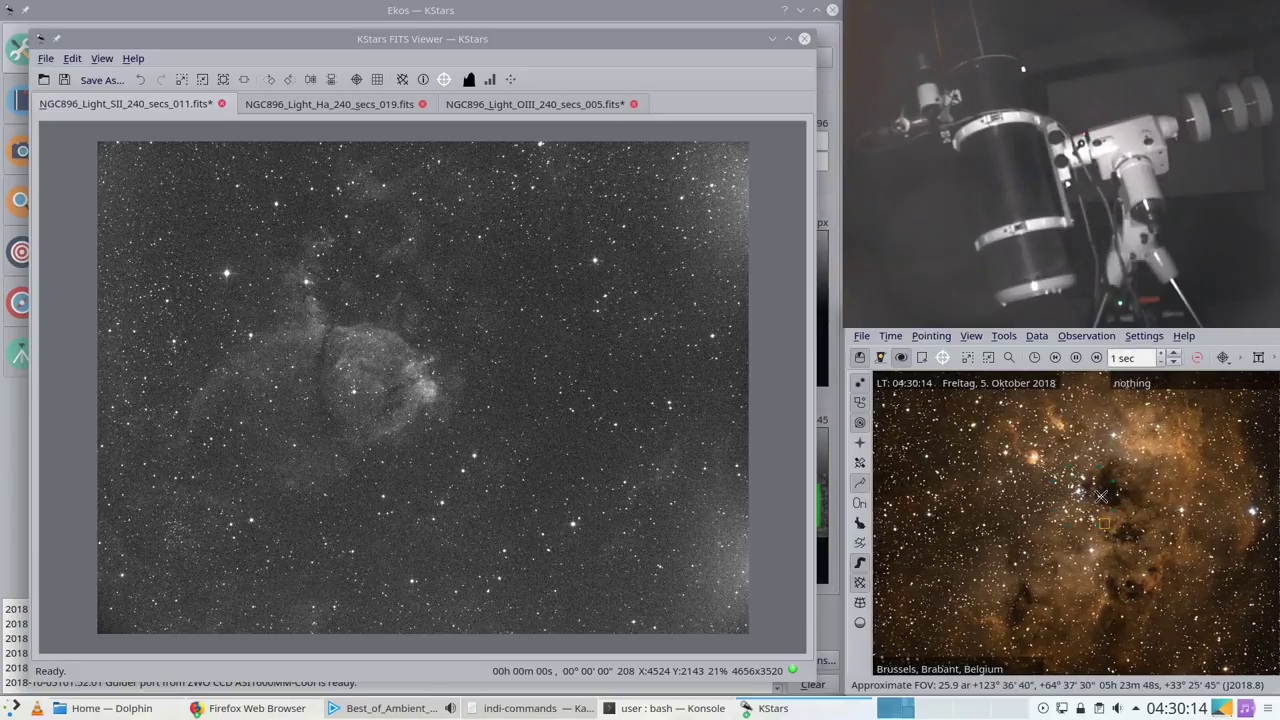
pyautogui.moveTo(1132, 552); pyautogui.dragTo(1112, 547)
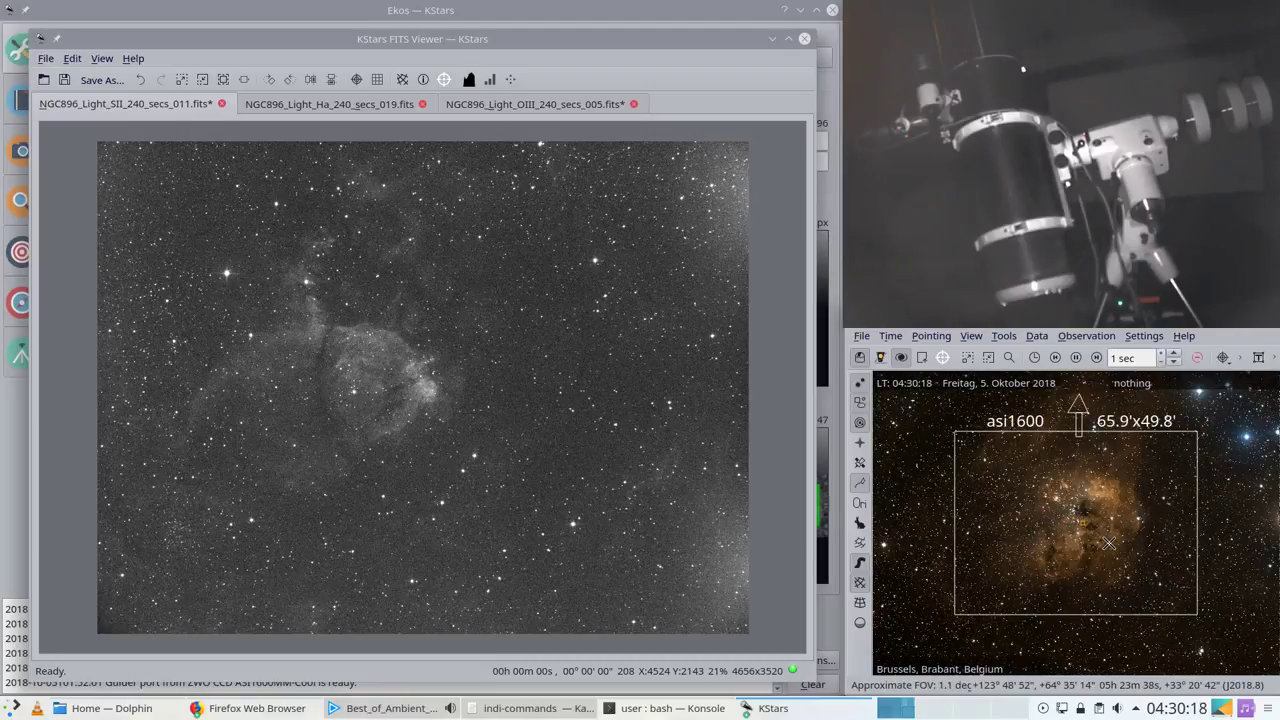
pyautogui.scroll(-2, 1109, 543)
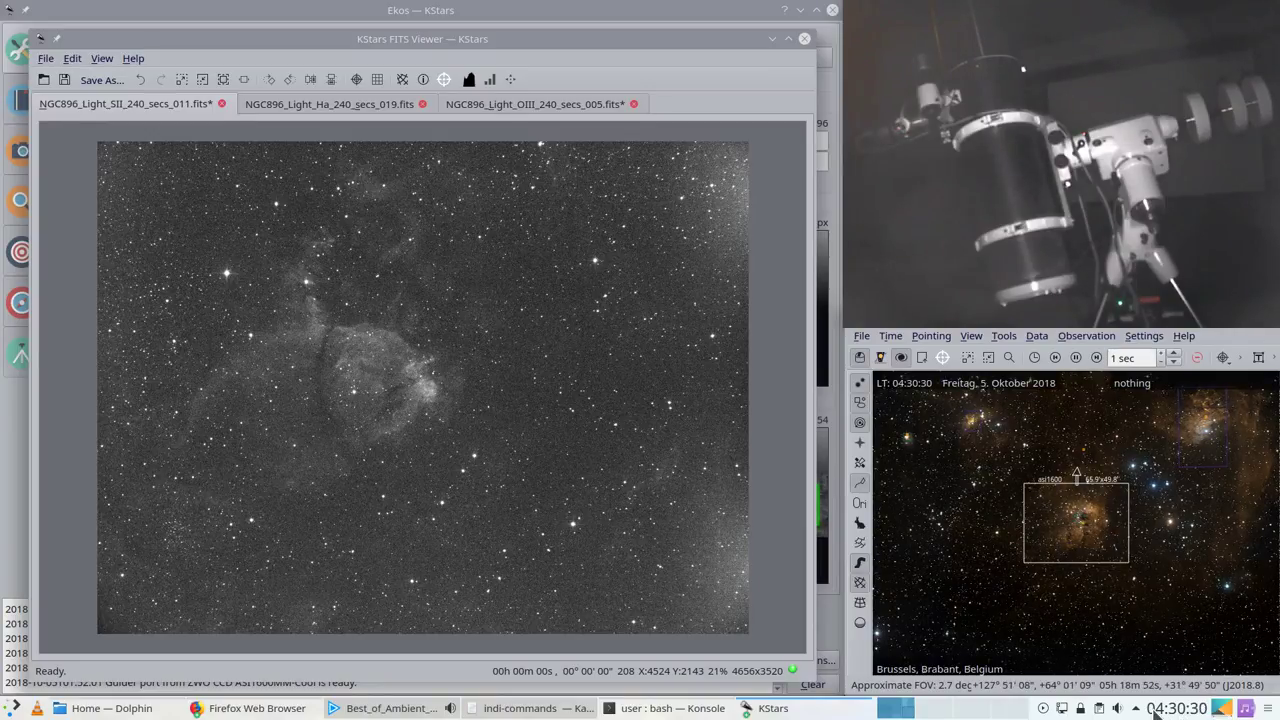
# Step: Examine the wider sky around the framed nebula on the sky map, out to the region spanning the Moon and Uranus
pyautogui.moveTo(1197, 710)
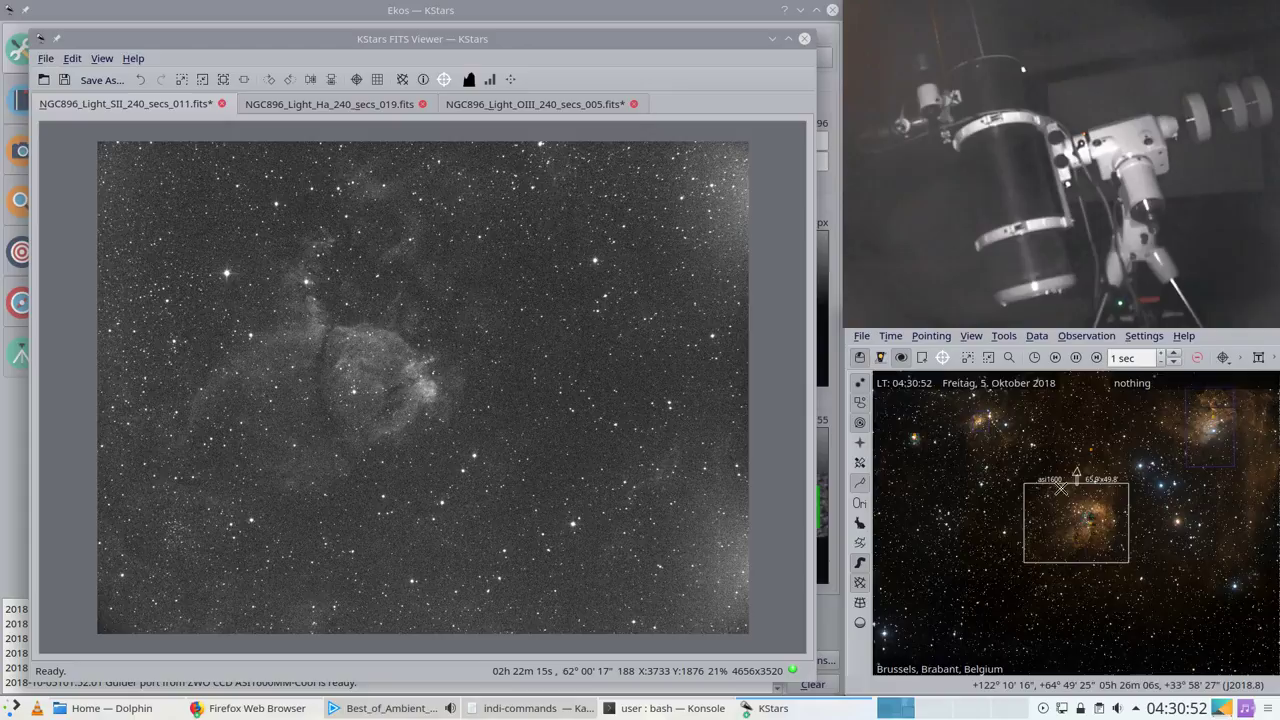
pyautogui.scroll(-5, 1095, 530)
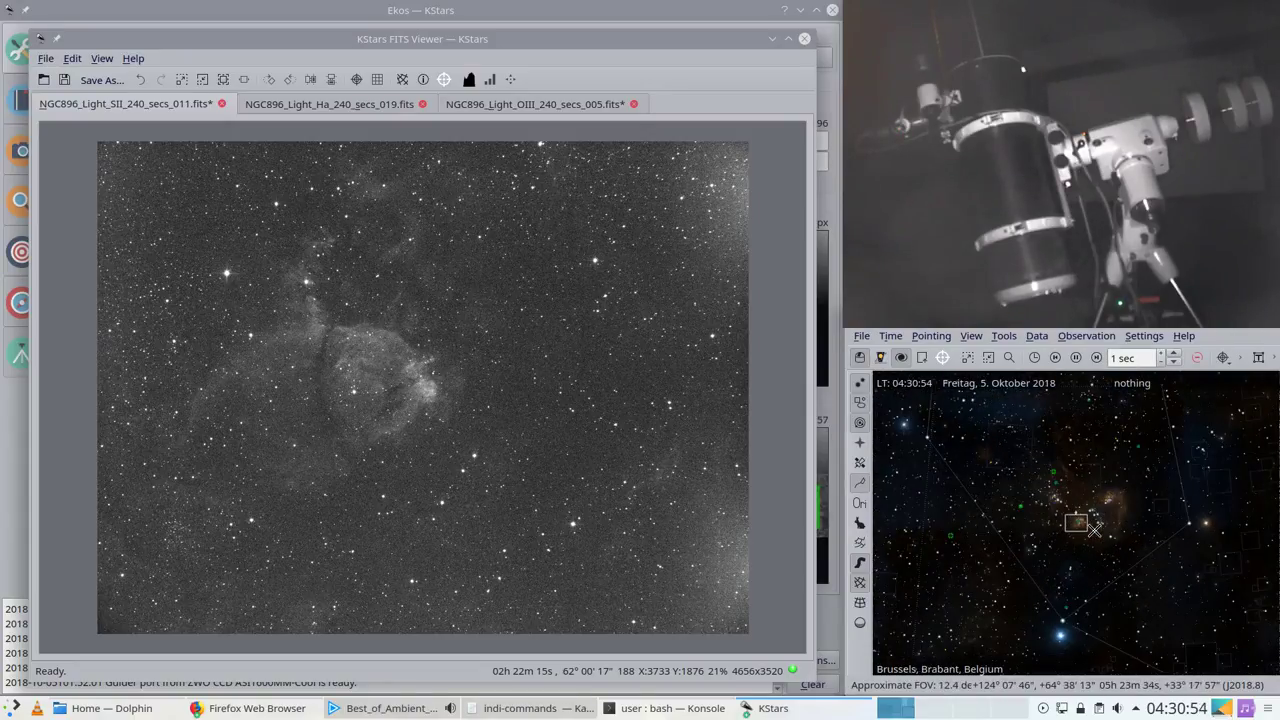
pyautogui.scroll(-6, 1095, 530)
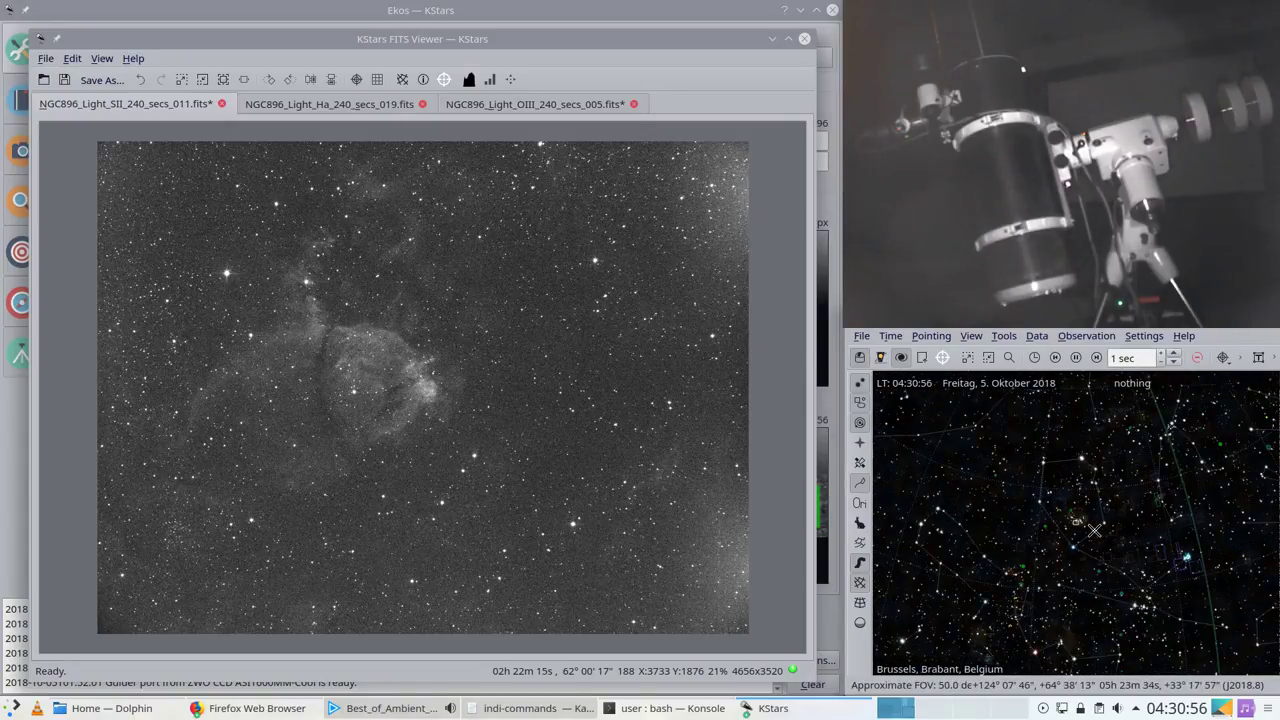
pyautogui.scroll(-2, 1095, 530)
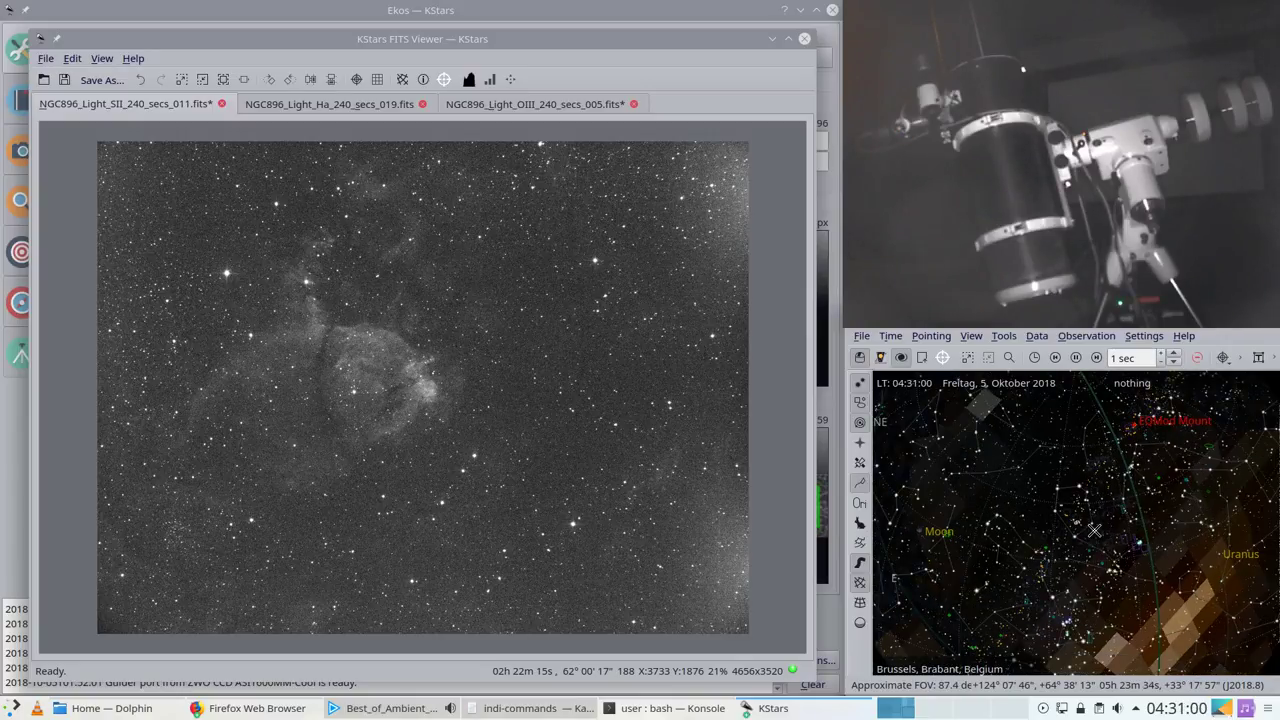
pyautogui.moveTo(918, 530)
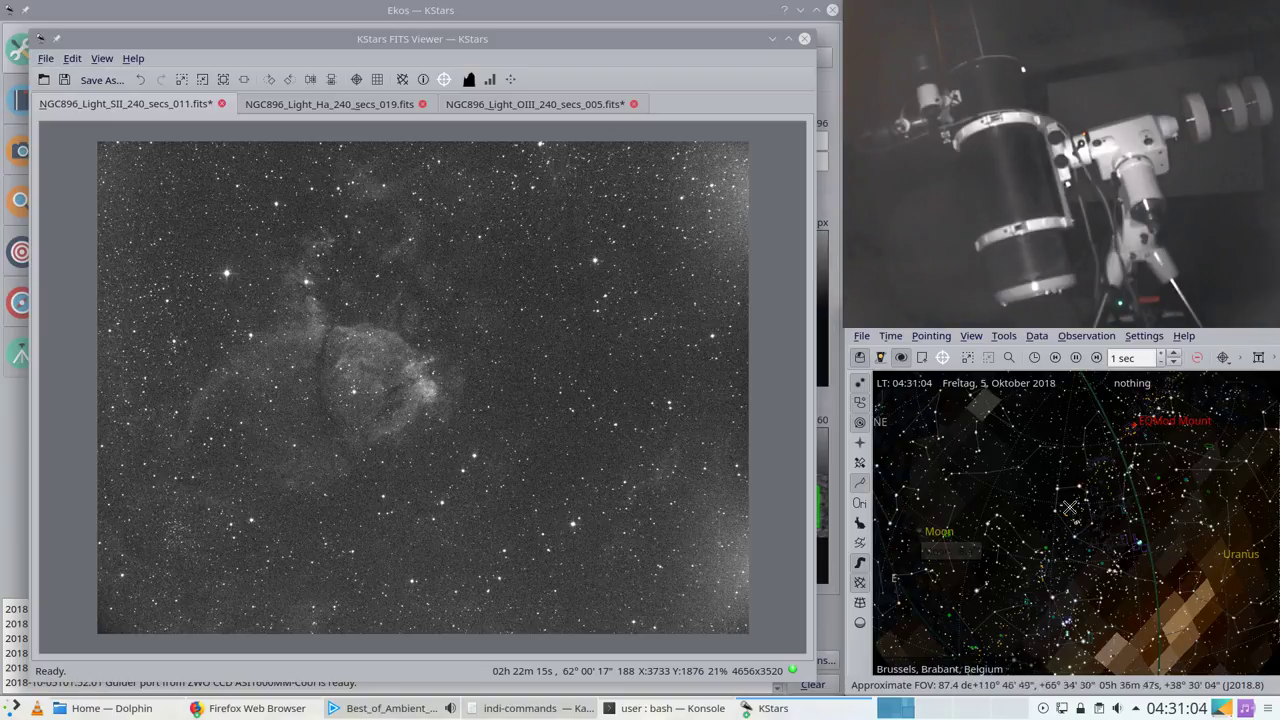
pyautogui.scroll(2, 1072, 508)
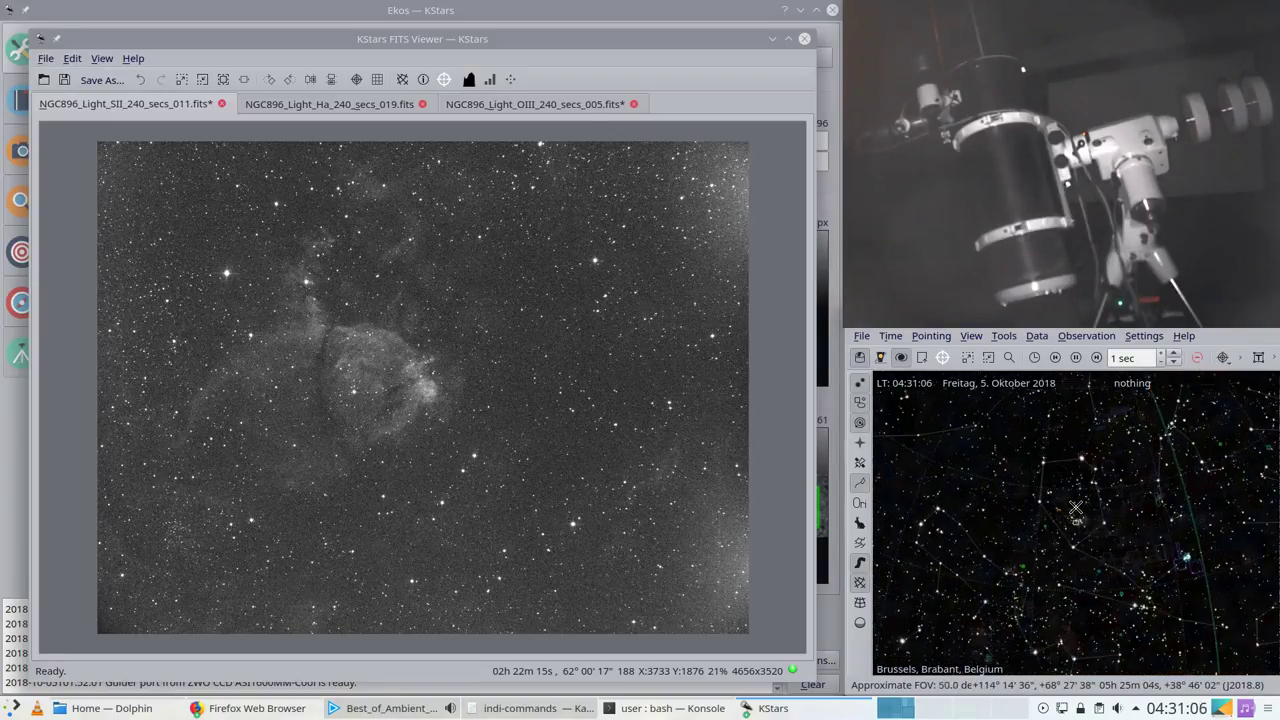
pyautogui.scroll(3, 1075, 510)
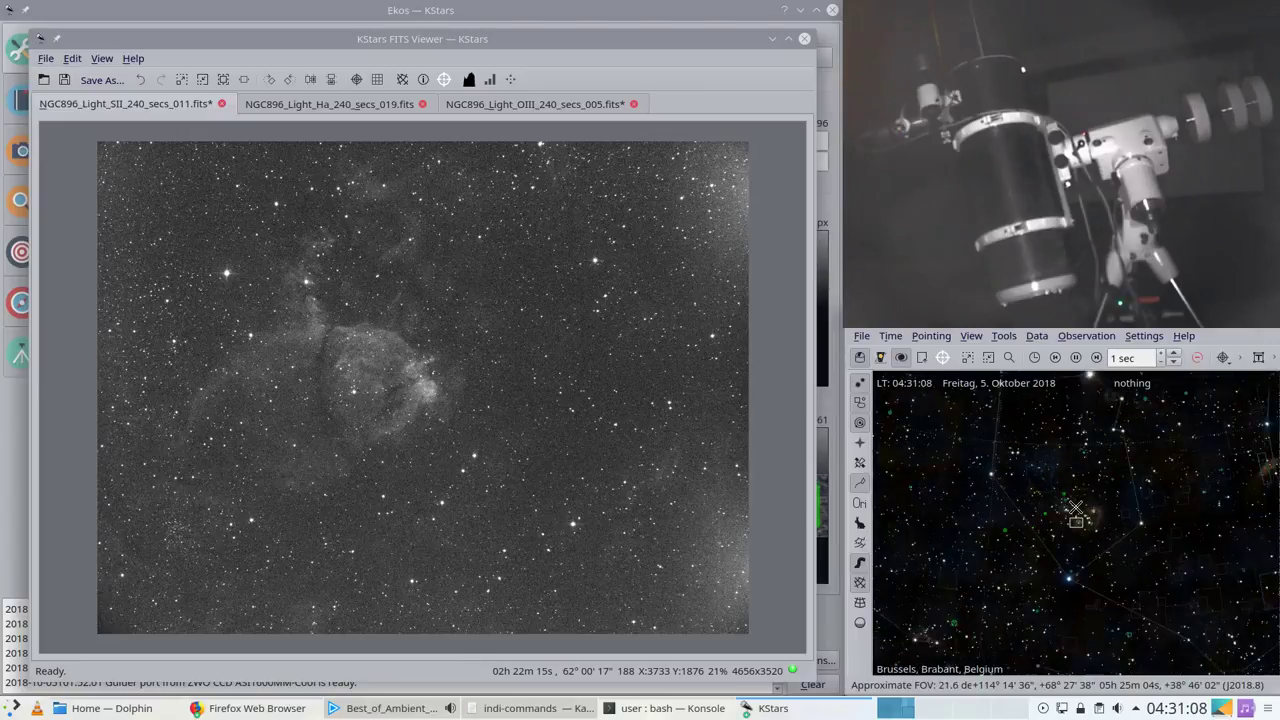
pyautogui.scroll(3, 1075, 509)
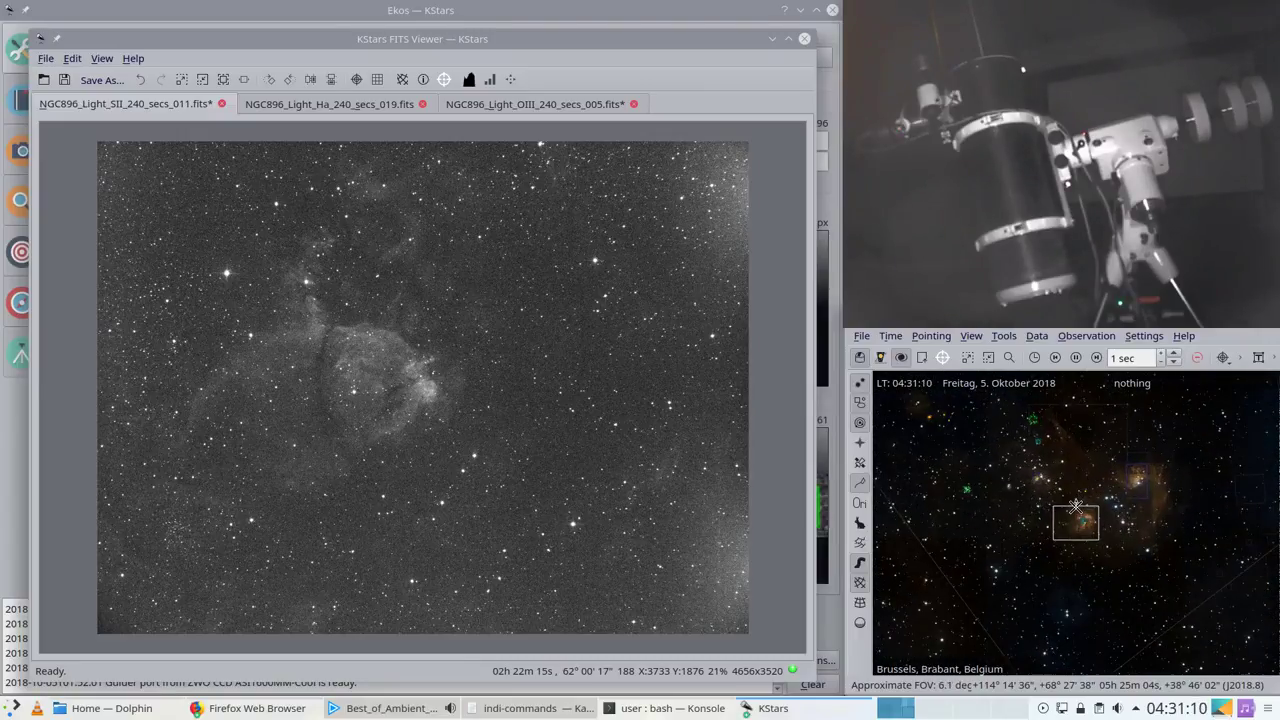
# Step: Examine the small orange nebula near 05h 42m, +35° 50' on the sky map, up close and against the asi1600 frame
pyautogui.moveTo(991, 474); pyautogui.dragTo(1071, 556)
pyautogui.moveTo(1014, 514); pyautogui.dragTo(1075, 530)
pyautogui.scroll(1, 1075, 530)
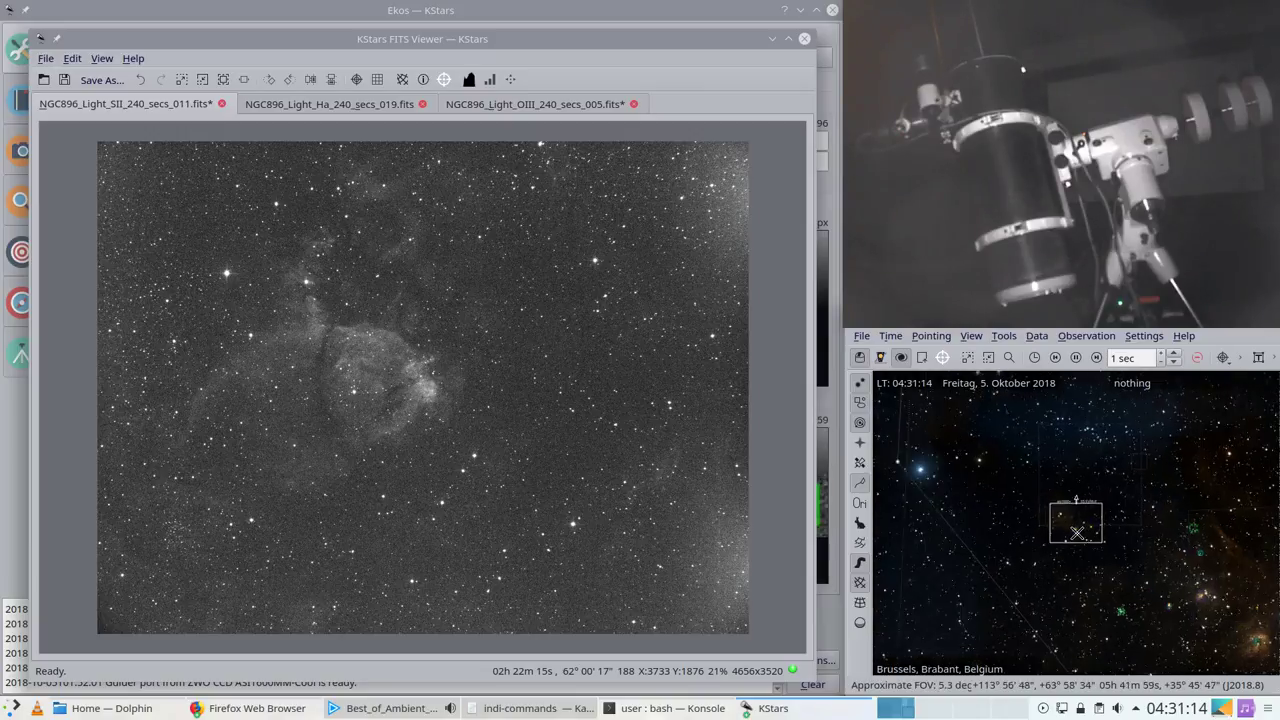
pyautogui.scroll(1, 1075, 532)
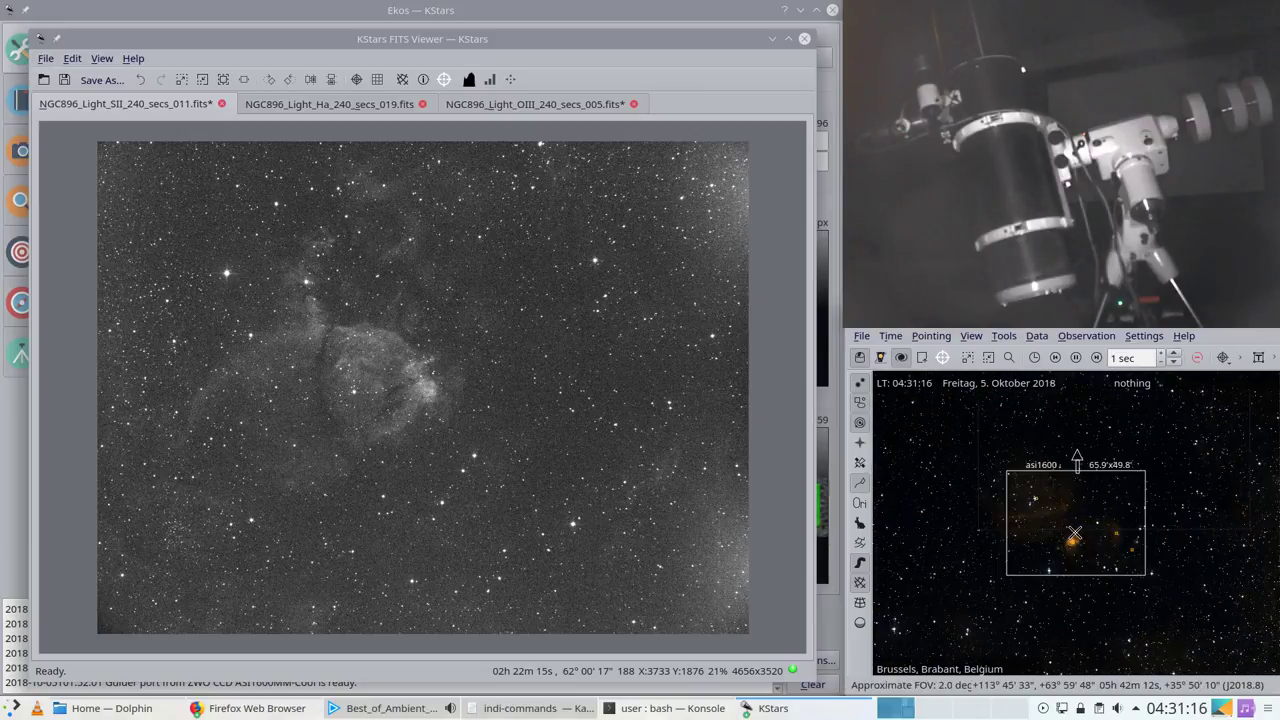
pyautogui.scroll(1, 1075, 533)
pyautogui.scroll(1, 1092, 545)
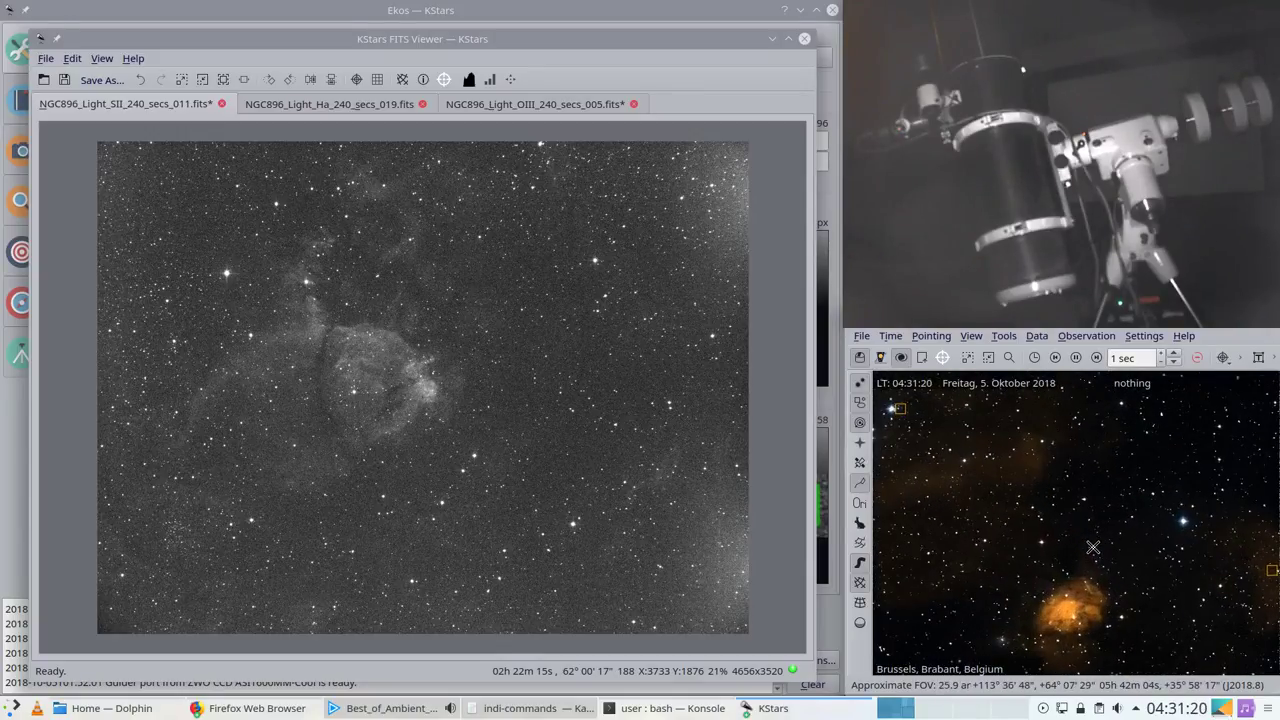
pyautogui.moveTo(1112, 563); pyautogui.dragTo(1051, 487)
pyautogui.scroll(1, 1037, 524)
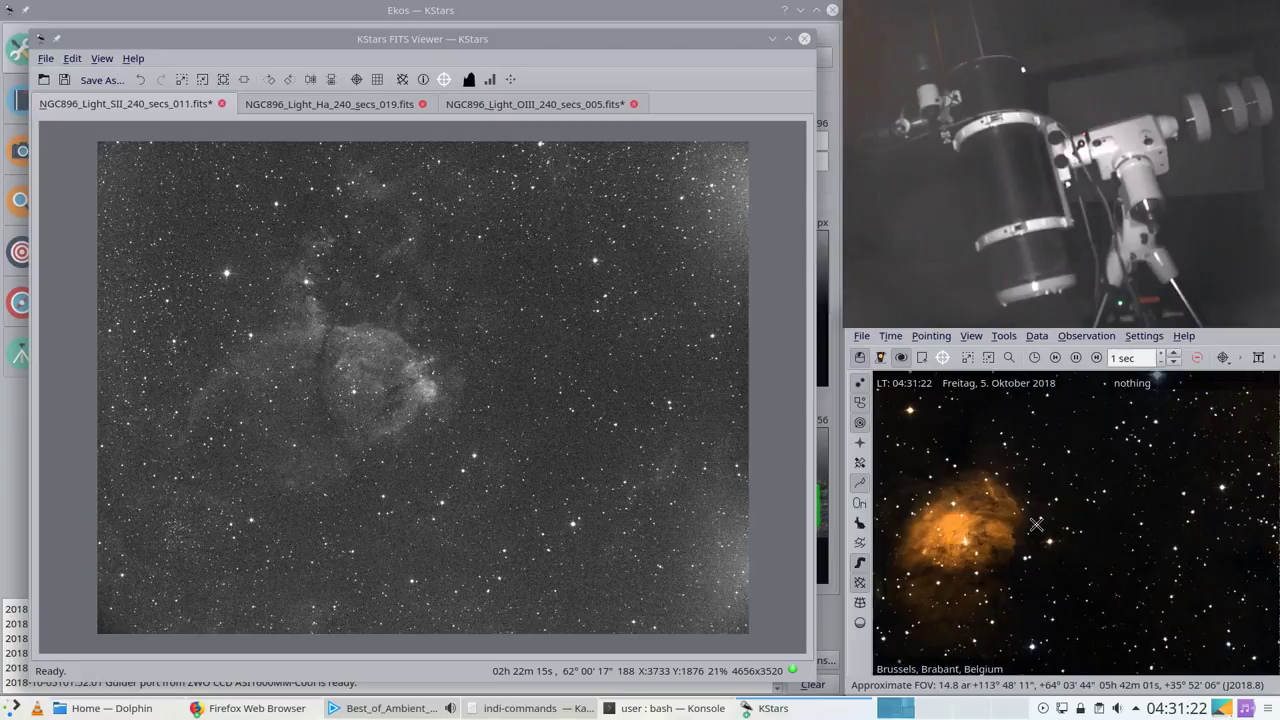
pyautogui.scroll(-1, 1037, 524)
pyautogui.scroll(-1, 1037, 524)
pyautogui.scroll(-1, 1037, 524)
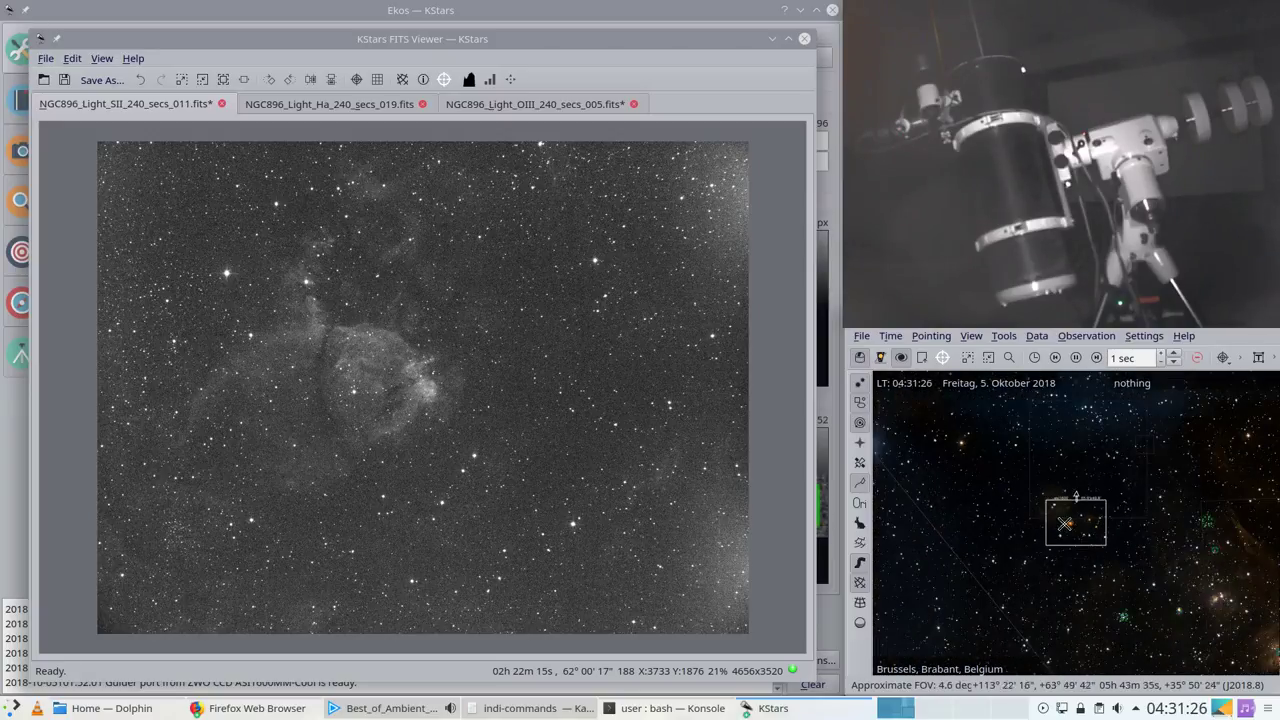
pyautogui.scroll(-1, 1112, 518)
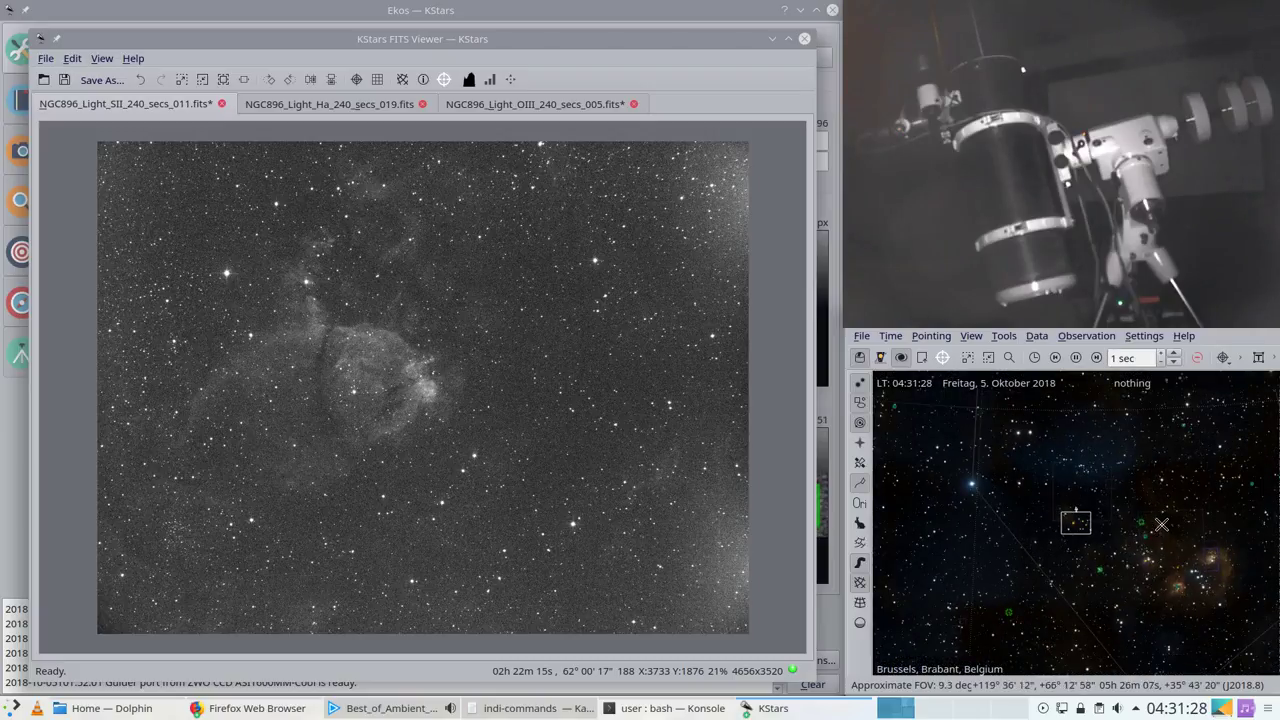
# Step: Scan the sky map for another target, moving past the elongated reddish nebula and the bright blue star cluster
pyautogui.scroll(-3, 1087, 528)
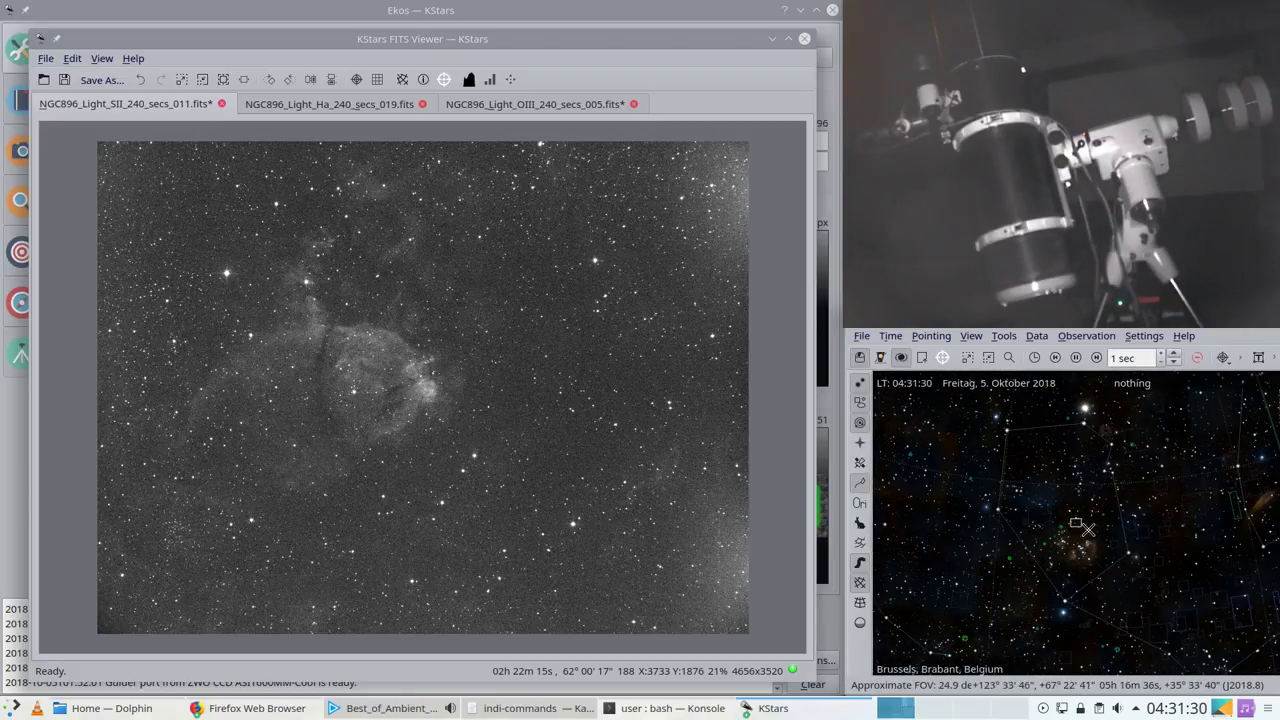
pyautogui.moveTo(1040, 484); pyautogui.dragTo(985, 499)
pyautogui.scroll(2, 1075, 522)
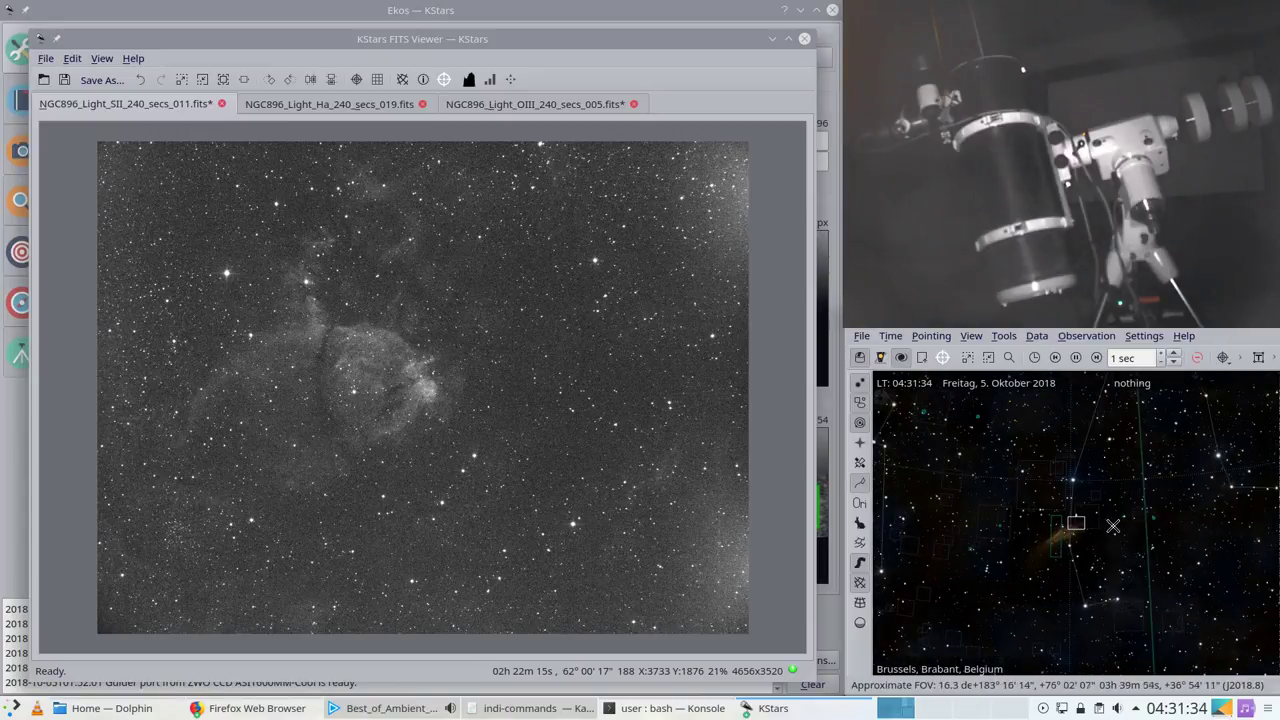
pyautogui.scroll(1, 1111, 533)
pyautogui.scroll(-2, 1111, 533)
pyautogui.moveTo(1115, 545); pyautogui.dragTo(991, 563)
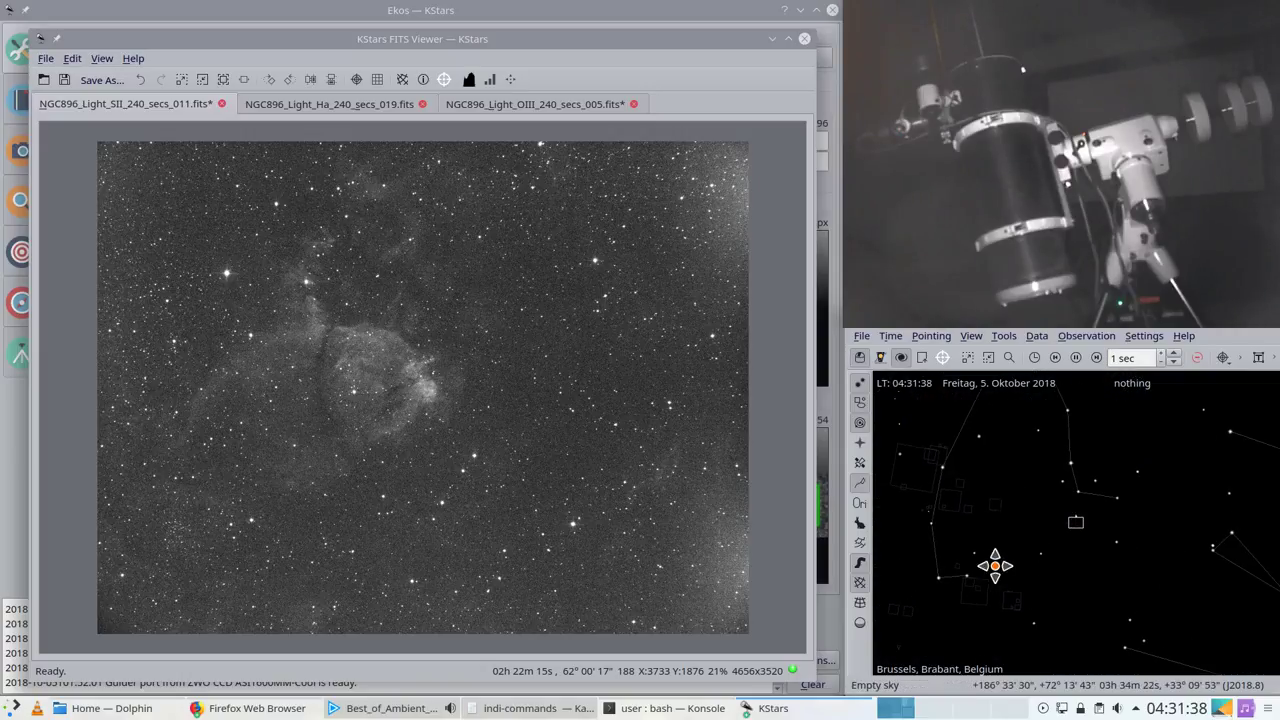
pyautogui.moveTo(1093, 483); pyautogui.dragTo(1095, 485)
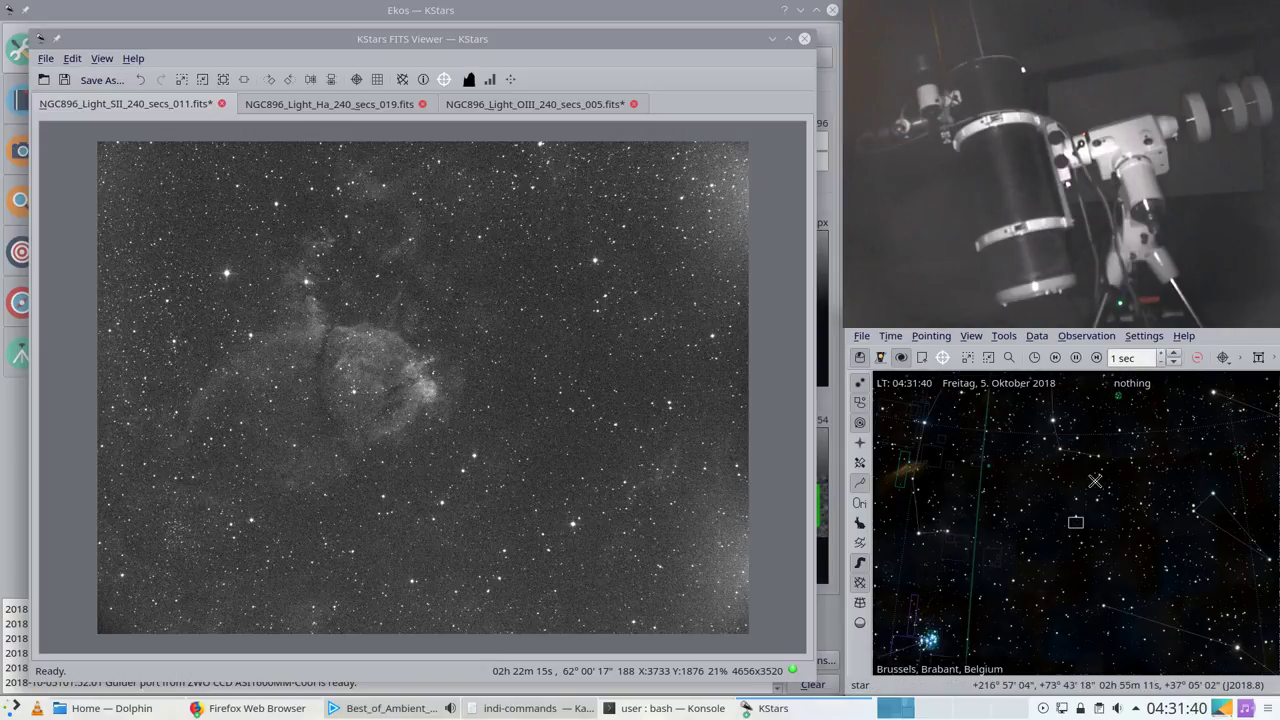
pyautogui.moveTo(1136, 529); pyautogui.dragTo(1006, 489)
# Step: Examine the large spiral galaxy near 01h 25m, +30° 38' on the sky map and compare it with the asi1600 frame
pyautogui.scroll(5, 1114, 525)
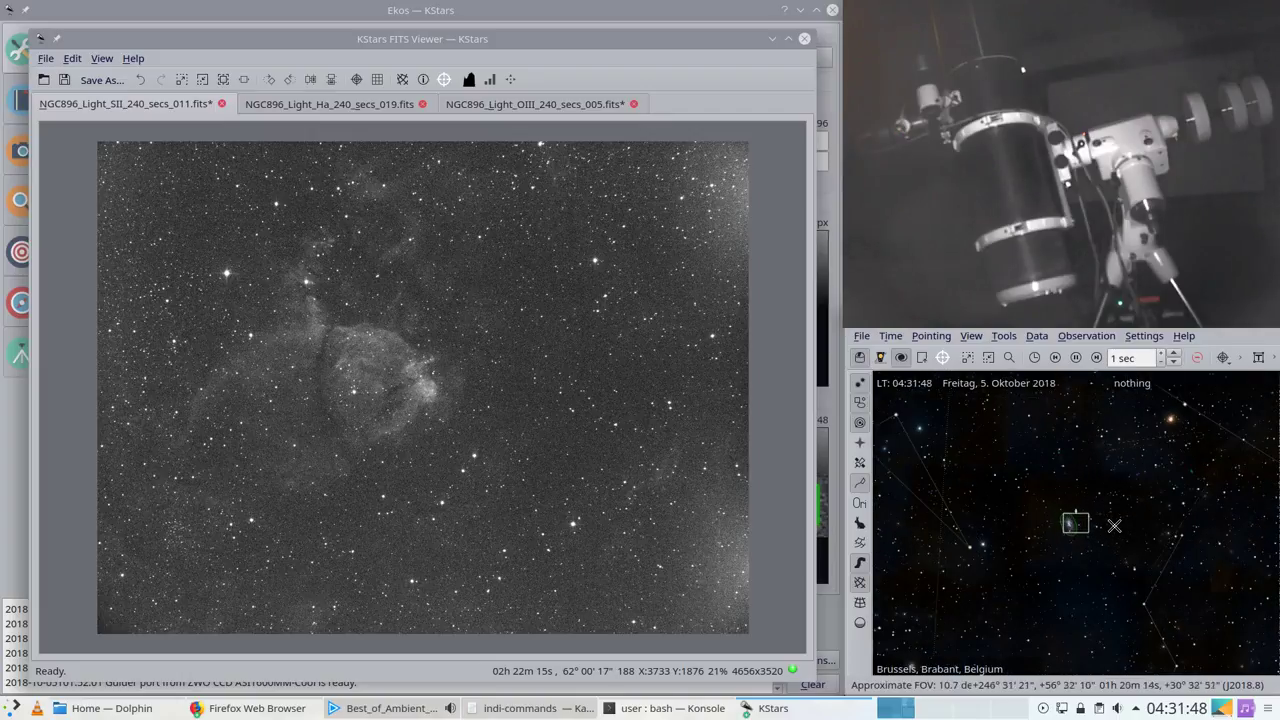
pyautogui.scroll(2, 1114, 525)
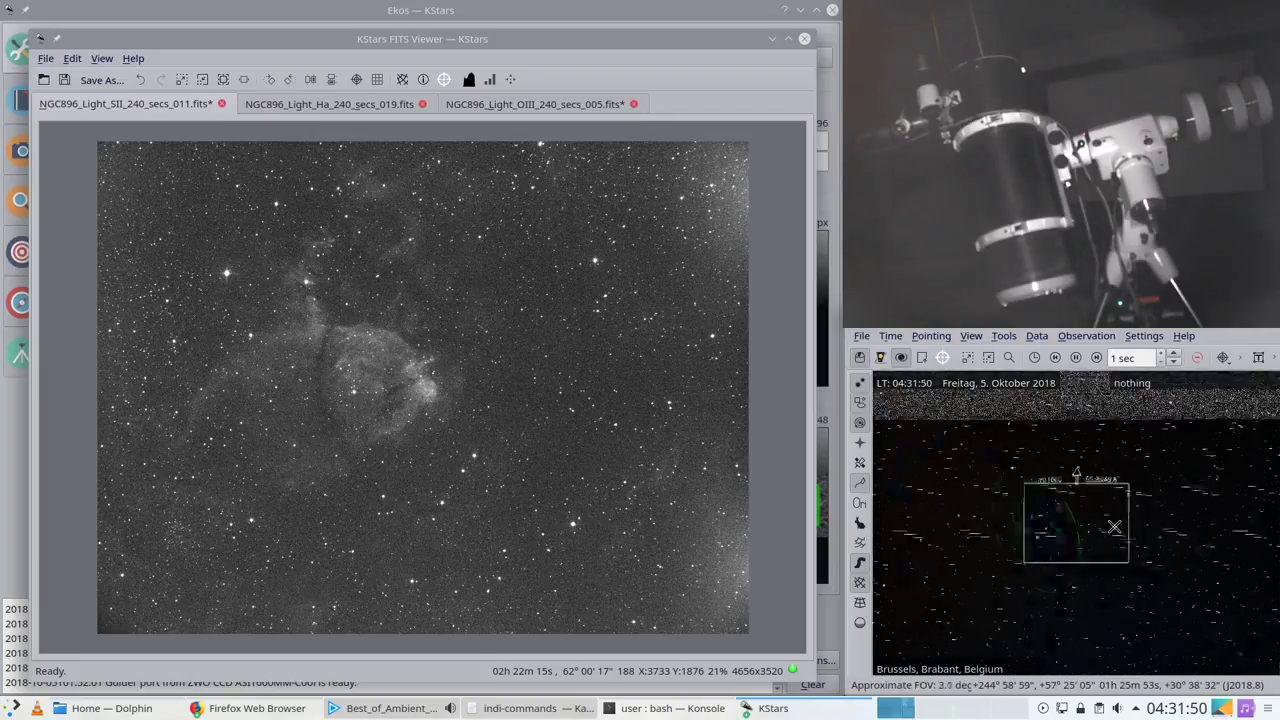
pyautogui.scroll(1, 1114, 526)
pyautogui.scroll(3, 1114, 526)
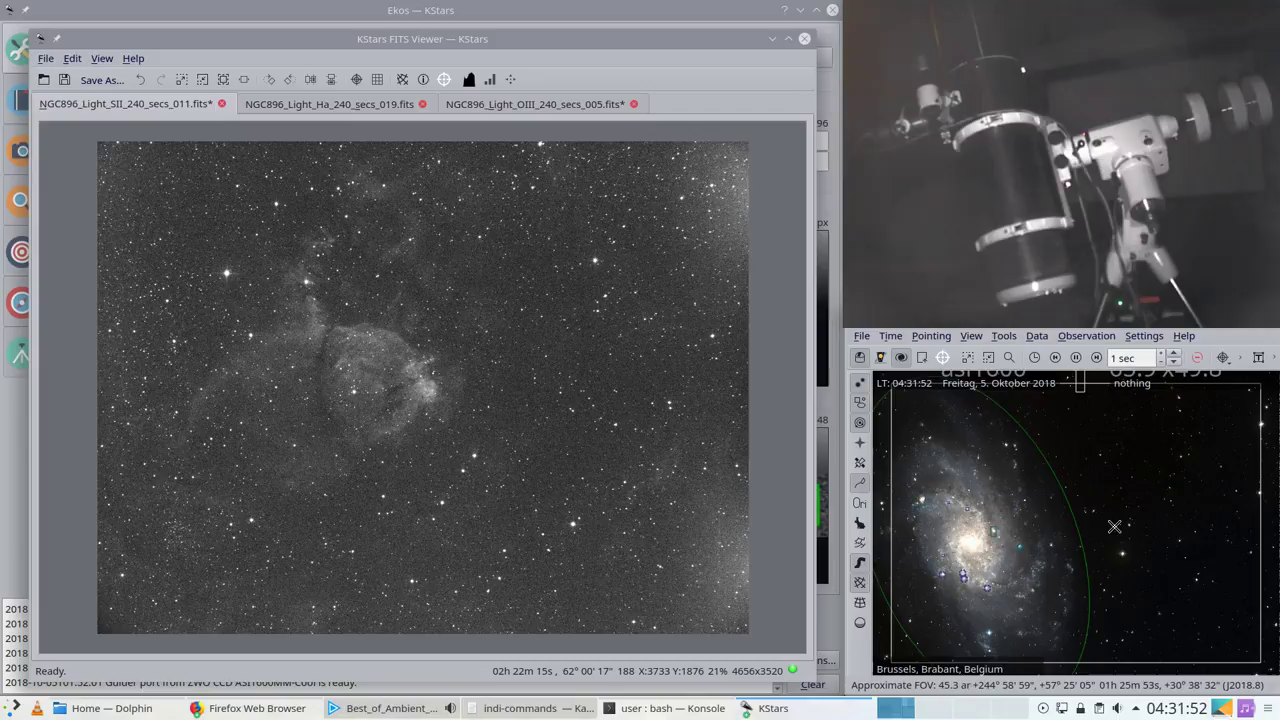
pyautogui.scroll(-2, 1114, 526)
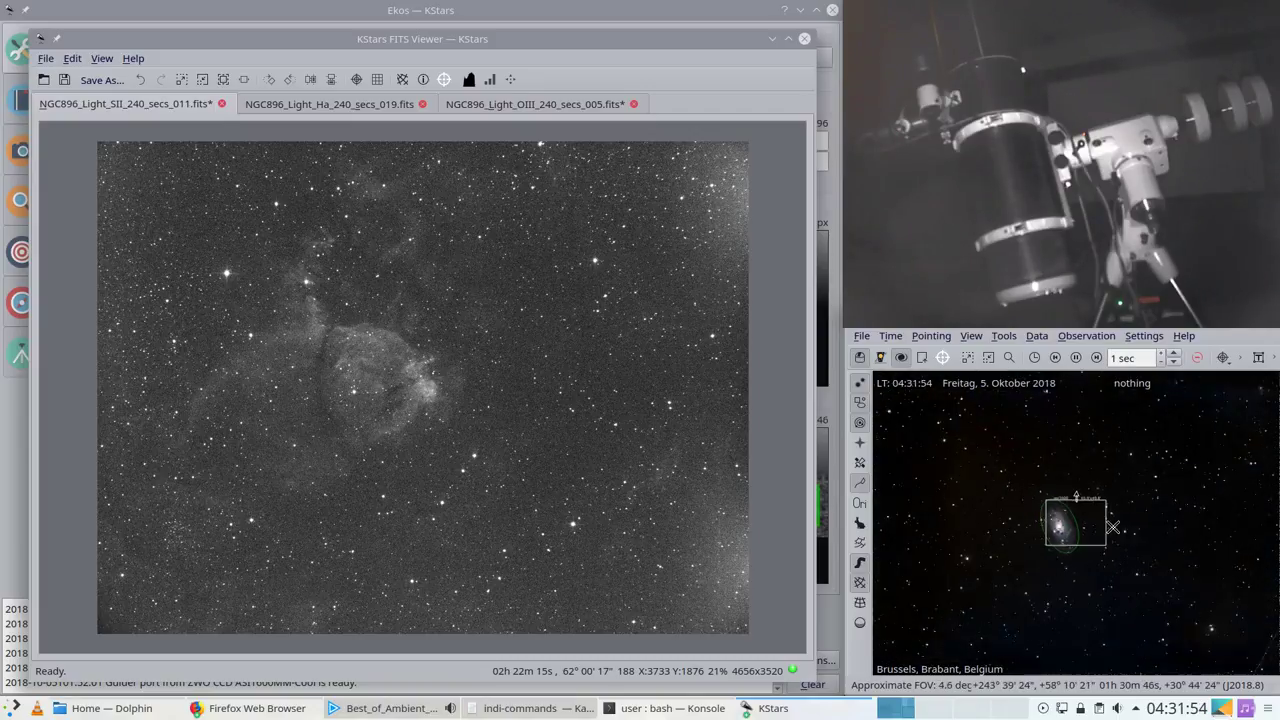
# Step: Find the edge-on galaxy near 02h 20m, +42° on the sky map and compare its size with the asi1600 frame
pyautogui.scroll(-2, 1112, 526)
pyautogui.moveTo(1054, 466); pyautogui.dragTo(1056, 552)
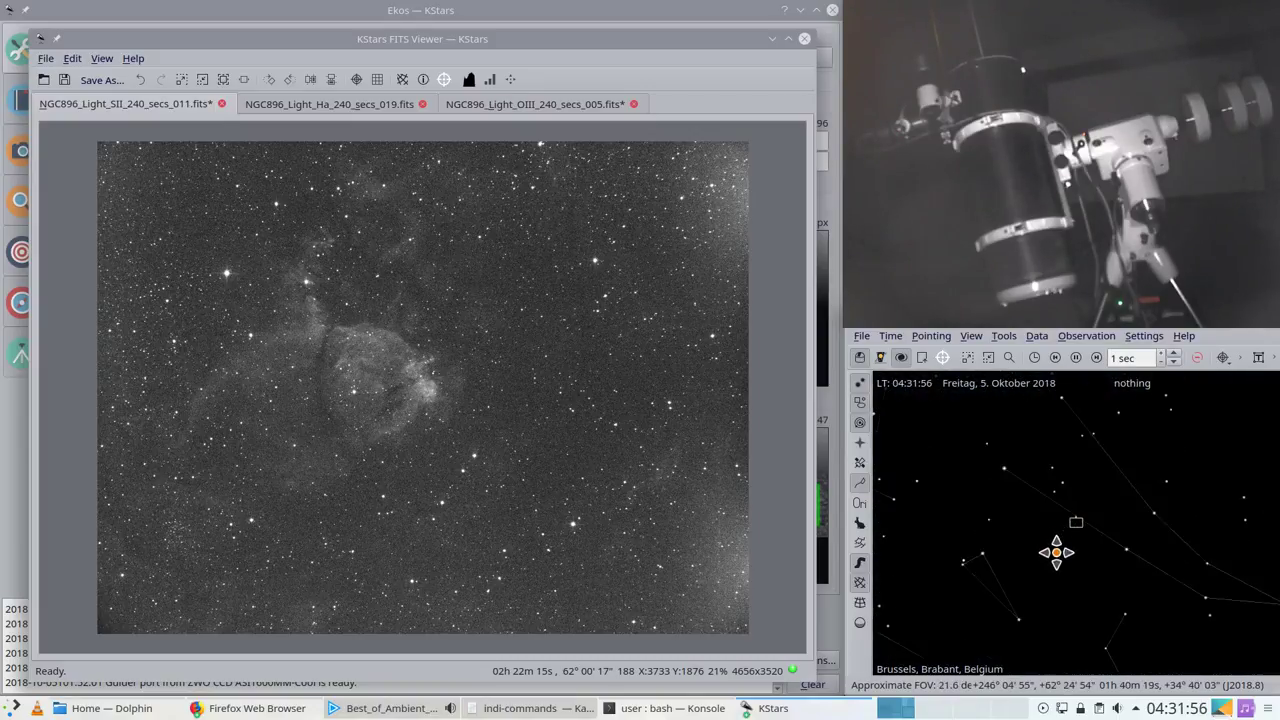
pyautogui.moveTo(1043, 470); pyautogui.dragTo(1112, 524)
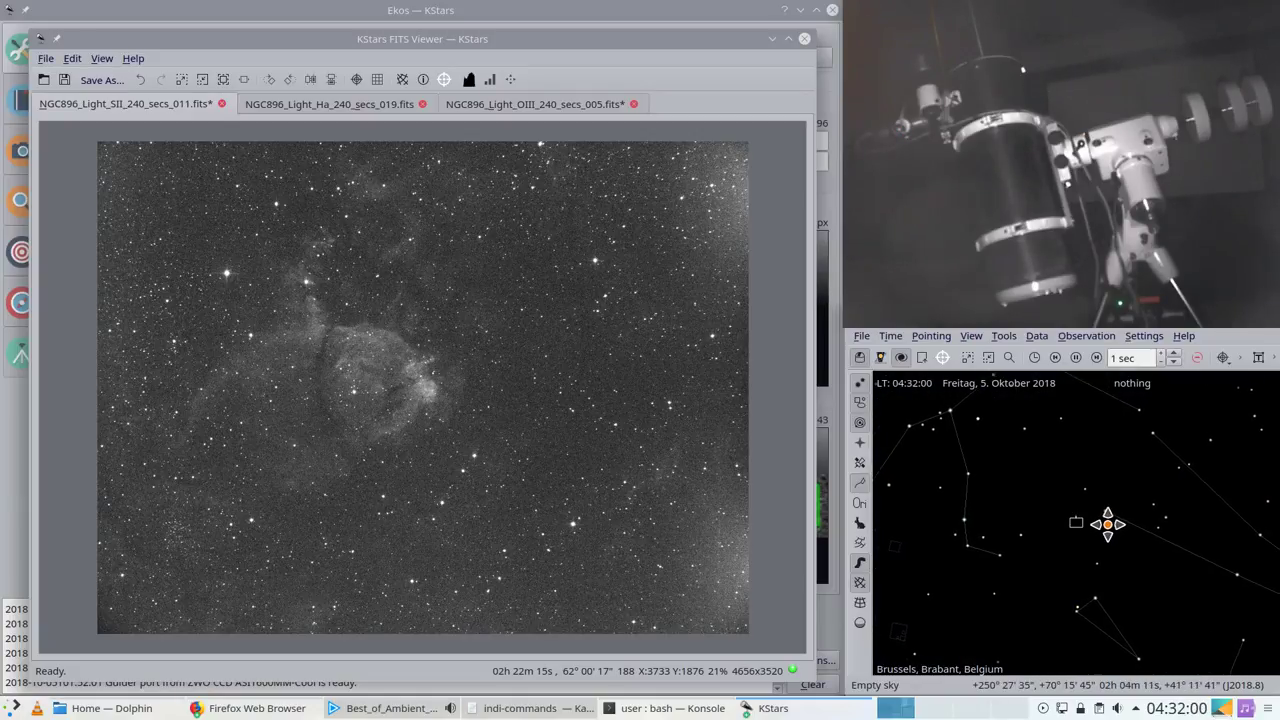
pyautogui.scroll(3, 1122, 542)
pyautogui.scroll(2, 1123, 550)
pyautogui.scroll(2, 1120, 549)
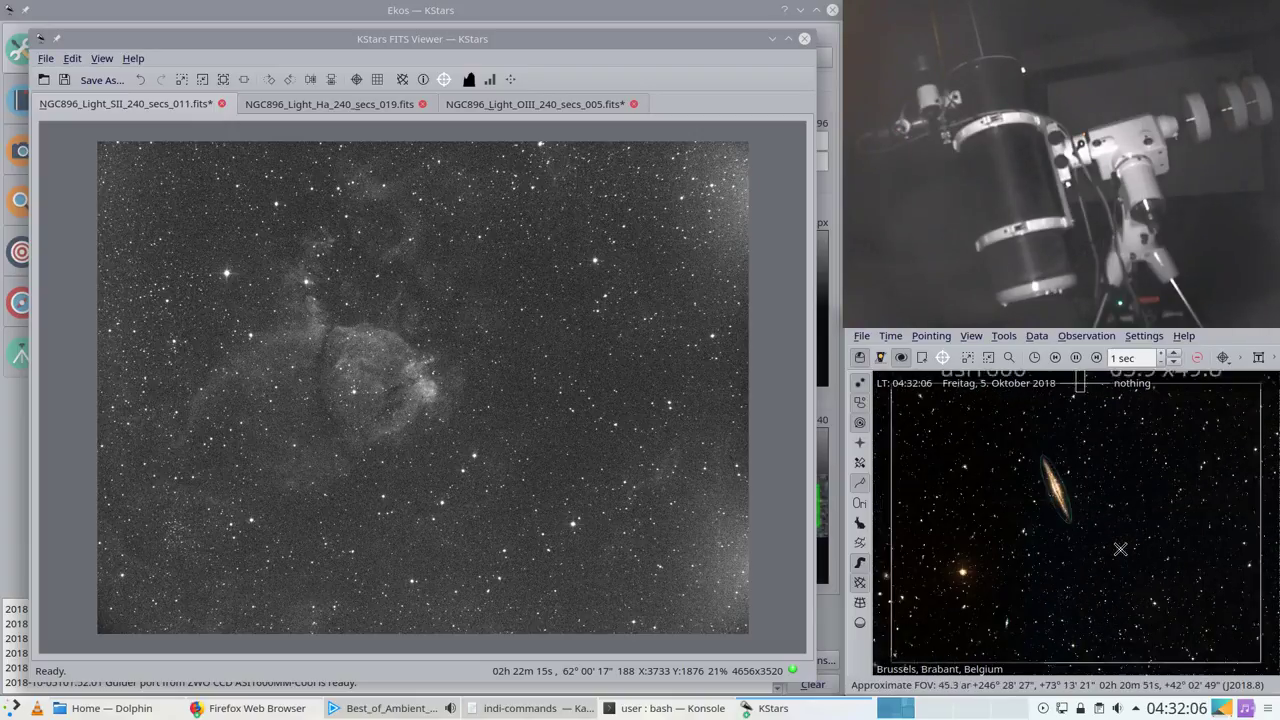
pyautogui.scroll(-3, 1120, 549)
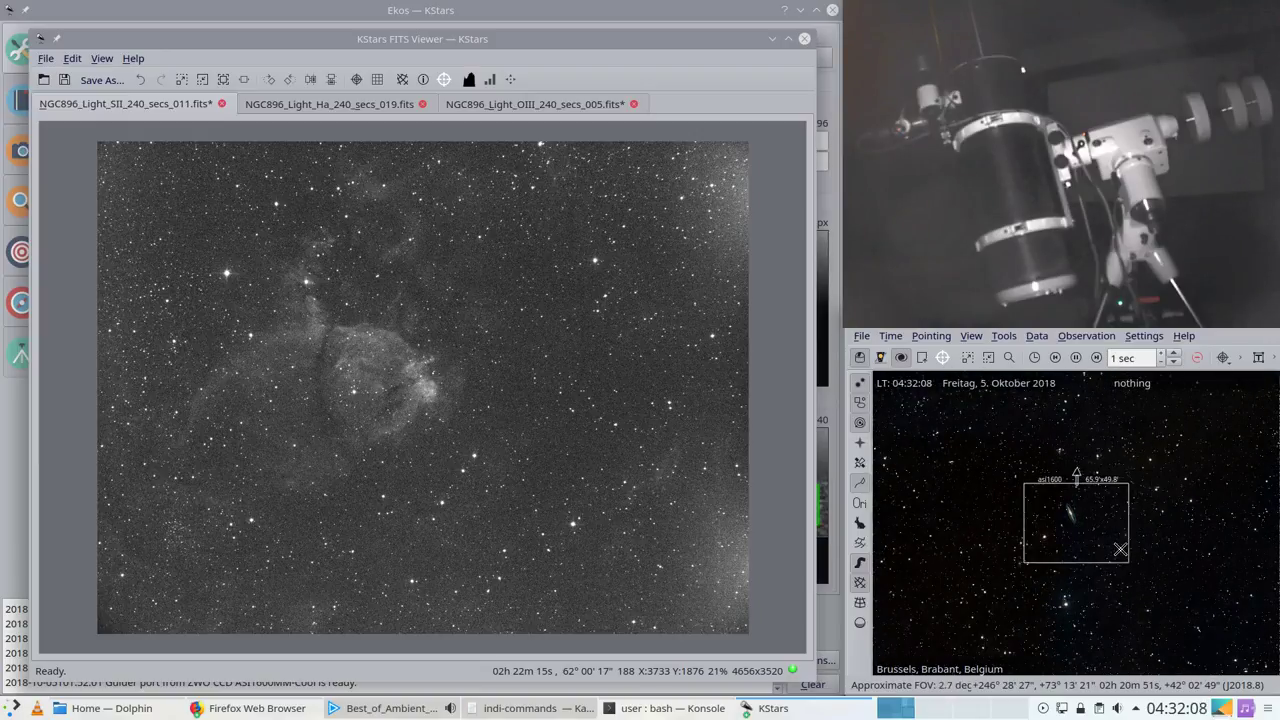
# Step: Examine the bright star pair and the small reddish object beside it, below the edge-on galaxy, up close and in the surrounding field
pyautogui.moveTo(1130, 497); pyautogui.dragTo(1121, 522)
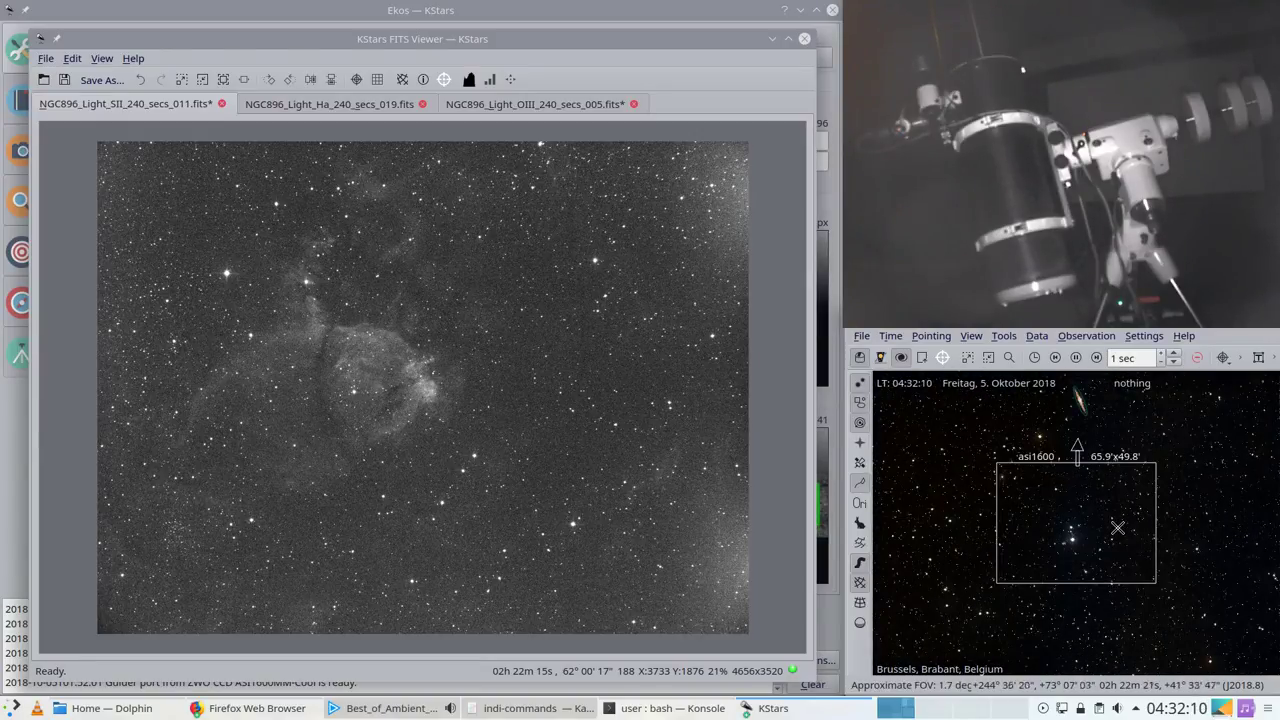
pyautogui.scroll(2, 1117, 532)
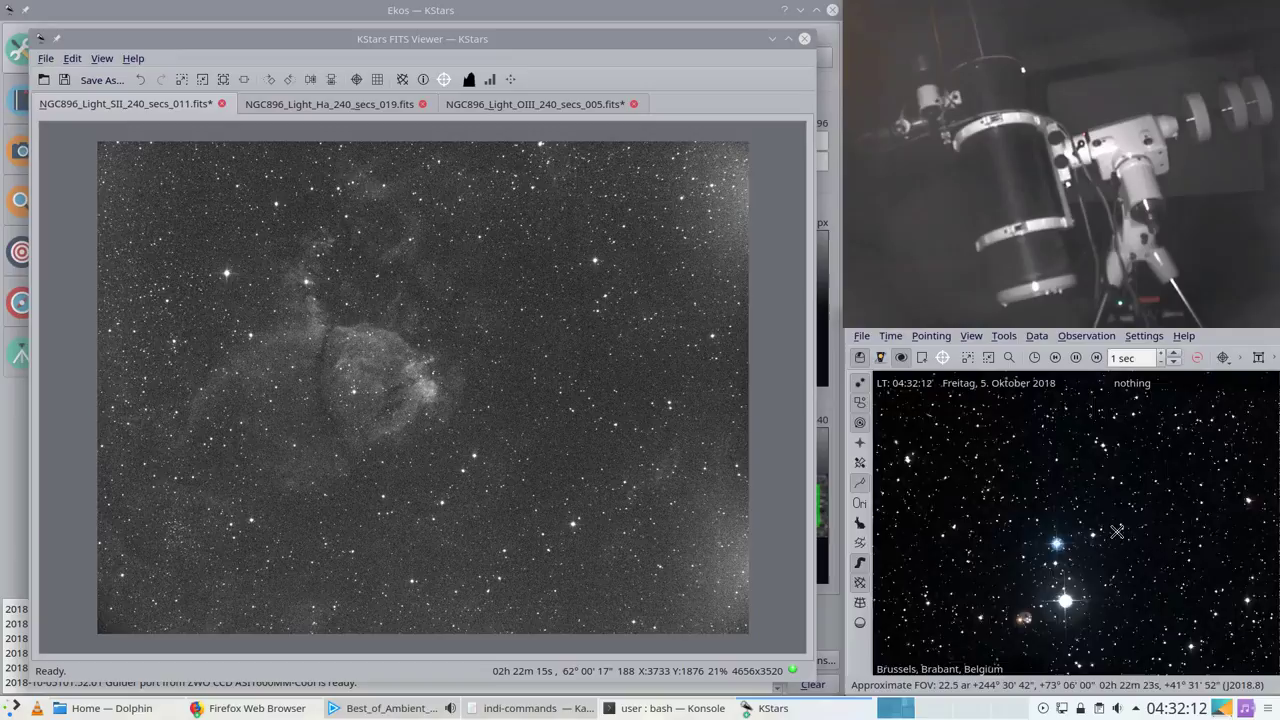
pyautogui.scroll(2, 1114, 550)
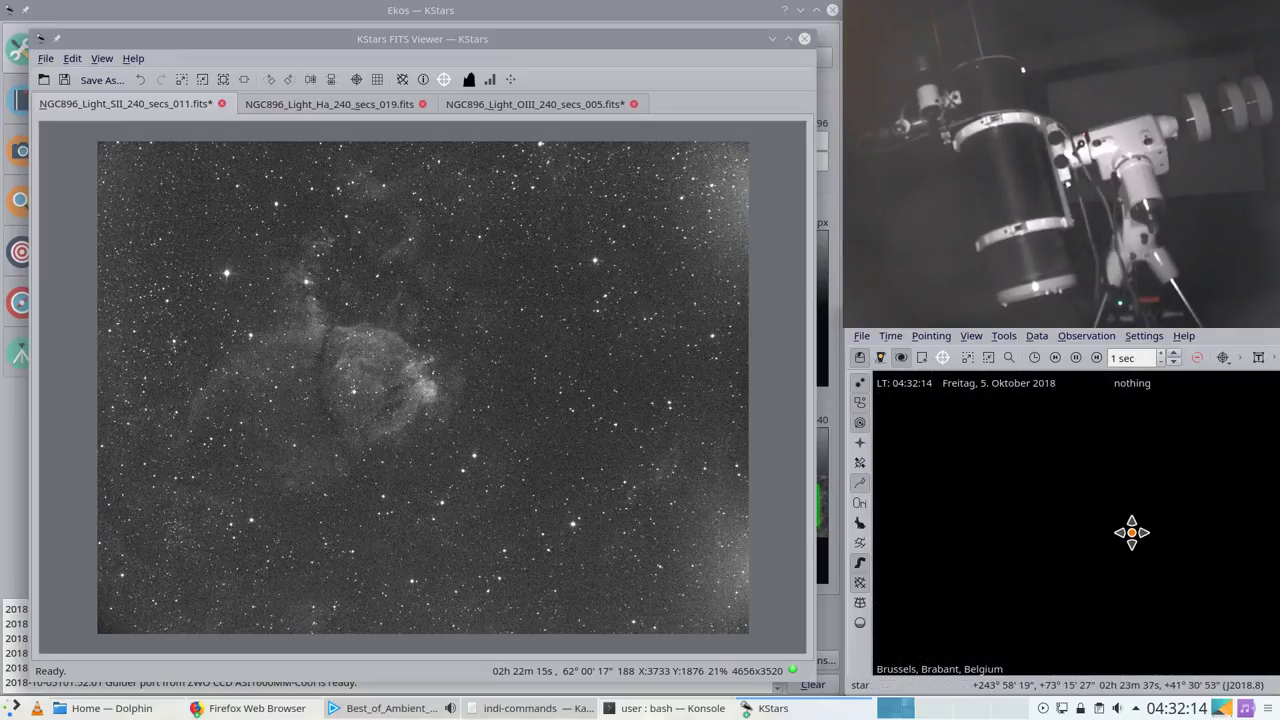
pyautogui.scroll(3, 1125, 537)
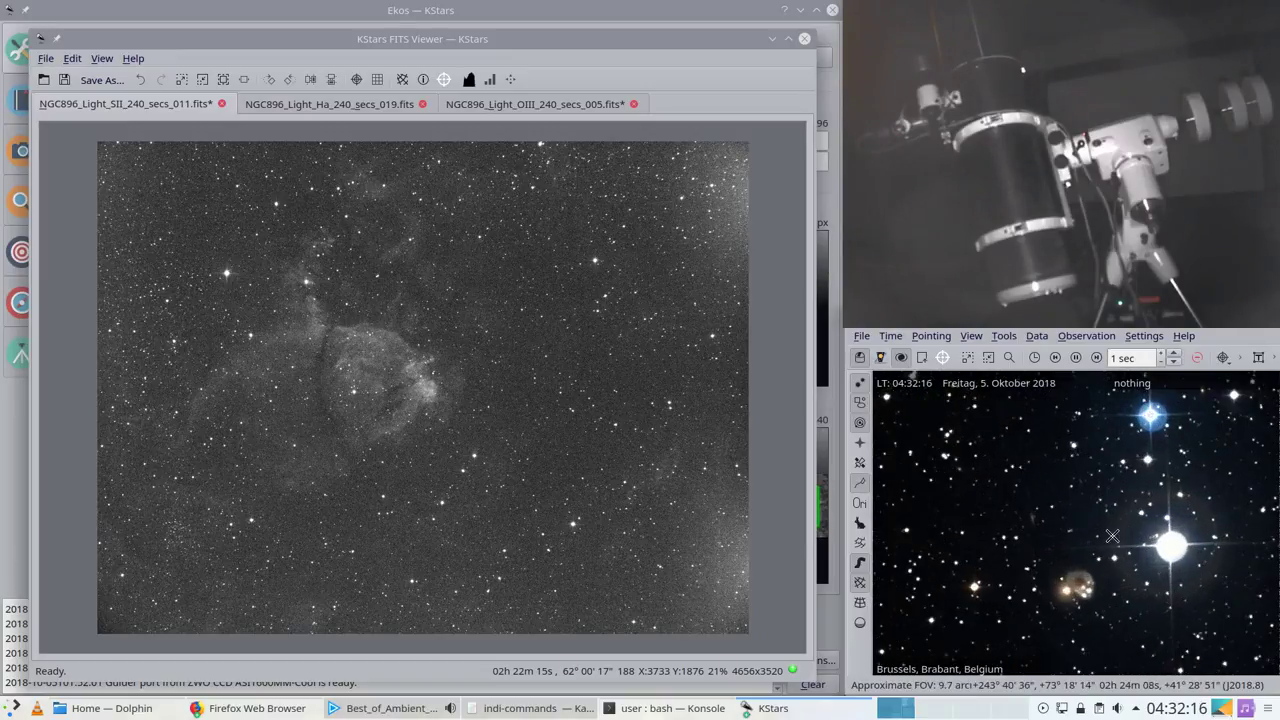
pyautogui.moveTo(1114, 537); pyautogui.dragTo(1062, 487)
pyautogui.scroll(1, 1075, 508)
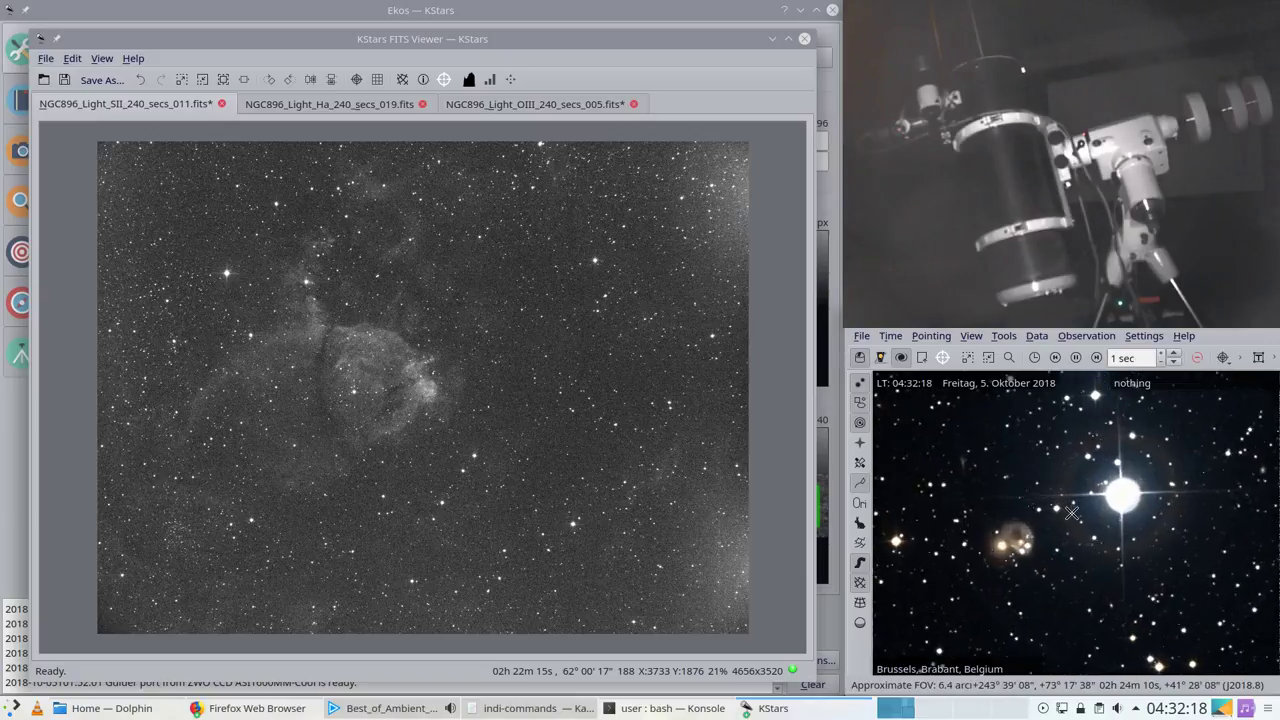
pyautogui.scroll(-1, 1063, 512)
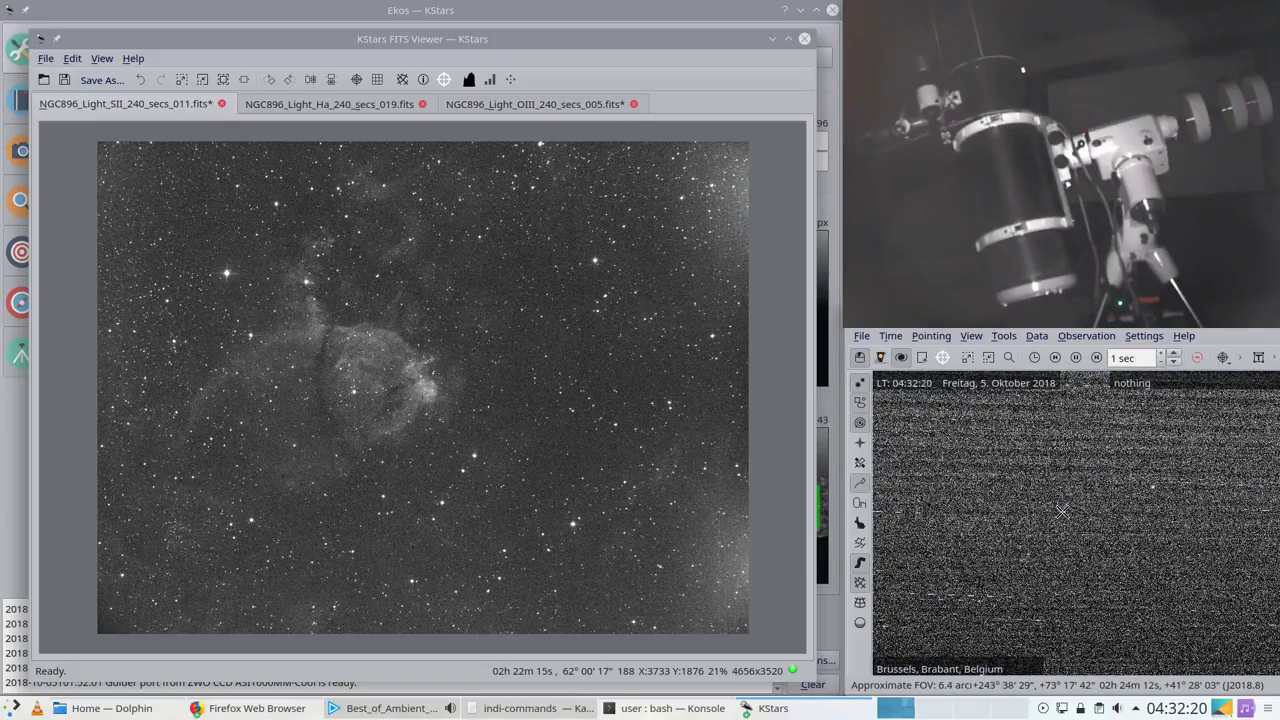
pyautogui.scroll(-1, 1062, 511)
pyautogui.scroll(-1, 1062, 511)
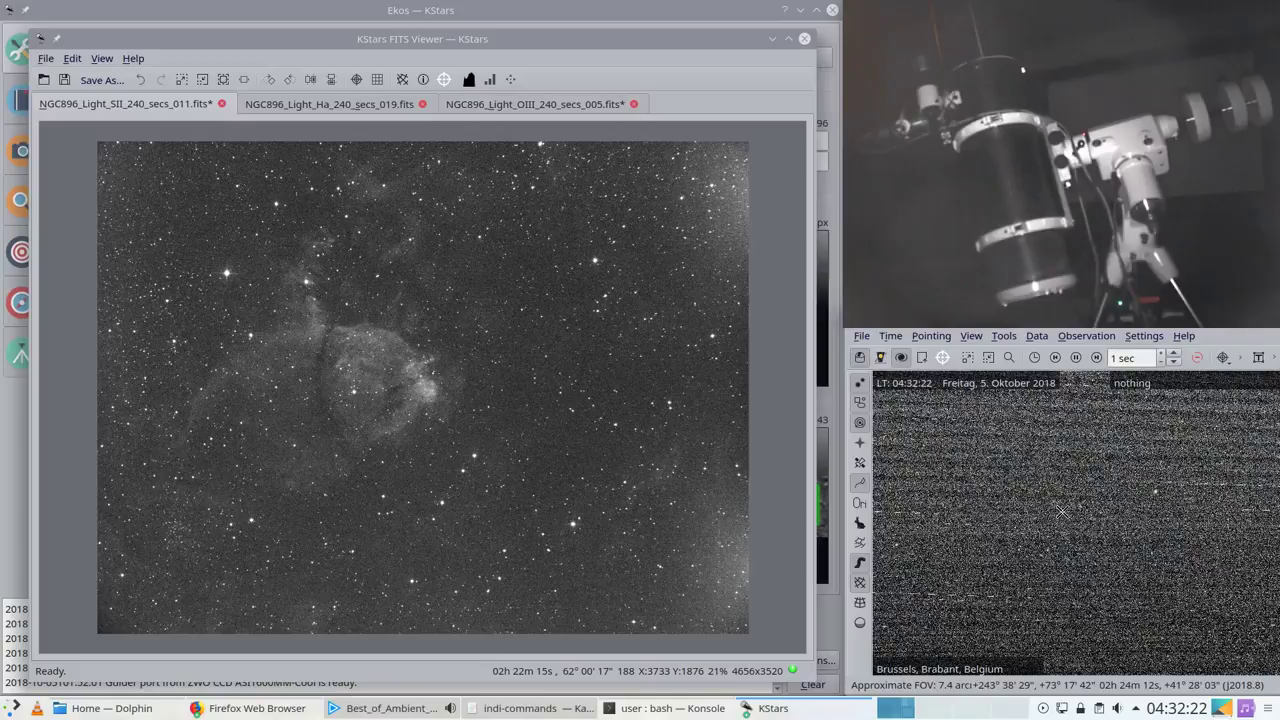
pyautogui.scroll(-2, 1062, 512)
pyautogui.scroll(-1, 1062, 511)
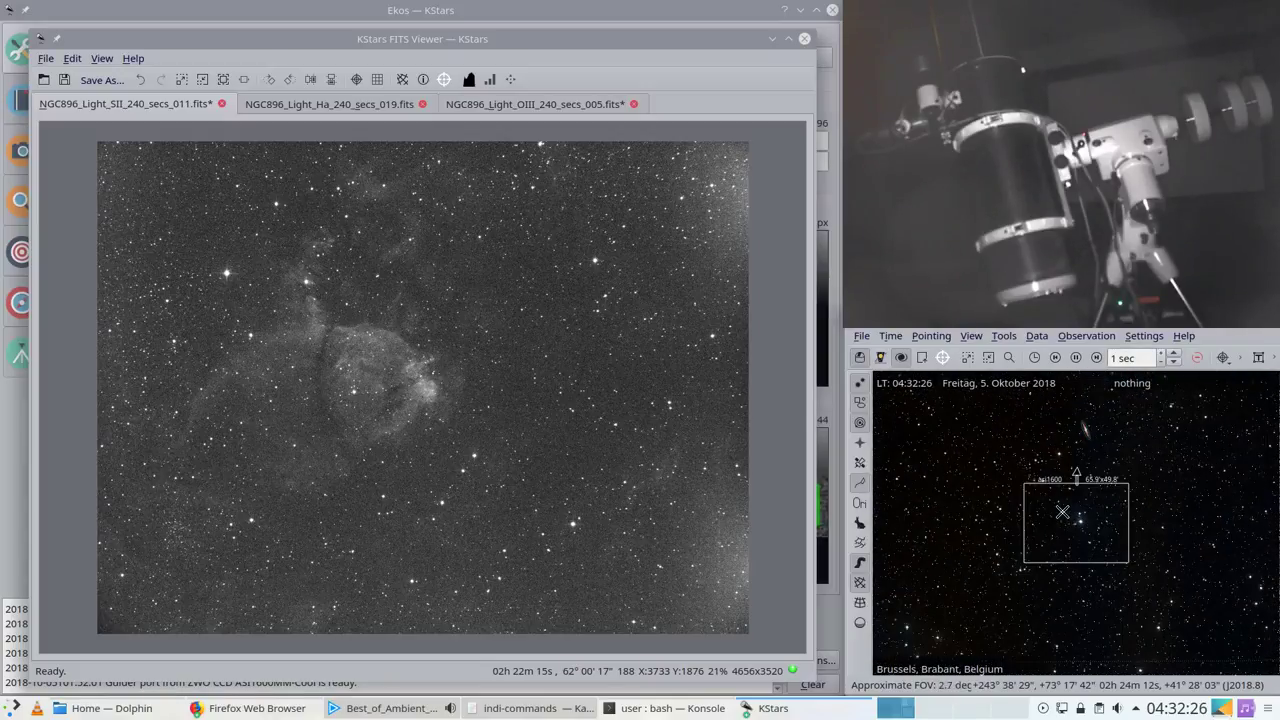
pyautogui.scroll(-2, 1062, 512)
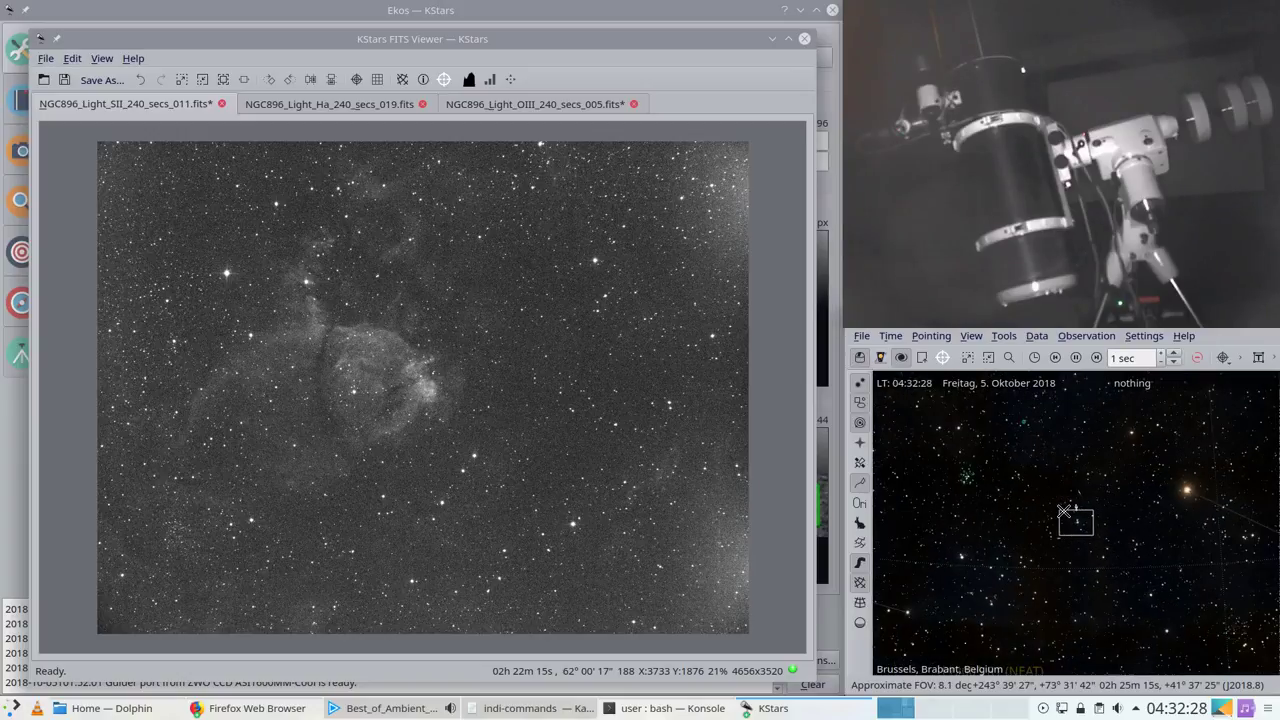
# Step: Examine the bright stars near 03h 16m to 03h 28m, +48° on the sky map and compare them with the asi1600 frame
pyautogui.moveTo(1053, 496); pyautogui.dragTo(1115, 523)
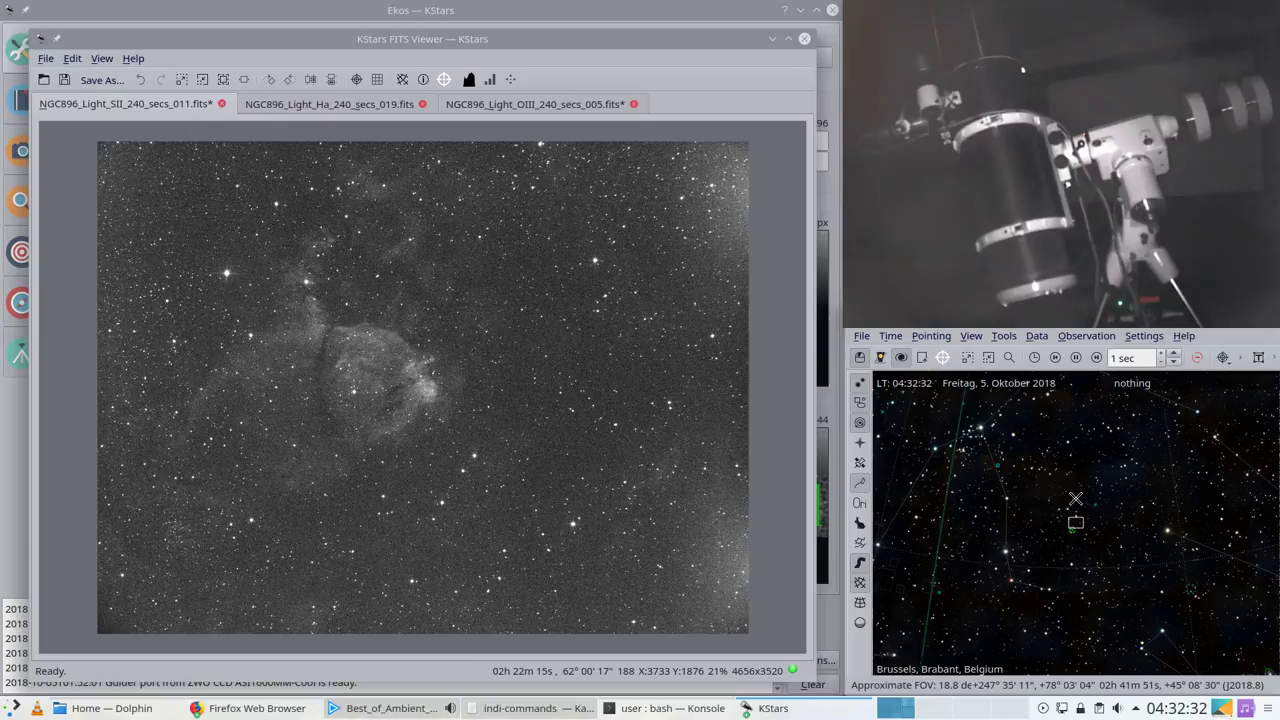
pyautogui.moveTo(1075, 497)
pyautogui.mouseDown()
pyautogui.moveTo(1095, 548)
pyautogui.moveTo(1099, 537)
pyautogui.mouseUp()
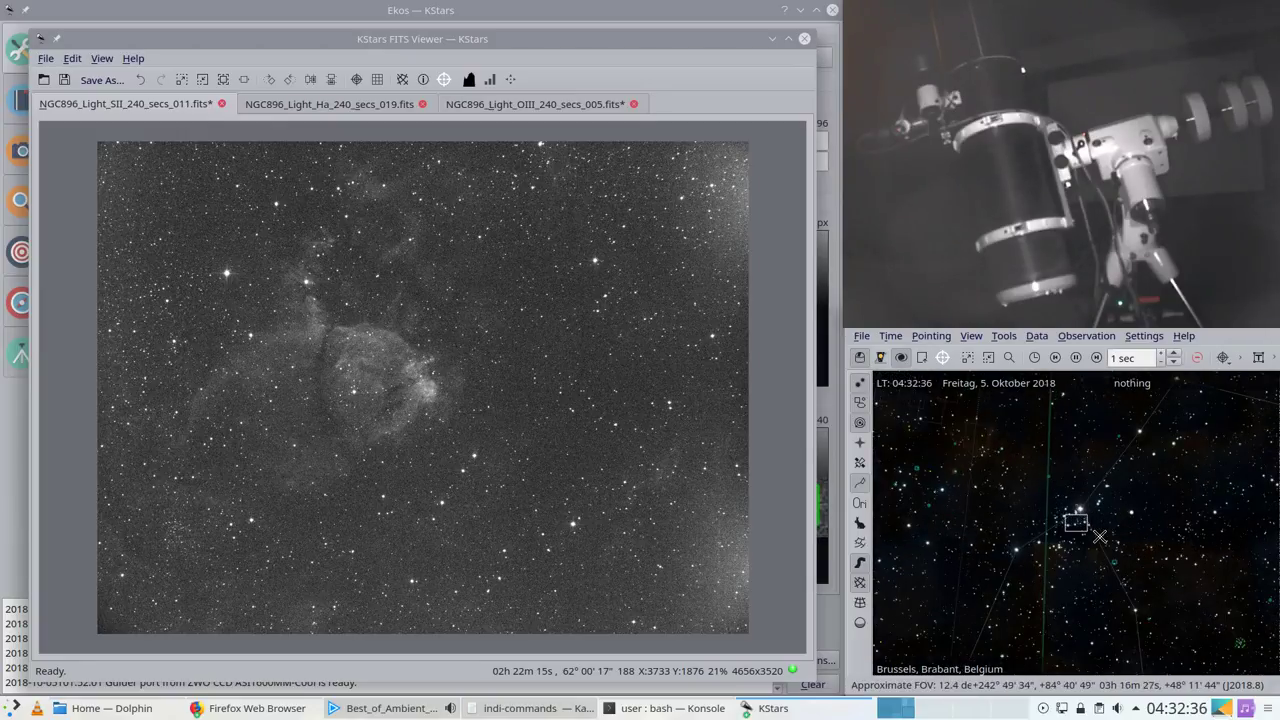
pyautogui.scroll(7, 1100, 537)
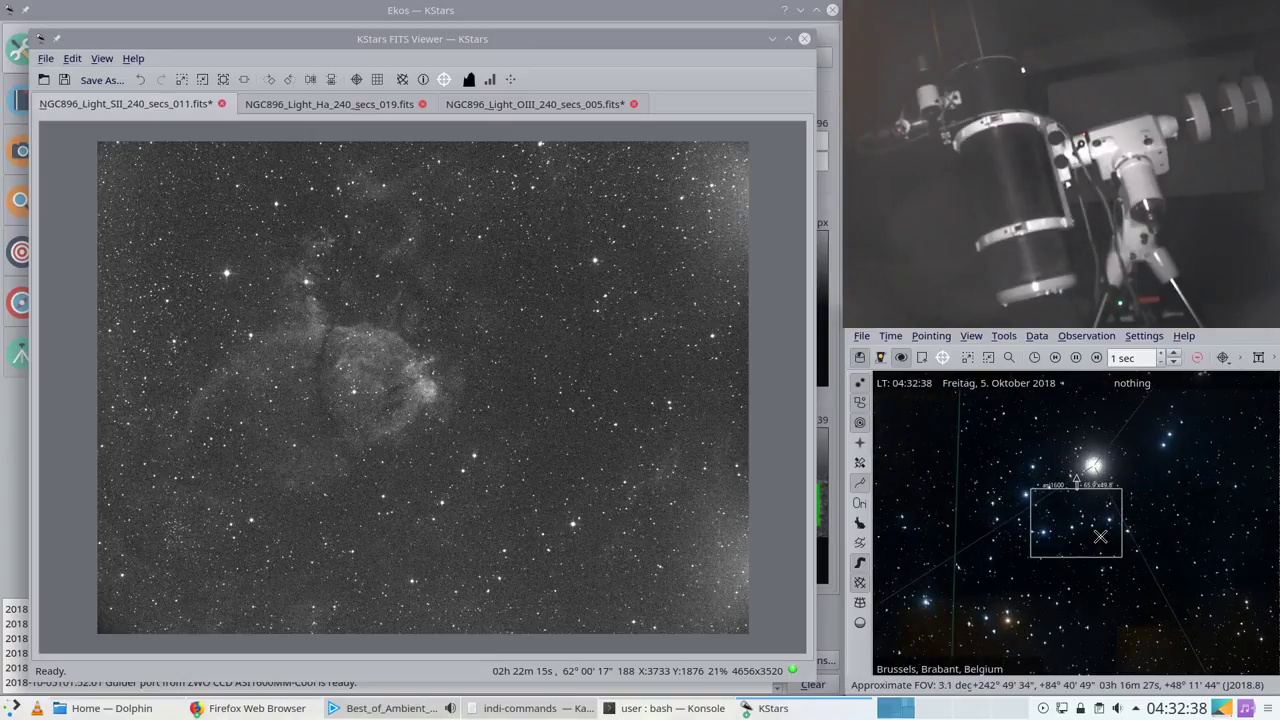
pyautogui.scroll(-2, 1100, 537)
pyautogui.moveTo(1144, 484); pyautogui.dragTo(1146, 481)
pyautogui.scroll(3, 1117, 525)
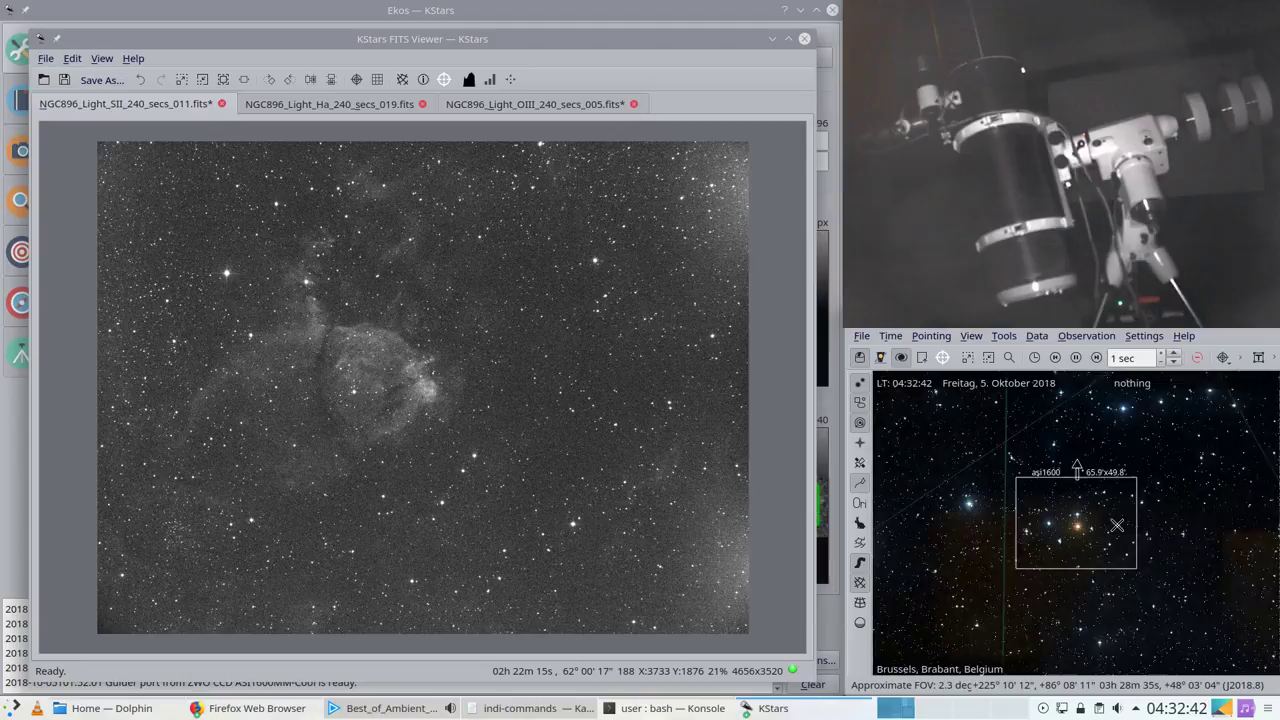
pyautogui.scroll(-4, 1117, 525)
pyautogui.moveTo(1144, 472); pyautogui.dragTo(1140, 490)
pyautogui.scroll(-4, 1146, 515)
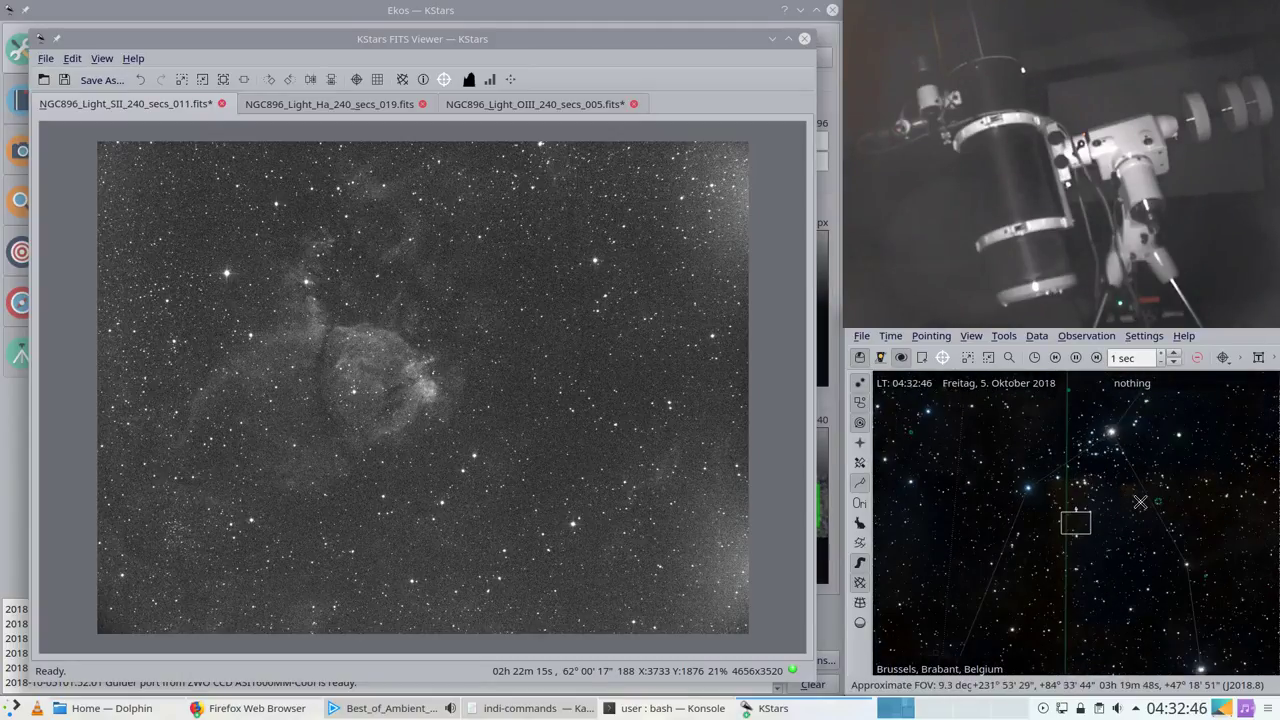
# Step: Scan the sky map for another target and examine the star field near 04h 05m, +54° against the asi1600 frame
pyautogui.moveTo(1146, 515); pyautogui.dragTo(1142, 519)
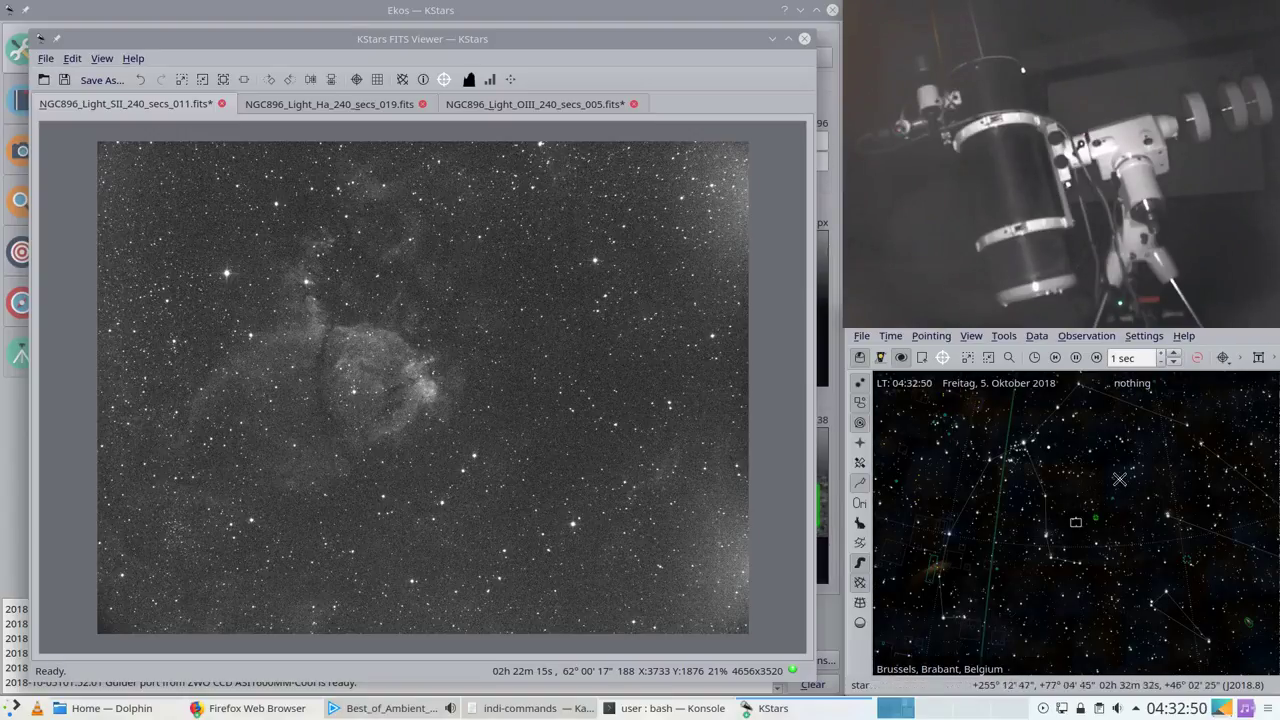
pyautogui.moveTo(1129, 480); pyautogui.dragTo(1124, 522)
pyautogui.moveTo(1015, 473)
pyautogui.mouseDown()
pyautogui.moveTo(1094, 514)
pyautogui.moveTo(1140, 515)
pyautogui.mouseUp()
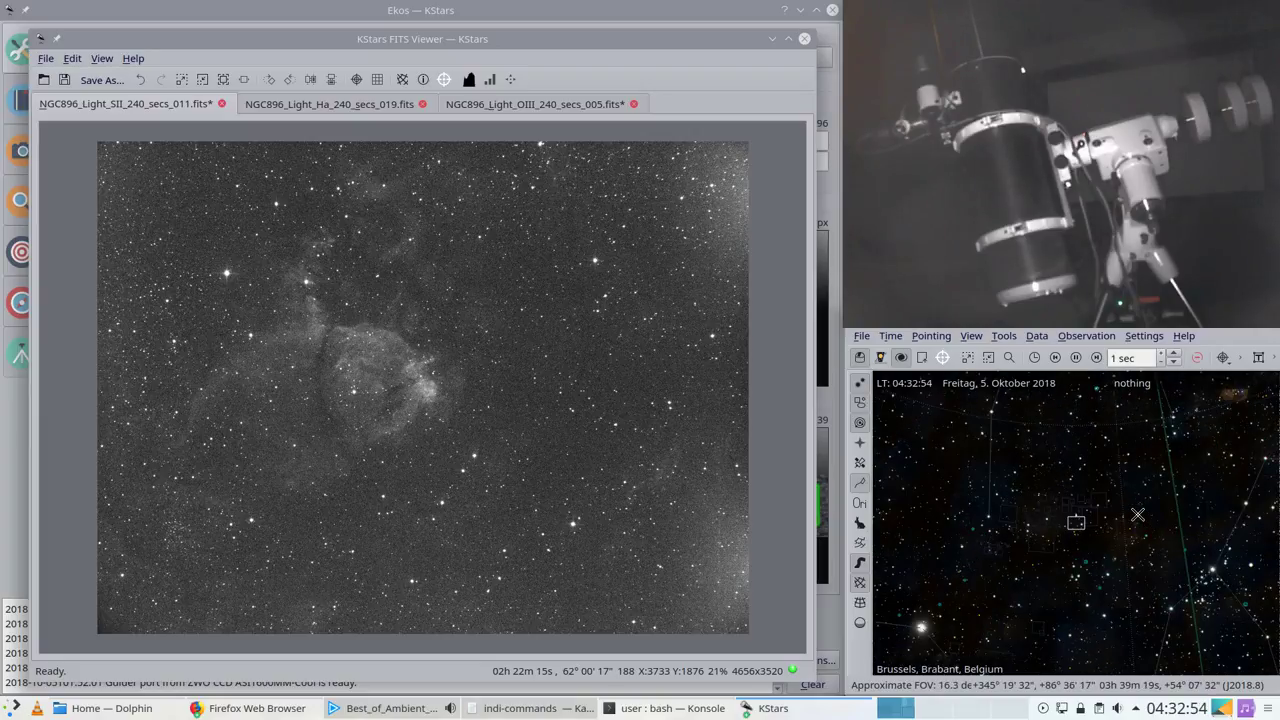
pyautogui.scroll(3, 1137, 515)
pyautogui.scroll(2, 1135, 514)
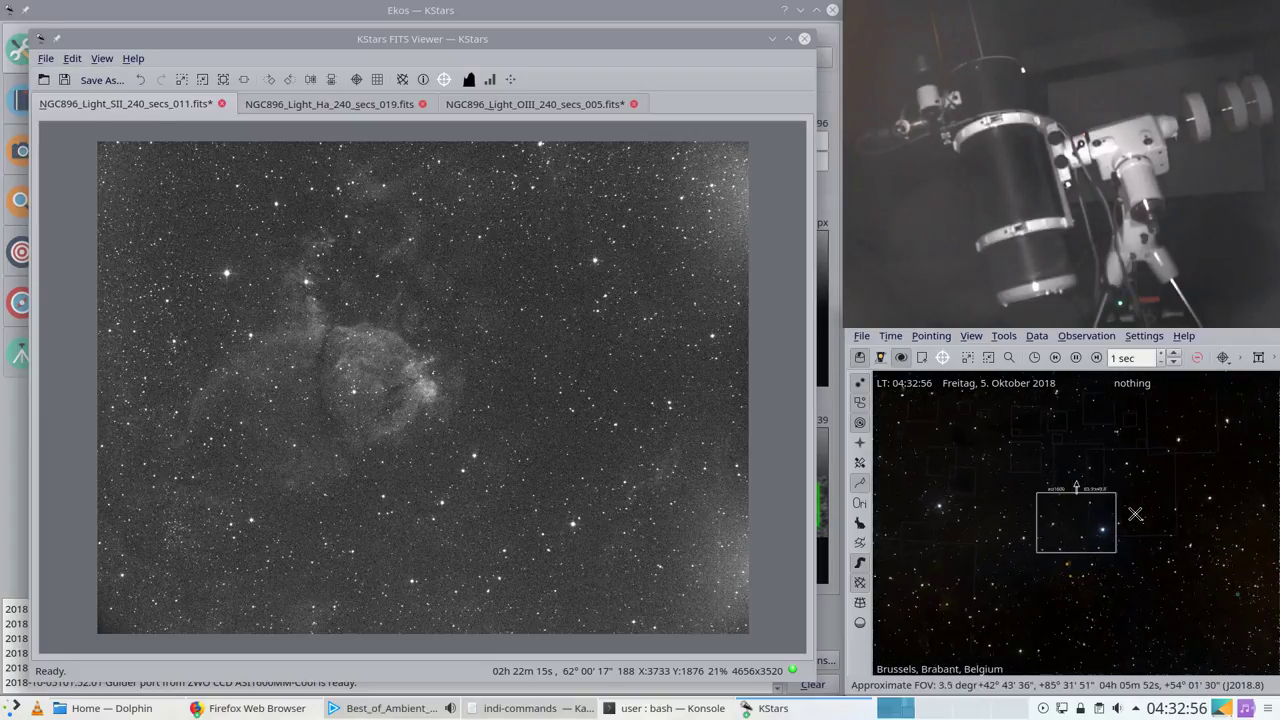
pyautogui.scroll(2, 1133, 514)
pyautogui.scroll(-1, 1130, 514)
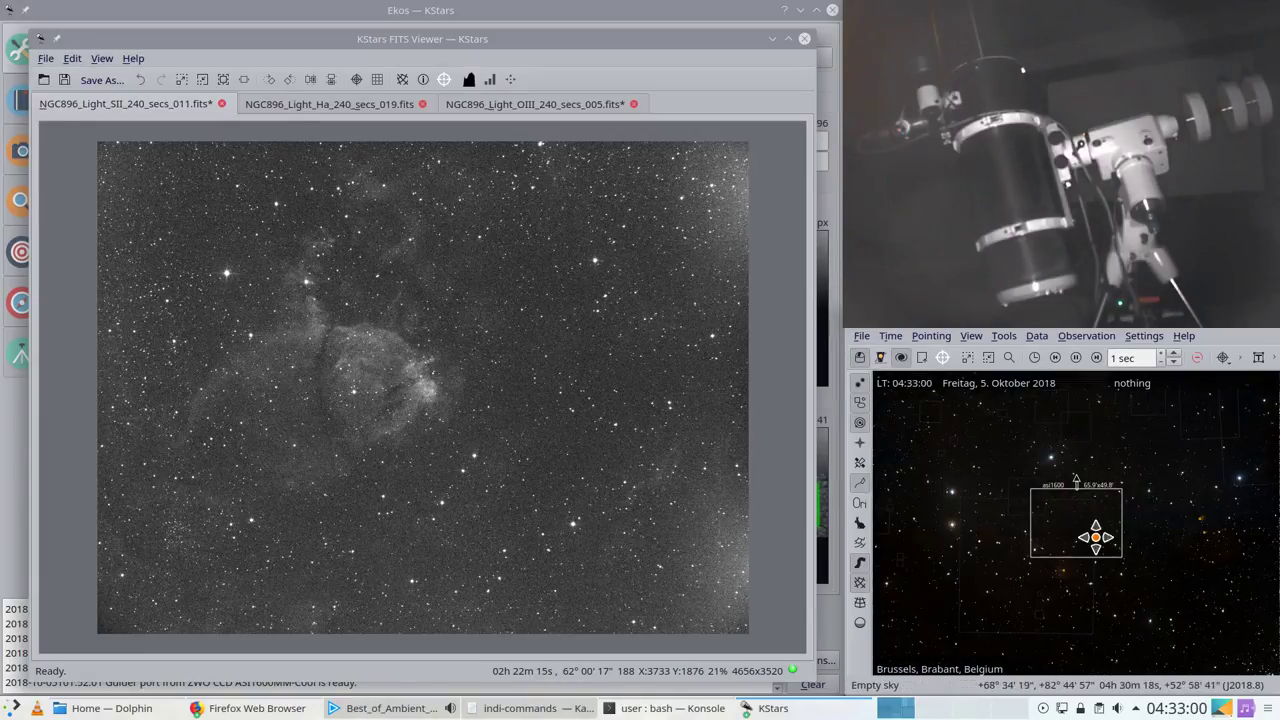
# Step: Examine the faint star field near 04h 31m, +52° 45' up close and in its wider surroundings
pyautogui.moveTo(1137, 497); pyautogui.dragTo(1137, 497)
pyautogui.scroll(5, 1126, 514)
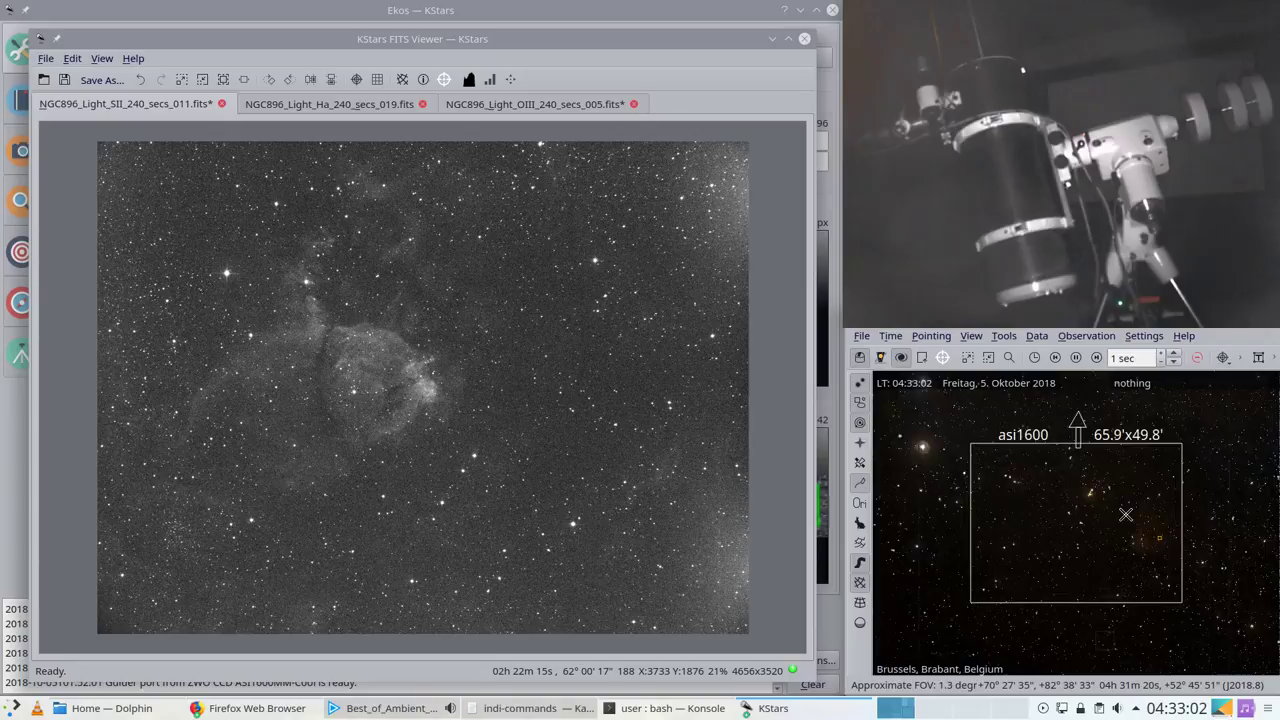
pyautogui.scroll(2, 1126, 514)
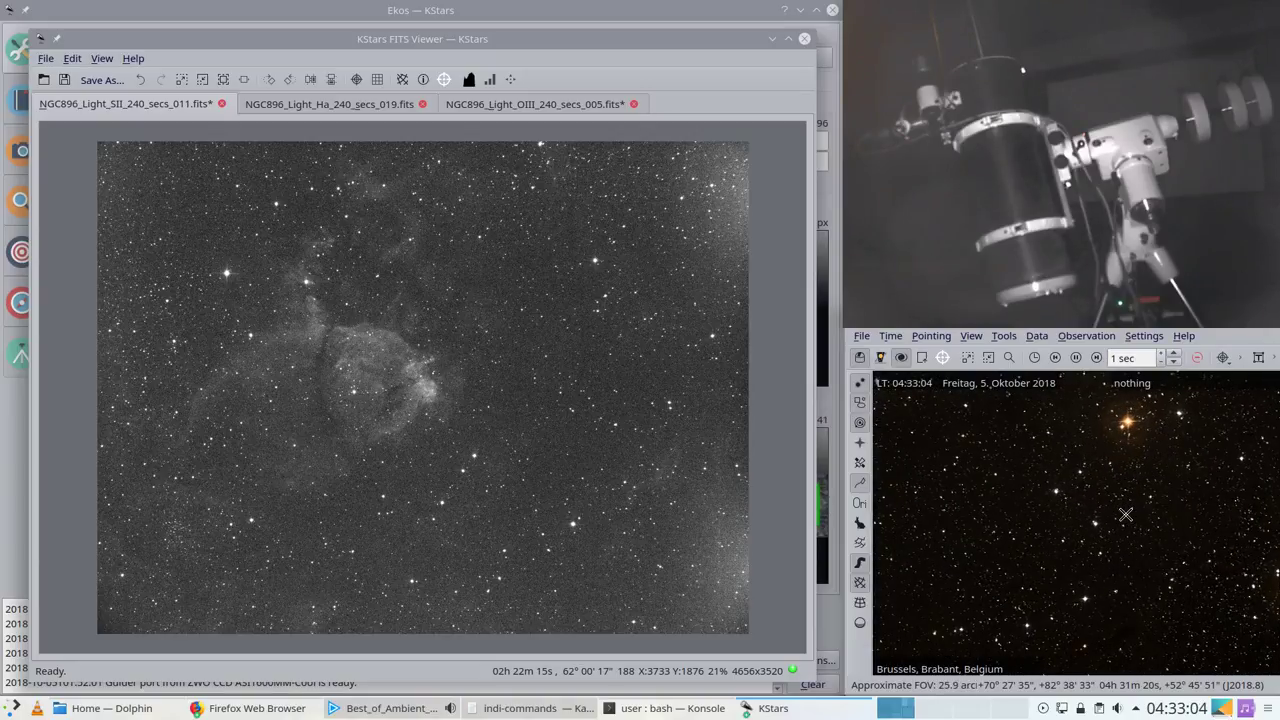
pyautogui.scroll(-3, 1126, 514)
pyautogui.scroll(-2, 1126, 514)
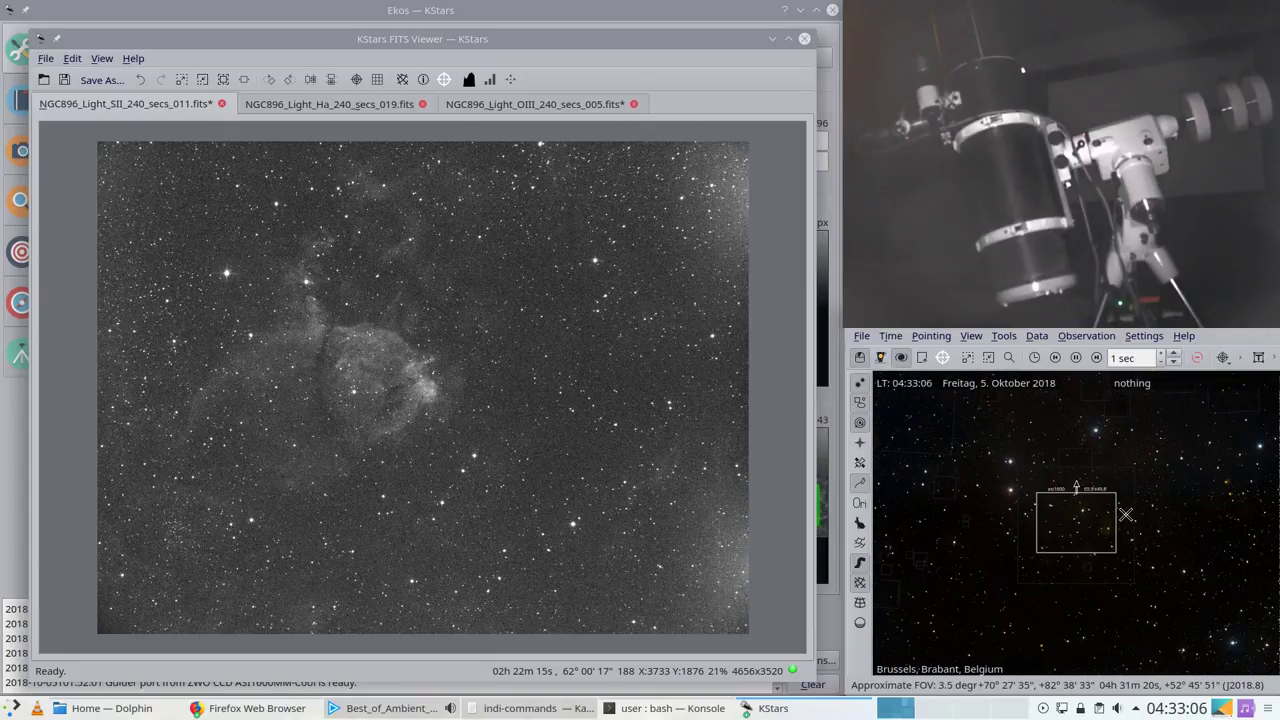
pyautogui.scroll(-1, 1125, 514)
pyautogui.scroll(-3, 1125, 514)
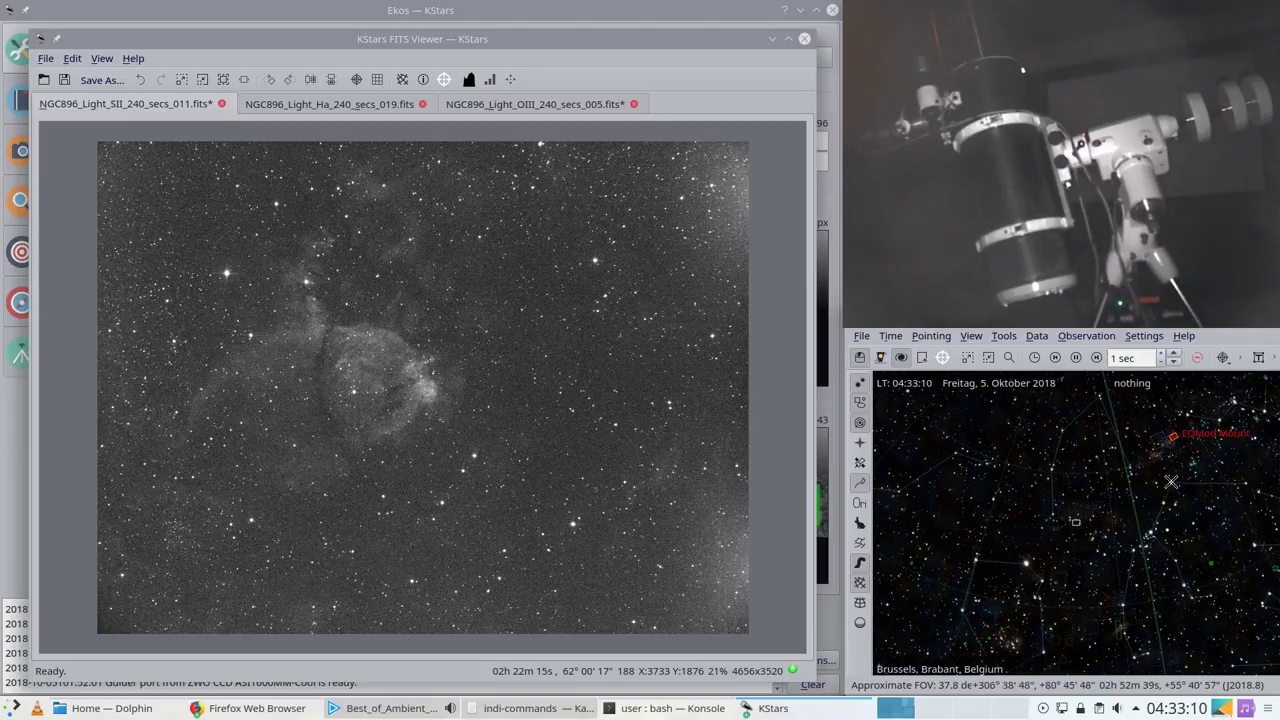
# Step: Examine the field around the bright blue star near 03h 58m, +41° and compare it with the asi1600 frame
pyautogui.moveTo(1071, 485); pyautogui.dragTo(1090, 470)
pyautogui.moveTo(1051, 540)
pyautogui.mouseDown()
pyautogui.moveTo(1086, 534)
pyautogui.moveTo(1108, 488)
pyautogui.mouseUp()
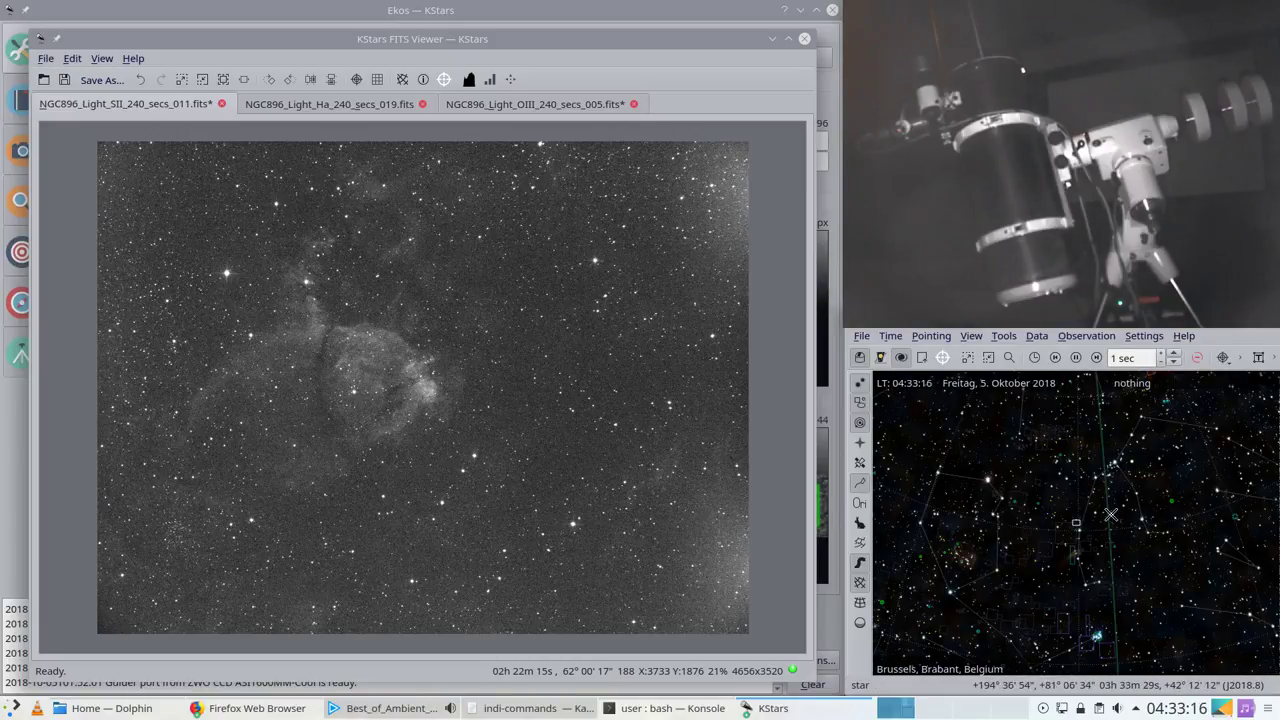
pyautogui.scroll(4, 1111, 514)
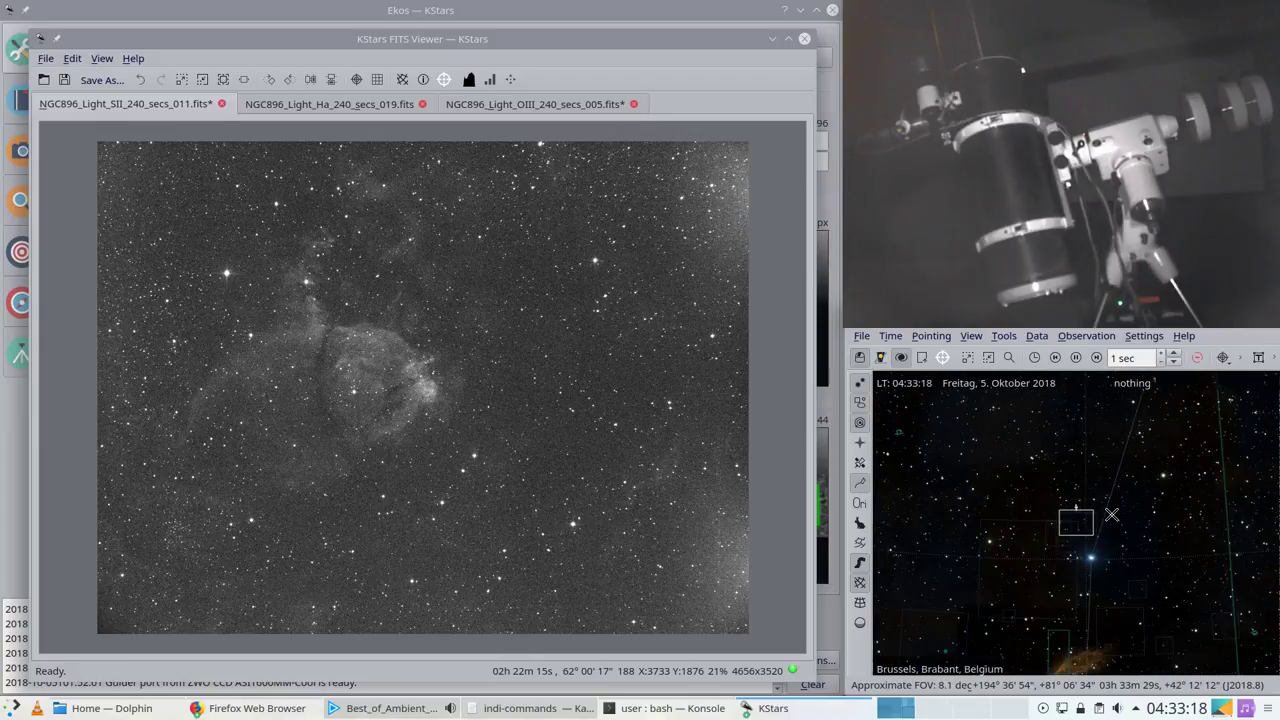
pyautogui.scroll(2, 1111, 514)
pyautogui.scroll(2, 1110, 515)
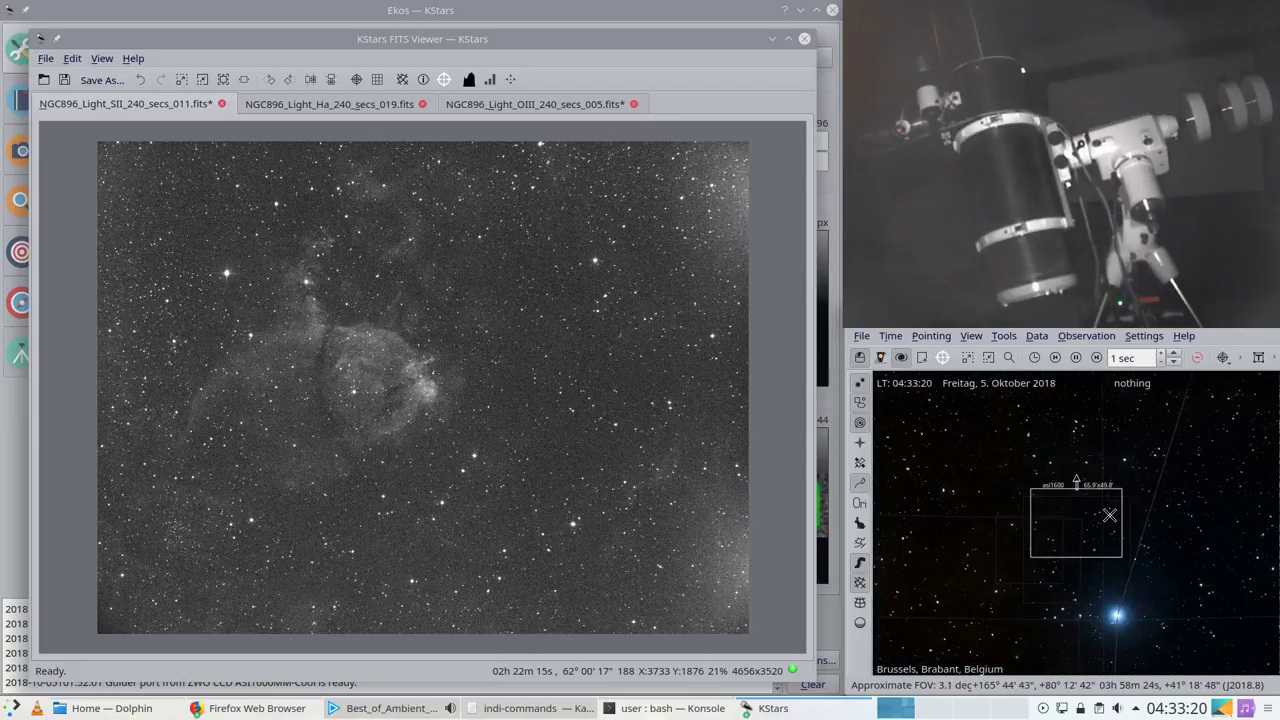
# Step: Scan past the elongated reddish nebula and examine the surroundings of the blue star cluster near 03h 51m, +25° 51'
pyautogui.scroll(-6, 1110, 515)
pyautogui.moveTo(1137, 470); pyautogui.dragTo(1071, 451)
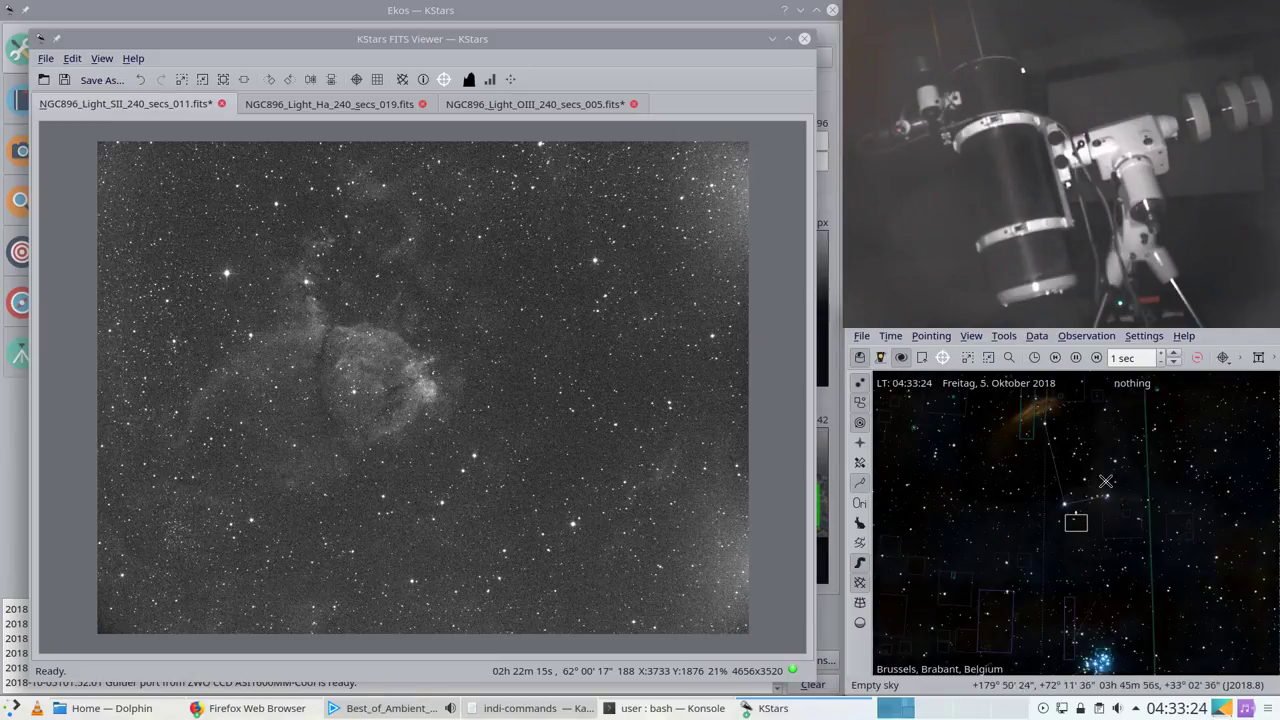
pyautogui.moveTo(1100, 500); pyautogui.dragTo(1074, 432)
pyautogui.moveTo(1072, 480); pyautogui.dragTo(1100, 443)
pyautogui.scroll(5, 1085, 523)
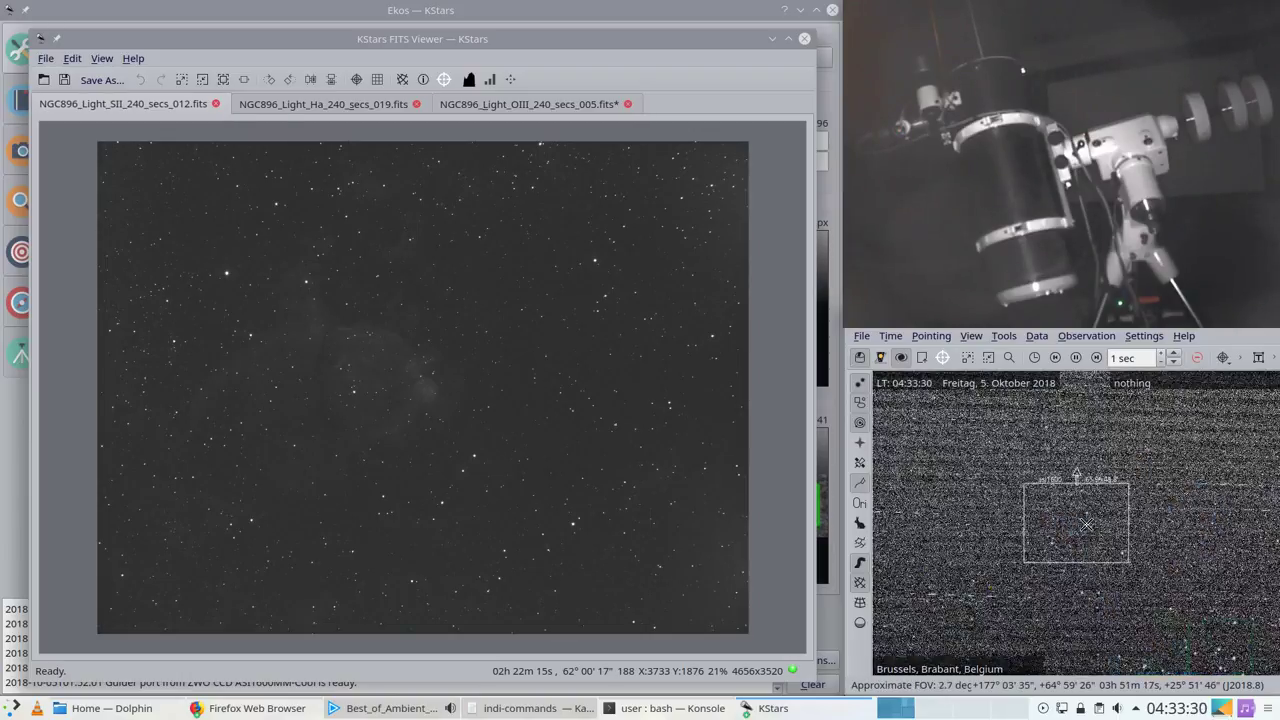
pyautogui.scroll(-5, 1086, 524)
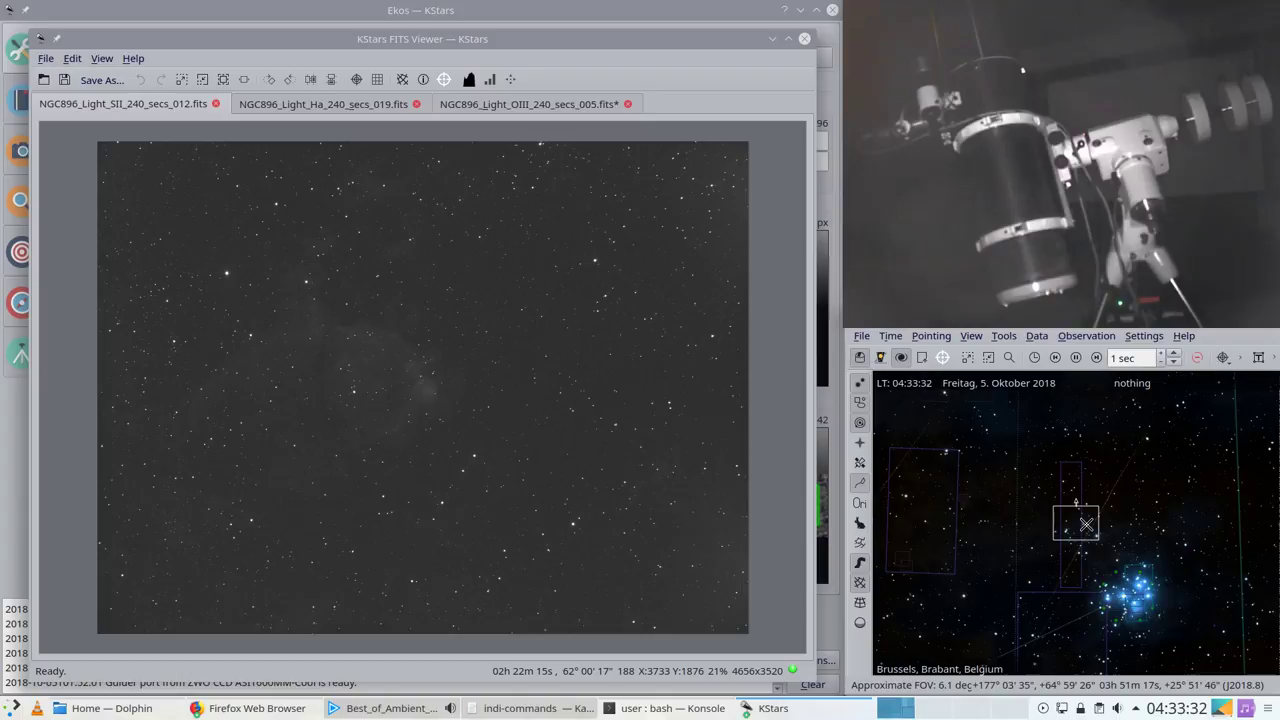
# Step: Stretch the contrast of the new NGC896_Light_SII_240_secs_012.fits frame to bring out the nebula
pyautogui.click(720, 350)
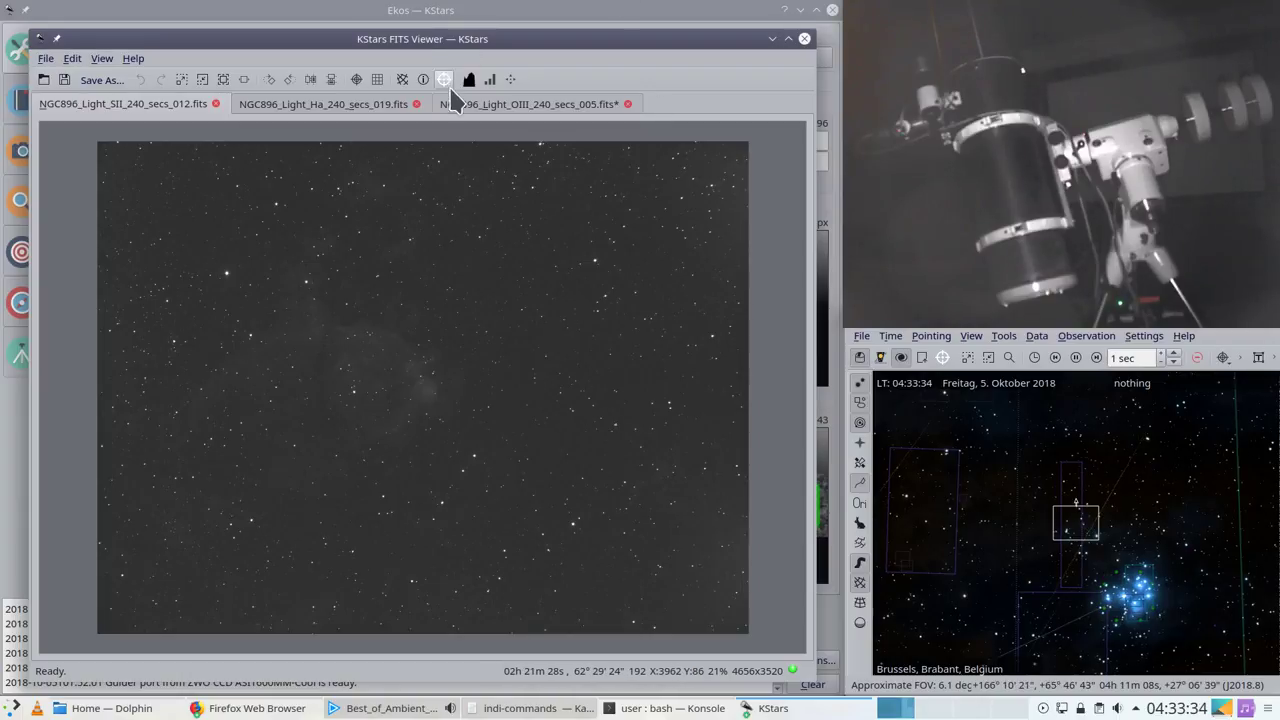
pyautogui.click(511, 80)
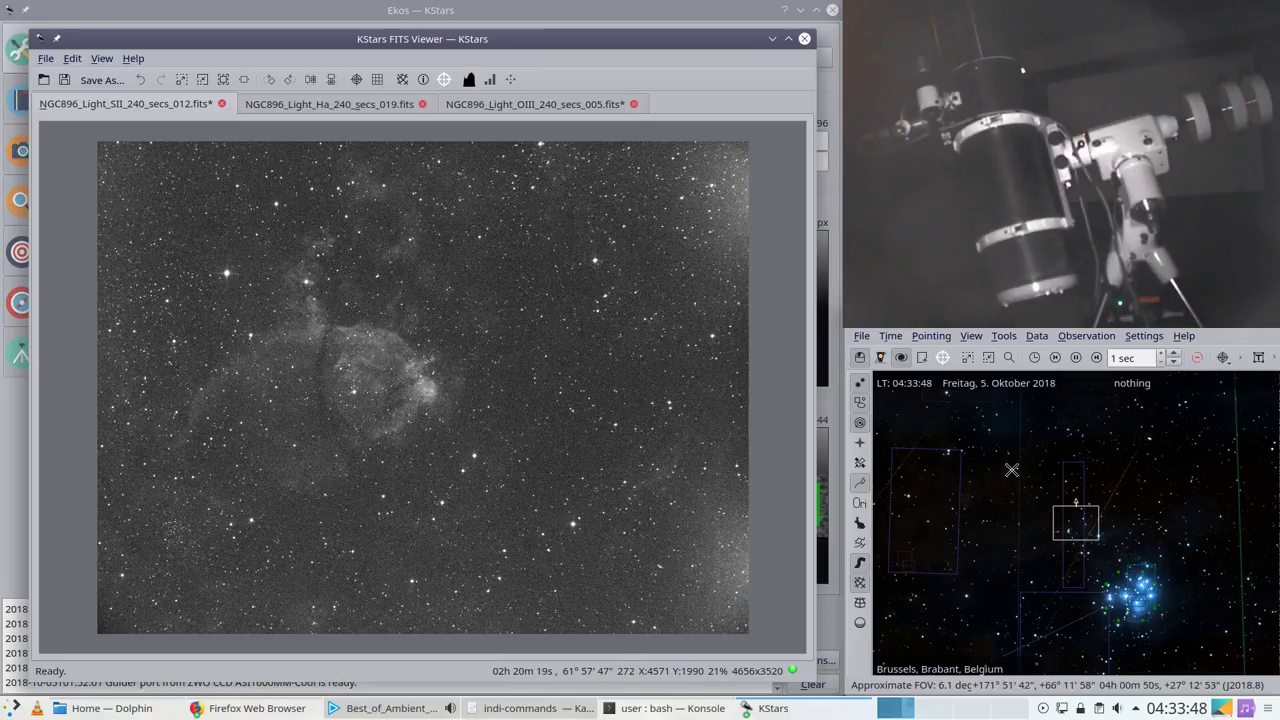
# Step: Examine the loose bright star cluster near 04h 30m, +15° 56' on the sky map against the asi1600 frame
pyautogui.scroll(-3, 1011, 469)
pyautogui.moveTo(981, 521); pyautogui.dragTo(1112, 525)
pyautogui.scroll(5, 1025, 525)
pyautogui.scroll(3, 1081, 512)
pyautogui.scroll(4, 1112, 525)
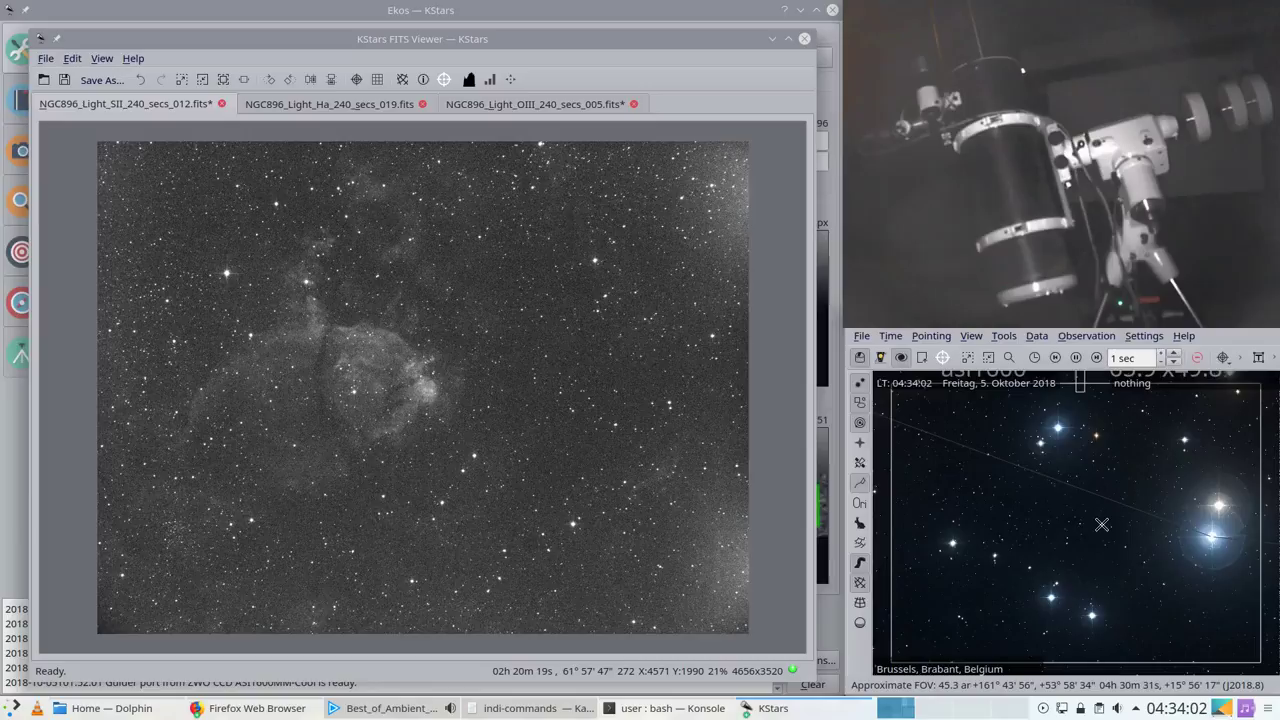
pyautogui.scroll(-2, 1100, 524)
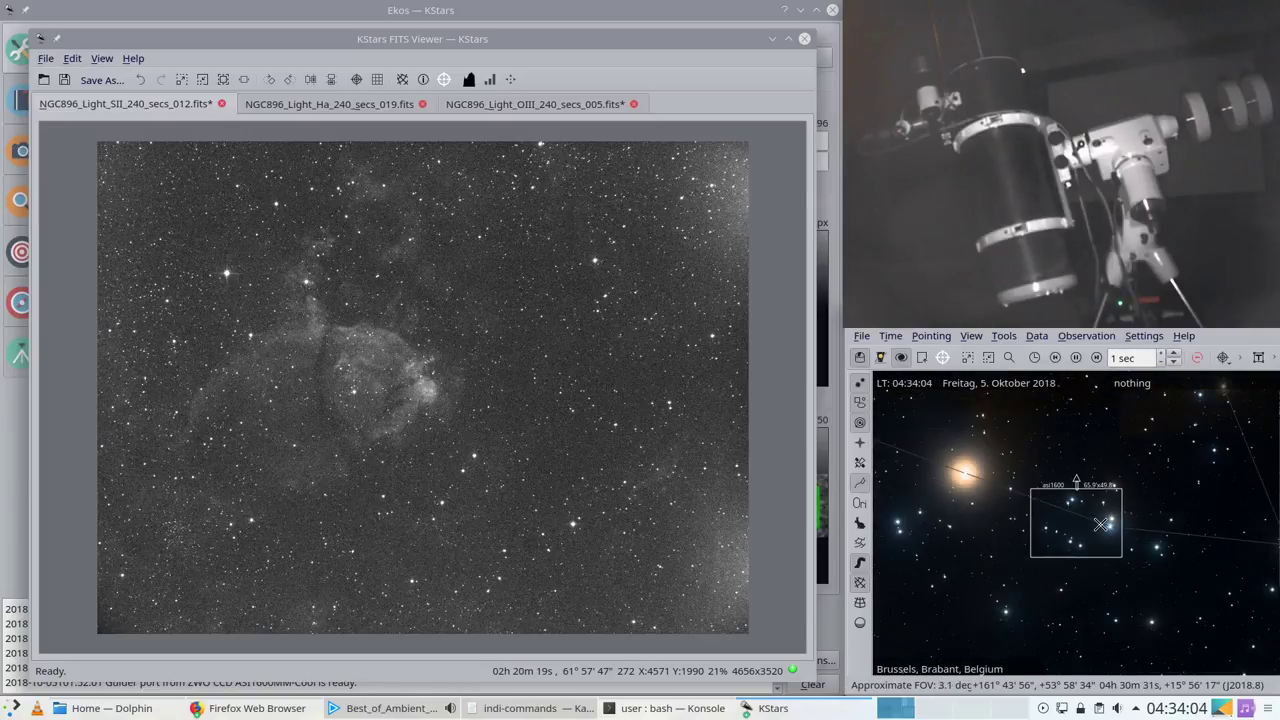
# Step: Find the small bright nebula near 05h 35m, +22° on the sky map and examine it up close and within the asi1600 frame
pyautogui.moveTo(1014, 471); pyautogui.dragTo(1172, 577)
pyautogui.moveTo(1030, 496); pyautogui.dragTo(1067, 512)
pyautogui.moveTo(1142, 456); pyautogui.dragTo(1140, 458)
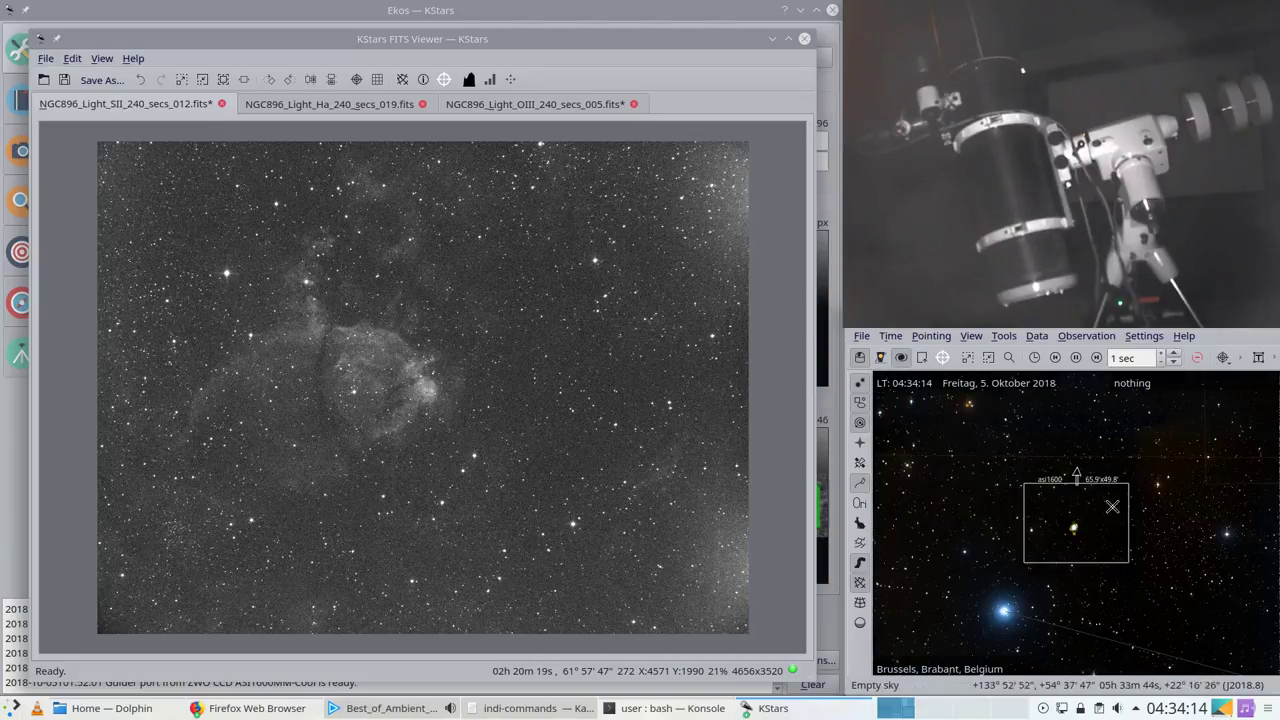
pyautogui.scroll(3, 1085, 519)
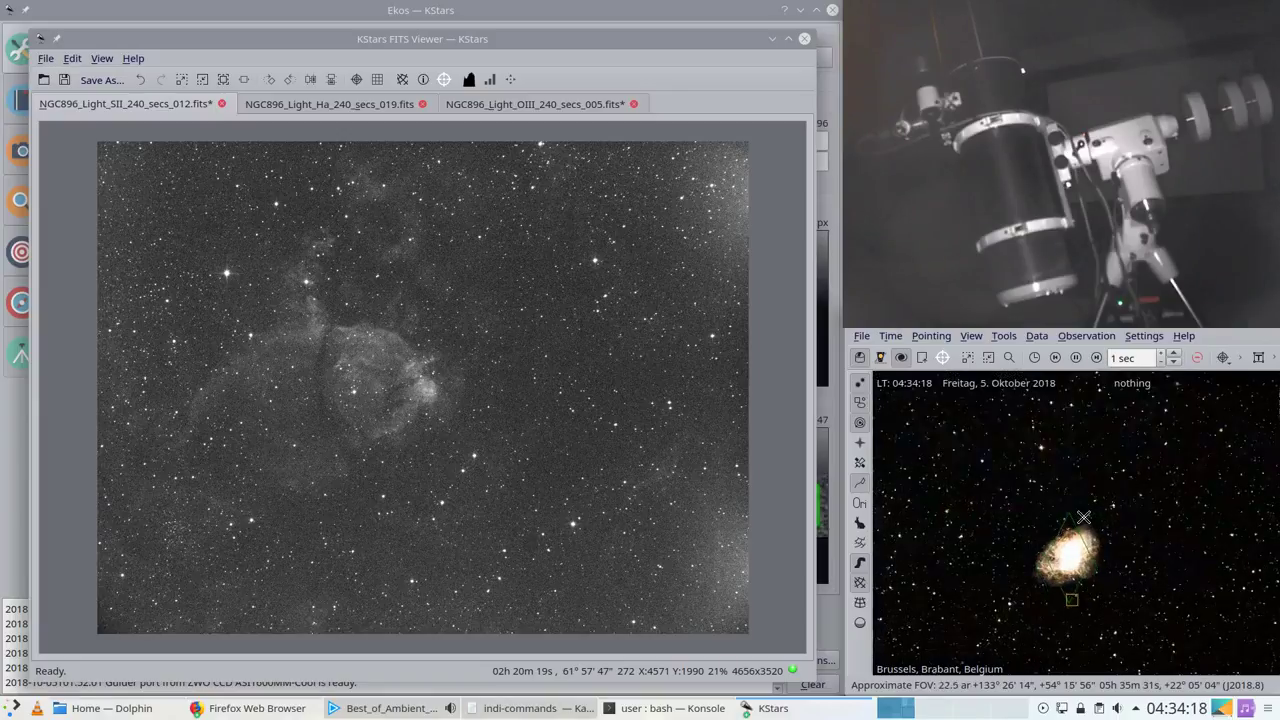
pyautogui.scroll(-2, 1079, 515)
pyautogui.scroll(-4, 1075, 513)
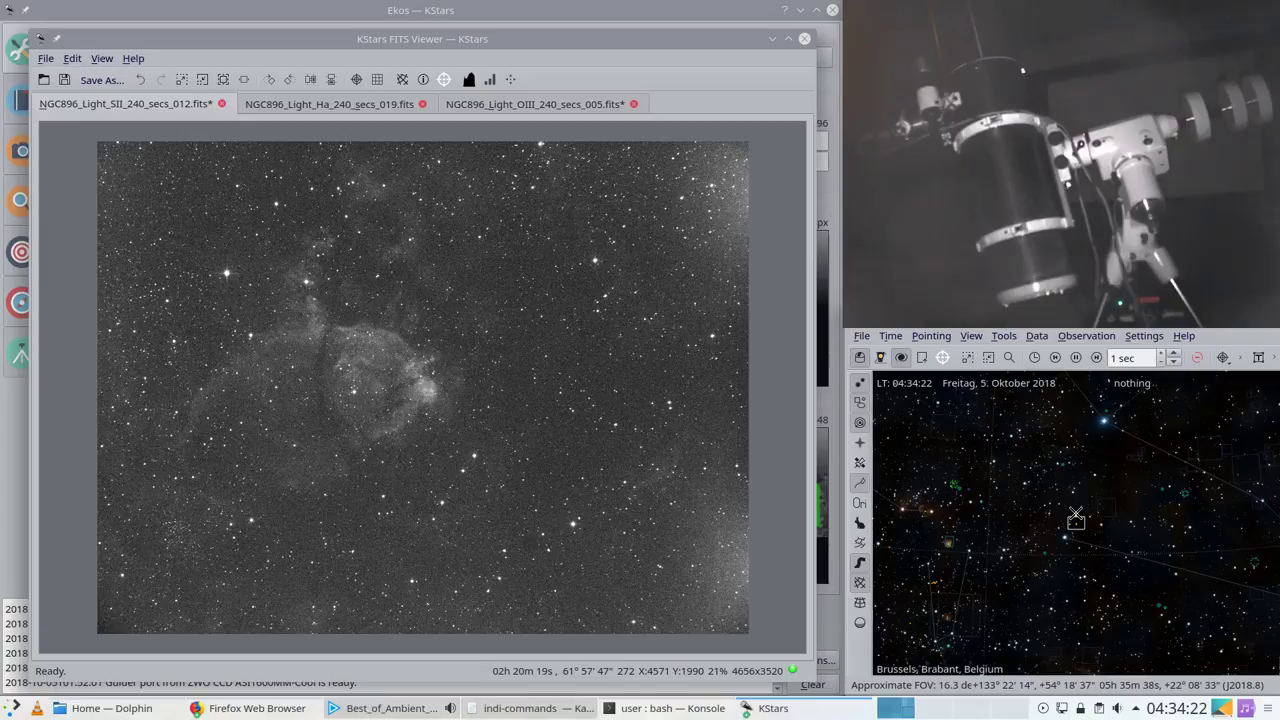
# Step: Find the orange nebula near 06h 07m, +20° 22' on the sky map and compare its size with the asi1600 frame
pyautogui.scroll(-3, 1074, 514)
pyautogui.moveTo(1074, 514); pyautogui.dragTo(1060, 518)
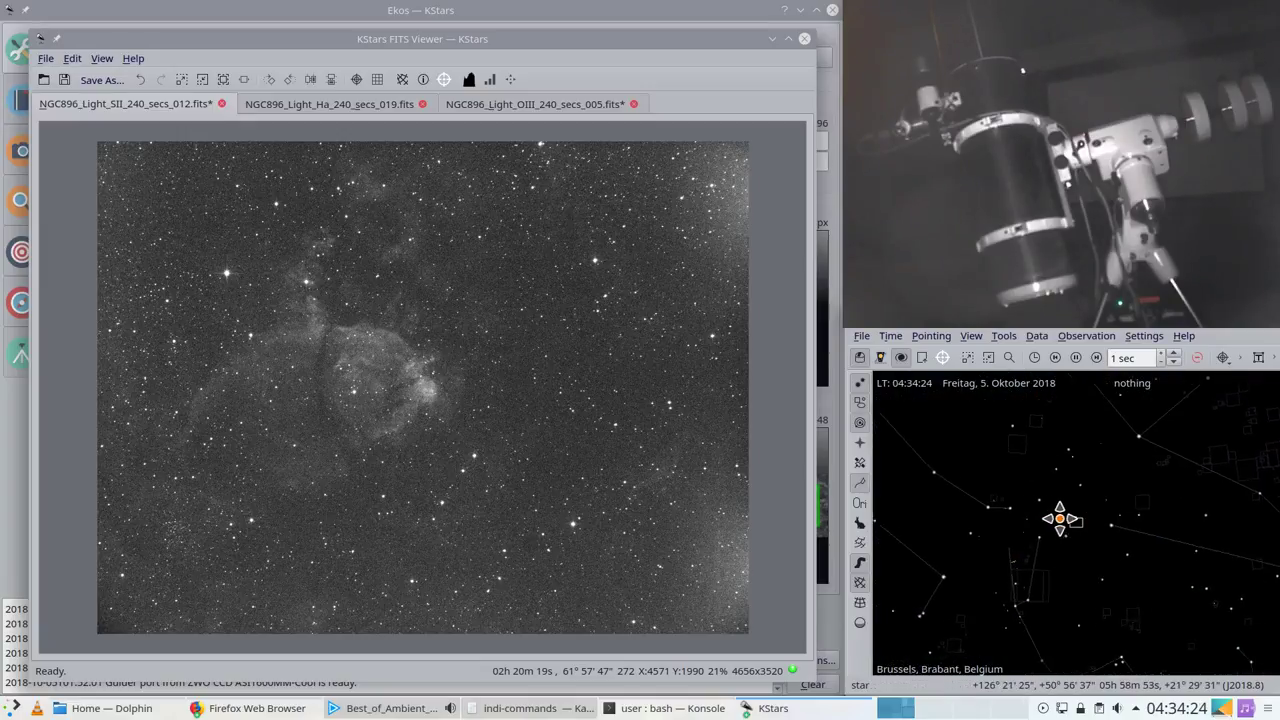
pyautogui.scroll(3, 1100, 508)
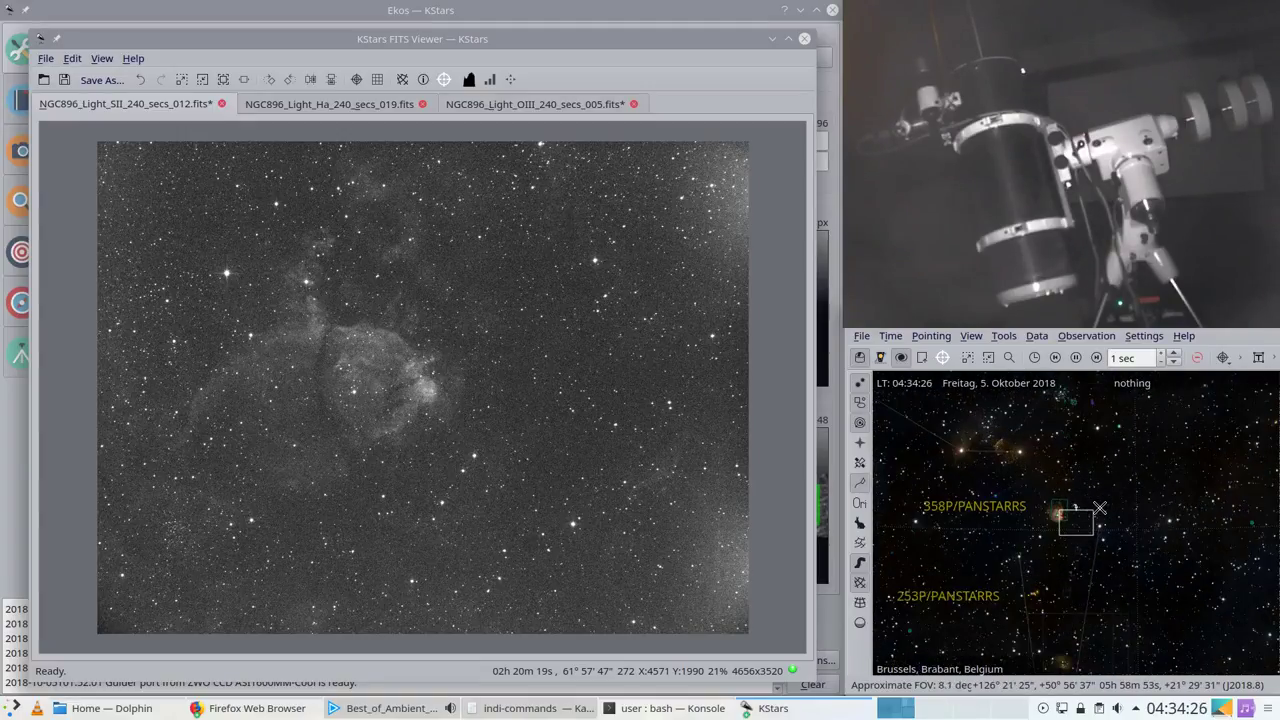
pyautogui.scroll(4, 1100, 508)
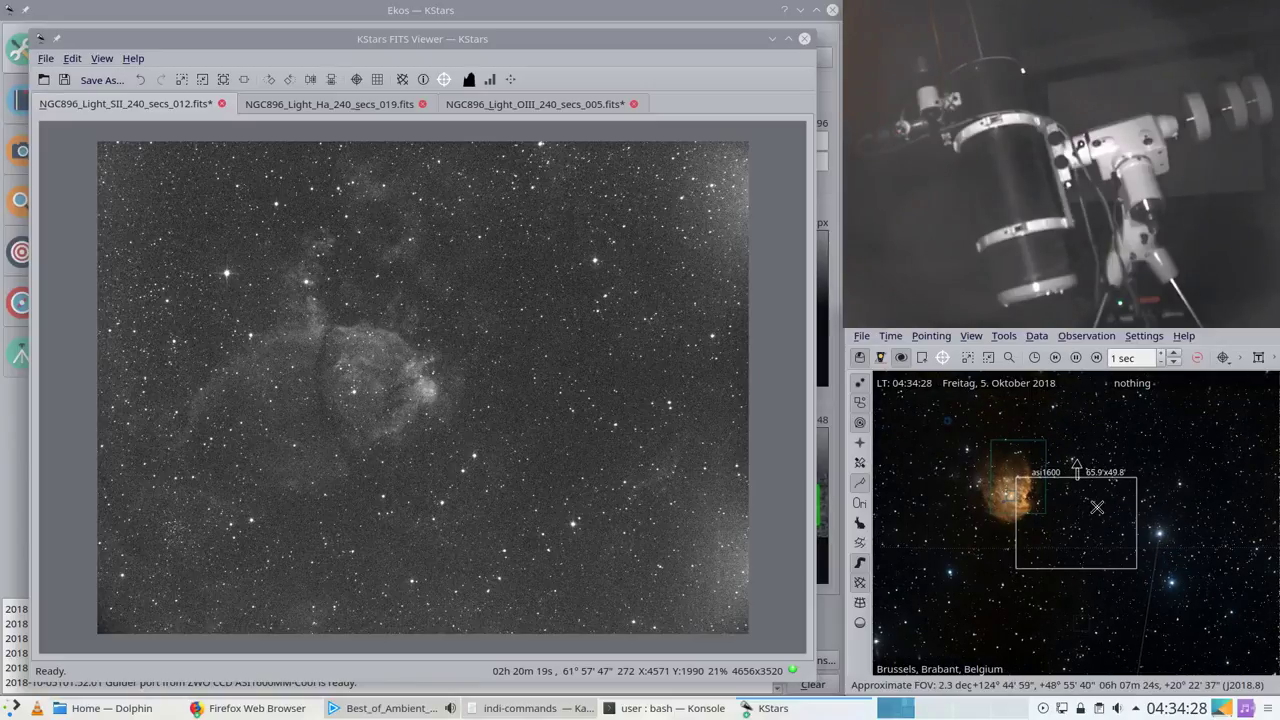
pyautogui.scroll(-2, 1095, 507)
pyautogui.scroll(-1, 1095, 507)
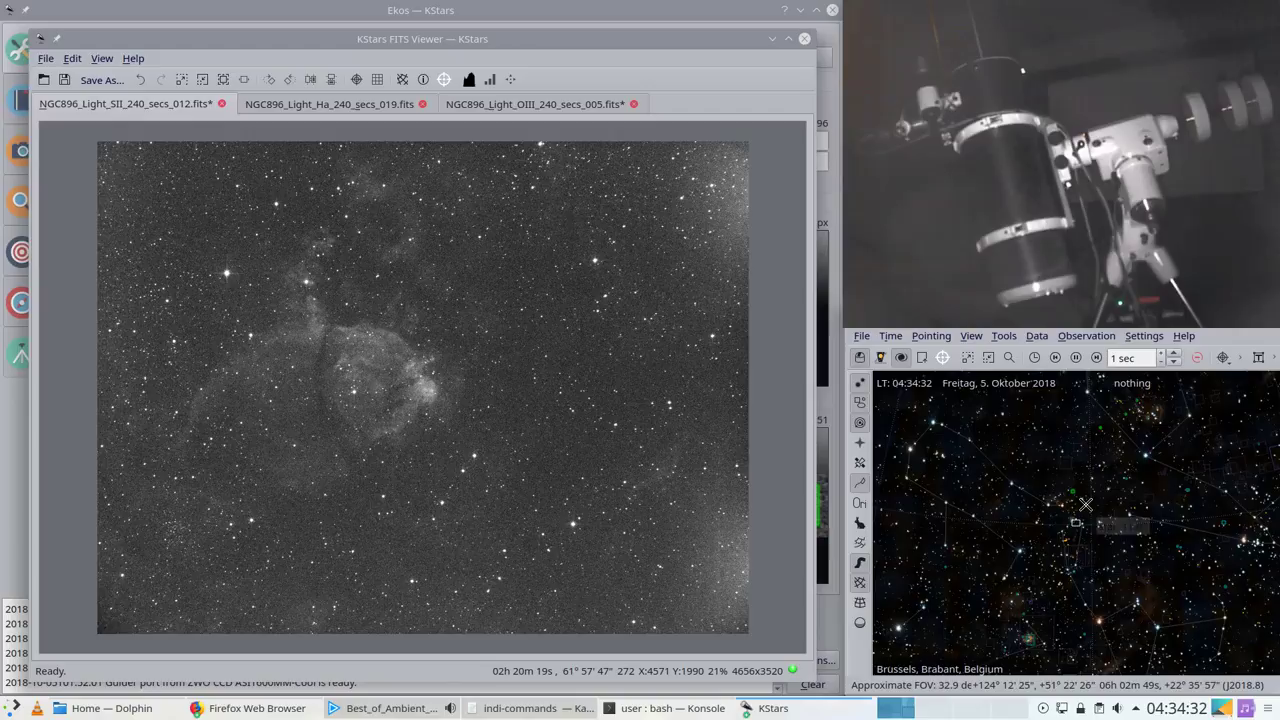
# Step: Find the bright bluish nebula pair near 05h 47m, -00° on the sky map and check how it fits the asi1600 frame
pyautogui.moveTo(1148, 564); pyautogui.dragTo(1120, 480)
pyautogui.moveTo(1112, 559); pyautogui.dragTo(1079, 506)
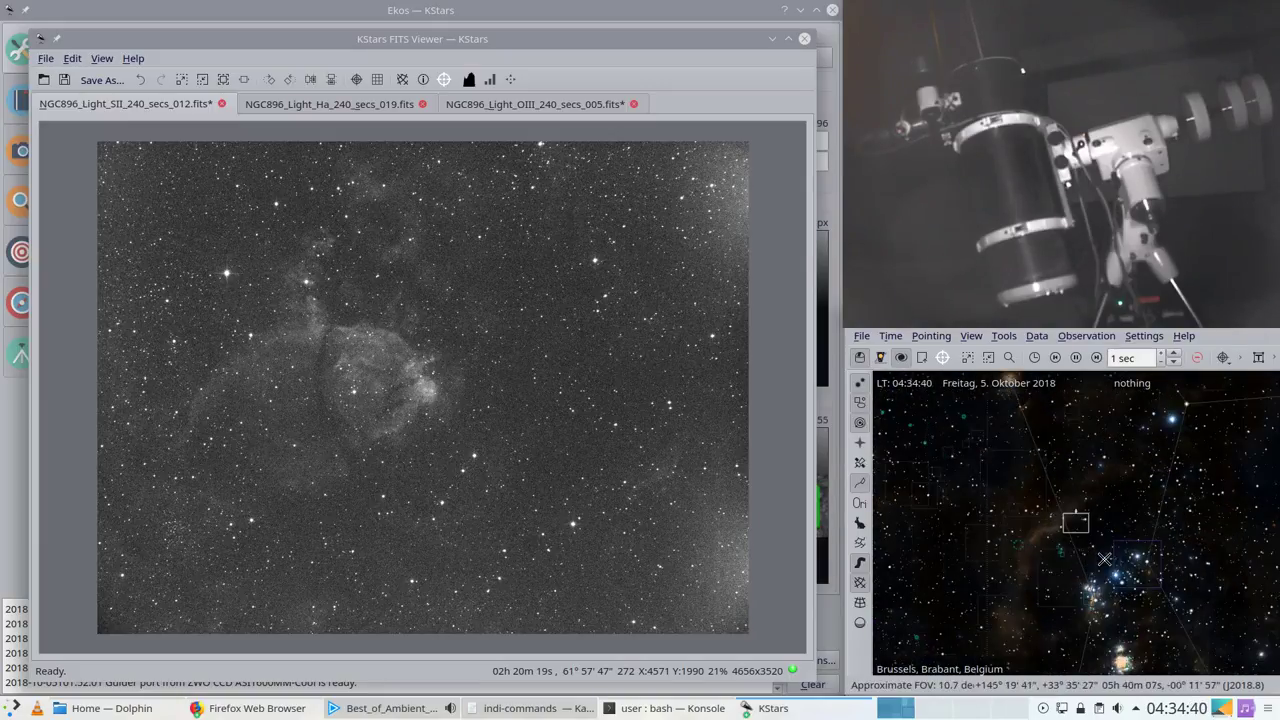
pyautogui.scroll(3, 1104, 559)
pyautogui.moveTo(1101, 554); pyautogui.dragTo(1149, 507)
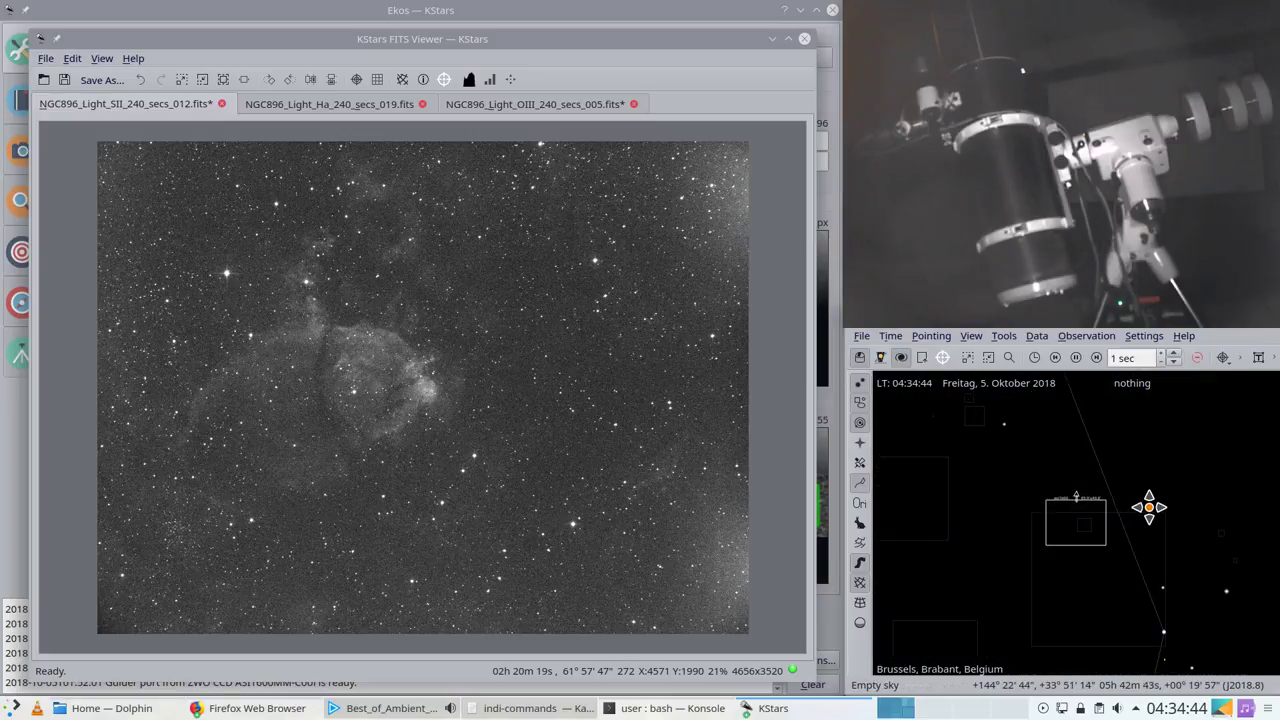
pyautogui.scroll(9, 1112, 549)
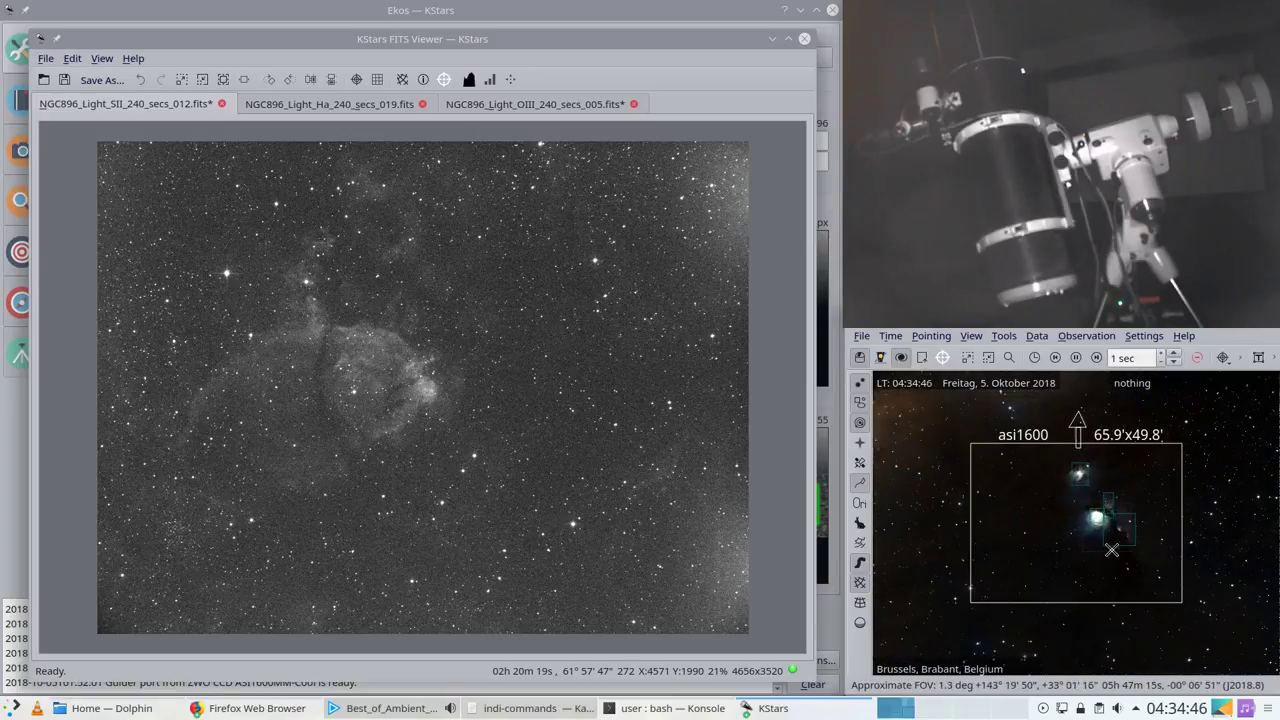
pyautogui.scroll(3, 1112, 549)
pyautogui.moveTo(1106, 546); pyautogui.dragTo(1100, 550)
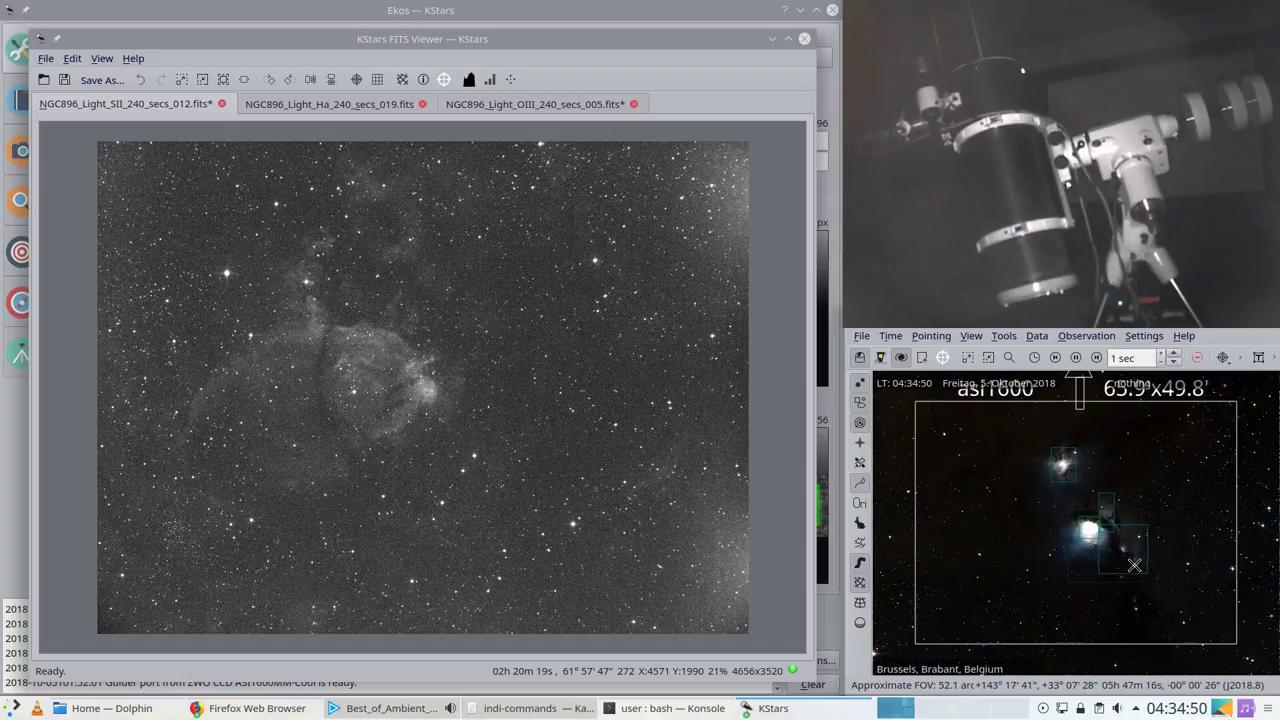
pyautogui.scroll(-4, 1134, 565)
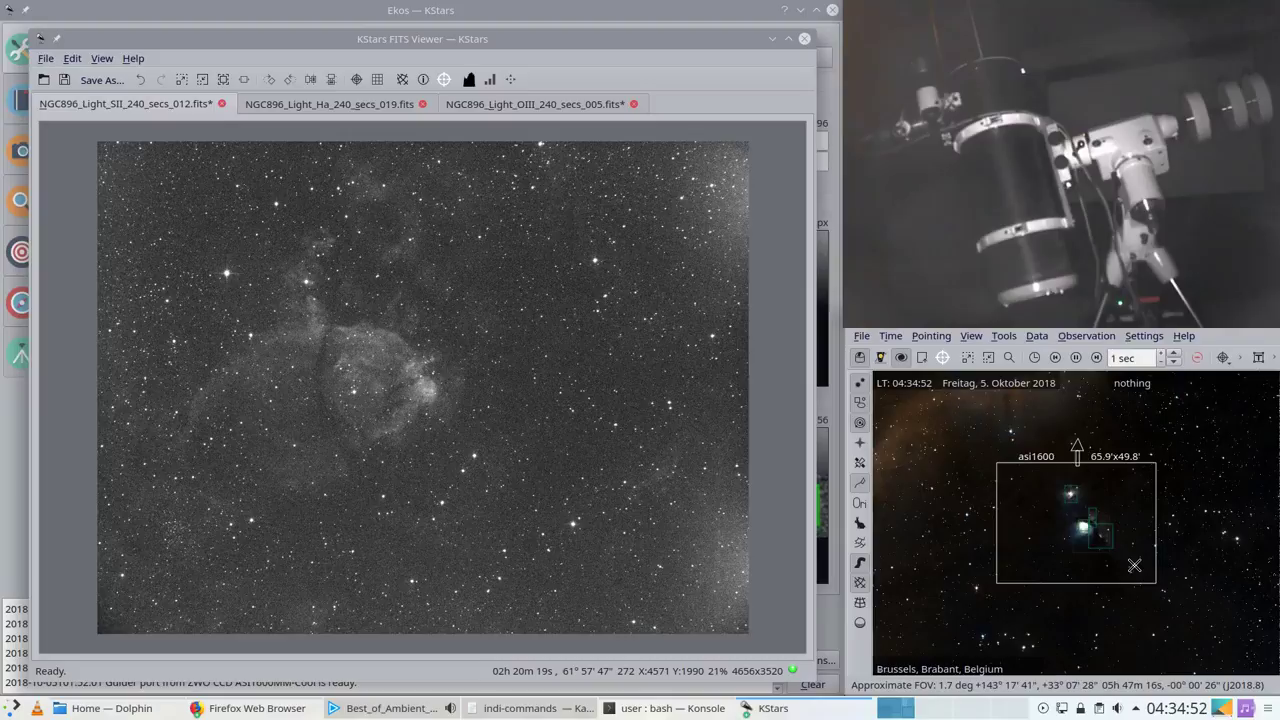
# Step: Find the EQMod Mount marker near 02h 30m, +62° on the sky map and compare the surrounding nebulae with the asi1600 frame
pyautogui.scroll(-5, 1134, 565)
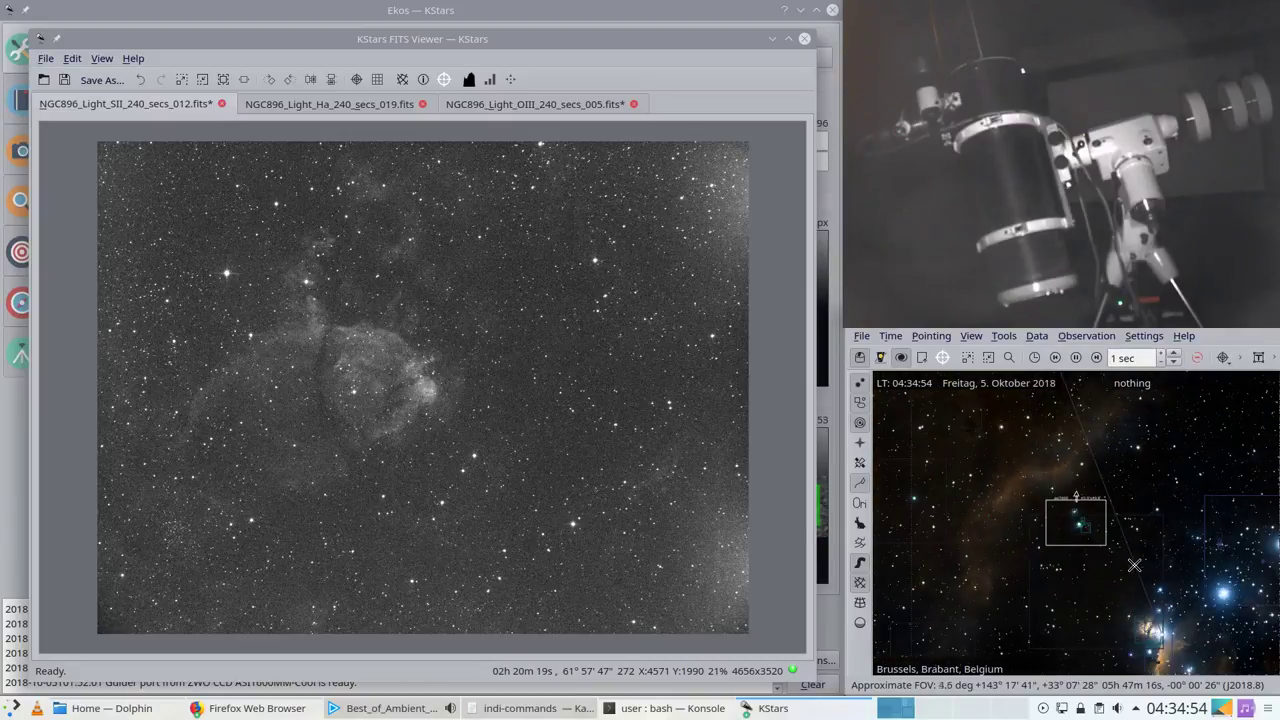
pyautogui.scroll(-3, 1134, 565)
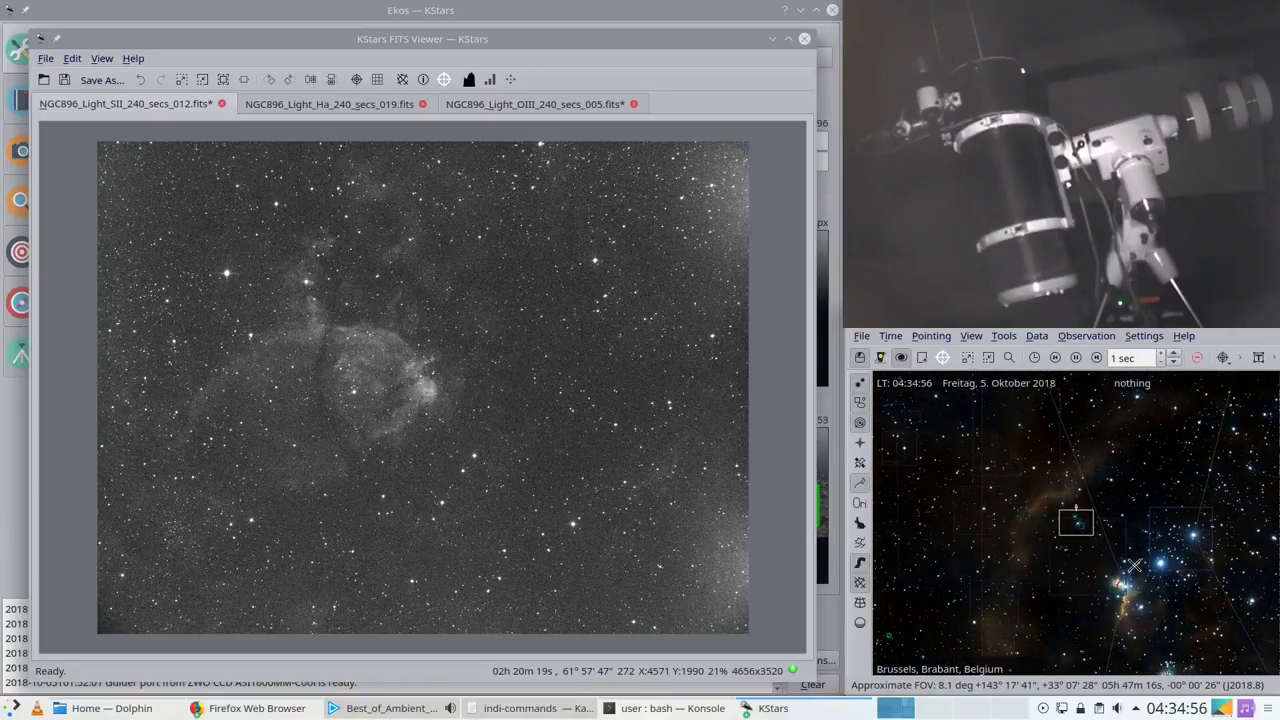
pyautogui.scroll(-6, 1133, 566)
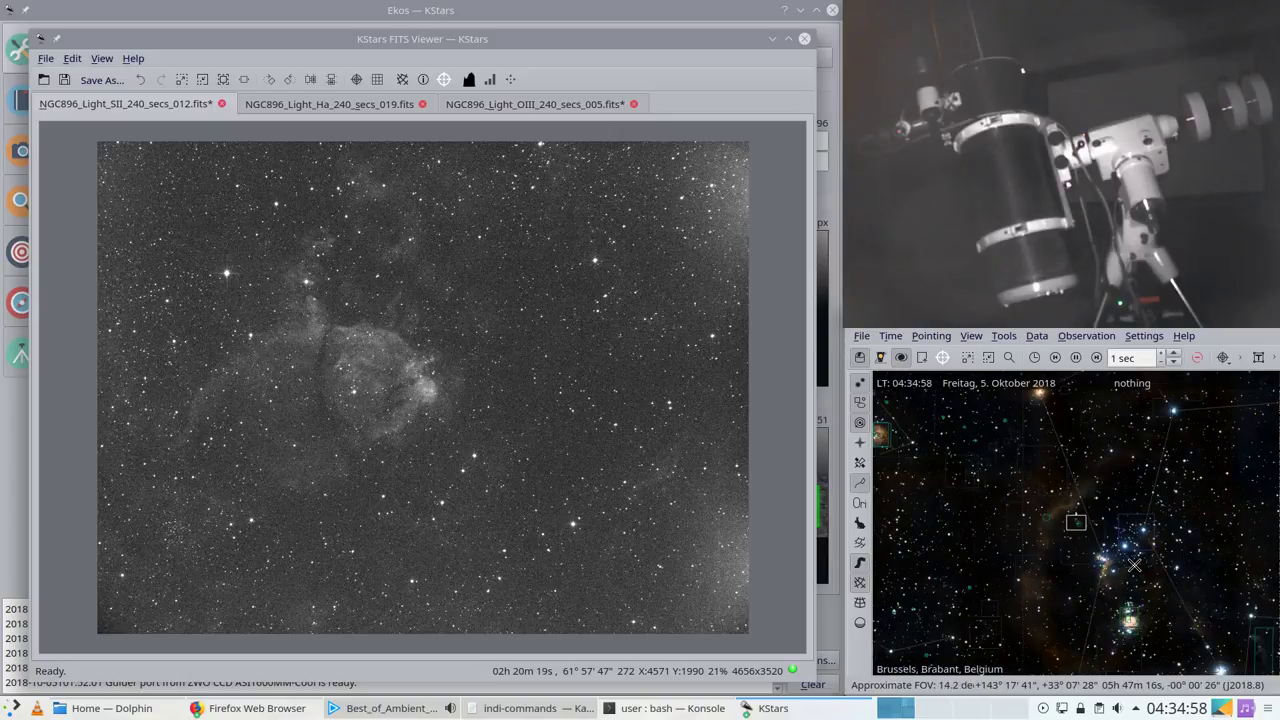
pyautogui.scroll(-5, 1133, 566)
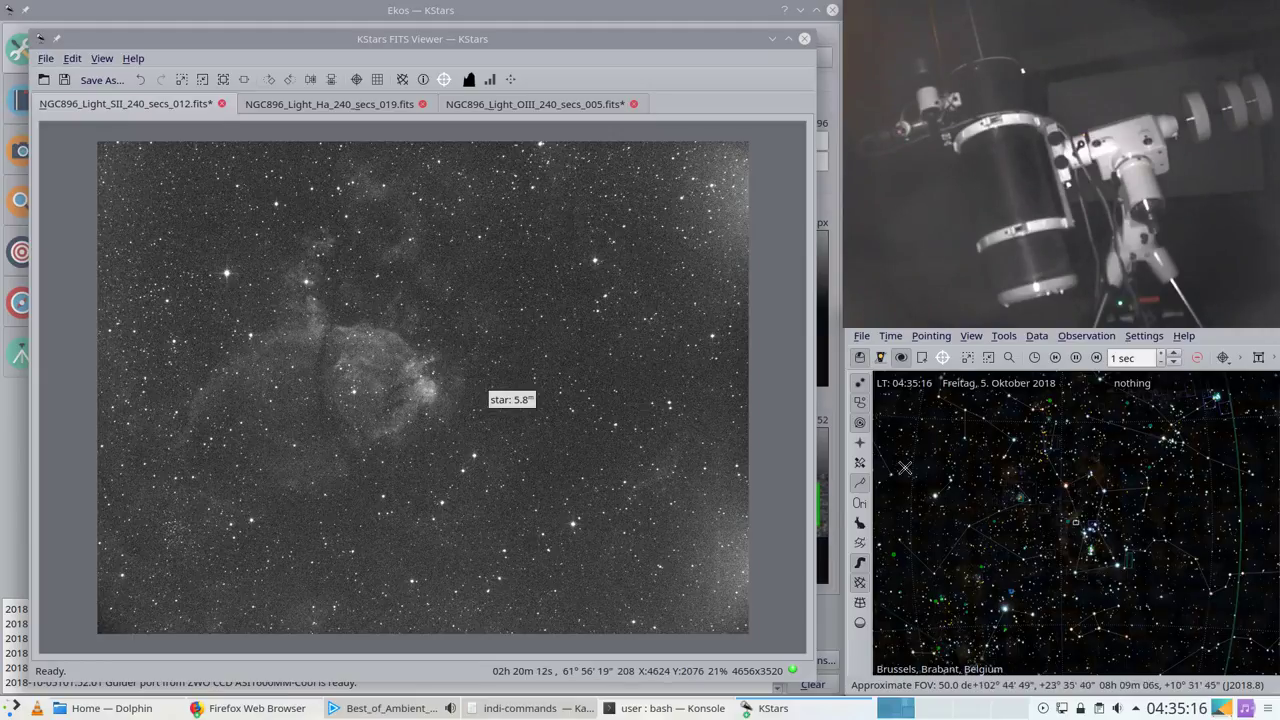
pyautogui.scroll(-2, 1062, 540)
pyautogui.scroll(-2, 1062, 540)
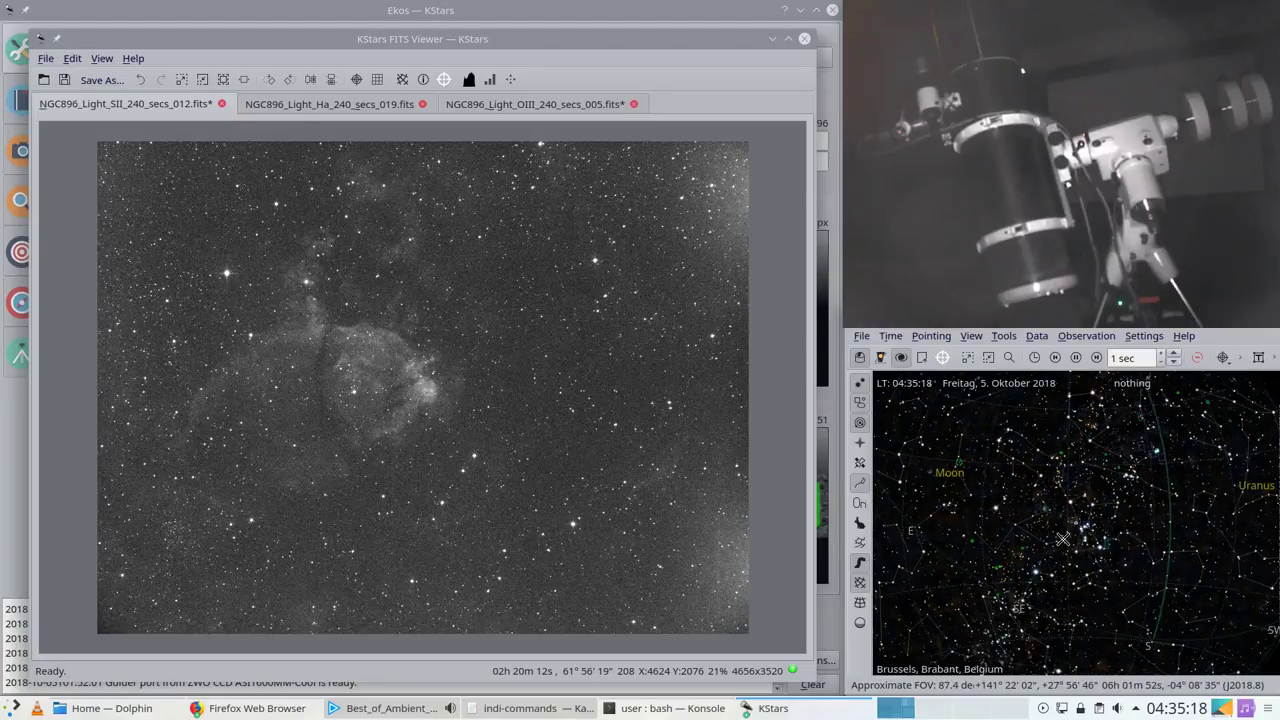
pyautogui.moveTo(1080, 540); pyautogui.dragTo(1034, 549)
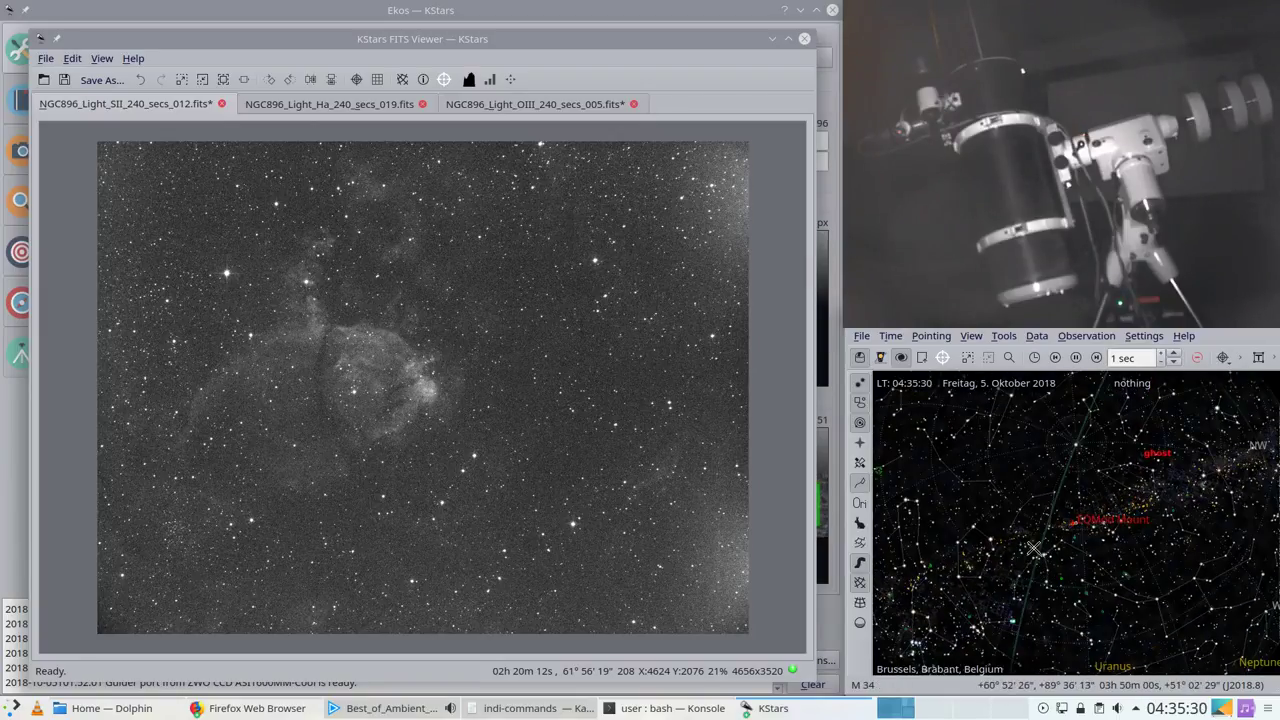
pyautogui.scroll(2, 1021, 538)
pyautogui.scroll(5, 1012, 538)
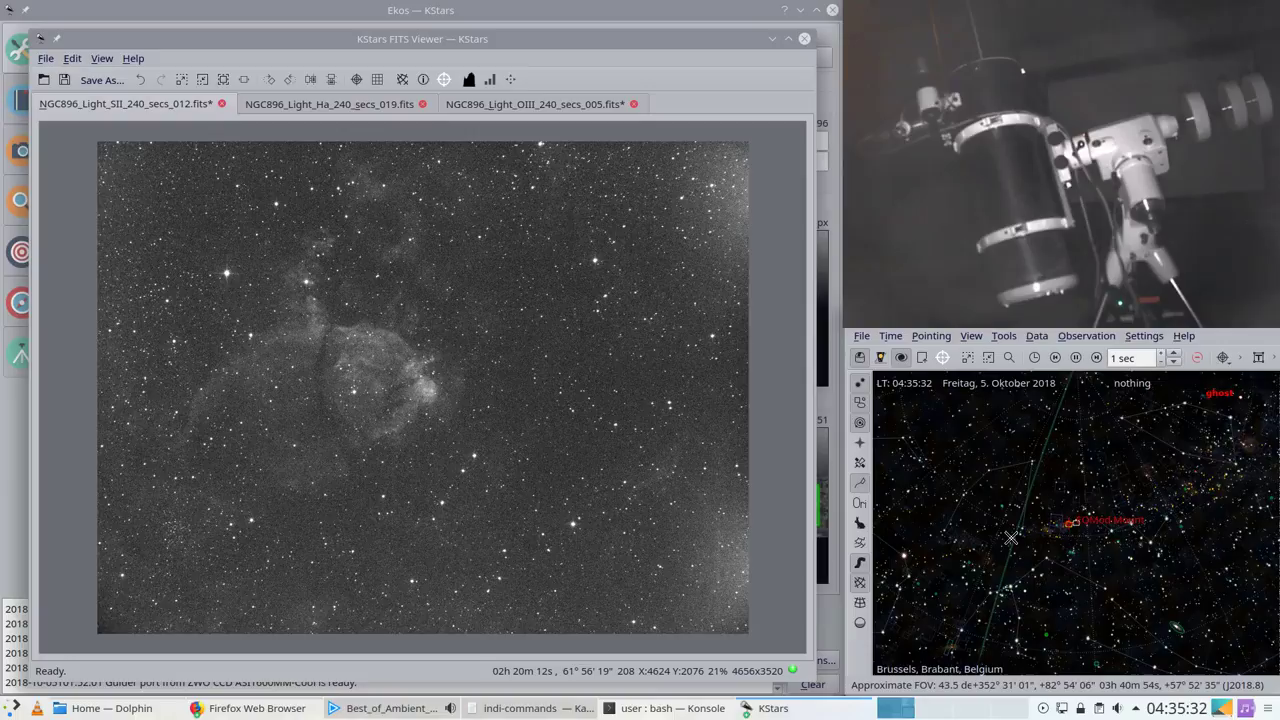
pyautogui.scroll(2, 1011, 540)
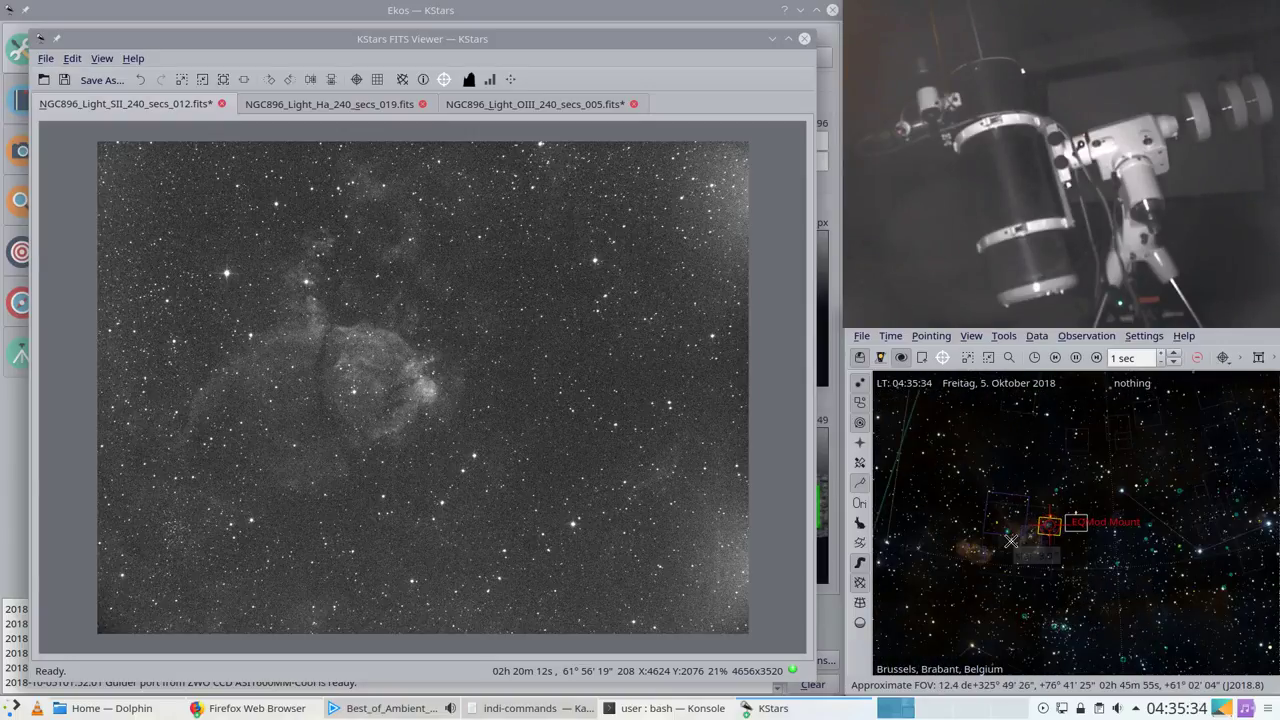
pyautogui.scroll(3, 1011, 542)
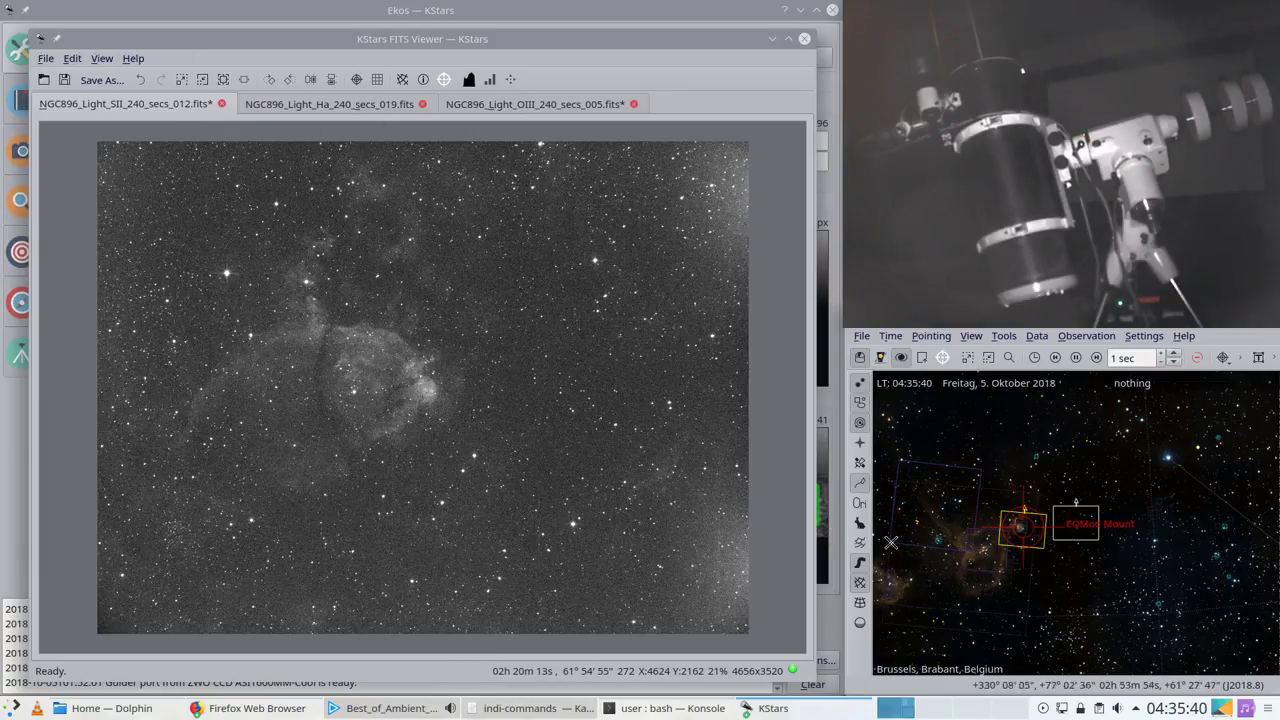
# Step: Examine the star field near 02h 00m, +62° 18' on the sky map within the asi1600 frame
pyautogui.moveTo(991, 553)
pyautogui.mouseDown()
pyautogui.moveTo(1014, 537)
pyautogui.moveTo(1052, 548)
pyautogui.moveTo(942, 557)
pyautogui.mouseUp()
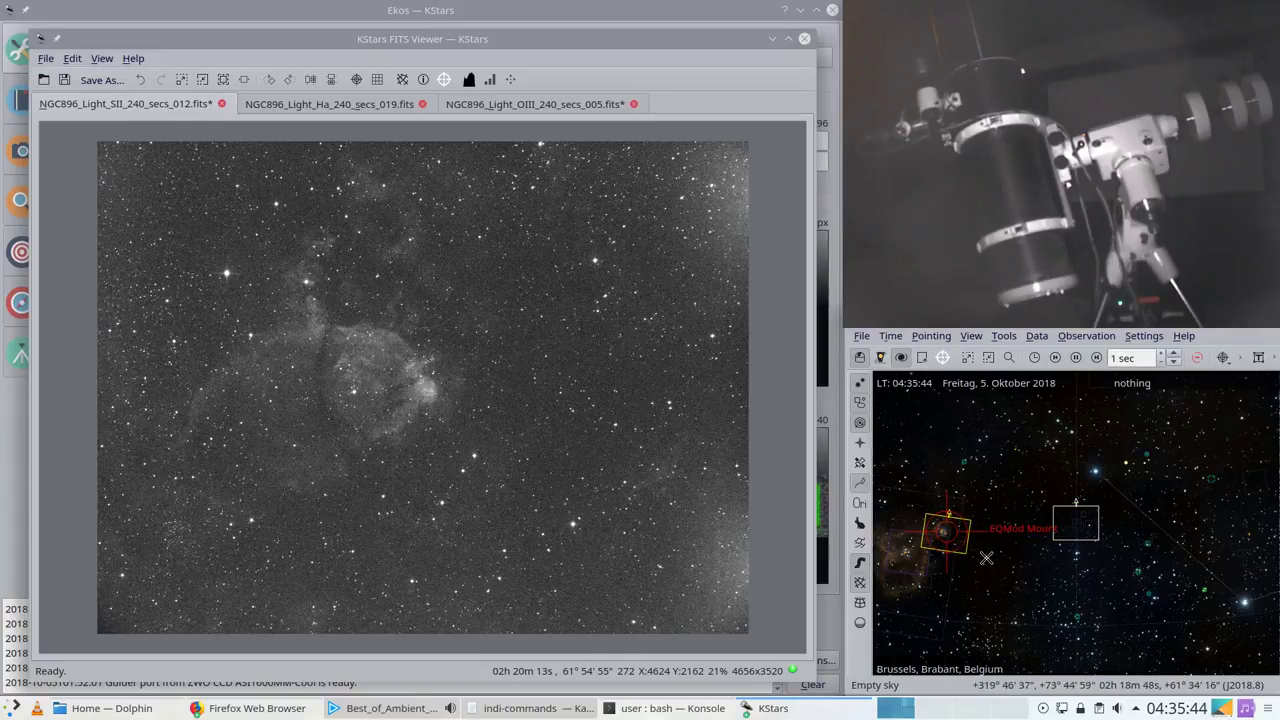
pyautogui.scroll(6, 1077, 533)
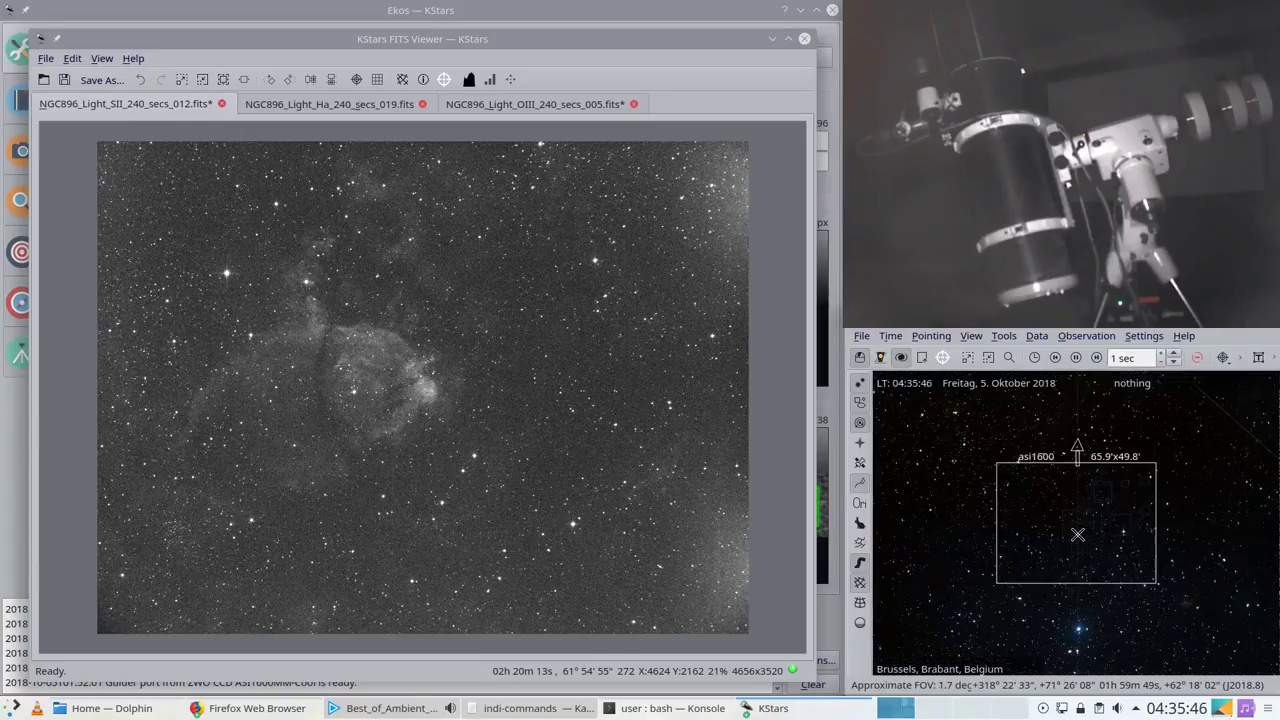
pyautogui.scroll(-3, 1077, 533)
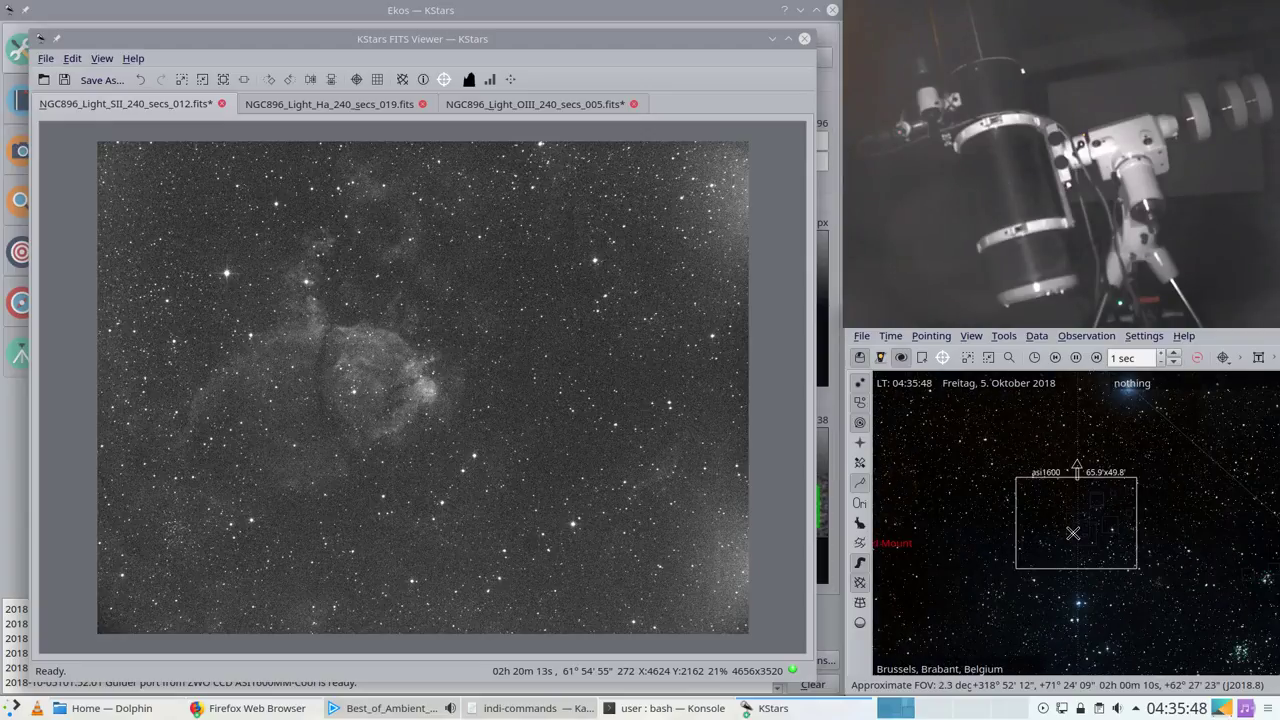
pyautogui.scroll(-7, 1073, 533)
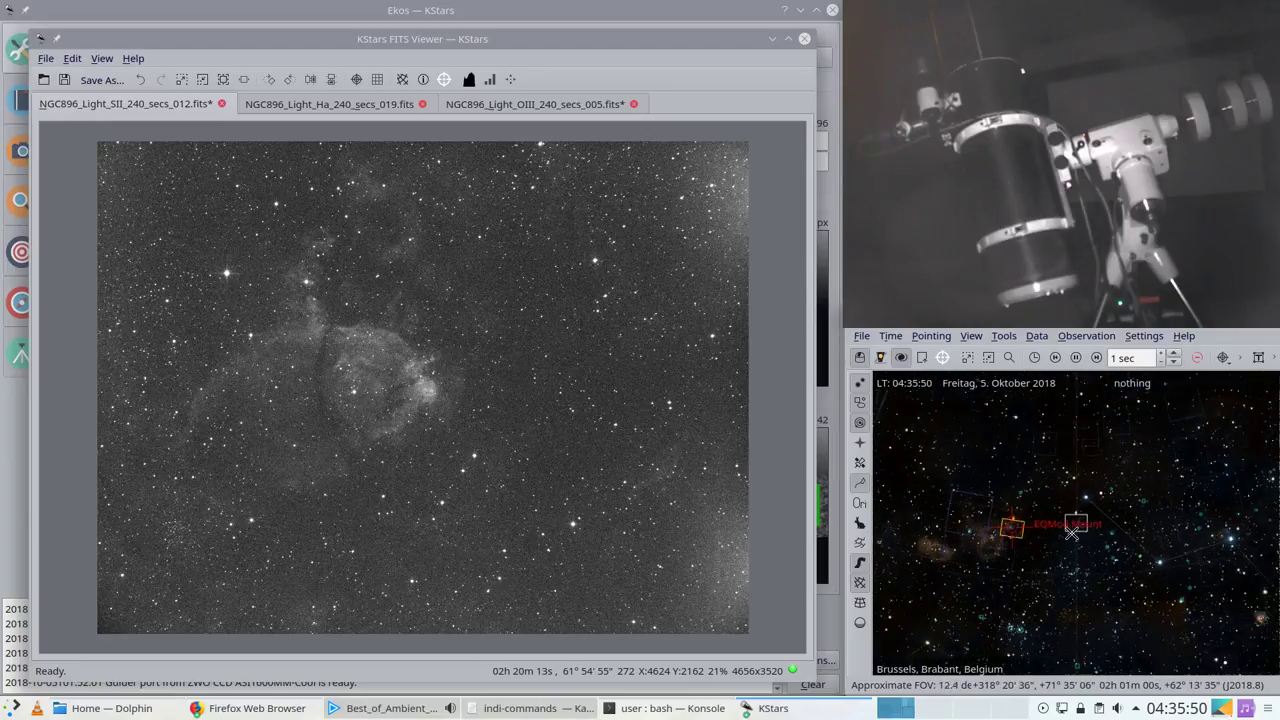
# Step: Find the Rosette nebula near 06h 32m, +05° on the sky map and check how it fits the asi1600 frame
pyautogui.moveTo(1005, 545)
pyautogui.mouseDown()
pyautogui.moveTo(1037, 523)
pyautogui.moveTo(1086, 529)
pyautogui.moveTo(992, 535)
pyautogui.mouseUp()
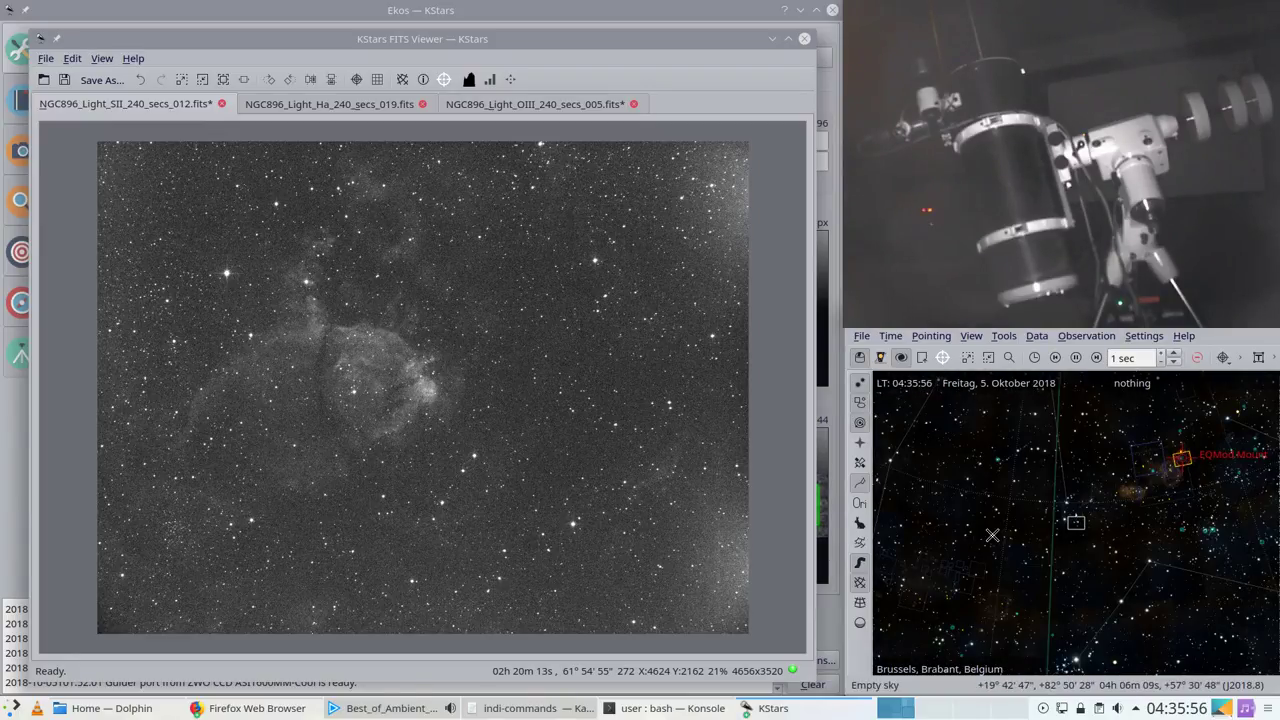
pyautogui.scroll(-5, 988, 533)
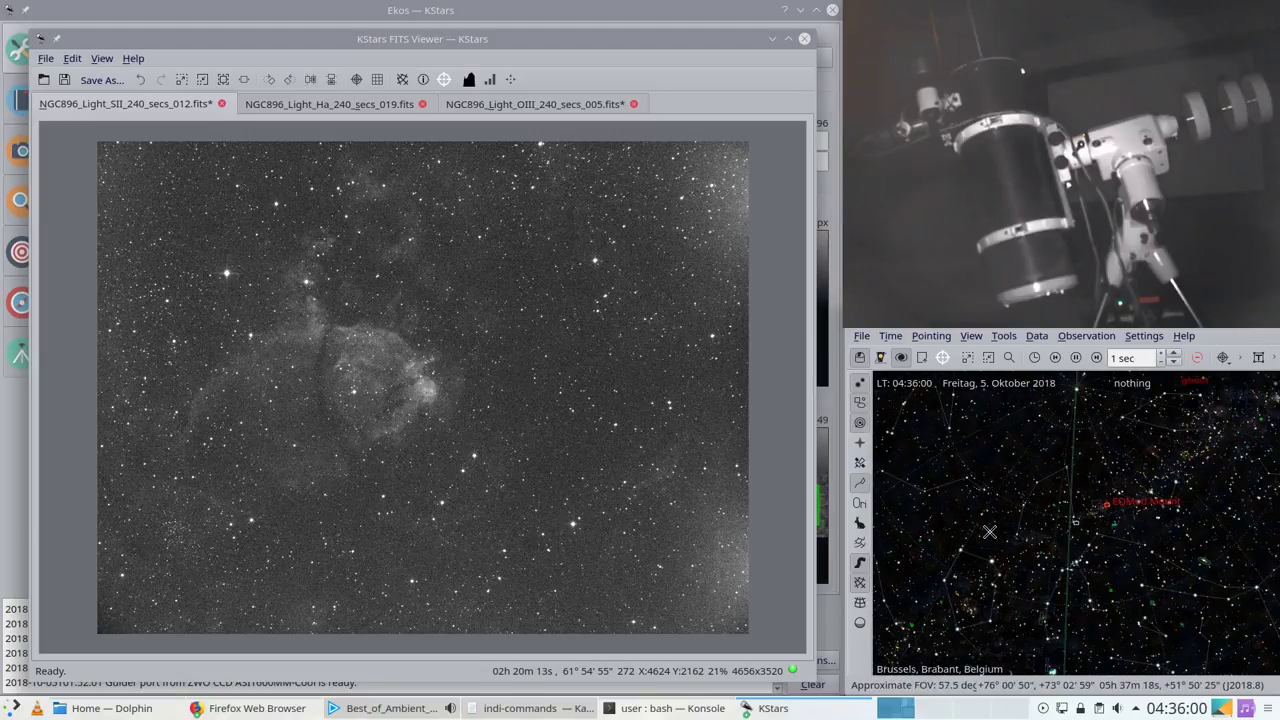
pyautogui.scroll(-3, 988, 533)
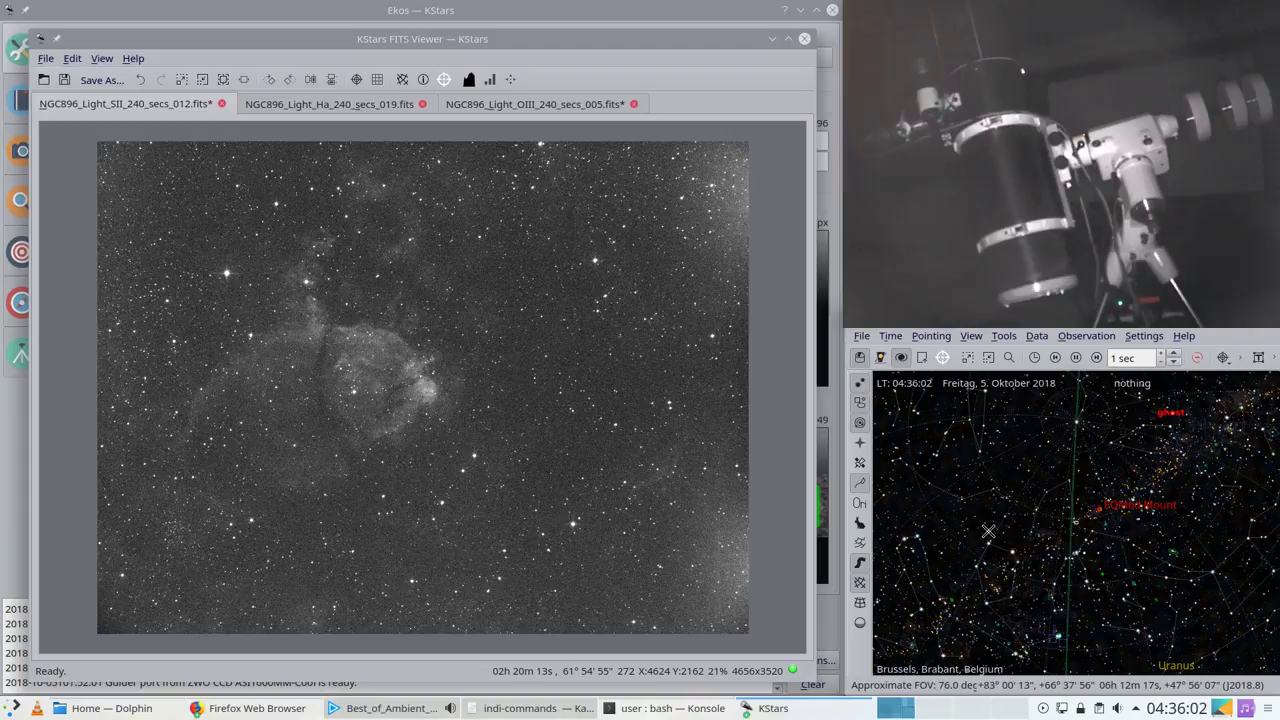
pyautogui.moveTo(988, 531); pyautogui.dragTo(1033, 521)
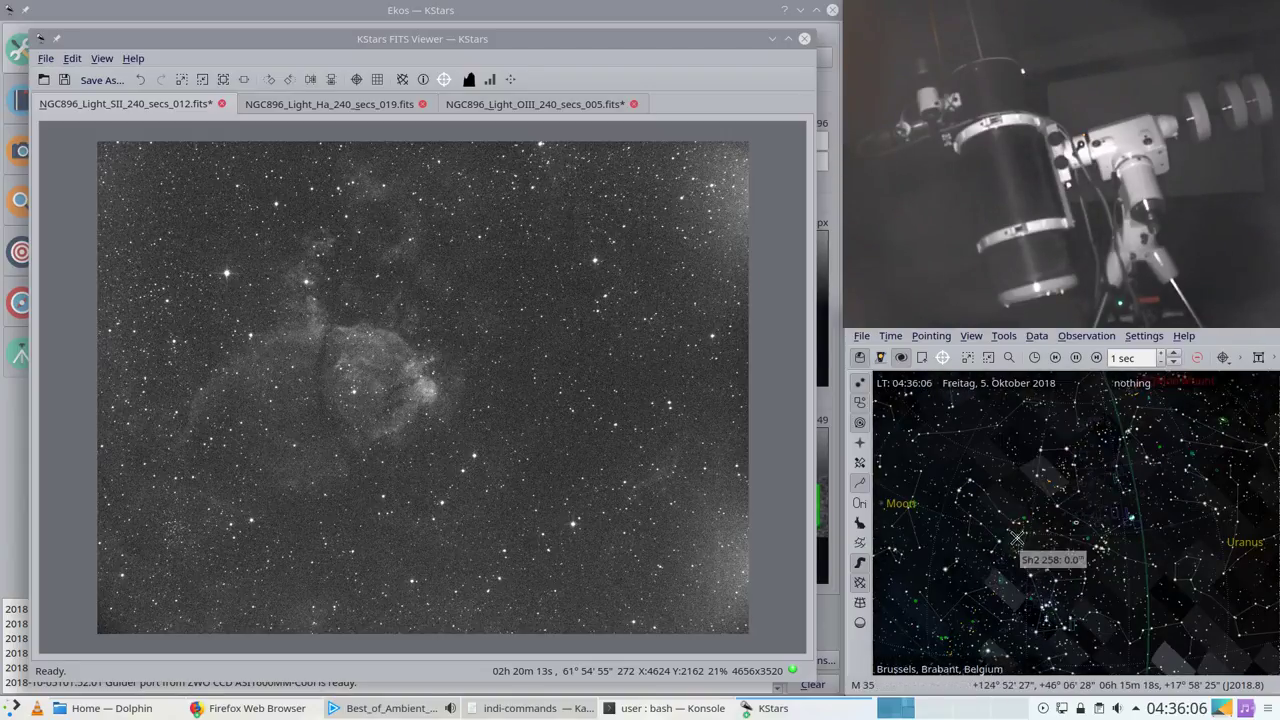
pyautogui.scroll(5, 1017, 537)
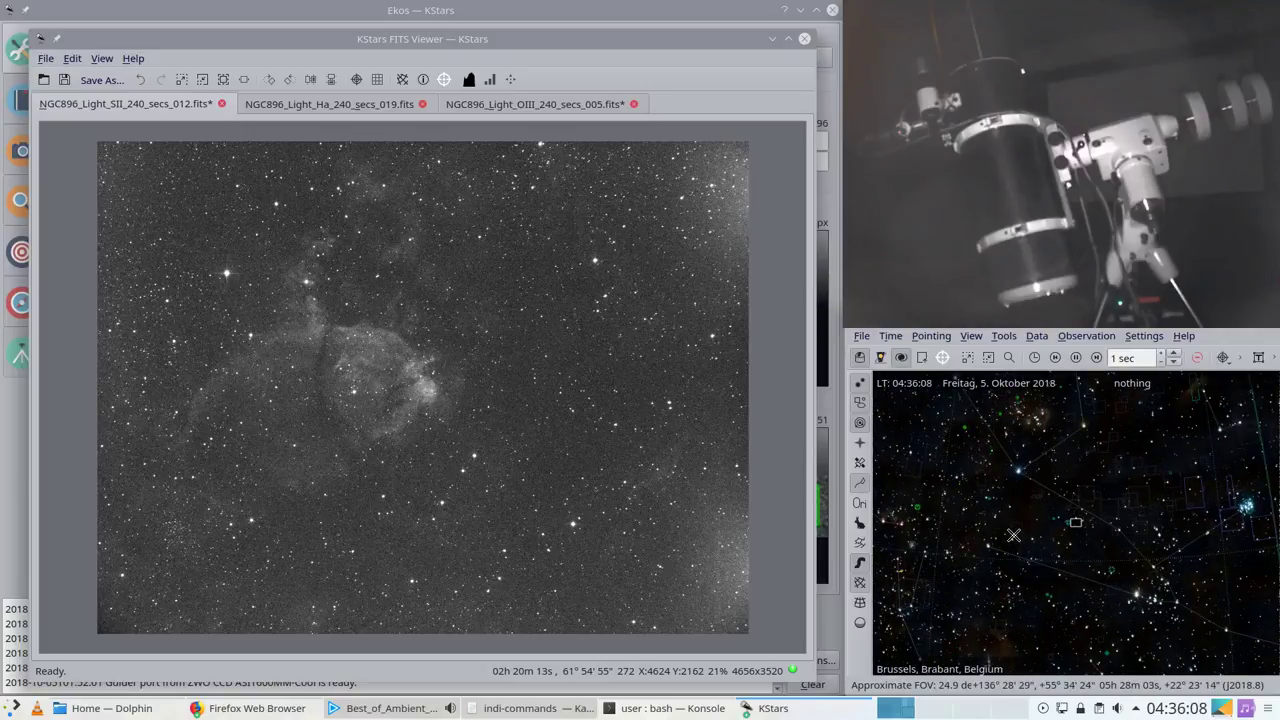
pyautogui.moveTo(1013, 535); pyautogui.dragTo(1074, 508)
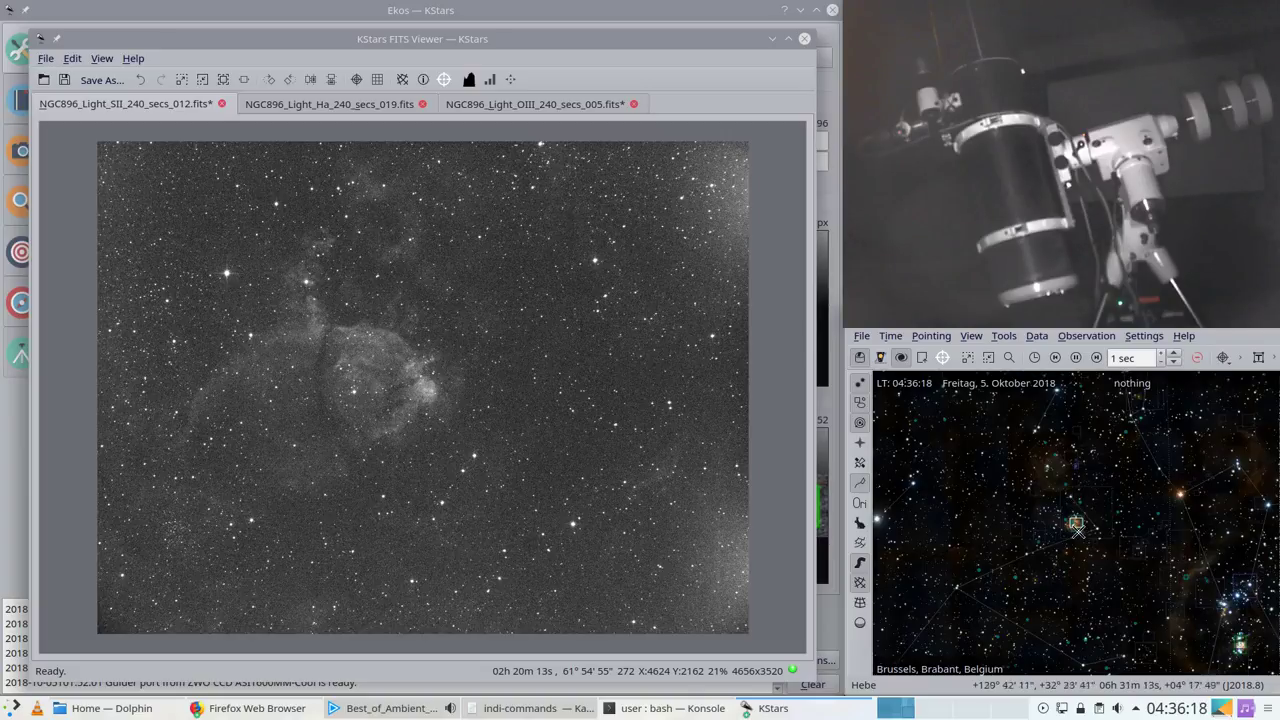
pyautogui.scroll(5, 1077, 530)
pyautogui.scroll(5, 1075, 530)
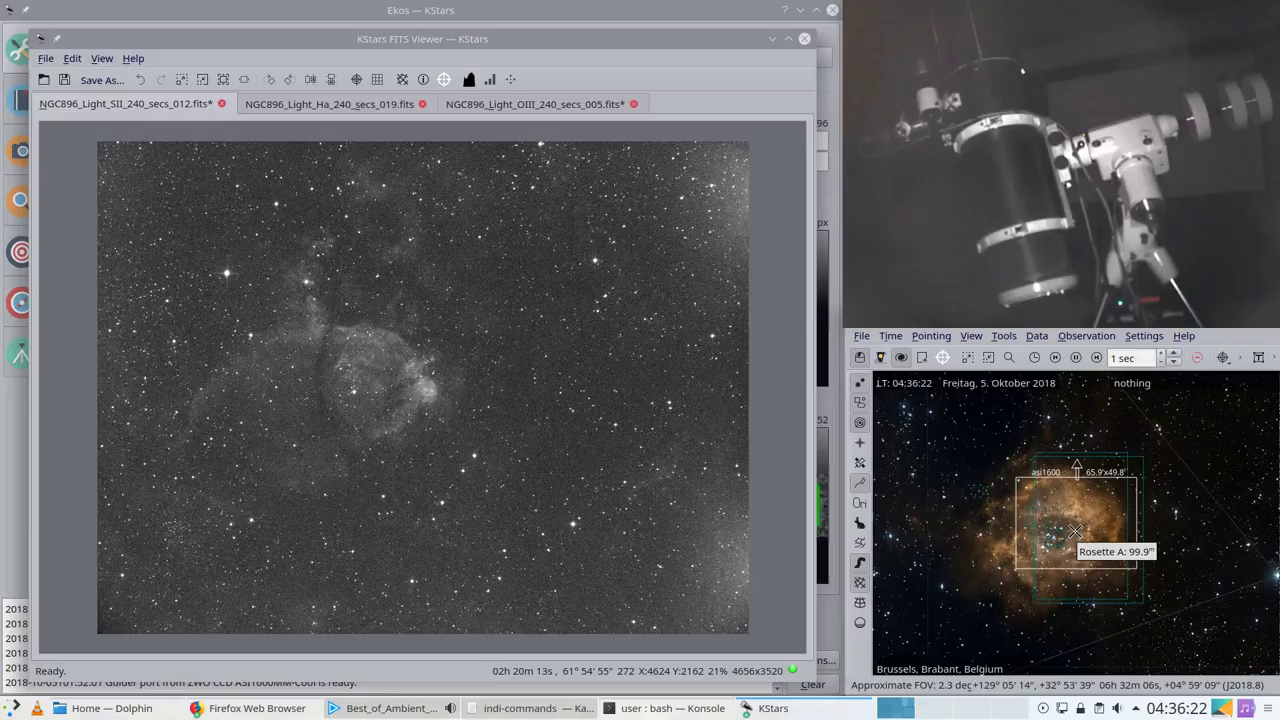
pyautogui.scroll(3, 1075, 531)
pyautogui.moveTo(1075, 531); pyautogui.dragTo(1092, 520)
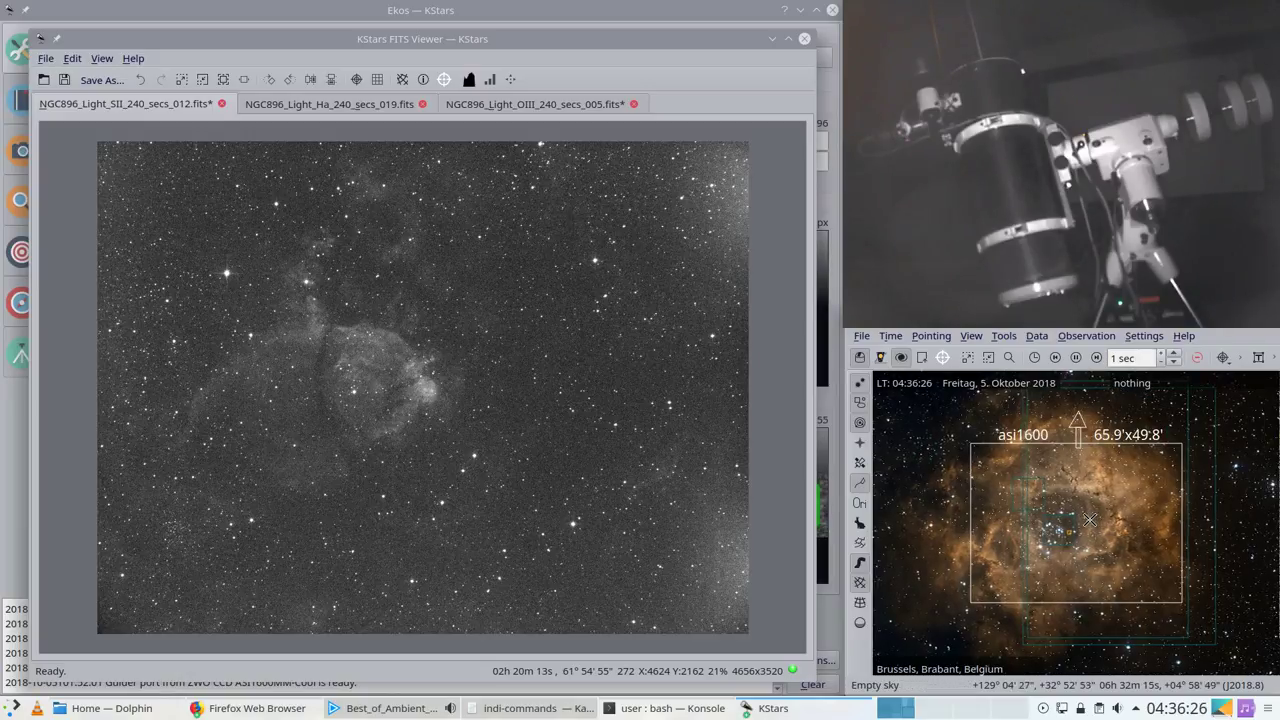
# Step: Find the faint elongated nebula near 05h 05m, -06° 58' on the sky map and check how it fits the asi1600 frame
pyautogui.scroll(-6, 1092, 520)
pyautogui.scroll(-2, 1088, 520)
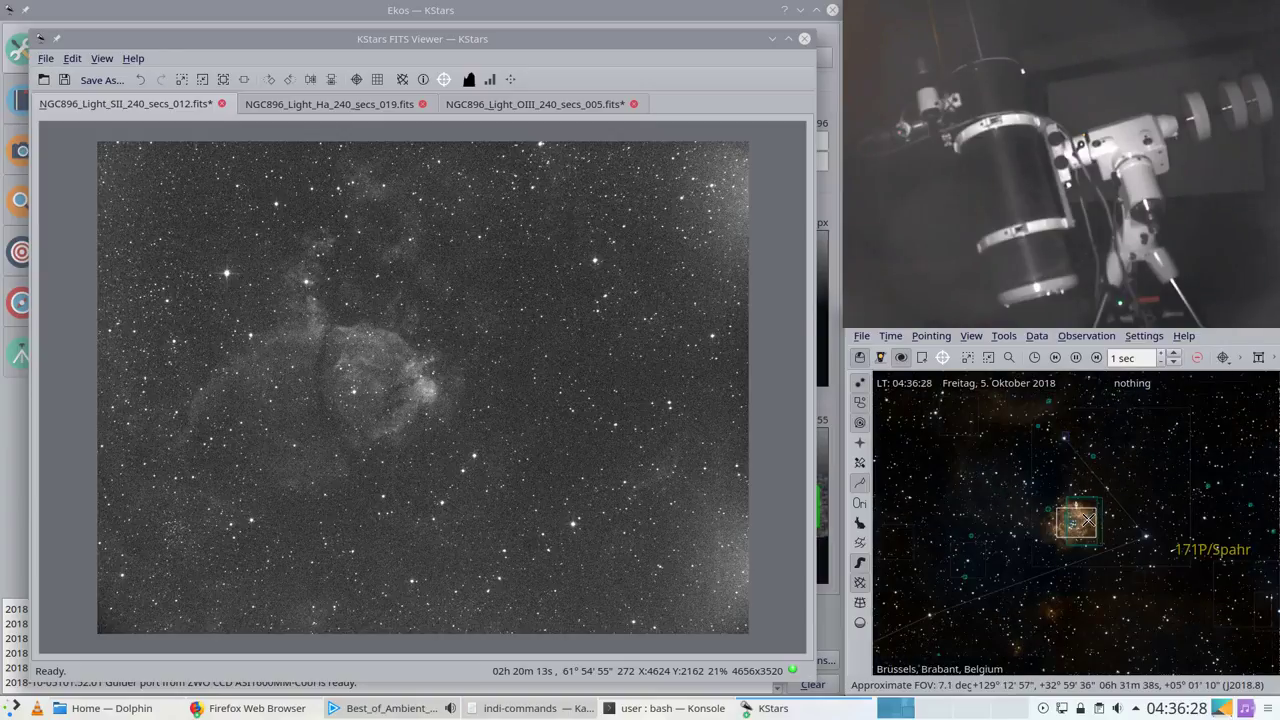
pyautogui.scroll(-6, 1088, 520)
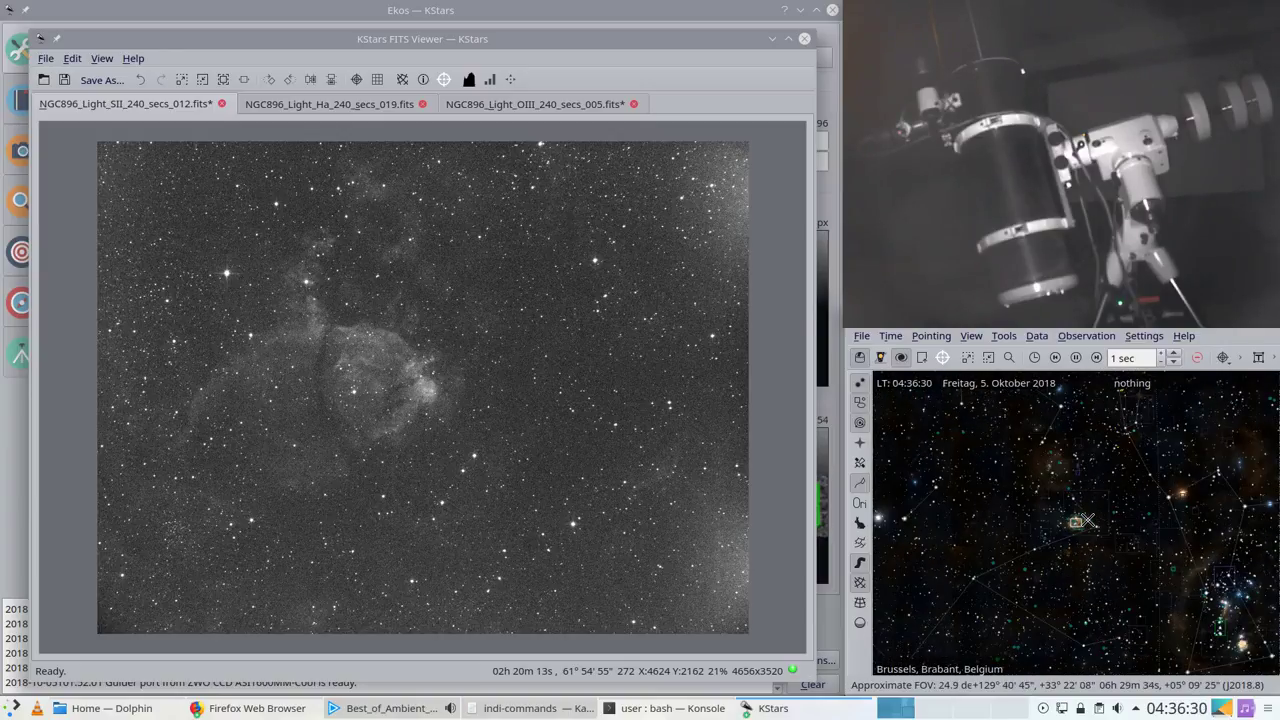
pyautogui.scroll(-2, 1085, 520)
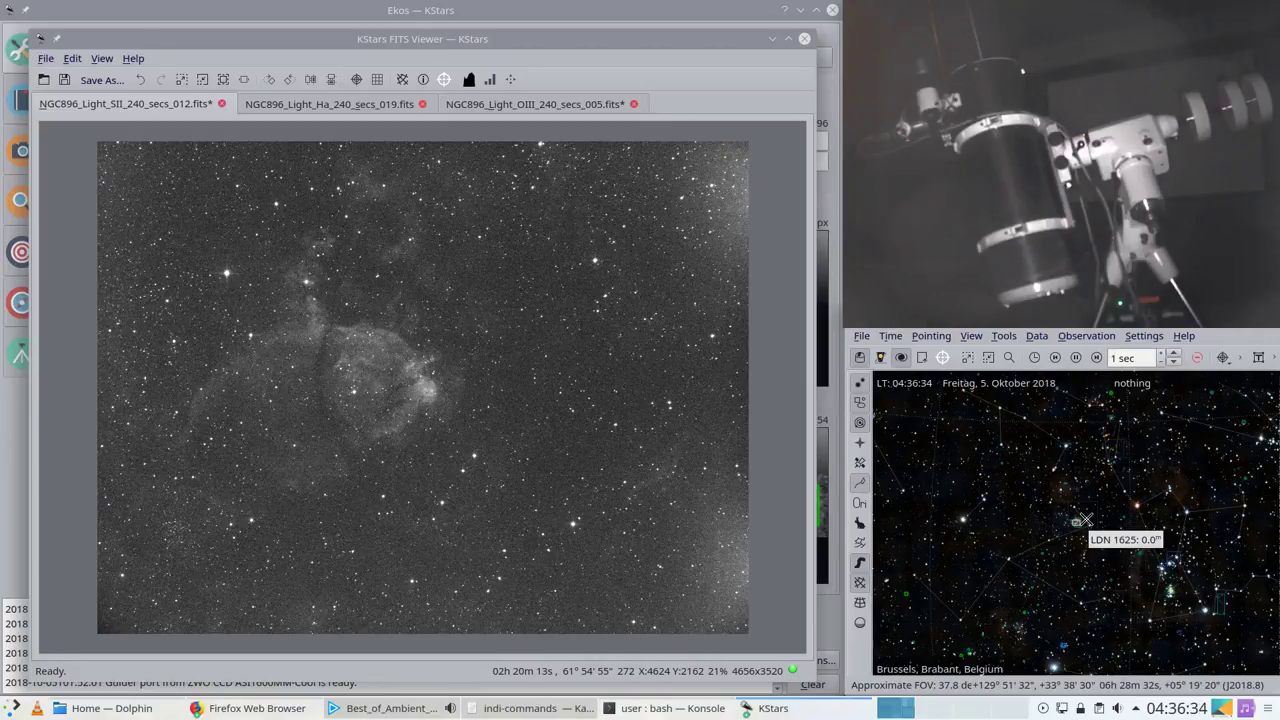
pyautogui.moveTo(1087, 521); pyautogui.dragTo(1129, 524)
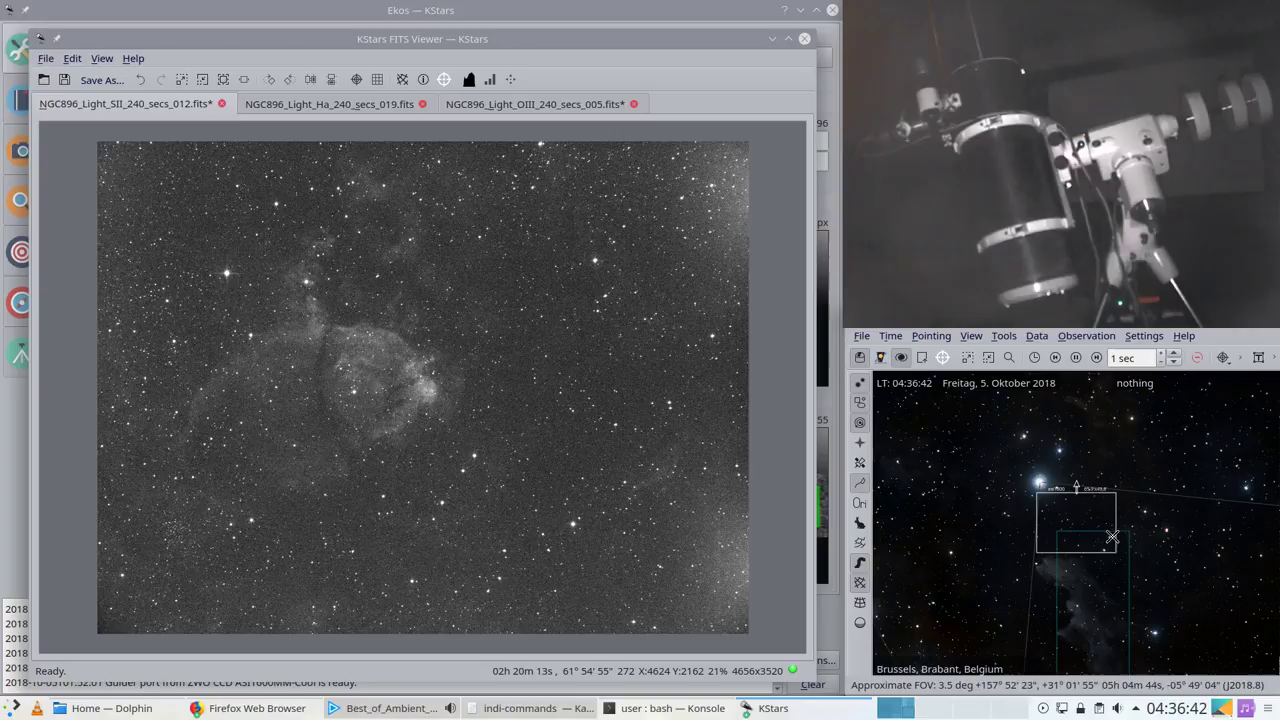
pyautogui.scroll(3, 1129, 560)
pyautogui.moveTo(1130, 522)
pyautogui.mouseDown()
pyautogui.moveTo(1129, 503)
pyautogui.moveTo(1140, 529)
pyautogui.mouseUp()
pyautogui.scroll(1, 1130, 535)
pyautogui.scroll(2, 1125, 539)
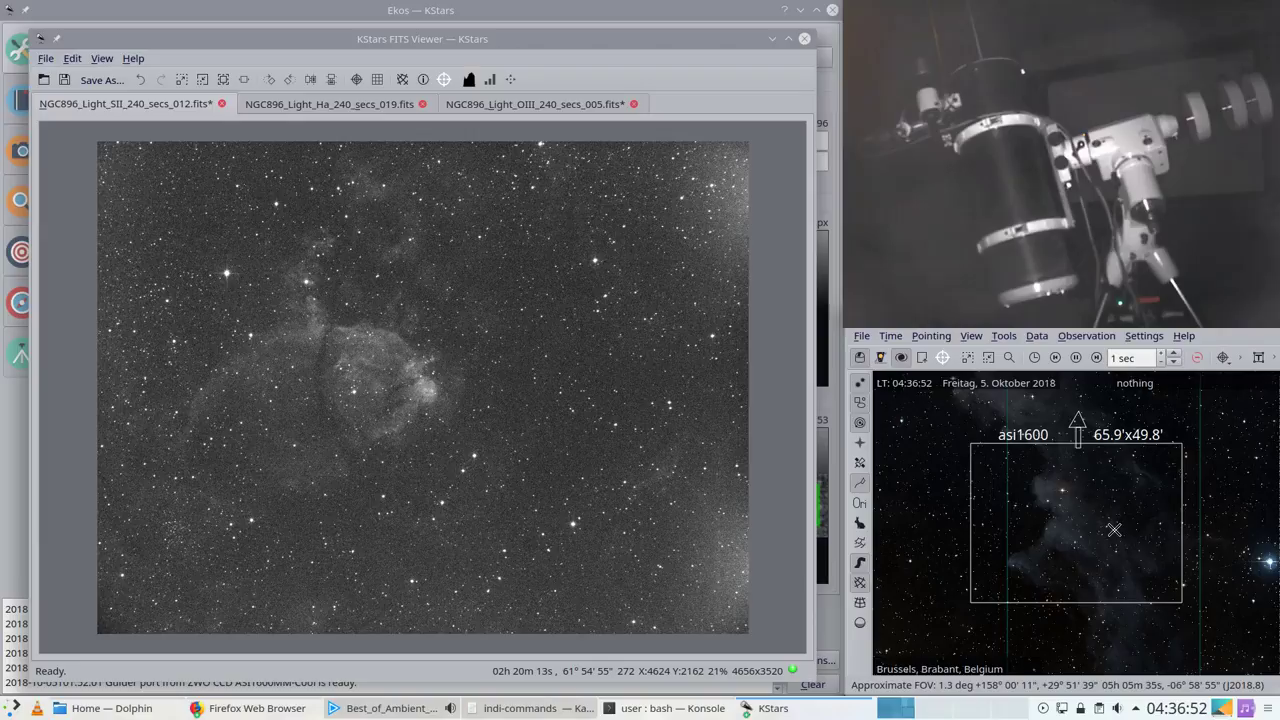
pyautogui.scroll(-4, 1112, 529)
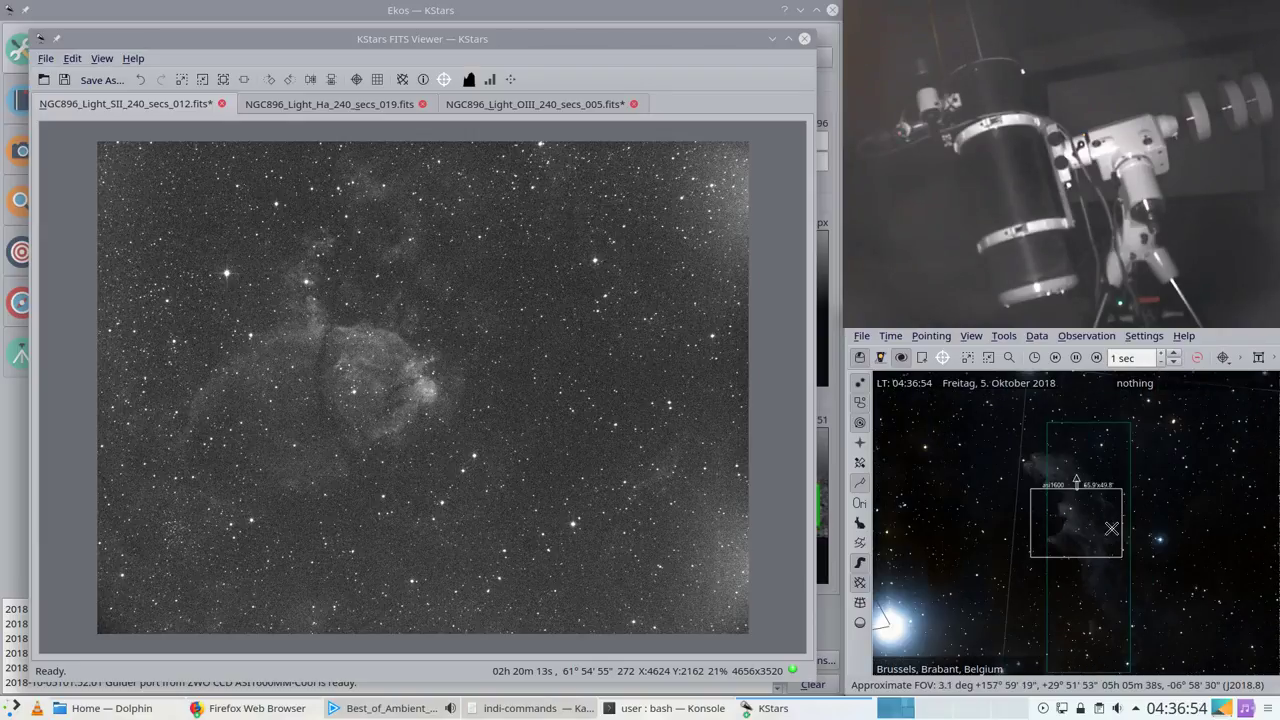
pyautogui.scroll(-2, 1112, 529)
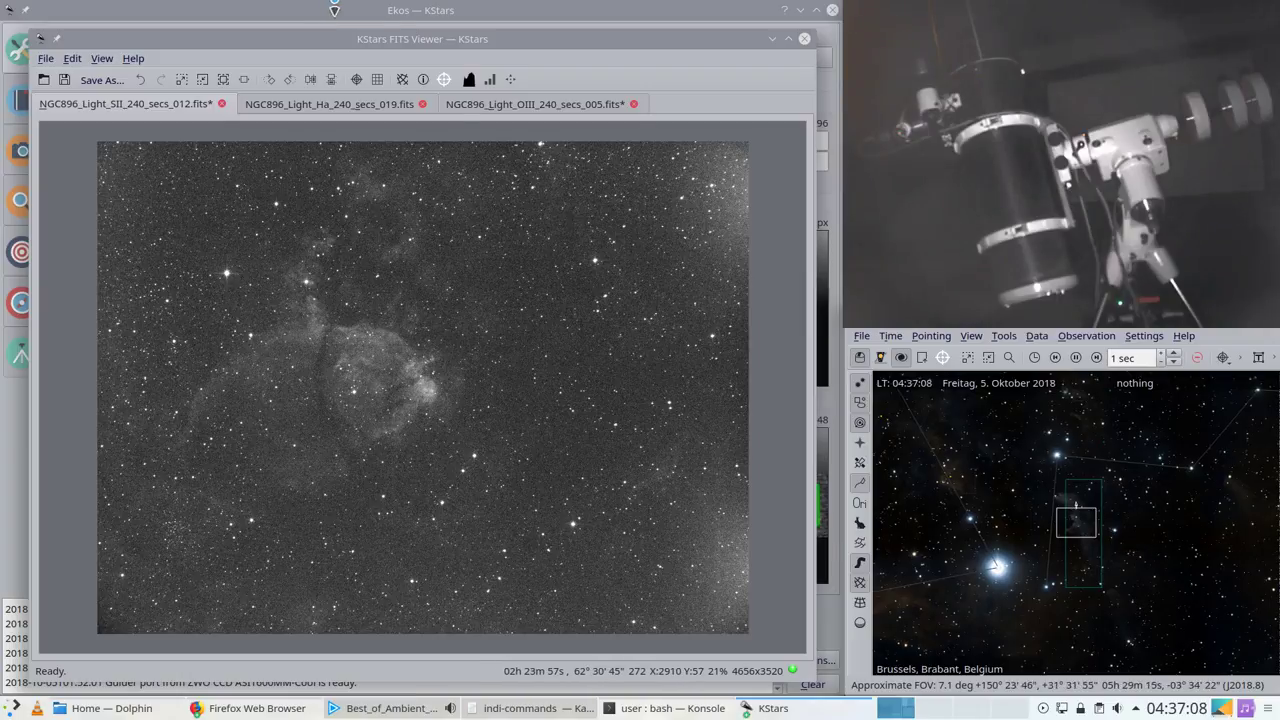
# Step: Check the Ekos session summary, the scheduler and the progress of the NGC896 SII capture sequence
pyautogui.click(257, 22)
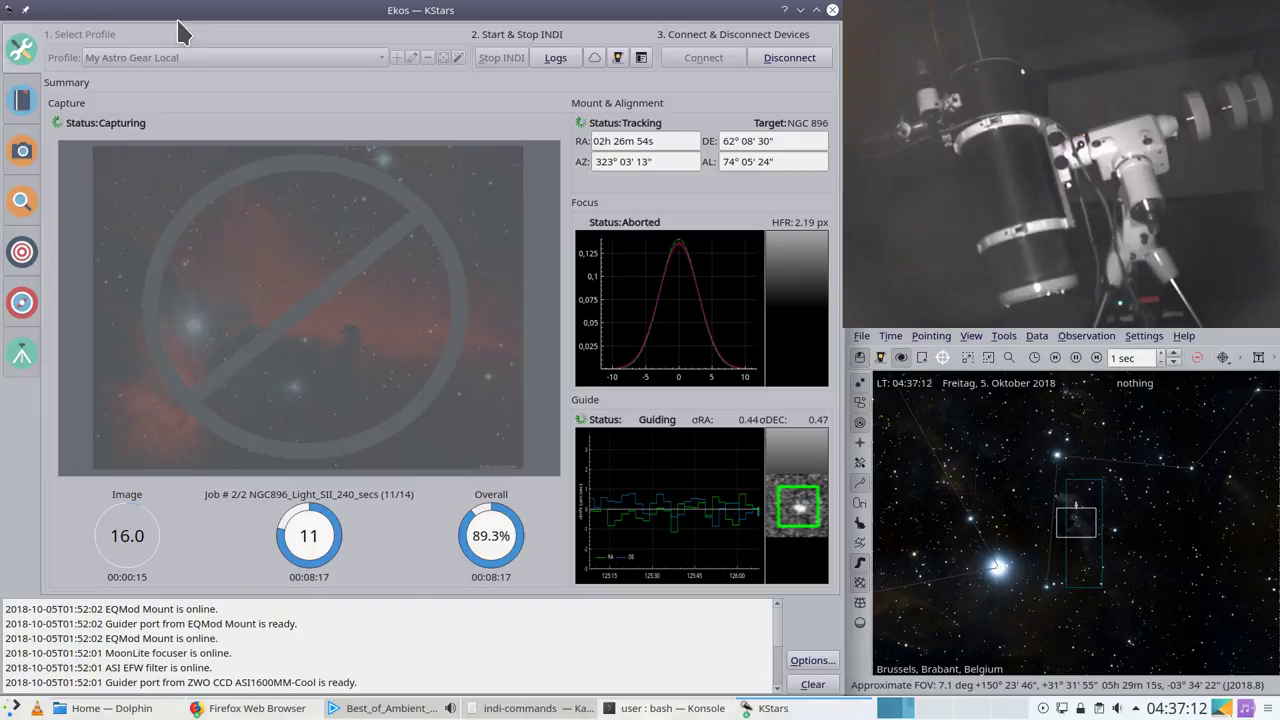
pyautogui.click(19, 96)
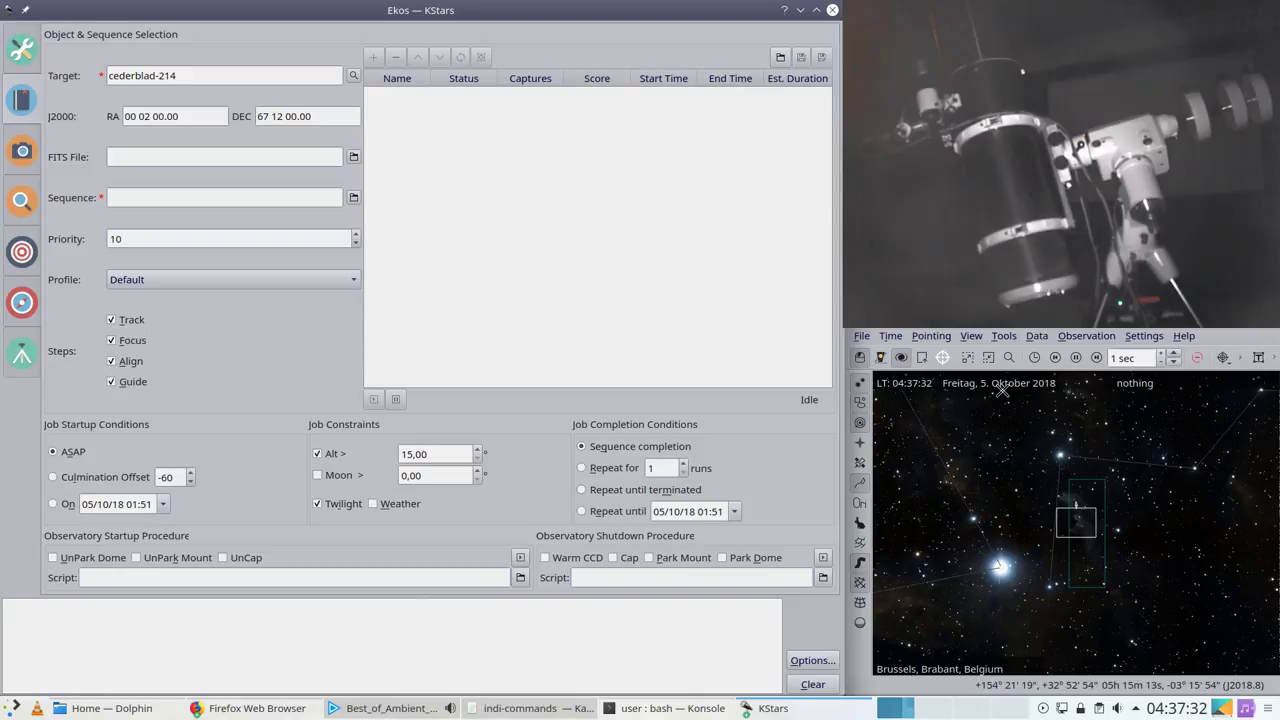
pyautogui.click(963, 345)
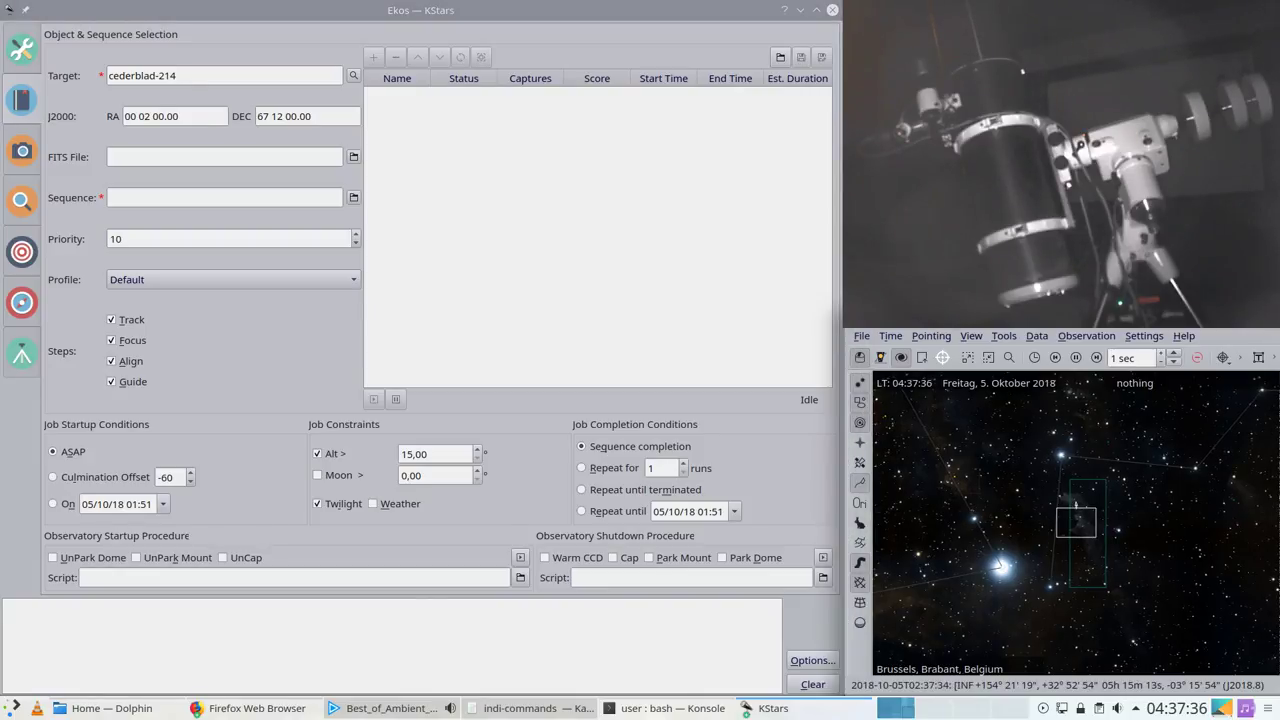
pyautogui.click(28, 152)
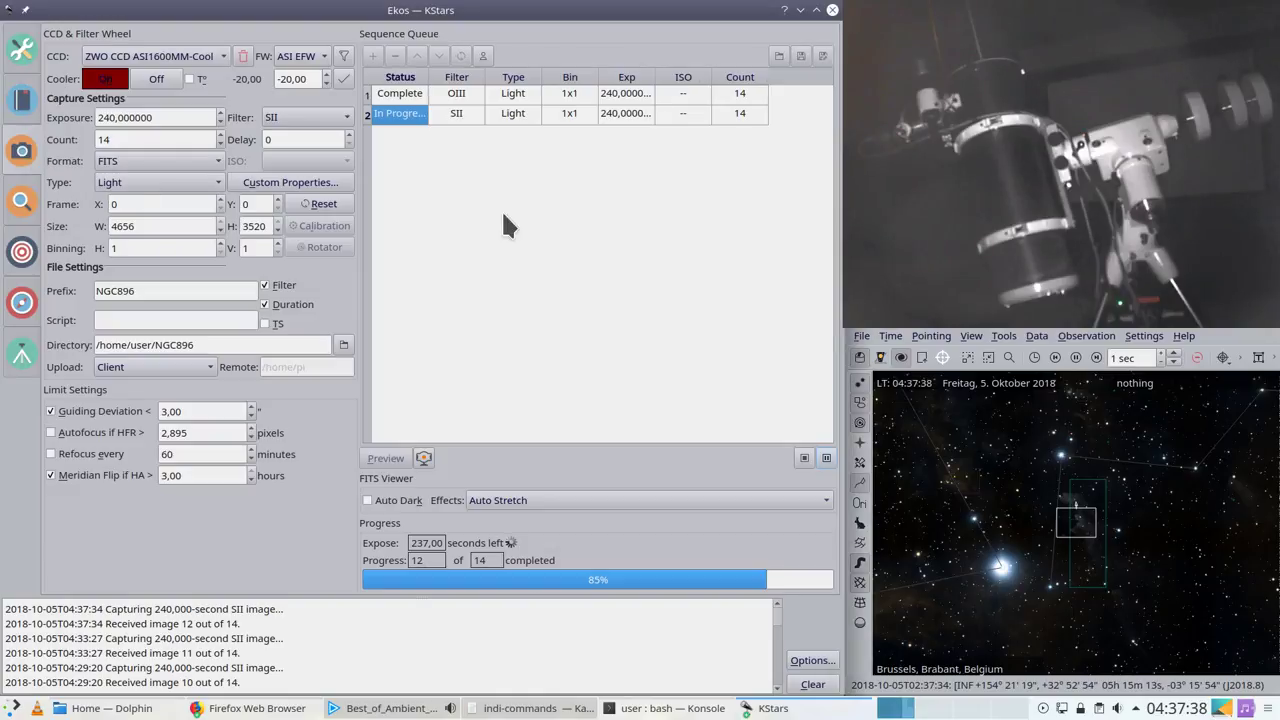
# Step: Bring the FITS viewer to the front and stretch the NGC896_Light_SII_240_secs_013.fits frame to bring out the nebula
pyautogui.click(793, 708)
pyautogui.click(829, 653)
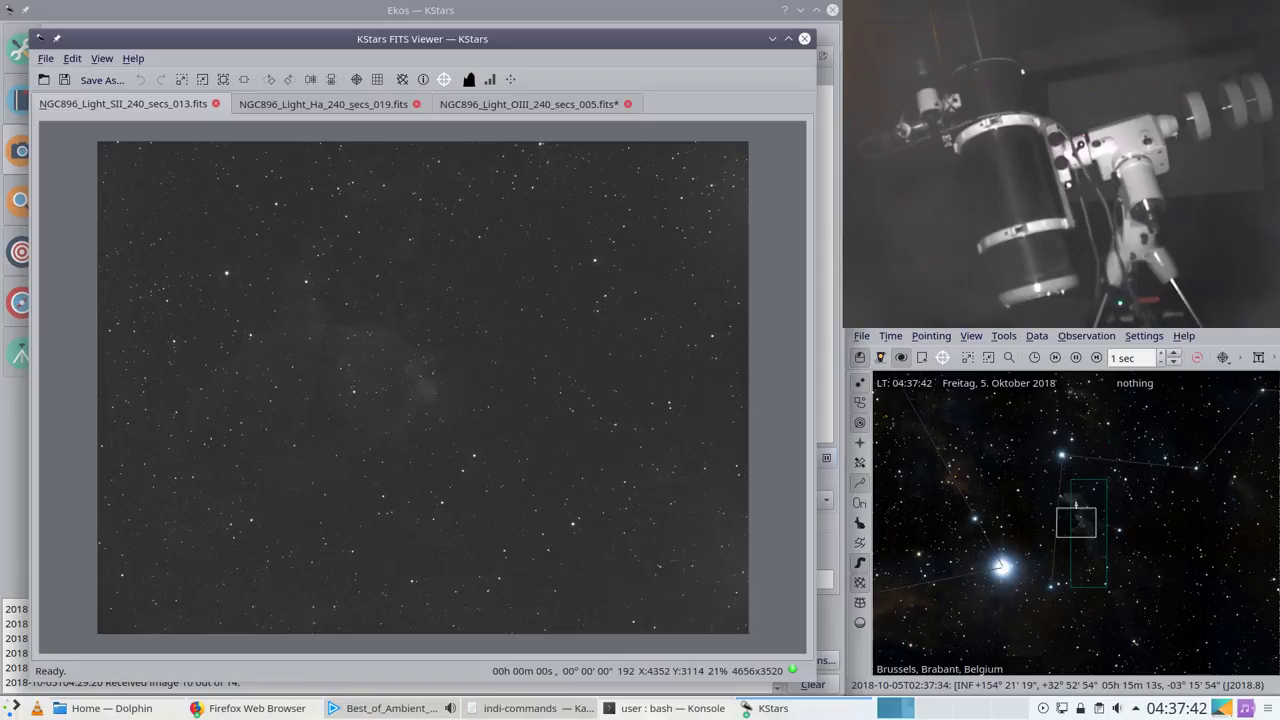
pyautogui.click(510, 79)
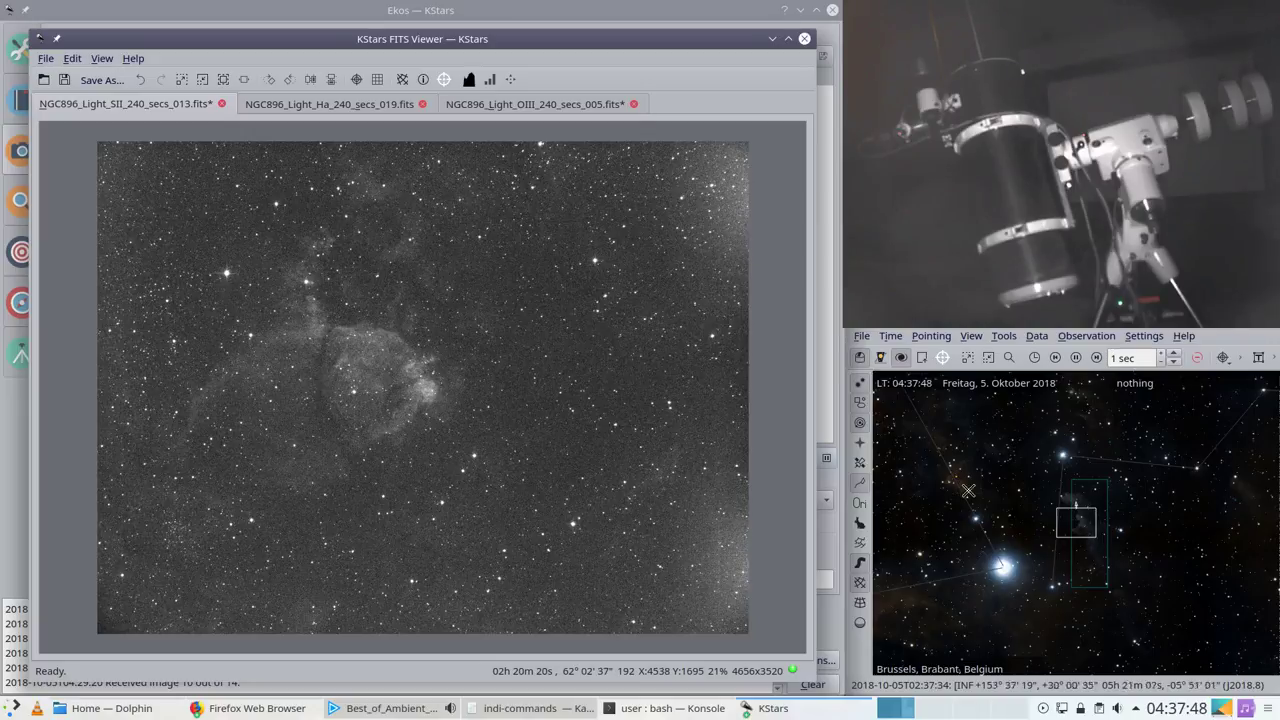
# Step: Survey the sky map south and east of Orion, from about 05h 20m to 06h 00m, for possible imaging targets
pyautogui.click(1026, 532)
pyautogui.moveTo(975, 549); pyautogui.dragTo(1203, 526)
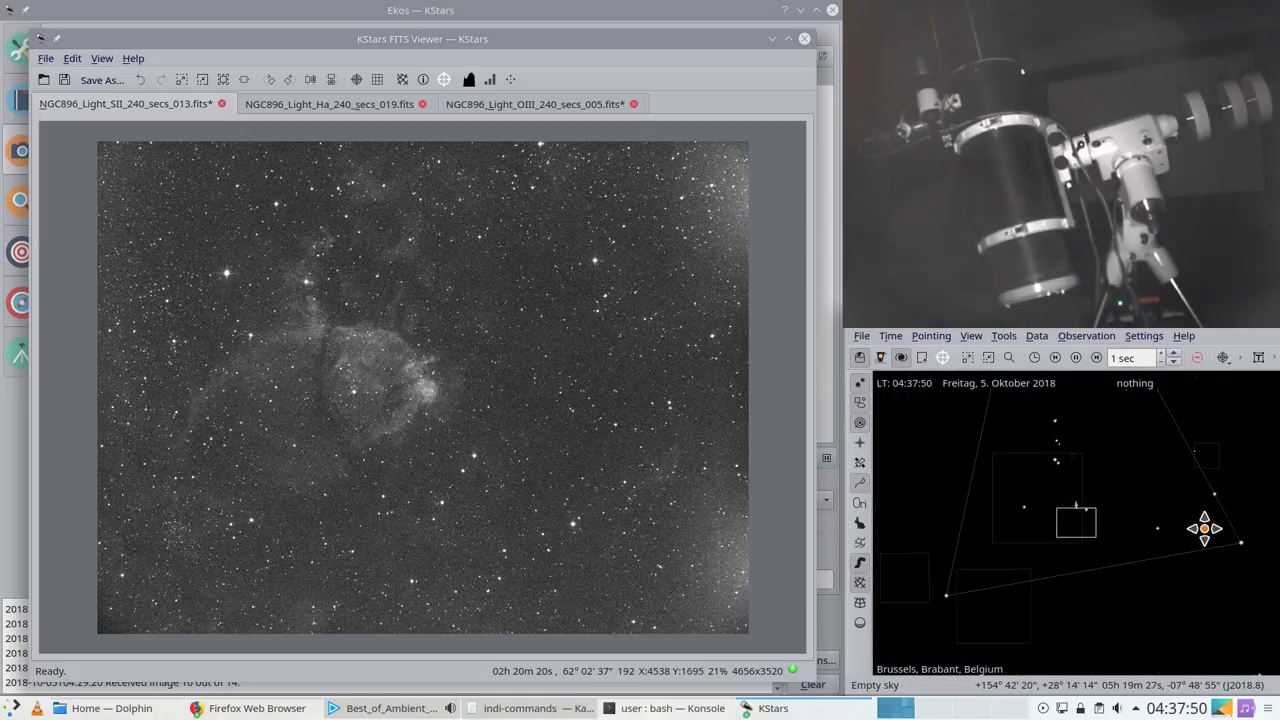
pyautogui.moveTo(1054, 543); pyautogui.dragTo(1143, 518)
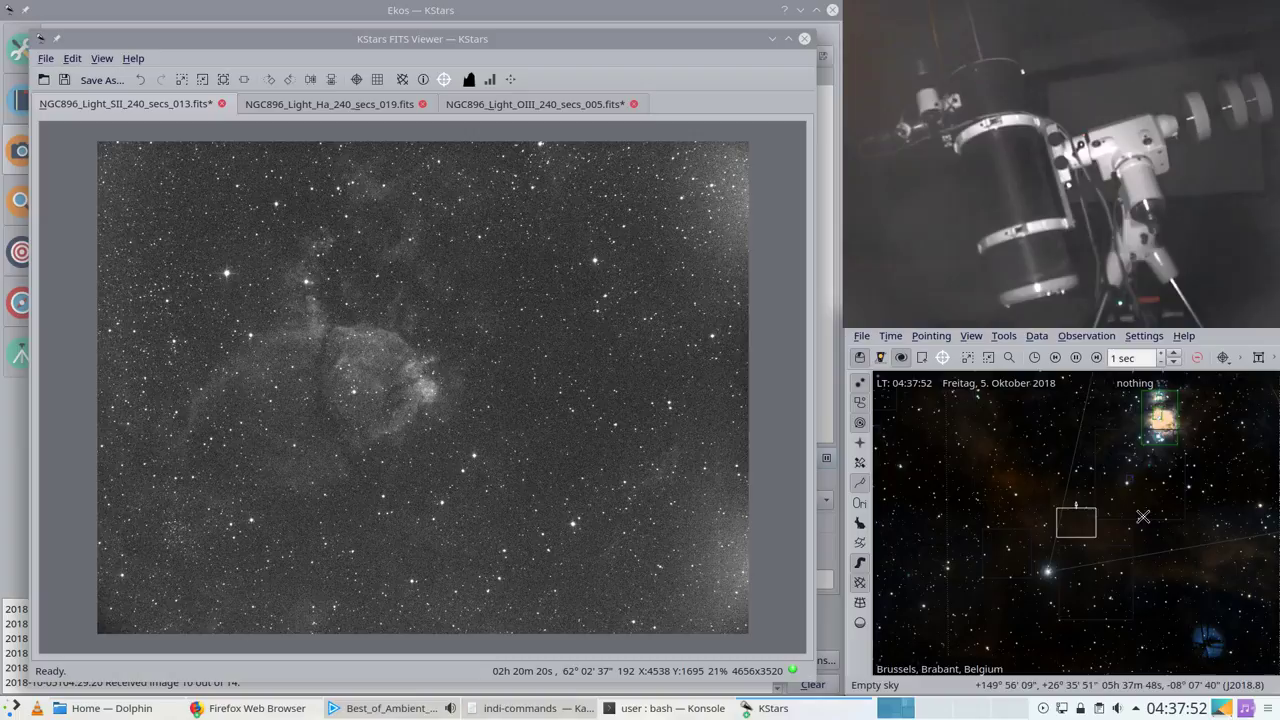
pyautogui.moveTo(1000, 443); pyautogui.dragTo(1091, 527)
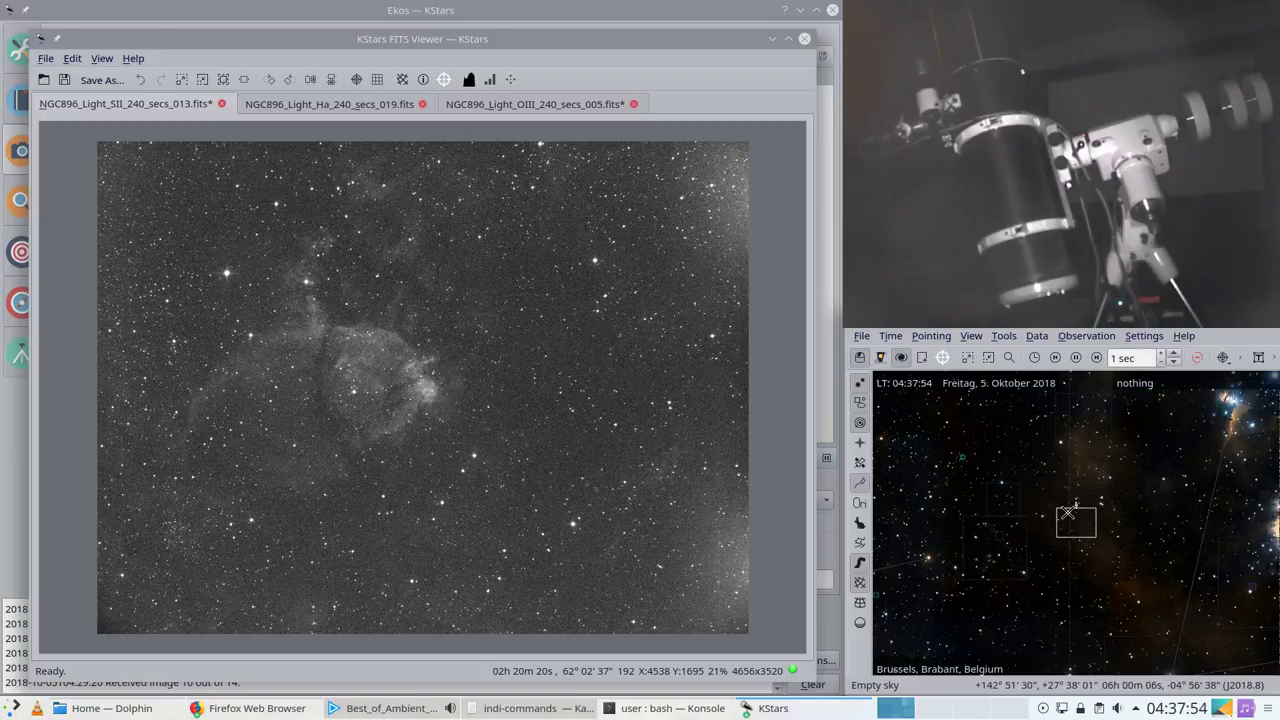
pyautogui.scroll(-3, 1074, 520)
pyautogui.scroll(-2, 1072, 520)
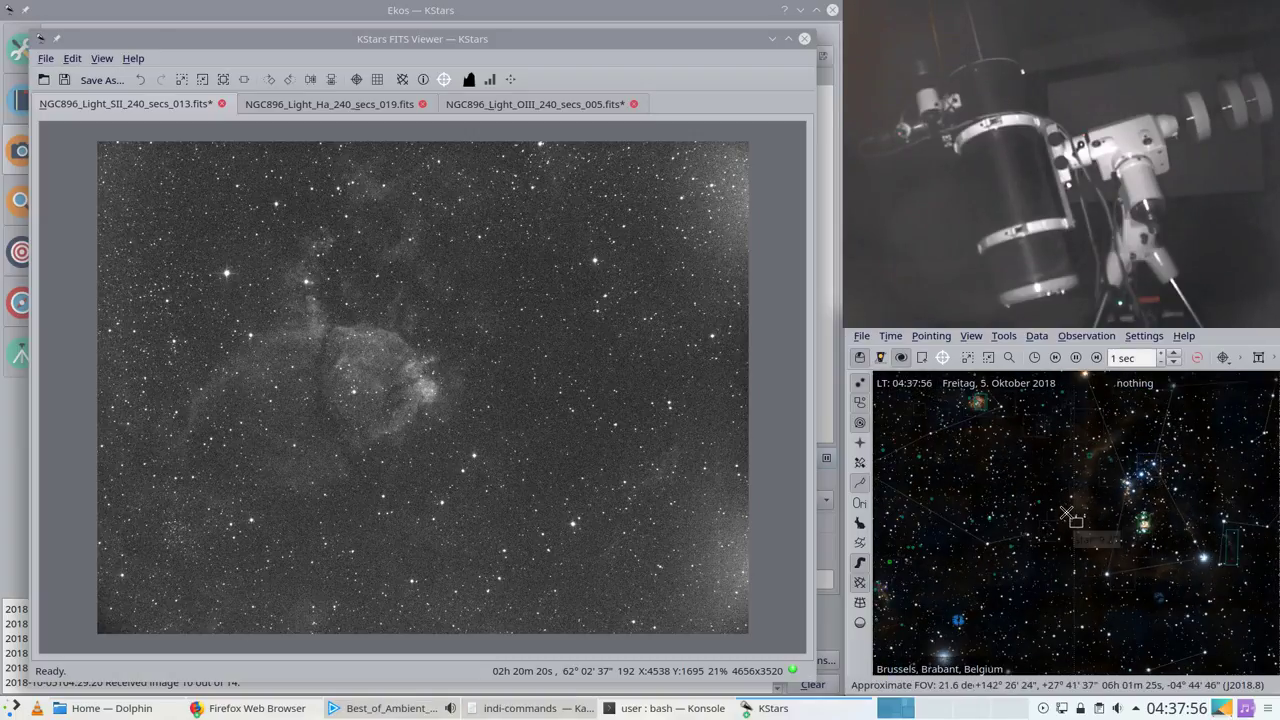
# Step: Return to the Rosette nebula near 06h 30m, +05° on the sky map and compare it with the asi1600 frame
pyautogui.moveTo(1012, 470); pyautogui.dragTo(1098, 580)
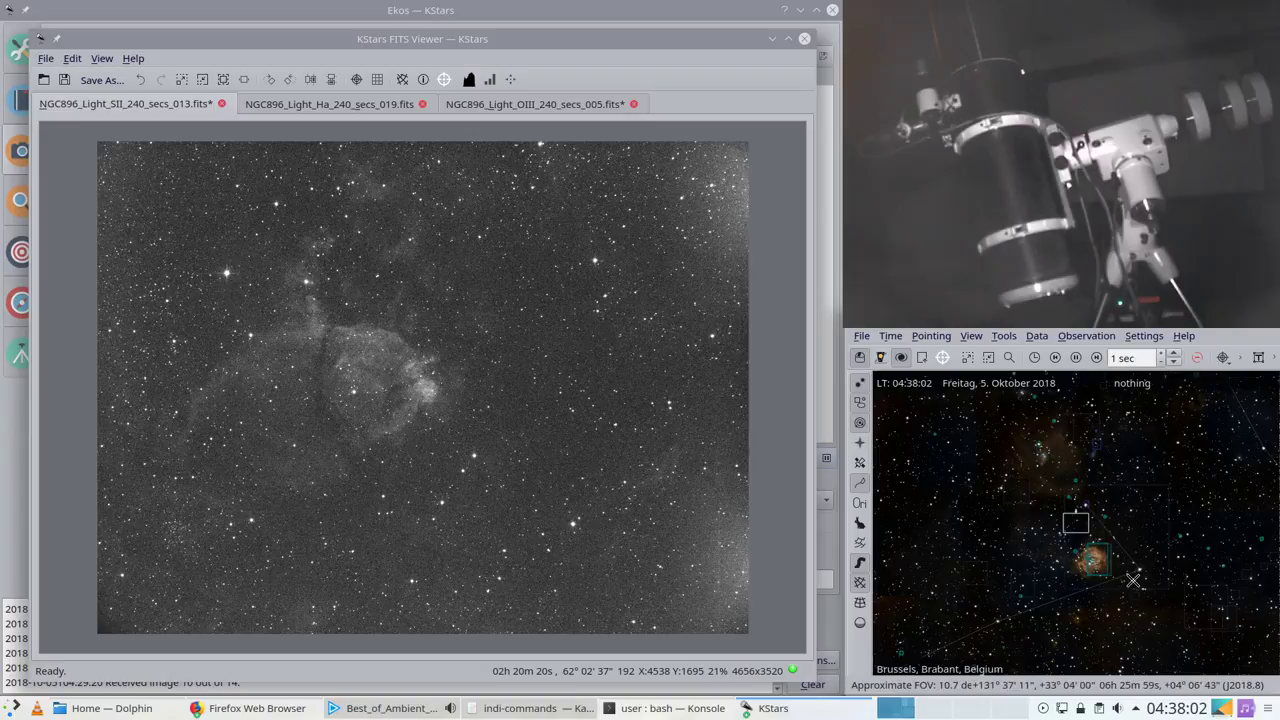
pyautogui.scroll(4, 1110, 562)
pyautogui.scroll(5, 1112, 562)
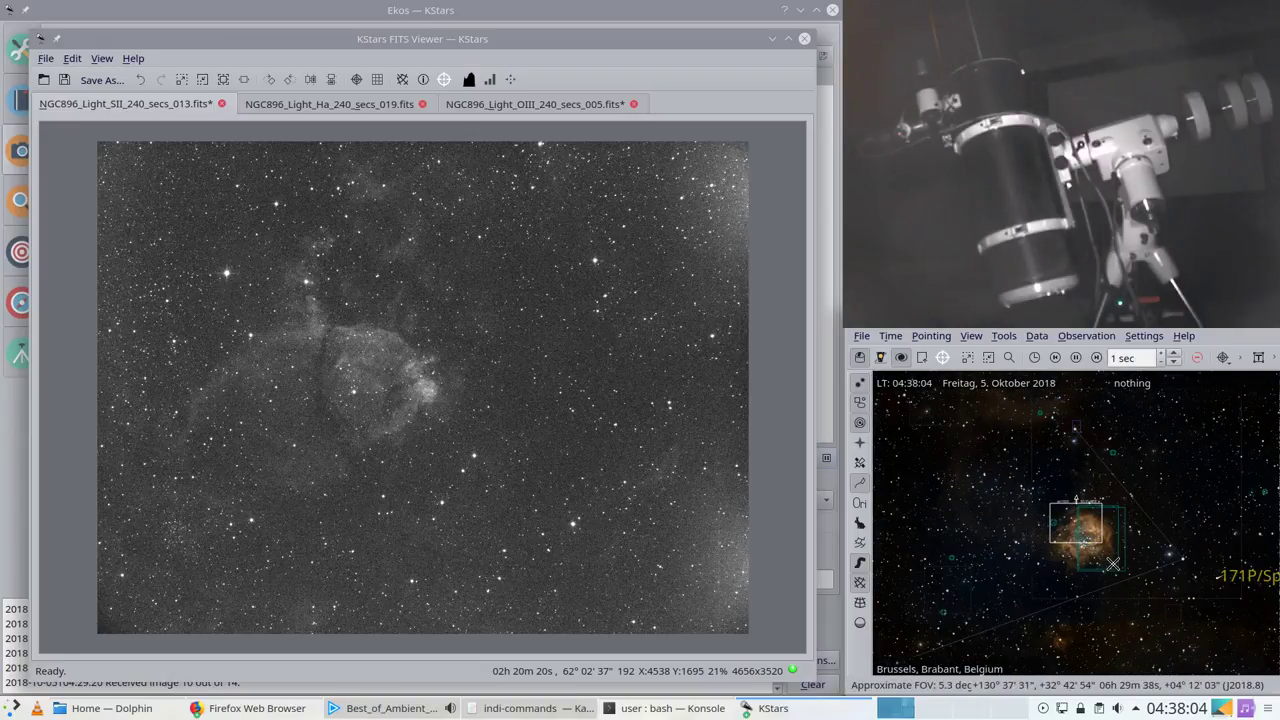
pyautogui.moveTo(1110, 562); pyautogui.dragTo(1160, 577)
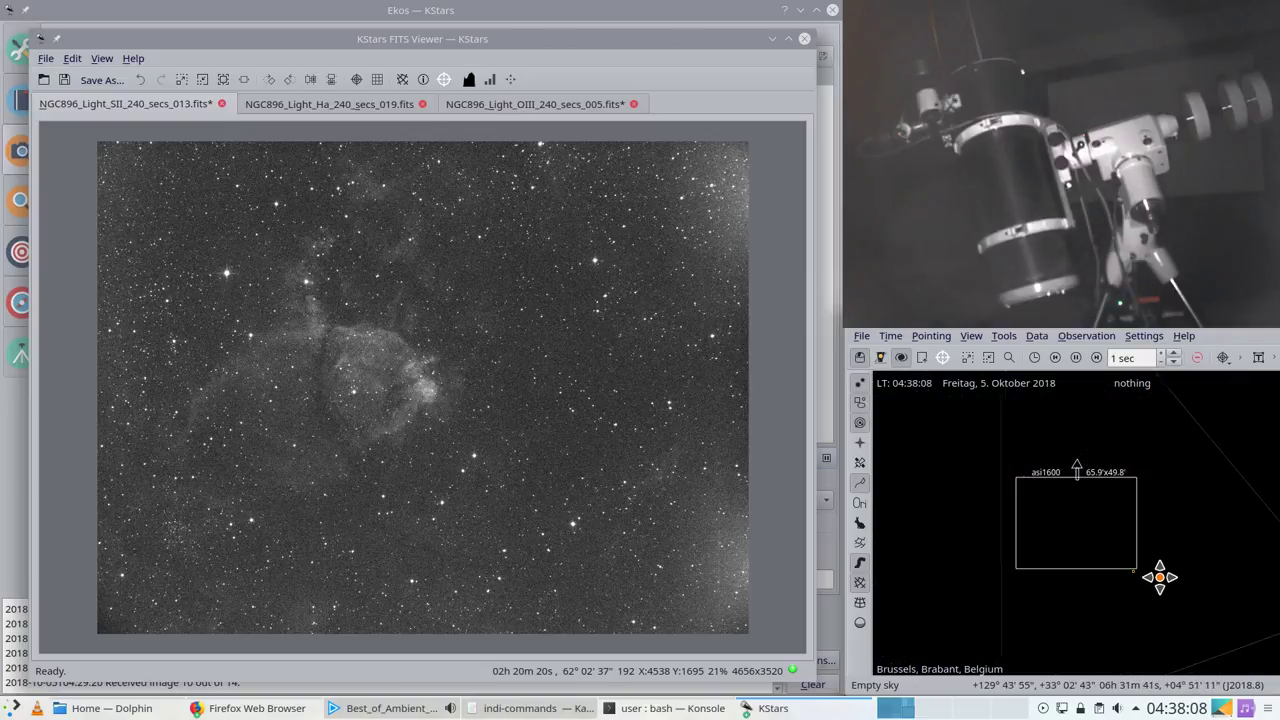
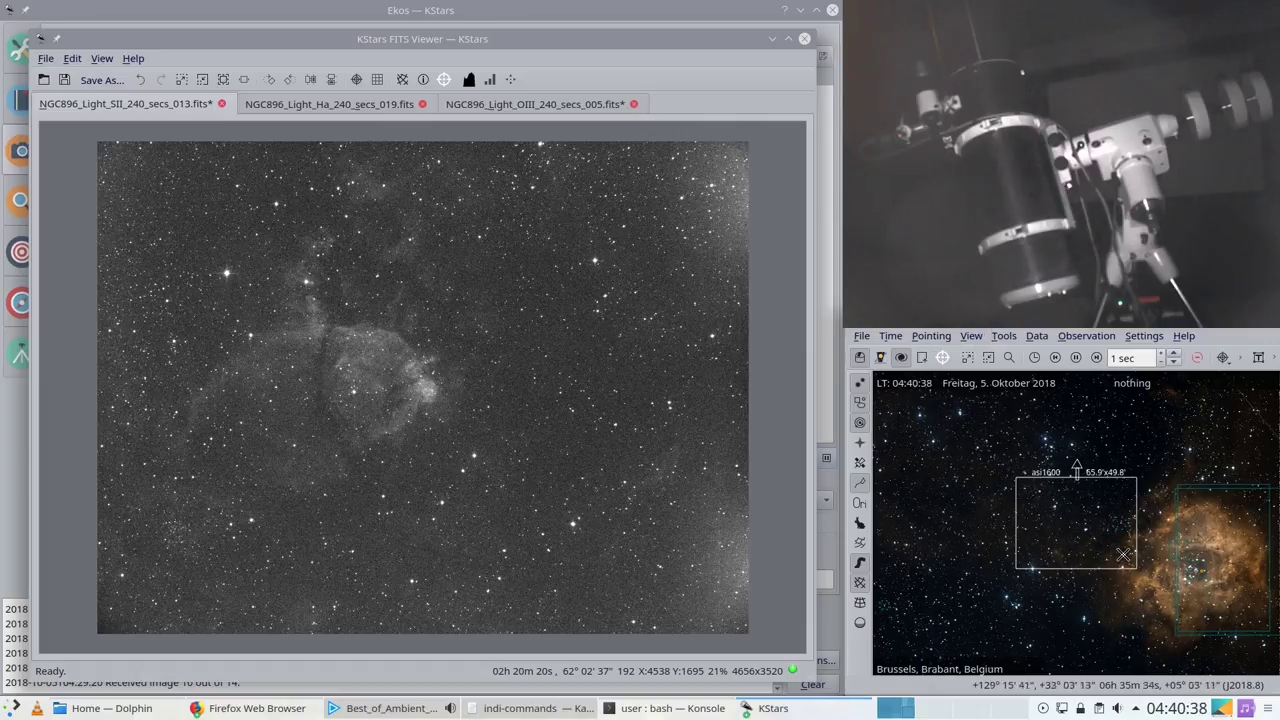
# Step: Find the nebula near 02h 52m, +60° 22', close to the EQMod Mount marker, and check how it fits the asi1600 frame
pyautogui.scroll(-5, 1140, 523)
pyautogui.scroll(-5, 1140, 523)
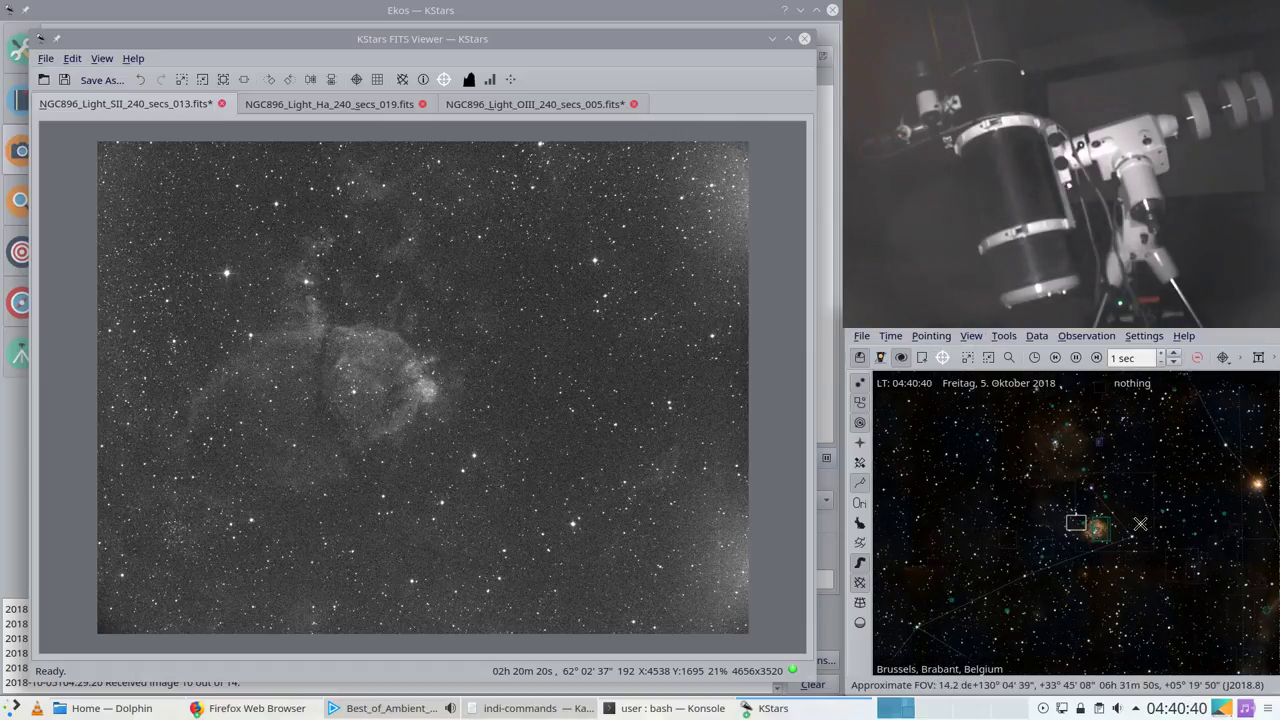
pyautogui.scroll(-2, 1140, 523)
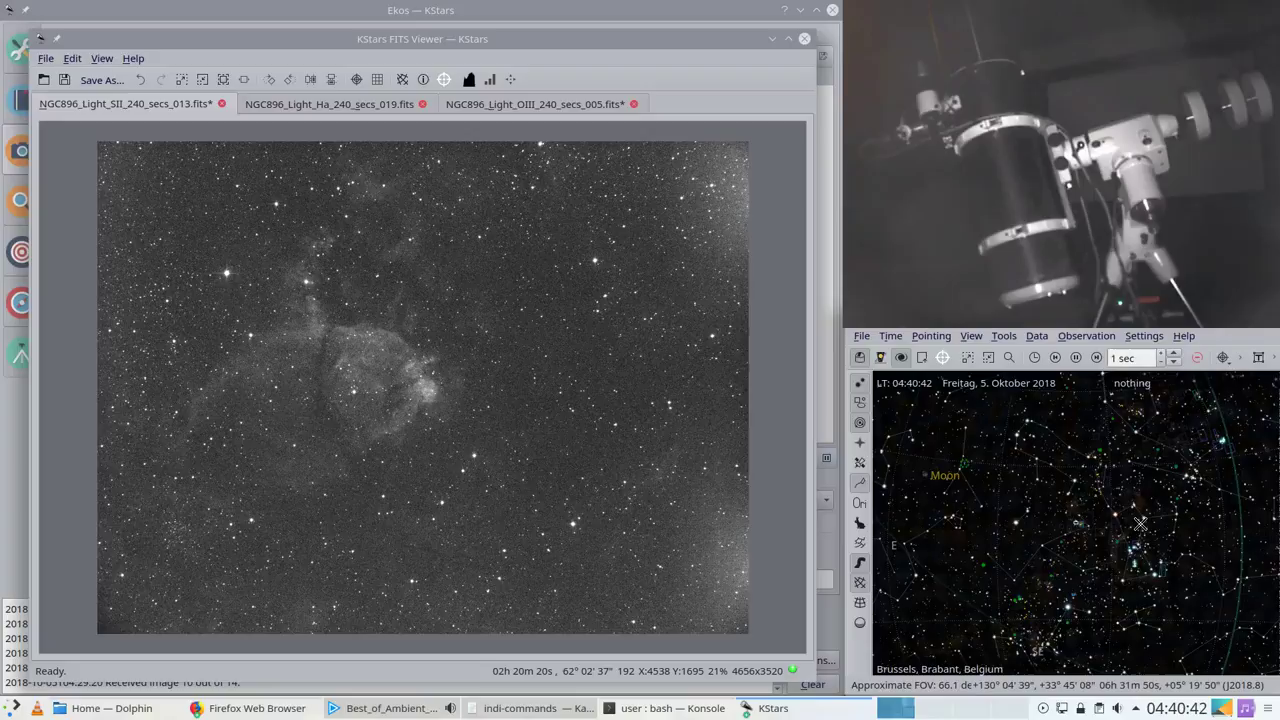
pyautogui.doubleClick(1143, 444)
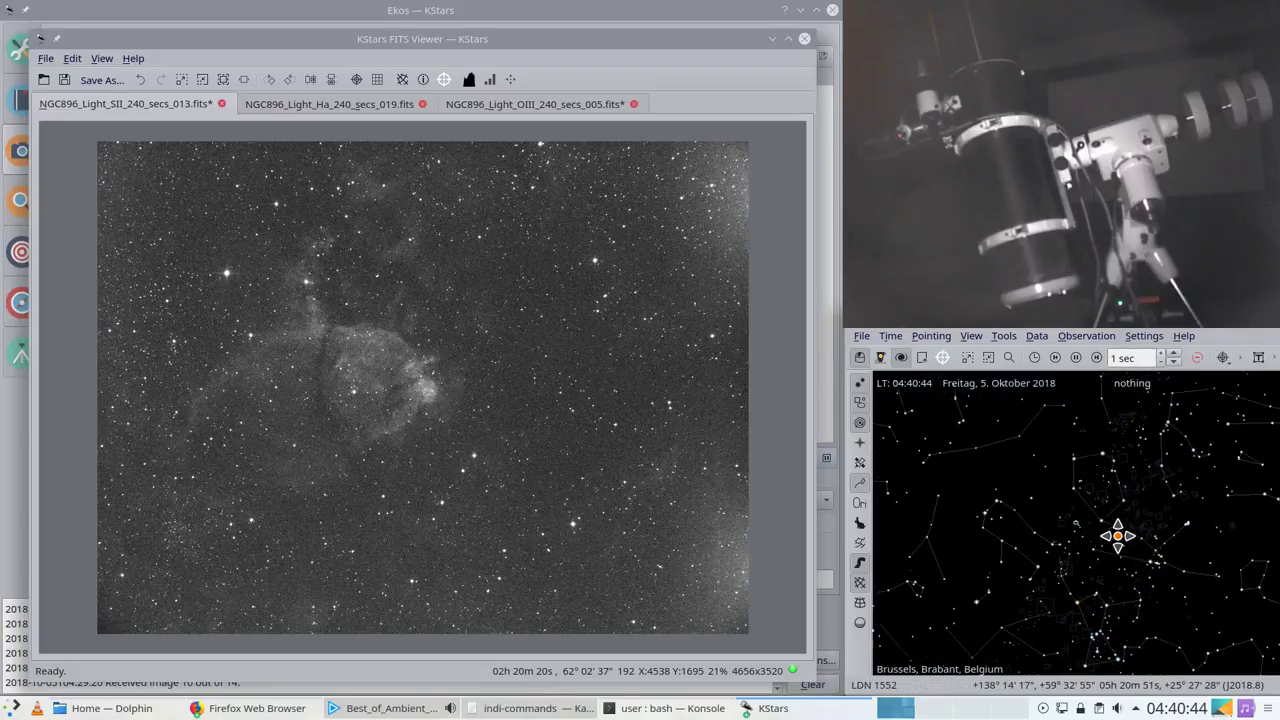
pyautogui.doubleClick(1145, 500)
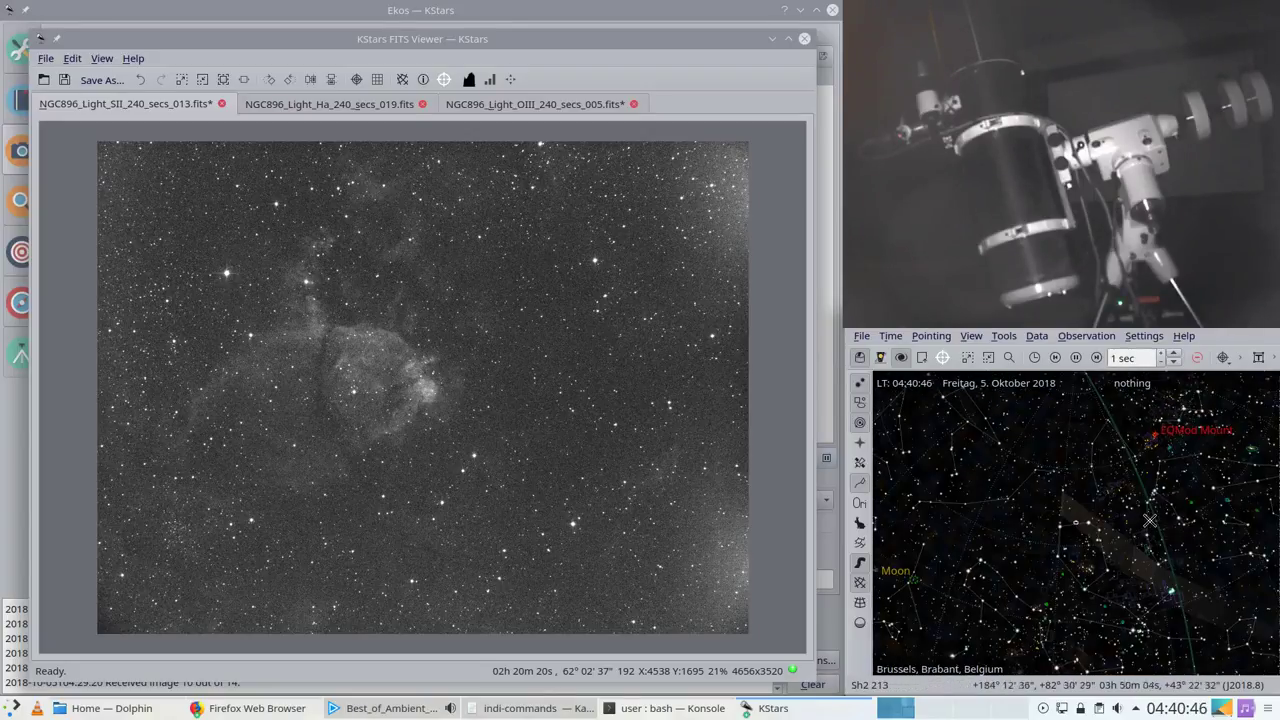
pyautogui.moveTo(1163, 462); pyautogui.dragTo(1095, 510)
pyautogui.scroll(2, 1095, 510)
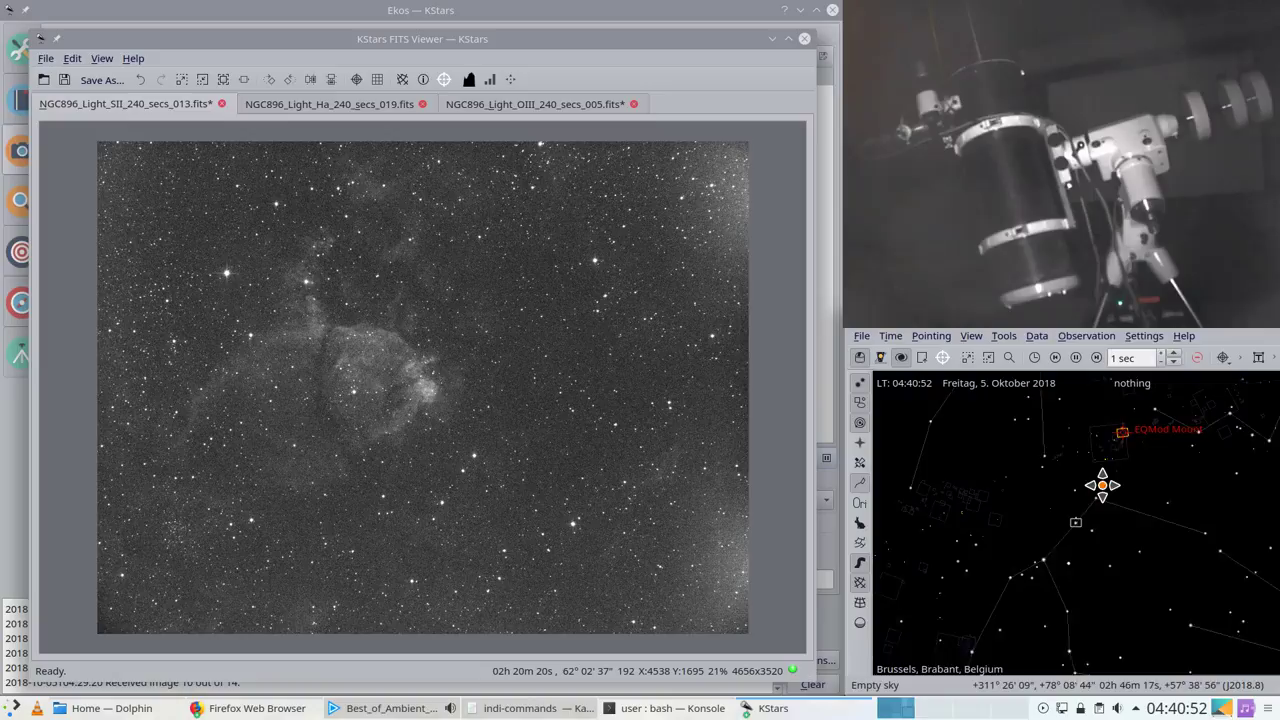
pyautogui.scroll(1, 1097, 519)
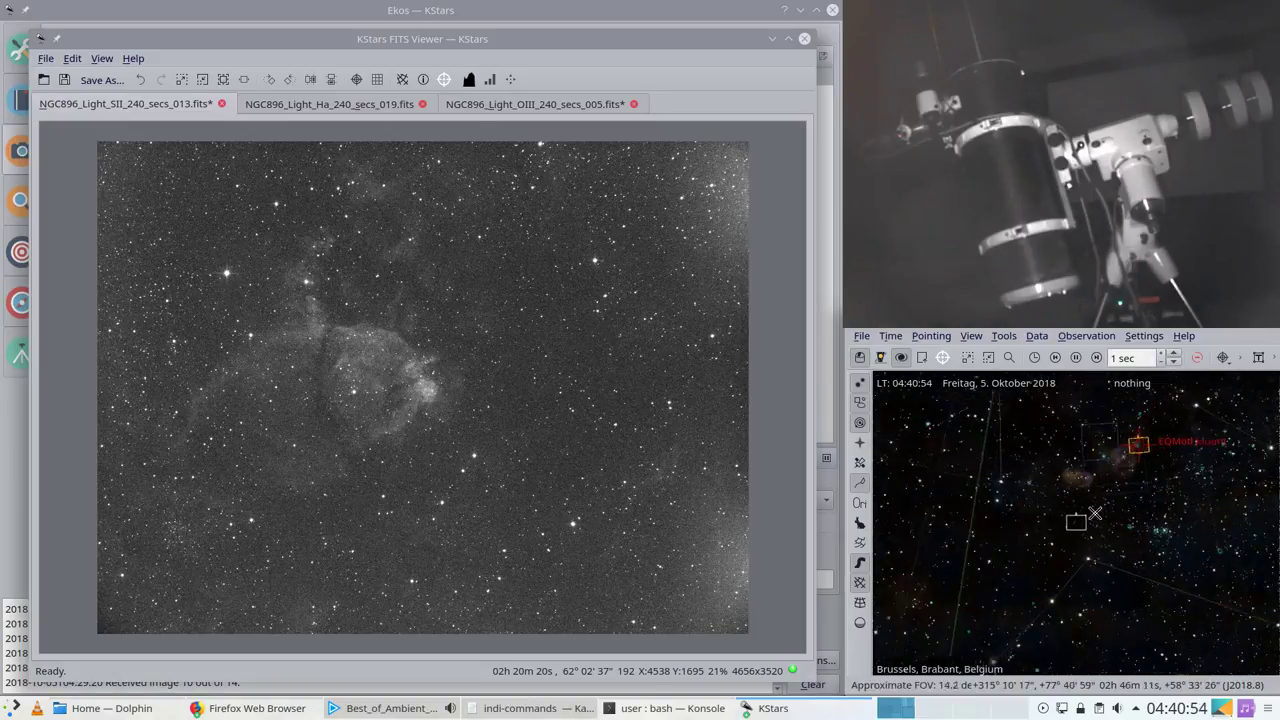
pyautogui.moveTo(1099, 454); pyautogui.dragTo(1096, 516)
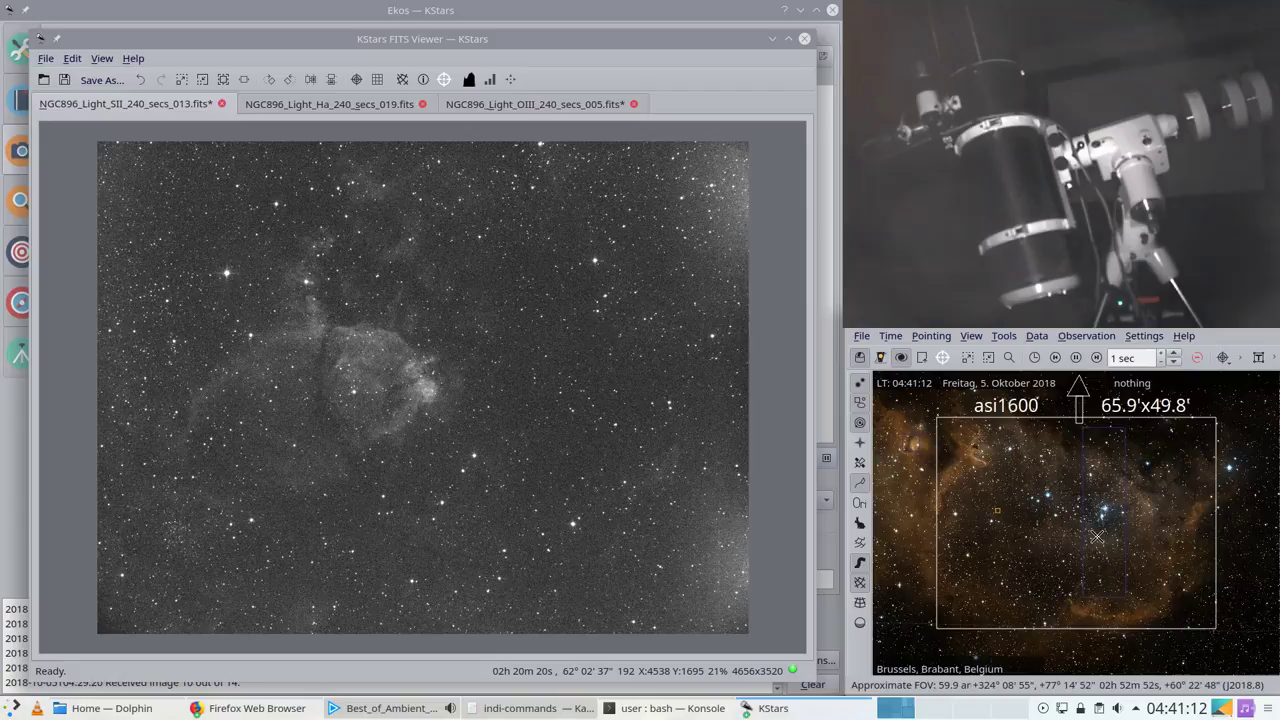
pyautogui.moveTo(1097, 537); pyautogui.dragTo(1172, 571)
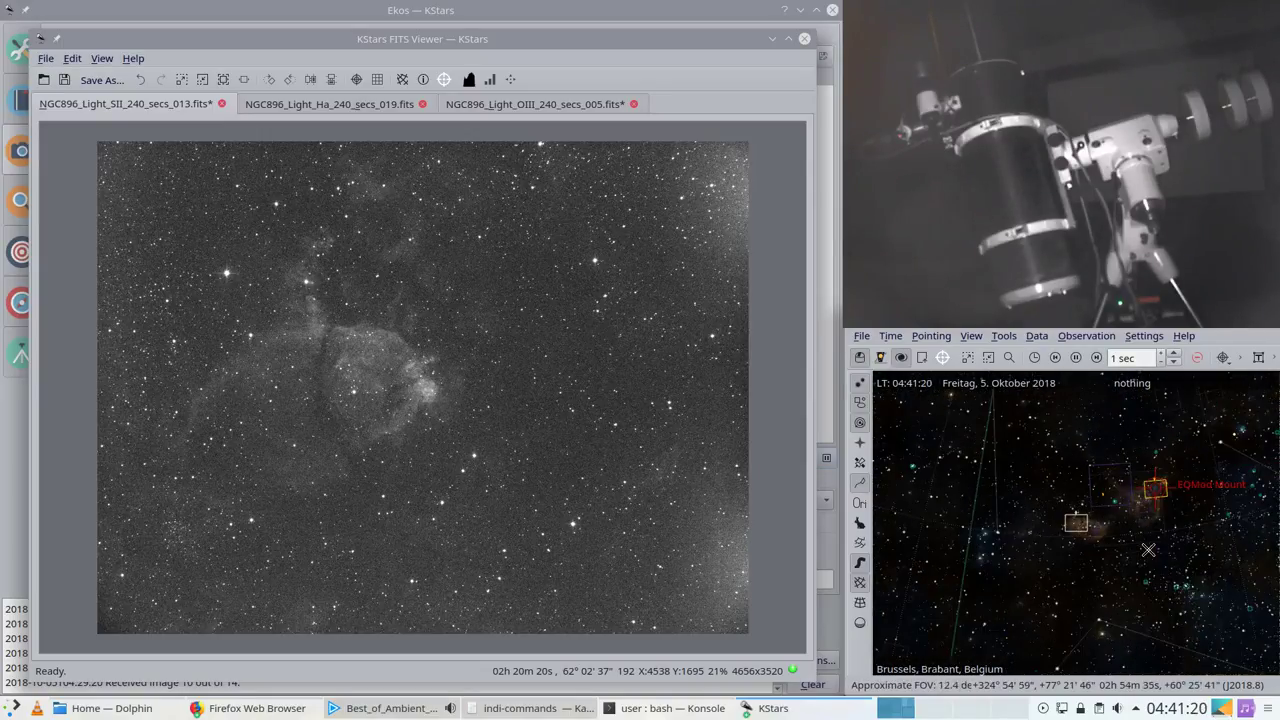
# Step: Find the pair of nebulae near 05h 30m, +34° on the sky map and check how they fit the asi1600 frame
pyautogui.scroll(-2, 1148, 550)
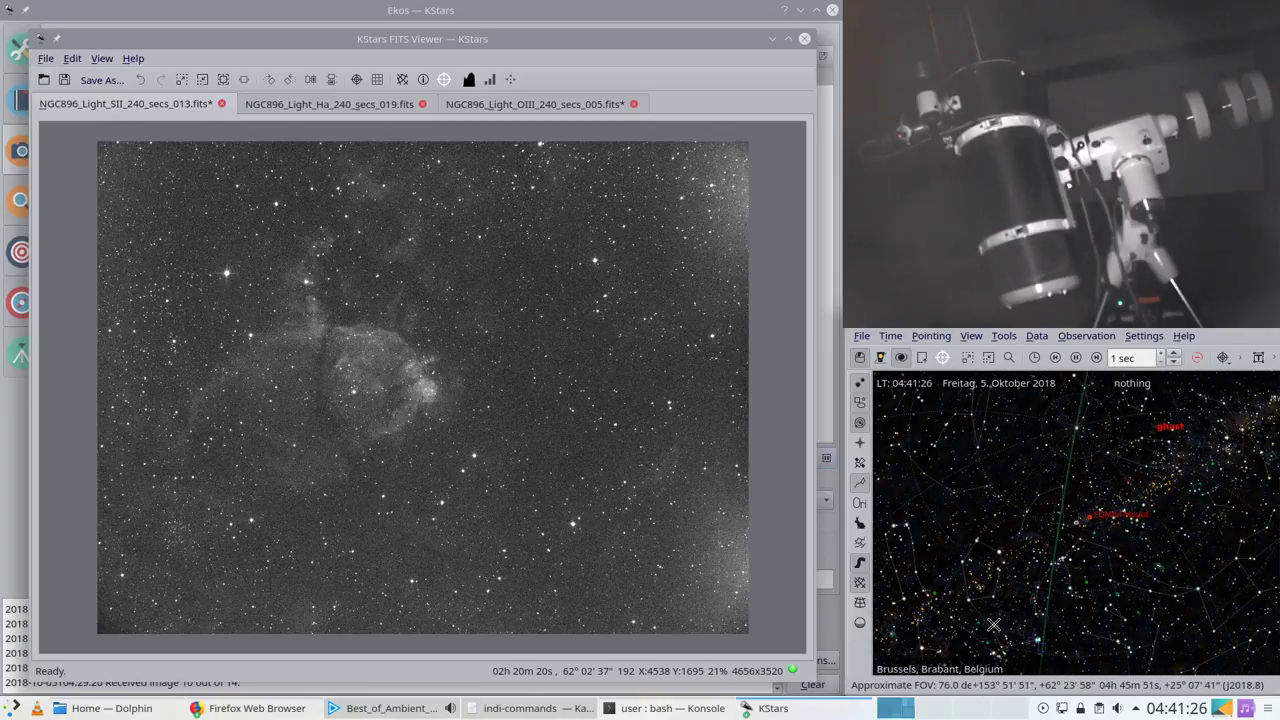
pyautogui.moveTo(1060, 602)
pyautogui.mouseDown()
pyautogui.moveTo(1100, 531)
pyautogui.moveTo(1065, 590)
pyautogui.mouseUp()
pyautogui.scroll(1, 1065, 590)
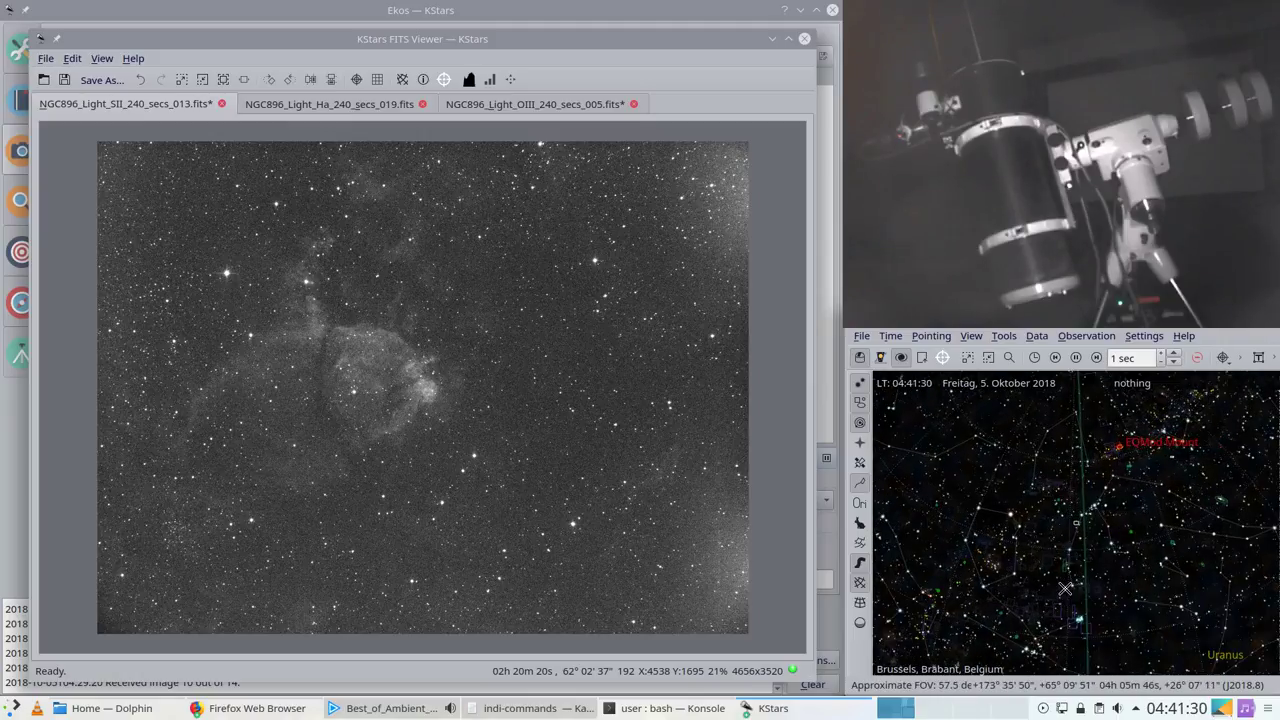
pyautogui.doubleClick(1040, 590)
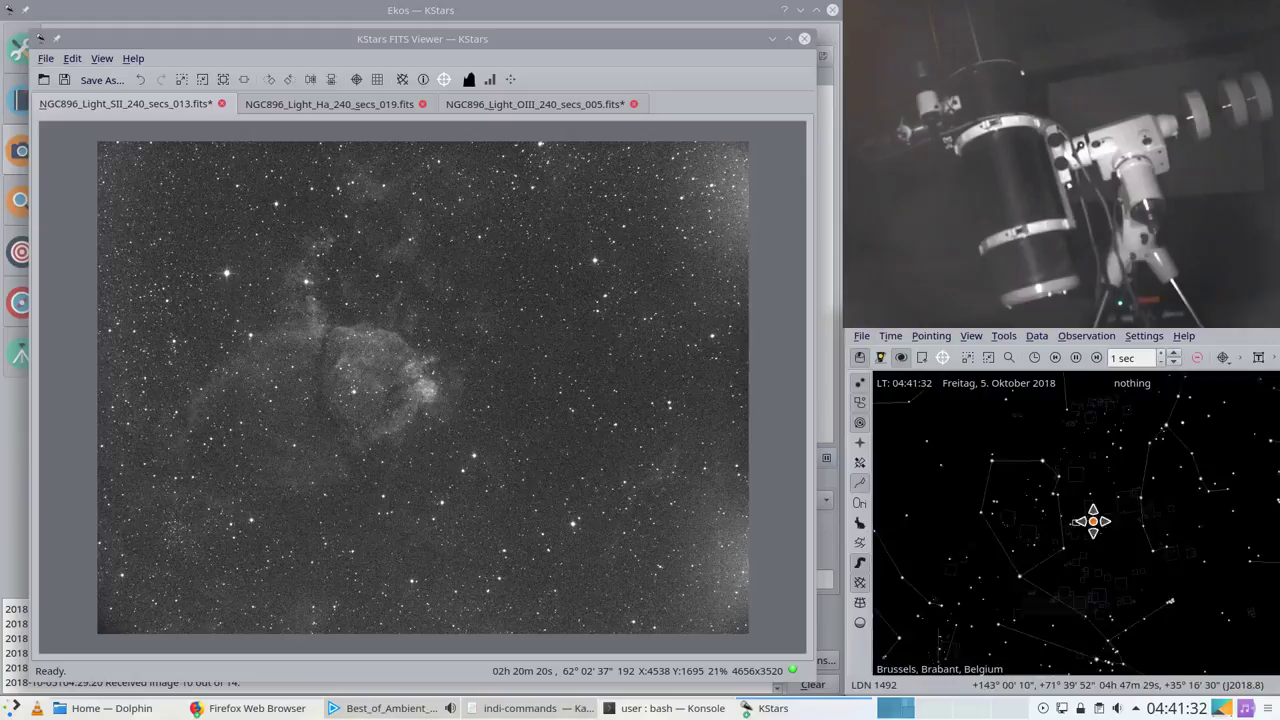
pyautogui.moveTo(1072, 516); pyautogui.dragTo(1104, 559)
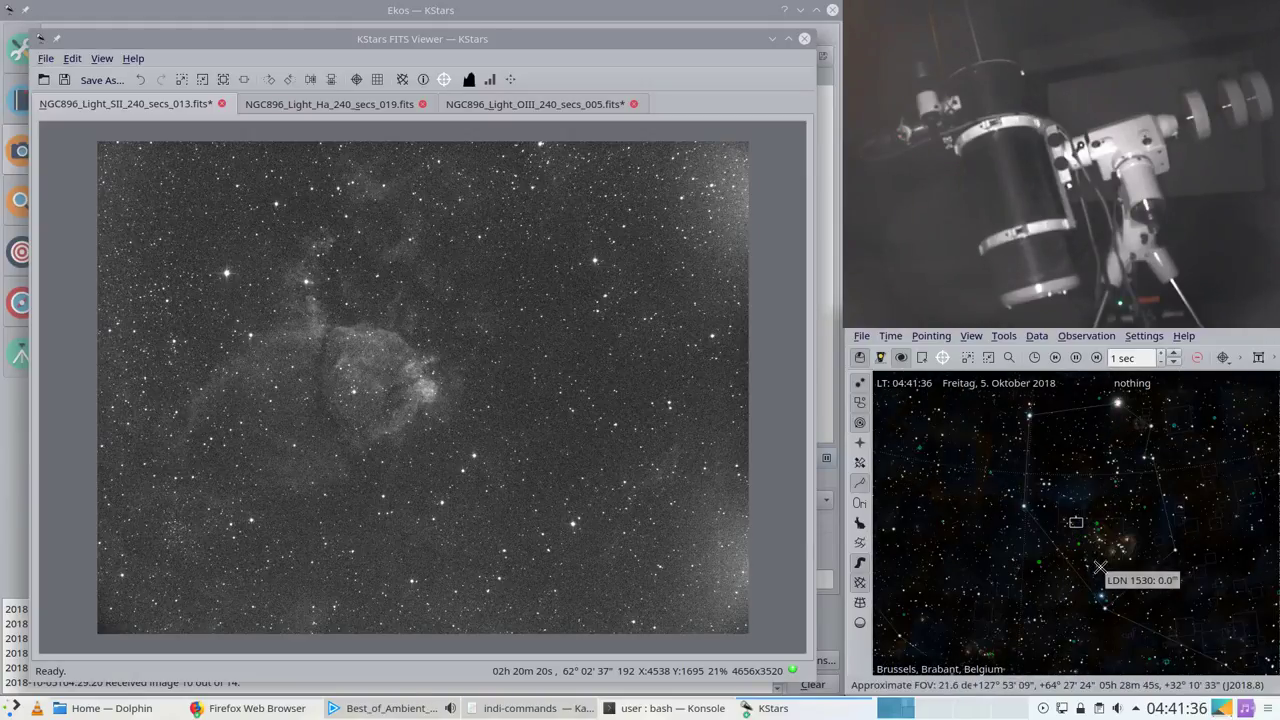
pyautogui.scroll(2, 1100, 565)
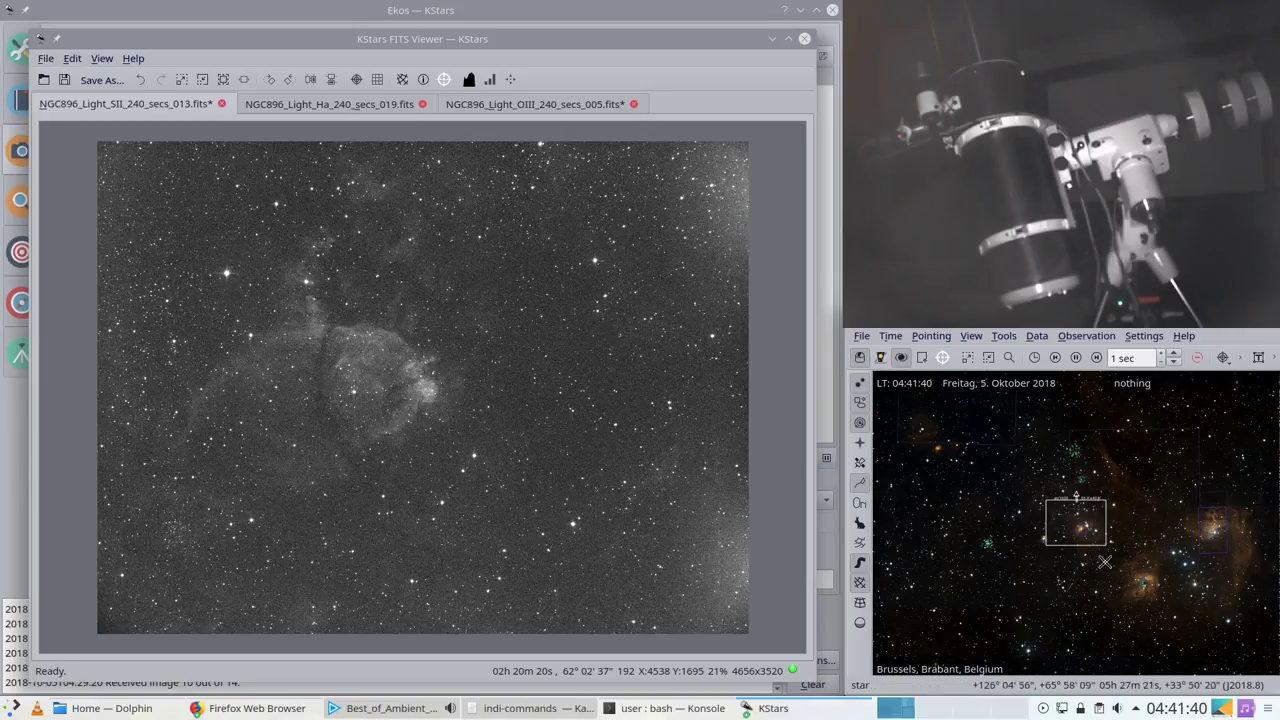
pyautogui.moveTo(1110, 564); pyautogui.dragTo(1099, 559)
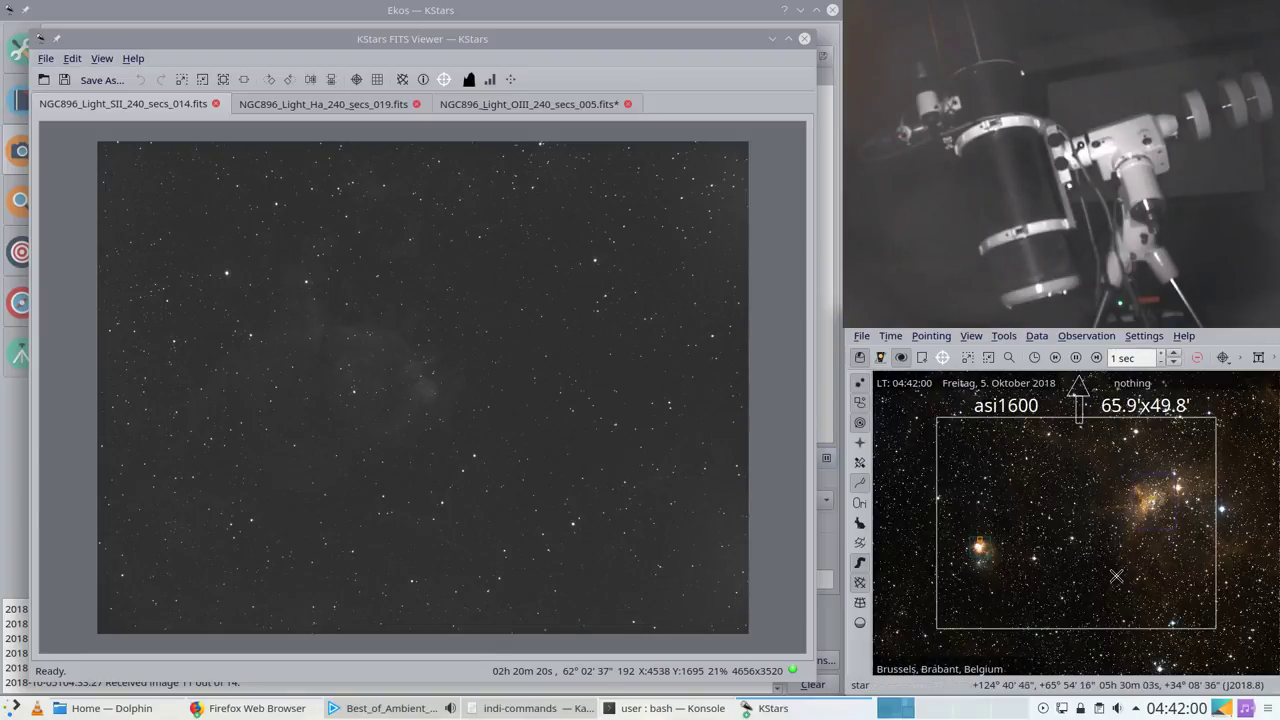
# Step: Check how the nebula near 05h 23m 38s, +33° 18' fits the asi1600 frame
pyautogui.scroll(-2, 1121, 579)
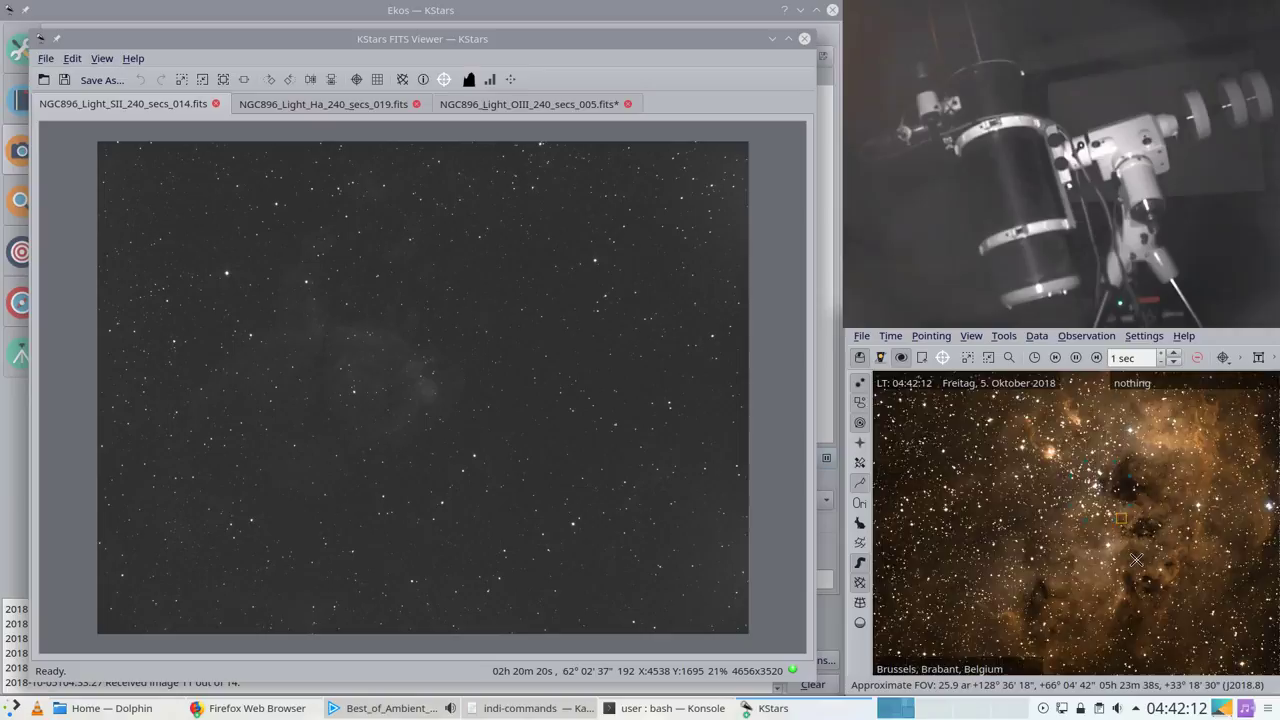
pyautogui.scroll(-2, 1079, 378)
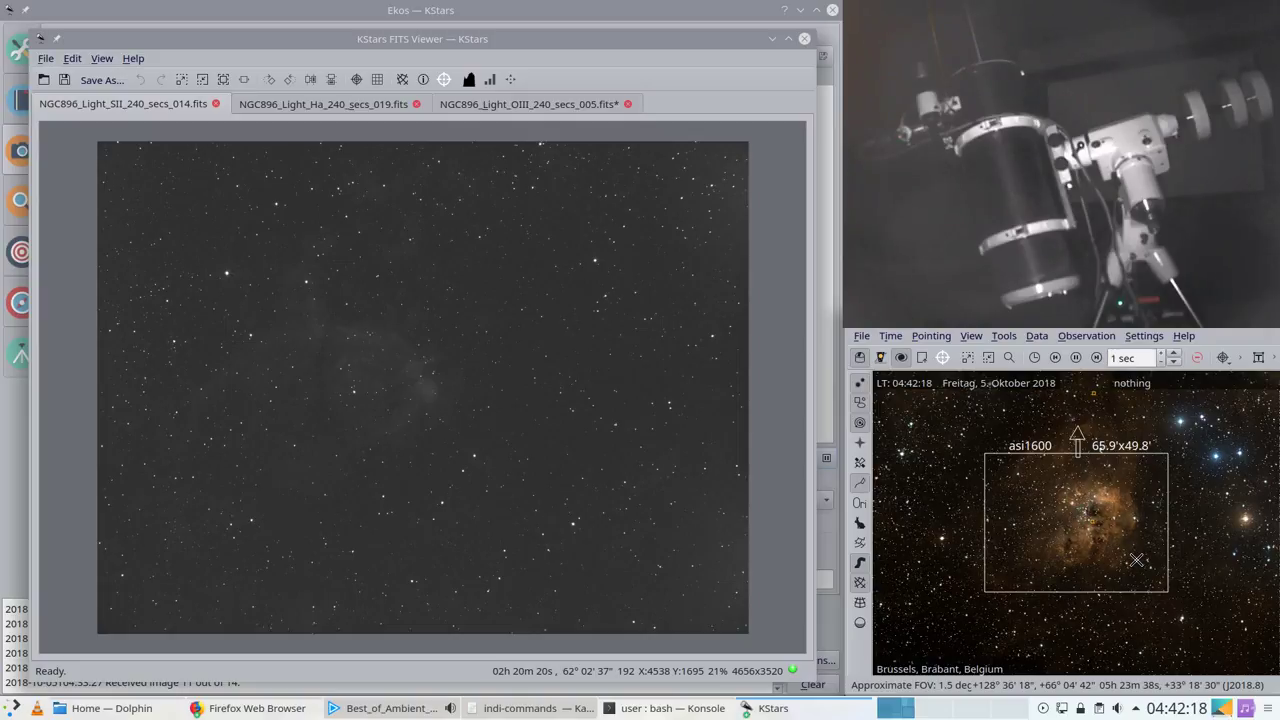
pyautogui.scroll(-2, 1136, 560)
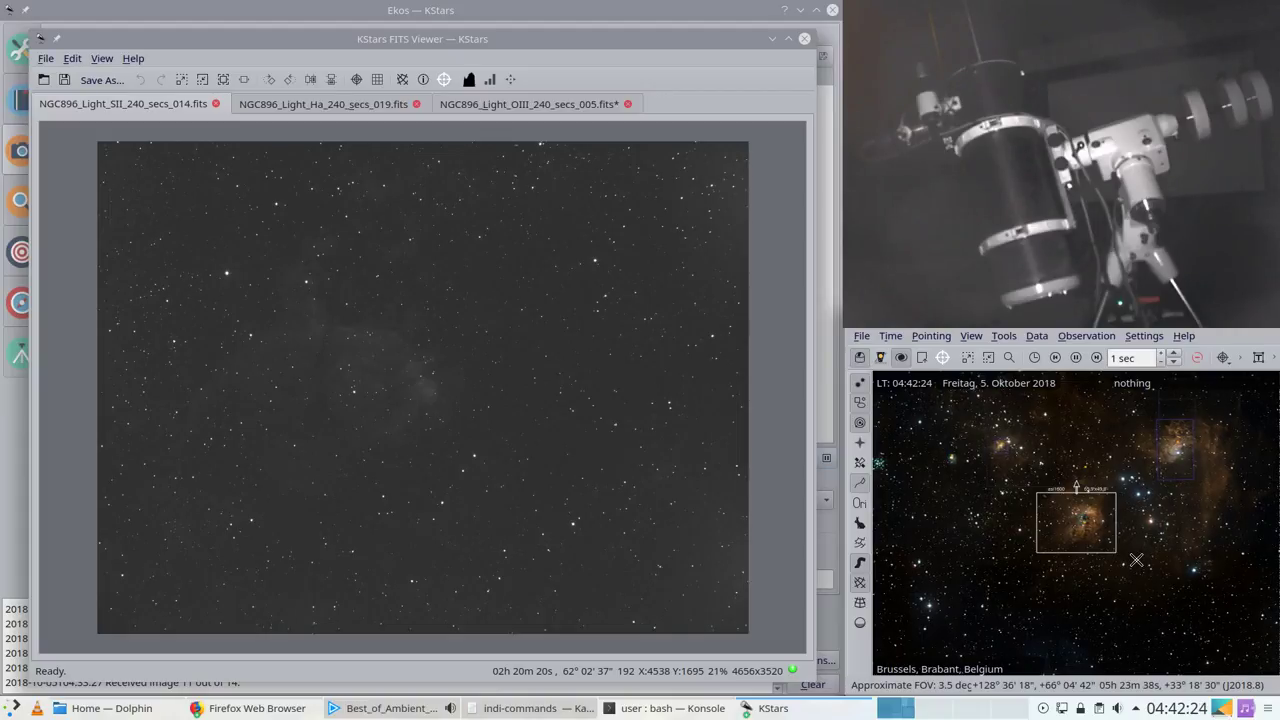
pyautogui.scroll(-2, 1136, 560)
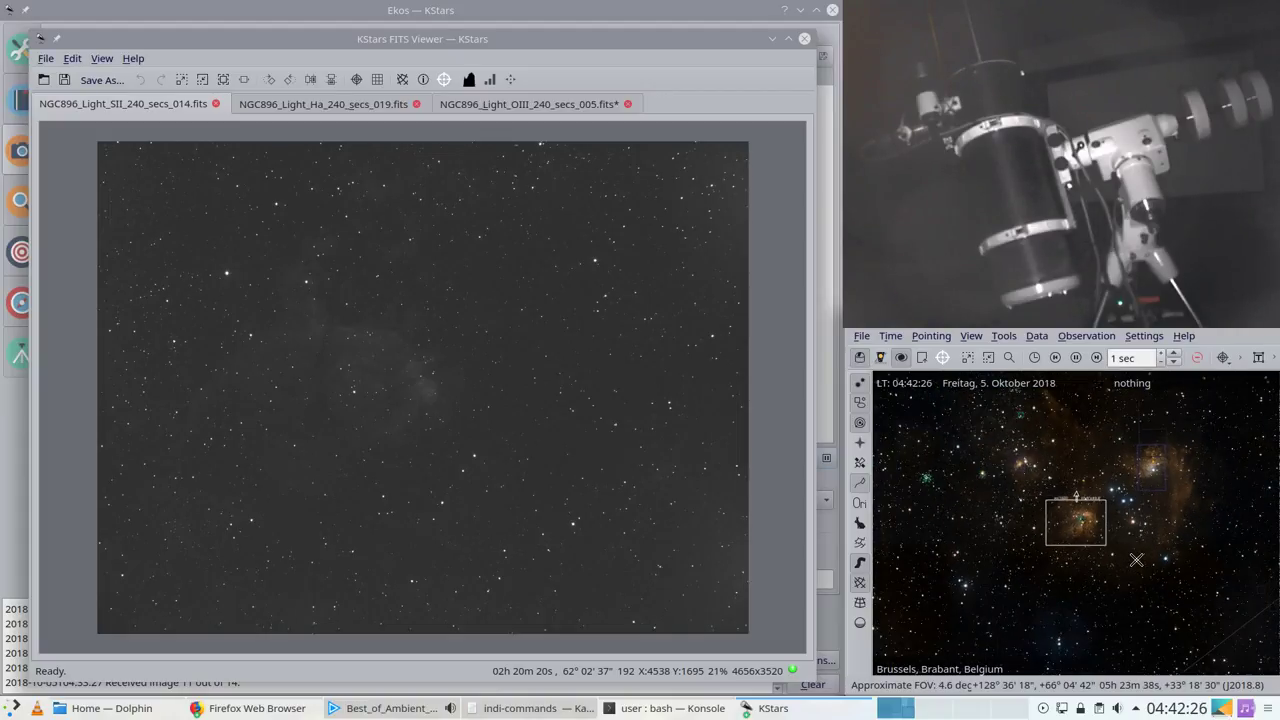
pyautogui.scroll(-4, 1136, 560)
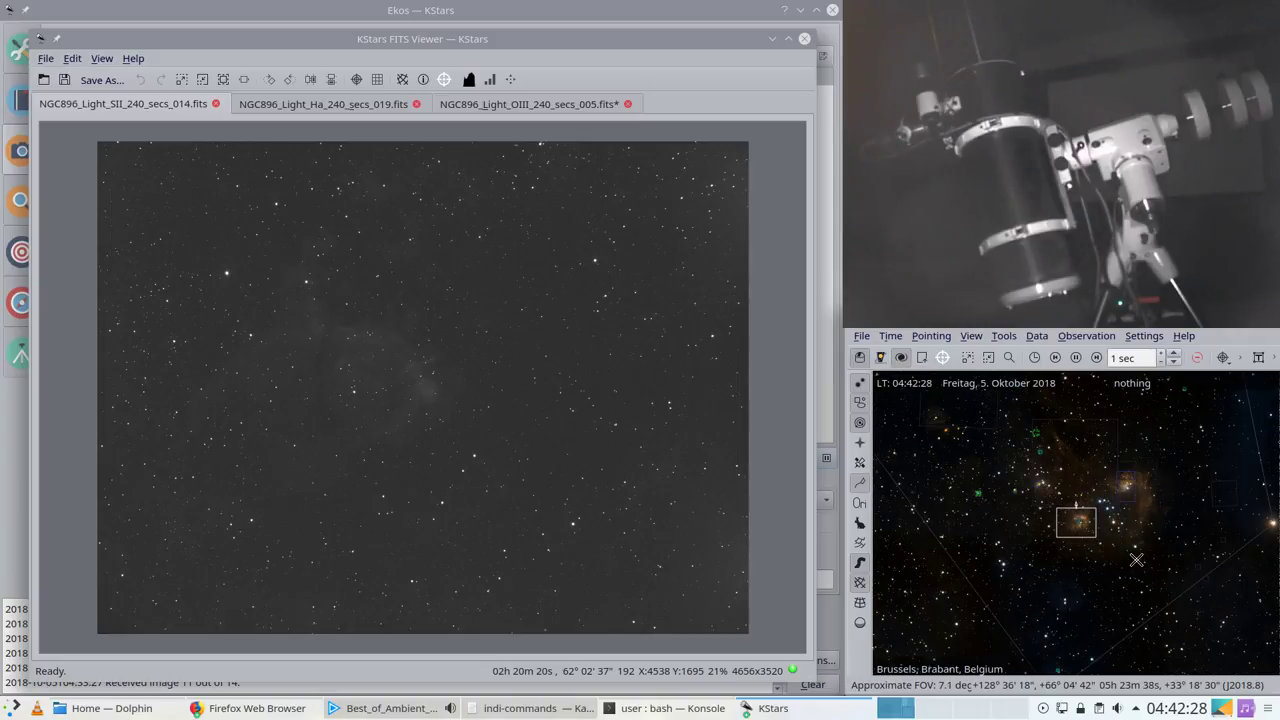
pyautogui.scroll(-4, 1136, 560)
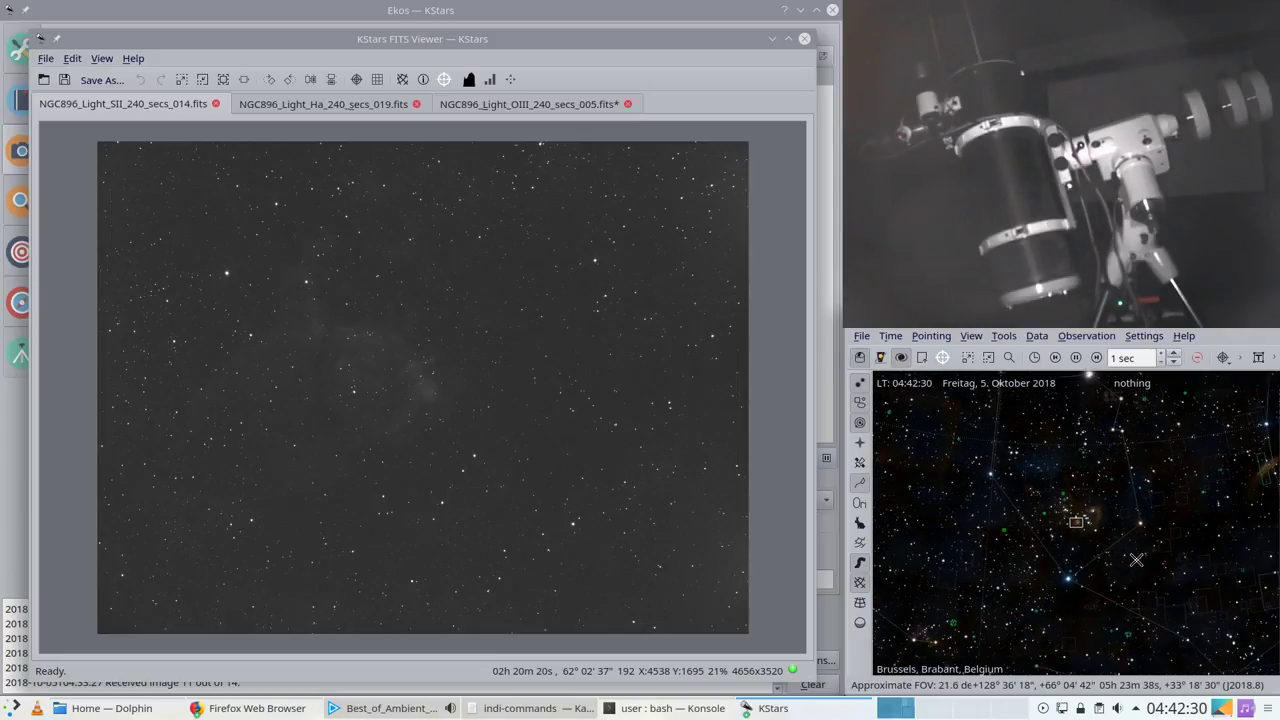
pyautogui.scroll(-5, 1136, 560)
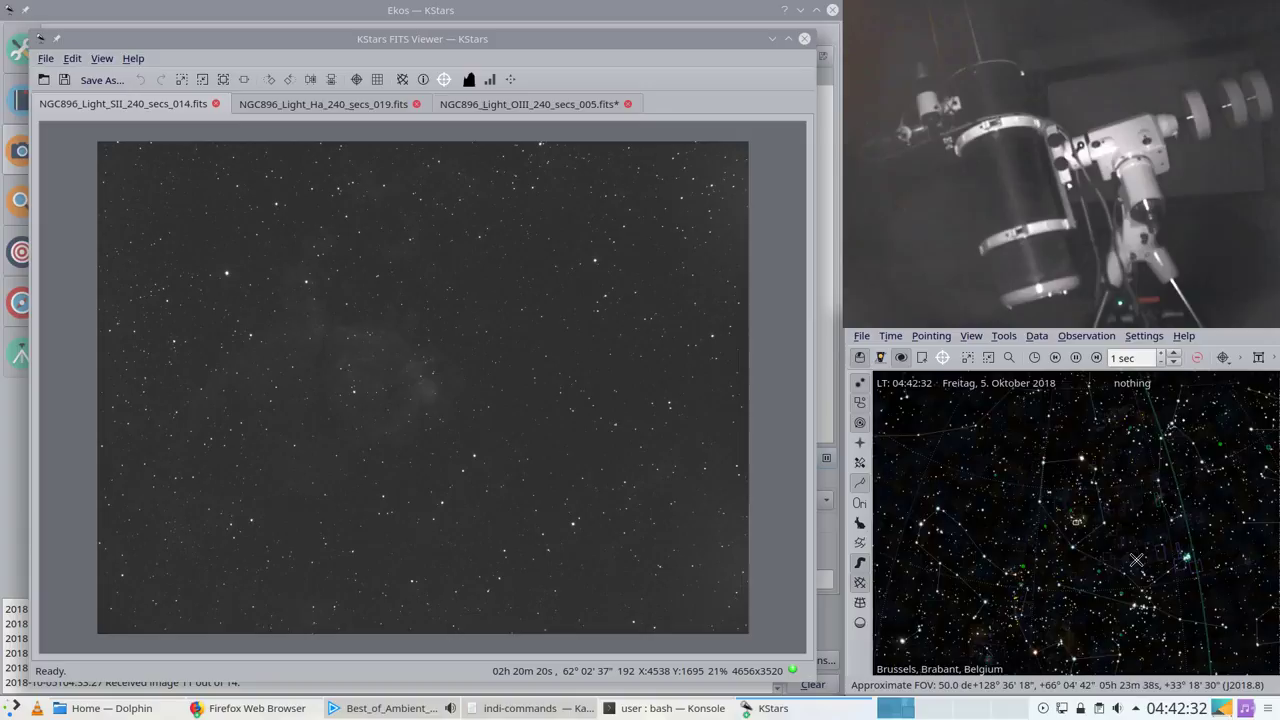
pyautogui.scroll(-2, 1136, 560)
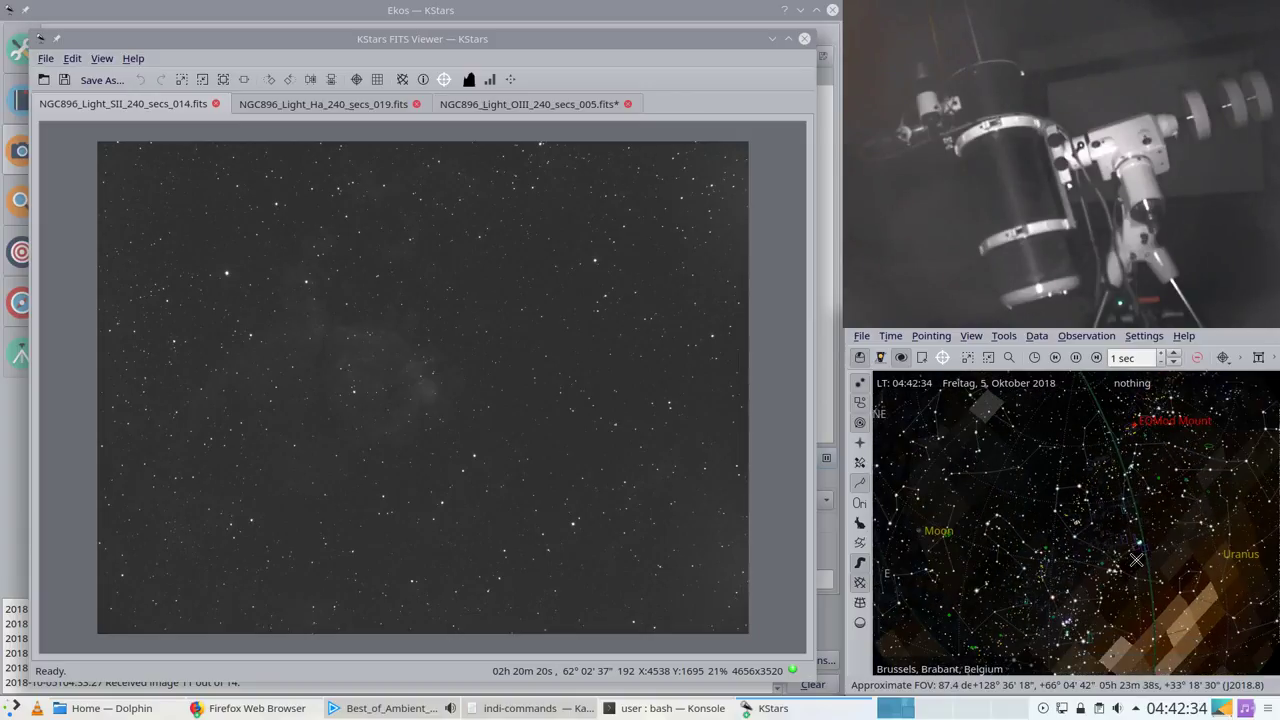
pyautogui.scroll(2, 1136, 560)
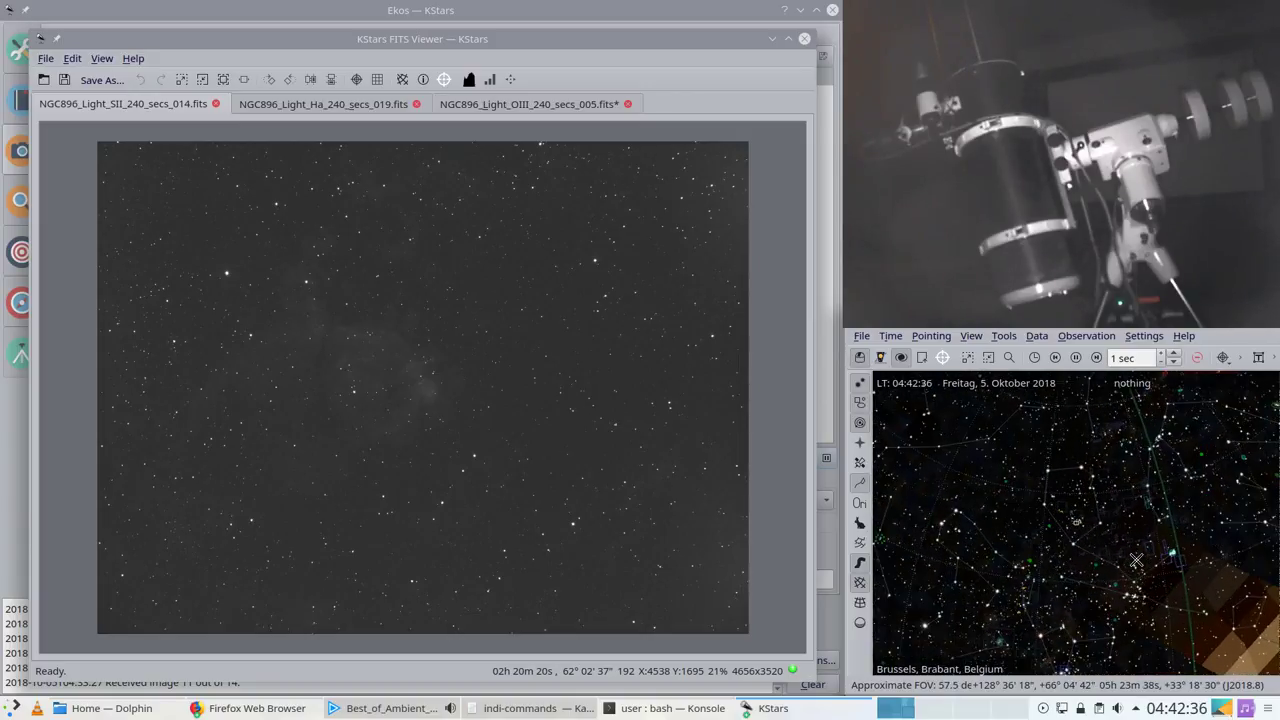
pyautogui.scroll(2, 1136, 560)
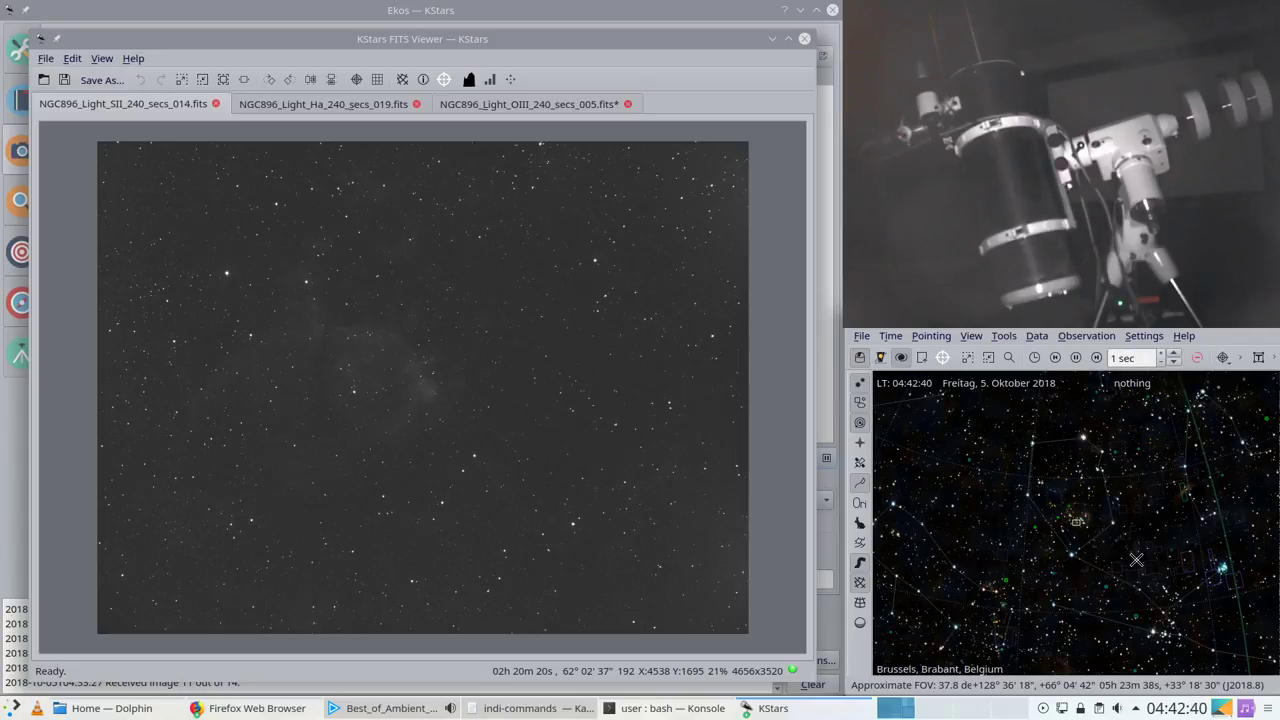
pyautogui.scroll(-3, 1140, 492)
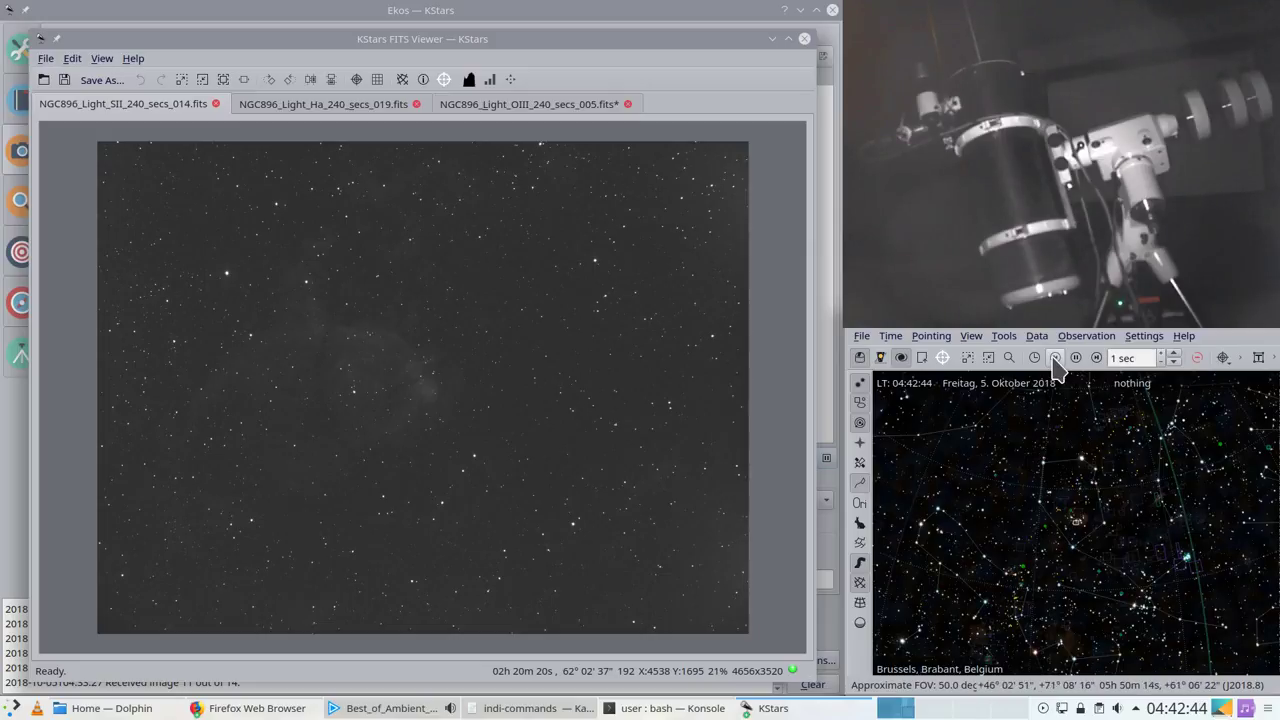
# Step: Open the Observation Planner beside the sky map and view the details of NGC 6888 in the wish list
pyautogui.click(1077, 336)
pyautogui.click(1080, 354)
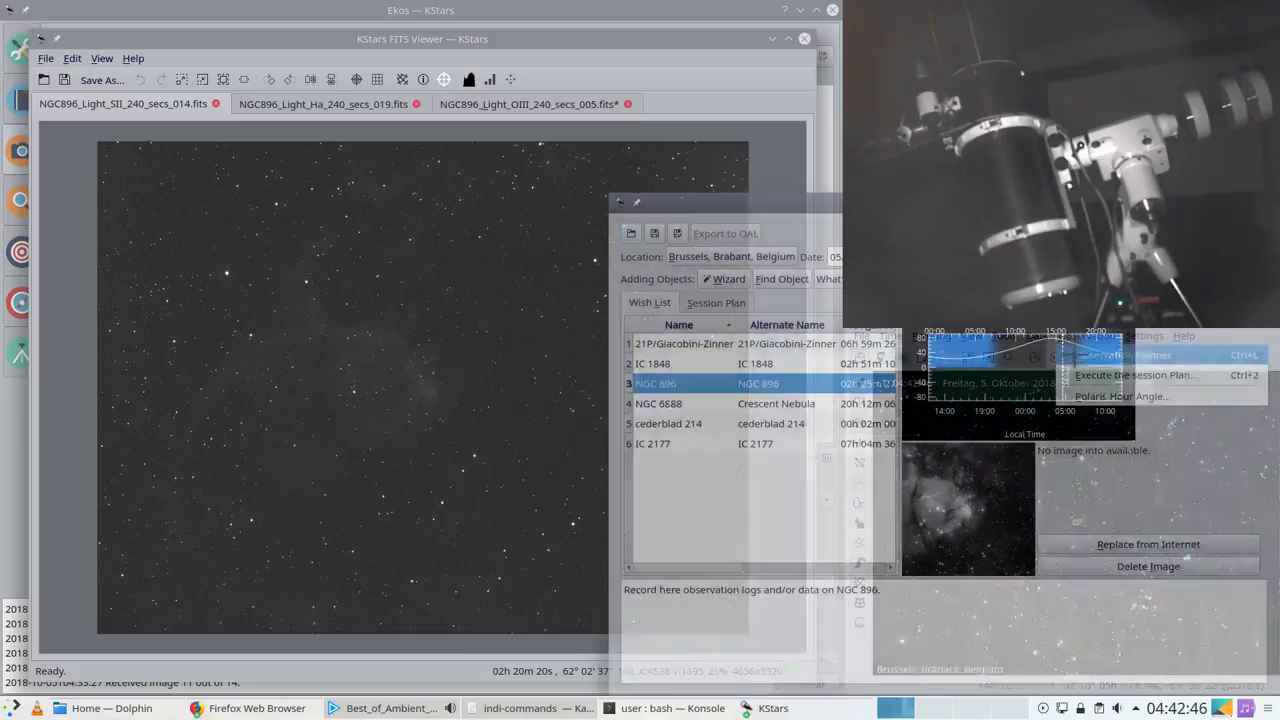
pyautogui.moveTo(830, 203); pyautogui.dragTo(320, 206)
pyautogui.click(175, 404)
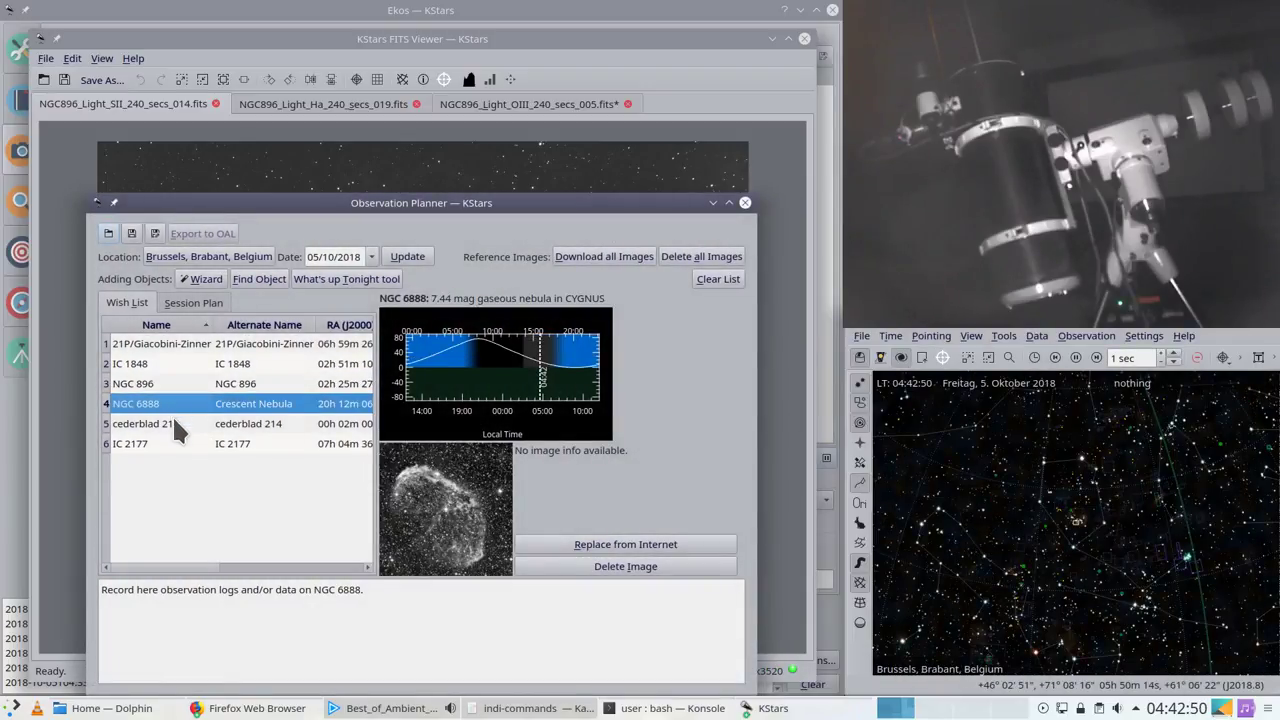
# Step: Compare the altitude curves and images of cederblad 214, IC 2177, NGC 896 and IC 1848 in the wish list
pyautogui.click(175, 424)
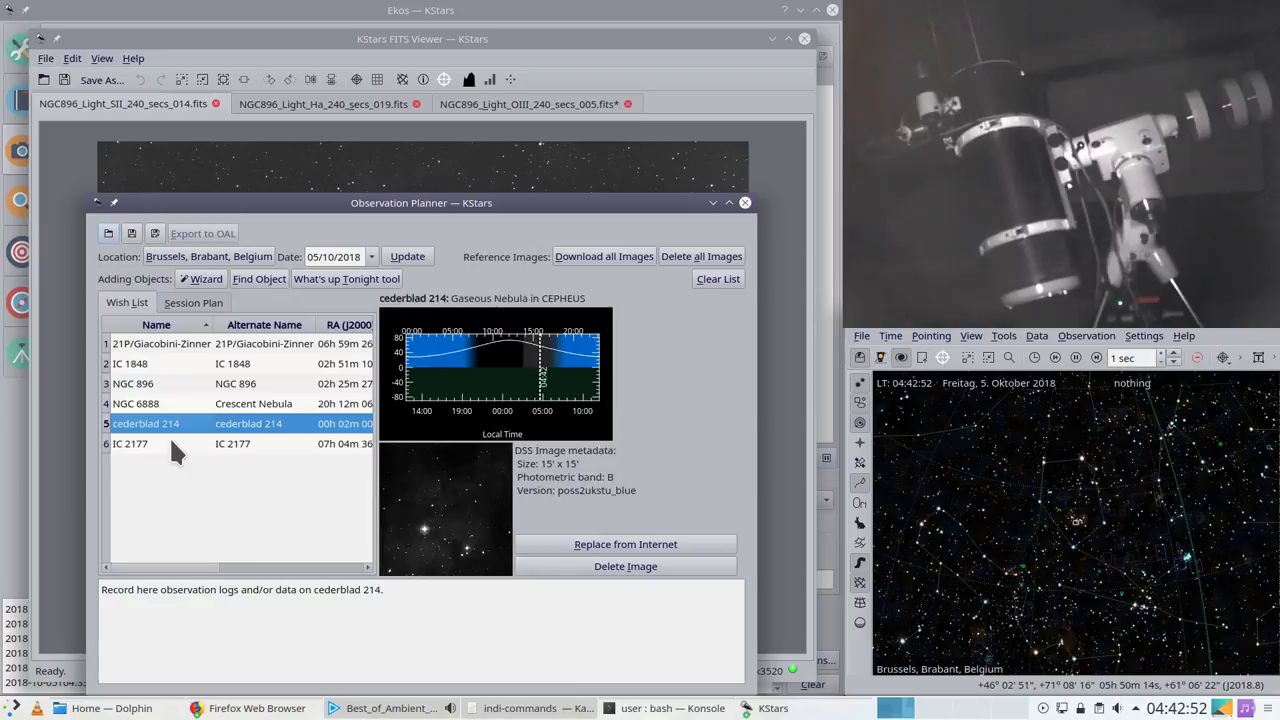
pyautogui.click(173, 446)
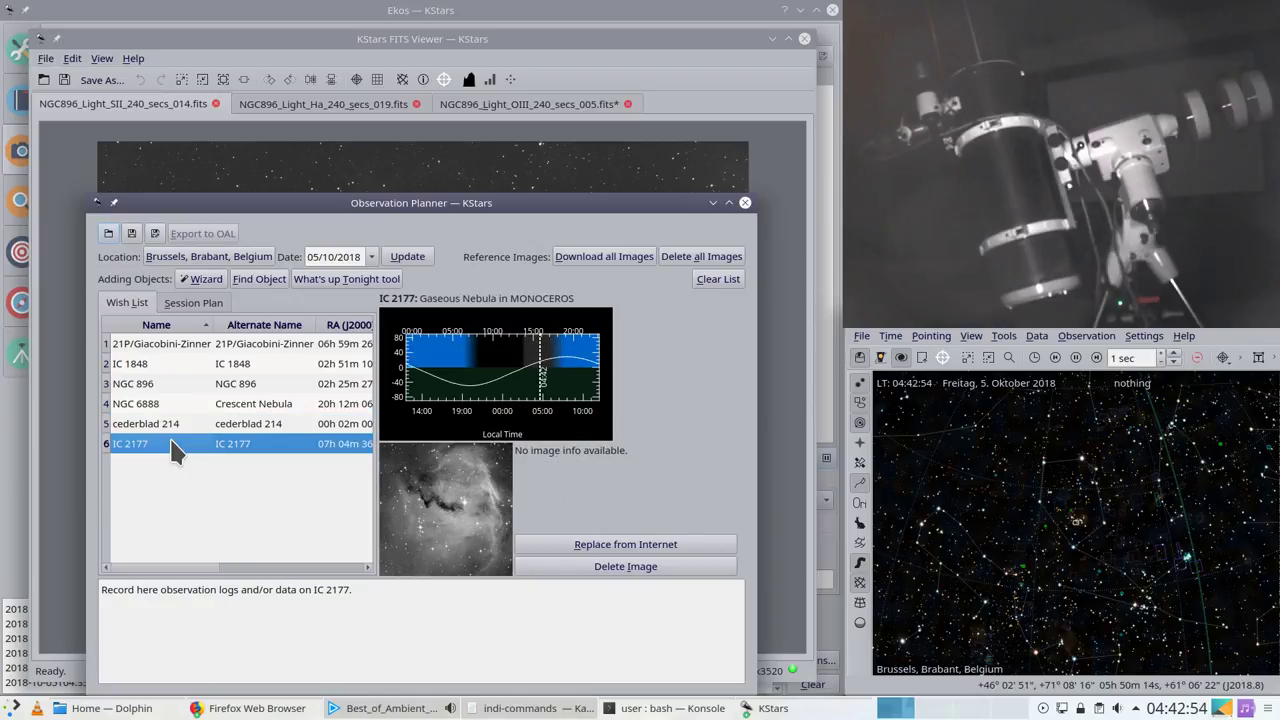
pyautogui.click(156, 388)
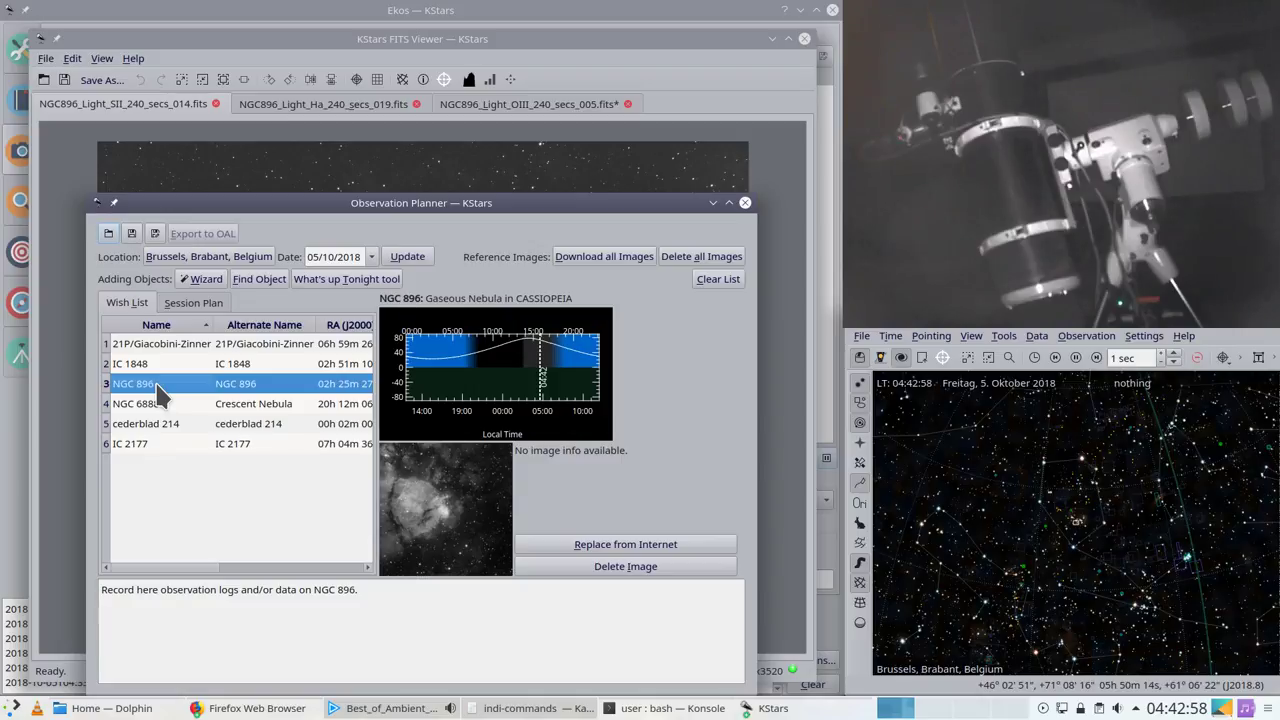
pyautogui.click(156, 446)
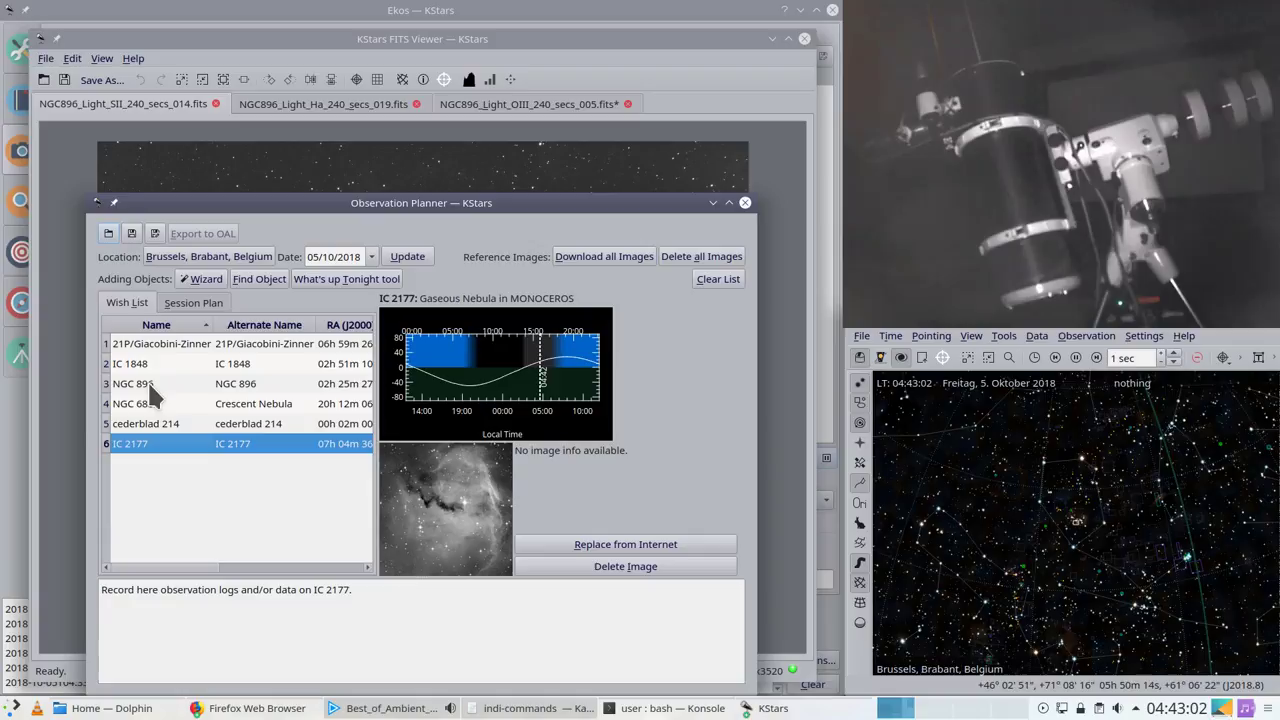
pyautogui.click(148, 364)
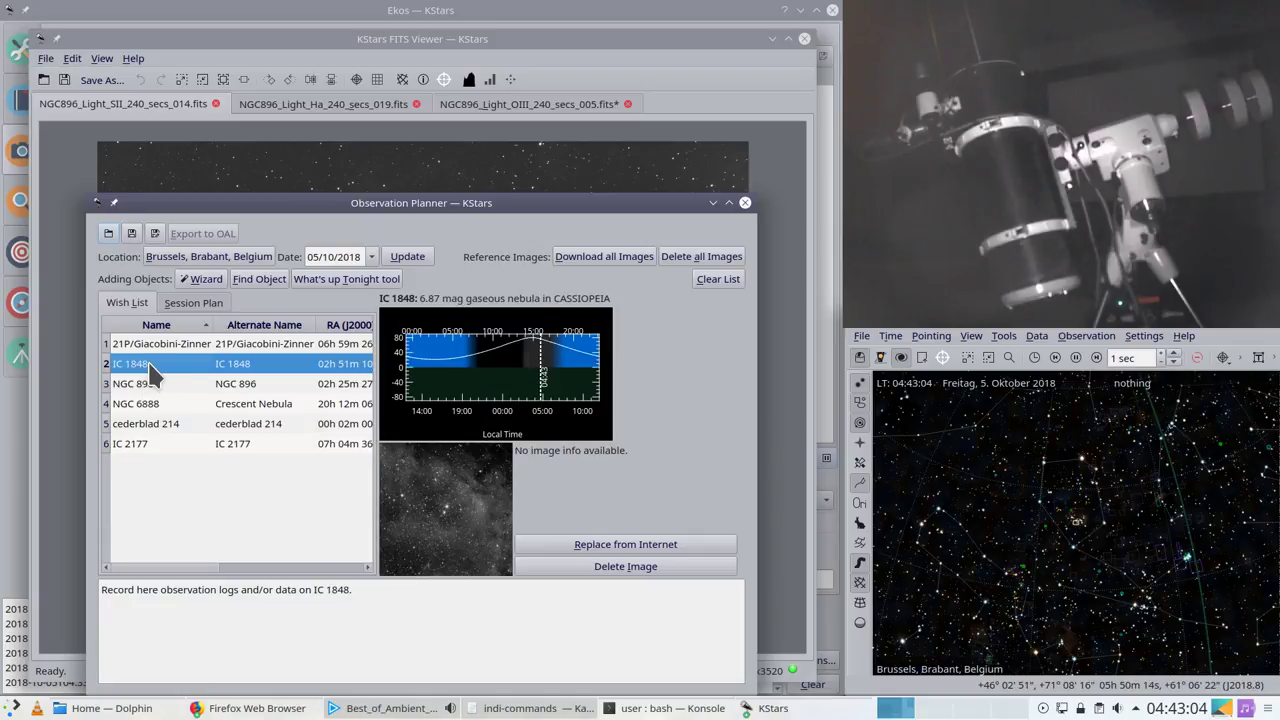
pyautogui.click(146, 443)
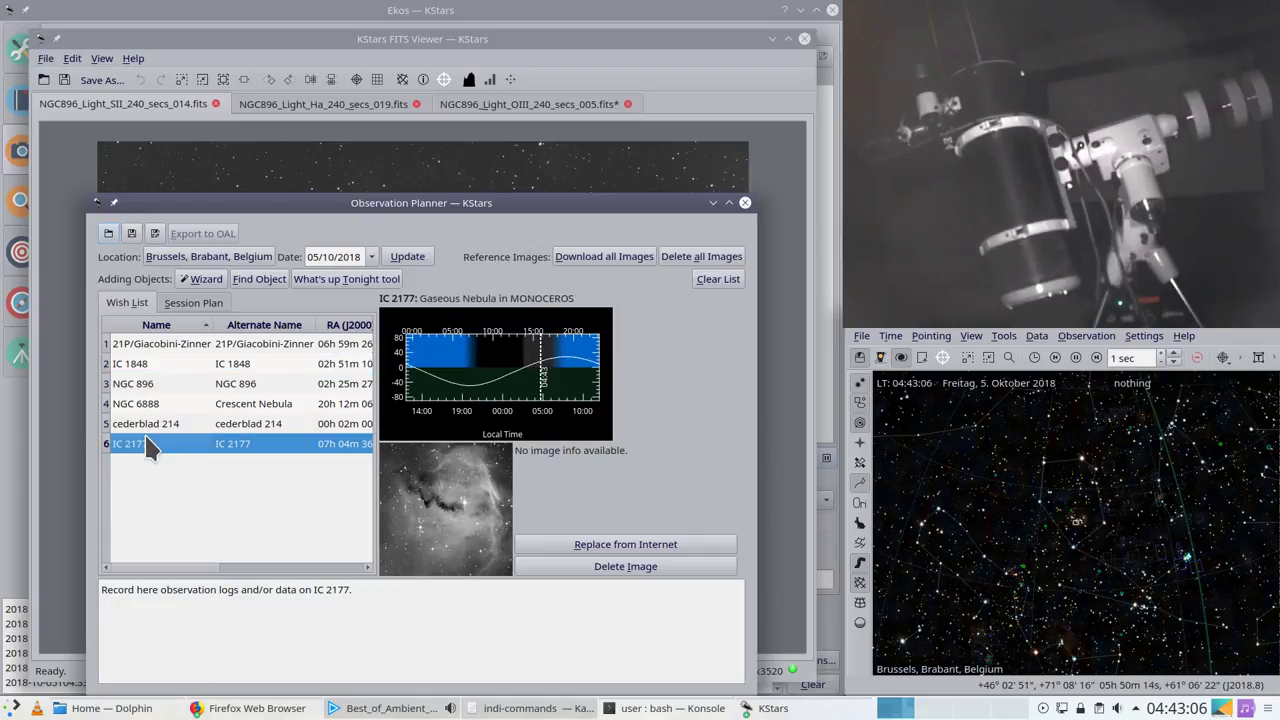
pyautogui.click(147, 380)
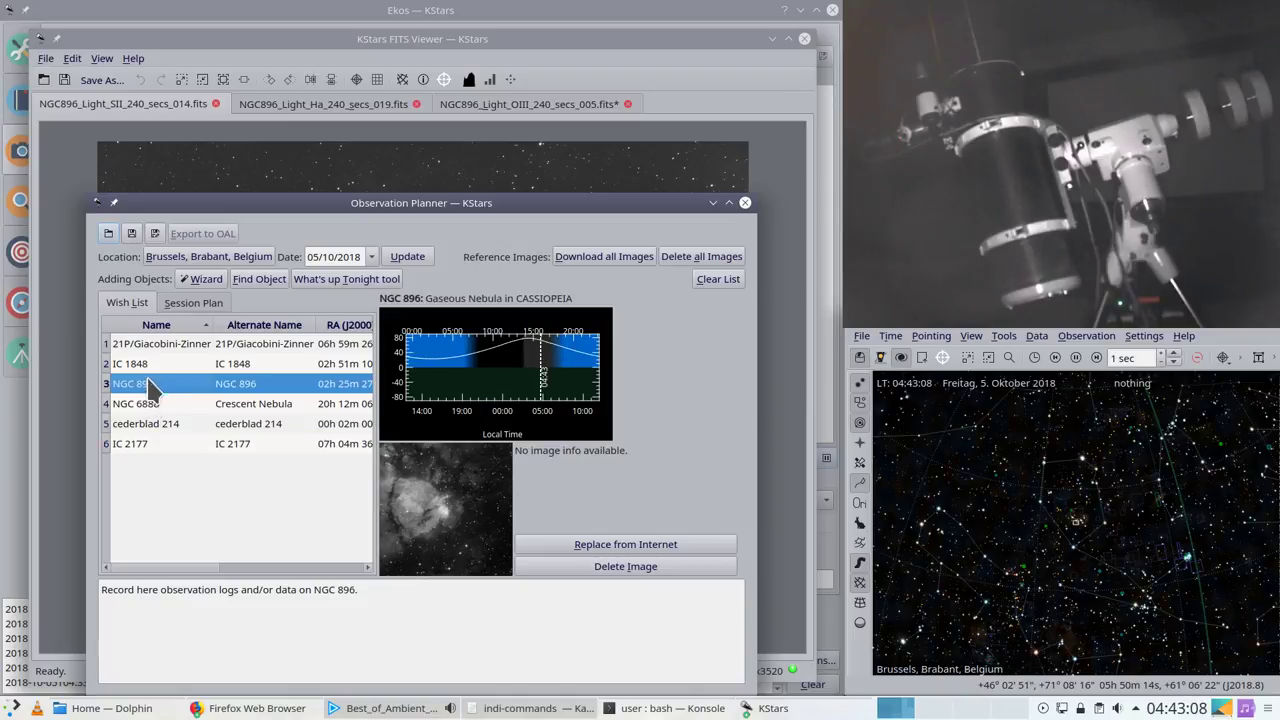
pyautogui.click(150, 364)
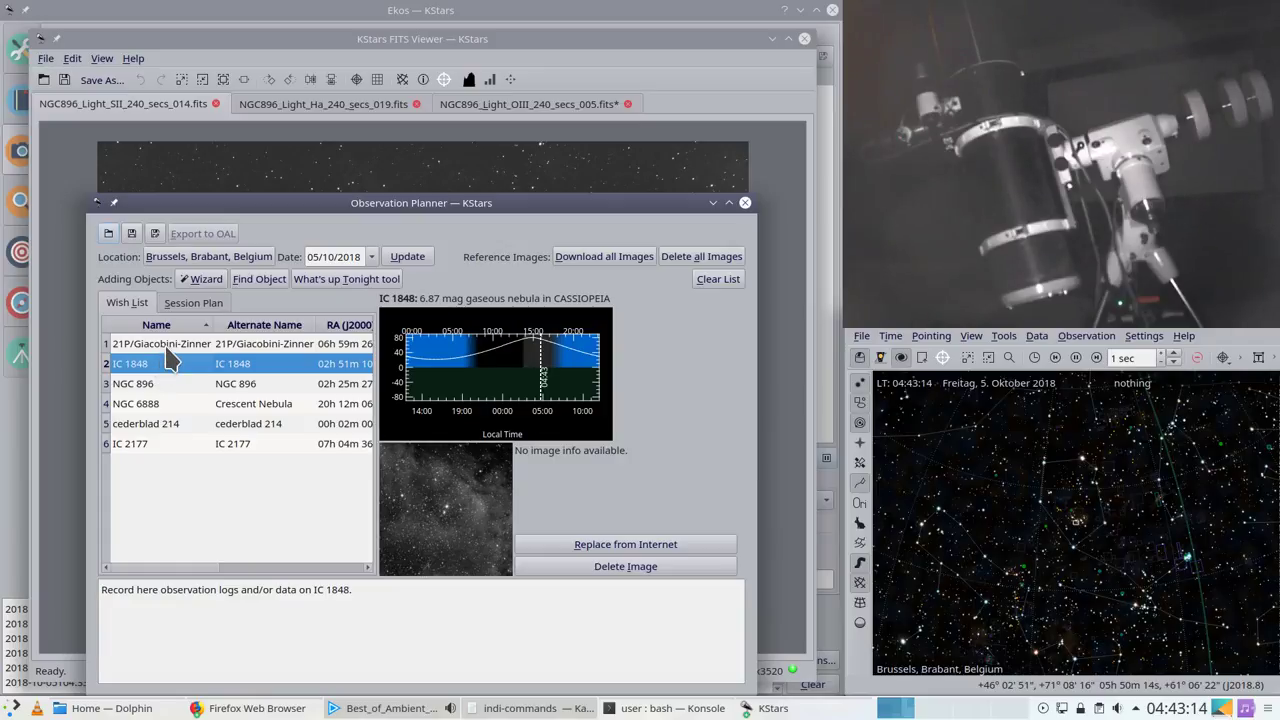
# Step: Compare 21P/Giacobini-Zinner, IC 1848, cederblad 214 and IC 2177 in the wish list, ending on IC 2177, and minimize the Observation Planner
pyautogui.click(164, 343)
pyautogui.click(168, 369)
pyautogui.click(158, 444)
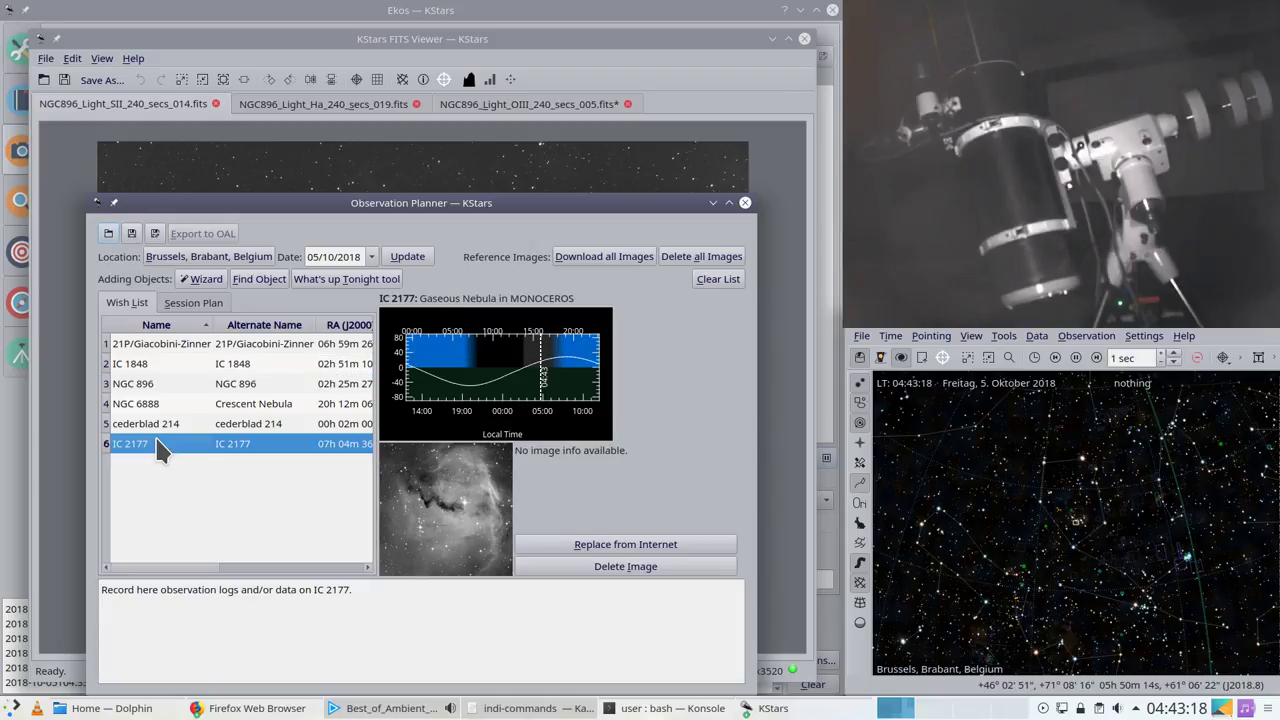
pyautogui.click(166, 368)
pyautogui.click(164, 345)
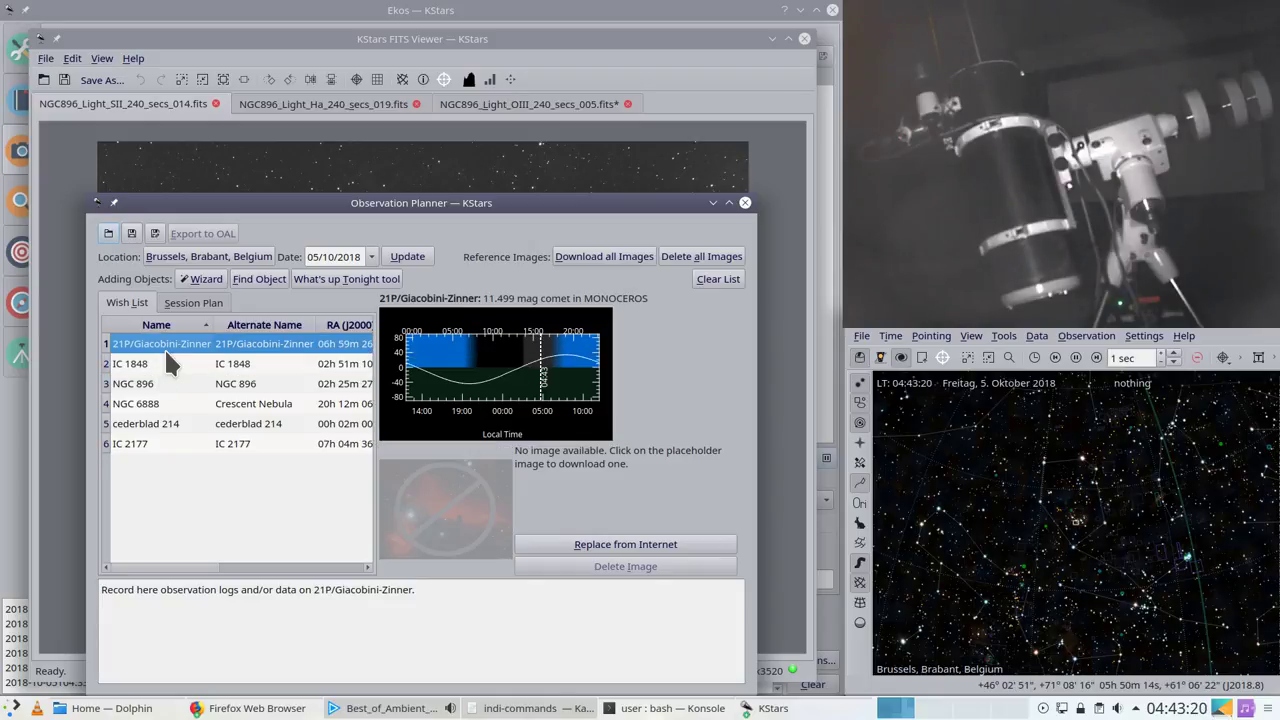
pyautogui.click(160, 424)
pyautogui.click(158, 444)
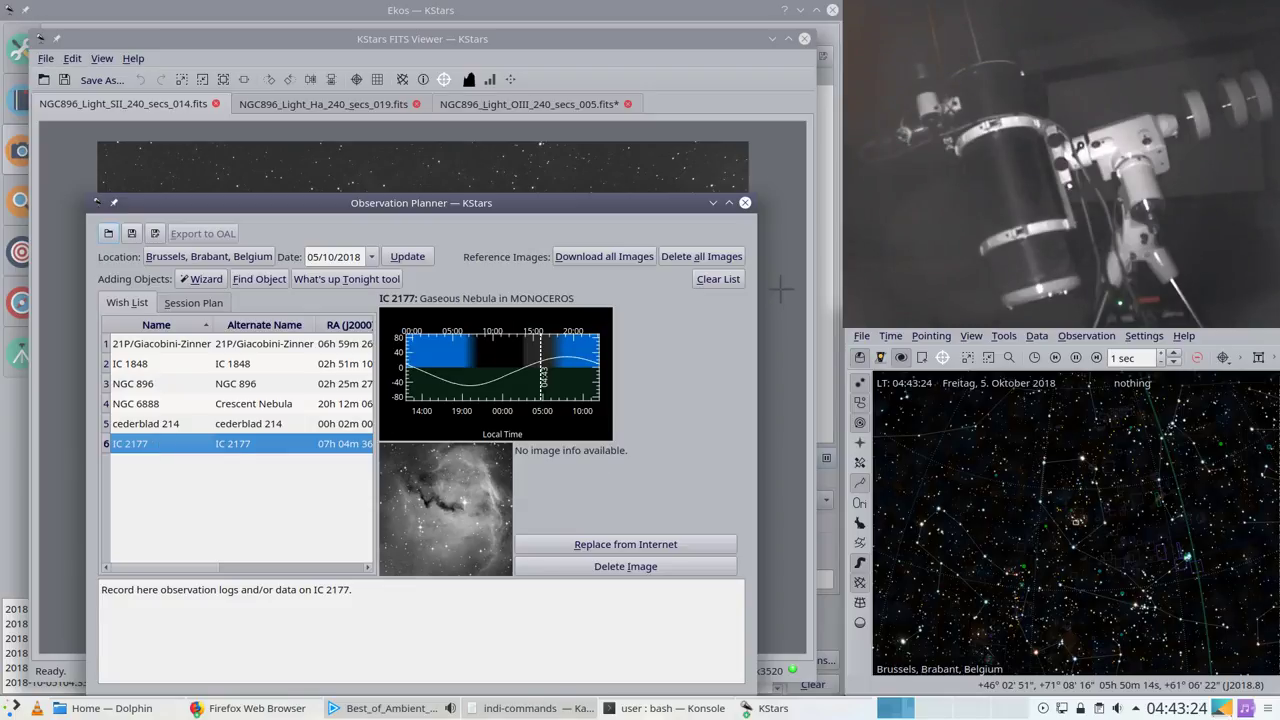
pyautogui.click(712, 204)
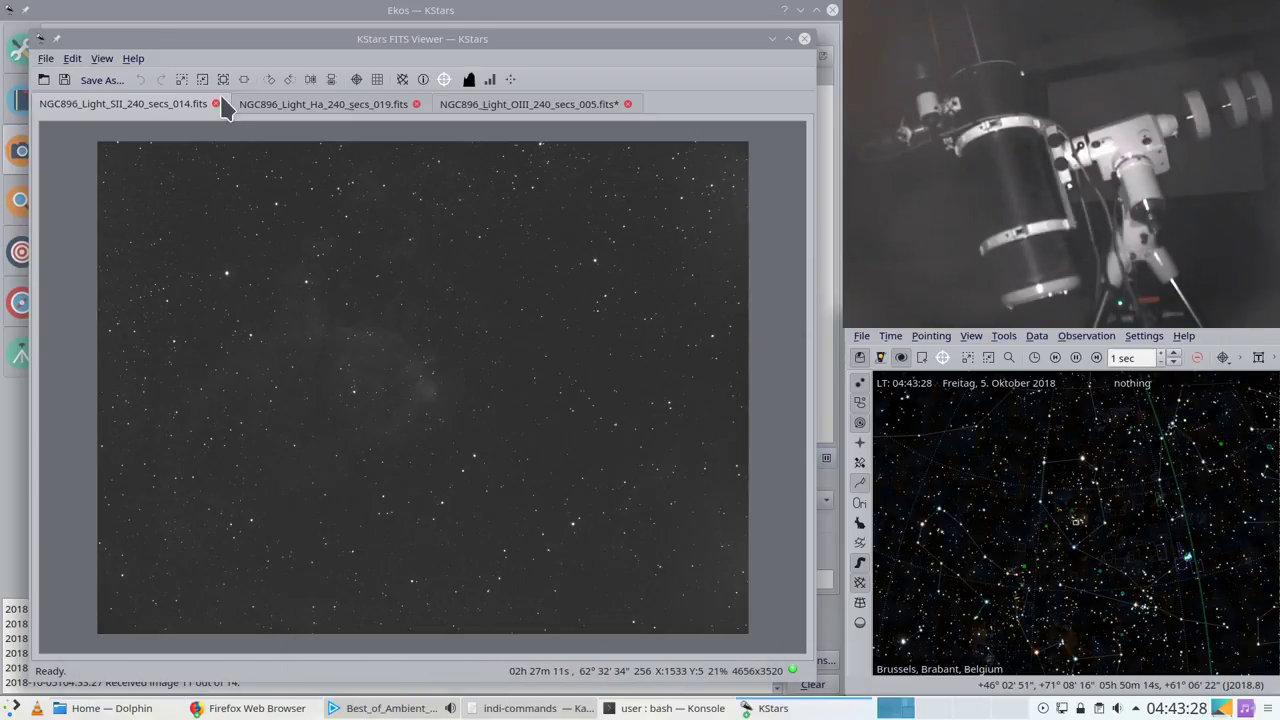
# Step: Bring the FITS Viewer forward and apply Auto Stretch to NGC896_Light_SII_240_secs_014.fits
pyautogui.click(760, 708)
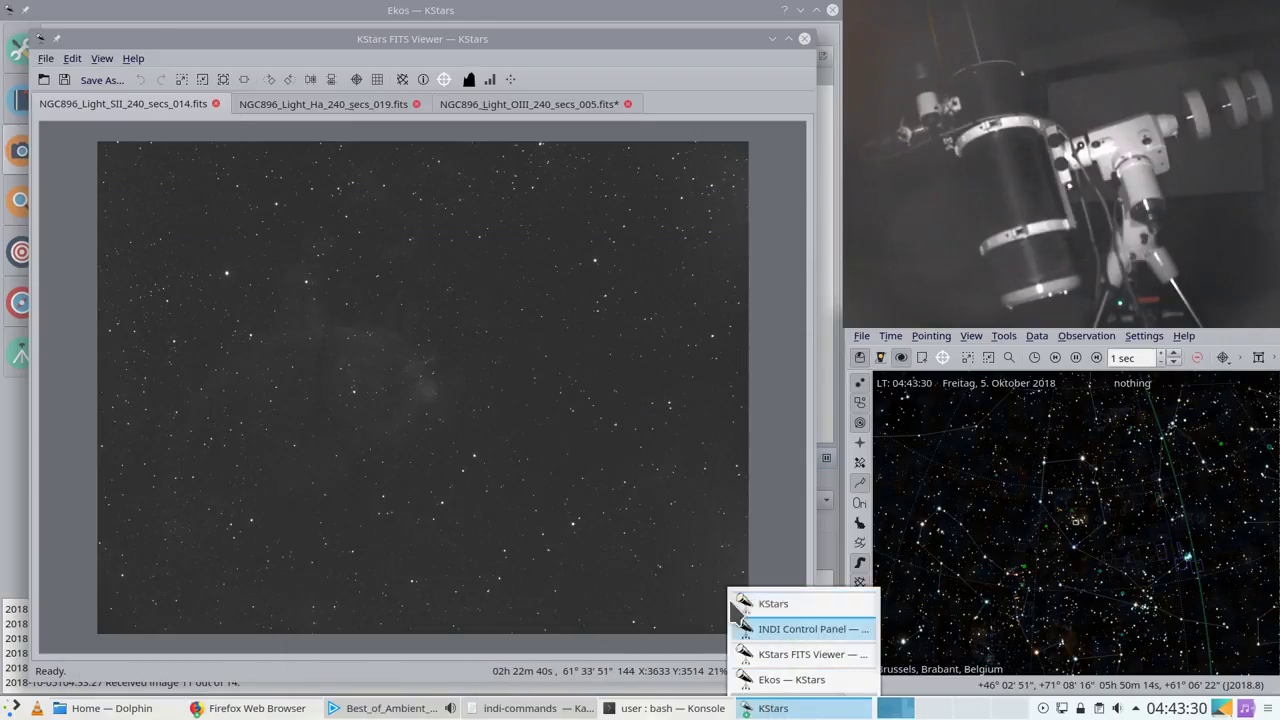
pyautogui.click(790, 654)
pyautogui.click(511, 80)
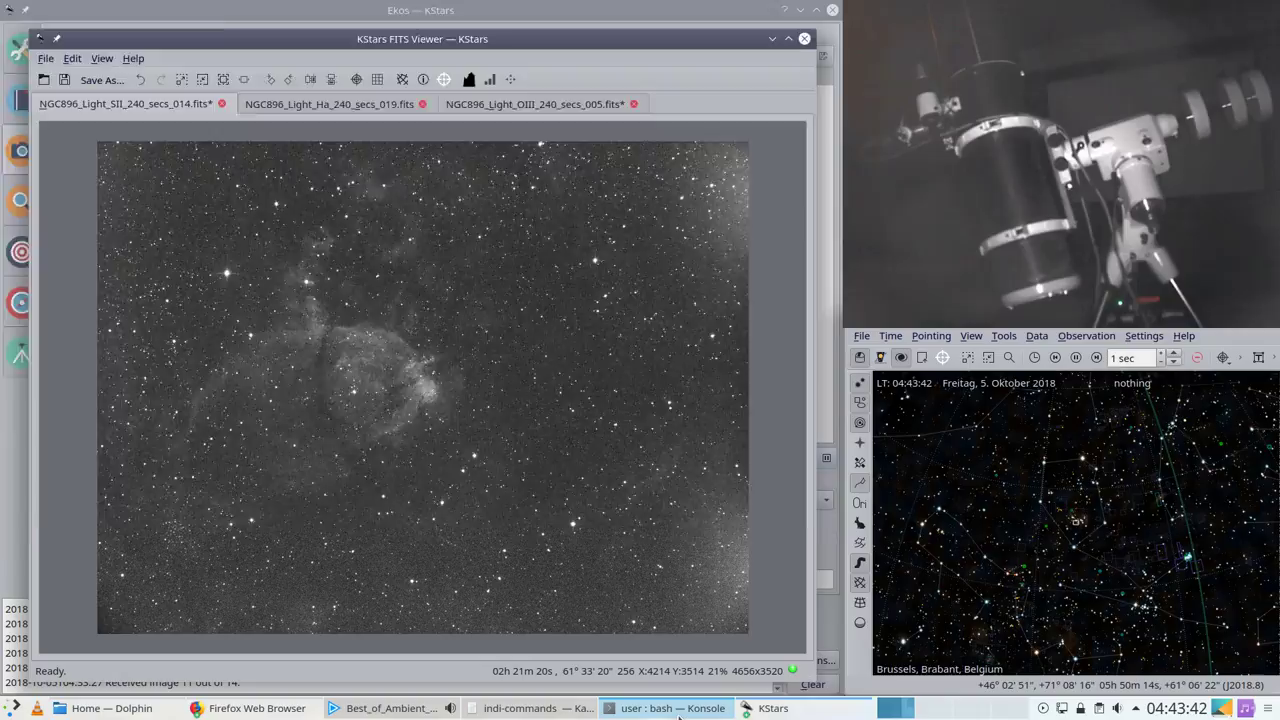
# Step: Switch to Konsole and check the free disk space with df -k
pyautogui.click(608, 708)
pyautogui.press('Return')
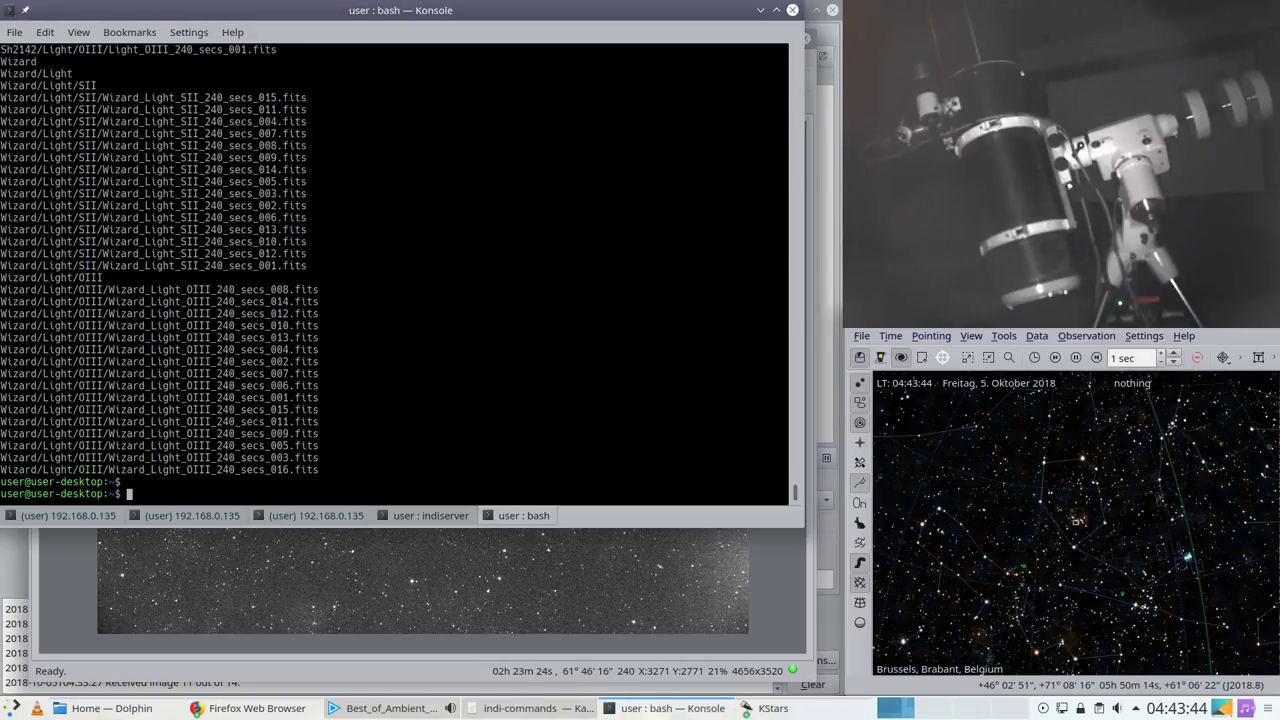
pyautogui.write('df -k')
pyautogui.press('Return')
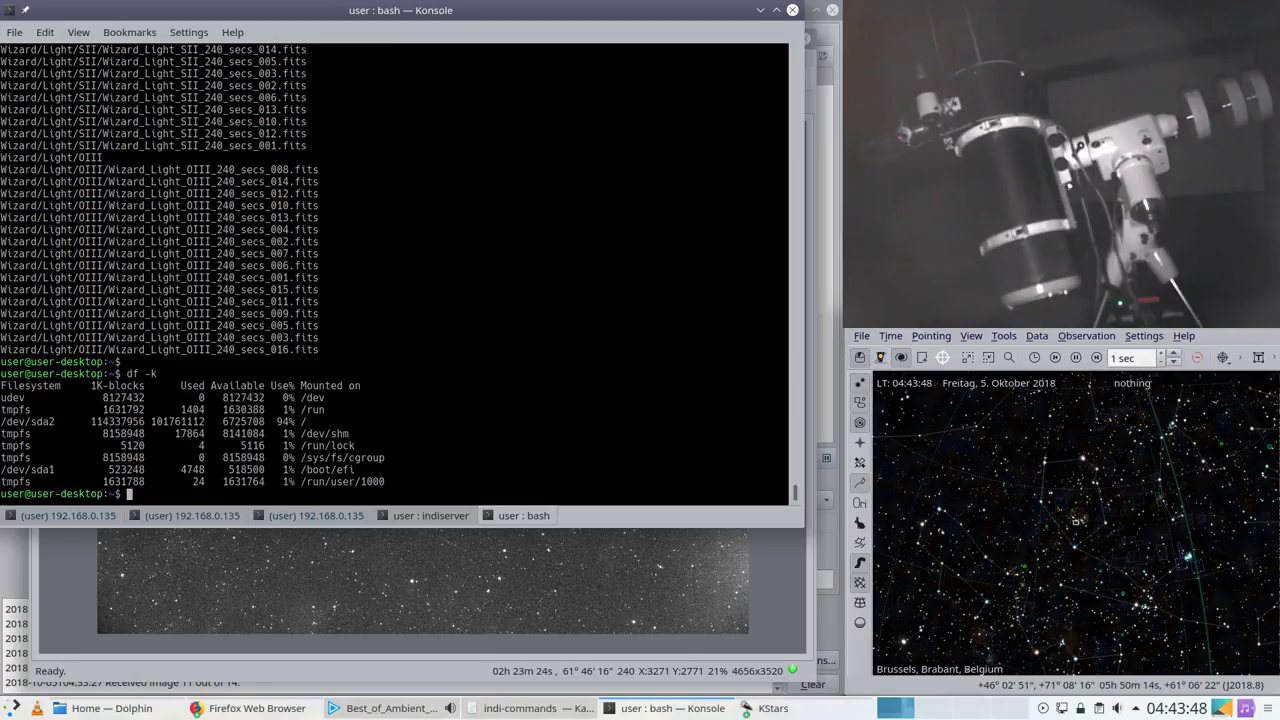
# Step: Rerun the earlier file listing command, review the NGC896 SII, Ha and OIII files, and minimize the terminal
pyautogui.press('Up')
pyautogui.press('Up')
pyautogui.press('Return')
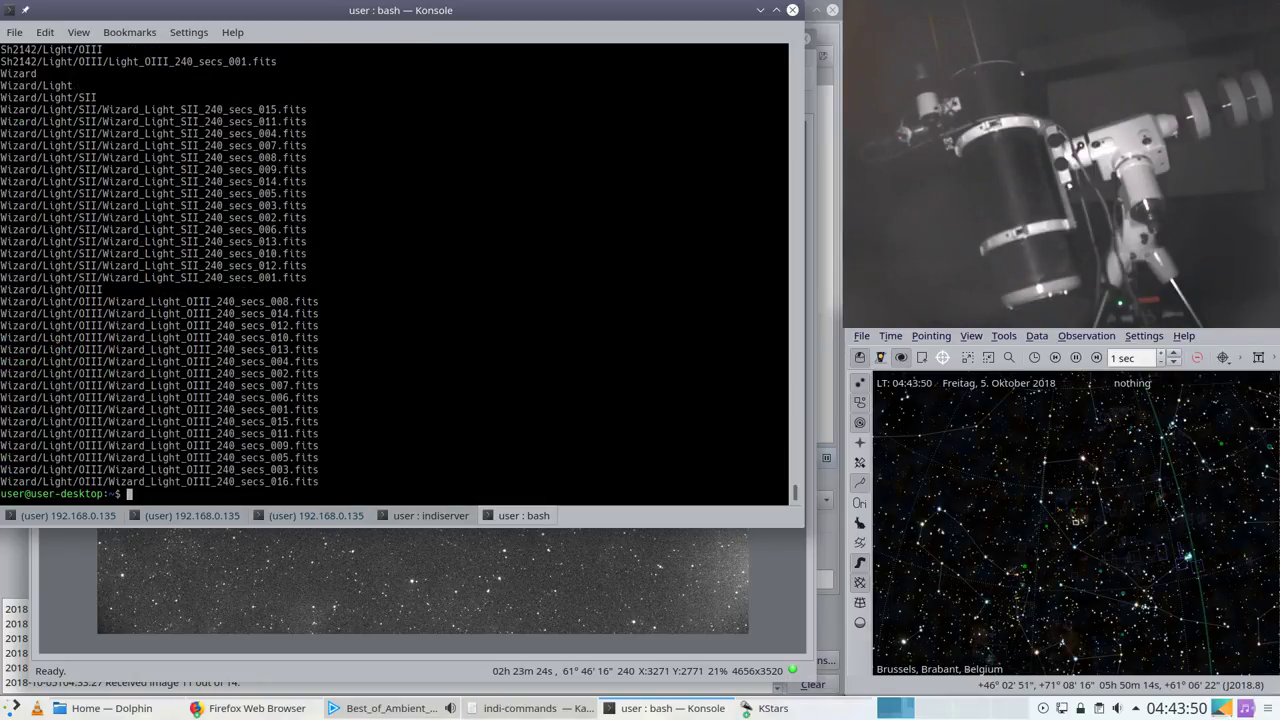
pyautogui.scroll(7, 532, 389)
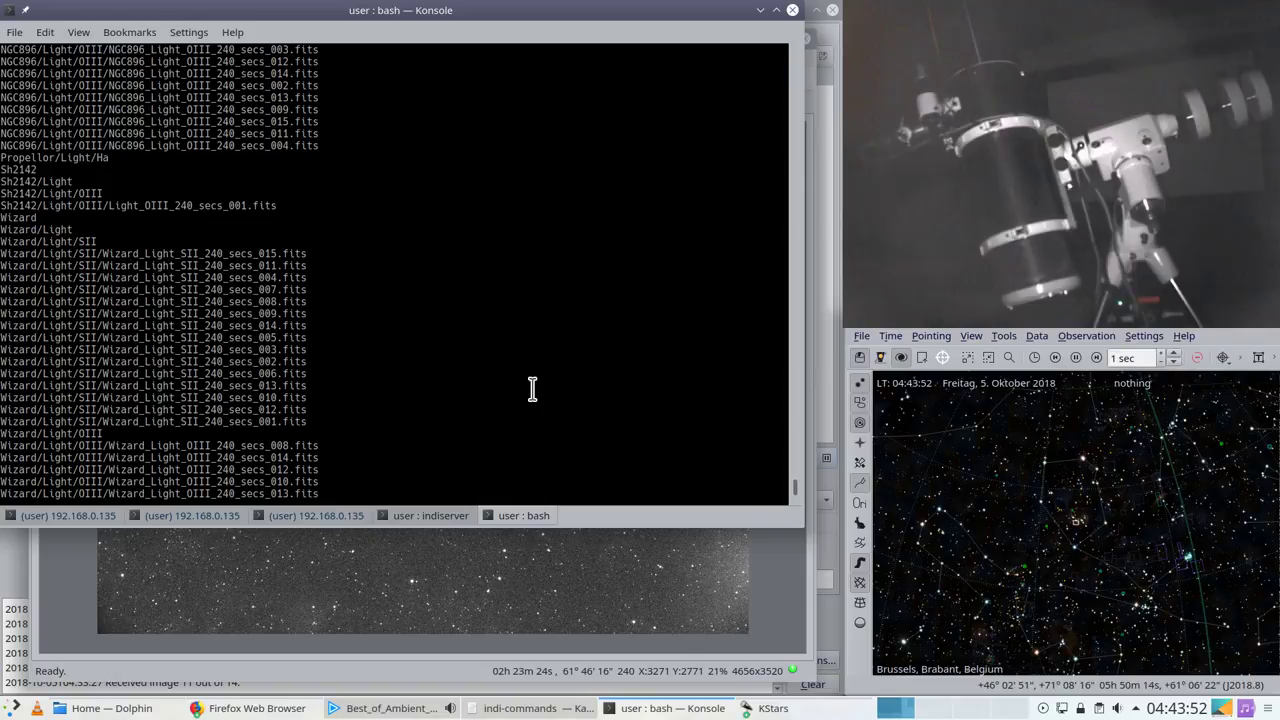
pyautogui.scroll(10, 532, 389)
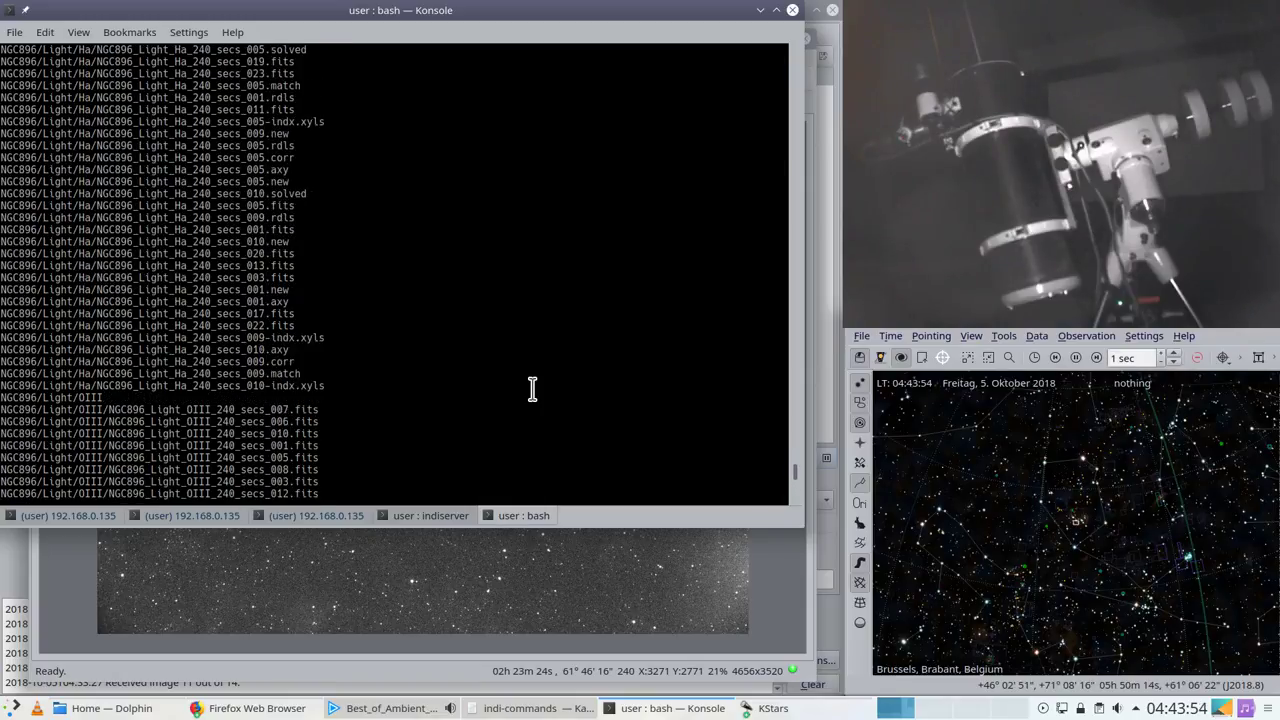
pyautogui.scroll(15, 532, 389)
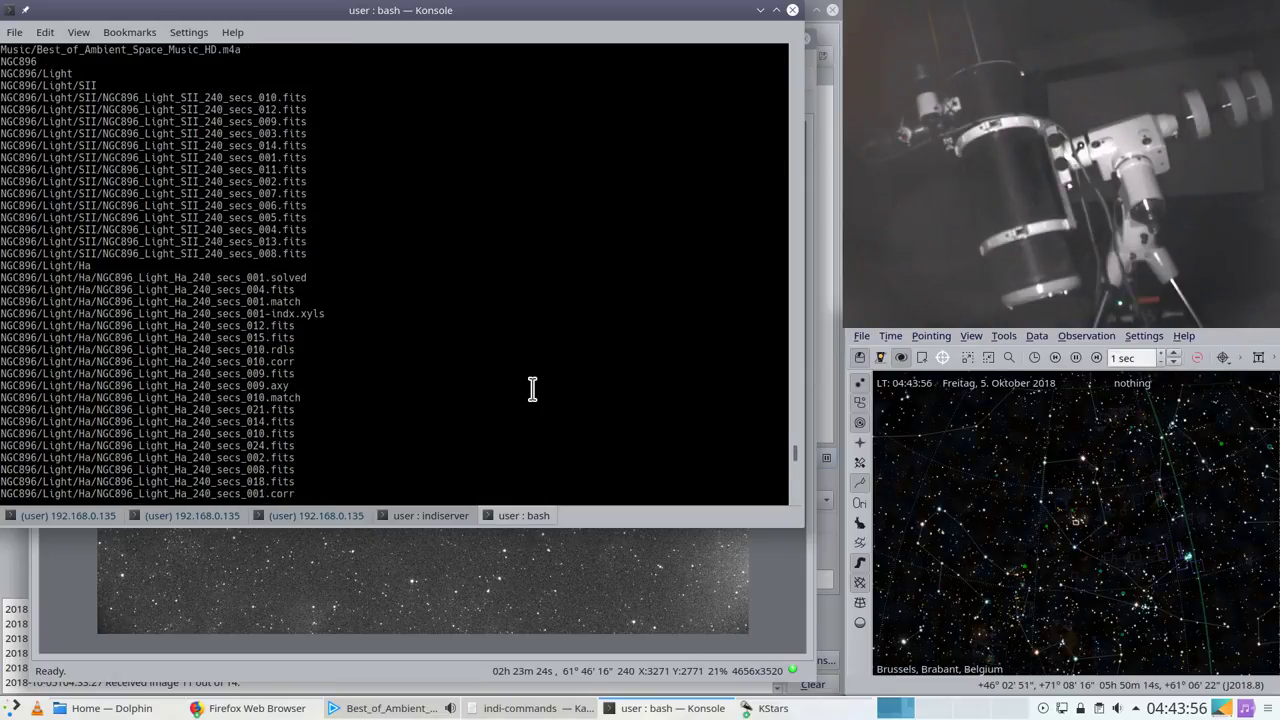
pyautogui.scroll(-15, 532, 389)
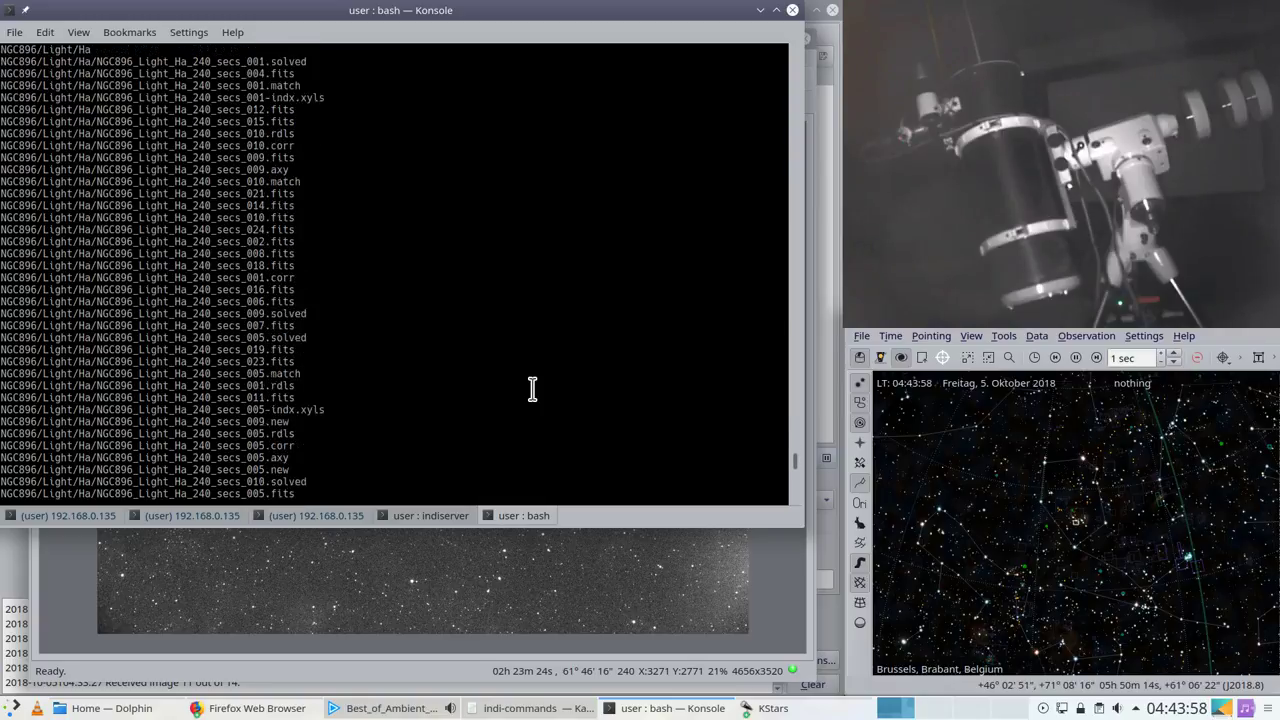
pyautogui.scroll(-15, 532, 389)
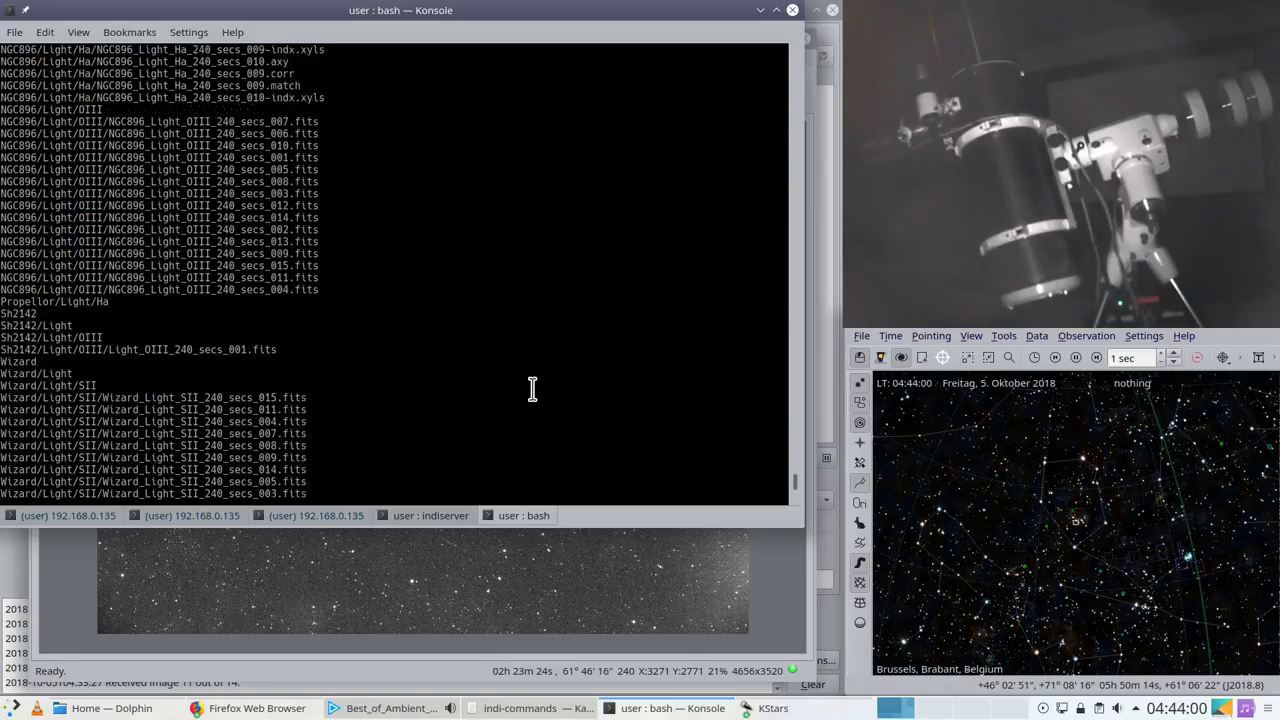
pyautogui.scroll(-1, 532, 389)
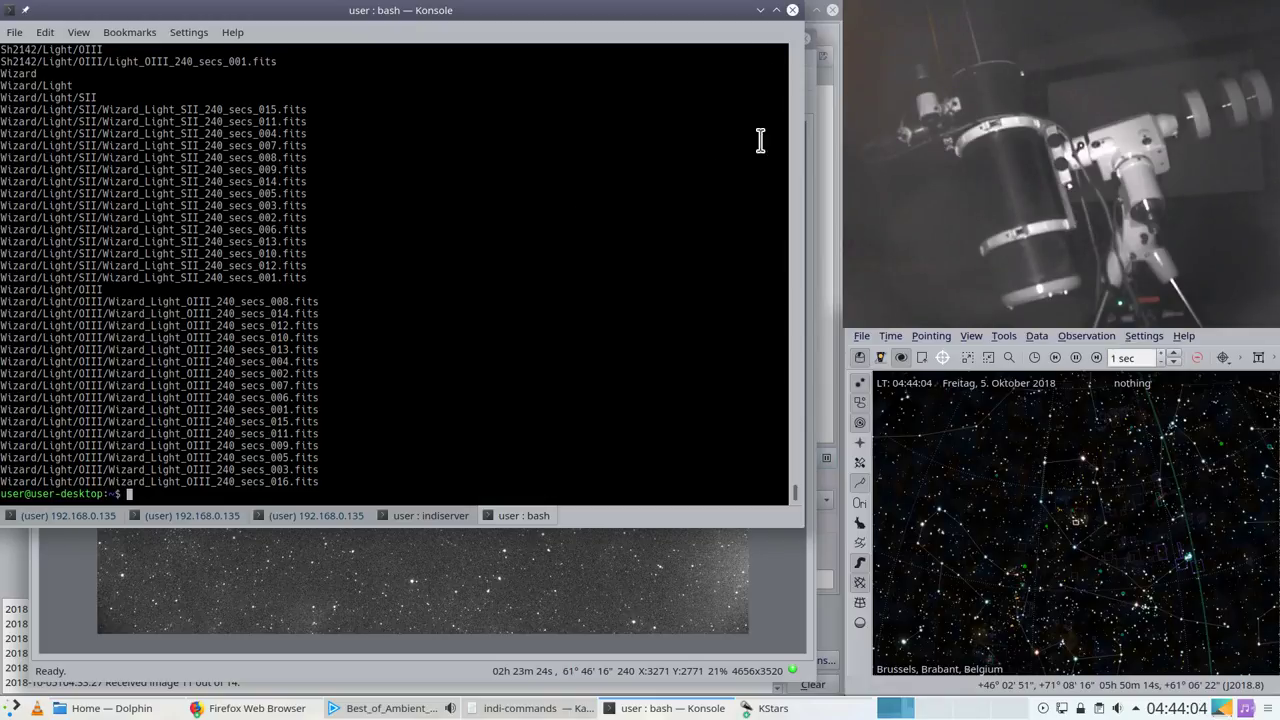
pyautogui.click(760, 10)
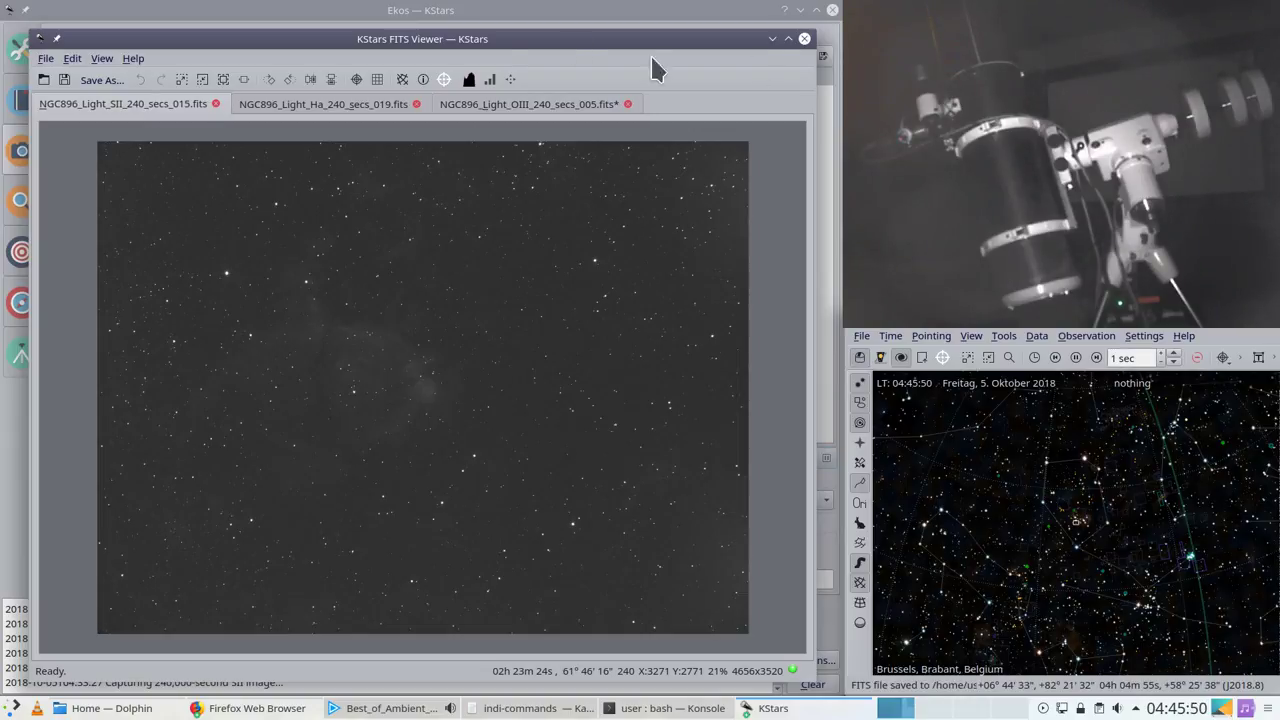
# Step: Apply Auto Stretch to NGC896_Light_SII_240_secs_015.fits and switch to the Ekos capture window
pyautogui.click(510, 79)
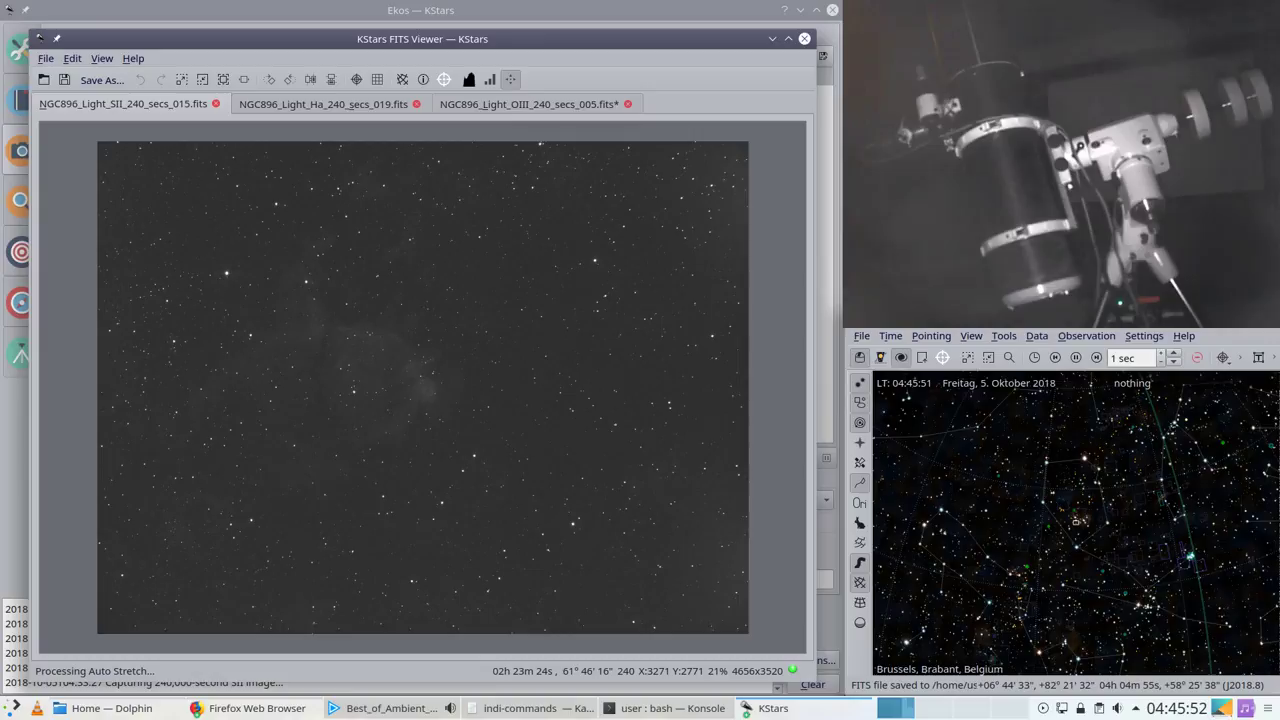
pyautogui.click(770, 708)
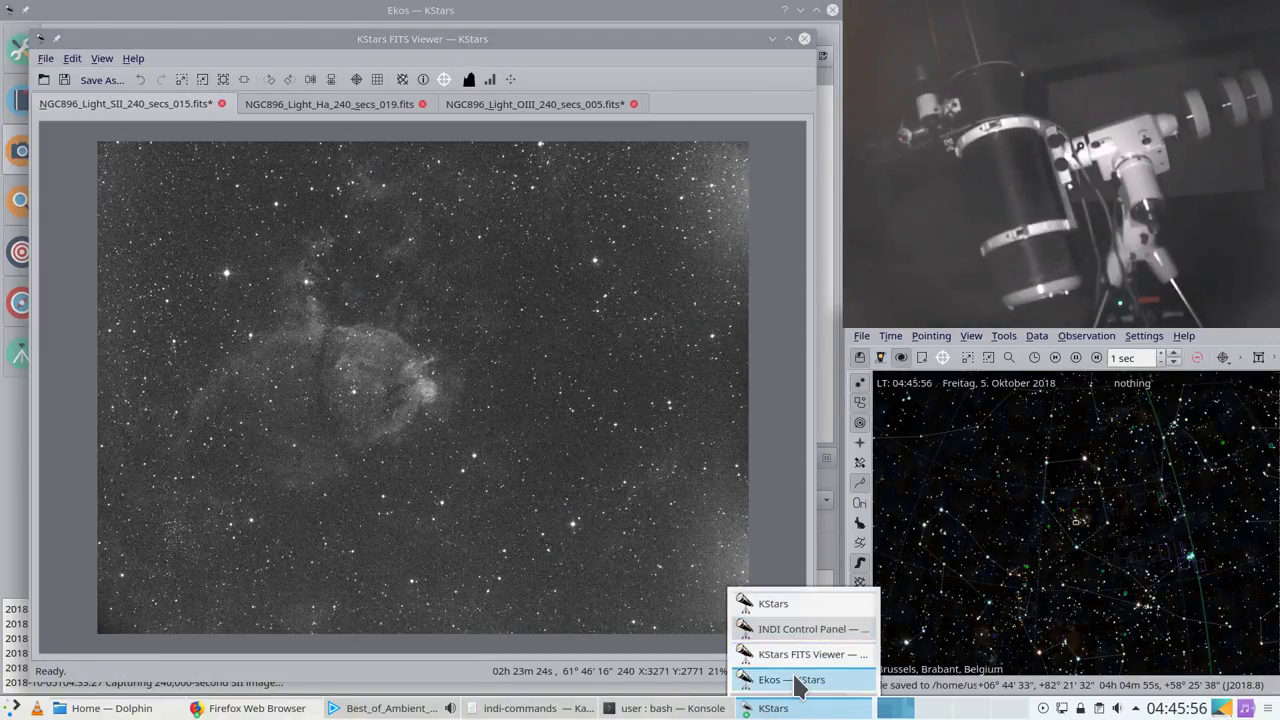
pyautogui.click(792, 680)
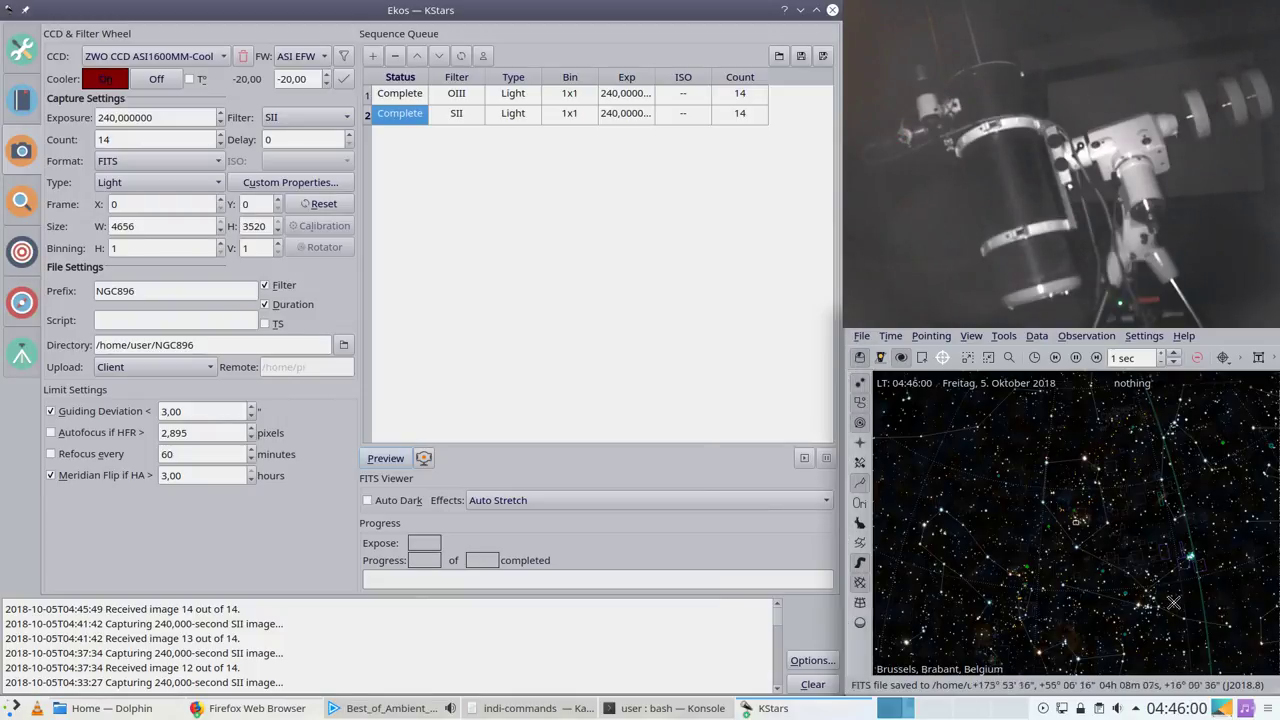
# Step: Locate the nebula near 07h 05m 54s, -10° 46' on the sky map and slew the EQMod Mount to it
pyautogui.scroll(-3, 1157, 588)
pyautogui.moveTo(996, 584); pyautogui.dragTo(1133, 543)
pyautogui.scroll(5, 1100, 548)
pyautogui.scroll(4, 1040, 558)
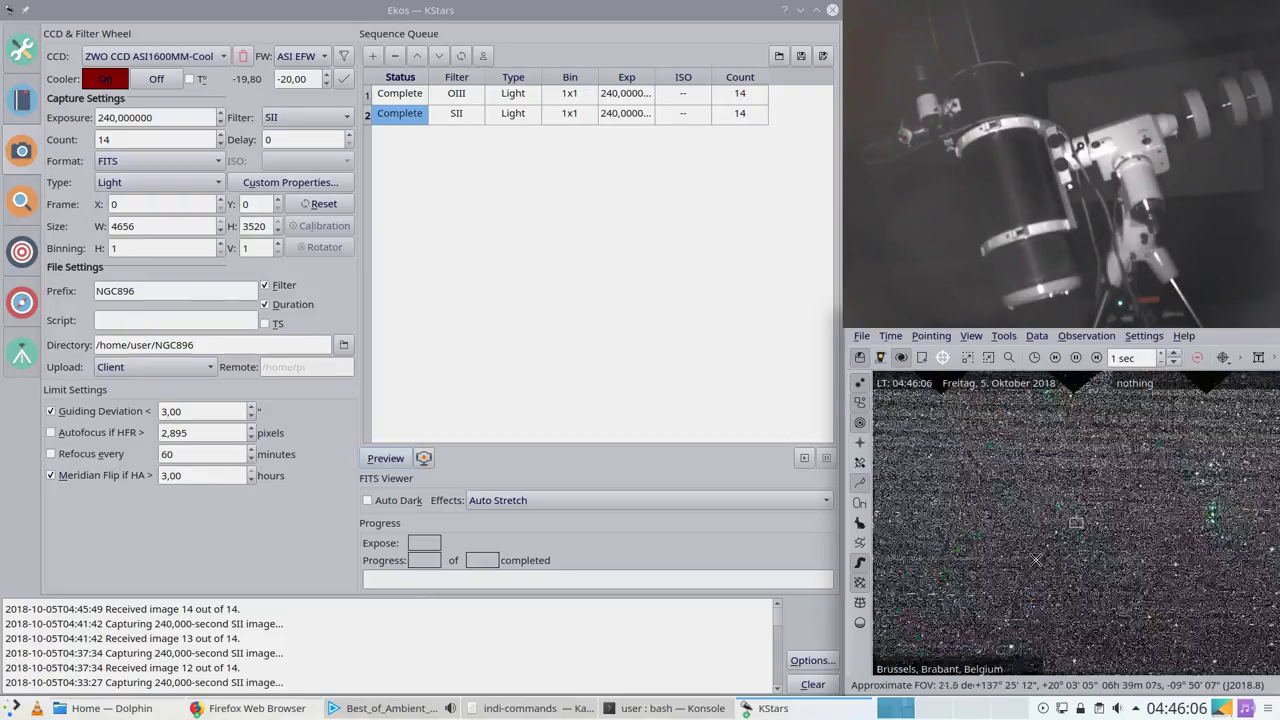
pyautogui.moveTo(968, 570); pyautogui.dragTo(1082, 531)
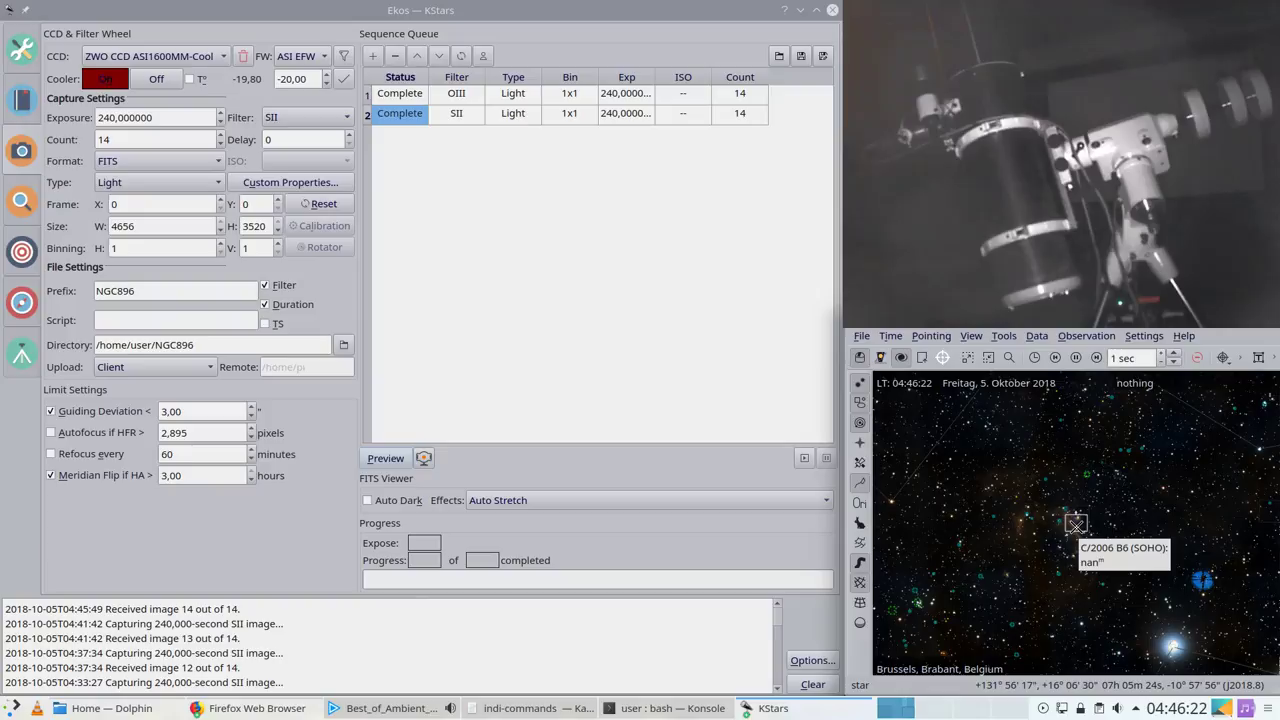
pyautogui.rightClick(1074, 522)
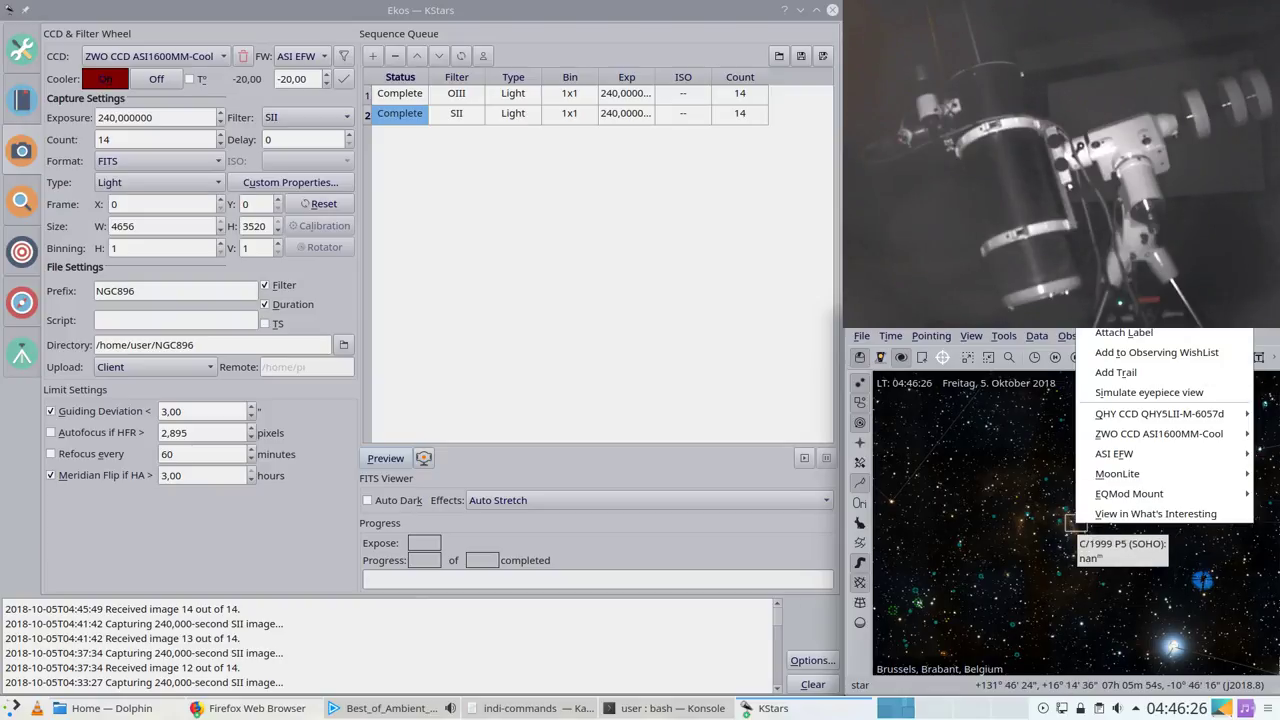
pyautogui.moveTo(1162, 415)
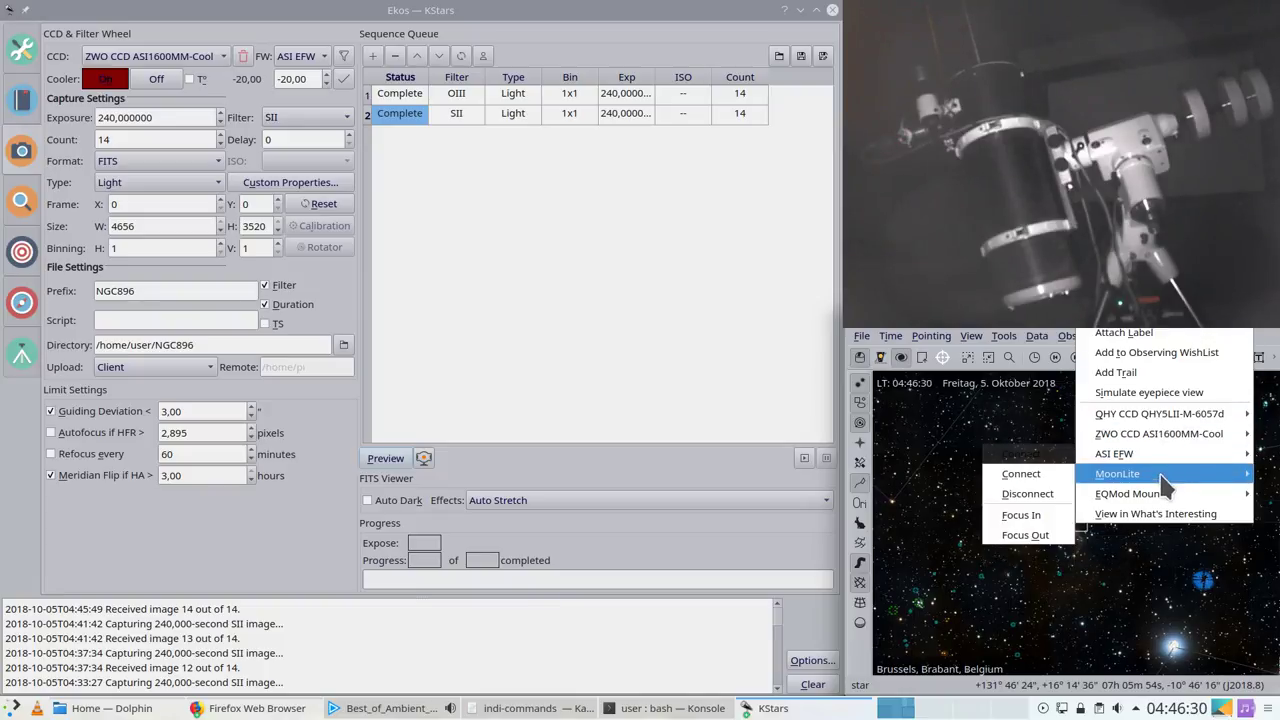
pyautogui.moveTo(1153, 490)
pyautogui.click(925, 535)
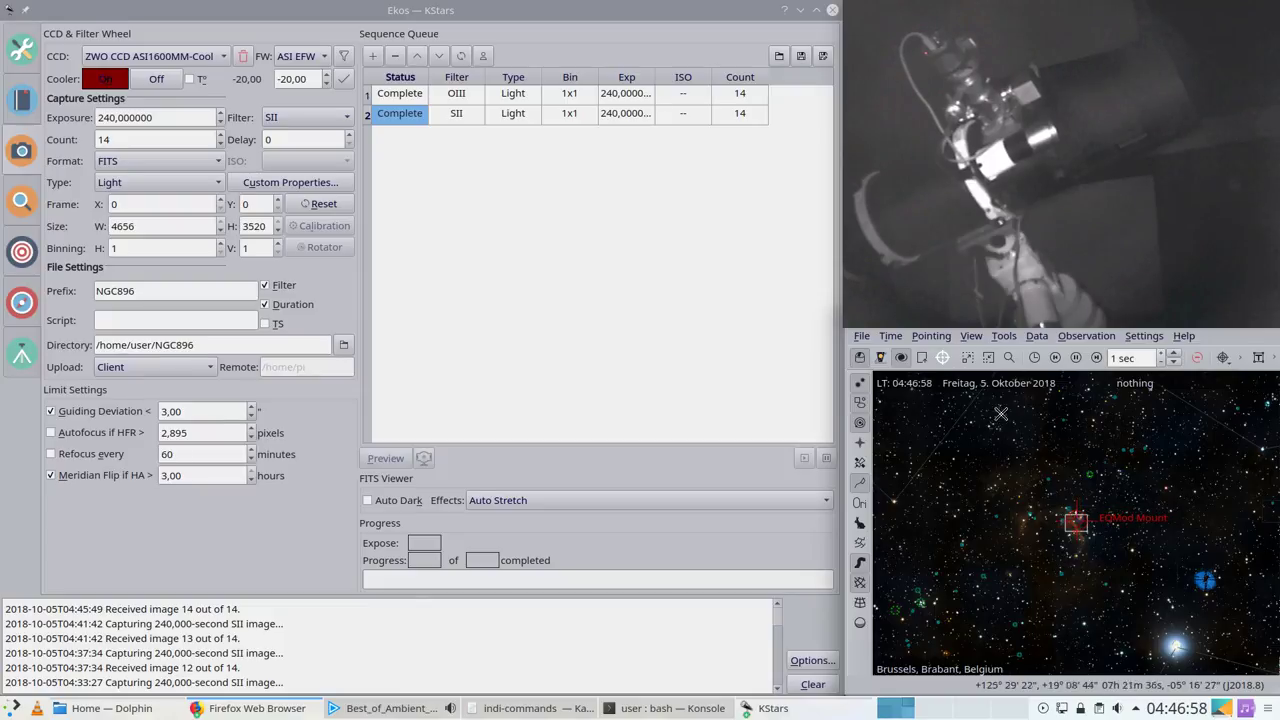
# Step: Examine the nebula at the EQMod Mount marker up close and check how it fits the asi1600 frame
pyautogui.press('+')
pyautogui.press('+')
pyautogui.press('+')
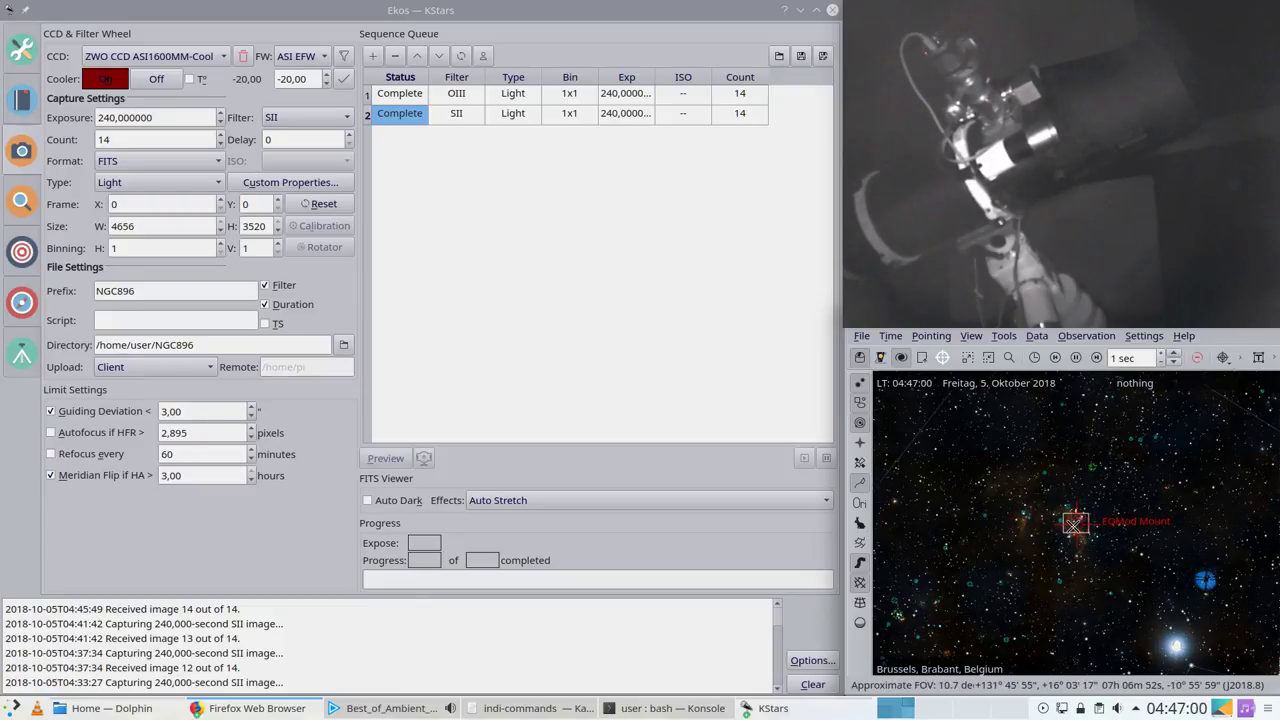
pyautogui.press('+')
pyautogui.press('+')
pyautogui.press('+')
pyautogui.press('+')
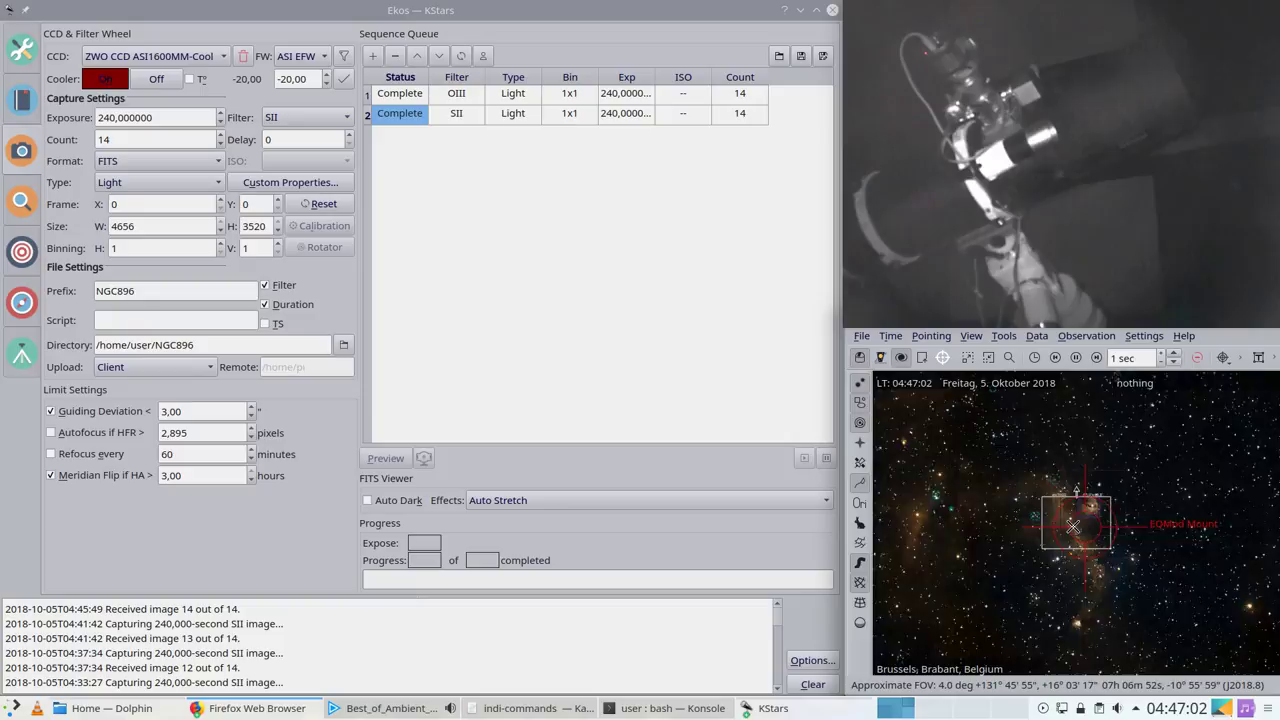
pyautogui.press('+')
pyautogui.press('+')
pyautogui.press('+')
pyautogui.press('+')
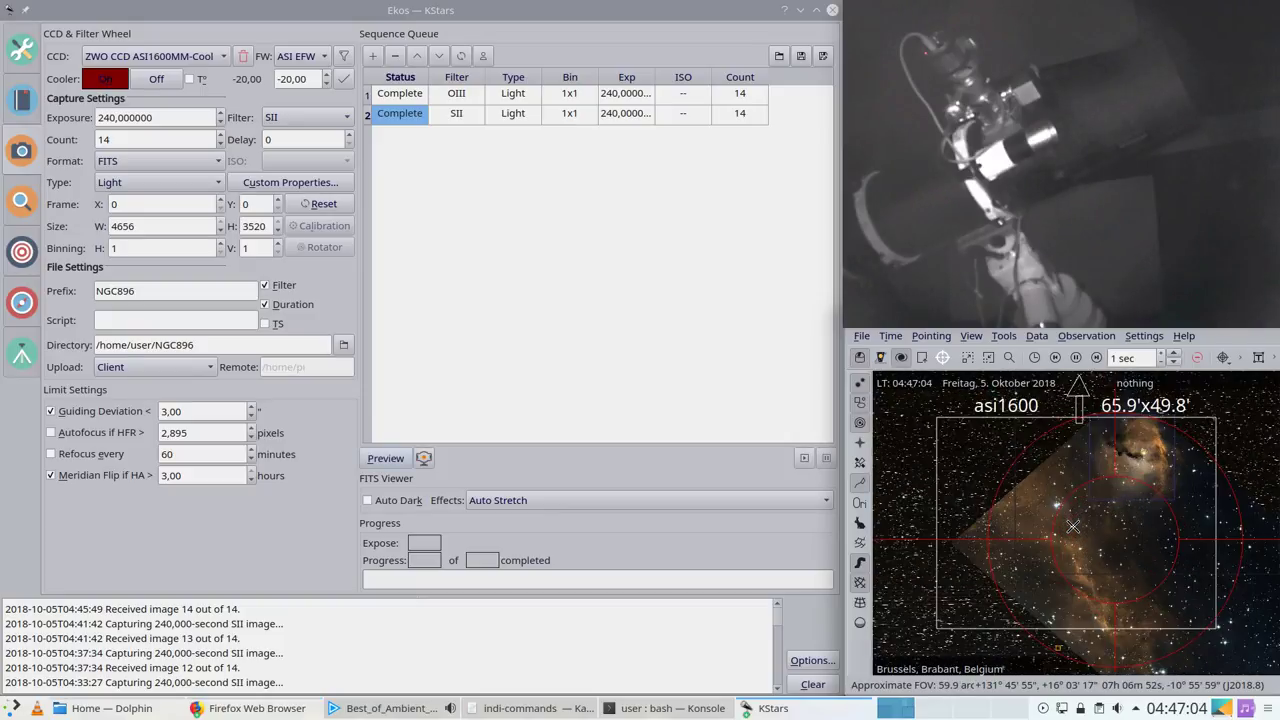
# Step: Make the EQMod Mount track the nebula position near 07h 06m 45s, -10° 40' on the sky map
pyautogui.rightClick(1053, 501)
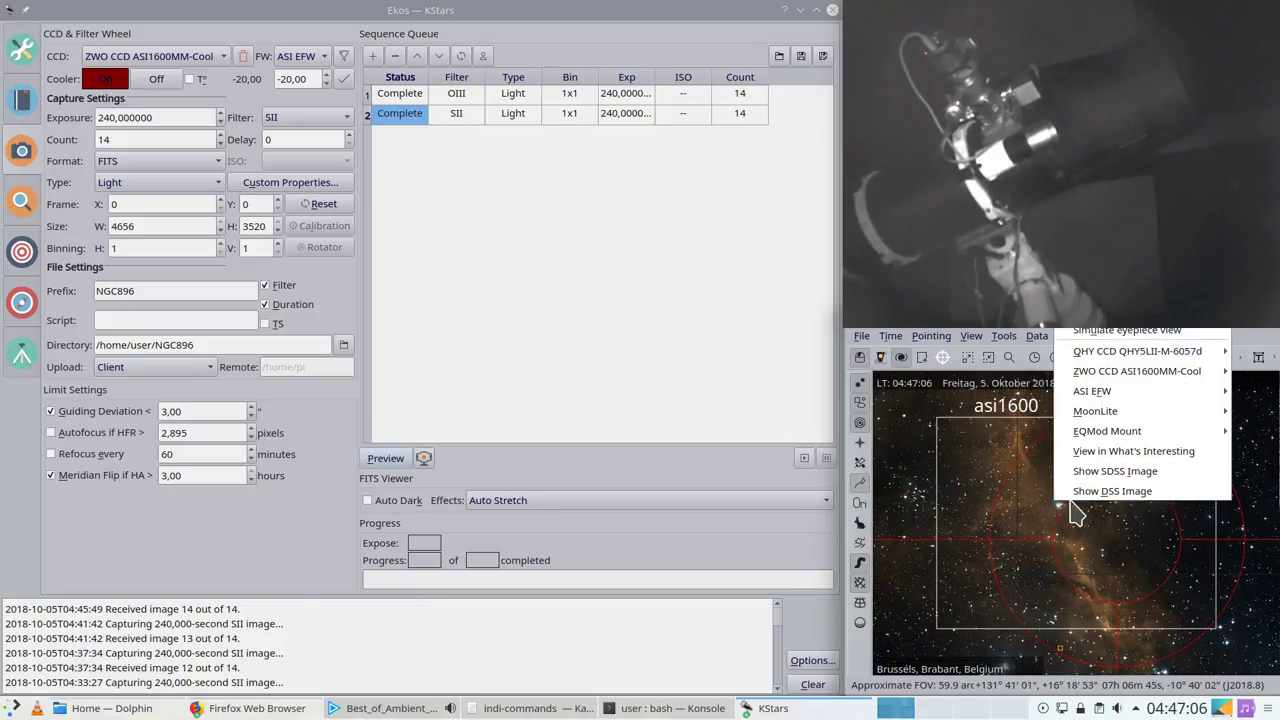
pyautogui.moveTo(1158, 437)
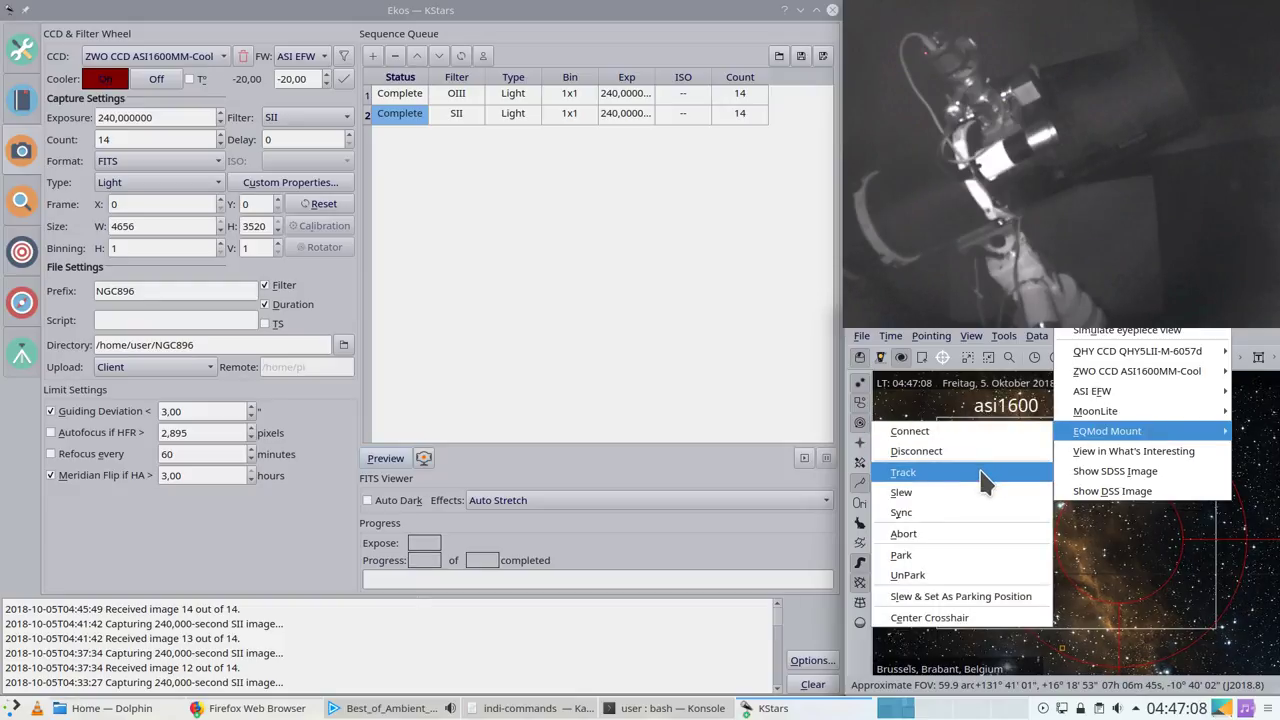
pyautogui.click(985, 478)
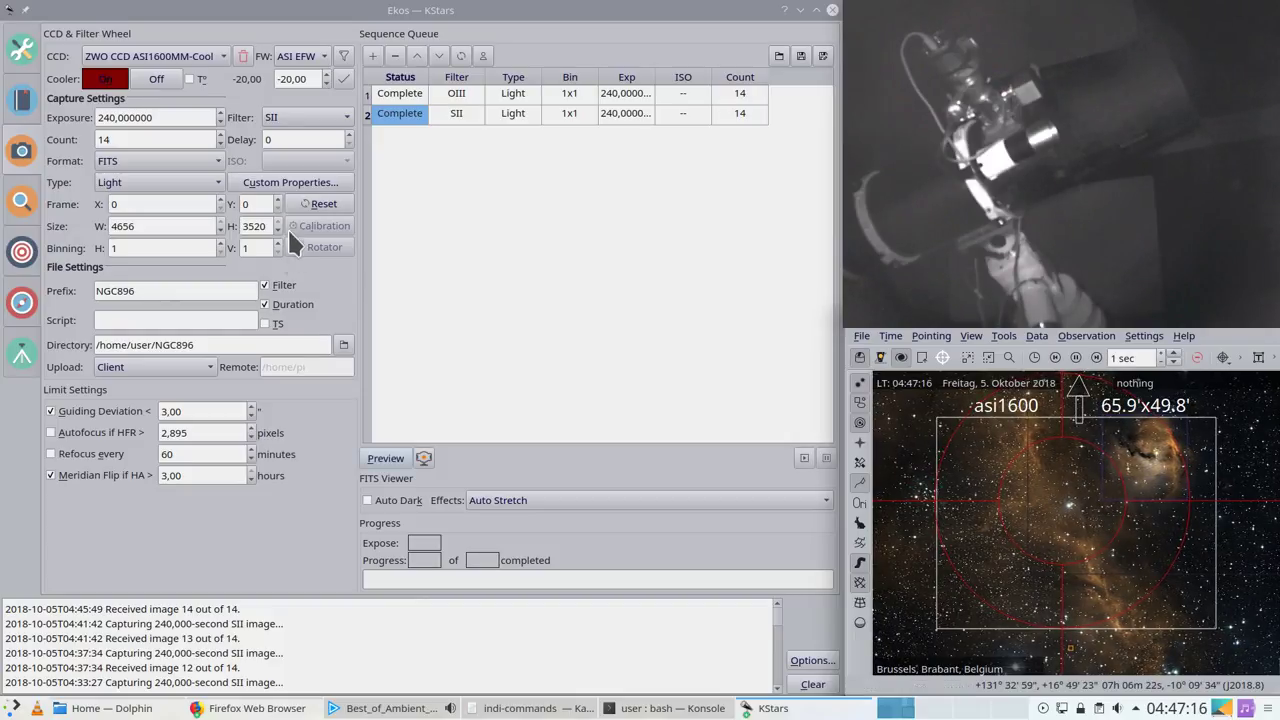
# Step: Start continuous framing in the focus module with the clear filter and 0.5 s exposure, and inspect the stars across the frame
pyautogui.click(28, 206)
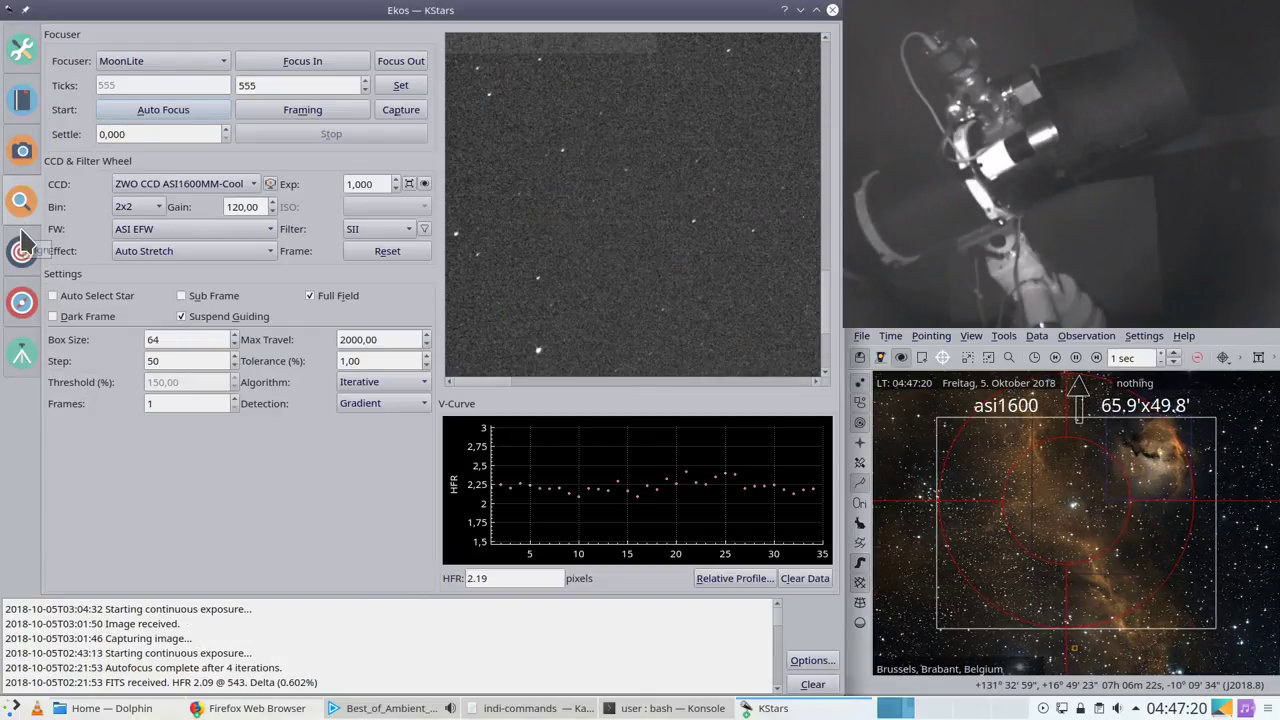
pyautogui.click(306, 112)
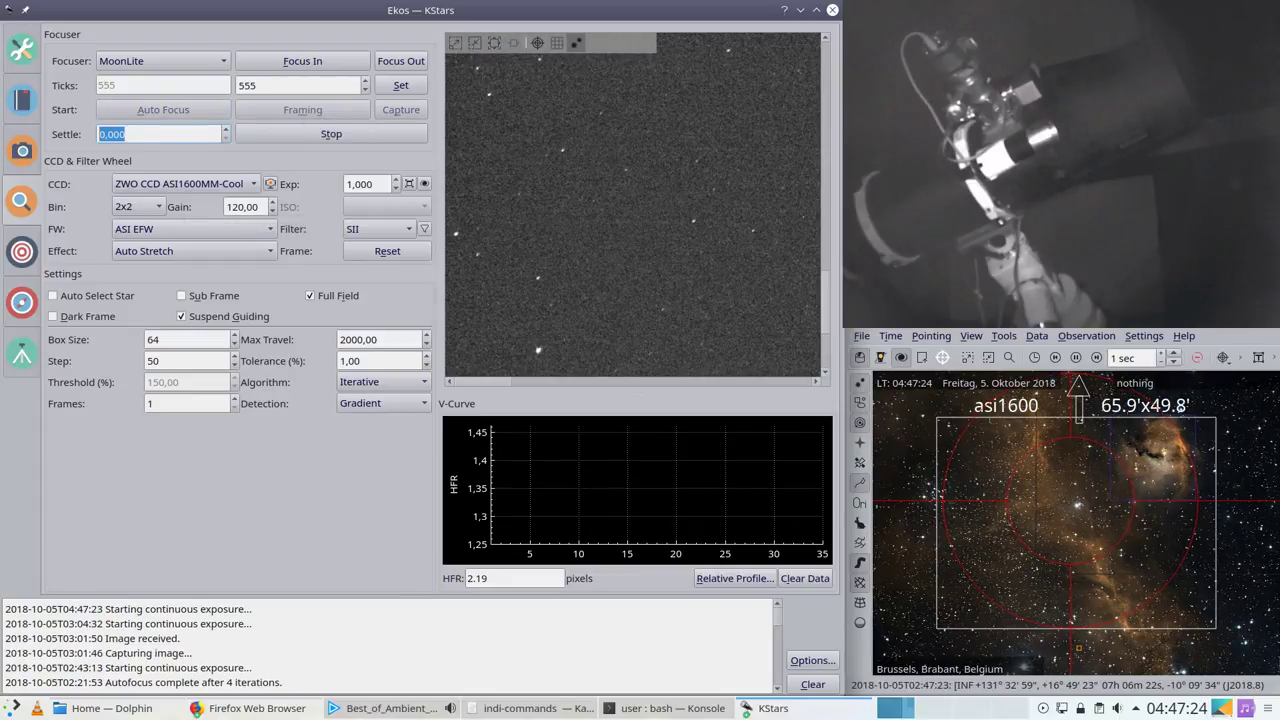
pyautogui.scroll(-1, 403, 224)
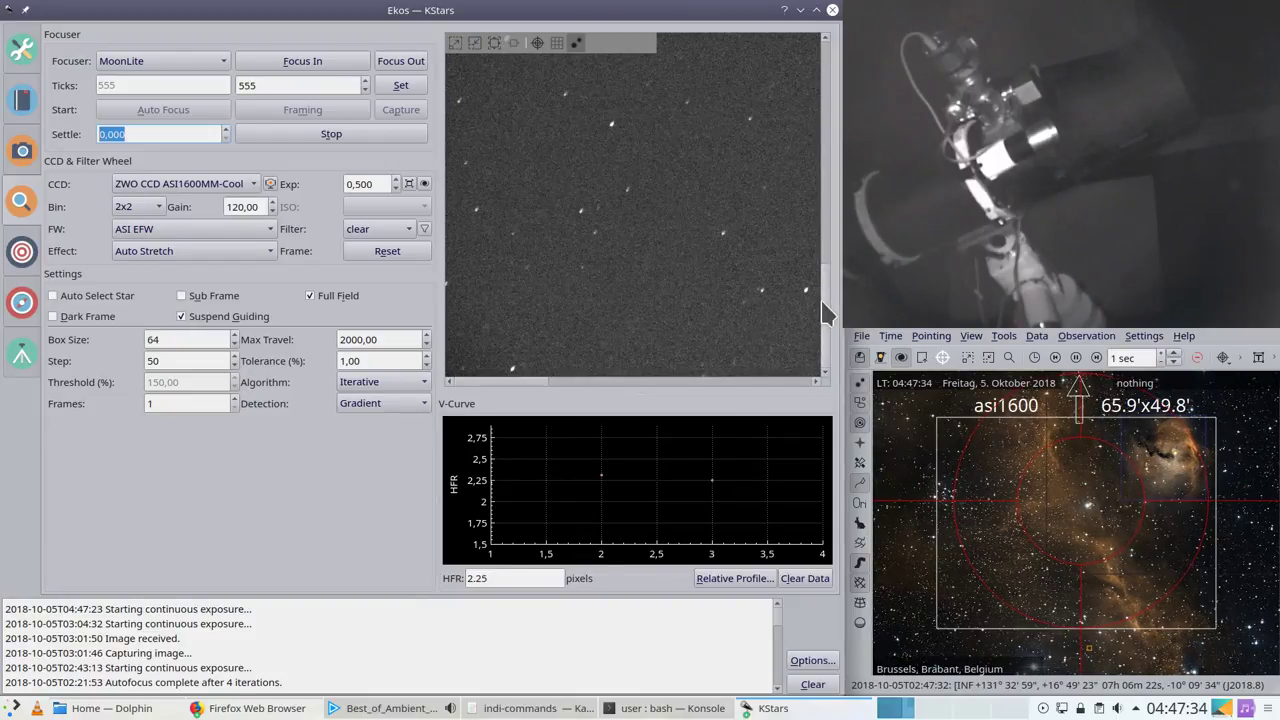
pyautogui.moveTo(826, 314); pyautogui.dragTo(783, 69)
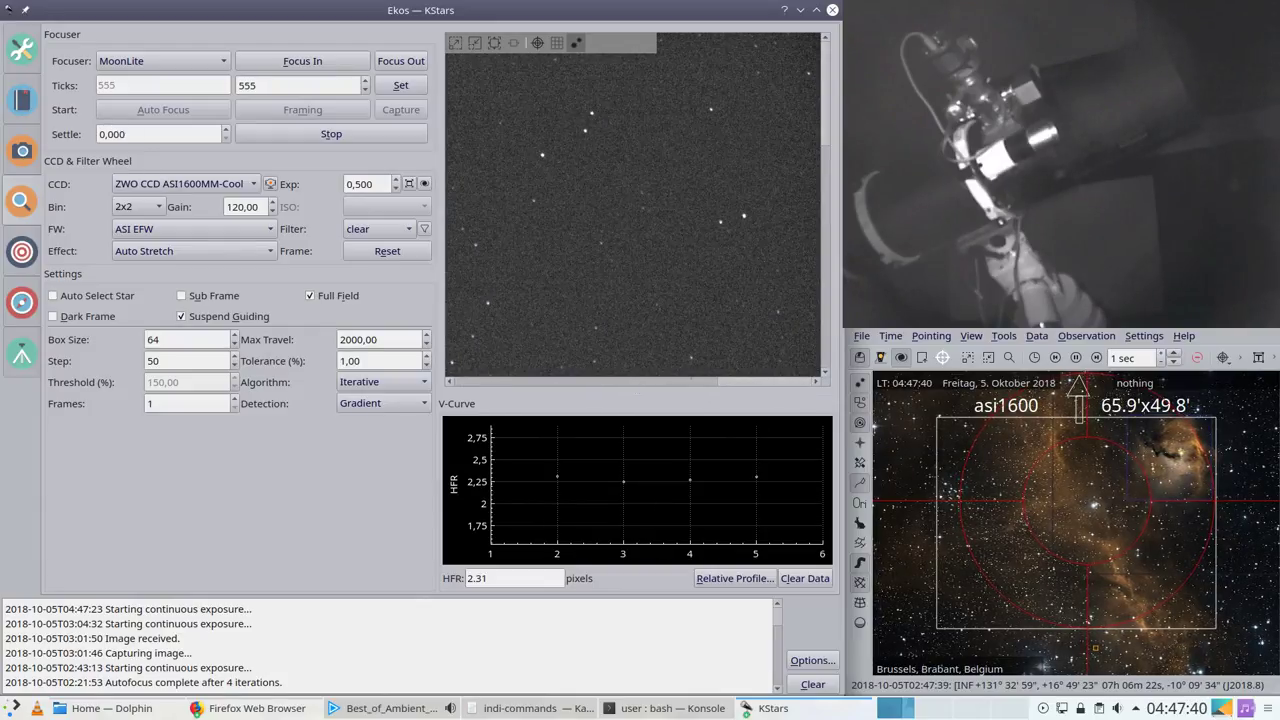
pyautogui.moveTo(826, 145); pyautogui.dragTo(823, 375)
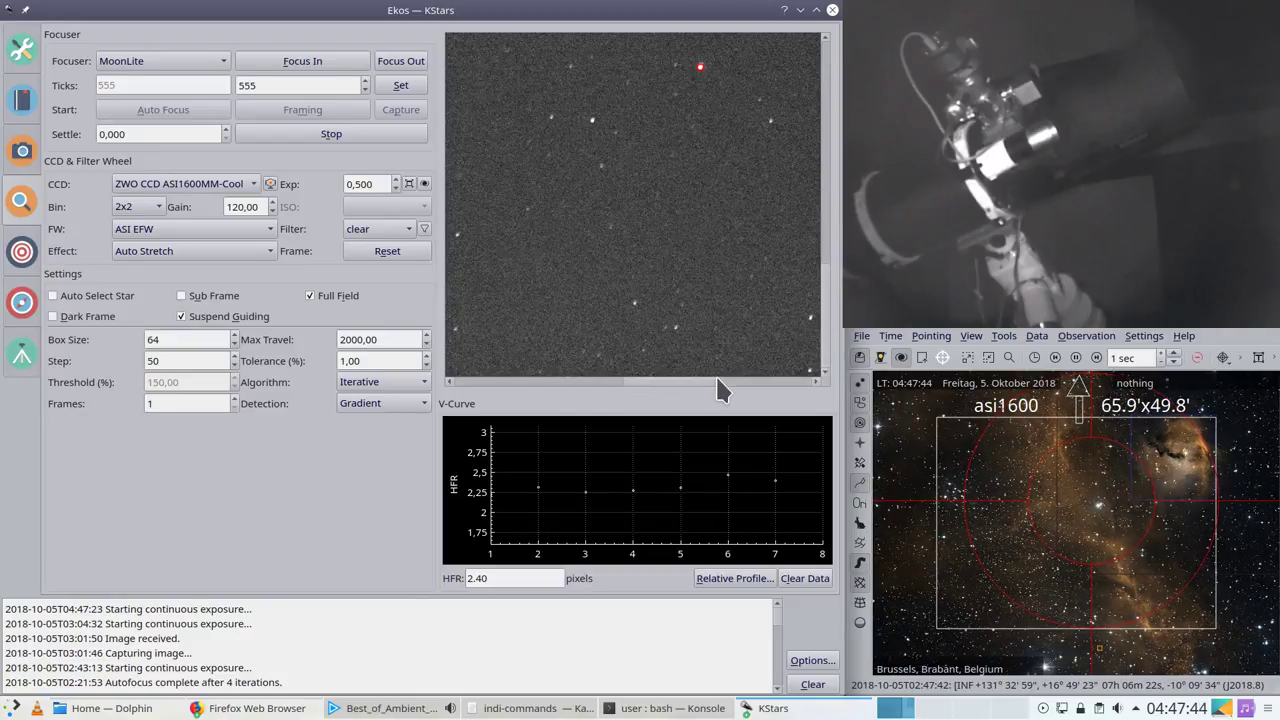
pyautogui.moveTo(658, 378); pyautogui.dragTo(471, 366)
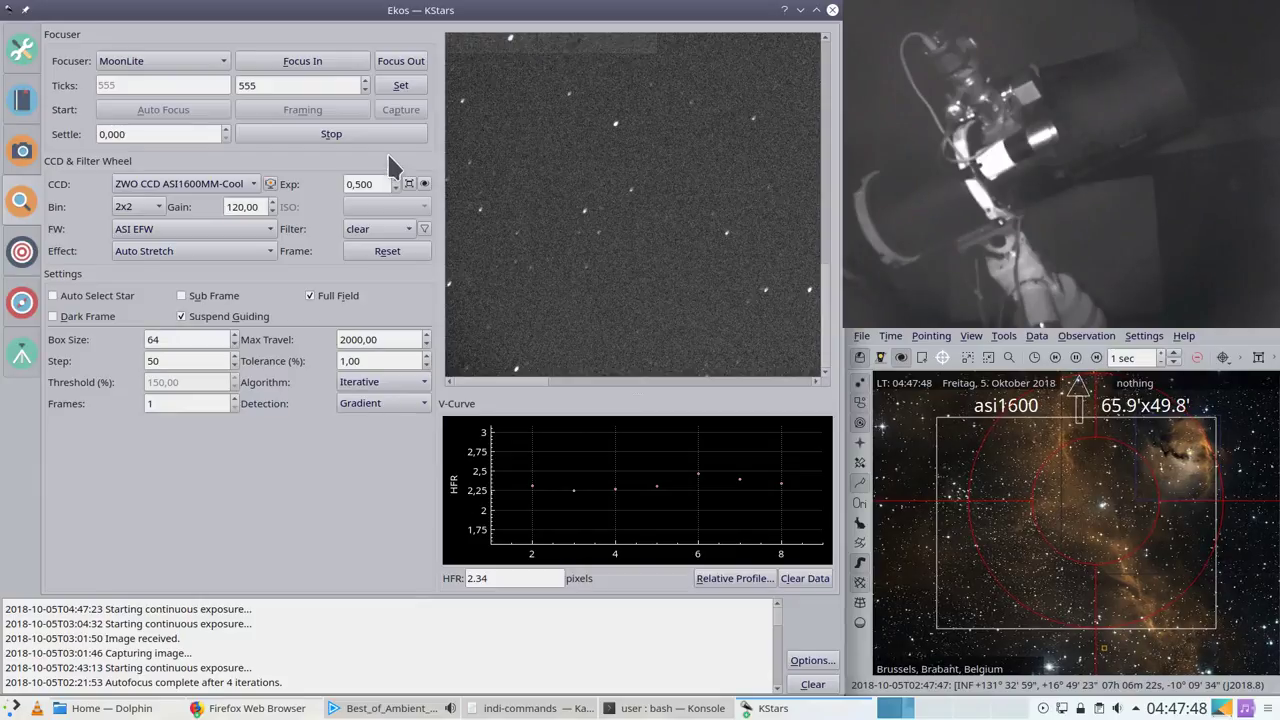
# Step: Move the MoonLite focuser to 540 ticks
pyautogui.click(299, 90)
pyautogui.press('BackSpace')
pyautogui.press('BackSpace')
pyautogui.write('40')
pyautogui.click(401, 86)
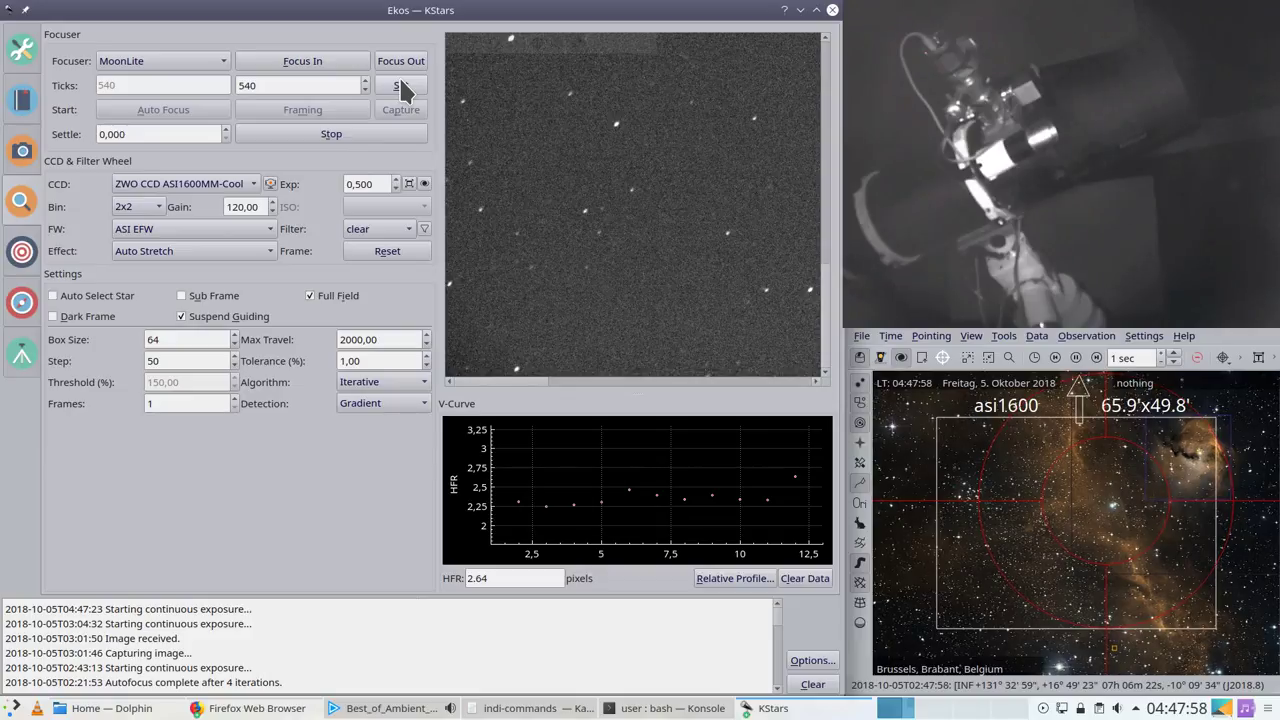
# Step: Move the focuser to 535 ticks and check the star shapes across the width of the frame
pyautogui.click(324, 90)
pyautogui.press('BackSpace')
pyautogui.press('BackSpace')
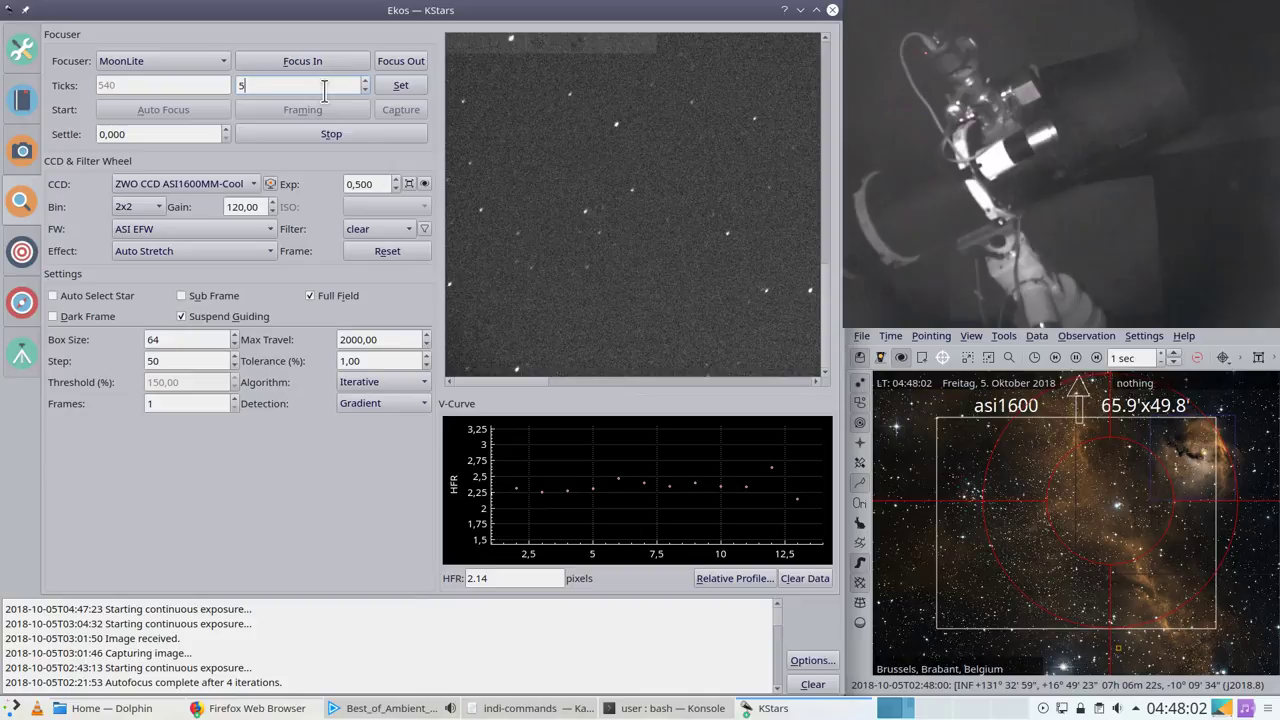
pyautogui.write('35')
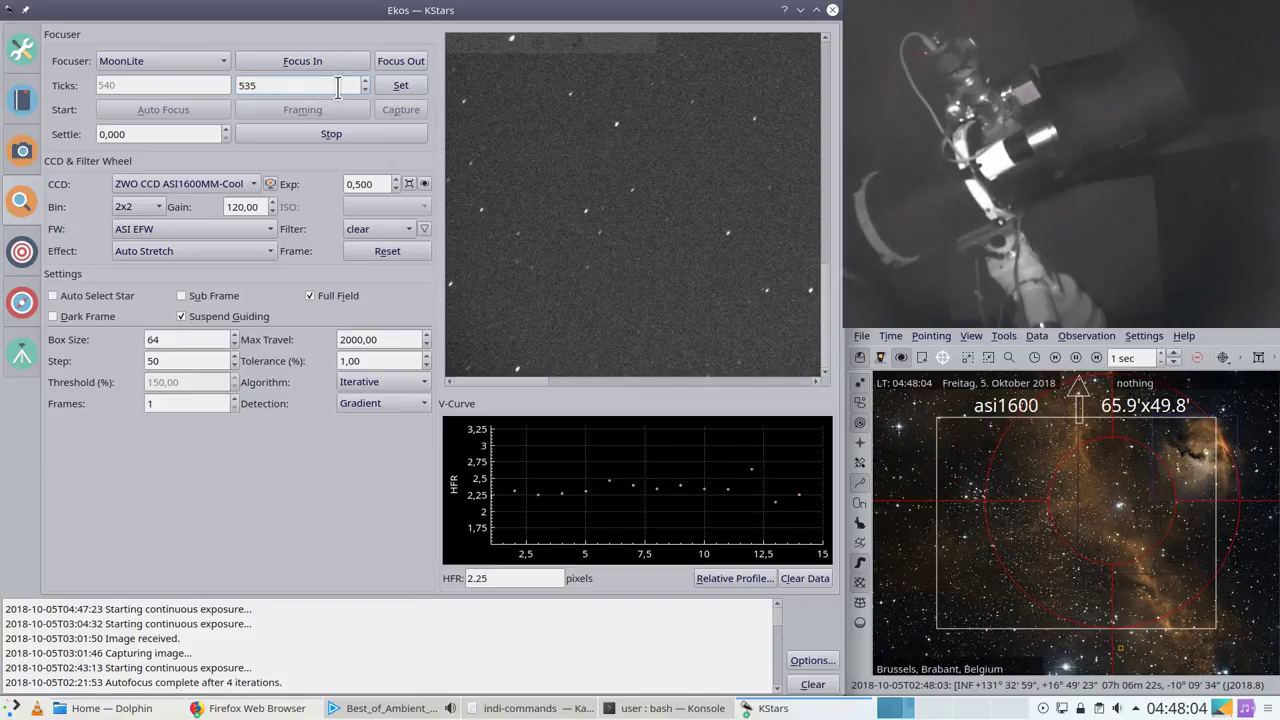
pyautogui.click(400, 86)
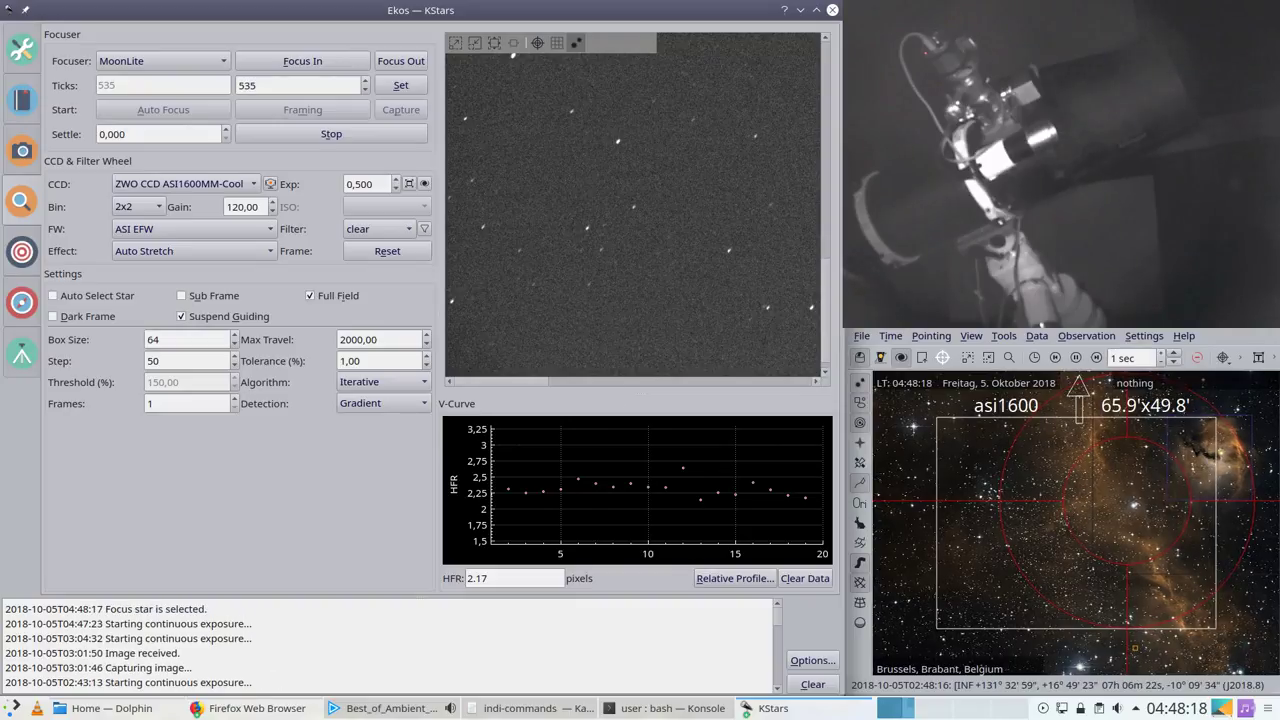
pyautogui.moveTo(531, 381); pyautogui.dragTo(833, 383)
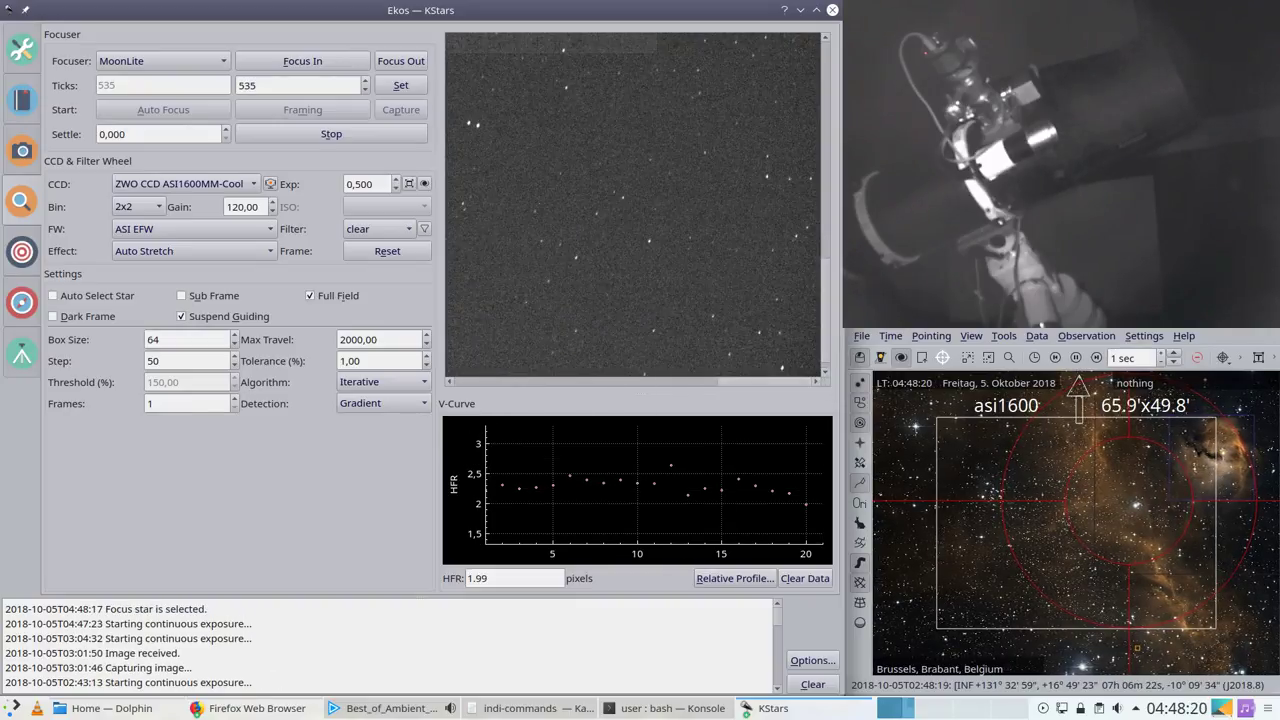
pyautogui.moveTo(825, 334)
pyautogui.mouseDown()
pyautogui.moveTo(820, 160)
pyautogui.moveTo(826, 345)
pyautogui.mouseUp()
pyautogui.moveTo(738, 384); pyautogui.dragTo(440, 381)
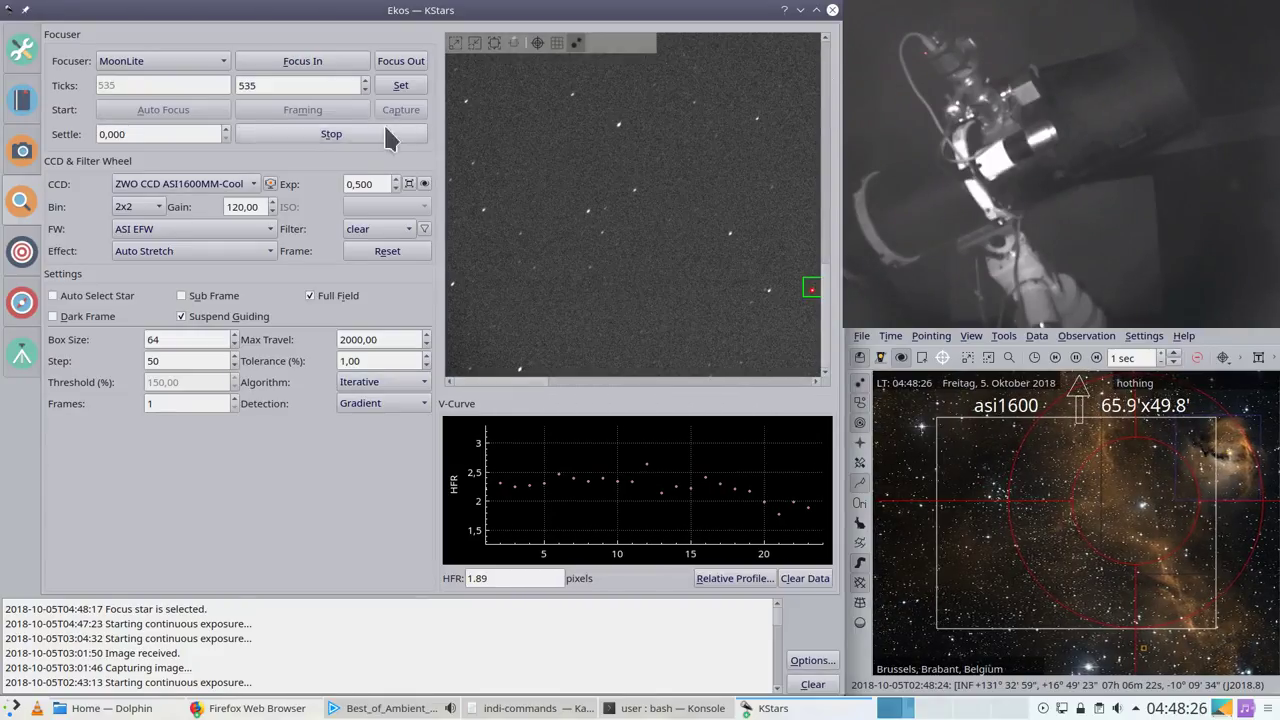
# Step: Move the focuser to 530 ticks, check the stars in the frame and stop the framing exposures
pyautogui.click(297, 85)
pyautogui.write('0')
pyautogui.click(396, 87)
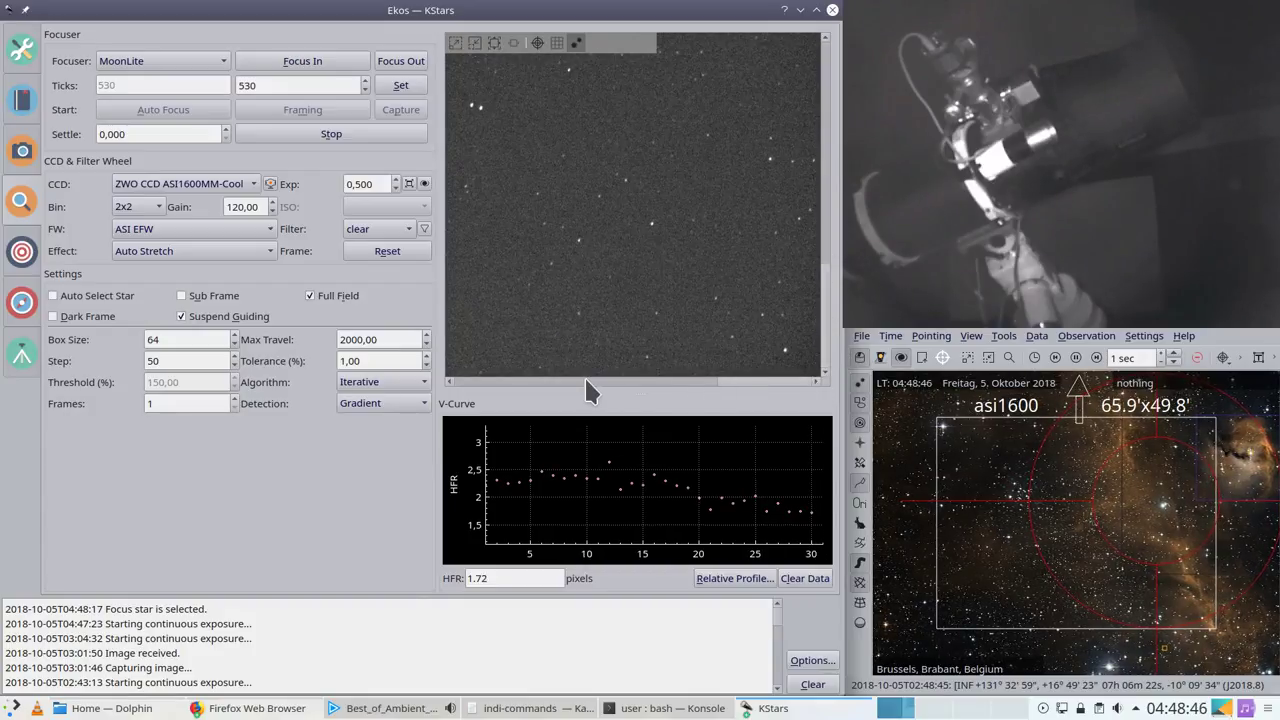
pyautogui.moveTo(643, 386); pyautogui.dragTo(571, 385)
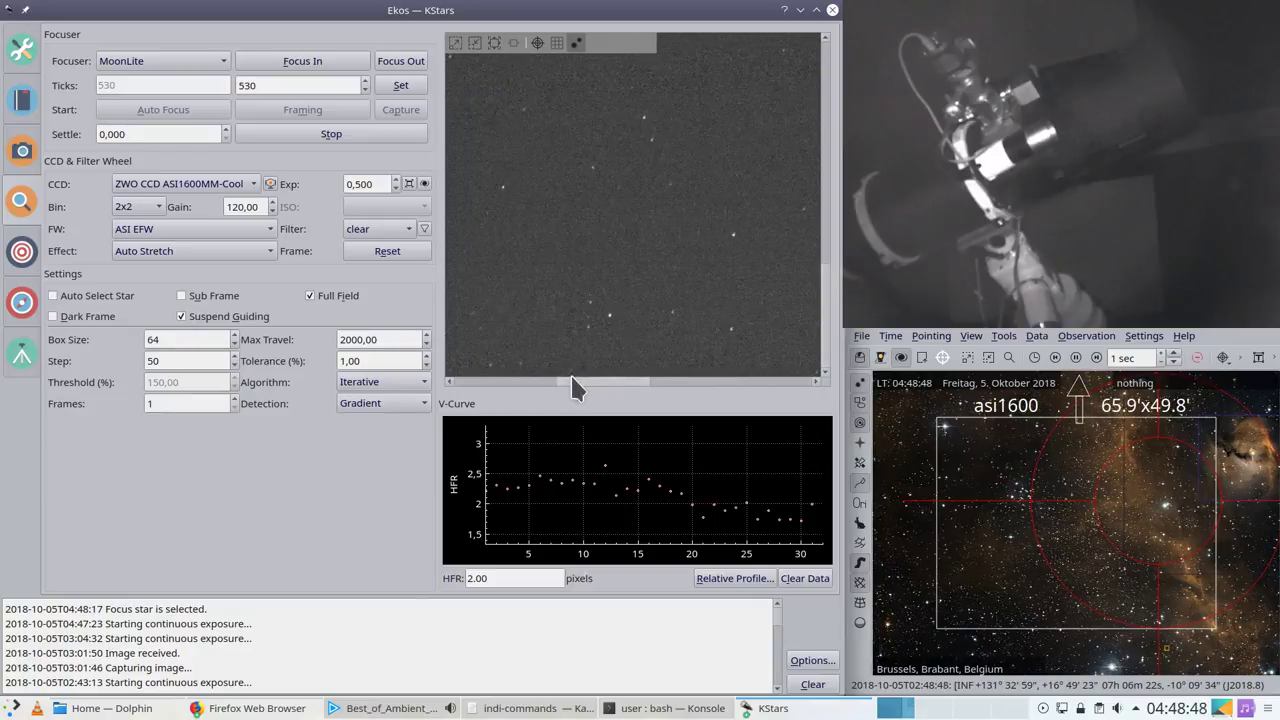
pyautogui.click(296, 130)
# Step: Remove both completed jobs, OIII and SII, from the capture sequence queue
pyautogui.click(22, 150)
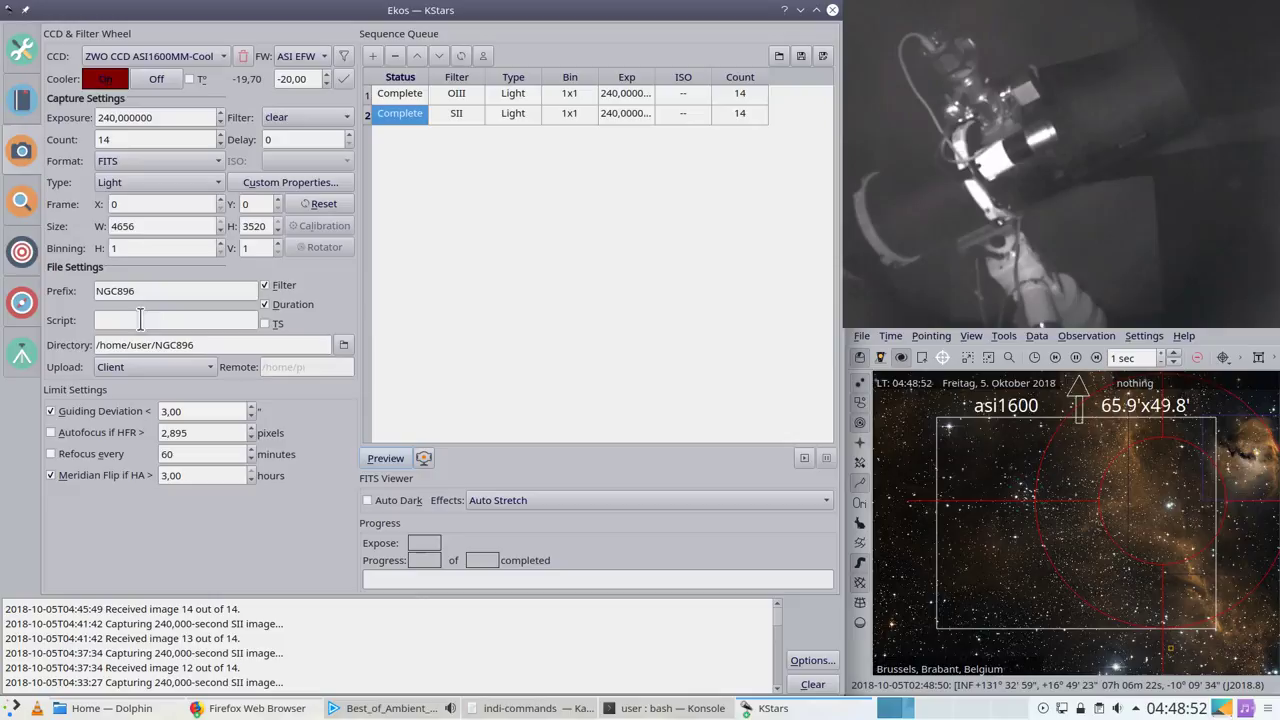
pyautogui.click(395, 56)
pyautogui.click(397, 56)
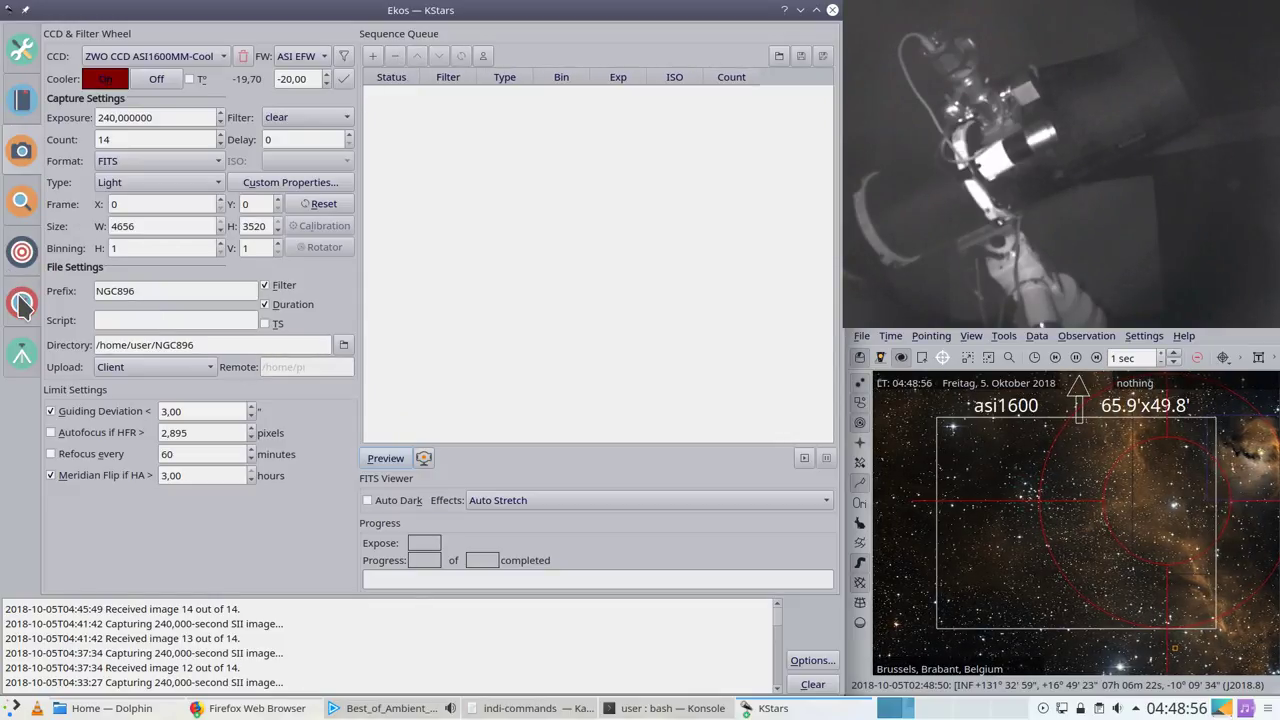
# Step: Run Capture & Solve in the alignment module with Slew to Target as the solver action
pyautogui.click(22, 251)
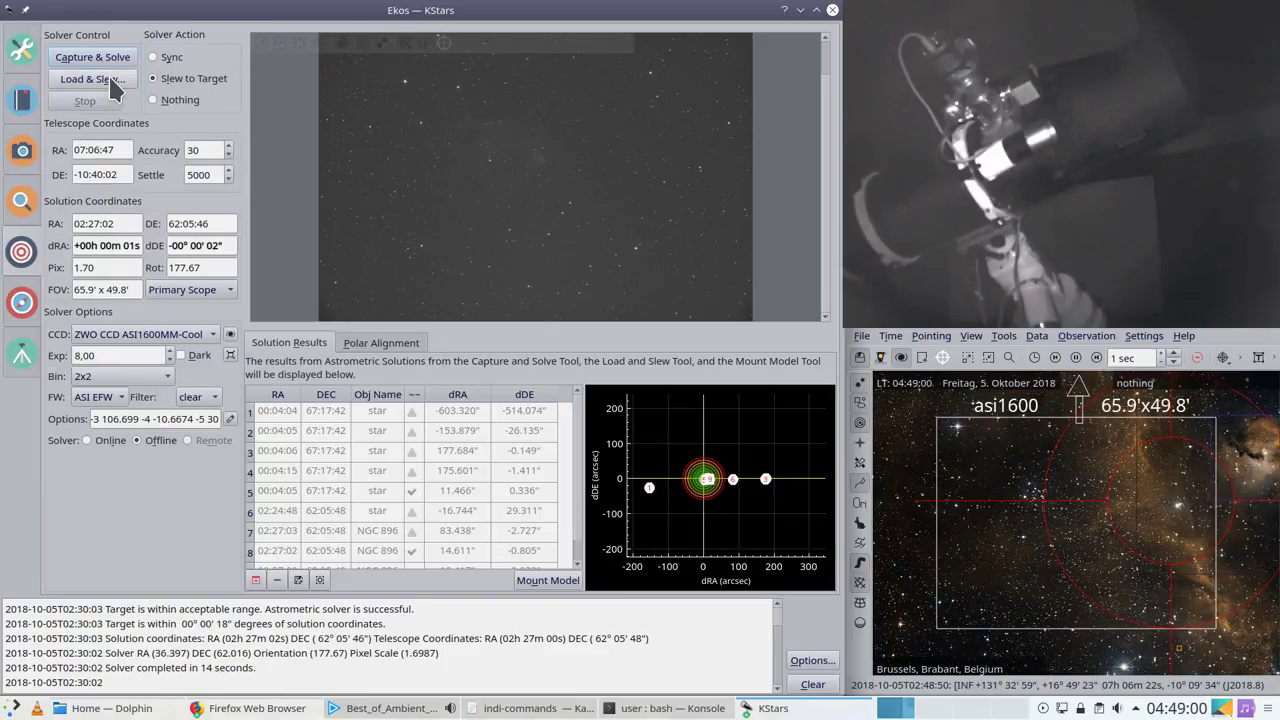
pyautogui.moveTo(1146, 496); pyautogui.dragTo(1082, 533)
pyautogui.rightClick(1082, 533)
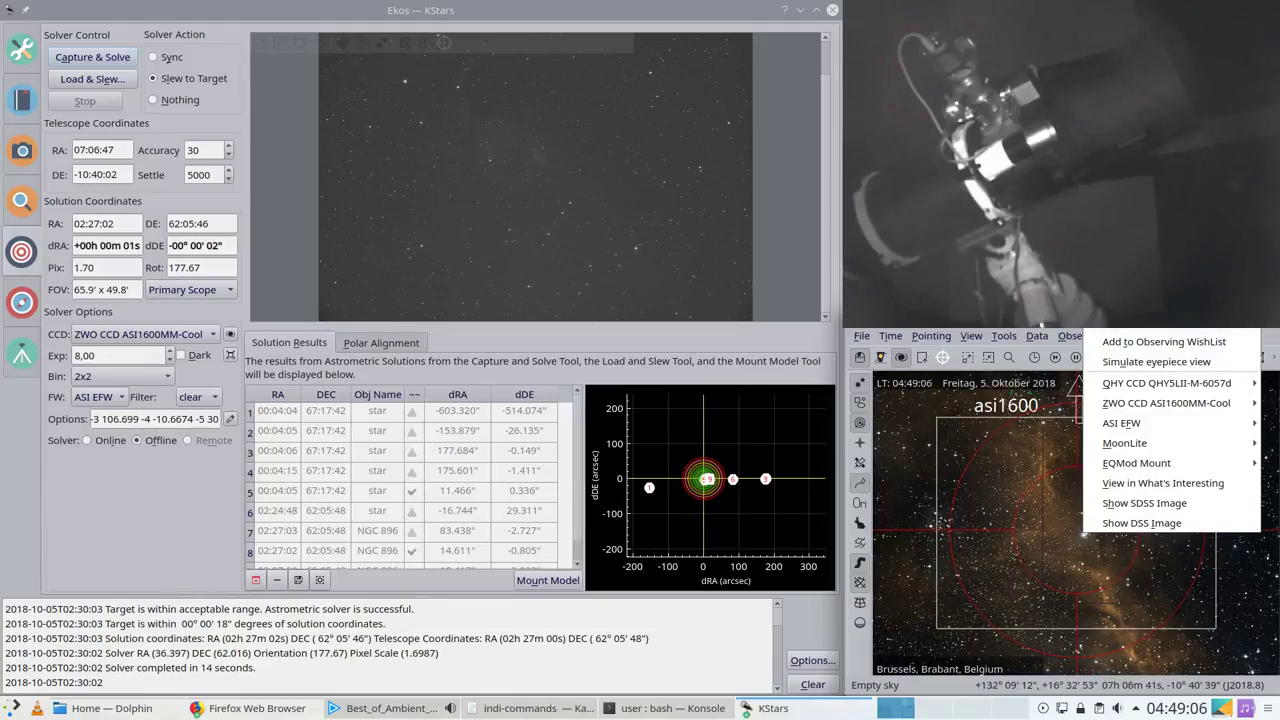
pyautogui.press('Escape')
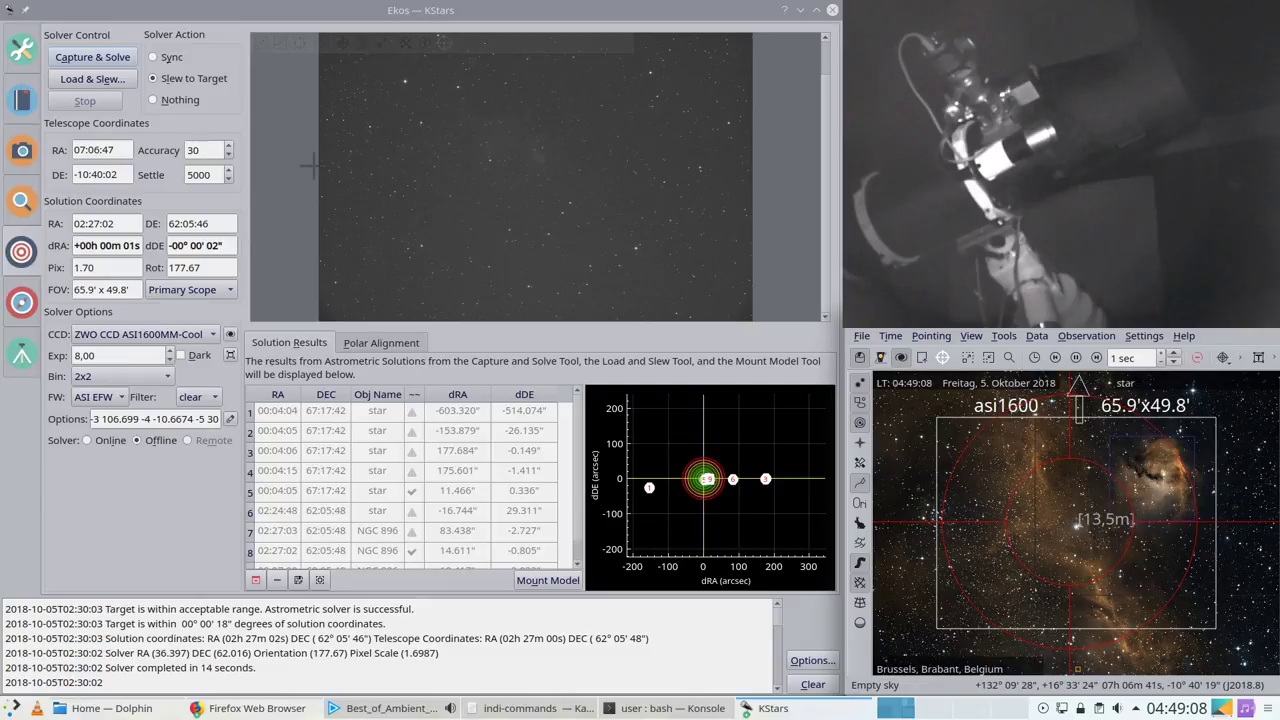
pyautogui.click(21, 151)
pyautogui.click(21, 104)
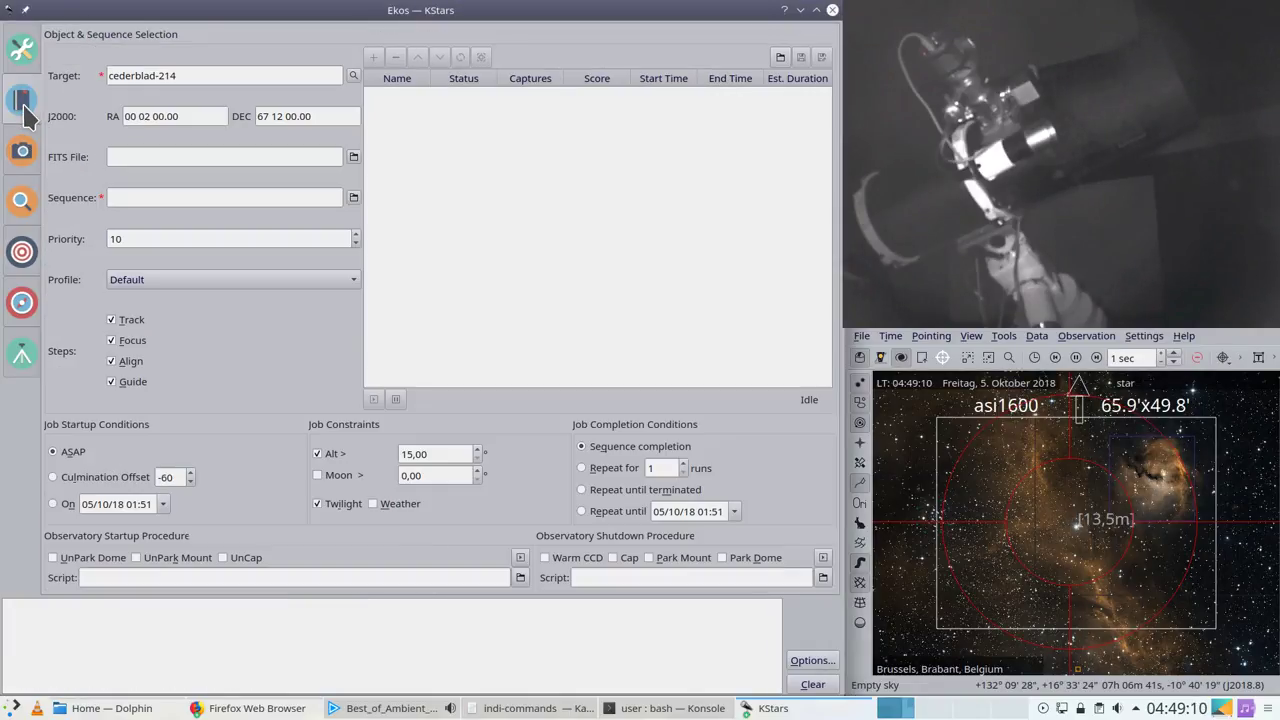
pyautogui.click(14, 204)
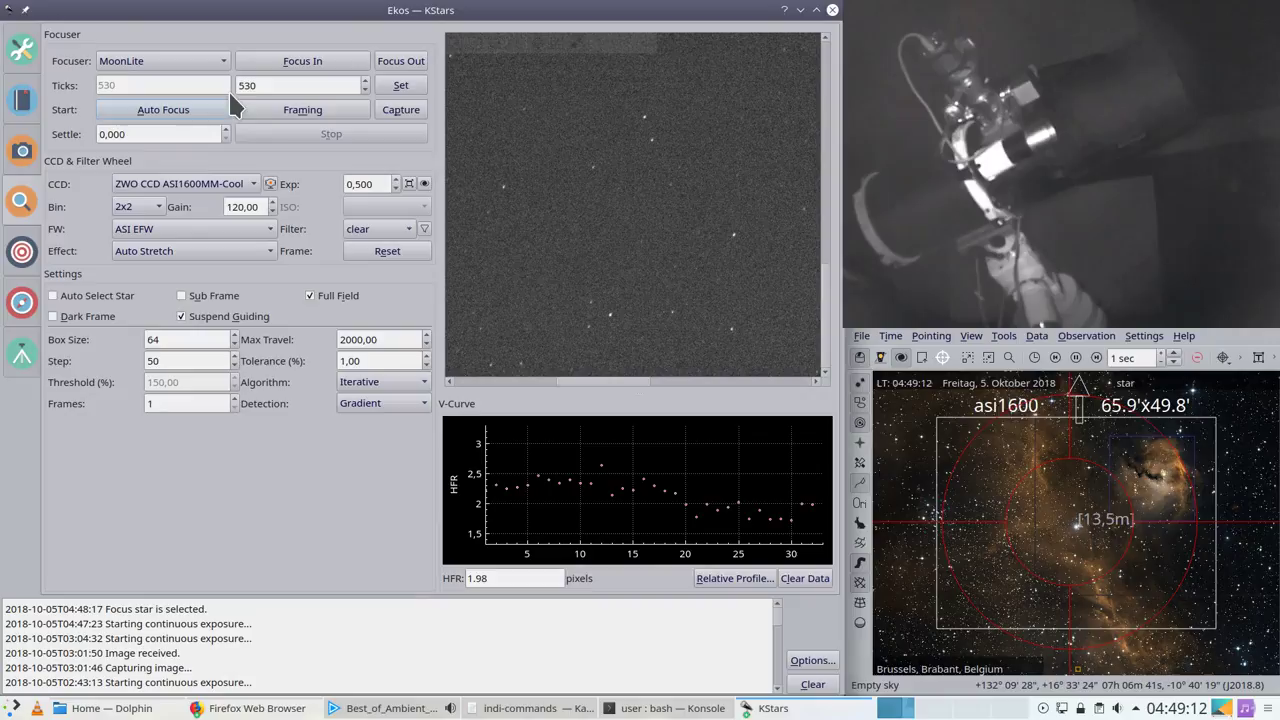
pyautogui.click(21, 251)
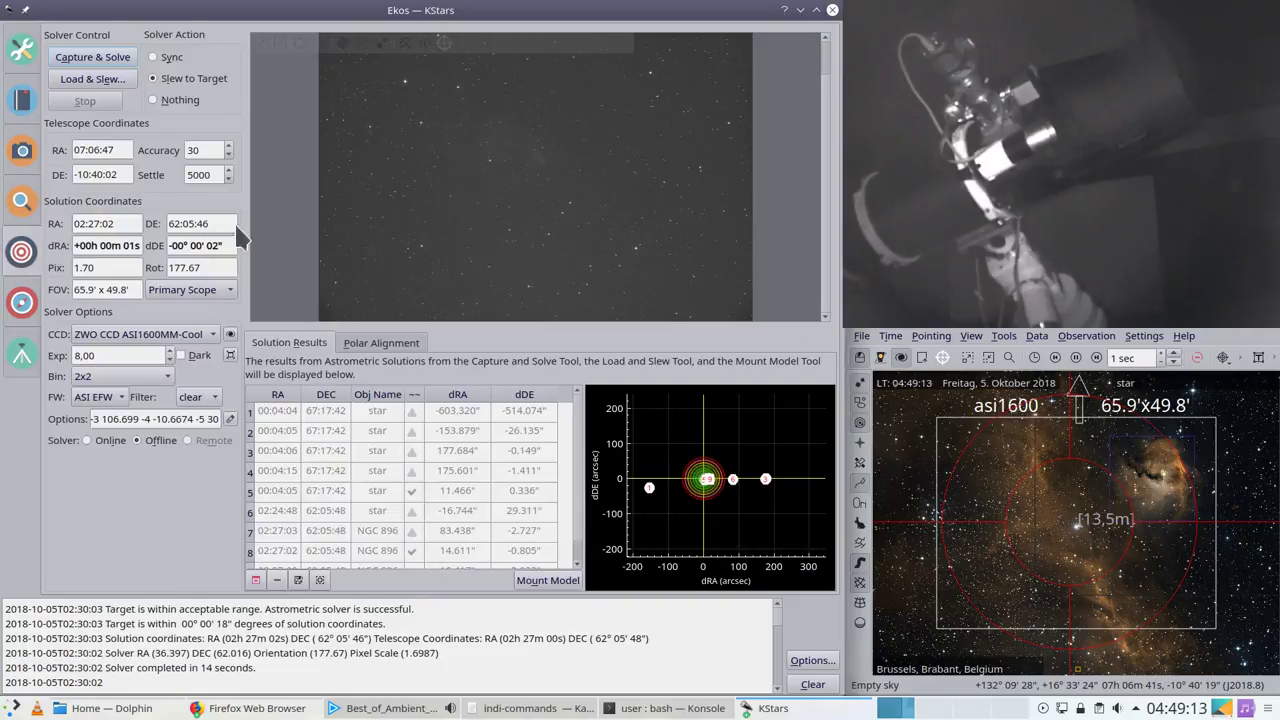
pyautogui.click(100, 57)
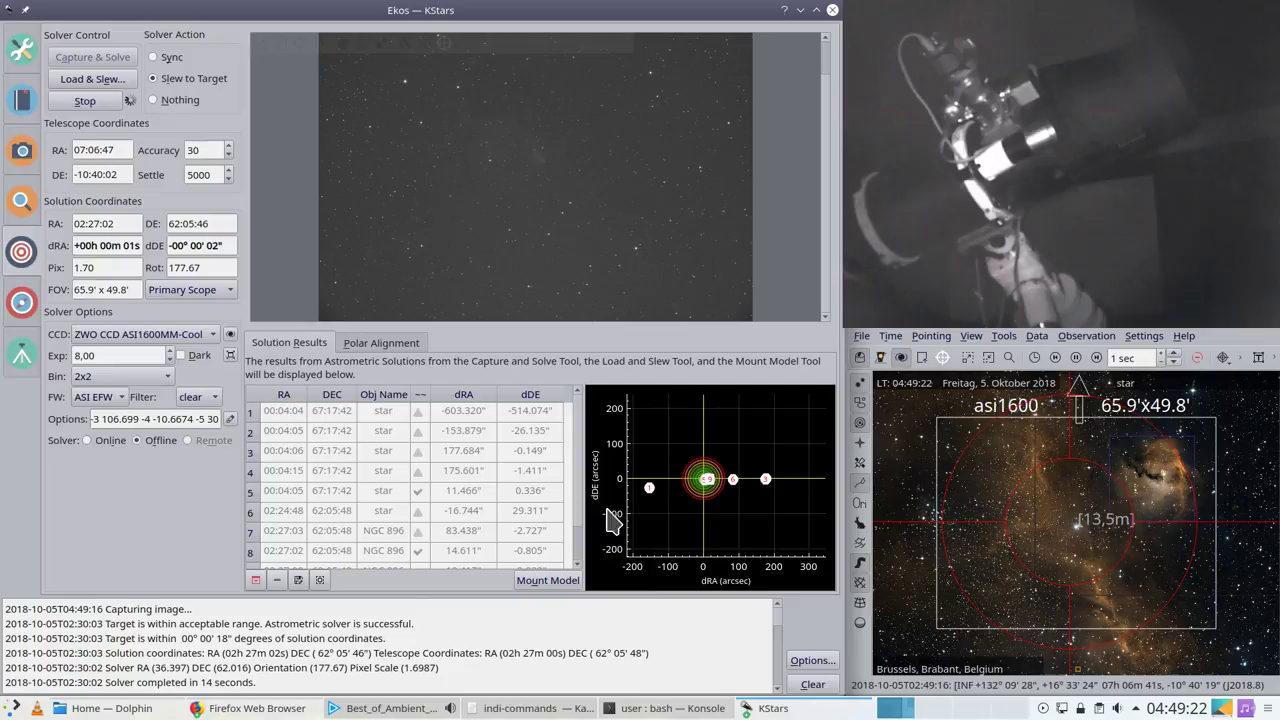
# Step: Check the EQMod Mount's alignment data in the INDI Control Panel and return to the Ekos alignment window
pyautogui.click(766, 710)
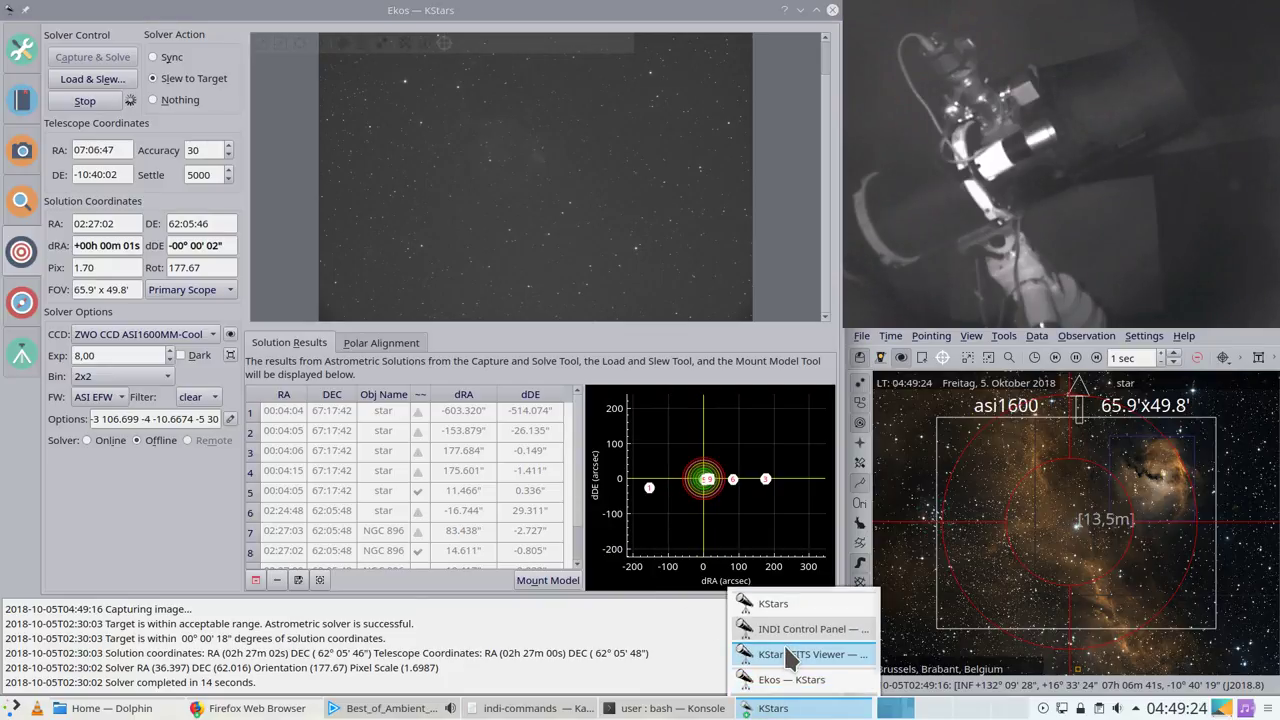
pyautogui.click(783, 630)
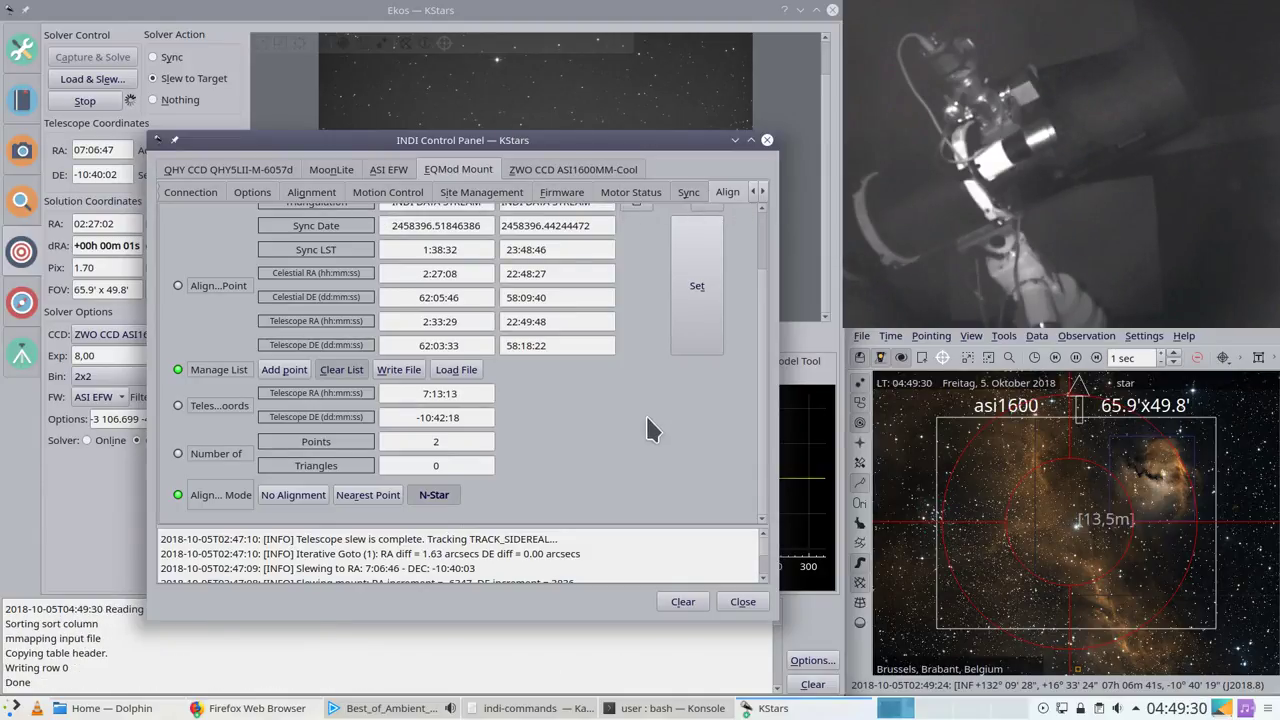
pyautogui.click(51, 614)
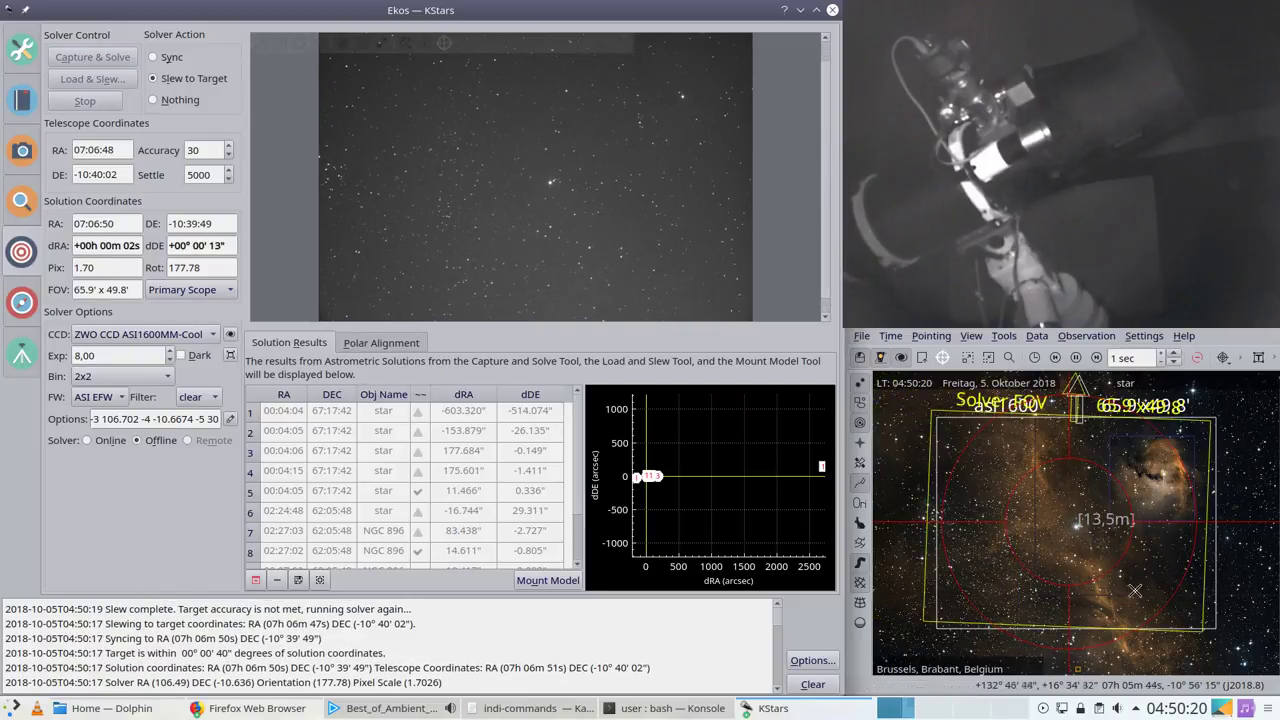
# Step: Make the EQMod Mount track the adjusted framing position near 07h 06m 09s, -10° 40' 24" on the sky map
pyautogui.rightClick(1110, 522)
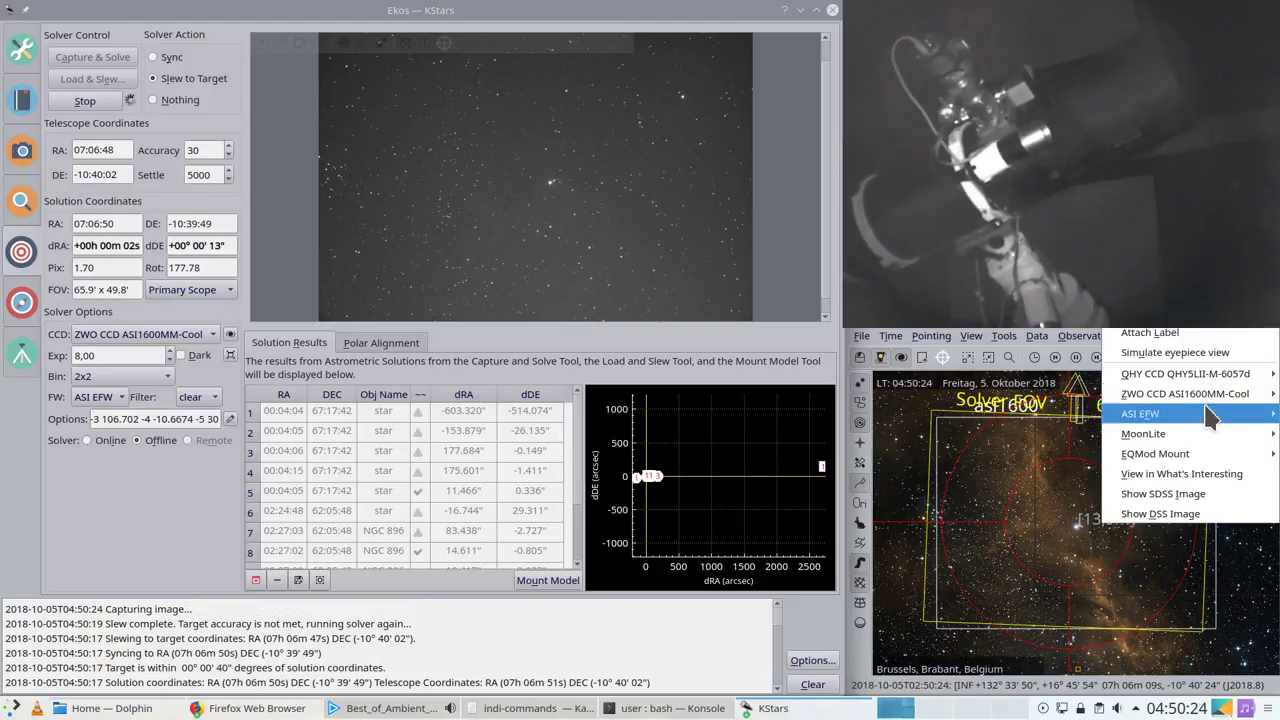
pyautogui.moveTo(1155, 453)
pyautogui.click(1030, 495)
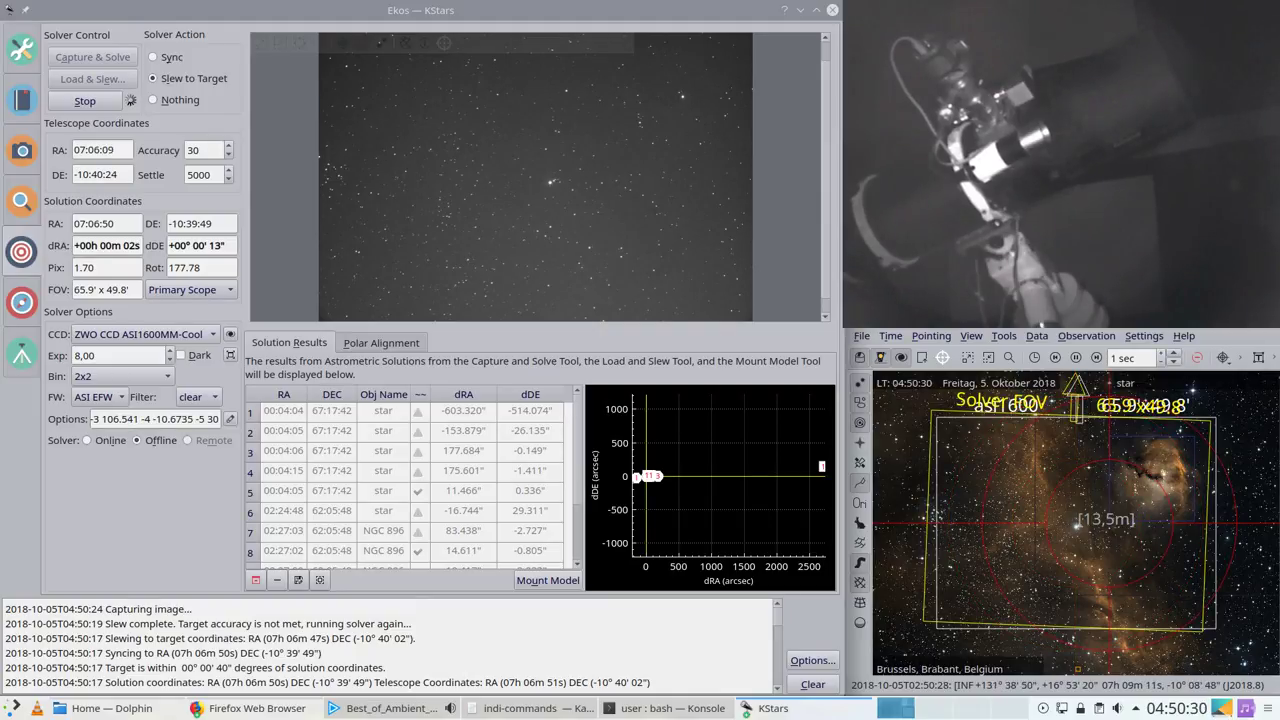
# Step: Abort the running solve, restart Capture & Solve for the new position and compare the solver FOV with the nebula
pyautogui.click(90, 101)
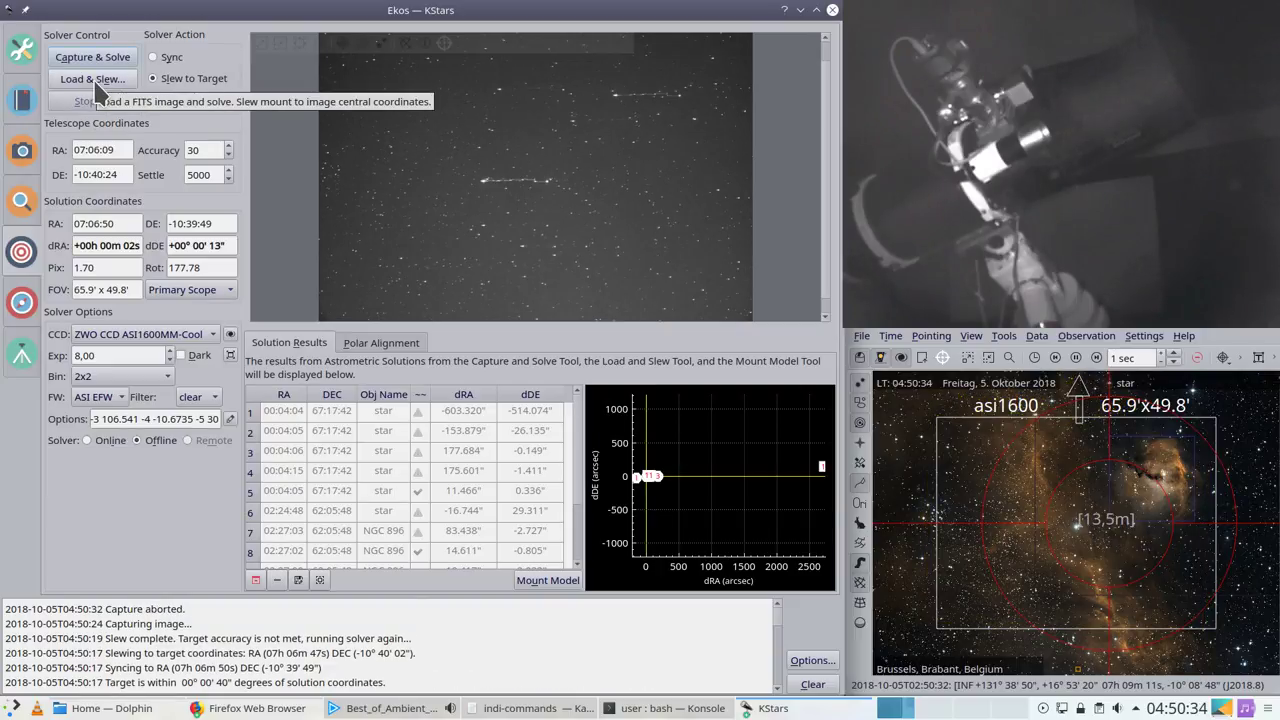
pyautogui.click(92, 58)
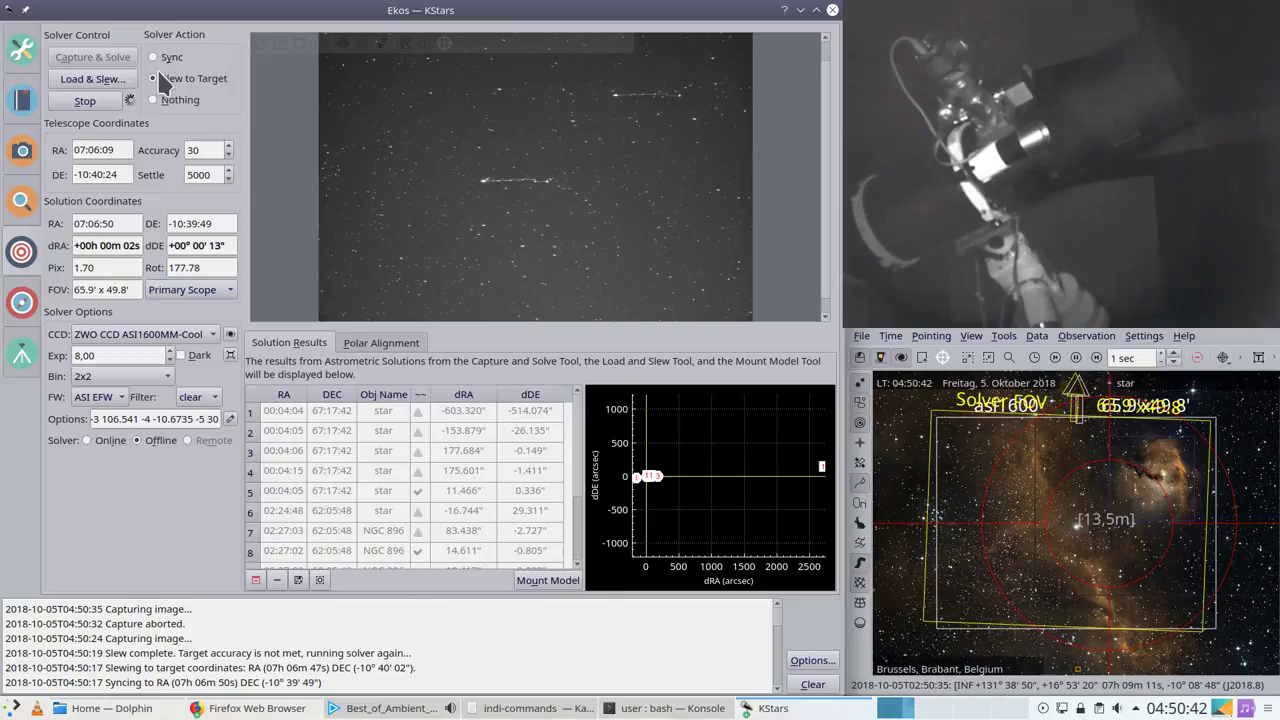
pyautogui.rightClick(1112, 533)
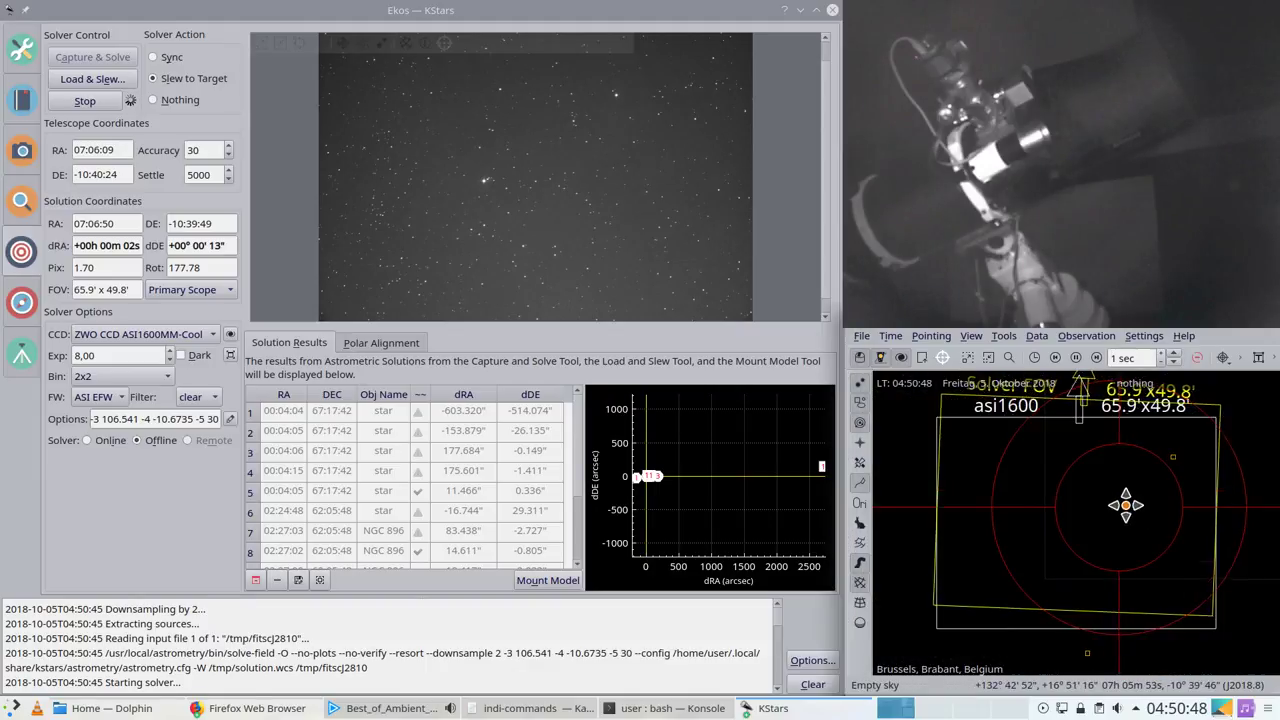
pyautogui.rightClick(1080, 515)
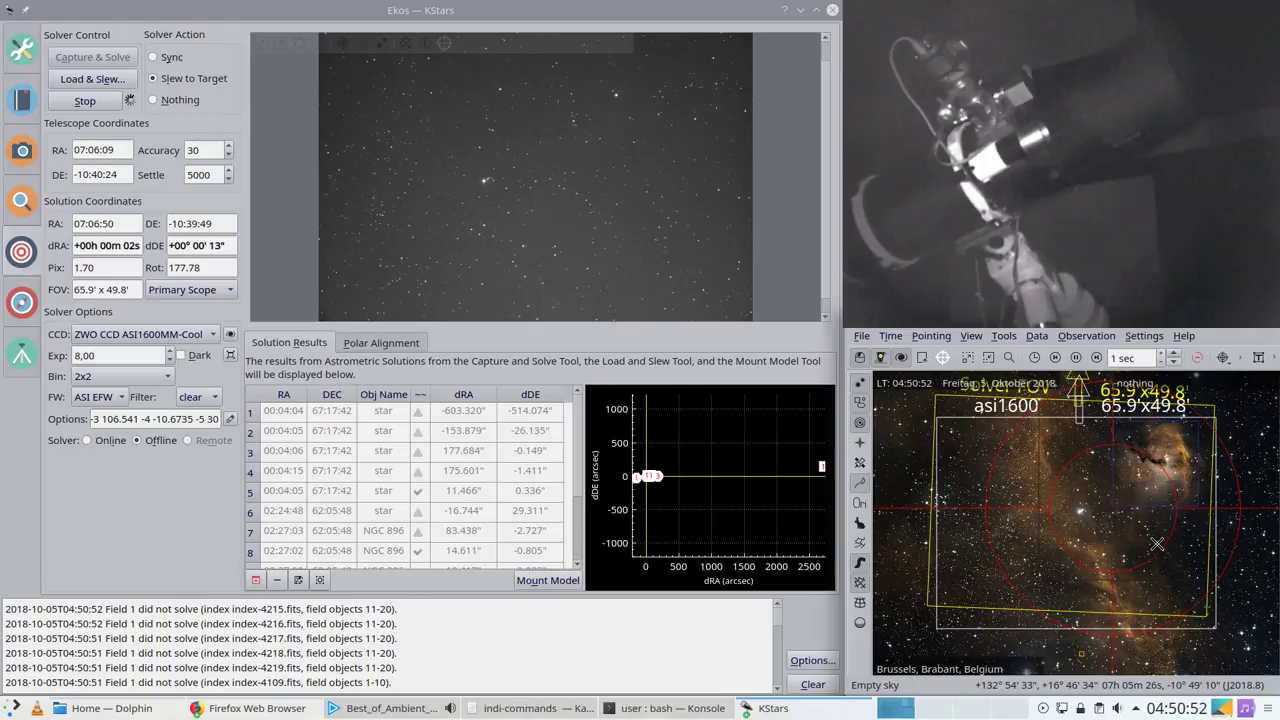
pyautogui.rightClick(1175, 543)
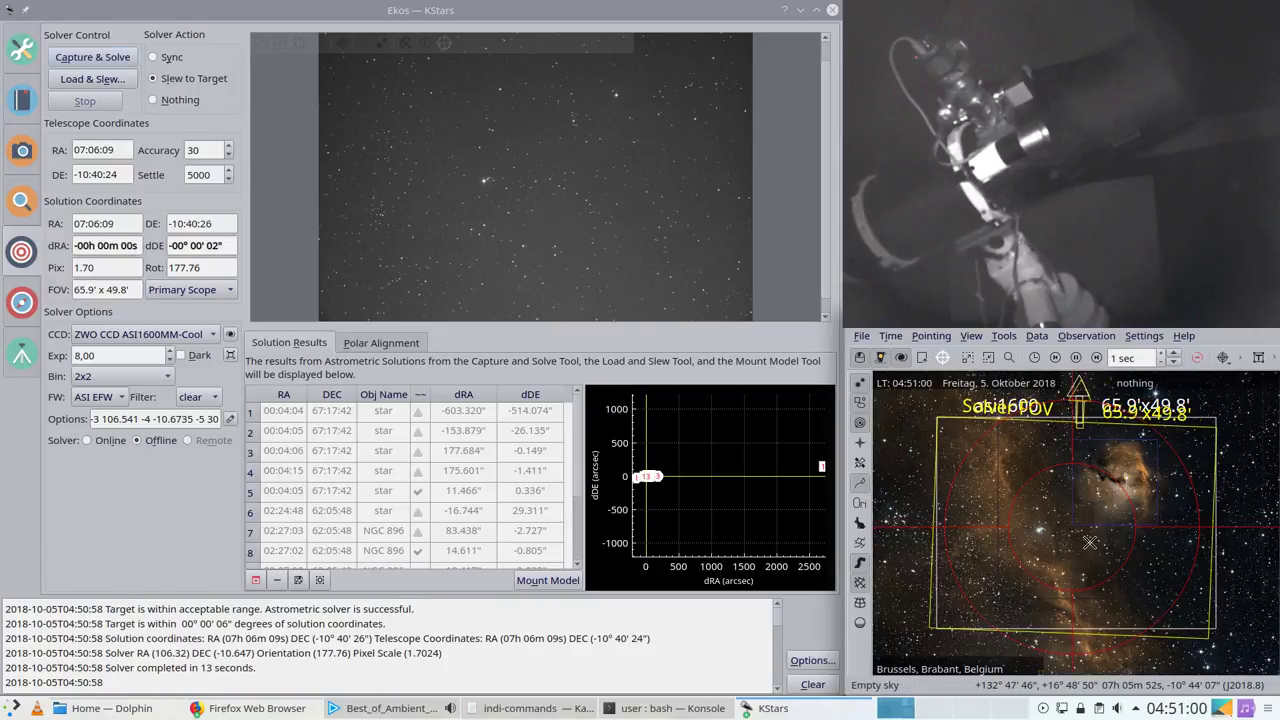
pyautogui.rightClick(1085, 532)
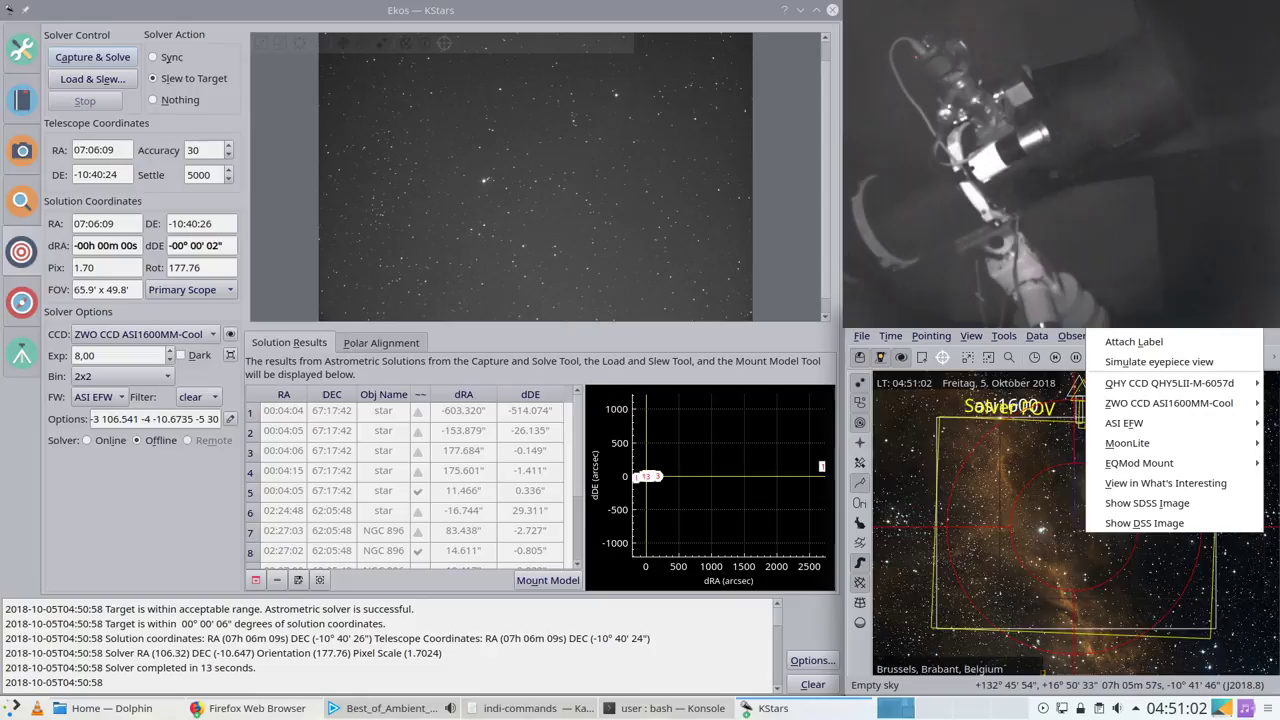
pyautogui.click(1058, 505)
pyautogui.rightClick(1158, 510)
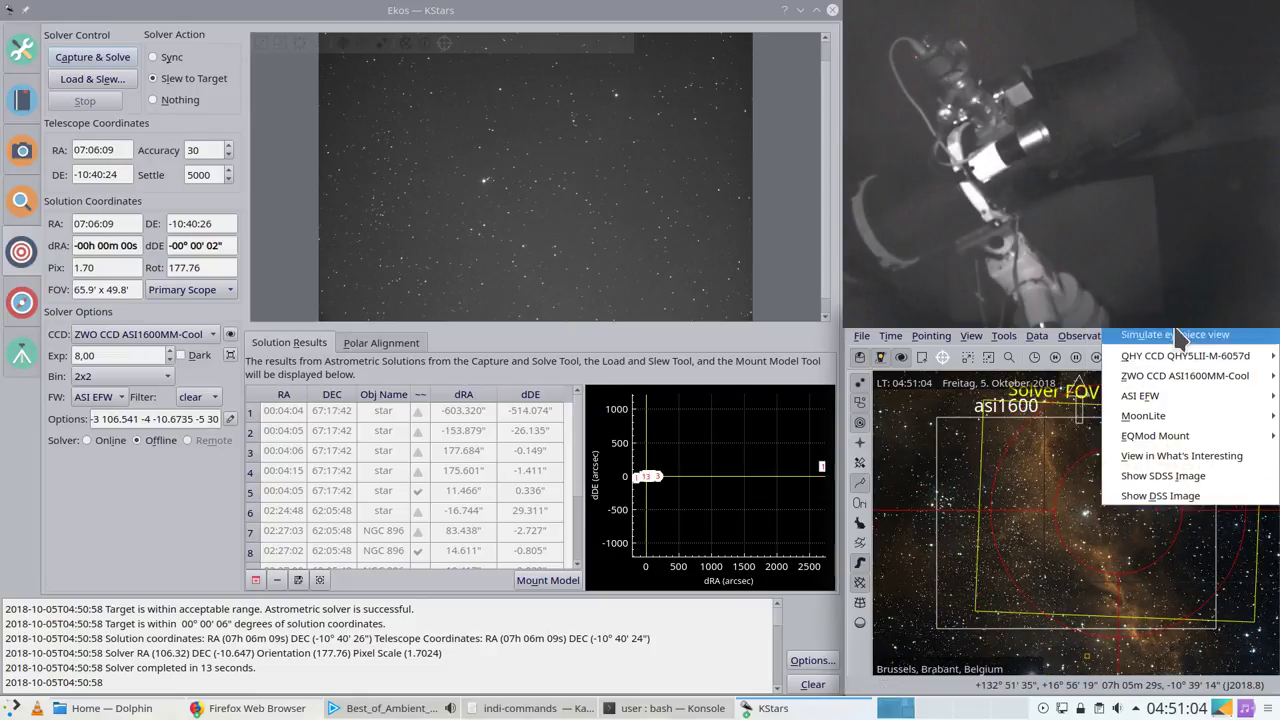
pyautogui.press('Escape')
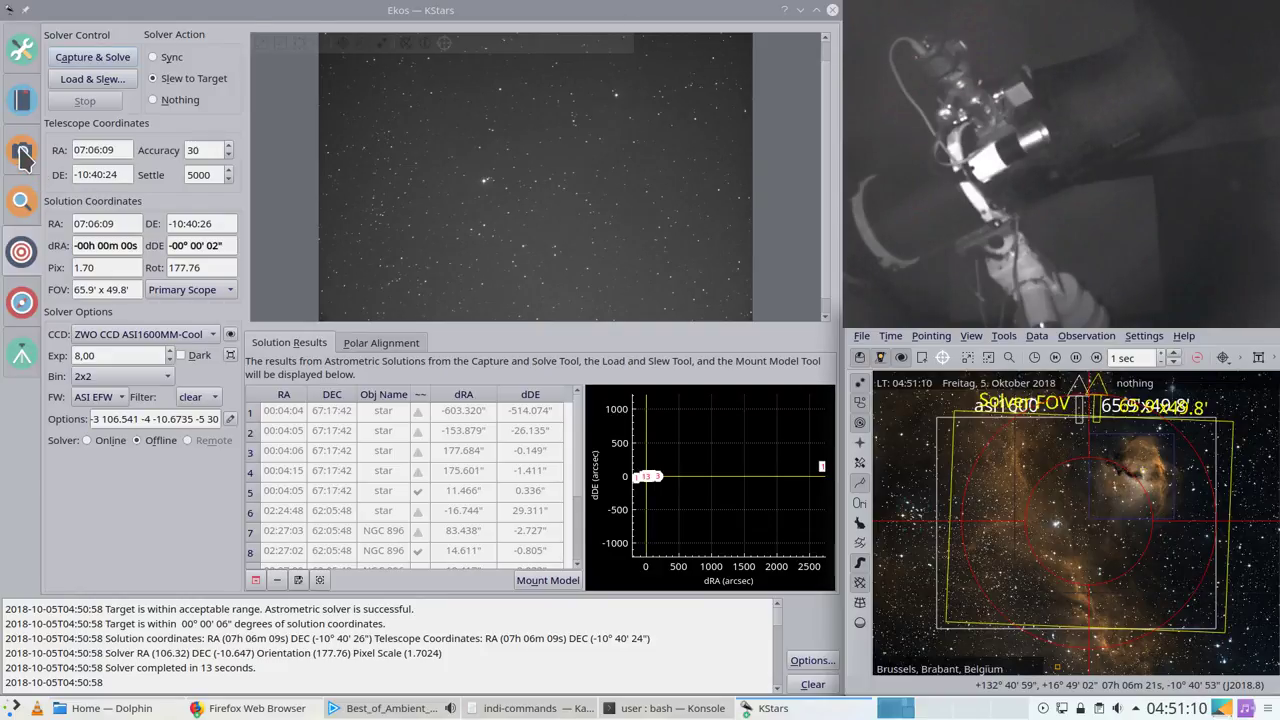
# Step: Clear the guider's old calibration, restart autoguiding with the QHY5LII guide camera and watch the drift graph
pyautogui.click(23, 302)
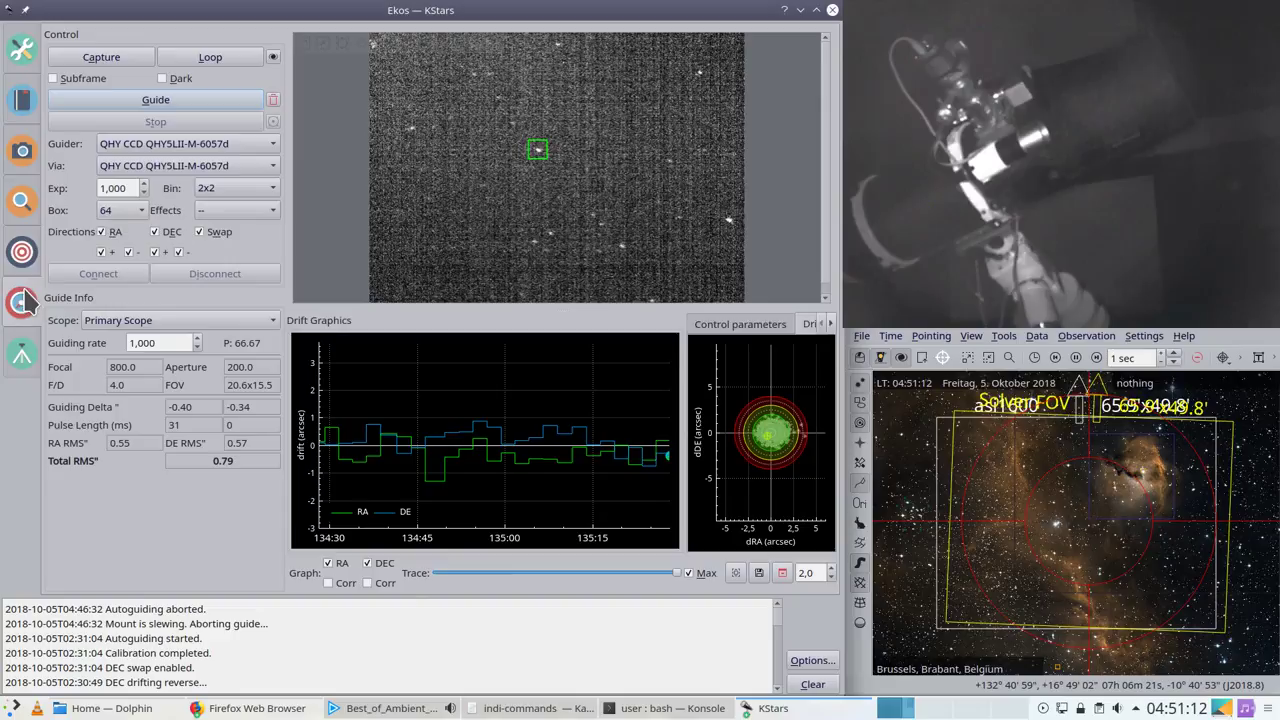
pyautogui.click(155, 101)
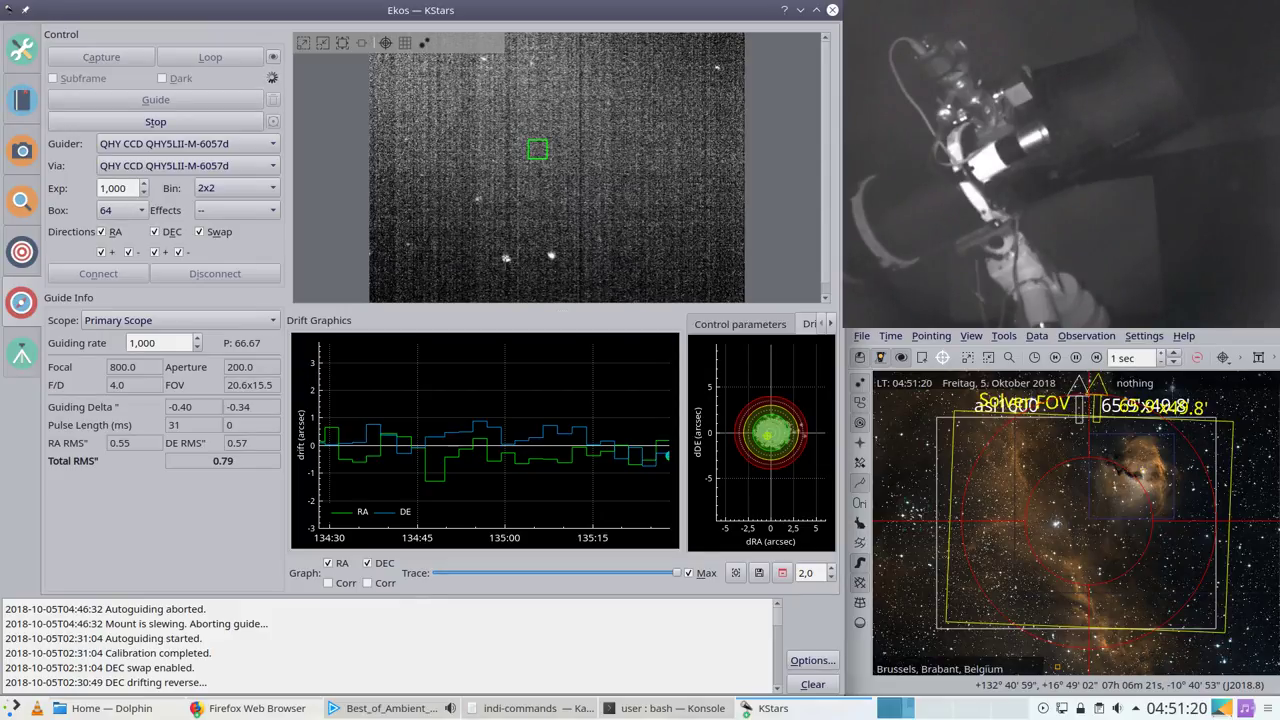
pyautogui.click(158, 122)
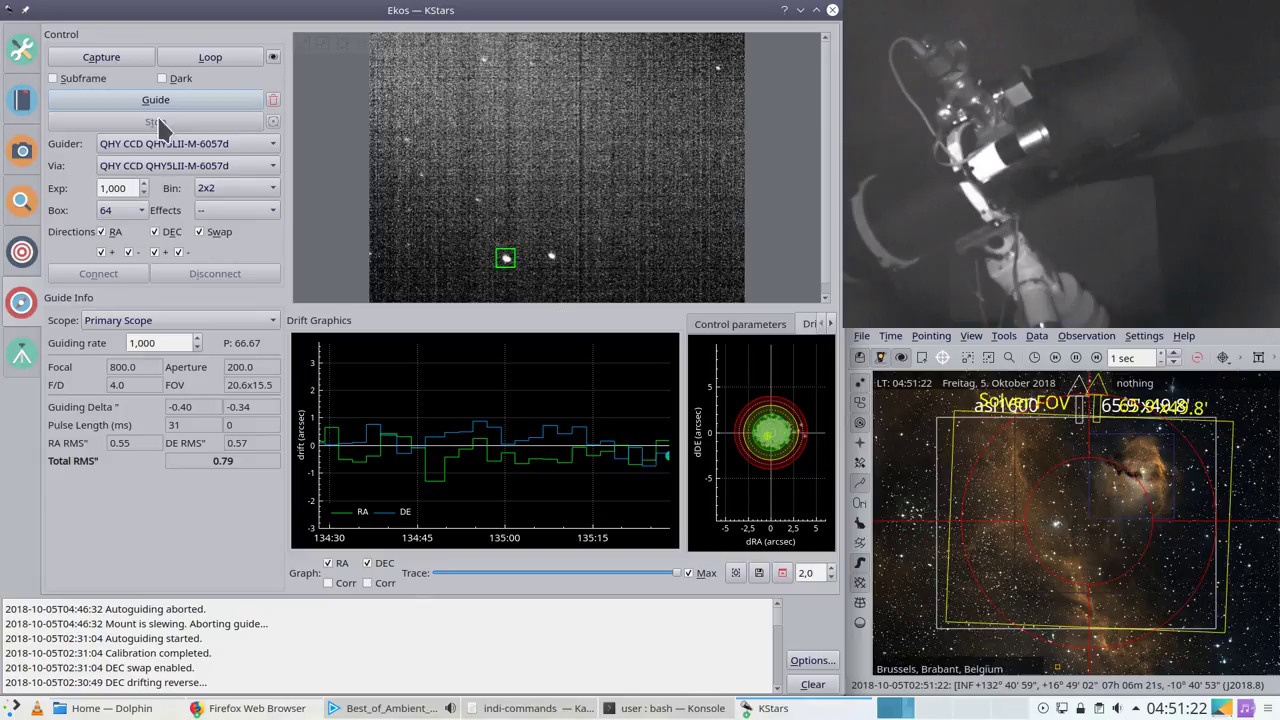
pyautogui.click(273, 99)
pyautogui.click(212, 100)
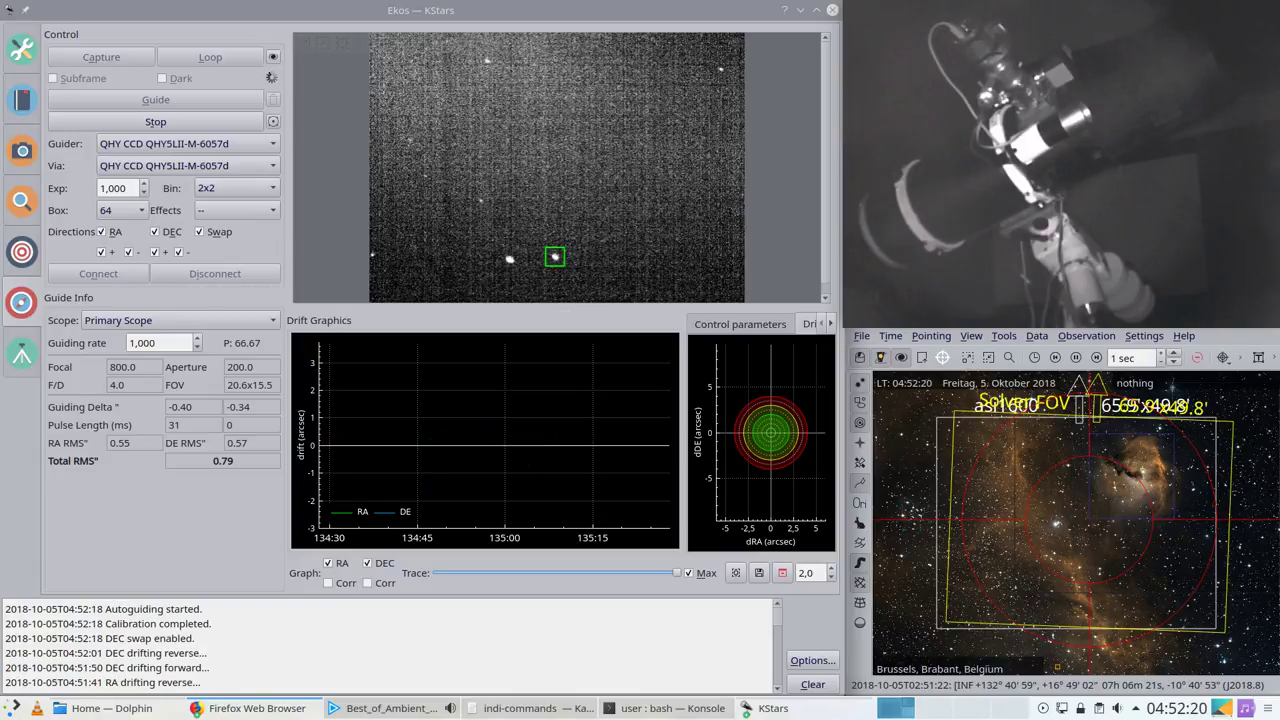
pyautogui.moveTo(463, 146)
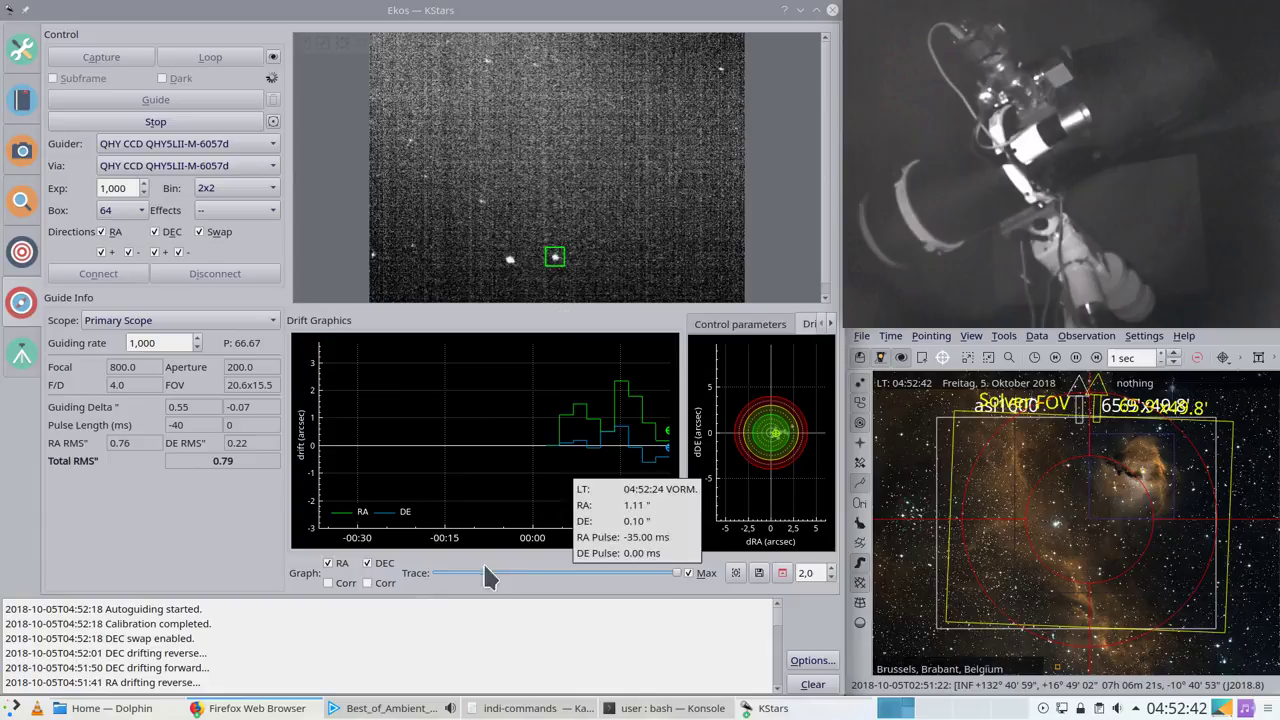
pyautogui.moveTo(372, 708)
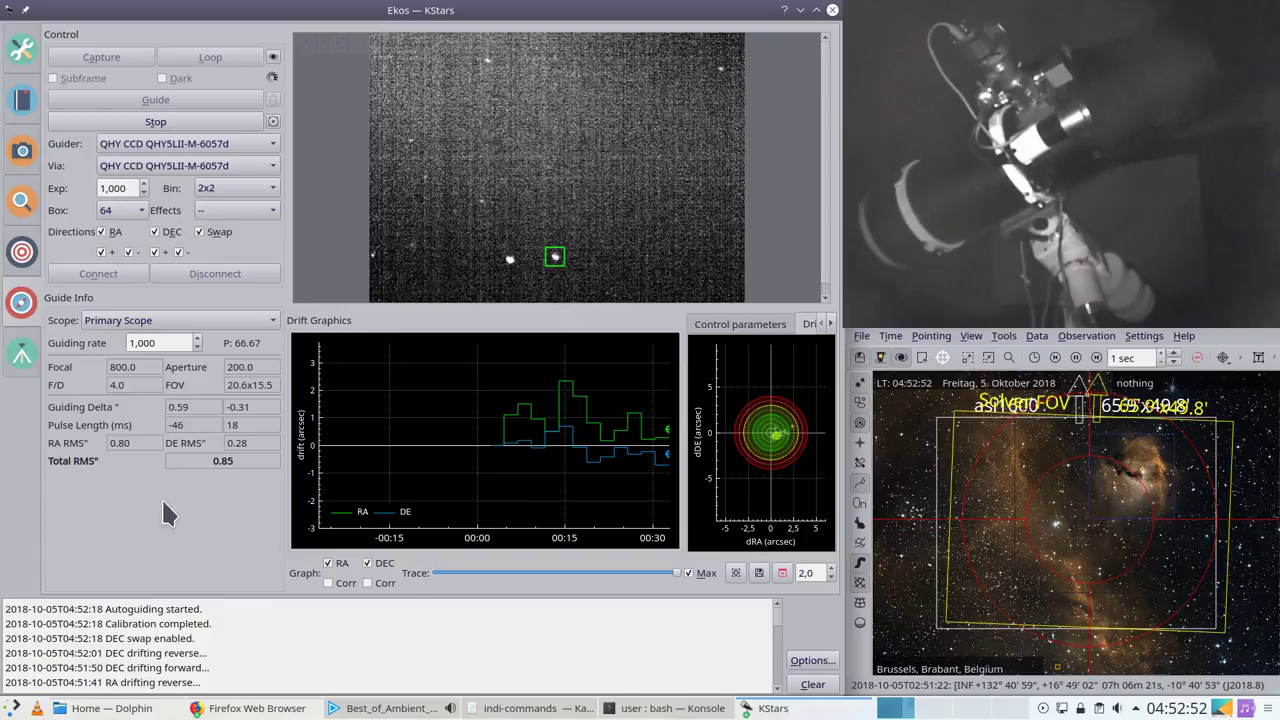
# Step: Set the image count to 1 in the ASI1600MM-Cool capture settings
pyautogui.click(22, 203)
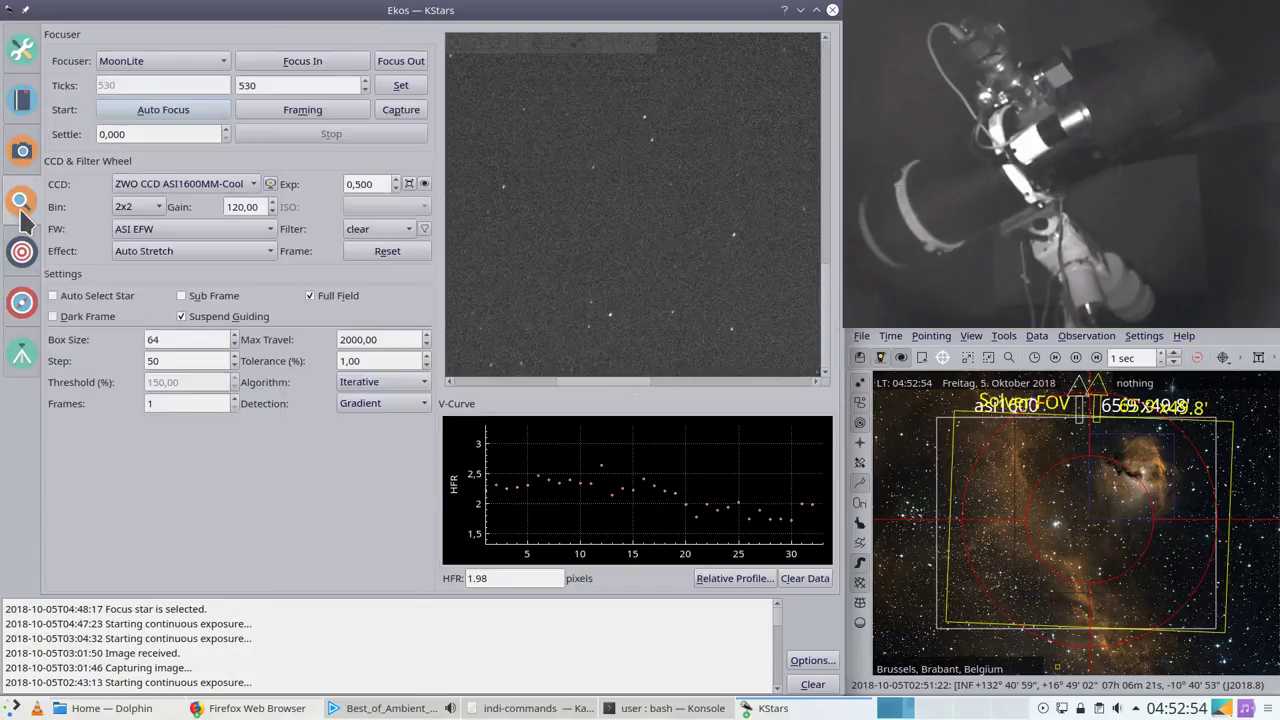
pyautogui.click(22, 158)
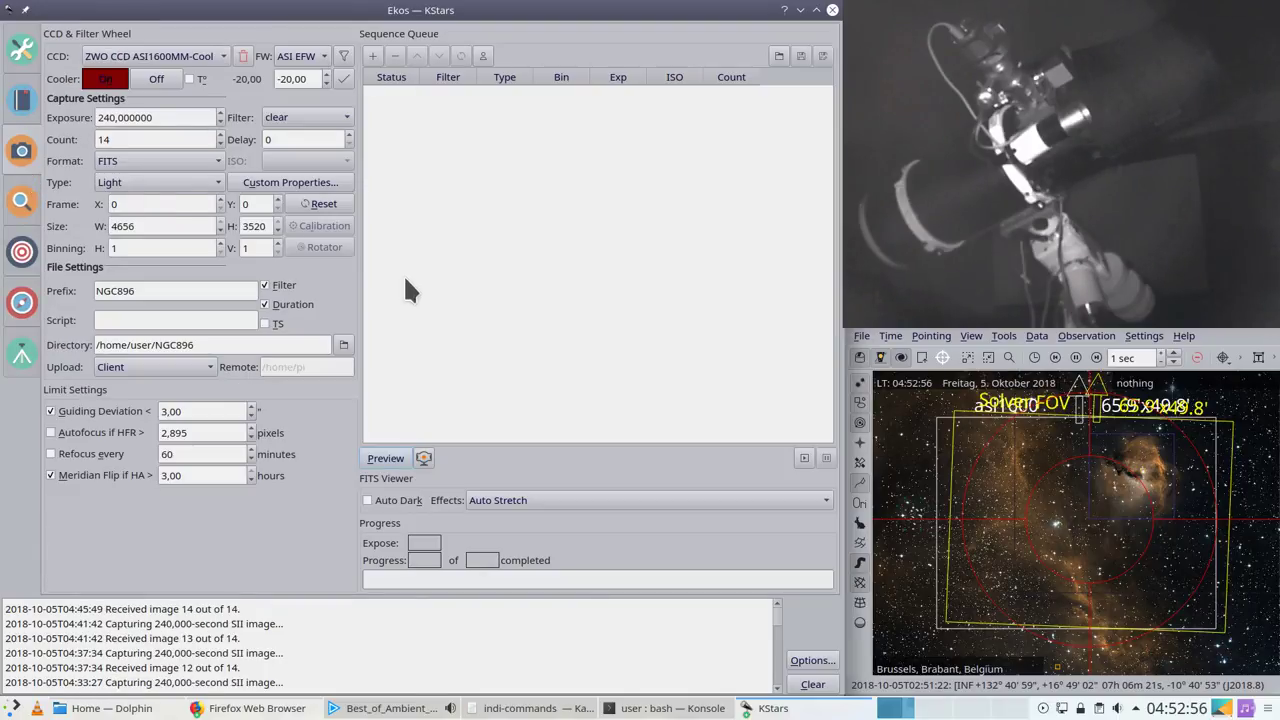
pyautogui.moveTo(171, 141); pyautogui.dragTo(58, 147)
pyautogui.write('1')
pyautogui.press('Tab')
# Step: Remove the NGC896 subfolder from the capture save directory so the path reads /home/user/
pyautogui.rightClick(1135, 478)
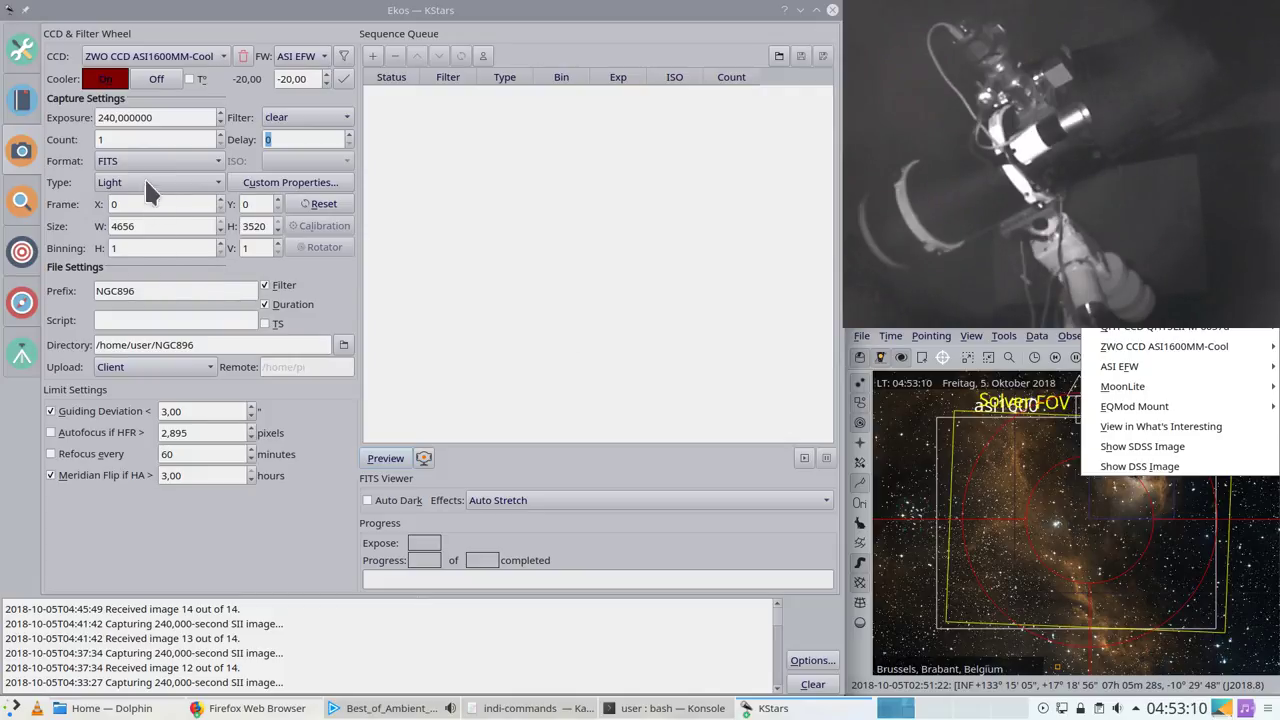
pyautogui.click(141, 284)
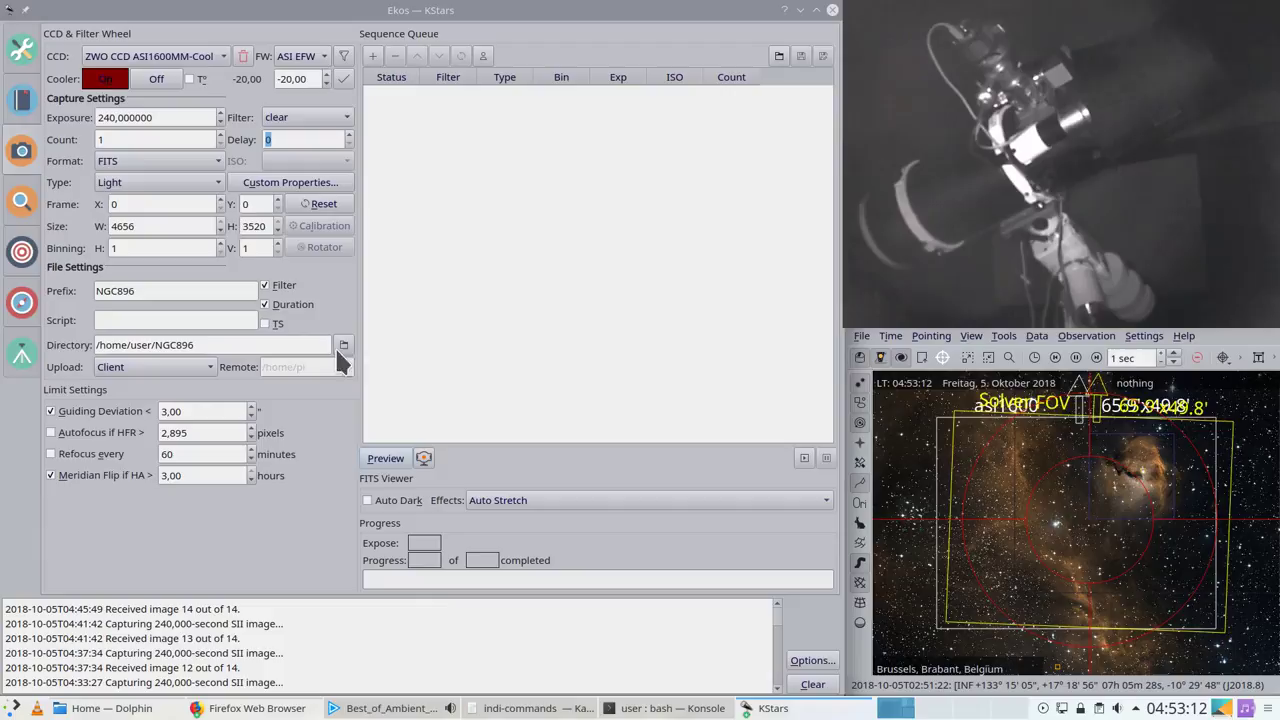
pyautogui.moveTo(195, 345); pyautogui.dragTo(156, 336)
pyautogui.press('BackSpace')
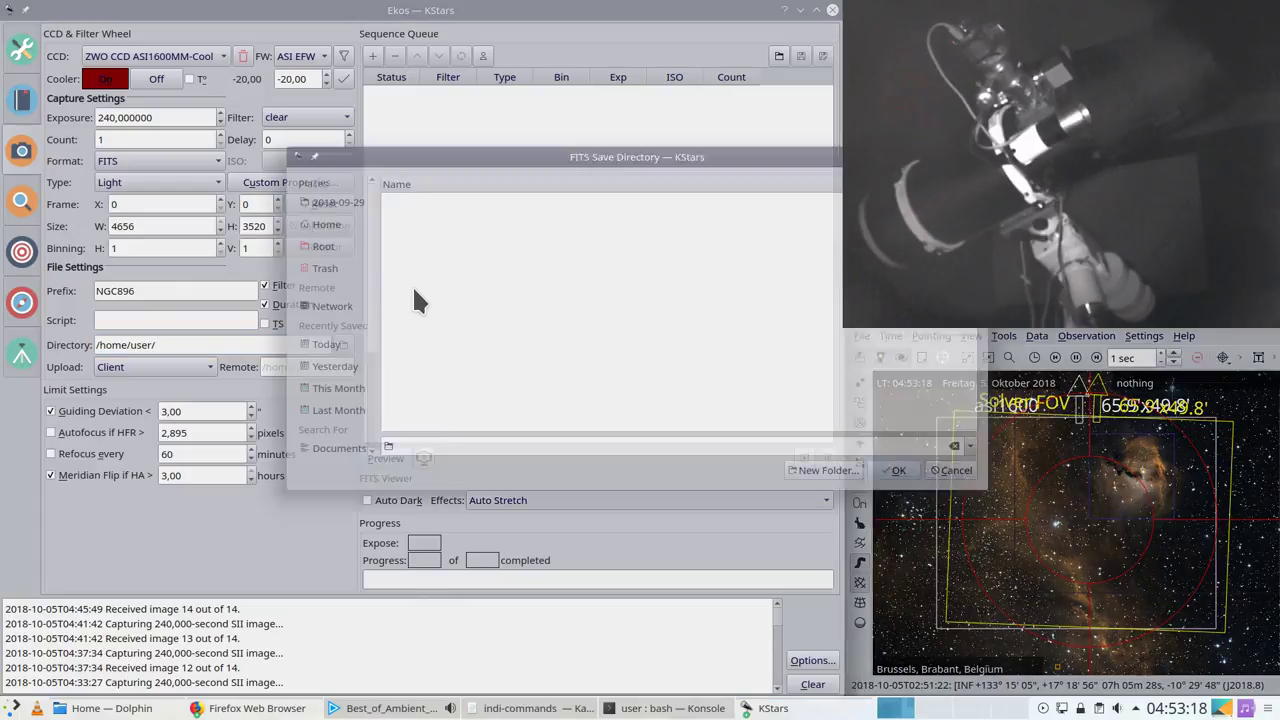
pyautogui.click(827, 470)
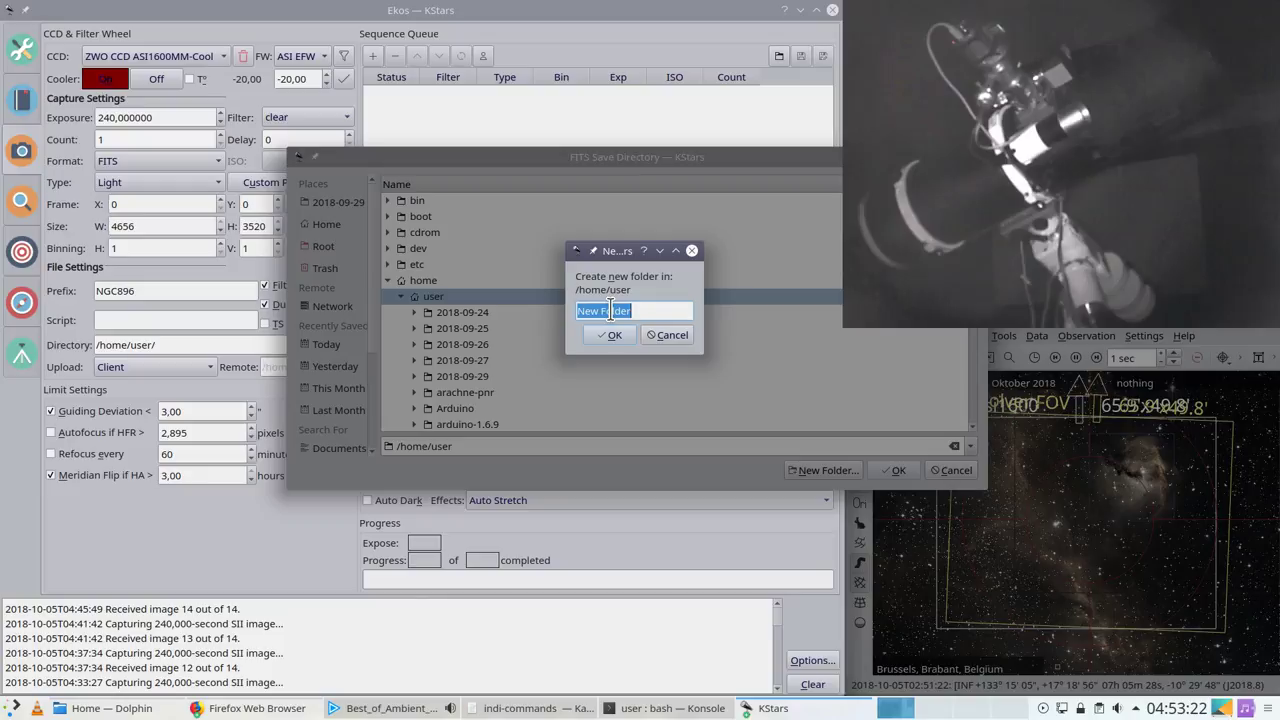
pyautogui.click(672, 335)
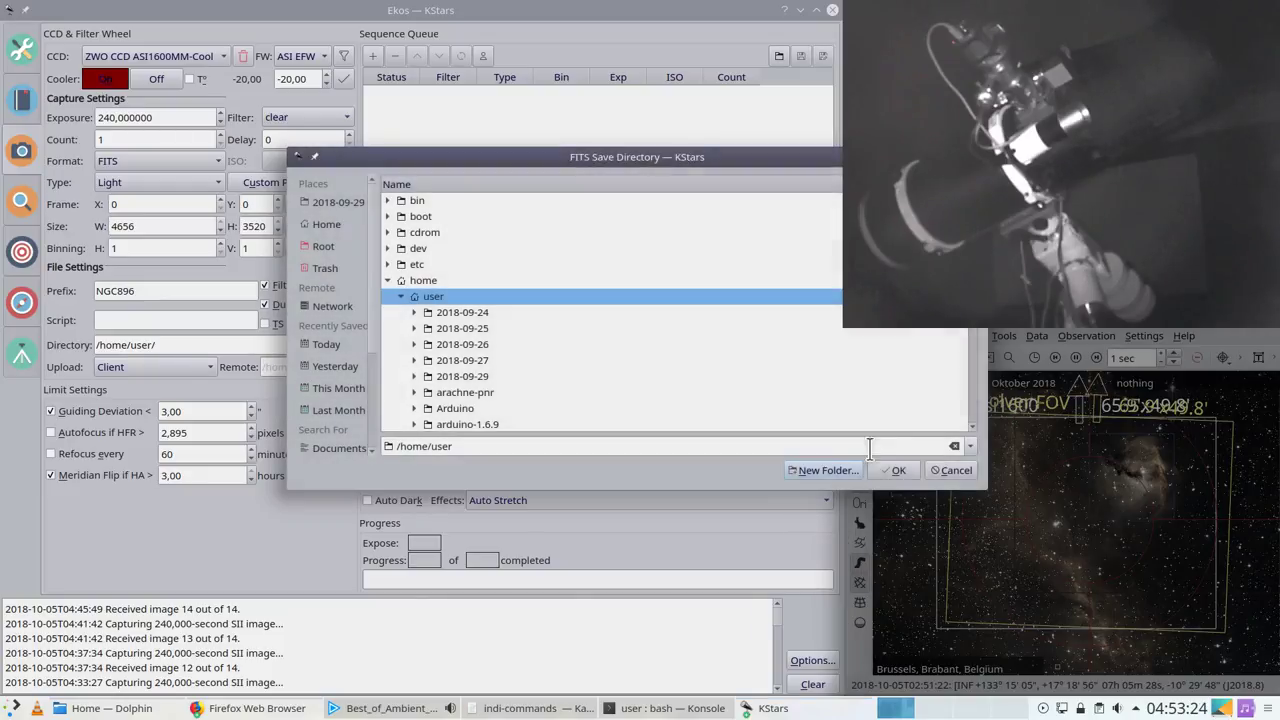
pyautogui.click(955, 471)
# Step: Look up the catalogue name of the nebula framed on the sky map
pyautogui.rightClick(1145, 478)
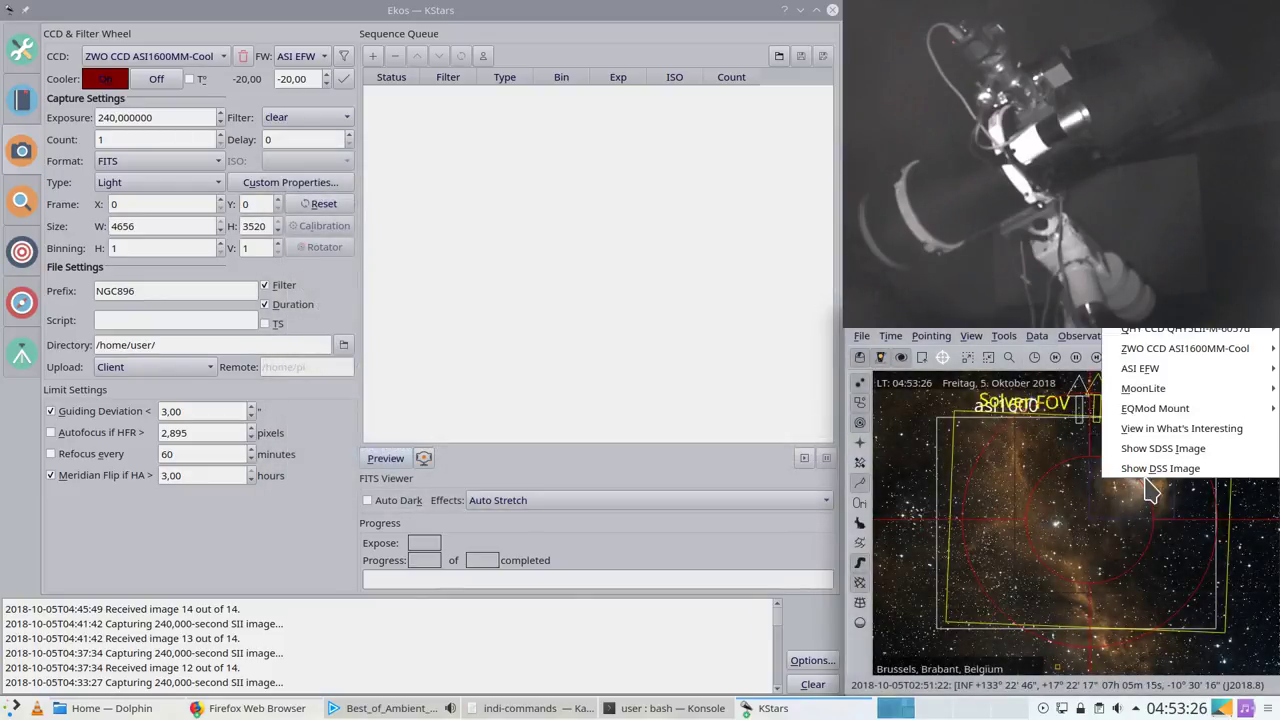
pyautogui.click(1145, 475)
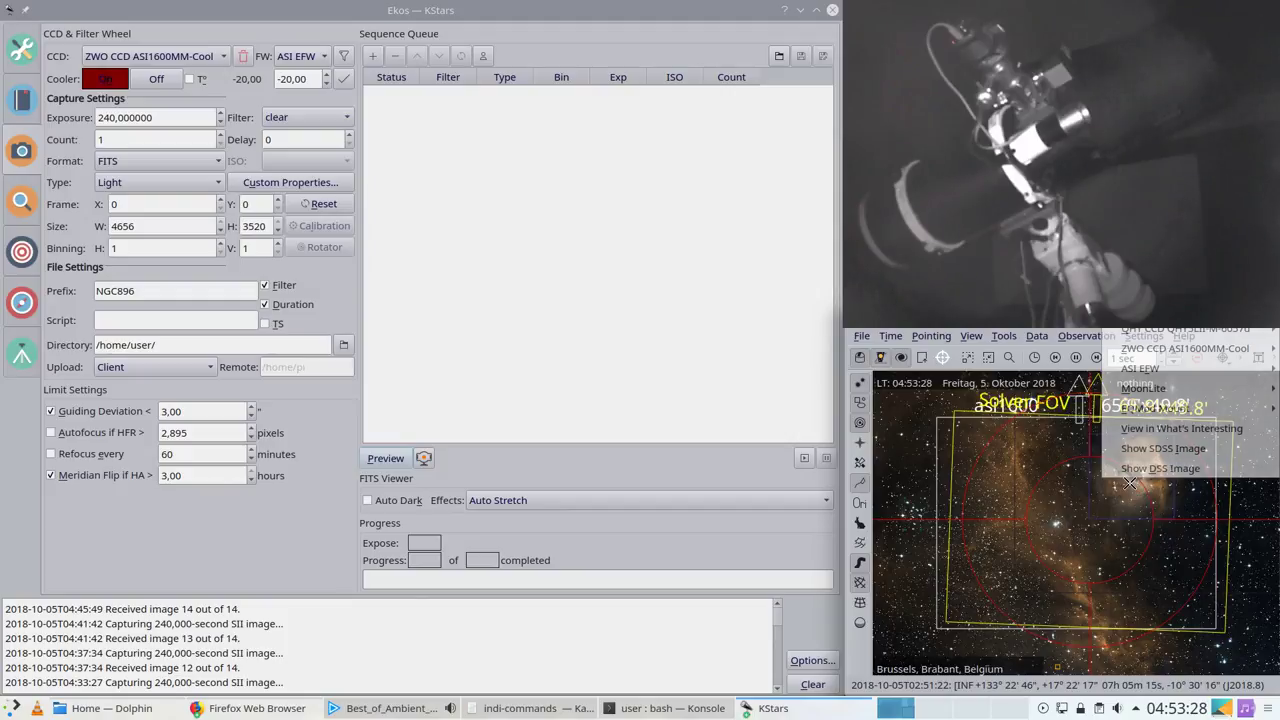
pyautogui.rightClick(1136, 475)
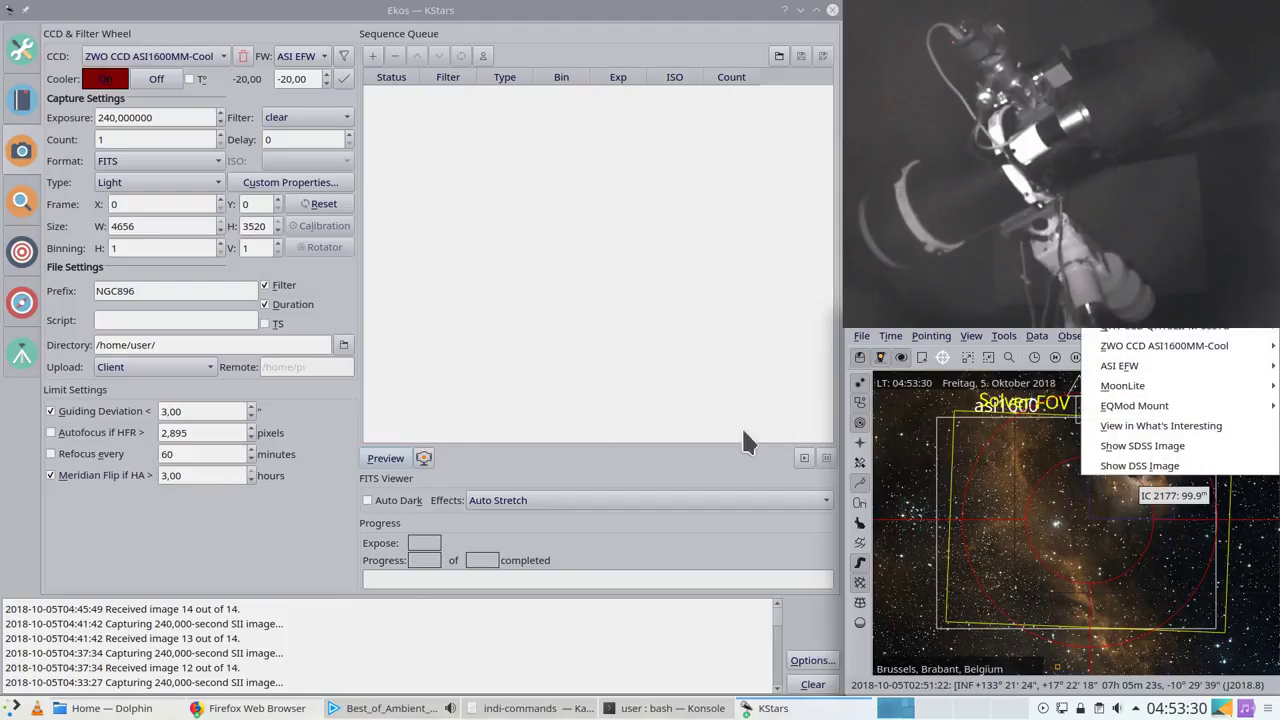
# Step: Create a folder named IC2177 in /home/user and choose it as the FITS save directory
pyautogui.click(270, 350)
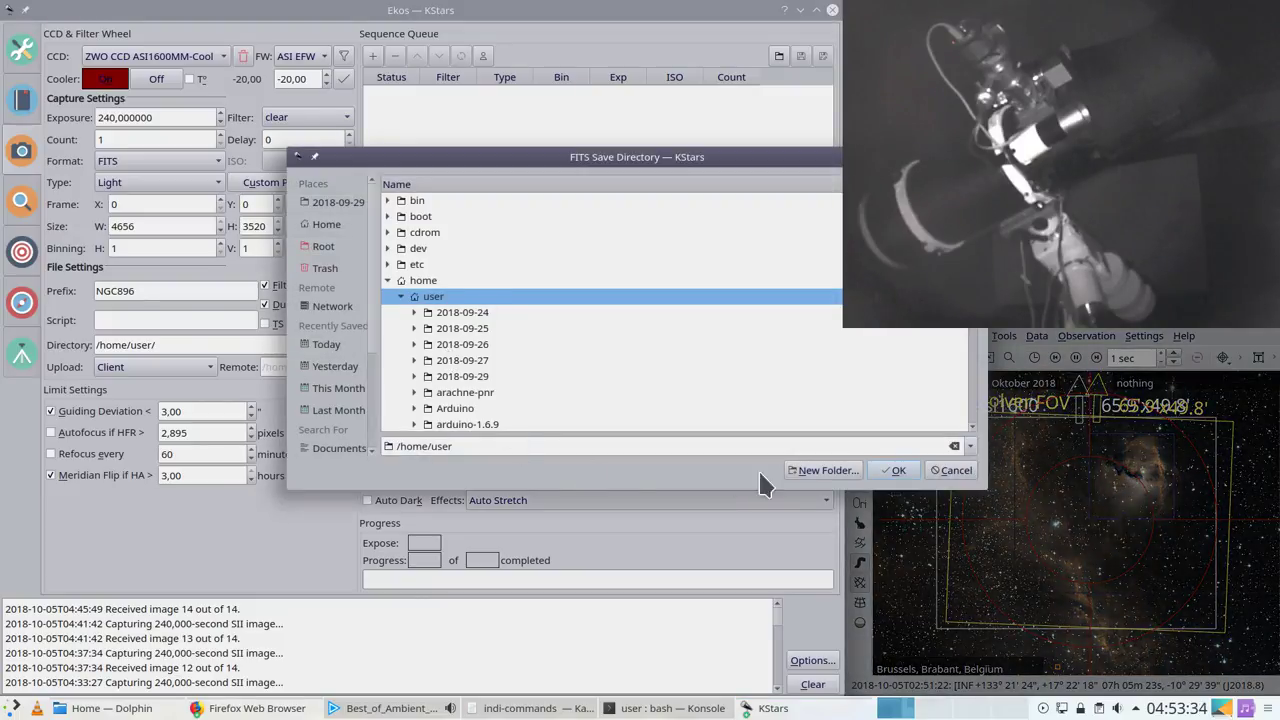
pyautogui.click(812, 471)
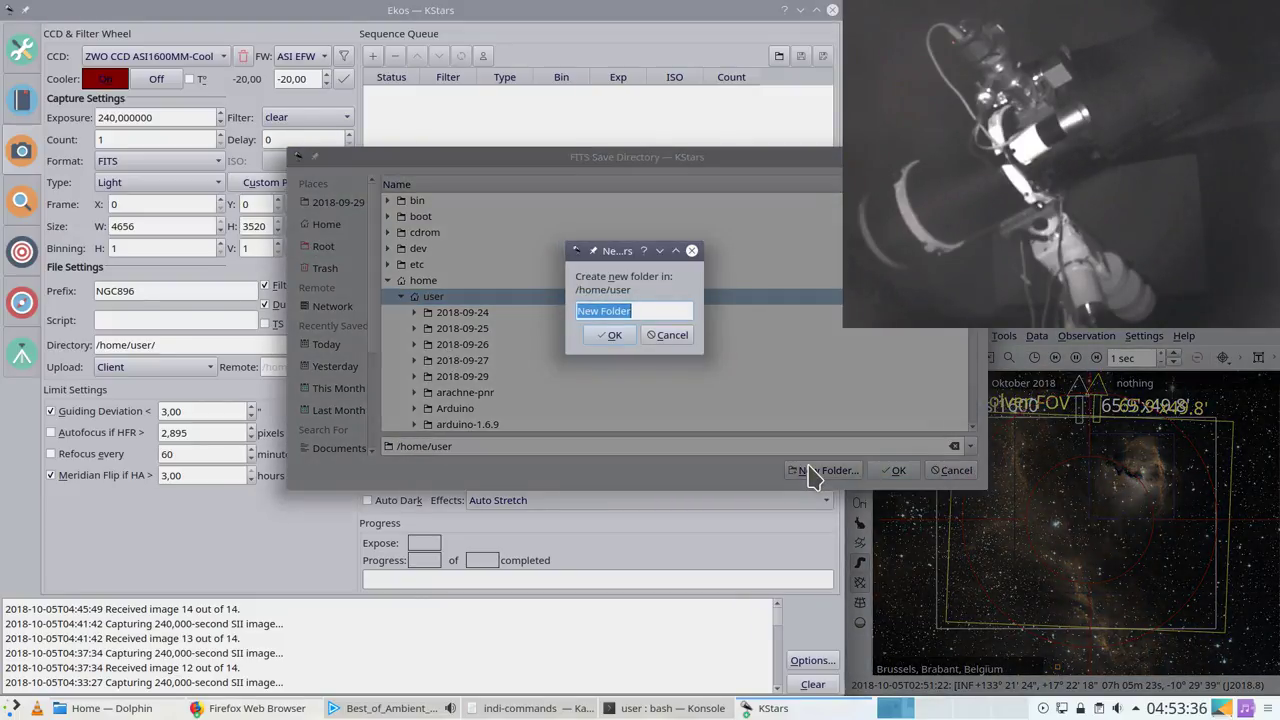
pyautogui.write('IC')
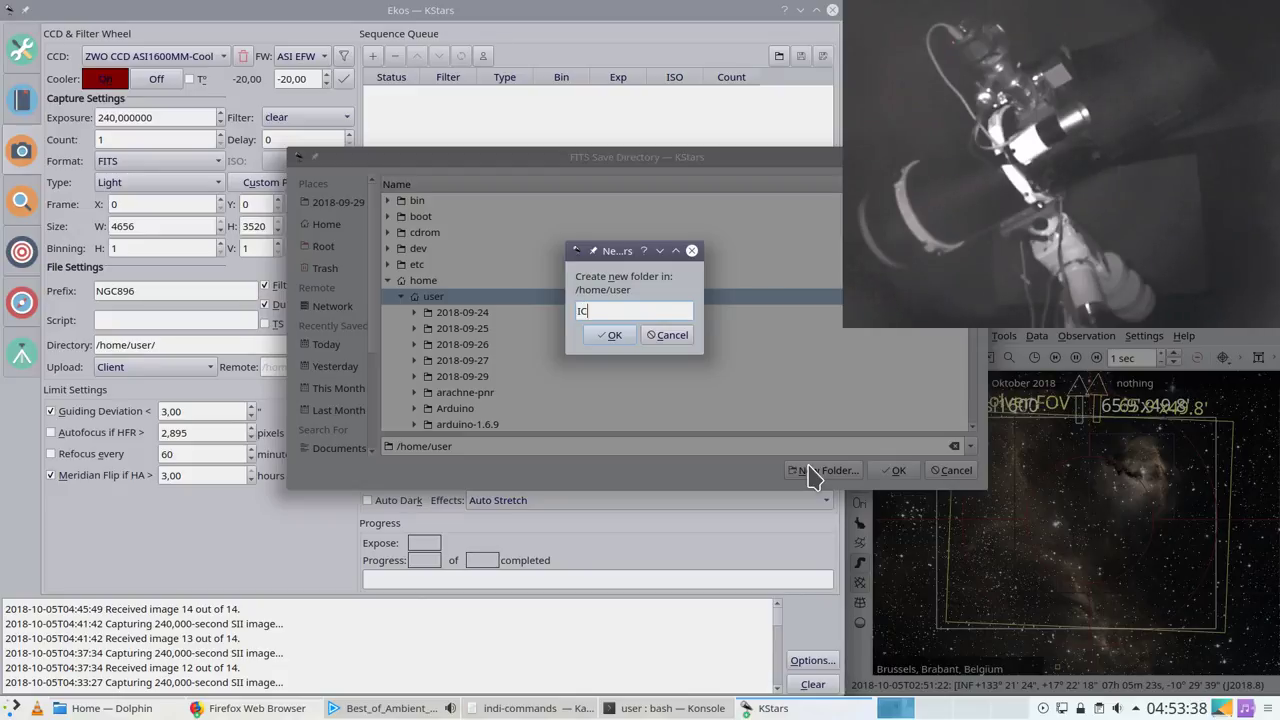
pyautogui.write('2177')
pyautogui.click(610, 335)
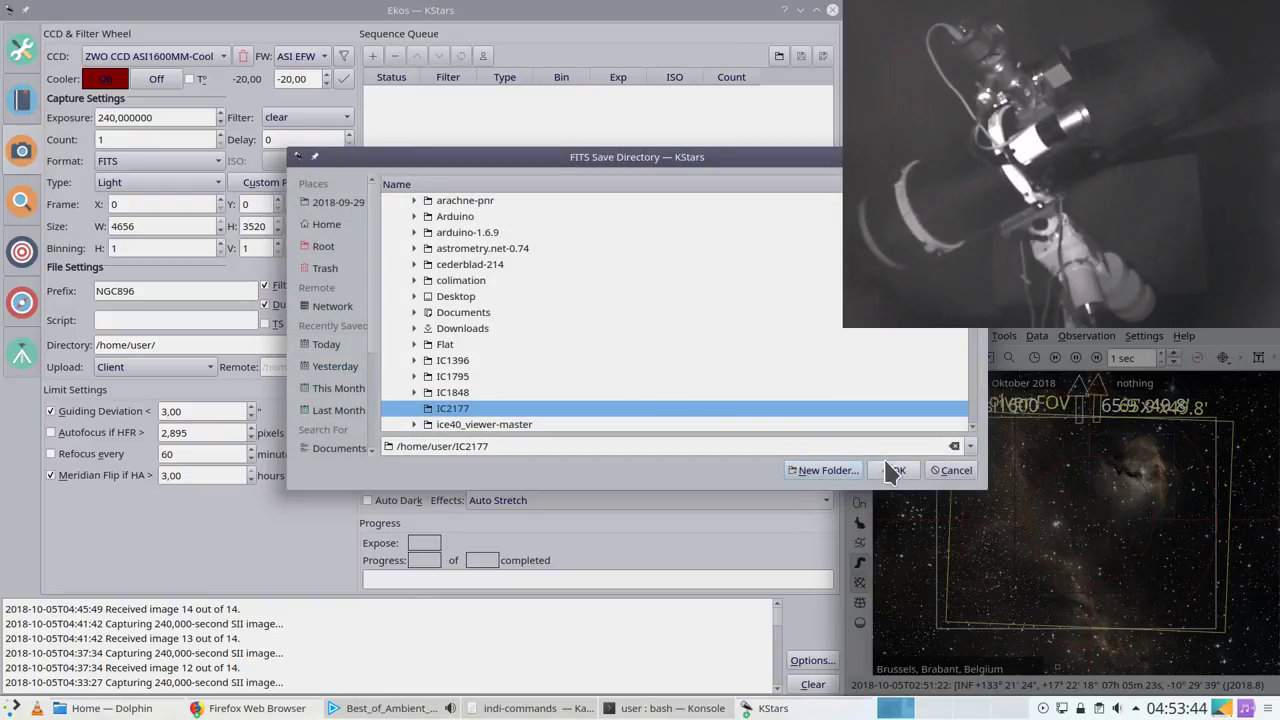
pyautogui.click(893, 470)
# Step: Change the capture file prefix to IC2177
pyautogui.rightClick(1138, 480)
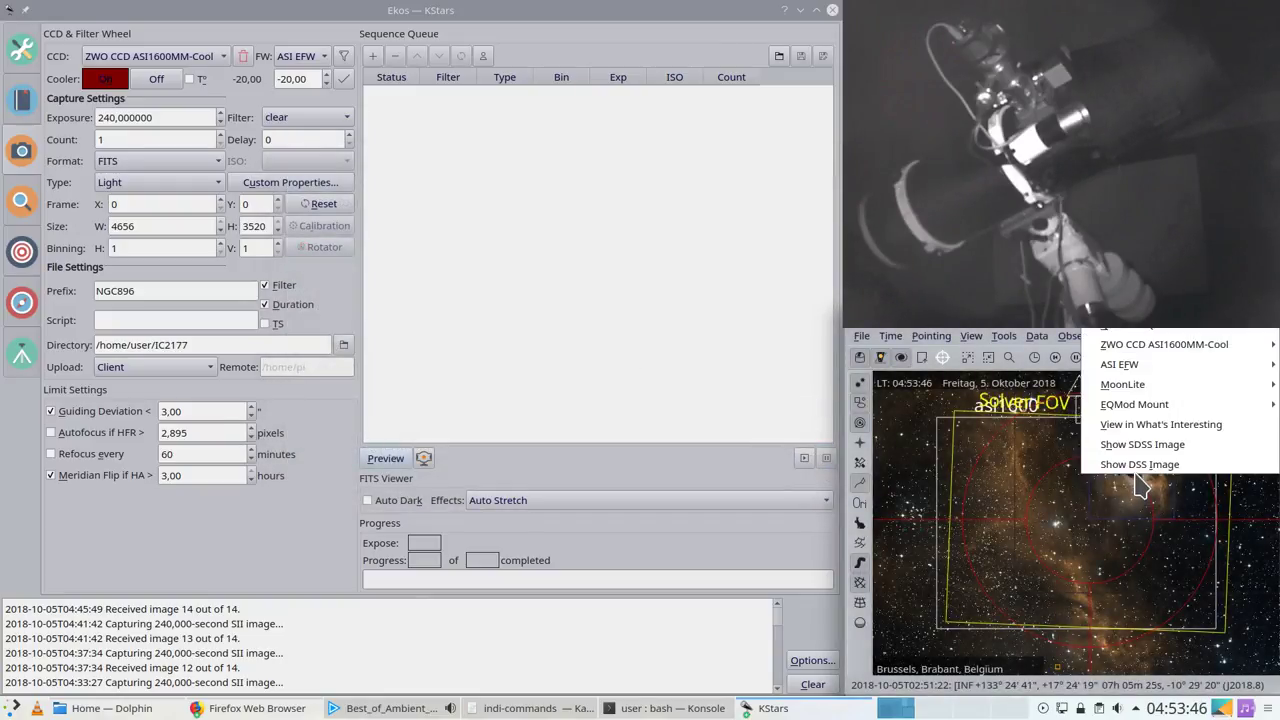
pyautogui.click(1136, 470)
pyautogui.moveTo(145, 291); pyautogui.dragTo(35, 300)
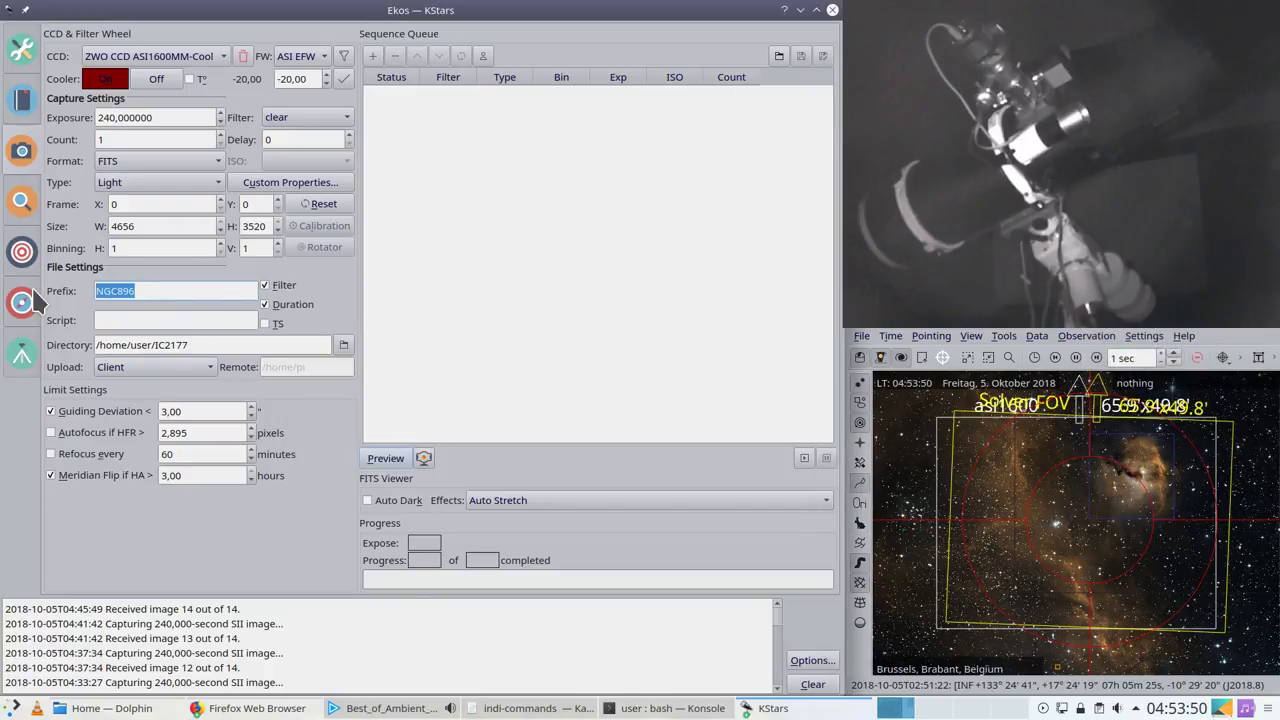
pyautogui.write('IC2177')
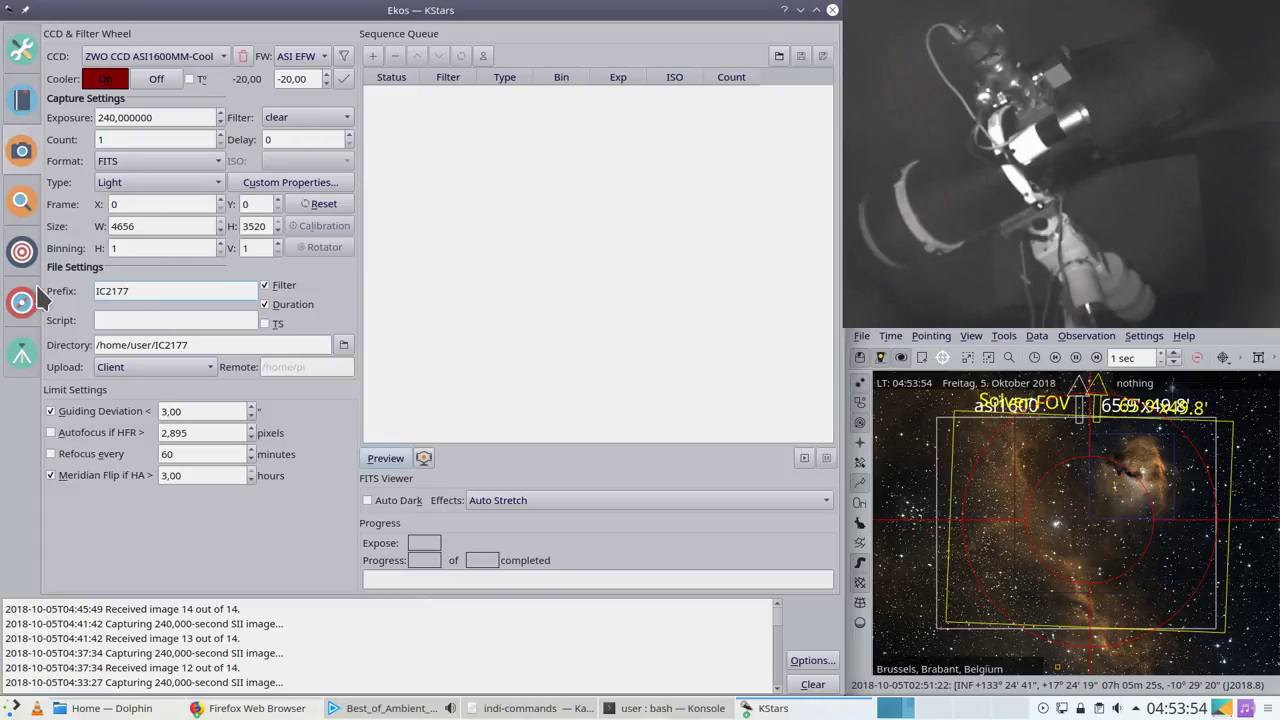
pyautogui.click(191, 319)
# Step: Add three 240-second Light jobs of one frame each to the sequence queue, using the Ha, OIII and SII filters
pyautogui.click(291, 117)
pyautogui.click(280, 197)
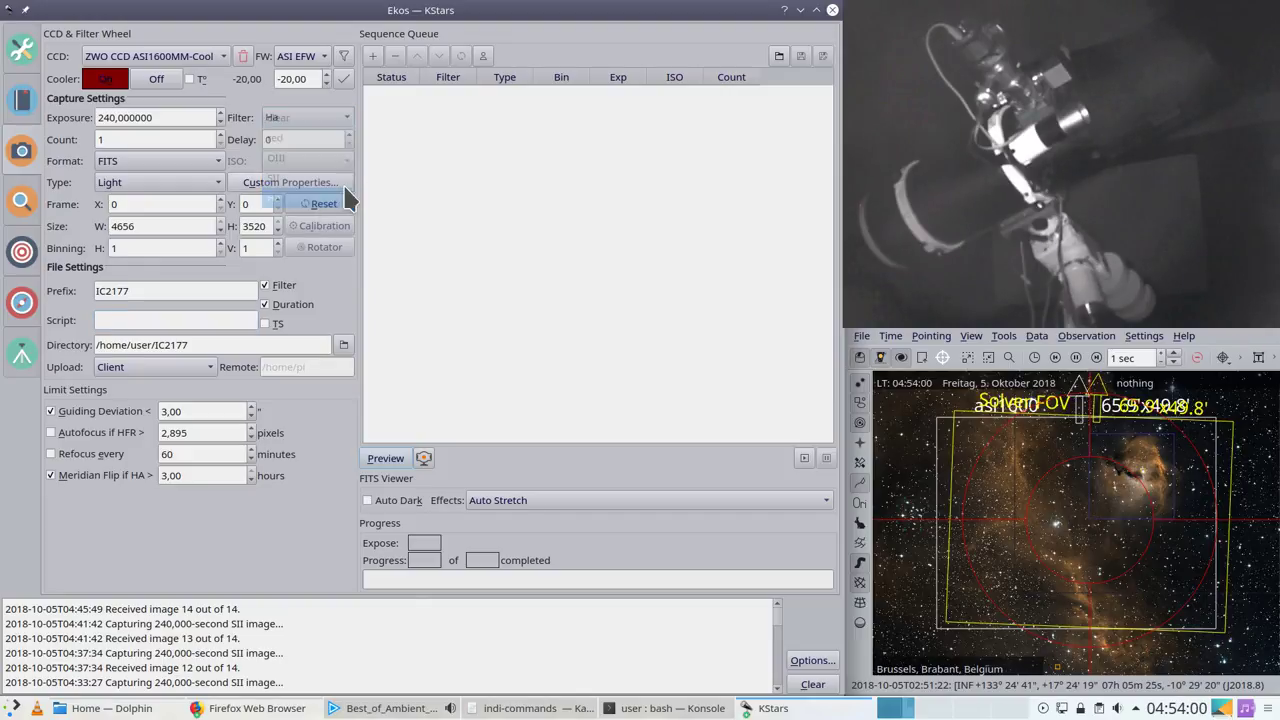
pyautogui.click(372, 56)
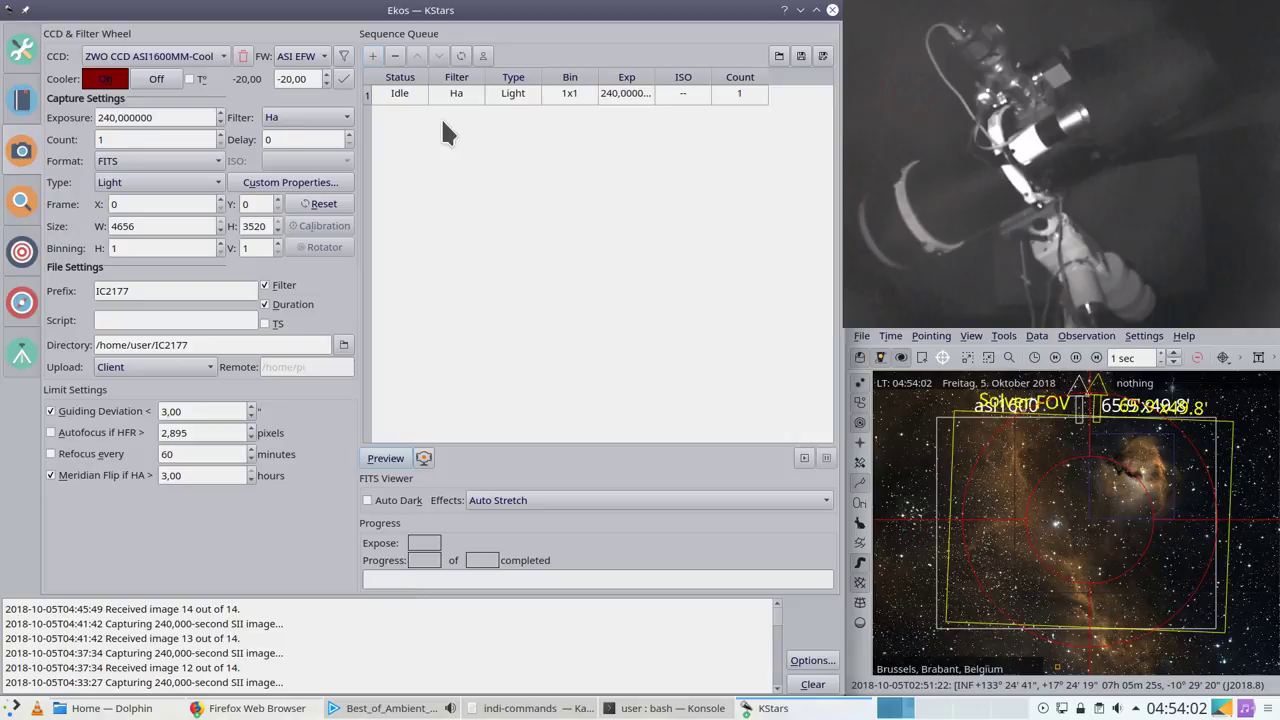
pyautogui.click(283, 116)
pyautogui.click(285, 78)
pyautogui.click(372, 56)
pyautogui.click(312, 117)
pyautogui.click(295, 117)
pyautogui.click(337, 142)
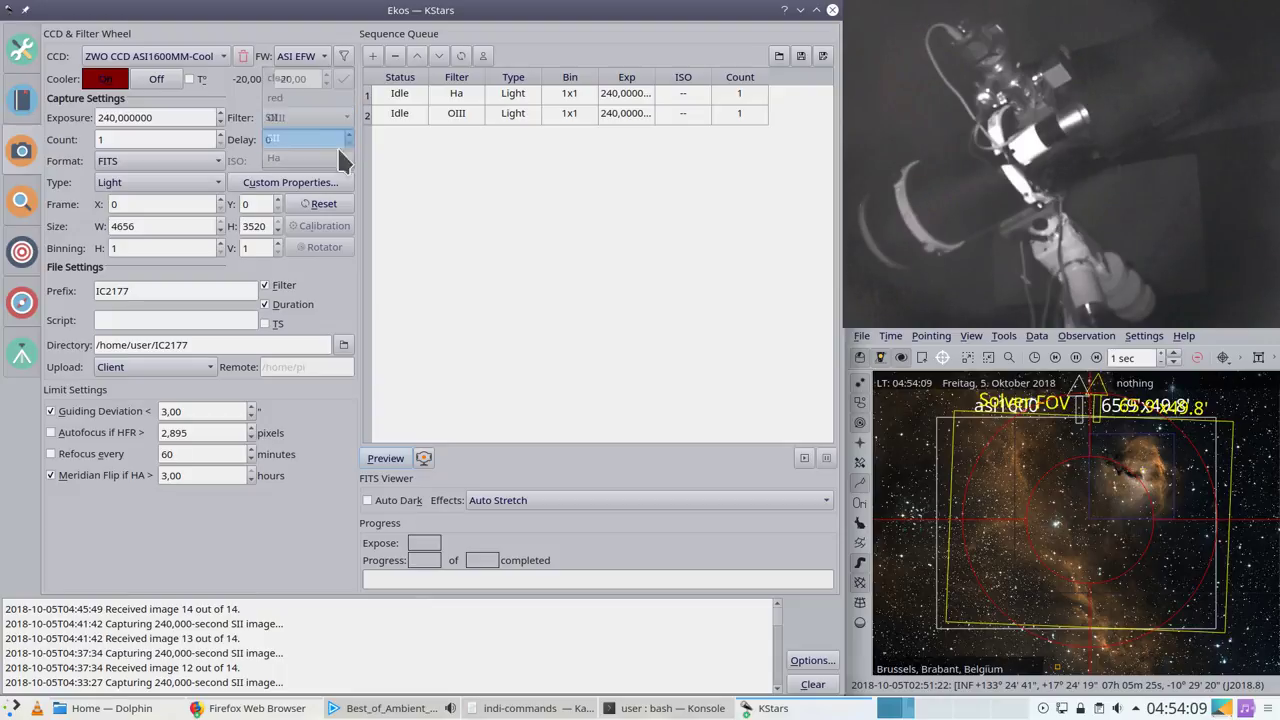
pyautogui.click(372, 56)
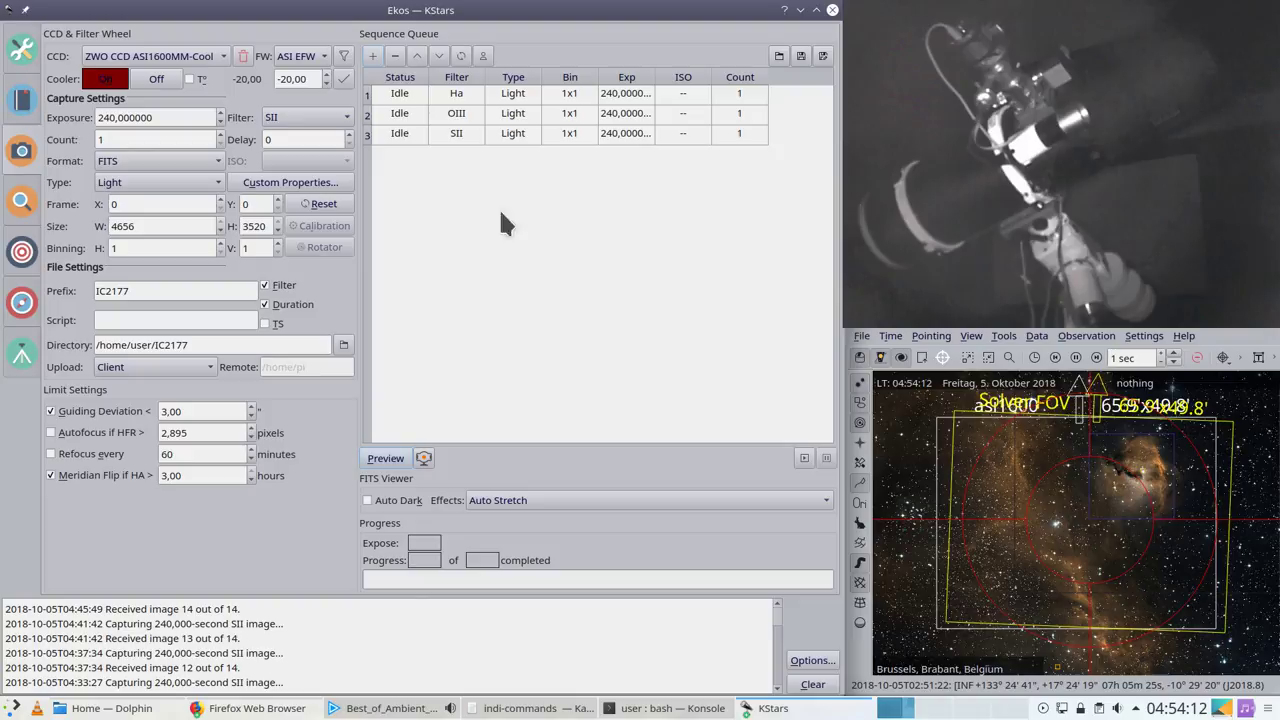
# Step: Start the queued capture sequence after a check of the guiding, and open the Ekos summary to monitor it
pyautogui.click(16, 312)
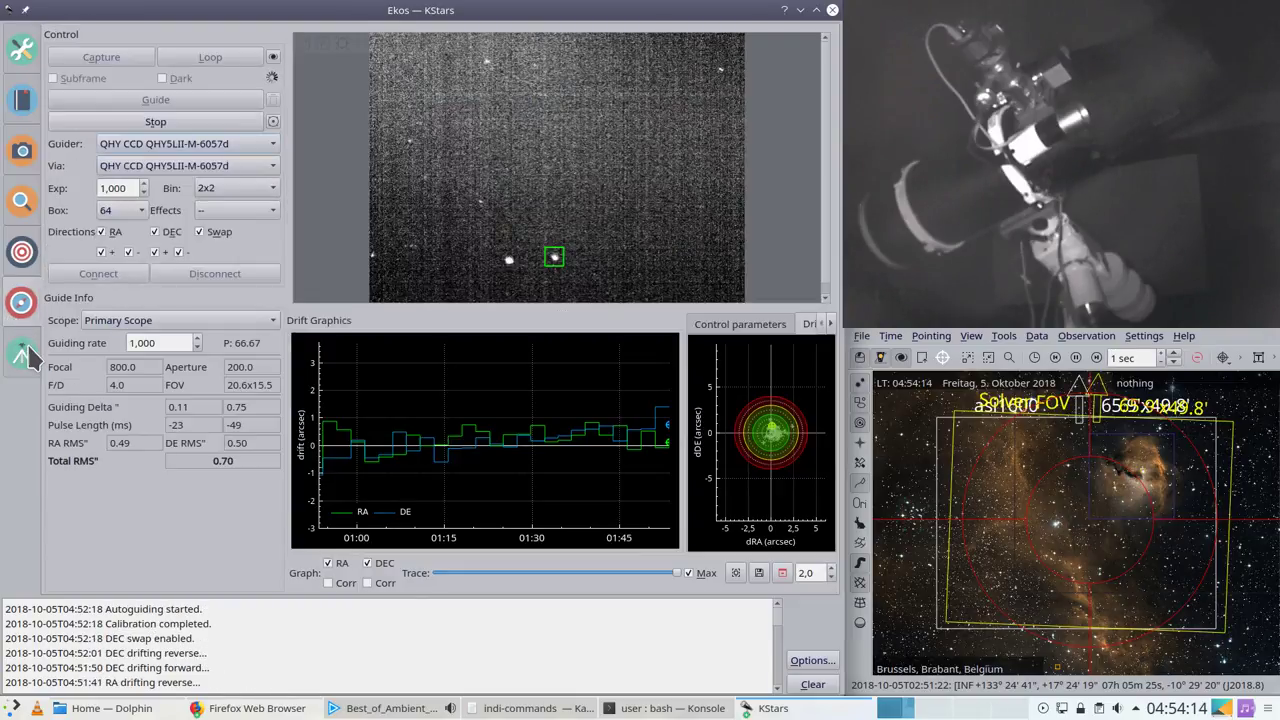
pyautogui.click(23, 155)
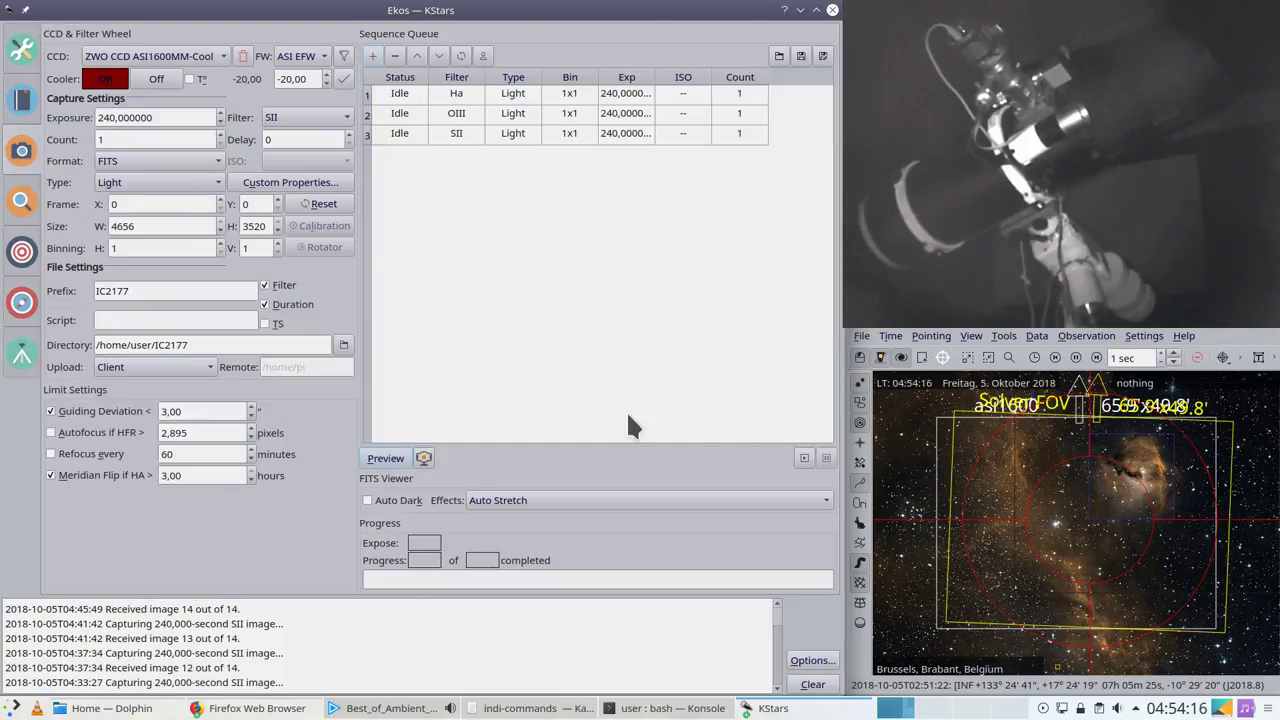
pyautogui.click(799, 450)
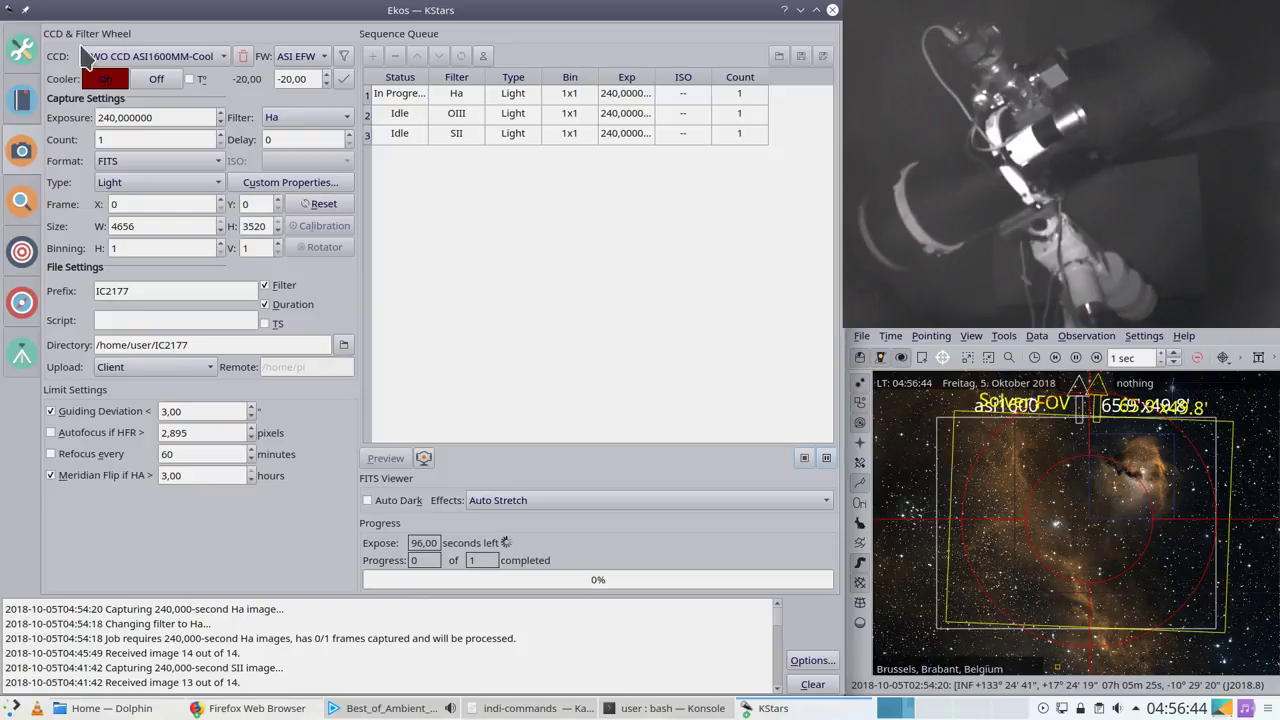
pyautogui.click(21, 50)
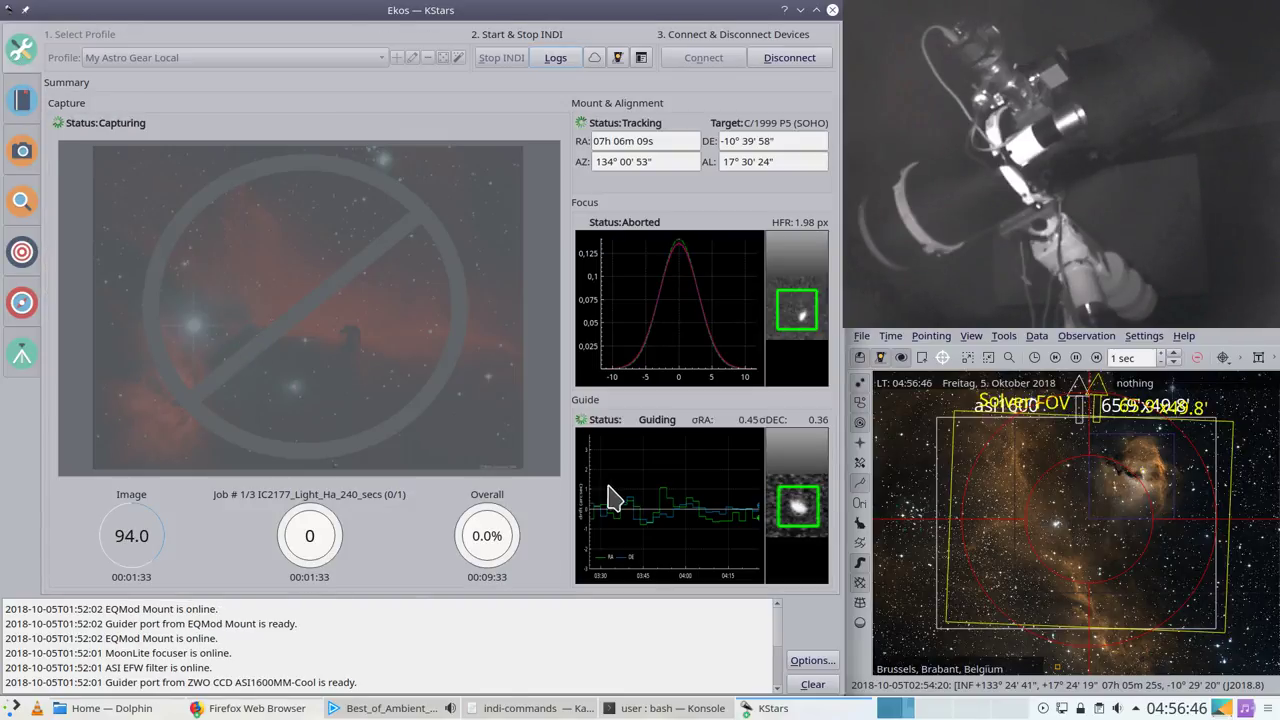
# Step: Check the autoguiding performance in the Ekos guide module, examining the drift graph and the drift scatter plot up close
pyautogui.click(21, 340)
pyautogui.click(21, 308)
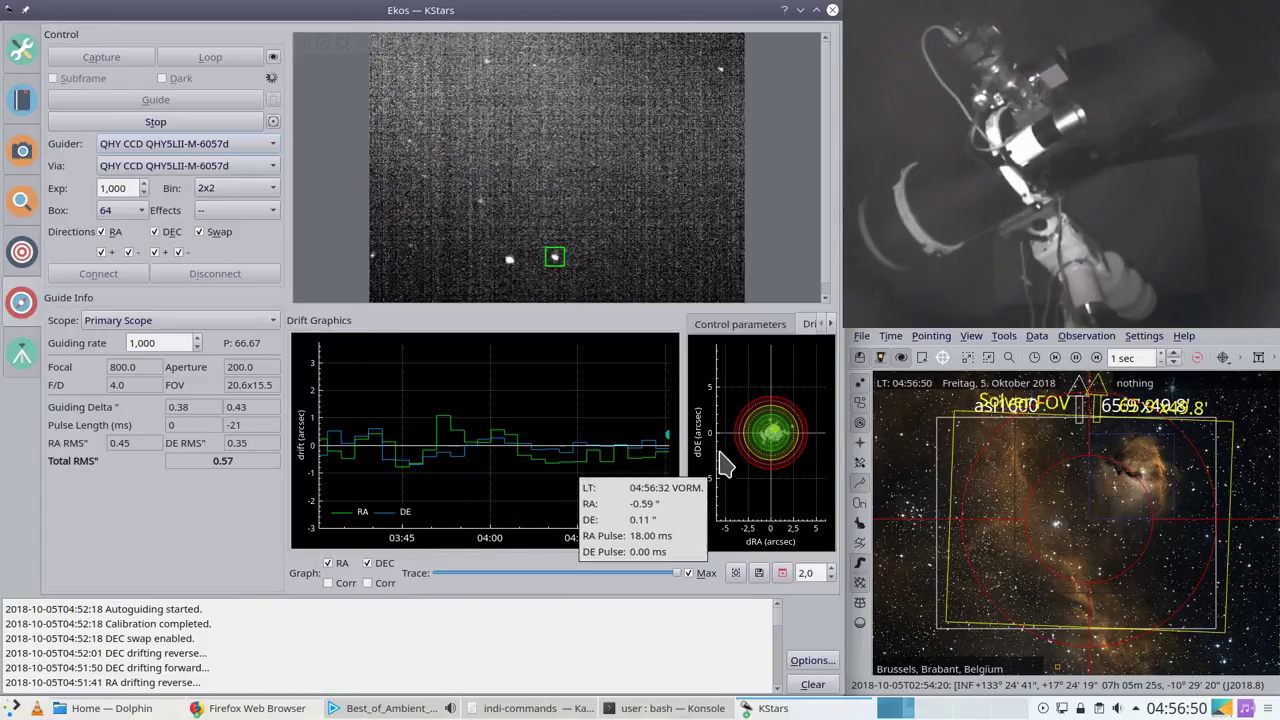
pyautogui.scroll(2, 772, 440)
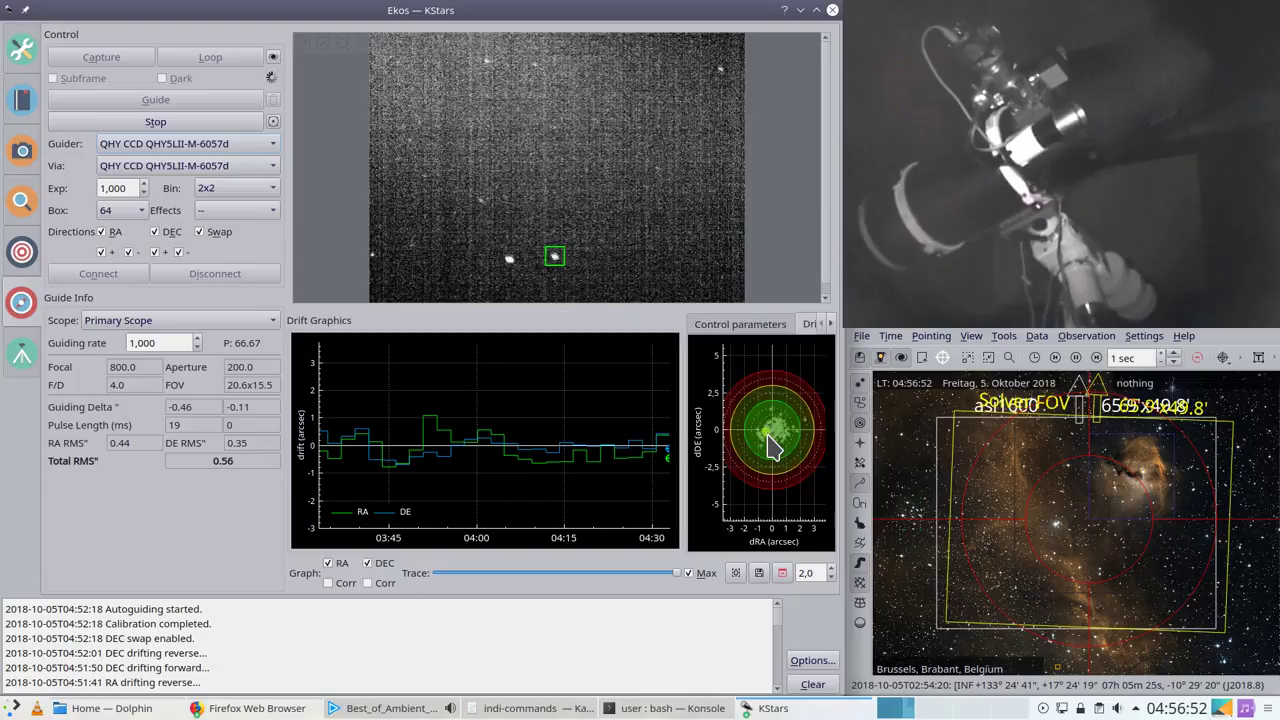
pyautogui.scroll(2, 772, 440)
pyautogui.scroll(-1, 773, 447)
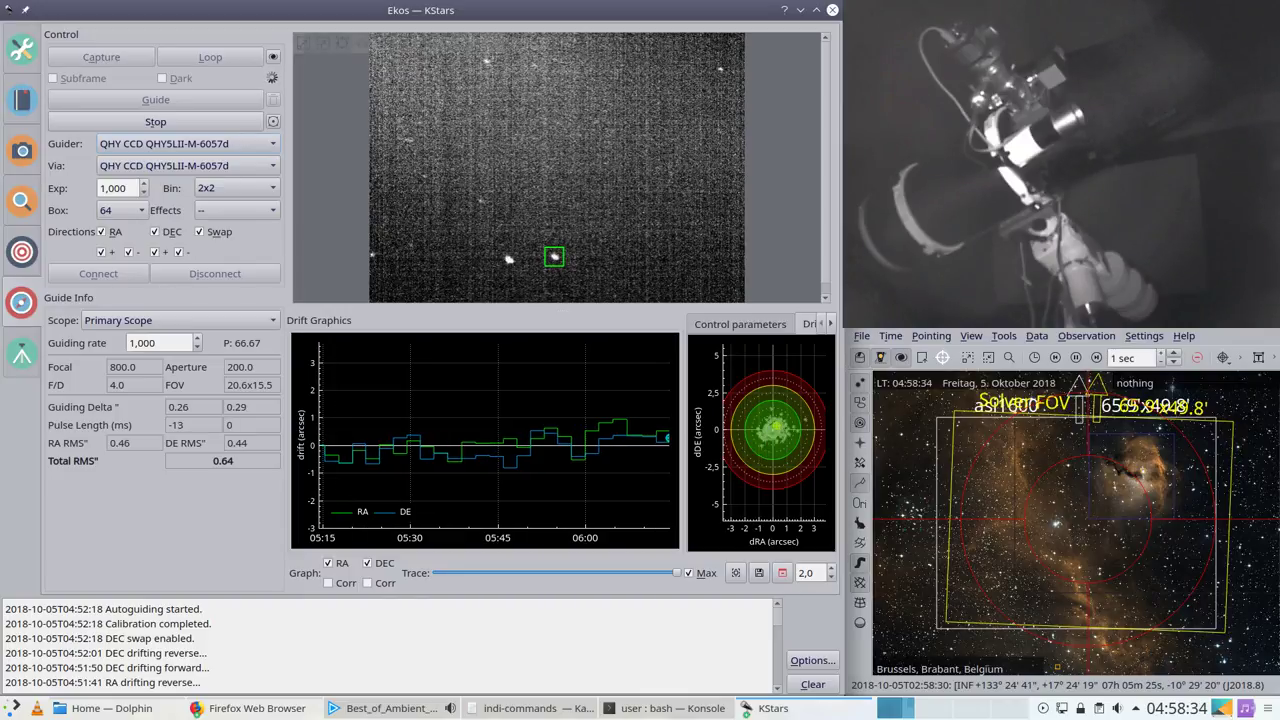
# Step: Bring up IC2177_Light_Ha_240_secs_001.fits in the FITS Viewer and stretch the image contrast to bring out the nebula
pyautogui.click(775, 708)
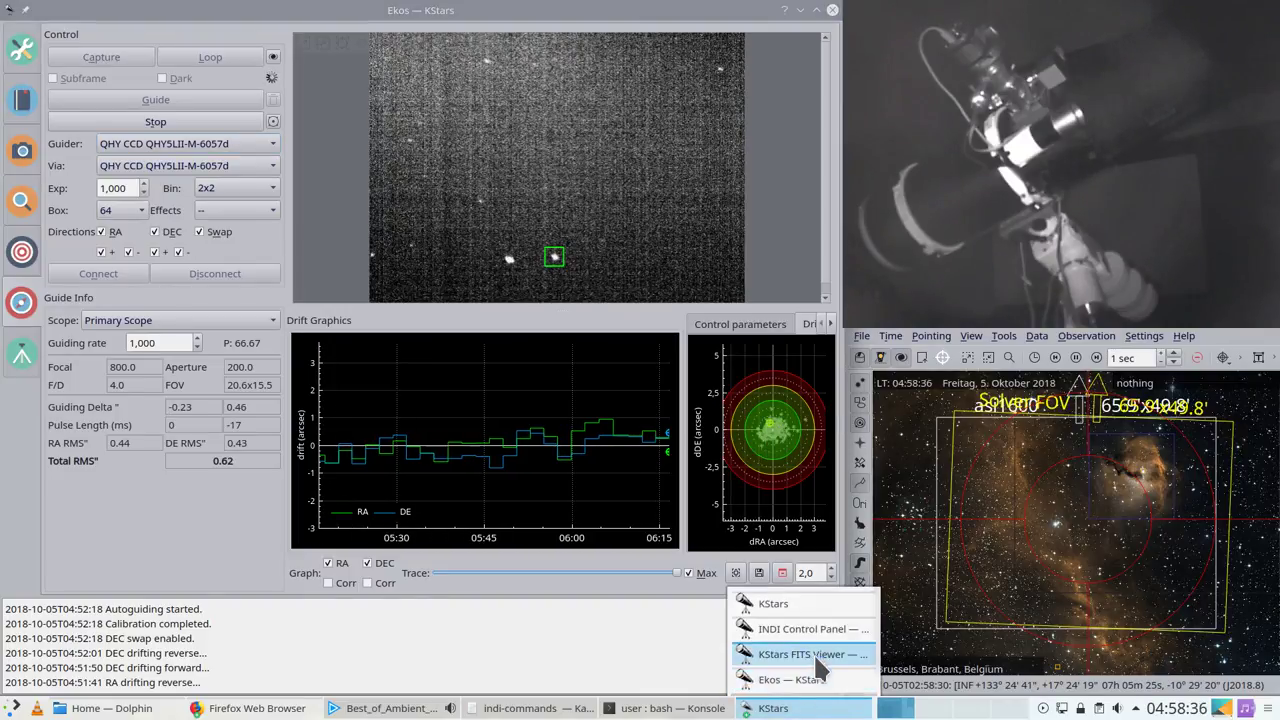
pyautogui.click(820, 658)
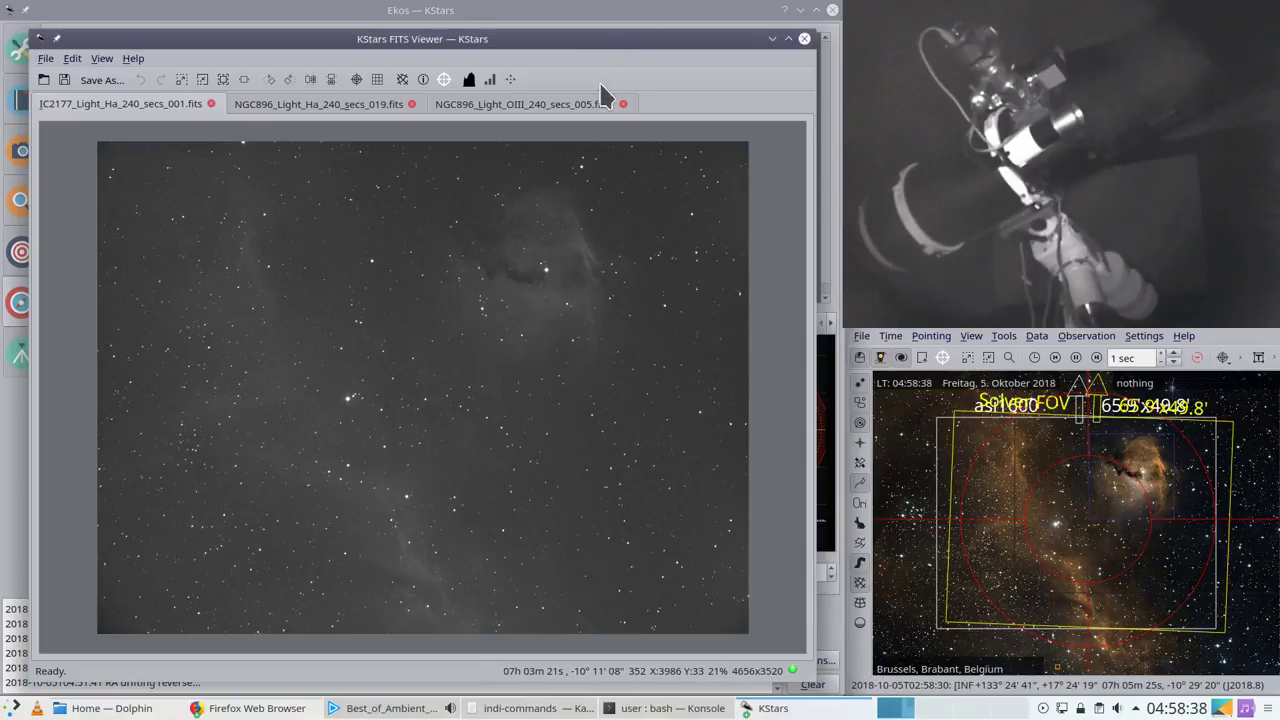
pyautogui.click(510, 80)
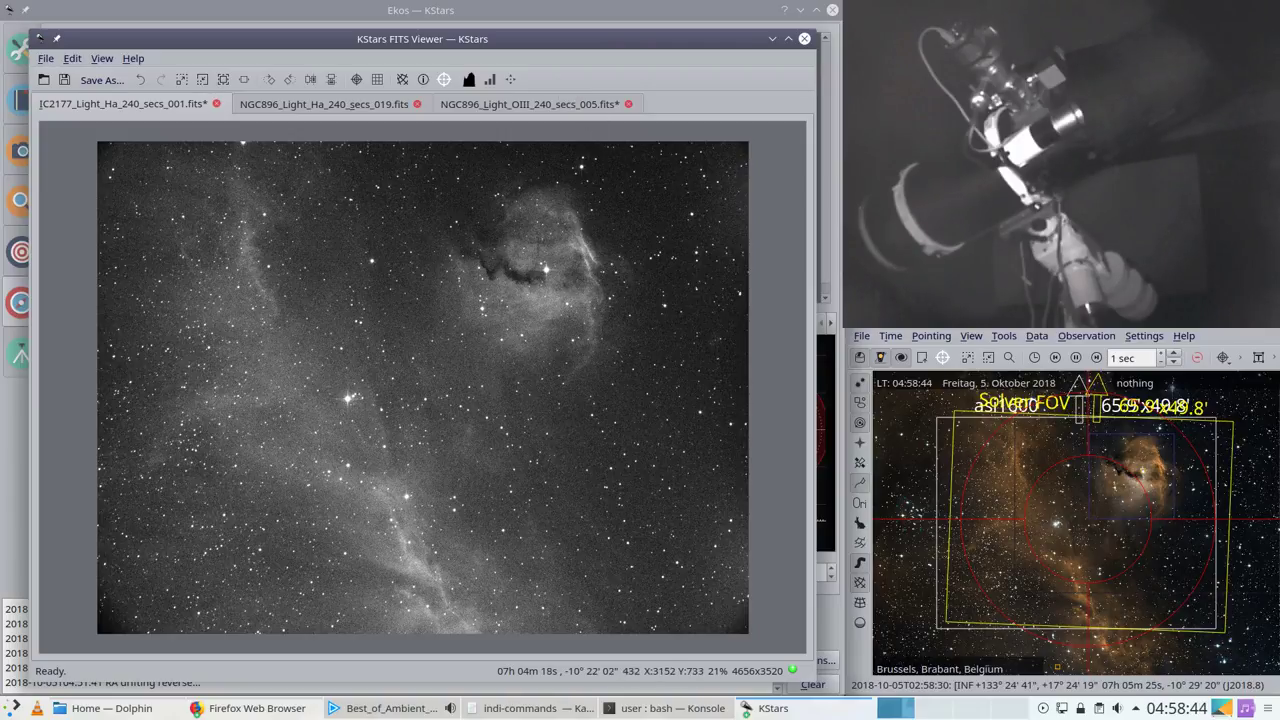
# Step: Examine the nebula's bright rim, dark lane and long filament at higher magnification in the IC2177 Ha frame
pyautogui.scroll(2, 515, 348)
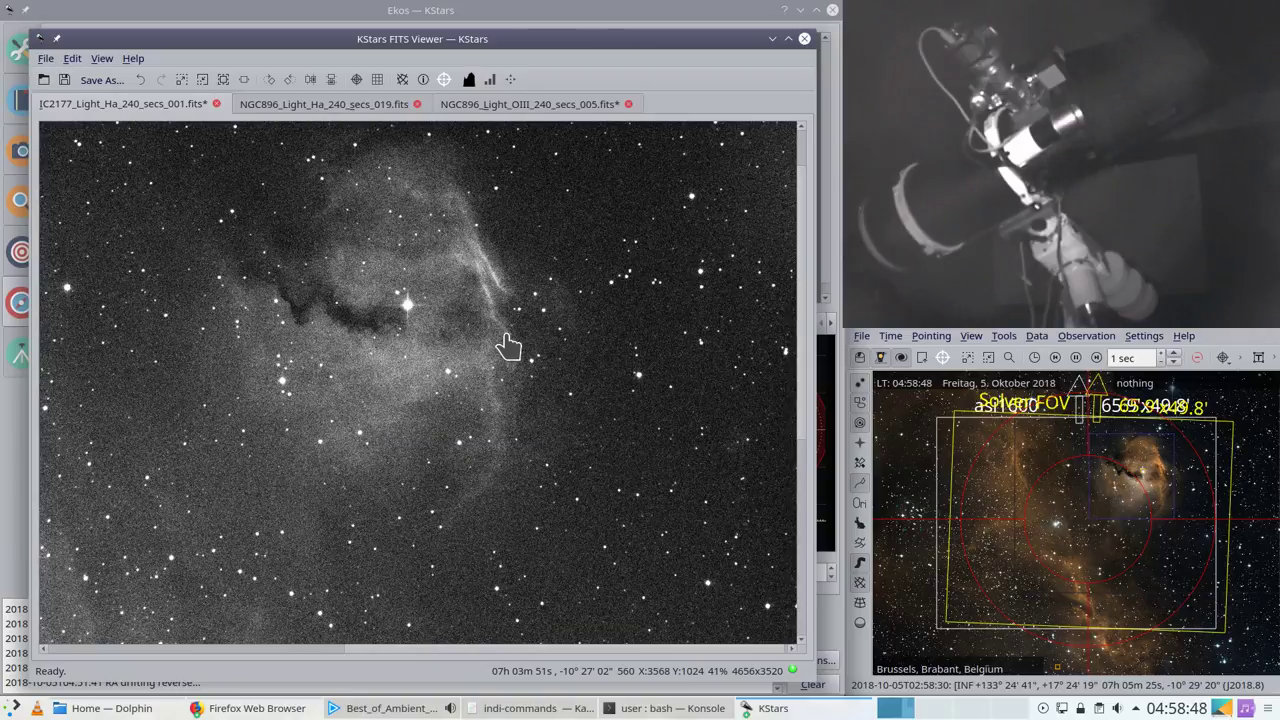
pyautogui.scroll(-1, 509, 345)
pyautogui.scroll(-1, 509, 345)
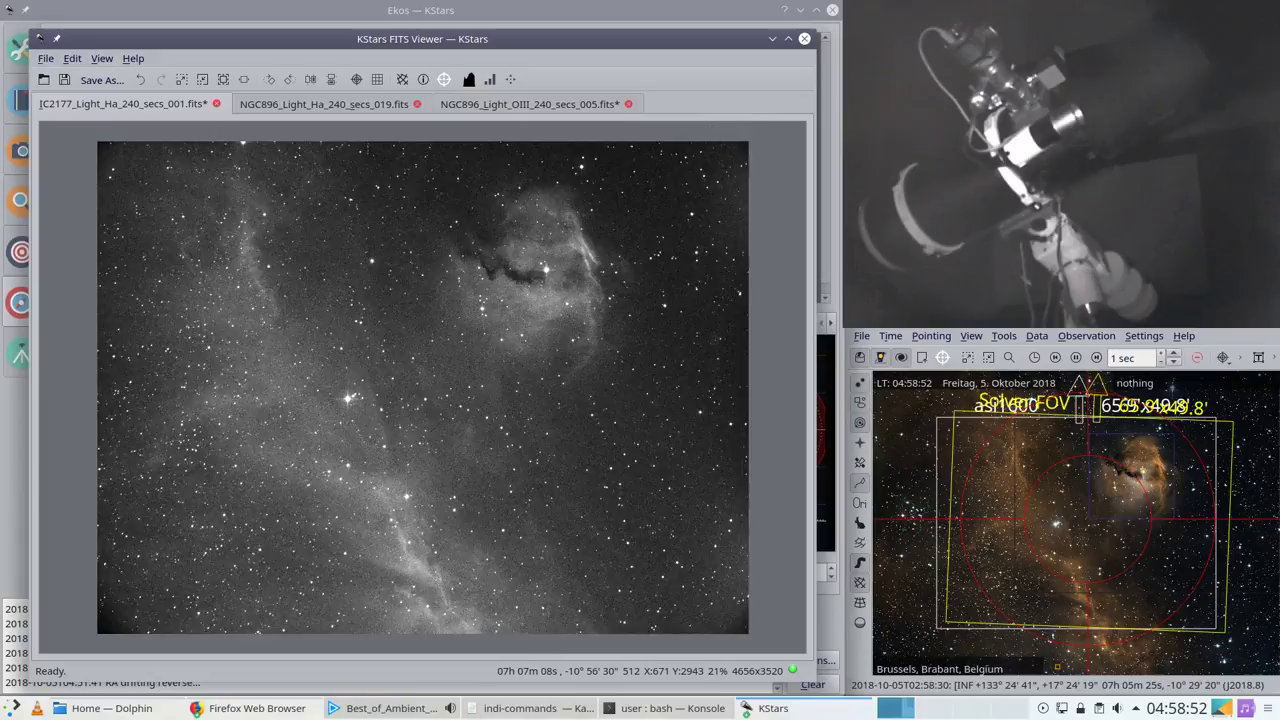
pyautogui.scroll(2, 194, 565)
pyautogui.scroll(-1, 192, 563)
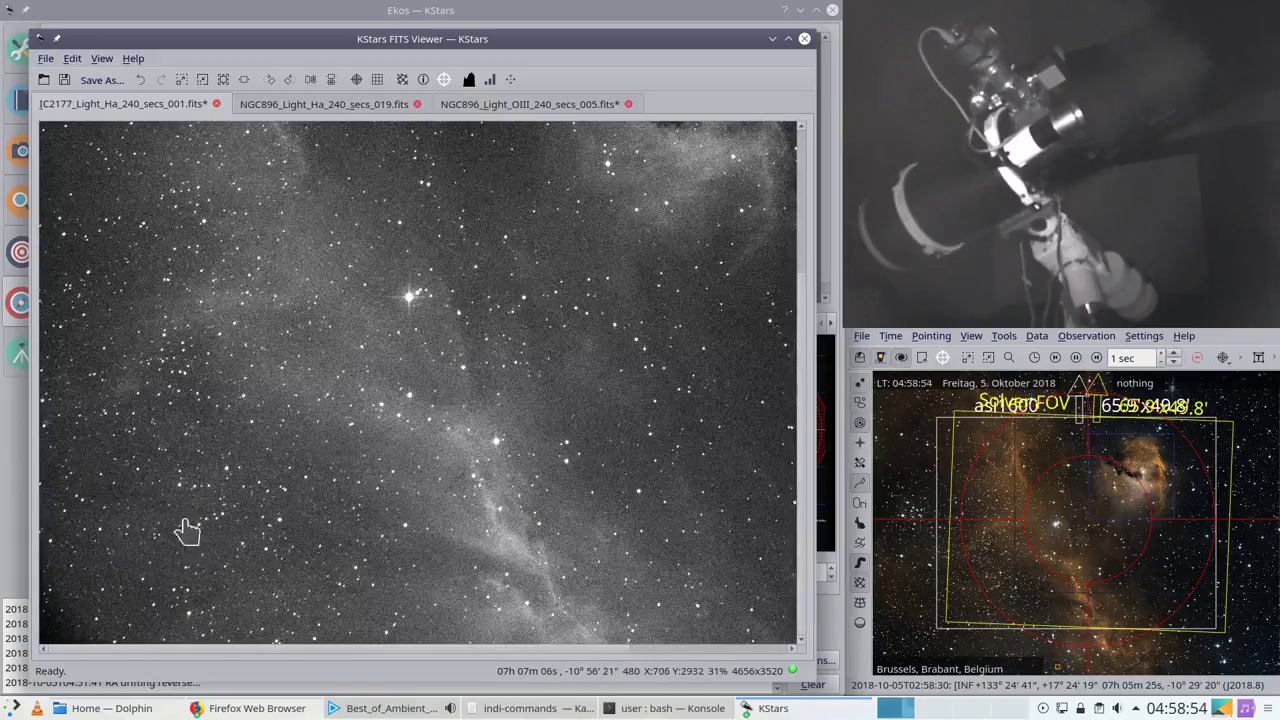
pyautogui.scroll(3, 127, 228)
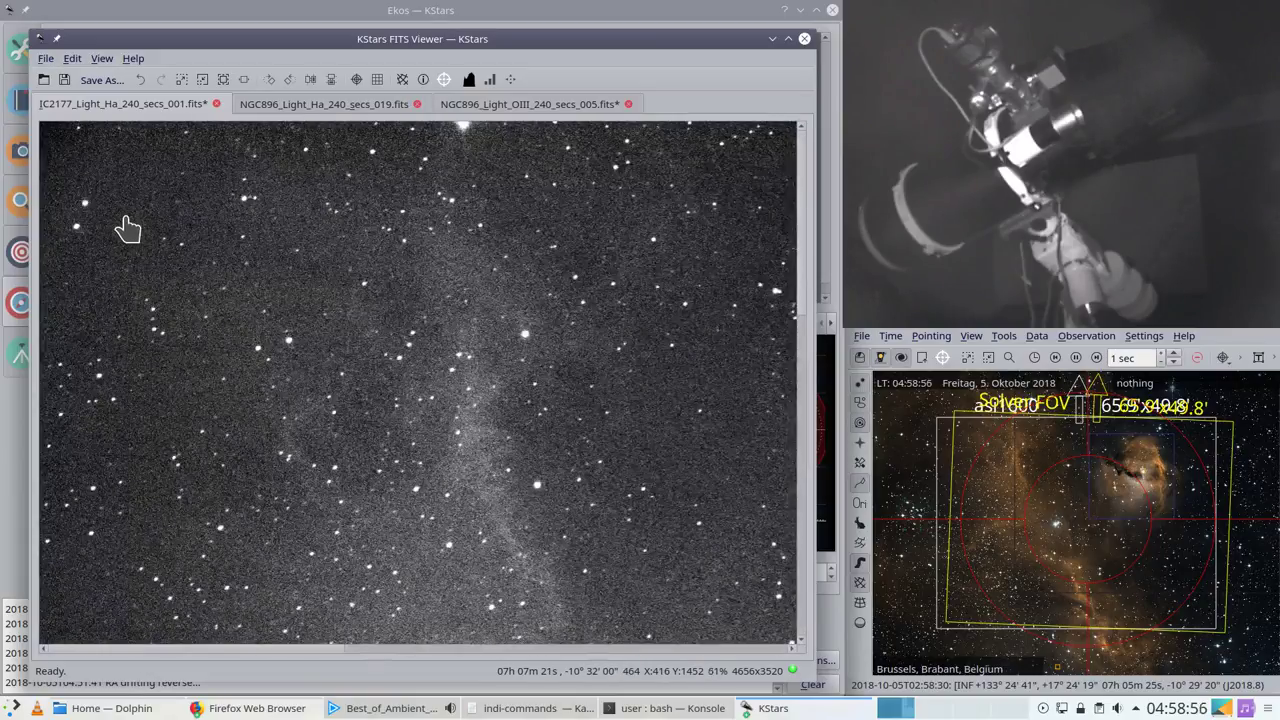
pyautogui.scroll(-3, 127, 228)
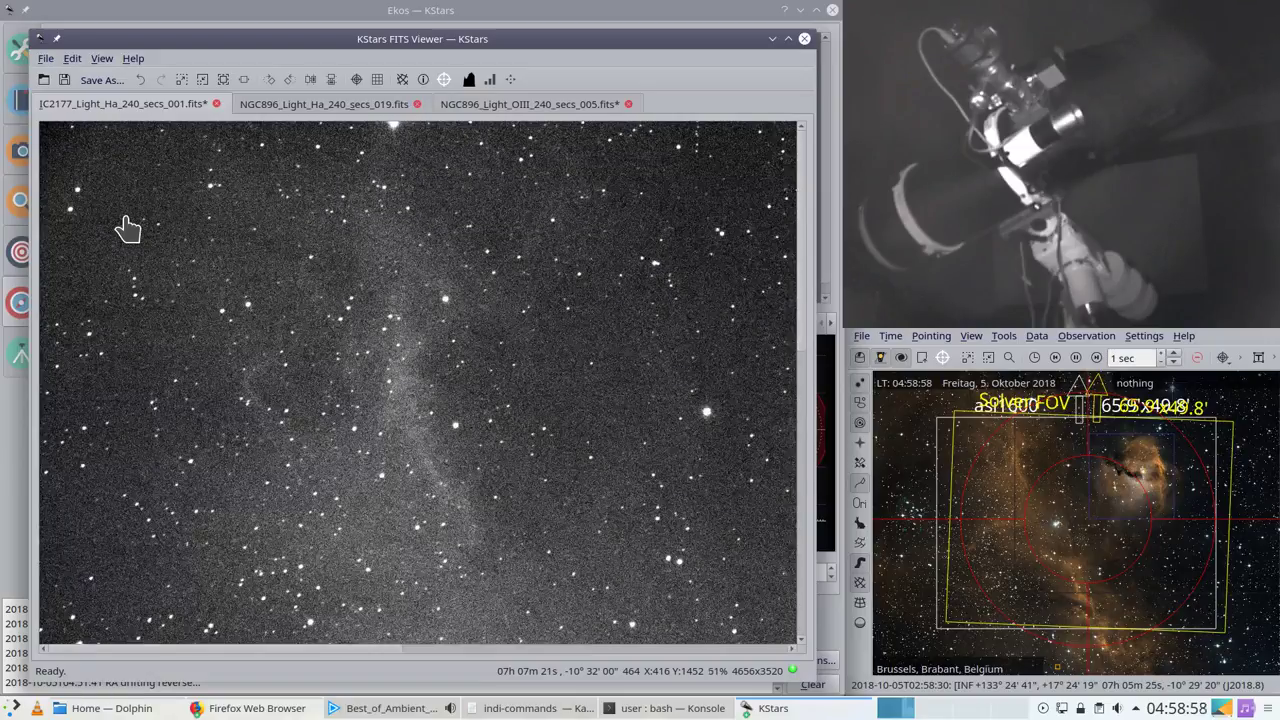
pyautogui.moveTo(240, 266); pyautogui.dragTo(347, 293)
pyautogui.scroll(-2, 347, 293)
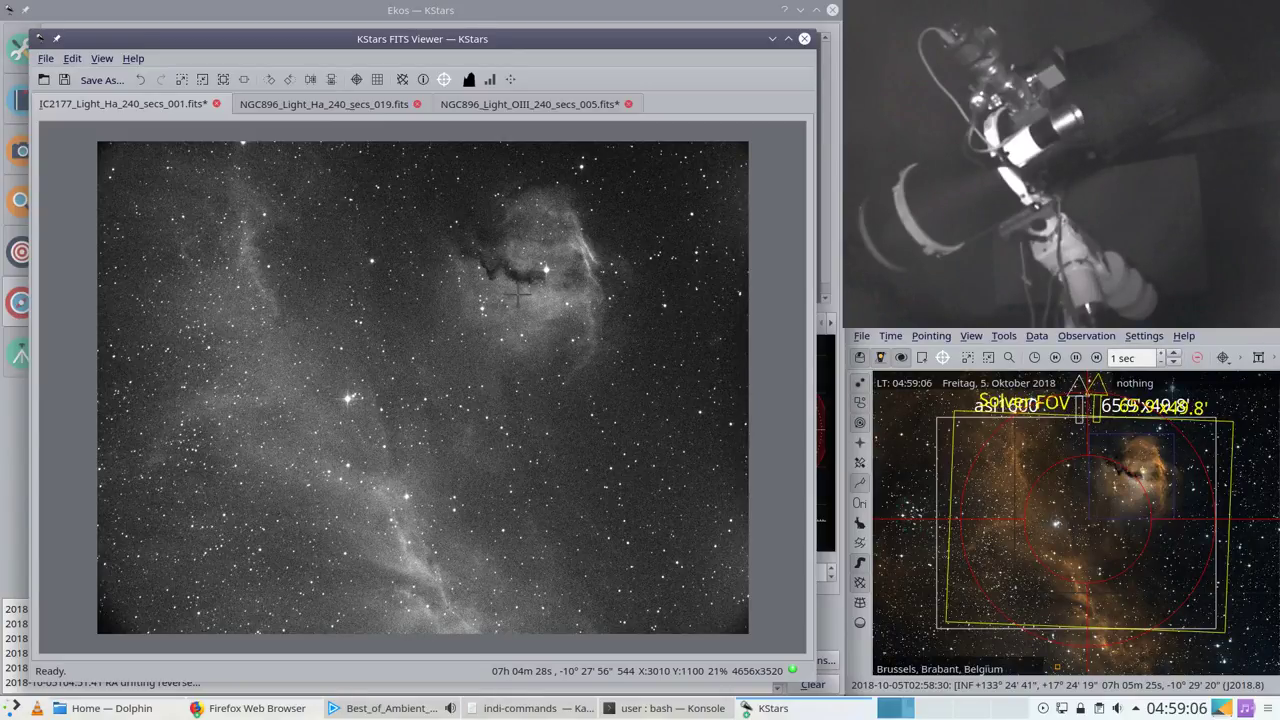
# Step: Compare the framing of the IC2177 Ha image with the wider nebula around the camera field on the sky map
pyautogui.scroll(-3, 1068, 527)
pyautogui.scroll(-5, 1068, 527)
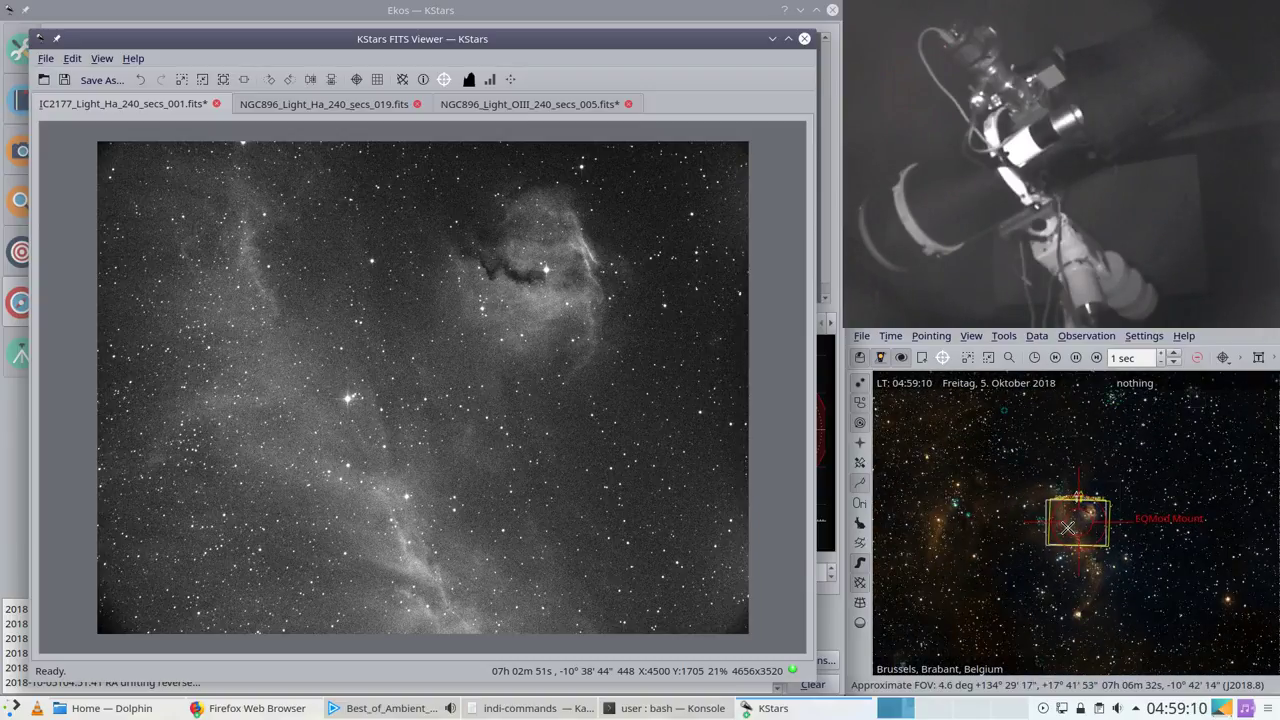
pyautogui.scroll(4, 1068, 527)
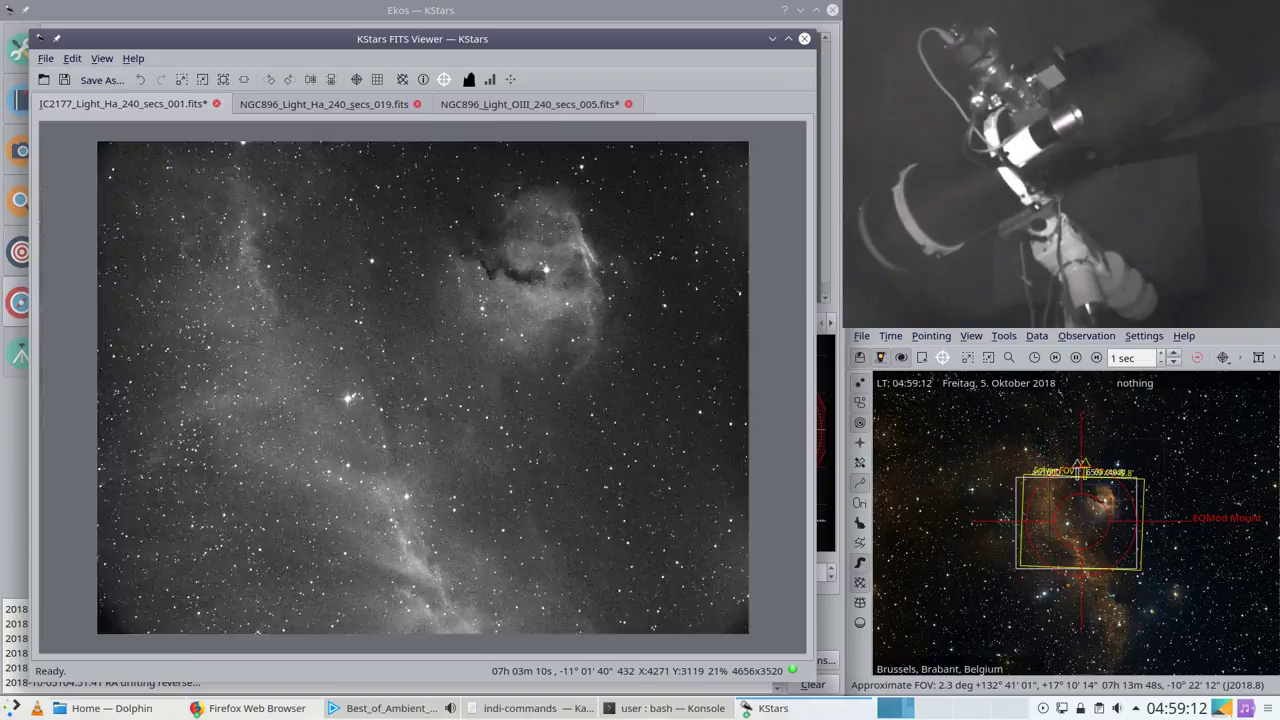
# Step: Inspect the star shapes in the corners and centre of the IC2177 Ha frame, and return to the full image
pyautogui.scroll(5, 694, 586)
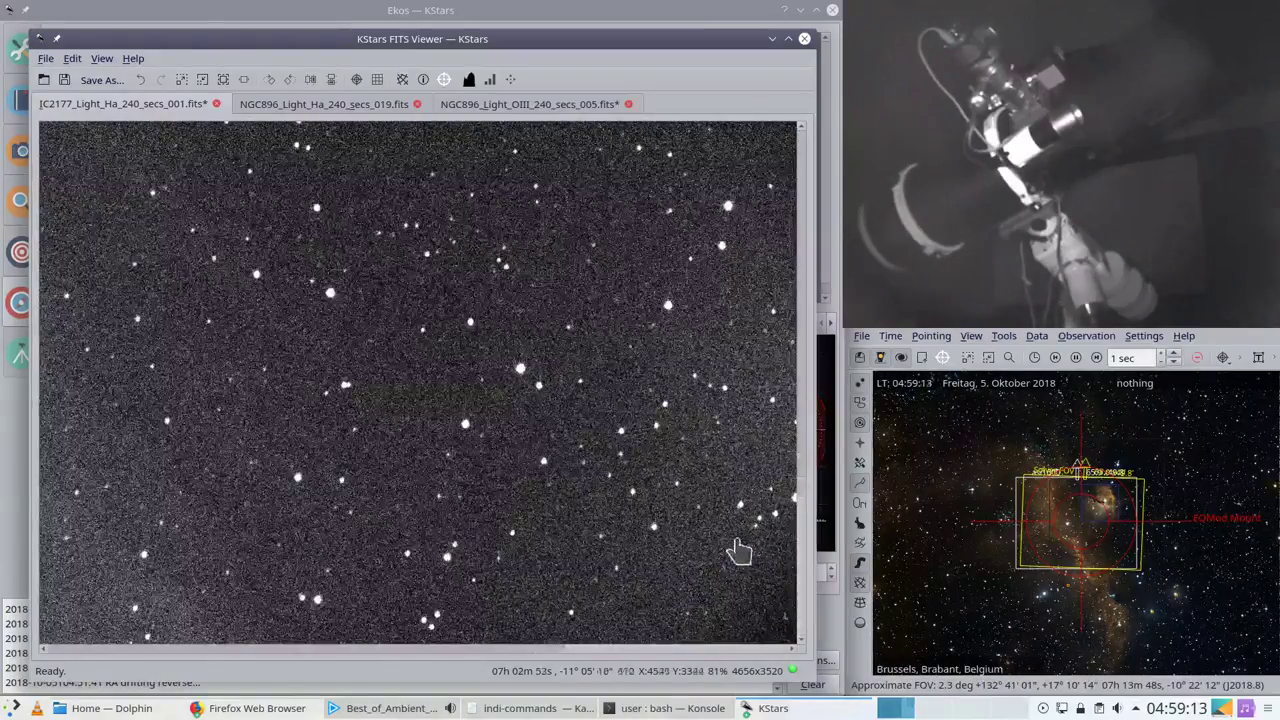
pyautogui.click(802, 505)
pyautogui.moveTo(810, 435); pyautogui.dragTo(807, 168)
pyautogui.moveTo(659, 647); pyautogui.dragTo(118, 605)
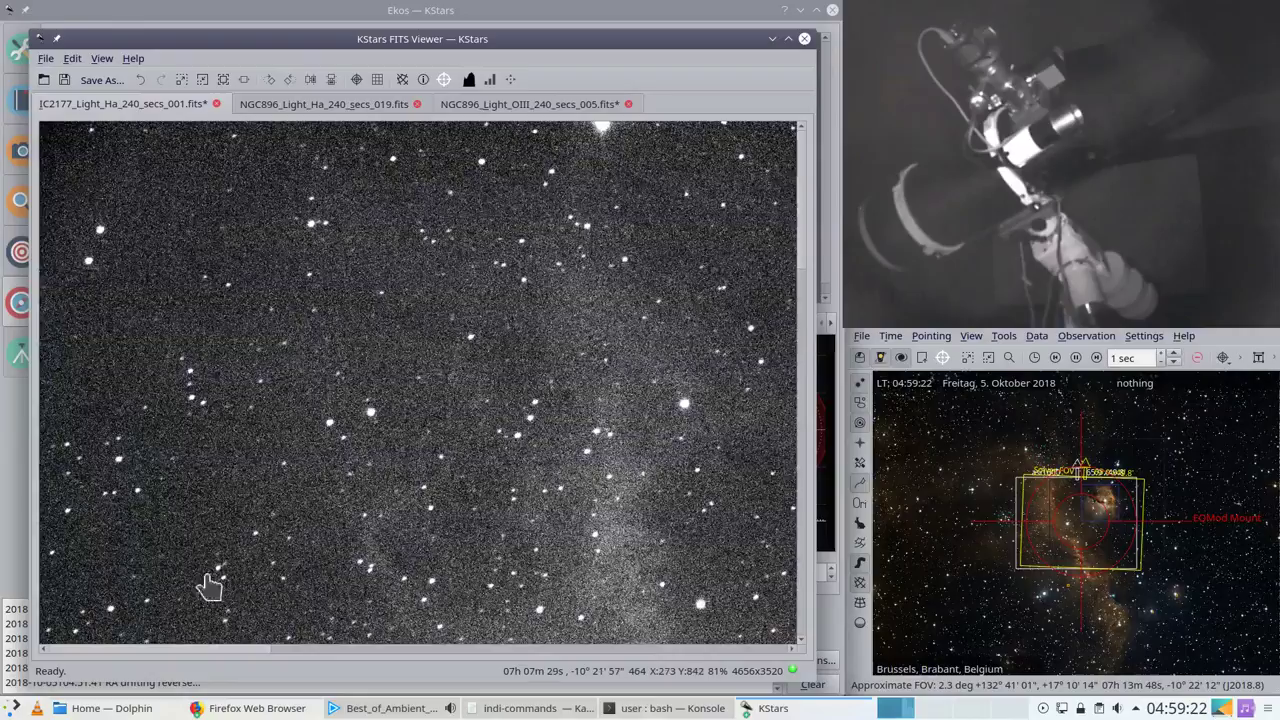
pyautogui.moveTo(806, 262); pyautogui.dragTo(837, 409)
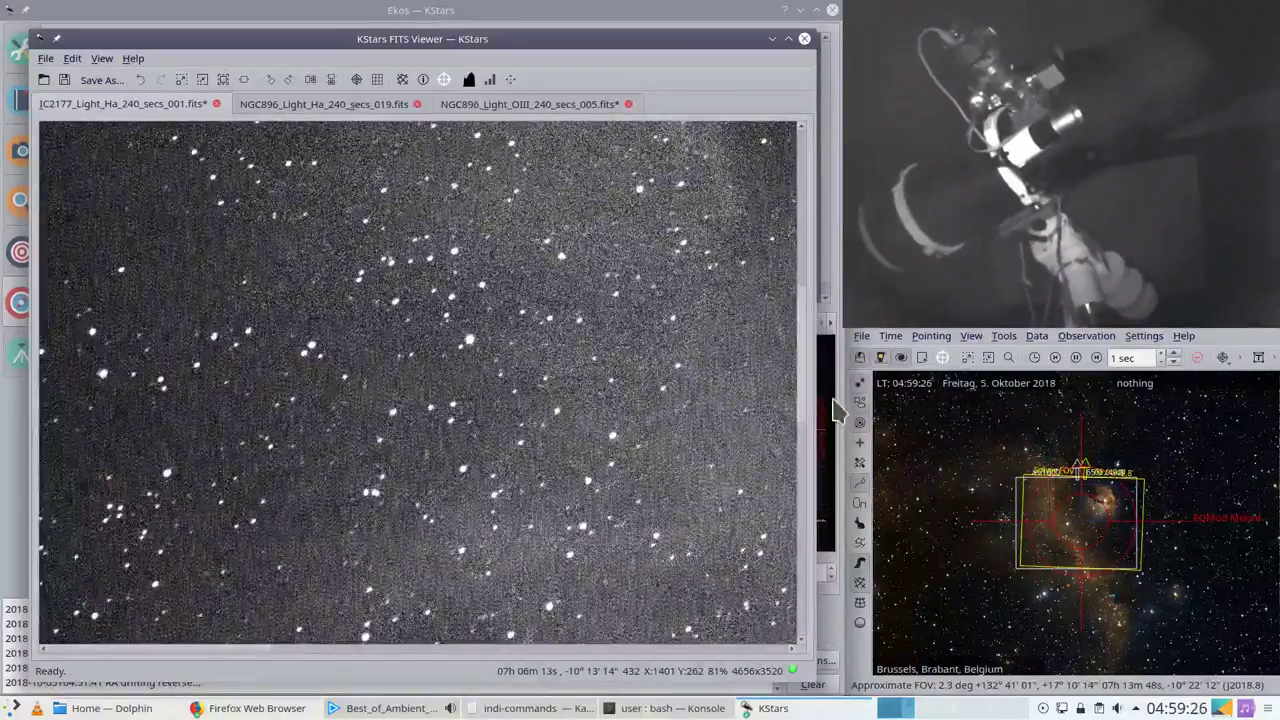
pyautogui.moveTo(245, 647); pyautogui.dragTo(514, 650)
pyautogui.scroll(-5, 478, 560)
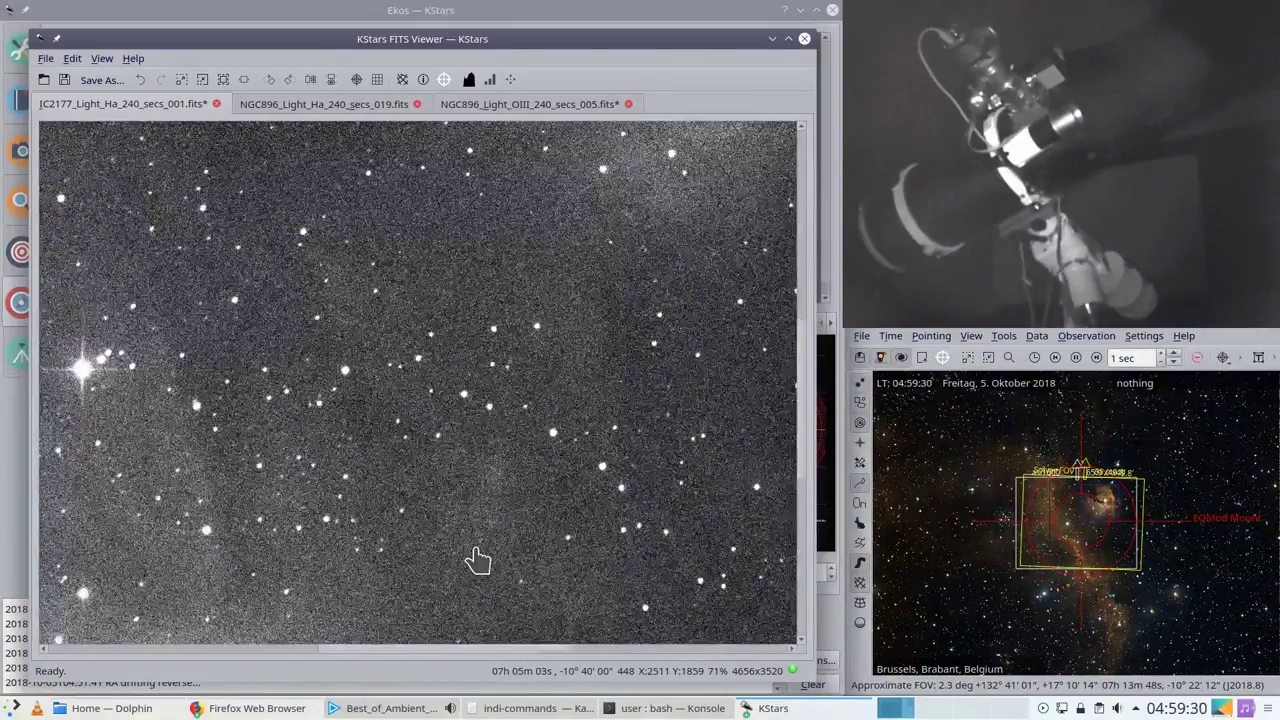
pyautogui.scroll(-1, 478, 560)
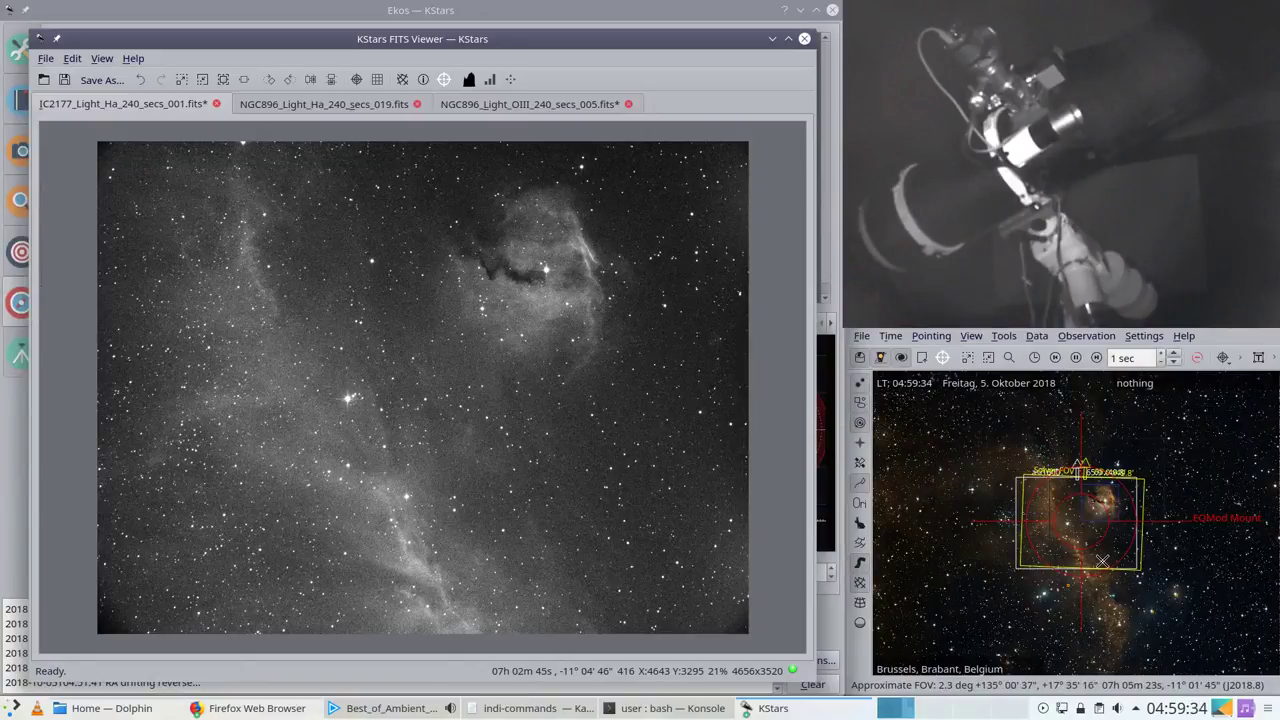
# Step: Examine the camera field over IC 2177 on the sky map, from close detail out to the surrounding region
pyautogui.scroll(5, 1102, 562)
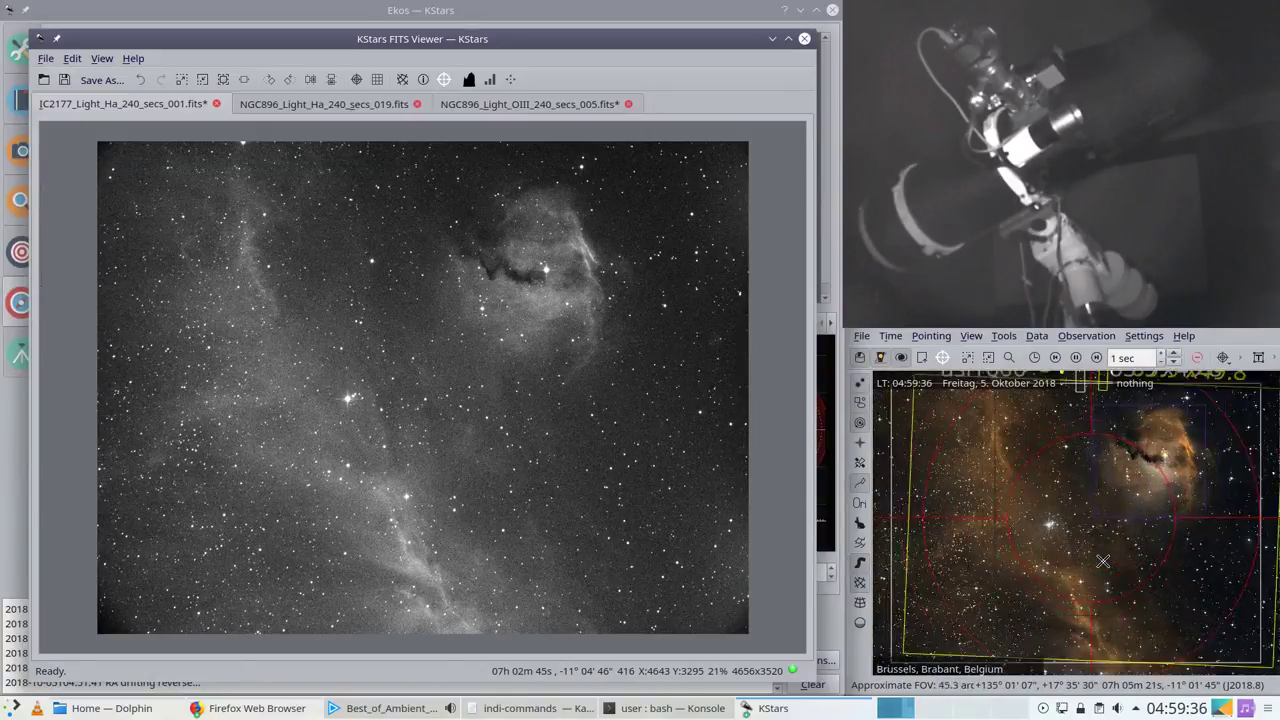
pyautogui.scroll(-2, 1102, 562)
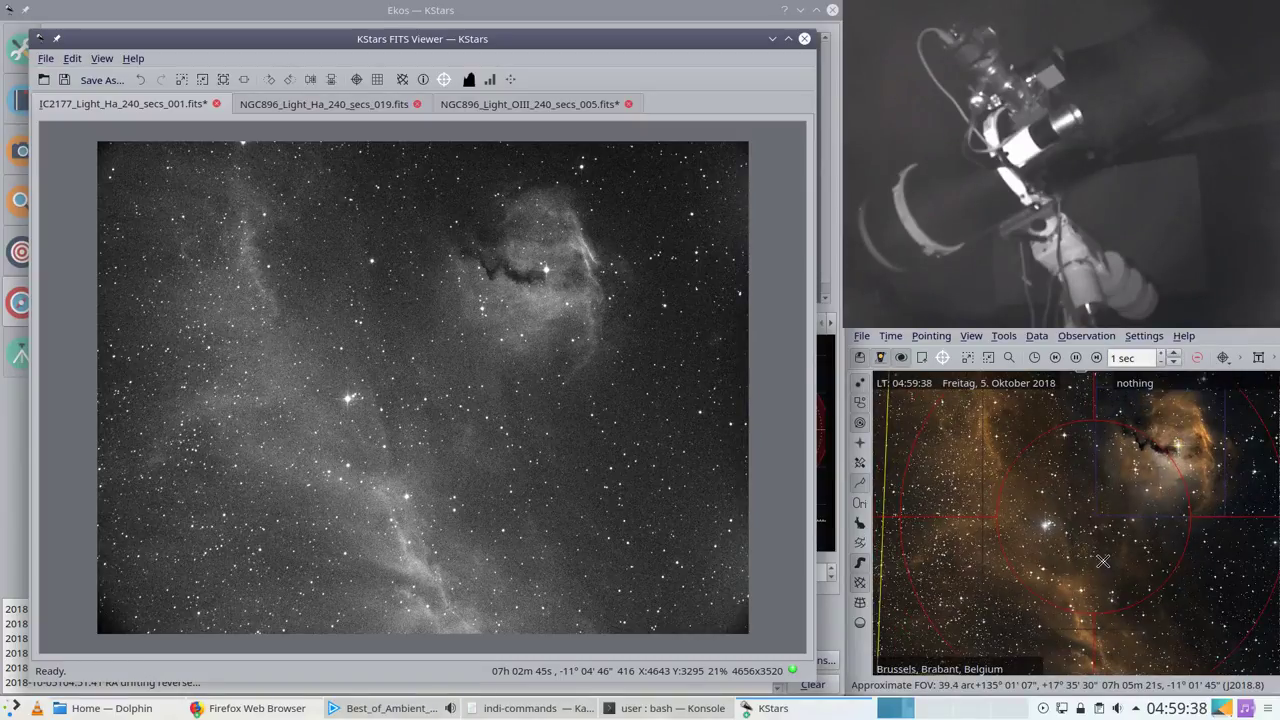
pyautogui.scroll(-6, 1102, 562)
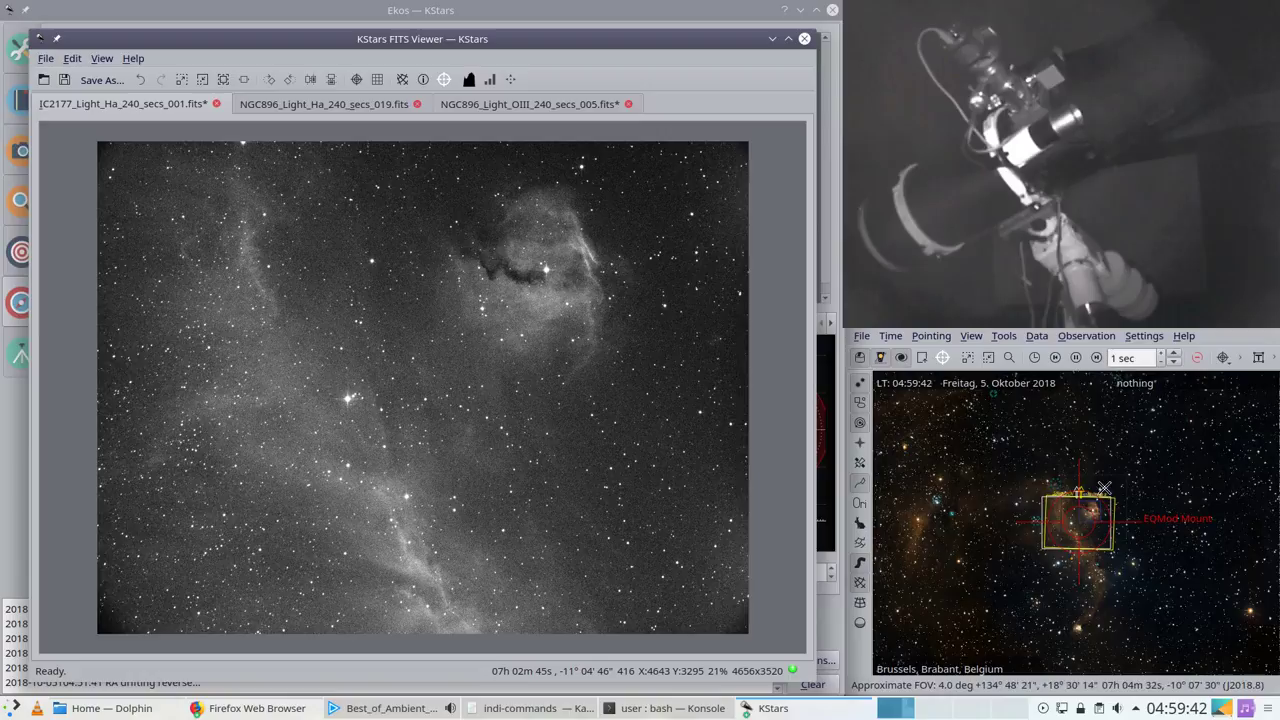
pyautogui.scroll(-5, 1082, 545)
pyautogui.scroll(-4, 1082, 545)
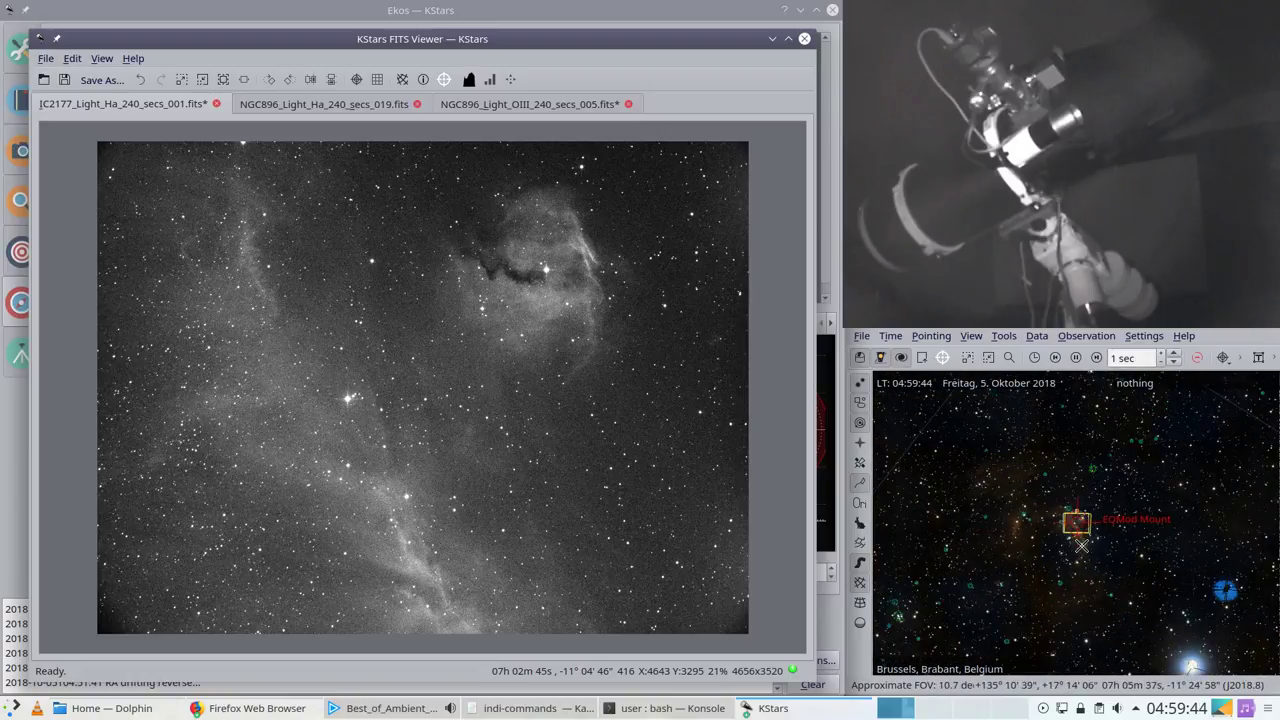
# Step: Examine the neighbouring nebula near RA 07h 14m, DEC -11° on the sky map against the camera field outline
pyautogui.moveTo(1102, 496)
pyautogui.mouseDown()
pyautogui.moveTo(1123, 543)
pyautogui.moveTo(1151, 517)
pyautogui.mouseUp()
pyautogui.scroll(10, 1110, 551)
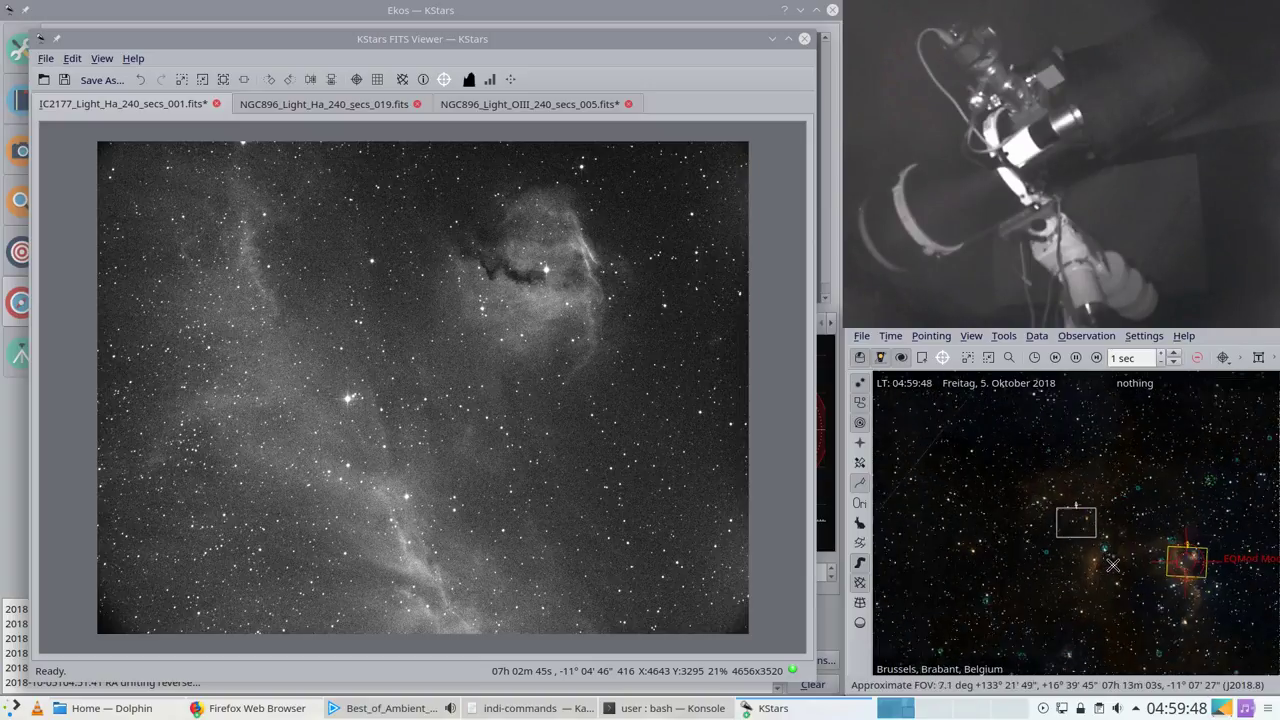
pyautogui.moveTo(1115, 584); pyautogui.dragTo(1108, 523)
pyautogui.scroll(-1, 1114, 546)
pyautogui.scroll(-10, 1114, 546)
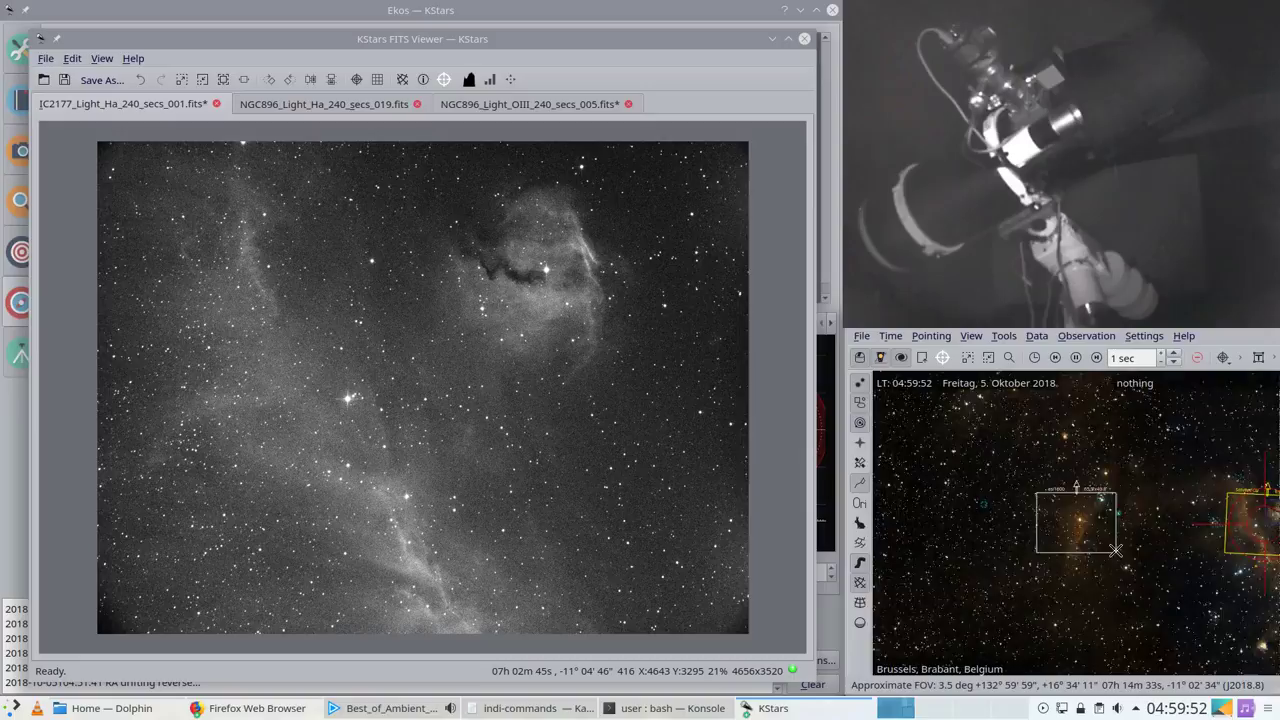
pyautogui.scroll(-3, 1116, 552)
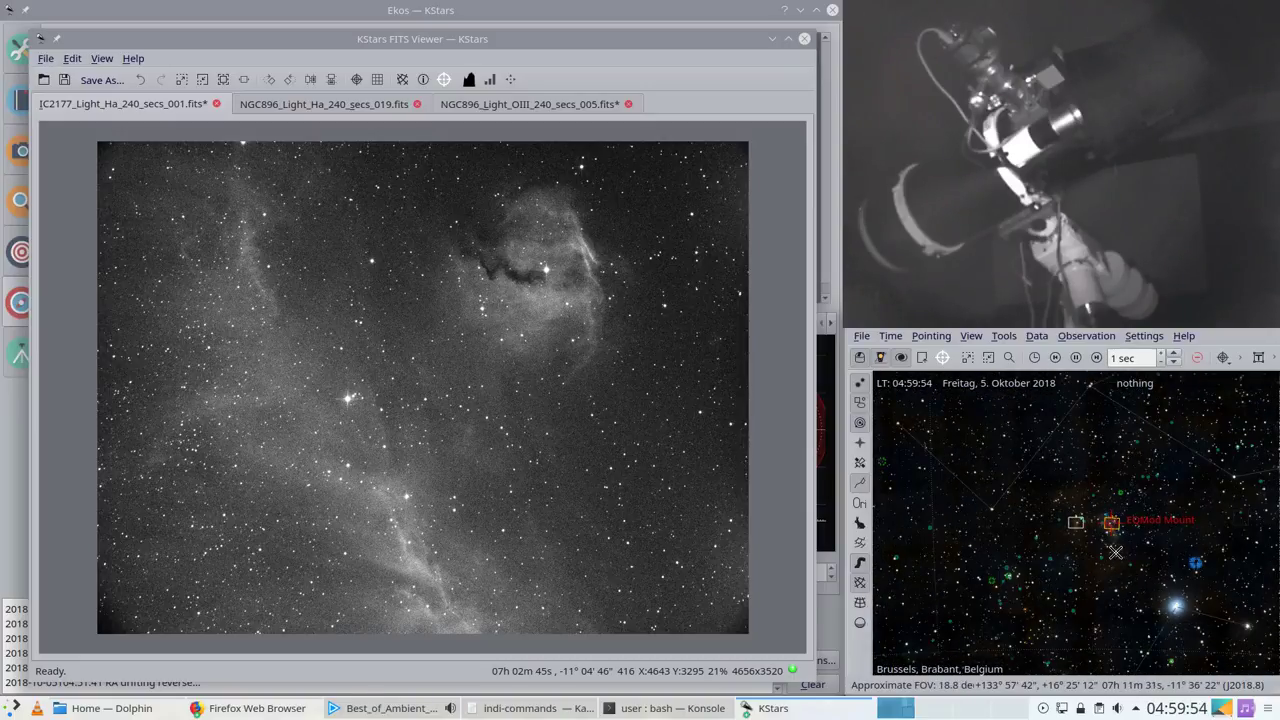
# Step: Survey the sky map from the mount's position northwest towards the Orion region for other nebulae
pyautogui.moveTo(1120, 505); pyautogui.dragTo(1108, 586)
pyautogui.scroll(-3, 1108, 586)
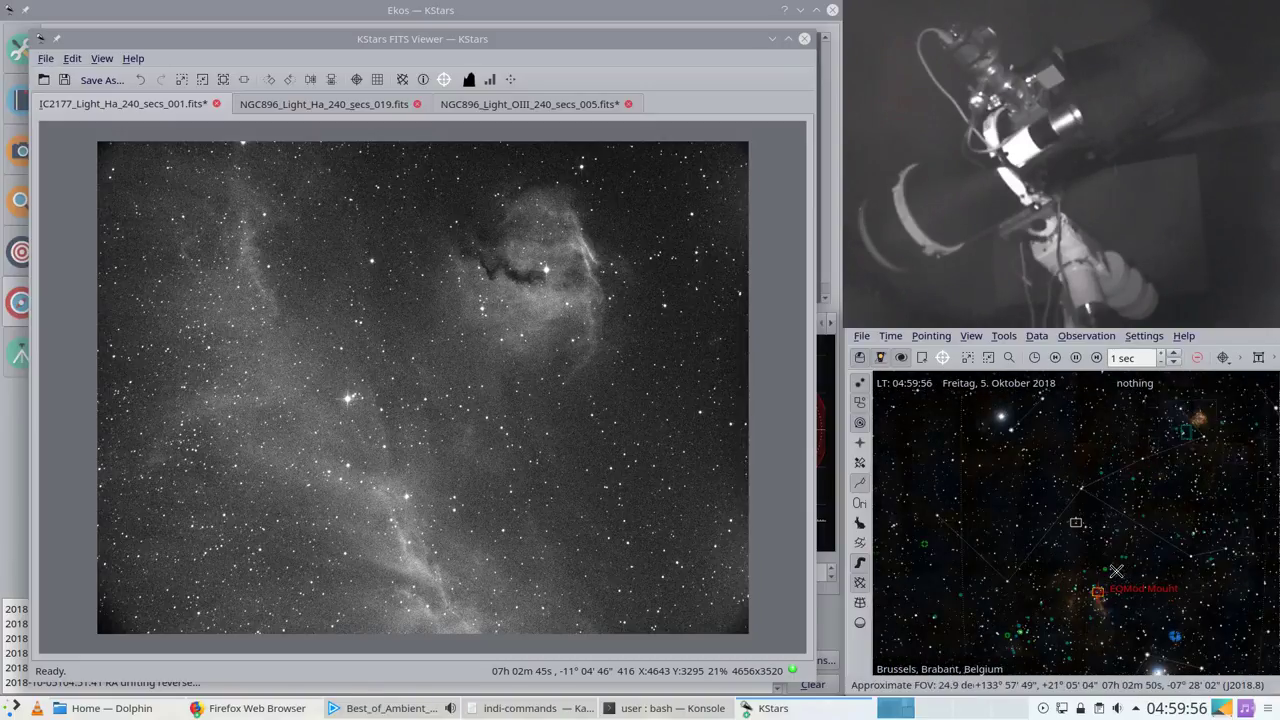
pyautogui.moveTo(1154, 506); pyautogui.dragTo(1057, 576)
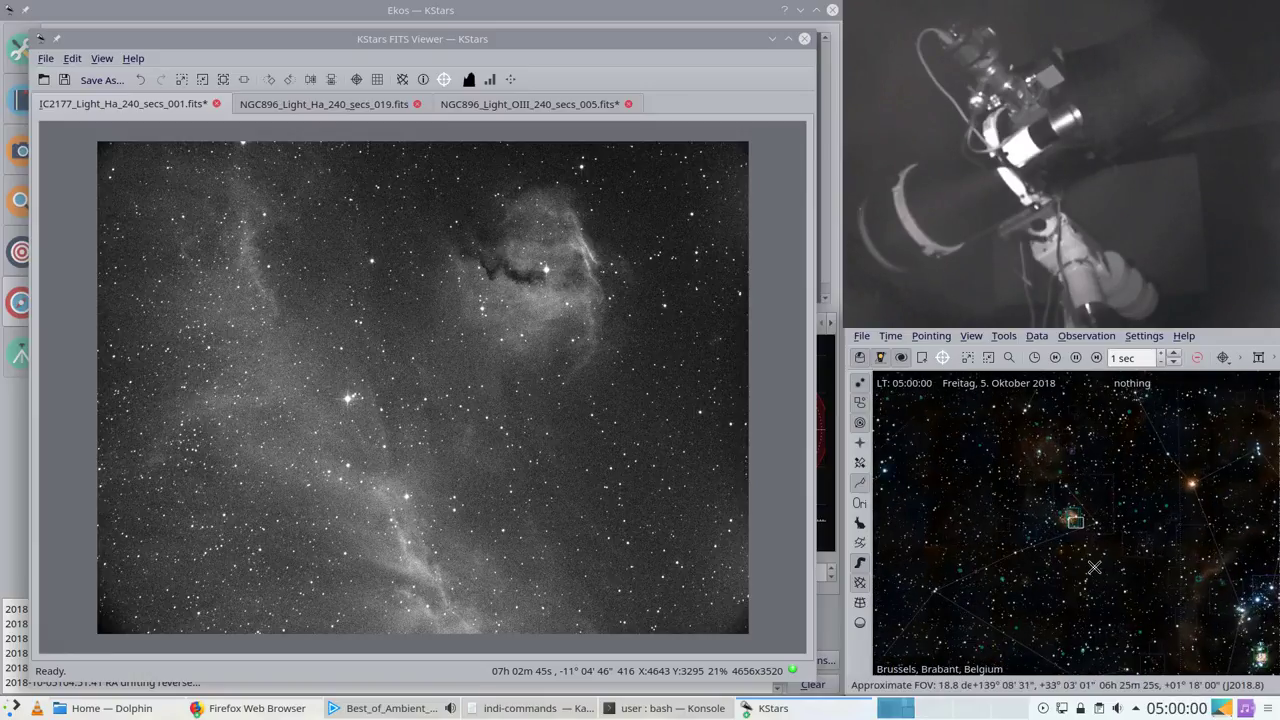
pyautogui.scroll(3, 1092, 569)
pyautogui.scroll(-1, 1091, 572)
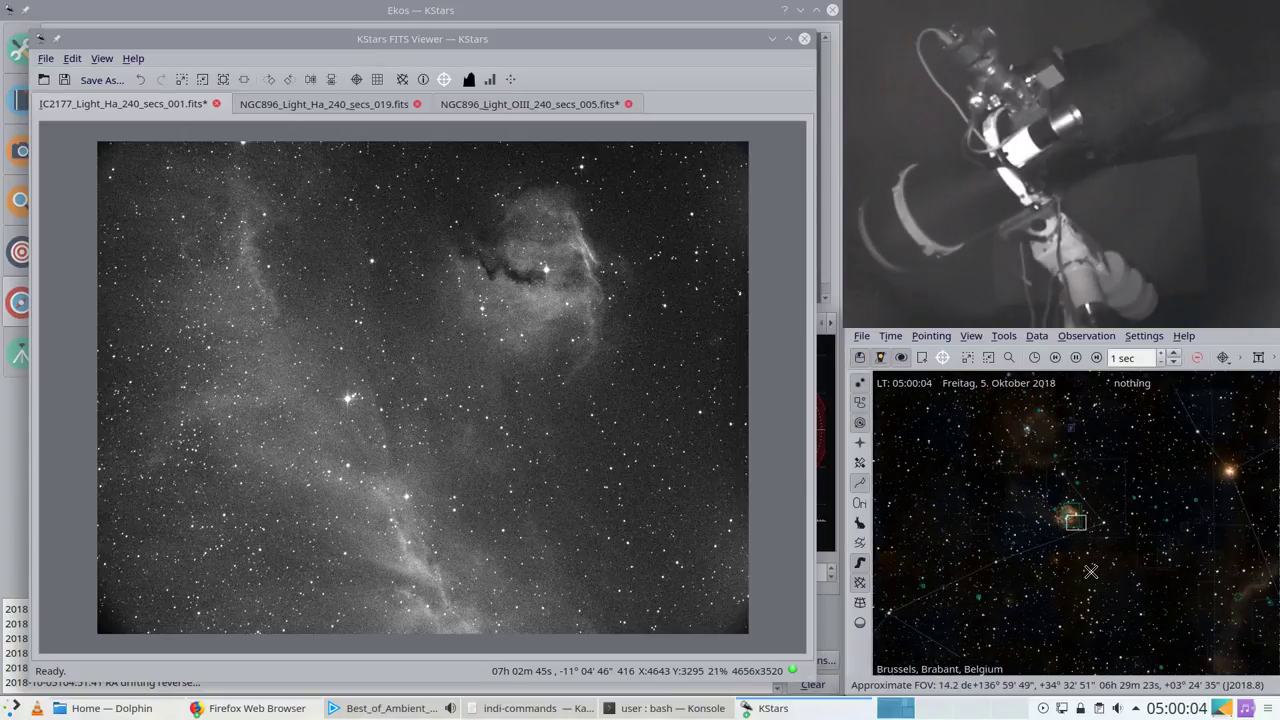
pyautogui.moveTo(1125, 582); pyautogui.dragTo(953, 534)
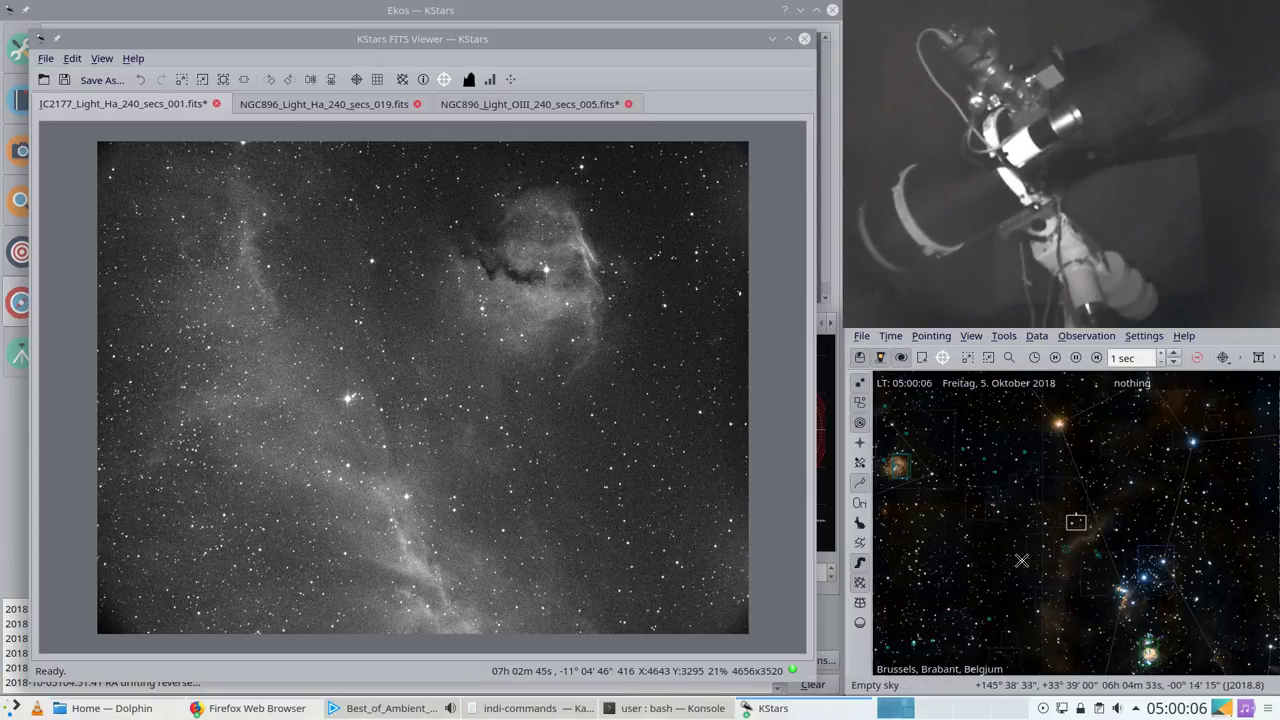
pyautogui.scroll(-2, 1021, 563)
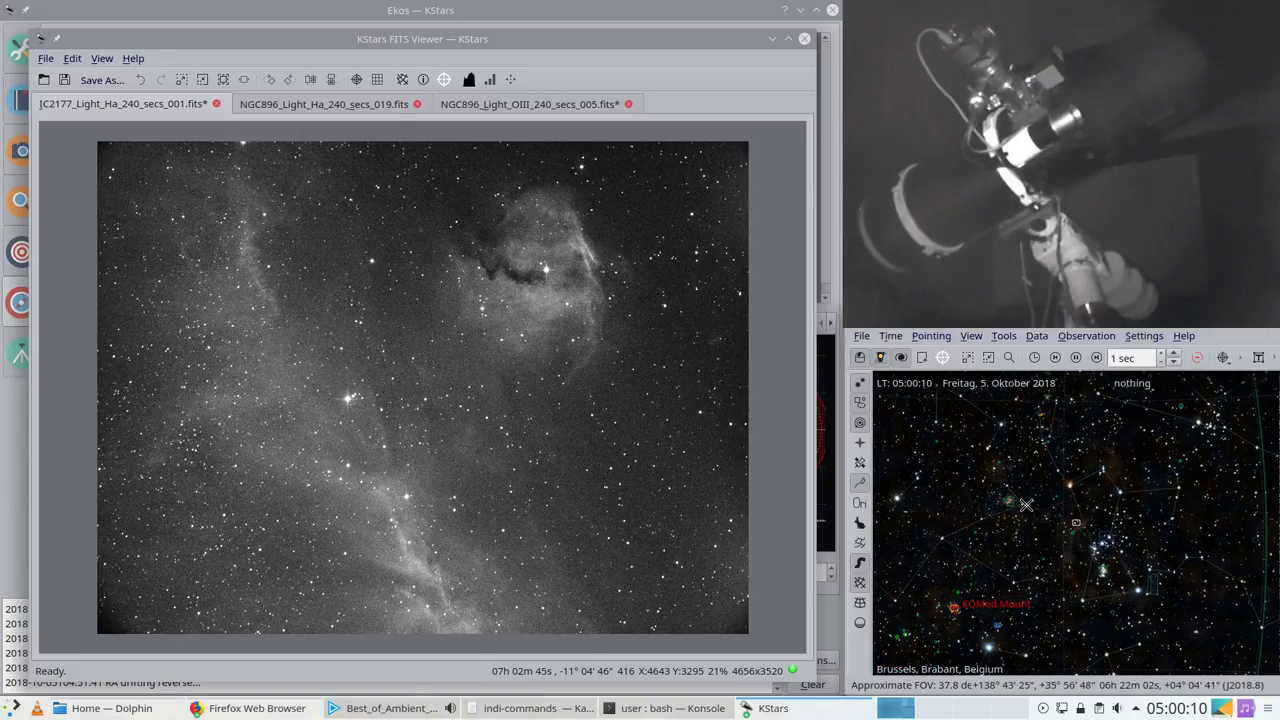
# Step: Examine the group of small nebulae near RA 06h 13m, DEC +18° on the sky map against the camera field
pyautogui.moveTo(1056, 587); pyautogui.dragTo(1056, 587)
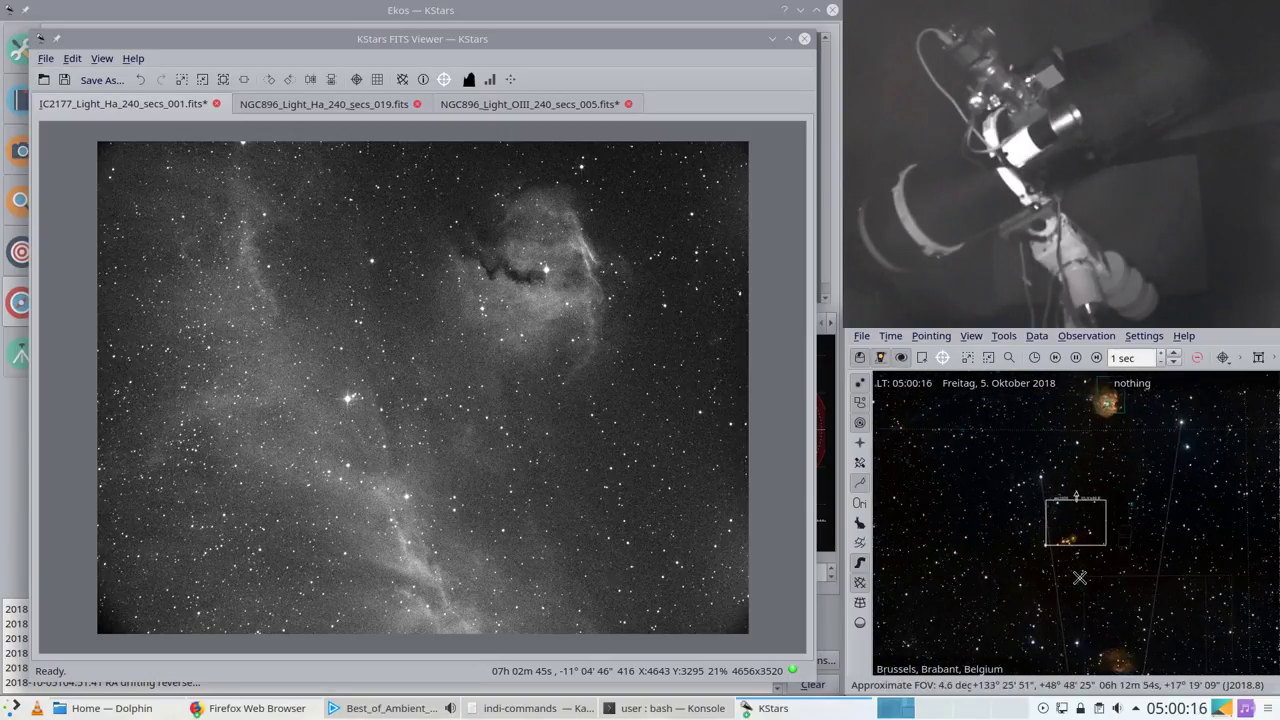
pyautogui.scroll(4, 1079, 577)
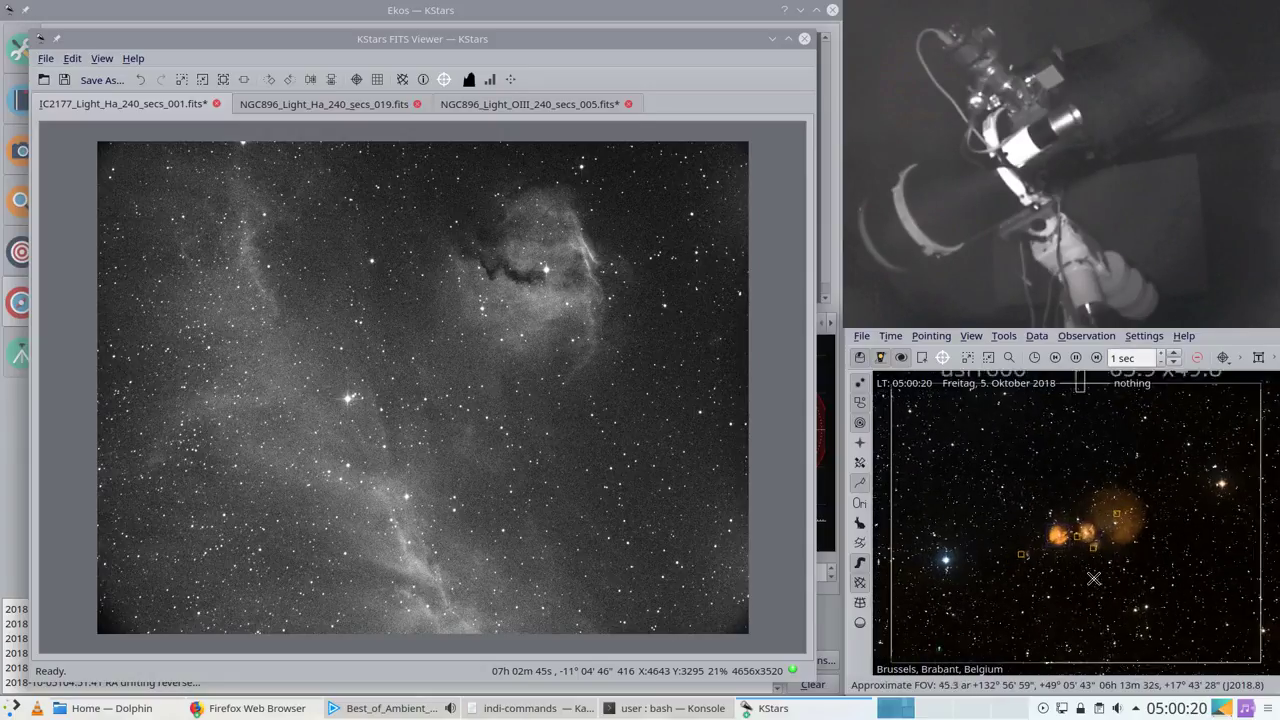
pyautogui.scroll(3, 1094, 578)
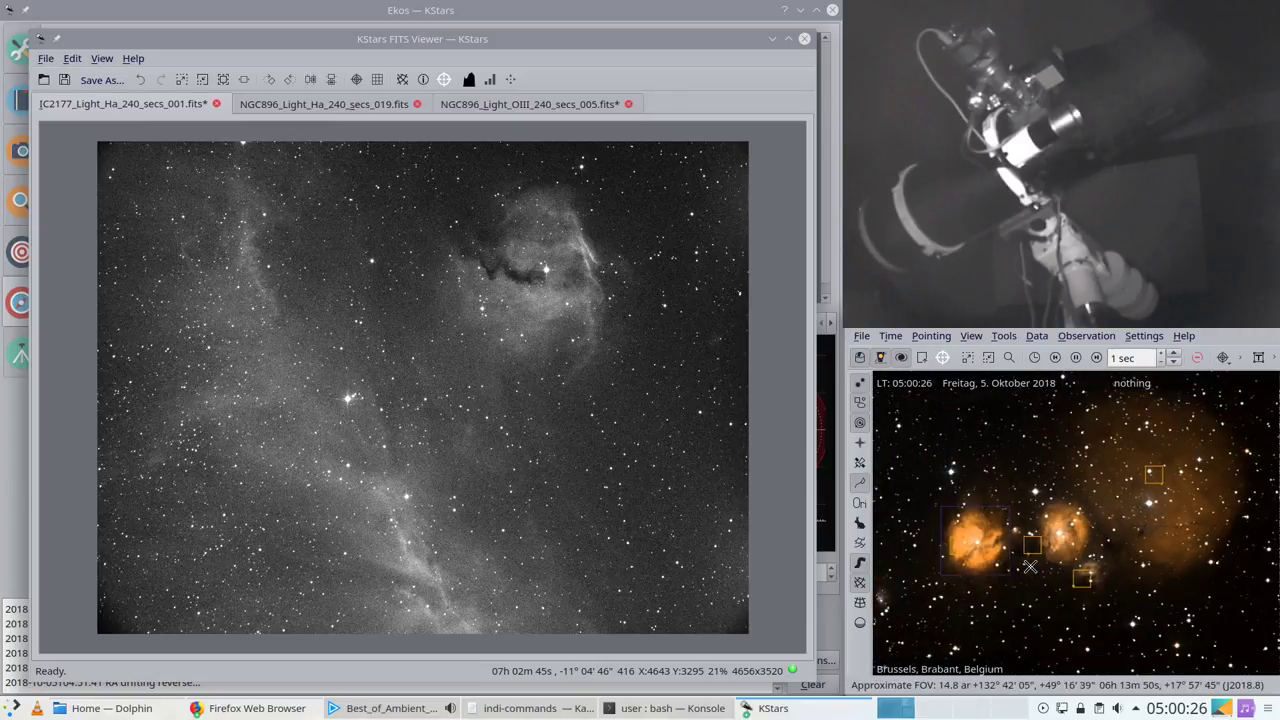
pyautogui.scroll(-2, 1032, 569)
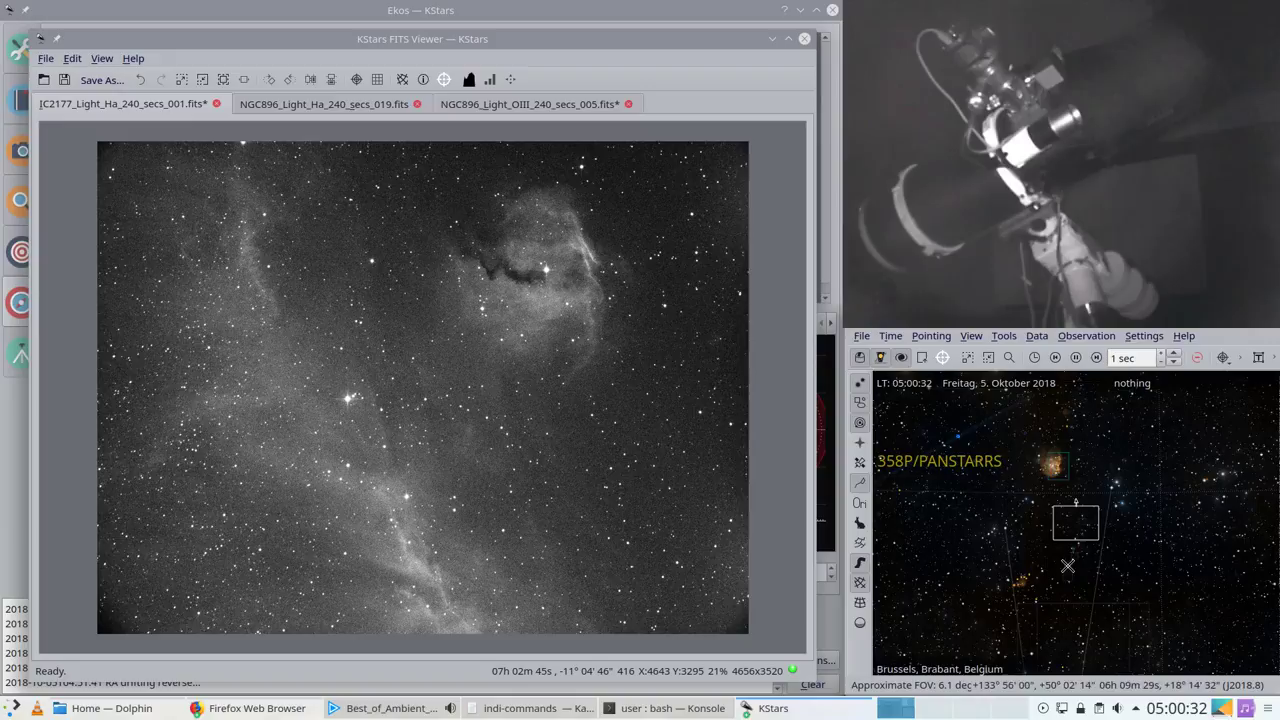
# Step: Examine the two nebulae near RA 06h 15m, DEC +21° and RA 06h 08m, DEC +19° on the sky map against the camera field
pyautogui.scroll(-2, 1076, 522)
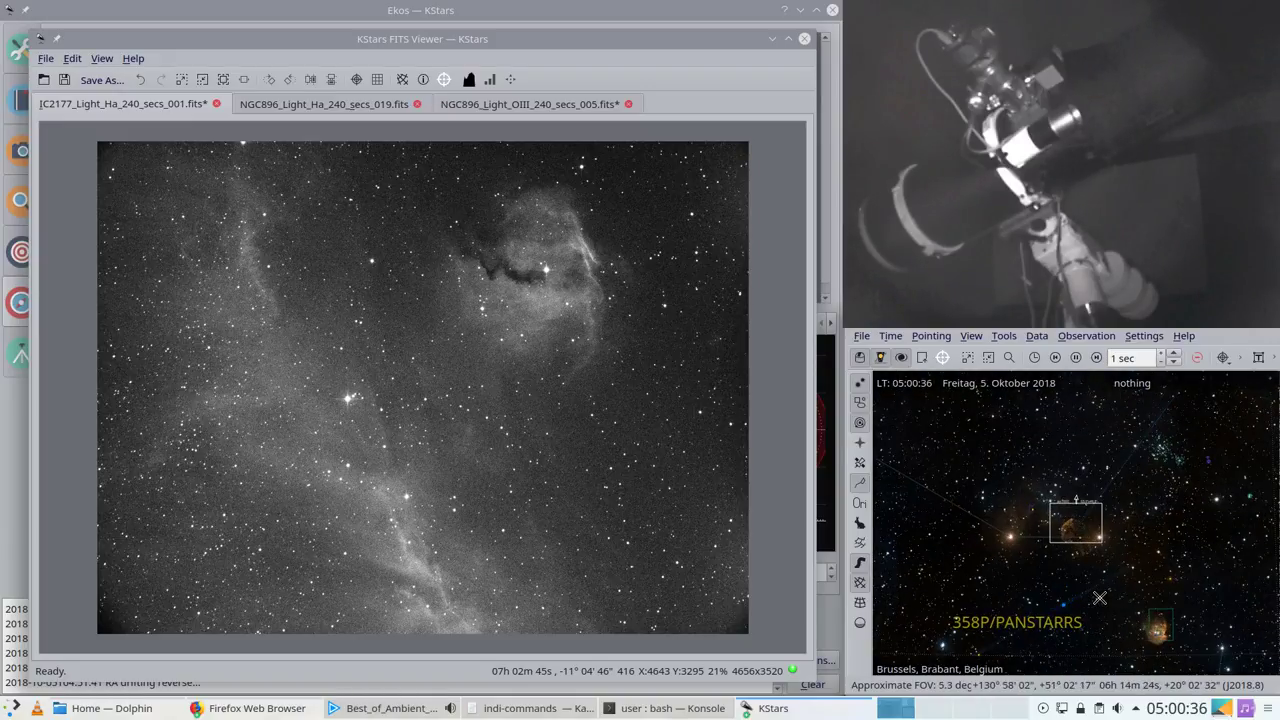
pyautogui.scroll(6, 1099, 598)
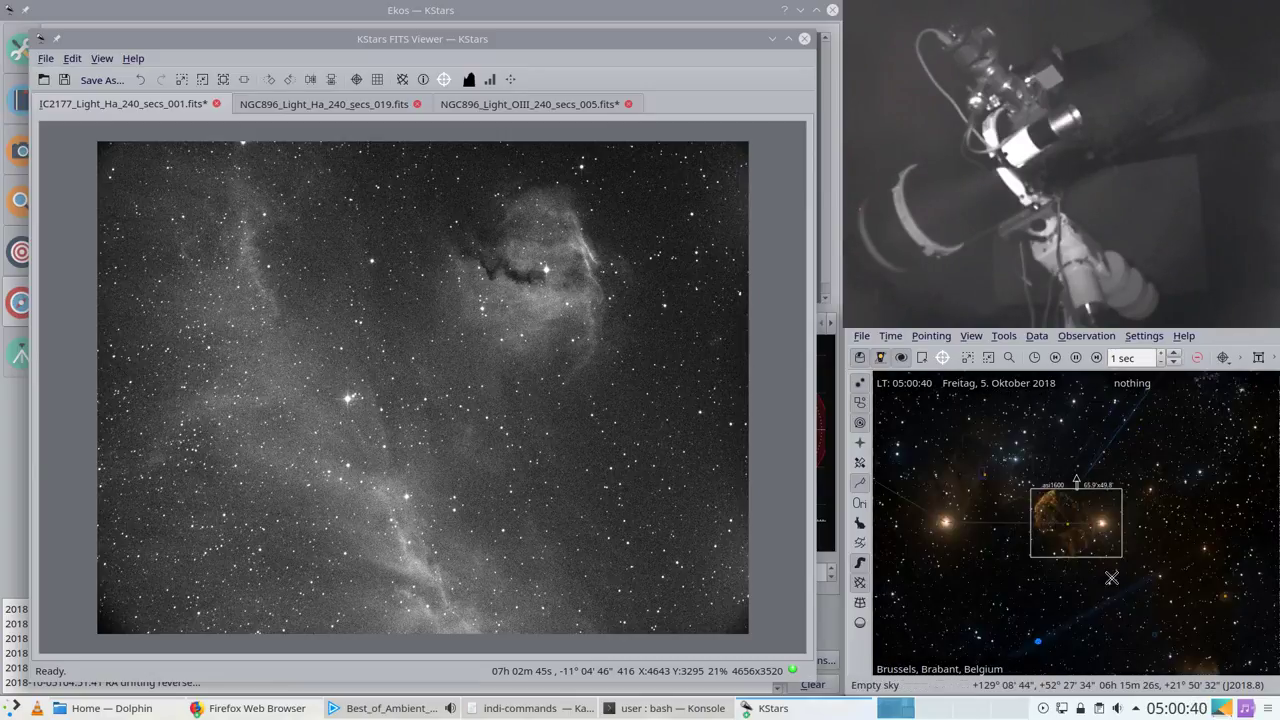
pyautogui.moveTo(1111, 580); pyautogui.dragTo(1080, 523)
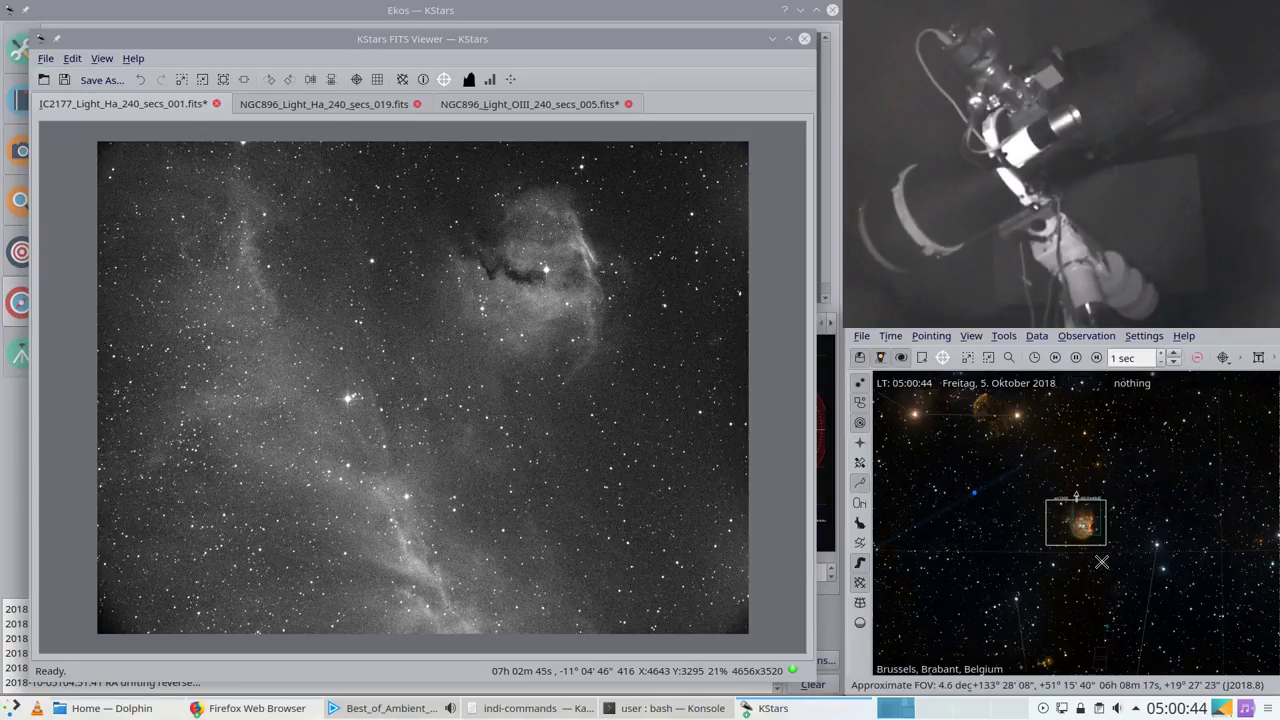
pyautogui.scroll(4, 1122, 594)
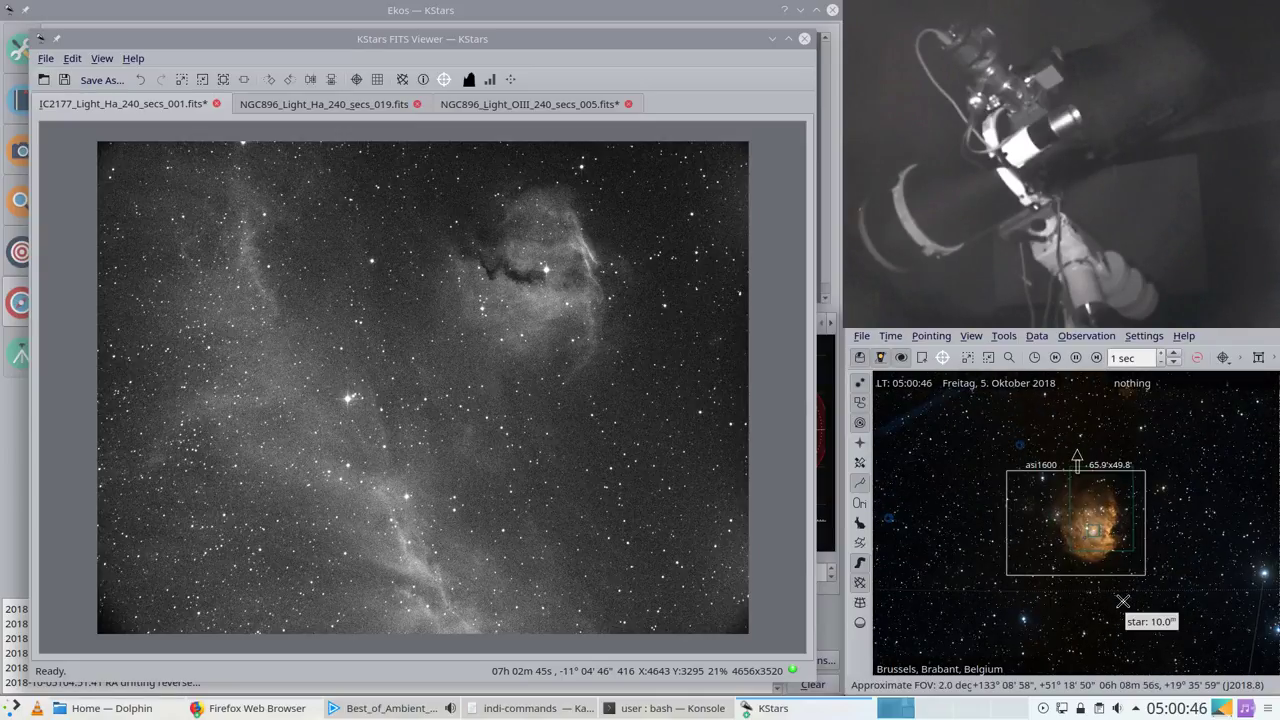
pyautogui.scroll(-10, 1122, 600)
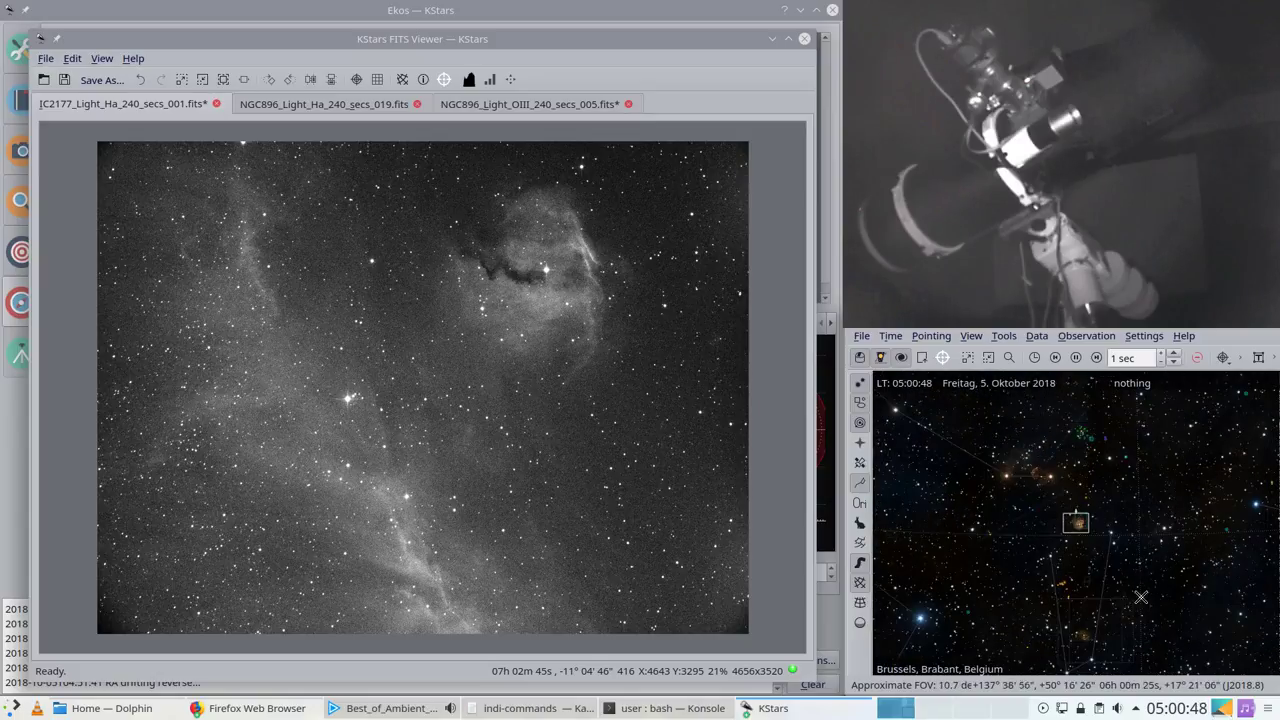
# Step: Survey the sky map westward to the Pleiades region and back northeast to the nebulae near RA 05h 25m, DEC +32°
pyautogui.scroll(-2, 1140, 565)
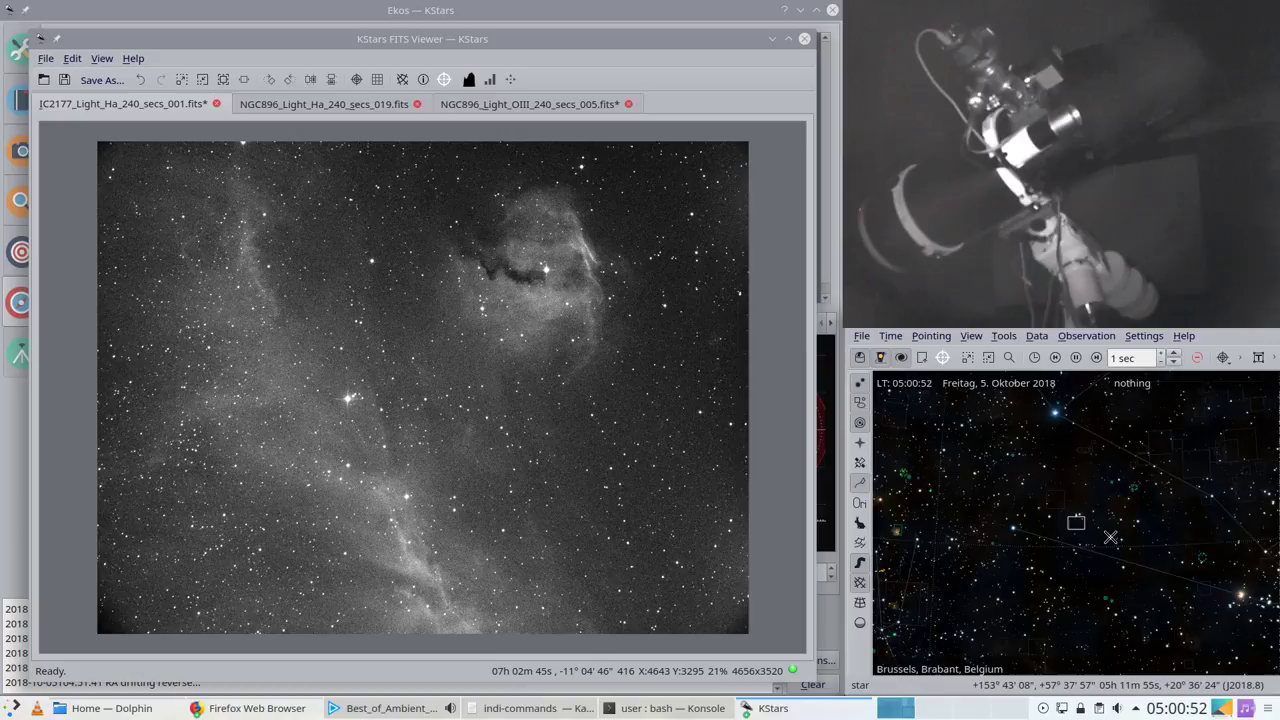
pyautogui.moveTo(1106, 530); pyautogui.dragTo(985, 504)
pyautogui.moveTo(907, 460); pyautogui.dragTo(907, 460)
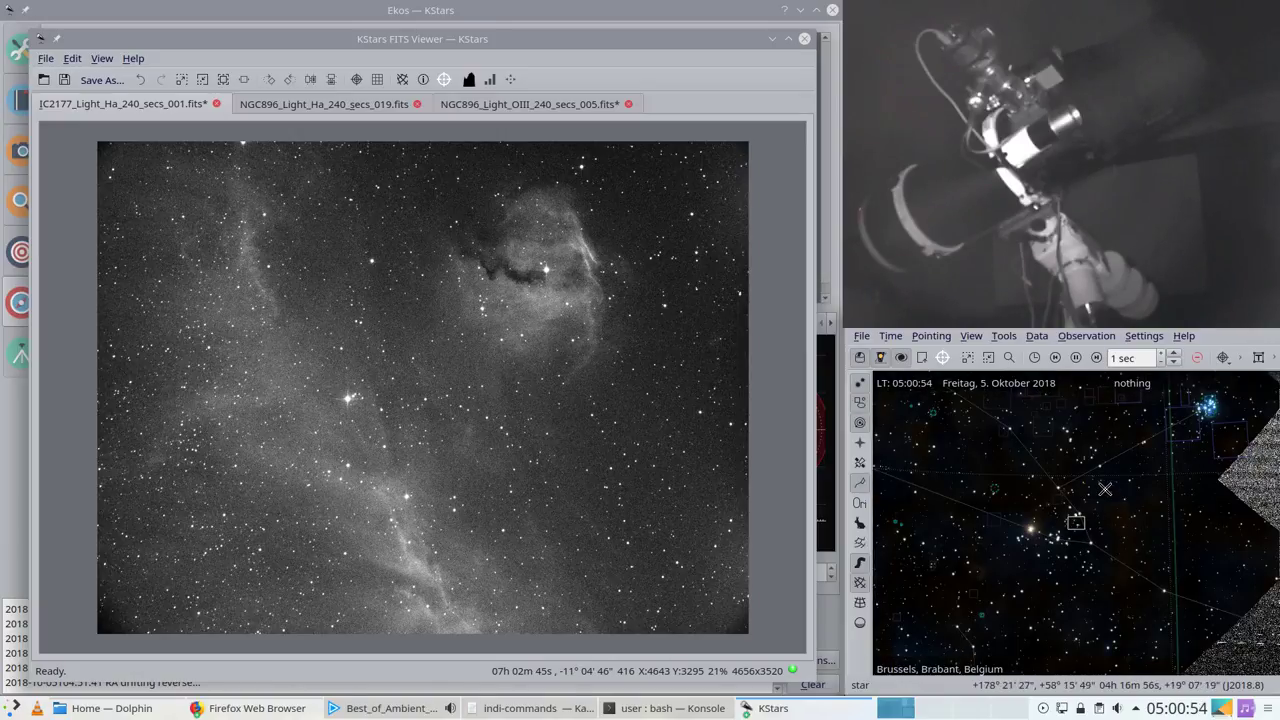
pyautogui.moveTo(1105, 489); pyautogui.dragTo(1099, 588)
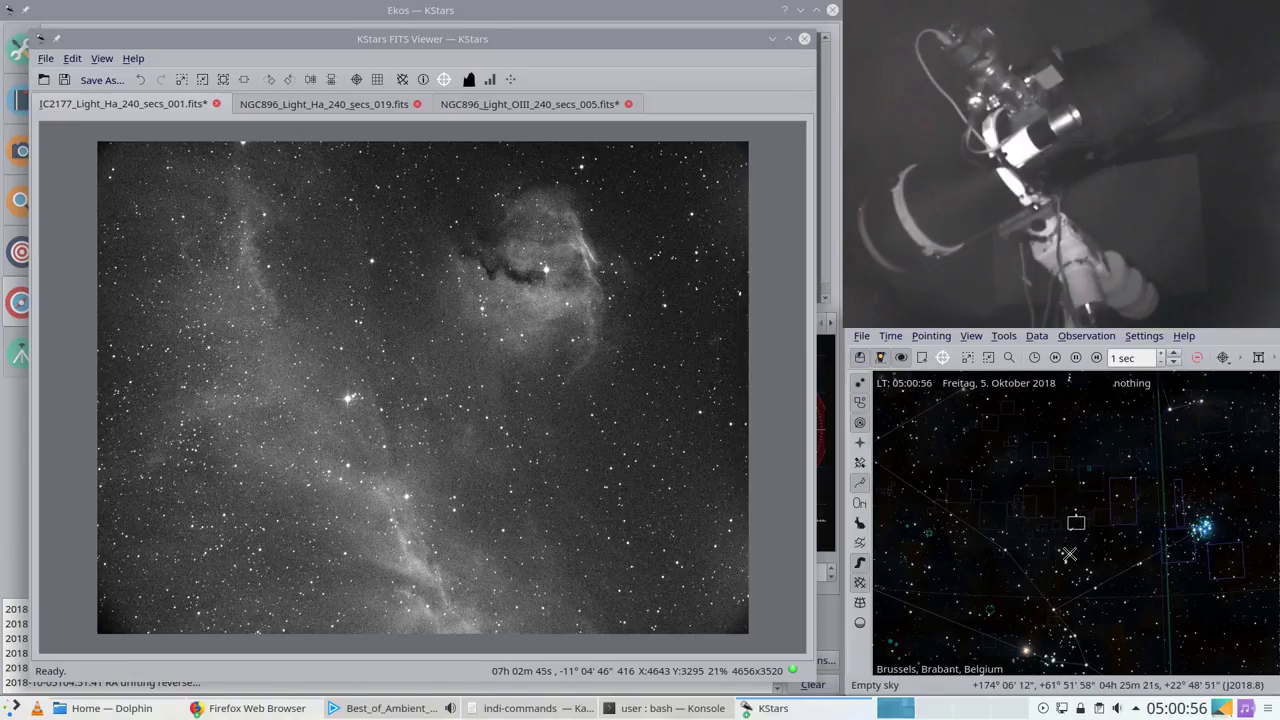
pyautogui.scroll(-2, 1070, 560)
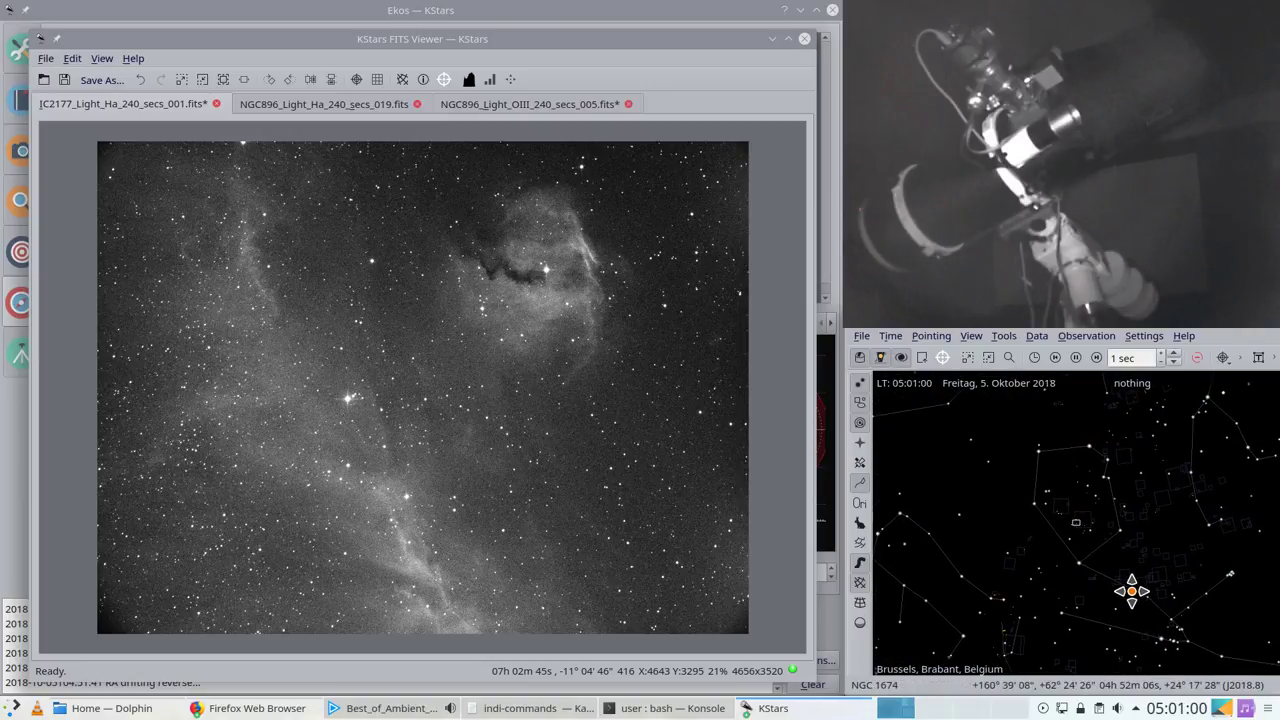
pyautogui.scroll(2, 1093, 572)
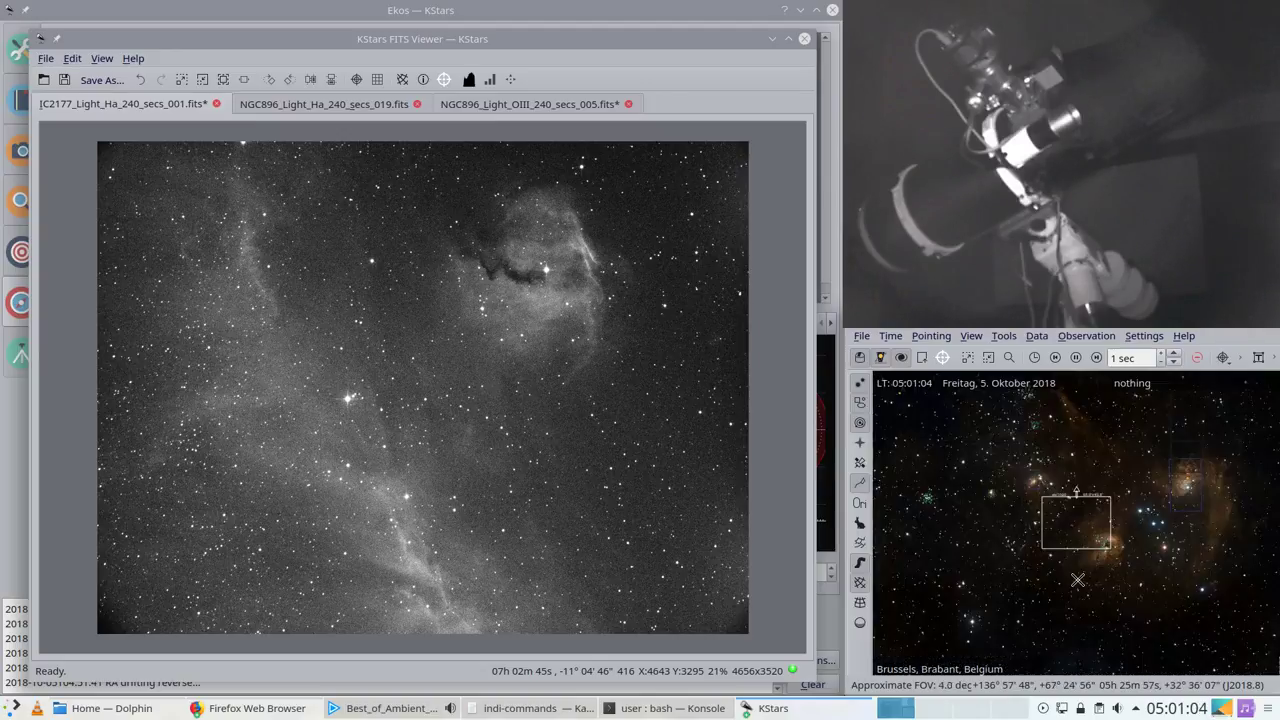
# Step: Examine the small nebula near RA 05h 29m, DEC +34° on the sky map, centred in the camera field outline
pyautogui.moveTo(1063, 540); pyautogui.dragTo(1082, 538)
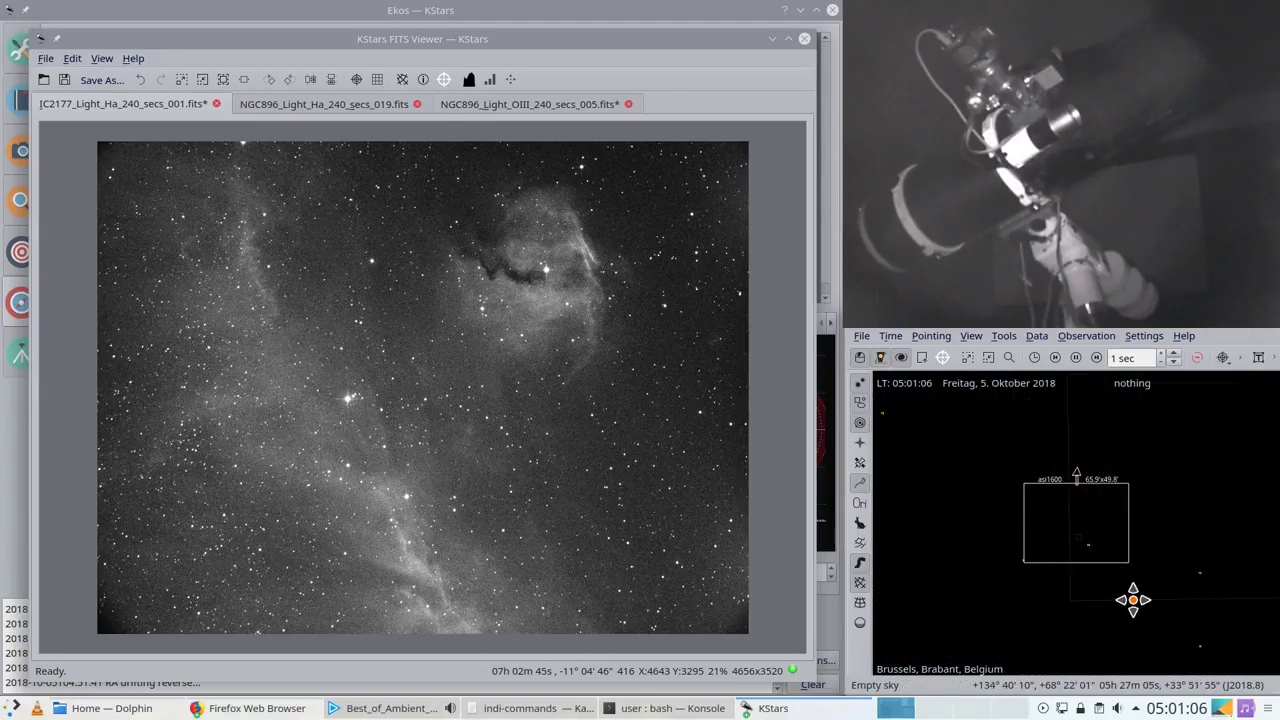
pyautogui.scroll(3, 1116, 597)
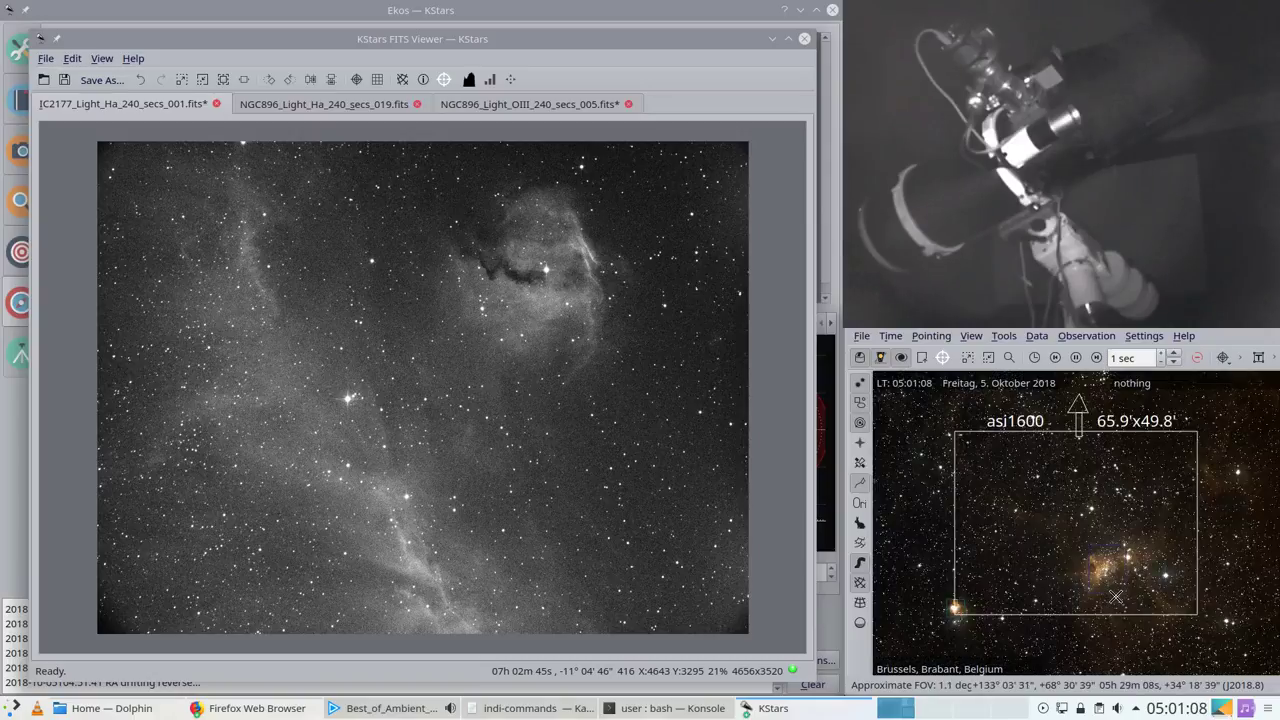
pyautogui.moveTo(1116, 597); pyautogui.dragTo(1073, 540)
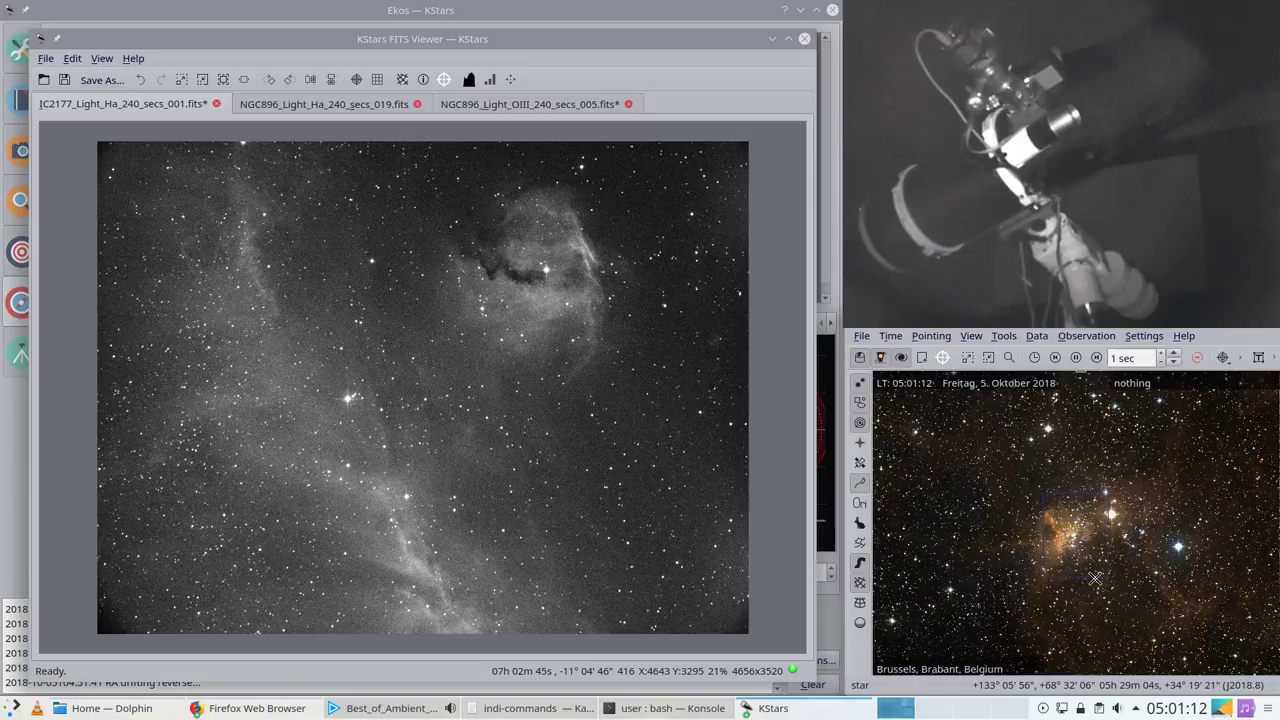
pyautogui.scroll(-3, 1095, 578)
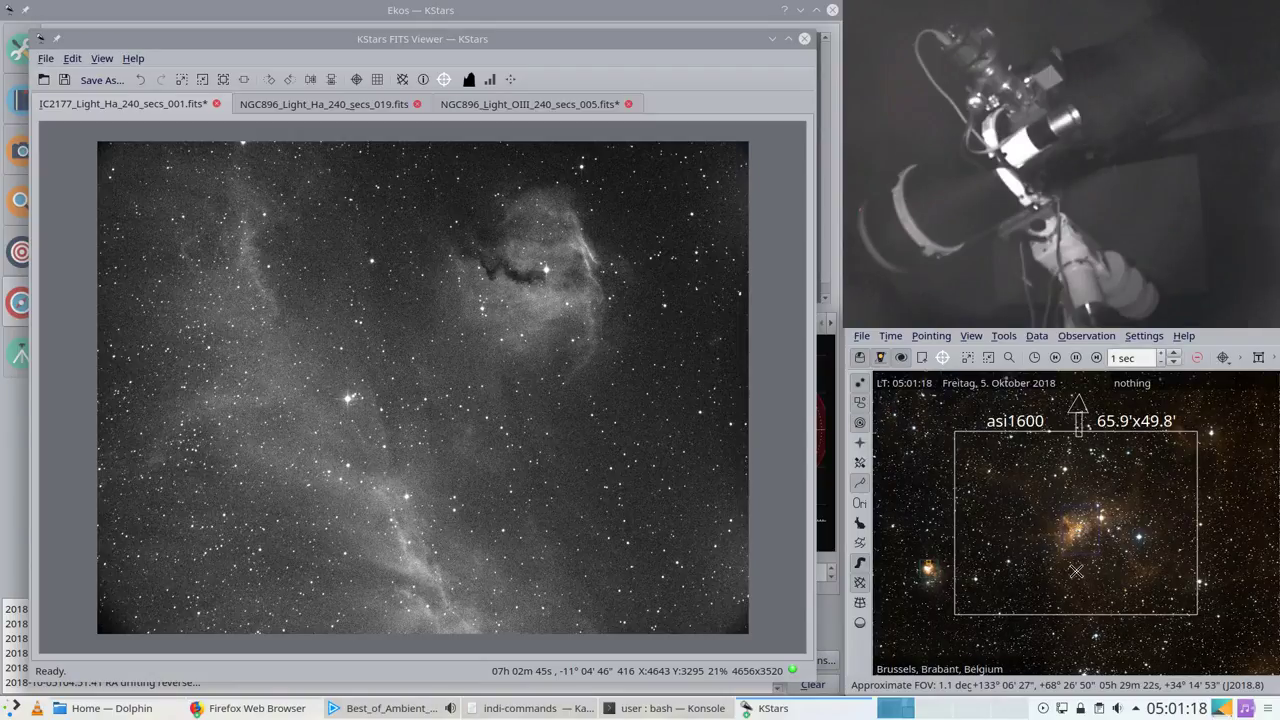
# Step: Check the progress of the Ha, OIII and SII jobs in the Ekos capture module
pyautogui.click(770, 708)
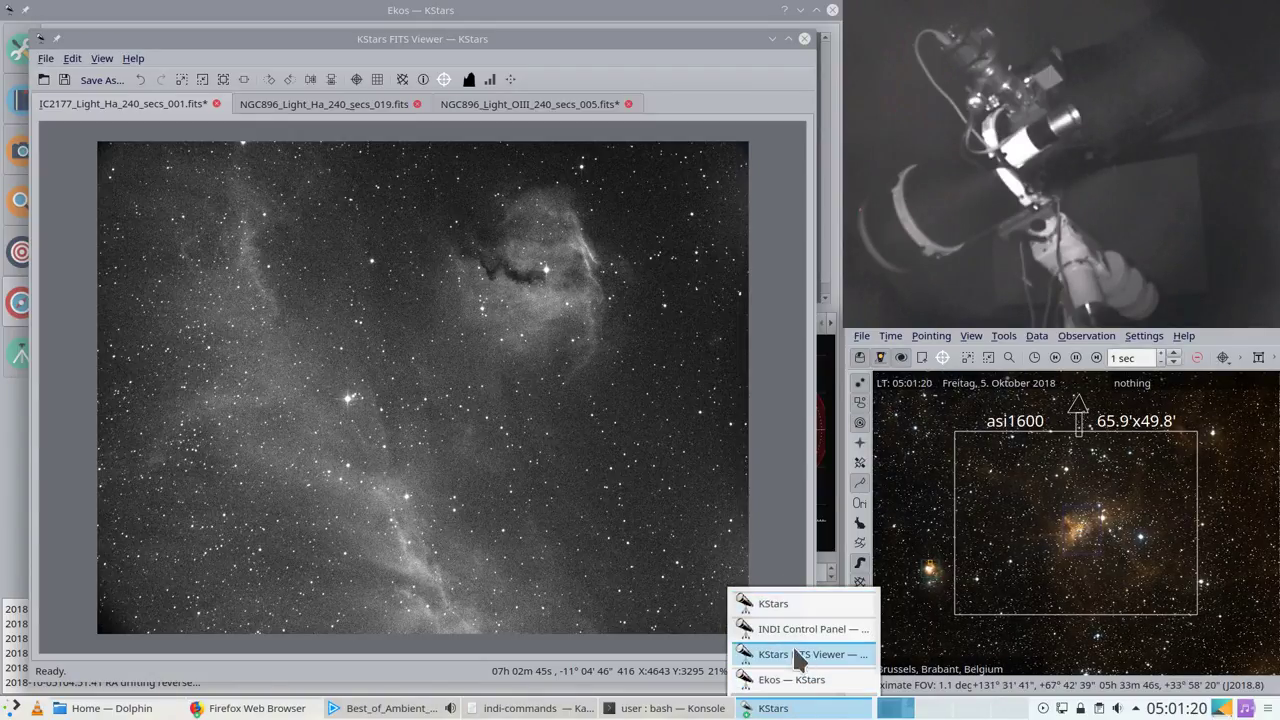
pyautogui.click(790, 679)
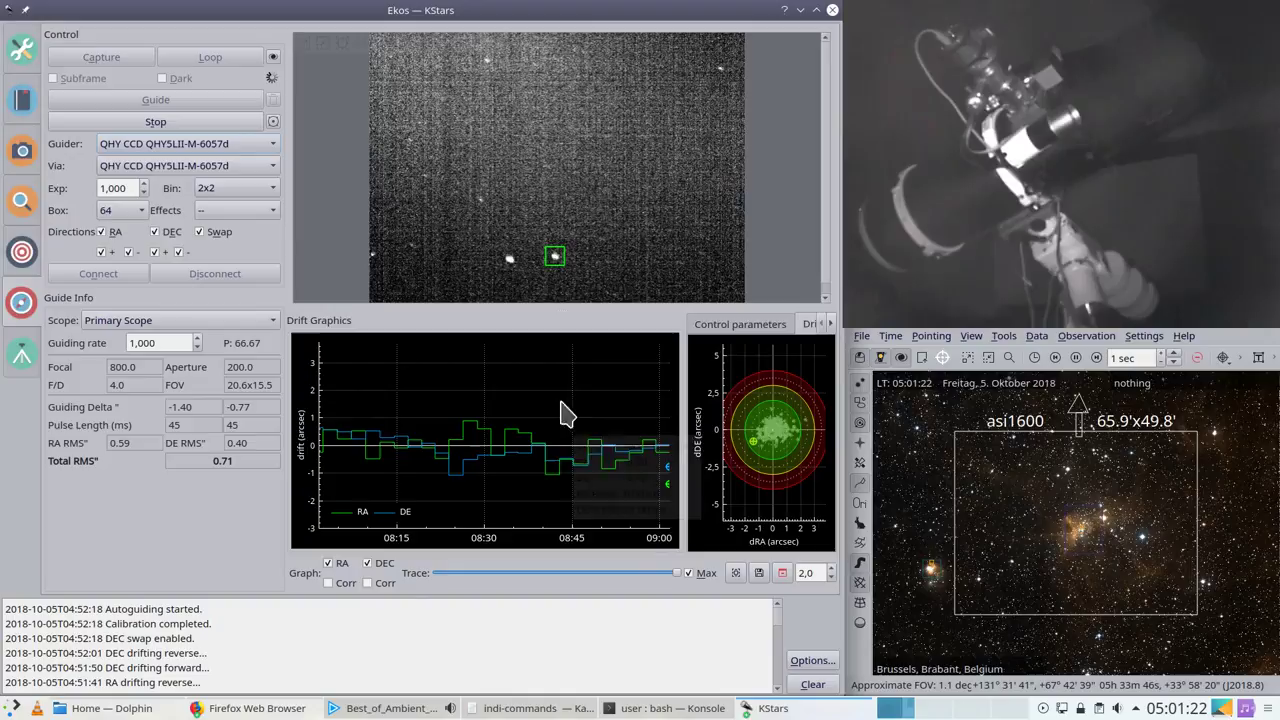
pyautogui.click(26, 152)
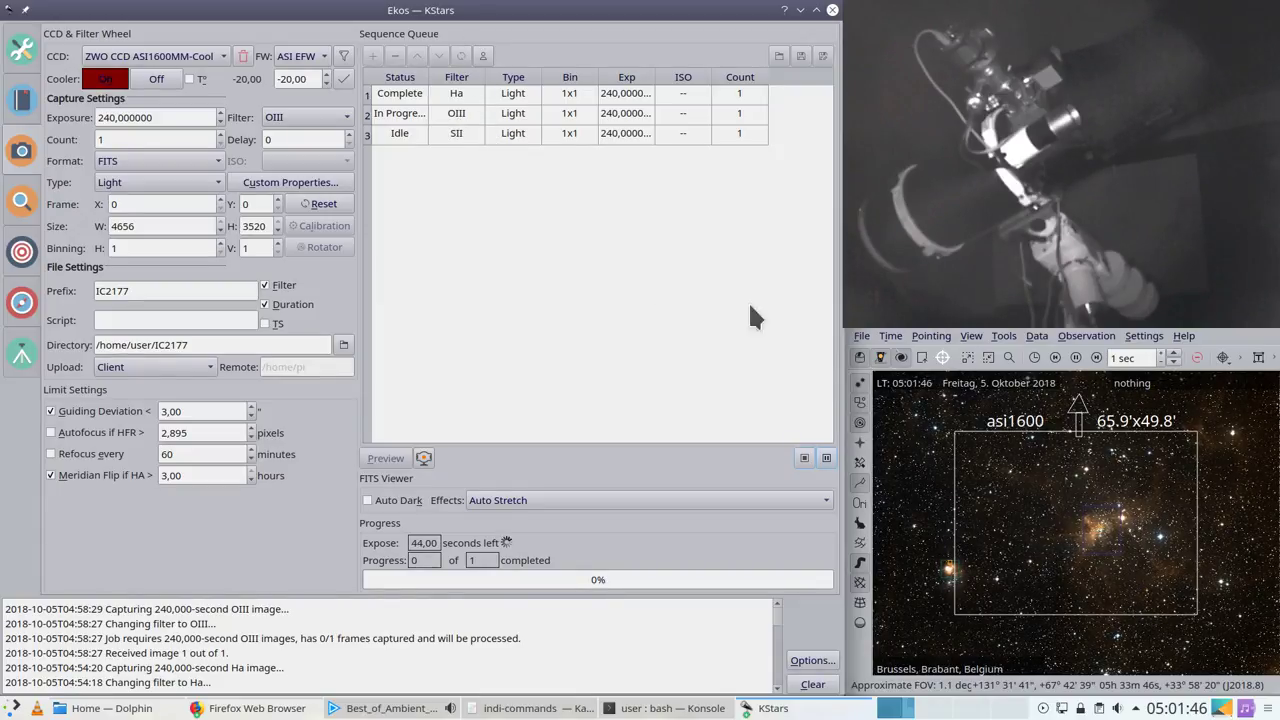
# Step: Examine the wider surroundings of the nebula group near RA 05h 34m, DEC +35° on the sky map
pyautogui.scroll(-4, 981, 443)
pyautogui.scroll(-5, 981, 443)
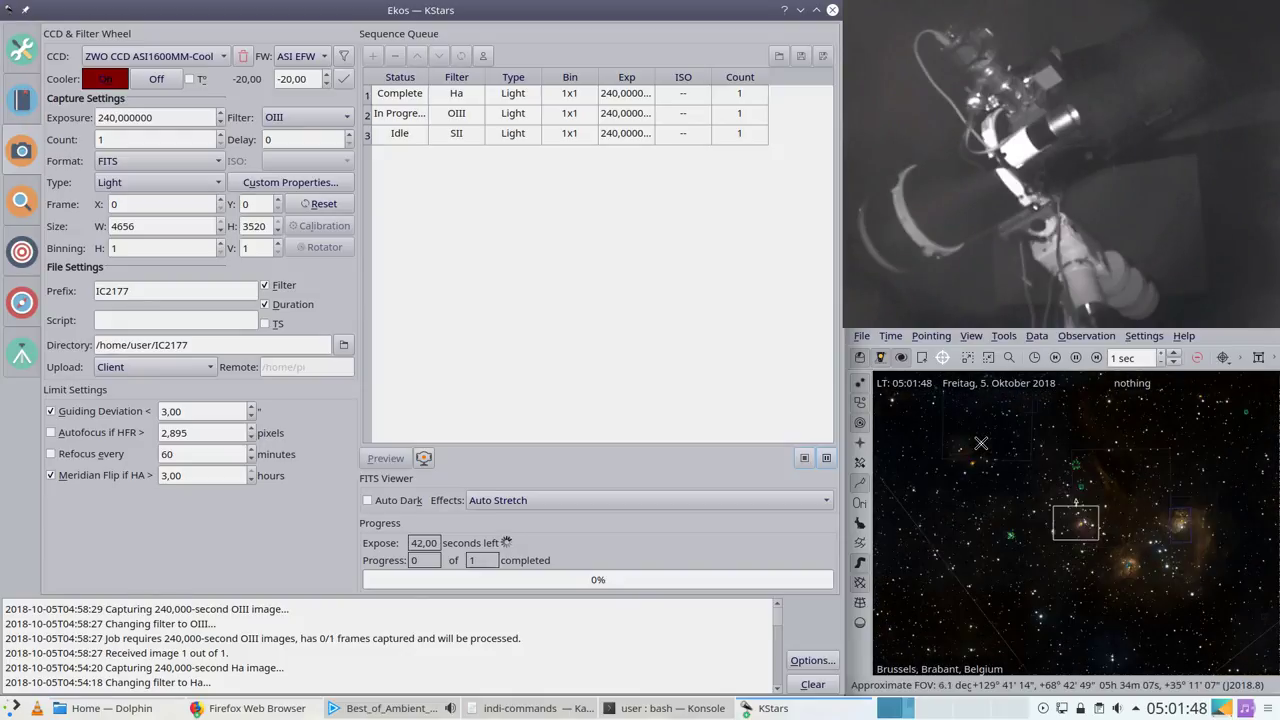
pyautogui.scroll(1, 980, 441)
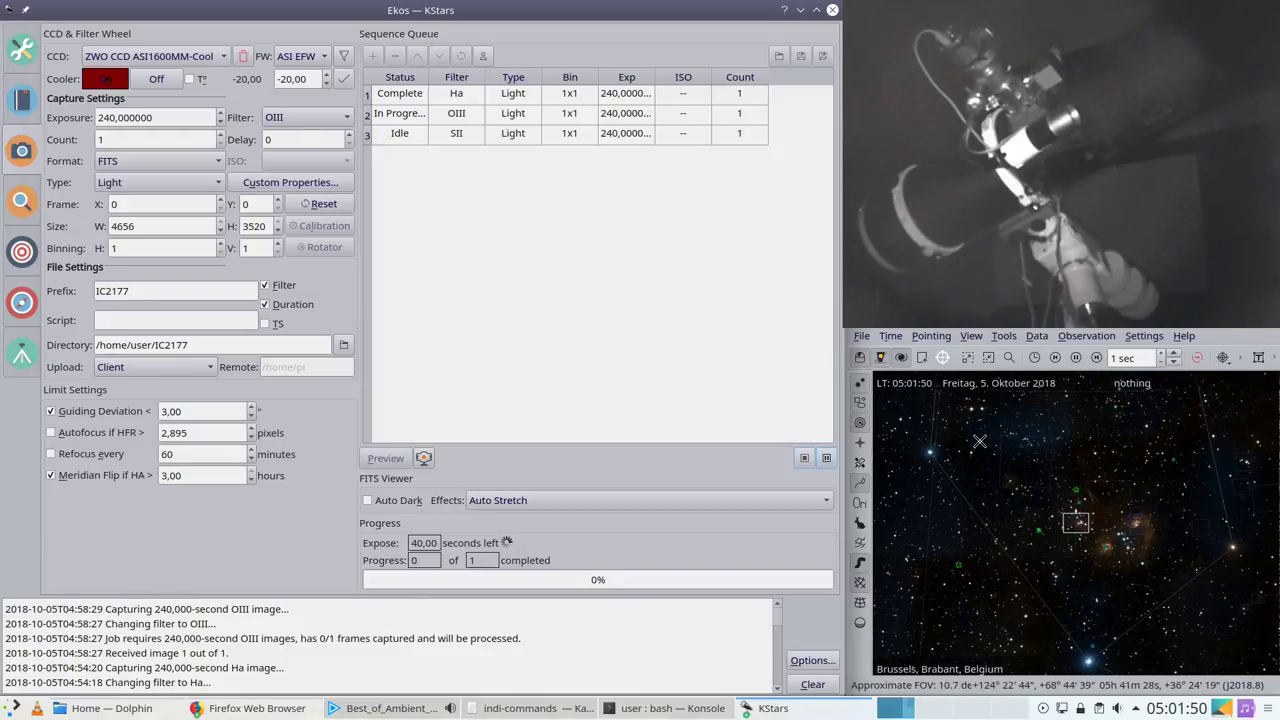
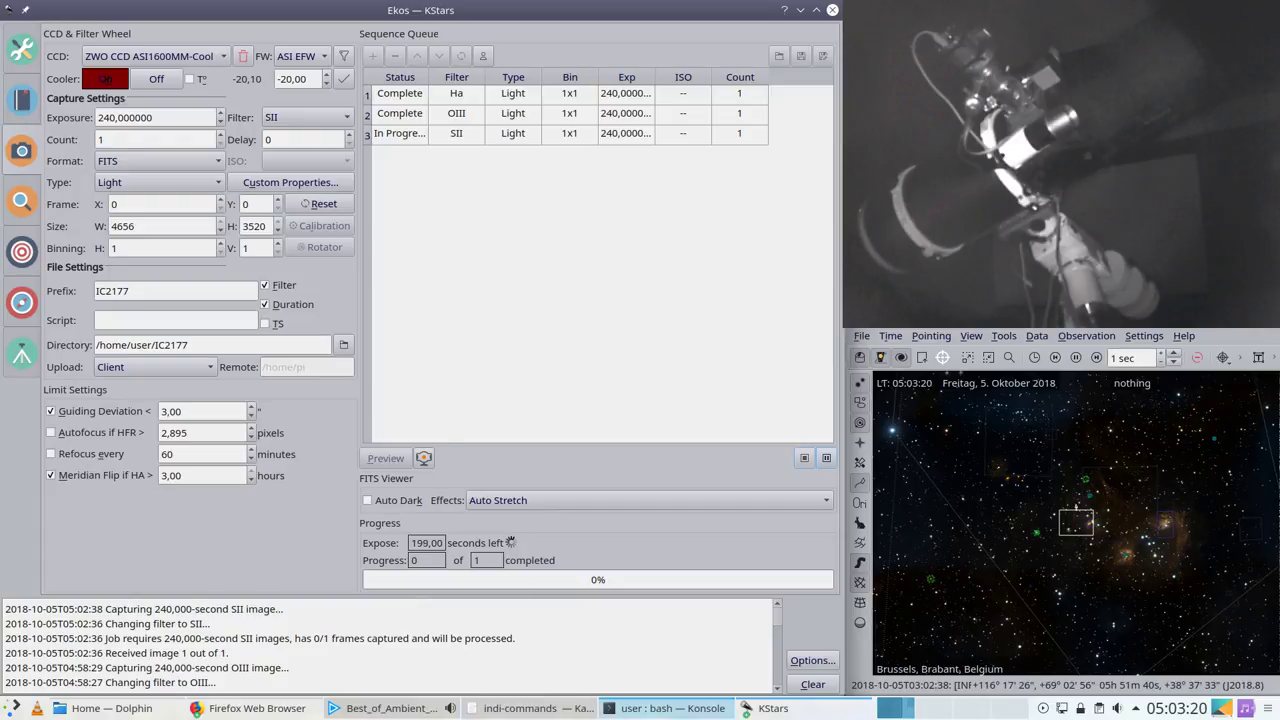
# Step: Stretch the contrast of the IC2177_Light_OIII_240_secs_001.fits frame in the FITS Viewer
pyautogui.click(770, 706)
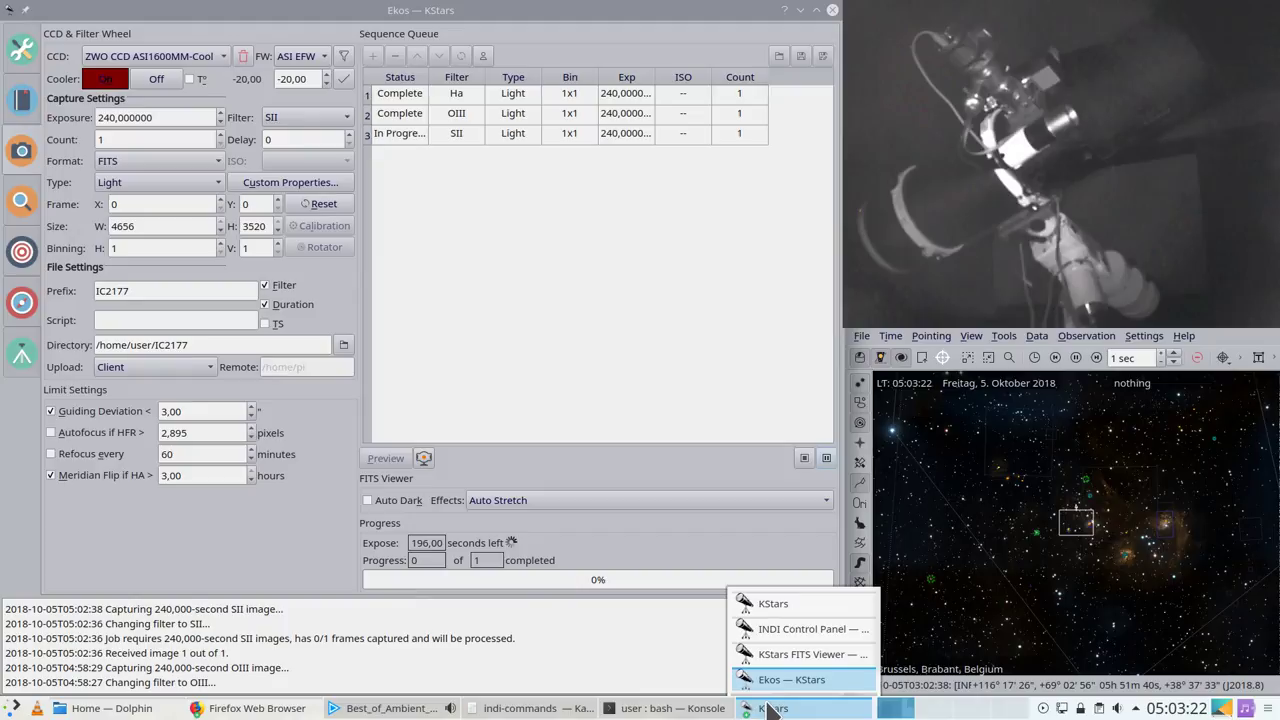
pyautogui.click(770, 654)
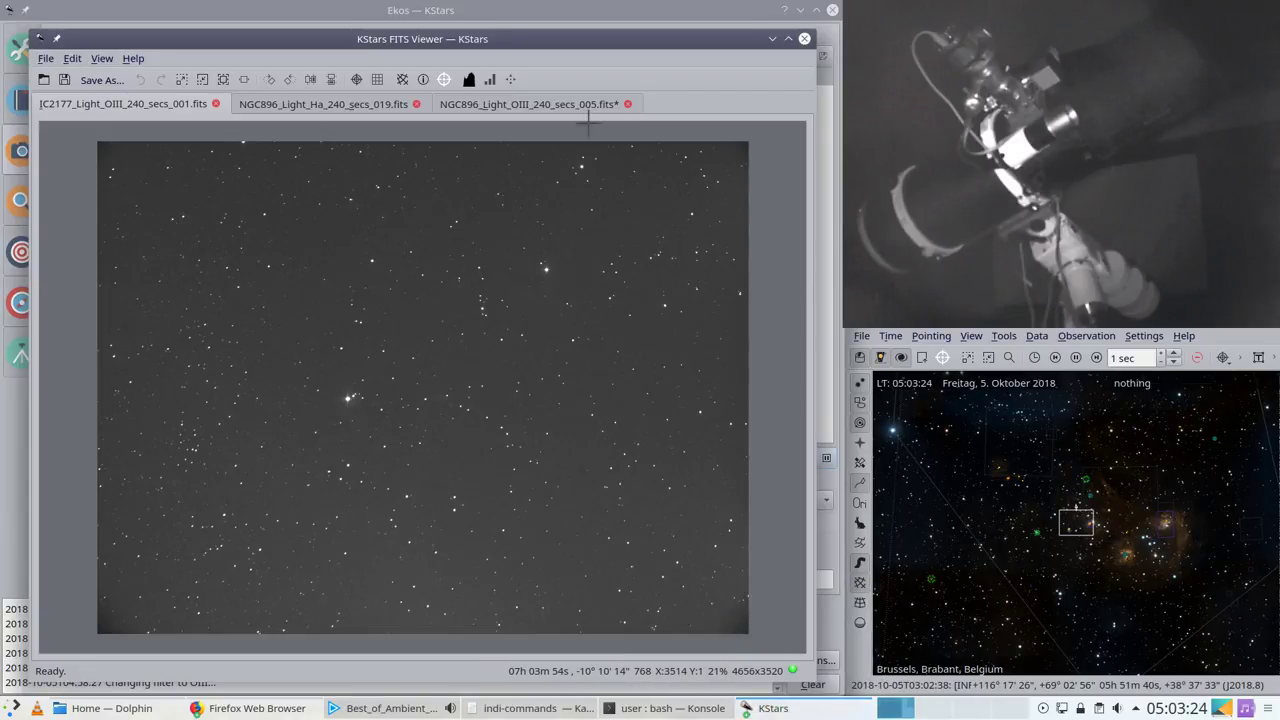
pyautogui.click(510, 80)
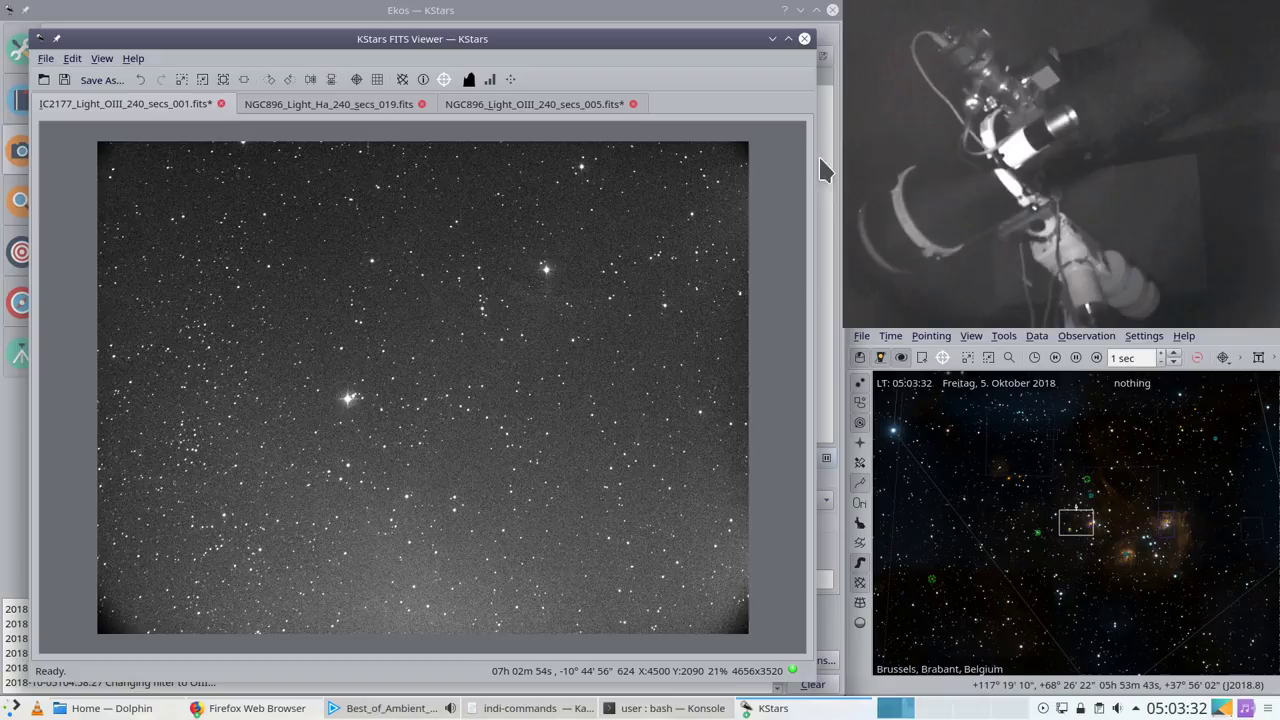
# Step: Put the FITS Viewer away and abort the capture sequence during the SII exposure
pyautogui.click(772, 38)
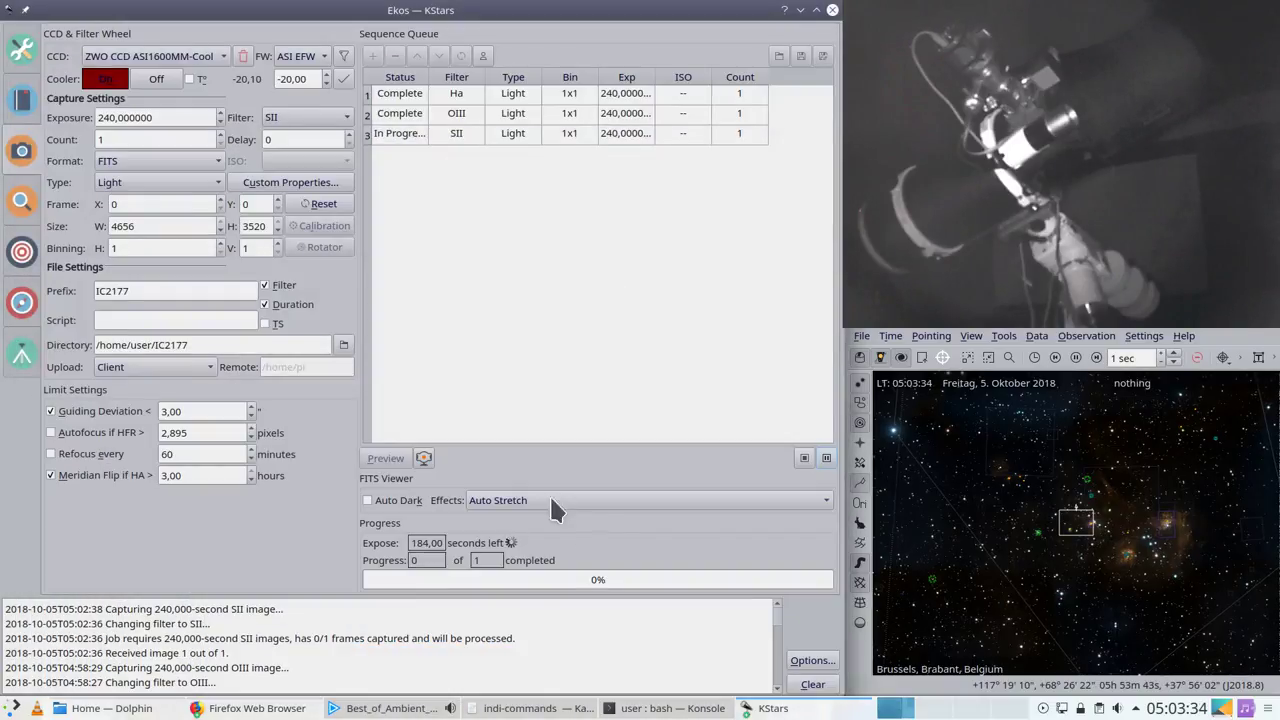
pyautogui.click(802, 459)
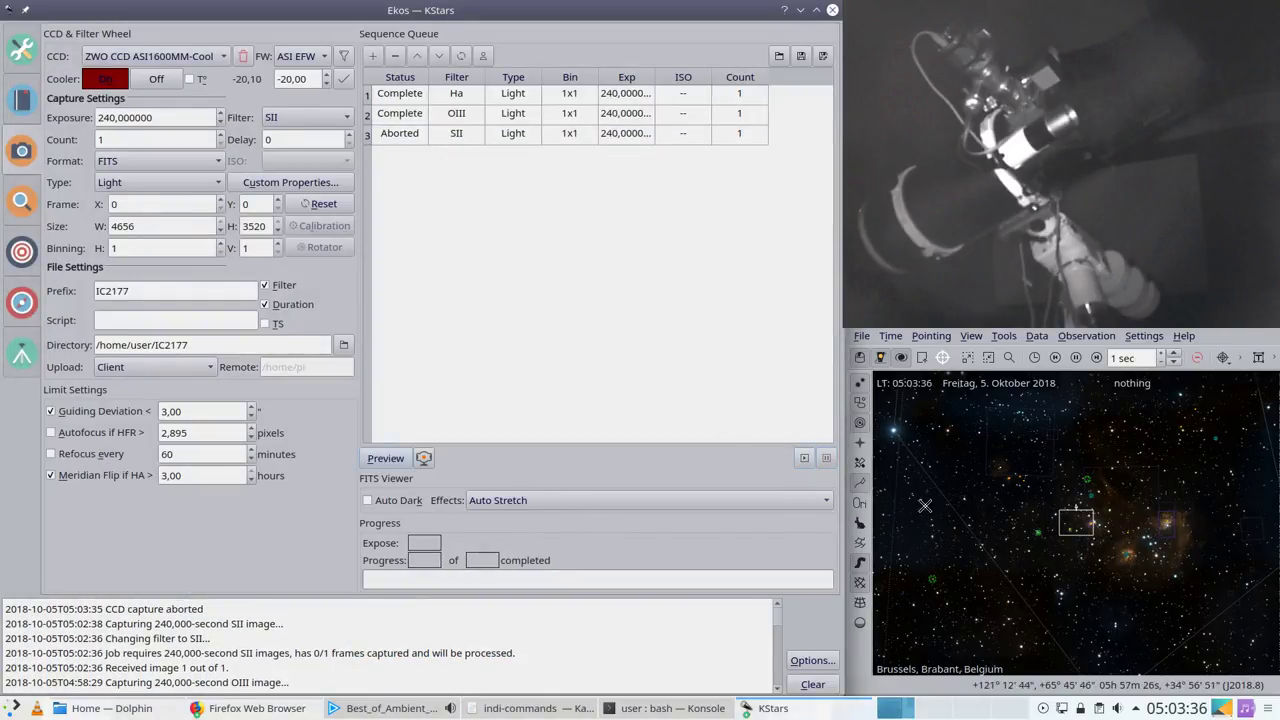
# Step: Examine the nebula near RA 05h 23m, DEC +33° against the camera field and center the sky map on Sh2 236
pyautogui.moveTo(1108, 520)
pyautogui.mouseDown()
pyautogui.moveTo(1123, 543)
pyautogui.moveTo(1086, 514)
pyautogui.moveTo(1100, 535)
pyautogui.mouseUp()
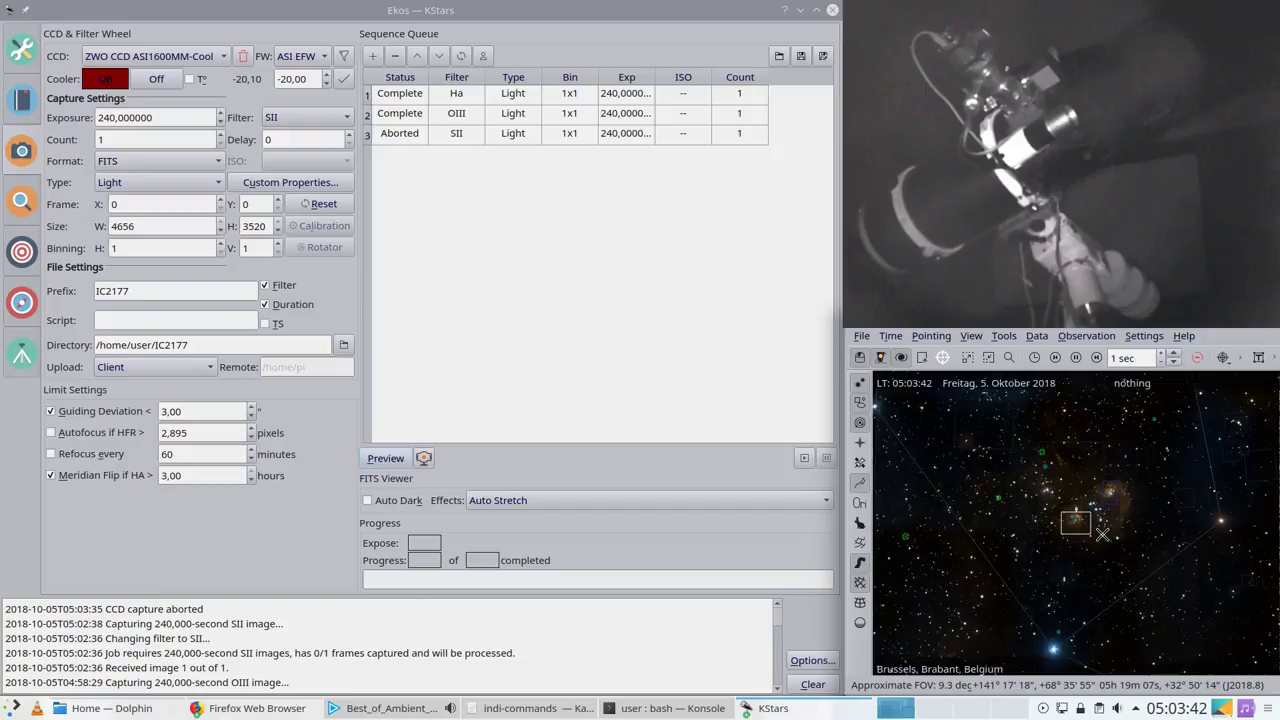
pyautogui.scroll(10, 1100, 535)
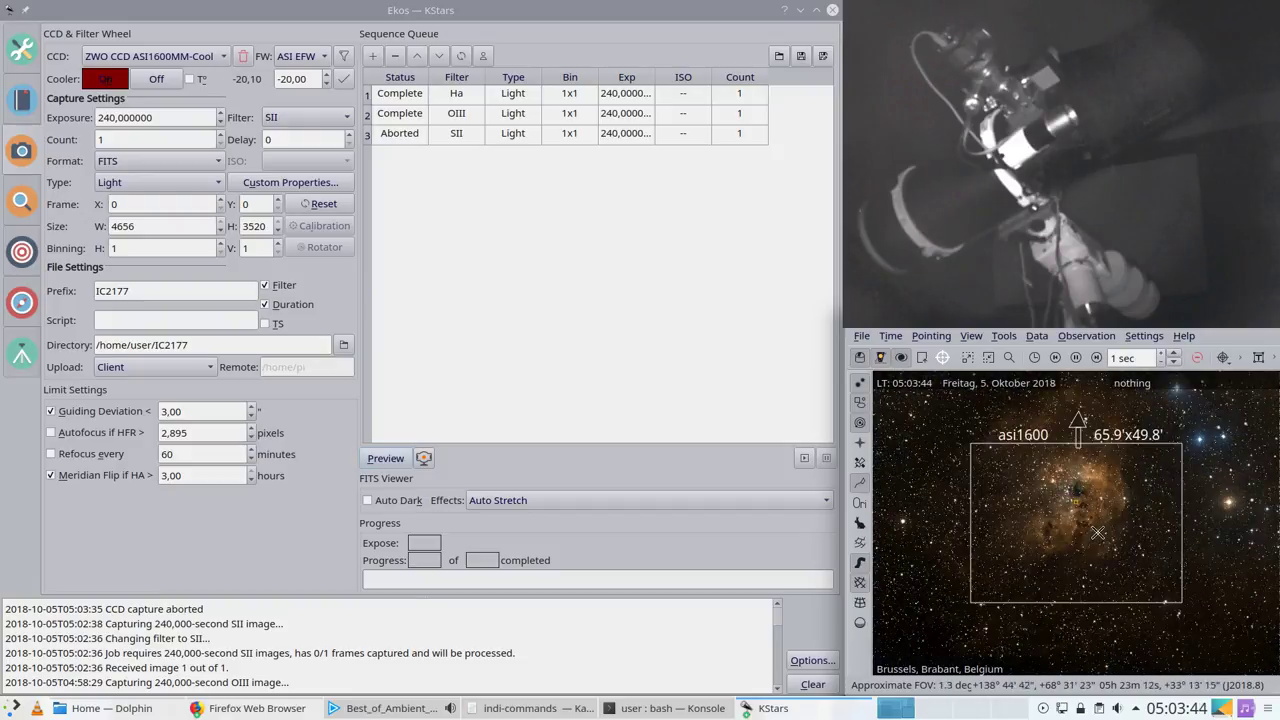
pyautogui.moveTo(1093, 519)
pyautogui.mouseDown()
pyautogui.moveTo(1075, 502)
pyautogui.moveTo(1080, 520)
pyautogui.mouseUp()
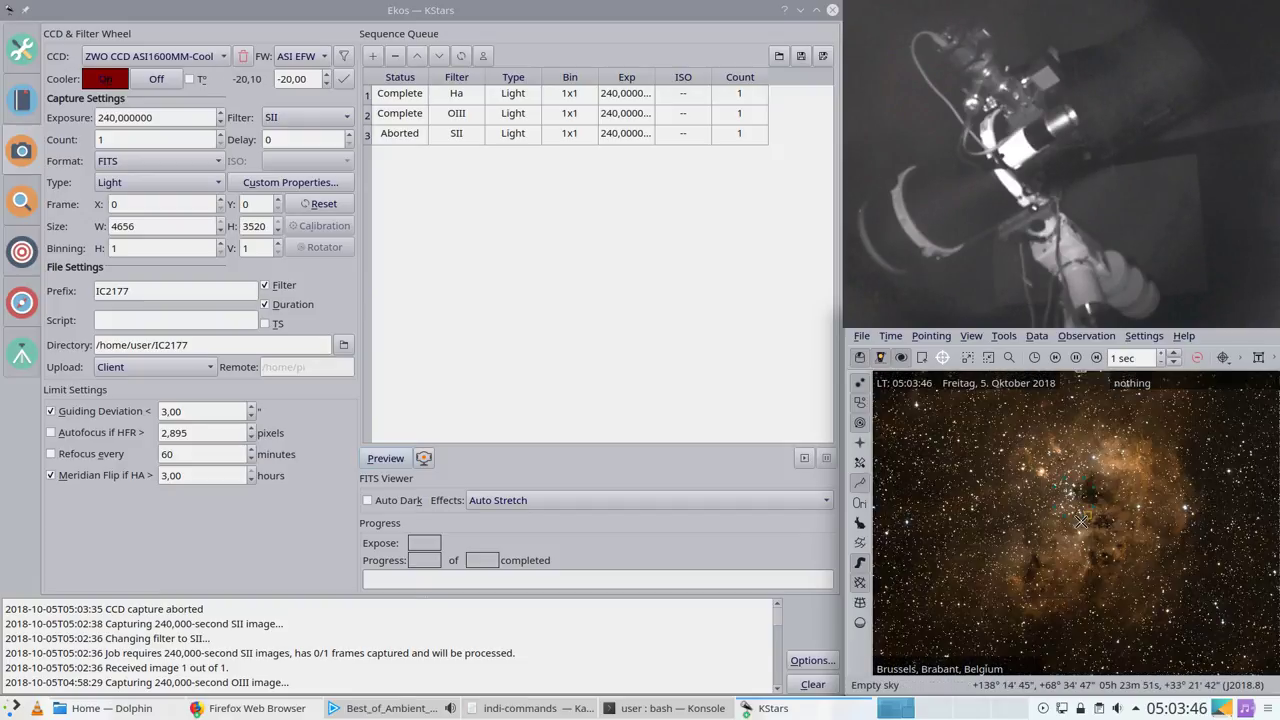
pyautogui.scroll(-3, 1078, 523)
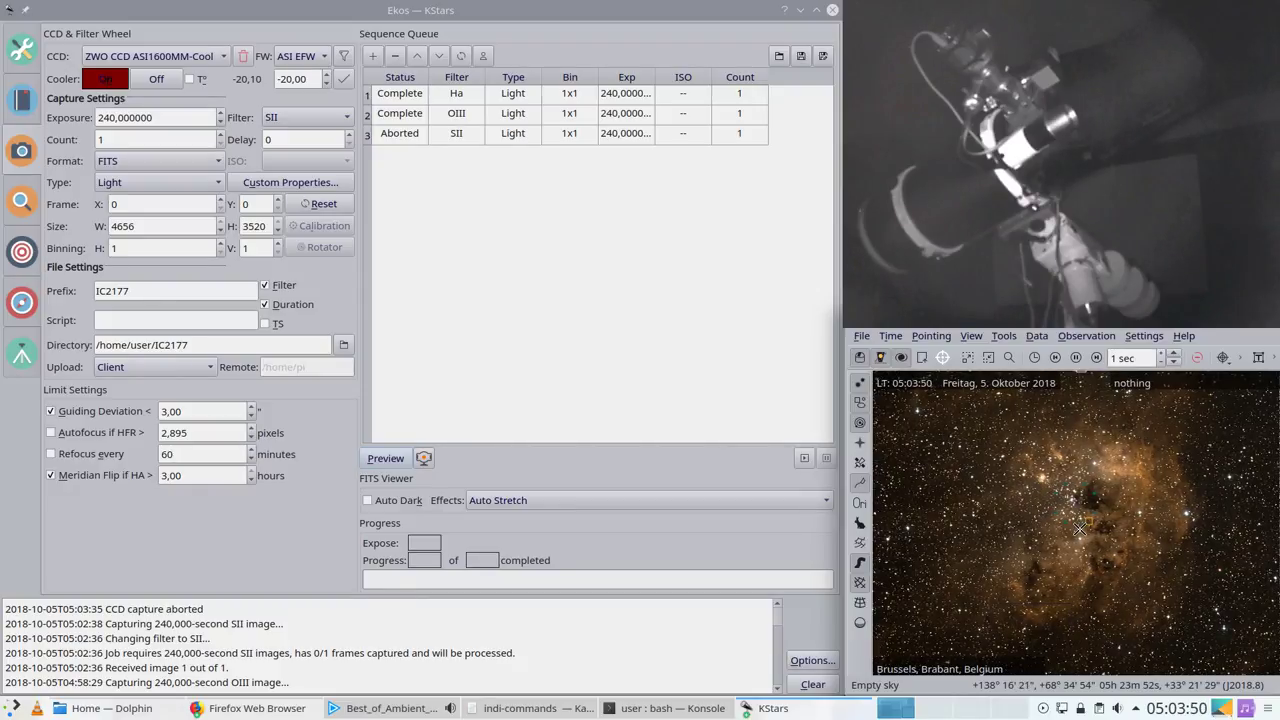
pyautogui.moveTo(1079, 528); pyautogui.dragTo(1079, 539)
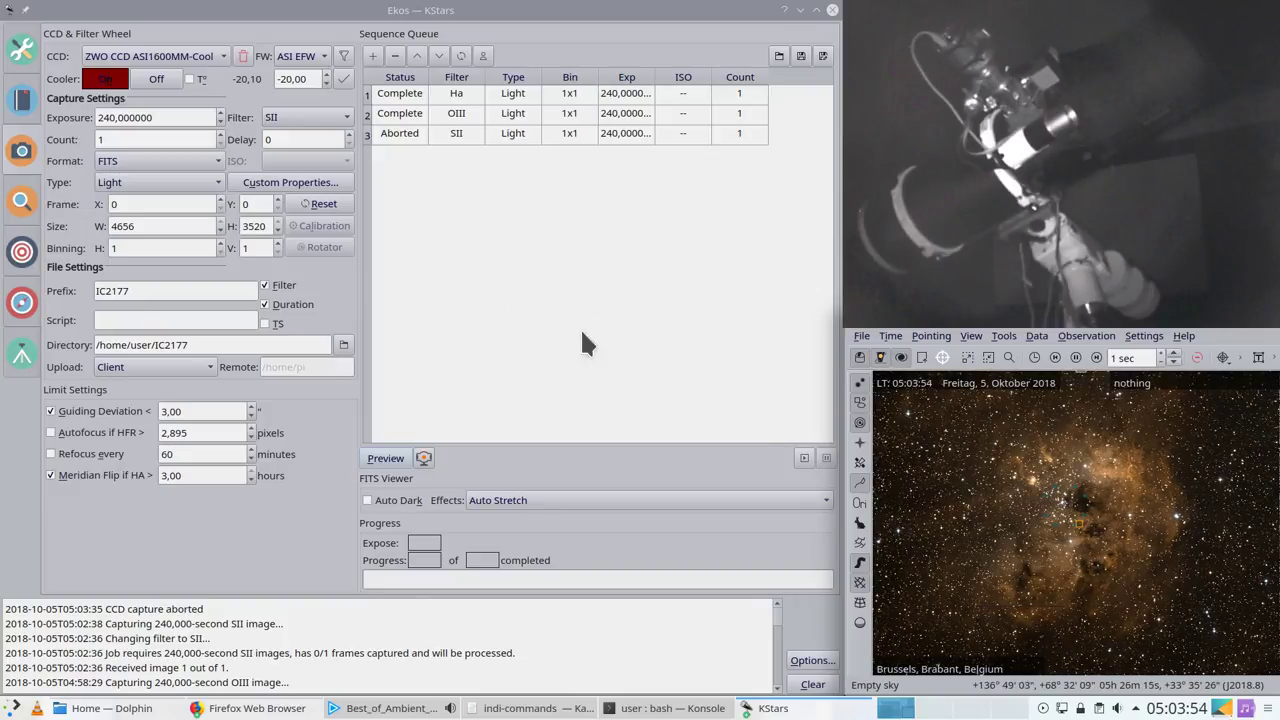
pyautogui.moveTo(1050, 535); pyautogui.dragTo(1051, 537)
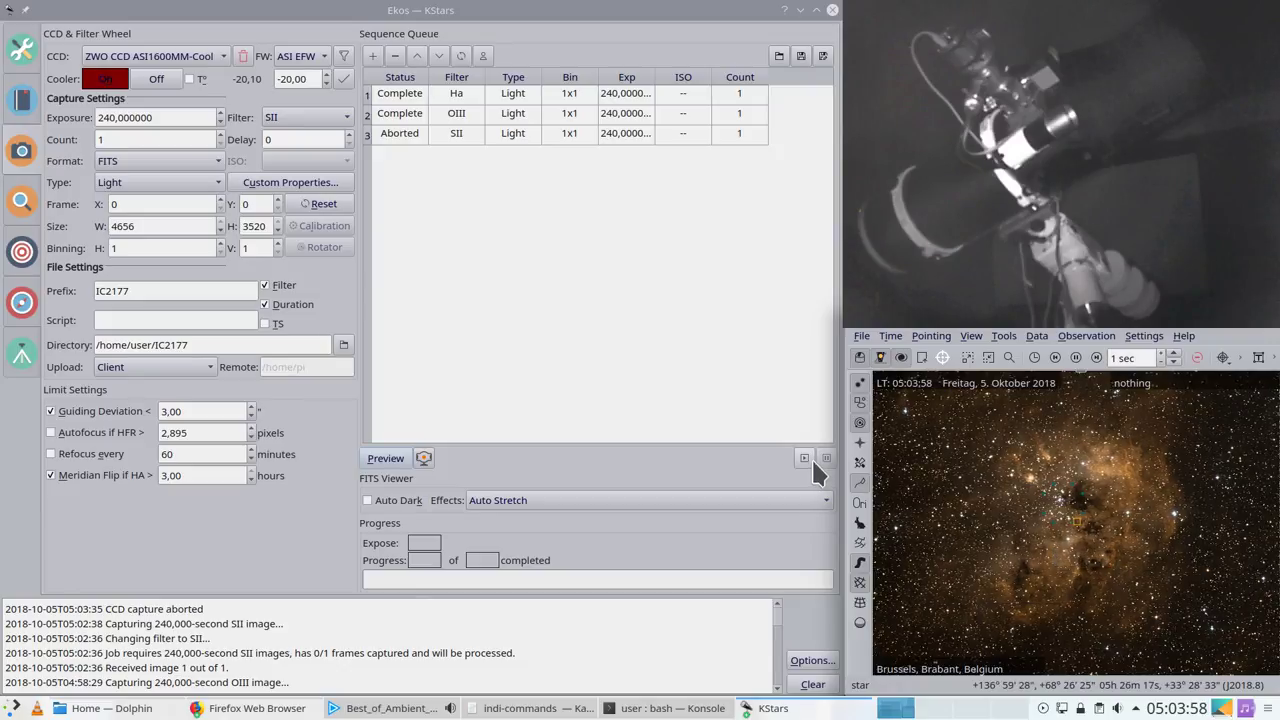
pyautogui.rightClick(1077, 519)
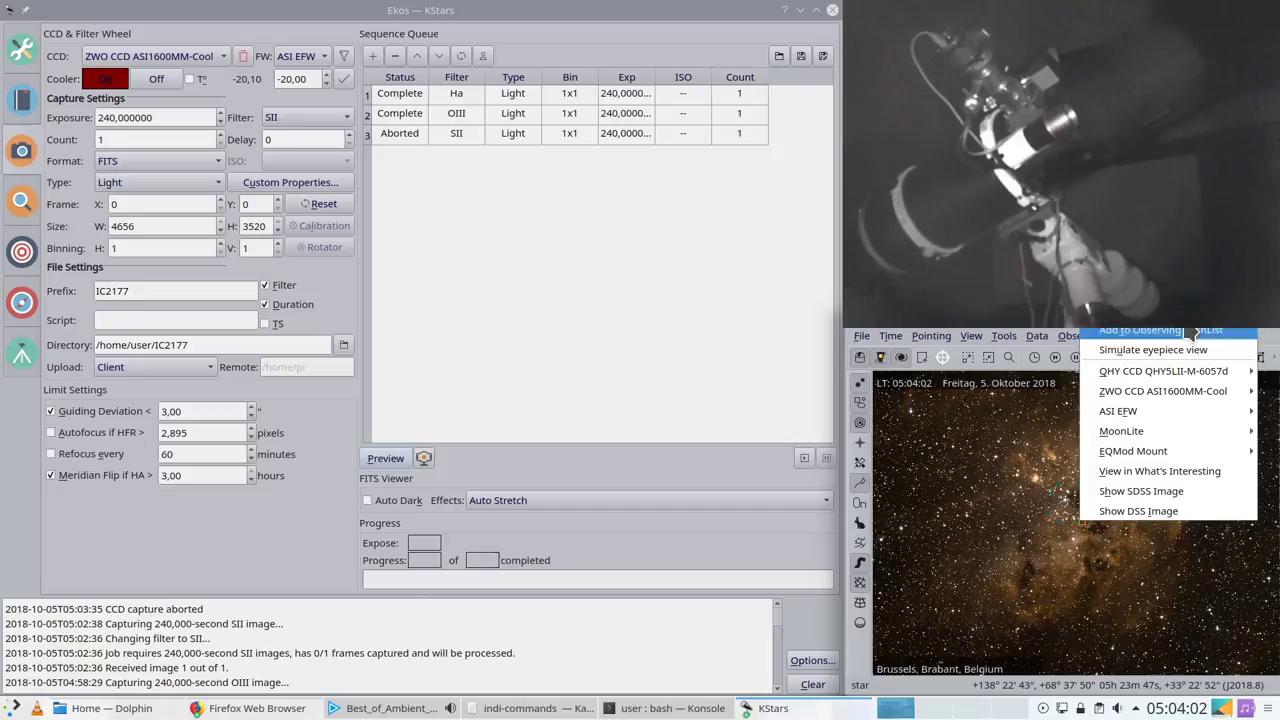
# Step: Survey the sky map from Sh2 236 to the nebulae near RA 02h 34m, DEC +60° for another target
pyautogui.scroll(2, 1077, 458)
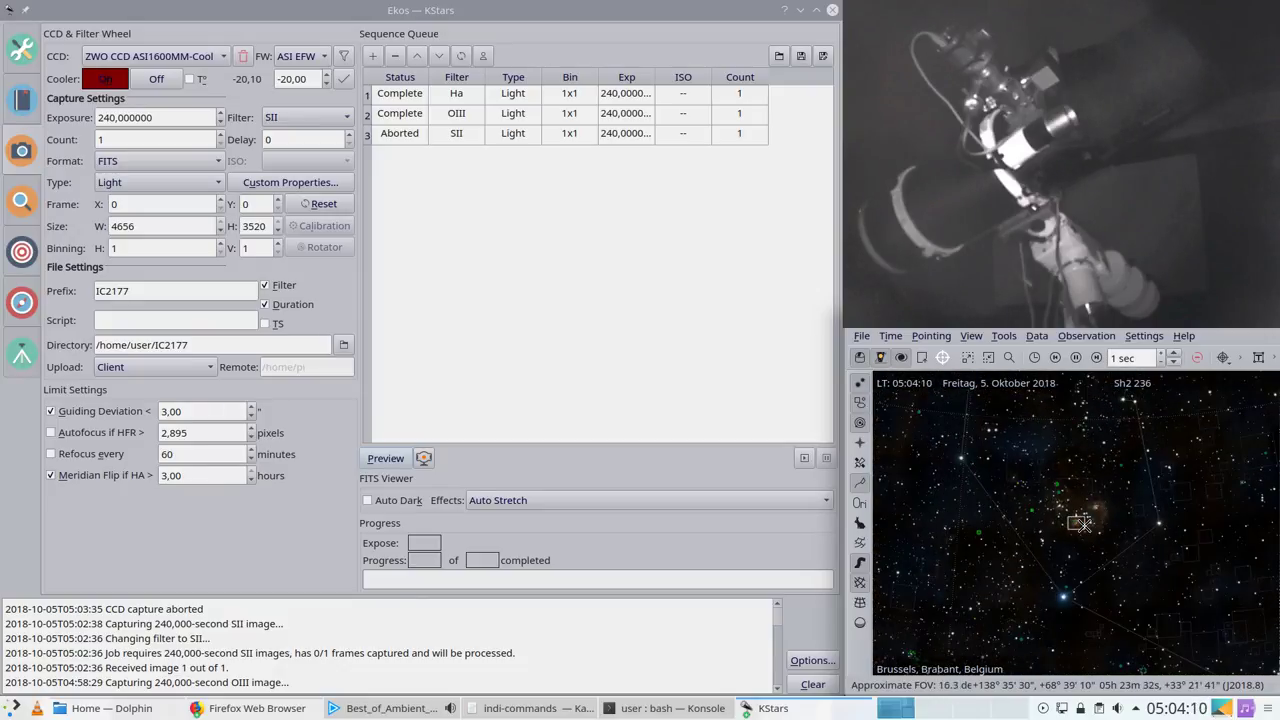
pyautogui.moveTo(1134, 599); pyautogui.dragTo(1085, 573)
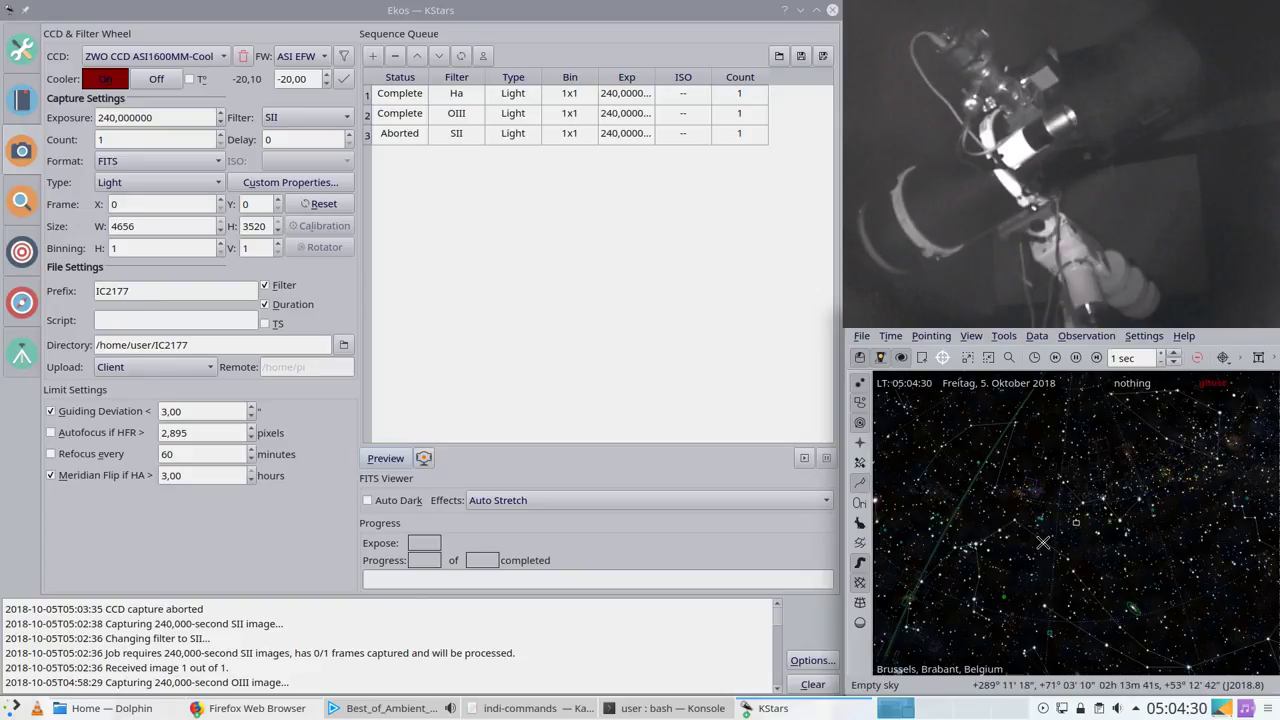
pyautogui.moveTo(1012, 520); pyautogui.dragTo(1071, 520)
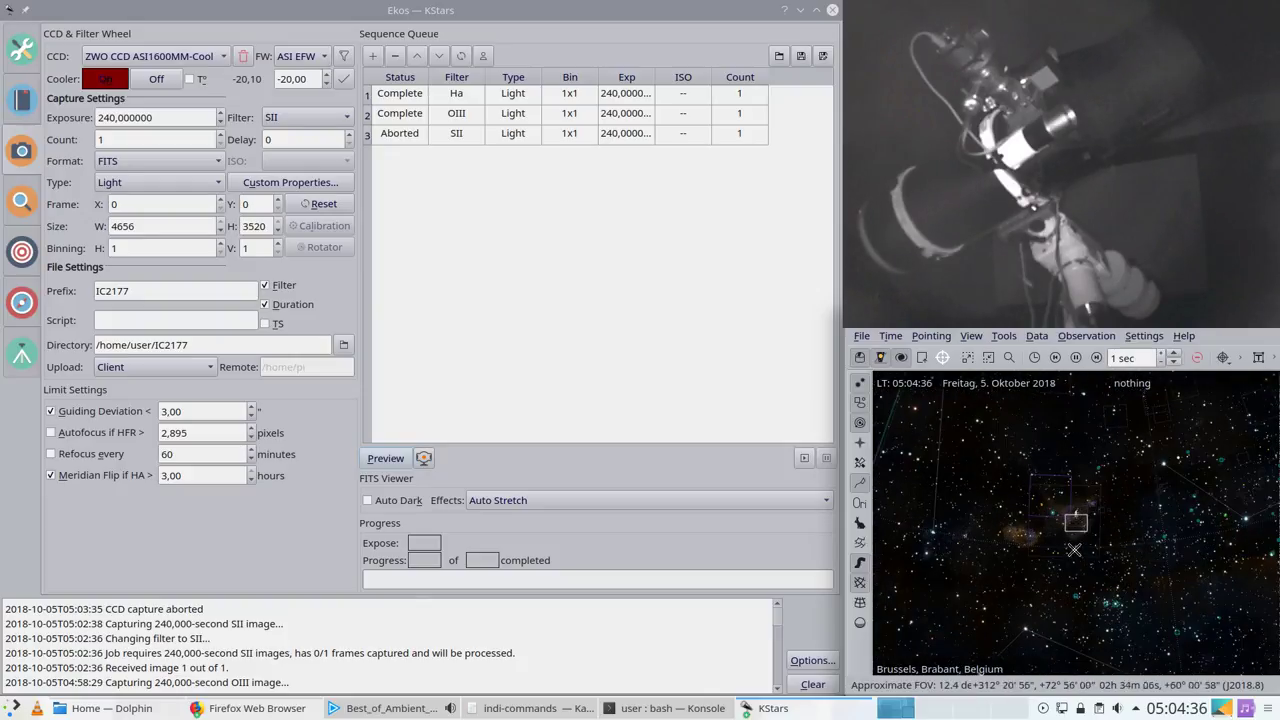
# Step: Examine the nebula near RA 02h 59m, DEC +60° against the asi1600 camera field on the sky map
pyautogui.moveTo(1052, 555)
pyautogui.mouseDown()
pyautogui.moveTo(1089, 530)
pyautogui.moveTo(1070, 545)
pyautogui.mouseUp()
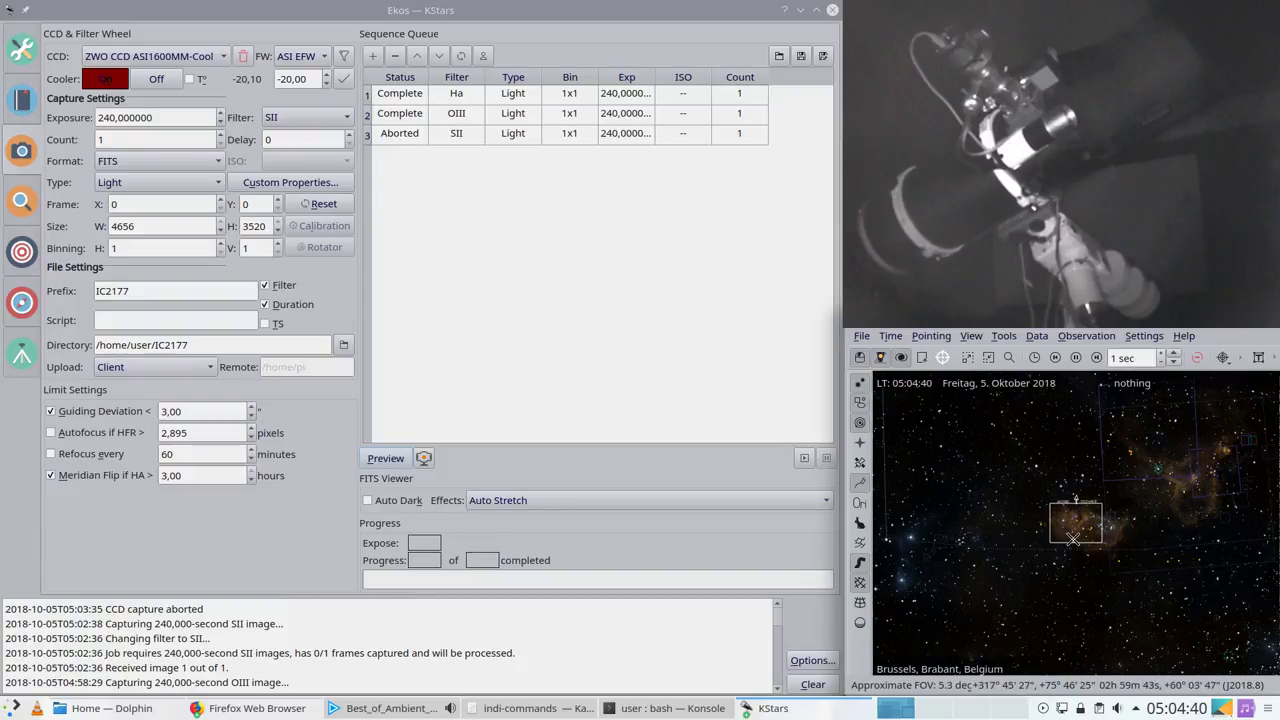
pyautogui.scroll(10, 1070, 547)
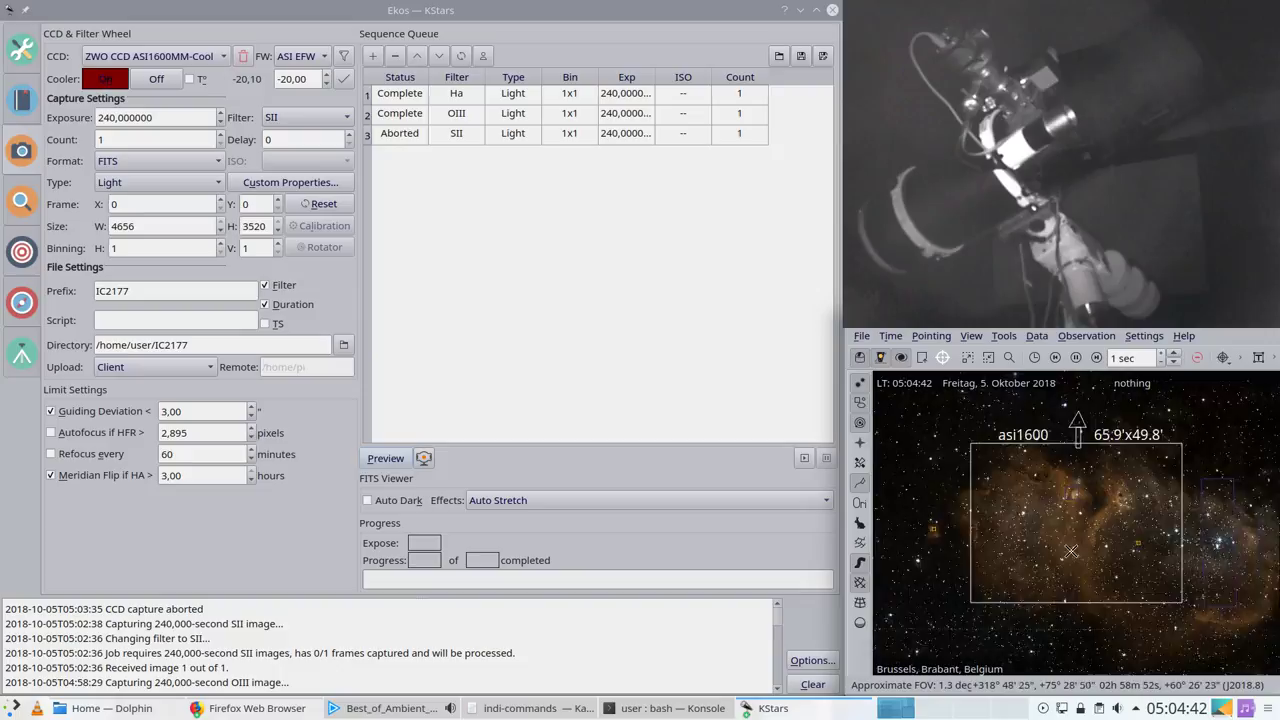
pyautogui.scroll(-3, 1070, 547)
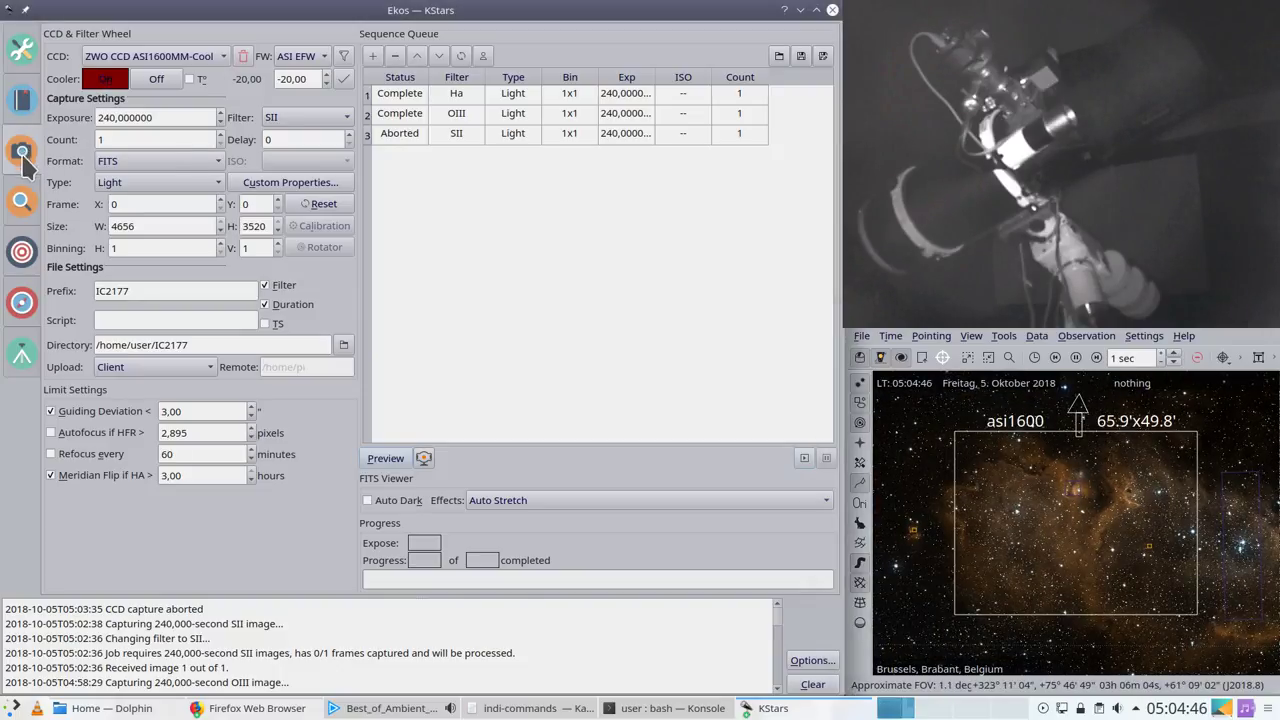
# Step: Start Load & Slew in the alignment module and browse up to the /home/user folder
pyautogui.click(22, 203)
pyautogui.click(22, 252)
pyautogui.click(22, 203)
pyautogui.click(22, 252)
pyautogui.click(98, 76)
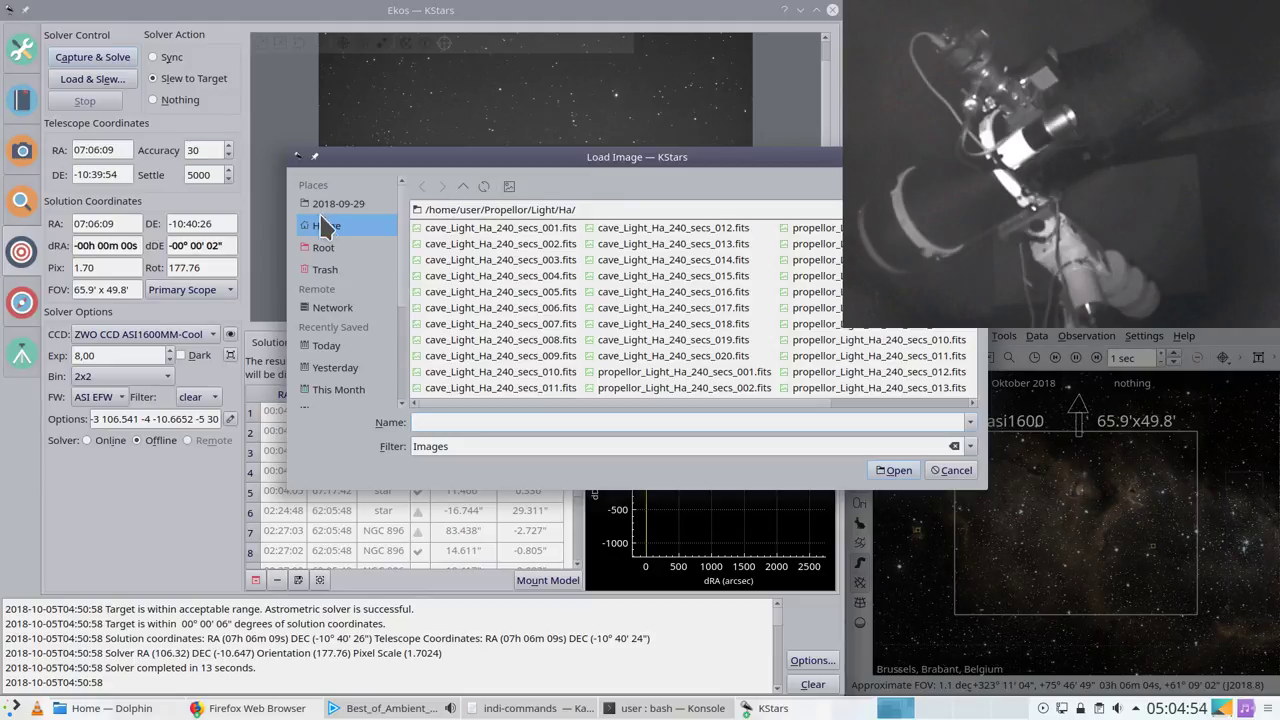
pyautogui.click(463, 187)
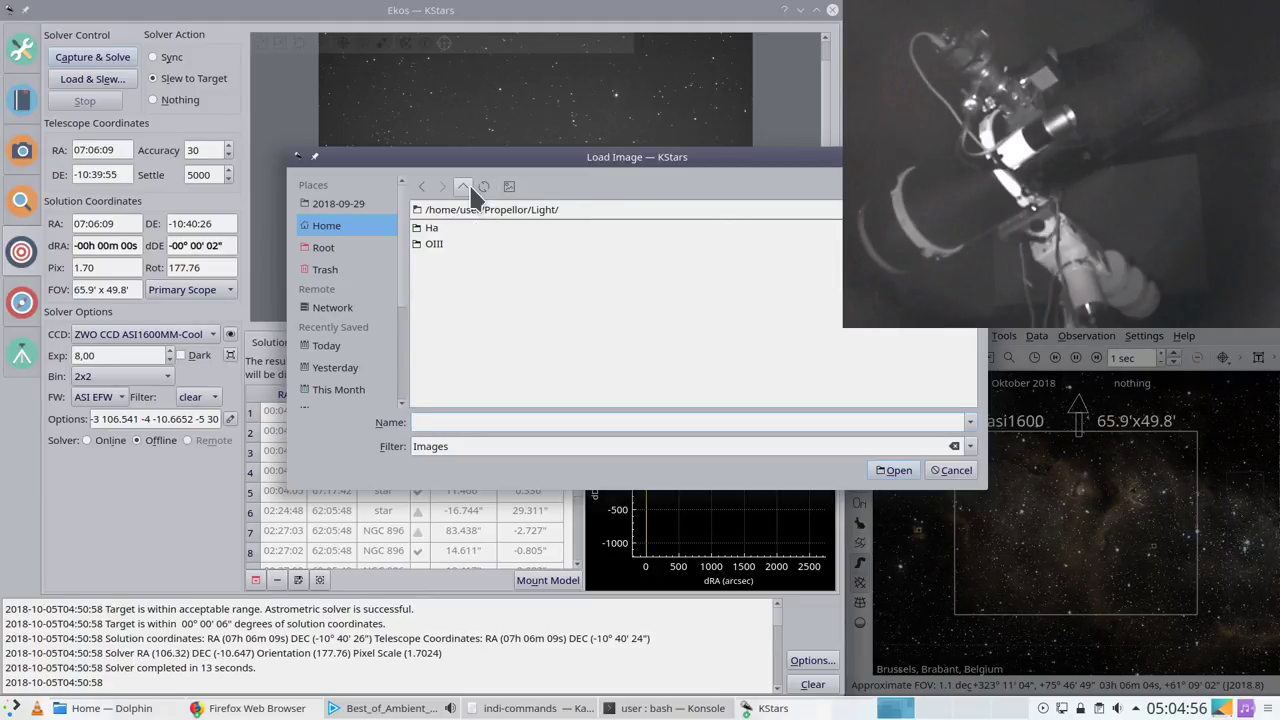
pyautogui.click(463, 187)
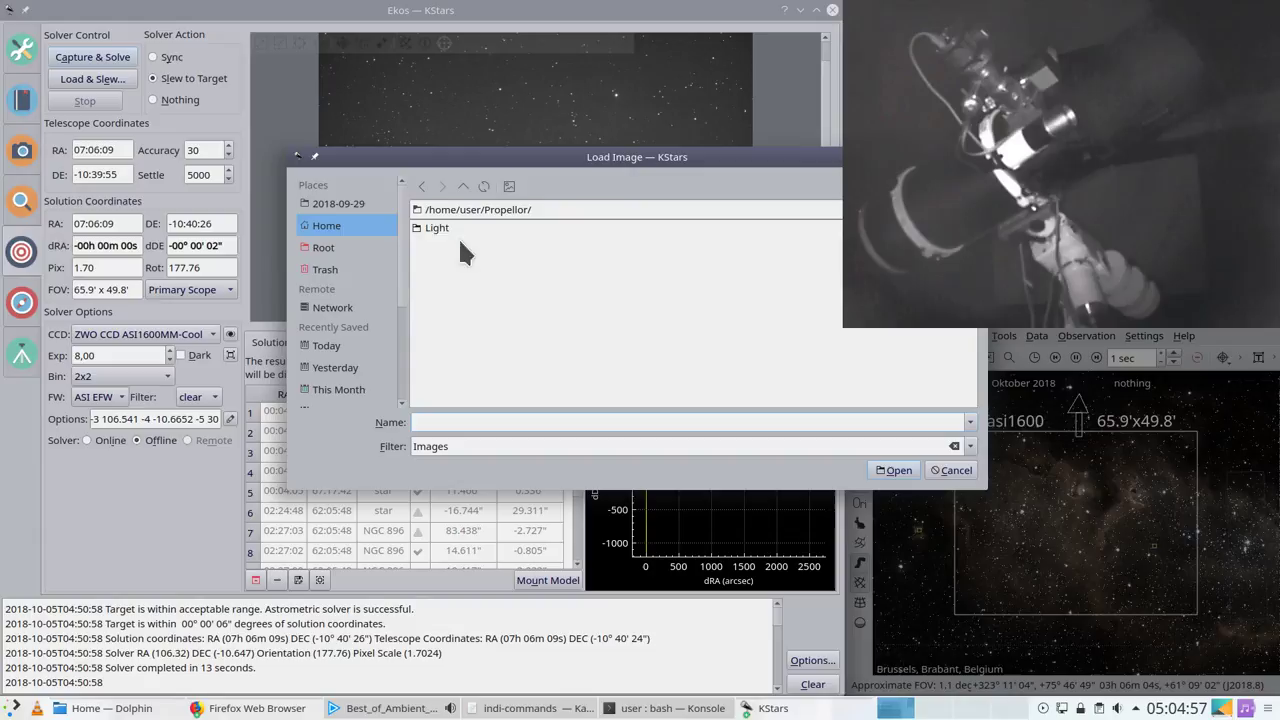
pyautogui.click(463, 186)
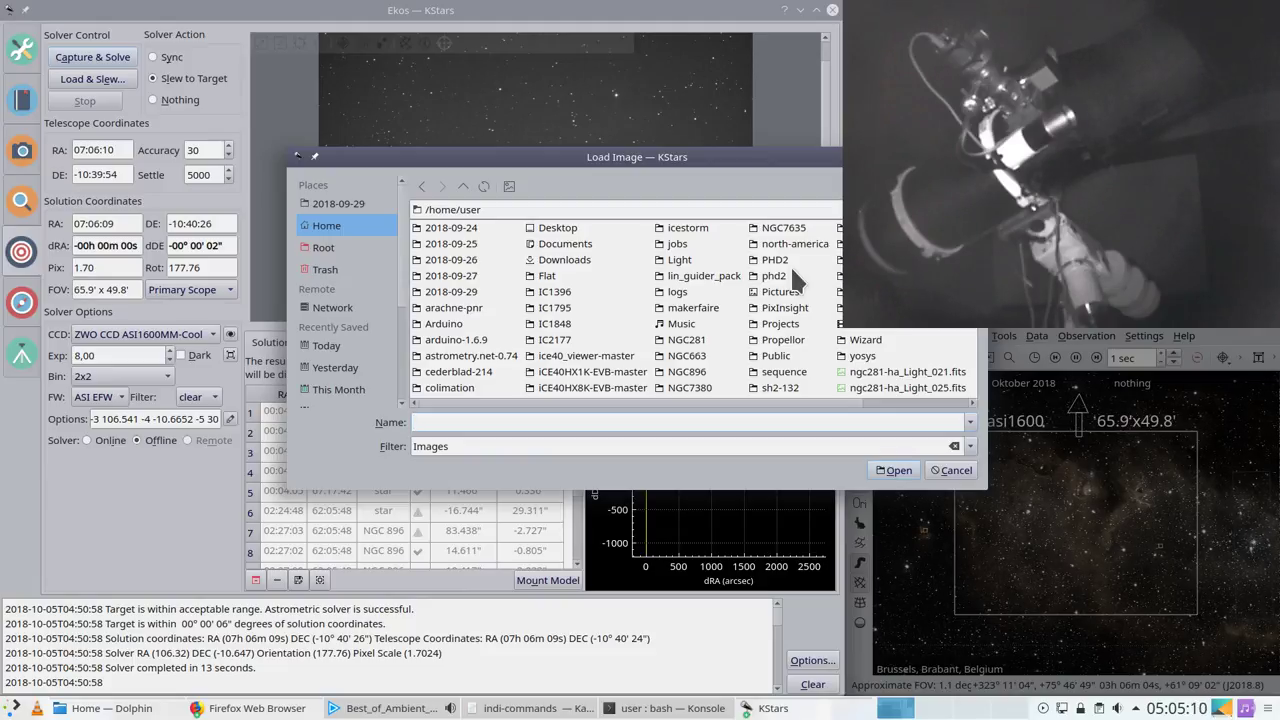
# Step: Load soul_nebula_Light_Ha_240_secs_010.fits from the Light/Ha folder to plate-solve it and slew the mount to its position
pyautogui.click(679, 262)
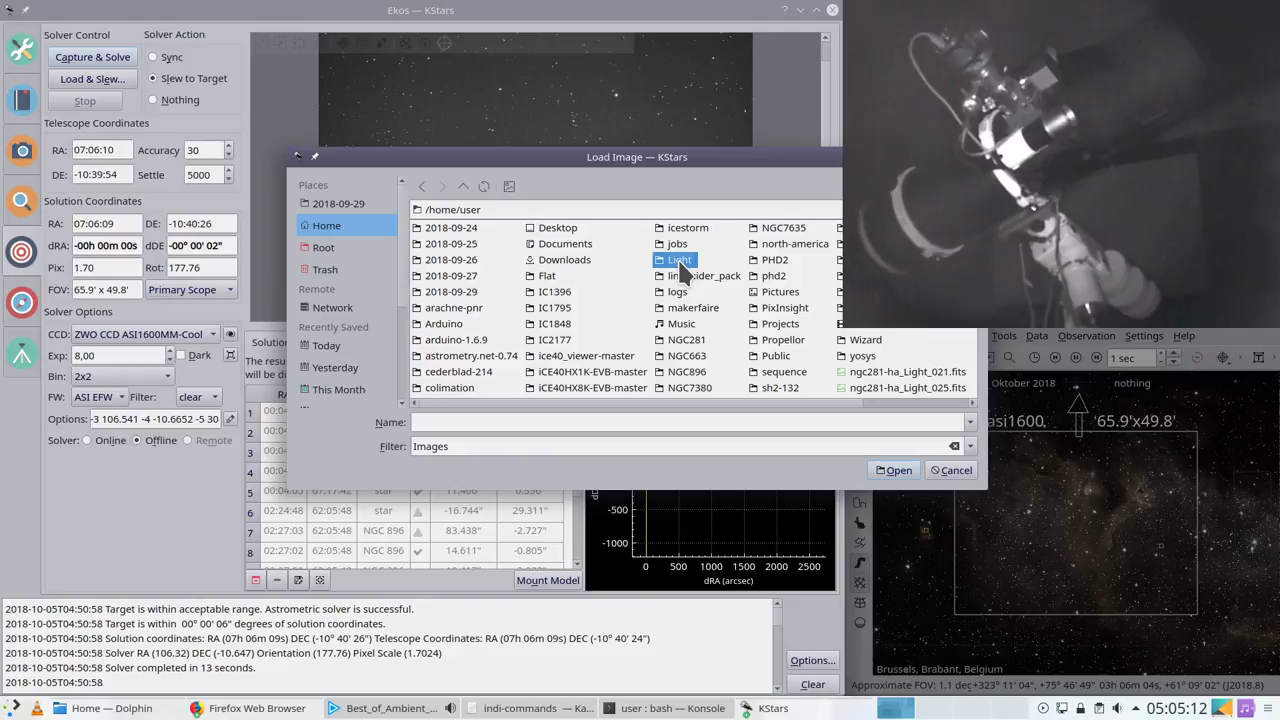
pyautogui.doubleClick(679, 262)
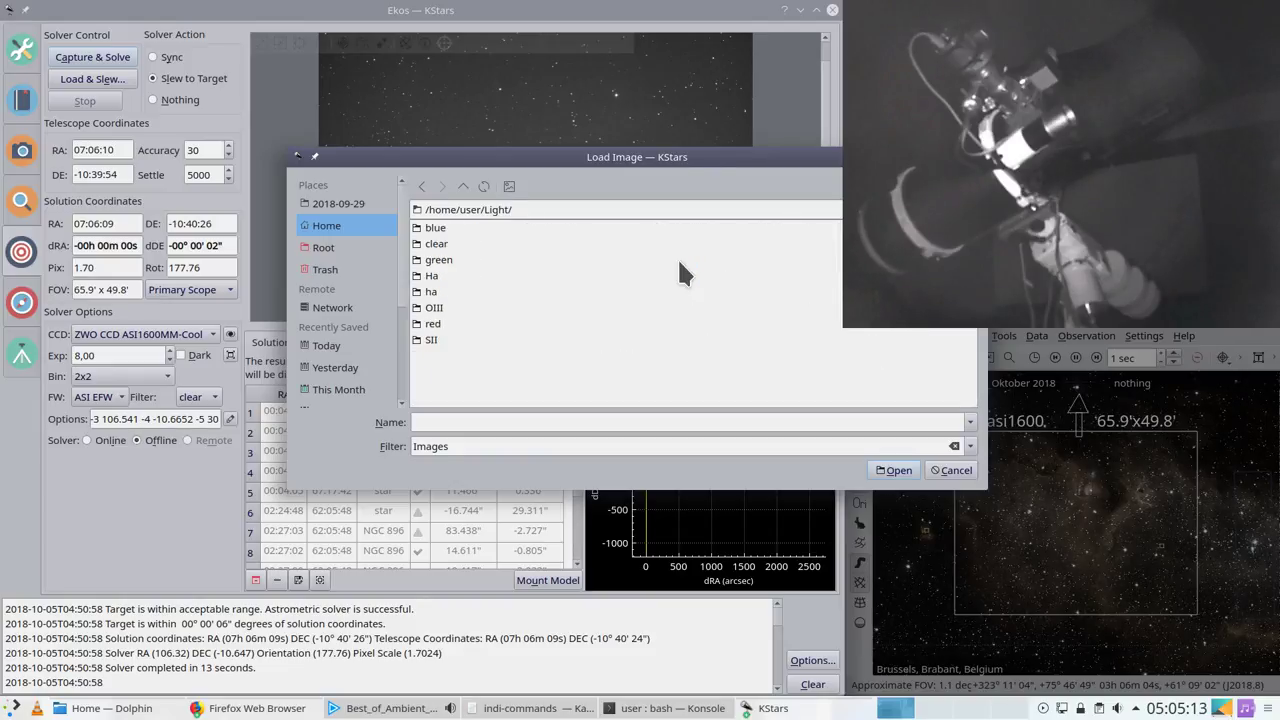
pyautogui.doubleClick(438, 290)
pyautogui.click(778, 404)
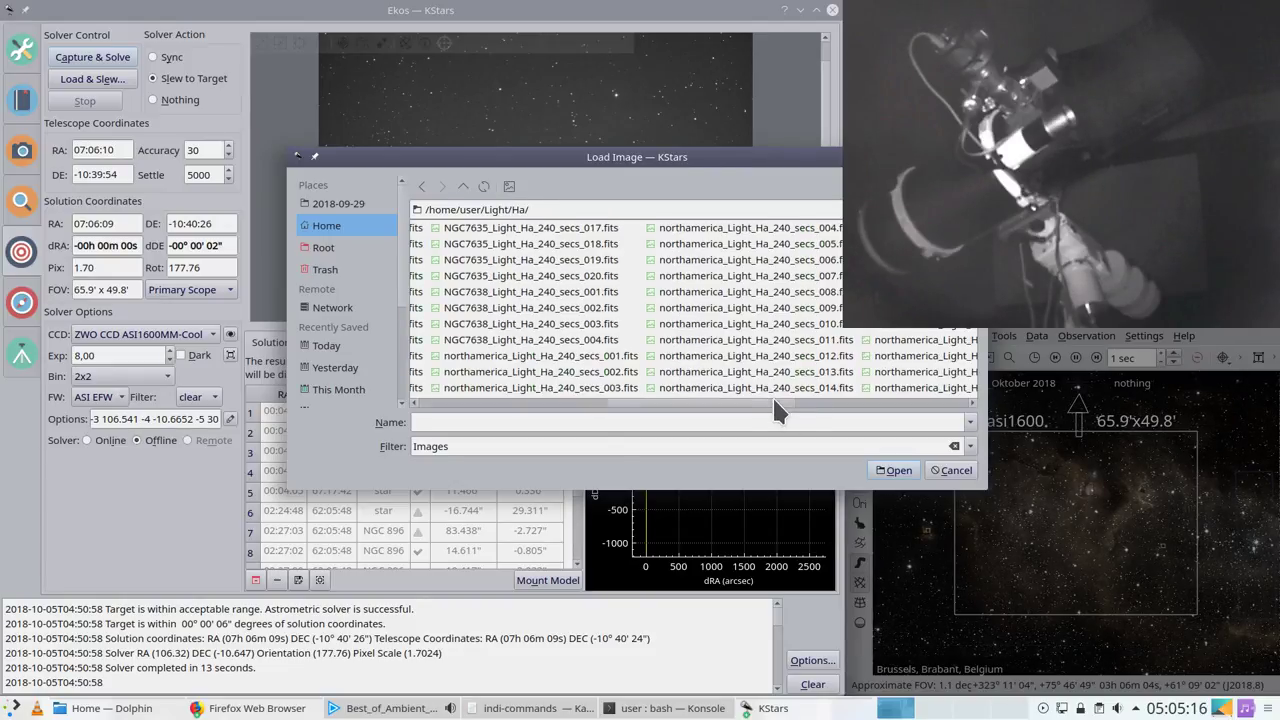
pyautogui.moveTo(800, 406); pyautogui.dragTo(975, 408)
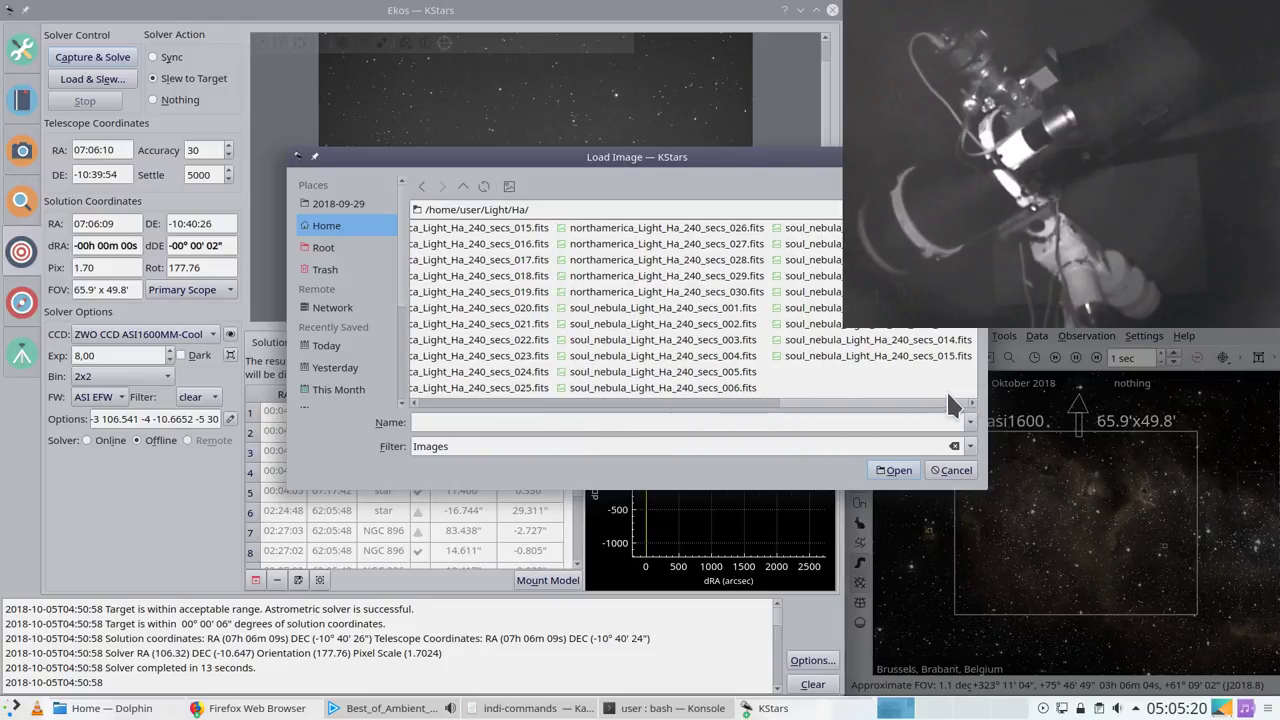
pyautogui.click(812, 276)
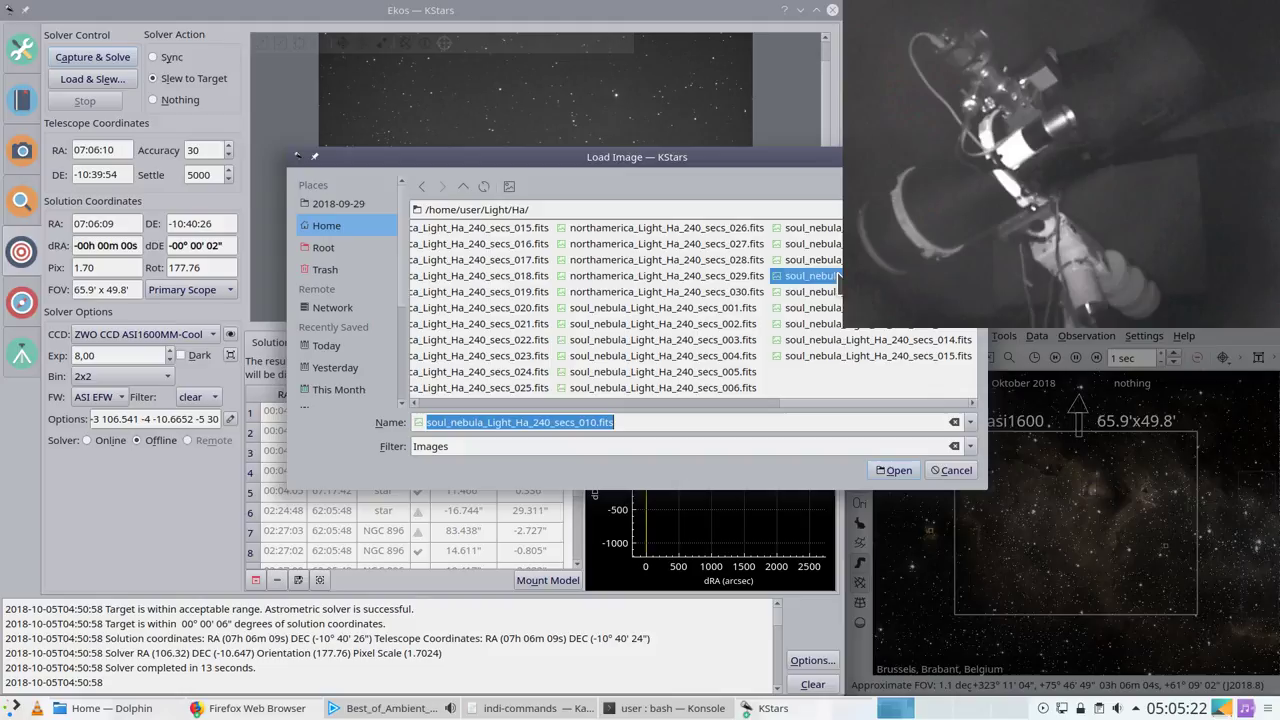
pyautogui.click(872, 471)
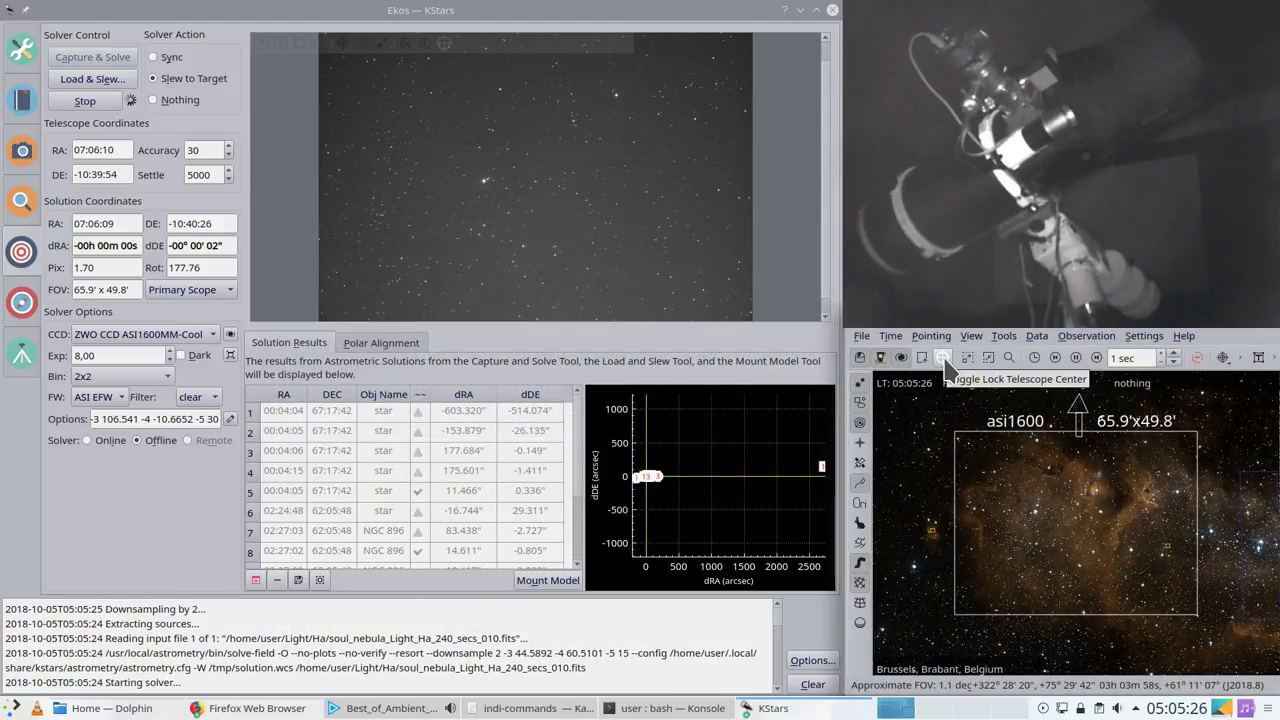
# Step: Lock the sky map to the telescope center and inspect the solver field over the nebula
pyautogui.click(943, 358)
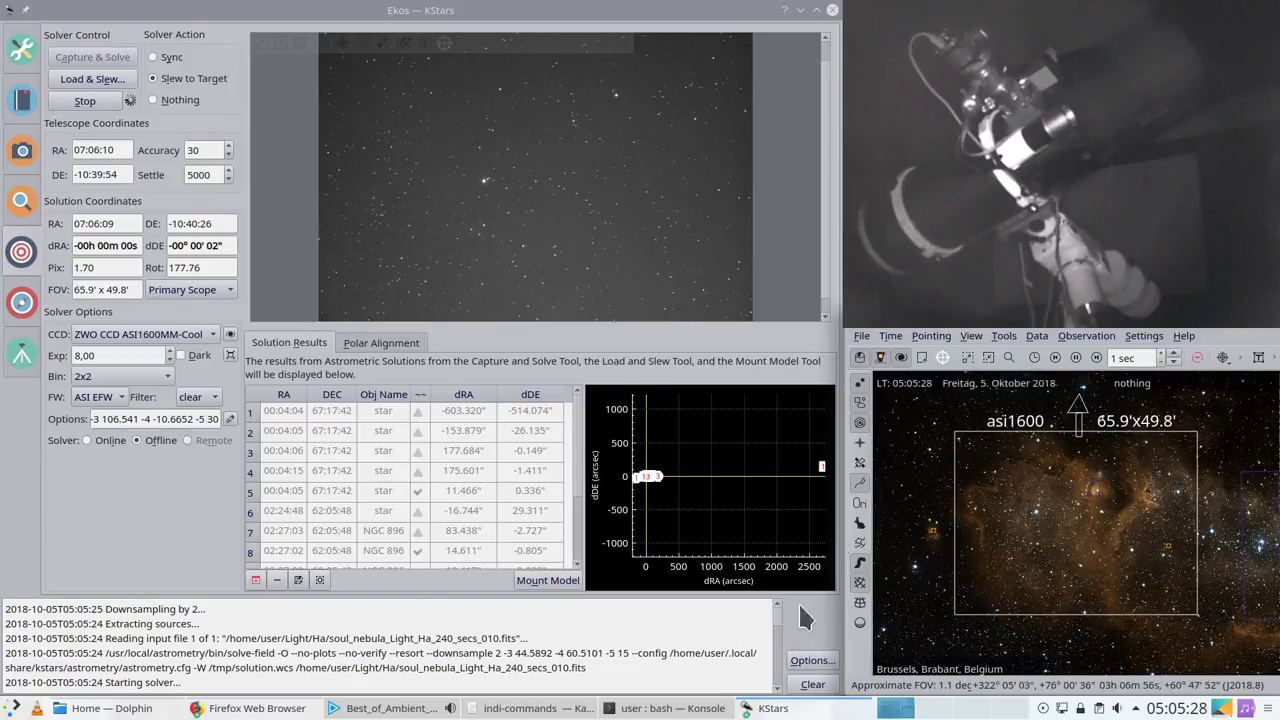
pyautogui.scroll(-6, 1033, 507)
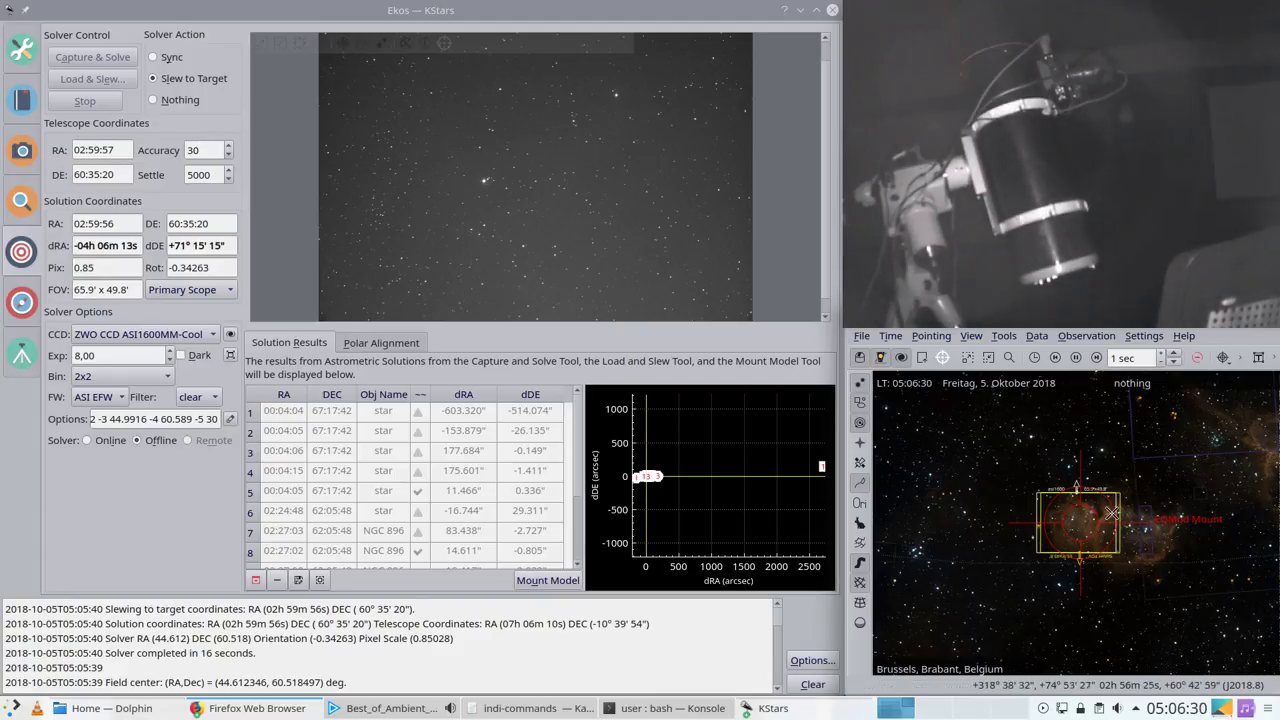
pyautogui.scroll(4, 1089, 528)
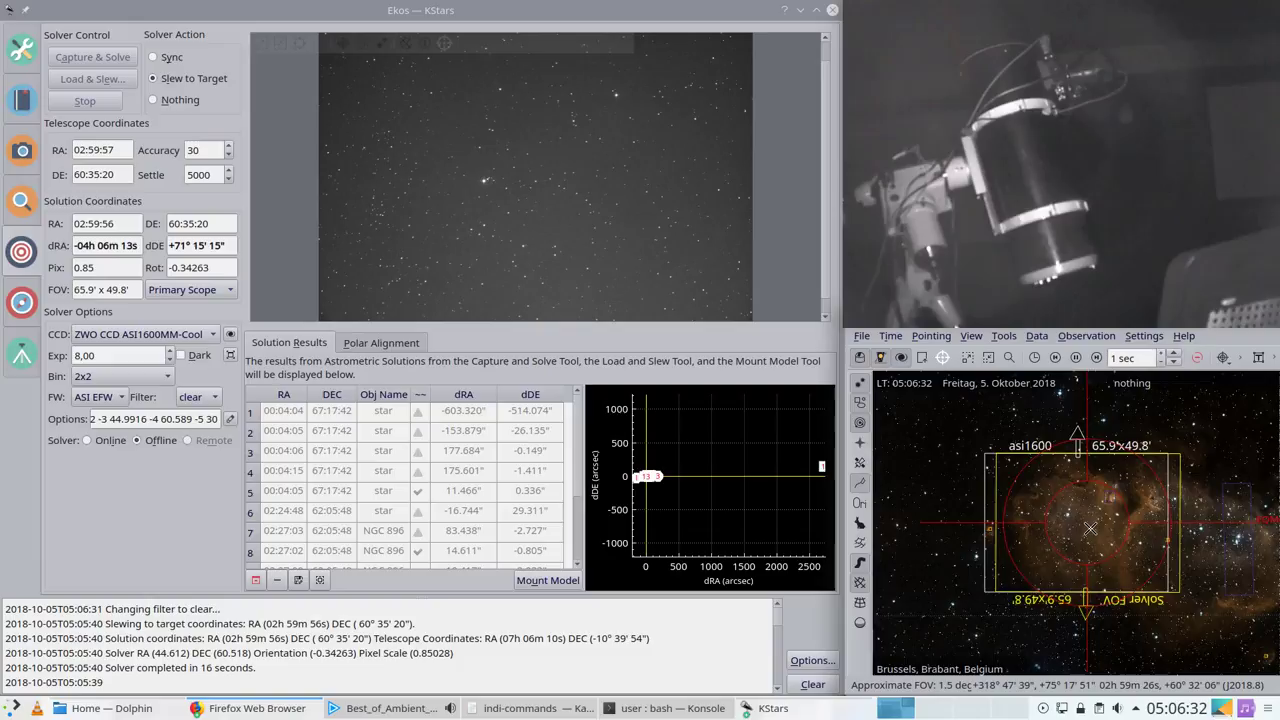
pyautogui.scroll(-1, 1089, 528)
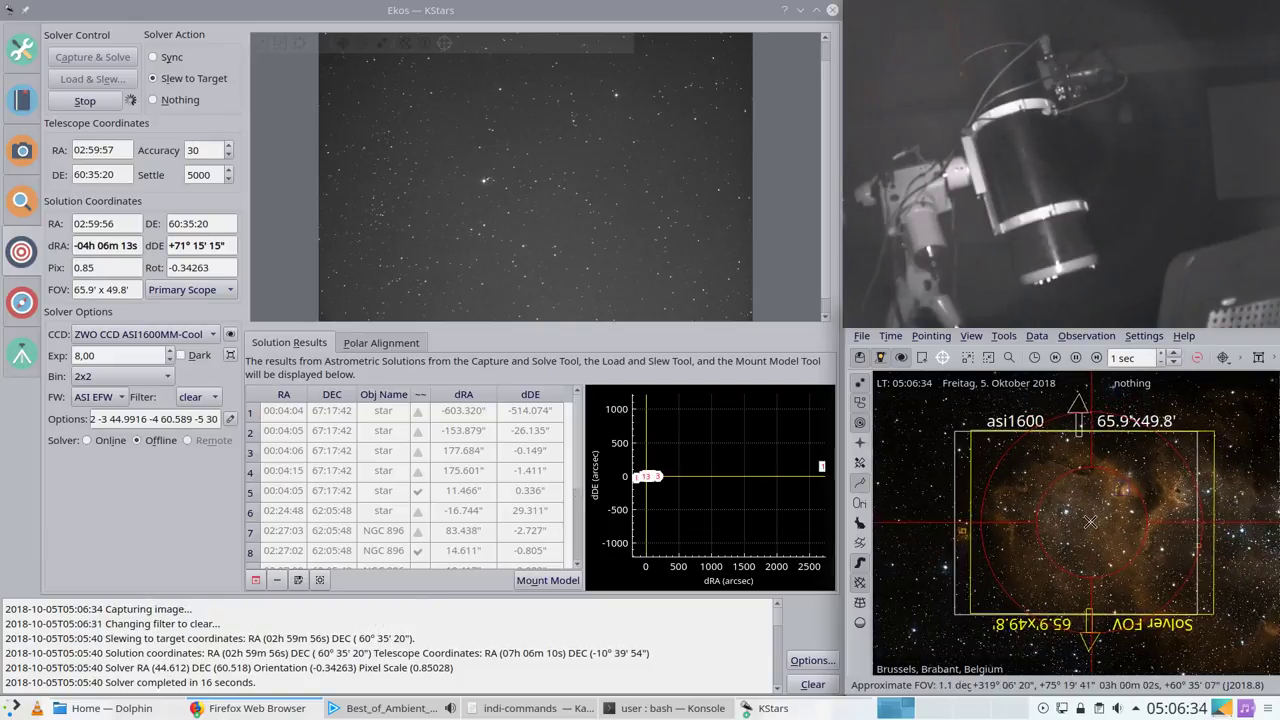
pyautogui.rightClick(1091, 522)
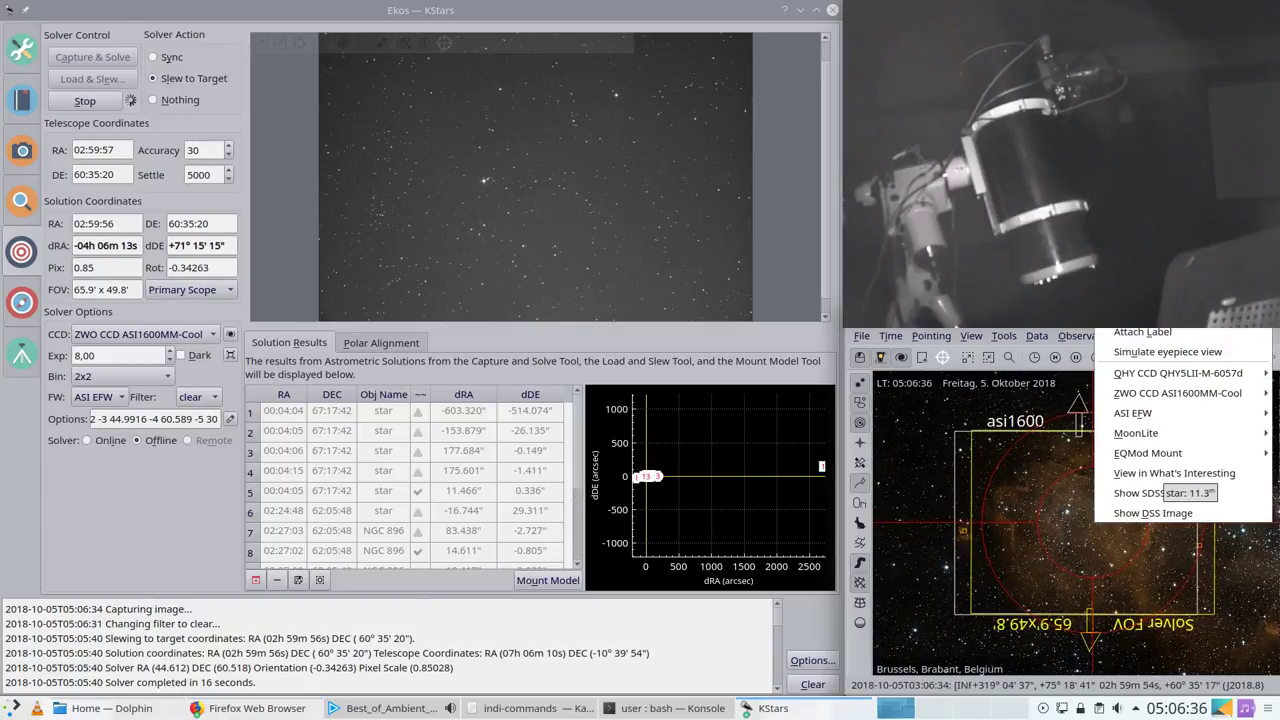
pyautogui.click(1140, 520)
pyautogui.rightClick(1138, 545)
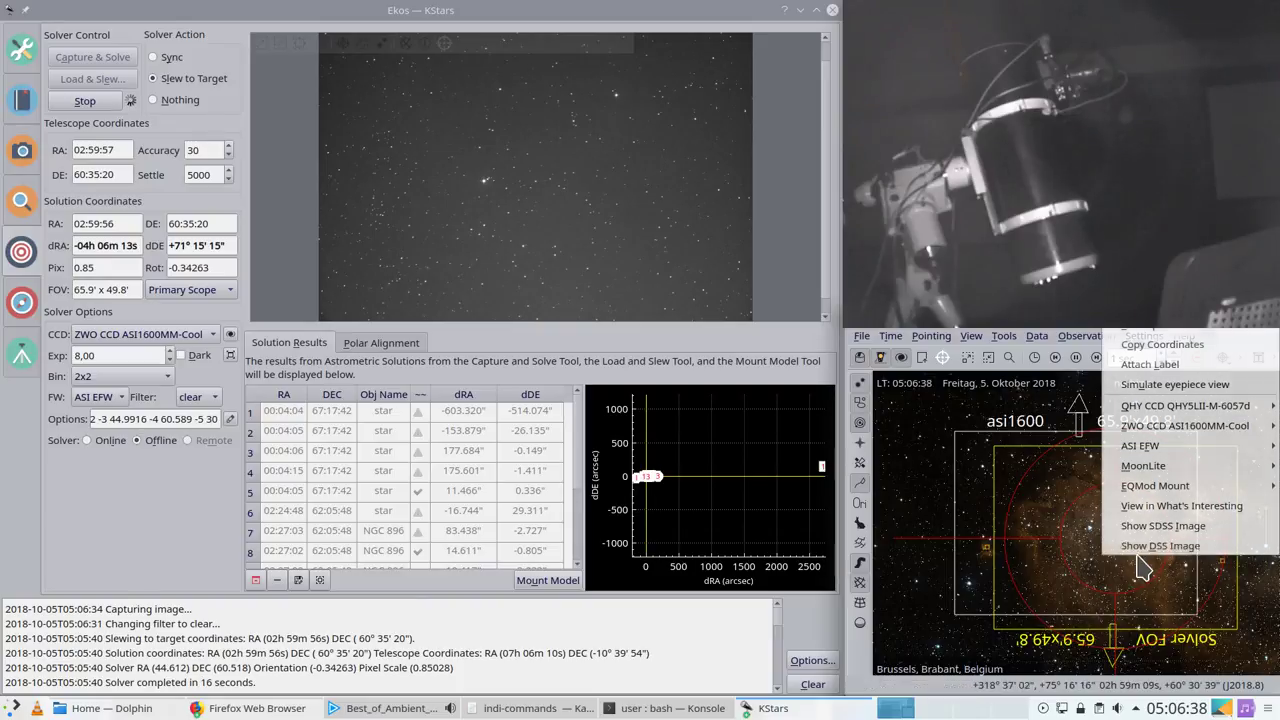
pyautogui.click(1150, 437)
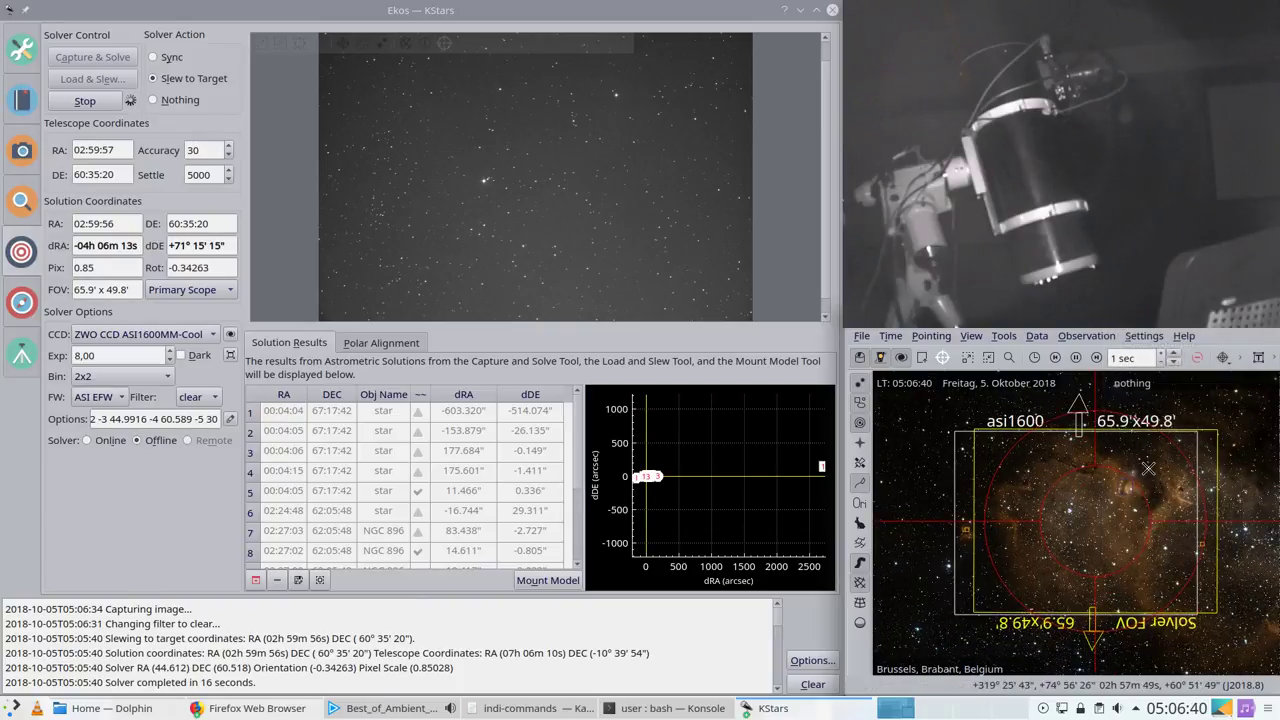
pyautogui.rightClick(1115, 541)
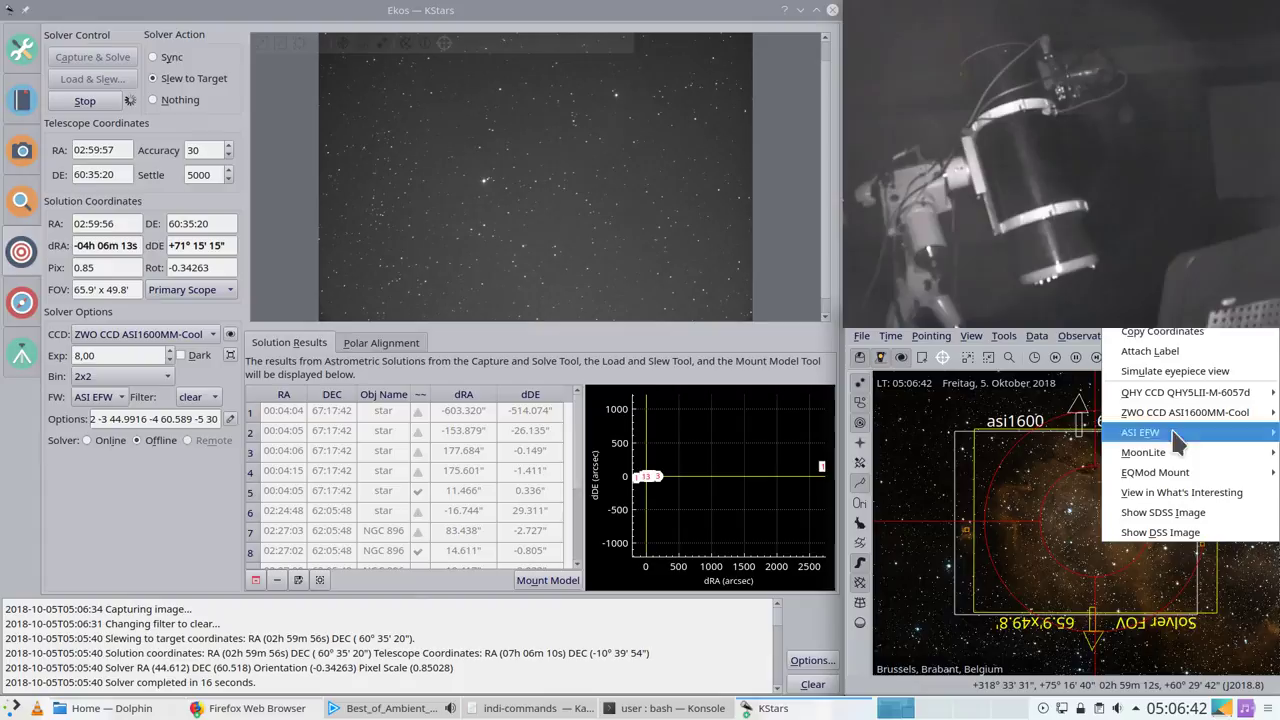
pyautogui.click(1177, 443)
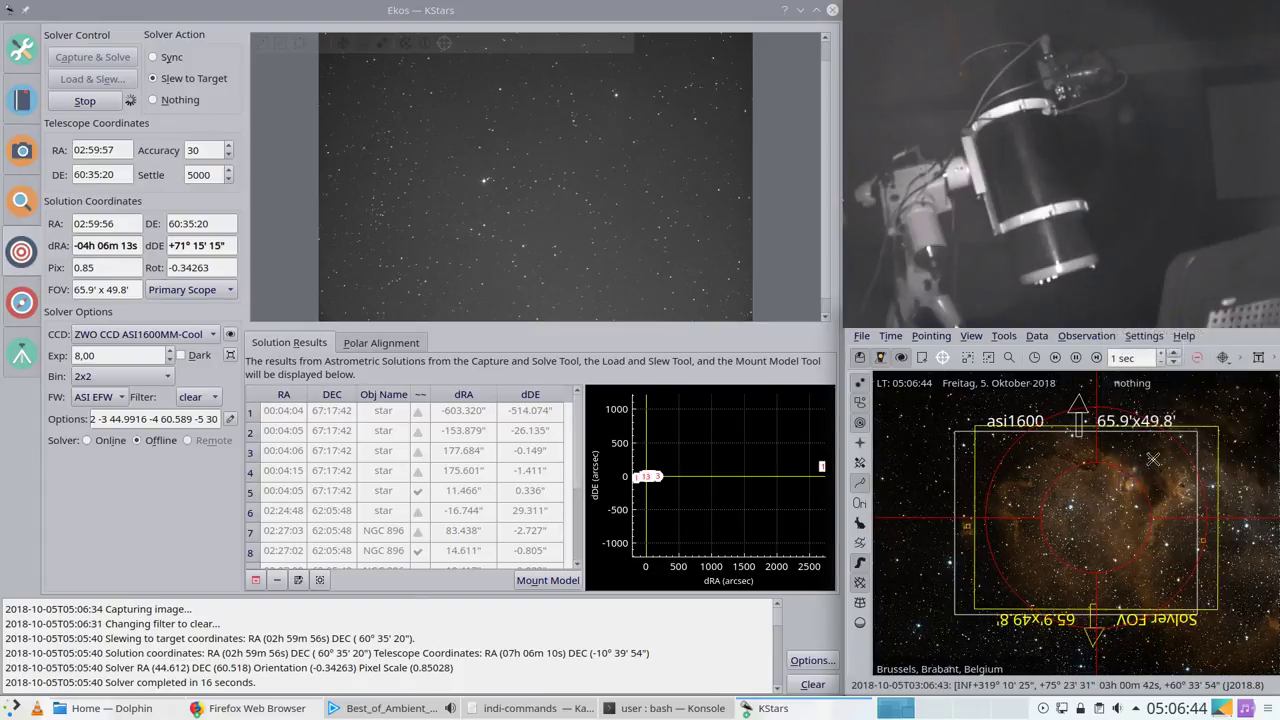
pyautogui.rightClick(1143, 548)
pyautogui.click(1200, 370)
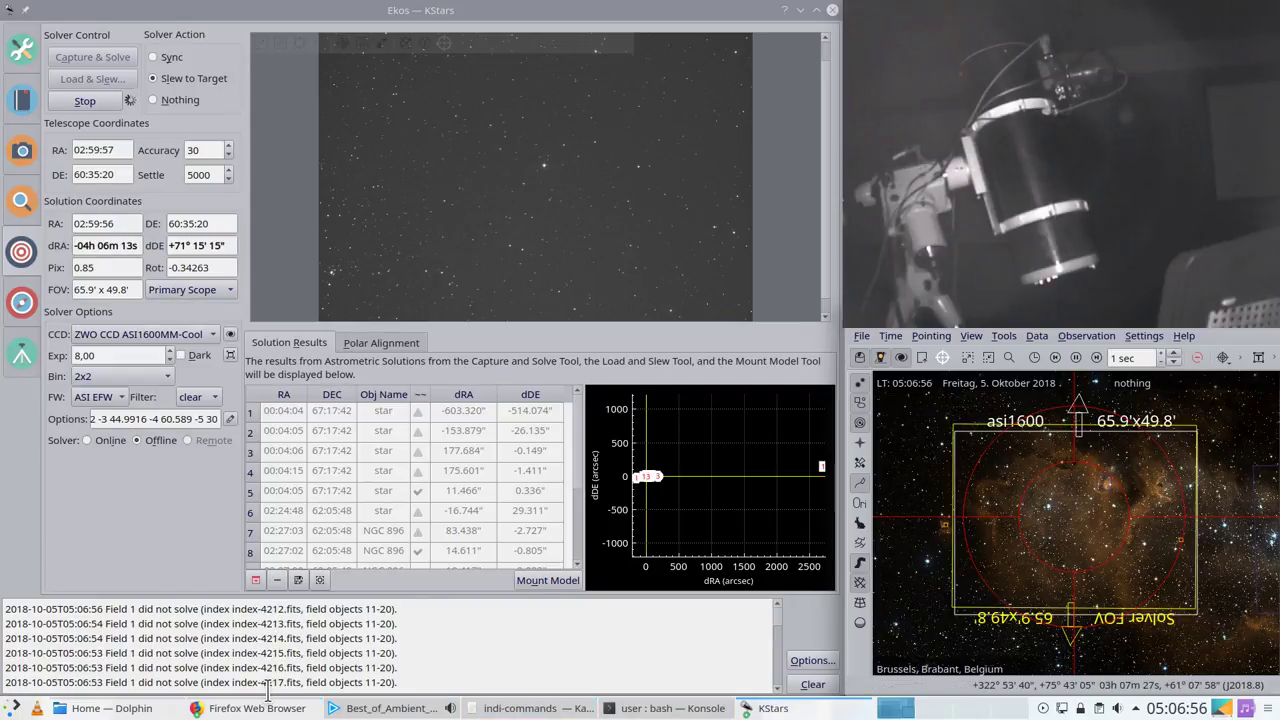
# Step: Run autofocus with the MoonLite focuser, restarting it with the focus frame reset after stopping the first attempt
pyautogui.click(770, 708)
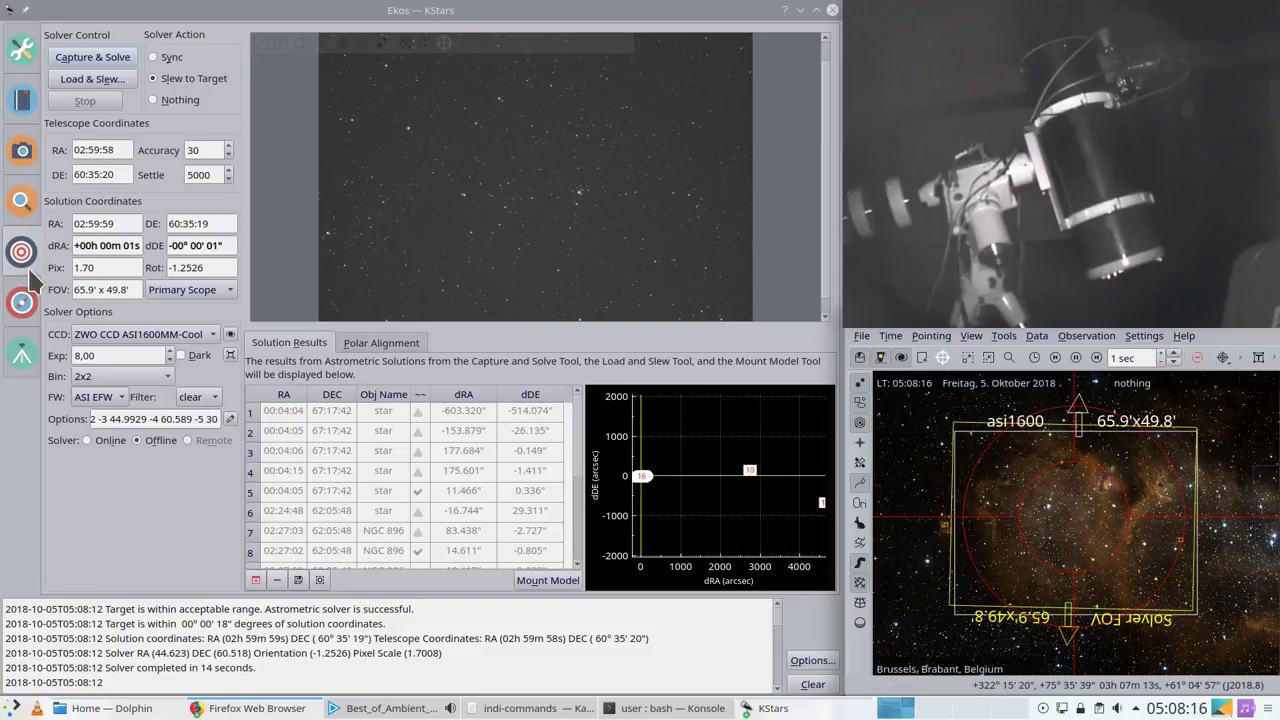
pyautogui.click(22, 203)
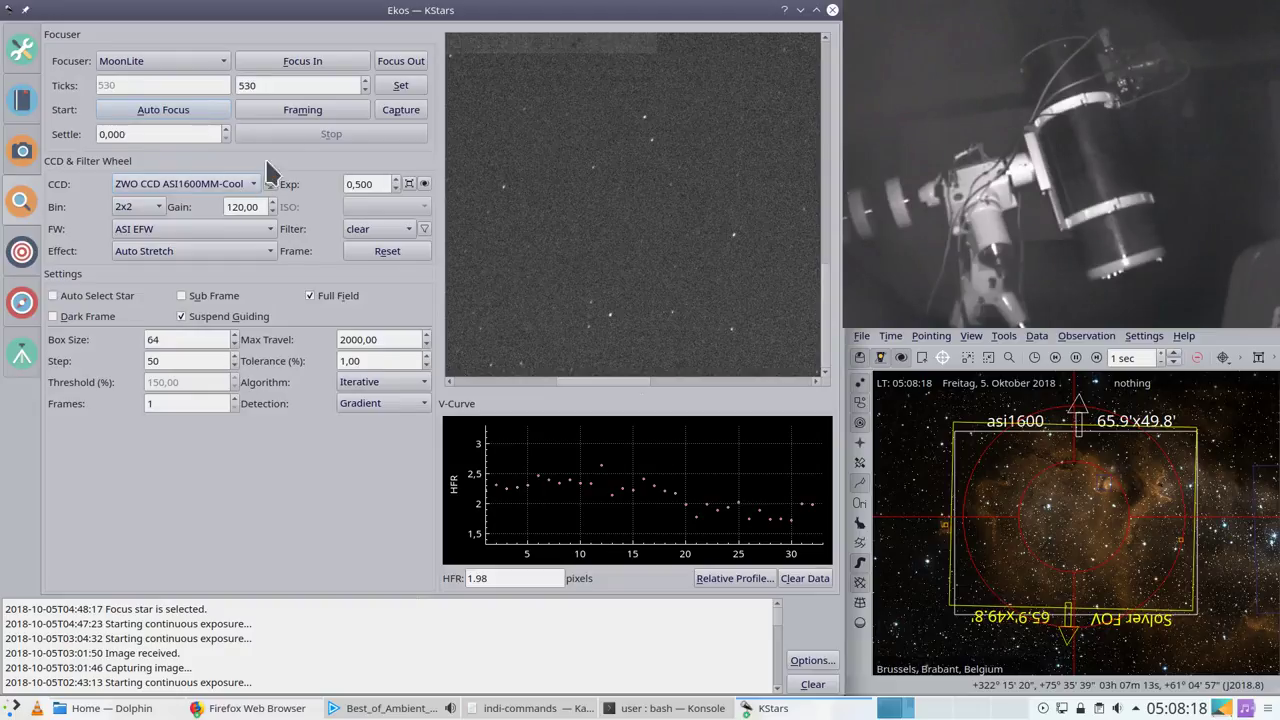
pyautogui.click(163, 110)
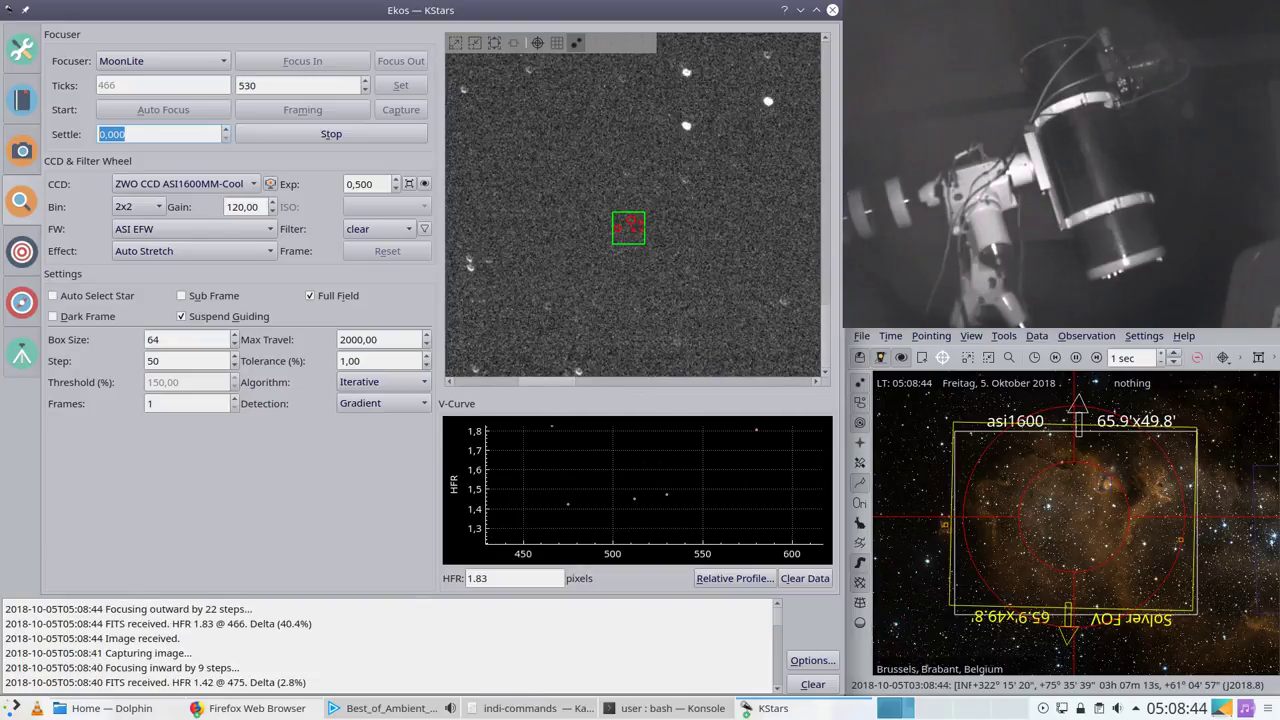
pyautogui.click(366, 140)
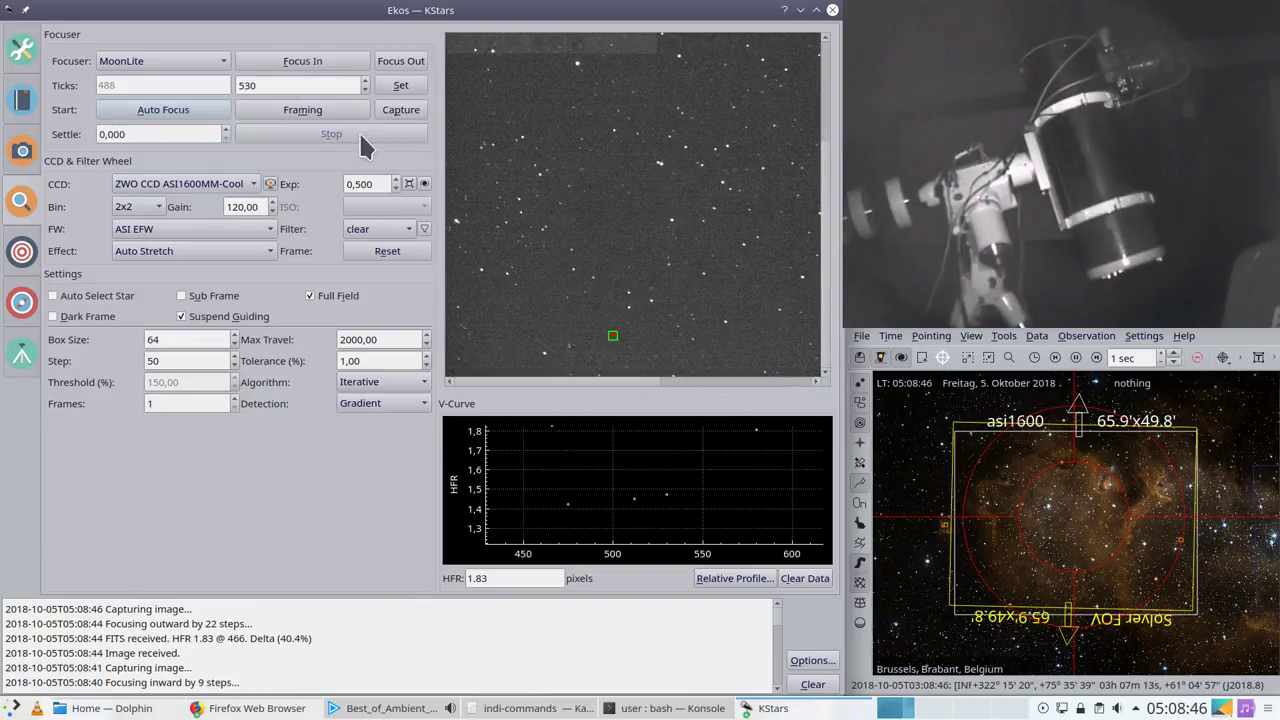
pyautogui.click(390, 252)
pyautogui.click(206, 114)
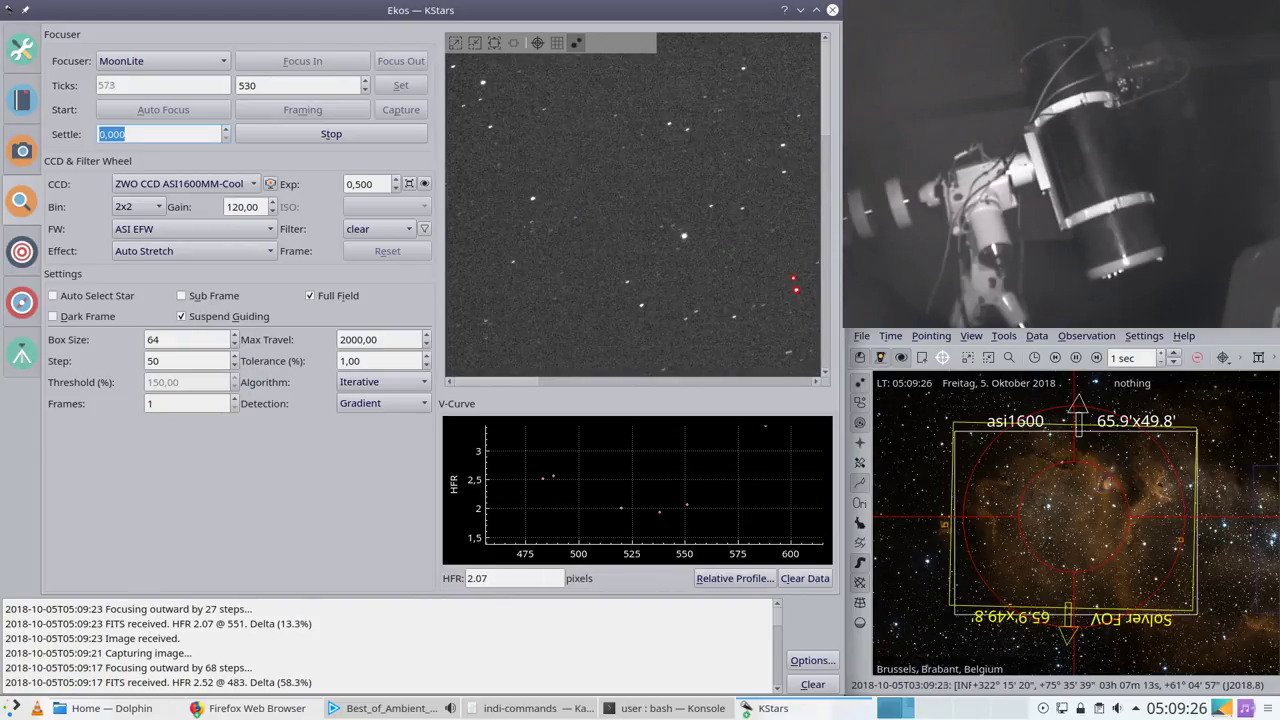
# Step: Examine the stars across different areas of the focus frame during the autofocus run
pyautogui.moveTo(508, 382); pyautogui.dragTo(778, 402)
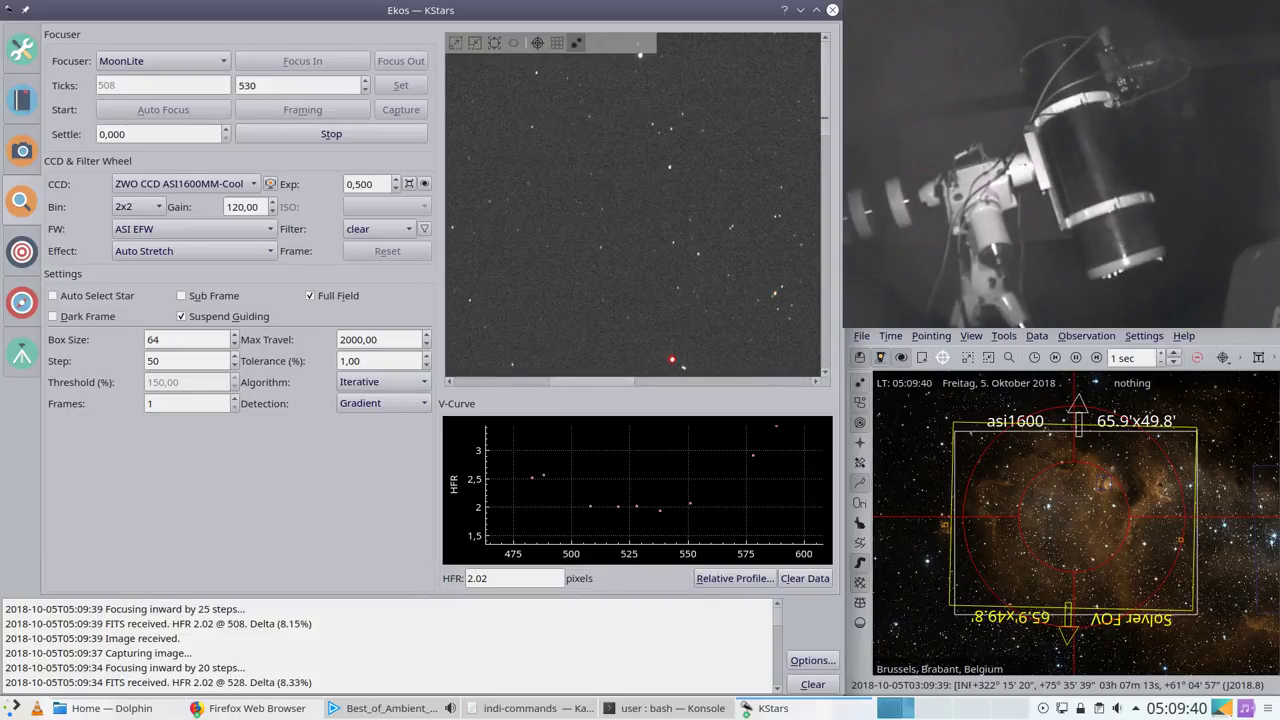
pyautogui.moveTo(828, 124); pyautogui.dragTo(821, 221)
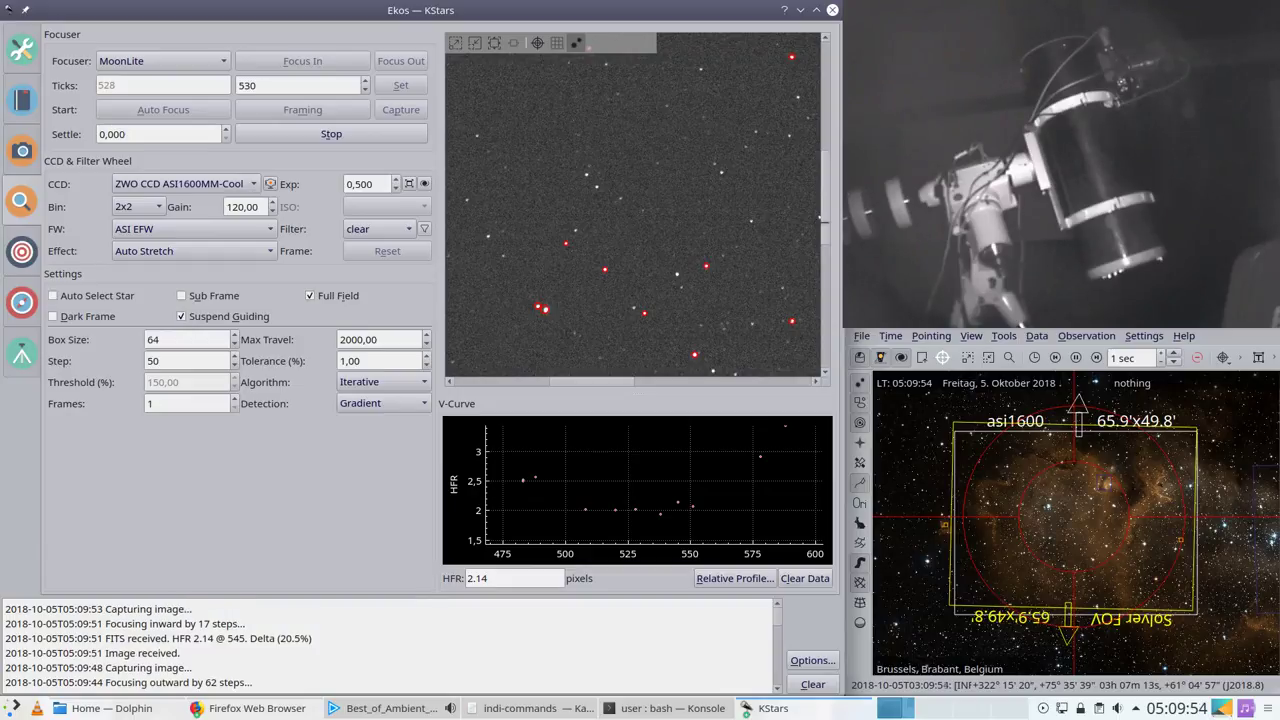
pyautogui.moveTo(558, 381)
pyautogui.mouseDown()
pyautogui.moveTo(752, 396)
pyautogui.moveTo(540, 396)
pyautogui.mouseUp()
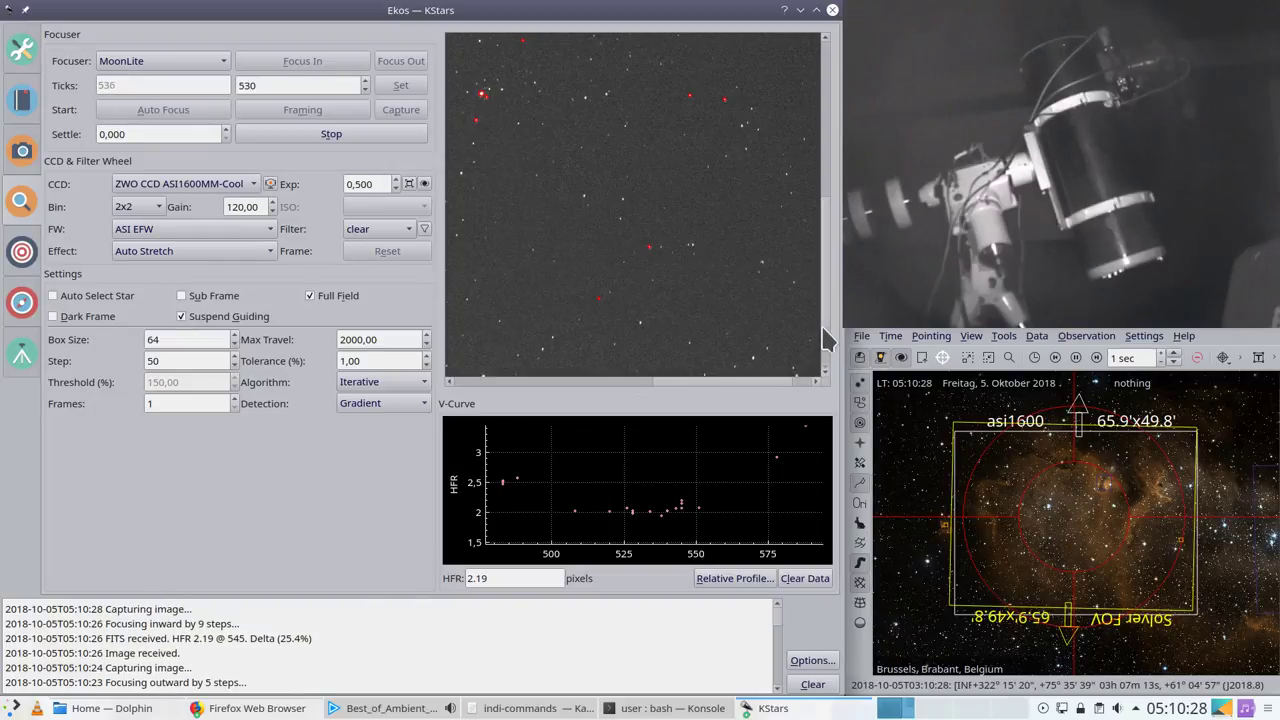
pyautogui.moveTo(823, 263); pyautogui.dragTo(809, 123)
pyautogui.scroll(-1, 803, 153)
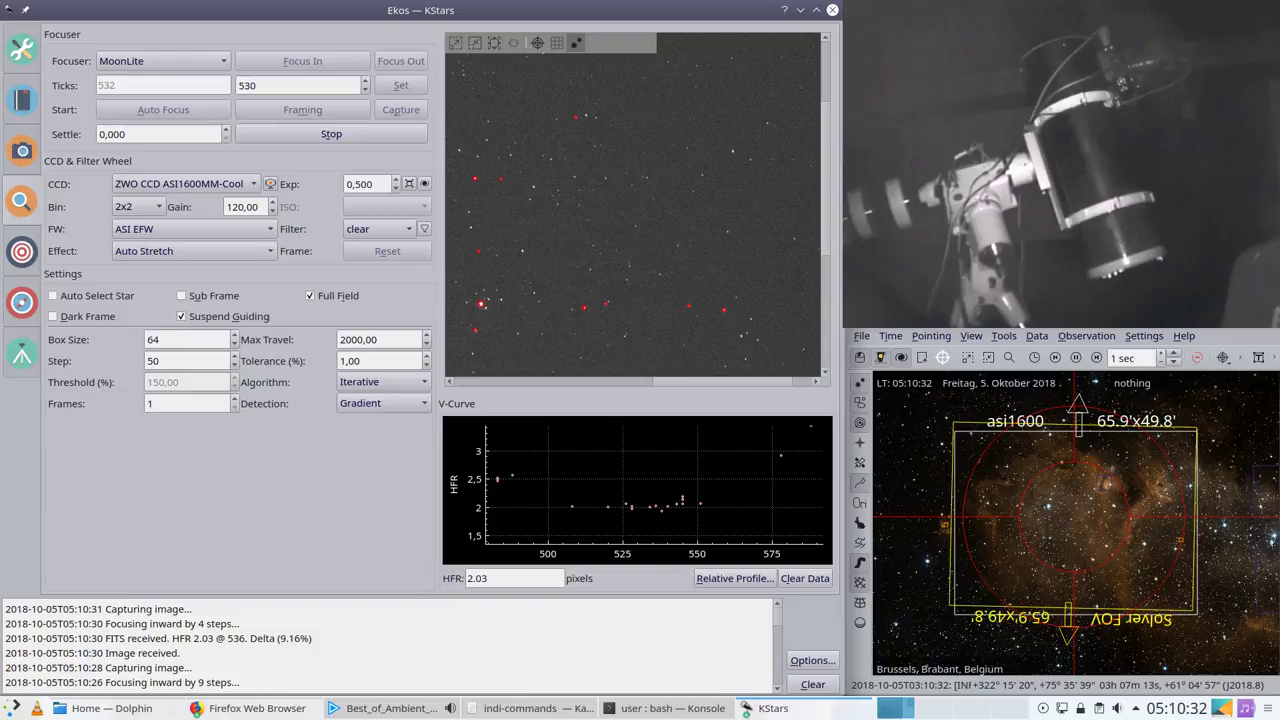
pyautogui.moveTo(677, 388); pyautogui.dragTo(563, 392)
pyautogui.scroll(3, 633, 205)
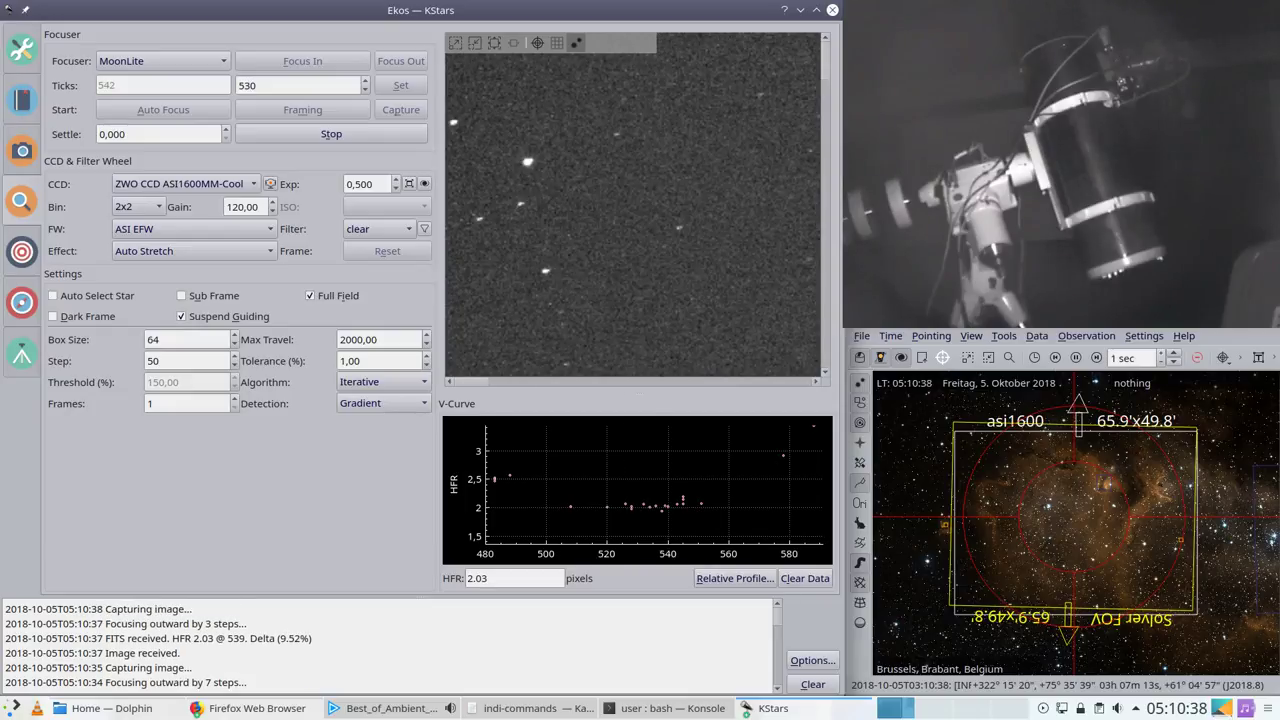
pyautogui.scroll(-3, 633, 205)
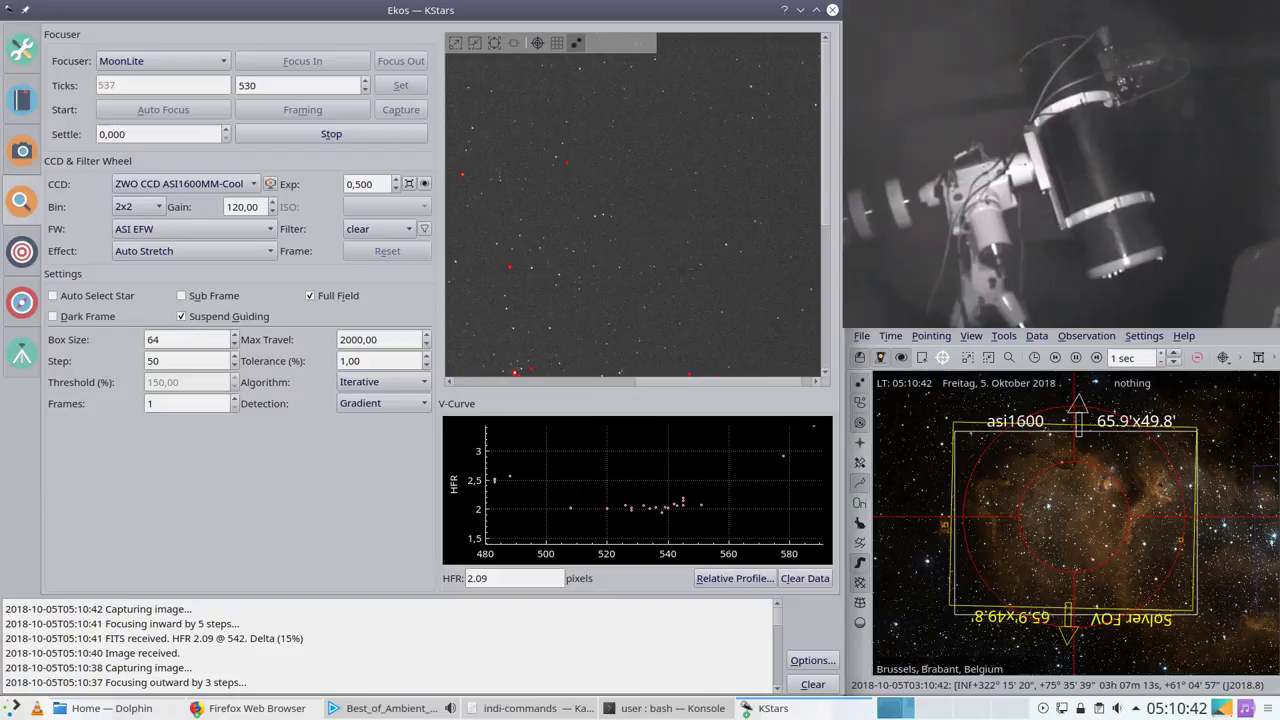
pyautogui.scroll(-2, 633, 205)
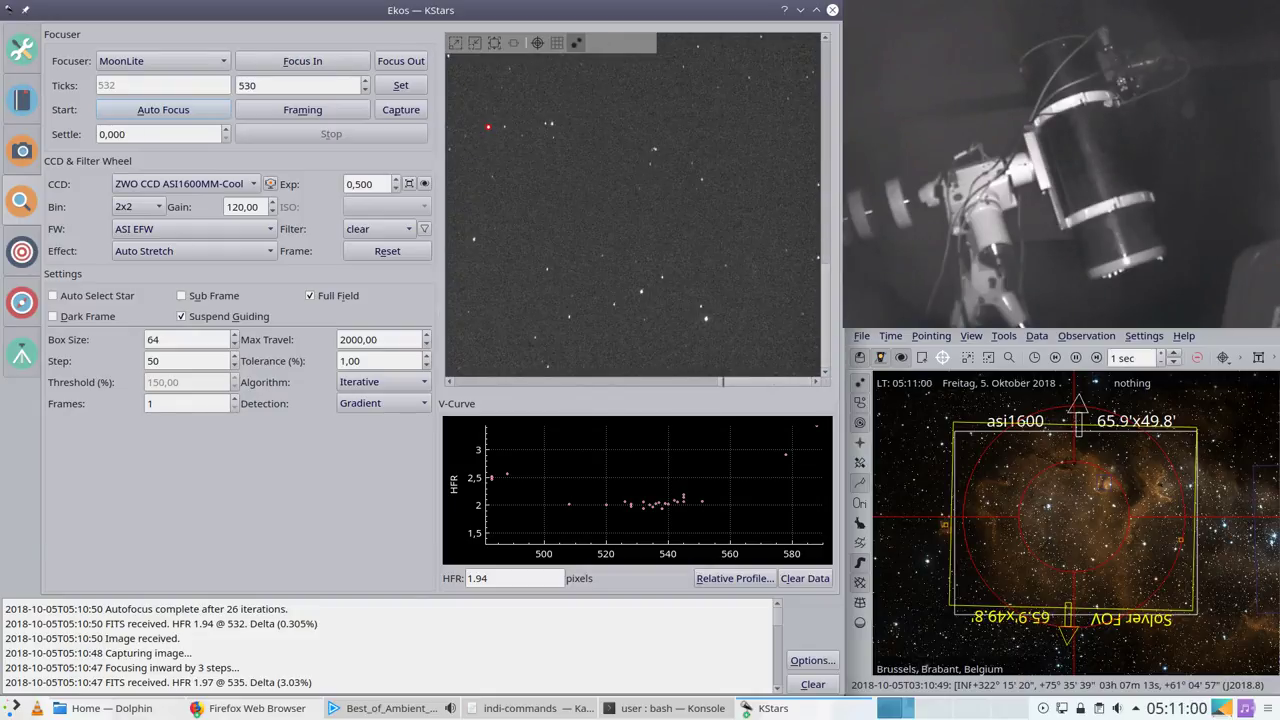
# Step: Start autoguiding on the new field, stopping the first attempt and restarting with the old guide calibration cleared
pyautogui.click(25, 253)
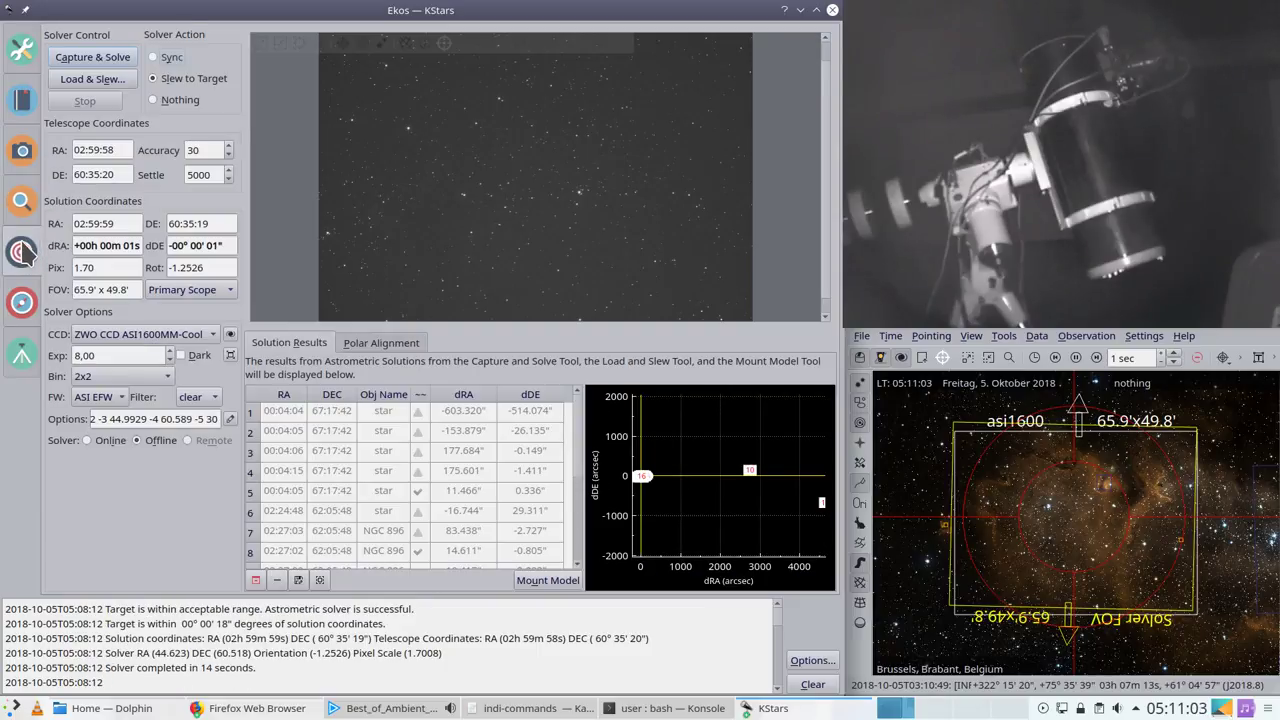
pyautogui.click(22, 302)
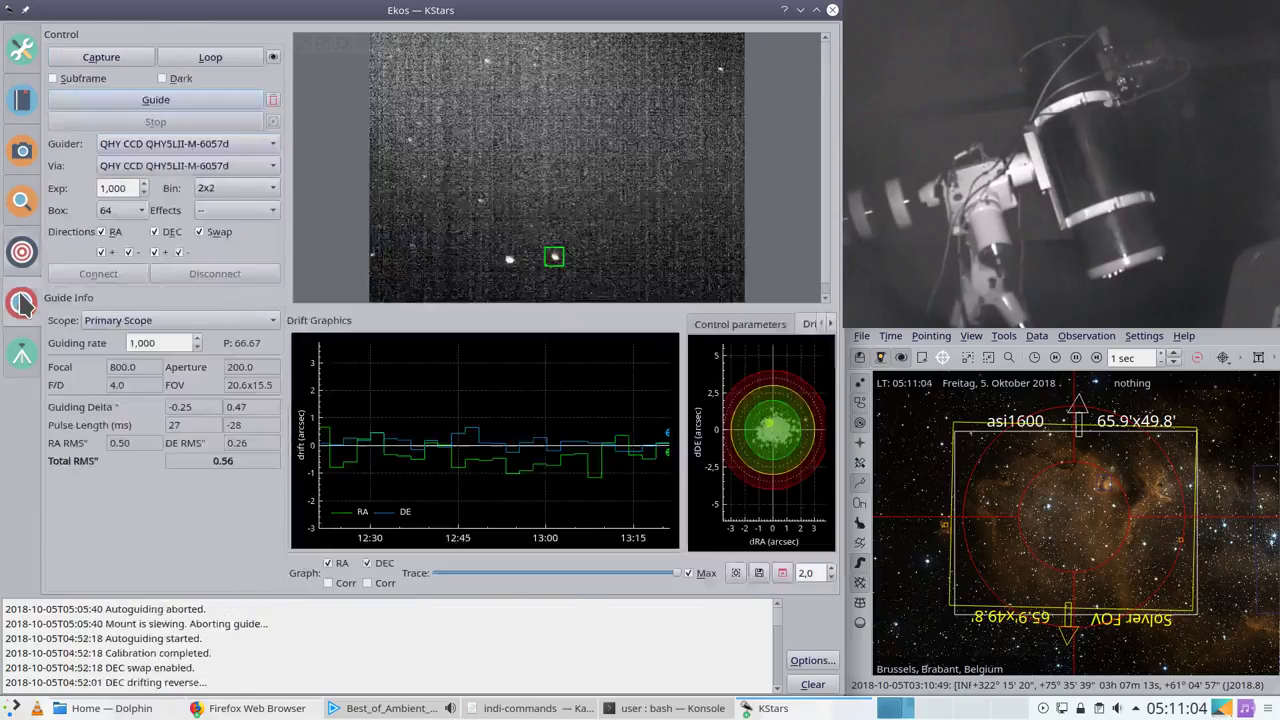
pyautogui.click(215, 100)
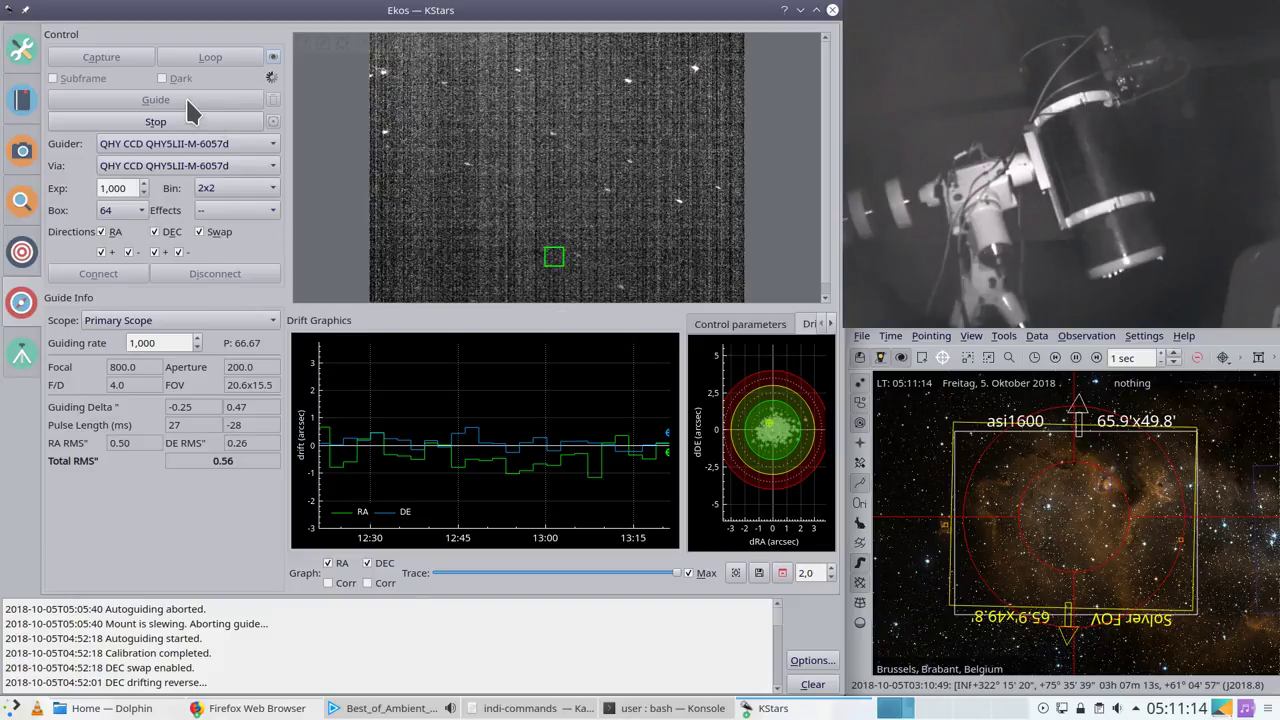
pyautogui.click(188, 102)
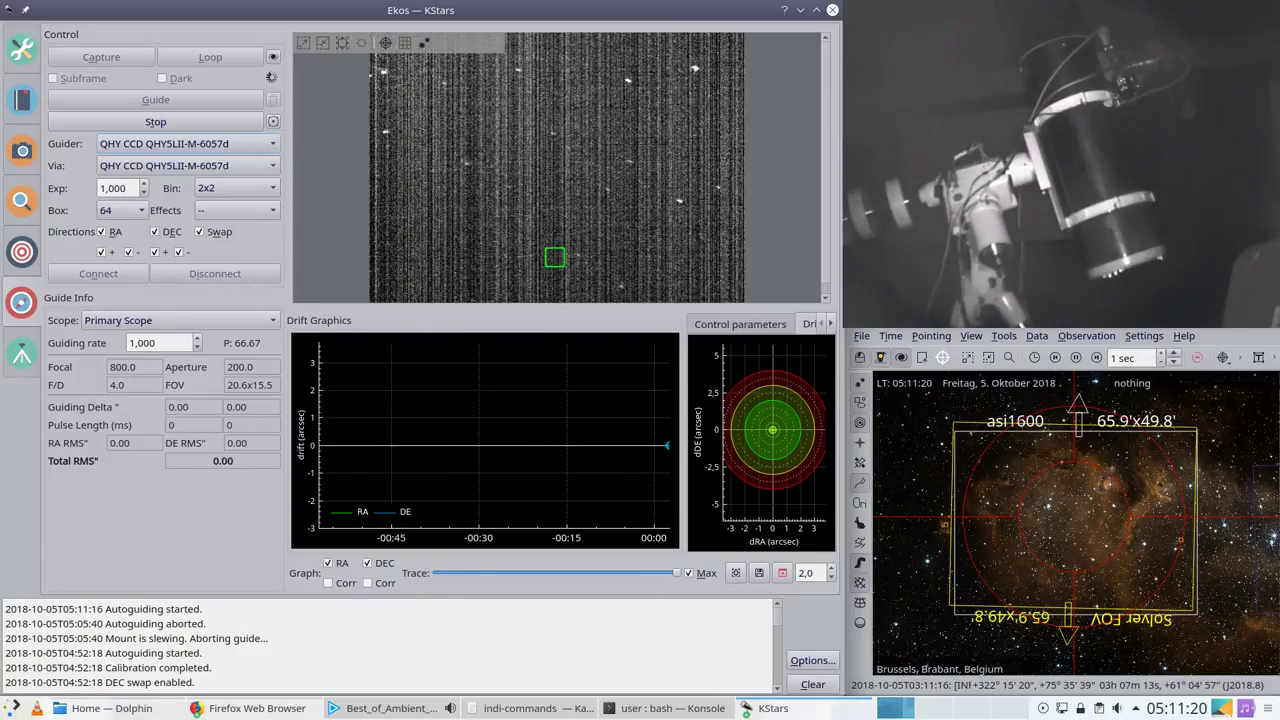
pyautogui.click(233, 124)
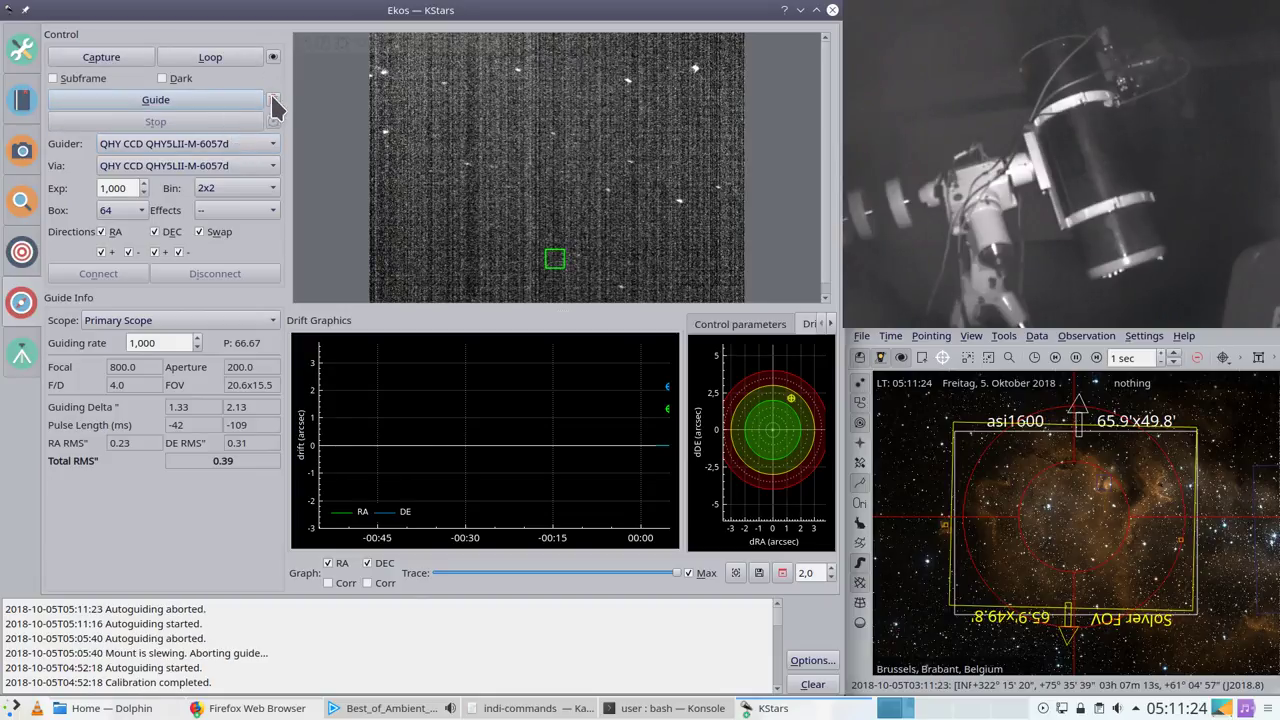
pyautogui.click(273, 99)
pyautogui.click(225, 95)
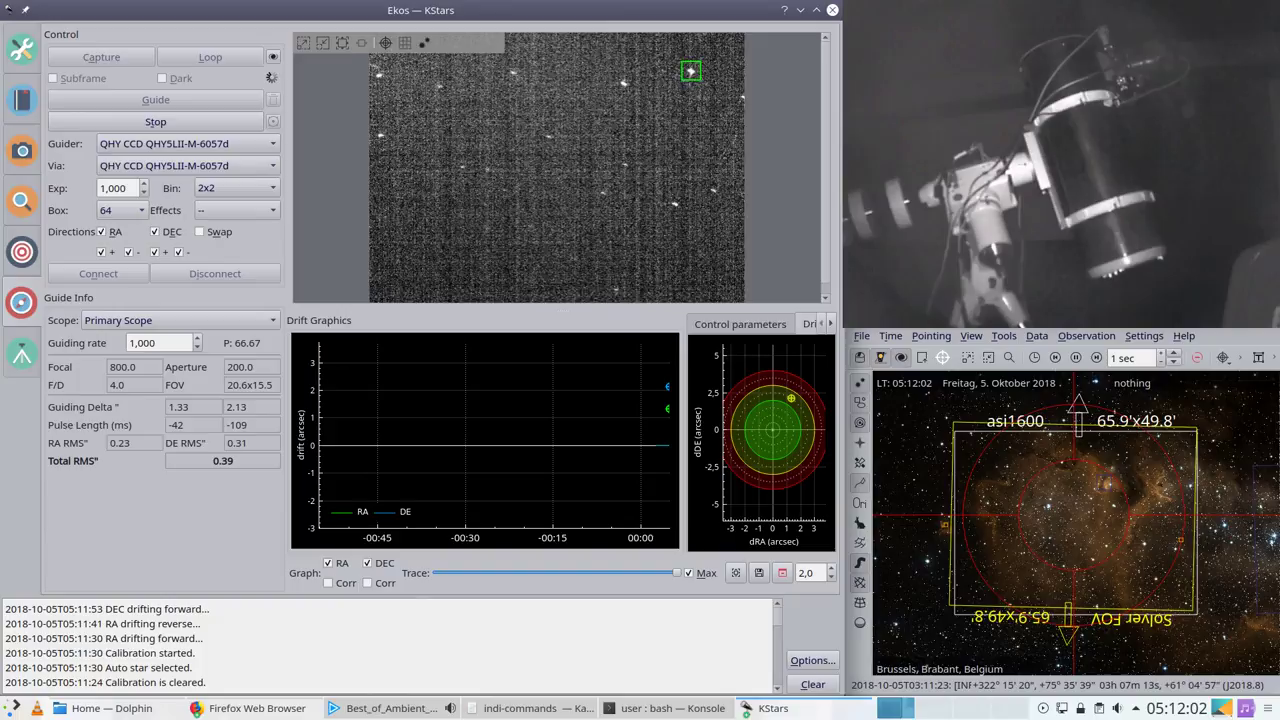
# Step: Autoscale the guiding drift graphs, then check the autofocus results and the restarted guiding
pyautogui.click(735, 573)
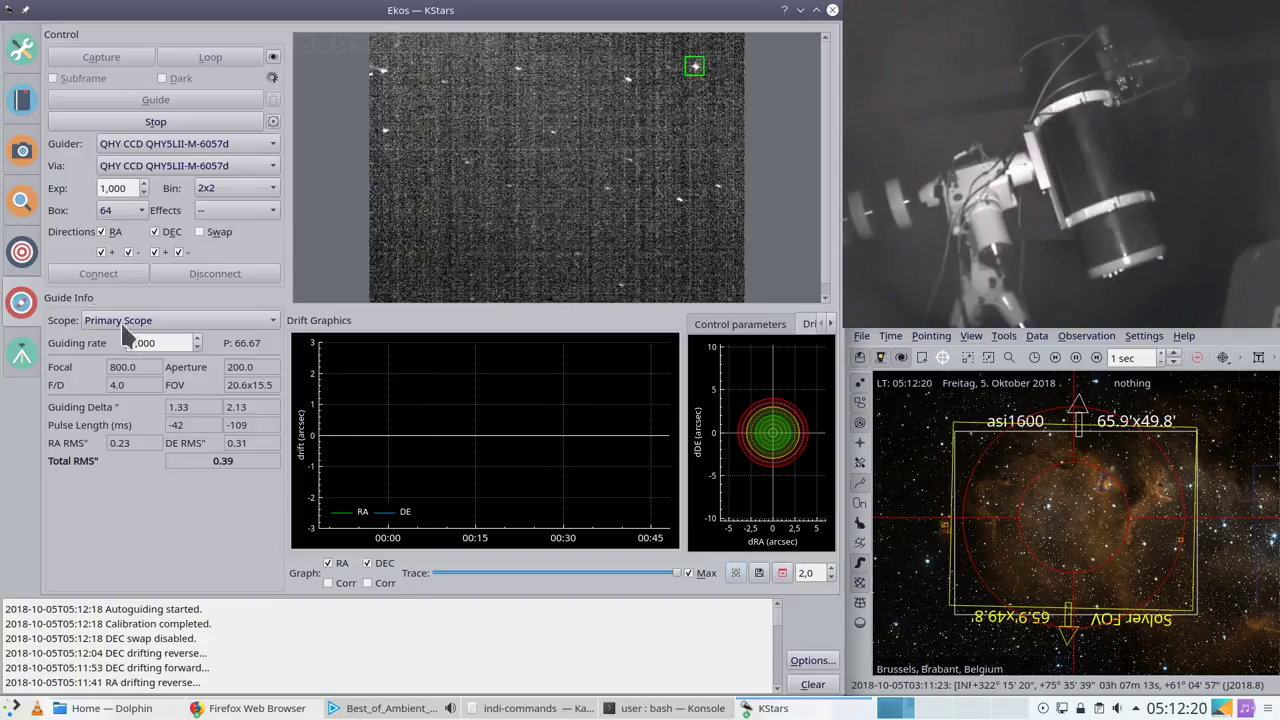
pyautogui.click(34, 256)
pyautogui.click(24, 212)
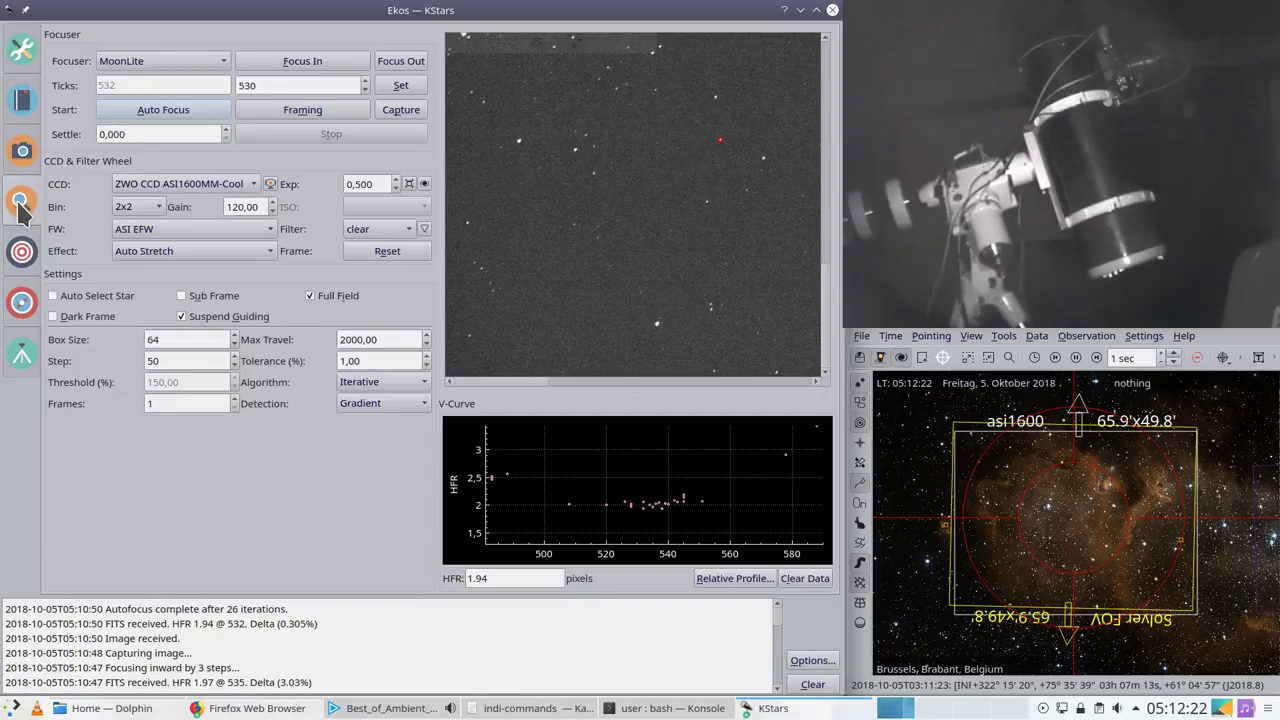
pyautogui.click(22, 305)
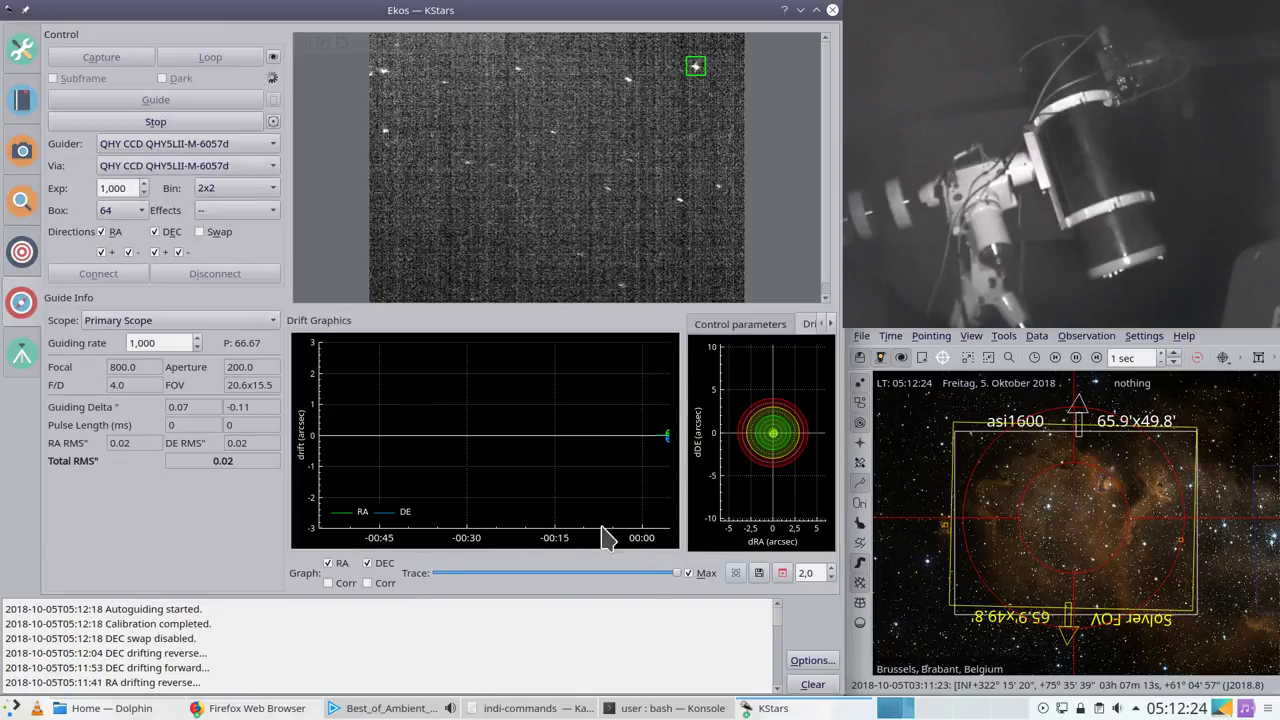
# Step: Remove the old IC2177 Ha, OIII and SII jobs from the capture sequence queue
pyautogui.click(24, 152)
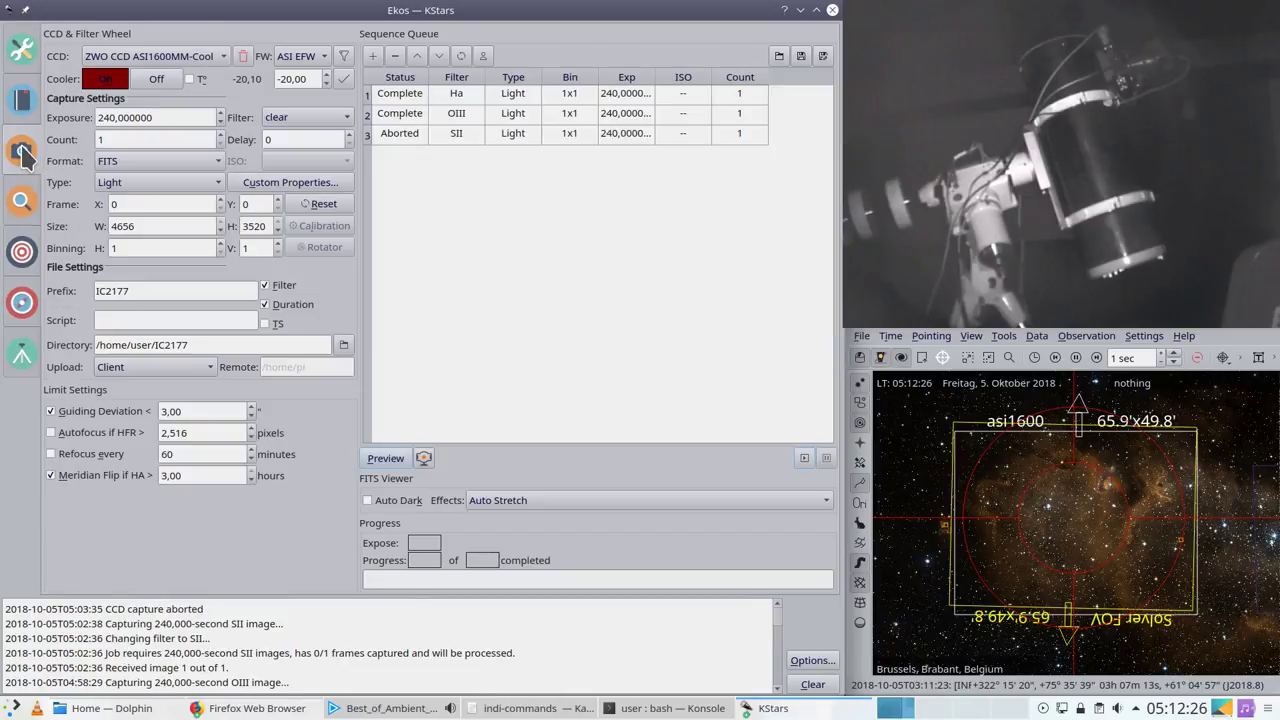
pyautogui.click(401, 93)
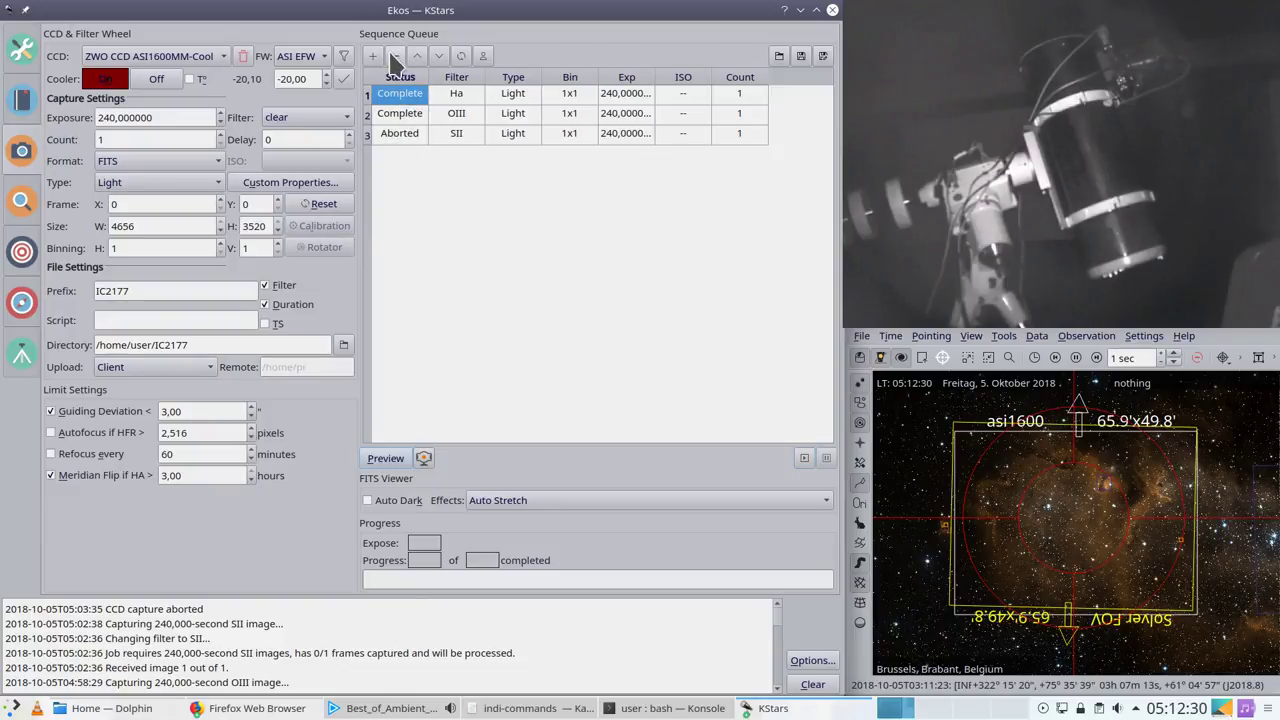
pyautogui.click(395, 55)
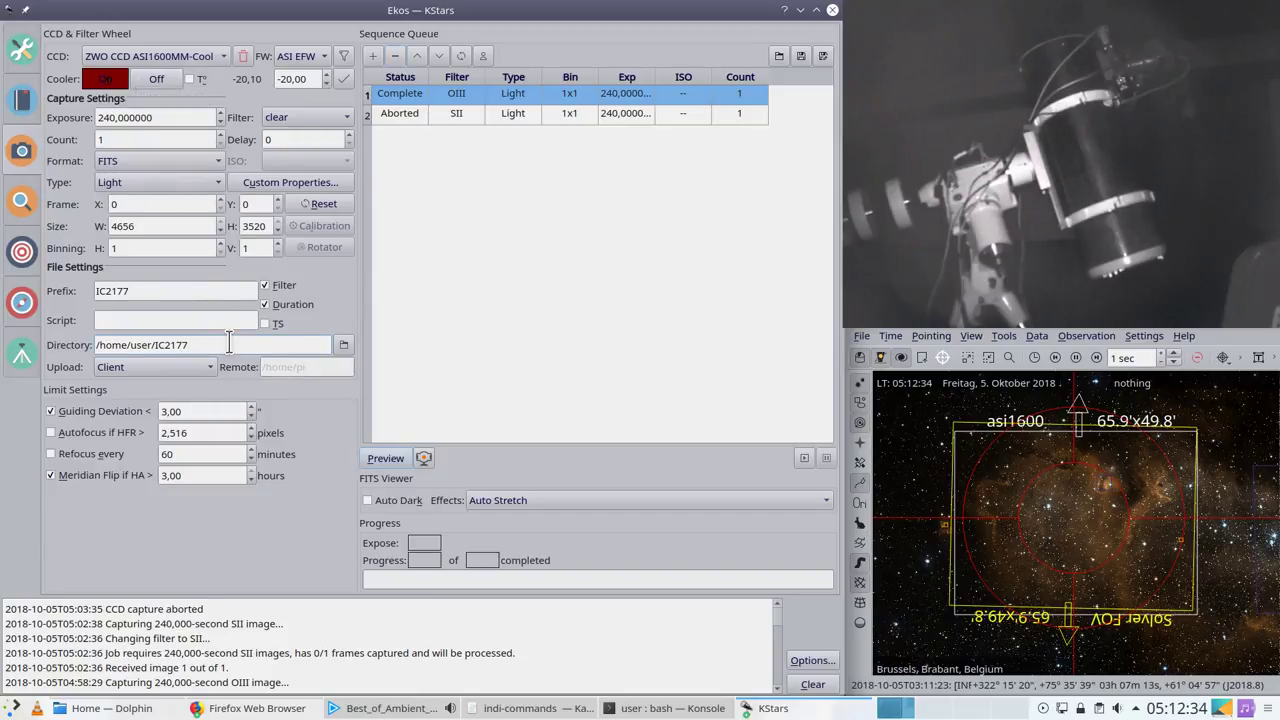
pyautogui.click(393, 58)
pyautogui.click(393, 58)
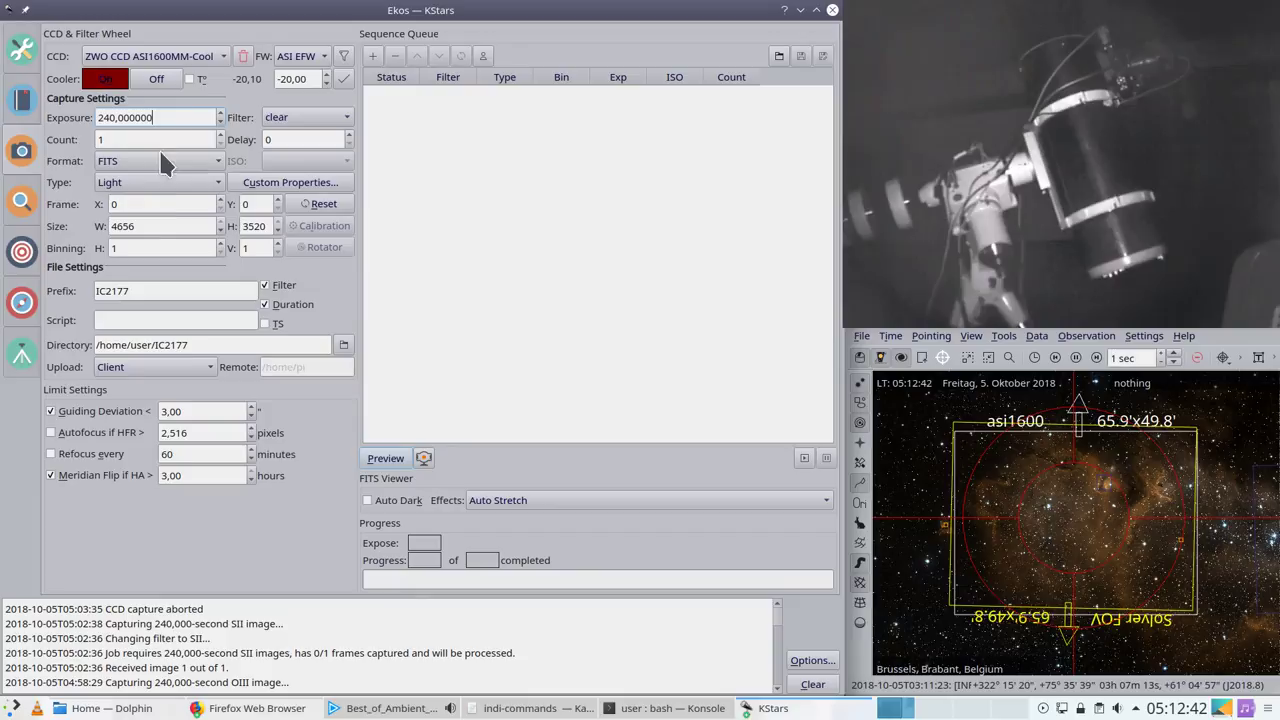
# Step: Replace the IC2177 file prefix in the capture file settings with soul
pyautogui.doubleClick(158, 289)
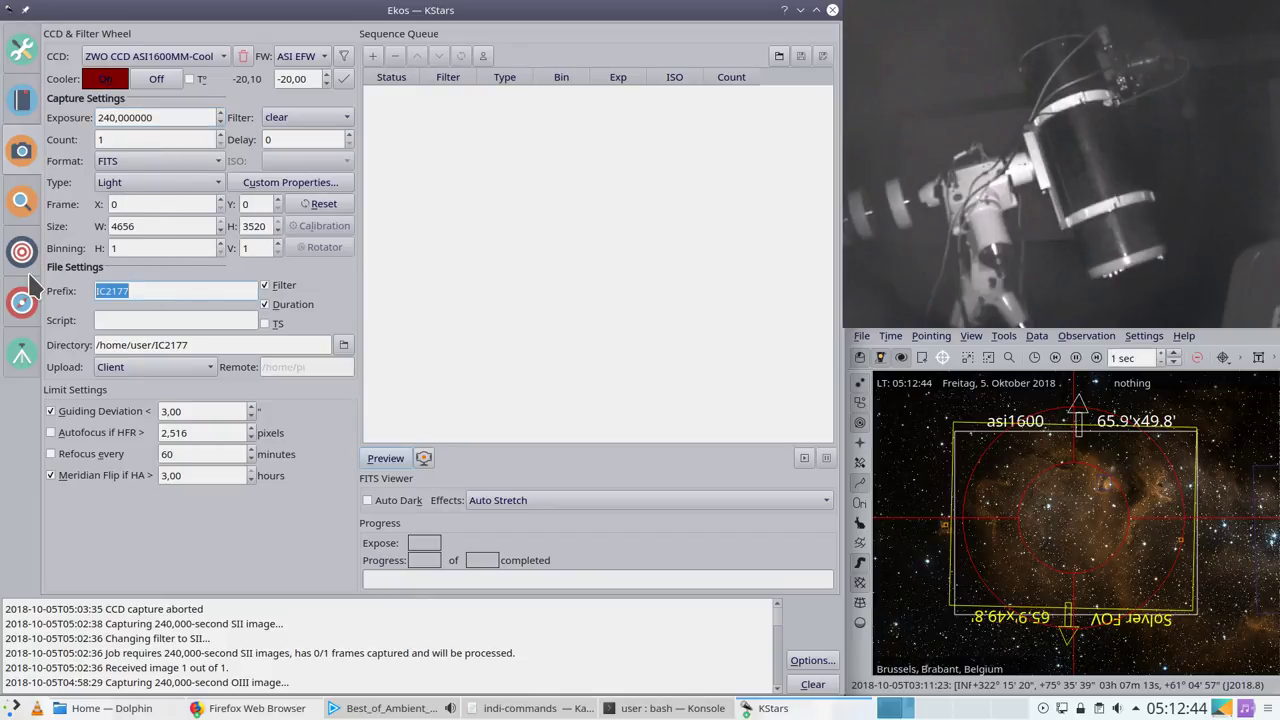
pyautogui.write('ro')
pyautogui.press('BackSpace')
pyautogui.press('BackSpace')
pyautogui.write('soul')
# Step: Switch to Konsole, look back through the listing of earlier saved frames, and run IC2177 at the prompt
pyautogui.click(617, 708)
pyautogui.scroll(6, 354, 289)
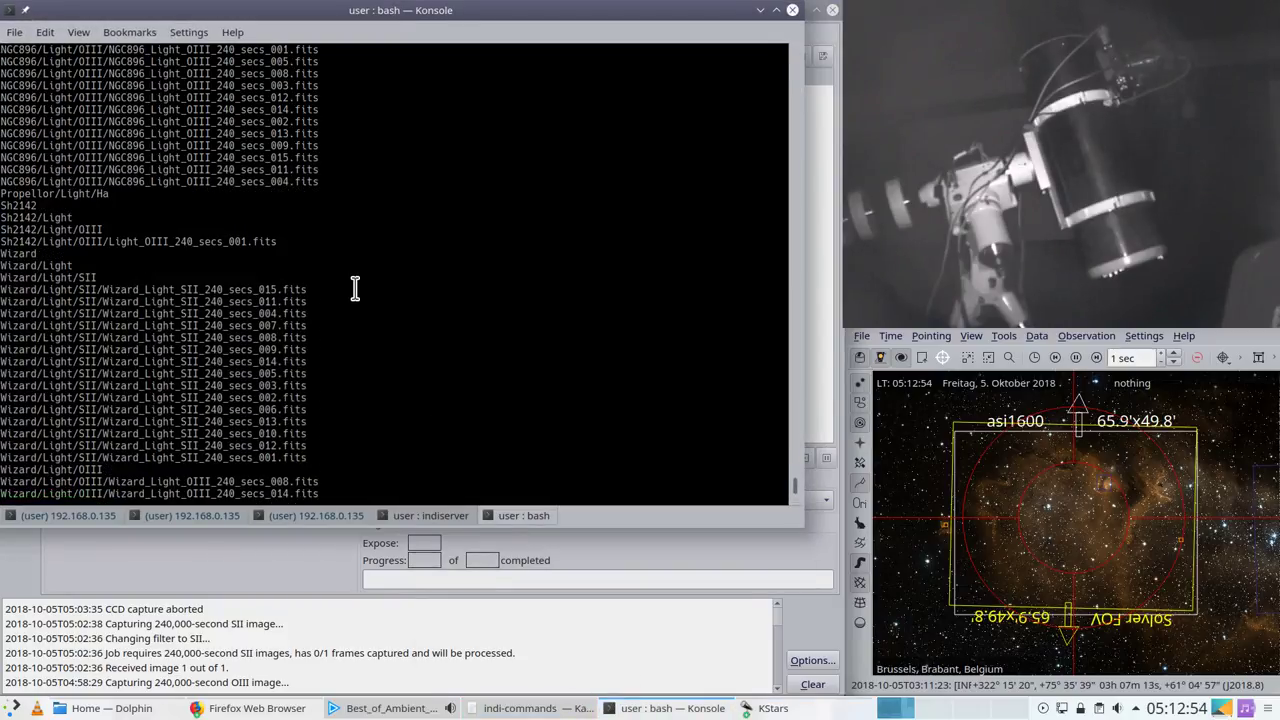
pyautogui.scroll(5, 354, 289)
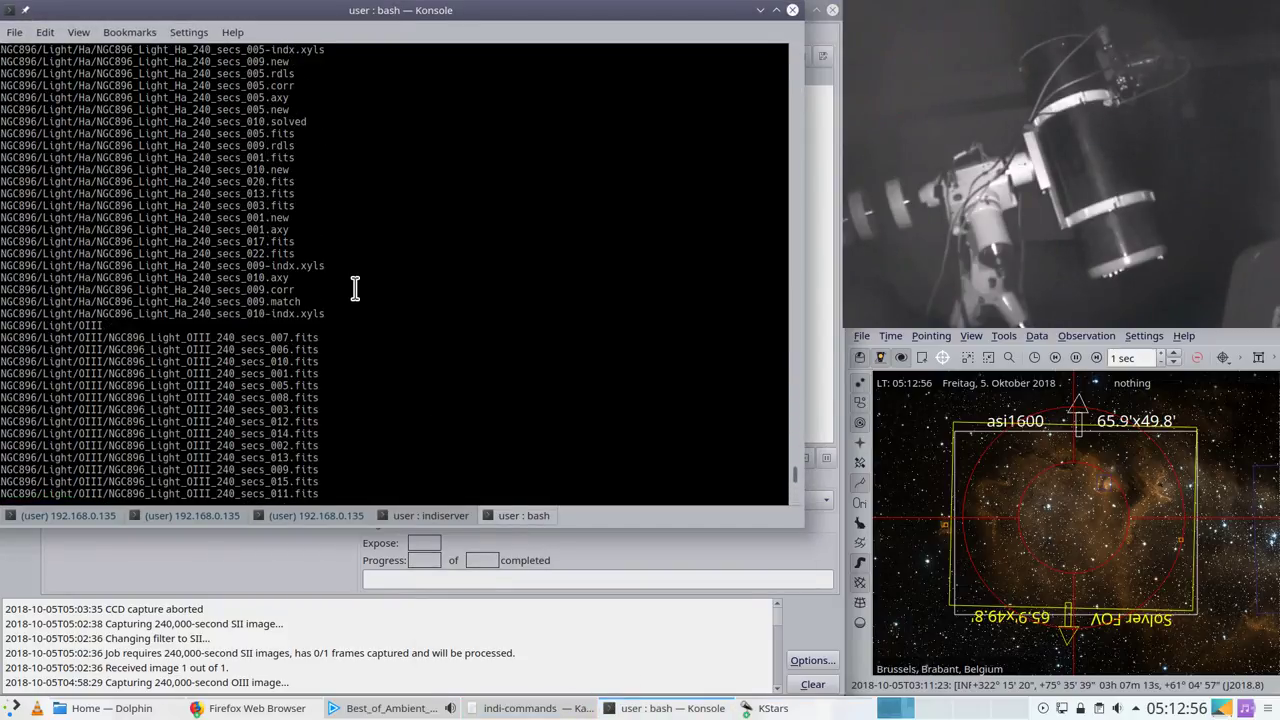
pyautogui.write('IC2177')
pyautogui.press('Return')
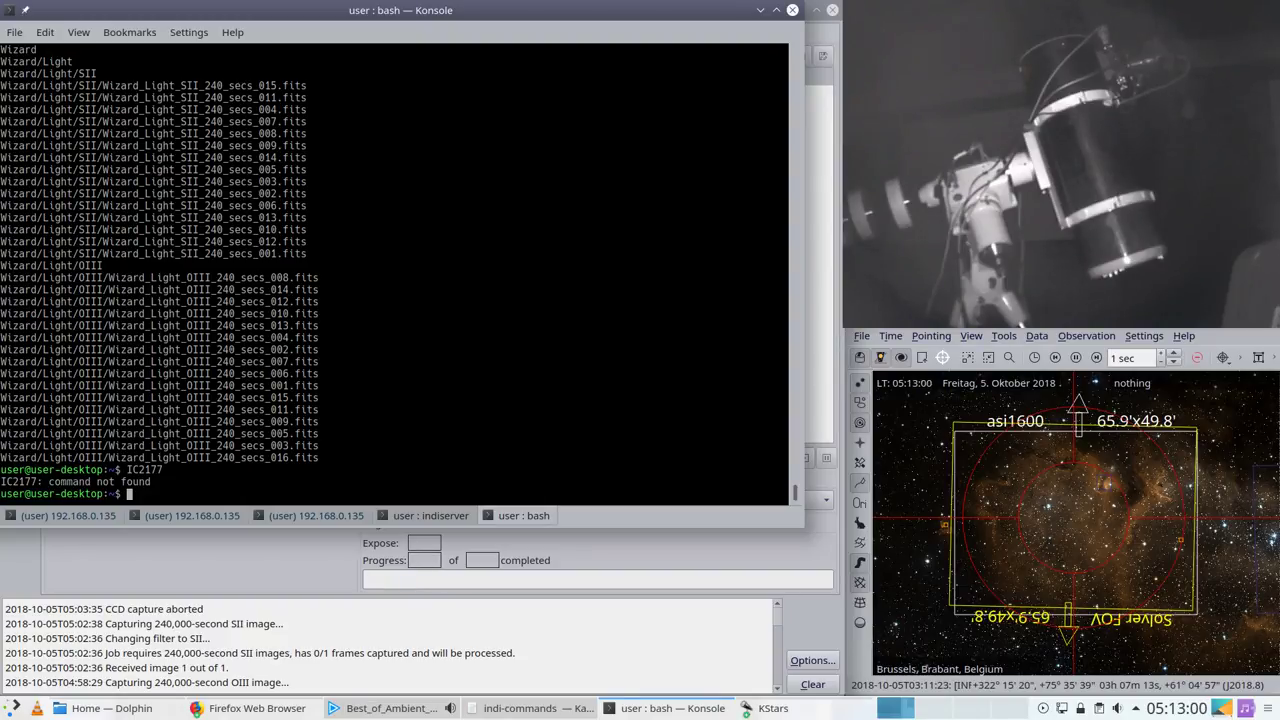
# Step: Search the home directory for files whose names begin with soul by running find * -name "soul*"
pyautogui.write('find ')
pyautogui.write('.')
pyautogui.press('BackSpace')
pyautogui.press('BackSpace')
pyautogui.write('* -name "')
pyautogui.press('BackSpace')
pyautogui.write('roul')
pyautogui.press('BackSpace')
pyautogui.press('BackSpace')
pyautogui.press('BackSpace')
pyautogui.press('BackSpace')
pyautogui.write('soul*"')
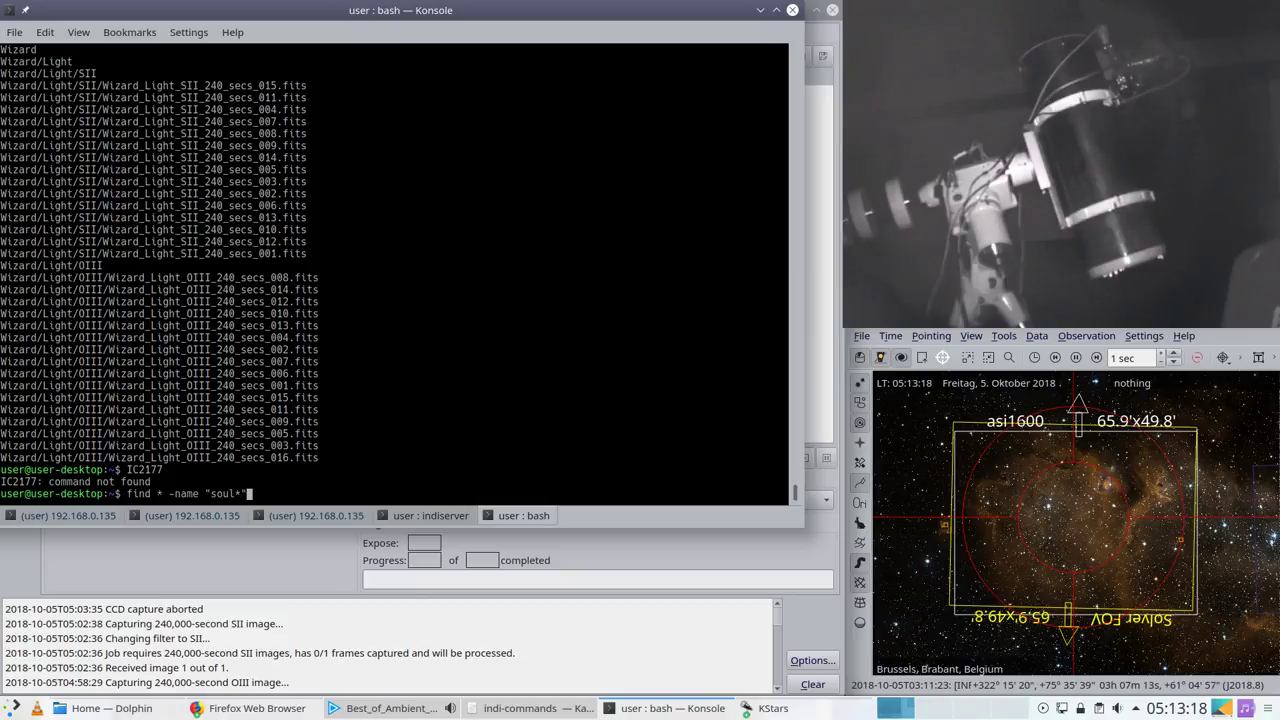
pyautogui.press('Return')
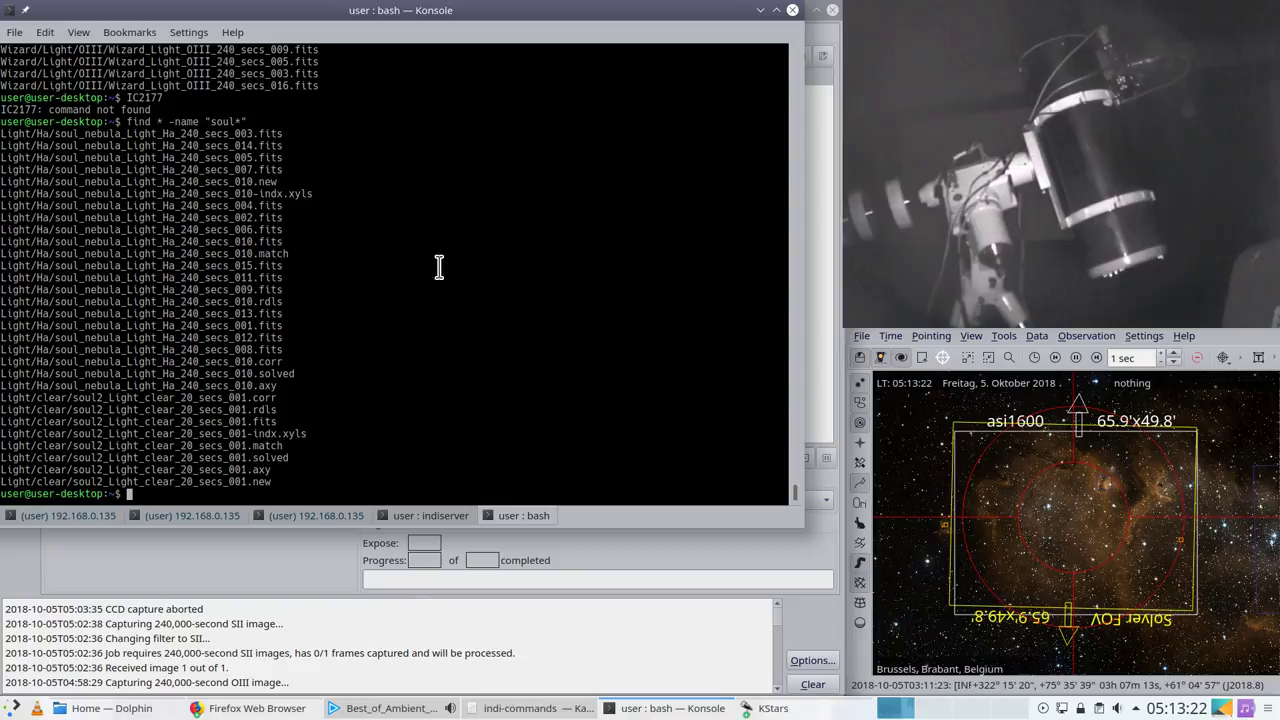
# Step: Switch to Ekos in KStars and add a sequence job of 15 light frames with the OIII filter
pyautogui.click(296, 580)
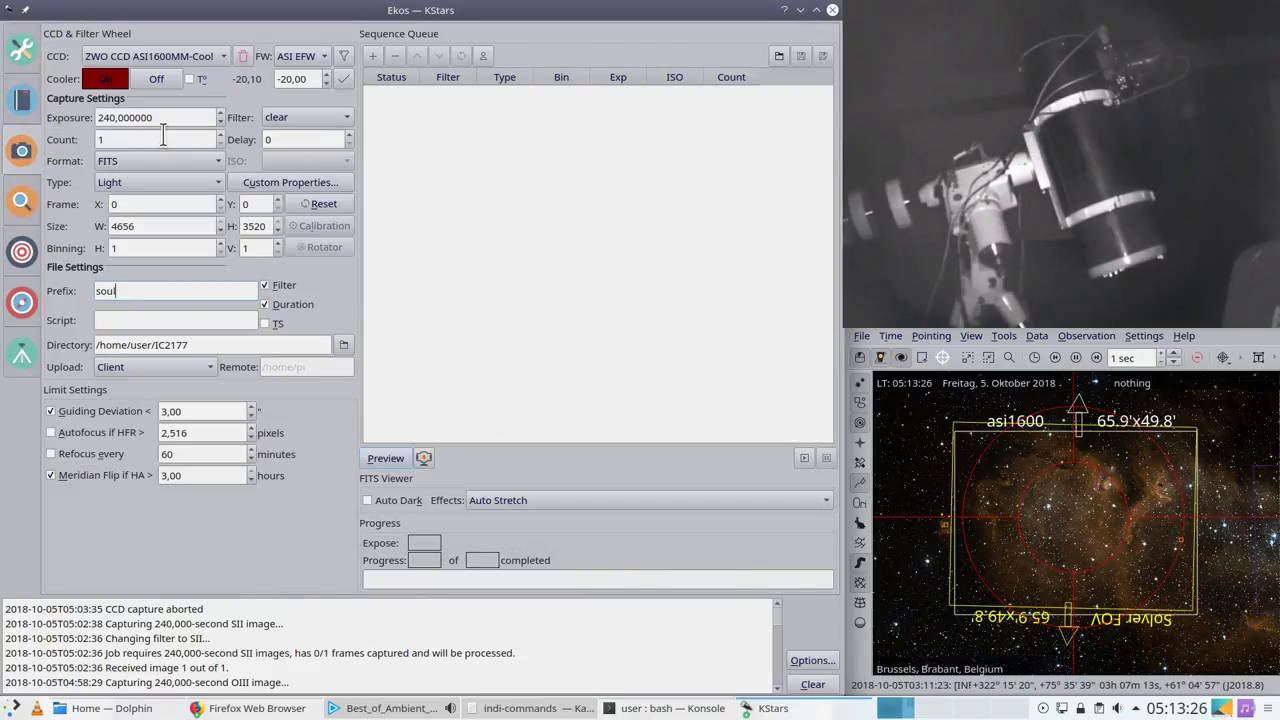
pyautogui.click(316, 113)
pyautogui.click(318, 160)
pyautogui.click(155, 139)
pyautogui.press('BackSpace')
pyautogui.write('15')
pyautogui.click(372, 56)
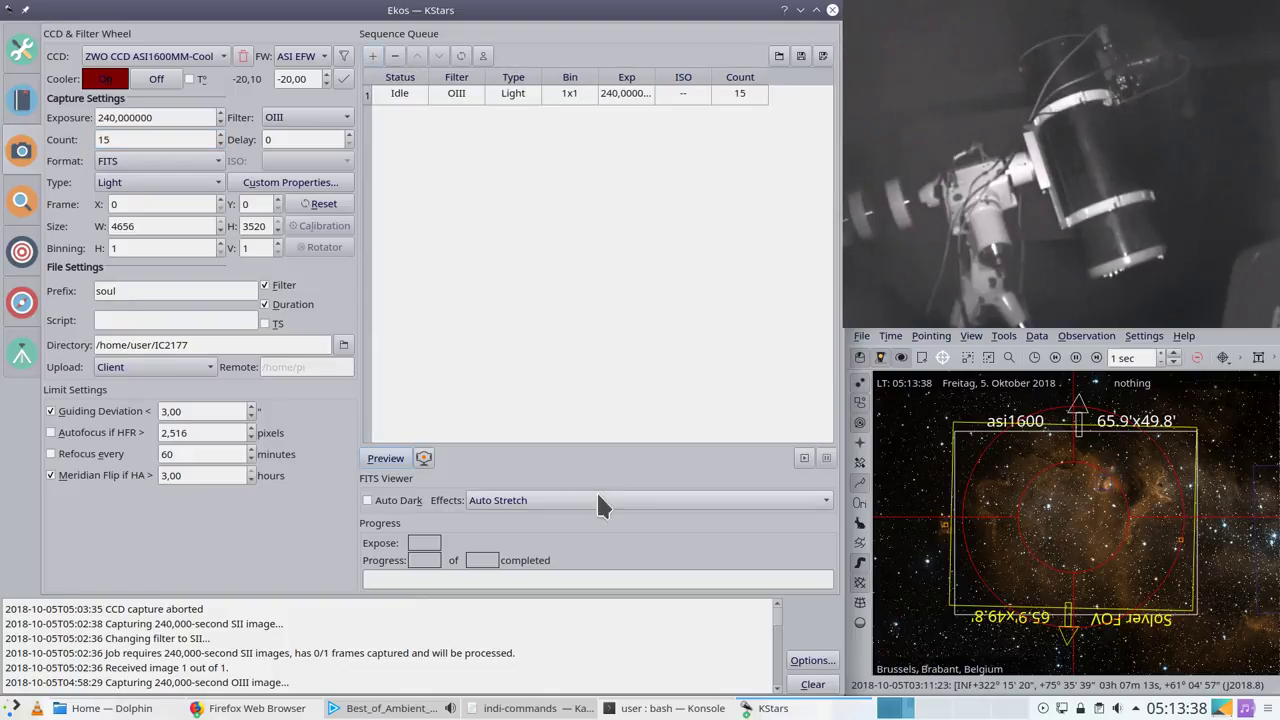
# Step: Start and abort the OIII sequence, and choose a new folder named Soul in /home/user as the save directory
pyautogui.click(804, 458)
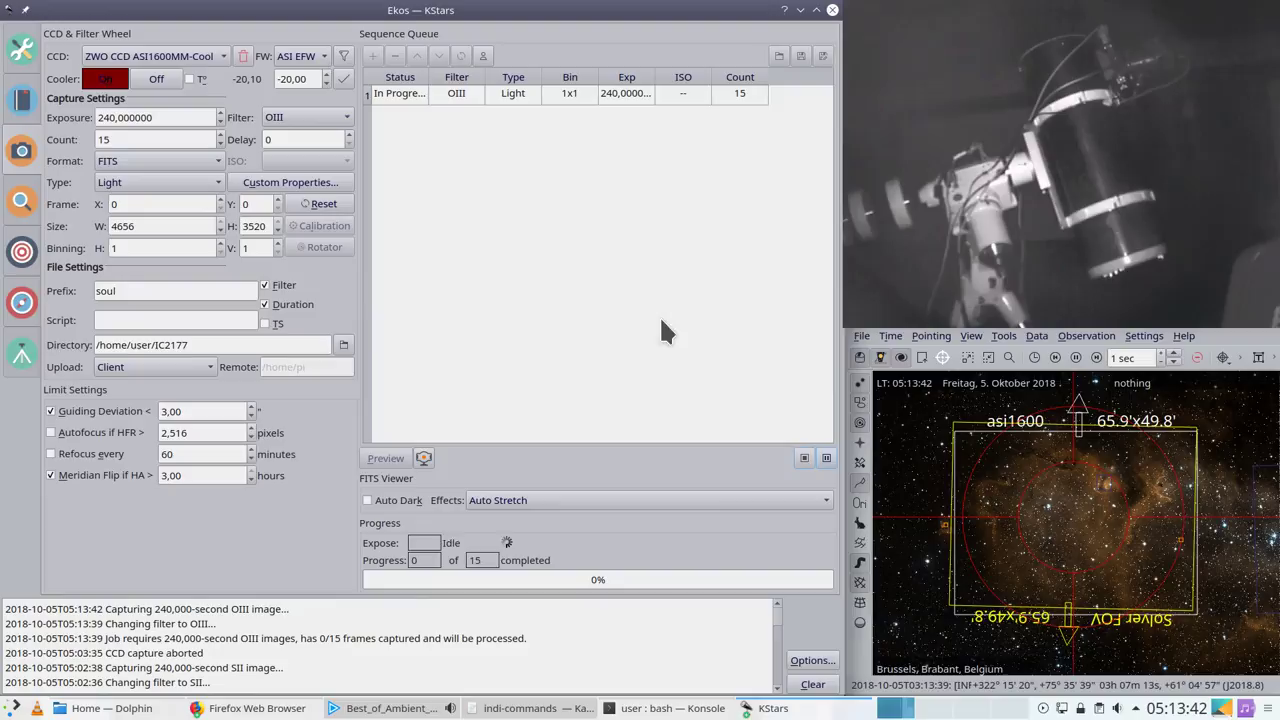
pyautogui.click(804, 458)
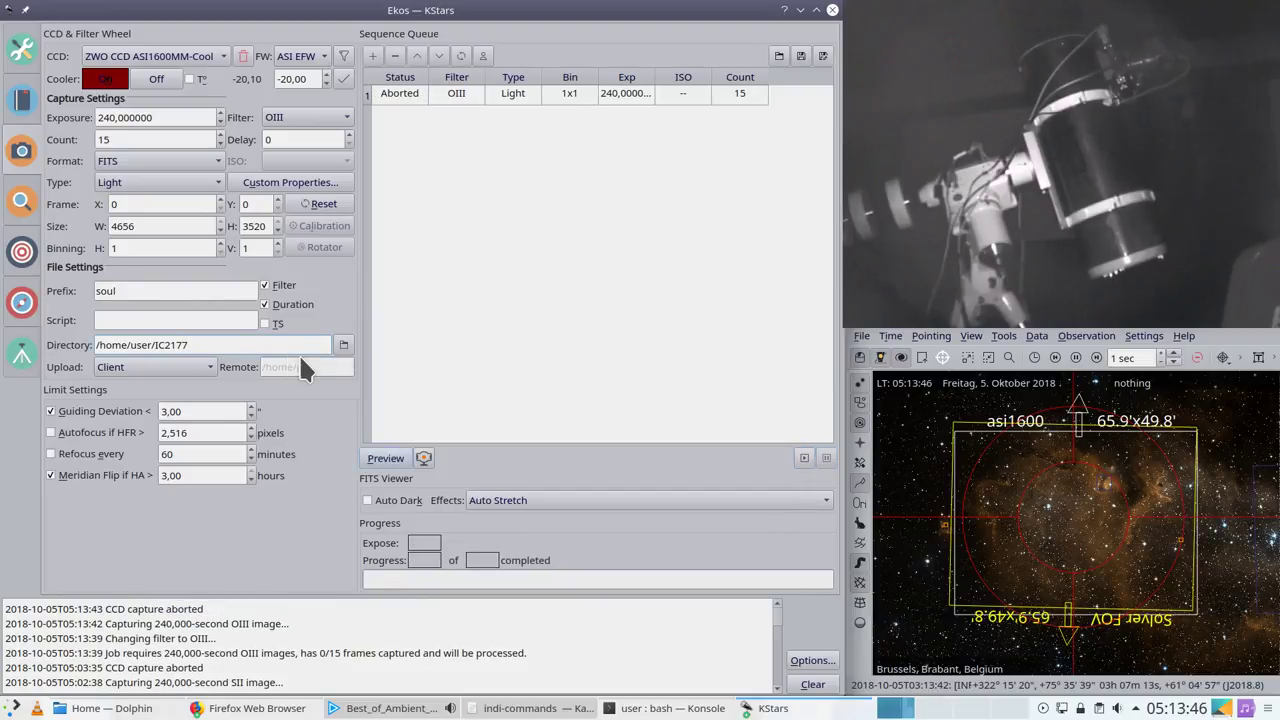
pyautogui.press('BackSpace')
pyautogui.press('BackSpace')
pyautogui.press('BackSpace')
pyautogui.press('BackSpace')
pyautogui.press('BackSpace')
pyautogui.press('BackSpace')
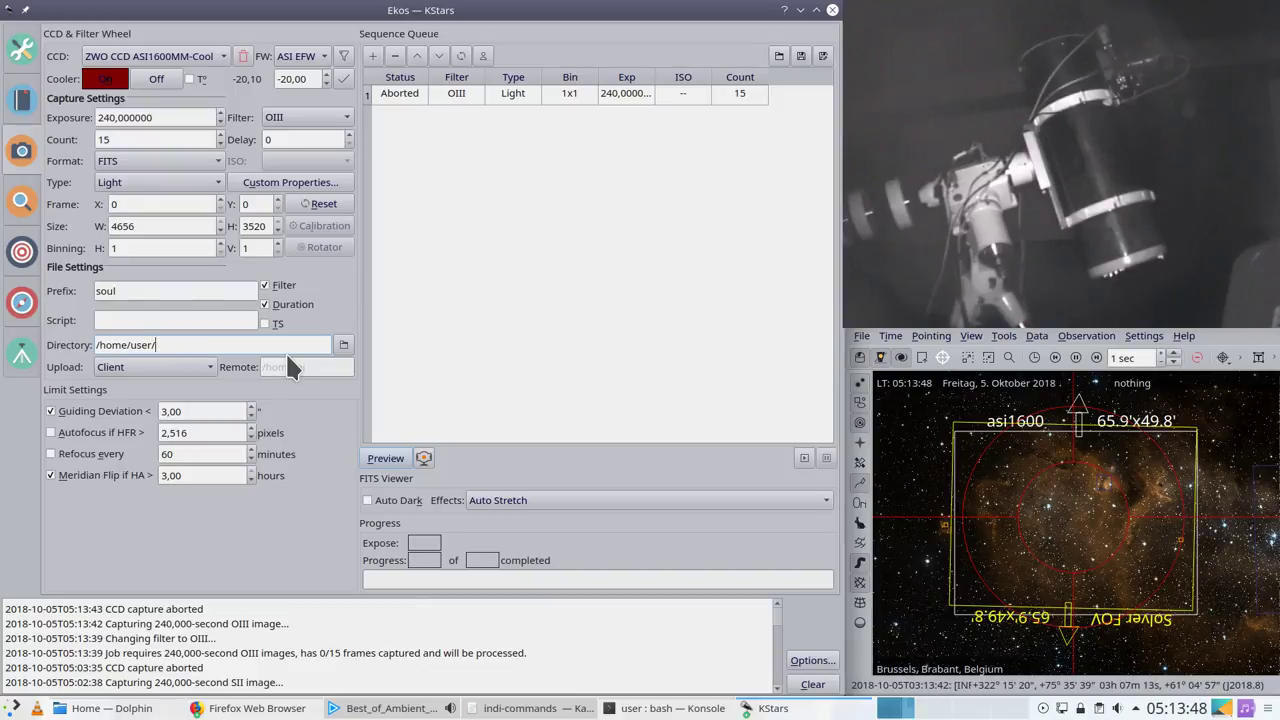
pyautogui.click(343, 345)
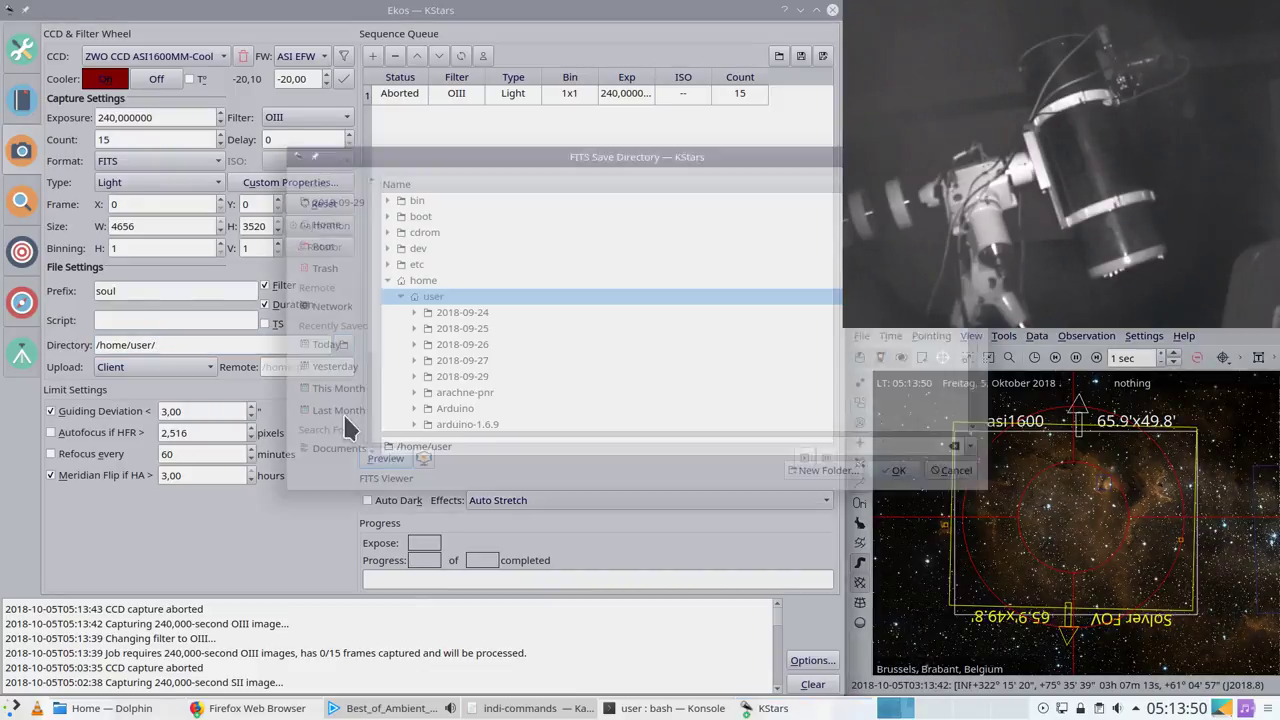
pyautogui.click(818, 474)
pyautogui.write('Soul')
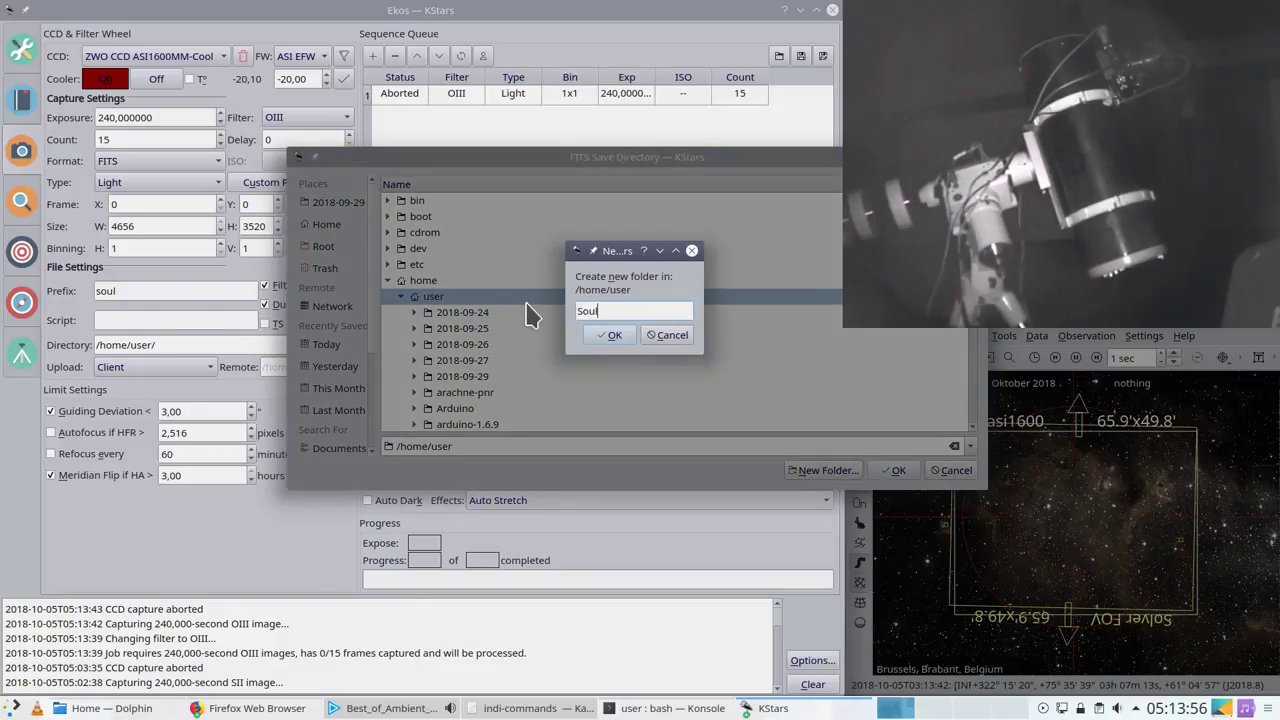
pyautogui.click(610, 335)
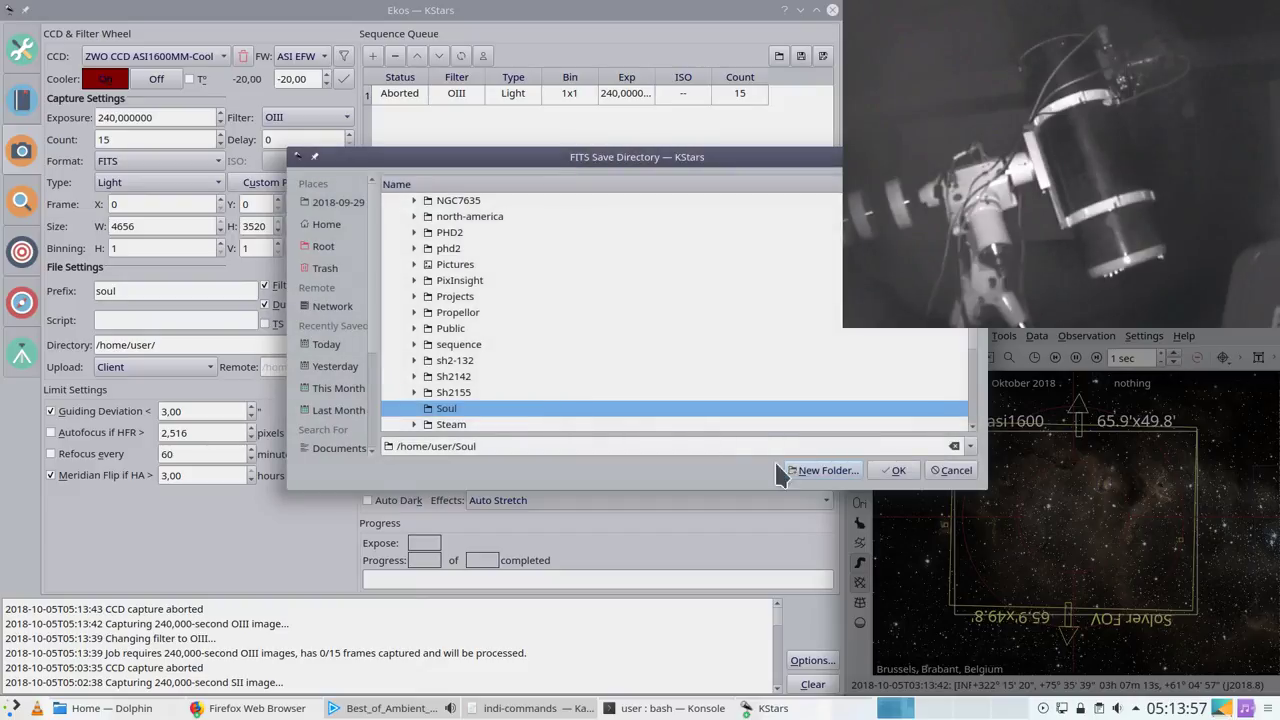
pyautogui.click(895, 472)
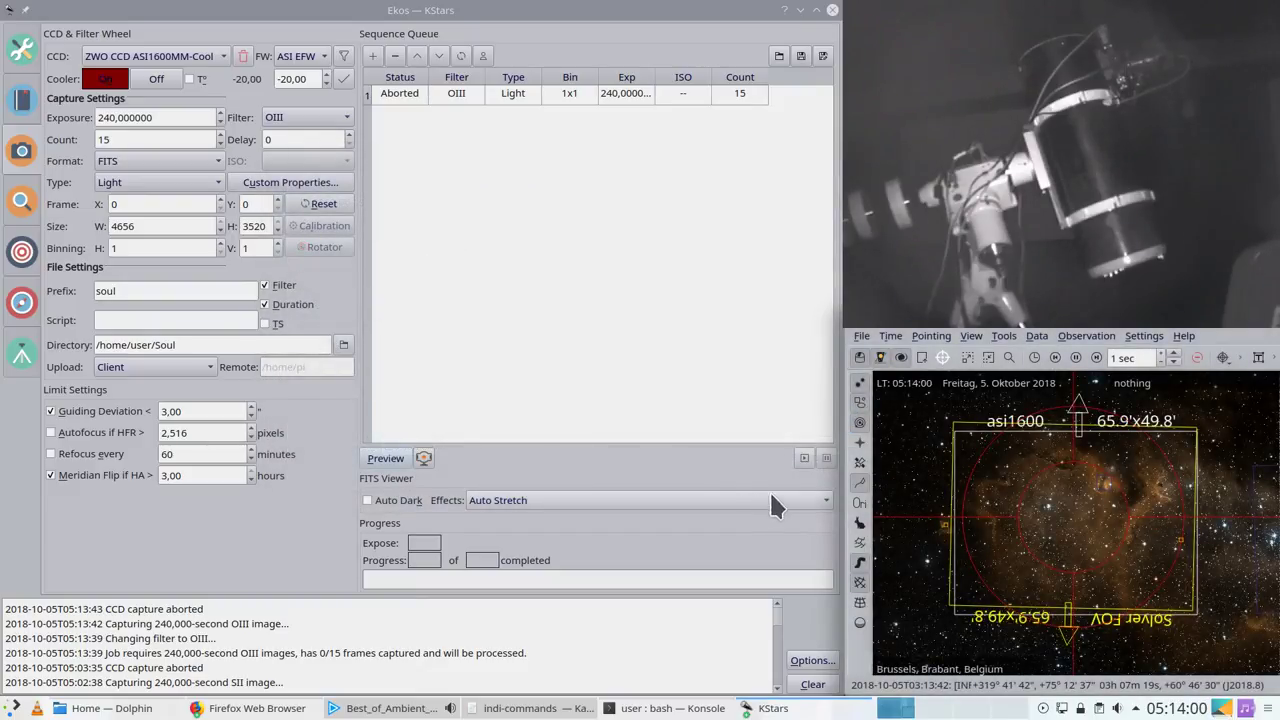
# Step: Replace the queued OIII job with a newly added one and start the capture sequence again
pyautogui.click(804, 458)
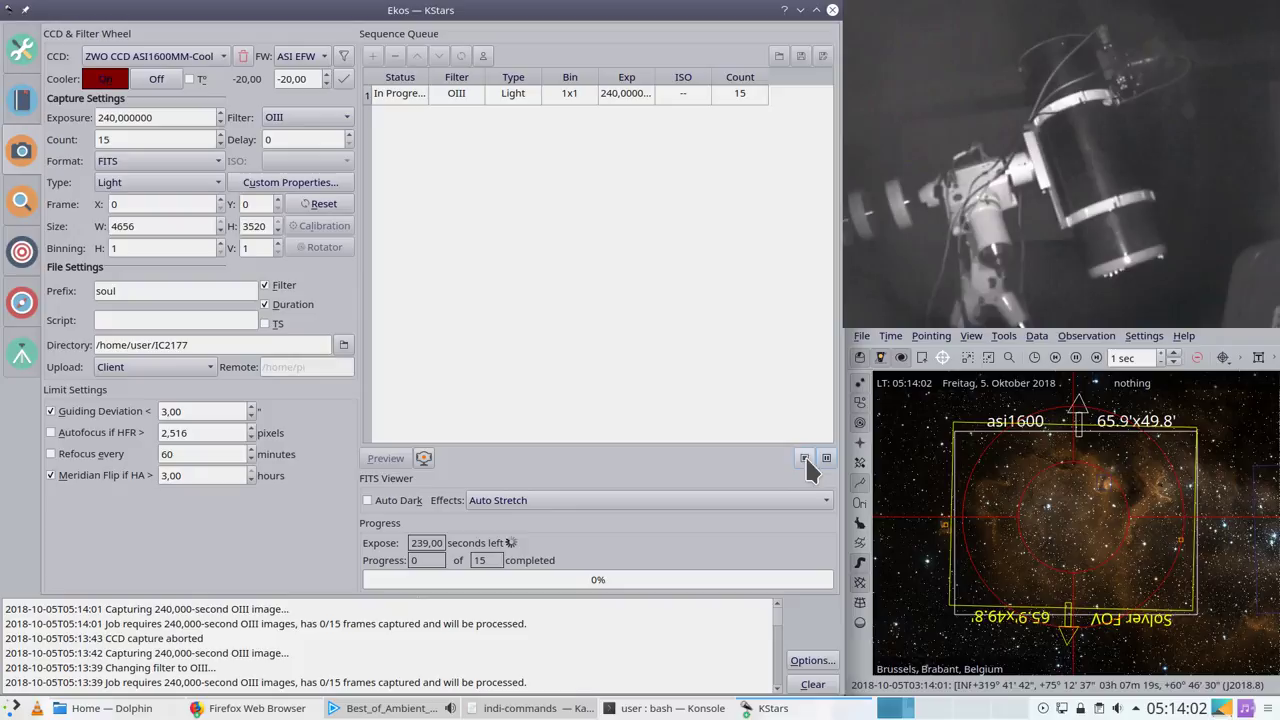
pyautogui.click(400, 92)
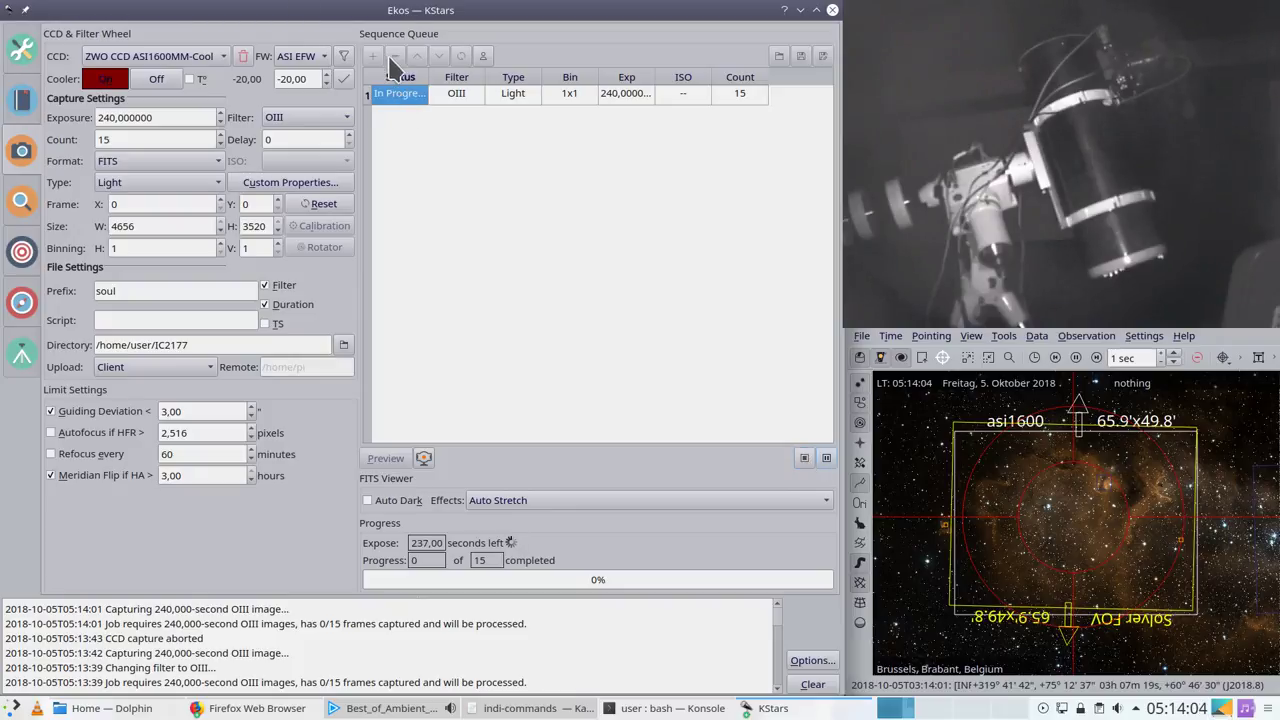
pyautogui.click(806, 459)
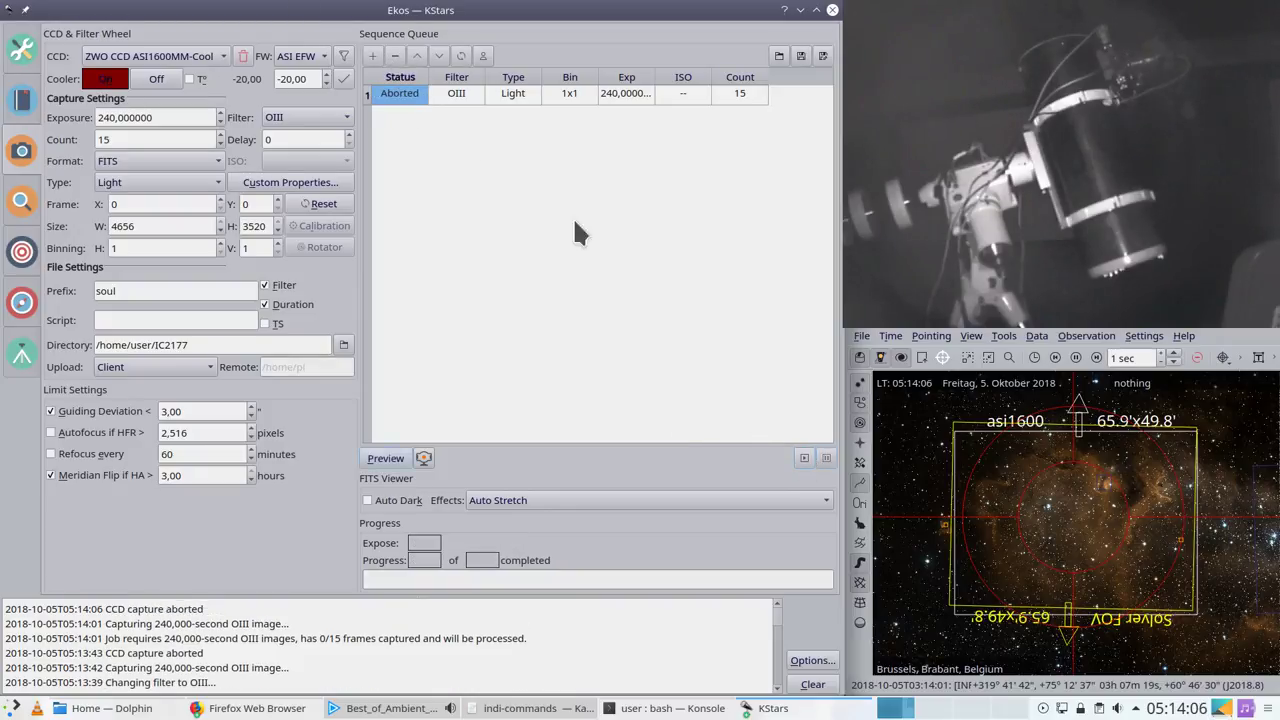
pyautogui.click(396, 58)
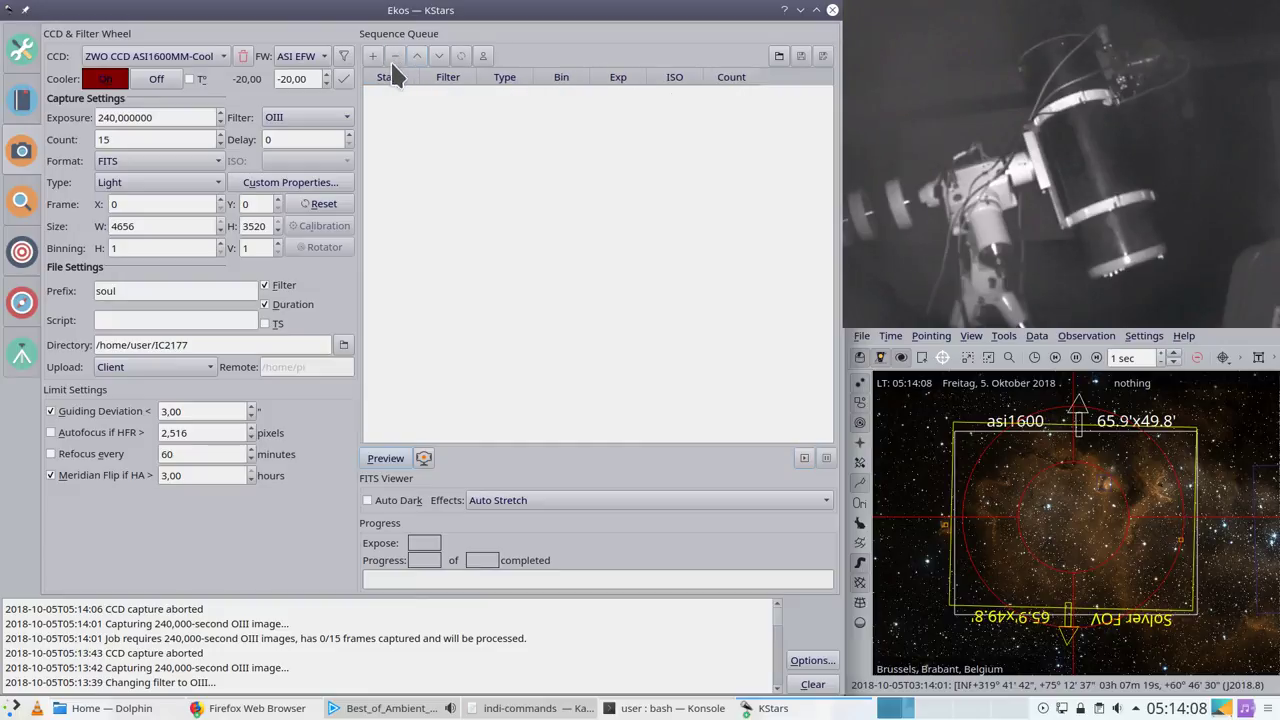
pyautogui.click(372, 56)
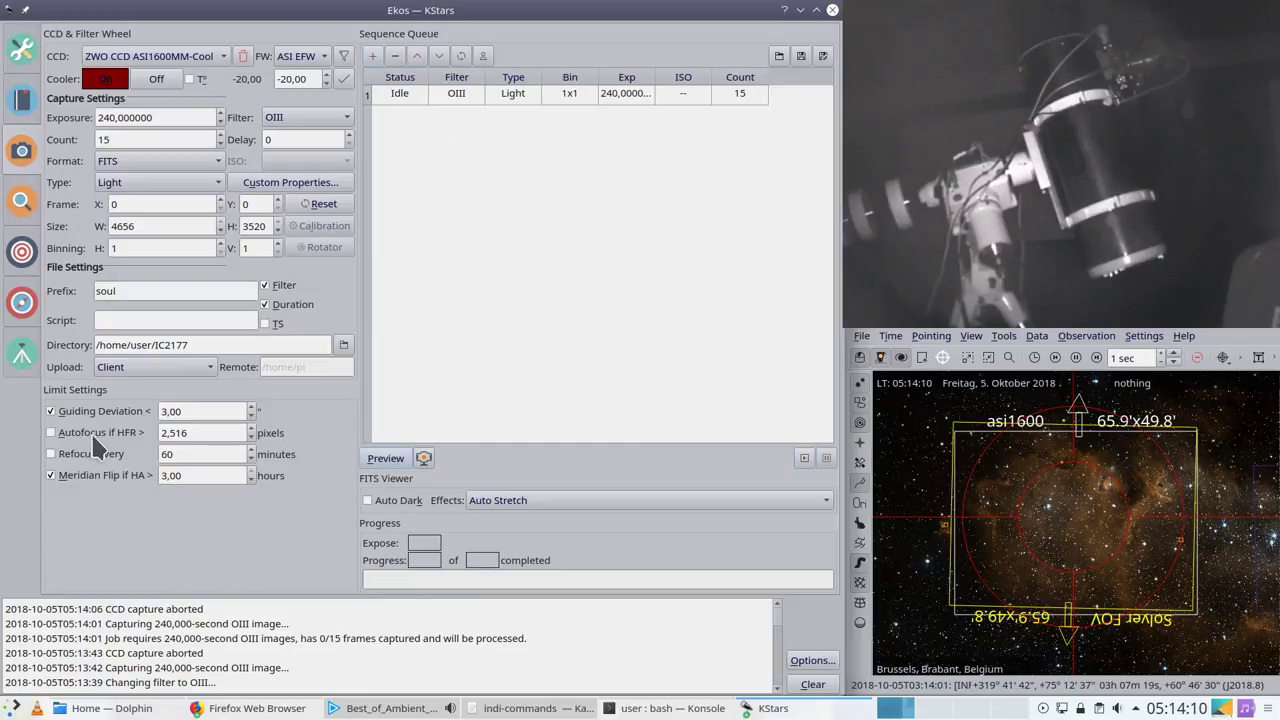
pyautogui.click(806, 458)
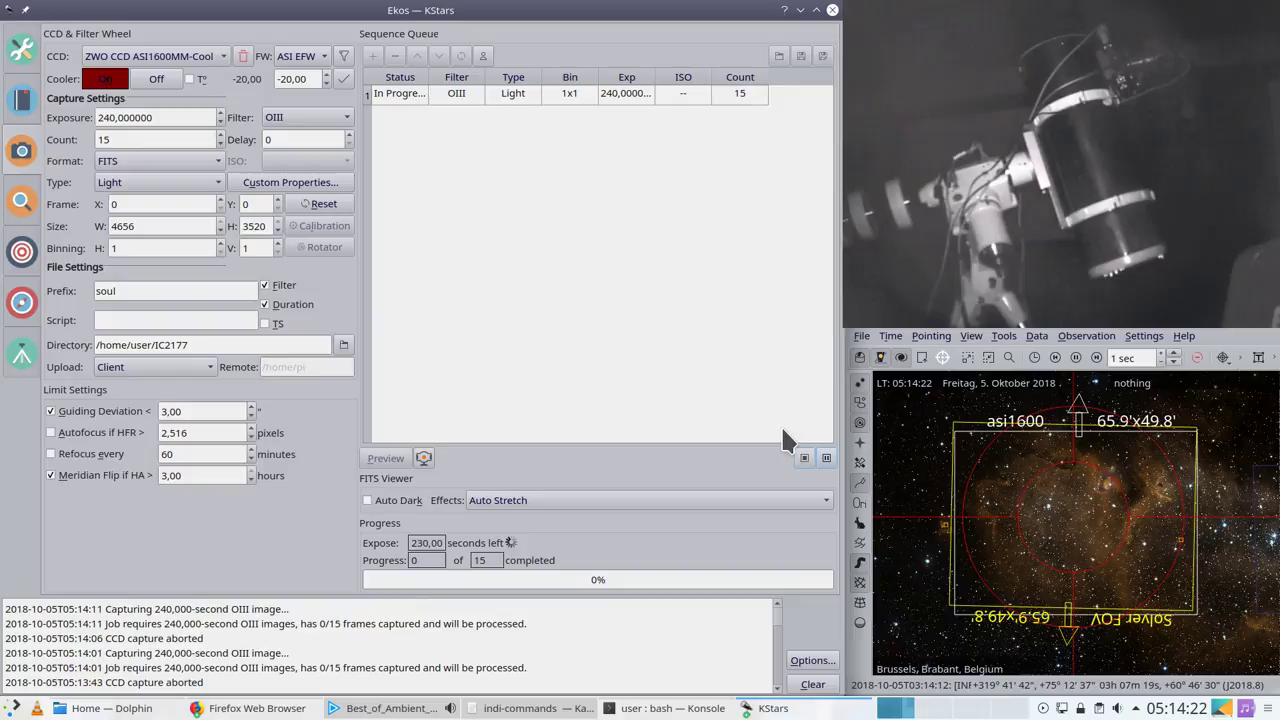
# Step: Review the focus, alignment, guiding and mount modules and return to the capture module
pyautogui.click(20, 200)
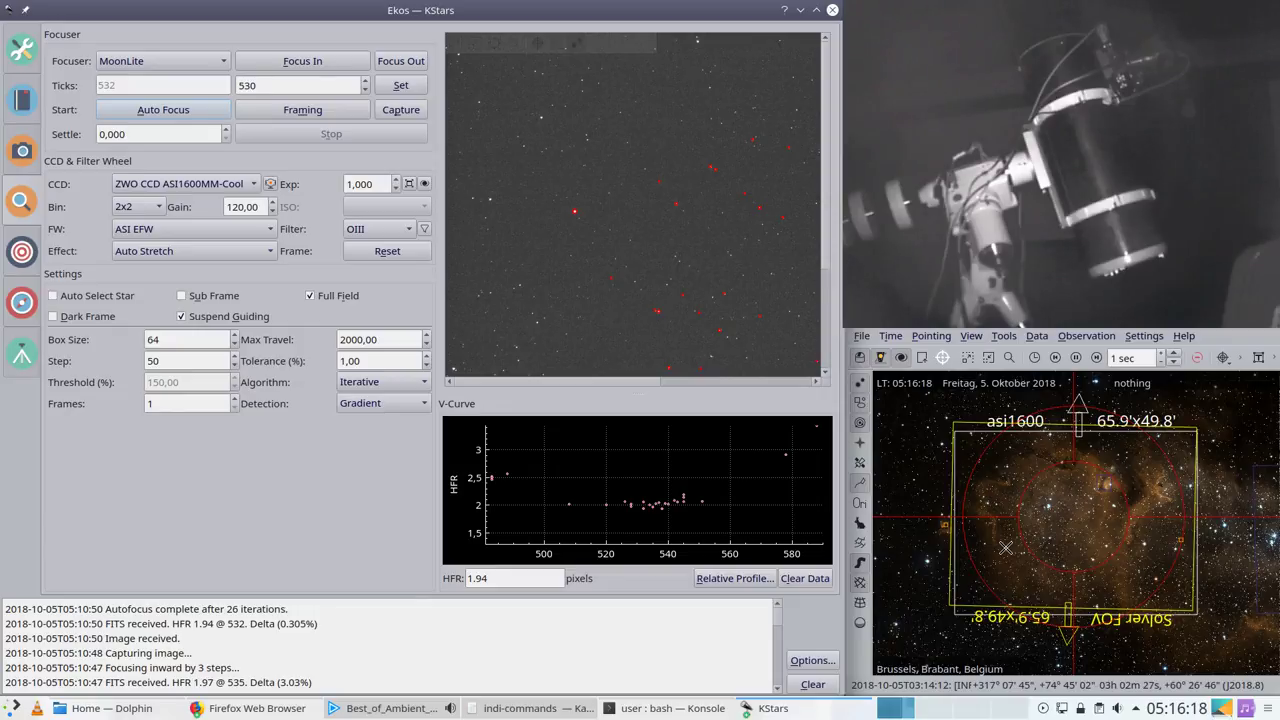
pyautogui.click(20, 248)
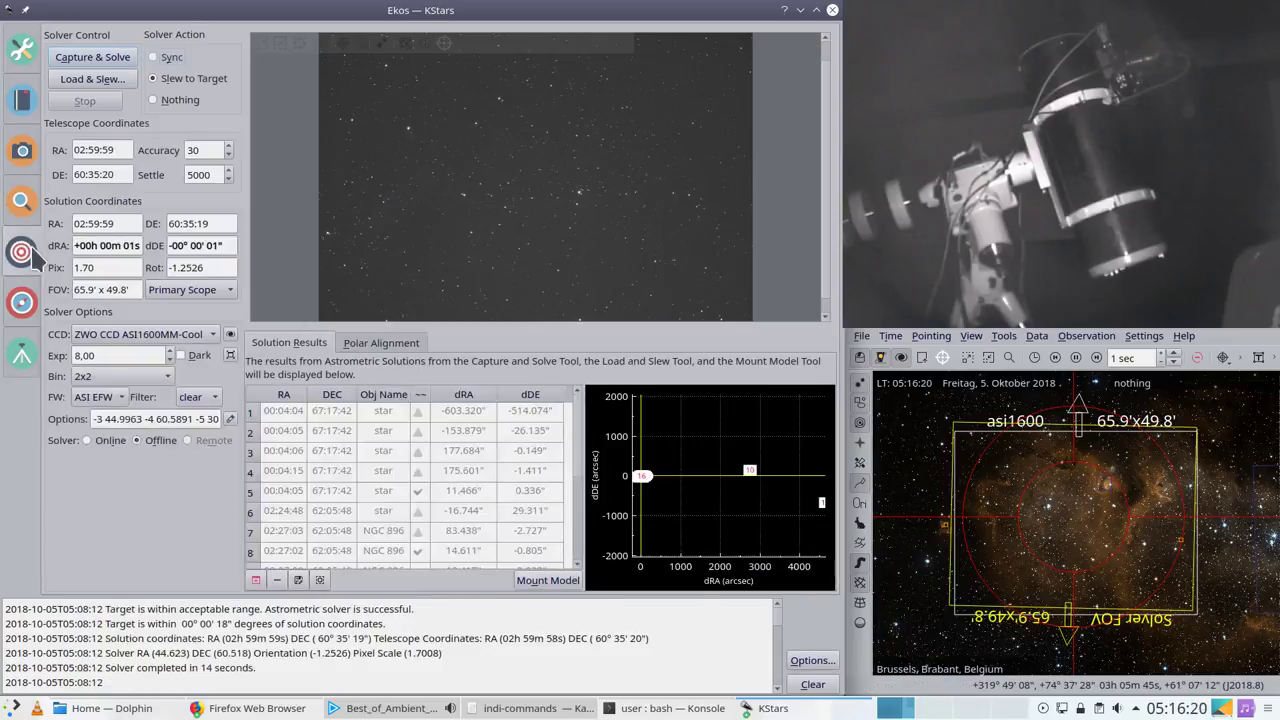
pyautogui.click(22, 304)
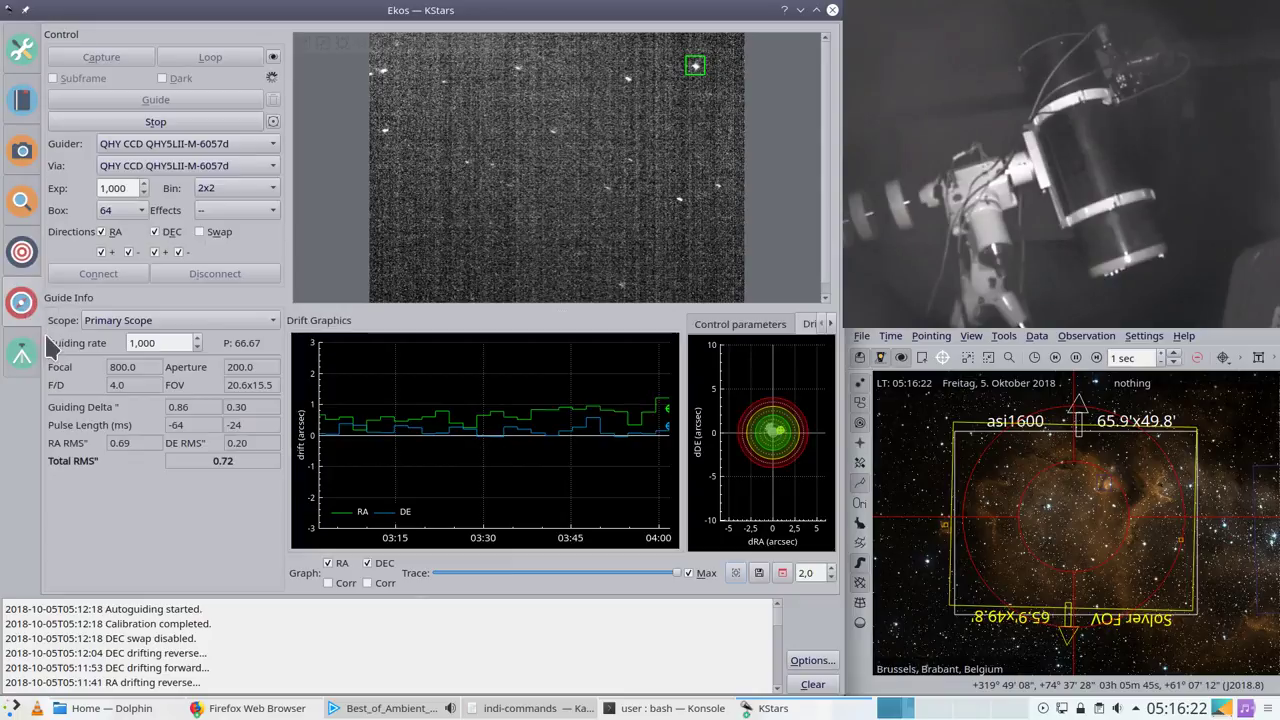
pyautogui.click(26, 358)
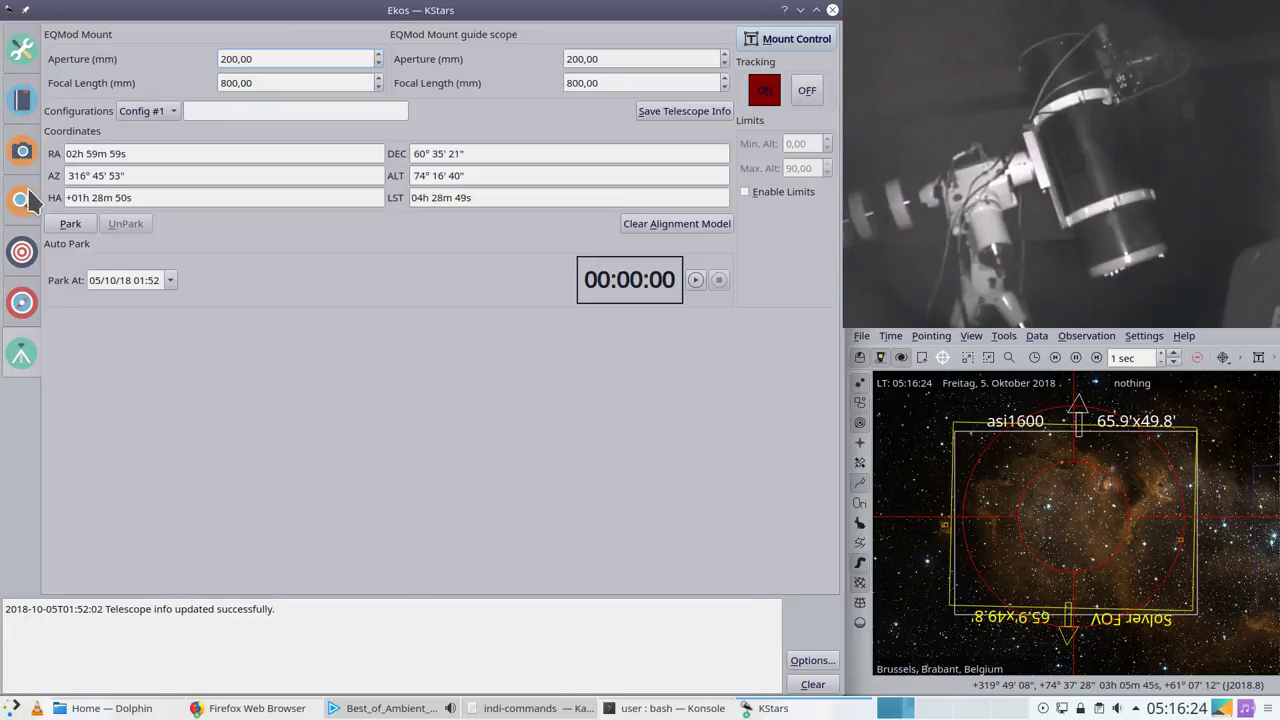
pyautogui.click(24, 152)
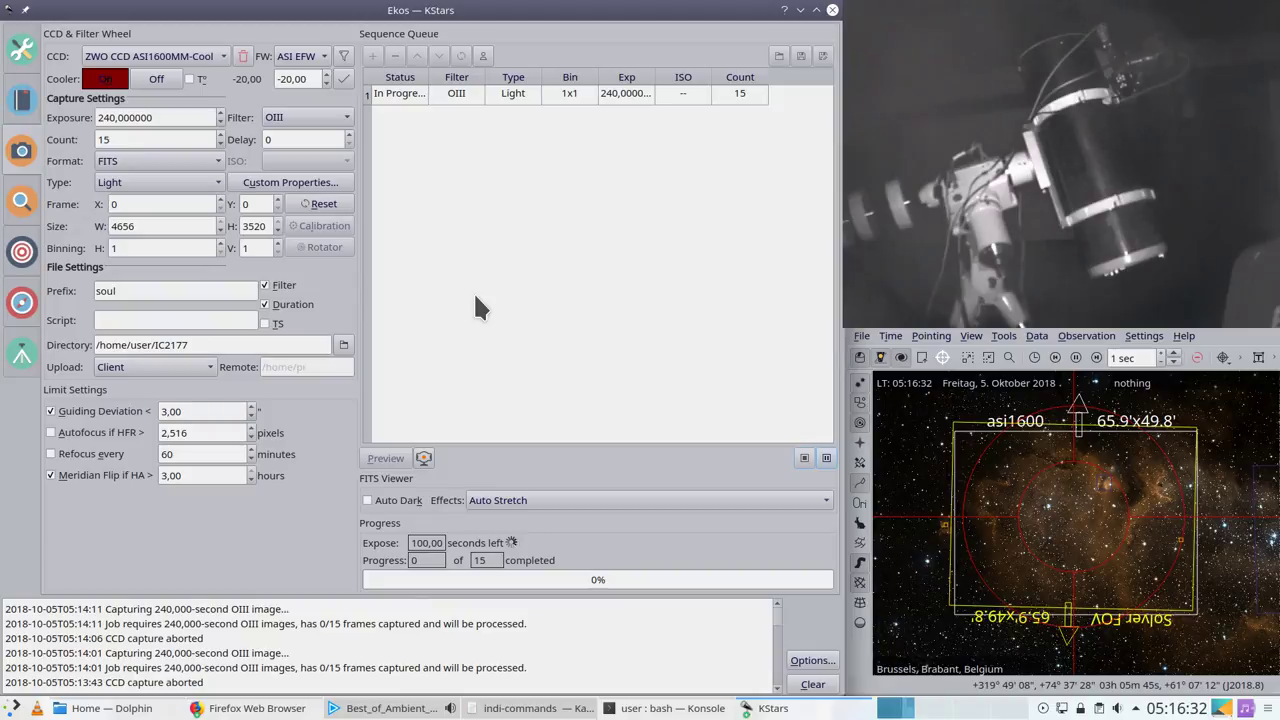
# Step: Change the save directory path to /home/user/soul
pyautogui.click(287, 343)
pyautogui.press('BackSpace')
pyautogui.press('BackSpace')
pyautogui.press('BackSpace')
pyautogui.press('BackSpace')
pyautogui.press('BackSpace')
pyautogui.press('BackSpace')
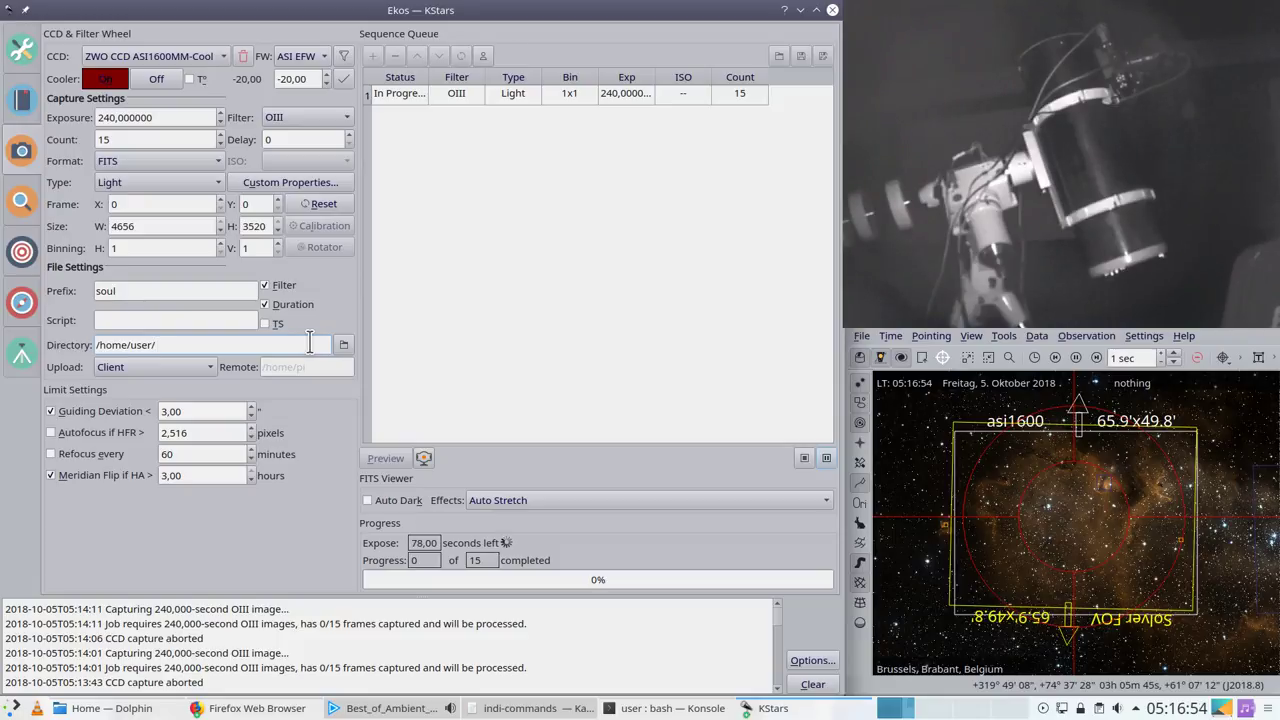
pyautogui.write('roul')
pyautogui.press('BackSpace')
pyautogui.press('BackSpace')
pyautogui.press('BackSpace')
pyautogui.press('BackSpace')
pyautogui.write('soul')
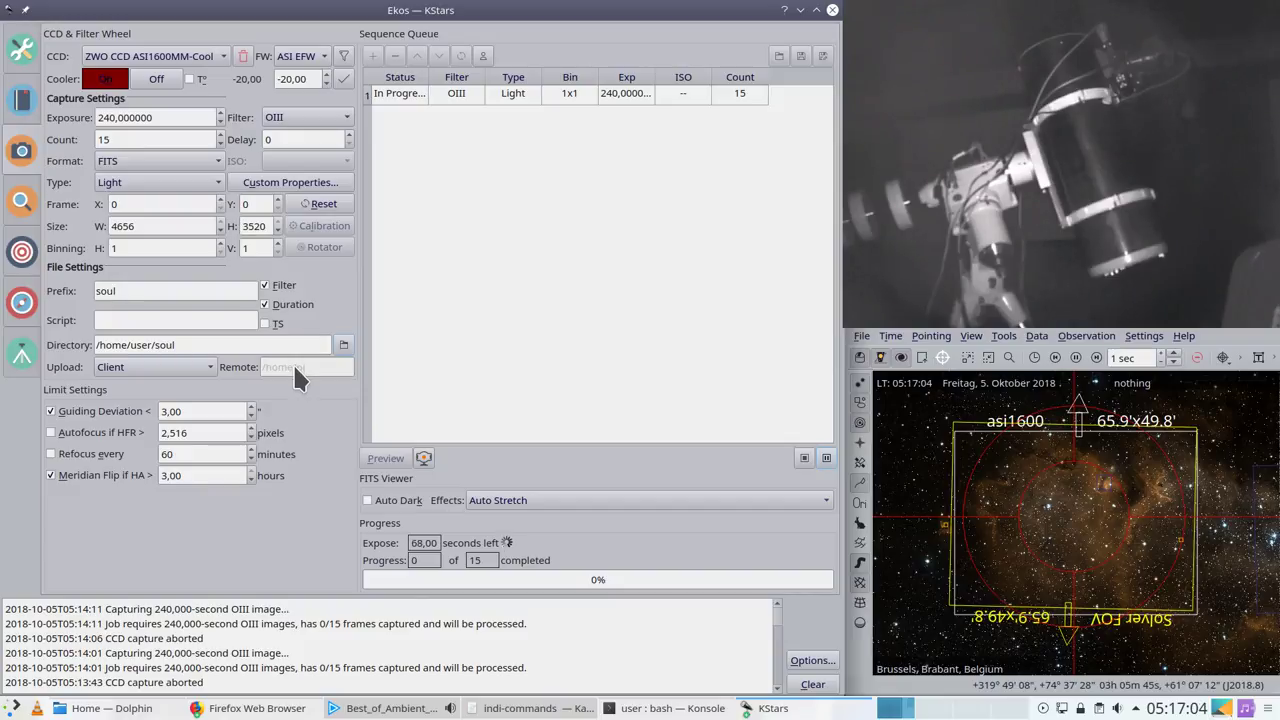
pyautogui.click(161, 321)
# Step: Switch to Dolphin to check the spelling of the Soul folder in Home, and return to Ekos
pyautogui.click(105, 708)
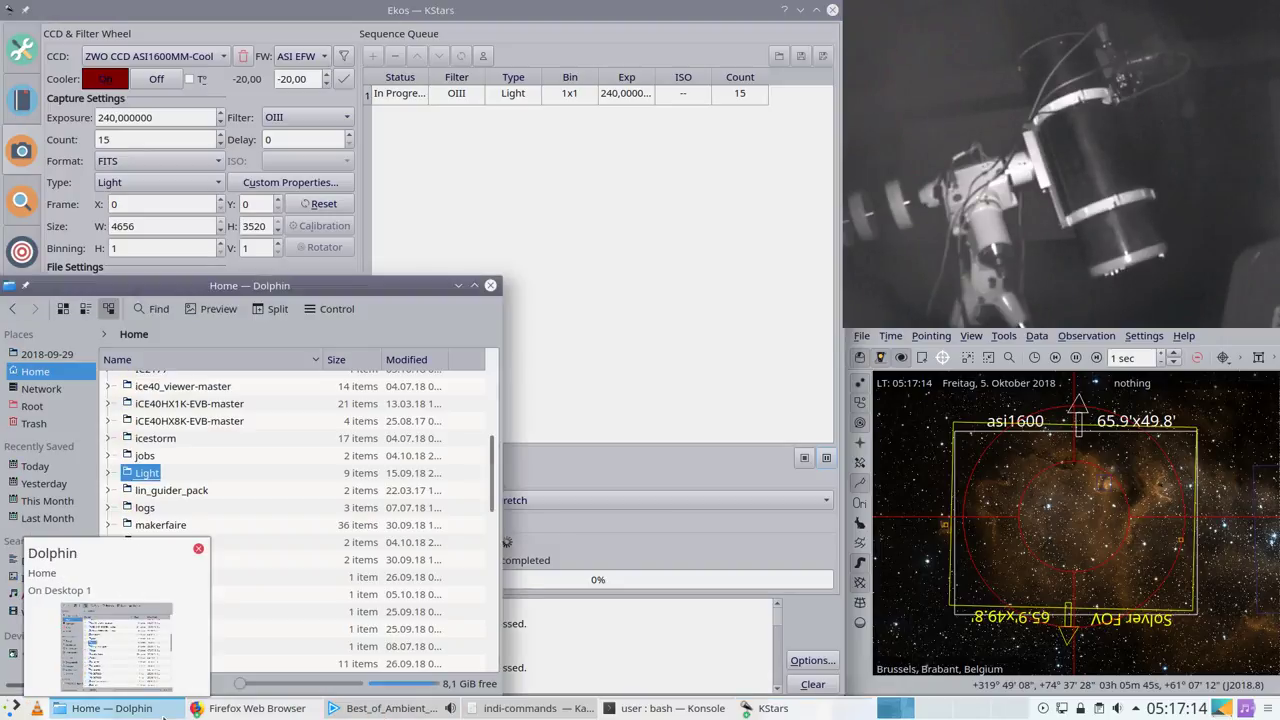
pyautogui.moveTo(250, 708)
pyautogui.moveTo(92, 285); pyautogui.dragTo(158, 219)
pyautogui.scroll(-7, 305, 500)
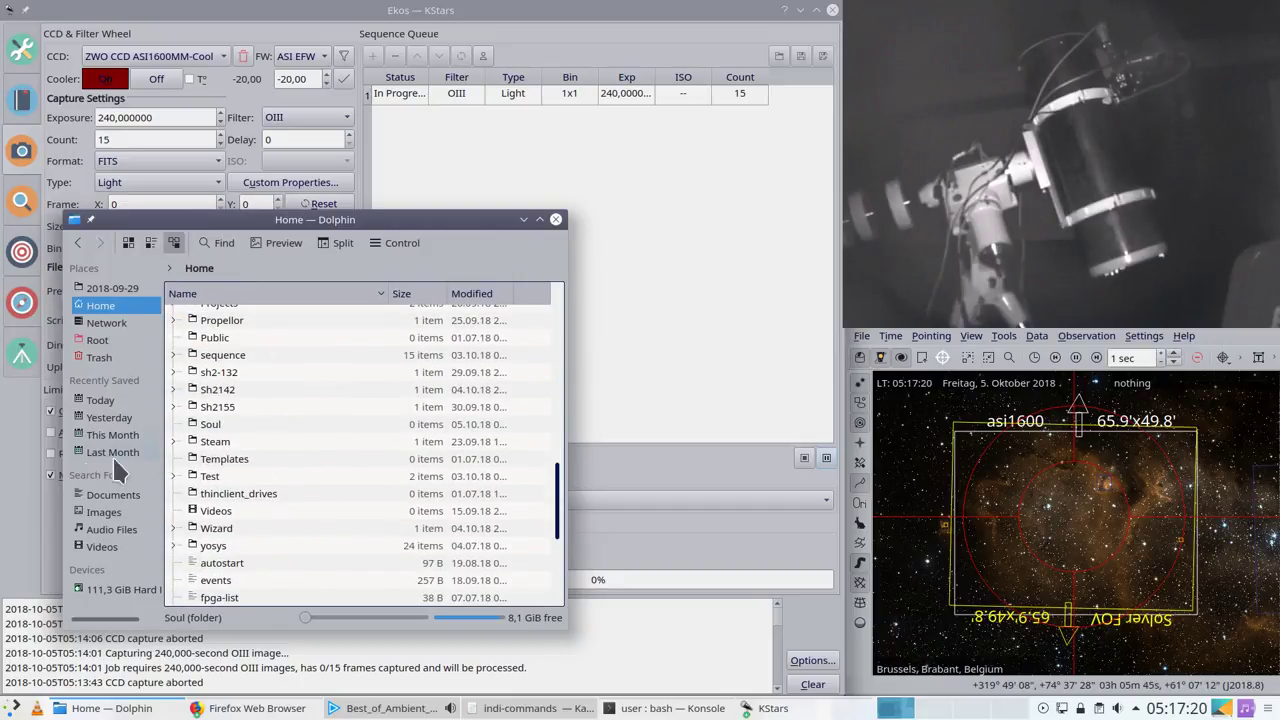
pyautogui.click(31, 480)
# Step: Correct the save directory to /home/user/Soul by choosing the existing Soul folder
pyautogui.click(185, 345)
pyautogui.press('BackSpace')
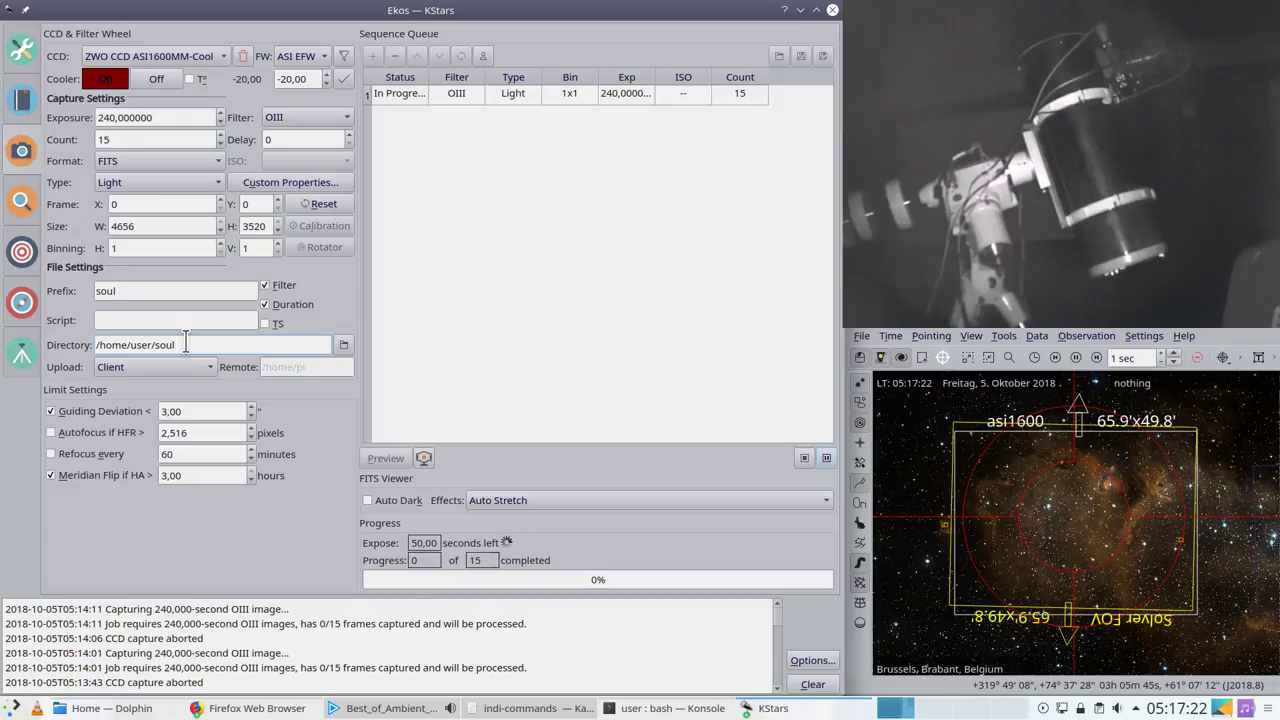
pyautogui.press('BackSpace')
pyautogui.press('BackSpace')
pyautogui.press('BackSpace')
pyautogui.write('Roul')
pyautogui.press('BackSpace')
pyautogui.press('BackSpace')
pyautogui.press('BackSpace')
pyautogui.press('BackSpace')
pyautogui.write('soul')
pyautogui.press('BackSpace')
pyautogui.press('BackSpace')
pyautogui.press('BackSpace')
pyautogui.press('BackSpace')
pyautogui.write('Sou')
pyautogui.click(343, 344)
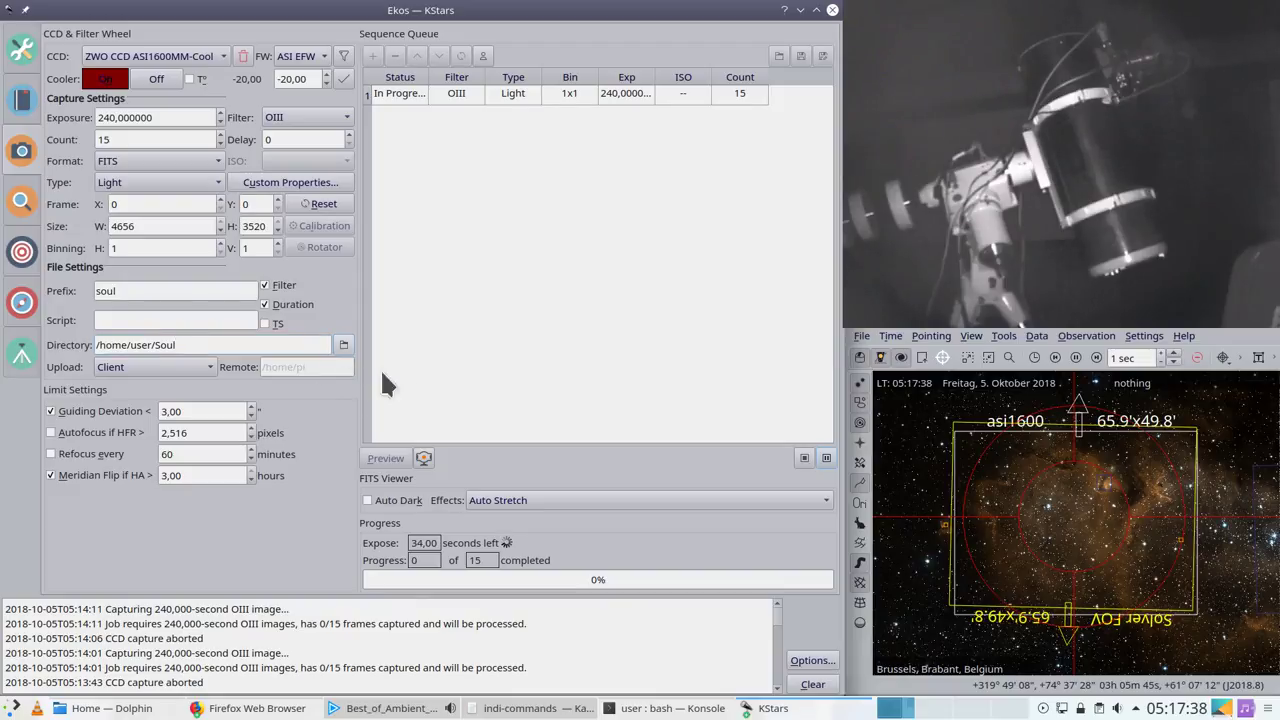
pyautogui.scroll(-15, 466, 352)
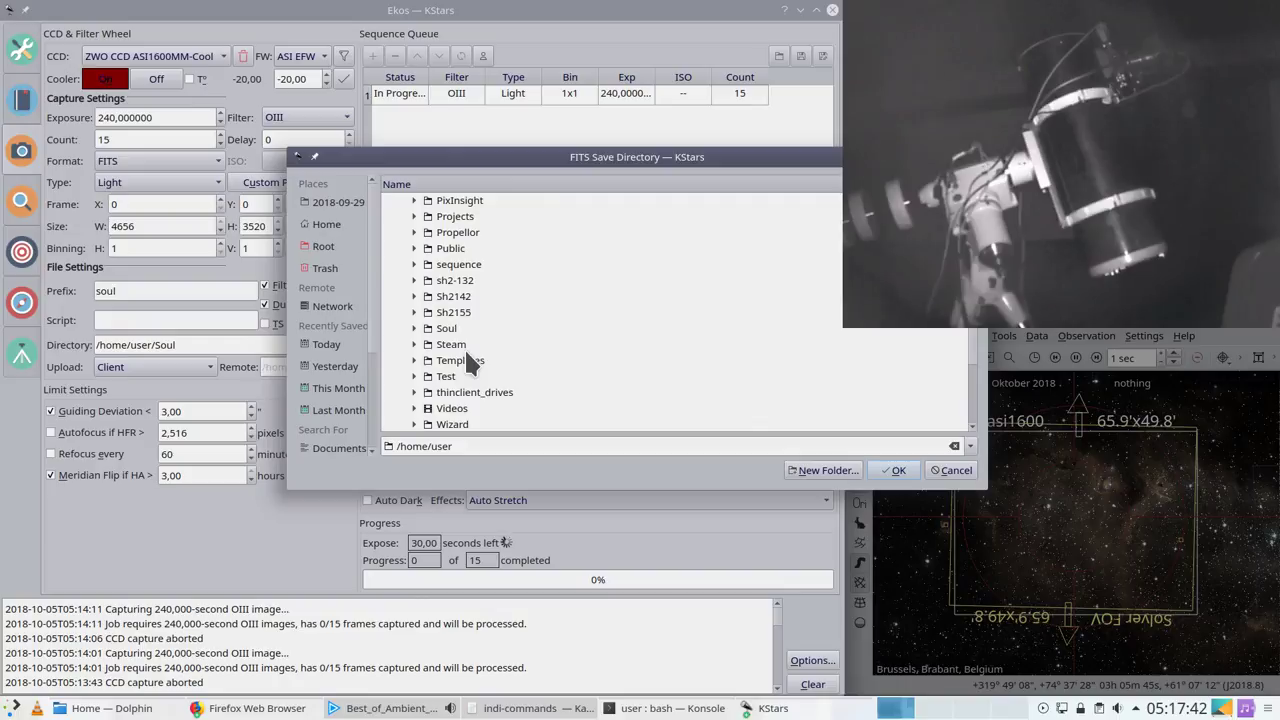
pyautogui.click(449, 330)
pyautogui.click(895, 470)
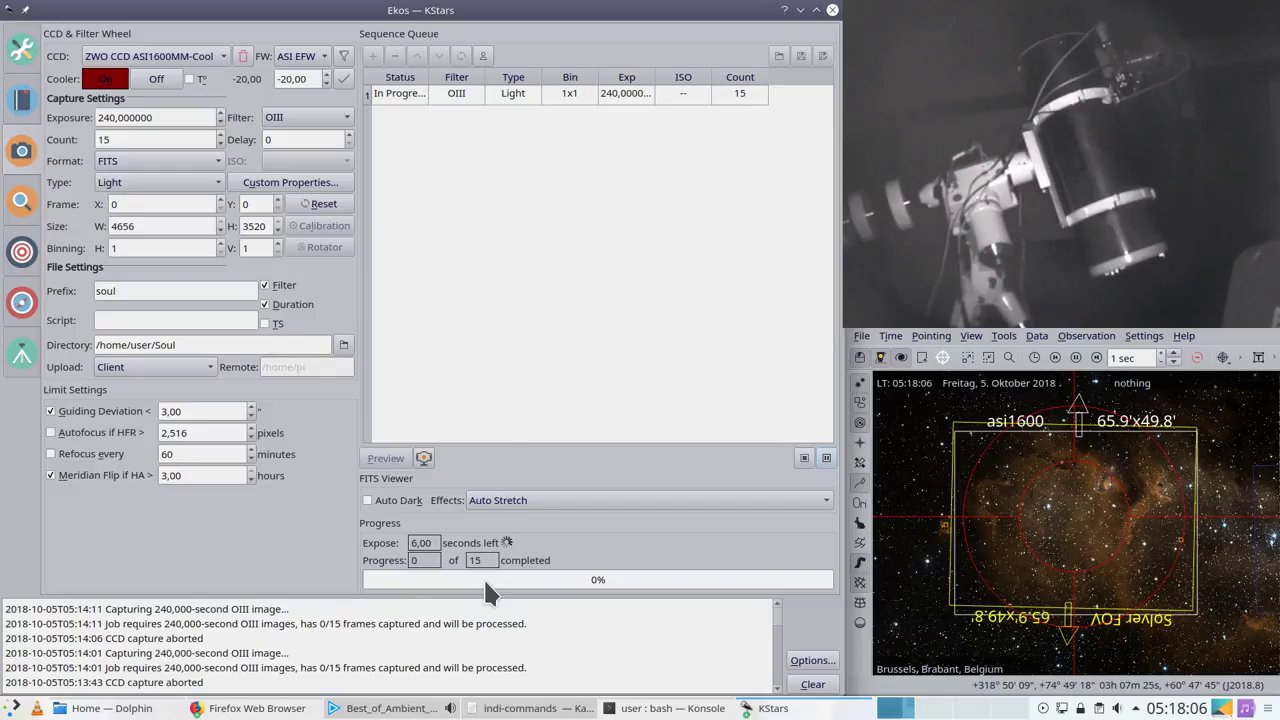
# Step: Switch to Konsole, repeat the find * -name "soul*" search twice to locate the first captured frame, and return to Ekos
pyautogui.click(626, 706)
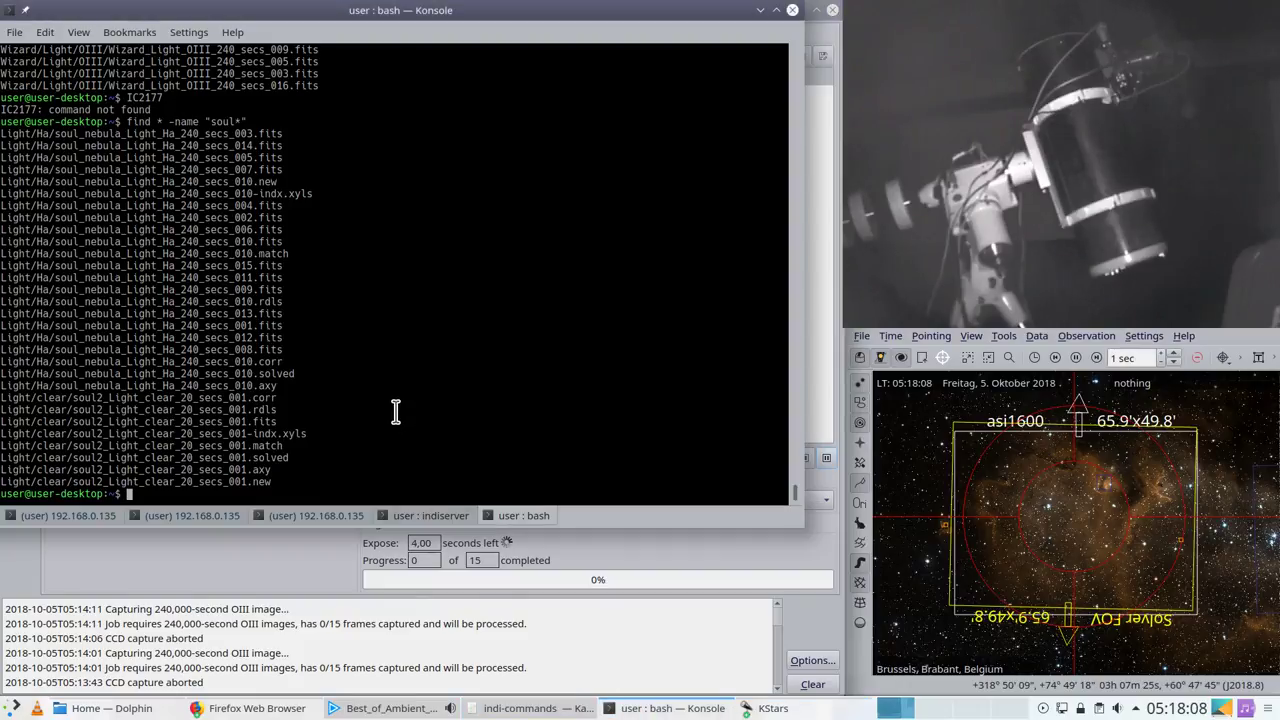
pyautogui.press('Up')
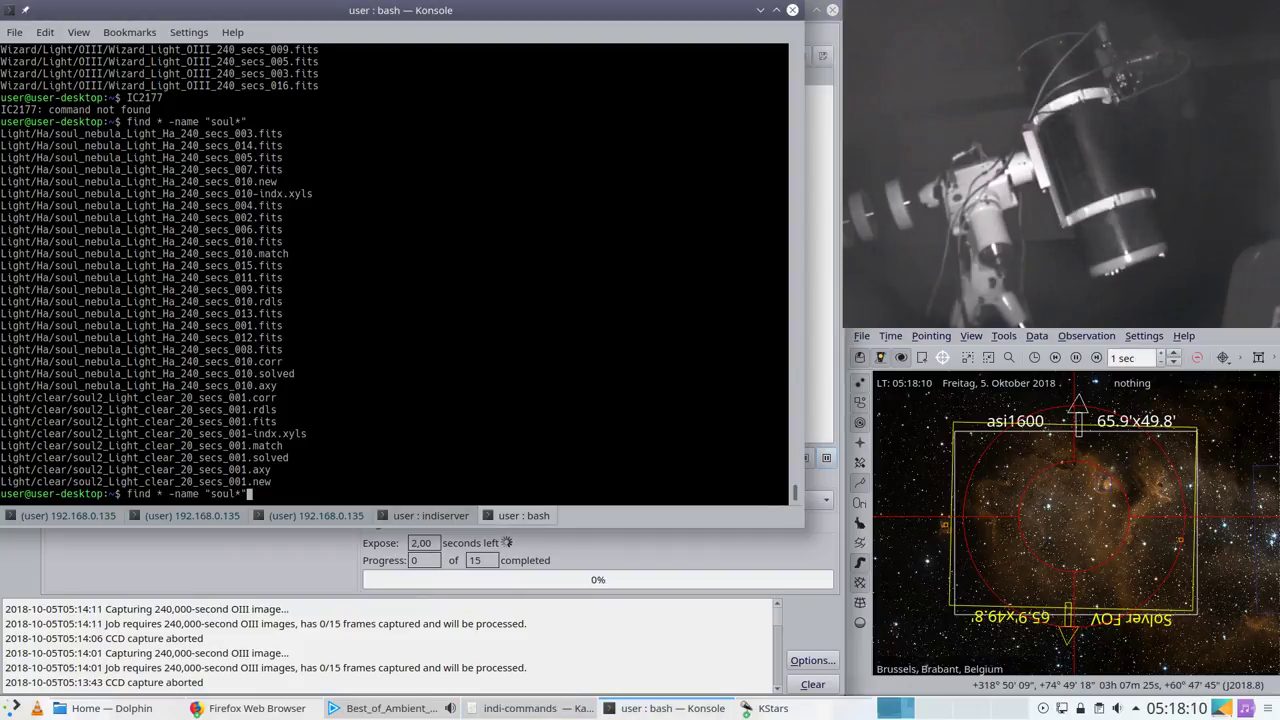
pyautogui.press('Return')
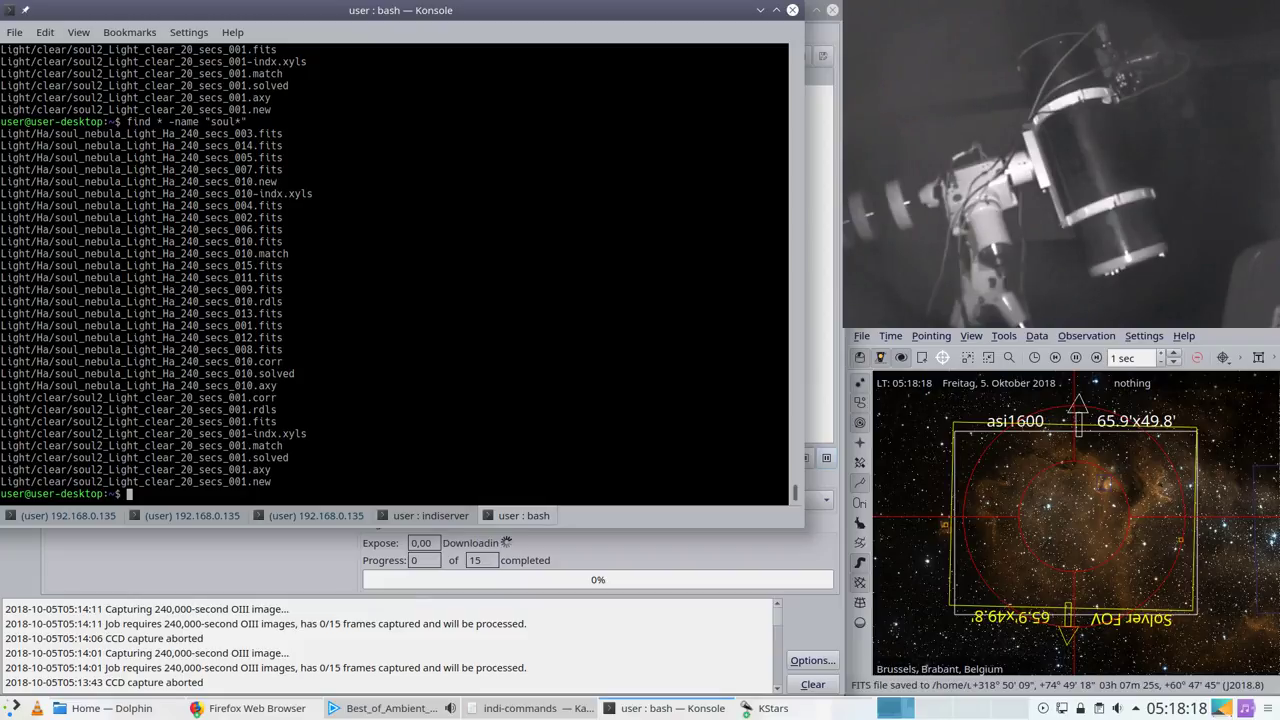
pyautogui.press('Up')
pyautogui.press('Return')
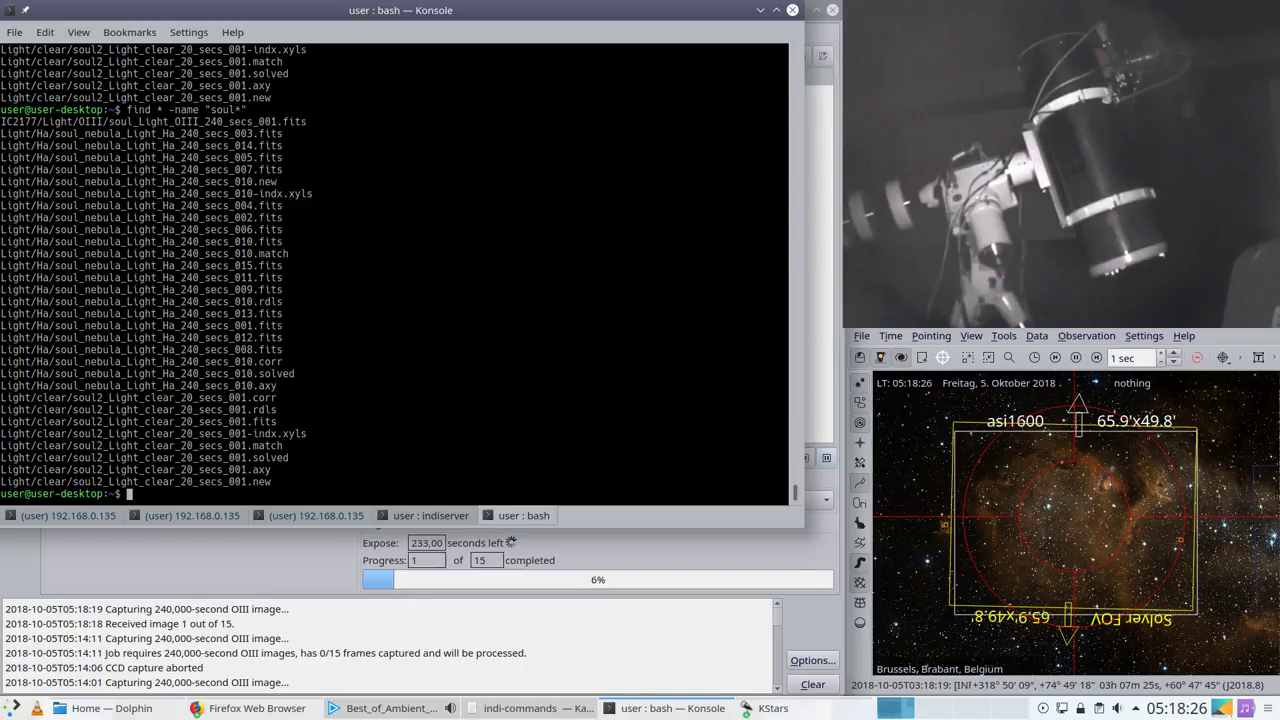
pyautogui.click(264, 539)
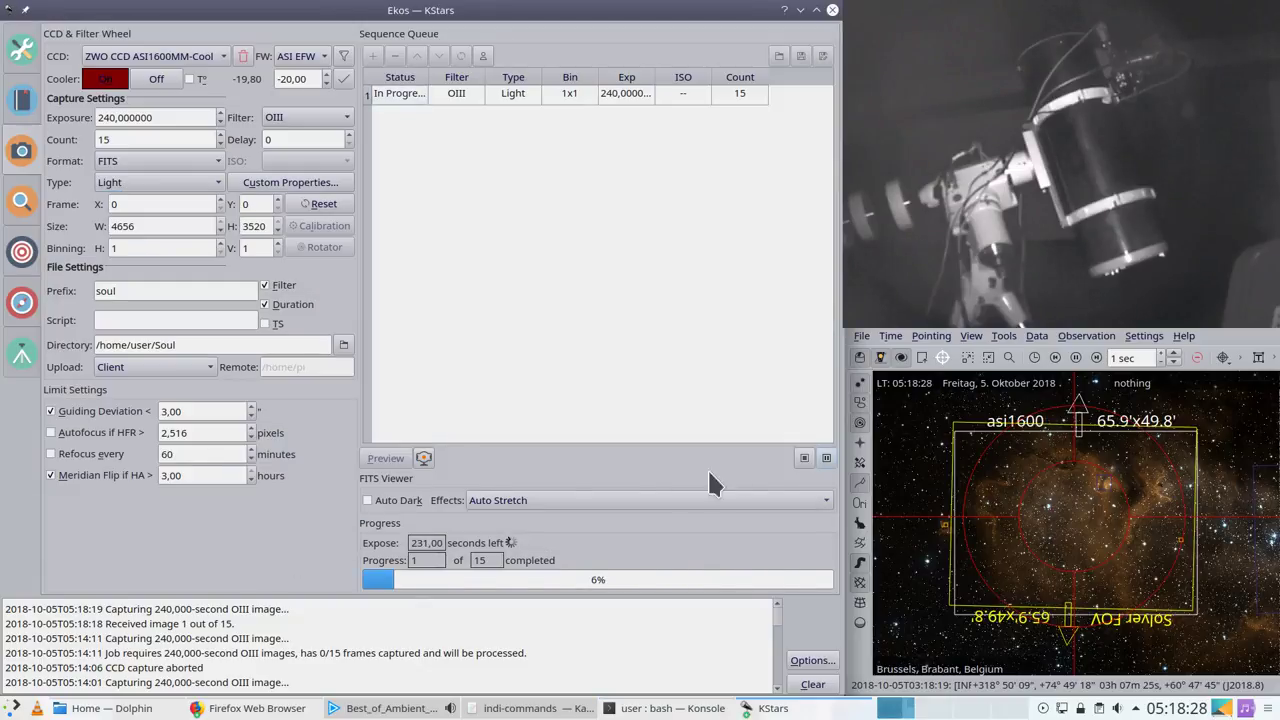
# Step: Stop the running capture sequence, reset the OIII job's progress, and start the 15-frame sequence again
pyautogui.click(804, 458)
pyautogui.click(402, 93)
pyautogui.click(395, 56)
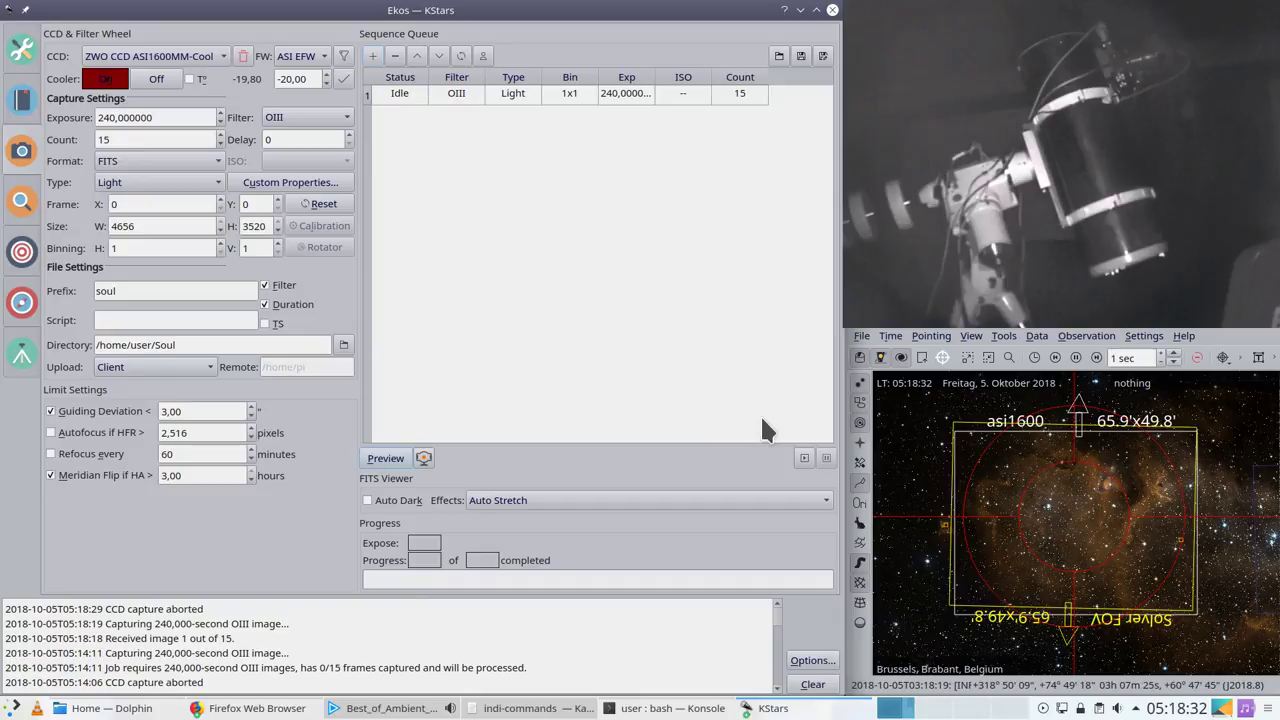
pyautogui.click(803, 460)
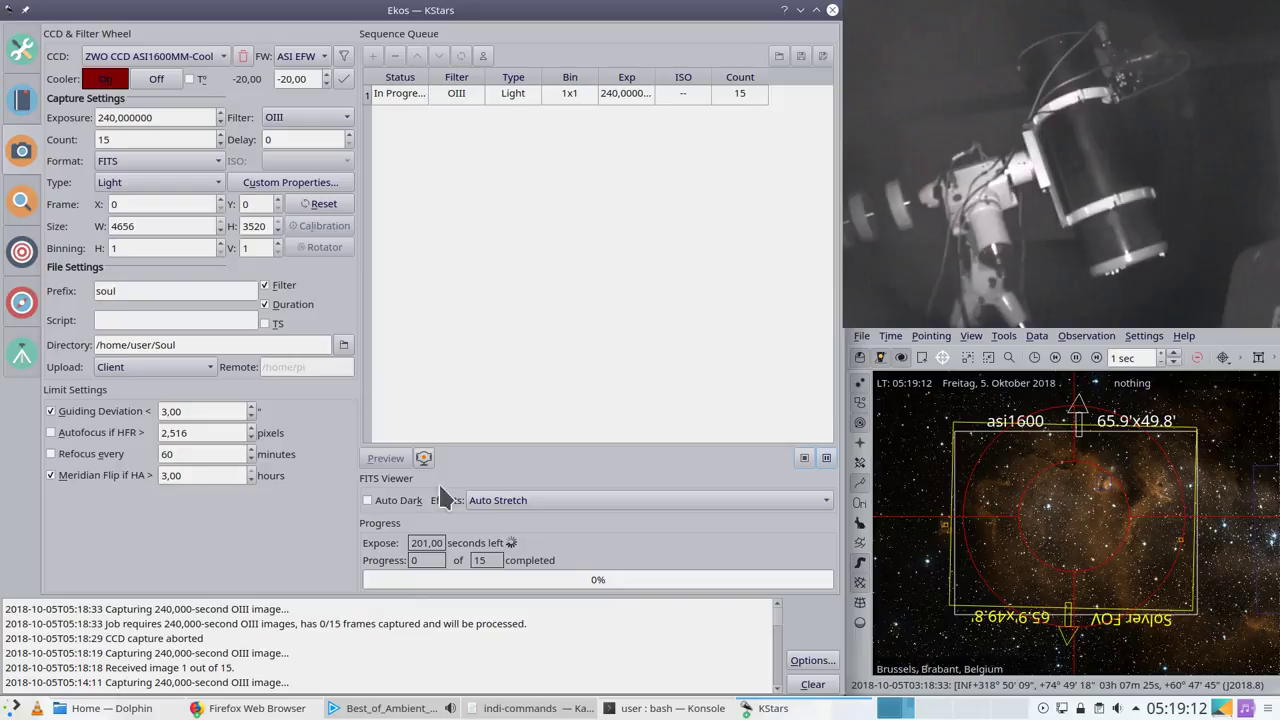
# Step: Inspect the captured frame soul_Light_OIII_240_secs_001.fits with enhanced contrast in the FITS Viewer, and return to Ekos
pyautogui.click(800, 708)
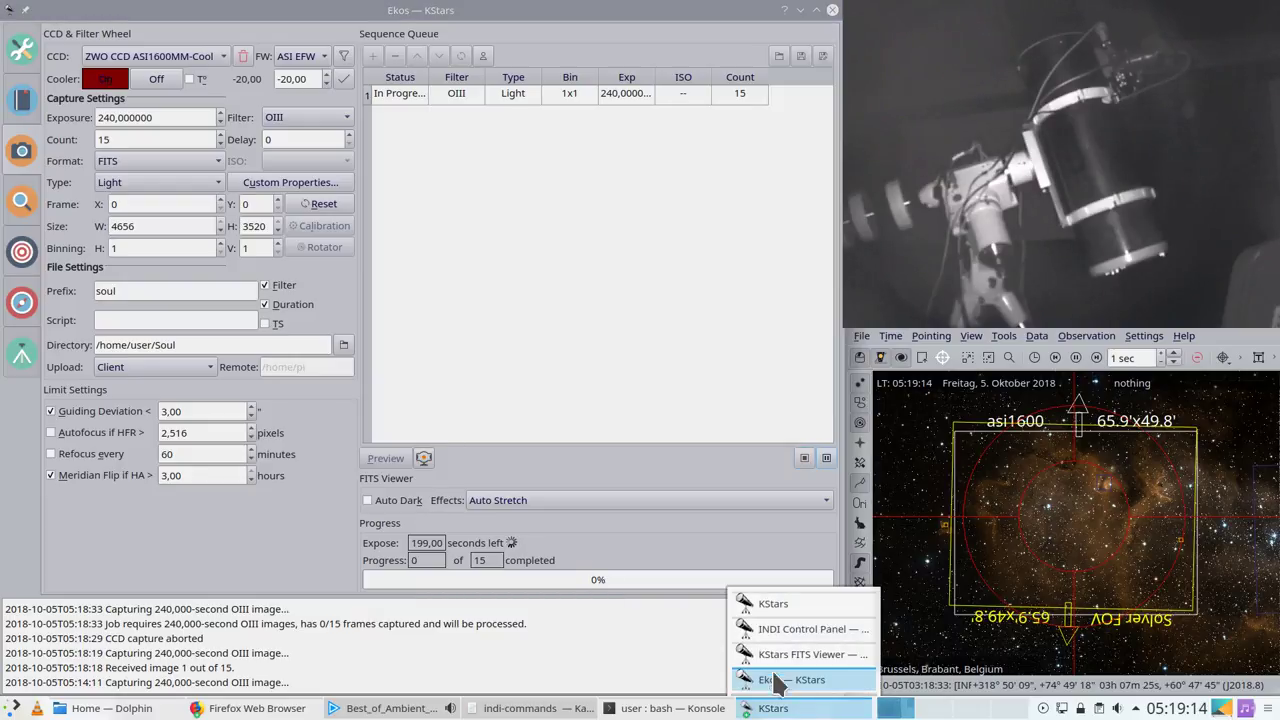
pyautogui.click(808, 655)
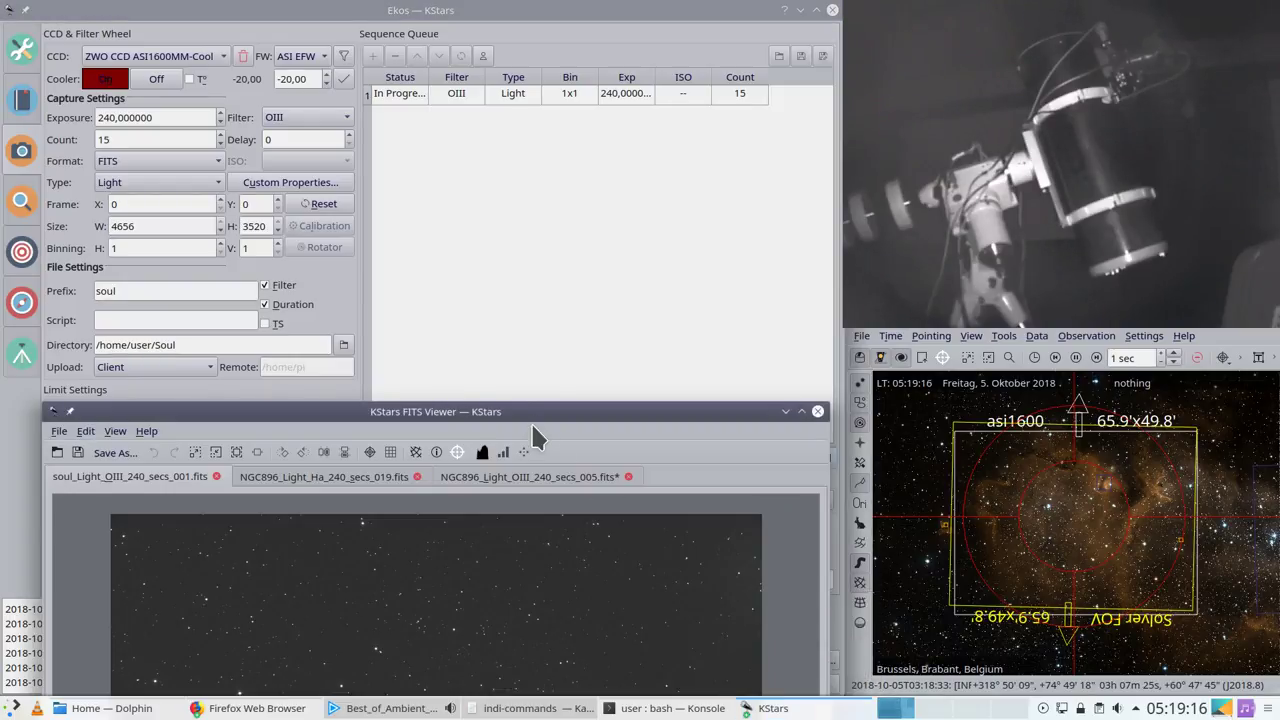
pyautogui.moveTo(527, 420); pyautogui.dragTo(512, 28)
pyautogui.click(510, 70)
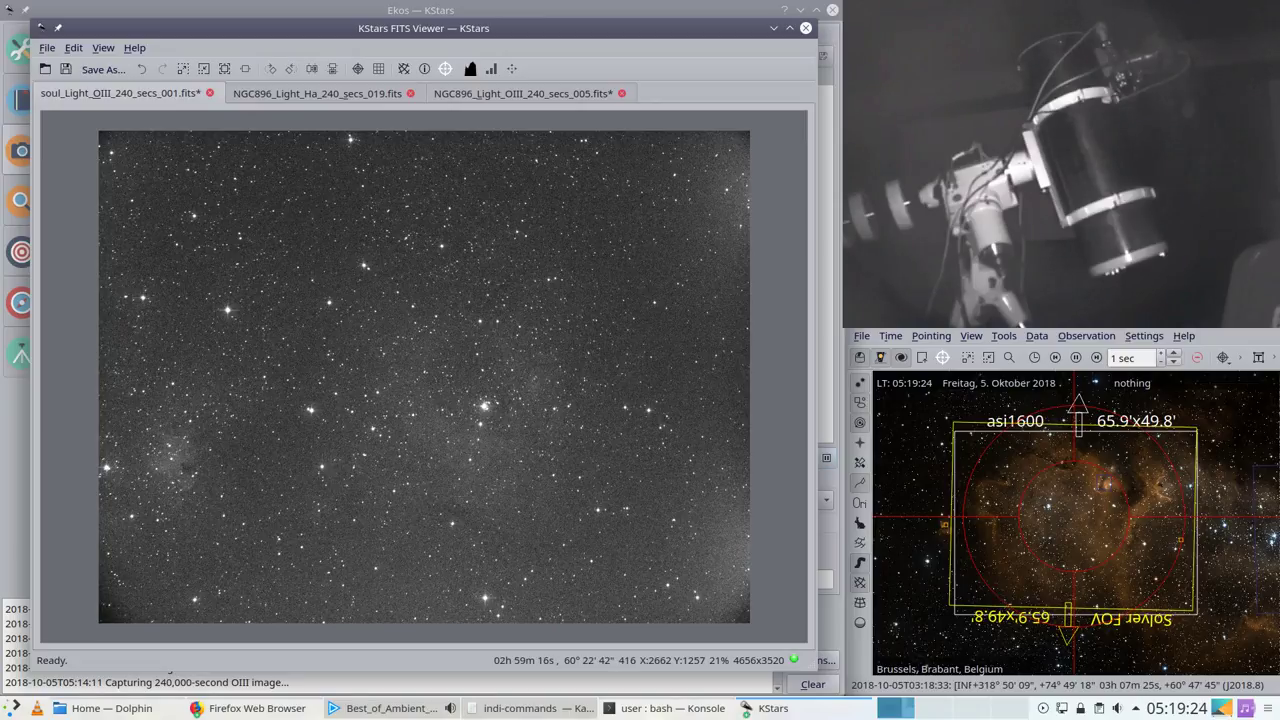
pyautogui.scroll(2, 471, 316)
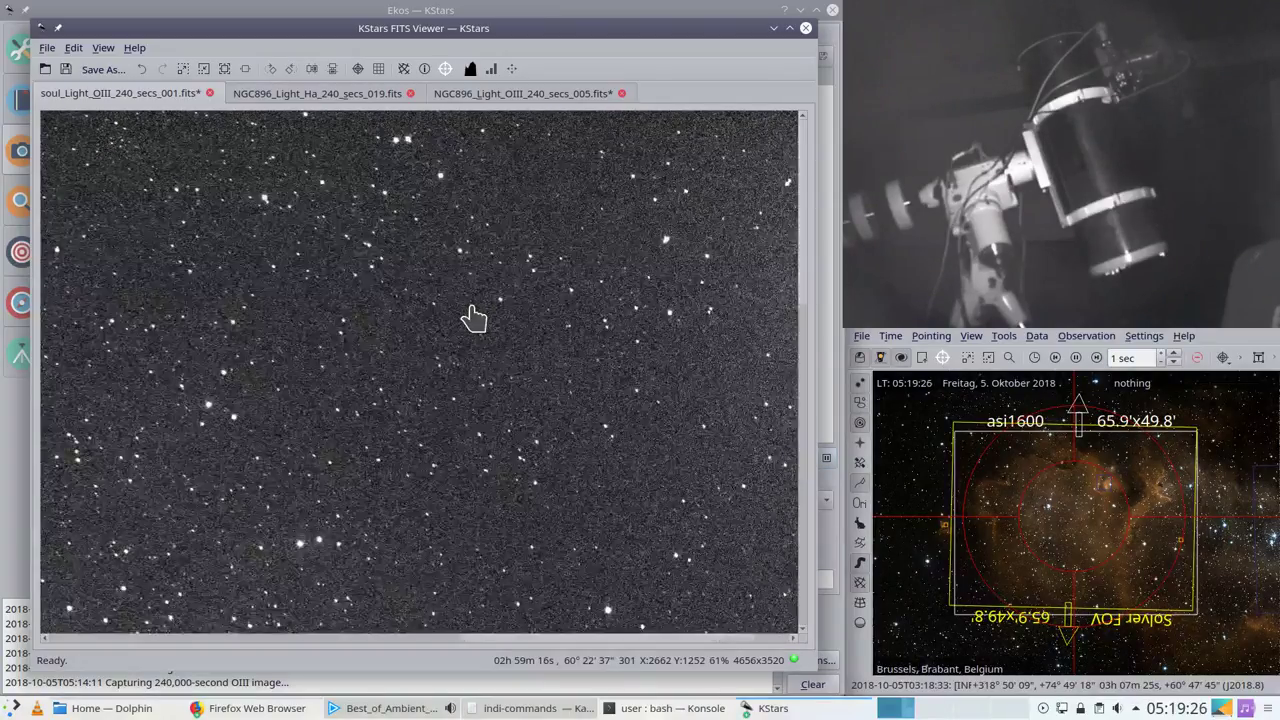
pyautogui.scroll(-2, 473, 317)
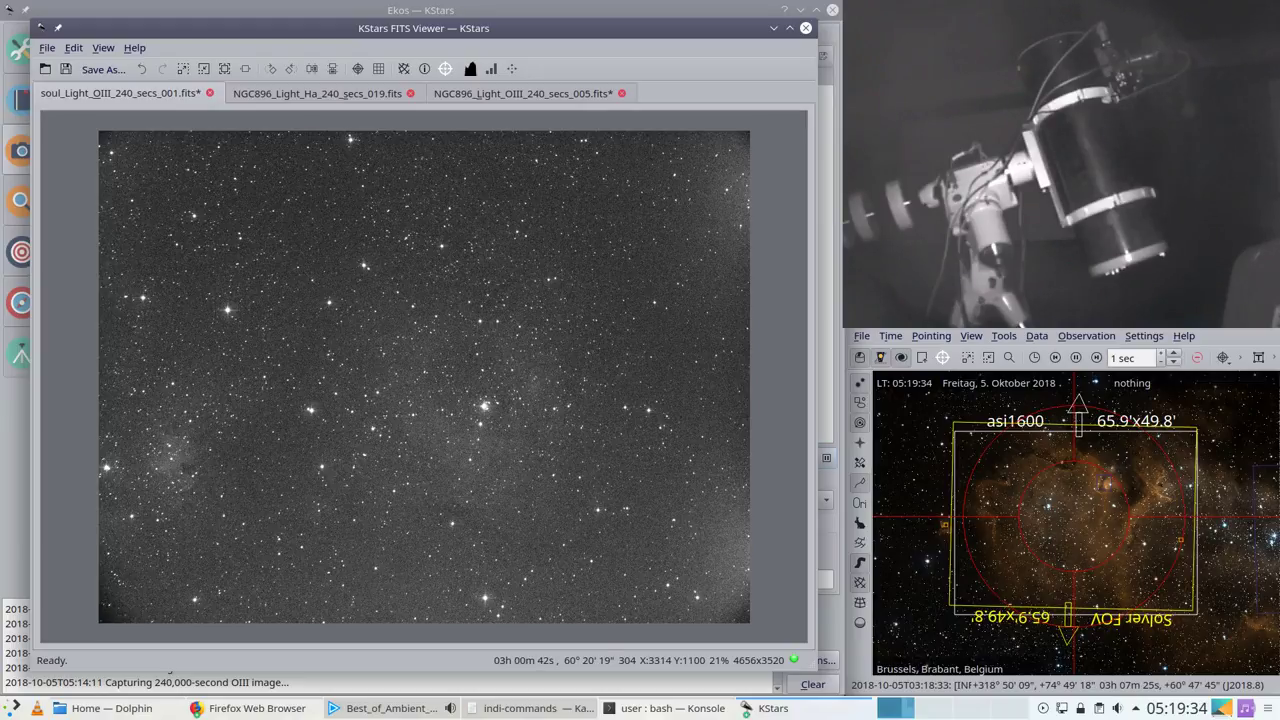
pyautogui.scroll(-2, 1130, 466)
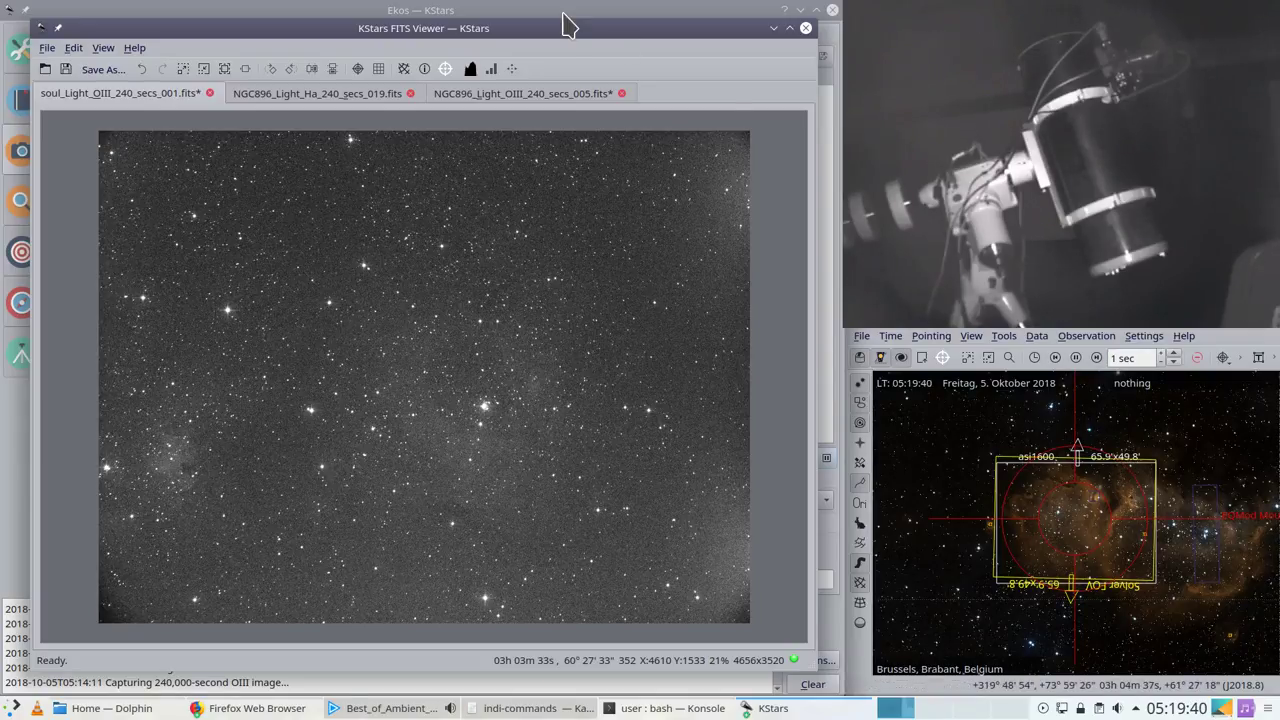
pyautogui.moveTo(559, 28); pyautogui.dragTo(612, 434)
pyautogui.click(546, 289)
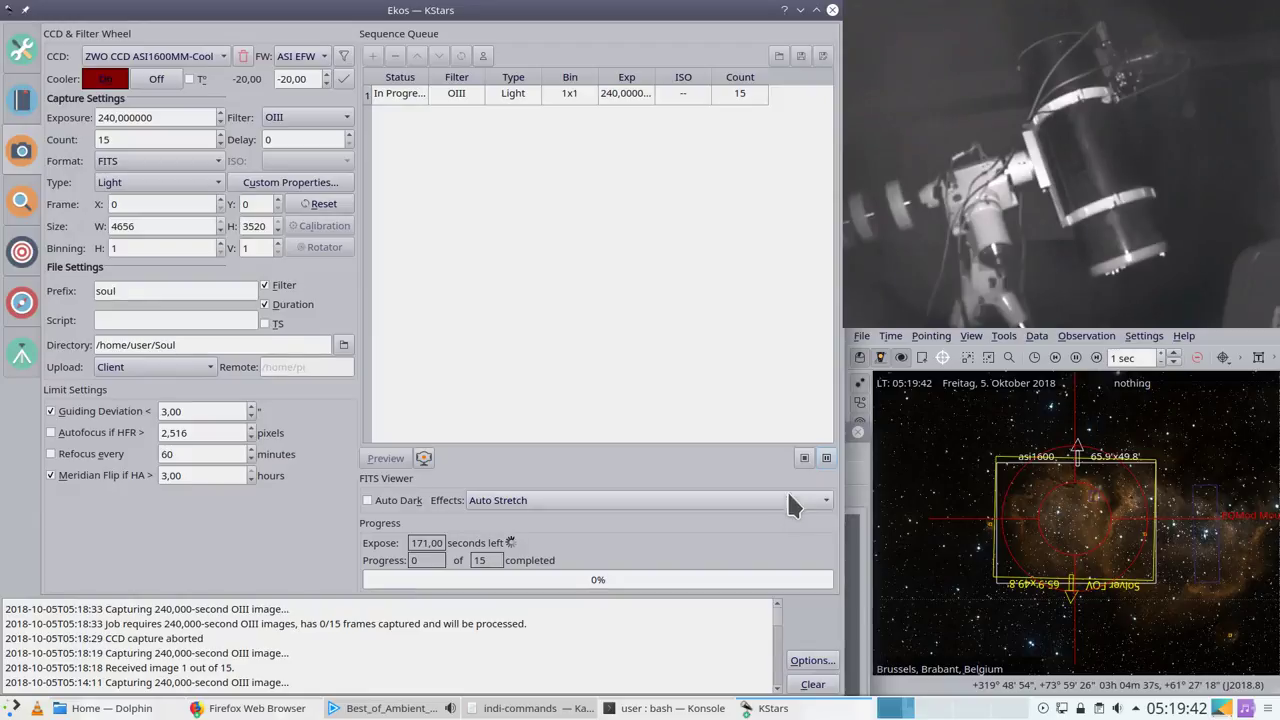
# Step: Abort the OIII capture sequence and open the Load & Slew image chooser in the Align module
pyautogui.click(803, 458)
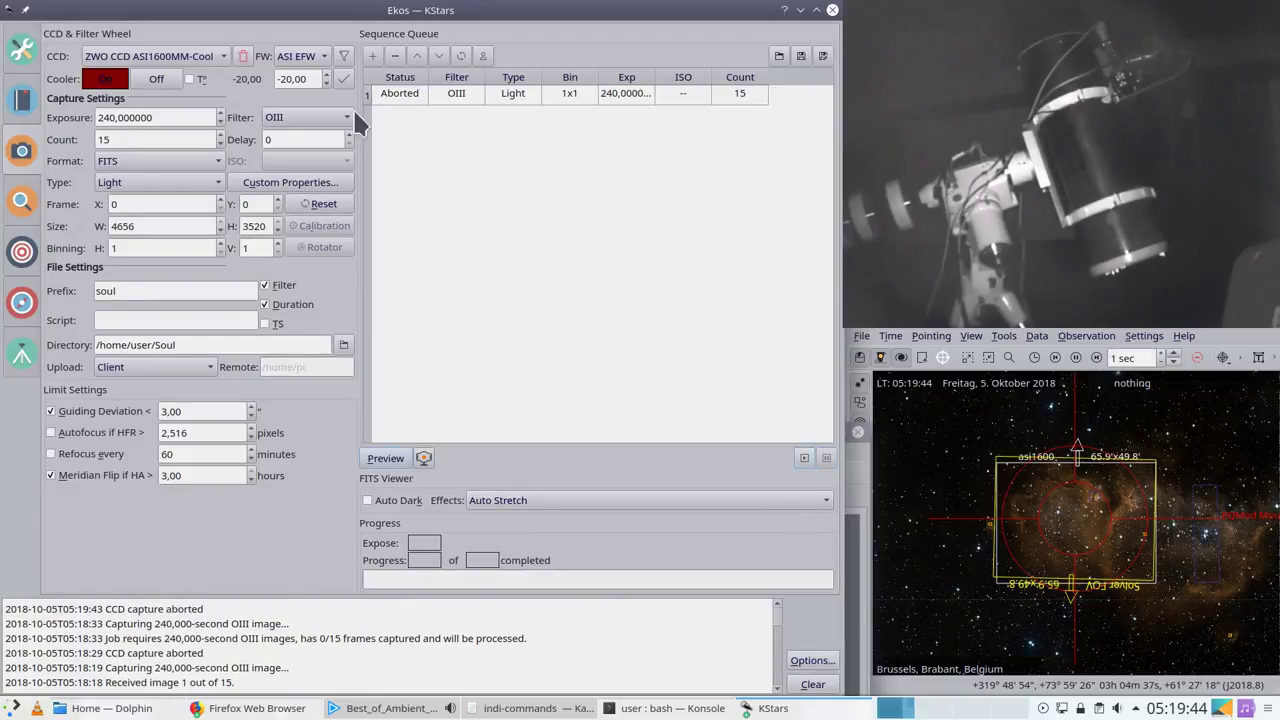
pyautogui.click(24, 208)
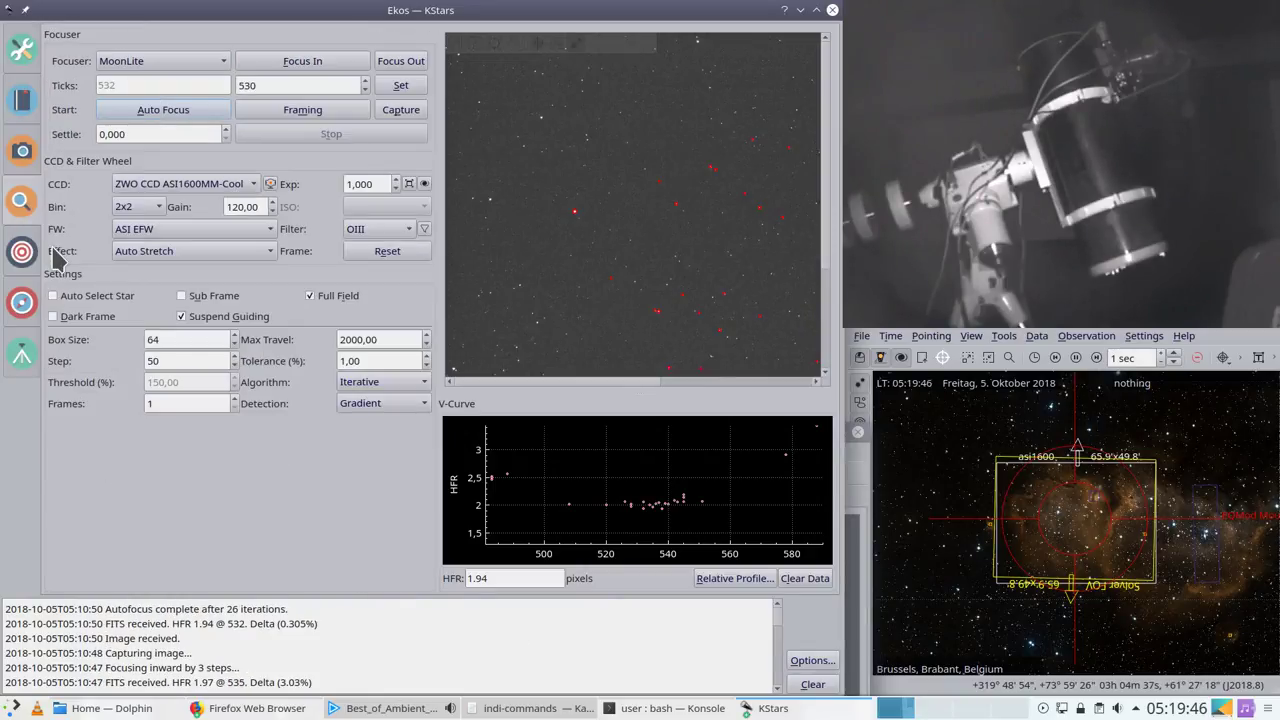
pyautogui.click(28, 254)
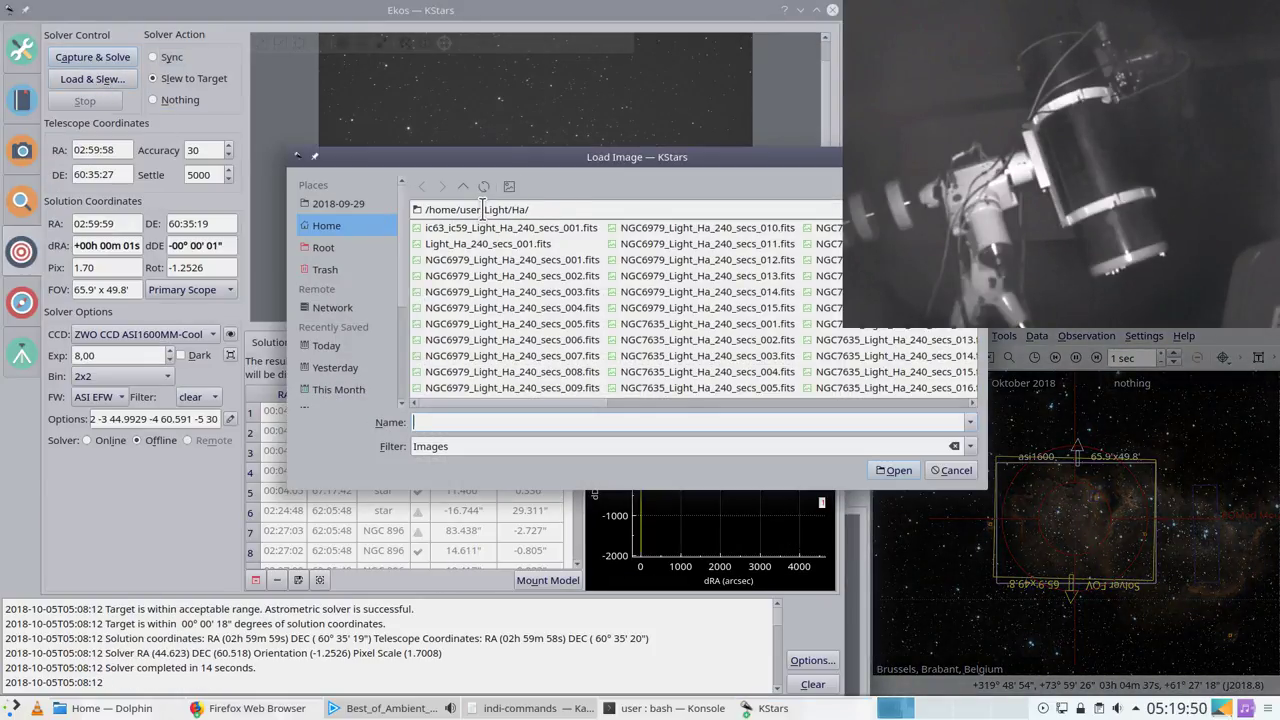
# Step: Browse the Light/Ha, home and Soul/Light/OIII folders for a Soul nebula image, consulting the earlier file search in Konsole
pyautogui.scroll(-5, 735, 345)
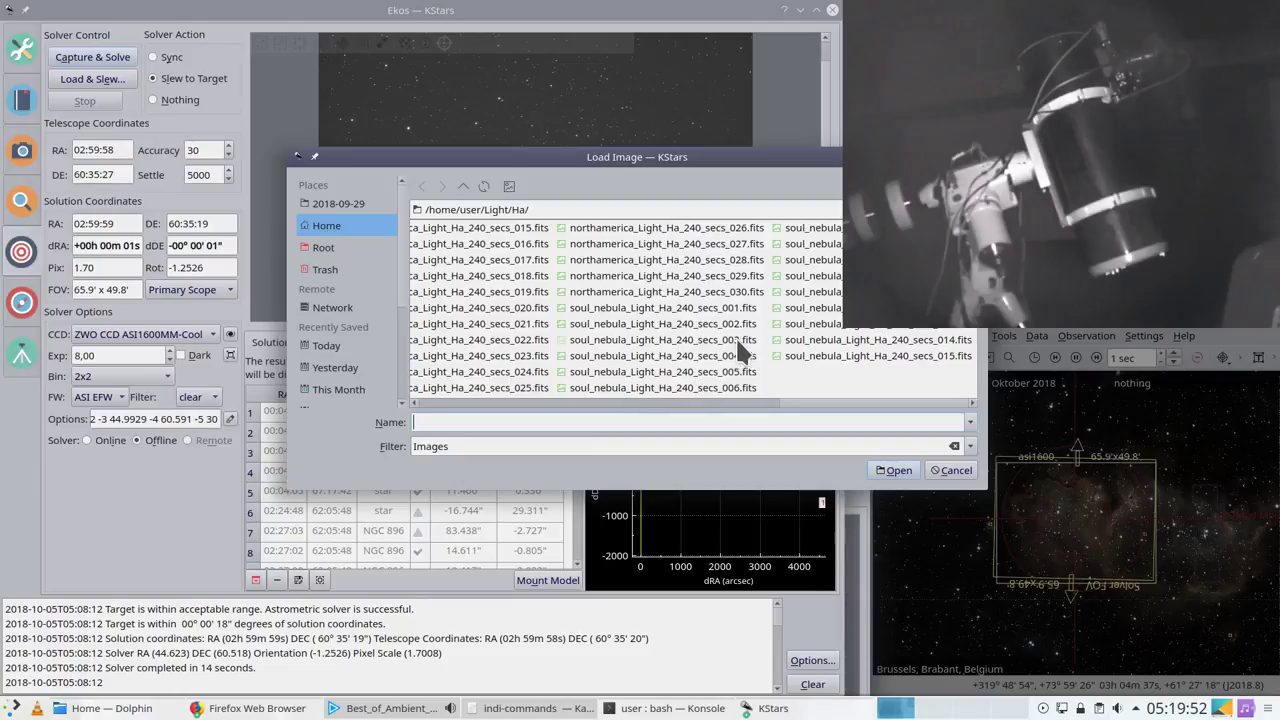
pyautogui.click(463, 187)
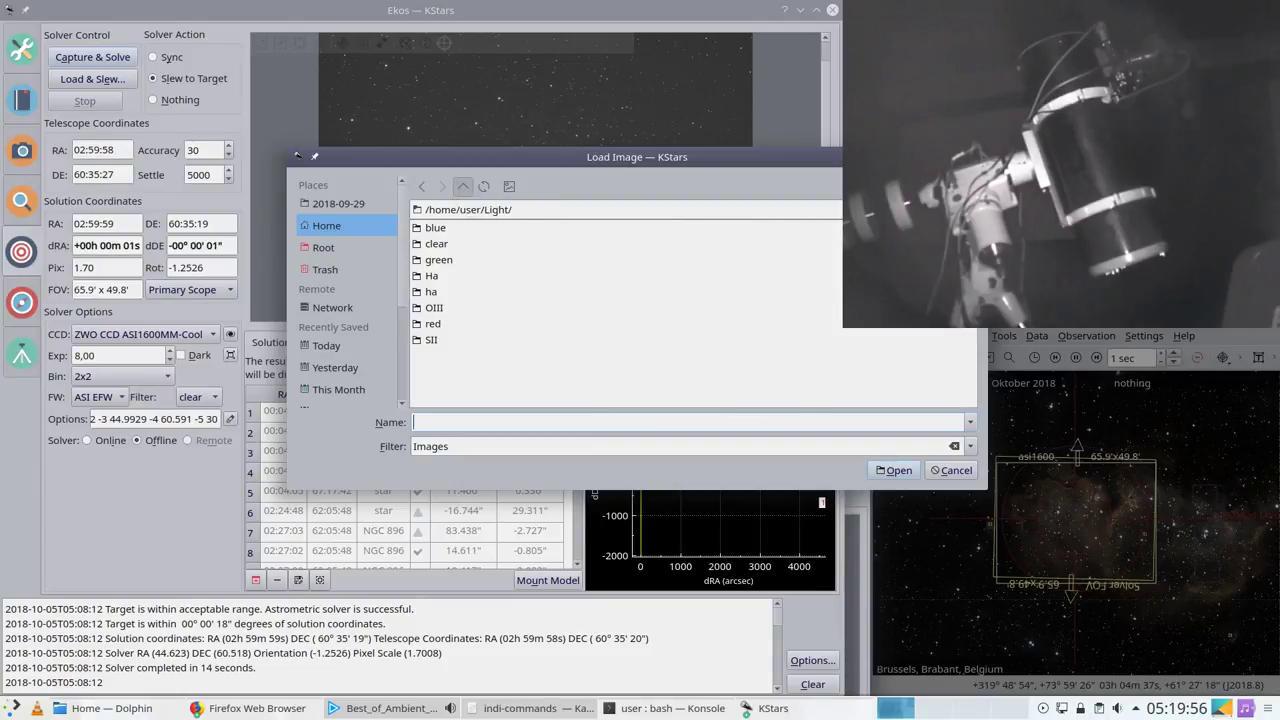
pyautogui.click(459, 190)
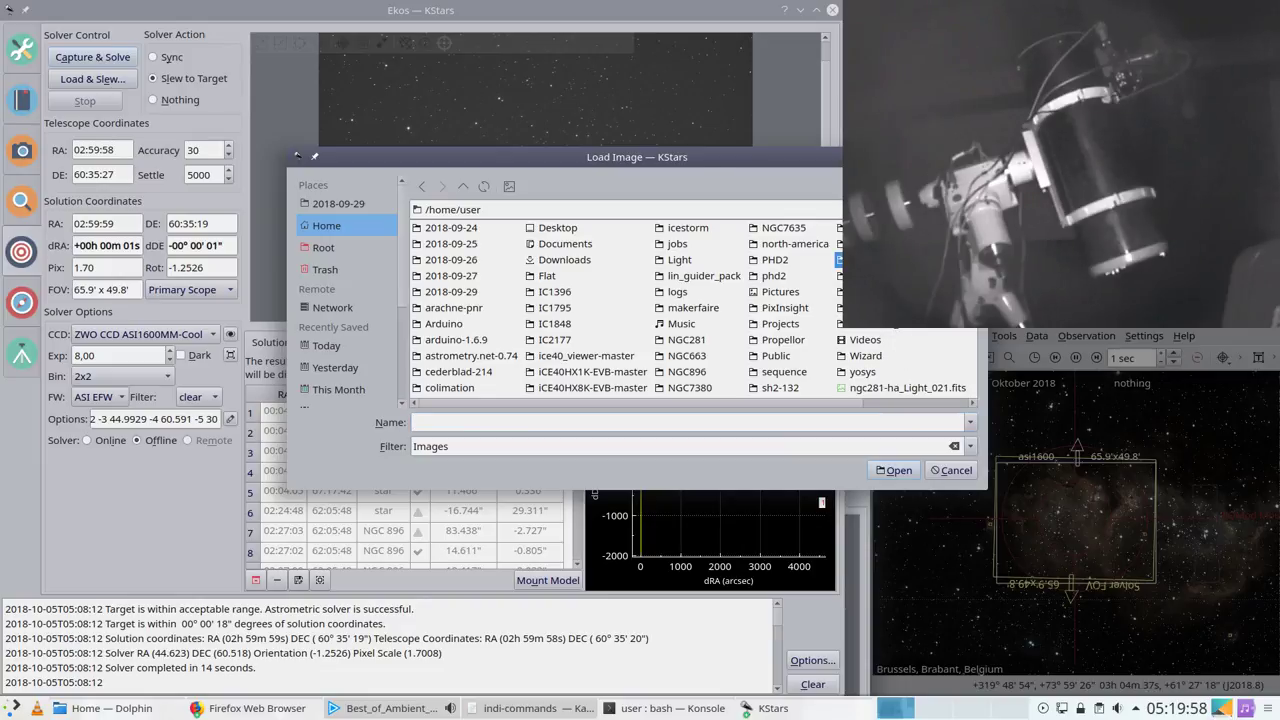
pyautogui.doubleClick(868, 259)
pyautogui.doubleClick(443, 222)
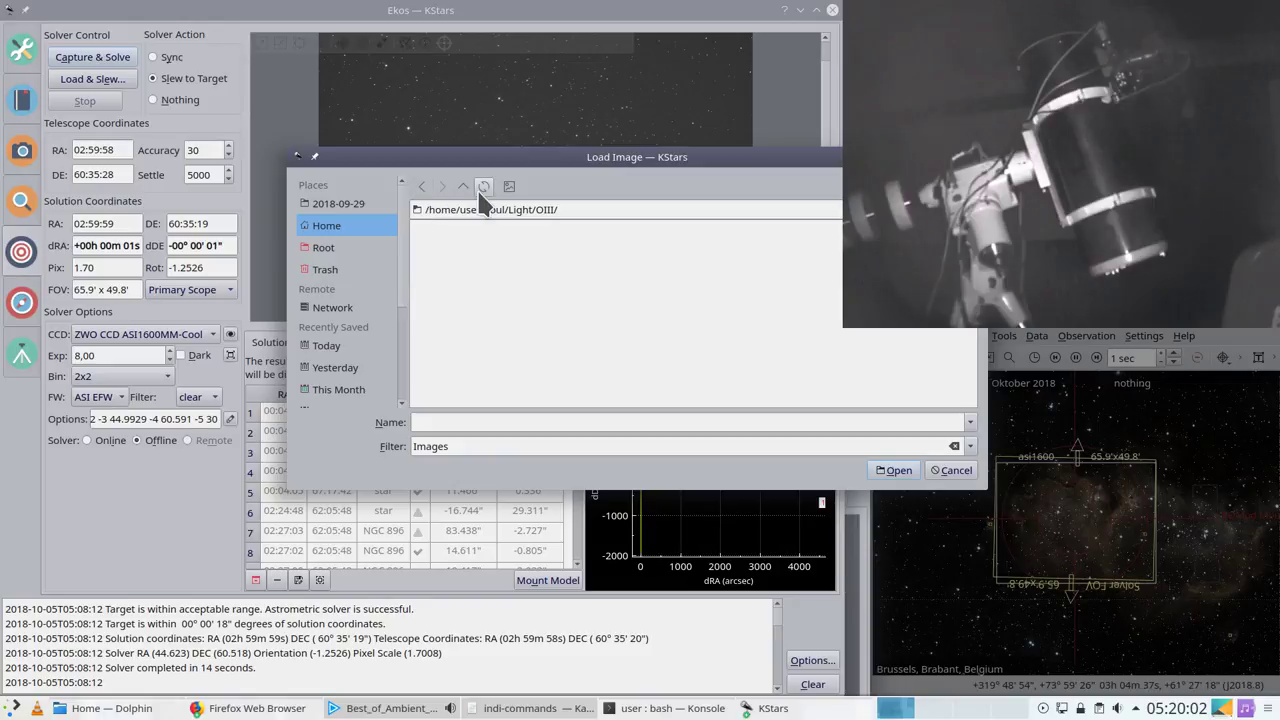
pyautogui.click(462, 186)
pyautogui.click(660, 708)
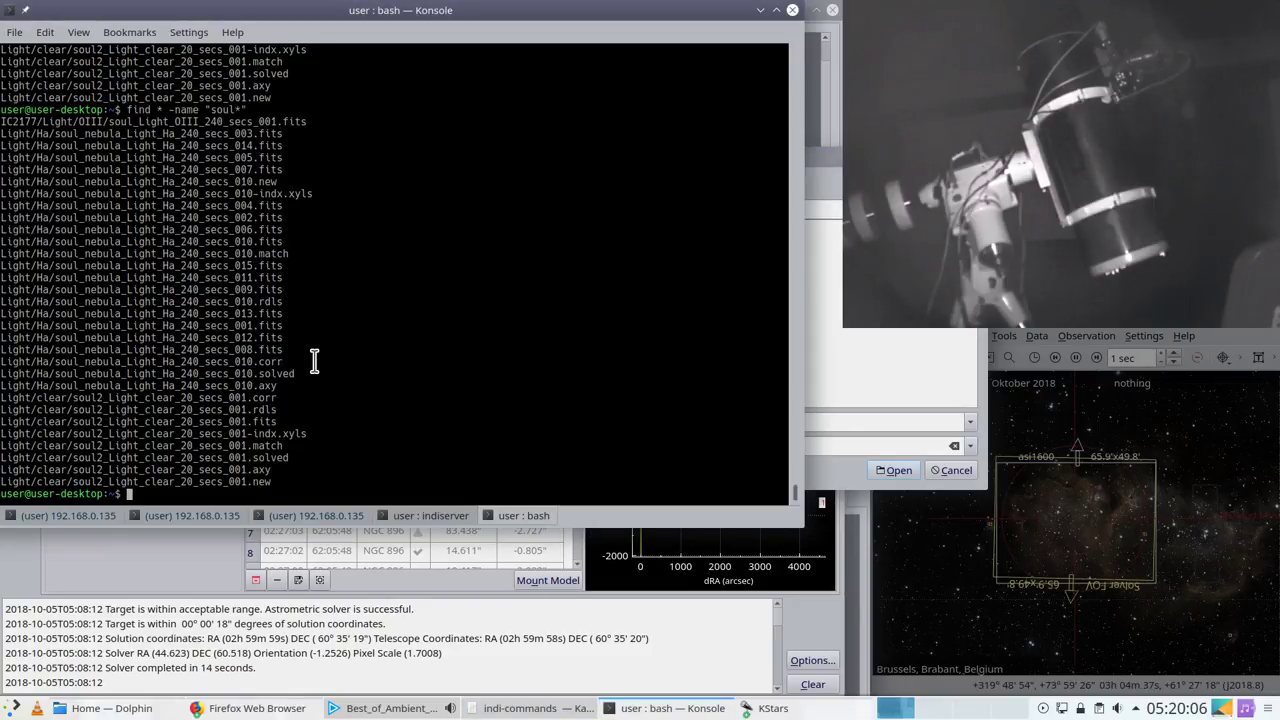
pyautogui.click(840, 376)
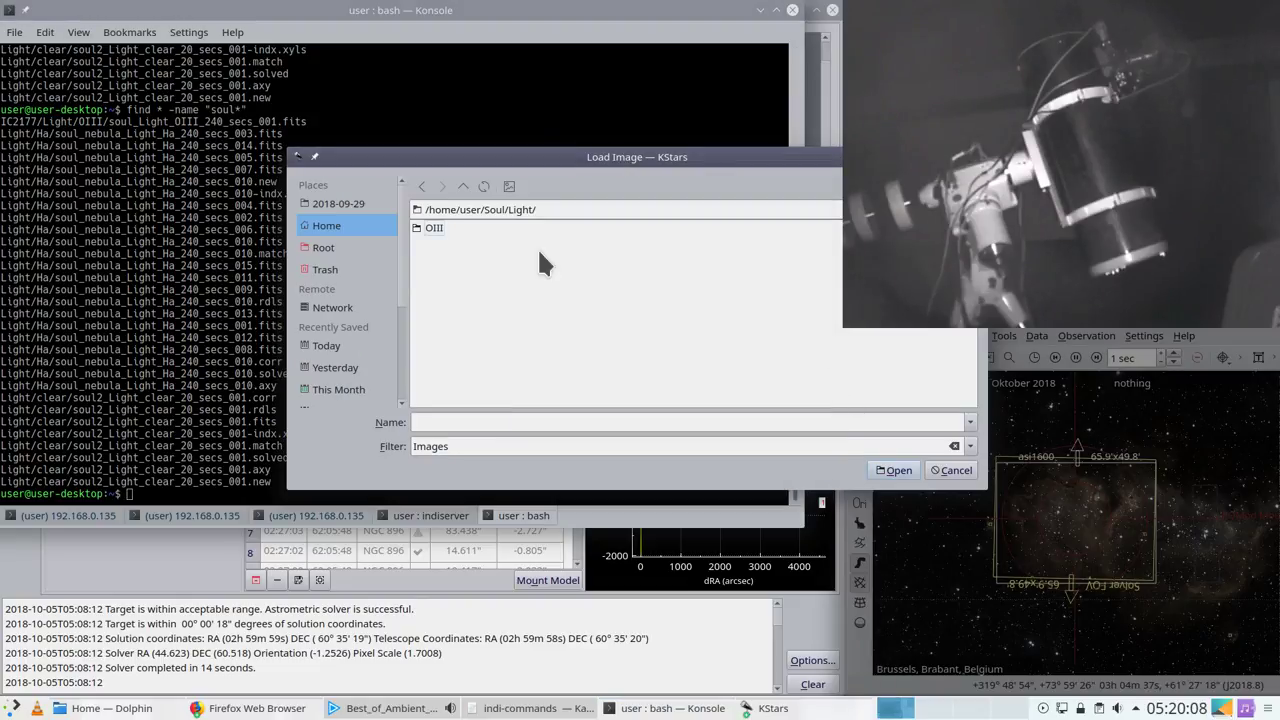
pyautogui.click(464, 190)
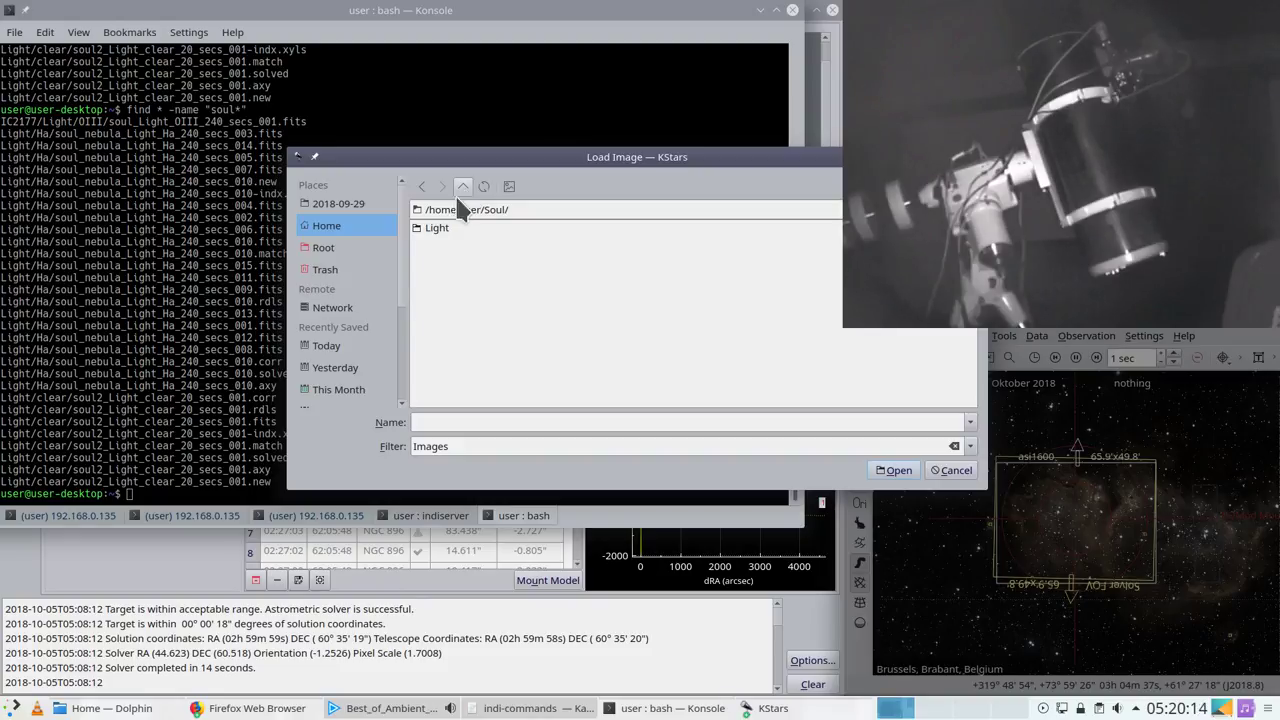
pyautogui.click(80, 208)
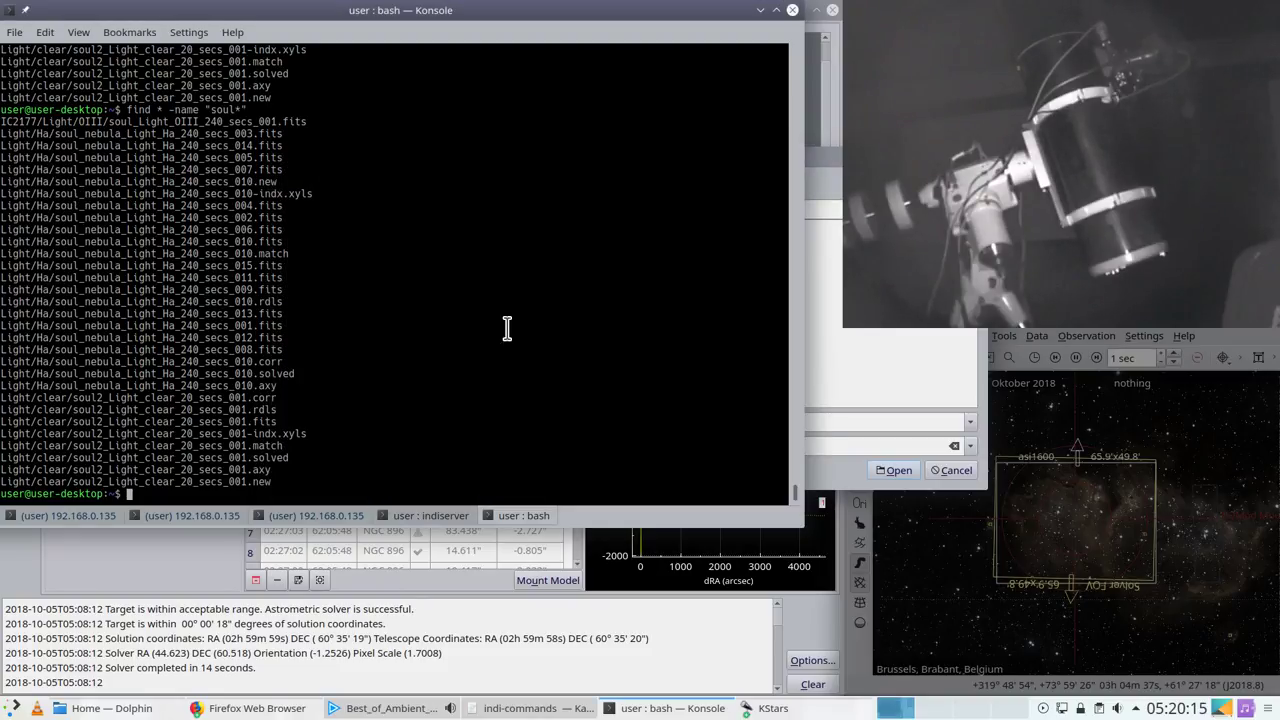
pyautogui.click(817, 310)
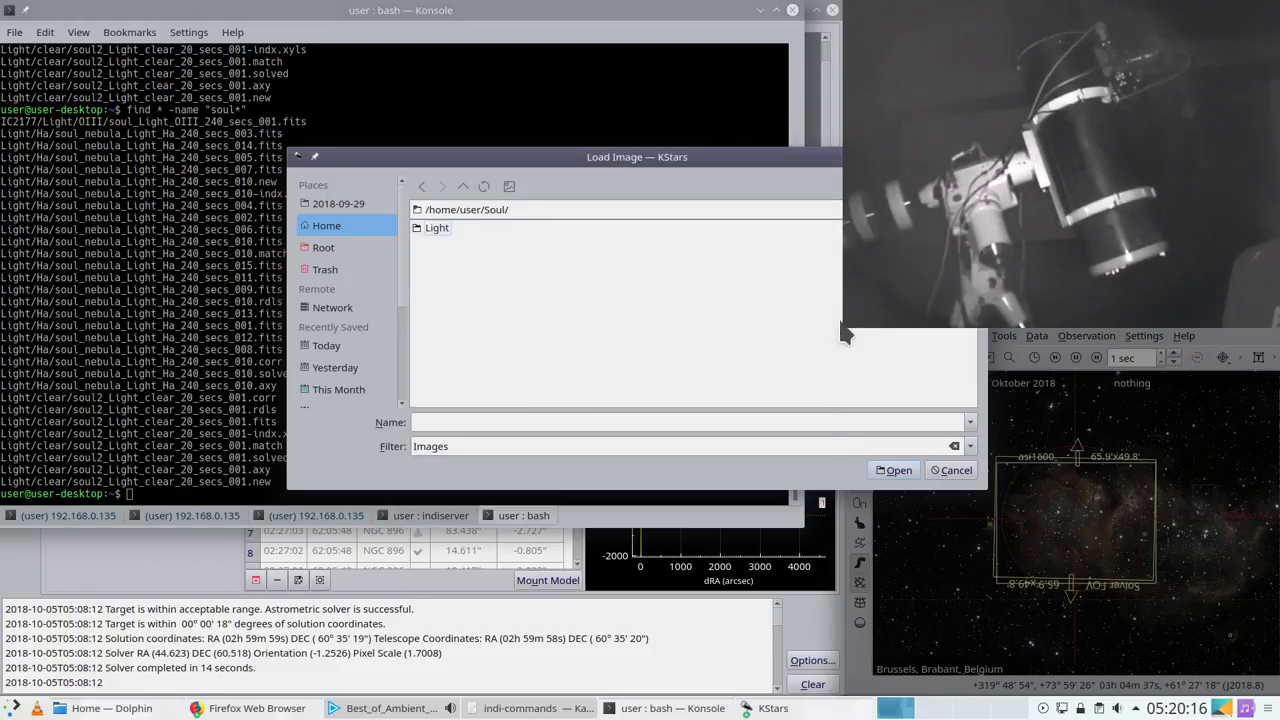
pyautogui.click(463, 187)
# Step: Switch to Konsole and search for capitalised file names with find * -name "Soul*"
pyautogui.click(238, 262)
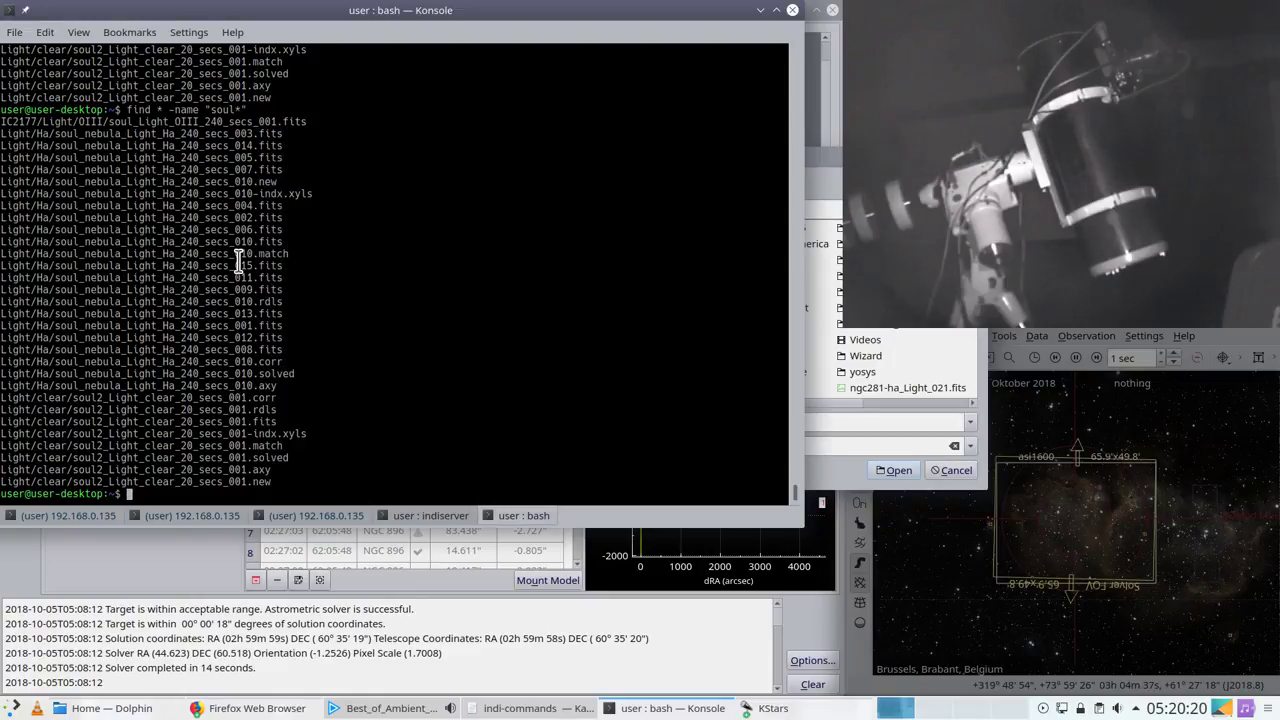
pyautogui.press('Up')
pyautogui.press('Left')
pyautogui.press('Left')
pyautogui.press('Left')
pyautogui.press('Left')
pyautogui.press('Left')
pyautogui.write('S')
pyautogui.press('Return')
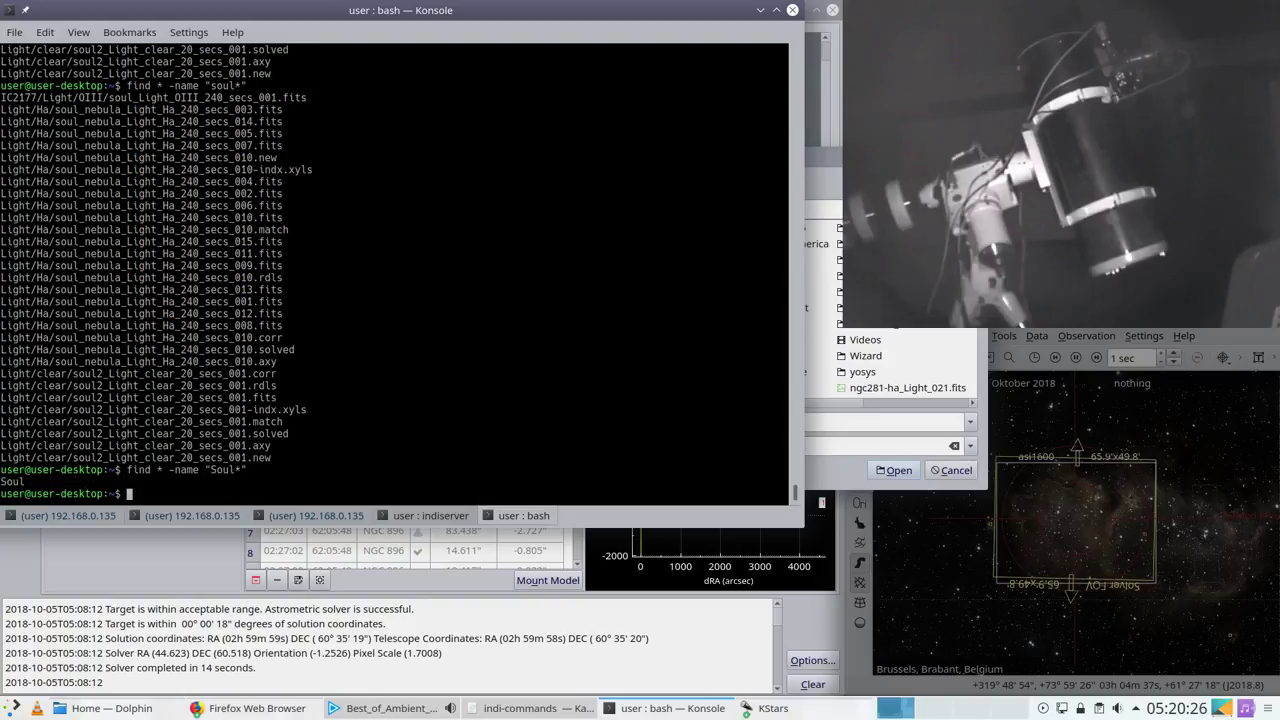
# Step: Search for the nebula's catalogue name with find * -name "ic1848"
pyautogui.press('Up')
pyautogui.scroll(5, 434, 174)
pyautogui.scroll(-5, 440, 162)
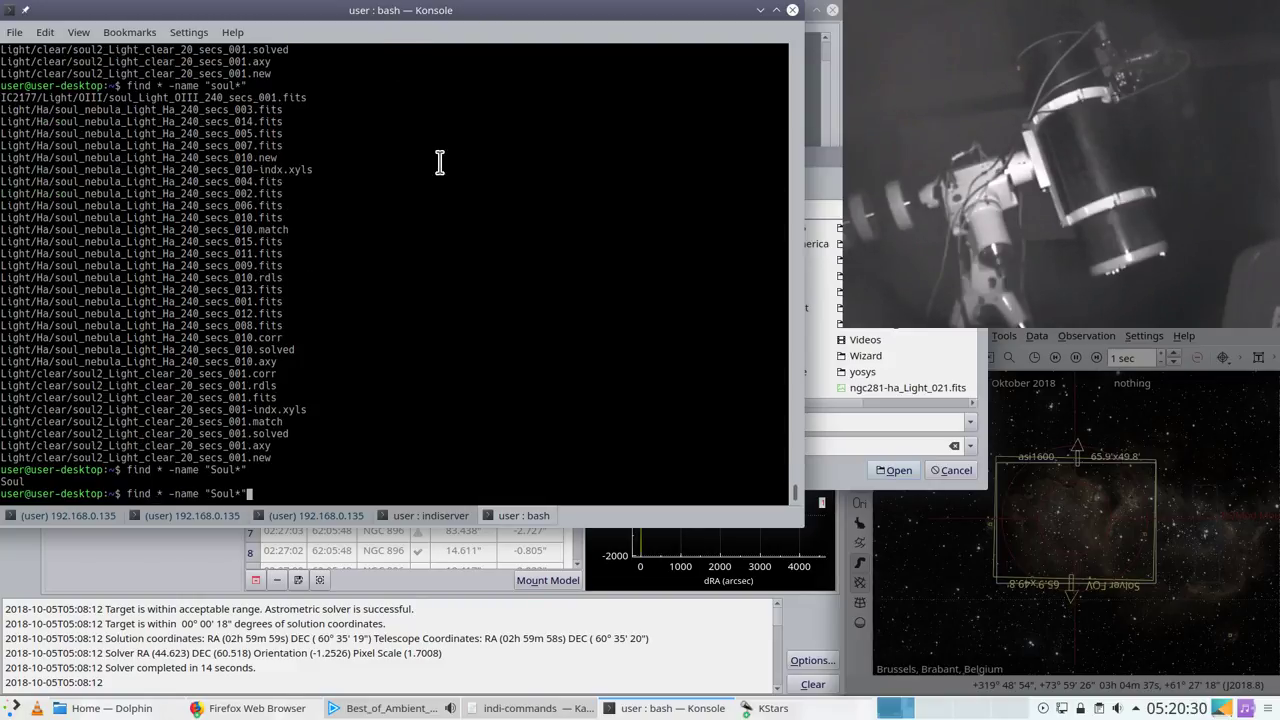
pyautogui.press('BackSpace')
pyautogui.press('BackSpace')
pyautogui.press('BackSpace')
pyautogui.press('BackSpace')
pyautogui.press('BackSpace')
pyautogui.write('ic1')
pyautogui.write('81')
pyautogui.press('BackSpace')
pyautogui.write('48"')
pyautogui.press('Return')
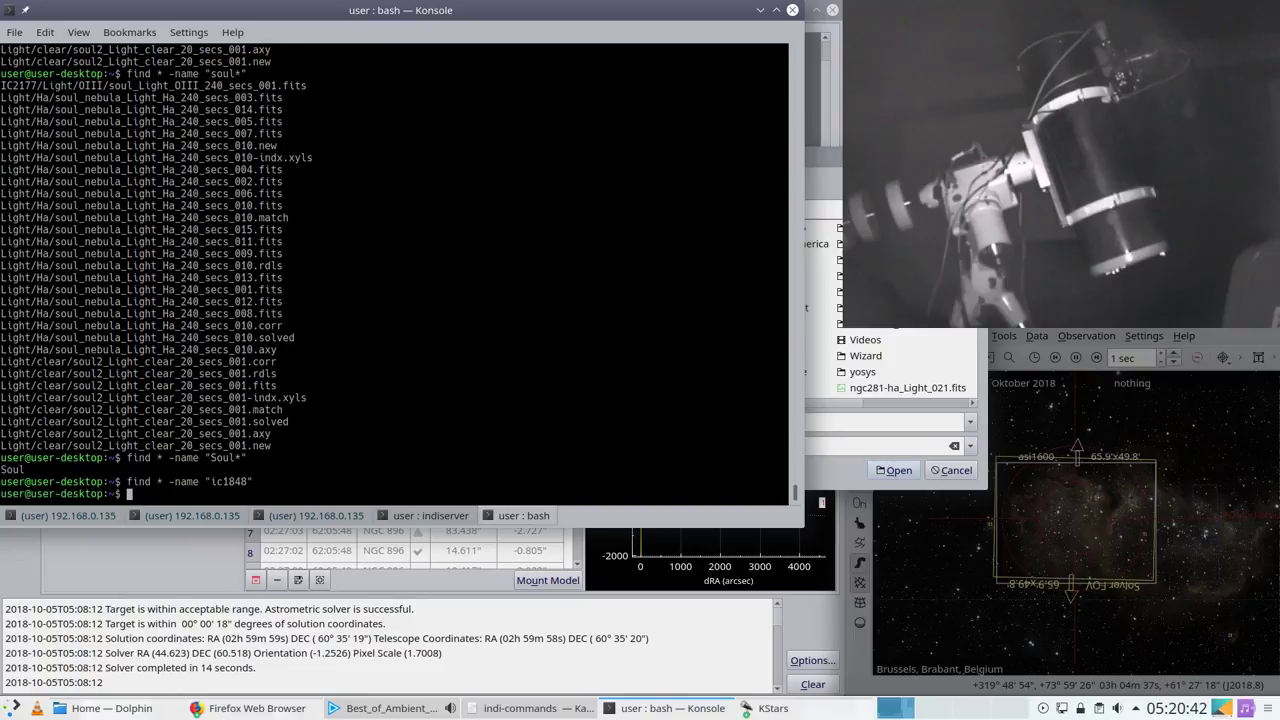
# Step: Widen the search to find * -name "ic1848*", then return to KStars and cancel the Load Image dialog
pyautogui.press('Up')
pyautogui.write('*')
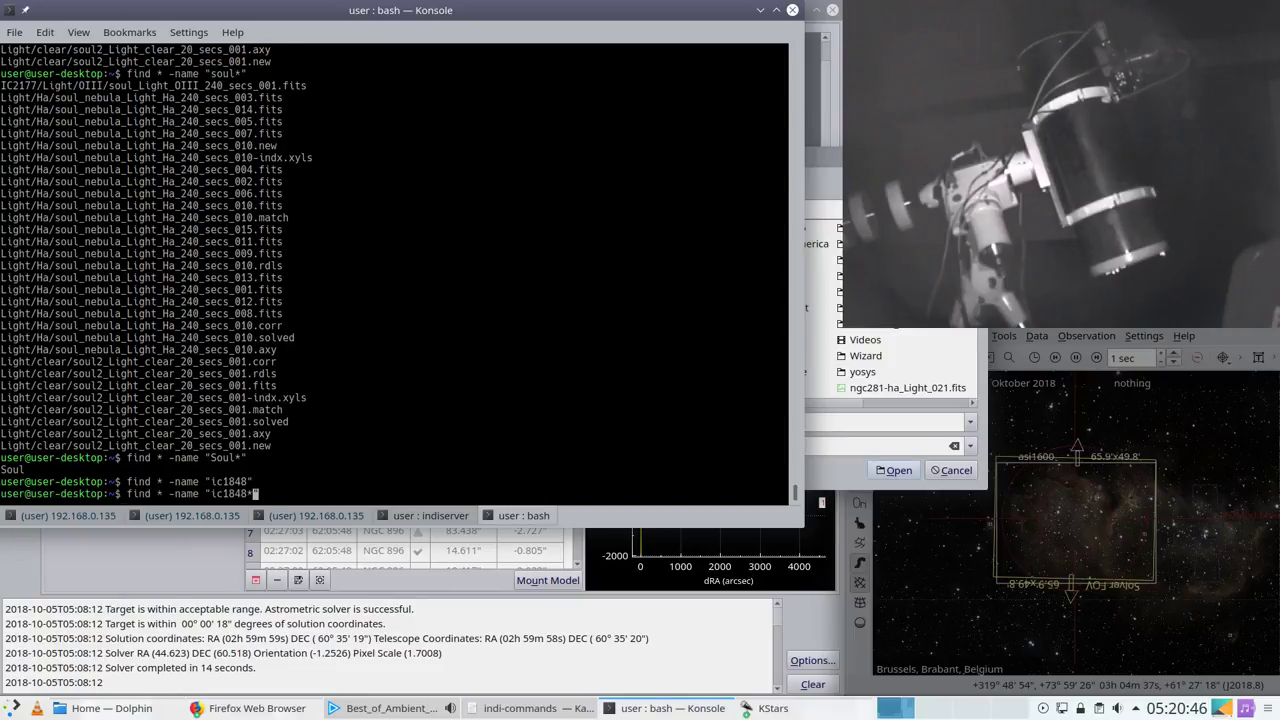
pyautogui.press('Return')
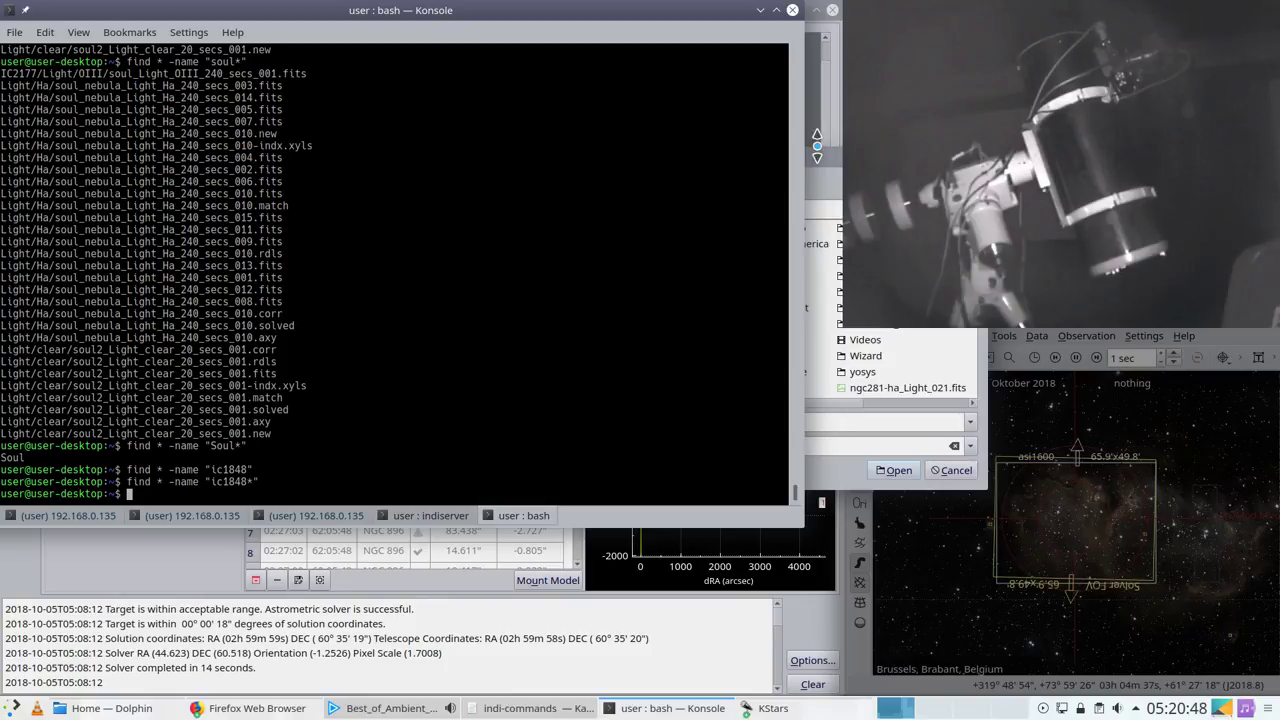
pyautogui.click(833, 182)
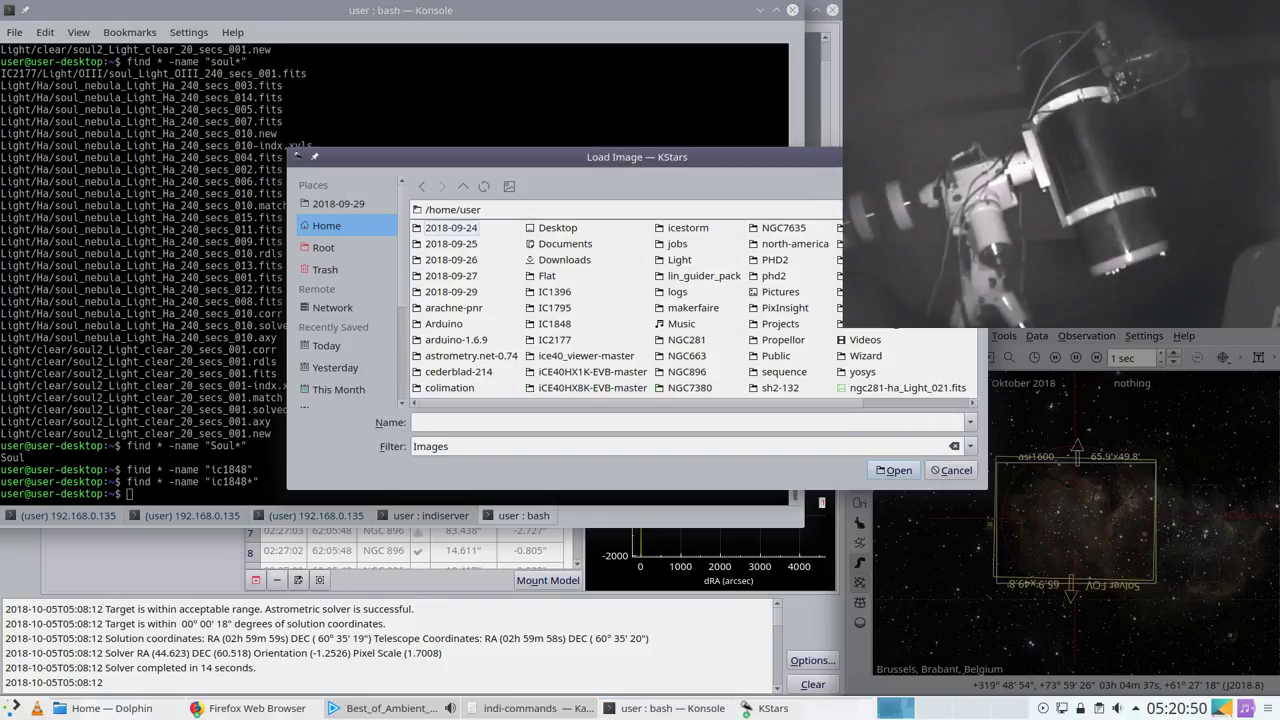
pyautogui.click(951, 470)
# Step: Locate the nebula around NGC 1893 in the sky map and send the EQMod mount to it
pyautogui.scroll(-5, 1100, 600)
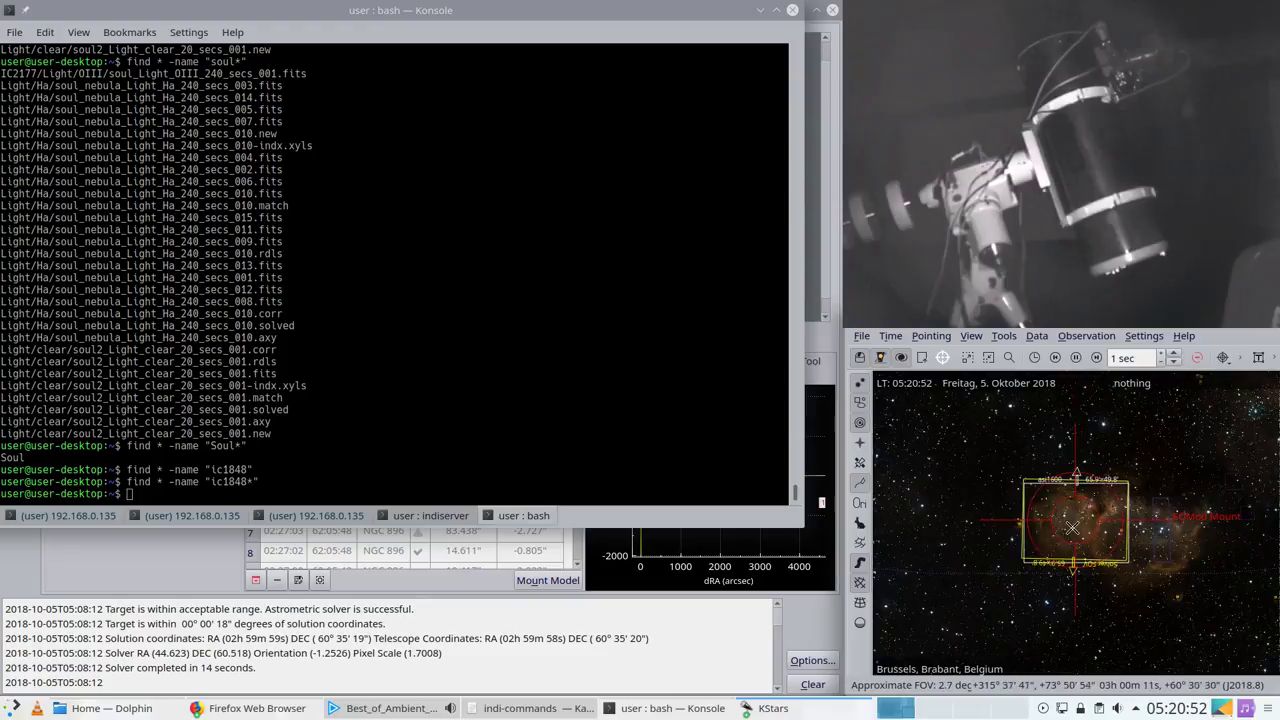
pyautogui.scroll(-5, 1076, 527)
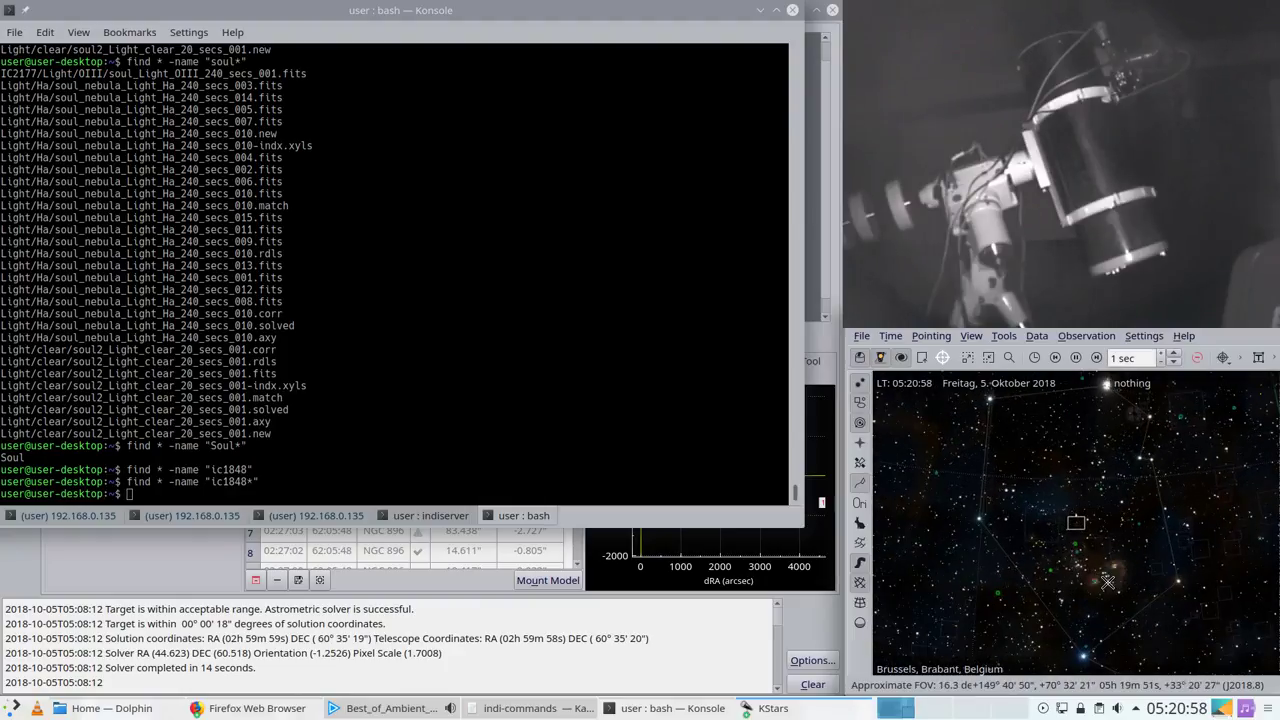
pyautogui.scroll(3, 1070, 508)
pyautogui.scroll(4, 1070, 508)
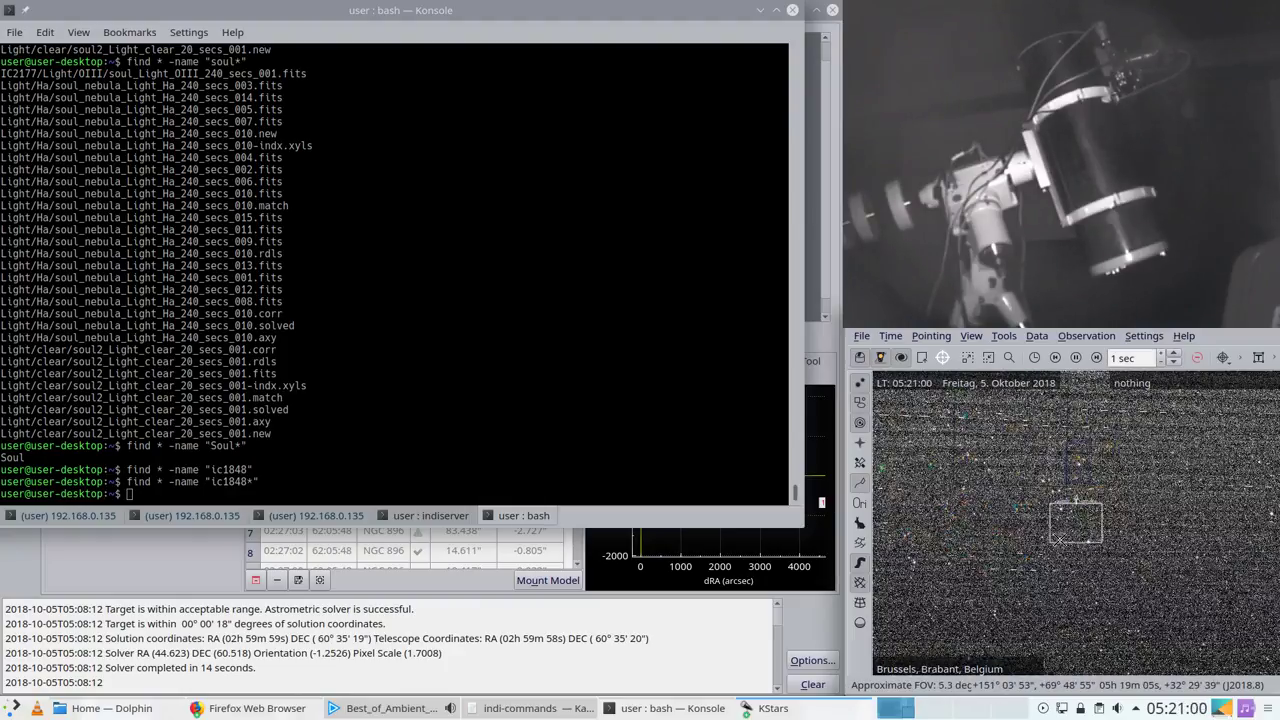
pyautogui.moveTo(1003, 530); pyautogui.dragTo(1097, 556)
pyautogui.rightClick(1074, 520)
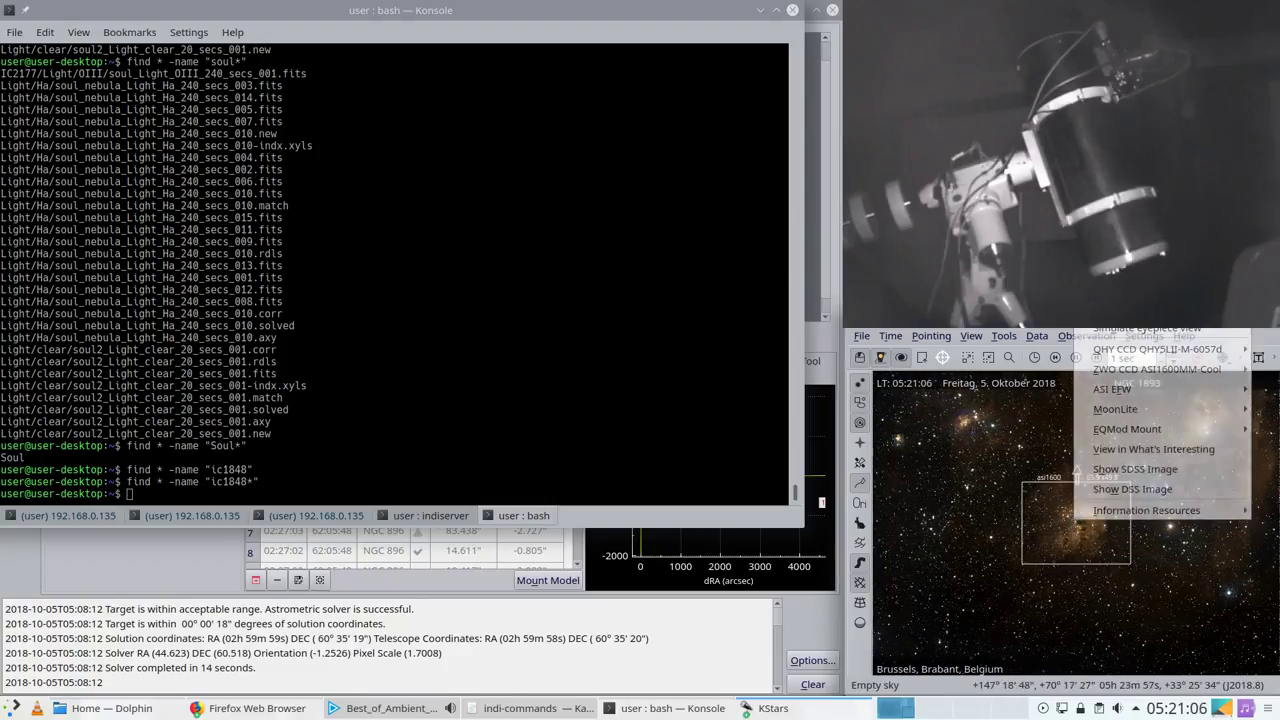
pyautogui.rightClick(1080, 522)
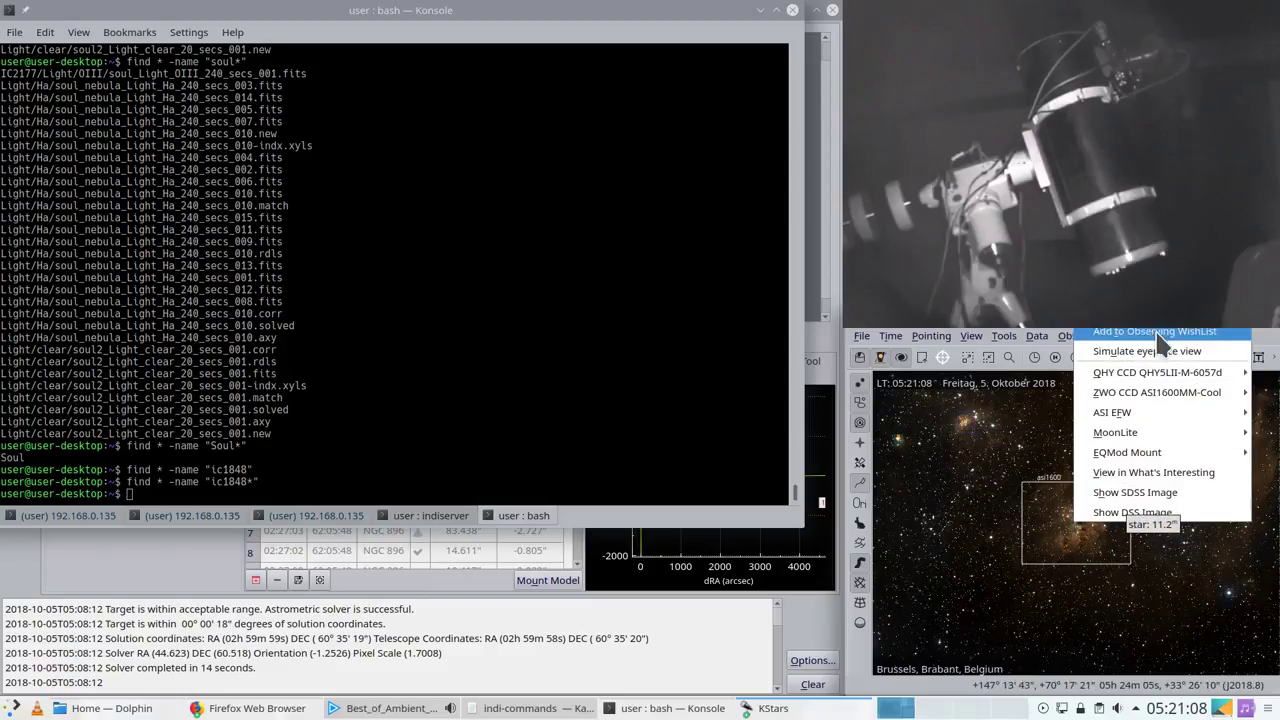
pyautogui.moveTo(1143, 452)
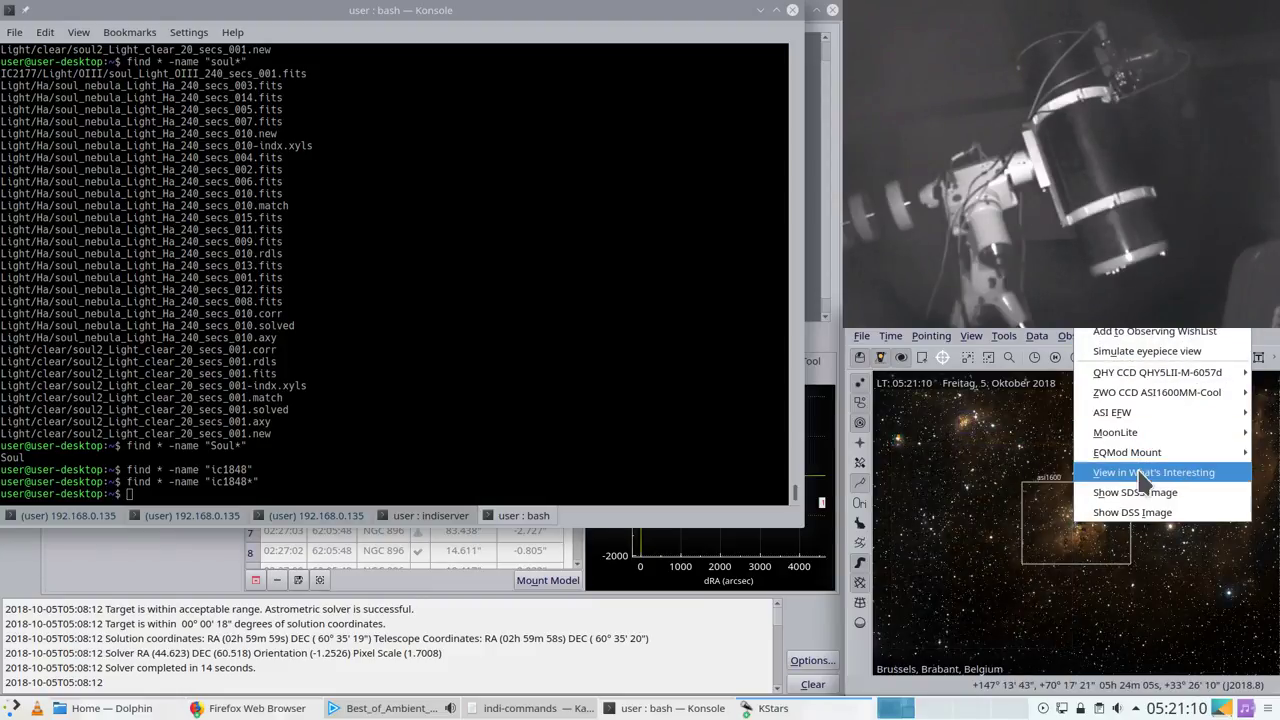
pyautogui.click(1010, 500)
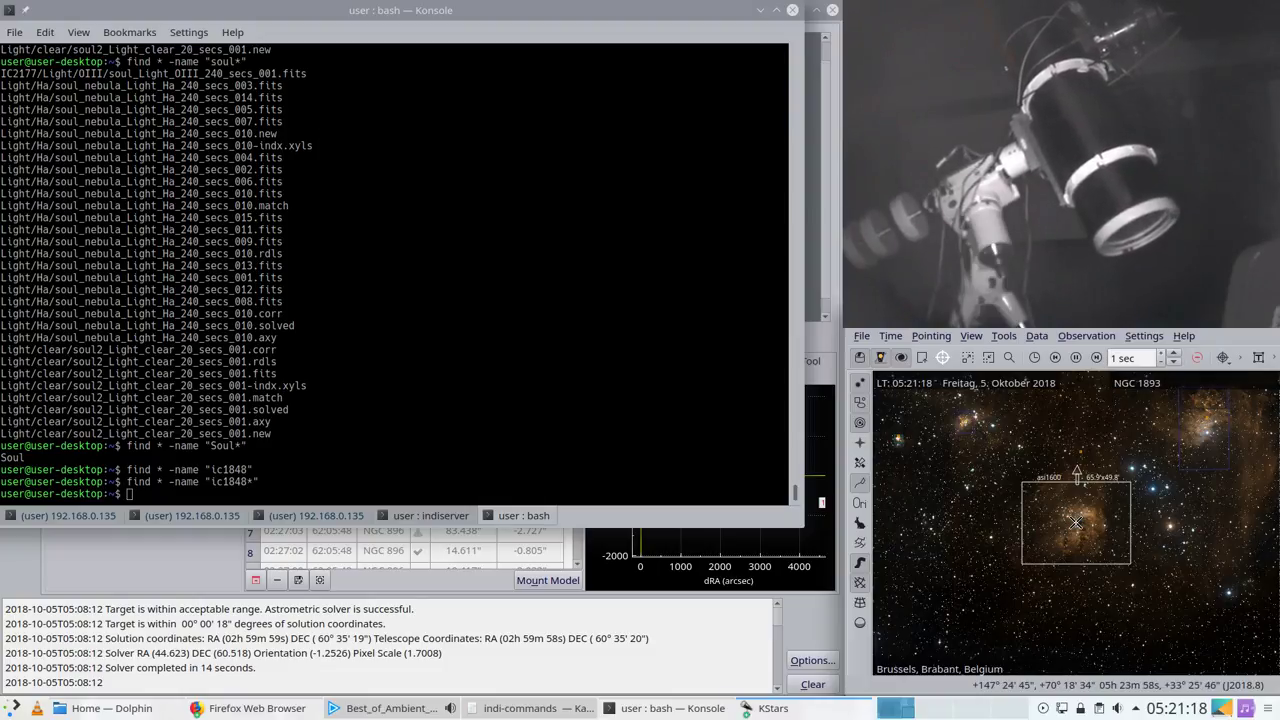
# Step: Examine how the nebula around NGC 1893 fits inside the asi1600 field-of-view frame in the sky map
pyautogui.scroll(3, 1073, 516)
pyautogui.scroll(2, 1073, 521)
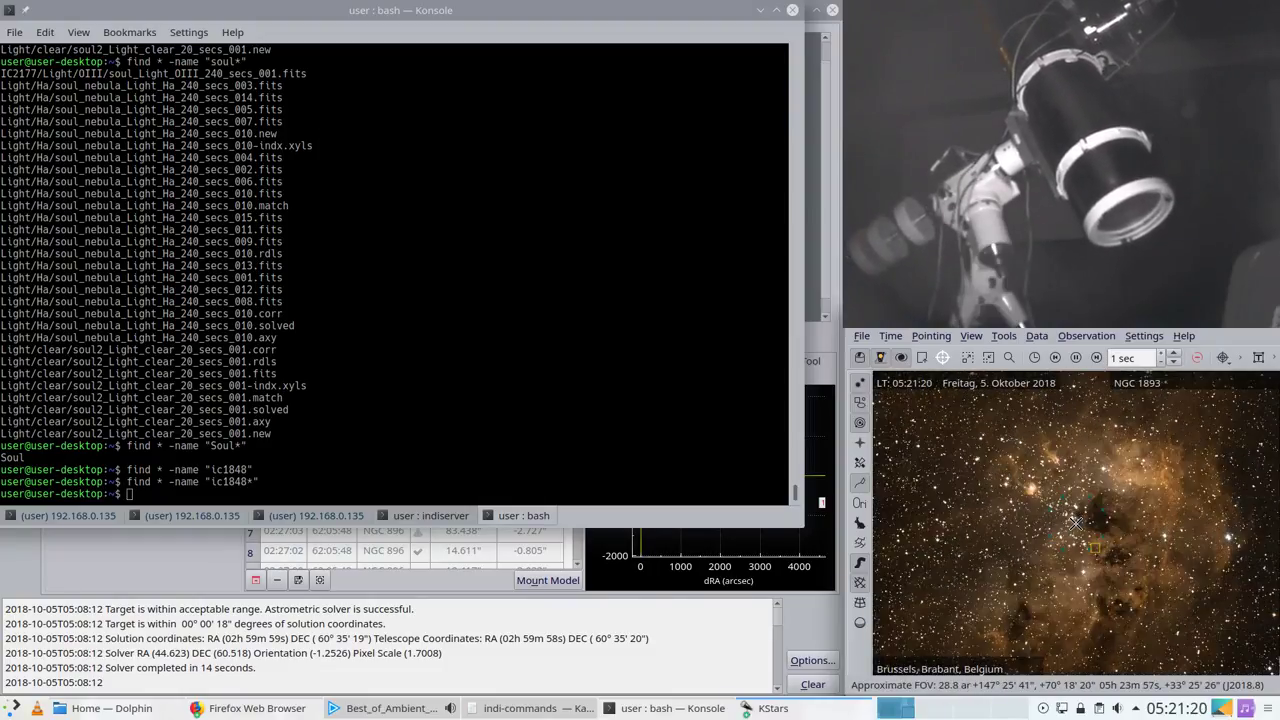
pyautogui.scroll(-1, 1075, 521)
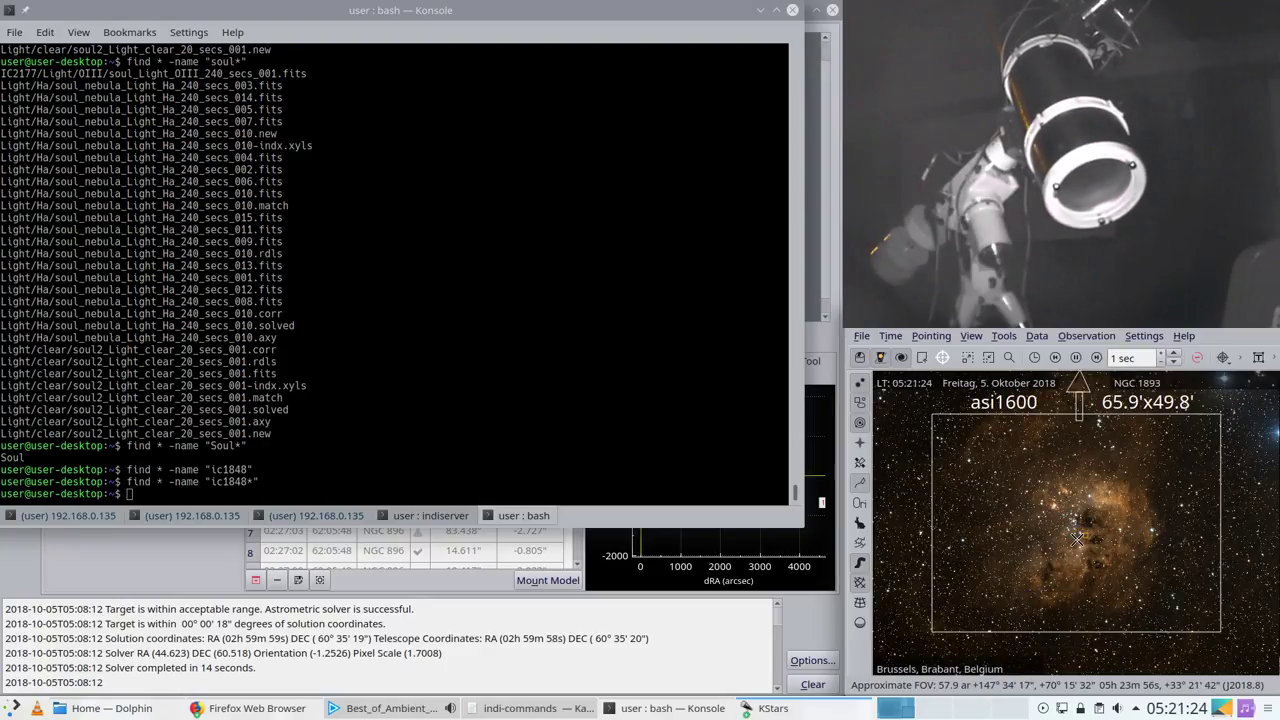
pyautogui.rightClick(1075, 537)
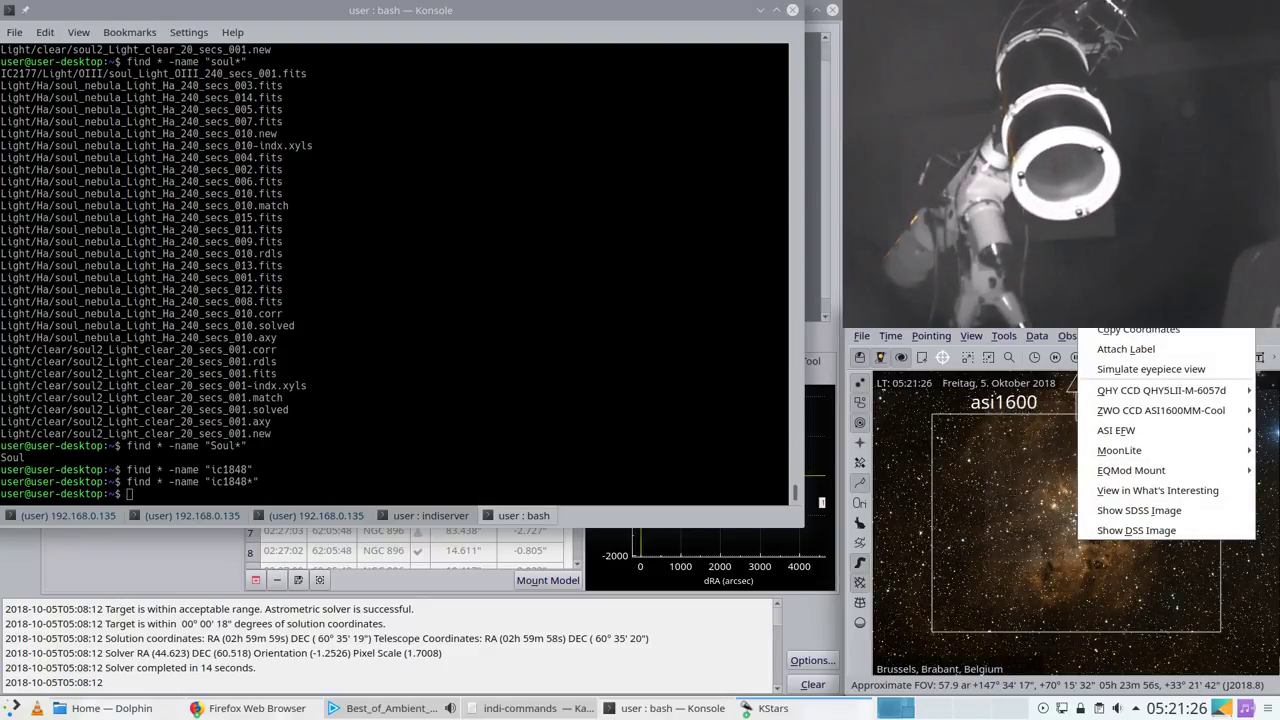
pyautogui.click(1135, 331)
pyautogui.rightClick(1200, 574)
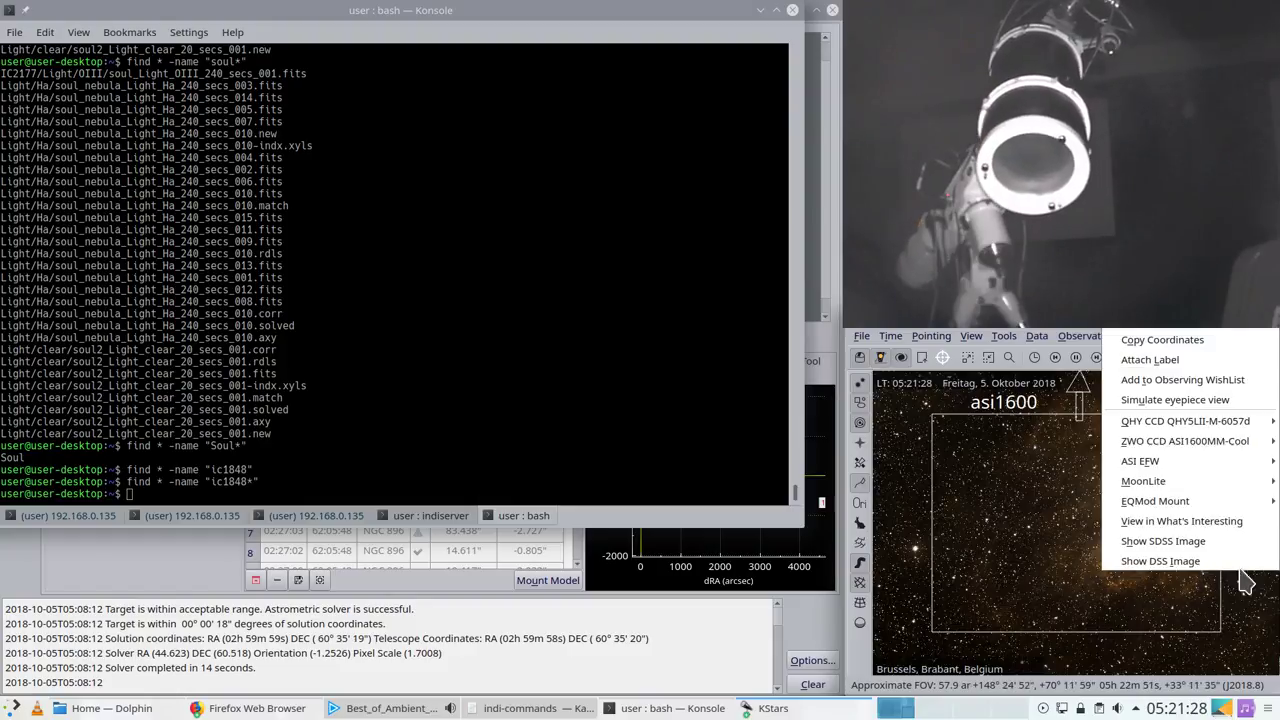
pyautogui.press('Escape')
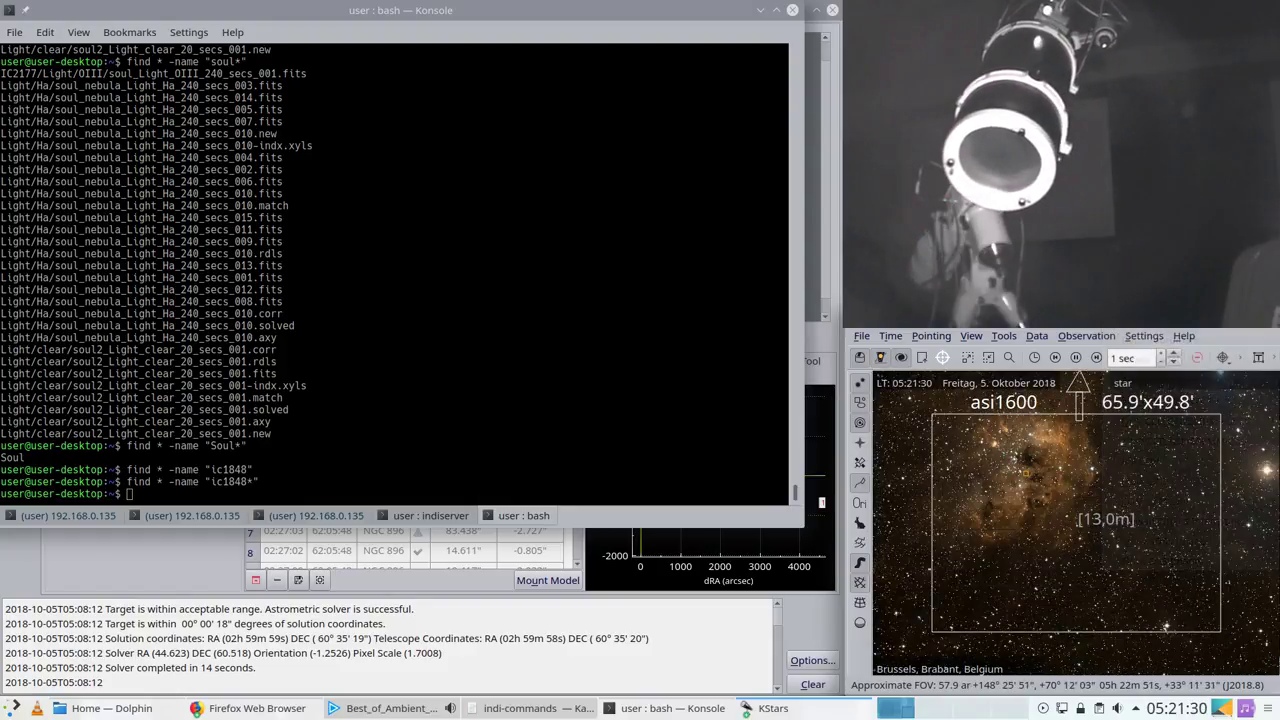
# Step: Open the INDI Control Panel, clear the EQMod mount's alignment point list and move the panel away from the sky map
pyautogui.click(779, 708)
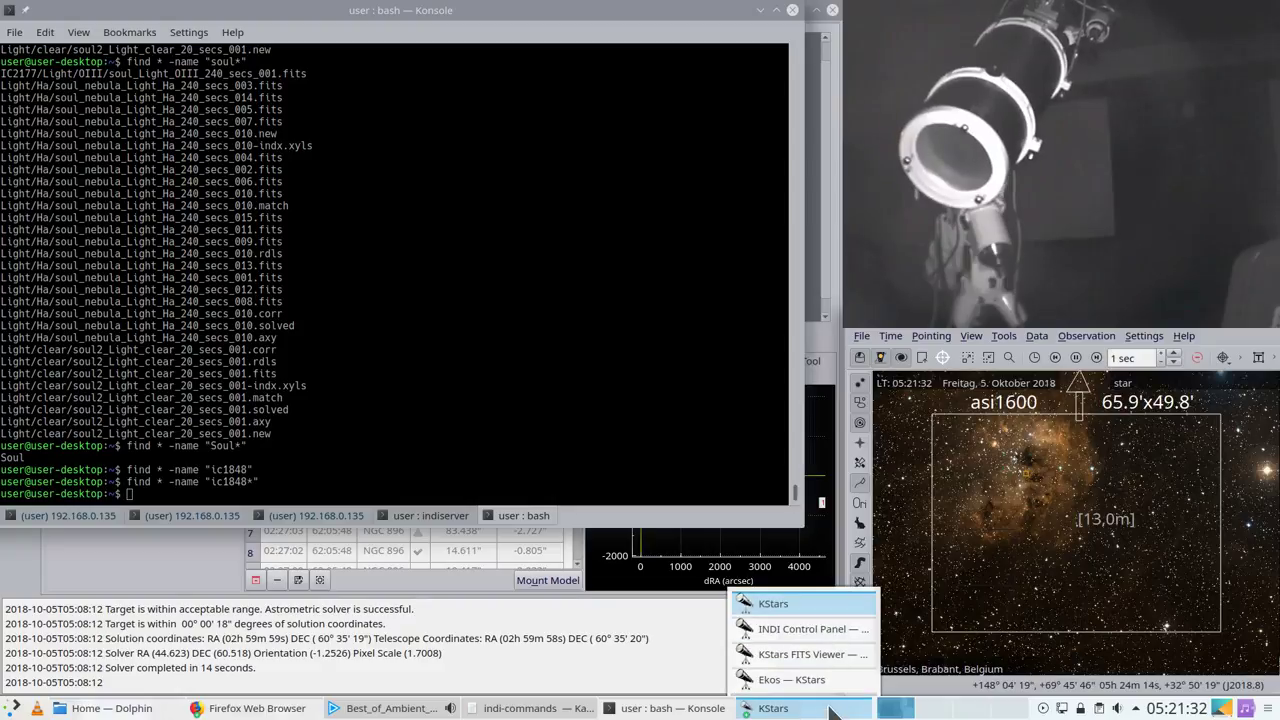
pyautogui.click(815, 626)
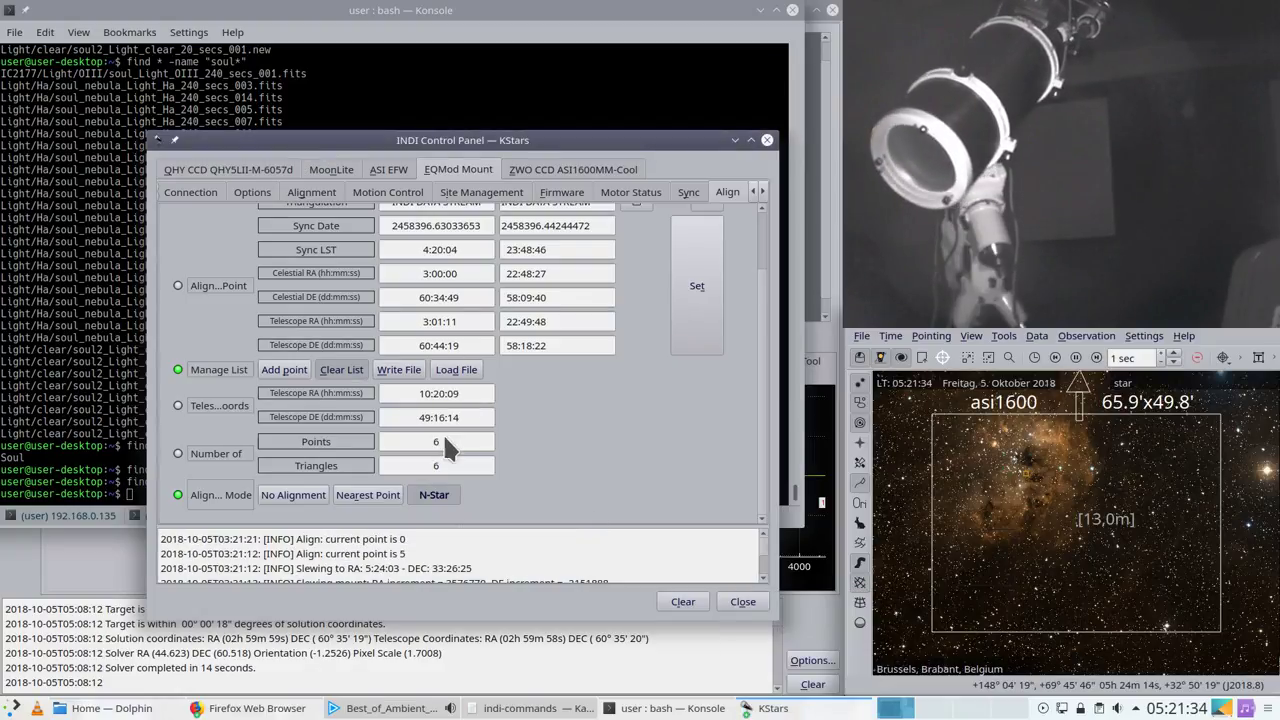
pyautogui.click(341, 372)
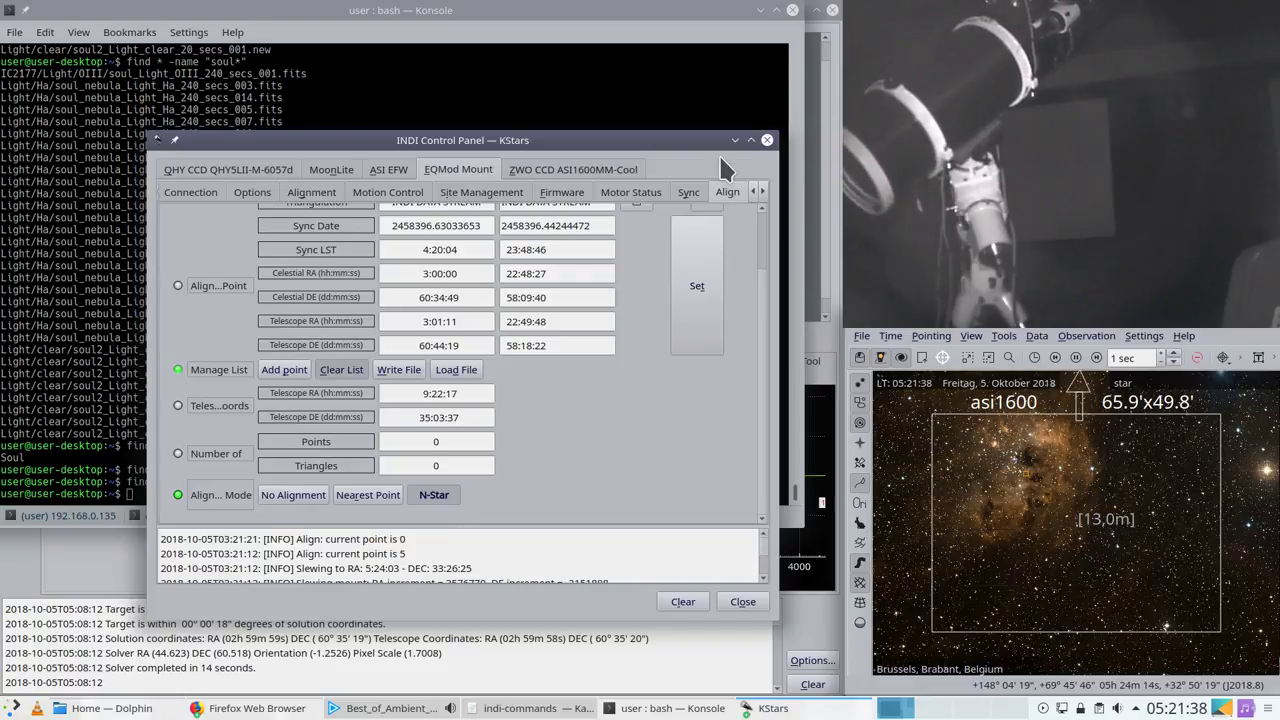
pyautogui.moveTo(654, 138); pyautogui.dragTo(571, 153)
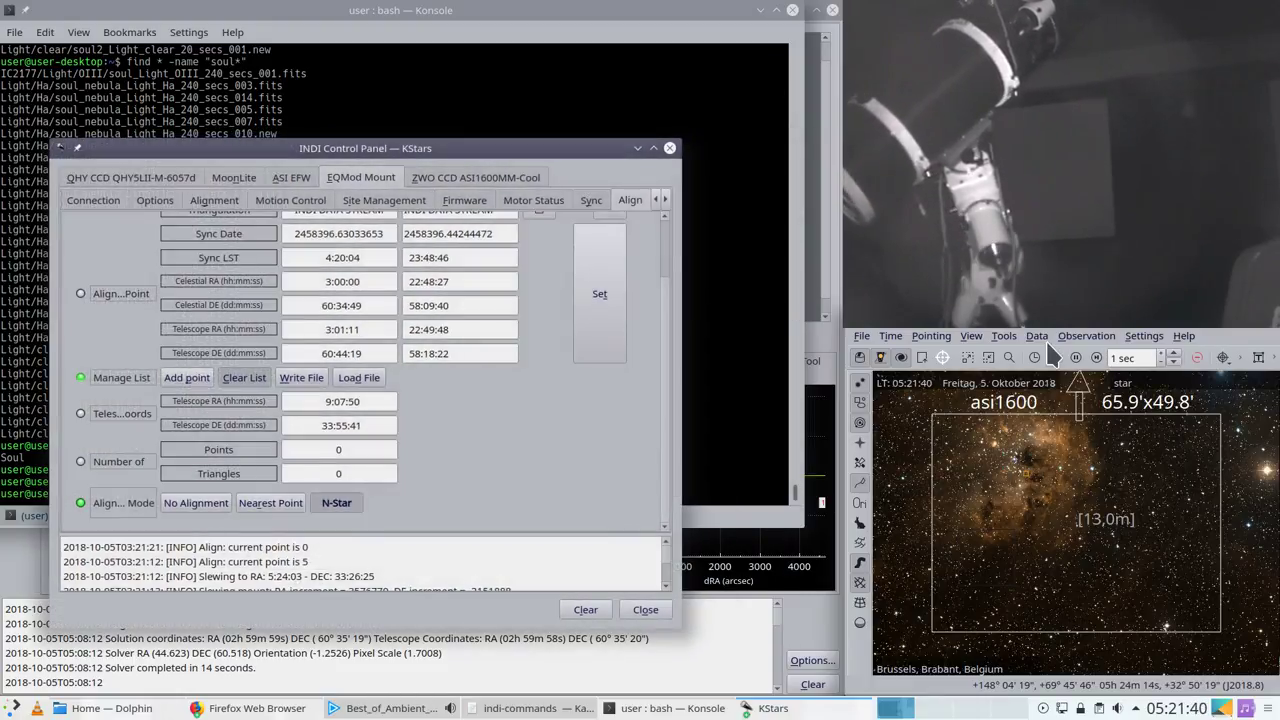
pyautogui.rightClick(1023, 478)
pyautogui.moveTo(1148, 388)
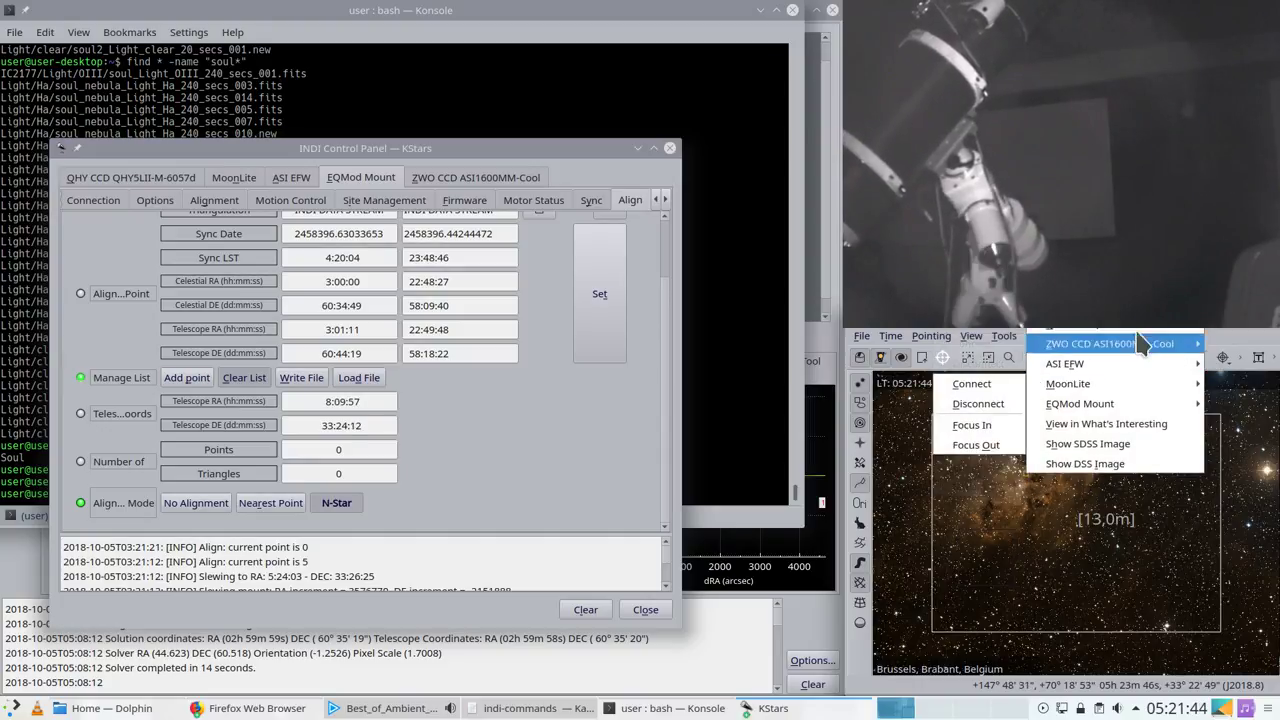
pyautogui.press('Escape')
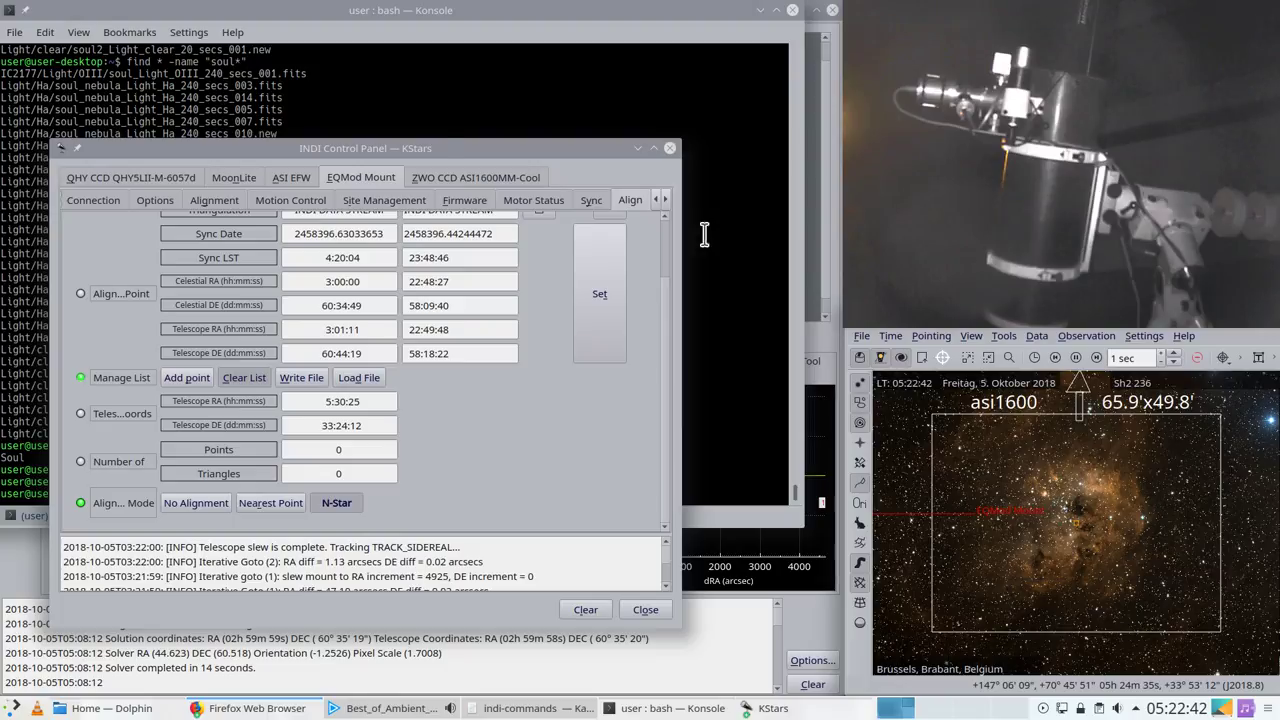
# Step: Minimise the INDI Control Panel and slew the EQMod mount to the centre of nebula Sh2 236 in the sky map
pyautogui.click(638, 148)
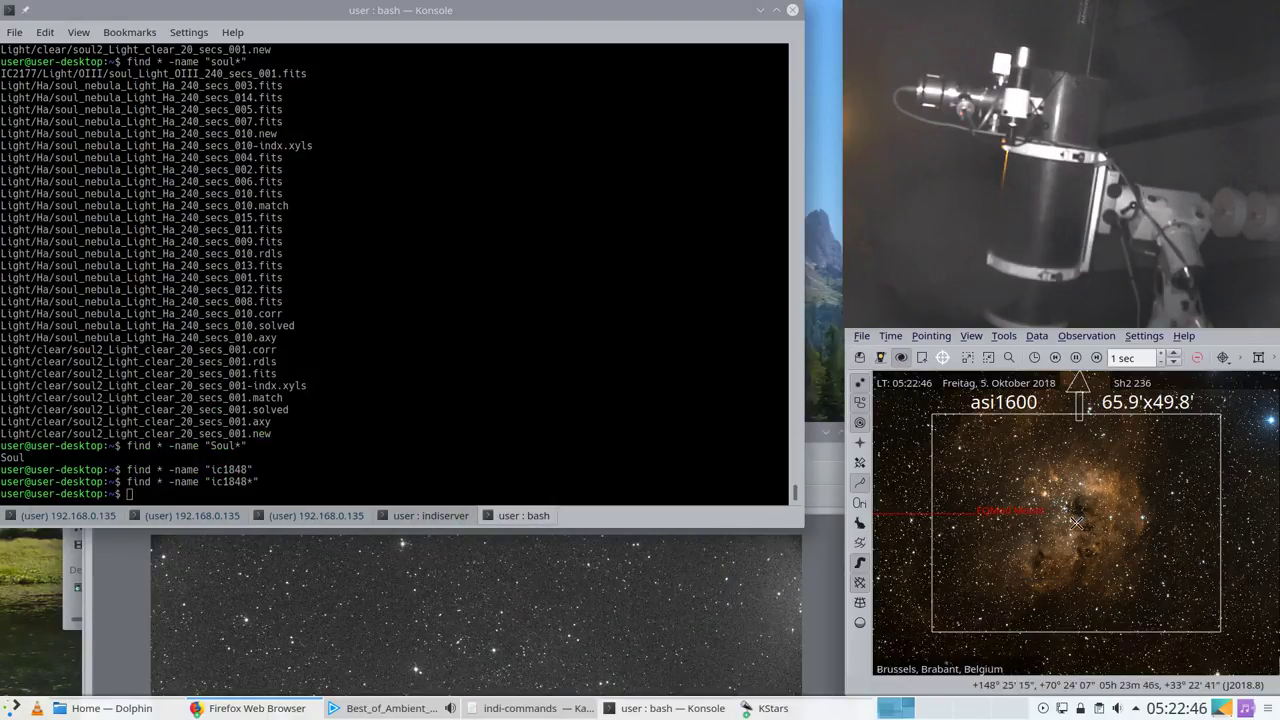
pyautogui.rightClick(1075, 515)
pyautogui.moveTo(1150, 462)
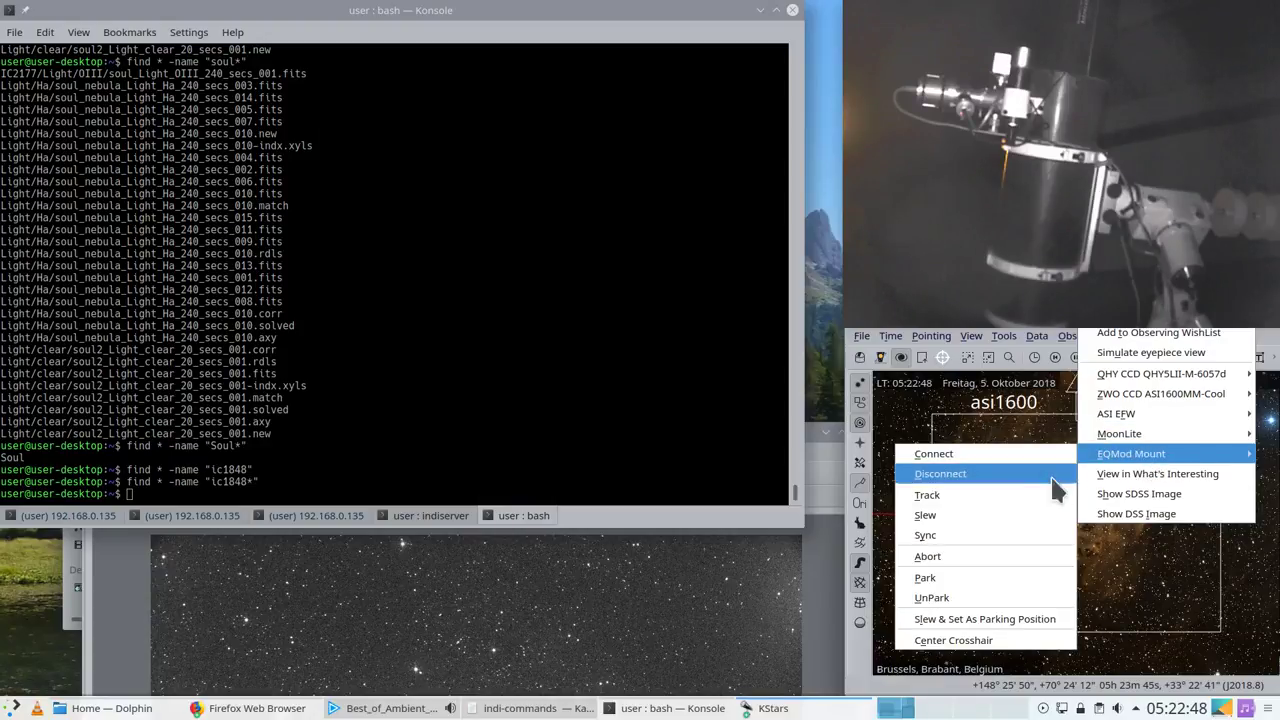
pyautogui.click(1020, 514)
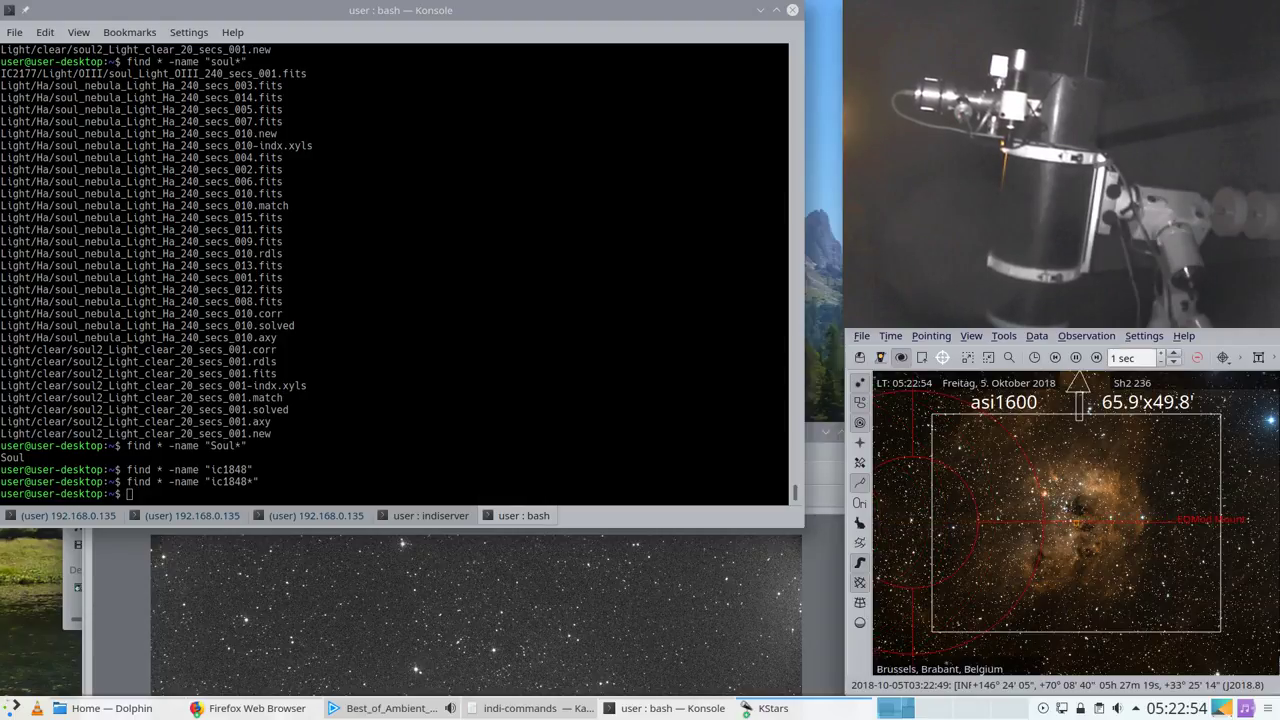
# Step: Switch to the Ekos Focus module and start auto focus with the MoonLite focuser
pyautogui.click(770, 708)
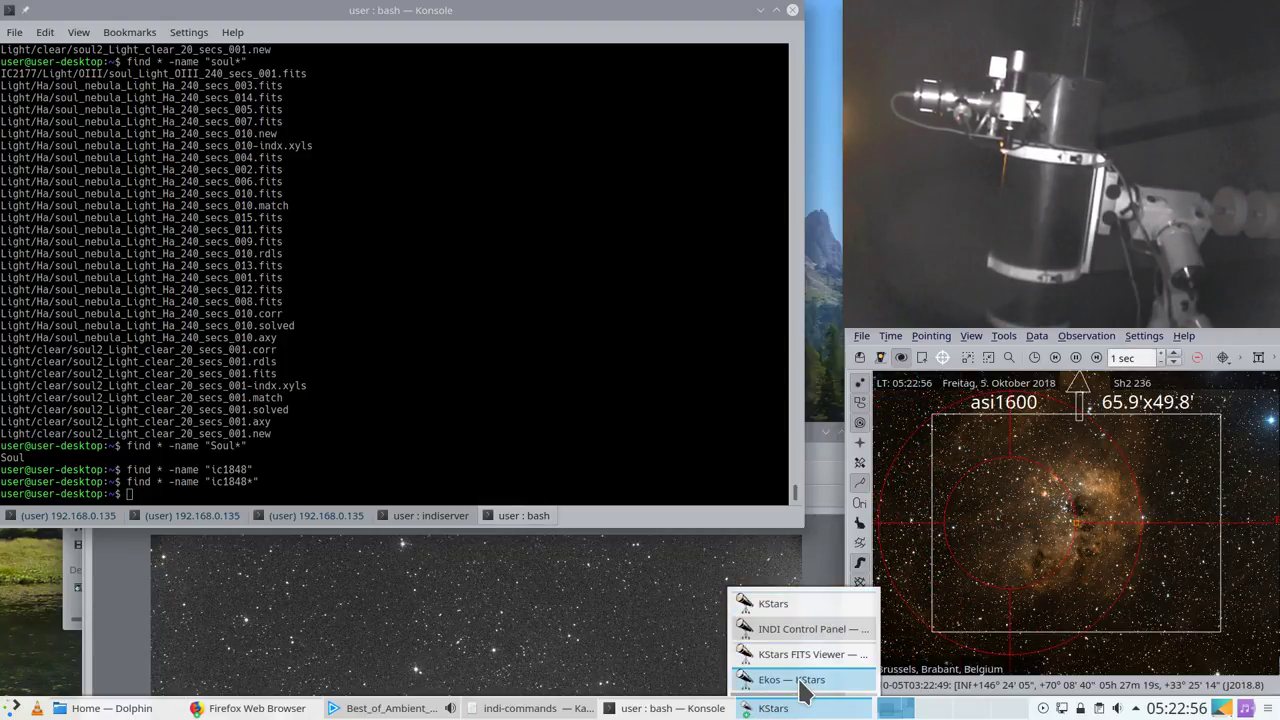
pyautogui.click(800, 679)
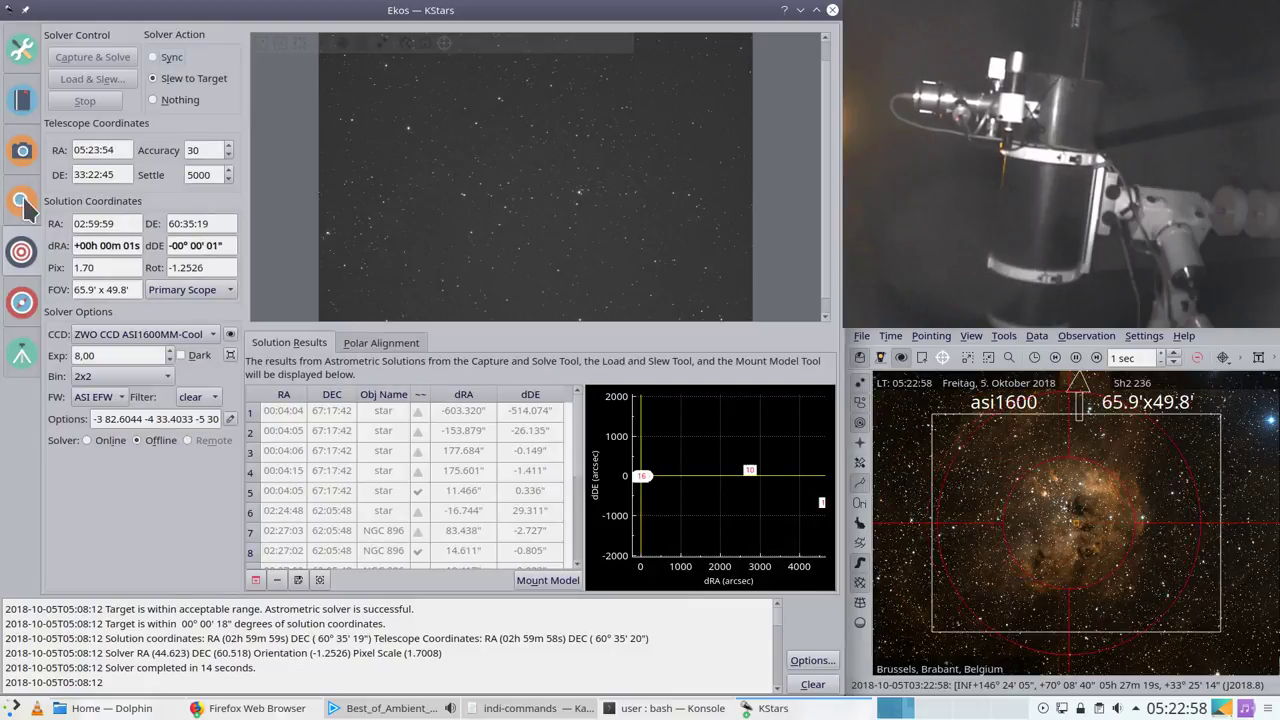
pyautogui.click(23, 202)
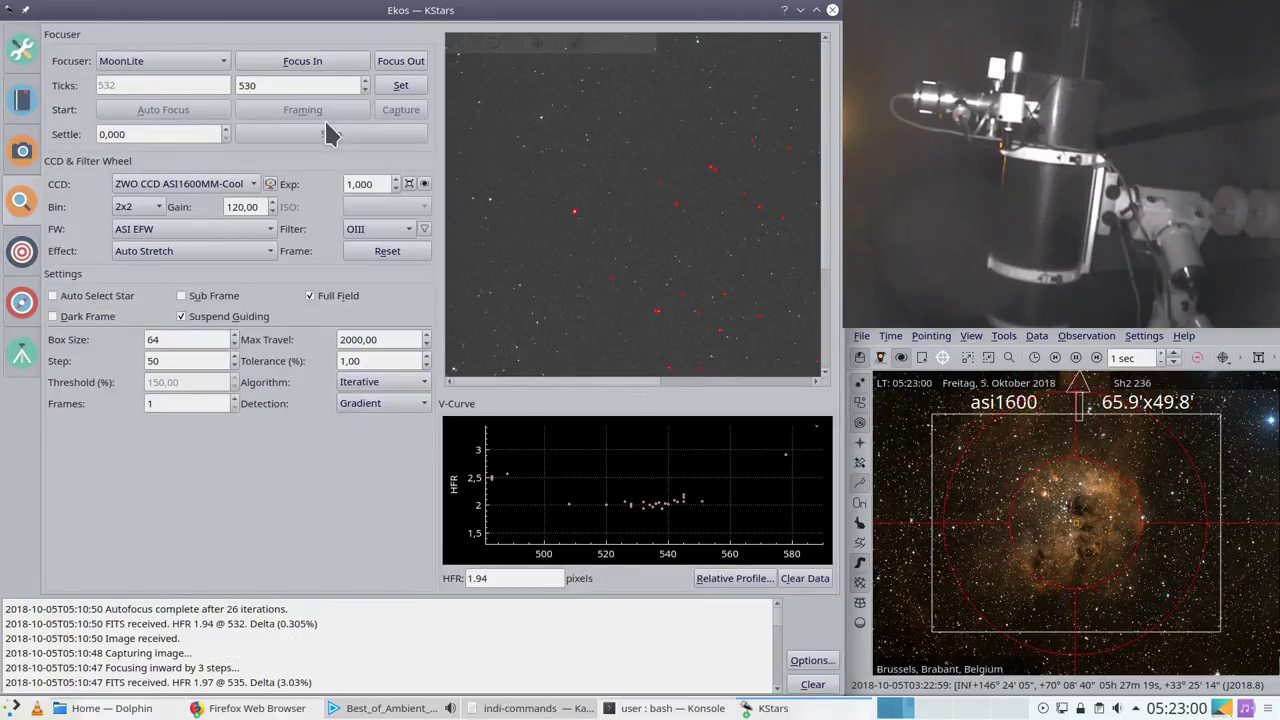
pyautogui.click(190, 109)
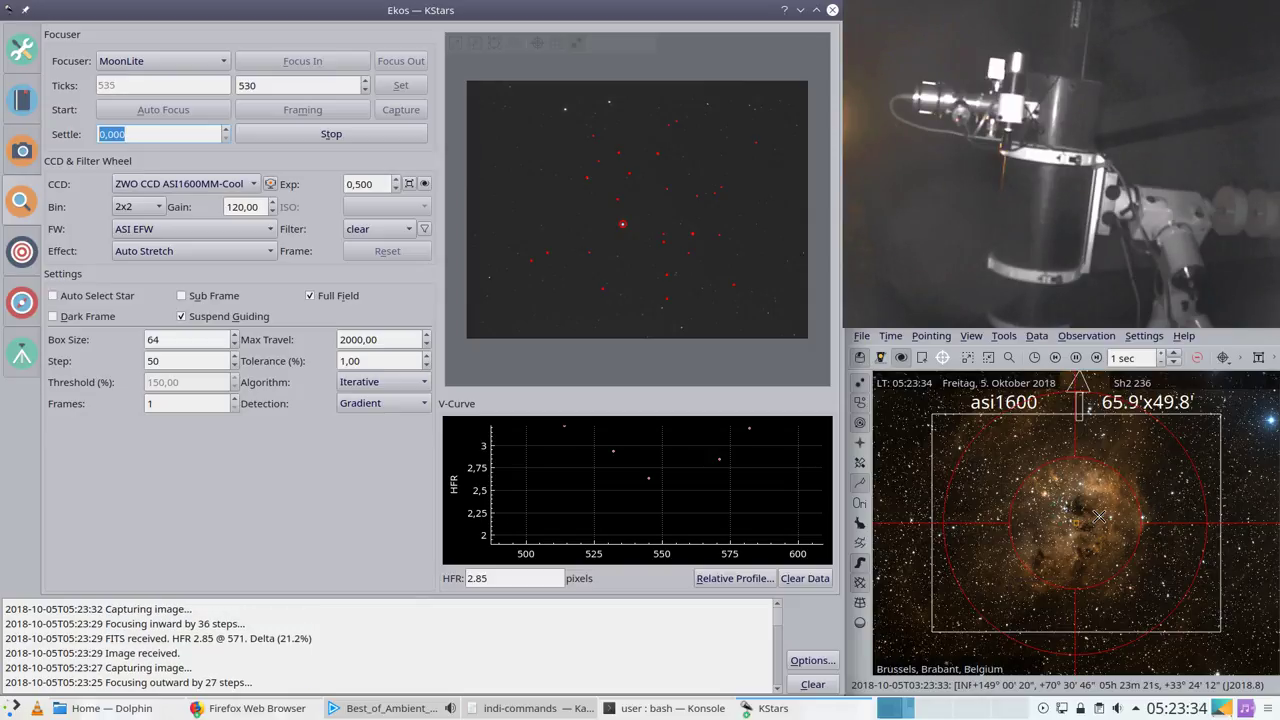
# Step: Check the stars across the autofocus image, enter 550 as the desired focuser position and start continuous framing
pyautogui.scroll(-3, 1099, 516)
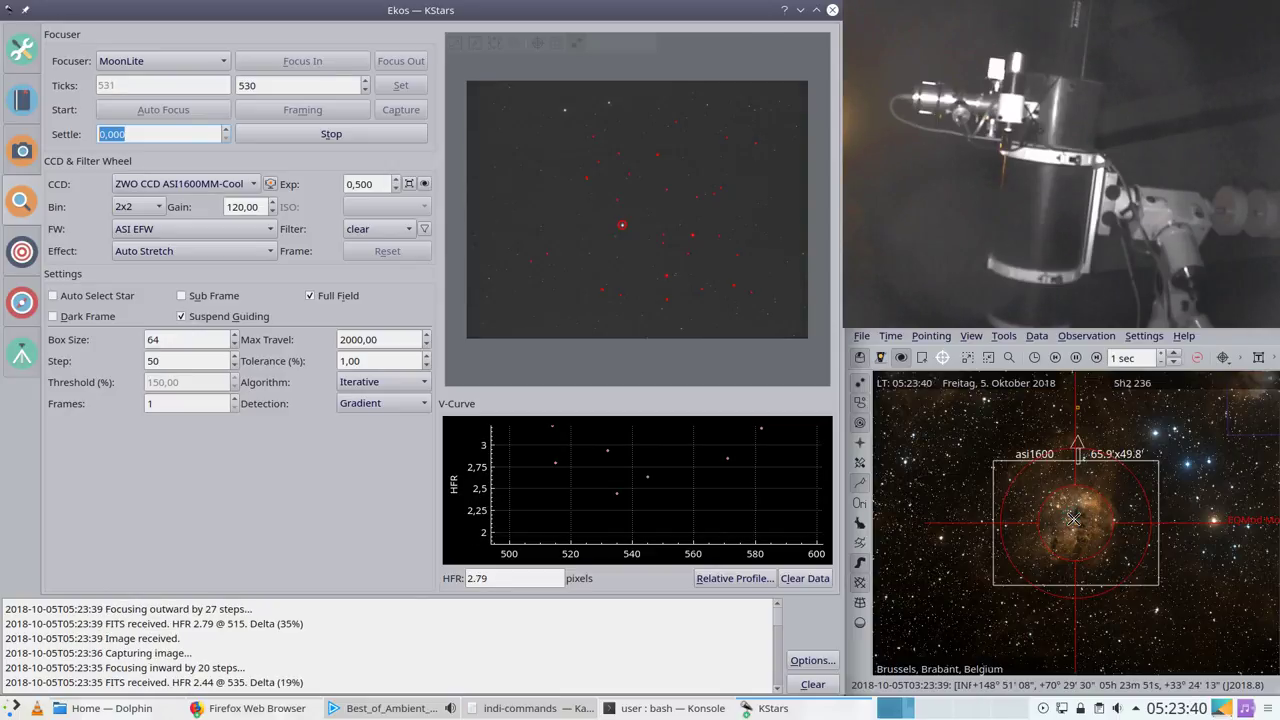
pyautogui.scroll(3, 703, 238)
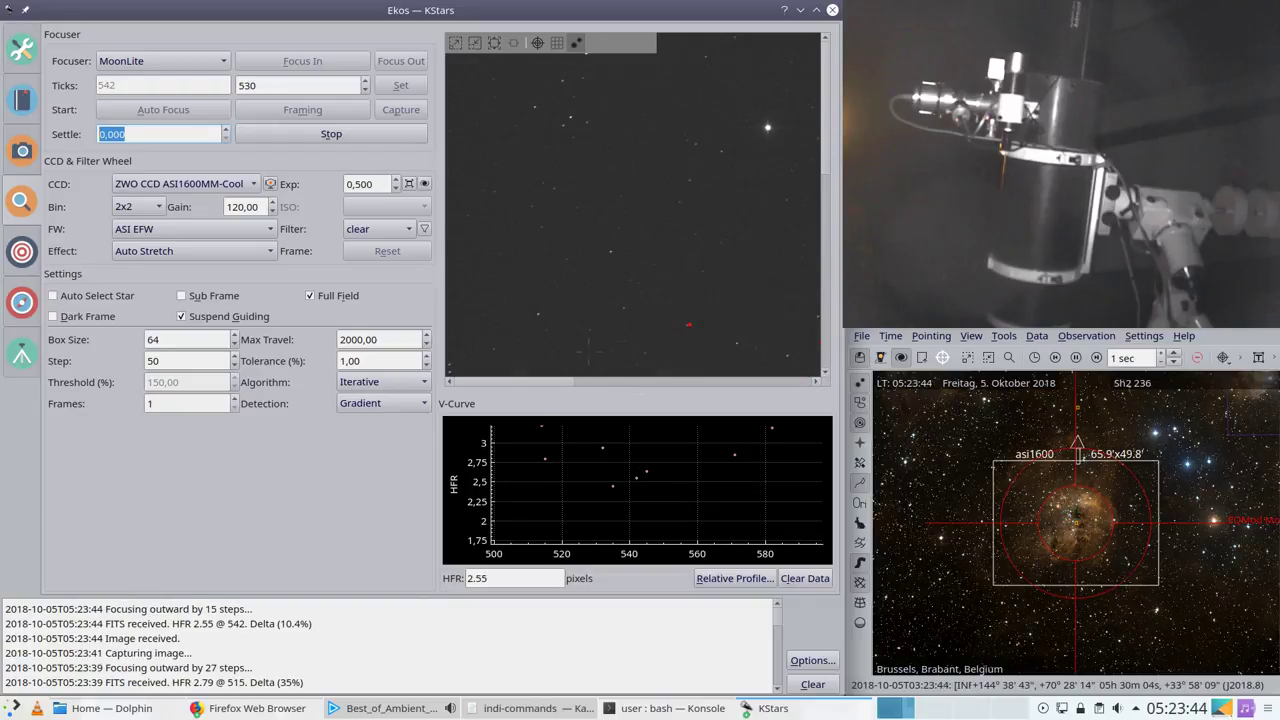
pyautogui.moveTo(570, 382); pyautogui.dragTo(789, 400)
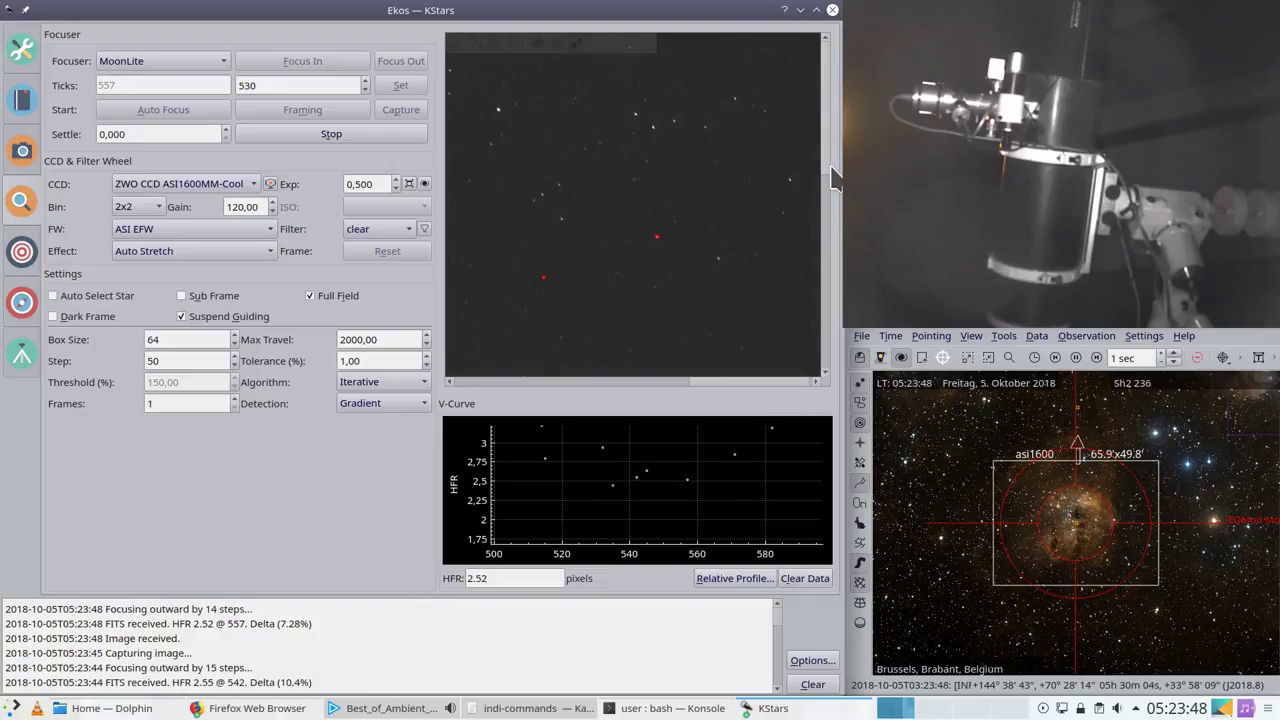
pyautogui.moveTo(826, 165); pyautogui.dragTo(825, 378)
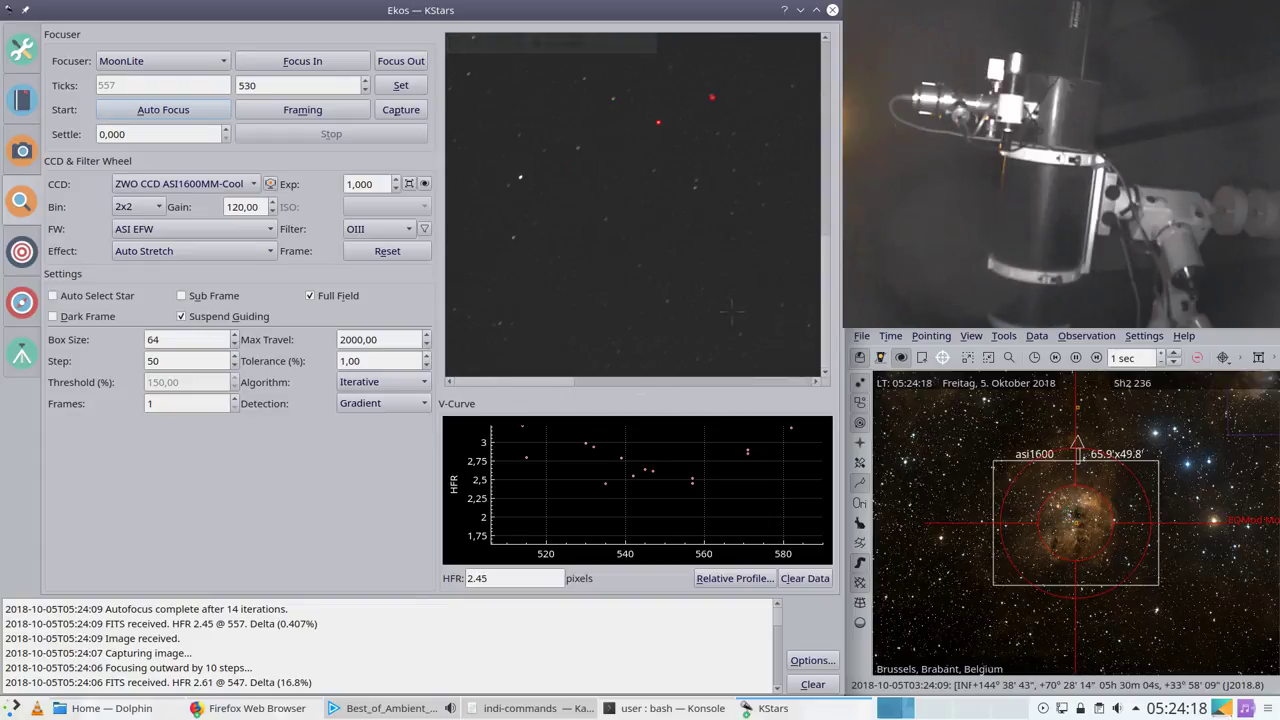
pyautogui.moveTo(828, 268); pyautogui.dragTo(828, 86)
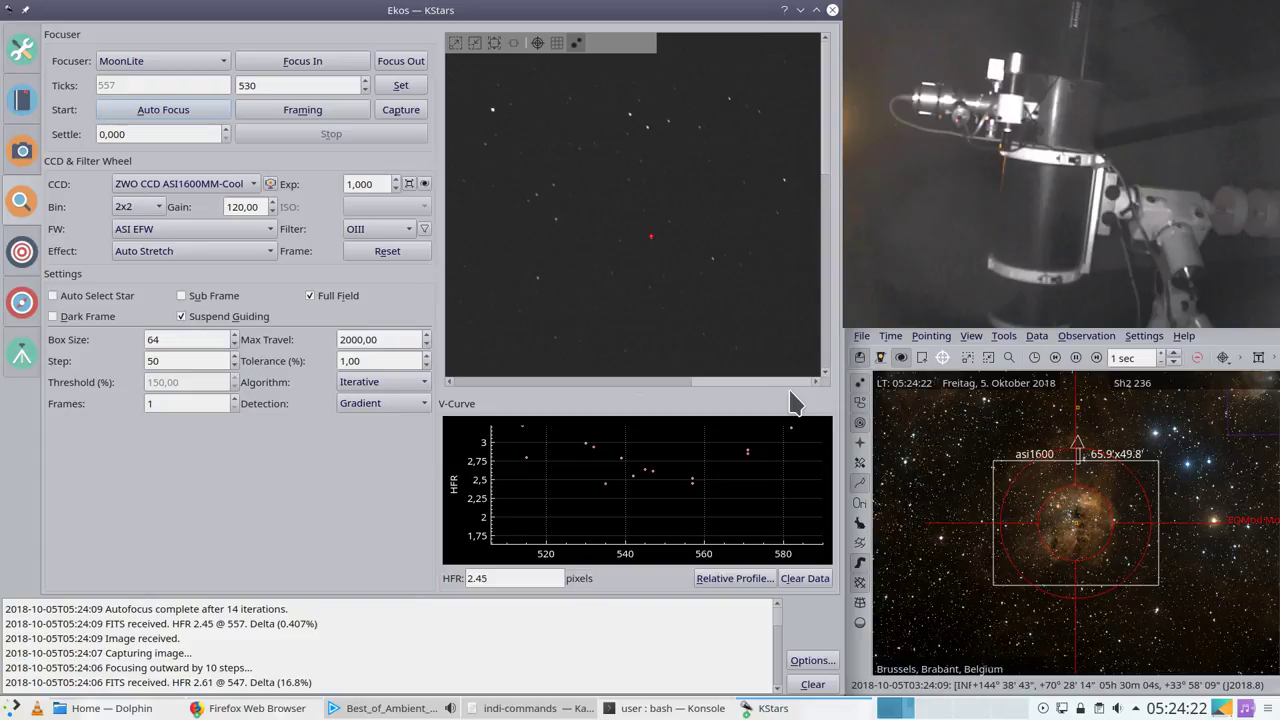
pyautogui.click(319, 82)
pyautogui.press('BackSpace')
pyautogui.press('BackSpace')
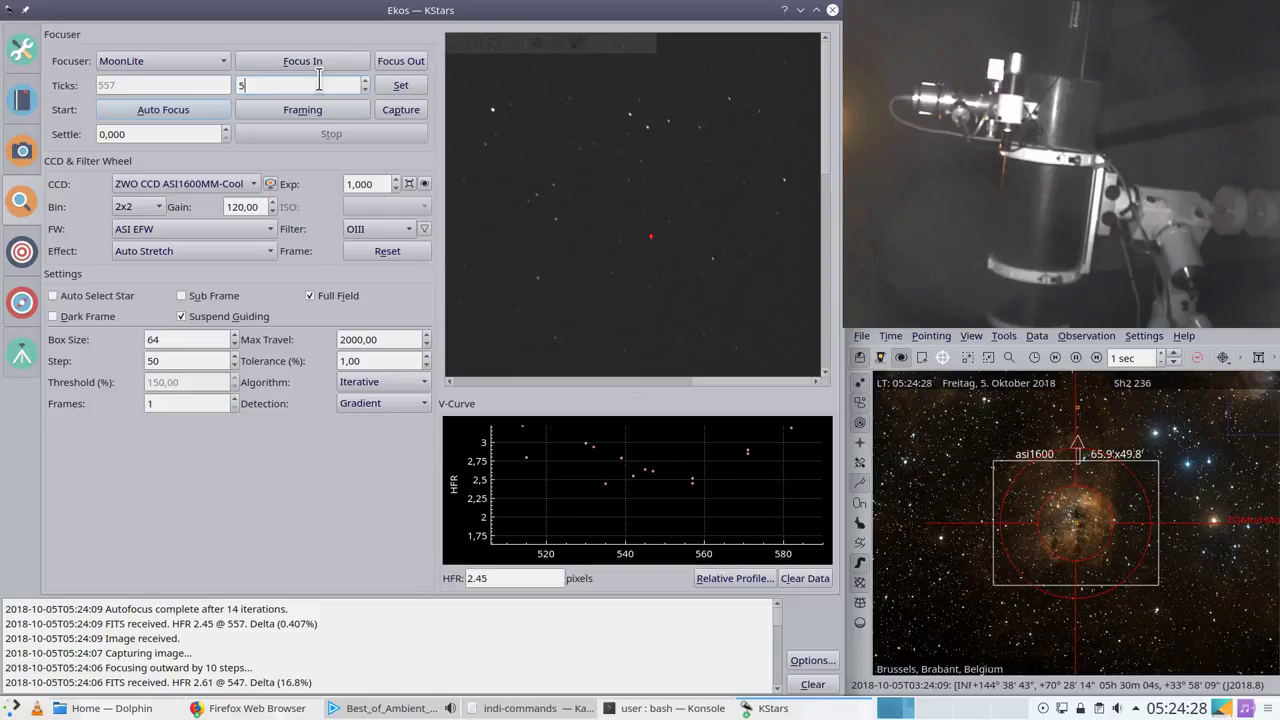
pyautogui.write('50')
pyautogui.click(322, 112)
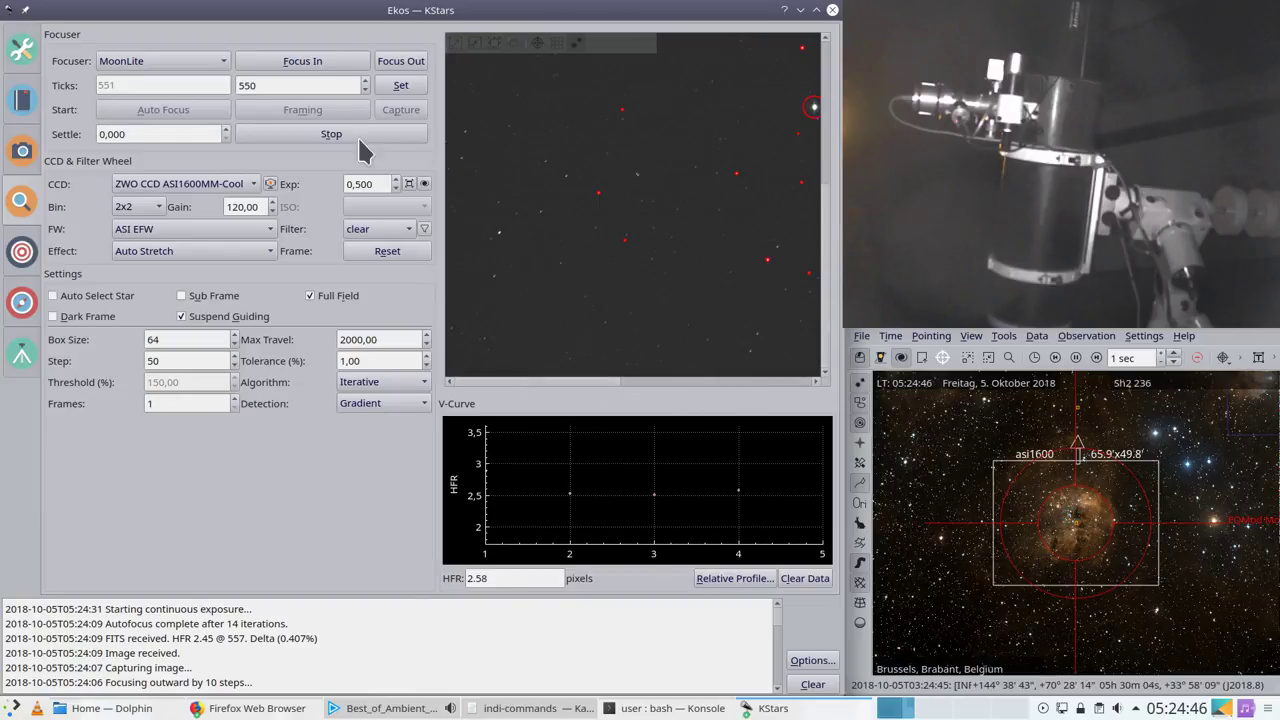
# Step: Move the MoonLite focuser to absolute position 540 and check the stars in the live framing image
pyautogui.click(309, 85)
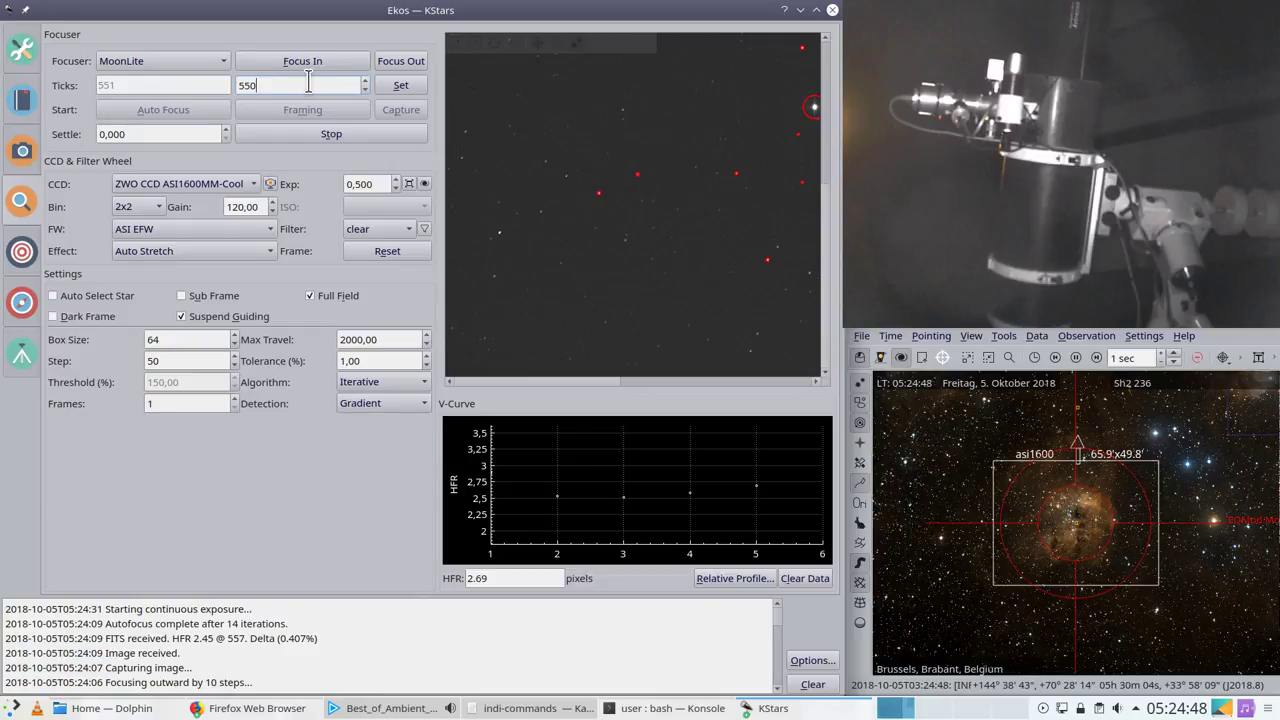
pyautogui.press('BackSpace')
pyautogui.press('BackSpace')
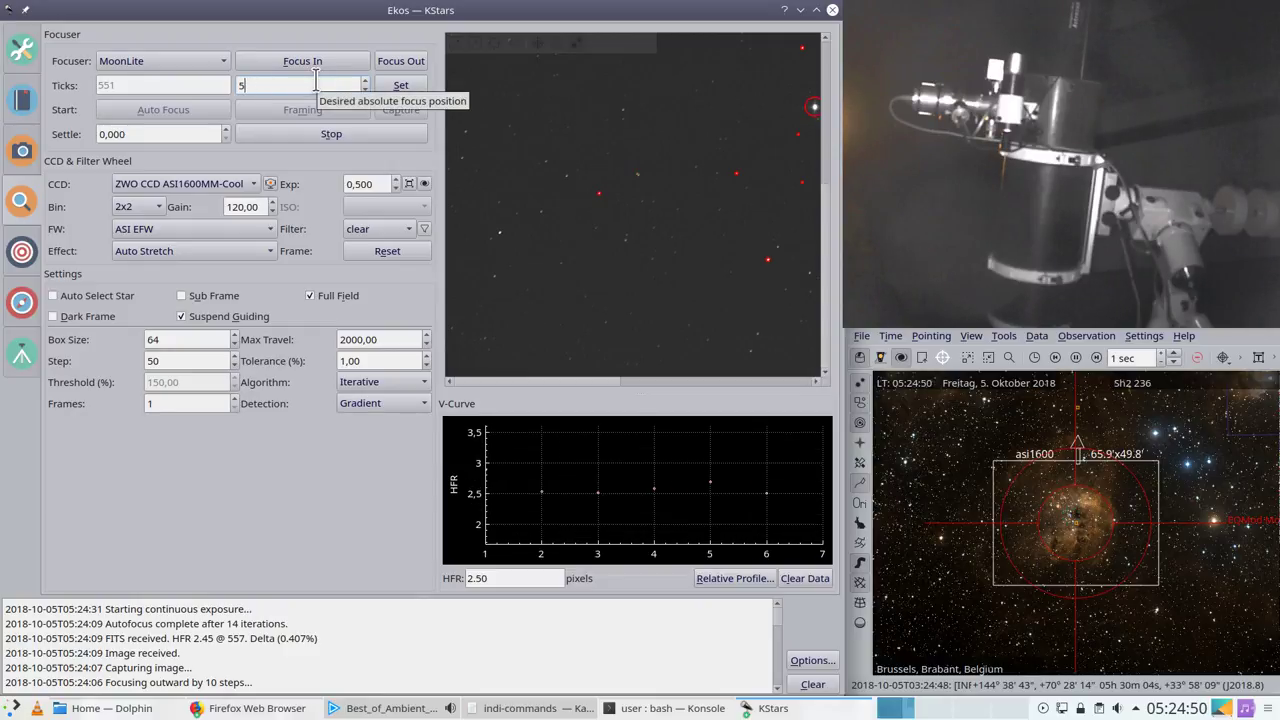
pyautogui.write('40')
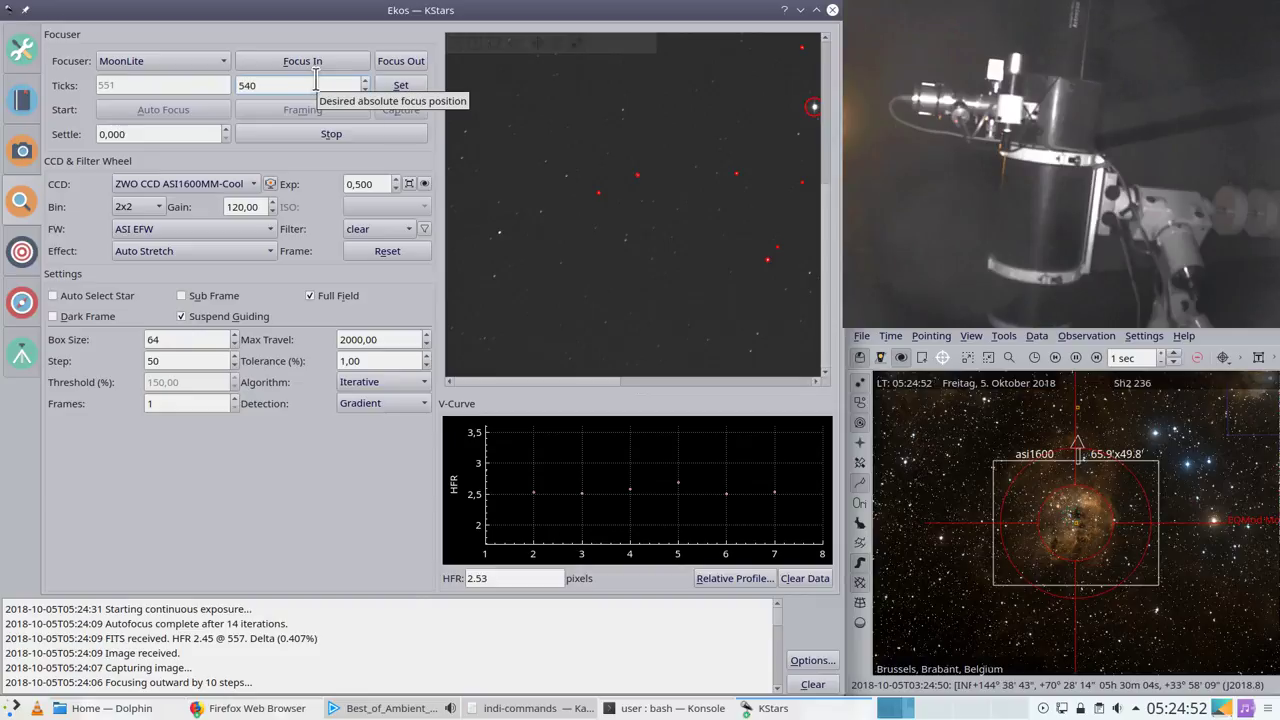
pyautogui.click(403, 88)
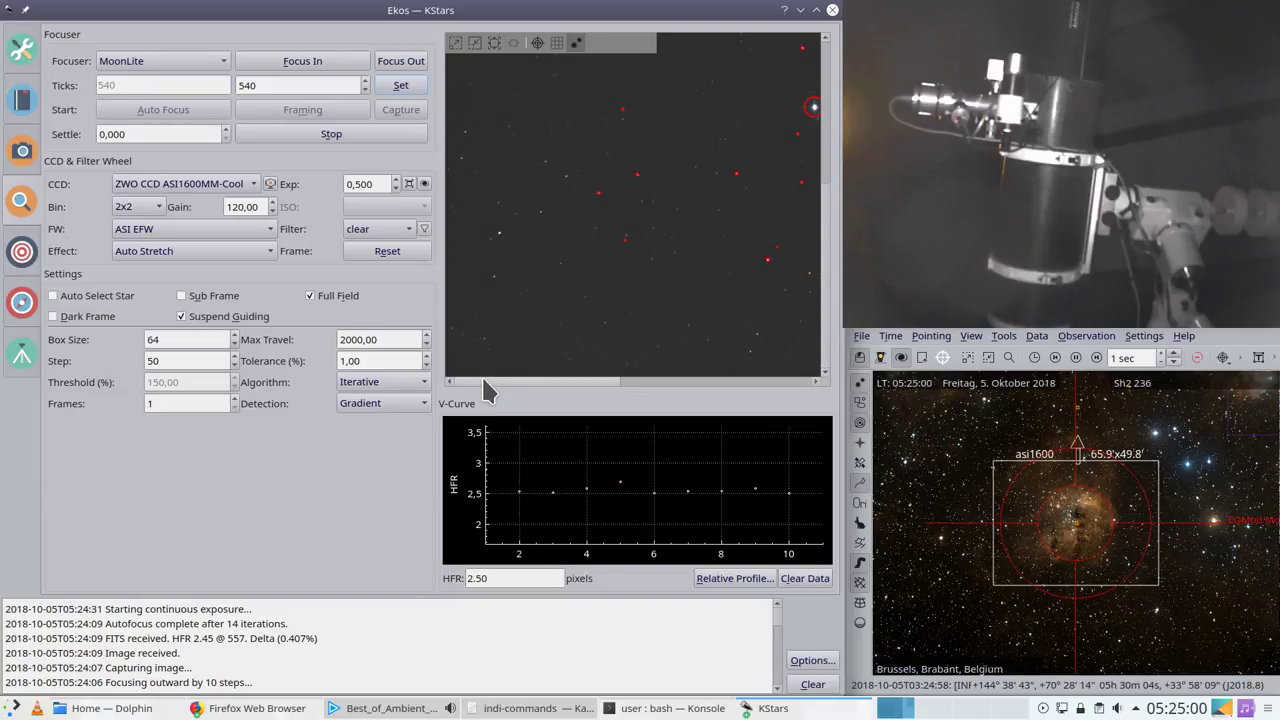
pyautogui.moveTo(484, 380); pyautogui.dragTo(773, 380)
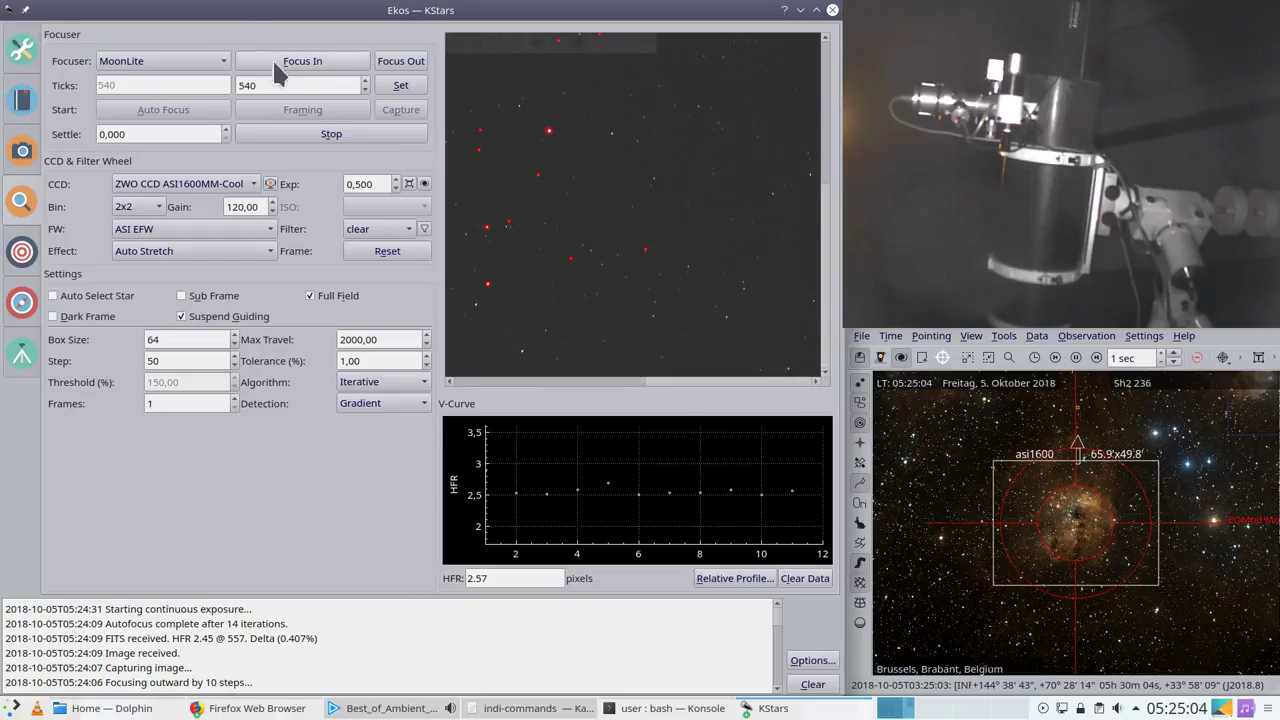
# Step: Move the MoonLite focuser to absolute position 550 and inspect star shapes across the live framing image
pyautogui.click(328, 88)
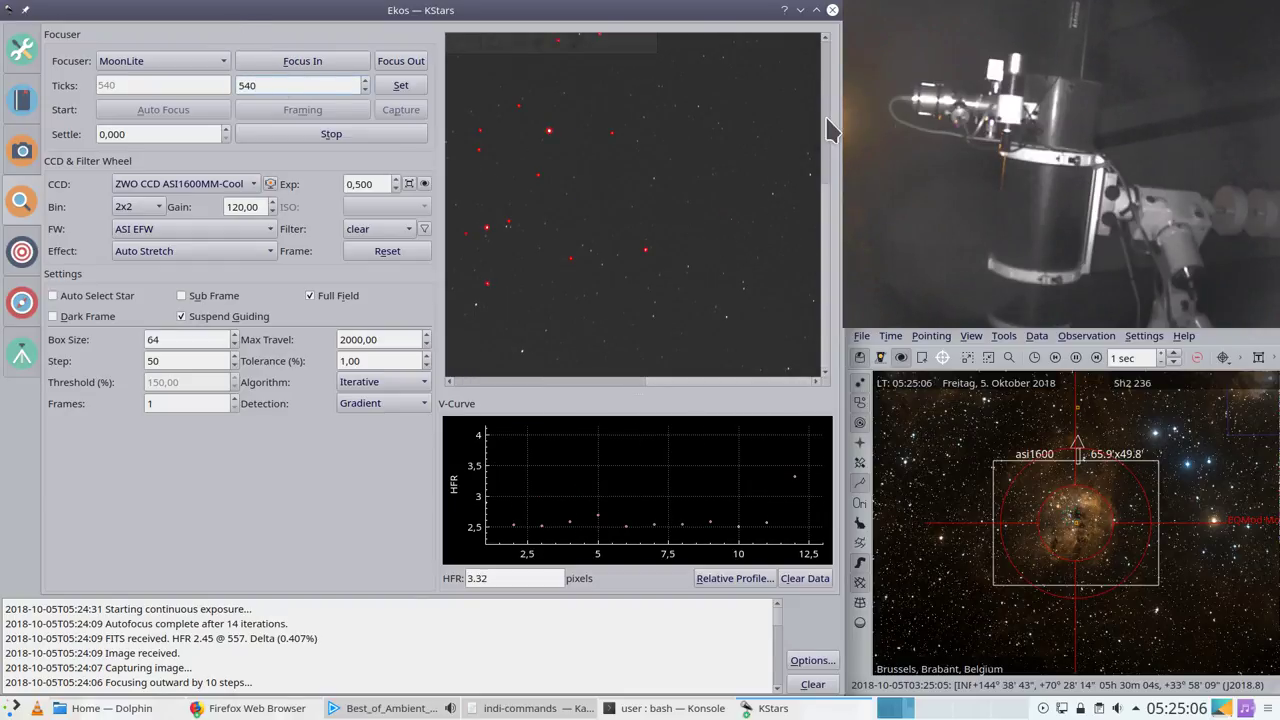
pyautogui.press('BackSpace')
pyautogui.press('BackSpace')
pyautogui.write('50')
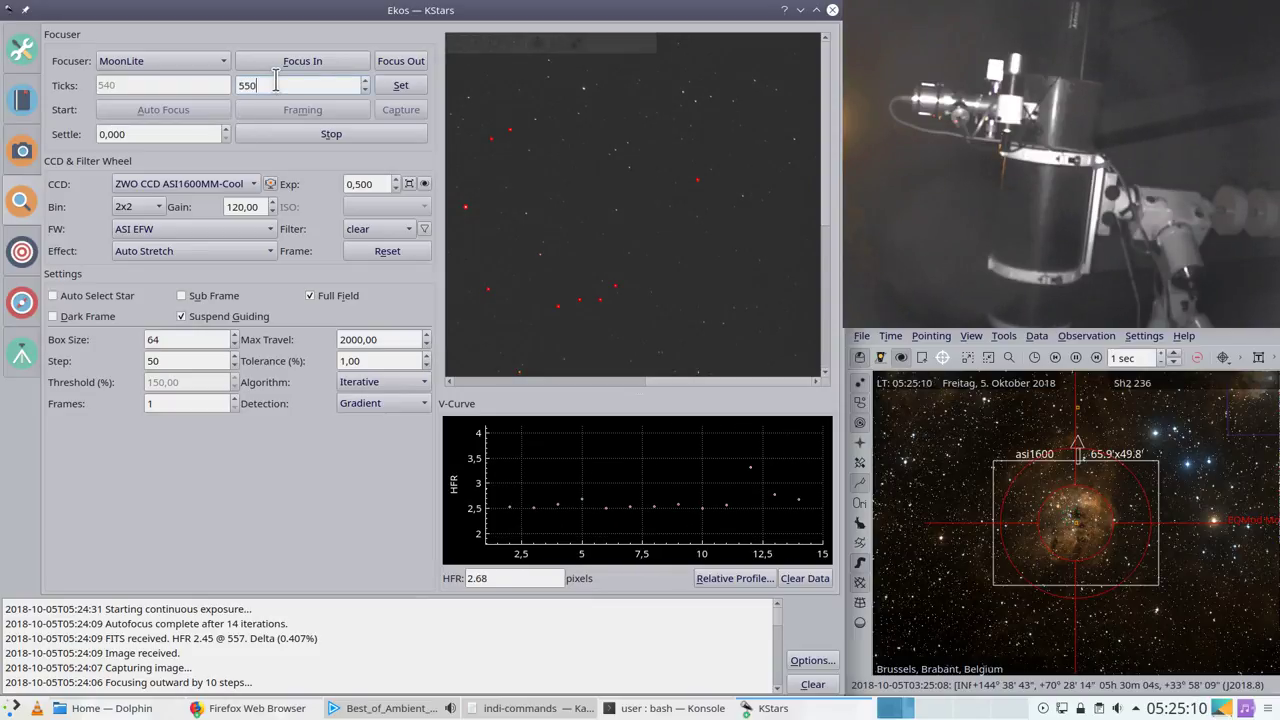
pyautogui.click(402, 86)
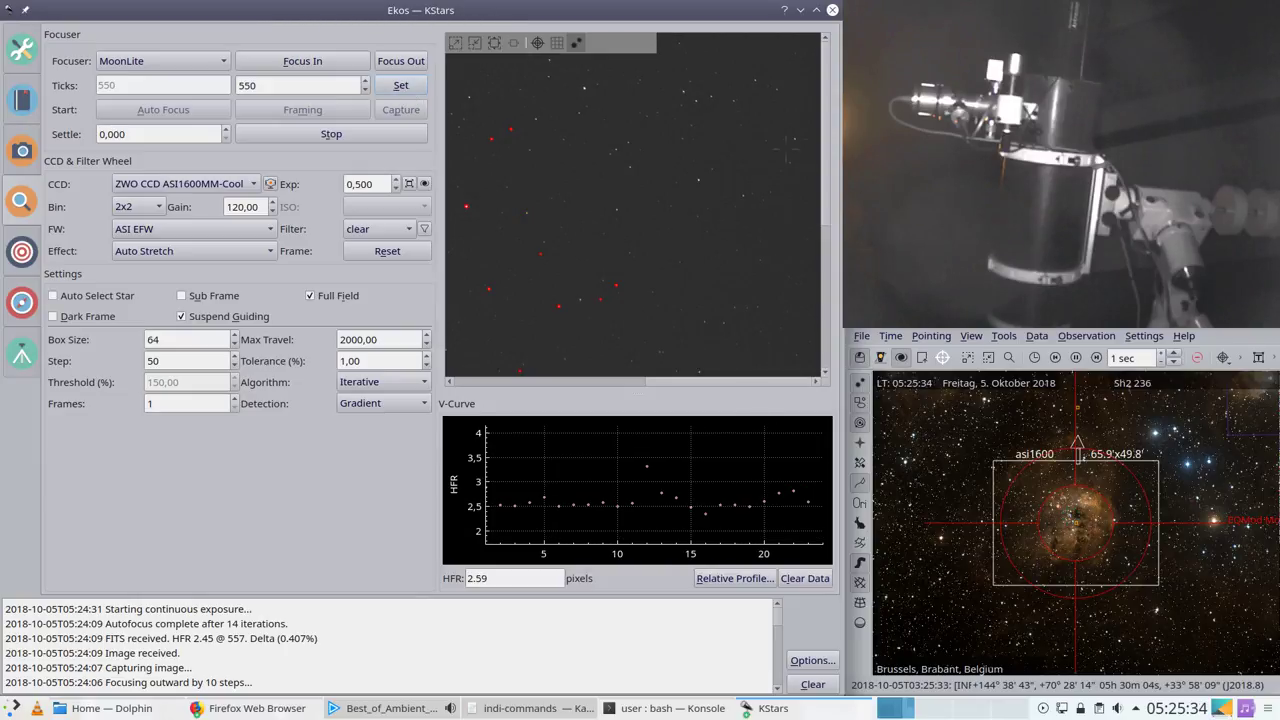
pyautogui.scroll(3, 790, 122)
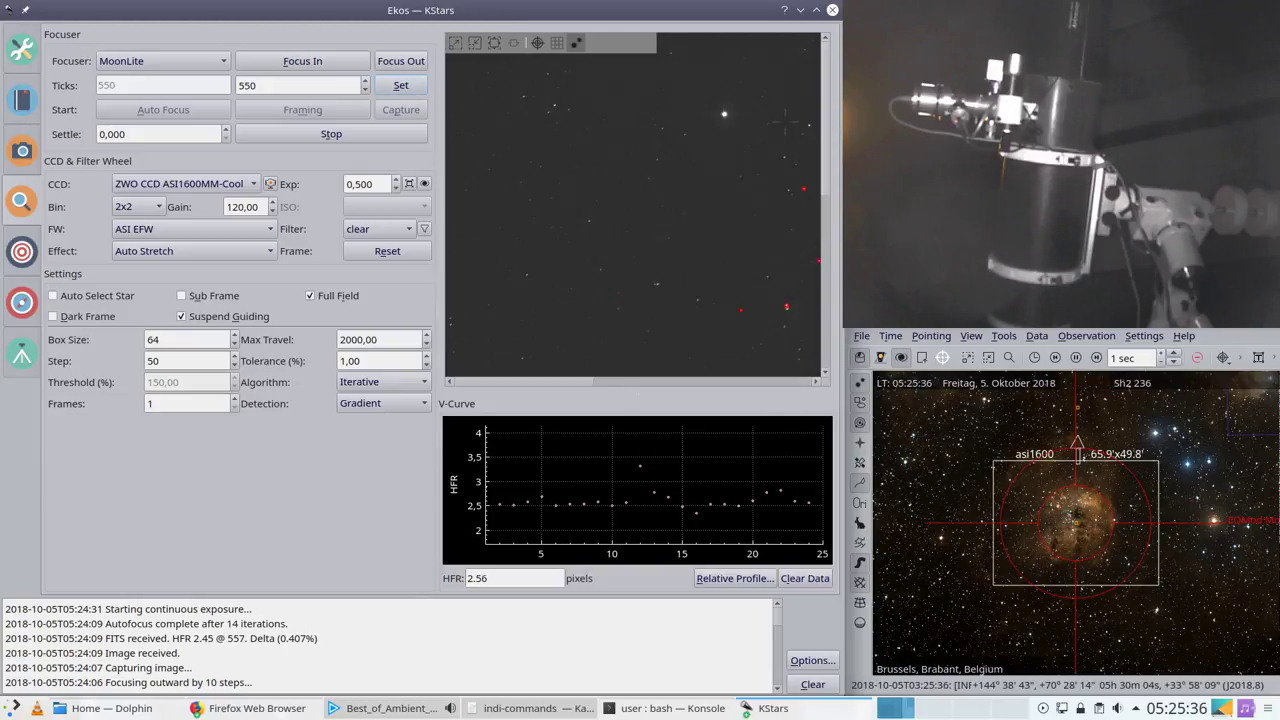
pyautogui.moveTo(826, 118); pyautogui.dragTo(826, 340)
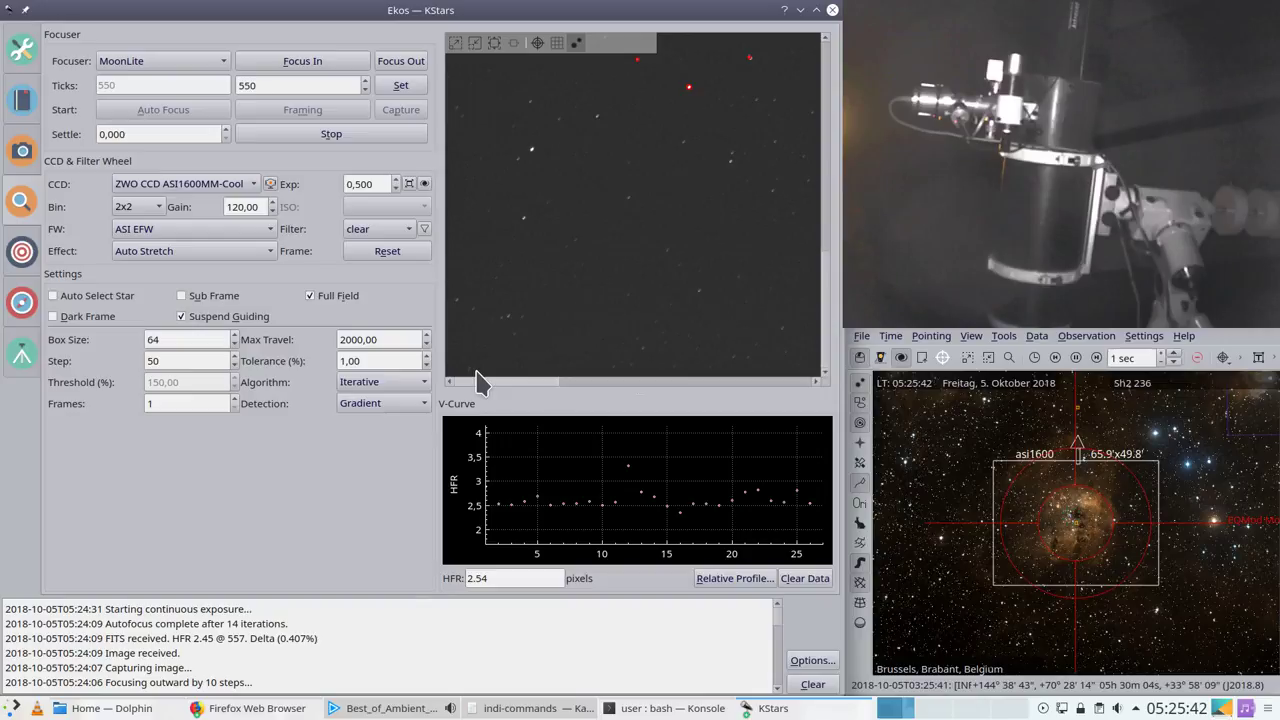
# Step: Move the MoonLite focuser to absolute position 540 while continuous framing runs
pyautogui.click(312, 85)
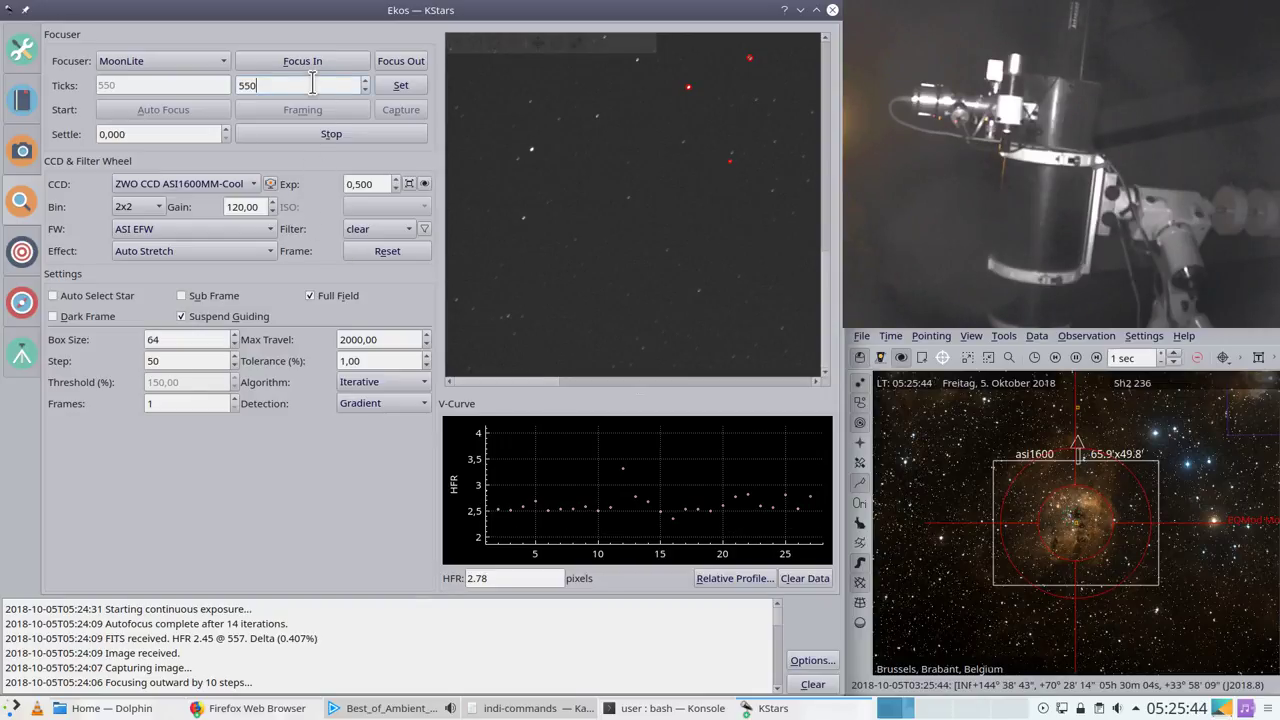
pyautogui.press('BackSpace')
pyautogui.press('BackSpace')
pyautogui.write('40')
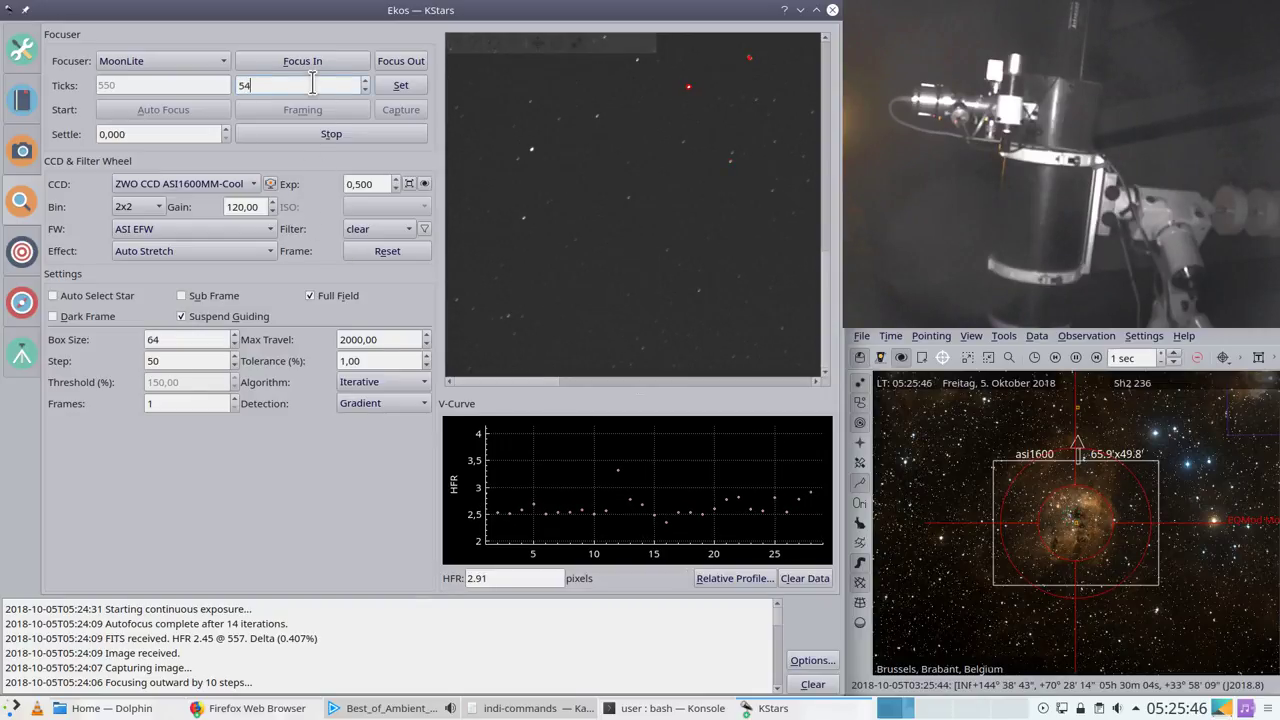
pyautogui.click(400, 88)
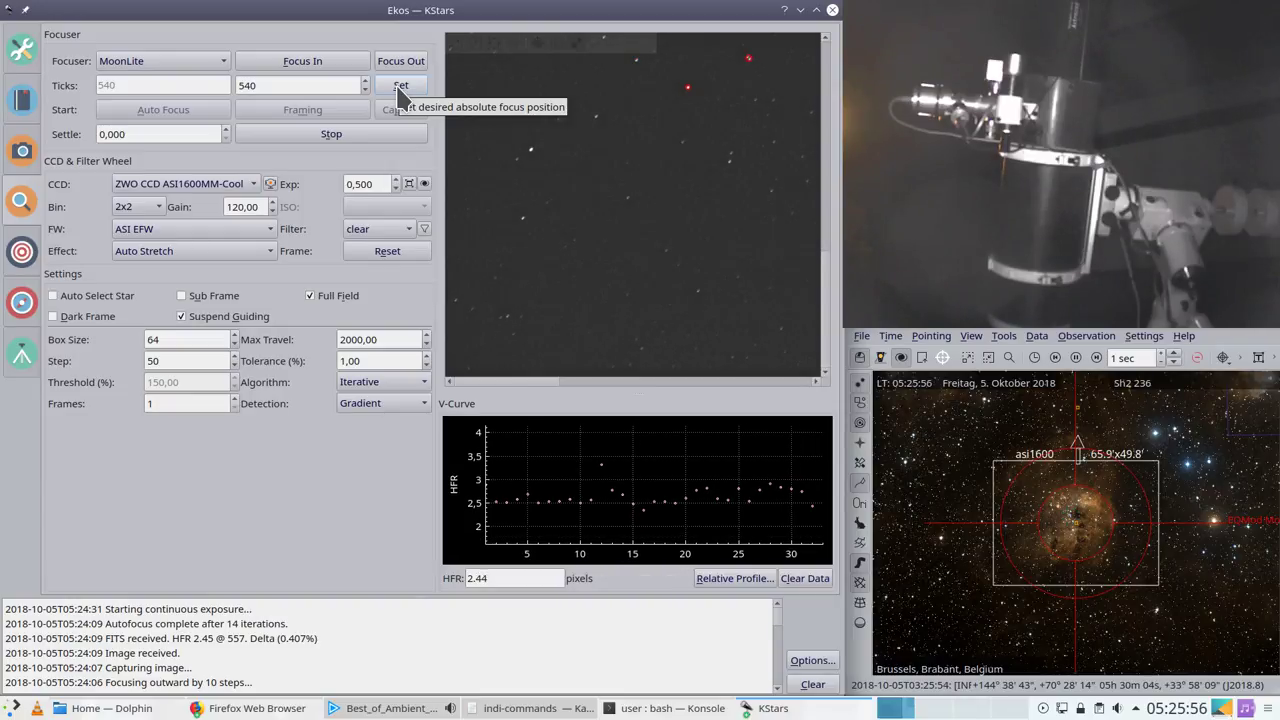
# Step: Stop and restart continuous framing, and check the stars in the fresh live image
pyautogui.click(340, 134)
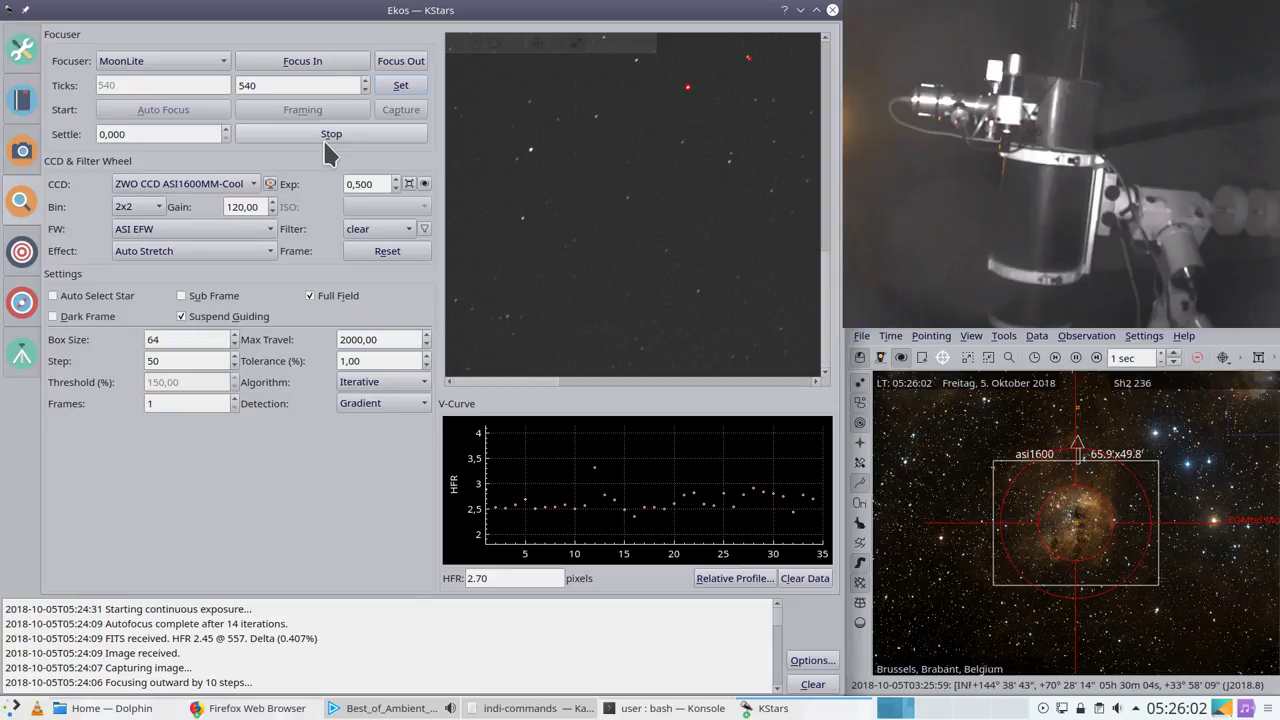
pyautogui.click(323, 136)
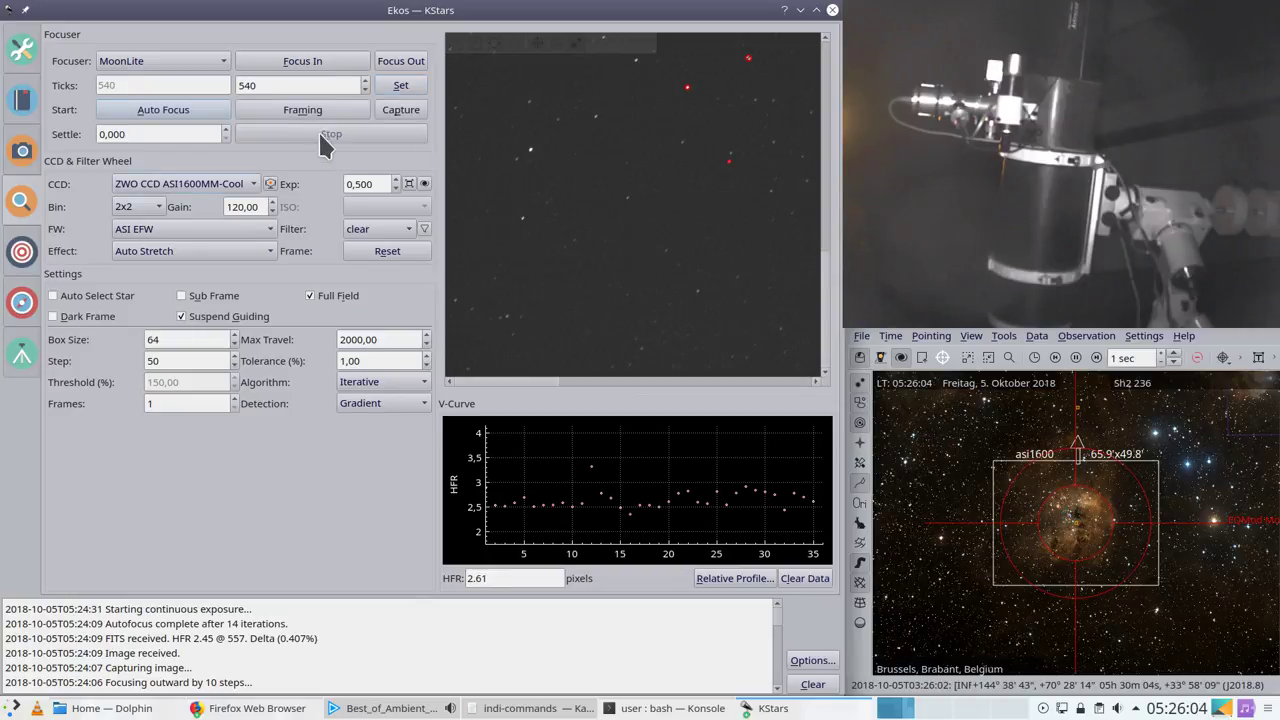
pyautogui.click(302, 109)
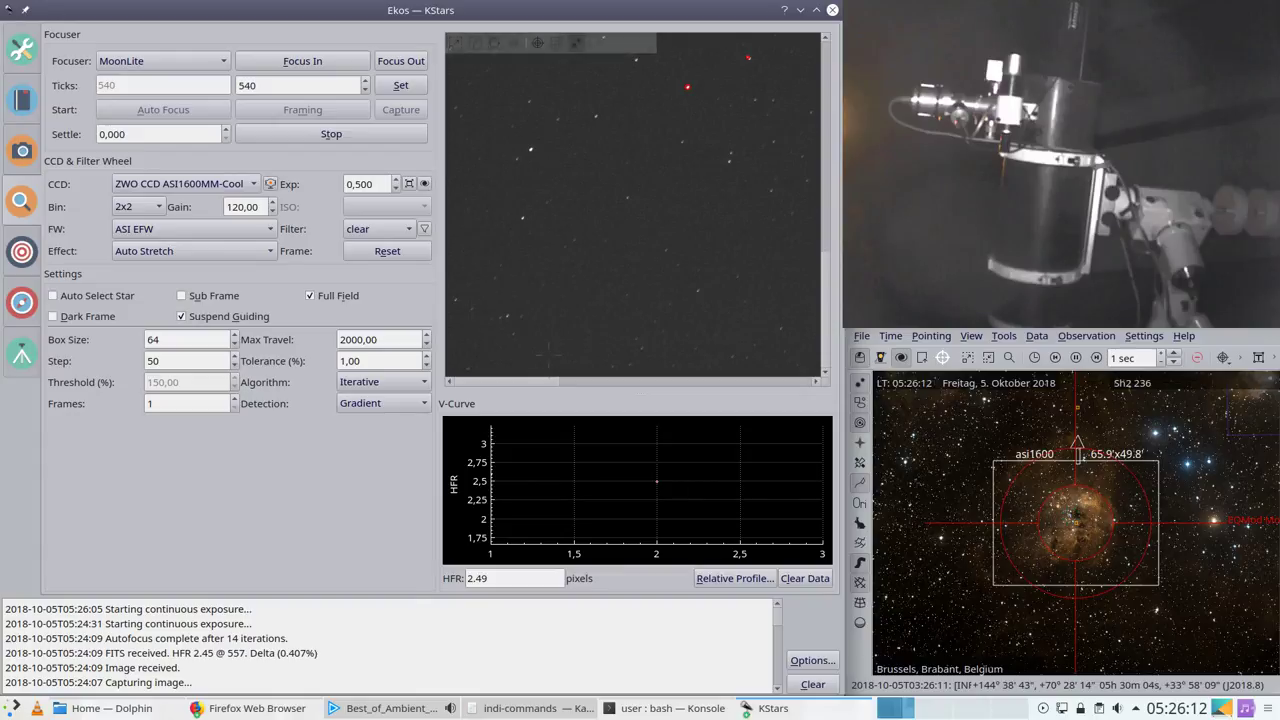
pyautogui.moveTo(546, 380)
pyautogui.mouseDown()
pyautogui.moveTo(808, 387)
pyautogui.moveTo(543, 377)
pyautogui.mouseUp()
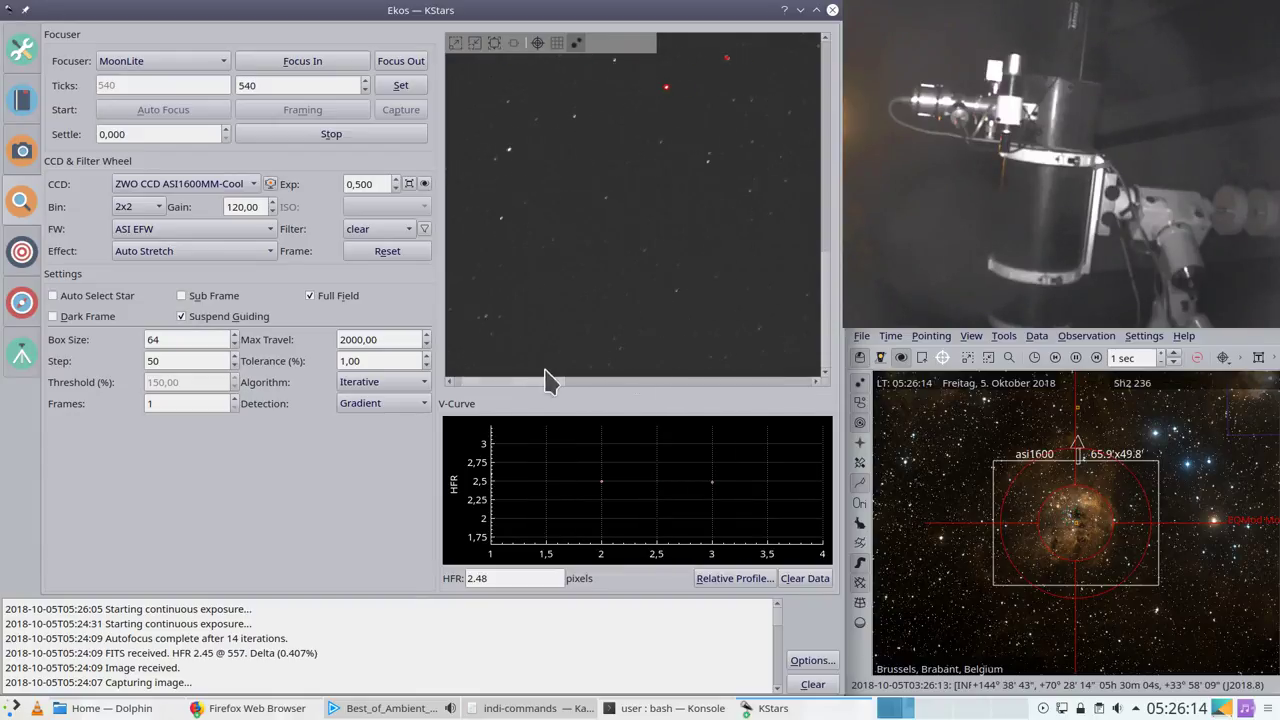
# Step: Move the MoonLite focuser to absolute position 555 during continuous framing
pyautogui.click(319, 88)
pyautogui.press('BackSpace')
pyautogui.press('BackSpace')
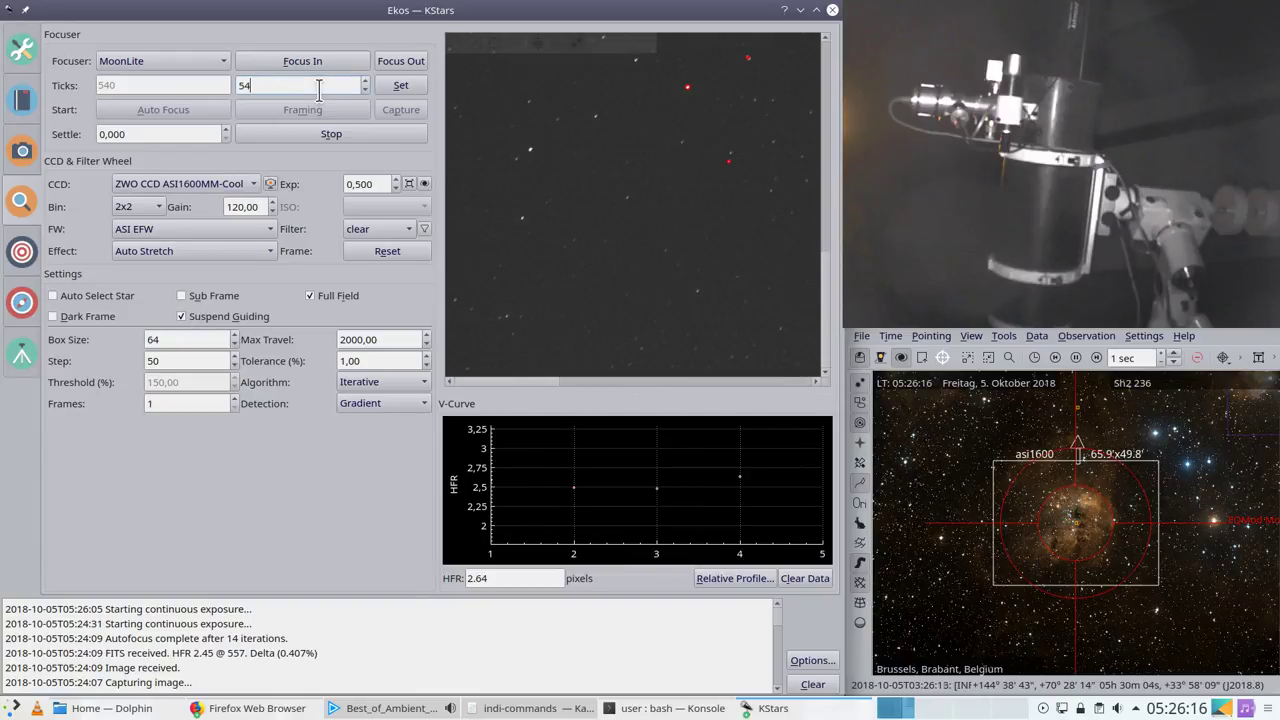
pyautogui.write('55')
pyautogui.click(390, 86)
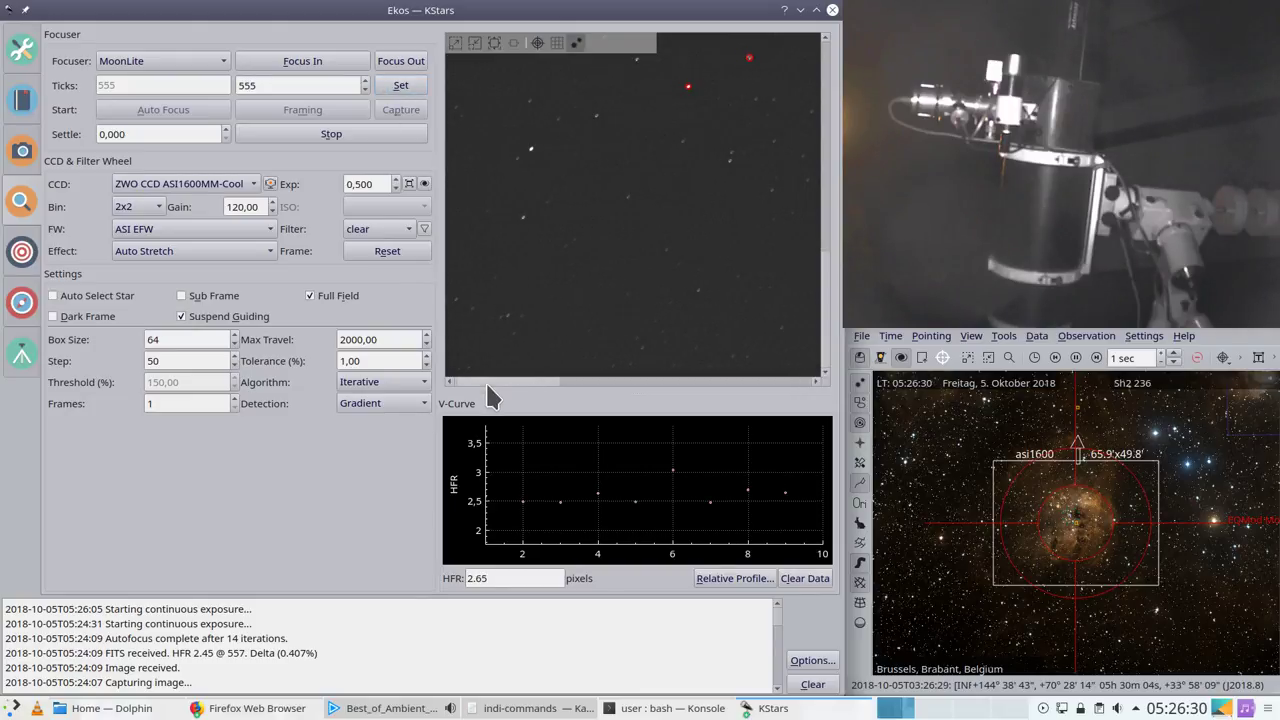
# Step: Move the MoonLite focuser to absolute position 530 during continuous framing
pyautogui.click(298, 88)
pyautogui.press('BackSpace')
pyautogui.press('BackSpace')
pyautogui.write('30')
pyautogui.click(407, 90)
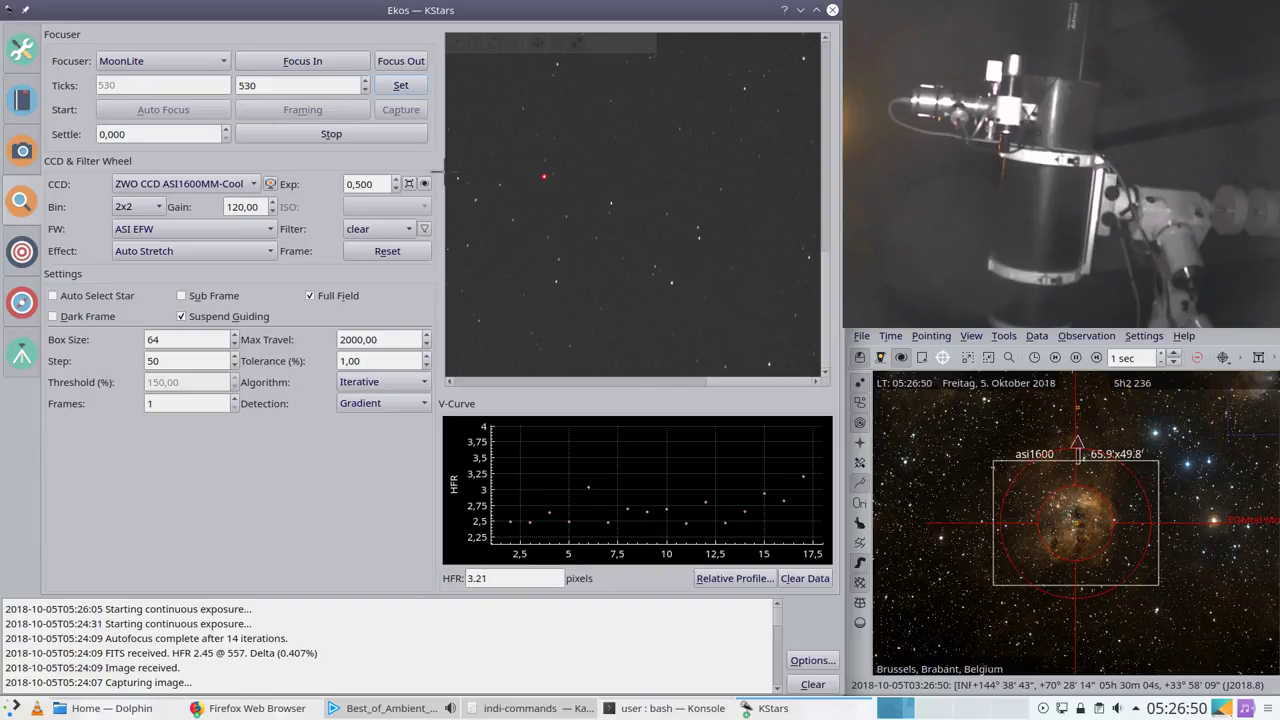
# Step: Set the desired absolute position of the MoonLite focuser to 520 and move it there
pyautogui.press('BackSpace')
pyautogui.write('20')
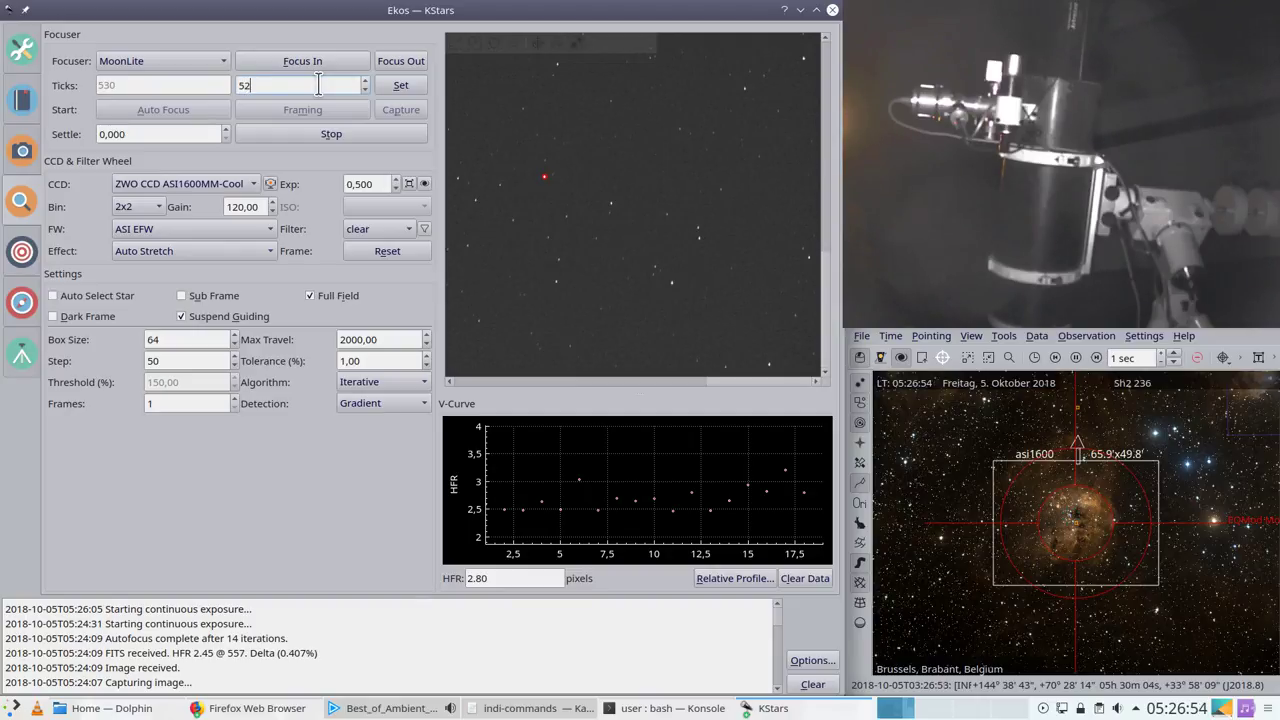
pyautogui.click(400, 85)
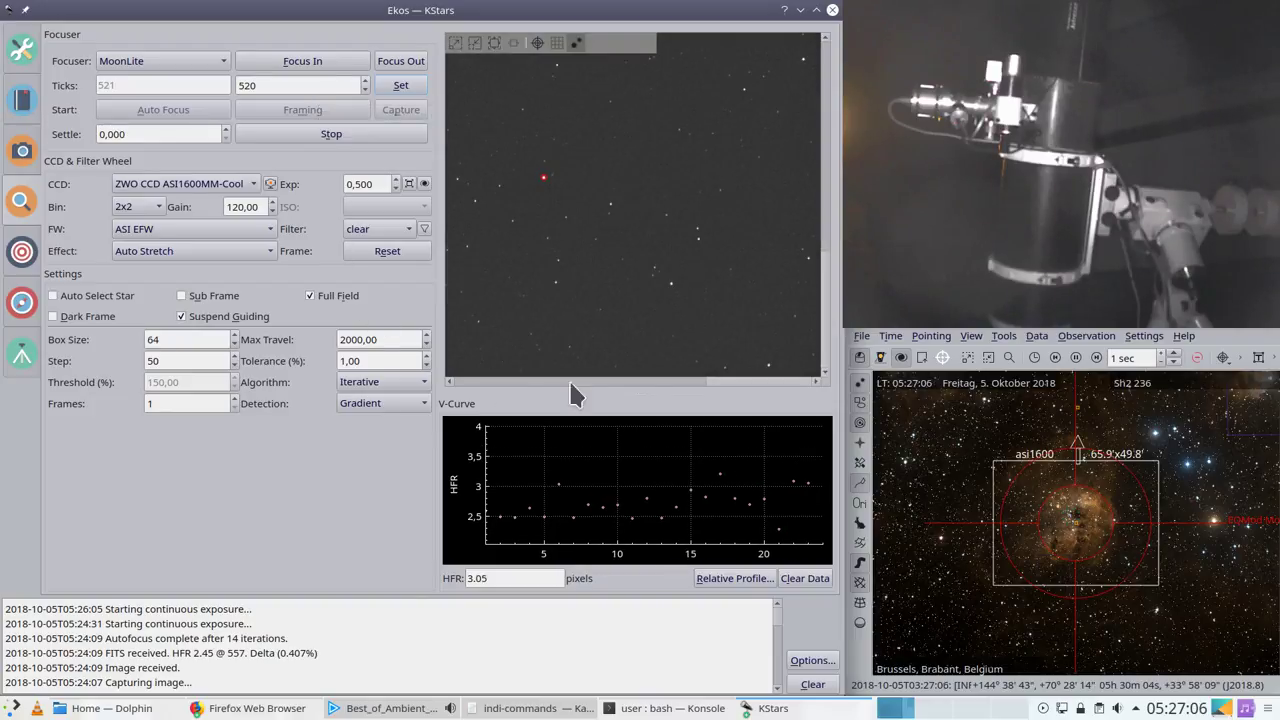
# Step: Inspect star shapes across the whole live framing image, including the bright star, and stop the continuous framing
pyautogui.moveTo(726, 376); pyautogui.dragTo(499, 376)
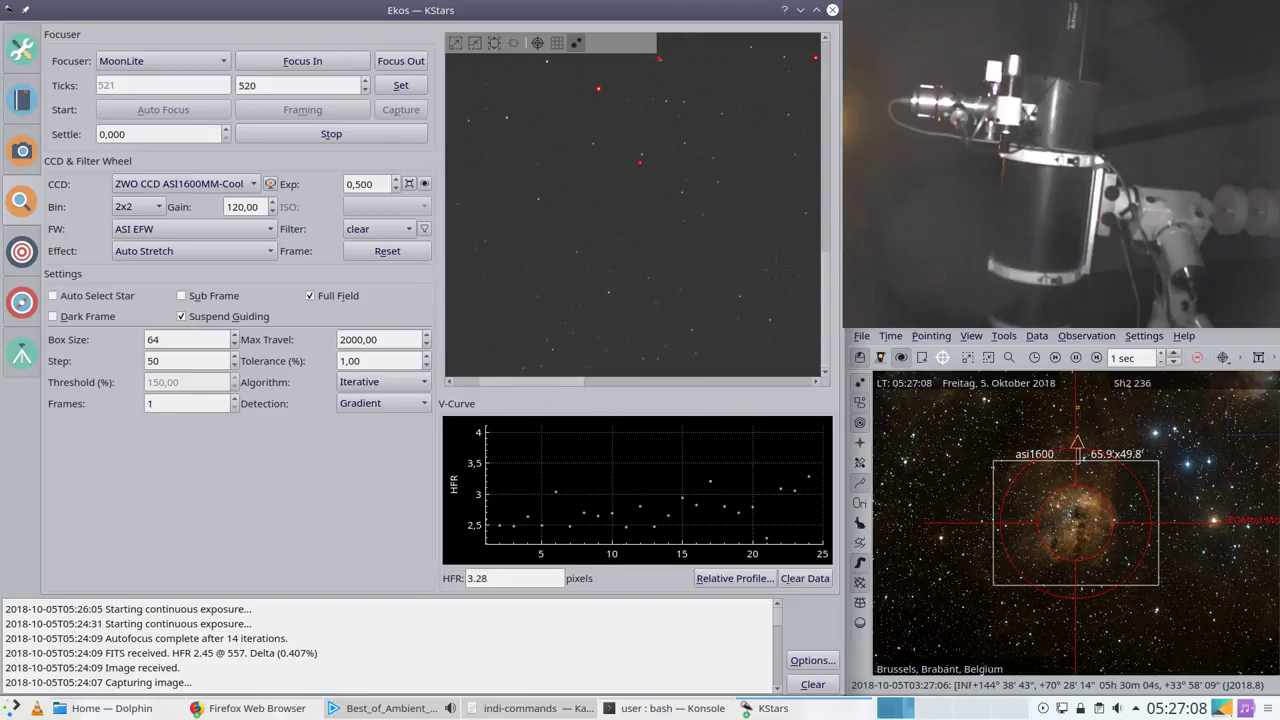
pyautogui.moveTo(820, 150); pyautogui.dragTo(829, 205)
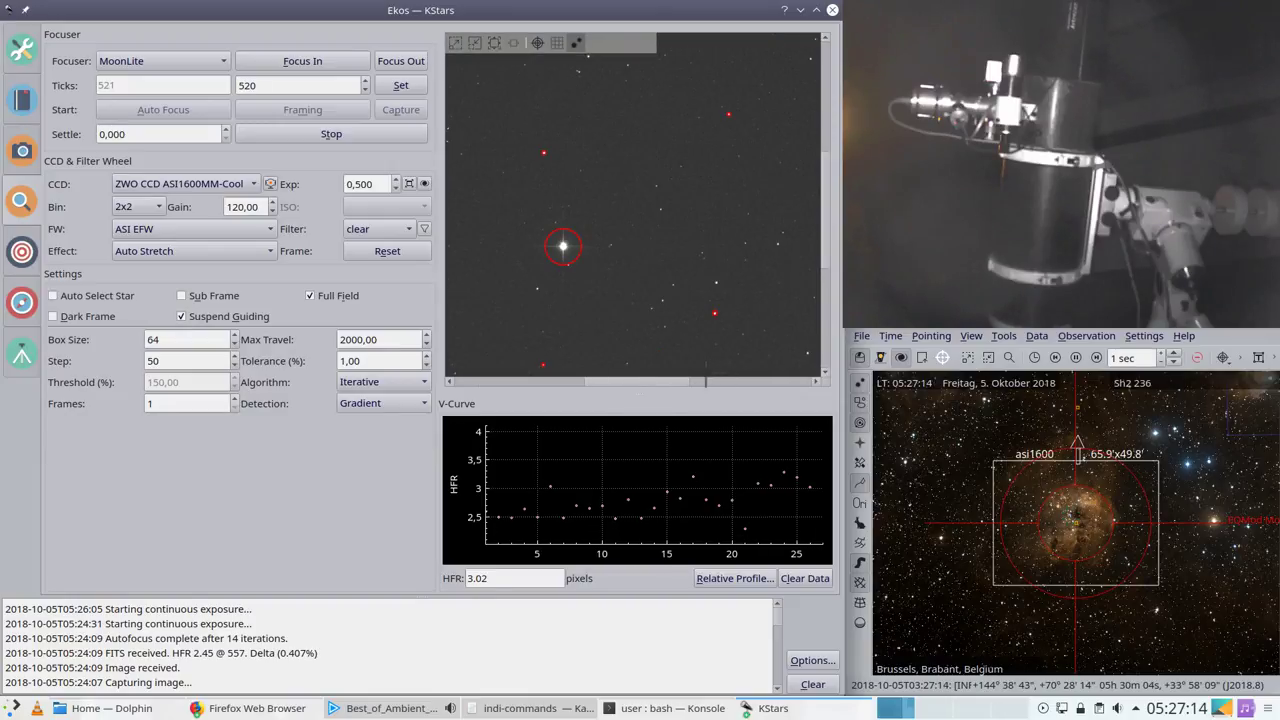
pyautogui.click(724, 380)
pyautogui.click(825, 314)
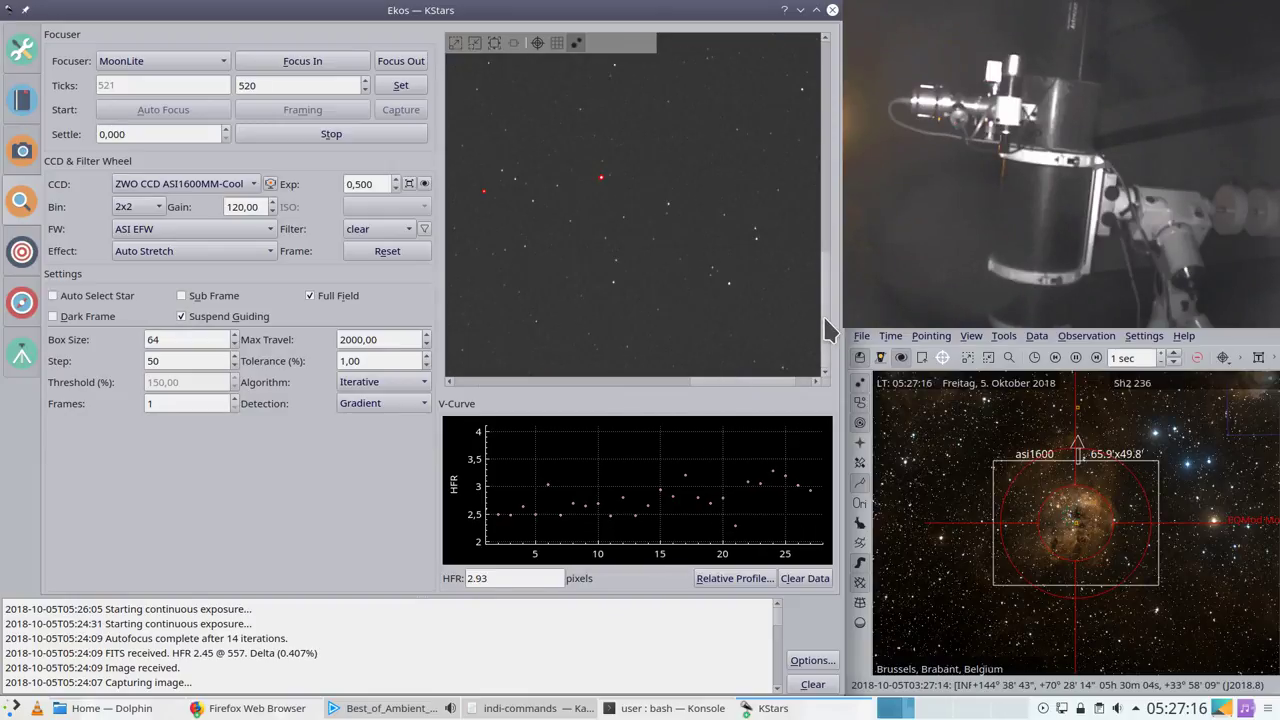
pyautogui.moveTo(823, 314); pyautogui.dragTo(825, 134)
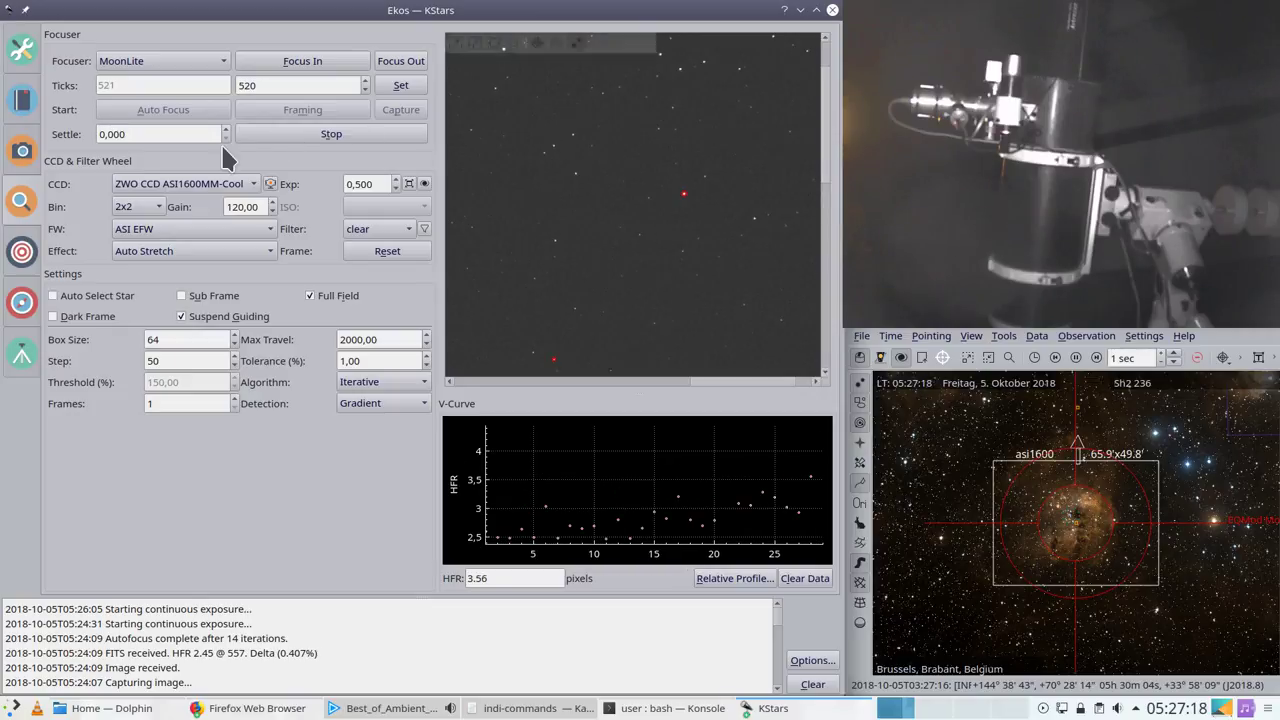
pyautogui.click(282, 133)
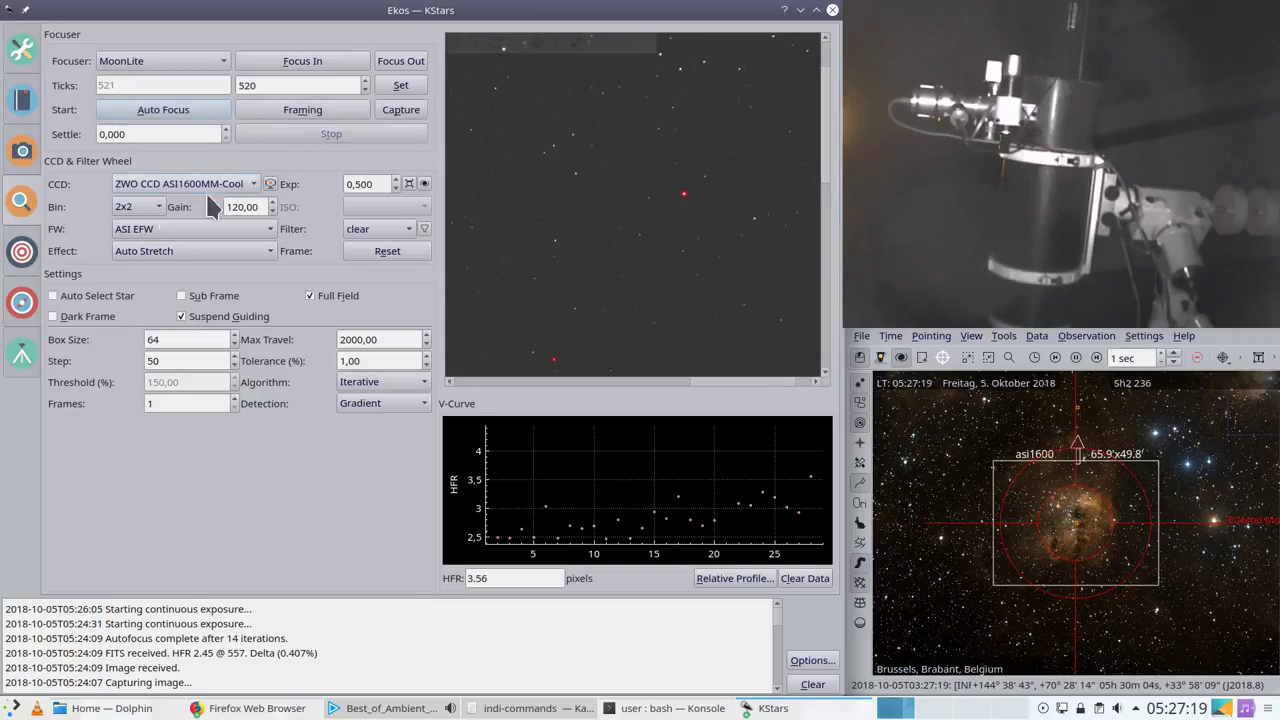
# Step: Capture and solve in the Ekos Align module with Slew to Target, and follow the telescope's centring on Sh2 236 on the sky map
pyautogui.click(22, 255)
pyautogui.click(22, 301)
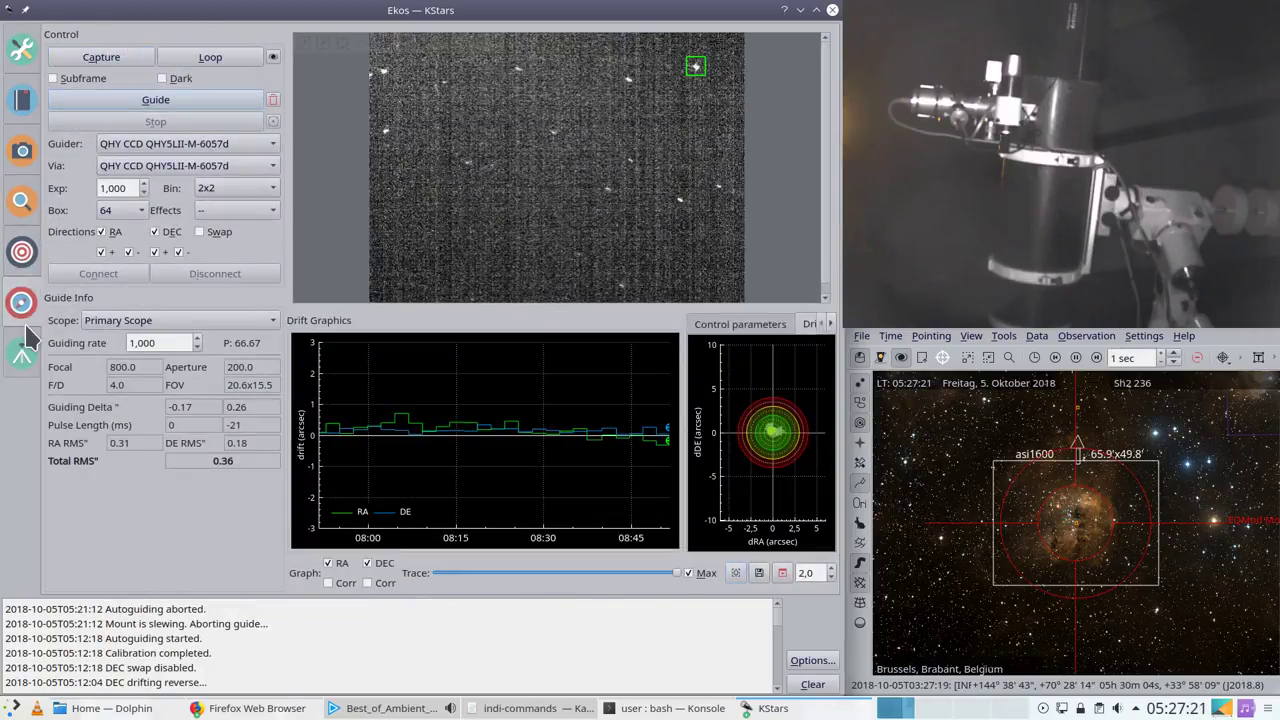
pyautogui.click(24, 254)
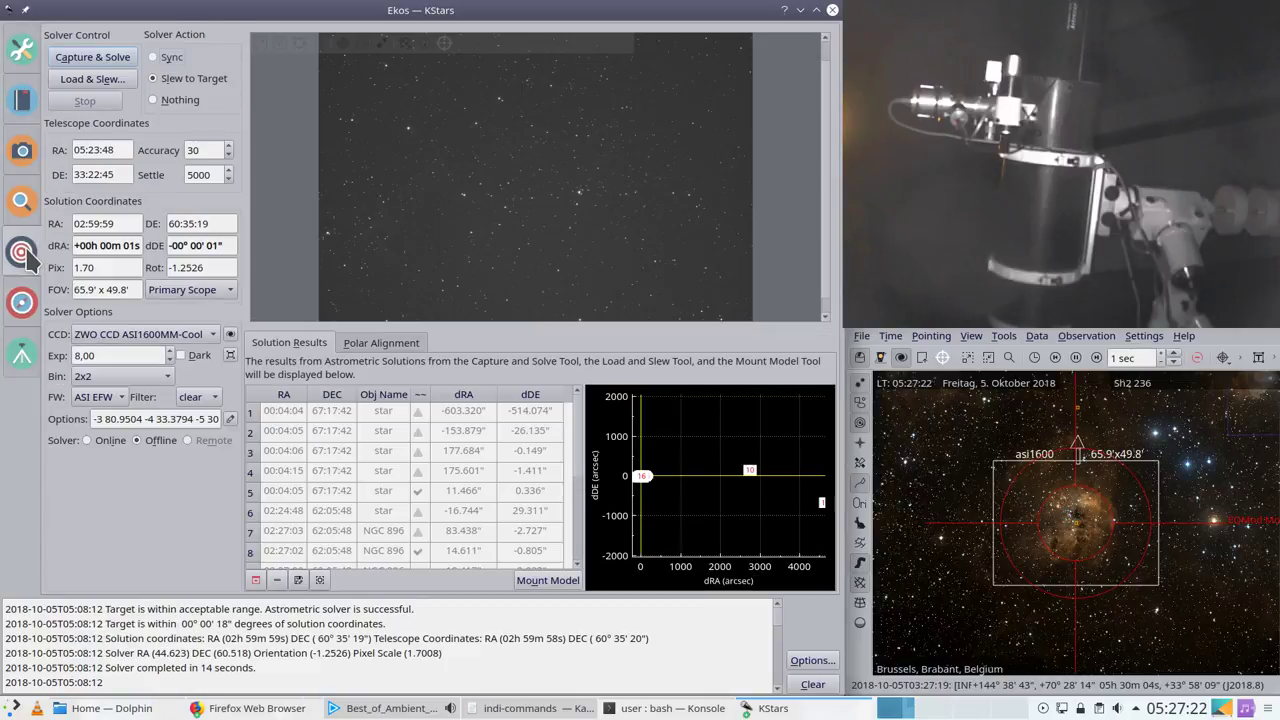
pyautogui.click(92, 79)
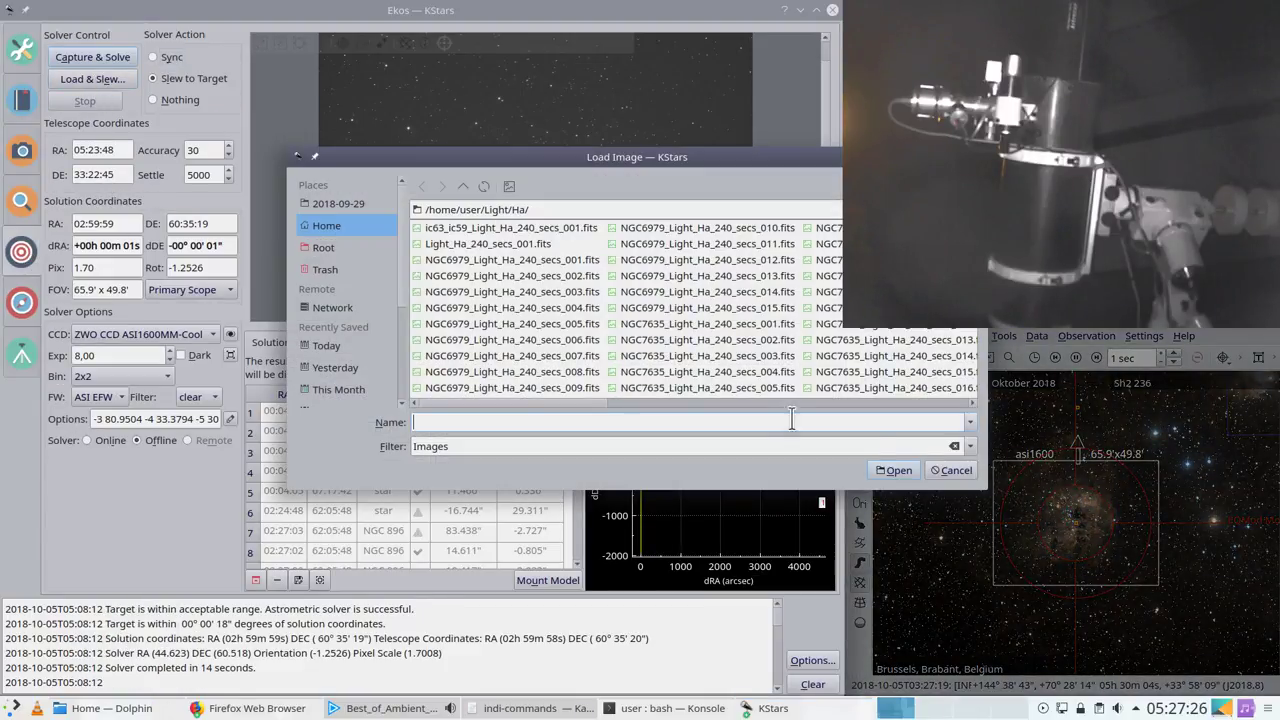
pyautogui.click(951, 470)
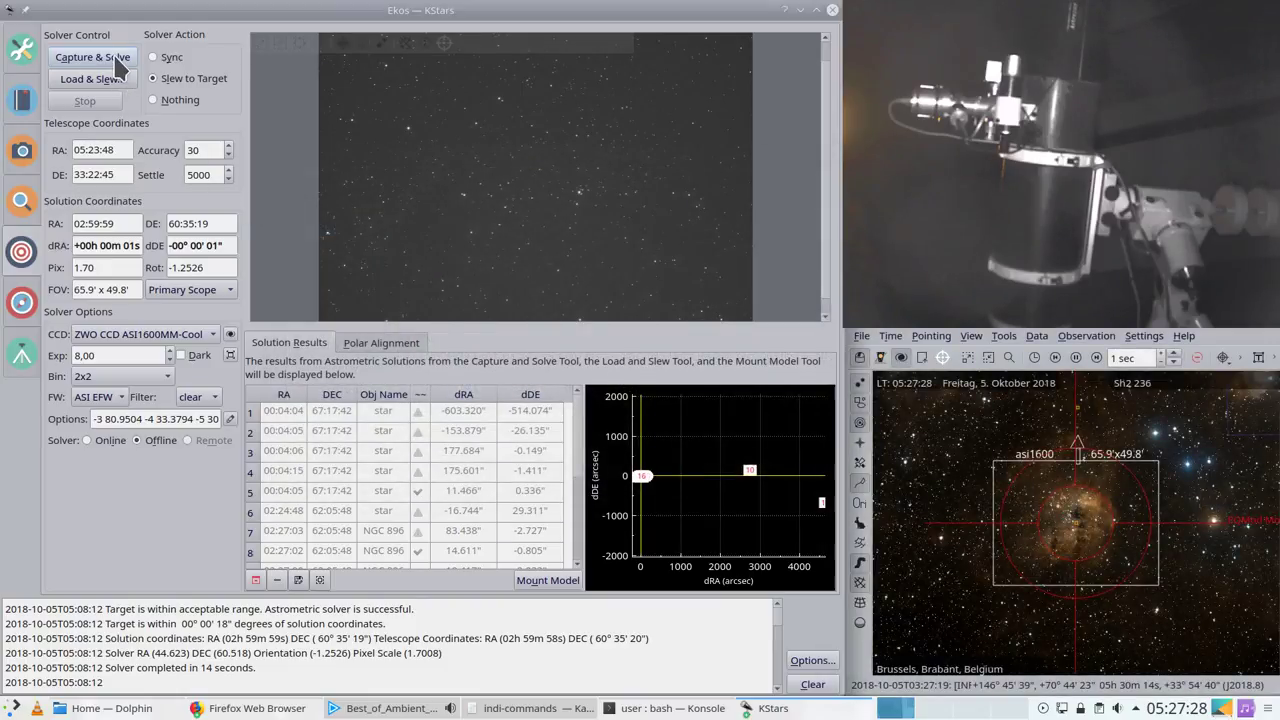
pyautogui.click(120, 67)
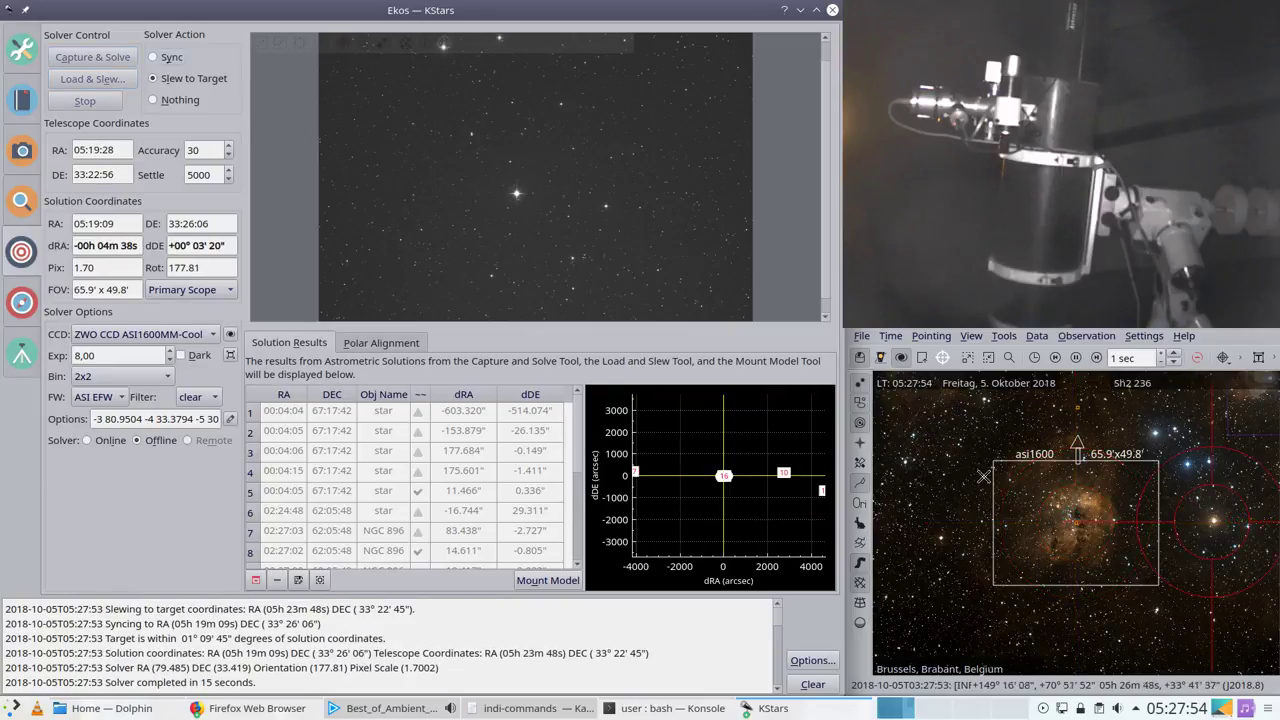
pyautogui.scroll(2, 1072, 506)
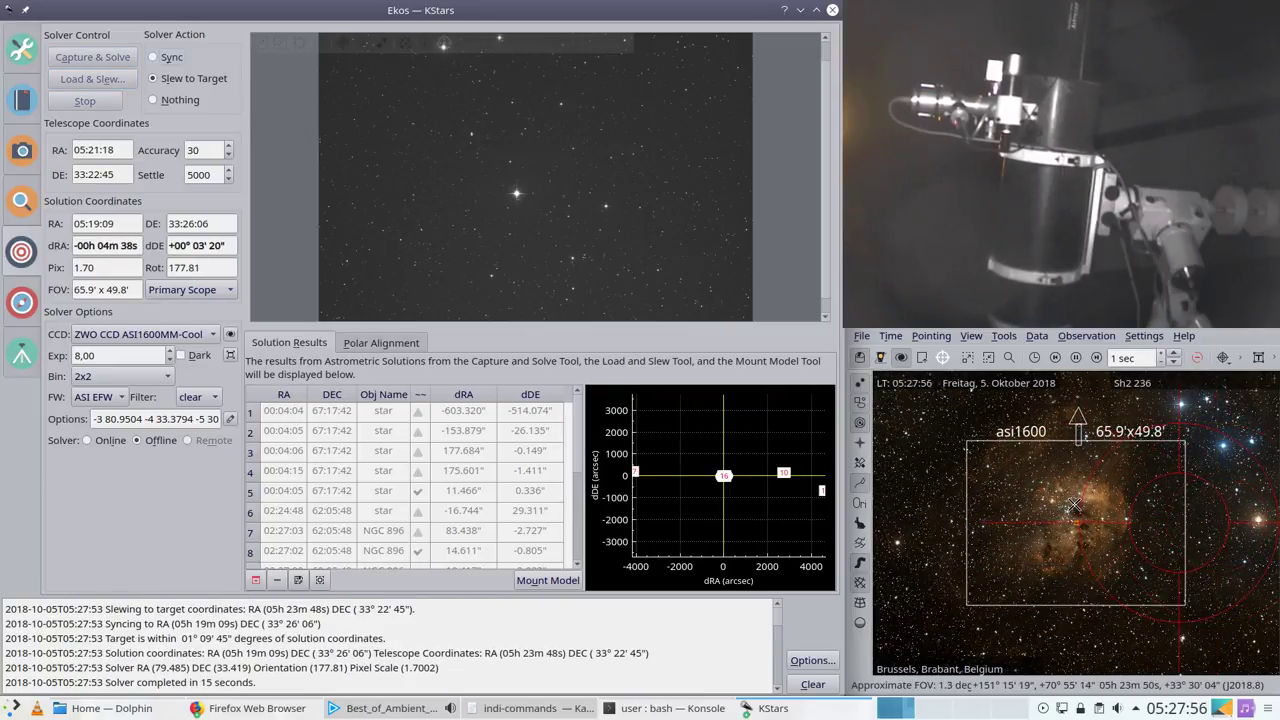
pyautogui.scroll(2, 1072, 506)
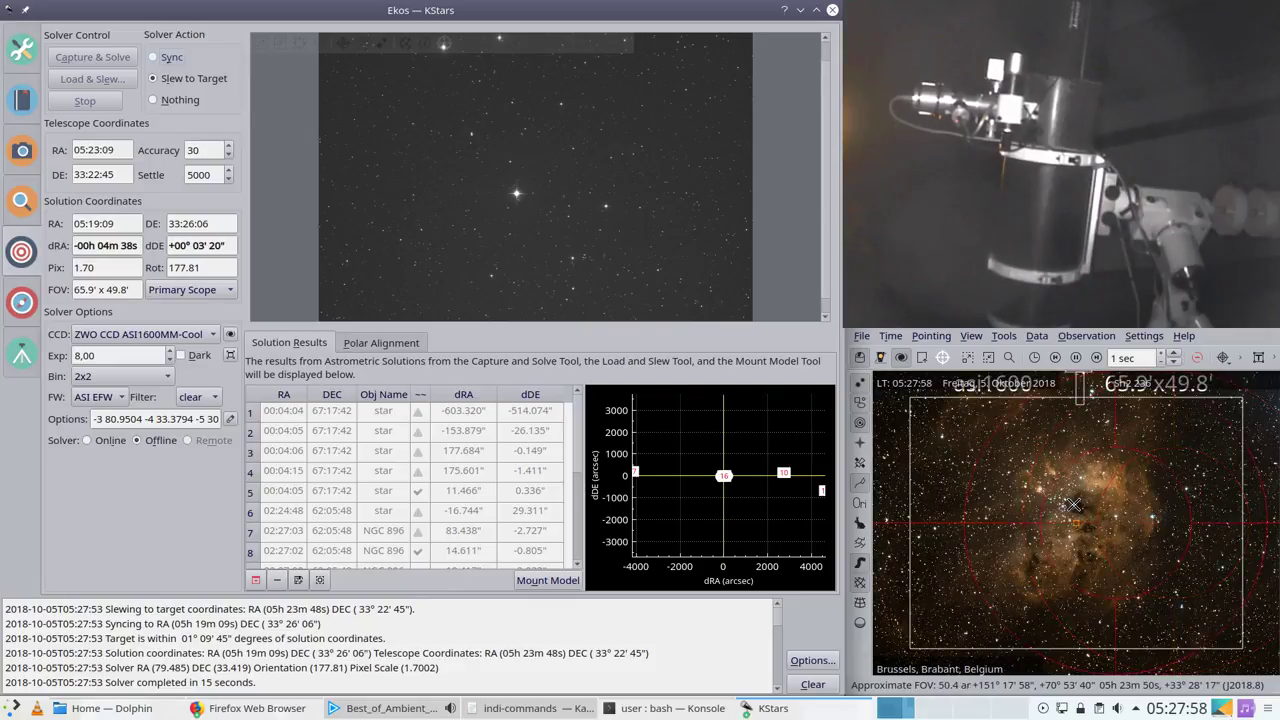
pyautogui.scroll(2, 1072, 506)
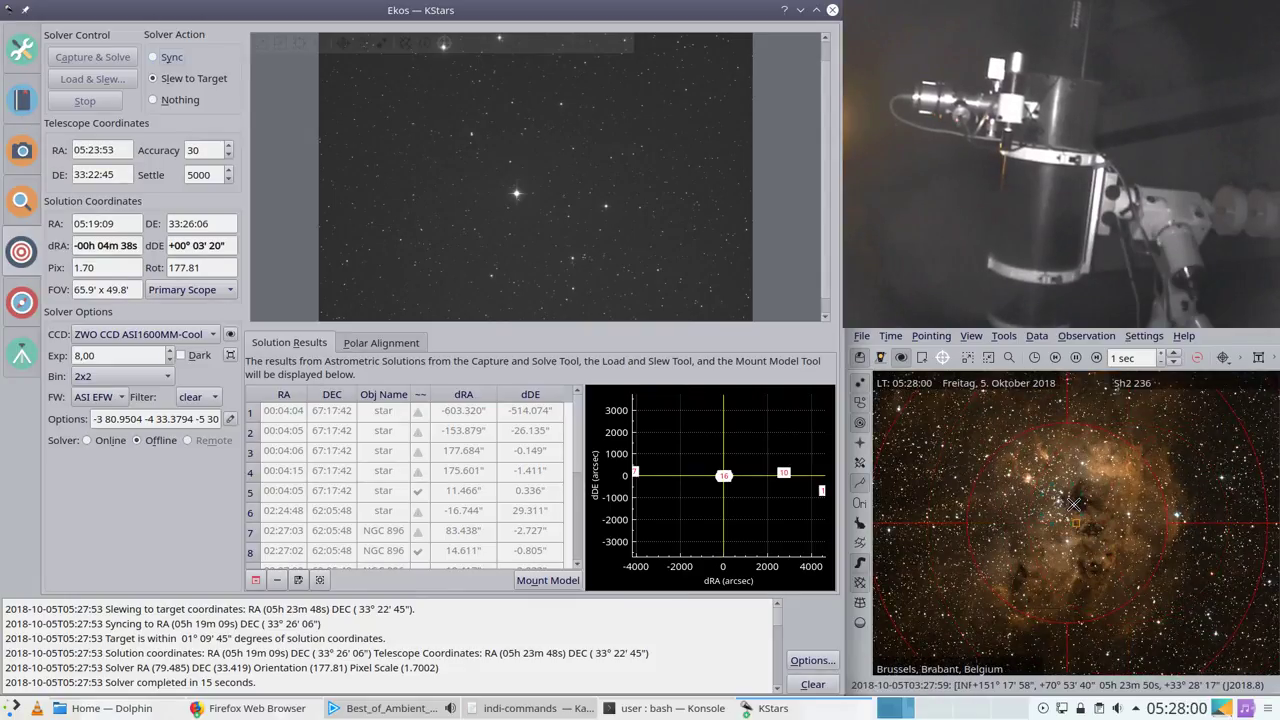
pyautogui.scroll(-2, 1072, 506)
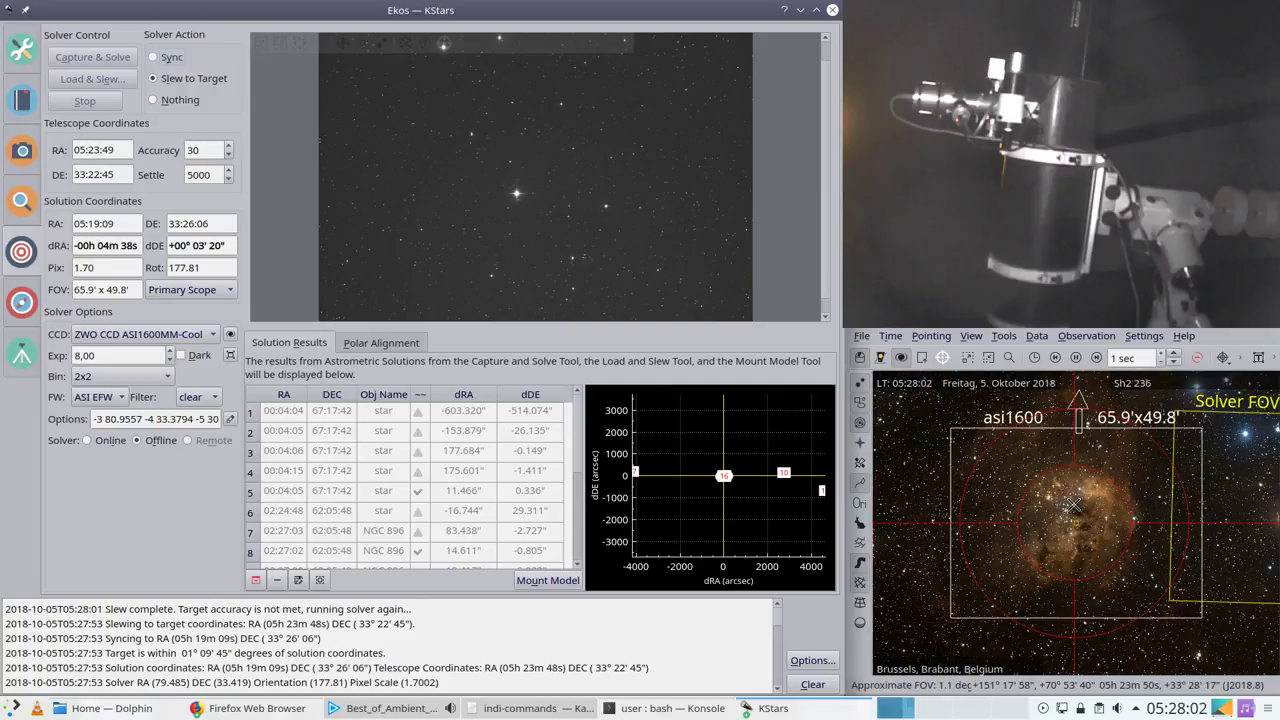
pyautogui.scroll(-1, 1072, 506)
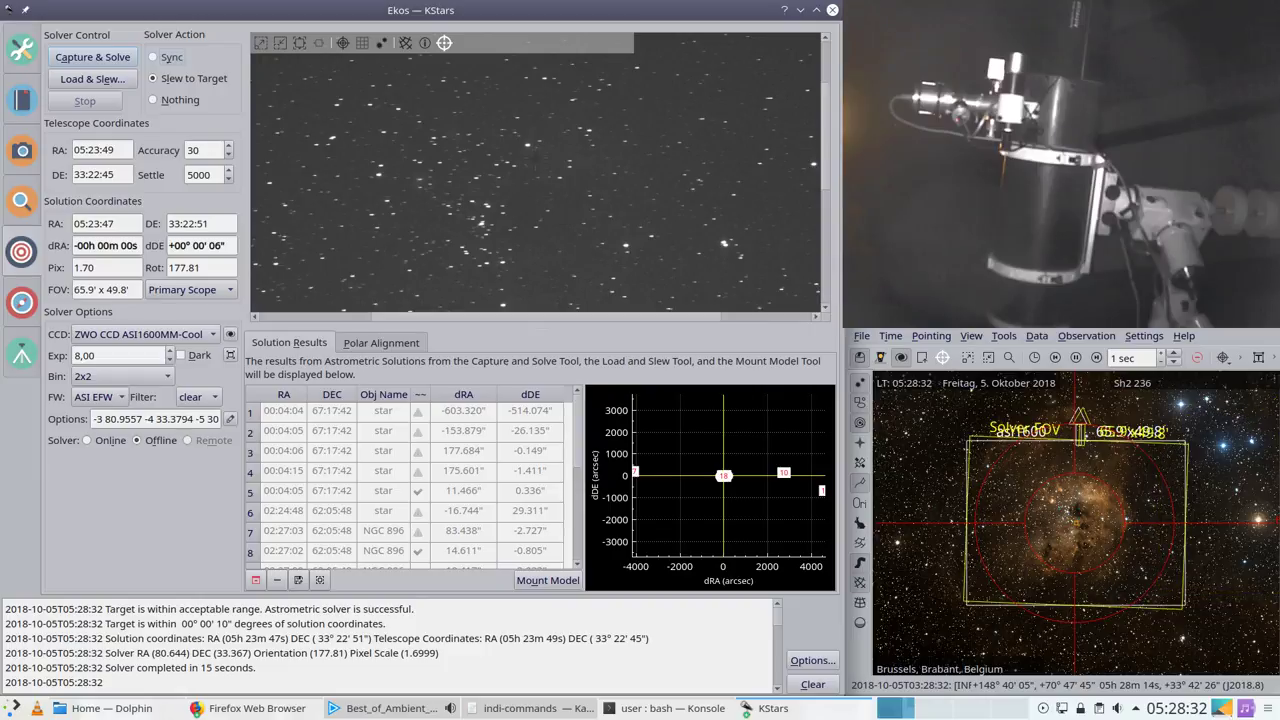
# Step: Capture another alignment image to compare its star field with the nebula on the sky map, and abort the solver
pyautogui.click(100, 57)
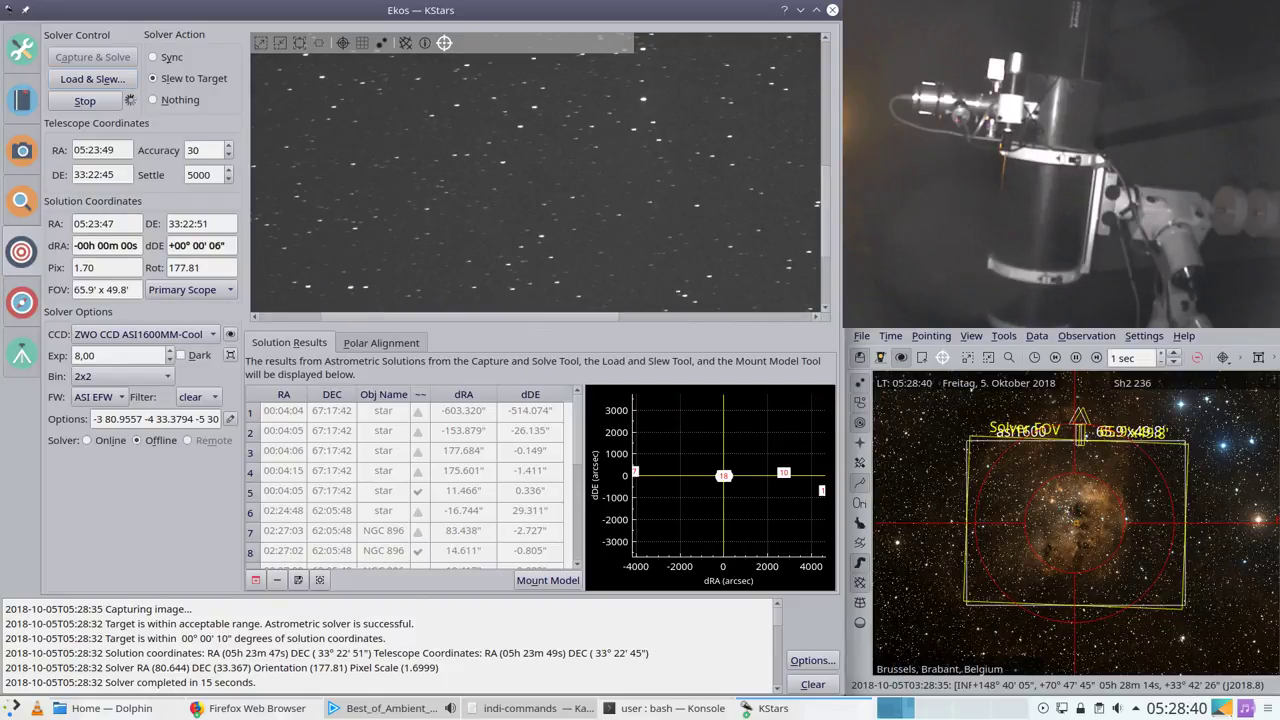
pyautogui.moveTo(824, 236); pyautogui.dragTo(830, 178)
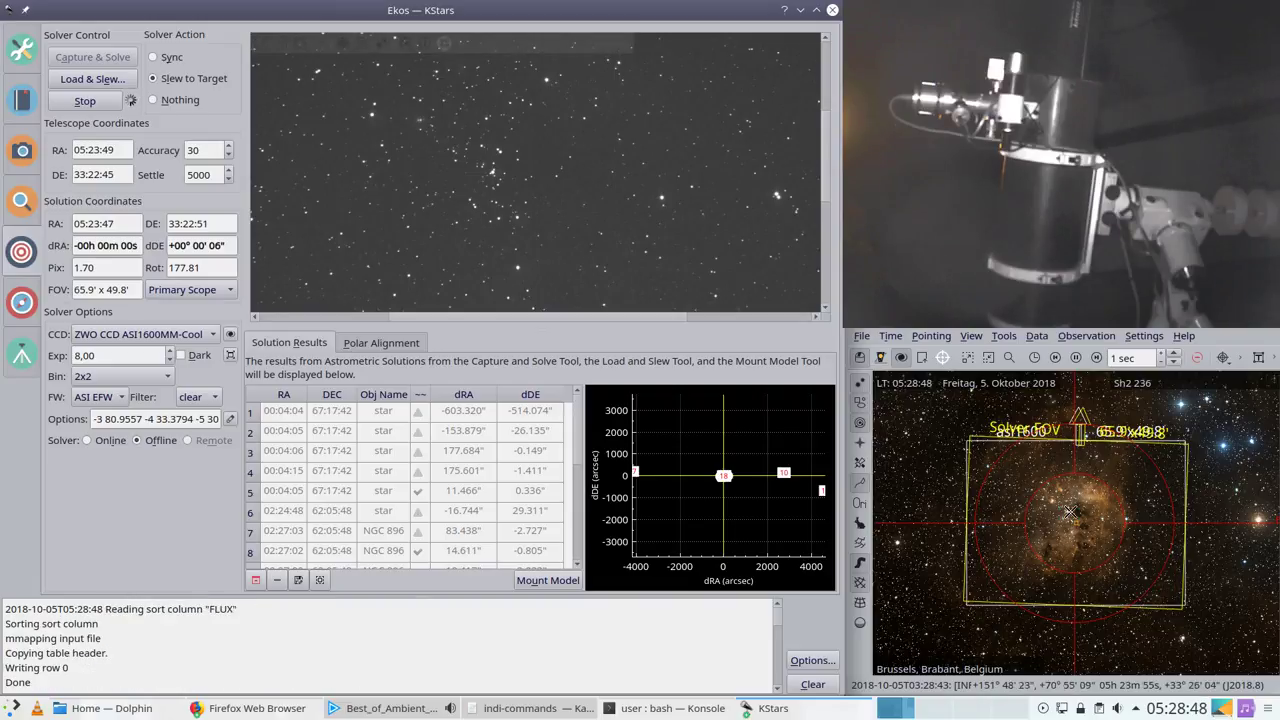
pyautogui.scroll(5, 1070, 517)
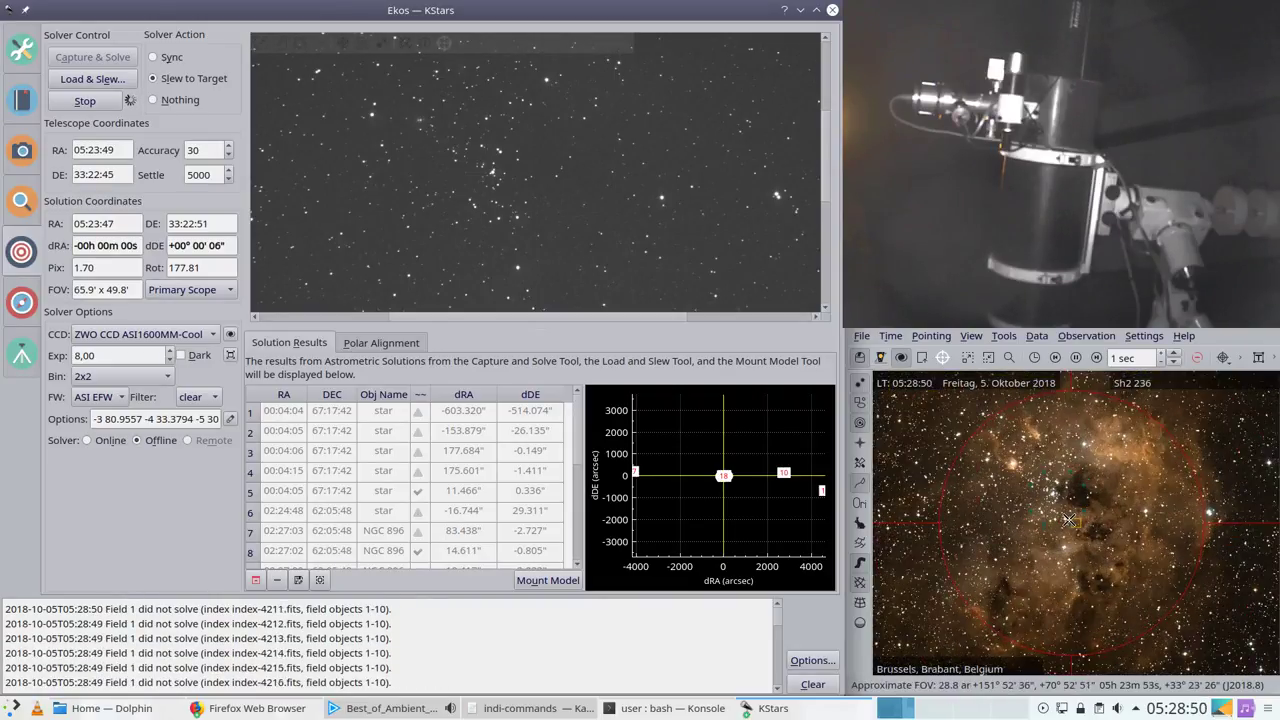
pyautogui.scroll(-4, 981, 462)
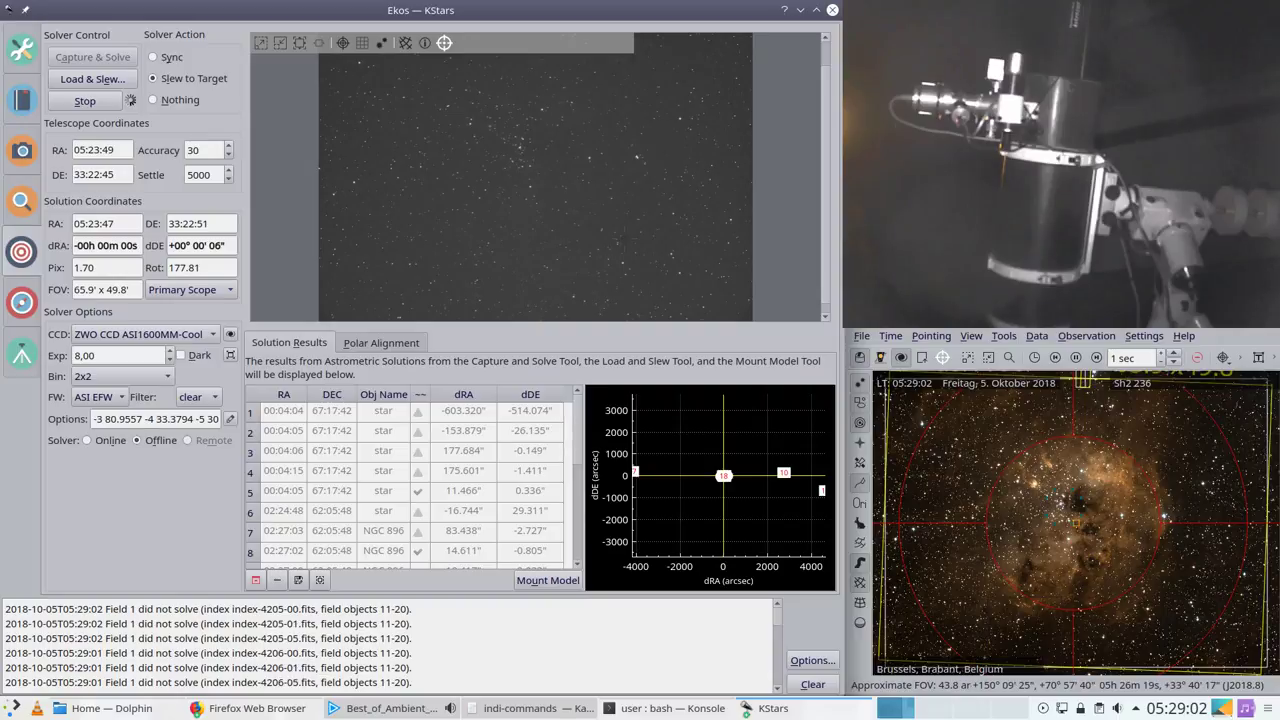
pyautogui.click(85, 104)
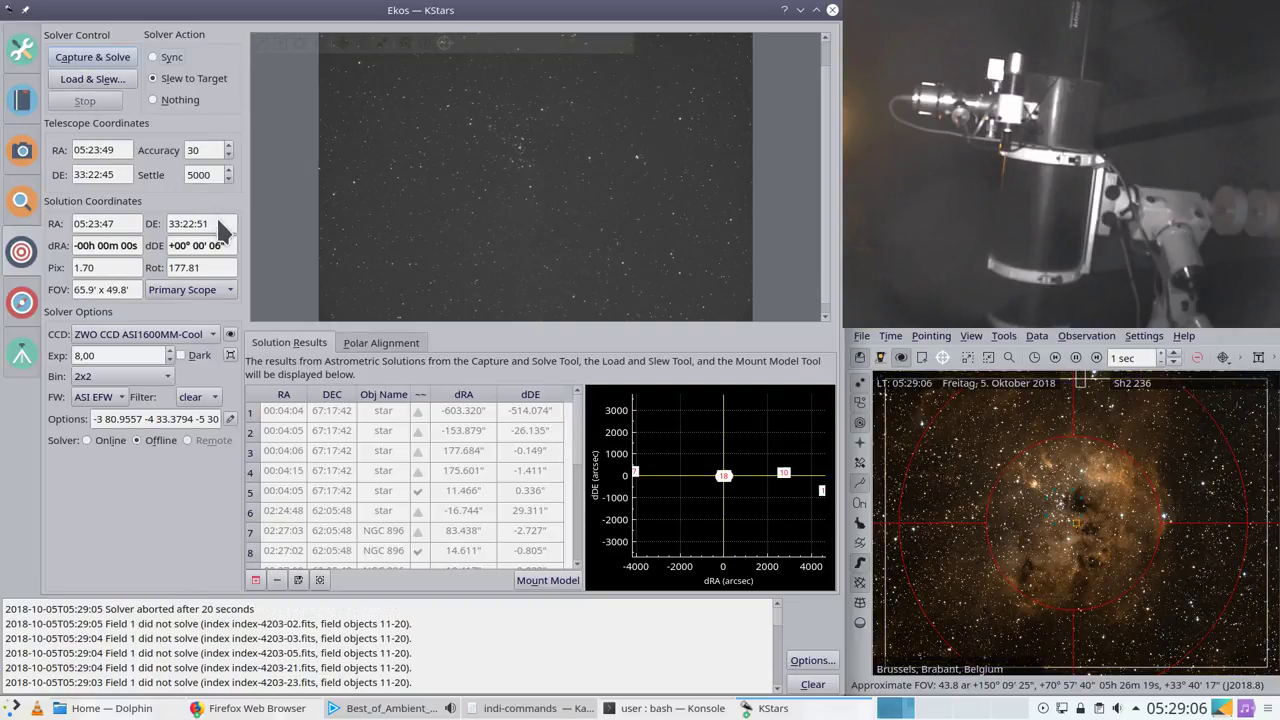
# Step: Clear the existing calibration in the Ekos Guide module and start autoguiding with a fresh calibration
pyautogui.click(22, 300)
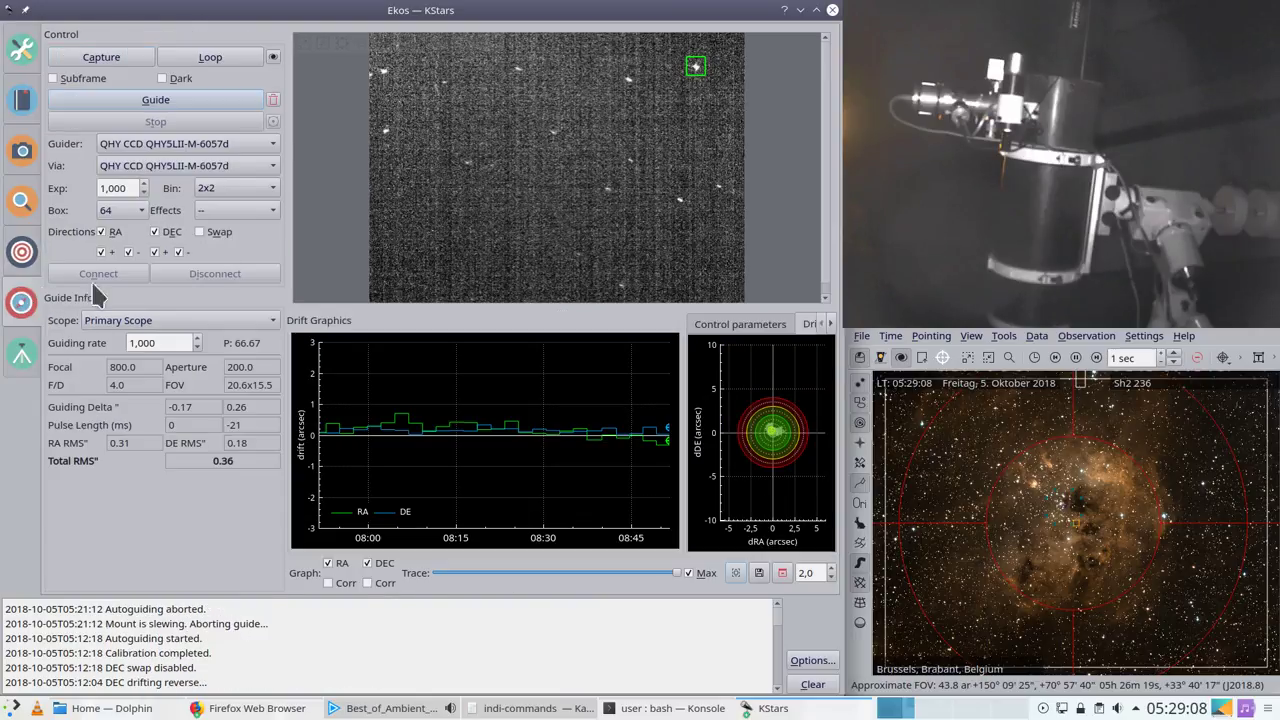
pyautogui.click(190, 100)
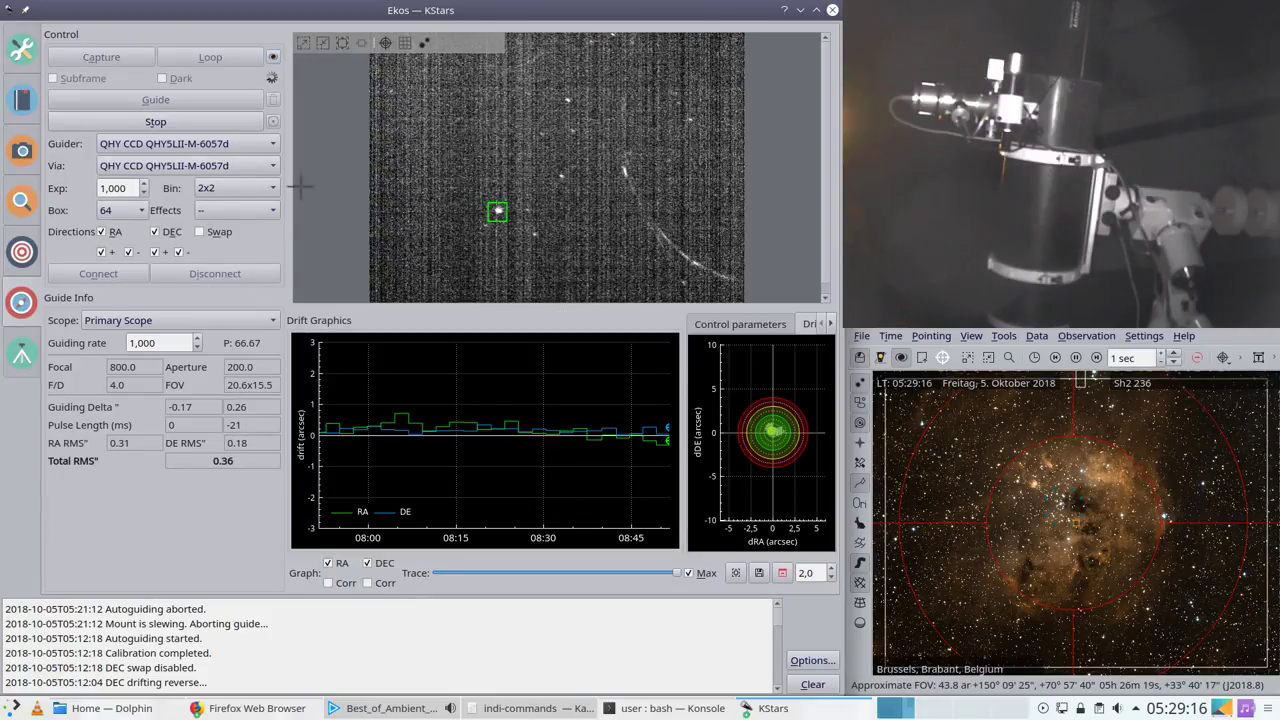
pyautogui.click(200, 100)
pyautogui.click(198, 118)
pyautogui.click(272, 99)
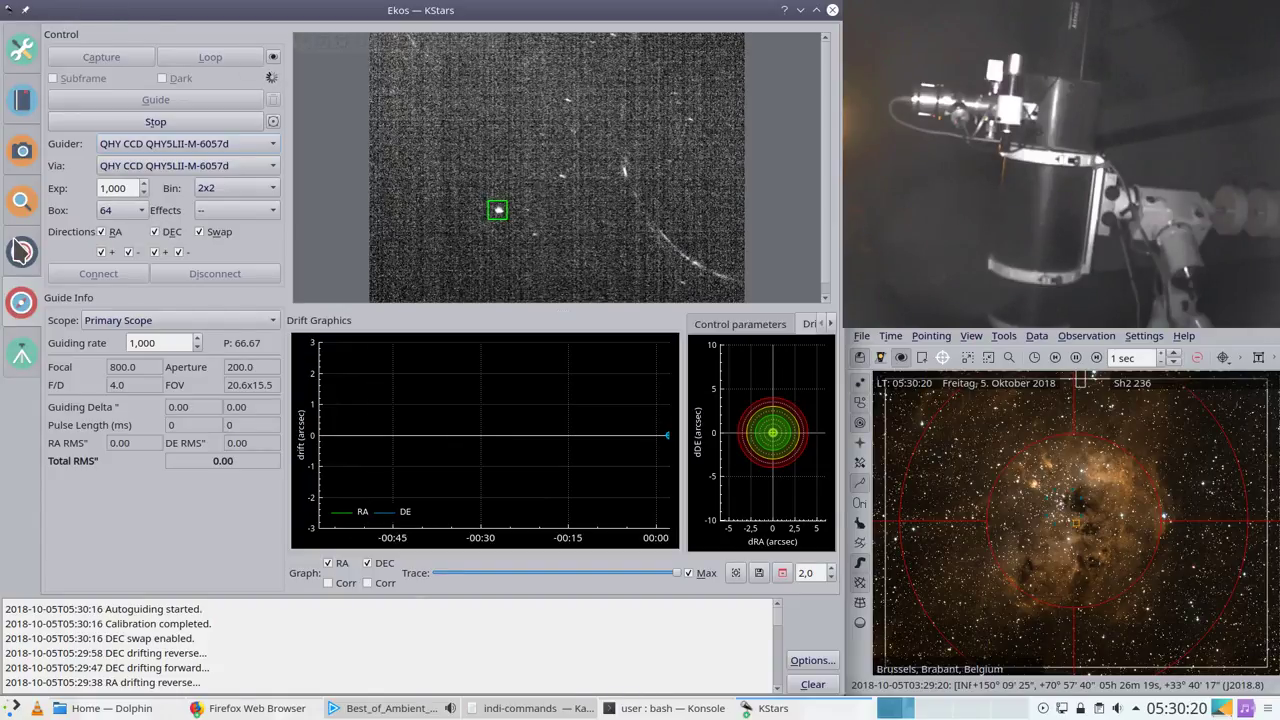
# Step: Remove the aborted OIII job from the sequence queue in the Ekos Capture module
pyautogui.click(18, 250)
pyautogui.click(22, 151)
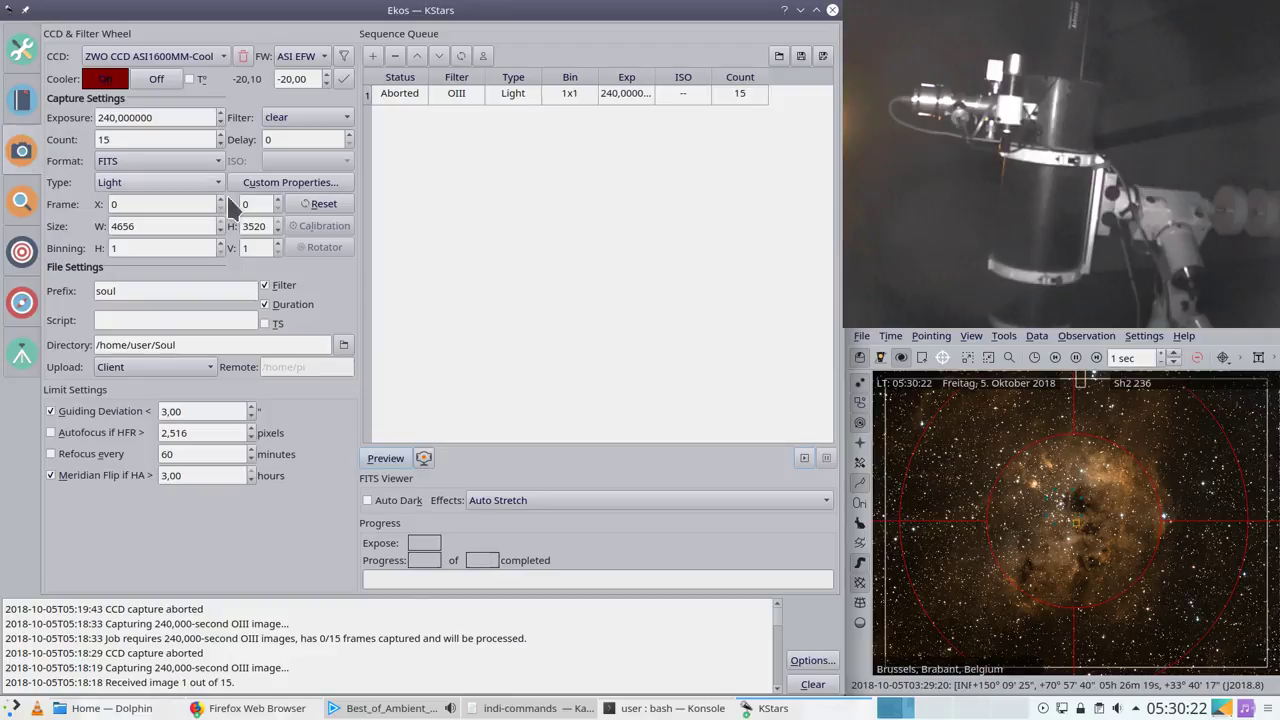
pyautogui.click(400, 93)
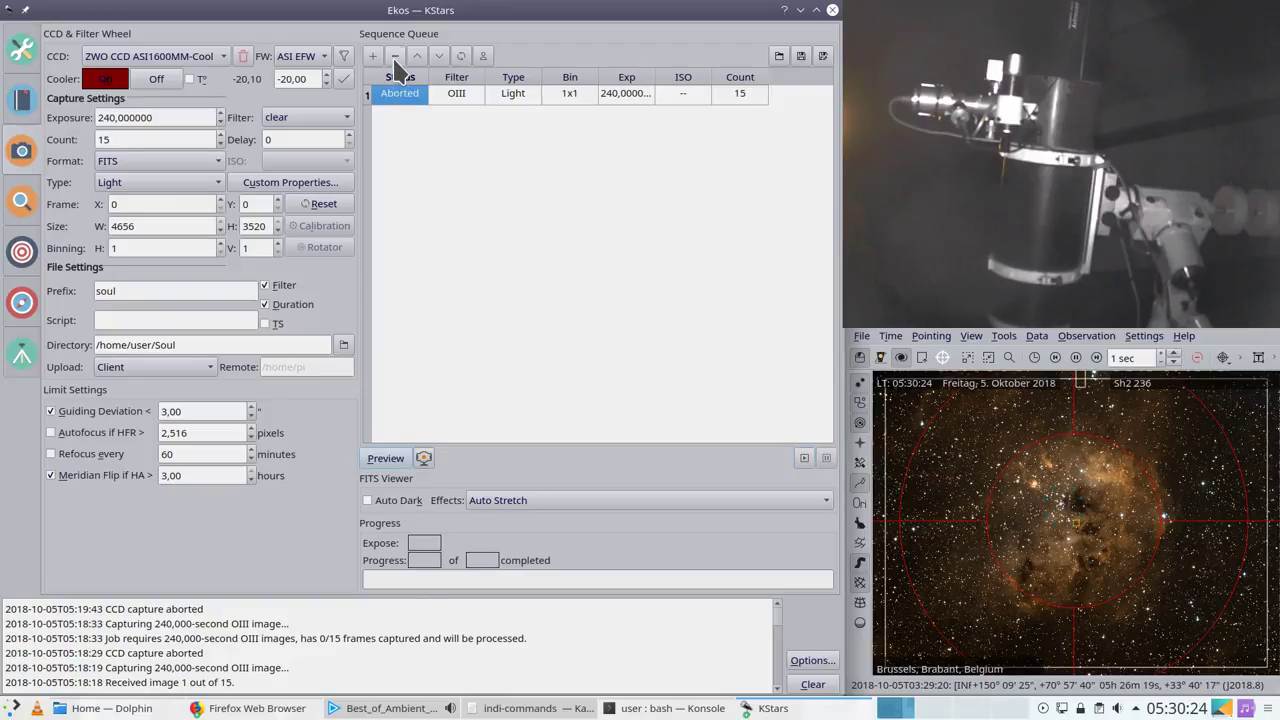
pyautogui.click(395, 57)
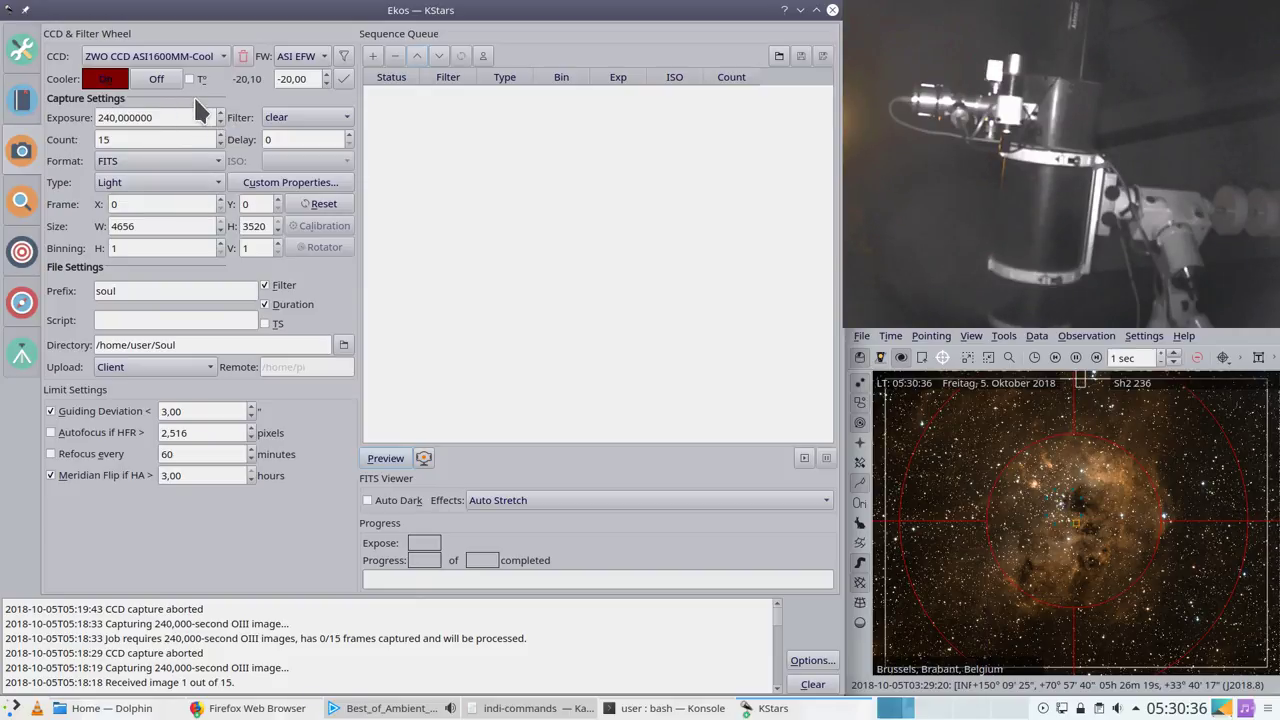
# Step: Set the capture filter to Ha and the file prefix to tadpole for the new light frames
pyautogui.click(286, 116)
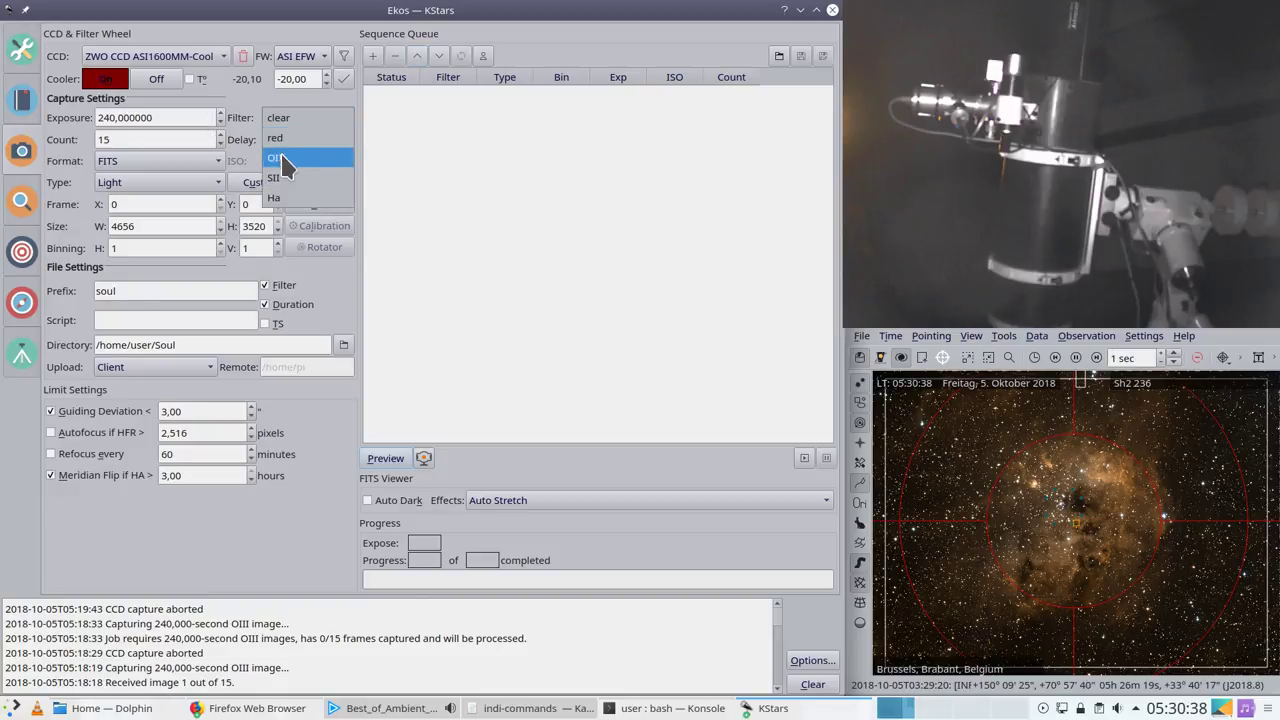
pyautogui.click(285, 197)
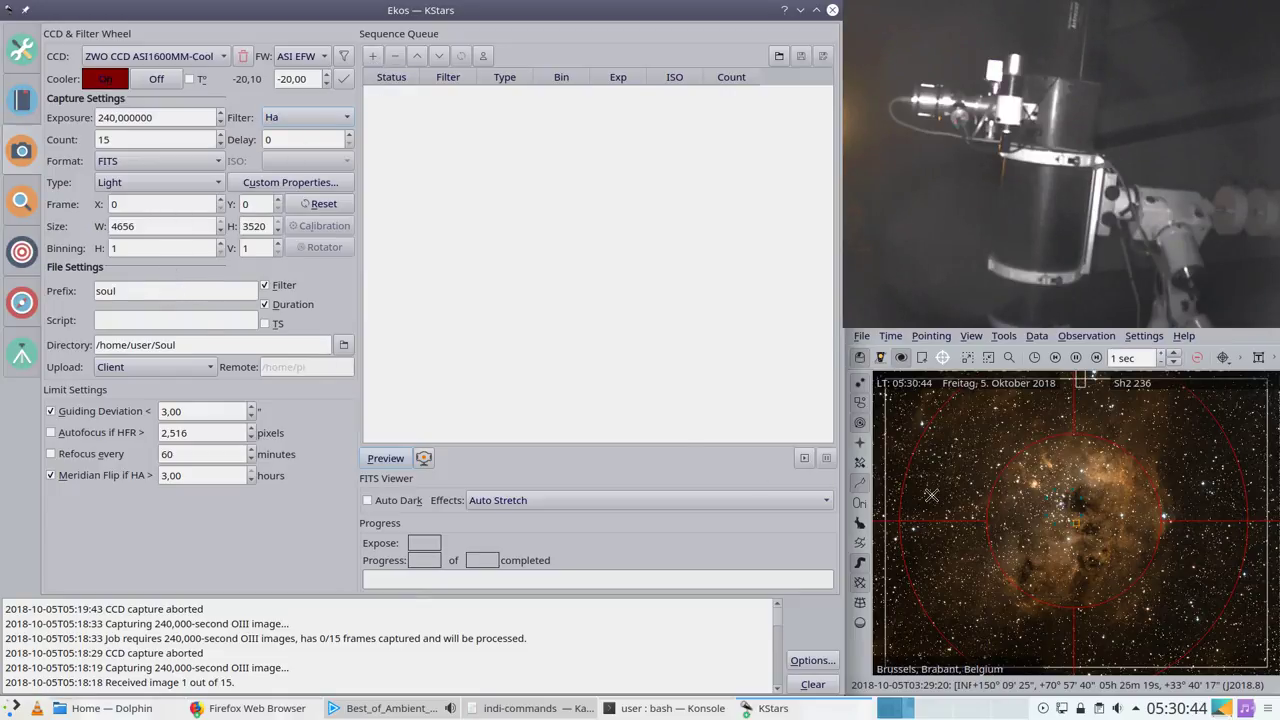
pyautogui.rightClick(1078, 522)
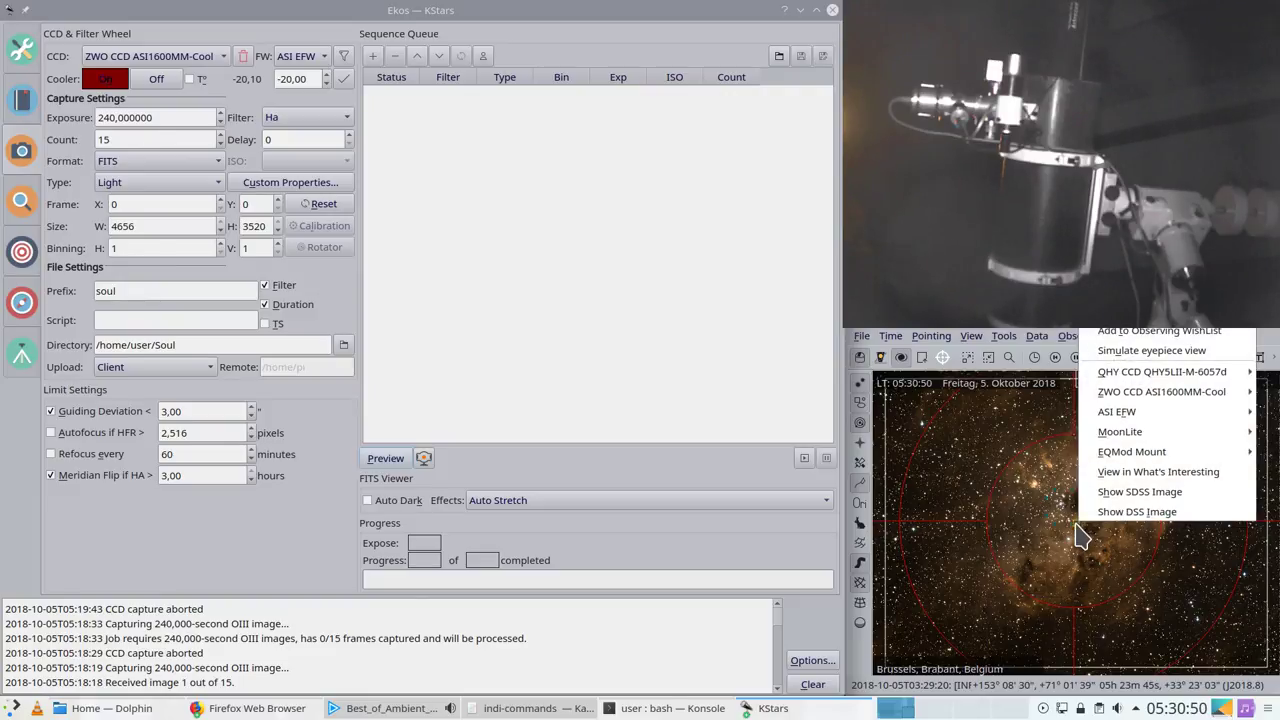
pyautogui.click(143, 288)
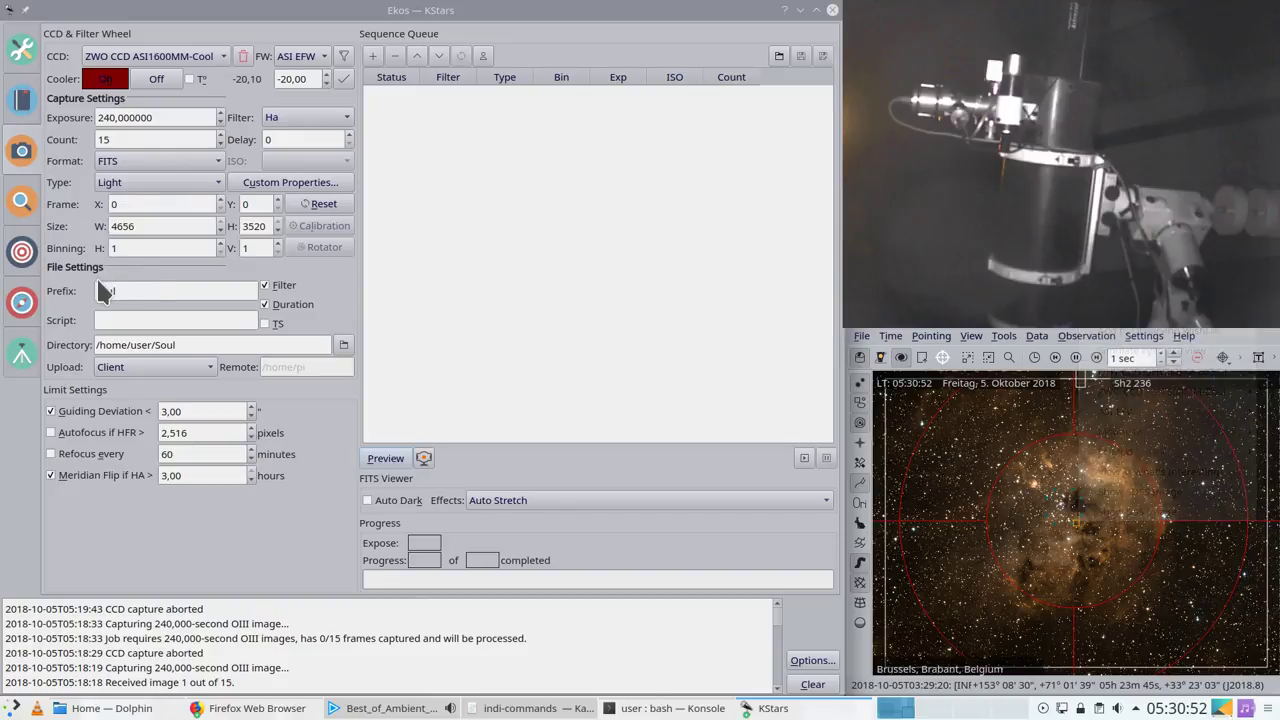
pyautogui.moveTo(155, 291); pyautogui.dragTo(89, 291)
pyautogui.press('BackSpace')
pyautogui.write('d')
pyautogui.press('BackSpace')
pyautogui.write('tadpole')
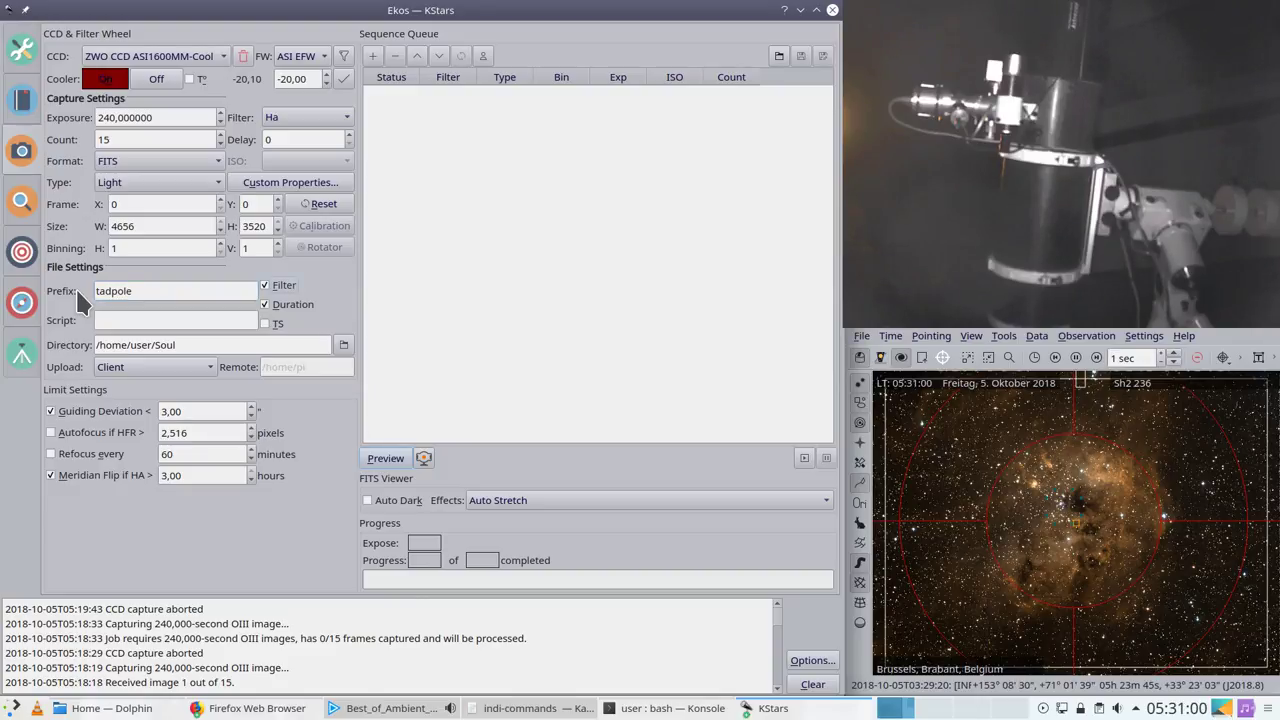
# Step: Create a new folder named Tadpole in /home/user and use it as the save directory for the captures
pyautogui.click(260, 344)
pyautogui.press('BackSpace')
pyautogui.press('BackSpace')
pyautogui.press('BackSpace')
pyautogui.press('BackSpace')
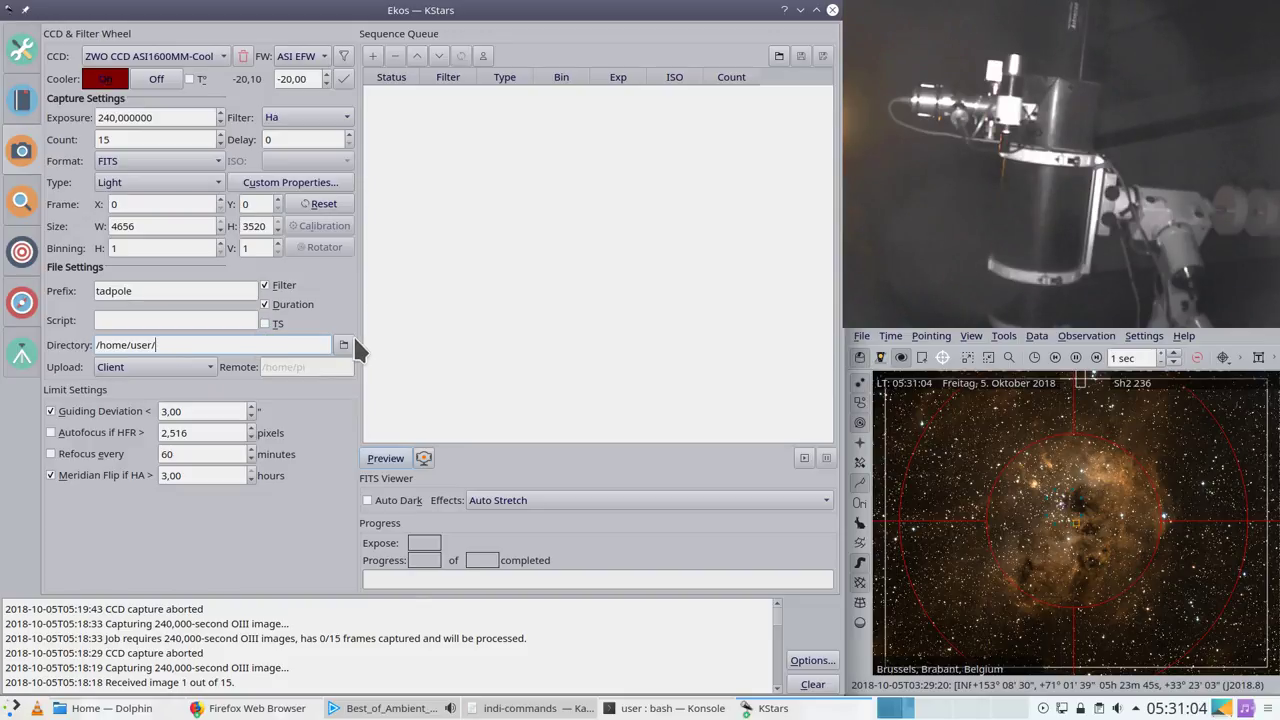
pyautogui.click(342, 345)
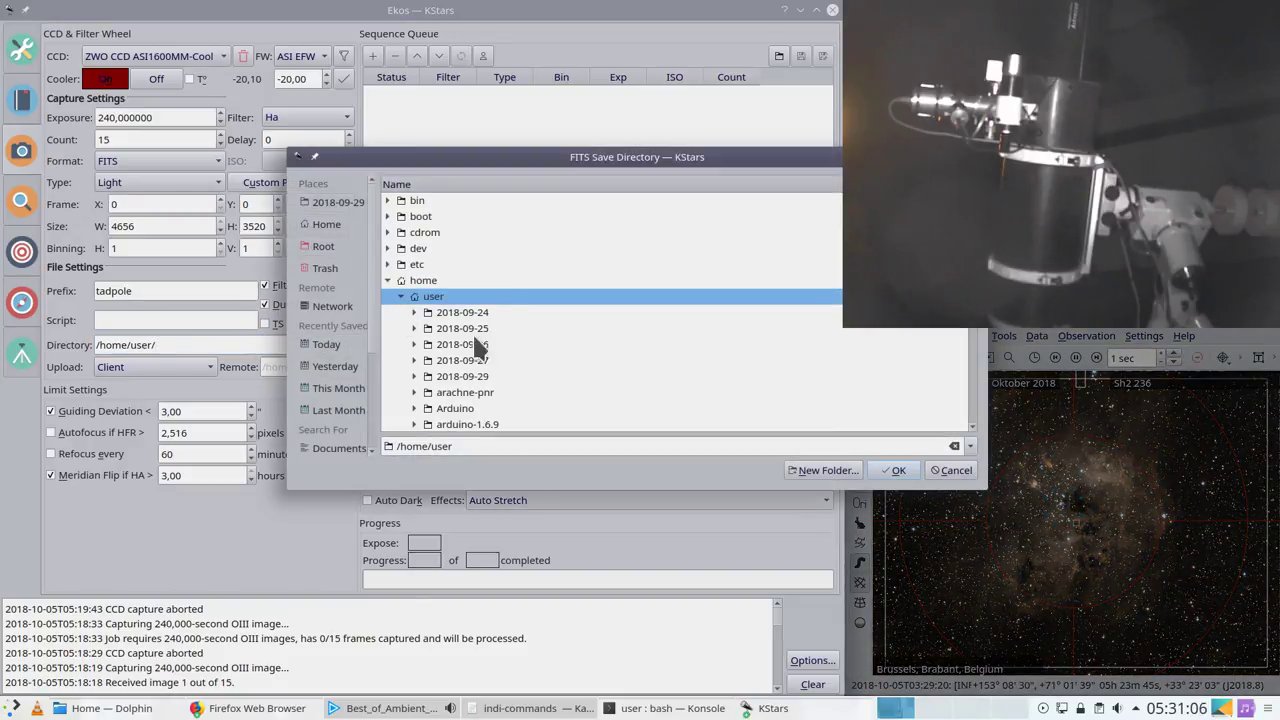
pyautogui.click(820, 471)
pyautogui.write('Tadpole')
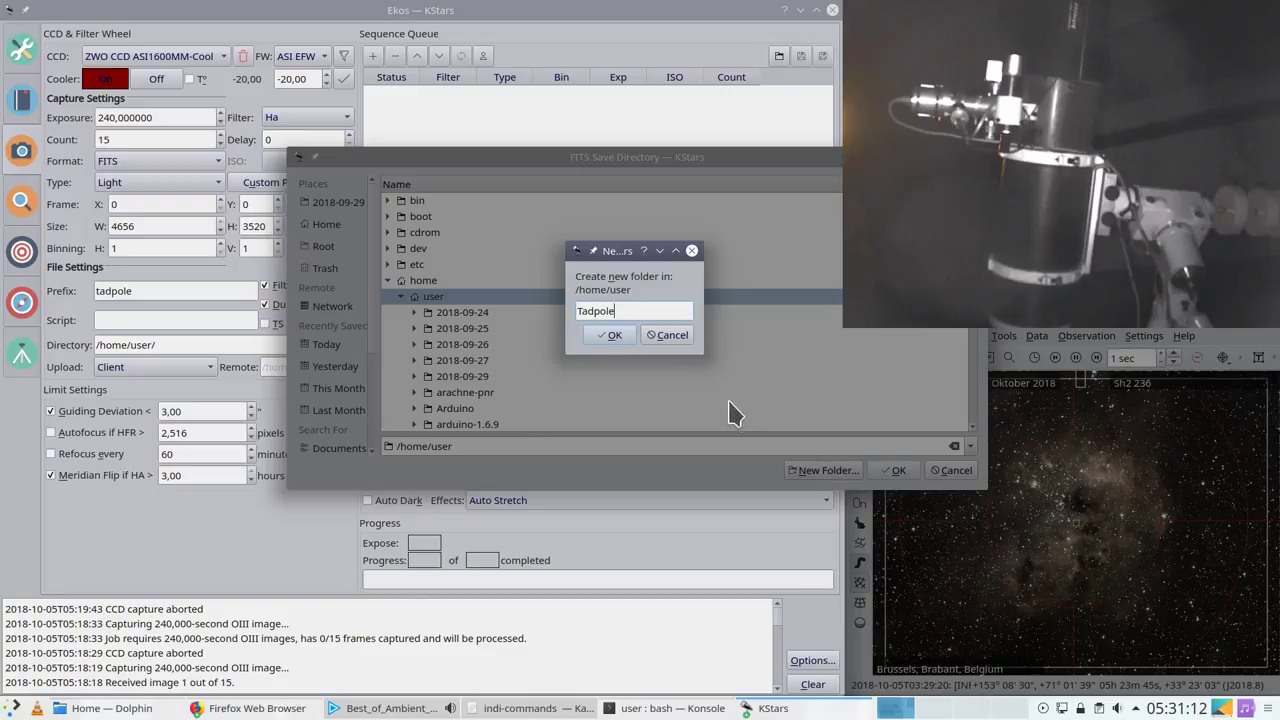
pyautogui.click(612, 336)
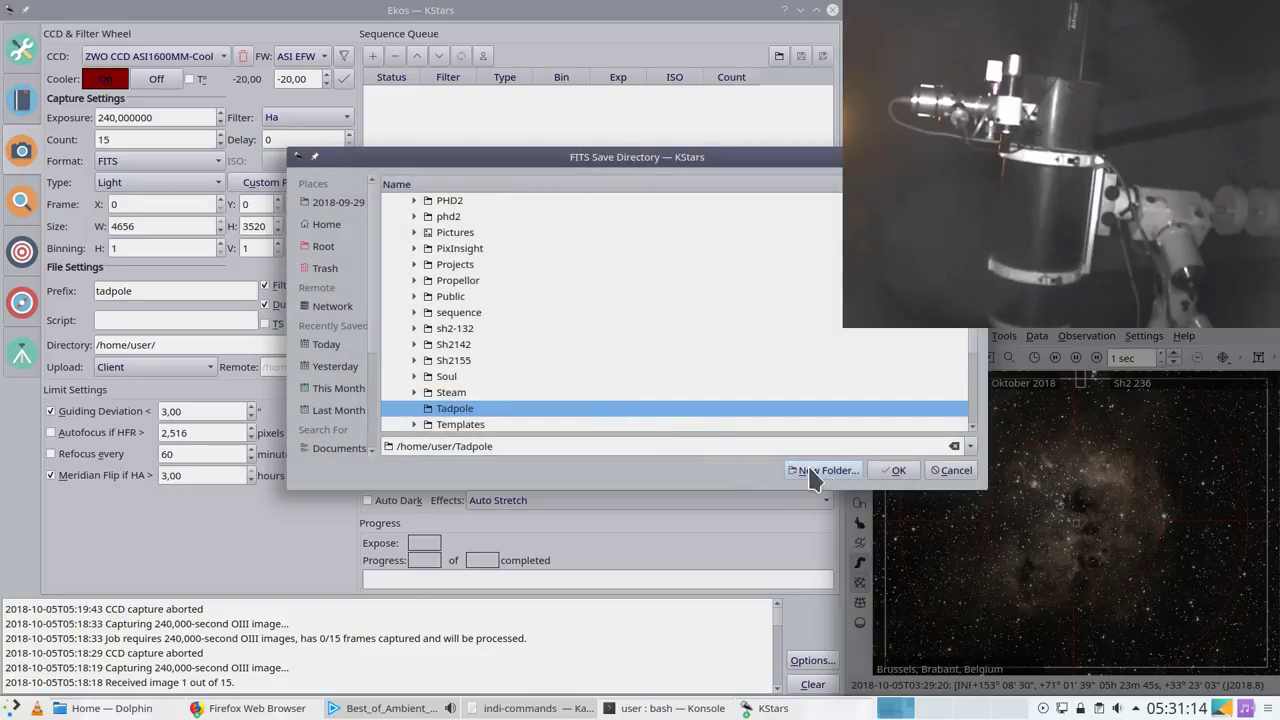
pyautogui.click(893, 470)
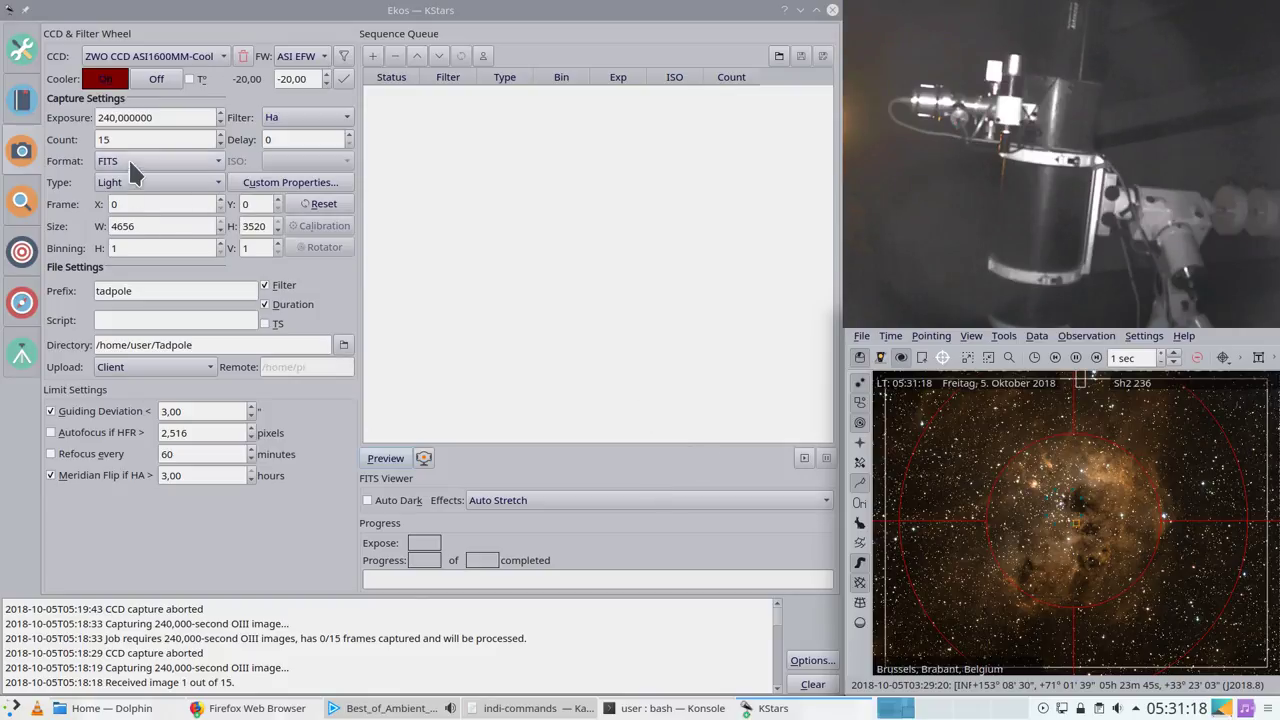
# Step: Add the Ha job of 15 light frames at 240 seconds to the sequence queue and start the sequence
pyautogui.click(372, 55)
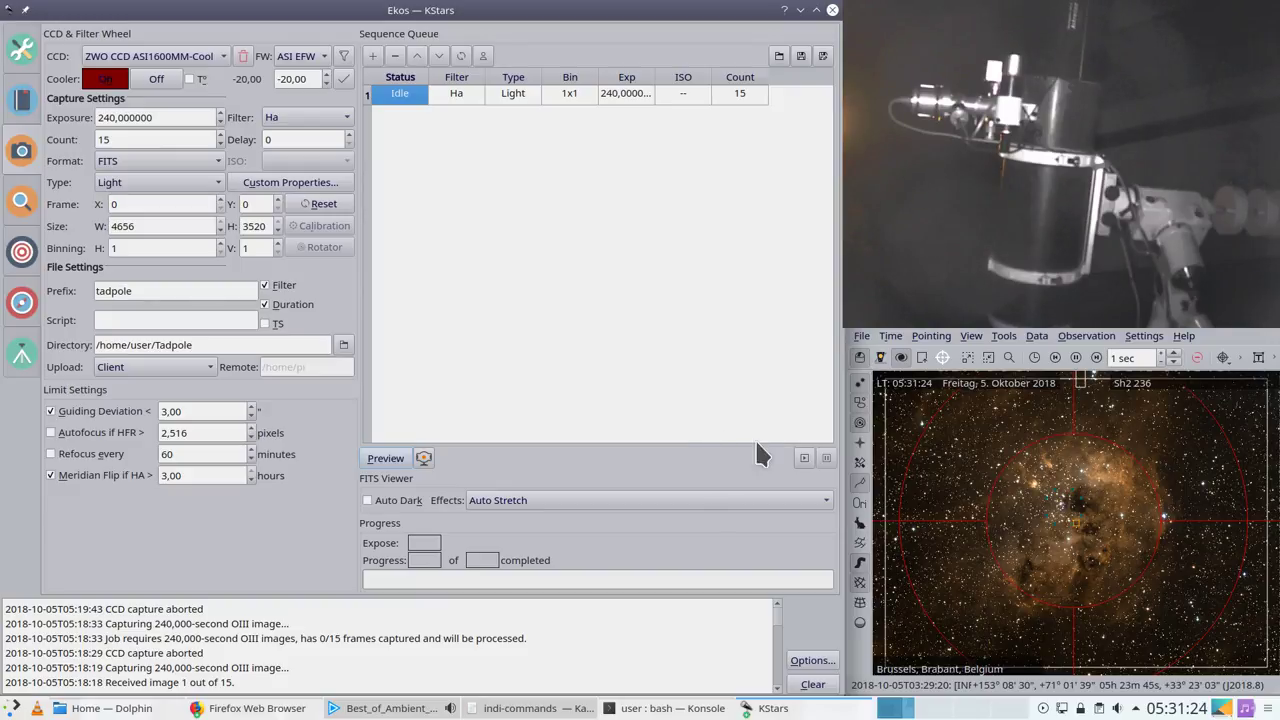
pyautogui.click(803, 458)
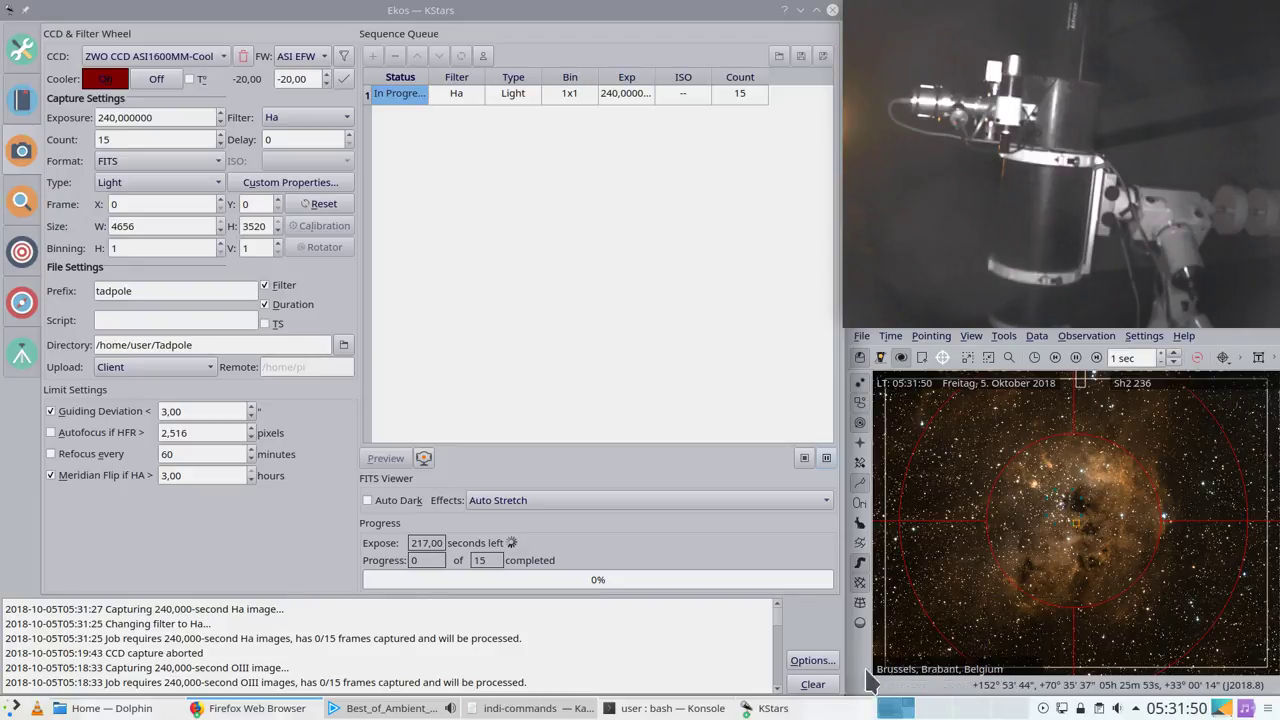
# Step: View the earlier soul and NGC896 light frames in the FITS Viewer, and minimize the viewer
pyautogui.click(798, 708)
pyautogui.click(805, 653)
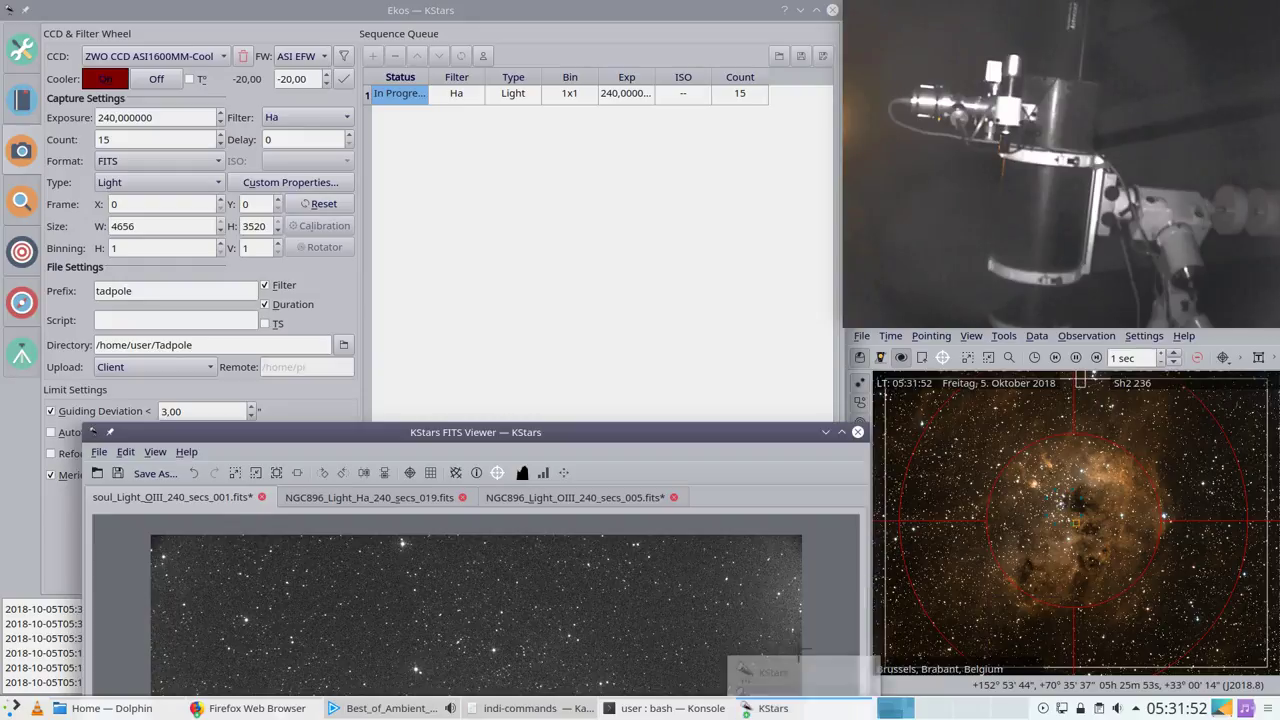
pyautogui.moveTo(557, 434); pyautogui.dragTo(505, 42)
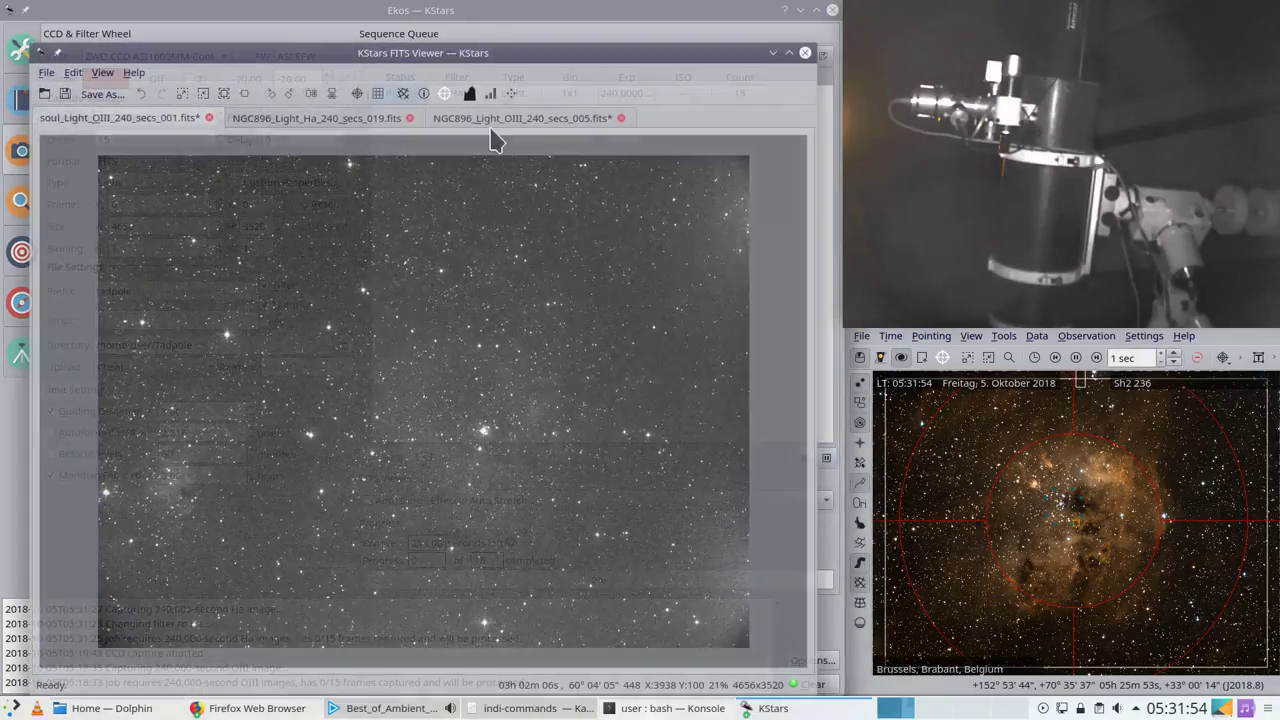
pyautogui.click(356, 122)
pyautogui.click(488, 121)
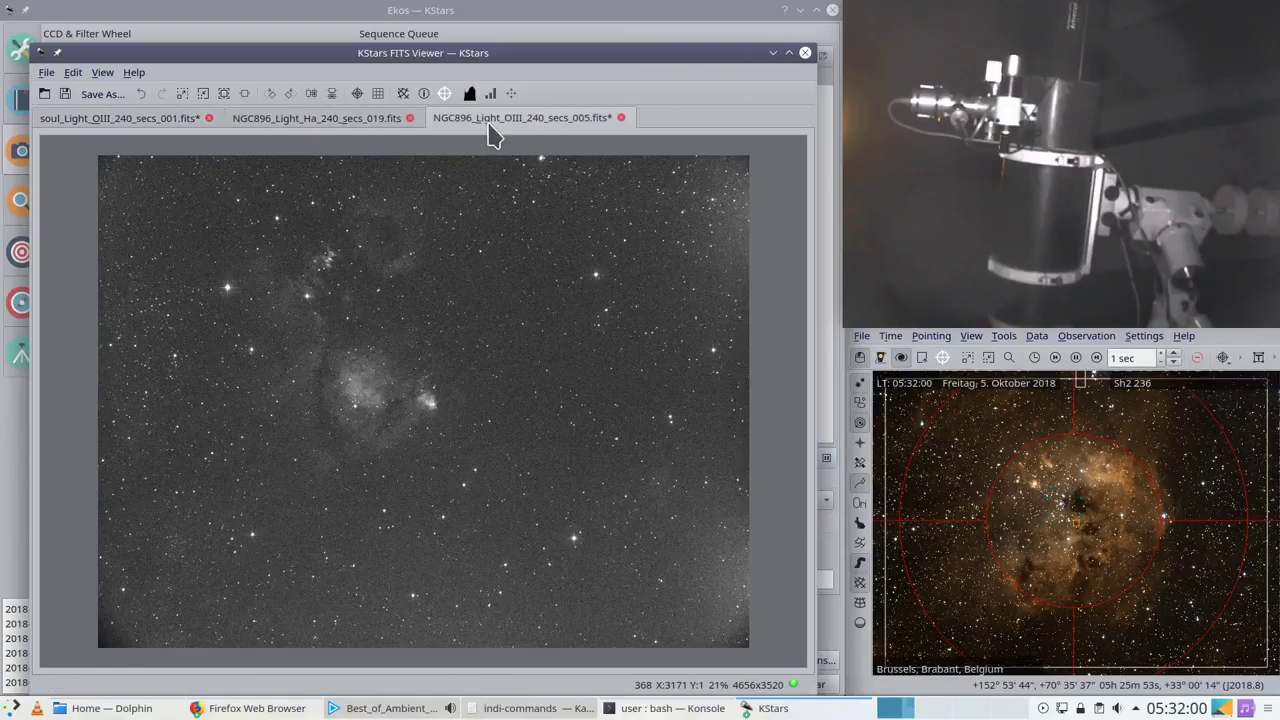
pyautogui.click(776, 53)
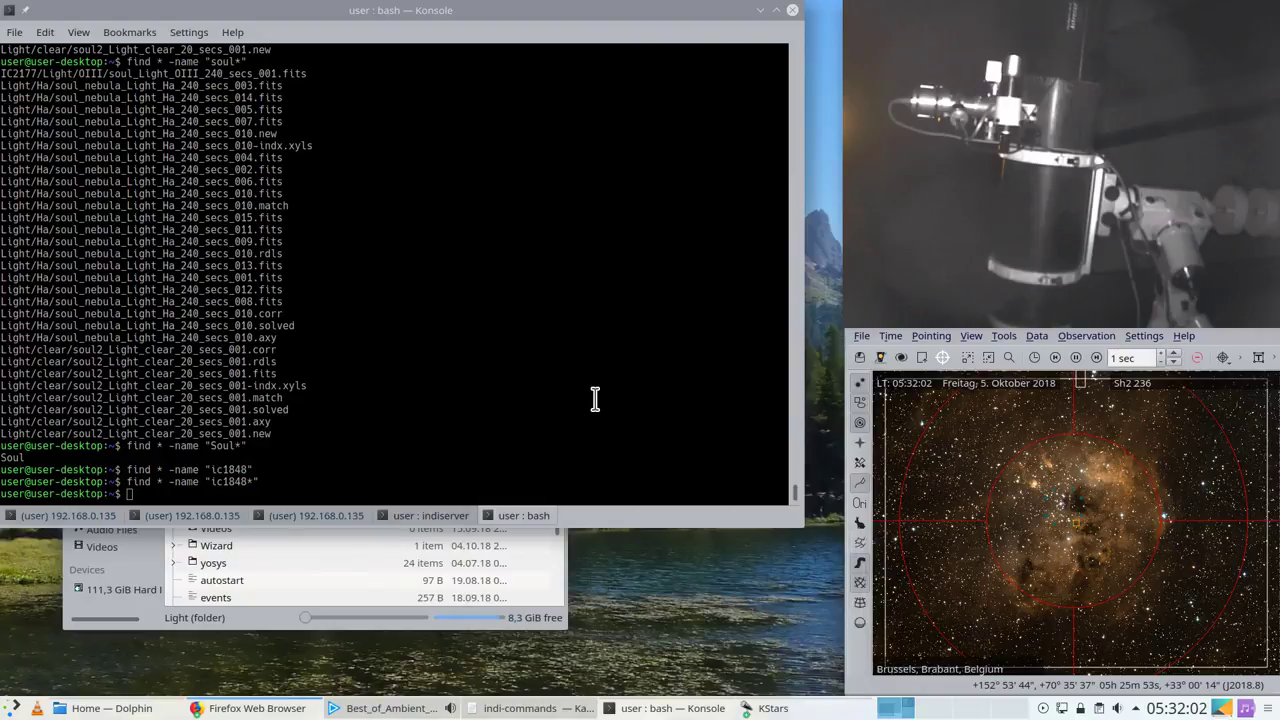
# Step: Bring the Ekos window back to the front and hide the INDI Control Panel
pyautogui.click(774, 702)
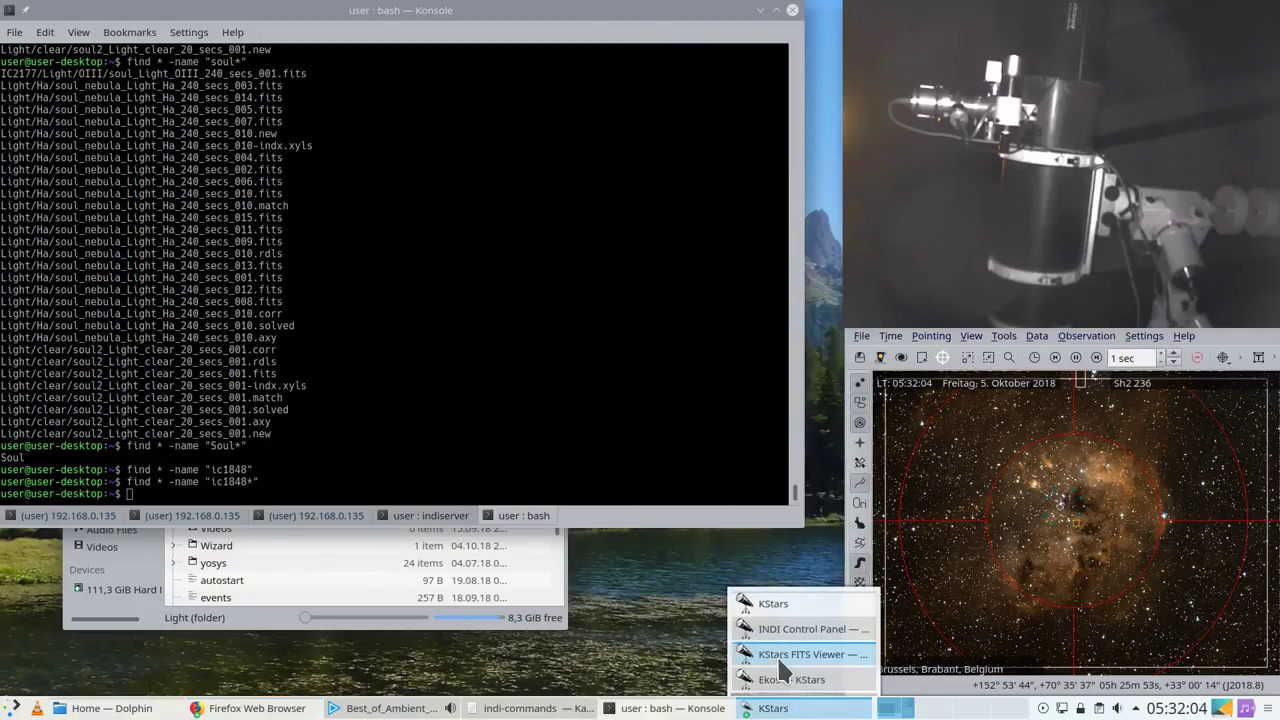
pyautogui.click(783, 680)
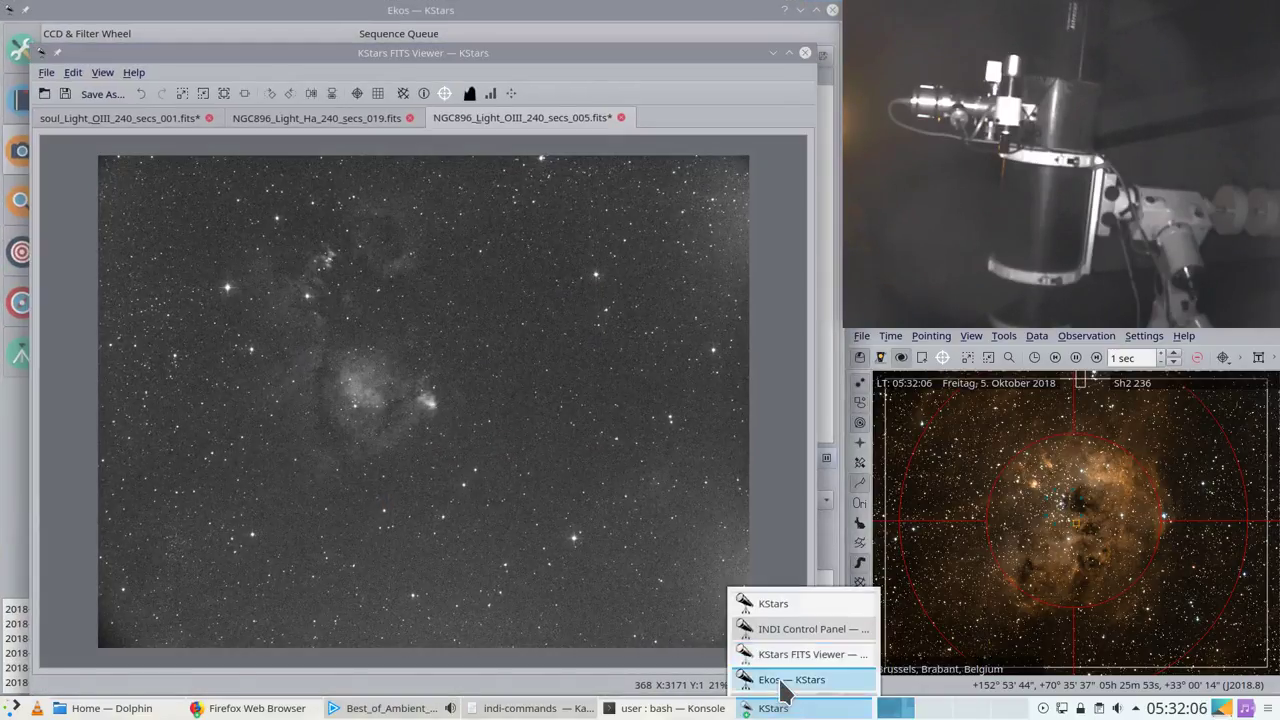
pyautogui.click(785, 679)
pyautogui.click(780, 707)
pyautogui.click(783, 630)
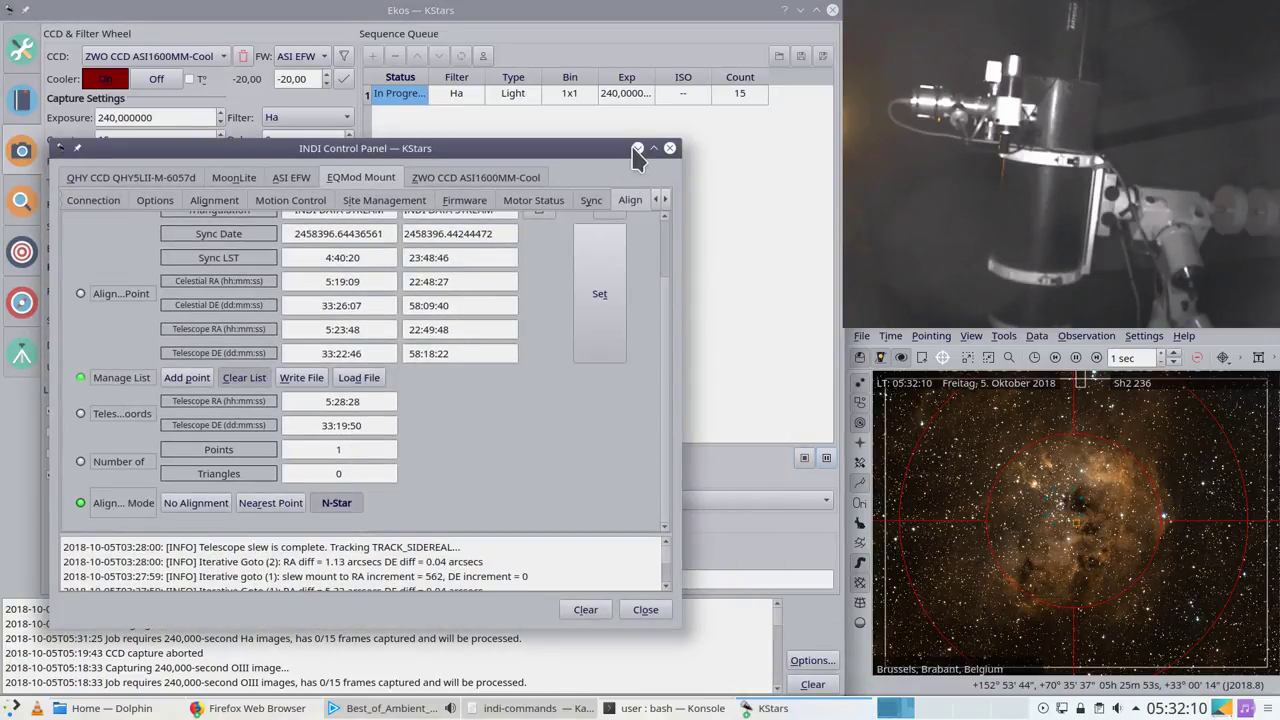
pyautogui.click(885, 340)
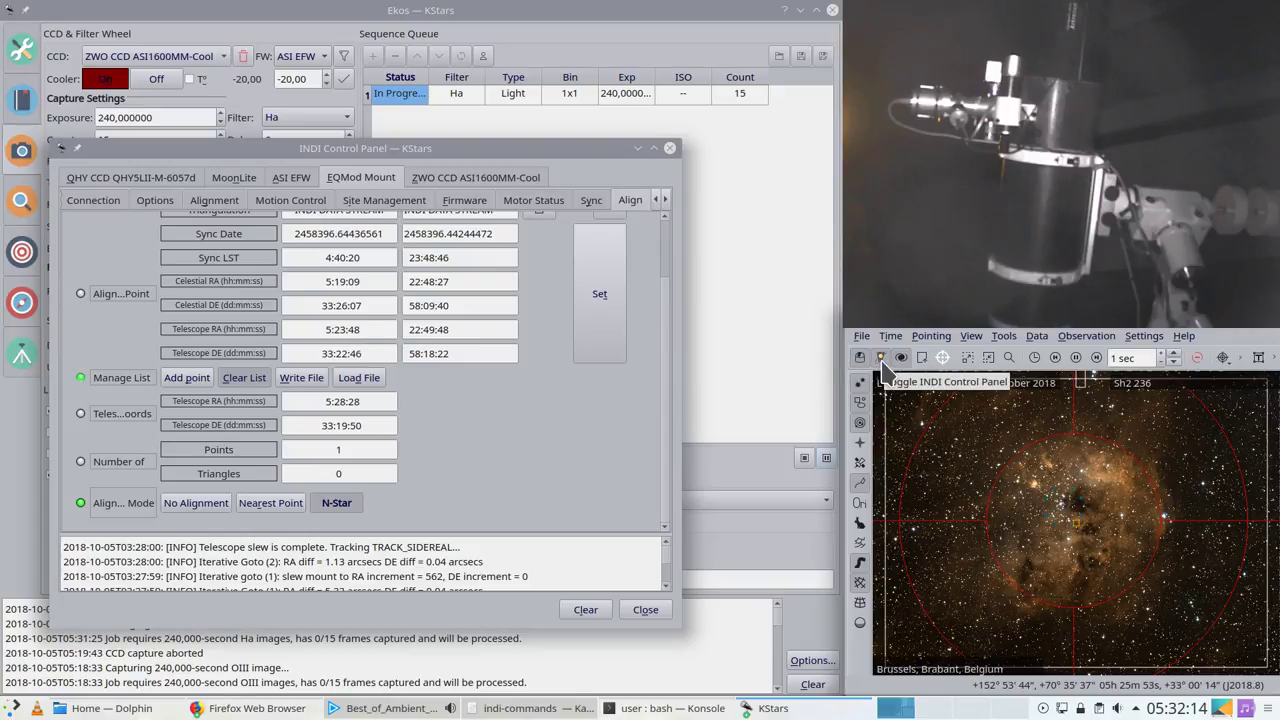
pyautogui.click(884, 366)
pyautogui.click(570, 260)
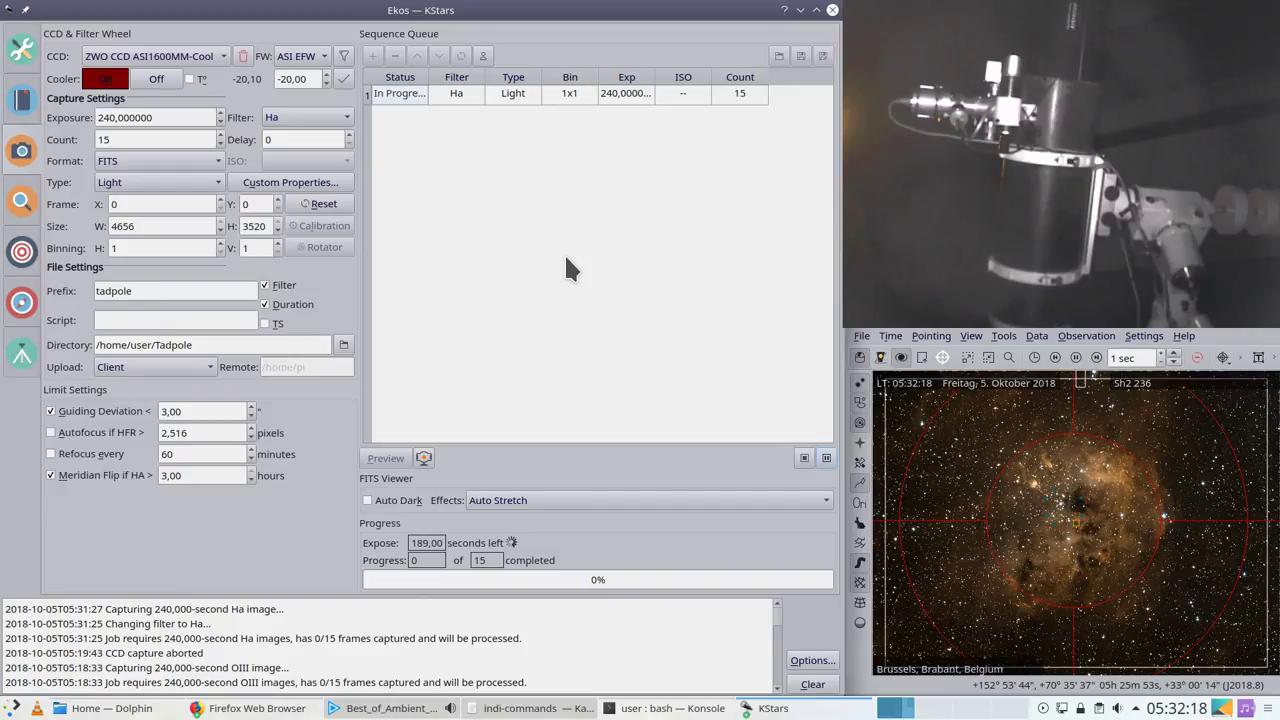
# Step: Check guiding performance on the Guide module's drift graph over a wider range, and the capture progress in the Ekos summary
pyautogui.click(22, 301)
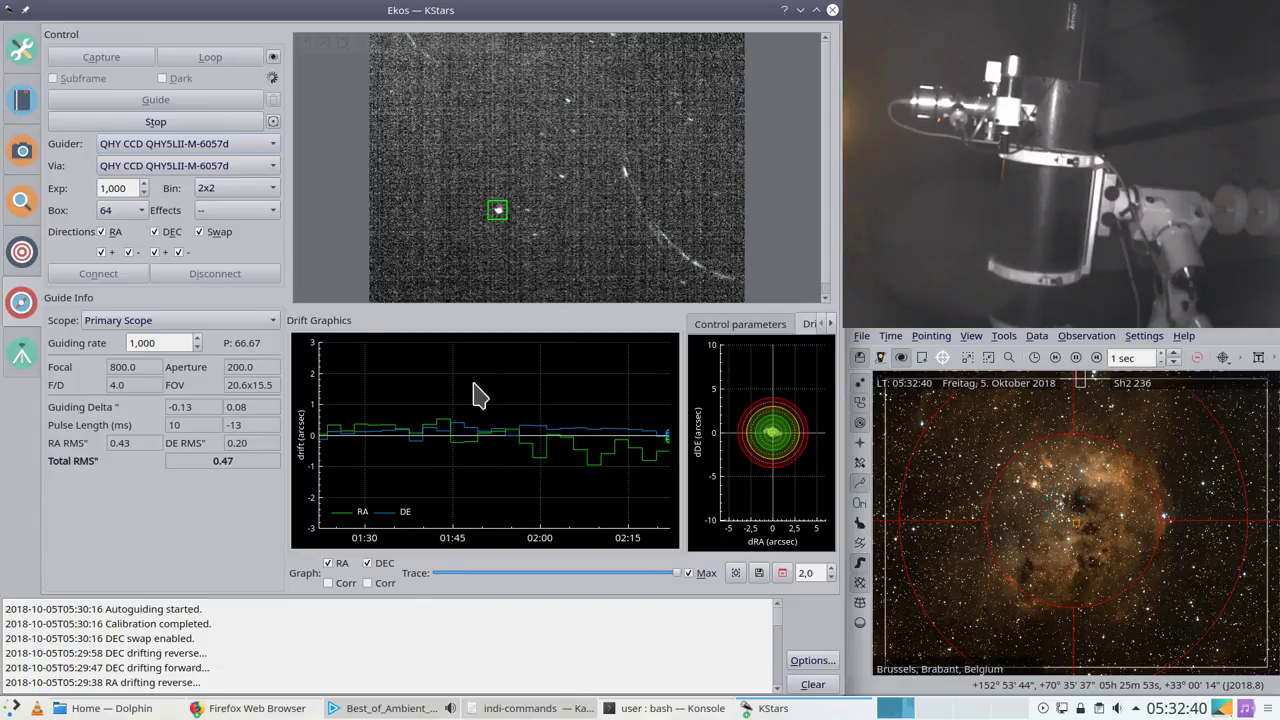
pyautogui.click(25, 88)
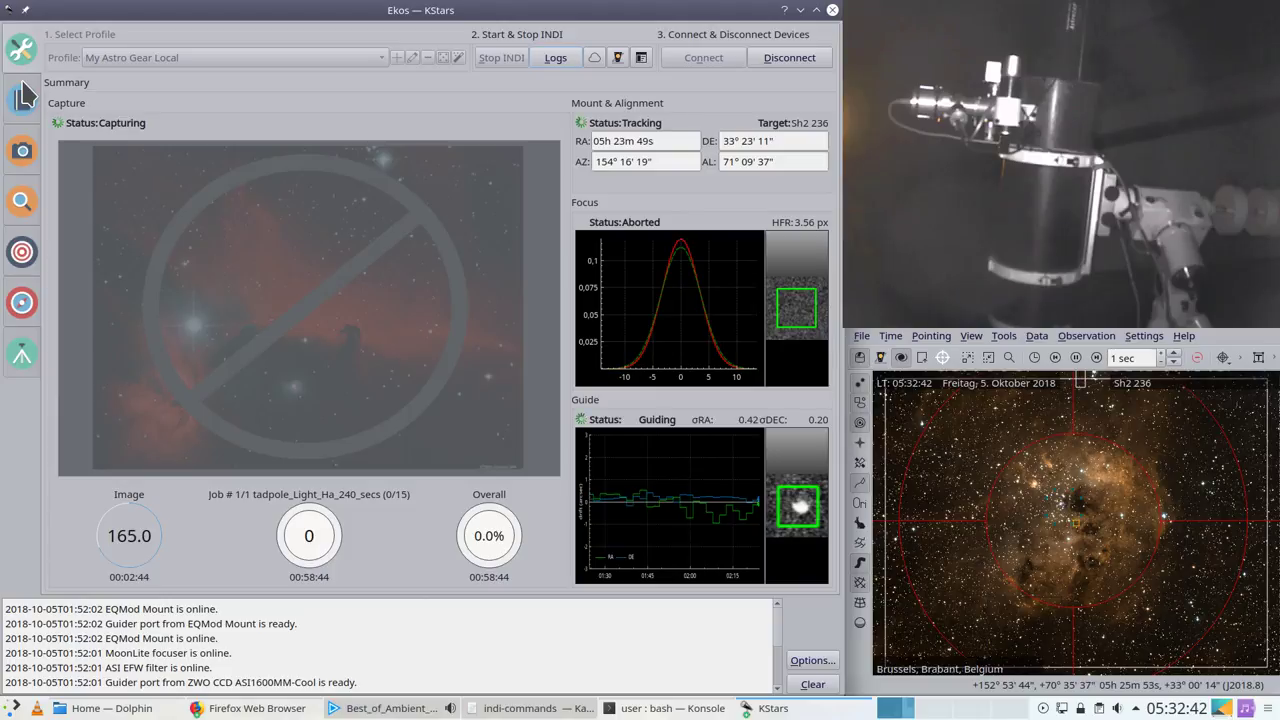
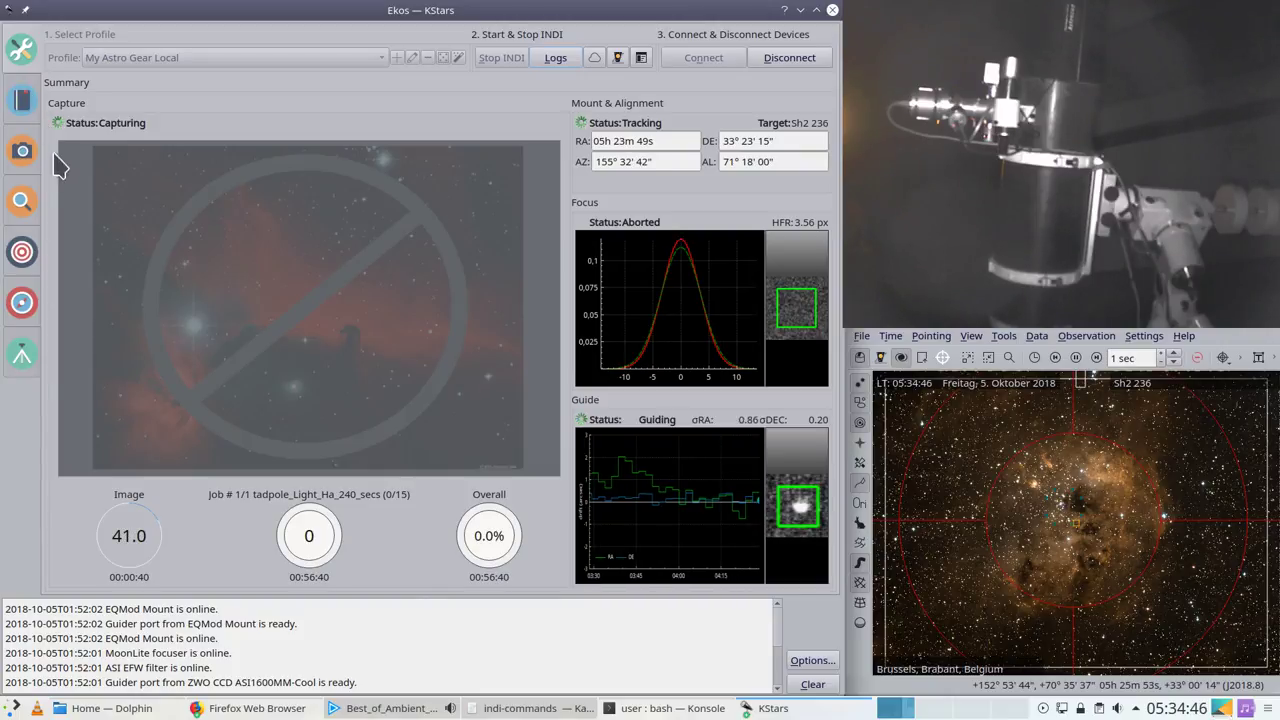
pyautogui.click(21, 302)
pyautogui.moveTo(447, 480)
pyautogui.scroll(-3, 447, 480)
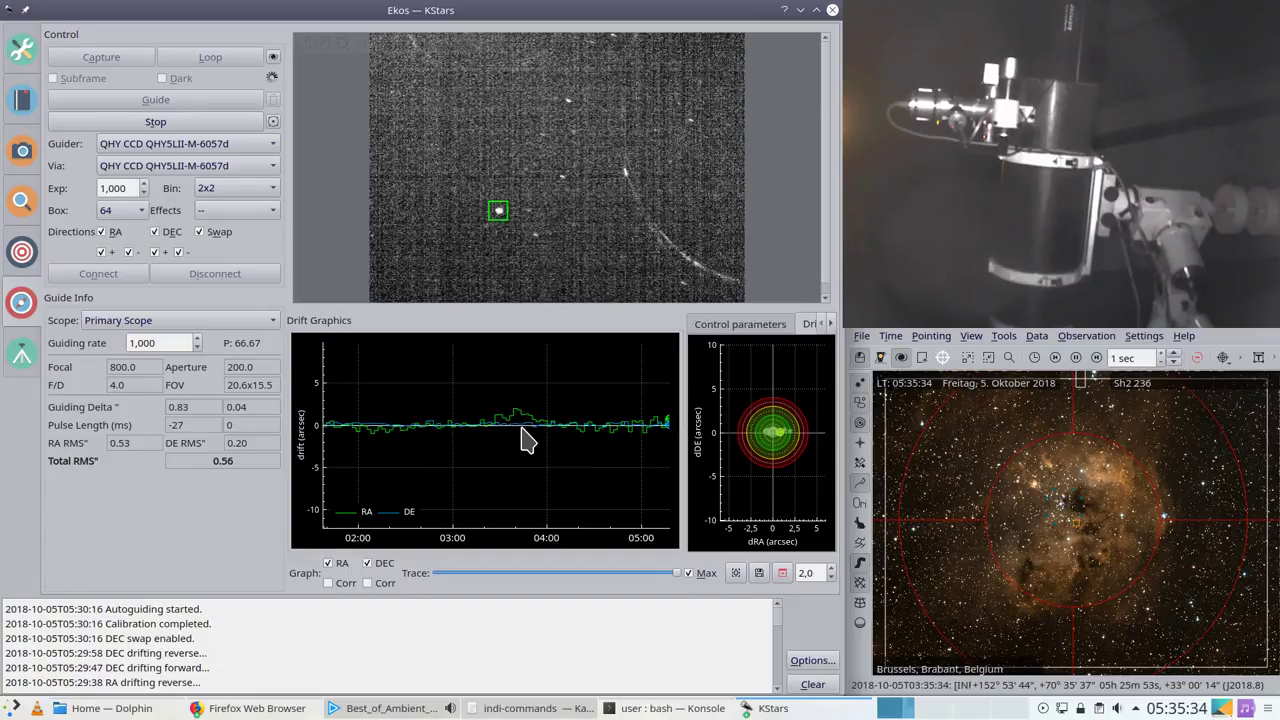
# Step: Inspect the nebula and star shapes in tadpole_Light_Ha_240_secs_001.fits in the FITS Viewer, from the full frame to close-up areas
pyautogui.click(776, 710)
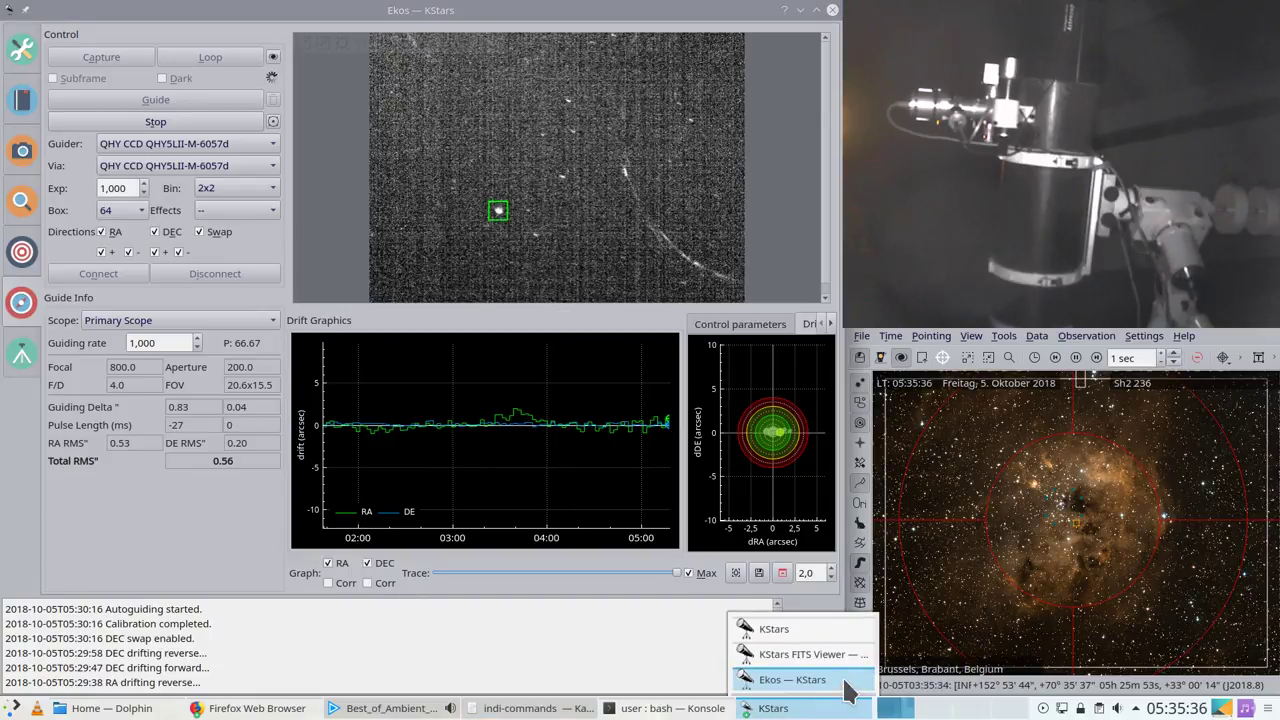
pyautogui.click(855, 654)
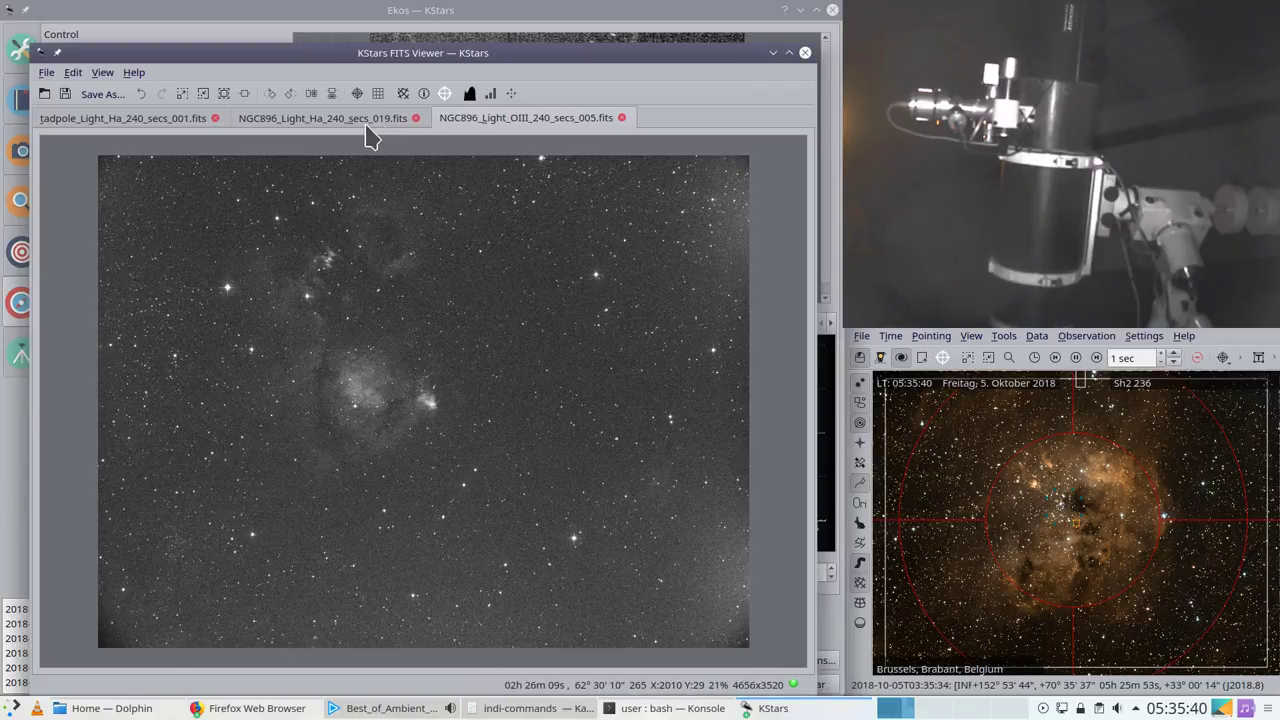
pyautogui.click(114, 118)
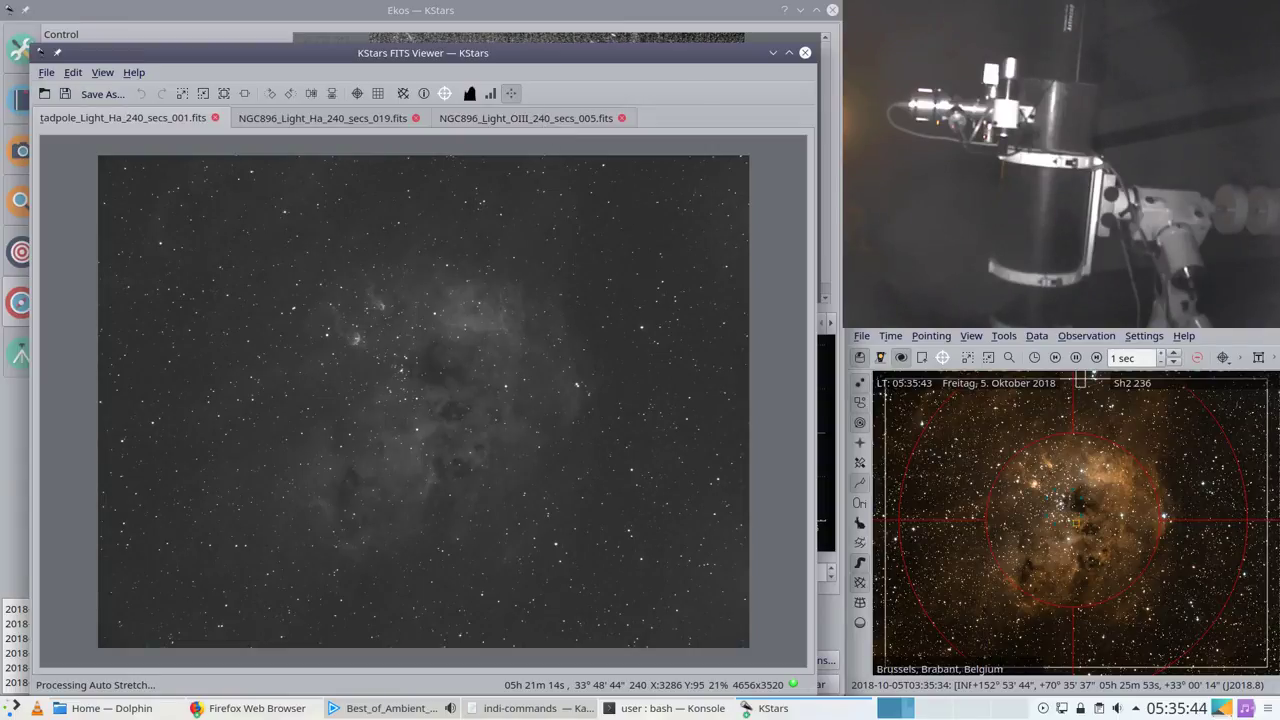
pyautogui.scroll(2, 457, 431)
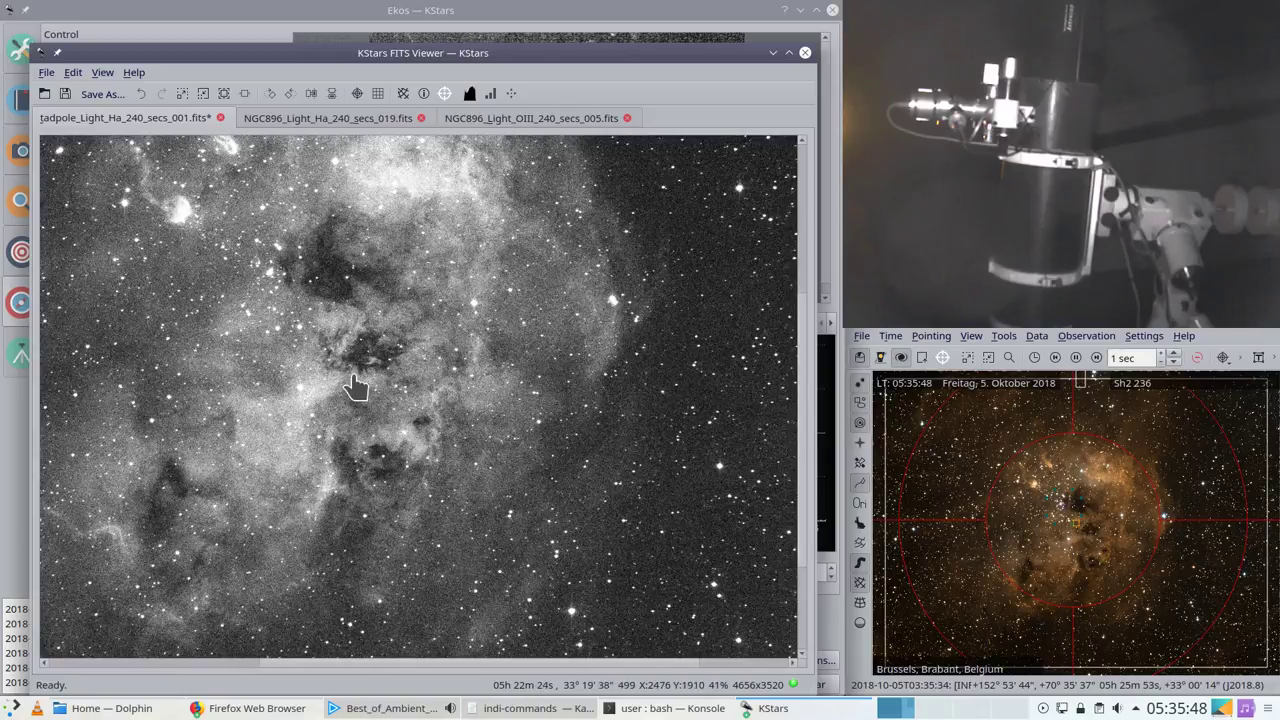
pyautogui.scroll(-1, 357, 388)
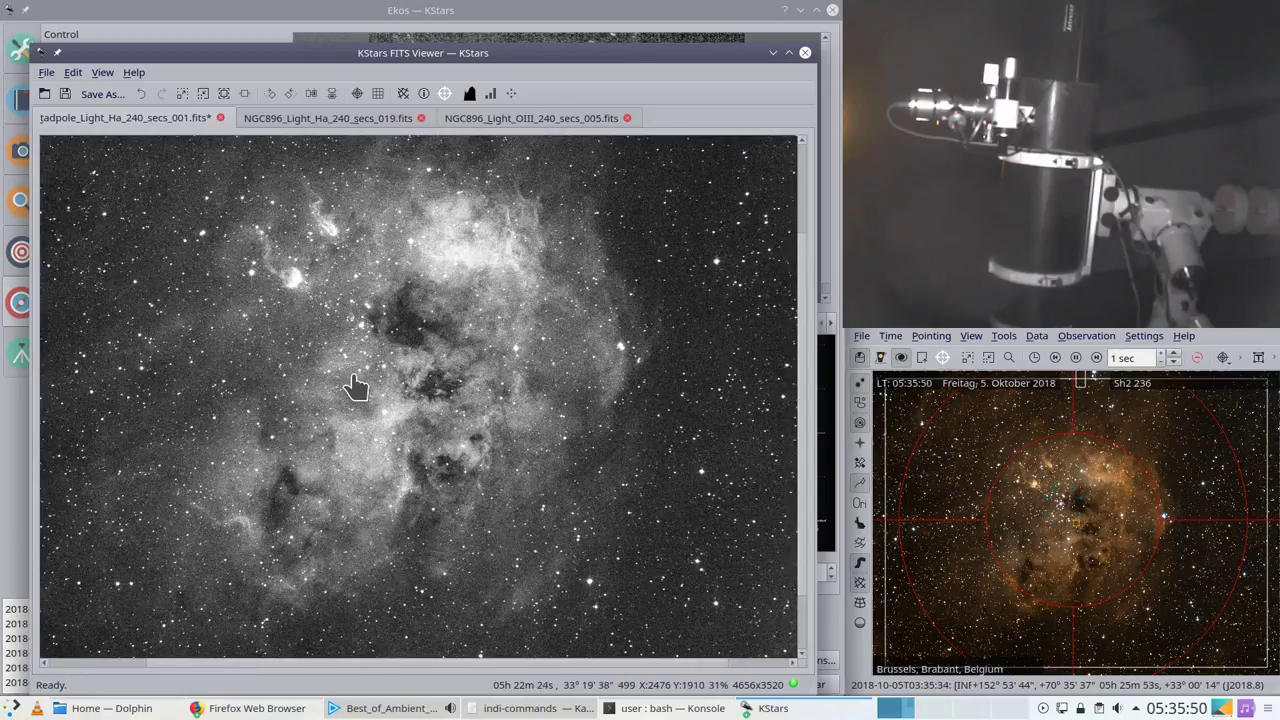
pyautogui.scroll(1, 357, 388)
pyautogui.scroll(1, 357, 388)
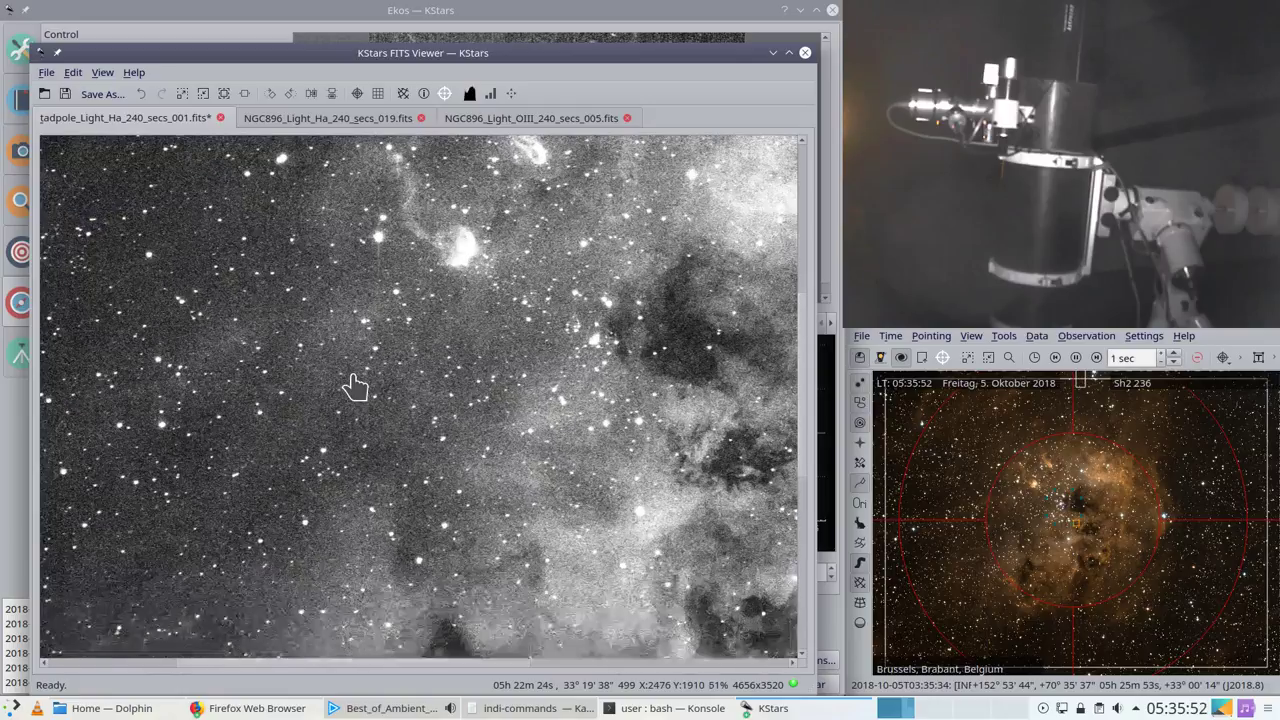
pyautogui.moveTo(806, 392); pyautogui.dragTo(812, 587)
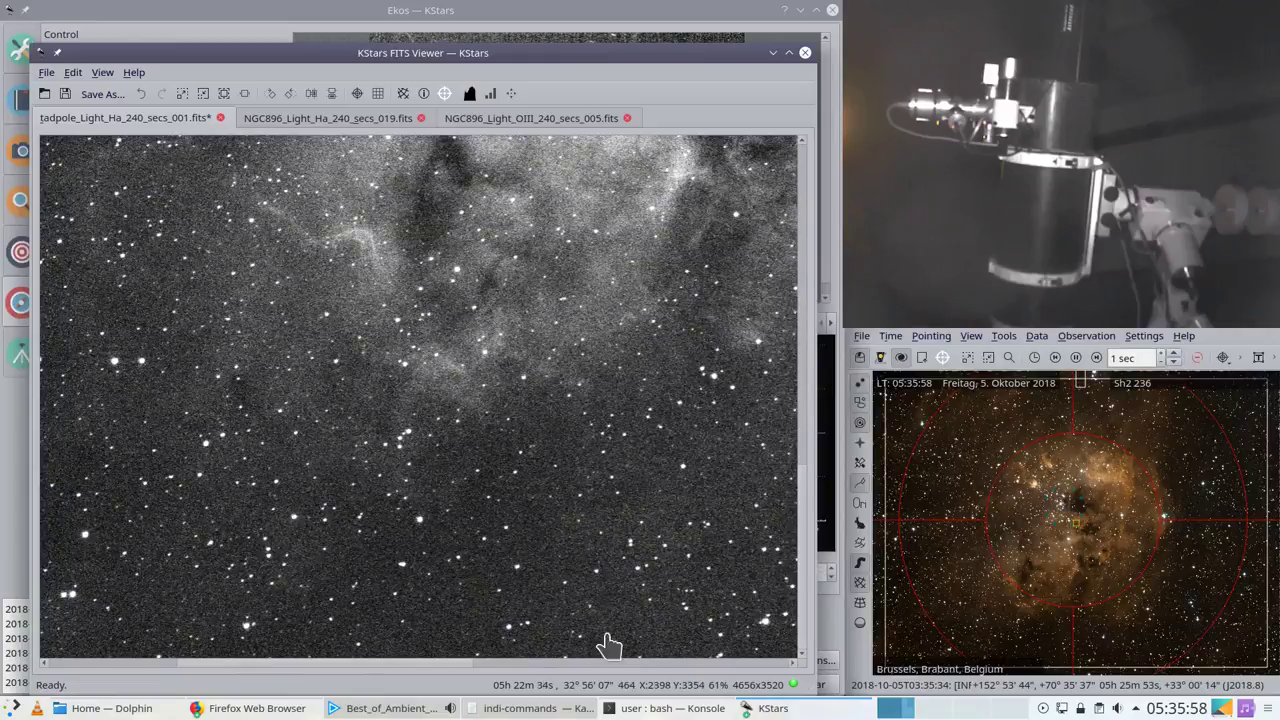
# Step: Inspect the star shapes toward the corners of tadpole_Light_Ha_240_secs_001.fits and the nebula's structure across the frame
pyautogui.moveTo(381, 664); pyautogui.dragTo(710, 668)
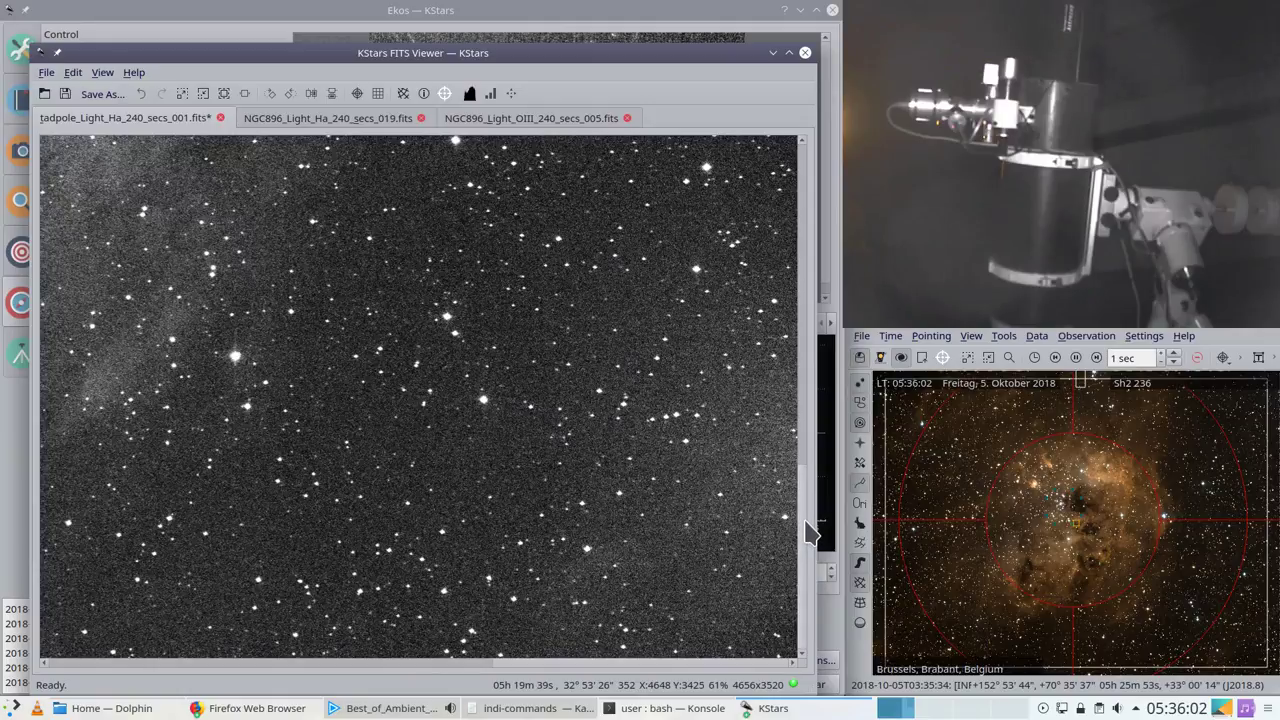
pyautogui.moveTo(809, 534); pyautogui.dragTo(800, 140)
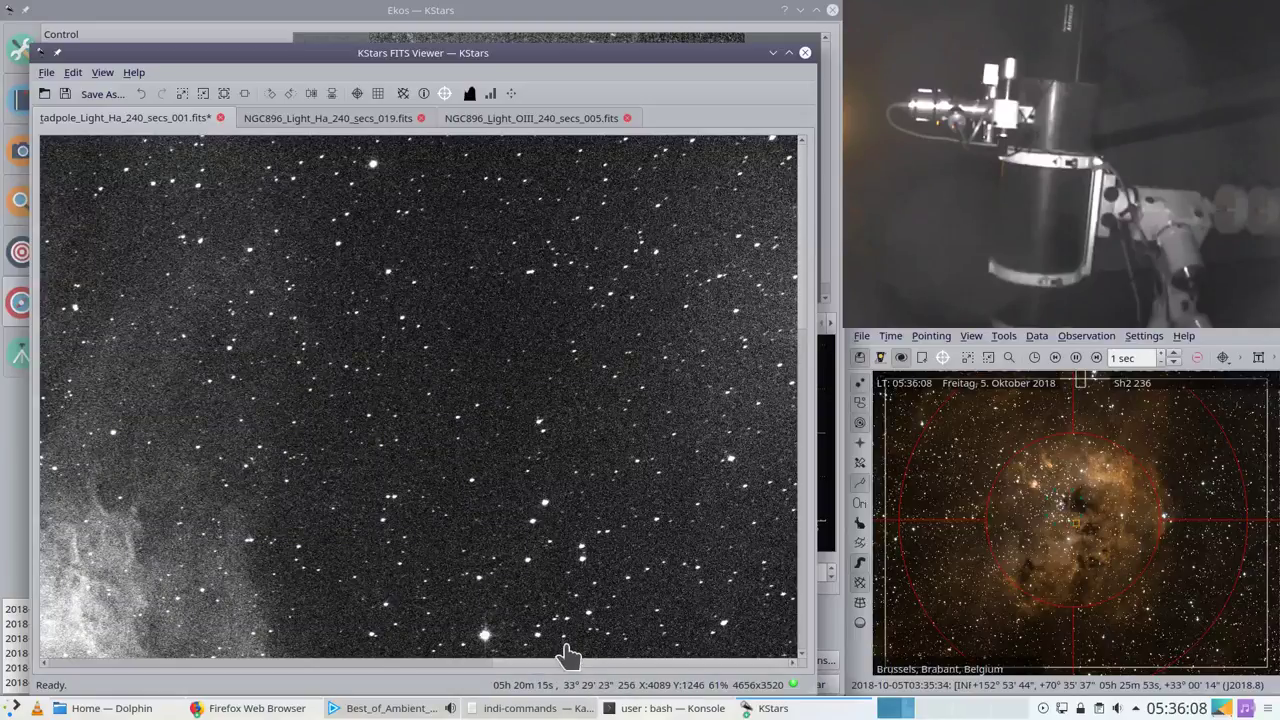
pyautogui.moveTo(566, 664); pyautogui.dragTo(348, 648)
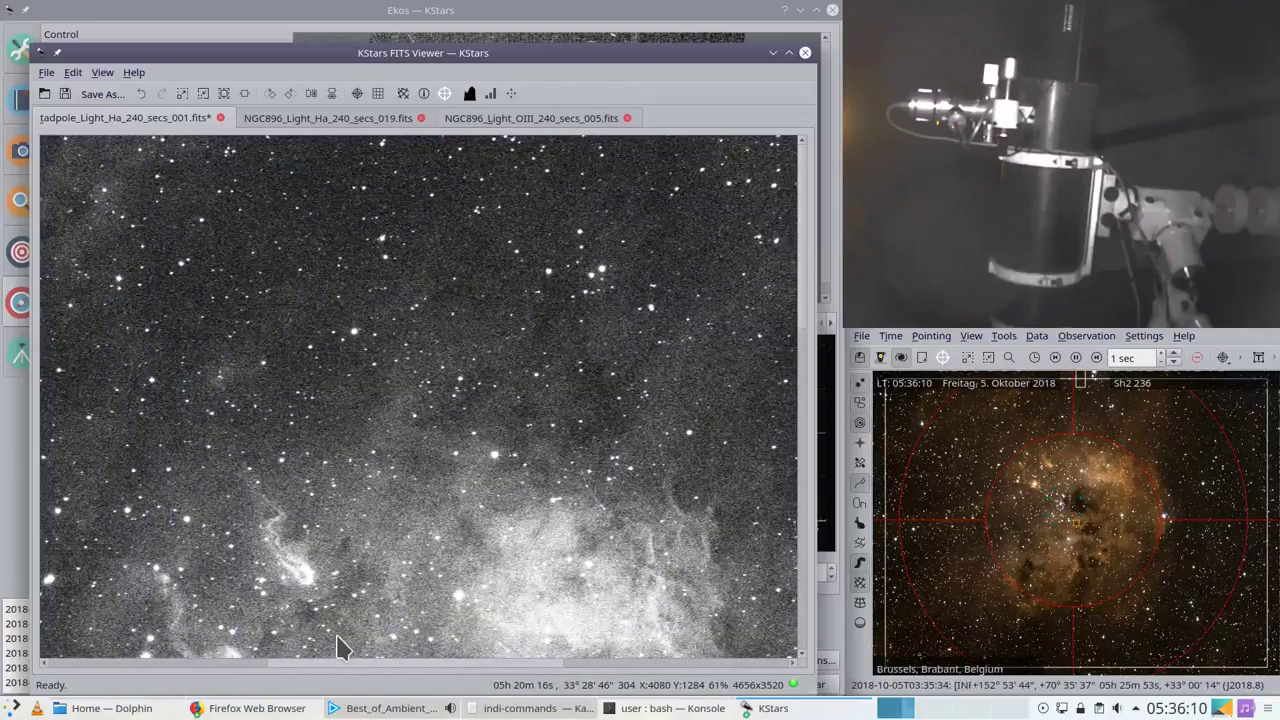
pyautogui.scroll(-1, 378, 483)
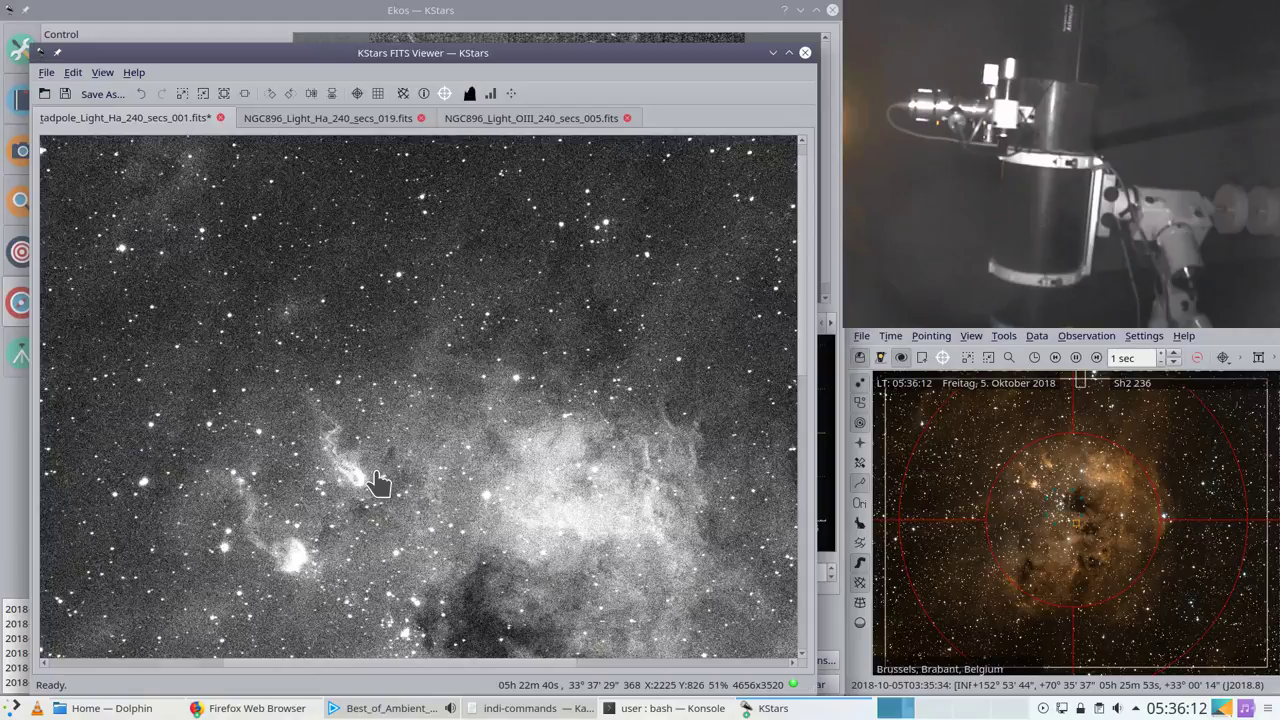
pyautogui.scroll(-2, 375, 485)
pyautogui.scroll(-1, 401, 485)
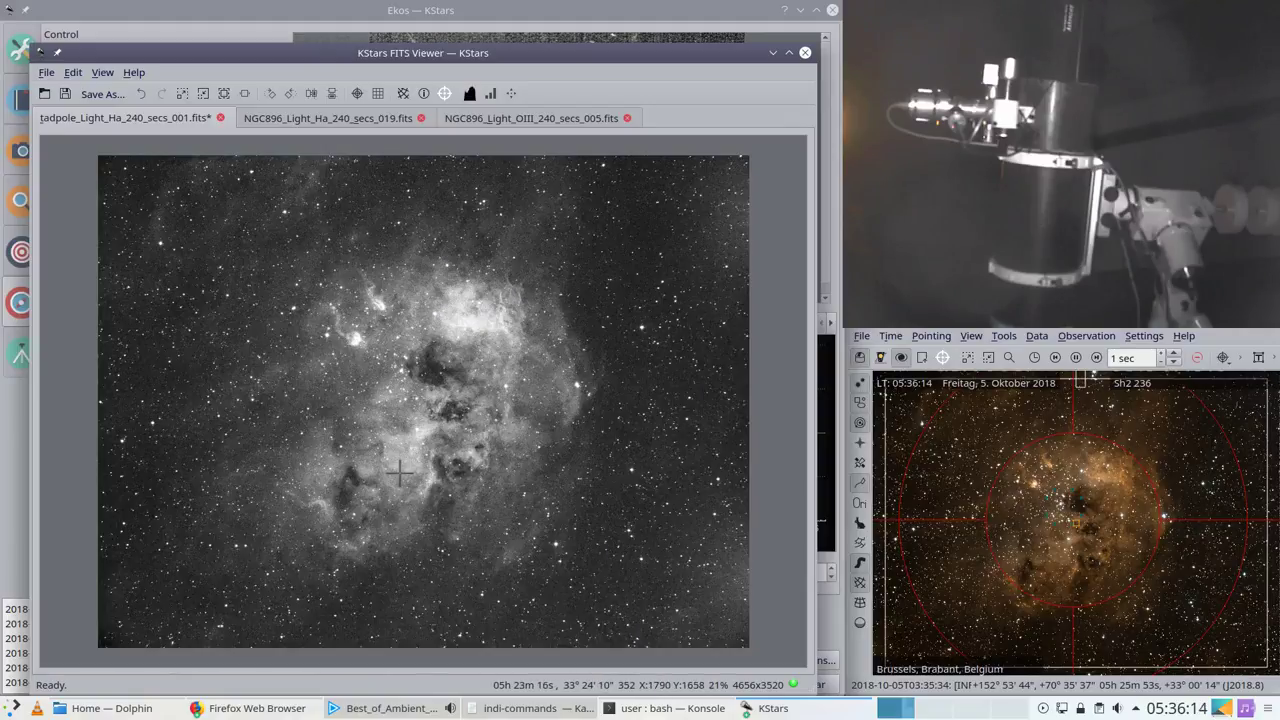
pyautogui.scroll(1, 401, 485)
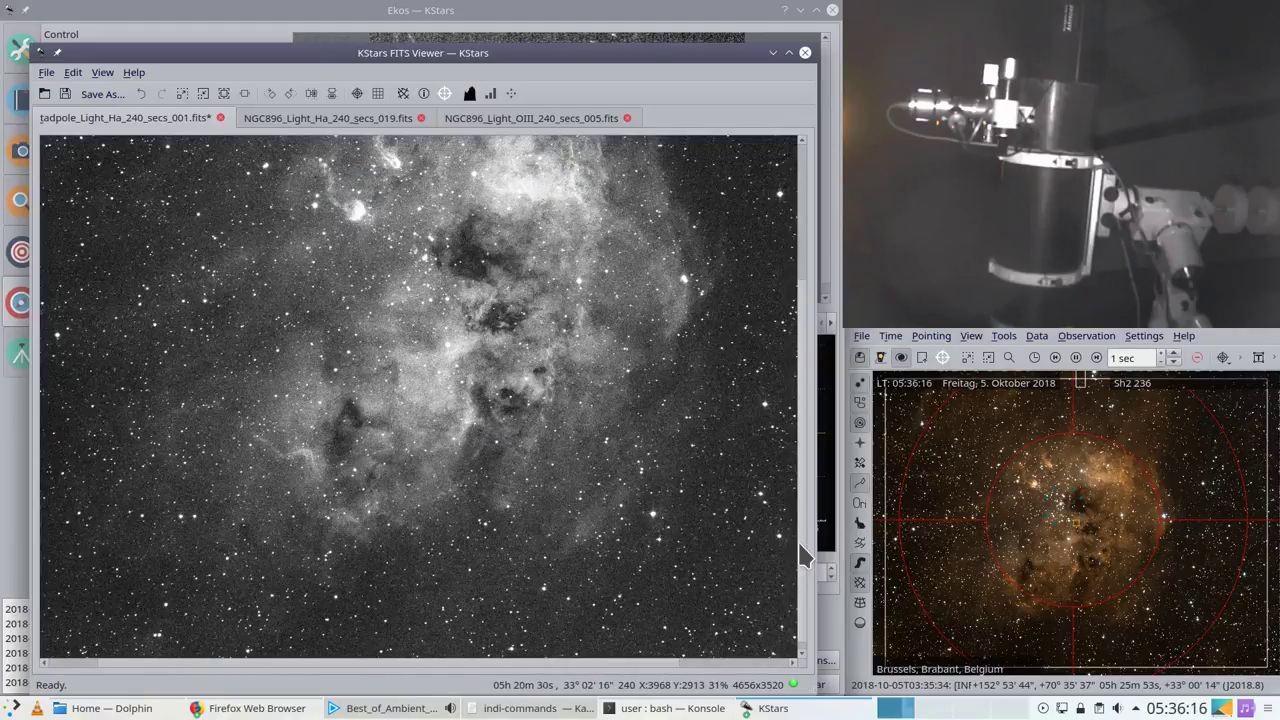
pyautogui.moveTo(806, 550); pyautogui.dragTo(805, 477)
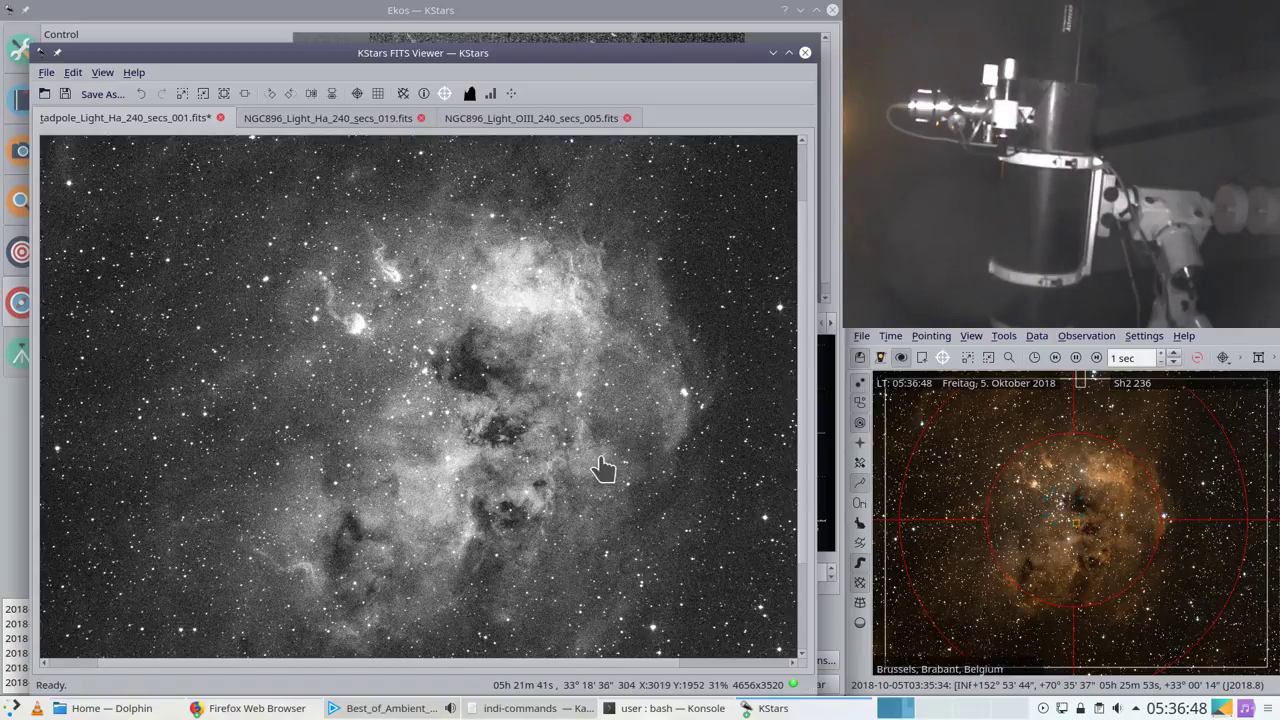
pyautogui.moveTo(638, 488); pyautogui.dragTo(578, 437)
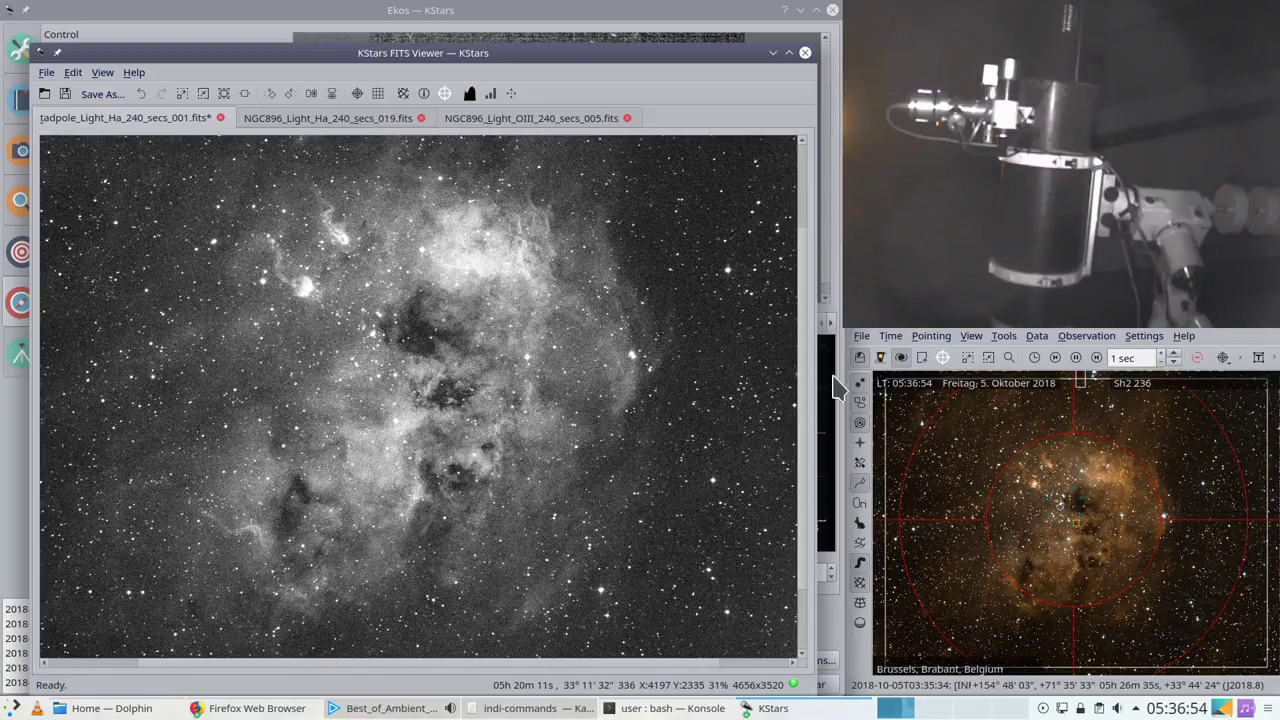
# Step: Check the guiding and the capture progress in Ekos, and return to the FITS Viewer, moving its window higher over Ekos
pyautogui.click(512, 30)
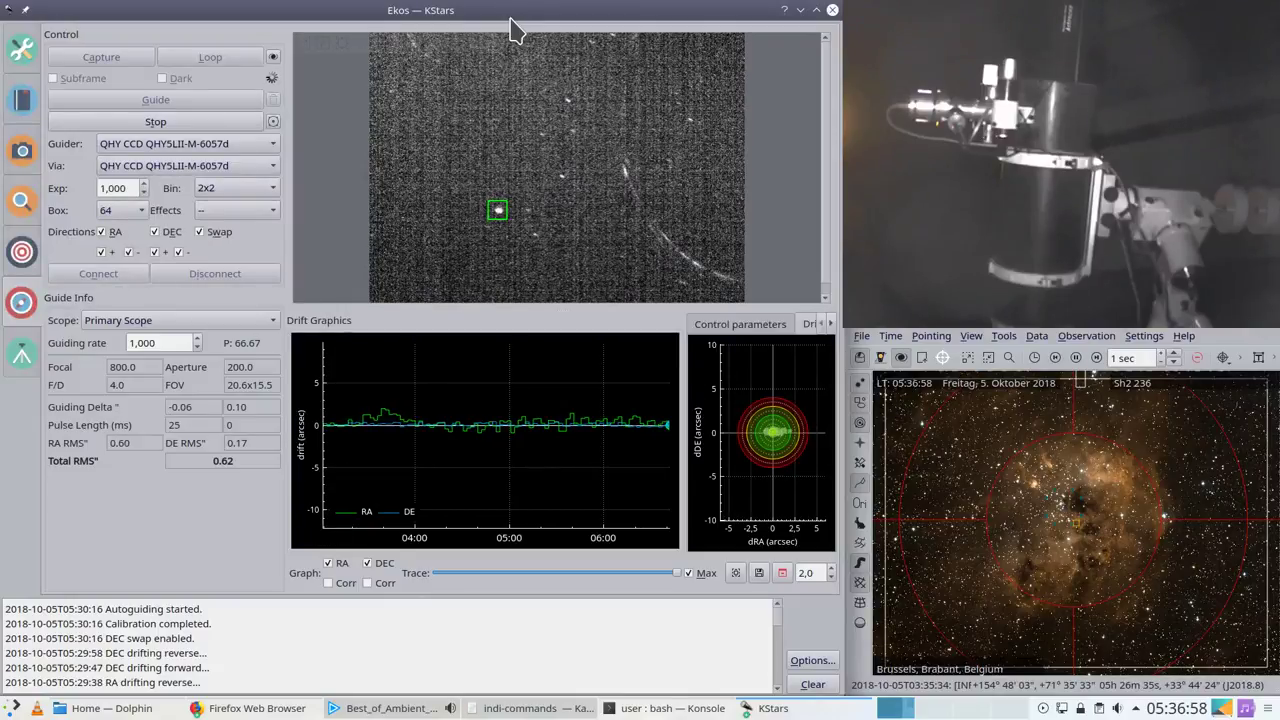
pyautogui.click(22, 48)
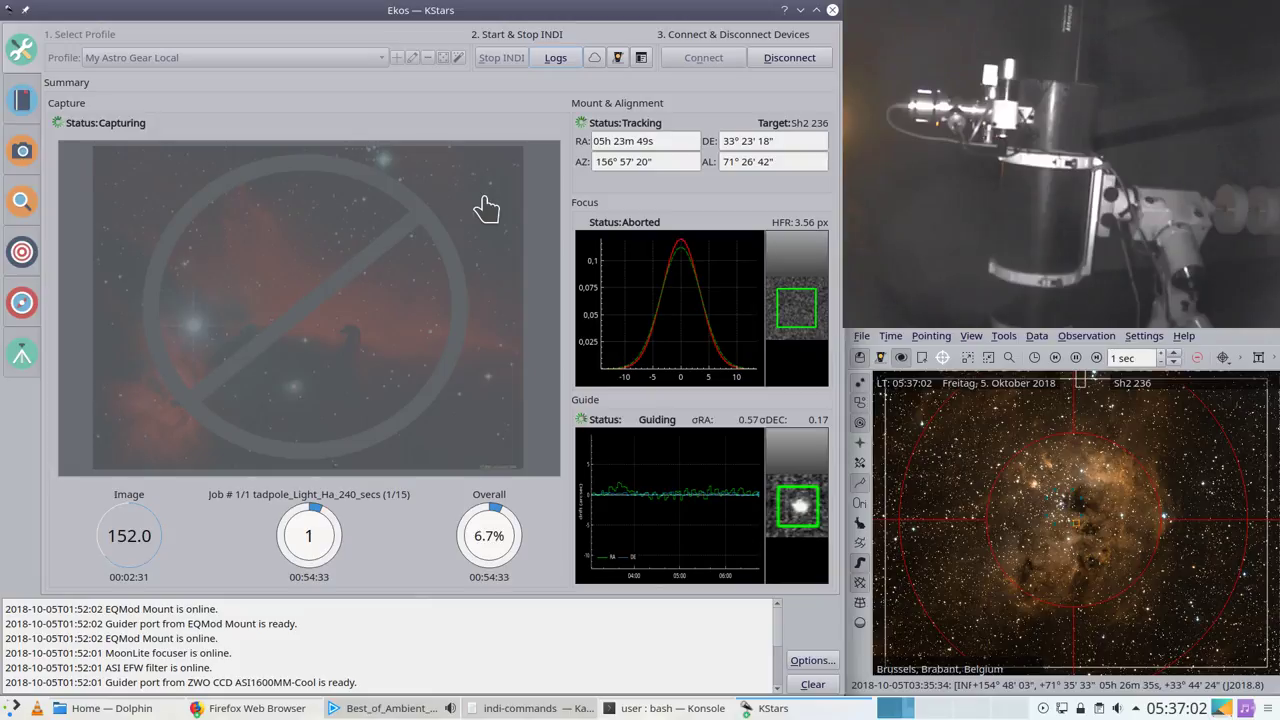
pyautogui.moveTo(775, 708)
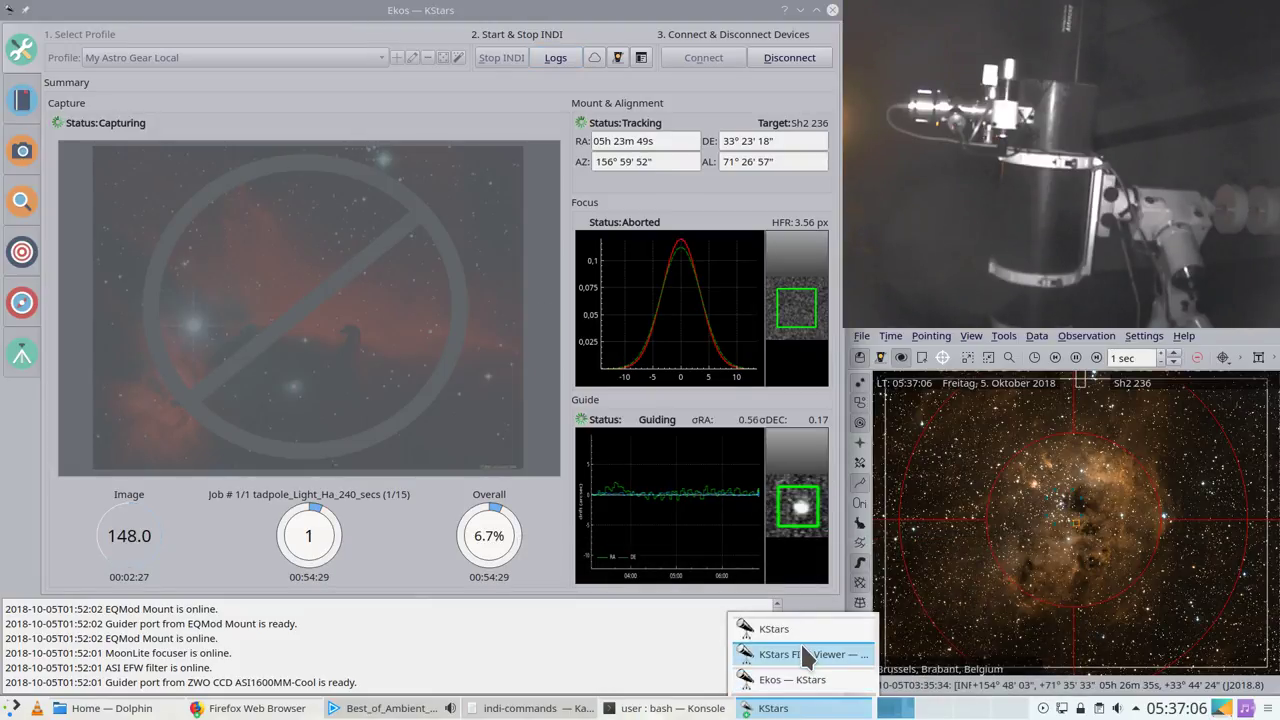
pyautogui.click(800, 654)
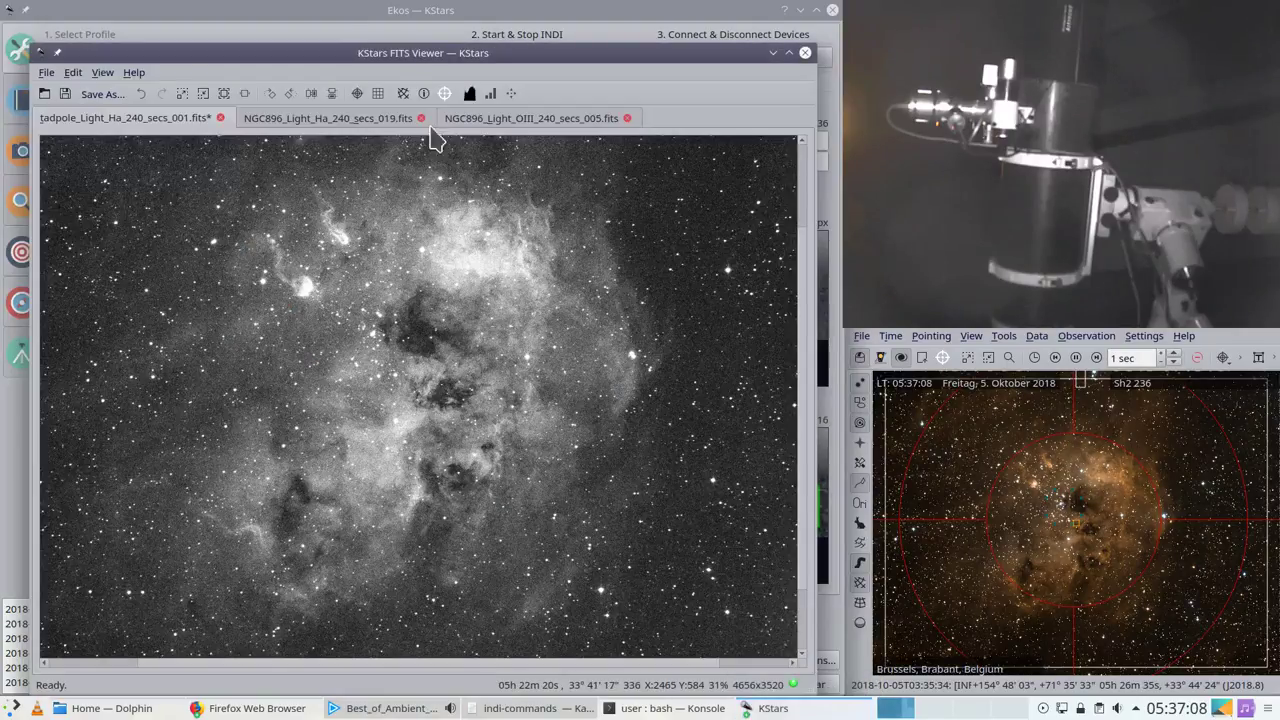
pyautogui.moveTo(408, 63); pyautogui.dragTo(413, 19)
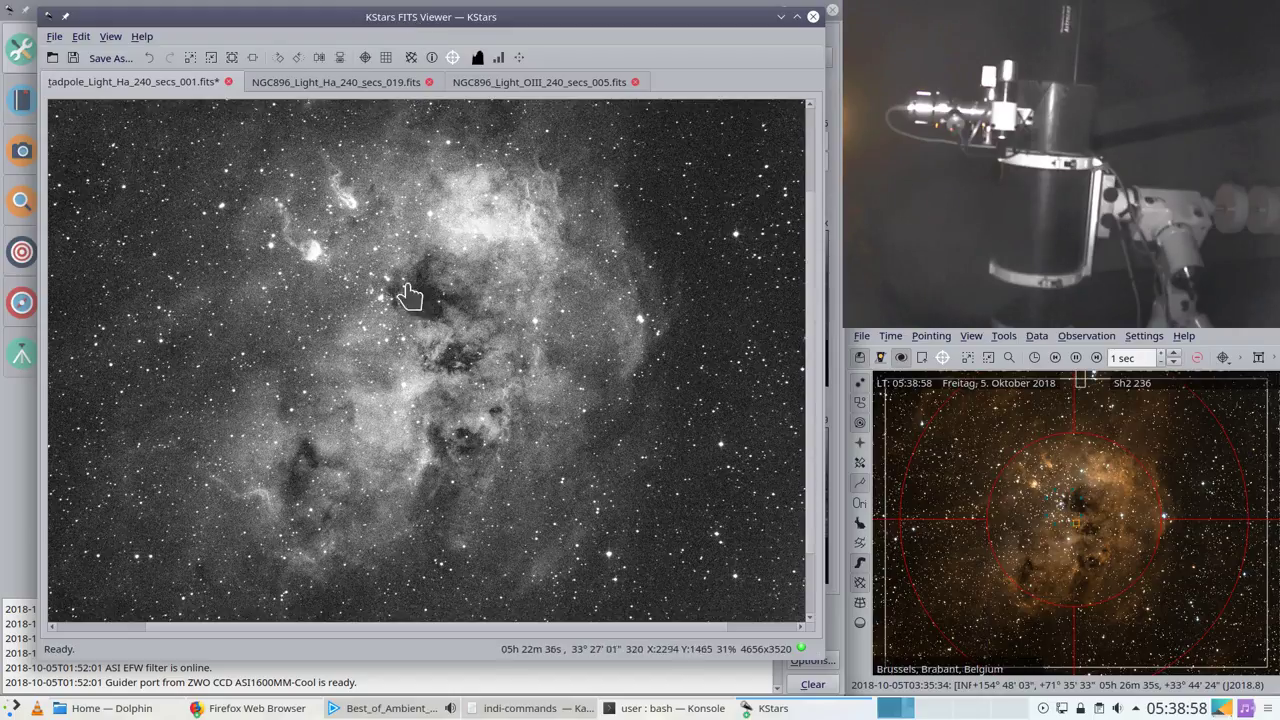
# Step: Check the capture progress in the Ekos summary, and auto stretch tadpole_Light_Ha_240_secs_002.fits in the FITS Viewer
pyautogui.click(17, 452)
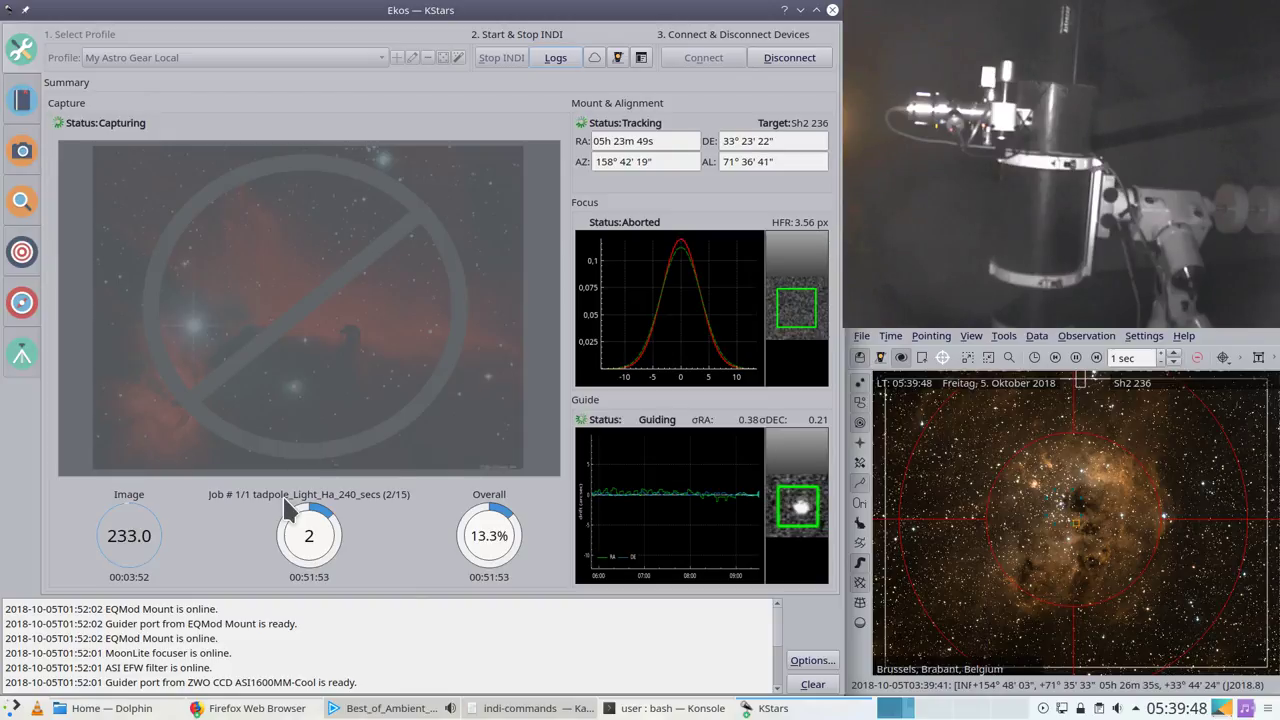
pyautogui.click(790, 708)
pyautogui.click(780, 654)
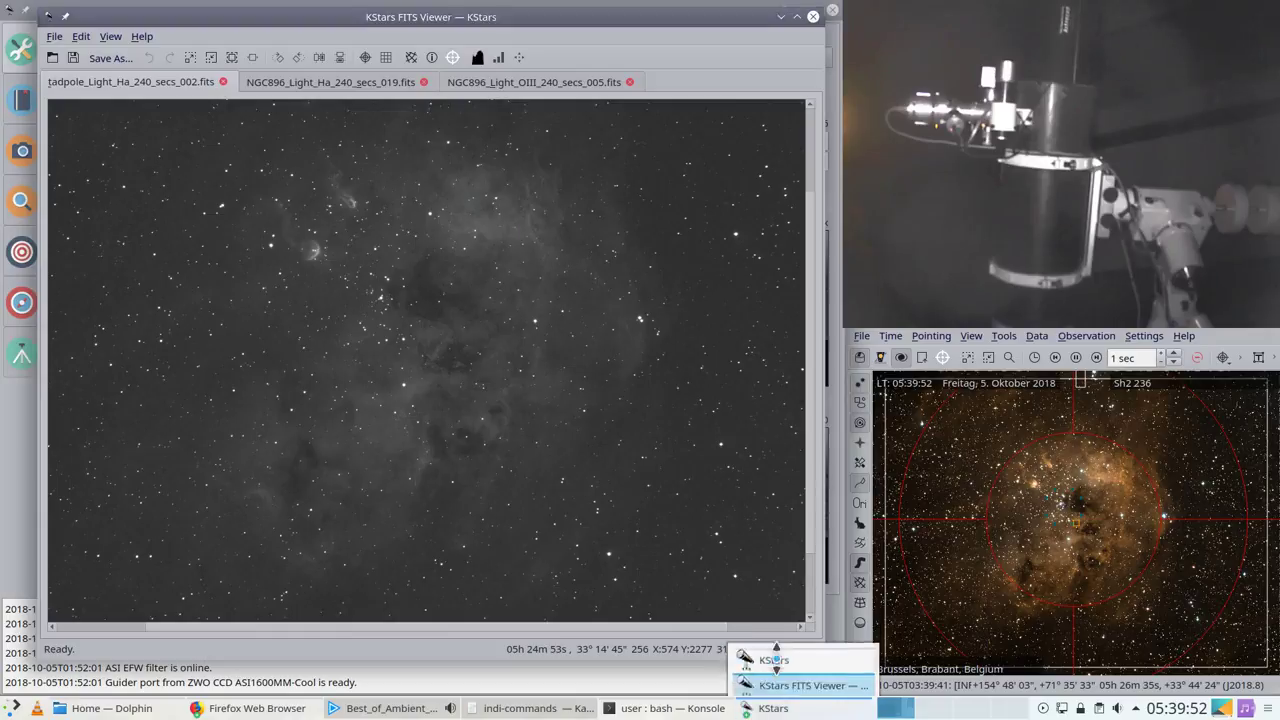
pyautogui.click(519, 57)
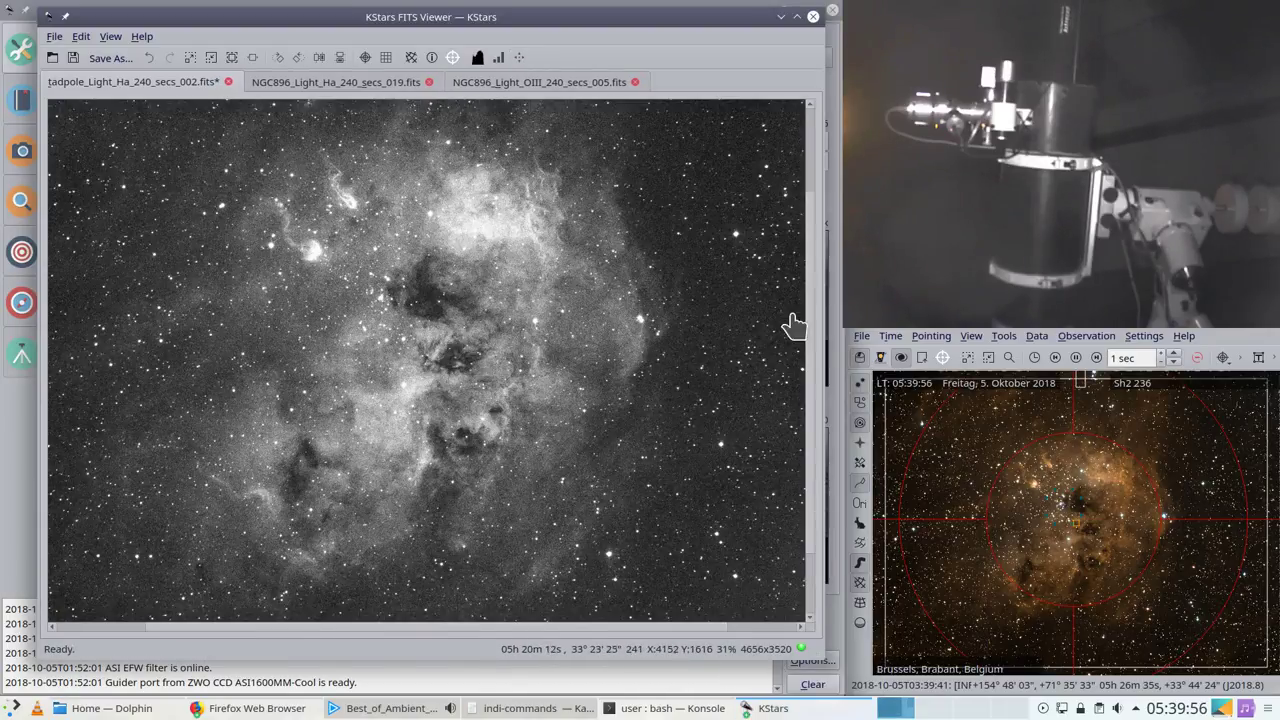
# Step: Examine the nebula in tadpole_Light_Ha_240_secs_002.fits, first as a full frame and more closely with the nebula centred
pyautogui.scroll(-1, 771, 317)
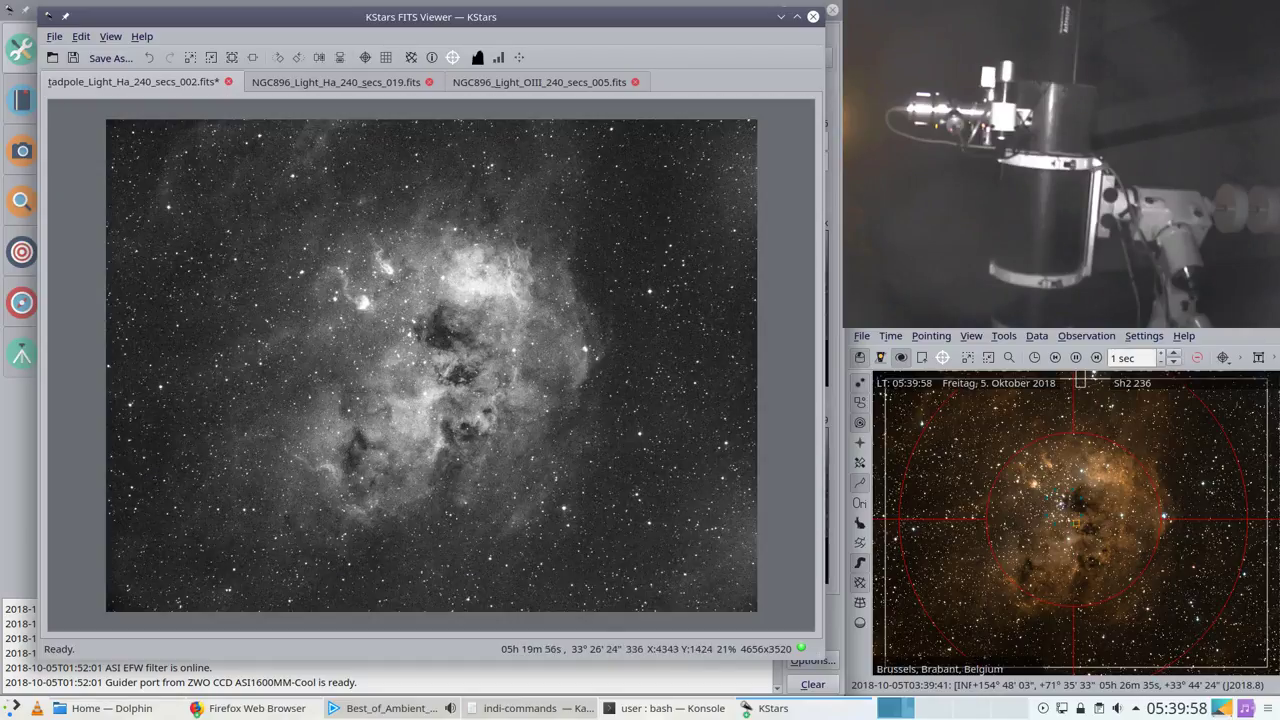
pyautogui.scroll(1, 700, 334)
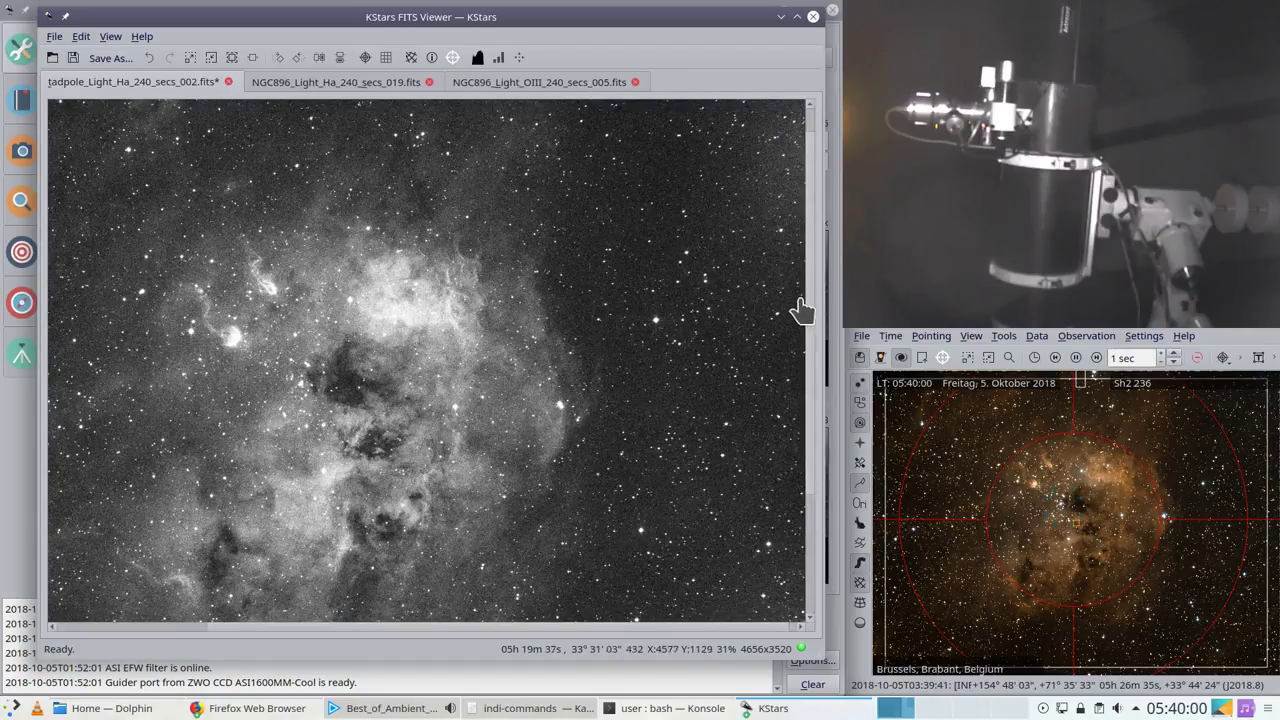
pyautogui.scroll(-3, 814, 330)
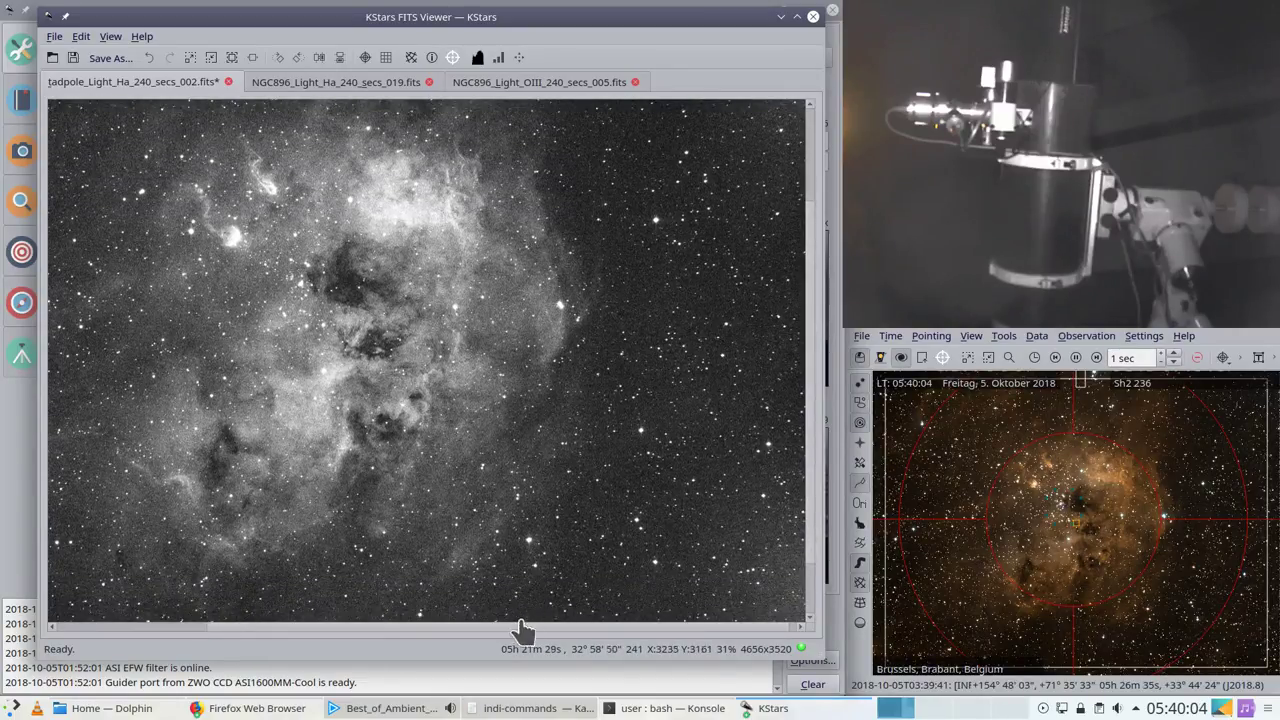
pyautogui.moveTo(520, 628); pyautogui.dragTo(463, 627)
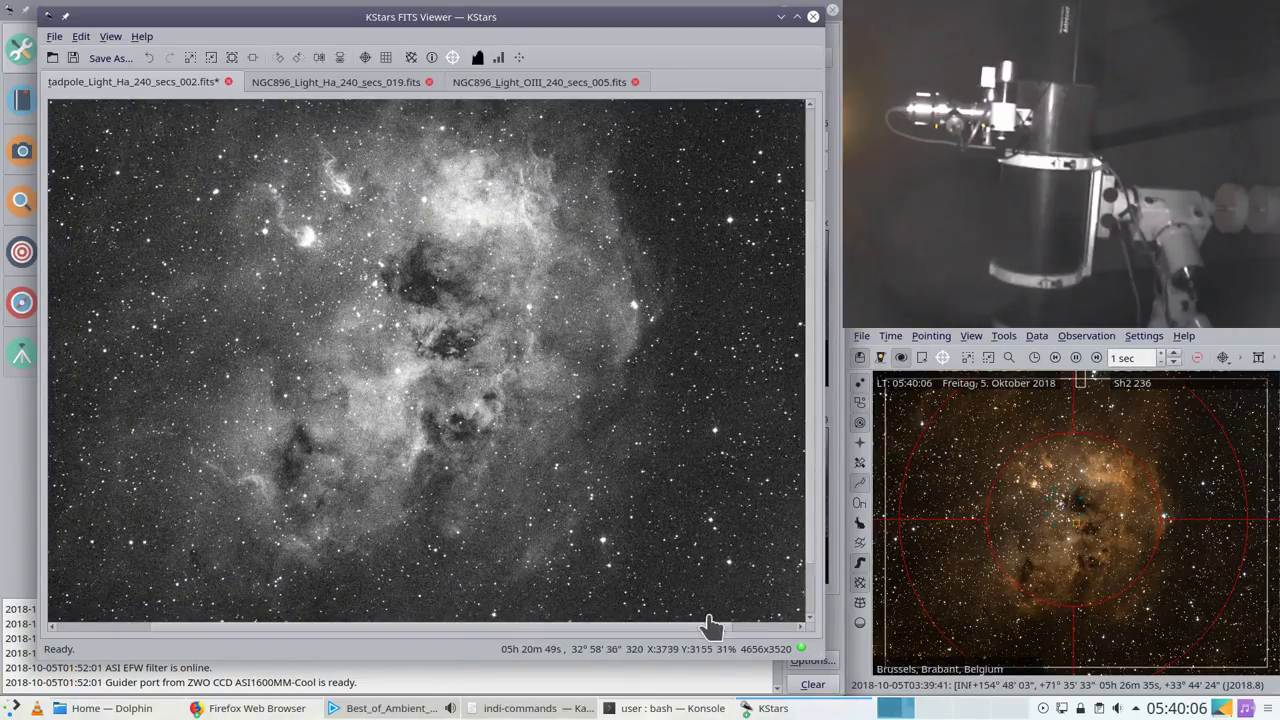
pyautogui.scroll(1, 810, 533)
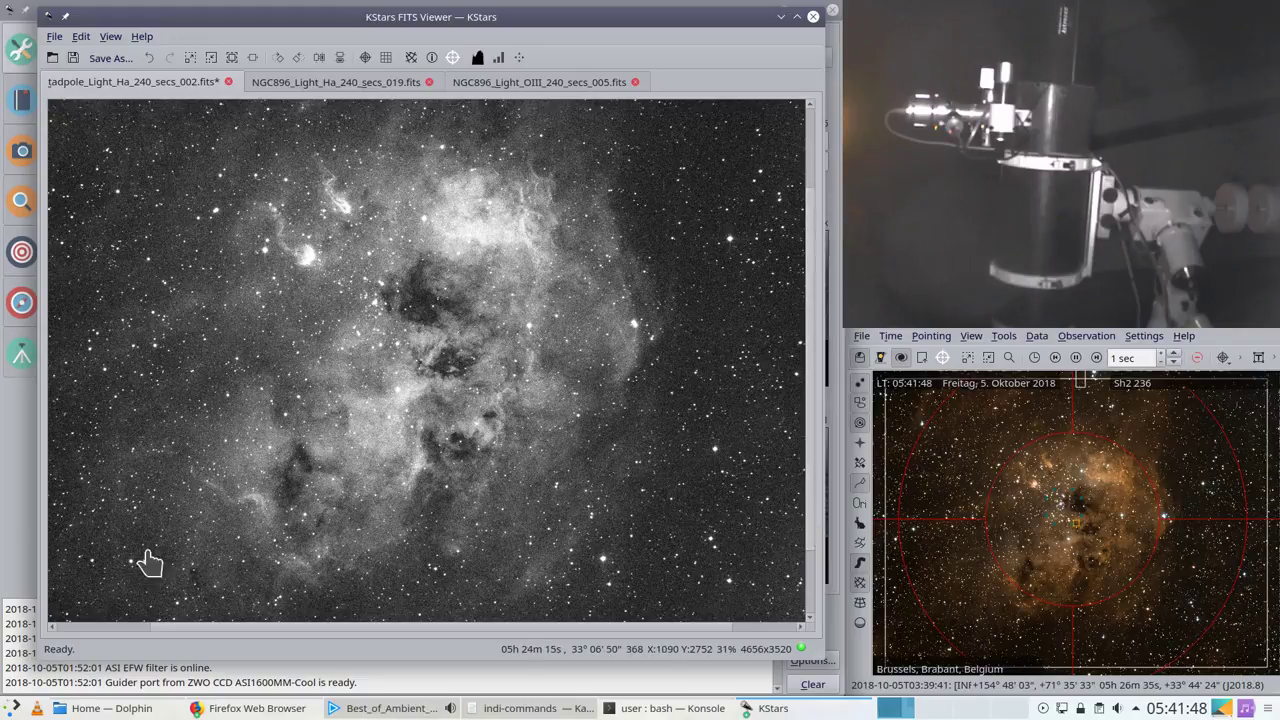
# Step: Bring the Ekos window forward and examine the Guide module's RA/DEC drift plot close up
pyautogui.click(29, 493)
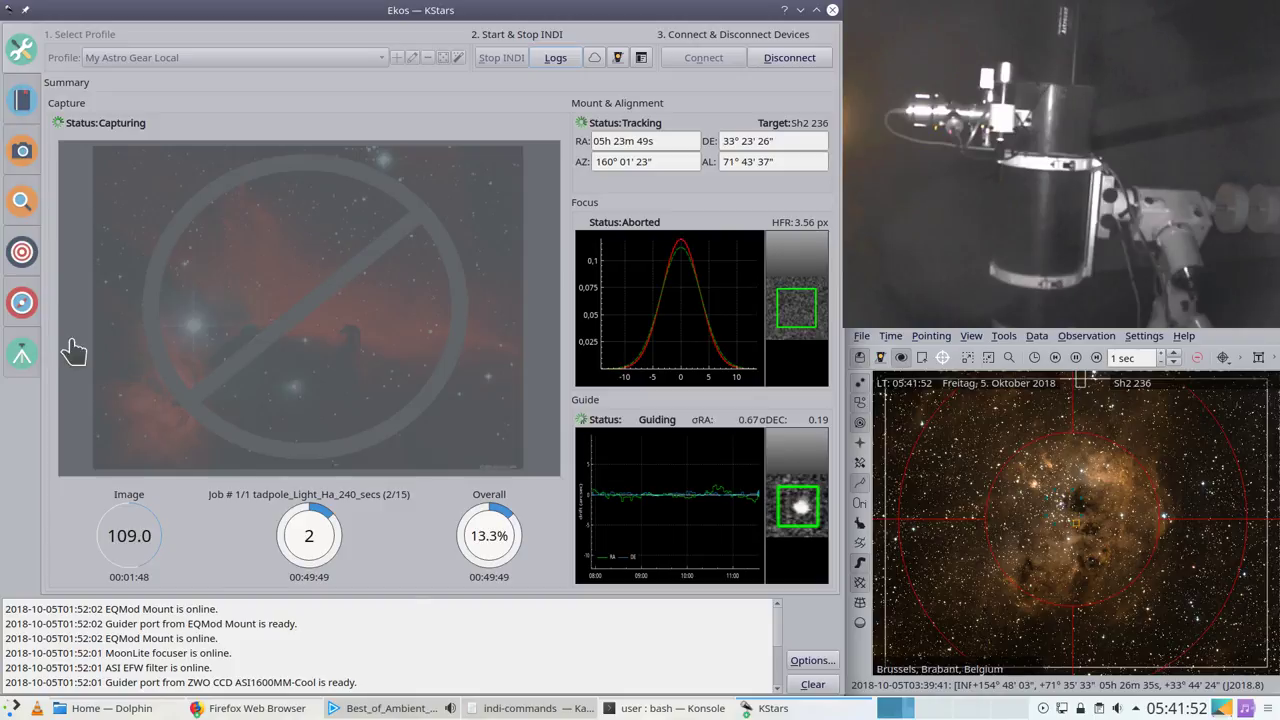
pyautogui.click(24, 306)
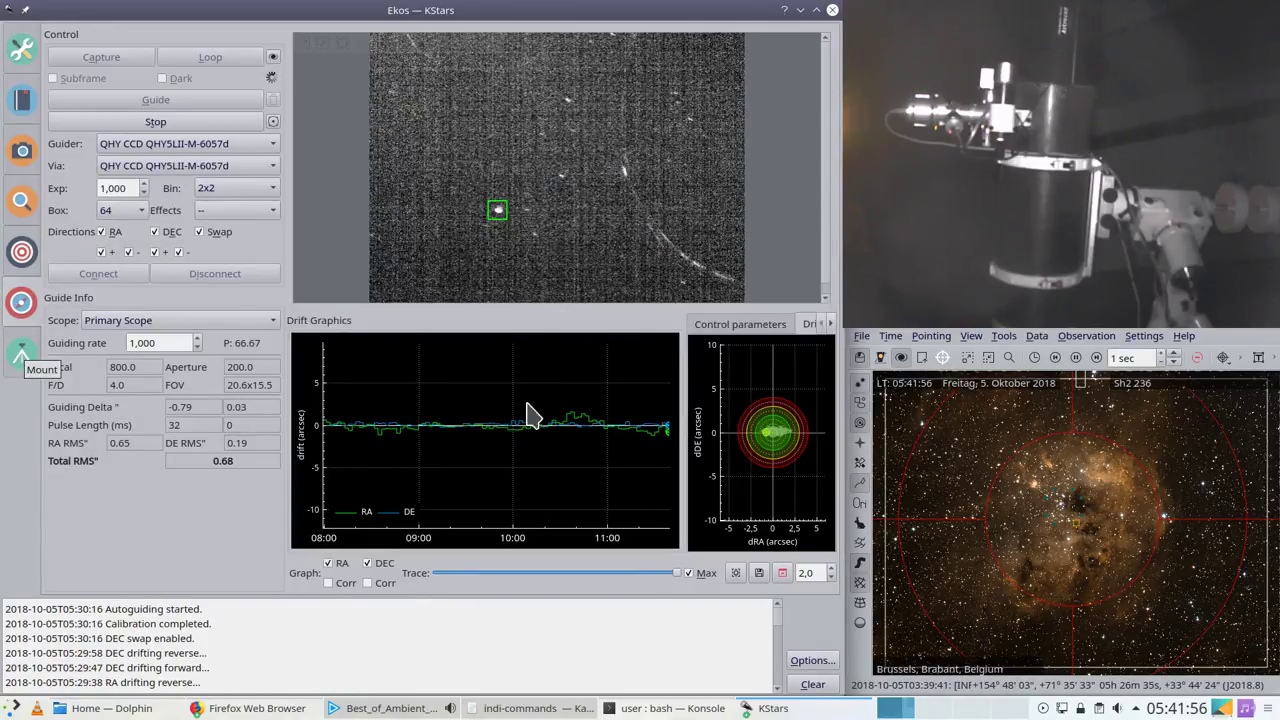
pyautogui.scroll(2, 775, 432)
pyautogui.scroll(3, 778, 452)
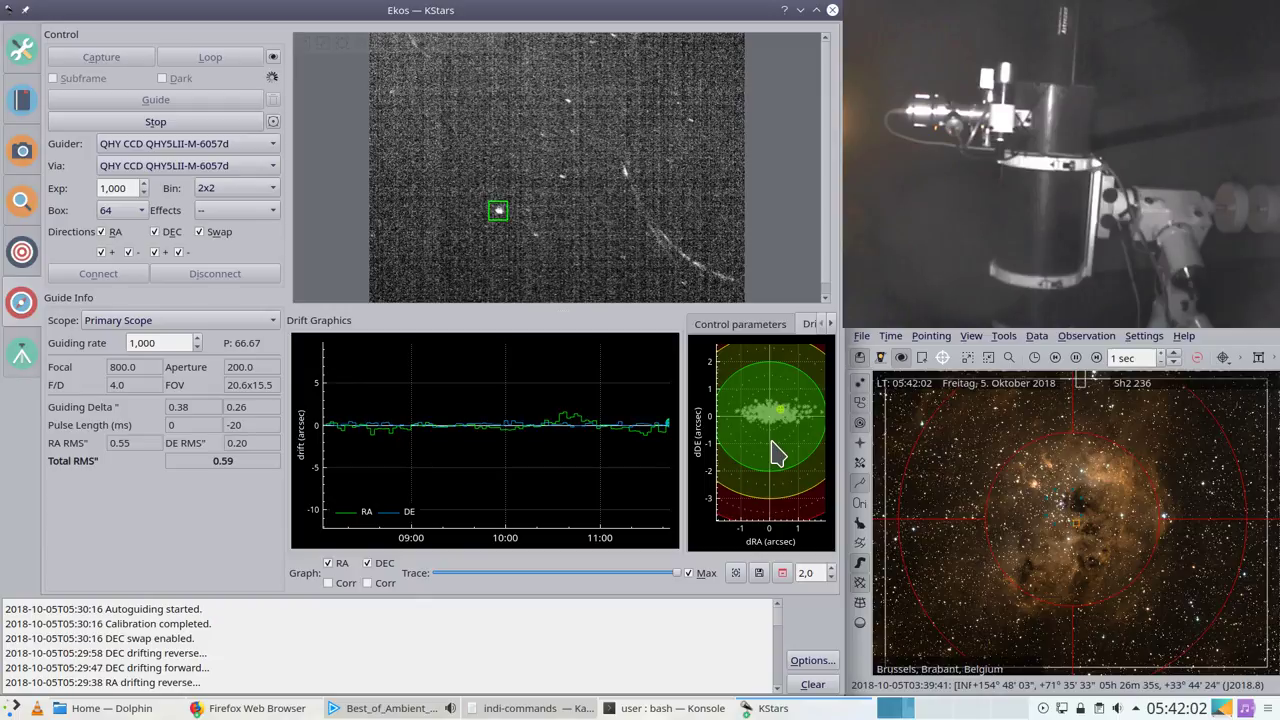
# Step: Show the guiding control parameters and examine the recent RA and DE drift graph at different scales
pyautogui.click(760, 328)
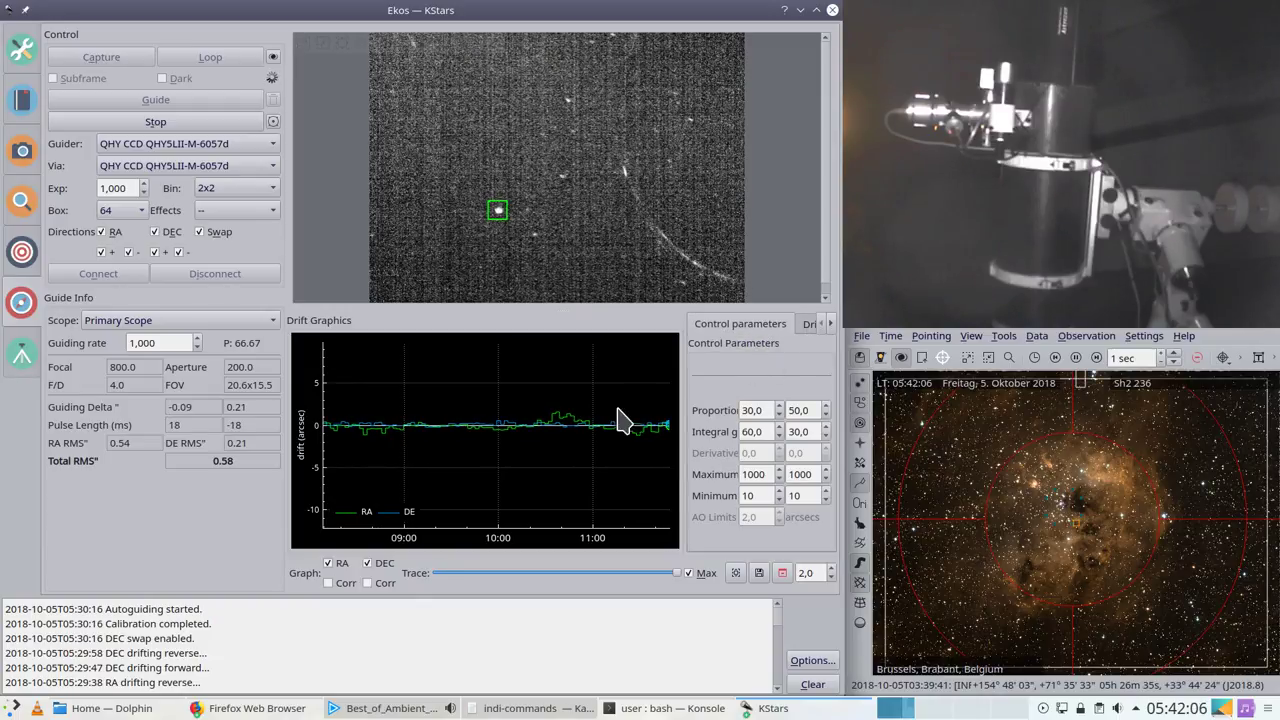
pyautogui.scroll(1, 602, 423)
pyautogui.scroll(2, 602, 423)
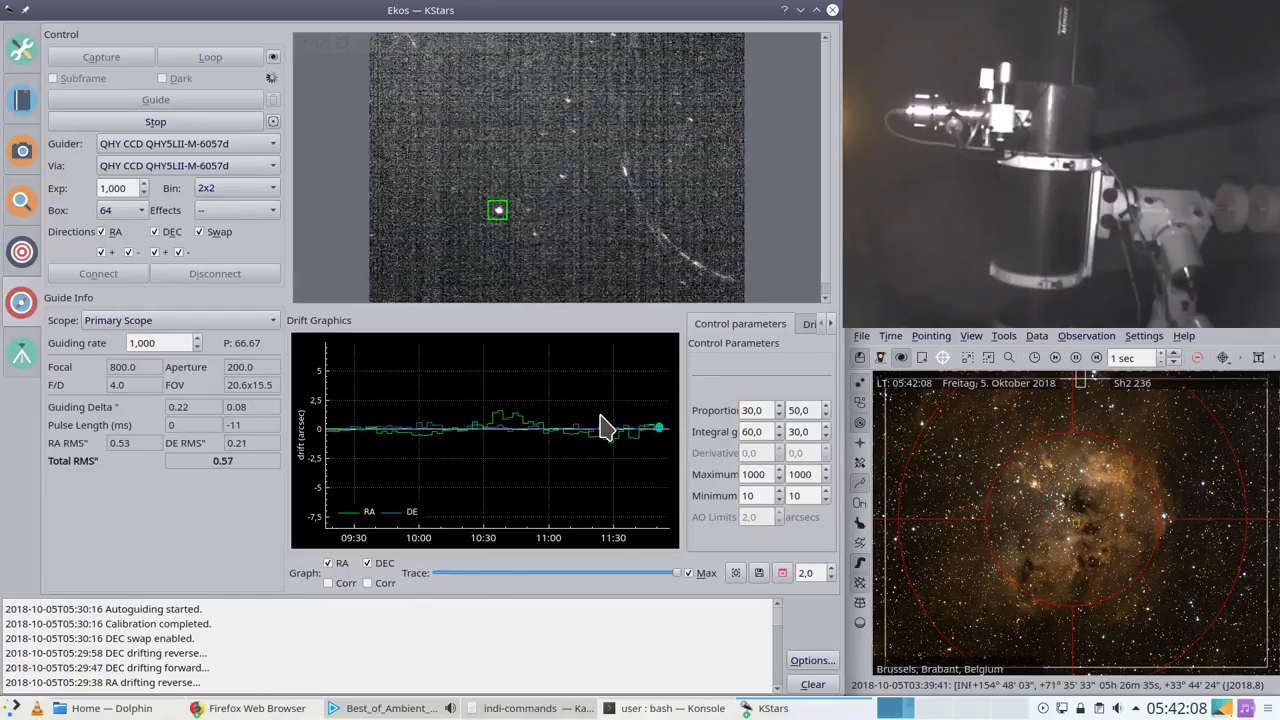
pyautogui.scroll(-3, 600, 423)
pyautogui.moveTo(668, 425)
pyautogui.scroll(2, 630, 423)
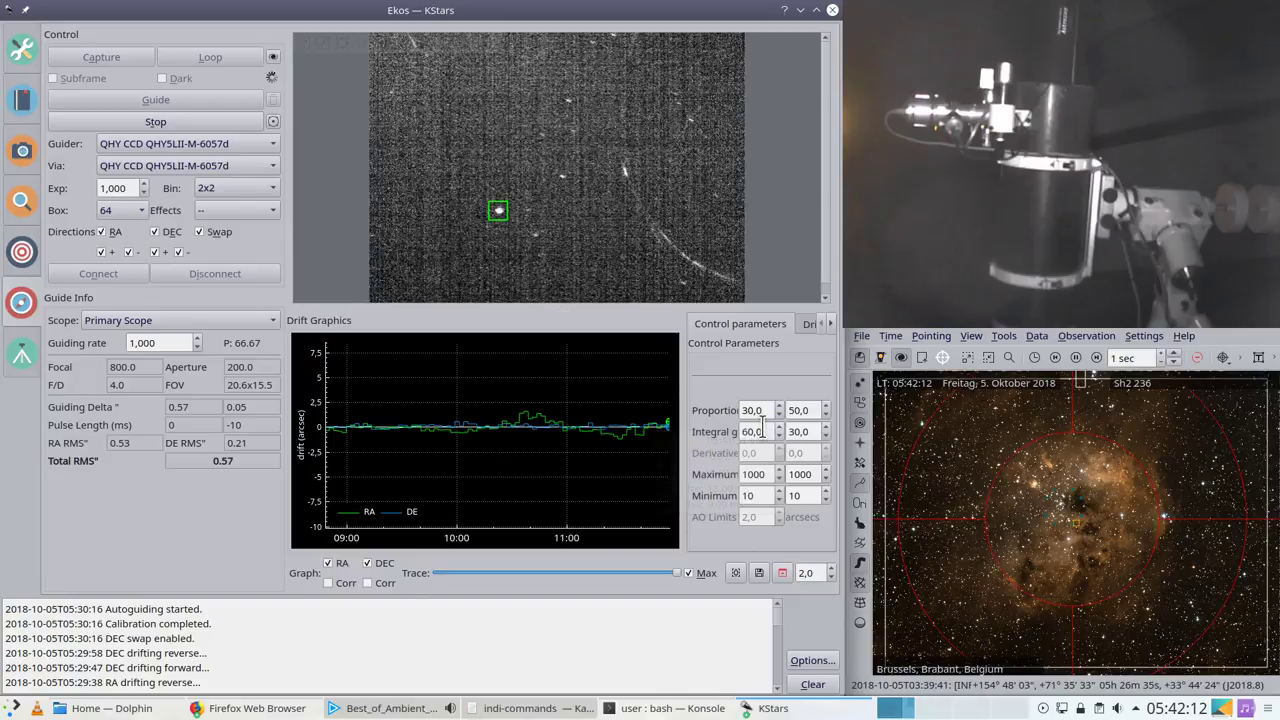
# Step: Set the RA proportional gain to 50 and the RA integral gain to 40 in the guiding control parameters
pyautogui.moveTo(766, 428); pyautogui.dragTo(685, 430)
pyautogui.write('40')
pyautogui.hotkey('shift', 'Tab')
pyautogui.write('50')
pyautogui.press('Tab')
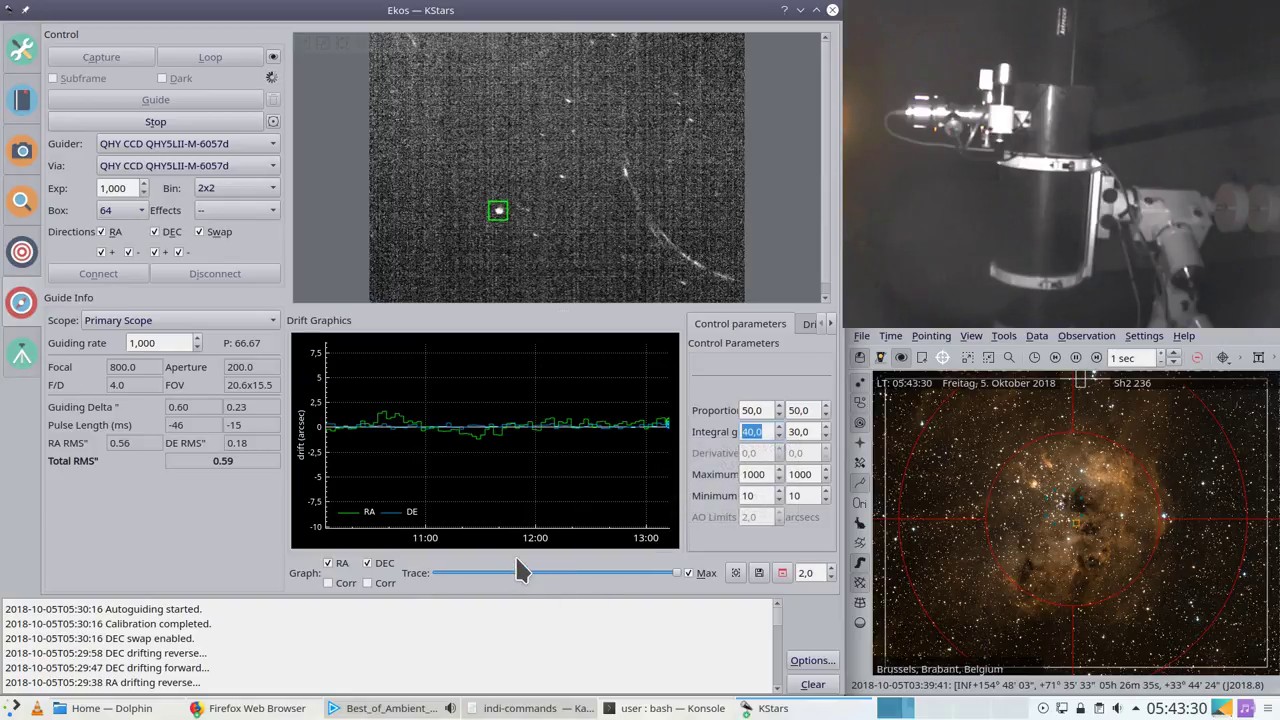
# Step: Return to the FITS Viewer and inspect the stars and nebula close up in tadpole_Light_Ha_240_secs_002.fits
pyautogui.click(775, 708)
pyautogui.click(780, 655)
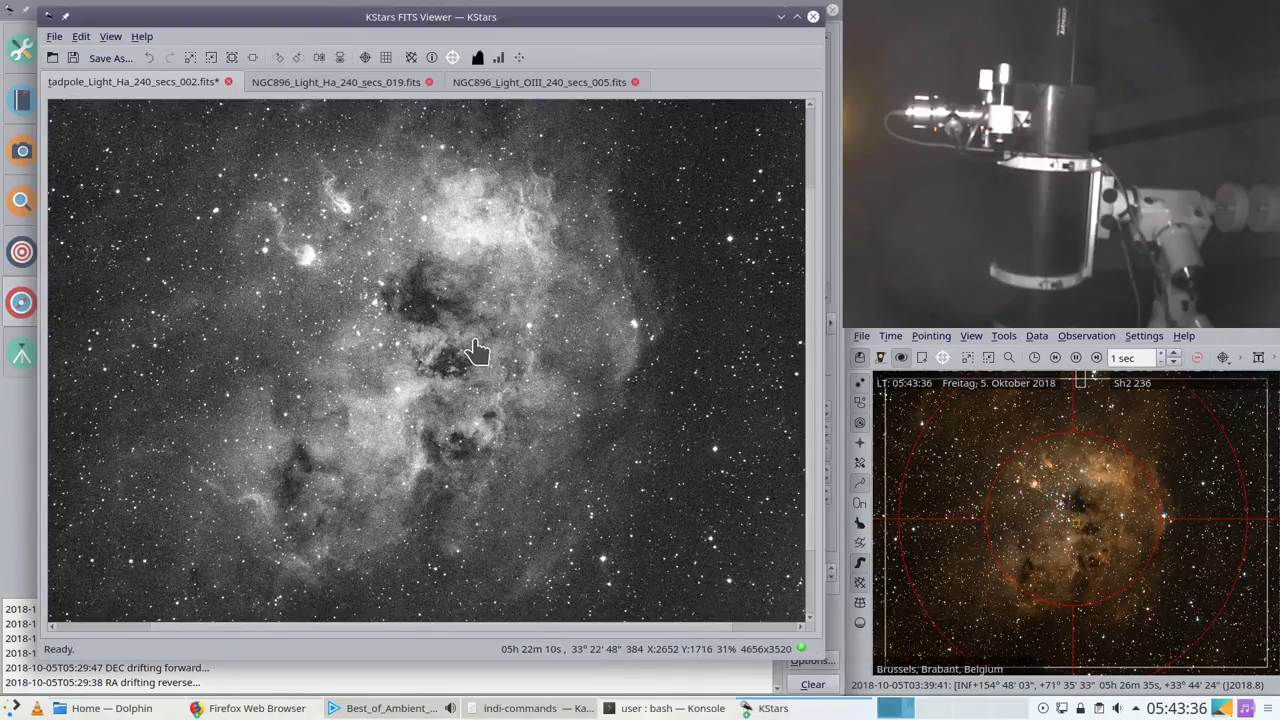
pyautogui.click(519, 57)
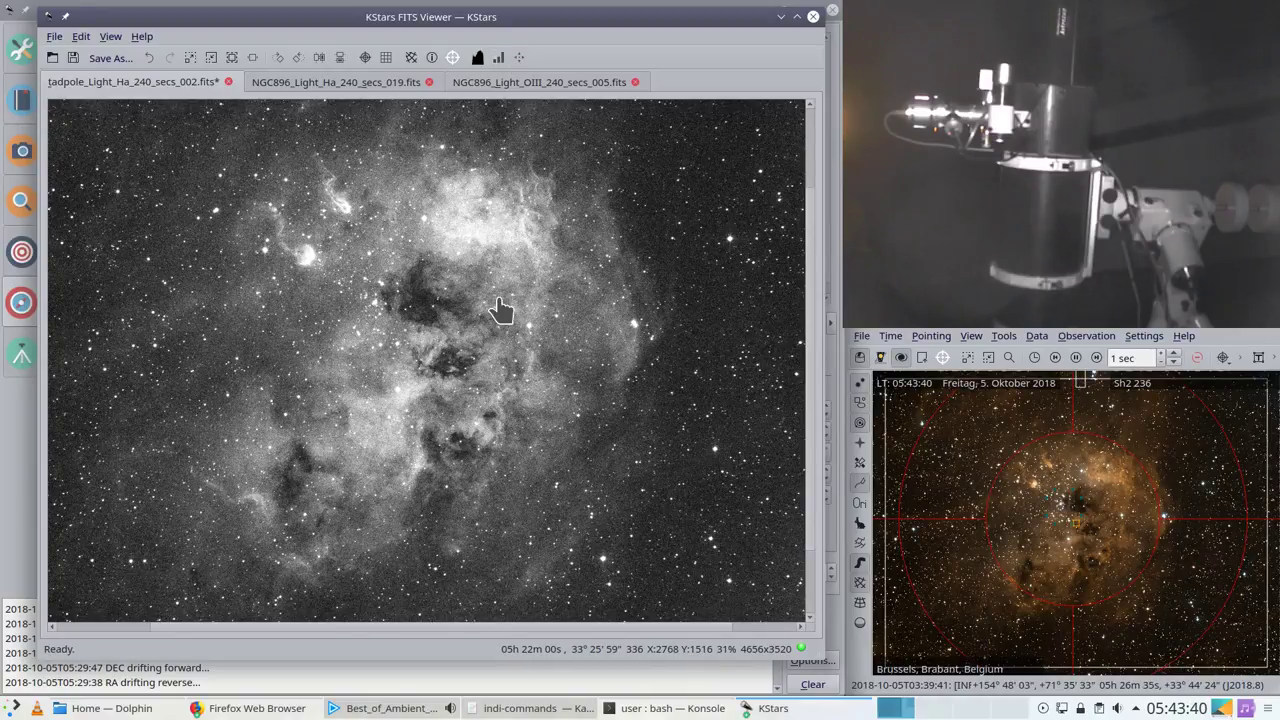
pyautogui.scroll(3, 500, 310)
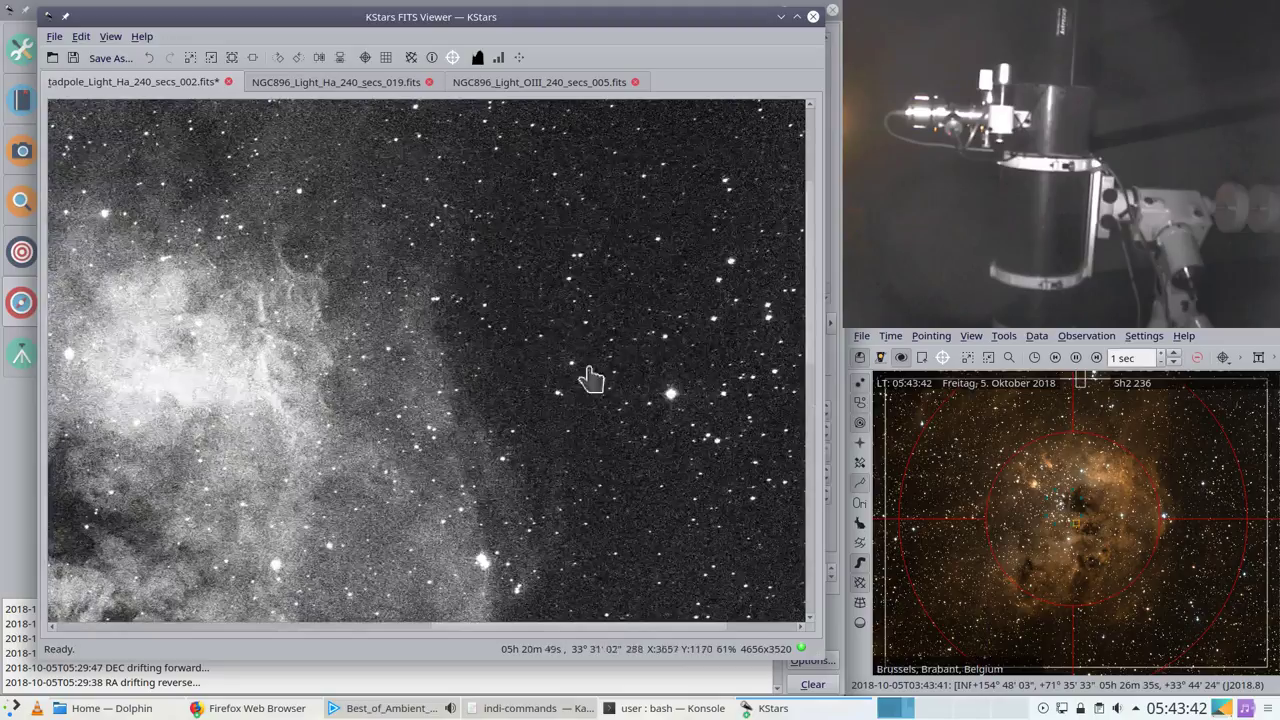
pyautogui.moveTo(814, 271); pyautogui.dragTo(789, 424)
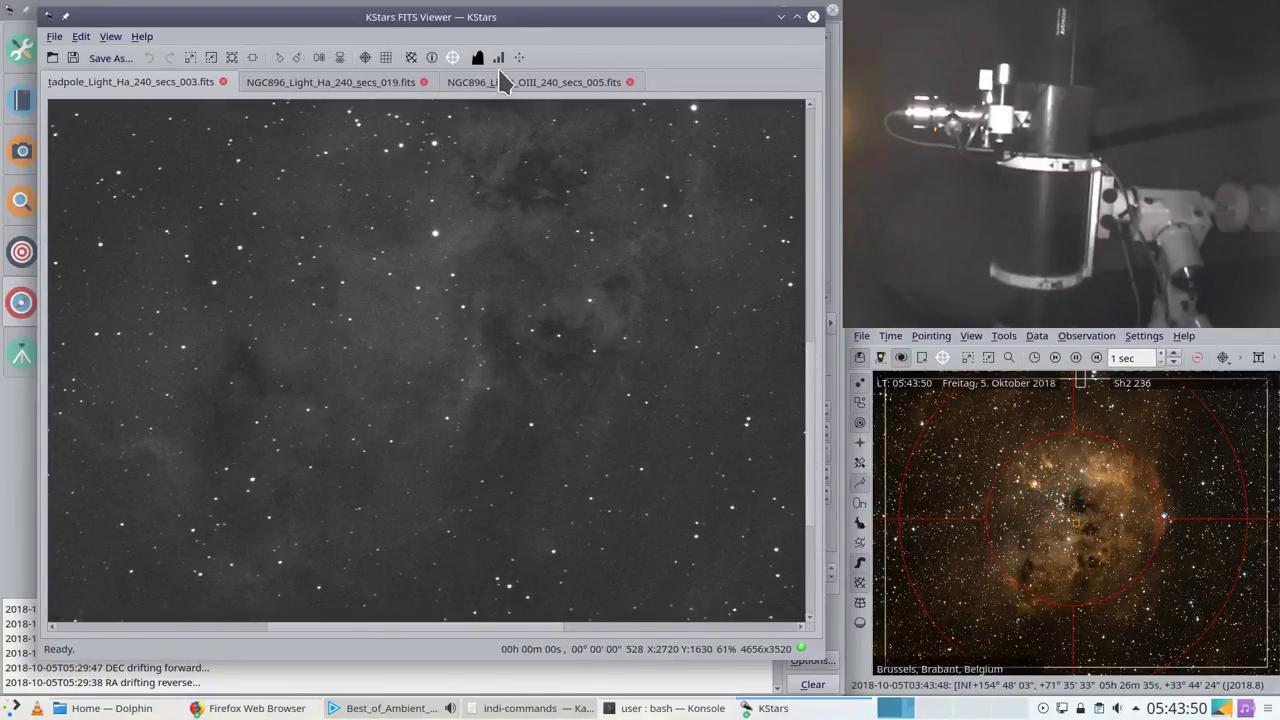
# Step: Auto stretch tadpole_Light_Ha_240_secs_003.fits and tadpole_Light_Ha_240_secs_004.fits as they arrive, with the whole frame in view
pyautogui.click(519, 58)
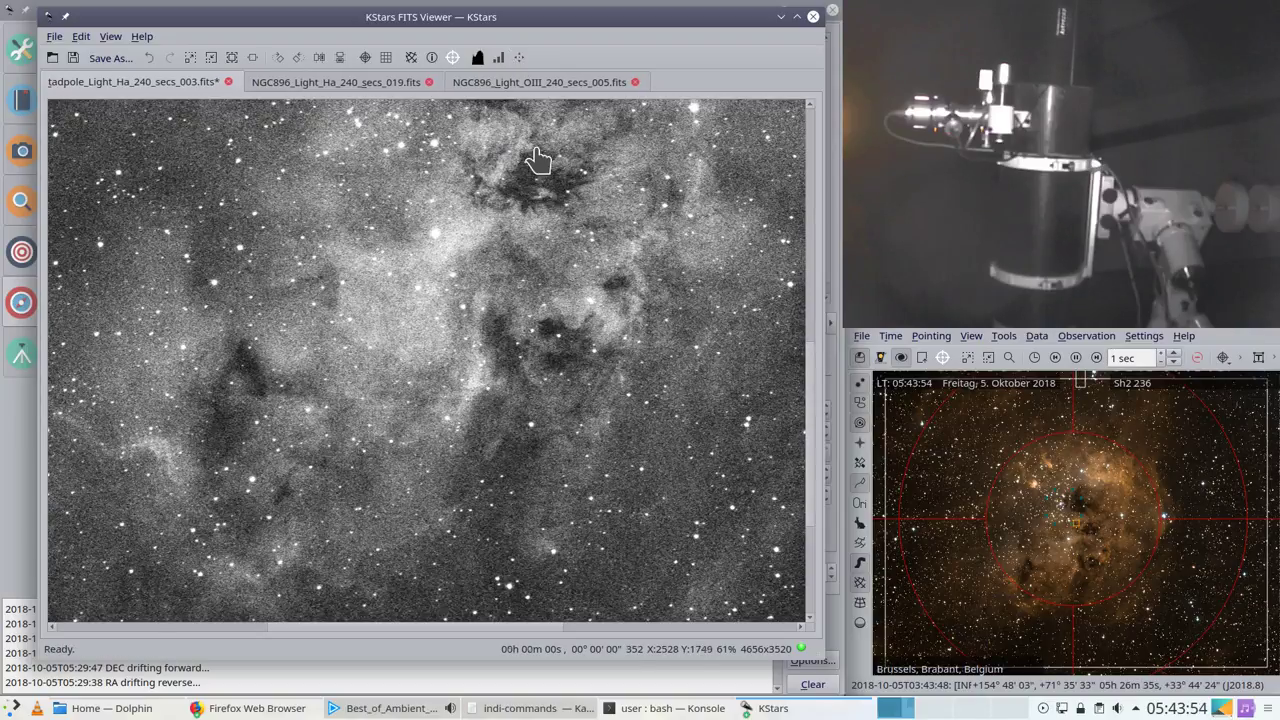
pyautogui.scroll(-5, 492, 280)
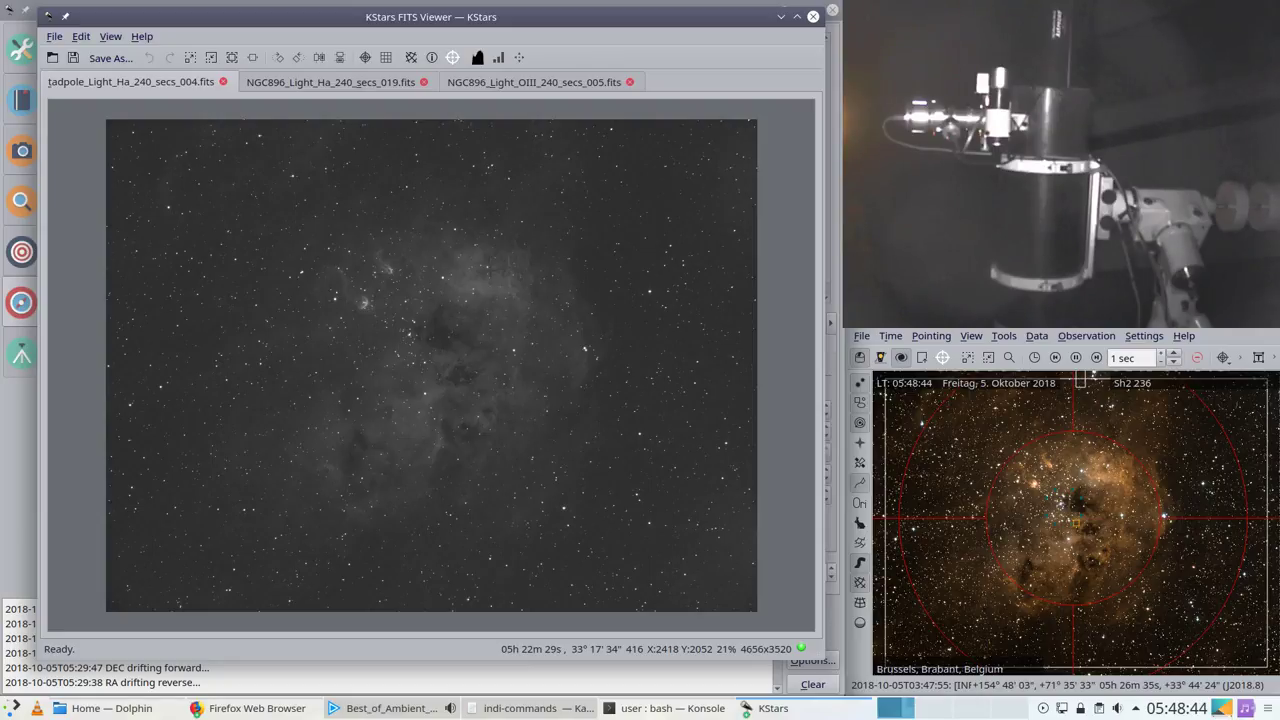
pyautogui.click(519, 57)
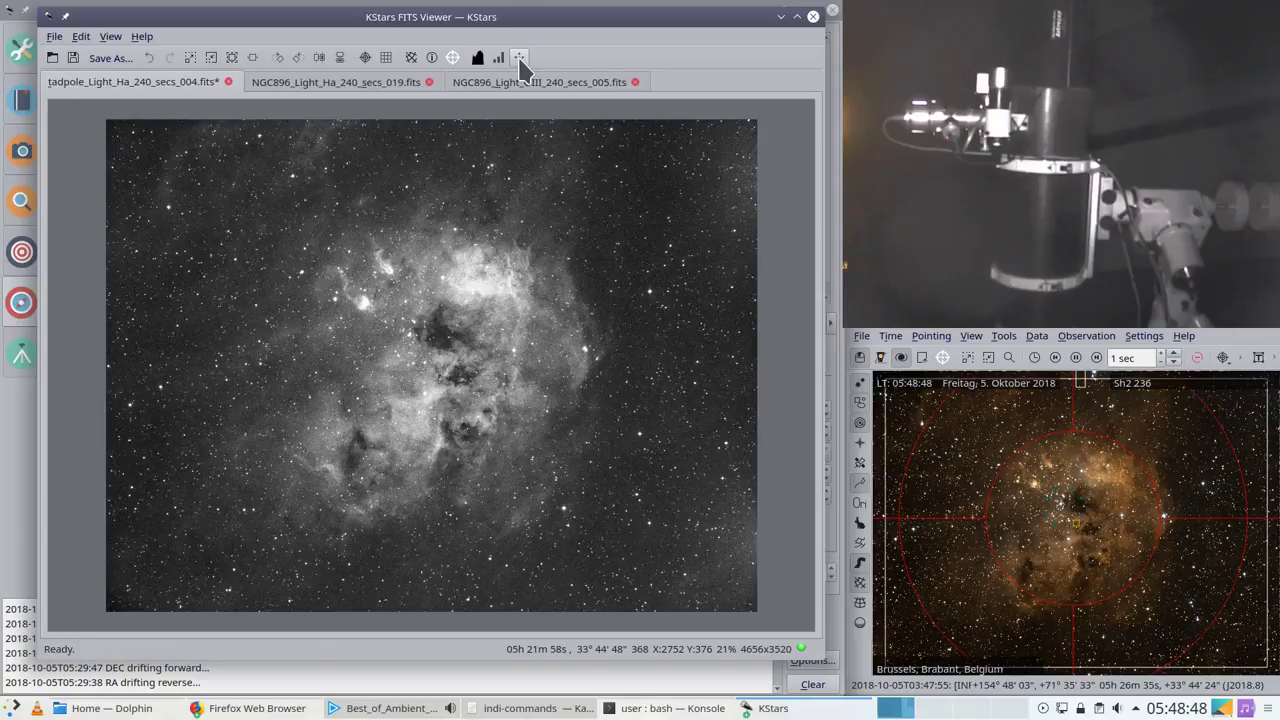
# Step: Switch to Ekos and check the capture progress summary and the guiding status of the running sequence
pyautogui.click(5, 497)
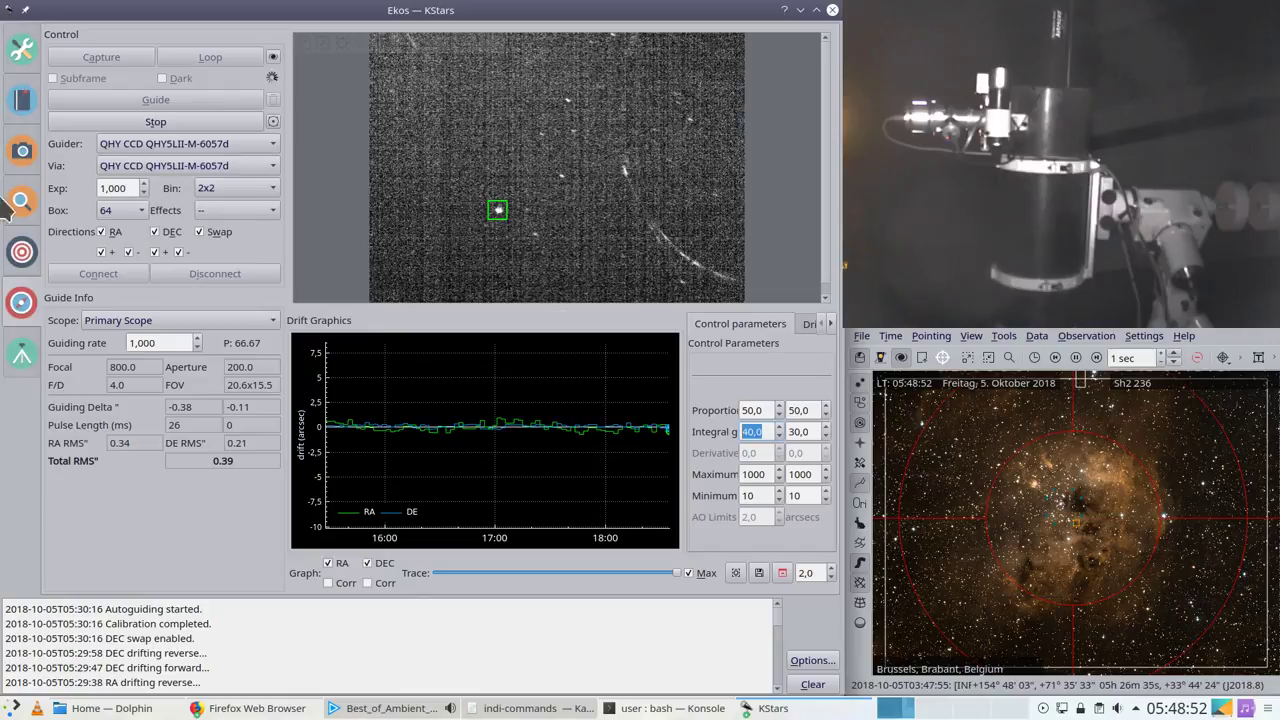
pyautogui.click(21, 58)
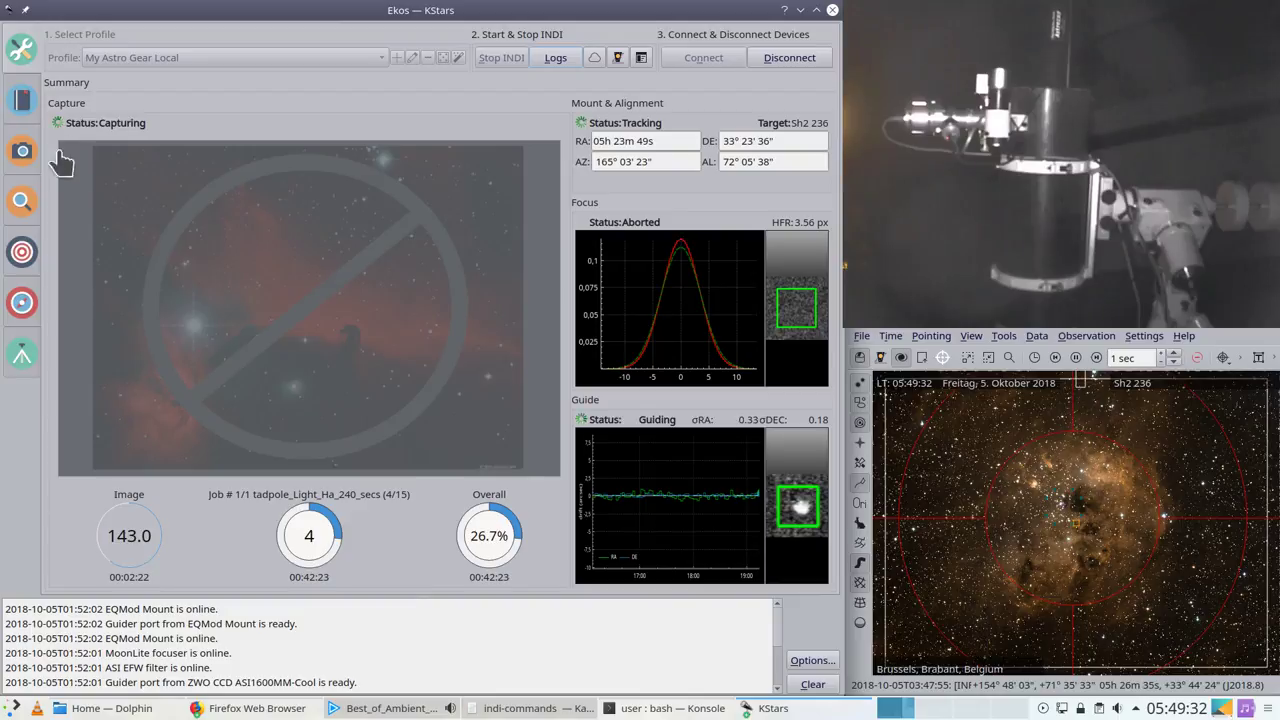
pyautogui.click(22, 304)
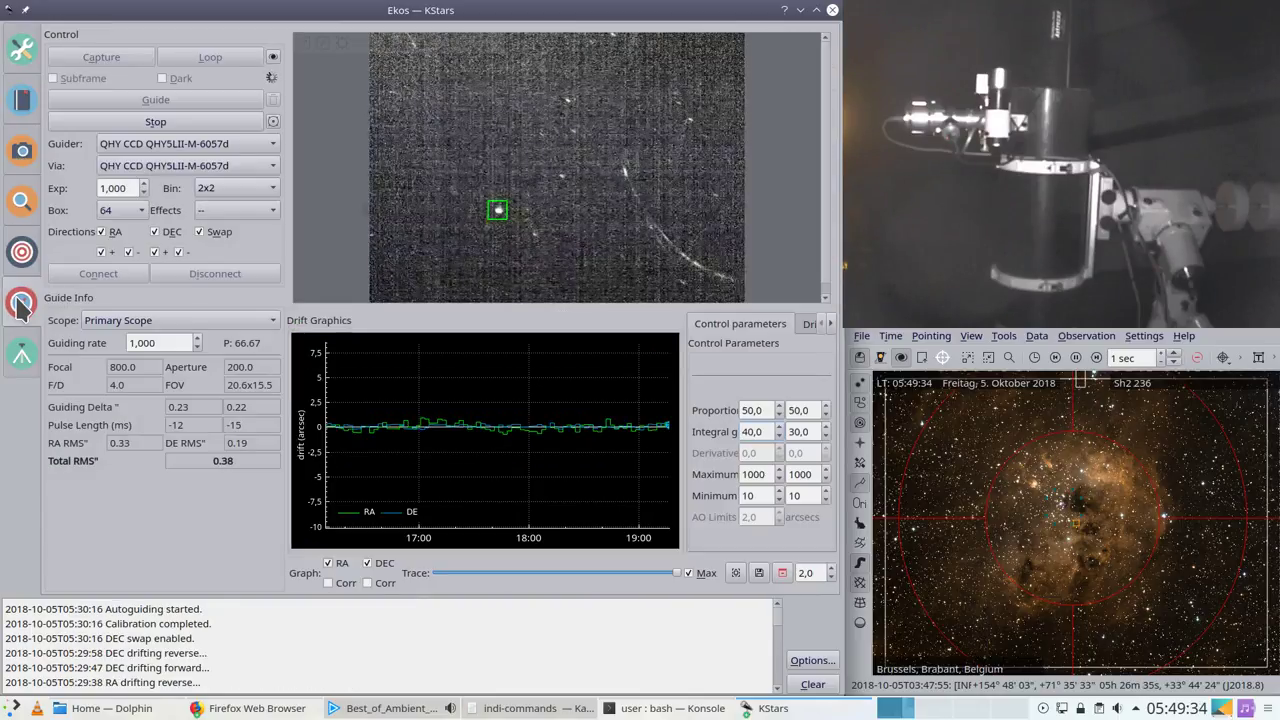
# Step: Return to the FITS Viewer and examine the nebula, tadpoles and star shapes across tadpole_Light_Ha_240_secs_004.fits at close range
pyautogui.click(770, 708)
pyautogui.click(783, 648)
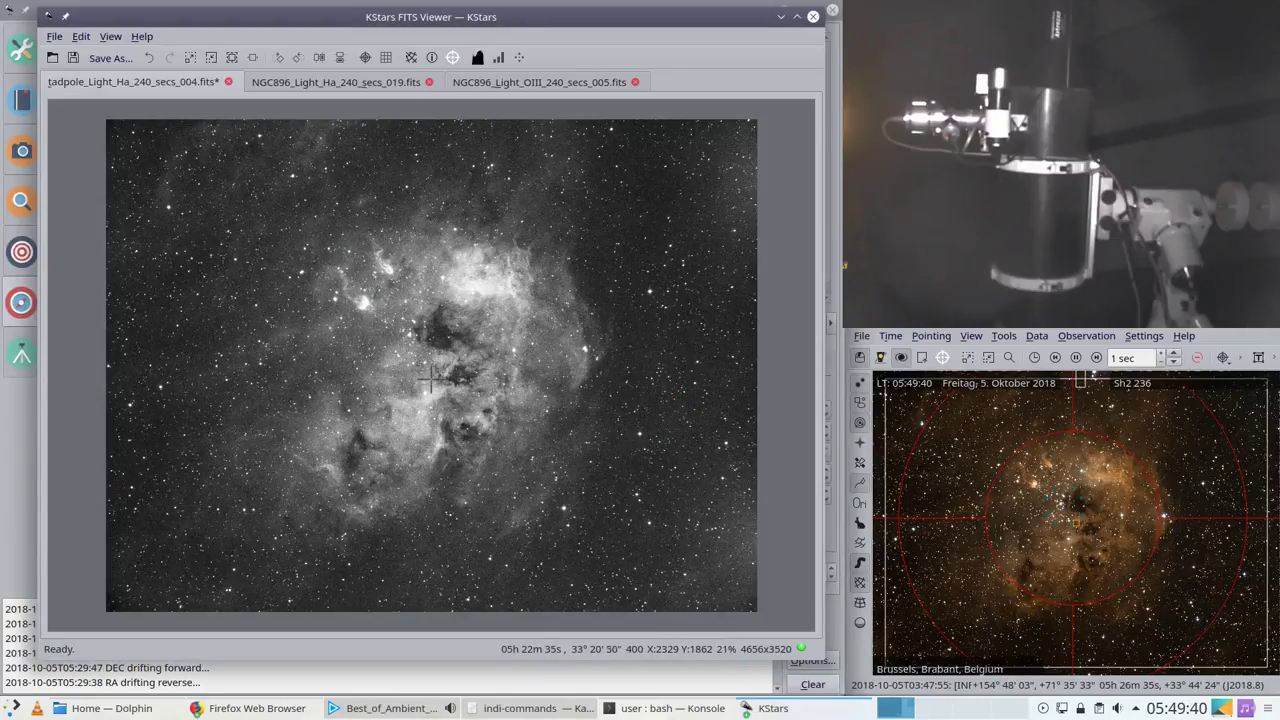
pyautogui.scroll(2, 432, 384)
pyautogui.scroll(1, 434, 369)
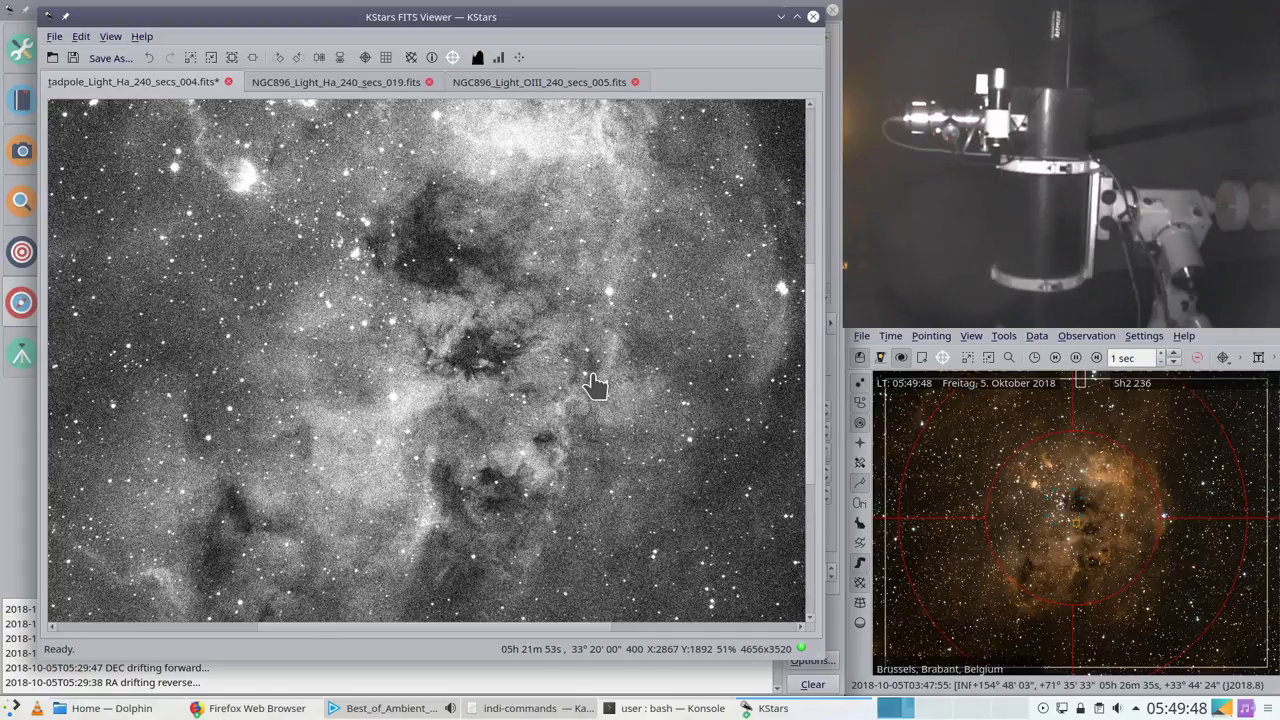
pyautogui.scroll(-1, 595, 385)
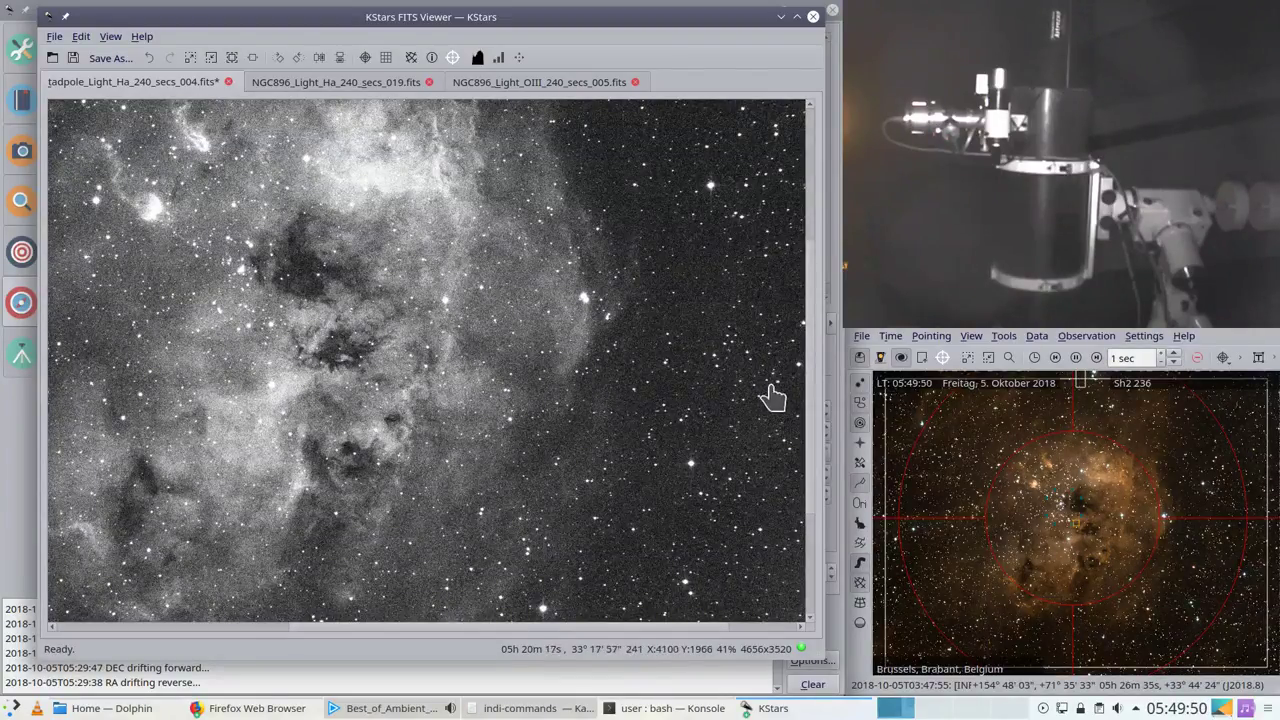
pyautogui.scroll(2, 814, 374)
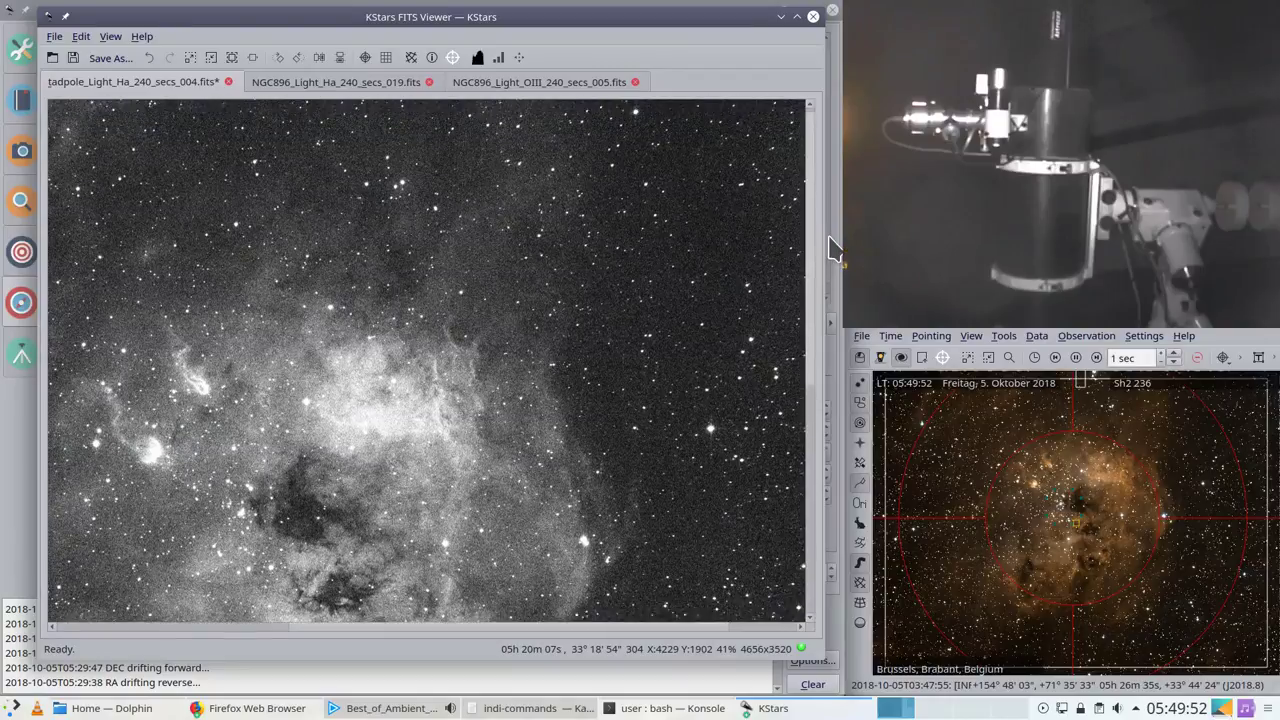
pyautogui.scroll(-4, 812, 380)
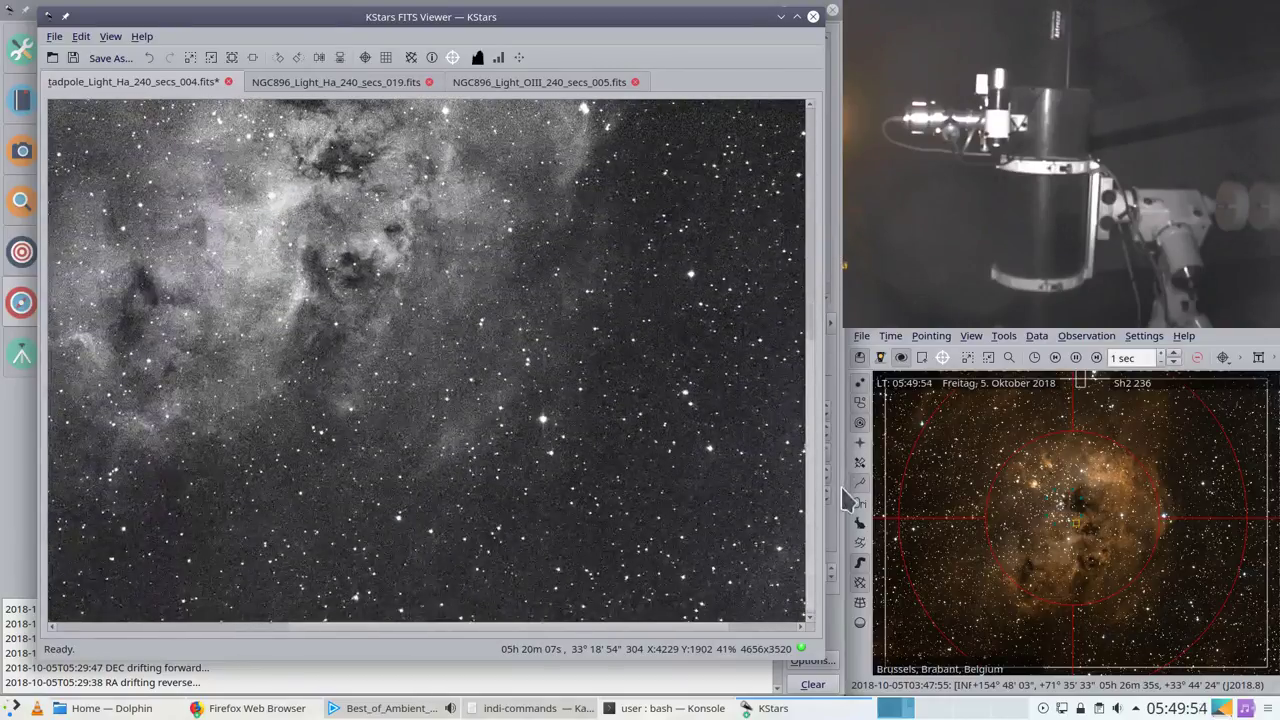
pyautogui.moveTo(697, 630); pyautogui.dragTo(466, 620)
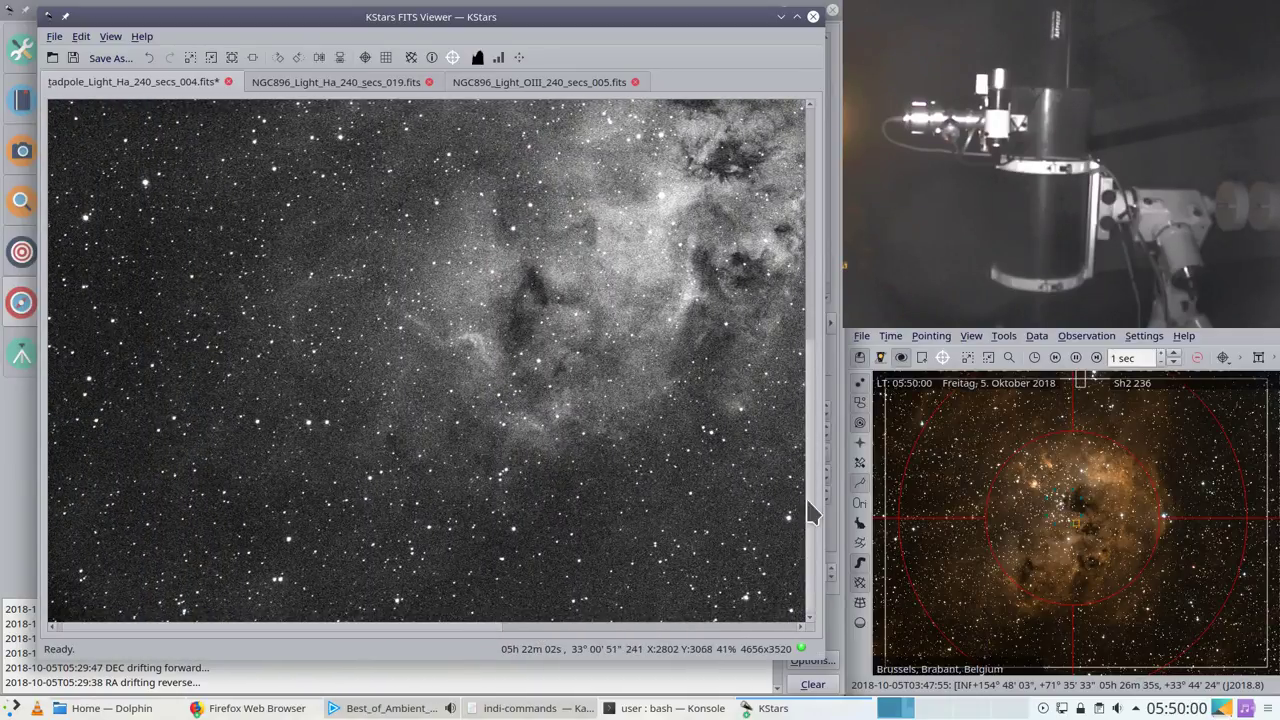
pyautogui.moveTo(808, 514); pyautogui.dragTo(818, 311)
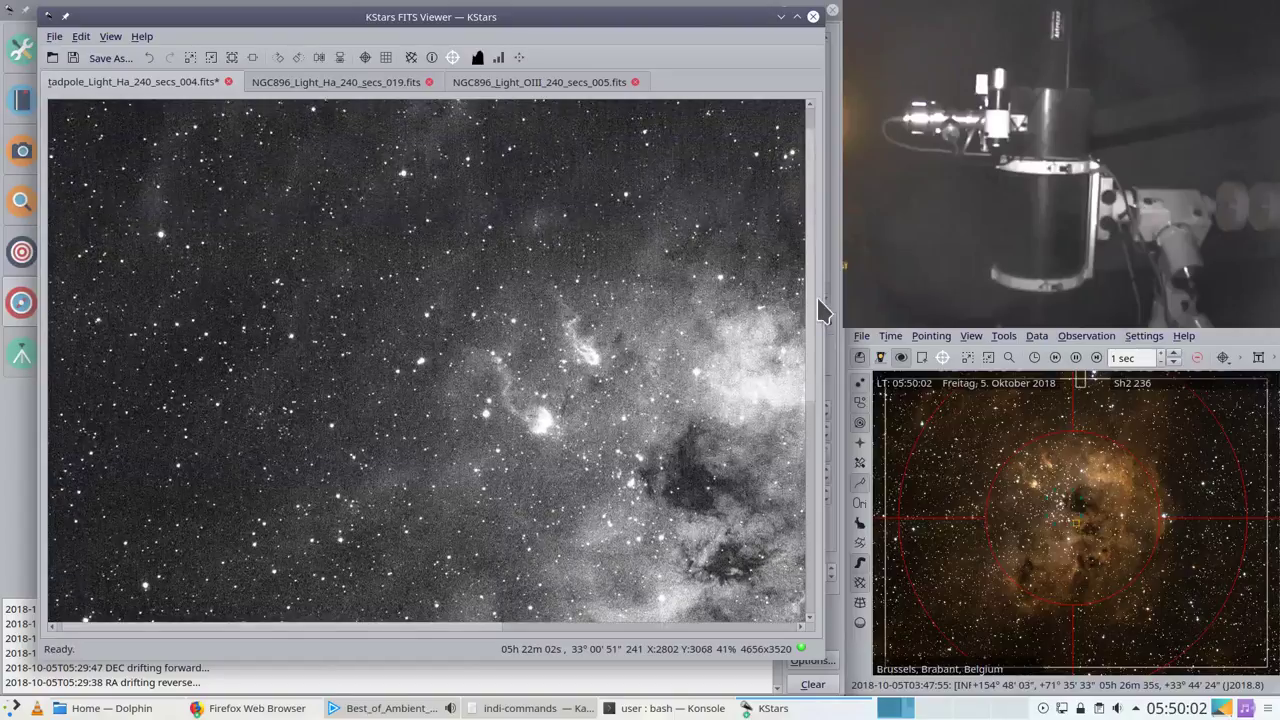
pyautogui.moveTo(349, 623); pyautogui.dragTo(490, 624)
pyautogui.moveTo(812, 303); pyautogui.dragTo(815, 418)
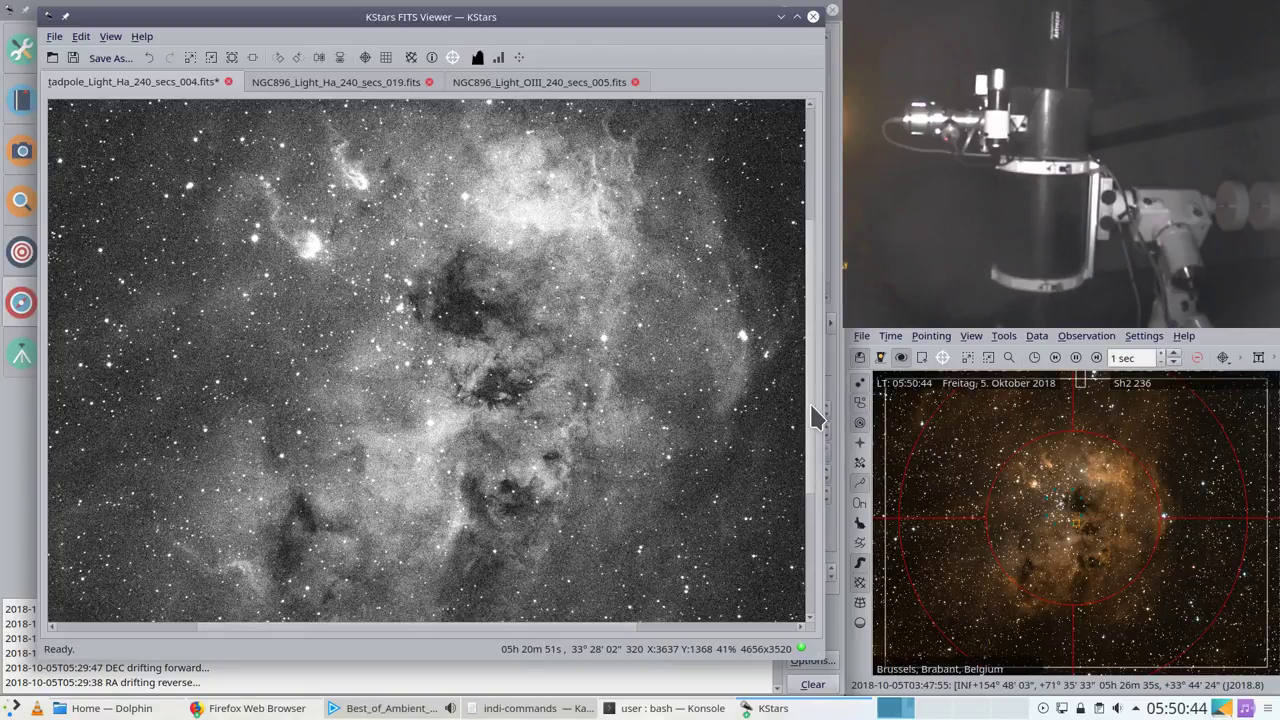
# Step: Overlay the pixel gridlines and the equatorial gridlines one after the other on the whole frame, hiding each again
pyautogui.click(386, 58)
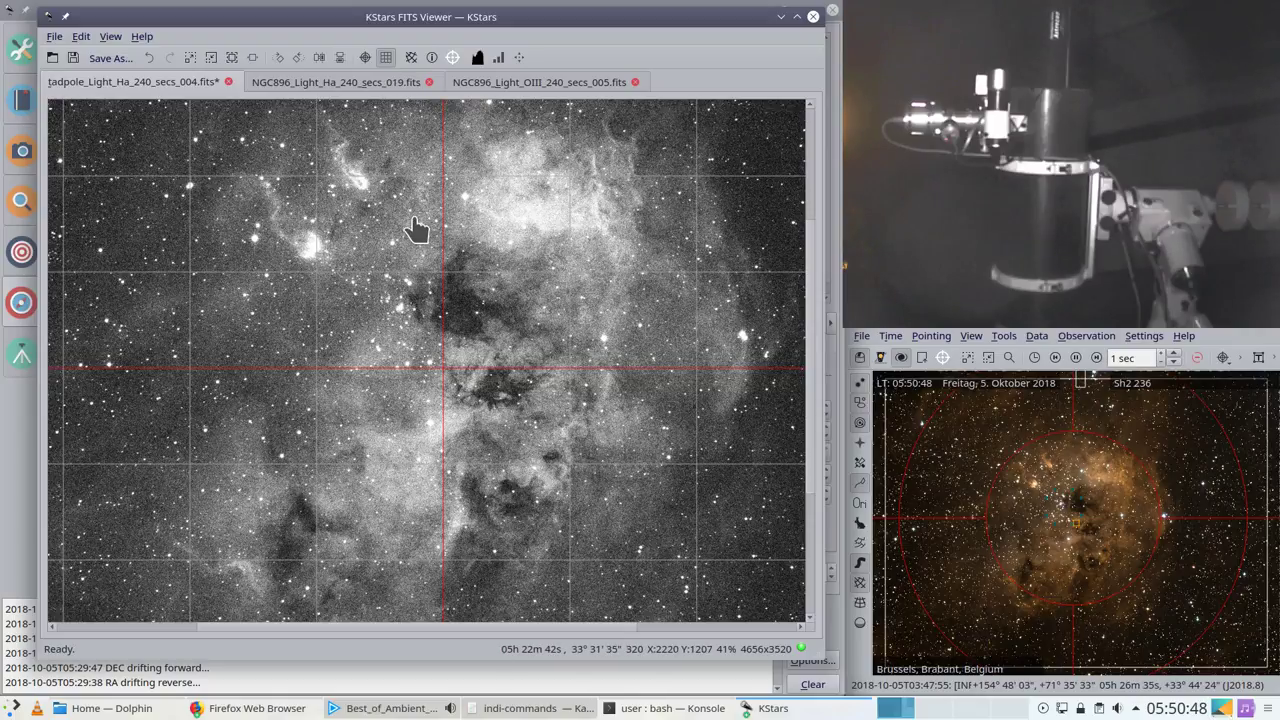
pyautogui.scroll(-3, 418, 233)
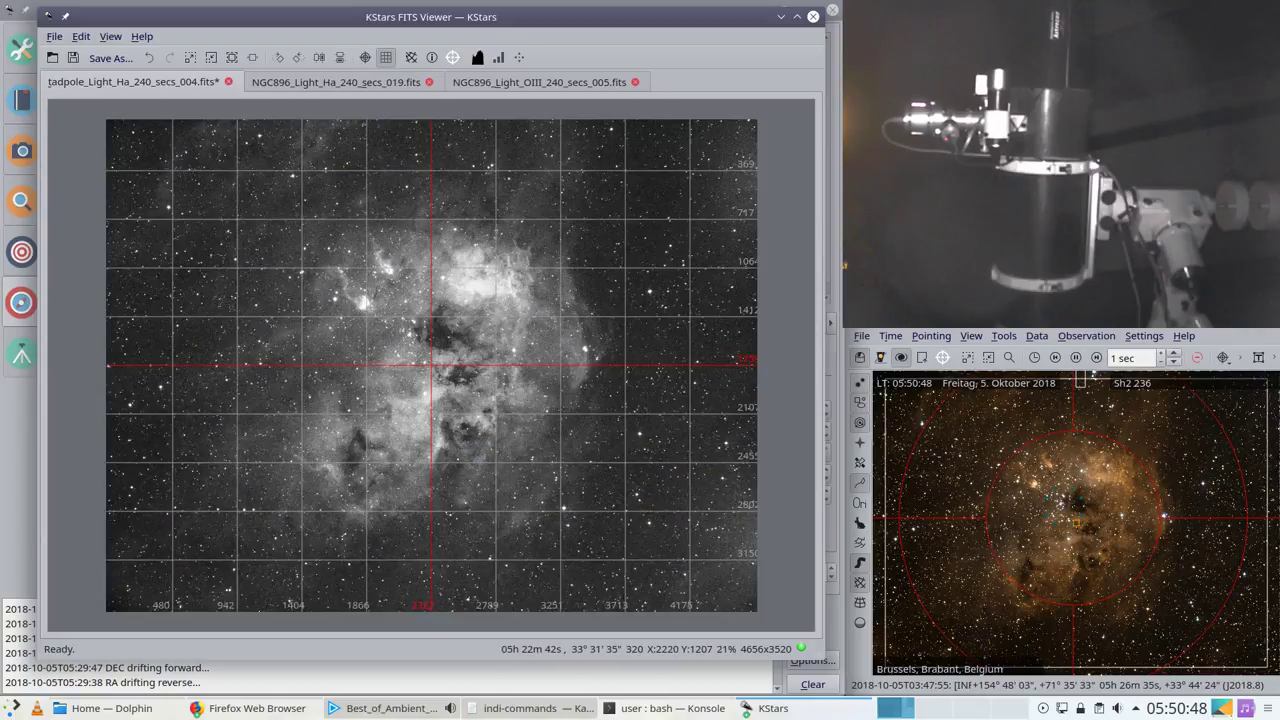
pyautogui.click(386, 58)
pyautogui.click(410, 59)
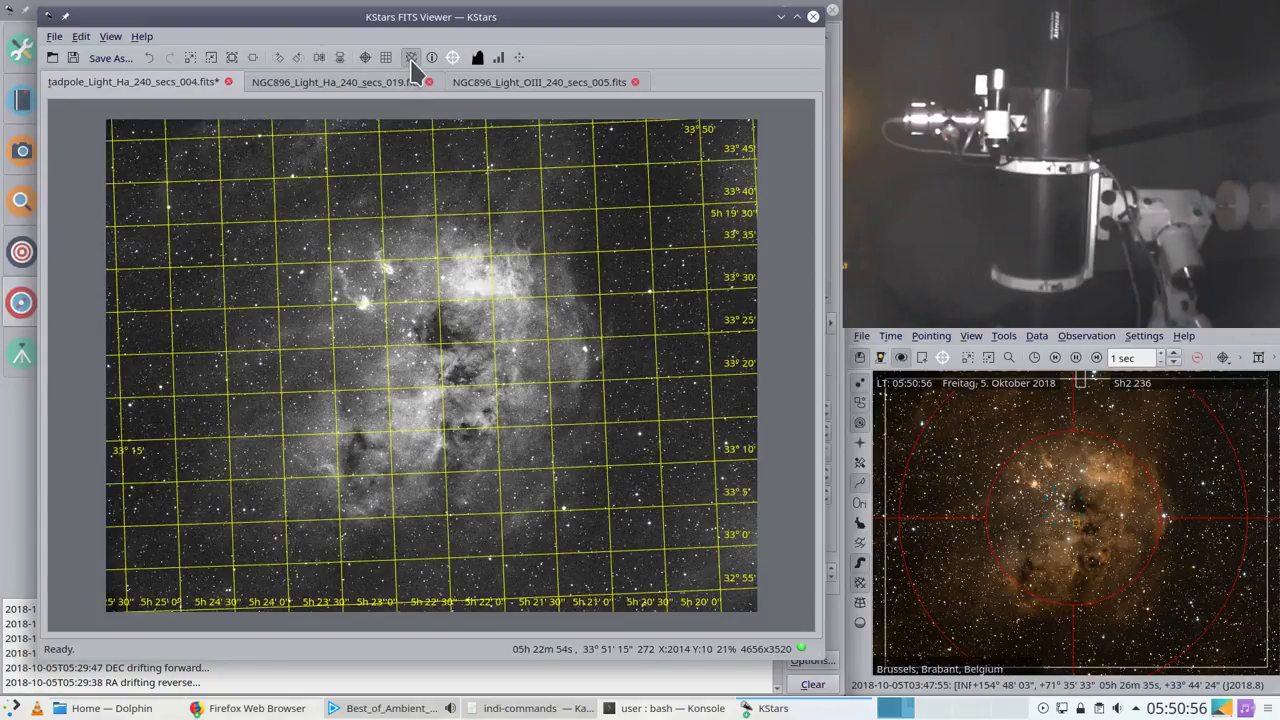
pyautogui.click(410, 59)
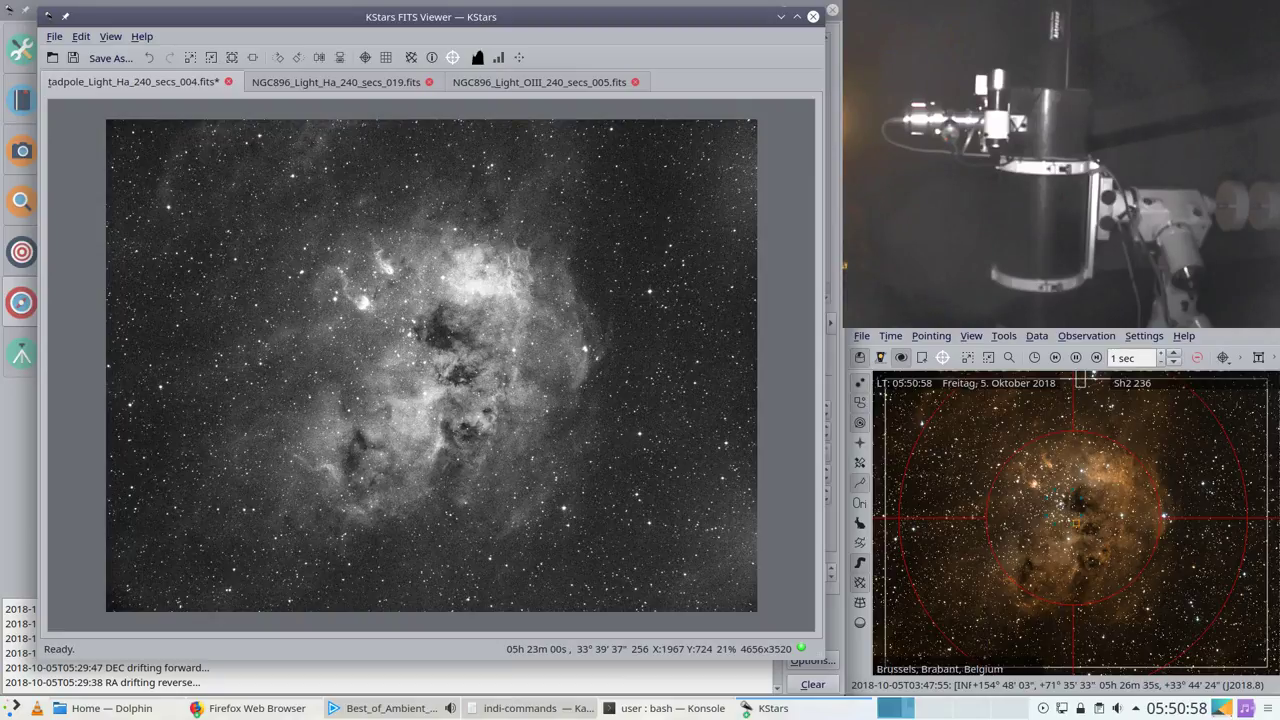
# Step: Go back to Ekos and check the current guiding and the remaining exposure time in the setup summary
pyautogui.click(8, 445)
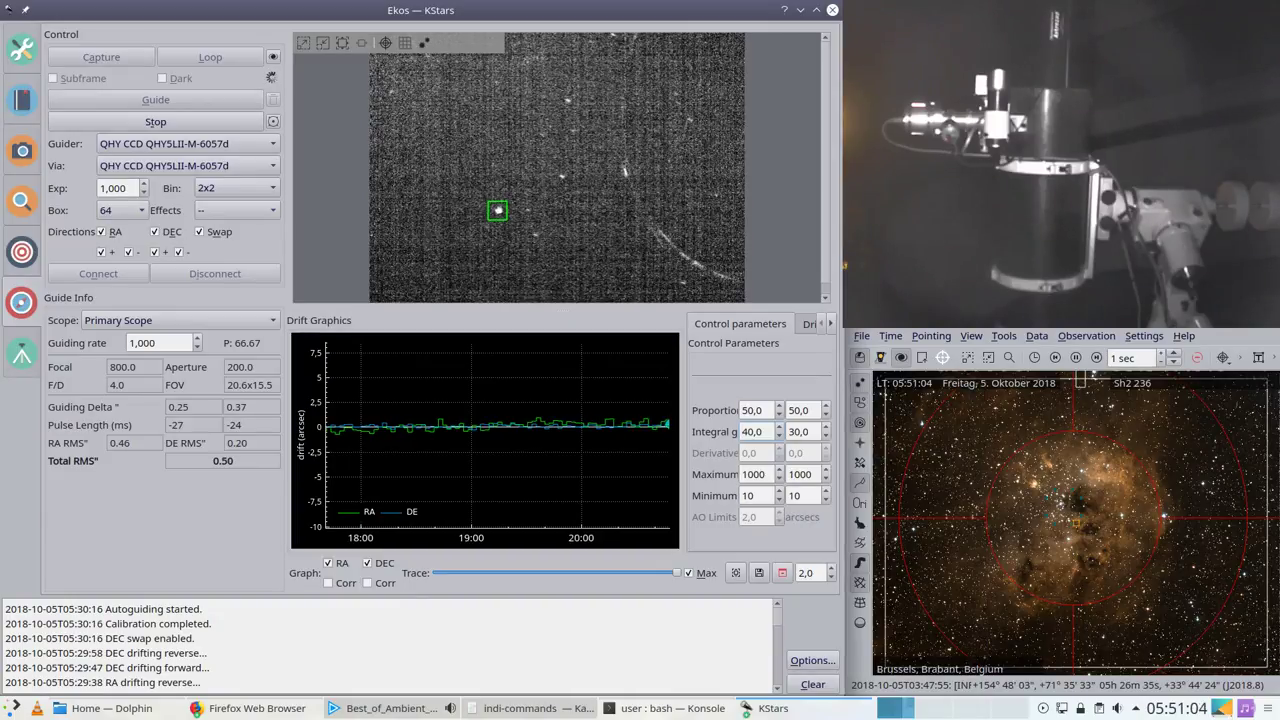
pyautogui.click(18, 155)
pyautogui.click(25, 58)
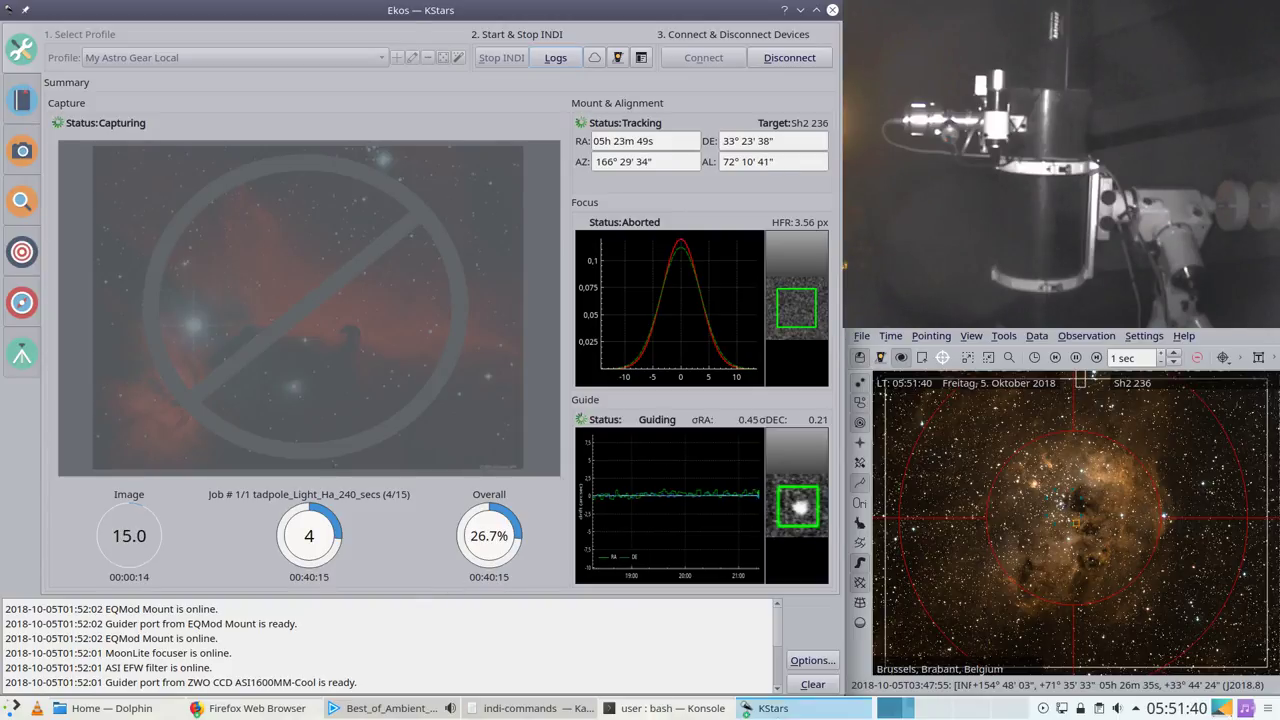
# Step: Switch to the FITS Viewer, enlarge tadpole_Light_Ha_240_secs_004.fits to 31%, and zoom the KStars sky map in on Sh2 236
pyautogui.click(787, 708)
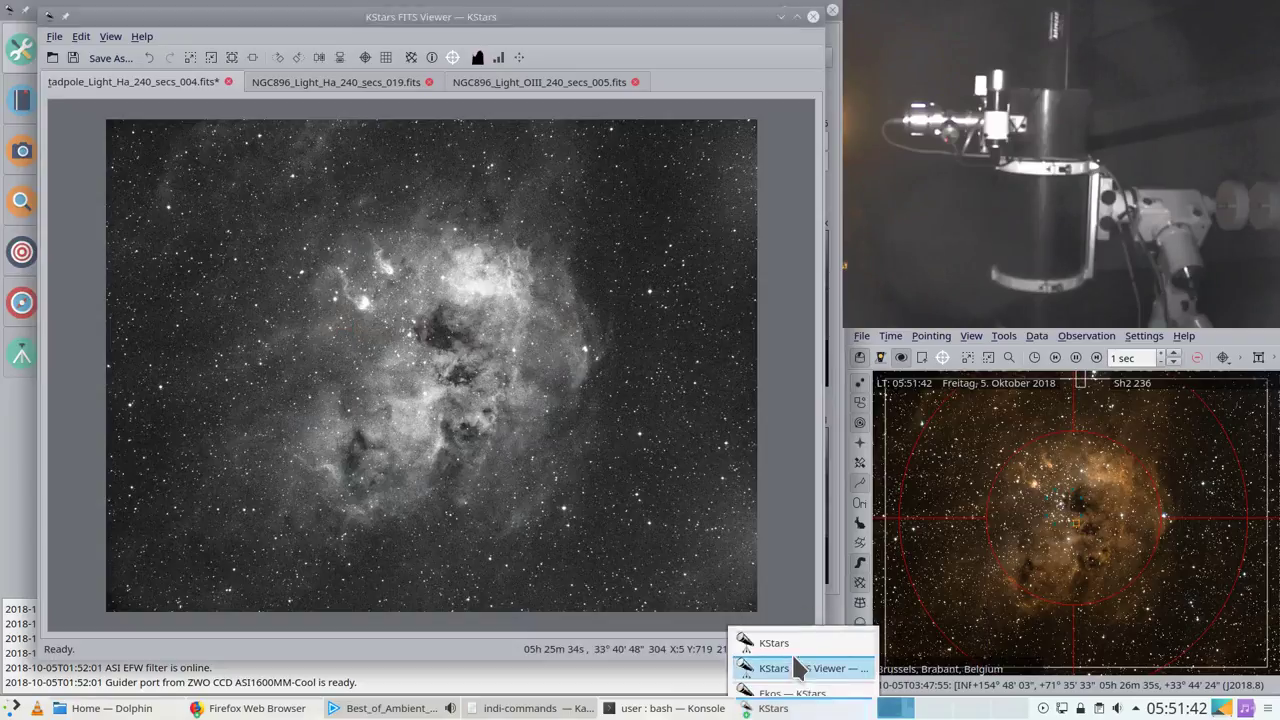
pyautogui.click(795, 664)
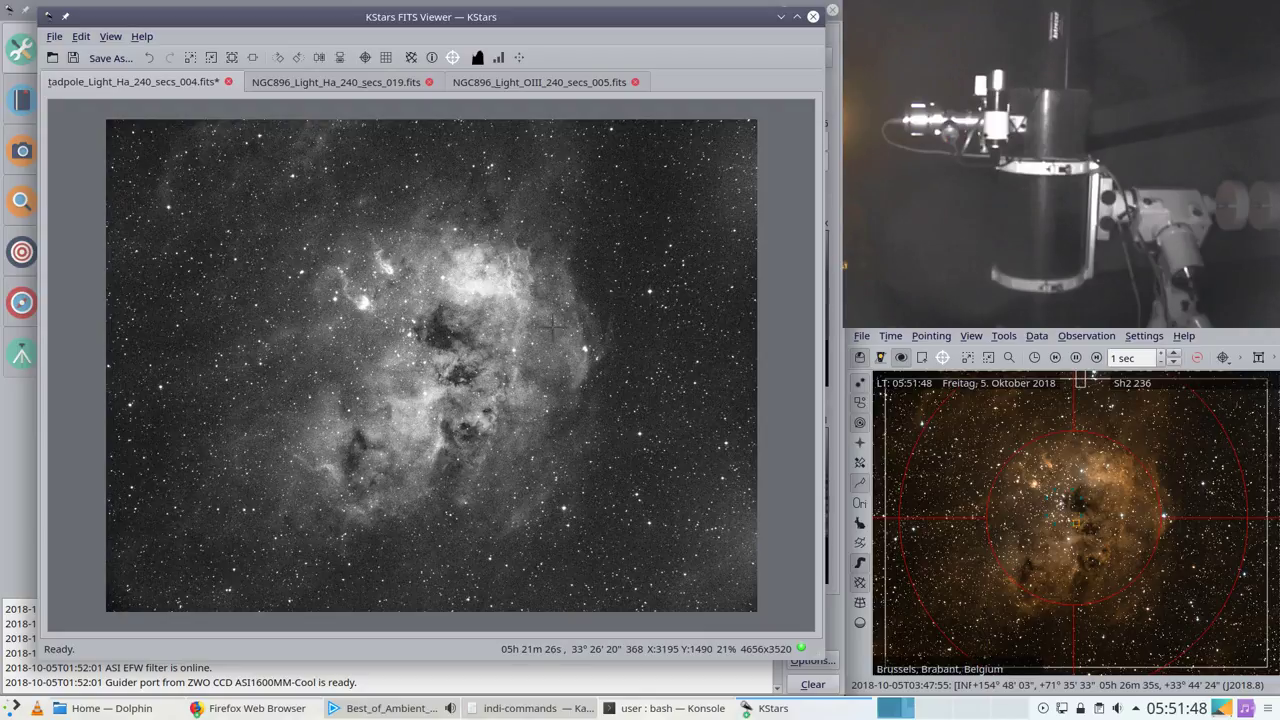
pyautogui.scroll(1, 447, 378)
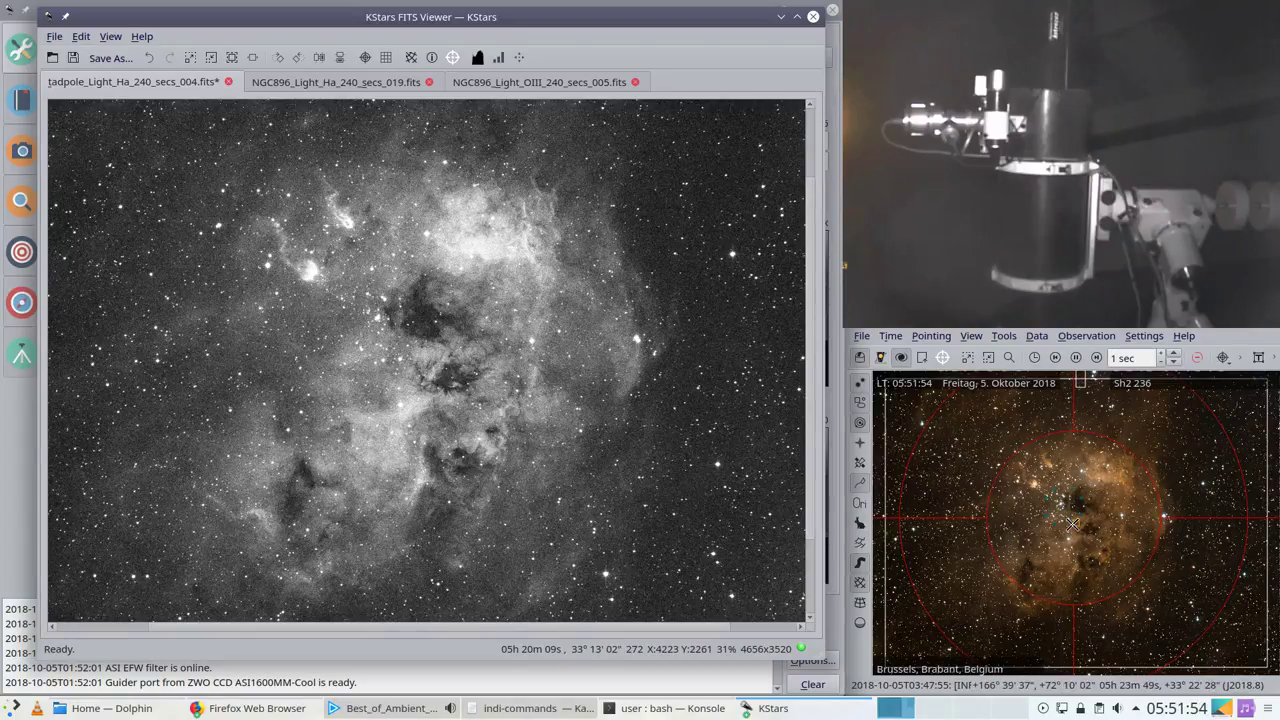
pyautogui.scroll(3, 1072, 522)
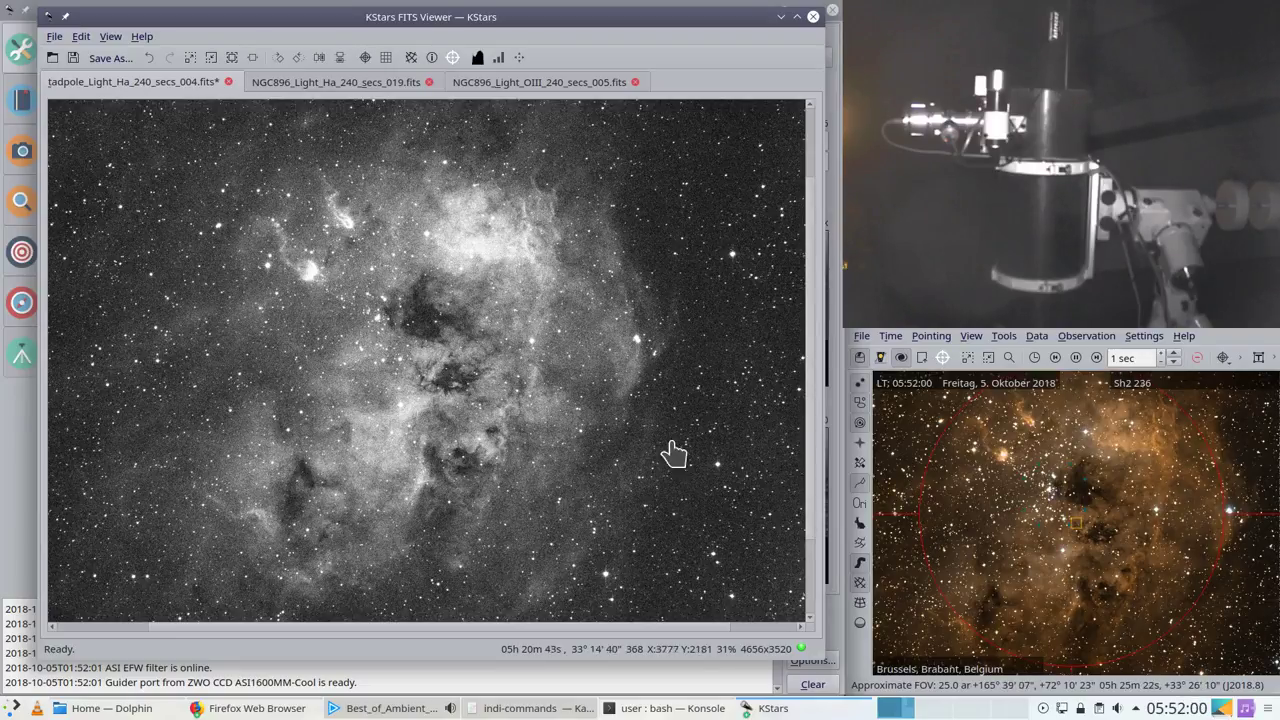
# Step: Check the sequence progress in Ekos, then auto stretch the new frame tadpole_Light_Ha_240_secs_005.fits in the FITS Viewer
pyautogui.click(5, 412)
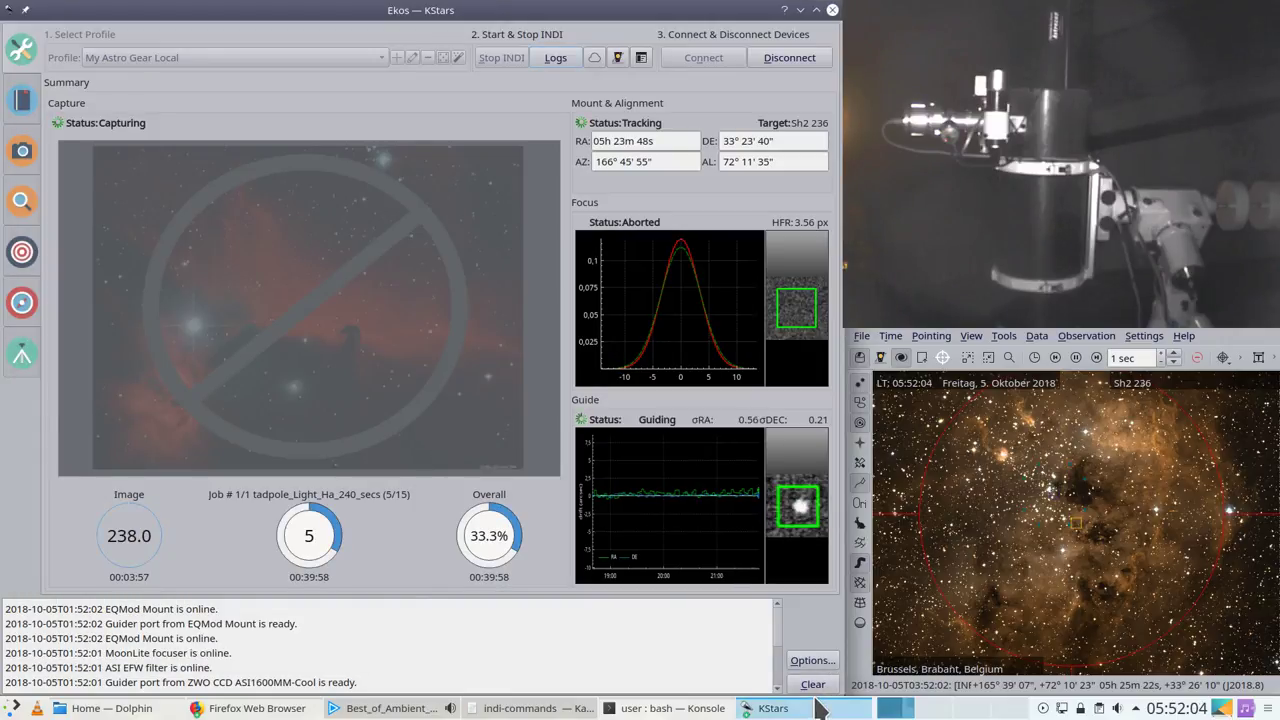
pyautogui.click(773, 708)
pyautogui.click(785, 646)
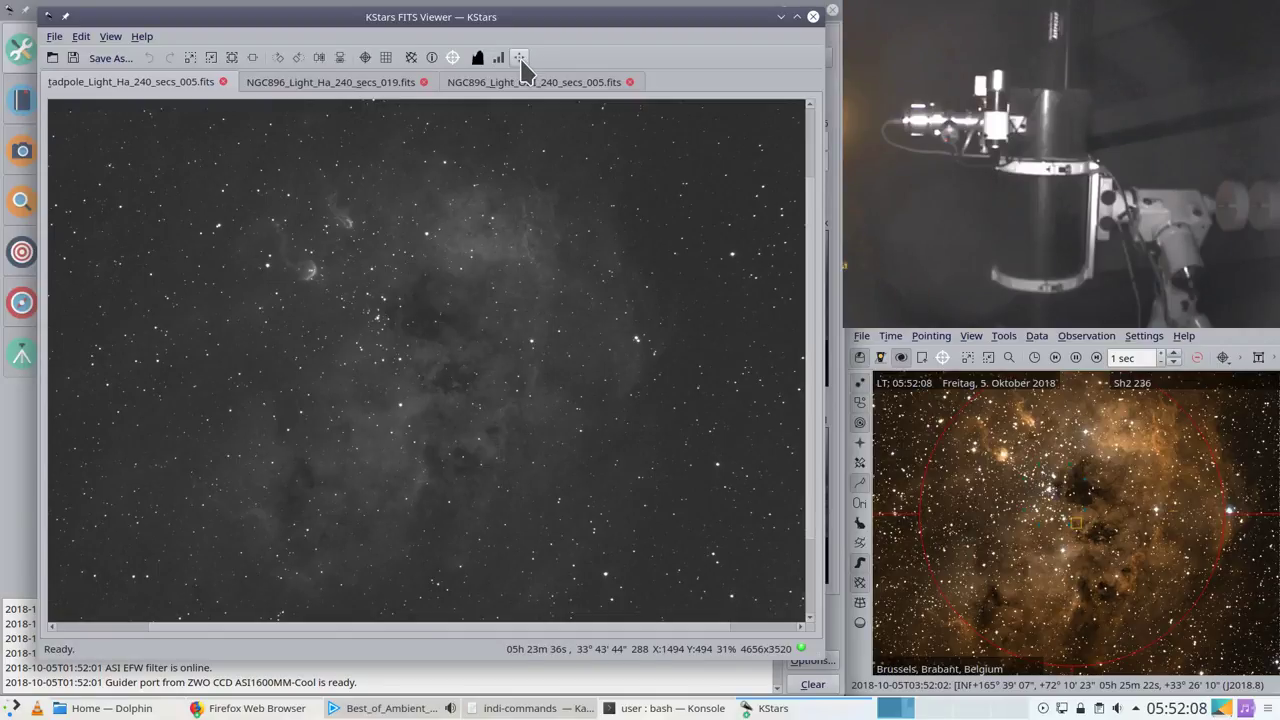
pyautogui.click(520, 57)
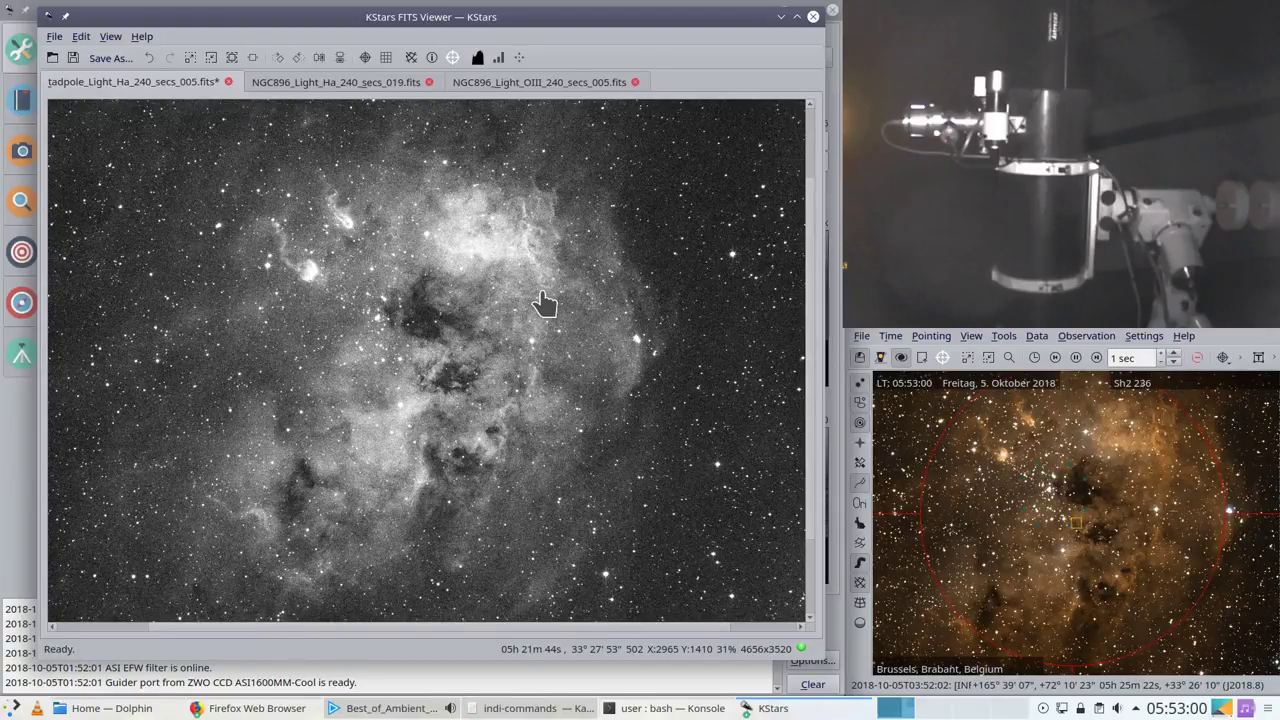
# Step: Open the Ekos guide module and examine the recent RA and DE drift with the graph rescaled and slightly widened
pyautogui.click(14, 405)
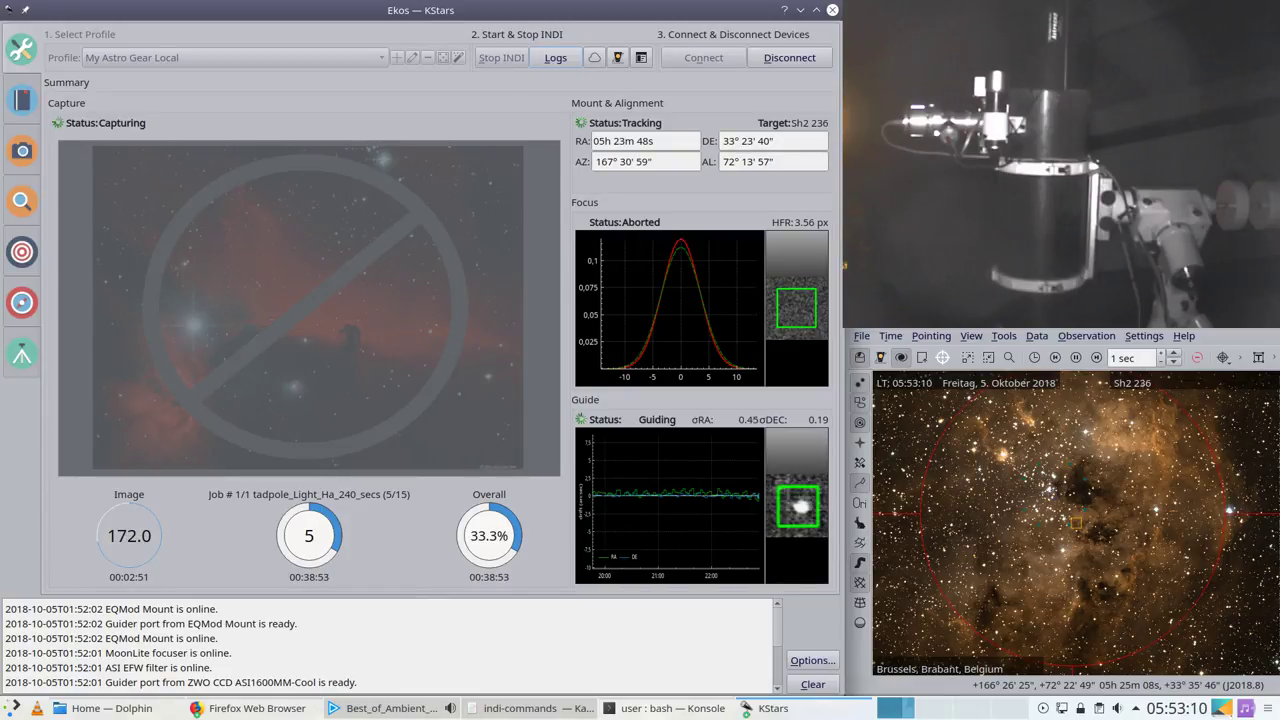
pyautogui.click(28, 302)
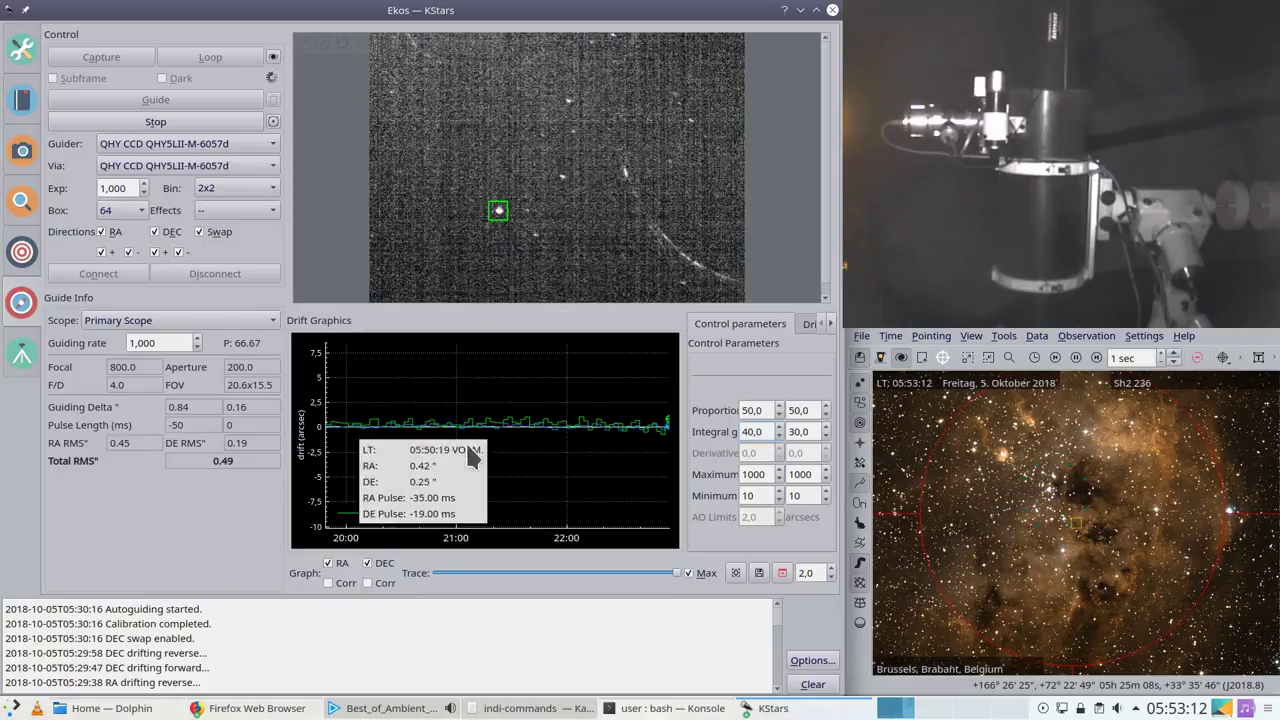
pyautogui.click(736, 572)
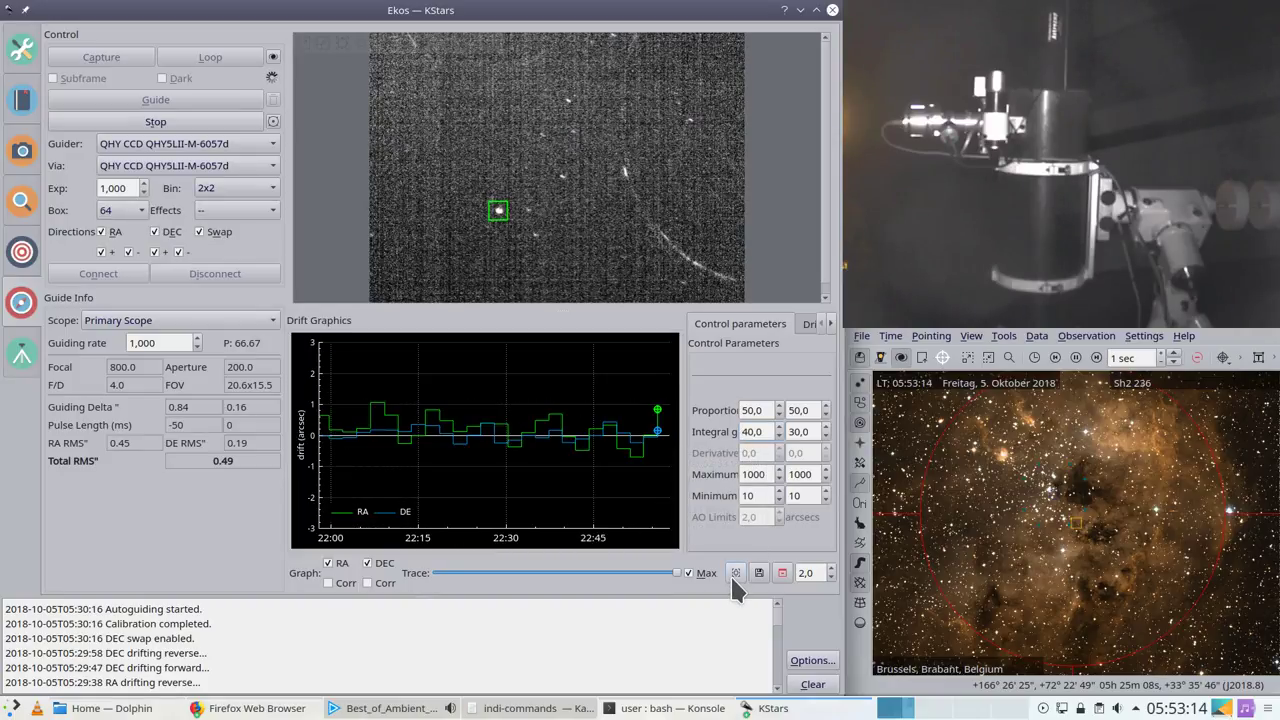
pyautogui.scroll(-2, 640, 490)
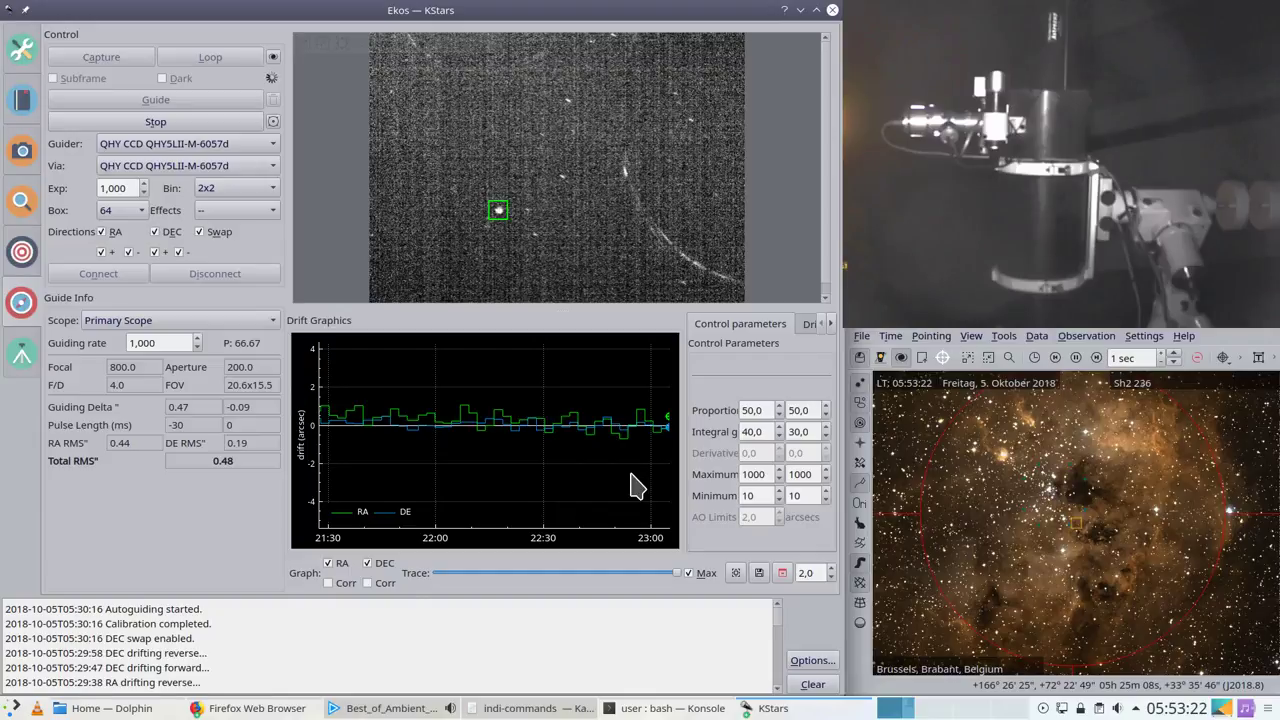
# Step: Set the RA proportional gain to 40 in the guiding control parameters
pyautogui.doubleClick(755, 410)
pyautogui.write('4')
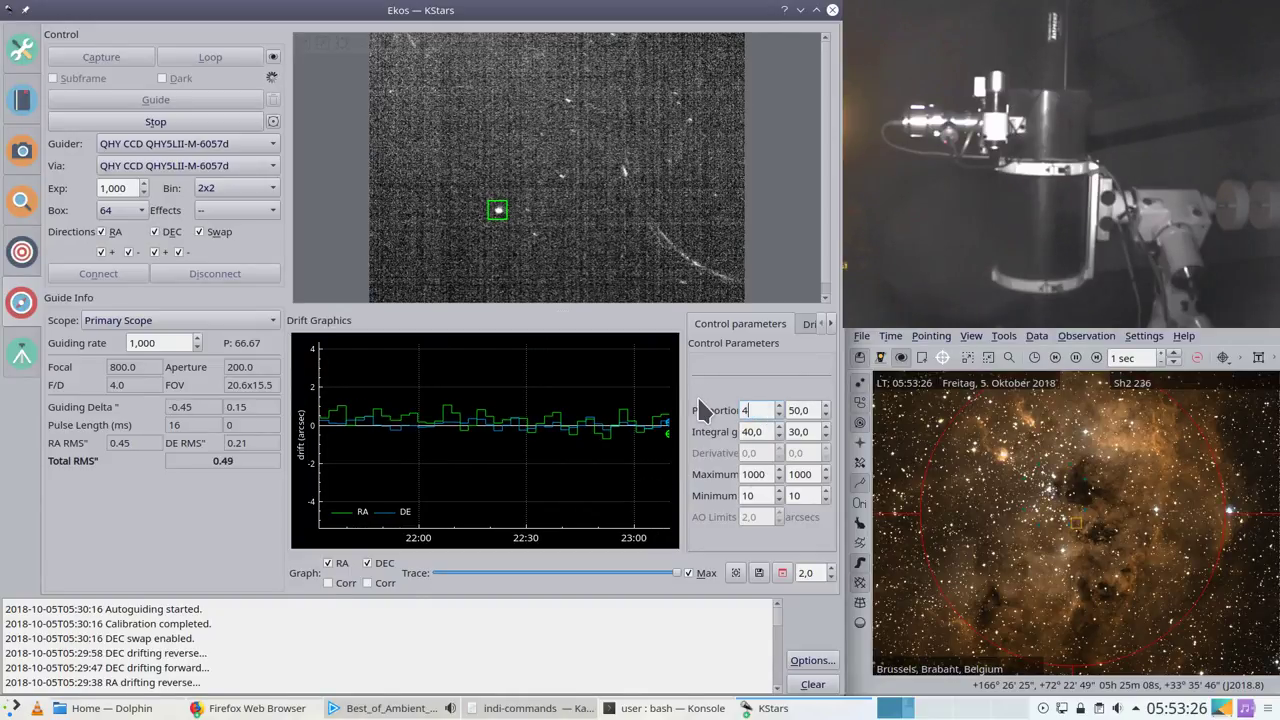
pyautogui.write('0')
pyautogui.press('Tab')
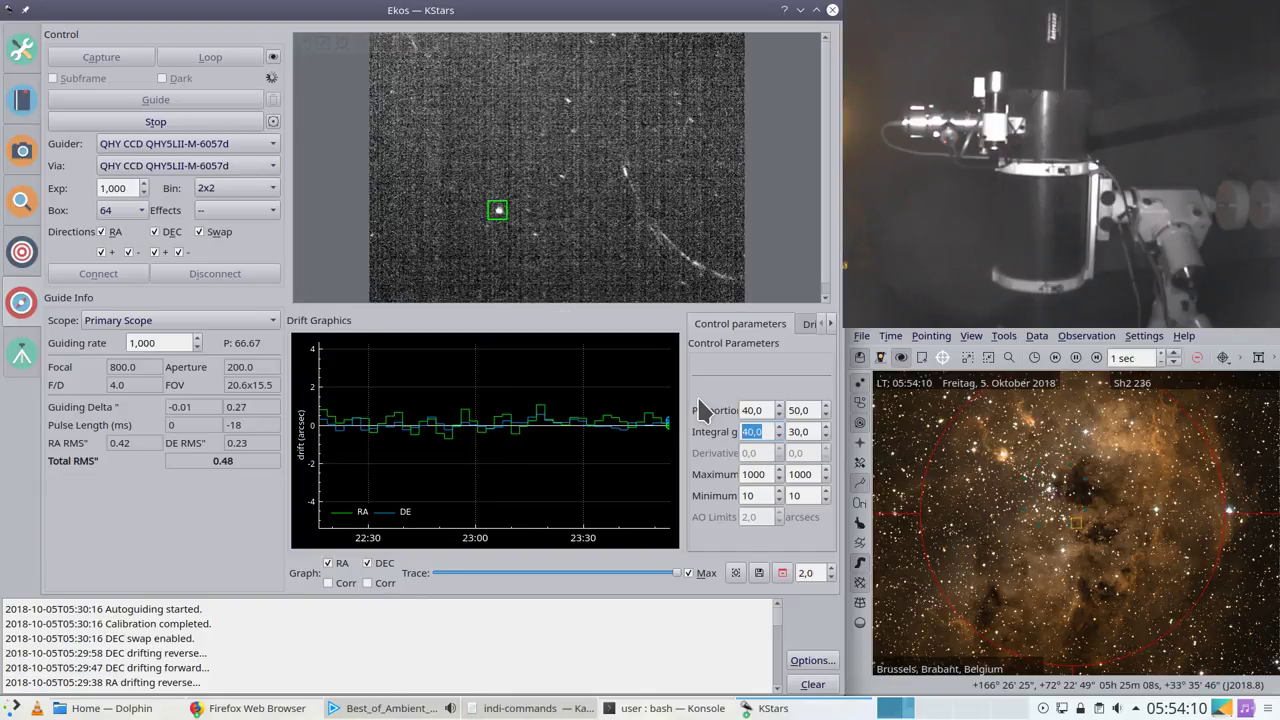
# Step: Set the RA proportional gain to 30 and rescale the drift graph to the latest guiding data
pyautogui.doubleClick(765, 402)
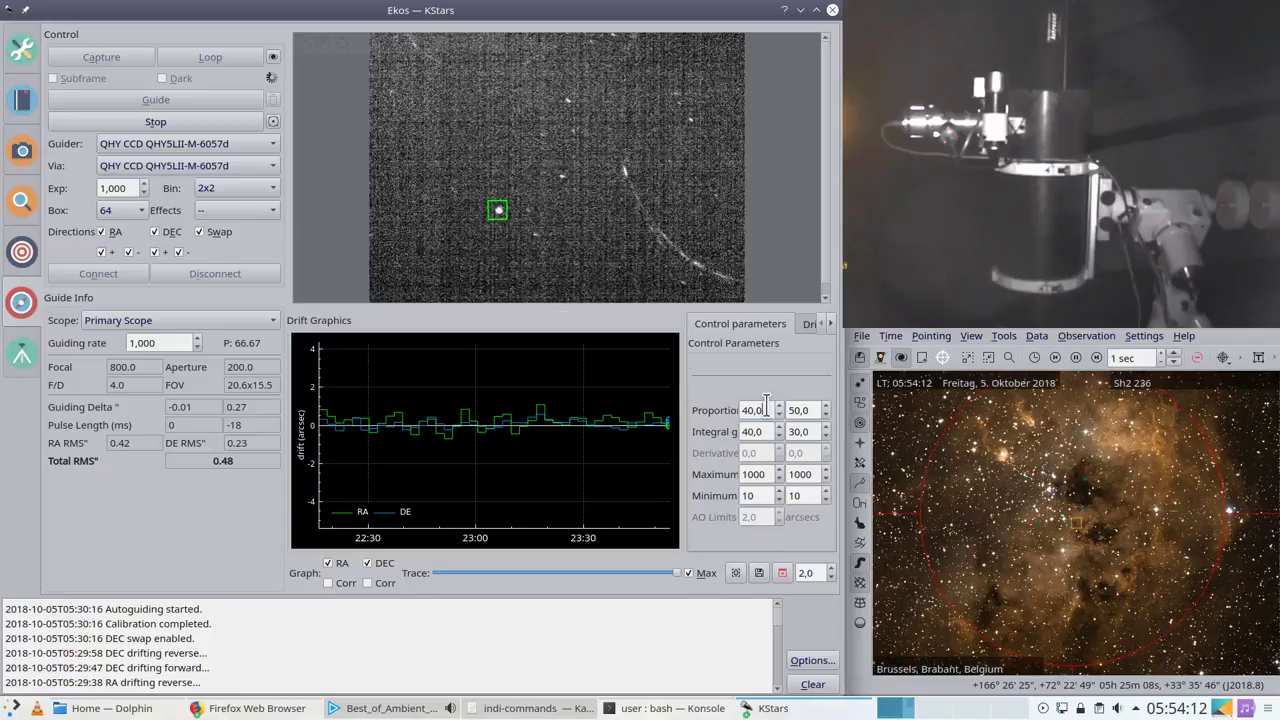
pyautogui.write('30')
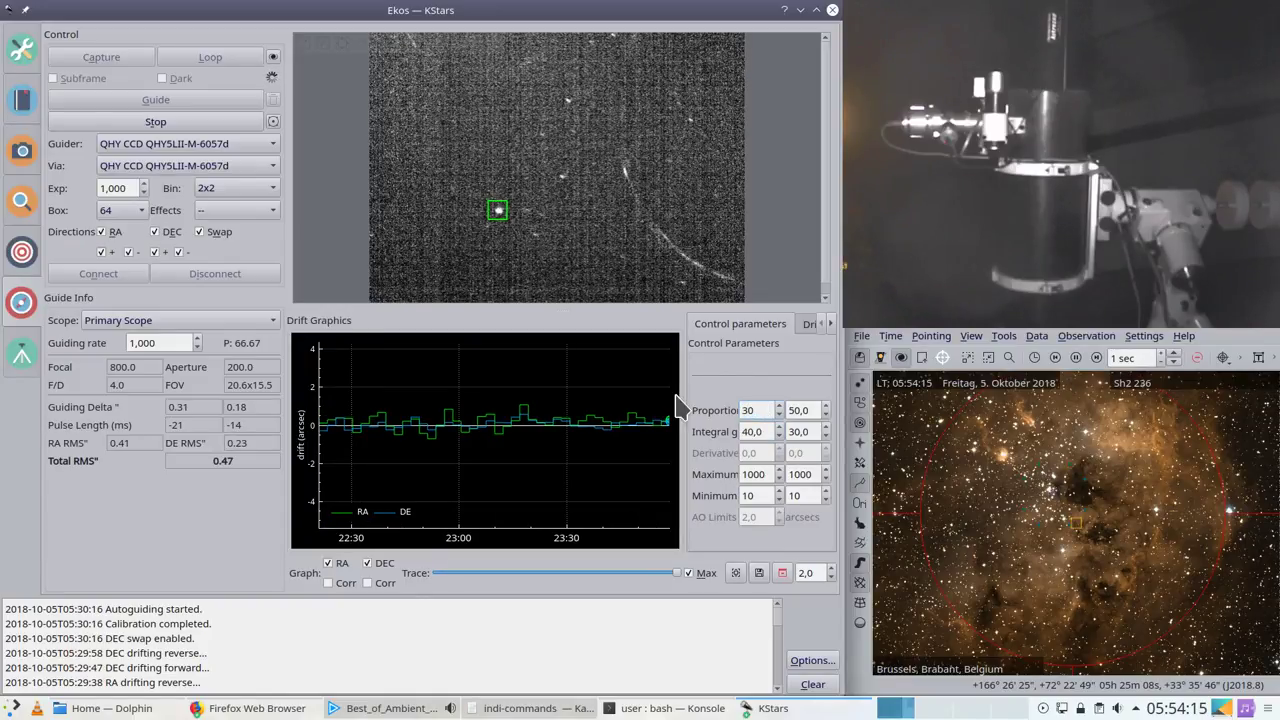
pyautogui.press('Tab')
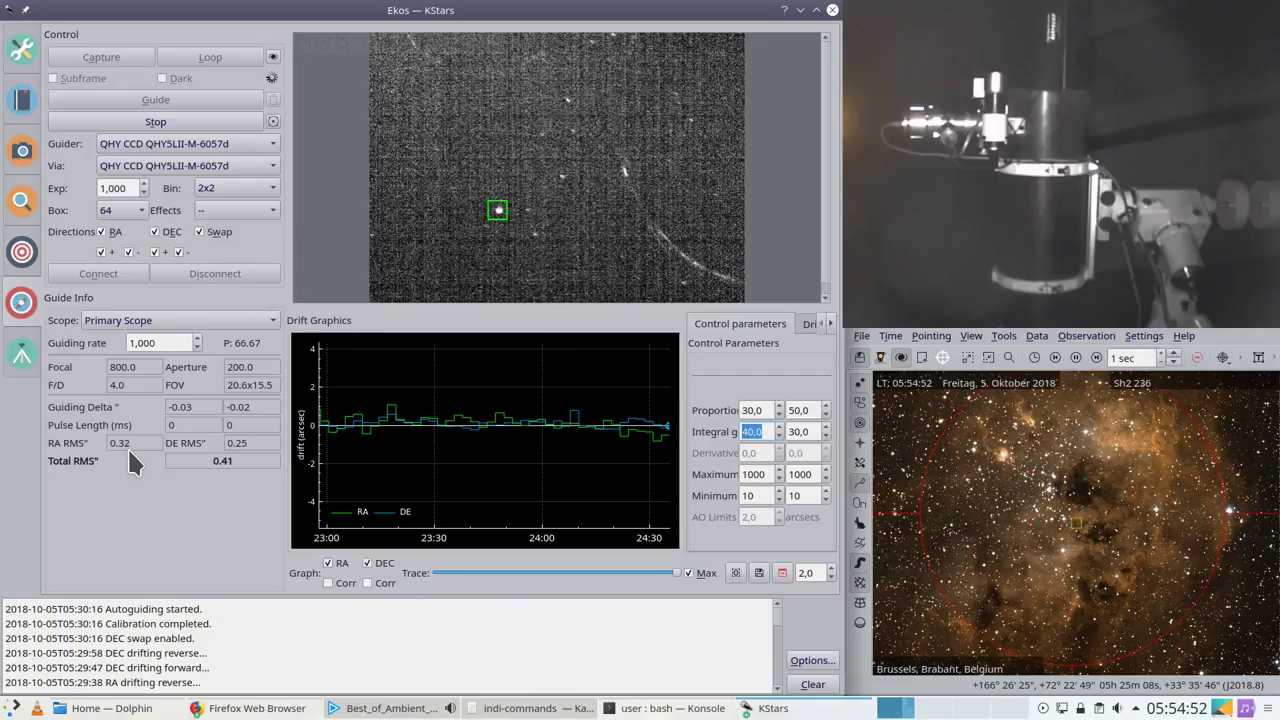
pyautogui.click(735, 570)
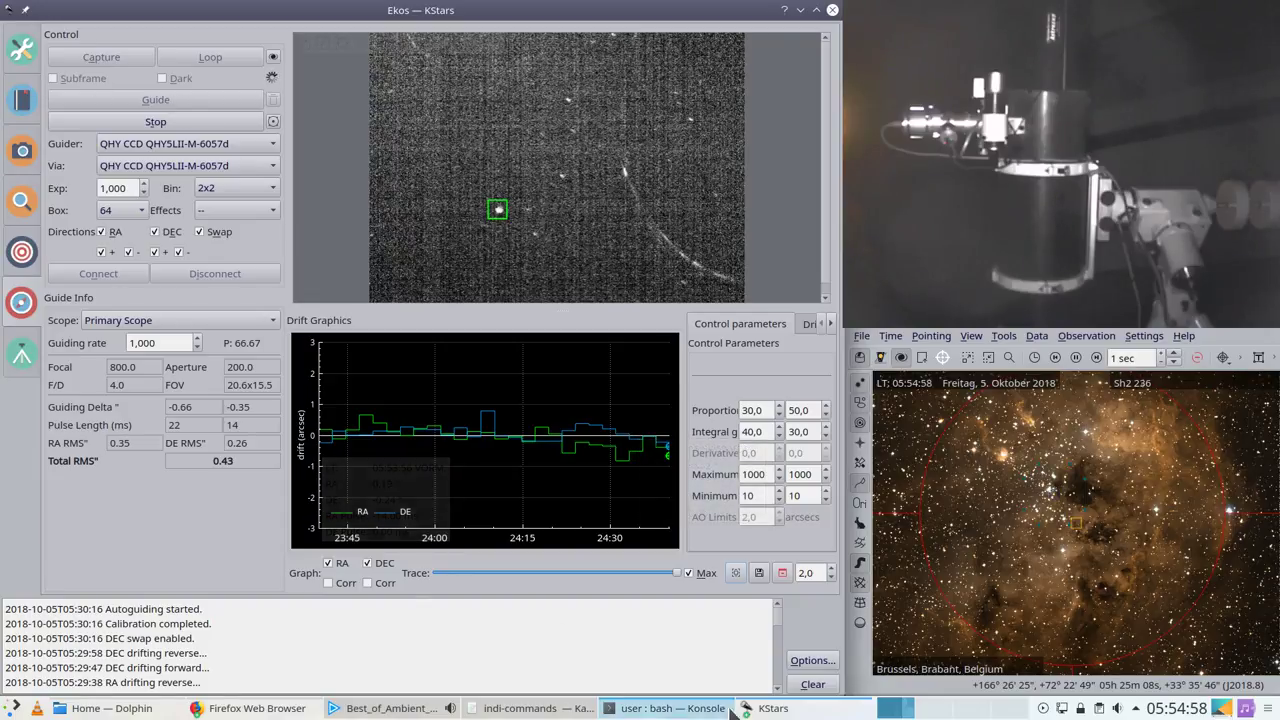
# Step: Bring up the FITS Viewer and compare the whole tadpole_Light_Ha_240_secs_005.fits frame with the sky map around Sh2 236 inside the asi1600 field outline
pyautogui.click(770, 708)
pyautogui.click(793, 652)
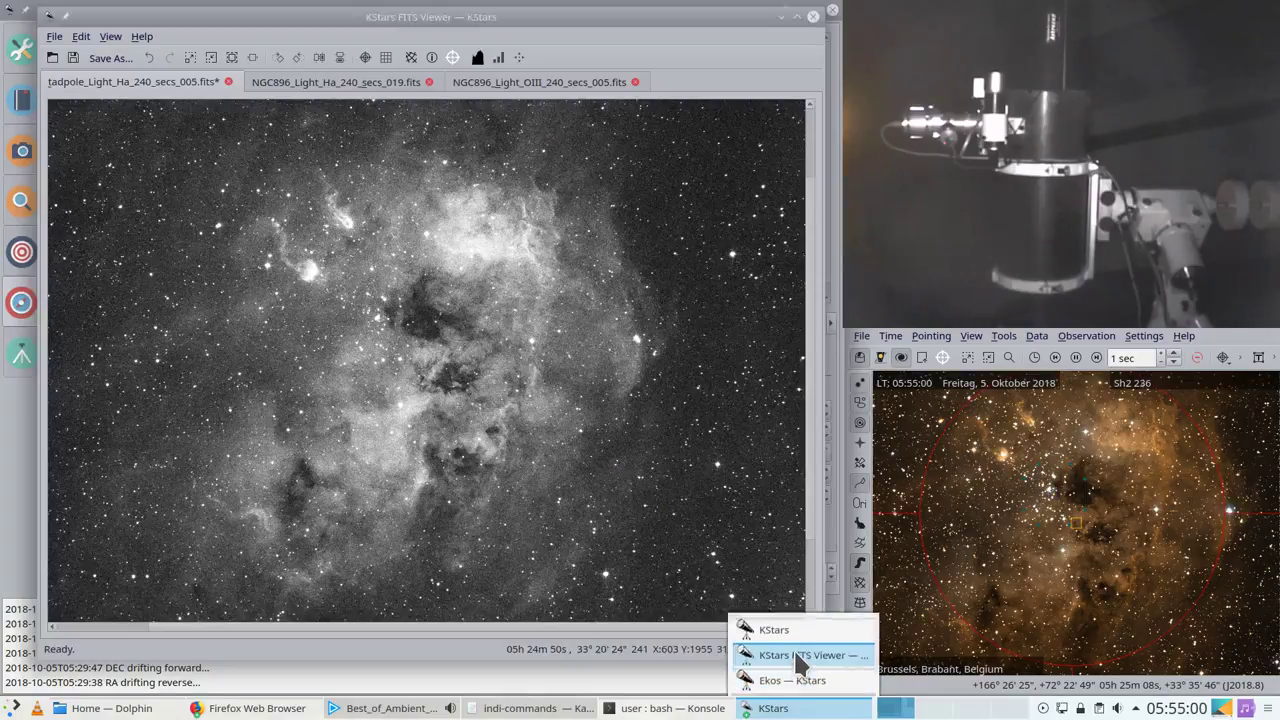
pyautogui.scroll(-1, 437, 360)
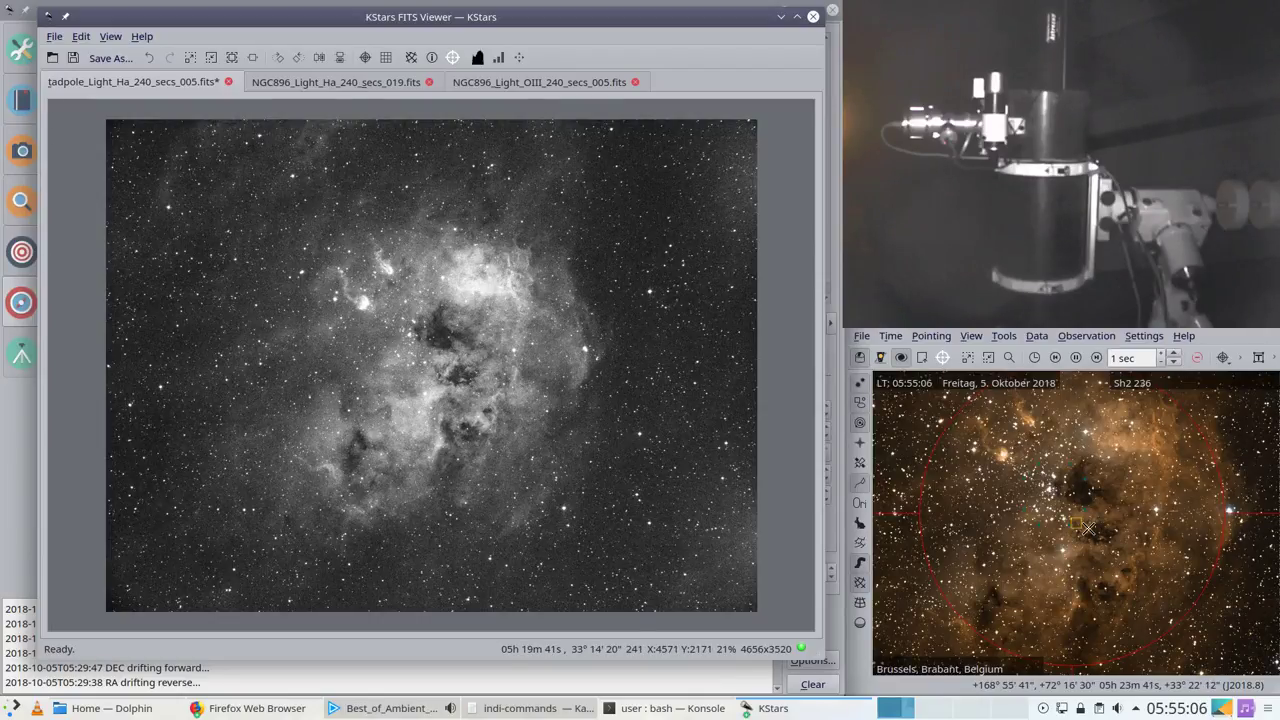
pyautogui.scroll(1, 1089, 528)
pyautogui.scroll(-3, 1089, 528)
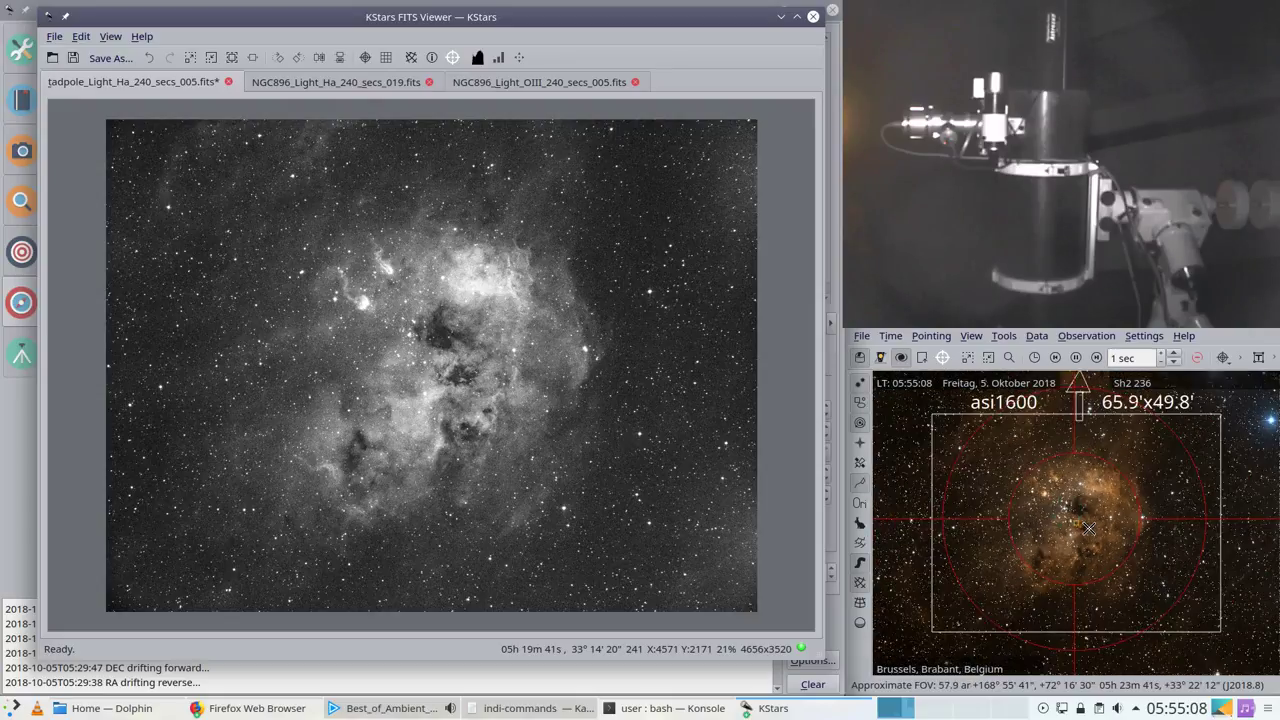
pyautogui.scroll(1, 1089, 528)
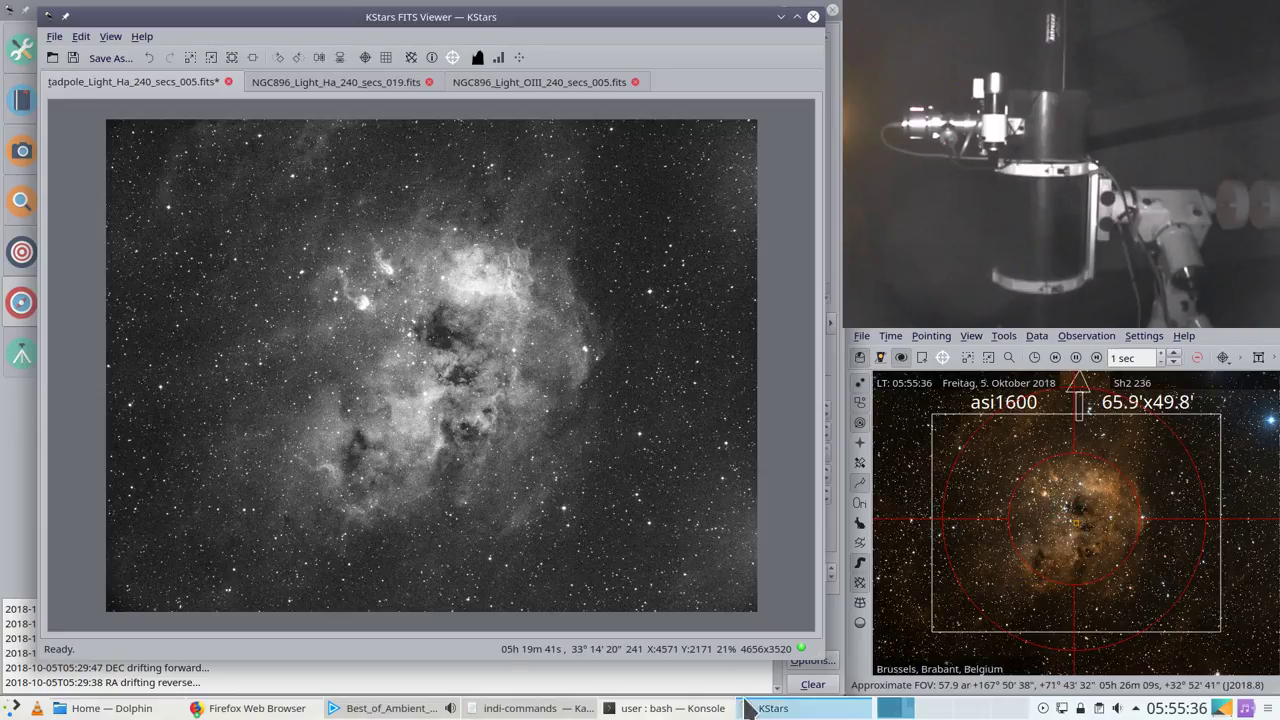
# Step: Switch to Konsole and rerun the earlier find command that lists files changed within the last day
pyautogui.click(686, 708)
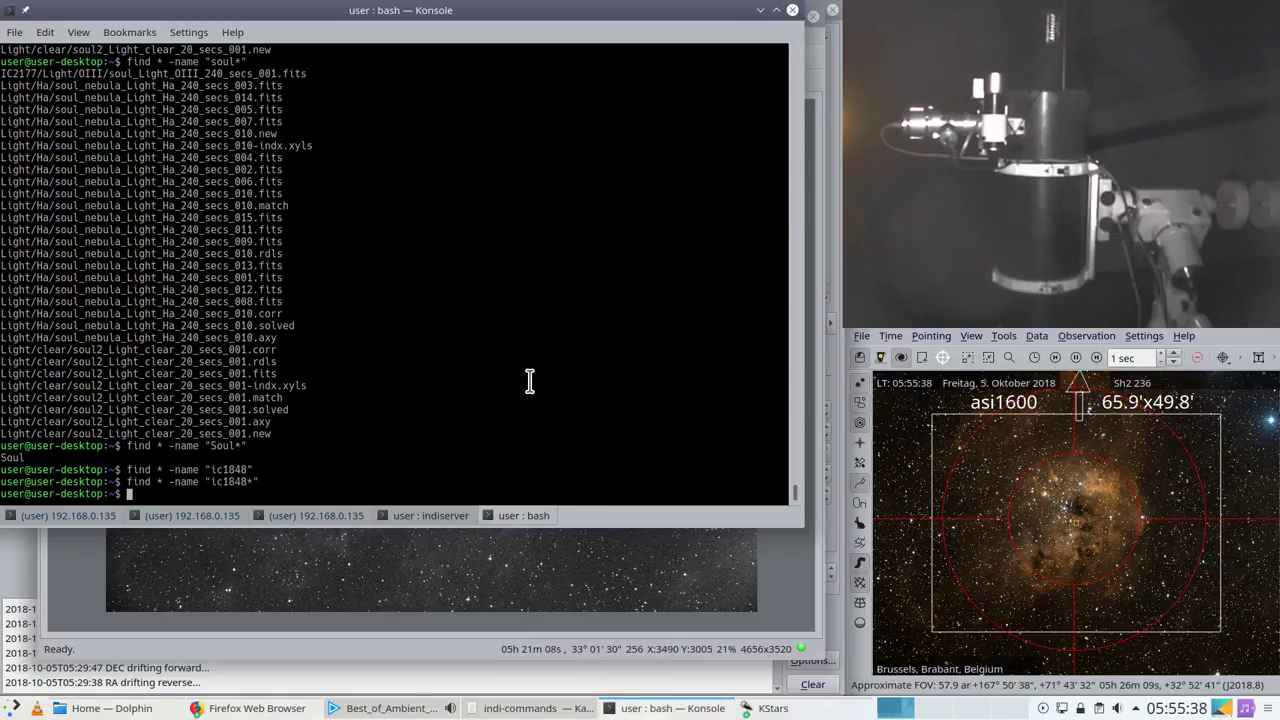
pyautogui.press('Up')
pyautogui.press('Up')
pyautogui.press('Up')
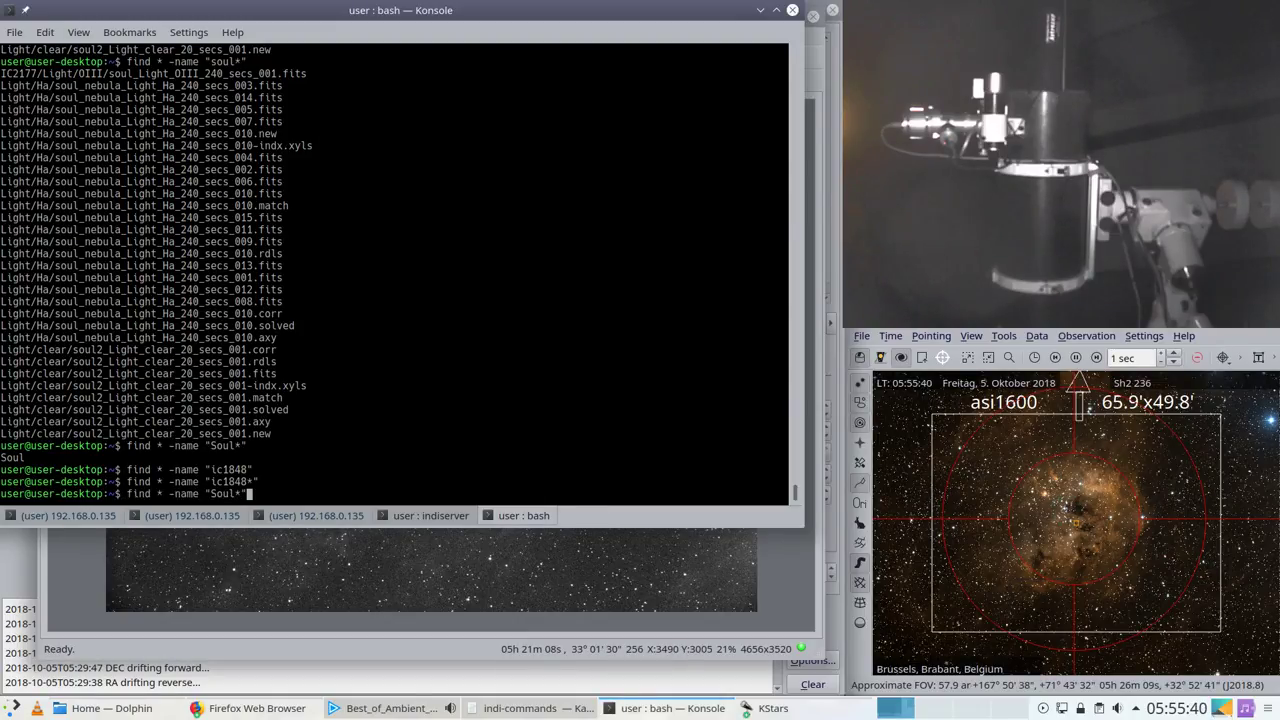
pyautogui.press('Up')
pyautogui.press('Return')
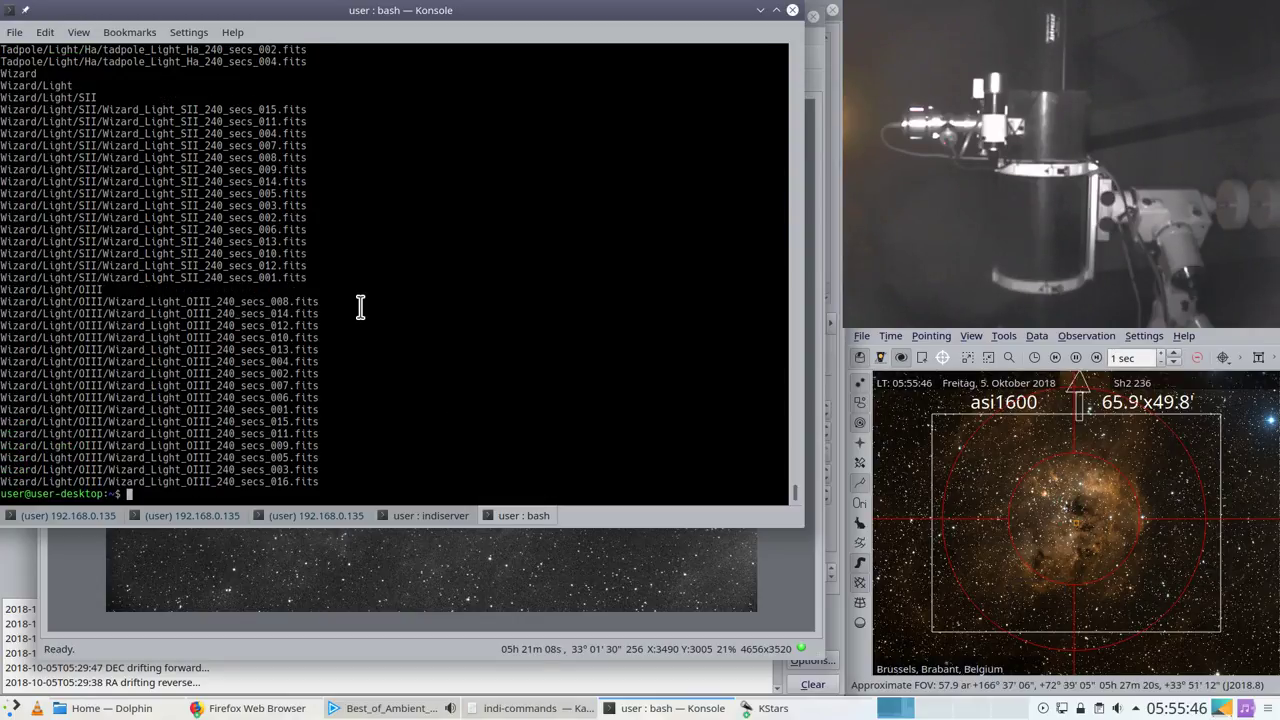
# Step: List the files changed within the last day in alphabetical order with find * -ctime -1 | sort
pyautogui.write('find * -ctime -1  | r')
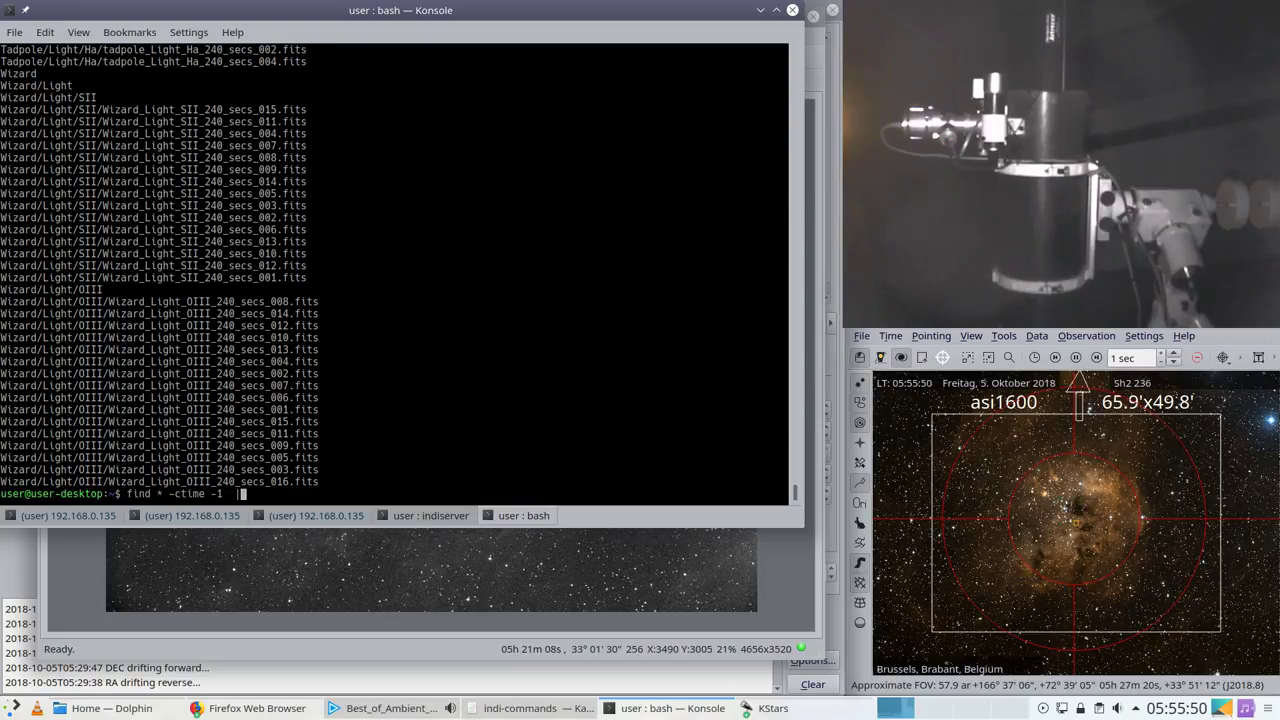
pyautogui.write('ort')
pyautogui.press('Return')
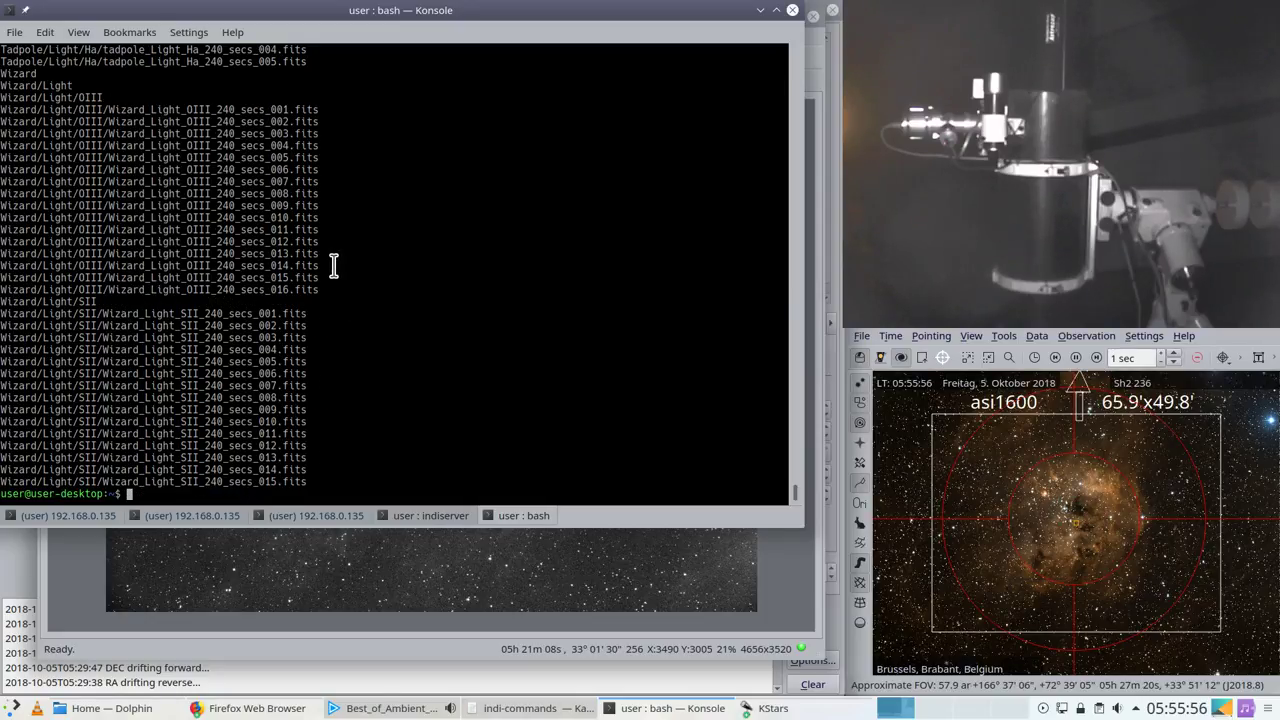
# Step: Examine the sorted file list for the Ha, OIII and SII frames of NGC896, Tadpole and Wizard
pyautogui.scroll(2, 334, 265)
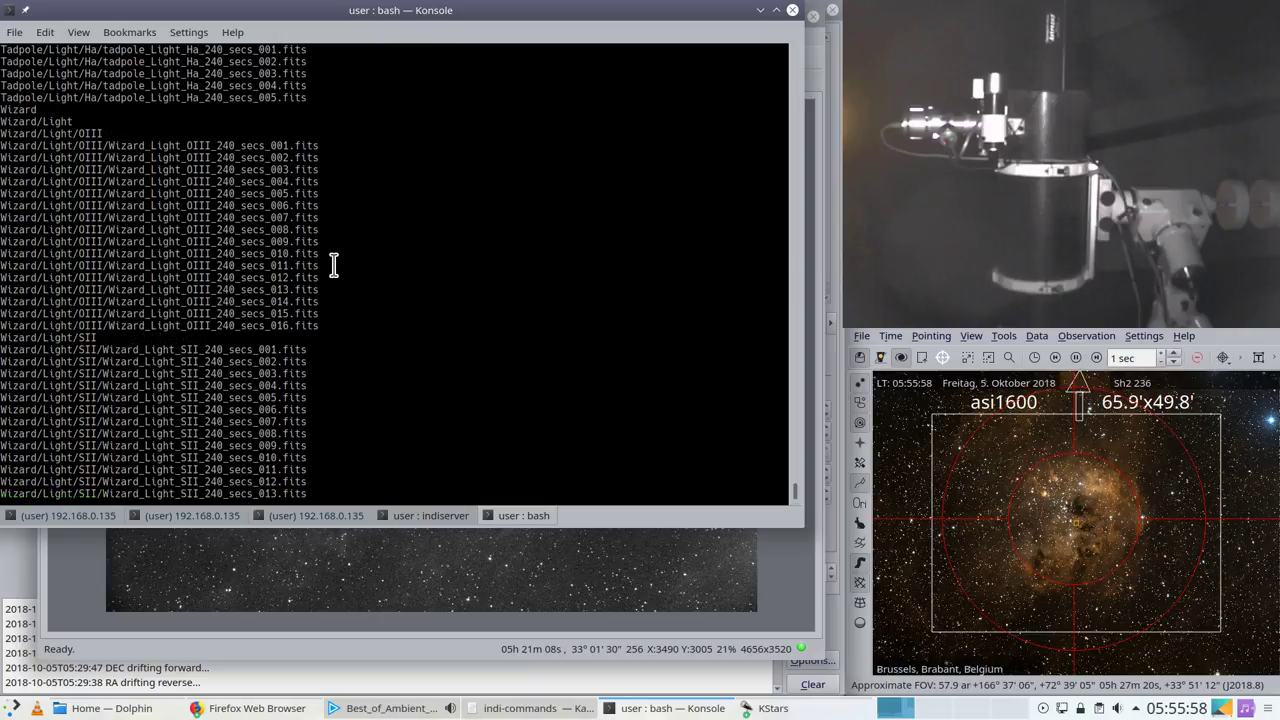
pyautogui.scroll(5, 334, 265)
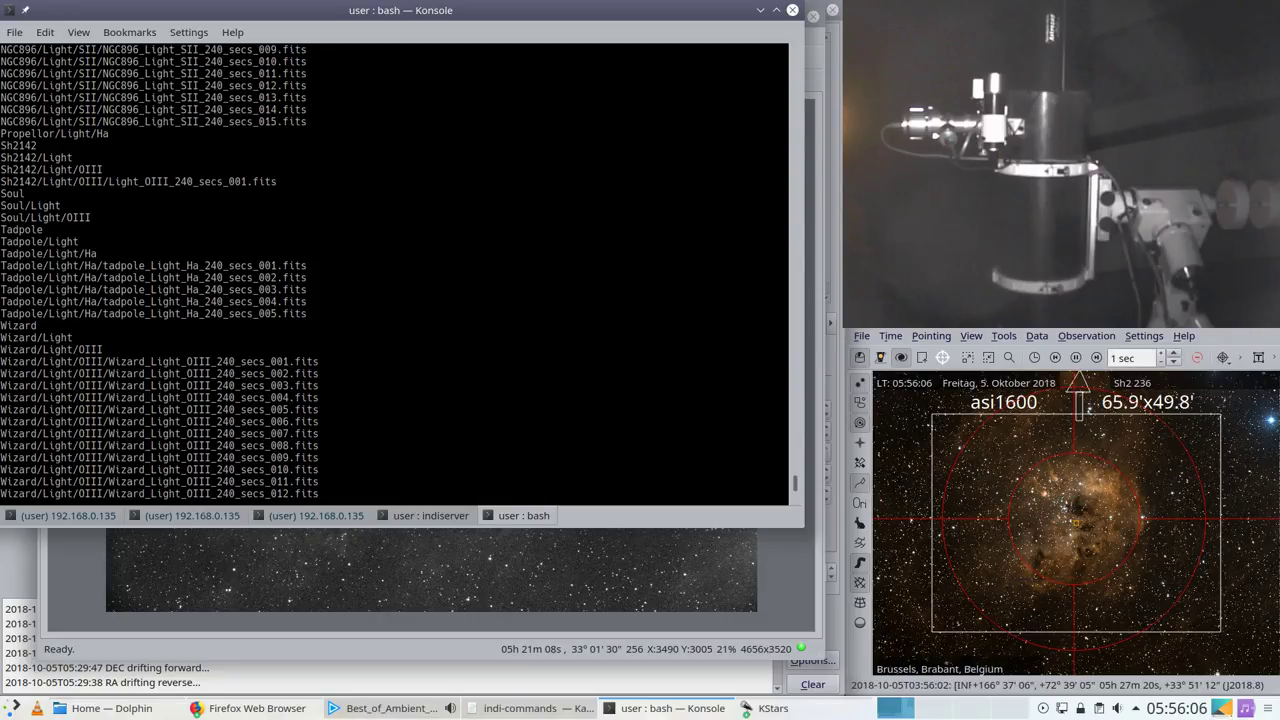
pyautogui.scroll(2, 334, 264)
pyautogui.scroll(2, 334, 264)
pyautogui.scroll(1, 334, 264)
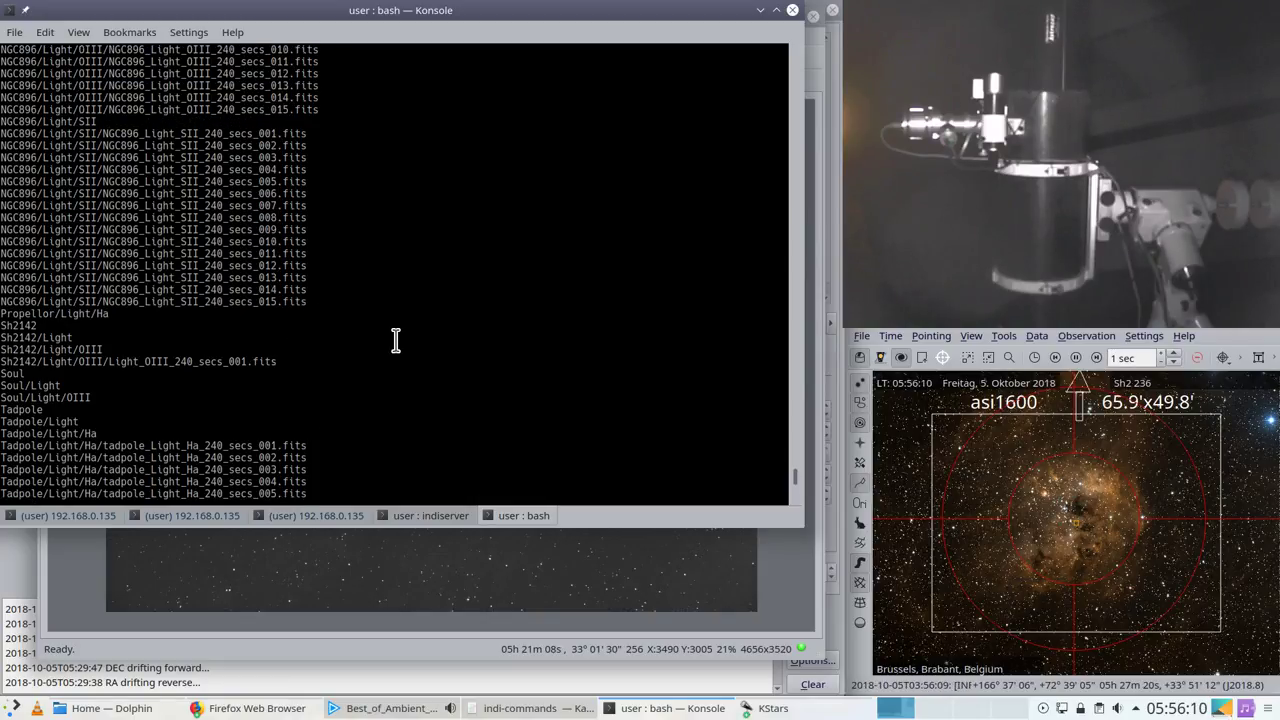
pyautogui.scroll(4, 395, 340)
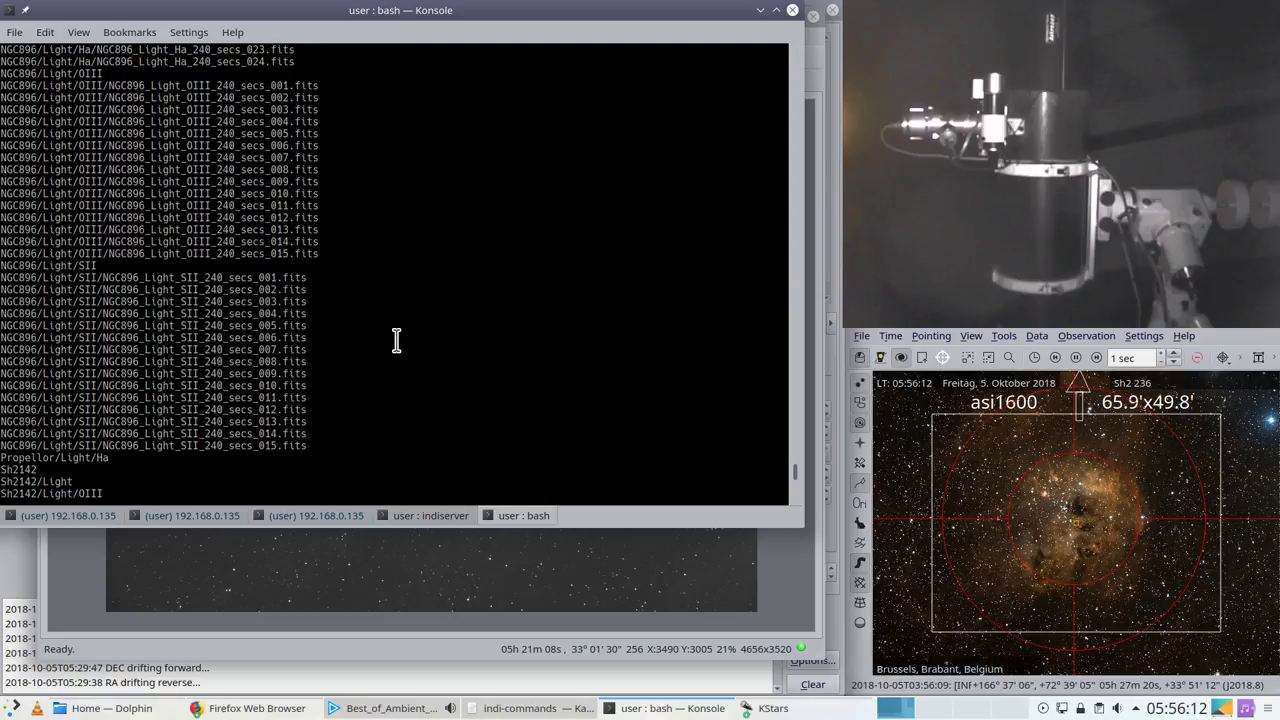
pyautogui.scroll(7, 396, 341)
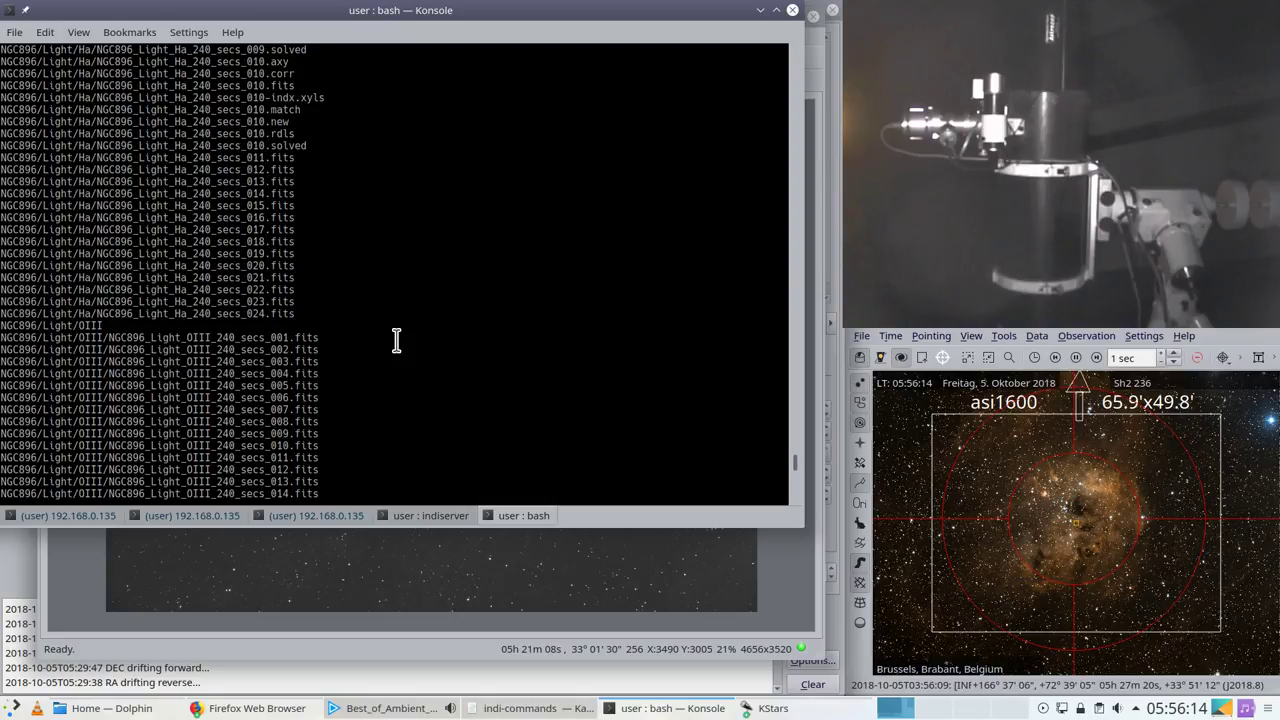
pyautogui.scroll(-3, 396, 341)
pyautogui.scroll(-3, 396, 341)
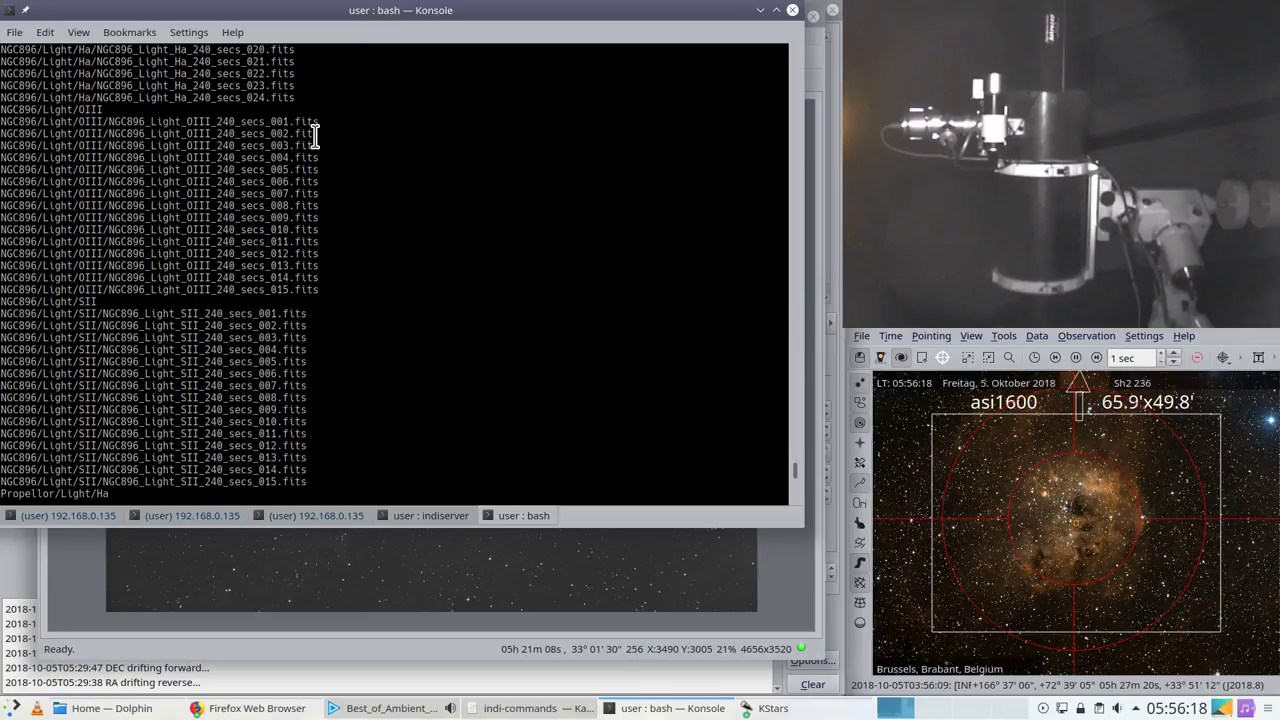
pyautogui.scroll(-8, 352, 311)
pyautogui.scroll(-3, 352, 311)
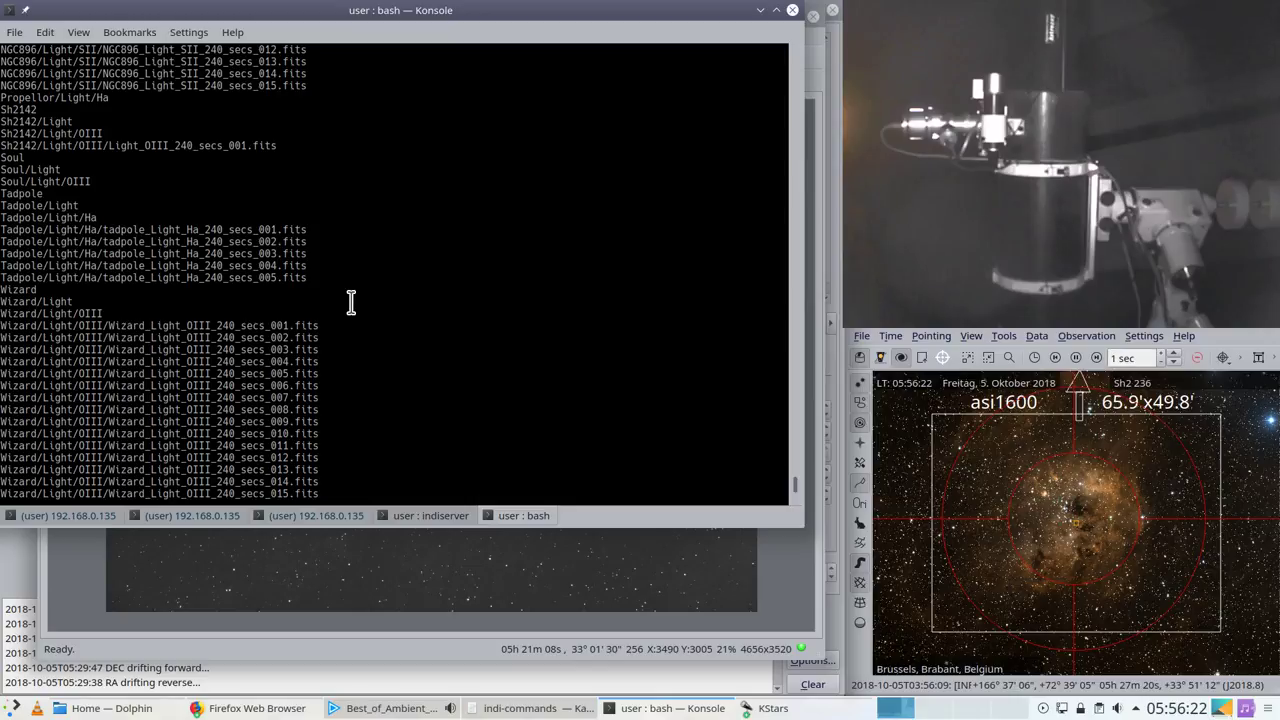
pyautogui.scroll(-3, 352, 310)
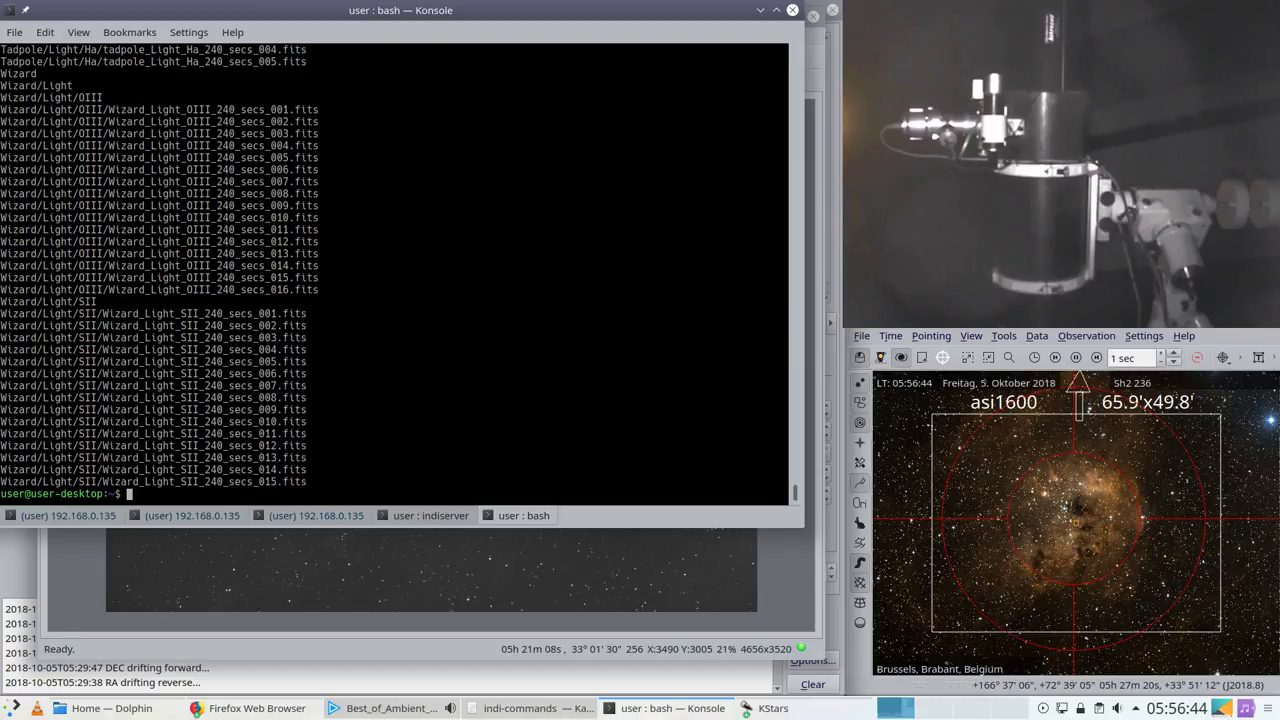
# Step: Return to the FITS Viewer and auto stretch the new frame tadpole_Light_Ha_240_secs_006.fits
pyautogui.click(640, 652)
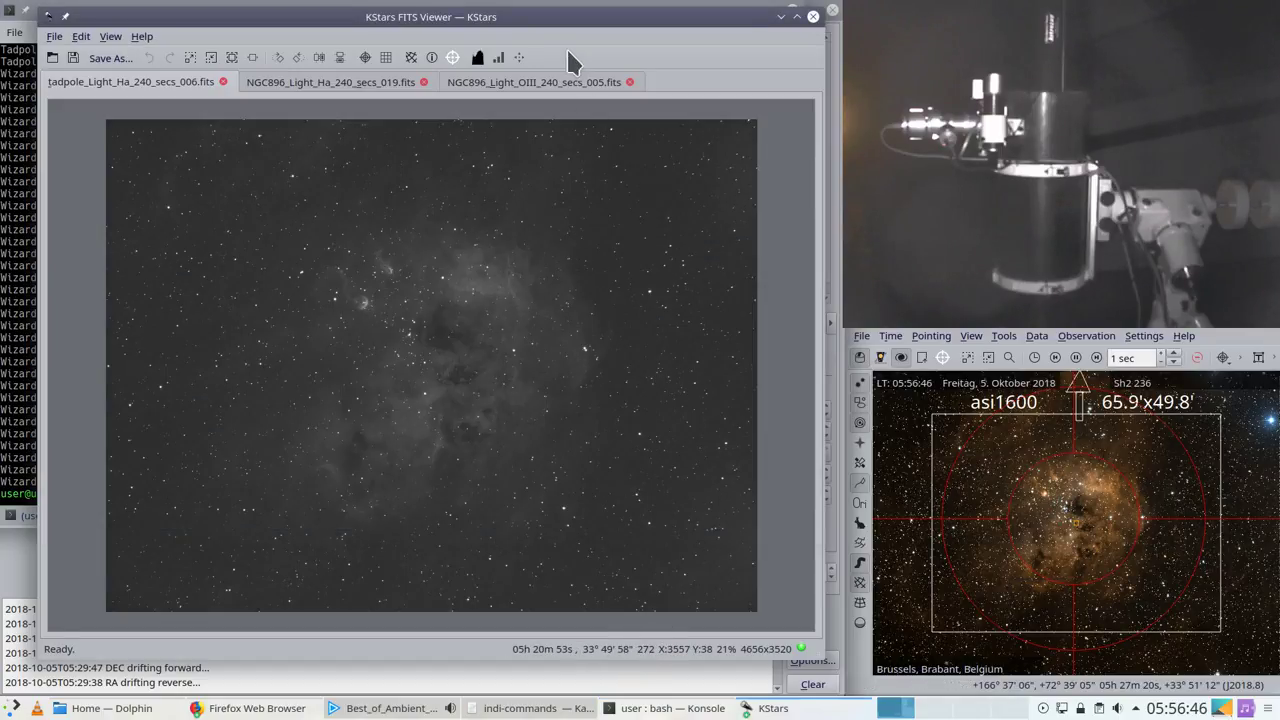
pyautogui.click(520, 58)
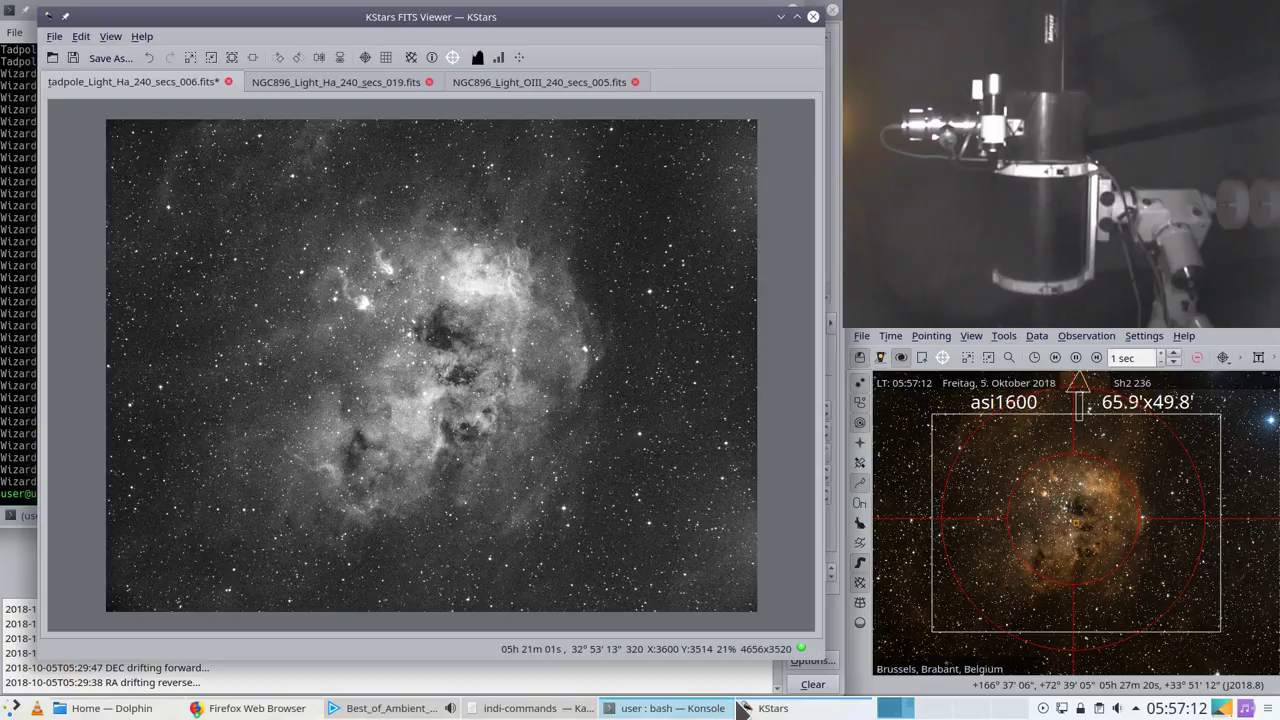
# Step: Switch to Ekos and review the guiding drift, sequence progress, alignment solutions and overall setup summary
pyautogui.moveTo(768, 711)
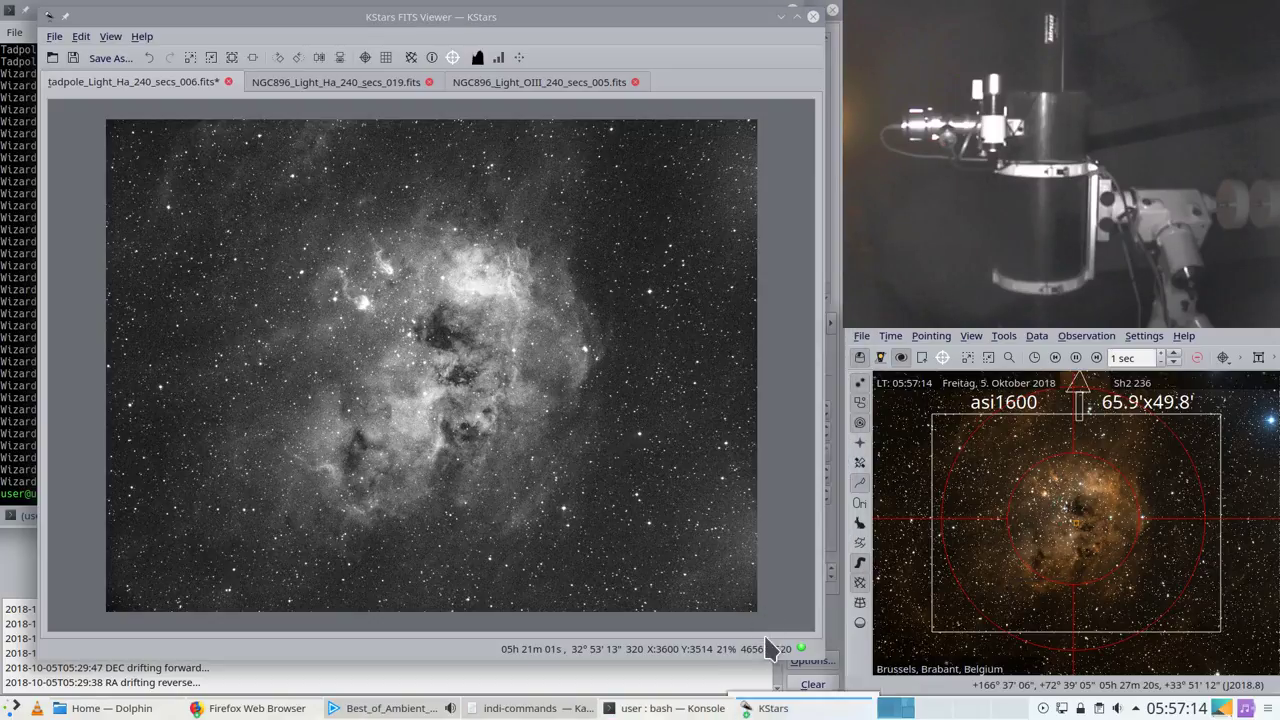
pyautogui.click(823, 686)
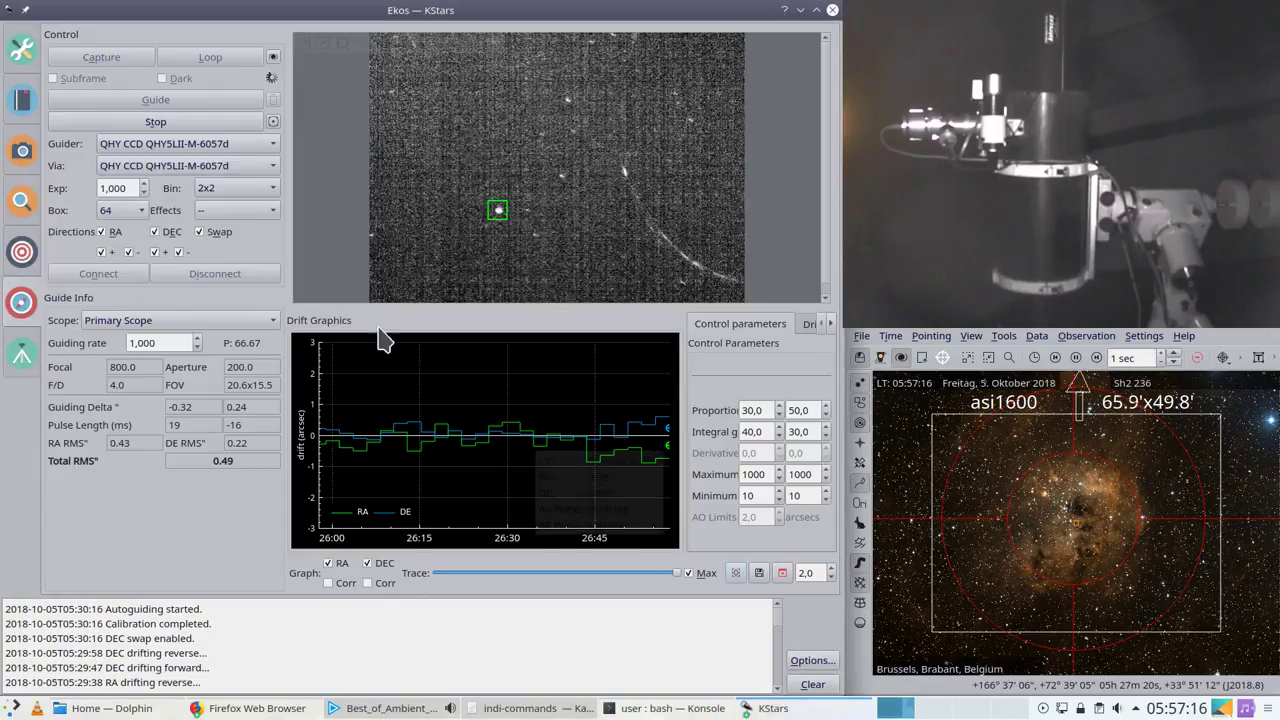
pyautogui.click(22, 104)
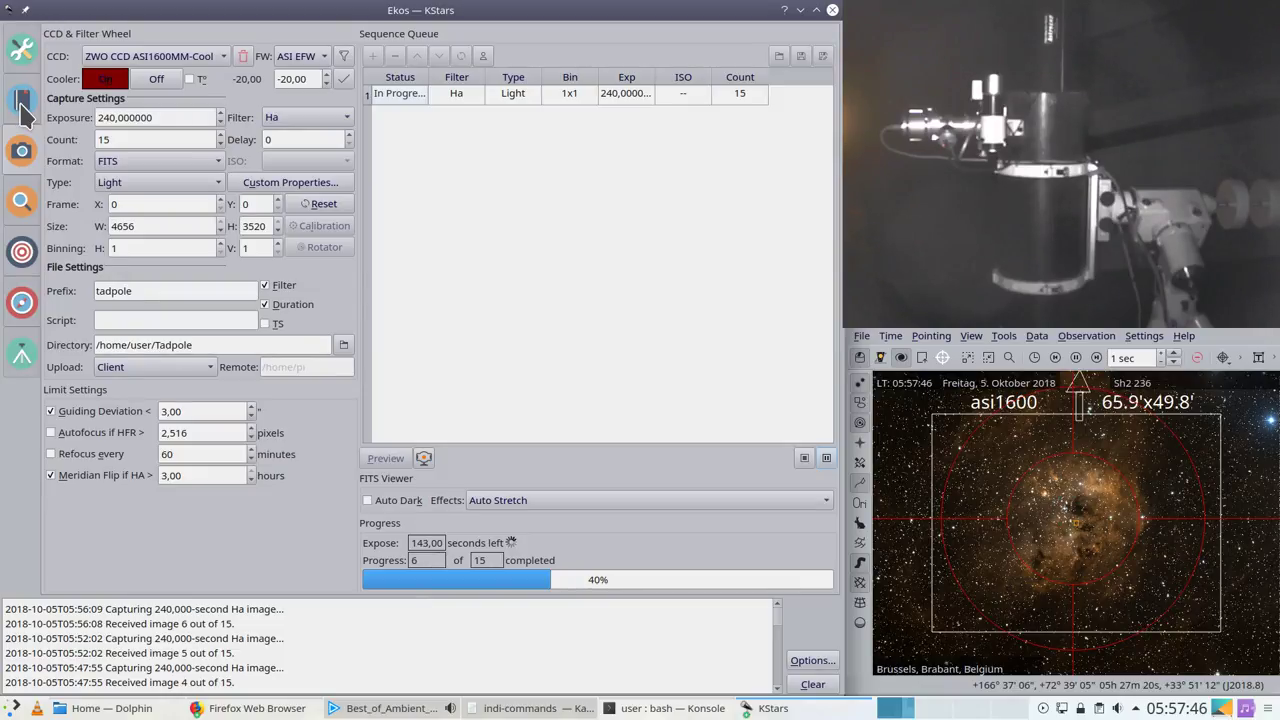
pyautogui.click(14, 254)
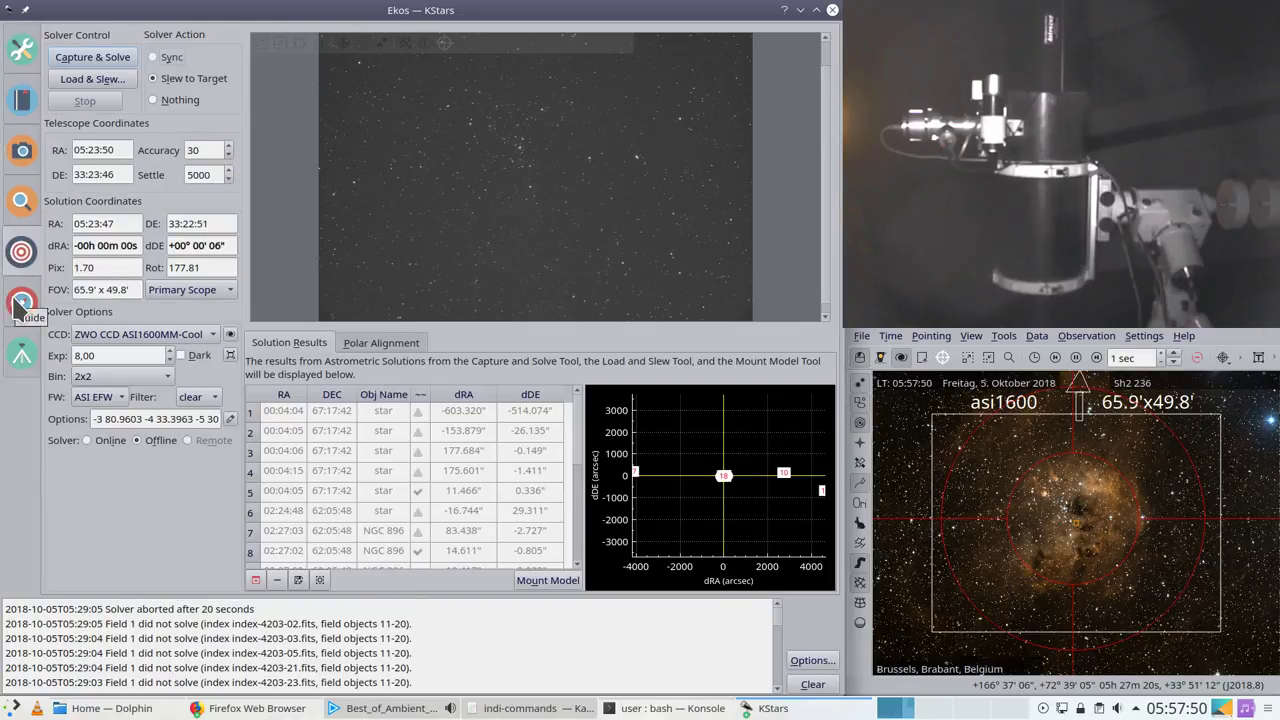
pyautogui.click(20, 304)
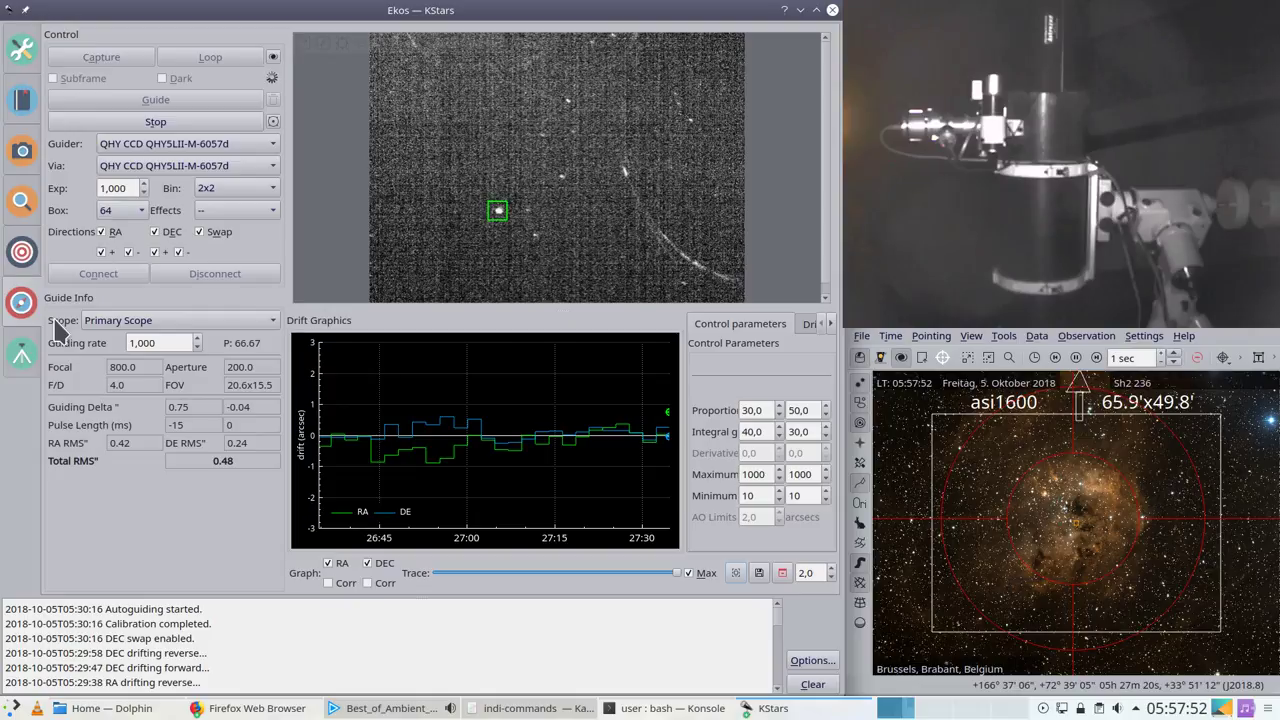
pyautogui.click(20, 52)
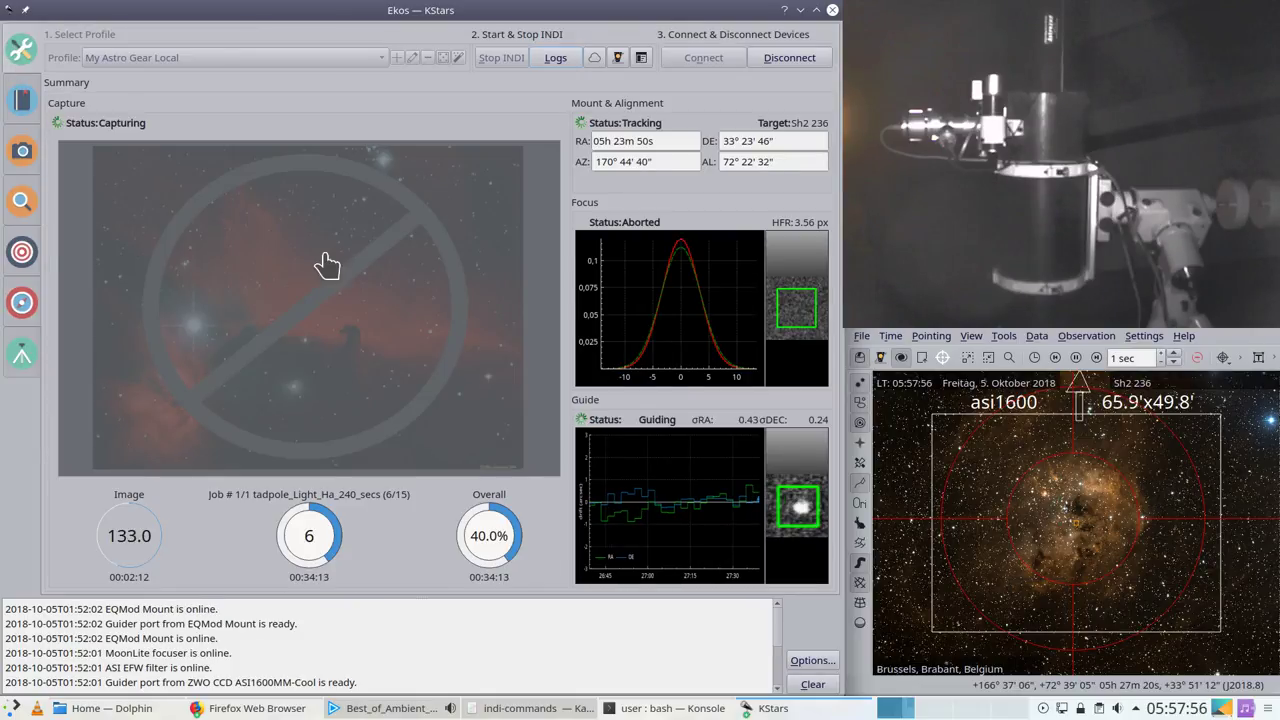
# Step: Return to the FITS Viewer and auto stretch the newly arrived frame tadpole_Light_Ha_240_secs_007.fits
pyautogui.click(830, 705)
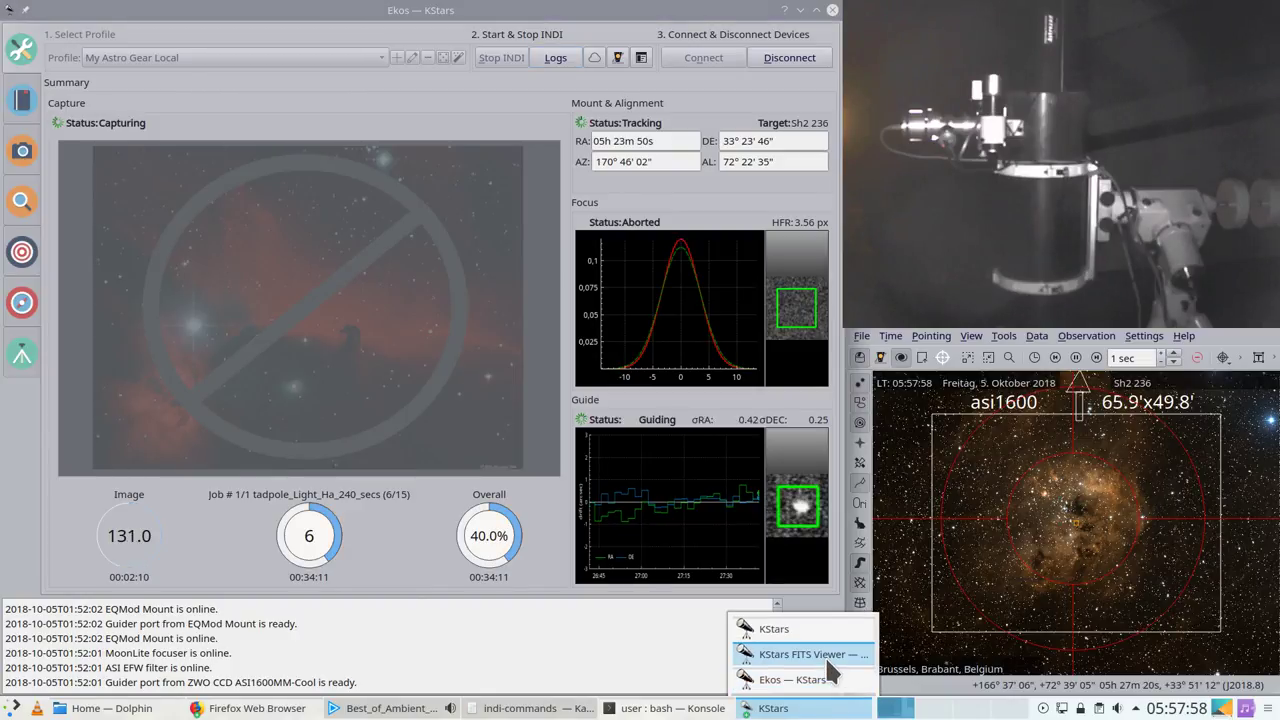
pyautogui.click(825, 655)
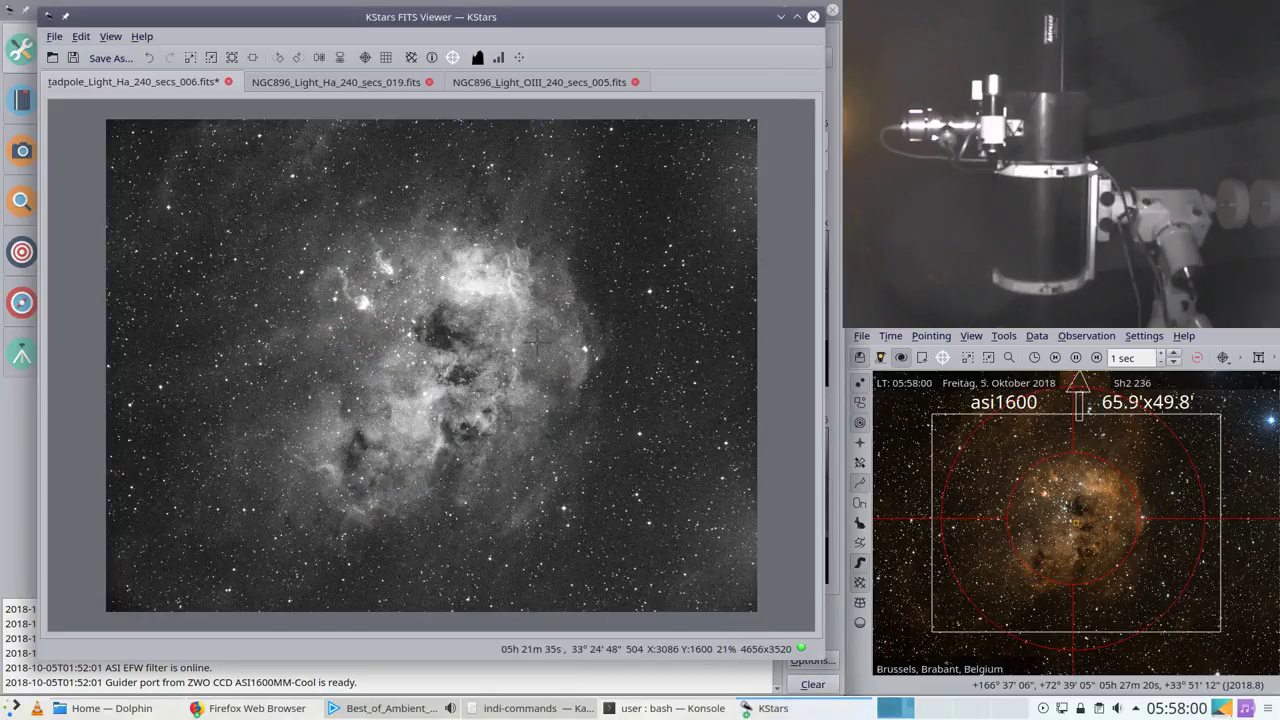
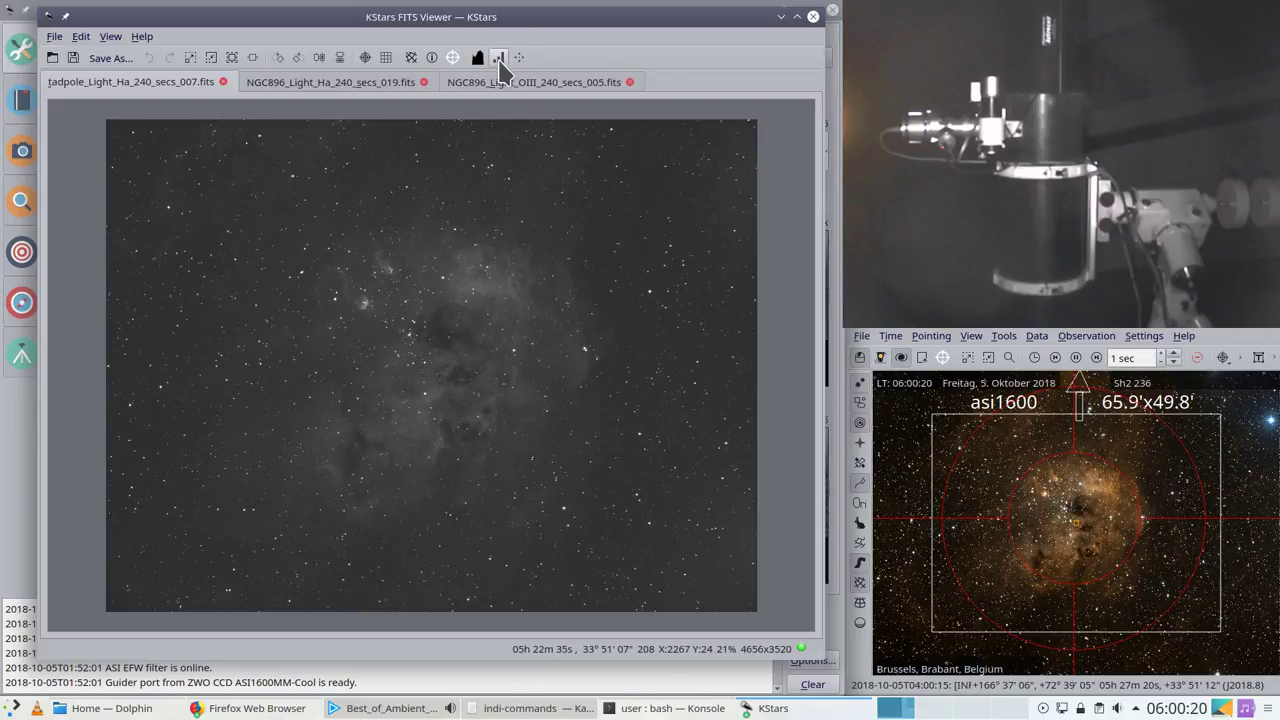
pyautogui.click(518, 57)
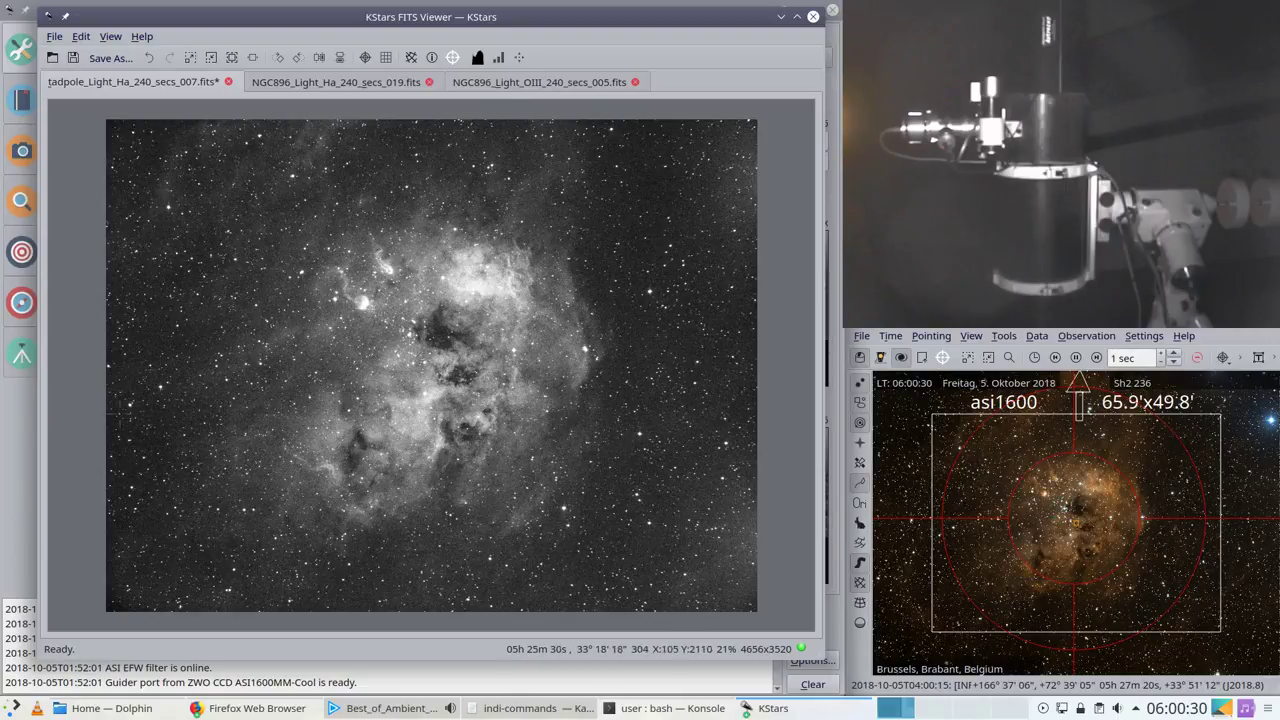
# Step: Check the Ekos summary, focus module and capture progress, then view the stretched frame 007 again in the FITS Viewer
pyautogui.click(14, 420)
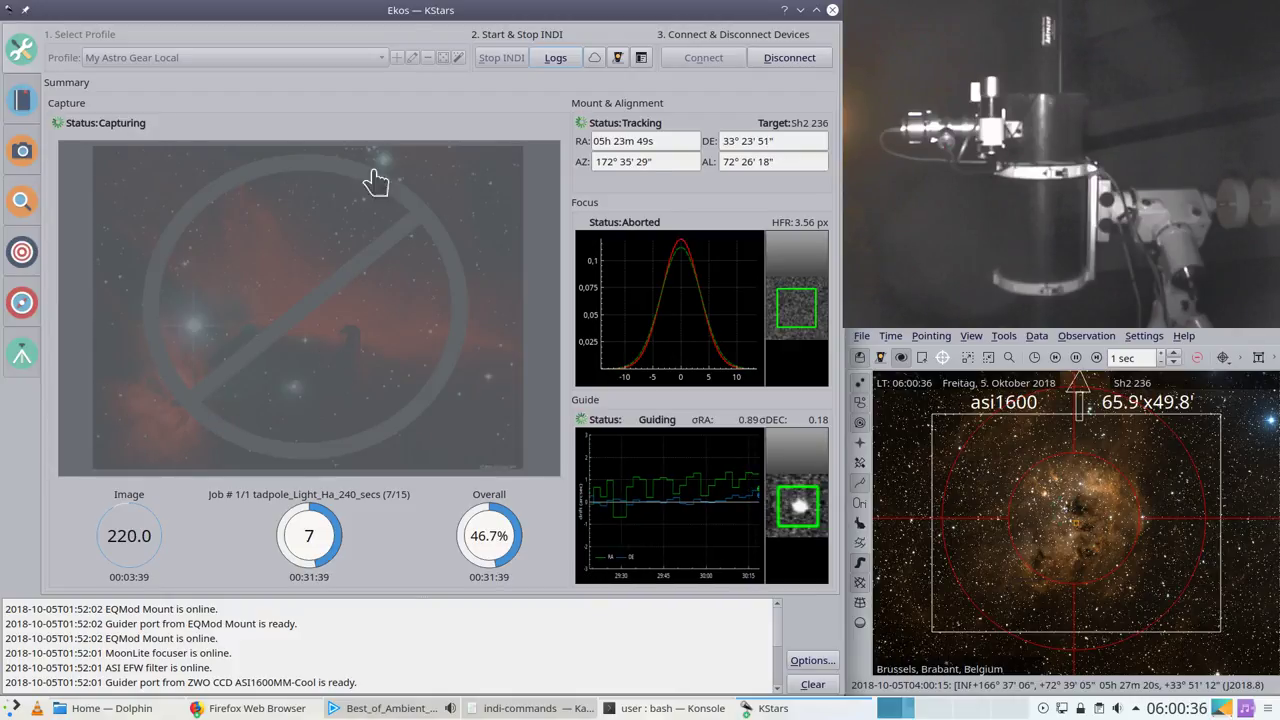
pyautogui.click(24, 199)
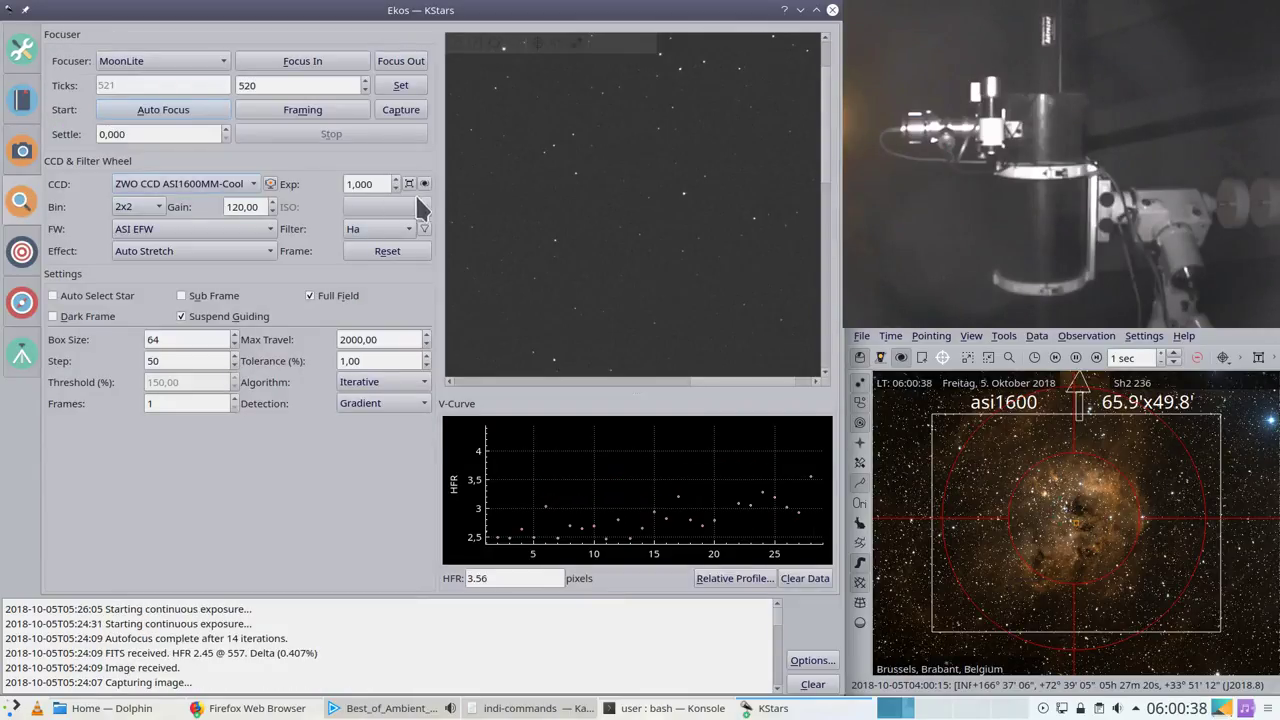
pyautogui.click(24, 150)
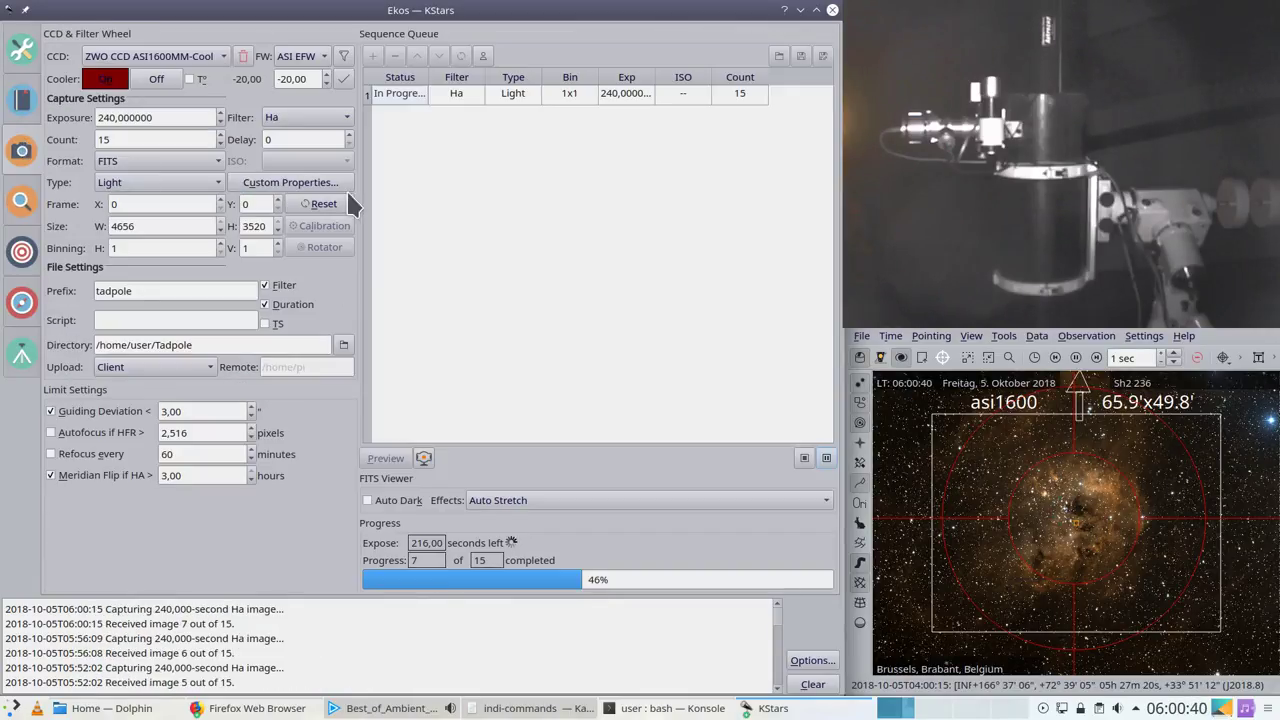
pyautogui.click(768, 710)
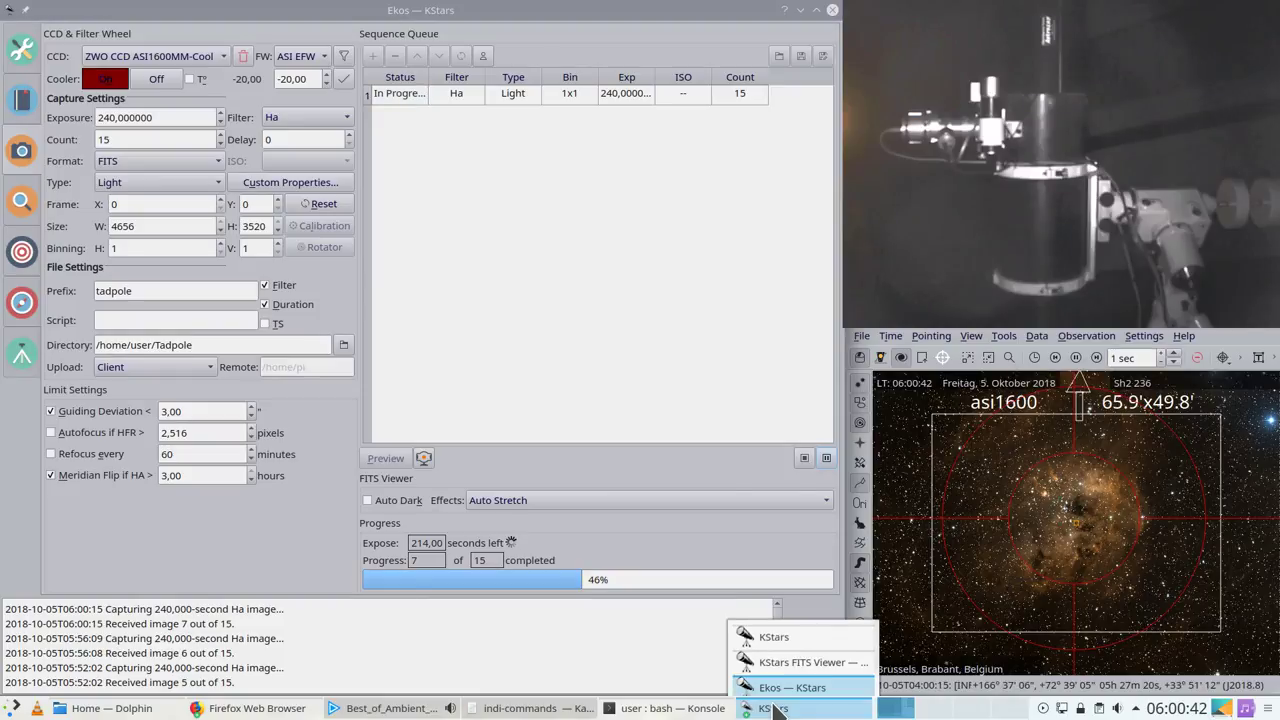
pyautogui.click(775, 655)
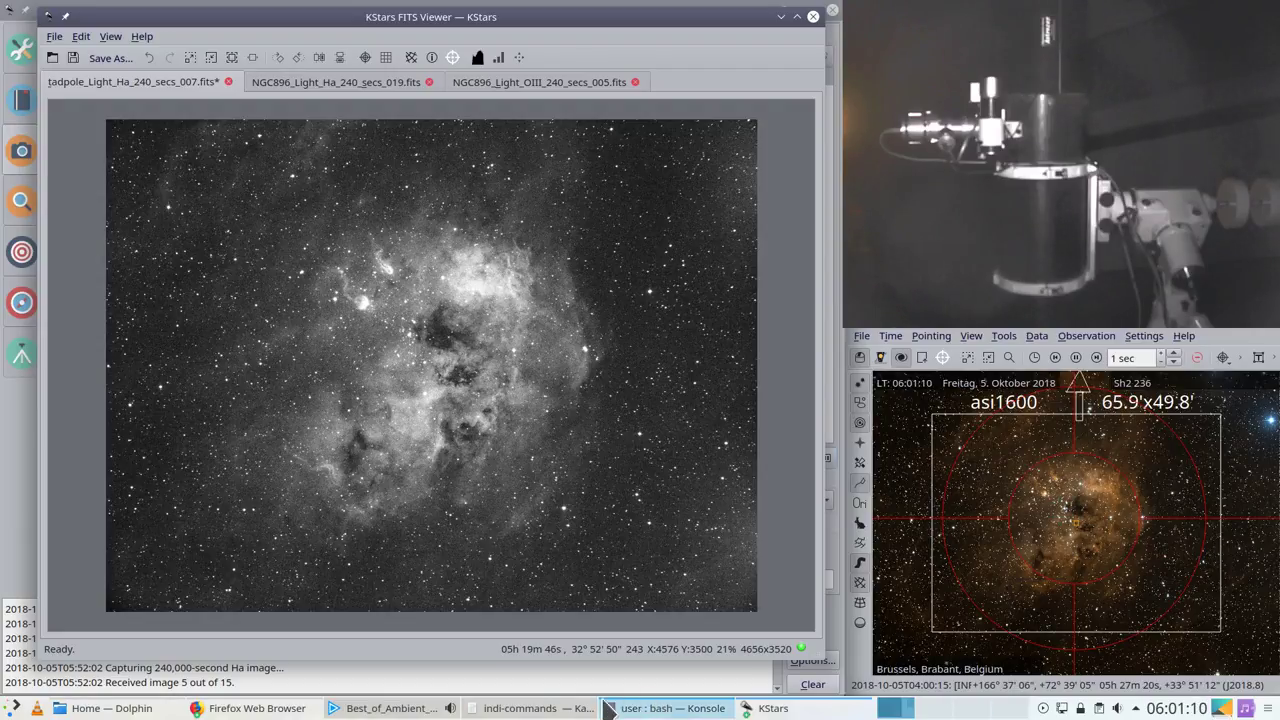
pyautogui.moveTo(252, 703)
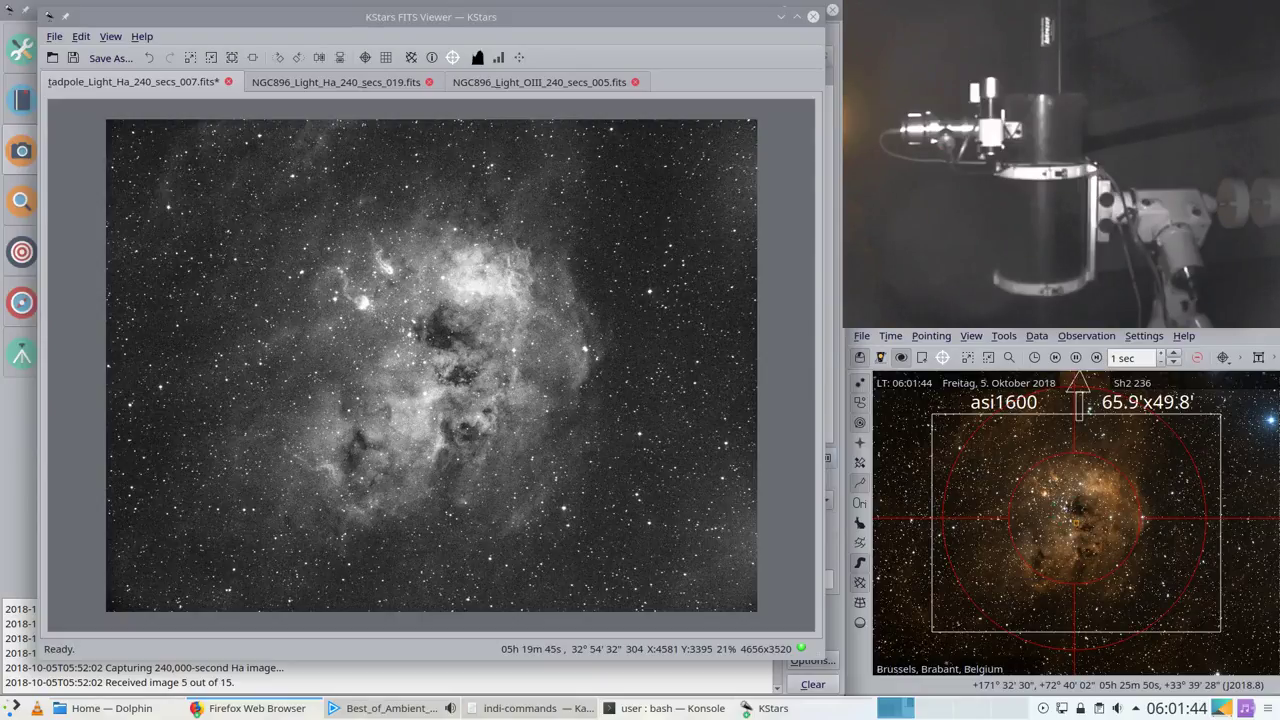
# Step: Widen the sky map around Sh2 236 and examine the mount's position relative to the meridian, Moon, Uranus and southern horizon
pyautogui.scroll(-2, 1104, 494)
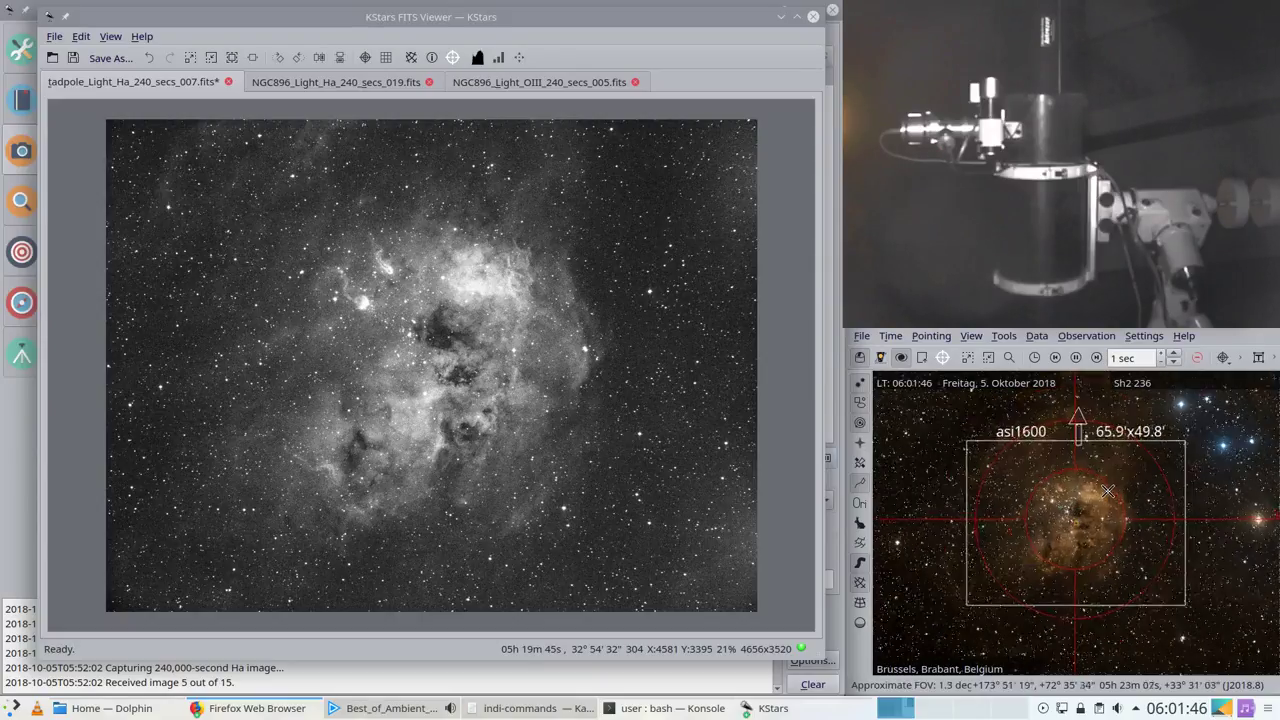
pyautogui.scroll(-6, 1104, 494)
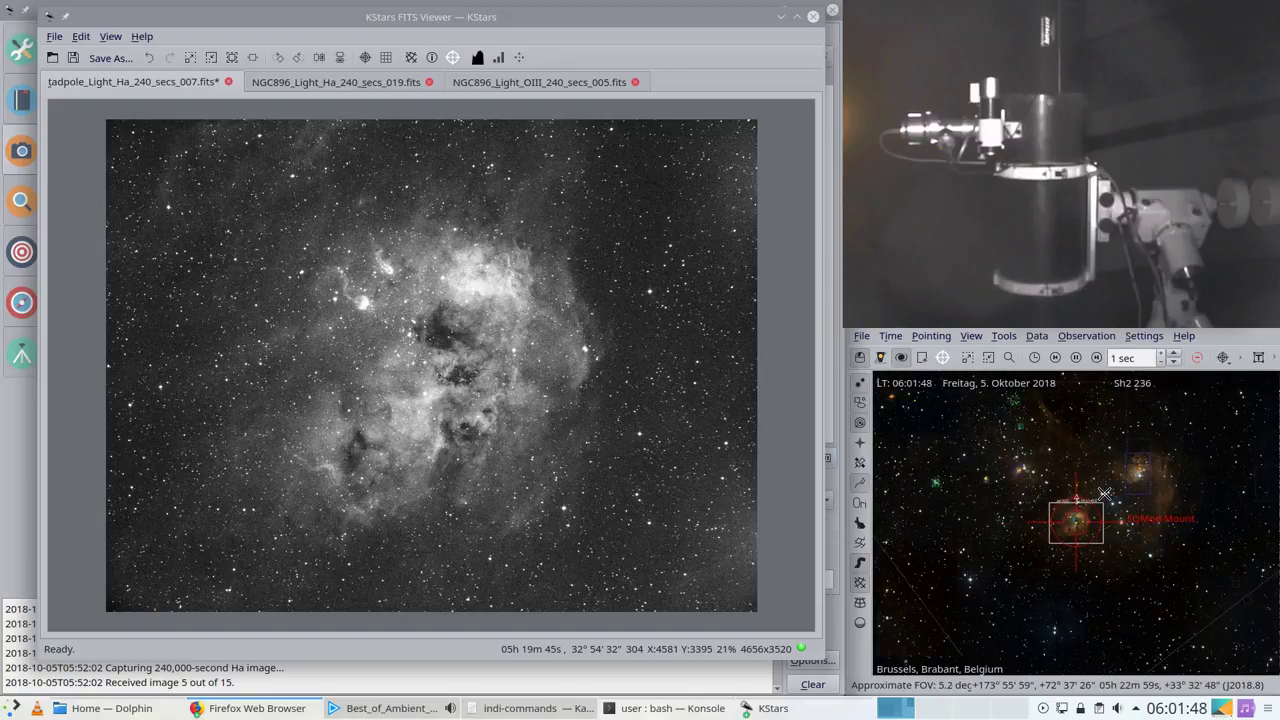
pyautogui.scroll(-4, 1104, 494)
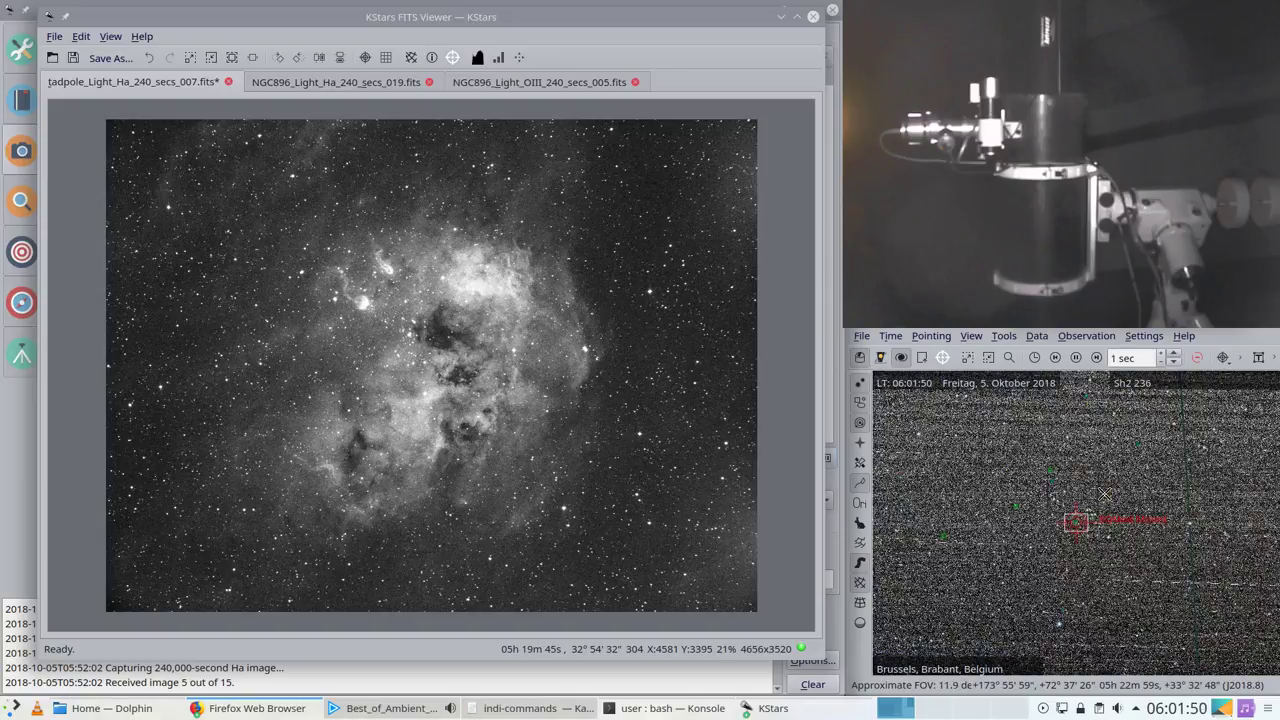
pyautogui.scroll(2, 1140, 494)
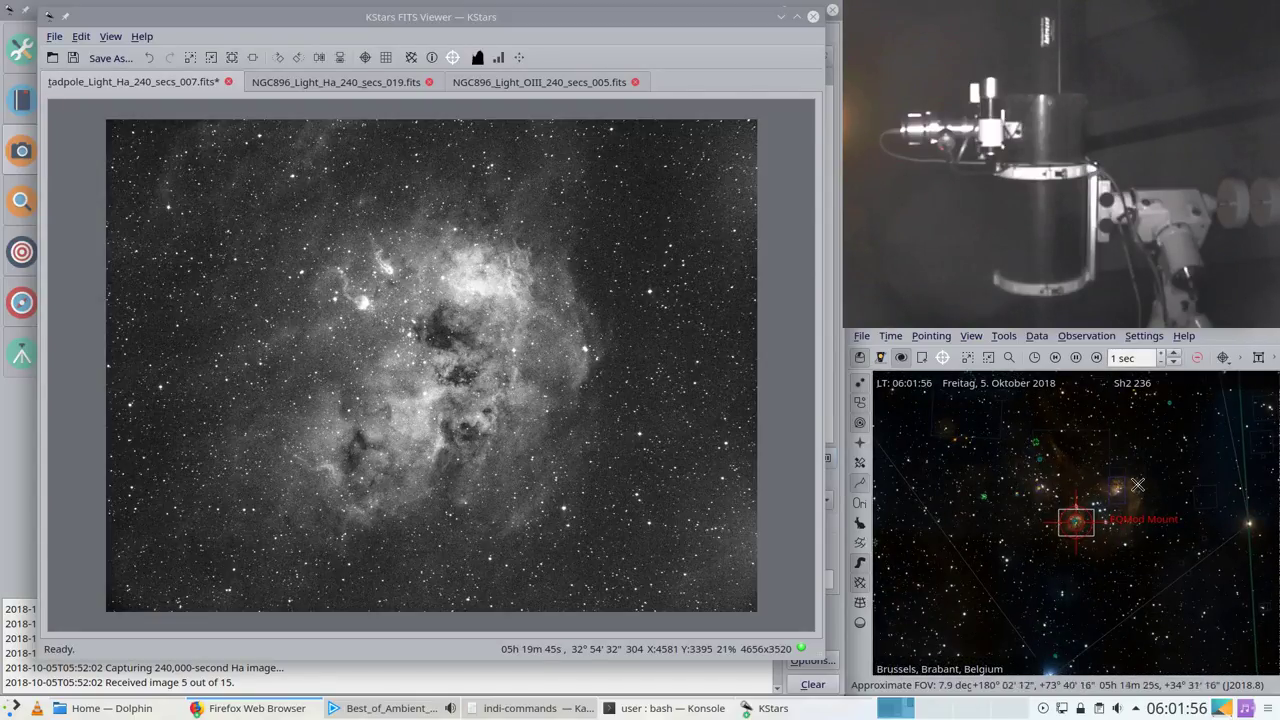
pyautogui.scroll(-10, 1133, 489)
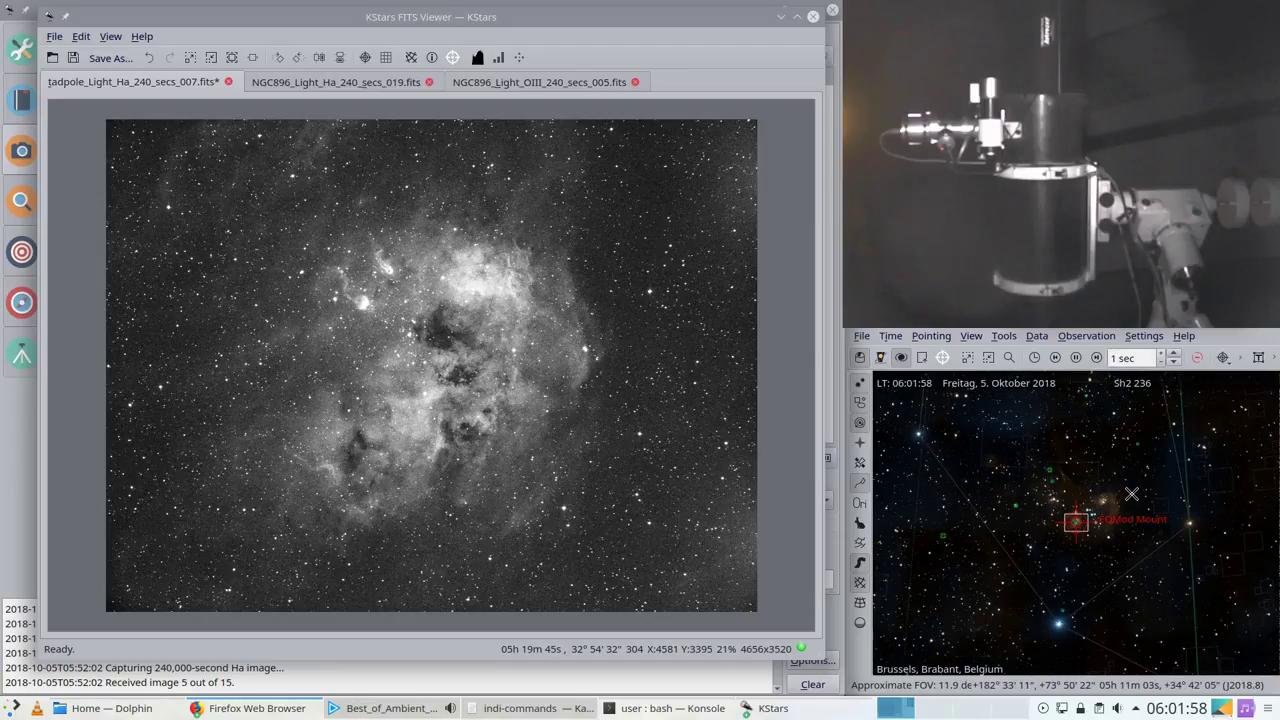
pyautogui.scroll(-2, 1131, 494)
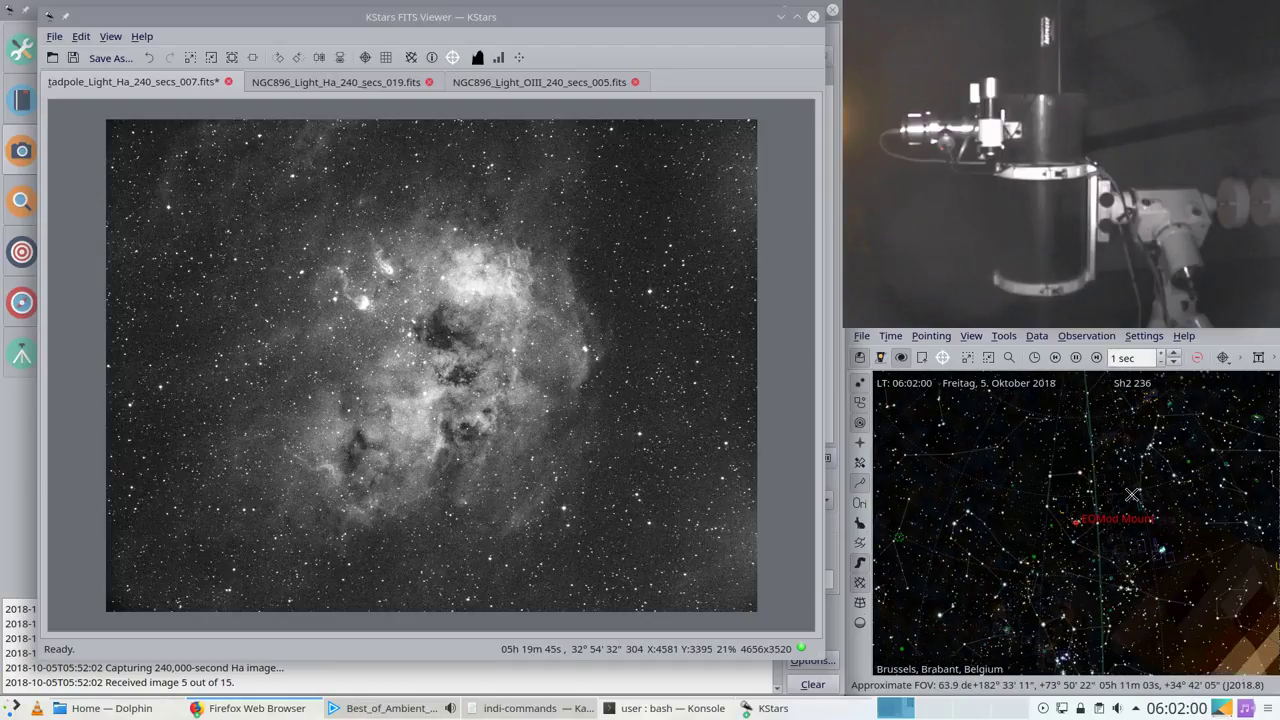
pyautogui.scroll(-1, 1130, 494)
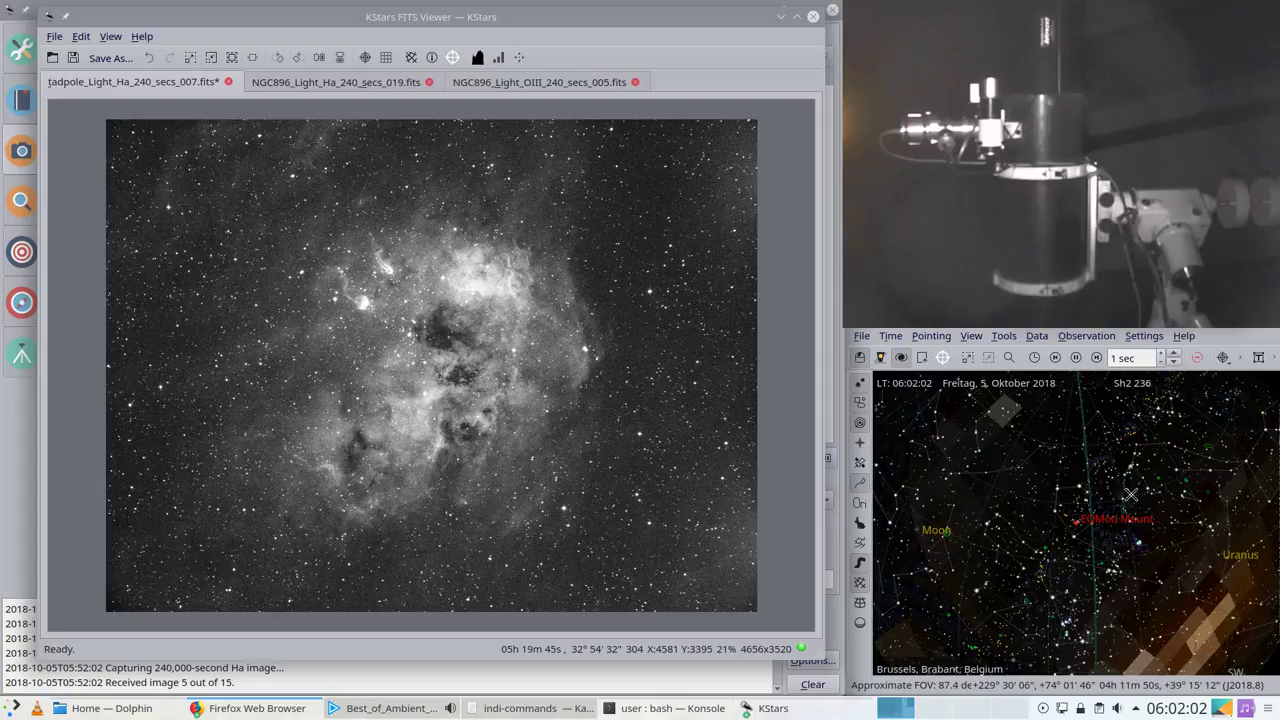
pyautogui.moveTo(1130, 494); pyautogui.dragTo(1094, 409)
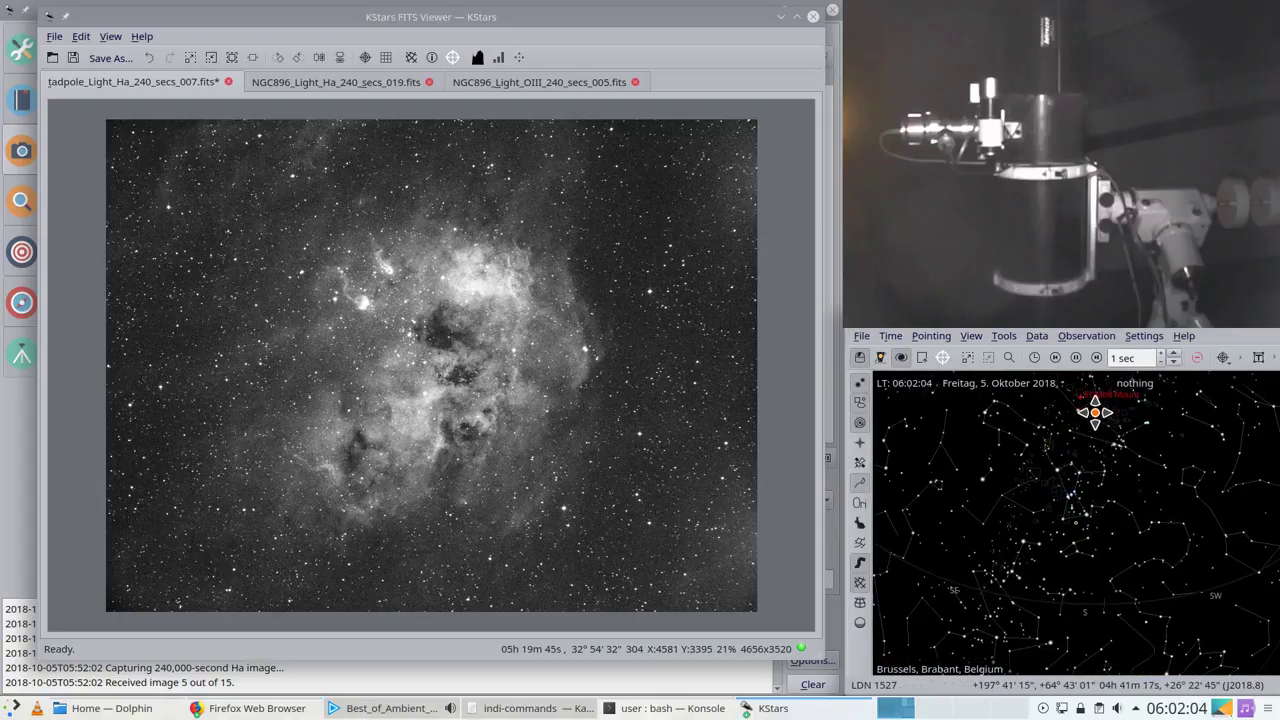
pyautogui.moveTo(1118, 498)
pyautogui.mouseDown()
pyautogui.moveTo(1071, 457)
pyautogui.moveTo(1131, 494)
pyautogui.moveTo(1108, 512)
pyautogui.mouseUp()
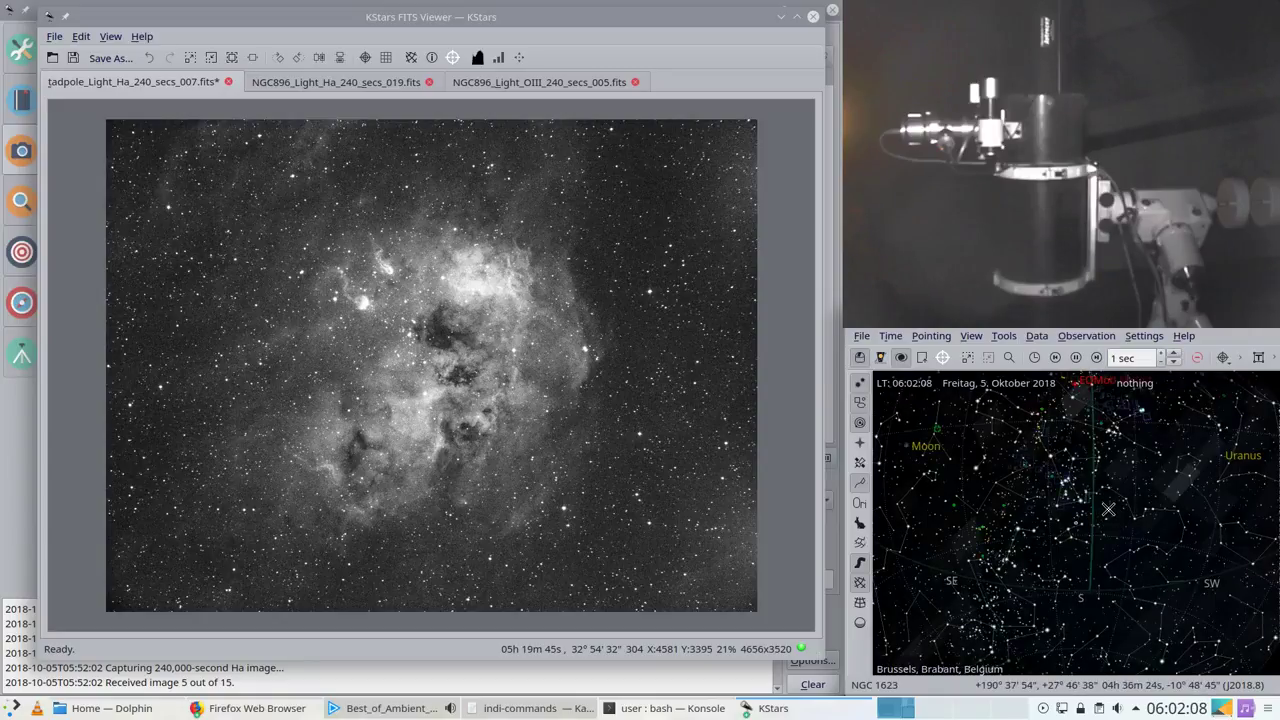
# Step: Bring the sky map back to the mount's target, centre it on Sh2 236 and inspect the asi1600 camera frame around the nebula
pyautogui.scroll(5, 1108, 510)
pyautogui.moveTo(1075, 571); pyautogui.dragTo(1083, 464)
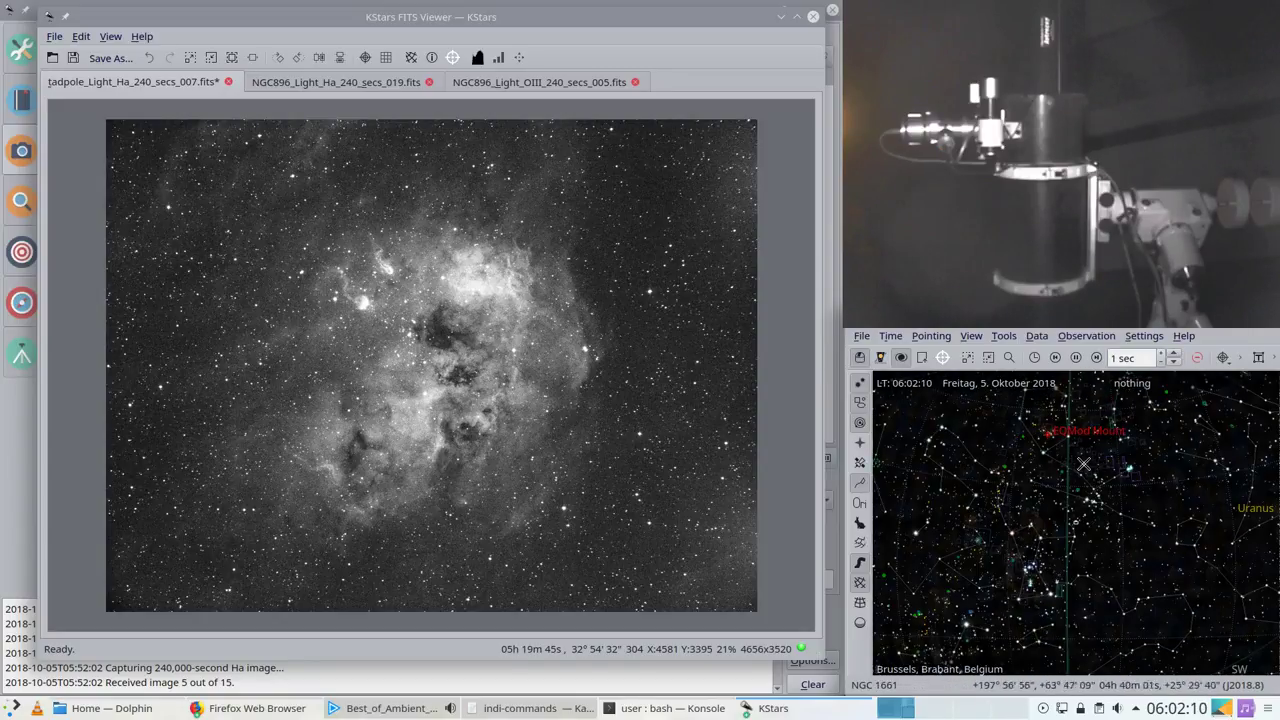
pyautogui.moveTo(1084, 530); pyautogui.dragTo(1084, 553)
pyautogui.scroll(2, 1083, 547)
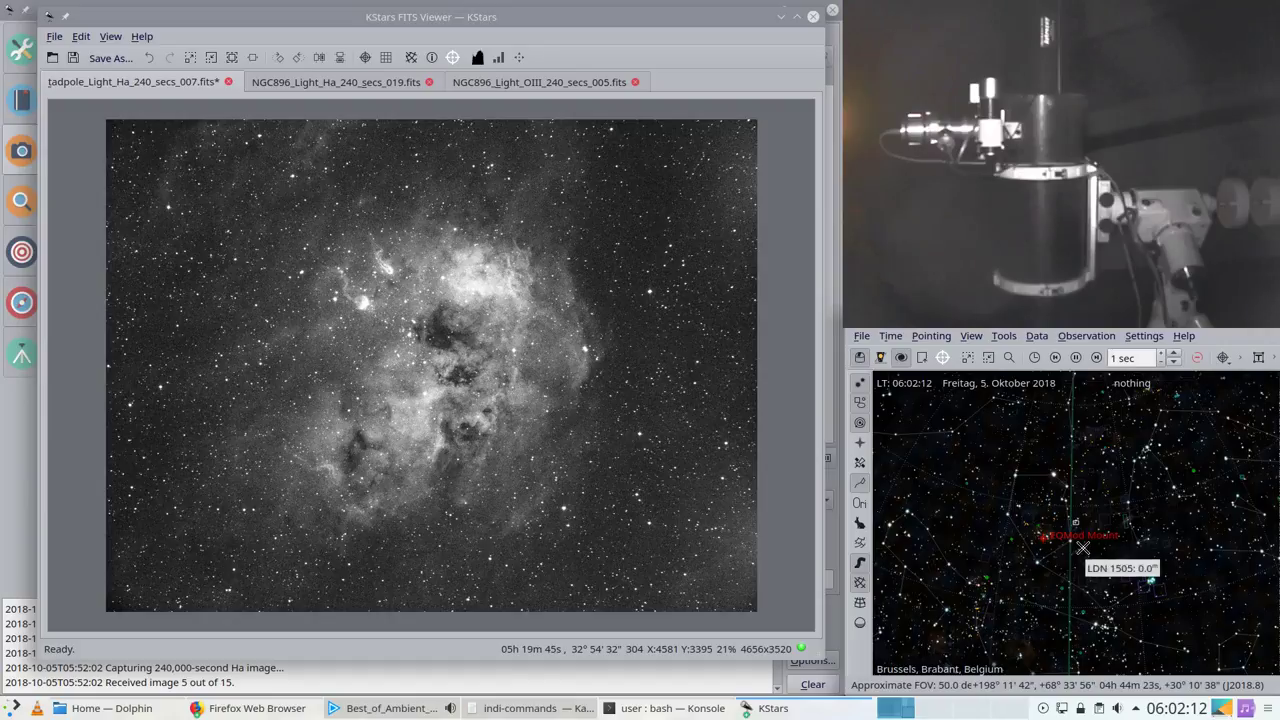
pyautogui.scroll(1, 1083, 548)
pyautogui.moveTo(1083, 547); pyautogui.dragTo(1143, 523)
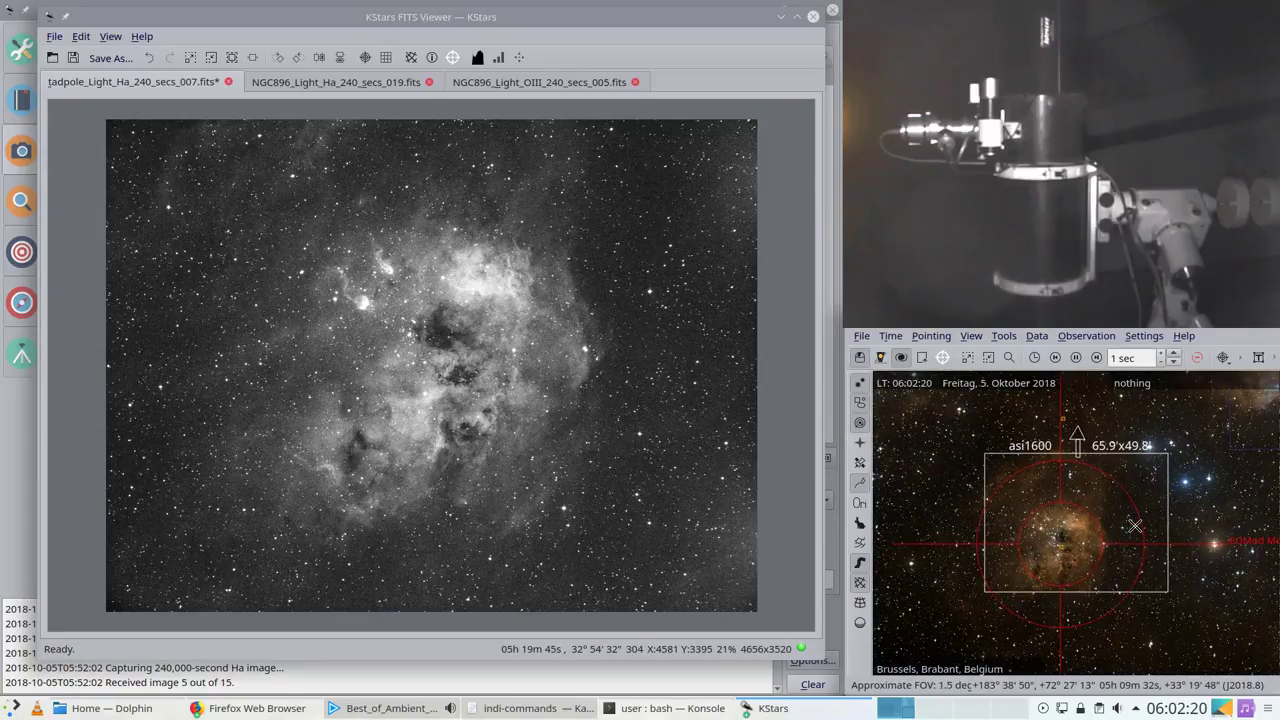
pyautogui.scroll(-2, 1134, 525)
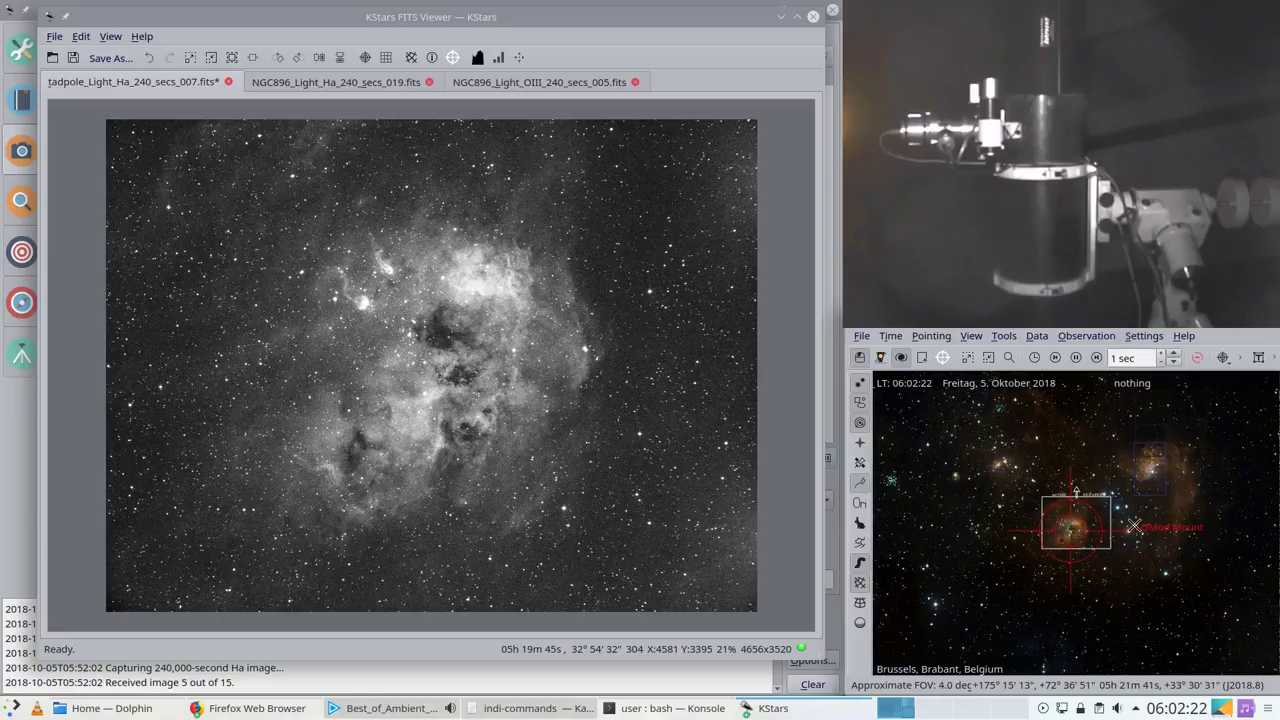
pyautogui.scroll(5, 1134, 525)
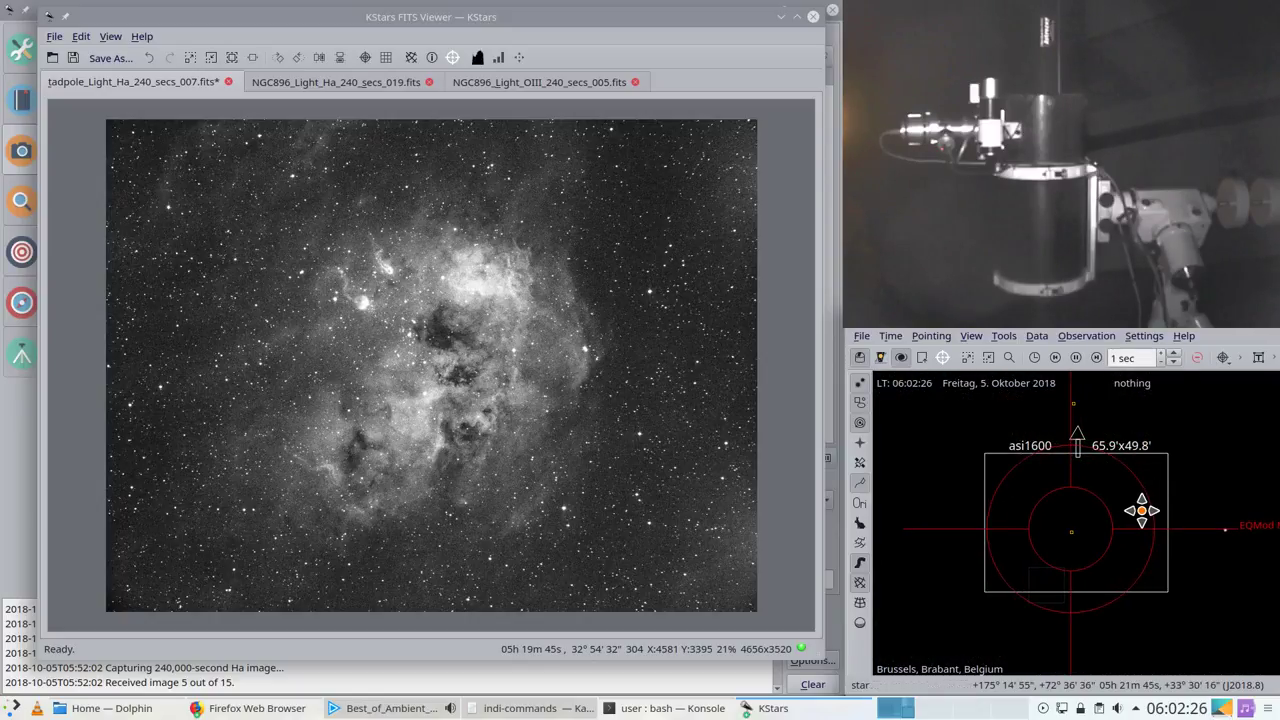
pyautogui.rightClick(1070, 530)
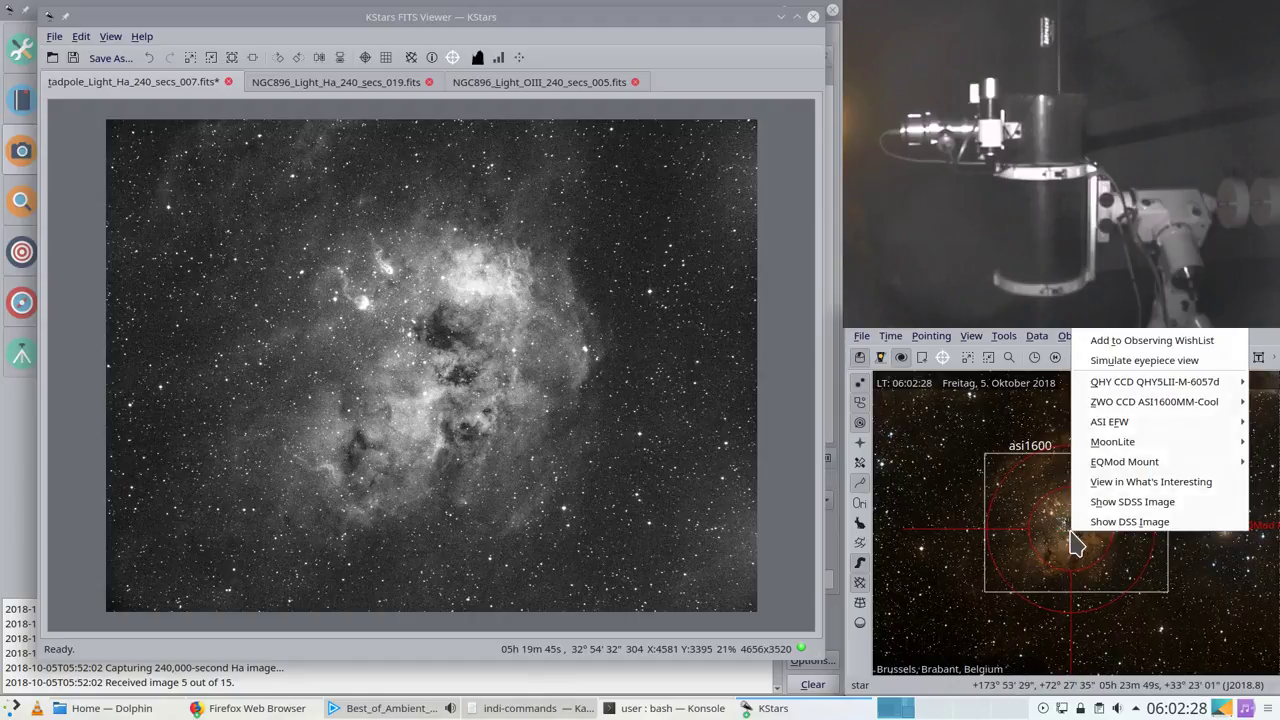
pyautogui.click(1080, 522)
pyautogui.scroll(5, 1088, 497)
pyautogui.scroll(-3, 1088, 497)
pyautogui.scroll(1, 1088, 497)
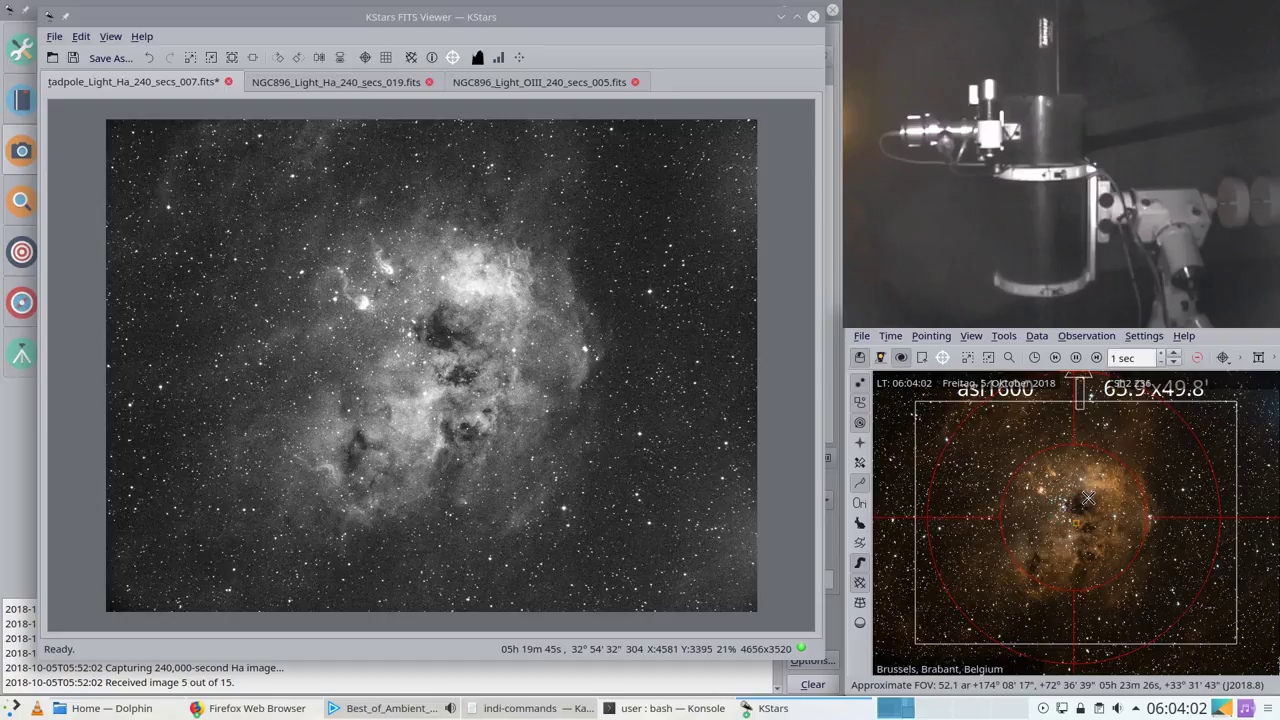
# Step: Locate the Sun on the sky map and examine its position relative to the eastern horizon and nearby planets
pyautogui.scroll(-8, 1078, 514)
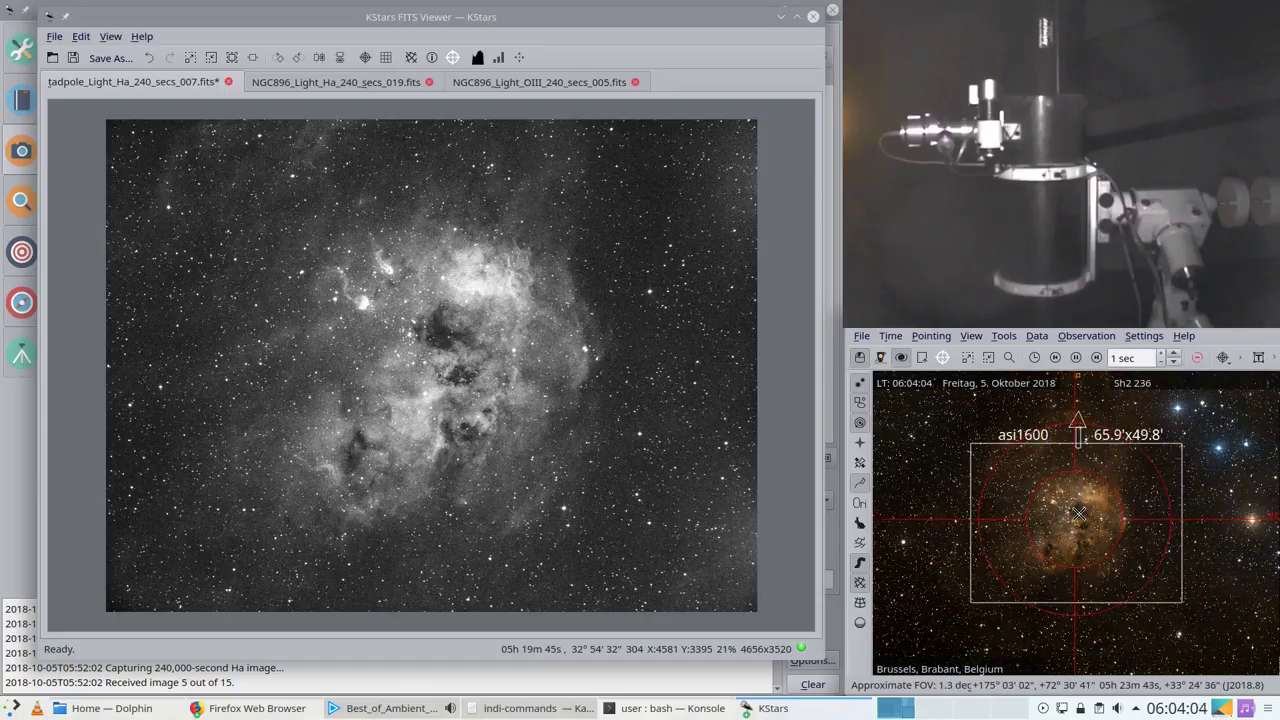
pyautogui.scroll(-8, 1078, 514)
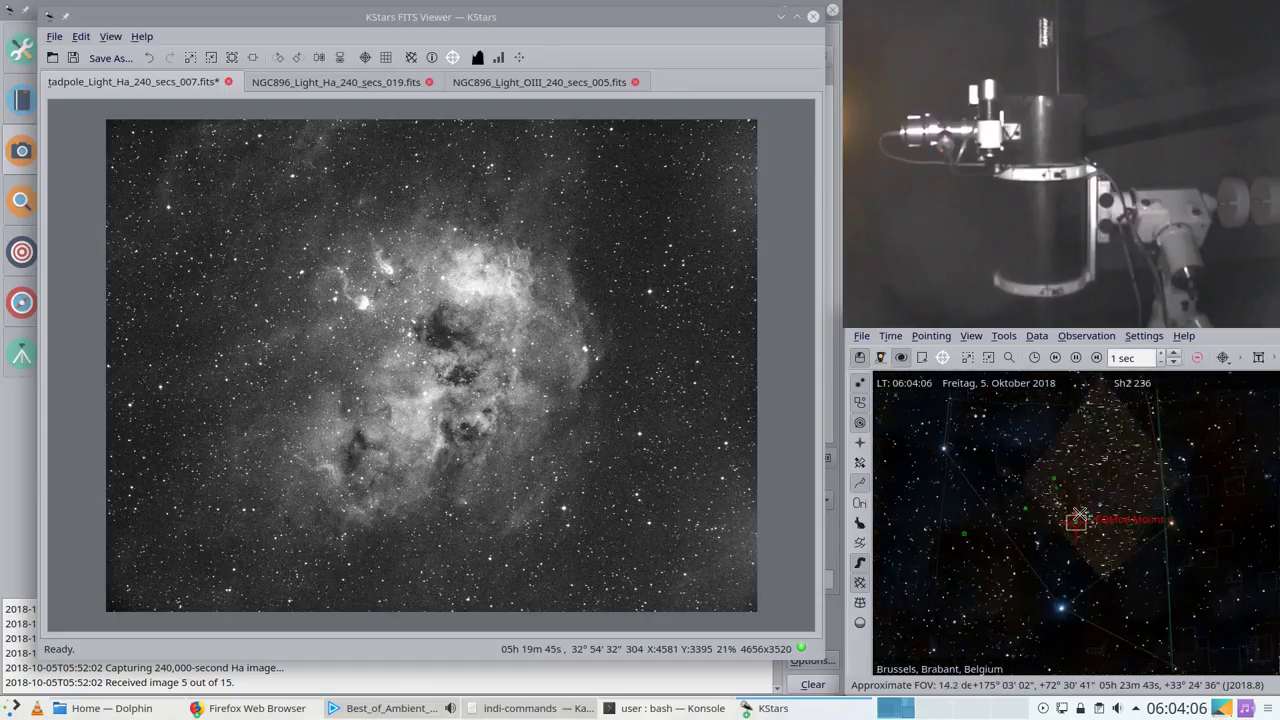
pyautogui.scroll(-4, 1078, 514)
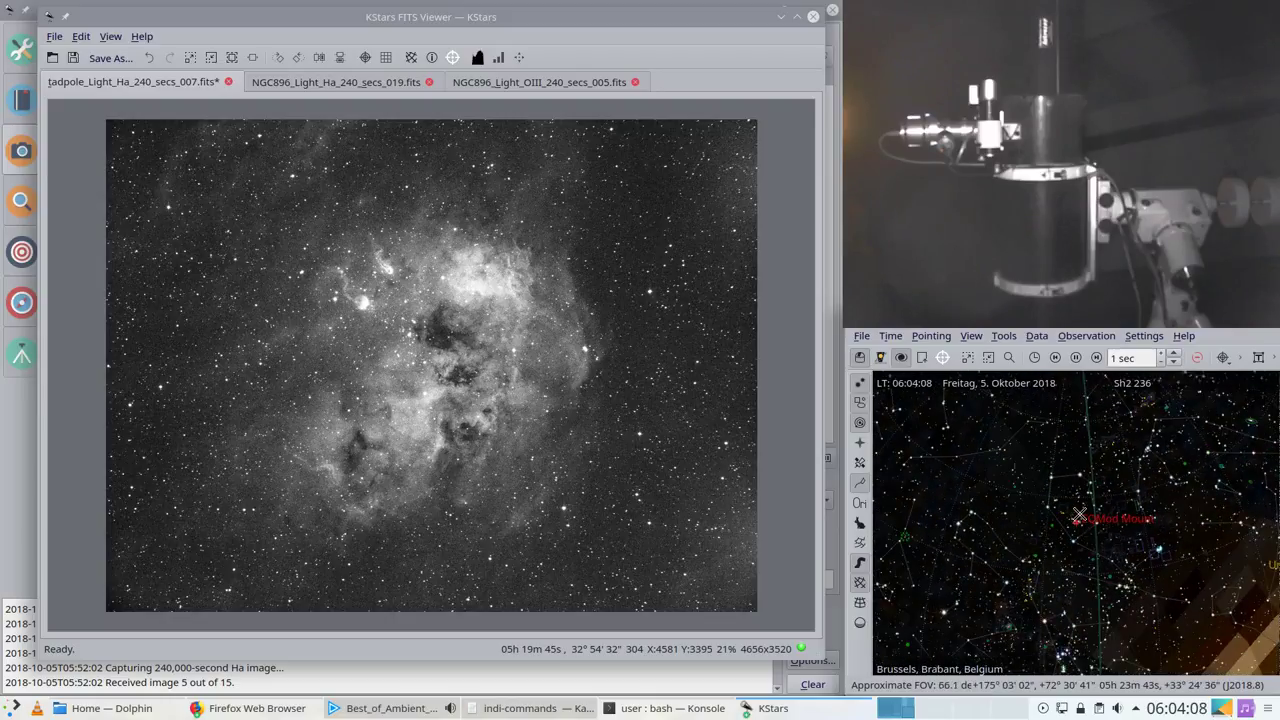
pyautogui.moveTo(1072, 594)
pyautogui.mouseDown()
pyautogui.moveTo(1190, 486)
pyautogui.moveTo(1023, 566)
pyautogui.moveTo(1131, 611)
pyautogui.moveTo(1085, 581)
pyautogui.mouseUp()
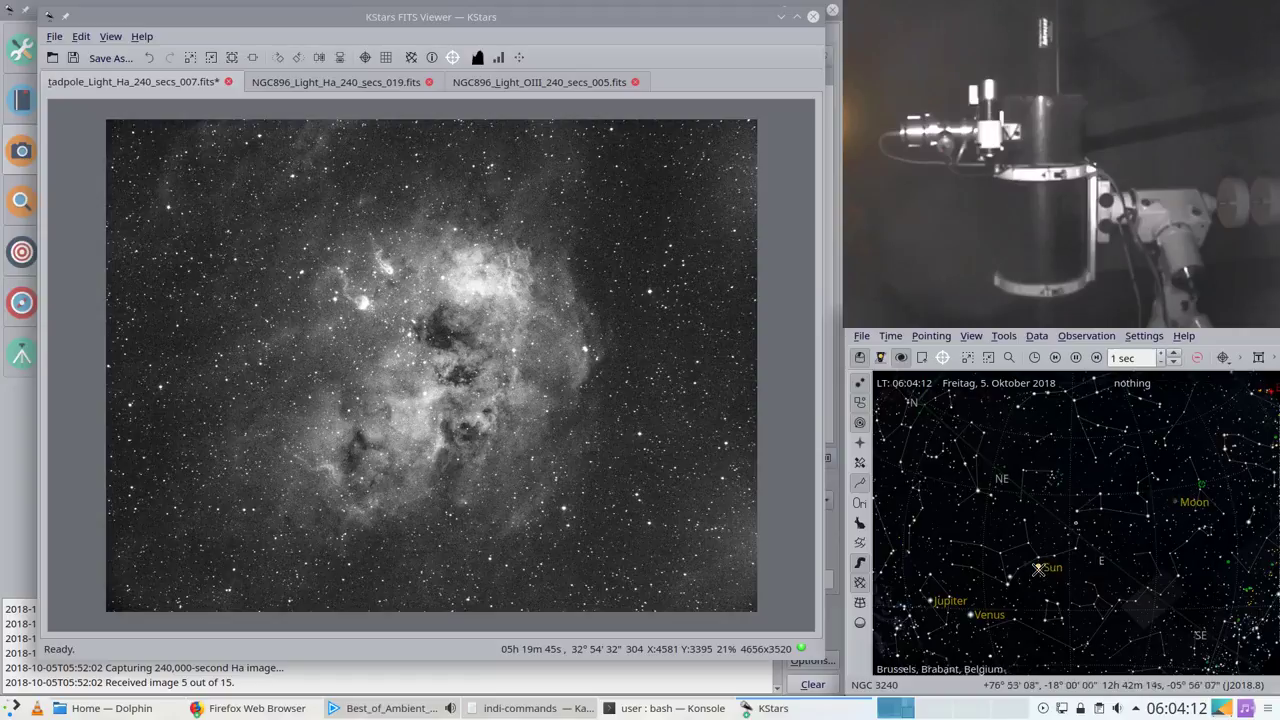
pyautogui.moveTo(1037, 566)
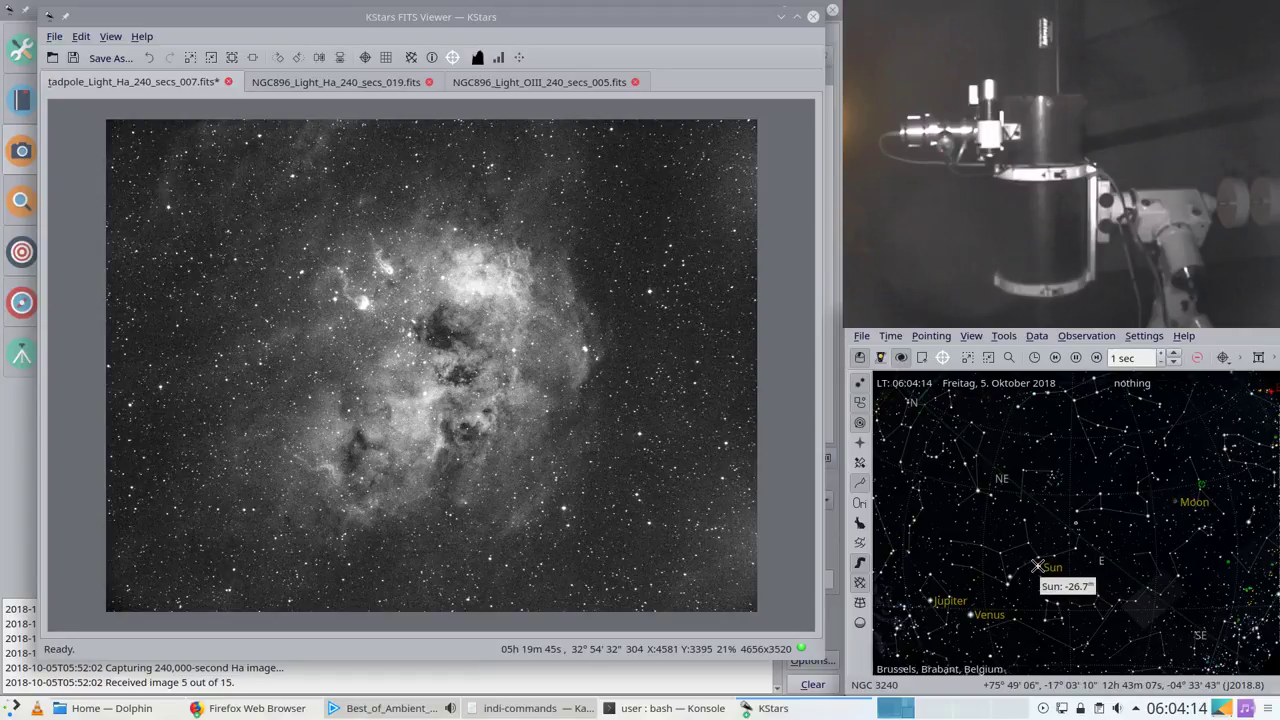
pyautogui.moveTo(1037, 566); pyautogui.dragTo(1111, 545)
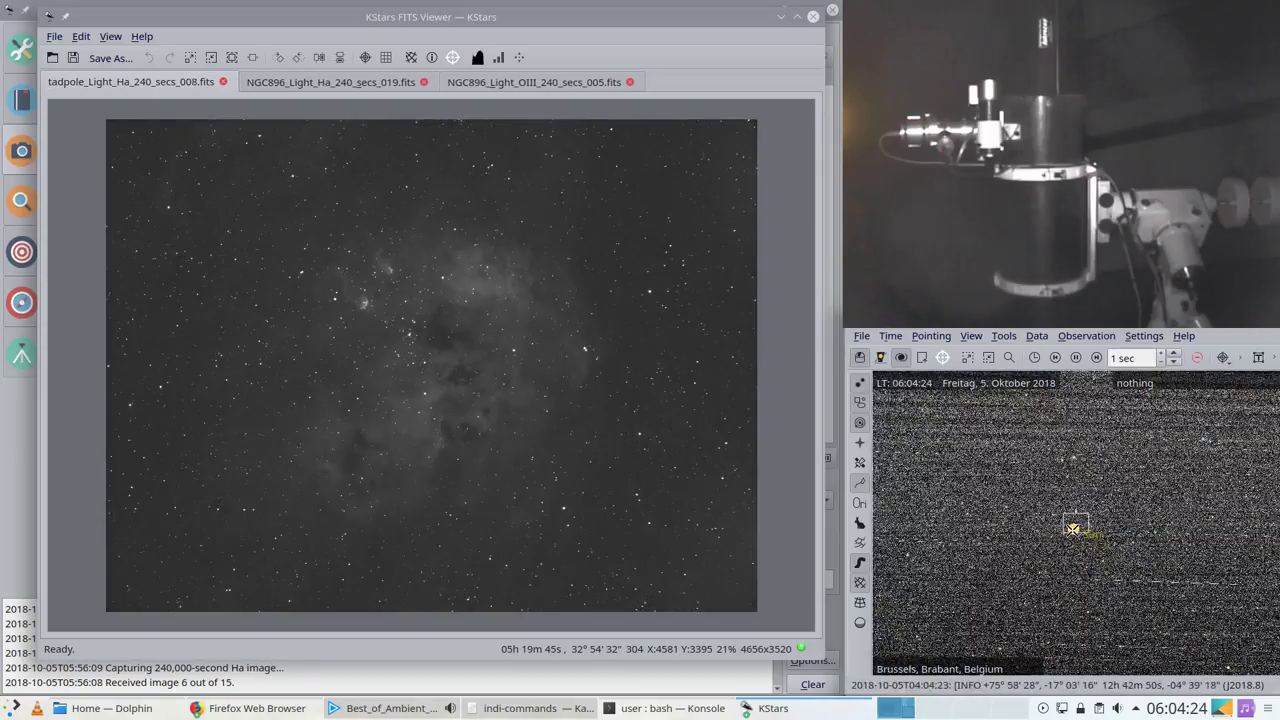
pyautogui.moveTo(1073, 528)
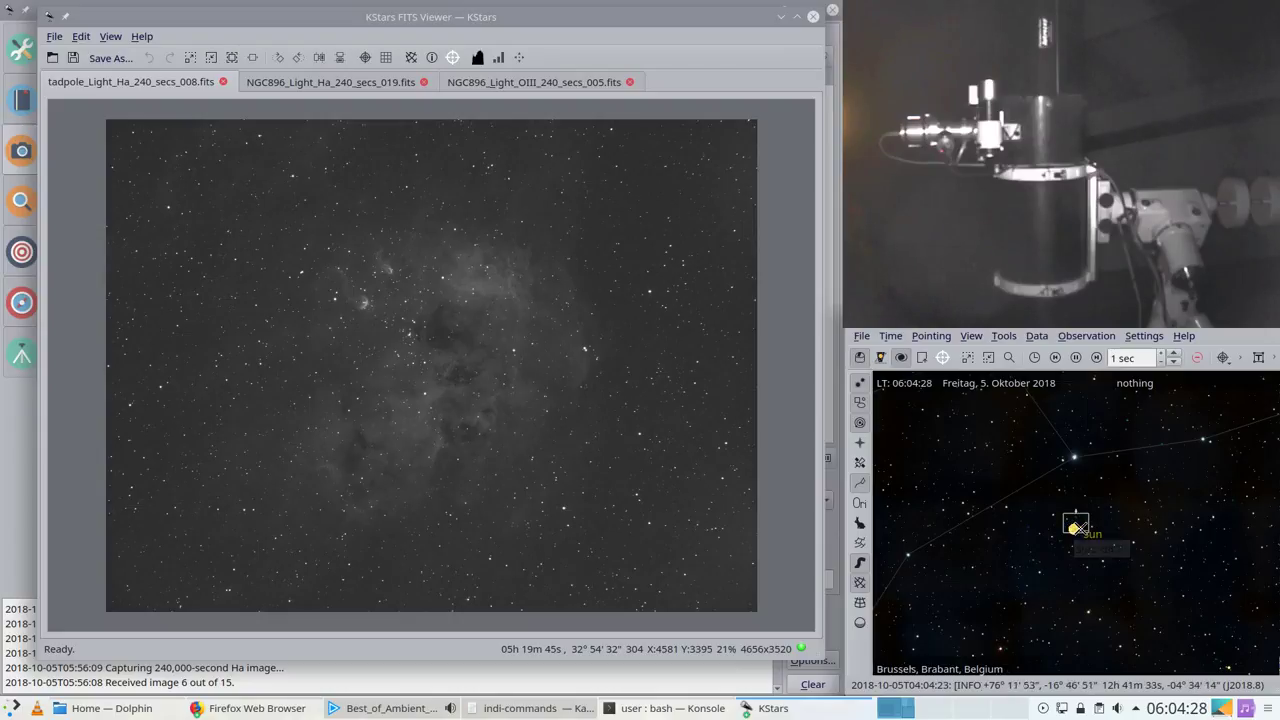
pyautogui.scroll(-3, 1070, 530)
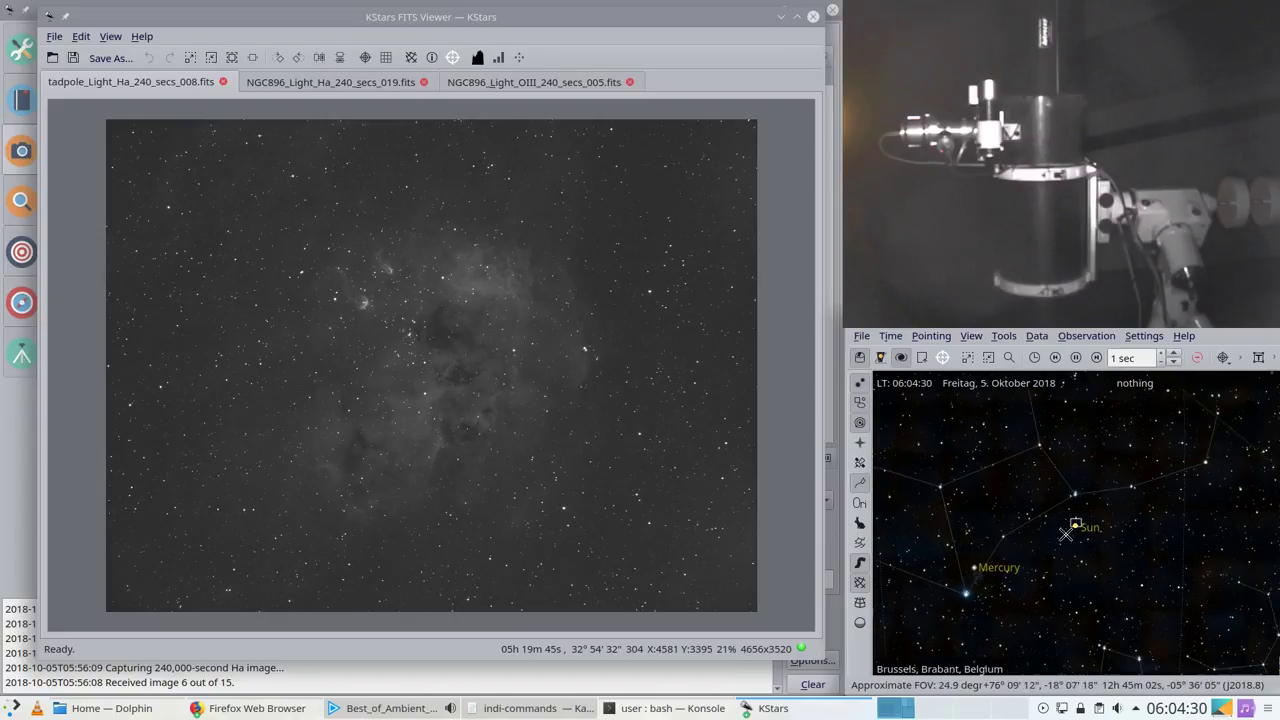
# Step: Auto stretch the new frame tadpole_Light_Ha_240_secs_008.fits, then switch to the Ekos capture module to check the sequence progress
pyautogui.click(519, 57)
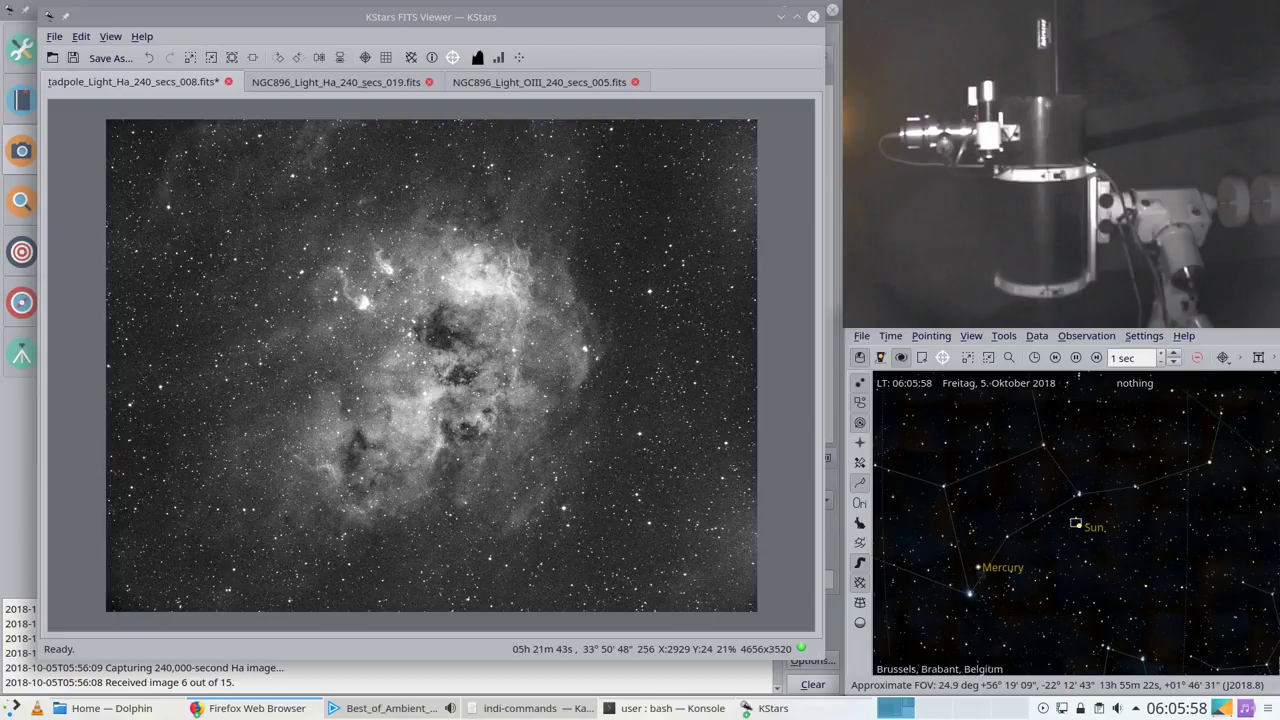
pyautogui.click(20, 462)
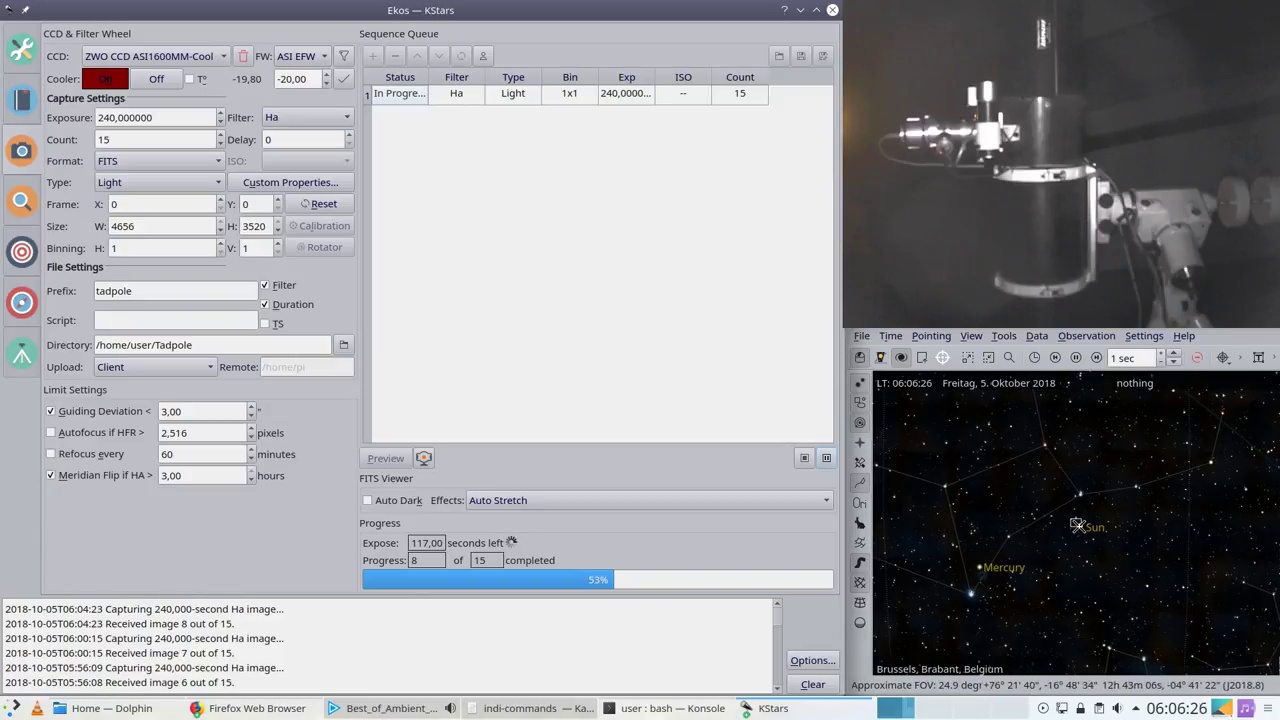
# Step: Widen the sky map around the Sun and examine its position relative to the eastern horizon, Venus, Jupiter and the Moon
pyautogui.scroll(-5, 1077, 525)
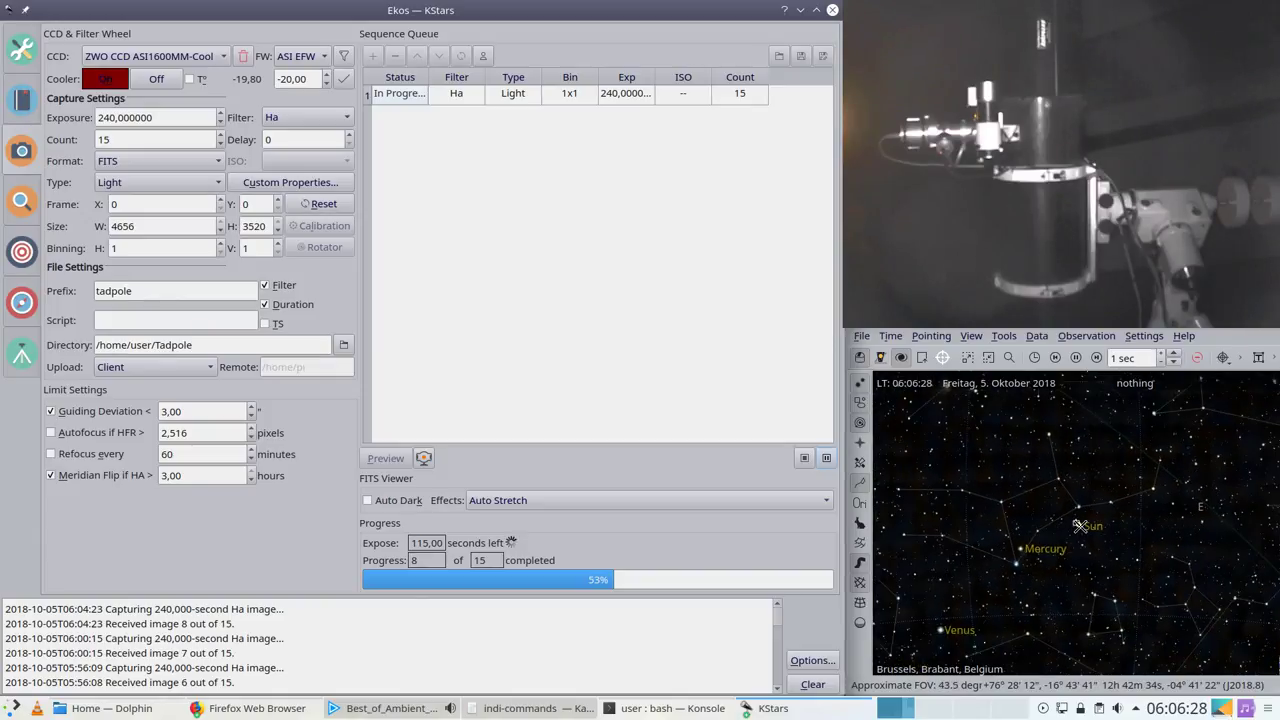
pyautogui.scroll(-4, 1080, 525)
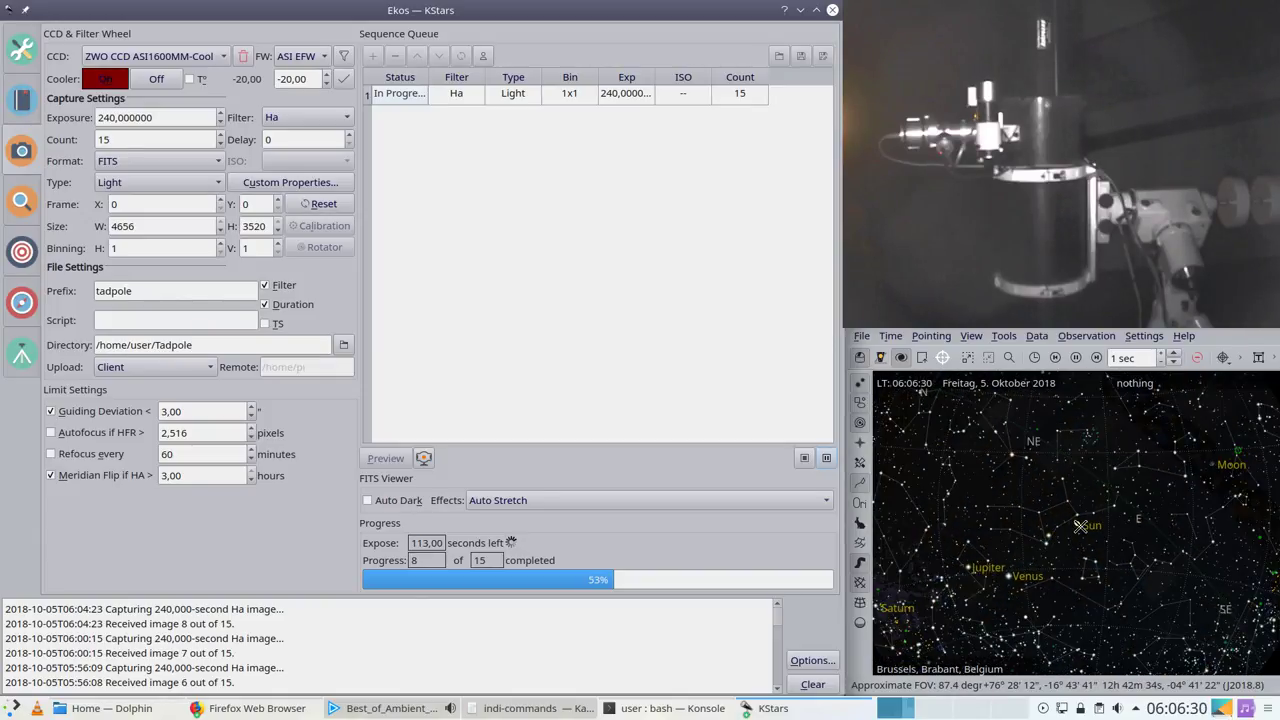
pyautogui.moveTo(1180, 504); pyautogui.dragTo(1128, 540)
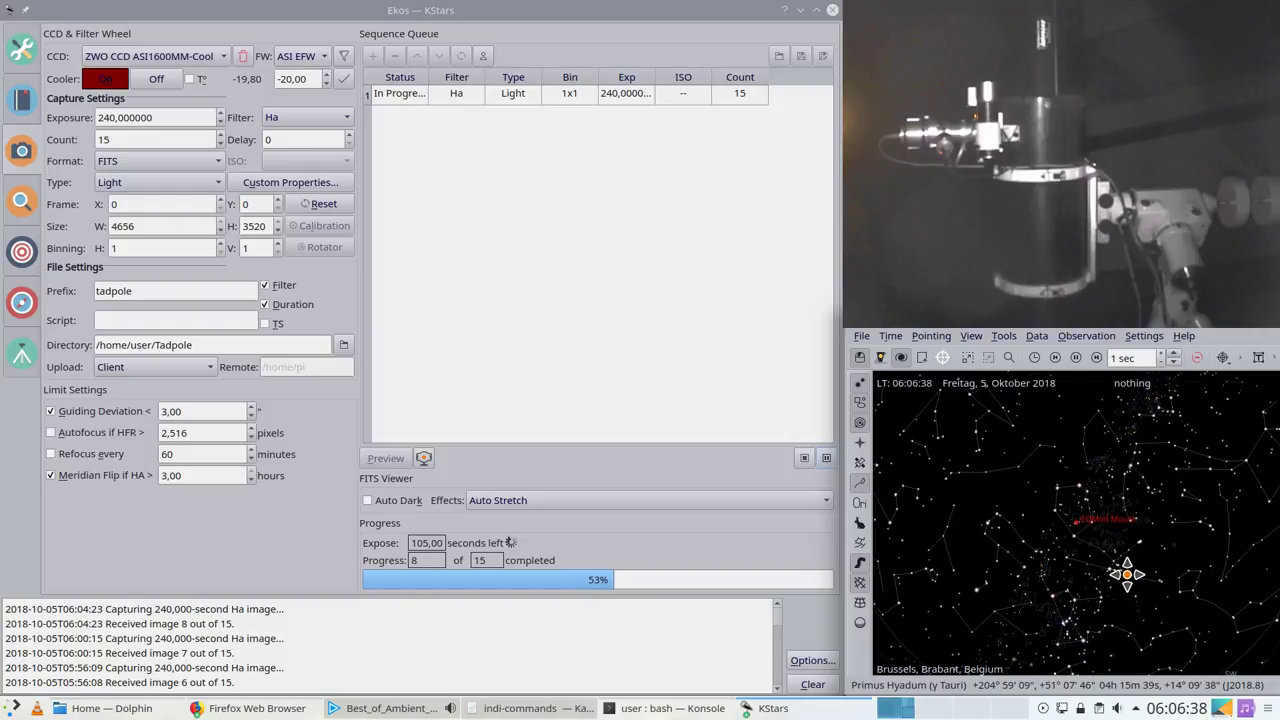
# Step: Bring the sky map back to the EQMod Mount's target, inspect the asi1600 camera frame around the nebula and centre on Sh2 236
pyautogui.moveTo(1127, 574); pyautogui.dragTo(1115, 565)
pyautogui.scroll(2, 1078, 523)
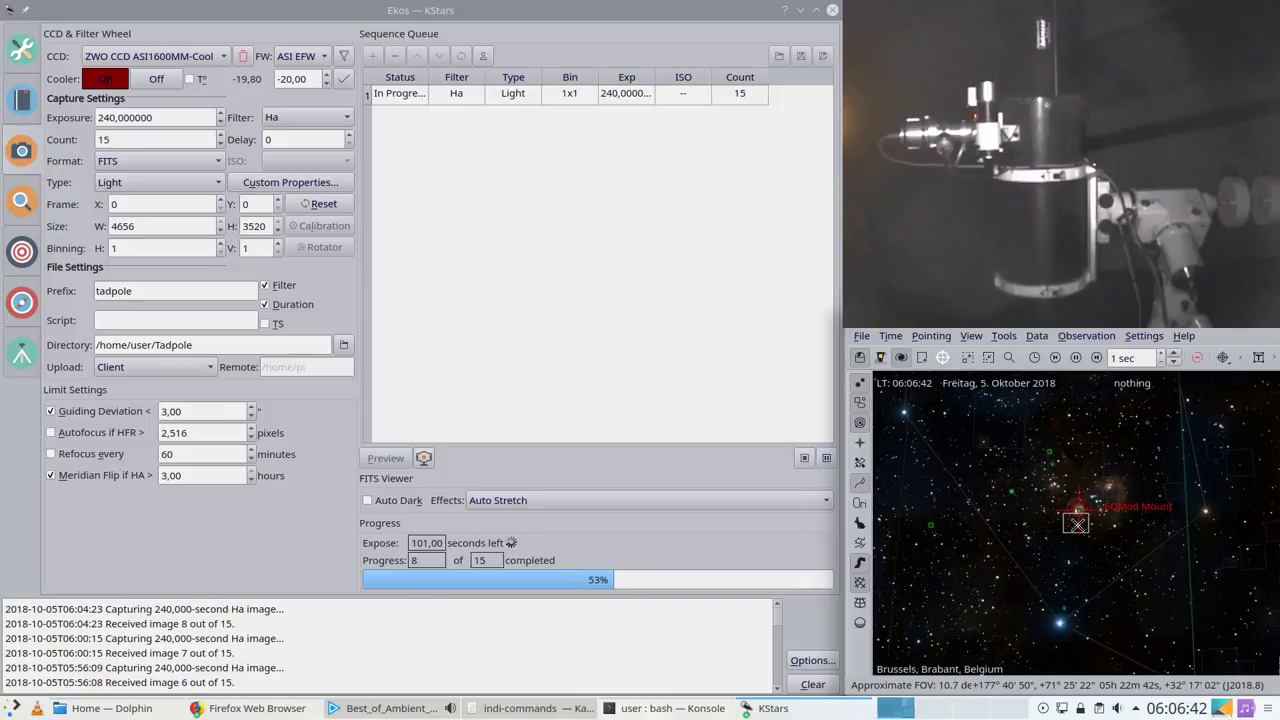
pyautogui.scroll(2, 1077, 525)
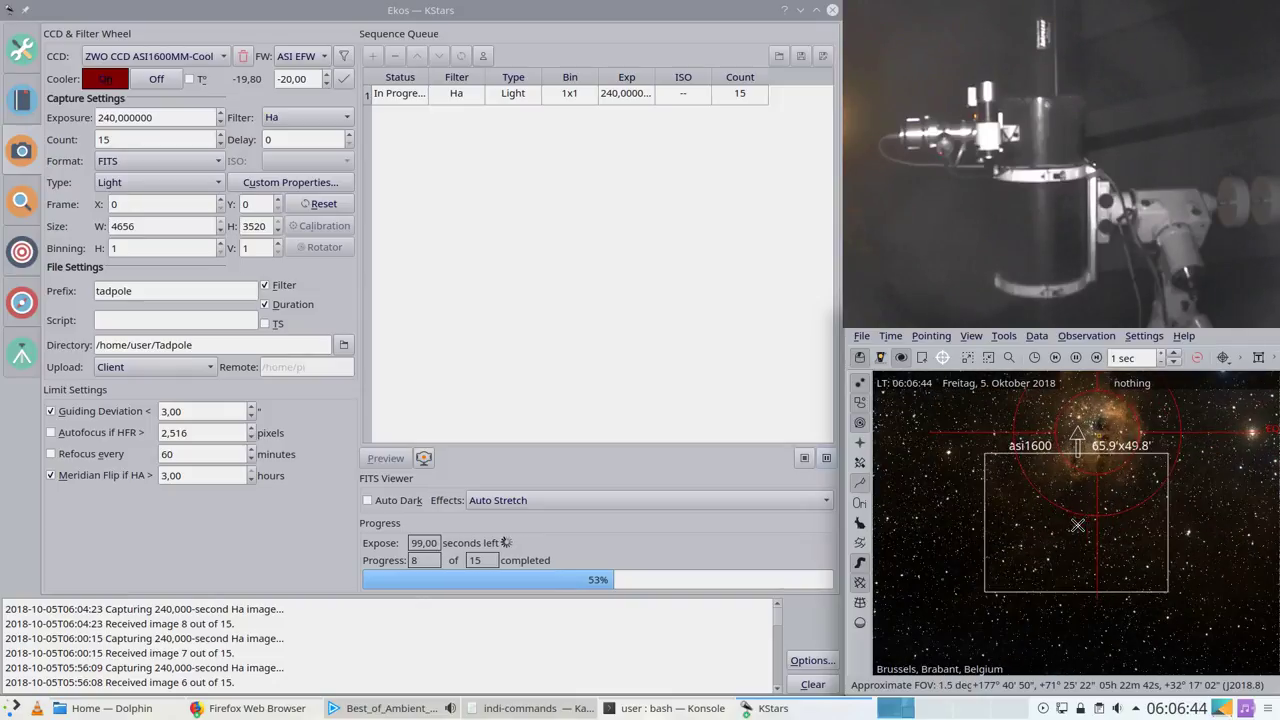
pyautogui.moveTo(1154, 488); pyautogui.dragTo(1128, 575)
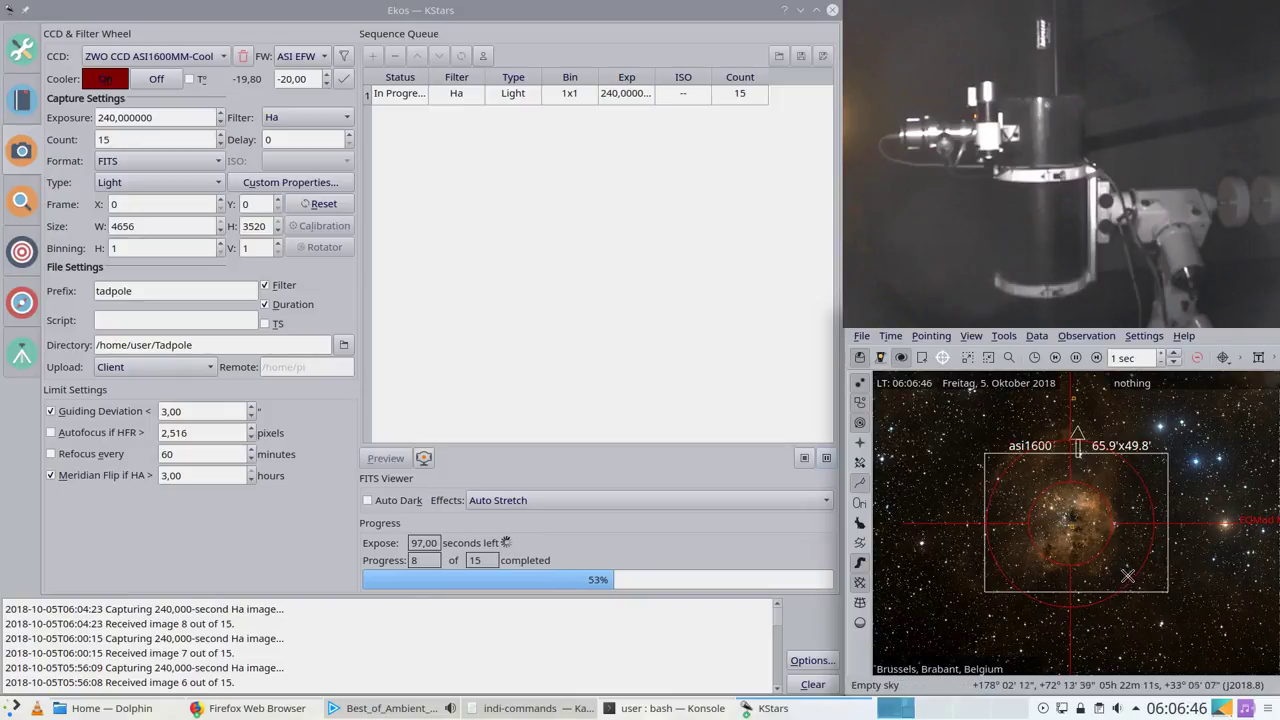
pyautogui.scroll(3, 1128, 574)
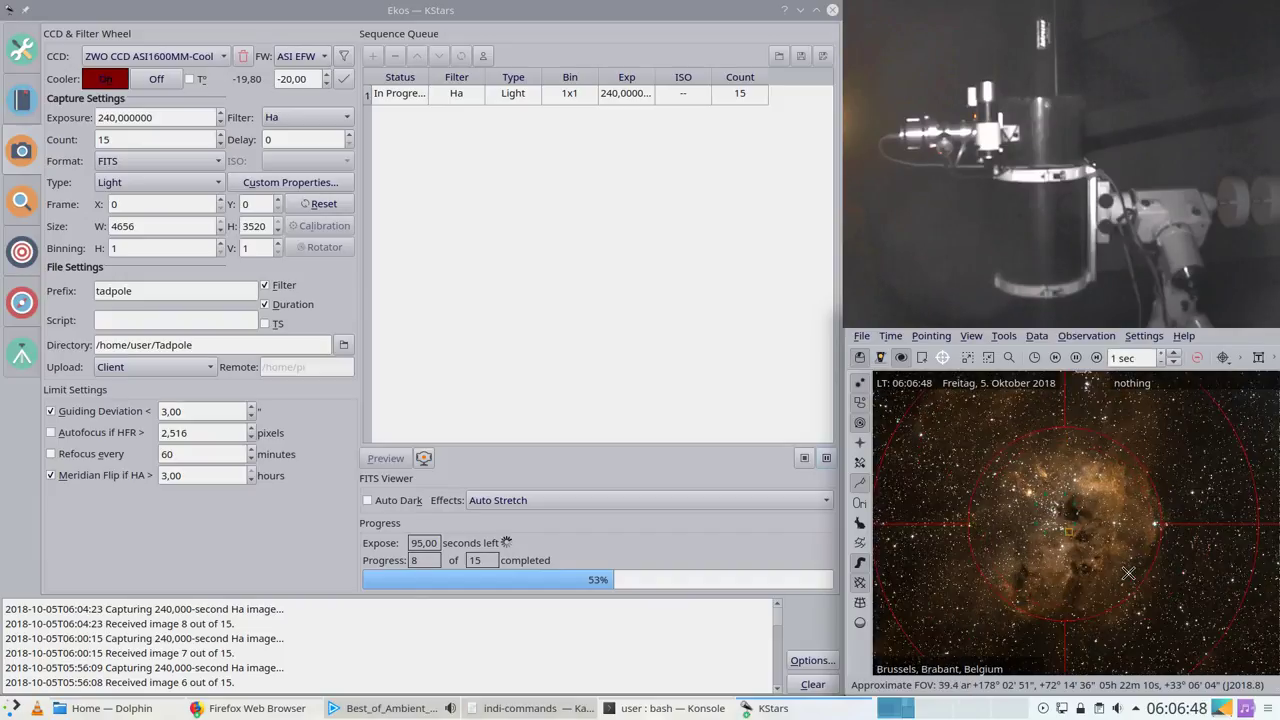
pyautogui.scroll(-3, 1128, 574)
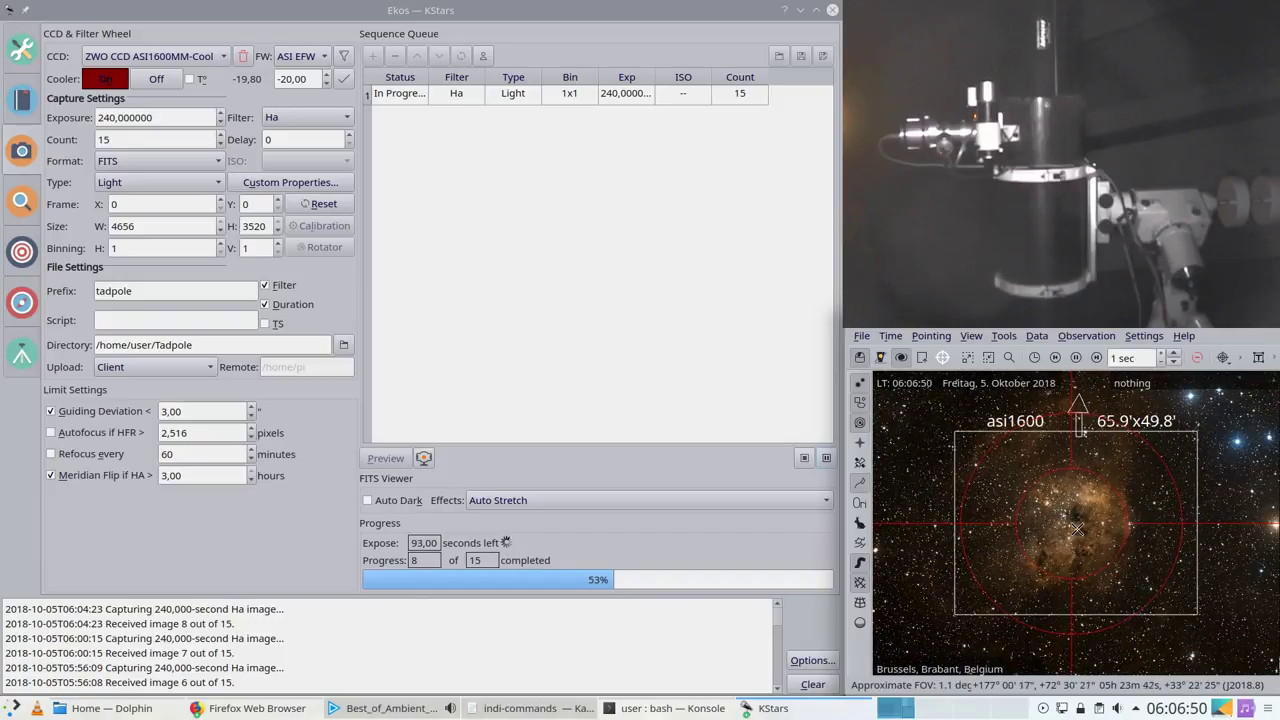
pyautogui.rightClick(1081, 432)
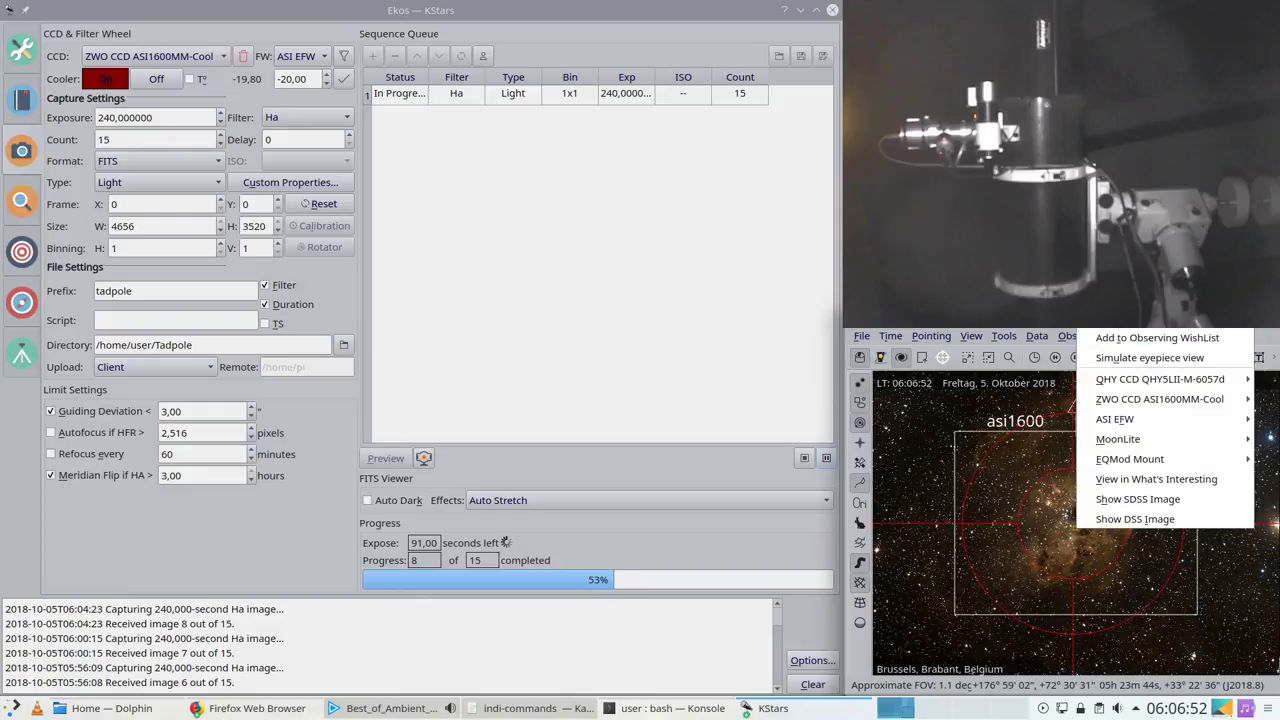
pyautogui.click(878, 556)
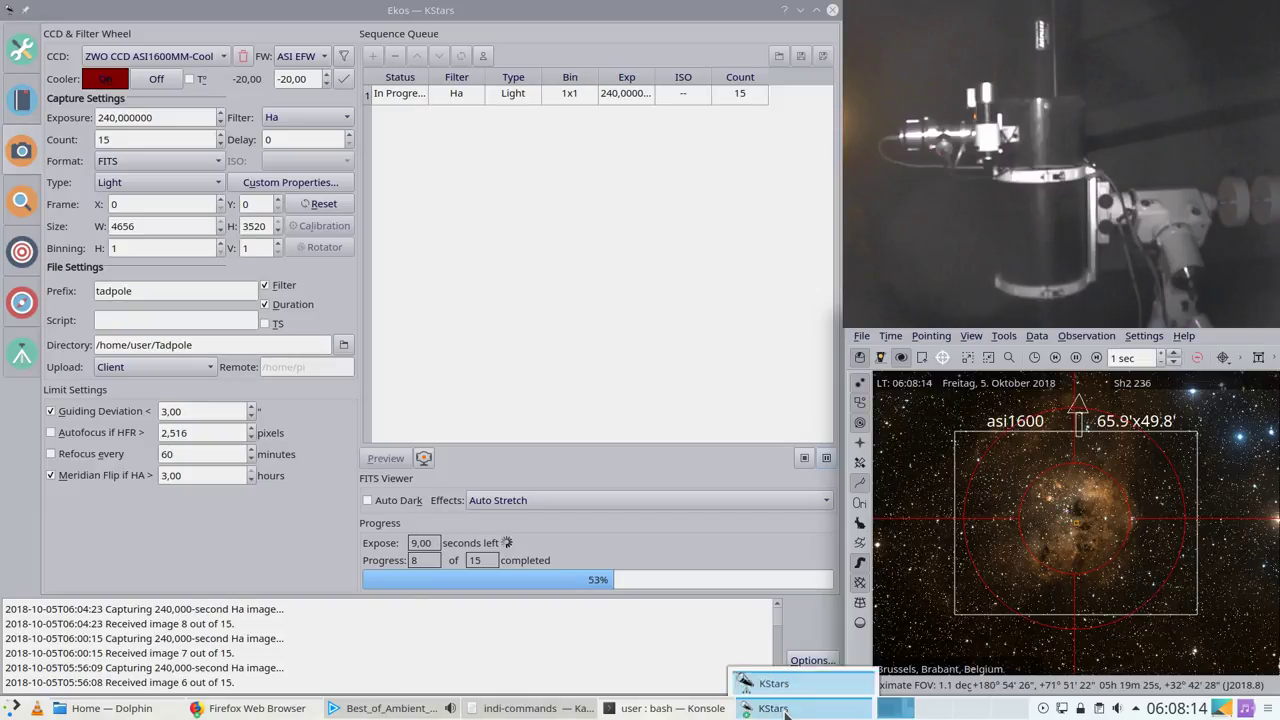
# Step: Switch to the FITS Viewer and auto stretch the new frame tadpole_Light_Ha_240_secs_009.fits
pyautogui.click(786, 708)
pyautogui.click(795, 654)
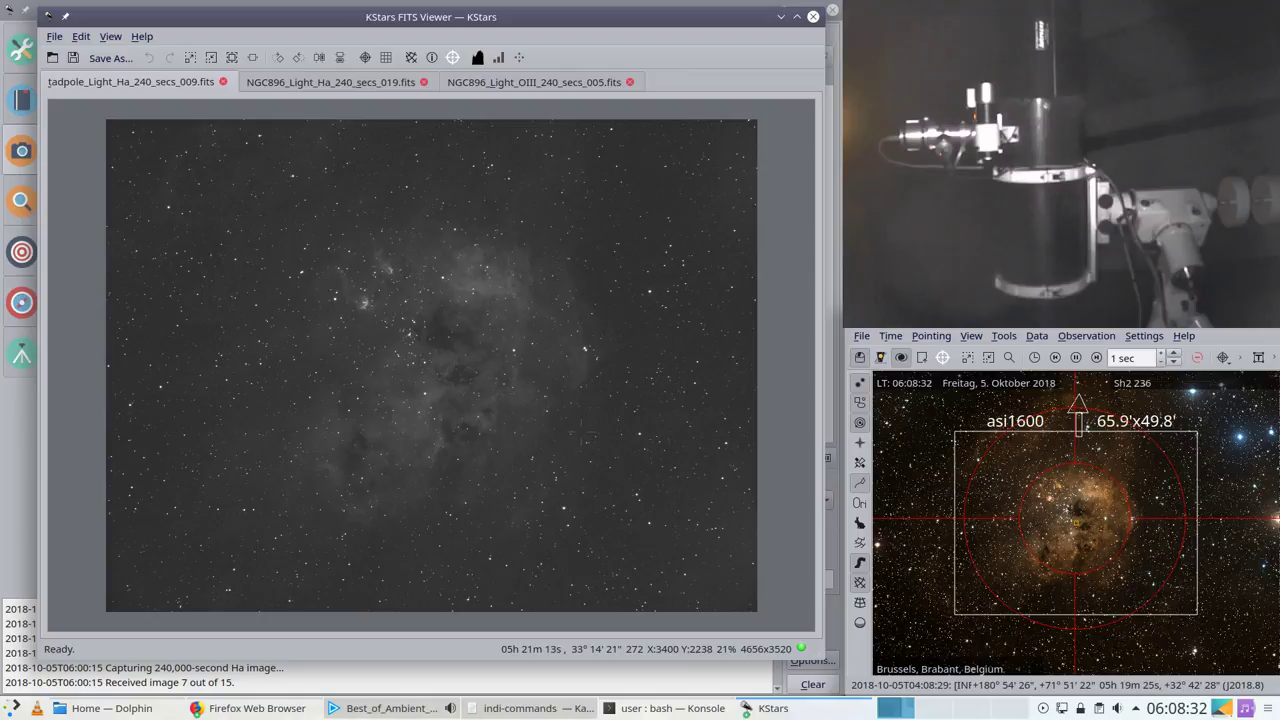
pyautogui.click(519, 57)
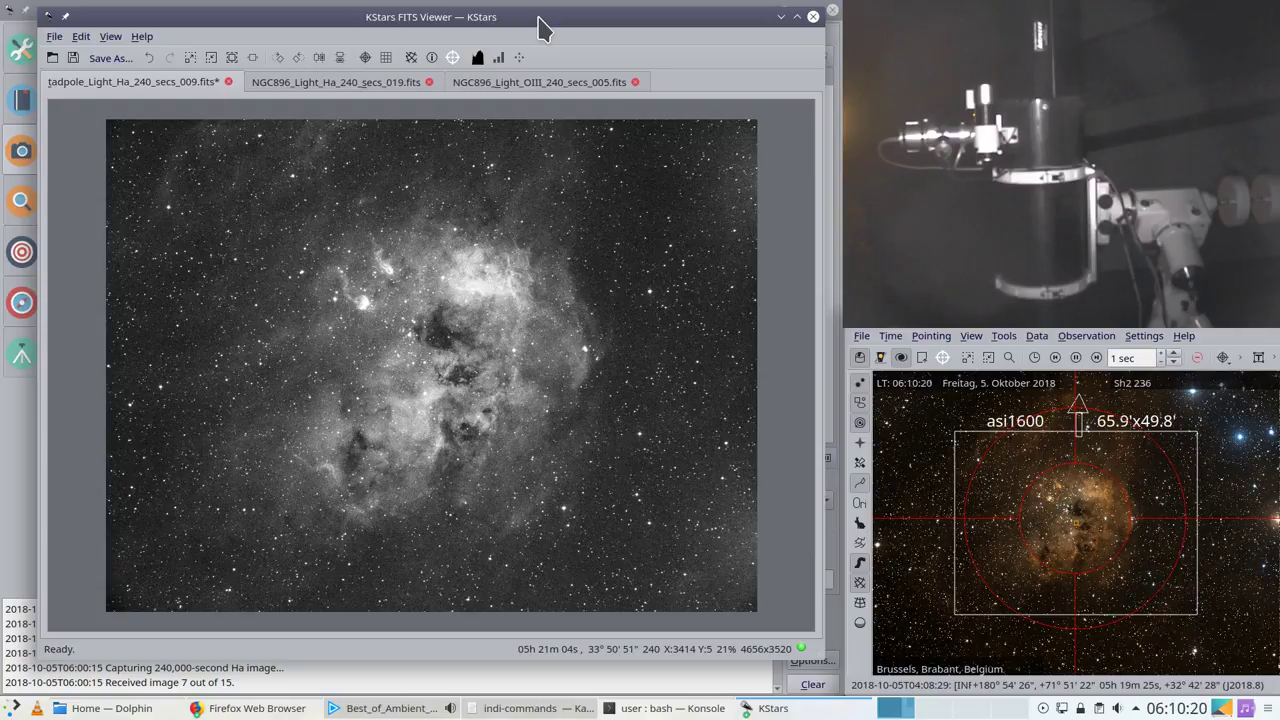
# Step: Switch to the Konsole terminal and list the files changed within the last day with find * -ctime -1 | sort
pyautogui.click(612, 708)
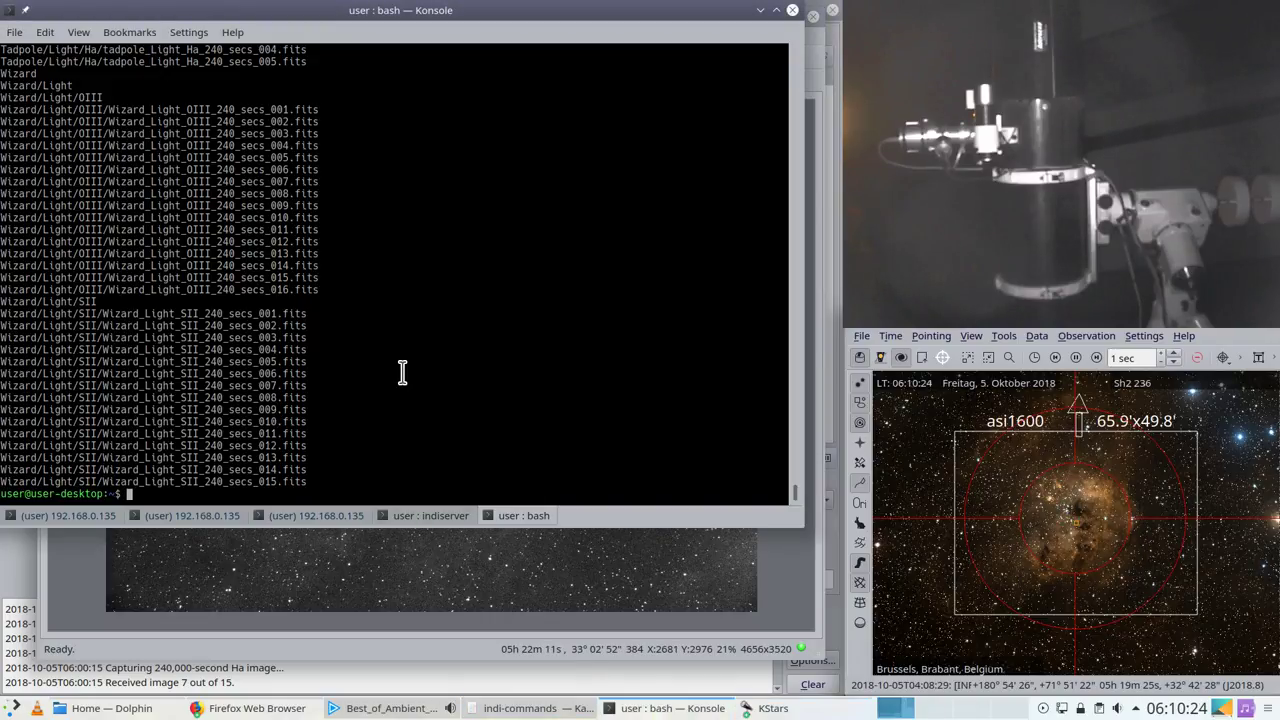
pyautogui.press('Up')
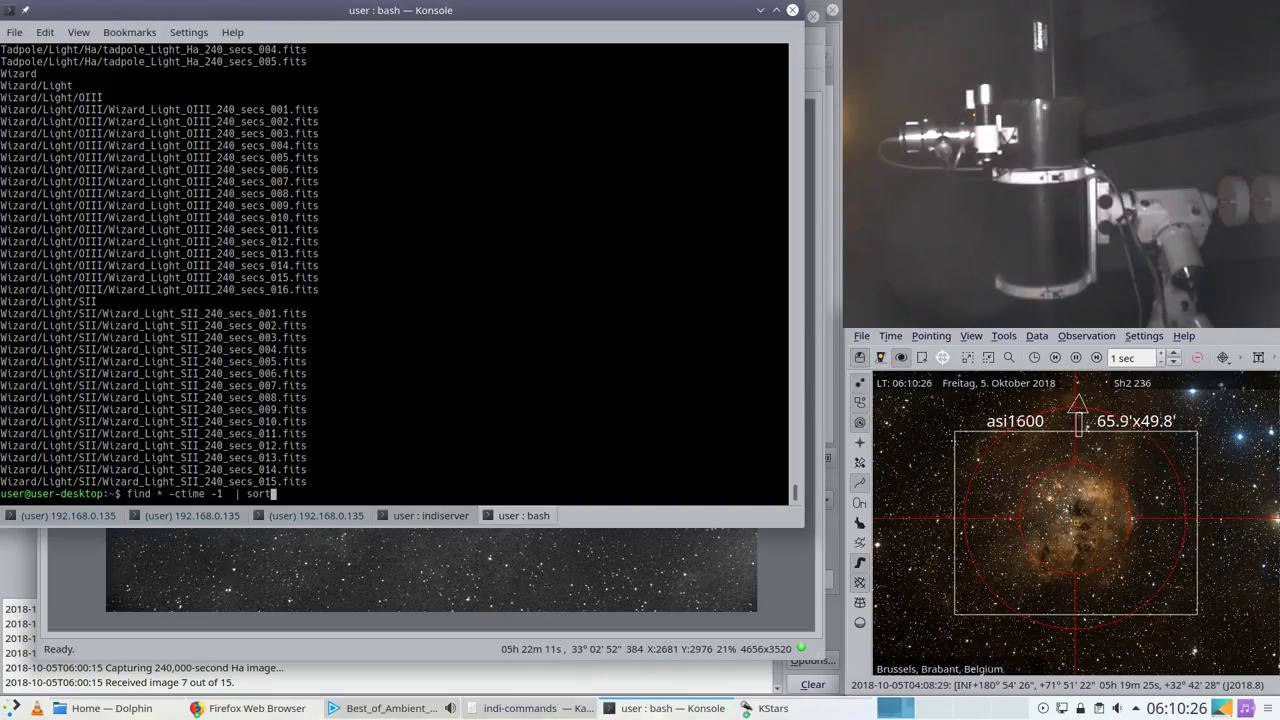
pyautogui.press('Return')
# Step: Count the files changed within the last day with find * -ctime -1 | wc -l
pyautogui.press('Up')
pyautogui.press('BackSpace')
pyautogui.press('BackSpace')
pyautogui.press('BackSpace')
pyautogui.press('BackSpace')
pyautogui.write('wc -l')
pyautogui.press('Return')
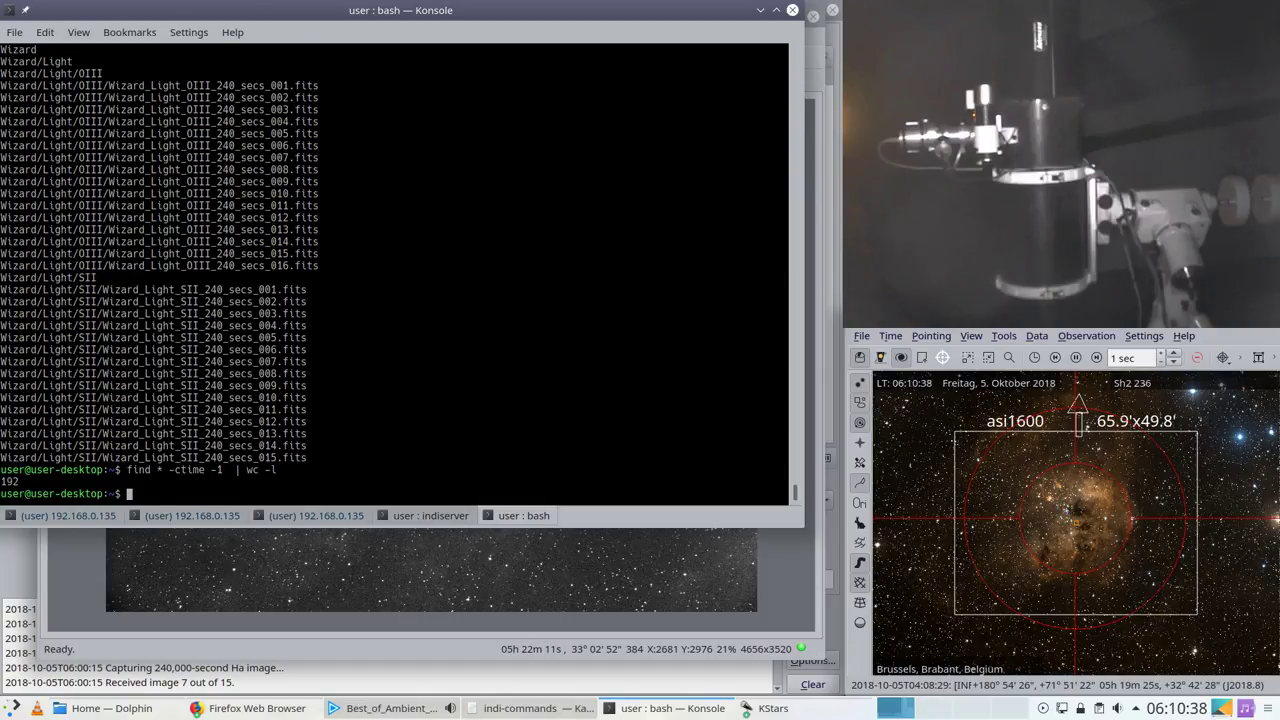
# Step: Review the sorted file listing from the cederblad-214 entries through the NGC896 Ha, OIII and SII frames to the Wizard frames
pyautogui.scroll(12, 402, 372)
pyautogui.scroll(20, 402, 372)
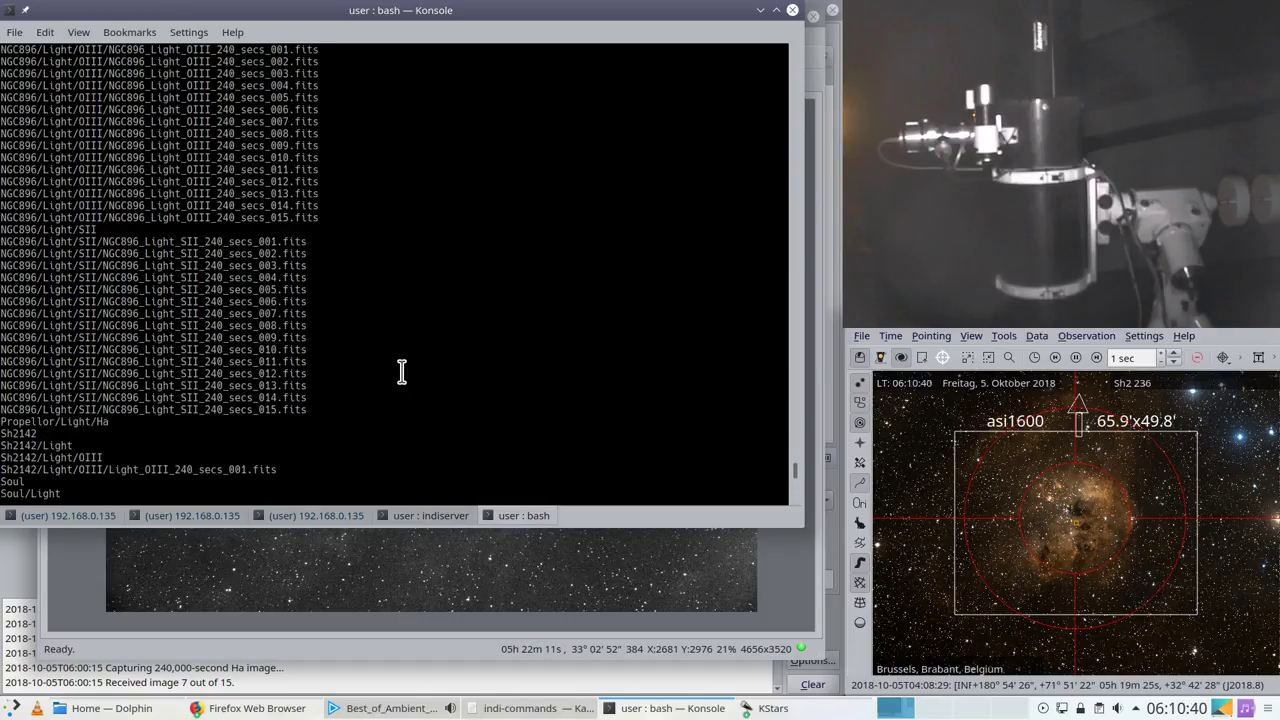
pyautogui.scroll(10, 402, 372)
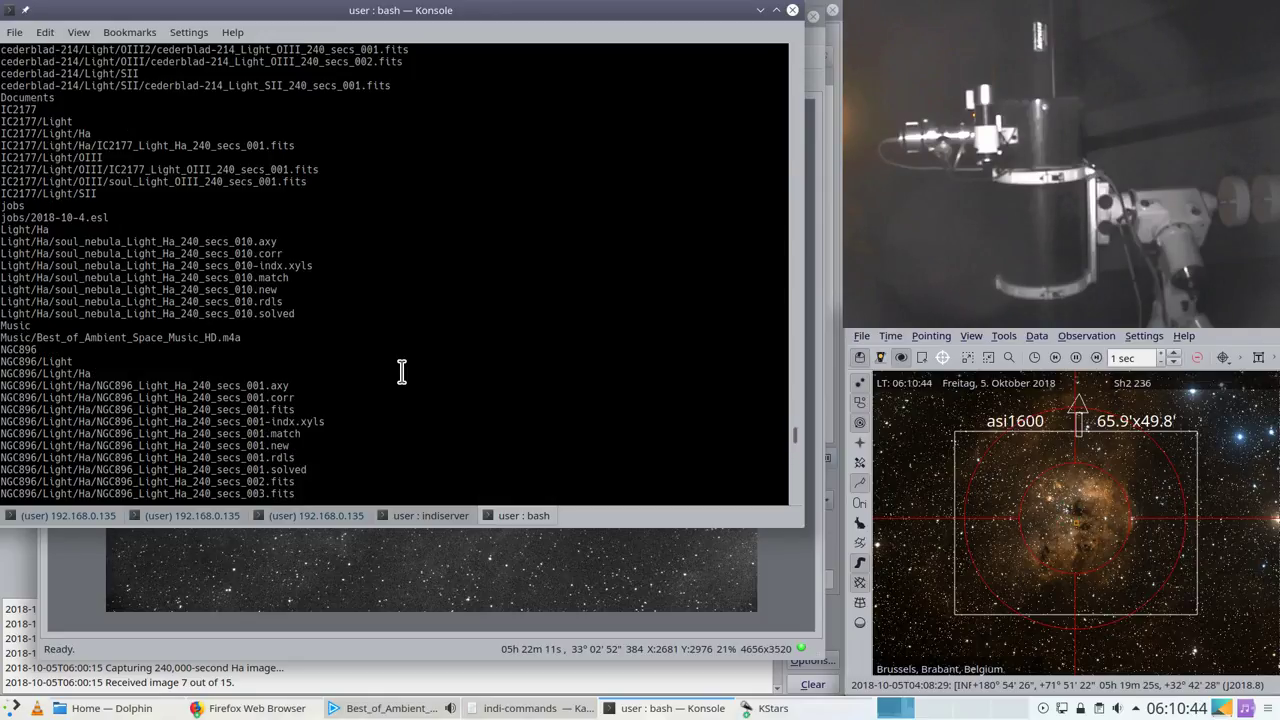
pyautogui.scroll(2, 402, 372)
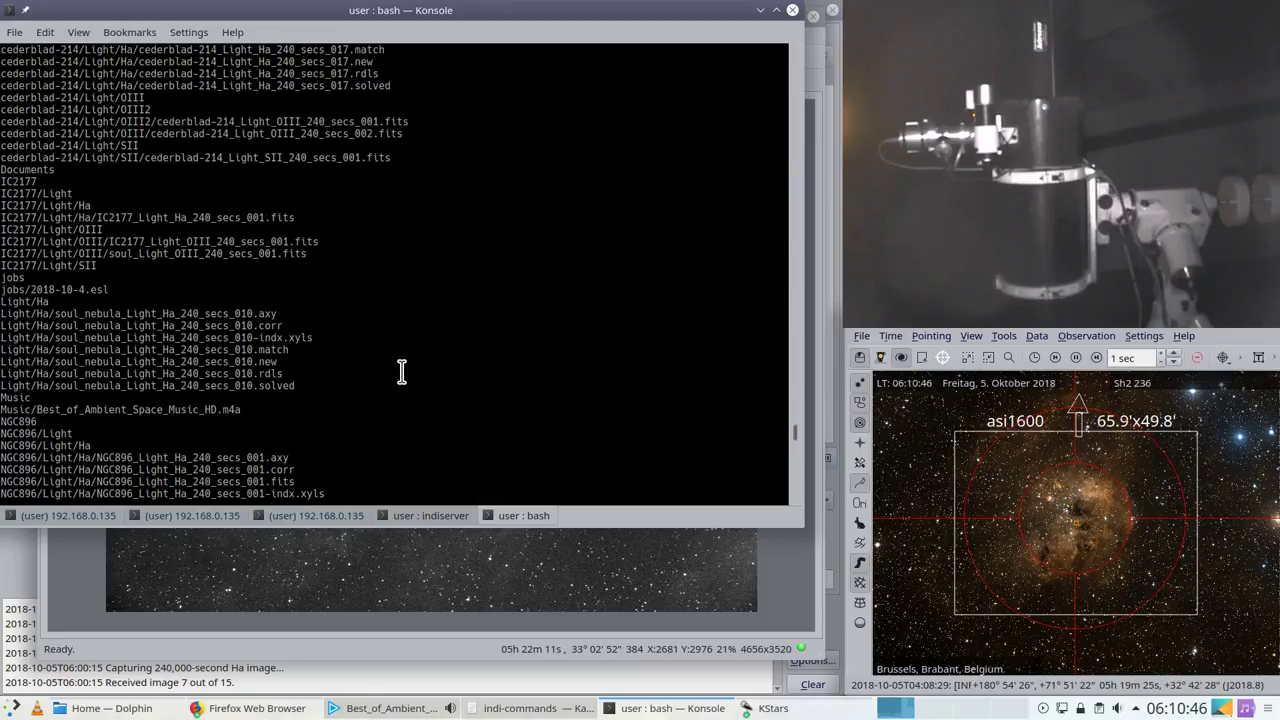
pyautogui.scroll(4, 402, 372)
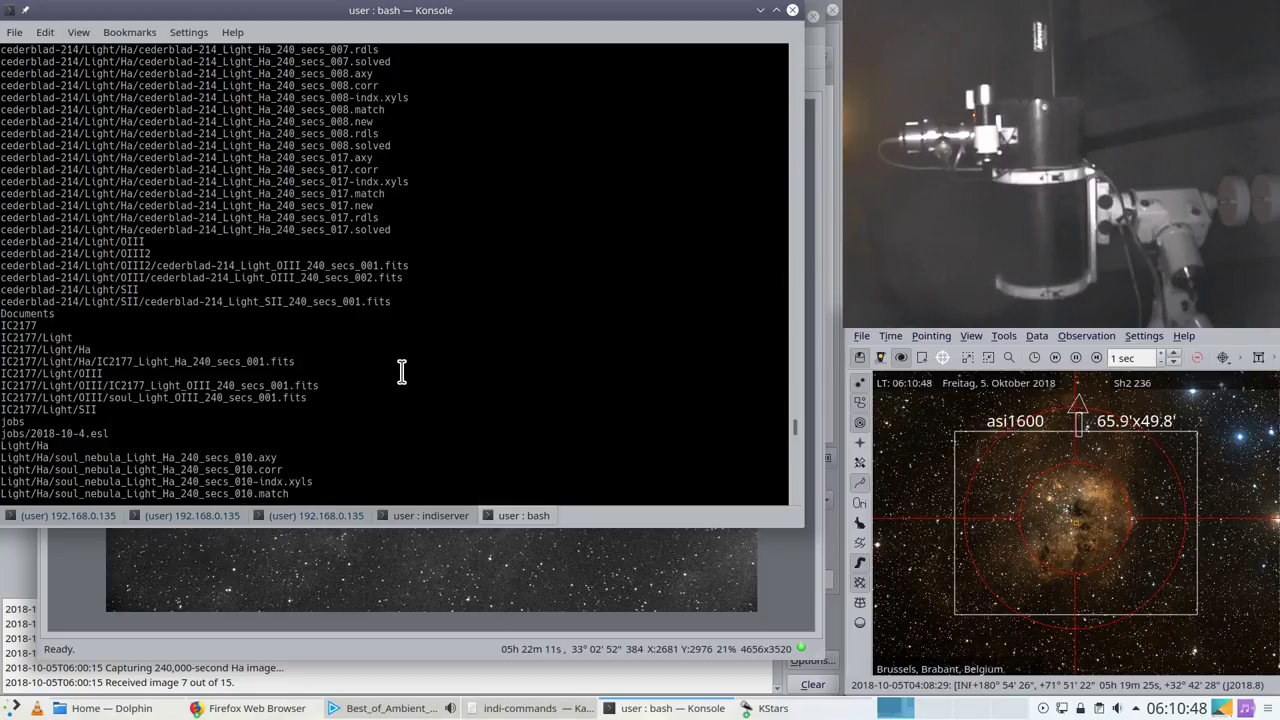
pyautogui.scroll(4, 402, 372)
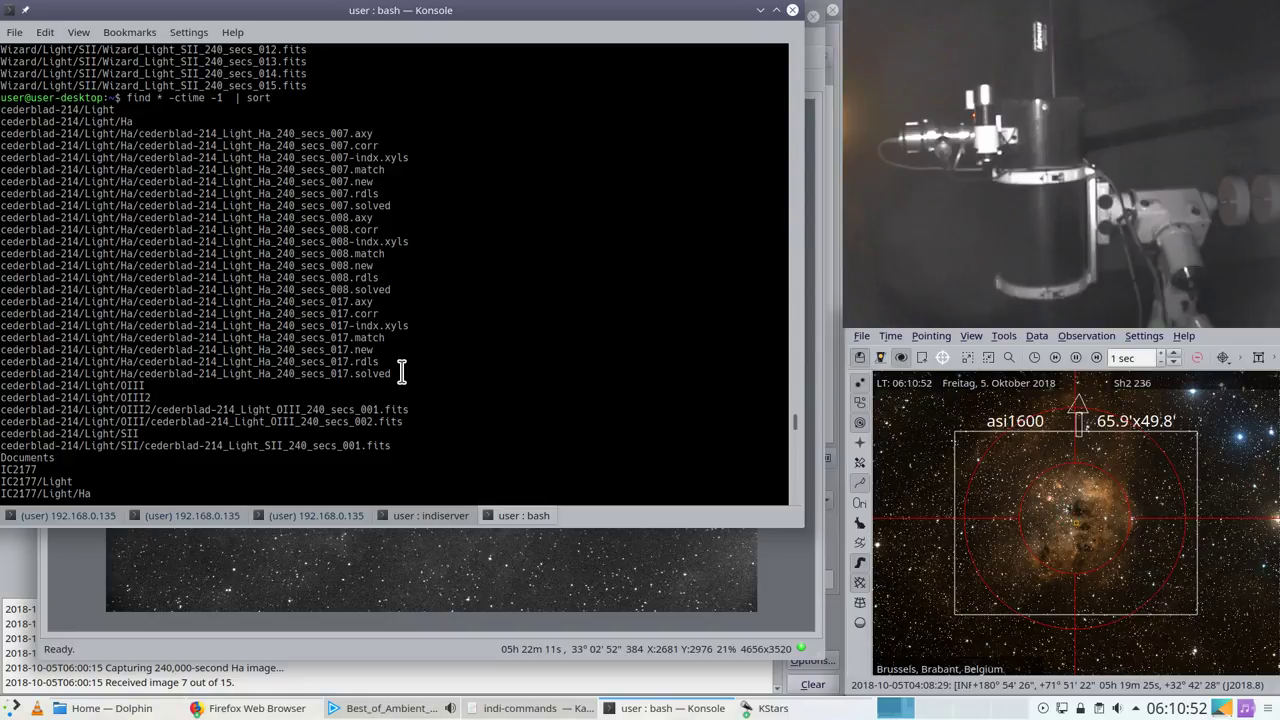
pyautogui.scroll(-2, 402, 372)
pyautogui.scroll(-4, 402, 372)
pyautogui.scroll(-2, 402, 372)
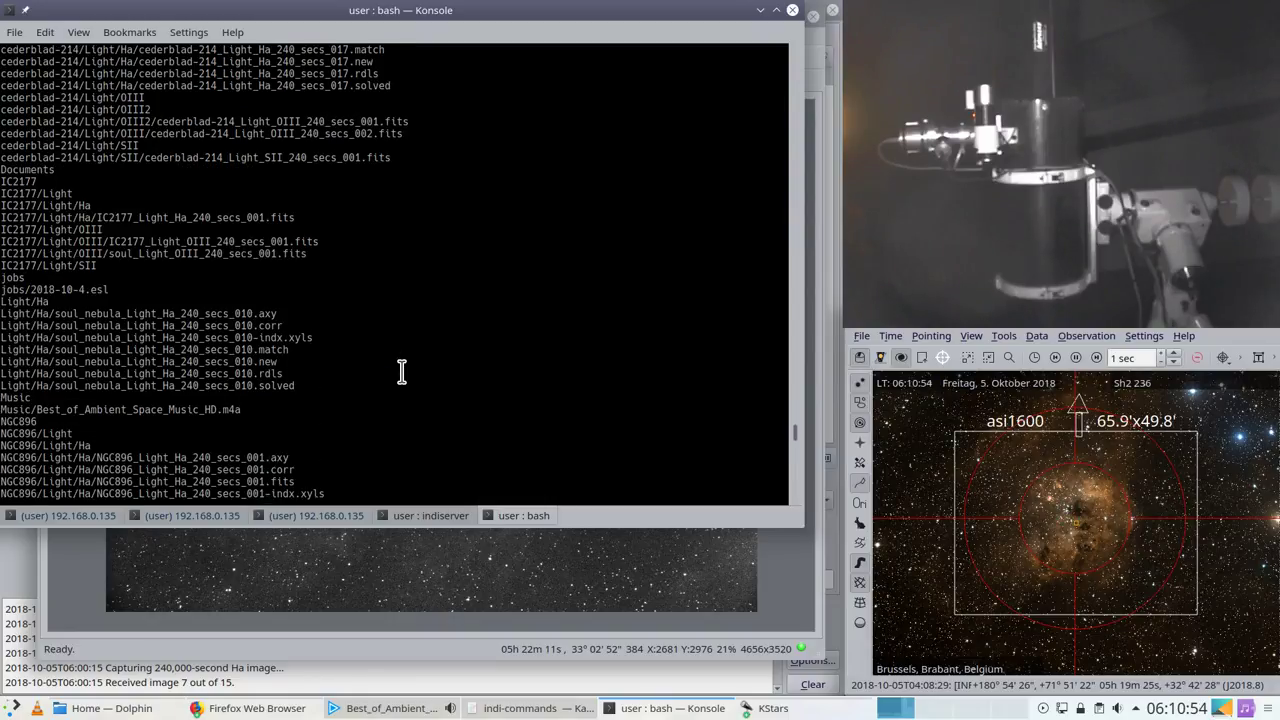
pyautogui.scroll(-12, 402, 372)
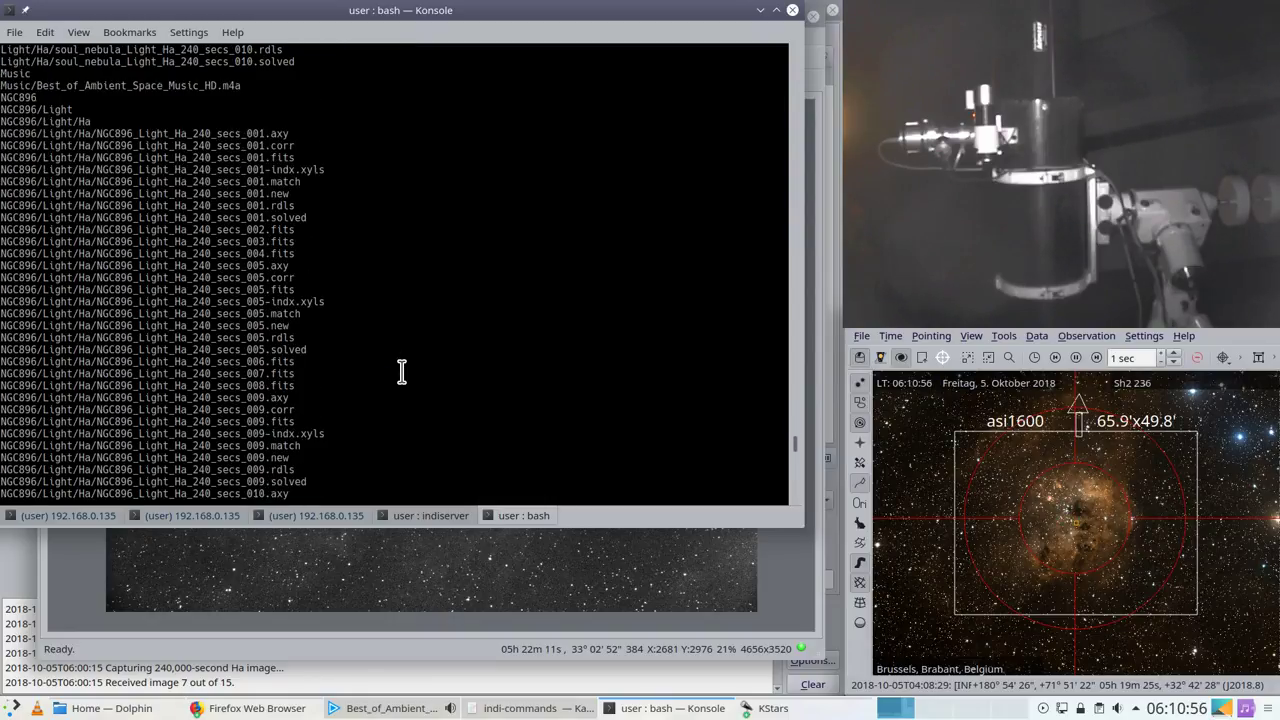
pyautogui.scroll(-16, 402, 372)
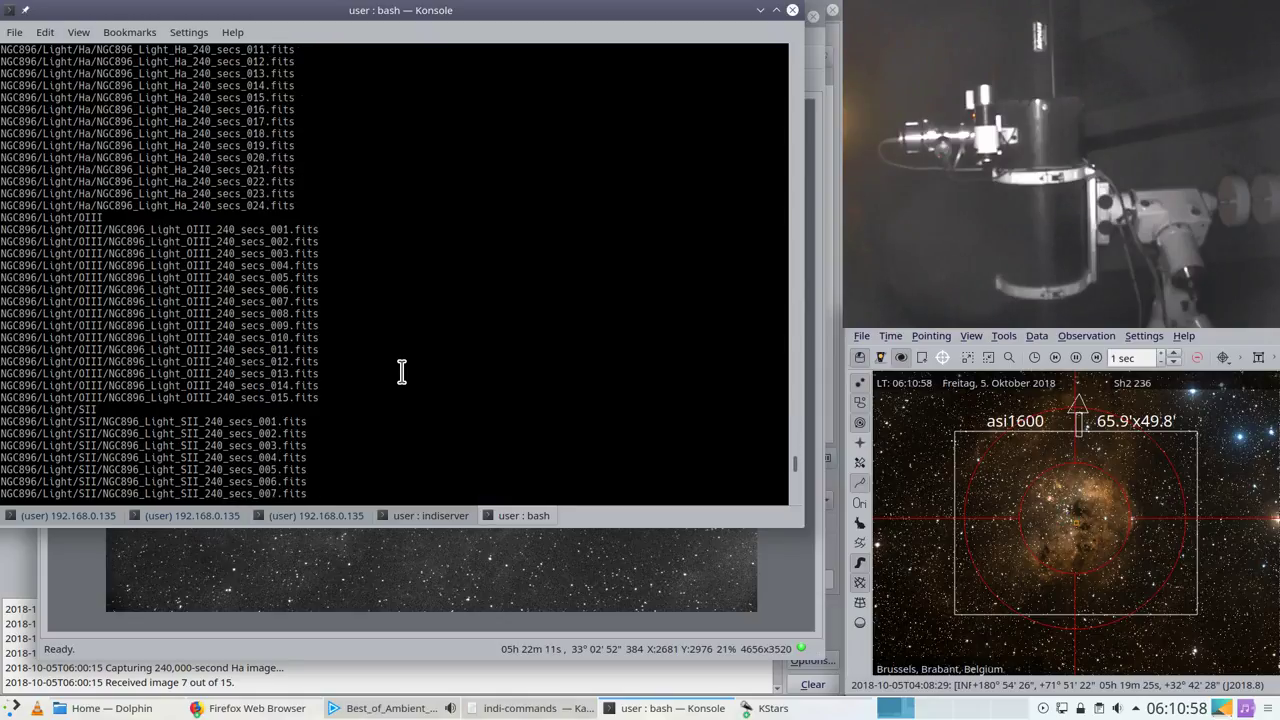
pyautogui.scroll(3, 402, 372)
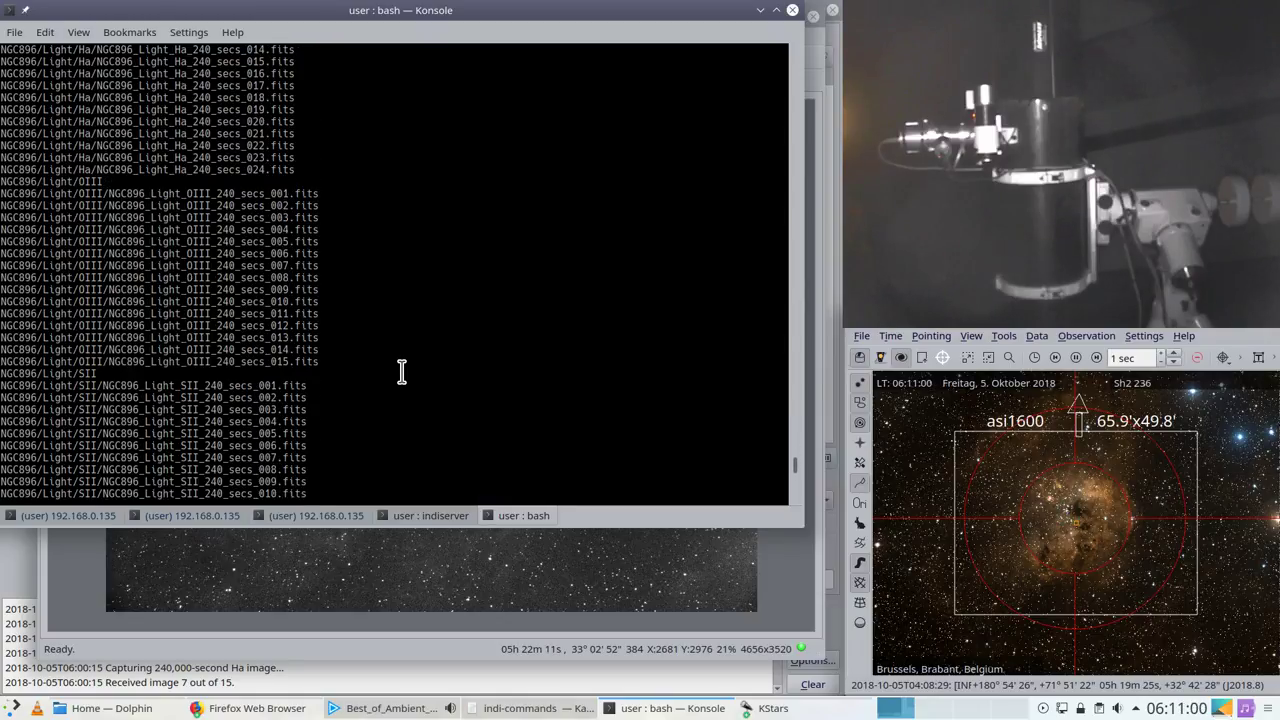
pyautogui.scroll(-1, 454, 360)
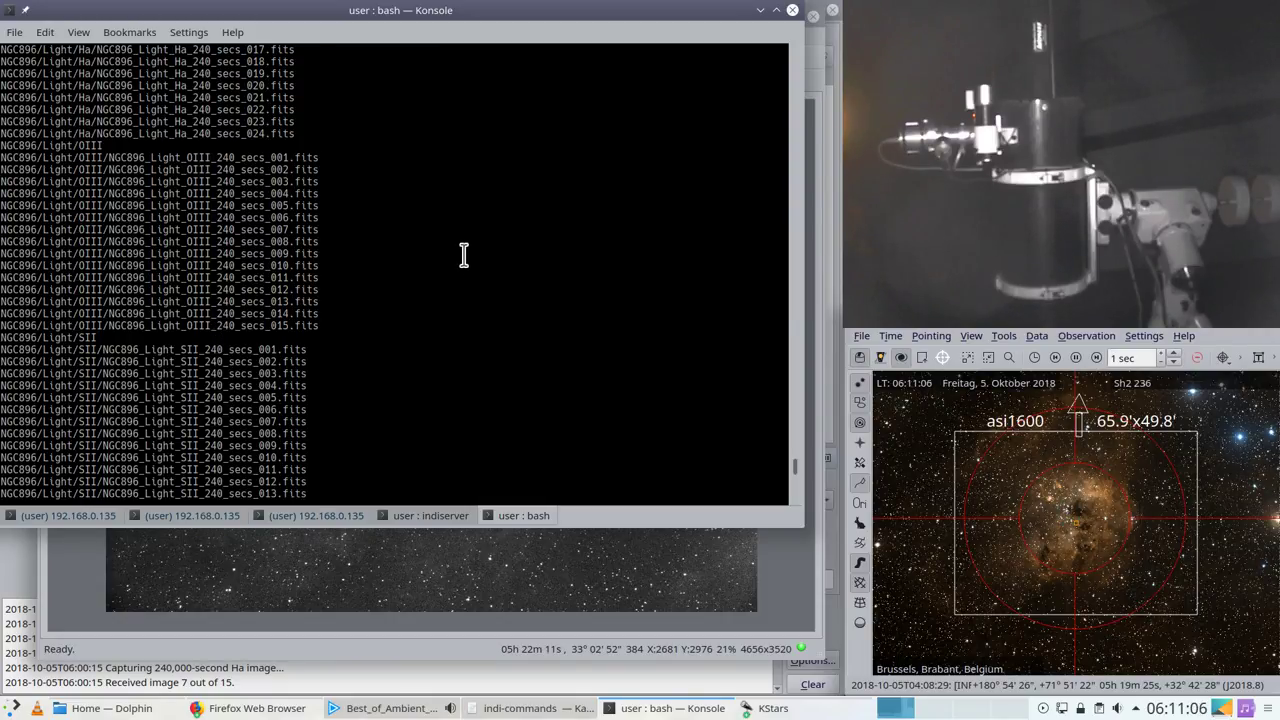
pyautogui.scroll(-4, 466, 258)
pyautogui.scroll(-20, 471, 260)
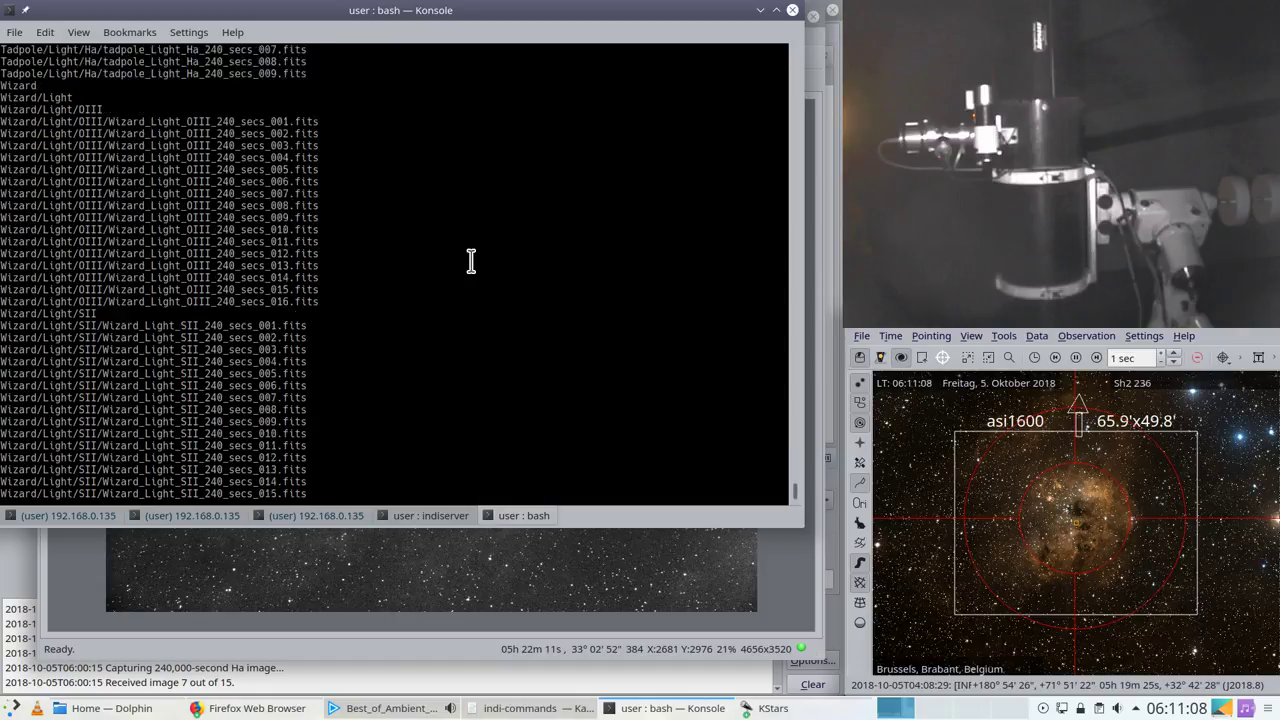
# Step: Count the files accessed within the last day by changing the command to find * -atime -1 | wc -l
pyautogui.press('Up')
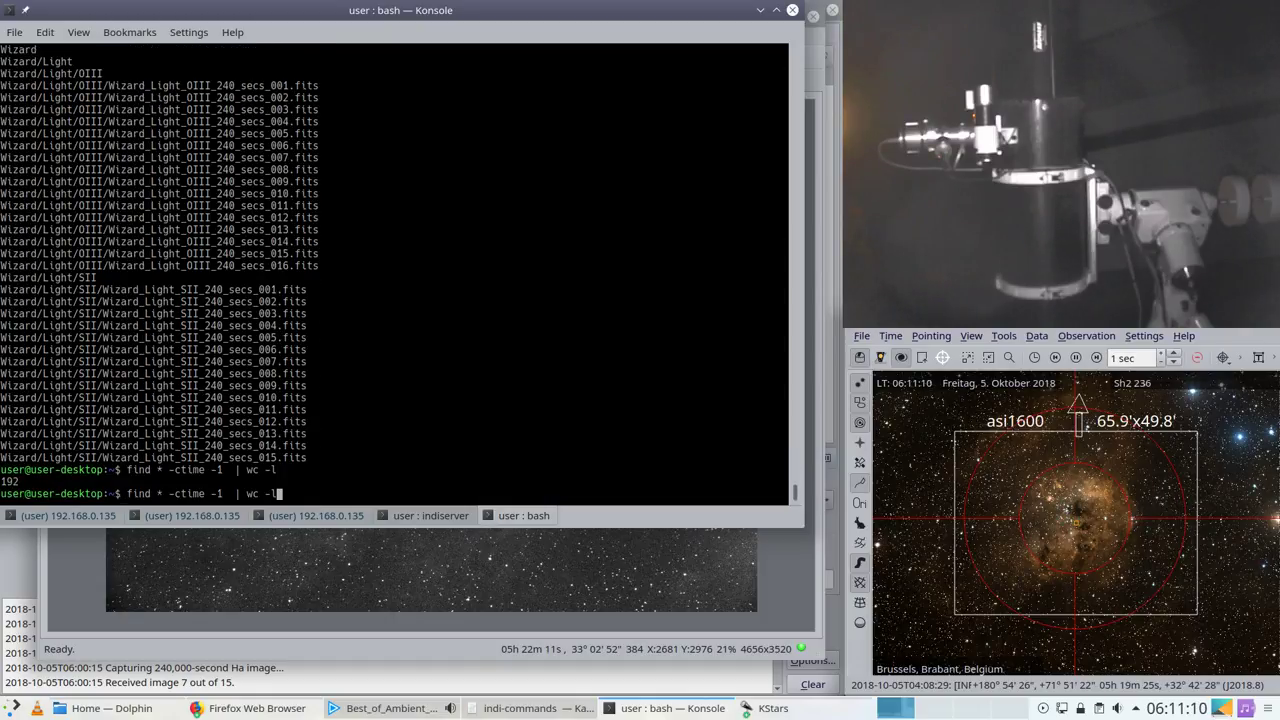
pyautogui.press('Left')
pyautogui.press('Left')
pyautogui.press('Left')
pyautogui.press('Left')
pyautogui.press('Left')
pyautogui.press('Left')
pyautogui.press('Left')
pyautogui.press('Left')
pyautogui.press('Left')
pyautogui.press('Left')
pyautogui.press('Left')
pyautogui.press('Left')
pyautogui.press('Left')
pyautogui.press('Left')
pyautogui.press('Left')
pyautogui.press('Left')
pyautogui.press('BackSpace')
pyautogui.write('a')
pyautogui.press('Return')
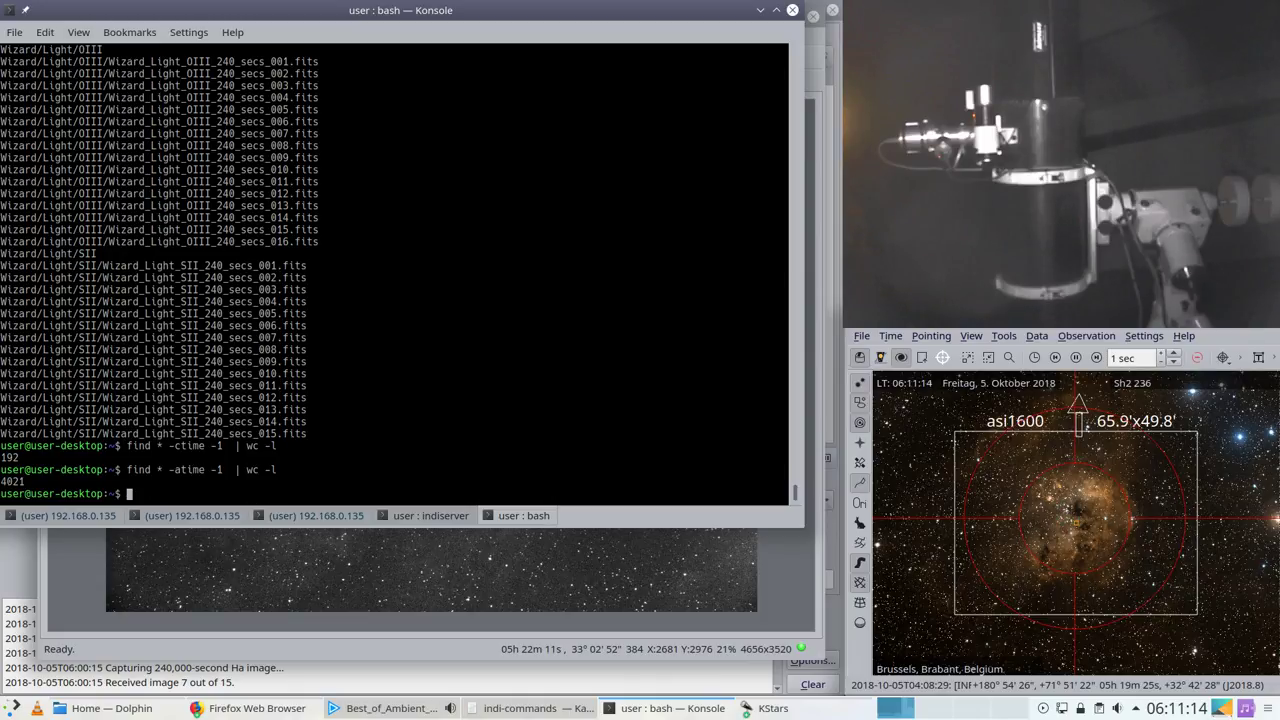
# Step: Rerun find * -ctime -1 | wc -l to repeat the count by change time
pyautogui.press('Up')
pyautogui.press('Up')
pyautogui.press('Return')
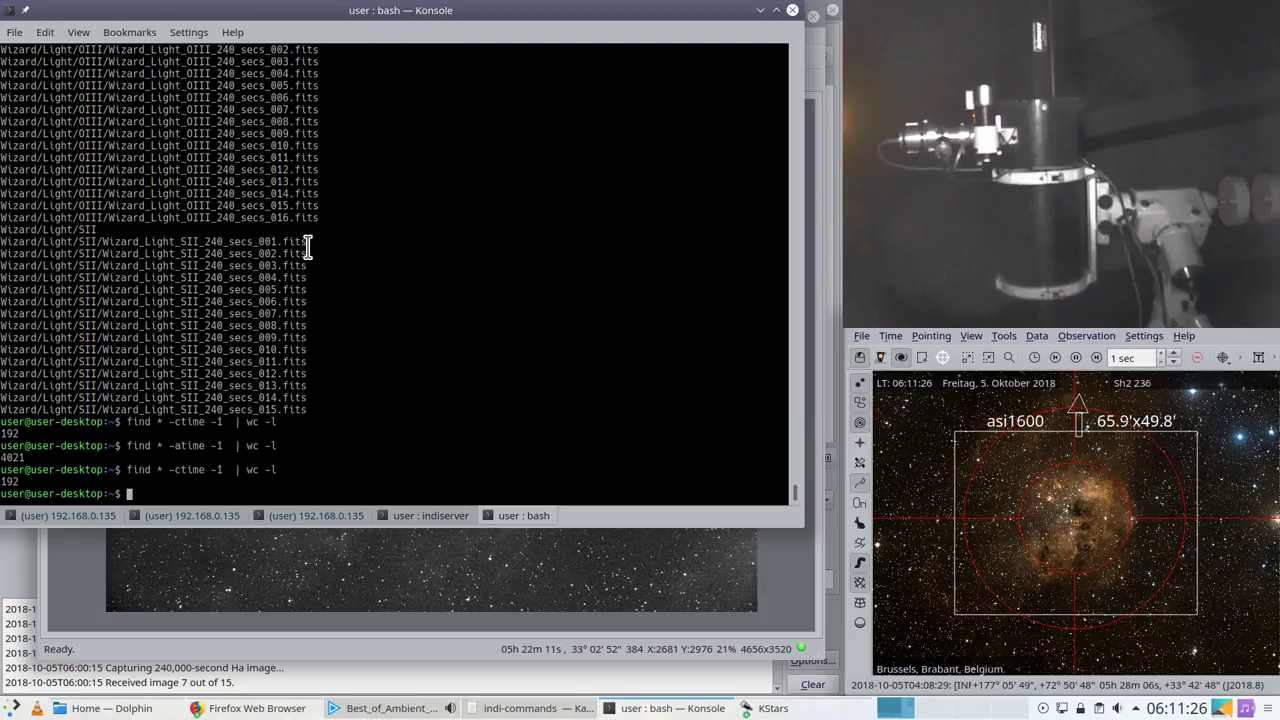
# Step: Examine the Wizard, Tadpole, Sh2142 and NGC896 frames in the terminal's file listing, then return to the FITS Viewer
pyautogui.scroll(3, 306, 246)
pyautogui.scroll(-3, 306, 246)
pyautogui.scroll(2, 306, 246)
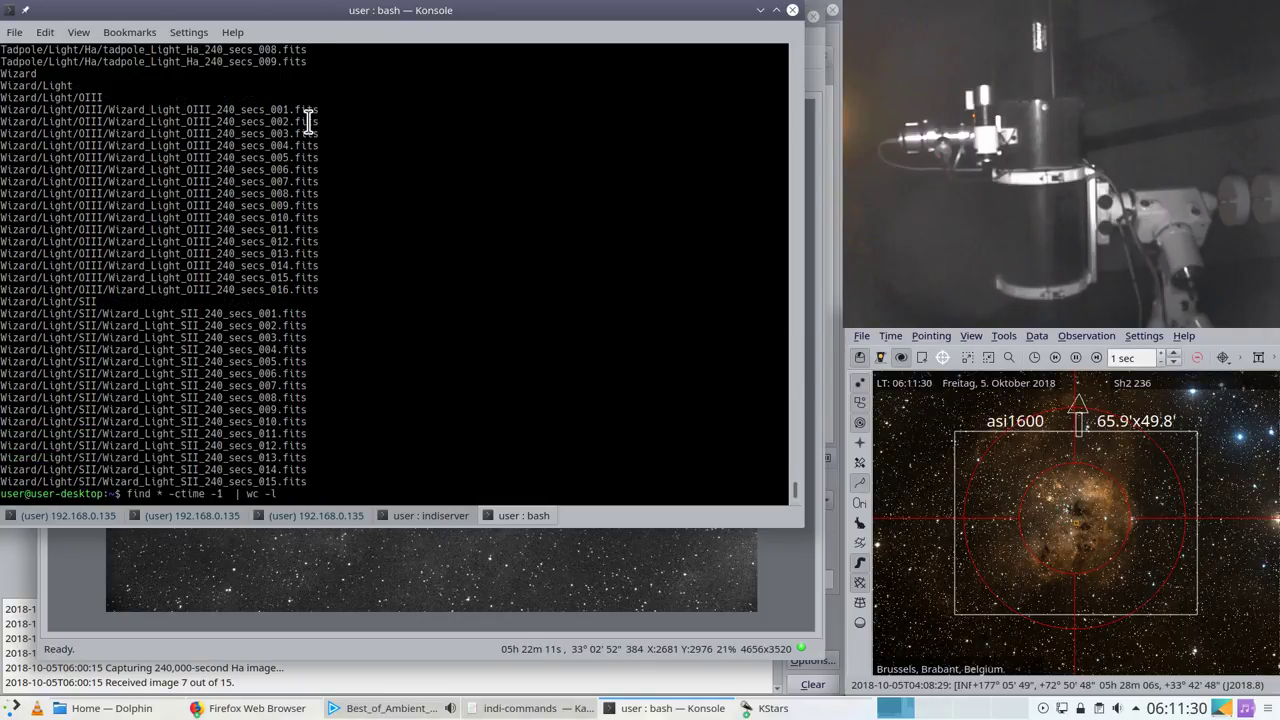
pyautogui.scroll(2, 297, 289)
pyautogui.scroll(5, 297, 289)
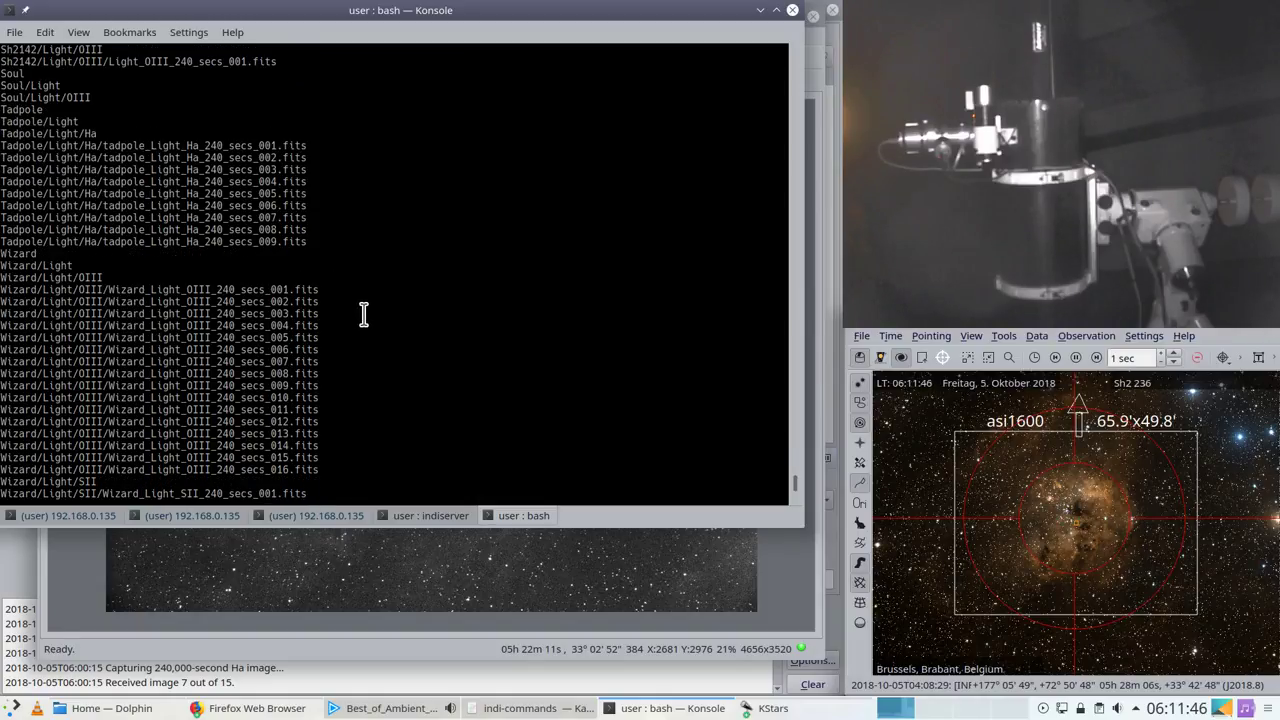
pyautogui.scroll(3, 363, 314)
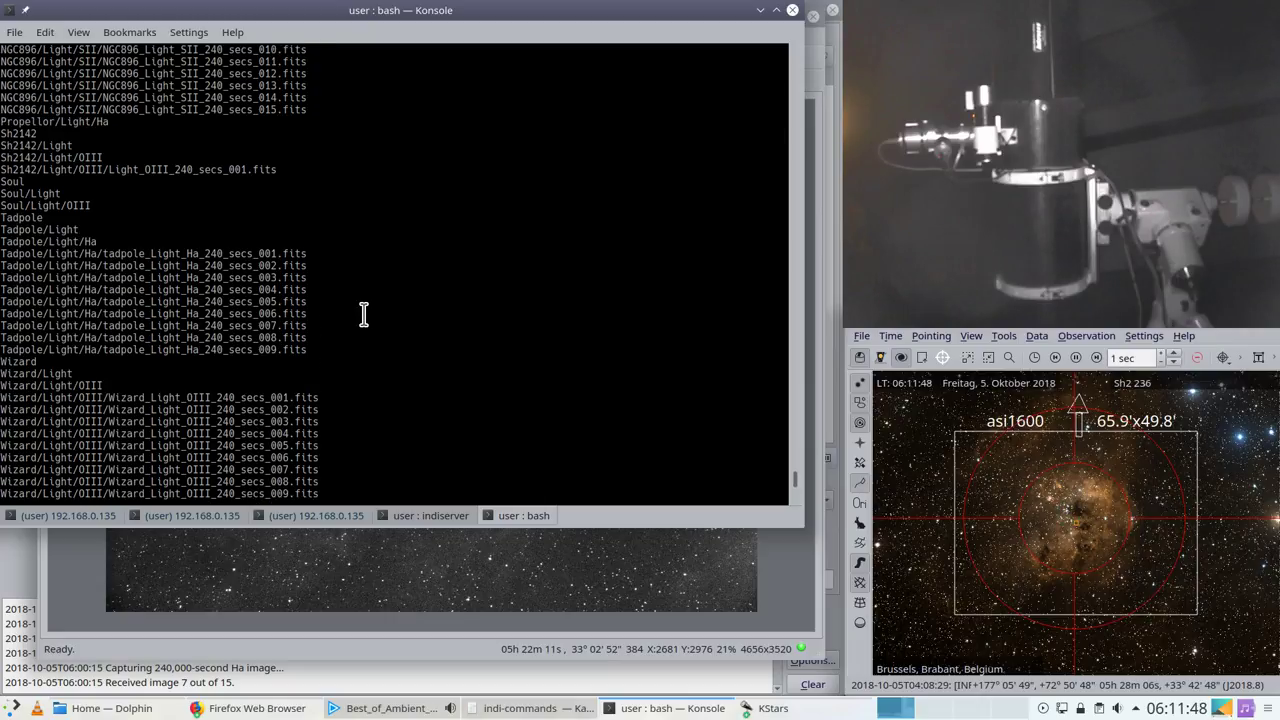
pyautogui.scroll(3, 363, 314)
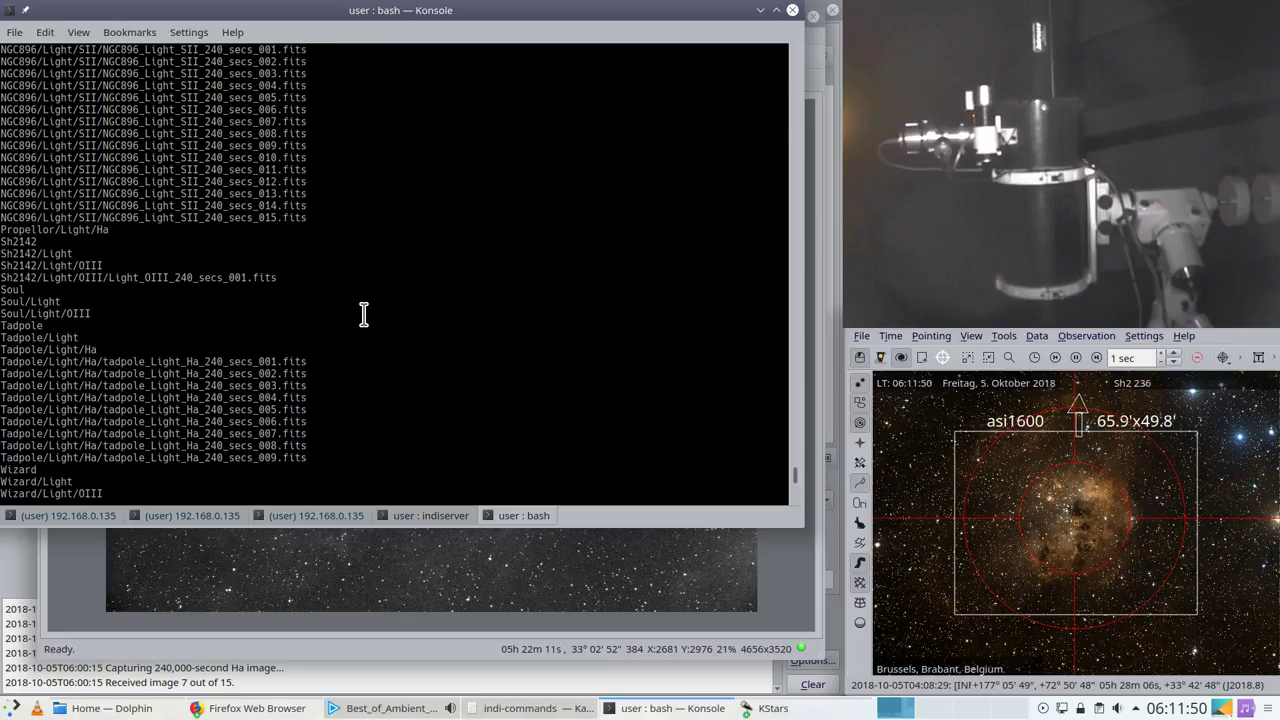
pyautogui.scroll(2, 364, 314)
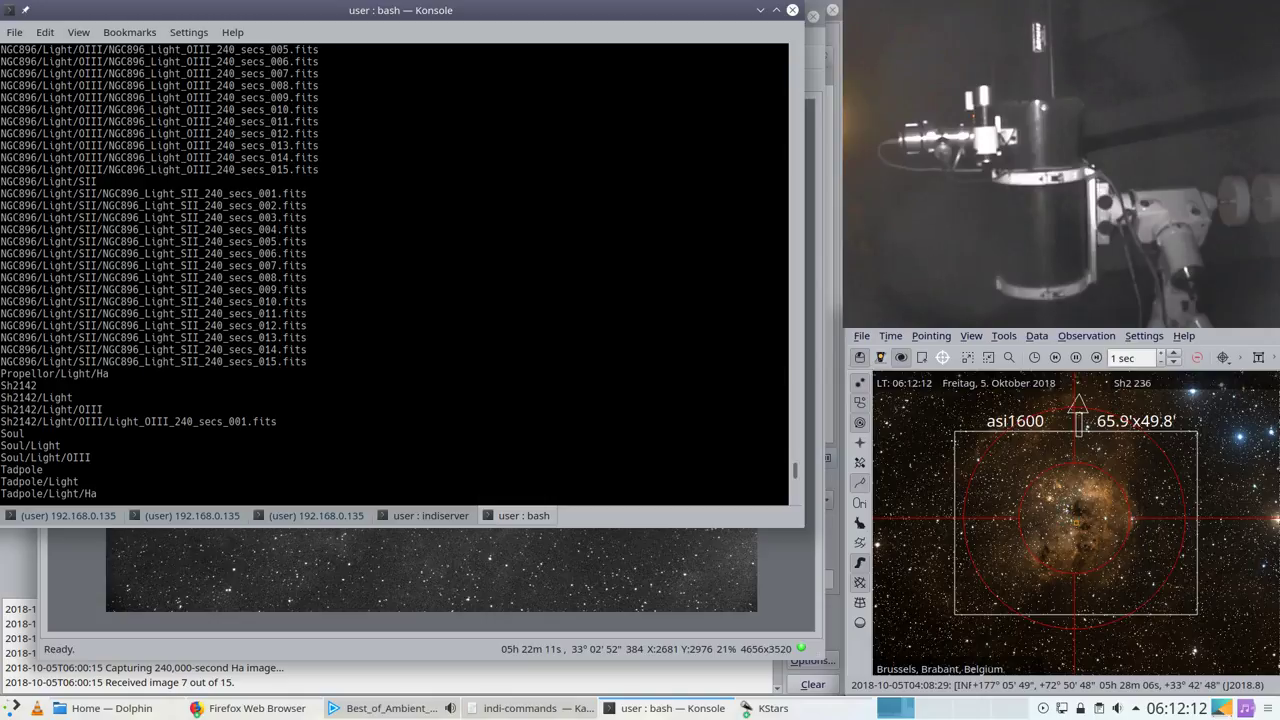
pyautogui.click(280, 608)
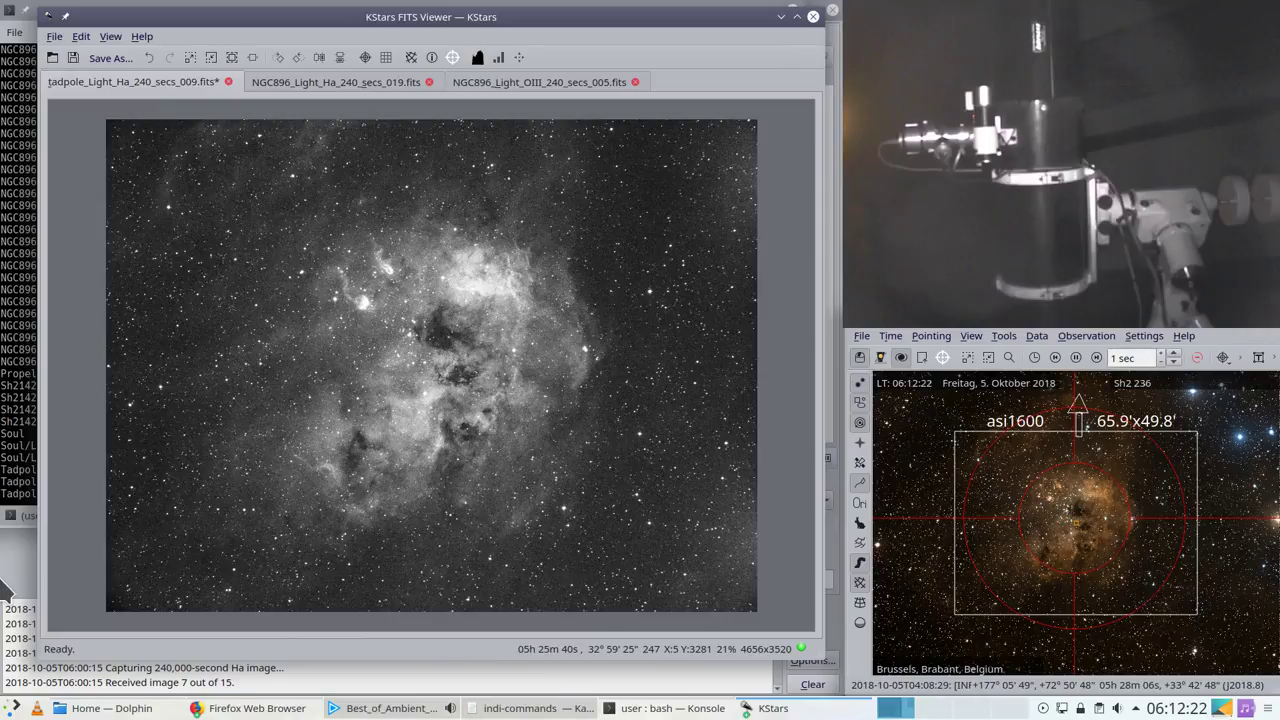
# Step: Check the capture progress and the Ekos setup summary, then boost the contrast of tadpole_Light_Ha_240_secs_010.fits in the FITS Viewer
pyautogui.click(8, 590)
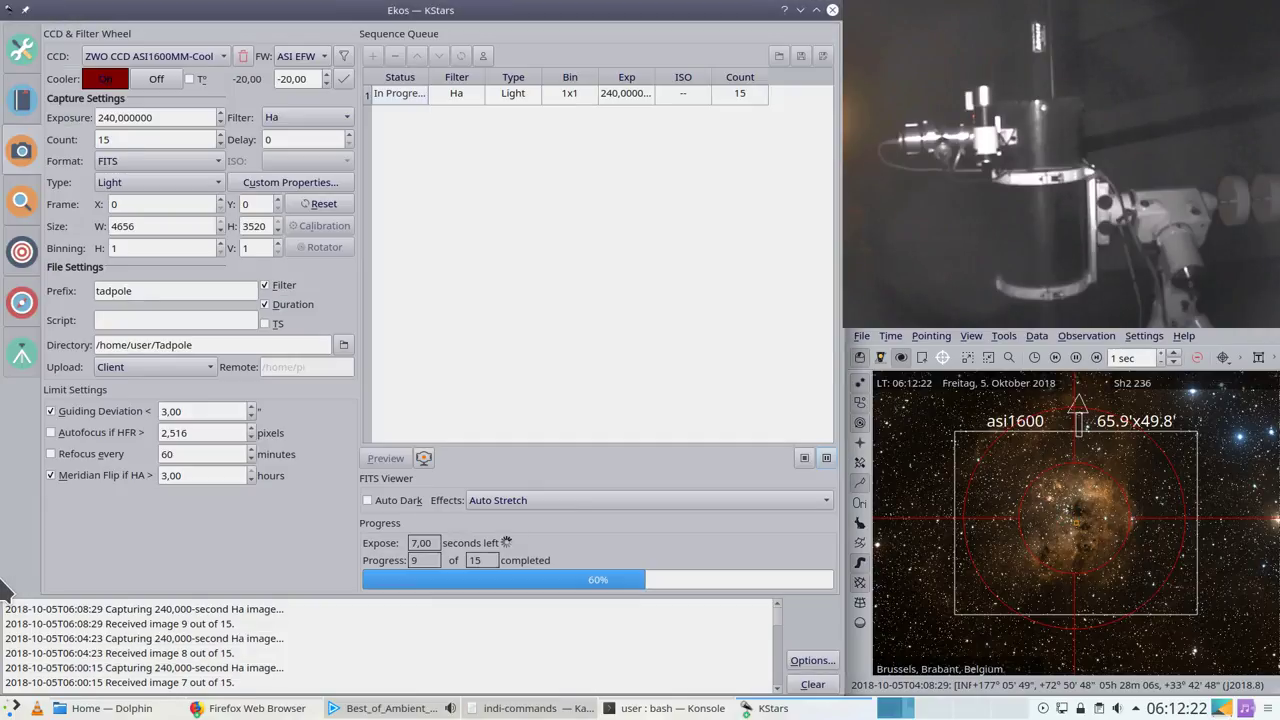
pyautogui.click(22, 52)
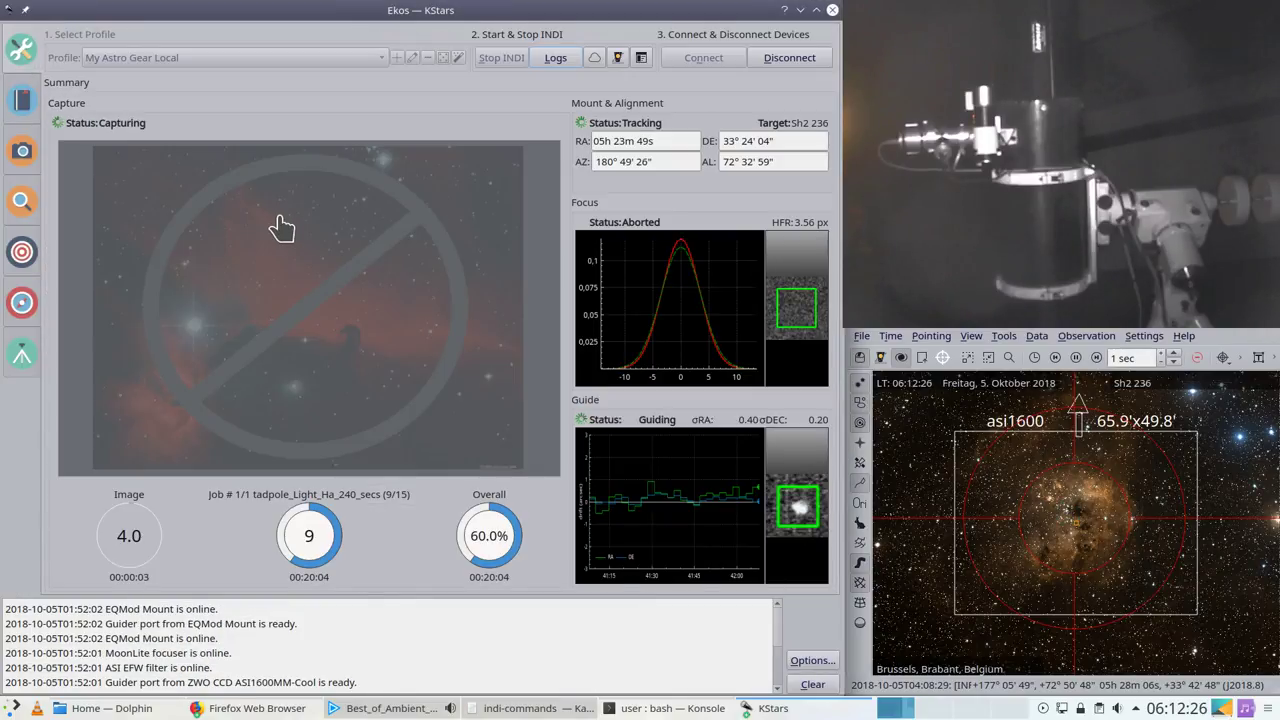
pyautogui.click(750, 710)
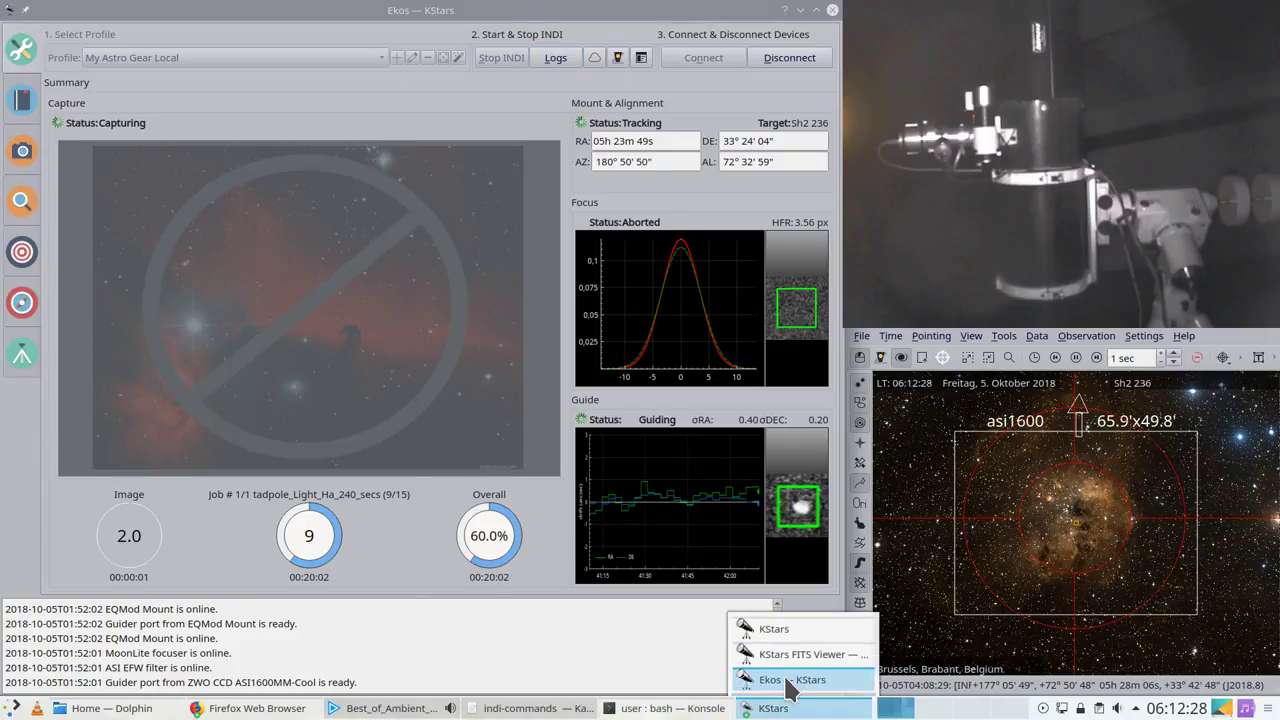
pyautogui.click(775, 657)
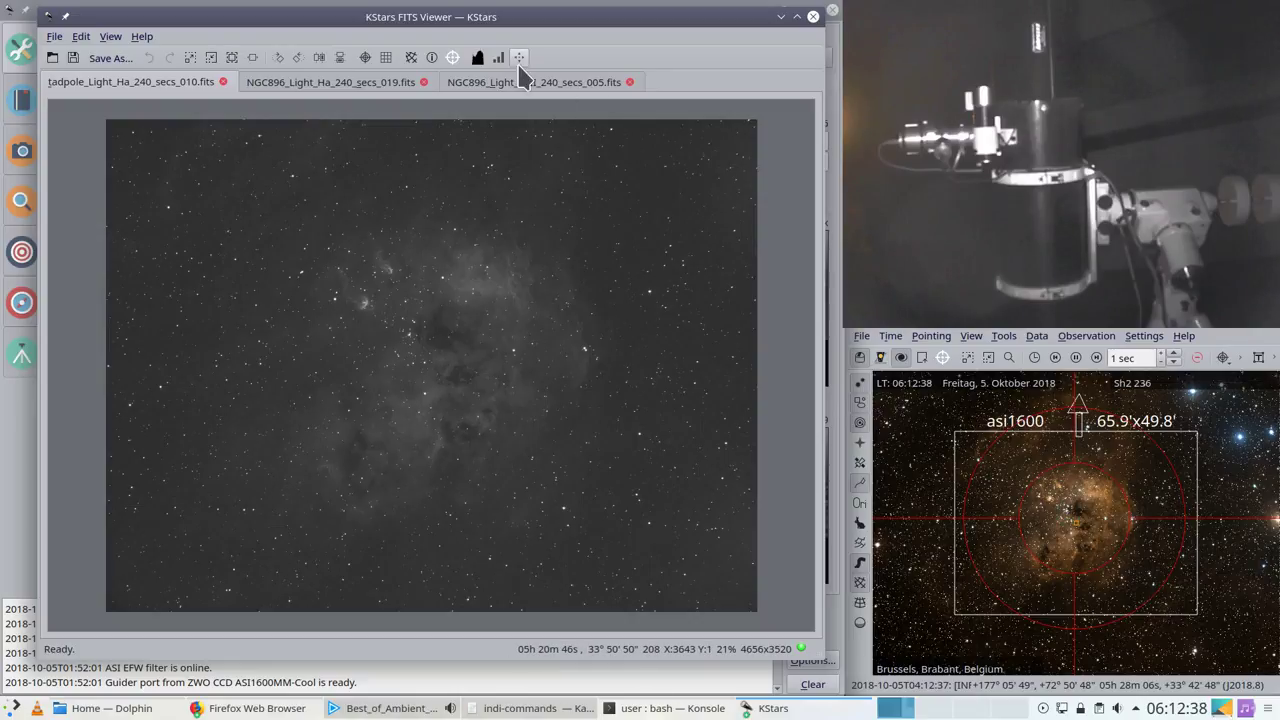
pyautogui.click(519, 57)
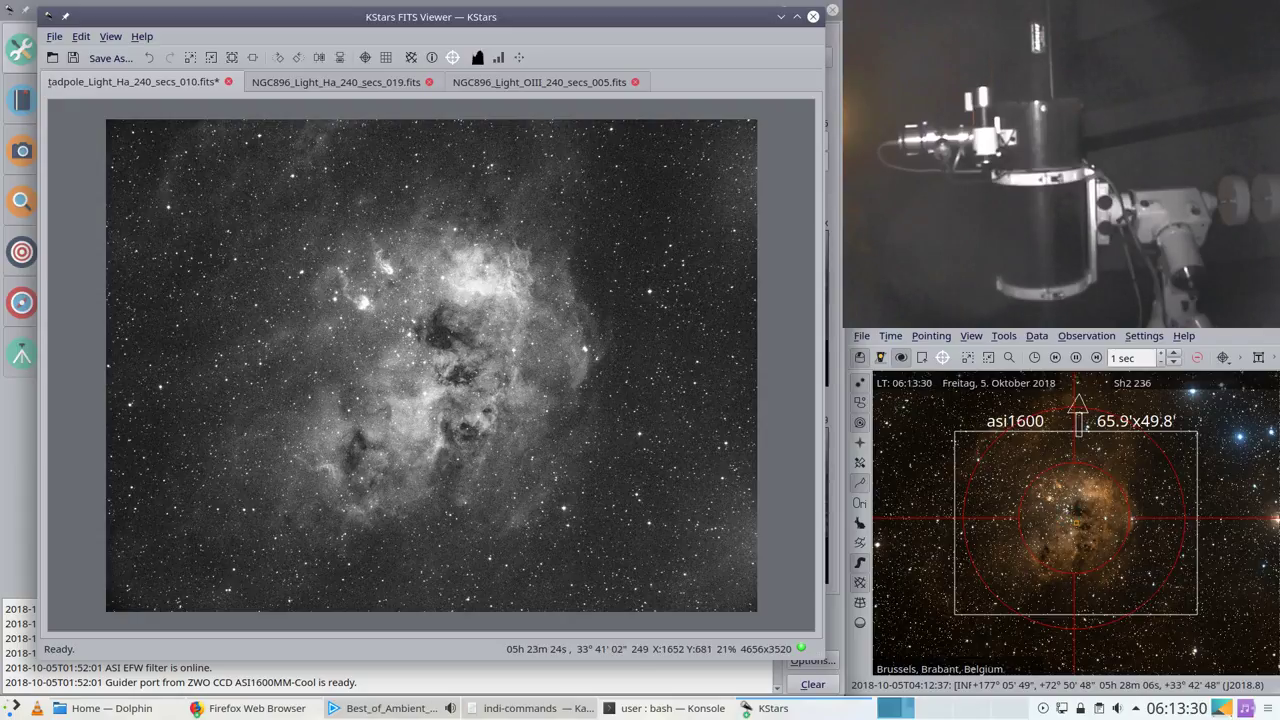
# Step: Examine the Ekos capture, guiding, mount and alignment modules, including the second entry in the solution results, then return to the capture sequence
pyautogui.click(20, 153)
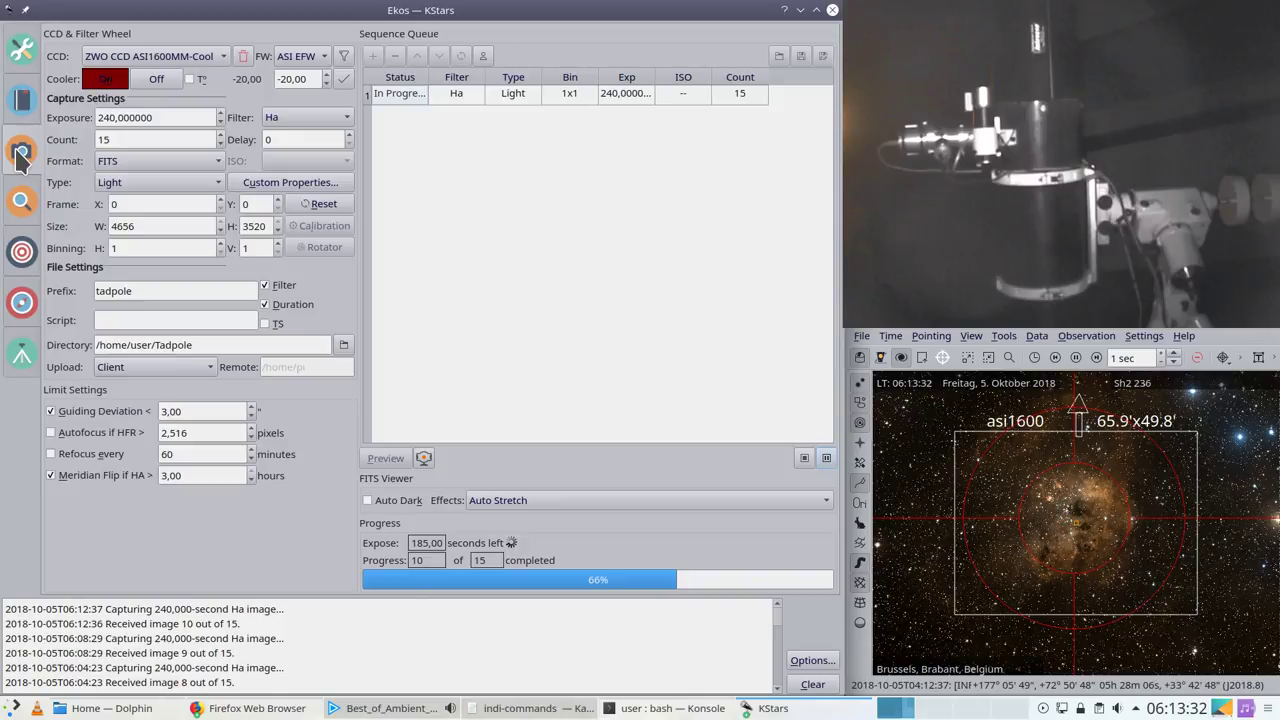
pyautogui.click(24, 301)
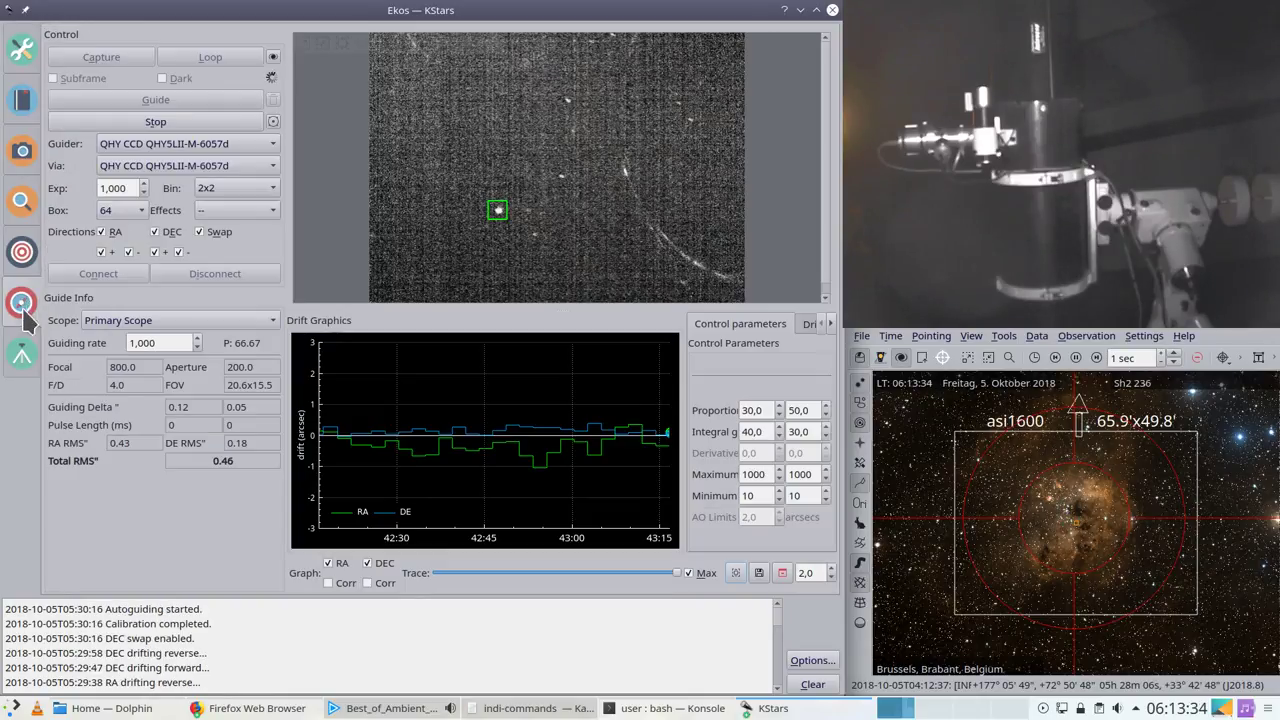
pyautogui.click(24, 354)
pyautogui.click(21, 155)
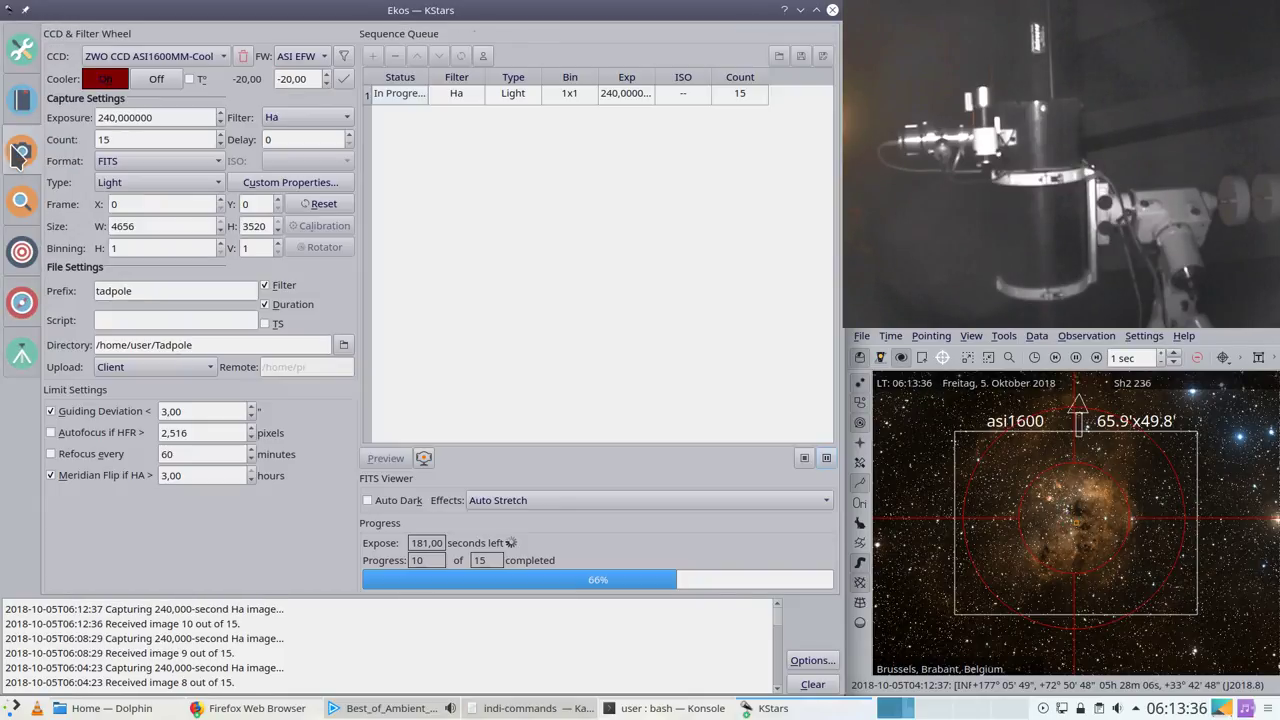
pyautogui.click(22, 354)
pyautogui.click(22, 308)
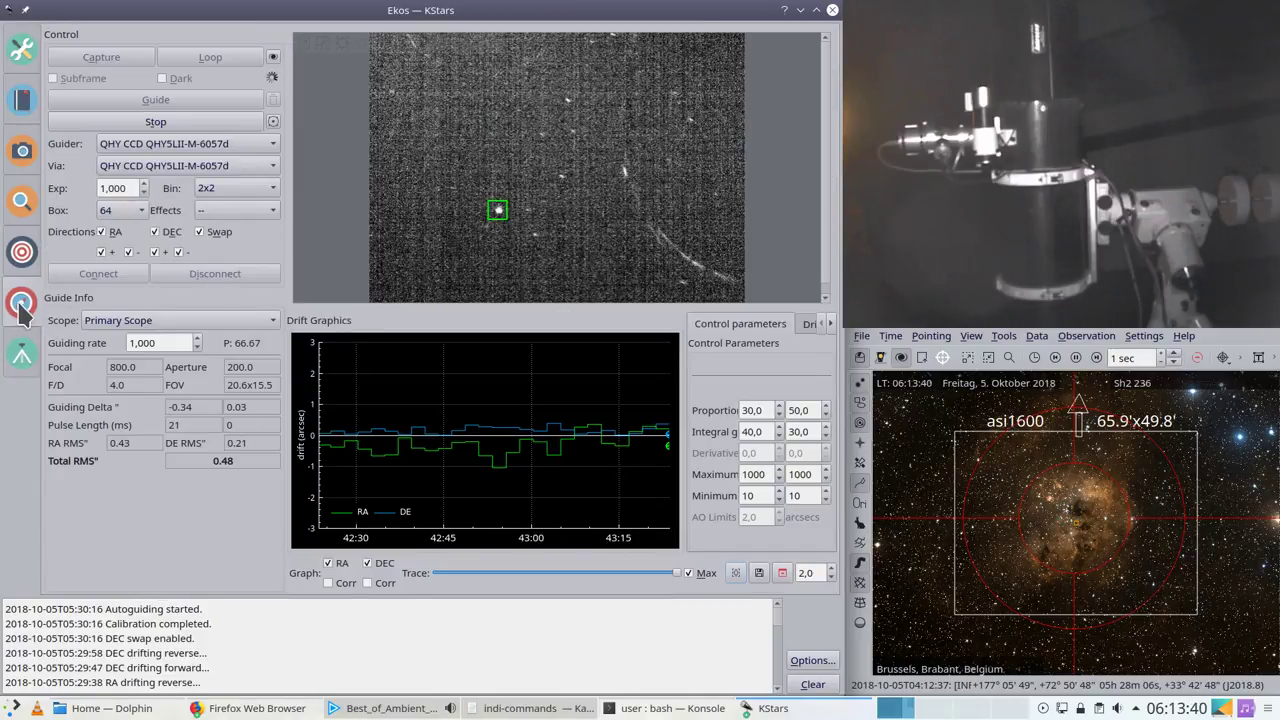
pyautogui.click(22, 254)
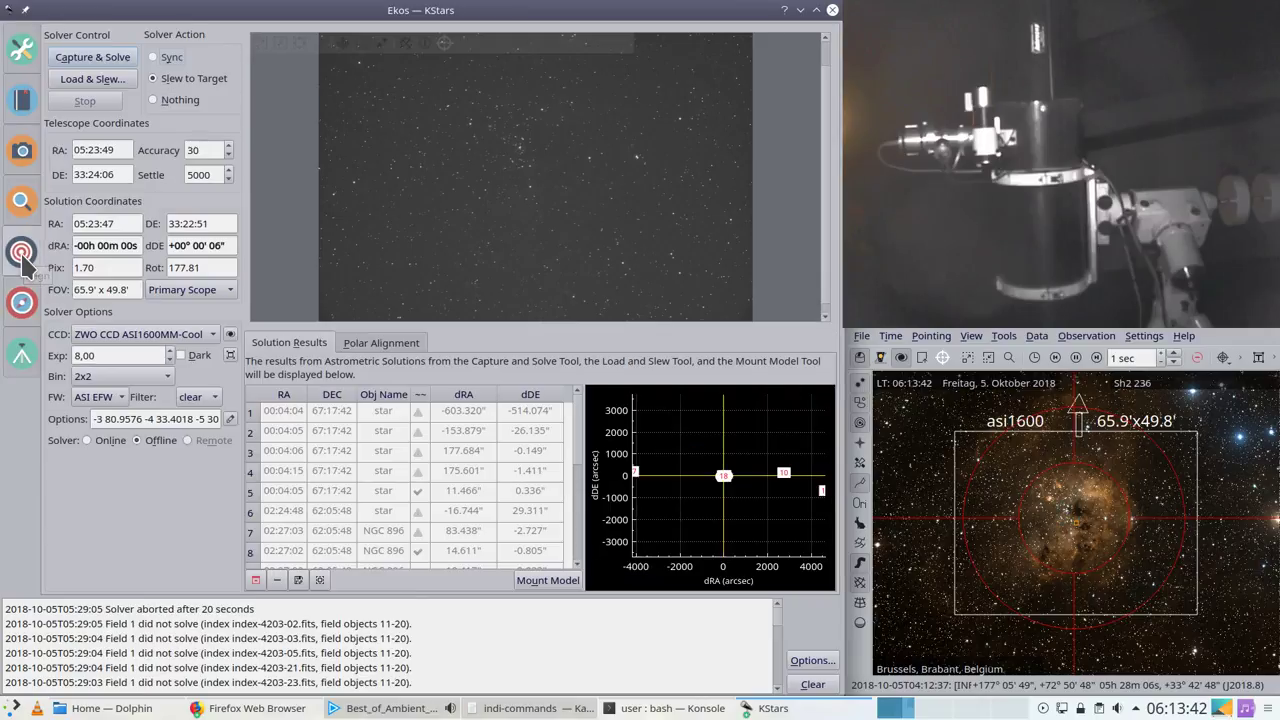
pyautogui.click(394, 431)
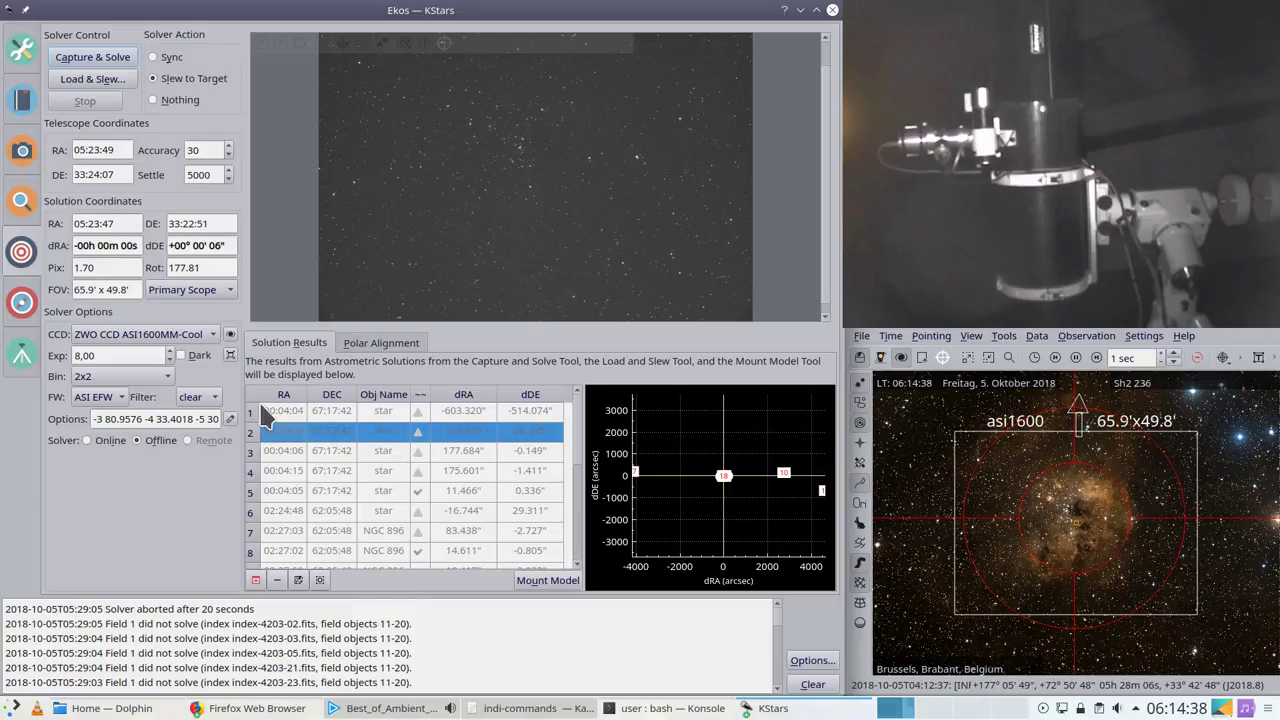
pyautogui.click(15, 150)
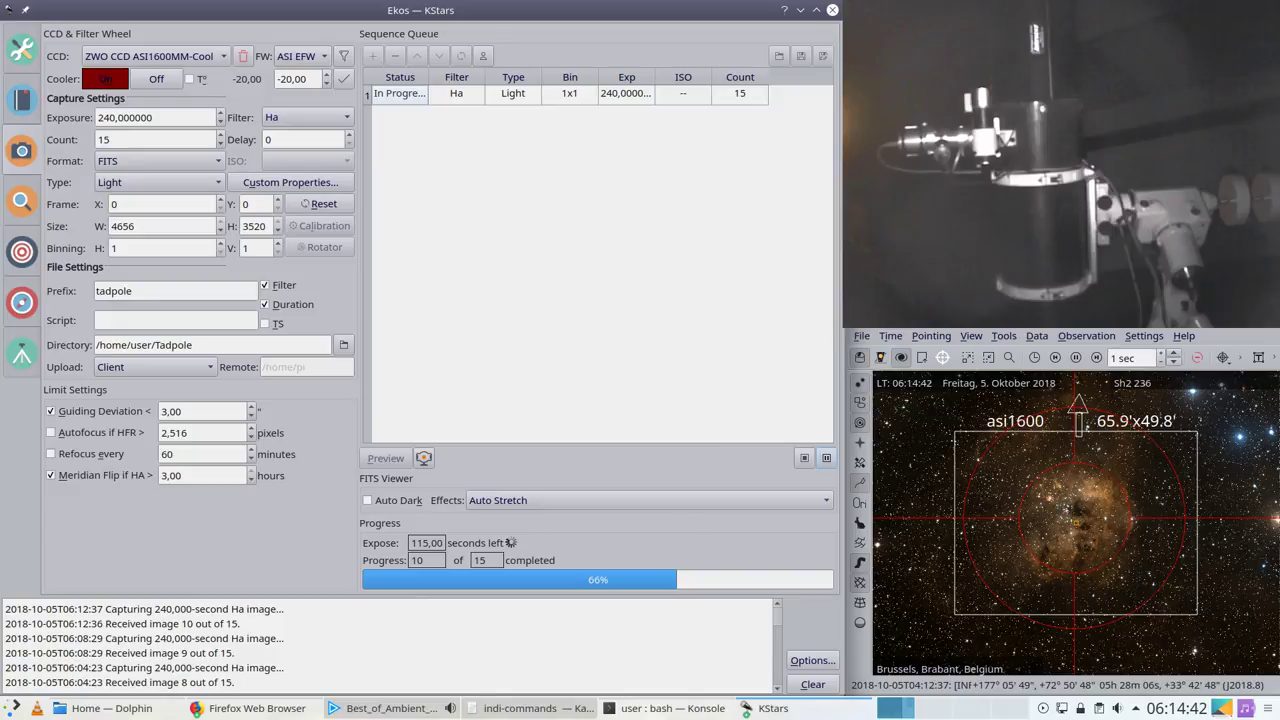
# Step: Look at the contrast-boosted tadpole Ha frame 010 again, then return to the Ekos capture progress
pyautogui.click(770, 708)
pyautogui.click(755, 656)
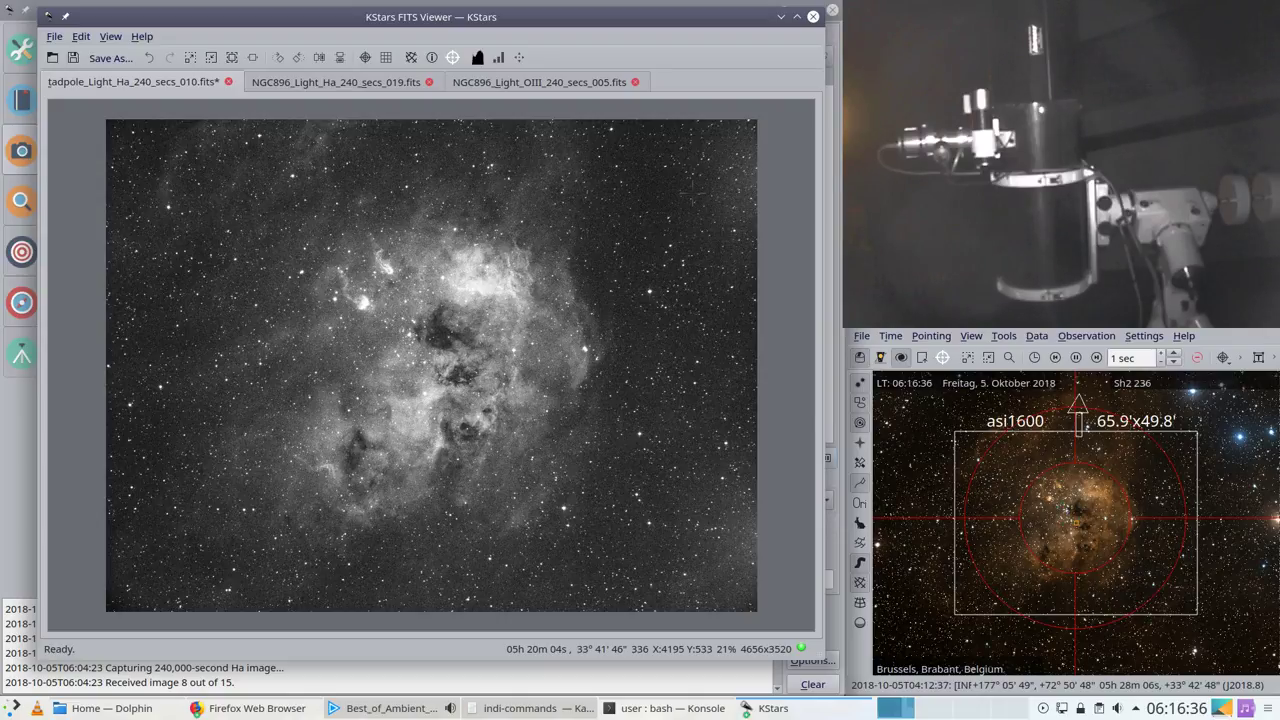
pyautogui.click(6, 438)
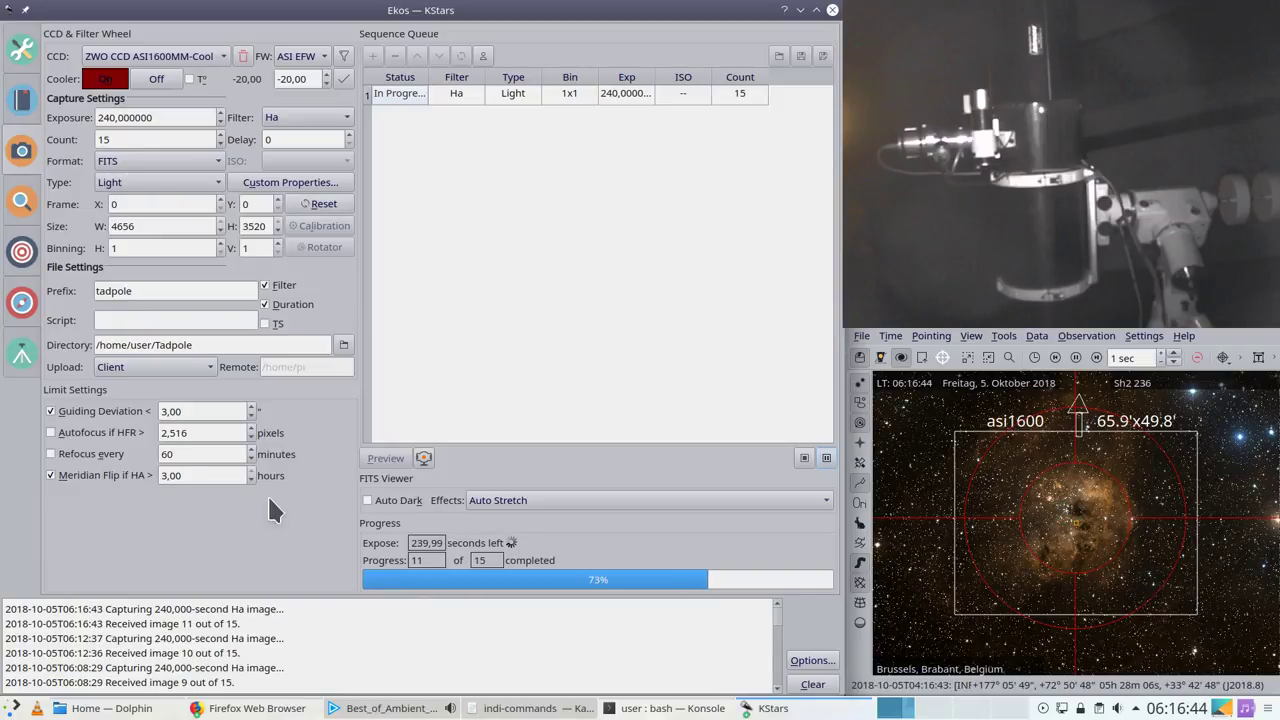
# Step: Boost the contrast of tadpole_Light_Ha_240_secs_011.fits in the FITS Viewer and inspect the centre of the nebula up close at 41% zoom
pyautogui.click(802, 712)
pyautogui.click(794, 640)
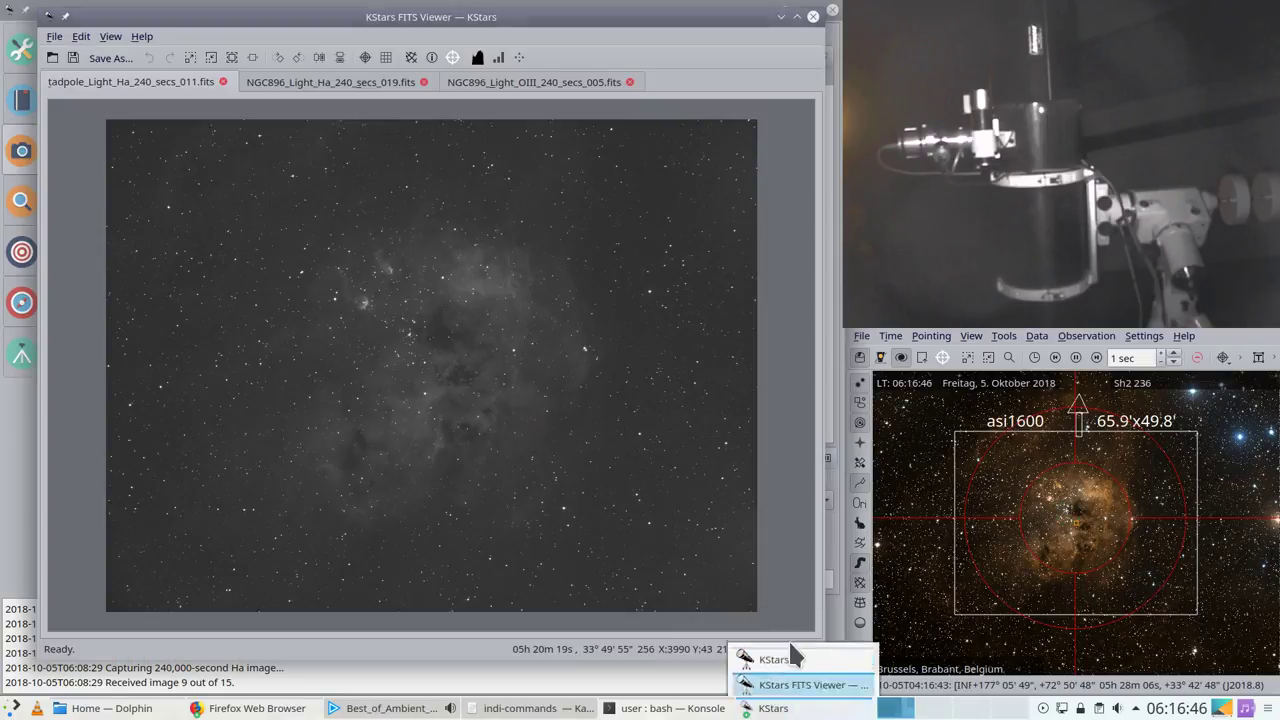
pyautogui.click(519, 57)
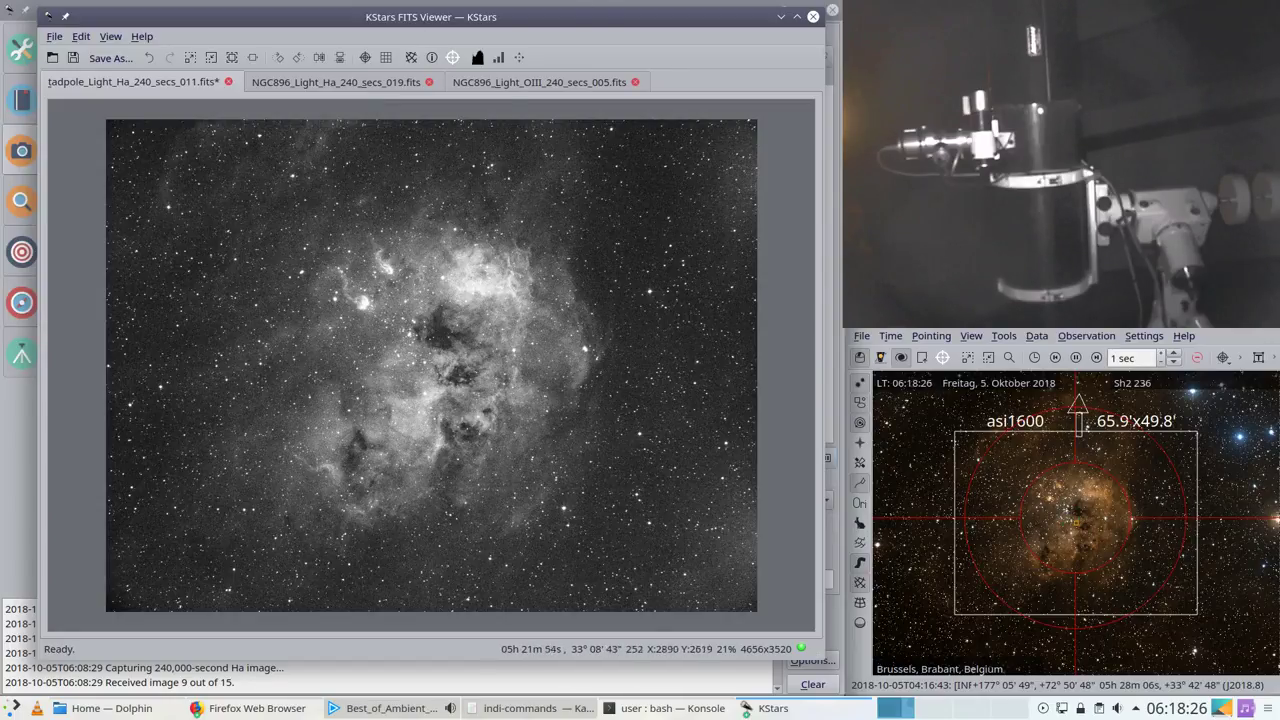
pyautogui.scroll(1, 434, 372)
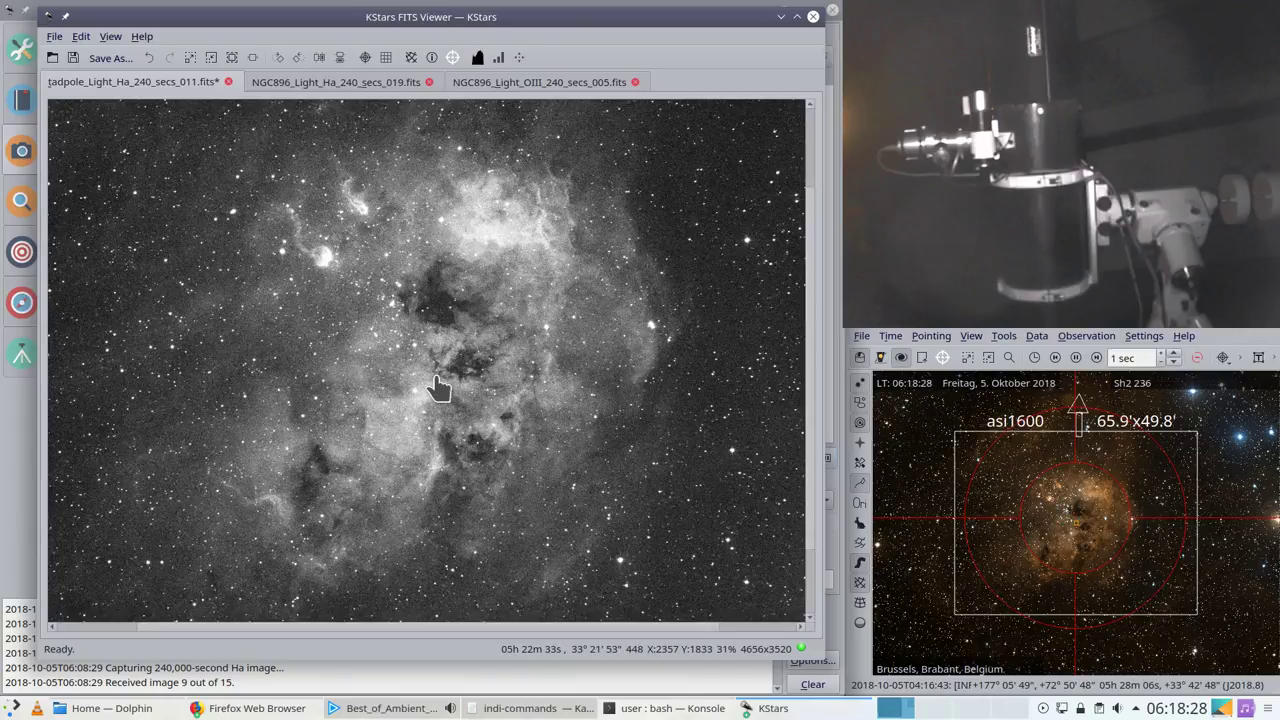
pyautogui.scroll(1, 445, 395)
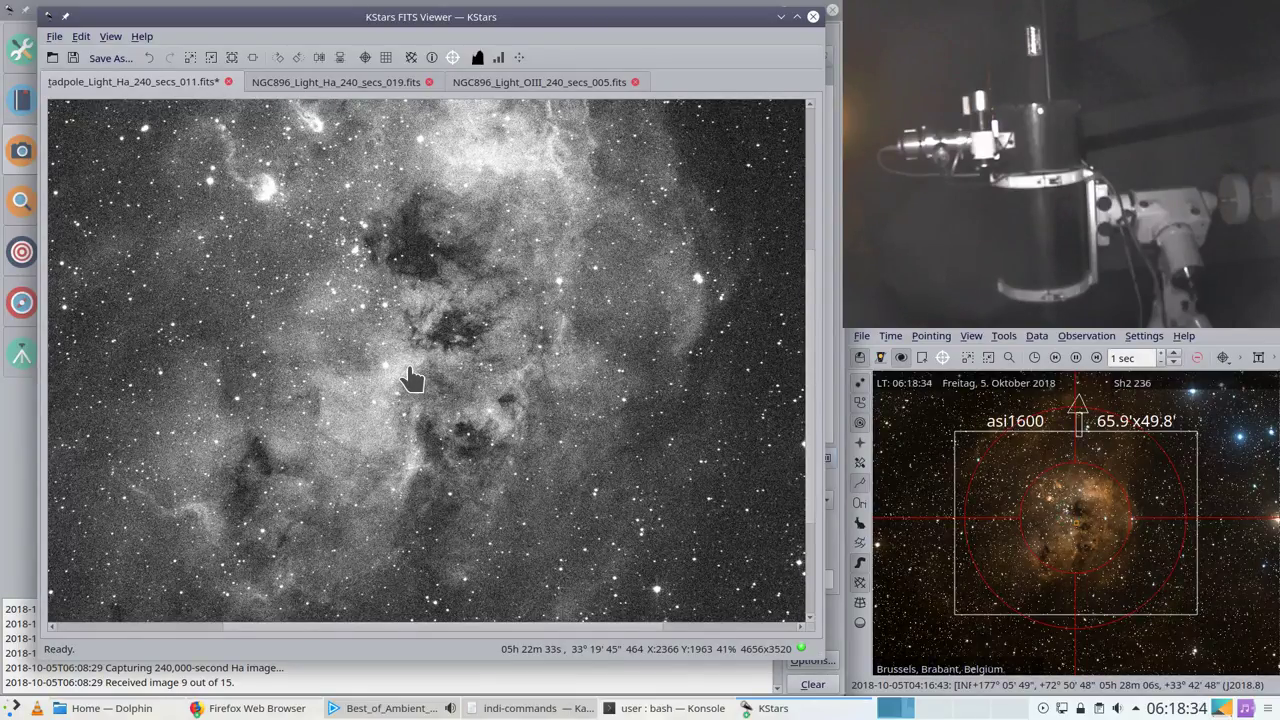
# Step: Return to the Ekos capture module and check the remaining exposure time and completed frames of the Ha sequence
pyautogui.click(755, 708)
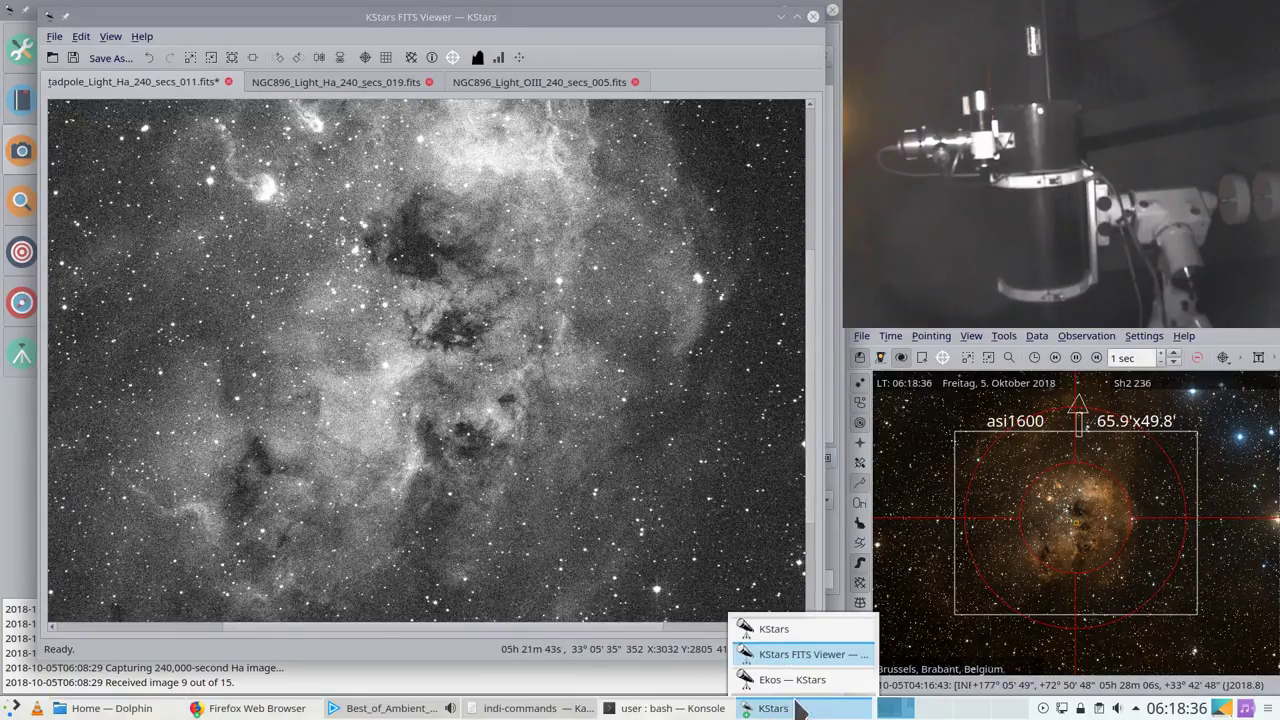
pyautogui.click(800, 682)
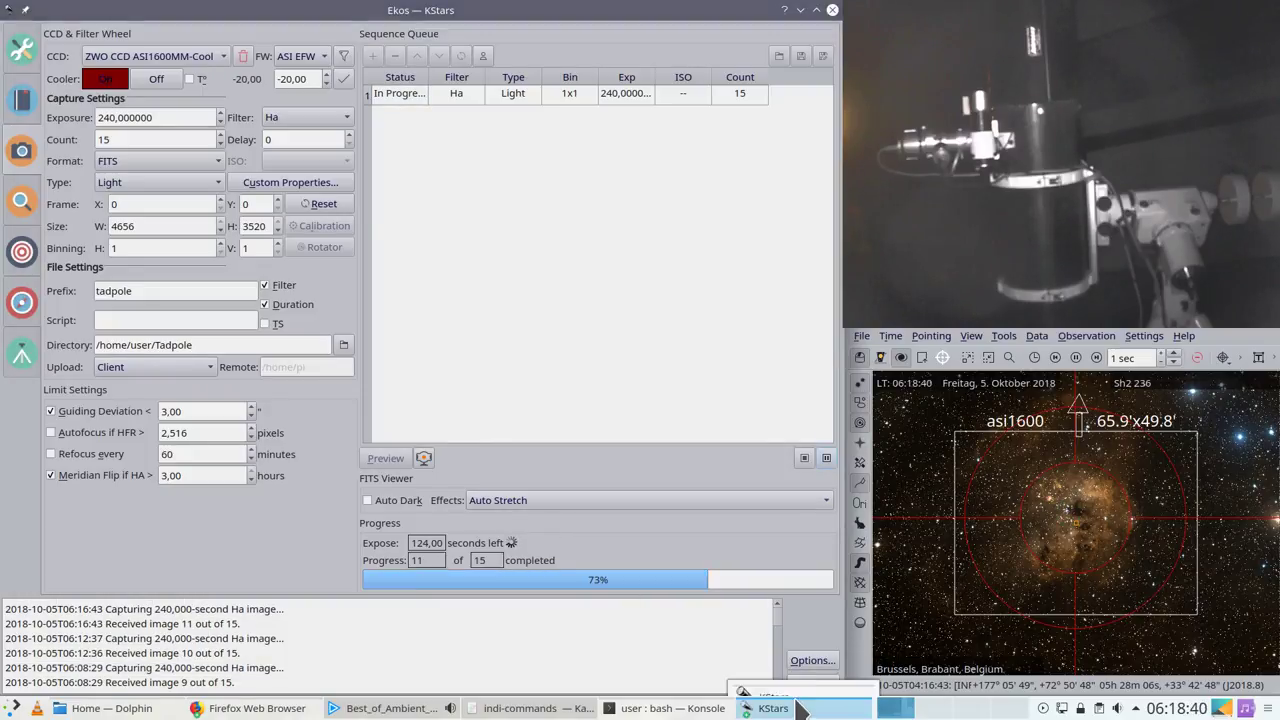
pyautogui.click(800, 708)
pyautogui.click(567, 439)
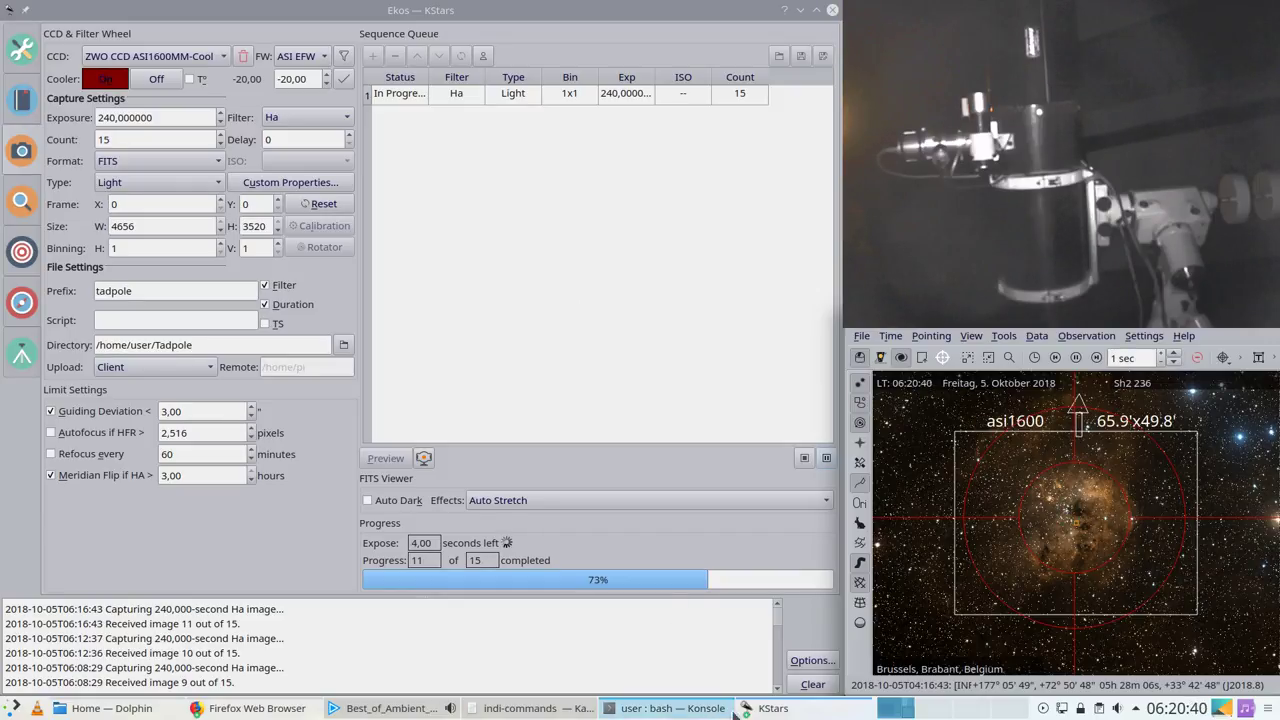
# Step: View tadpole Ha frame 011 at 31% zoom in the FITS Viewer, then check the exposure countdown in Ekos
pyautogui.click(770, 708)
pyautogui.click(791, 654)
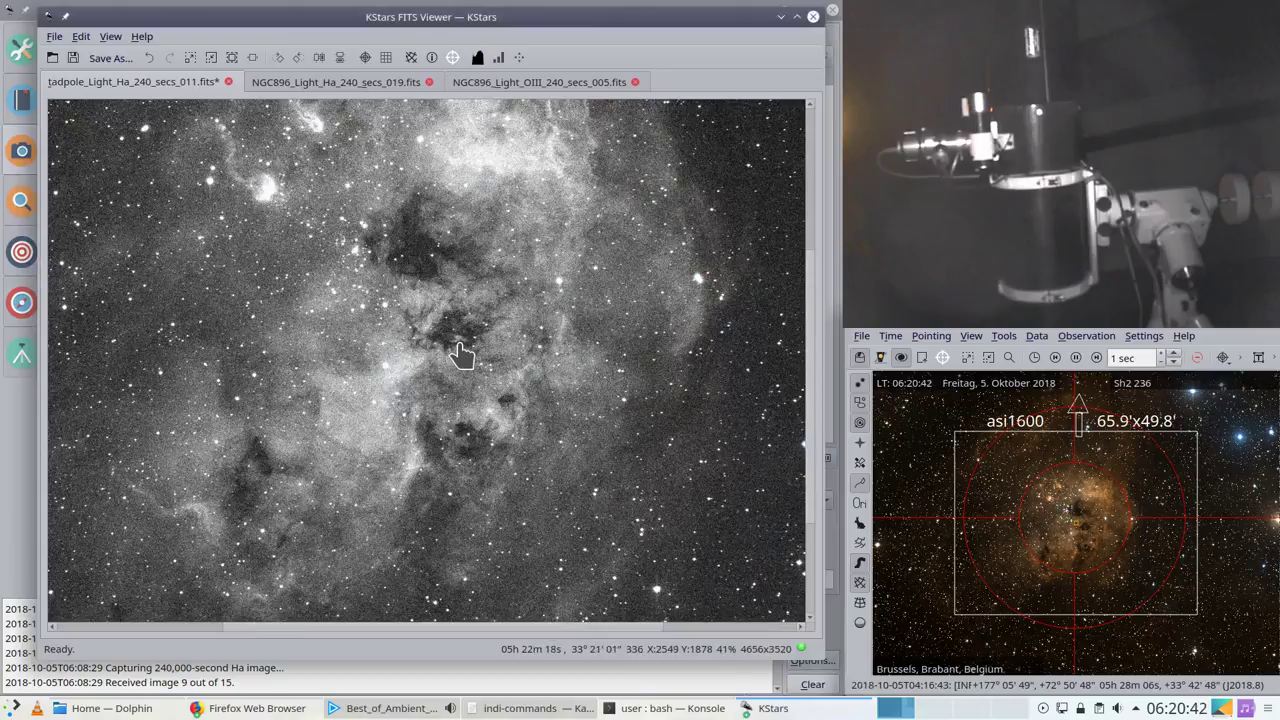
pyautogui.scroll(-1, 460, 355)
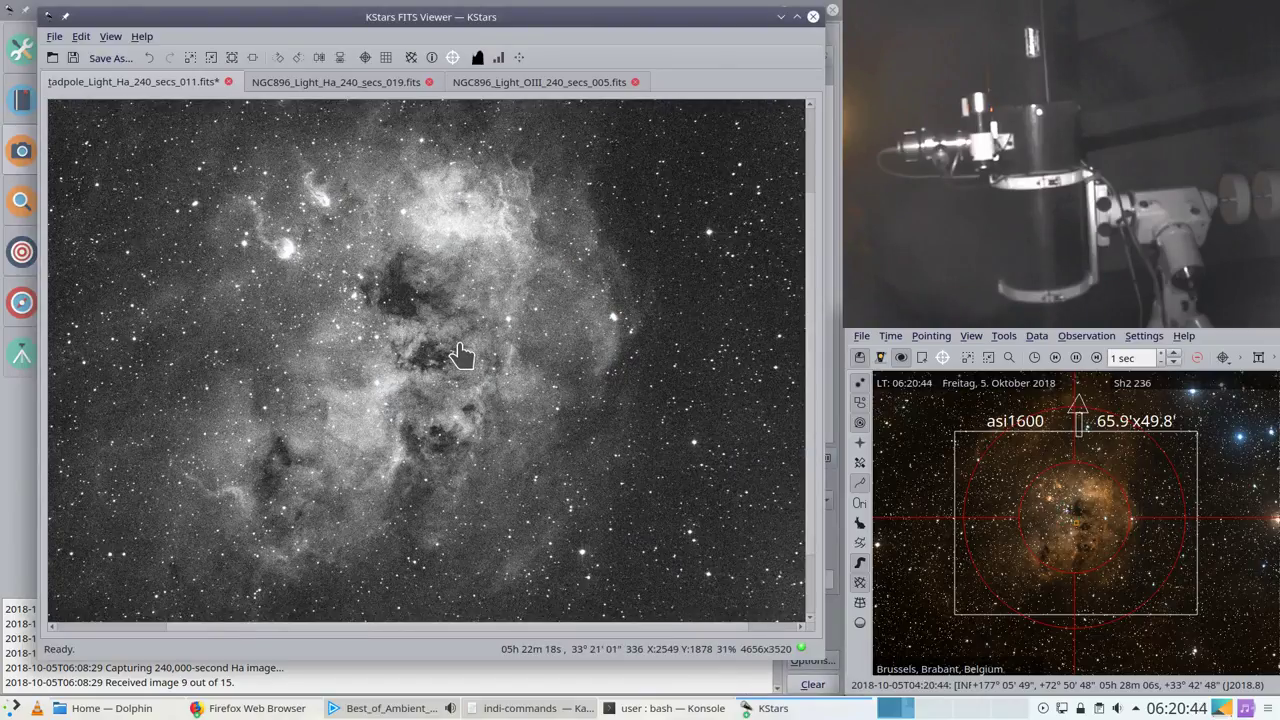
pyautogui.hotkey('alt', 'Tab')
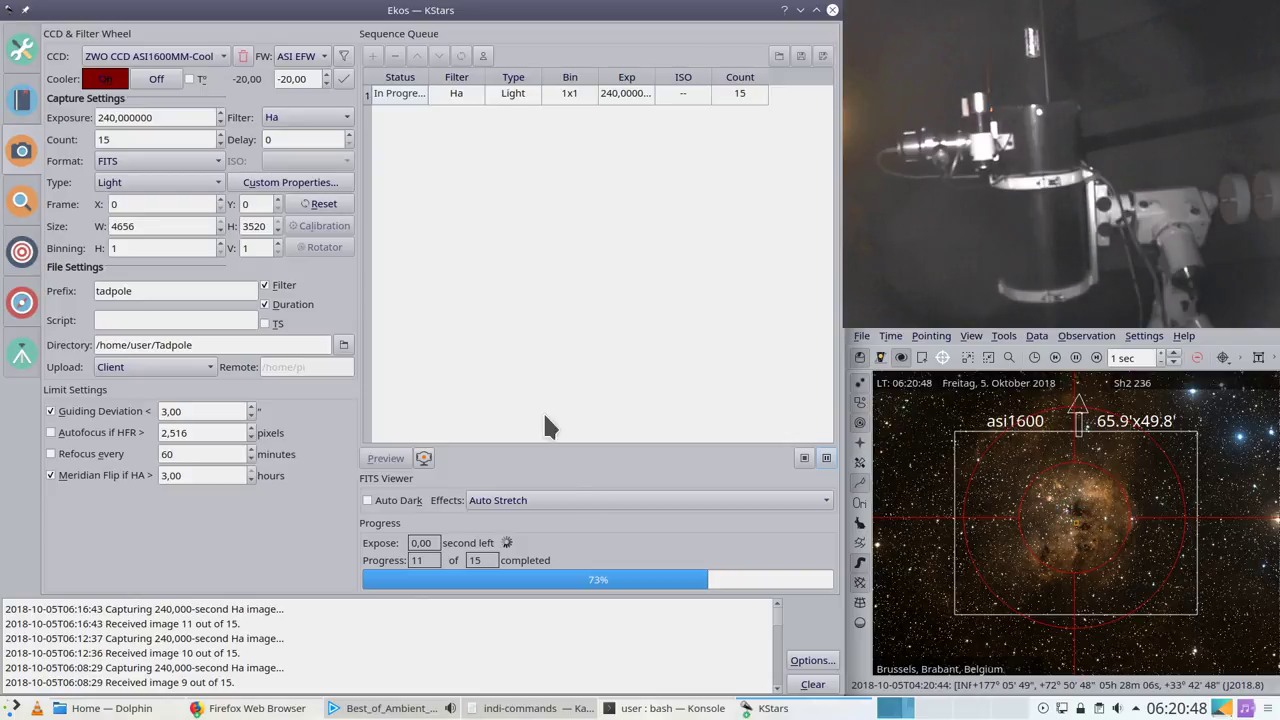
# Step: Open the FITS Viewer and boost the contrast of the newly captured tadpole_Light_Ha_240_secs_012.fits
pyautogui.click(757, 708)
pyautogui.click(790, 651)
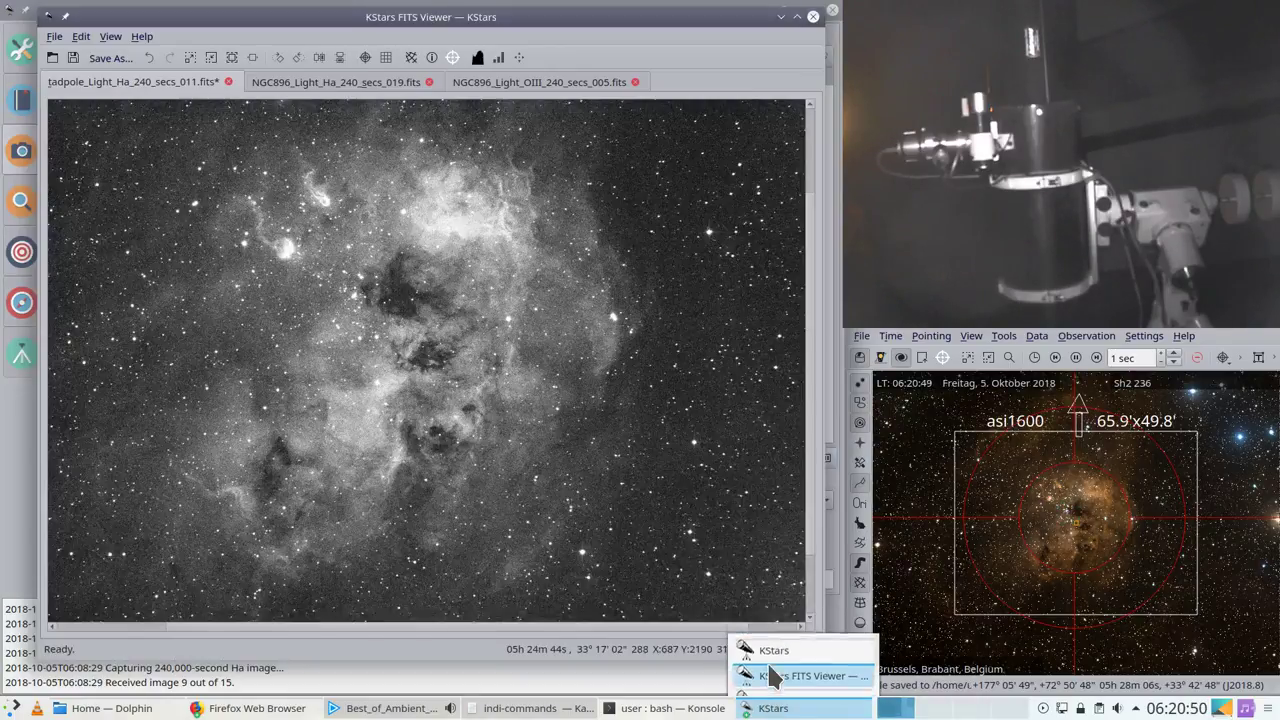
pyautogui.click(519, 57)
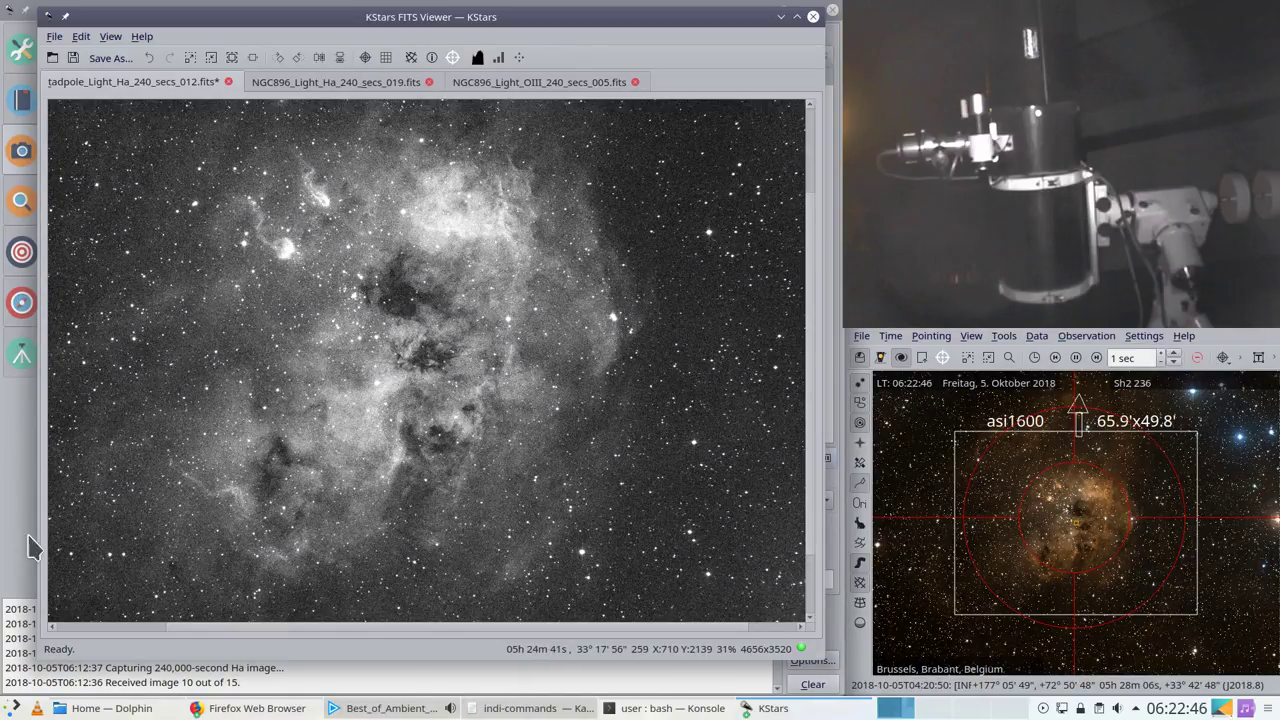
# Step: Return to the Ekos capture module and examine the asi1600 frame around Sh2 236 on the sky map at different zoom levels
pyautogui.click(22, 505)
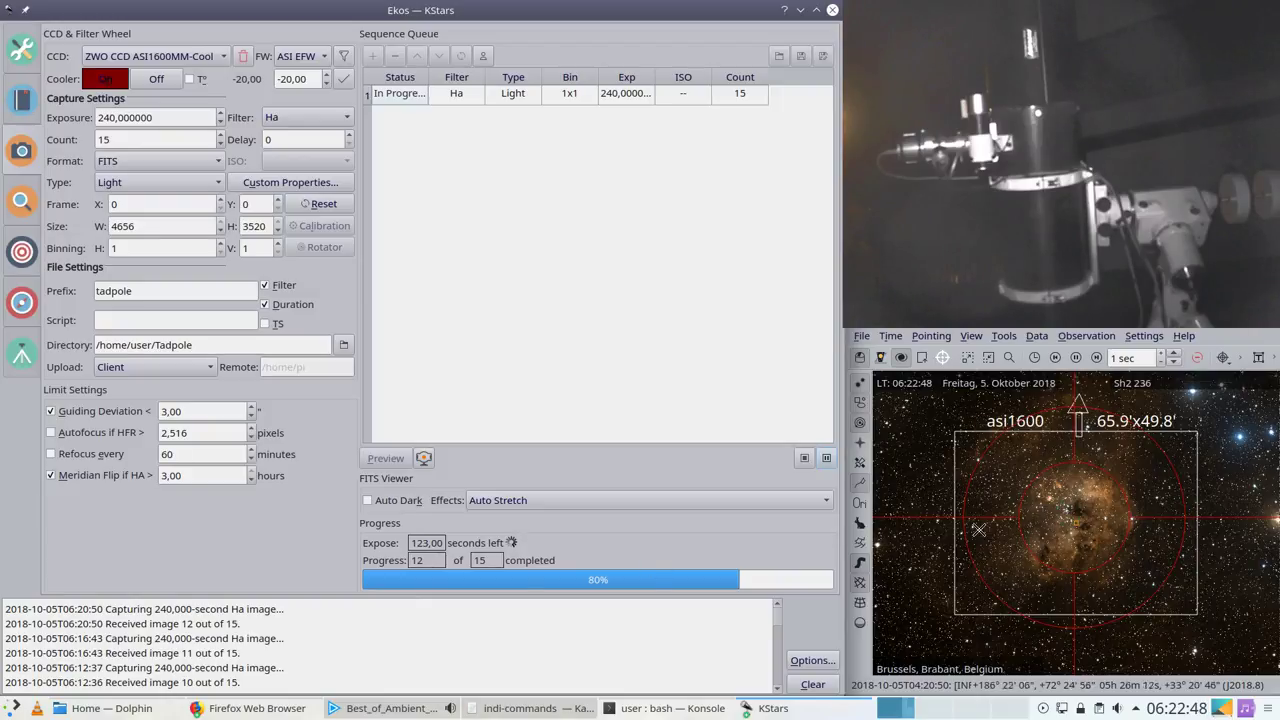
pyautogui.scroll(-1, 1065, 510)
pyautogui.scroll(-2, 1065, 510)
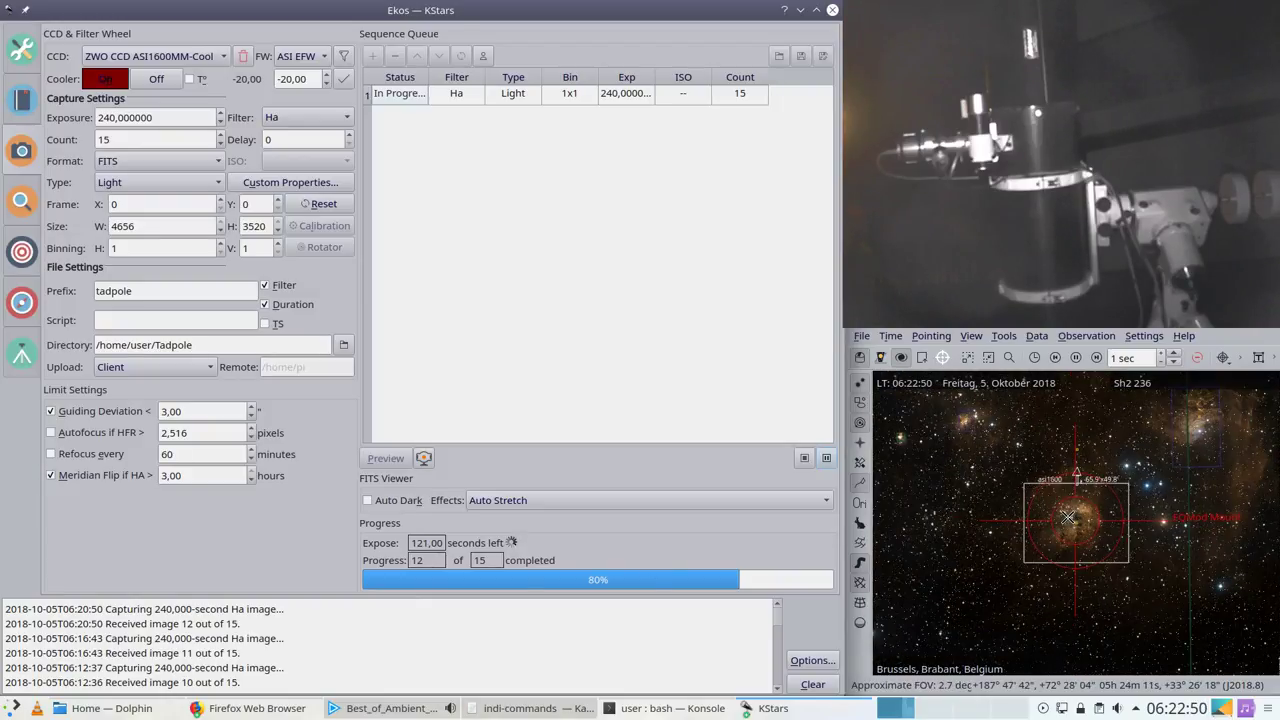
pyautogui.scroll(1, 1068, 517)
pyautogui.scroll(1, 1072, 524)
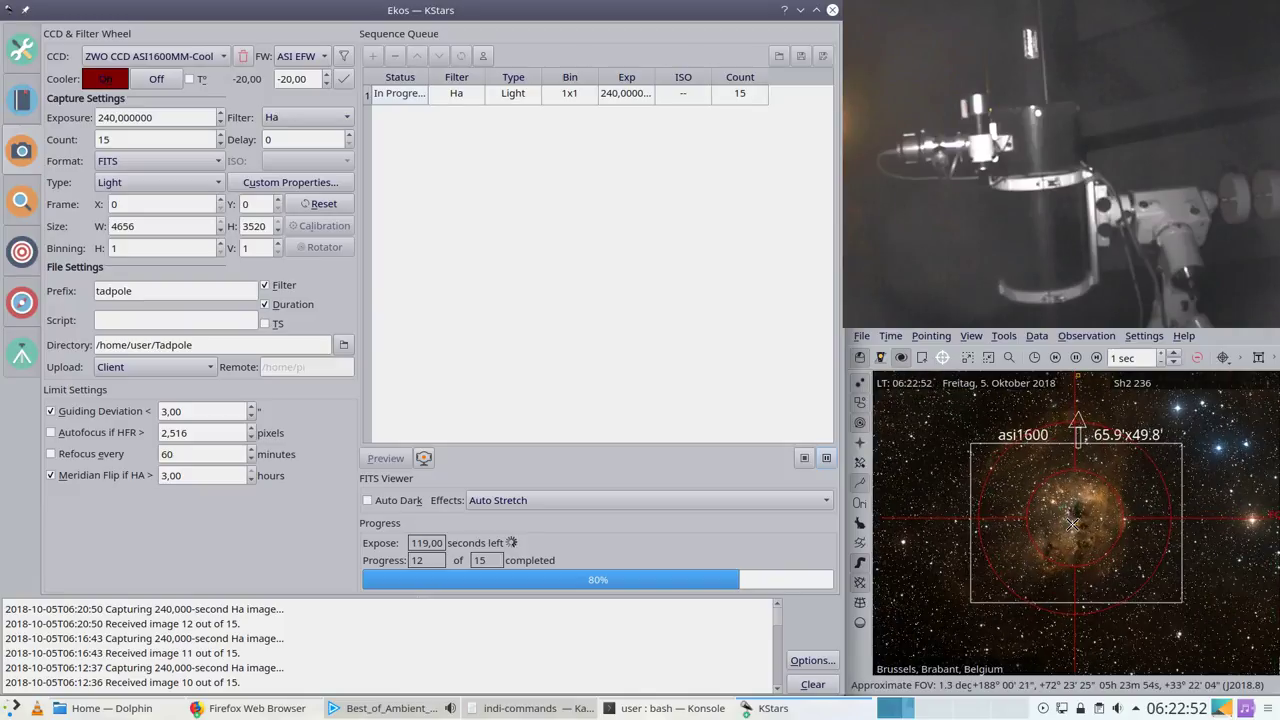
pyautogui.scroll(-1, 1072, 524)
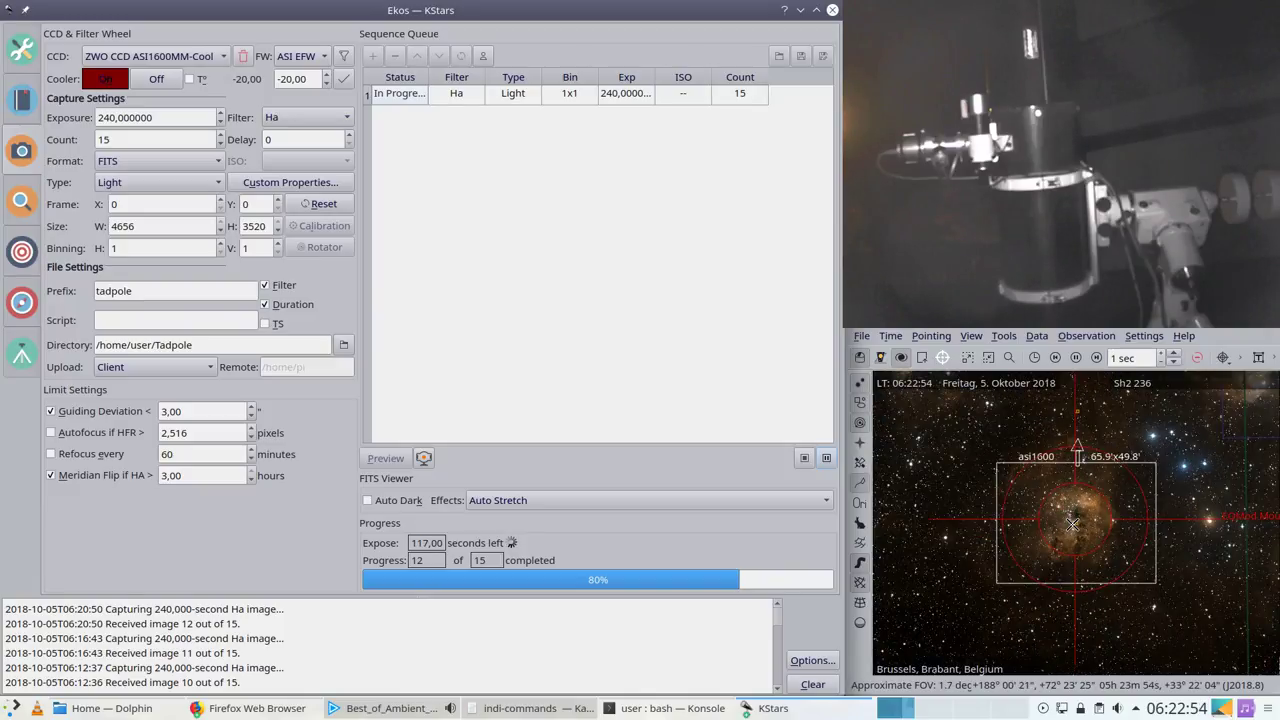
pyautogui.scroll(1, 1072, 524)
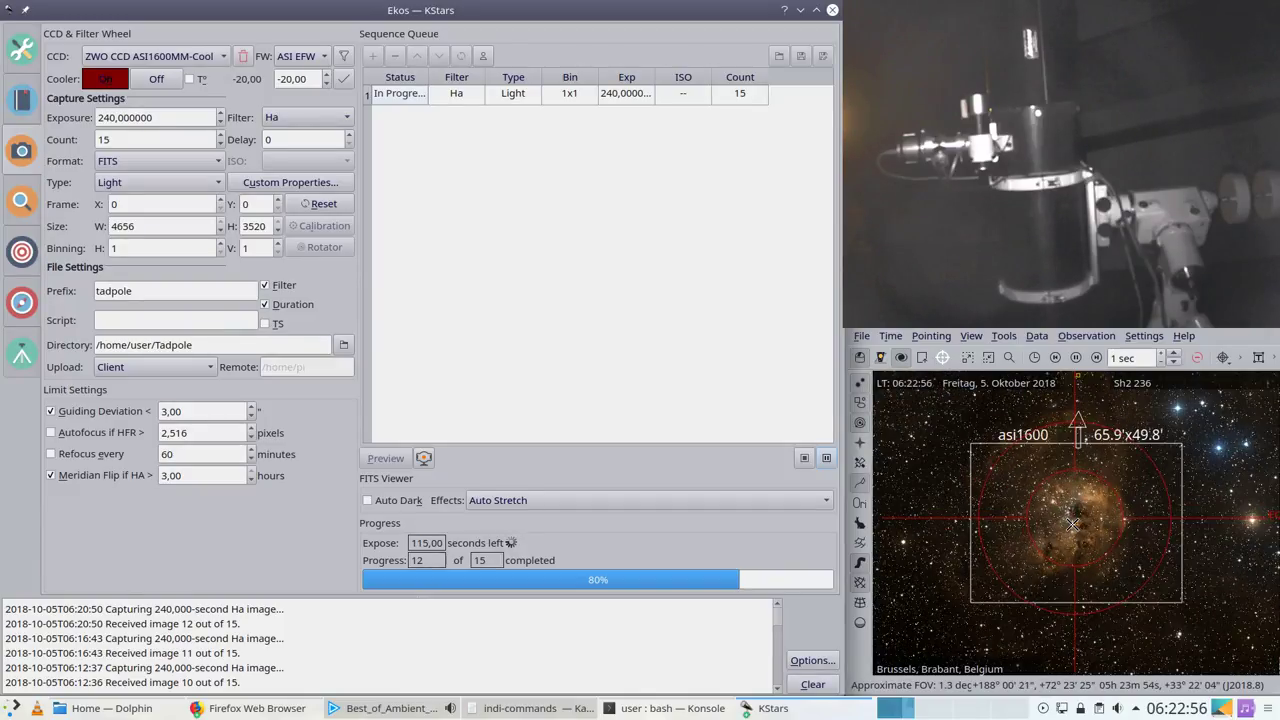
pyautogui.scroll(-1, 1072, 524)
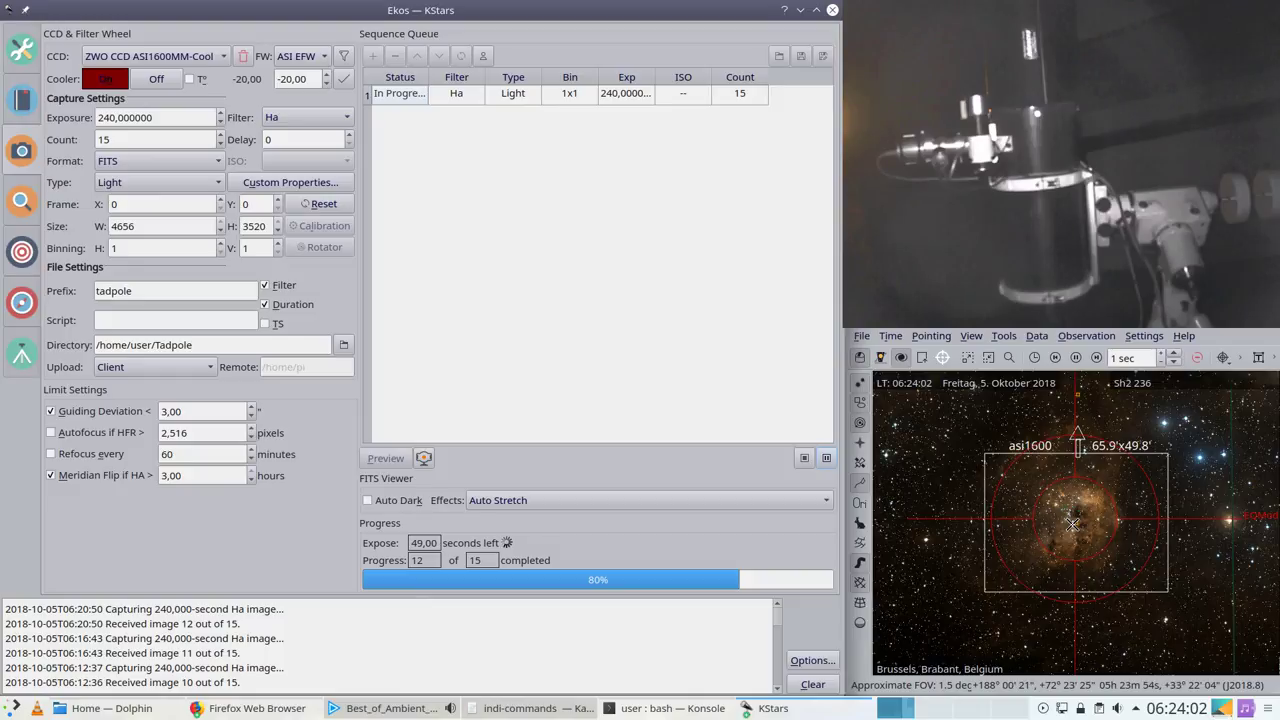
# Step: View the tadpole Ha frame 012 in the FITS Viewer and return to Ekos to show the session summary
pyautogui.click(773, 708)
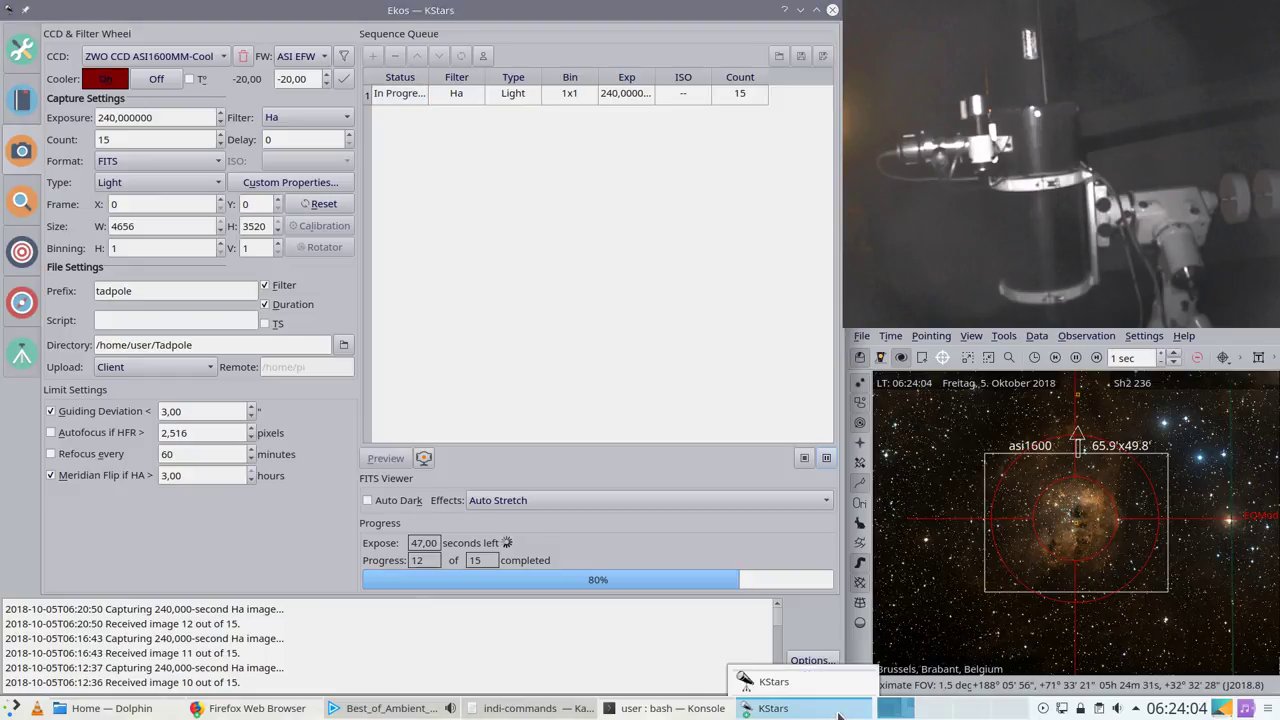
pyautogui.click(812, 662)
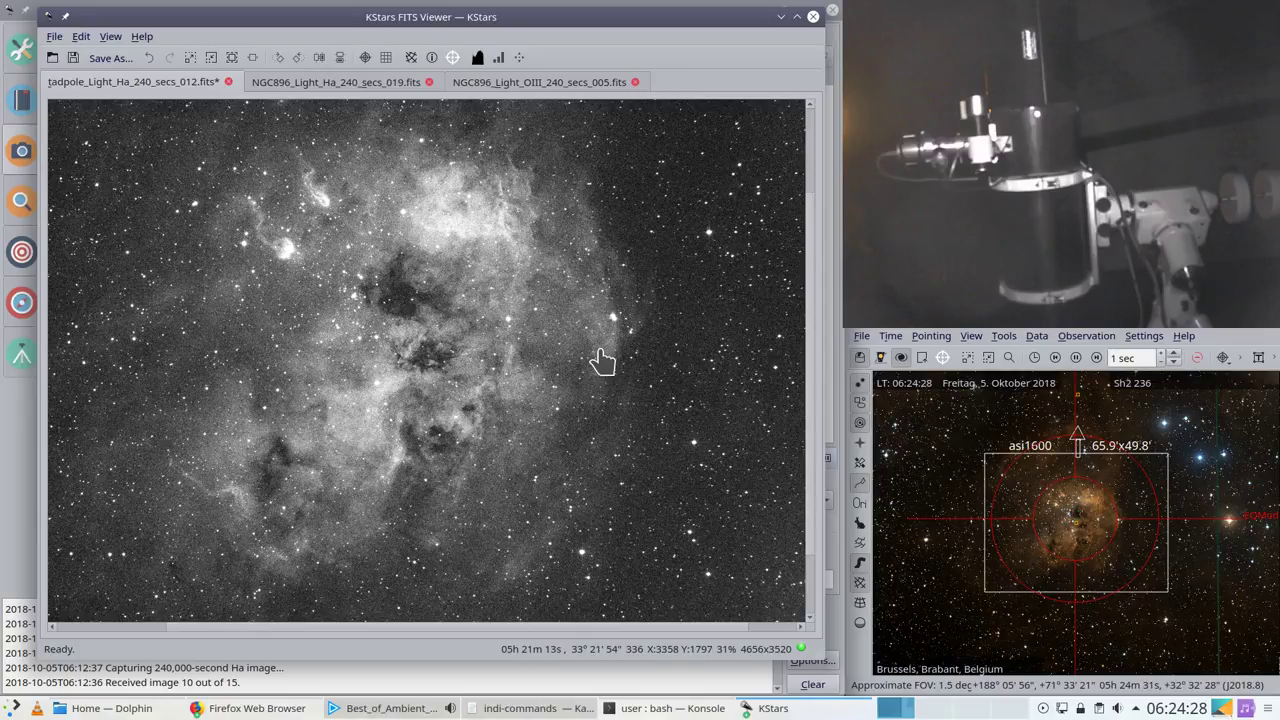
pyautogui.click(3, 497)
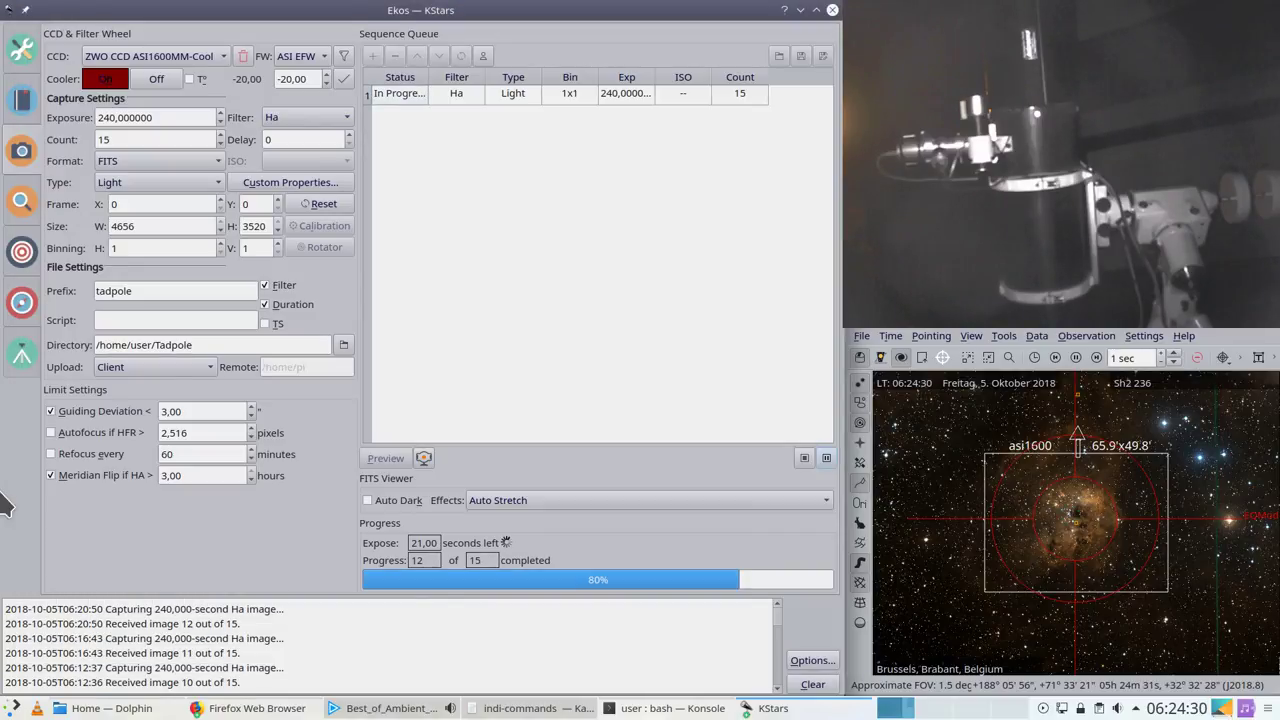
pyautogui.click(10, 56)
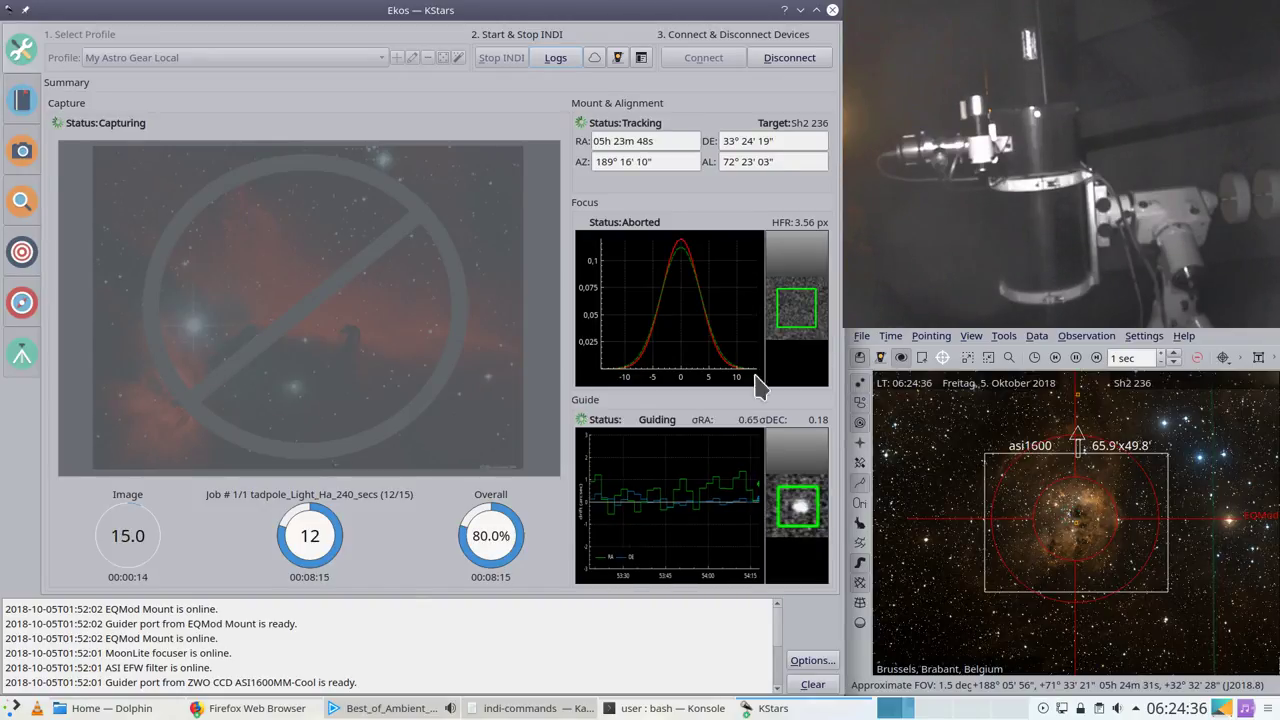
# Step: Change the KStars interface theme to DarkRoom
pyautogui.click(1150, 337)
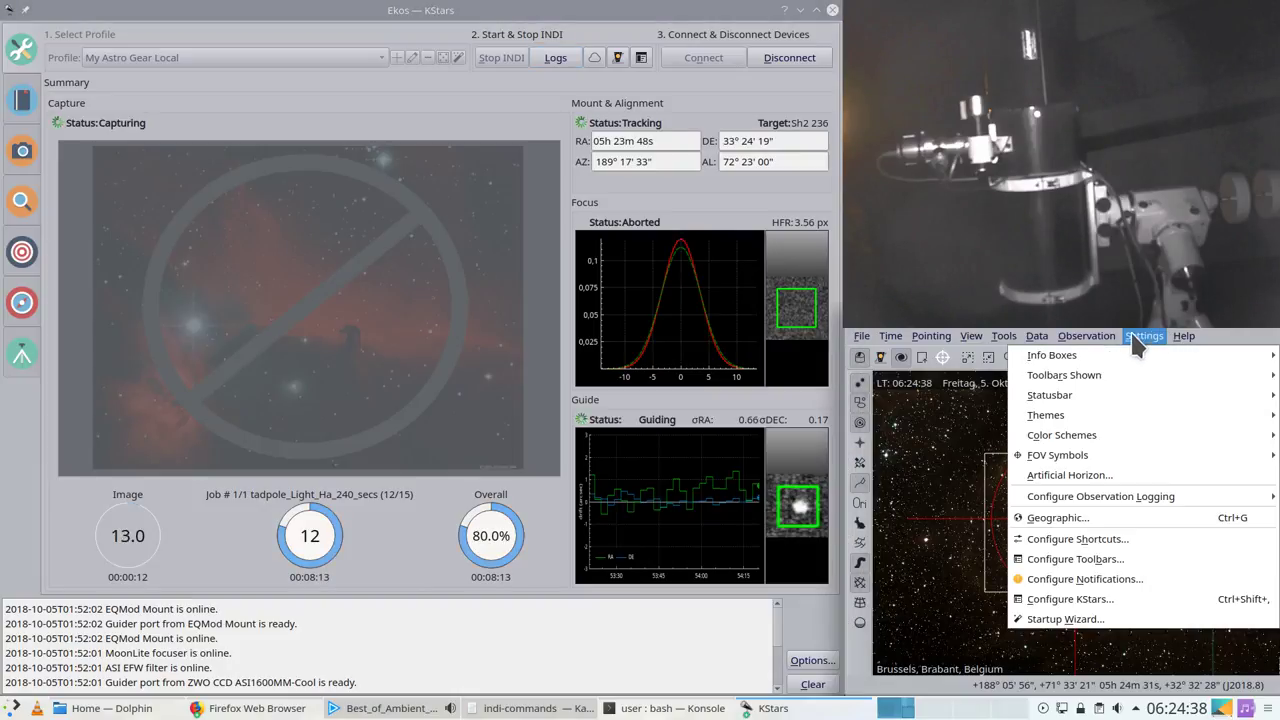
pyautogui.moveTo(1117, 340)
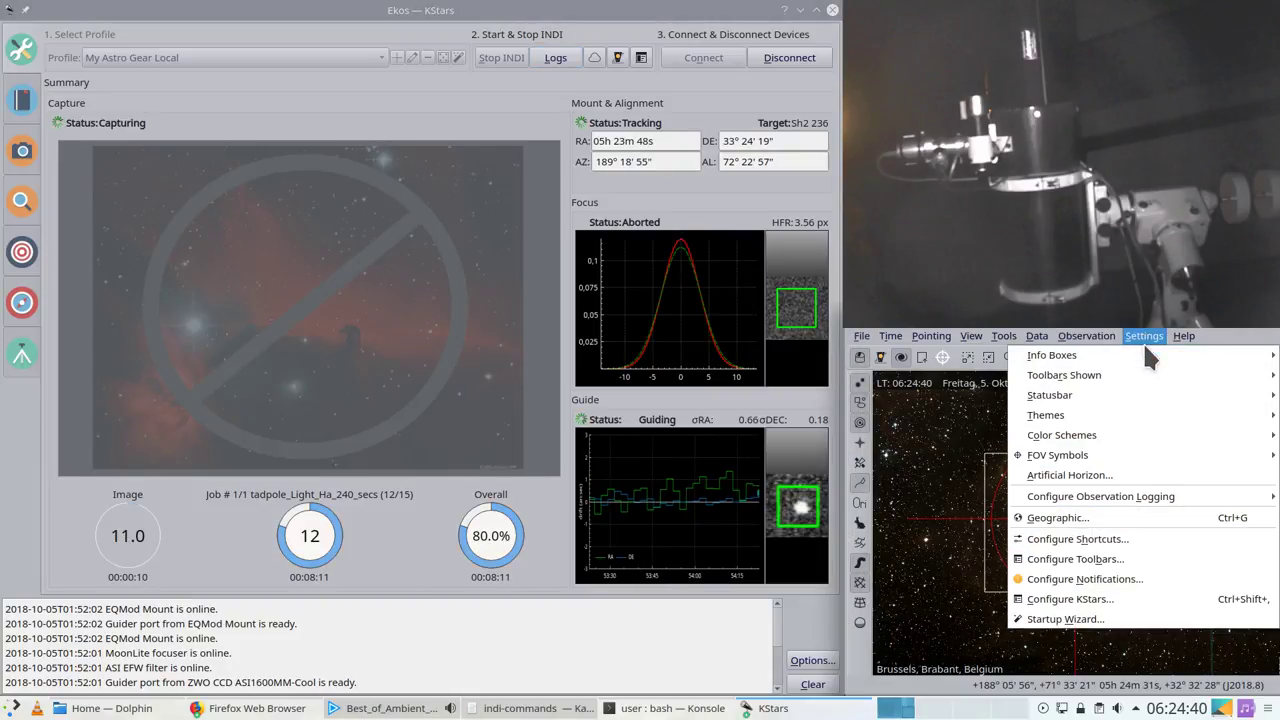
pyautogui.moveTo(1030, 436)
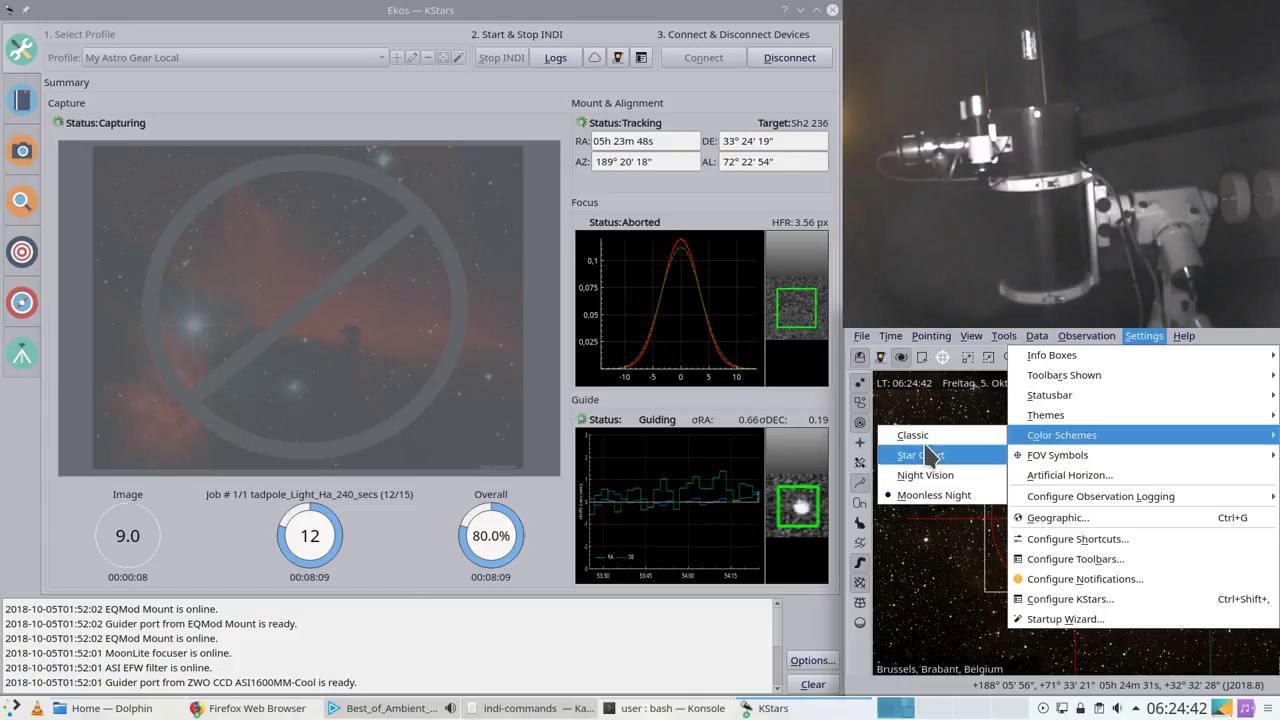
pyautogui.moveTo(1055, 415)
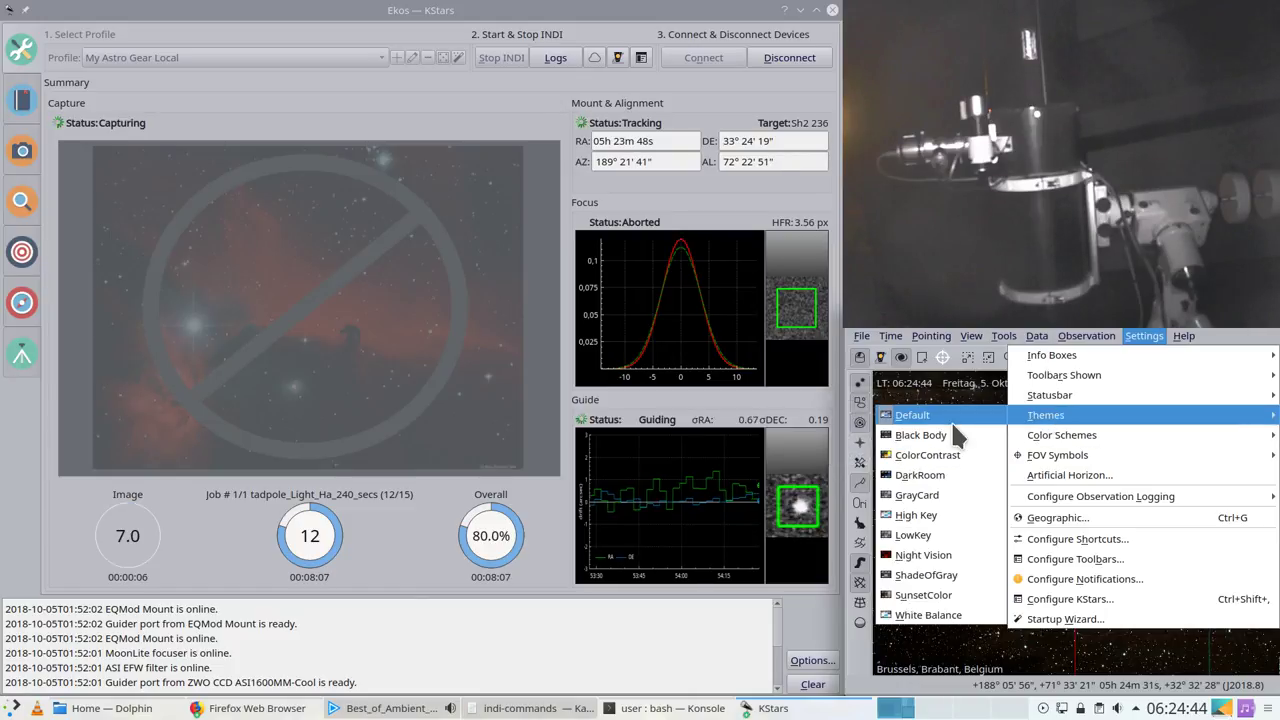
pyautogui.click(920, 475)
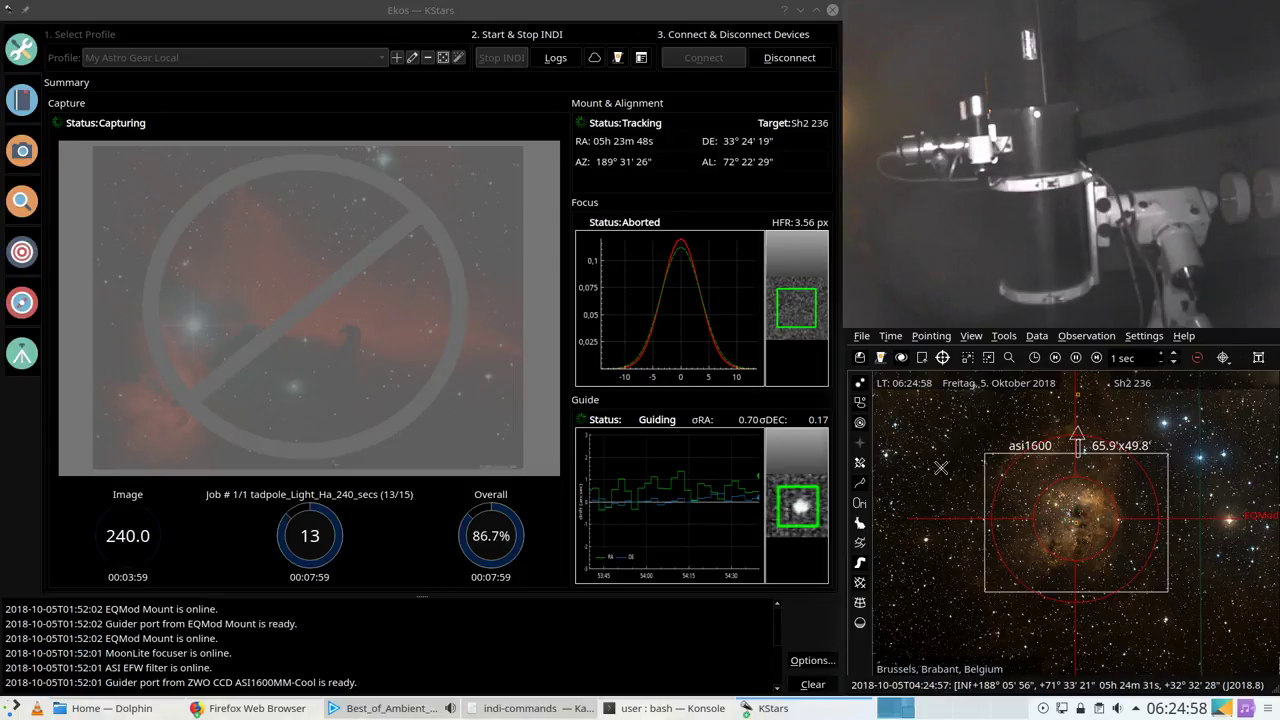
# Step: Auto-stretch the tadpole Ha frame 013 in the FITS Viewer and go back to the Ekos summary
pyautogui.click(800, 708)
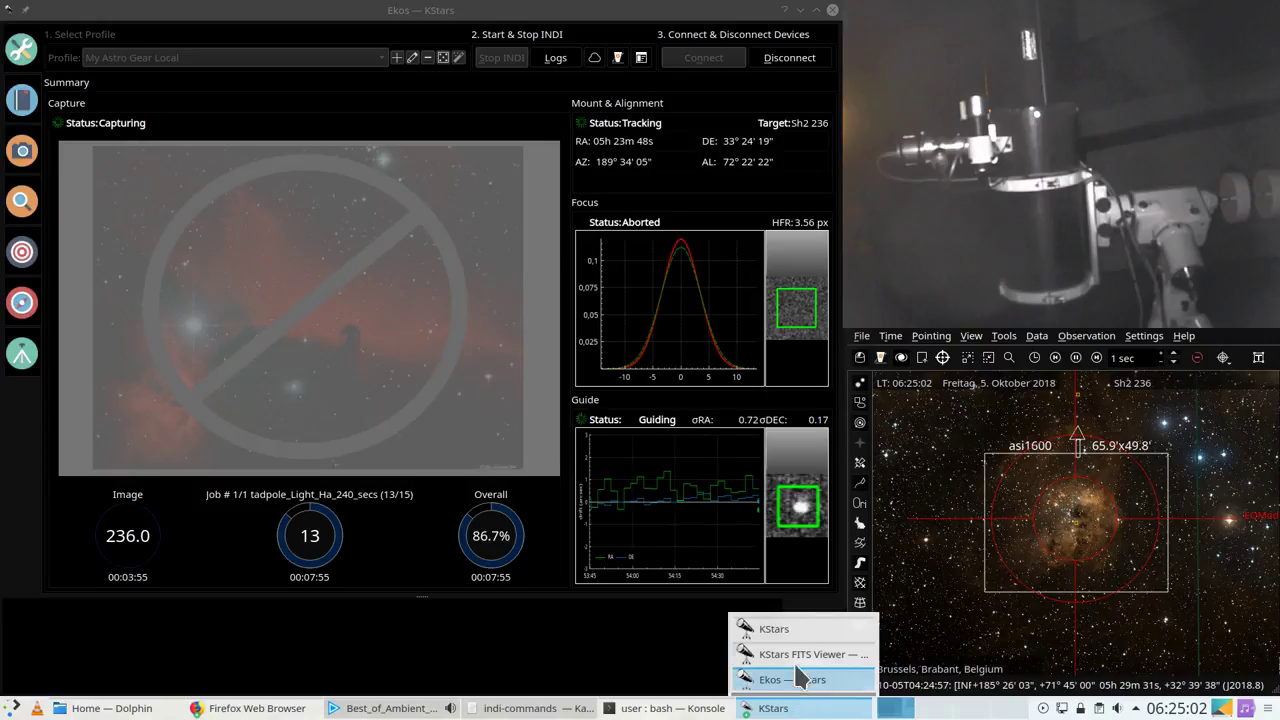
pyautogui.click(800, 655)
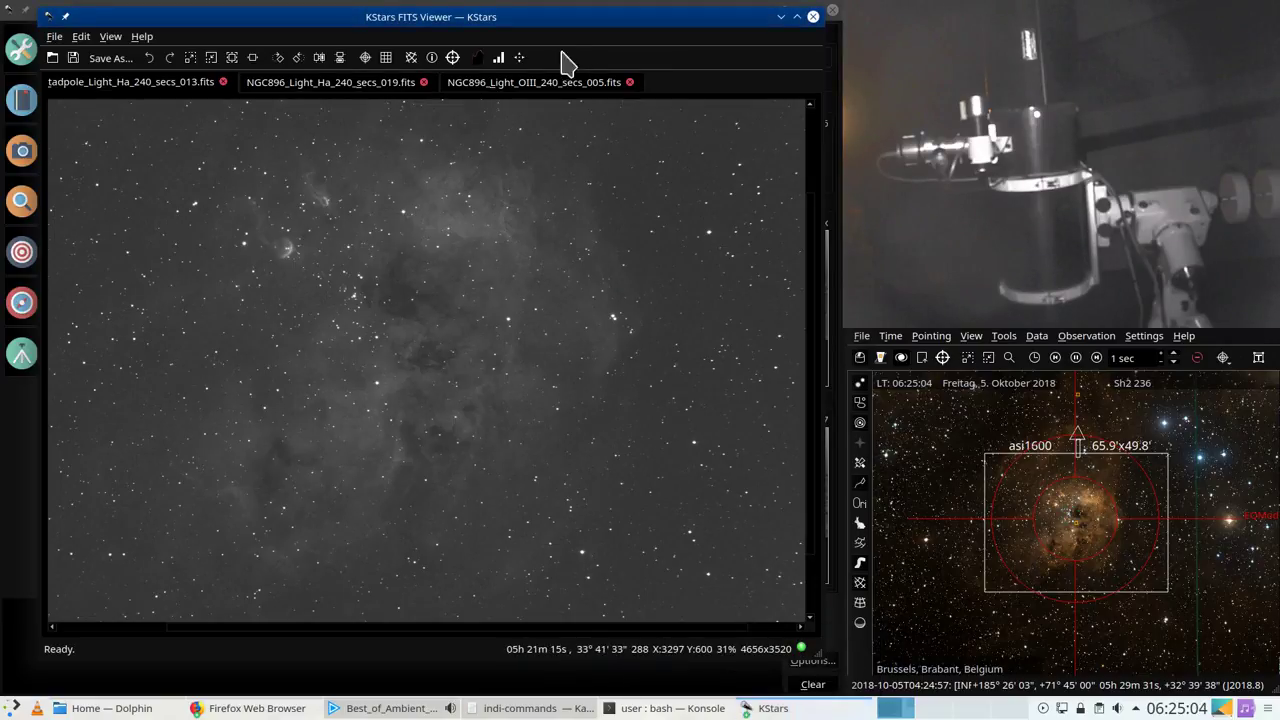
pyautogui.click(520, 57)
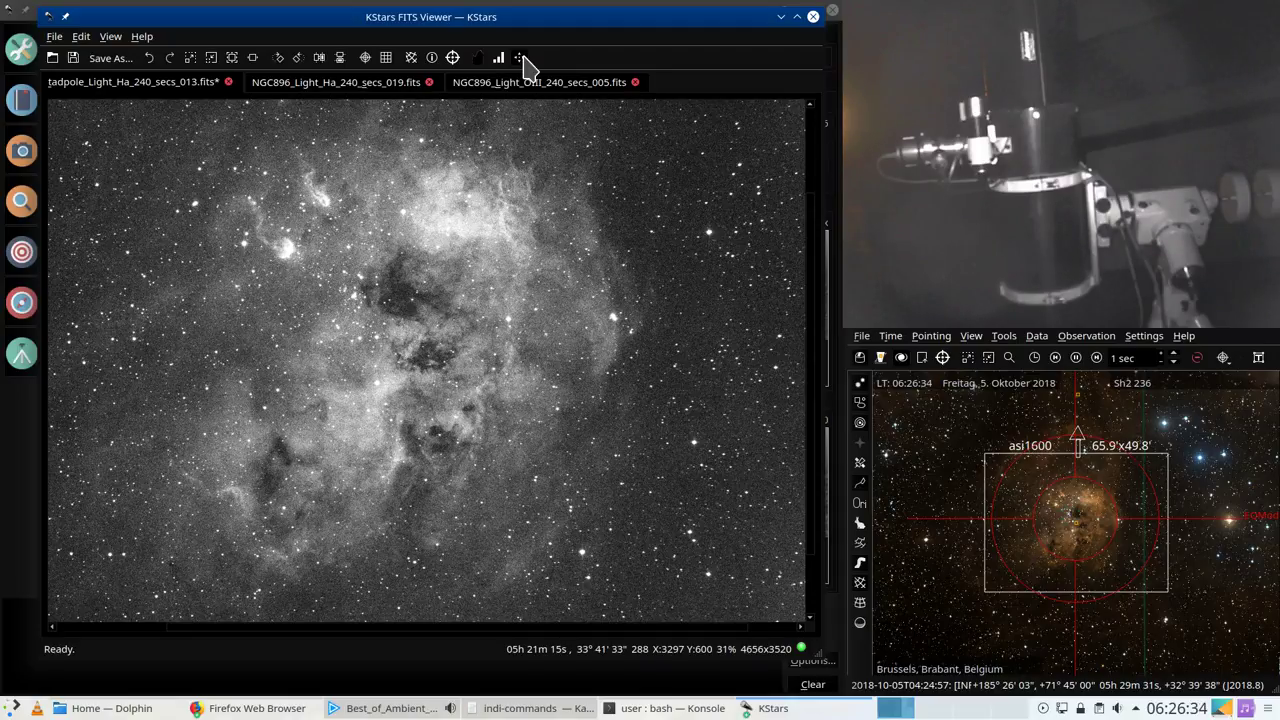
pyautogui.click(18, 426)
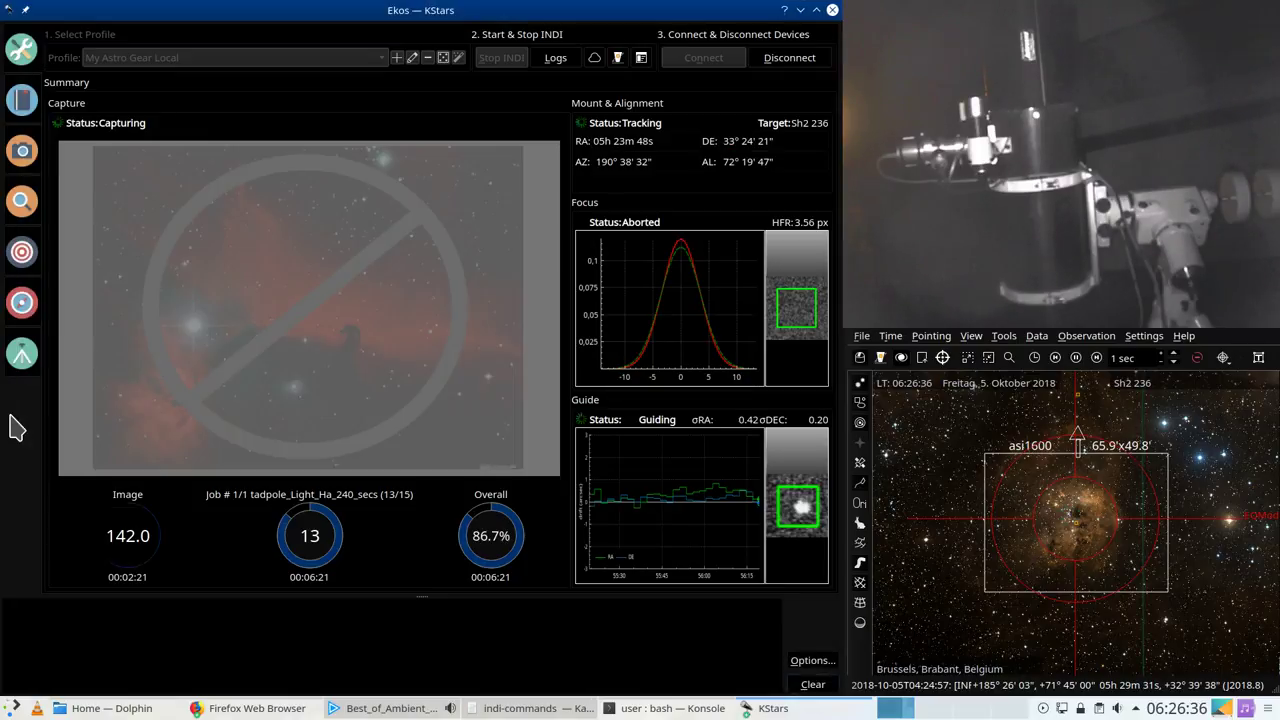
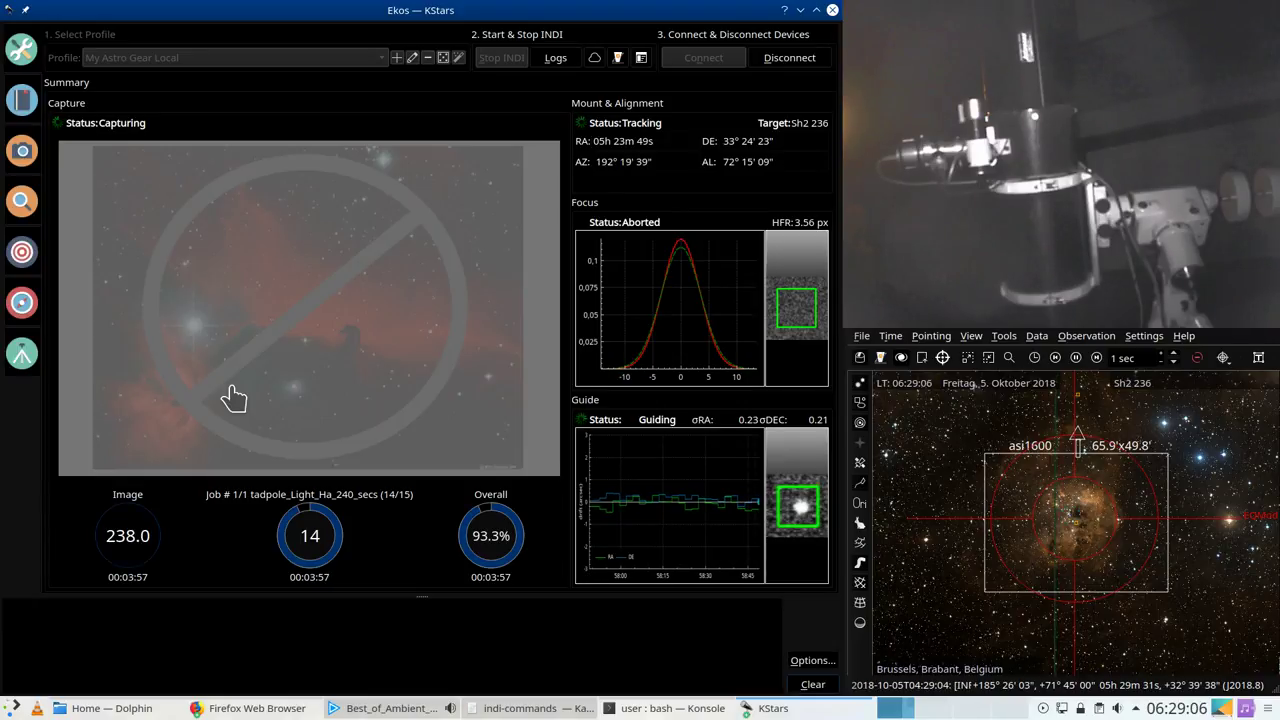
# Step: Auto-stretch the tadpole Ha frame 014 in the FITS Viewer, inspect the nebula, and go back to the Ekos summary
pyautogui.click(825, 710)
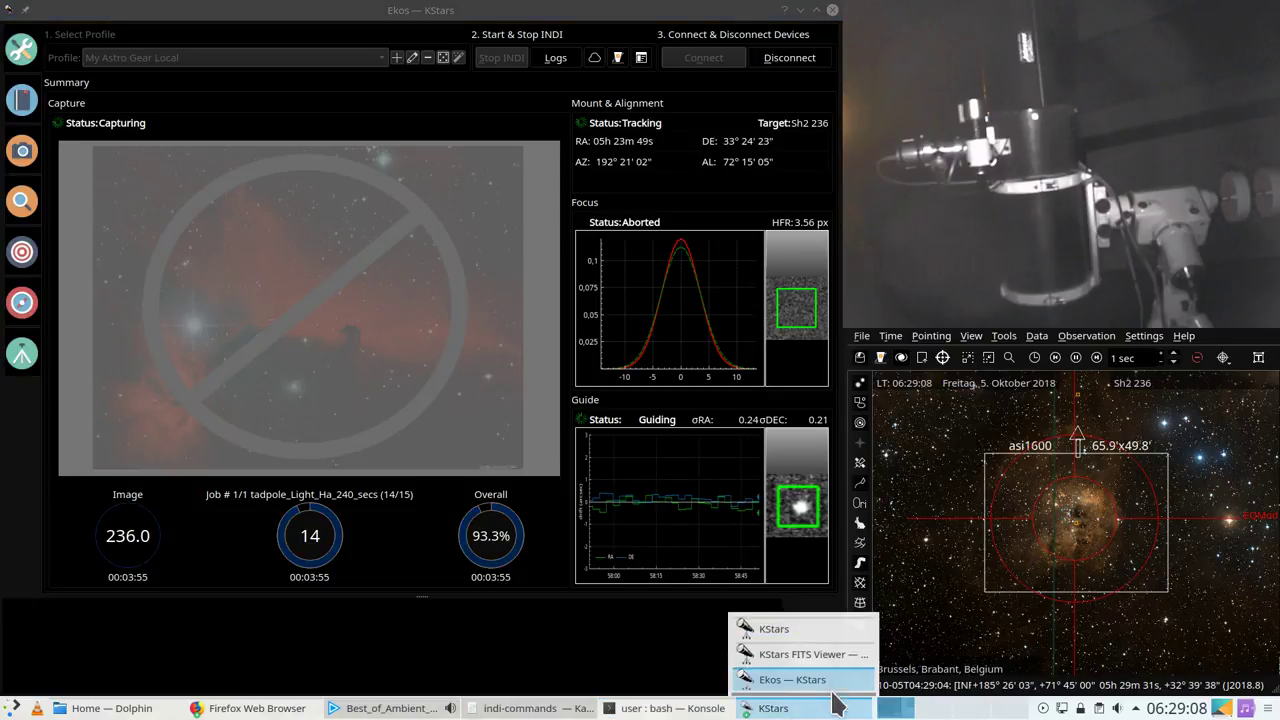
pyautogui.click(829, 654)
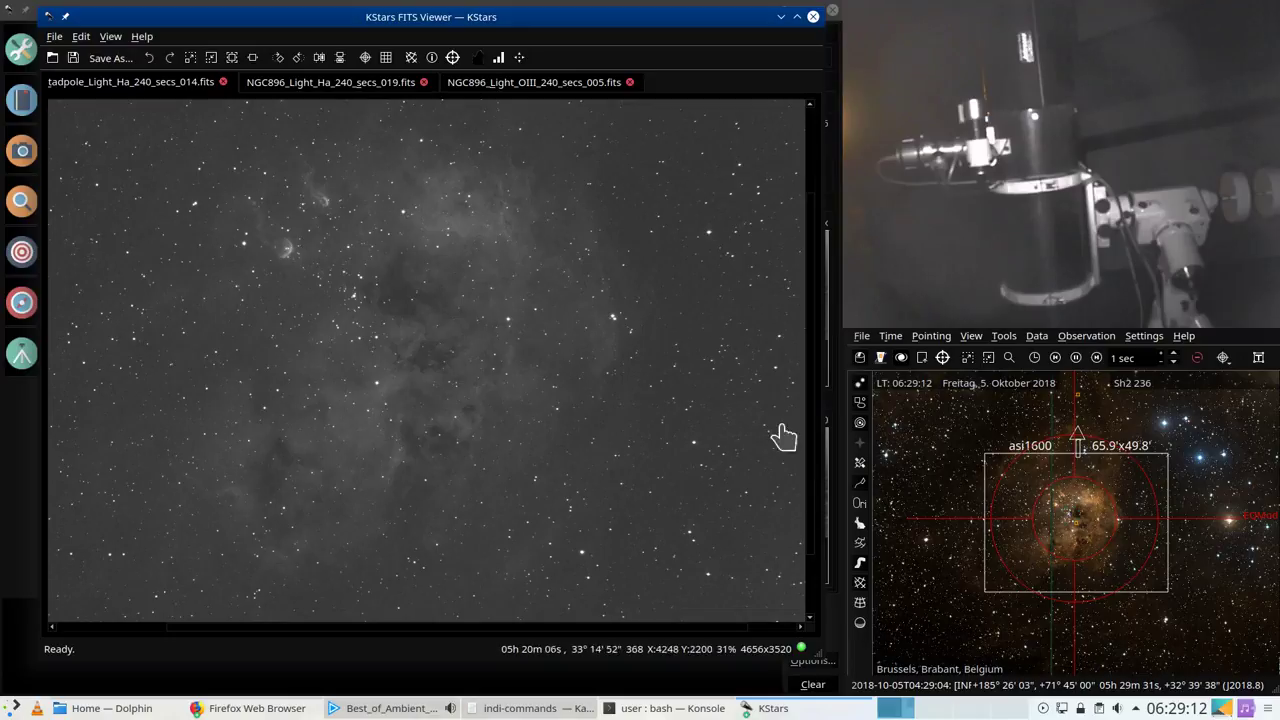
pyautogui.click(519, 58)
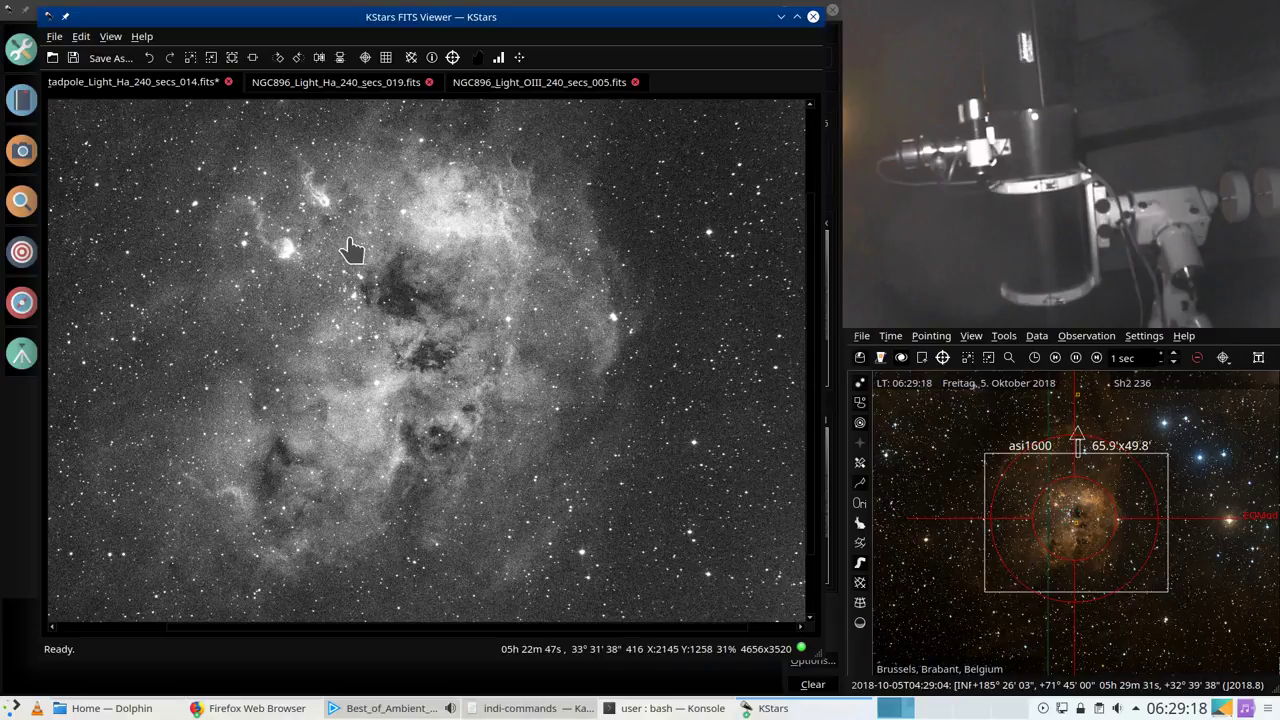
pyautogui.scroll(-2, 351, 251)
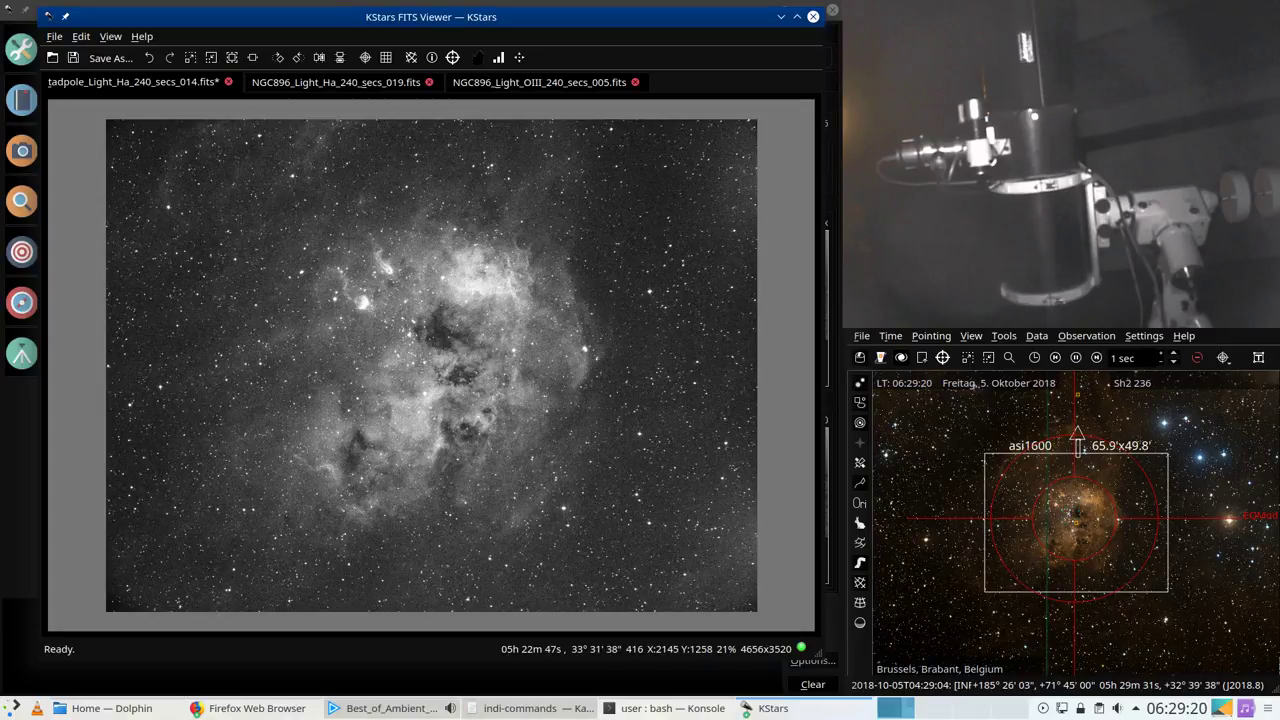
pyautogui.scroll(2, 349, 249)
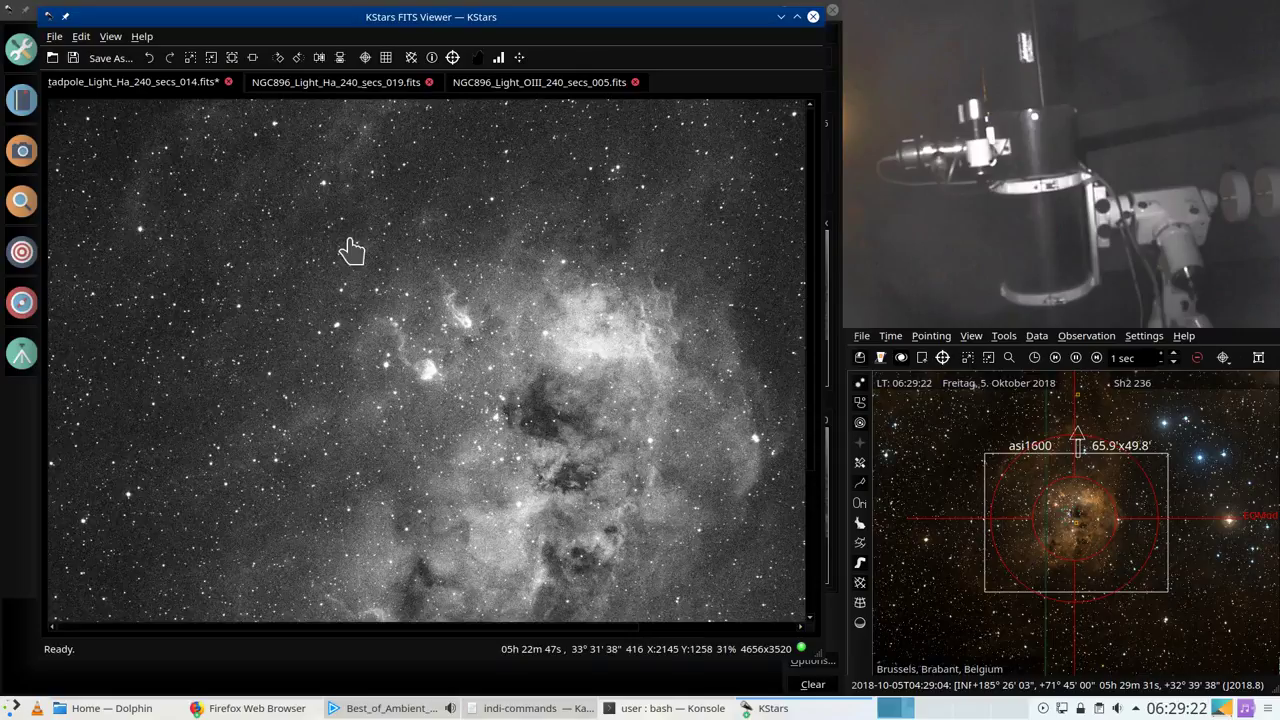
pyautogui.moveTo(814, 278); pyautogui.dragTo(811, 350)
pyautogui.moveTo(600, 632); pyautogui.dragTo(700, 640)
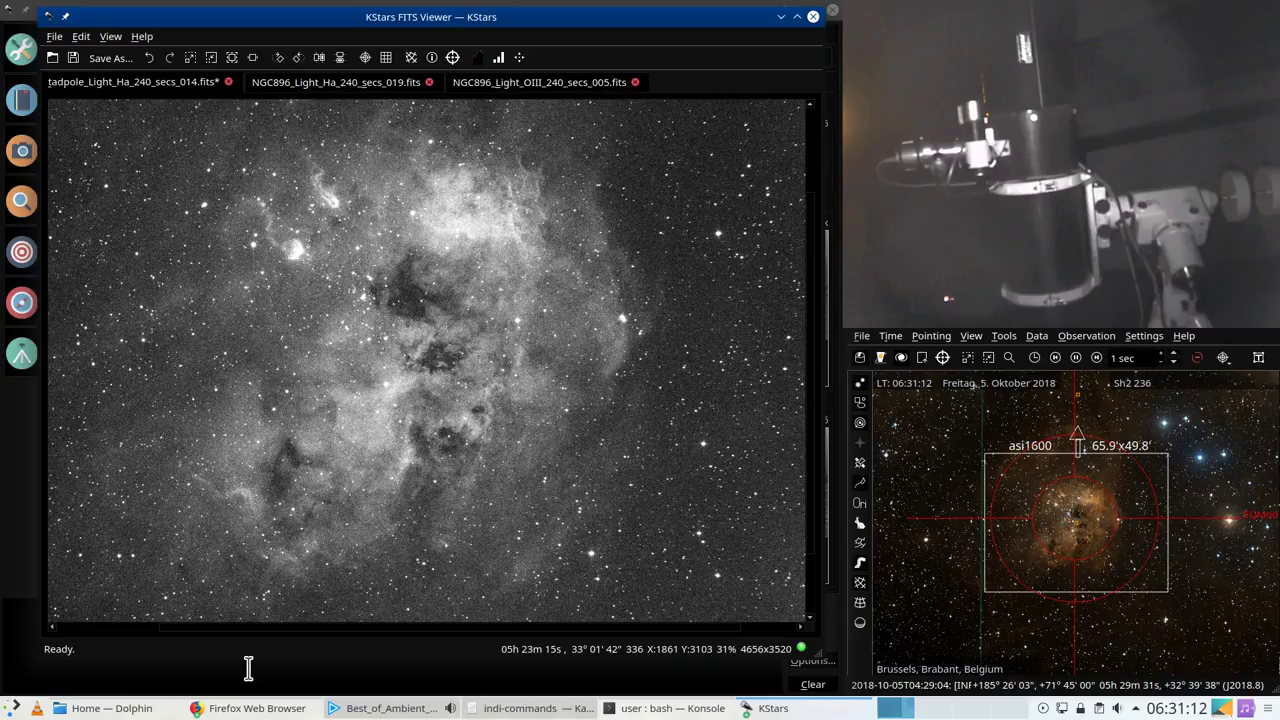
pyautogui.click(18, 535)
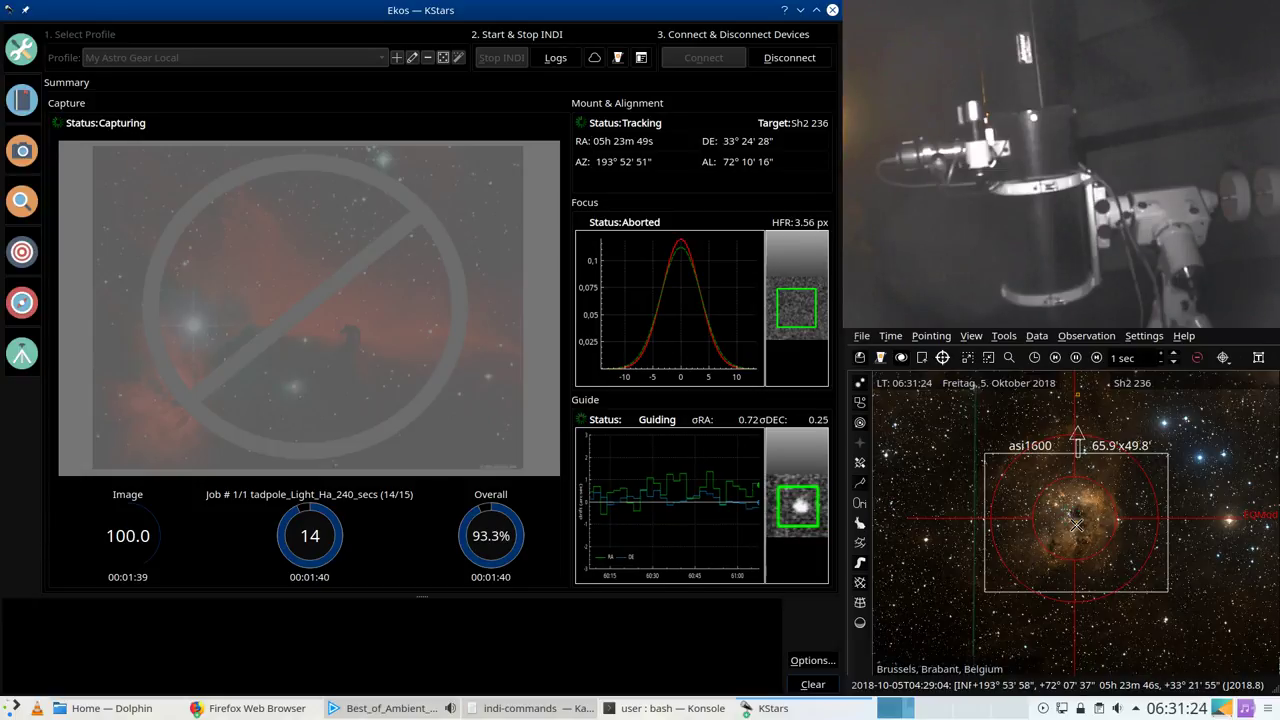
pyautogui.scroll(-3, 1076, 524)
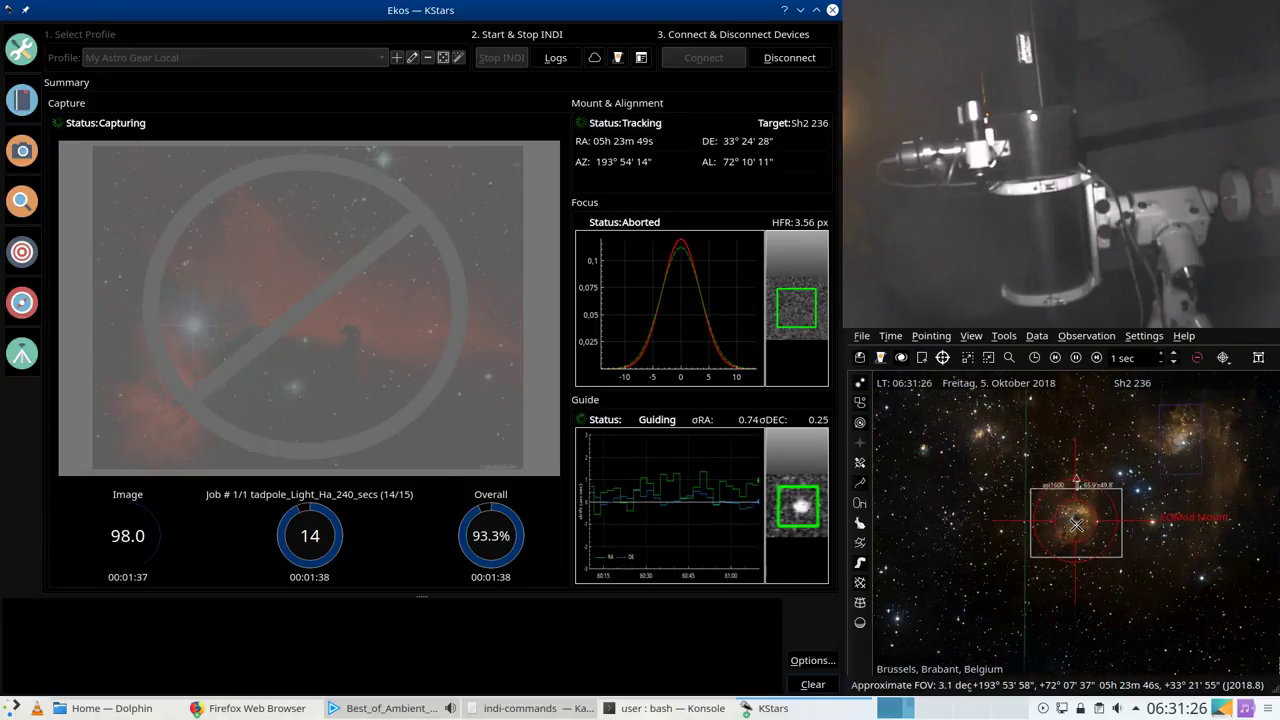
pyautogui.scroll(1, 1076, 524)
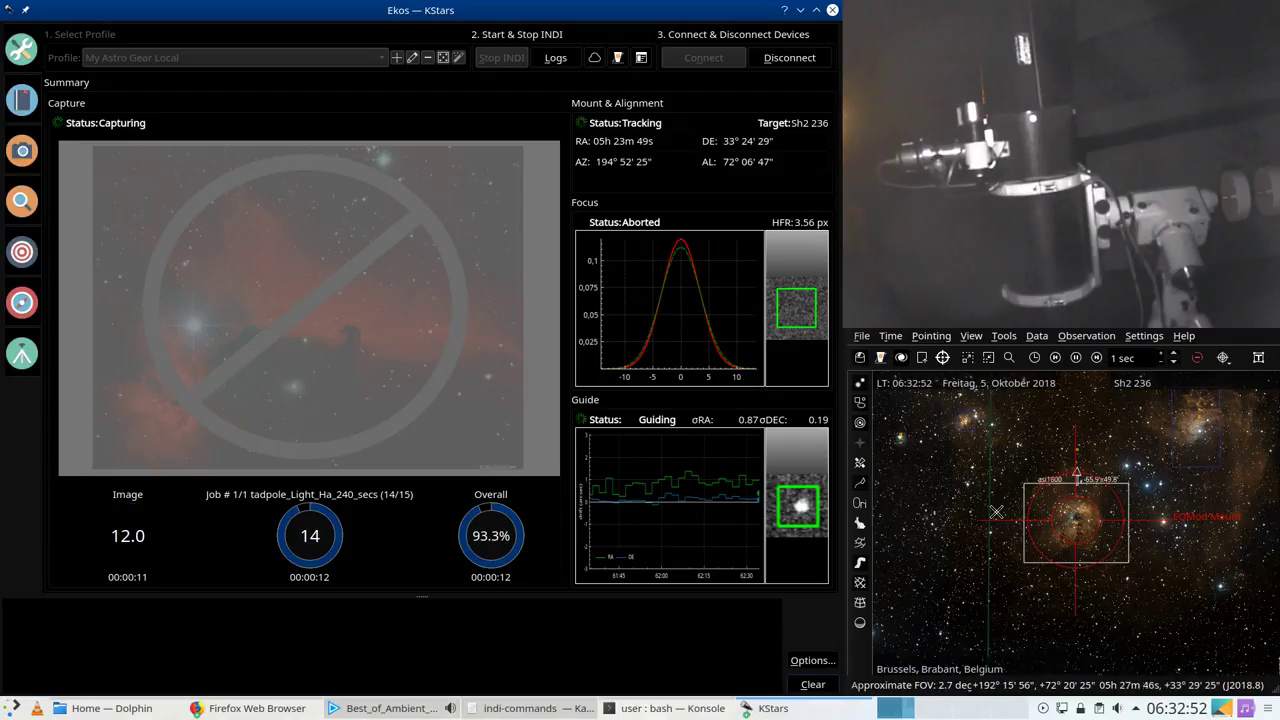
pyautogui.scroll(2, 1073, 518)
pyautogui.scroll(4, 1073, 518)
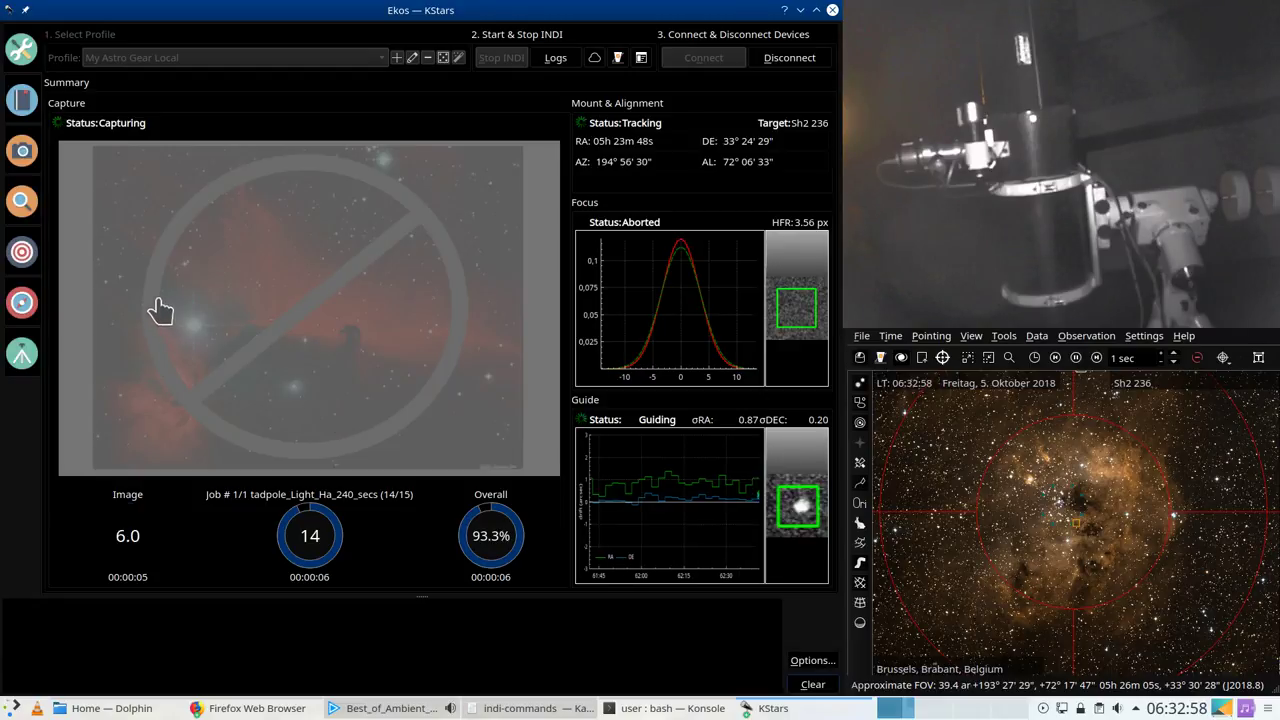
# Step: Remove the completed Ha job from the capture module's sequence queue
pyautogui.click(26, 154)
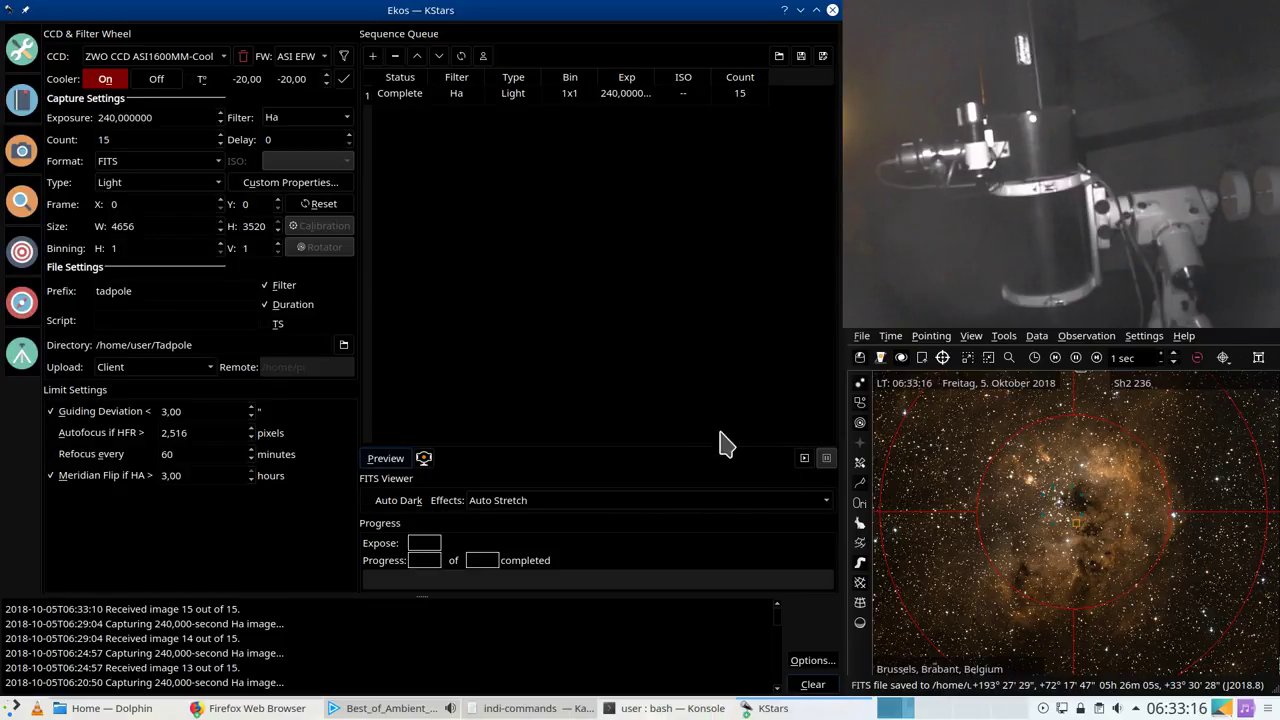
pyautogui.click(404, 95)
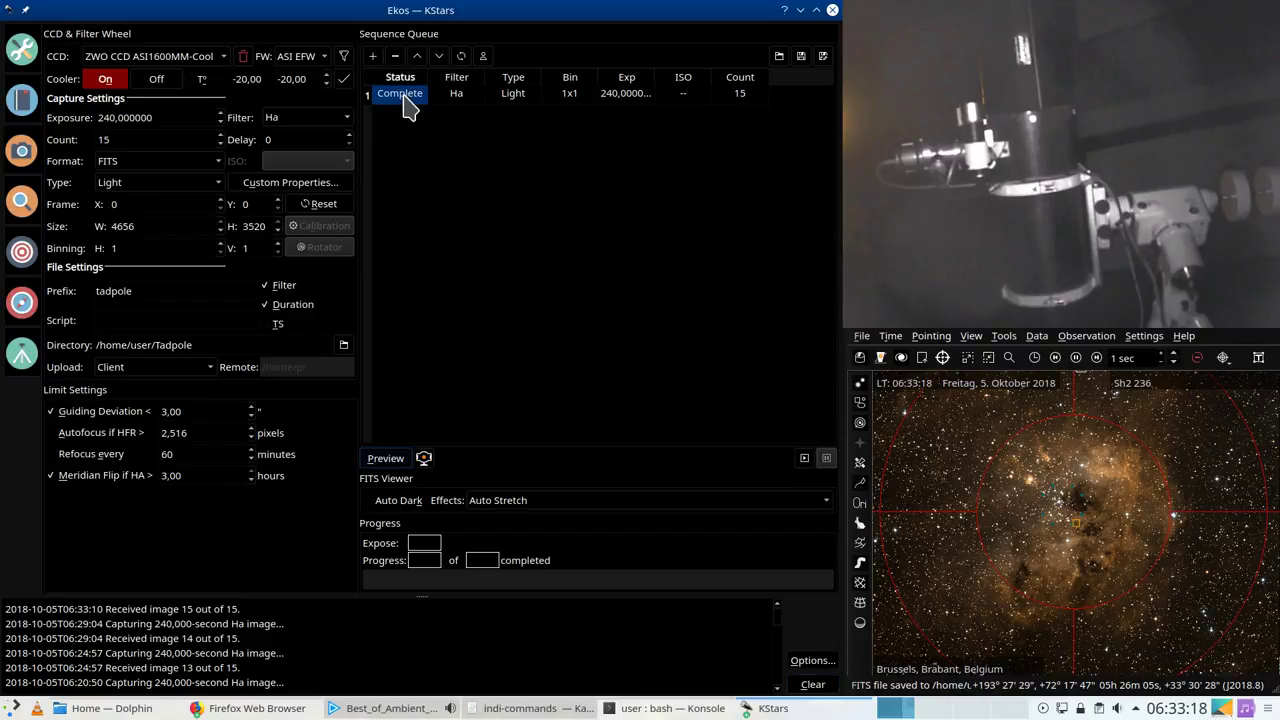
pyautogui.click(395, 56)
# Step: Queue a new light job of 5 frames through the OIII filter and start the sequence
pyautogui.doubleClick(158, 140)
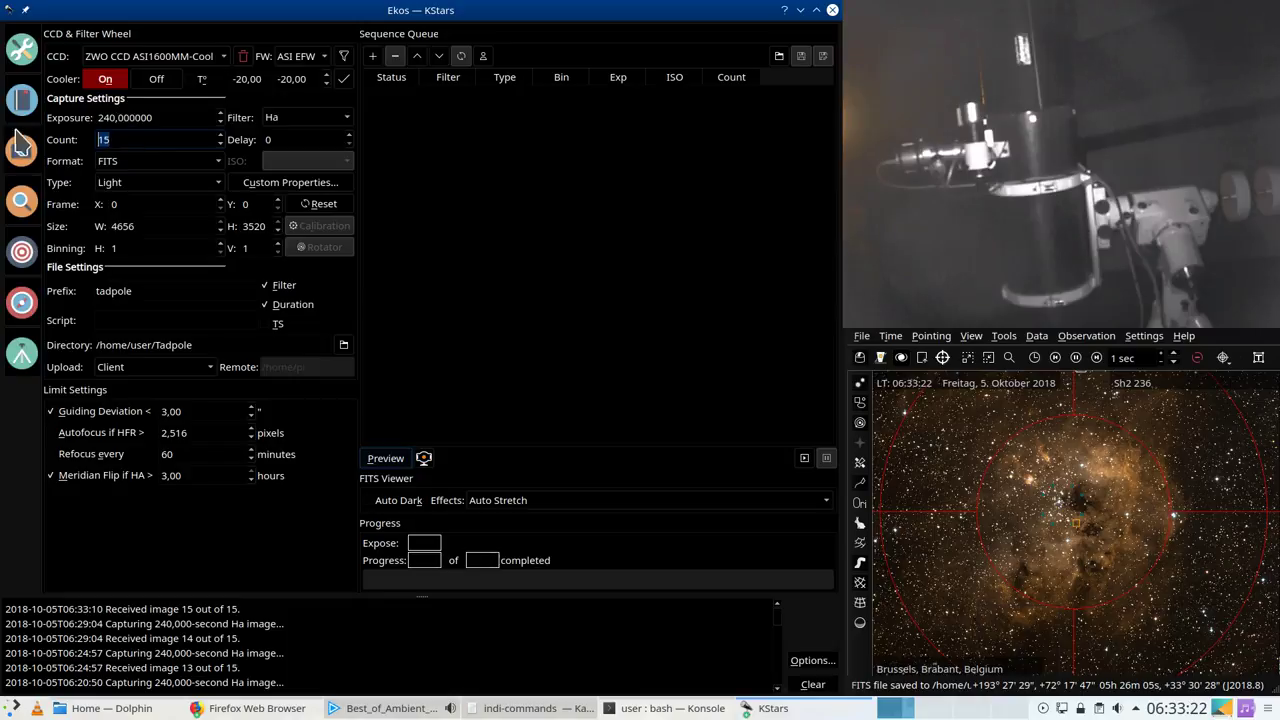
pyautogui.press('BackSpace')
pyautogui.write('5')
pyautogui.press('Tab')
pyautogui.click(324, 121)
pyautogui.click(314, 79)
pyautogui.click(372, 57)
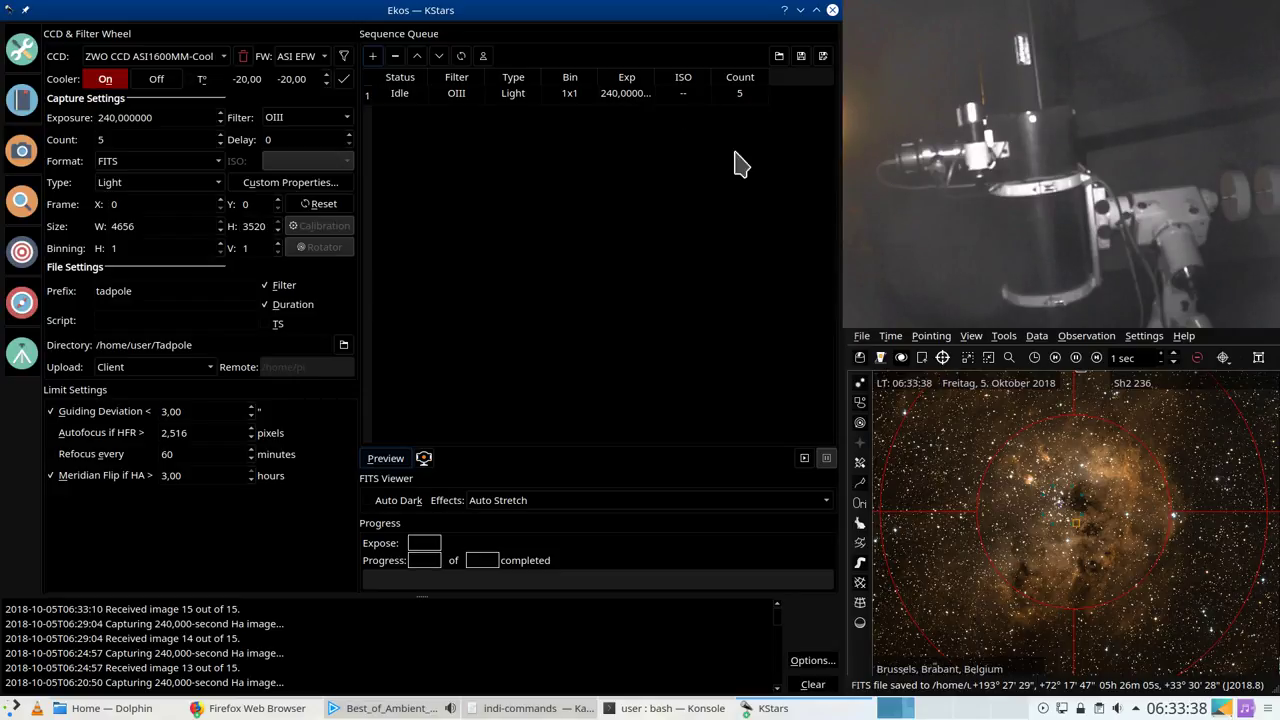
pyautogui.click(804, 458)
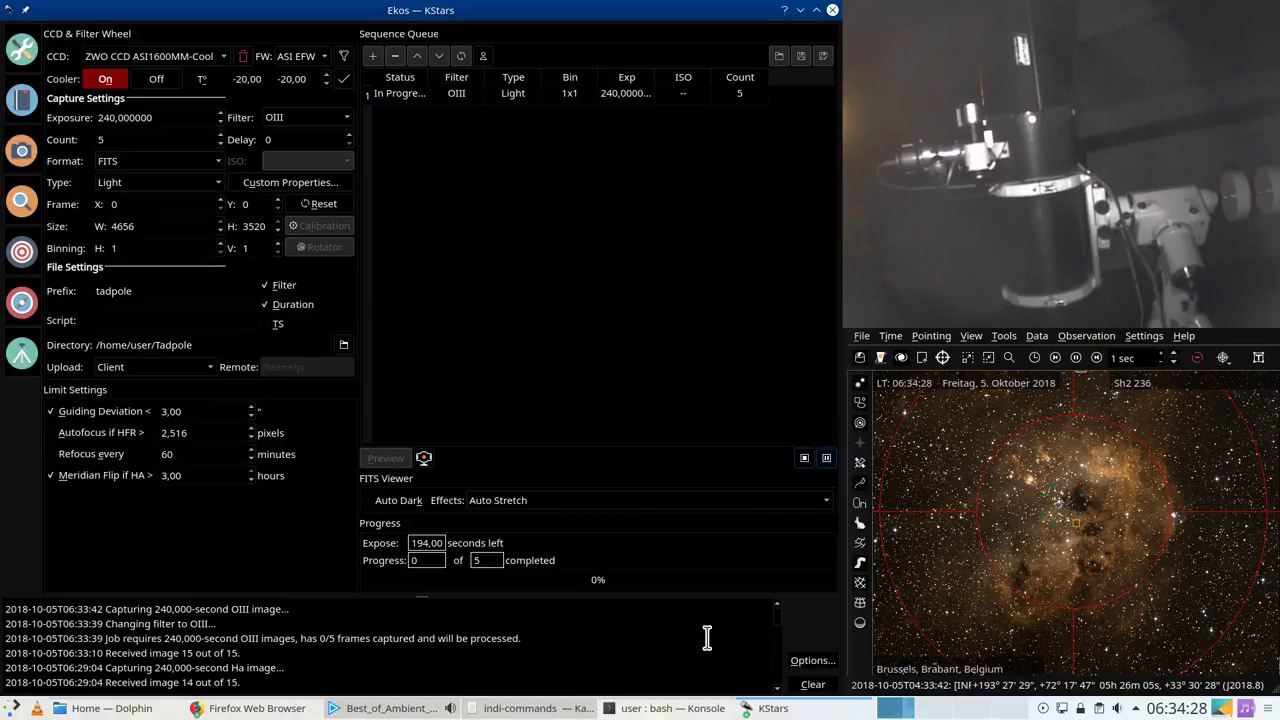
# Step: Auto-stretch the tadpole Ha frame 015 in the FITS Viewer and check its histogram
pyautogui.click(780, 708)
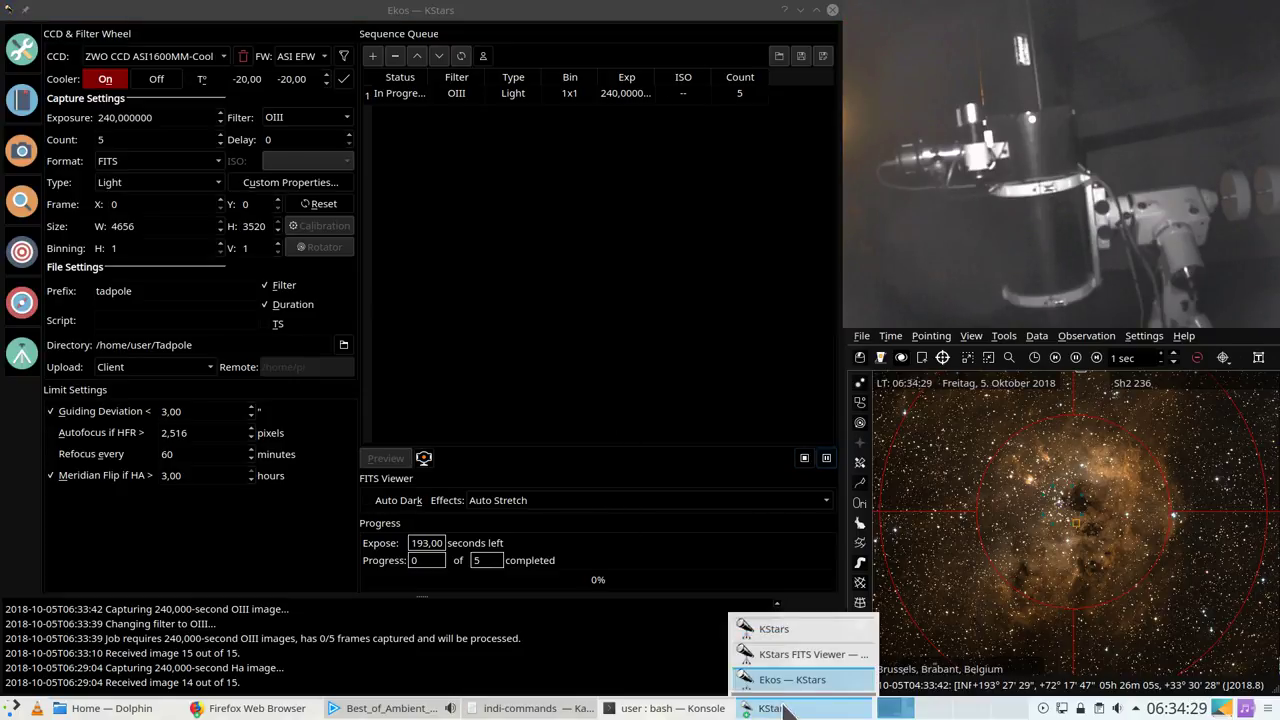
pyautogui.click(778, 655)
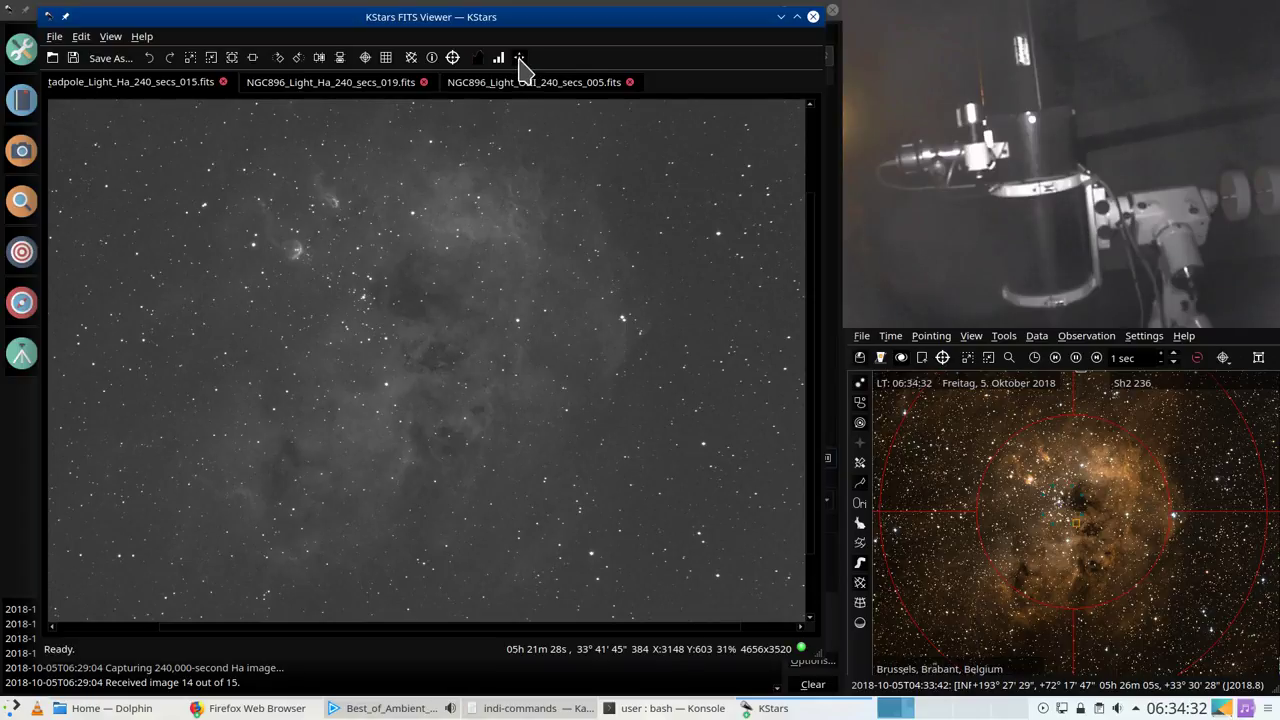
pyautogui.click(519, 57)
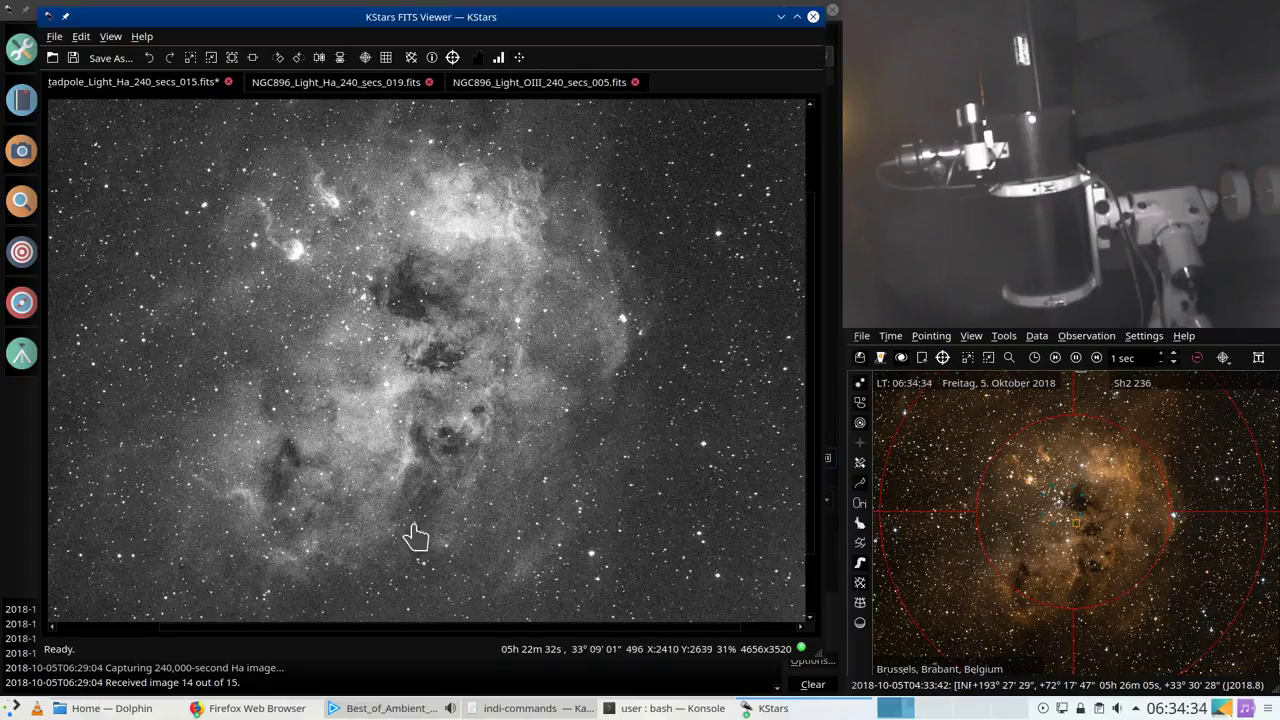
pyautogui.click(497, 57)
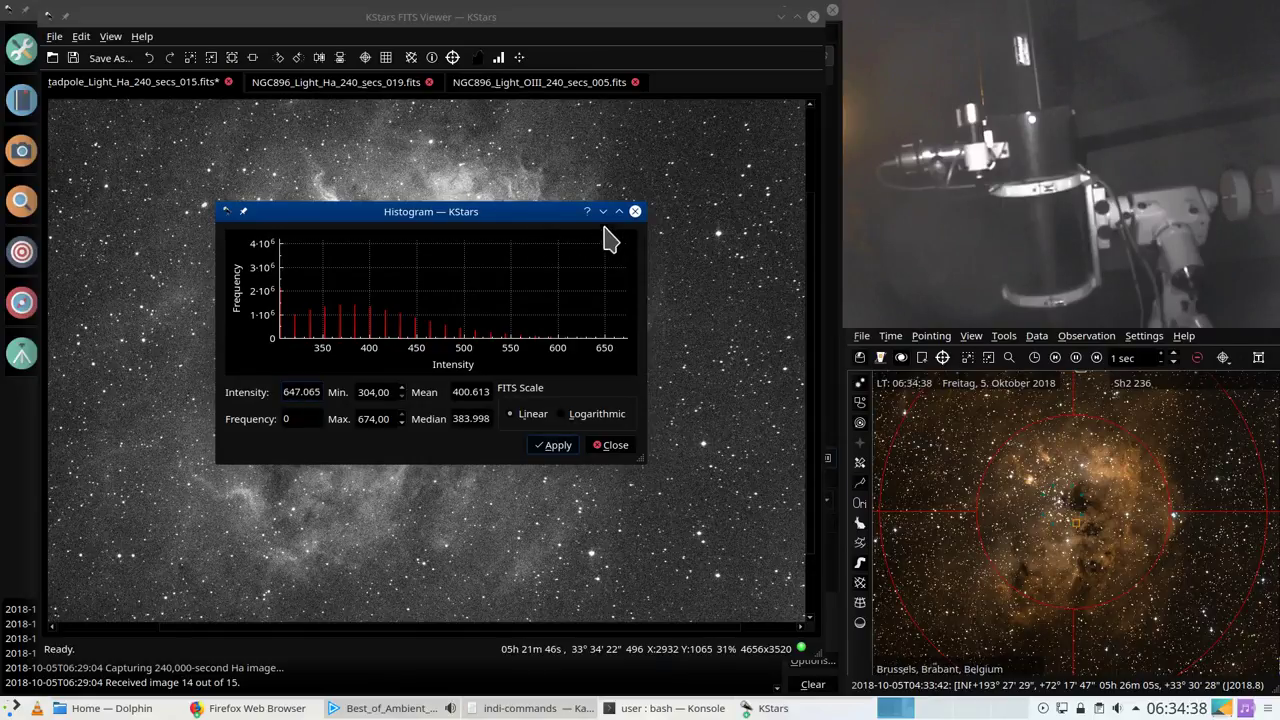
pyautogui.click(635, 212)
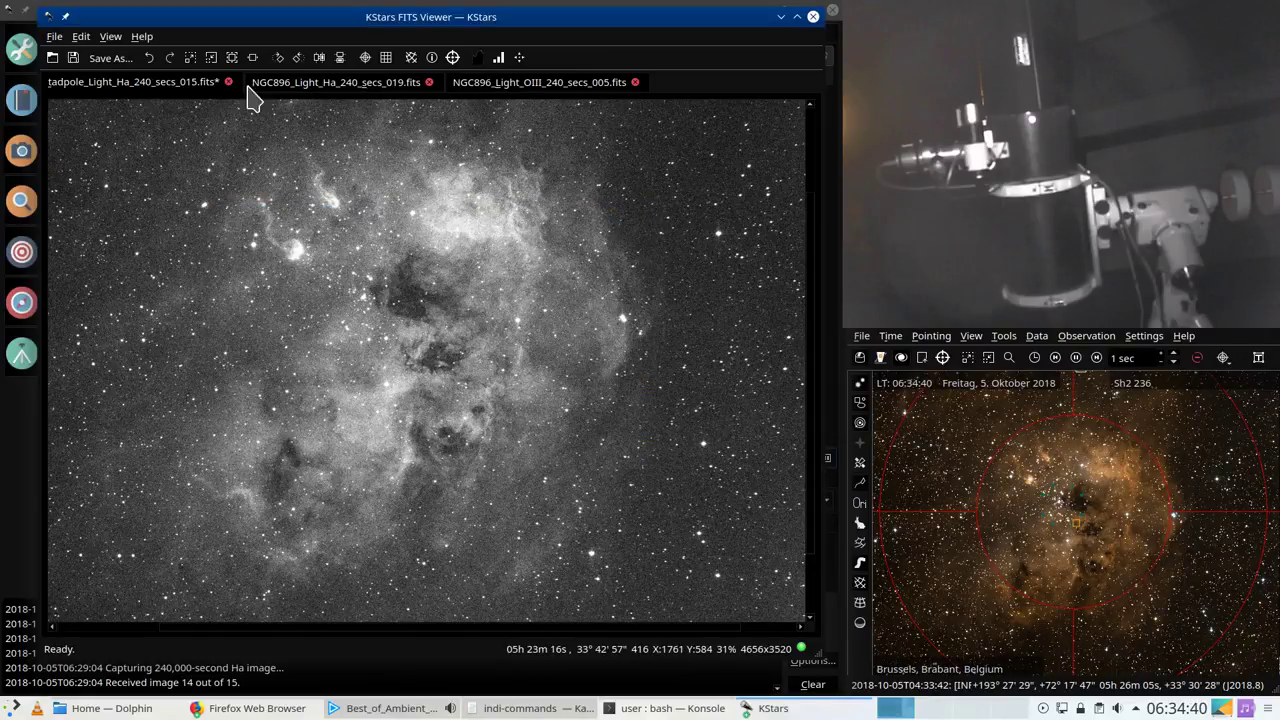
# Step: Open tadpole_Light_Ha_240_secs_005.fits from /home/user/Tadpole/Light/Ha in the FITS Viewer, auto-stretch it and fit it to the window
pyautogui.click(52, 57)
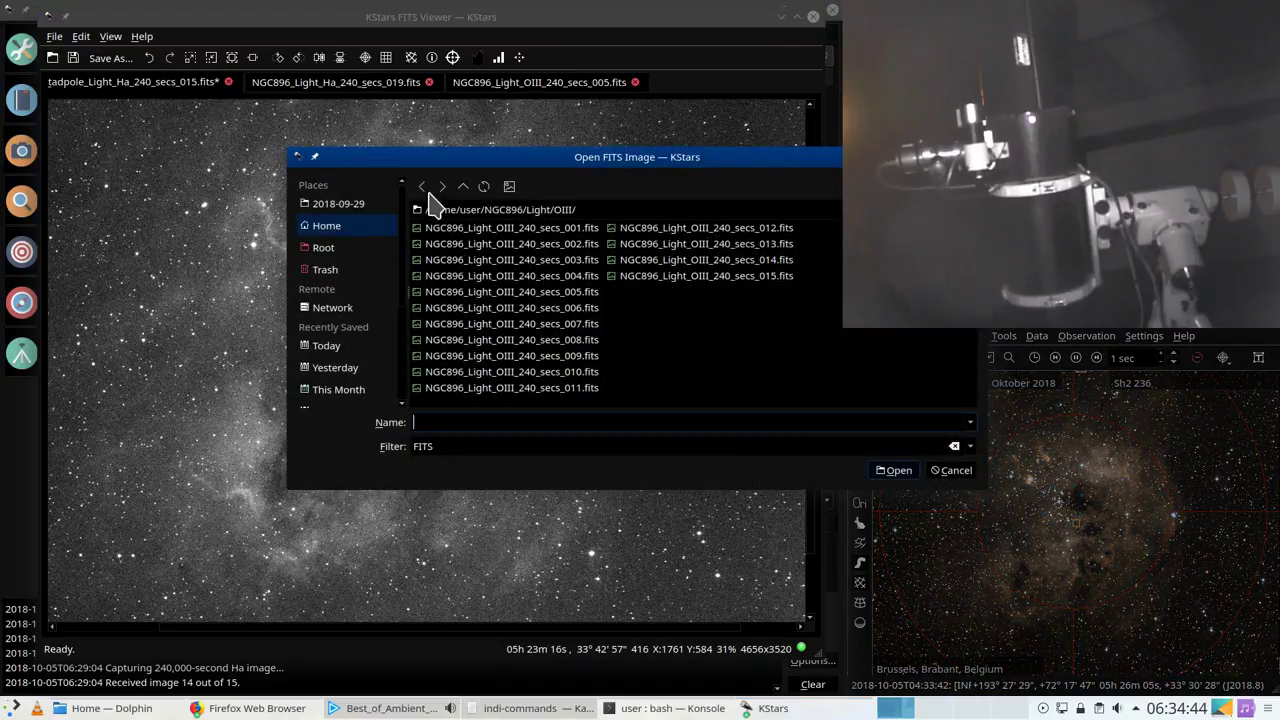
pyautogui.click(463, 187)
pyautogui.click(463, 187)
pyautogui.click(463, 187)
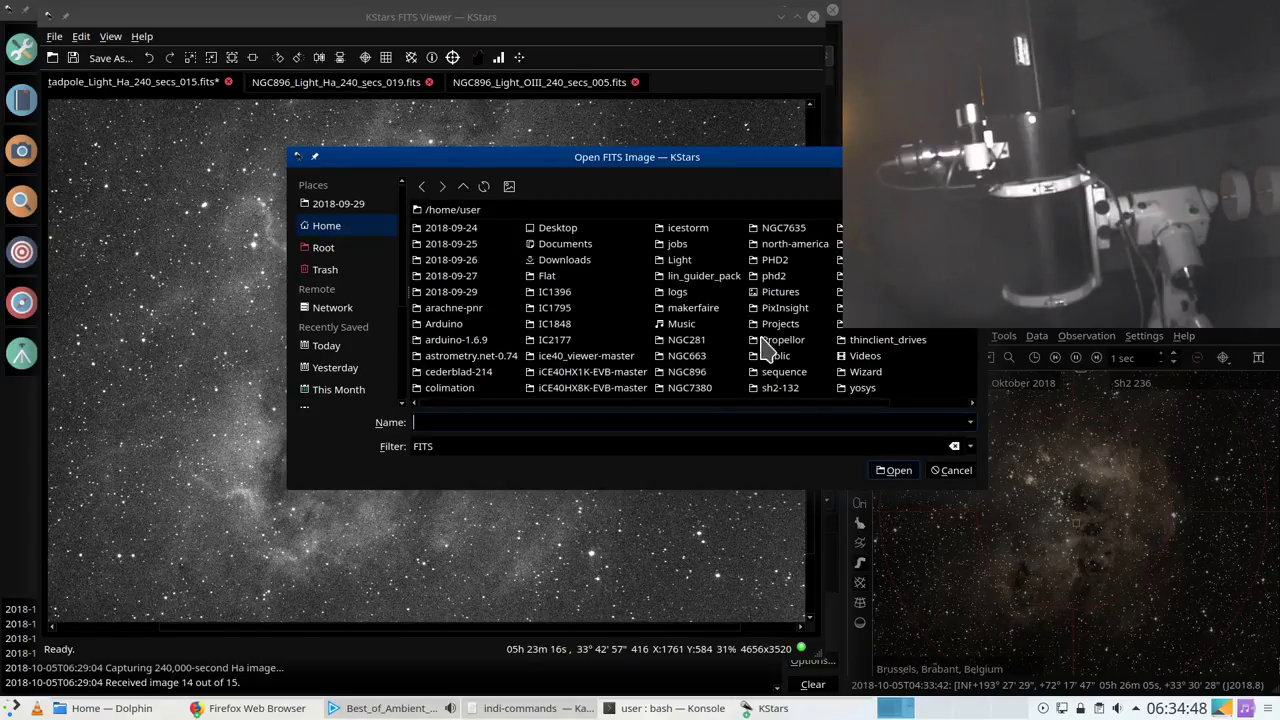
pyautogui.click(865, 323)
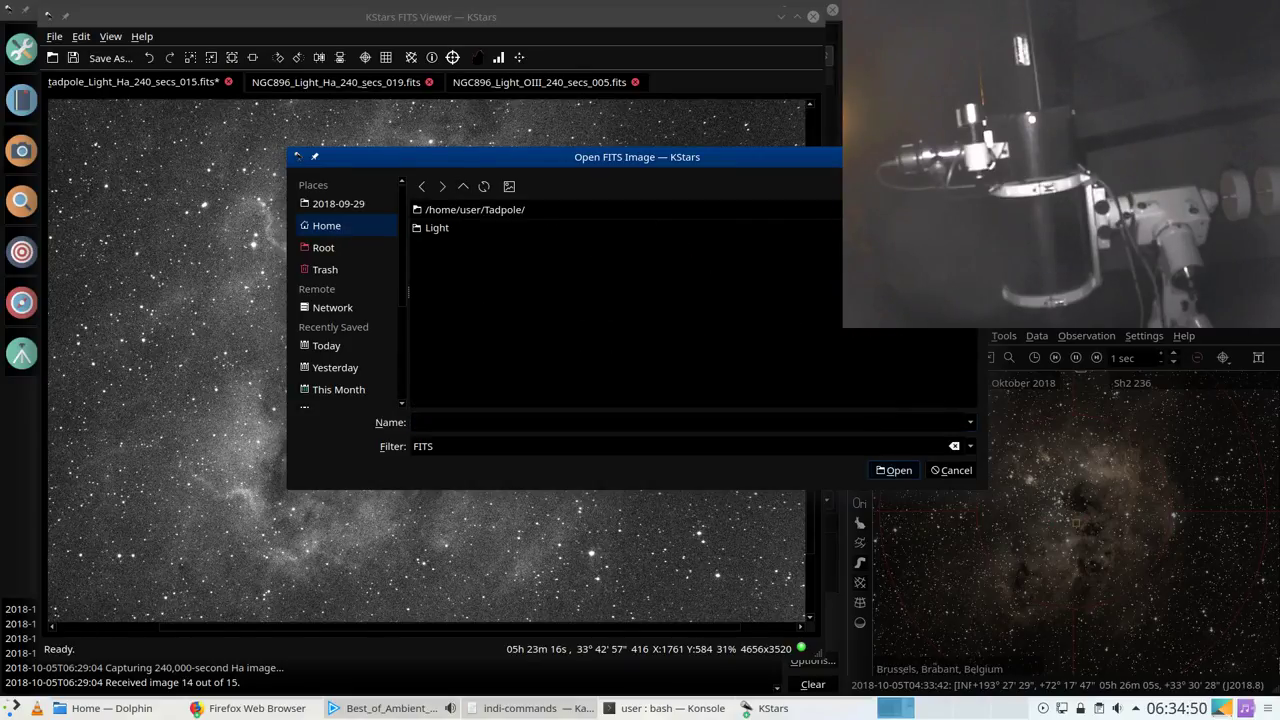
pyautogui.click(443, 229)
pyautogui.click(436, 229)
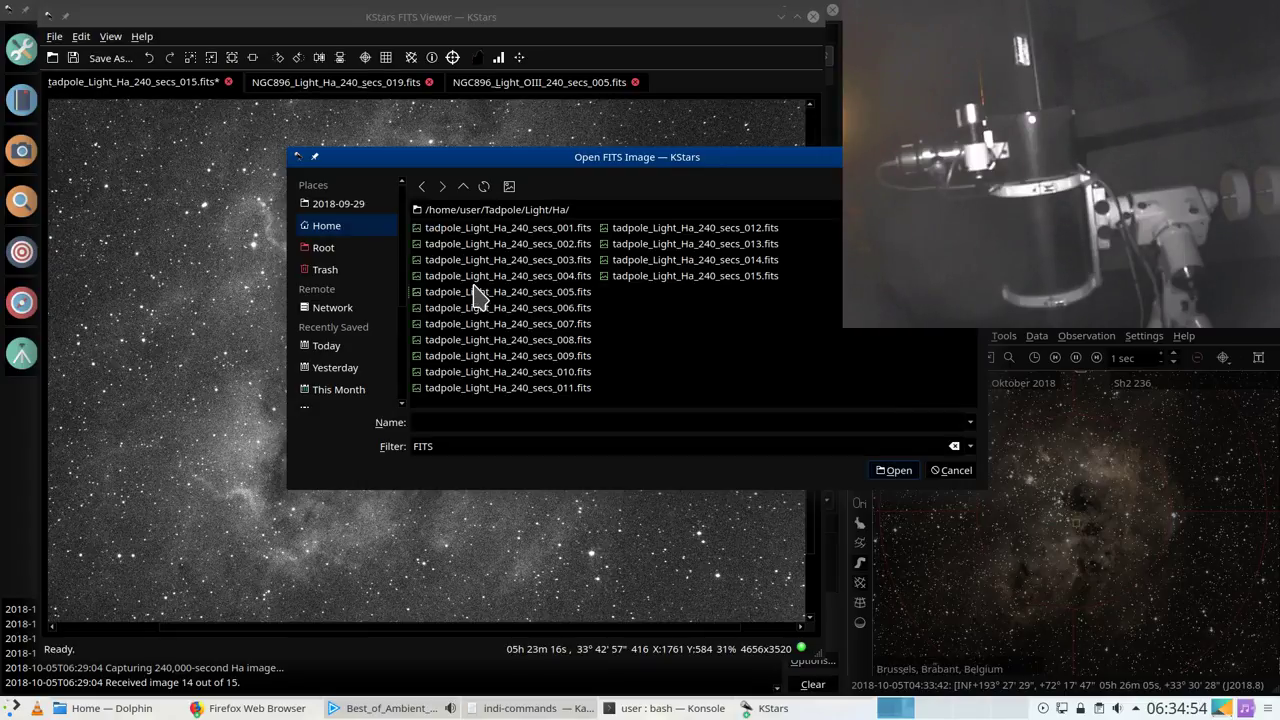
pyautogui.doubleClick(480, 292)
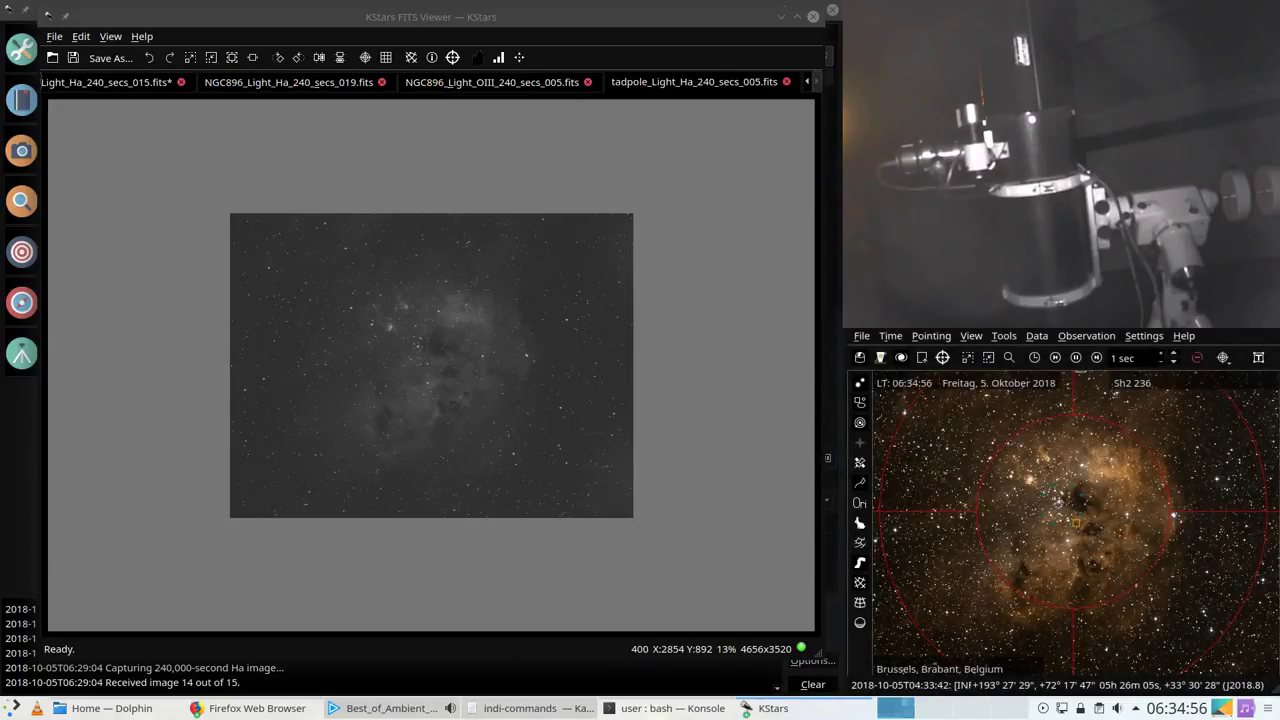
pyautogui.click(252, 60)
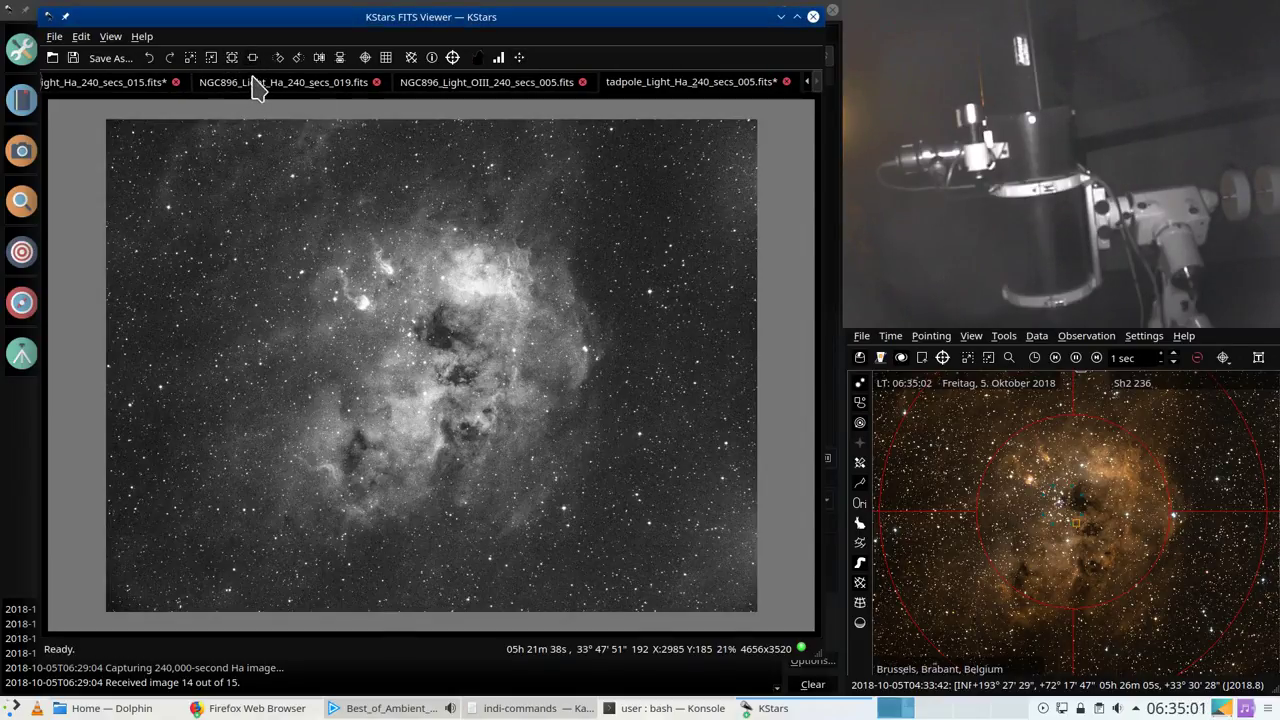
# Step: Close the two NGC896 frames and compare tadpole Ha frames 015 and 005, both fitted to the window
pyautogui.click(376, 82)
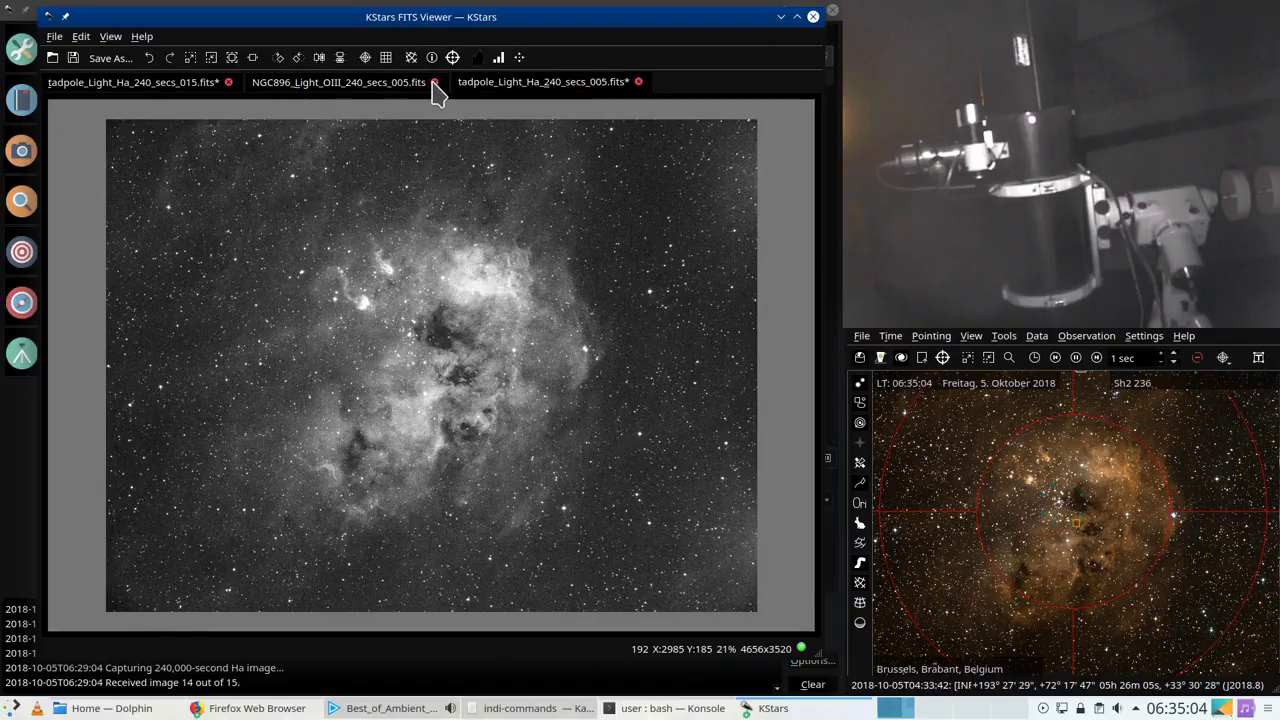
pyautogui.click(434, 82)
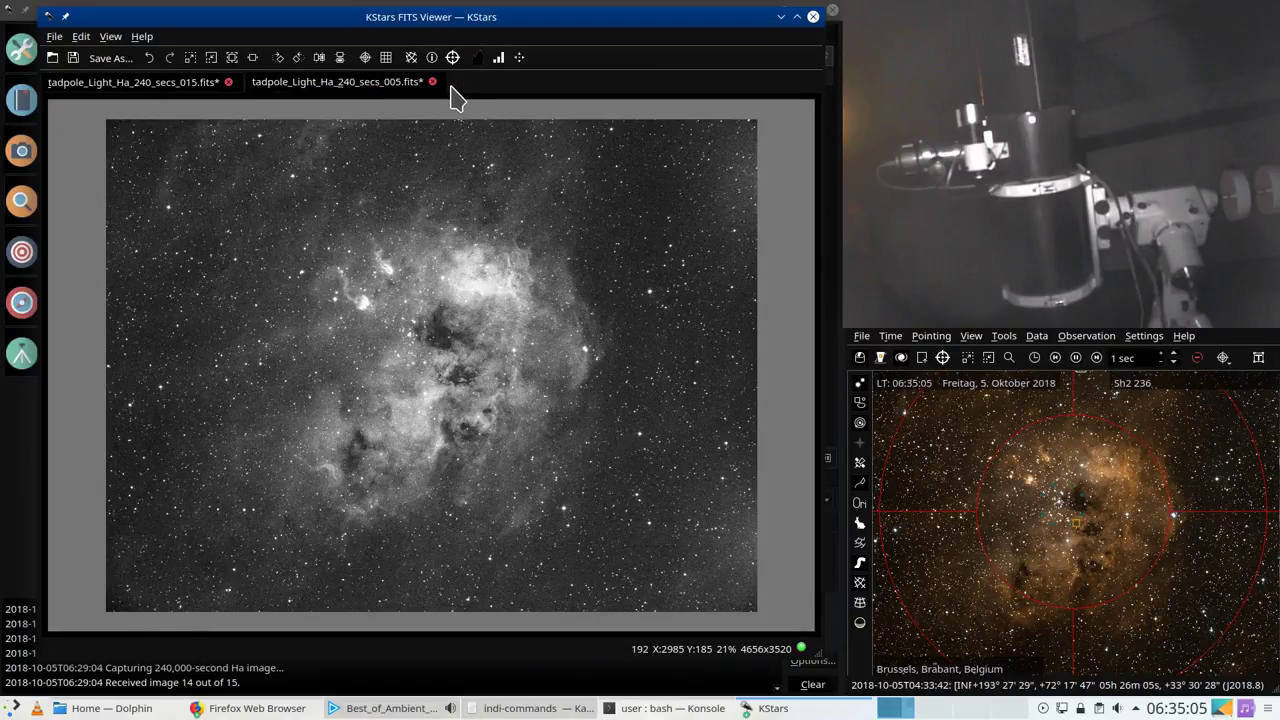
pyautogui.click(157, 86)
pyautogui.click(295, 86)
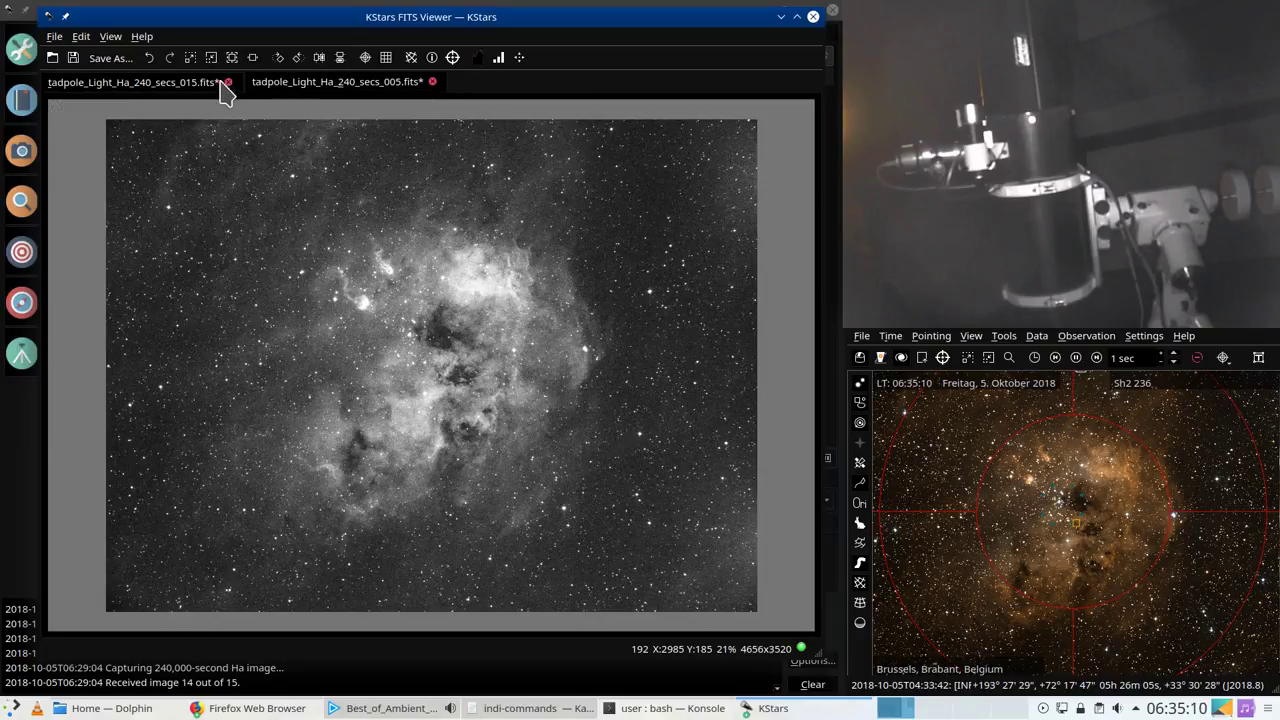
pyautogui.click(200, 86)
pyautogui.click(254, 59)
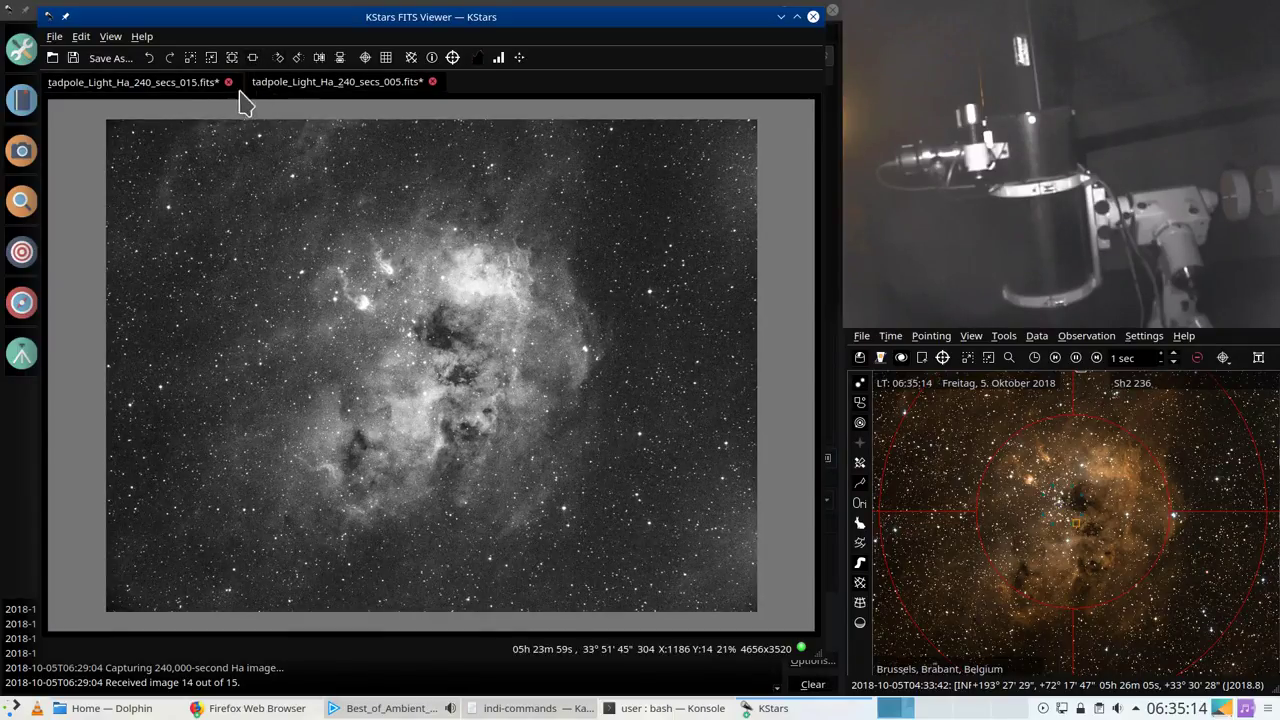
pyautogui.click(192, 85)
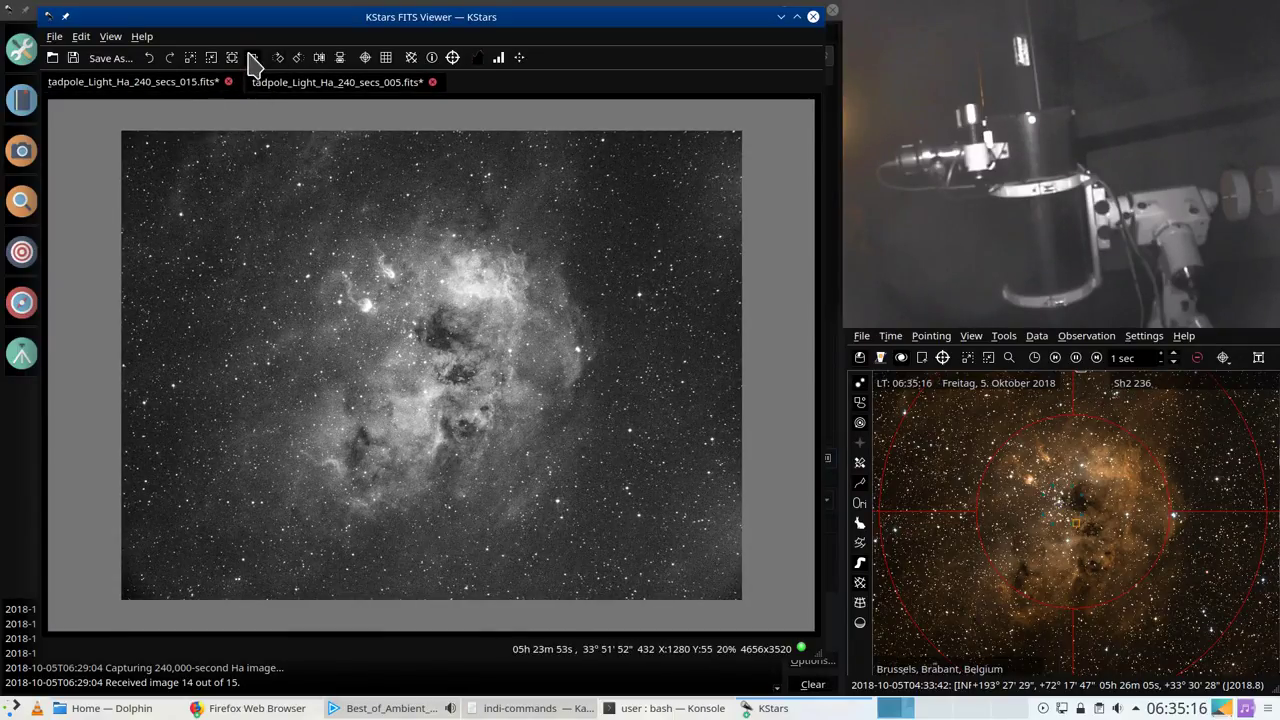
pyautogui.click(252, 57)
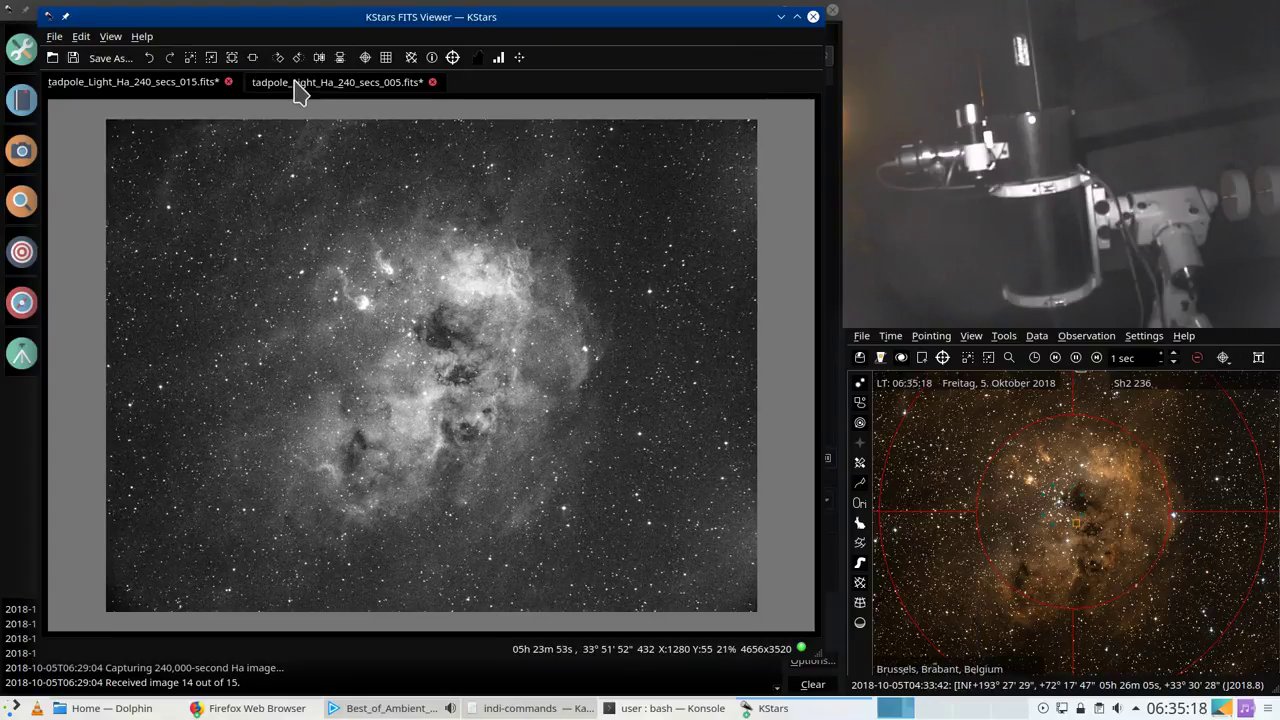
pyautogui.click(288, 86)
pyautogui.click(192, 86)
pyautogui.click(314, 86)
# Step: Close both tadpole Ha frames, put the FITS Viewer away and return to the Ekos capture module
pyautogui.click(228, 82)
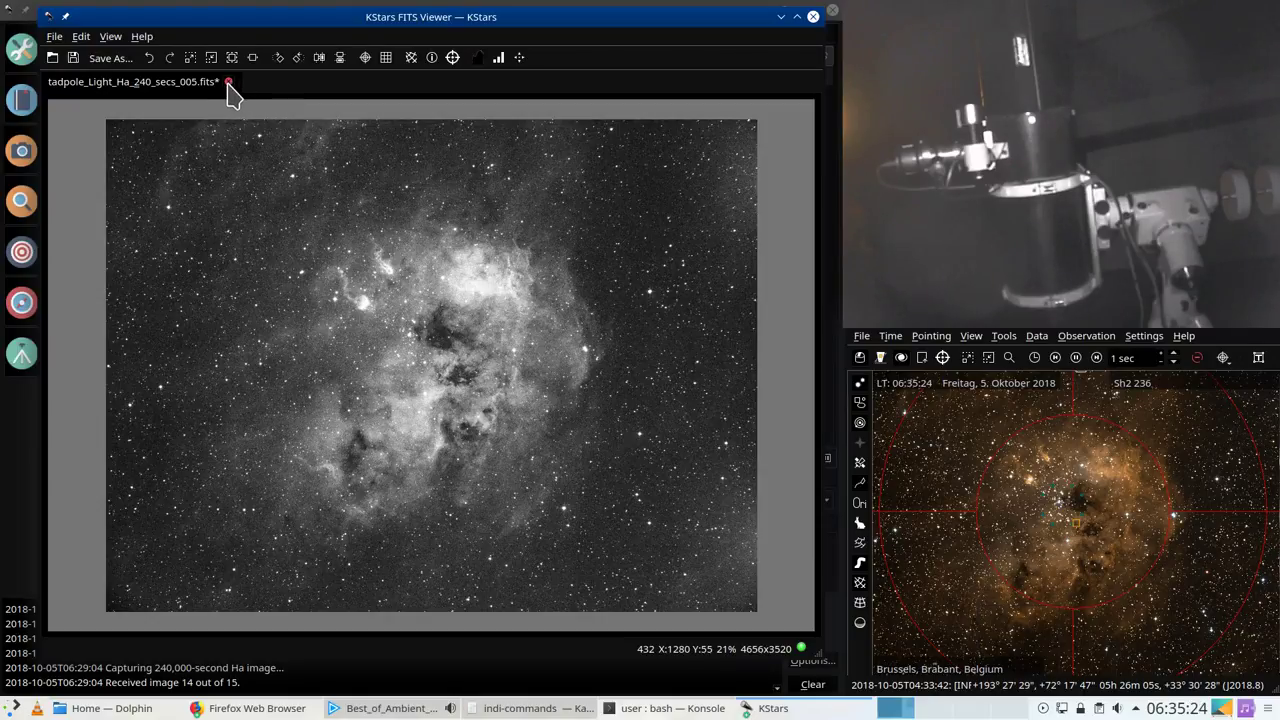
pyautogui.click(228, 84)
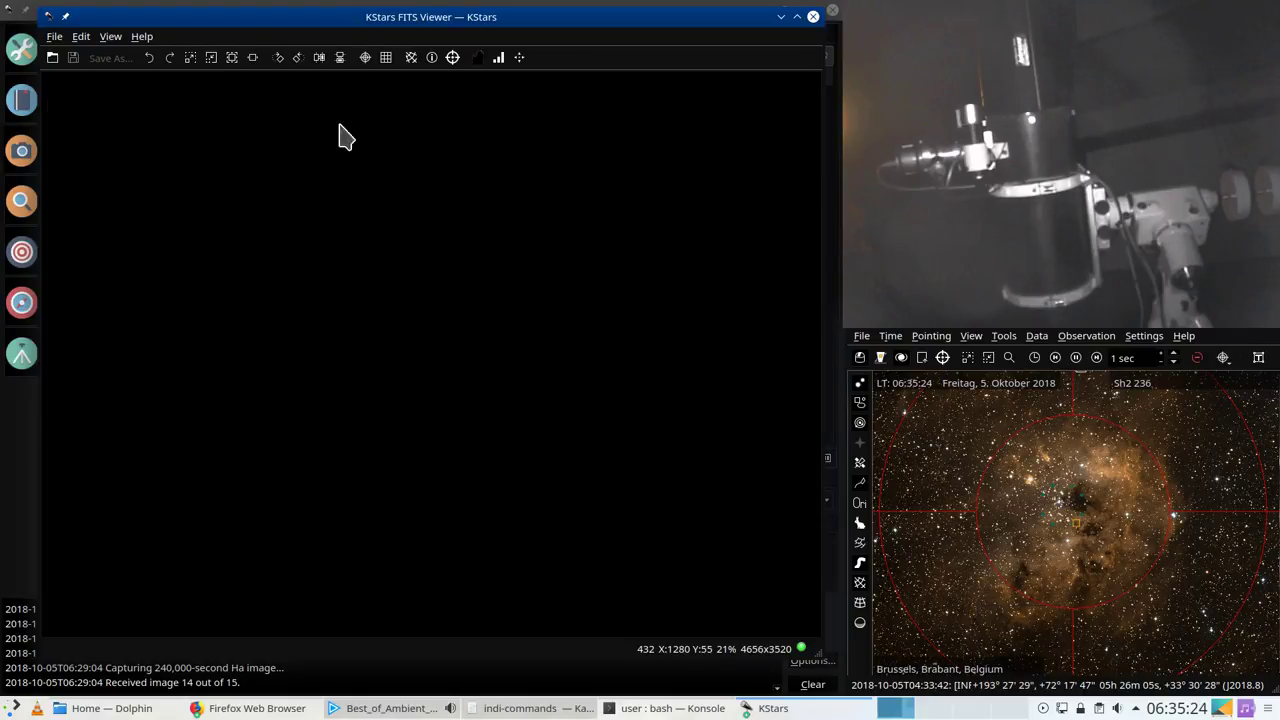
pyautogui.click(782, 16)
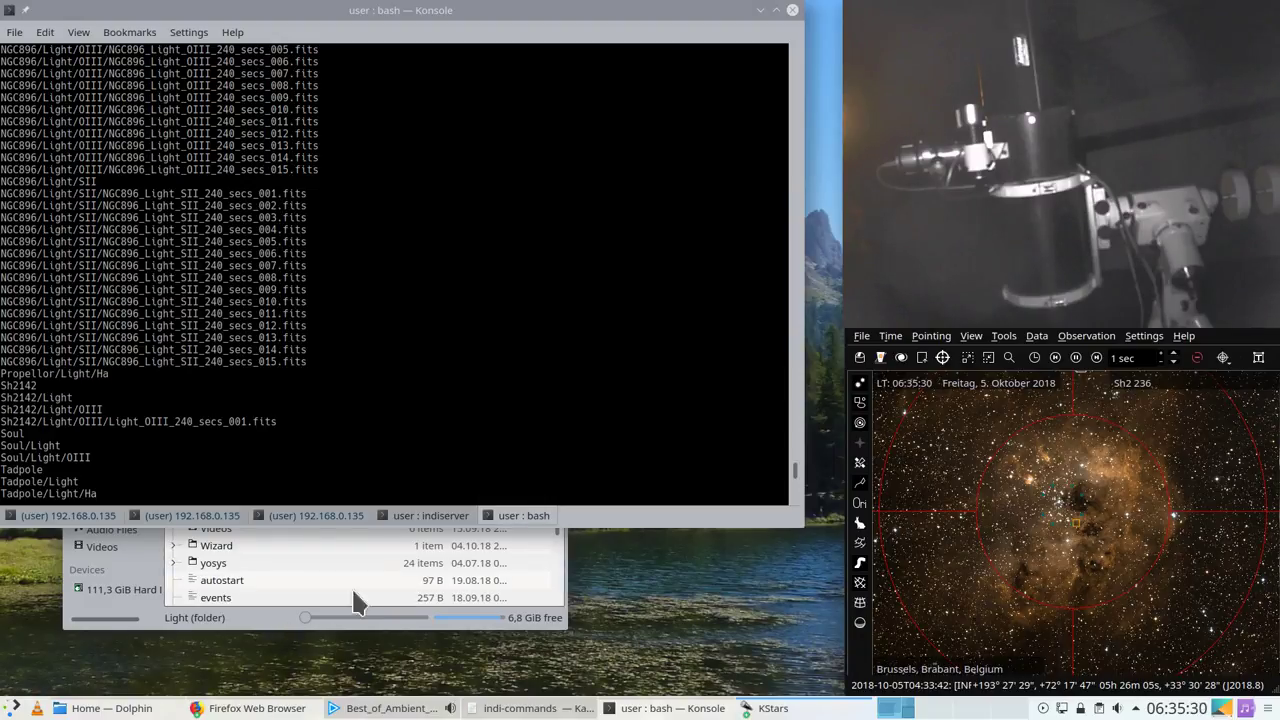
pyautogui.moveTo(785, 712)
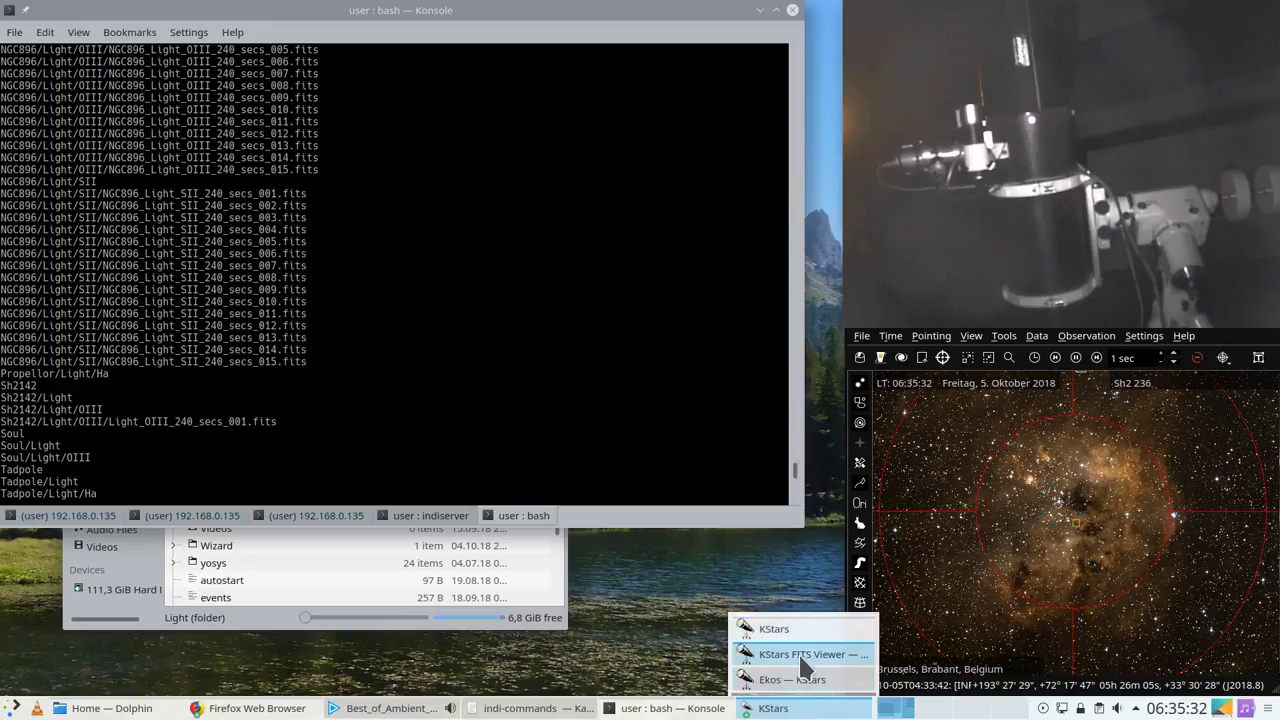
pyautogui.click(800, 678)
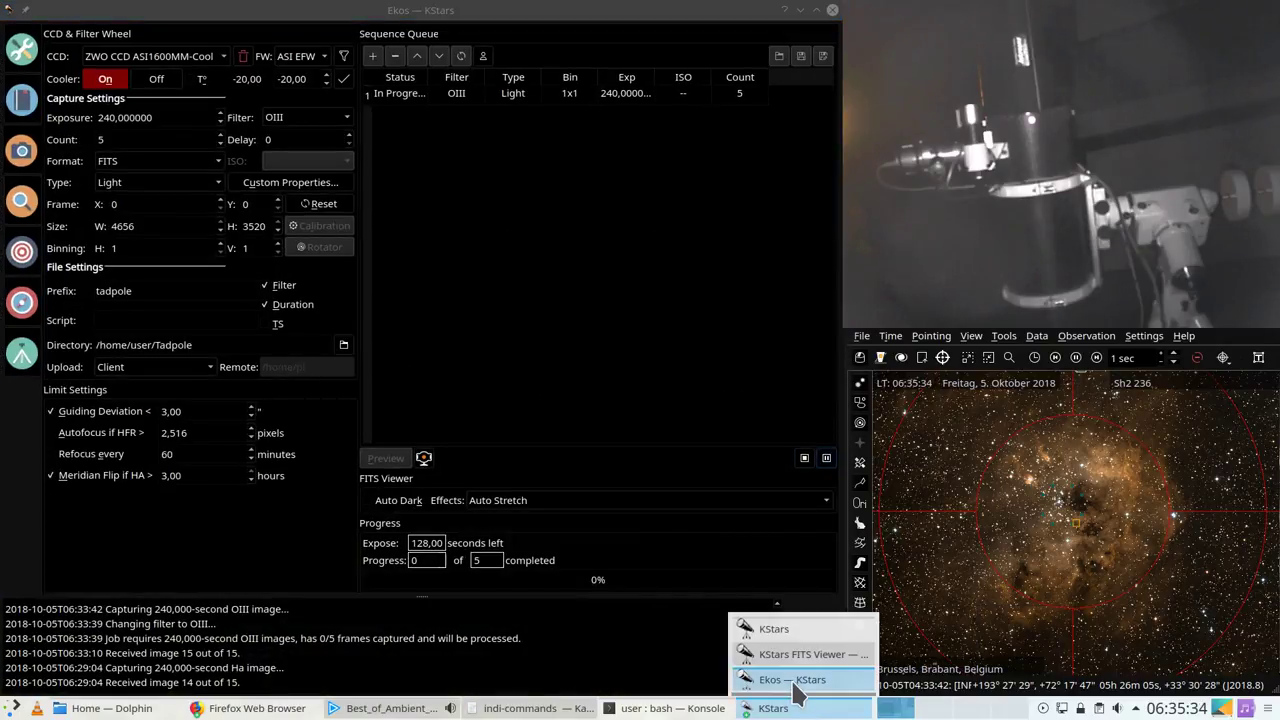
pyautogui.click(800, 675)
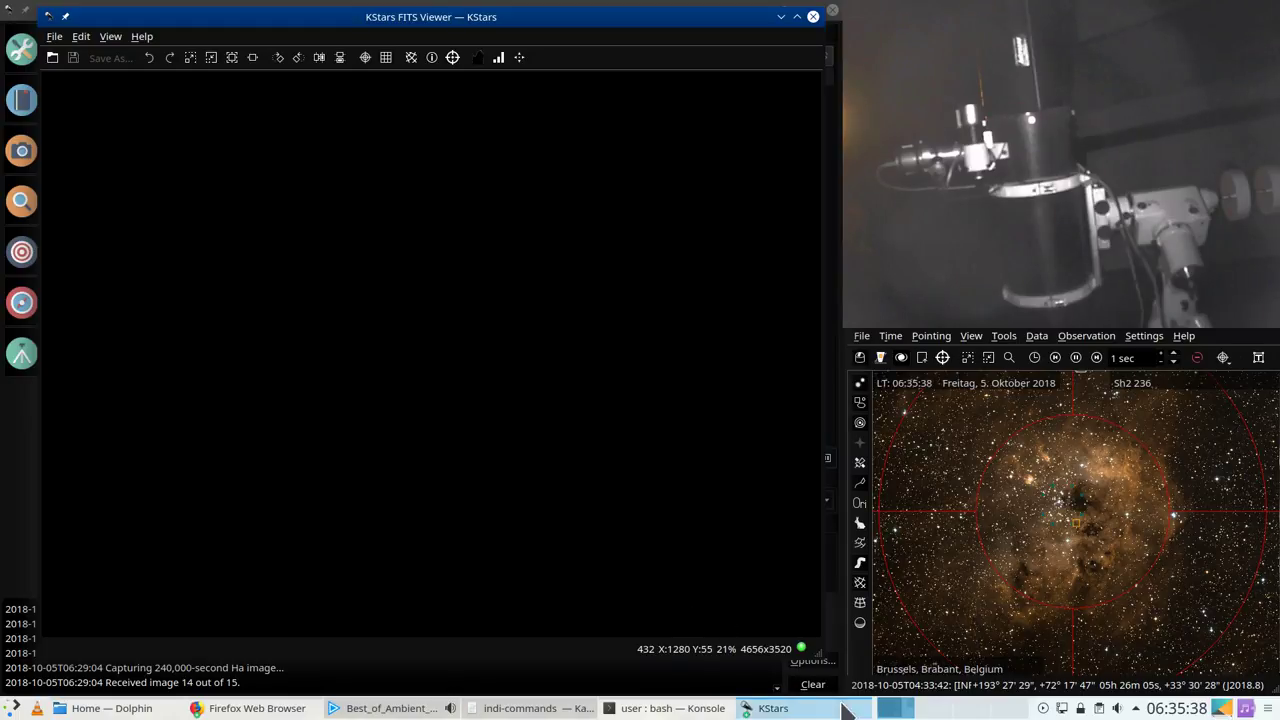
pyautogui.moveTo(843, 707)
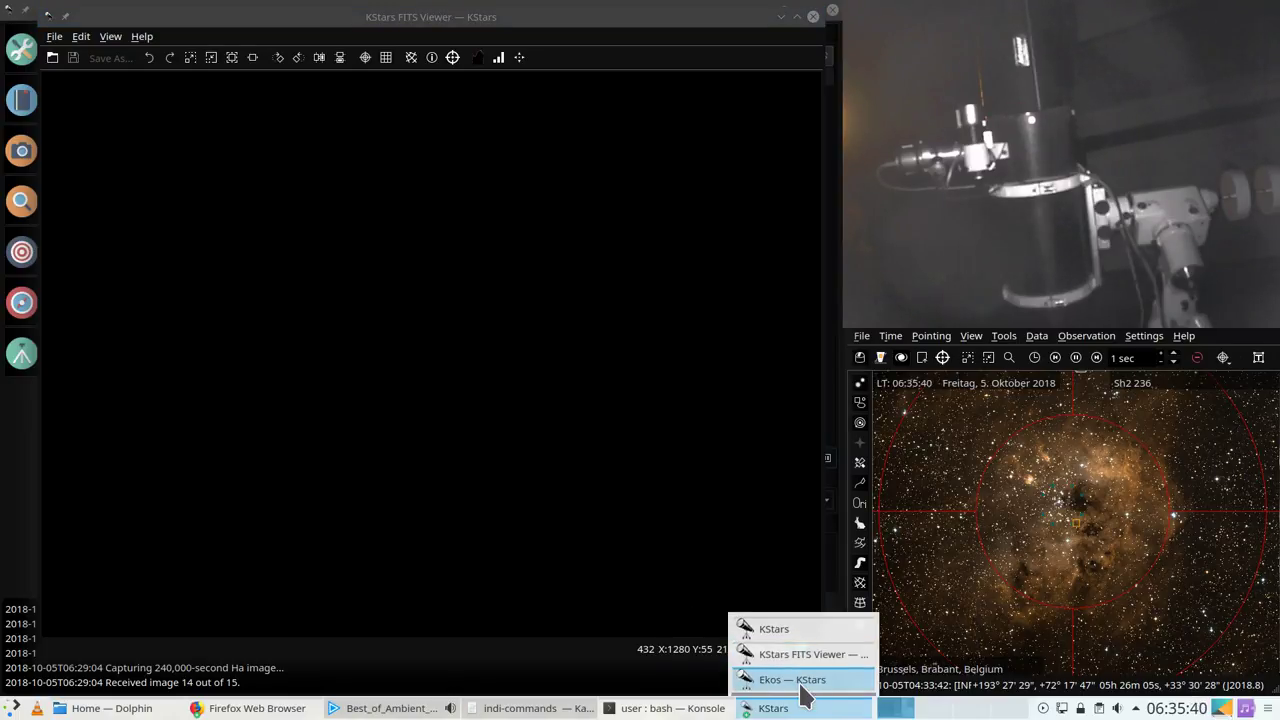
pyautogui.click(805, 688)
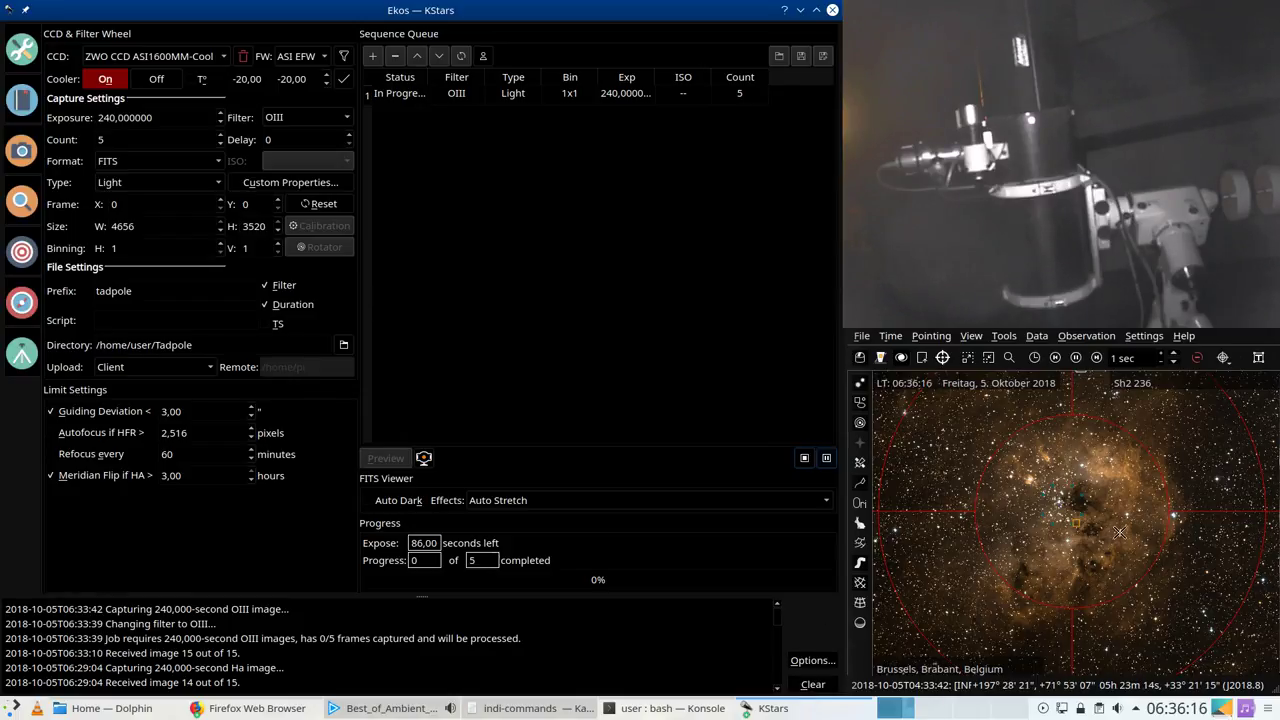
# Step: Explore the KStars sky map around the Tadpole nebula and frame the two neighbouring nebulae within the asi1600 field of view
pyautogui.scroll(-4, 1074, 523)
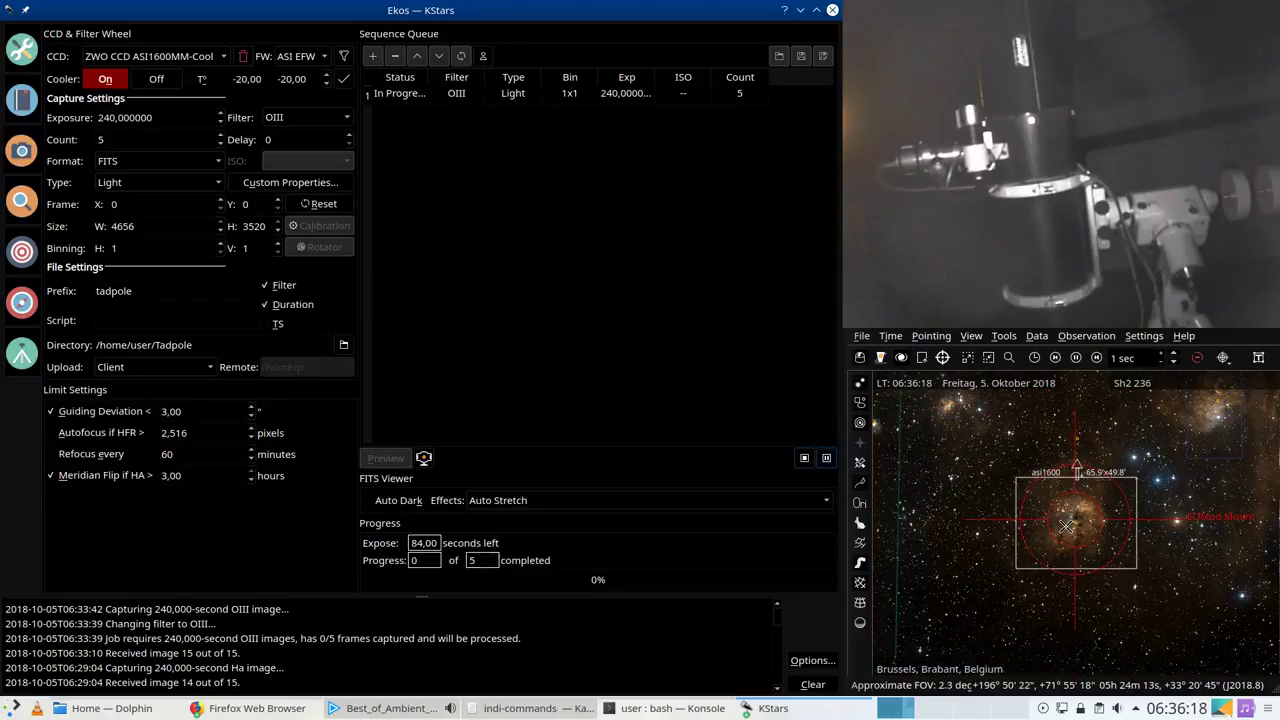
pyautogui.moveTo(1006, 474); pyautogui.dragTo(1146, 559)
pyautogui.scroll(3, 1103, 560)
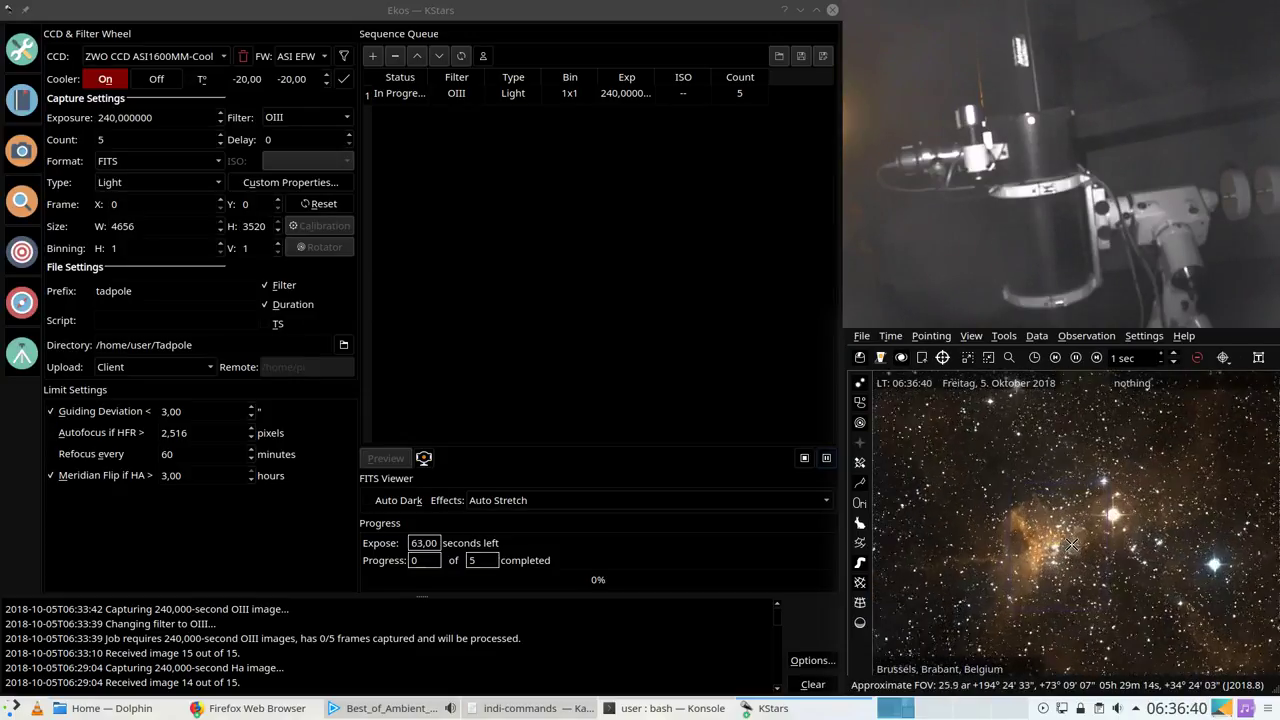
pyautogui.scroll(-2, 1072, 545)
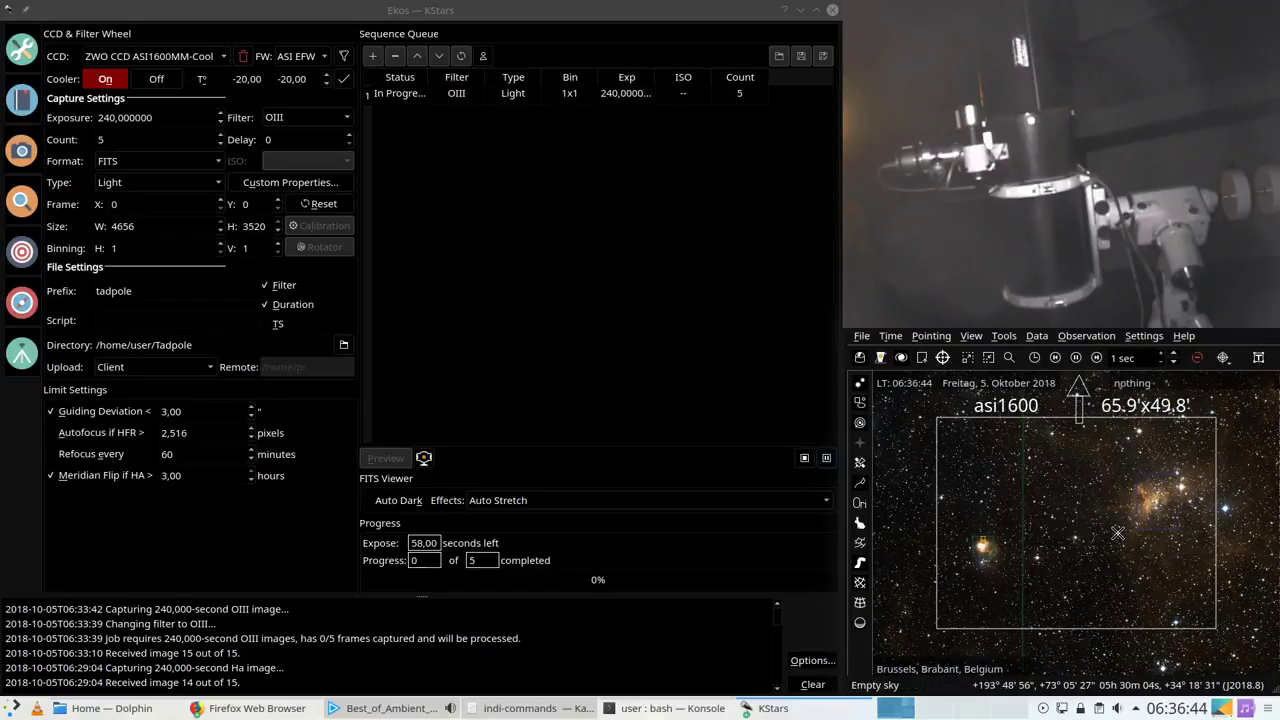
pyautogui.moveTo(1117, 533); pyautogui.dragTo(1117, 533)
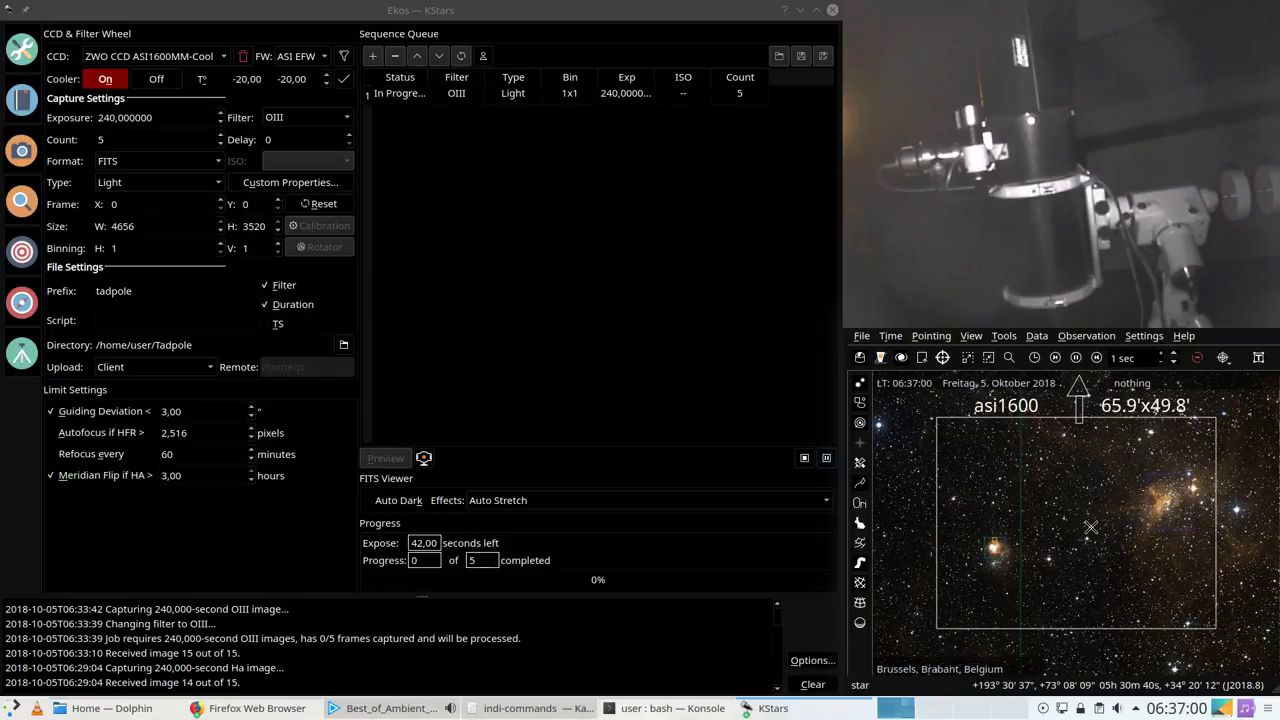
# Step: Identify the two nebulae inside the asi1600 field of view through their object information on the sky map
pyautogui.rightClick(1169, 503)
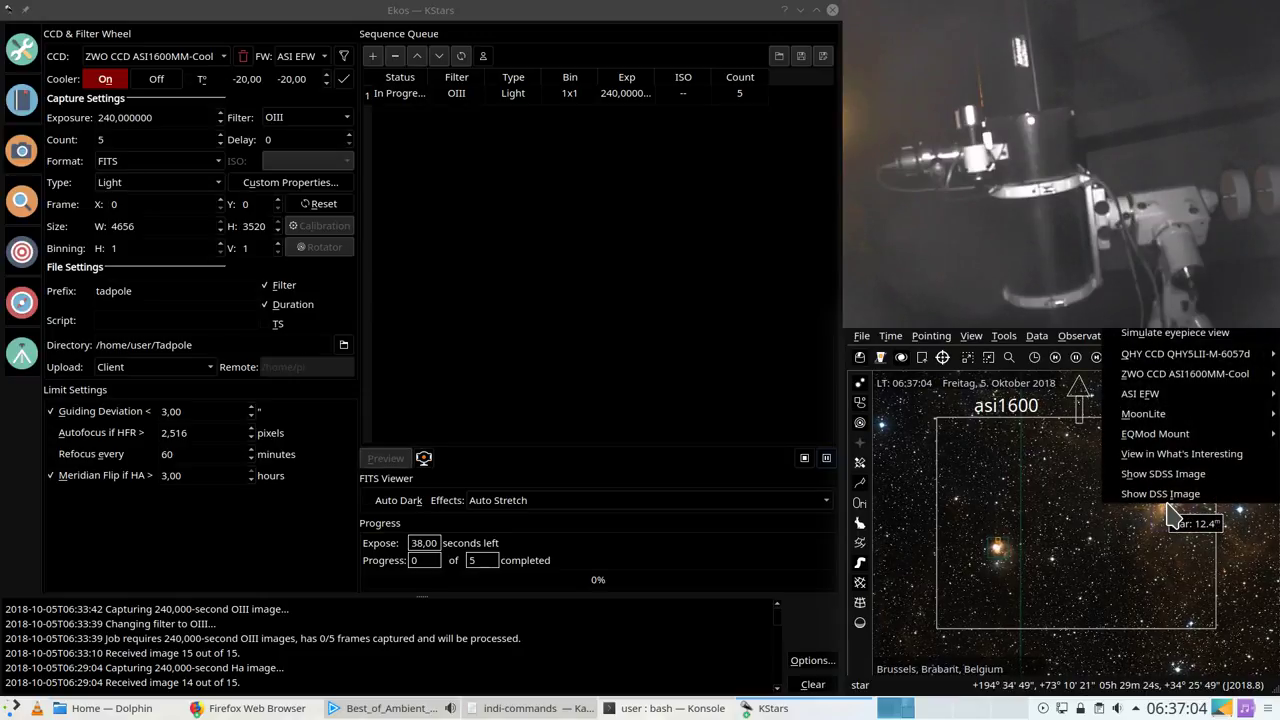
pyautogui.click(1020, 531)
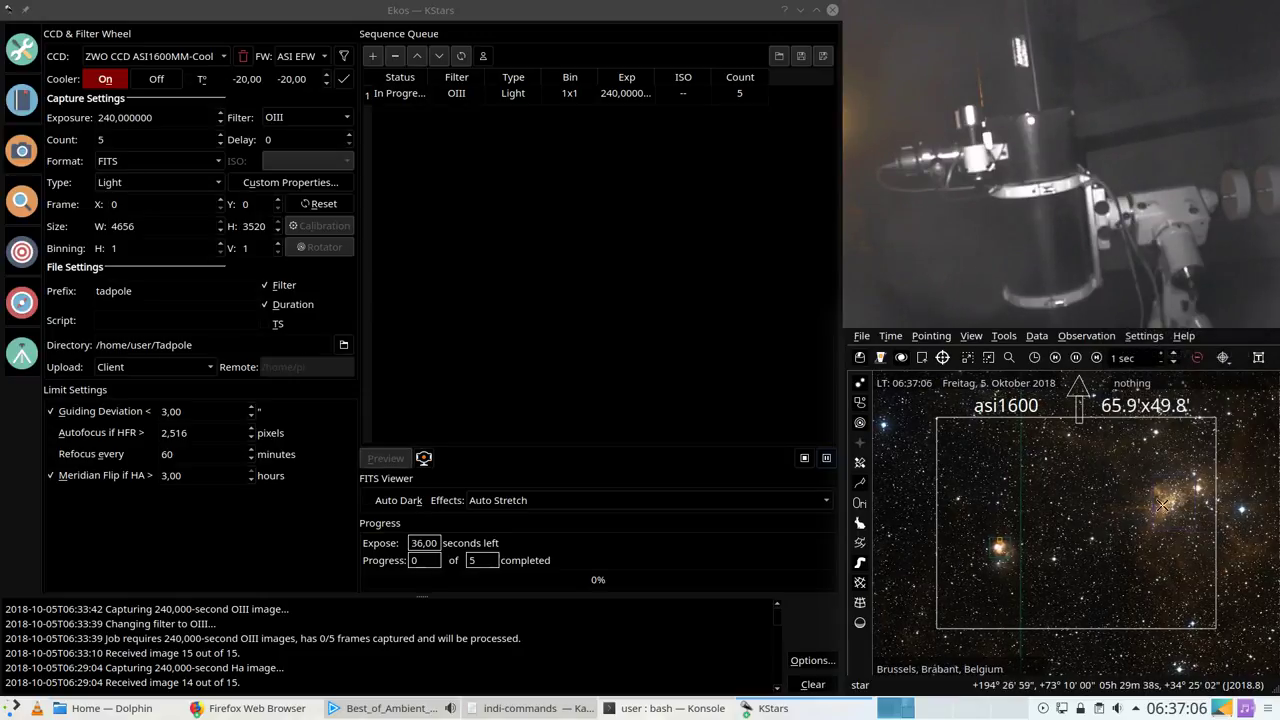
pyautogui.rightClick(1176, 508)
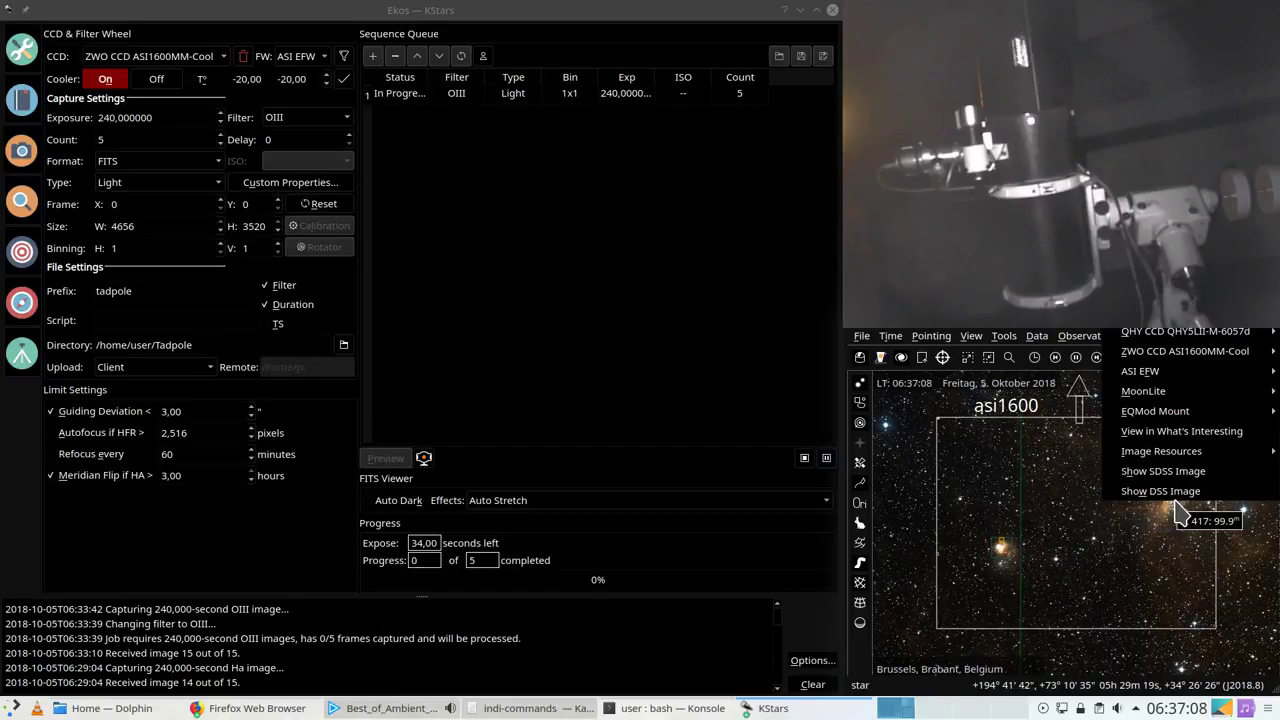
pyautogui.click(1030, 540)
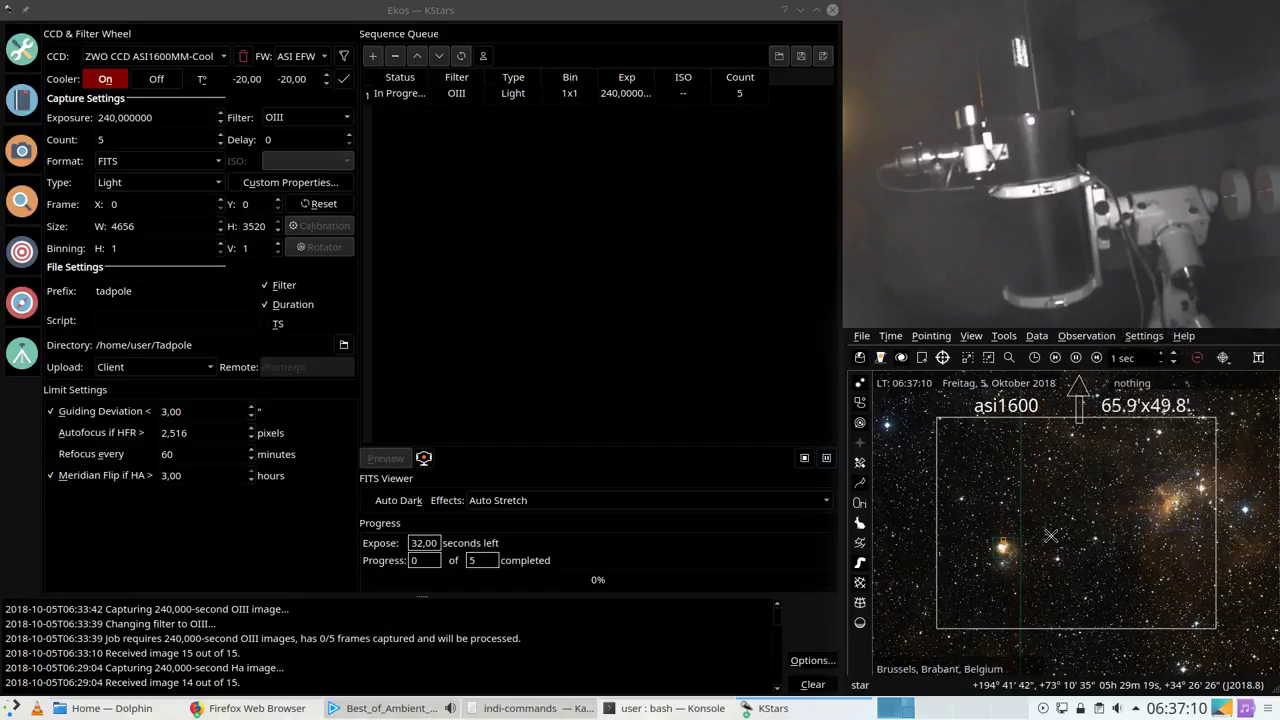
pyautogui.rightClick(1004, 548)
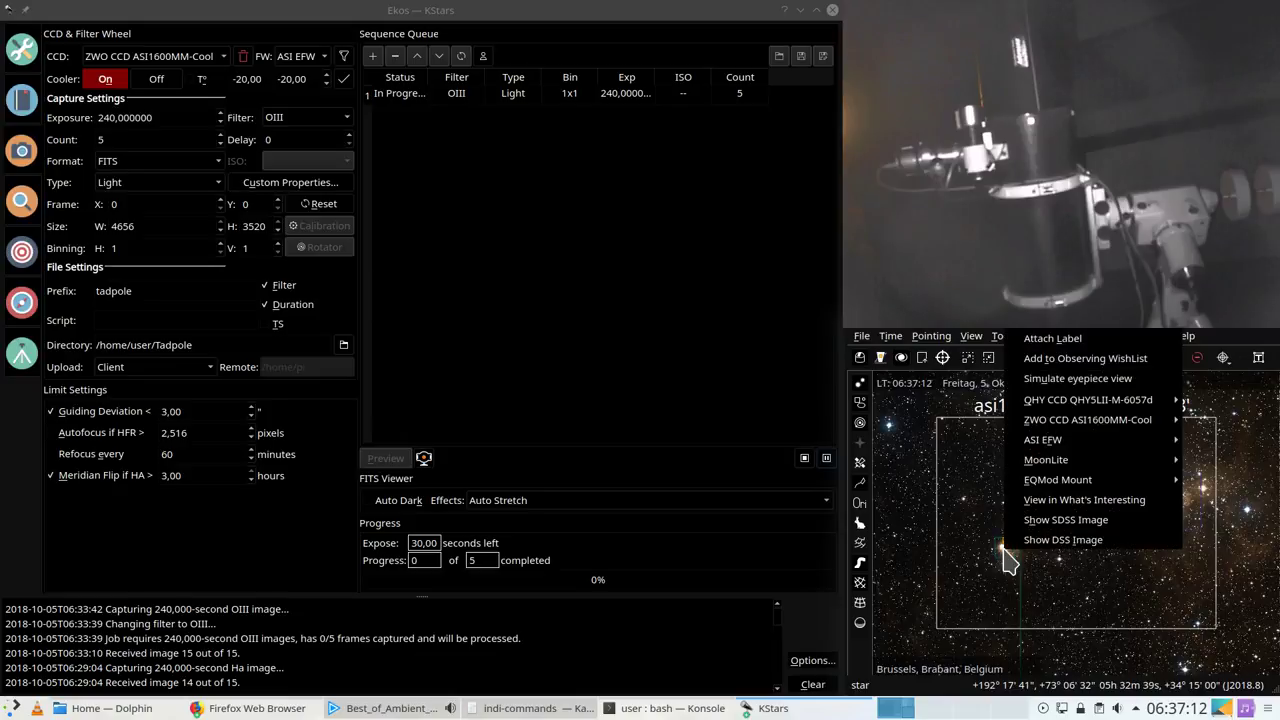
pyautogui.click(1169, 526)
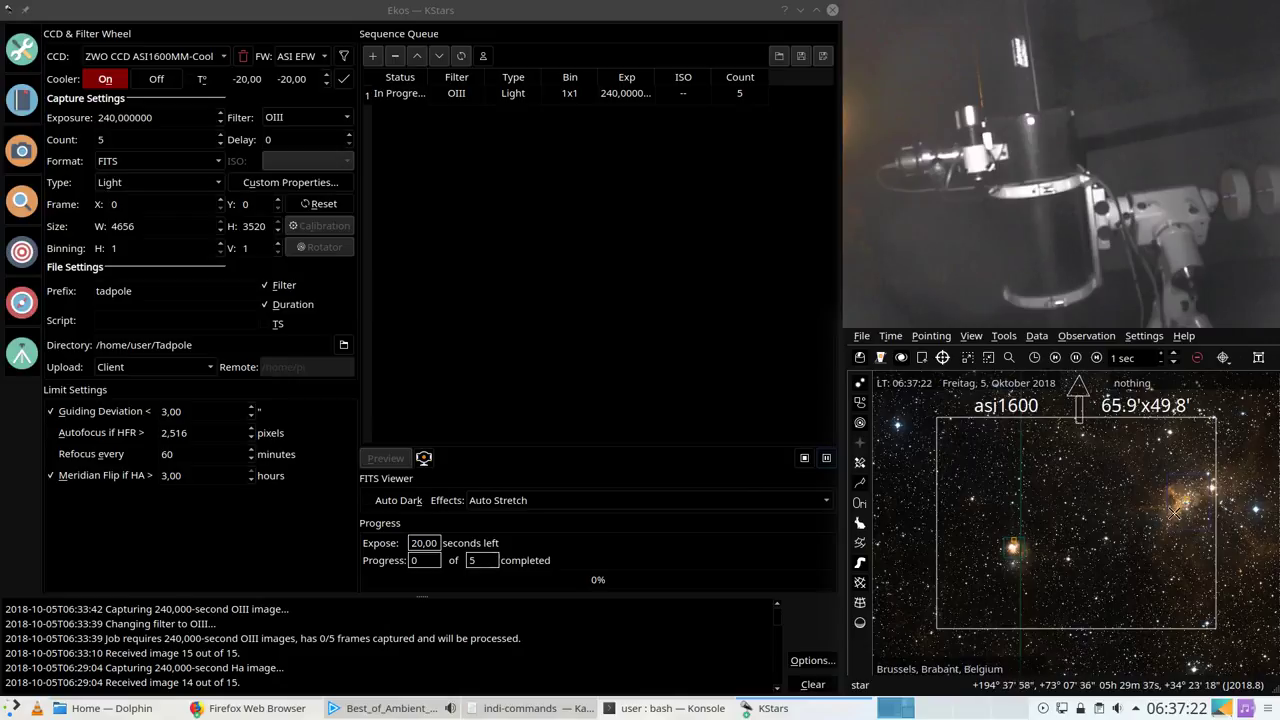
# Step: Identify the larger nebula near the edge of the asi1600 field through its object information on the sky map
pyautogui.rightClick(1190, 517)
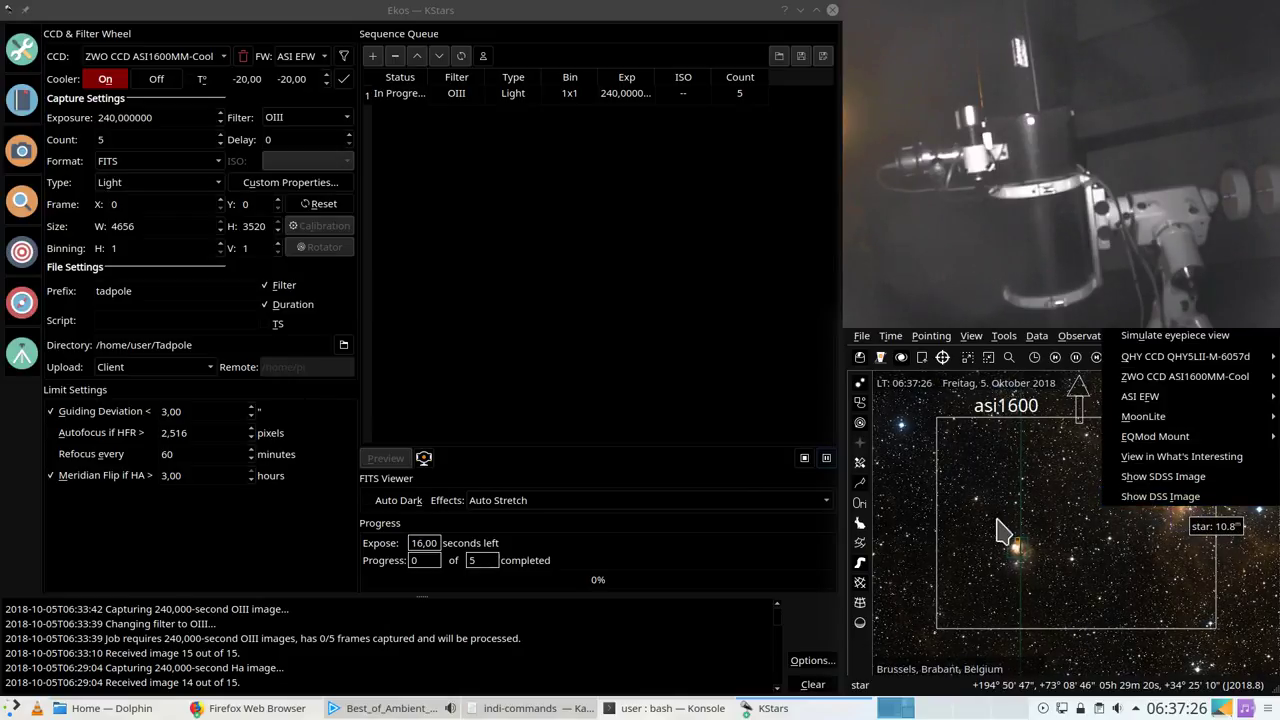
pyautogui.click(1159, 541)
pyautogui.rightClick(1188, 507)
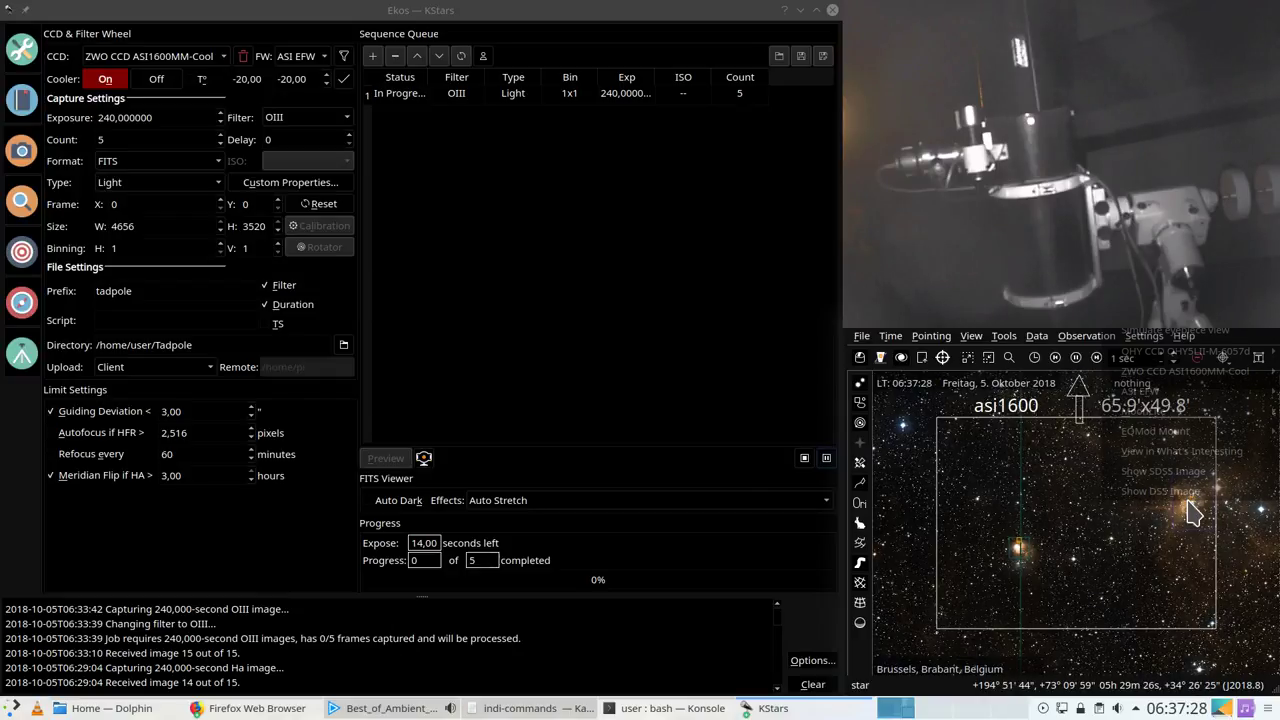
pyautogui.rightClick(1192, 524)
pyautogui.rightClick(1190, 510)
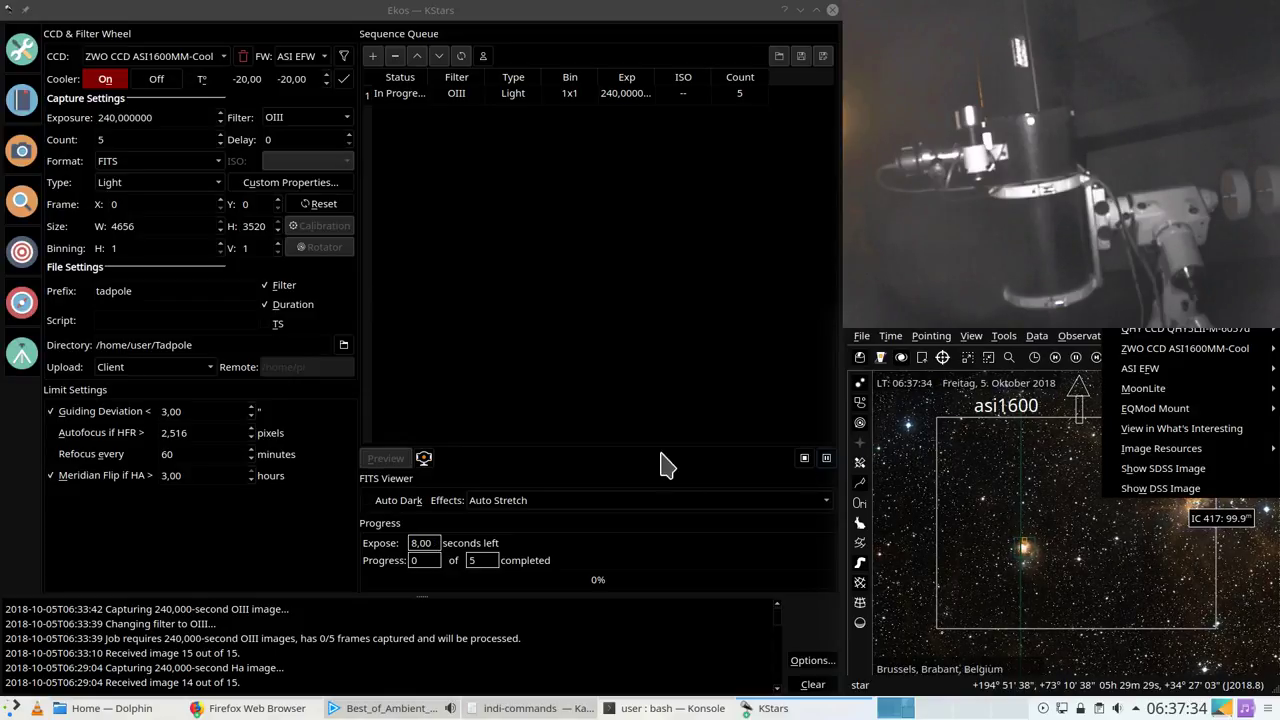
pyautogui.click(655, 400)
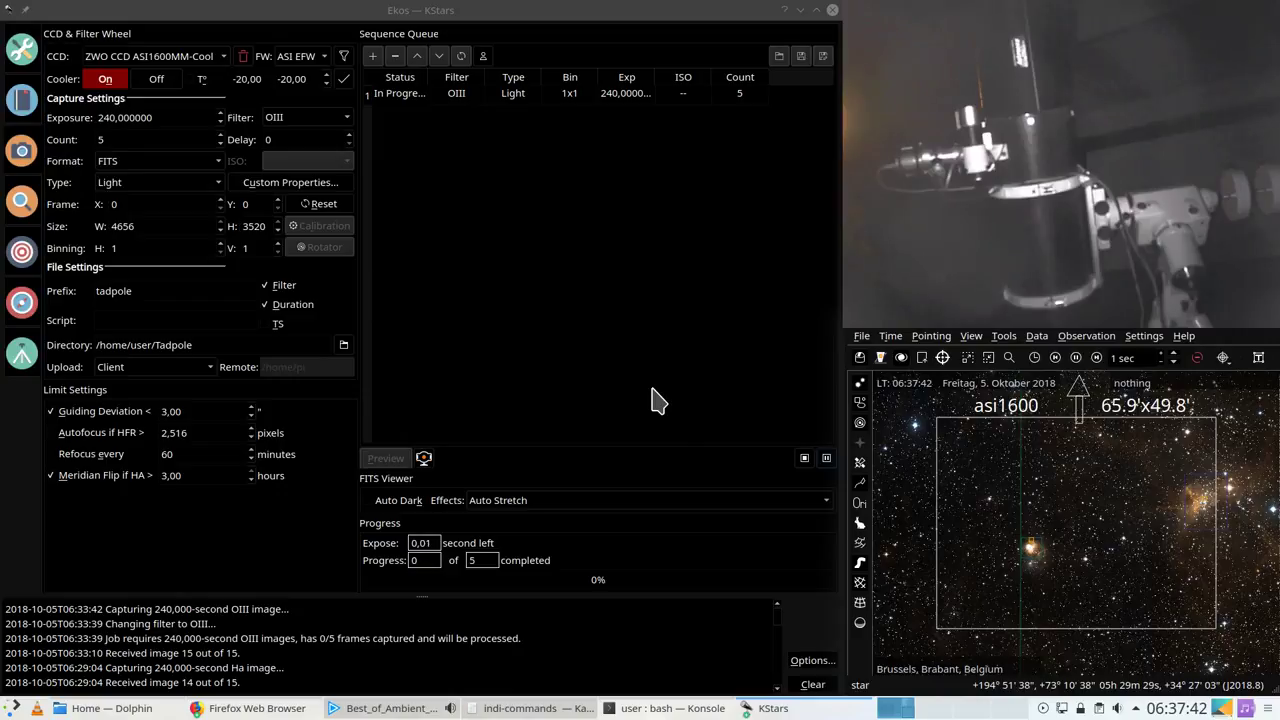
# Step: Check the latest frame in the FITS Viewer and the drift graph in the guide module, ending in the capture module
pyautogui.click(810, 708)
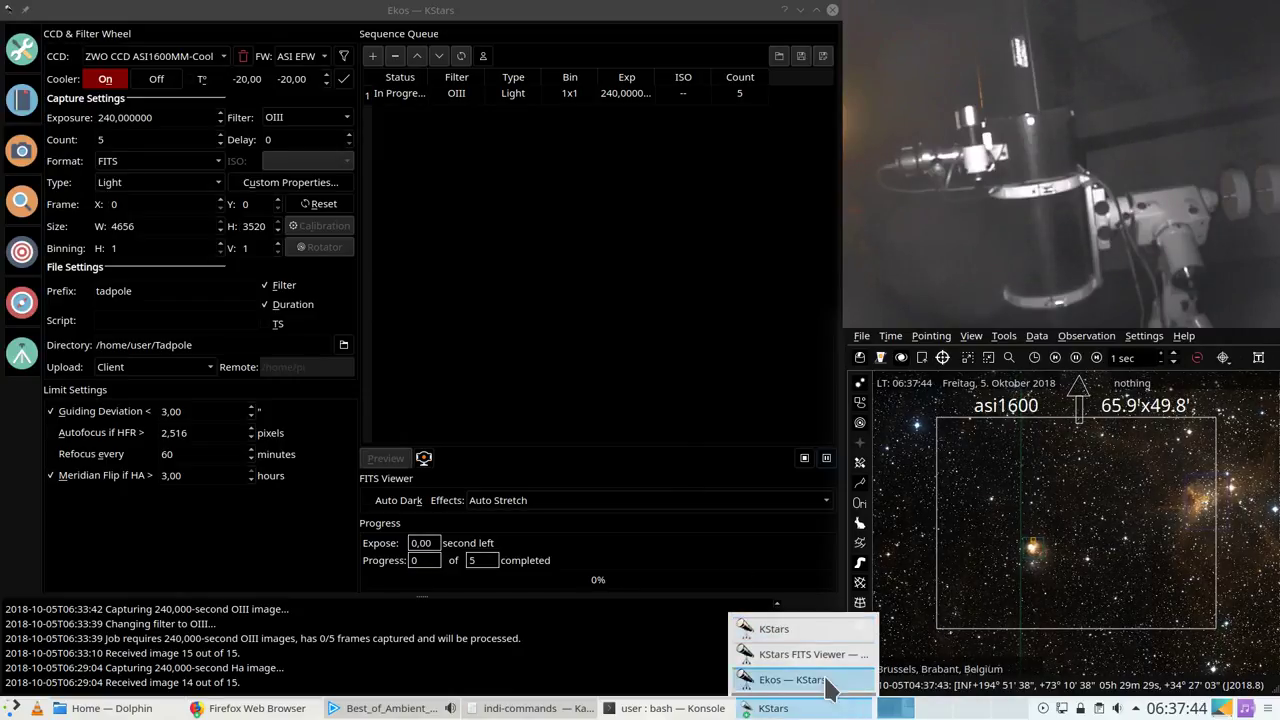
pyautogui.click(809, 656)
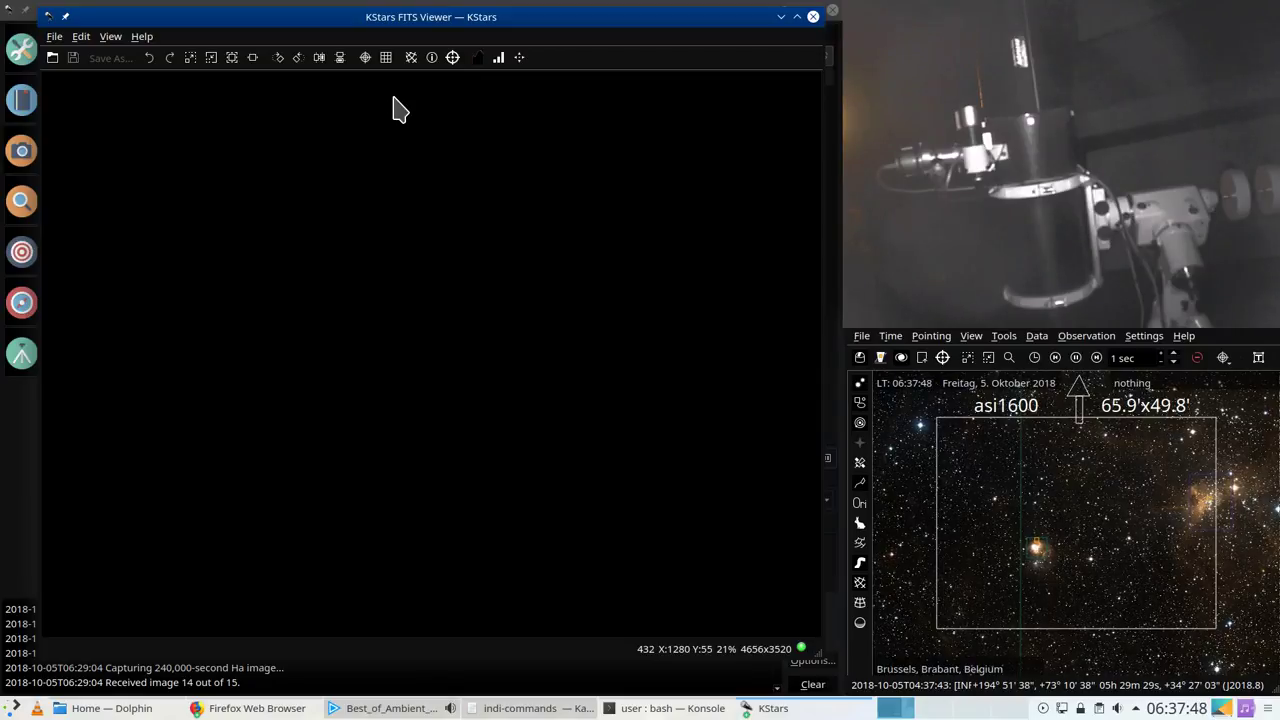
pyautogui.click(5, 543)
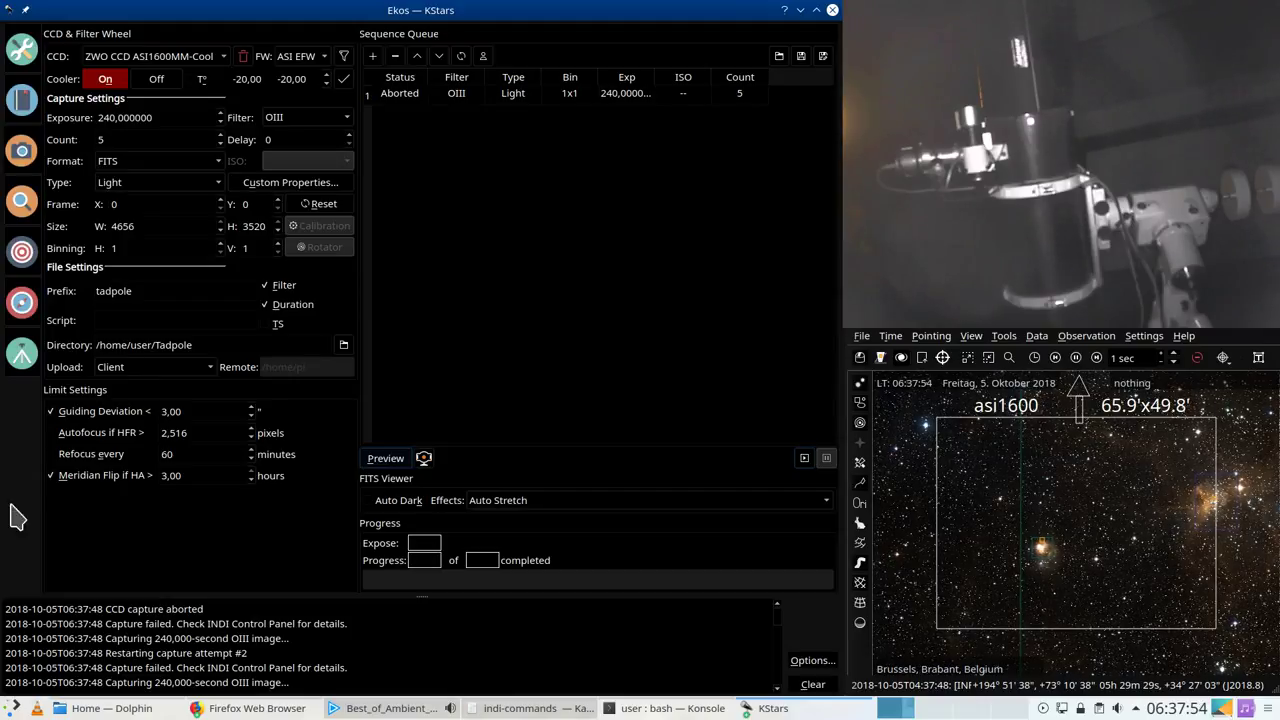
pyautogui.click(23, 302)
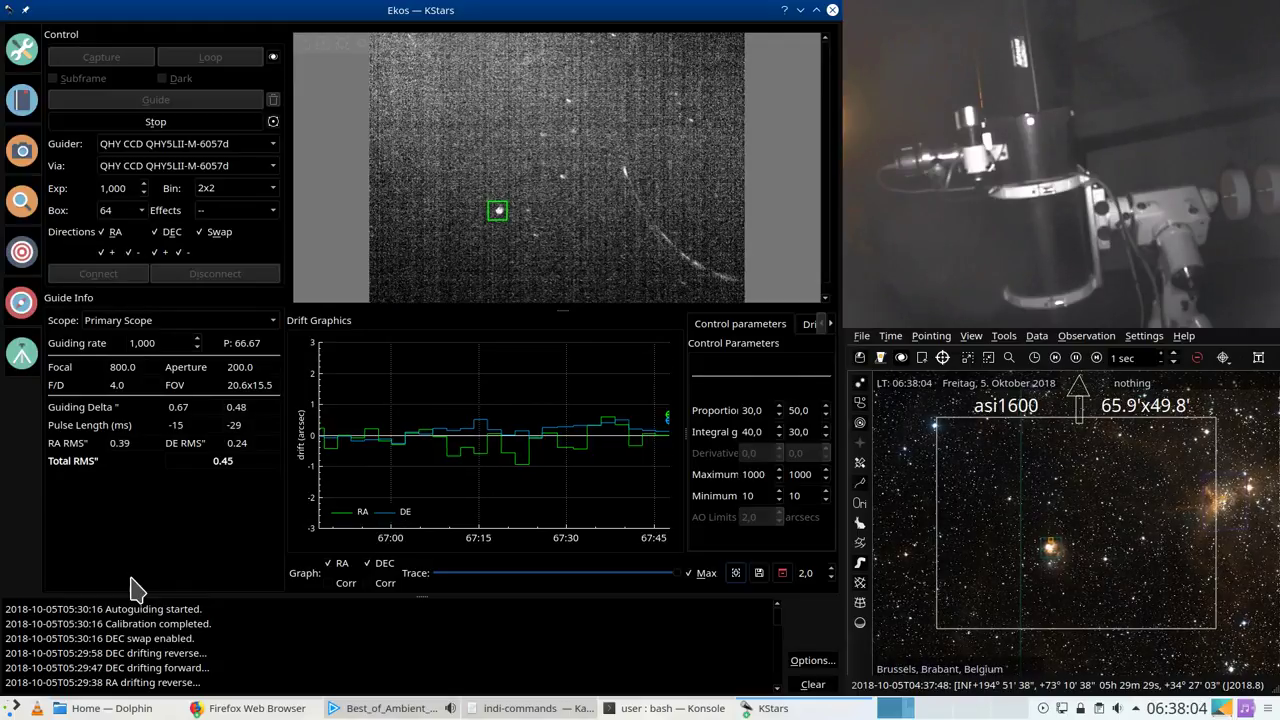
pyautogui.click(20, 155)
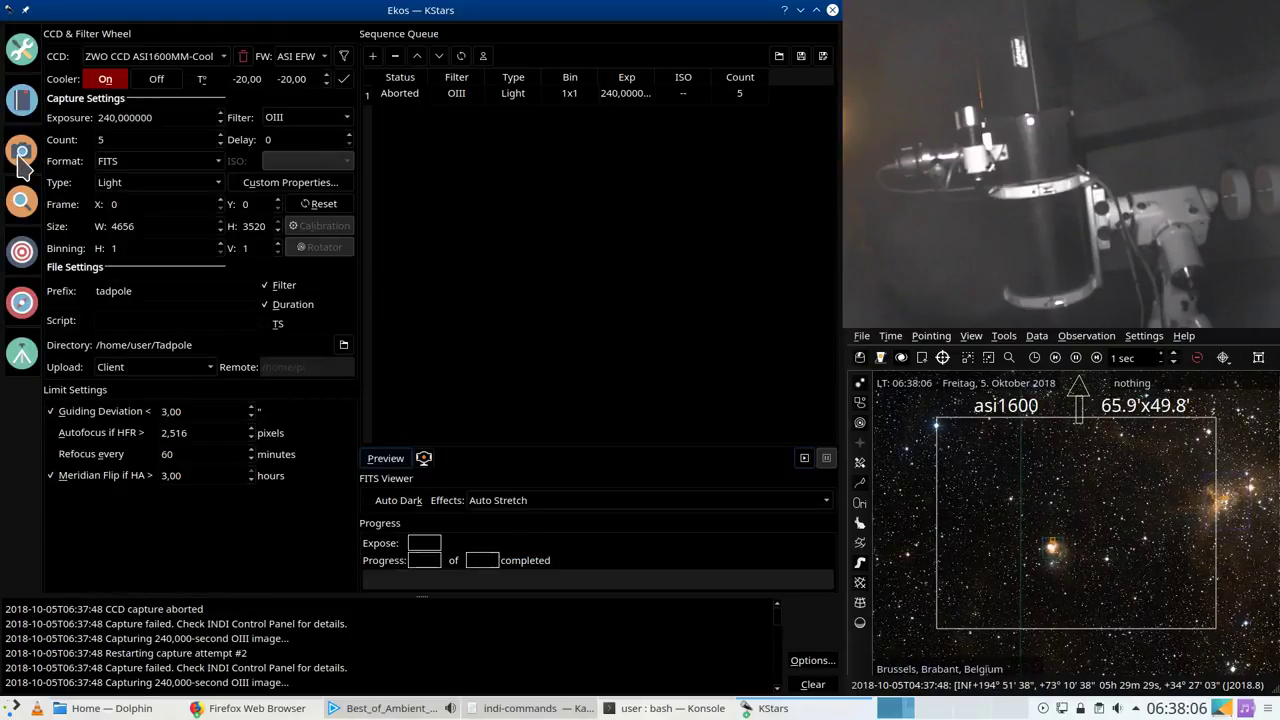
# Step: Frame both nebulae within the asi1600 field on the sky map and send the EQMod Mount to track the empty sky between them
pyautogui.moveTo(1119, 484); pyautogui.dragTo(1079, 504)
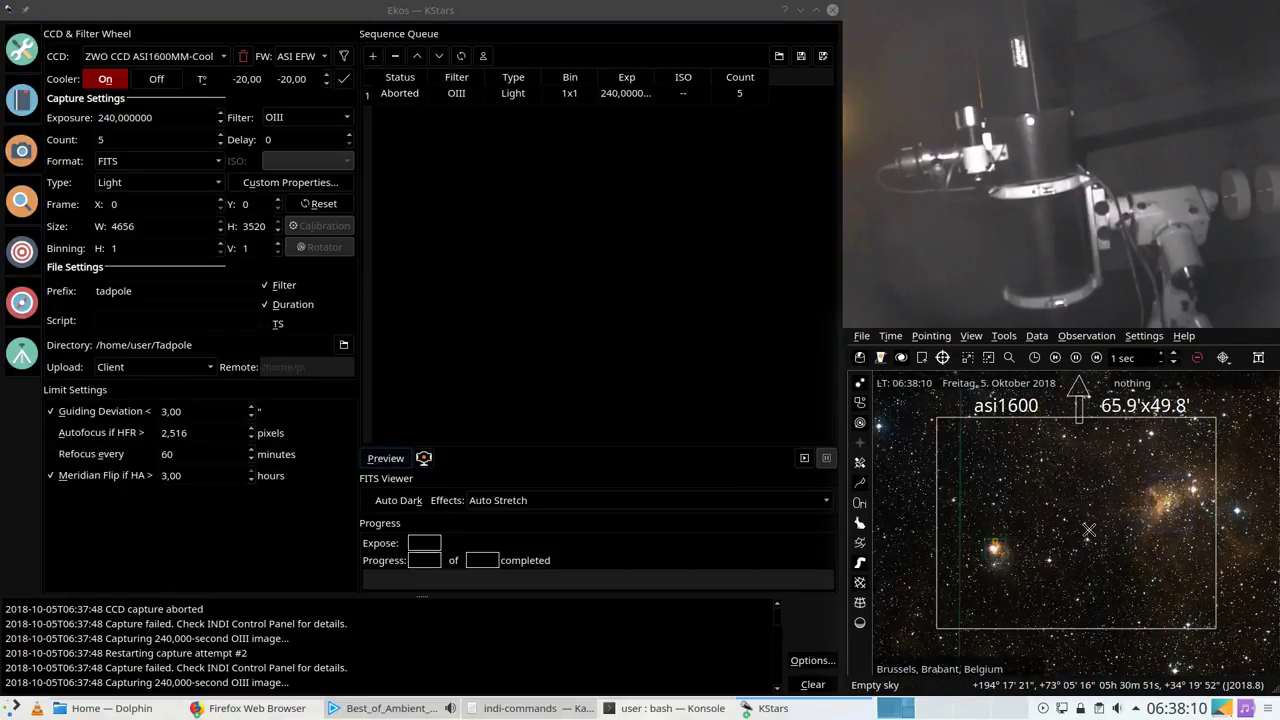
pyautogui.rightClick(1087, 528)
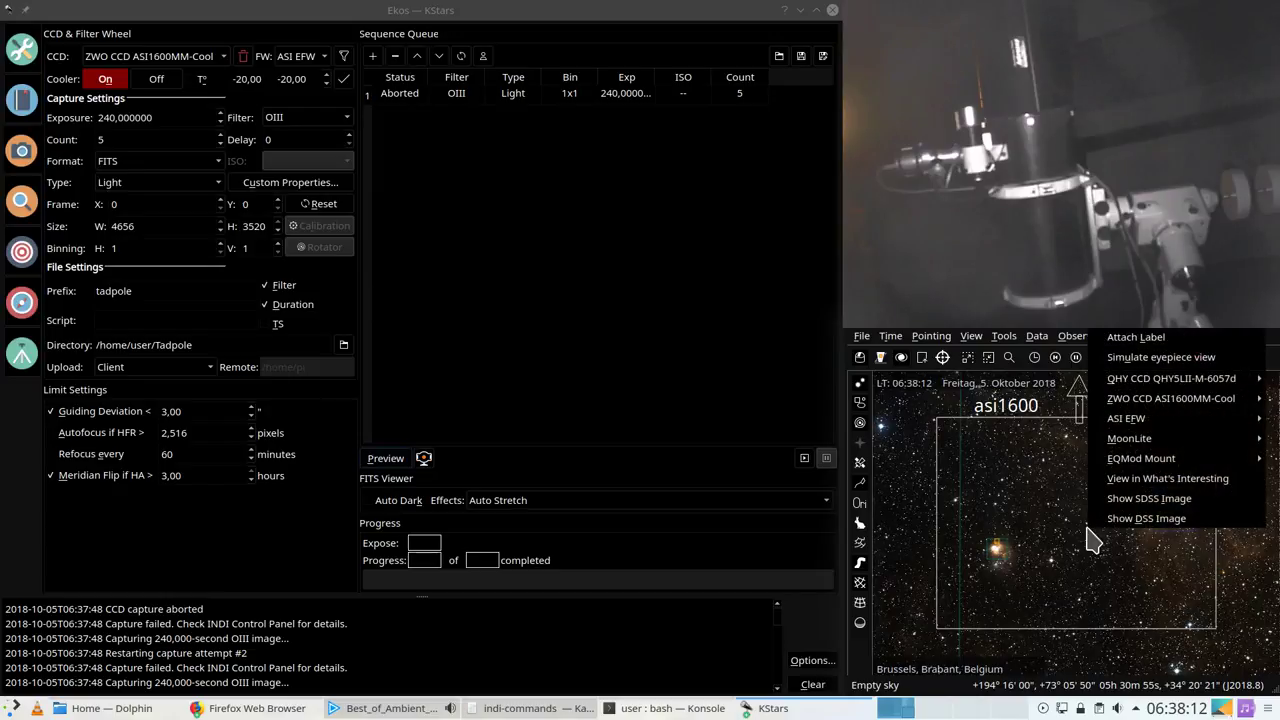
pyautogui.moveTo(1210, 460)
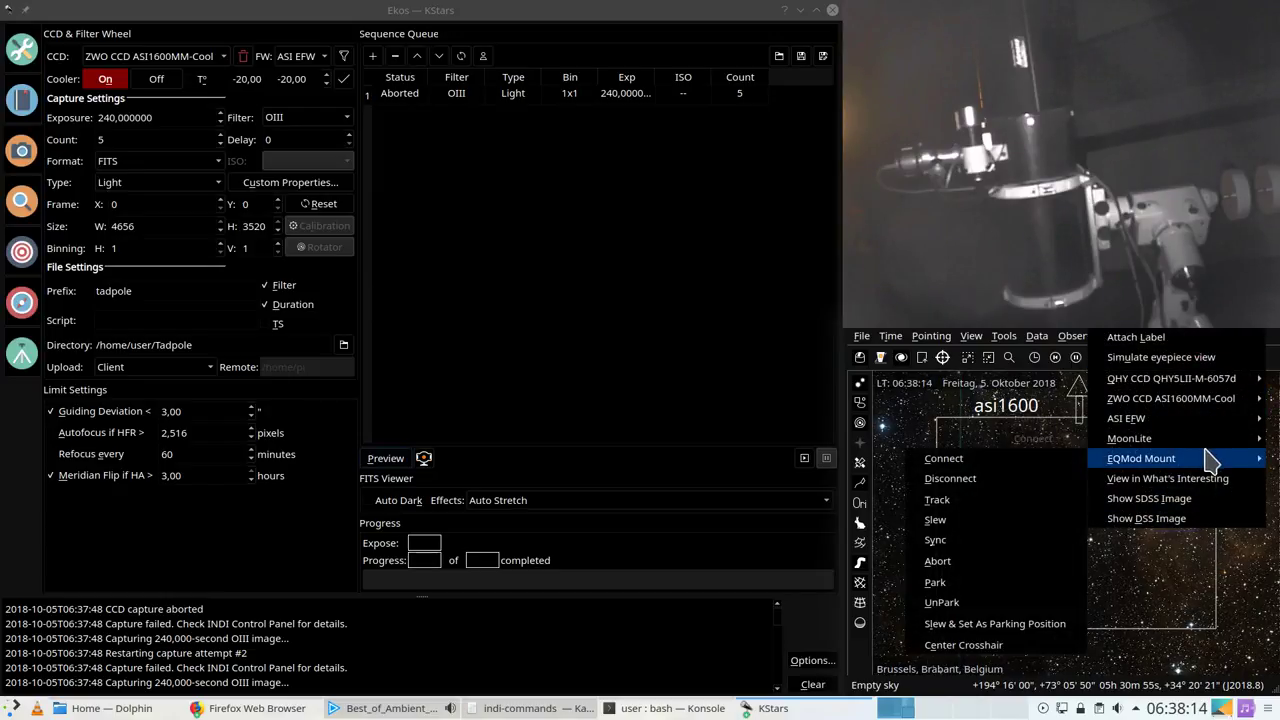
pyautogui.click(998, 507)
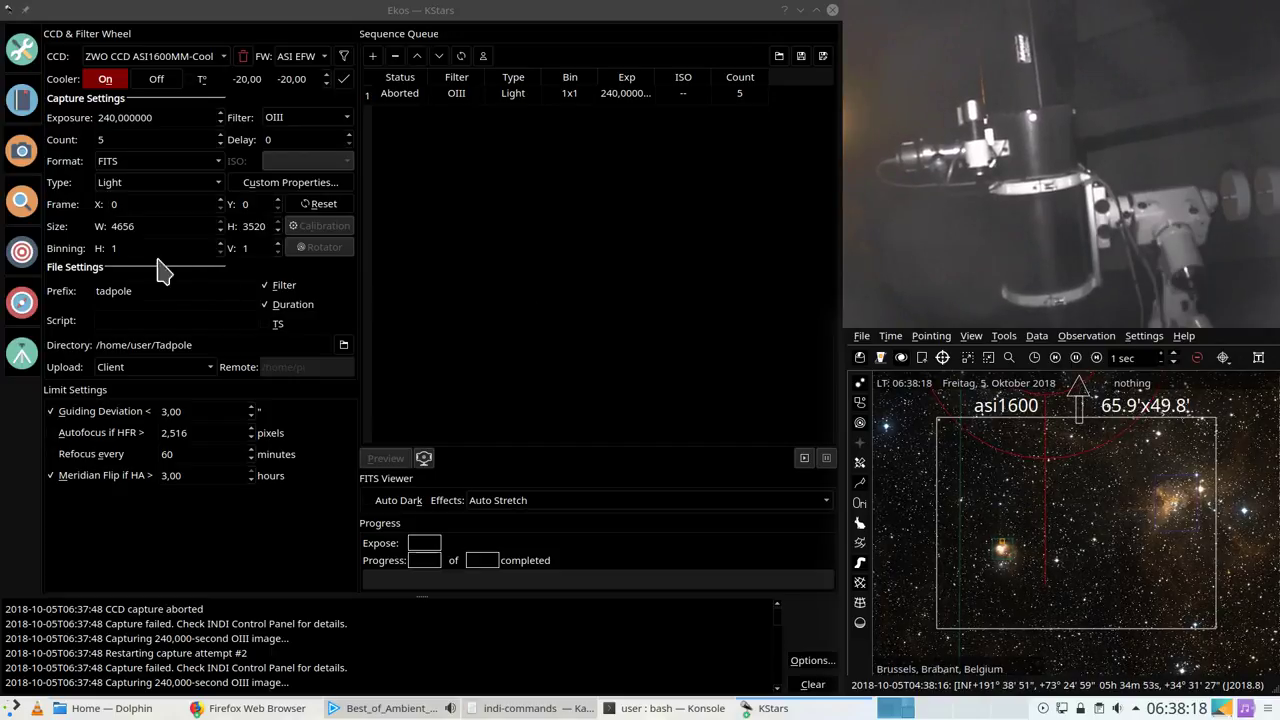
# Step: Open the focus module and follow the mount's slew towards the asi1600 field on the sky map
pyautogui.click(22, 248)
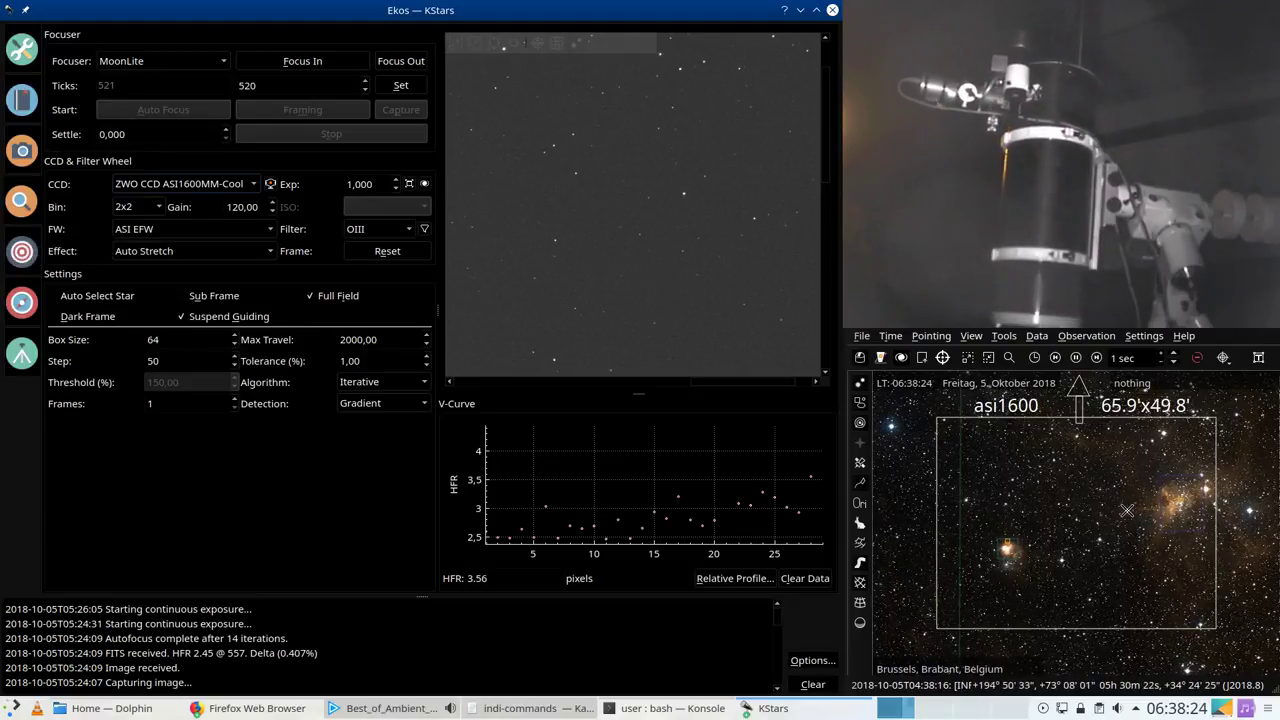
pyautogui.scroll(-5, 1107, 517)
pyautogui.scroll(-3, 1062, 441)
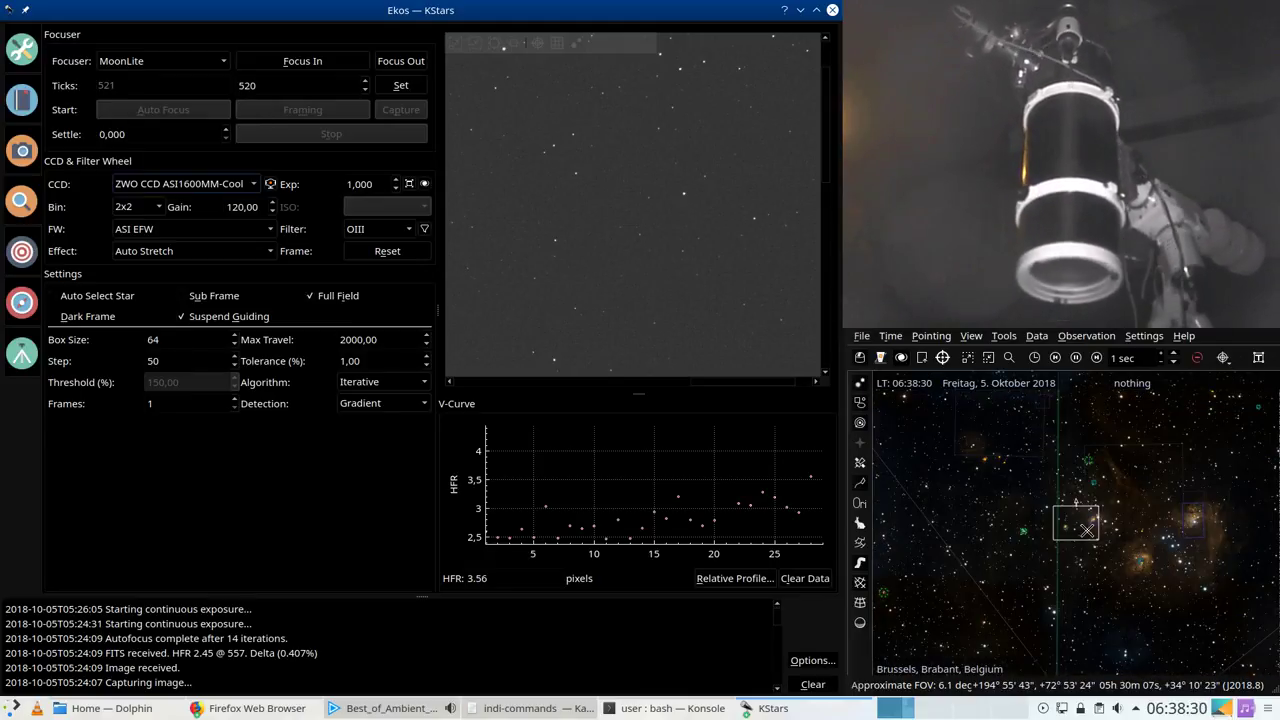
pyautogui.scroll(2, 1085, 528)
pyautogui.scroll(2, 1081, 538)
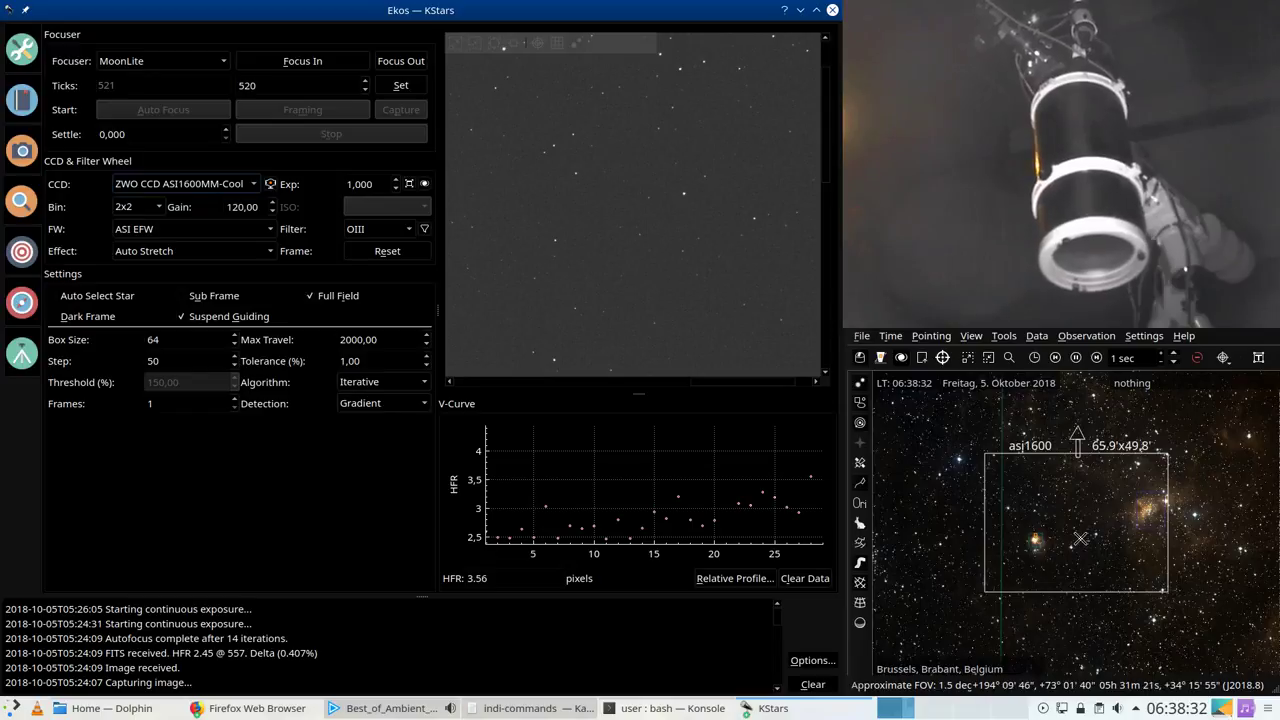
pyautogui.moveTo(1081, 538); pyautogui.dragTo(1083, 543)
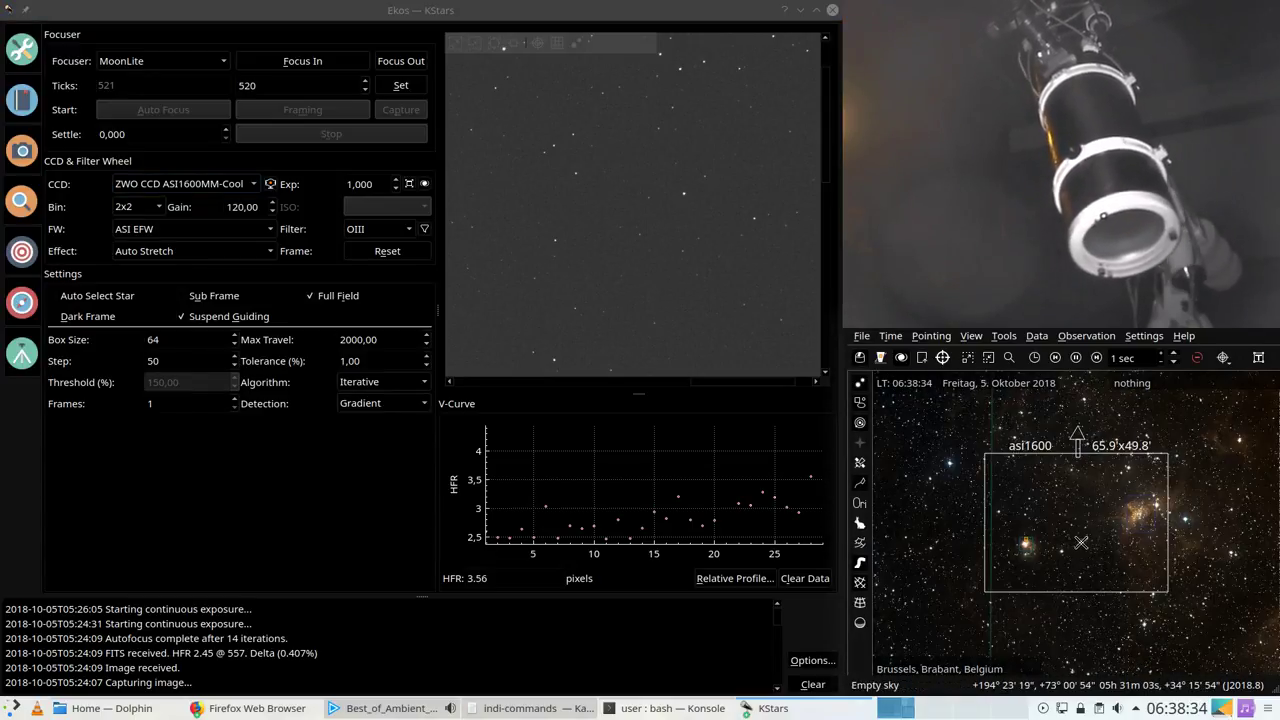
pyautogui.scroll(3, 1082, 543)
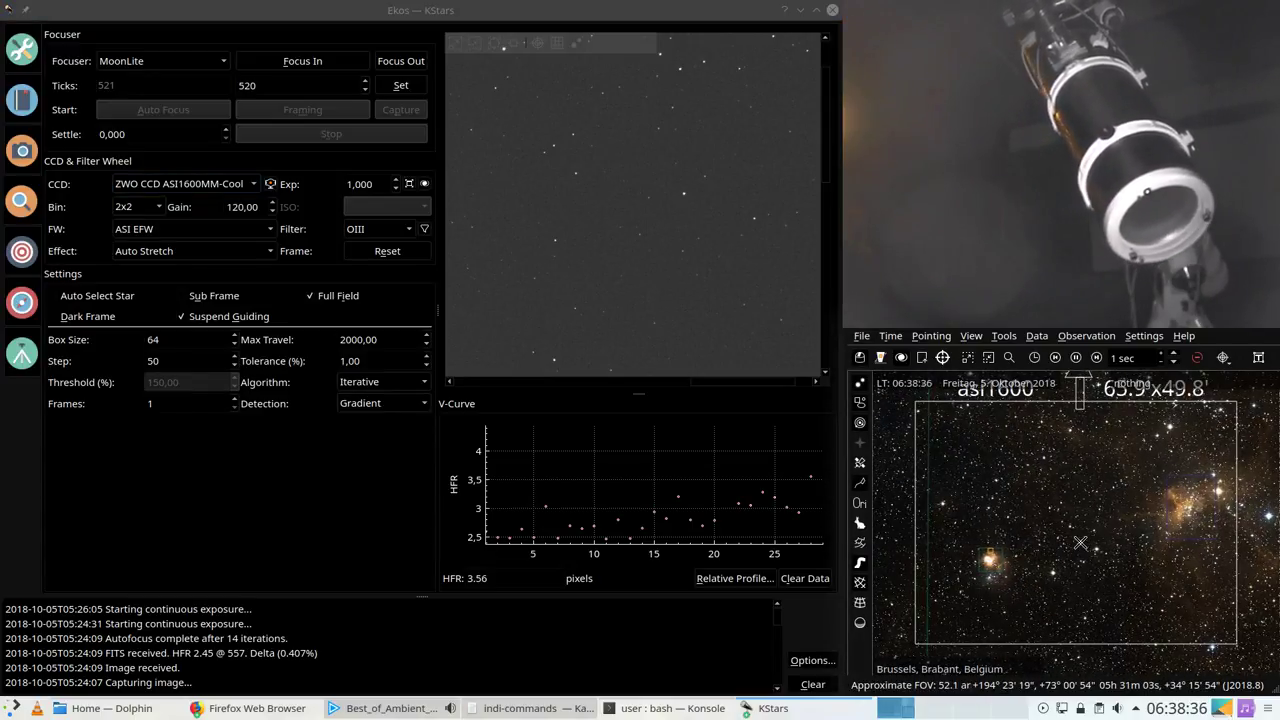
pyautogui.scroll(-4, 1081, 543)
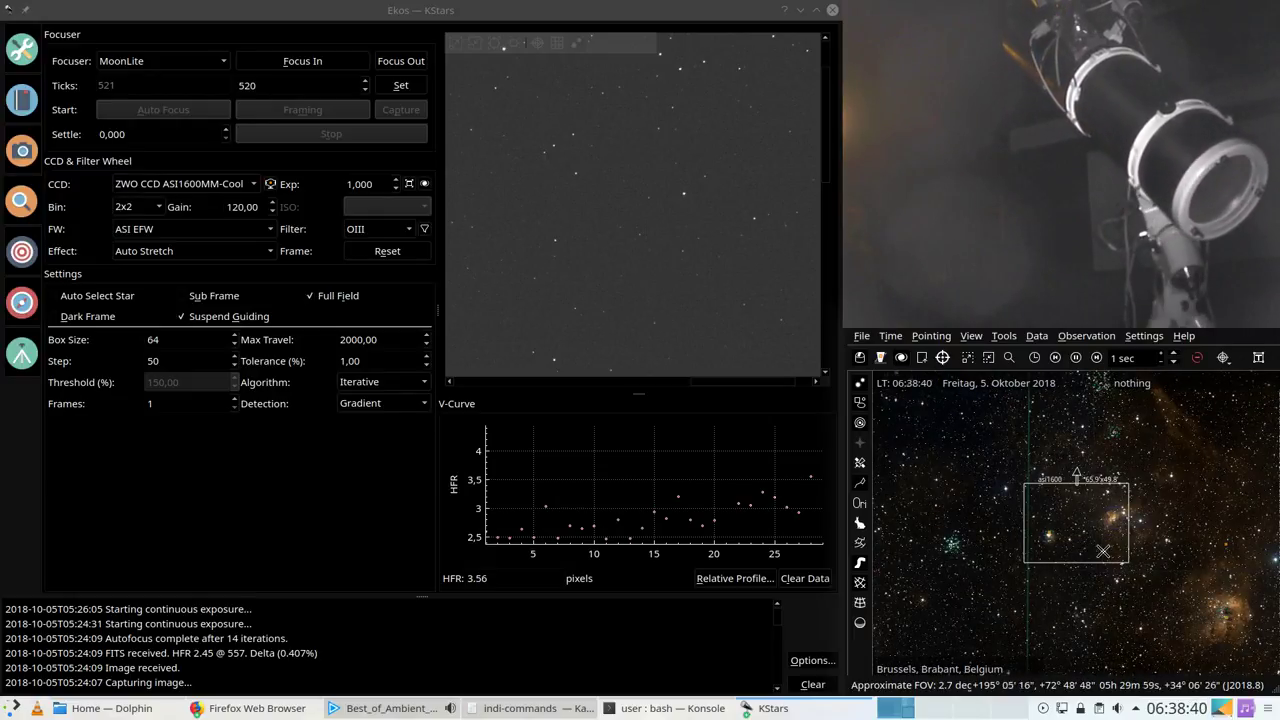
pyautogui.scroll(-1, 1126, 566)
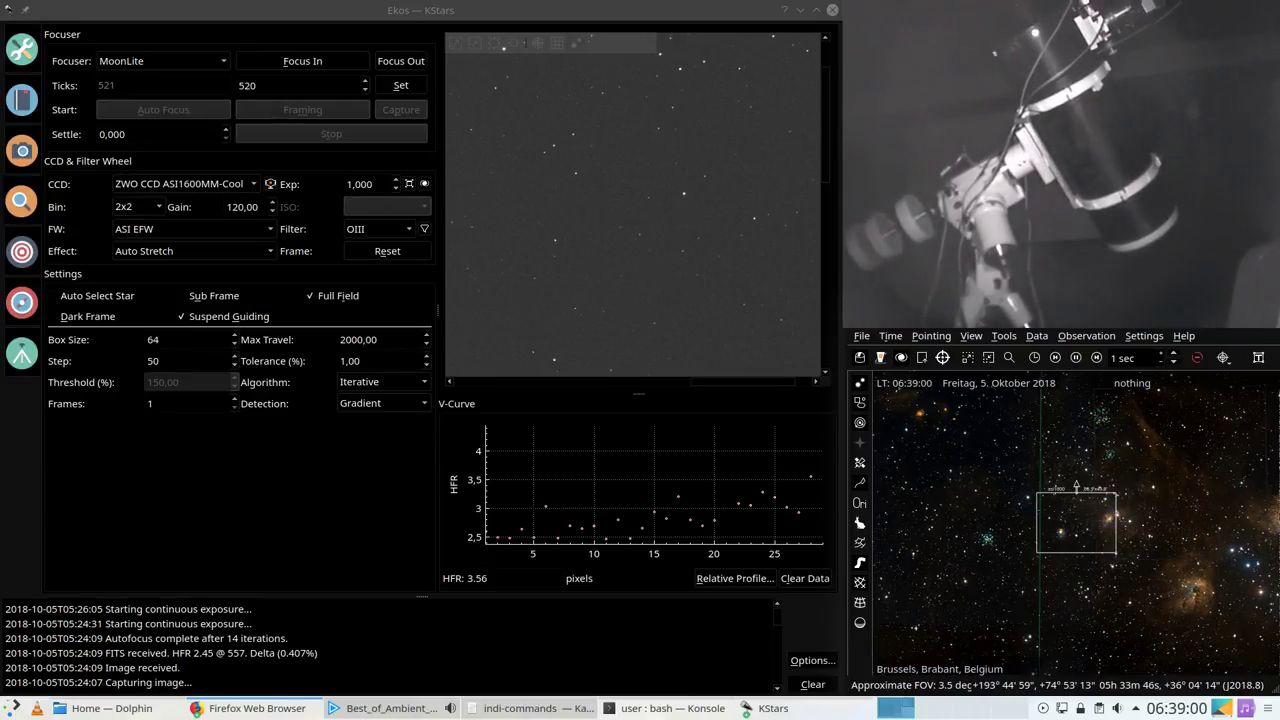
pyautogui.scroll(-2, 1078, 500)
pyautogui.scroll(-3, 1078, 500)
pyautogui.scroll(-1, 1078, 500)
pyautogui.scroll(4, 1076, 500)
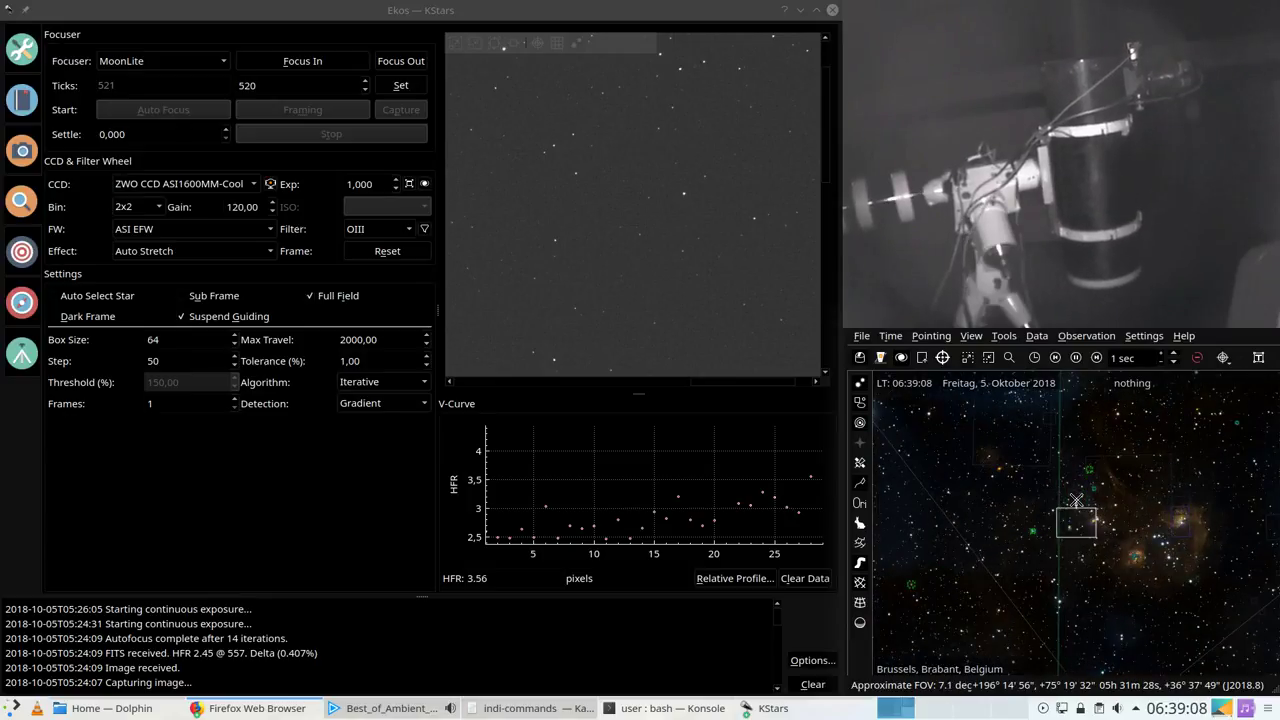
pyautogui.scroll(3, 1076, 500)
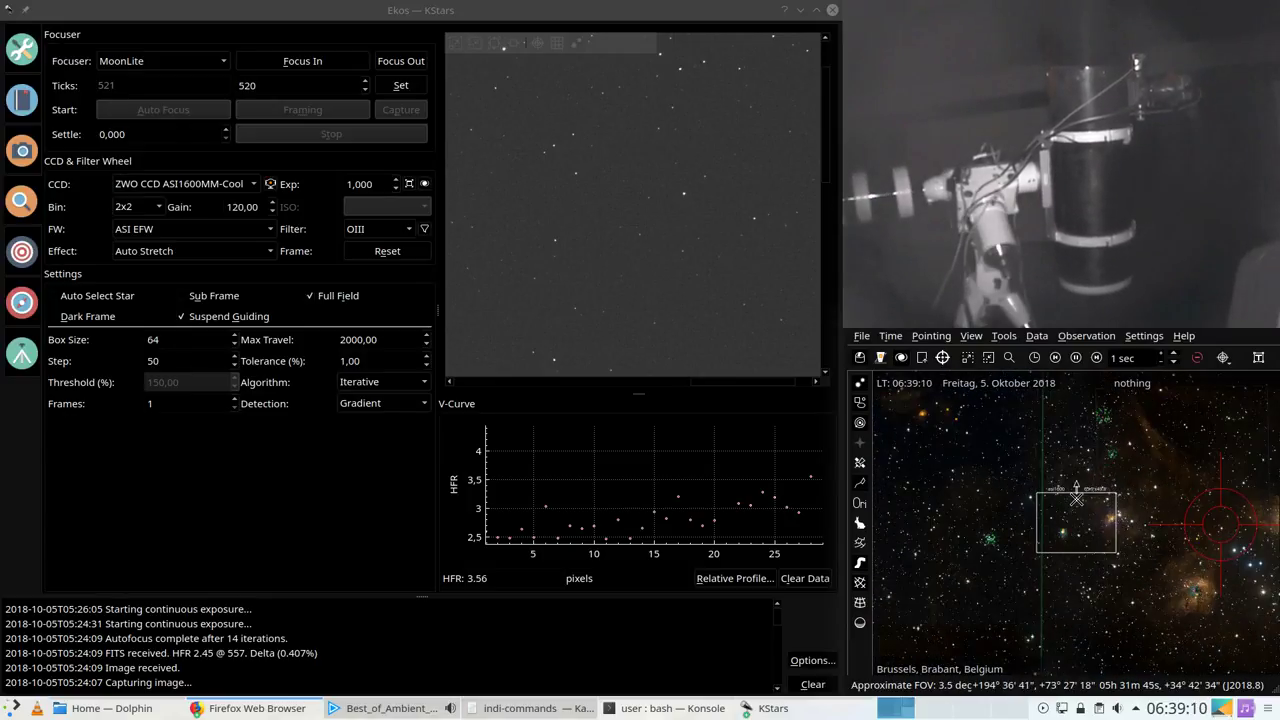
pyautogui.scroll(2, 1076, 498)
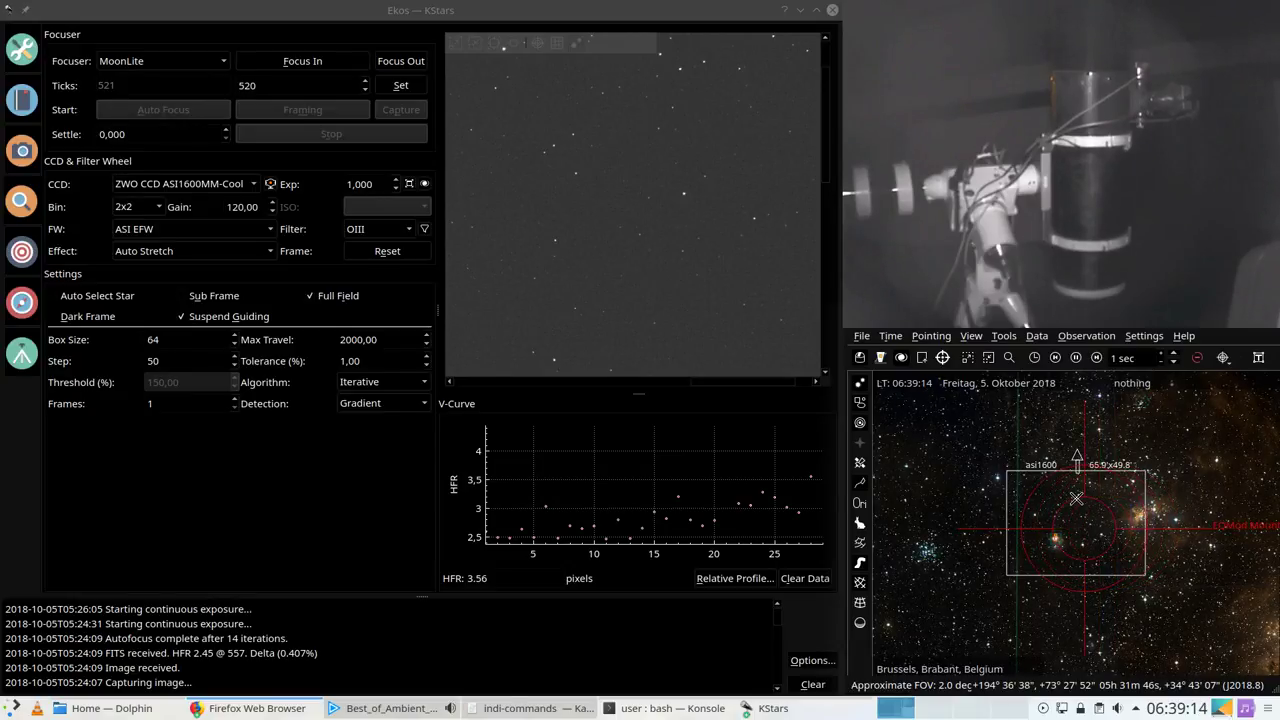
# Step: Capture focus frames through the clear filter with 0.5 s exposure and compare them with the sky map around the mount crosshair
pyautogui.click(35, 205)
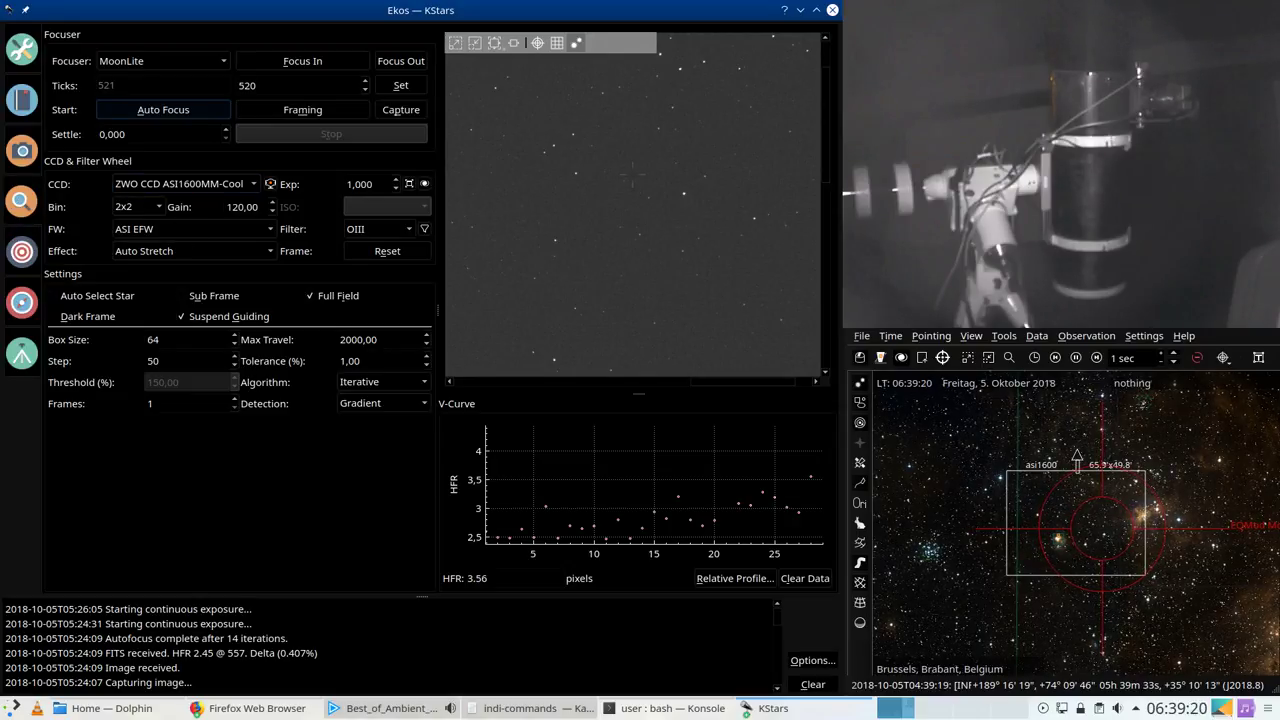
pyautogui.click(290, 112)
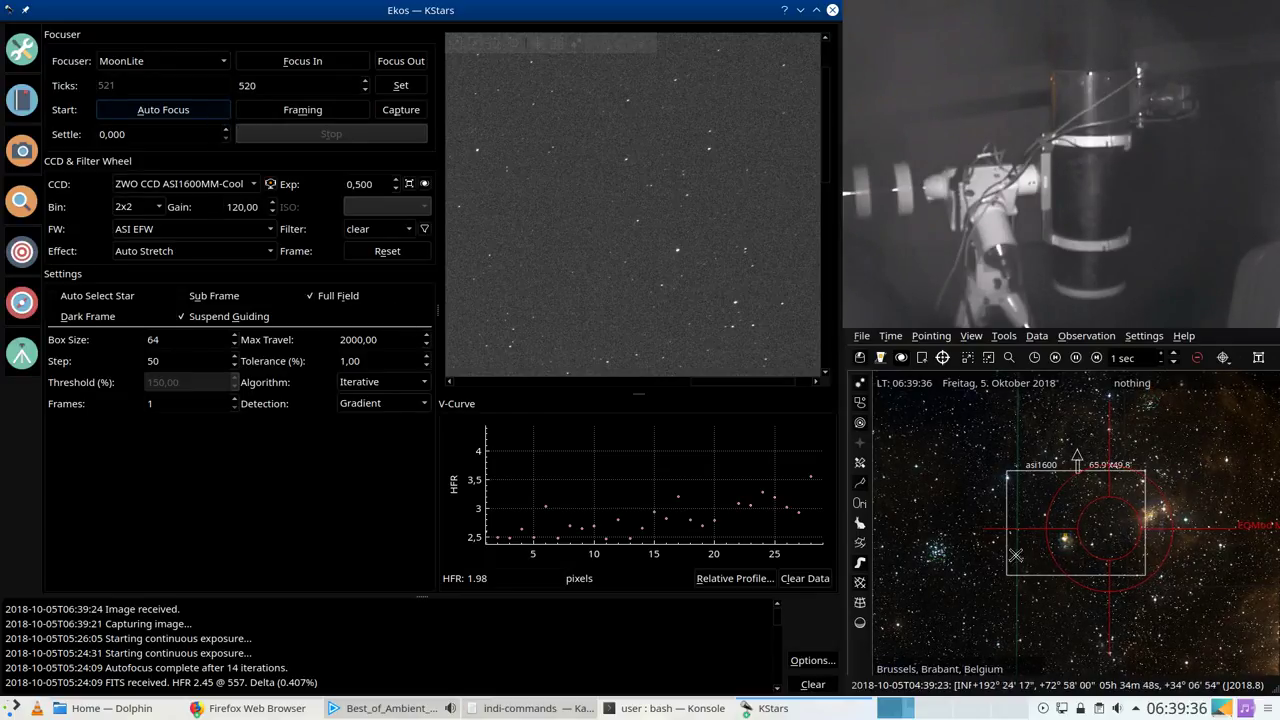
pyautogui.moveTo(1098, 534)
pyautogui.mouseDown()
pyautogui.moveTo(1011, 491)
pyautogui.moveTo(1077, 524)
pyautogui.mouseUp()
pyautogui.rightClick(1077, 524)
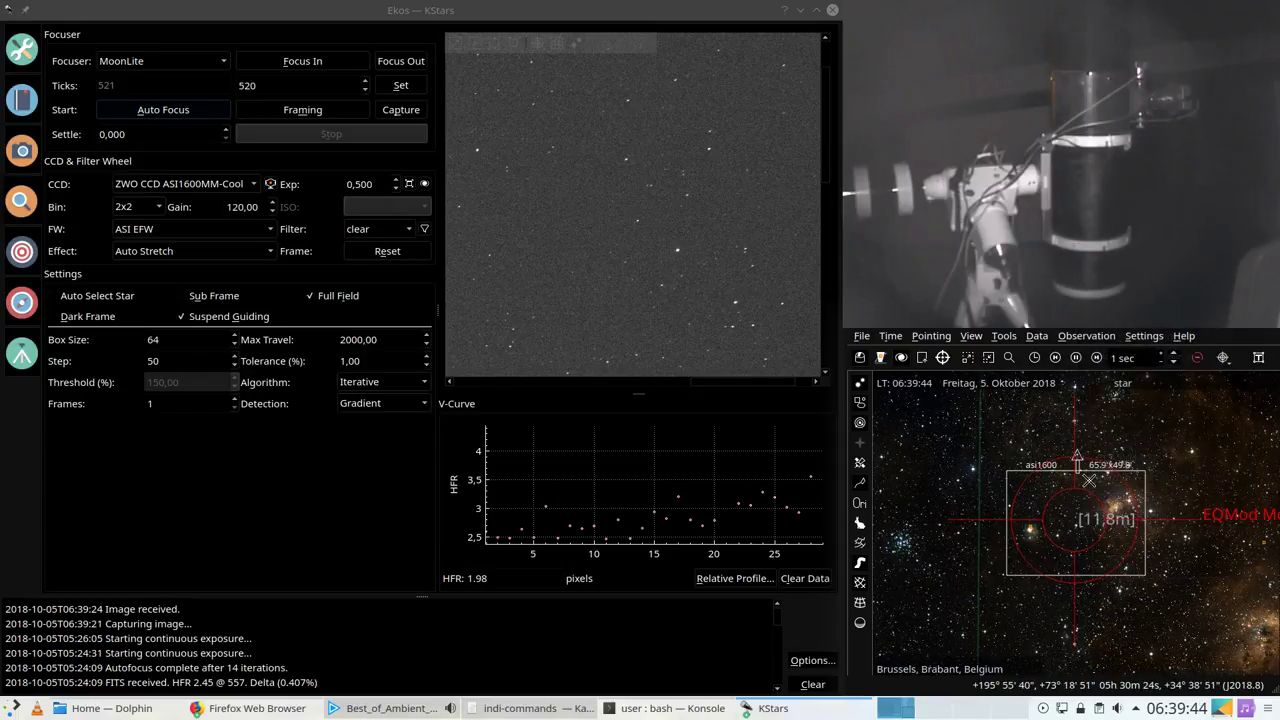
pyautogui.scroll(3, 1093, 517)
pyautogui.scroll(3, 1093, 517)
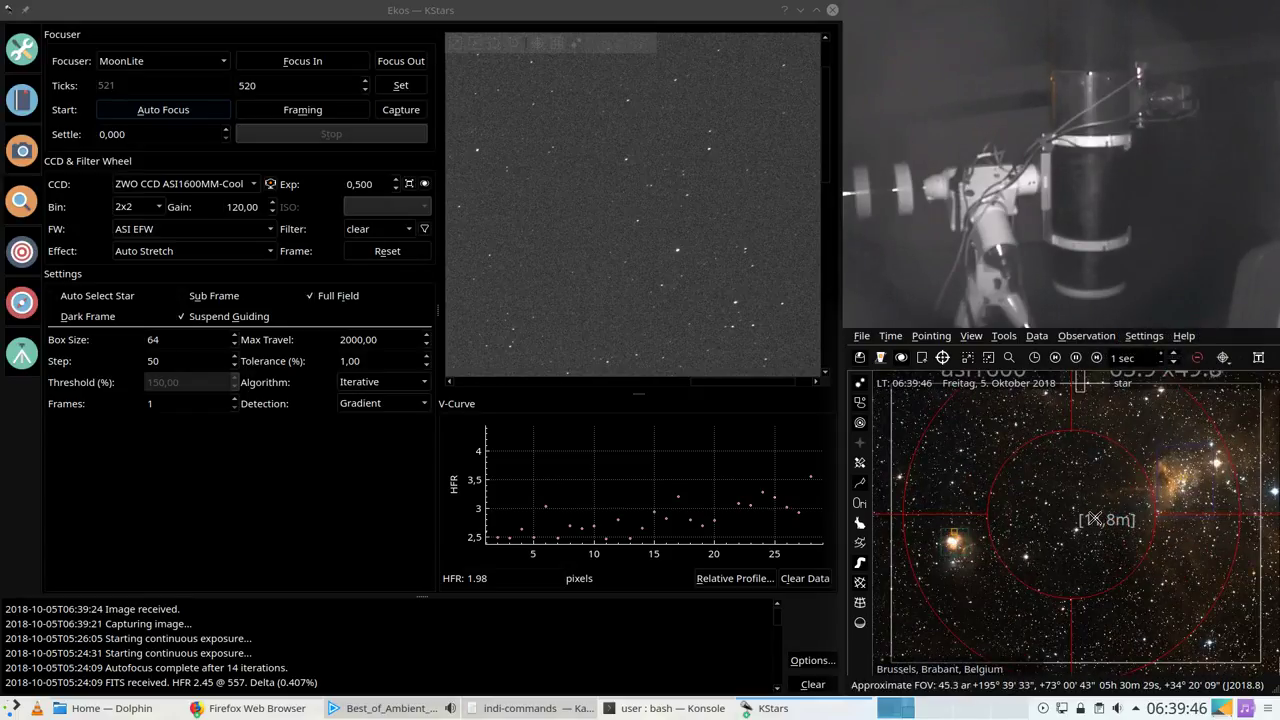
pyautogui.scroll(-1, 1093, 517)
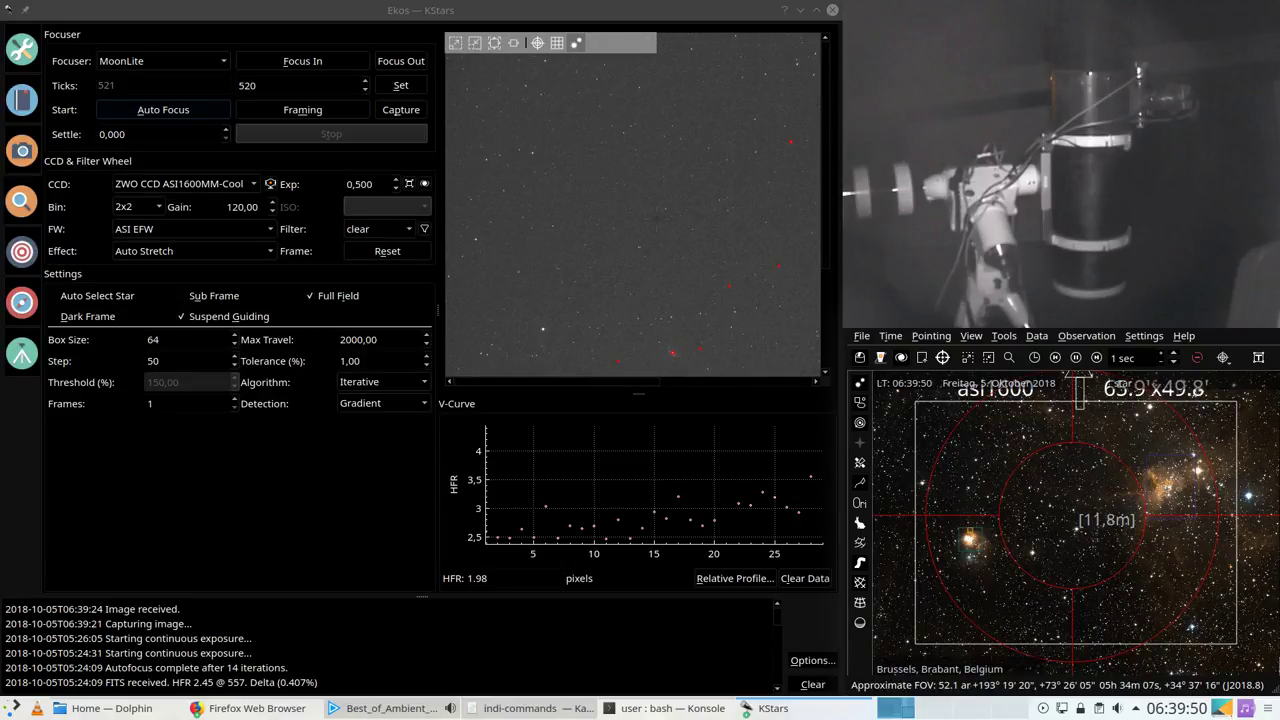
pyautogui.hotkey('ctrl', '-')
pyautogui.hotkey('ctrl', '+')
pyautogui.click(829, 115)
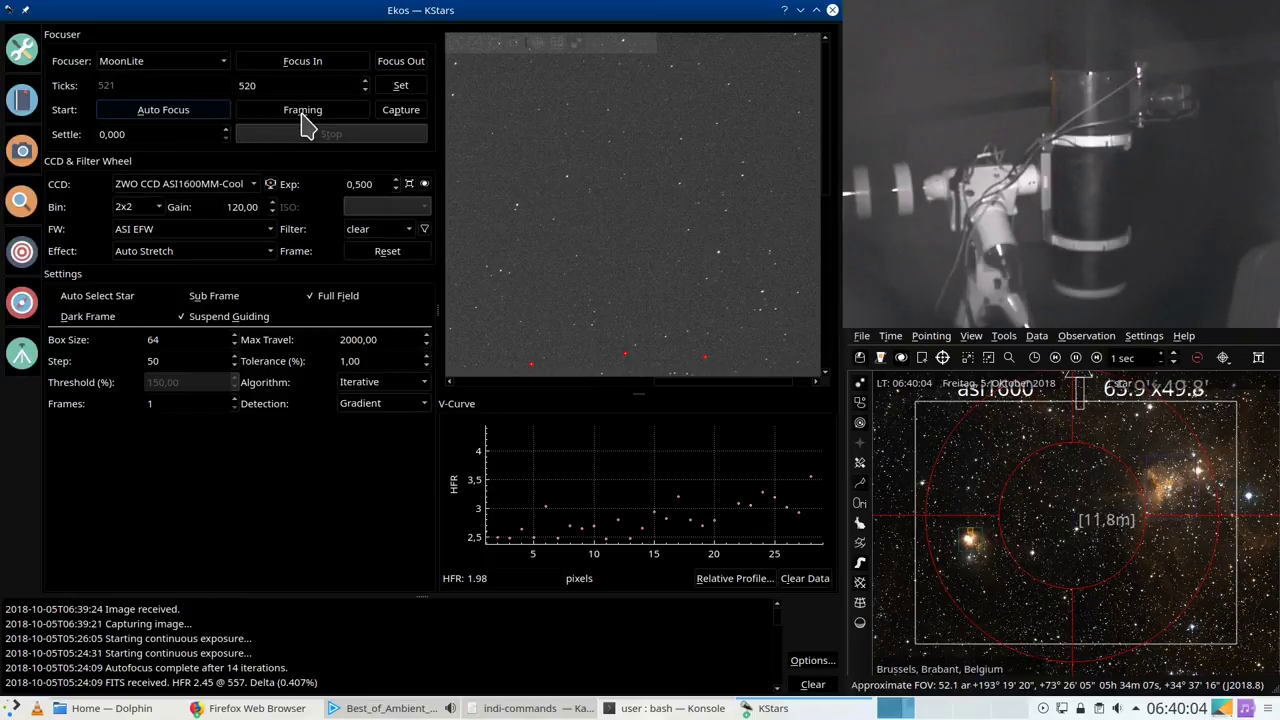
# Step: Run Capture & Solve with Slew to Target in the align module and check the Solver FOV against the asi1600 frame
pyautogui.click(22, 258)
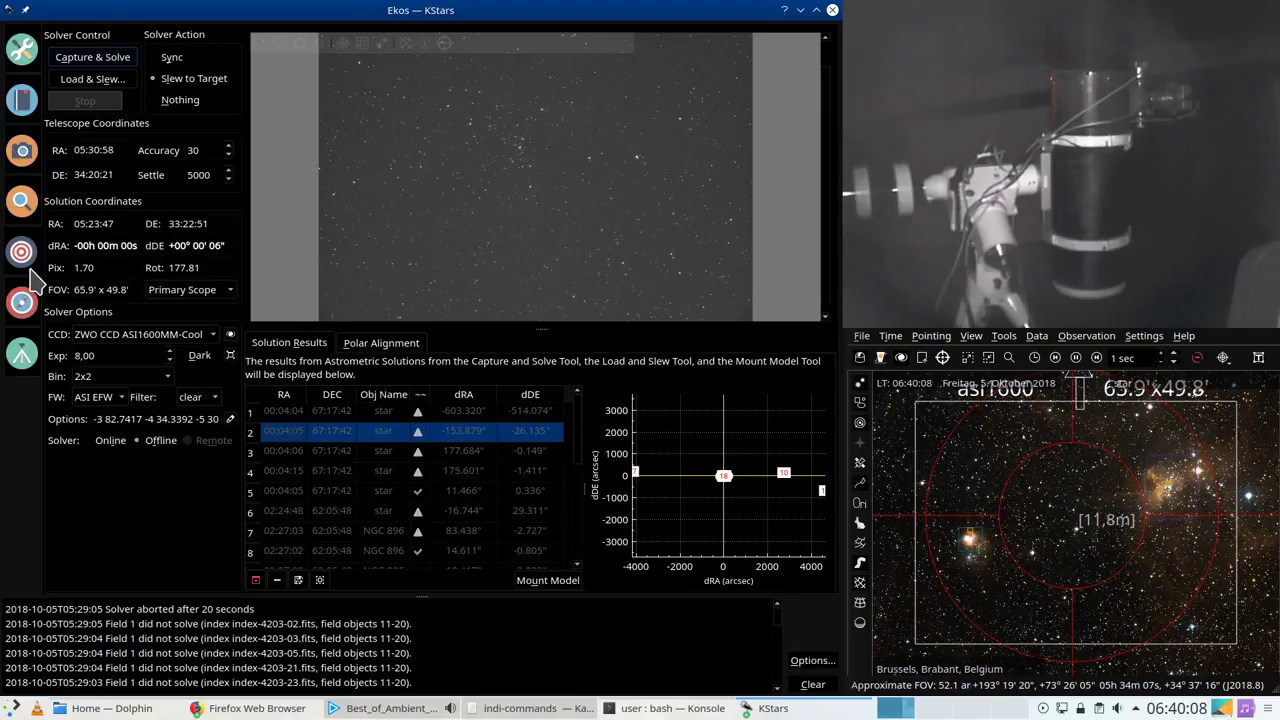
pyautogui.click(106, 64)
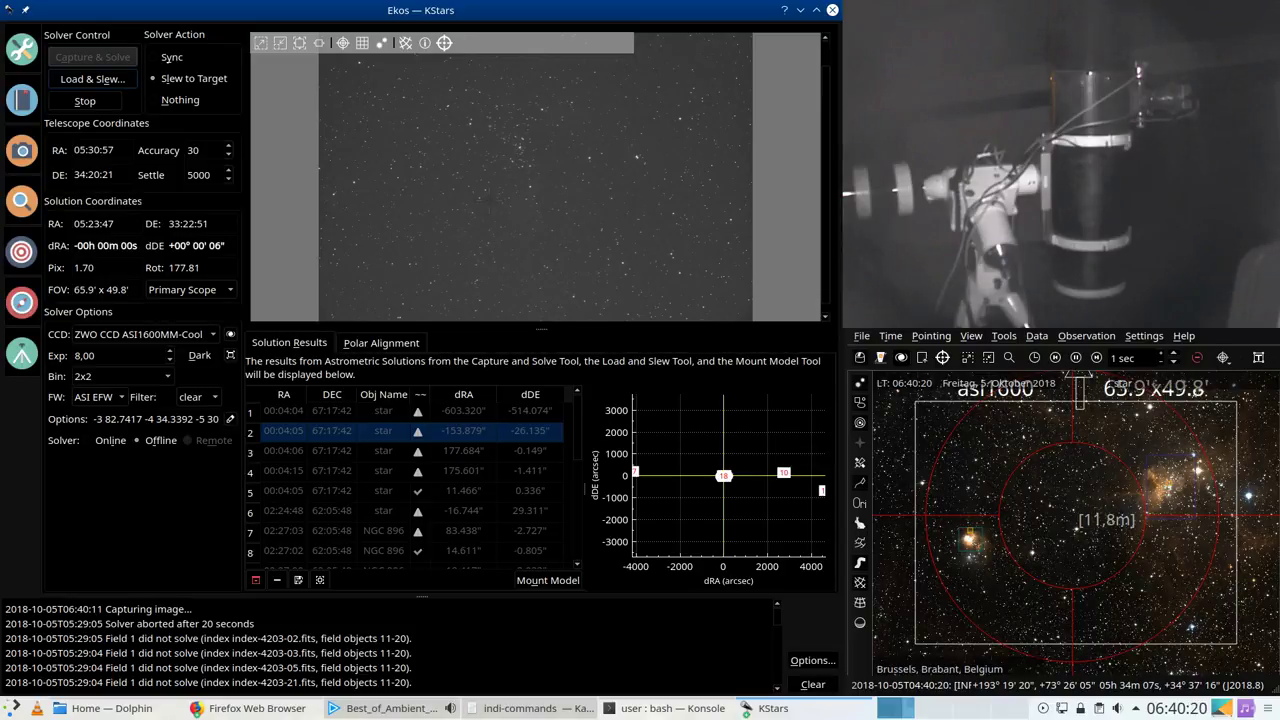
pyautogui.click(778, 707)
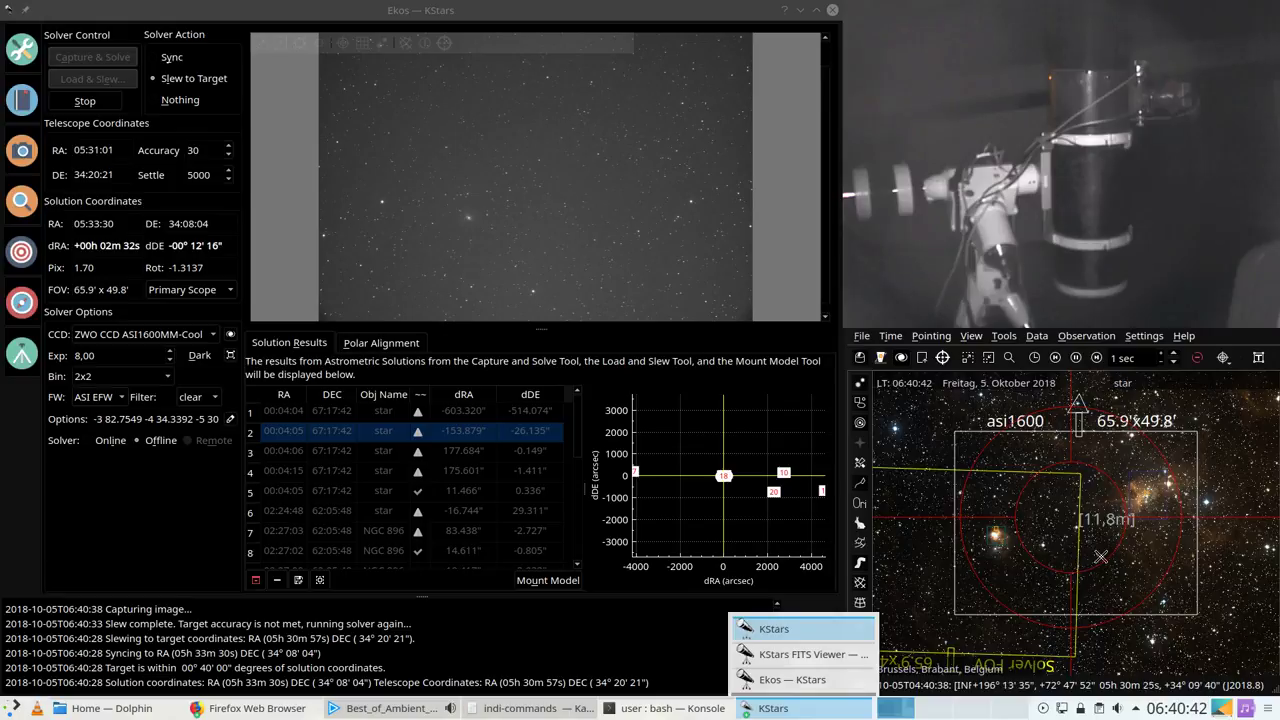
pyautogui.scroll(2, 1091, 537)
pyautogui.scroll(2, 1092, 537)
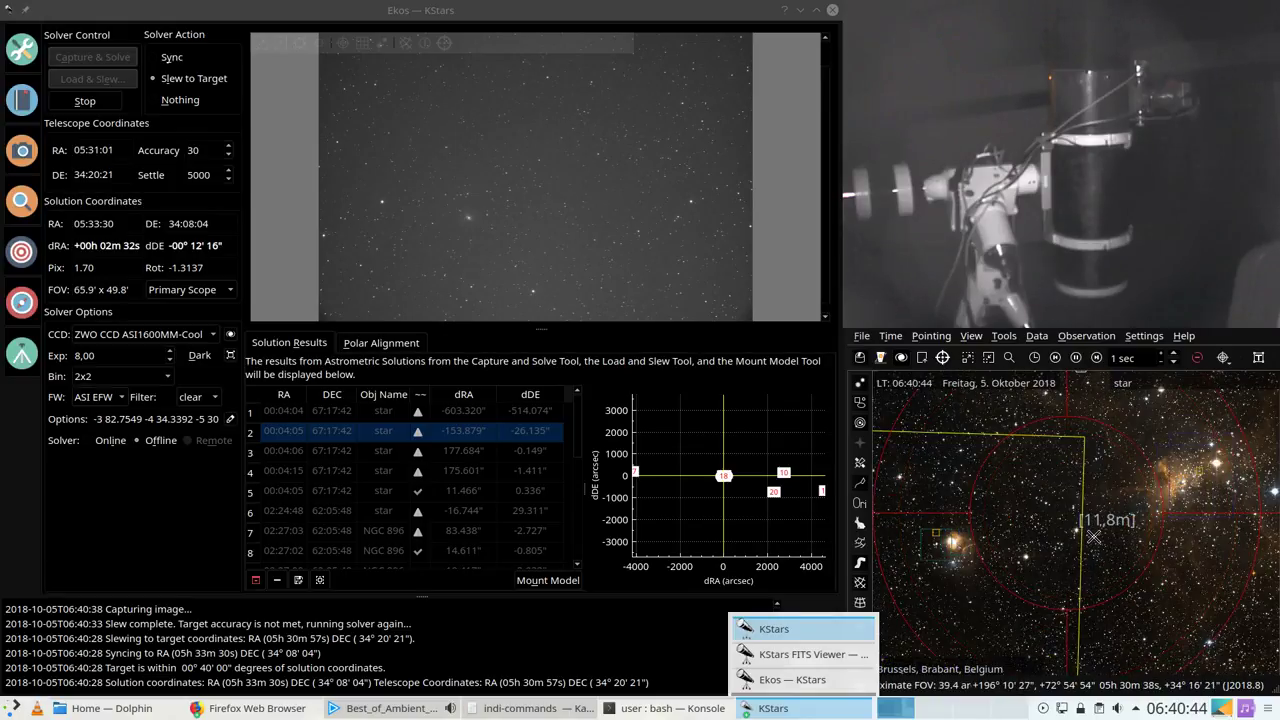
pyautogui.scroll(-1, 1094, 537)
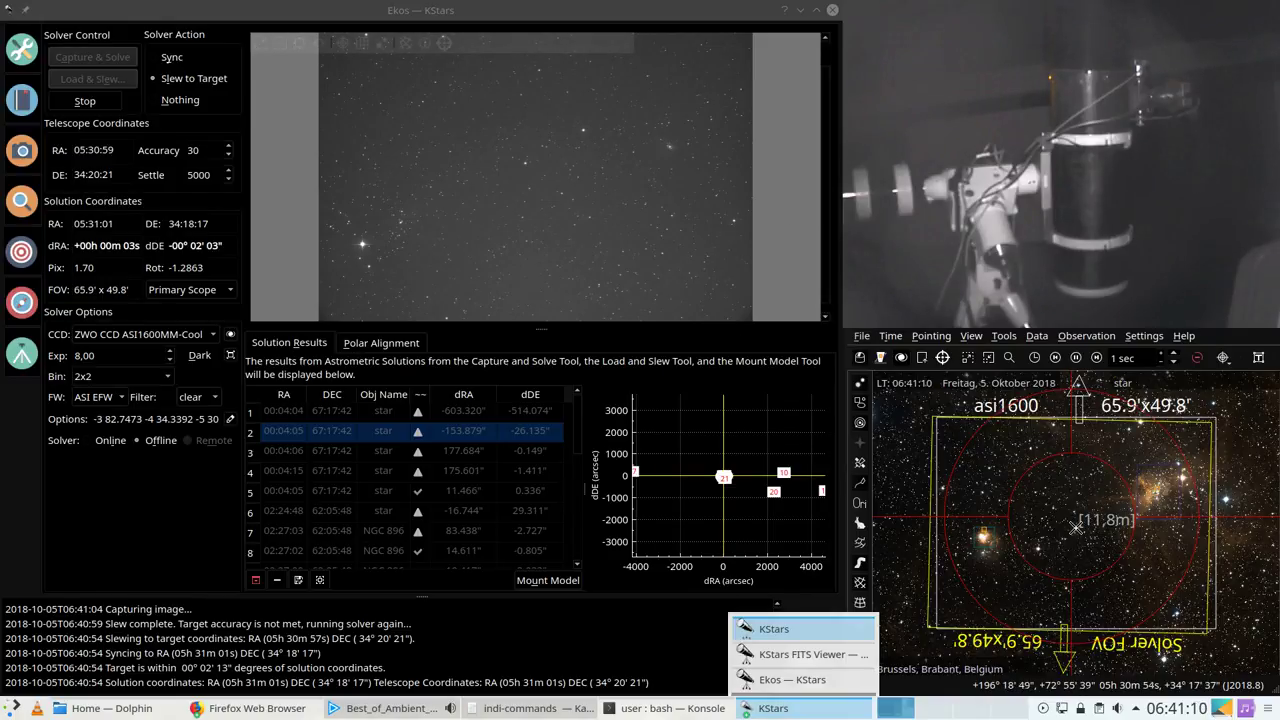
# Step: Send the EQMod Mount to track the empty sky between the two nebulae within the asi1600 frame
pyautogui.rightClick(1083, 514)
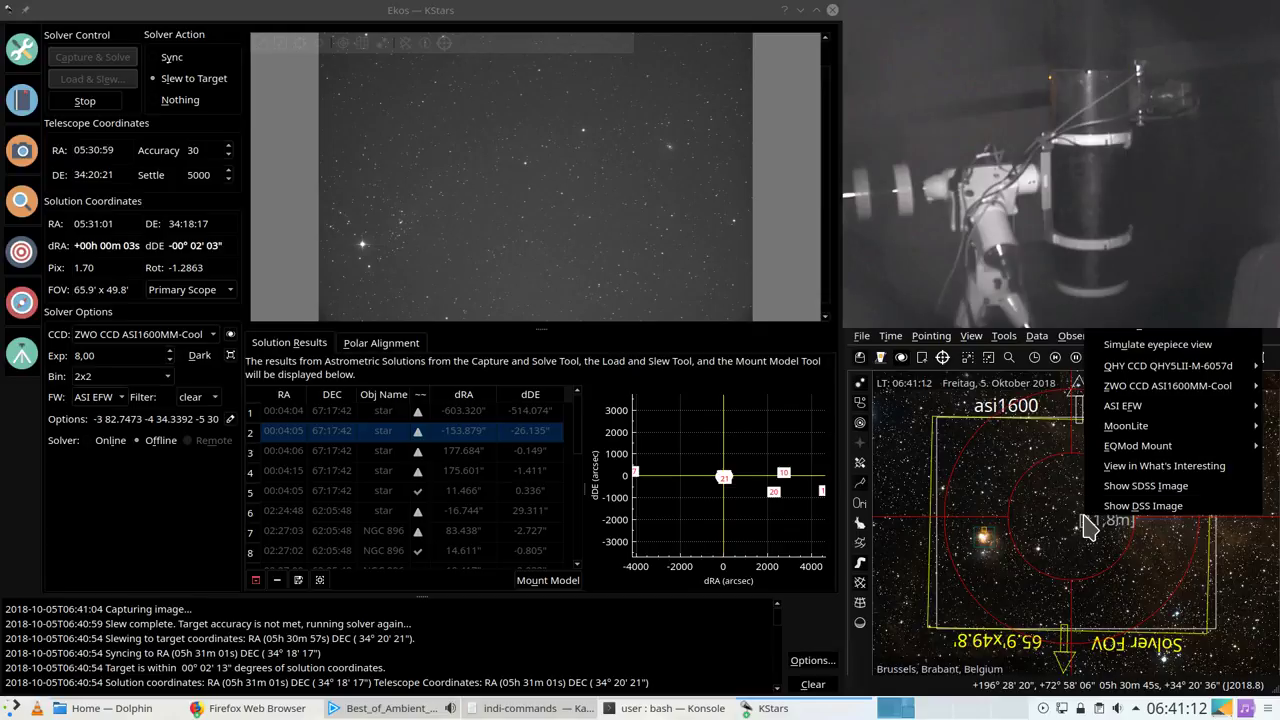
pyautogui.press('Escape')
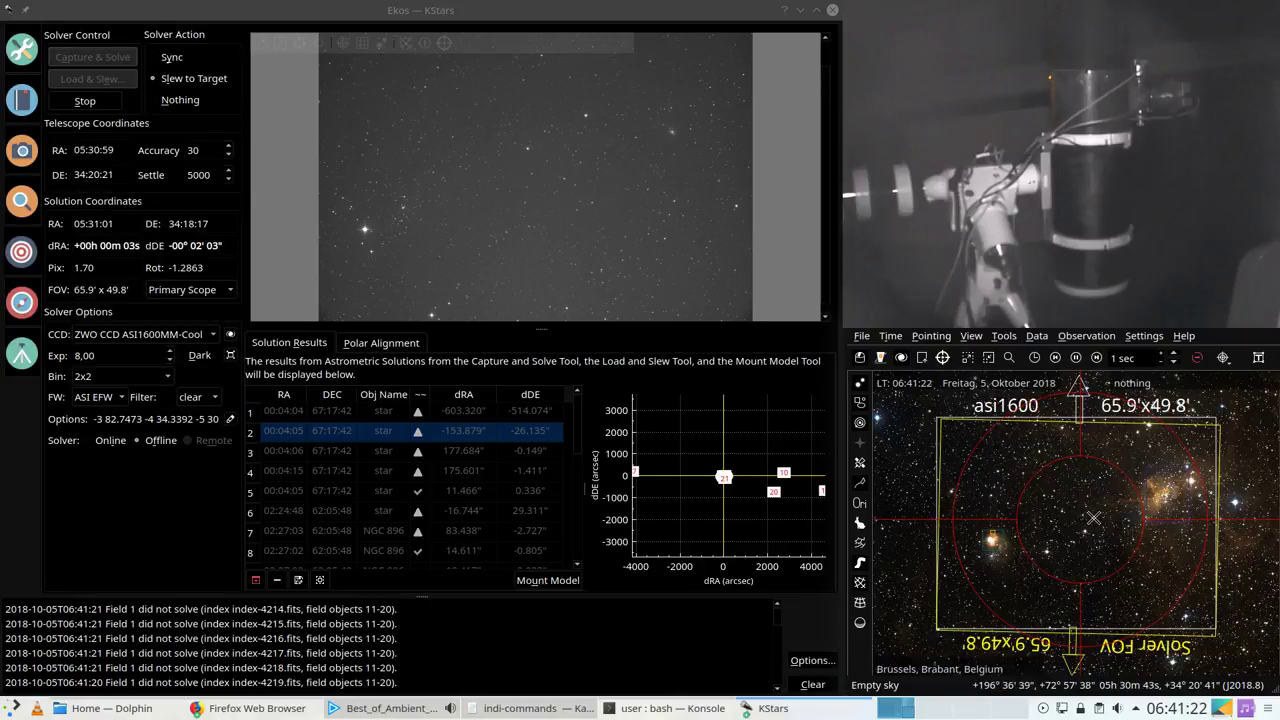
pyautogui.rightClick(1100, 529)
pyautogui.moveTo(1140, 431)
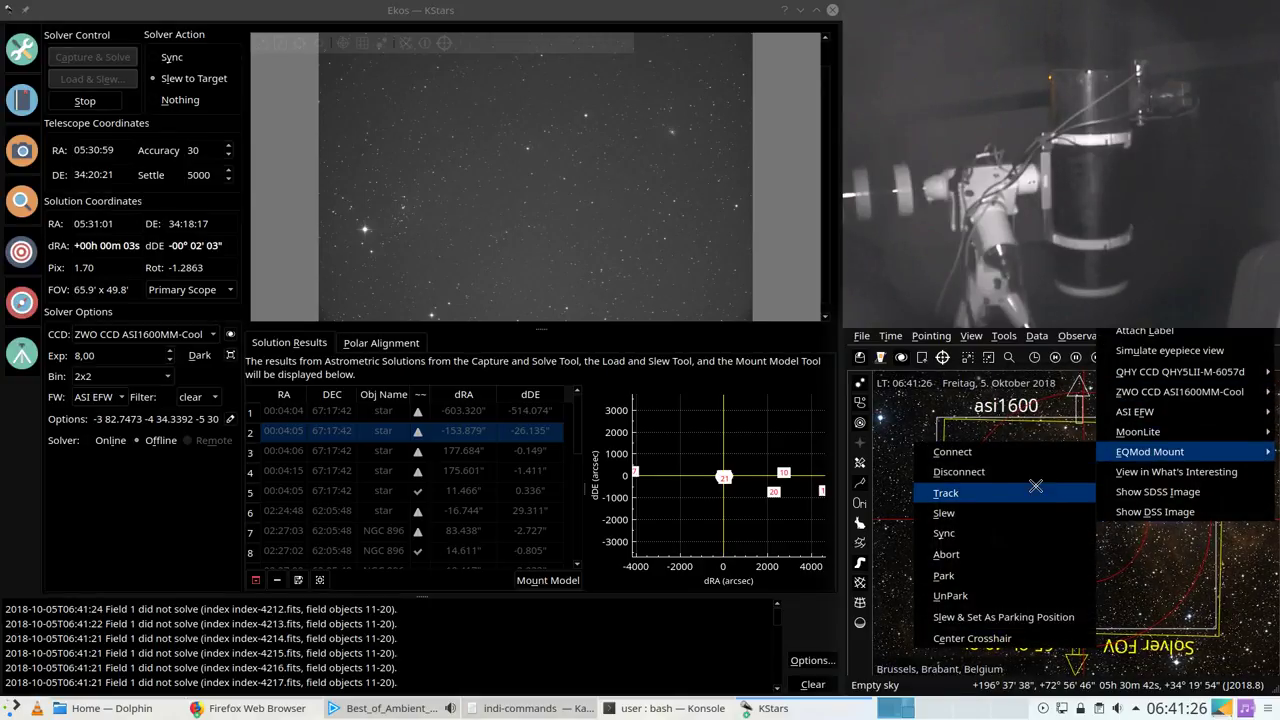
pyautogui.click(1036, 492)
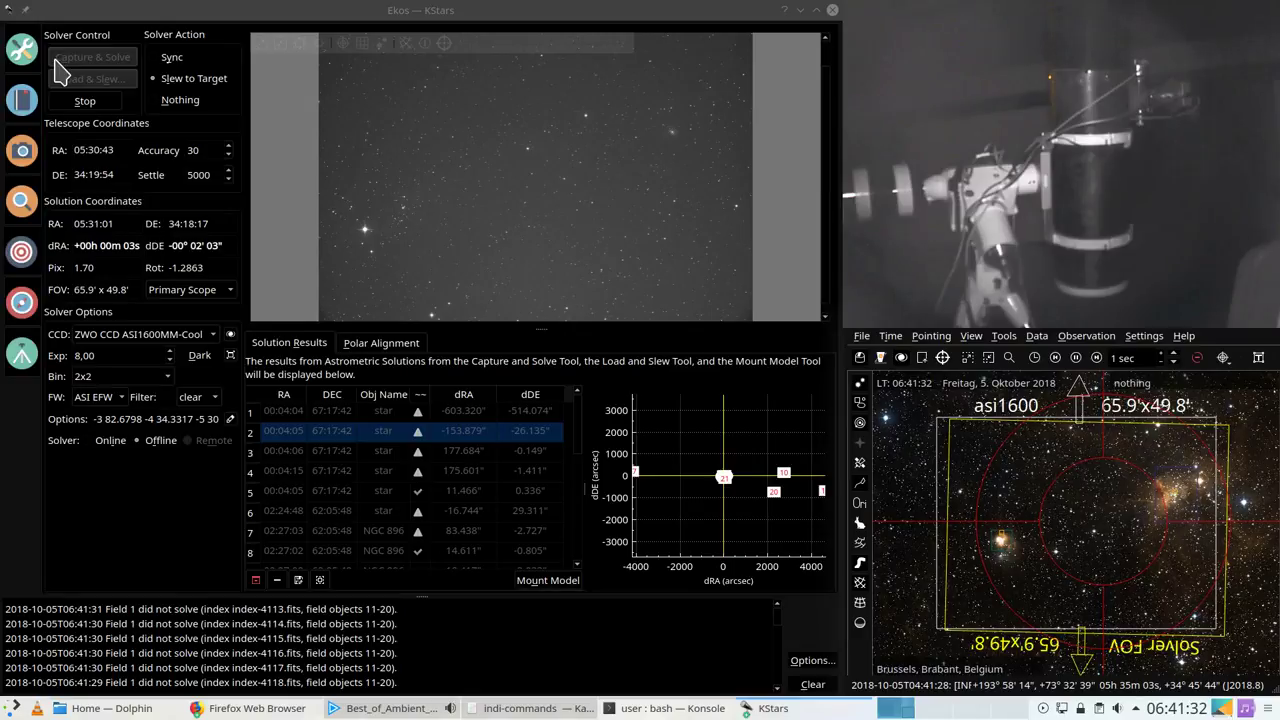
# Step: Abort the running solve, restart Capture & Solve with Slew to Target and frame both nebulae within the asi1600 field
pyautogui.click(104, 102)
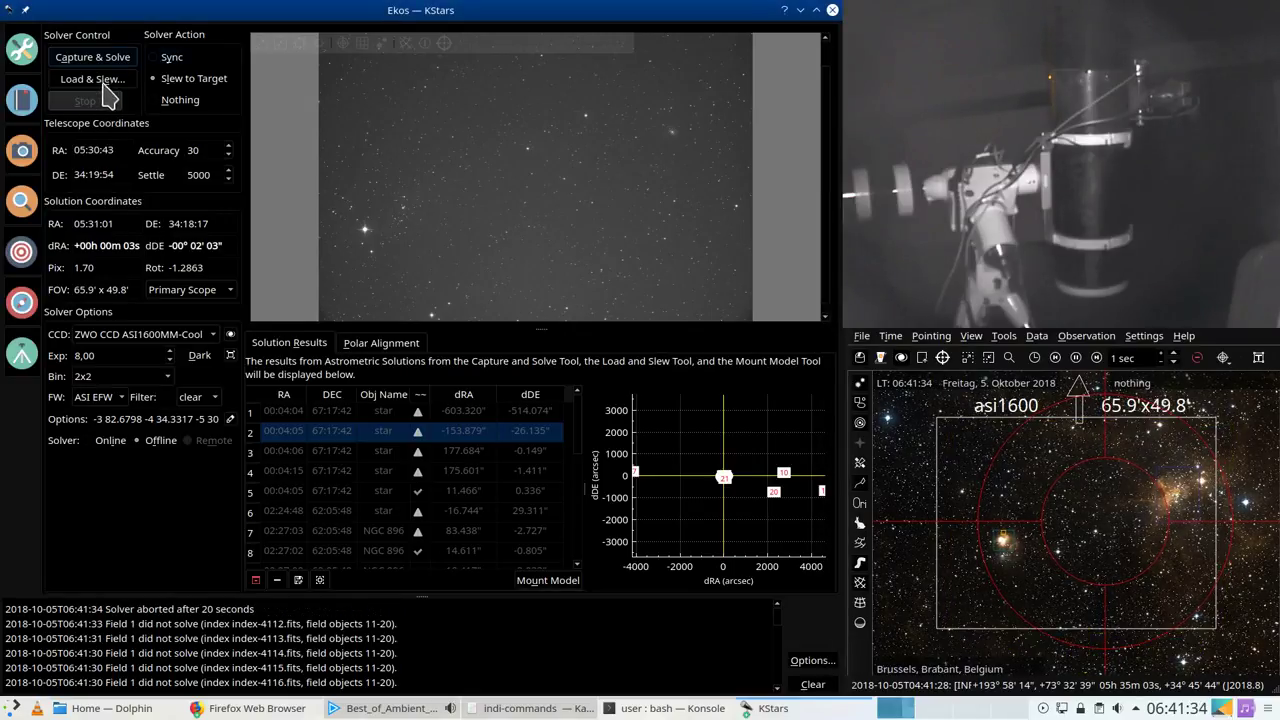
pyautogui.click(112, 58)
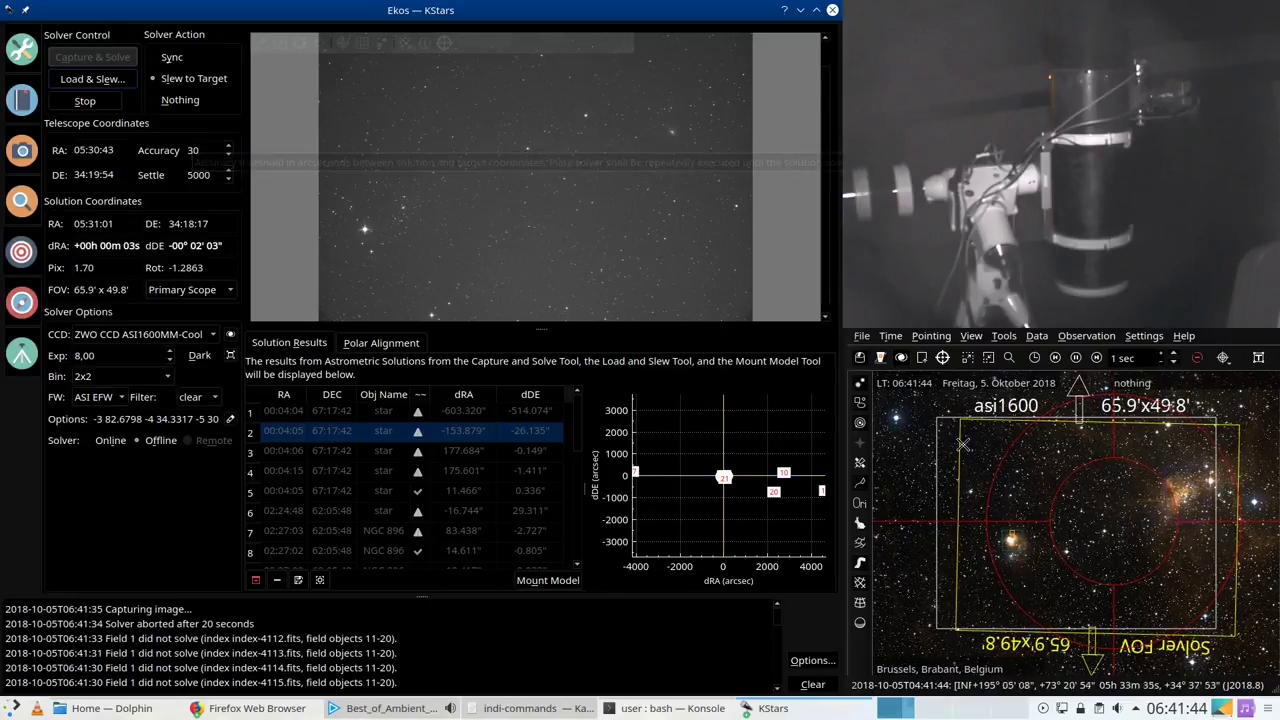
pyautogui.click(1112, 521)
pyautogui.moveTo(1112, 521); pyautogui.dragTo(1093, 520)
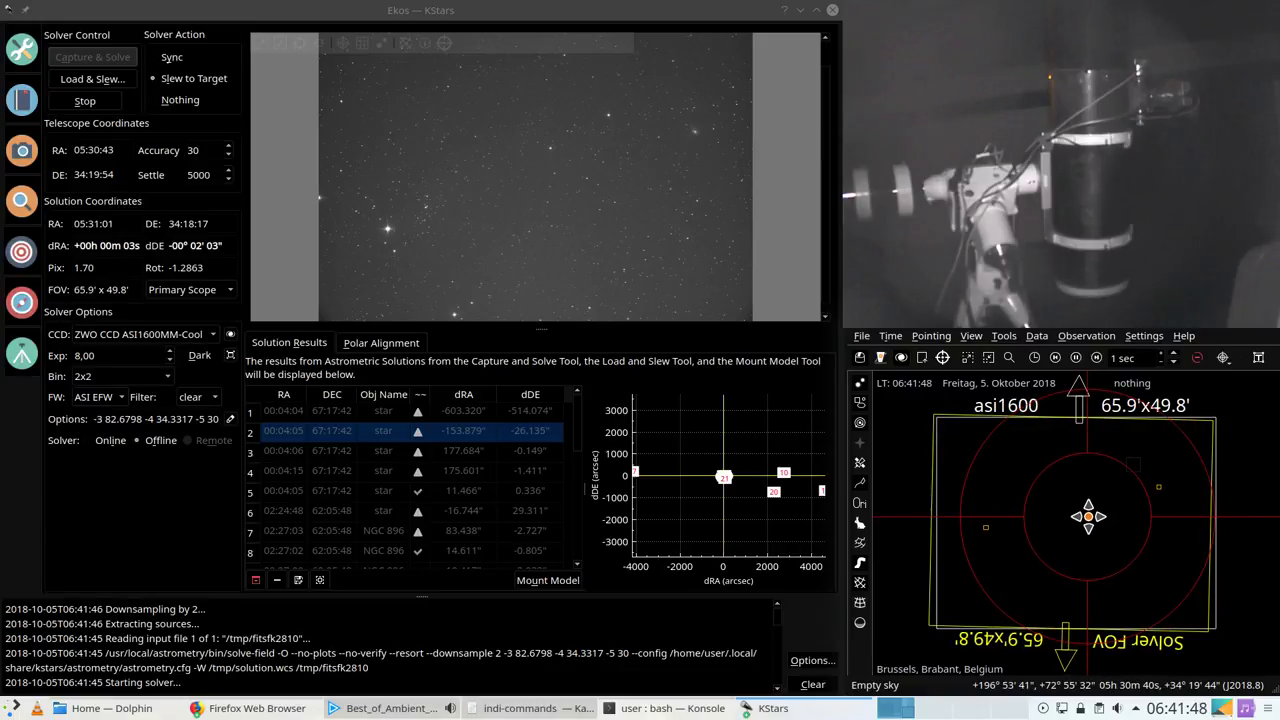
pyautogui.rightClick(1088, 517)
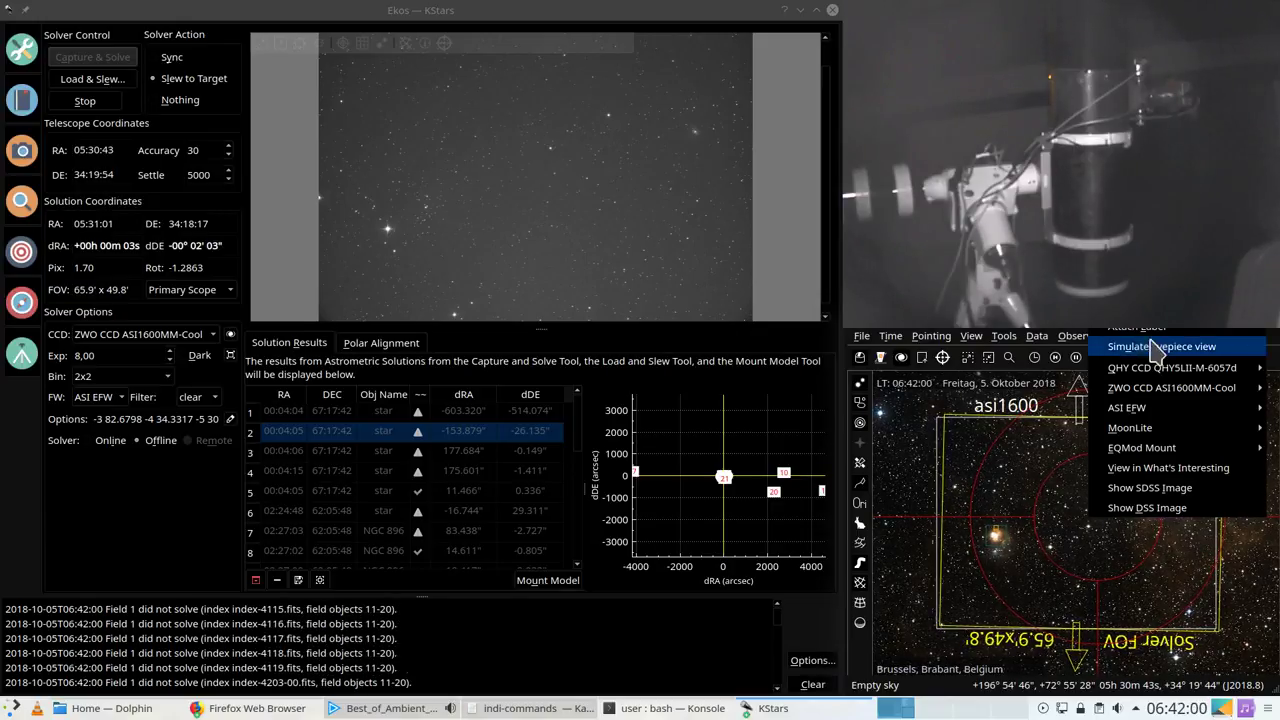
pyautogui.moveTo(1140, 433)
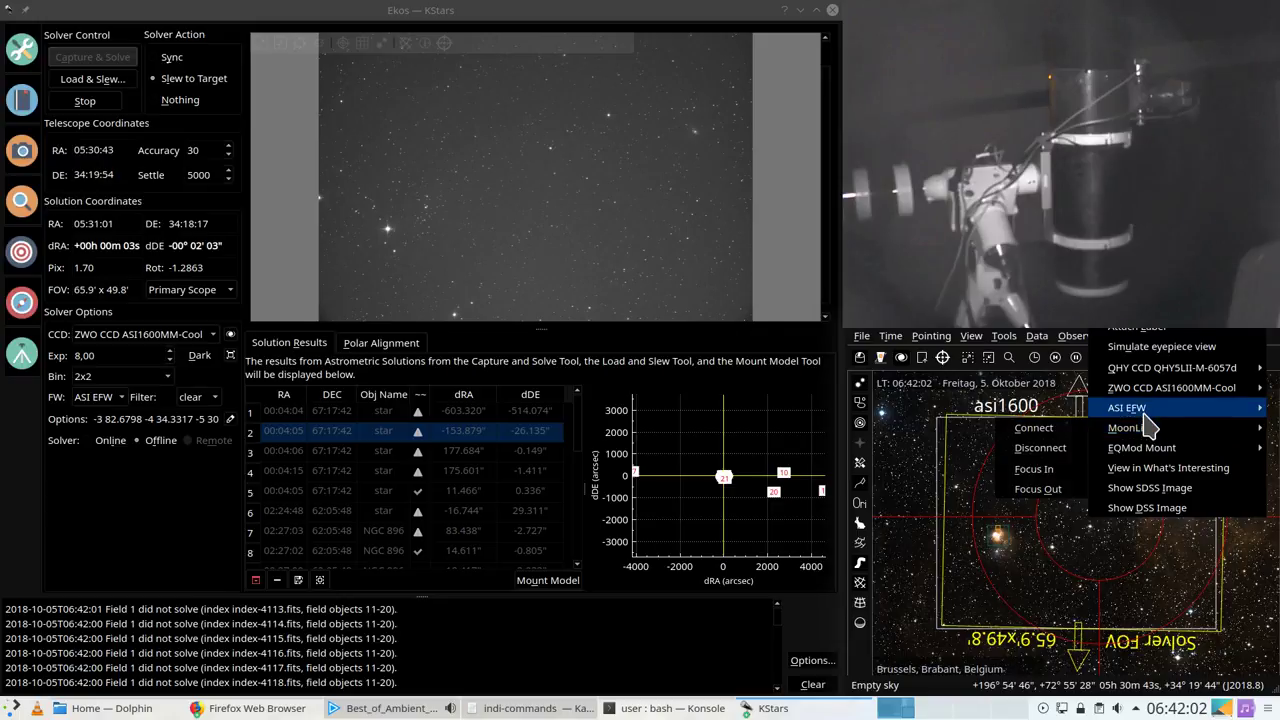
pyautogui.moveTo(1170, 398)
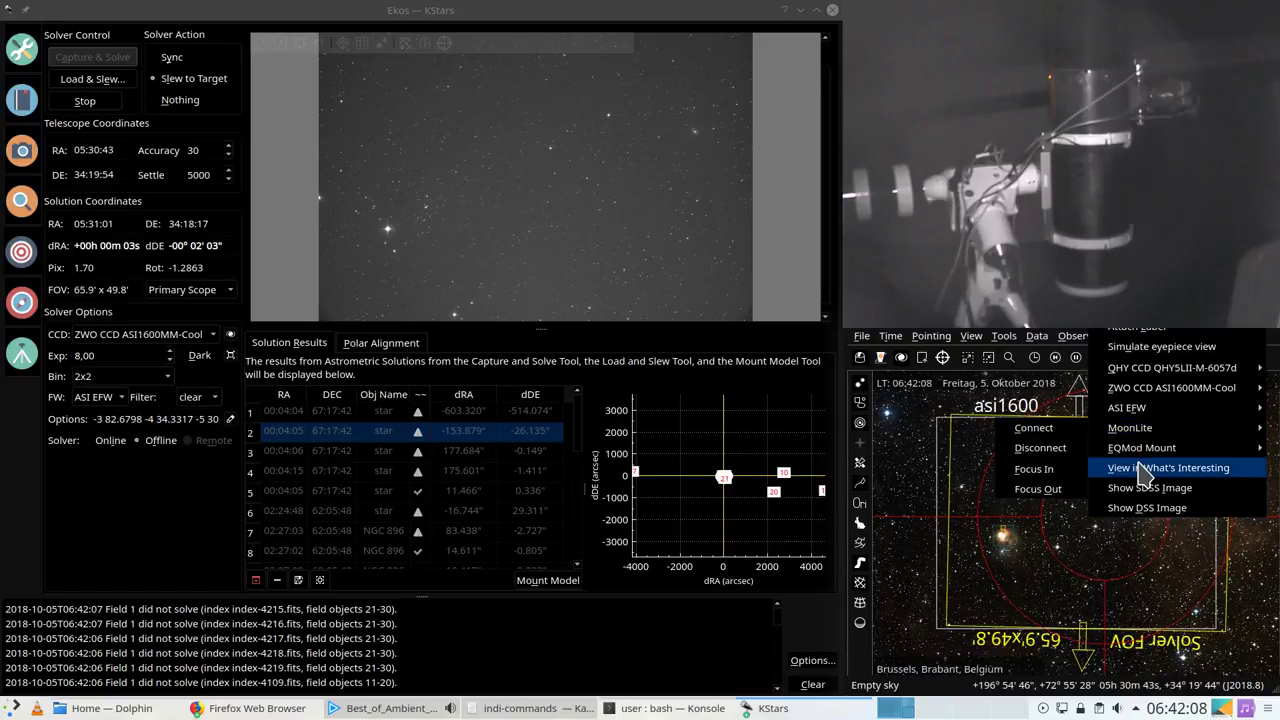
pyautogui.click(1017, 338)
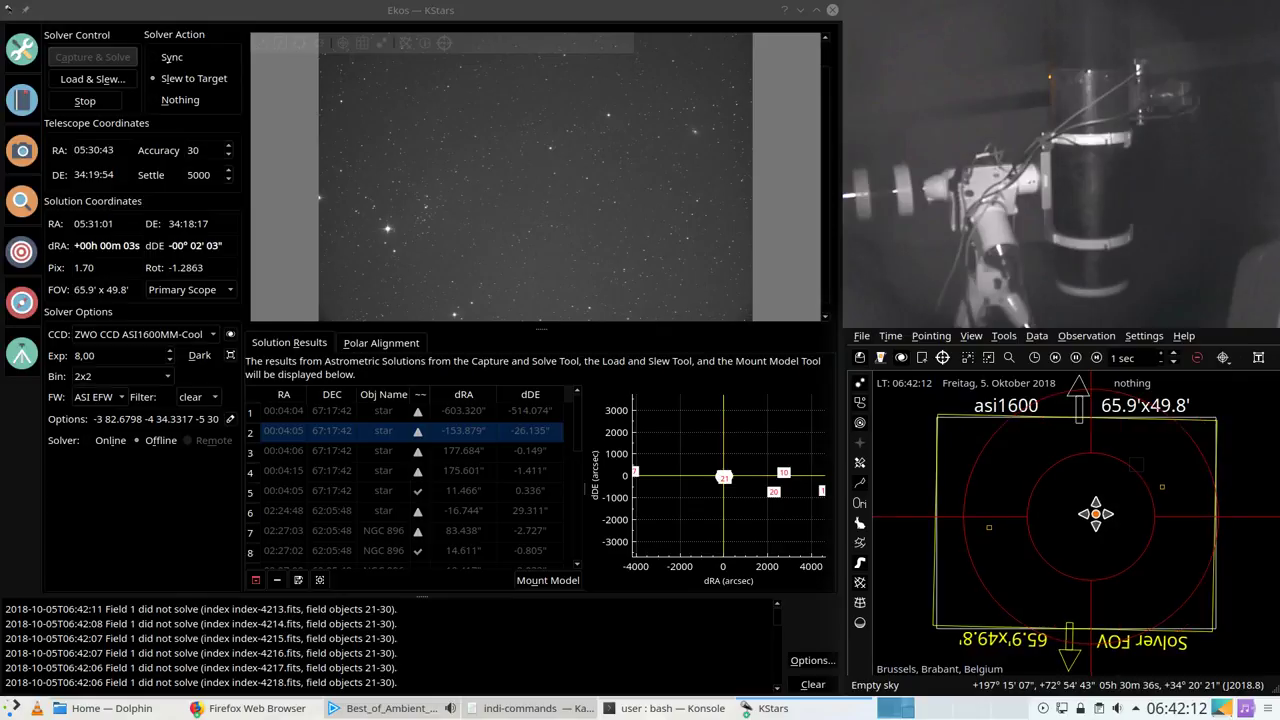
pyautogui.rightClick(1100, 336)
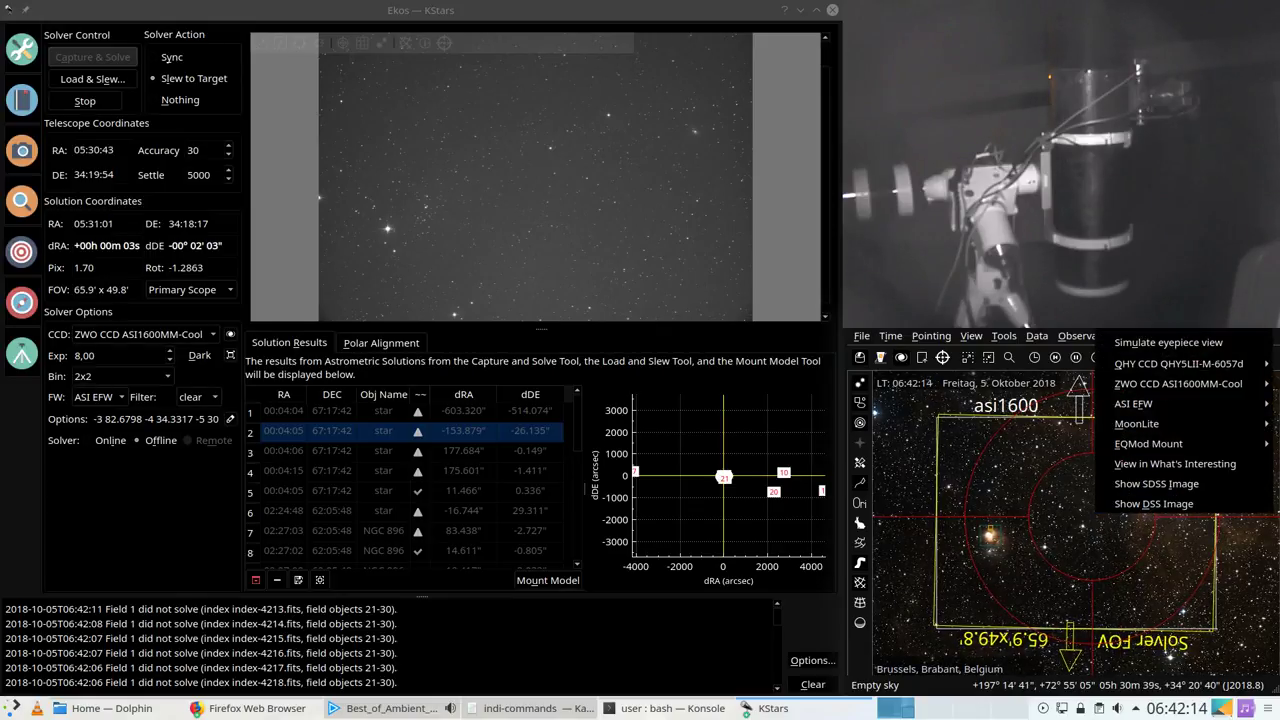
pyautogui.click(1155, 365)
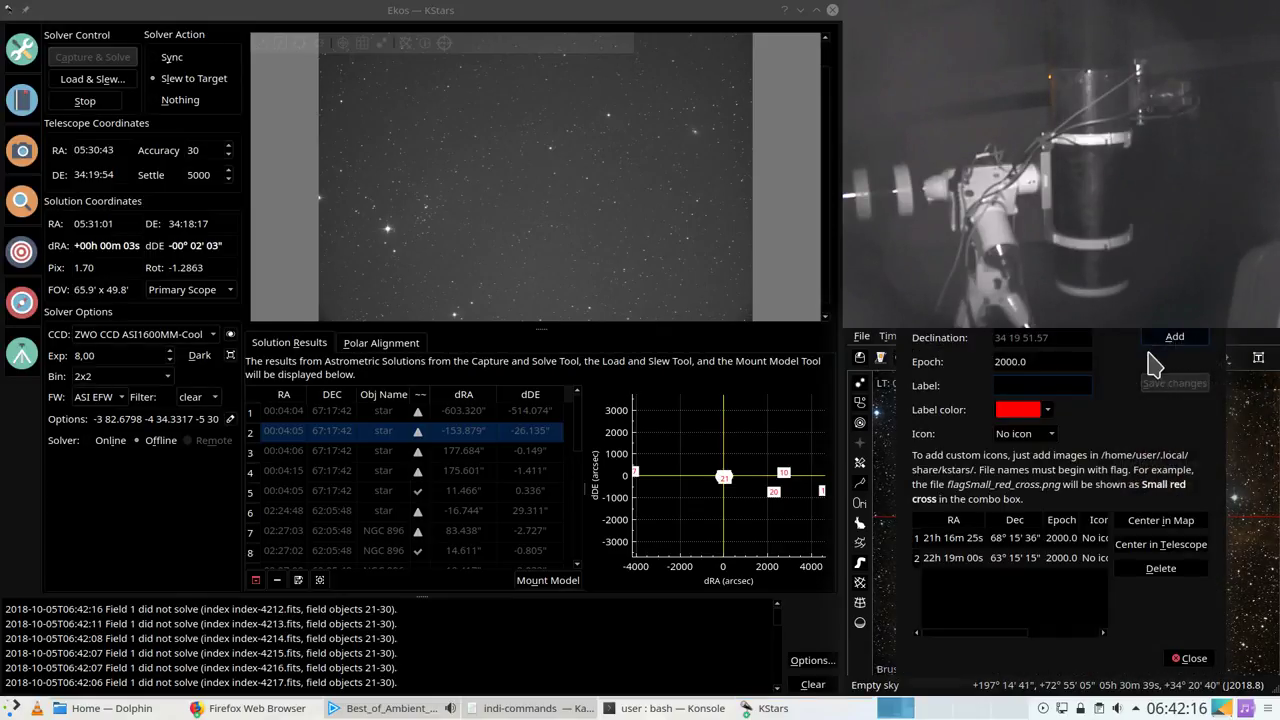
pyautogui.click(1190, 659)
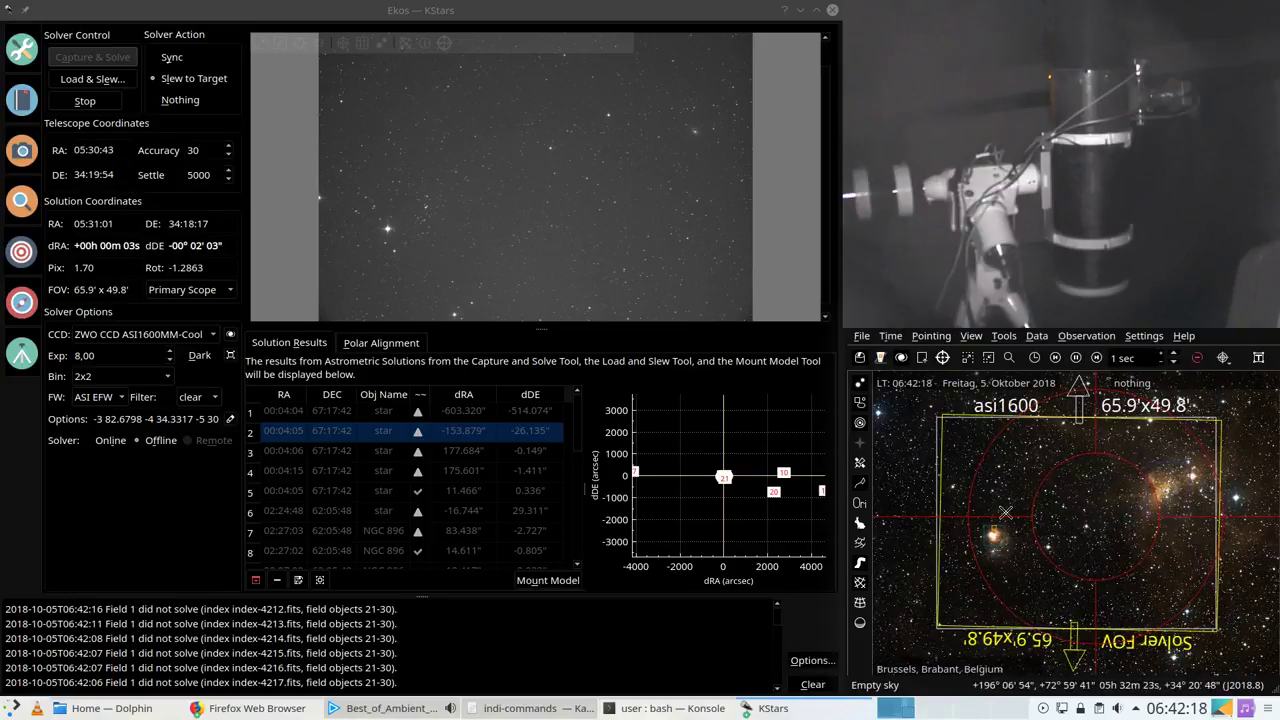
pyautogui.rightClick(981, 510)
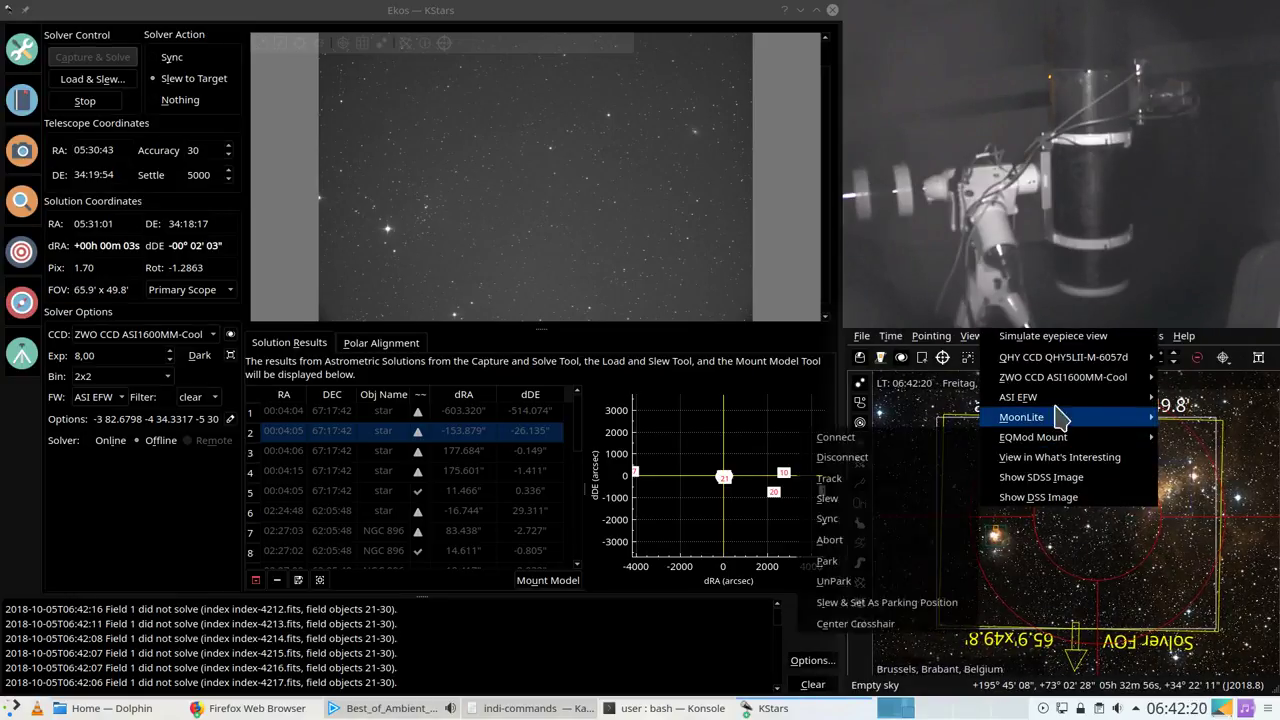
pyautogui.click(1220, 517)
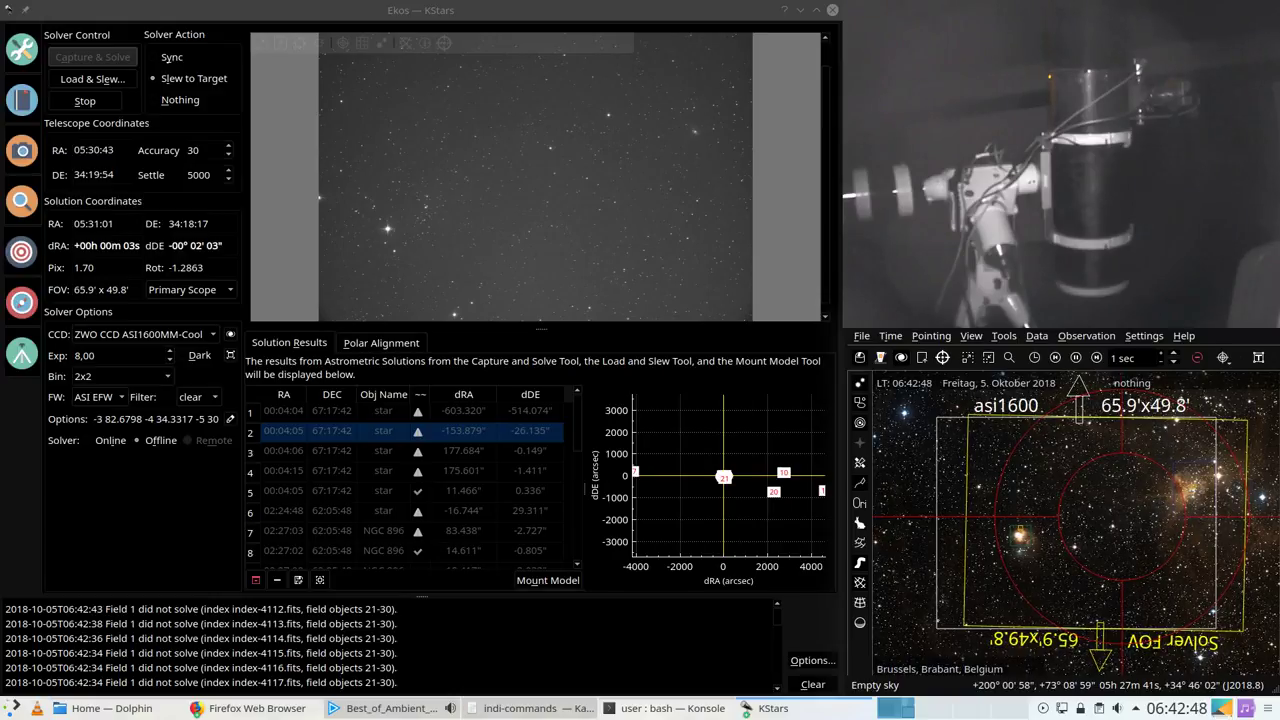
# Step: Abort the solver and clear the mount's alignment point list in the INDI Control Panel
pyautogui.click(86, 101)
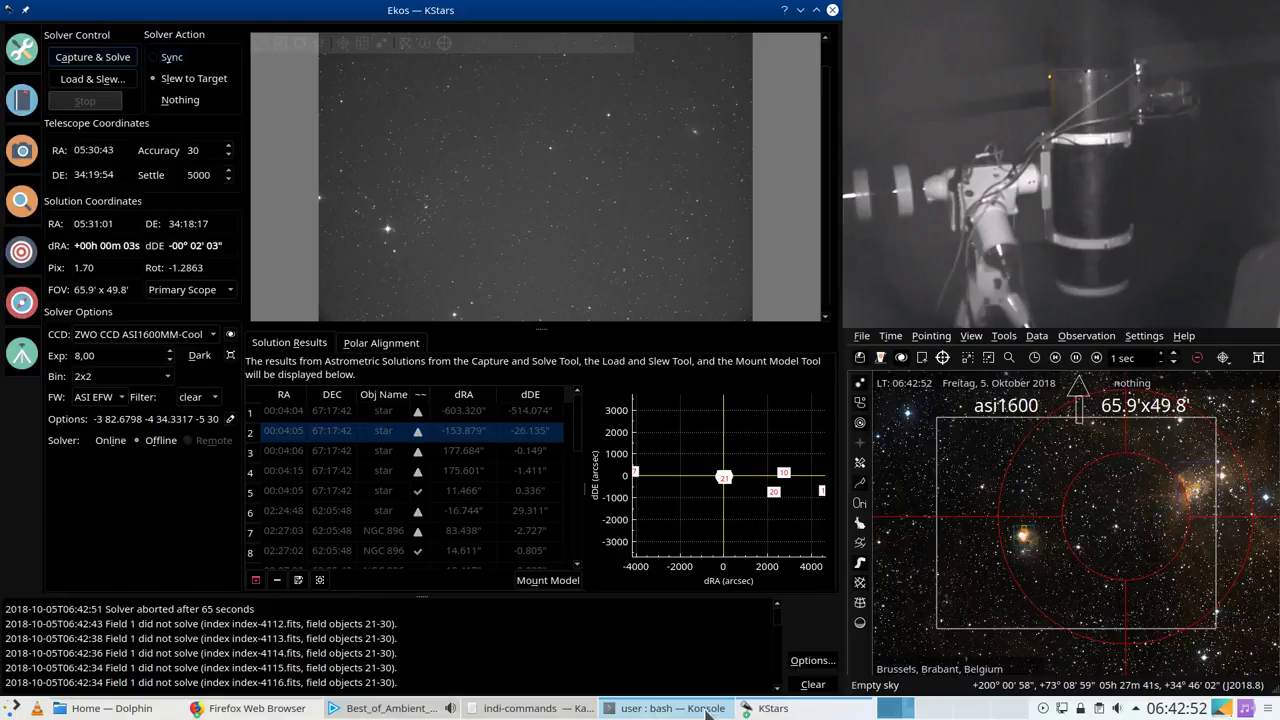
pyautogui.click(797, 710)
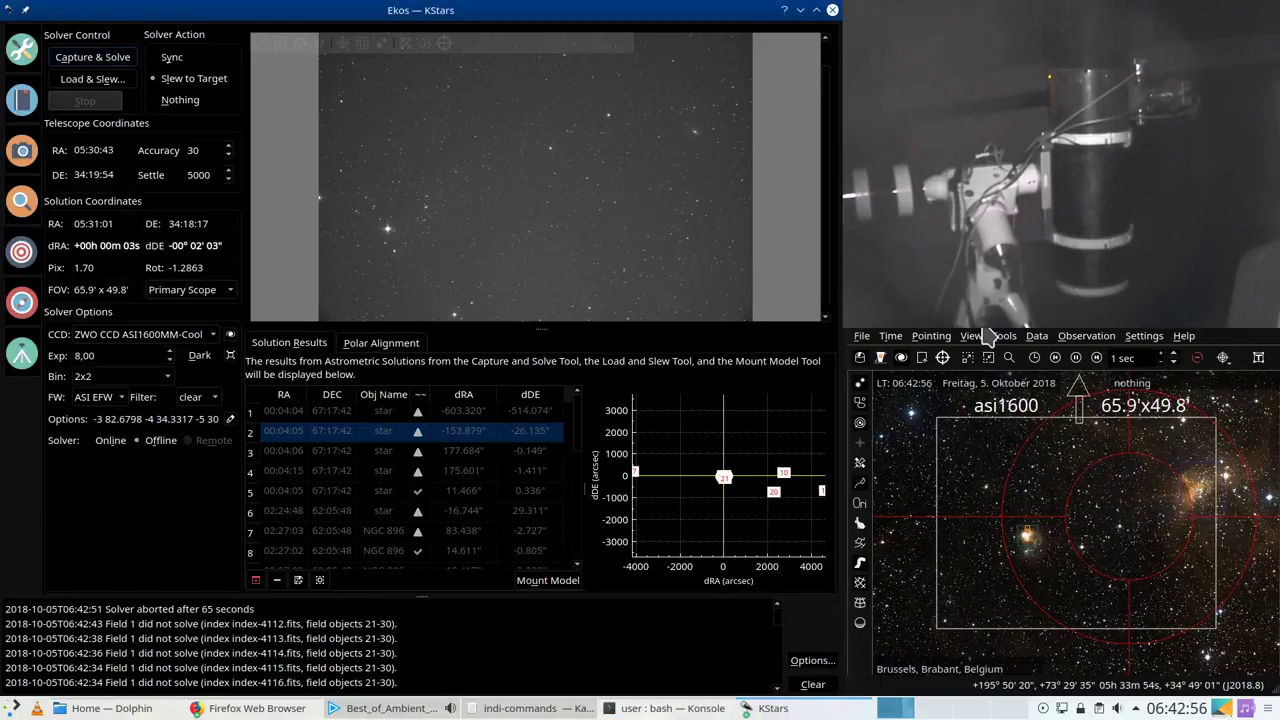
pyautogui.click(901, 358)
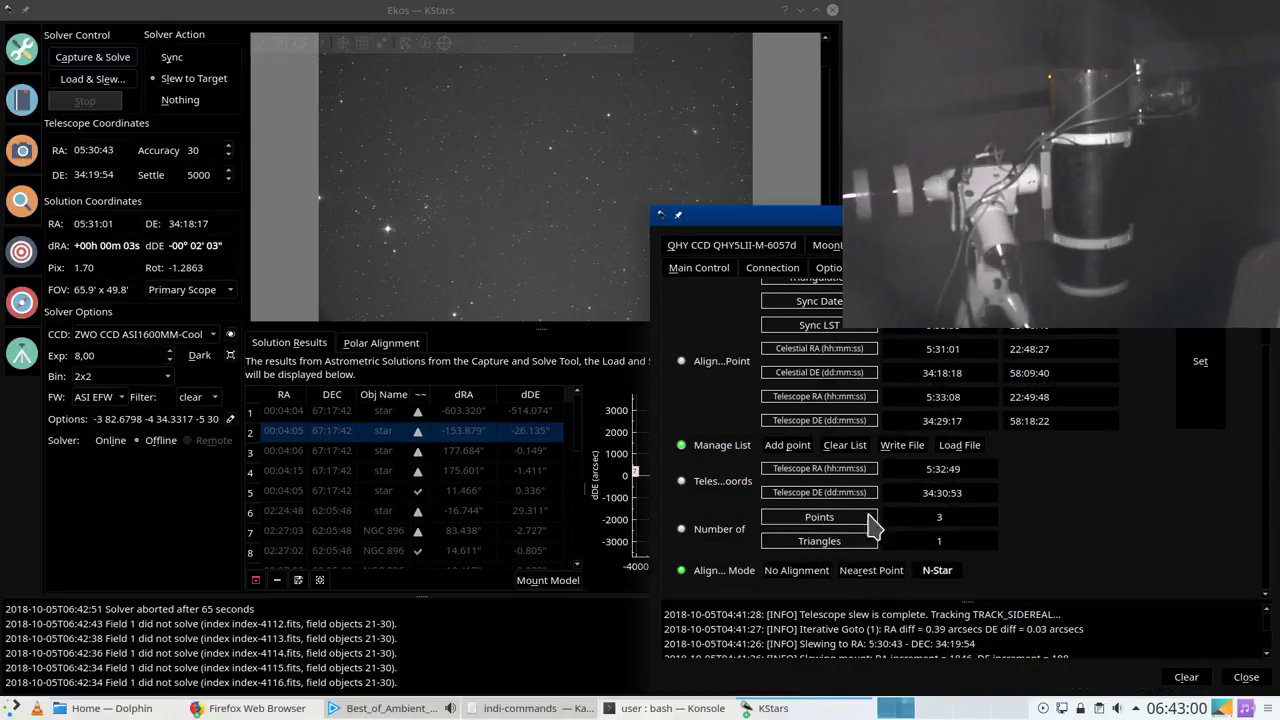
pyautogui.click(844, 445)
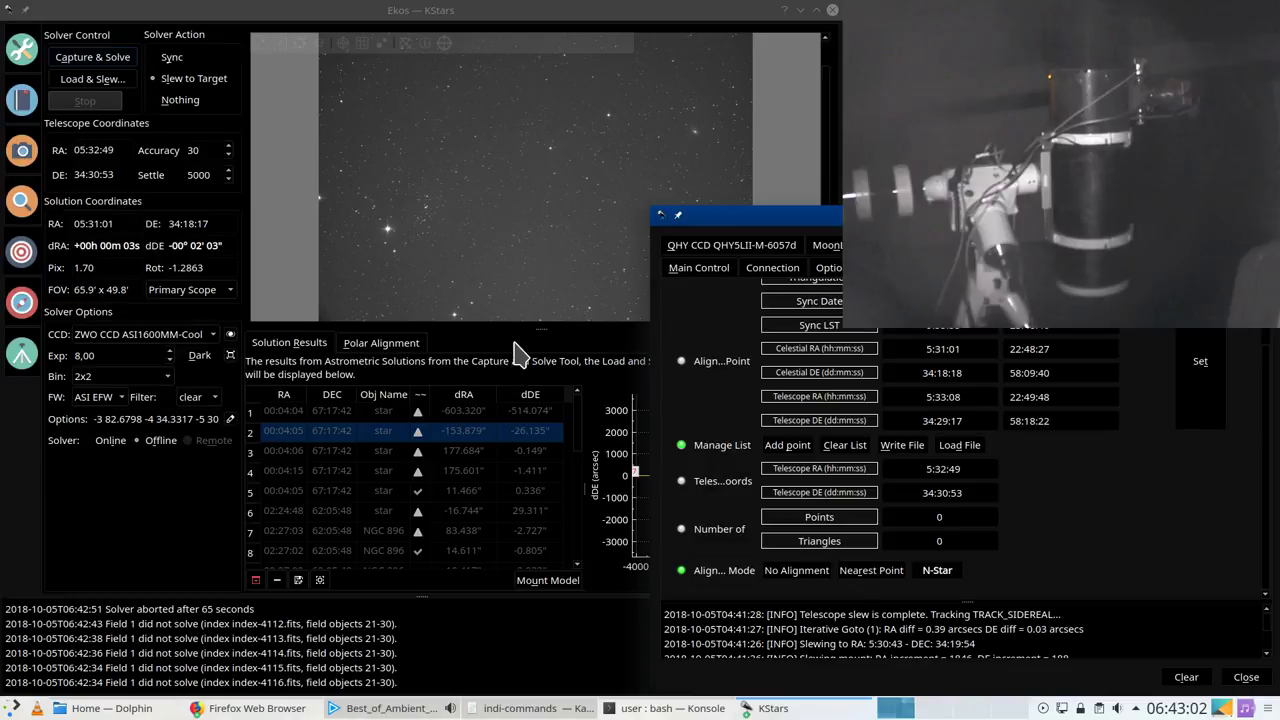
# Step: Run Capture & Solve with Slew to Target again in the align module
pyautogui.click(514, 344)
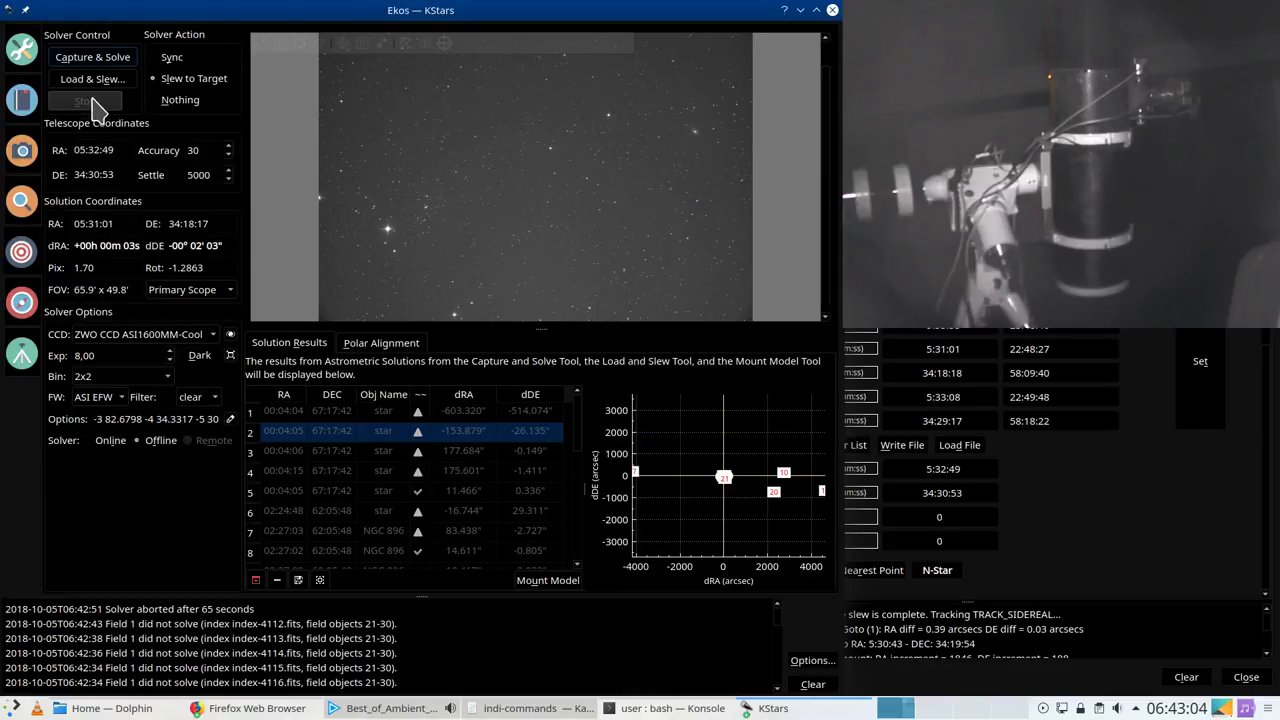
pyautogui.click(114, 58)
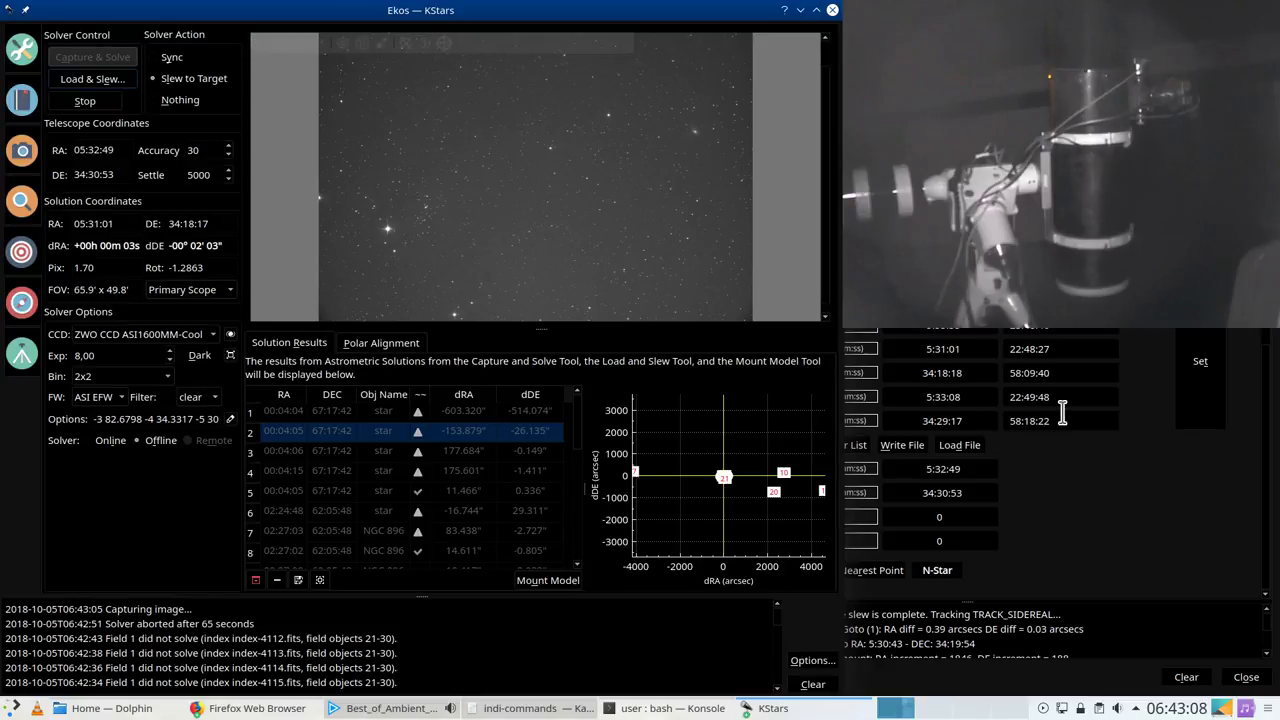
pyautogui.click(826, 708)
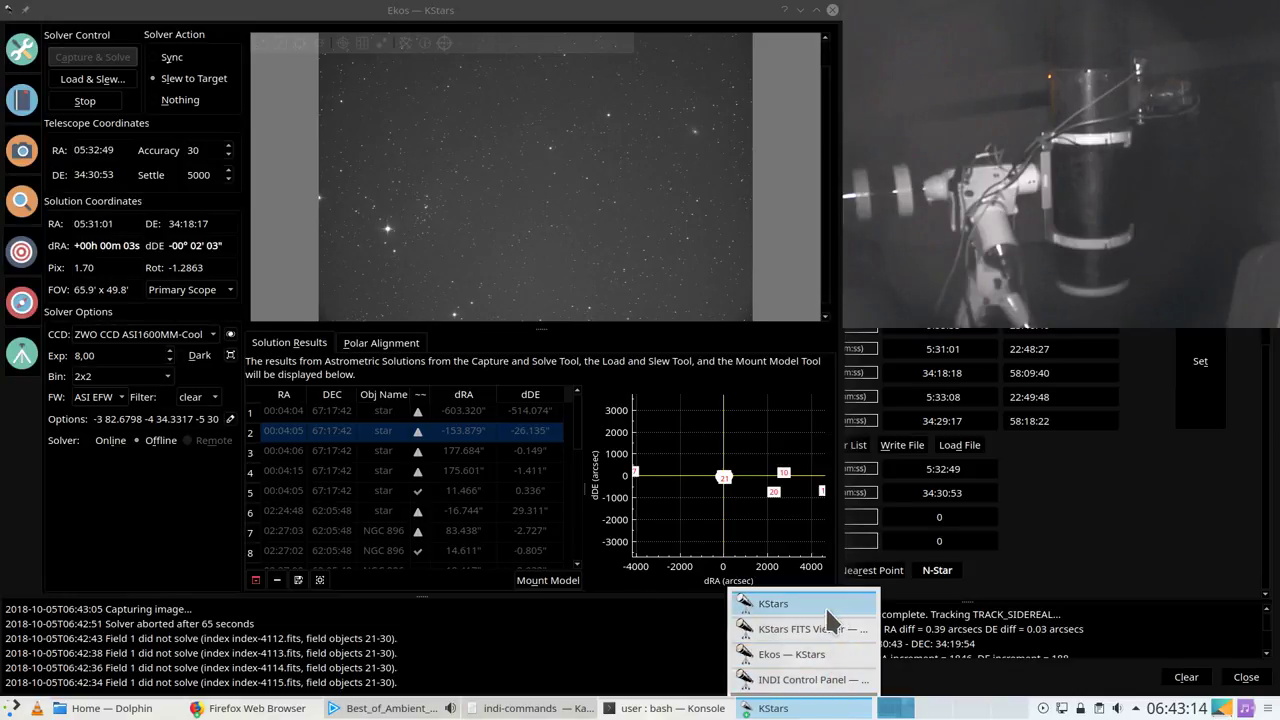
pyautogui.click(520, 606)
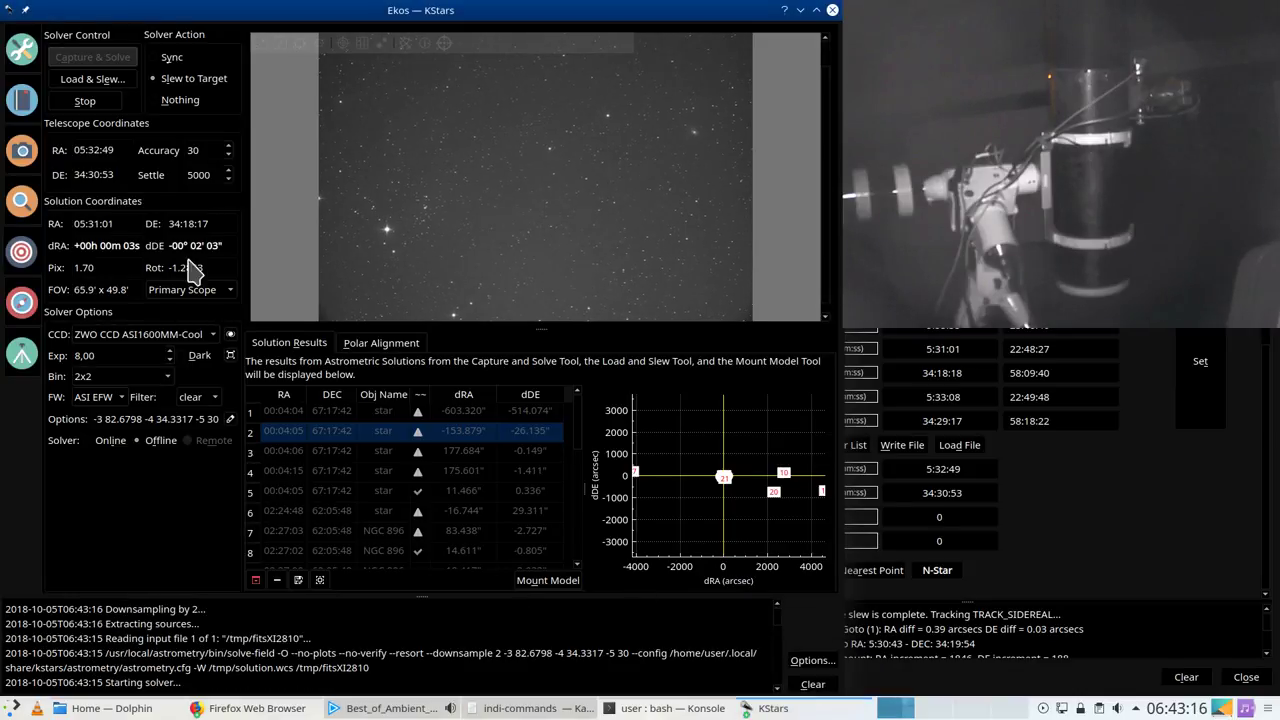
# Step: Open the capture module and look through the saved Ekos sequence queues in the sequence folder without loading one
pyautogui.click(22, 100)
pyautogui.click(22, 150)
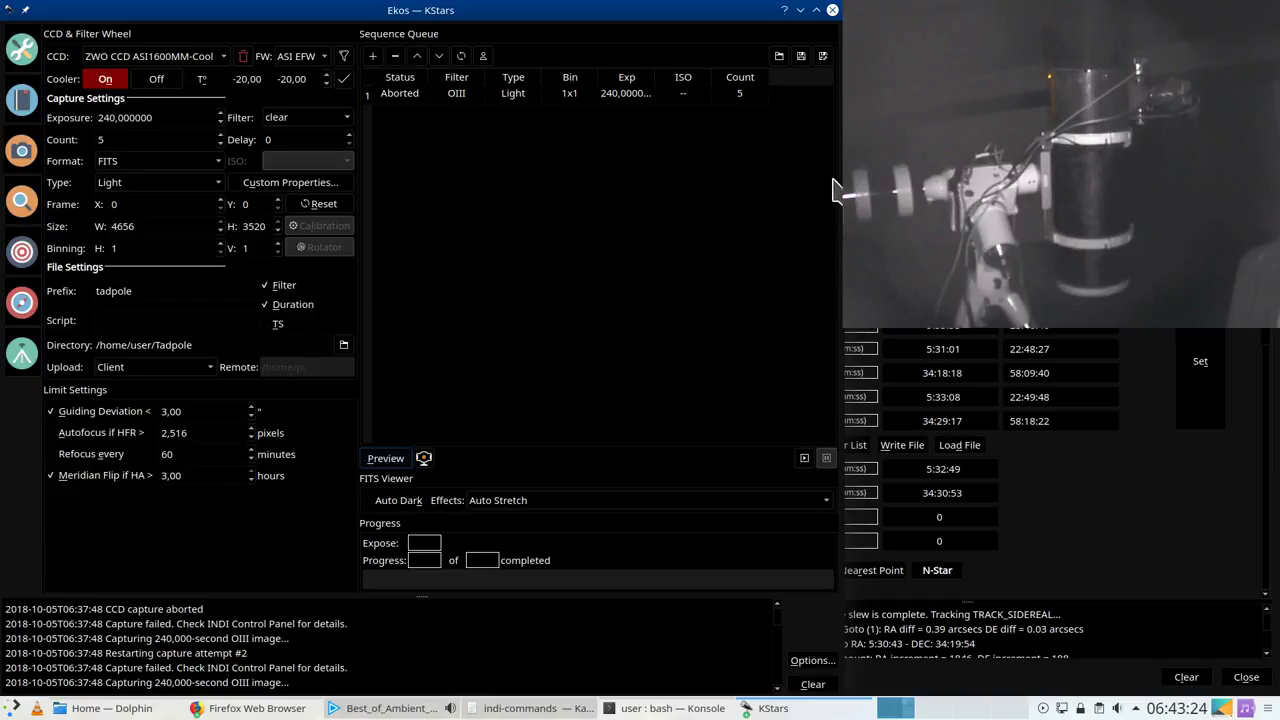
pyautogui.click(779, 57)
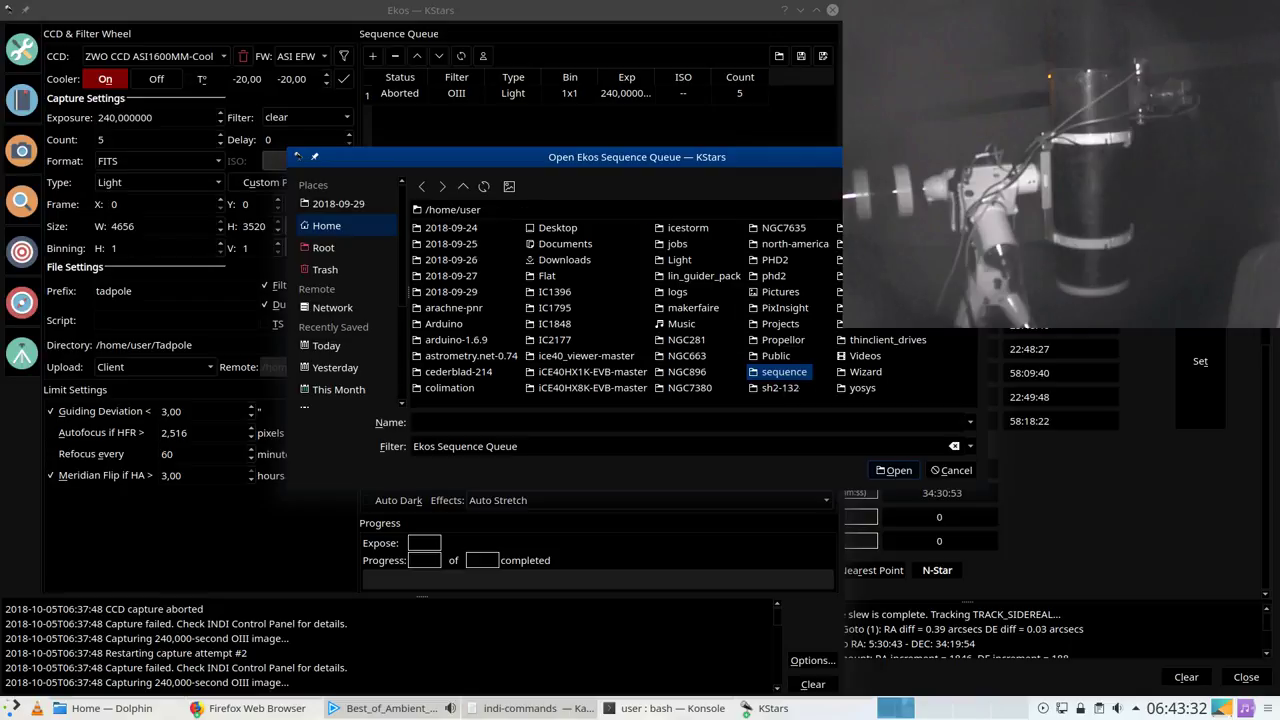
pyautogui.click(784, 372)
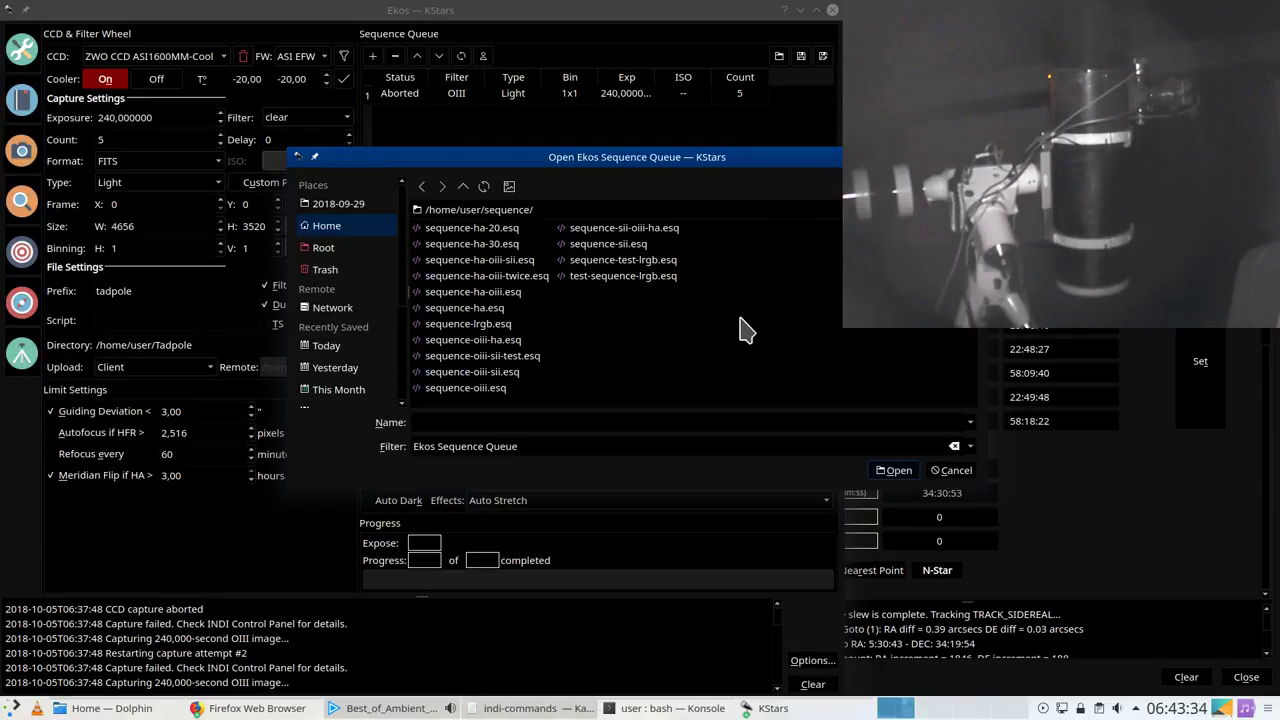
pyautogui.click(952, 470)
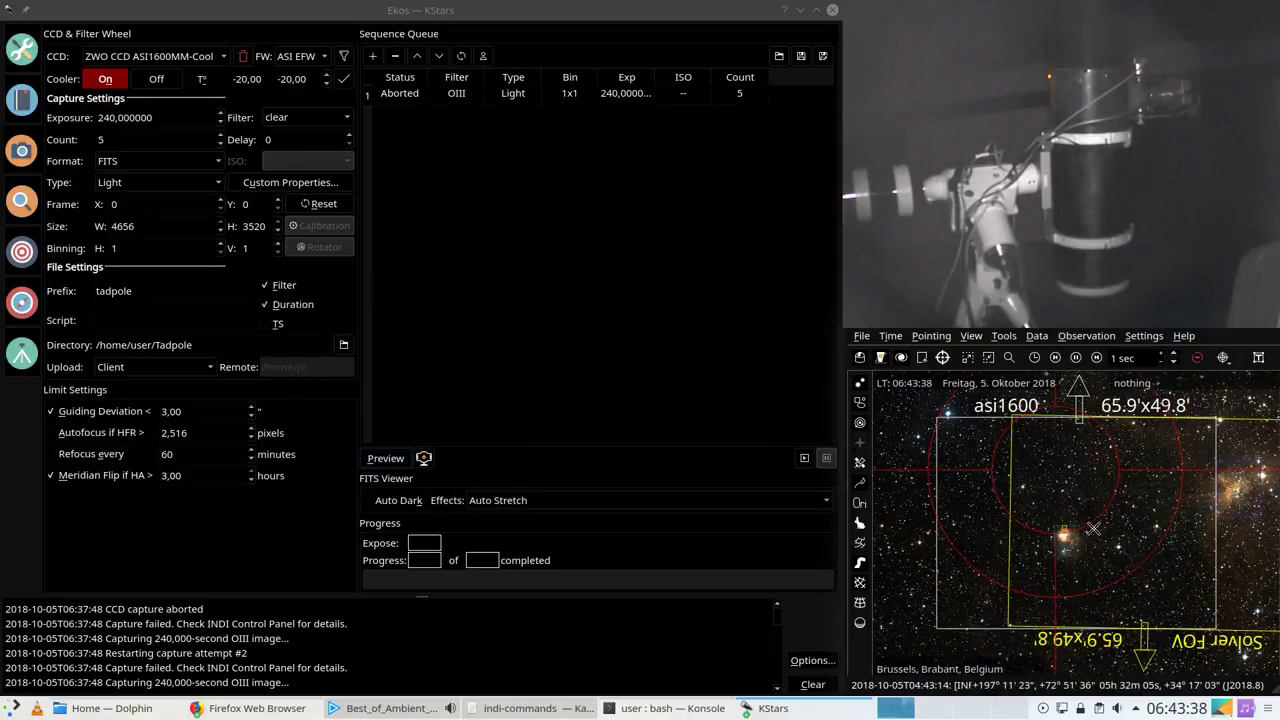
# Step: Frame both nebulae within the asi1600 field on the sky map and compare the field with the mount crosshair
pyautogui.moveTo(1147, 507); pyautogui.dragTo(1085, 516)
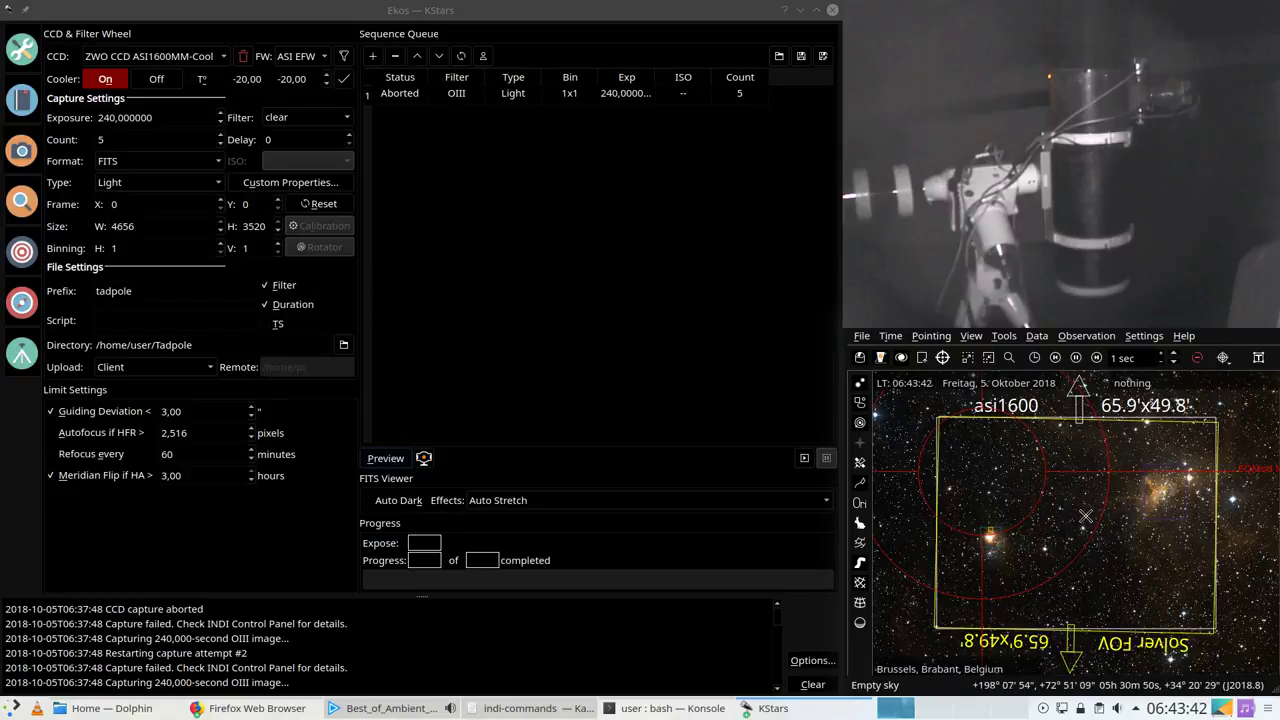
pyautogui.rightClick(1088, 526)
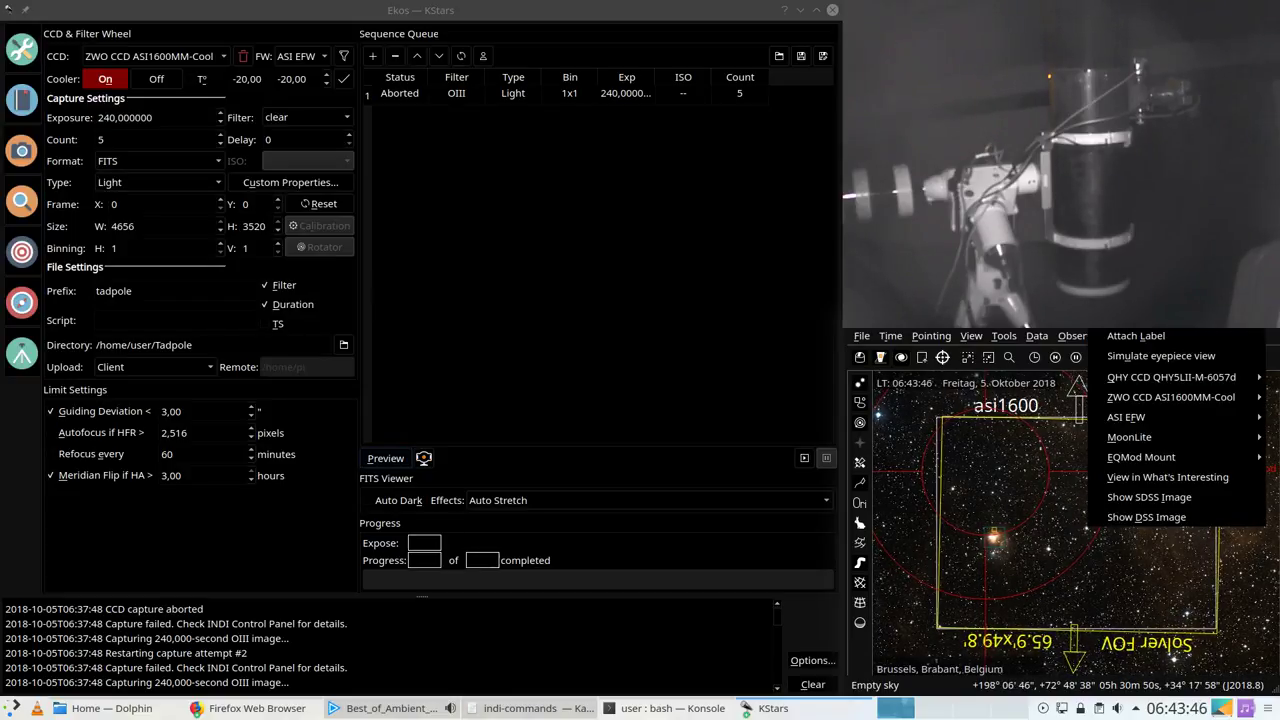
pyautogui.moveTo(1088, 526); pyautogui.dragTo(1140, 528)
pyautogui.rightClick(1182, 542)
pyautogui.click(1162, 531)
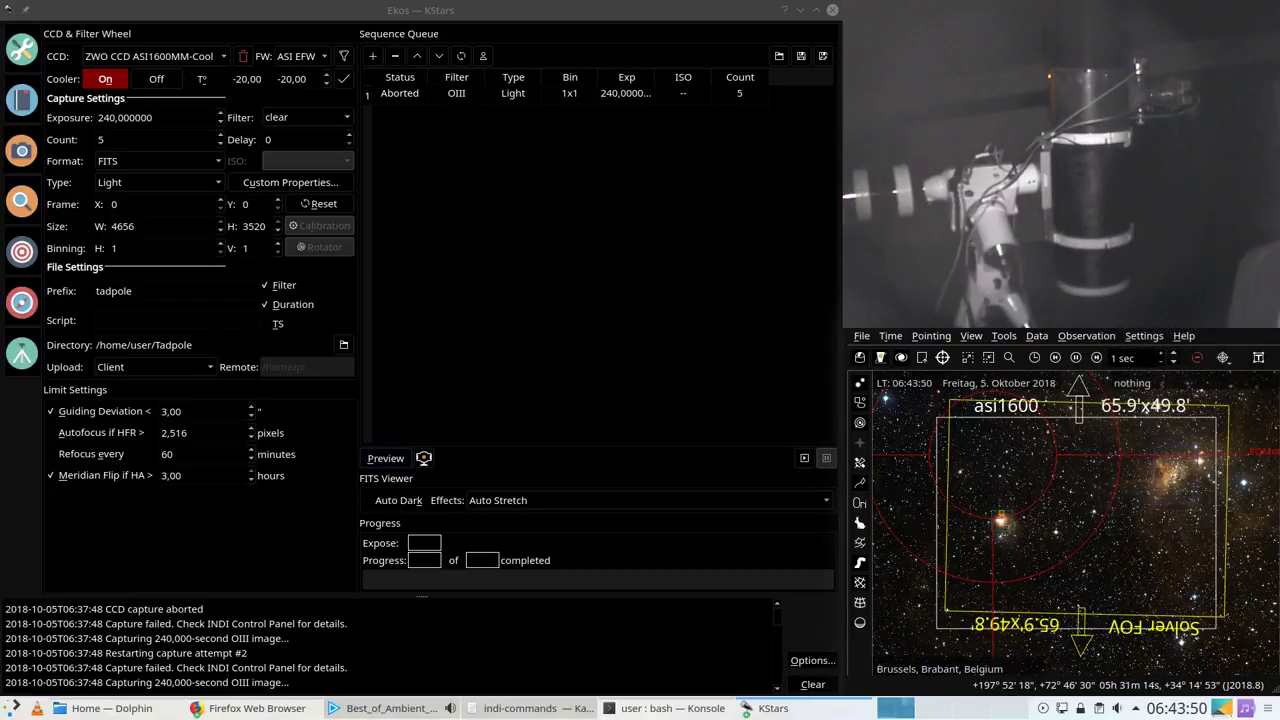
# Step: Look up the larger nebula on the sky map, set the capture file prefix to ic417 and select that prefix text
pyautogui.click(24, 203)
pyautogui.click(24, 160)
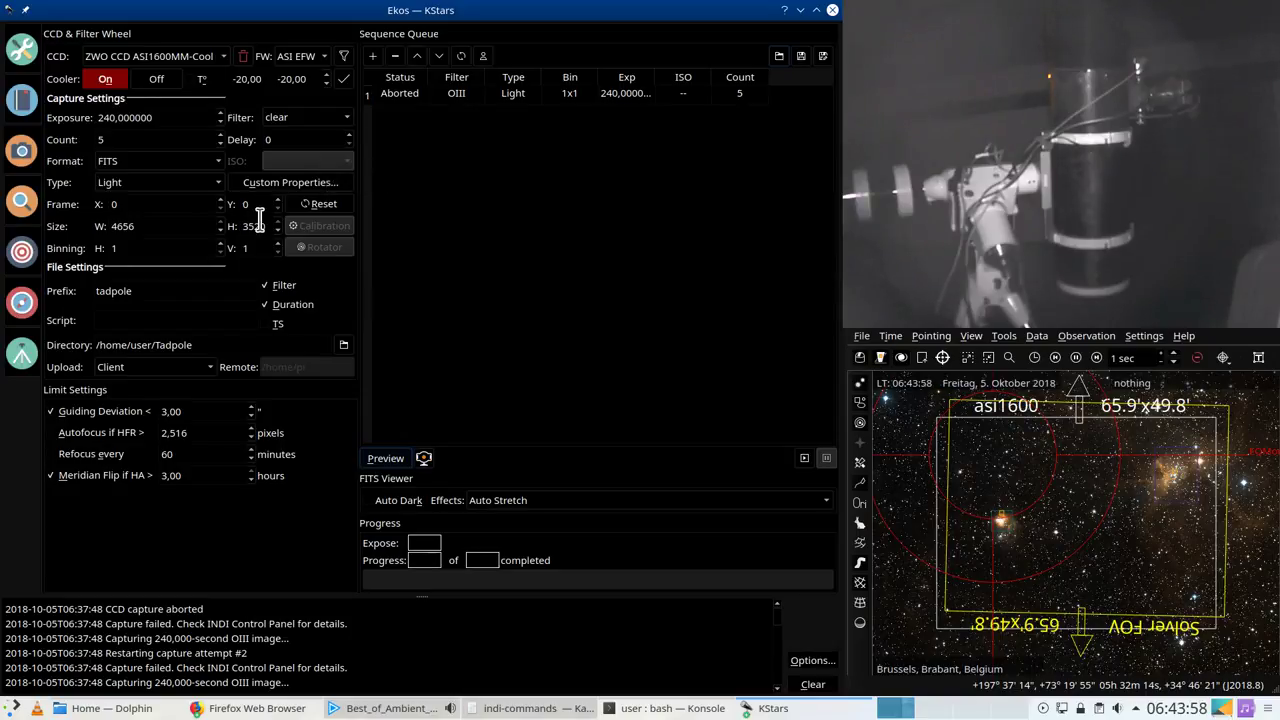
pyautogui.rightClick(1172, 485)
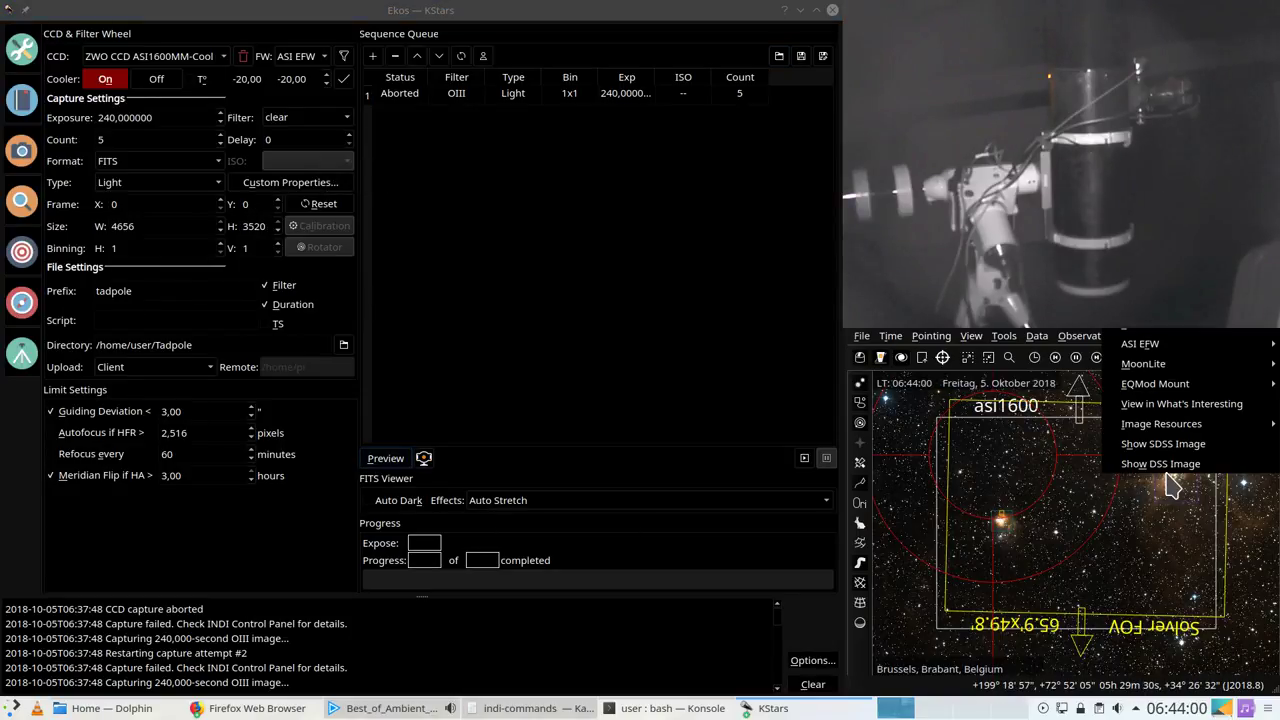
pyautogui.click(173, 291)
pyautogui.doubleClick(173, 291)
pyautogui.press('BackSpace')
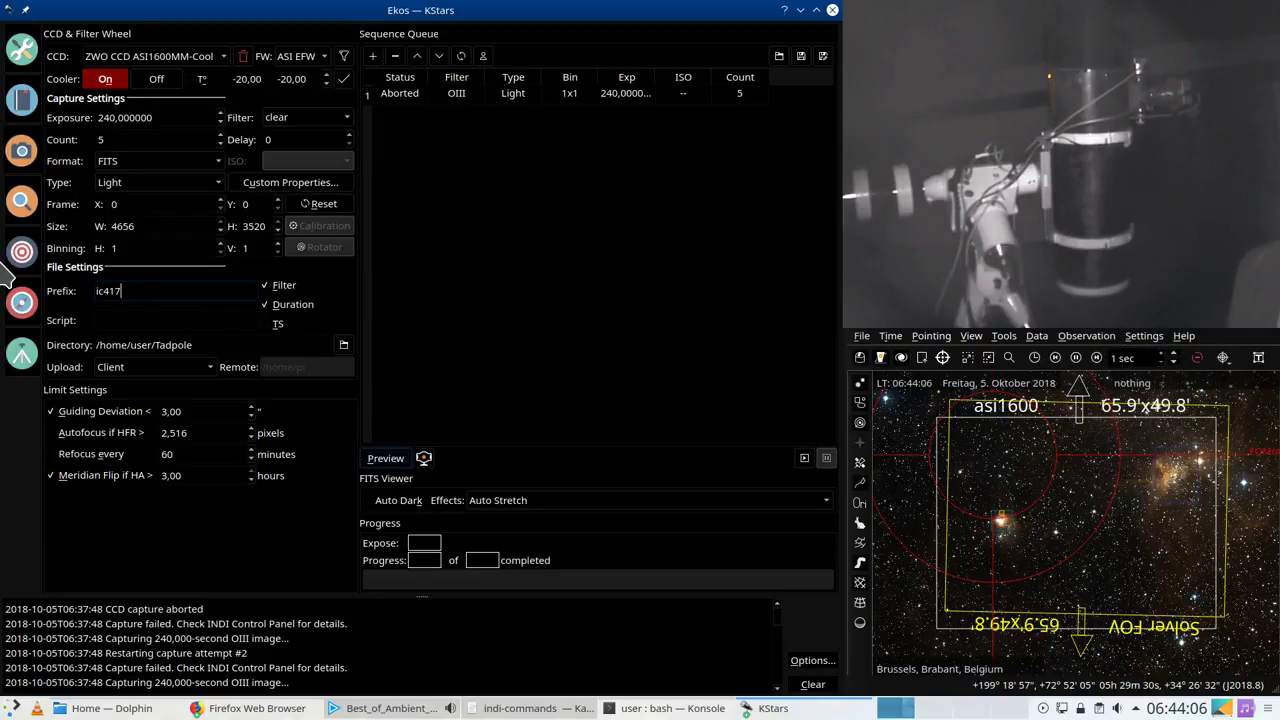
pyautogui.doubleClick(190, 288)
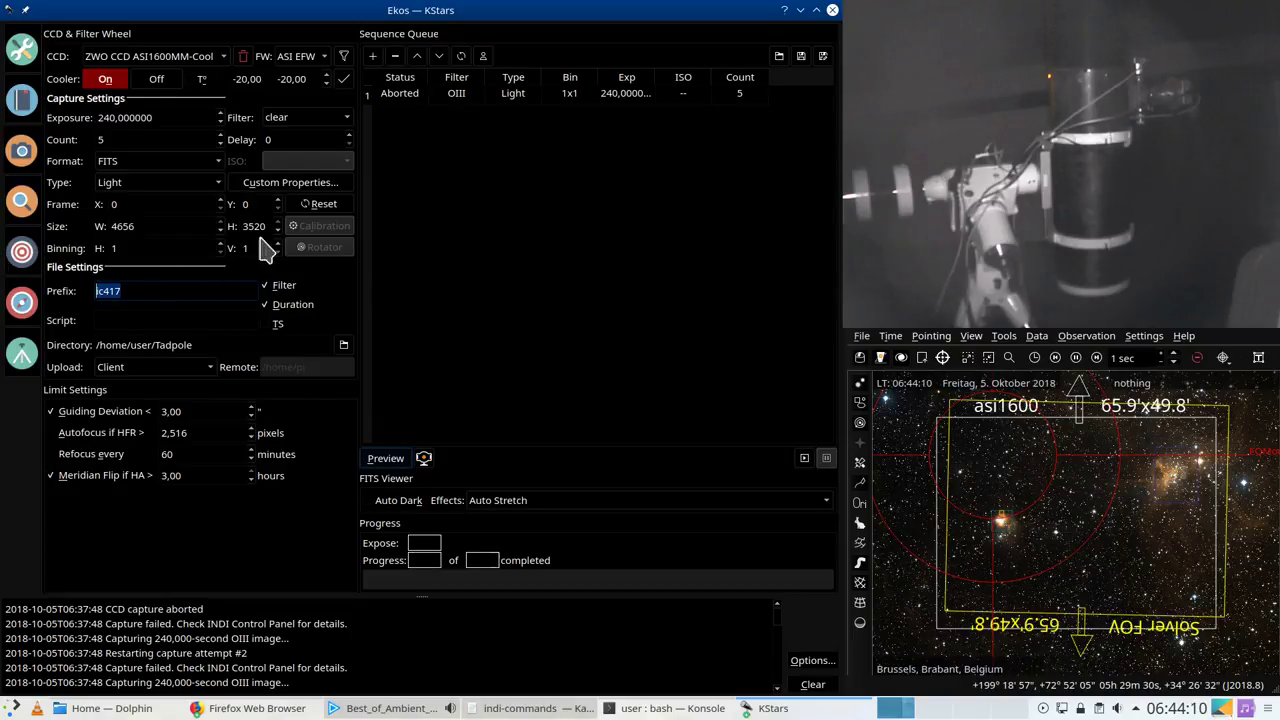
# Step: Add an ic417 light job to the sequence queue with the clear filter and five 240-second exposures
pyautogui.click(373, 56)
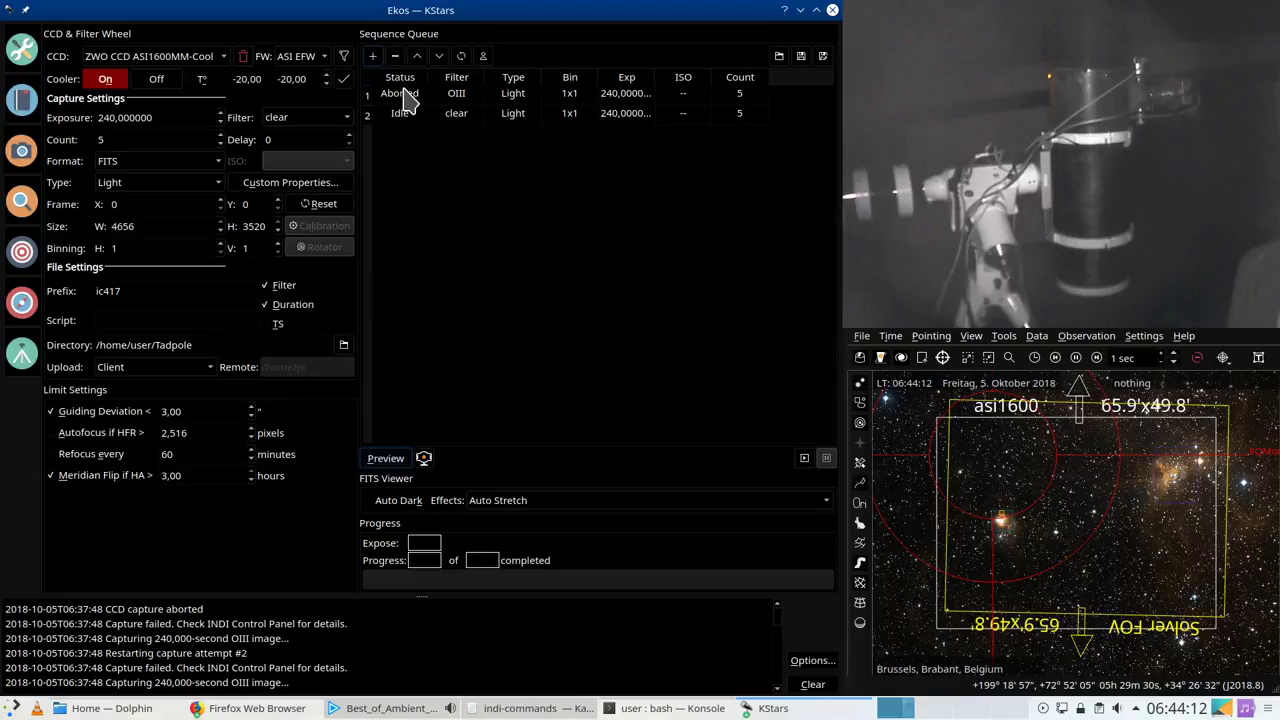
pyautogui.doubleClick(413, 120)
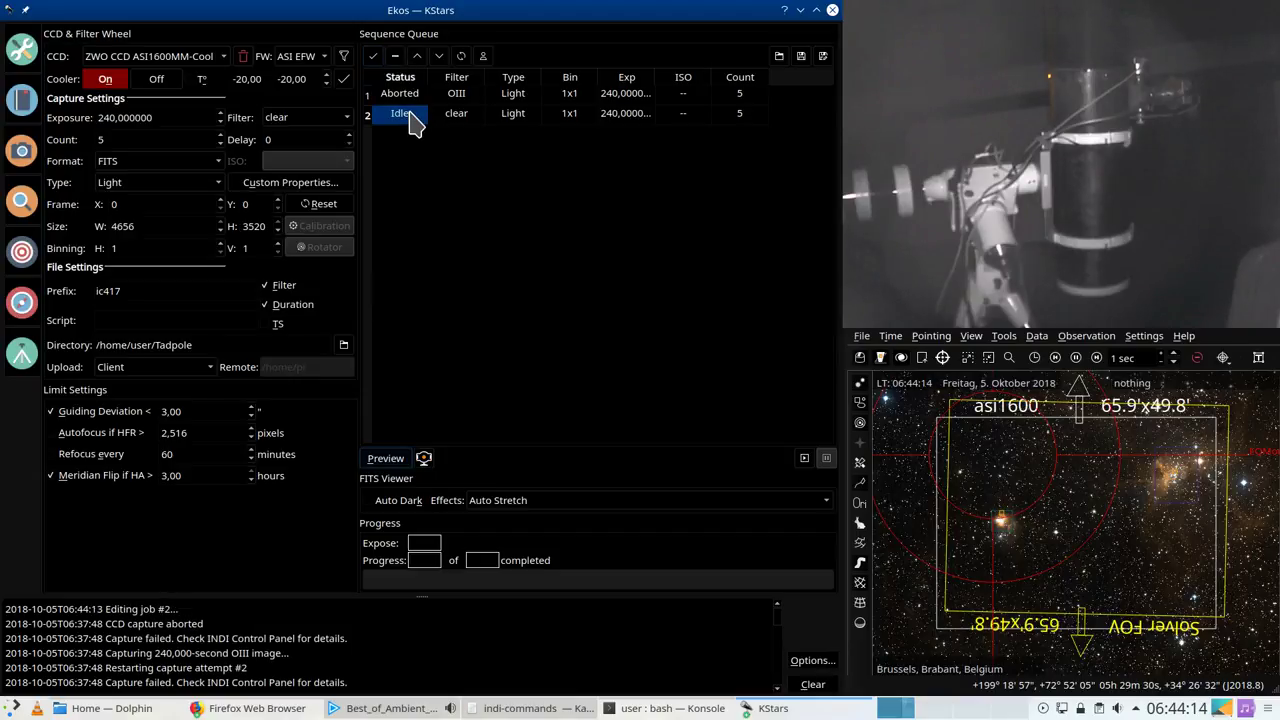
pyautogui.click(464, 124)
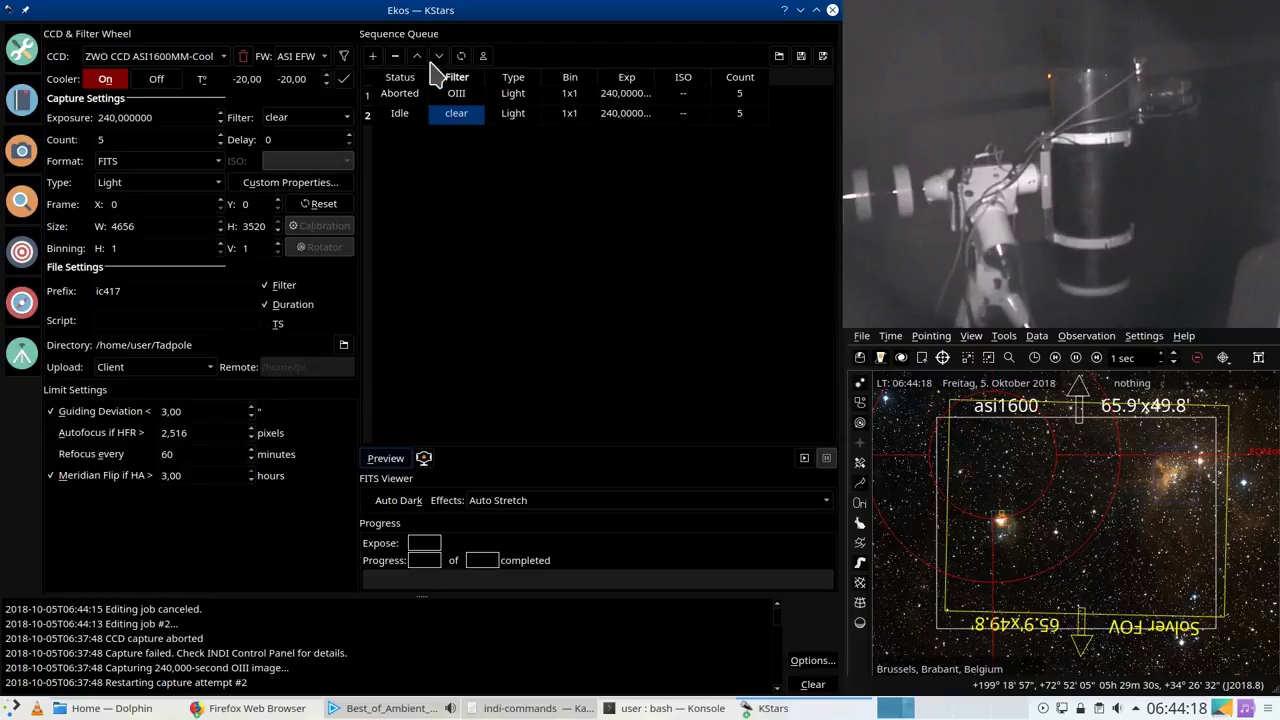
pyautogui.click(461, 56)
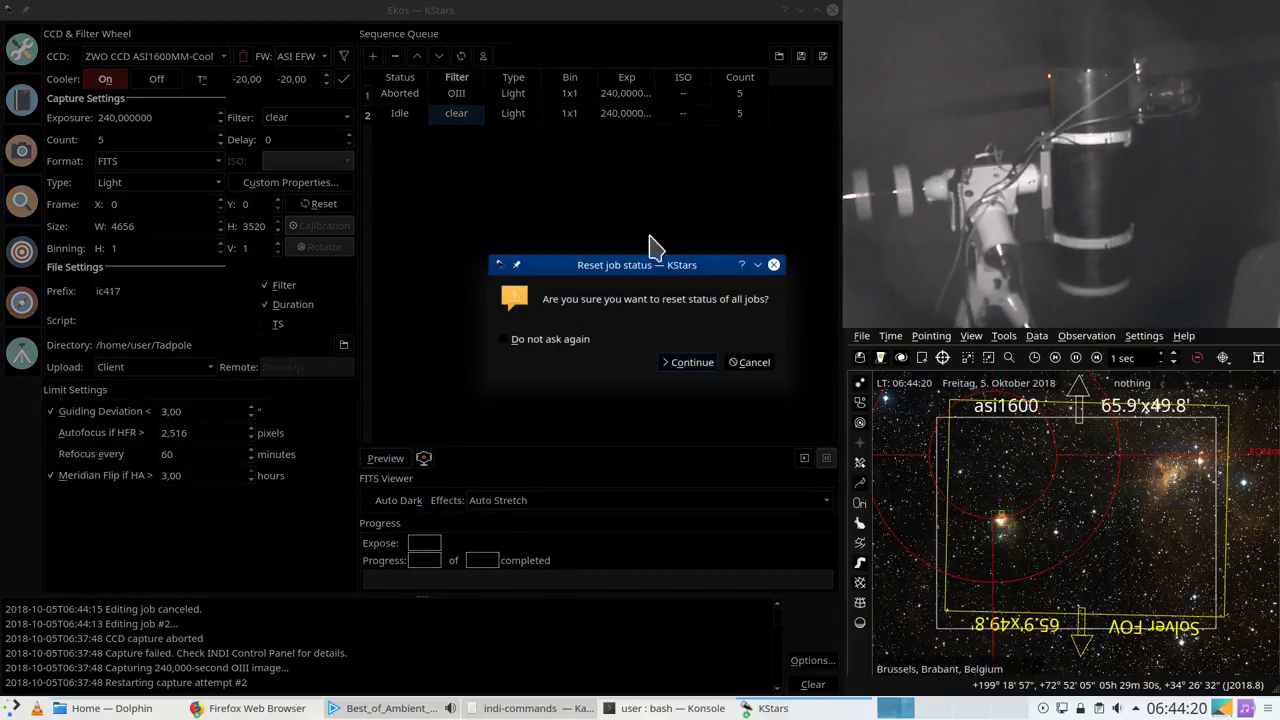
pyautogui.click(751, 364)
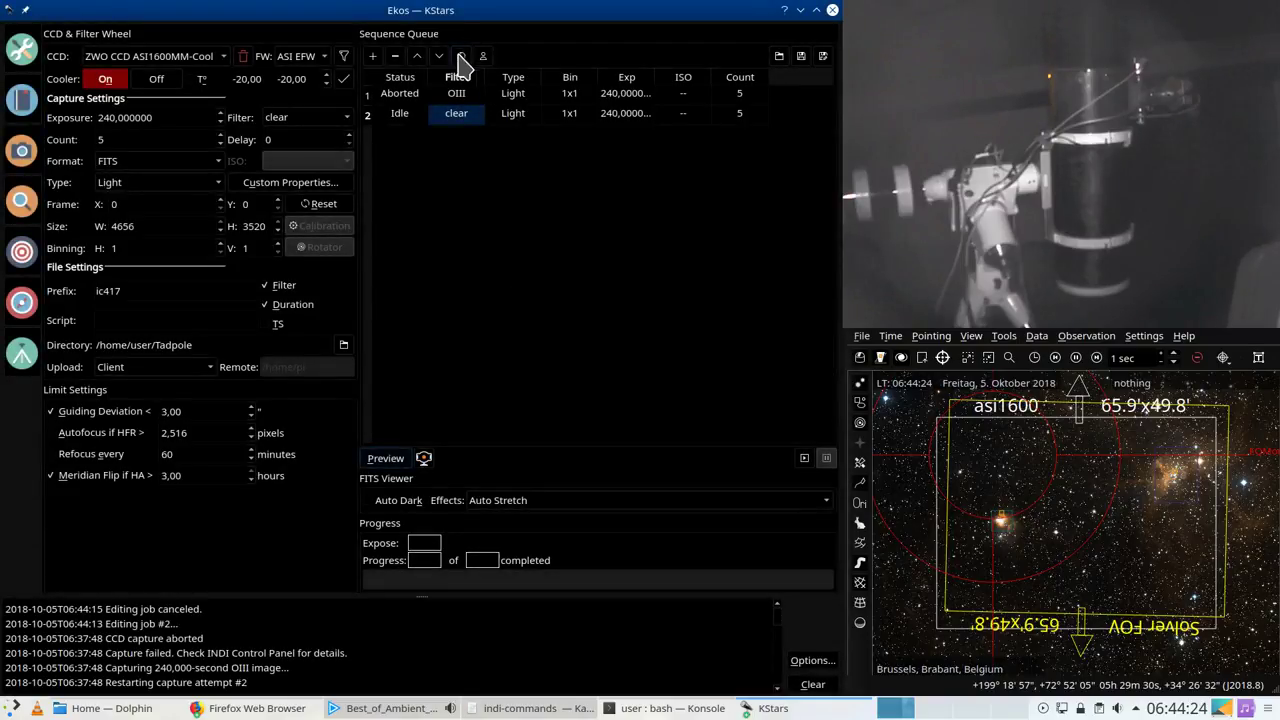
# Step: Remove the aborted OIII job from the sequence queue and reset the status of all jobs
pyautogui.click(406, 114)
pyautogui.click(402, 94)
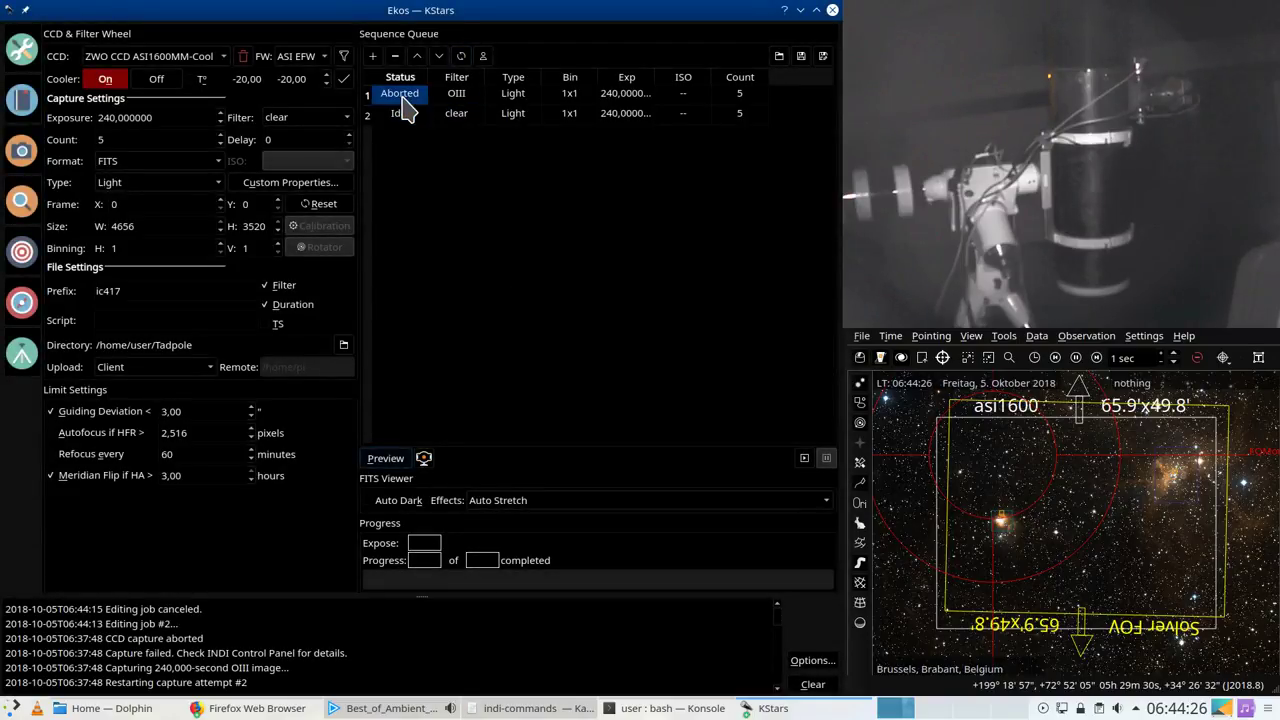
pyautogui.click(398, 56)
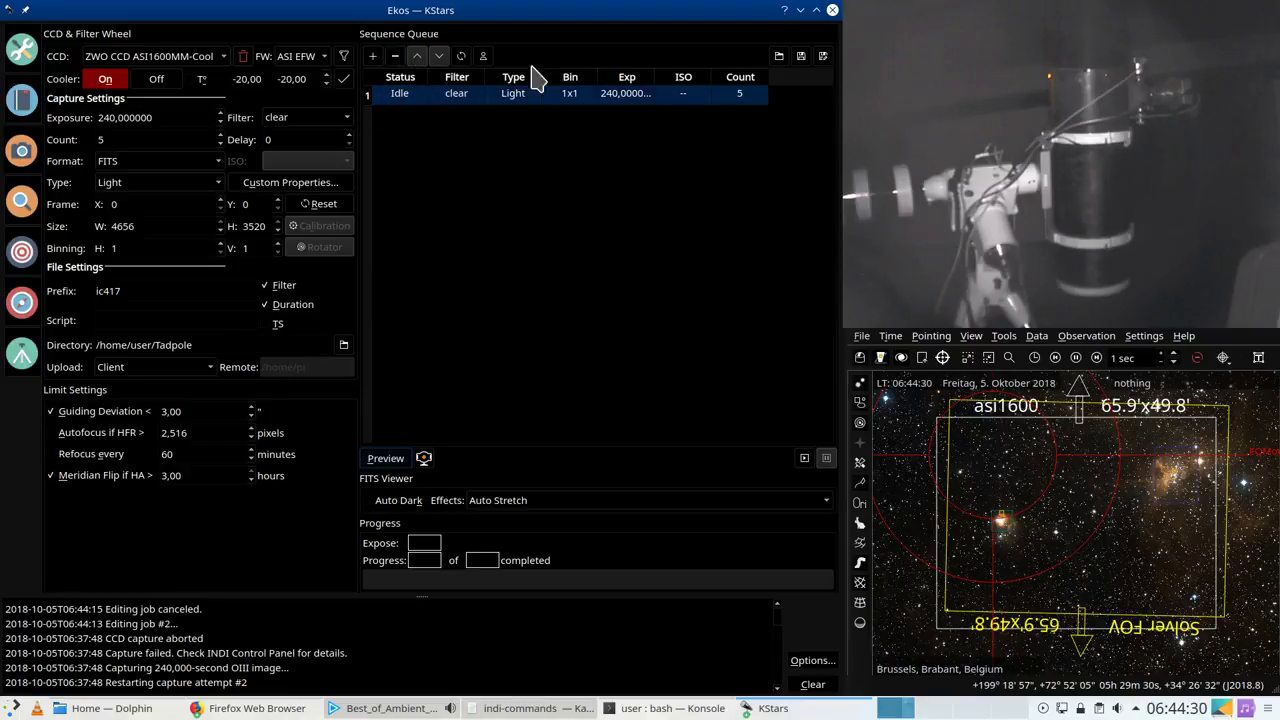
pyautogui.click(463, 57)
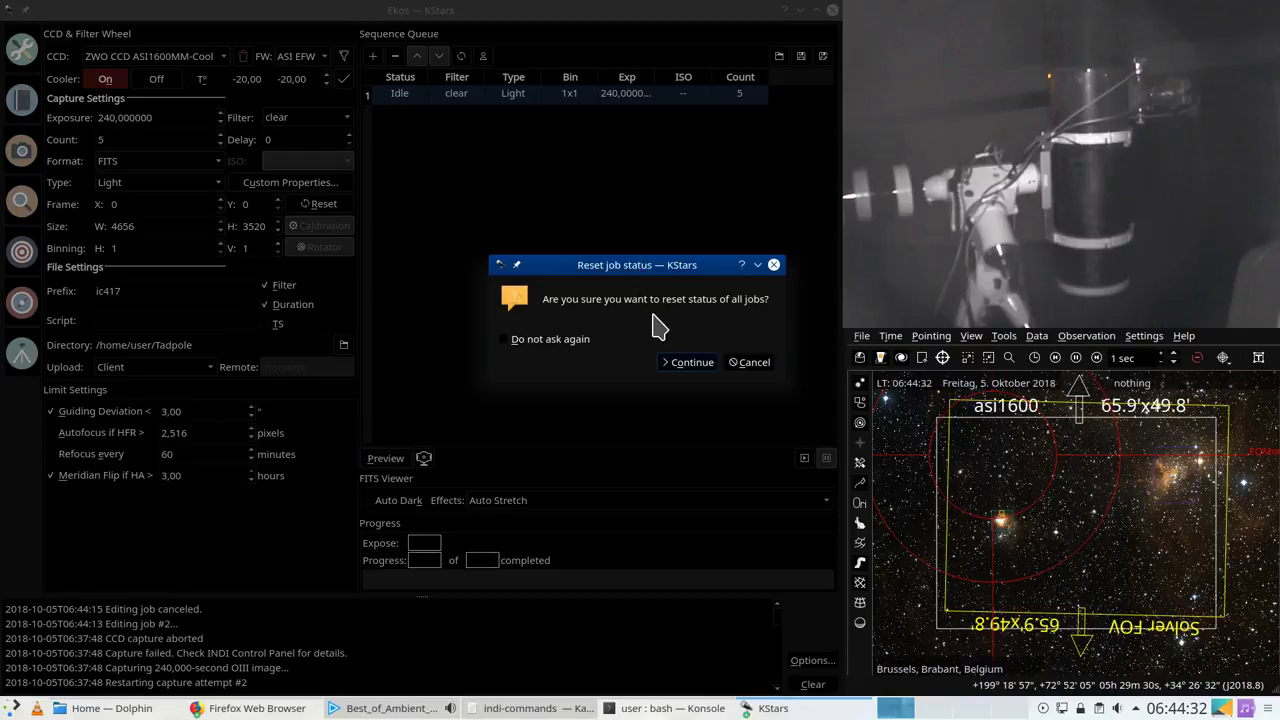
pyautogui.click(680, 367)
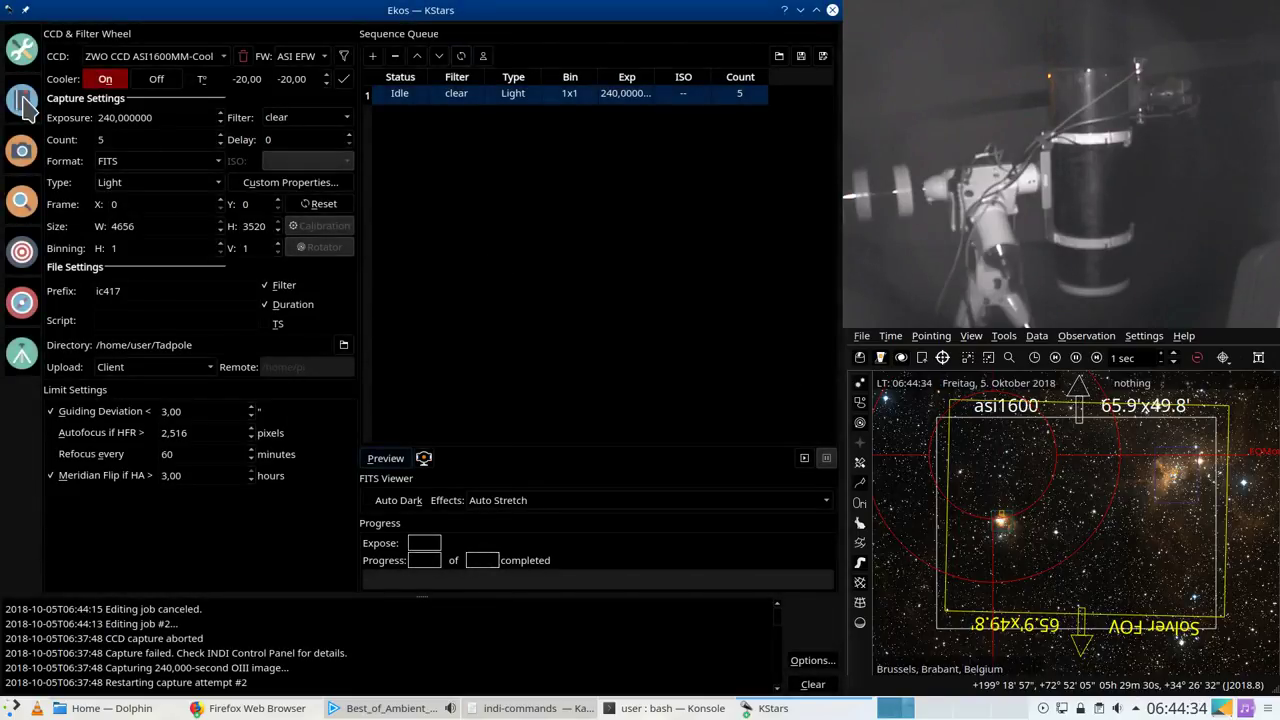
# Step: Look through the scheduler, setup, focus and guide modules and stop the running plate solve in the align module
pyautogui.click(26, 108)
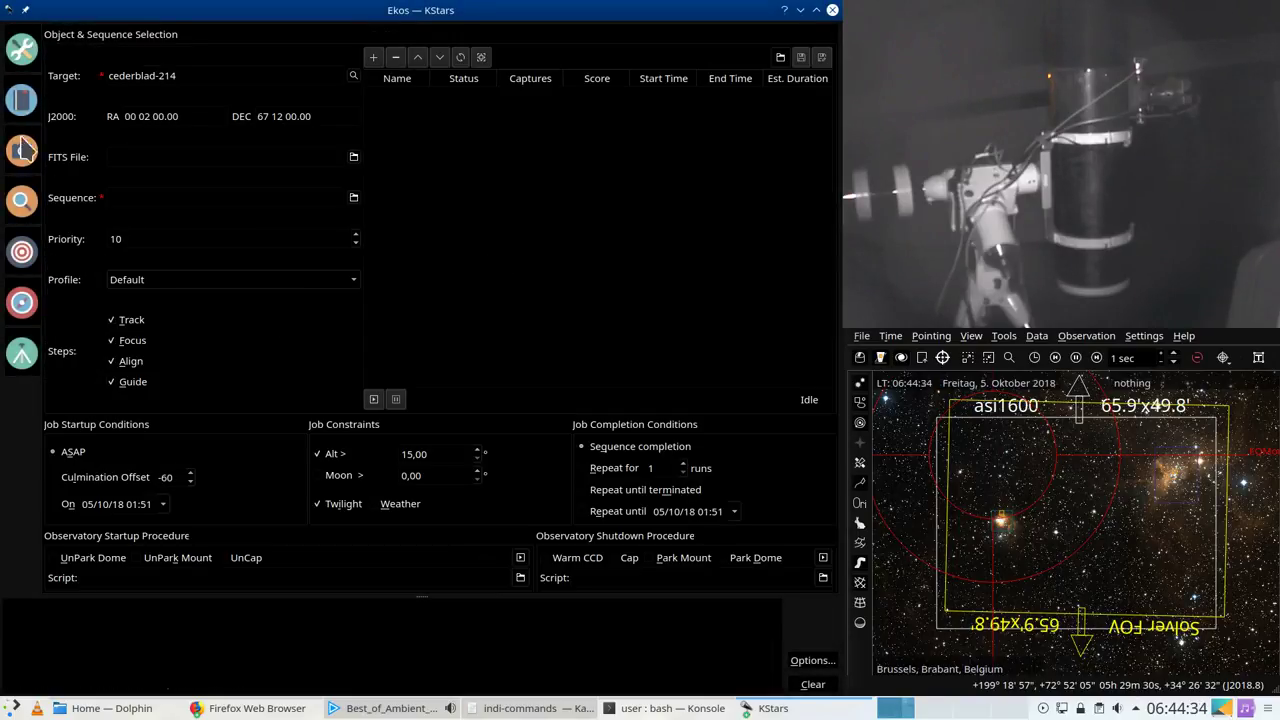
pyautogui.click(22, 152)
pyautogui.click(22, 50)
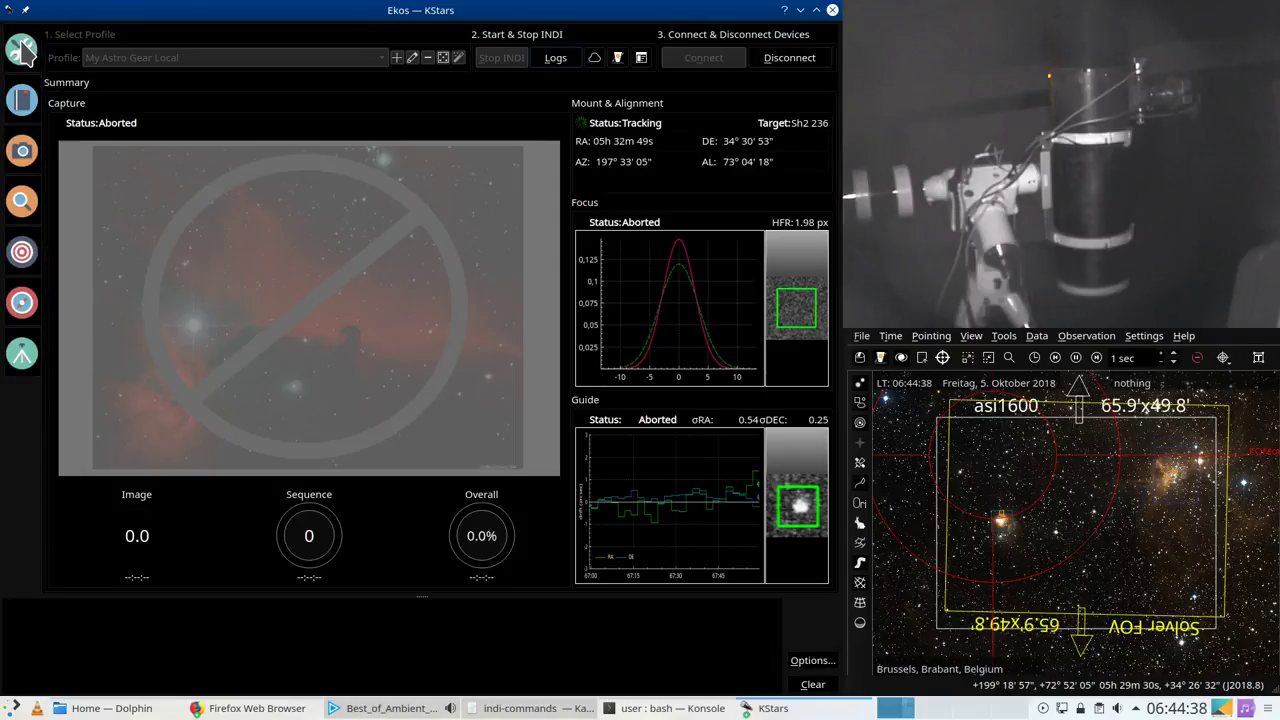
pyautogui.click(18, 206)
pyautogui.click(22, 250)
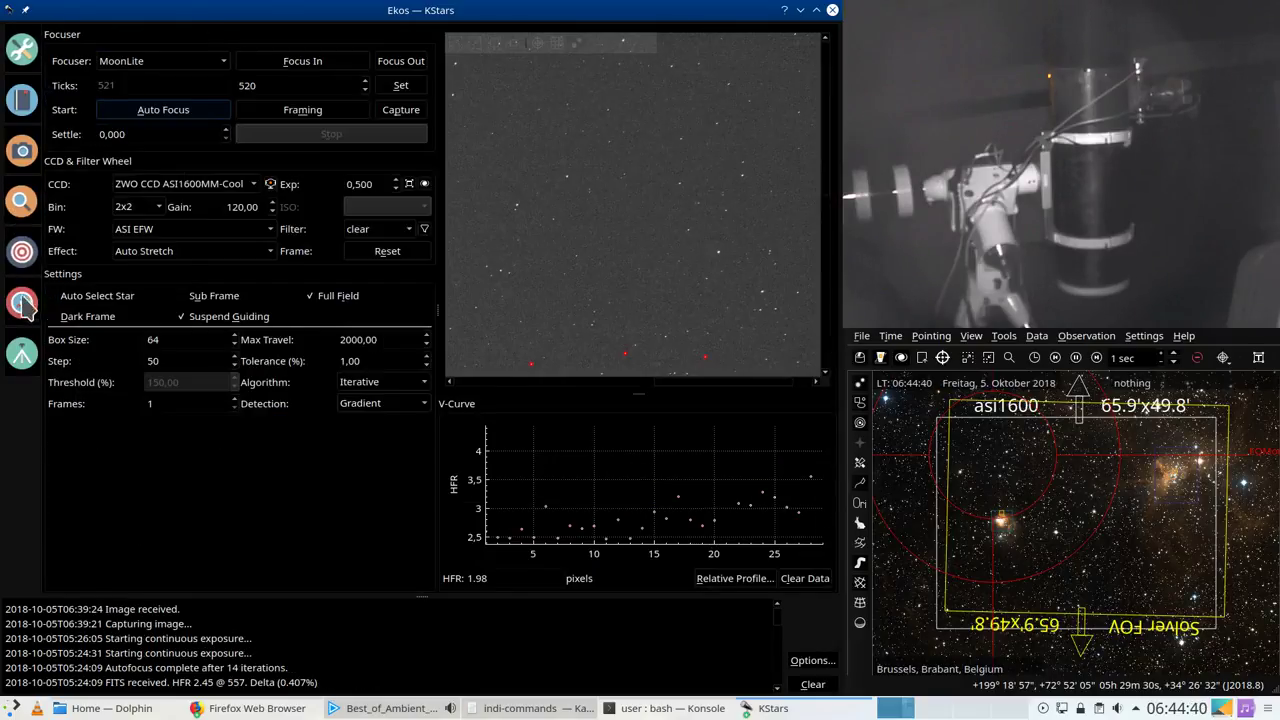
pyautogui.click(22, 302)
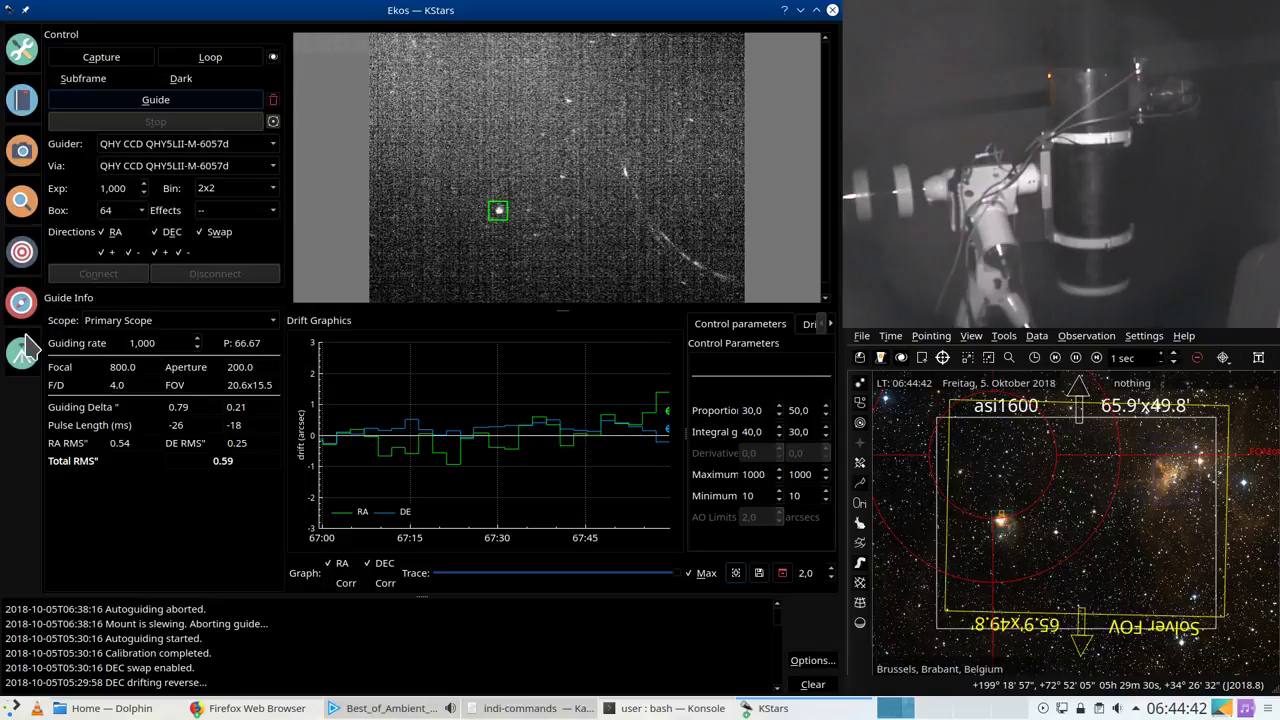
pyautogui.click(22, 258)
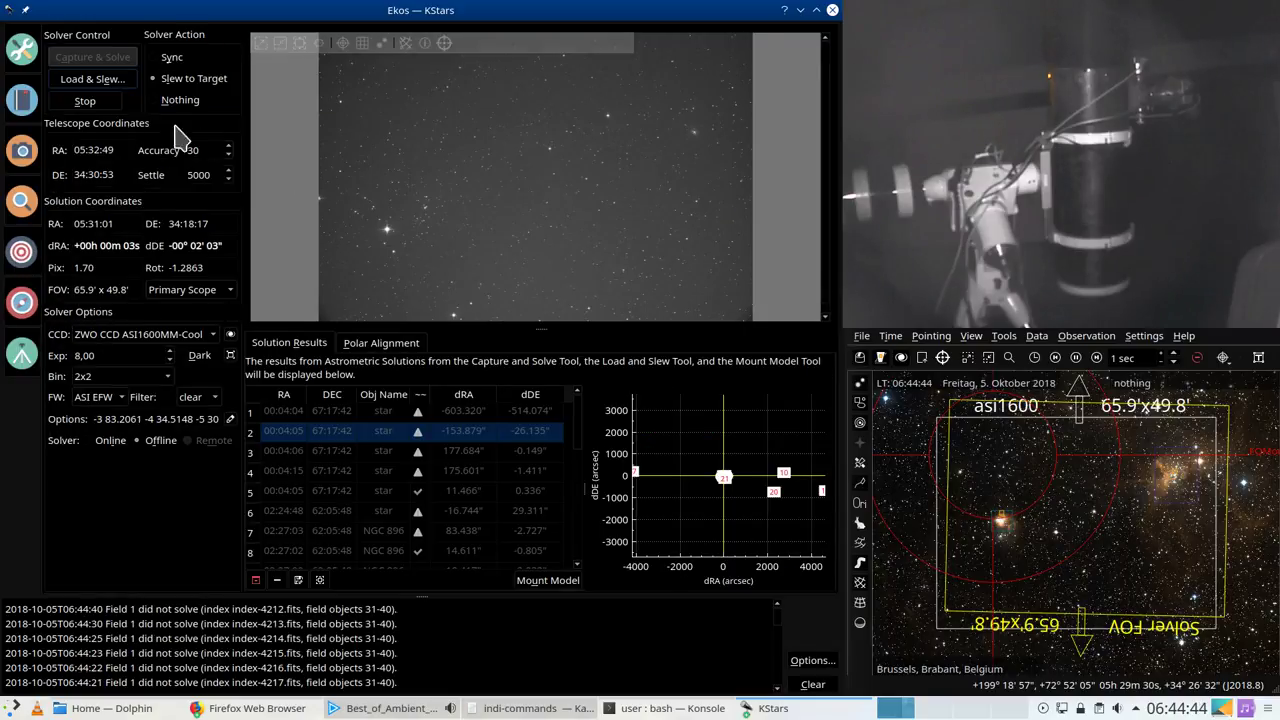
pyautogui.click(92, 101)
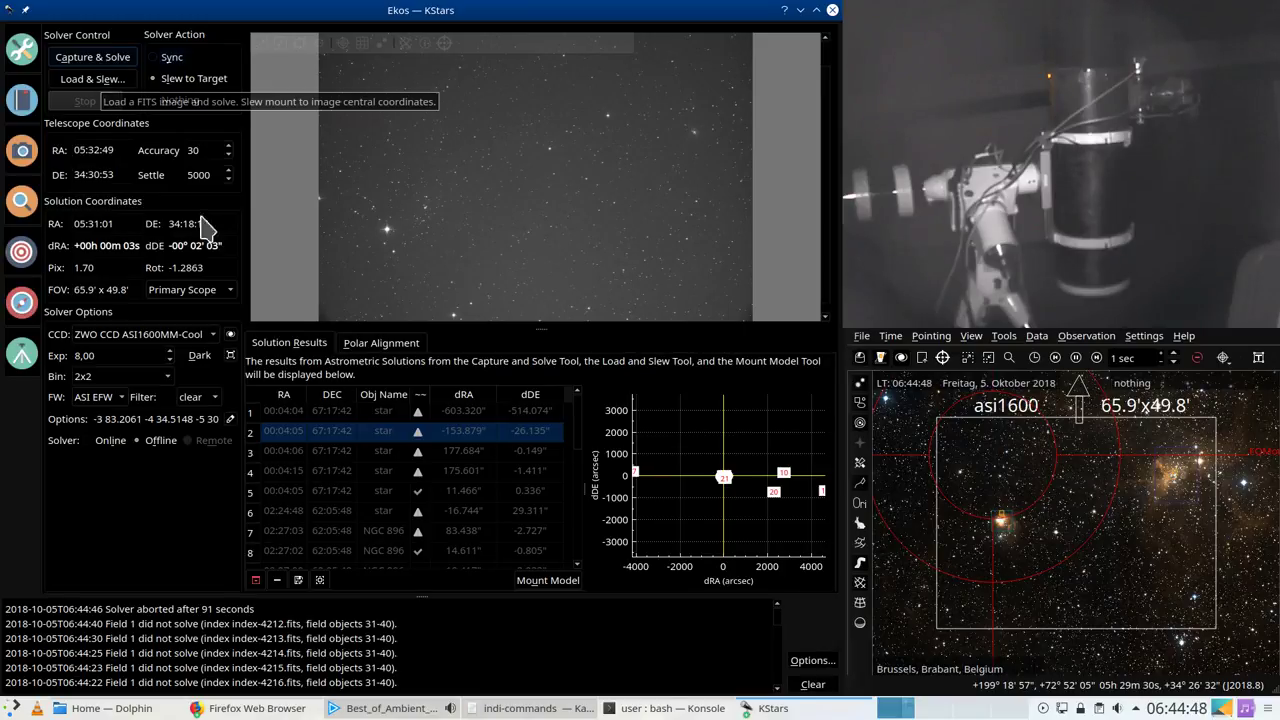
# Step: Open the INDI Control Panel and review the EQMod mount's connection, options, alignment, motion control and site management settings
pyautogui.click(786, 708)
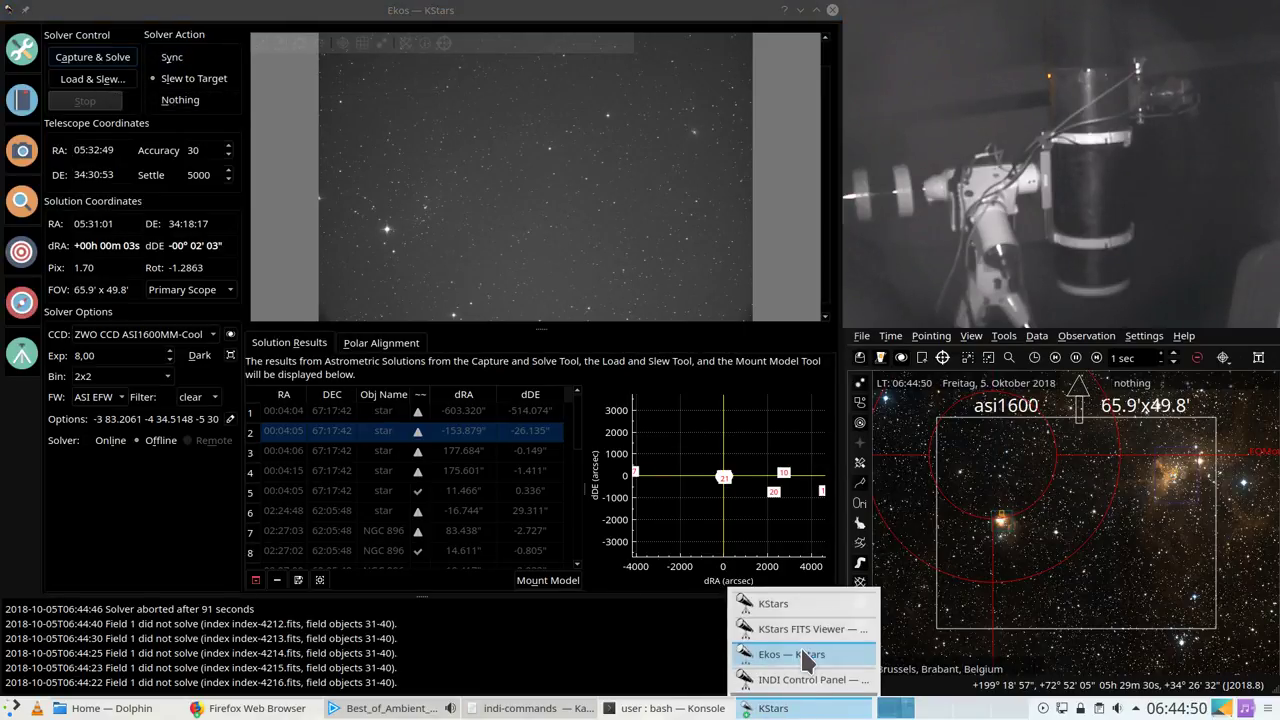
pyautogui.click(800, 679)
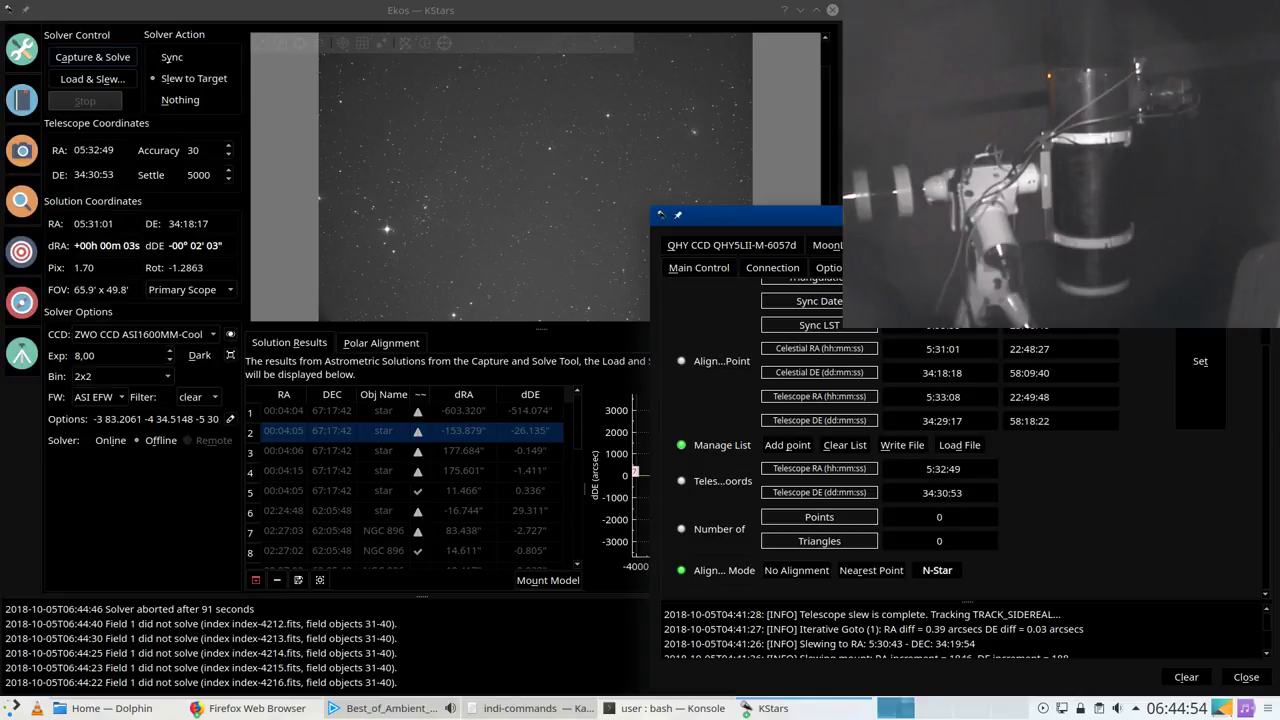
pyautogui.moveTo(950, 214); pyautogui.dragTo(470, 122)
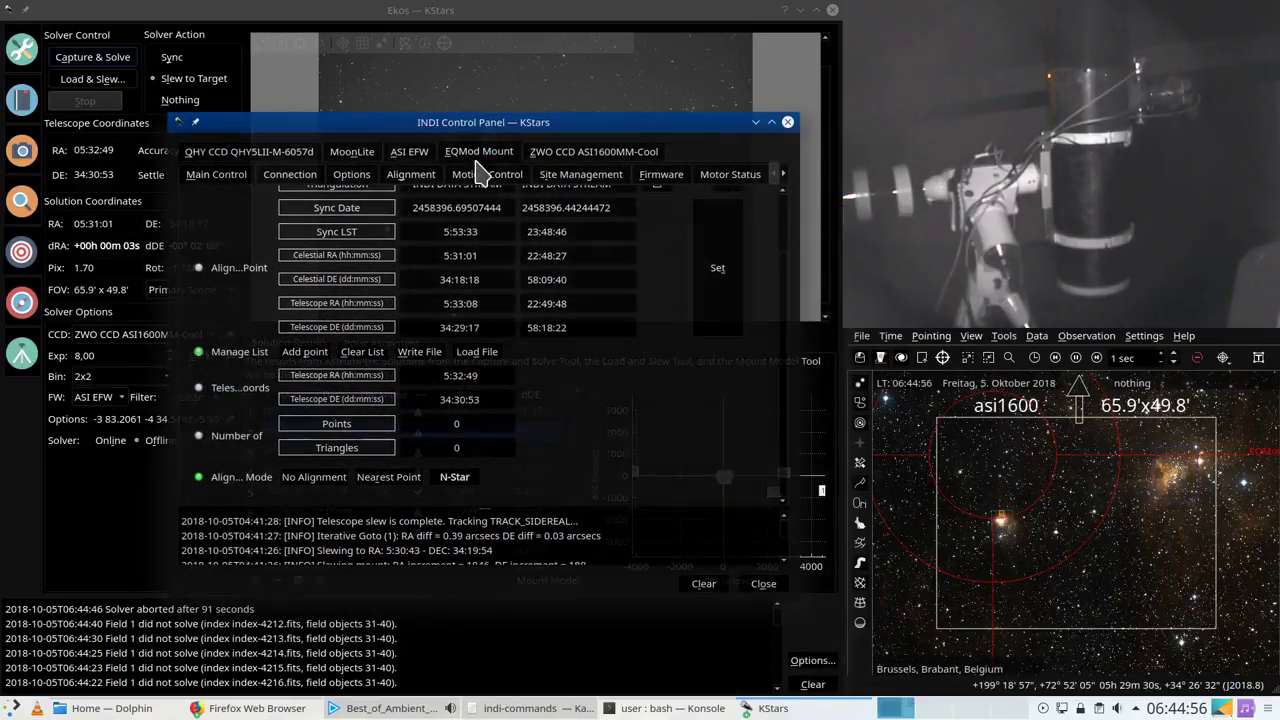
pyautogui.click(278, 178)
pyautogui.click(352, 176)
pyautogui.click(411, 176)
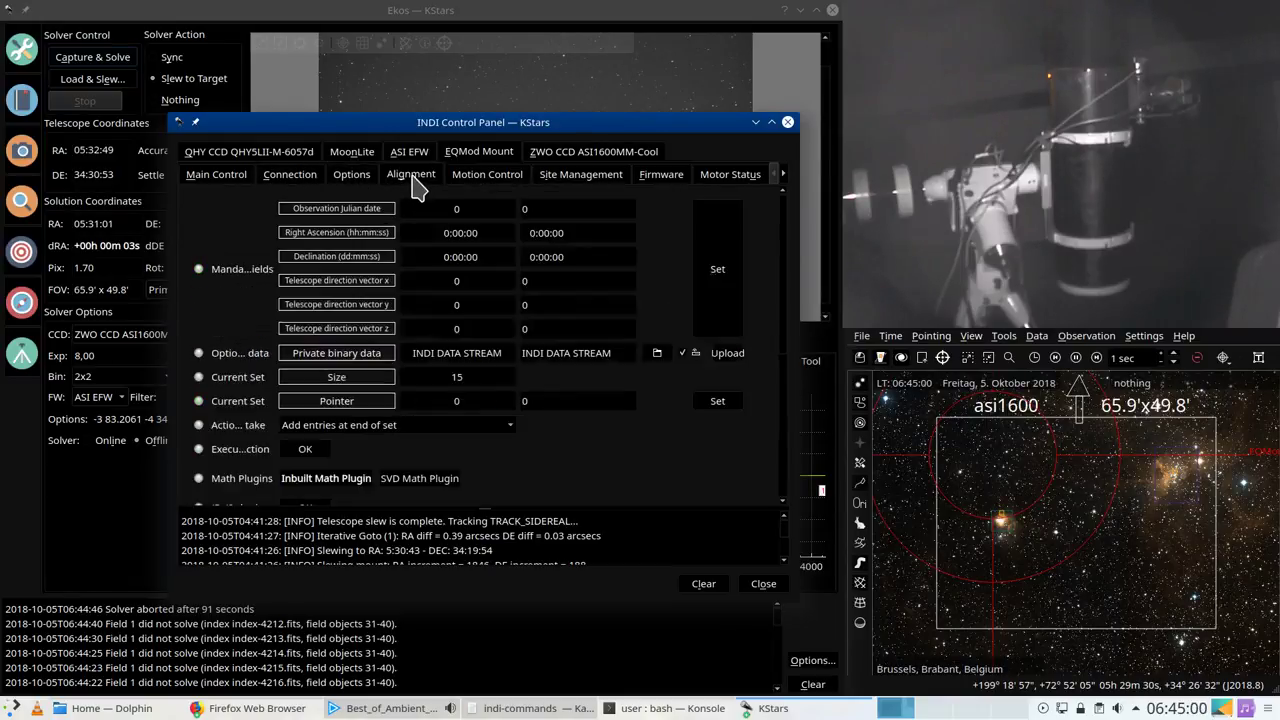
pyautogui.click(485, 175)
pyautogui.click(568, 180)
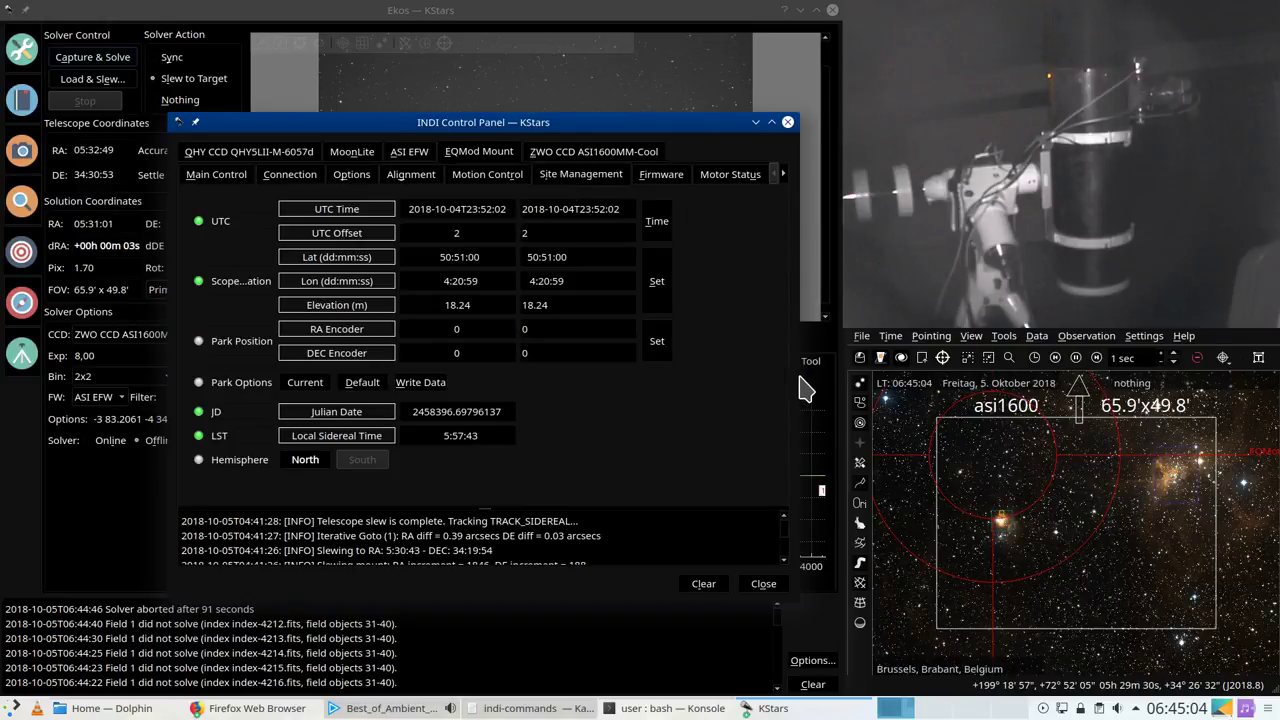
# Step: Widen the INDI Control Panel and examine the EQMod mount's motor status, sync and align settings
pyautogui.moveTo(806, 390); pyautogui.dragTo(935, 390)
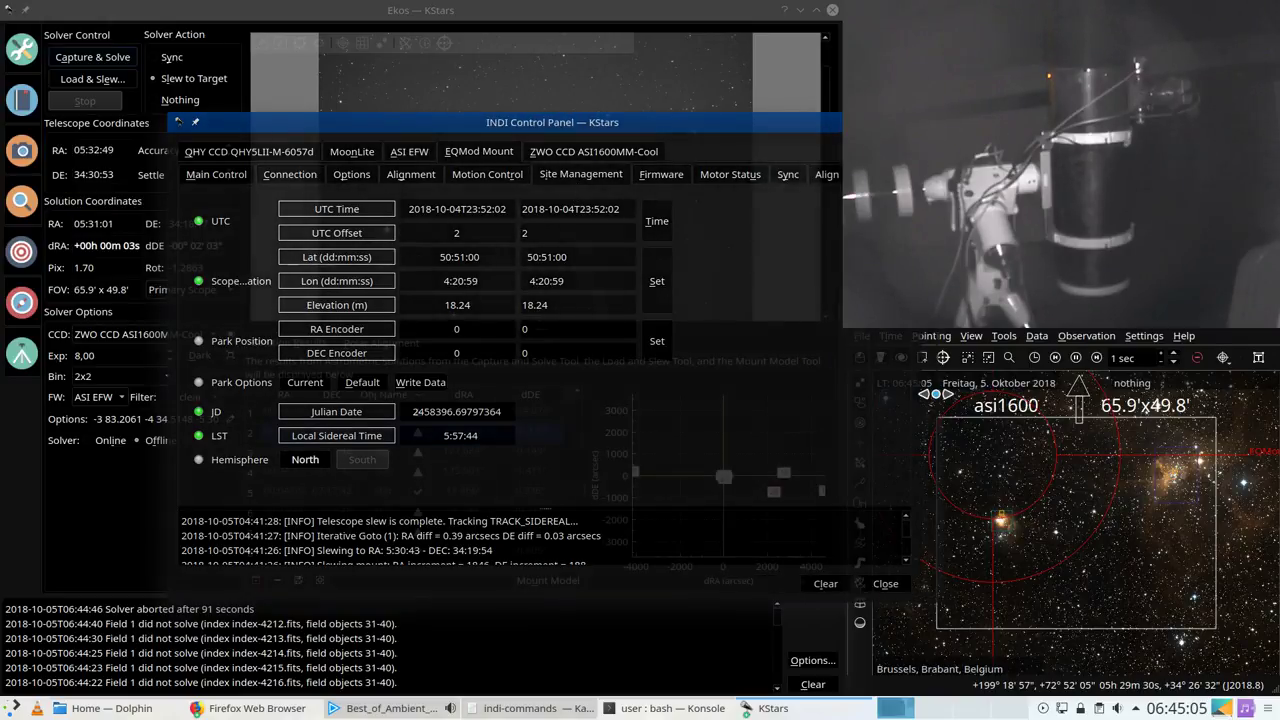
pyautogui.click(743, 178)
pyautogui.click(788, 178)
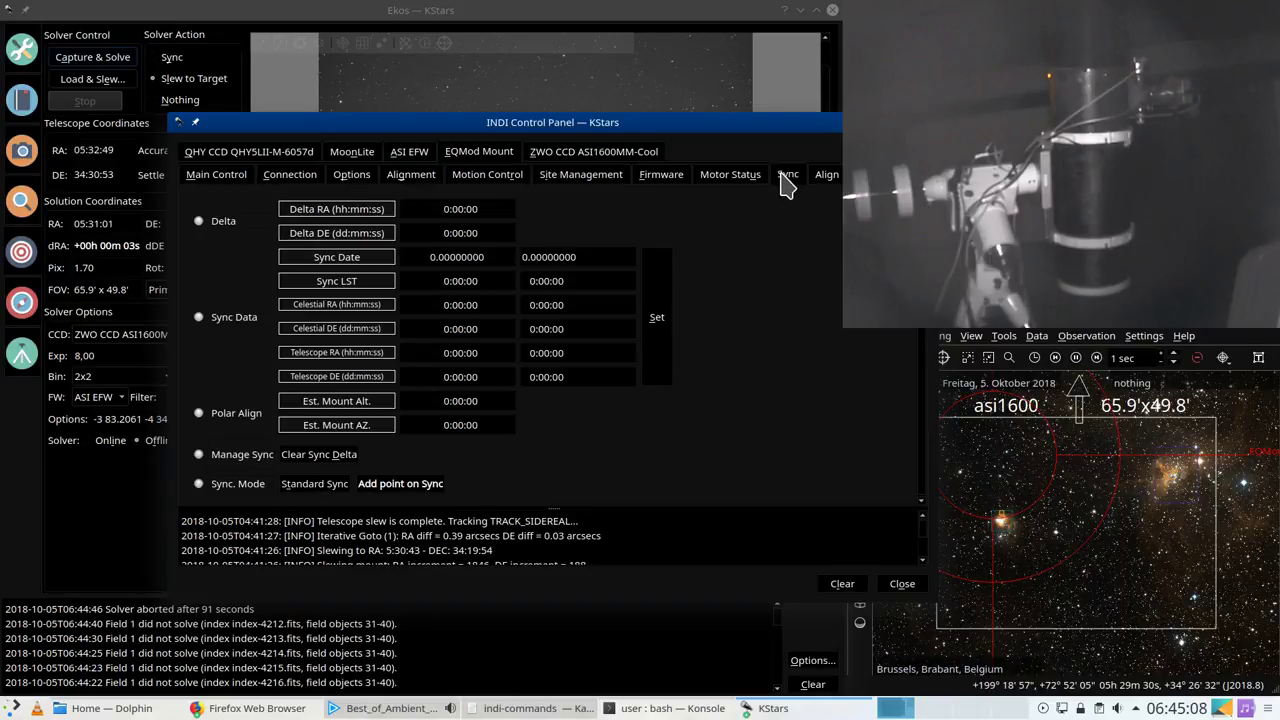
pyautogui.click(813, 180)
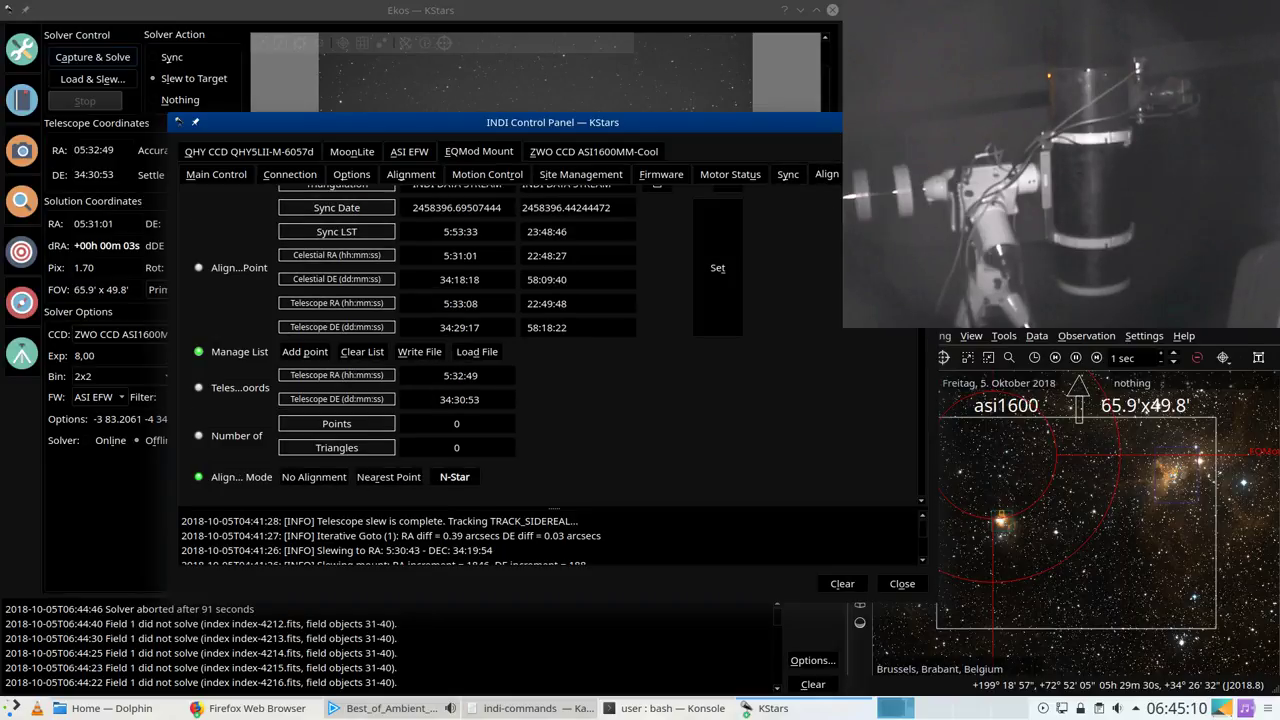
pyautogui.click(870, 174)
pyautogui.click(826, 176)
pyautogui.rightClick(1110, 510)
pyautogui.moveTo(1158, 440)
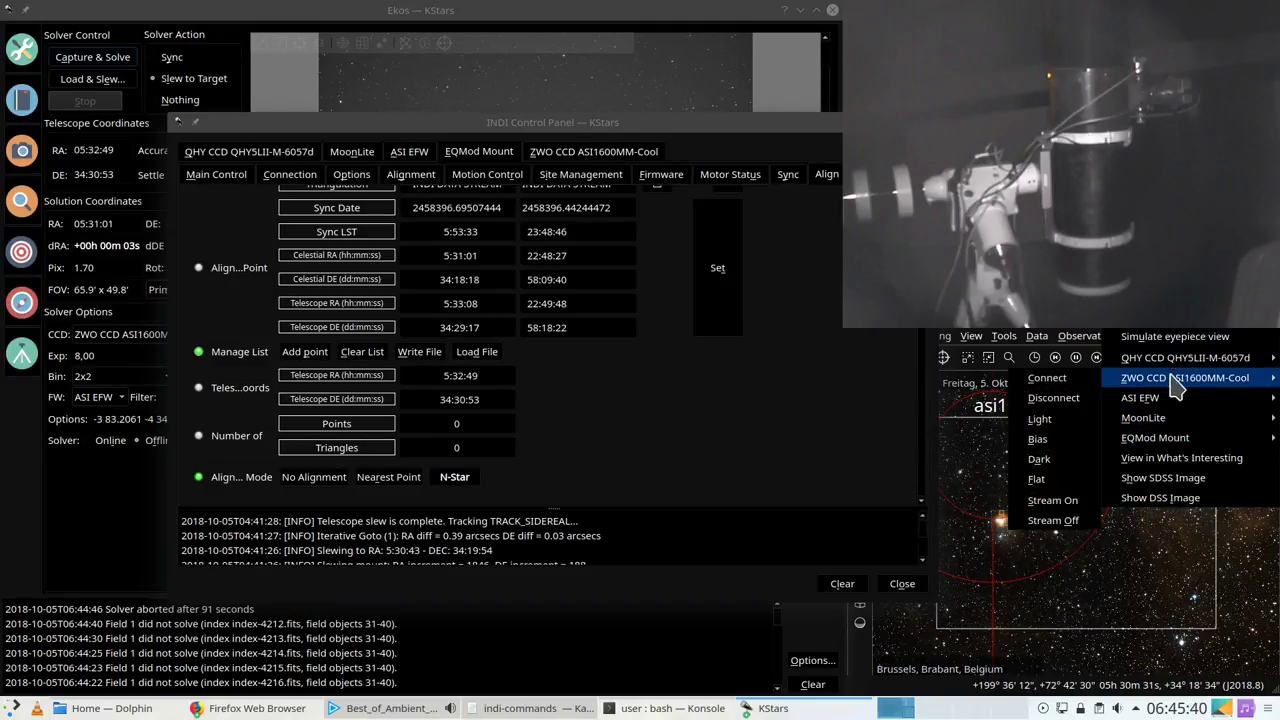
pyautogui.moveTo(1170, 355)
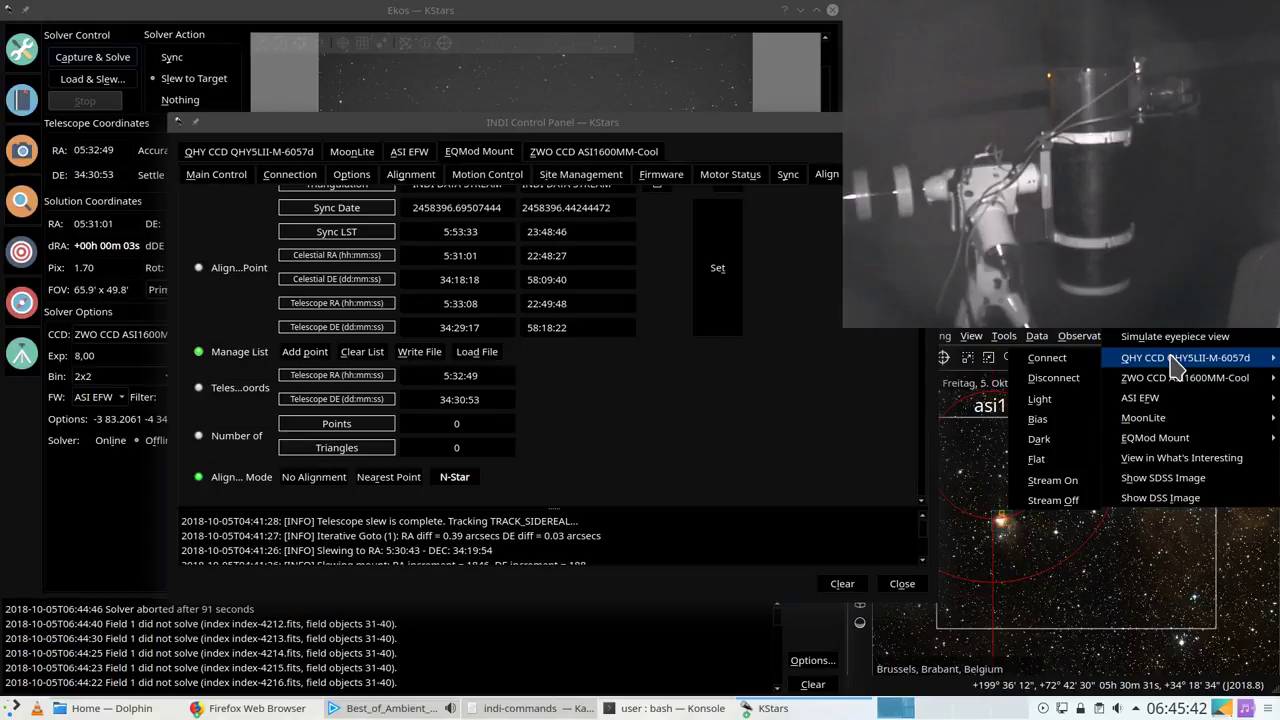
pyautogui.moveTo(1178, 386)
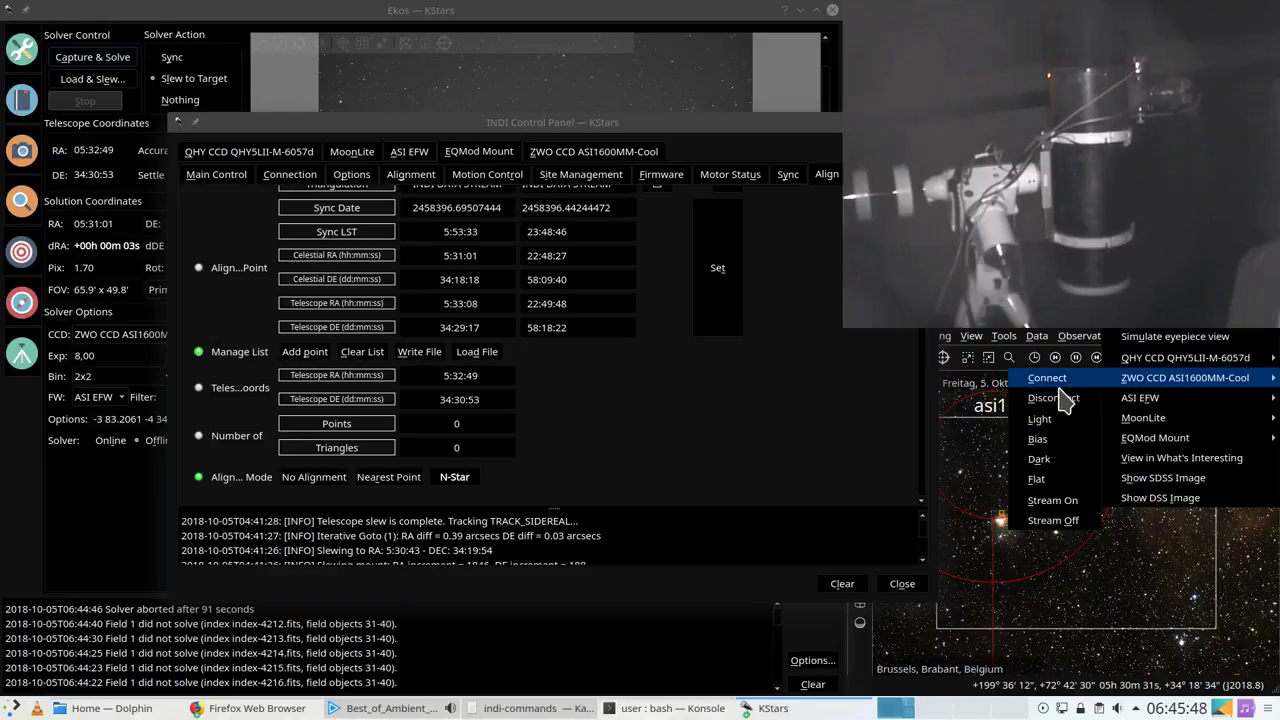
pyautogui.click(1057, 420)
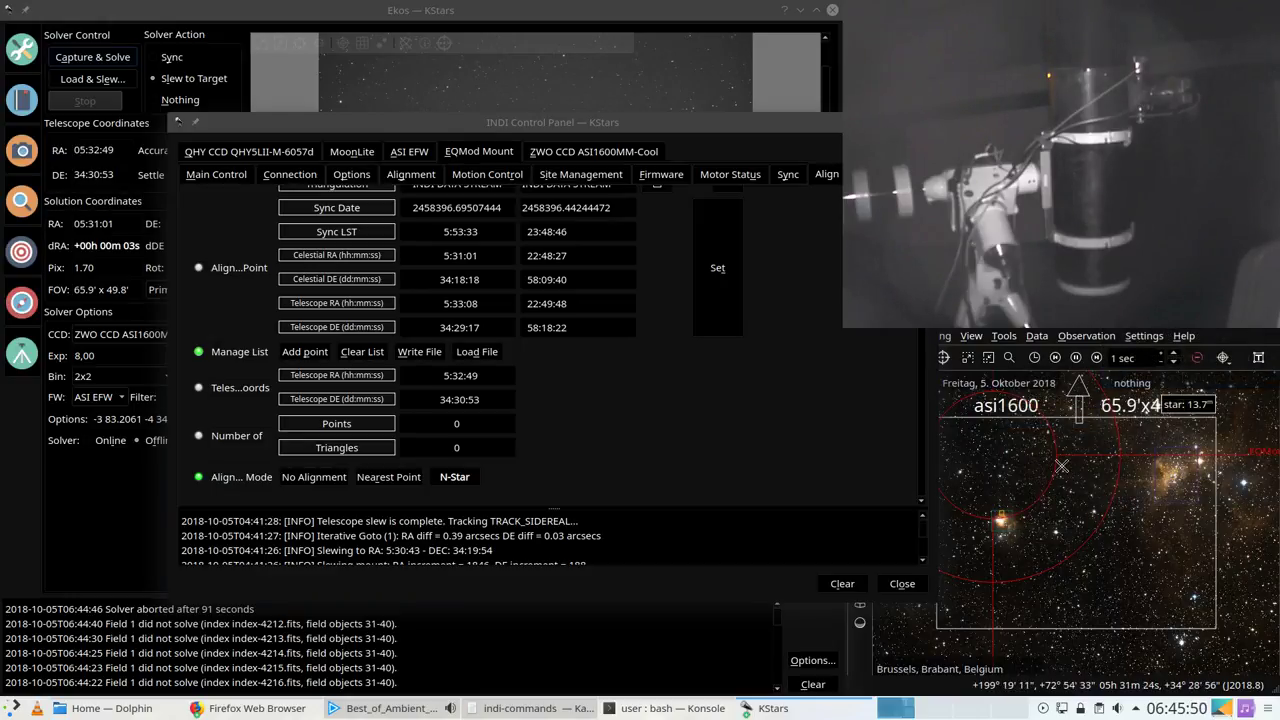
# Step: Make the EQMod mount track the sky map position near the smaller nebula at RA 5:32:20, DEC 34:23:26
pyautogui.rightClick(1022, 498)
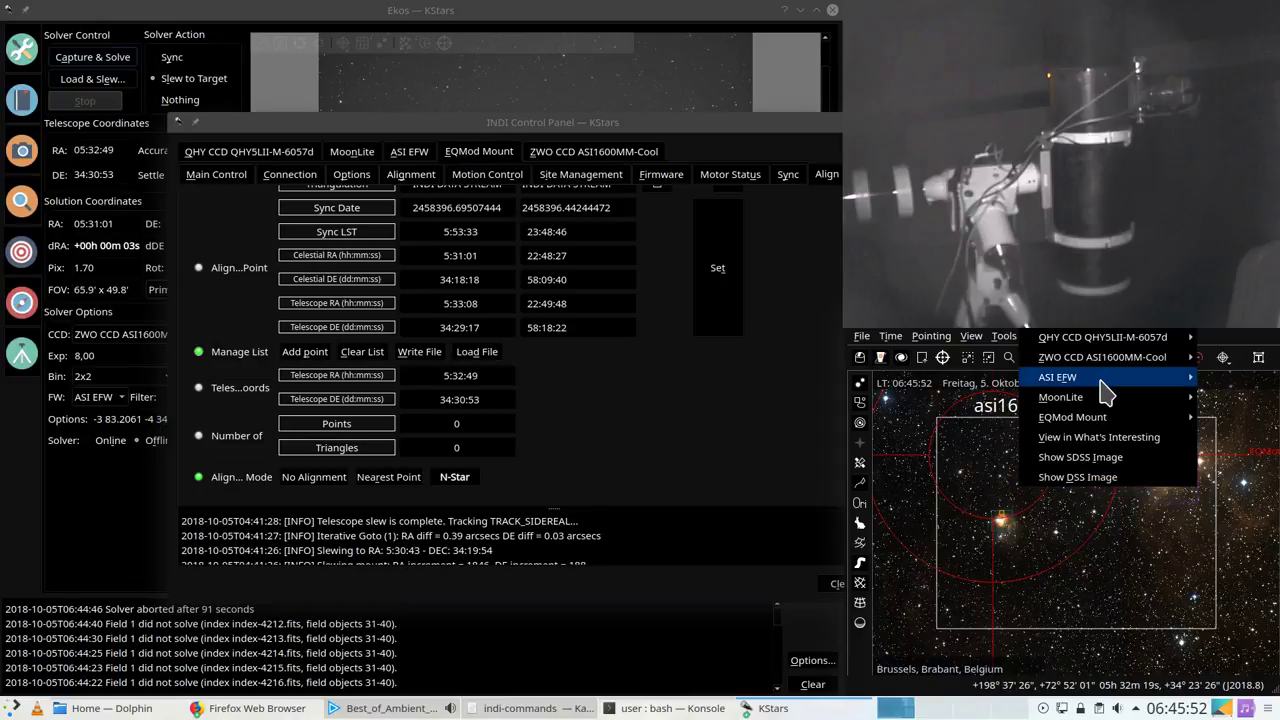
pyautogui.moveTo(1097, 425)
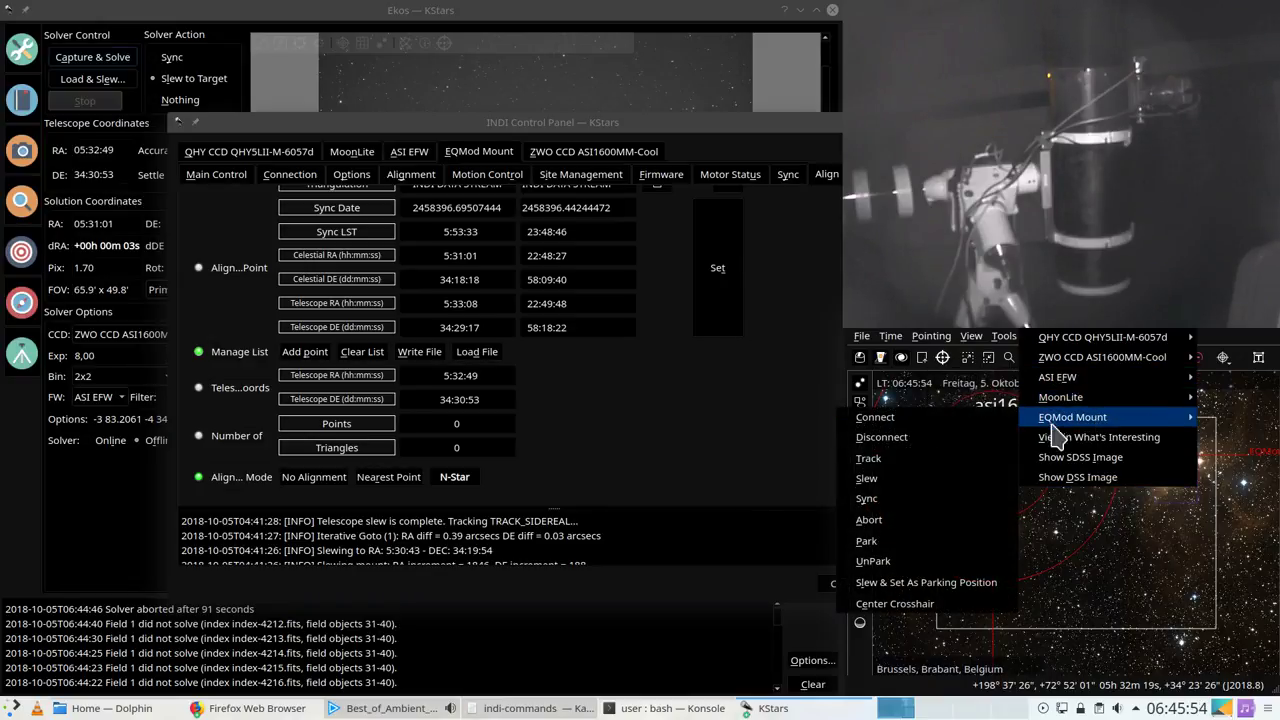
pyautogui.click(942, 460)
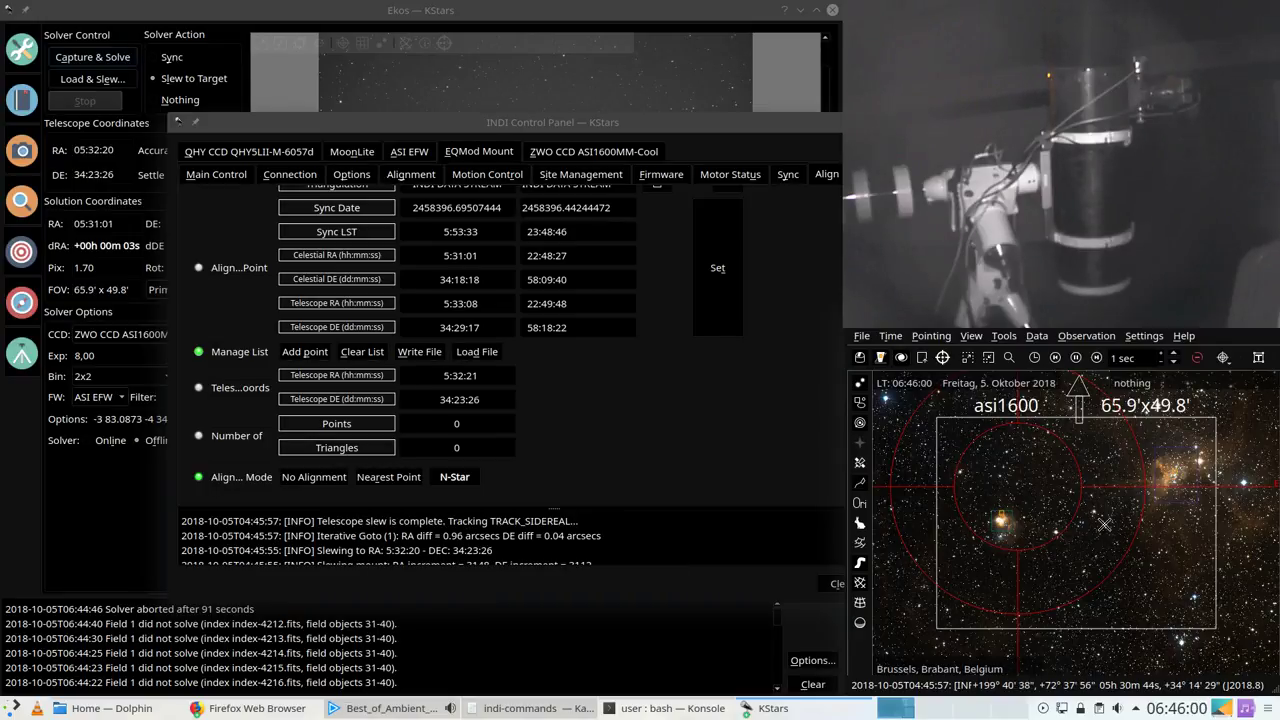
# Step: Make the EQMod mount track the sky map position midway between the two nebulae at RA 5:31:08, DEC 34:17:38
pyautogui.click(580, 466)
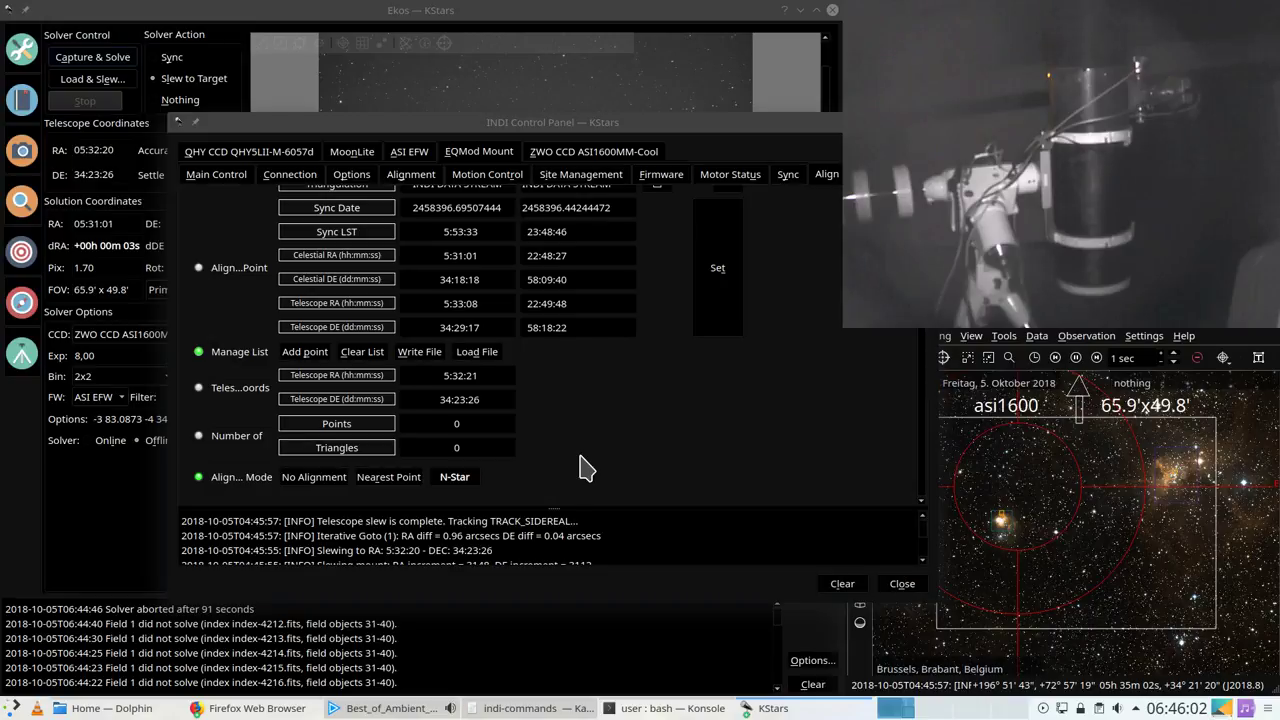
pyautogui.rightClick(1124, 522)
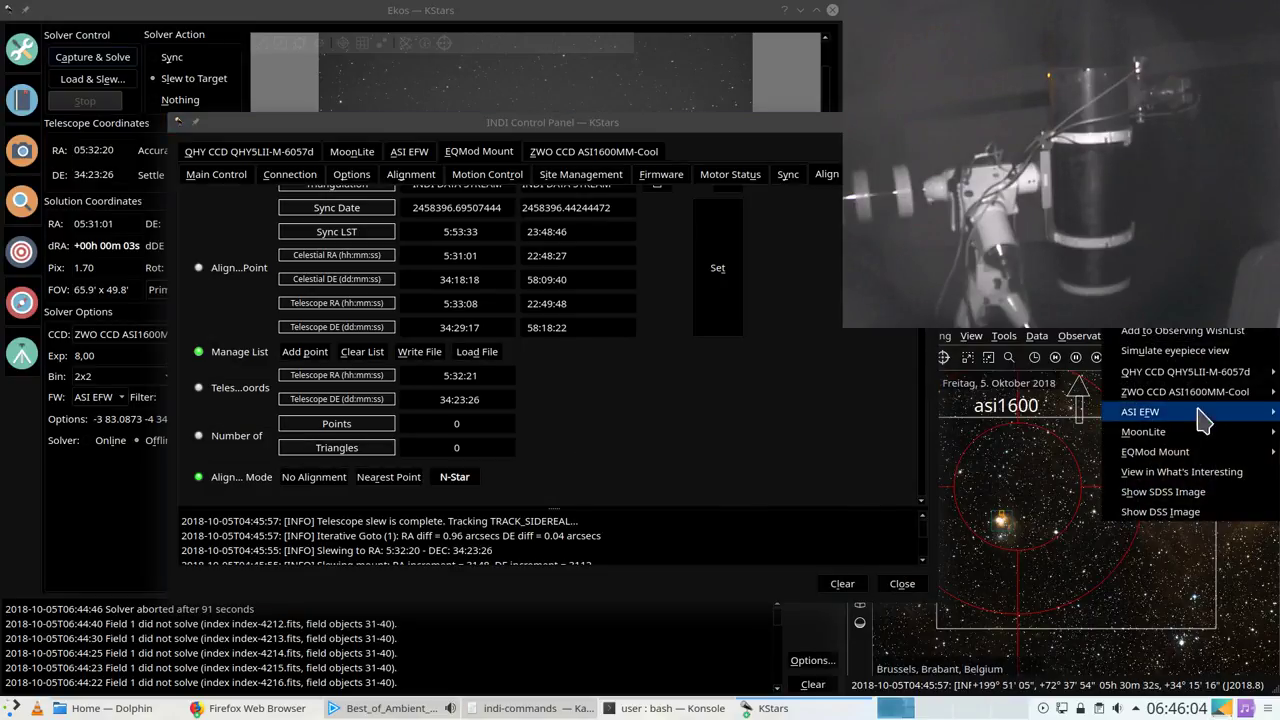
pyautogui.moveTo(1190, 452)
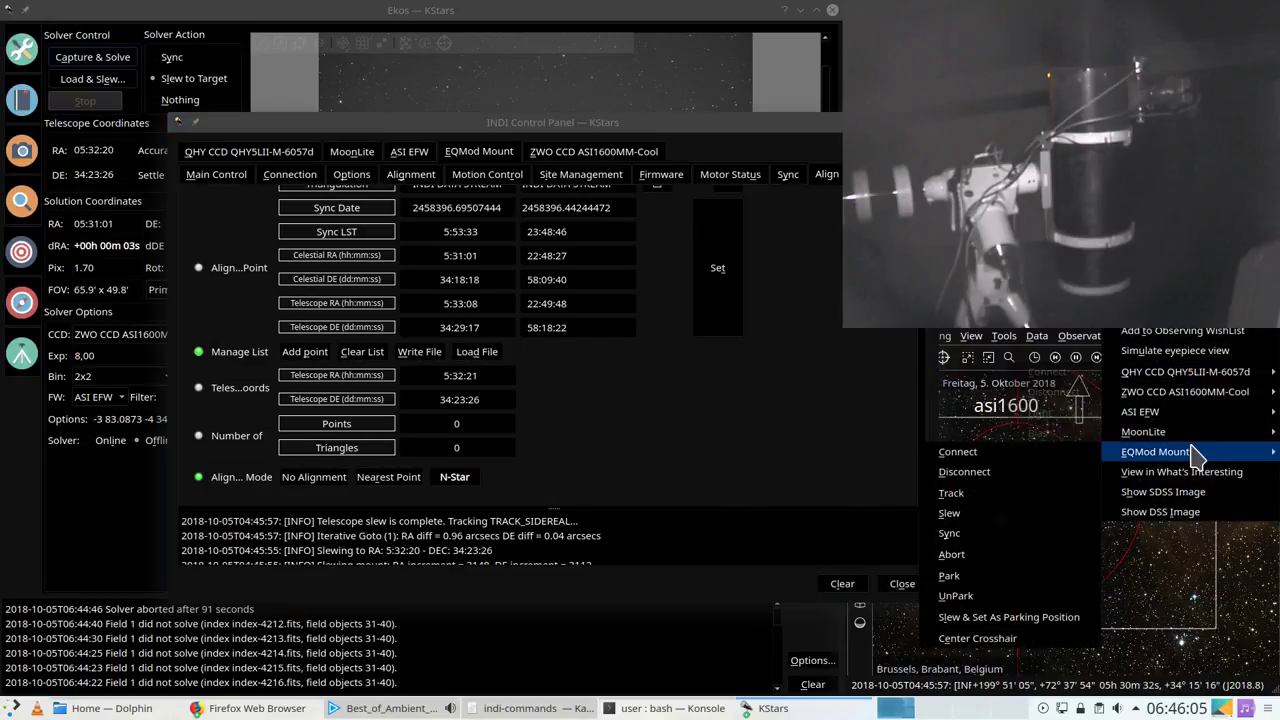
pyautogui.click(995, 453)
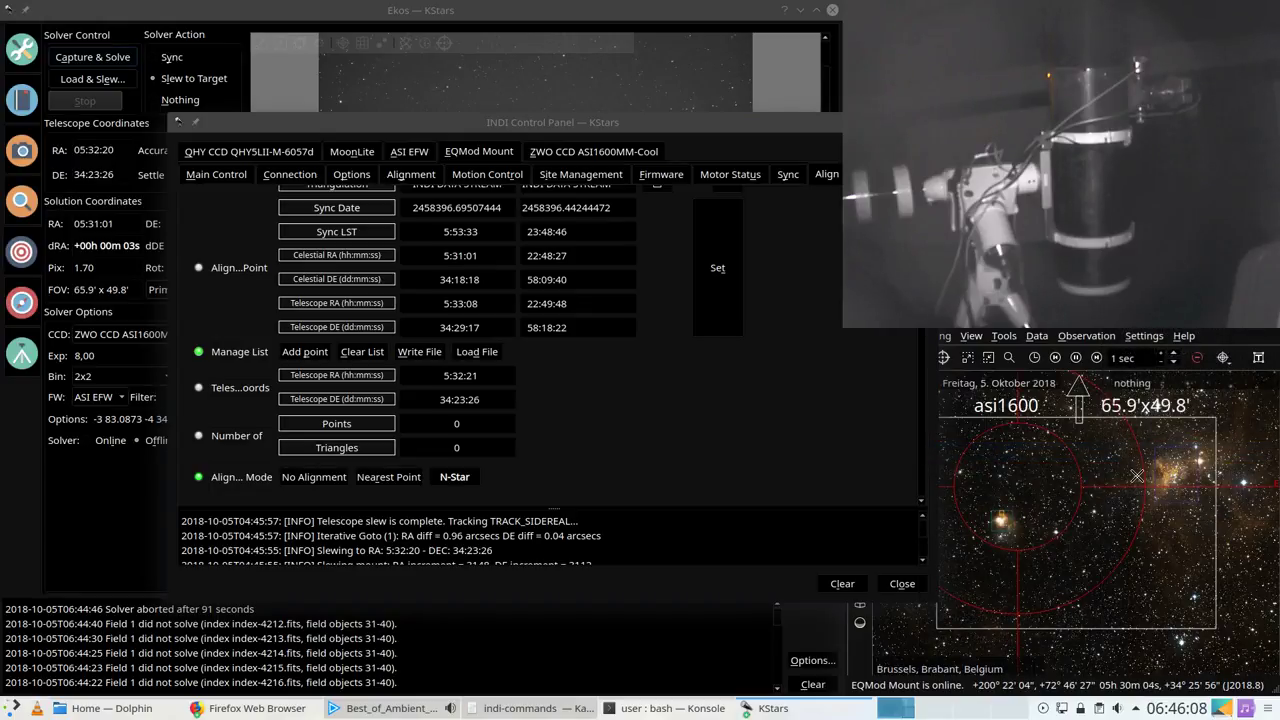
pyautogui.rightClick(1085, 524)
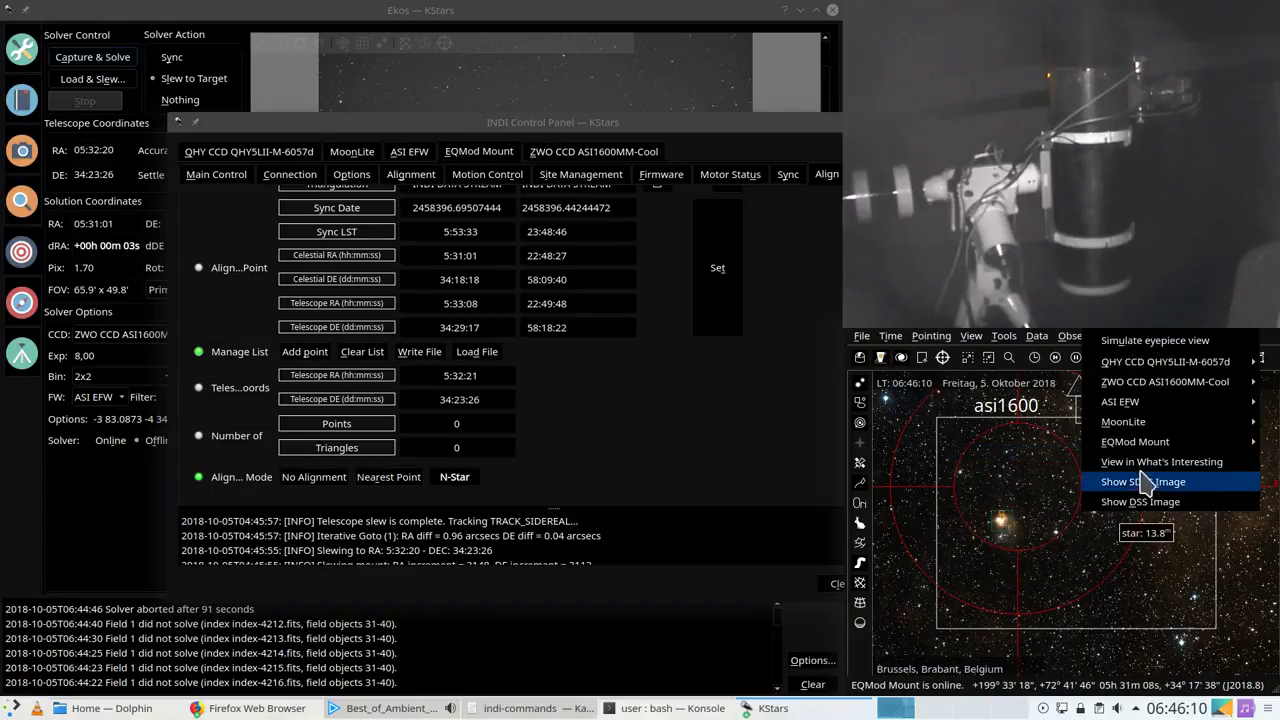
pyautogui.click(1010, 485)
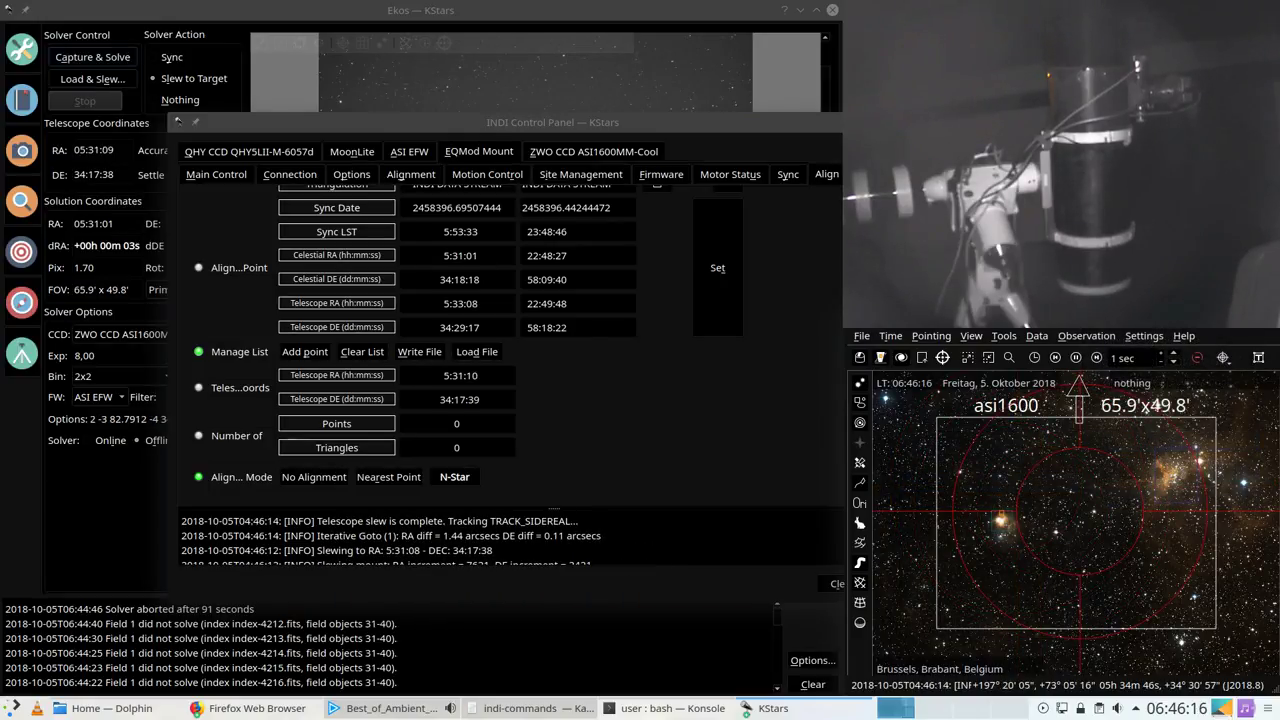
# Step: Return to the Ekos guide module, take fresh guide exposures with the QHY CCD QHY5LII-M-6057d and start autoguiding
pyautogui.click(300, 134)
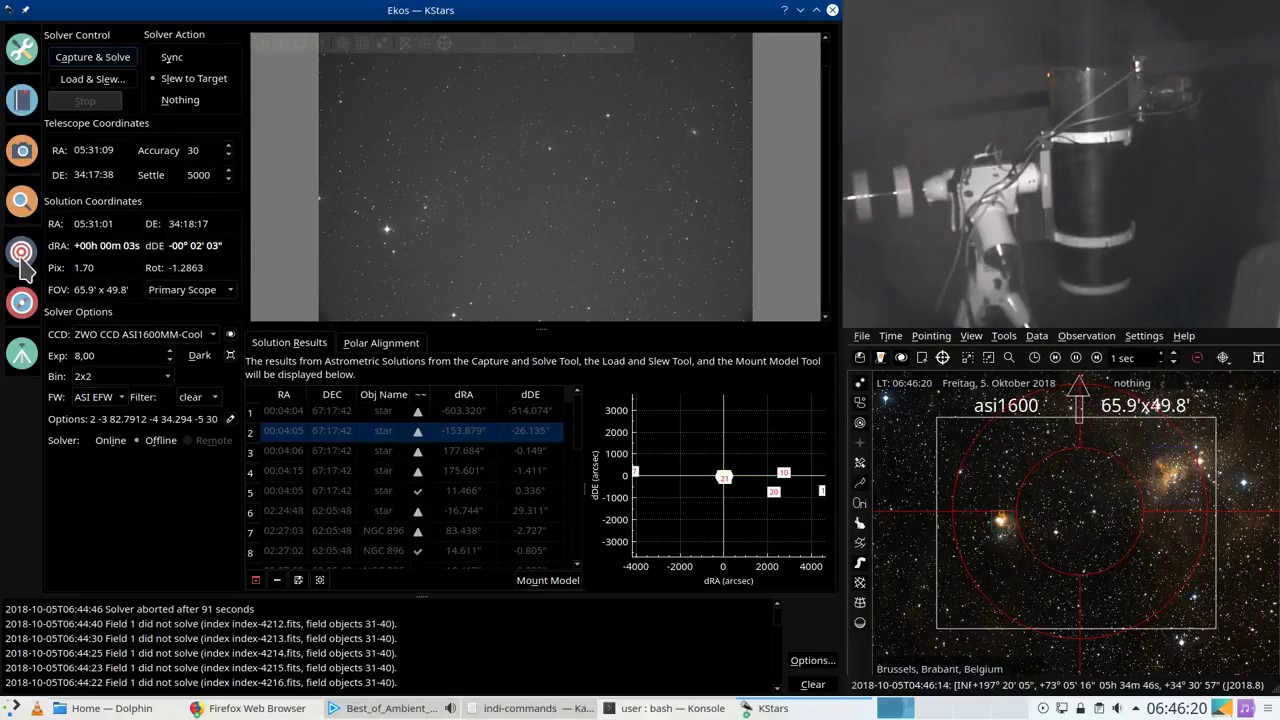
pyautogui.click(26, 302)
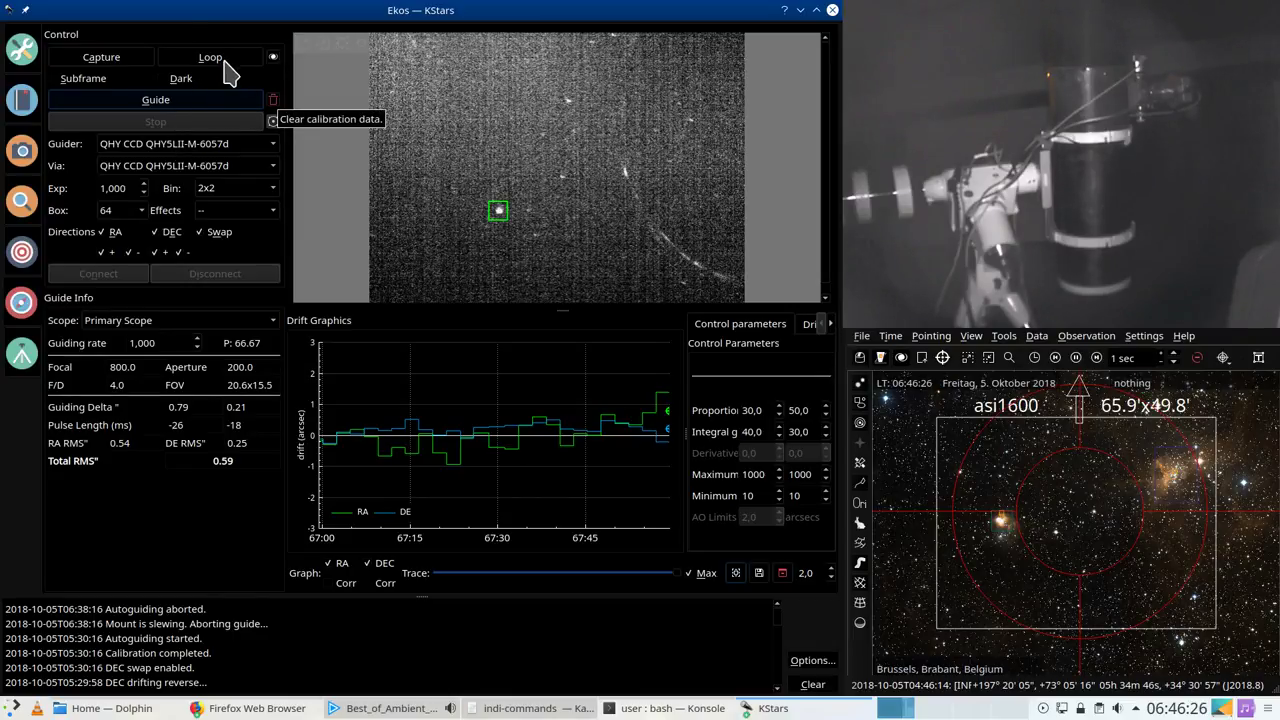
pyautogui.click(248, 102)
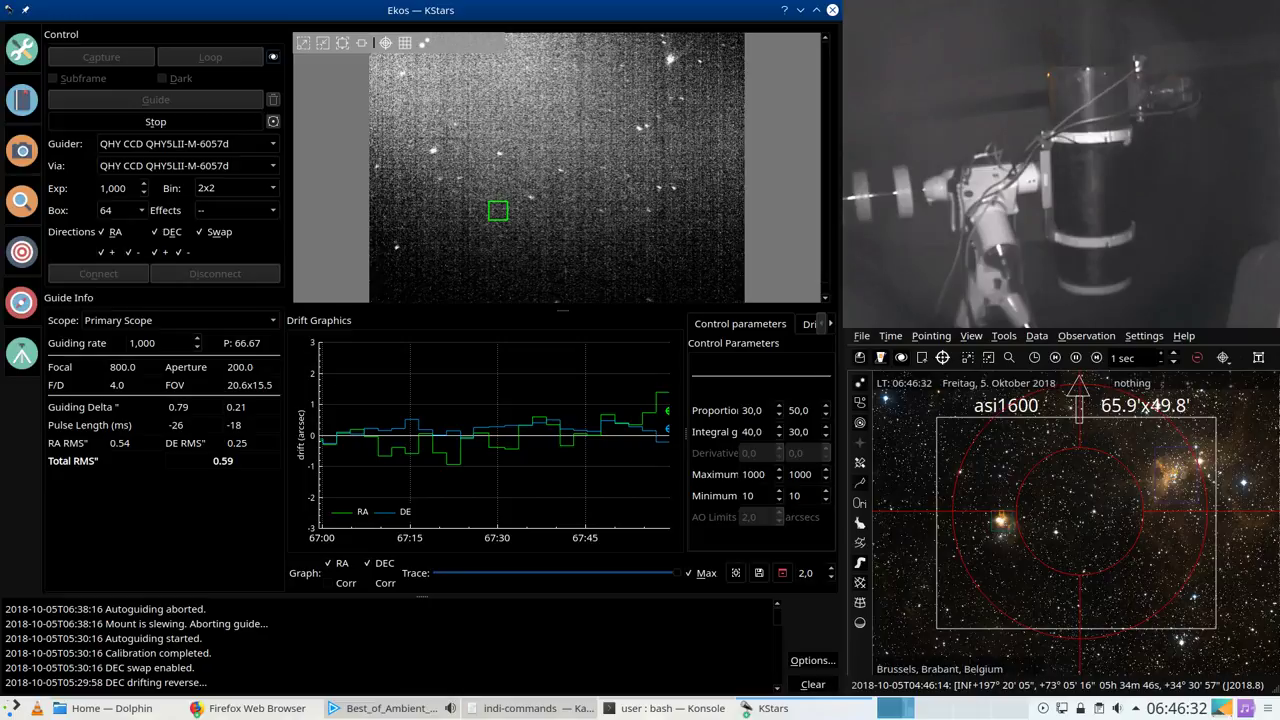
pyautogui.click(212, 121)
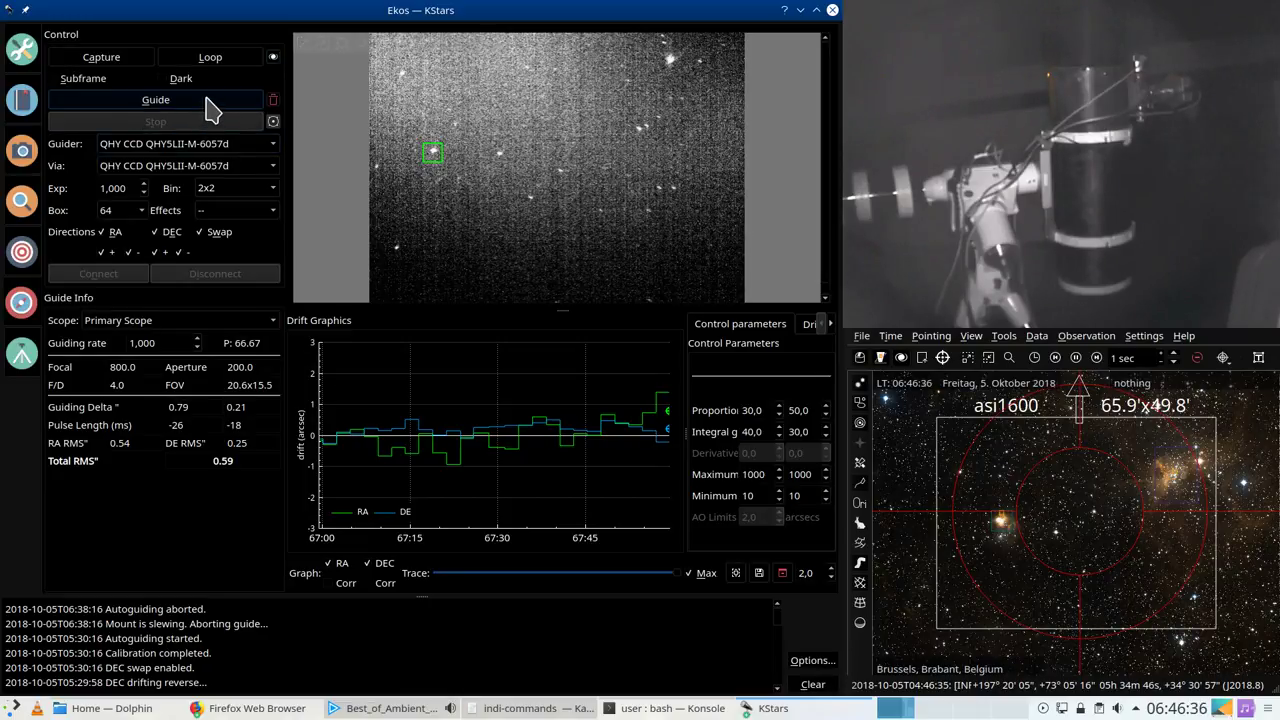
pyautogui.click(207, 100)
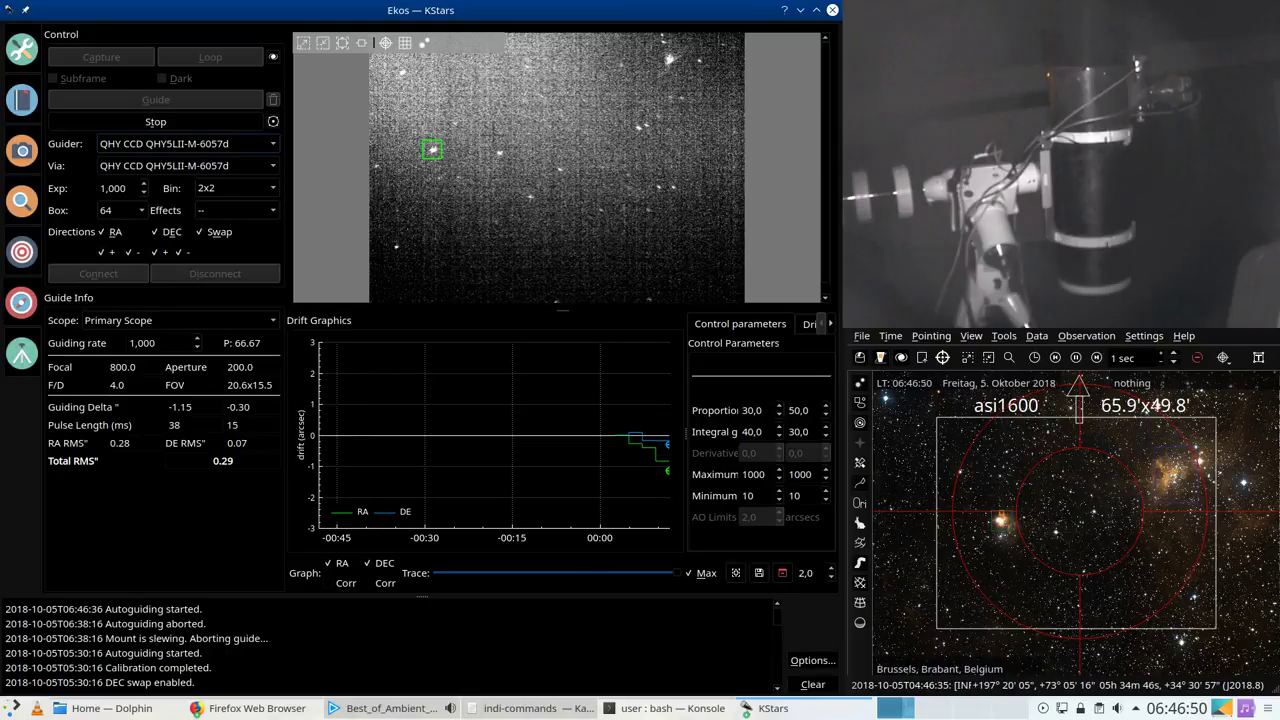
# Step: Abort autoguiding, clear the guider's calibration data and restart guiding with a new calibration
pyautogui.click(192, 122)
pyautogui.click(271, 102)
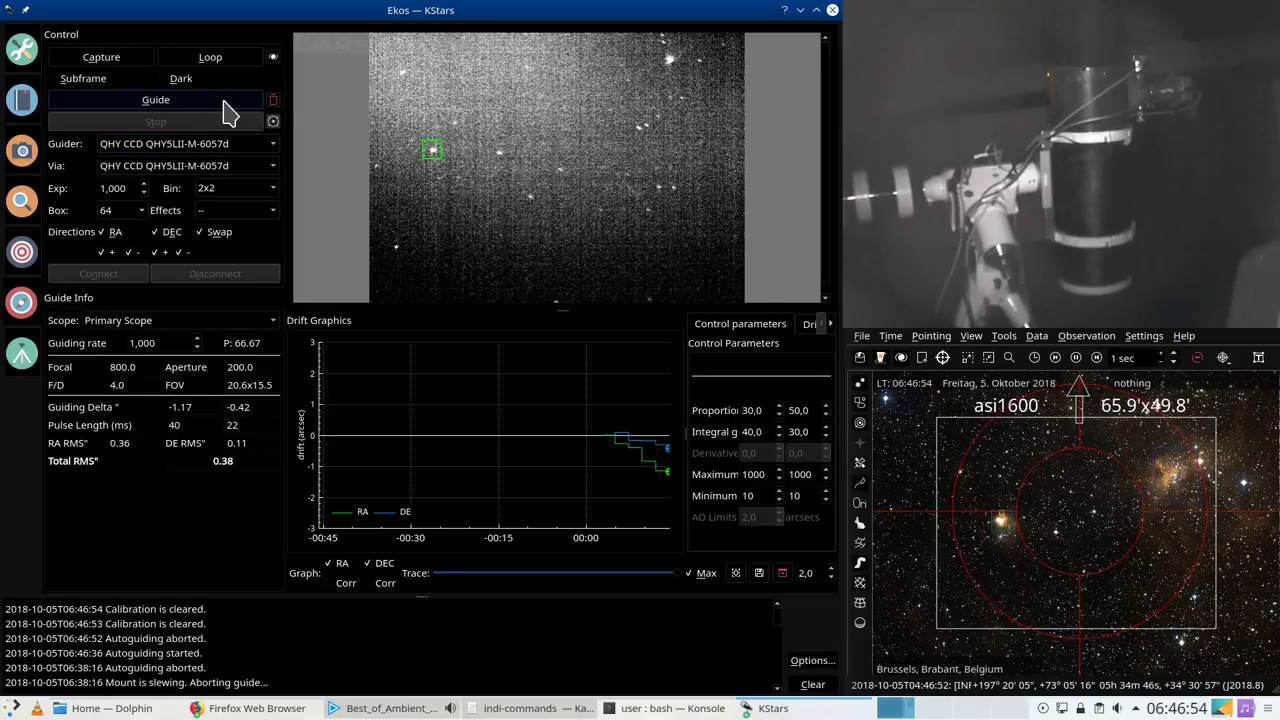
pyautogui.click(228, 102)
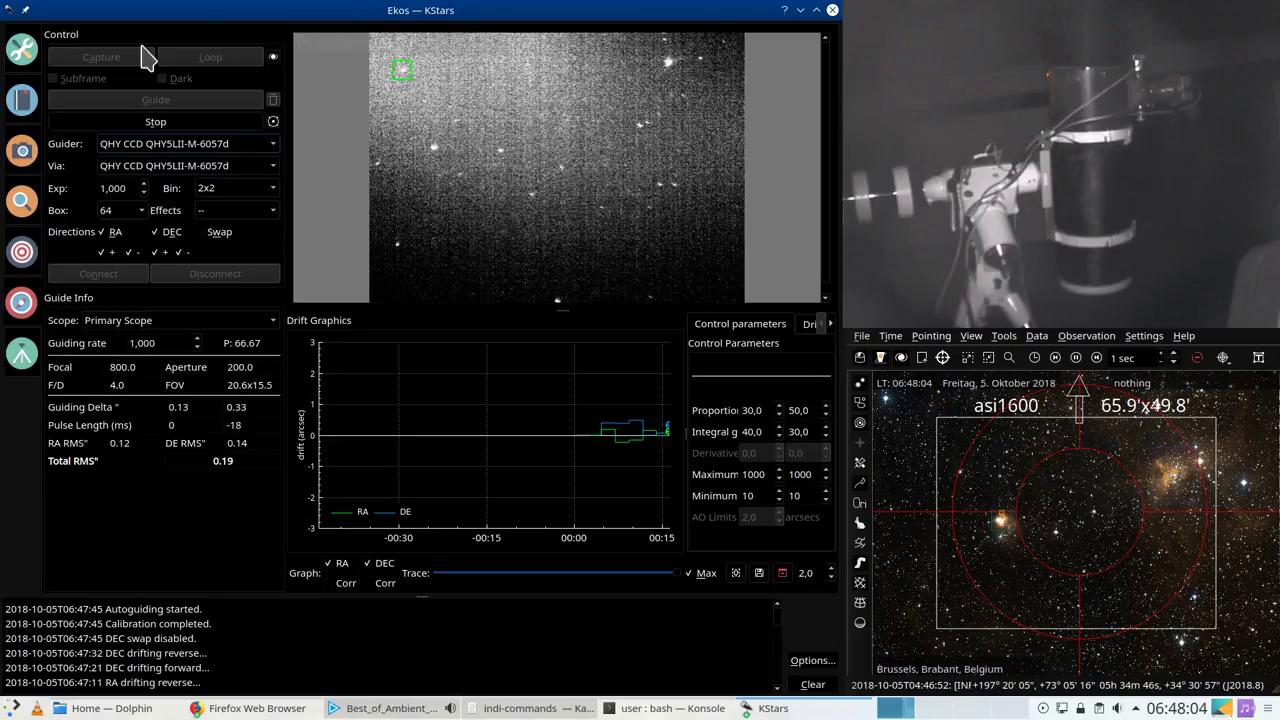
# Step: Remove the 240-second clear-filter job from the capture module's sequence queue
pyautogui.click(22, 204)
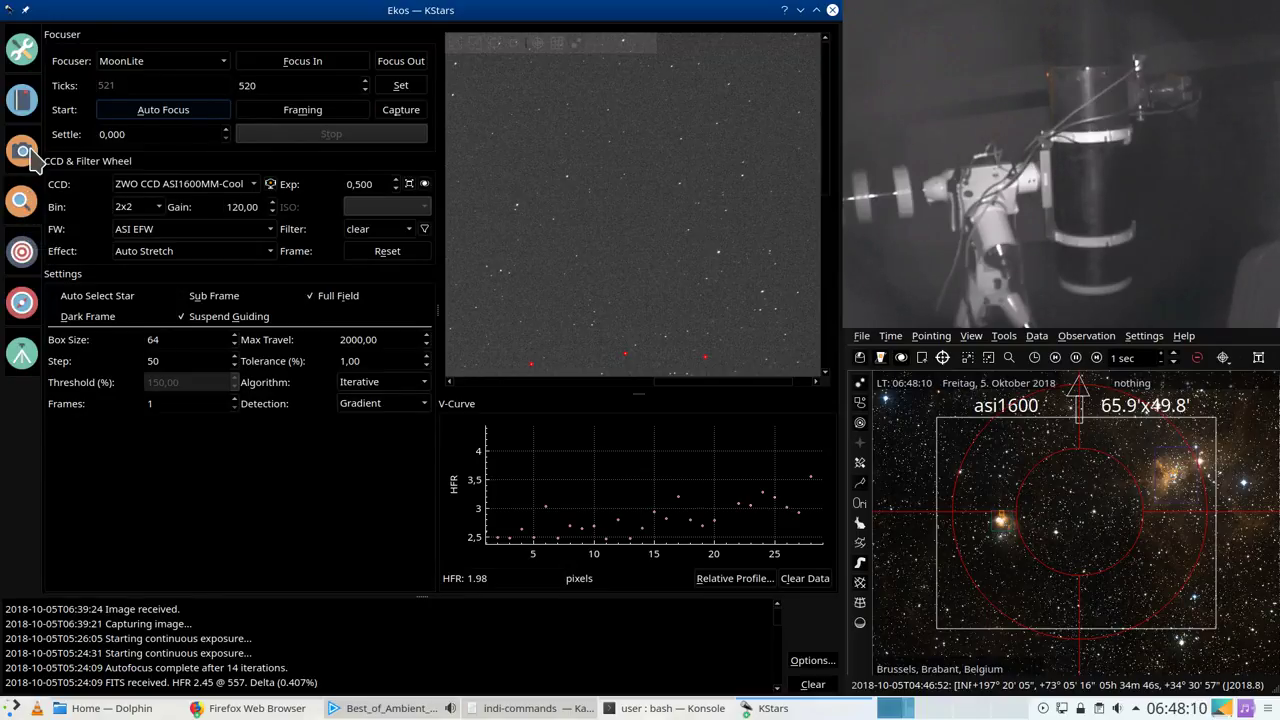
pyautogui.click(30, 152)
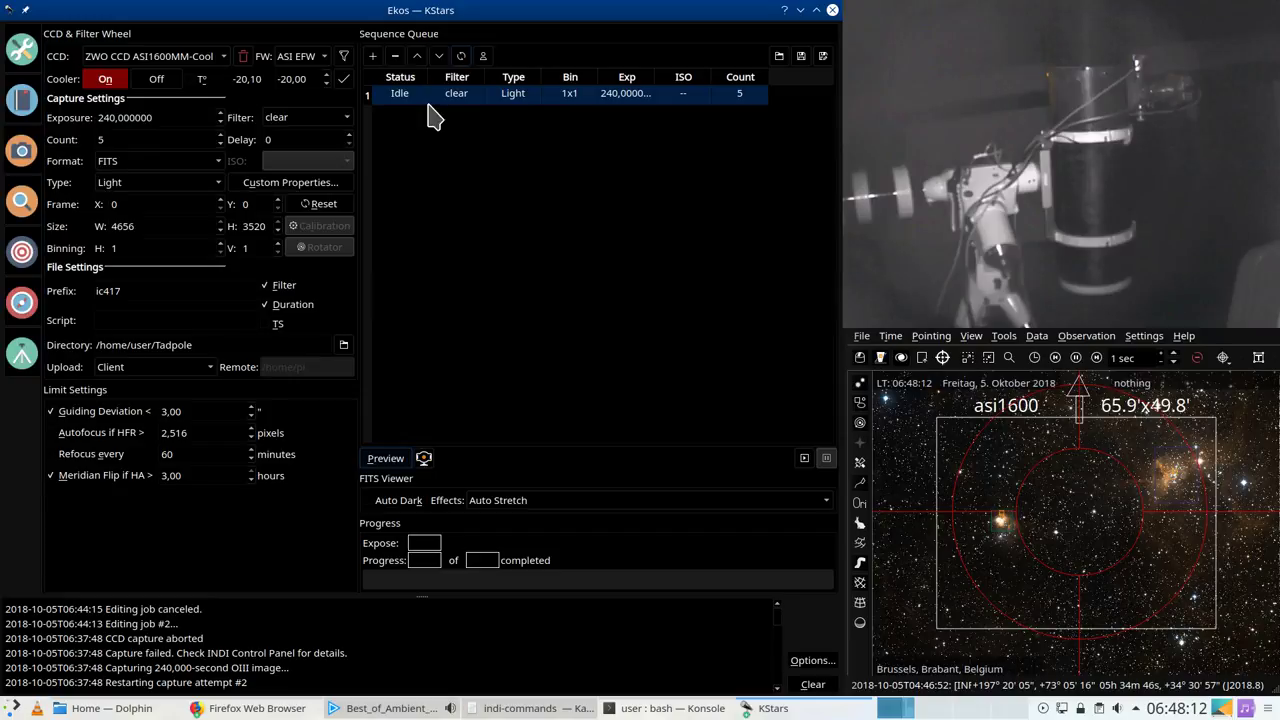
pyautogui.click(395, 56)
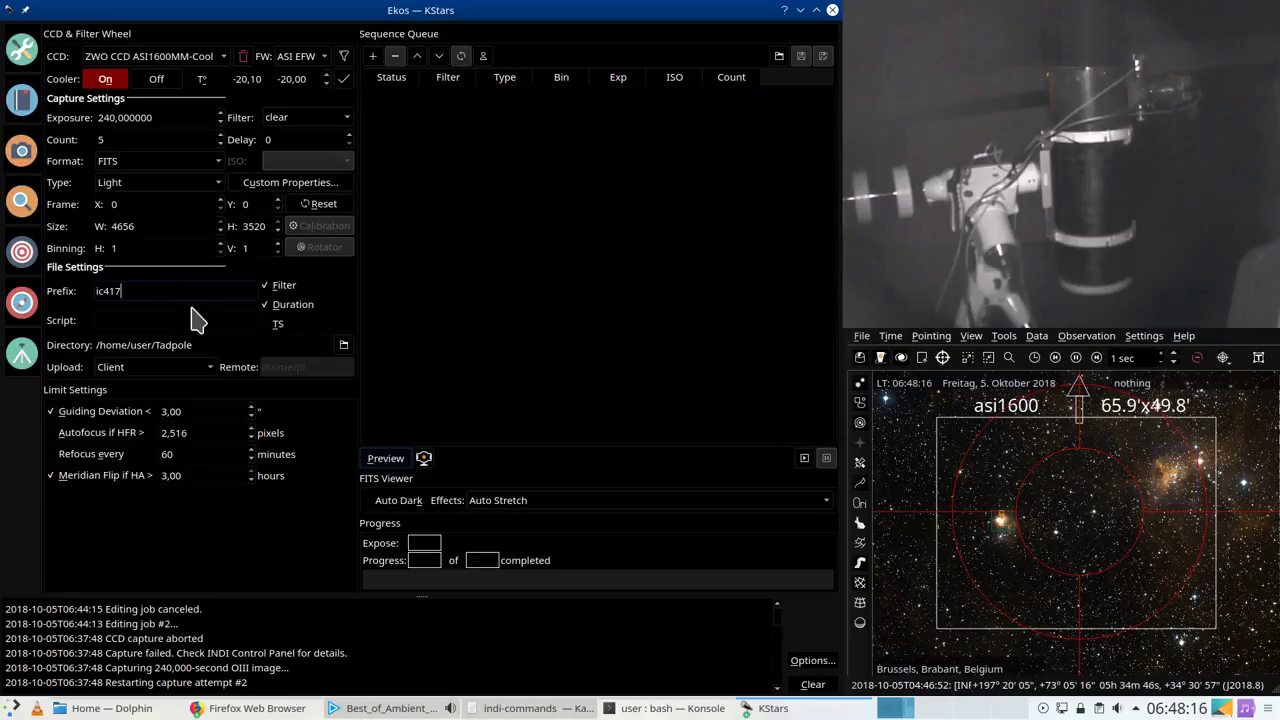
# Step: Create a new folder ic417 in /home/user and set it as the save directory for the captured images
pyautogui.moveTo(160, 291); pyautogui.dragTo(88, 298)
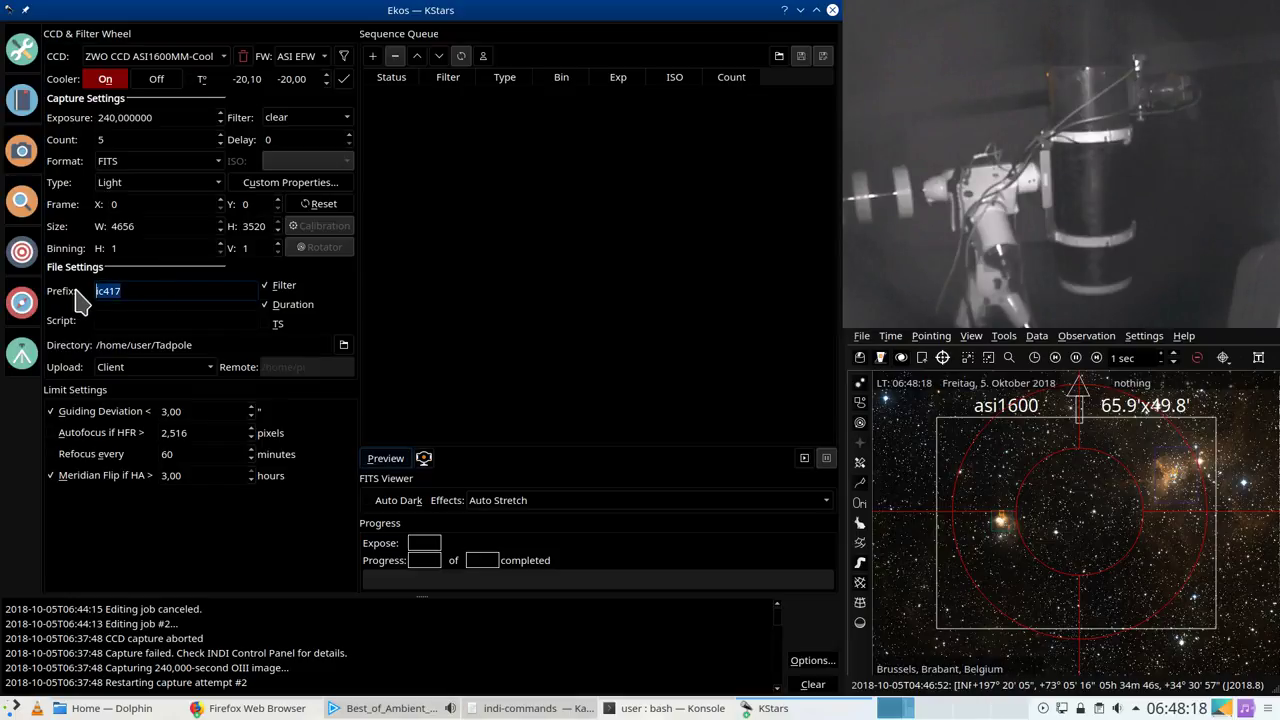
pyautogui.click(277, 344)
pyautogui.press('BackSpace')
pyautogui.press('BackSpace')
pyautogui.press('BackSpace')
pyautogui.press('BackSpace')
pyautogui.press('BackSpace')
pyautogui.press('BackSpace')
pyautogui.press('BackSpace')
pyautogui.press('BackSpace')
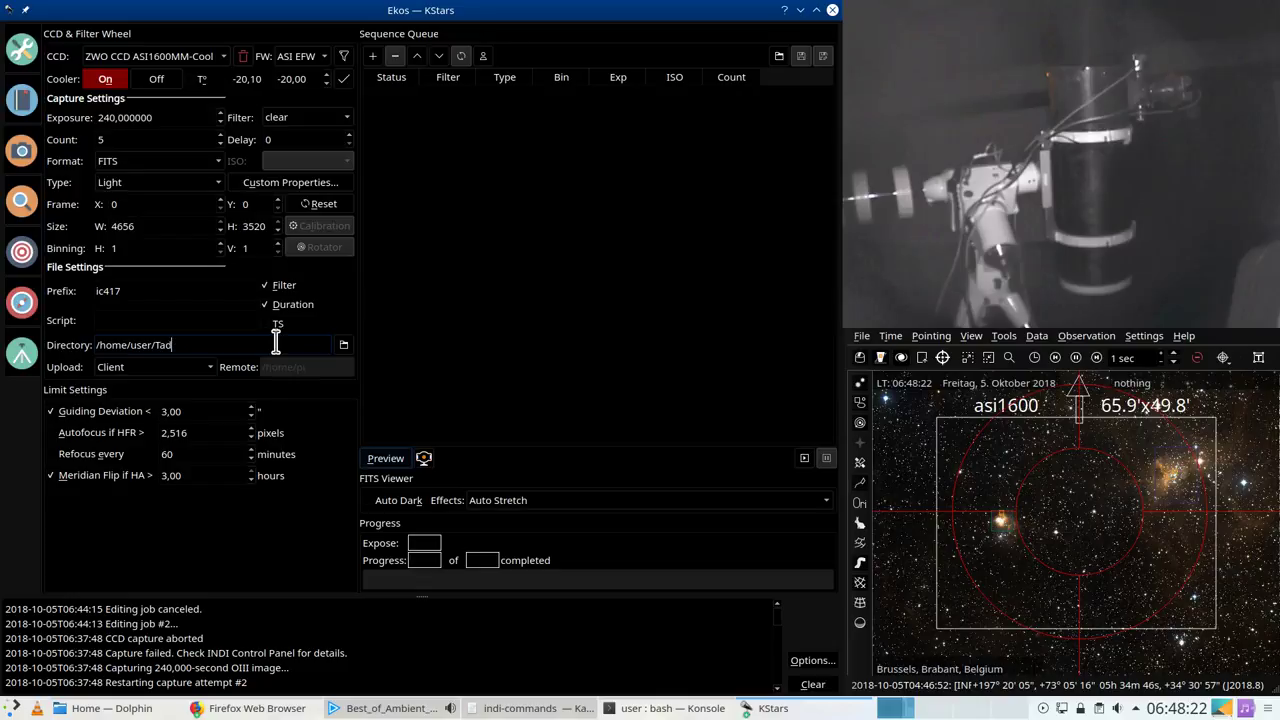
pyautogui.click(344, 347)
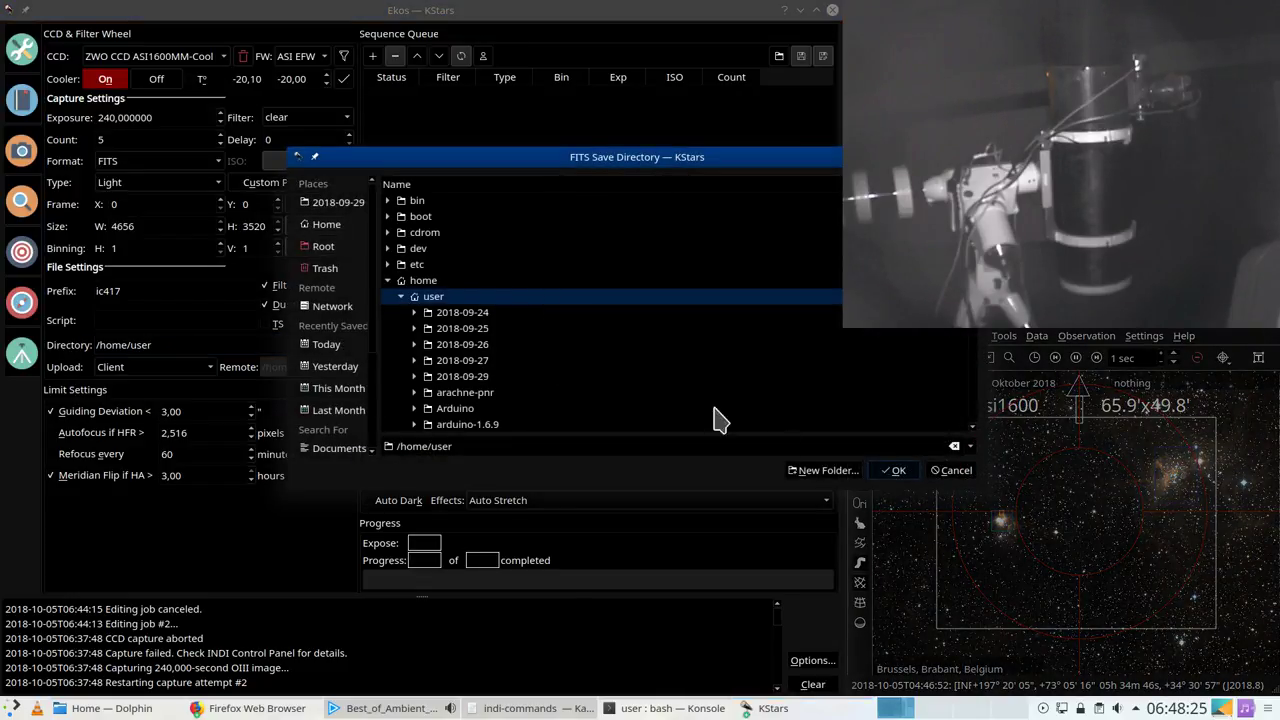
pyautogui.click(832, 472)
pyautogui.write('ic417')
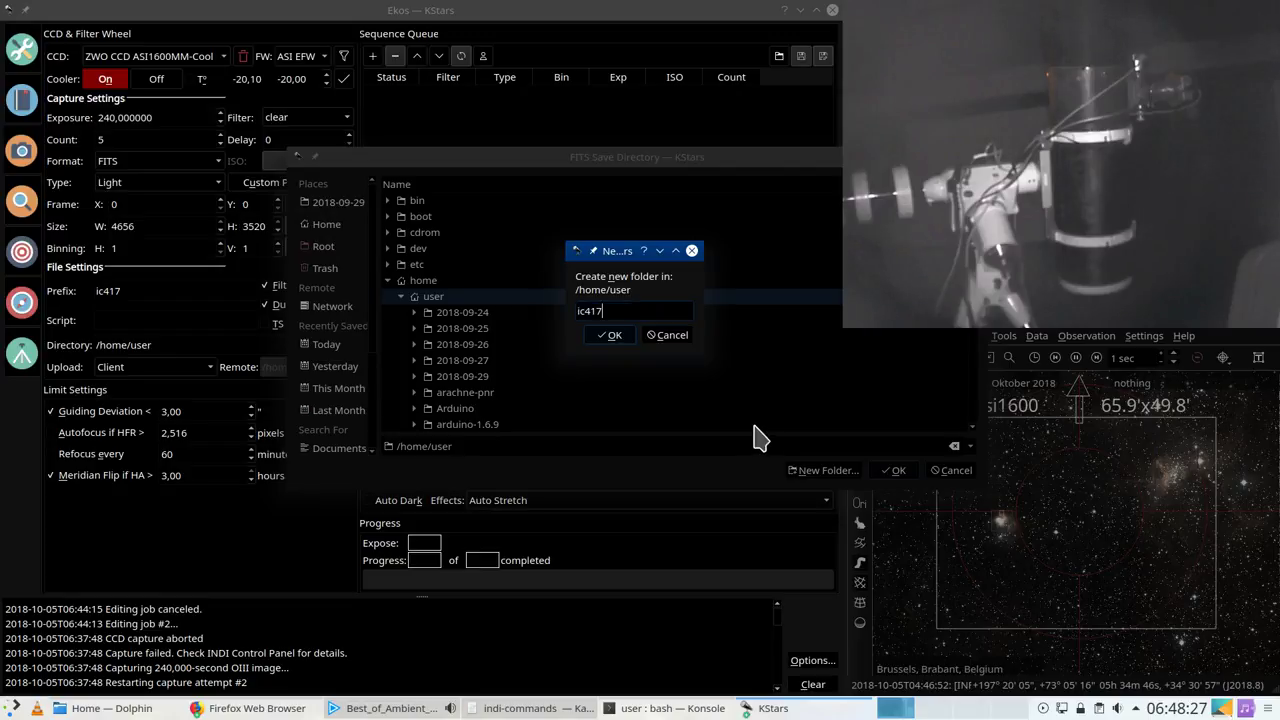
pyautogui.click(608, 336)
pyautogui.click(893, 472)
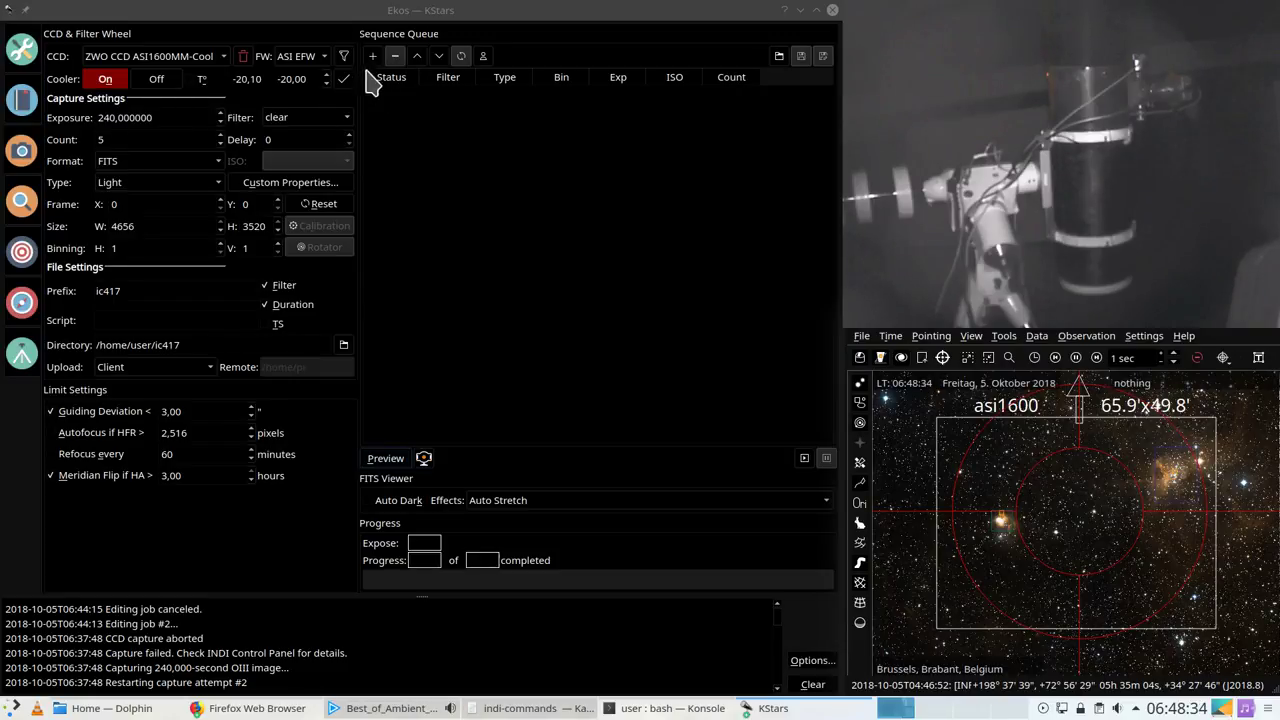
# Step: Add a job of five 240-second Light frames with the Ha filter to the queue and start the sequence
pyautogui.click(320, 120)
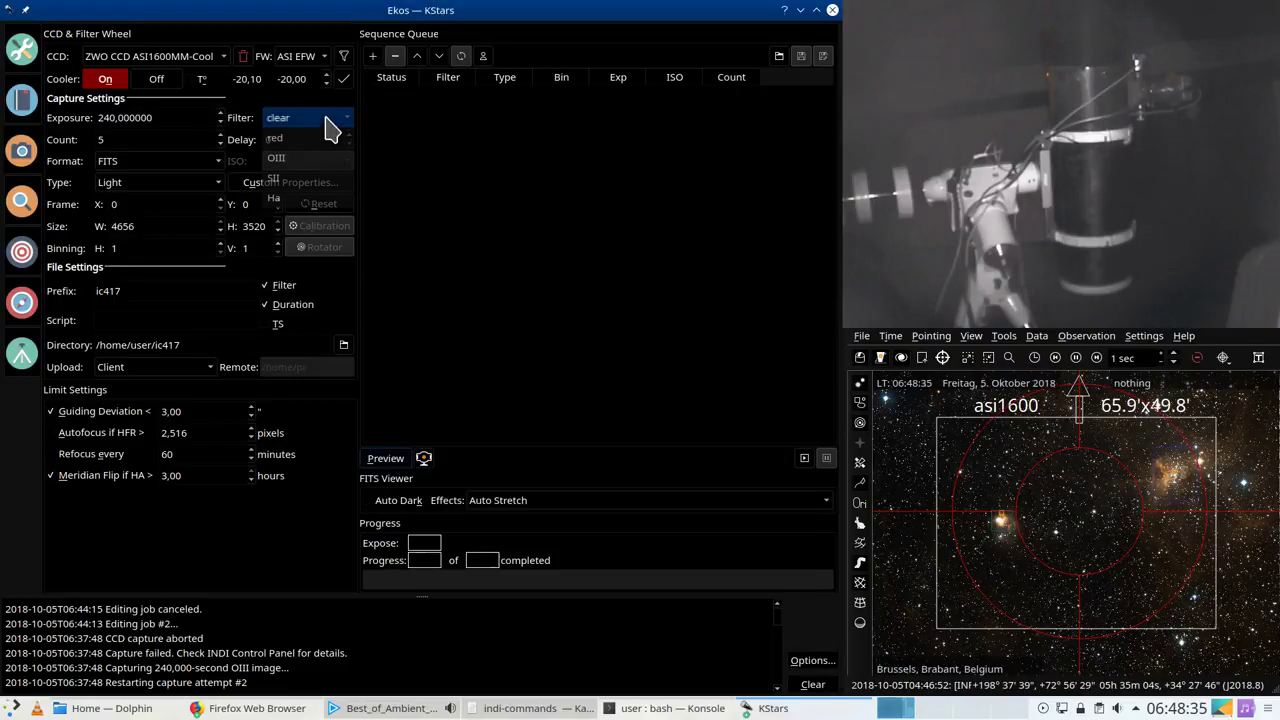
pyautogui.click(300, 197)
pyautogui.click(376, 57)
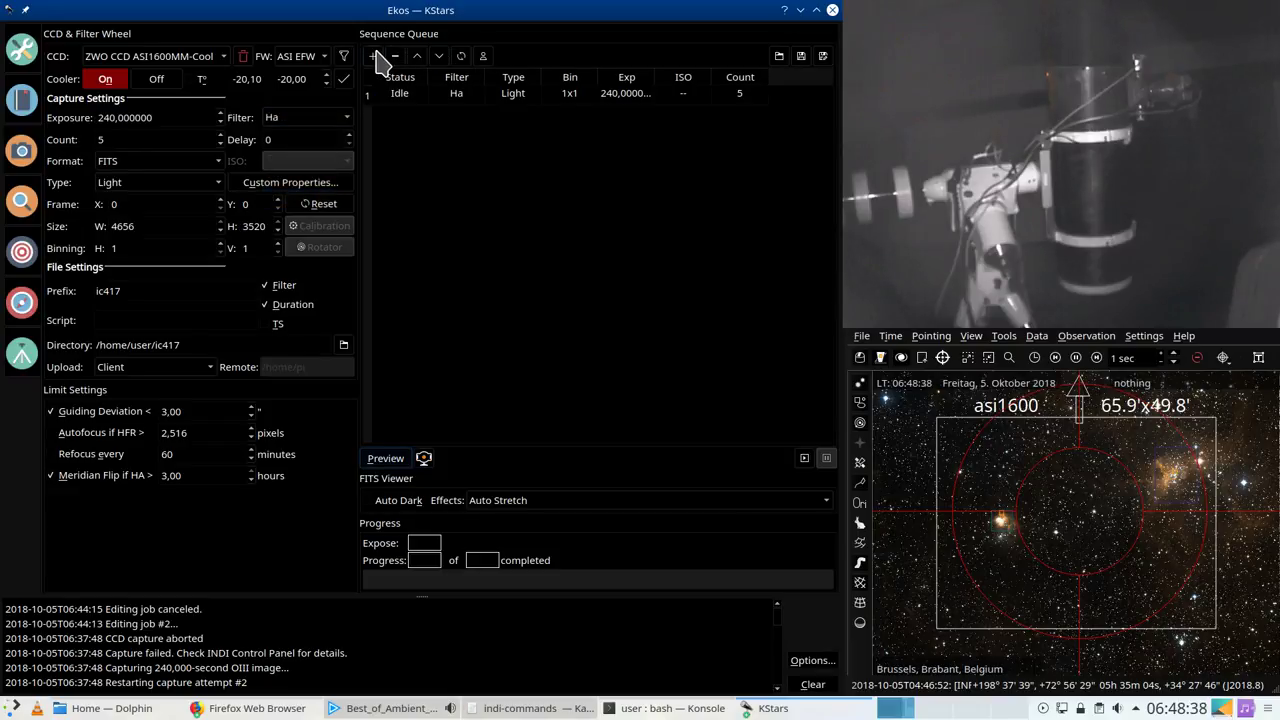
pyautogui.click(403, 96)
pyautogui.click(804, 458)
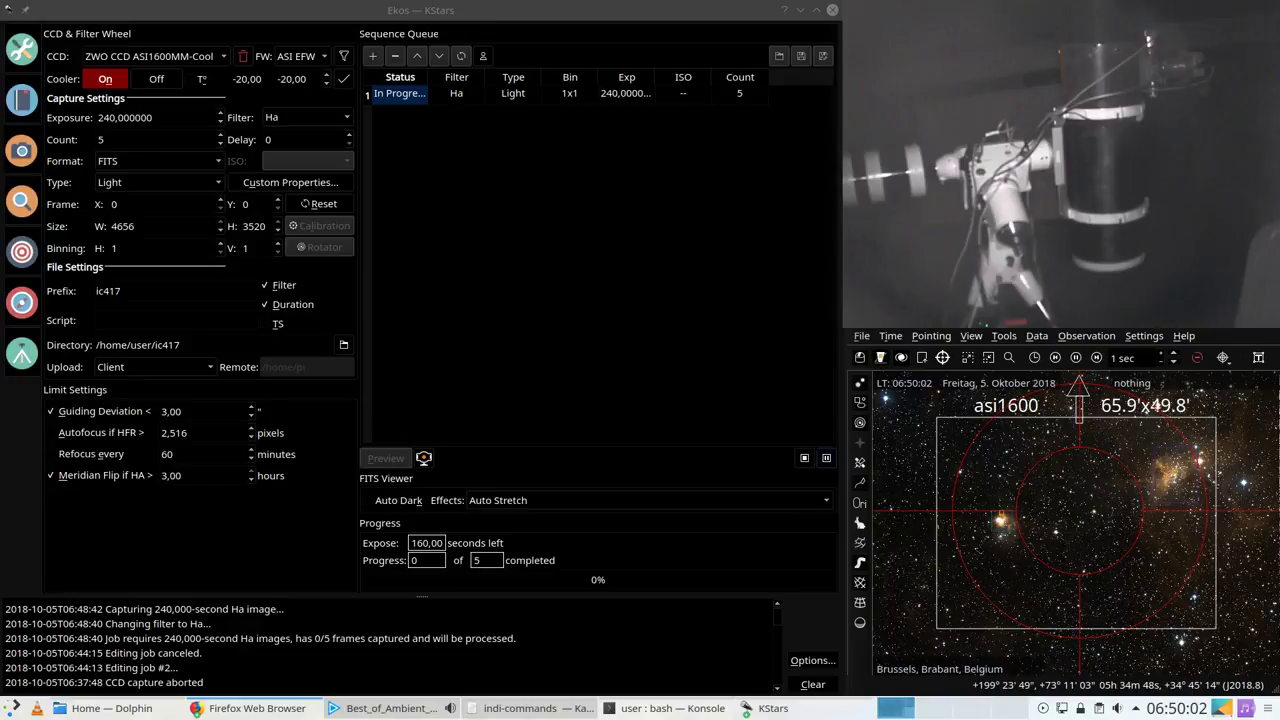
# Step: Check the guiding drift and set the guider's RA proportional gain to 50
pyautogui.click(36, 305)
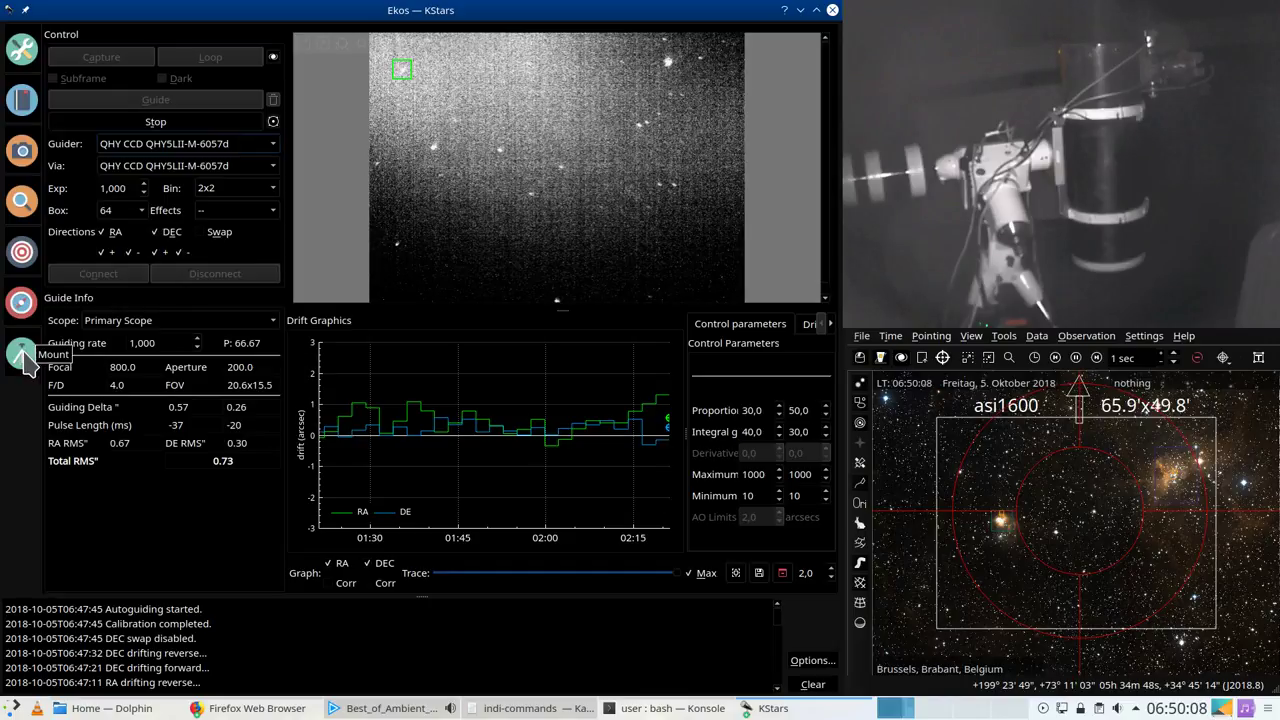
pyautogui.click(20, 203)
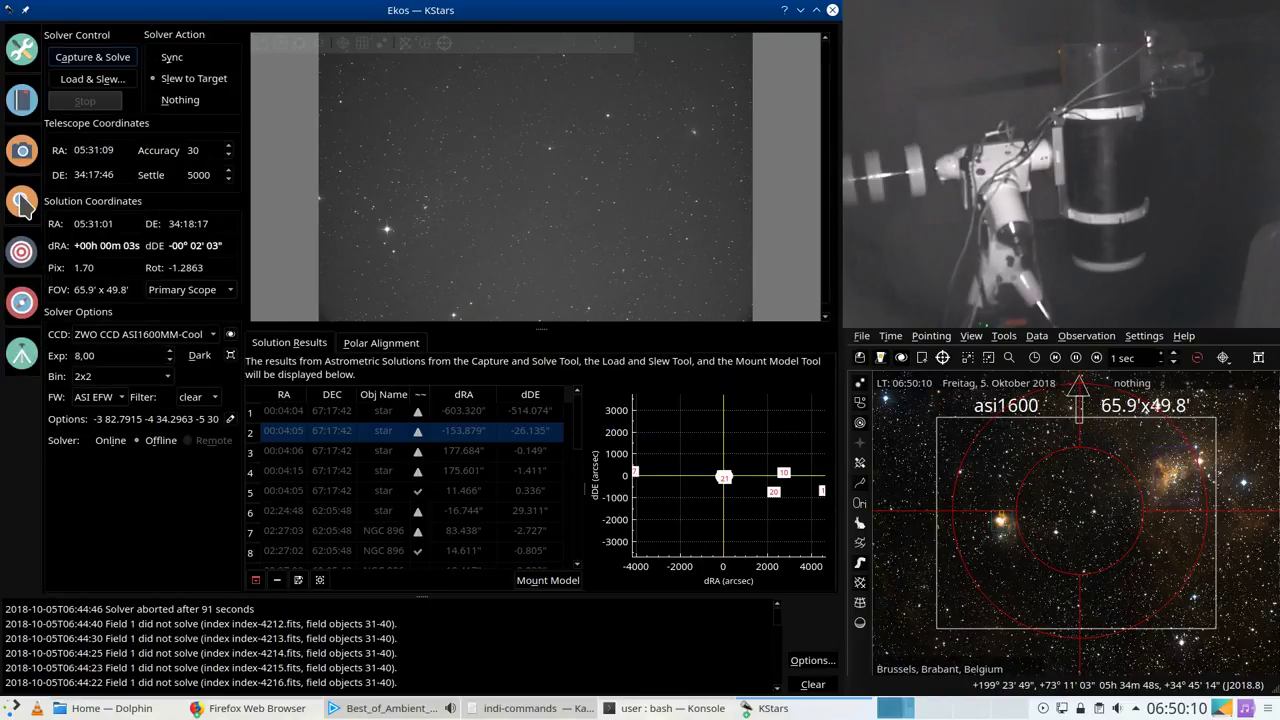
pyautogui.click(24, 158)
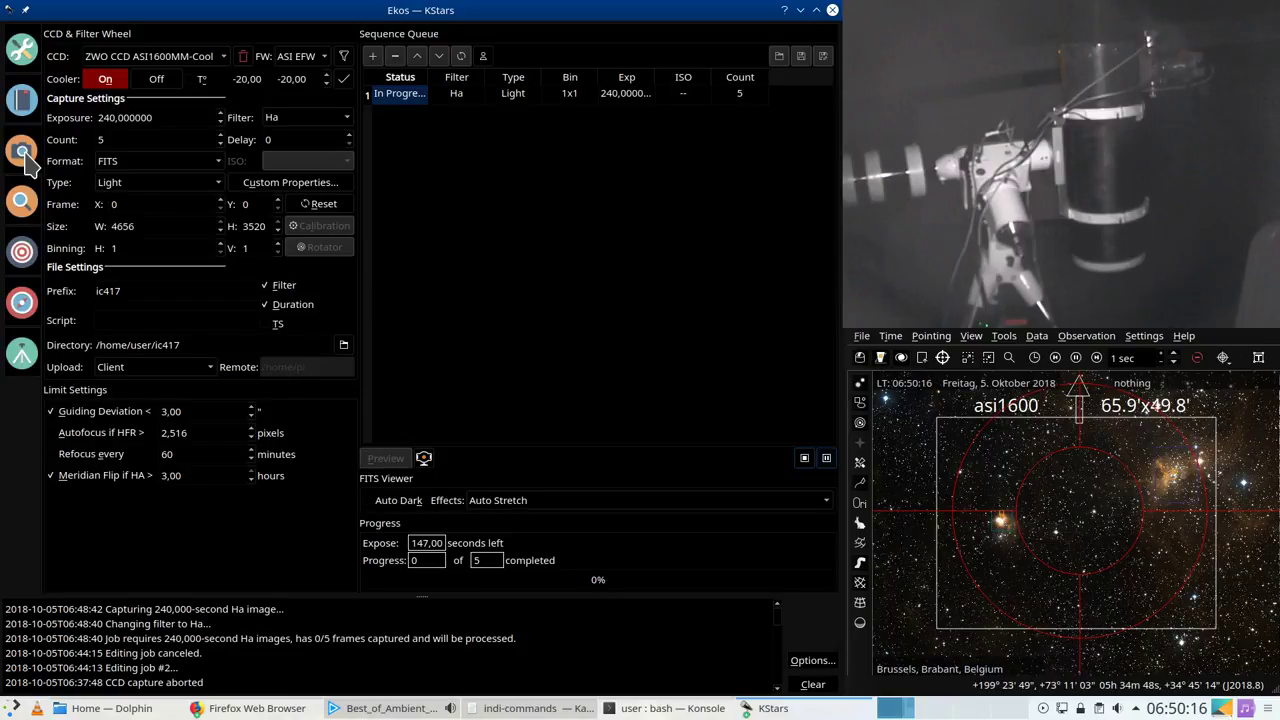
pyautogui.click(24, 308)
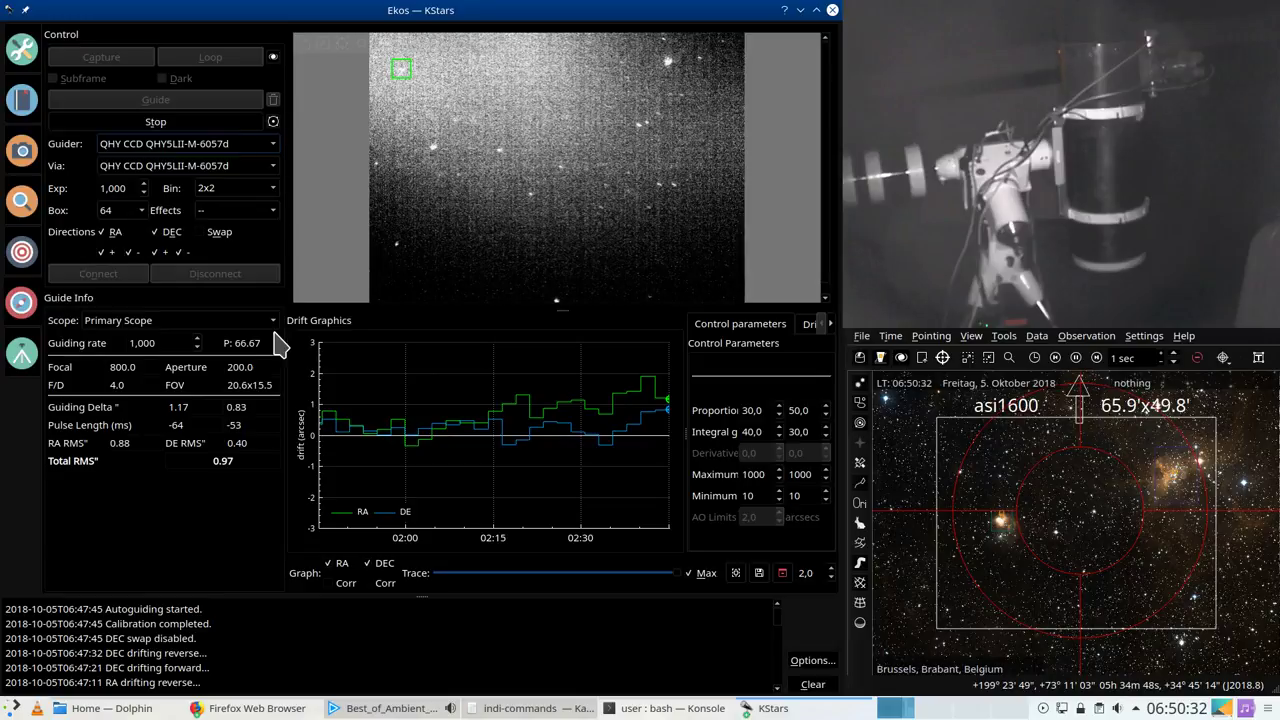
pyautogui.moveTo(768, 411); pyautogui.dragTo(705, 424)
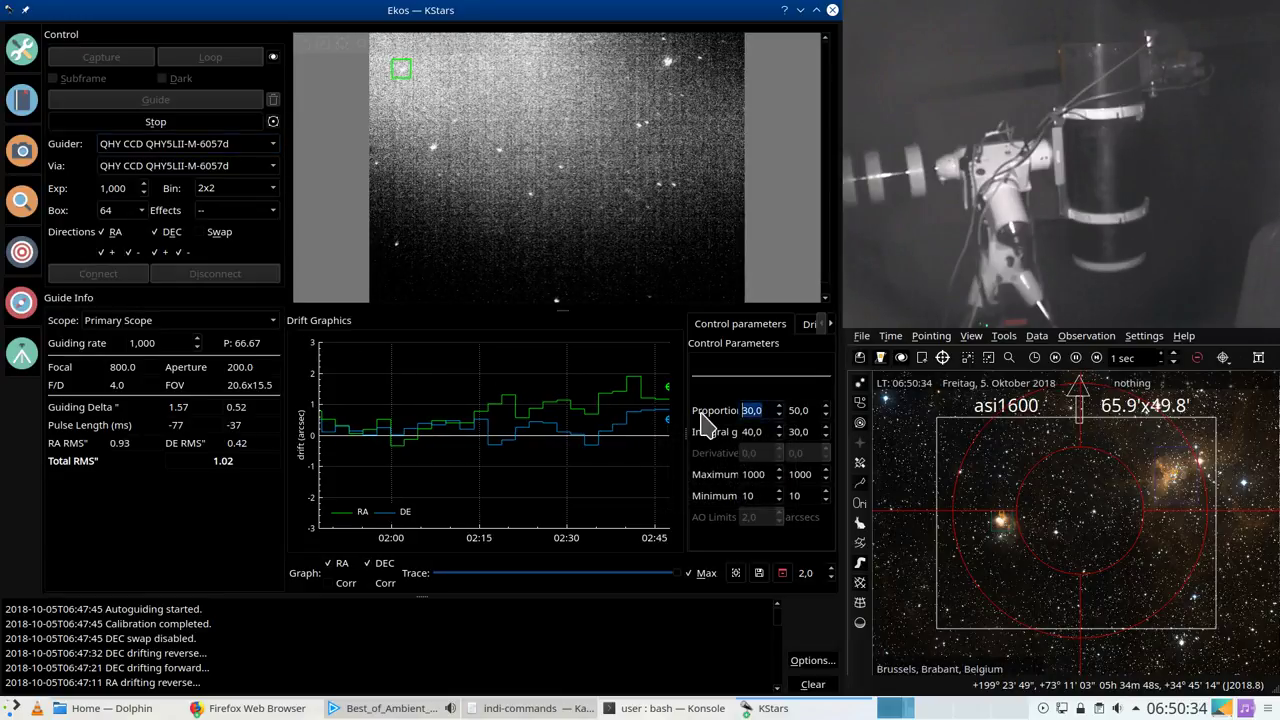
pyautogui.press('BackSpace')
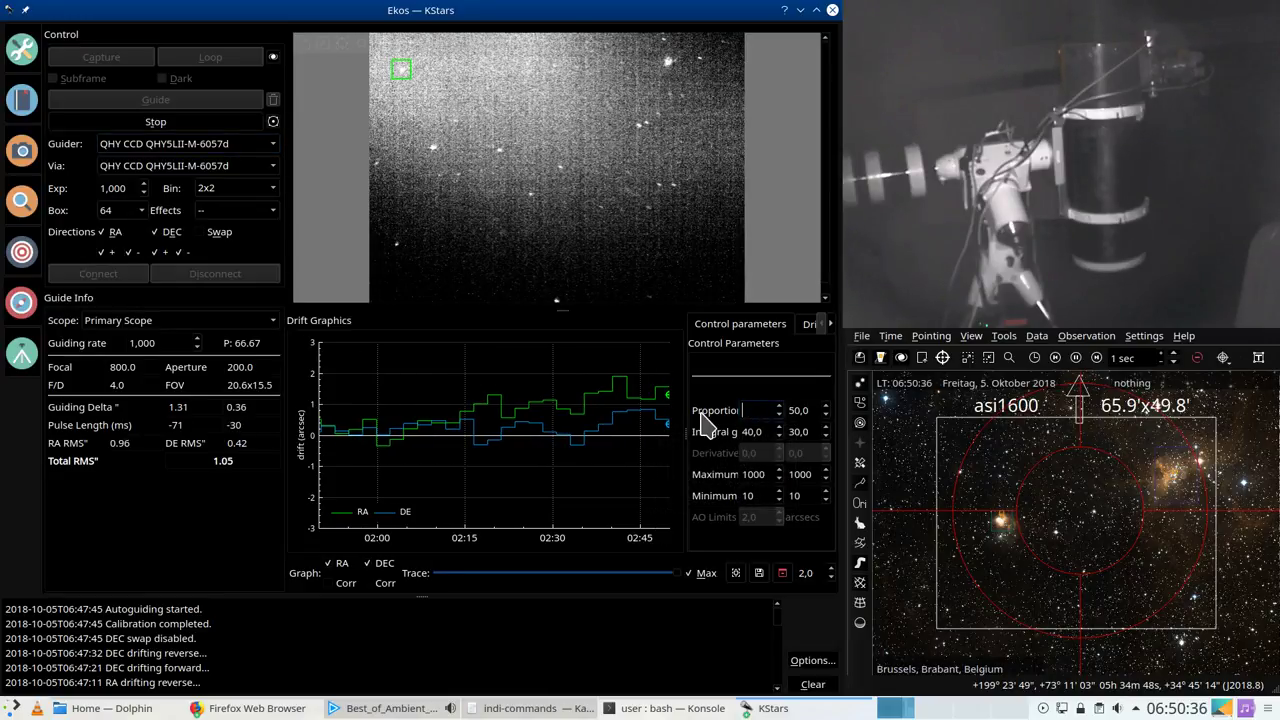
pyautogui.write('50')
pyautogui.press('Tab')
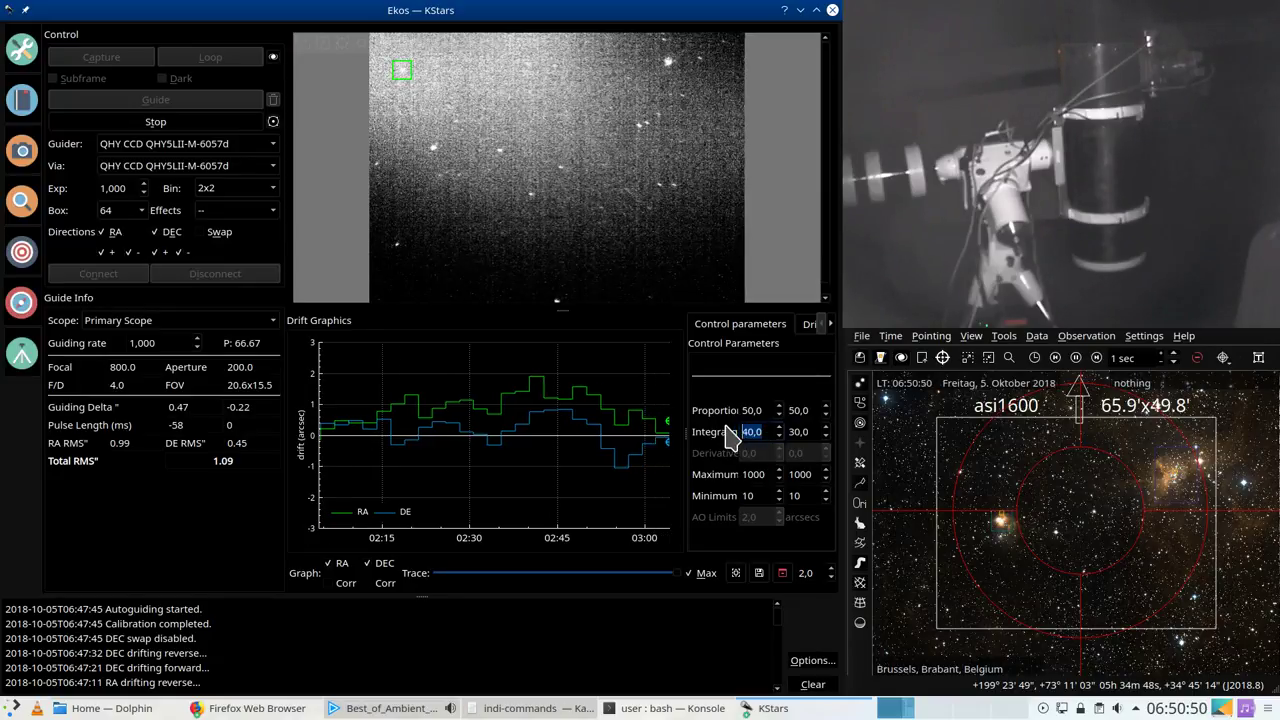
# Step: Try an RA integral gain of 30, set it back to 40 and return to the capture module
pyautogui.write('30')
pyautogui.press('Tab')
pyautogui.press('Tab')
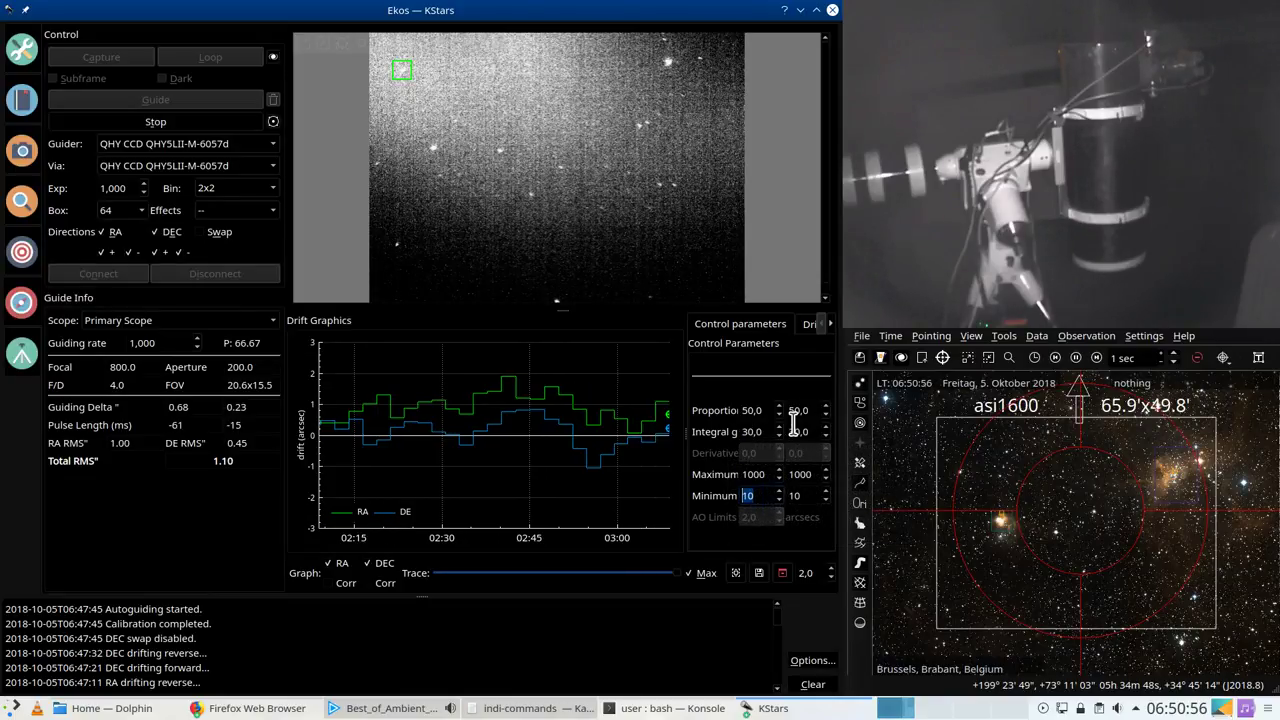
pyautogui.doubleClick(767, 432)
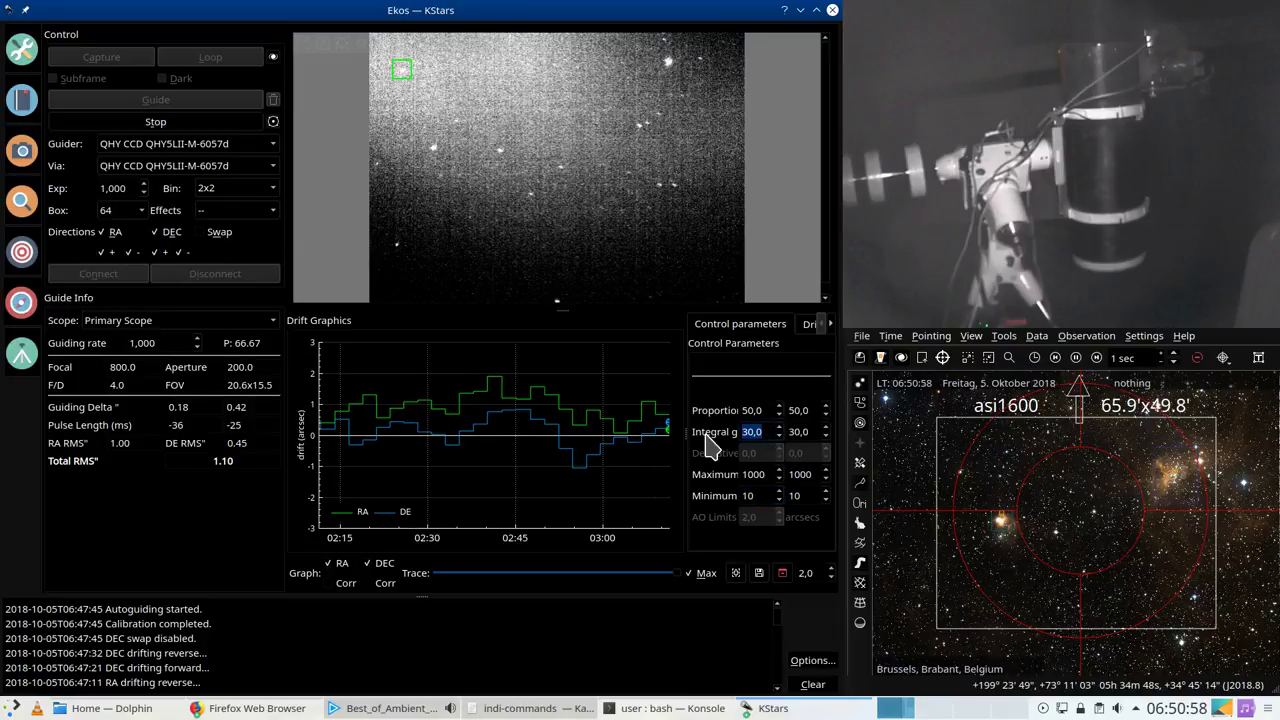
pyautogui.write('40')
pyautogui.press('Tab')
pyautogui.press('Tab')
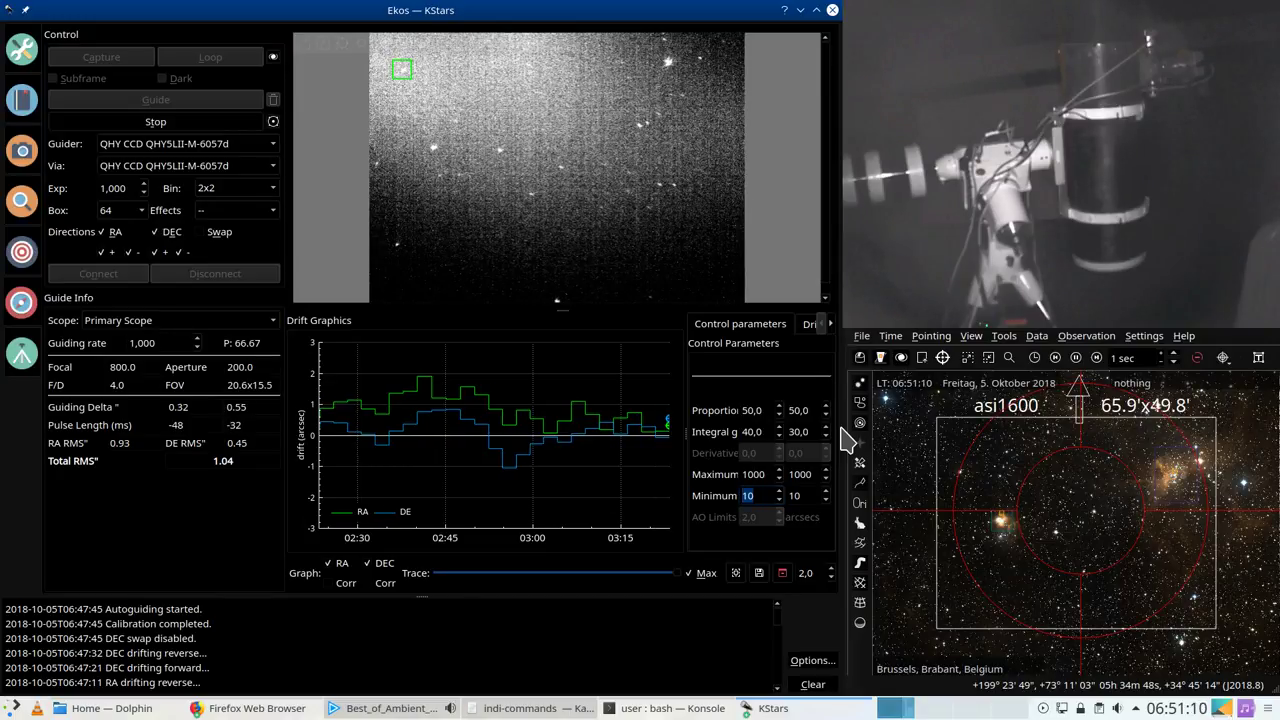
pyautogui.click(18, 163)
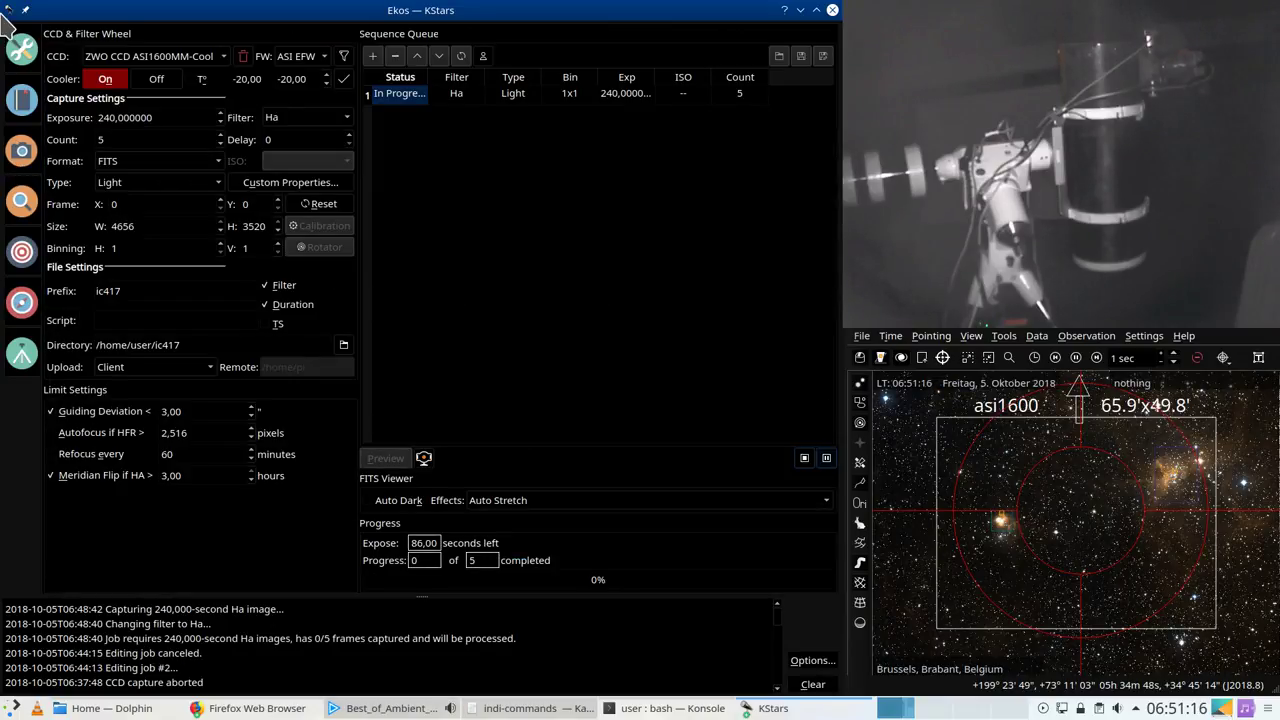
# Step: Check the capture and guiding status in the Ekos summary, and look in the FITS viewer for a captured image
pyautogui.click(18, 52)
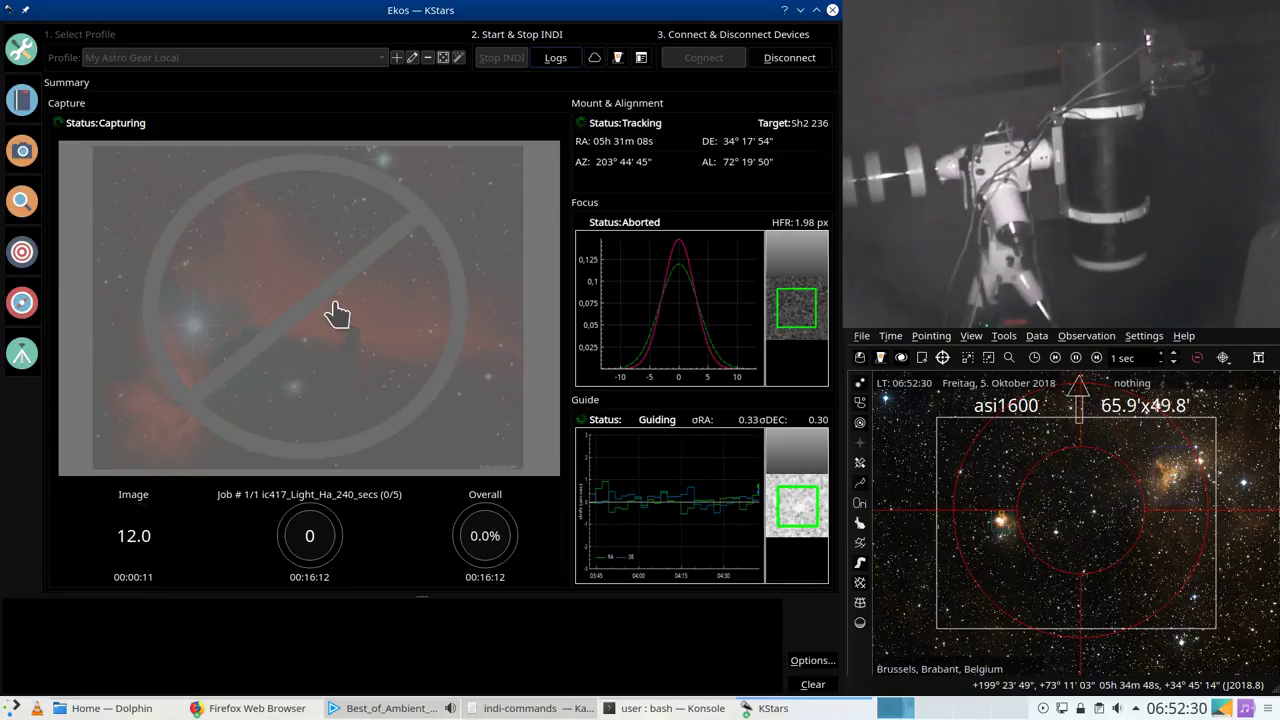
pyautogui.click(797, 710)
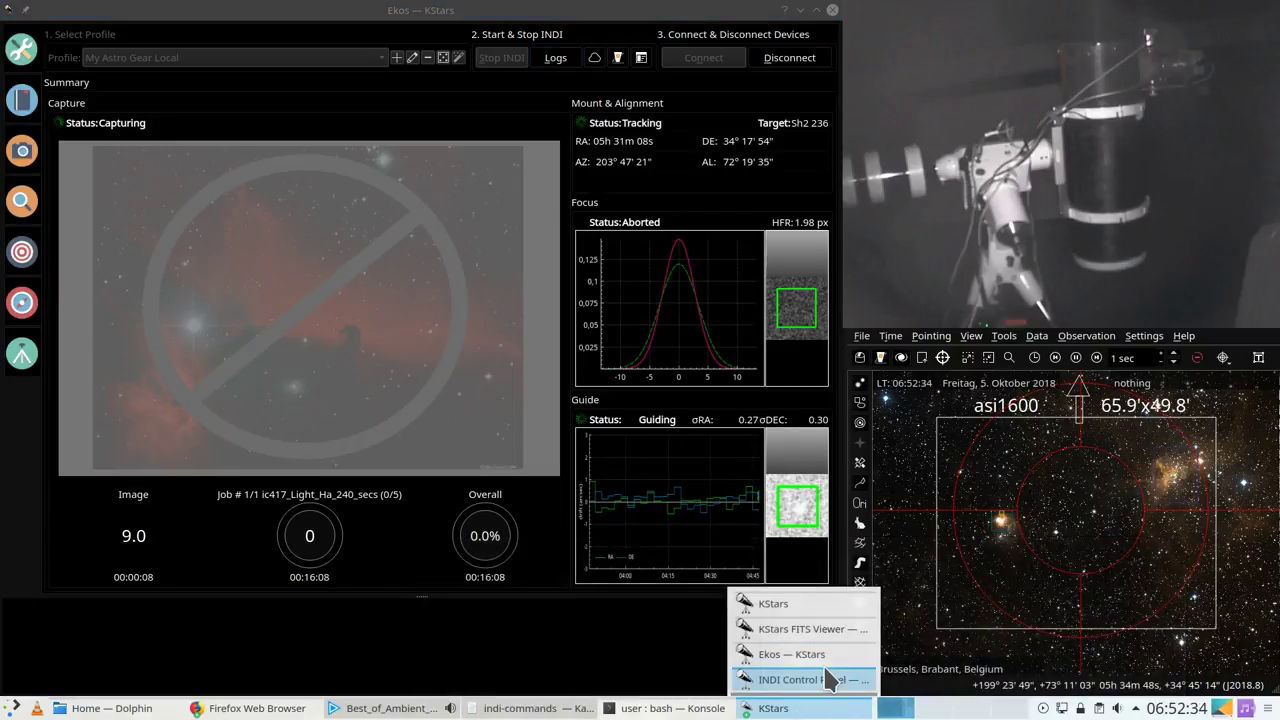
pyautogui.click(826, 630)
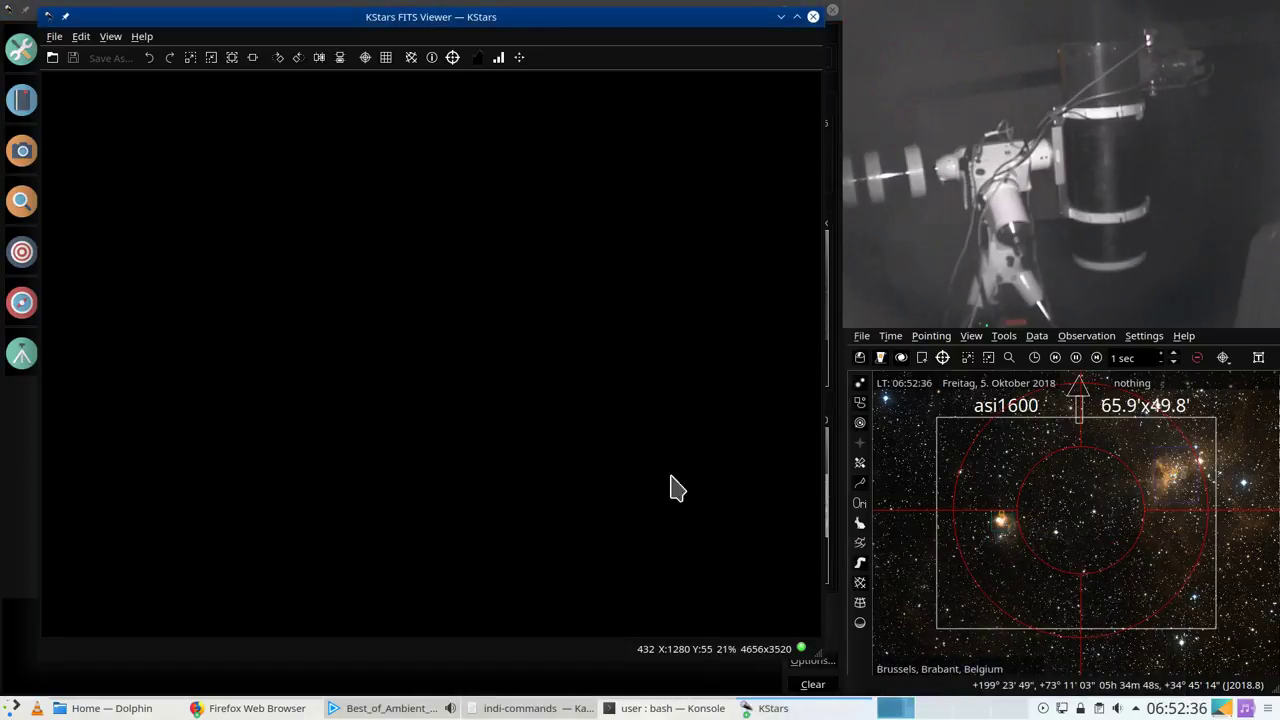
pyautogui.moveTo(345, 14); pyautogui.dragTo(456, 28)
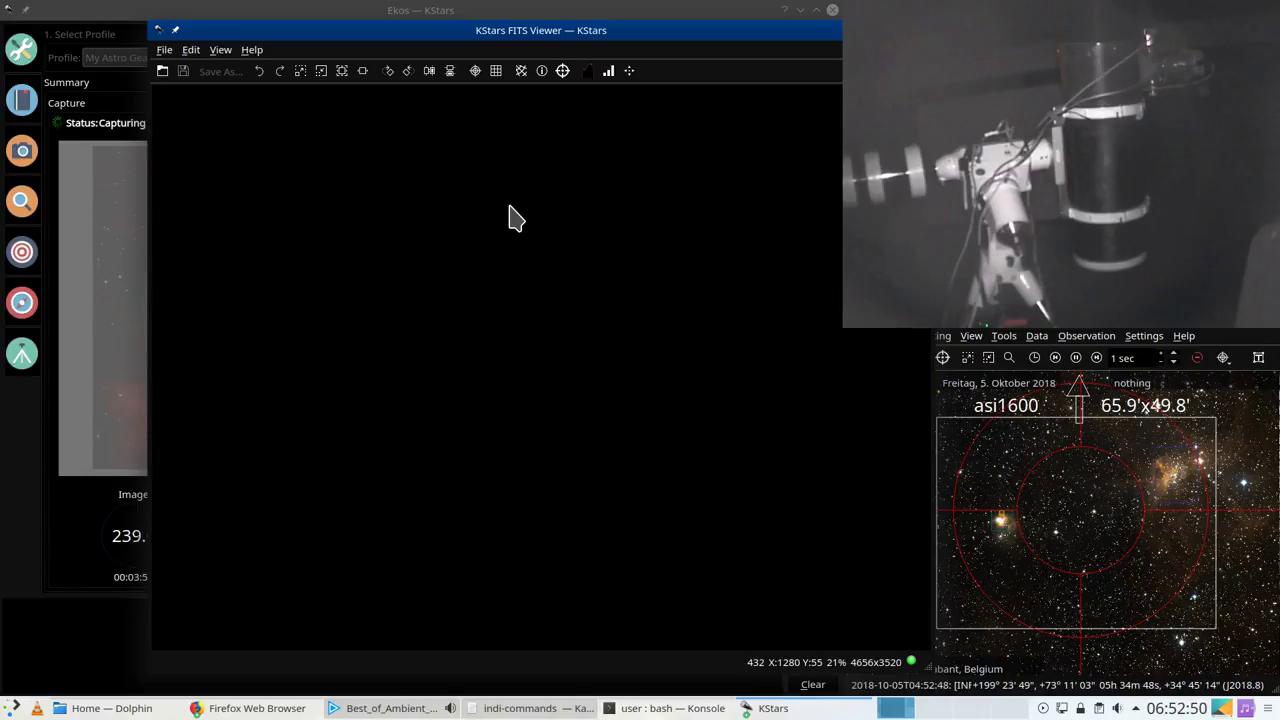
# Step: Check the capture log in Ekos and abort the running 240-second Ha sequence
pyautogui.click(34, 449)
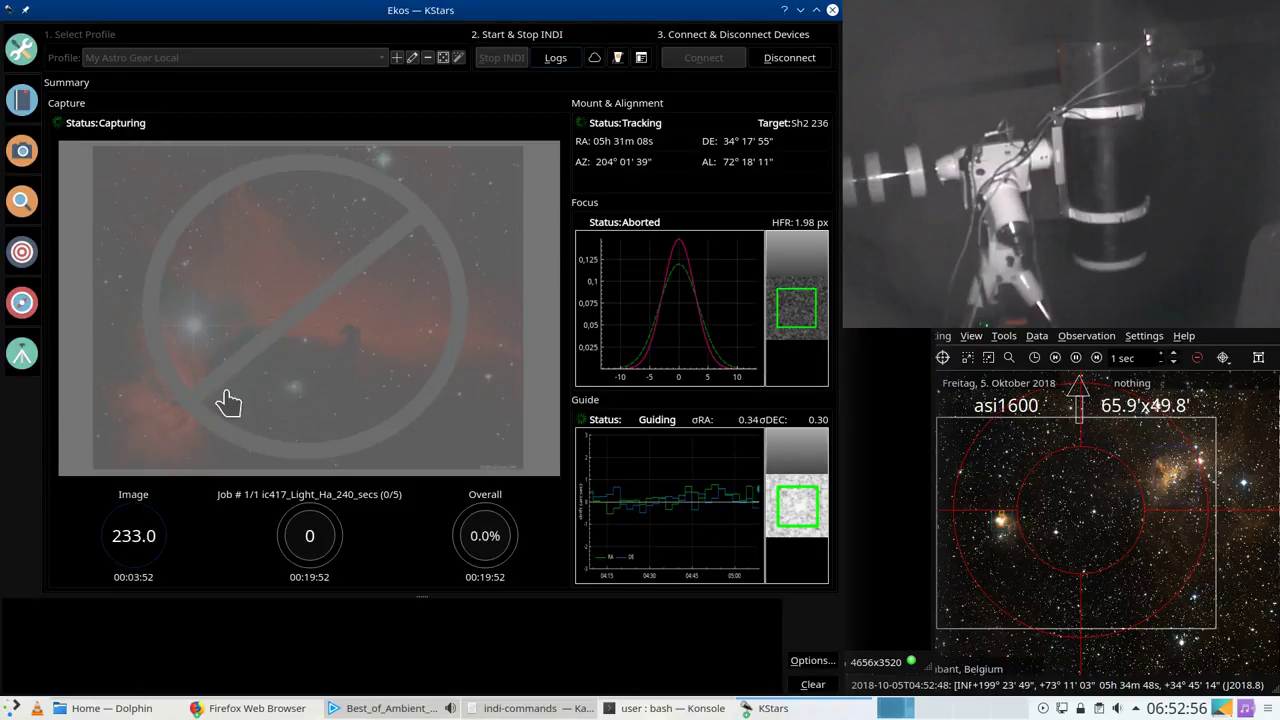
pyautogui.click(22, 197)
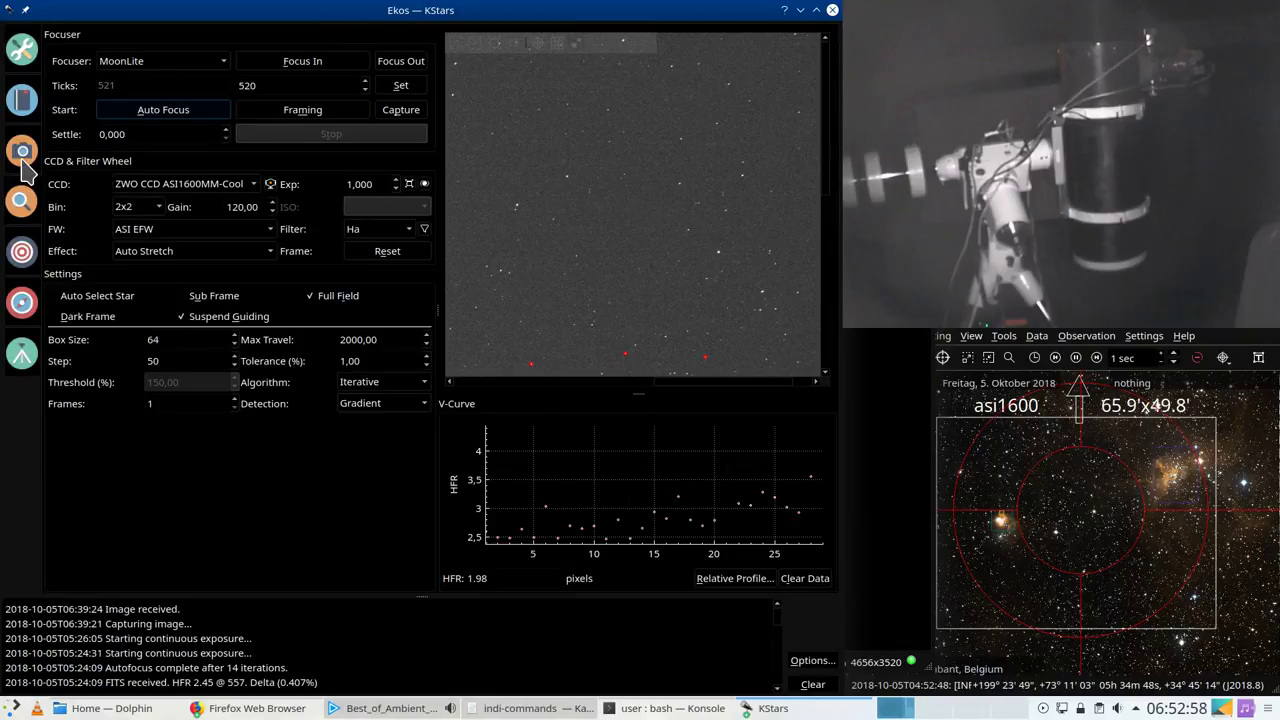
pyautogui.click(22, 152)
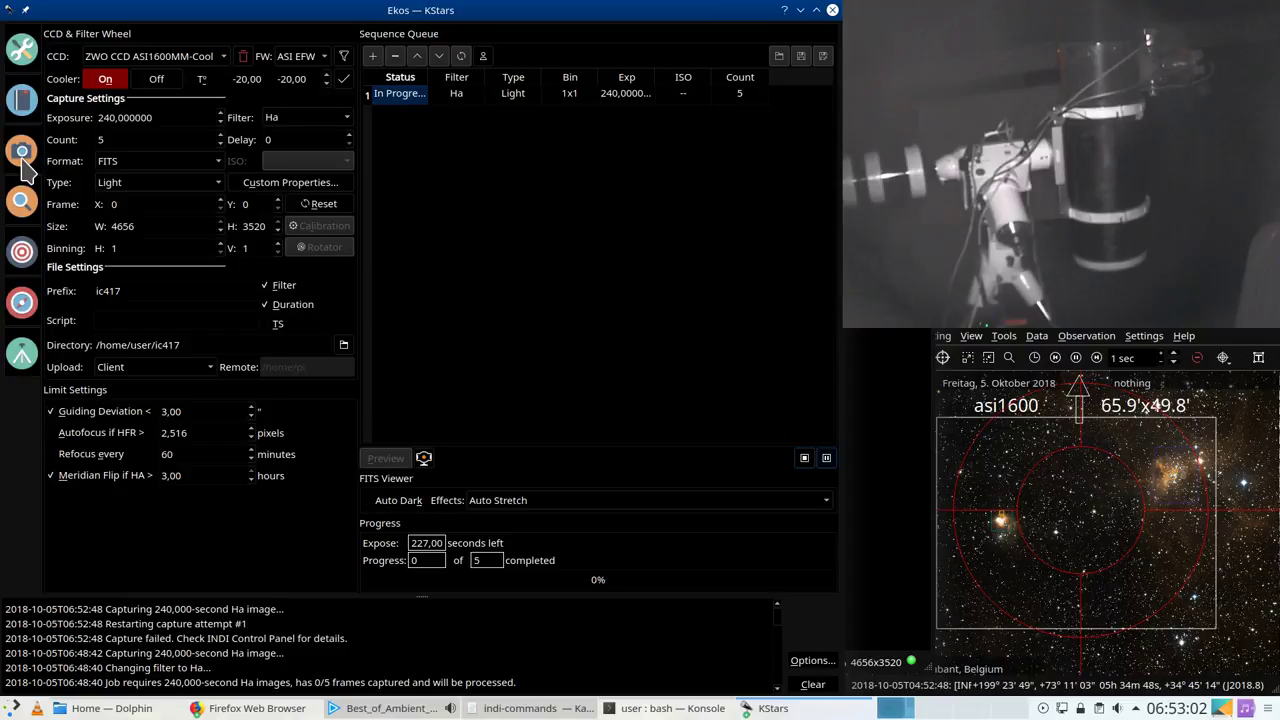
pyautogui.click(590, 357)
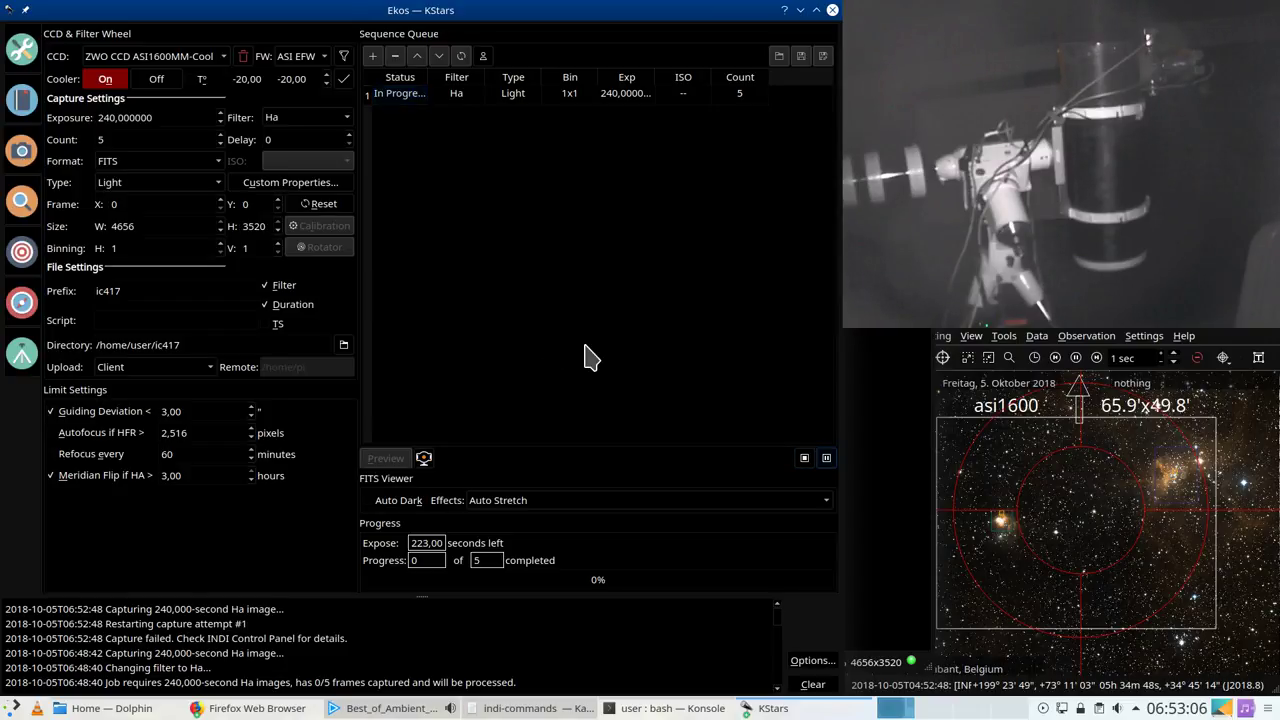
pyautogui.click(805, 458)
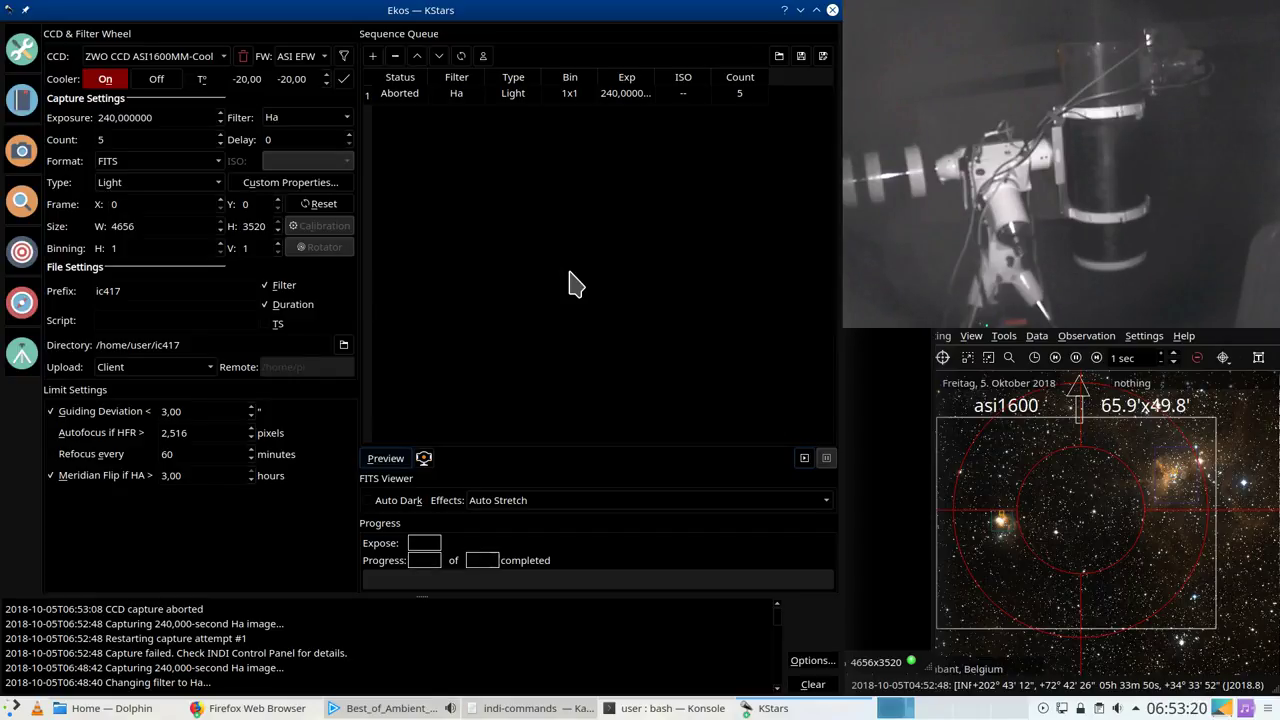
# Step: Close Ekos, the KStars main window and the INDI Control Panel to shut the program down completely
pyautogui.click(832, 10)
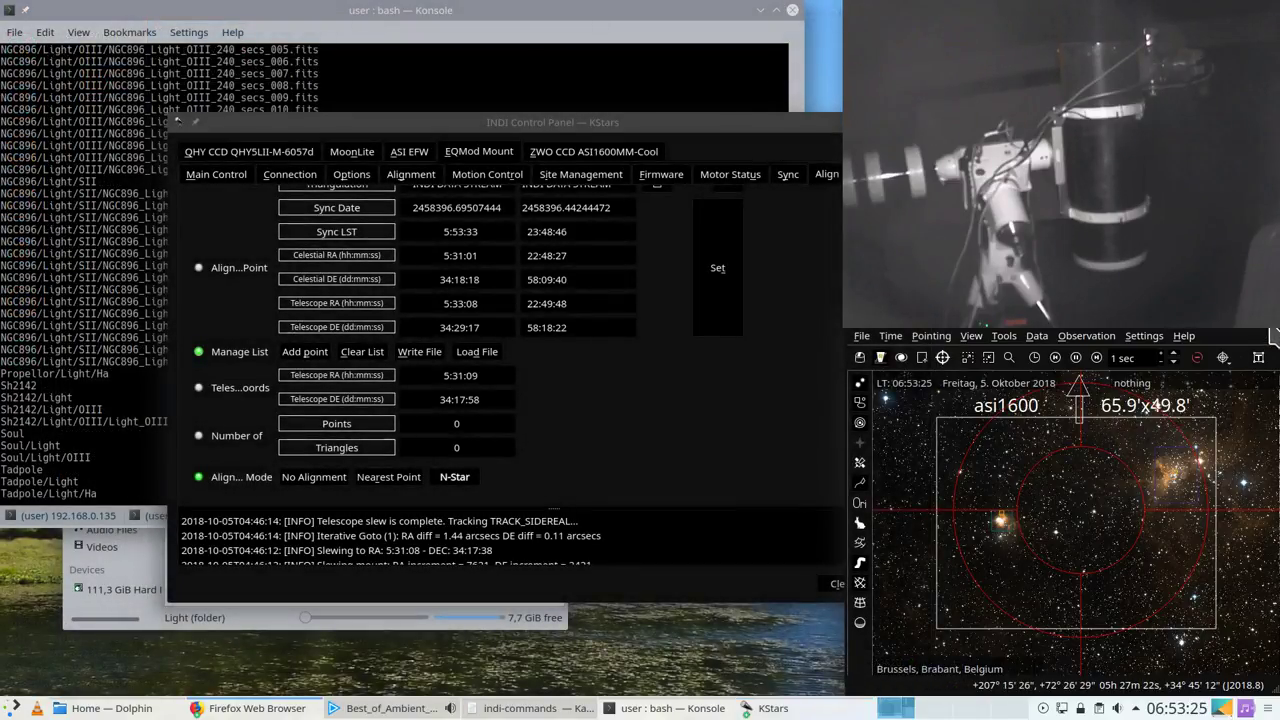
pyautogui.click(1203, 345)
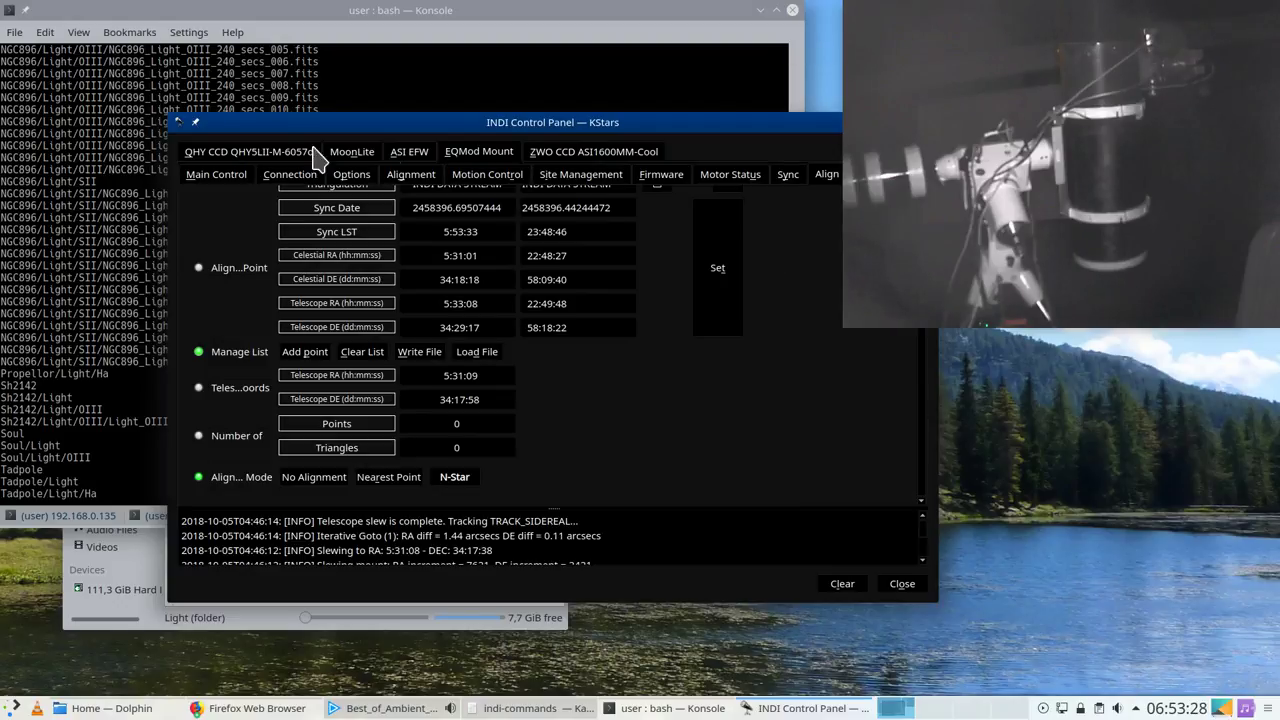
pyautogui.press('Escape')
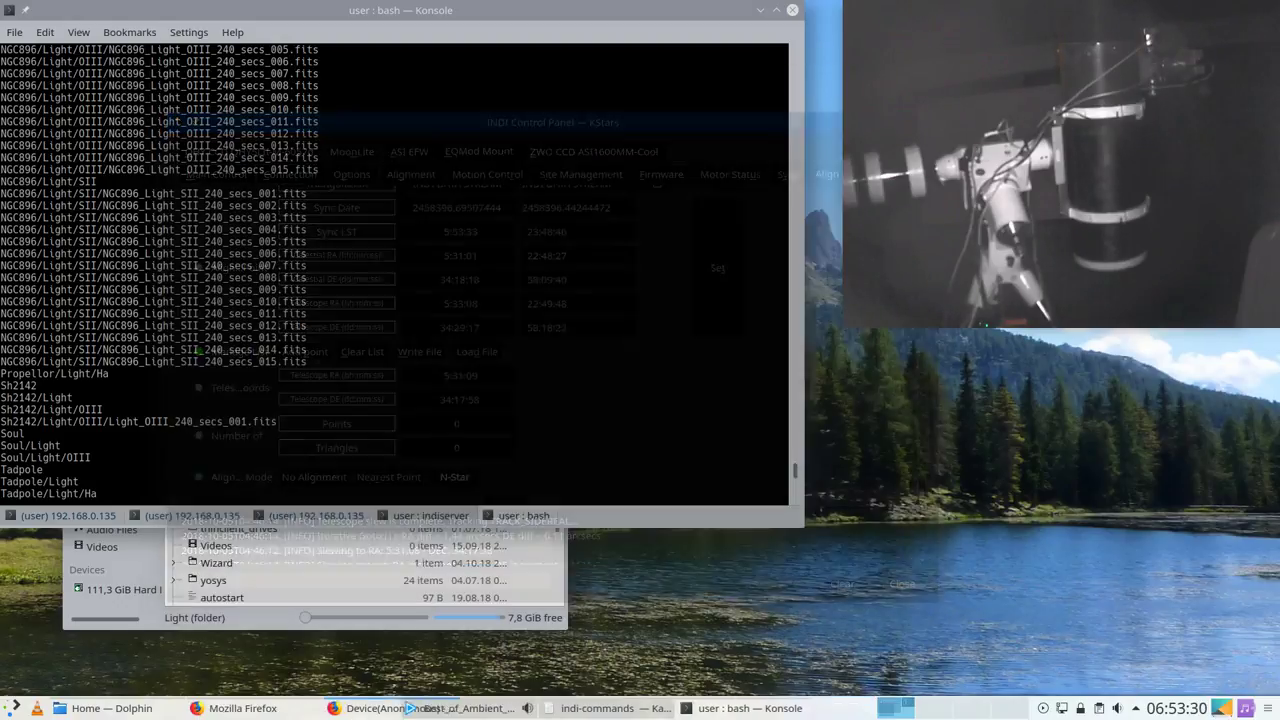
pyautogui.moveTo(614, 710)
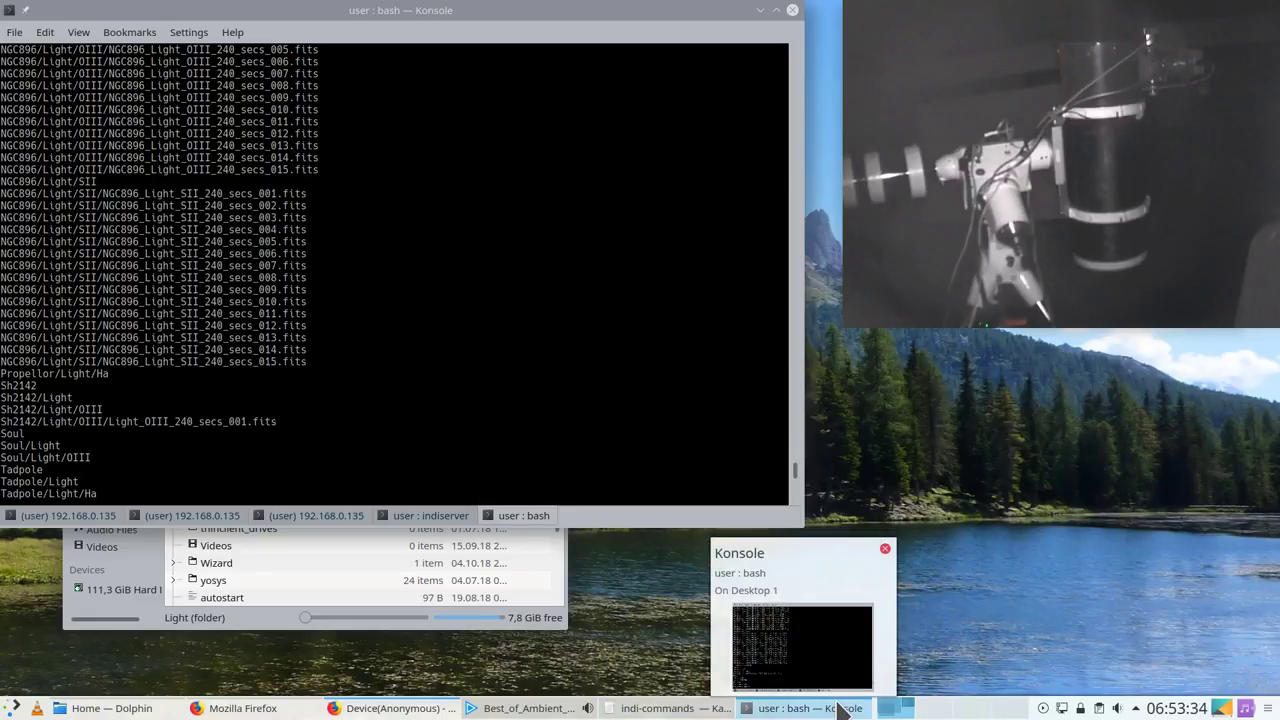
# Step: Relaunch KStars and place its main window beneath the telescope camera feed
pyautogui.click(10, 708)
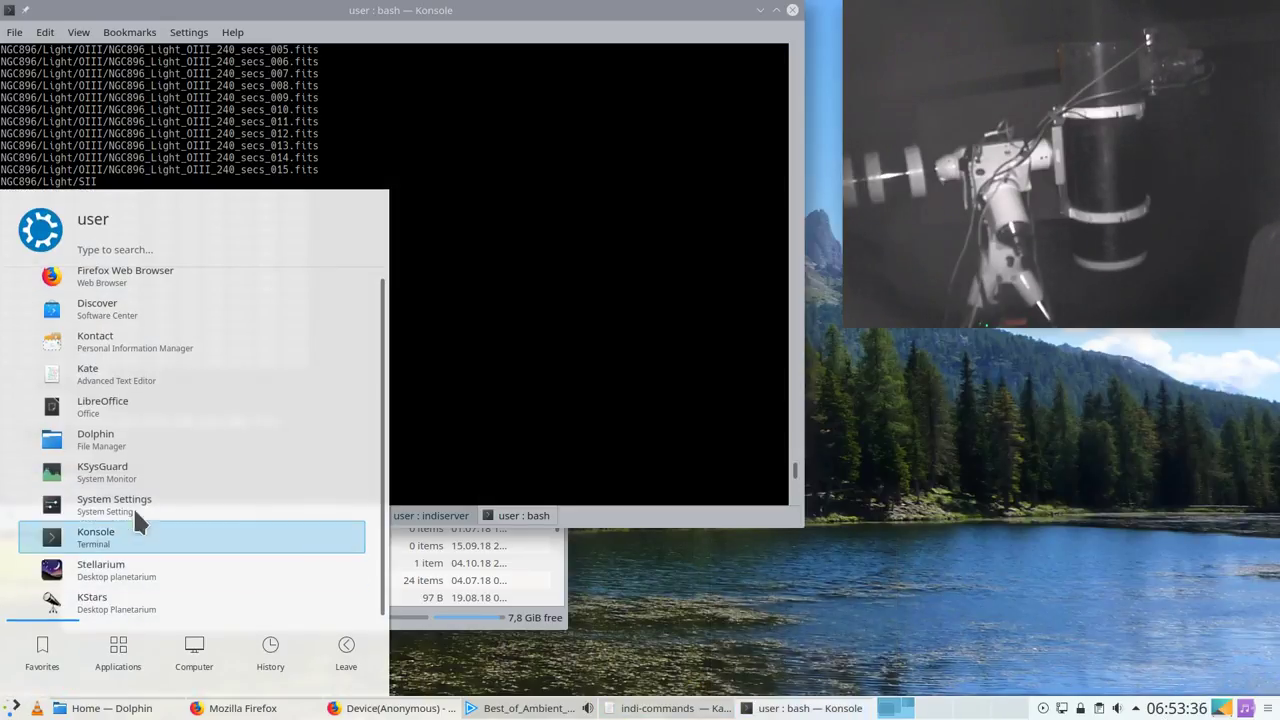
pyautogui.click(128, 597)
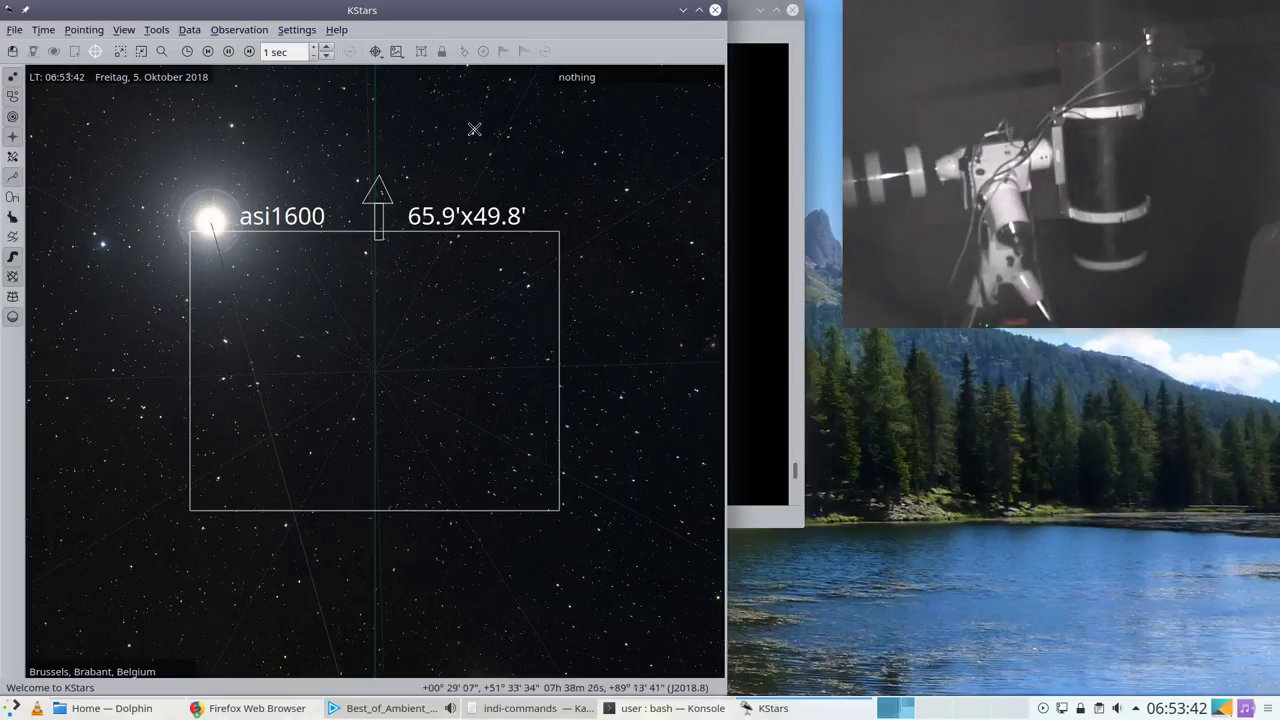
pyautogui.moveTo(457, 17); pyautogui.dragTo(480, 322)
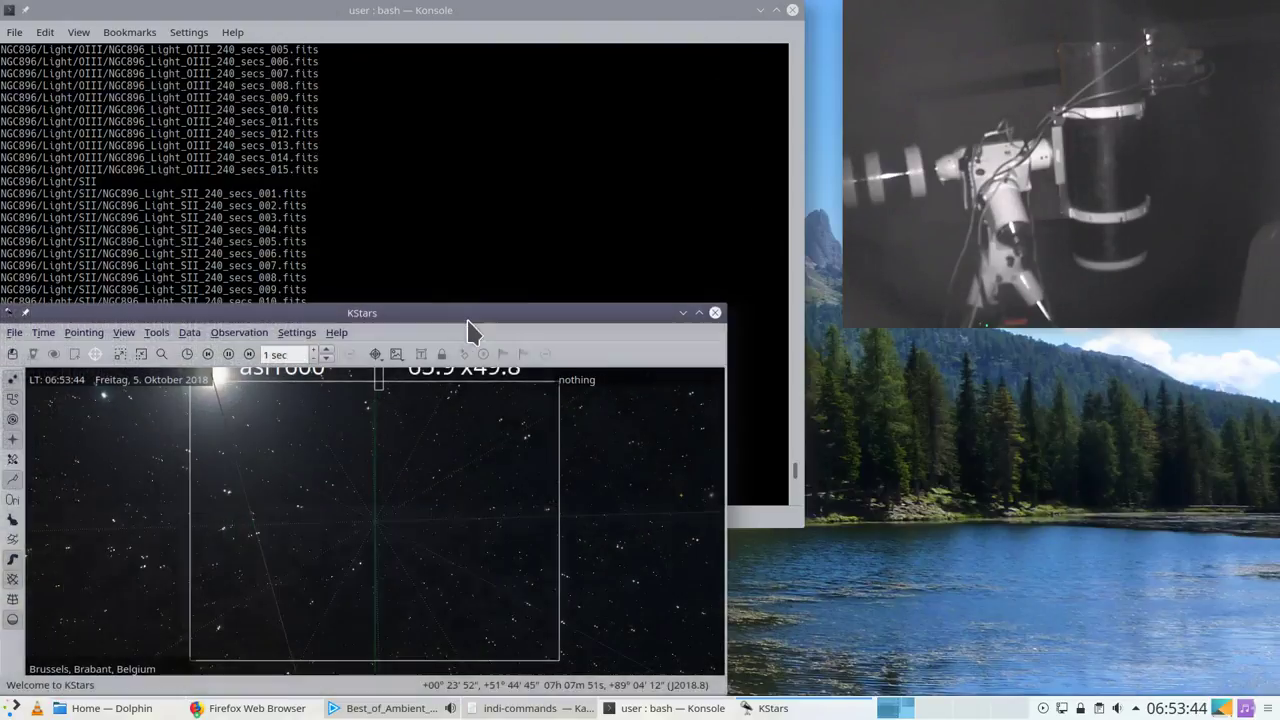
pyautogui.moveTo(588, 318); pyautogui.dragTo(1136, 332)
pyautogui.moveTo(552, 496); pyautogui.dragTo(857, 489)
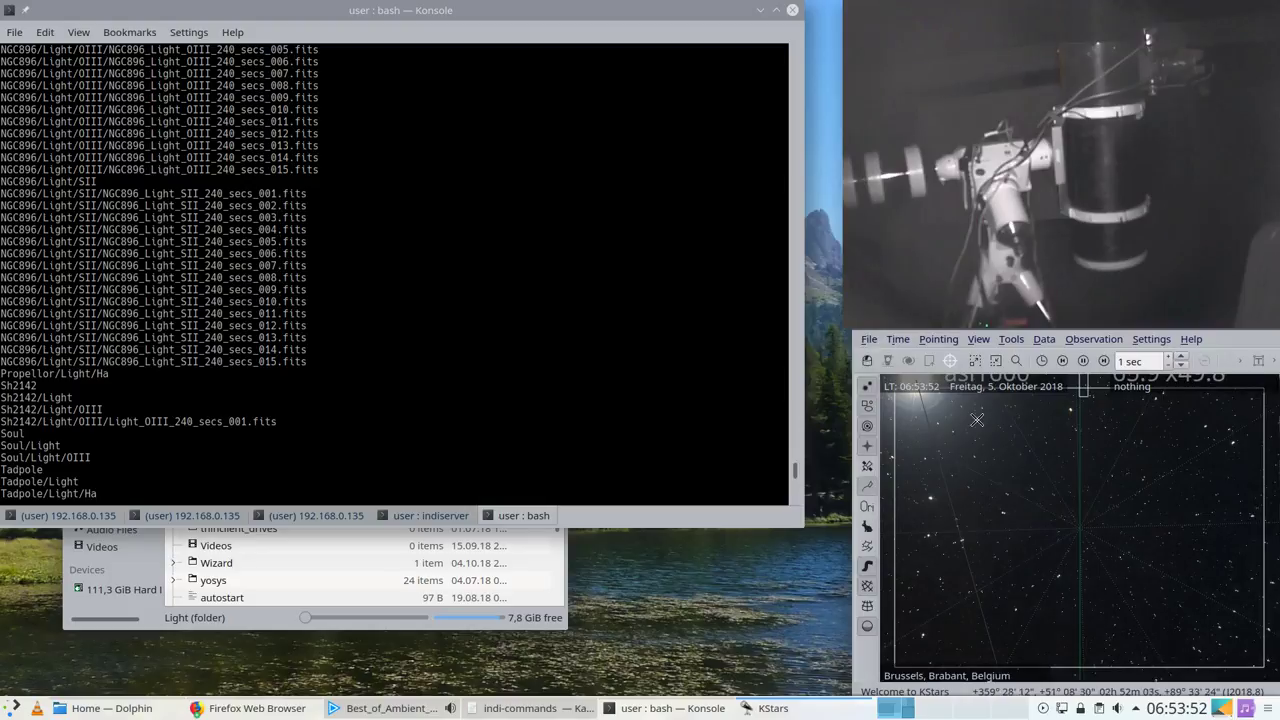
# Step: Open Ekos, place its window clear of the sky map, and start INDI with the My Astro Gear Local profile
pyautogui.click(1011, 339)
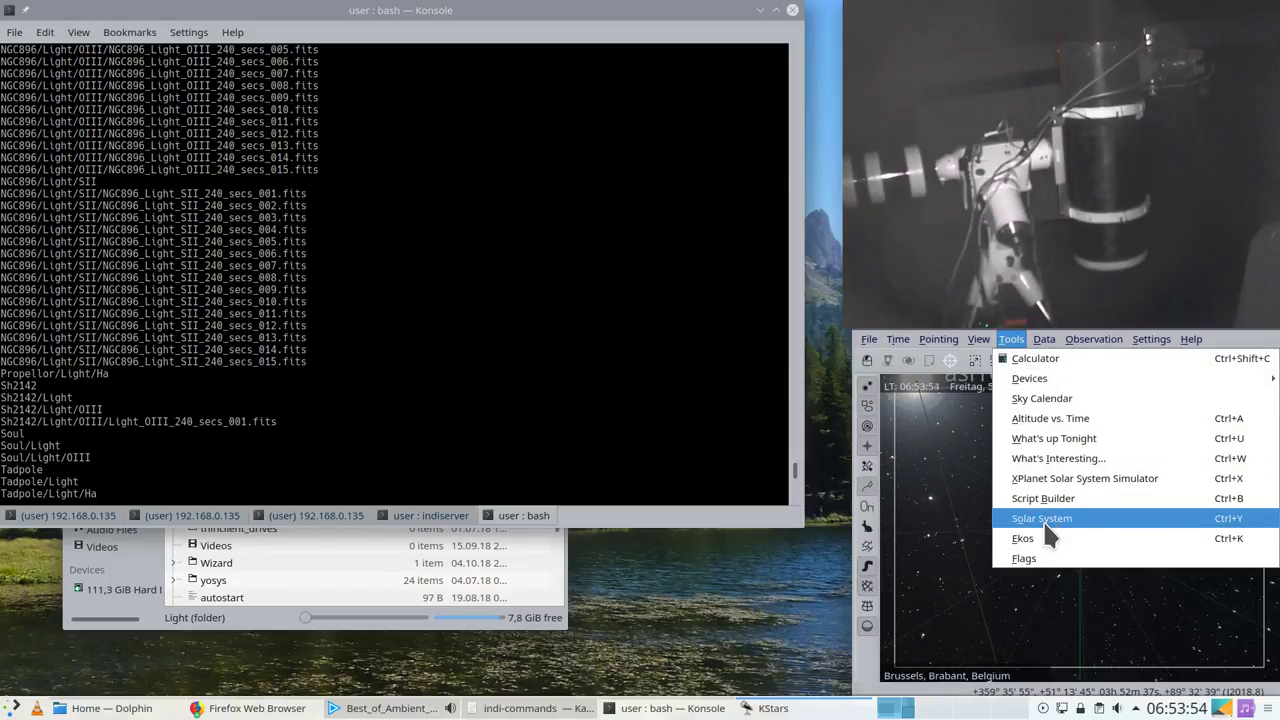
pyautogui.click(1028, 538)
pyautogui.moveTo(520, 90); pyautogui.dragTo(302, 15)
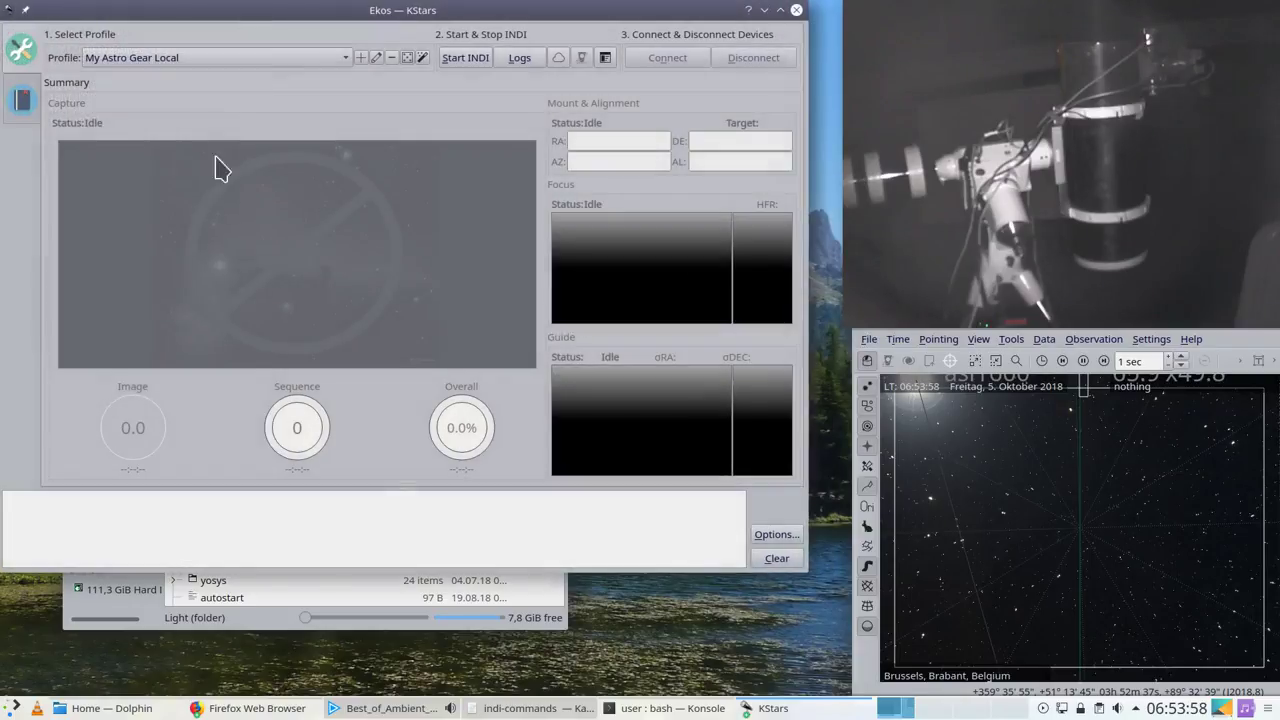
pyautogui.click(163, 57)
pyautogui.click(163, 58)
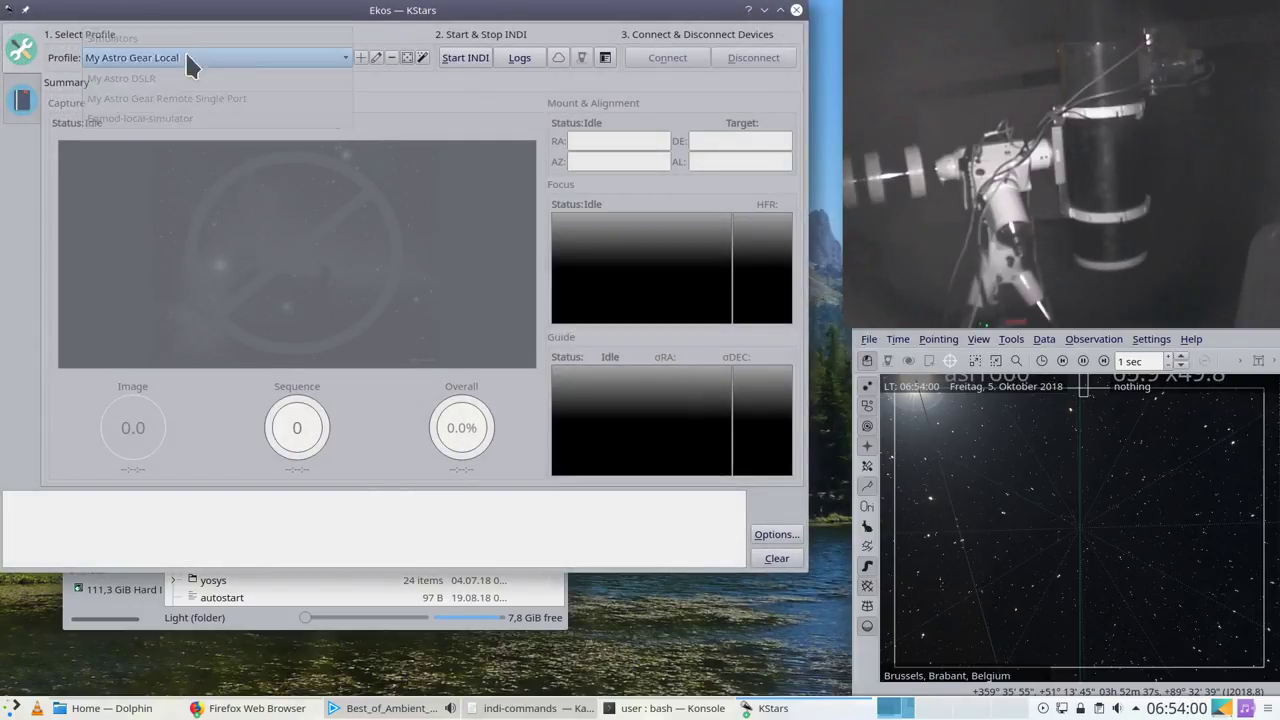
pyautogui.click(469, 58)
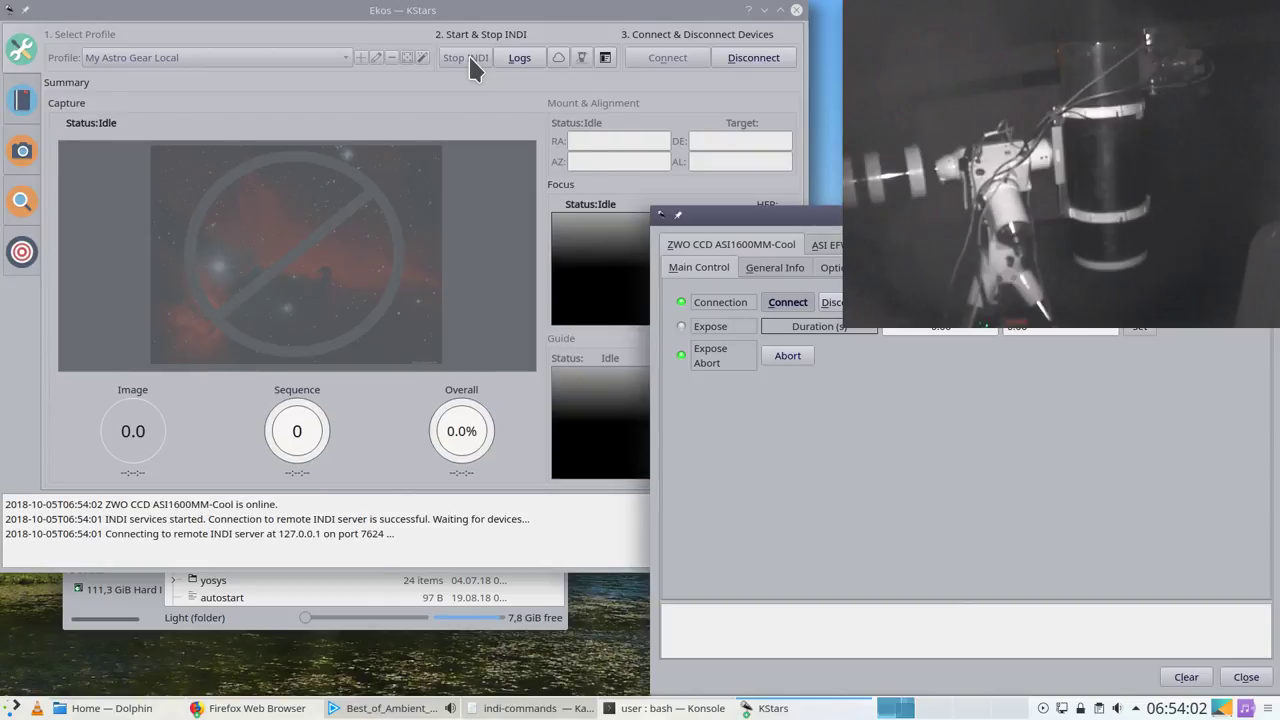
# Step: Go through the connected devices in the INDI Control Panel, switch off tracking on the EQMod Mount and close the panel
pyautogui.moveTo(787, 212); pyautogui.dragTo(275, 82)
pyautogui.click(317, 113)
pyautogui.click(374, 113)
pyautogui.click(456, 116)
pyautogui.click(565, 116)
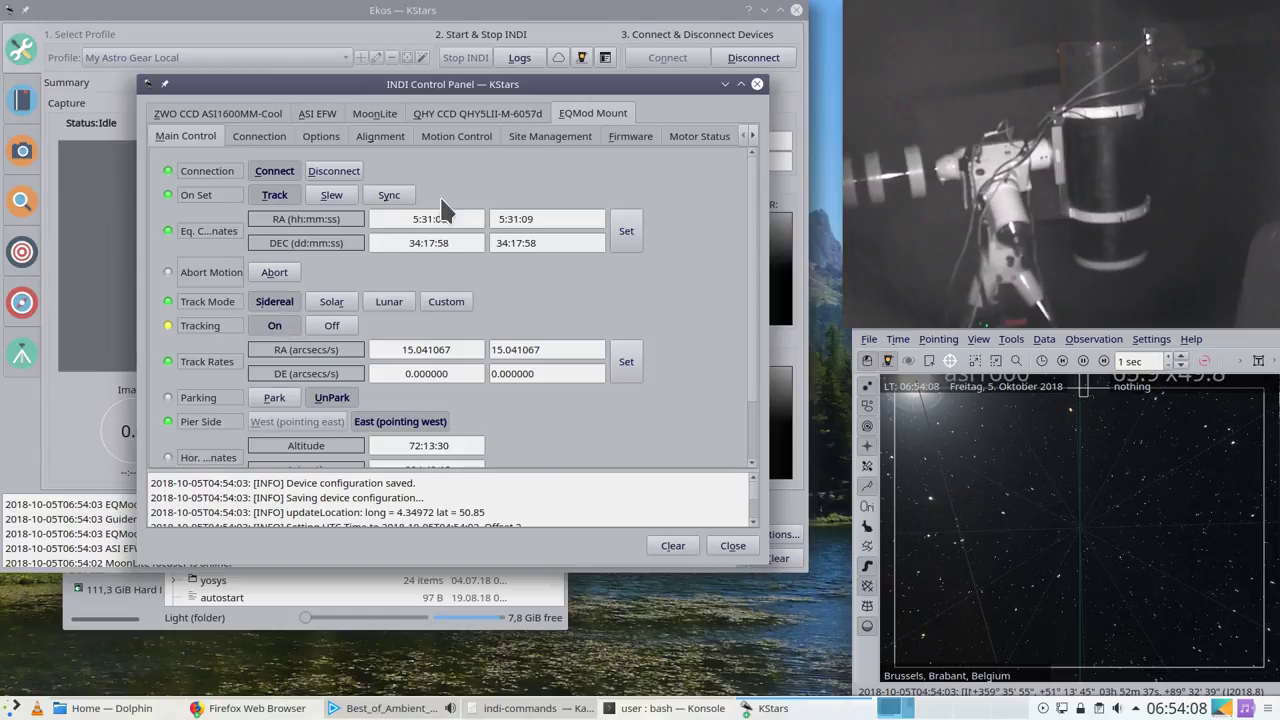
pyautogui.click(331, 325)
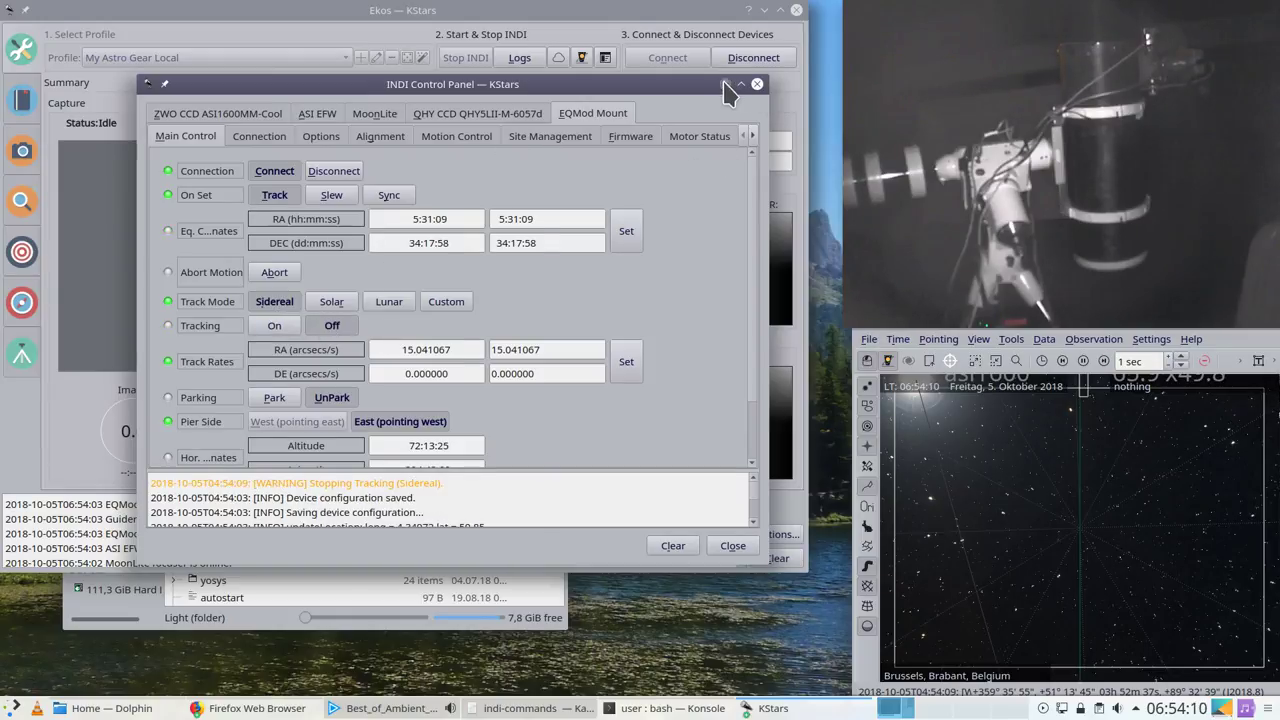
pyautogui.click(757, 85)
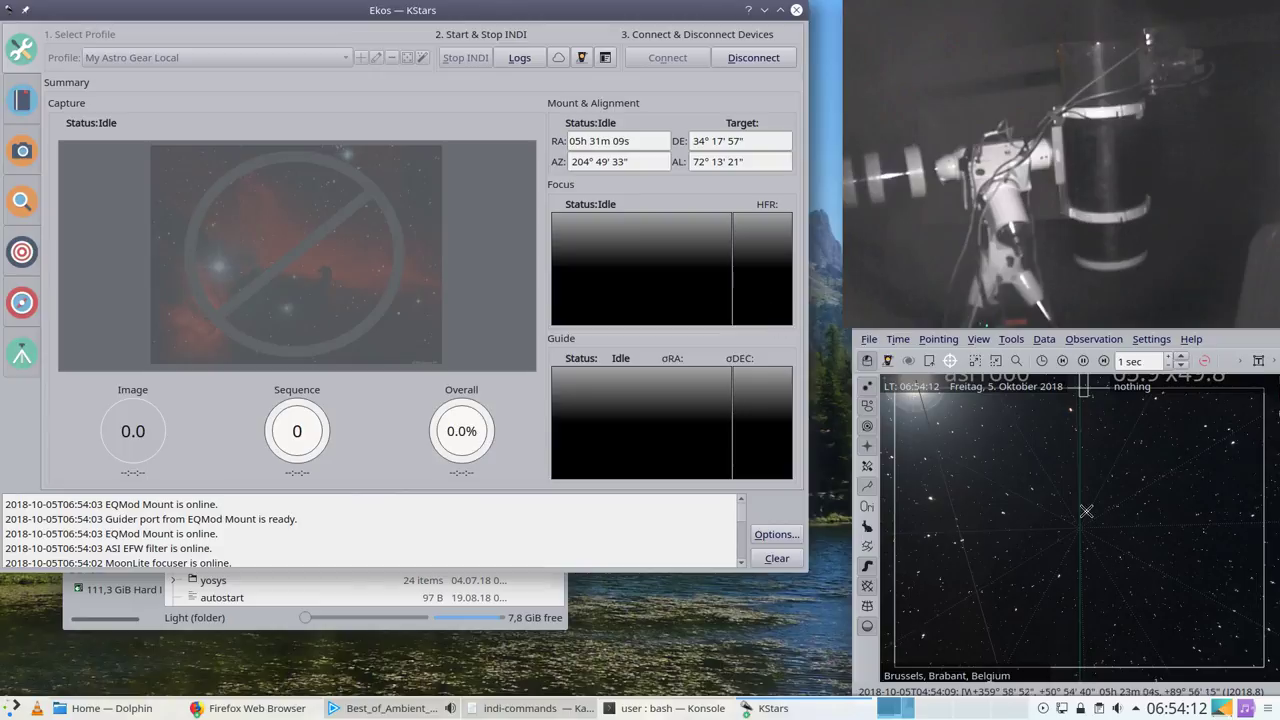
# Step: Search the sky map for the EQMod Mount marker, zooming out around the celestial pole and looking across the constellations toward the south
pyautogui.scroll(-4, 1128, 522)
pyautogui.scroll(-3, 1104, 538)
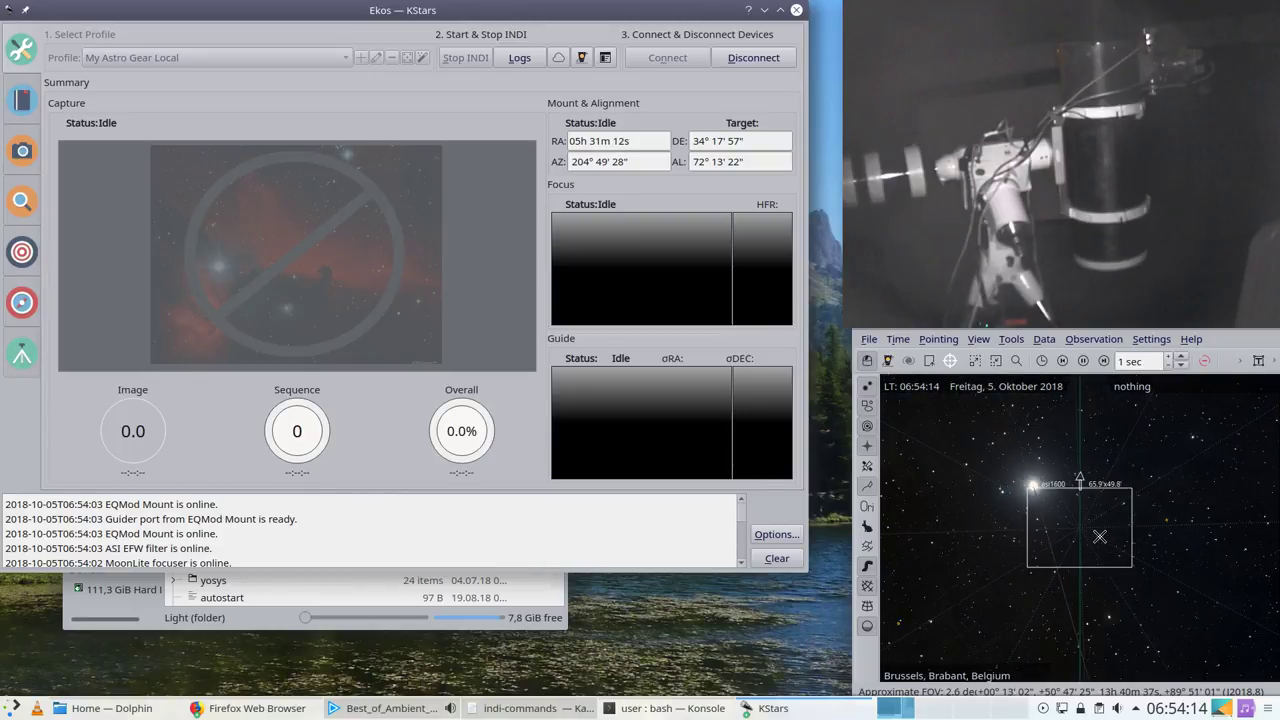
pyautogui.scroll(-10, 1099, 537)
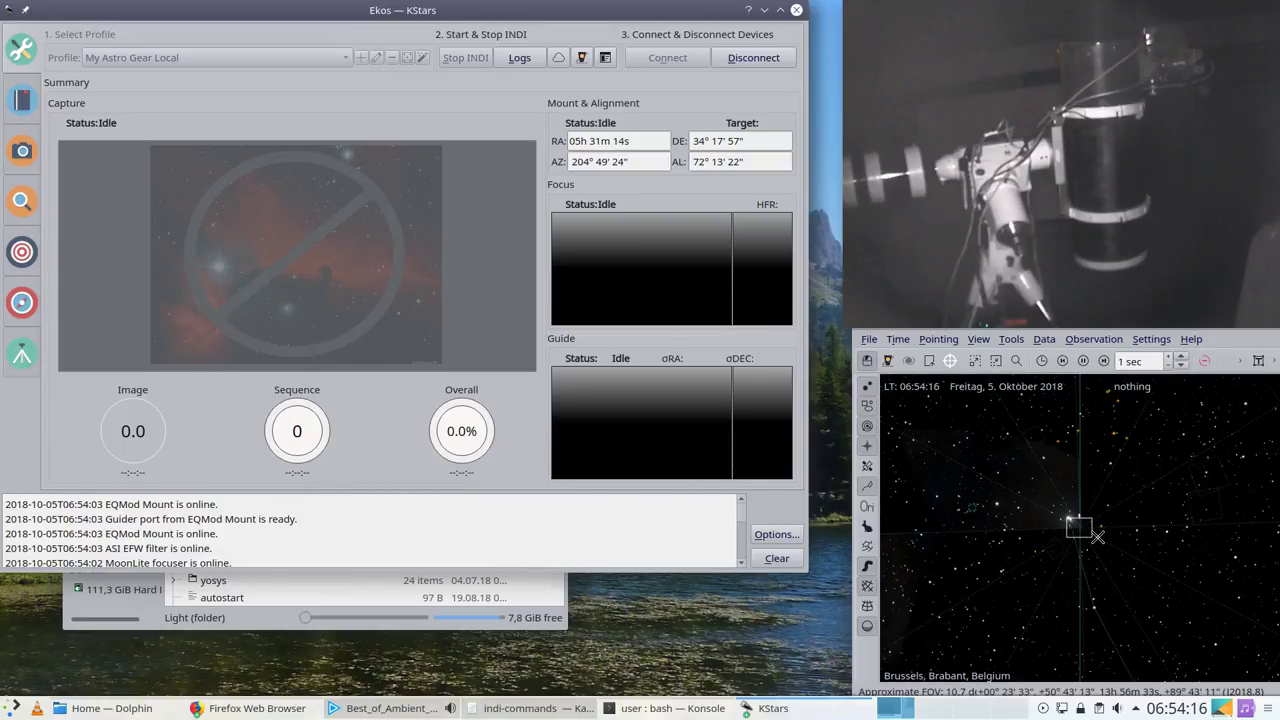
pyautogui.moveTo(1138, 547); pyautogui.dragTo(1105, 544)
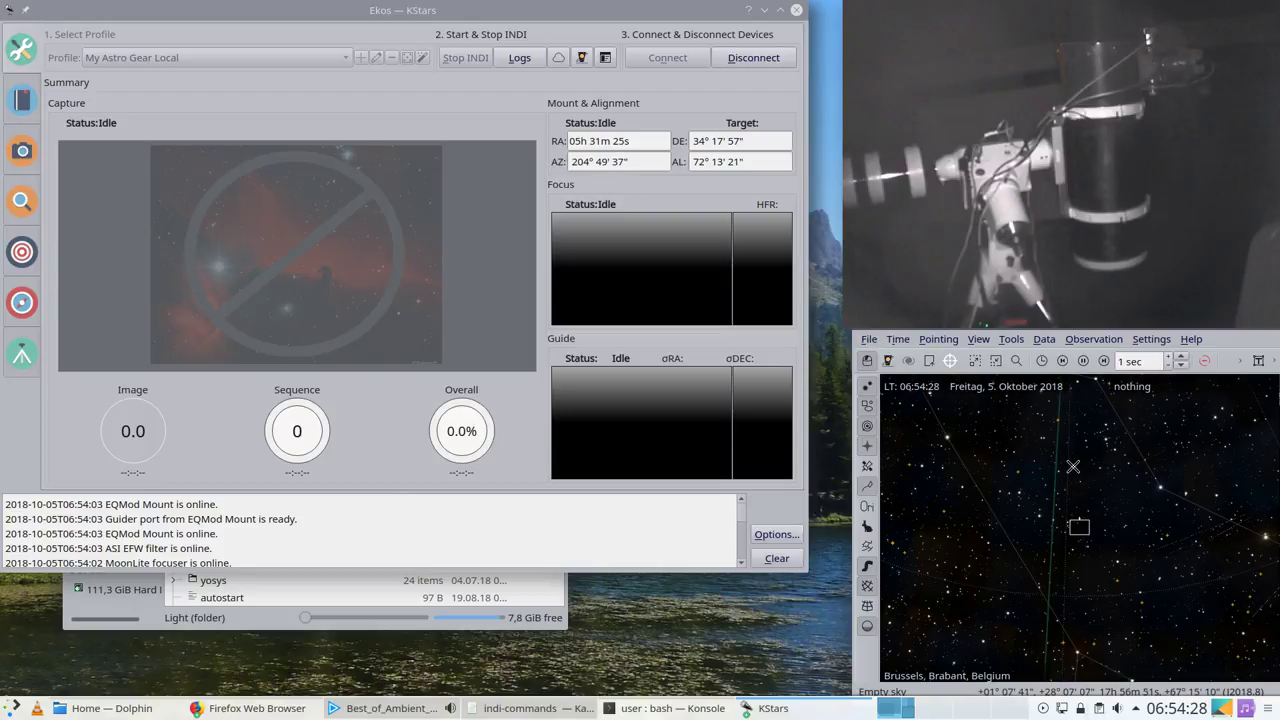
pyautogui.moveTo(1087, 688); pyautogui.dragTo(1144, 483)
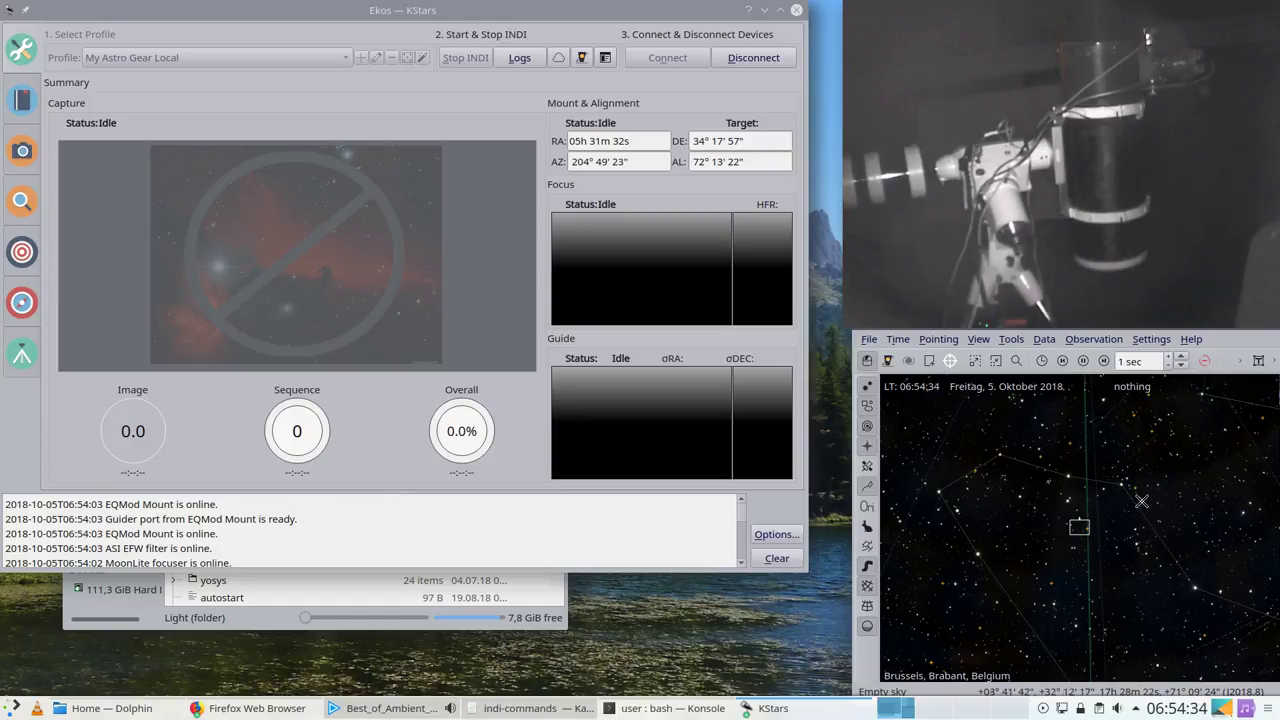
pyautogui.moveTo(1114, 557); pyautogui.dragTo(1088, 522)
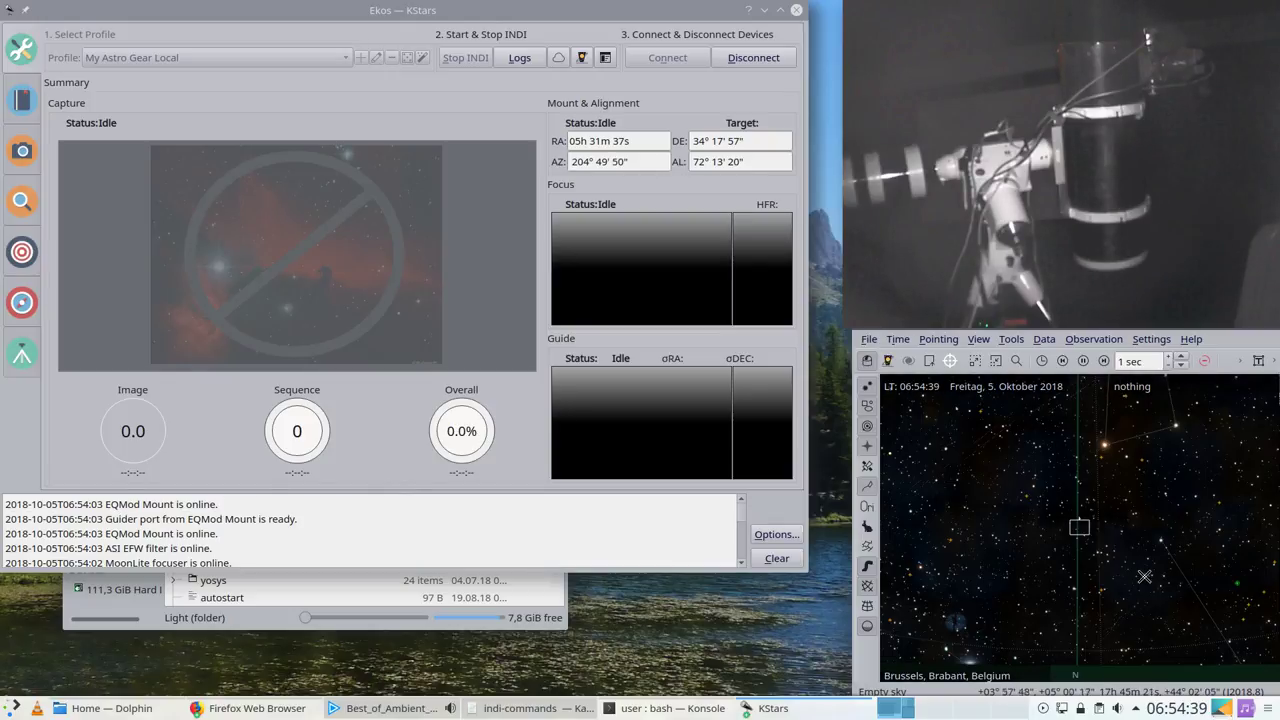
pyautogui.rightClick(1078, 526)
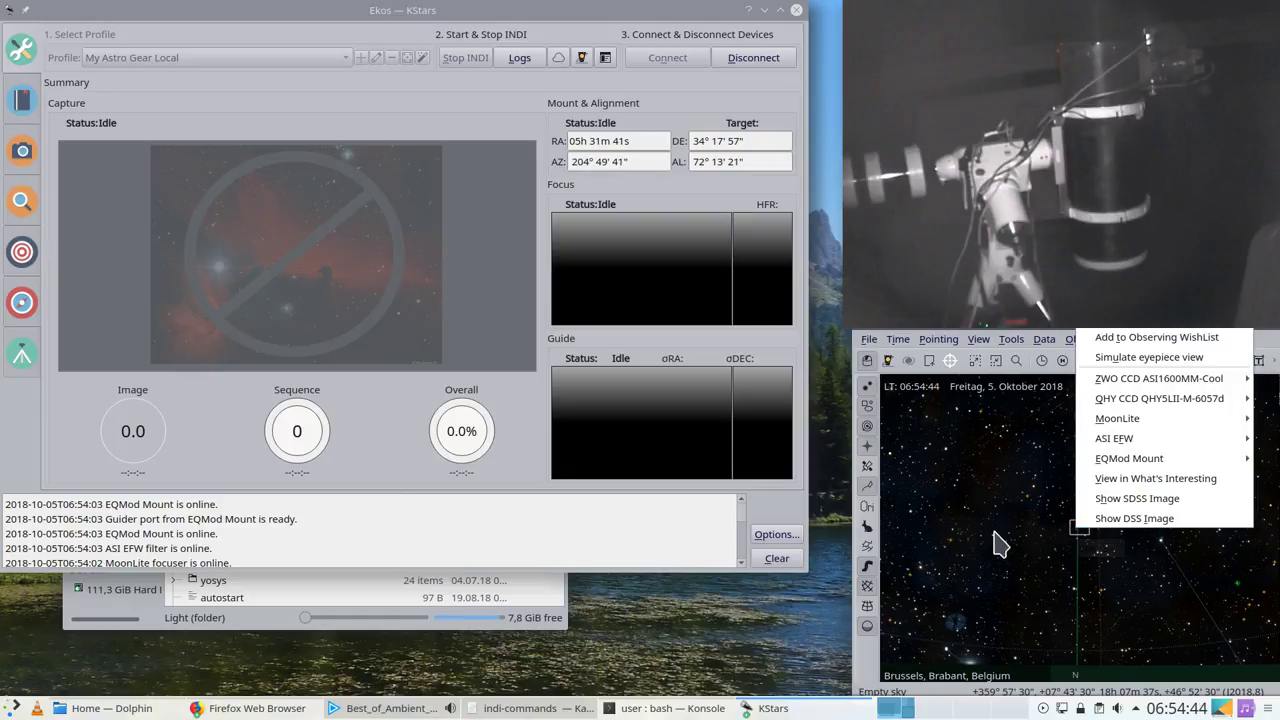
pyautogui.press('Escape')
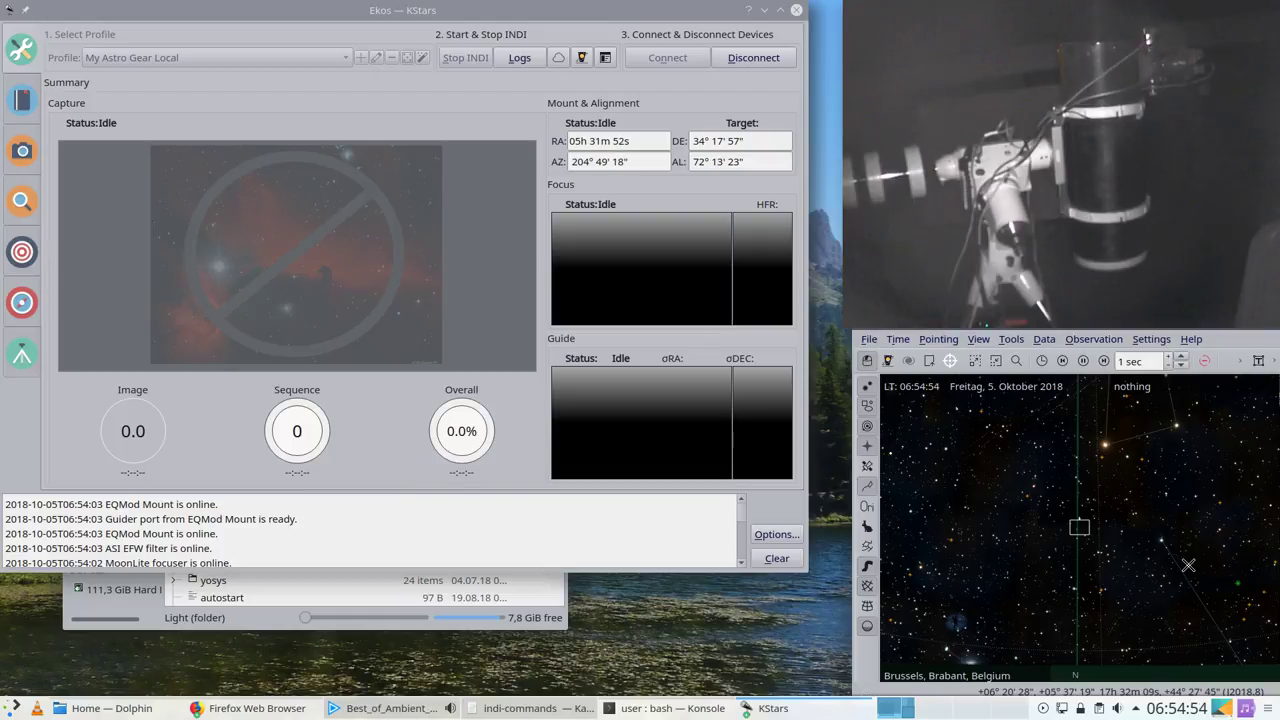
pyautogui.moveTo(1168, 598); pyautogui.dragTo(1226, 572)
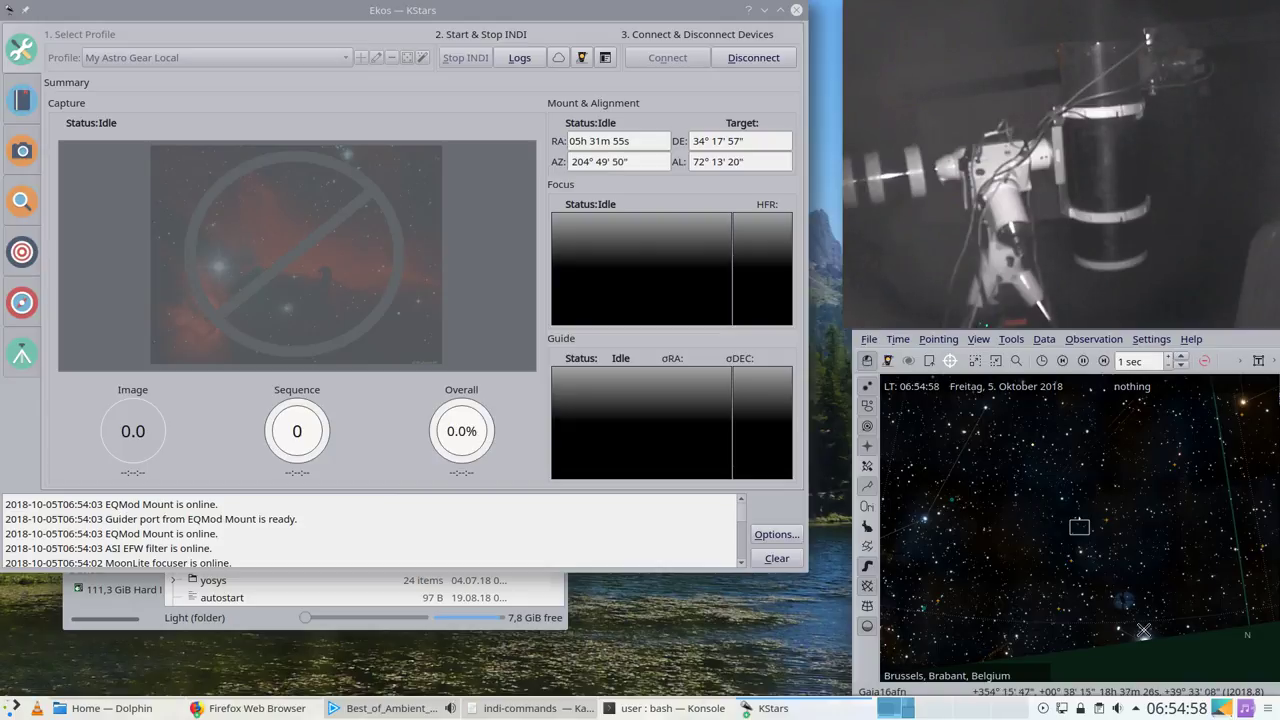
pyautogui.moveTo(1188, 534); pyautogui.dragTo(1117, 614)
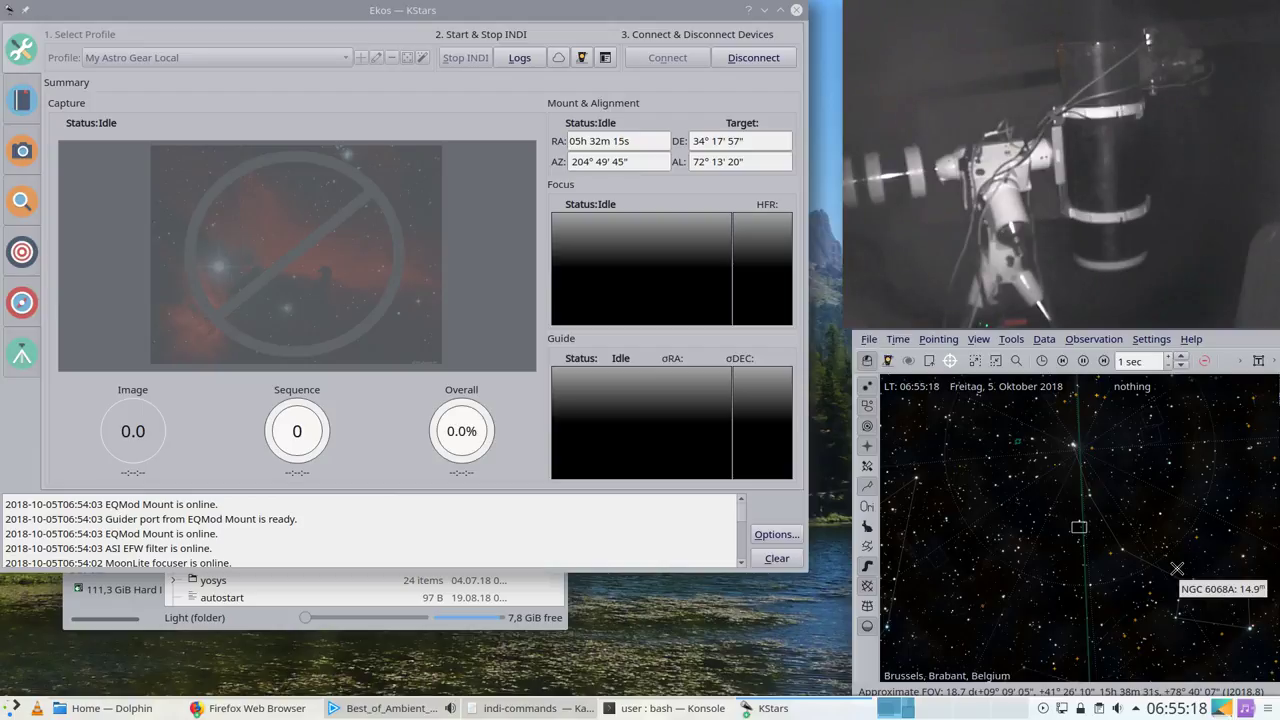
pyautogui.moveTo(1157, 600); pyautogui.dragTo(1159, 572)
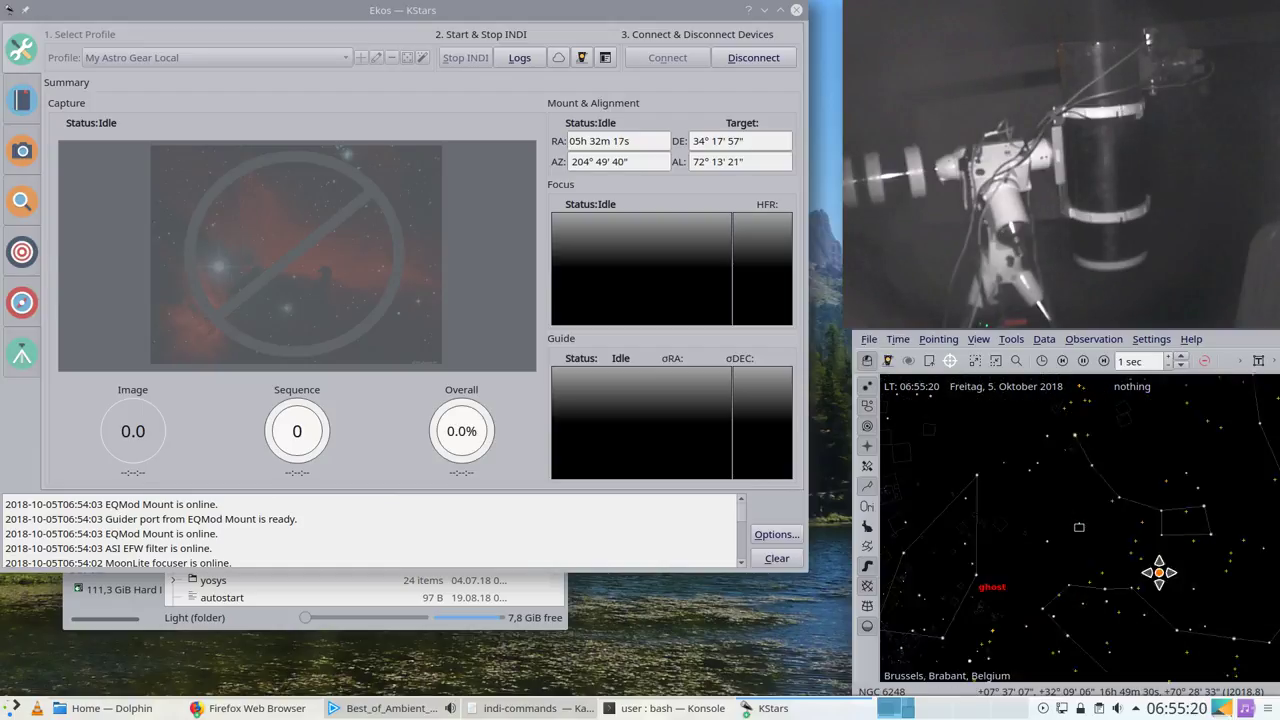
pyautogui.moveTo(1180, 622); pyautogui.dragTo(1180, 620)
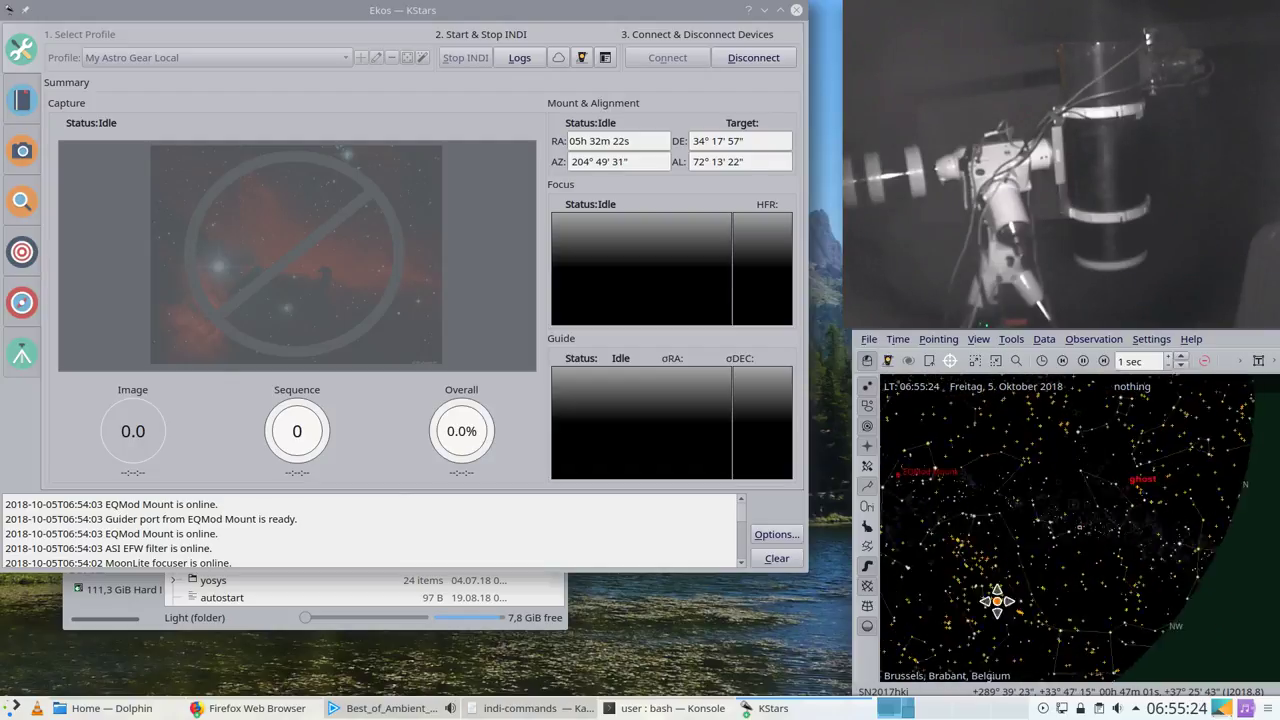
pyautogui.moveTo(1031, 591); pyautogui.dragTo(1002, 613)
pyautogui.moveTo(1043, 540)
pyautogui.mouseDown()
pyautogui.moveTo(1000, 625)
pyautogui.moveTo(1092, 560)
pyautogui.moveTo(1029, 634)
pyautogui.moveTo(982, 638)
pyautogui.moveTo(1140, 606)
pyautogui.moveTo(1190, 520)
pyautogui.moveTo(1071, 509)
pyautogui.moveTo(1071, 563)
pyautogui.moveTo(1111, 546)
pyautogui.moveTo(1097, 560)
pyautogui.moveTo(1074, 526)
pyautogui.moveTo(1127, 600)
pyautogui.moveTo(1094, 491)
pyautogui.moveTo(1063, 480)
pyautogui.moveTo(1110, 527)
pyautogui.mouseUp()
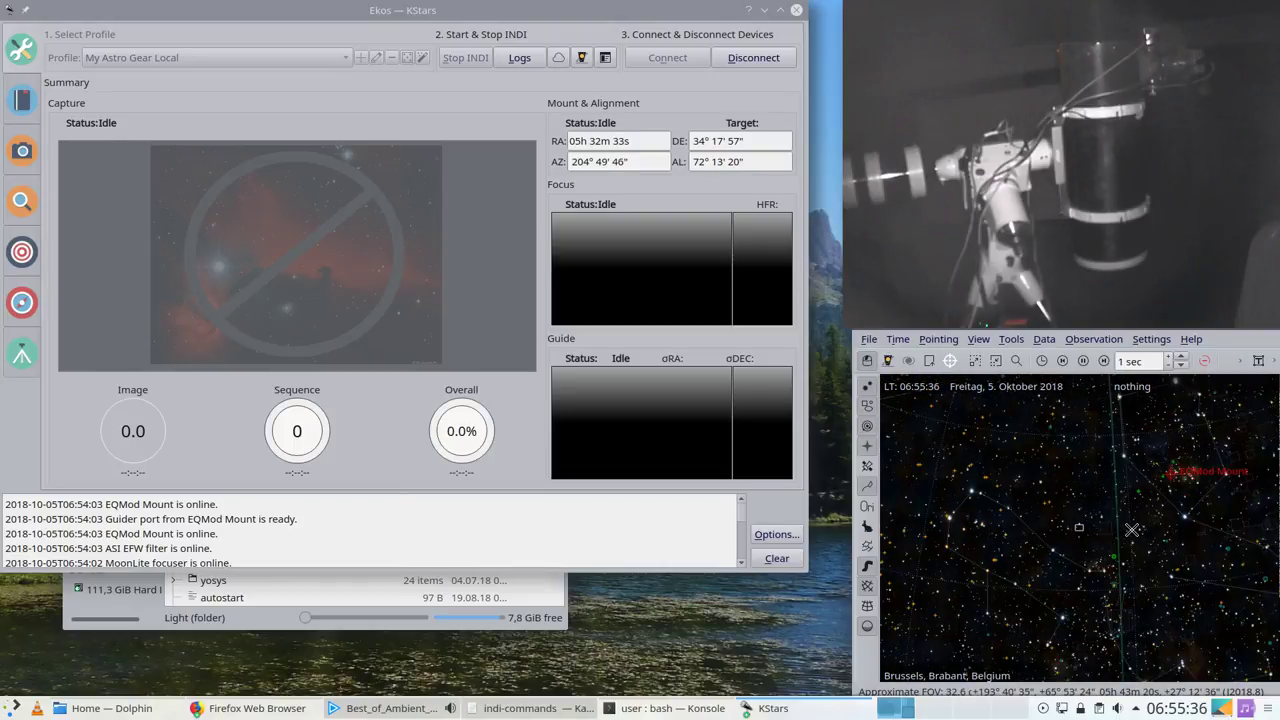
# Step: Slew the EQMod Mount to the sky spot near RA 05h 55m, Dec +30° 15', beside the camera frame, and track it
pyautogui.scroll(3, 1132, 530)
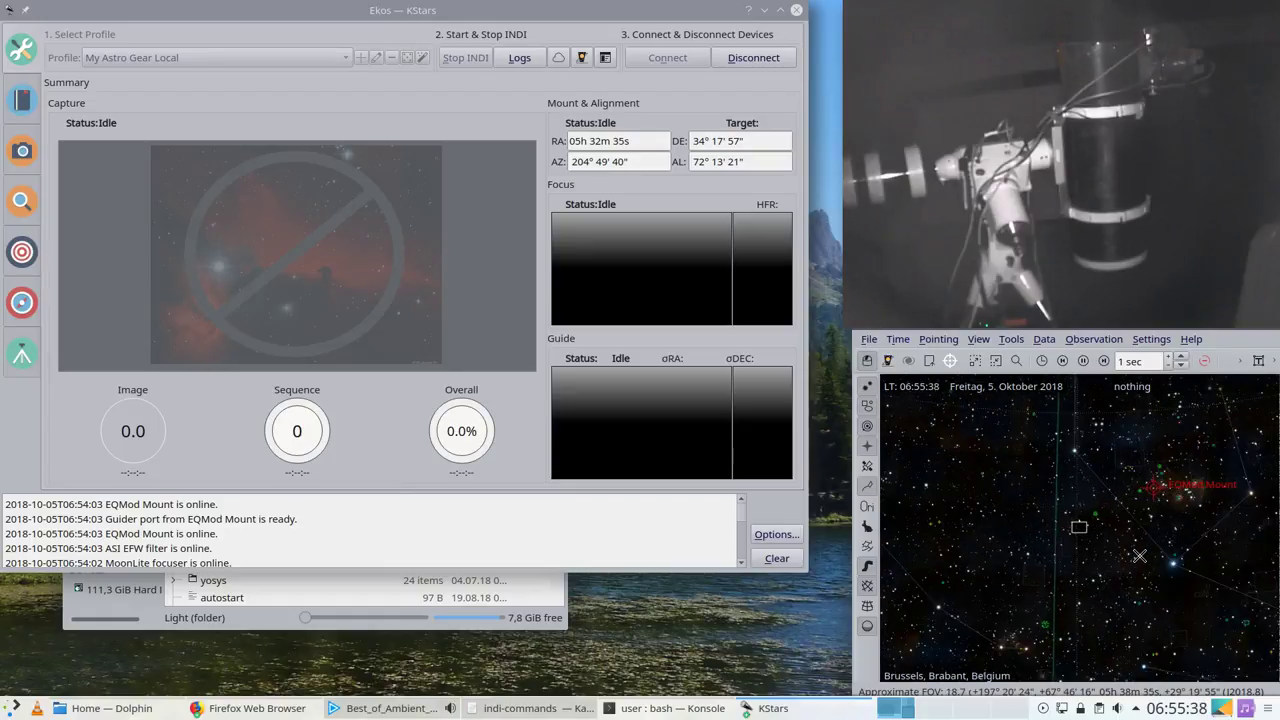
pyautogui.scroll(3, 1139, 556)
pyautogui.rightClick(1100, 561)
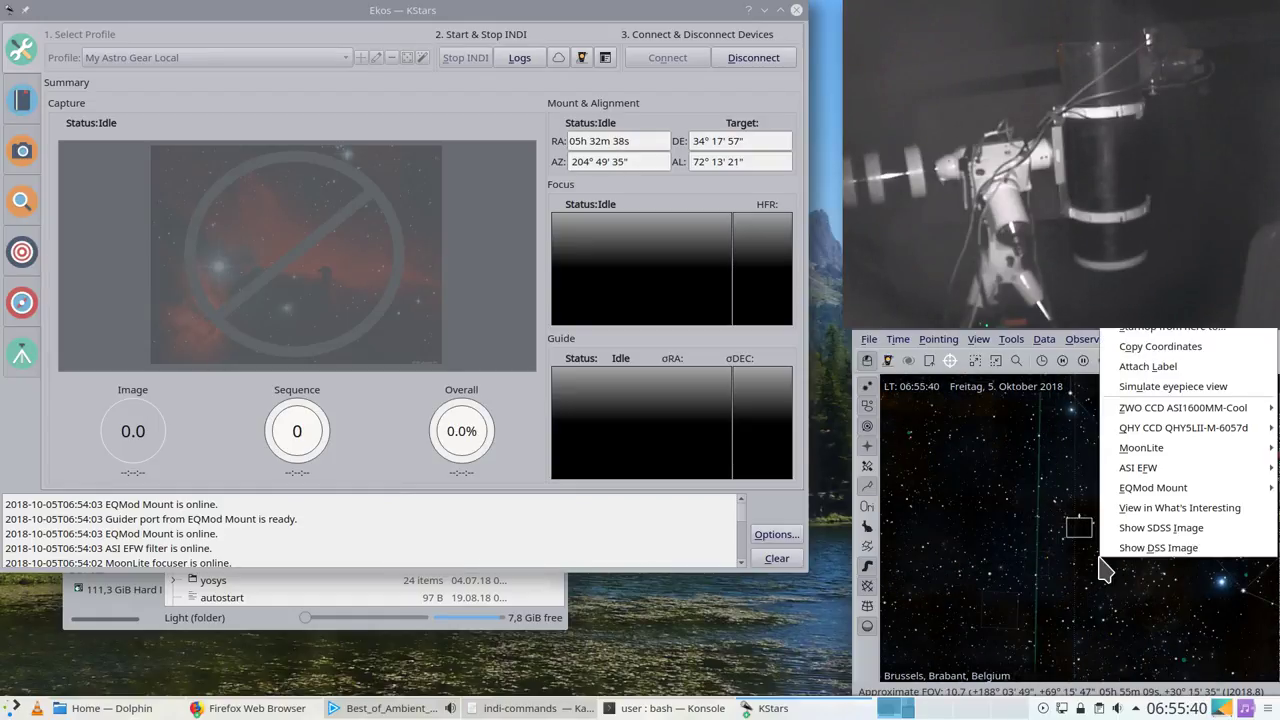
pyautogui.moveTo(1167, 485)
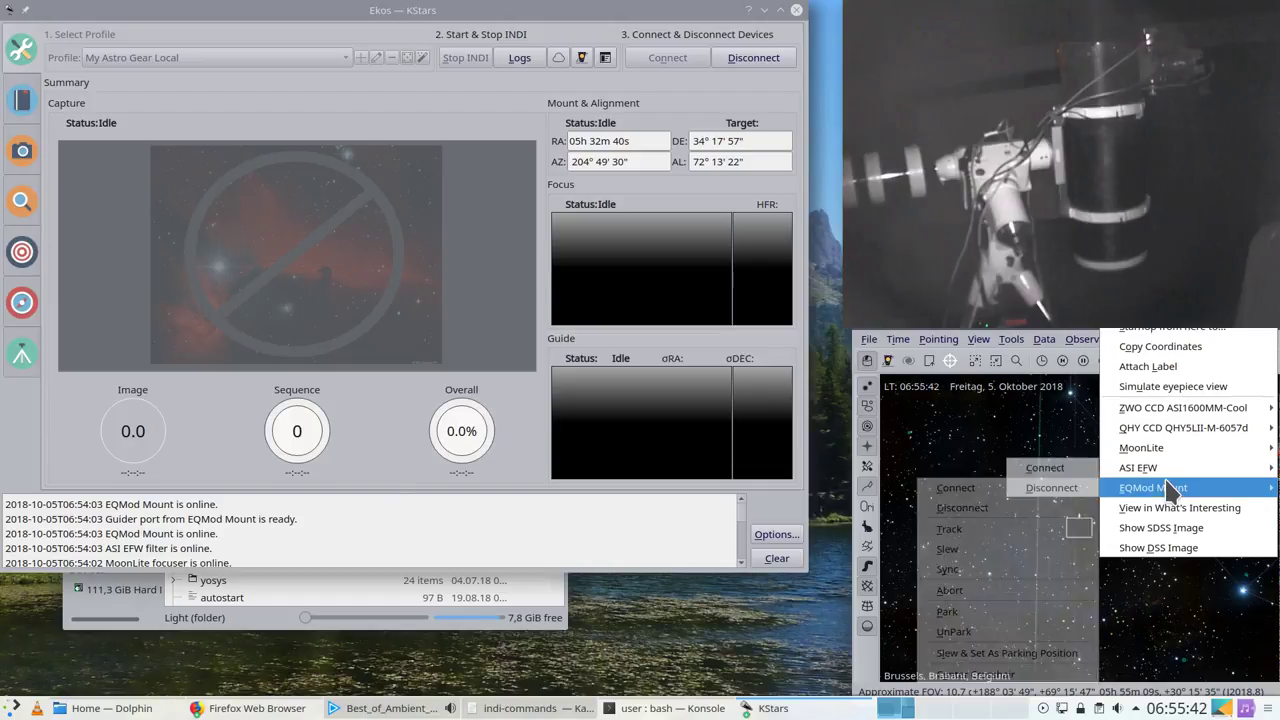
pyautogui.click(960, 529)
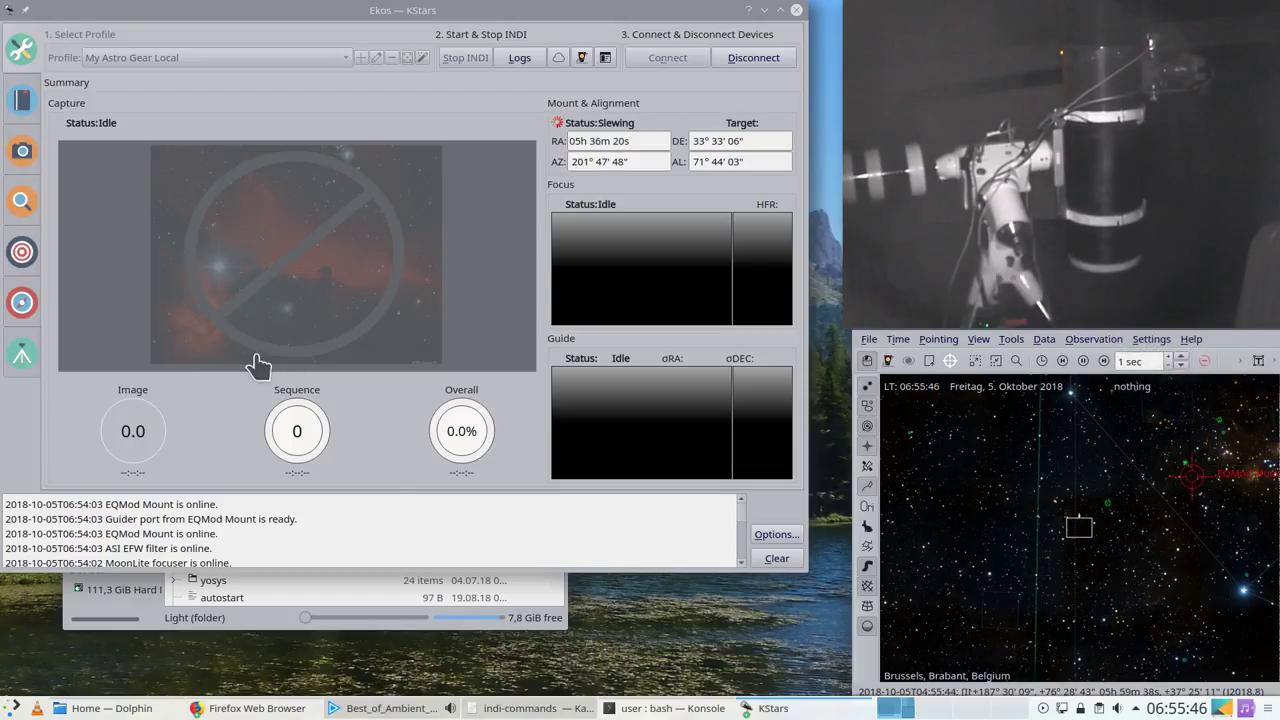
# Step: Check the mount and alignment modules in Ekos, and switch off tracking on the EQMod Mount in the INDI Control Panel
pyautogui.click(22, 302)
pyautogui.click(24, 351)
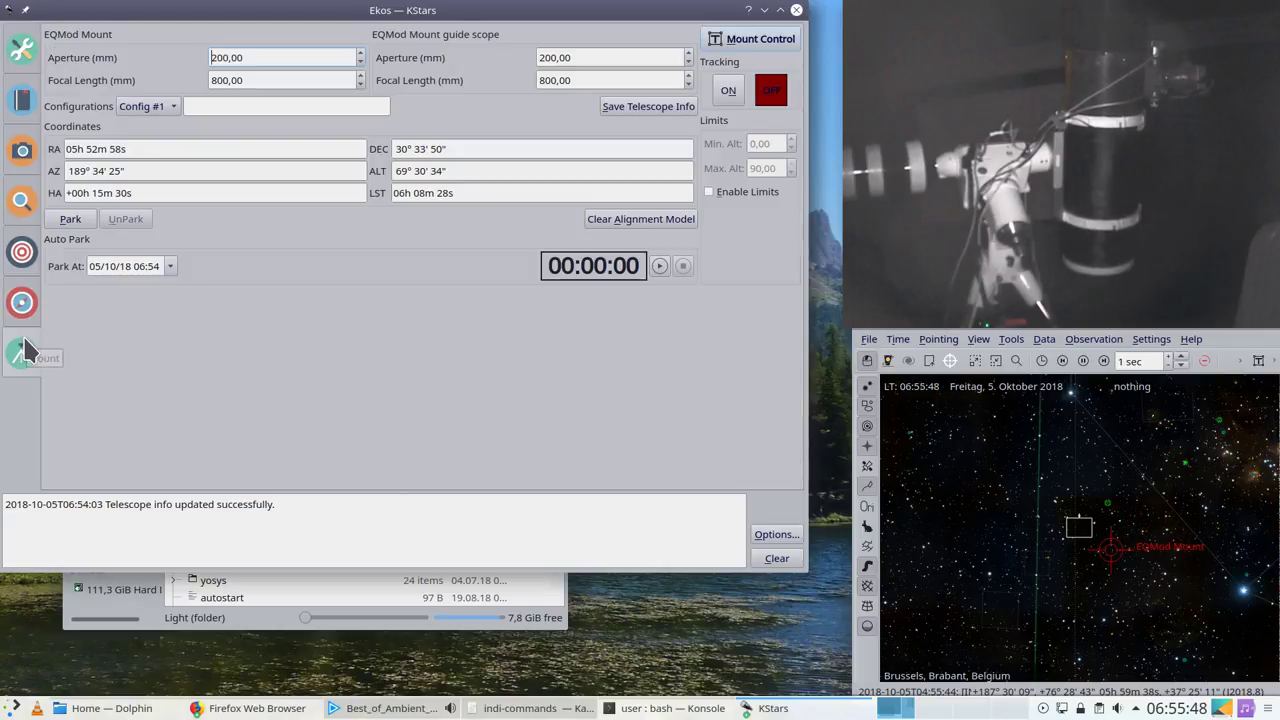
pyautogui.click(30, 206)
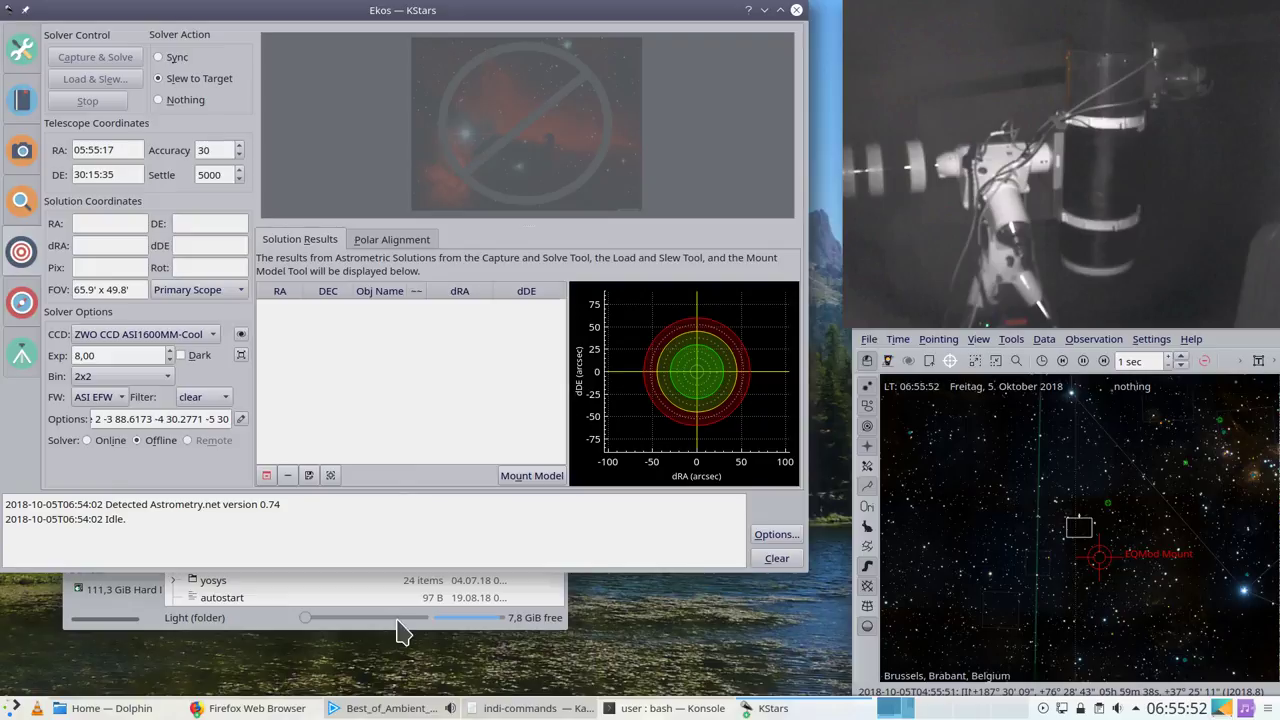
pyautogui.click(889, 362)
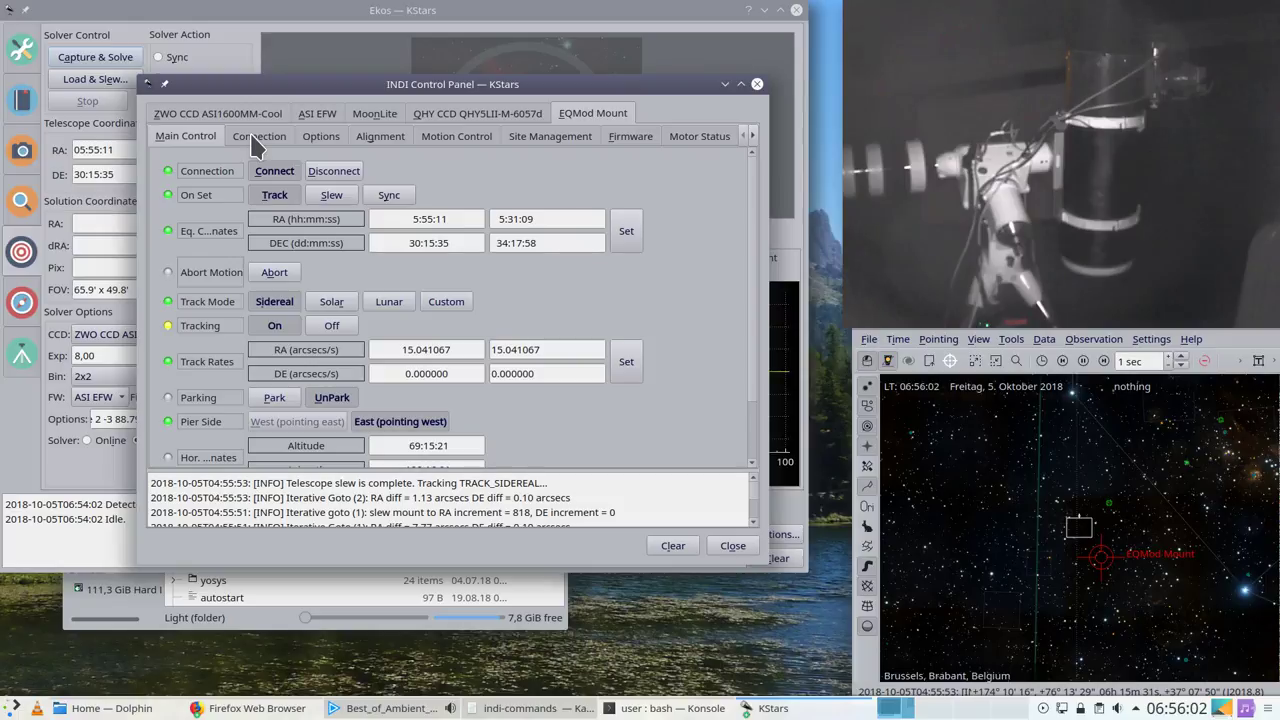
pyautogui.click(332, 325)
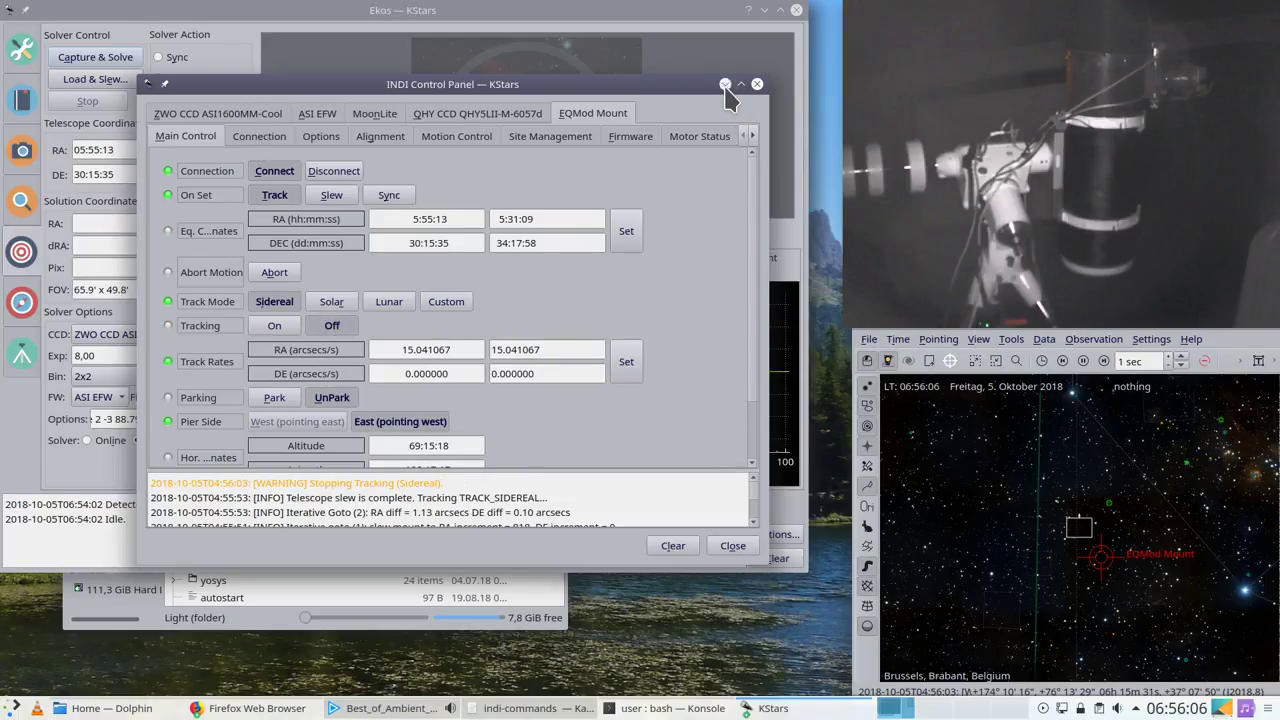
pyautogui.click(757, 84)
# Step: In the Ekos capture module, set the save directory to /home/user and the upload mode to Local
pyautogui.click(20, 202)
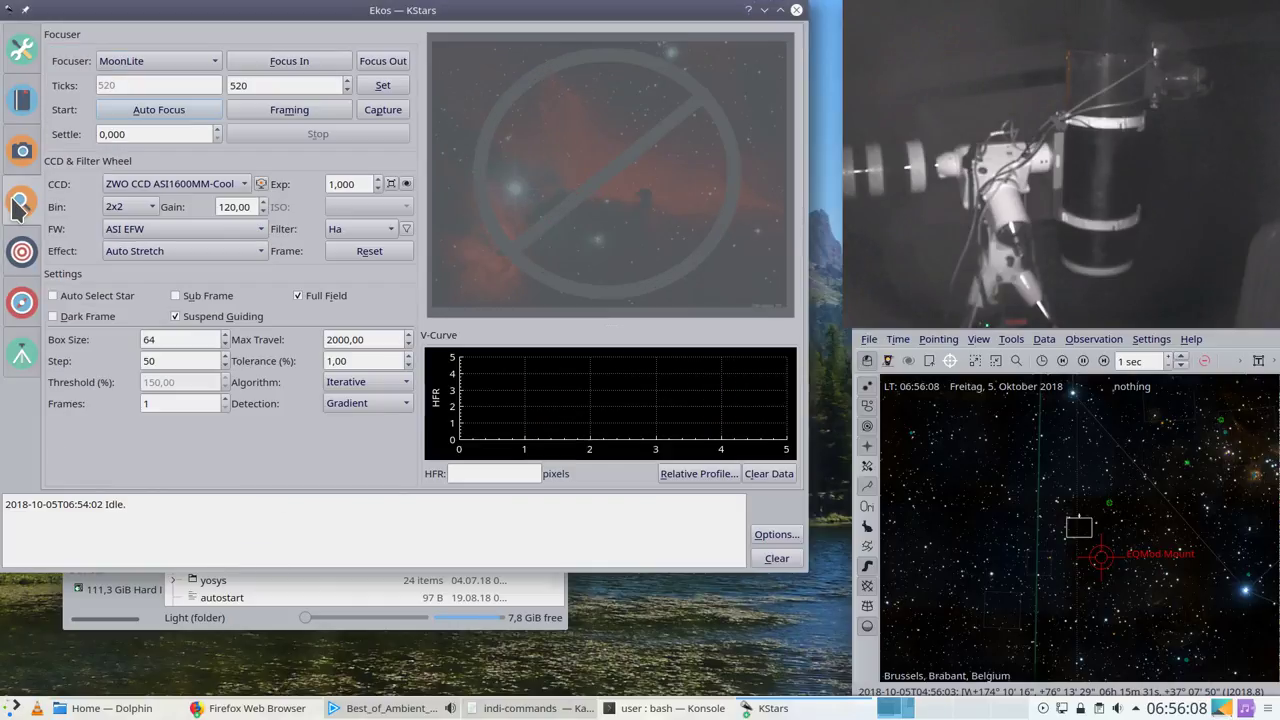
pyautogui.click(21, 152)
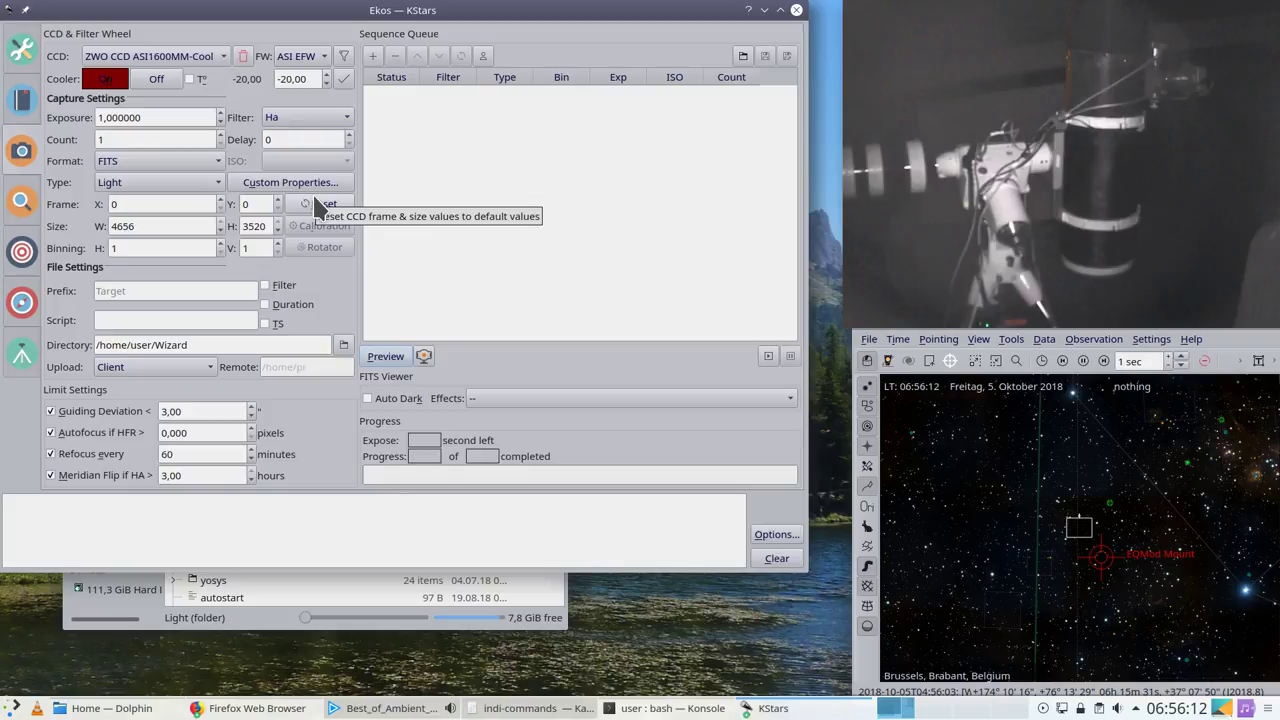
pyautogui.click(305, 344)
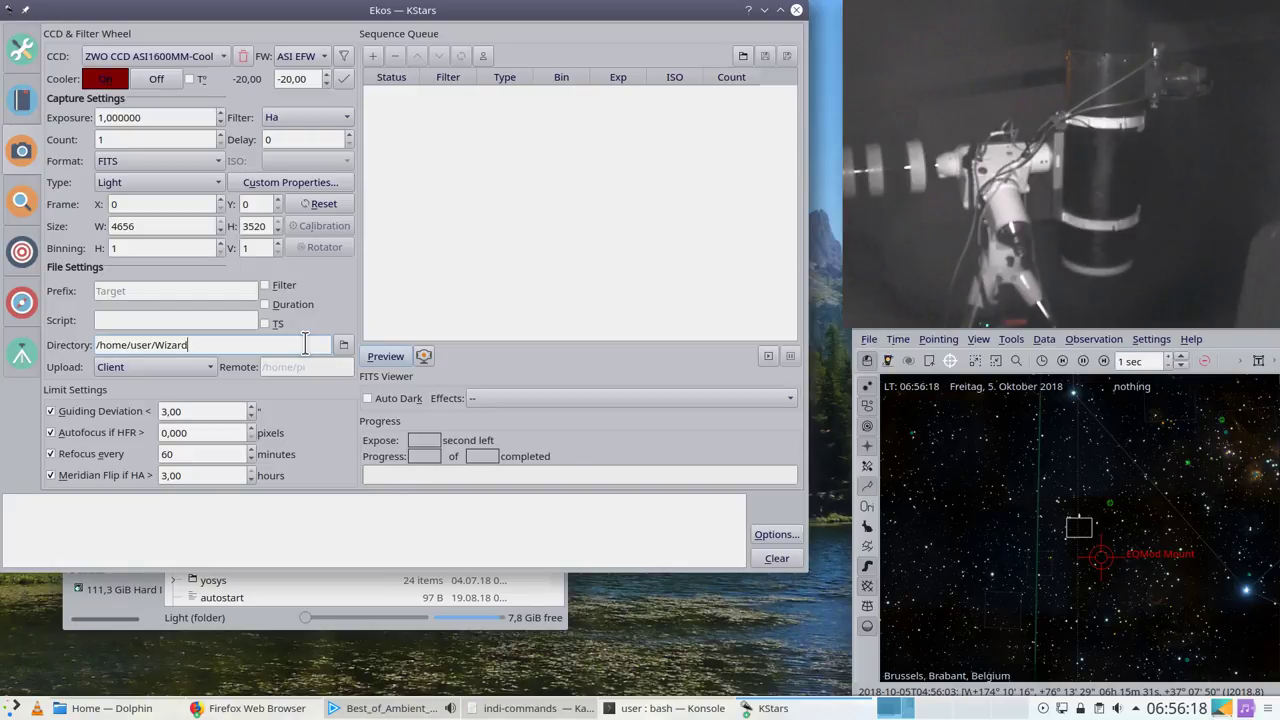
pyautogui.press('BackSpace')
pyautogui.press('BackSpace')
pyautogui.press('BackSpace')
pyautogui.click(203, 367)
pyautogui.click(183, 392)
# Step: Try a preview exposure with the Ha filter, and set the remote directory to /home/user
pyautogui.moveTo(152, 117); pyautogui.dragTo(96, 117)
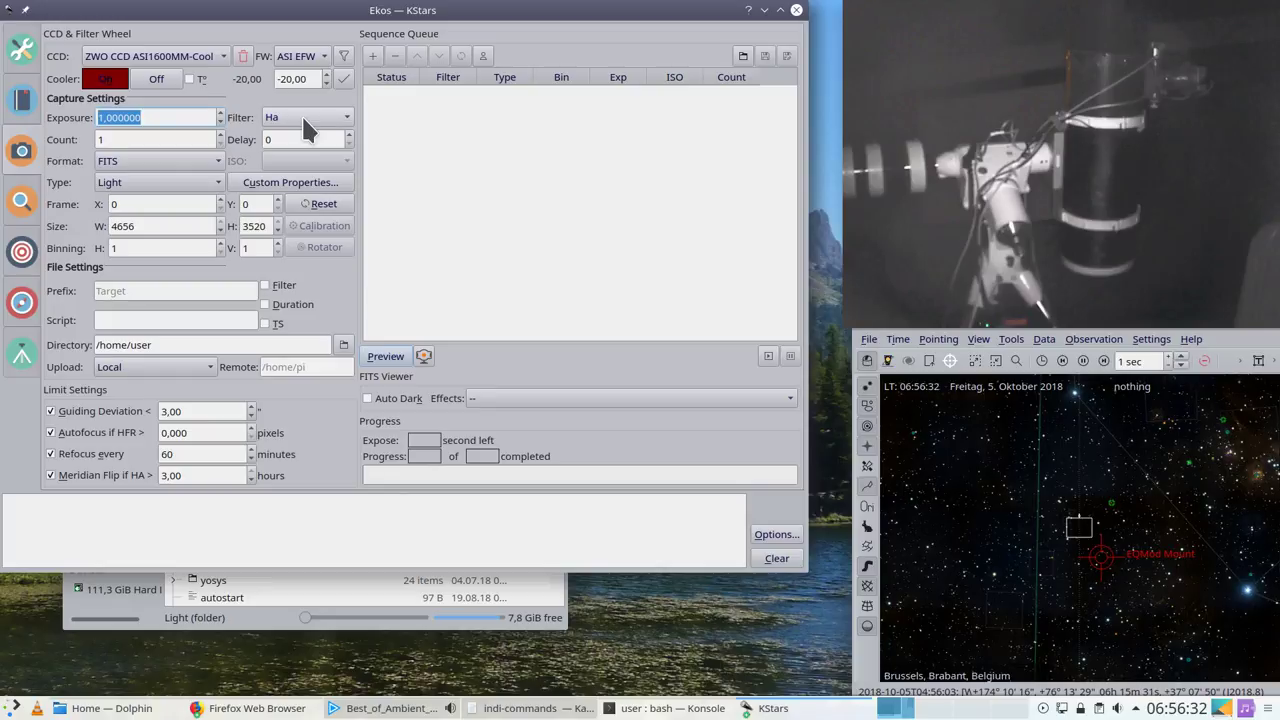
pyautogui.click(397, 356)
pyautogui.click(531, 297)
pyautogui.click(305, 366)
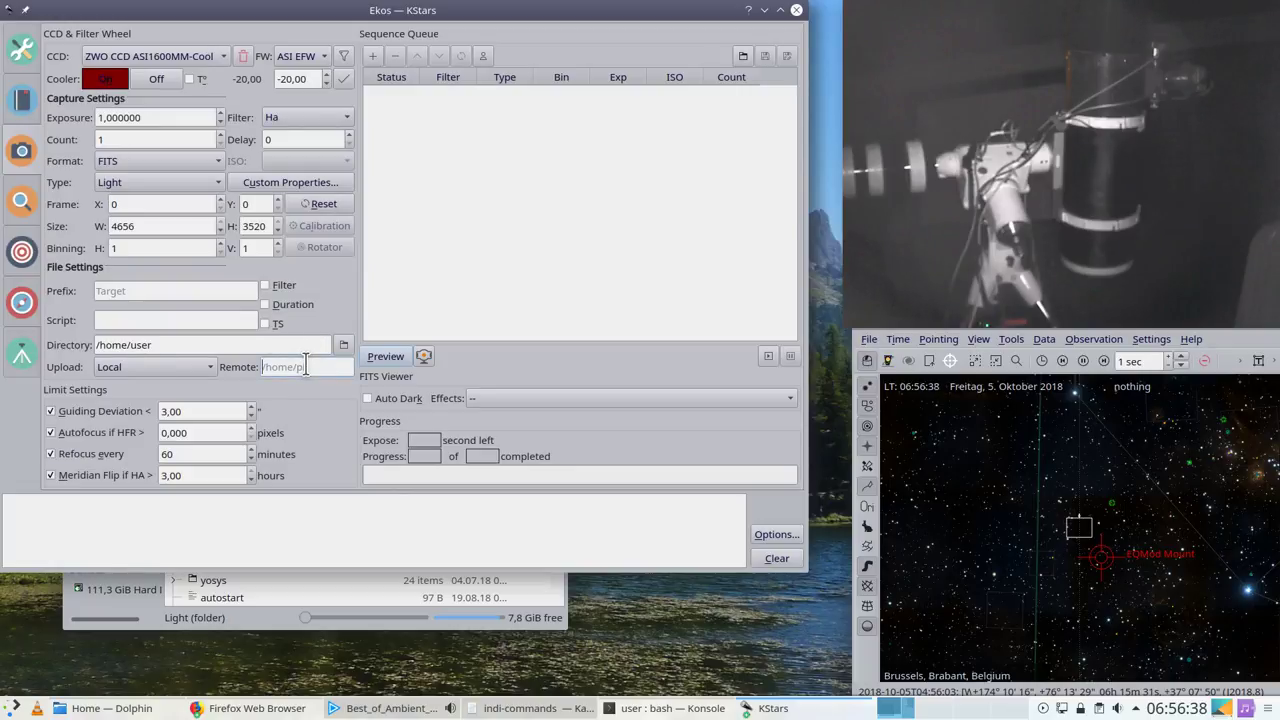
pyautogui.write('/m')
pyautogui.press('BackSpace')
pyautogui.press('BackSpace')
pyautogui.press('BackSpace')
pyautogui.write('/home/user')
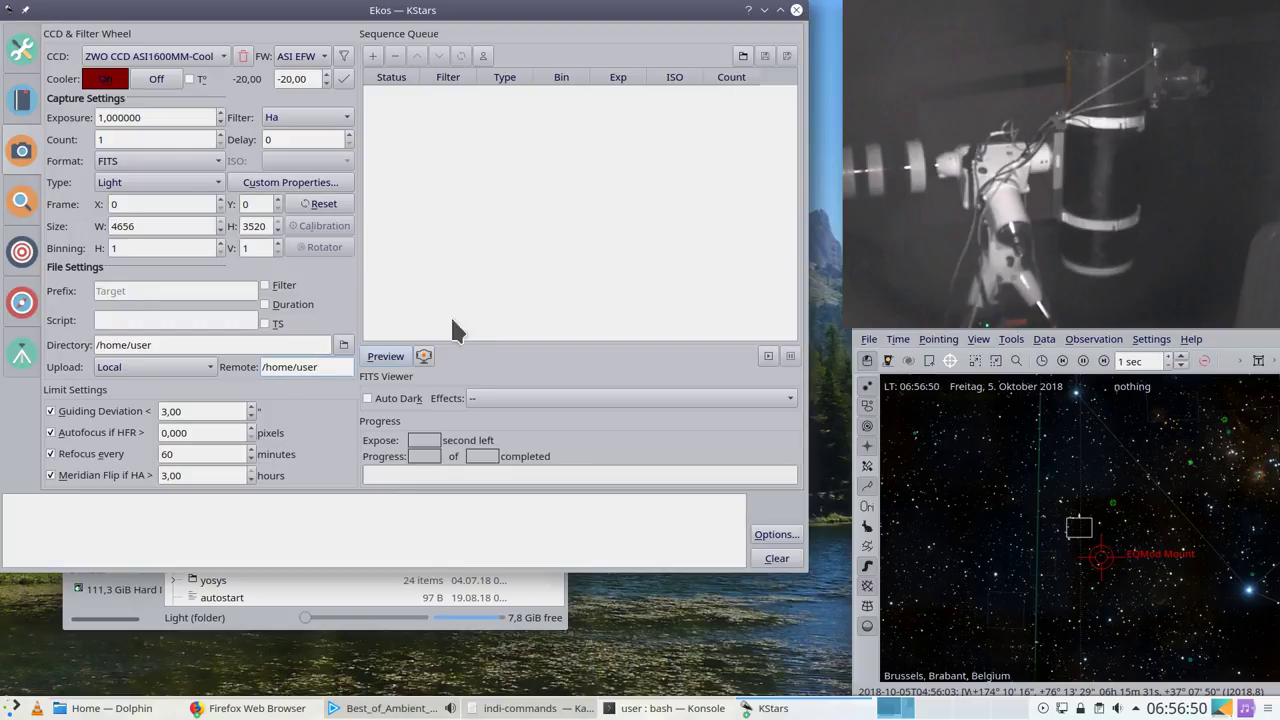
# Step: Try a Flat subfolder in the save directory, and set both the local and remote directories to /home/user/
pyautogui.click(252, 345)
pyautogui.write('/Flat')
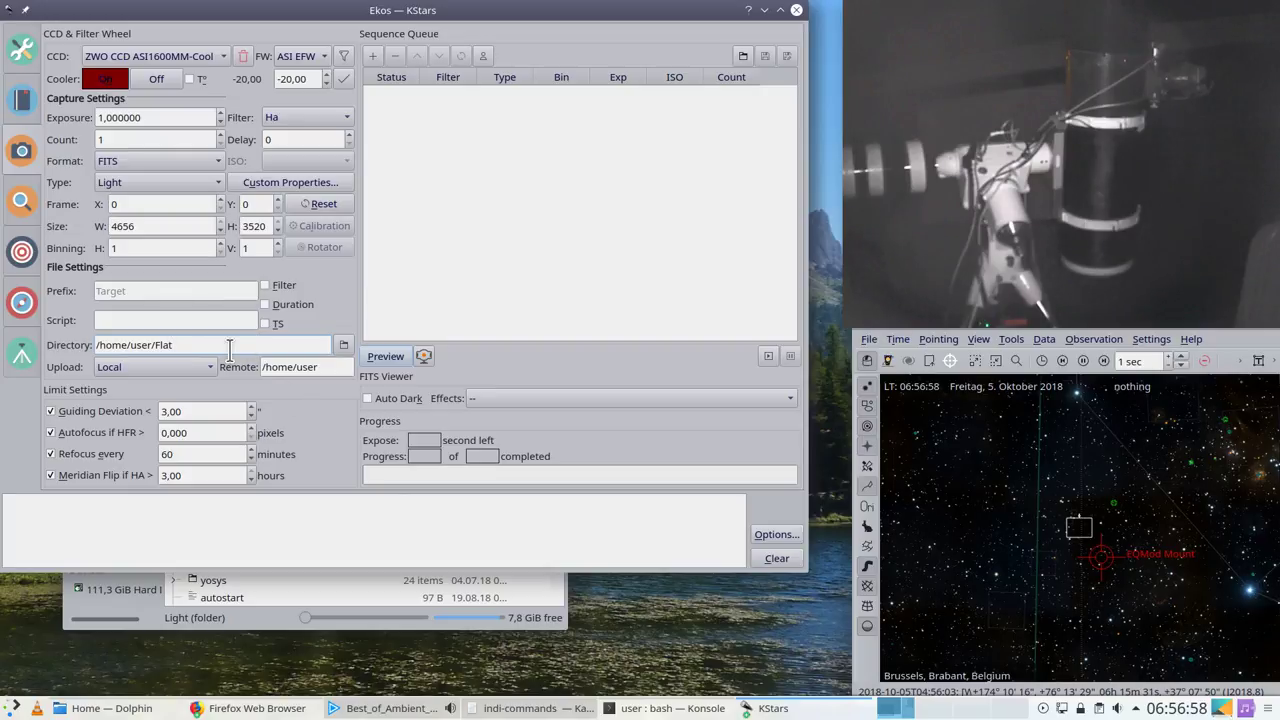
pyautogui.press('BackSpace')
pyautogui.press('BackSpace')
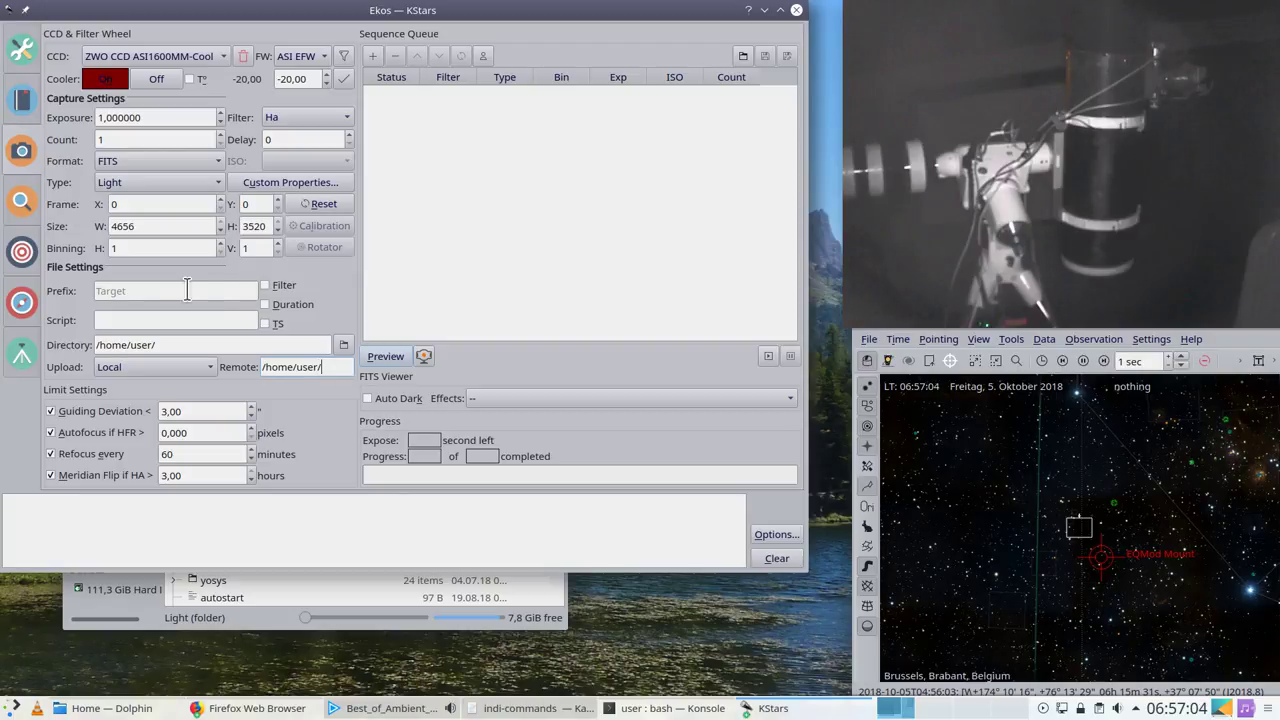
# Step: Include filter and duration in the file names and set the prefix to 2018-10-8, consulting the calendar for the month
pyautogui.click(264, 286)
pyautogui.click(265, 304)
pyautogui.click(189, 287)
pyautogui.write('2018-0')
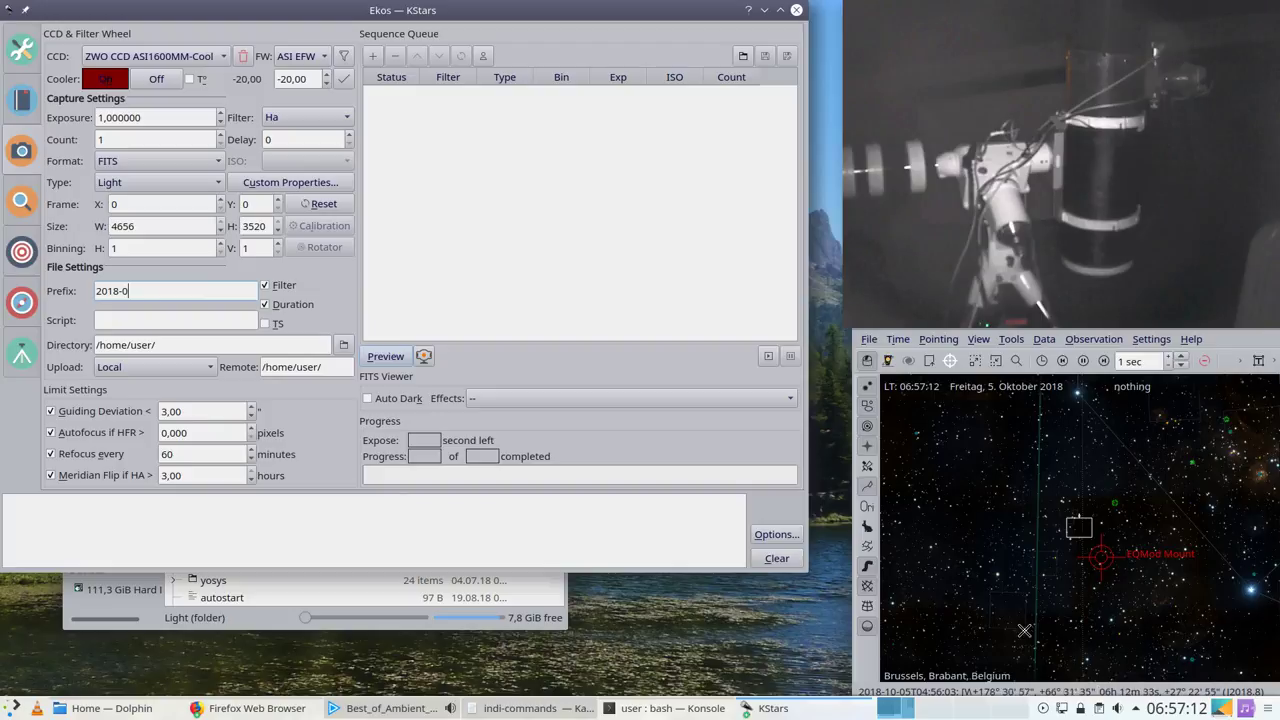
pyautogui.click(1165, 710)
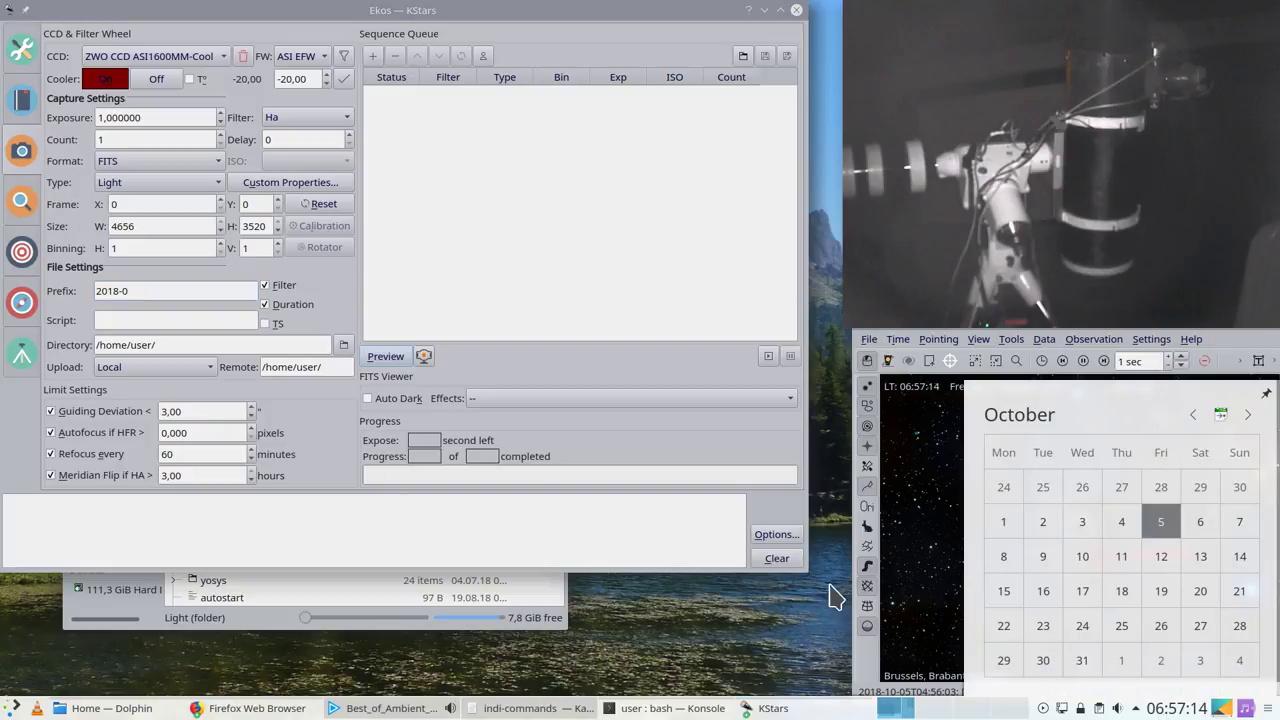
pyautogui.click(201, 297)
pyautogui.write('10-8')
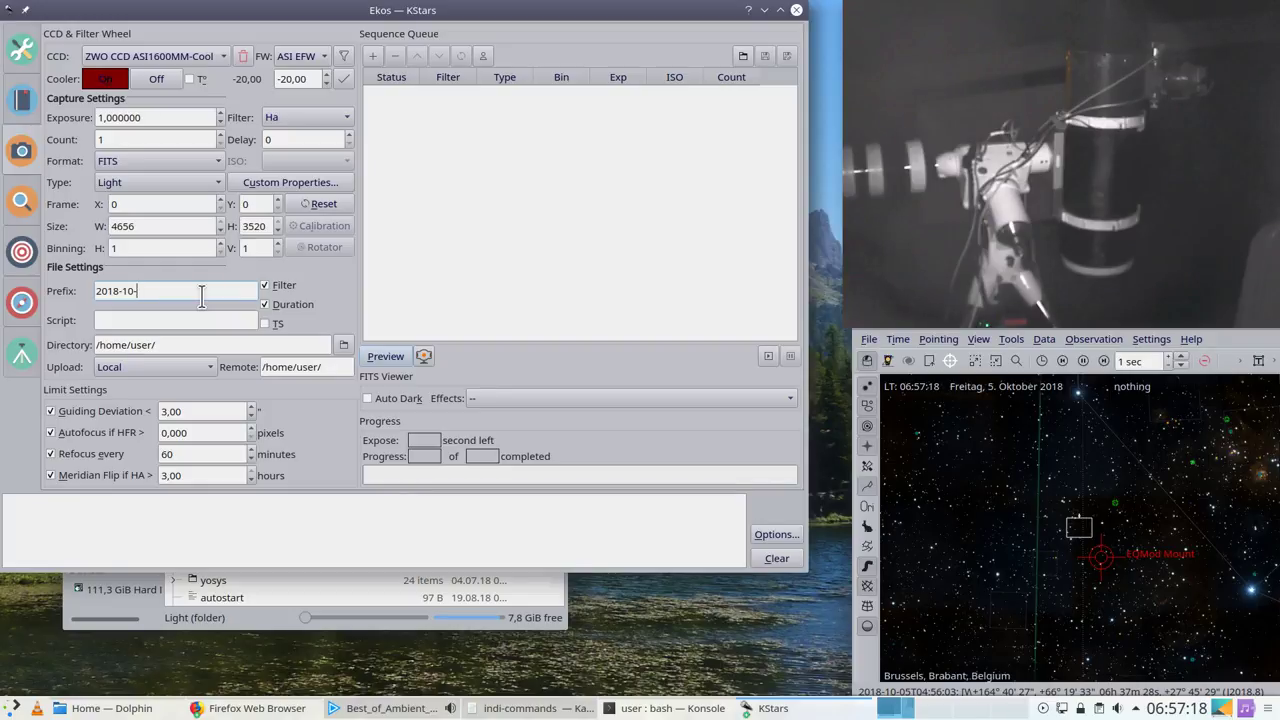
# Step: Check the day in the desktop calendar and change the file prefix to 2018-10-4
pyautogui.click(1173, 710)
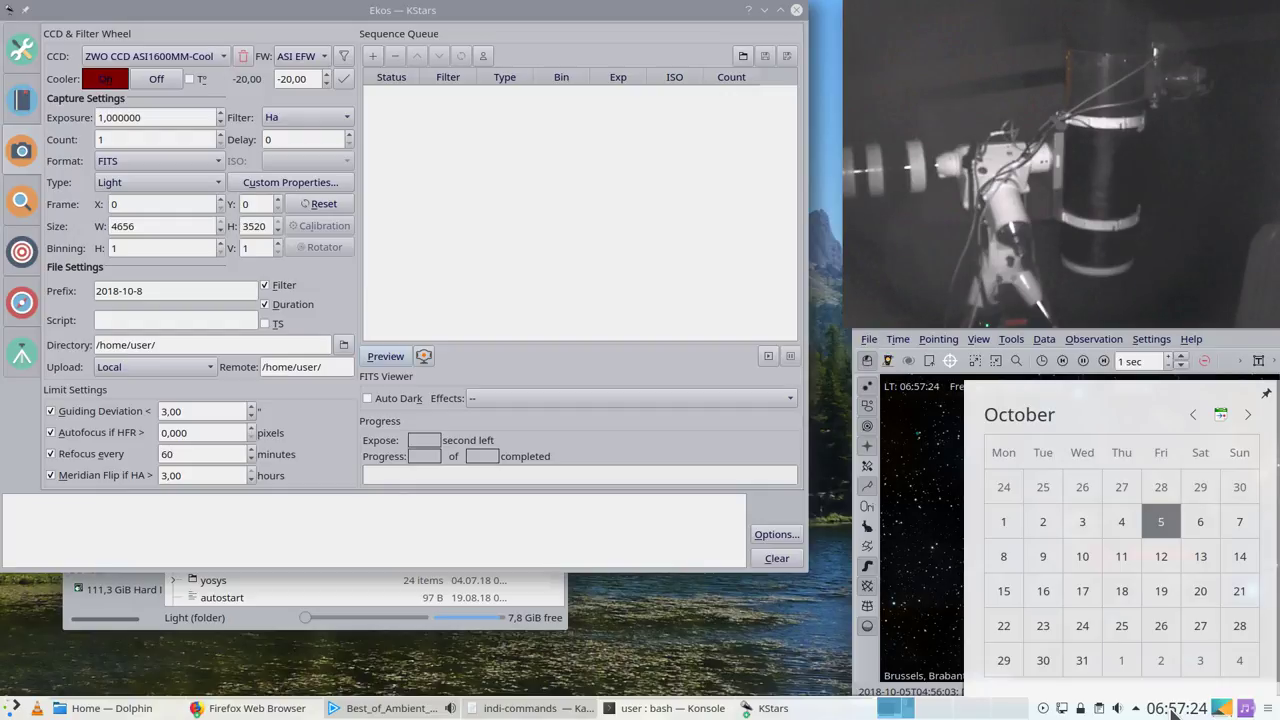
pyautogui.click(1173, 710)
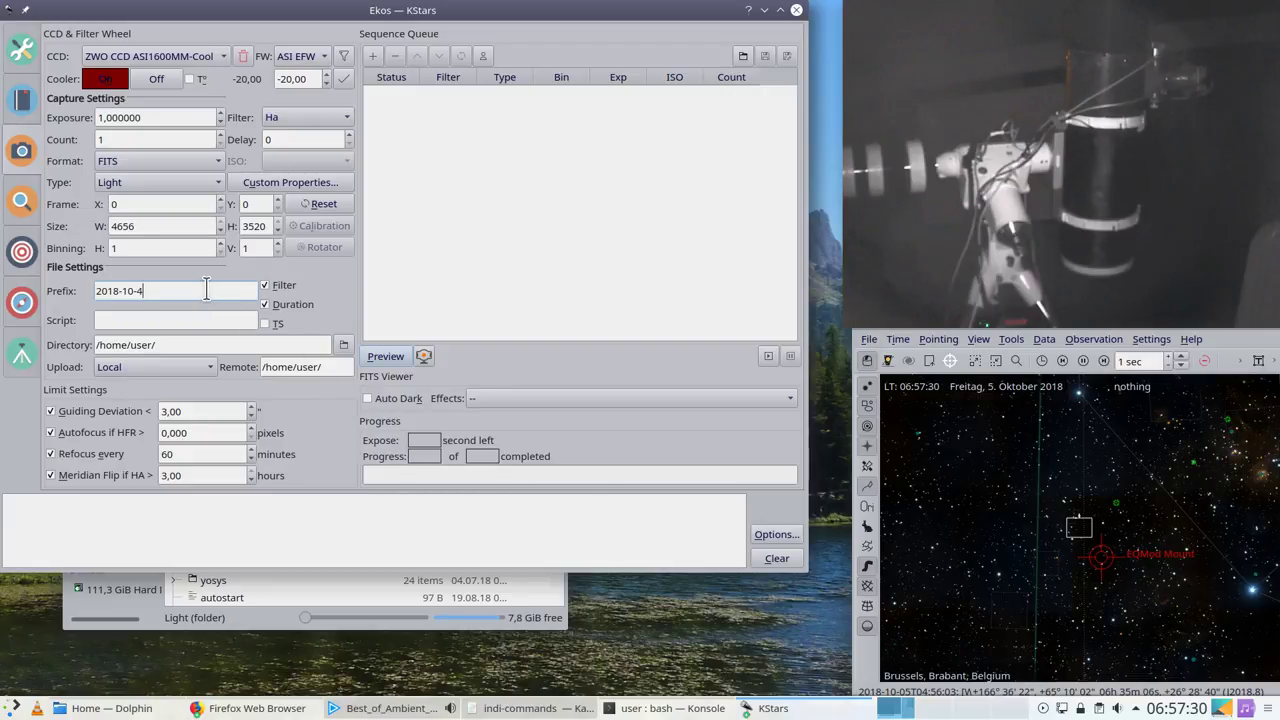
pyautogui.click(1162, 710)
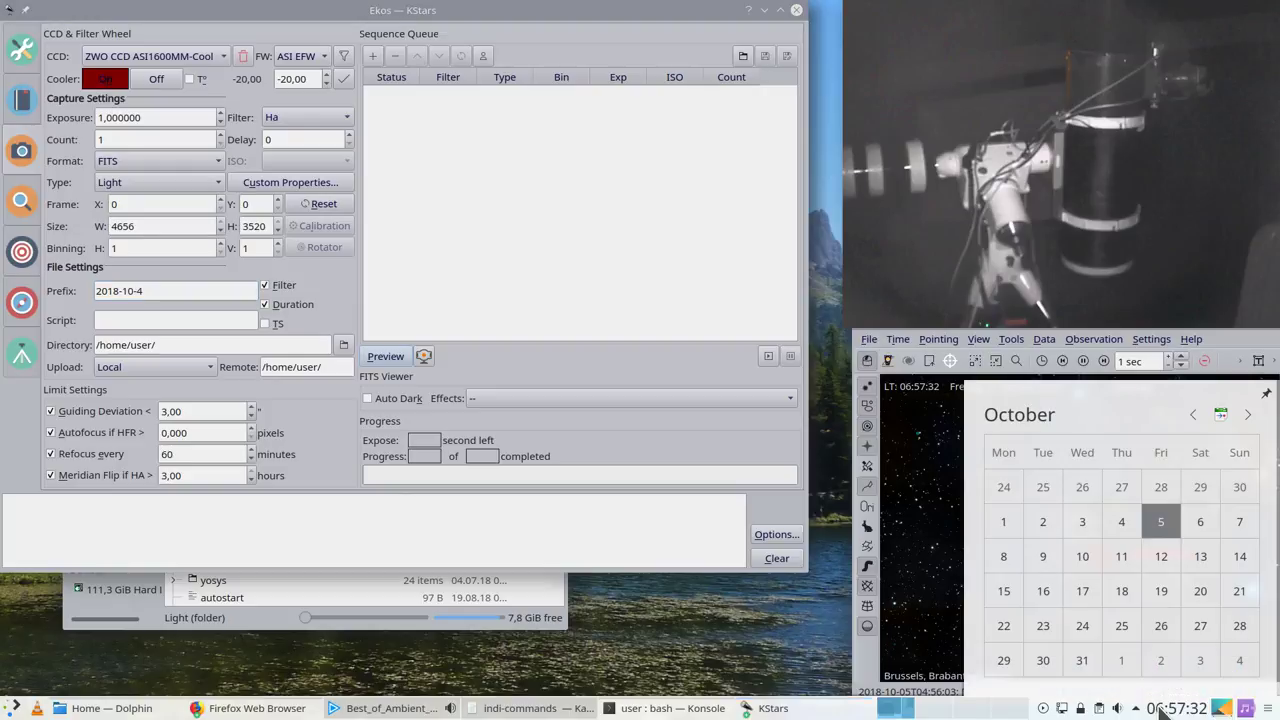
pyautogui.click(1162, 710)
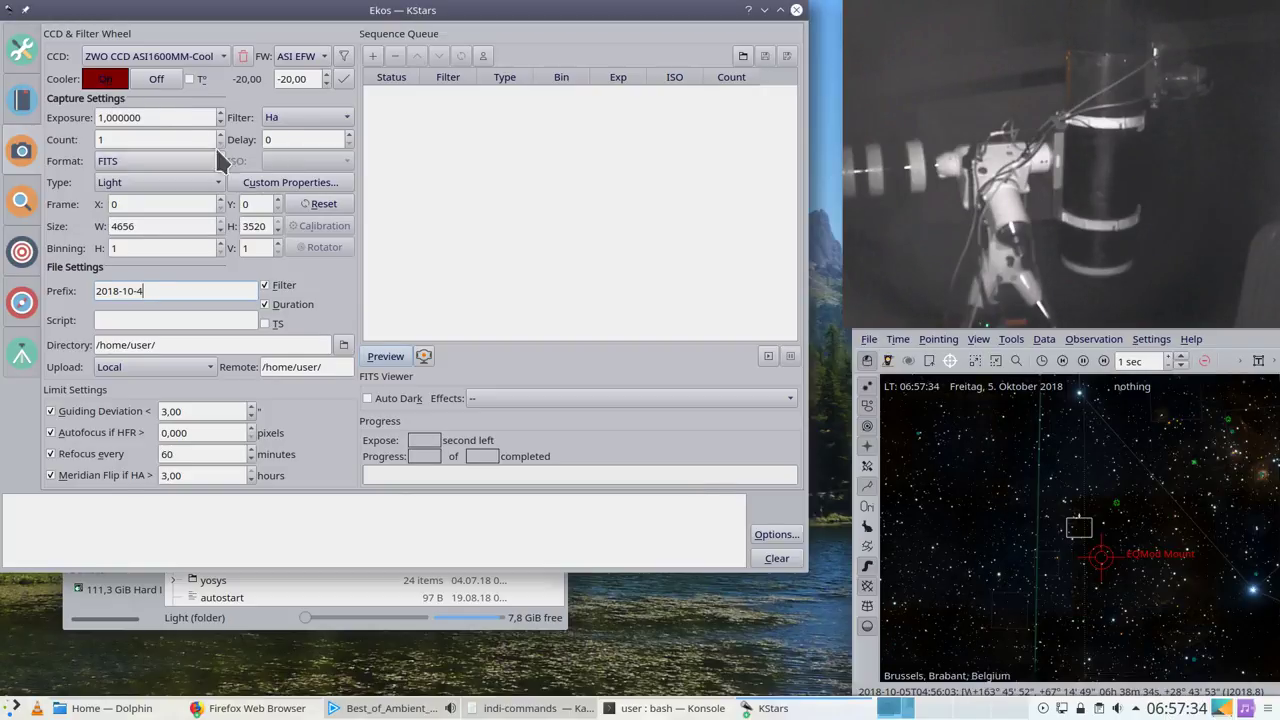
# Step: Set the capture count to 15 and change the frame type to Flat, leaving the custom properties unchanged
pyautogui.doubleClick(101, 139)
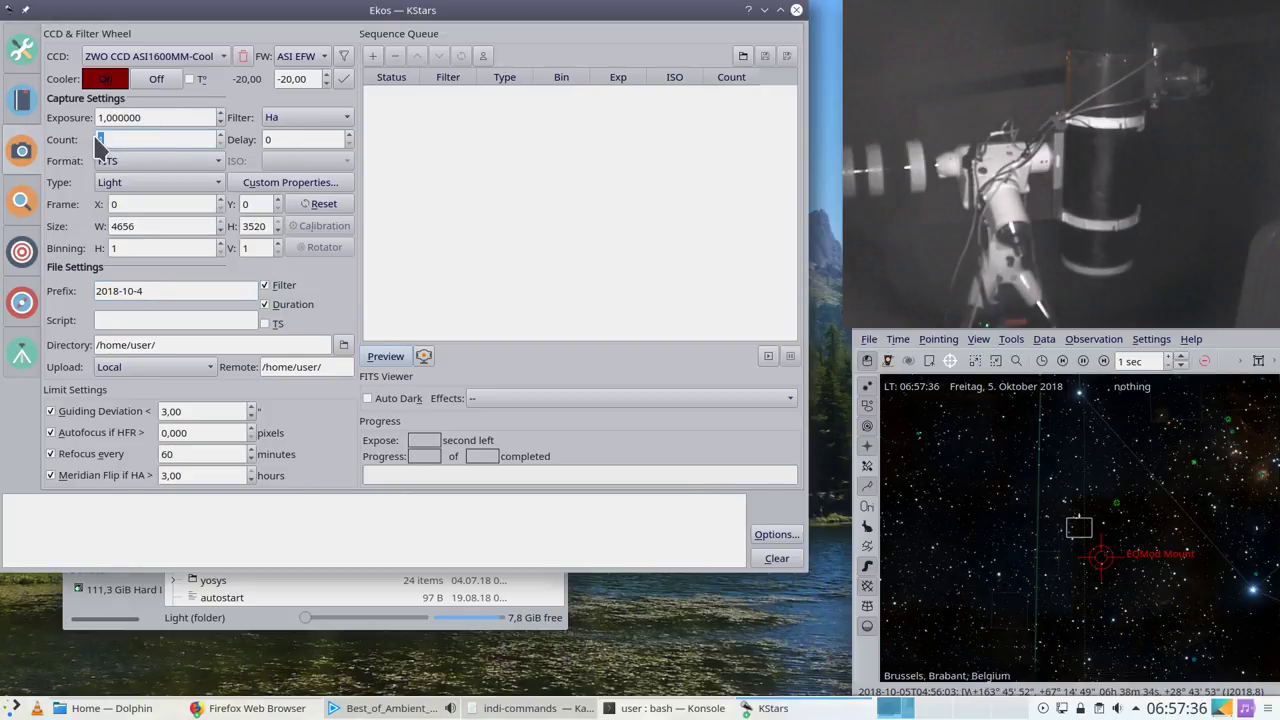
pyautogui.write('15')
pyautogui.press('Tab')
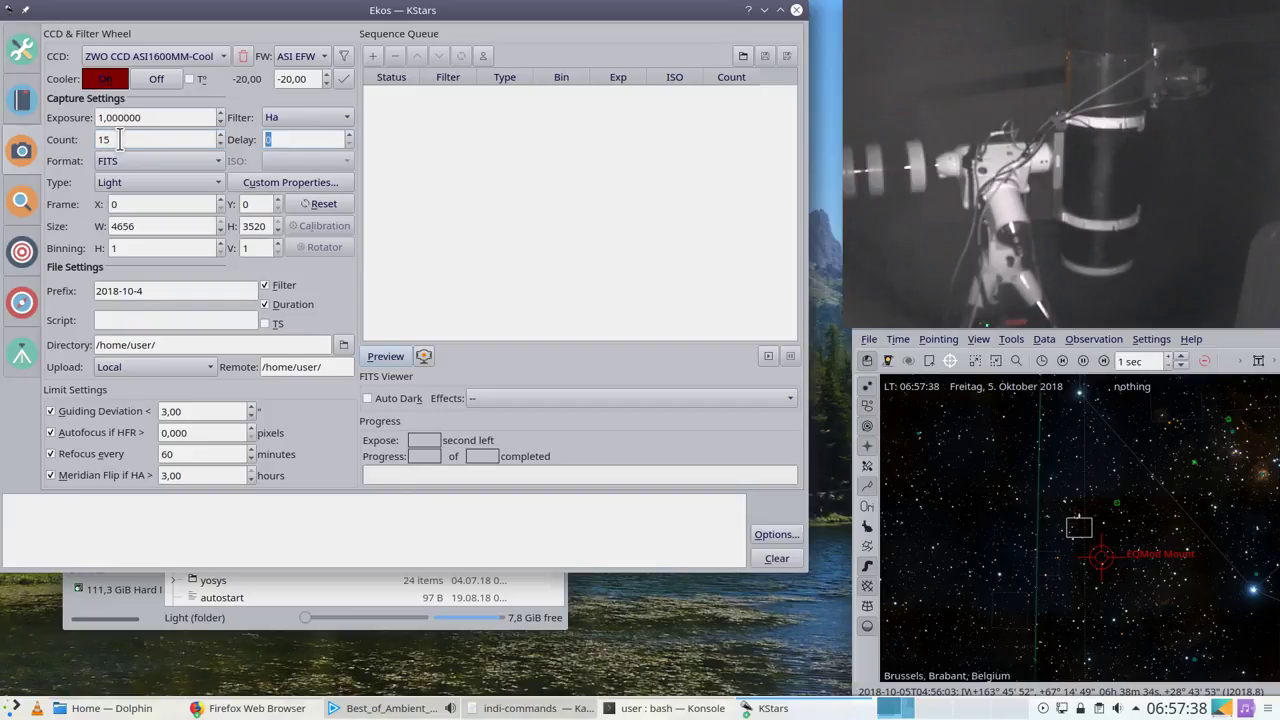
pyautogui.click(331, 177)
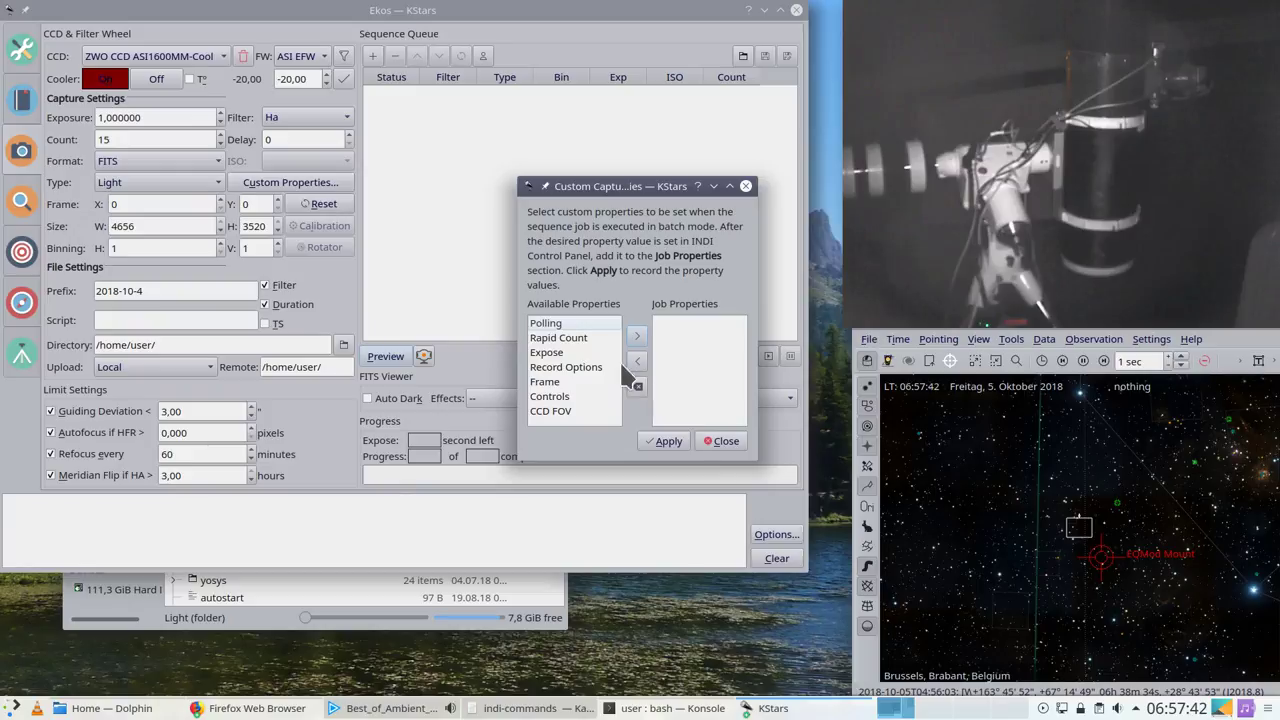
pyautogui.click(722, 441)
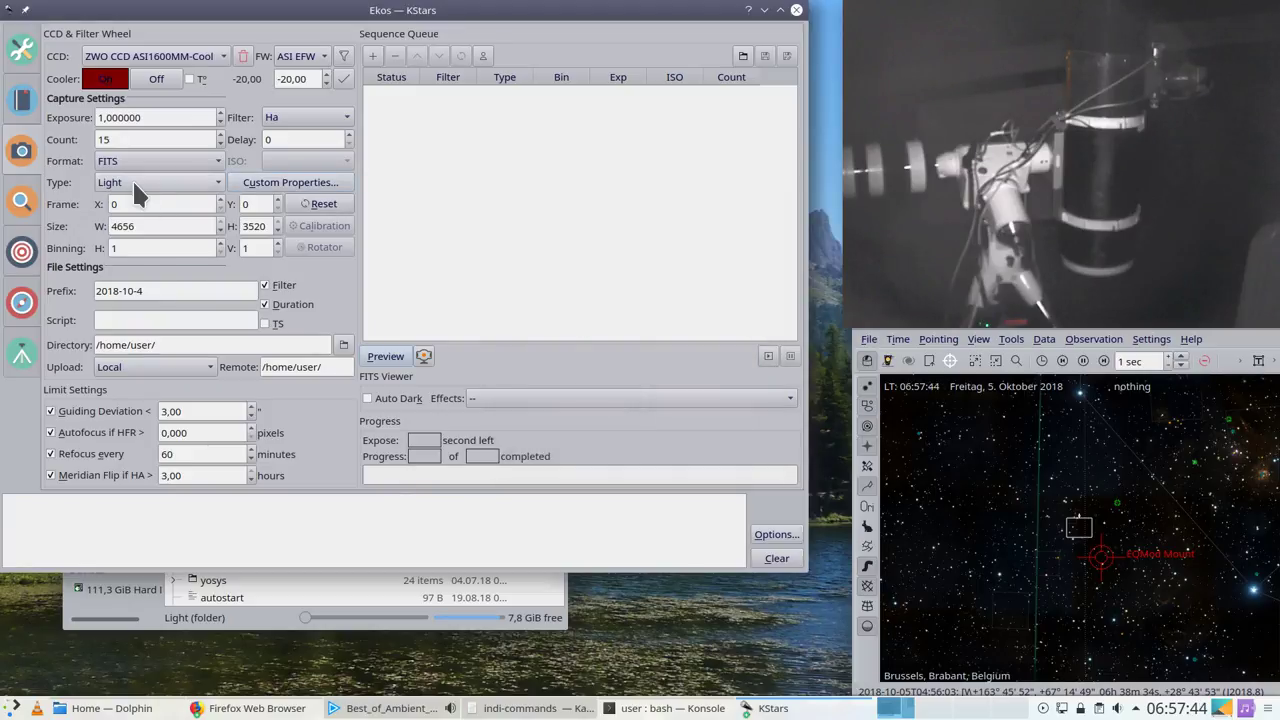
pyautogui.click(137, 190)
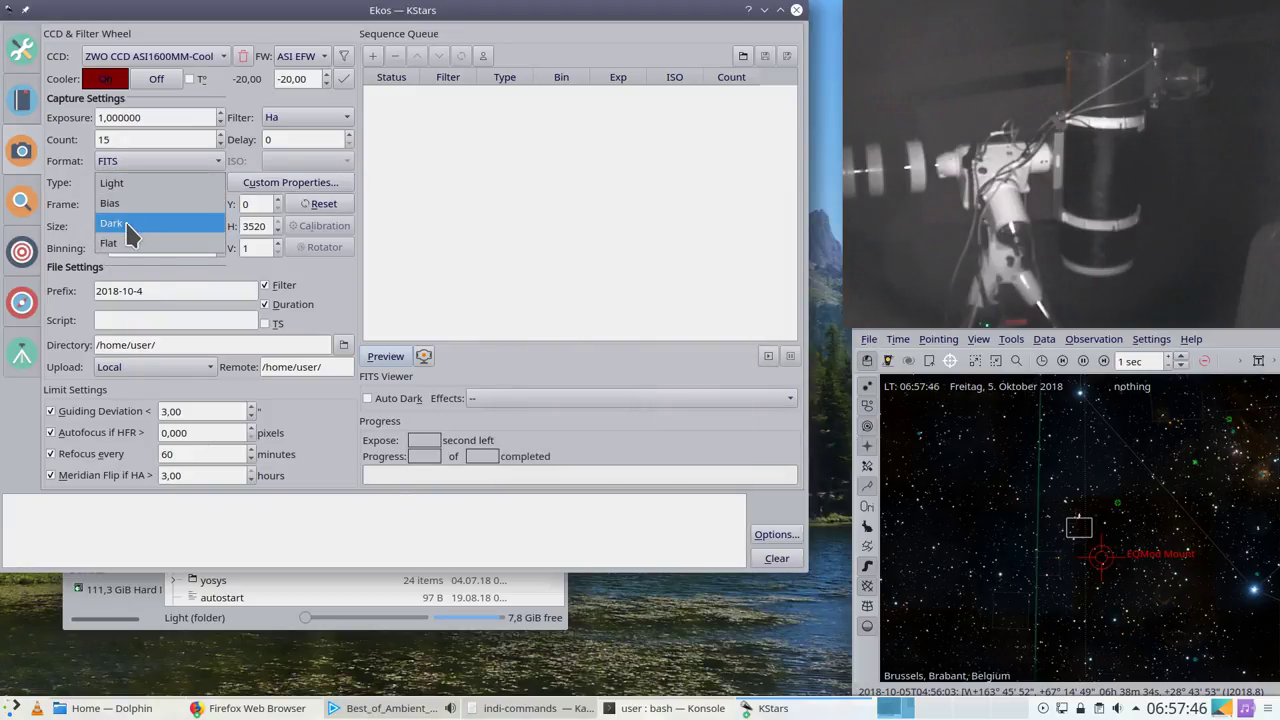
pyautogui.click(120, 243)
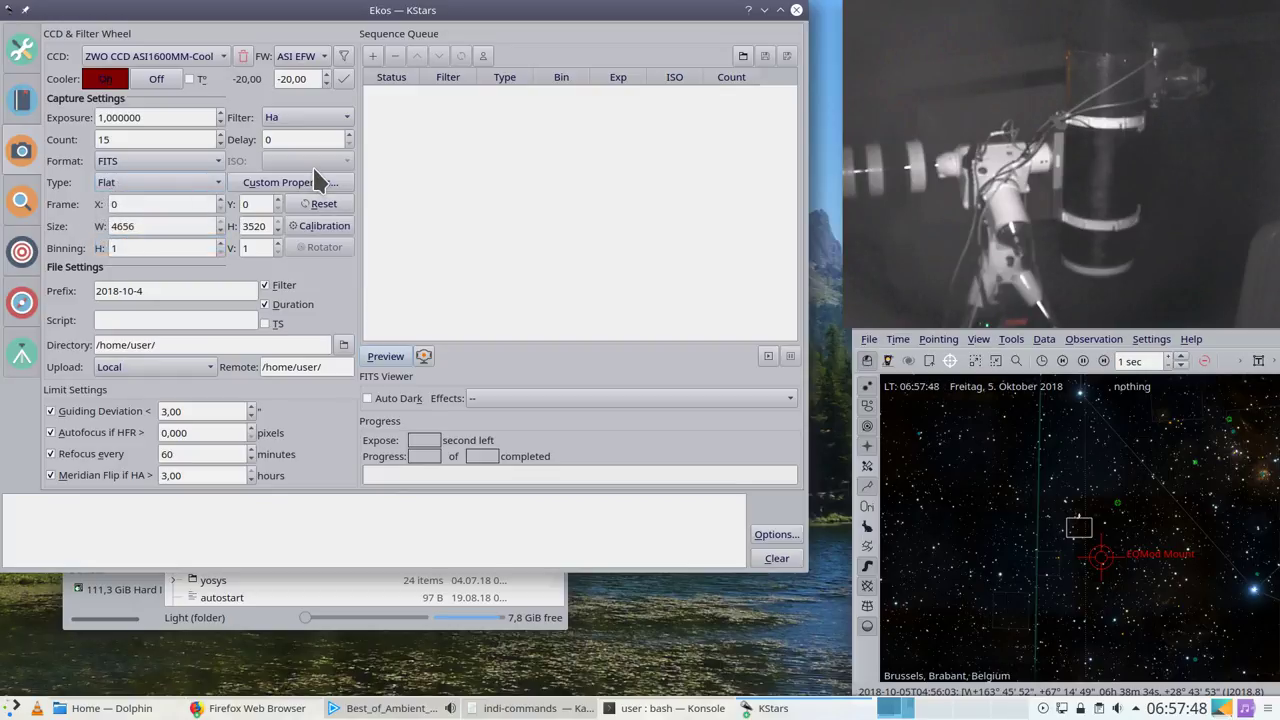
# Step: Accept the flat calibration with a manual source and 20000 ADU, and add the Ha flat job to the sequence queue
pyautogui.click(325, 226)
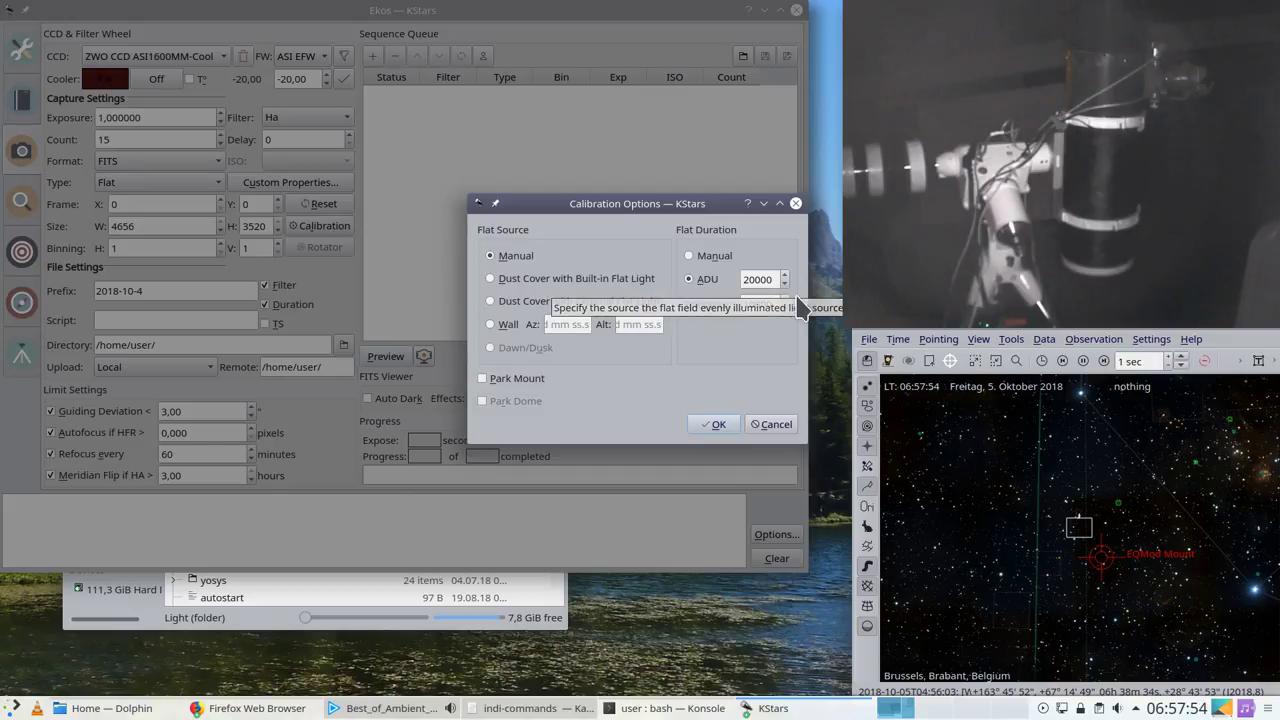
pyautogui.click(718, 425)
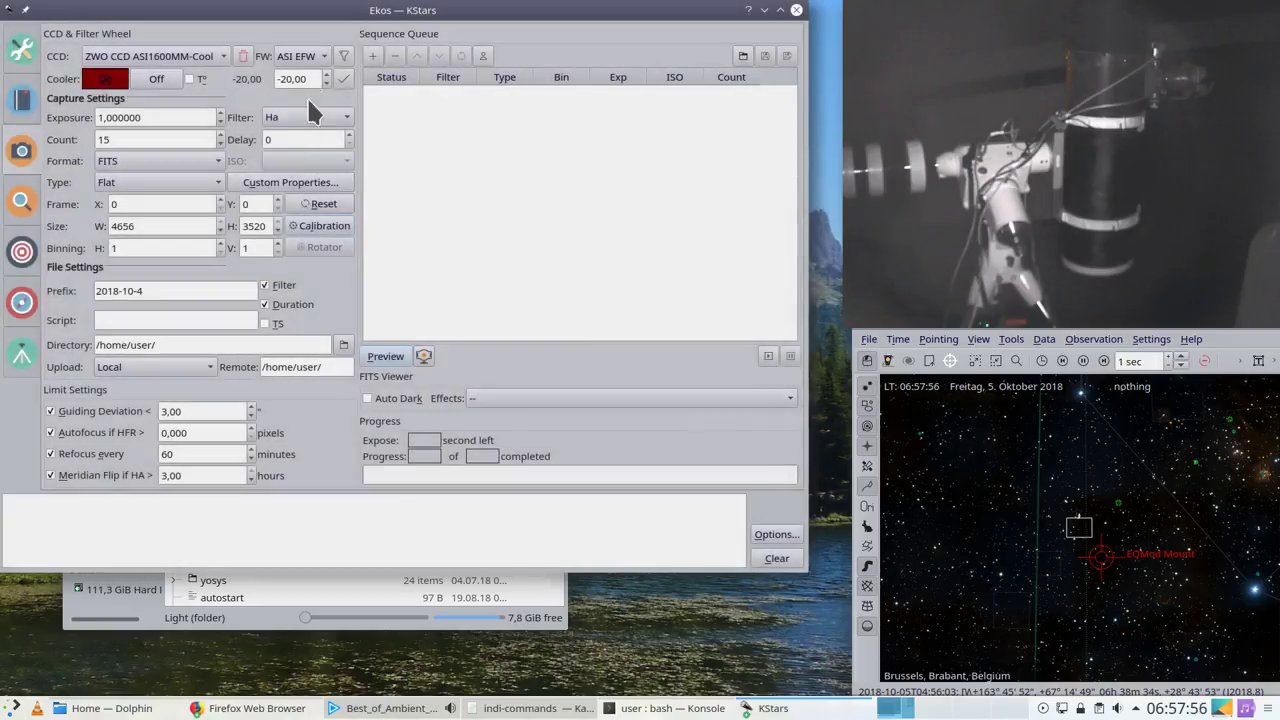
pyautogui.click(372, 56)
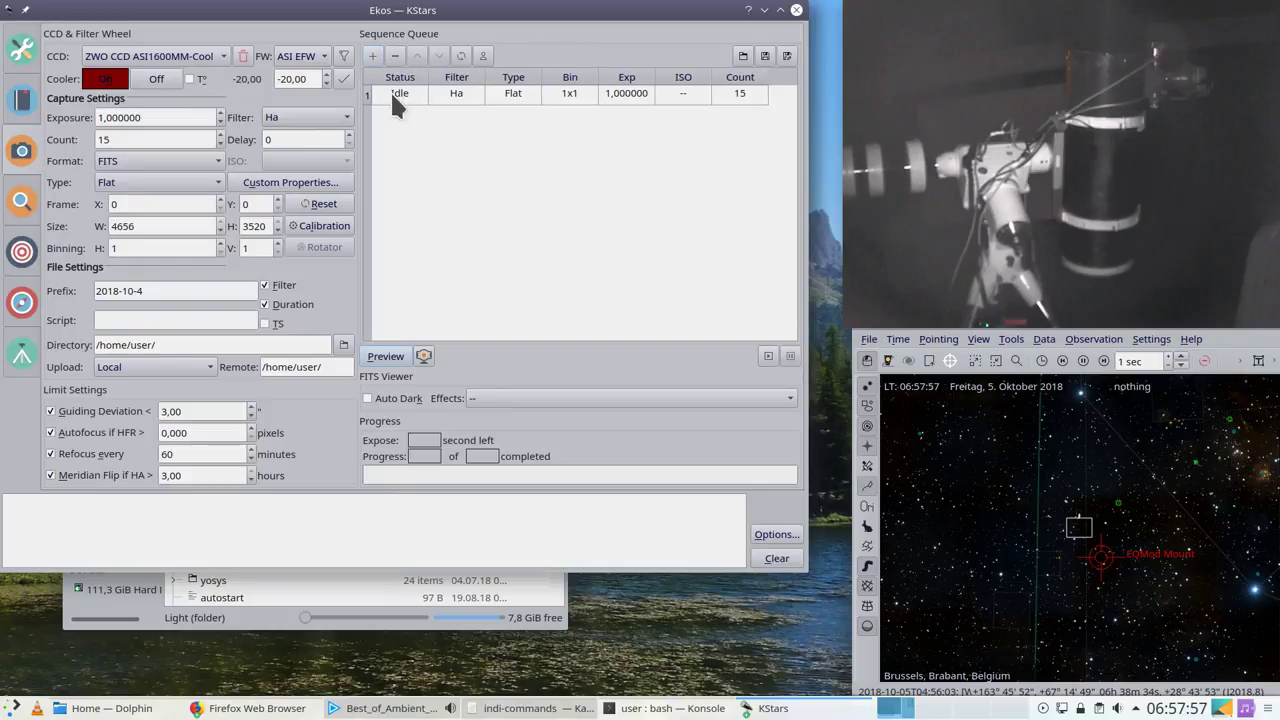
# Step: Try to run the queued Ha flat sequence, moving the FITS viewer aside, and abort the capture
pyautogui.click(766, 356)
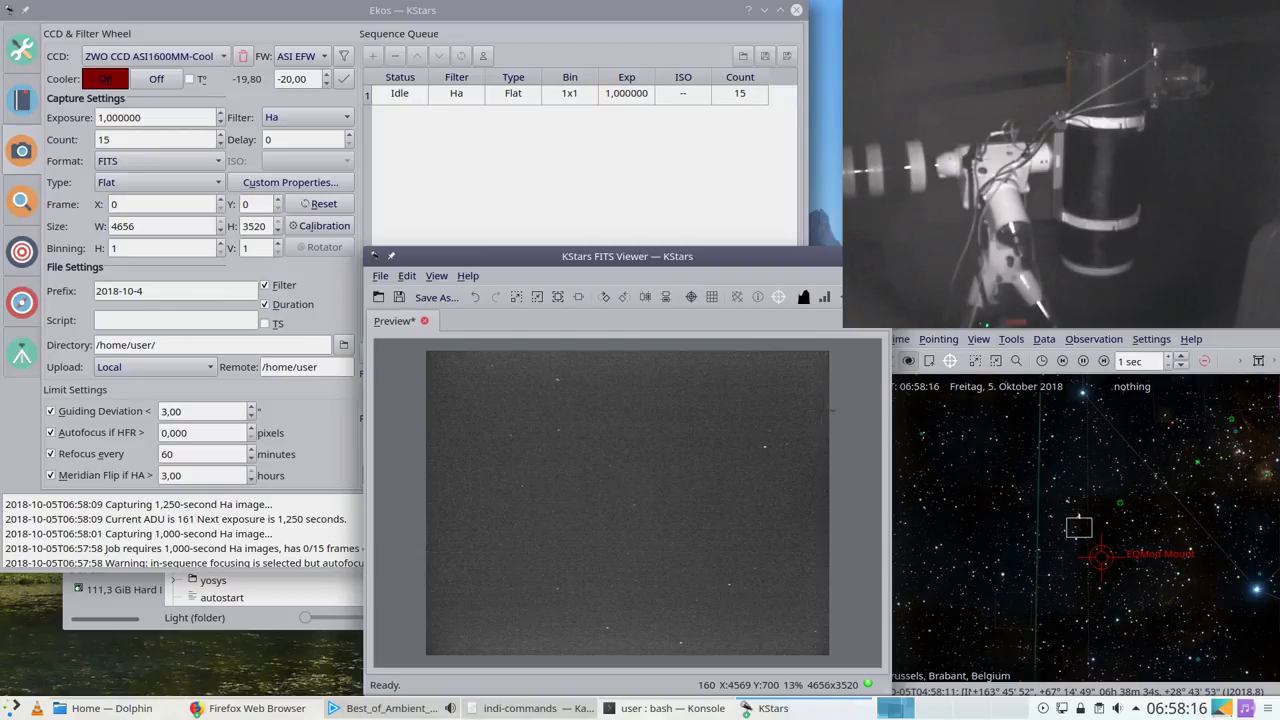
pyautogui.moveTo(604, 256); pyautogui.dragTo(824, 253)
pyautogui.click(474, 282)
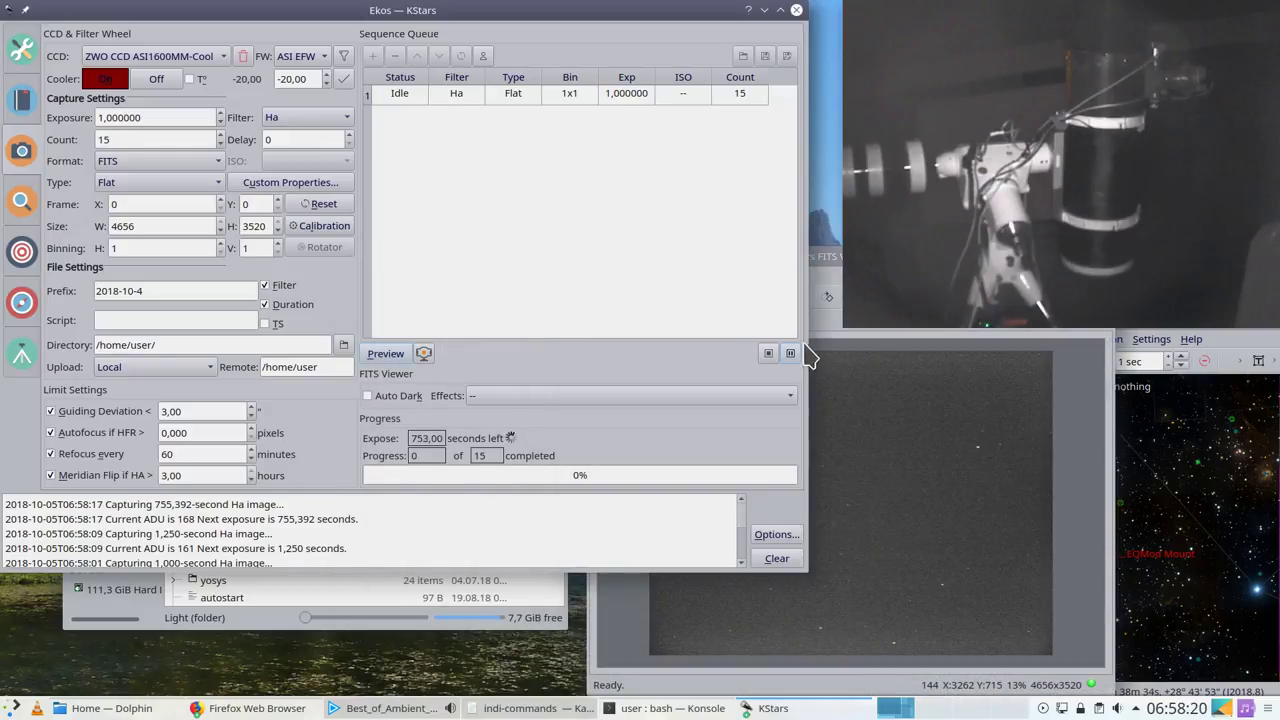
pyautogui.click(768, 353)
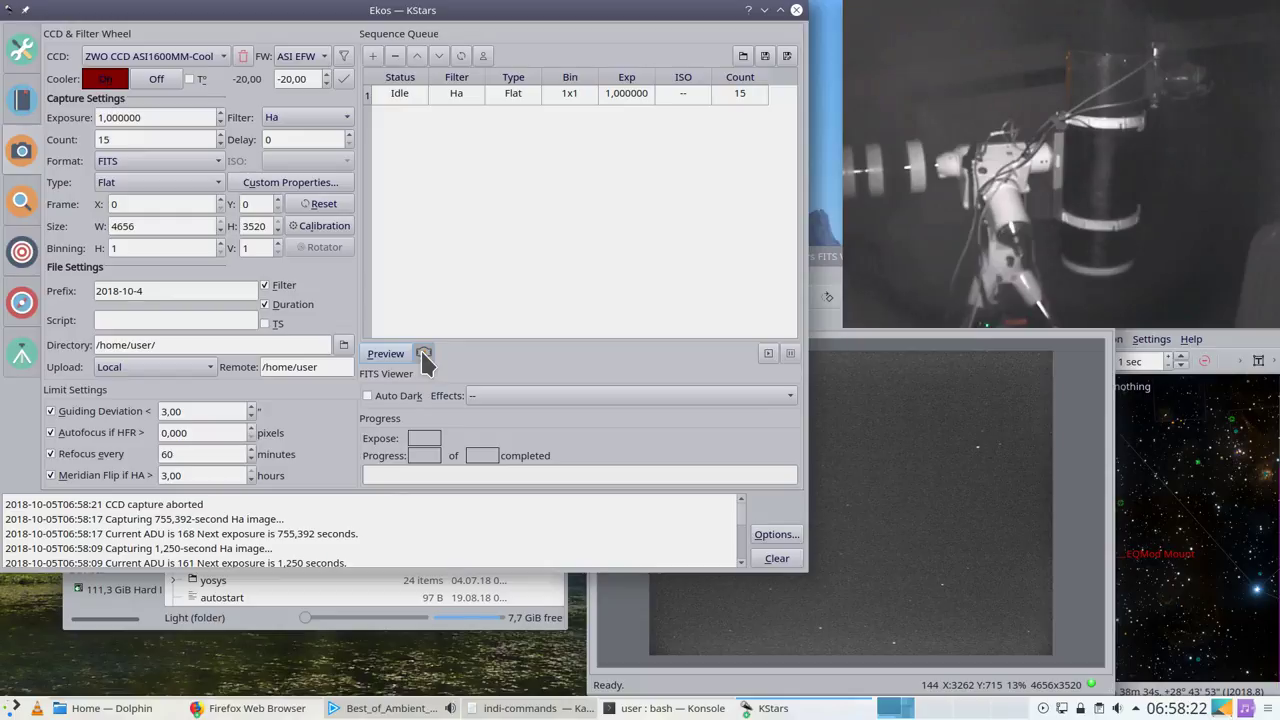
# Step: Examine the camera's live video and its recording options, and close the live view
pyautogui.click(424, 356)
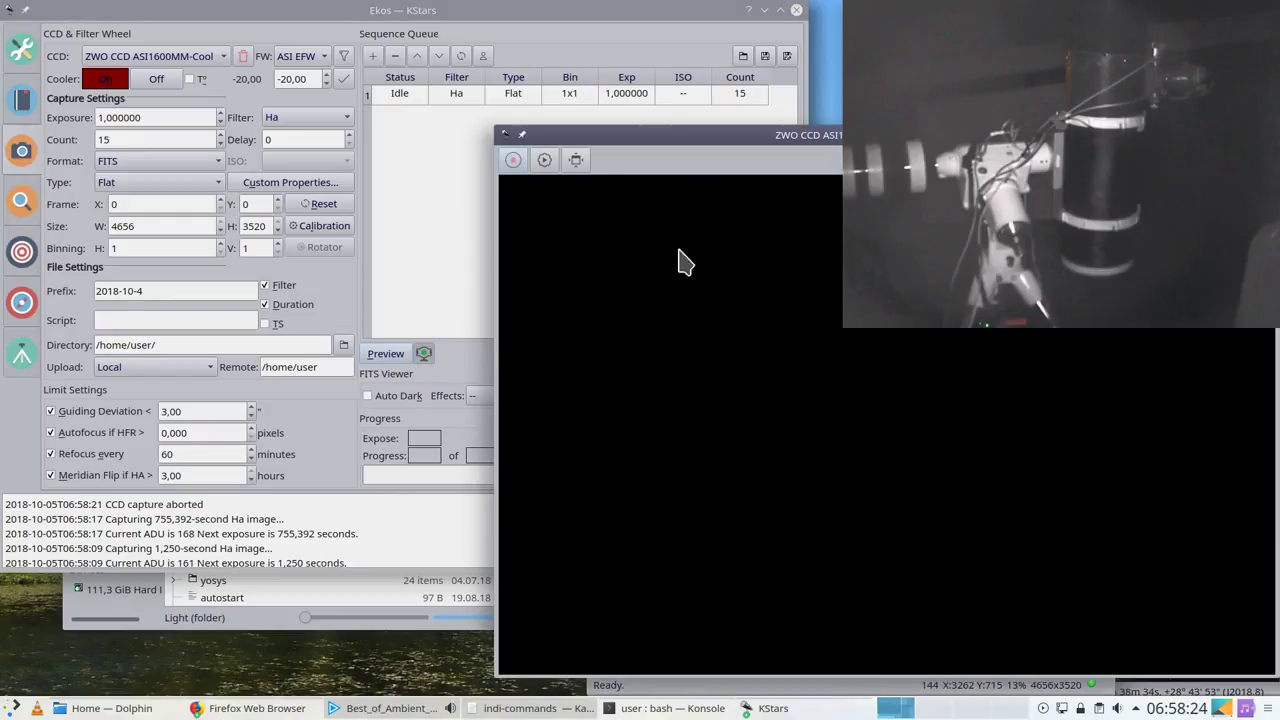
pyautogui.click(577, 158)
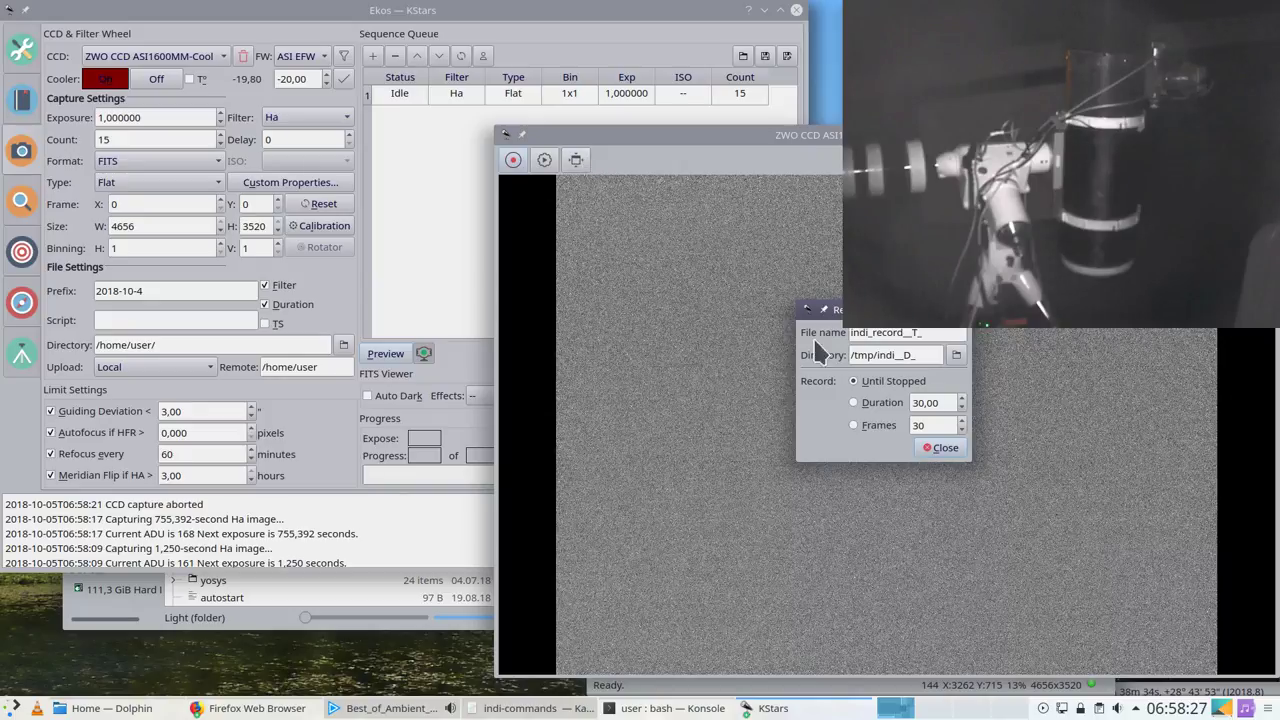
pyautogui.click(962, 449)
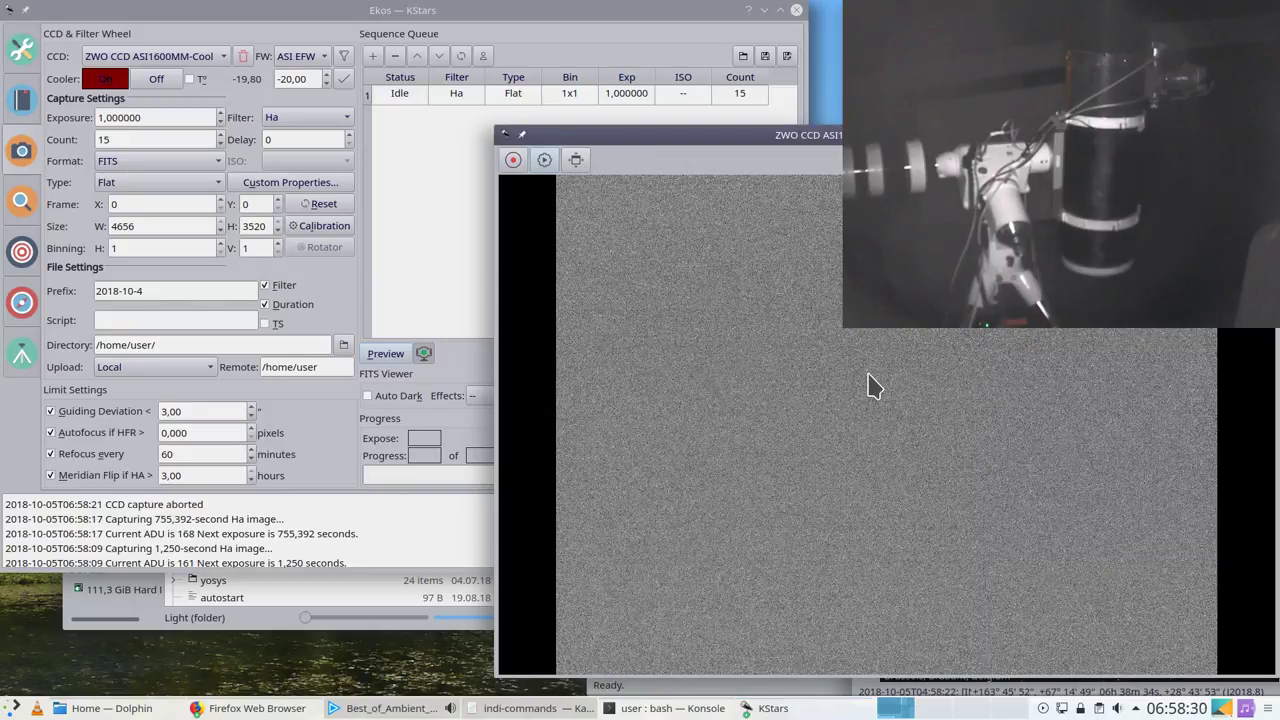
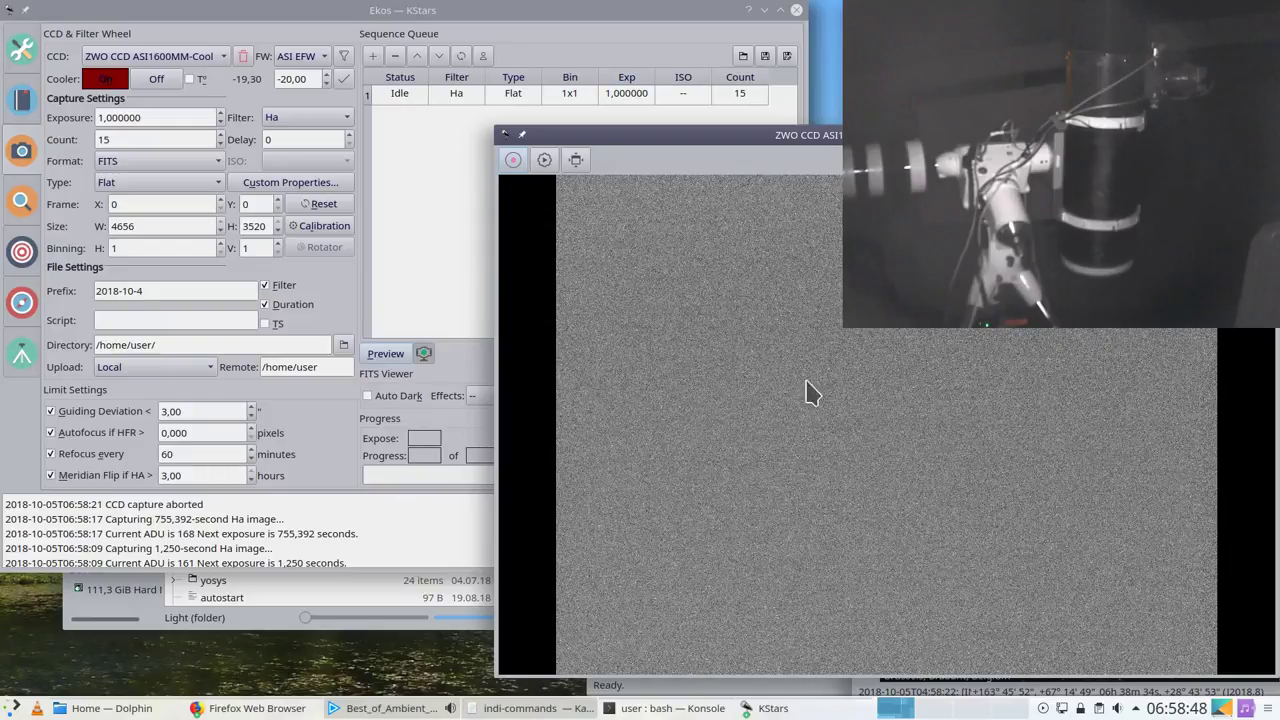
pyautogui.click(544, 160)
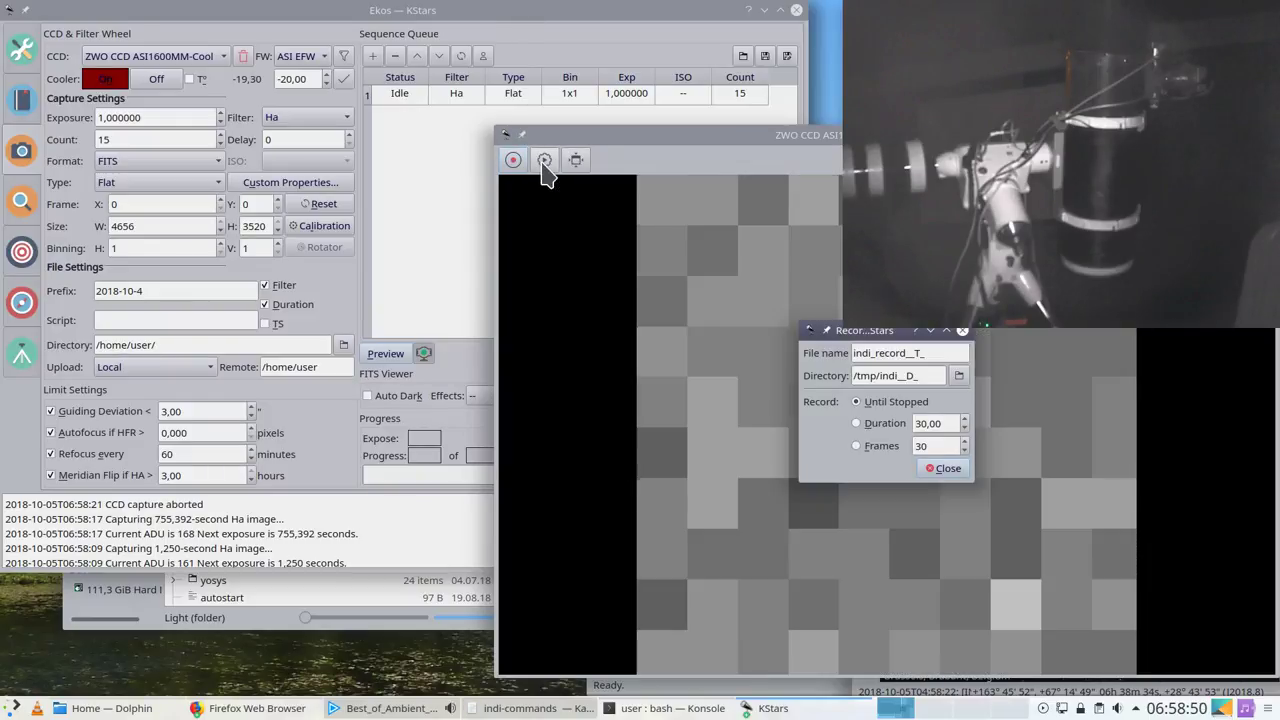
pyautogui.click(945, 468)
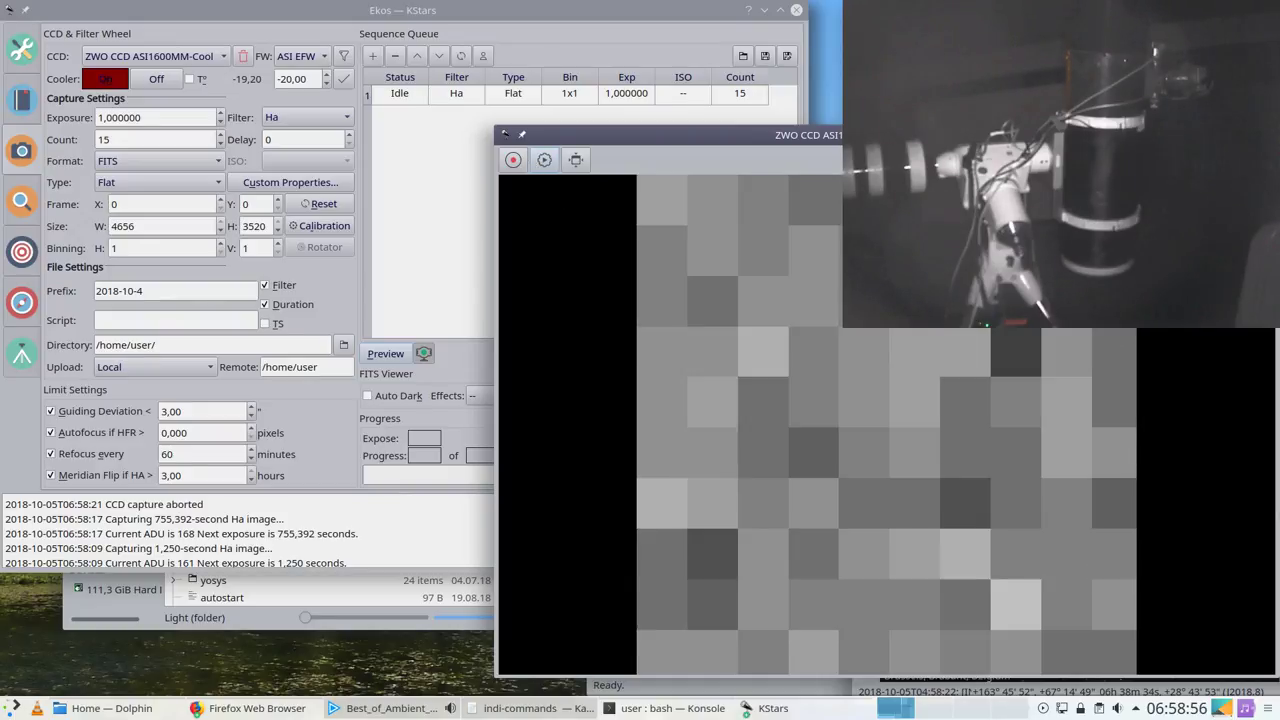
pyautogui.press('Escape')
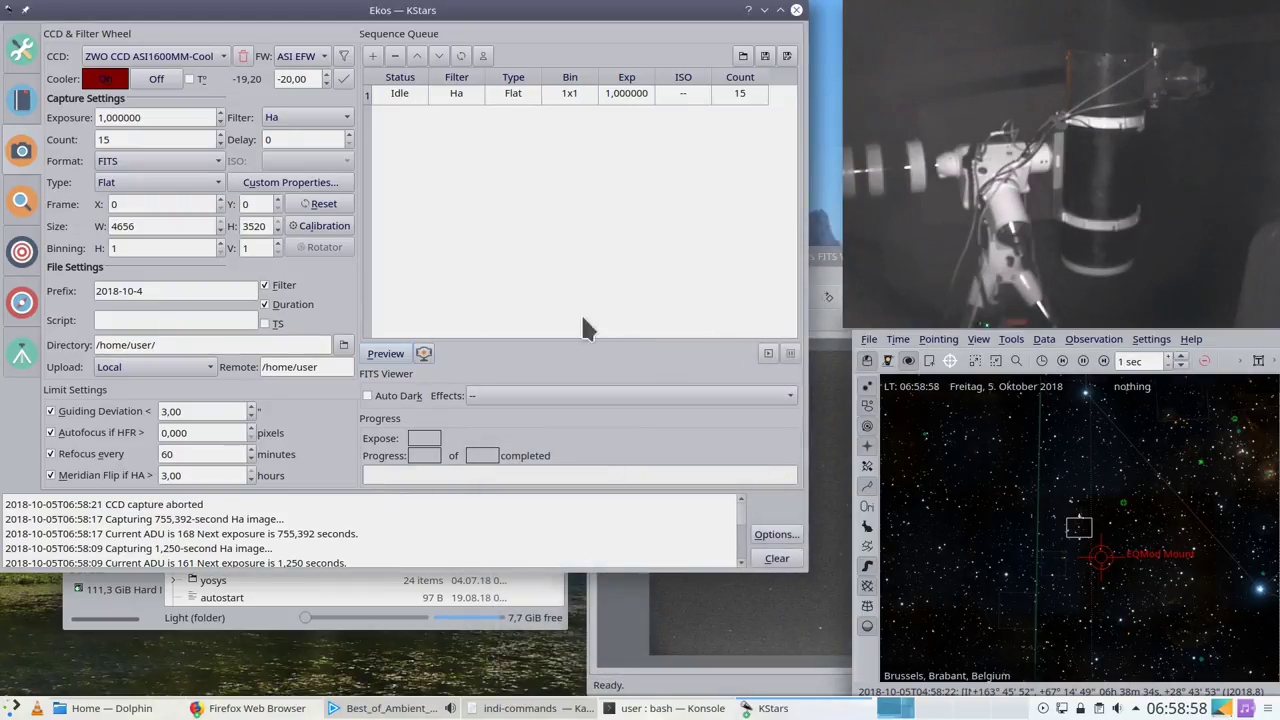
# Step: Take a 1-second preview exposure with the Ha filter, inspect the image in the FITS viewer, and minimize the viewer
pyautogui.click(398, 358)
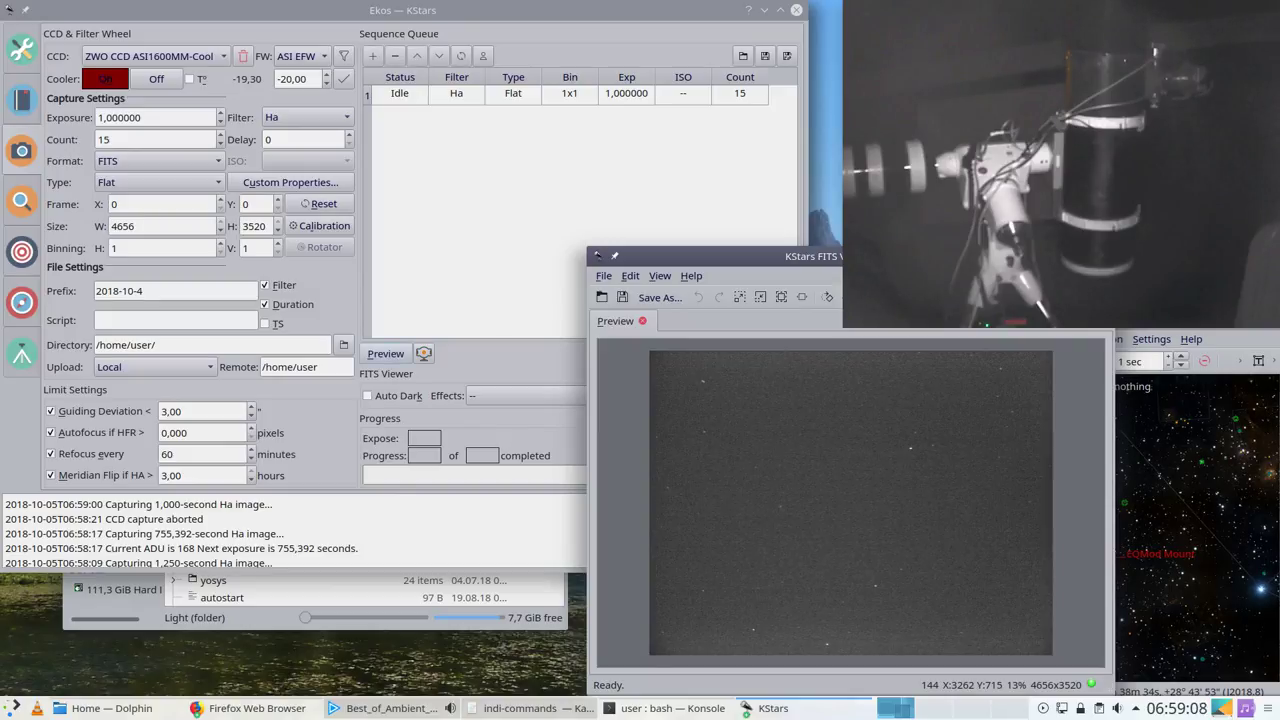
pyautogui.moveTo(715, 256); pyautogui.dragTo(463, 101)
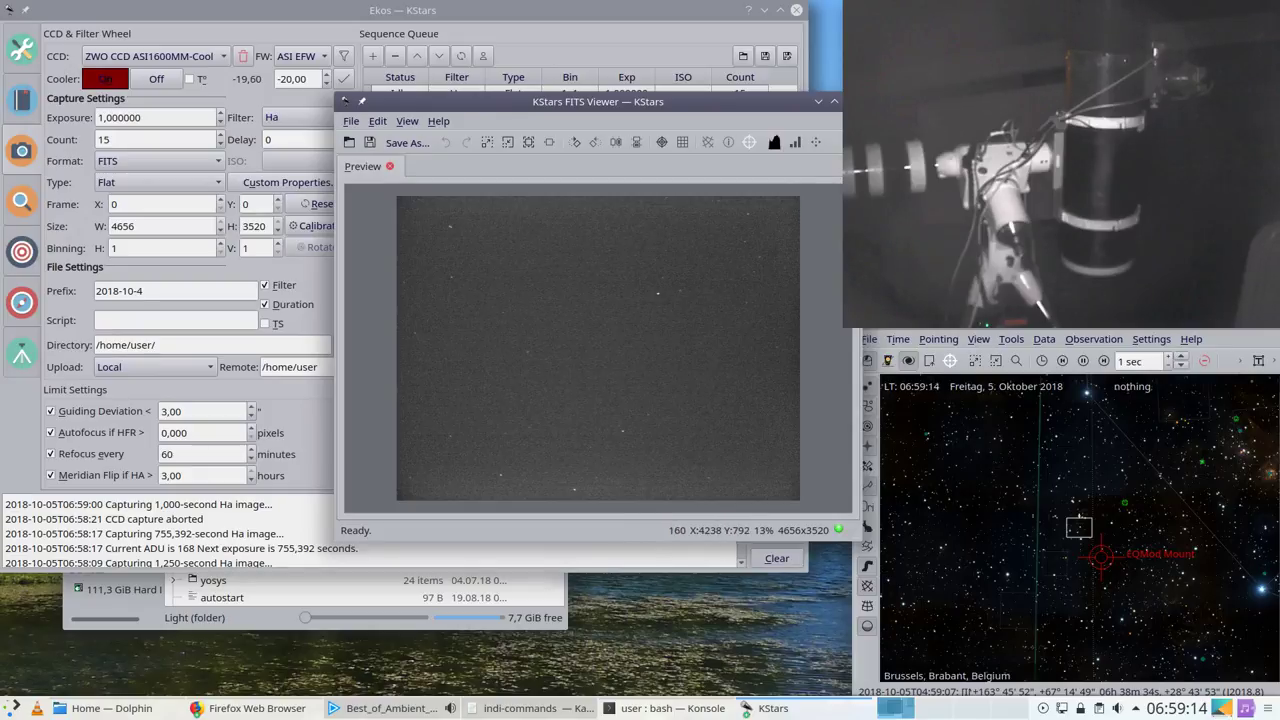
pyautogui.click(818, 101)
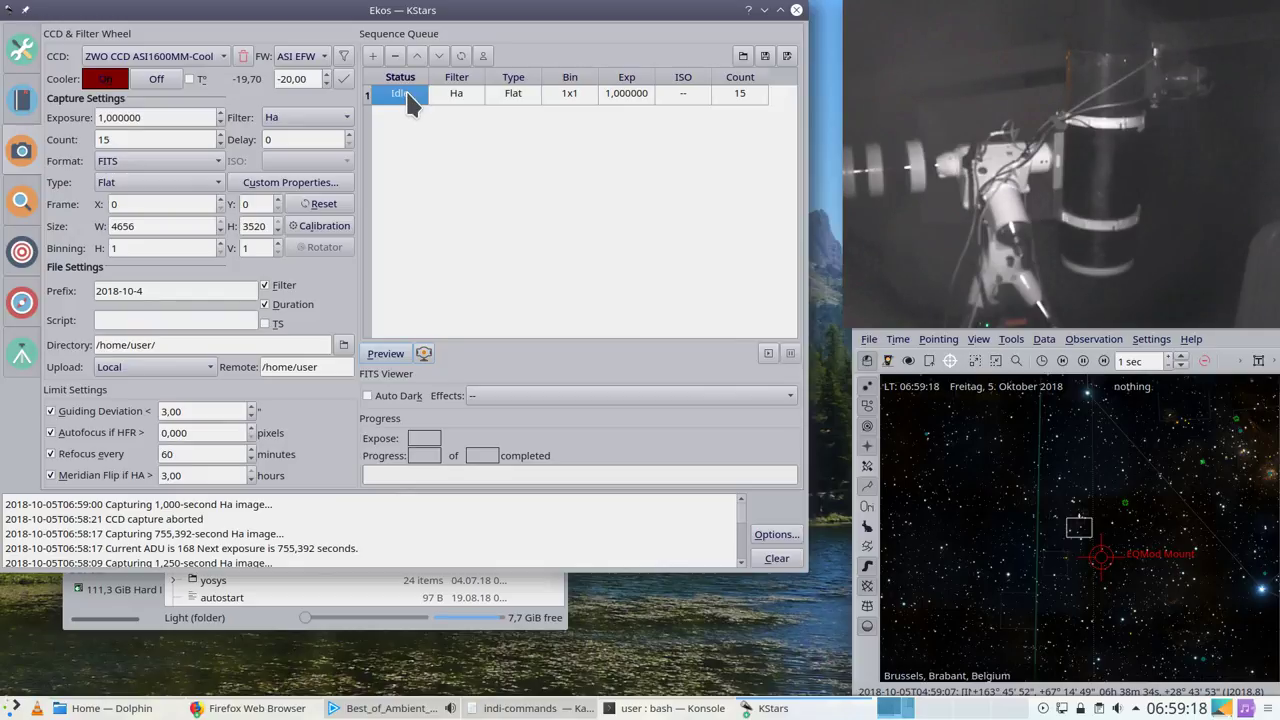
# Step: Recreate the queued Ha flat job with 15 frames at 1 second, and start the sequence after a look at the live video
pyautogui.click(395, 56)
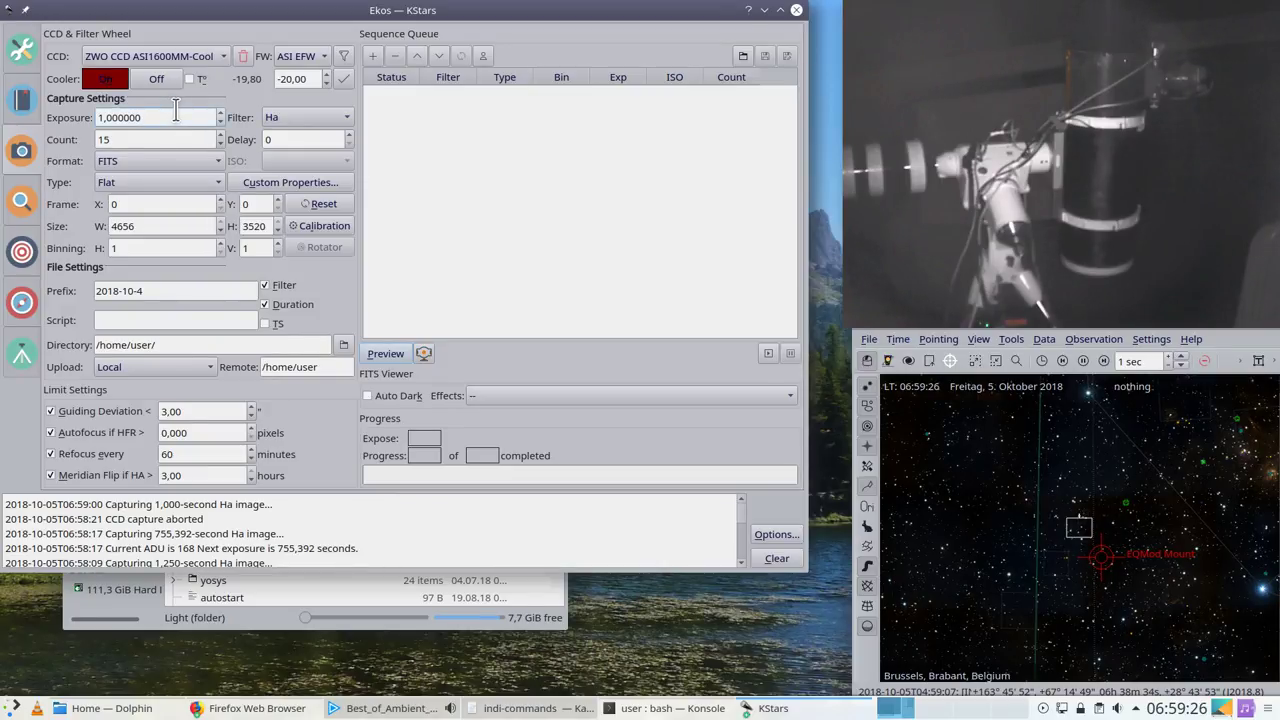
pyautogui.click(372, 56)
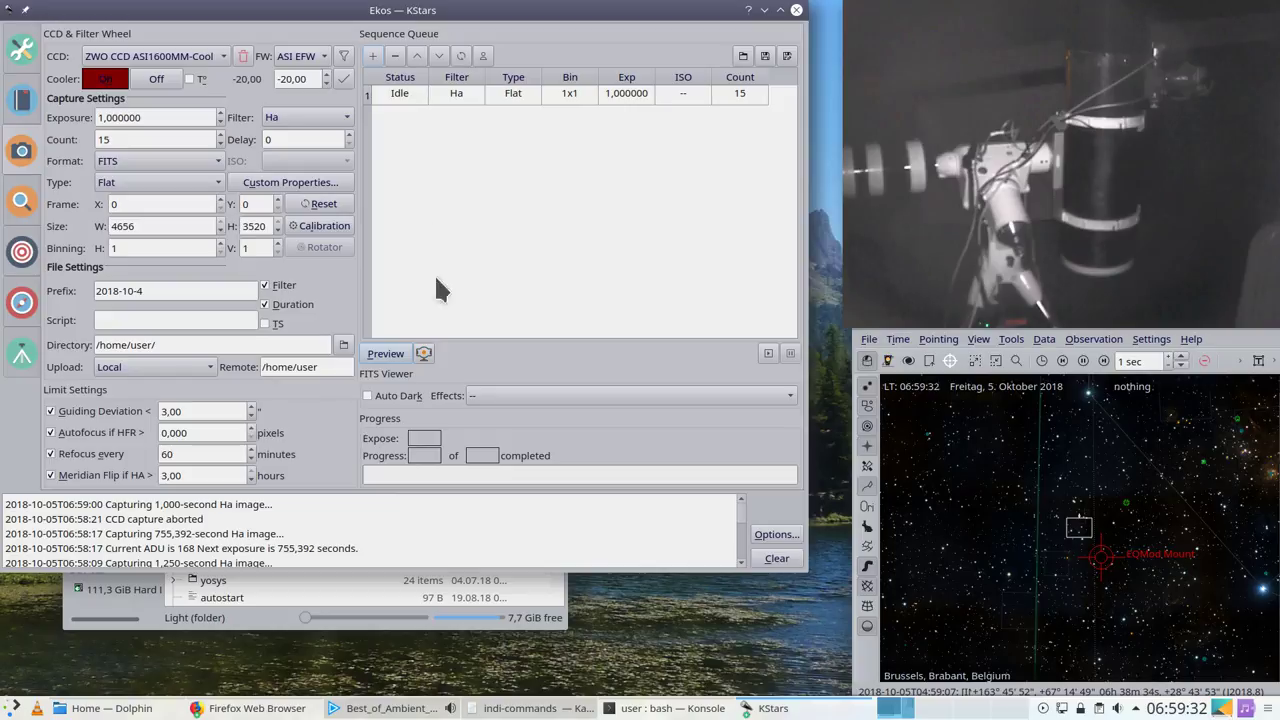
pyautogui.click(424, 354)
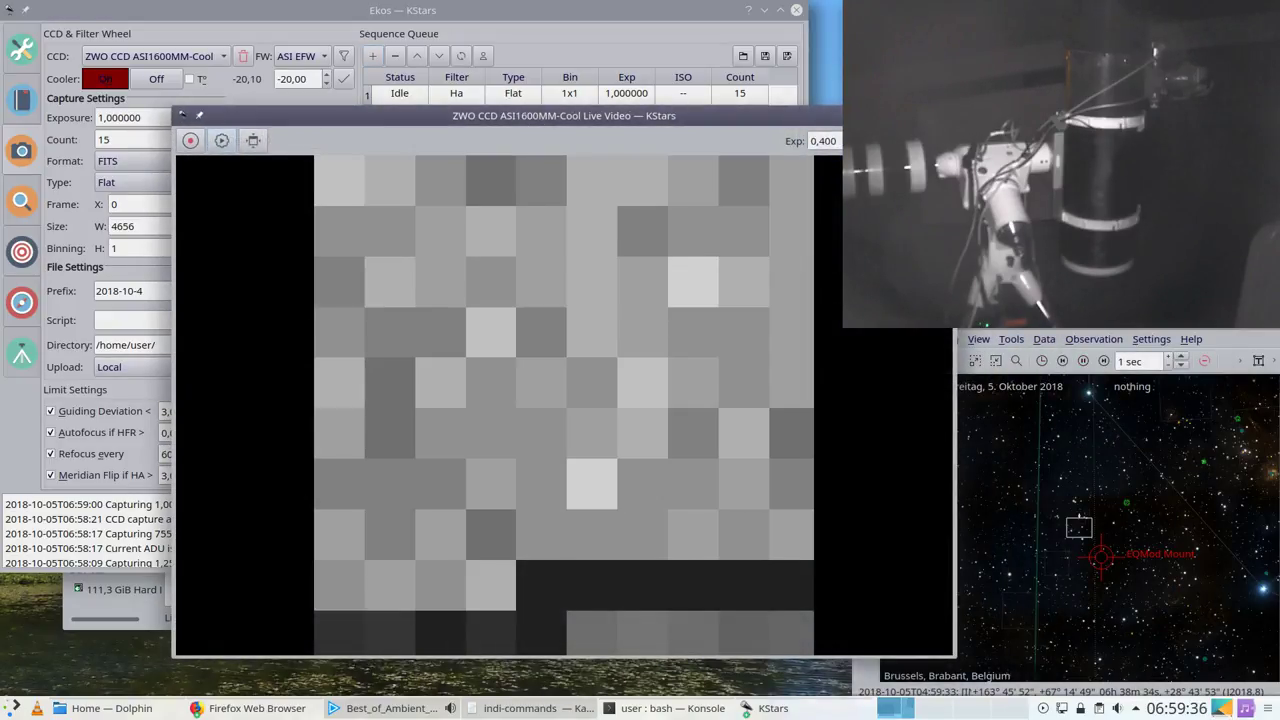
pyautogui.click(943, 115)
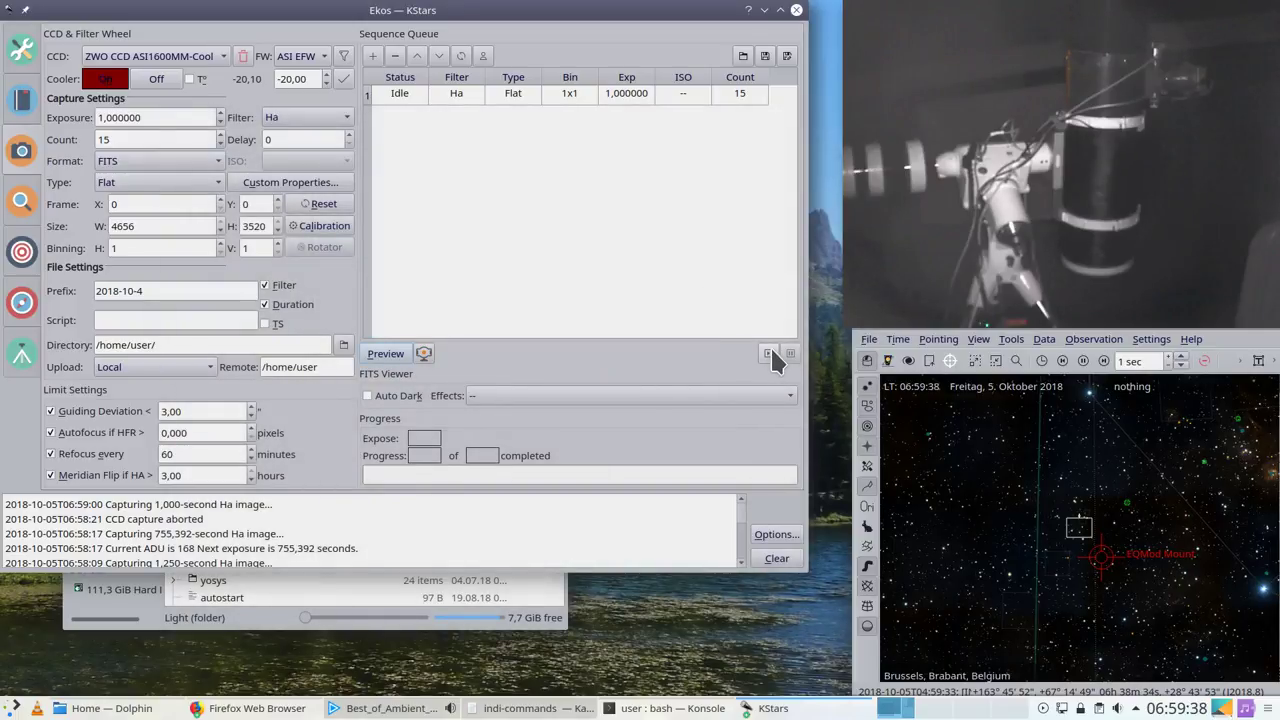
pyautogui.click(769, 354)
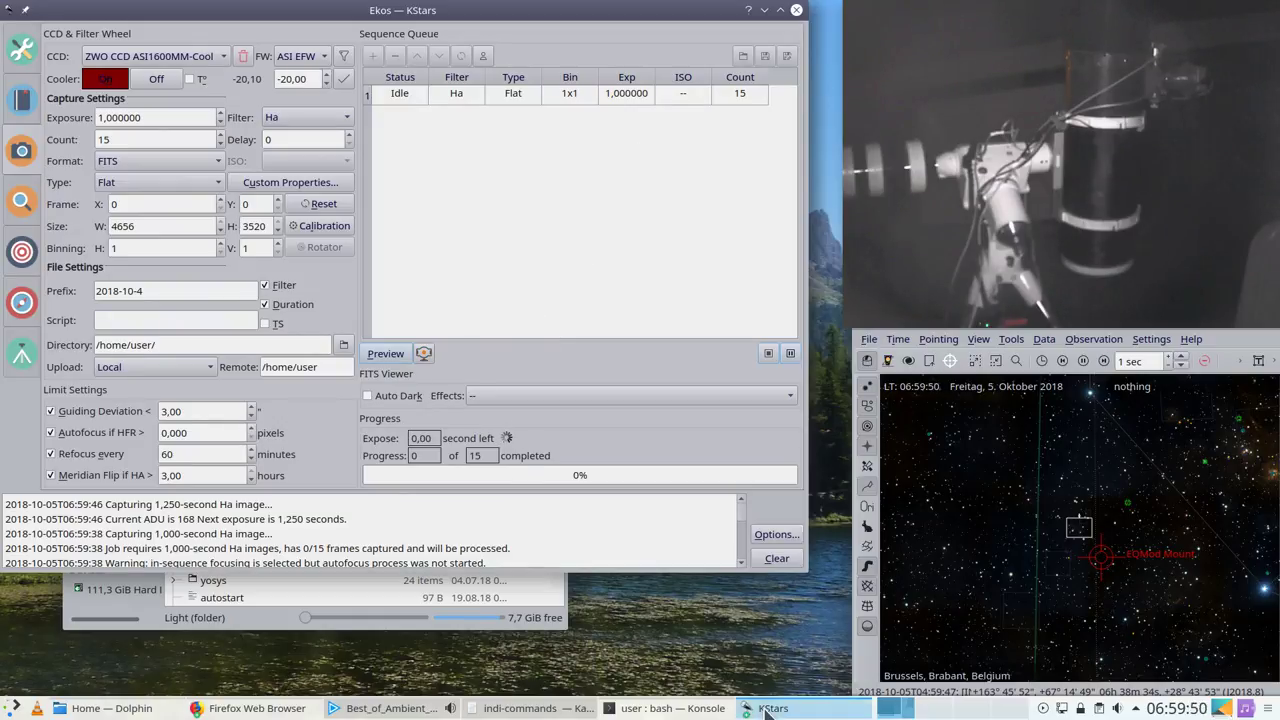
# Step: Switch to Dolphin, look through the home directory and its Flat folder for saved flat frames, and minimize the file manager
pyautogui.click(163, 708)
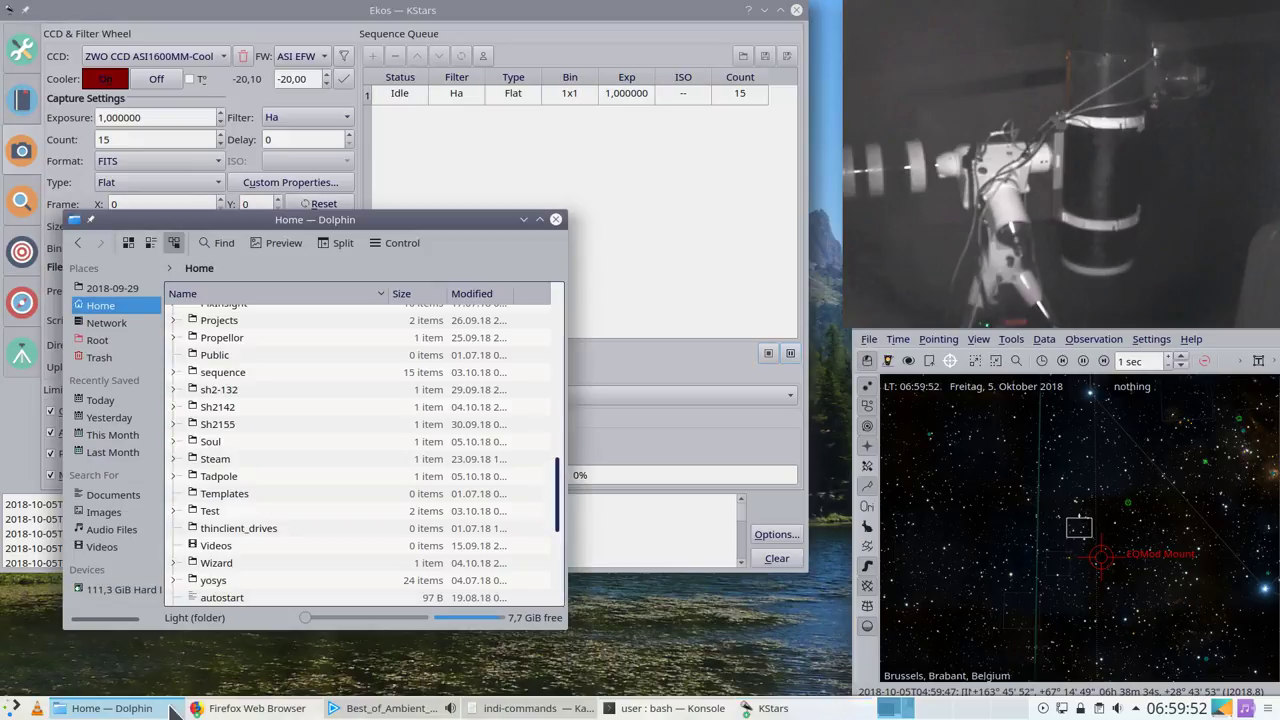
pyautogui.click(379, 709)
pyautogui.click(379, 709)
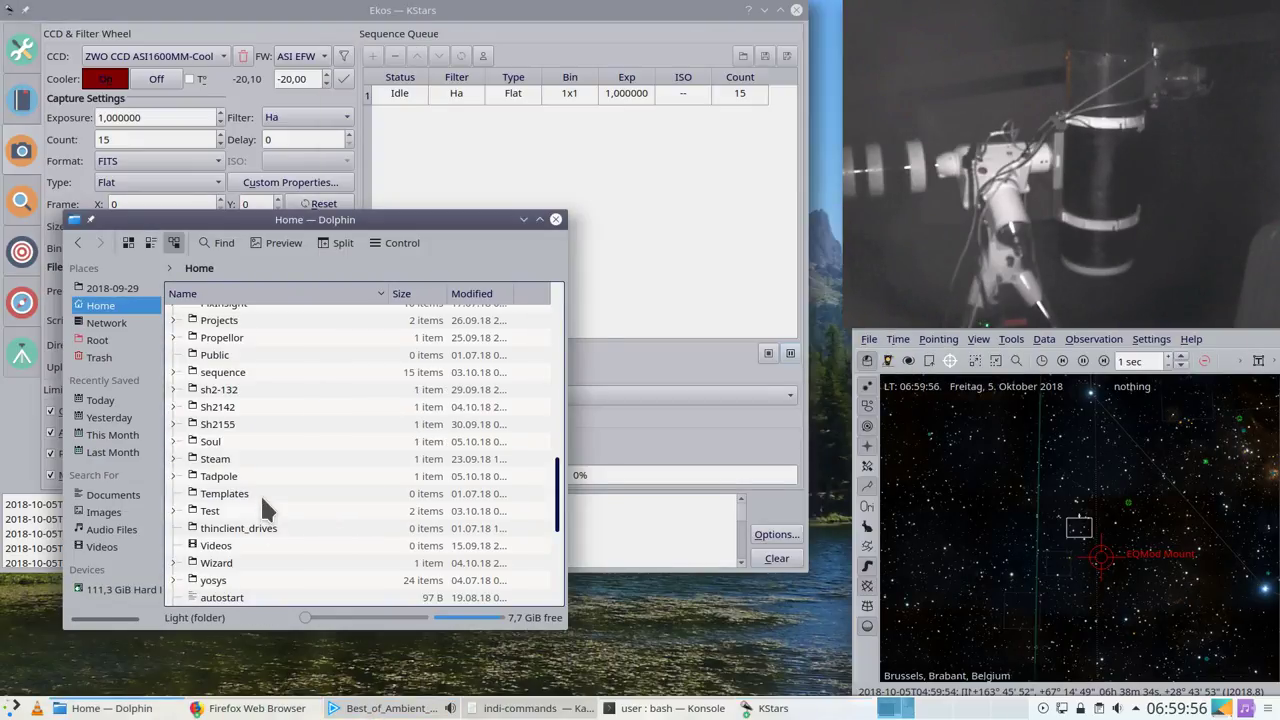
pyautogui.scroll(7, 265, 481)
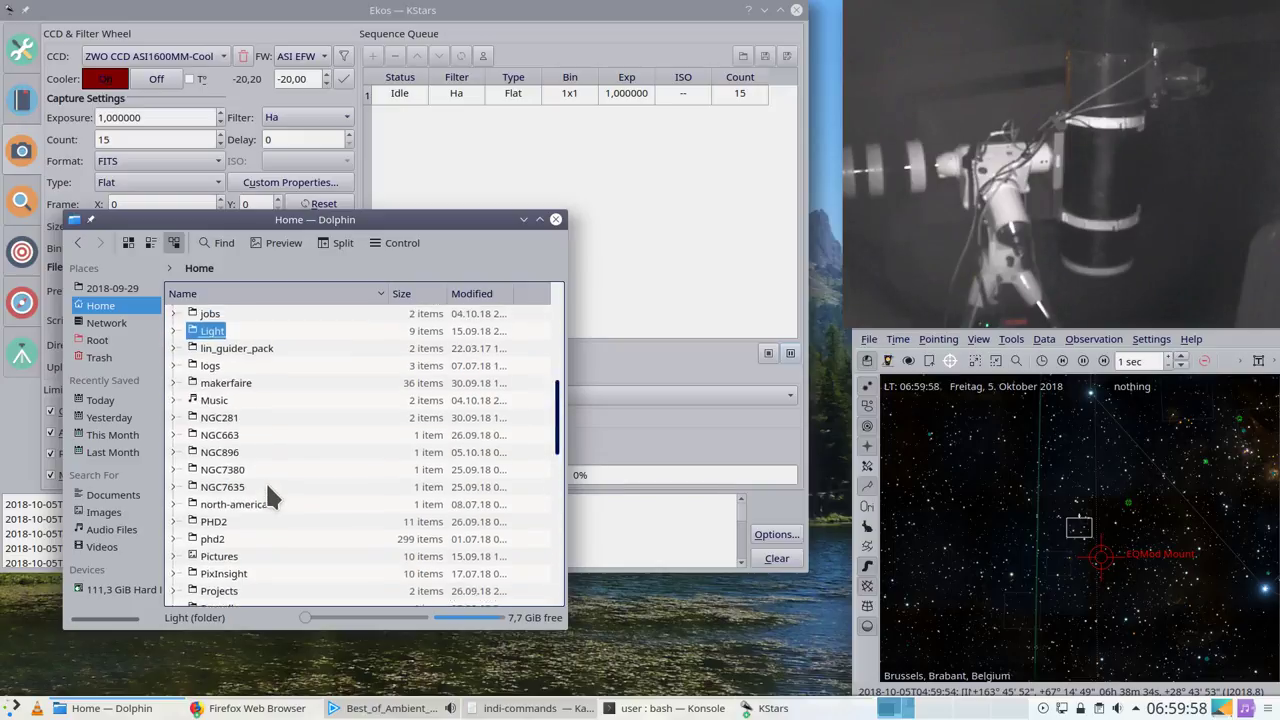
pyautogui.scroll(4, 267, 490)
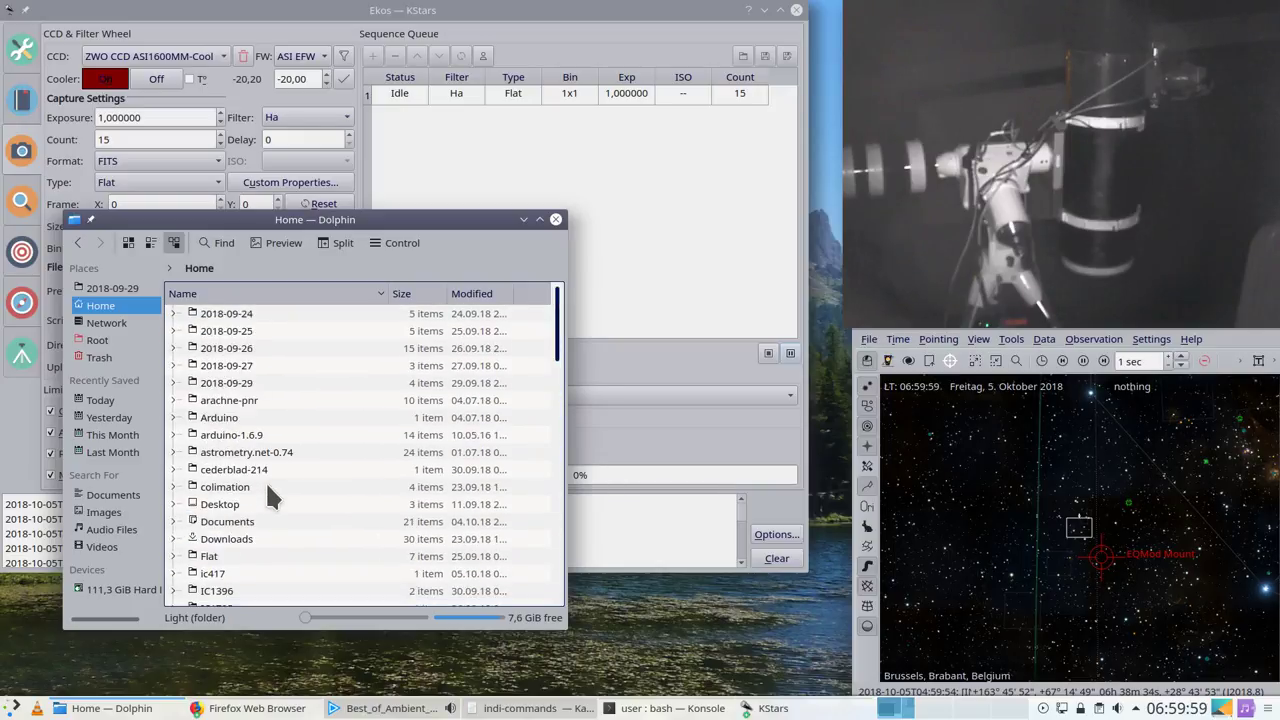
pyautogui.click(215, 556)
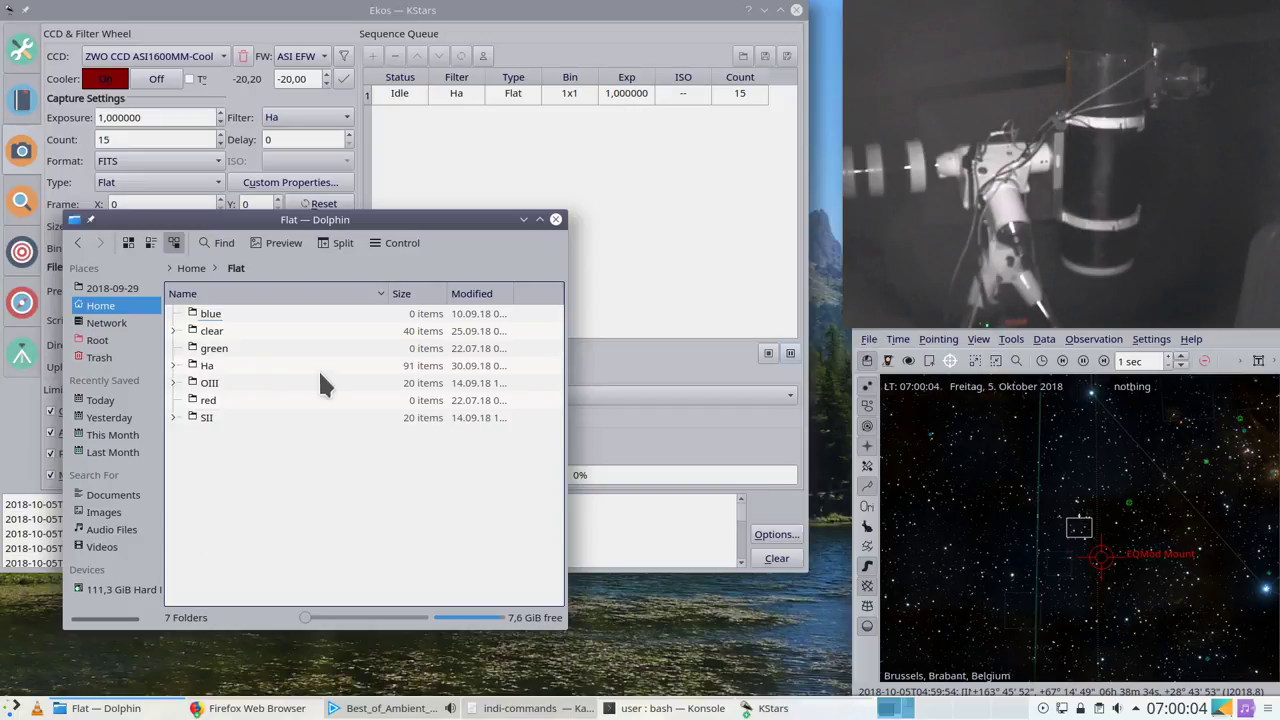
pyautogui.moveTo(311, 219); pyautogui.dragTo(622, 247)
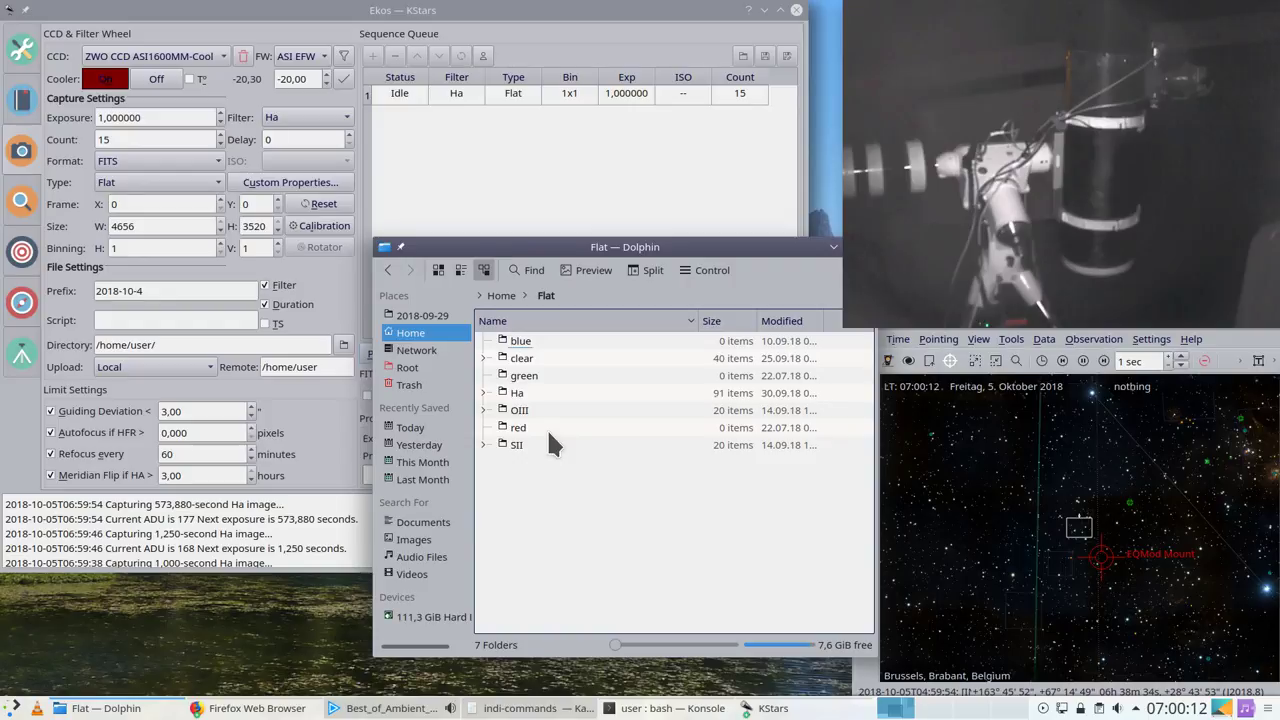
pyautogui.click(501, 295)
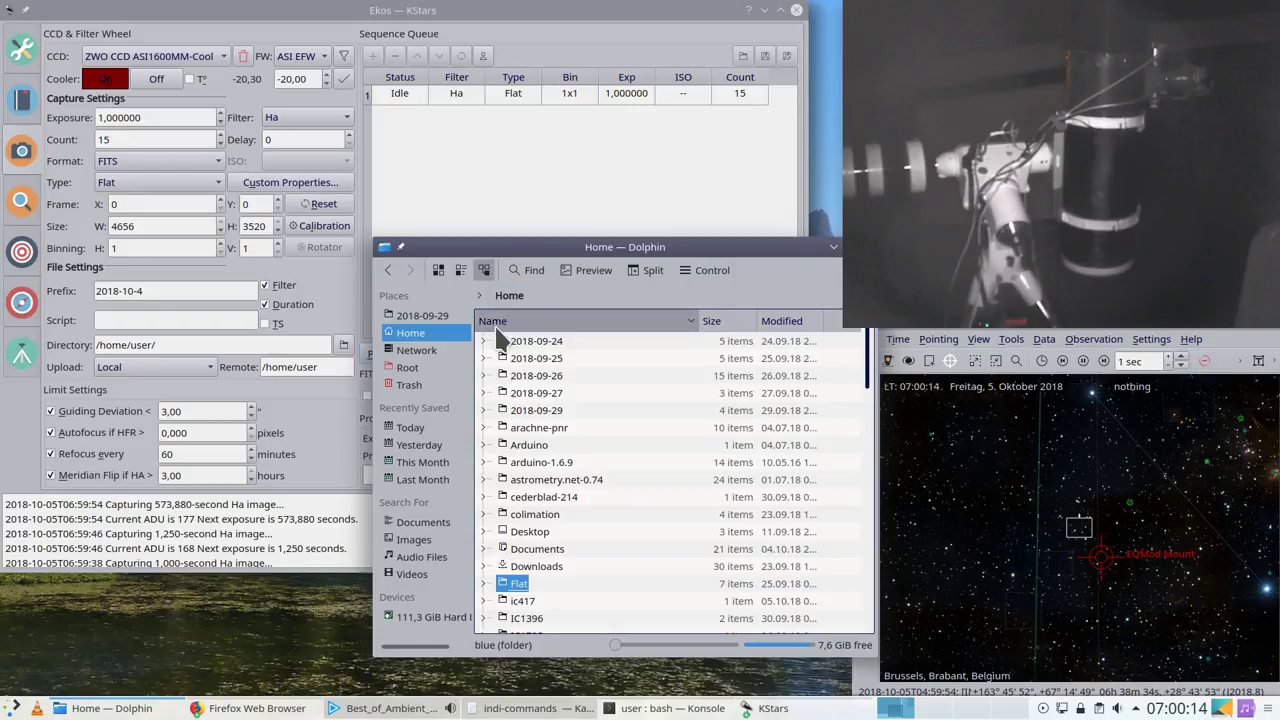
pyautogui.click(833, 247)
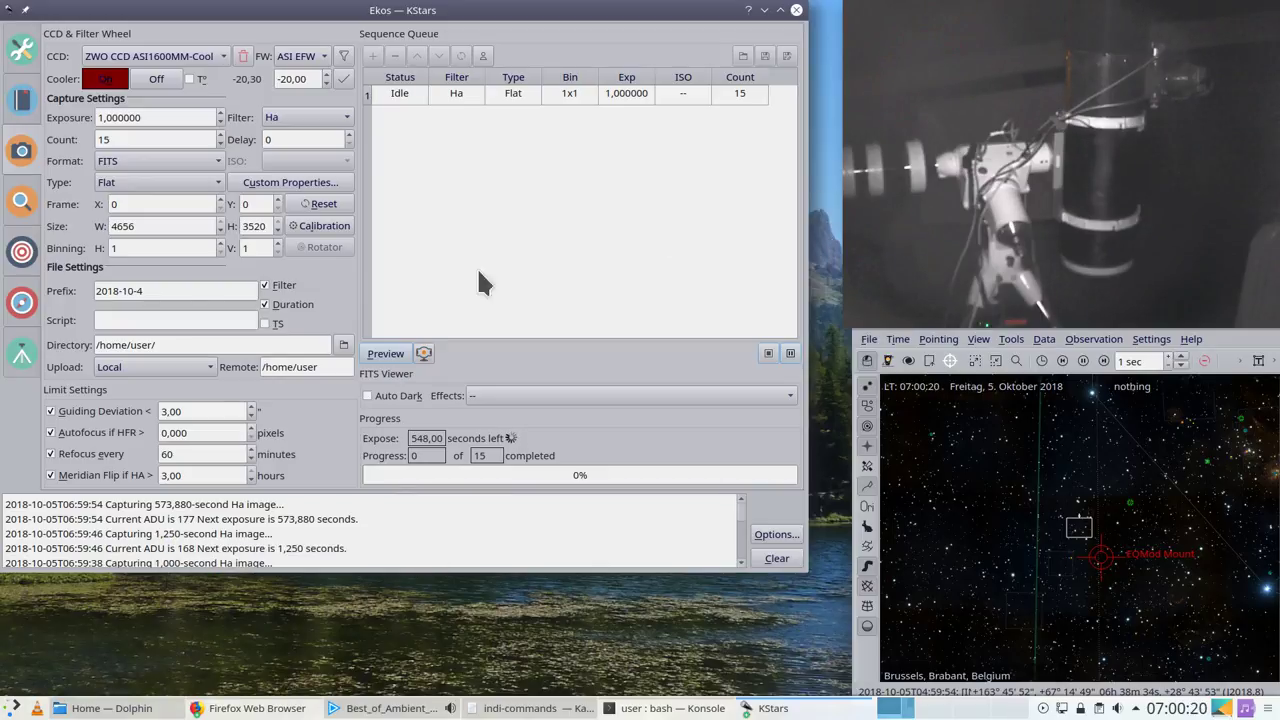
# Step: Look over the alignment and guiding modules, and bring up the INDI Control Panel
pyautogui.click(21, 254)
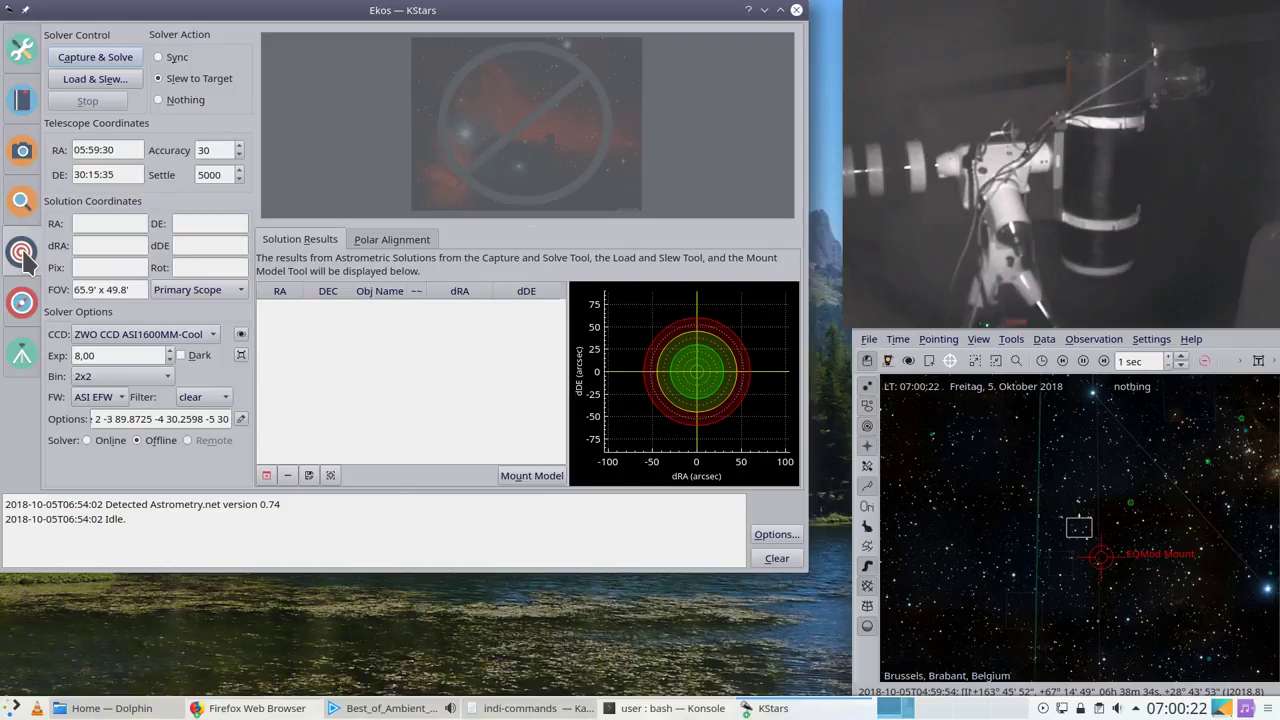
pyautogui.click(21, 303)
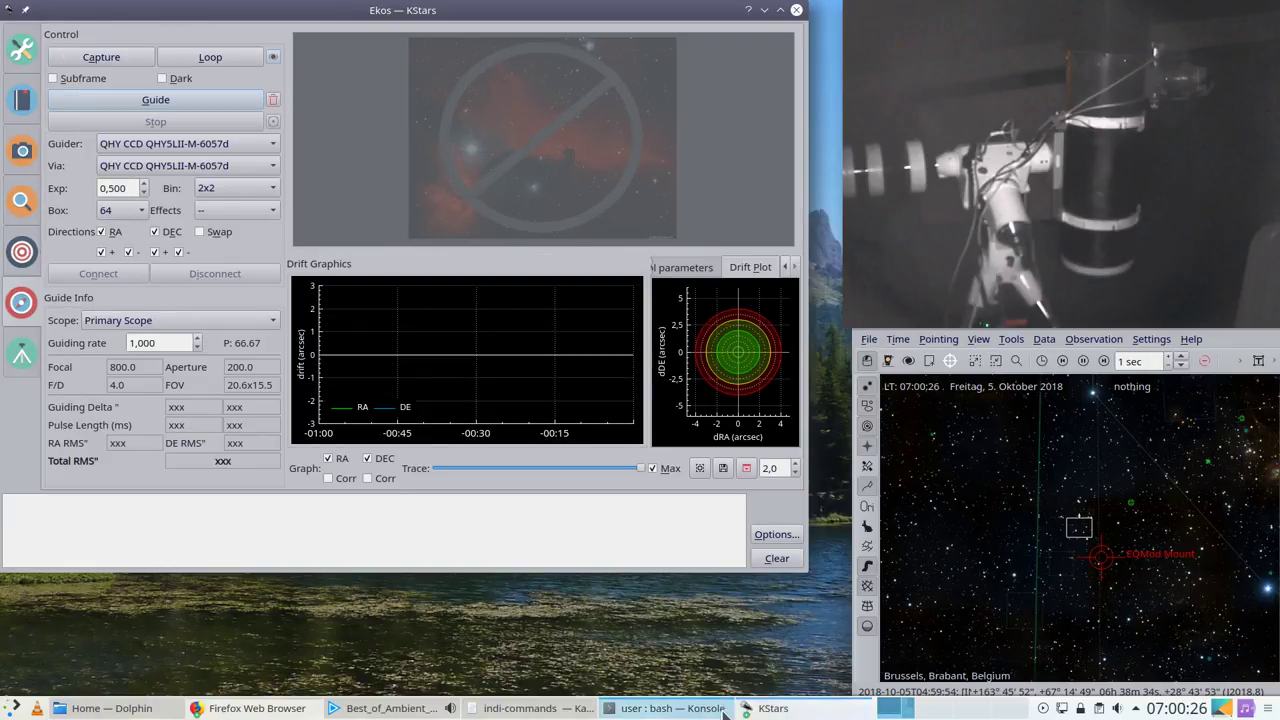
pyautogui.click(780, 708)
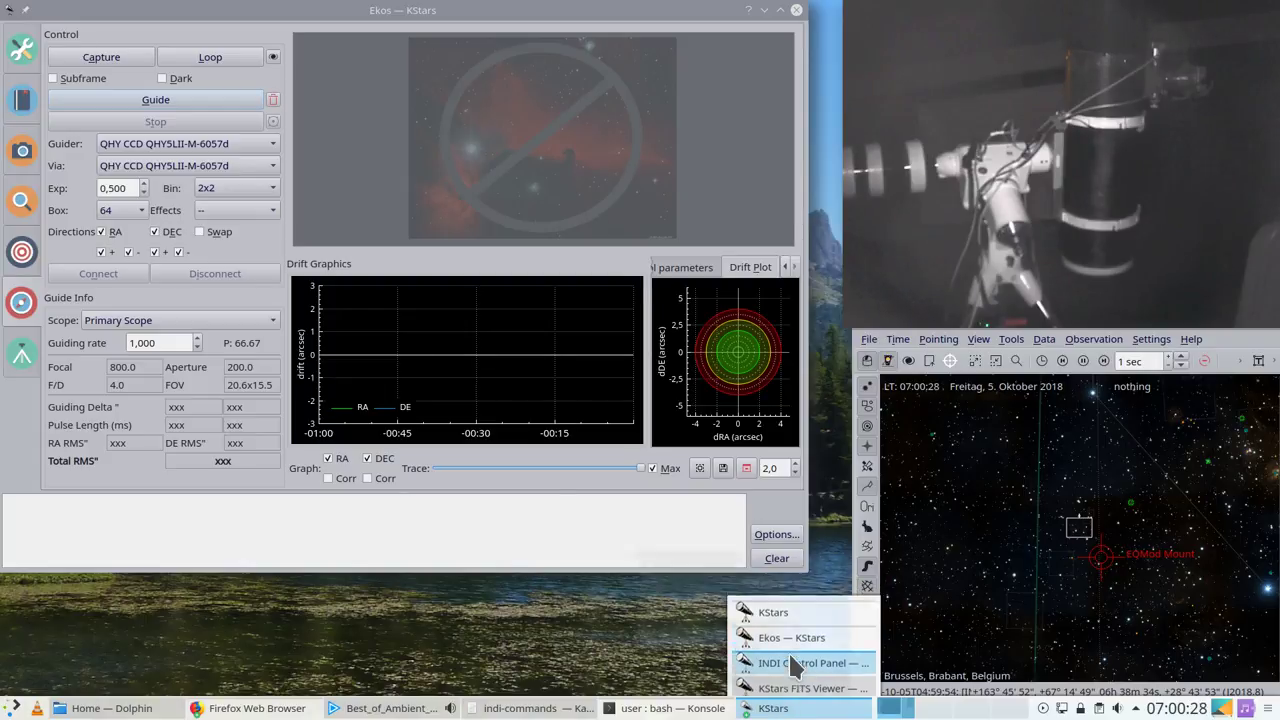
pyautogui.click(765, 654)
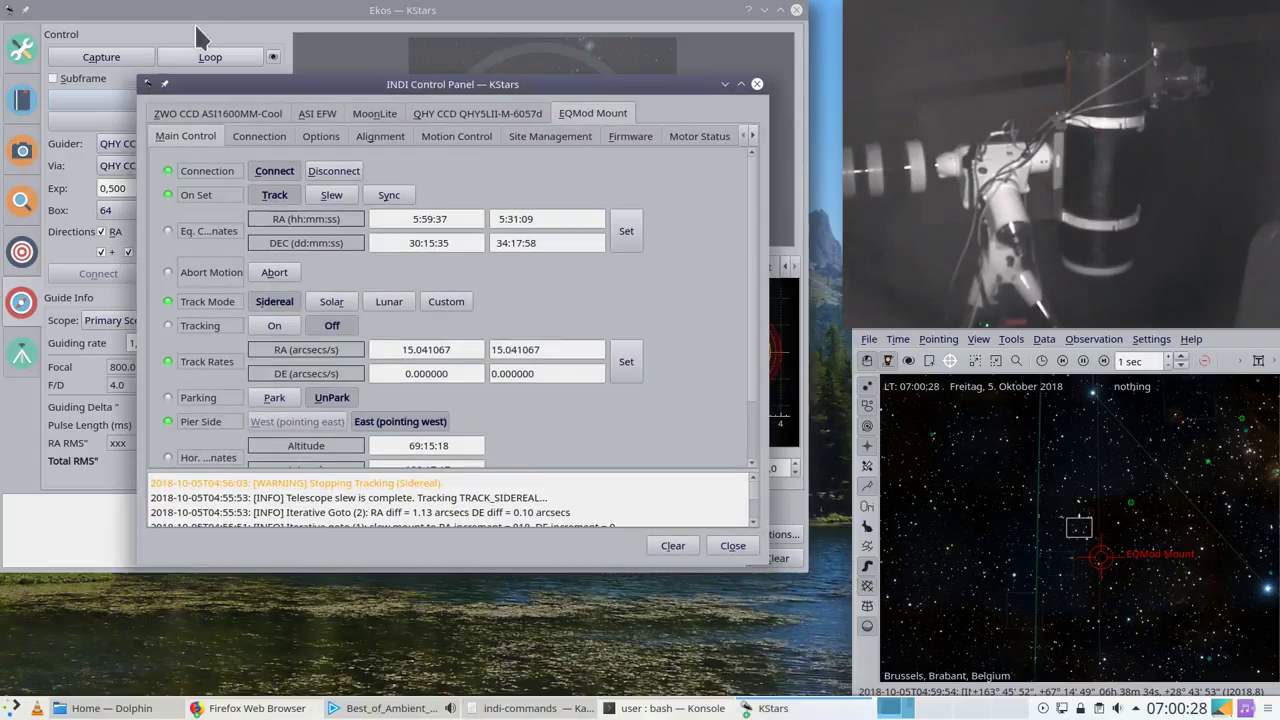
# Step: Examine the EQMod Mount's firmware, alignment, options and connection properties
pyautogui.click(722, 136)
pyautogui.click(637, 137)
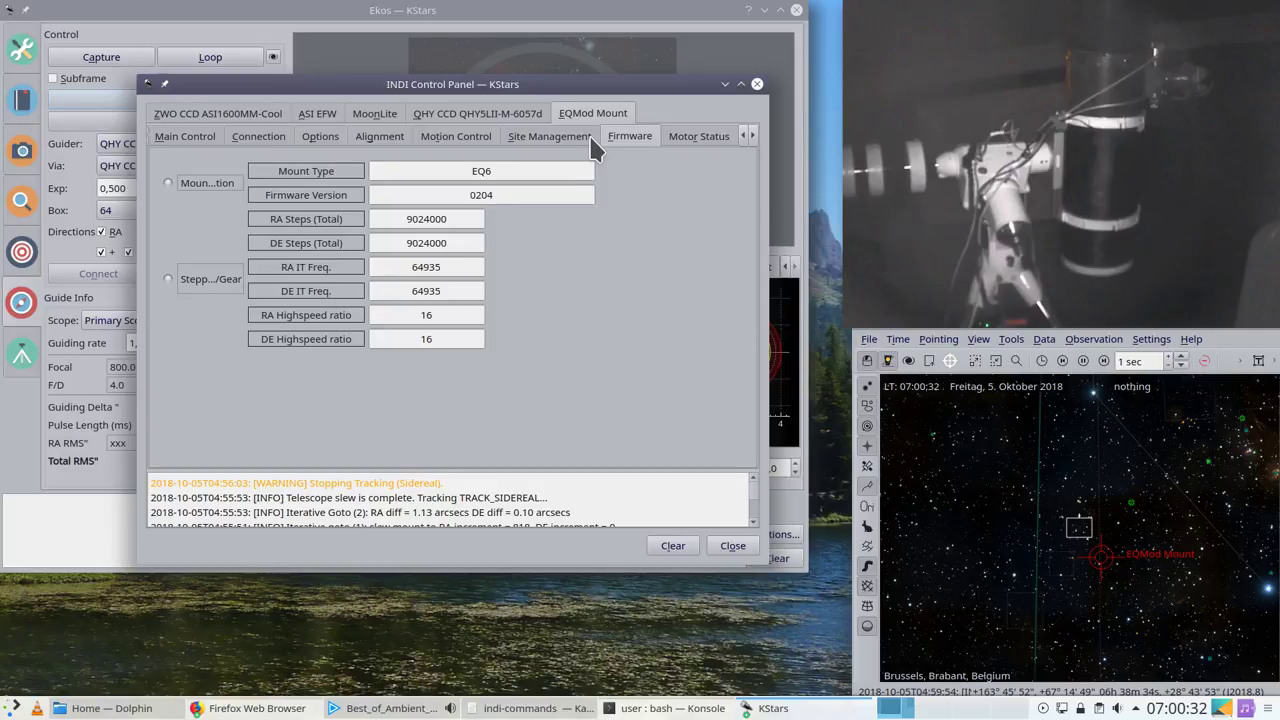
pyautogui.click(589, 137)
pyautogui.click(426, 139)
pyautogui.click(380, 138)
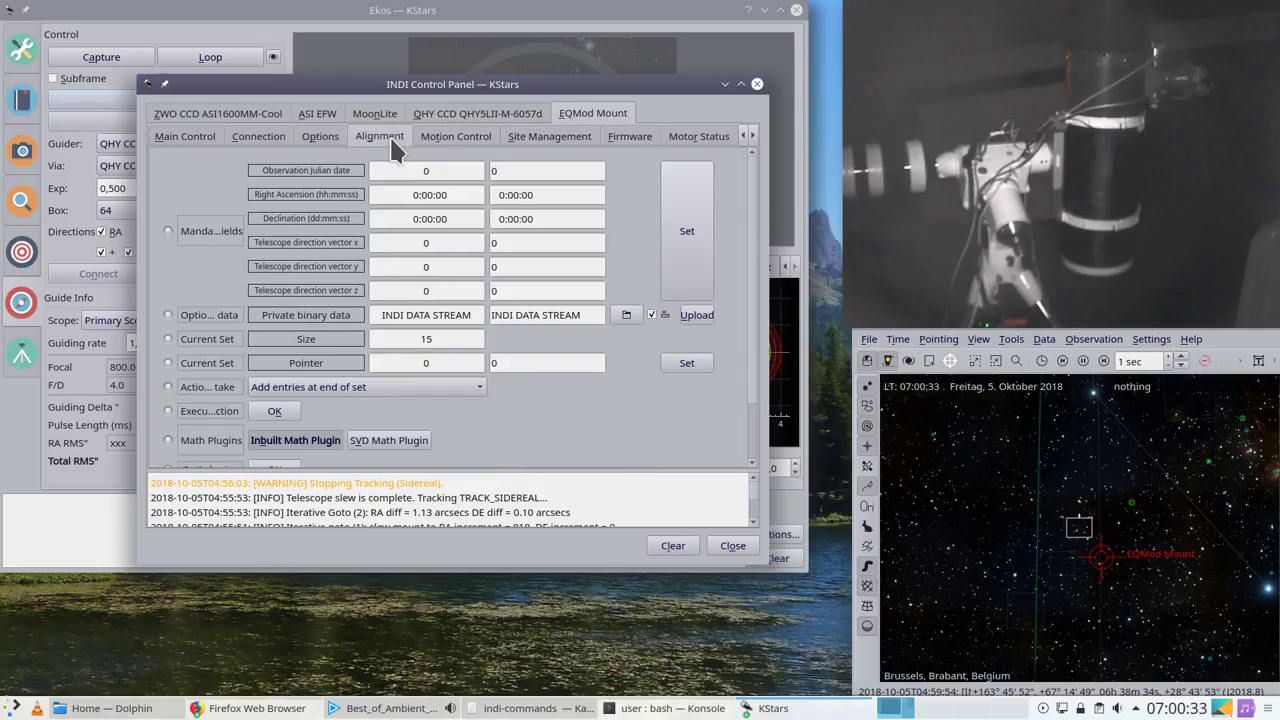
pyautogui.click(322, 138)
pyautogui.click(258, 138)
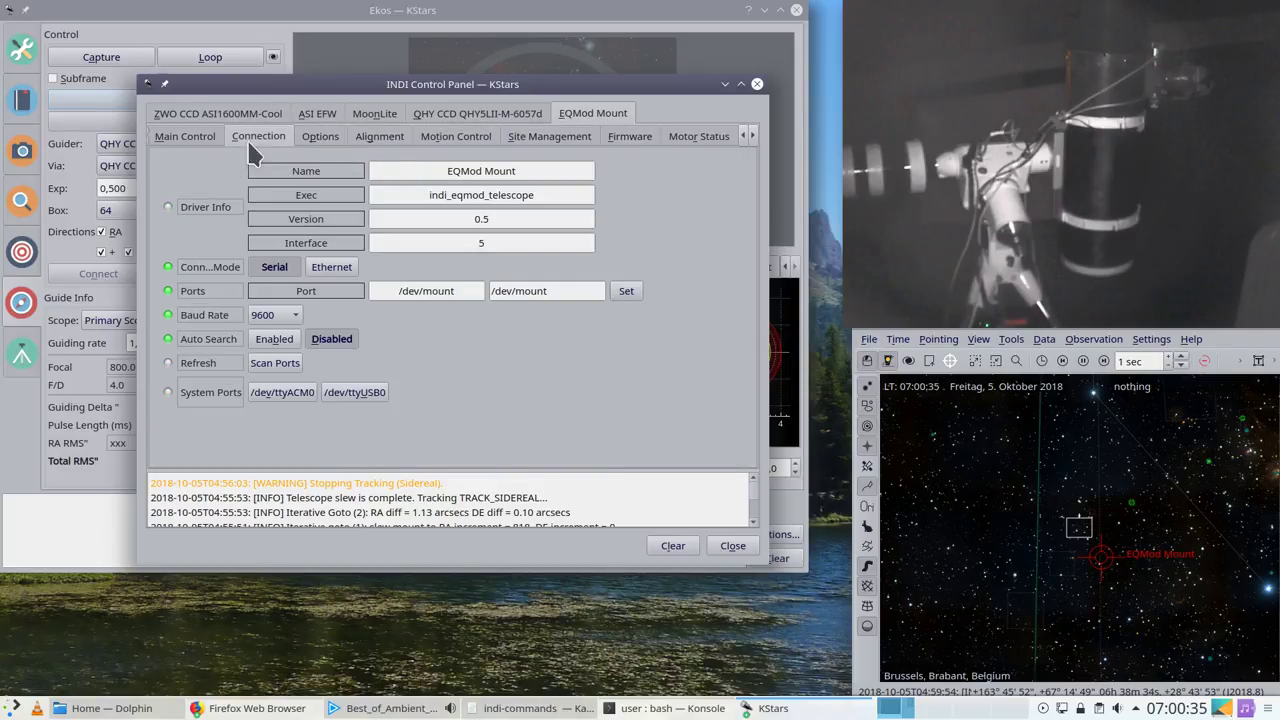
# Step: Start parking the EQMod Mount and interrupt the parking motion by unparking it
pyautogui.click(185, 136)
pyautogui.scroll(-2, 215, 332)
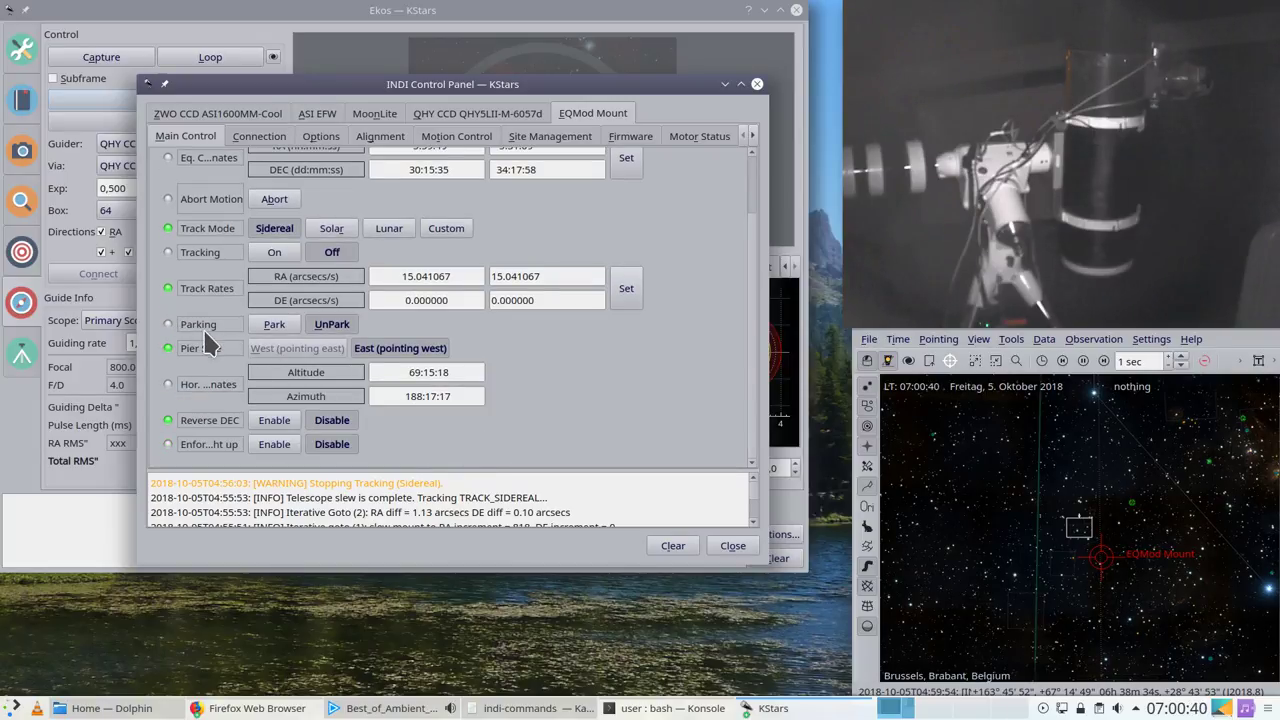
pyautogui.click(279, 329)
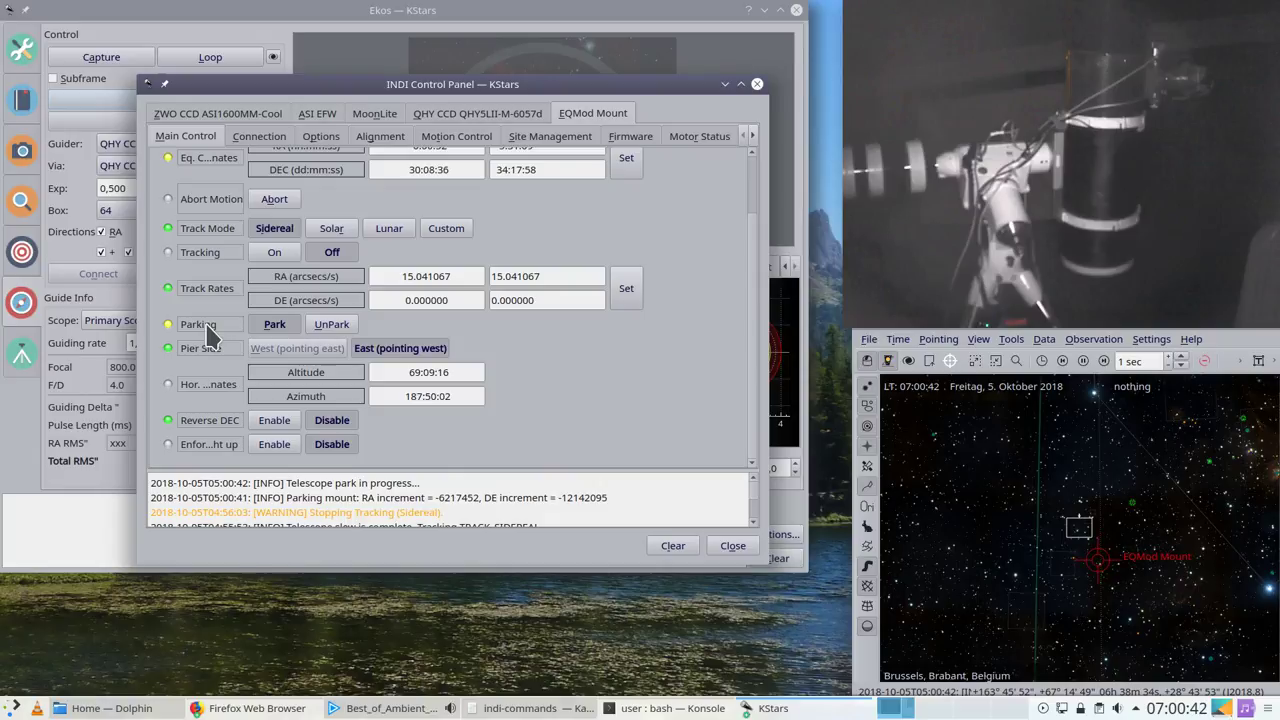
pyautogui.click(321, 327)
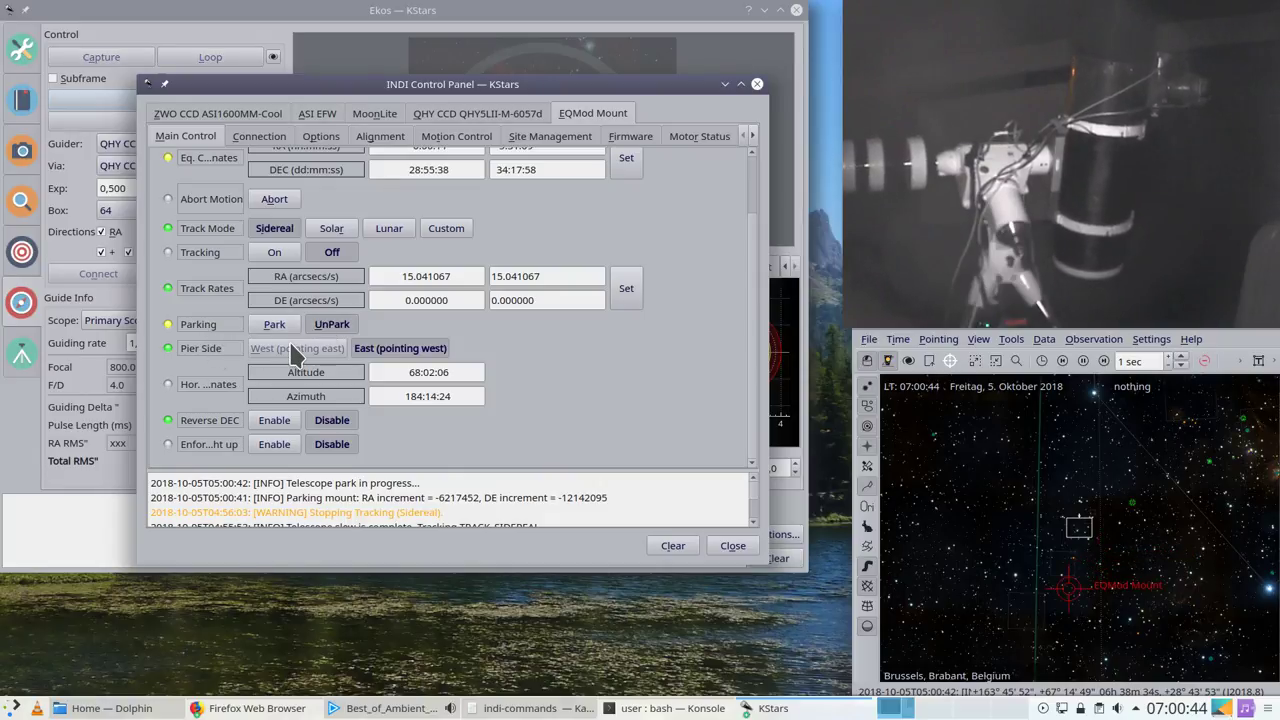
# Step: Turn on sidereal tracking for the unparked EQMod Mount and enable Reverse DEC
pyautogui.click(323, 255)
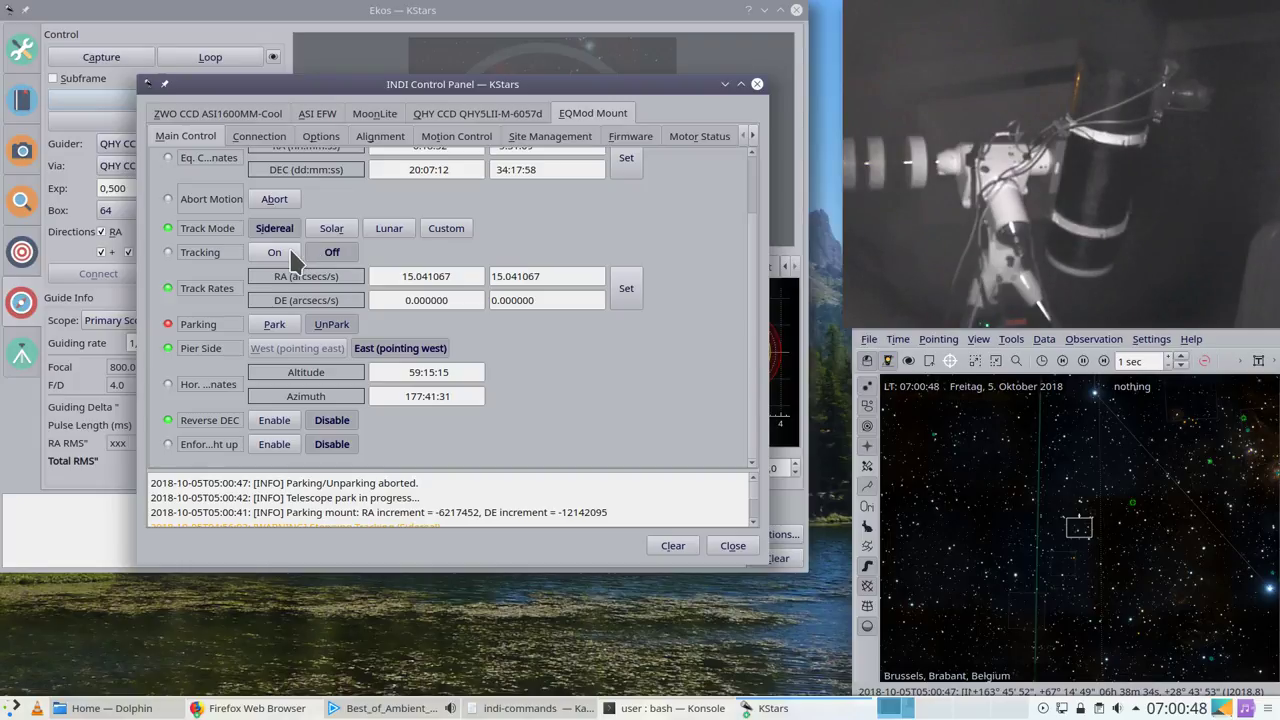
pyautogui.click(292, 255)
pyautogui.click(345, 330)
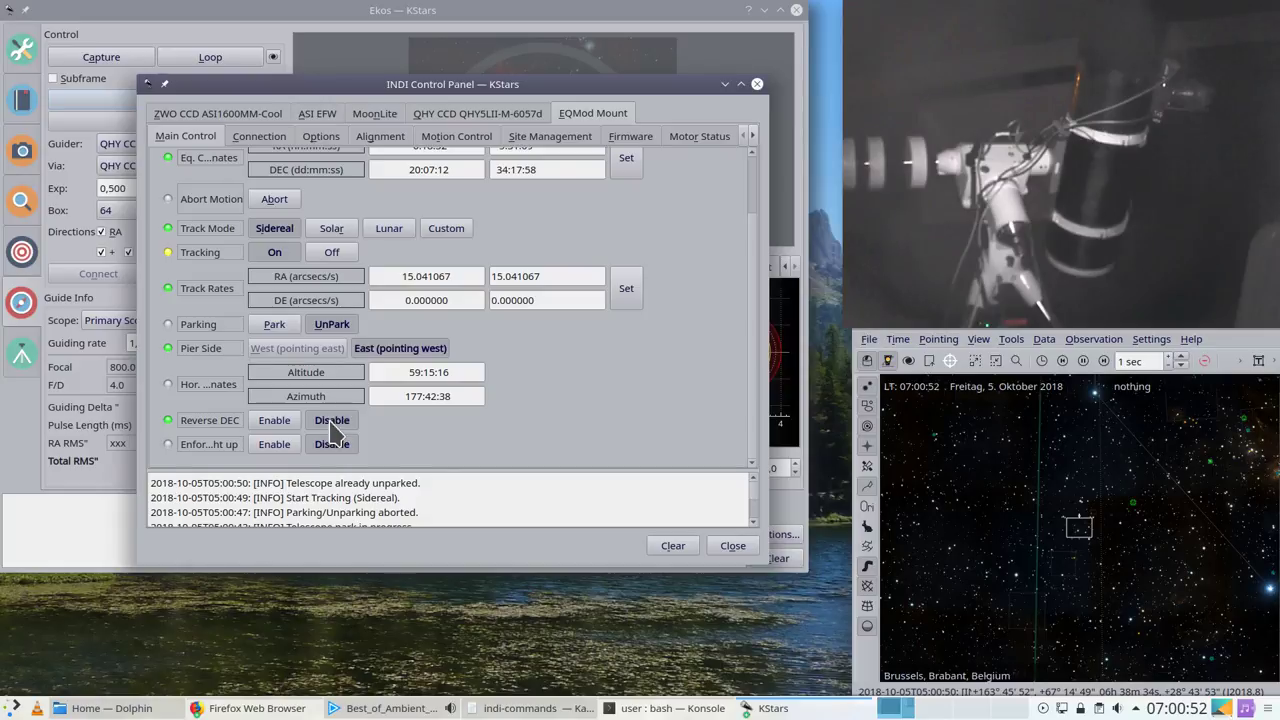
pyautogui.click(276, 421)
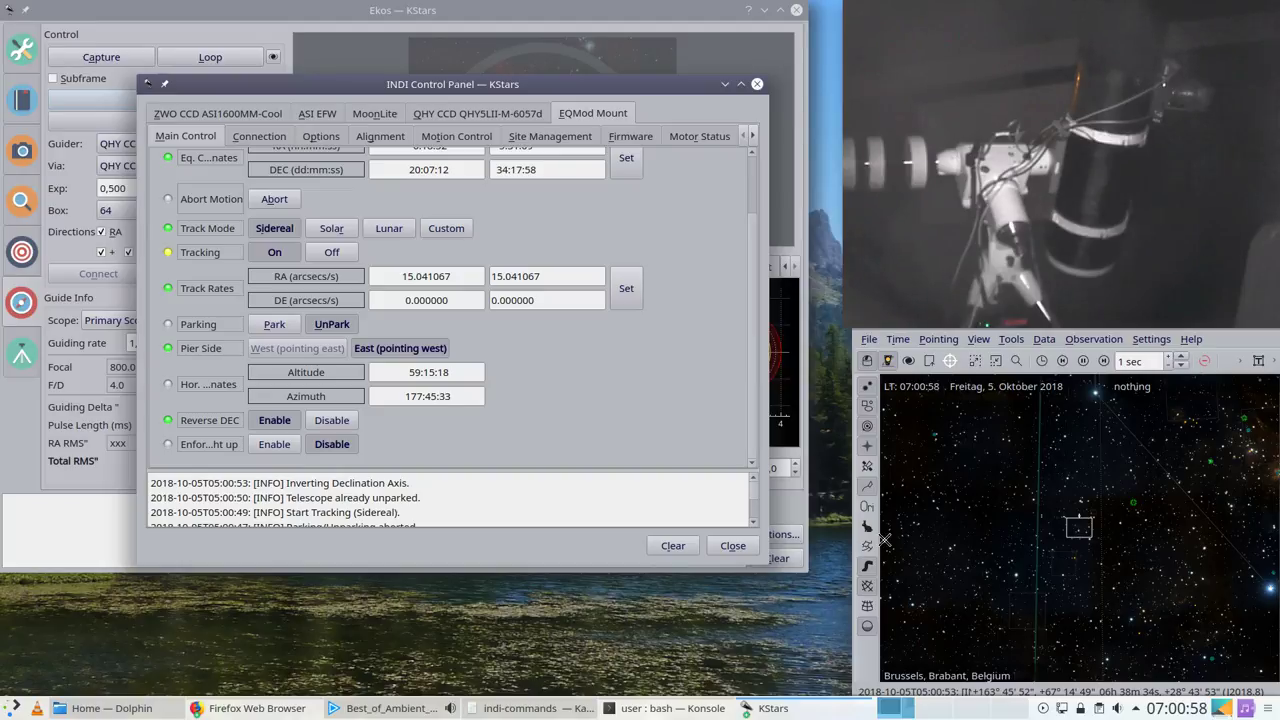
# Step: Look through the device commands available at a point on the wider sky map, and hide the INDI Control Panel
pyautogui.scroll(-3, 1021, 525)
pyautogui.scroll(-2, 1022, 528)
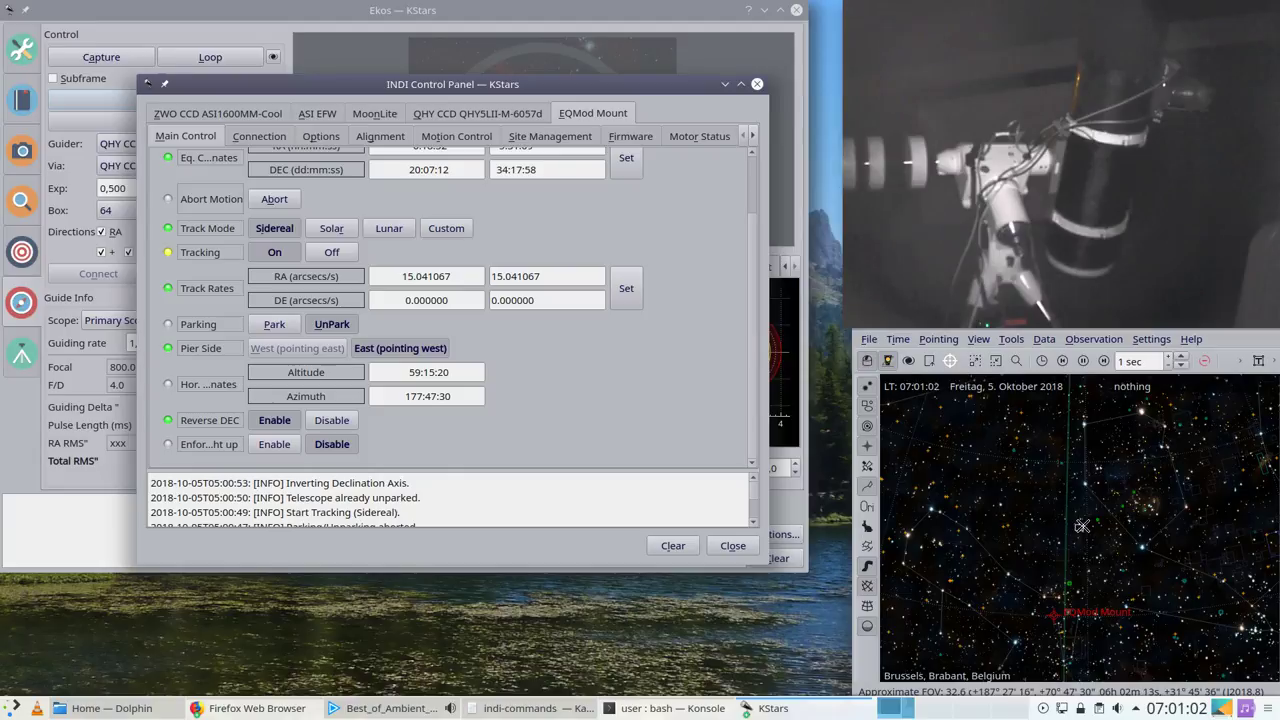
pyautogui.rightClick(1077, 527)
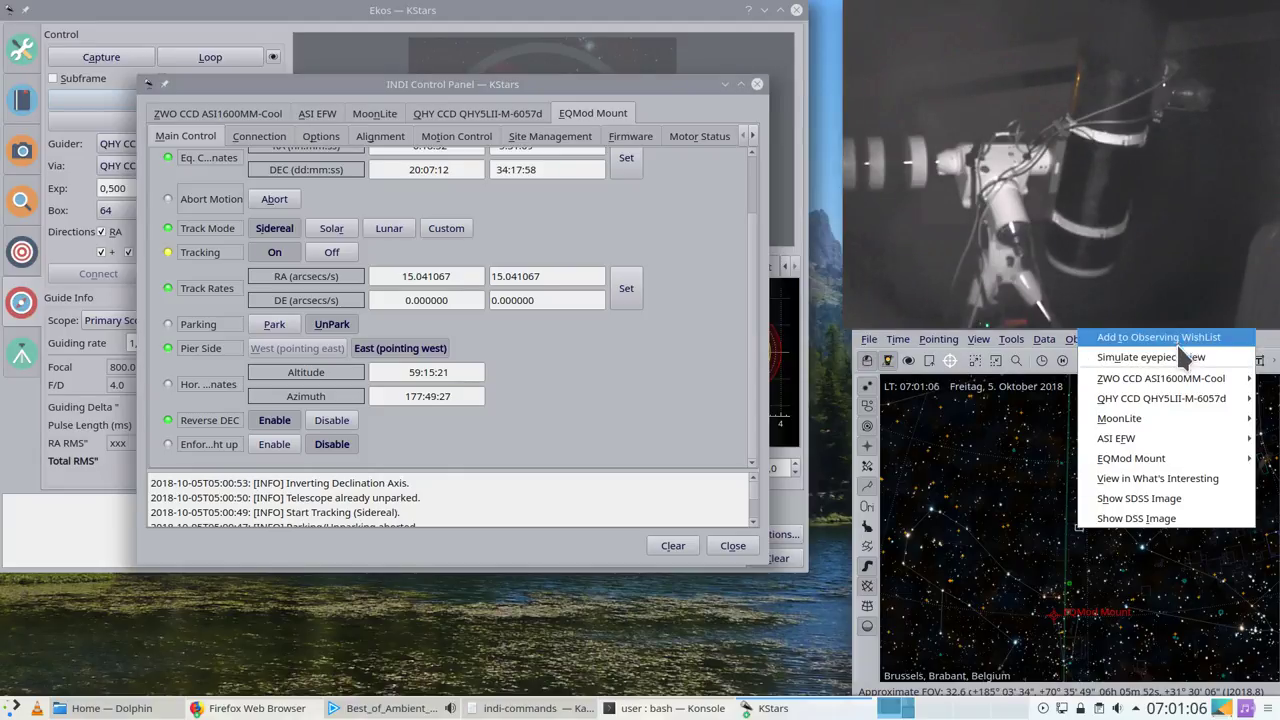
pyautogui.moveTo(1188, 402)
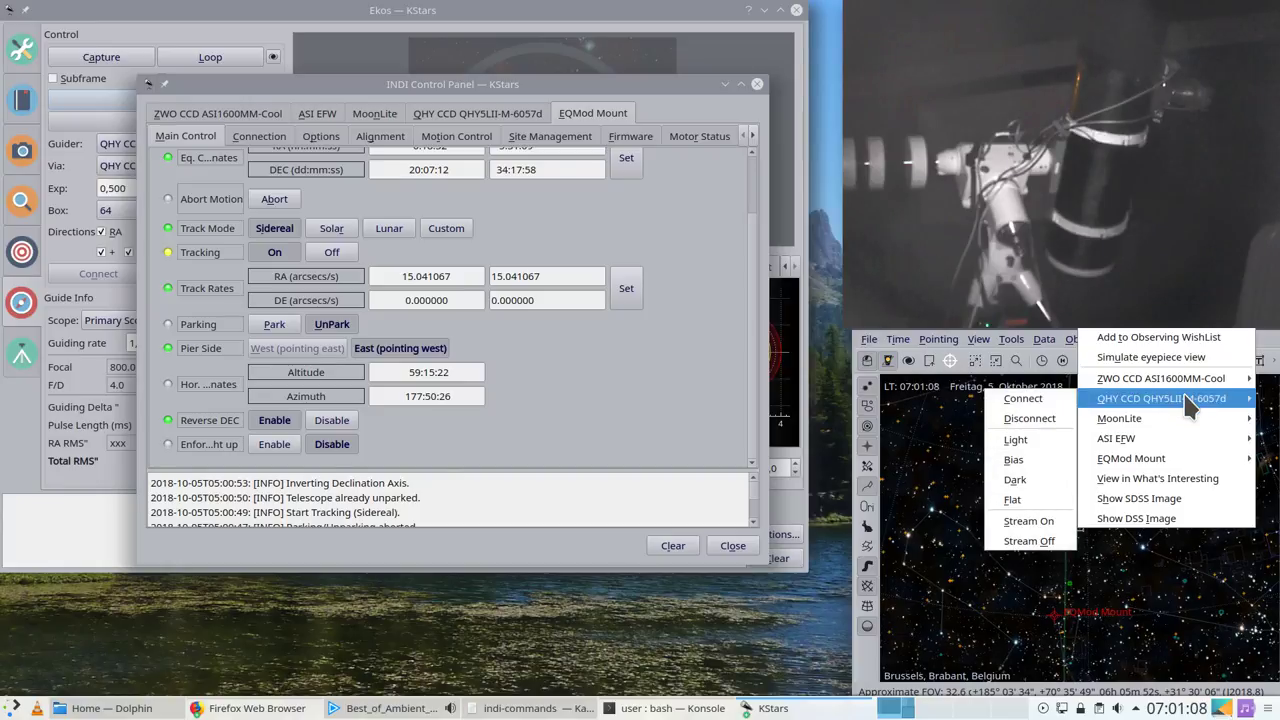
pyautogui.click(1016, 441)
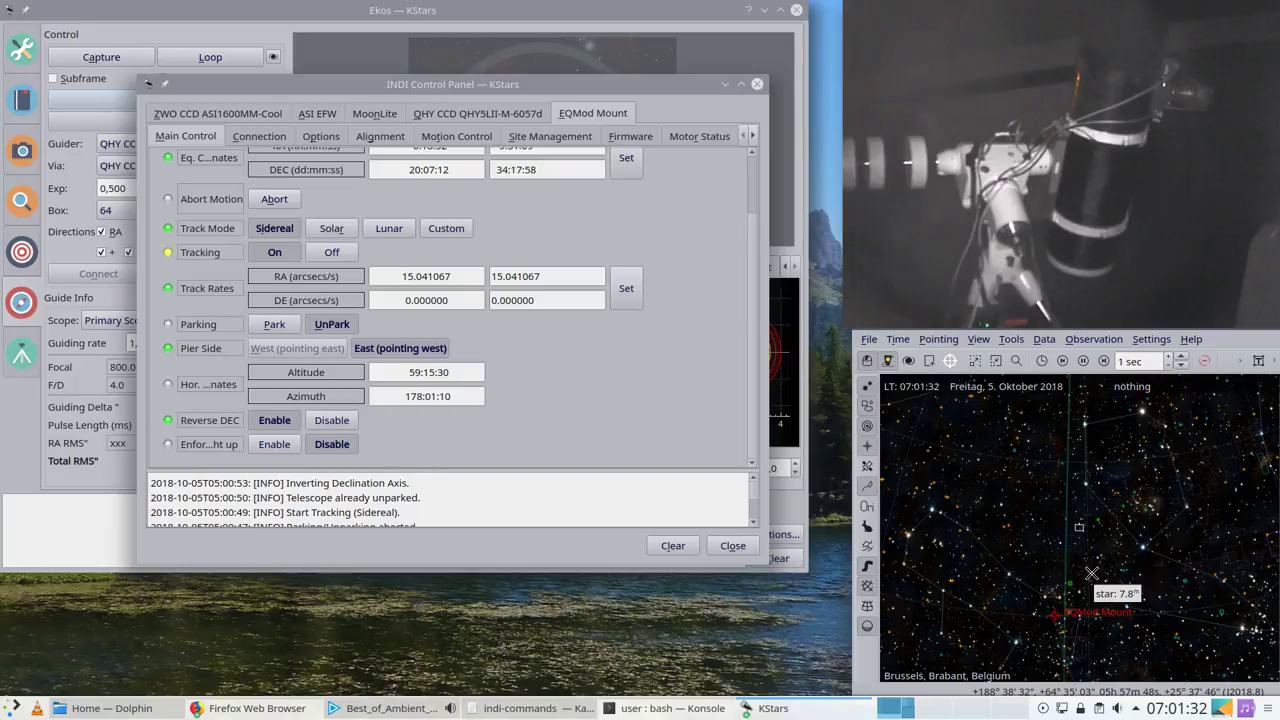
pyautogui.moveTo(600, 84); pyautogui.dragTo(561, 171)
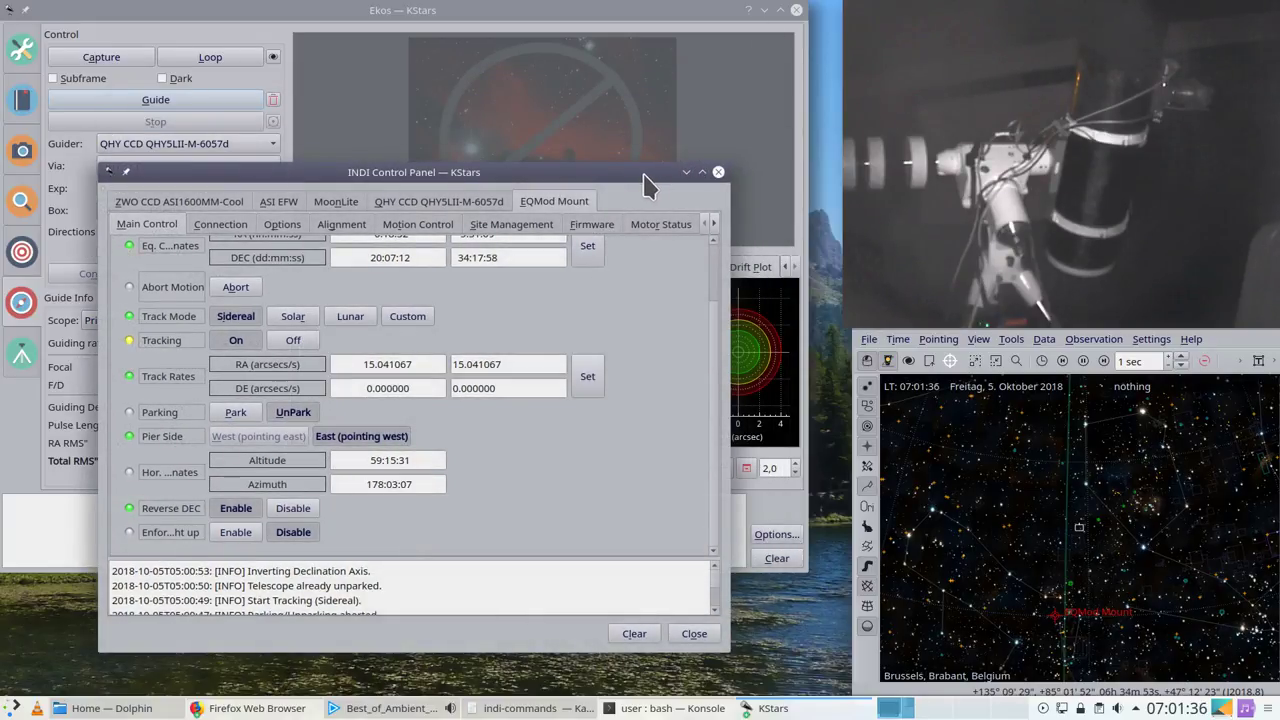
pyautogui.click(888, 361)
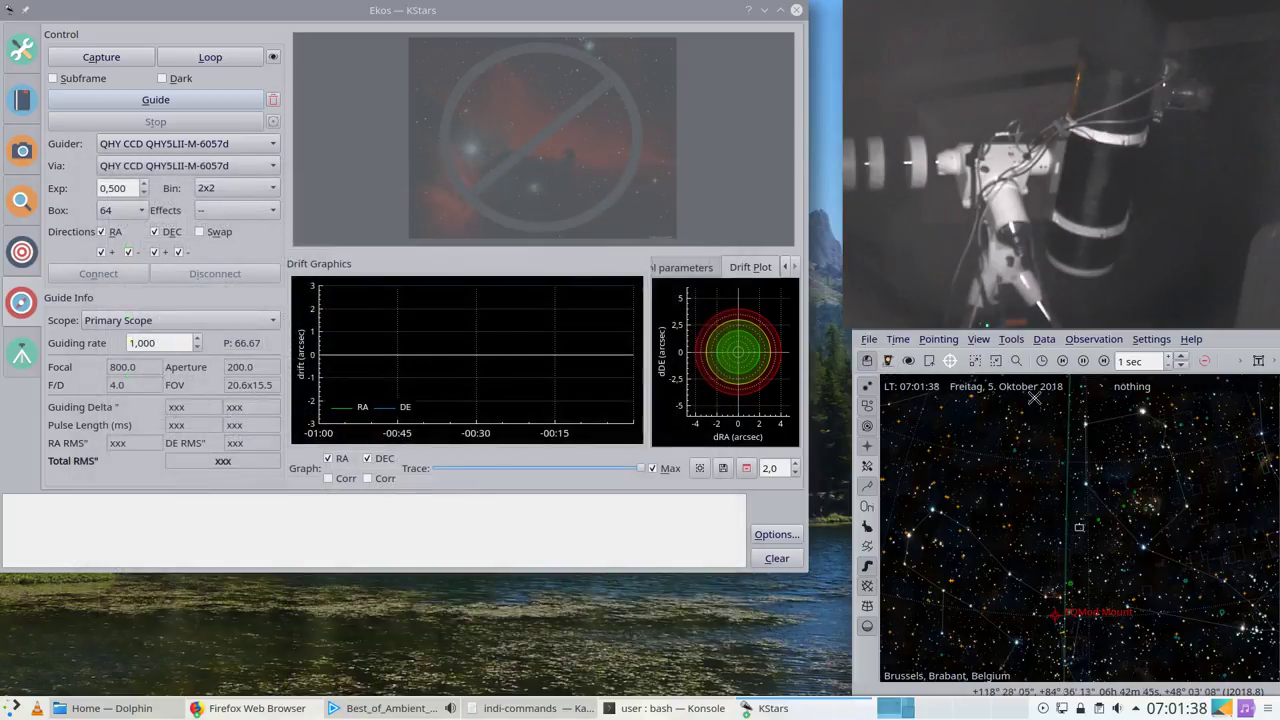
# Step: Slew the EQMod Mount to the sky map position near RA 06h 05m, DEC +34° 00' and track it
pyautogui.click(1104, 340)
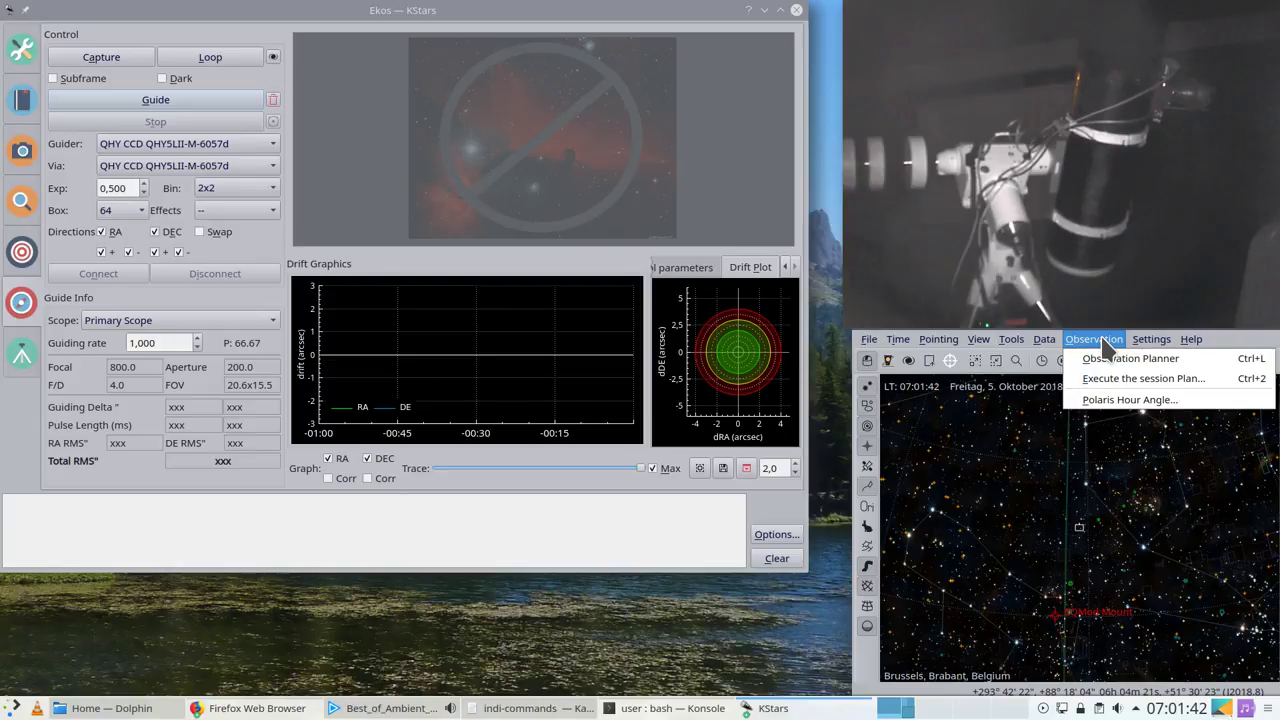
pyautogui.click(1082, 508)
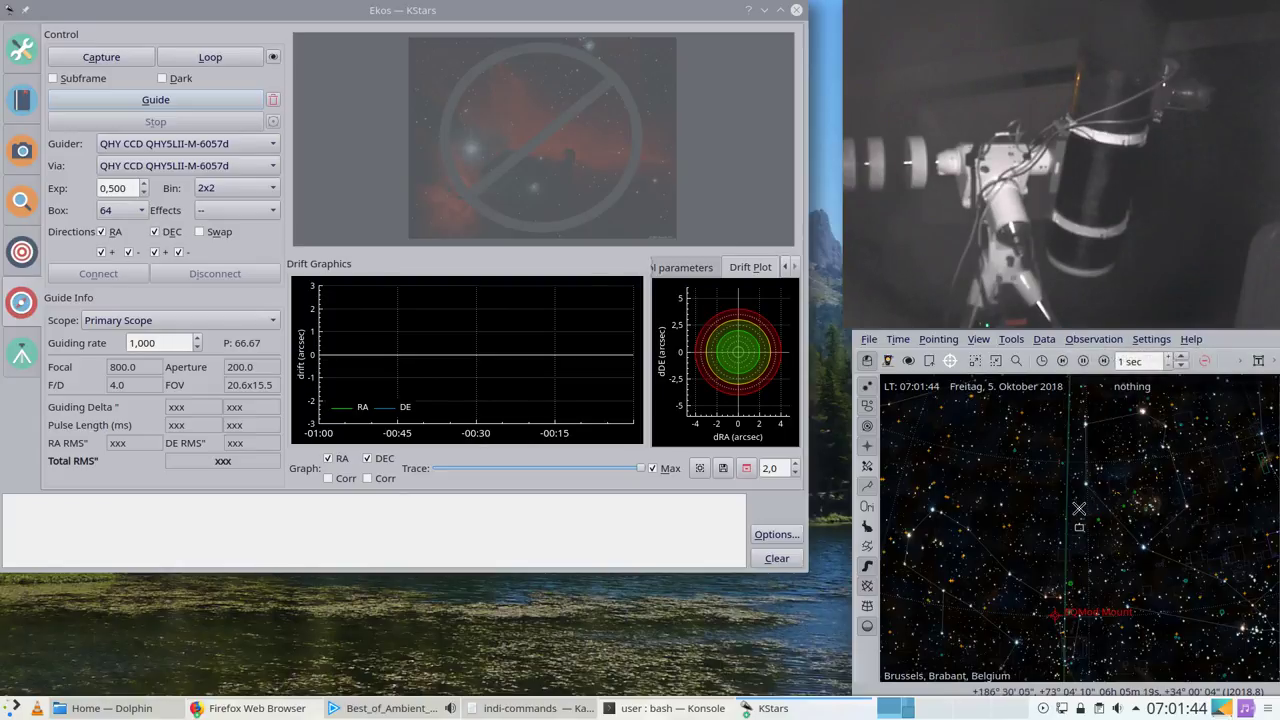
pyautogui.rightClick(1079, 509)
pyautogui.moveTo(1155, 445)
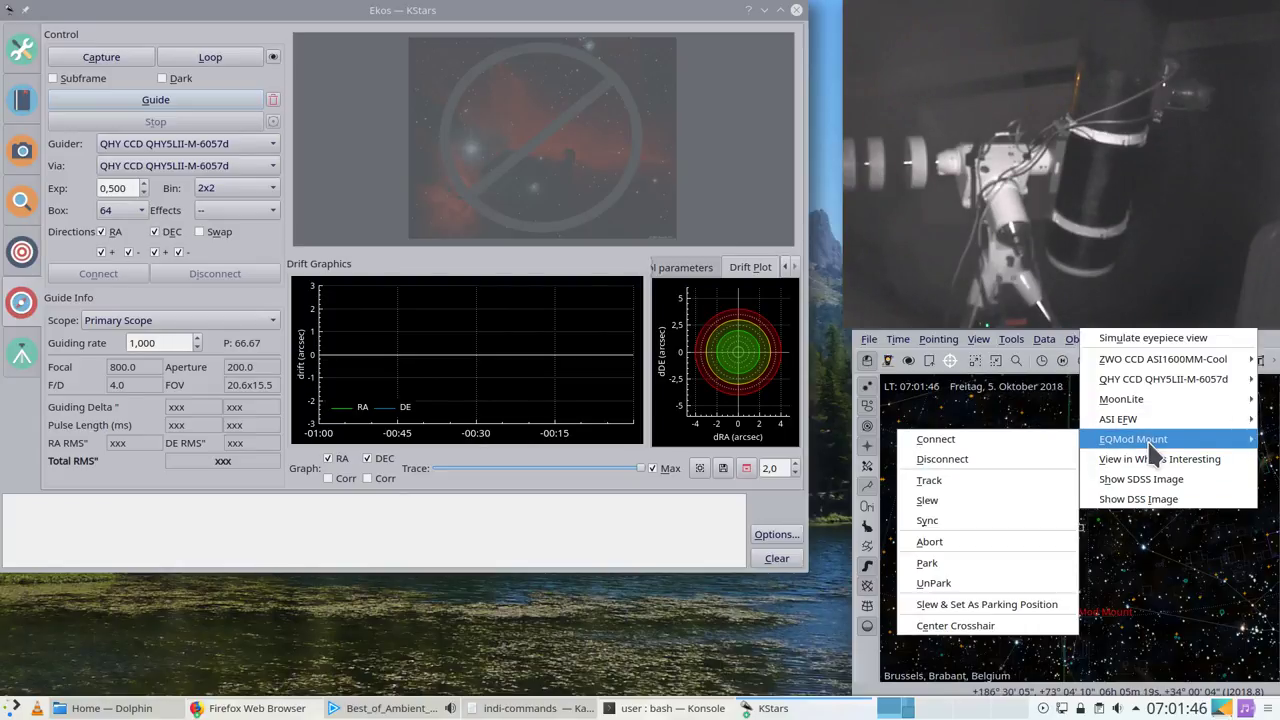
pyautogui.click(1000, 484)
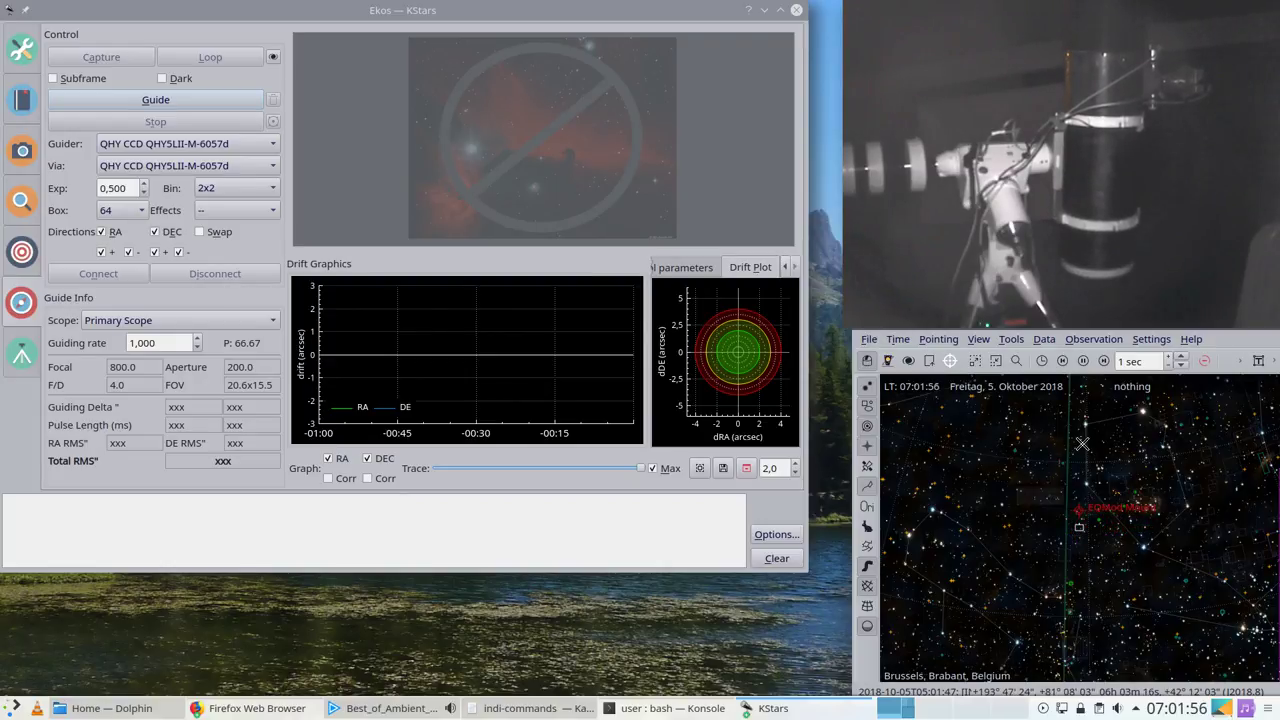
# Step: Slew the EQMod Mount farther north to about RA 06h 03m, DEC +42° 54' and track that position
pyautogui.rightClick(1088, 452)
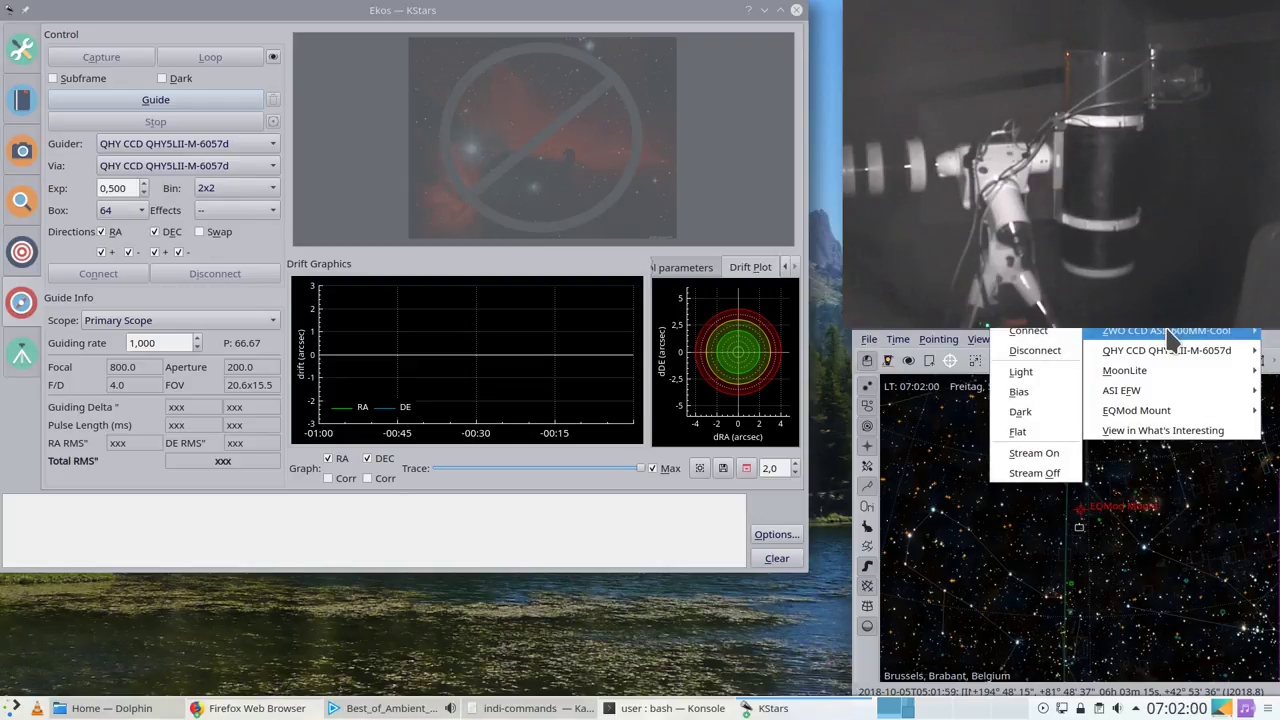
pyautogui.moveTo(1160, 372)
pyautogui.moveTo(1150, 412)
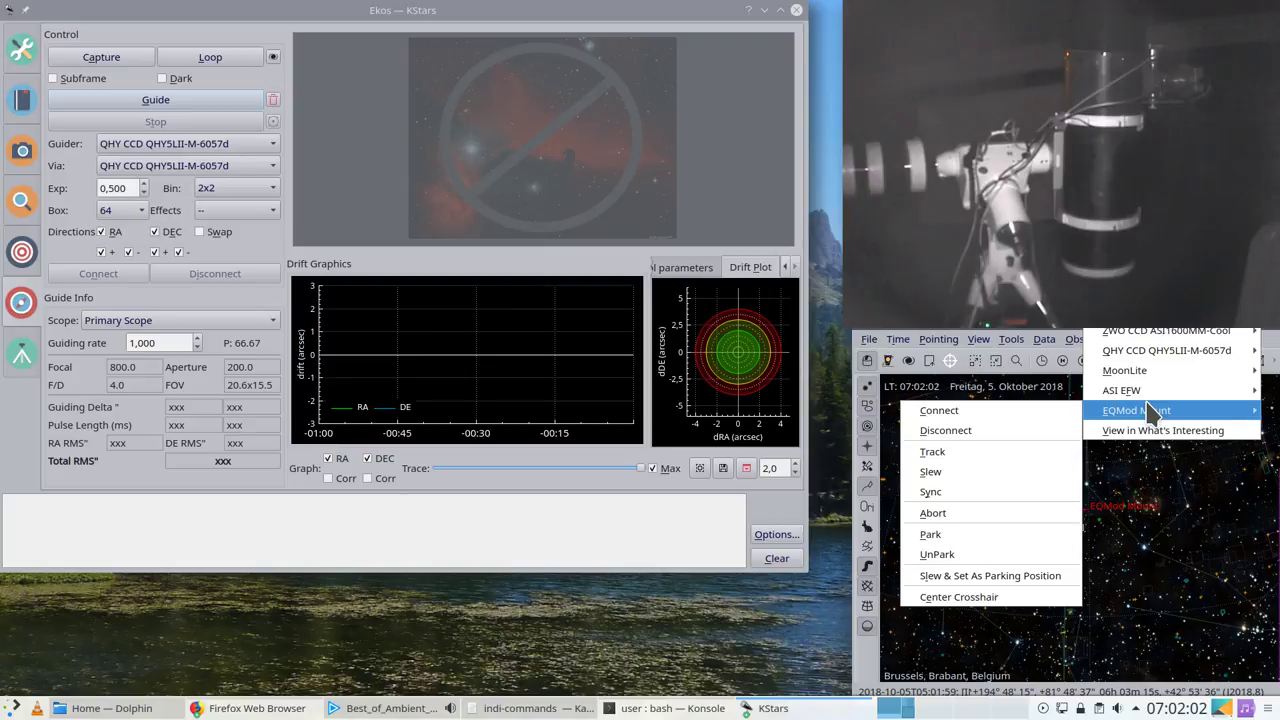
pyautogui.click(1020, 455)
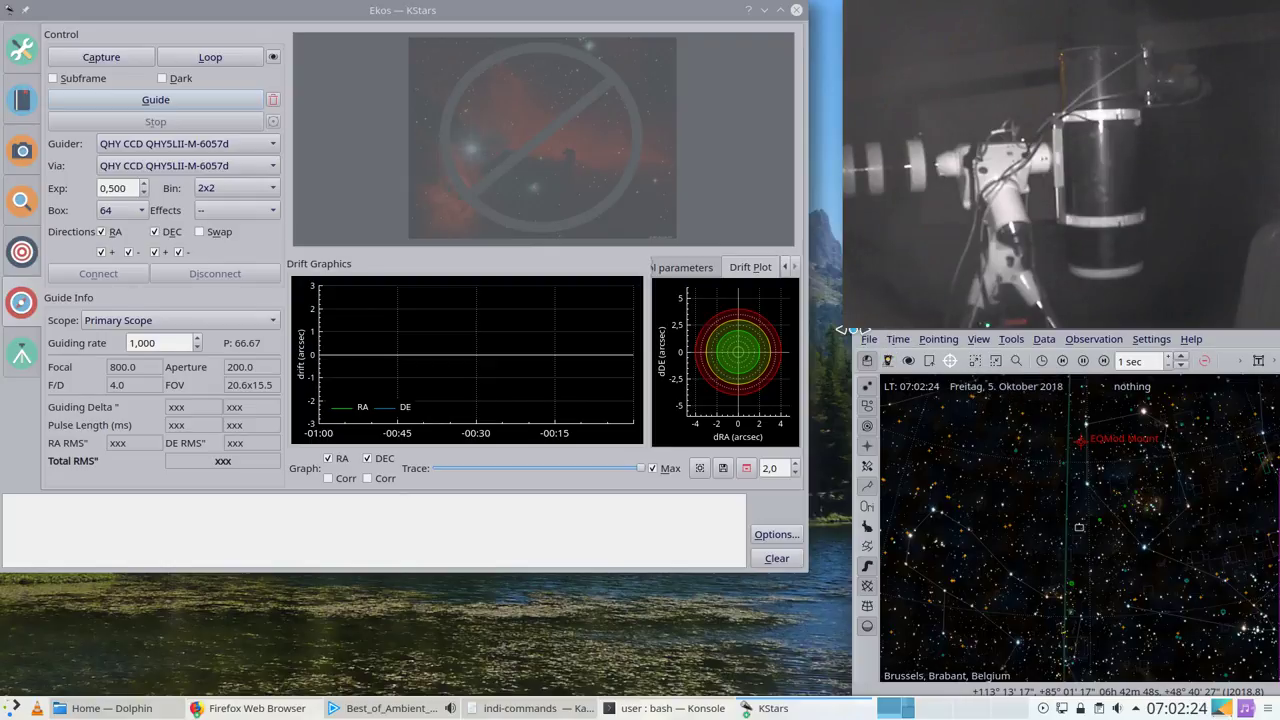
# Step: Run 0.5-second framing exposures with the clear filter in the focus module, inspect the star field in a wider window, and stop them
pyautogui.click(18, 205)
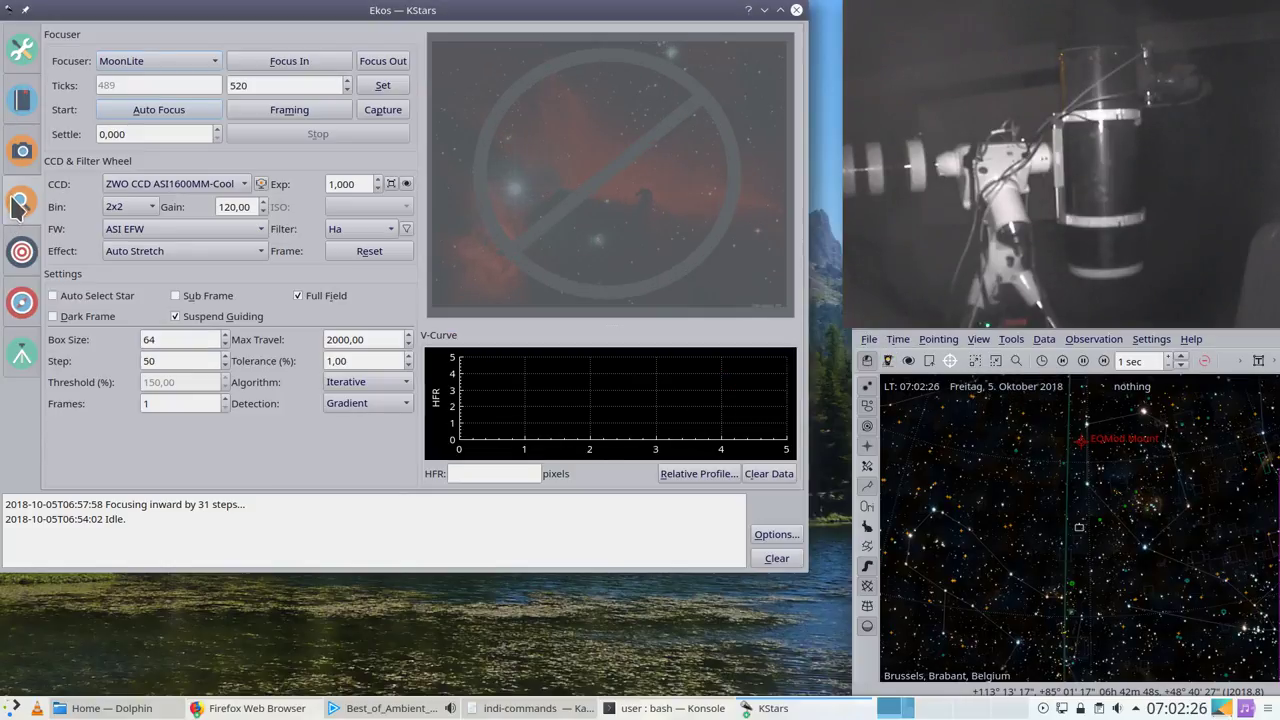
pyautogui.click(330, 112)
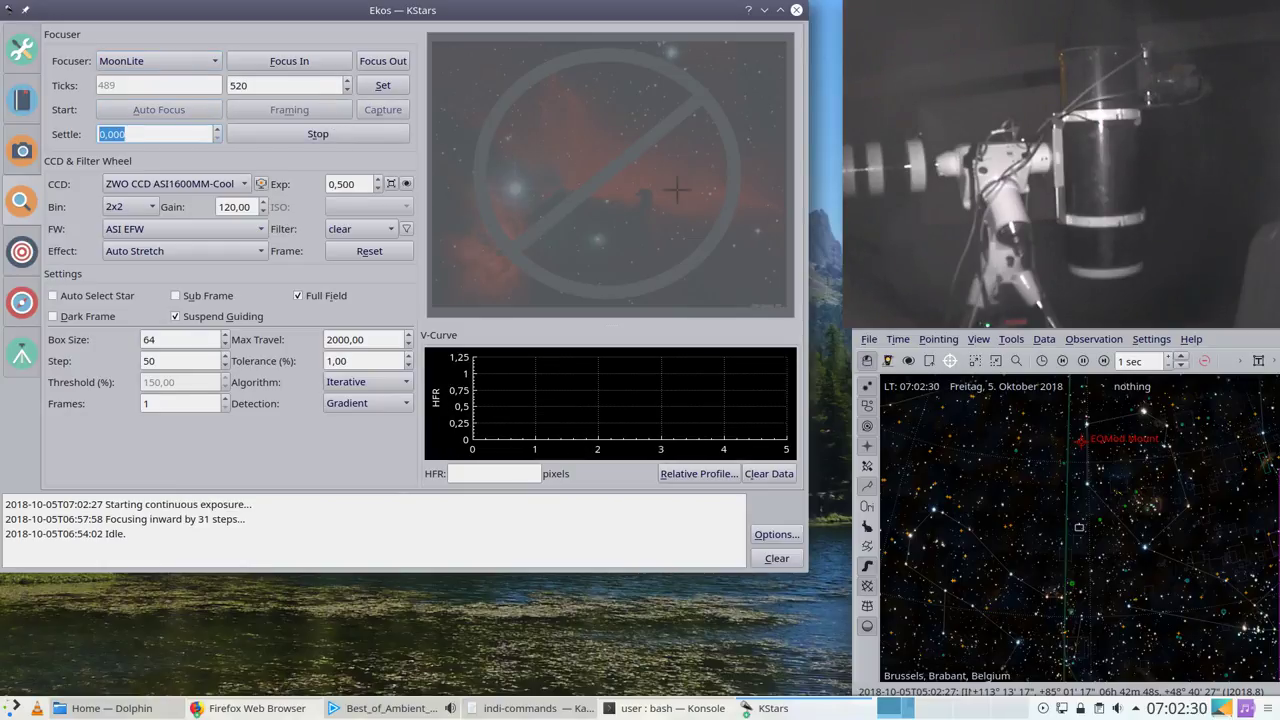
pyautogui.moveTo(806, 239); pyautogui.dragTo(842, 239)
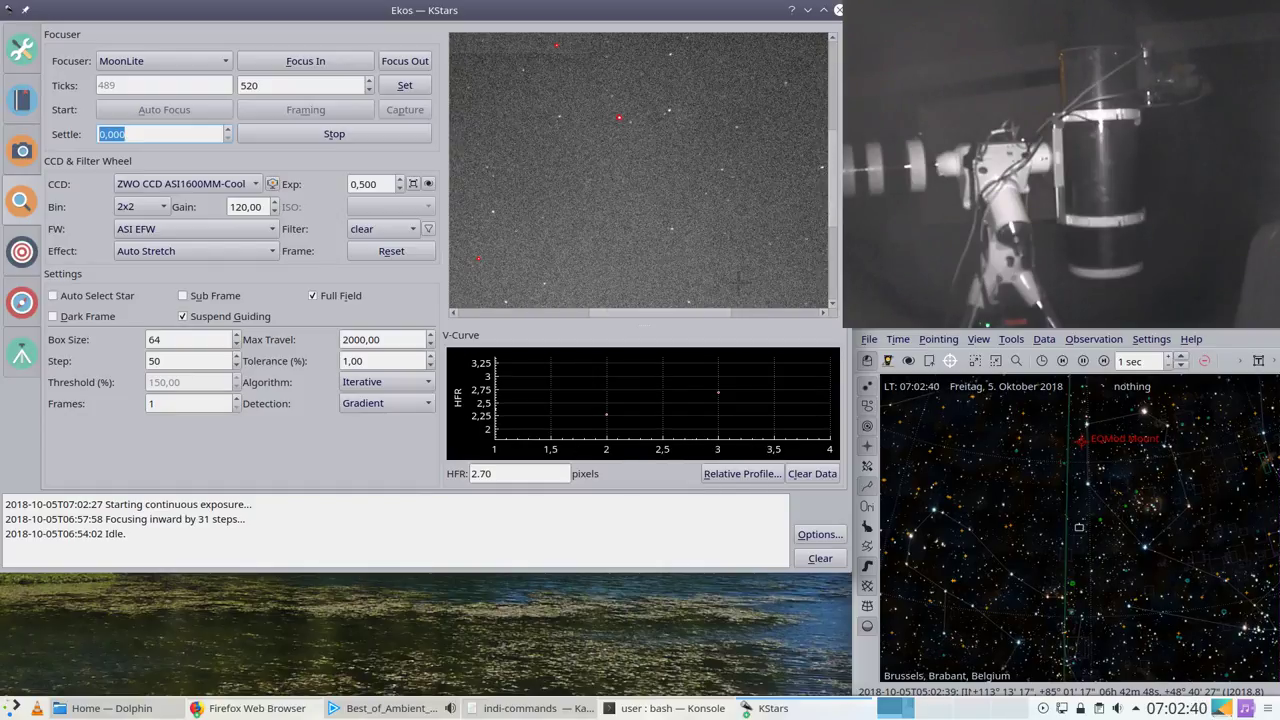
pyautogui.moveTo(711, 312); pyautogui.dragTo(540, 315)
pyautogui.click(264, 133)
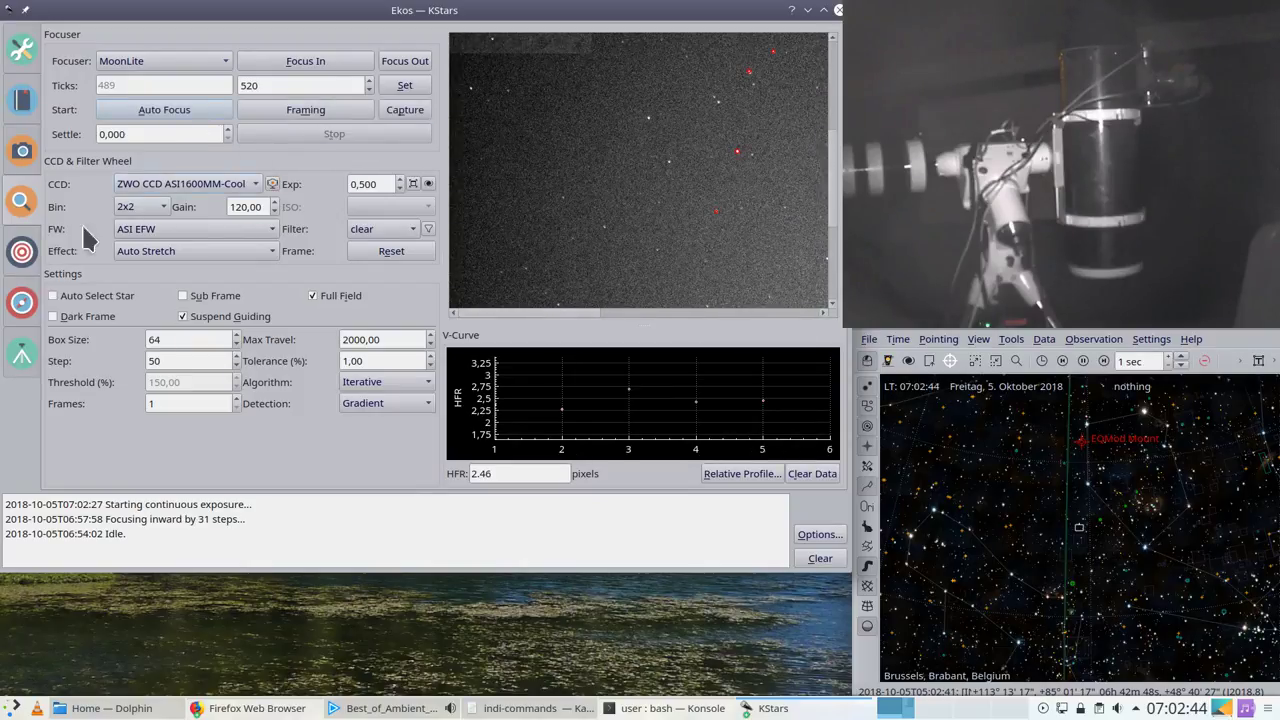
# Step: Start looping 0.5-second guide camera exposures at 2x2 binning, and open the alignment module after a look at the mount module
pyautogui.click(22, 252)
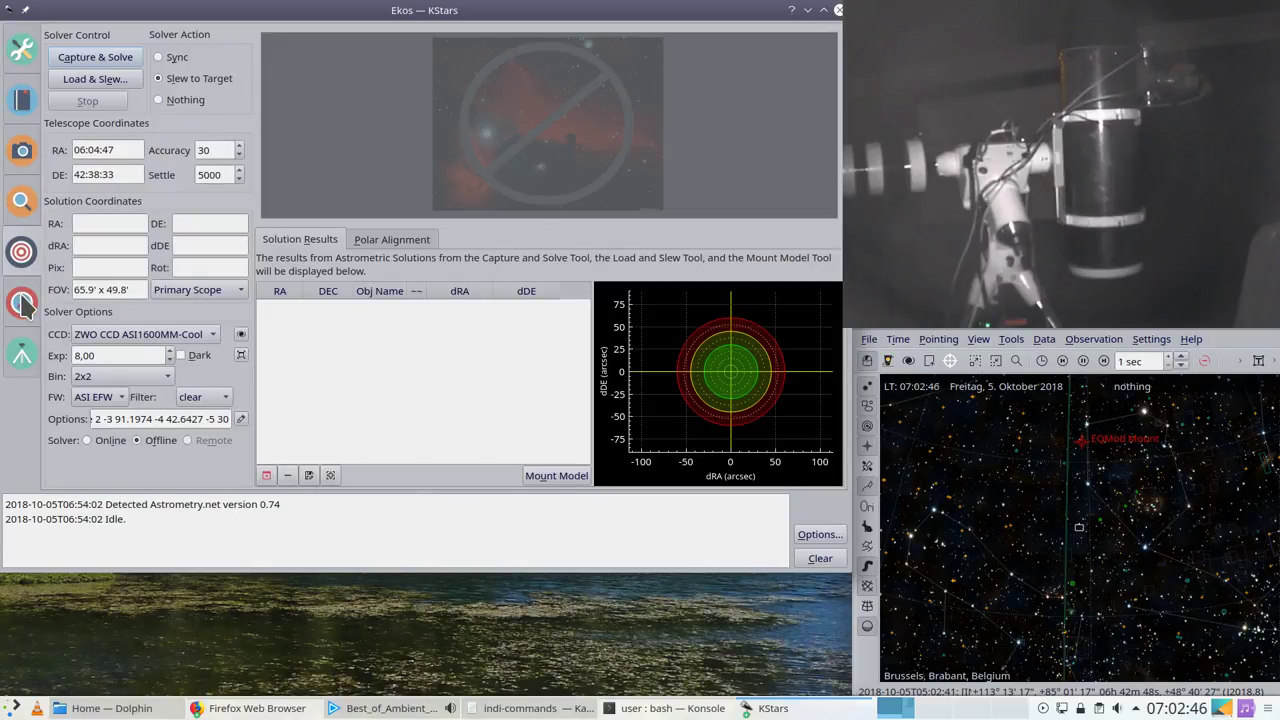
pyautogui.click(22, 302)
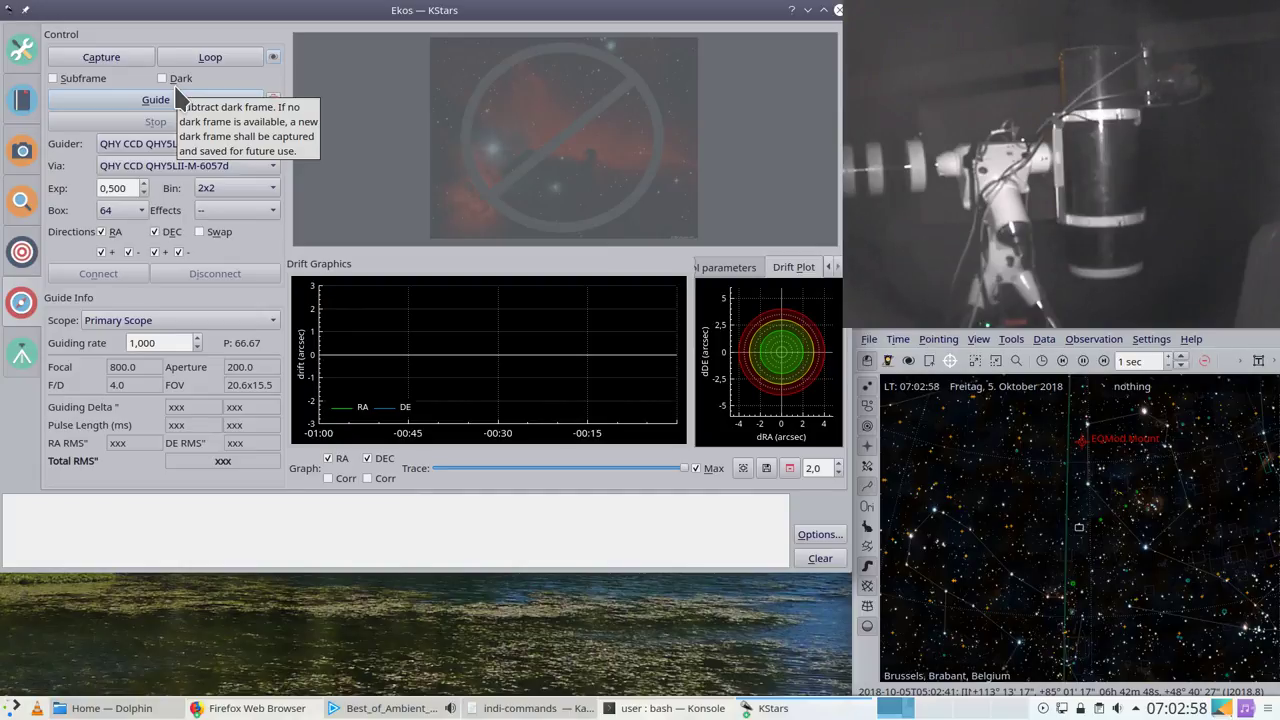
pyautogui.click(211, 55)
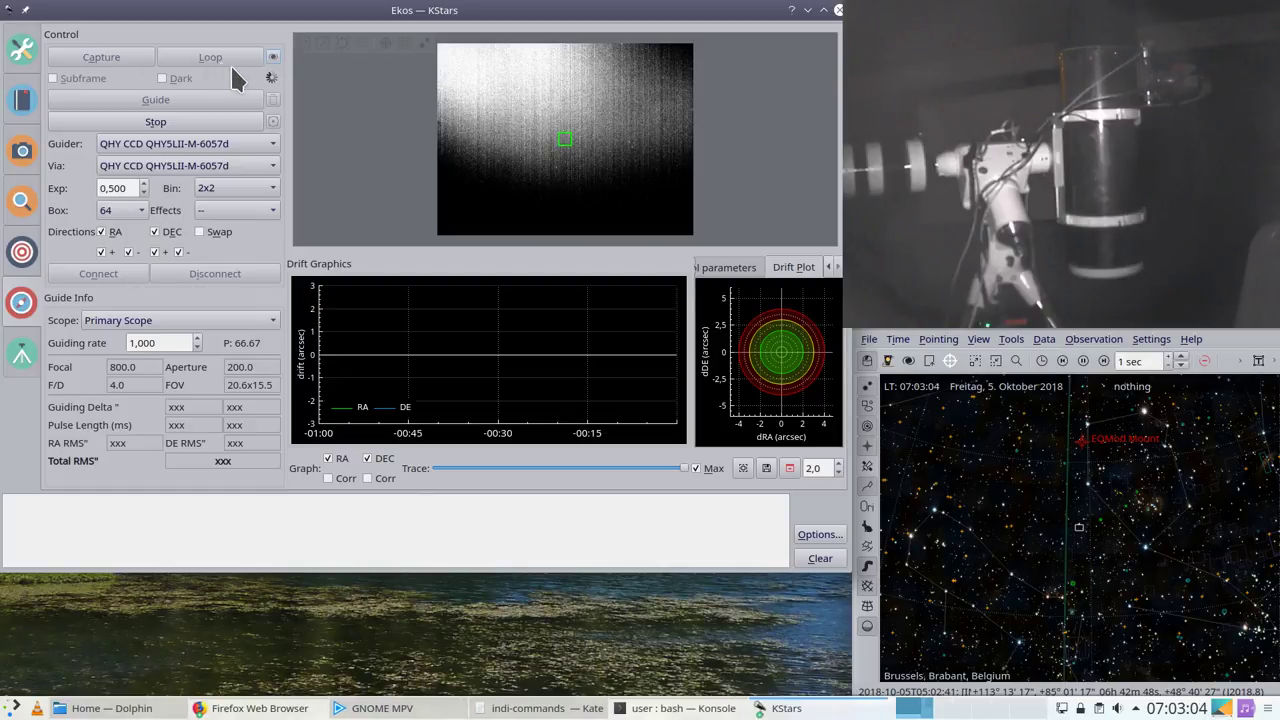
pyautogui.click(28, 345)
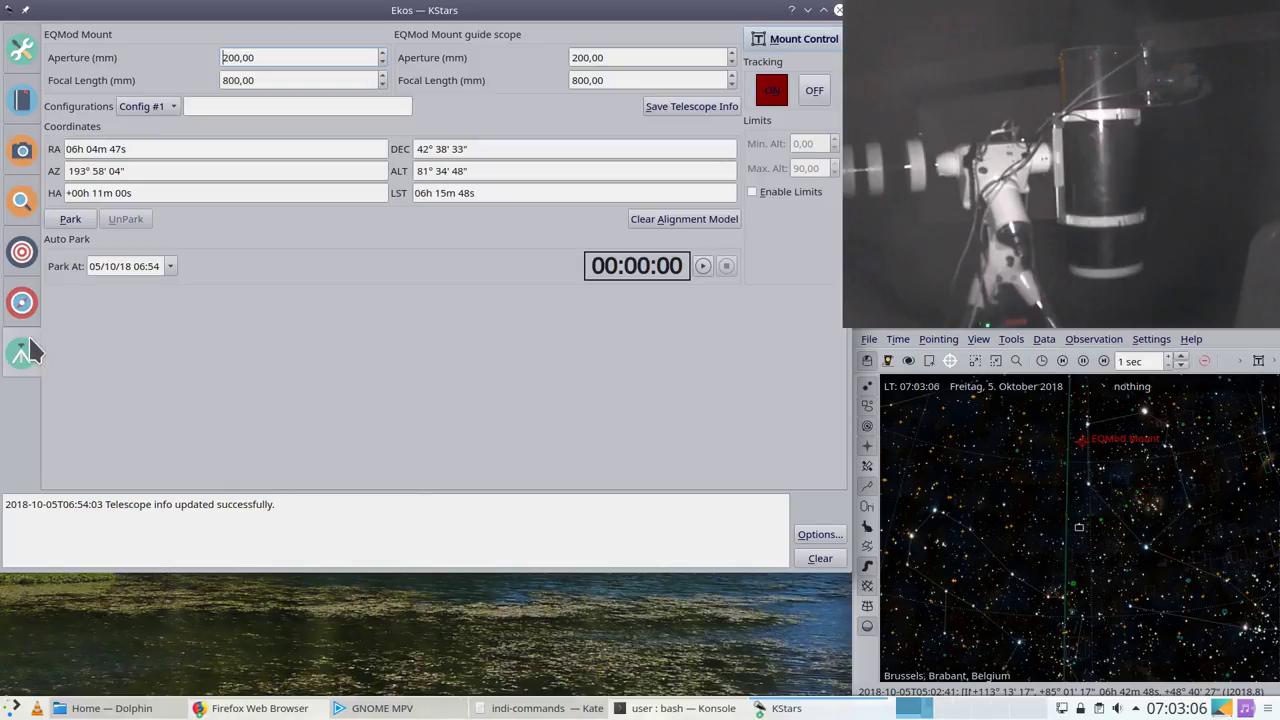
pyautogui.click(22, 256)
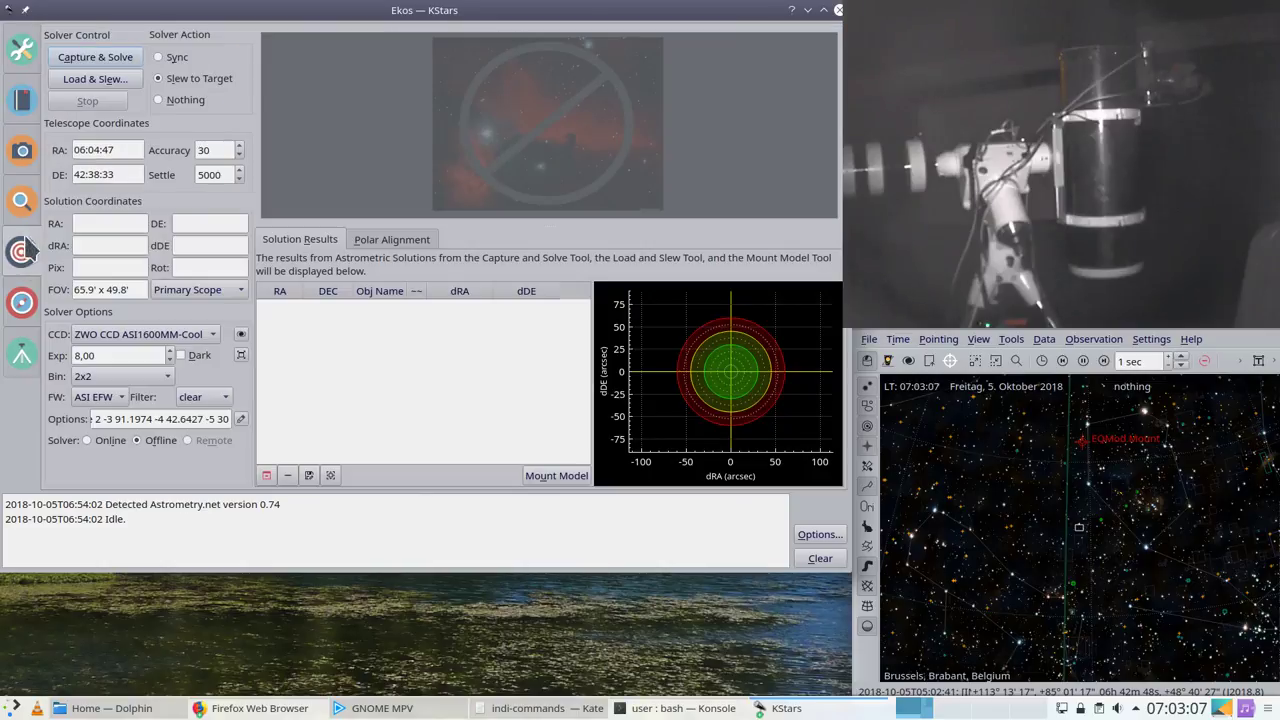
# Step: Abort the running Ha flat sequence in the capture module
pyautogui.click(36, 194)
pyautogui.click(36, 157)
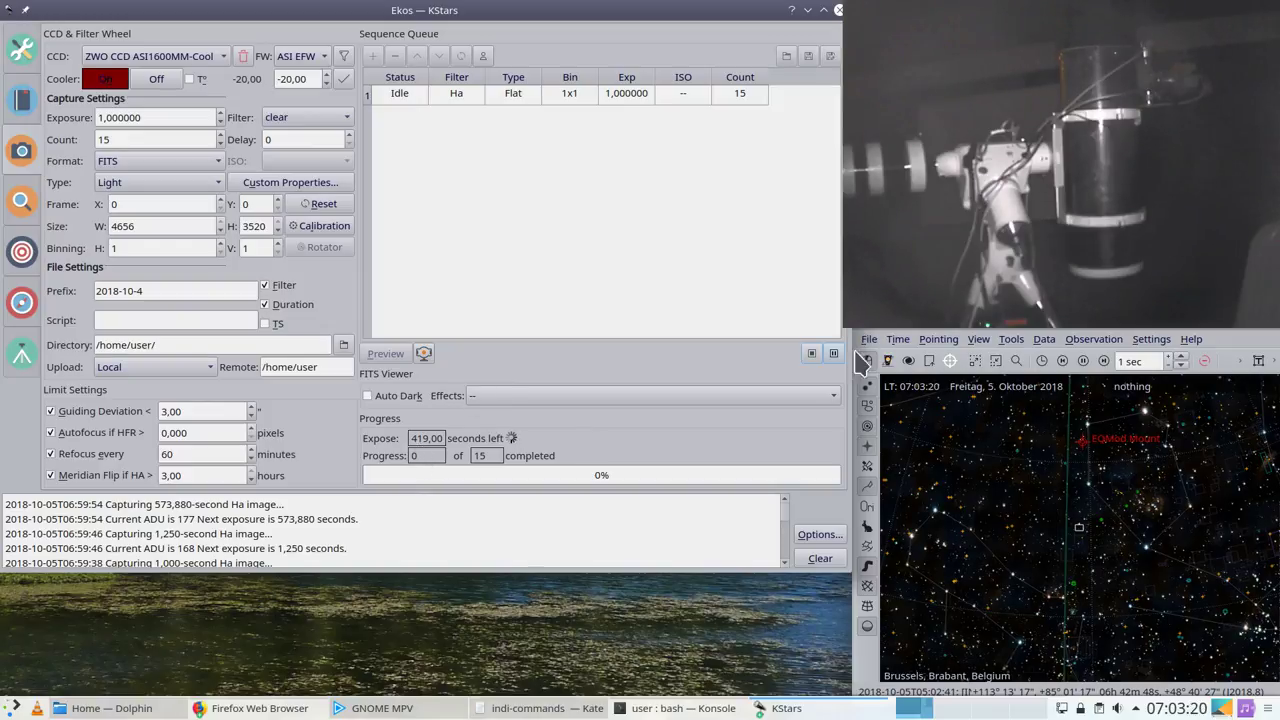
pyautogui.click(811, 353)
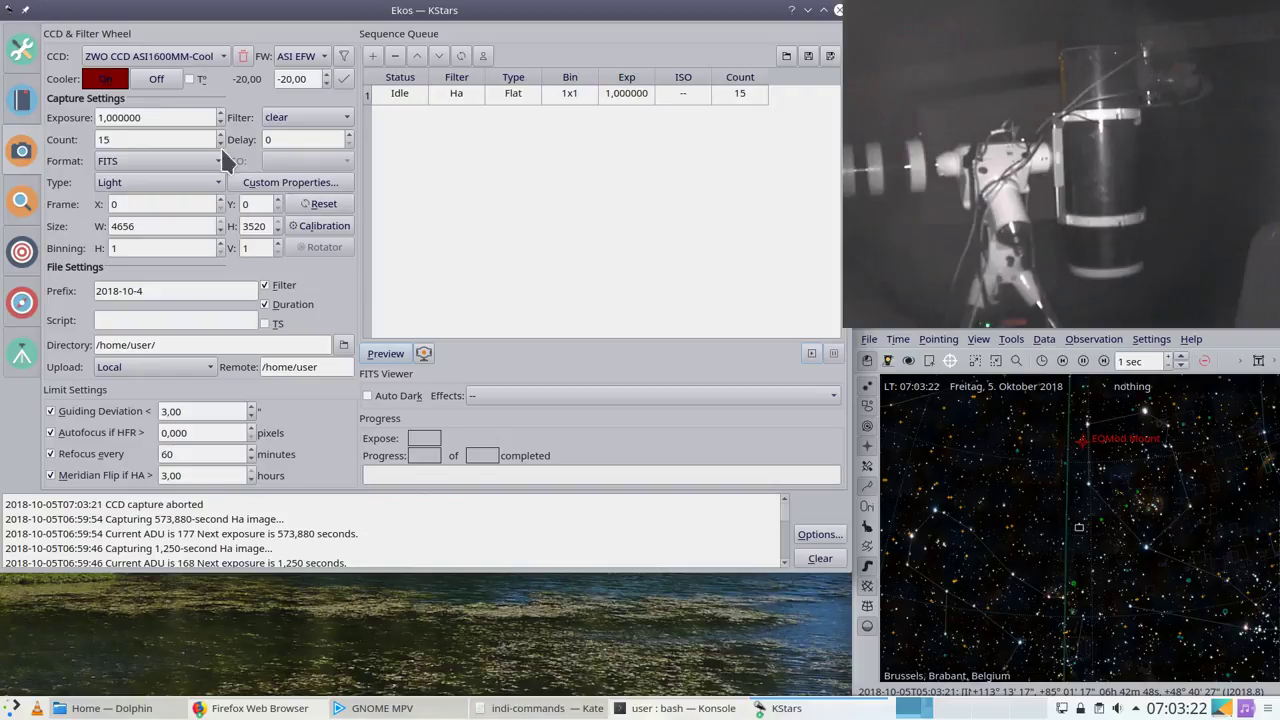
# Step: Replace the queued job with fifteen 1-second clear-filter light frames, run it briefly, and abort it
pyautogui.click(395, 56)
pyautogui.click(379, 57)
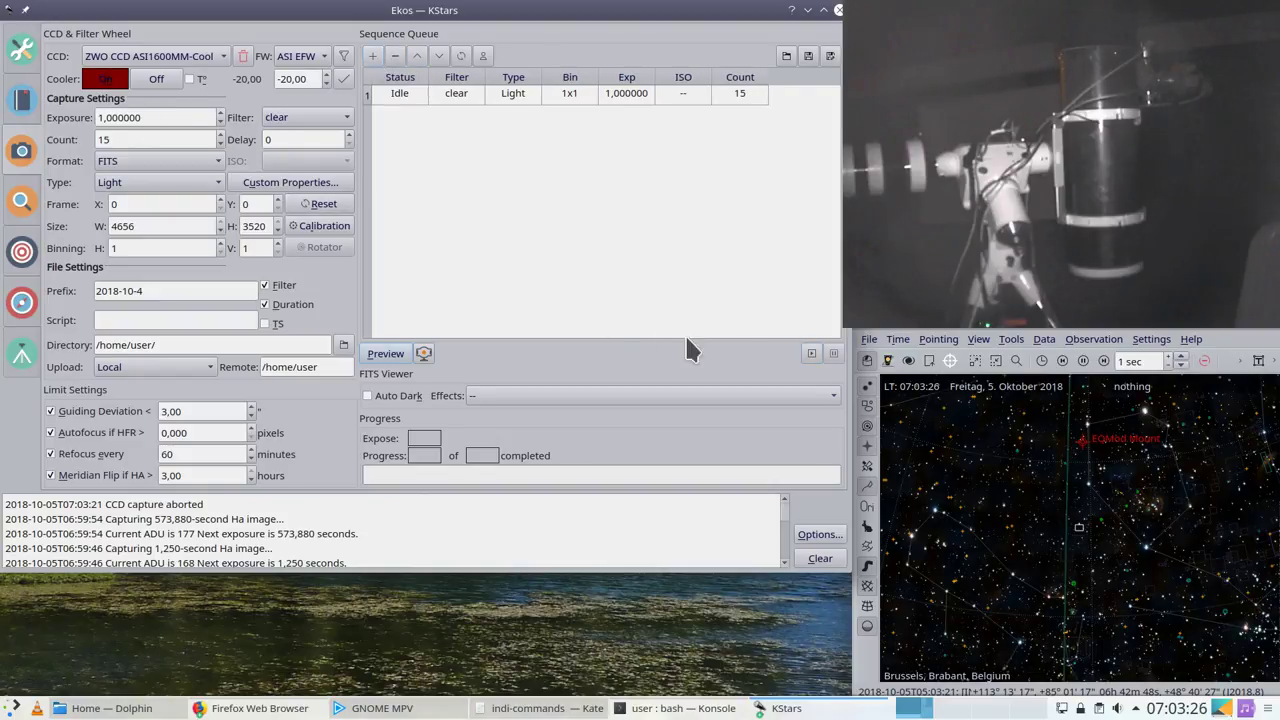
pyautogui.click(811, 353)
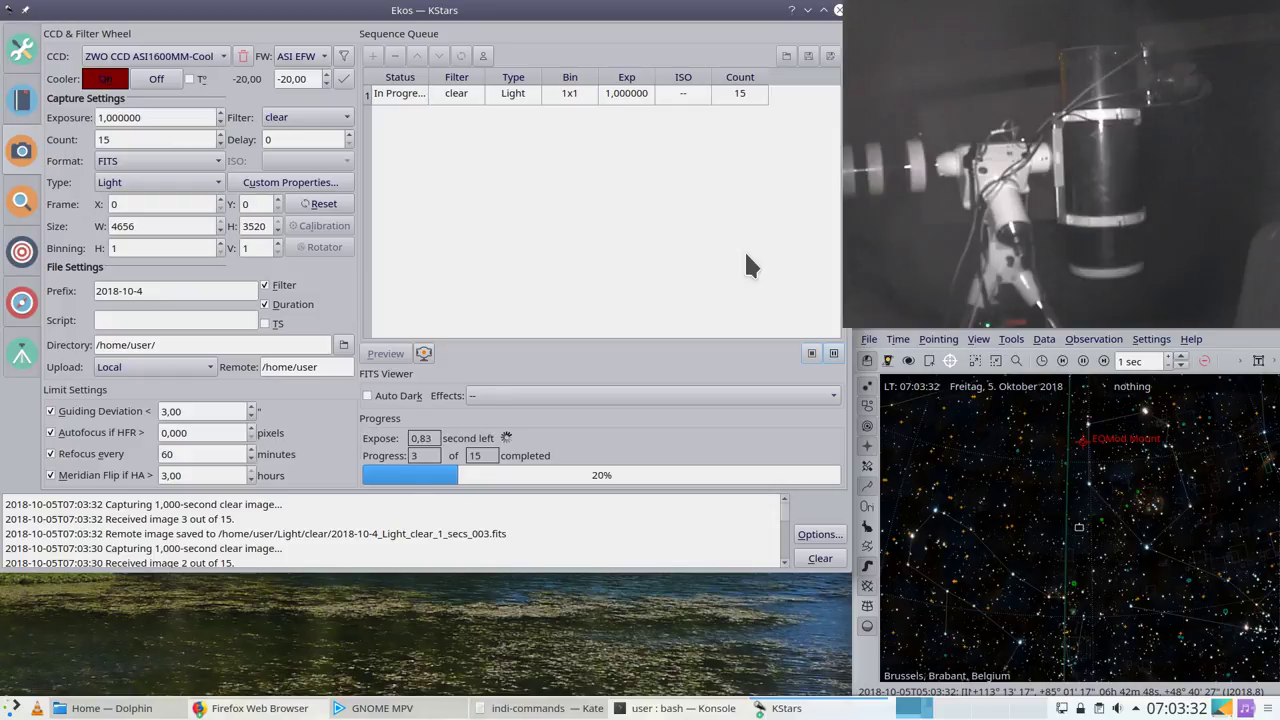
pyautogui.click(811, 354)
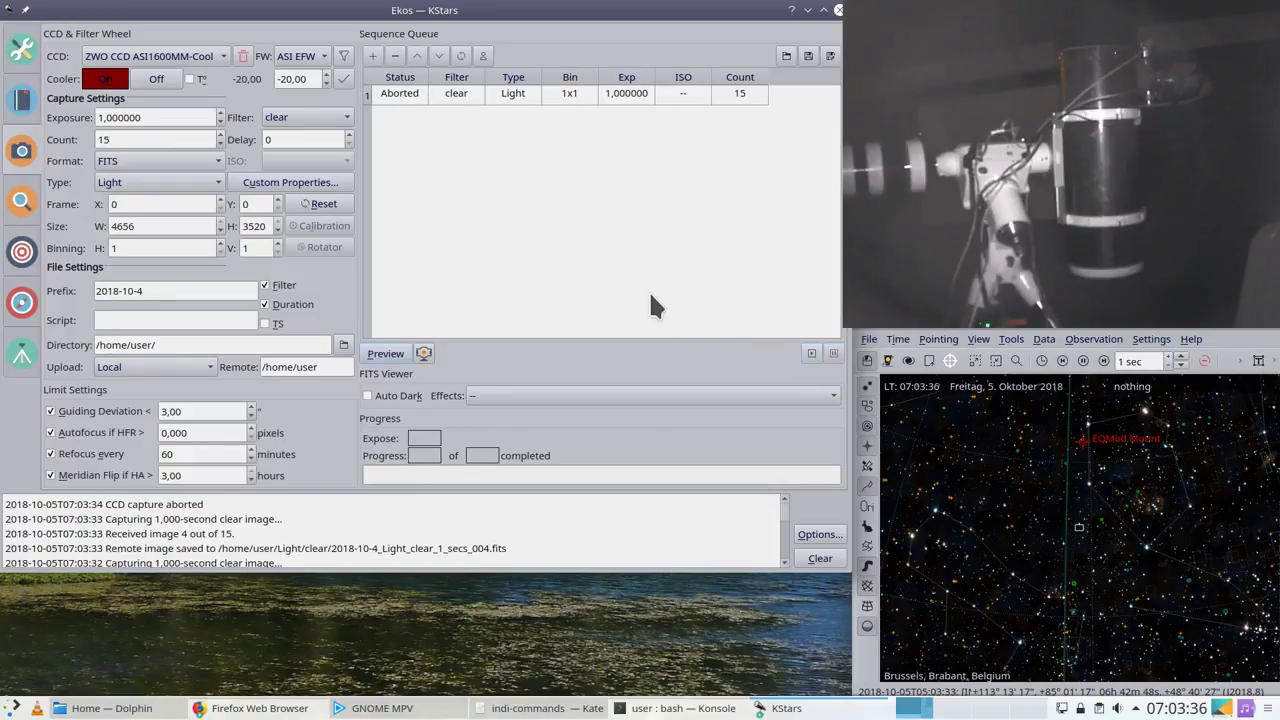
# Step: Set the frame type to Flat and replace the queued job with fifteen 1-second clear-filter flats
pyautogui.click(206, 182)
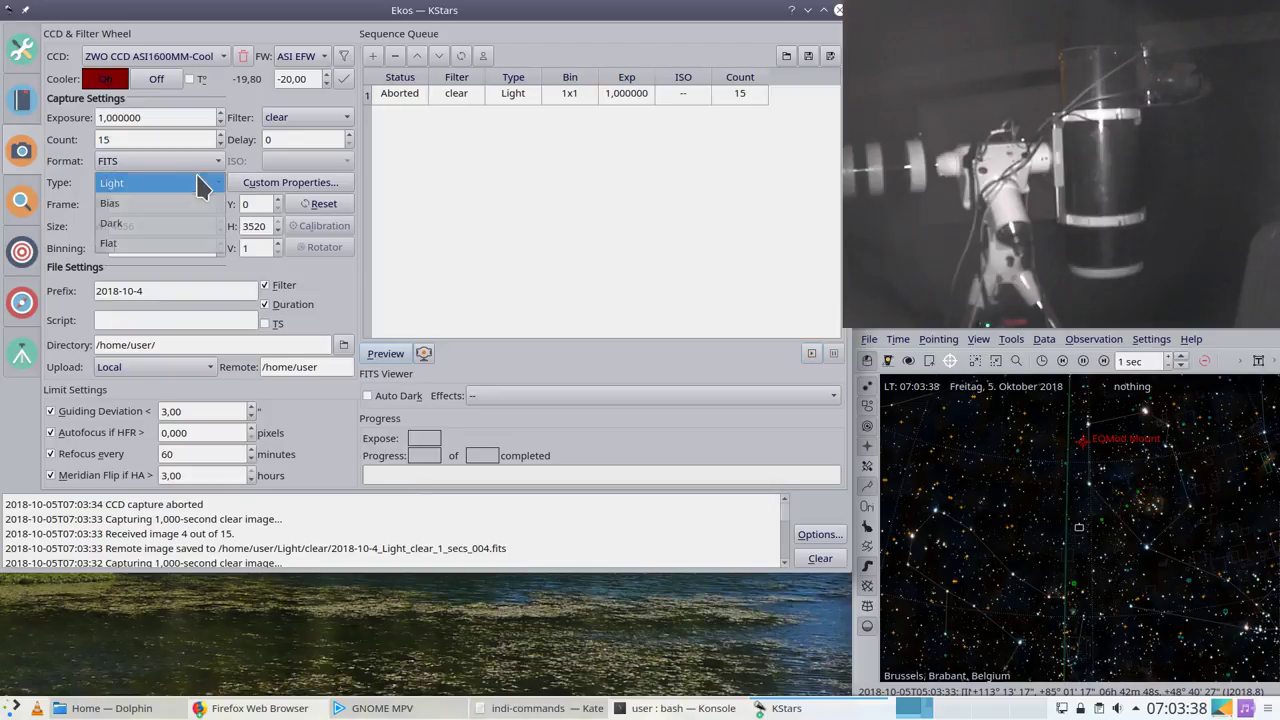
pyautogui.click(186, 249)
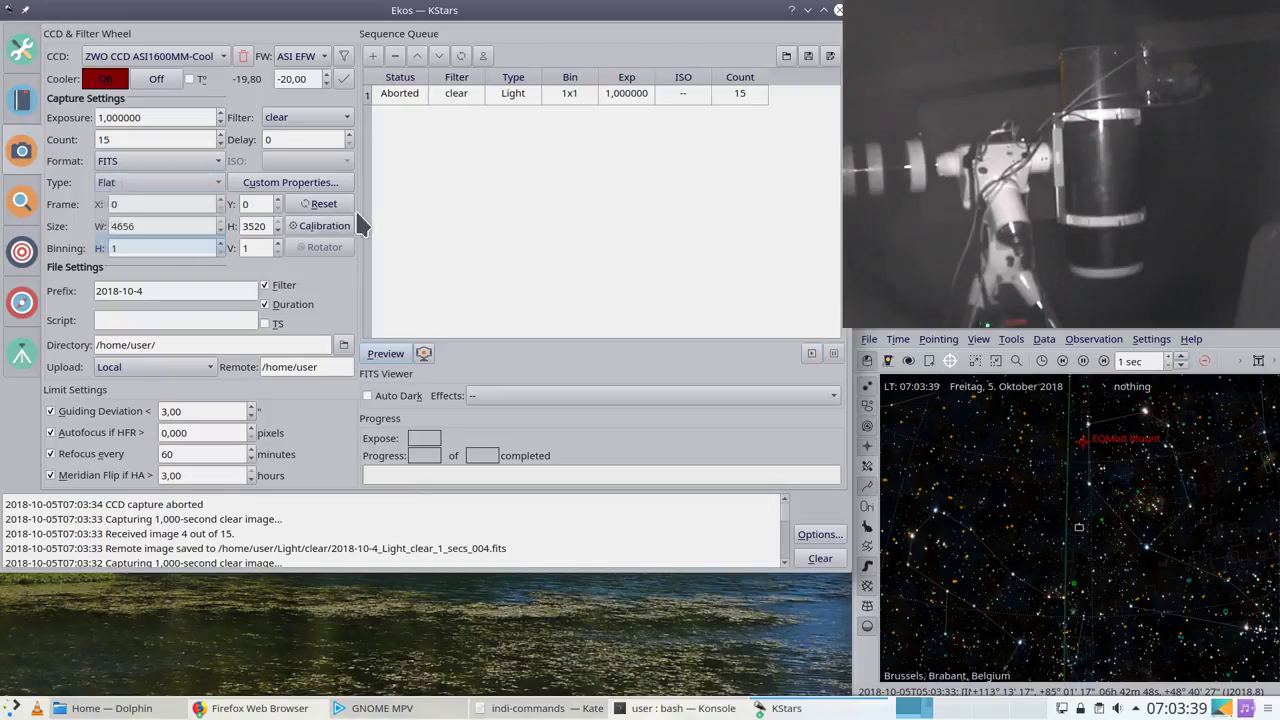
pyautogui.click(388, 91)
pyautogui.click(395, 56)
pyautogui.click(372, 56)
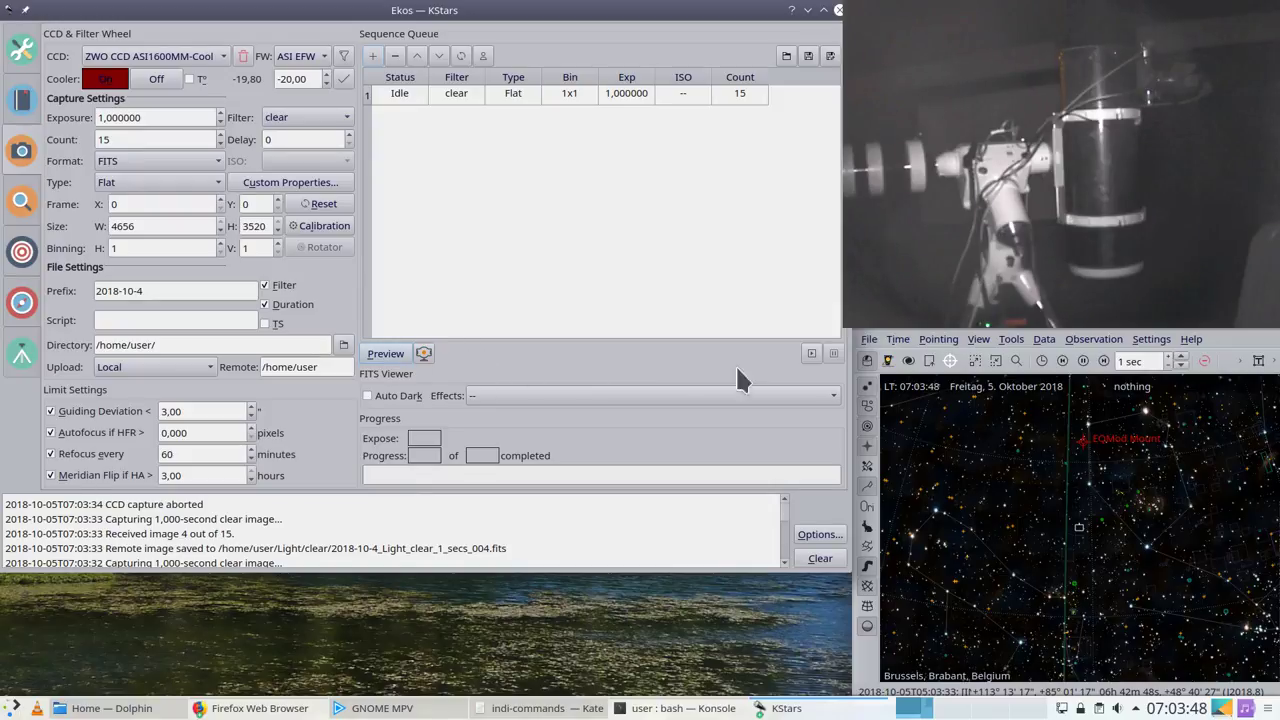
# Step: Try a preview exposure and a run of the clear flat sequence, and abort the capture
pyautogui.click(386, 354)
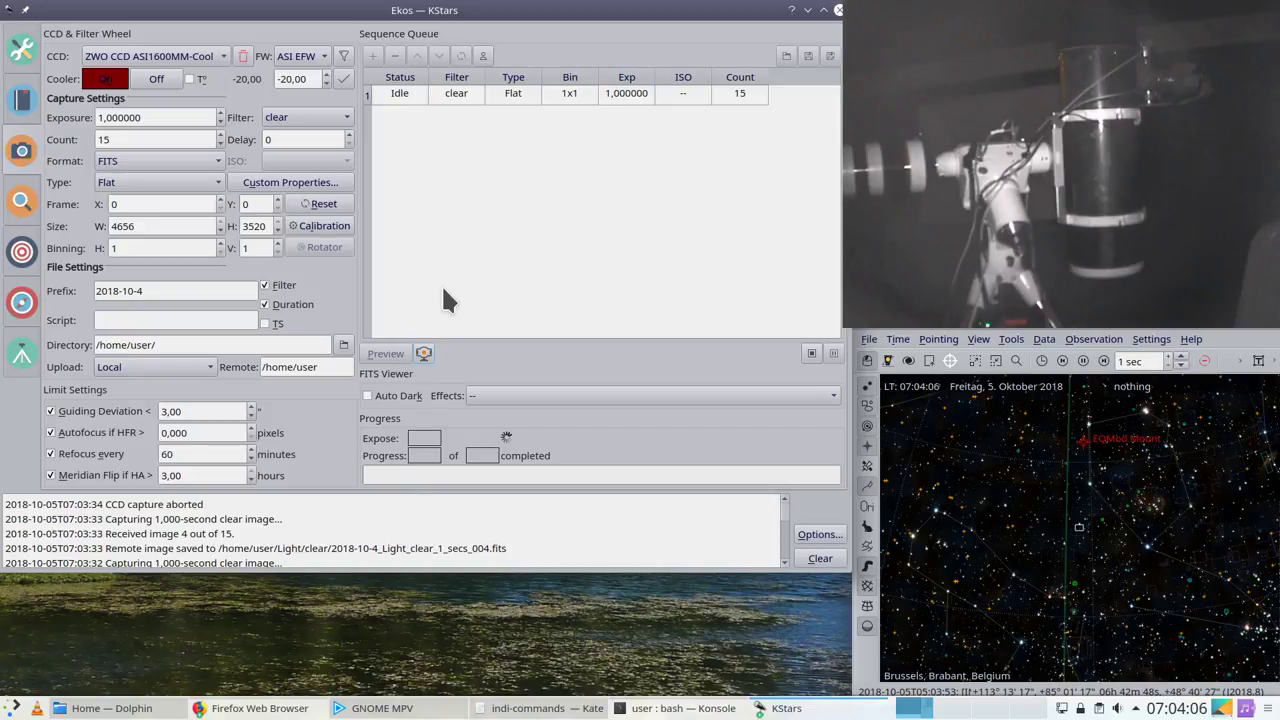
pyautogui.click(809, 352)
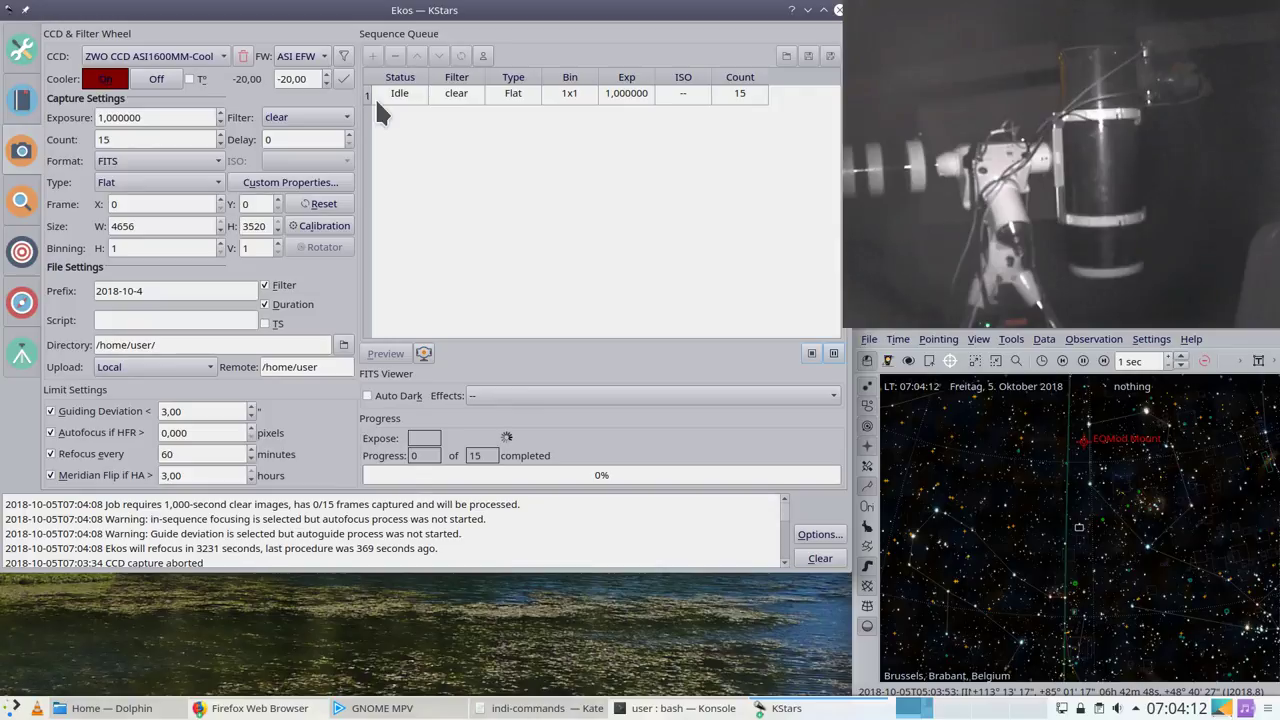
pyautogui.click(811, 353)
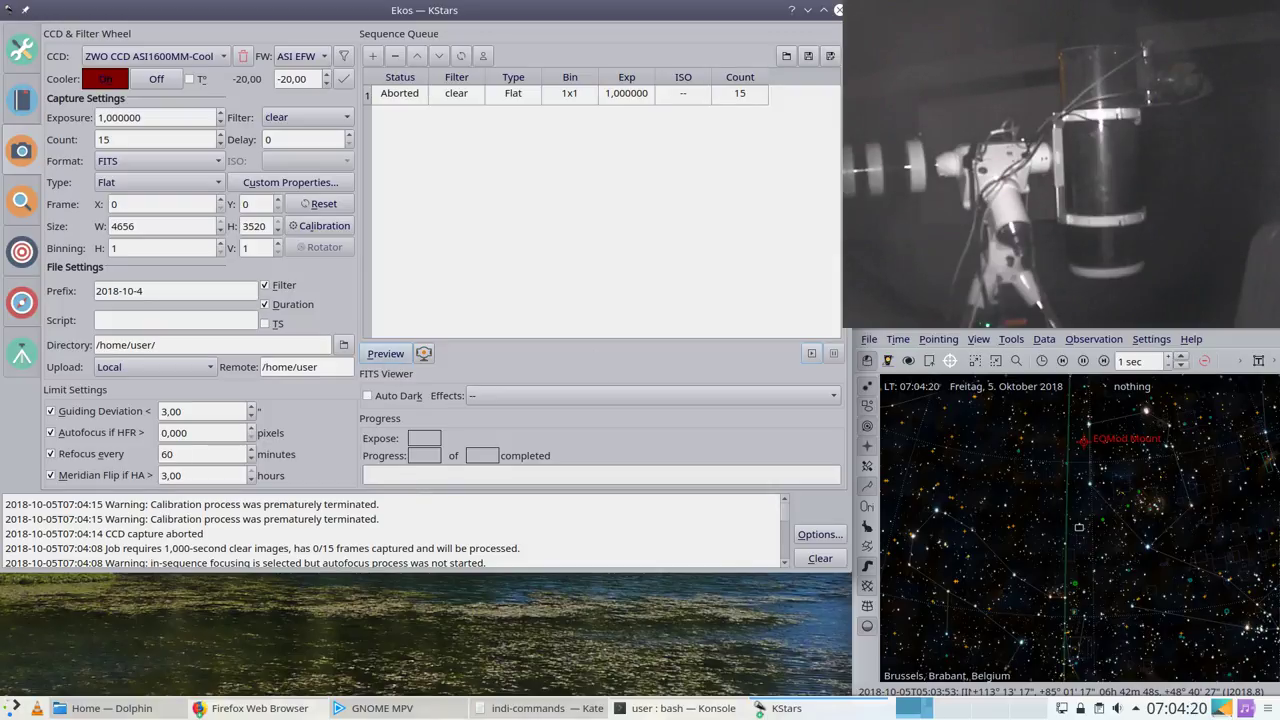
# Step: Close Ekos and KStars, and stop the local indiserver process in Konsole
pyautogui.click(838, 10)
pyautogui.click(1271, 336)
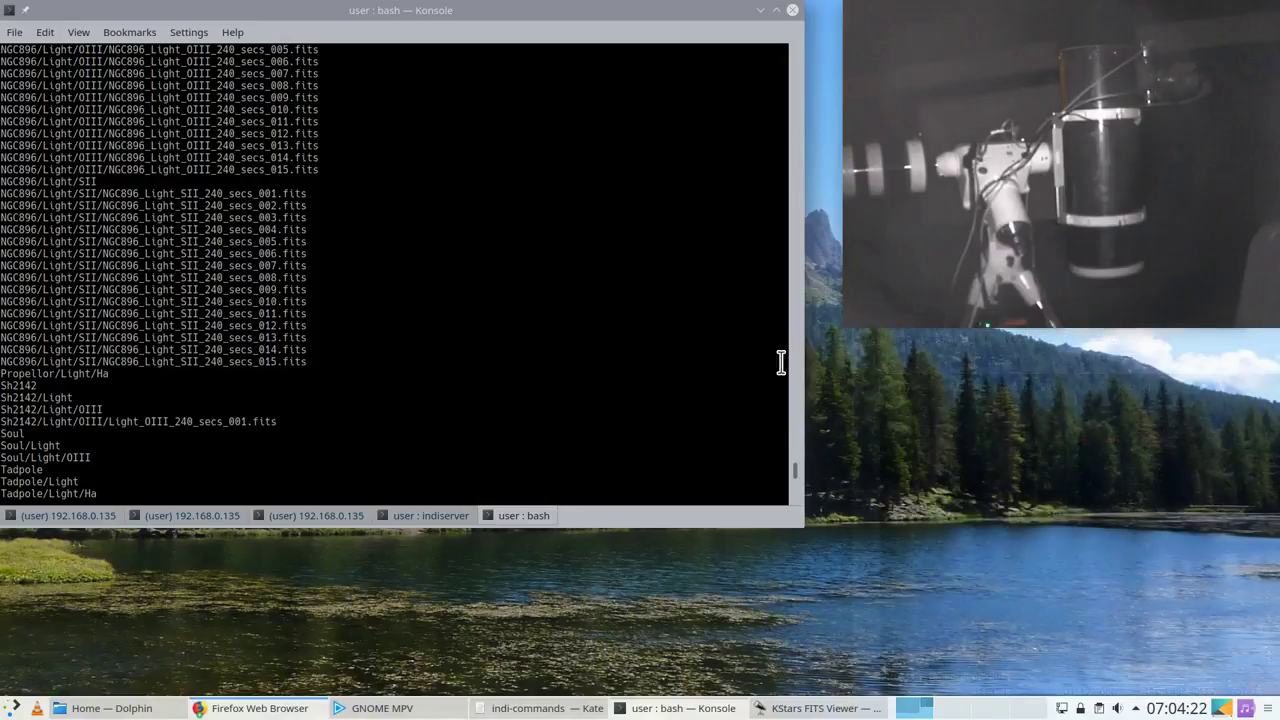
pyautogui.click(425, 518)
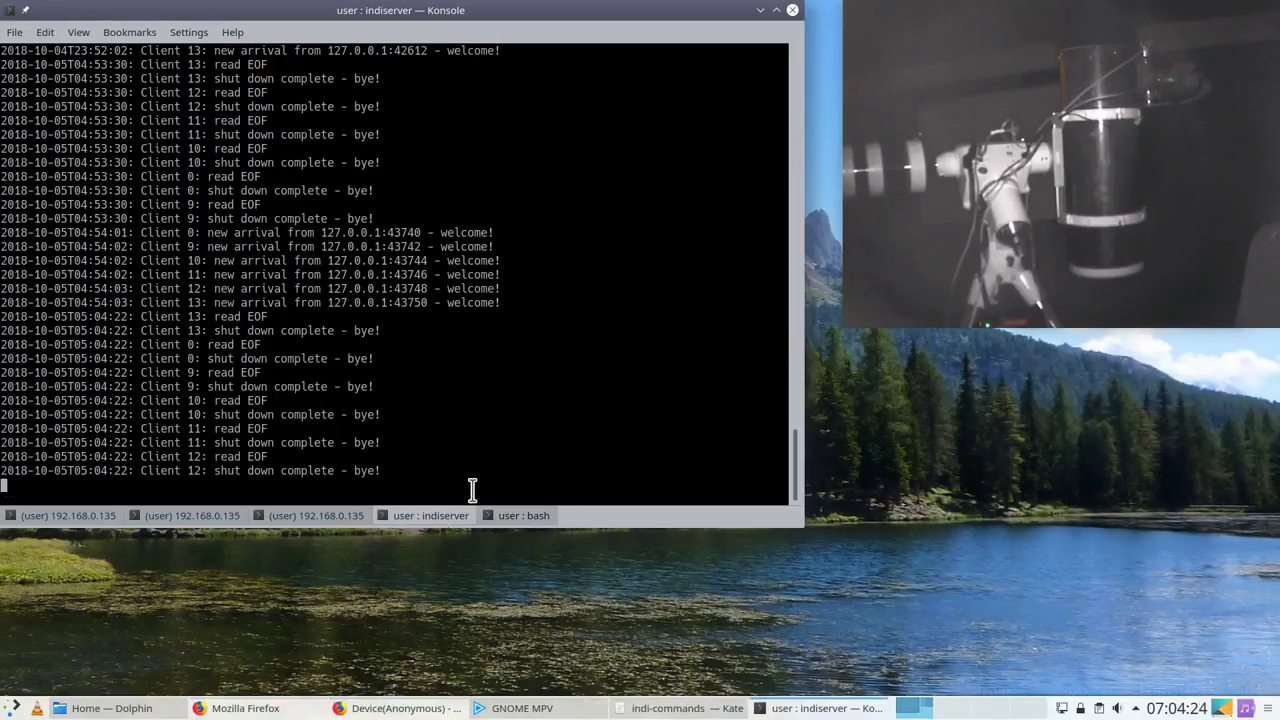
pyautogui.hotkey('ctrl', 'c')
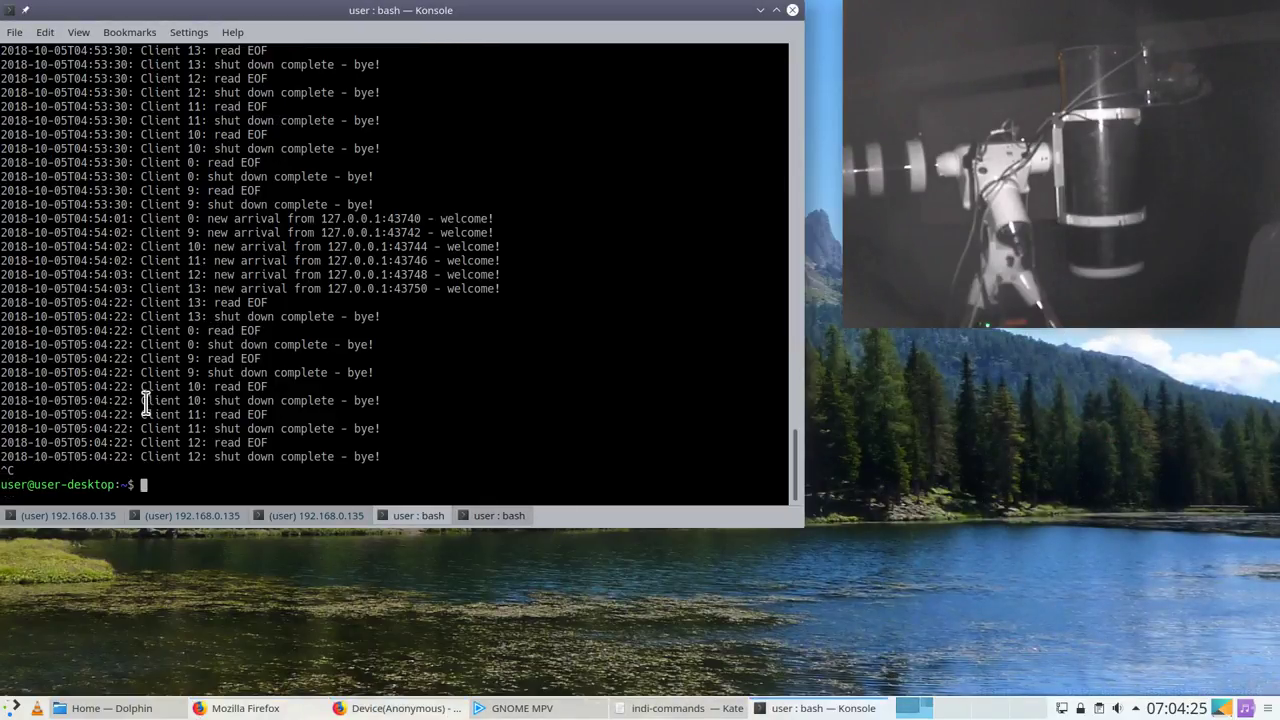
# Step: Restart the main camera's INDI server in the first 192.168.0.135 session with indiserver -m 100 -p 7625 -v indi_asi_ccd
pyautogui.click(86, 518)
pyautogui.hotkey('ctrl', 'c')
pyautogui.press('Up')
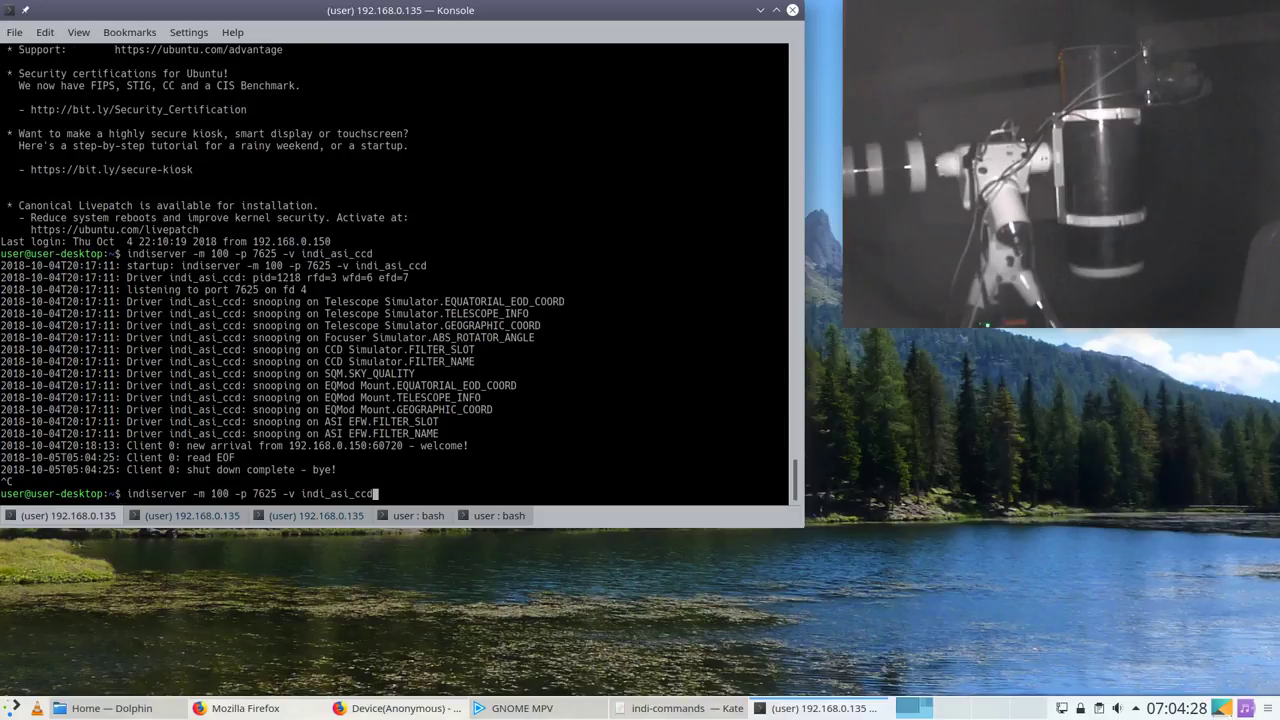
pyautogui.press('Return')
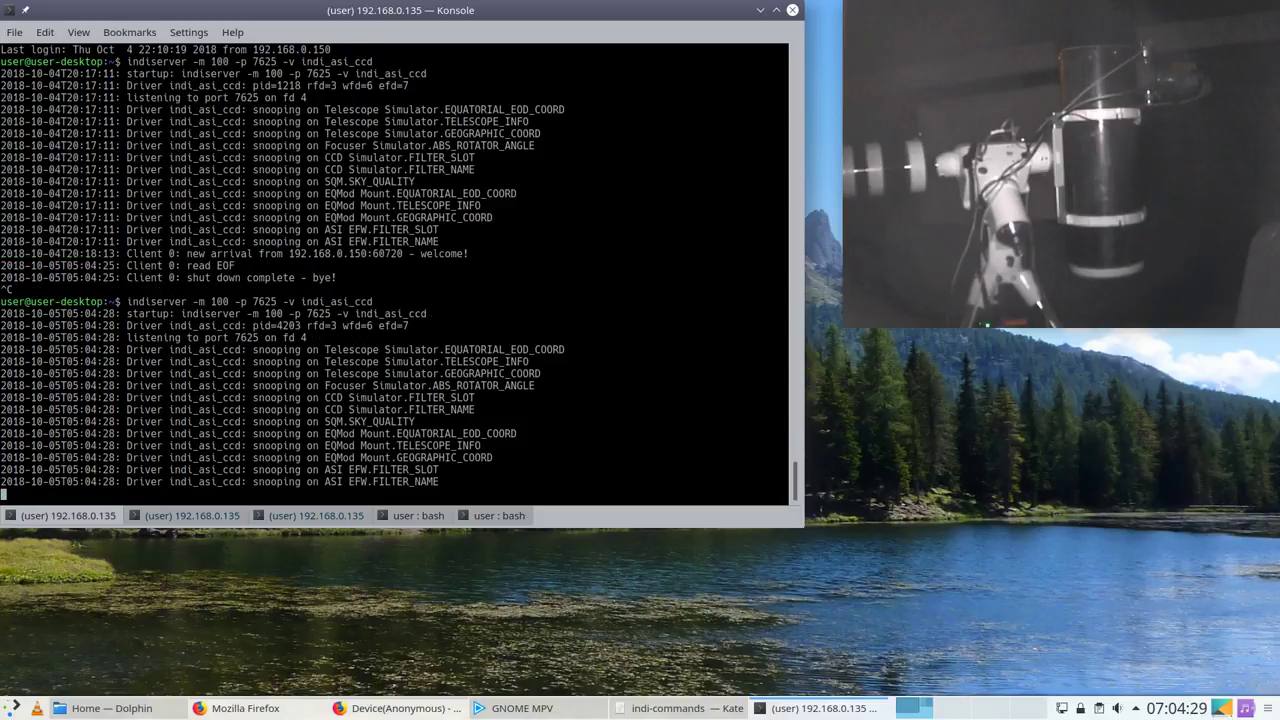
# Step: Start the local indiserver again in its own terminal session by rerunning the previous command
pyautogui.click(391, 518)
pyautogui.press('Up')
pyautogui.press('Return')
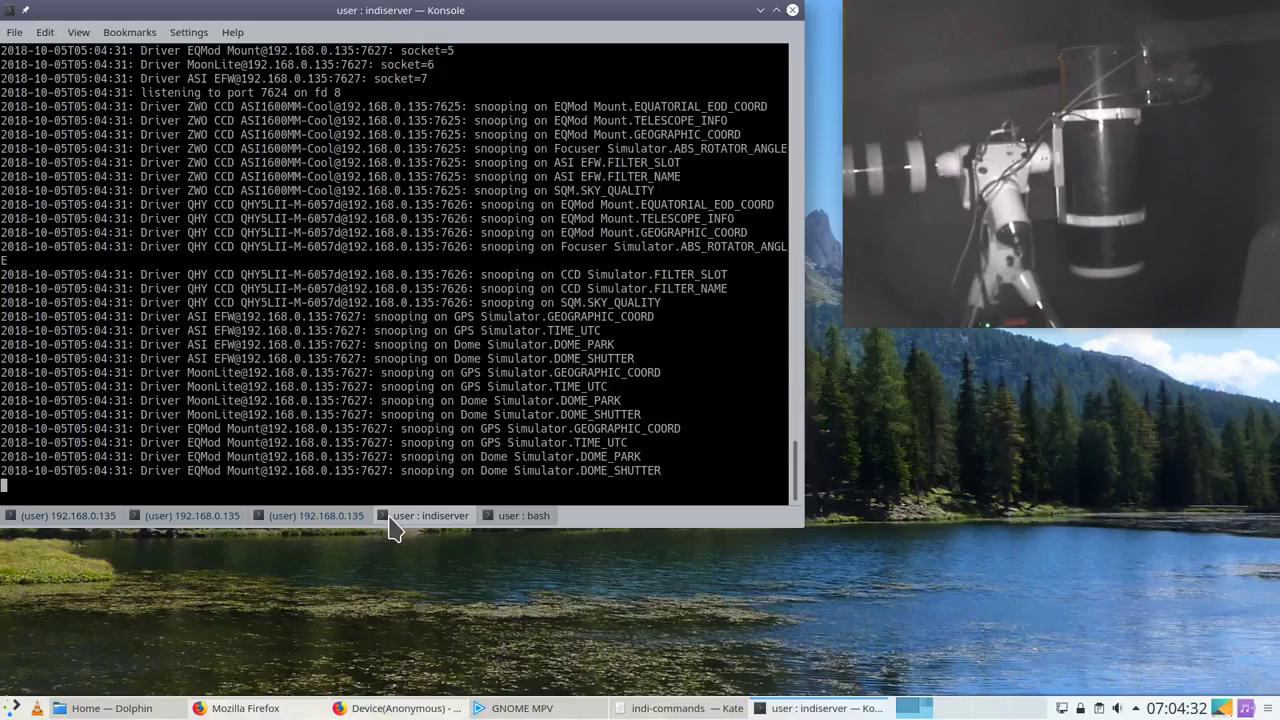
# Step: Launch KStars again, open Ekos, and start INDI with the My Astro Gear Local profile
pyautogui.click(10, 710)
pyautogui.click(110, 625)
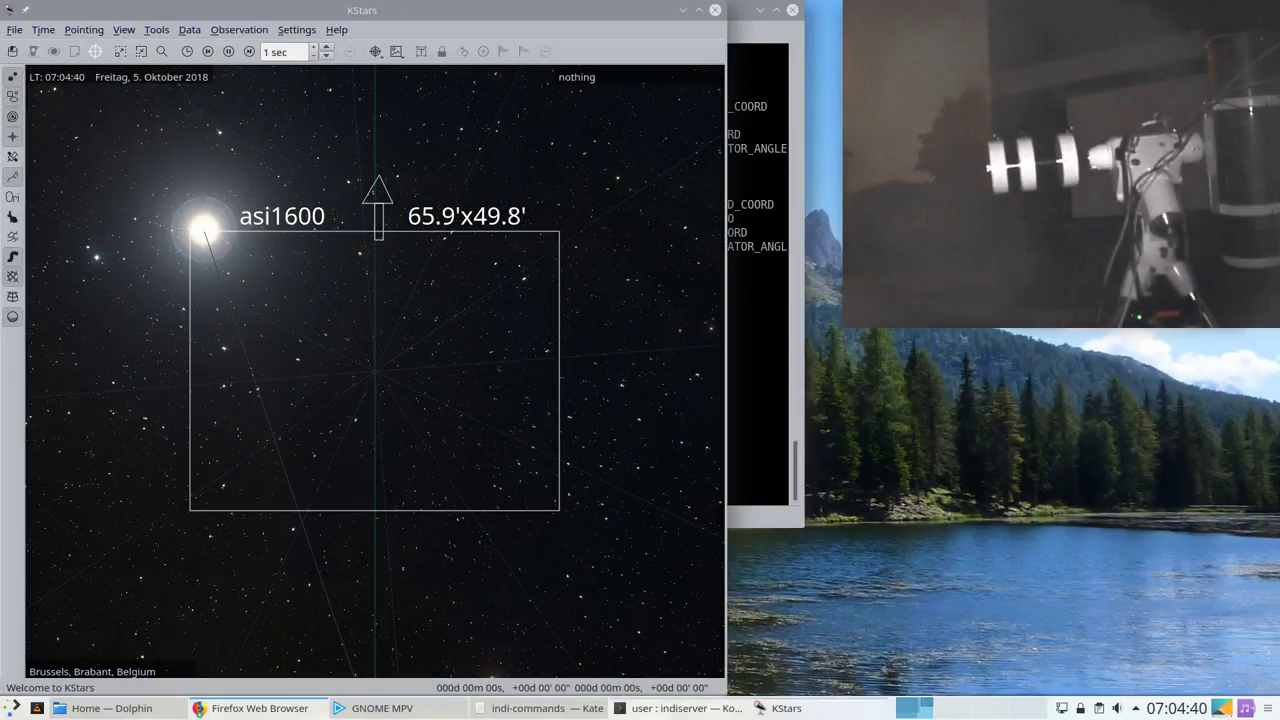
pyautogui.click(157, 30)
pyautogui.click(160, 232)
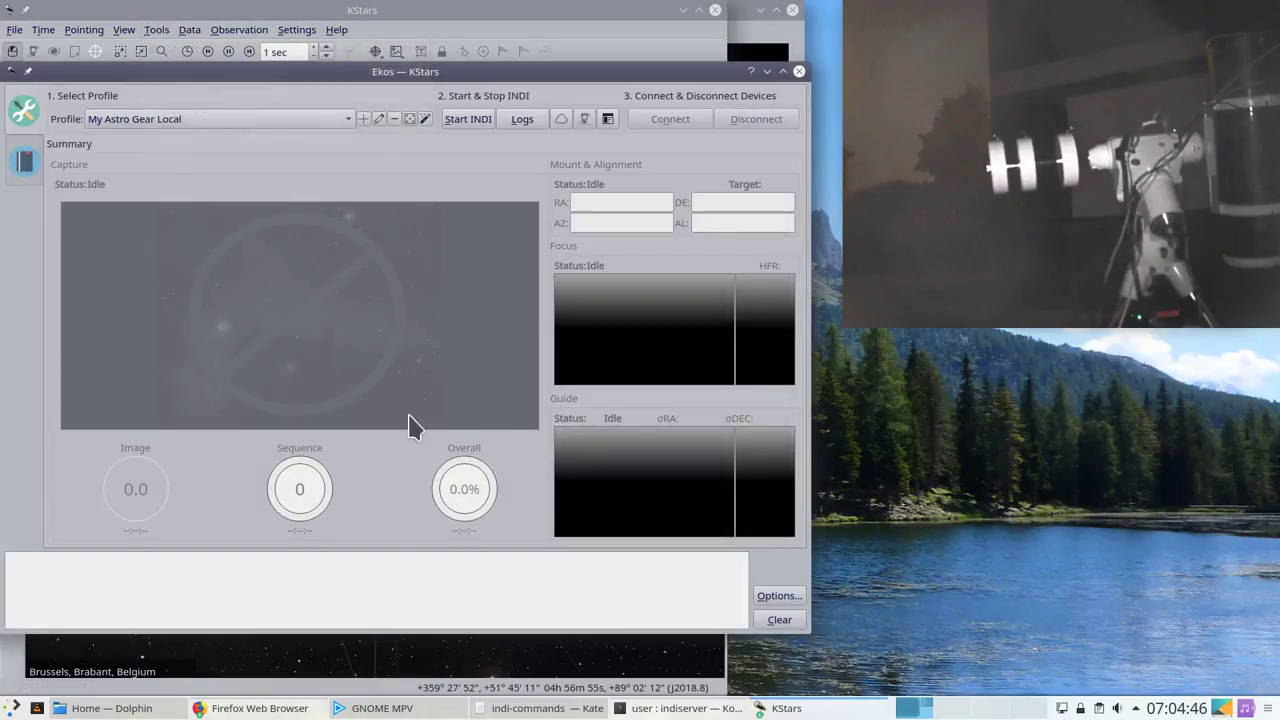
pyautogui.click(469, 119)
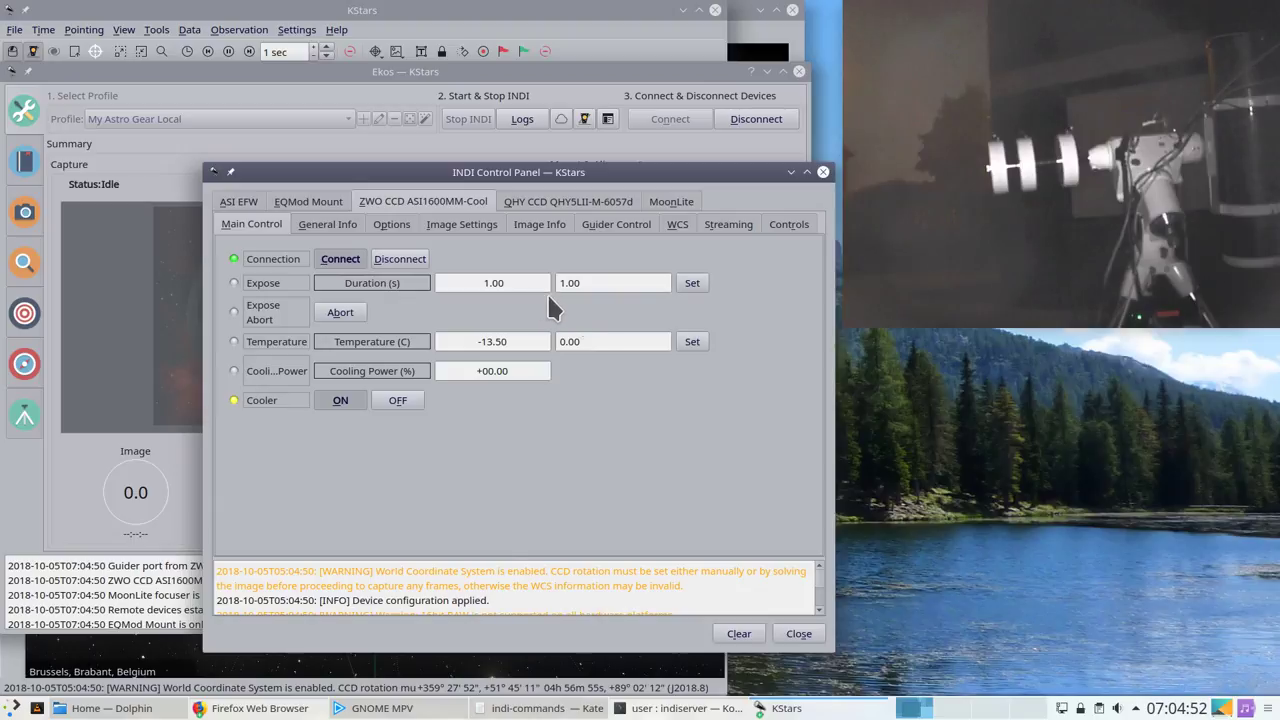
# Step: Set the ZWO CCD ASI1600MM-Cool temperature to -20 °C in the INDI control panel
pyautogui.moveTo(606, 333); pyautogui.dragTo(513, 346)
pyautogui.write('20')
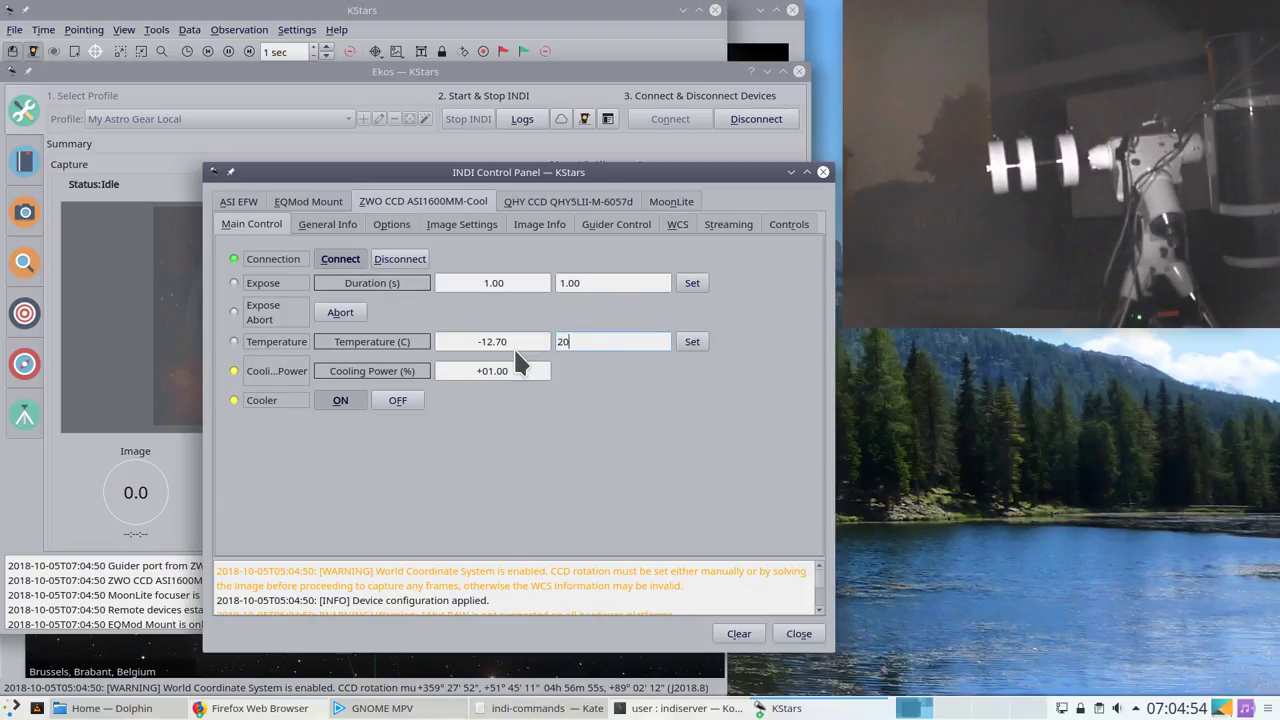
pyautogui.press('Home')
pyautogui.write('-')
pyautogui.click(692, 342)
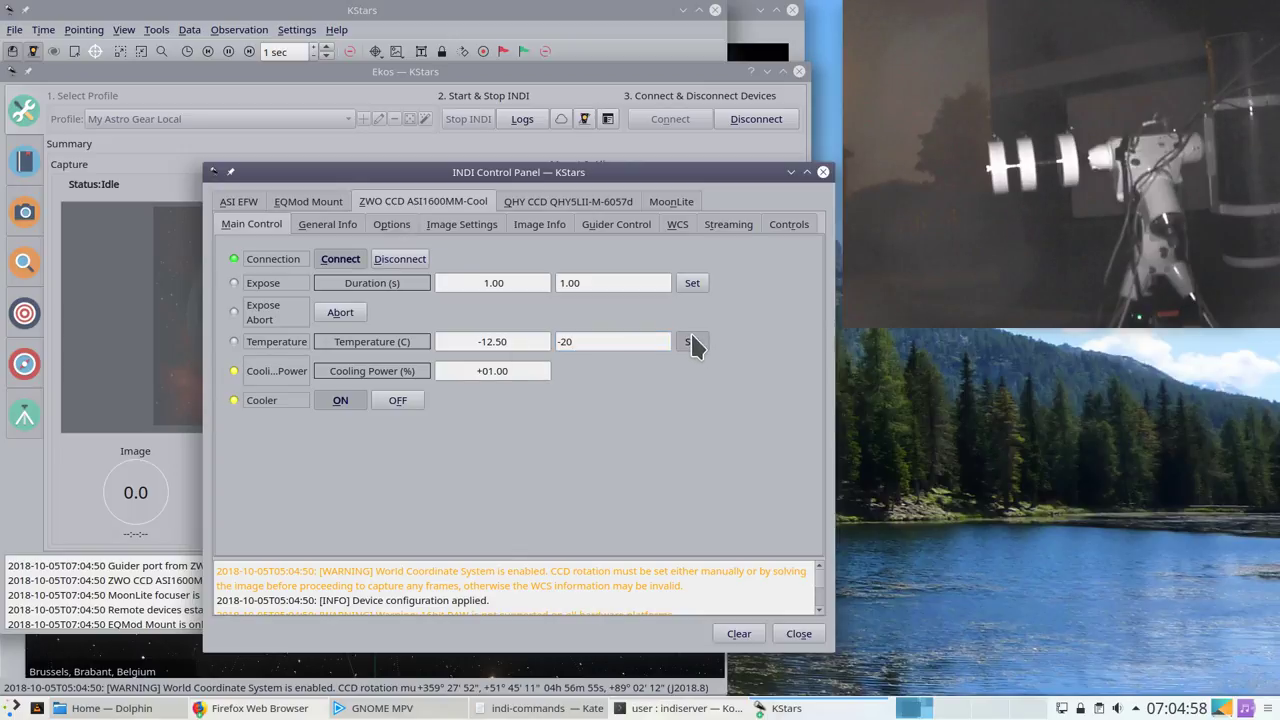
# Step: Open the Ekos capture module and set the frame type to Flat with the OIII filter
pyautogui.moveTo(732, 176); pyautogui.dragTo(851, 206)
pyautogui.click(240, 160)
pyautogui.click(22, 218)
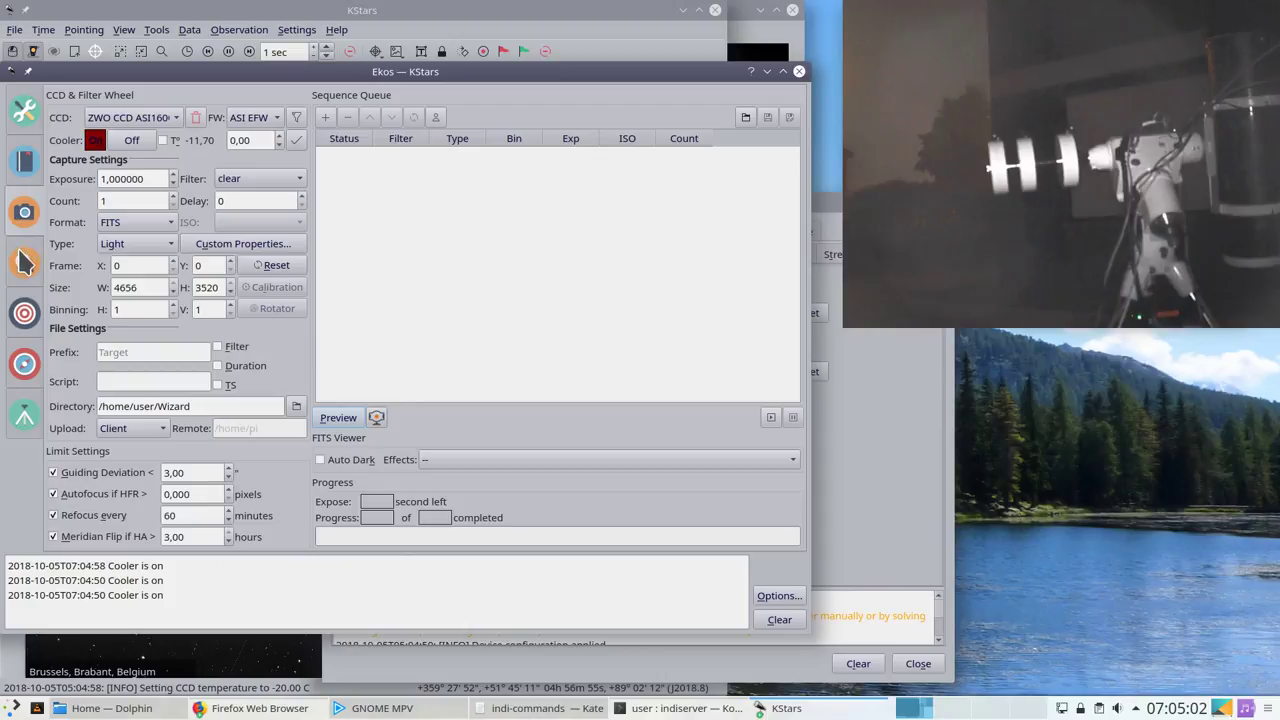
pyautogui.click(138, 241)
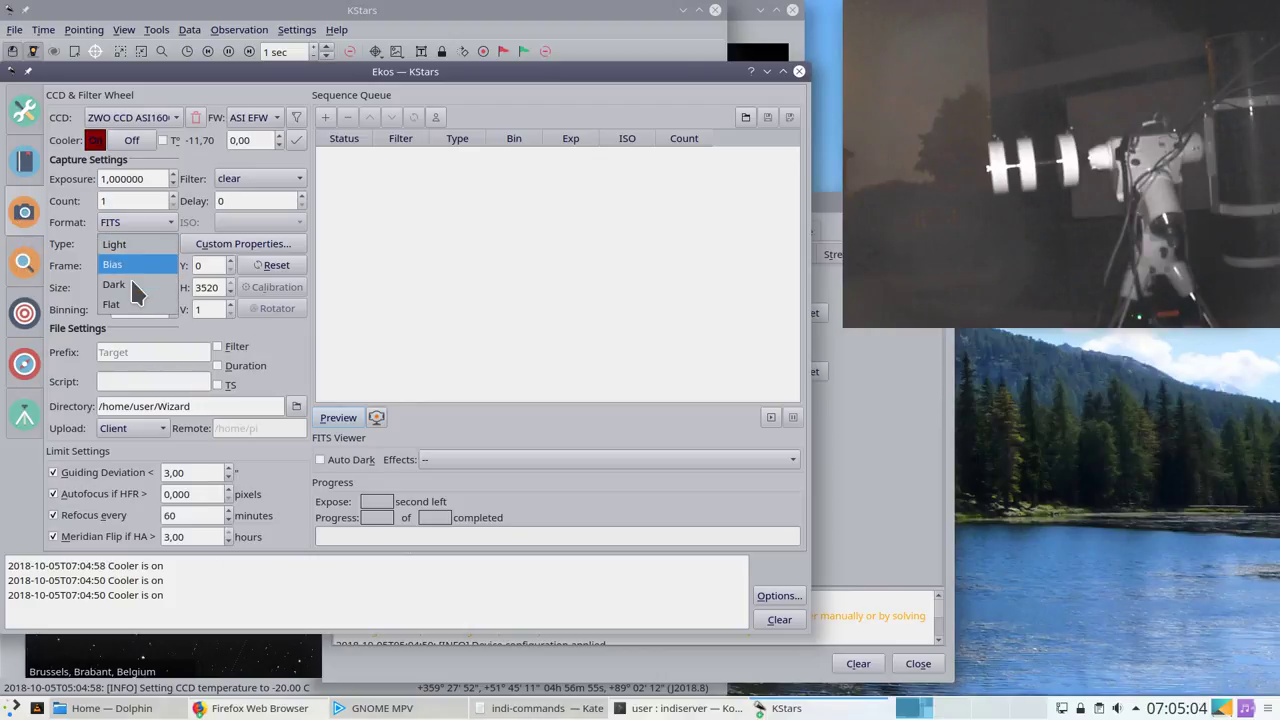
pyautogui.click(126, 305)
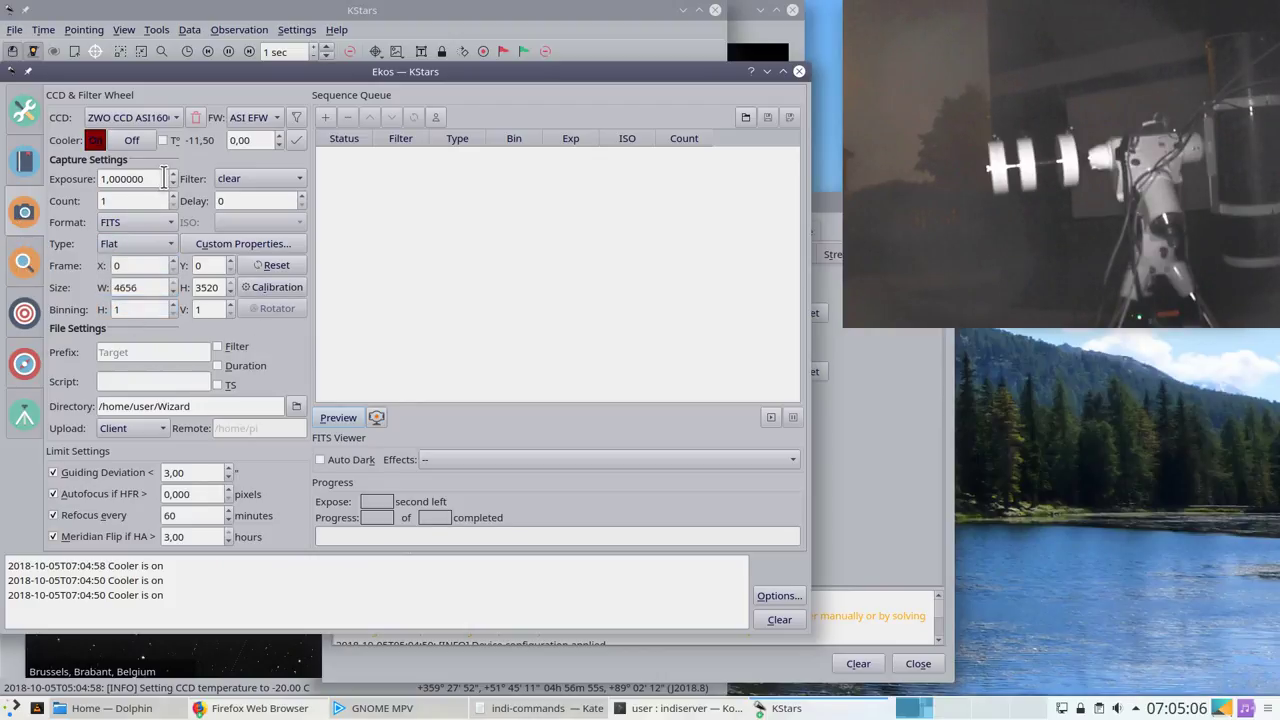
pyautogui.click(290, 180)
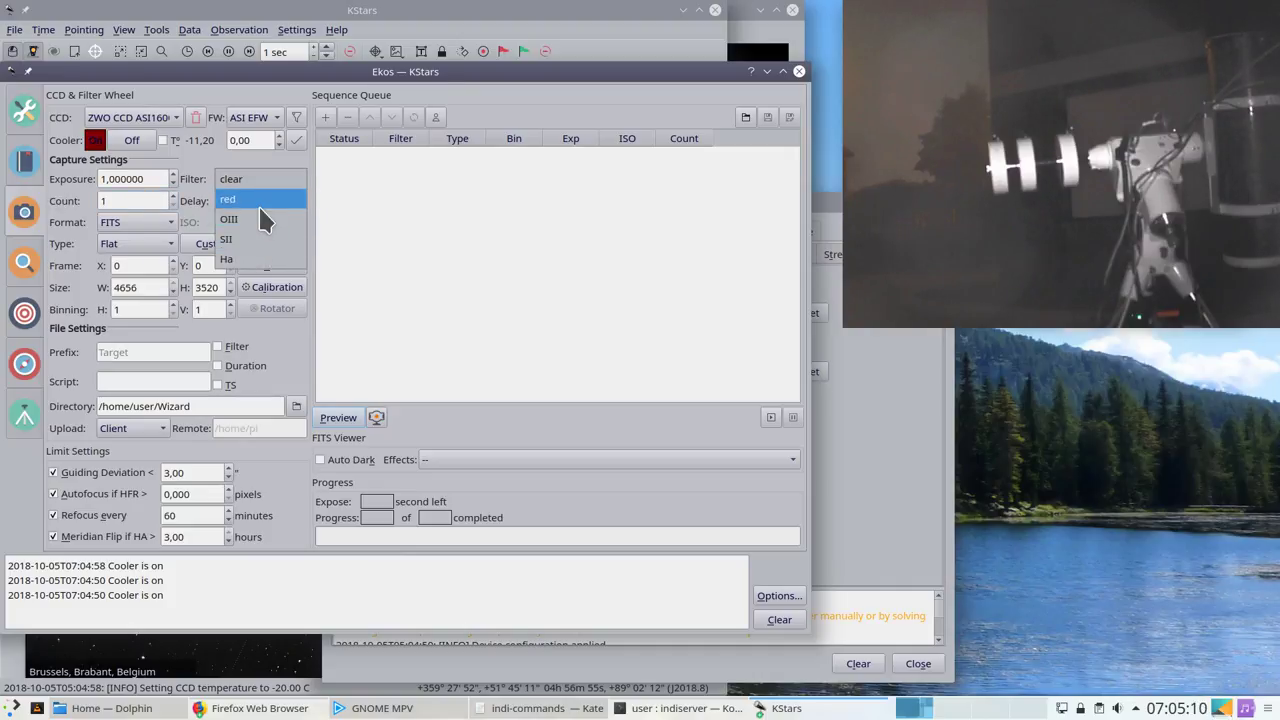
pyautogui.click(264, 221)
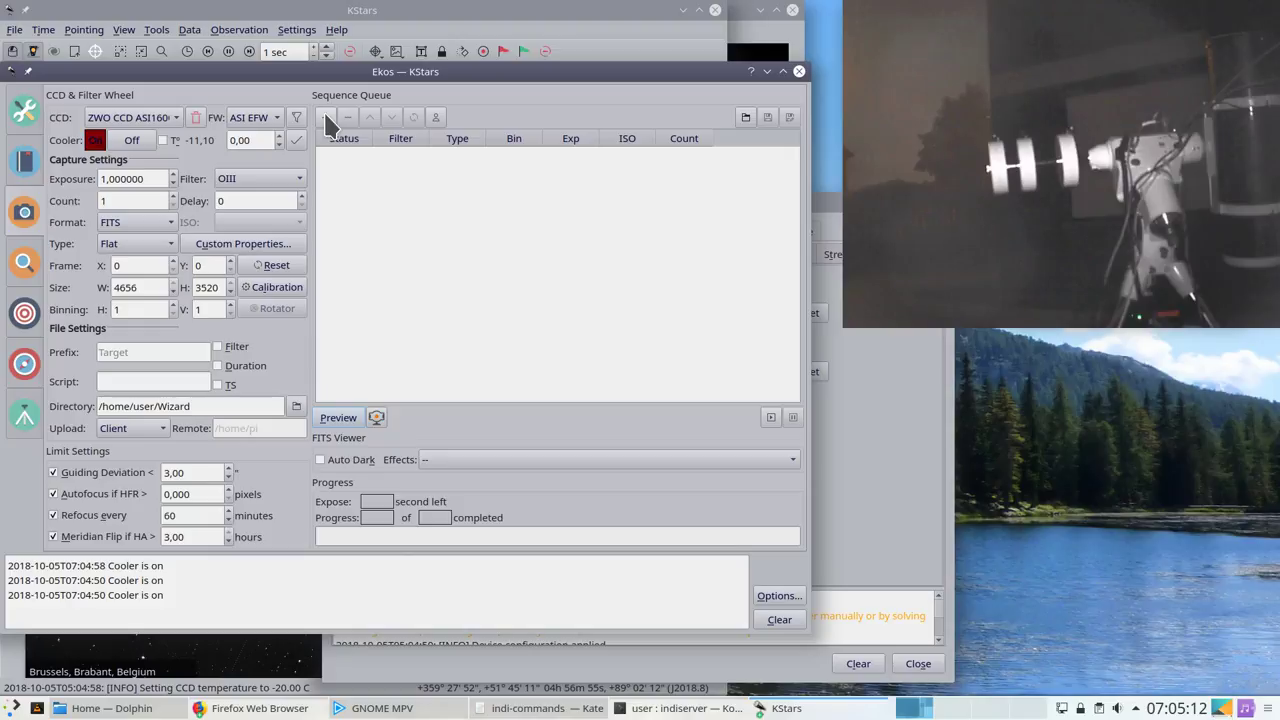
# Step: Include the filter and duration in the file names, and set the save directory to /home/user
pyautogui.click(218, 346)
pyautogui.click(217, 365)
pyautogui.moveTo(217, 406); pyautogui.dragTo(155, 406)
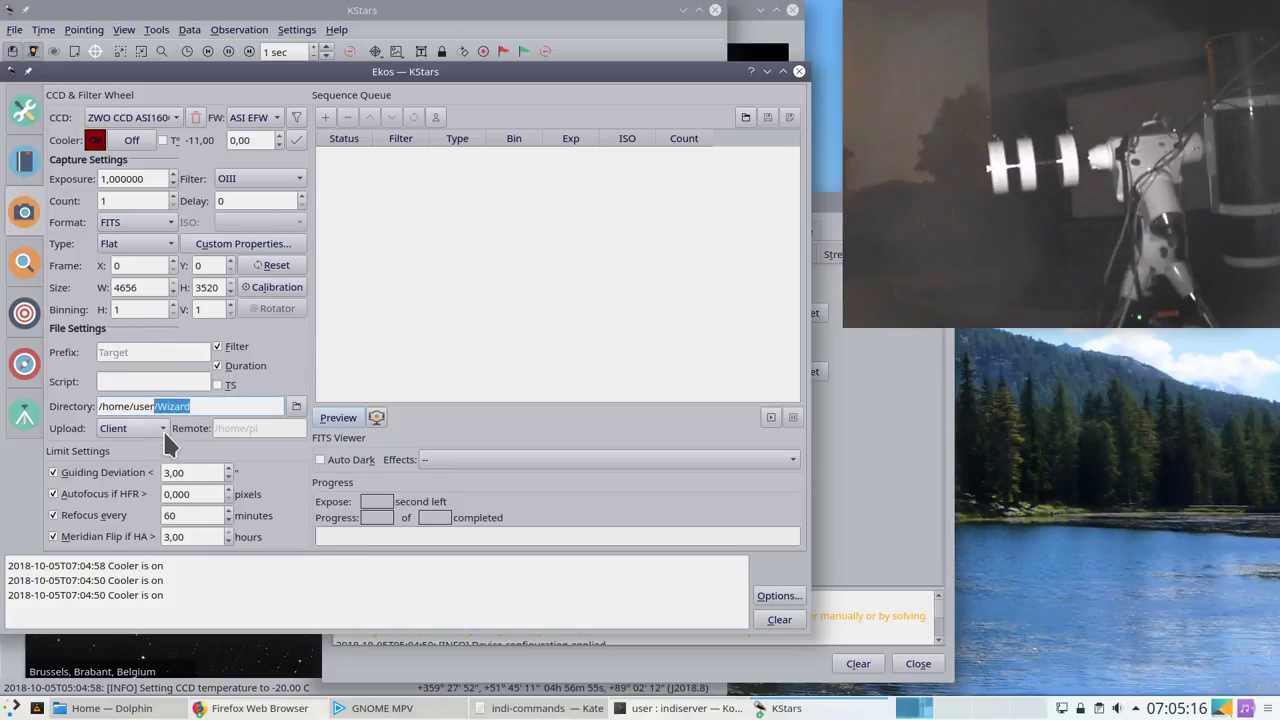
pyautogui.press('BackSpace')
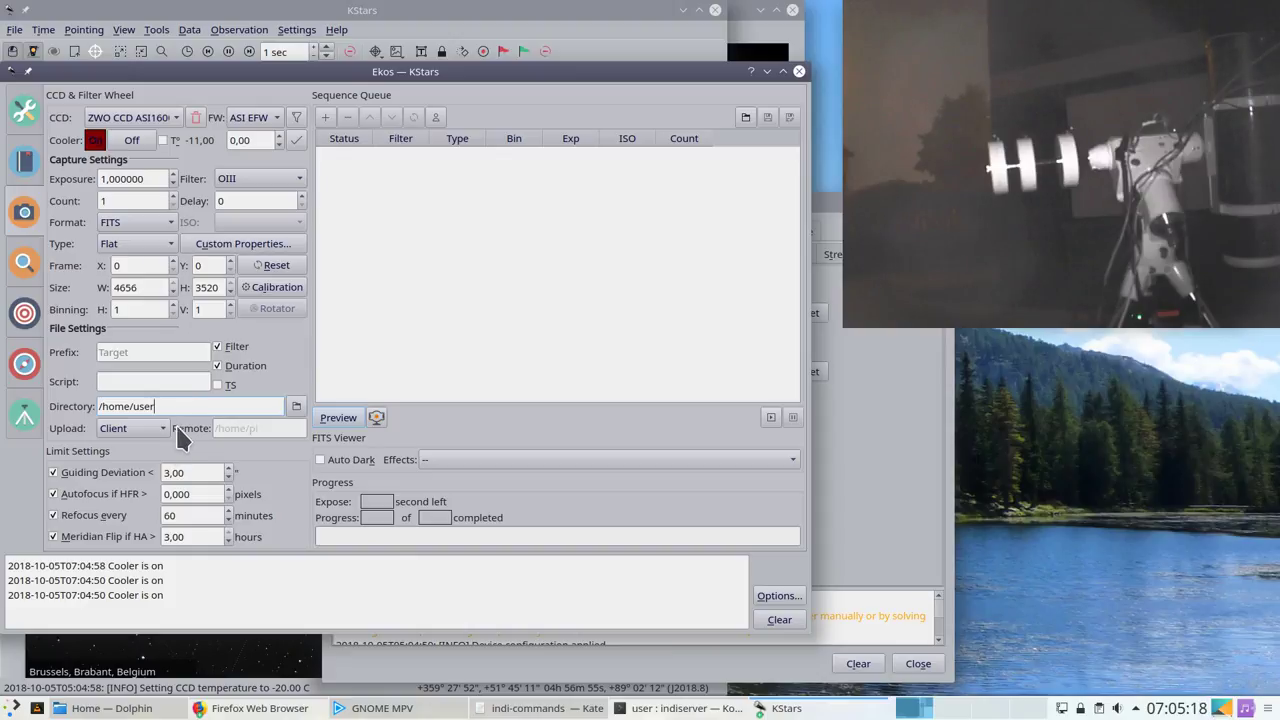
# Step: Set the upload mode to Local and copy /home/user into the remote directory
pyautogui.moveTo(160, 406); pyautogui.dragTo(5, 406)
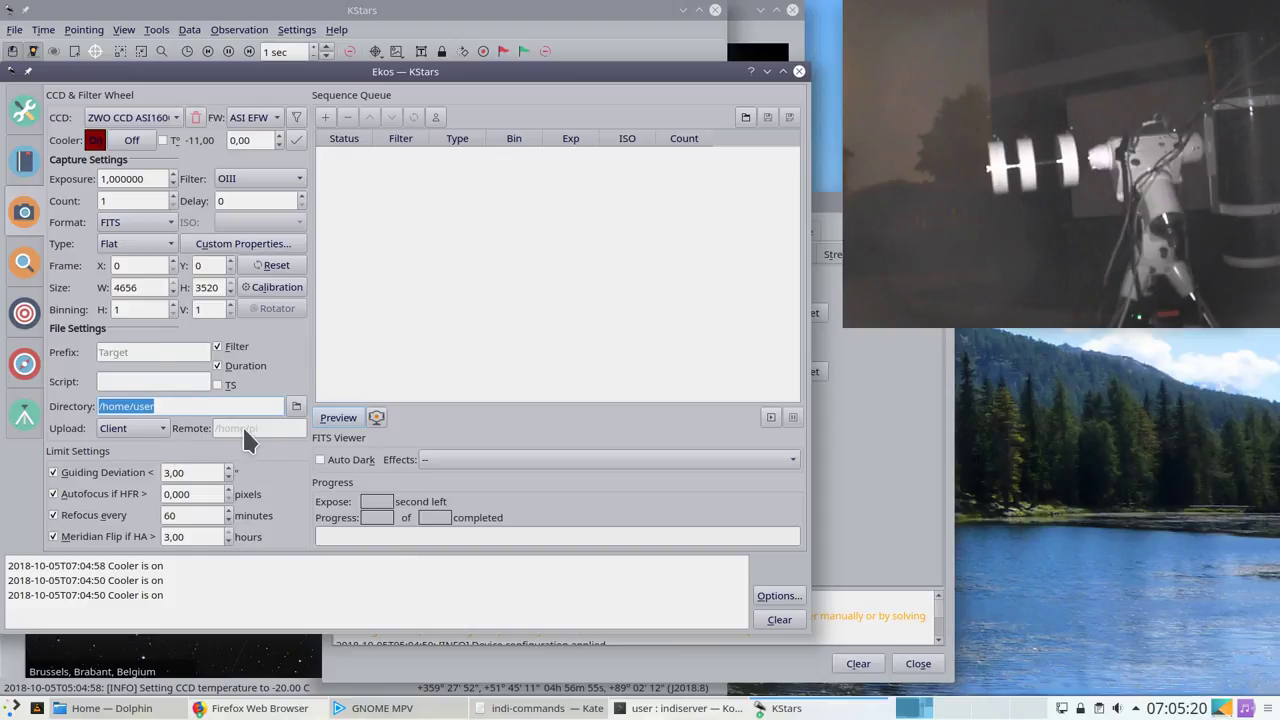
pyautogui.click(130, 428)
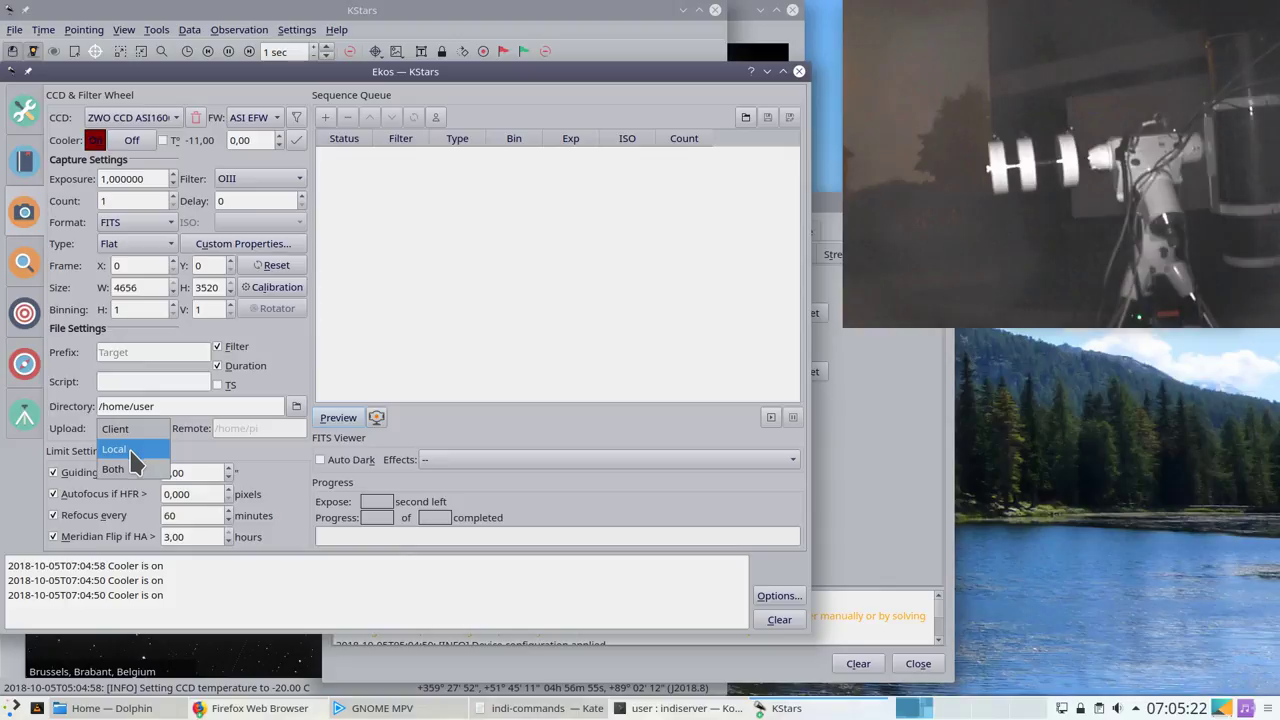
pyautogui.click(130, 450)
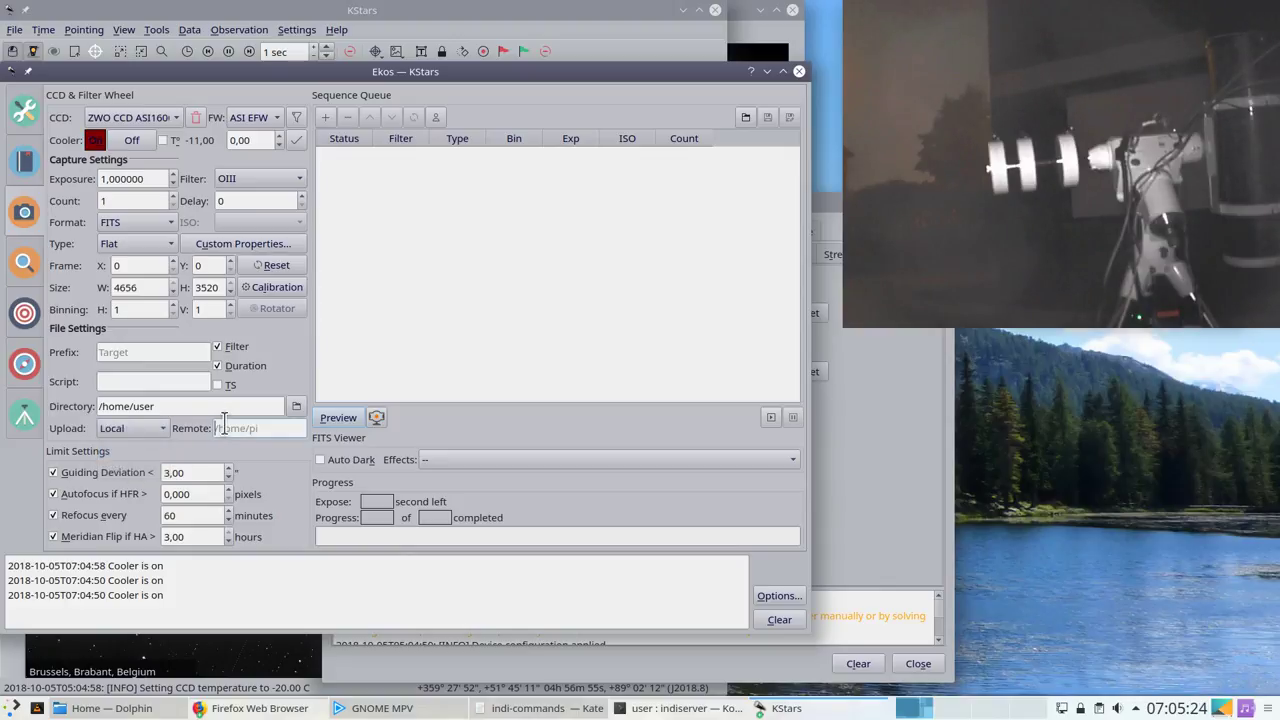
pyautogui.middleClick(224, 420)
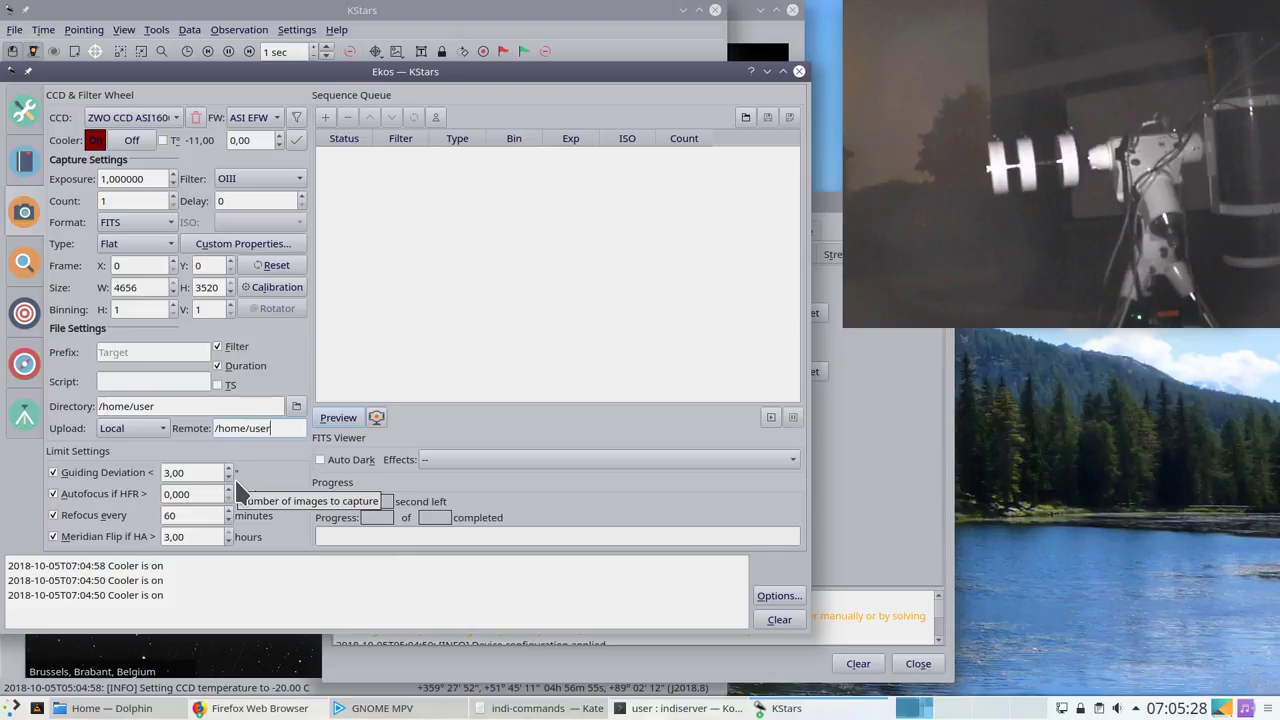
# Step: Open the choice of FITS viewer effects in the capture module
pyautogui.click(508, 462)
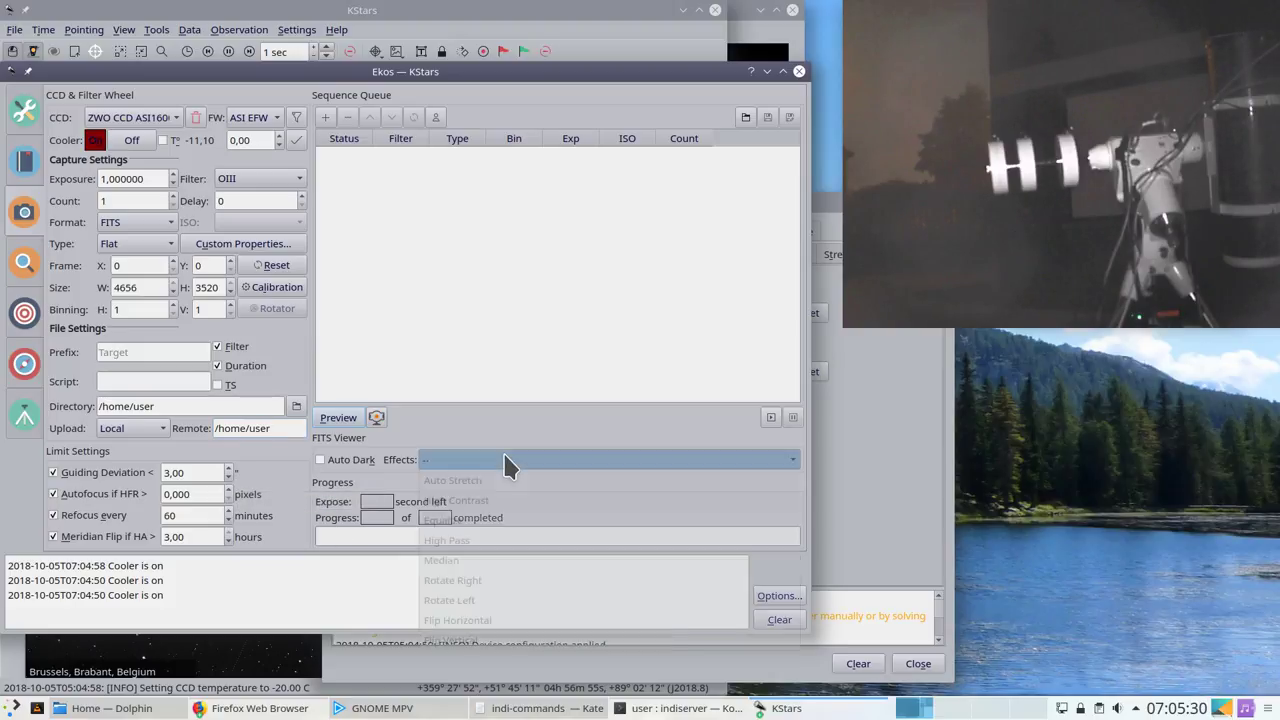